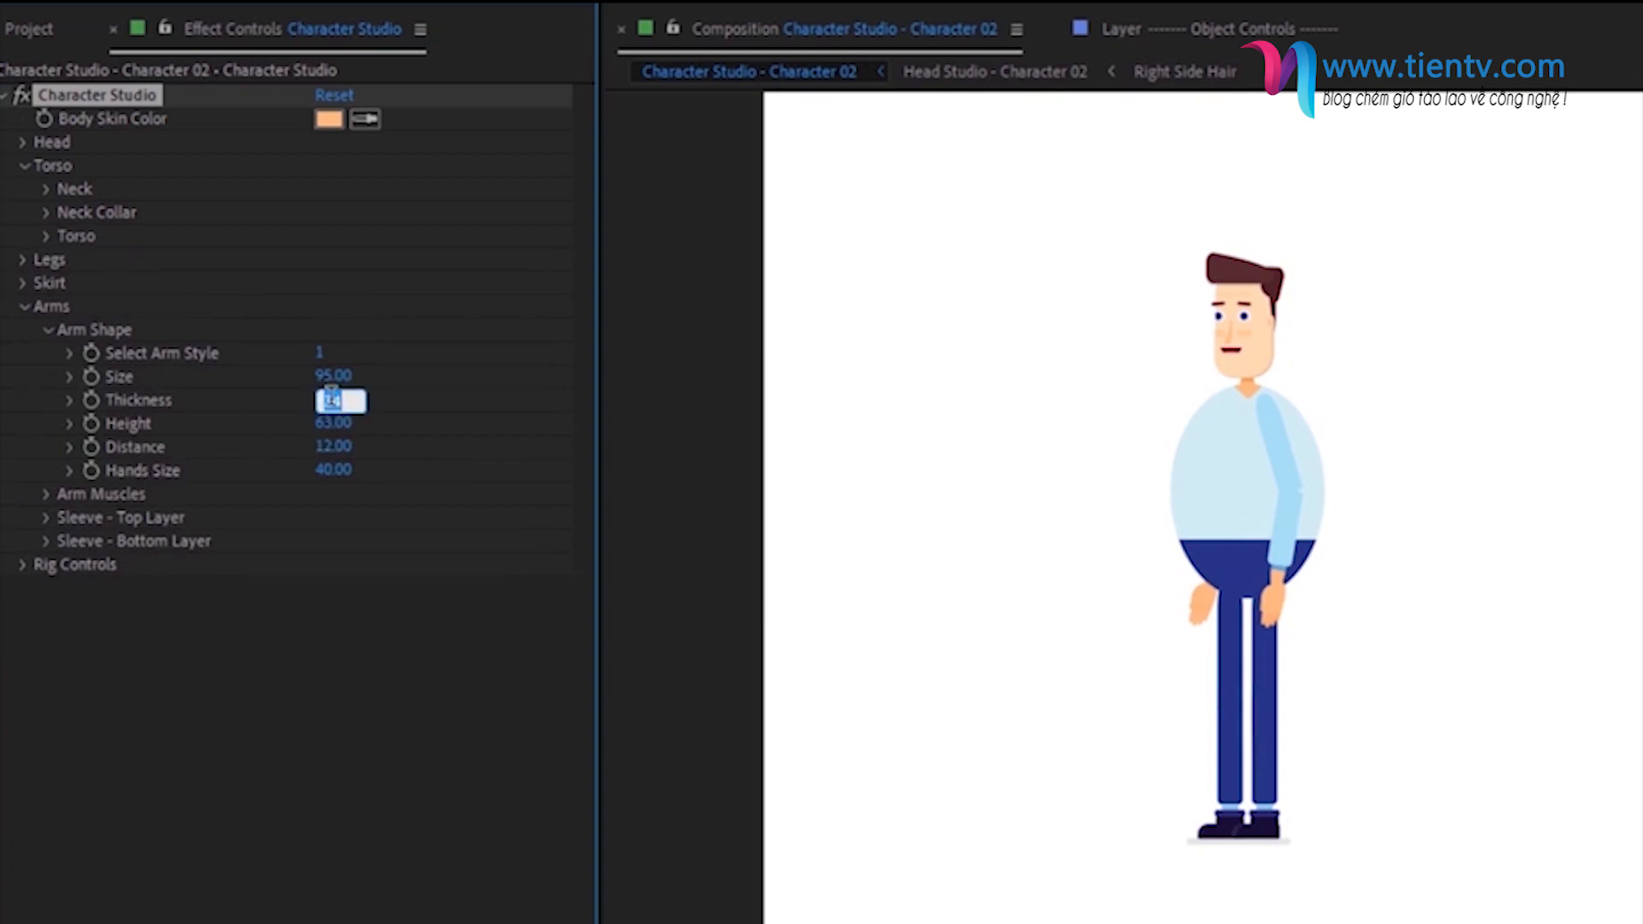
# - Set the character's arm thickness to 45, arm distance to 30 and hands size to 55
pyautogui.press('Return')
pyautogui.click(338, 446)
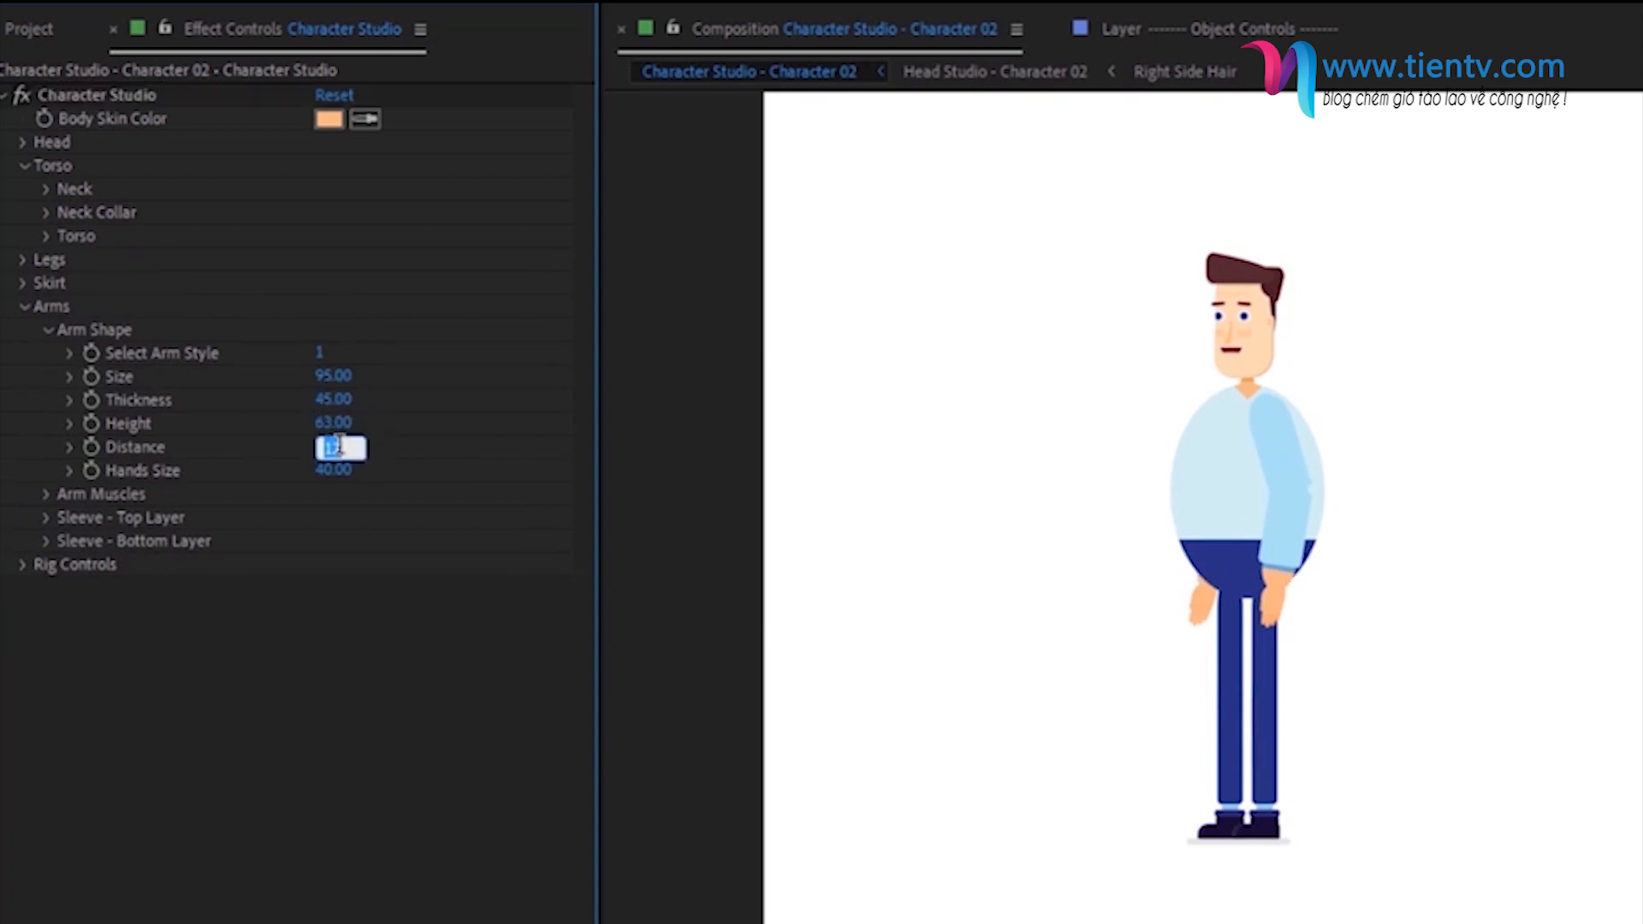
pyautogui.write('30')
pyautogui.press('Return')
pyautogui.click(338, 469)
pyautogui.write('55')
pyautogui.press('Return')
pyautogui.click(48, 331)
pyautogui.click(26, 308)
# - Set the character's head size to 55%
pyautogui.click(20, 142)
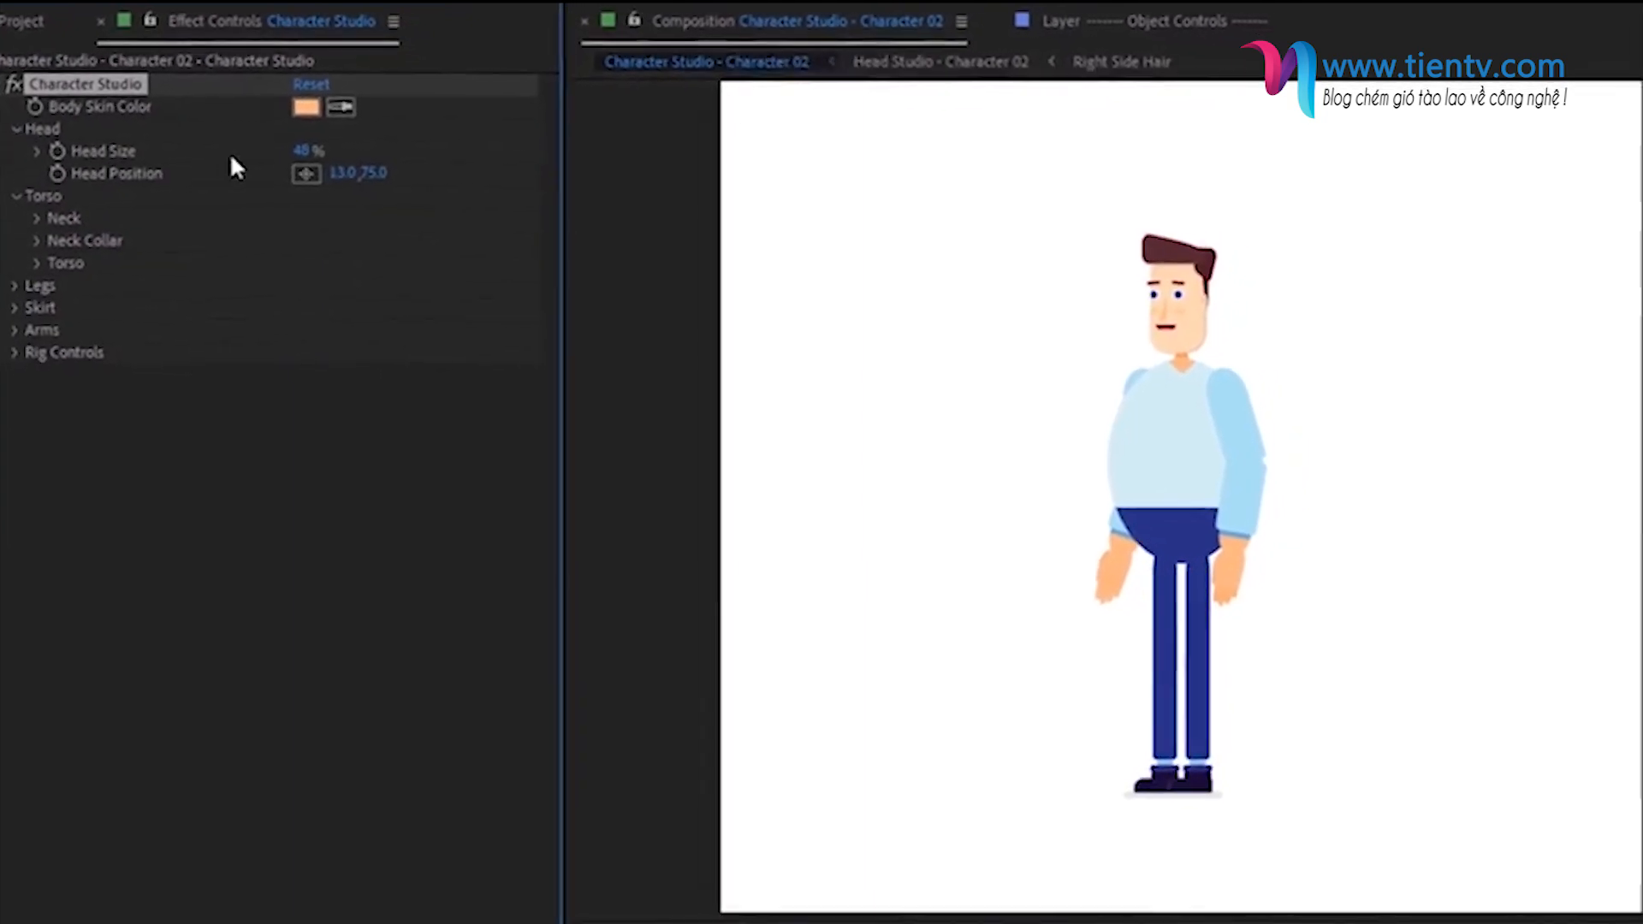
pyautogui.click(302, 151)
pyautogui.write('55')
pyautogui.press('Return')
# - Set the character's head position to -30, 150
pyautogui.moveTo(341, 175); pyautogui.dragTo(277, 160)
pyautogui.click(337, 152)
pyautogui.write('150')
pyautogui.press('Return')
pyautogui.click(309, 152)
pyautogui.write('-30')
pyautogui.press('Return')
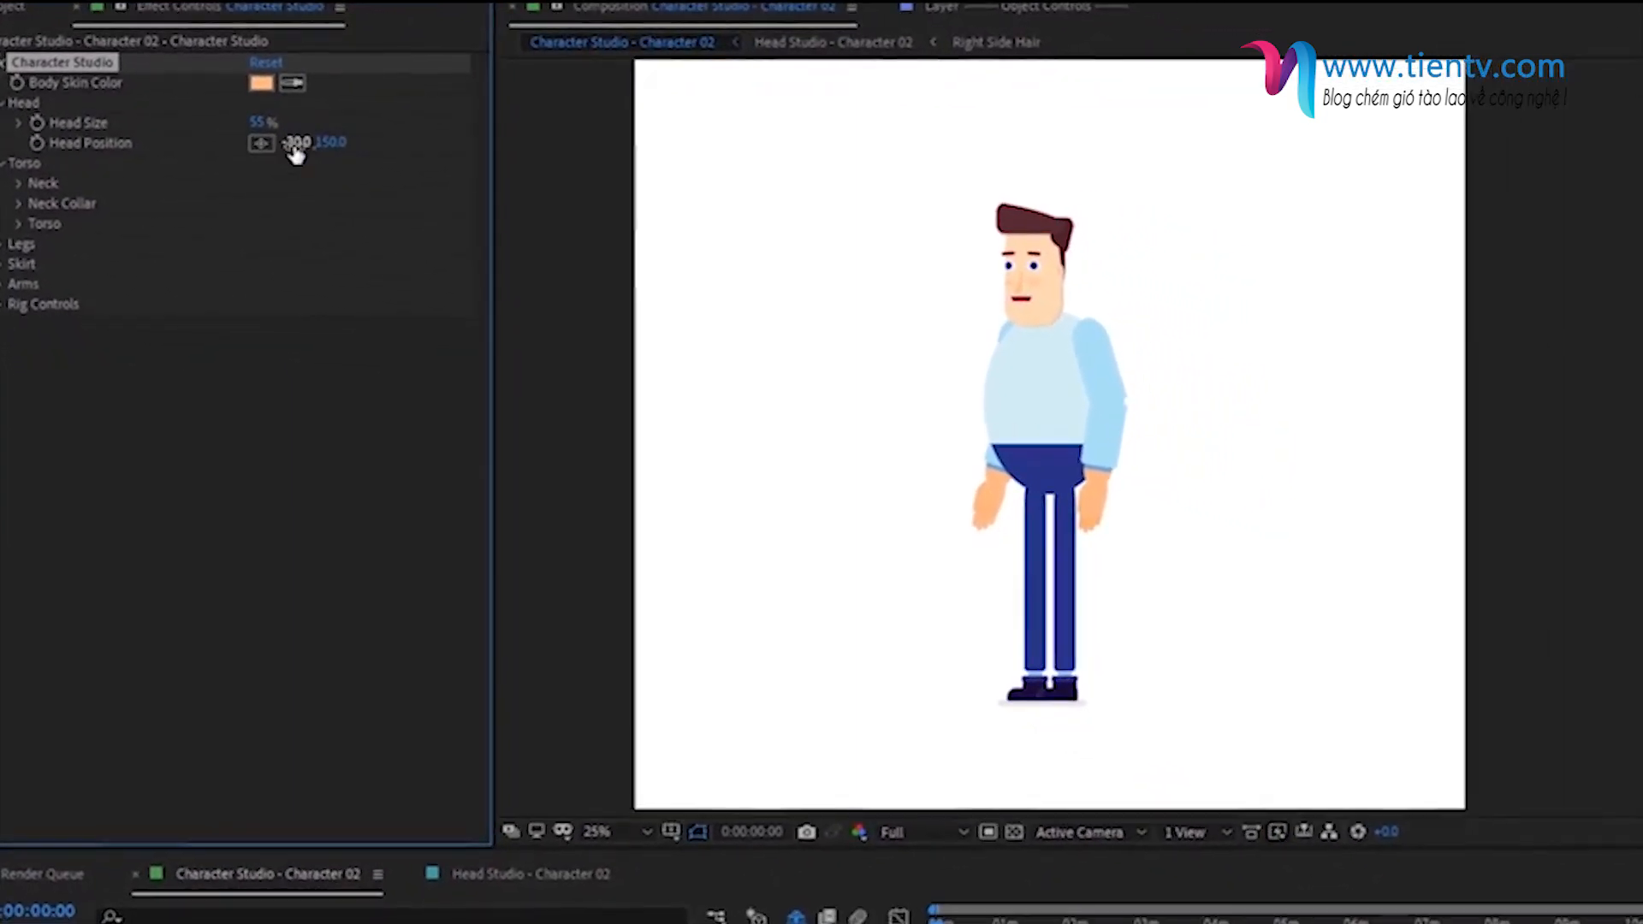
pyautogui.click(23, 103)
# - Set the top sleeve layer's length to 20 and its thickness to 100
pyautogui.click(23, 244)
pyautogui.click(20, 305)
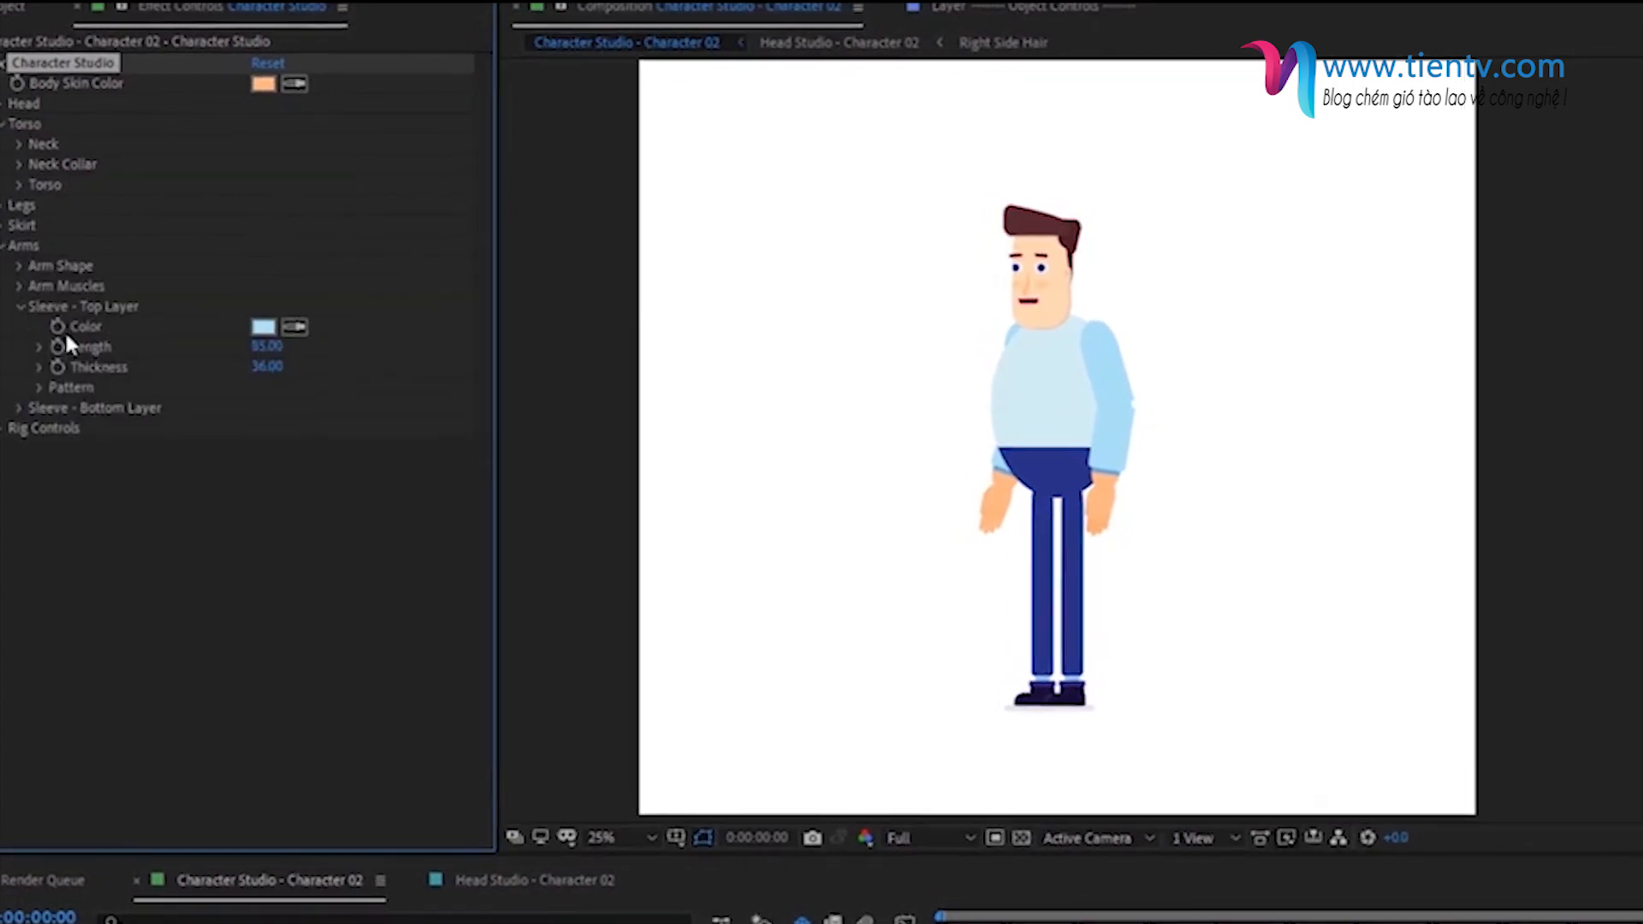
pyautogui.click(265, 345)
pyautogui.write('20')
pyautogui.press('Return')
pyautogui.click(265, 365)
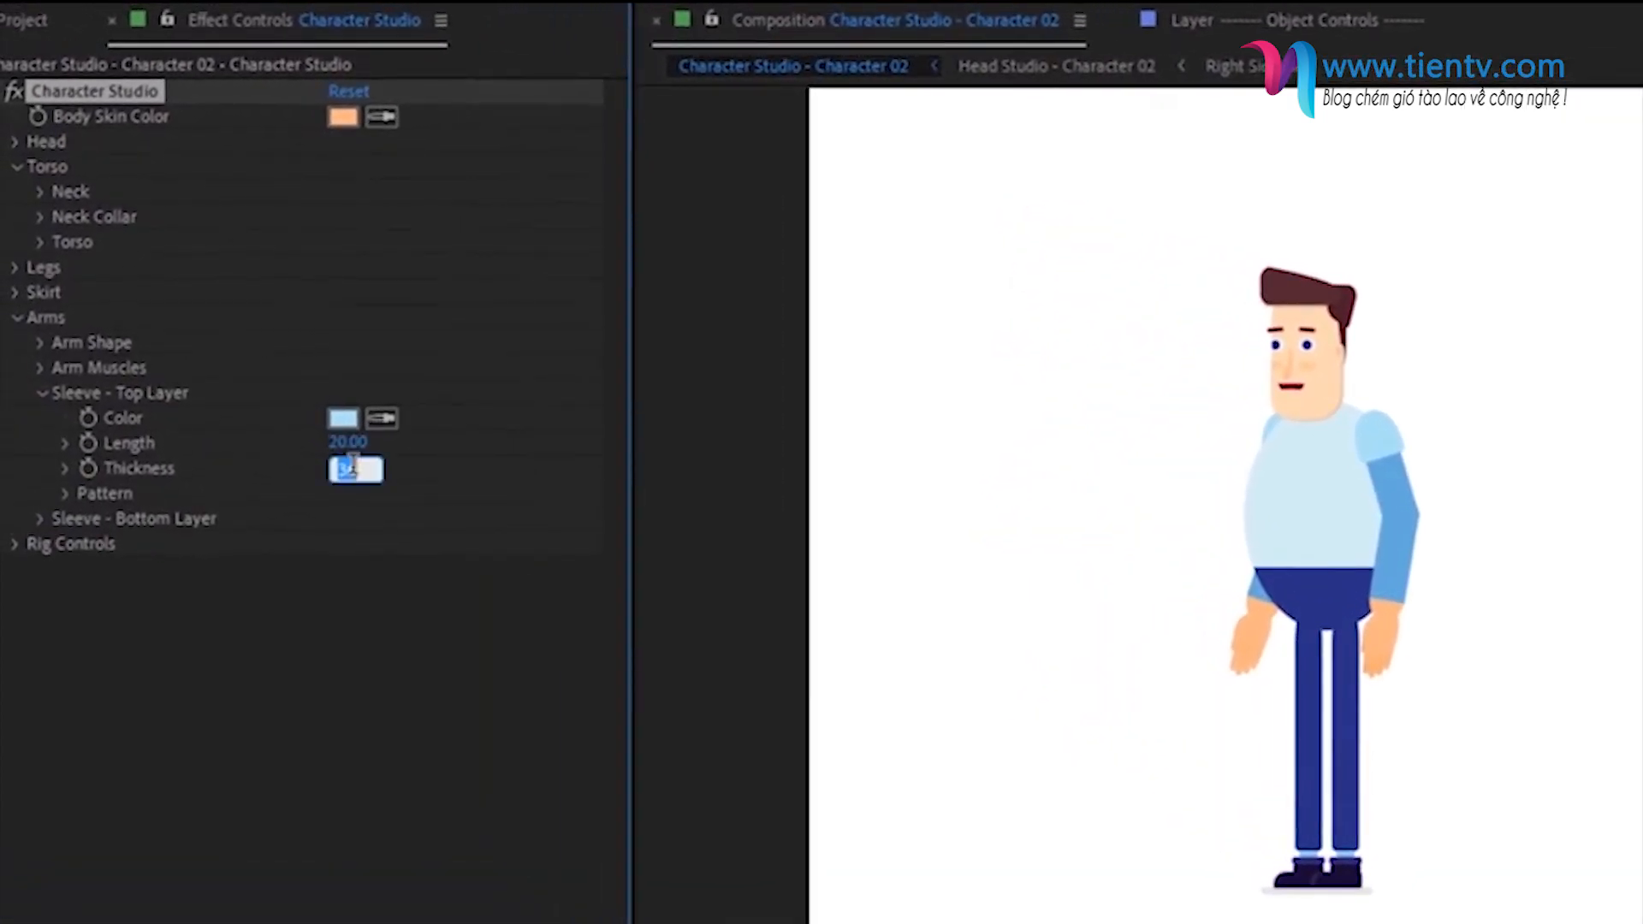
pyautogui.write('100')
pyautogui.press('Return')
# - Set the bottom sleeve layer's length to 0
pyautogui.click(42, 393)
pyautogui.click(43, 417)
pyautogui.click(354, 469)
pyautogui.write('0')
pyautogui.press('Return')
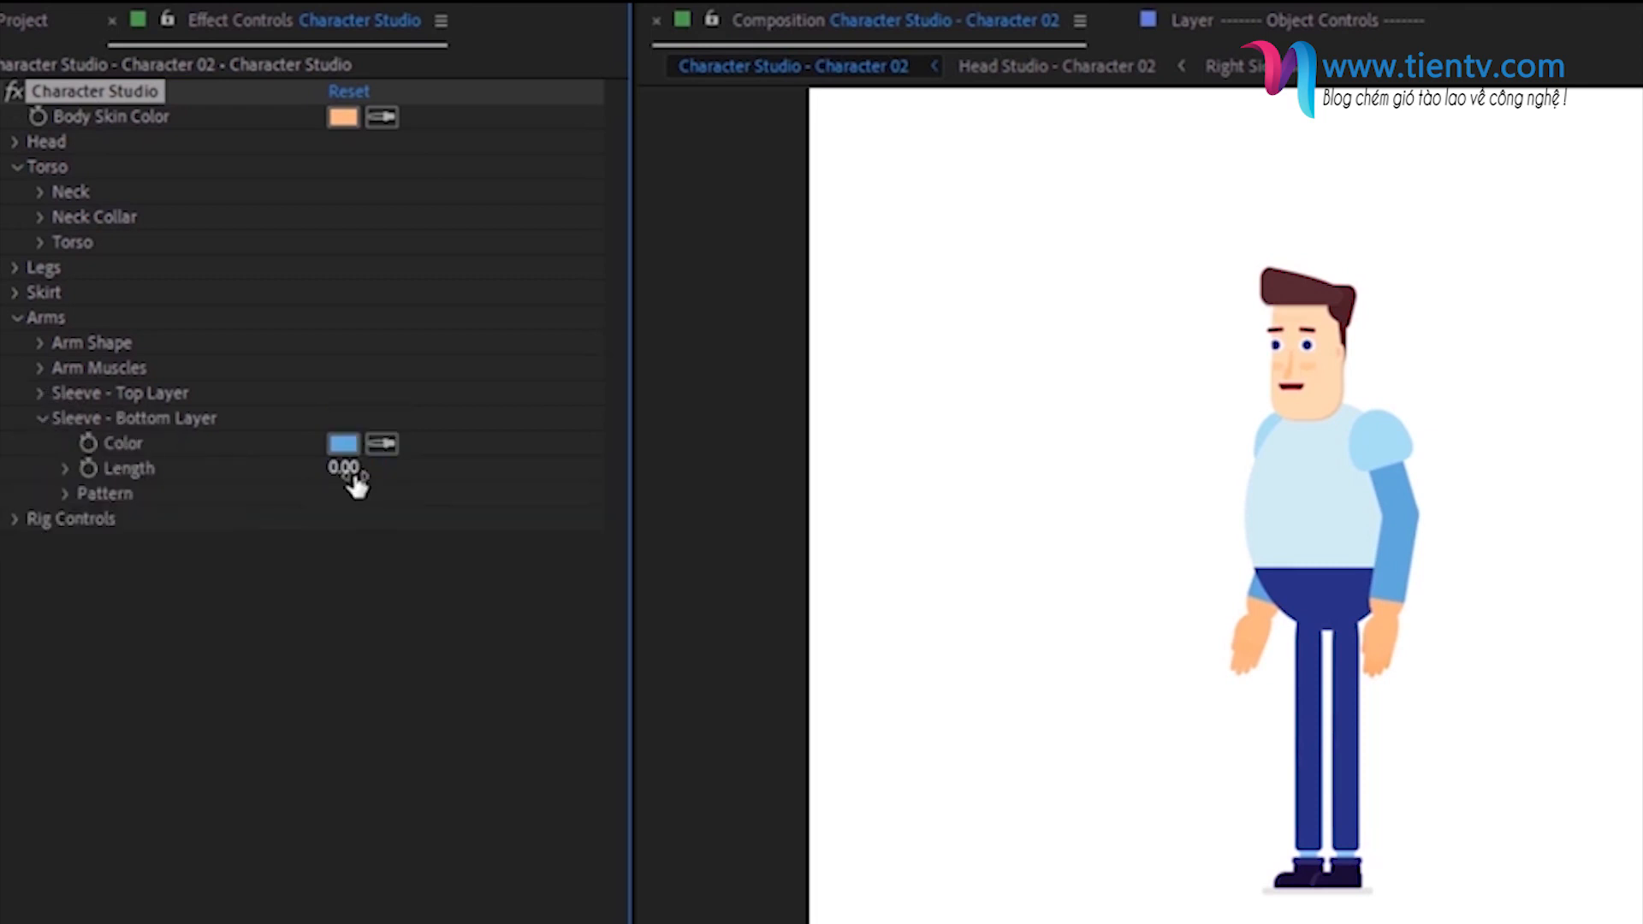
# - Change the top sleeve layer's color to a muted green
pyautogui.click(42, 418)
pyautogui.click(42, 393)
pyautogui.click(342, 417)
pyautogui.click(851, 665)
pyautogui.click(572, 514)
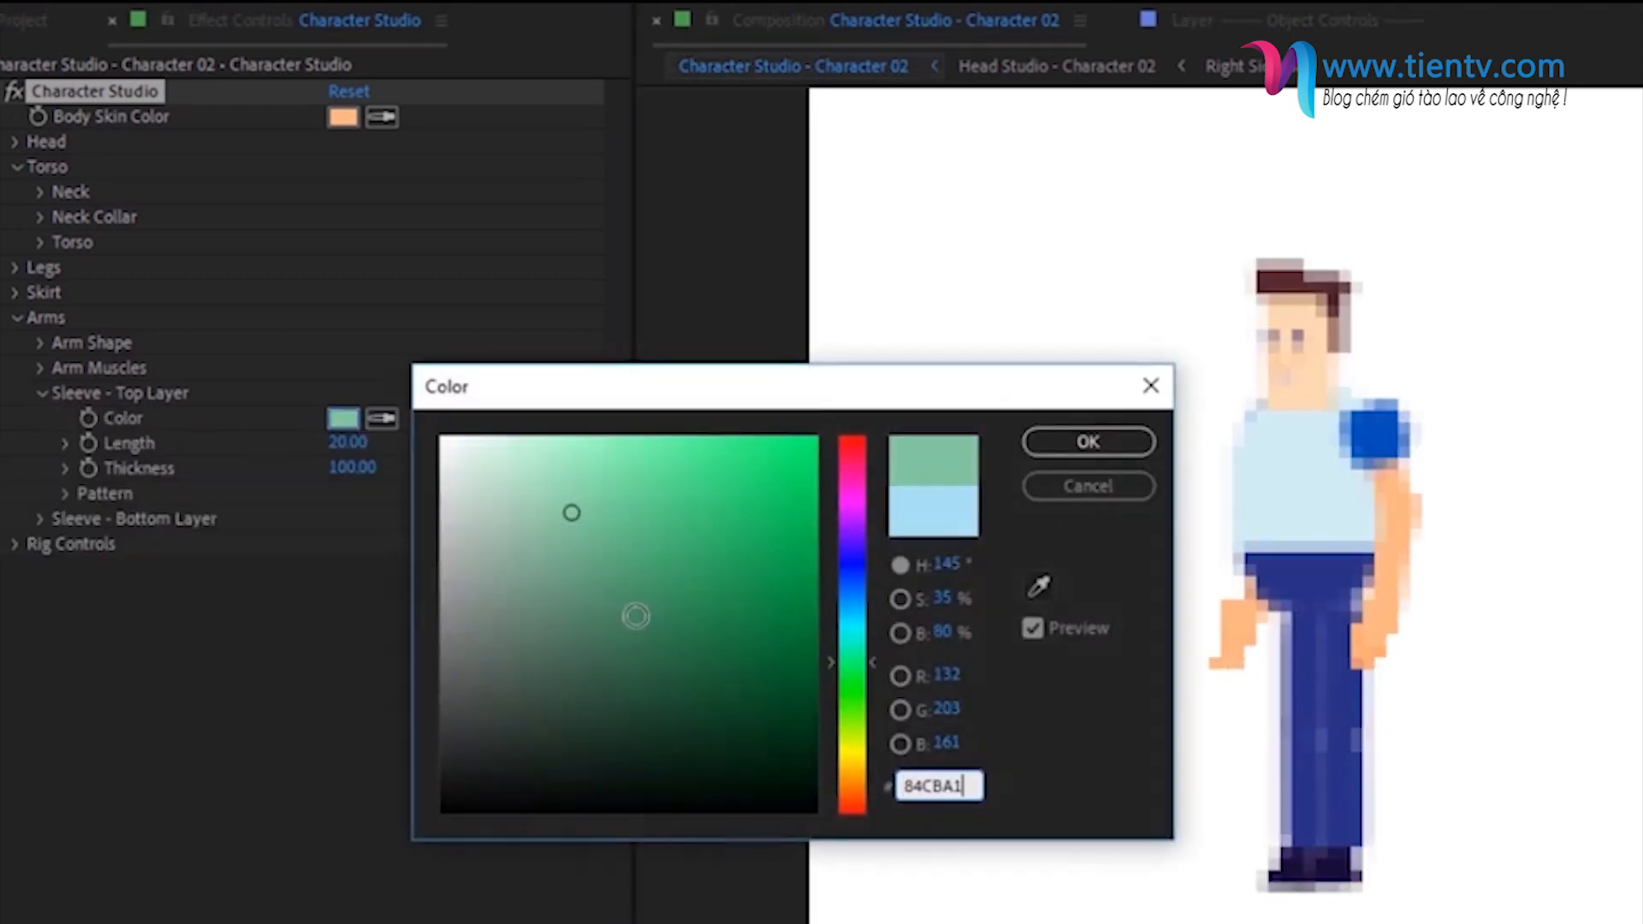
pyautogui.click(1076, 448)
pyautogui.click(42, 393)
# - Change the torso shirt's color to a saturated teal green
pyautogui.click(19, 318)
pyautogui.click(40, 242)
pyautogui.click(67, 342)
pyautogui.click(343, 393)
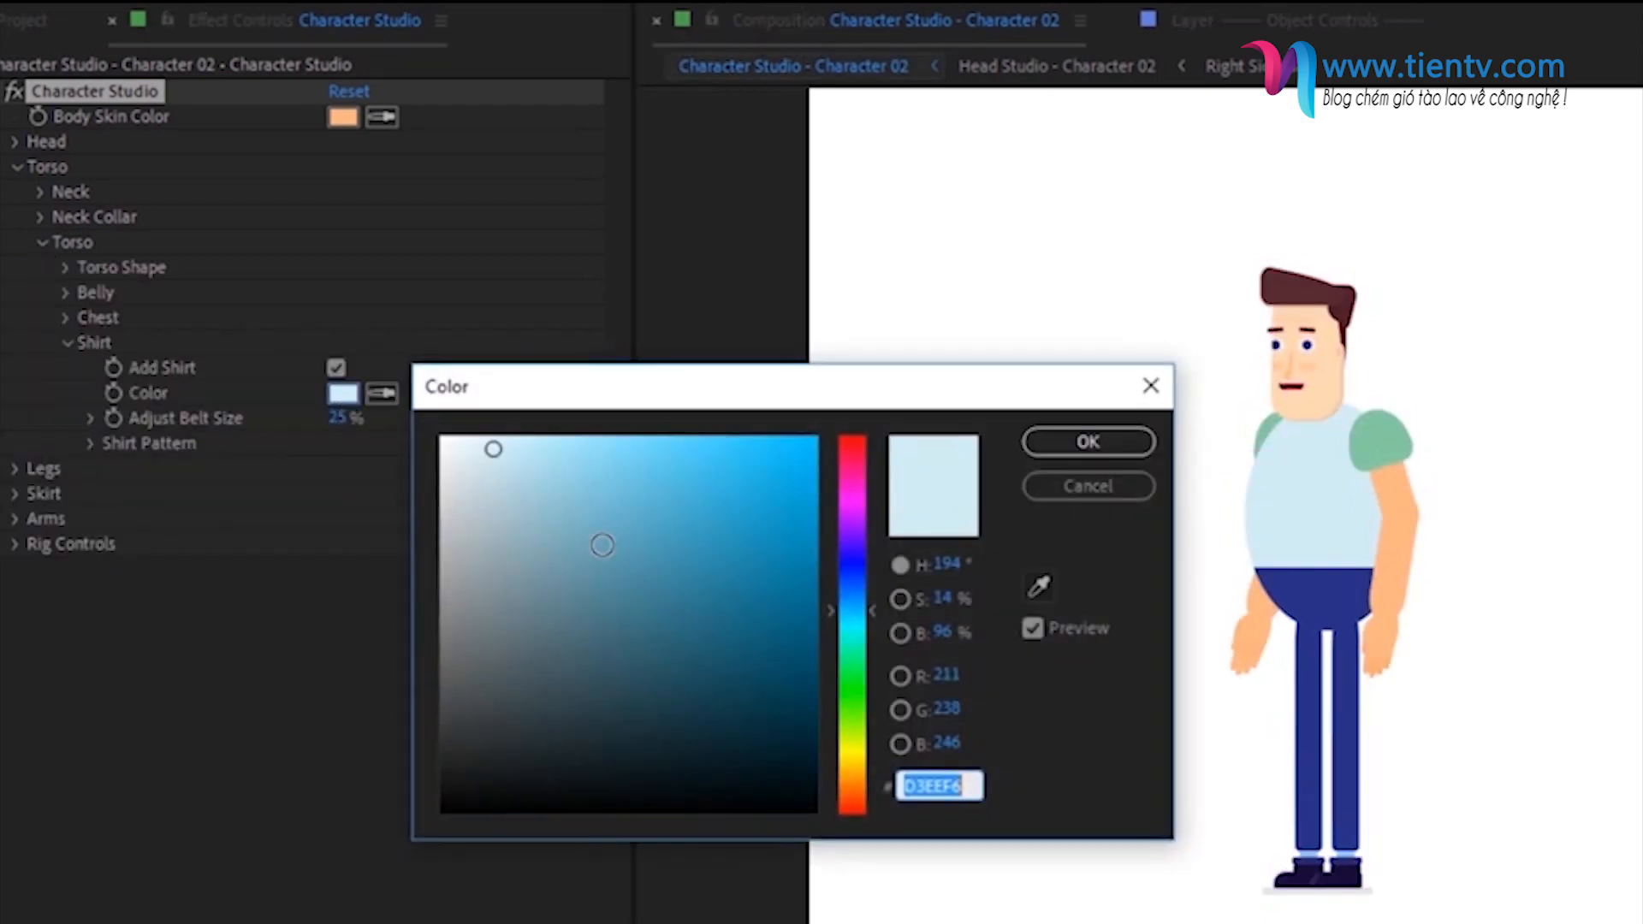
pyautogui.click(850, 637)
pyautogui.click(781, 550)
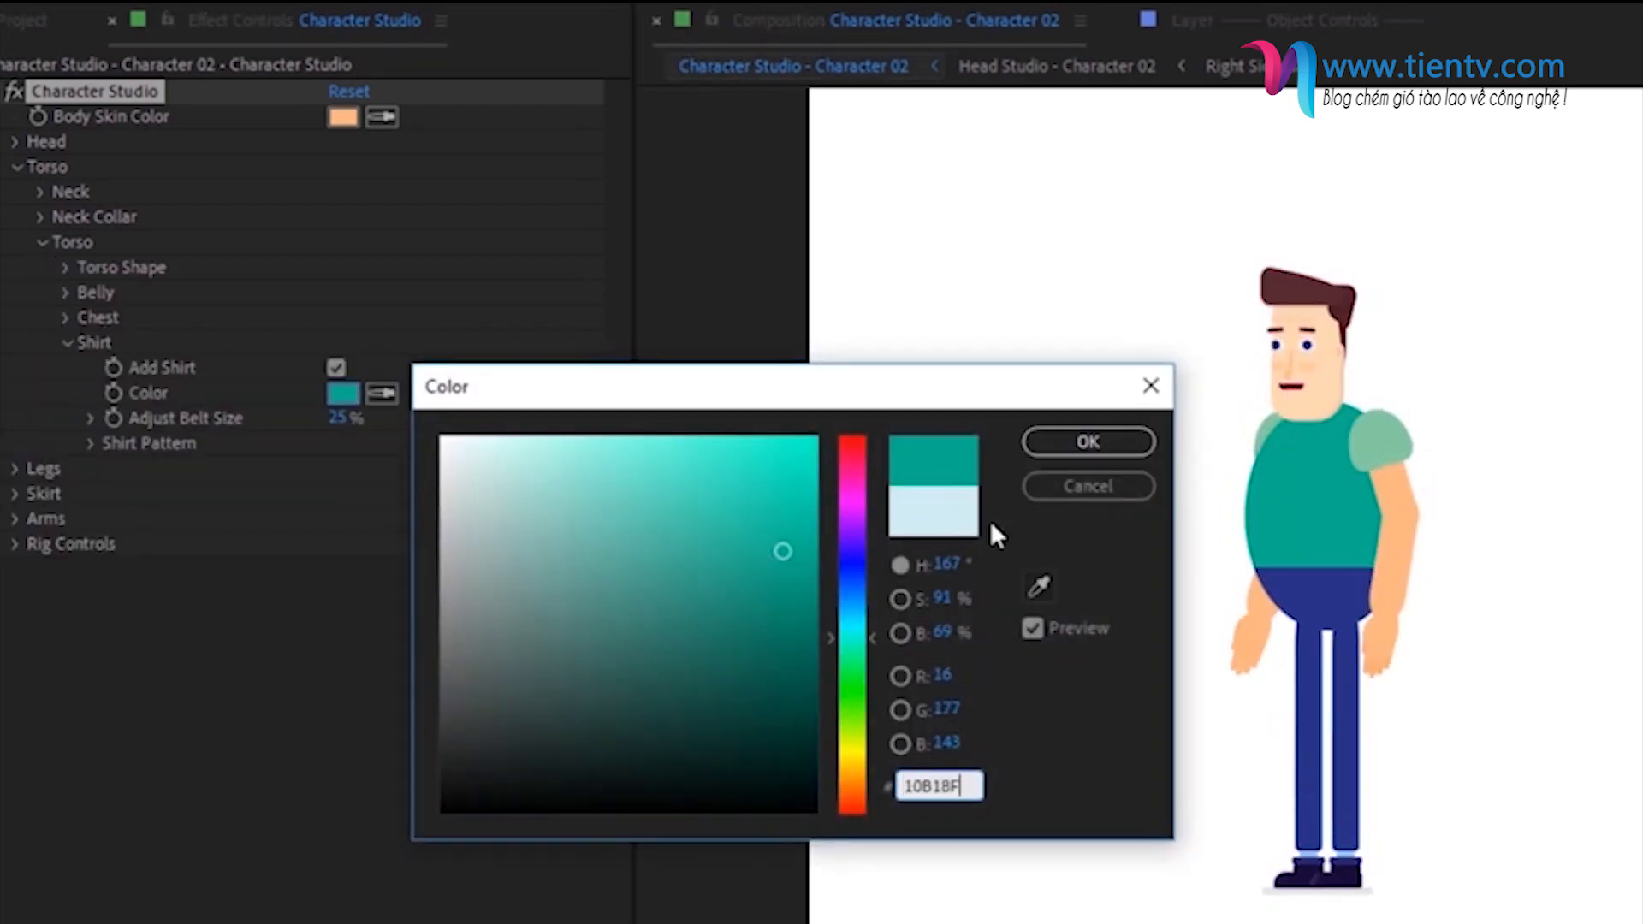
pyautogui.click(1064, 439)
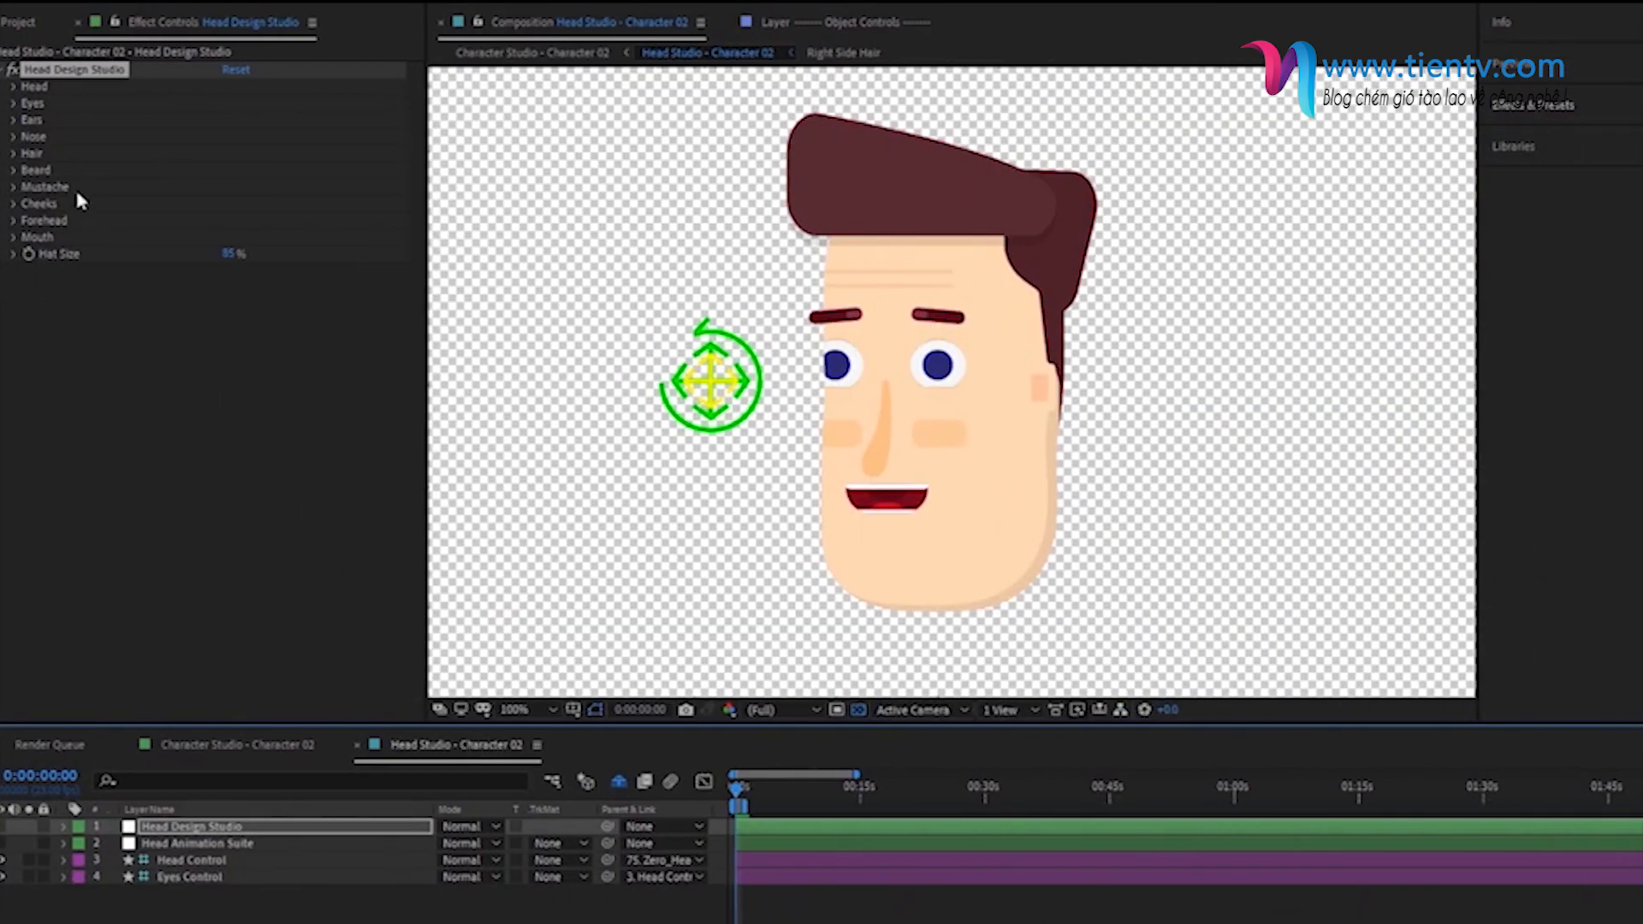
# - In the Head Design Studio, change the skin color to a deeper peach orange and set the head's overall roundness to 100
pyautogui.click(14, 86)
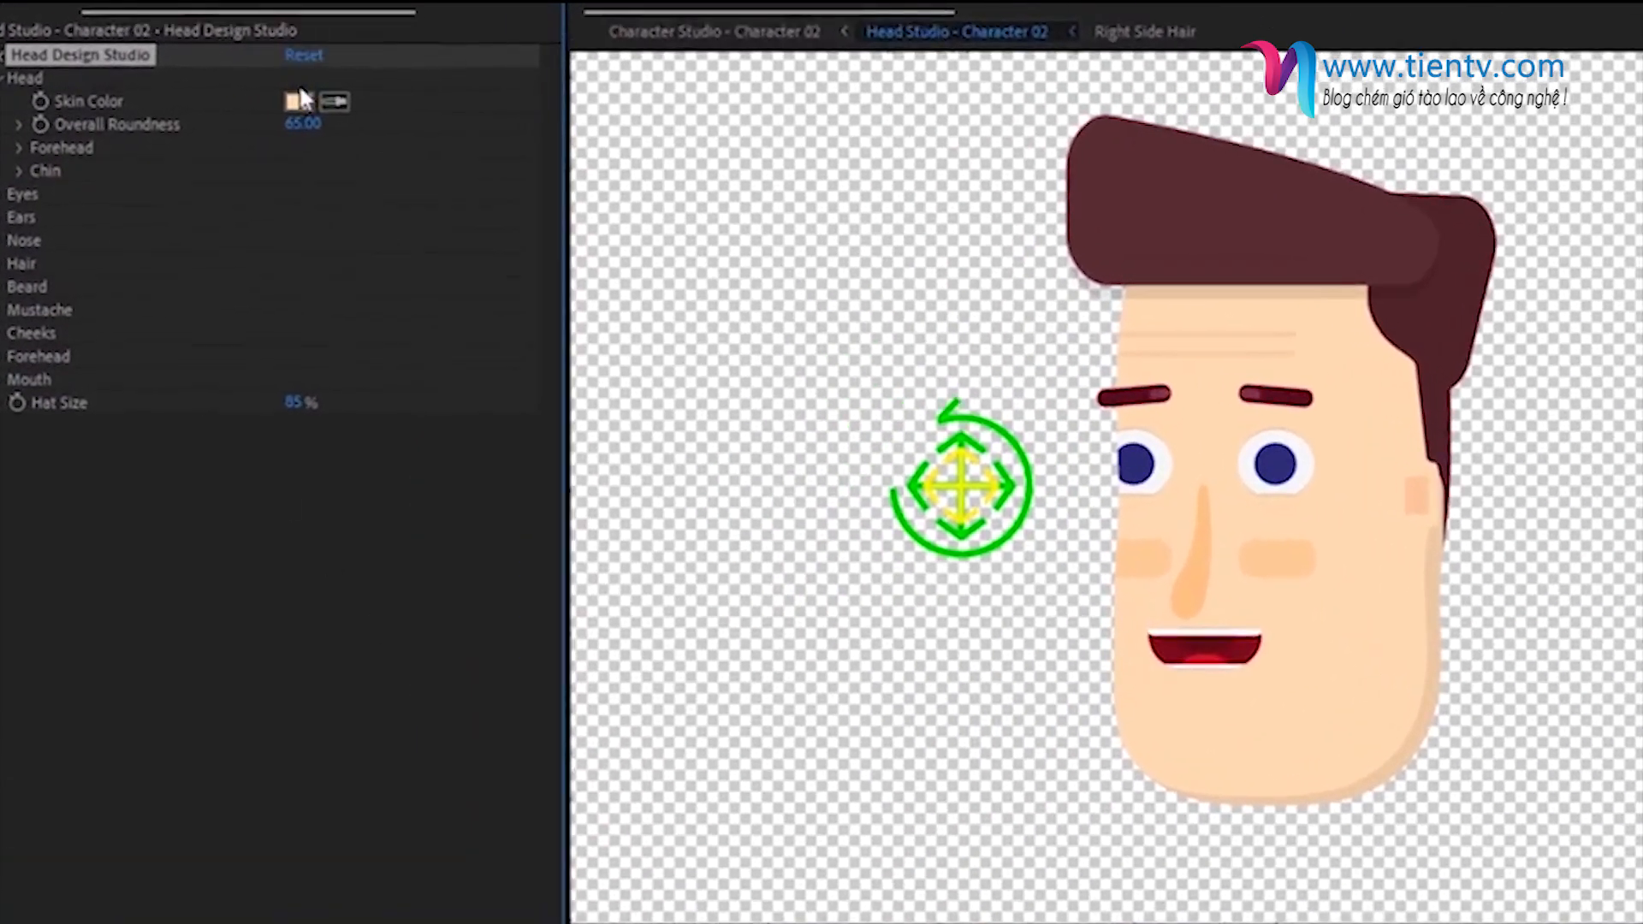
pyautogui.click(232, 104)
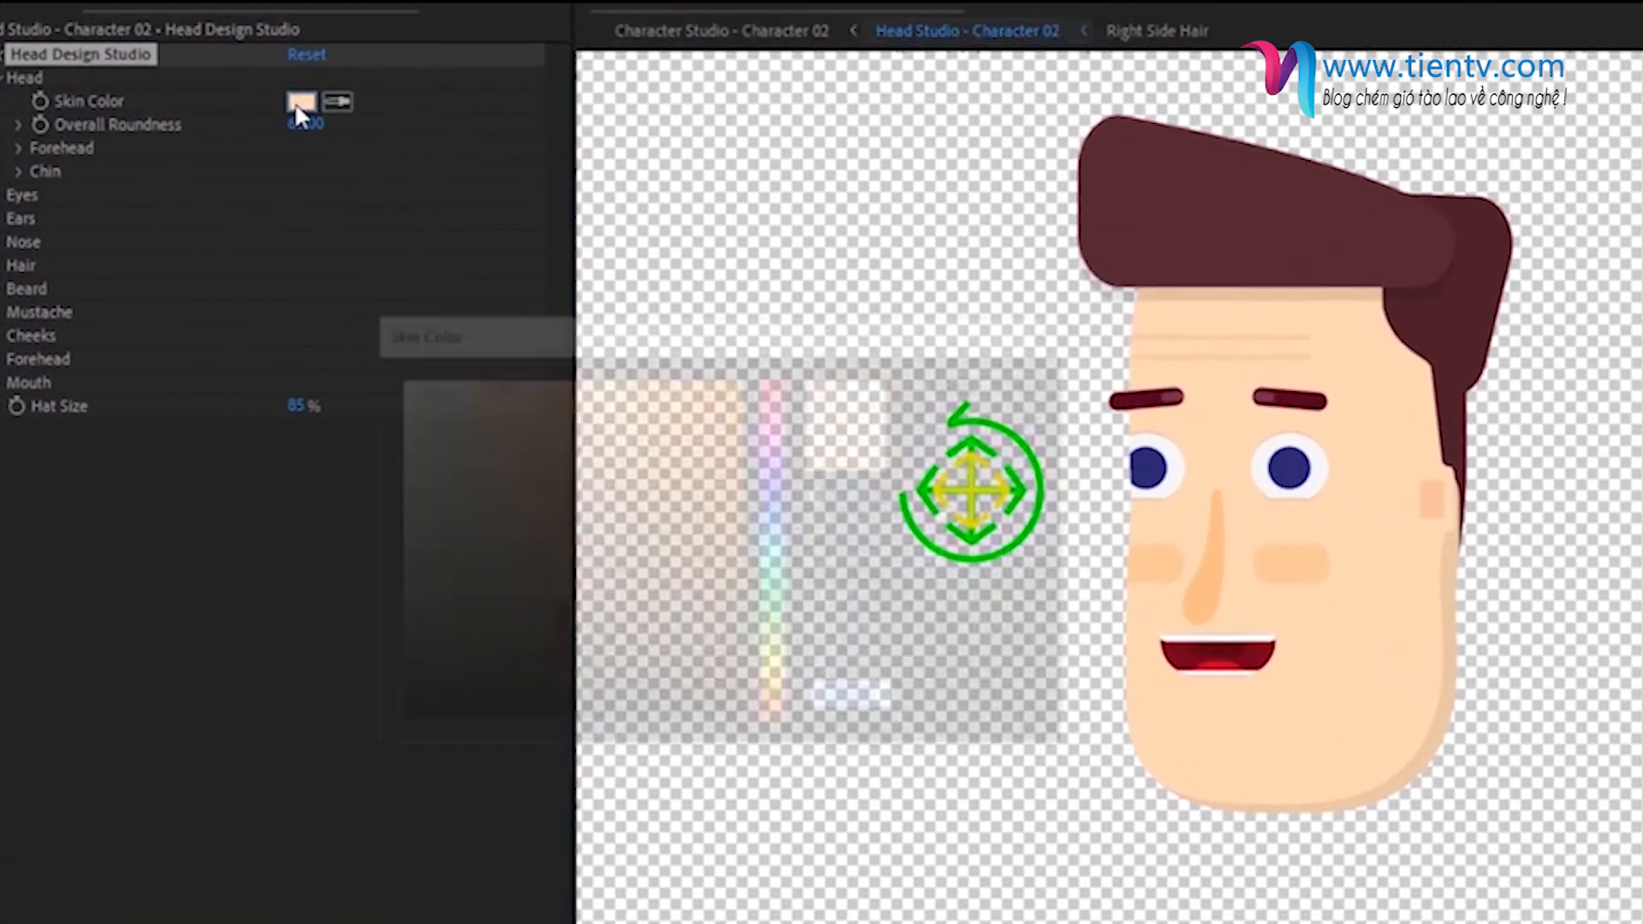
pyautogui.click(993, 379)
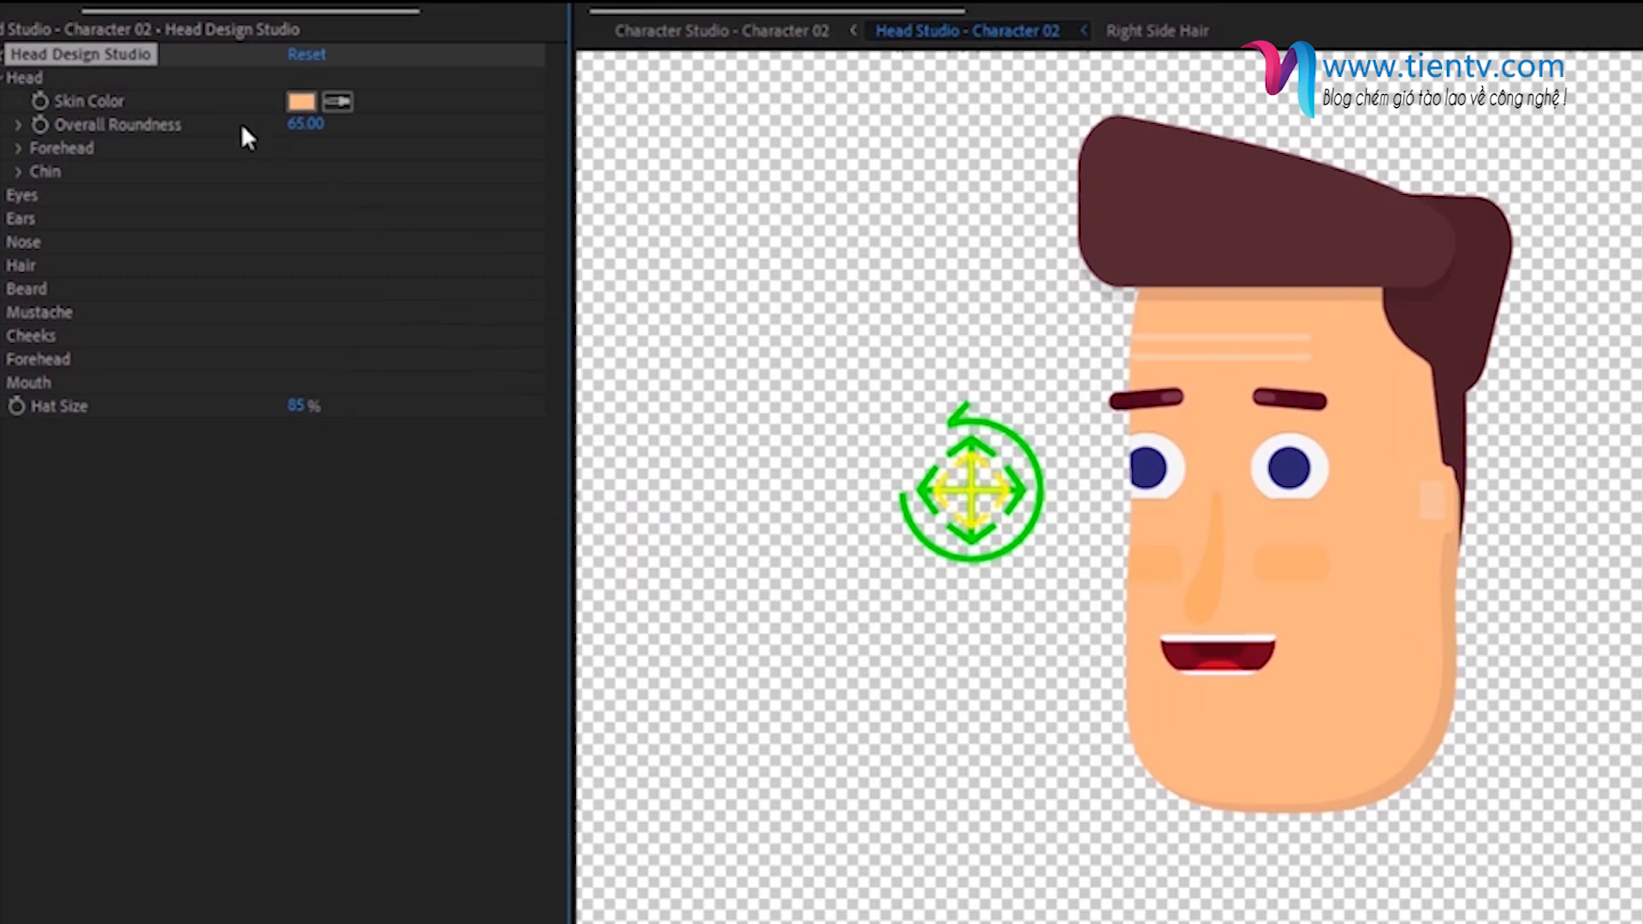
pyautogui.click(303, 126)
pyautogui.write('100')
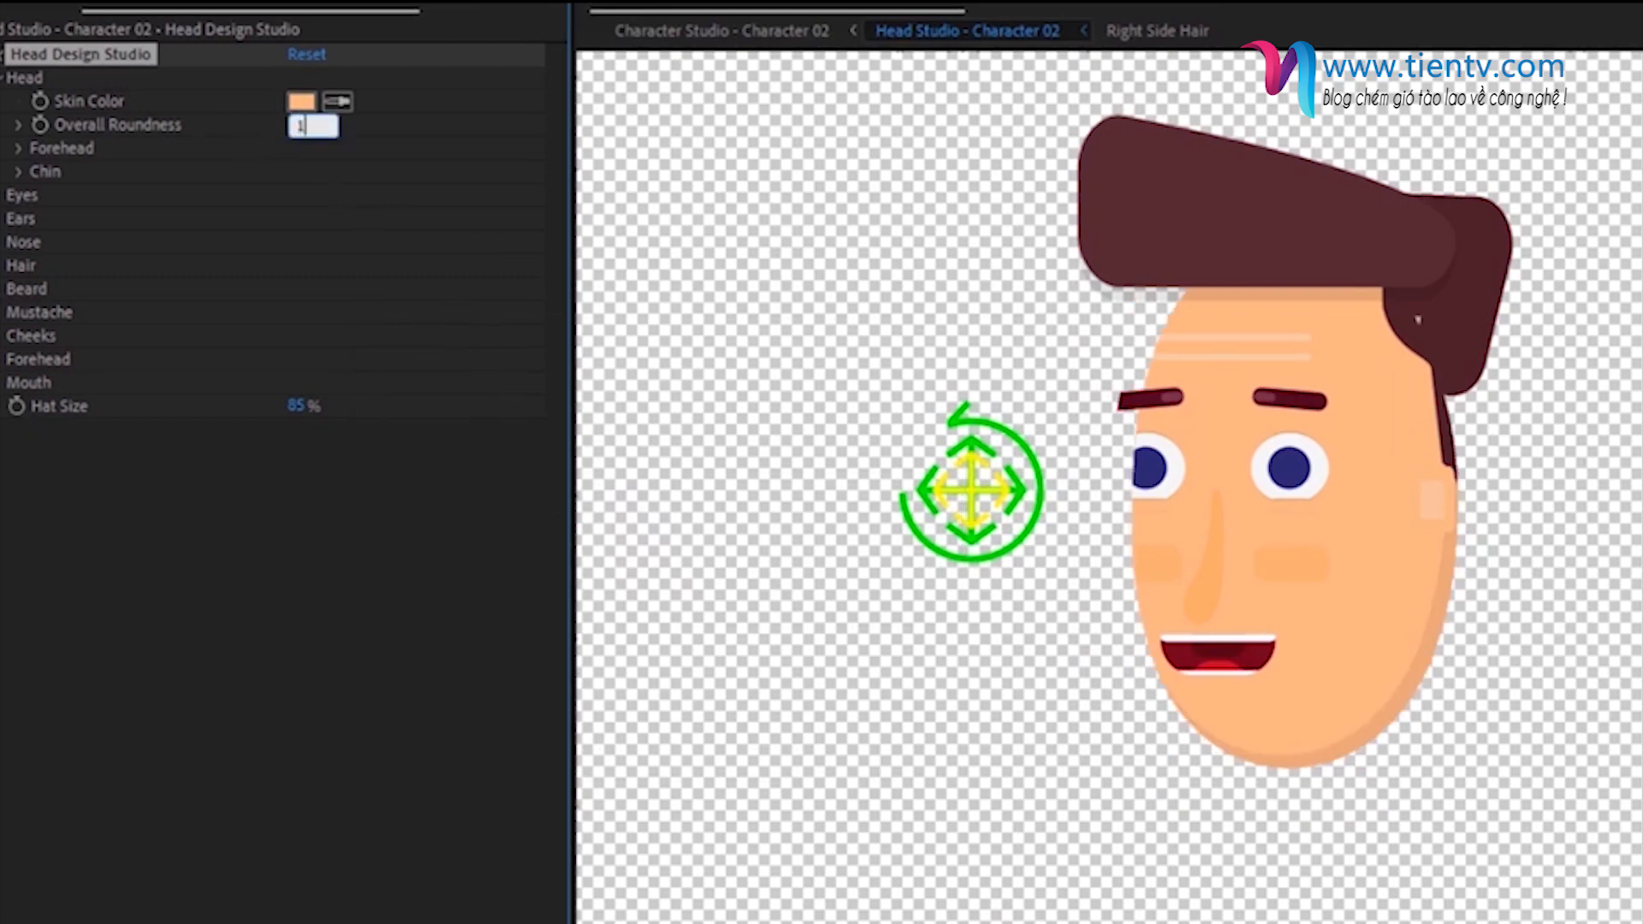
pyautogui.press('Return')
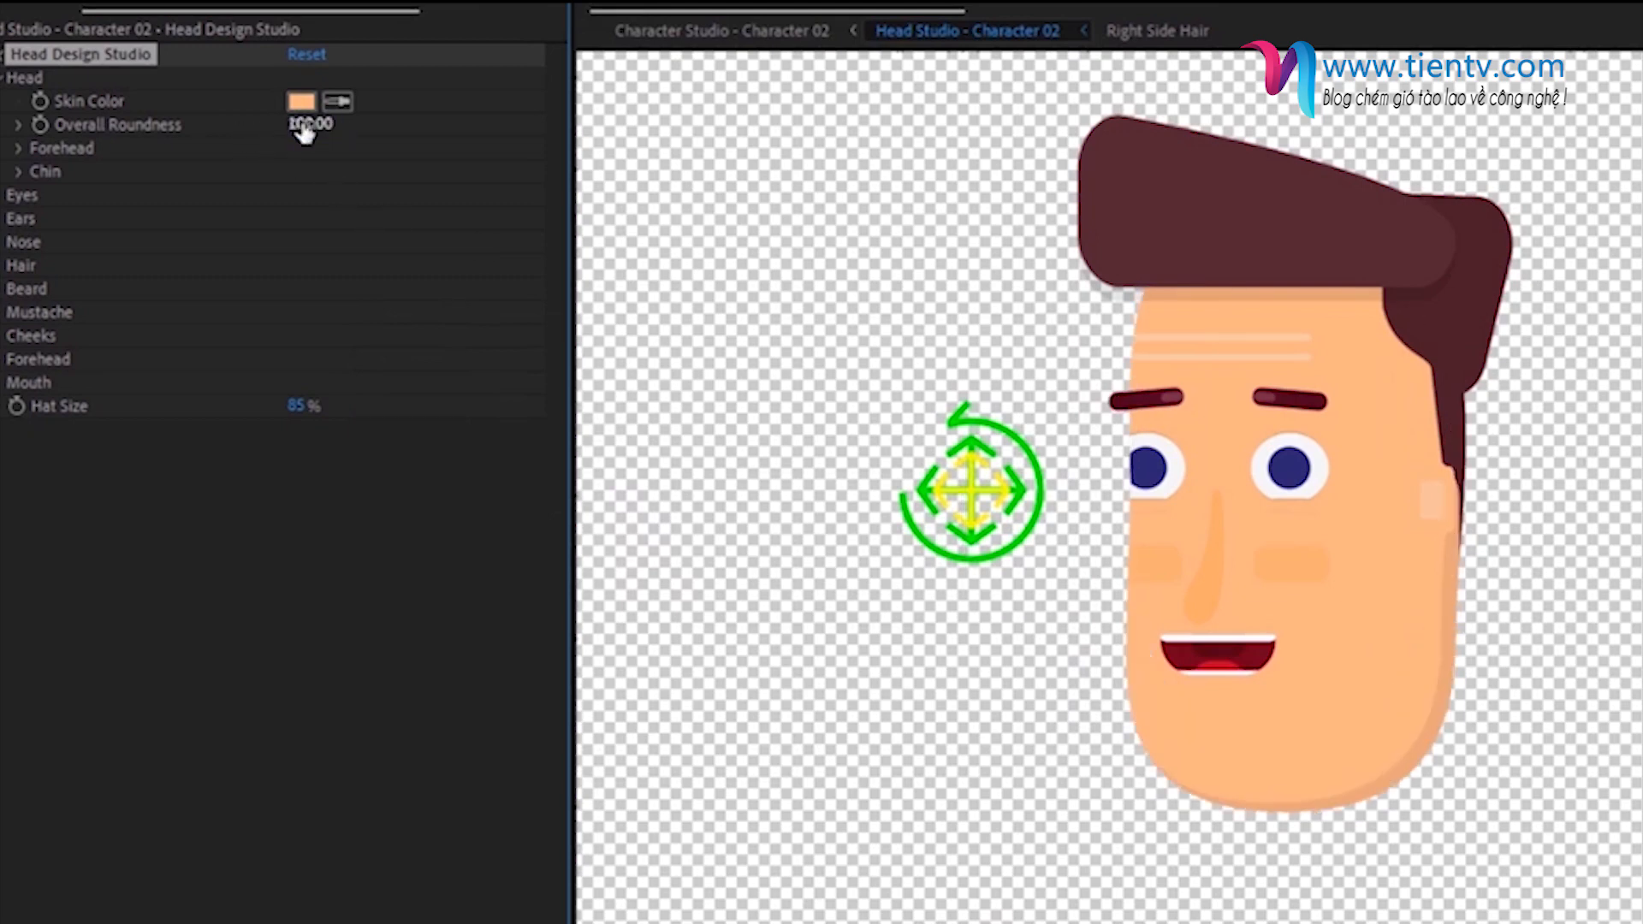
# - Set the head's forehead width to 40, height to 70 and roundness to 100
pyautogui.click(19, 148)
pyautogui.click(20, 147)
pyautogui.click(20, 147)
pyautogui.click(295, 196)
pyautogui.write('70')
pyautogui.press('Return')
pyautogui.press('Tab')
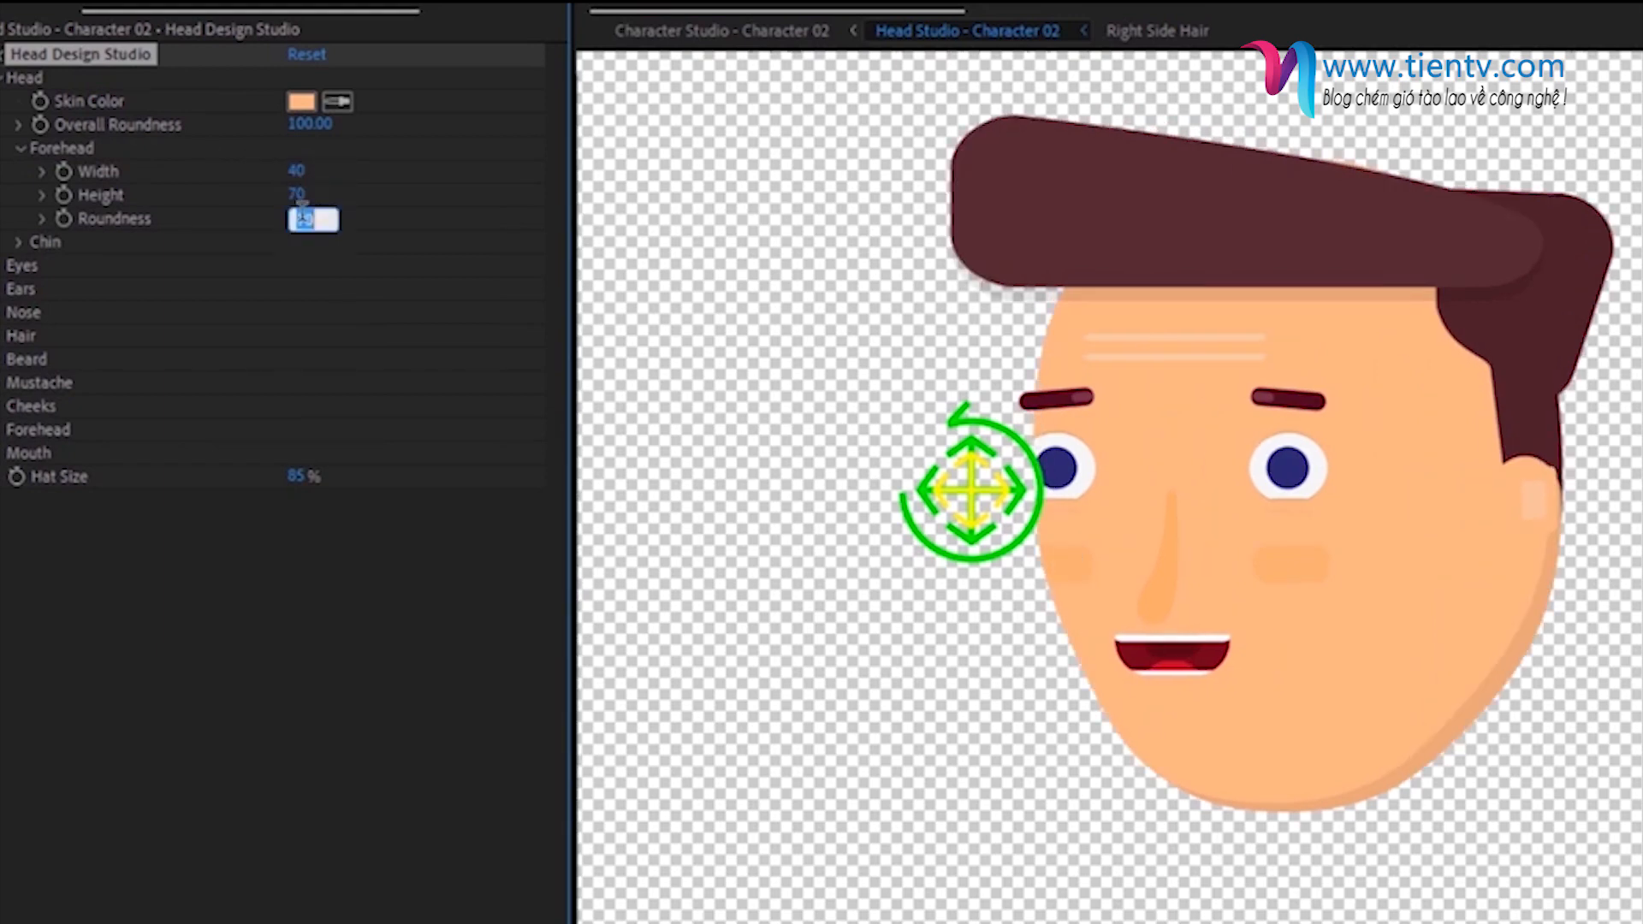
pyautogui.write('100')
pyautogui.press('Return')
pyautogui.click(19, 149)
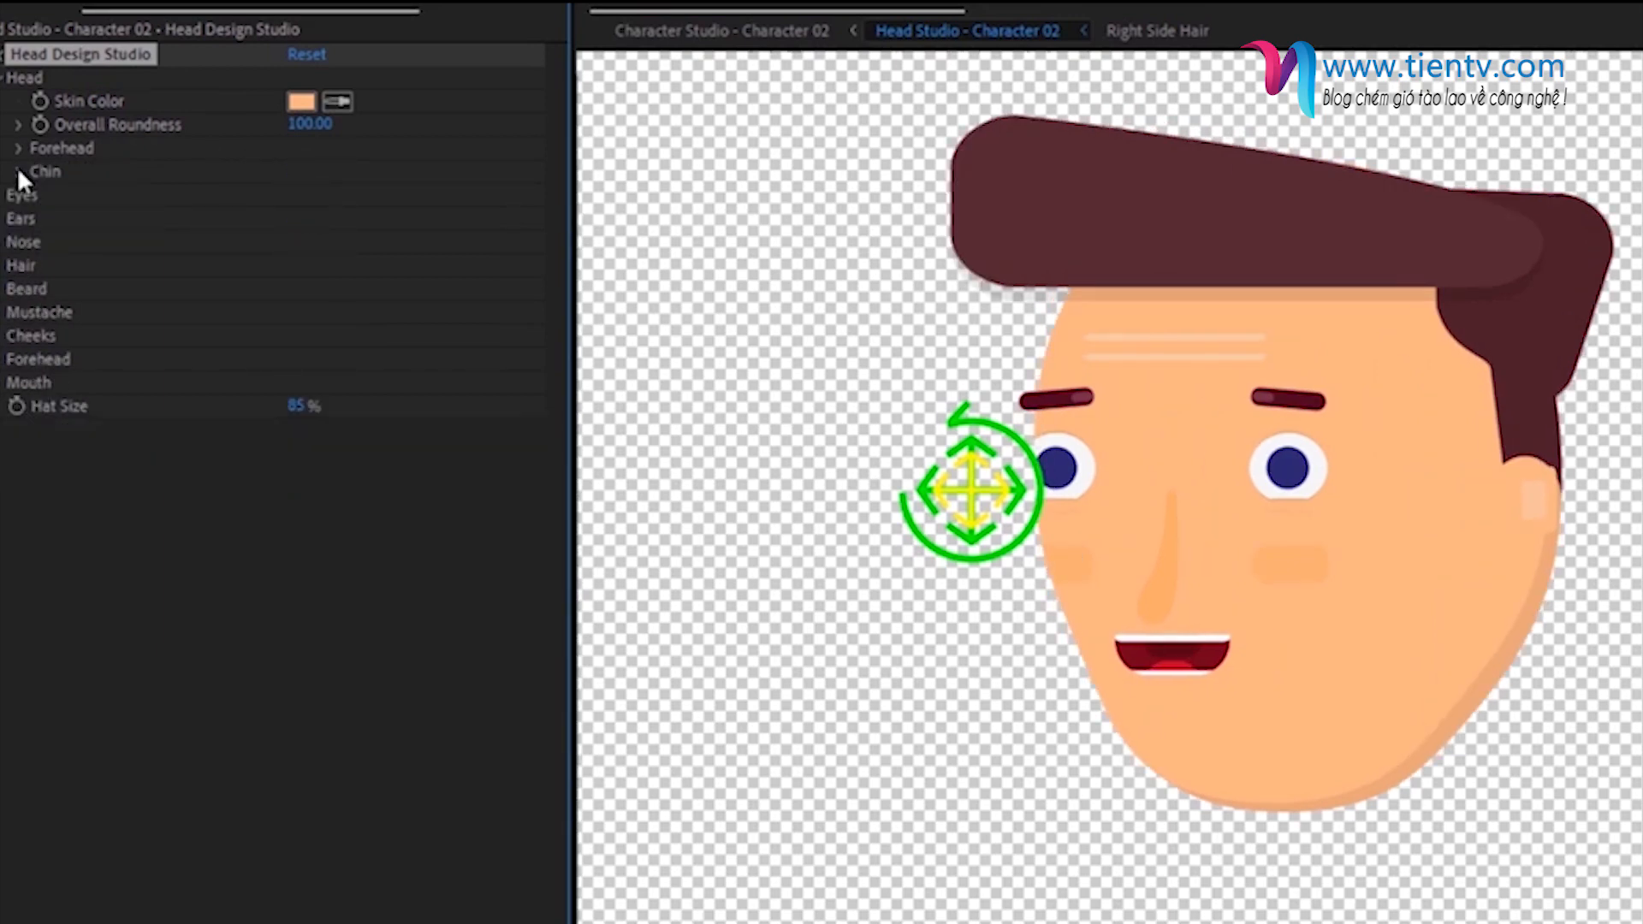
# - Set the chin width to 40, height to 70 and roundness to 100
pyautogui.click(18, 170)
pyautogui.click(291, 195)
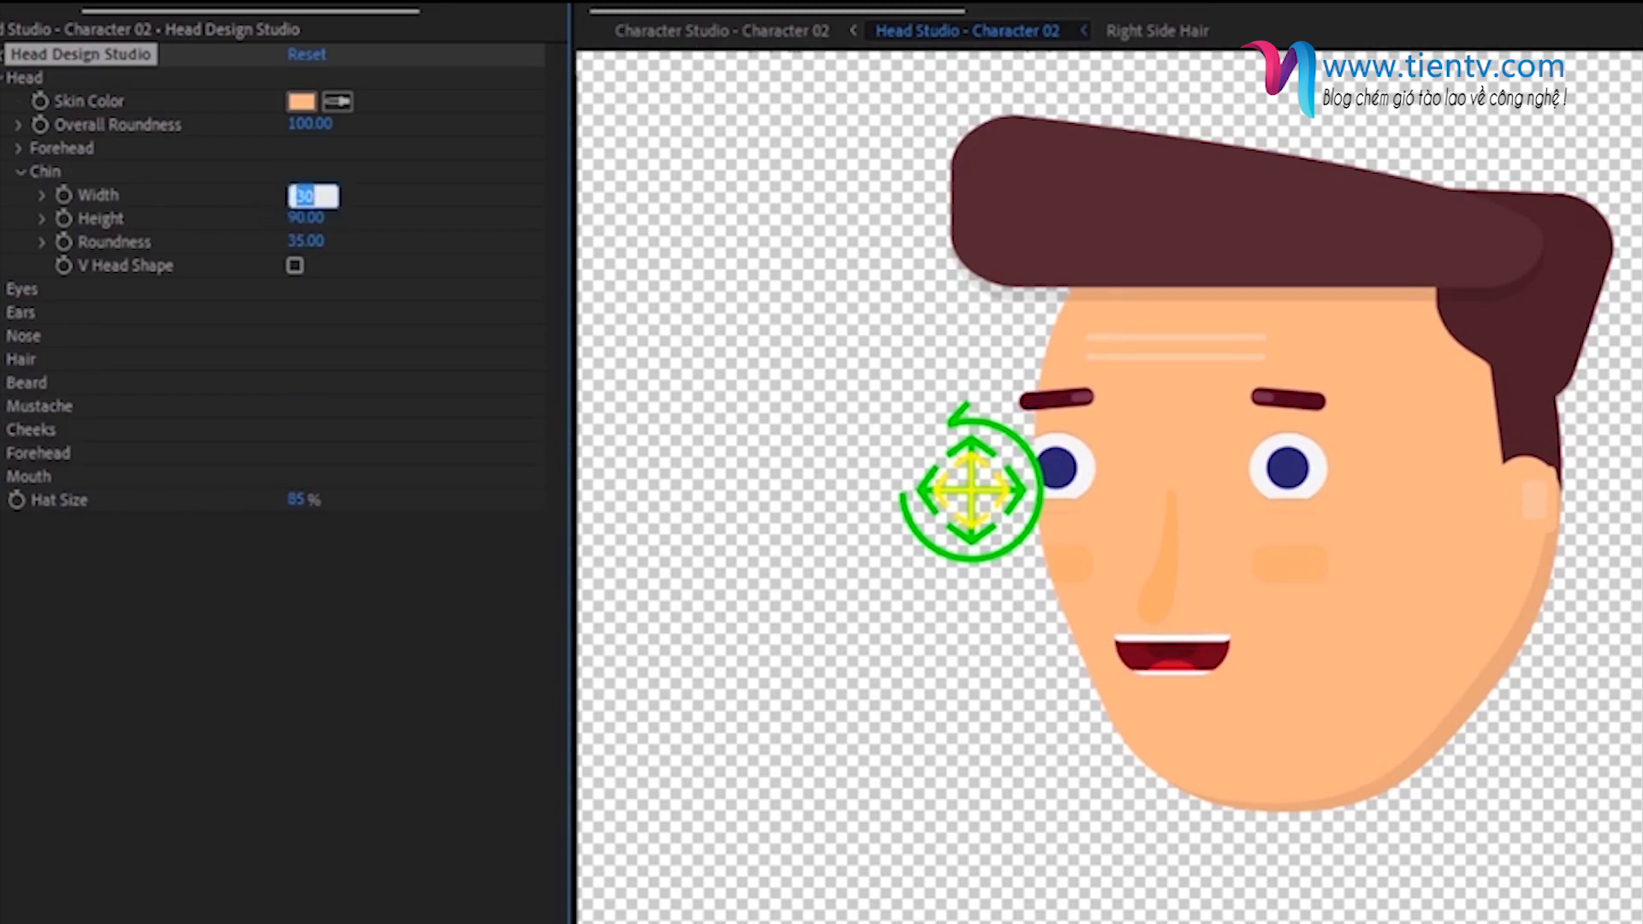
pyautogui.write('40')
pyautogui.press('Return')
pyautogui.click(310, 219)
pyautogui.write('70')
pyautogui.press('Return')
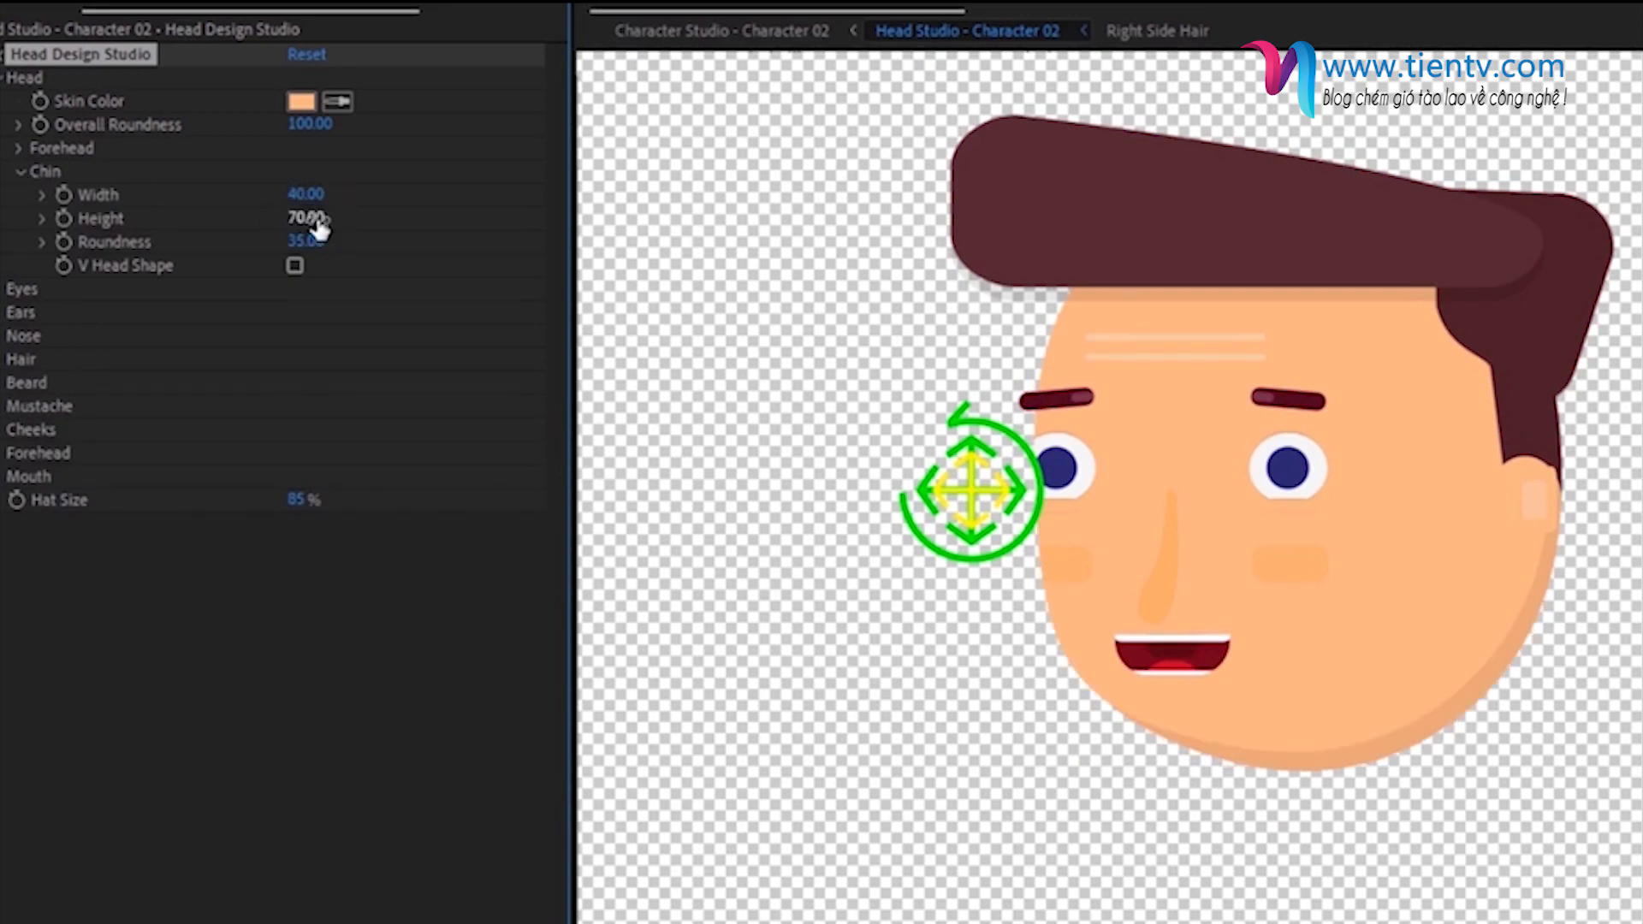
pyautogui.click(310, 242)
pyautogui.write('100')
pyautogui.press('Return')
pyautogui.click(21, 172)
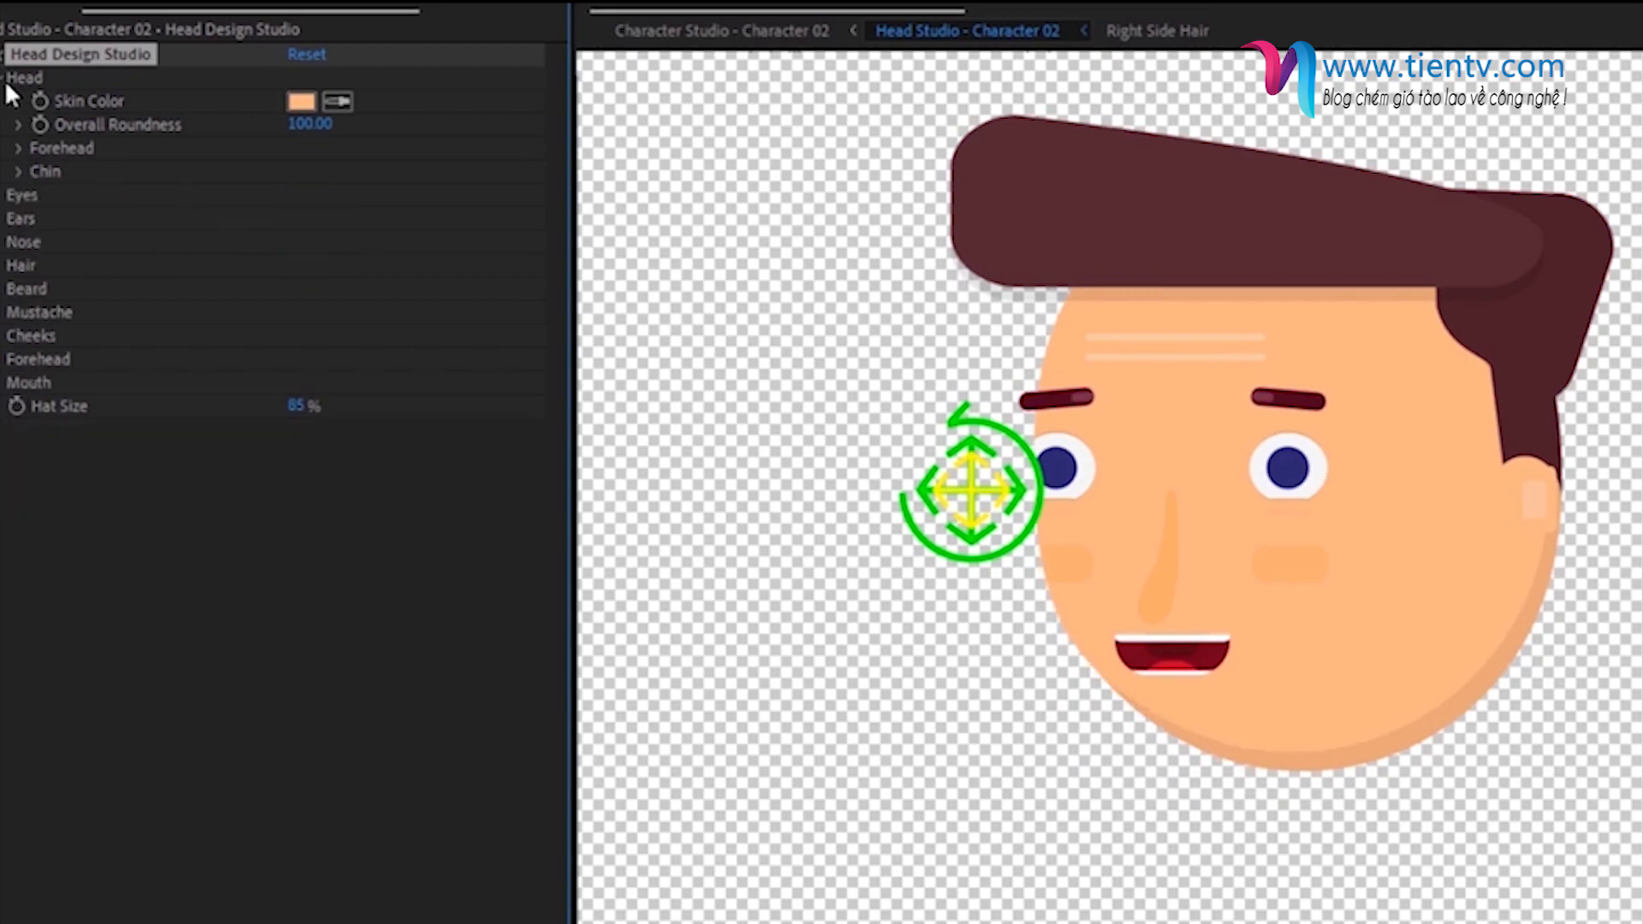
pyautogui.click(5, 79)
# - Give the character curly hair with front hair style 24 and middle hair style 13
pyautogui.click(6, 171)
pyautogui.click(19, 219)
pyautogui.click(291, 265)
pyautogui.write('24')
pyautogui.press('Return')
pyautogui.click(292, 288)
pyautogui.write('13')
pyautogui.press('Return')
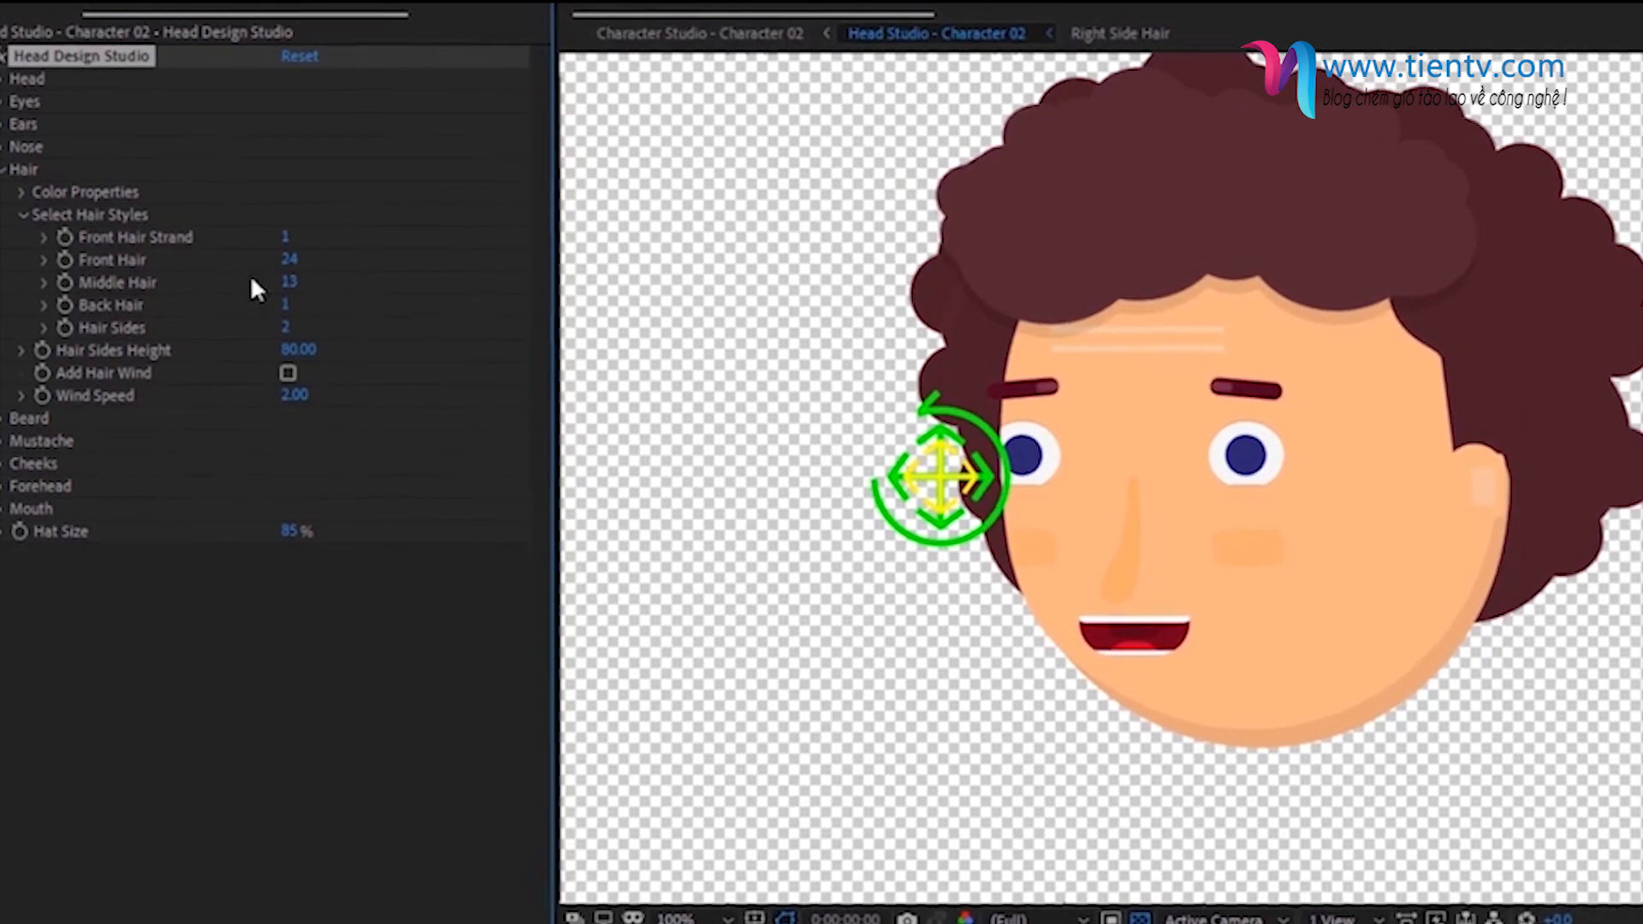
pyautogui.click(24, 216)
# - Change the hair color to bright red, EE3E41
pyautogui.click(21, 192)
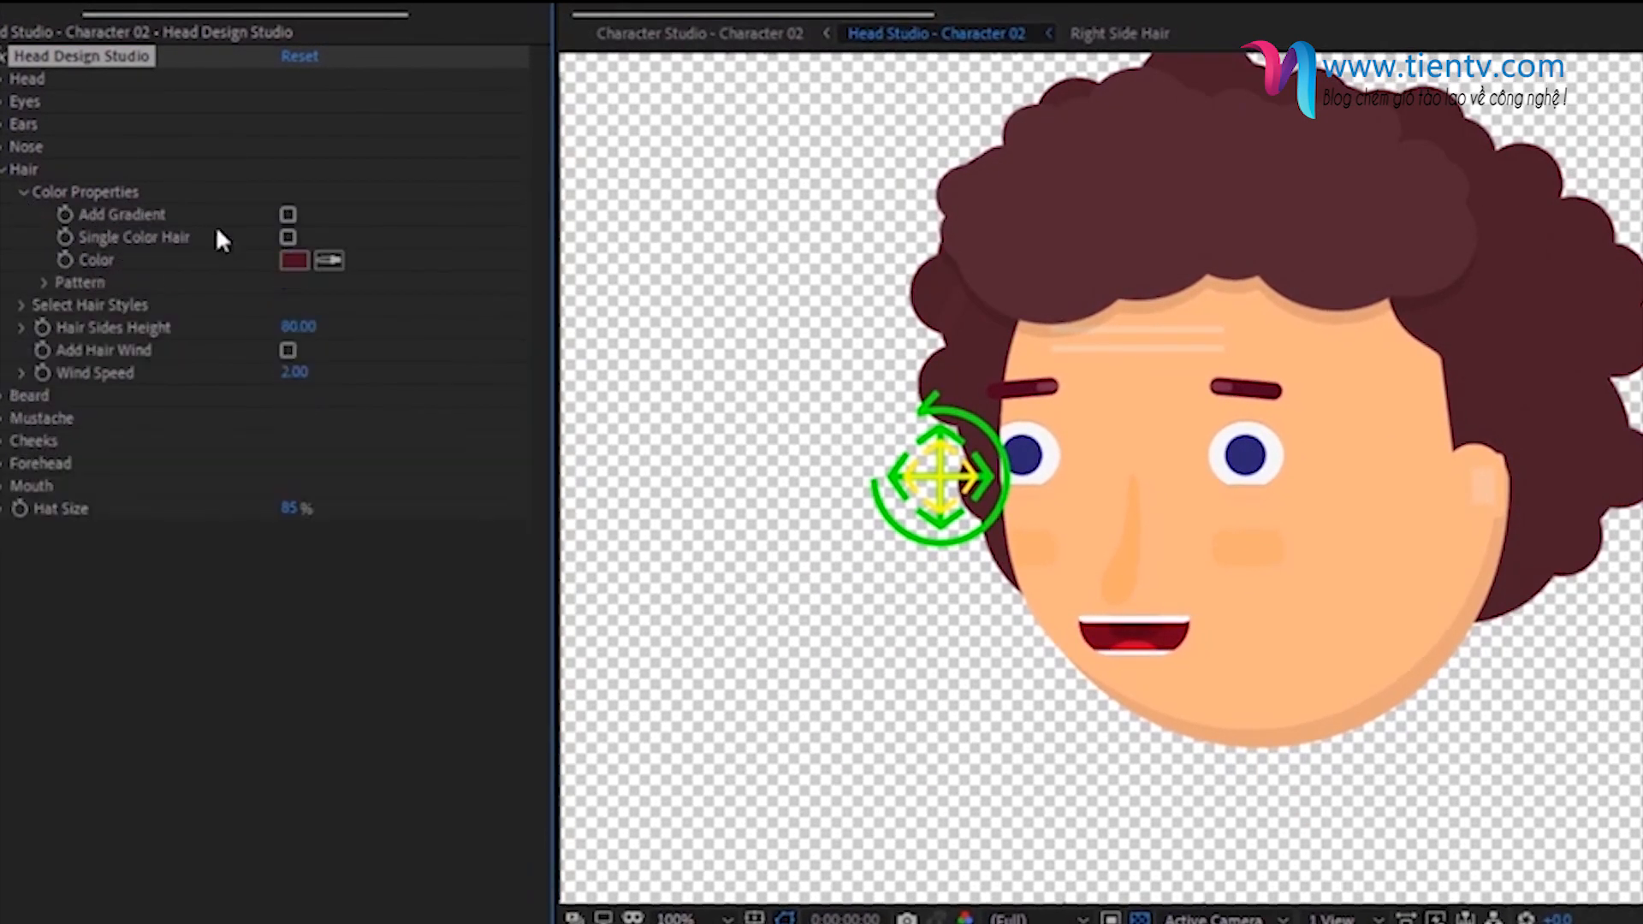
pyautogui.click(293, 258)
pyautogui.click(631, 389)
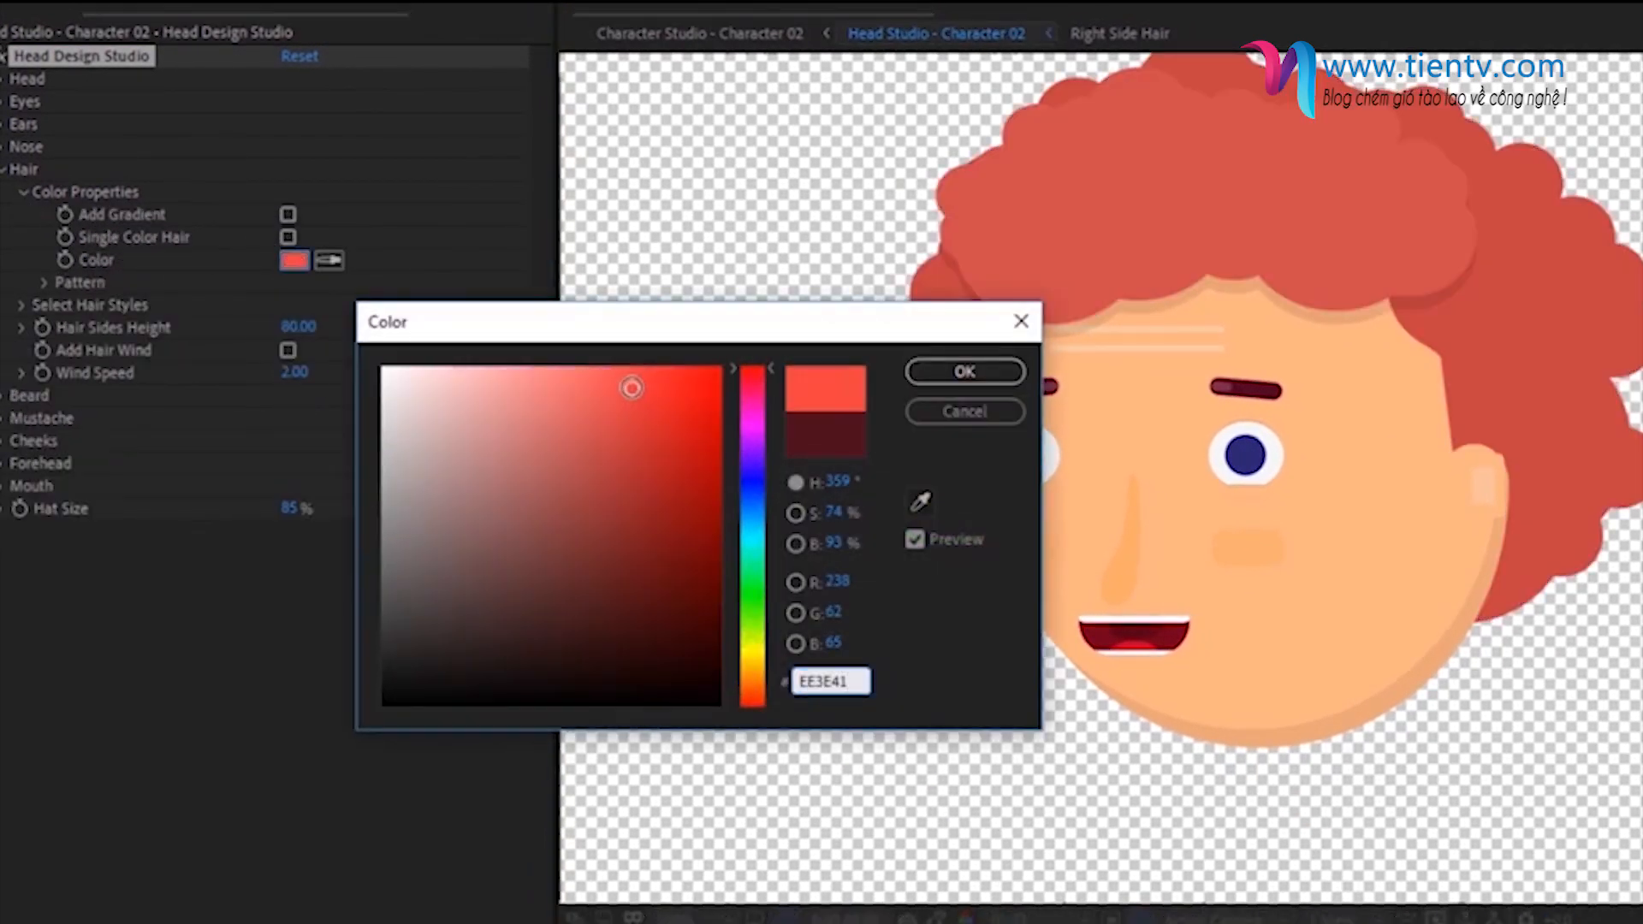
pyautogui.click(978, 383)
pyautogui.click(5, 170)
# - Sample the hair's red as the nose color, then set the nose style to 26 and raise the nose
pyautogui.click(4, 148)
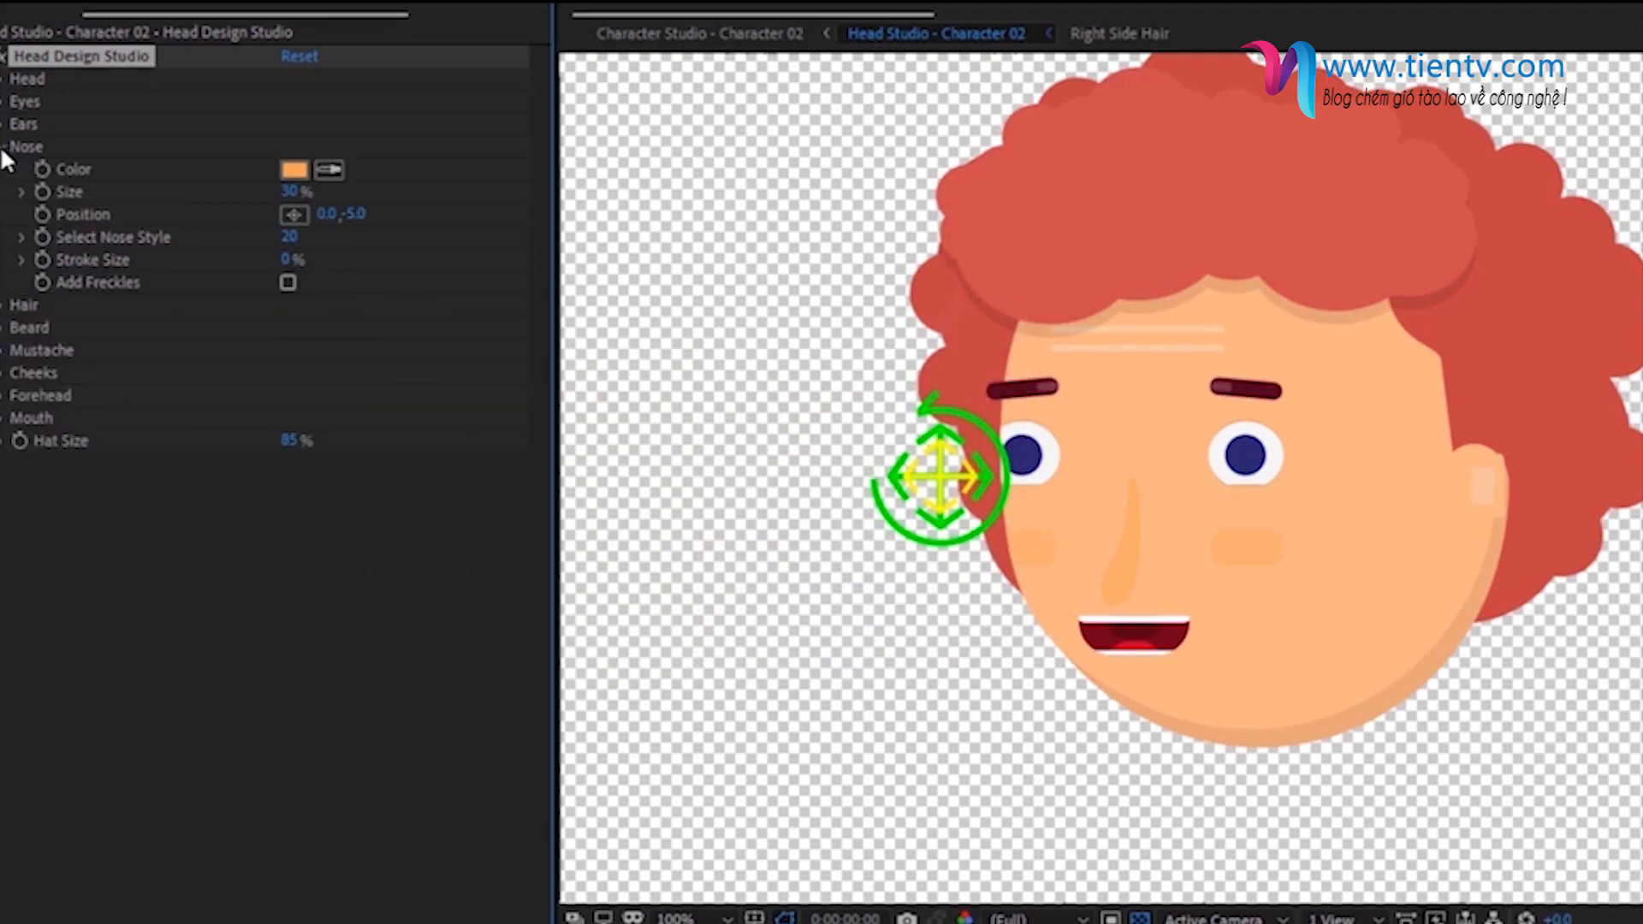
pyautogui.click(330, 170)
pyautogui.click(1156, 180)
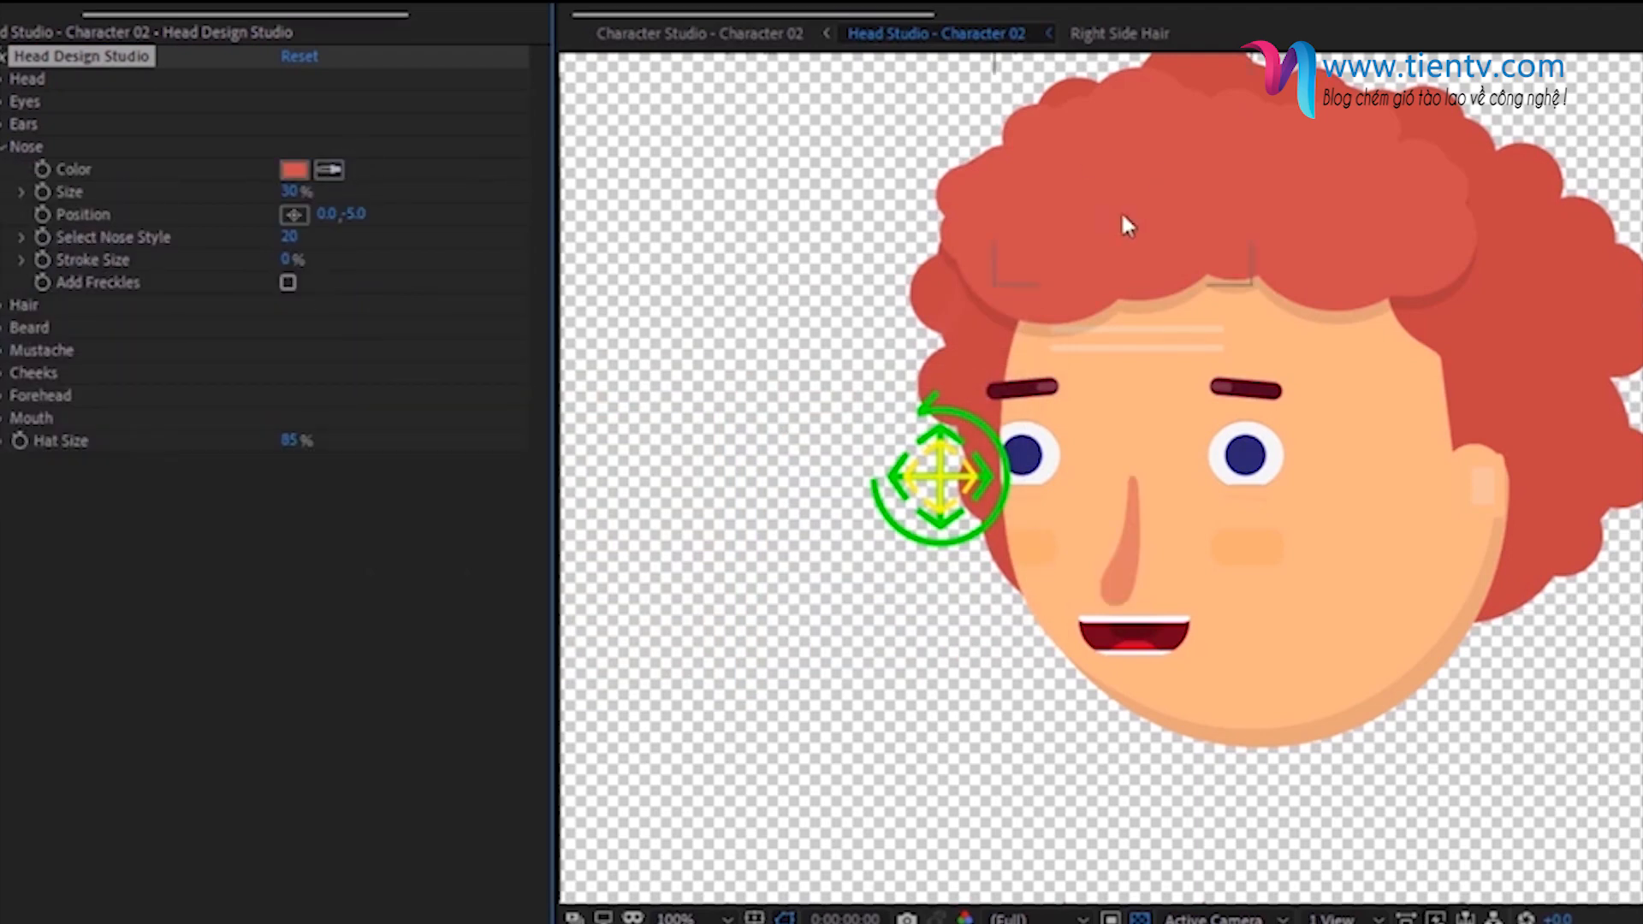
pyautogui.moveTo(289, 237); pyautogui.dragTo(322, 226)
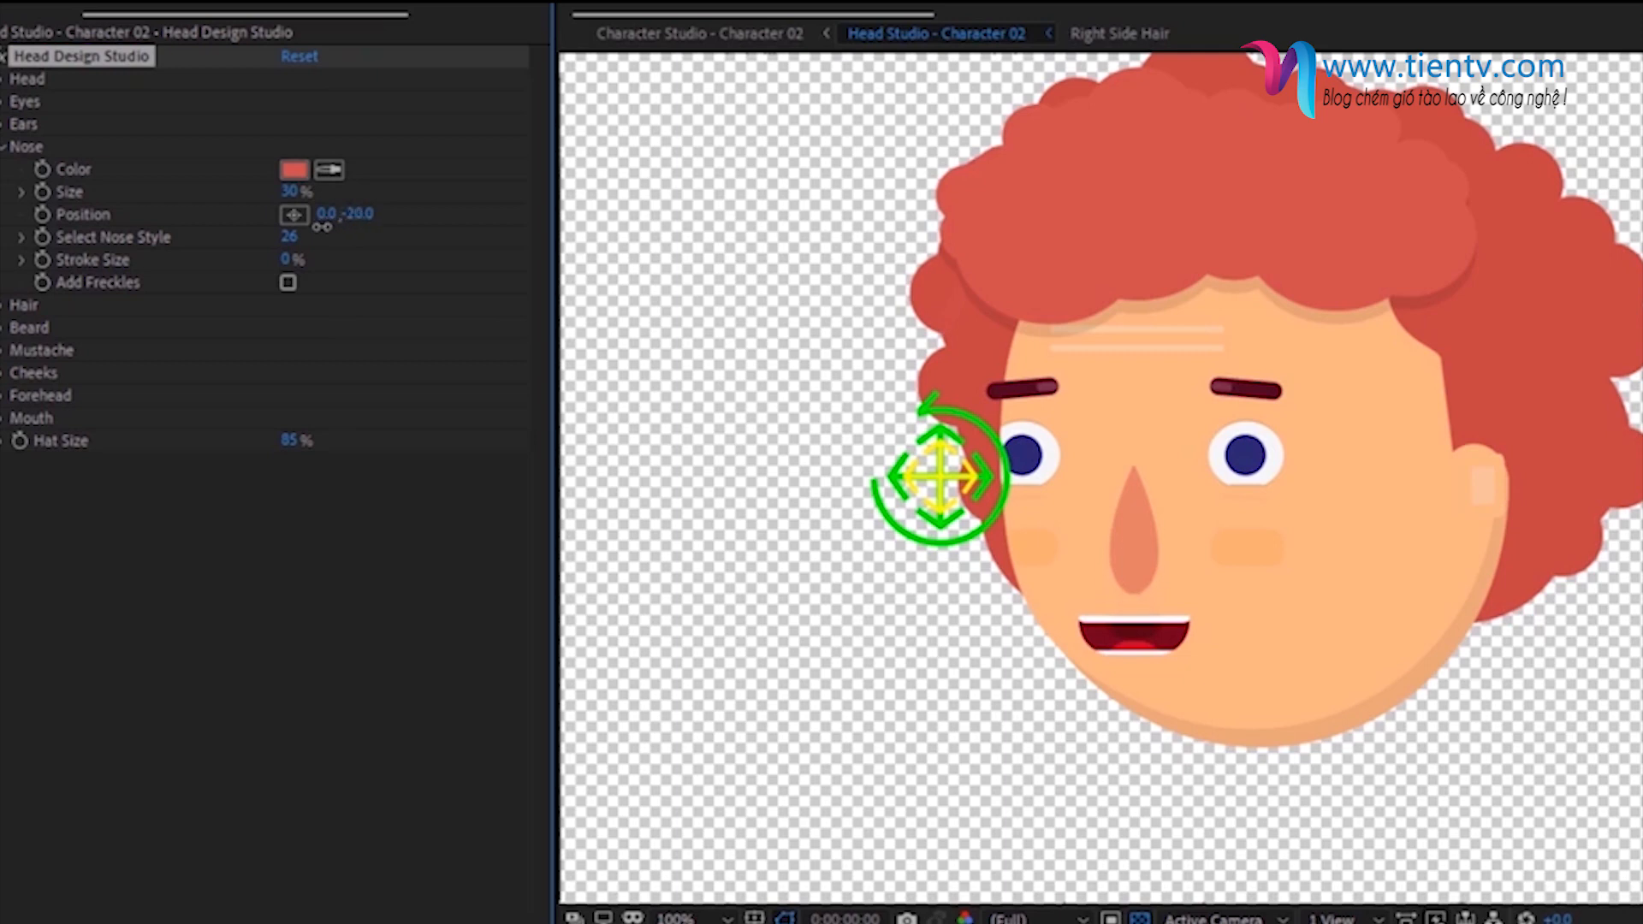
pyautogui.click(4, 147)
# - Raise the mouth by setting its vertical position to -23
pyautogui.click(5, 282)
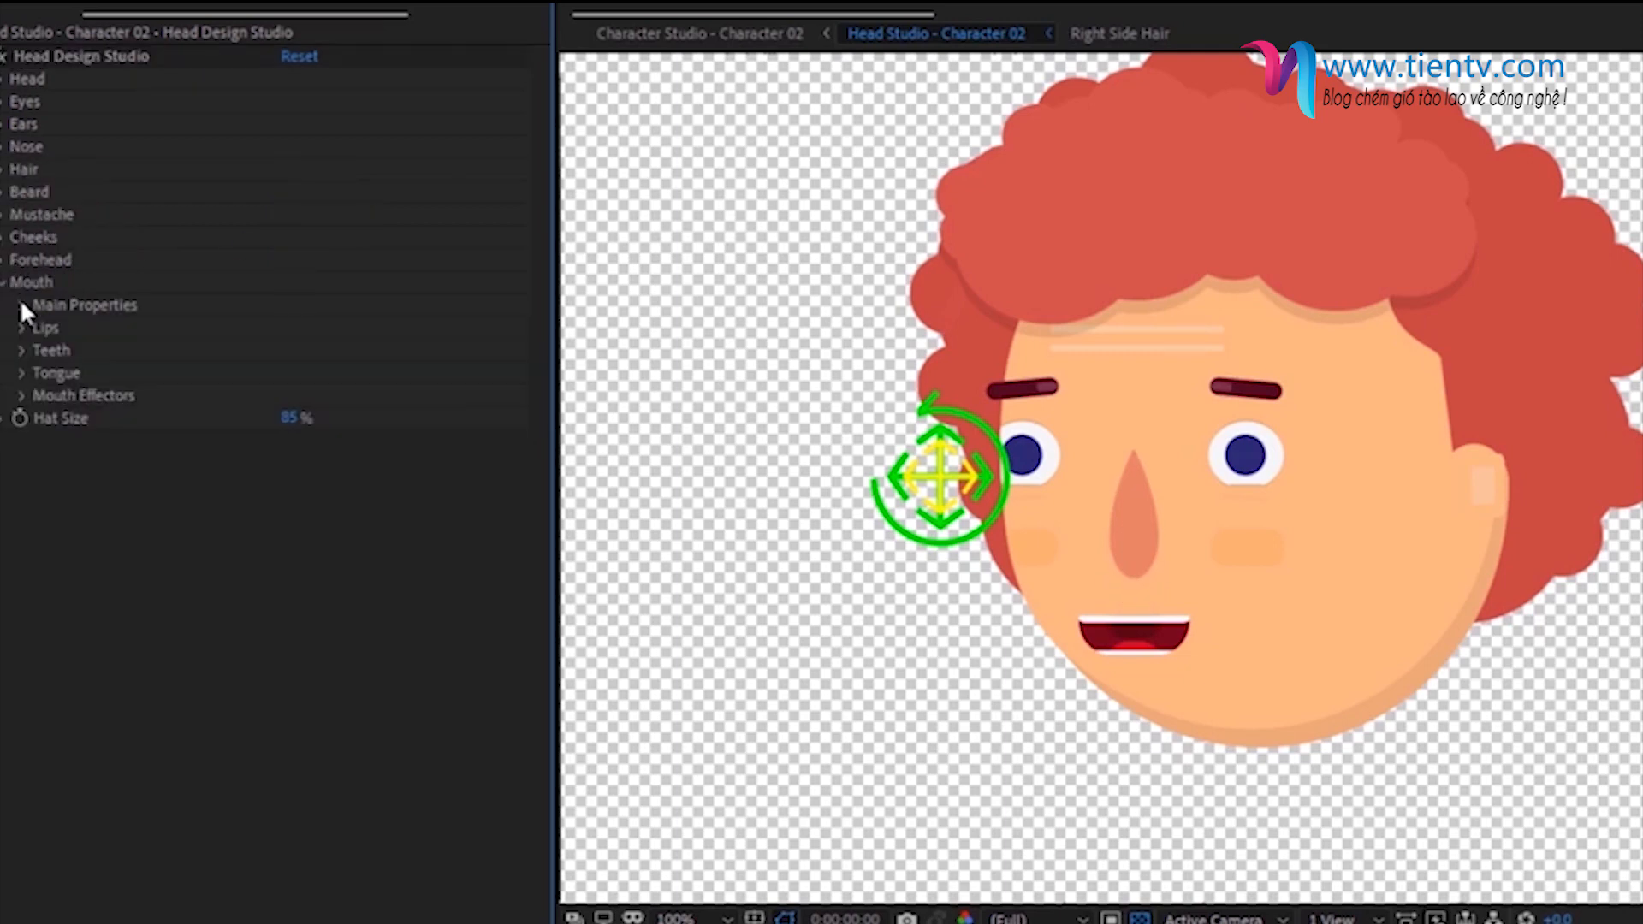
pyautogui.click(23, 306)
pyautogui.moveTo(347, 373); pyautogui.dragTo(320, 376)
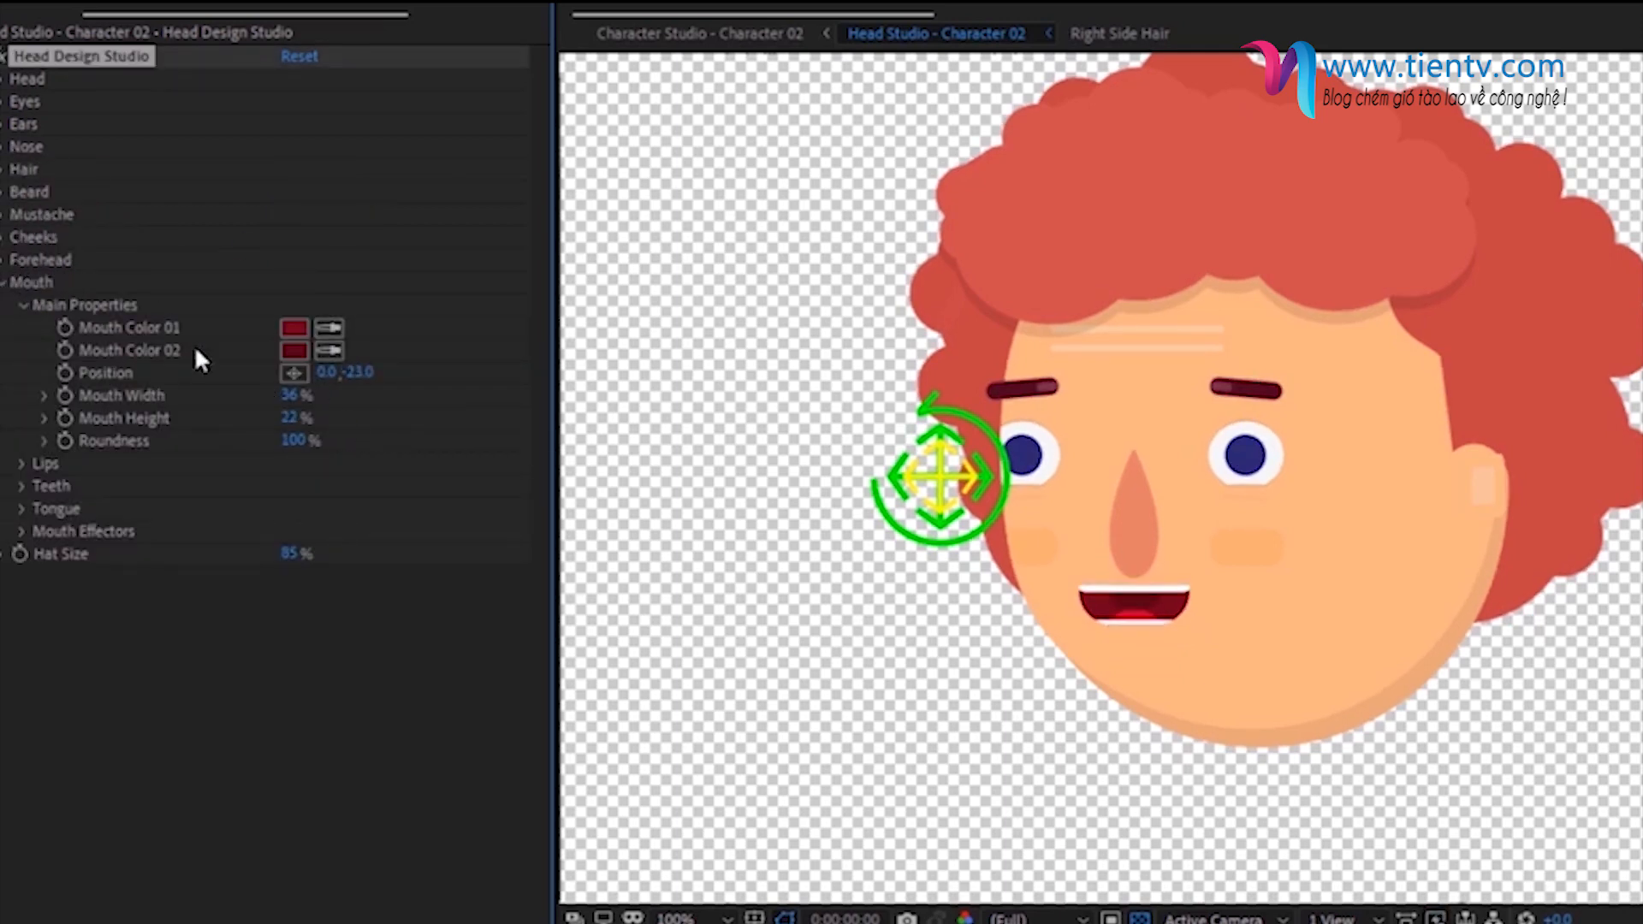
pyautogui.click(20, 306)
pyautogui.click(4, 283)
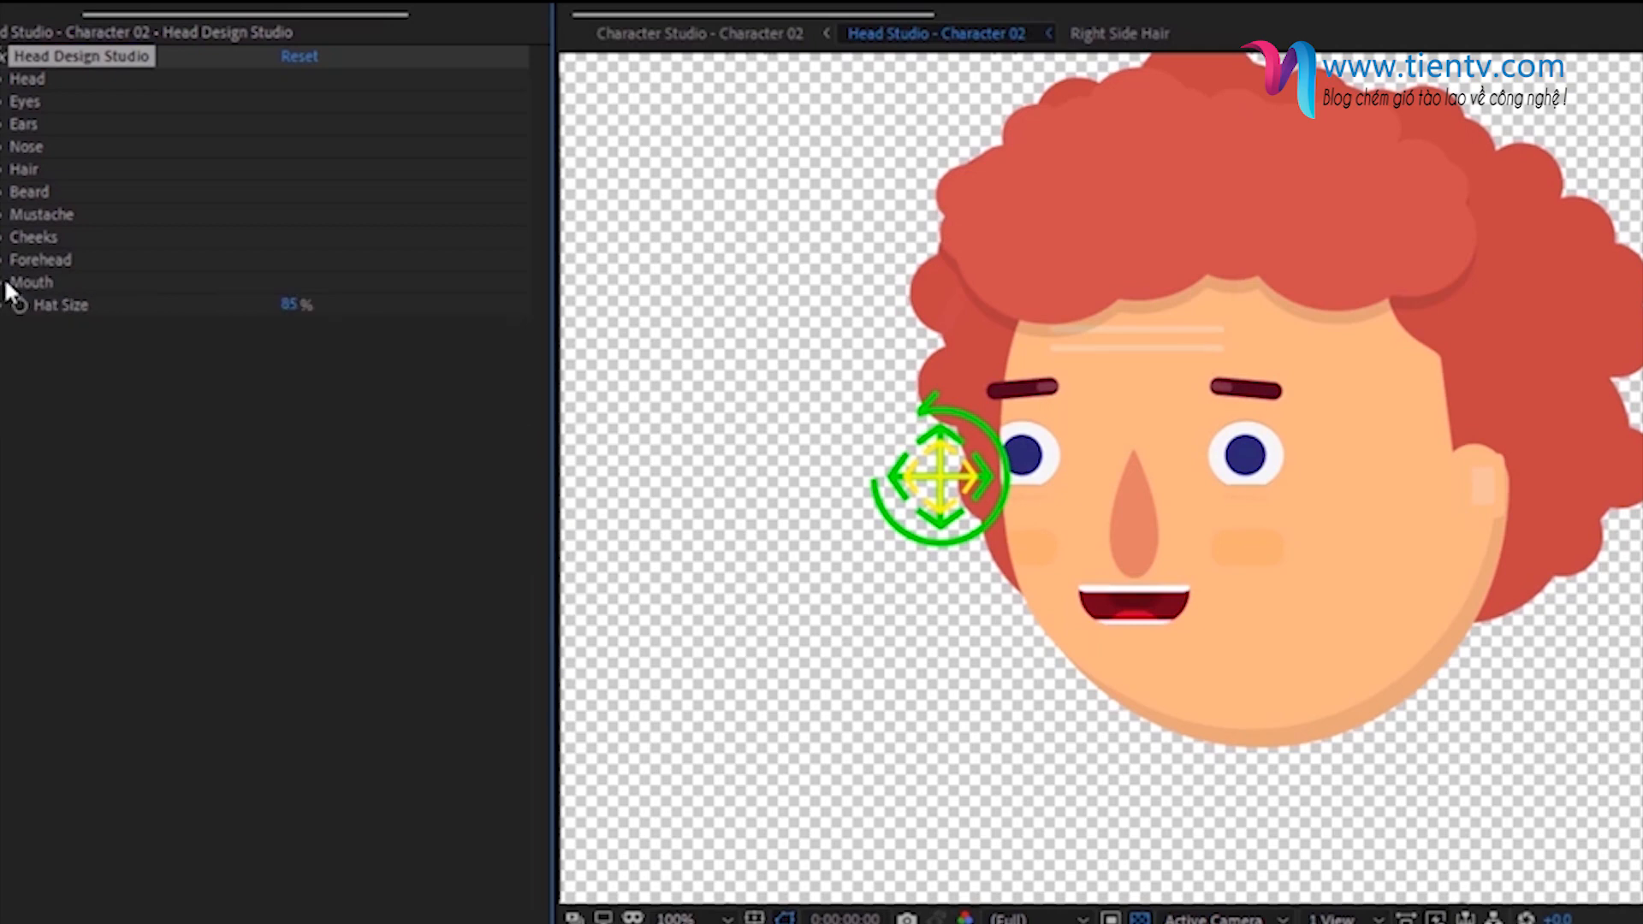
# - Sample the red of the hair as the ear color
pyautogui.click(3, 125)
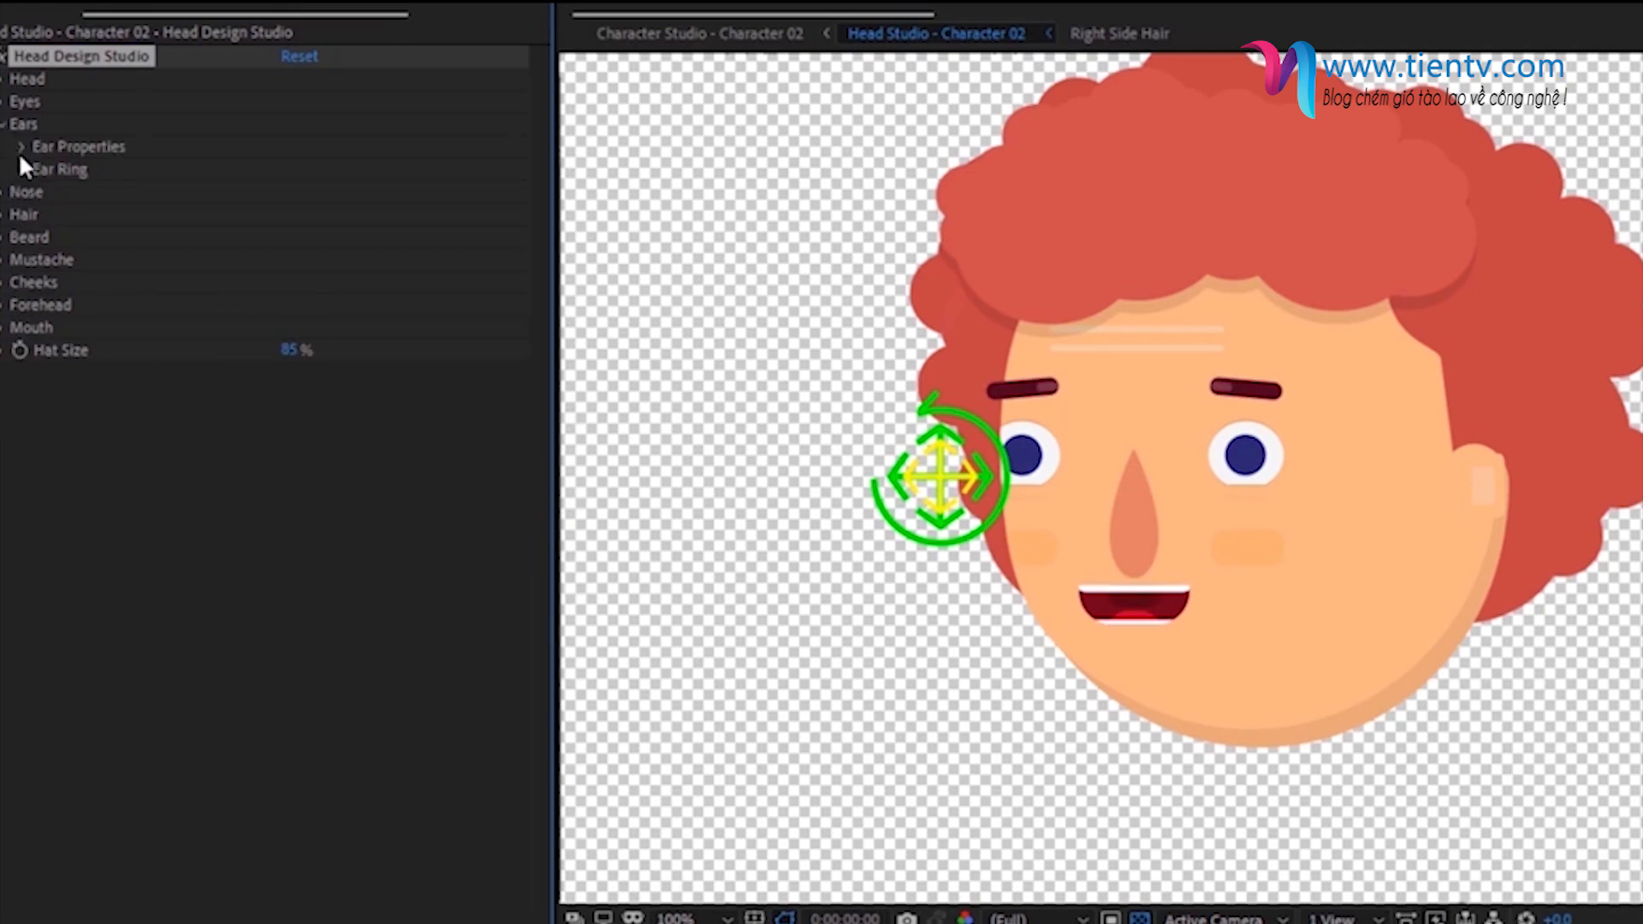
pyautogui.click(21, 147)
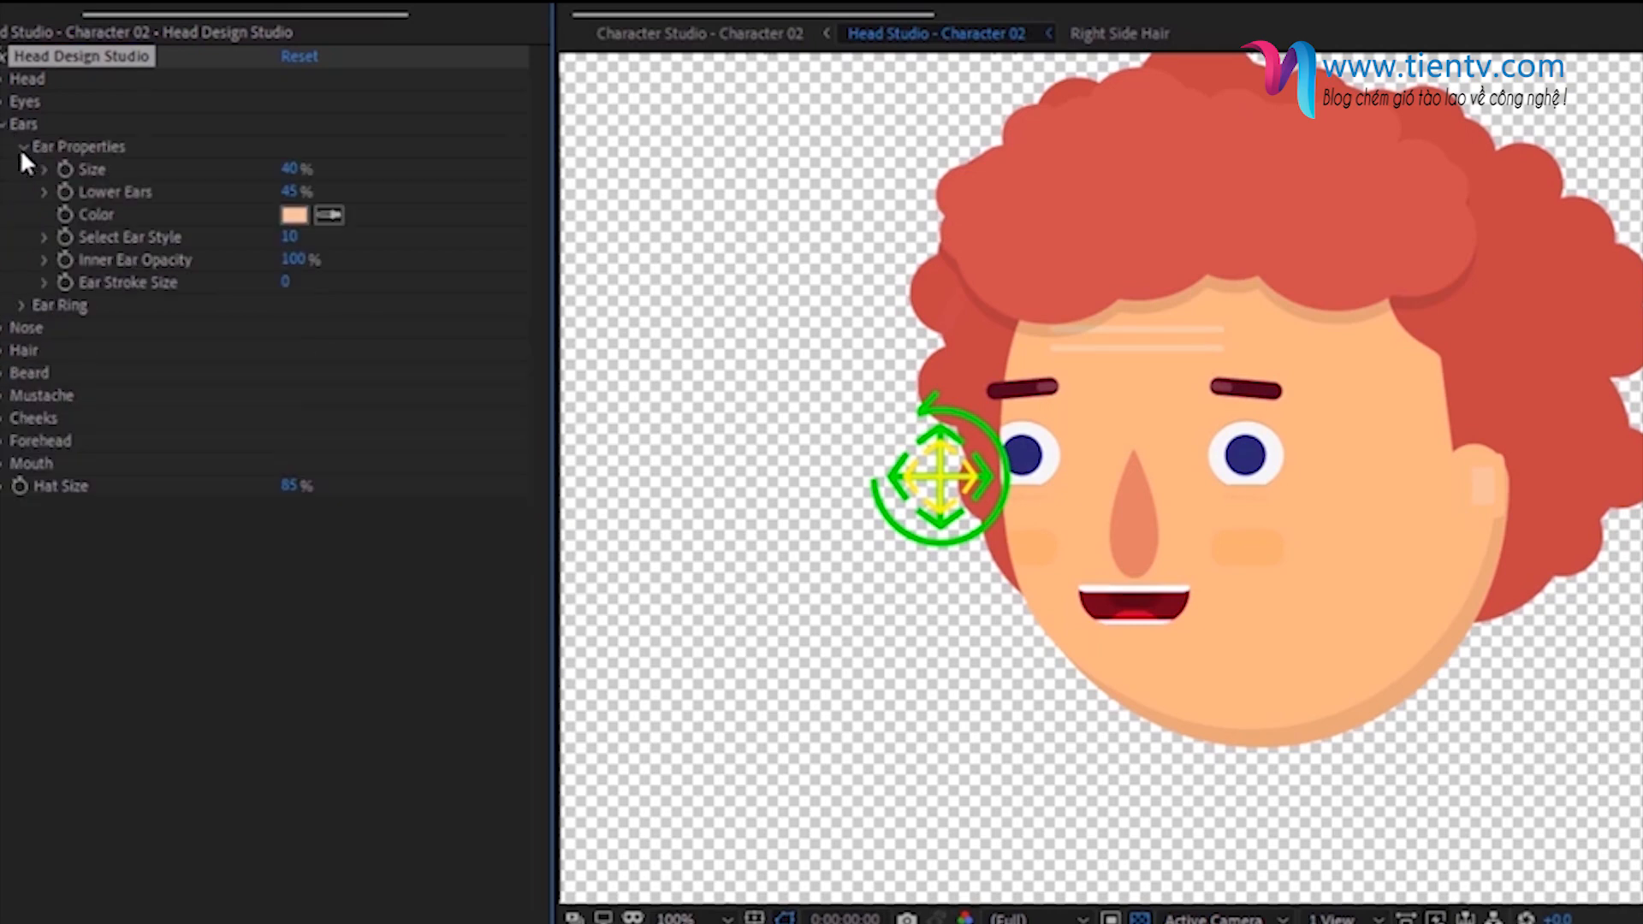
pyautogui.click(329, 215)
pyautogui.click(1358, 199)
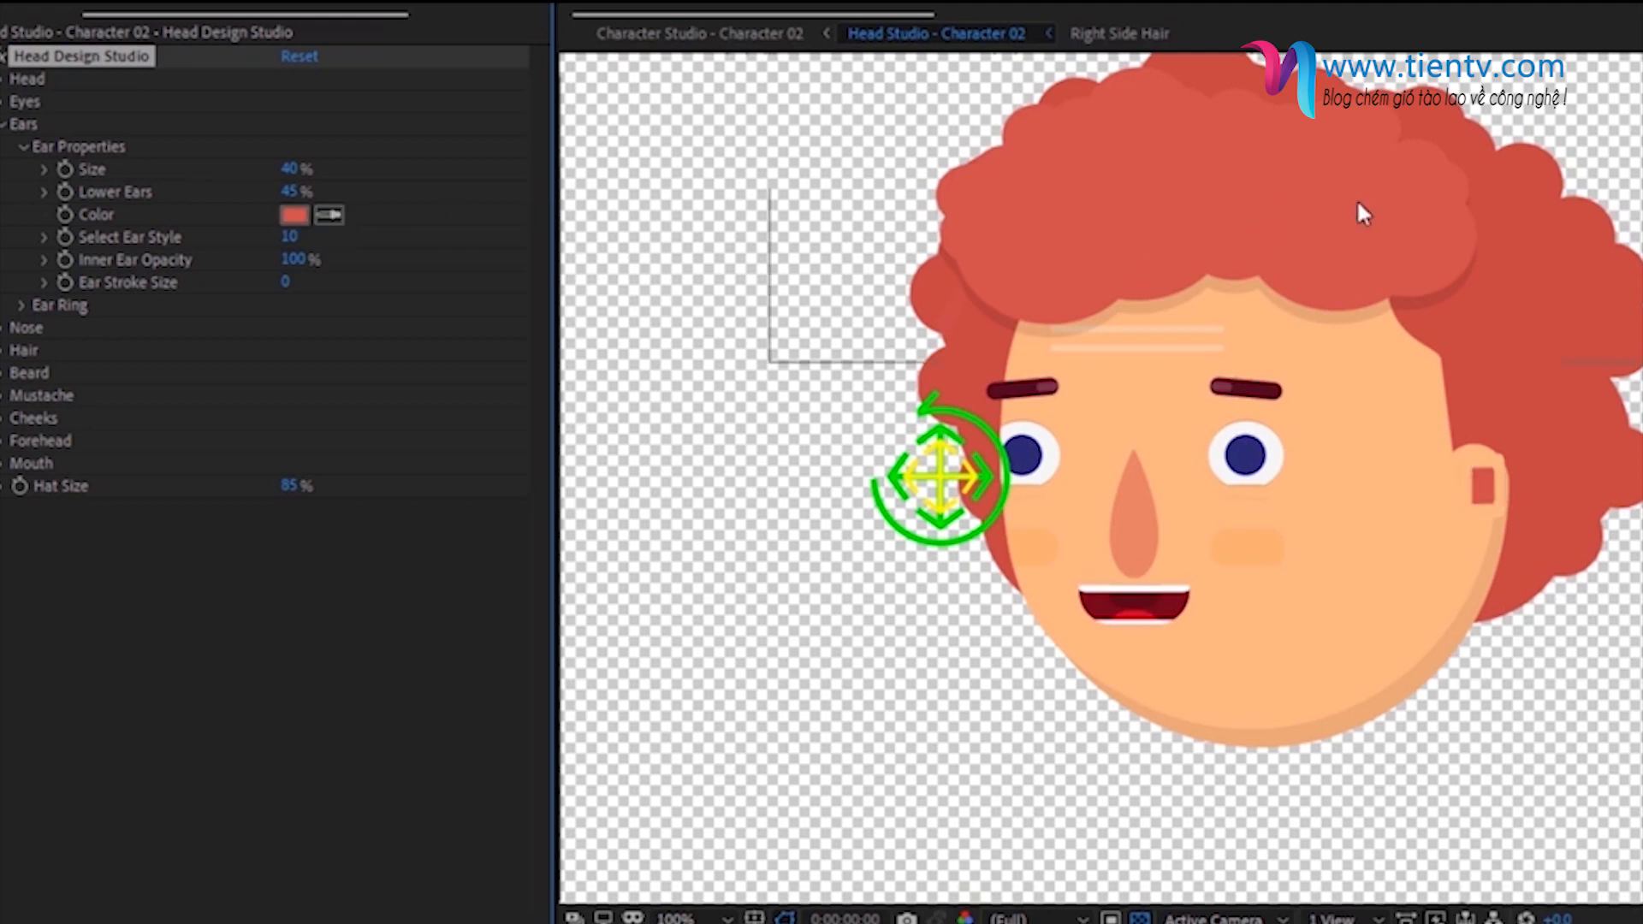
pyautogui.click(23, 148)
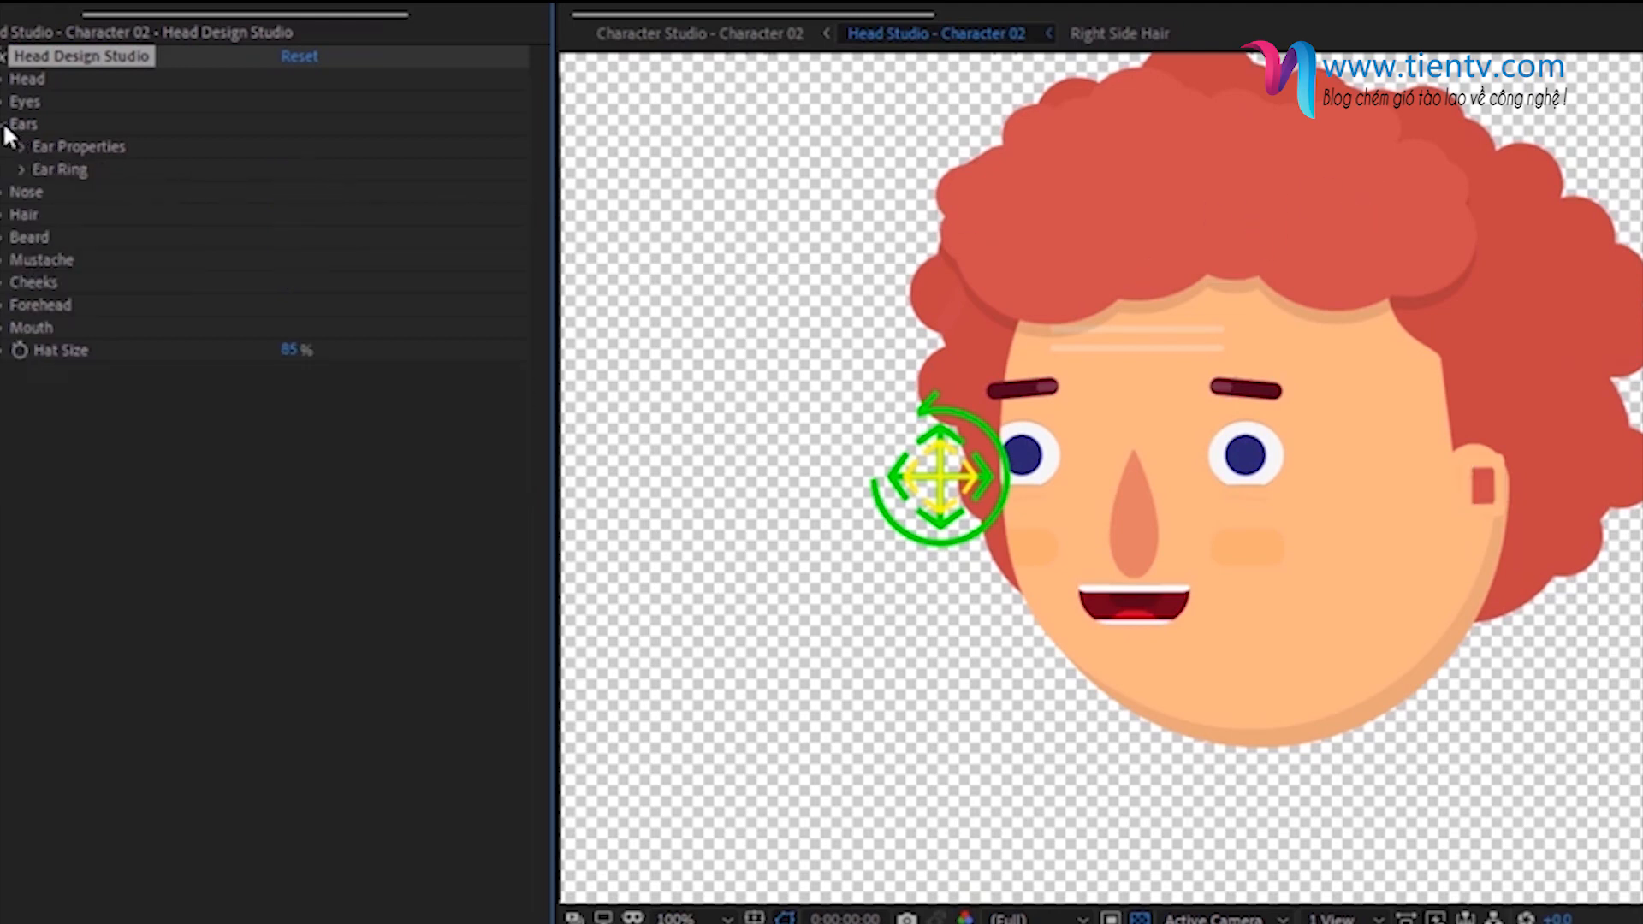
pyautogui.click(4, 124)
# - Sample the red of the hair as the eyebrow color
pyautogui.click(3, 103)
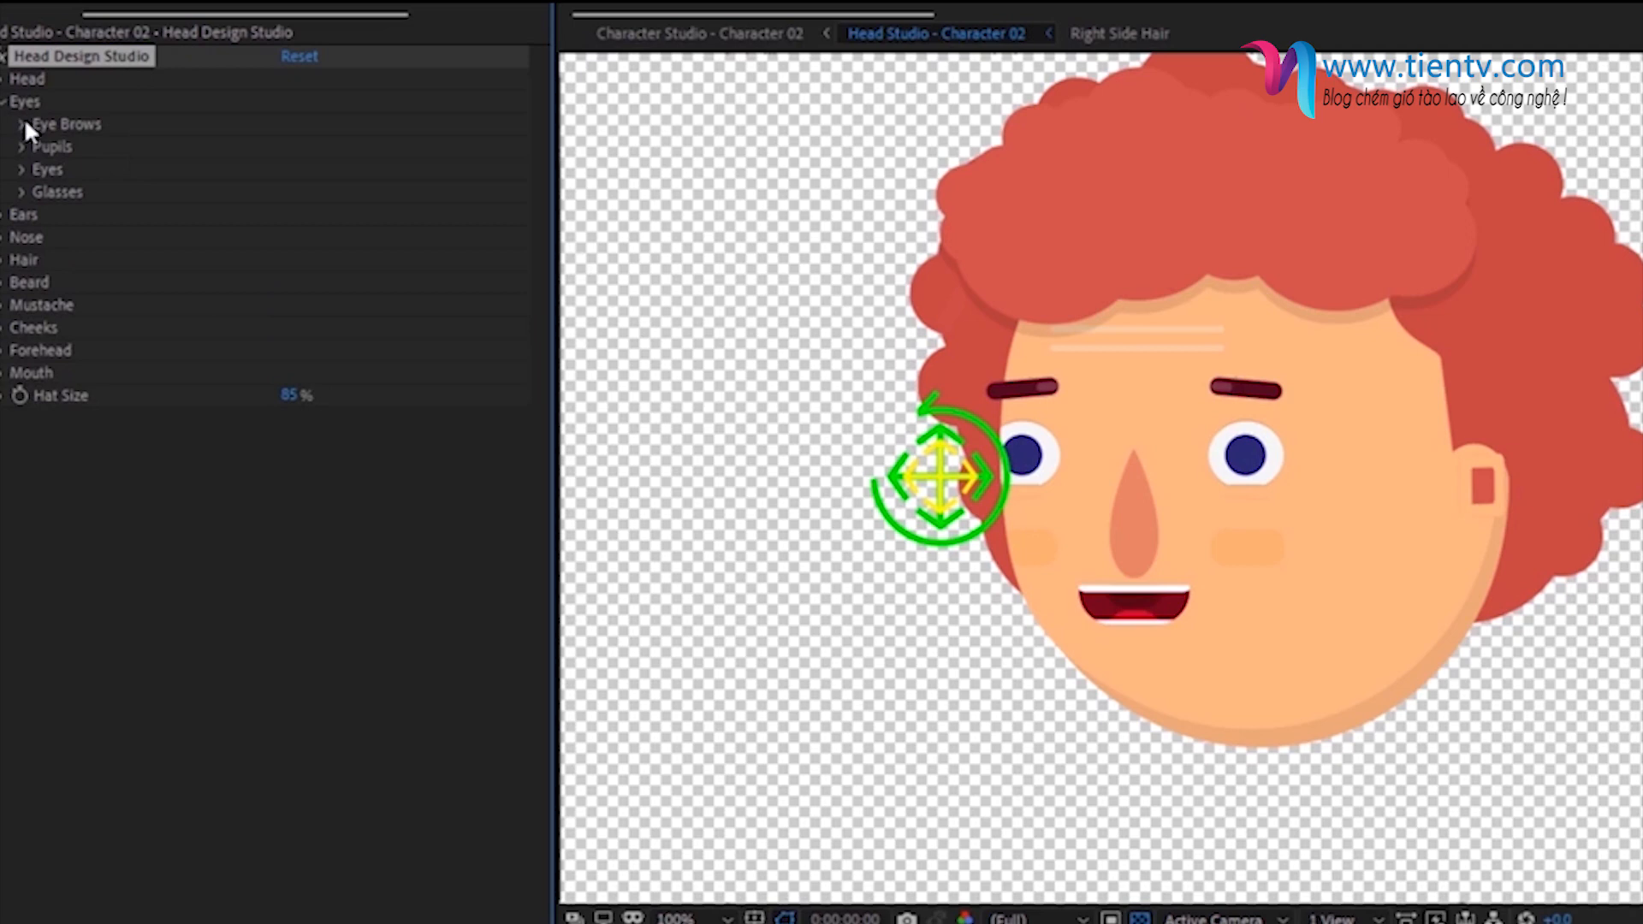
pyautogui.click(22, 125)
pyautogui.click(329, 147)
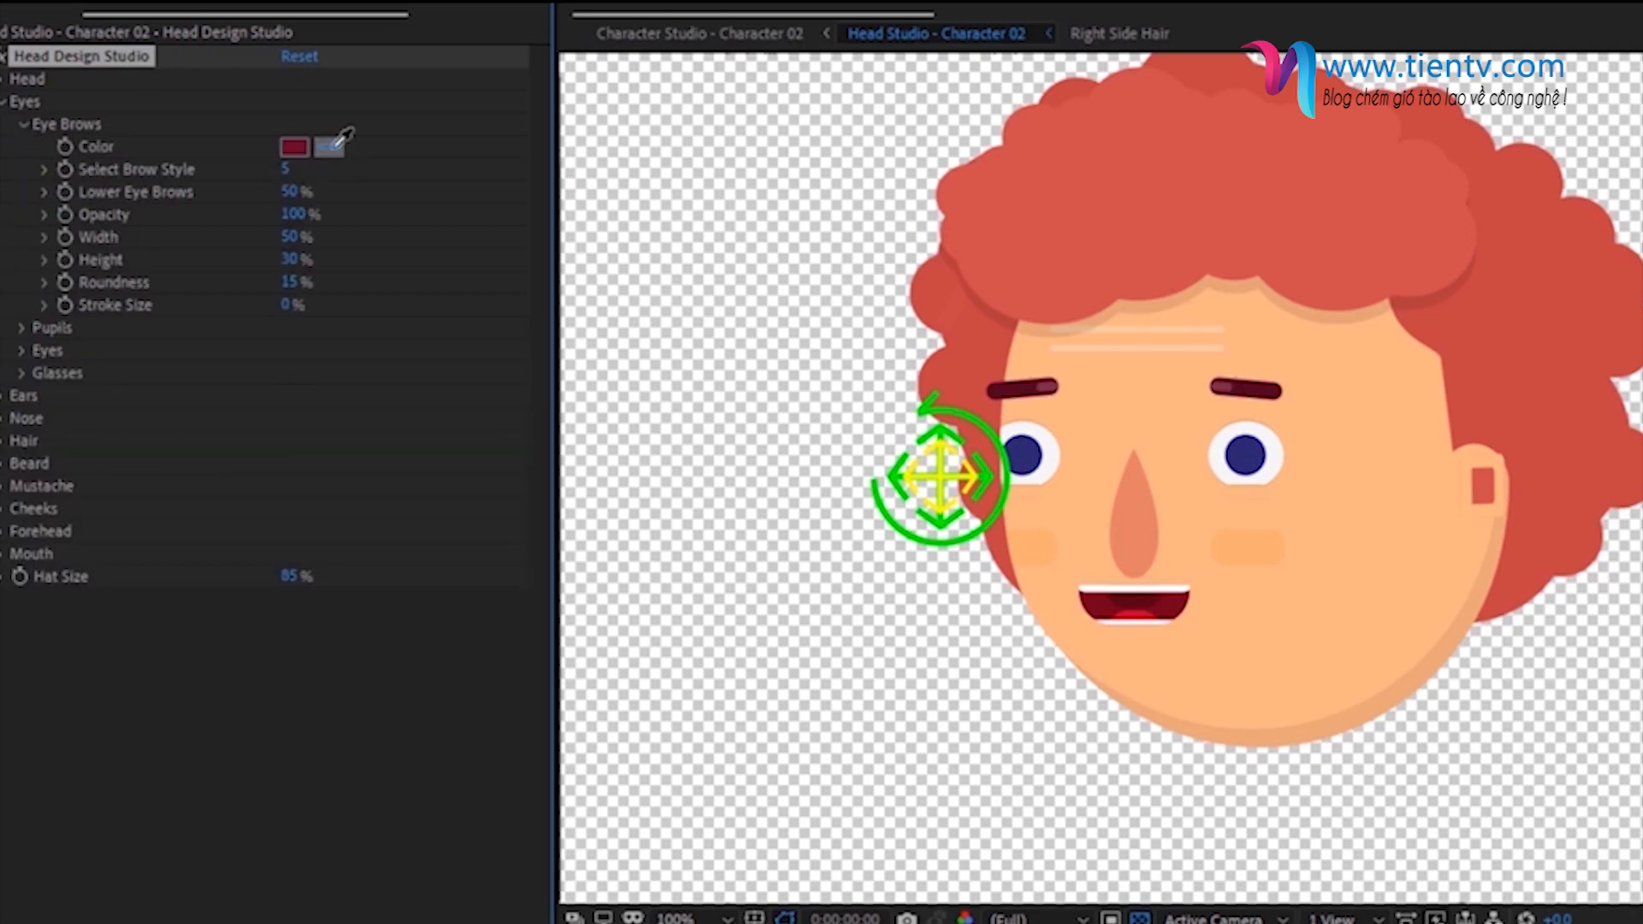
pyautogui.click(1269, 209)
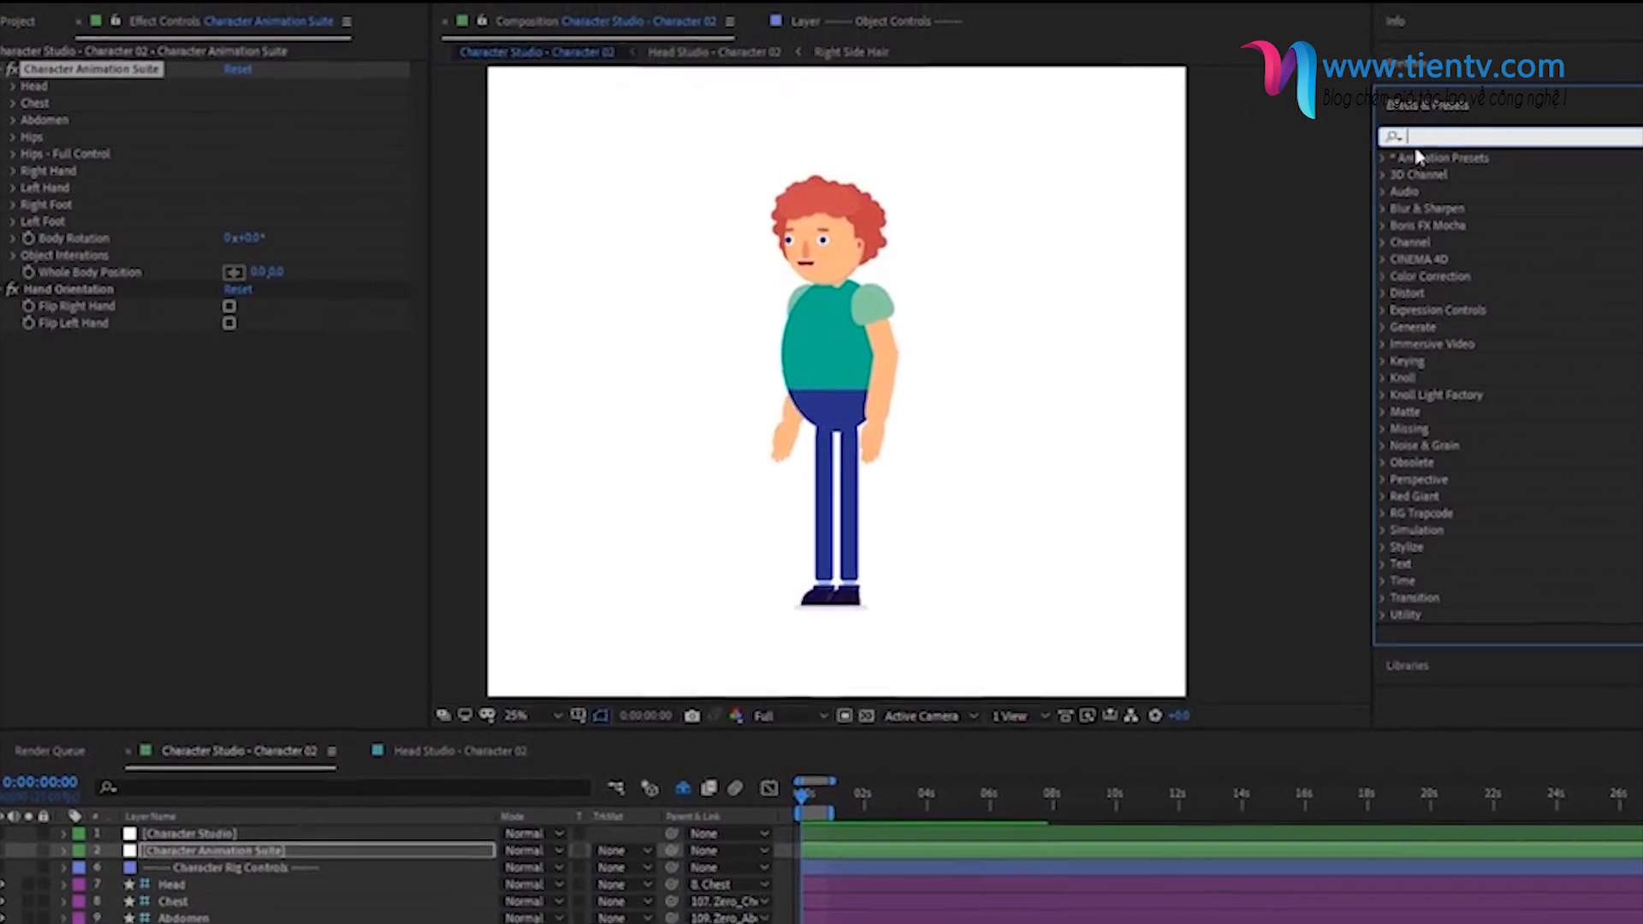
# - Open the Happy Jumpy Walk presets under Character Animations and pick one for the Character Animation Suite layer
pyautogui.click(1384, 157)
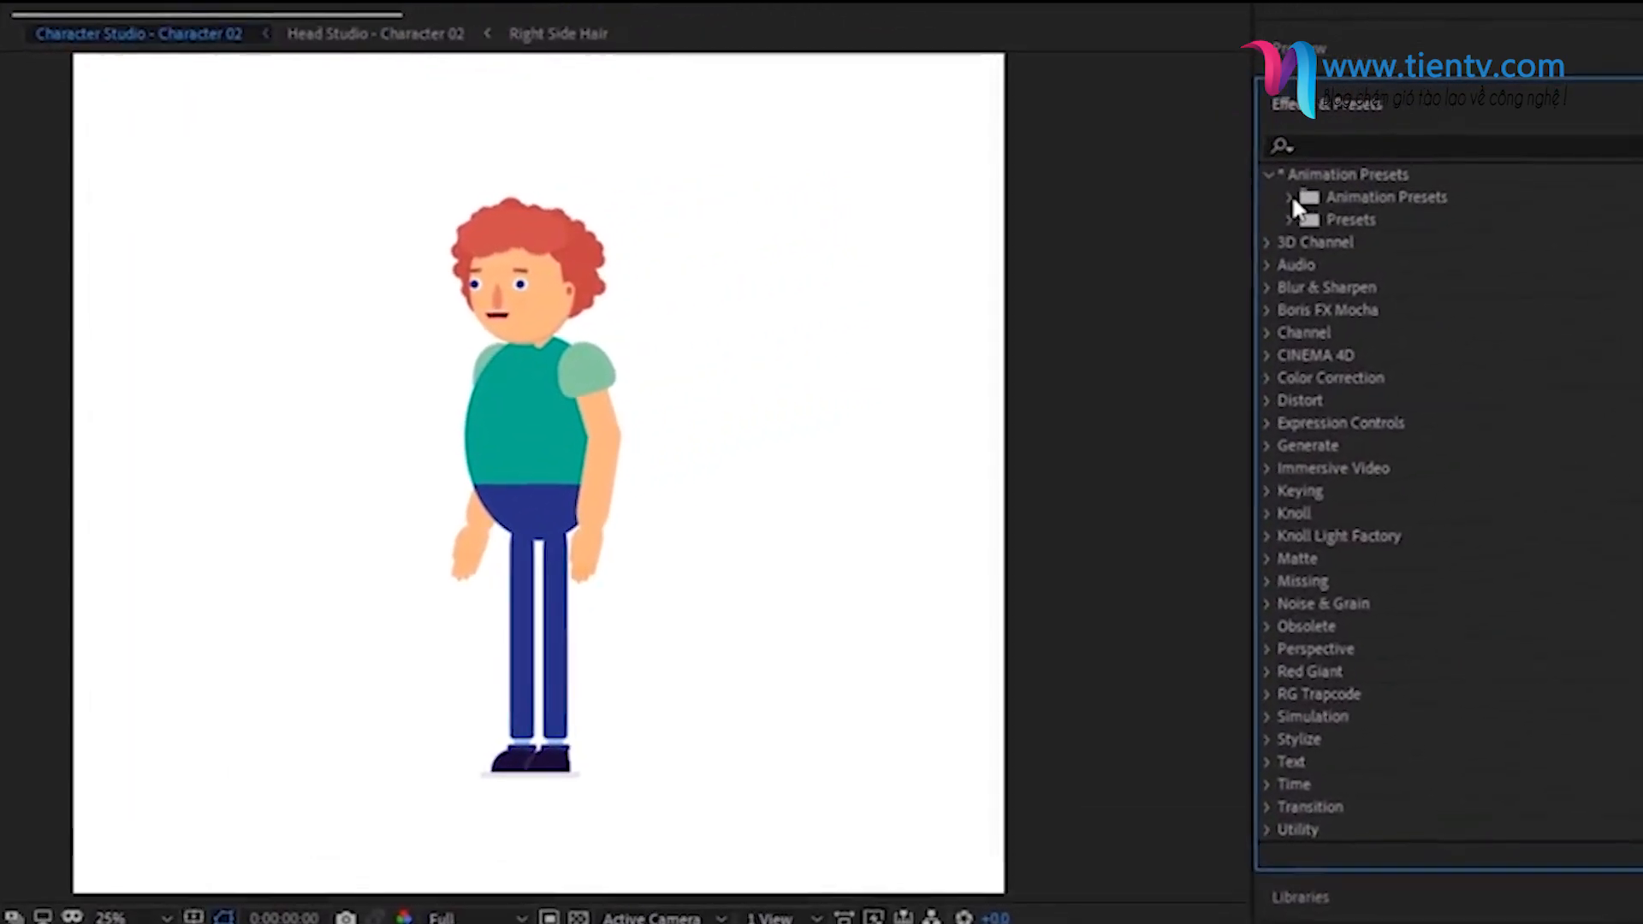
pyautogui.click(1290, 197)
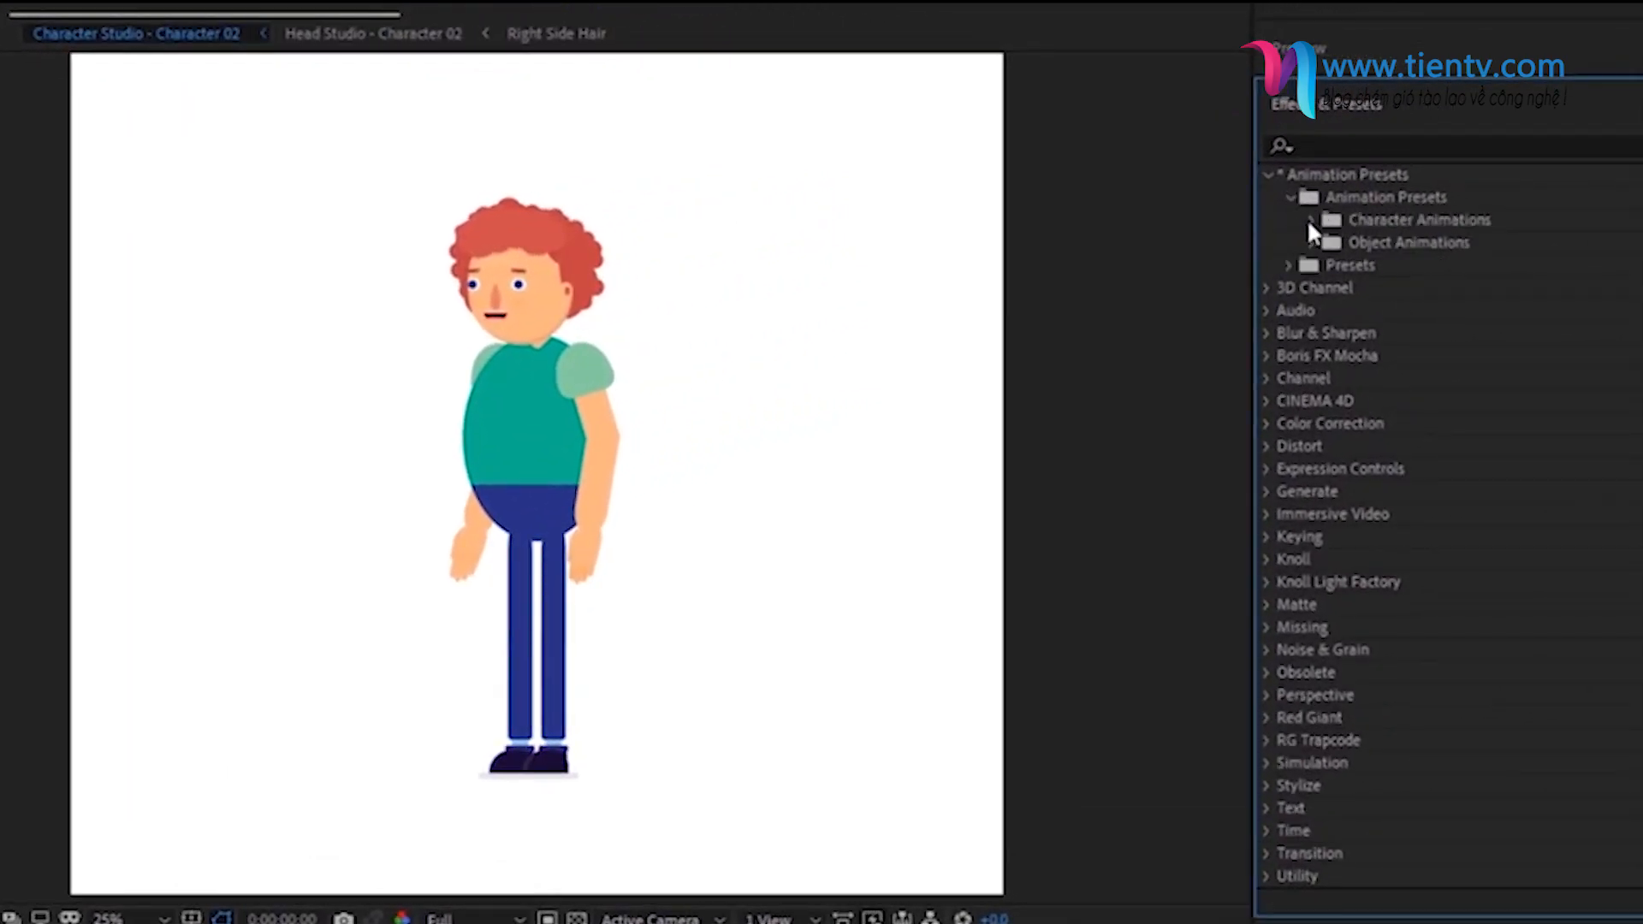
pyautogui.click(1311, 221)
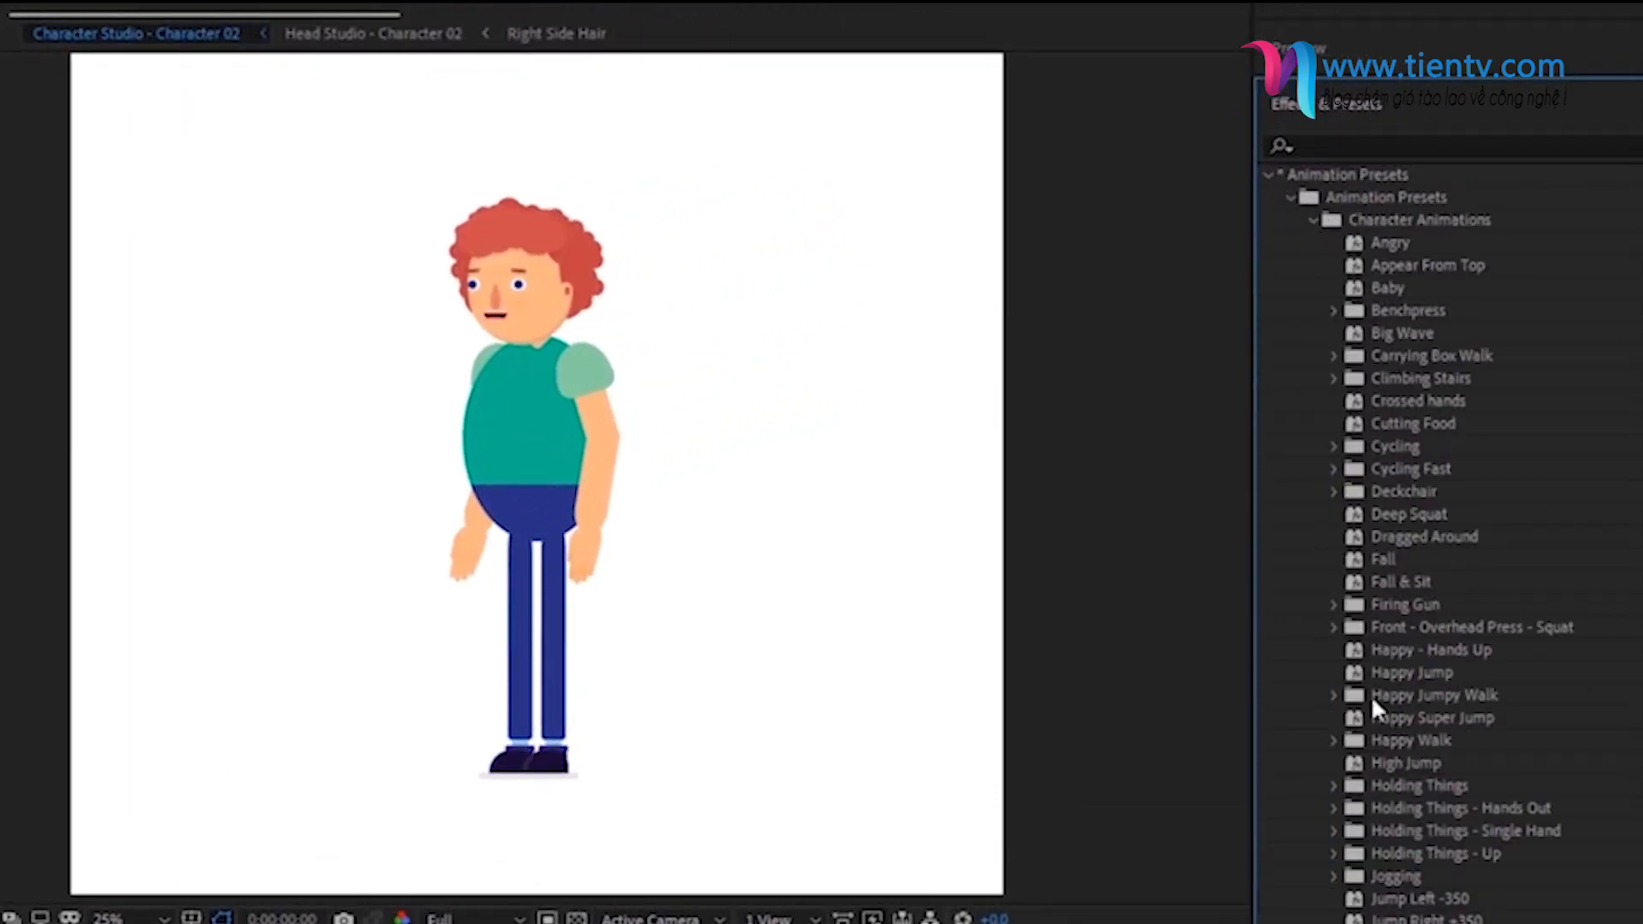
pyautogui.click(1334, 696)
pyautogui.click(1413, 738)
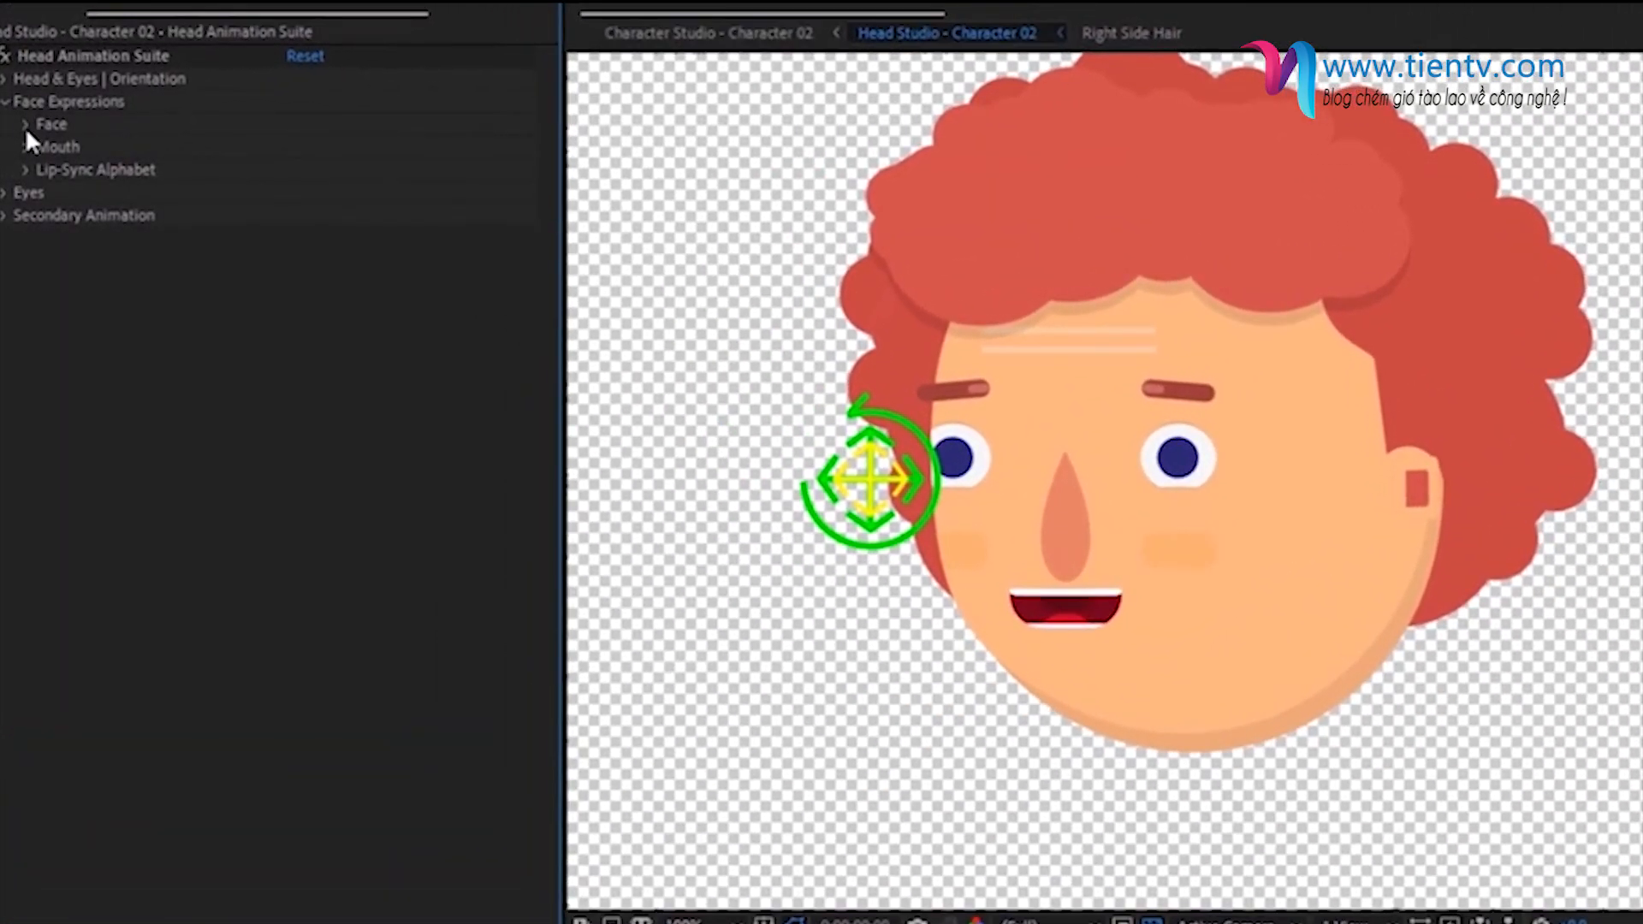
# - Set the Happy face expression in the Head Animation Suite to 91.75
pyautogui.click(26, 127)
pyautogui.click(50, 148)
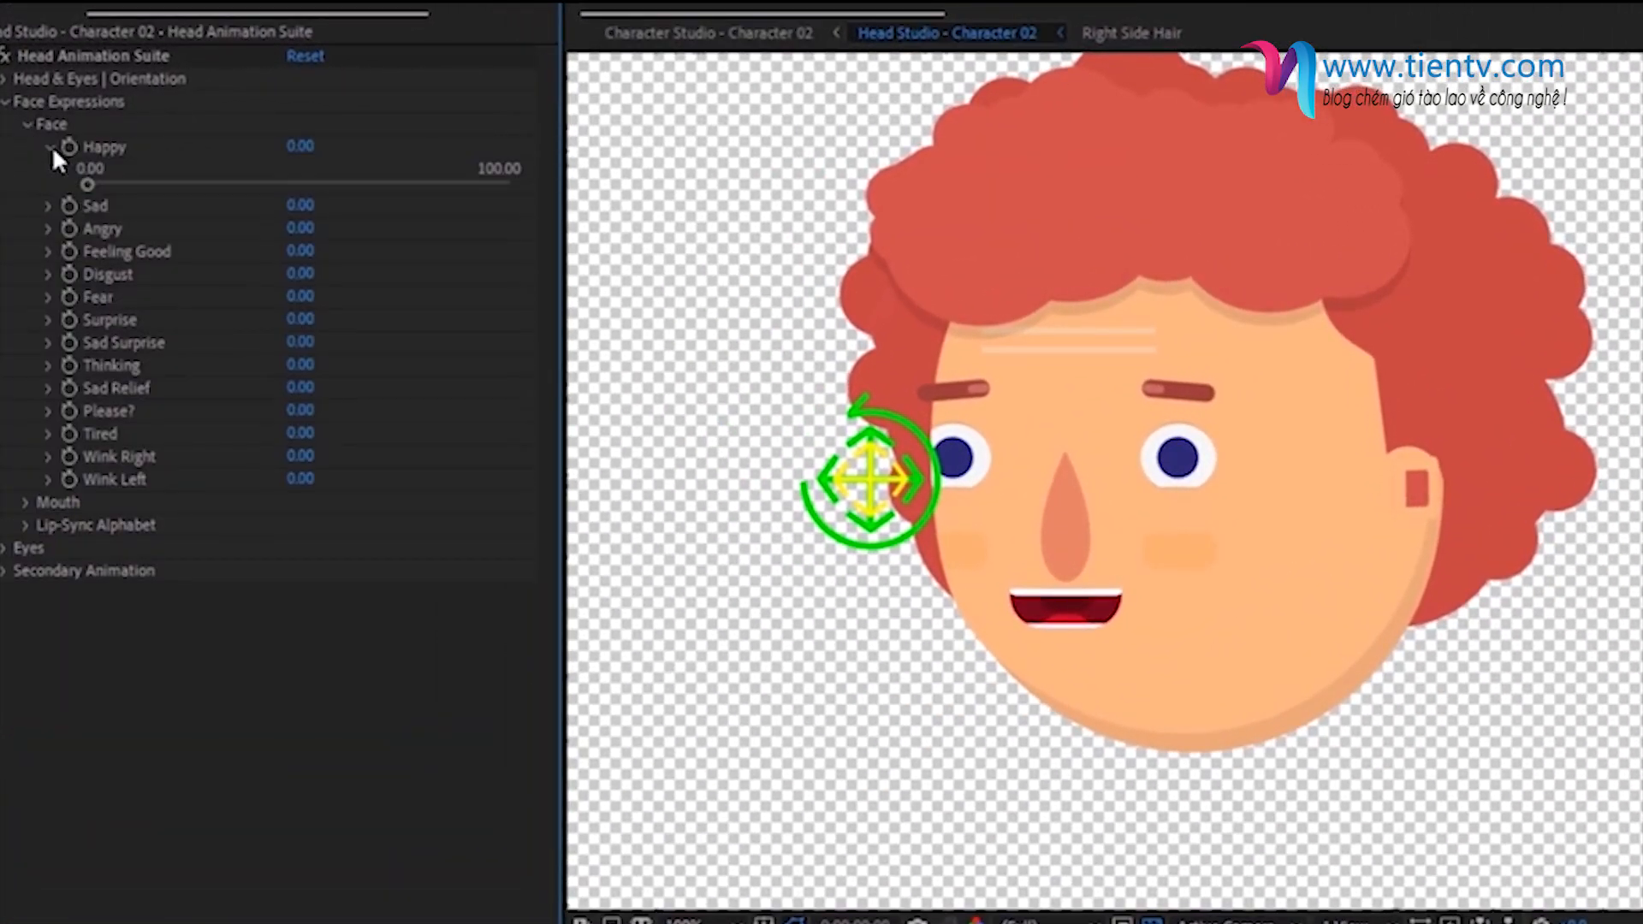
pyautogui.moveTo(263, 185); pyautogui.dragTo(474, 183)
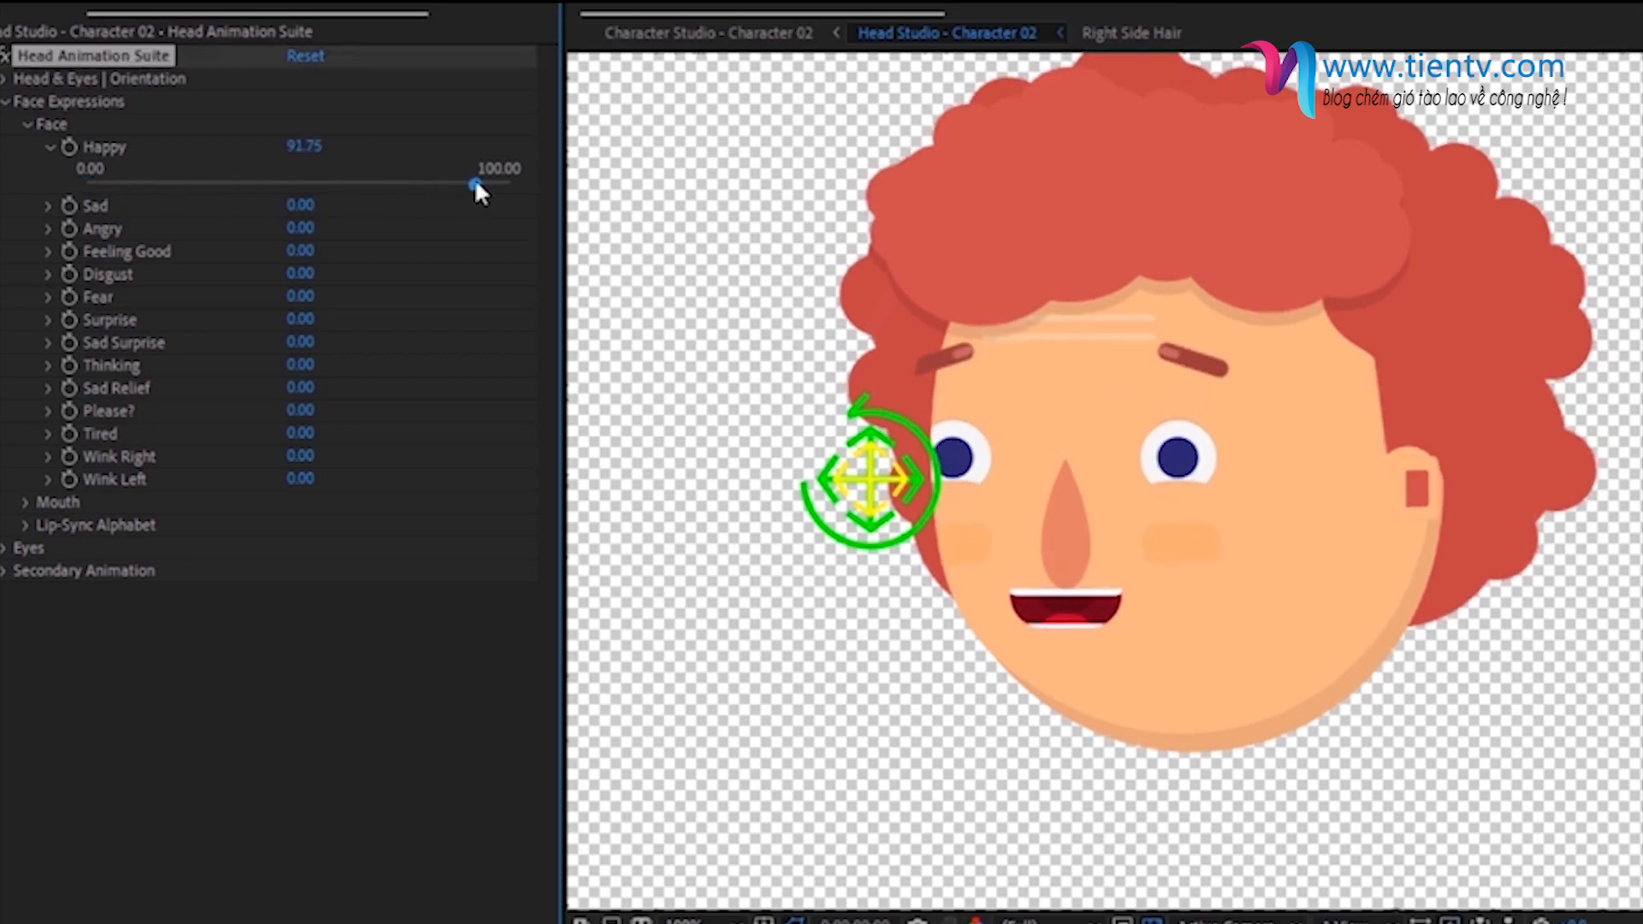
# - Set the Happy mouth expression of the character's head to 83.17
pyautogui.click(26, 125)
pyautogui.click(26, 145)
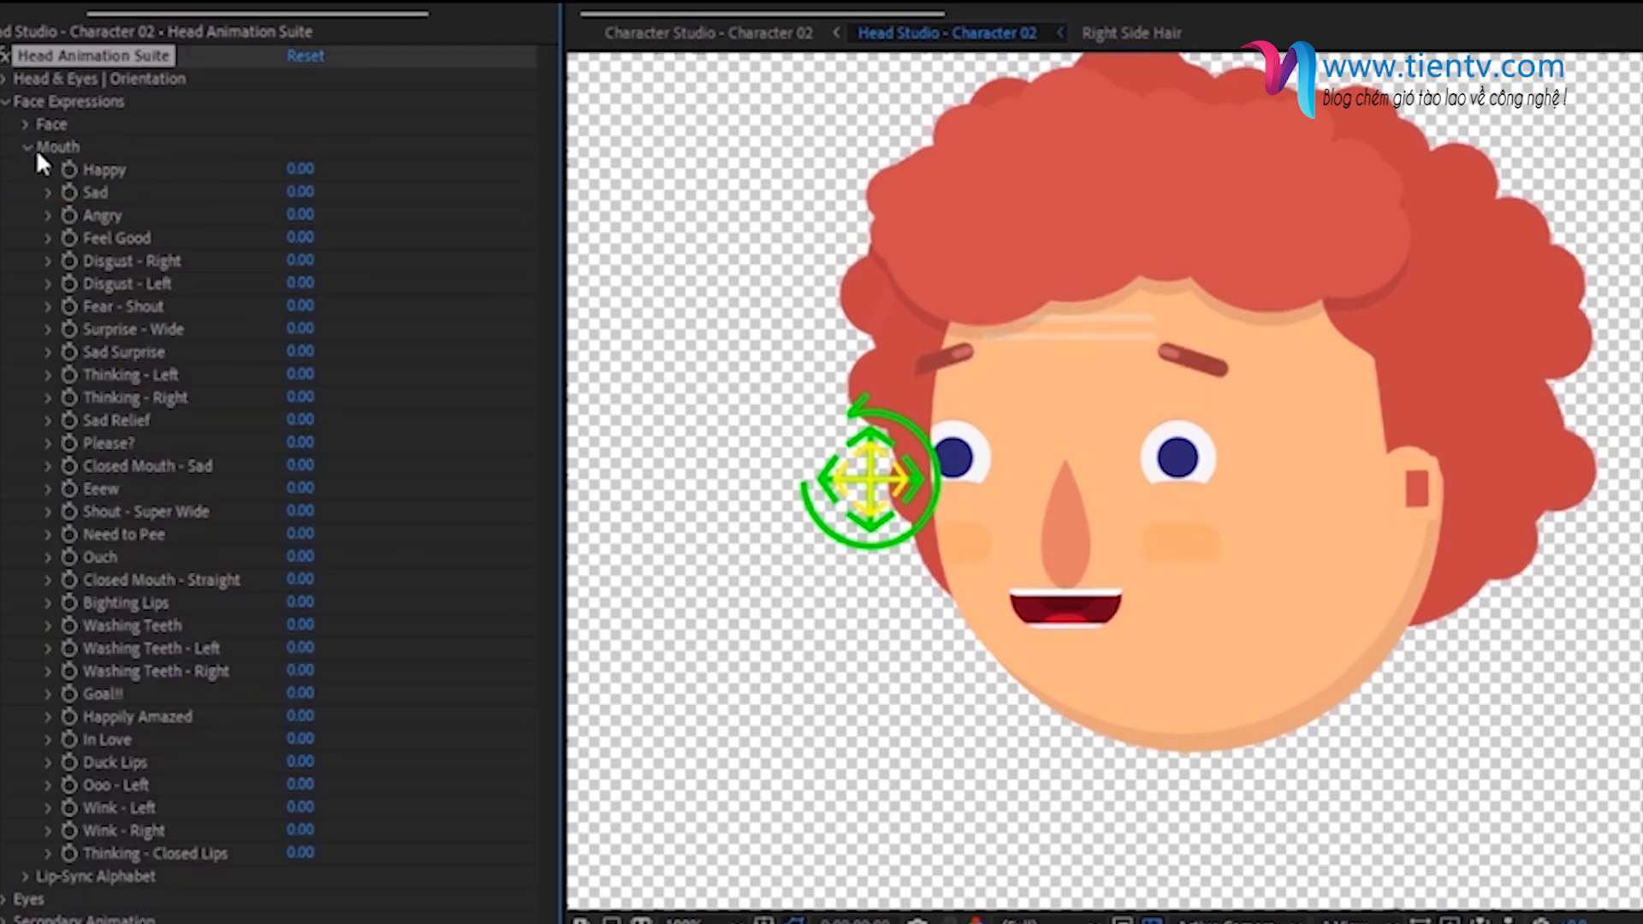
pyautogui.click(49, 169)
pyautogui.moveTo(212, 207); pyautogui.dragTo(438, 203)
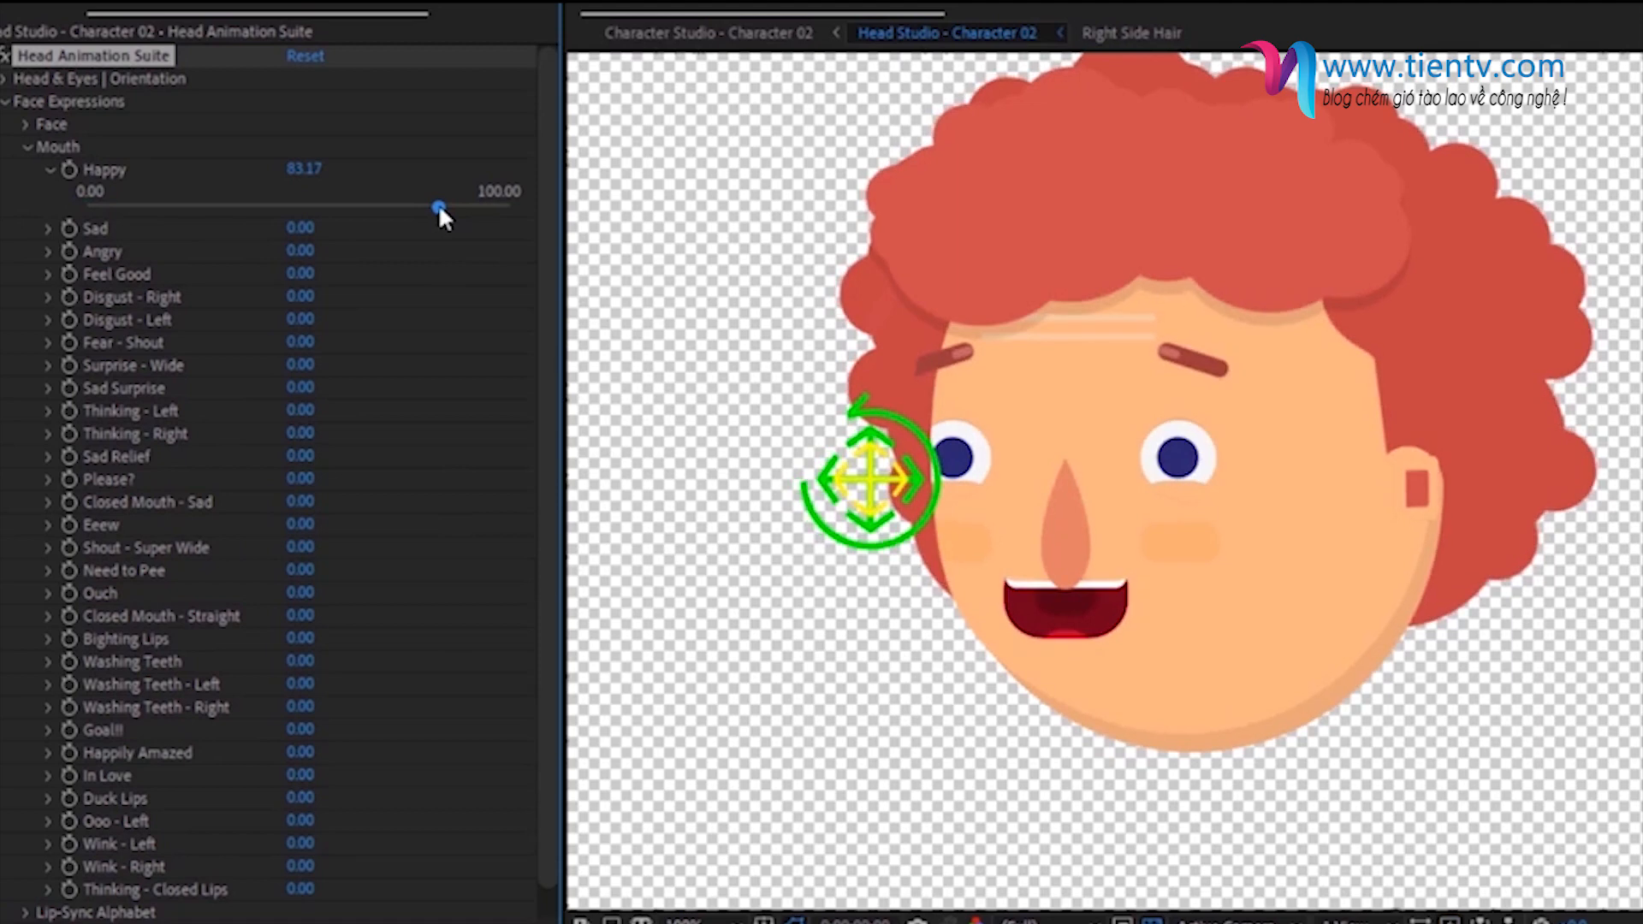
# - Increase the Wink Left face expression of the character's head
pyautogui.click(28, 144)
pyautogui.click(27, 125)
pyautogui.click(48, 479)
pyautogui.moveTo(471, 509); pyautogui.dragTo(526, 509)
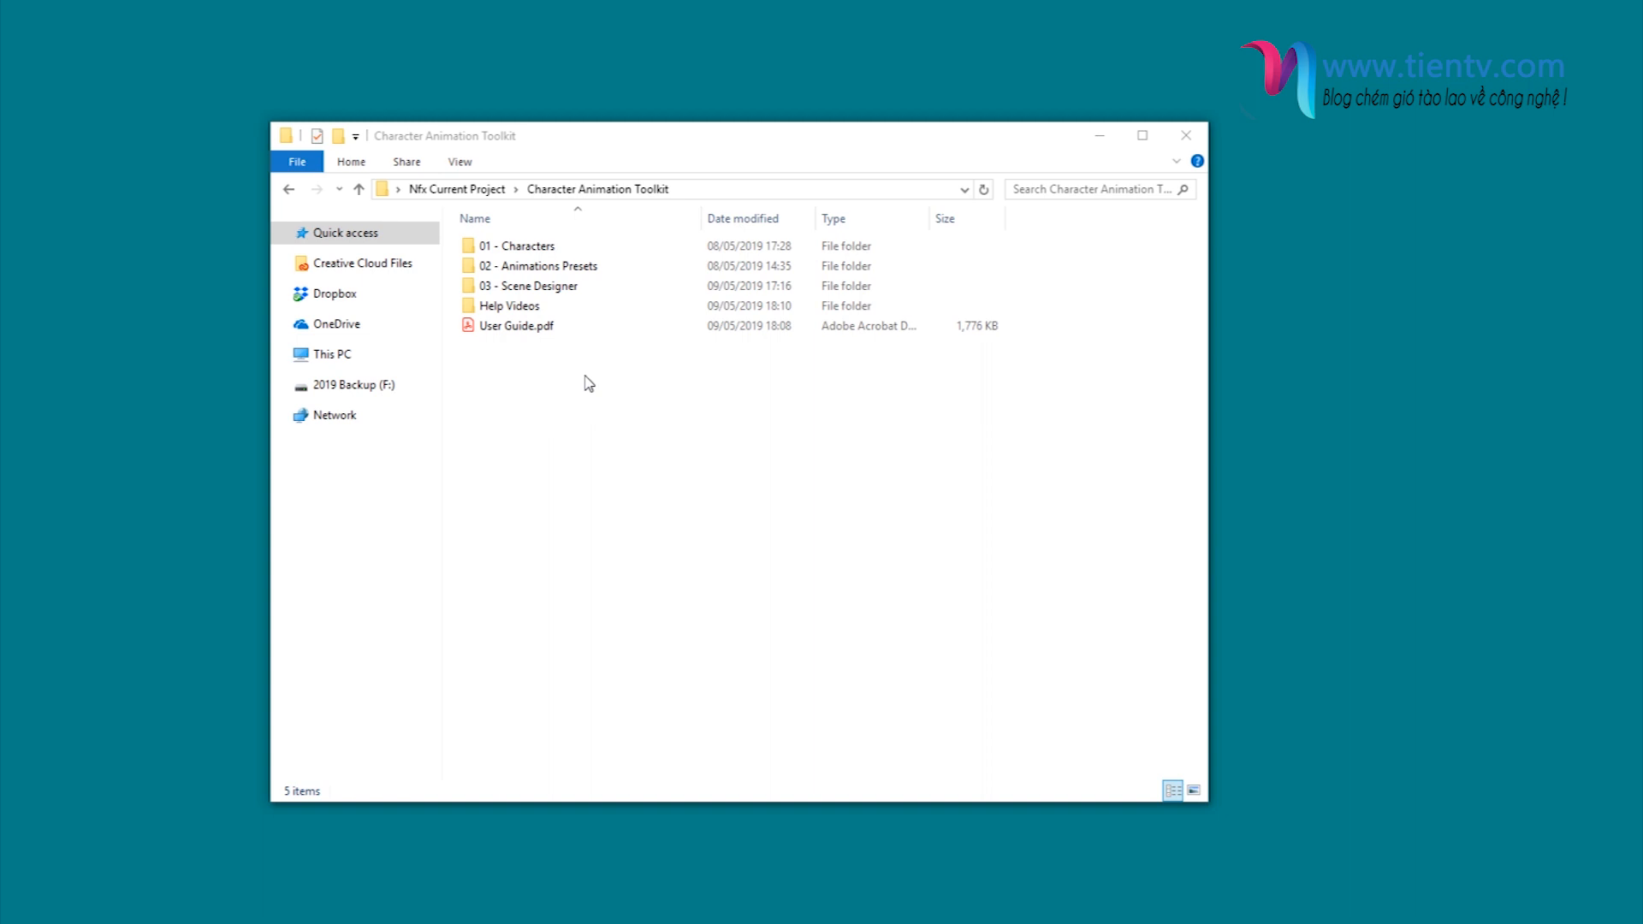
# - Switch to File Explorer and go through the Character Animation Toolkit folder's items, from 01 - Characters to User Guide.pdf
pyautogui.click(476, 248)
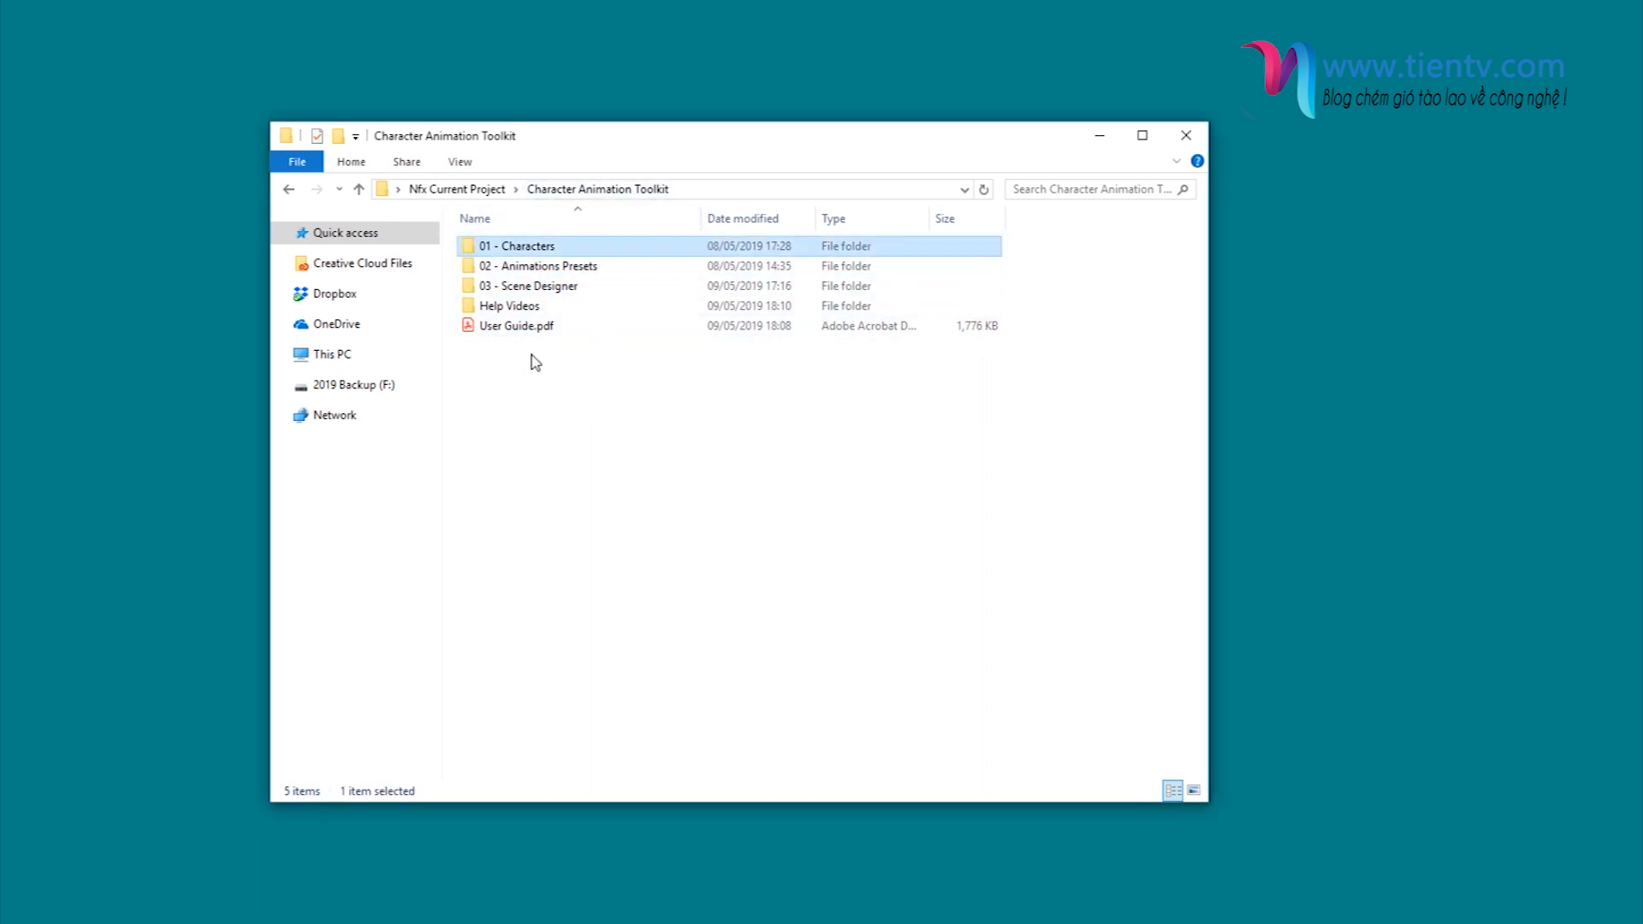
pyautogui.press('Down')
pyautogui.press('Down')
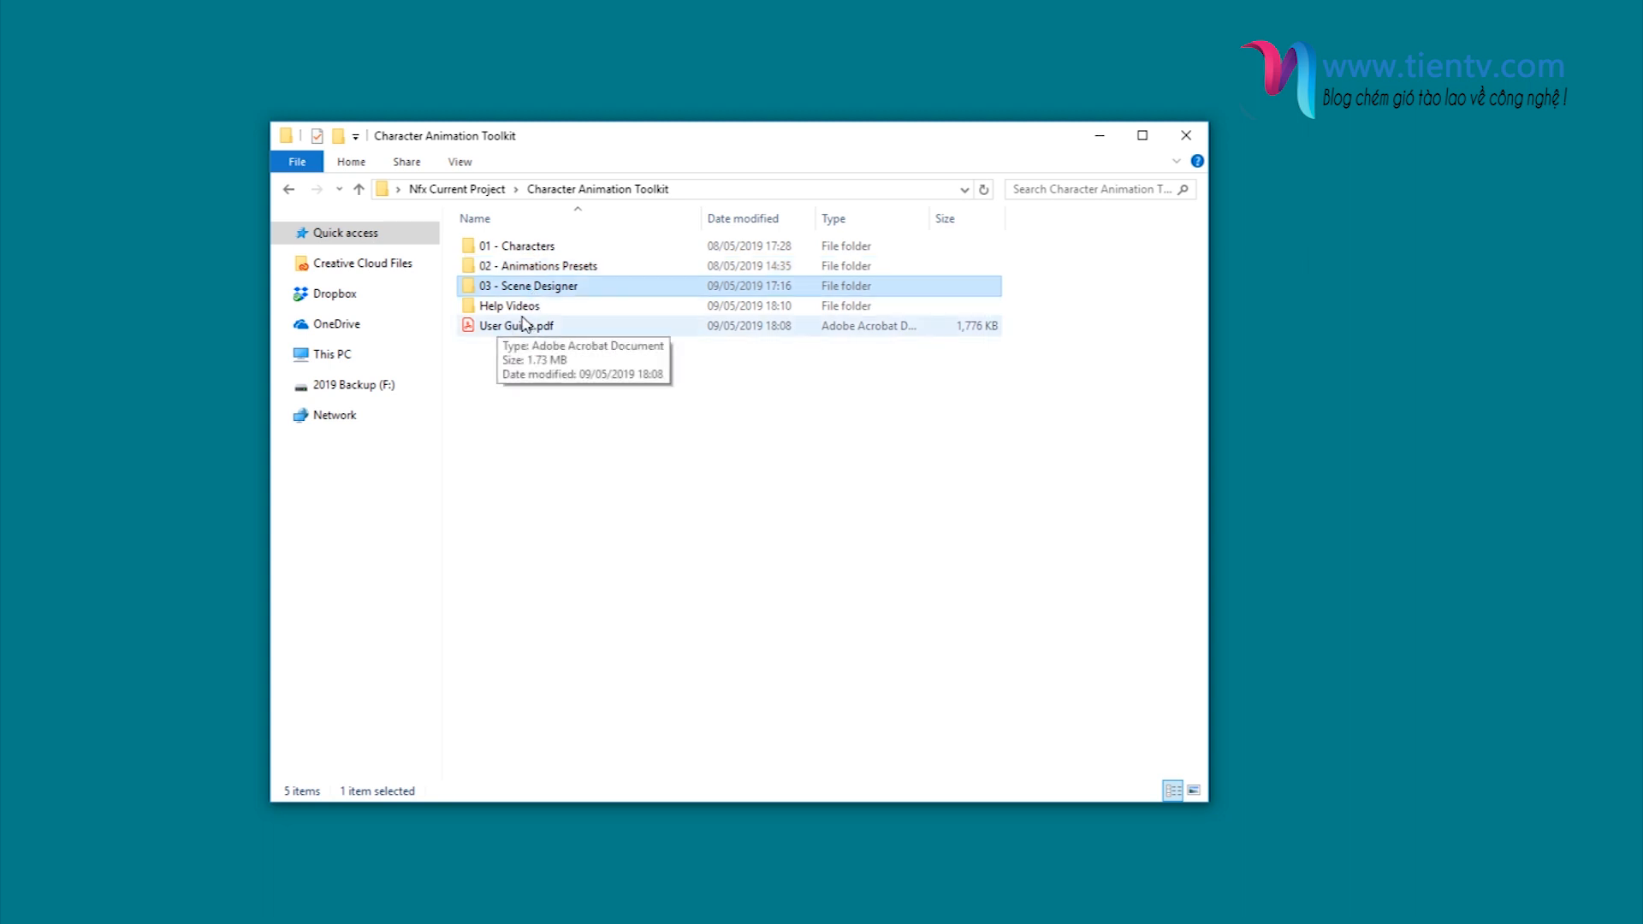
pyautogui.press('Down')
pyautogui.press('Down')
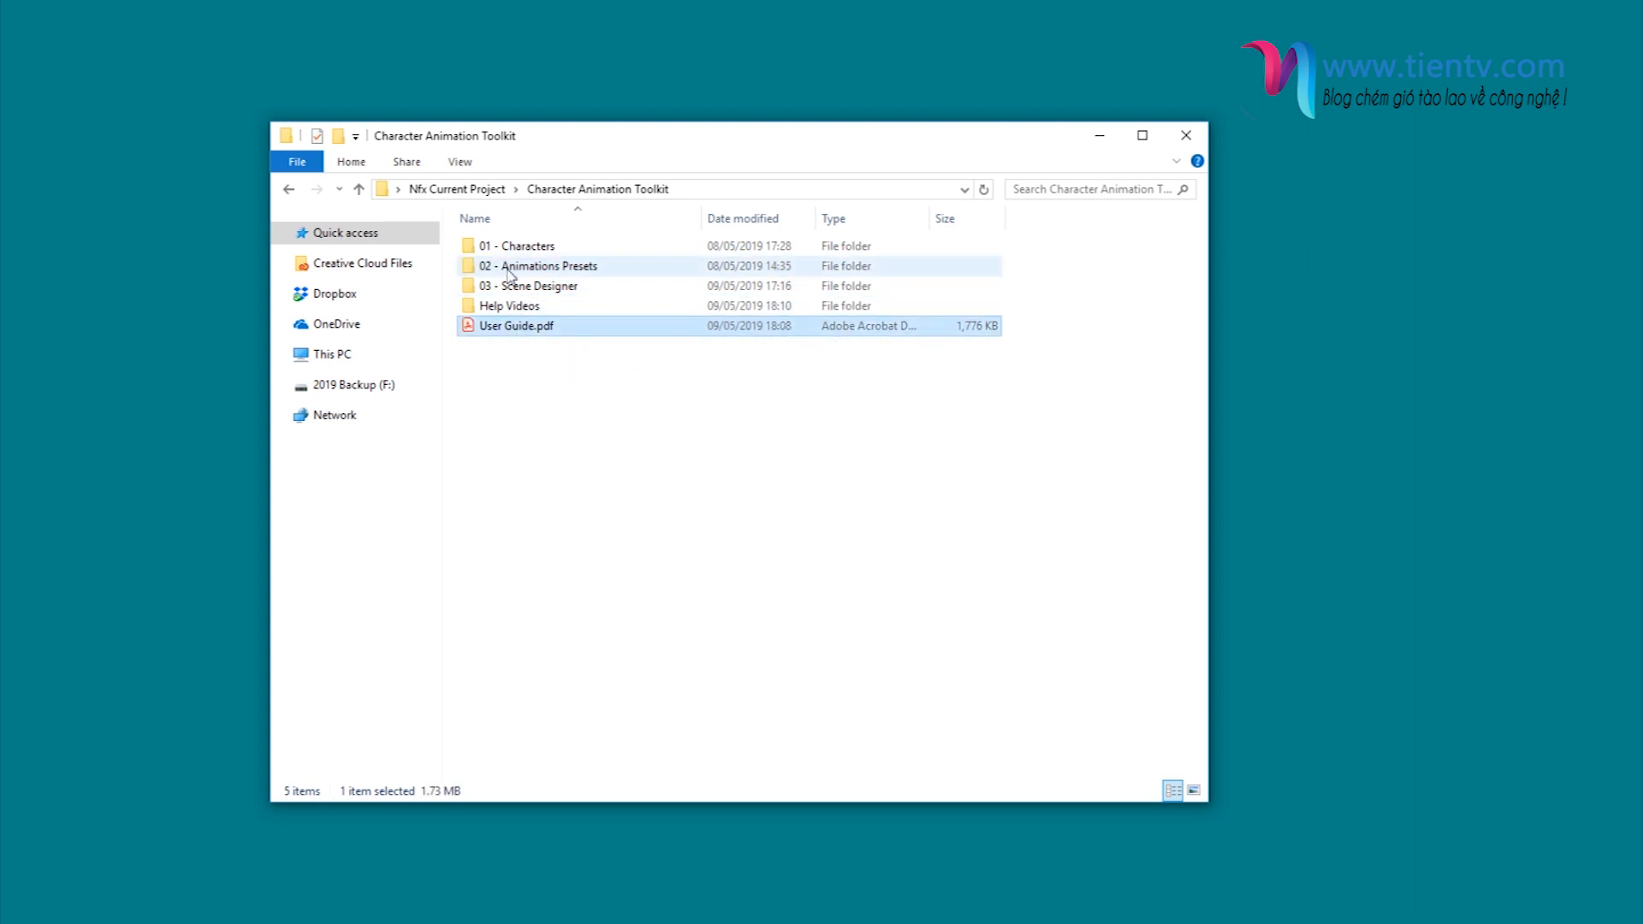
# - Open the 01 - Characters folder and look through its character folders down to Character Assets
pyautogui.doubleClick(549, 249)
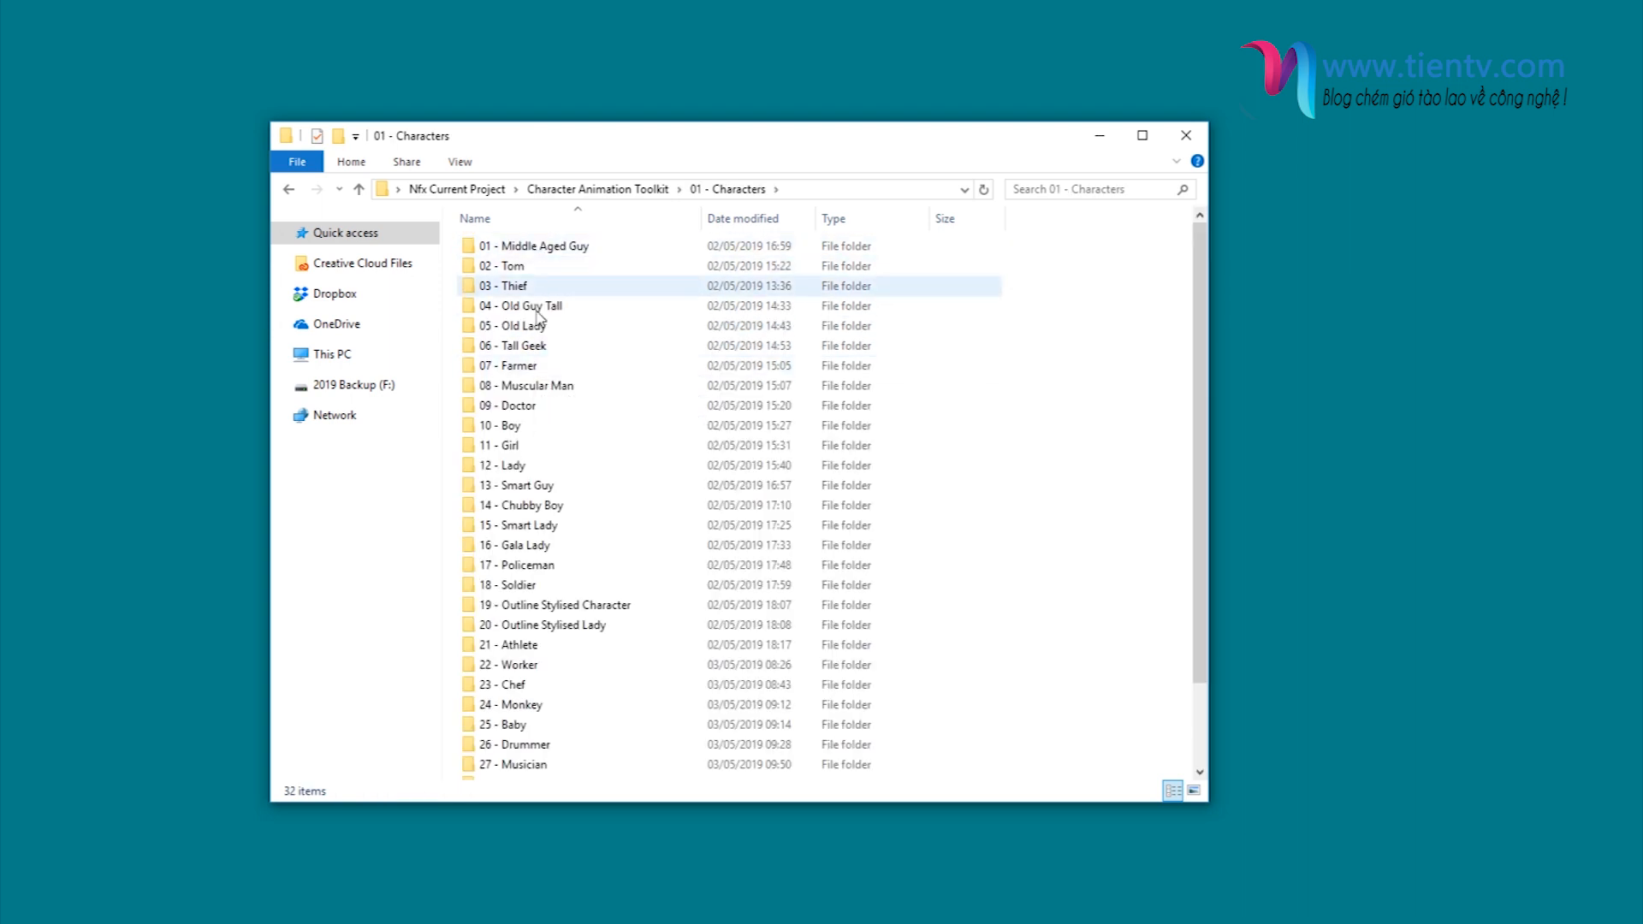
pyautogui.scroll(-2, 539, 319)
pyautogui.scroll(2, 556, 428)
pyautogui.scroll(-2, 535, 462)
pyautogui.click(538, 750)
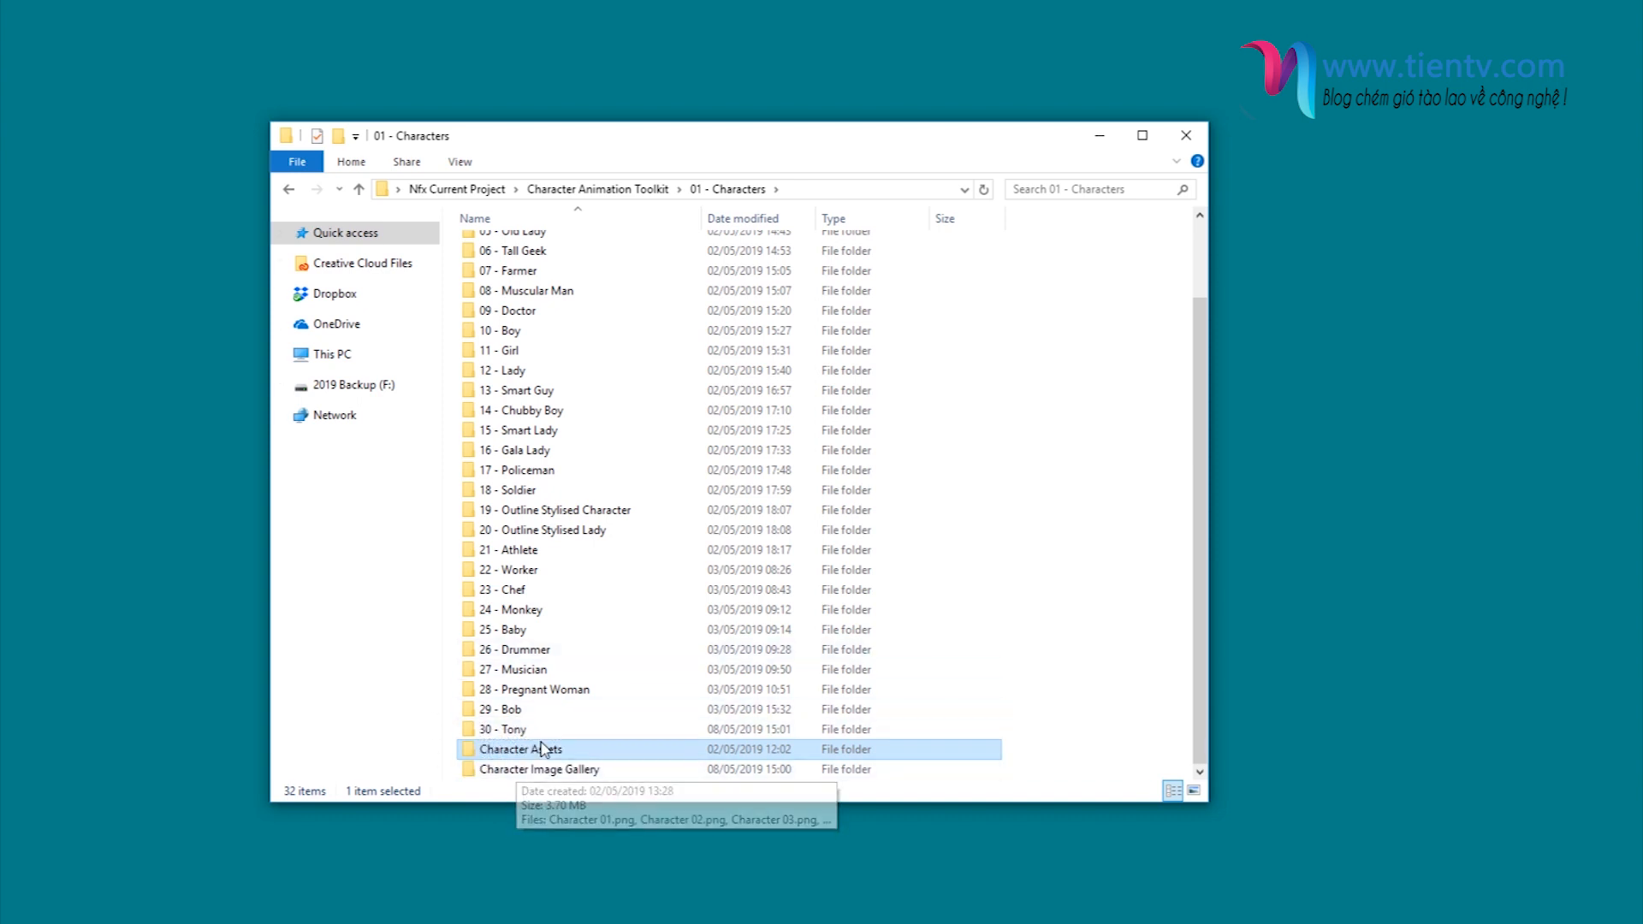
# - Open the Character Image Gallery folder, view Character 04.png and the image after it, and close the viewer
pyautogui.click(509, 771)
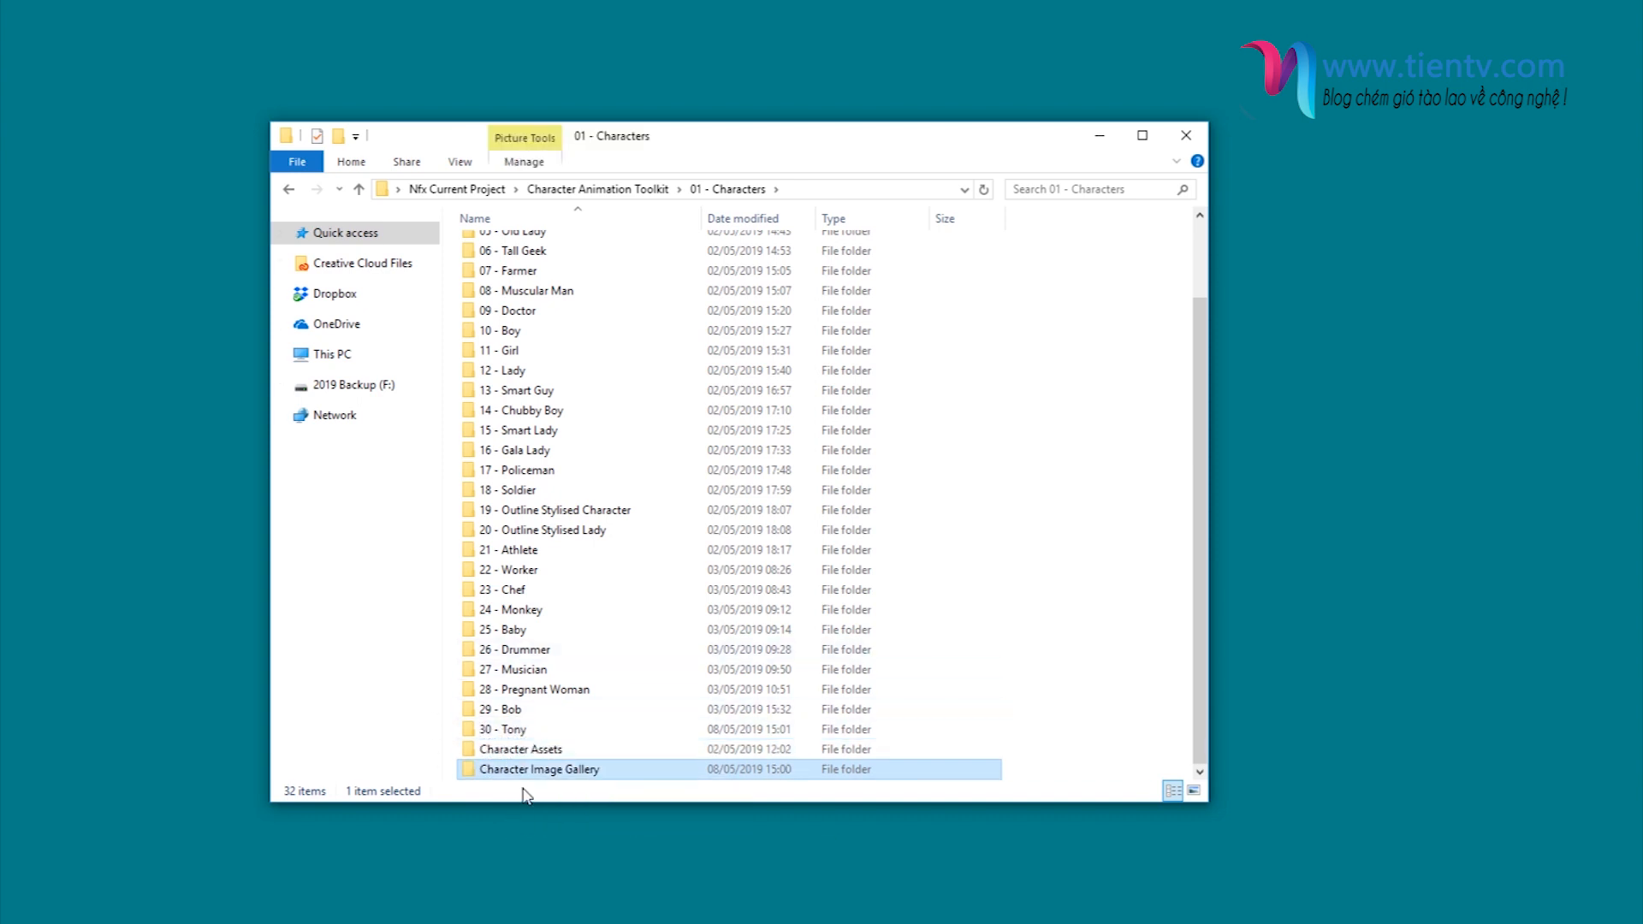
pyautogui.doubleClick(515, 771)
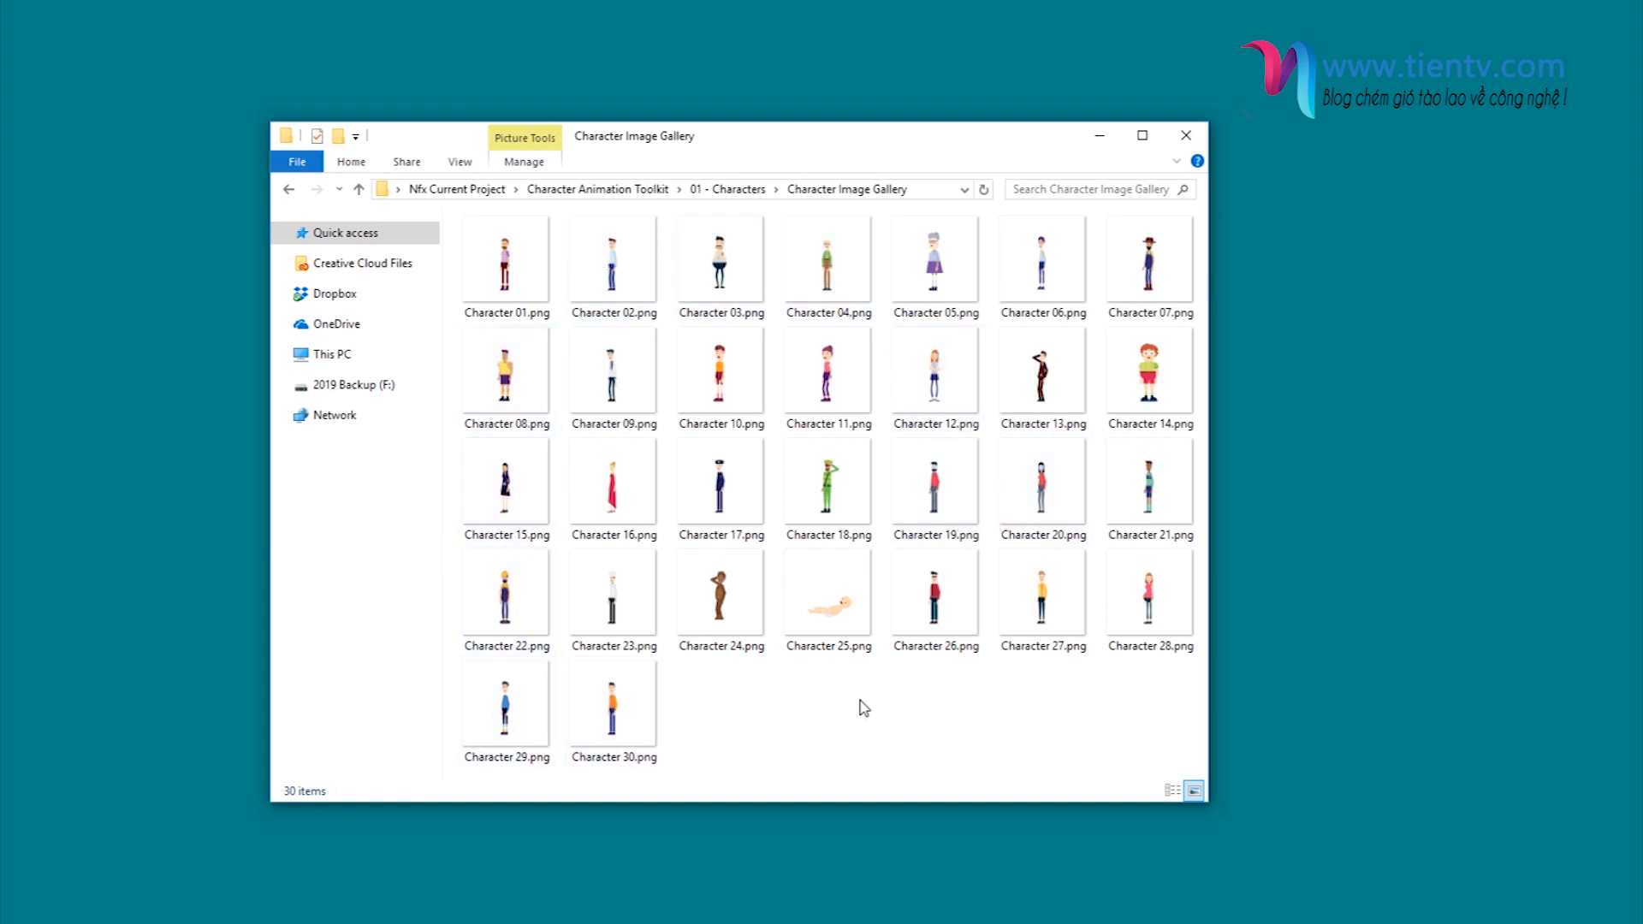
pyautogui.doubleClick(813, 287)
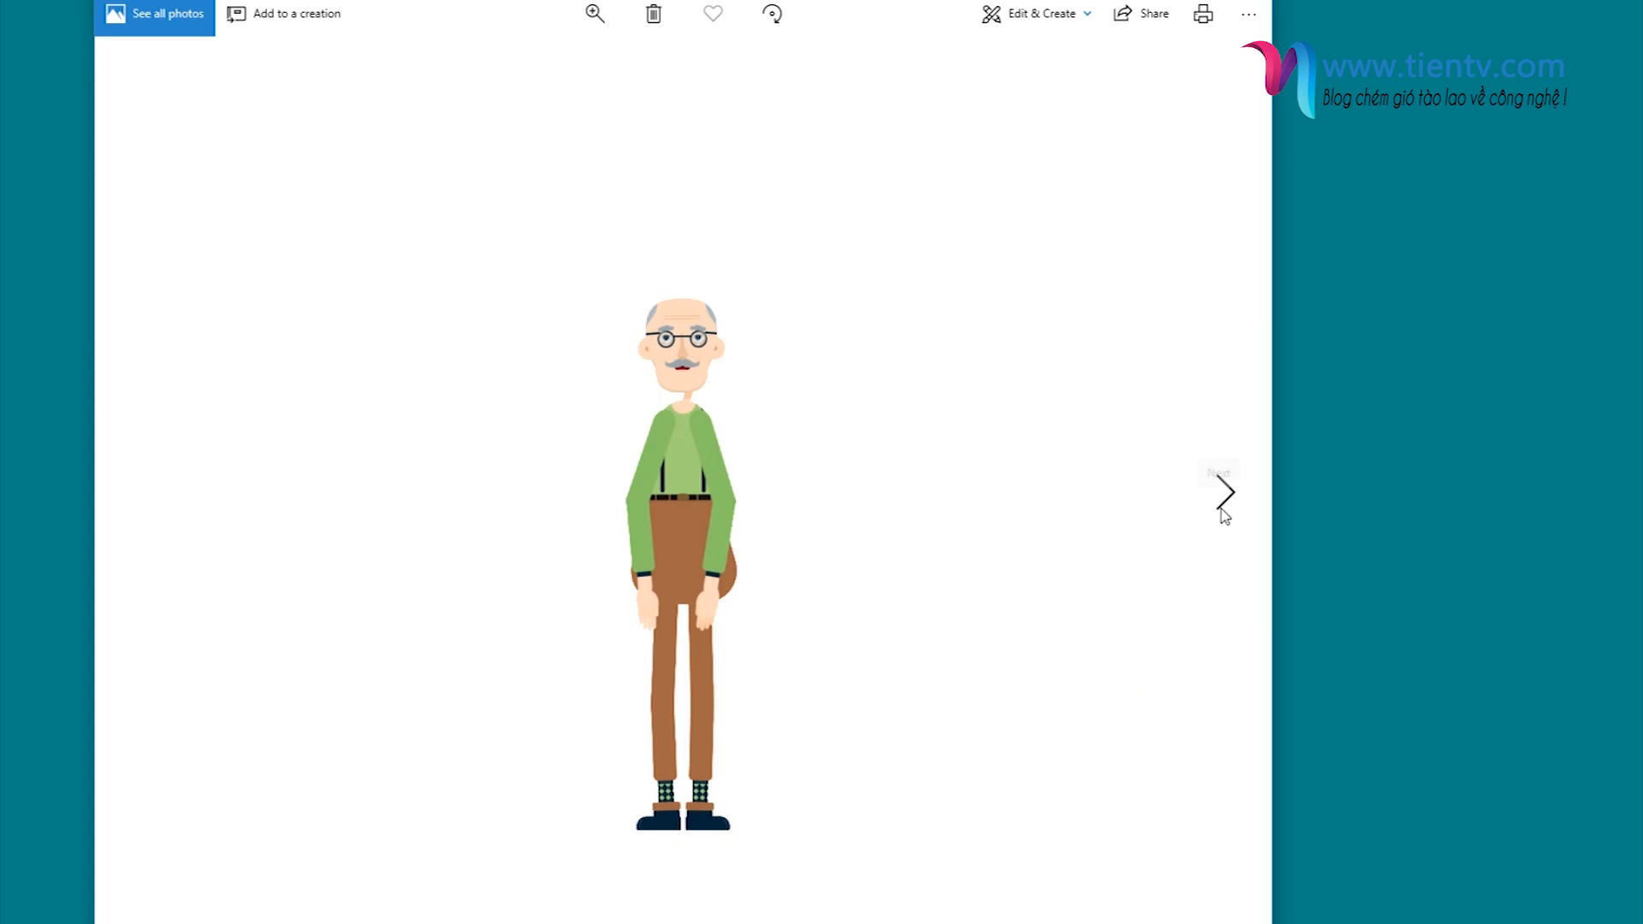
pyautogui.click(1224, 505)
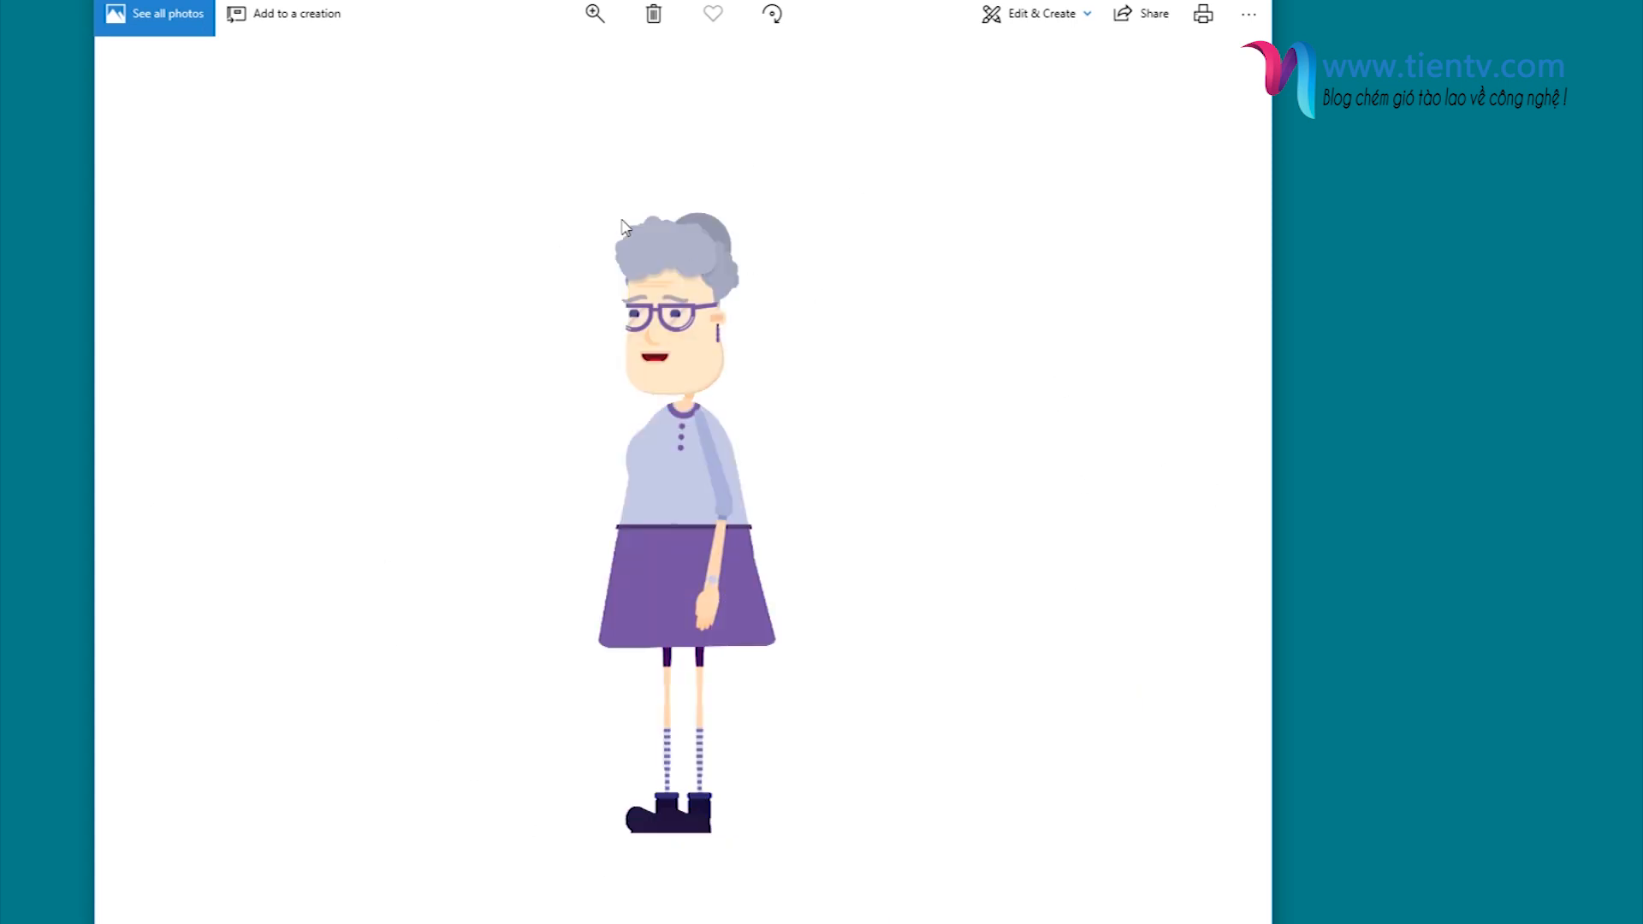
pyautogui.hotkey('alt', 'F4')
# - Return to the Character Animation Toolkit folder and open GIF Animations Preview inside 02 - Animations Presets
pyautogui.click(617, 187)
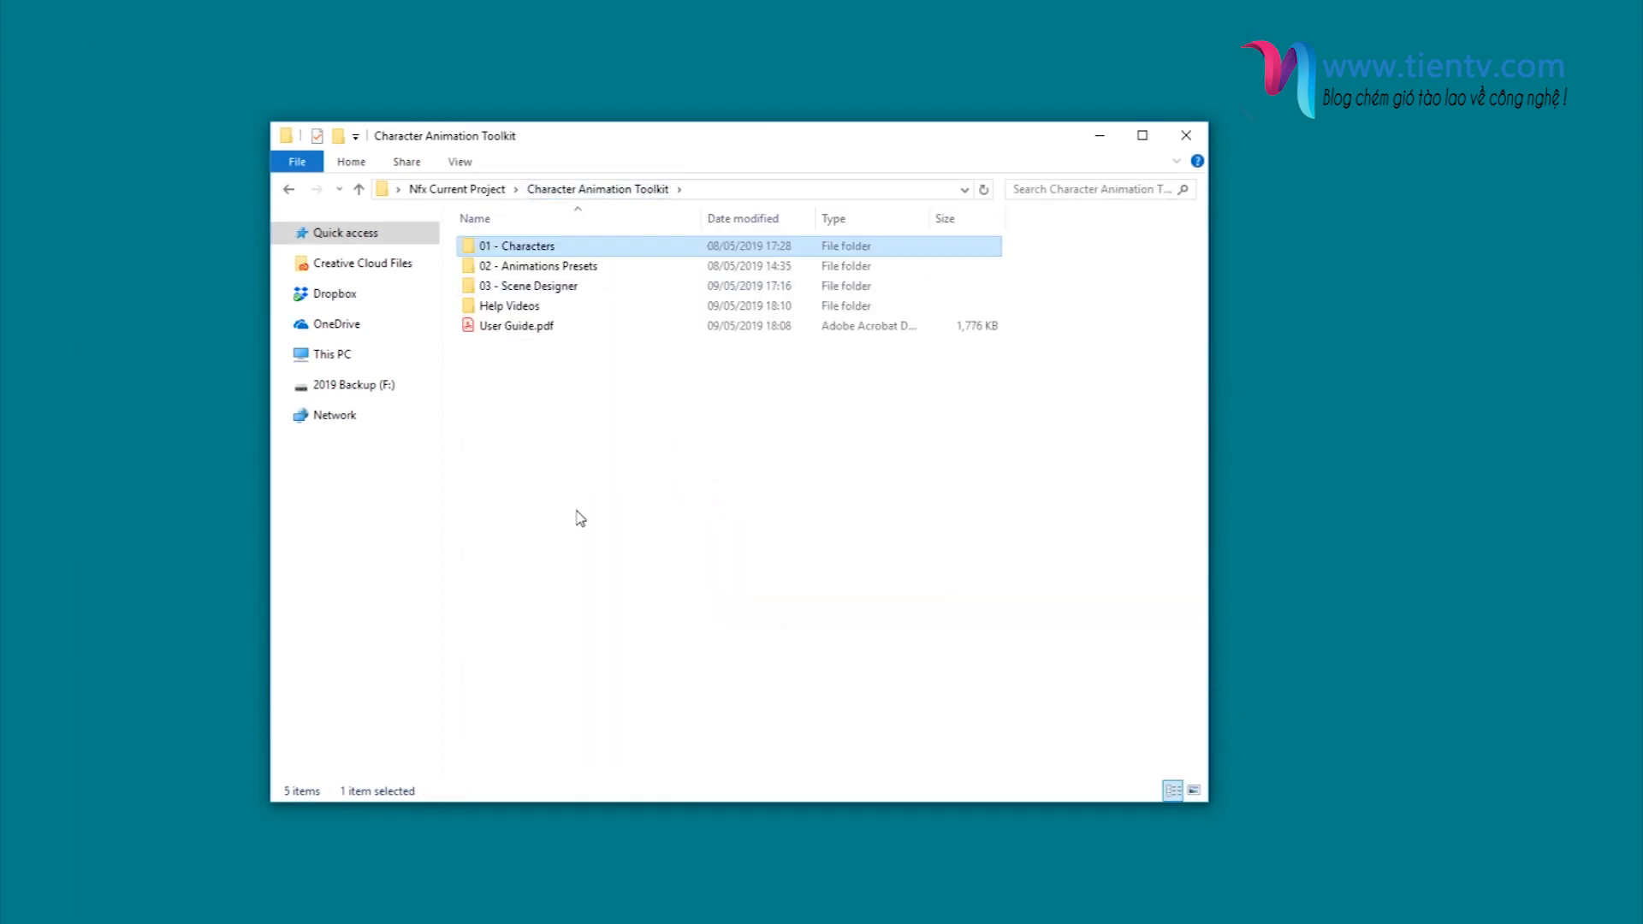
pyautogui.click(555, 271)
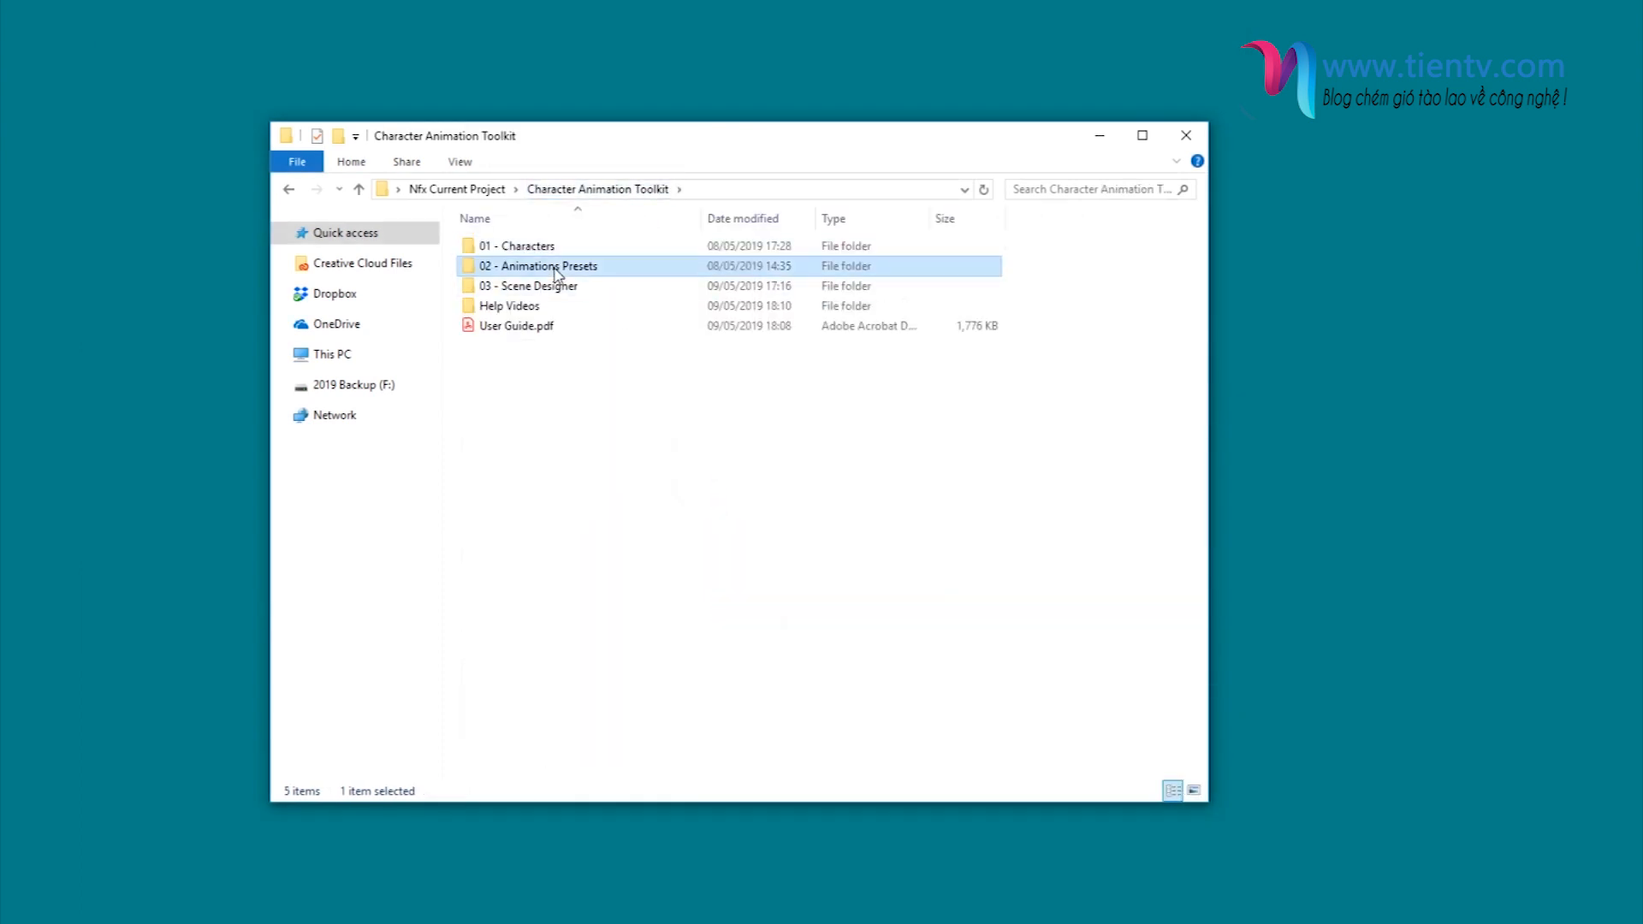
pyautogui.doubleClick(554, 271)
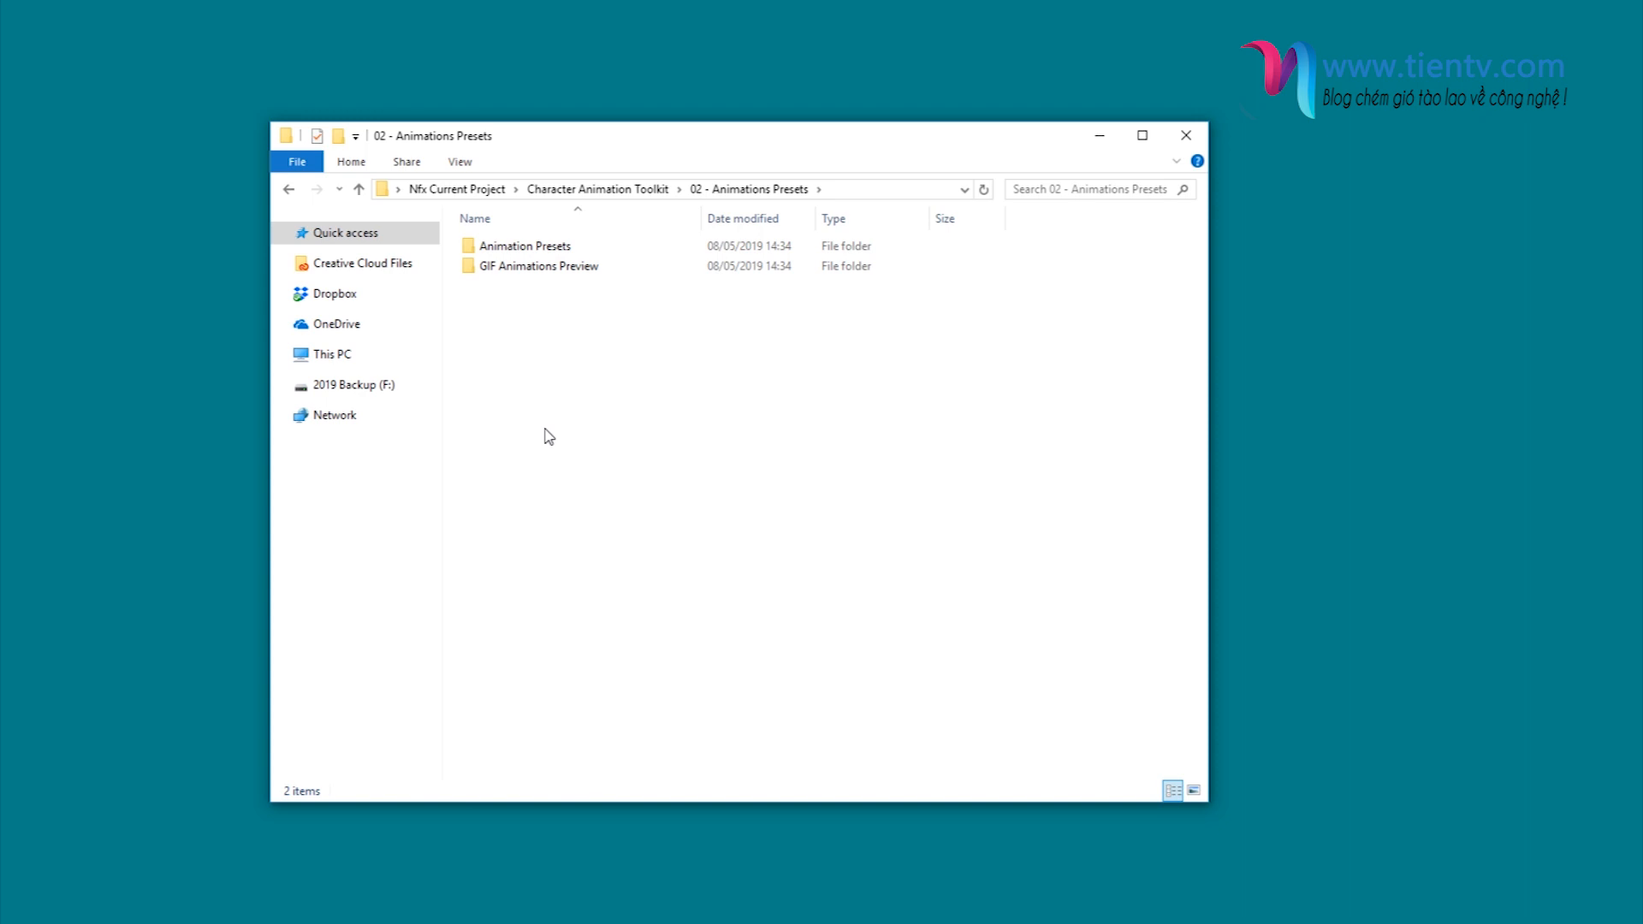
pyautogui.click(554, 250)
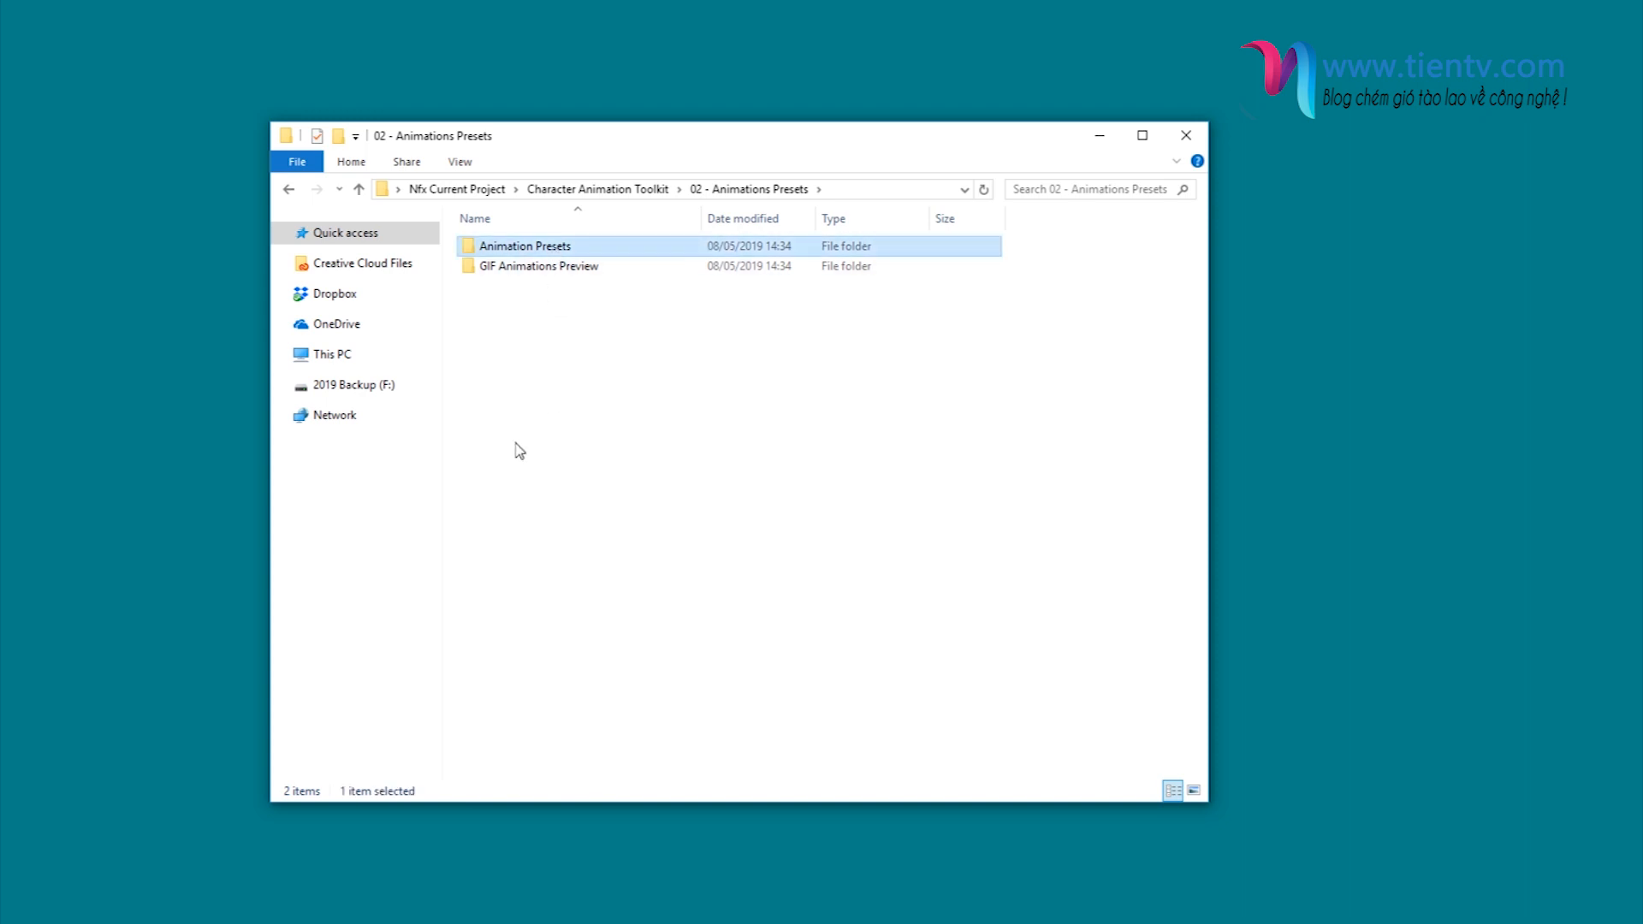
pyautogui.doubleClick(532, 270)
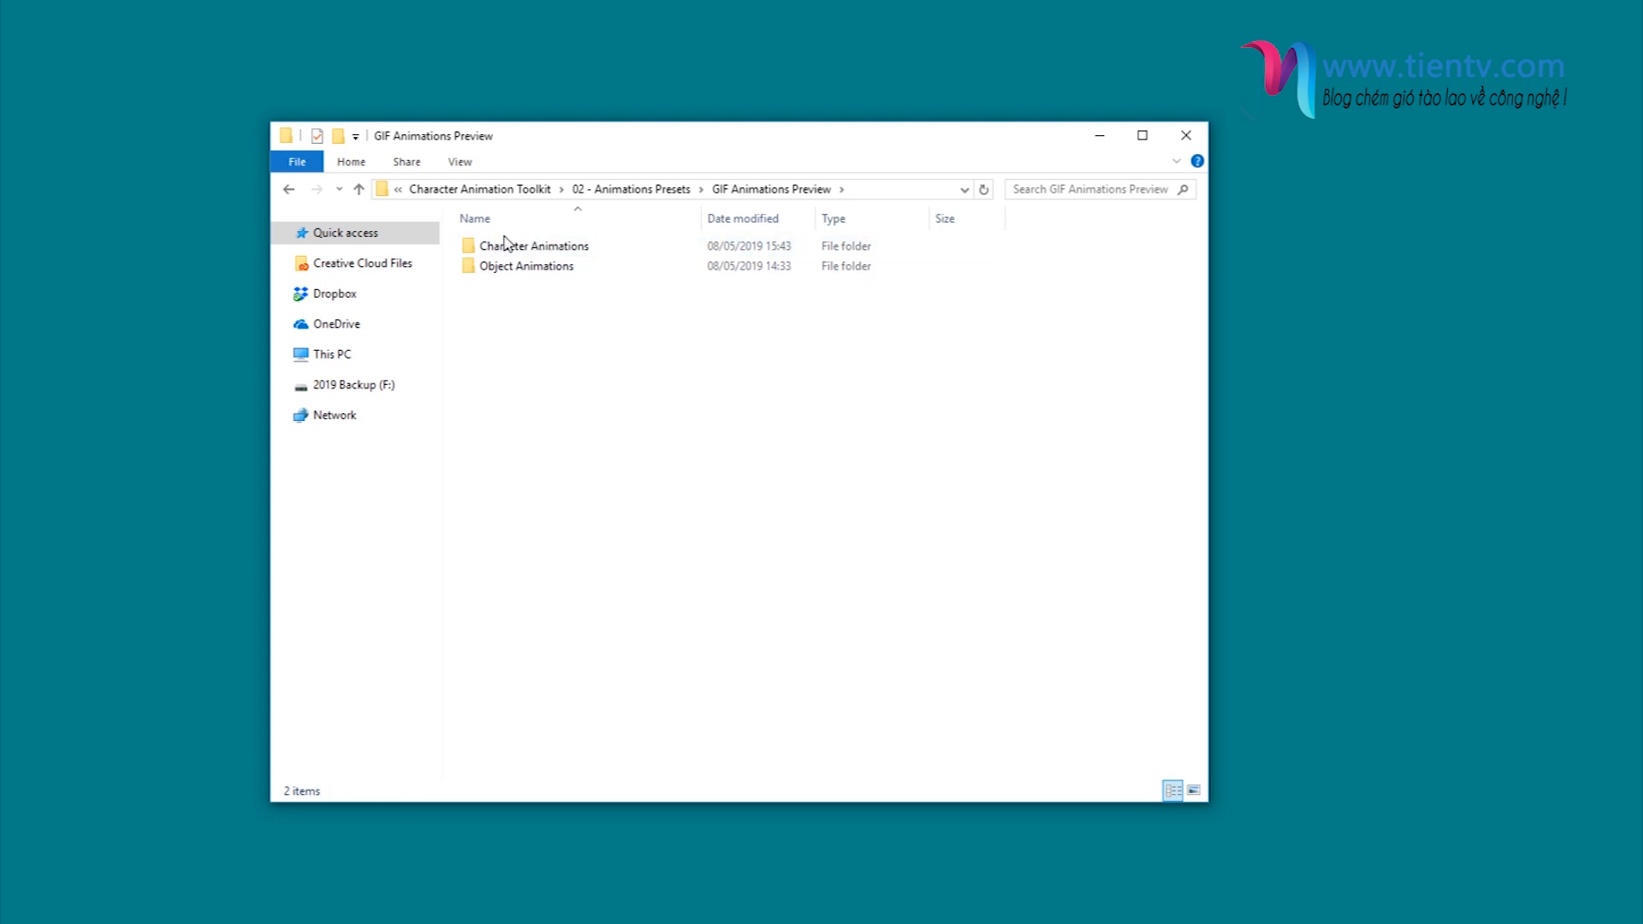
# - Open the Character Animations preview folder and look through the listed animation folders
pyautogui.click(541, 249)
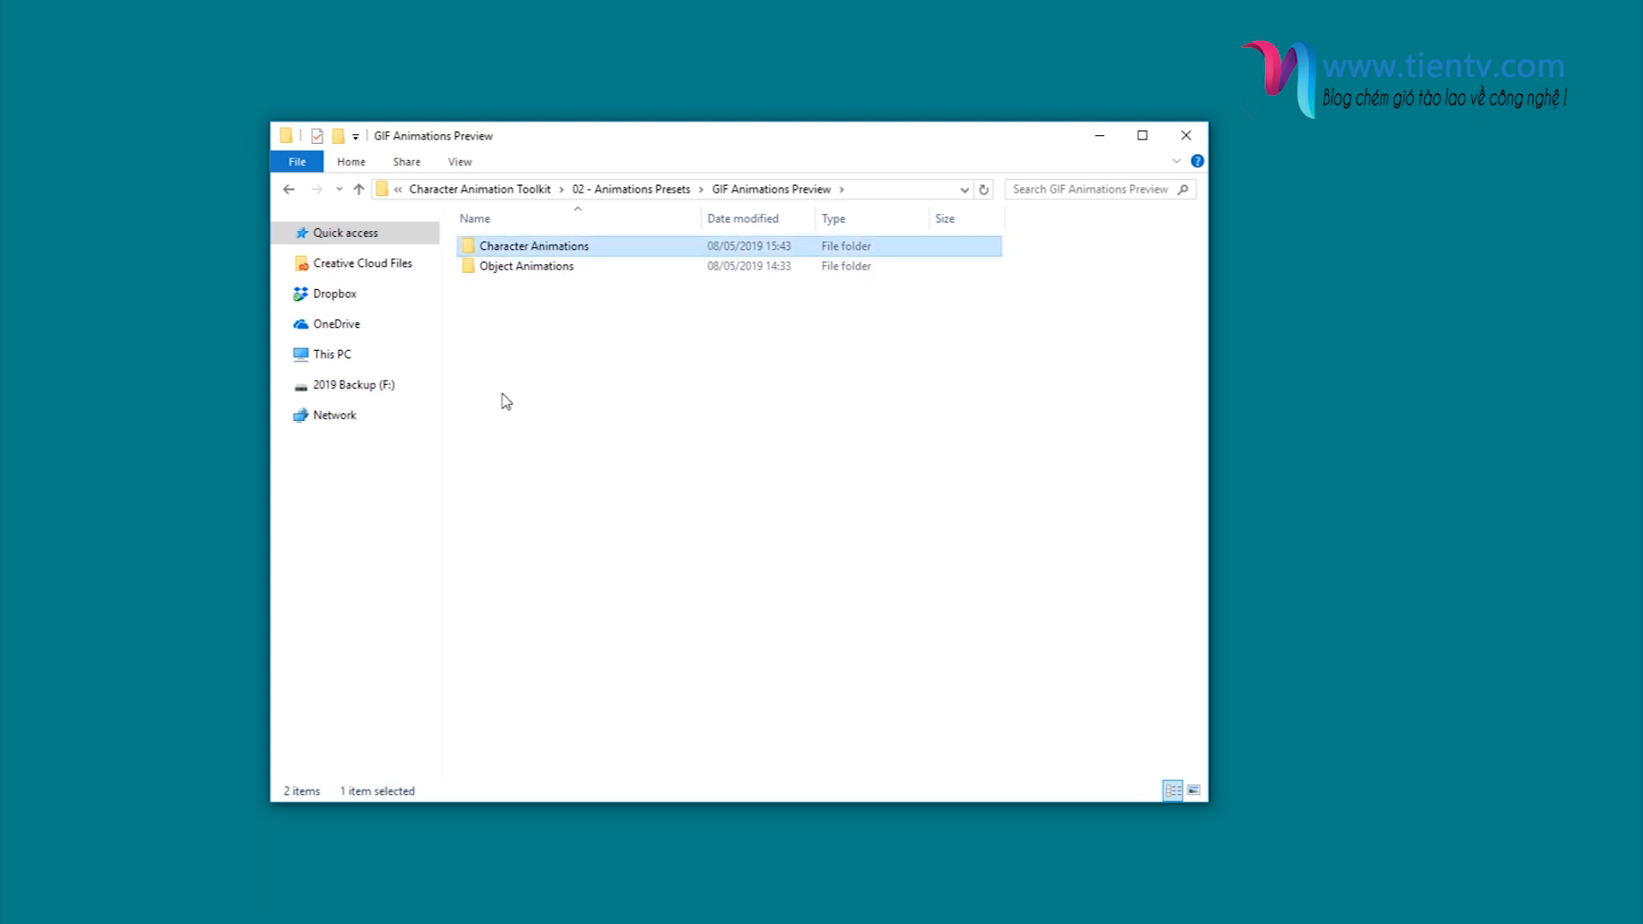
pyautogui.click(529, 268)
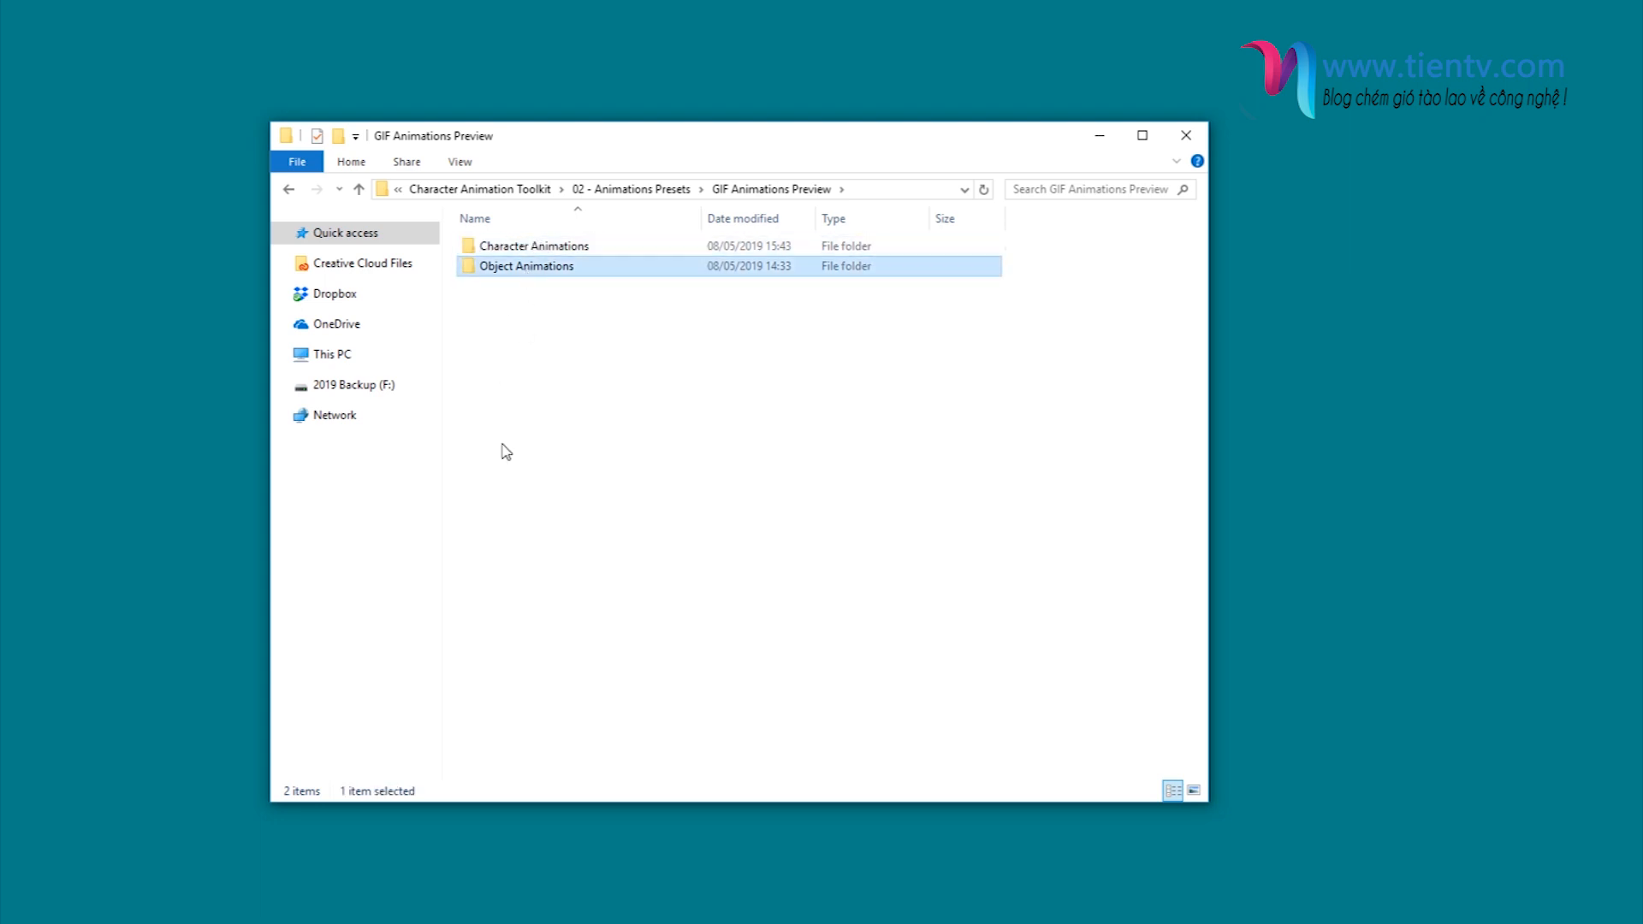
pyautogui.doubleClick(553, 246)
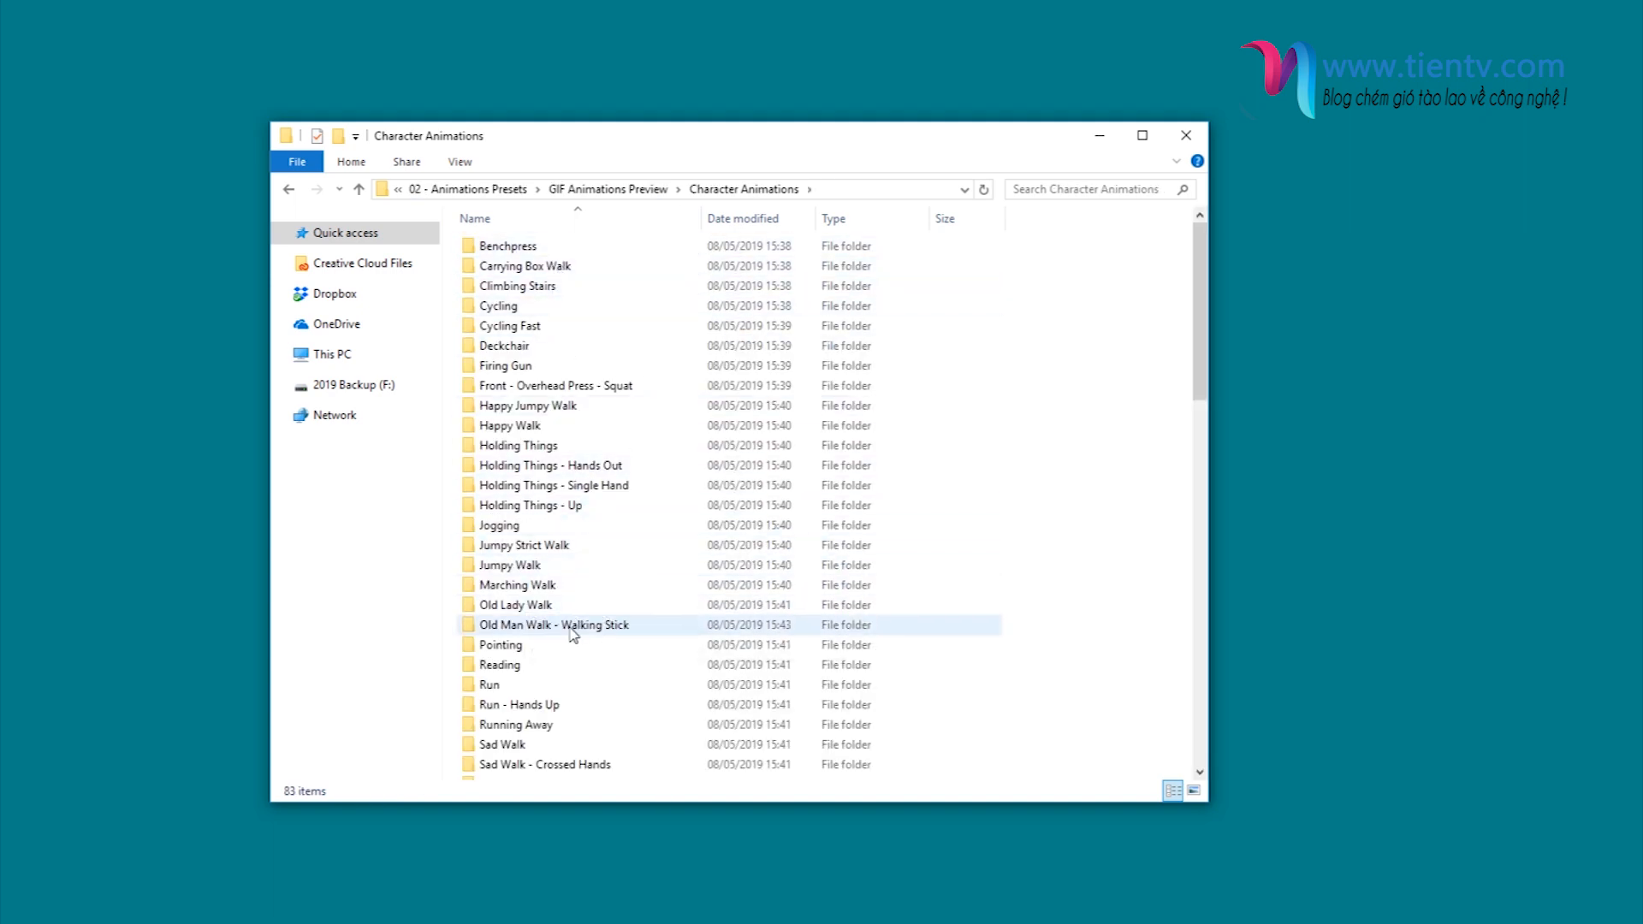
pyautogui.scroll(-2, 600, 608)
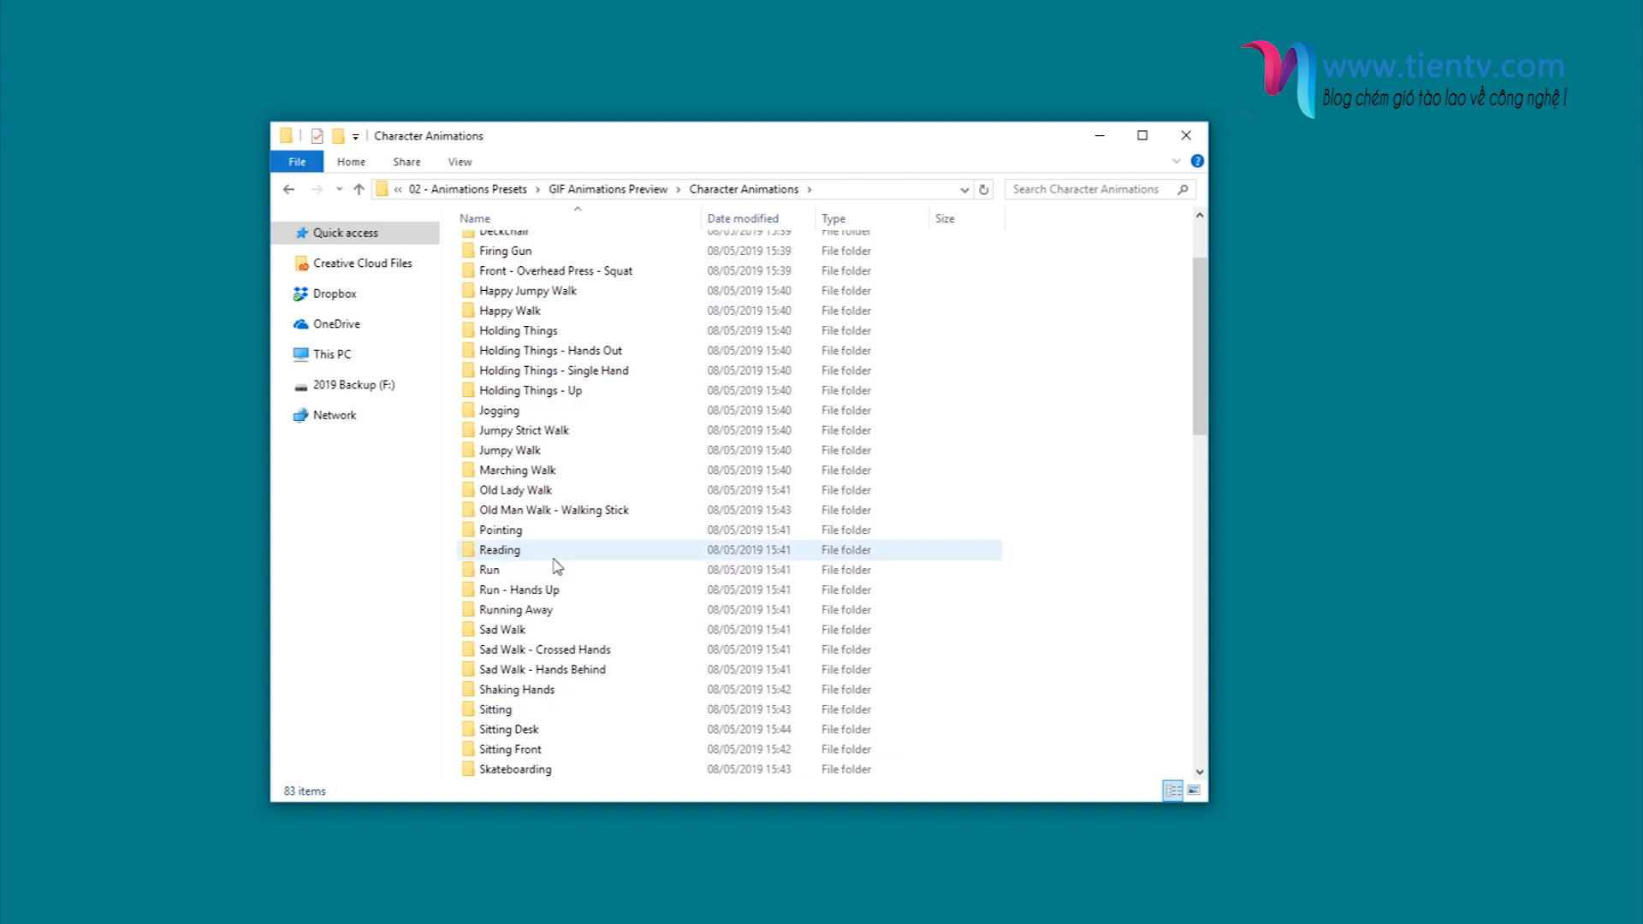
# - Open the Run animation folder, point out its start, loop and end previews, and view Run---Loop.gif
pyautogui.doubleClick(518, 571)
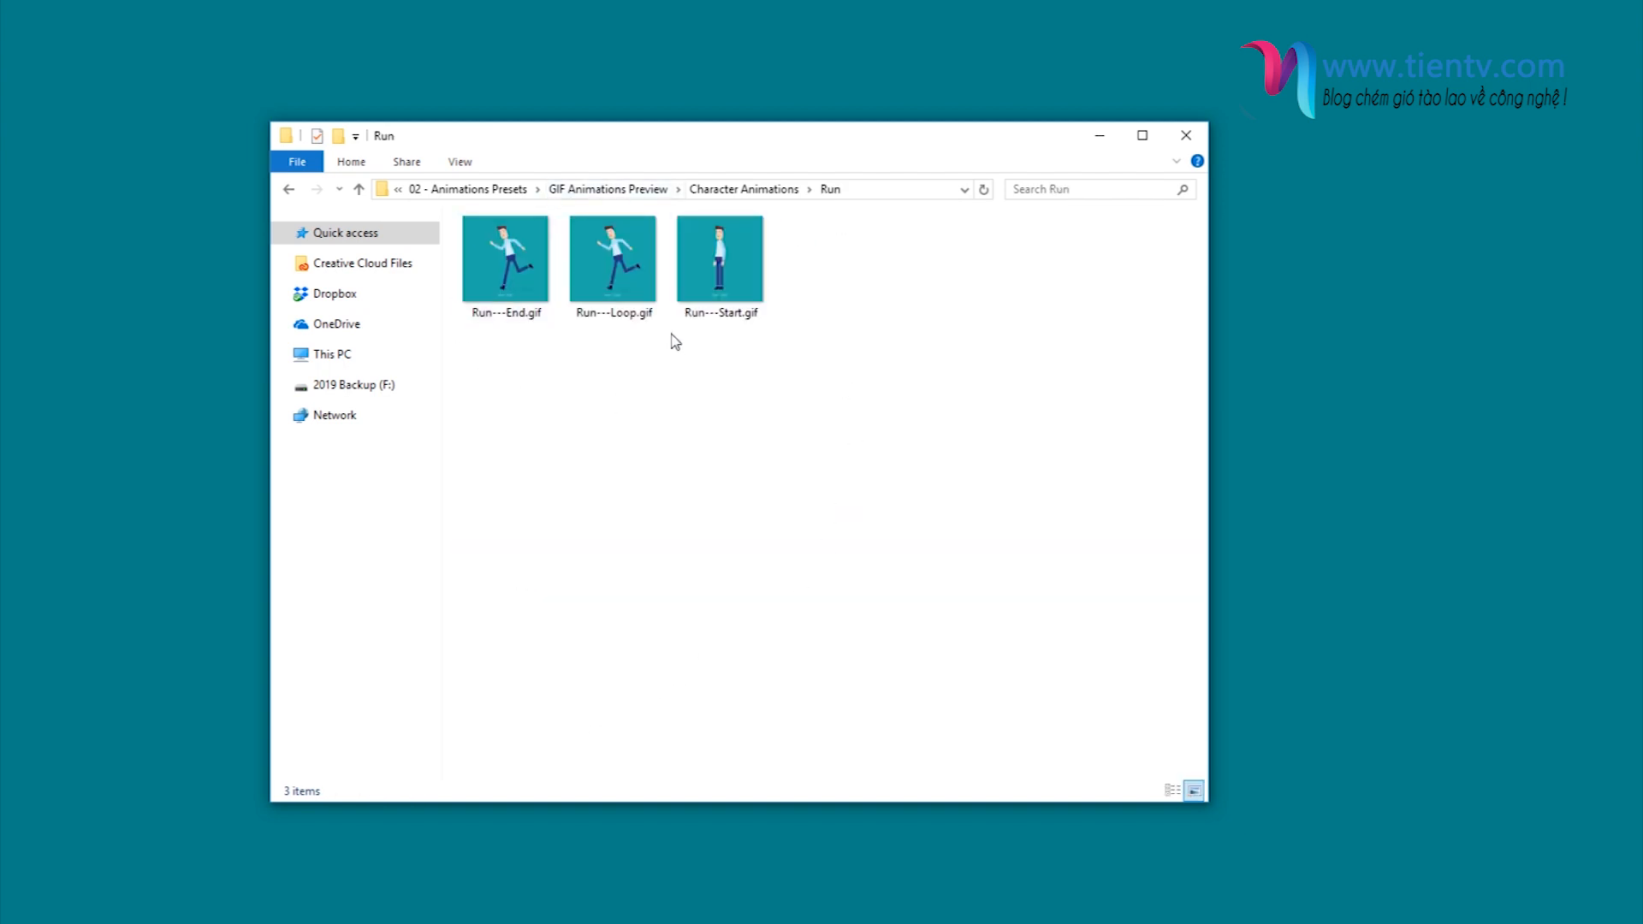
pyautogui.click(734, 299)
pyautogui.click(631, 302)
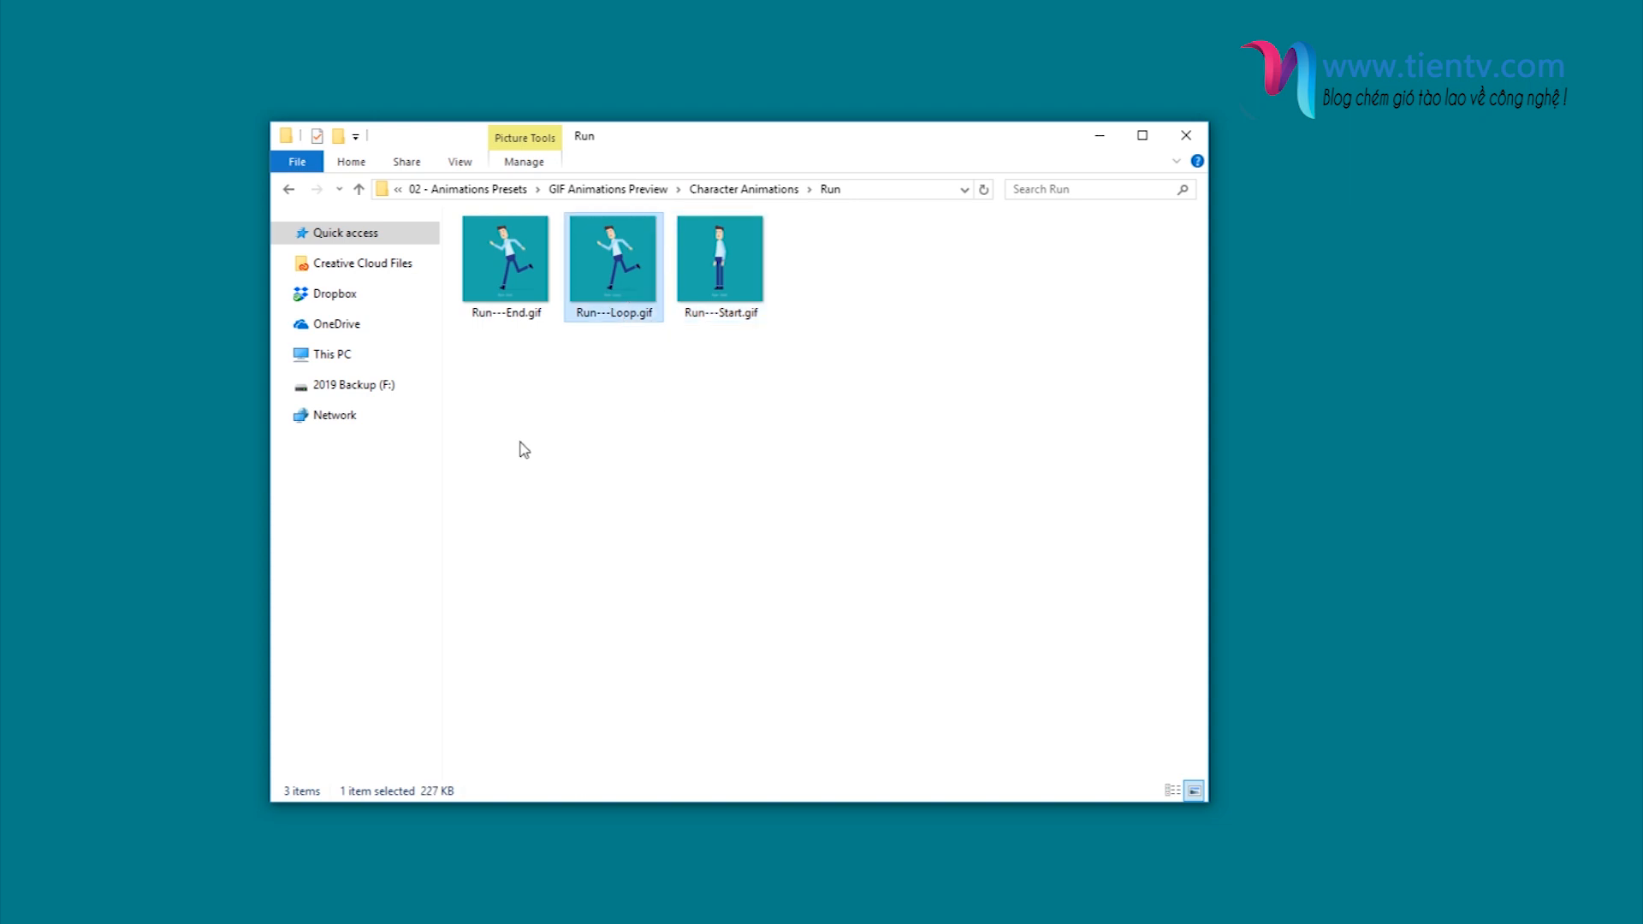
pyautogui.click(511, 298)
pyautogui.doubleClick(603, 284)
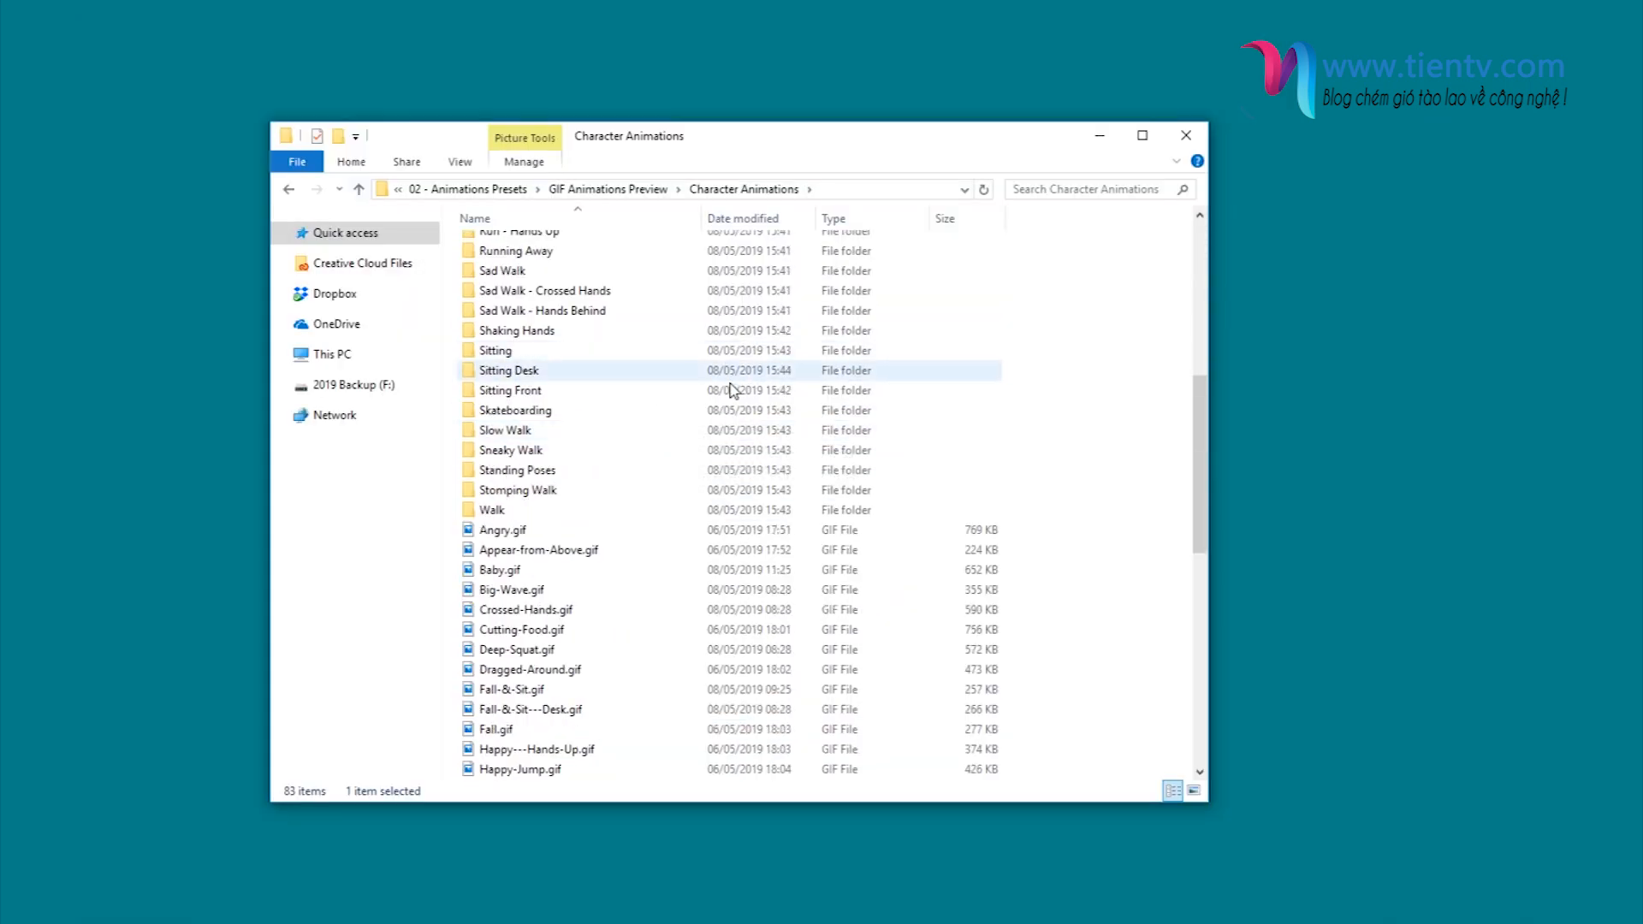
# - Close the preview, return to the Character Animation Toolkit folder and open 03 - Scene Designer
pyautogui.scroll(6, 732, 387)
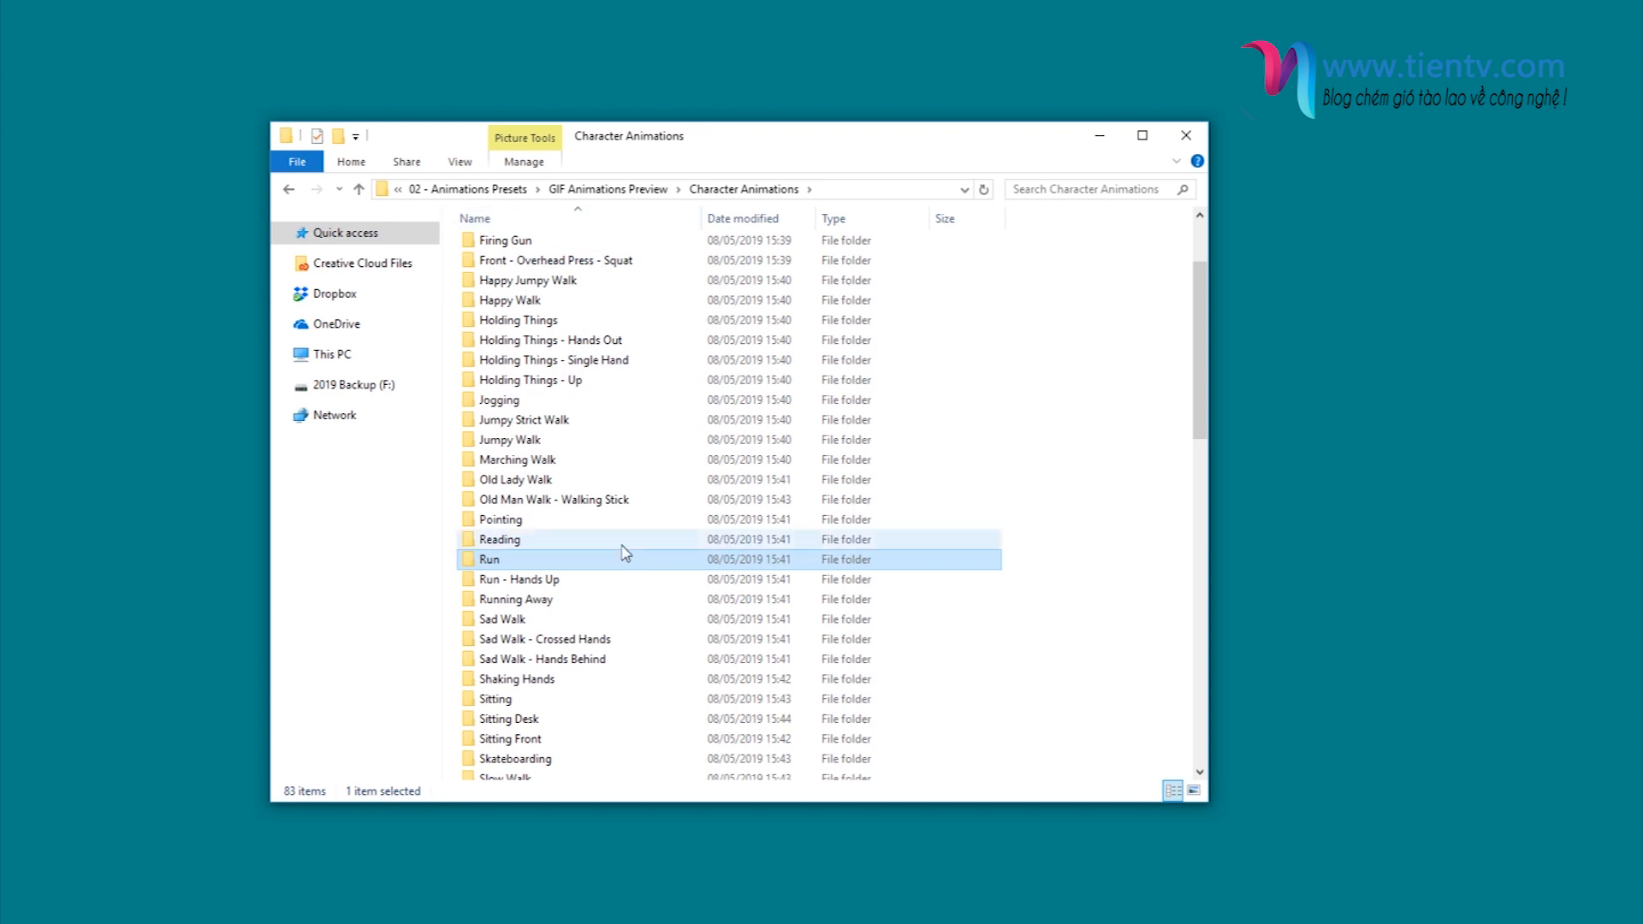
pyautogui.scroll(2, 638, 600)
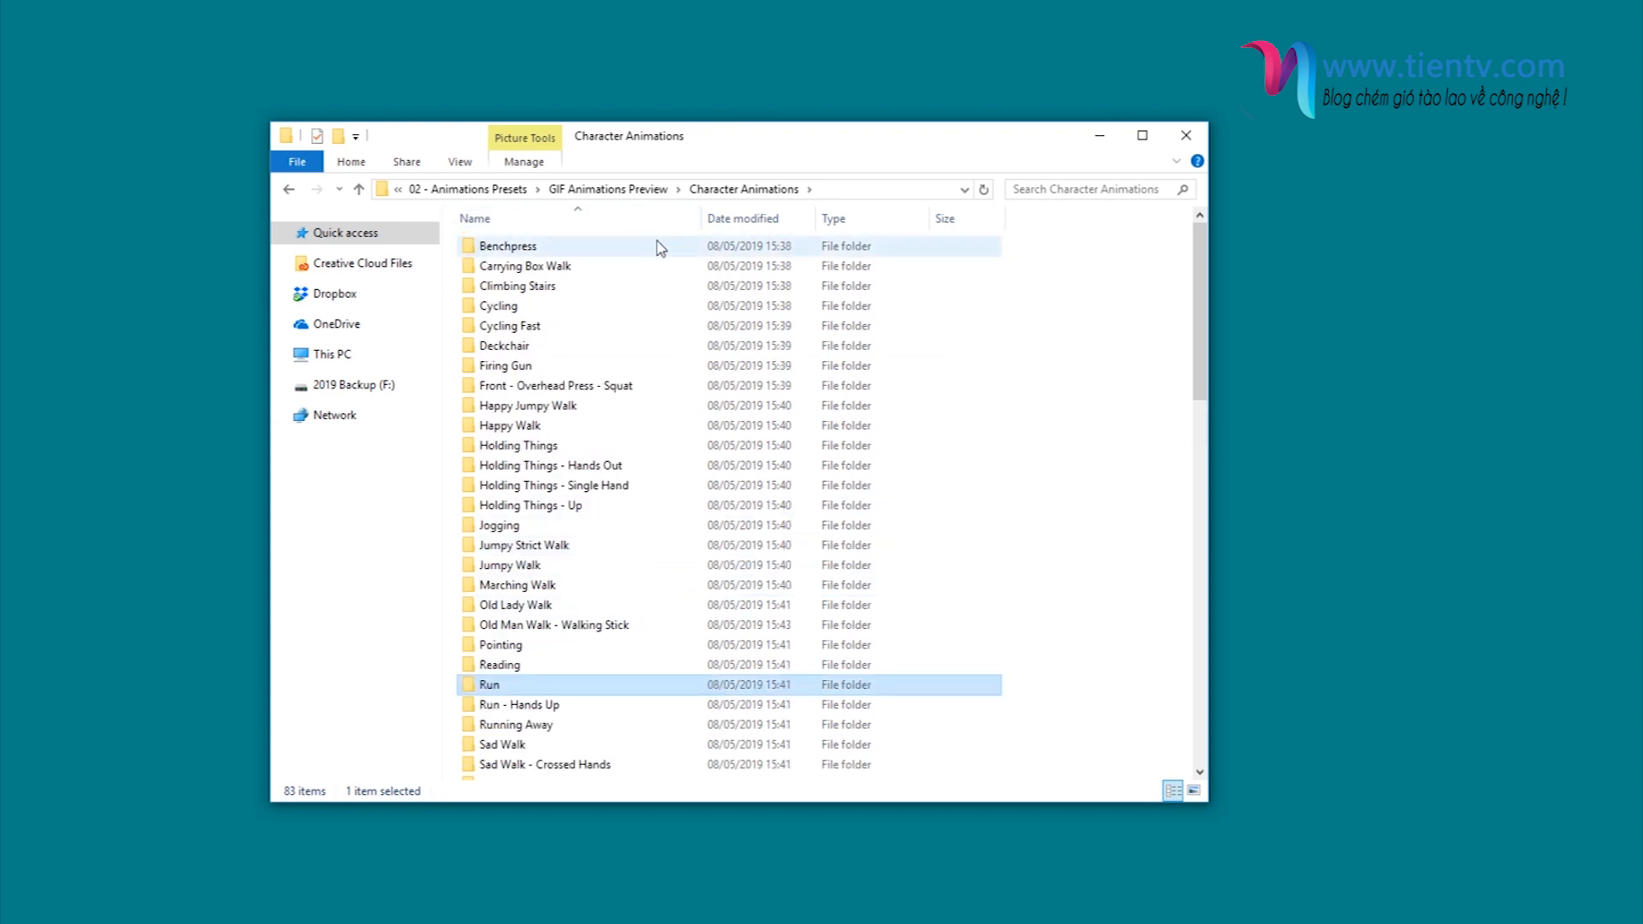
pyautogui.click(468, 190)
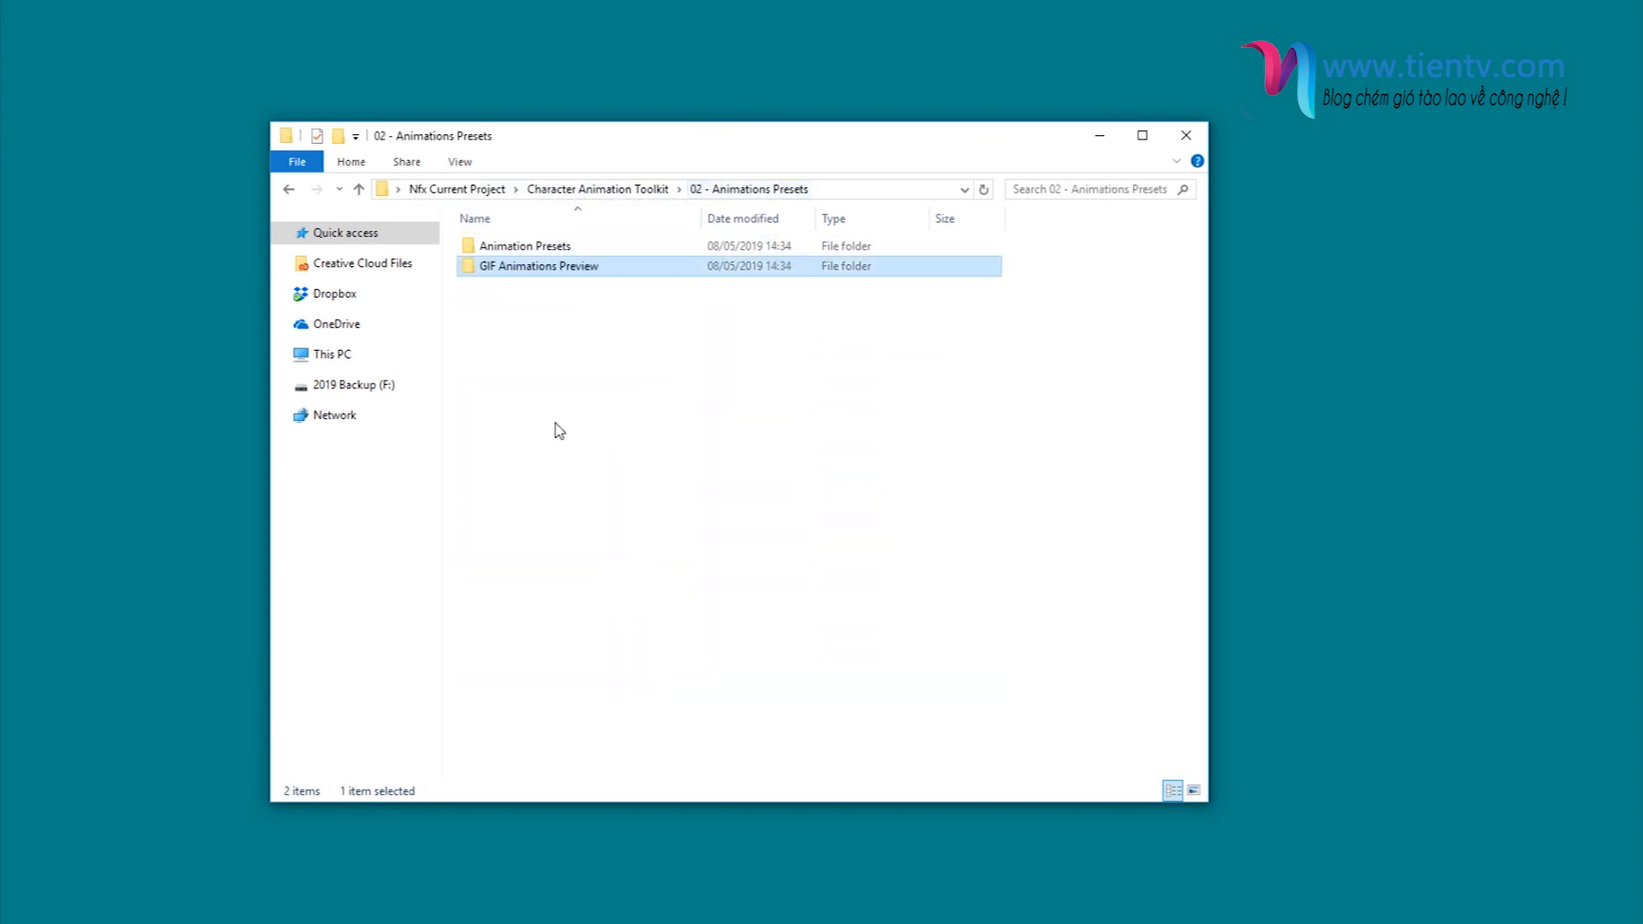
pyautogui.click(634, 189)
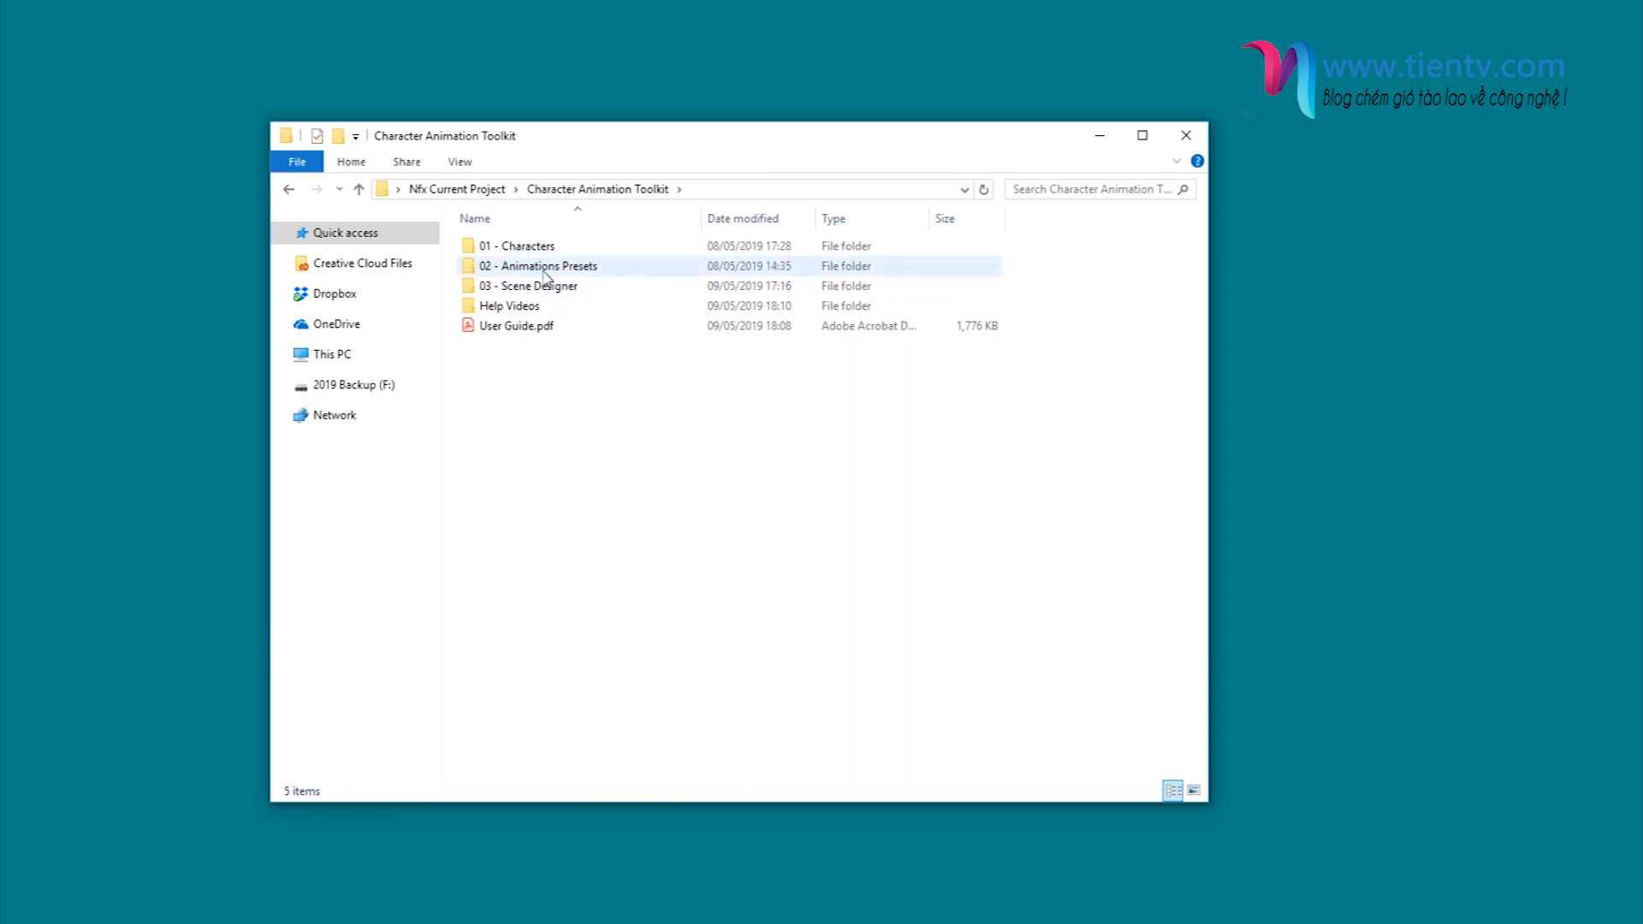
pyautogui.click(539, 285)
pyautogui.doubleClick(537, 290)
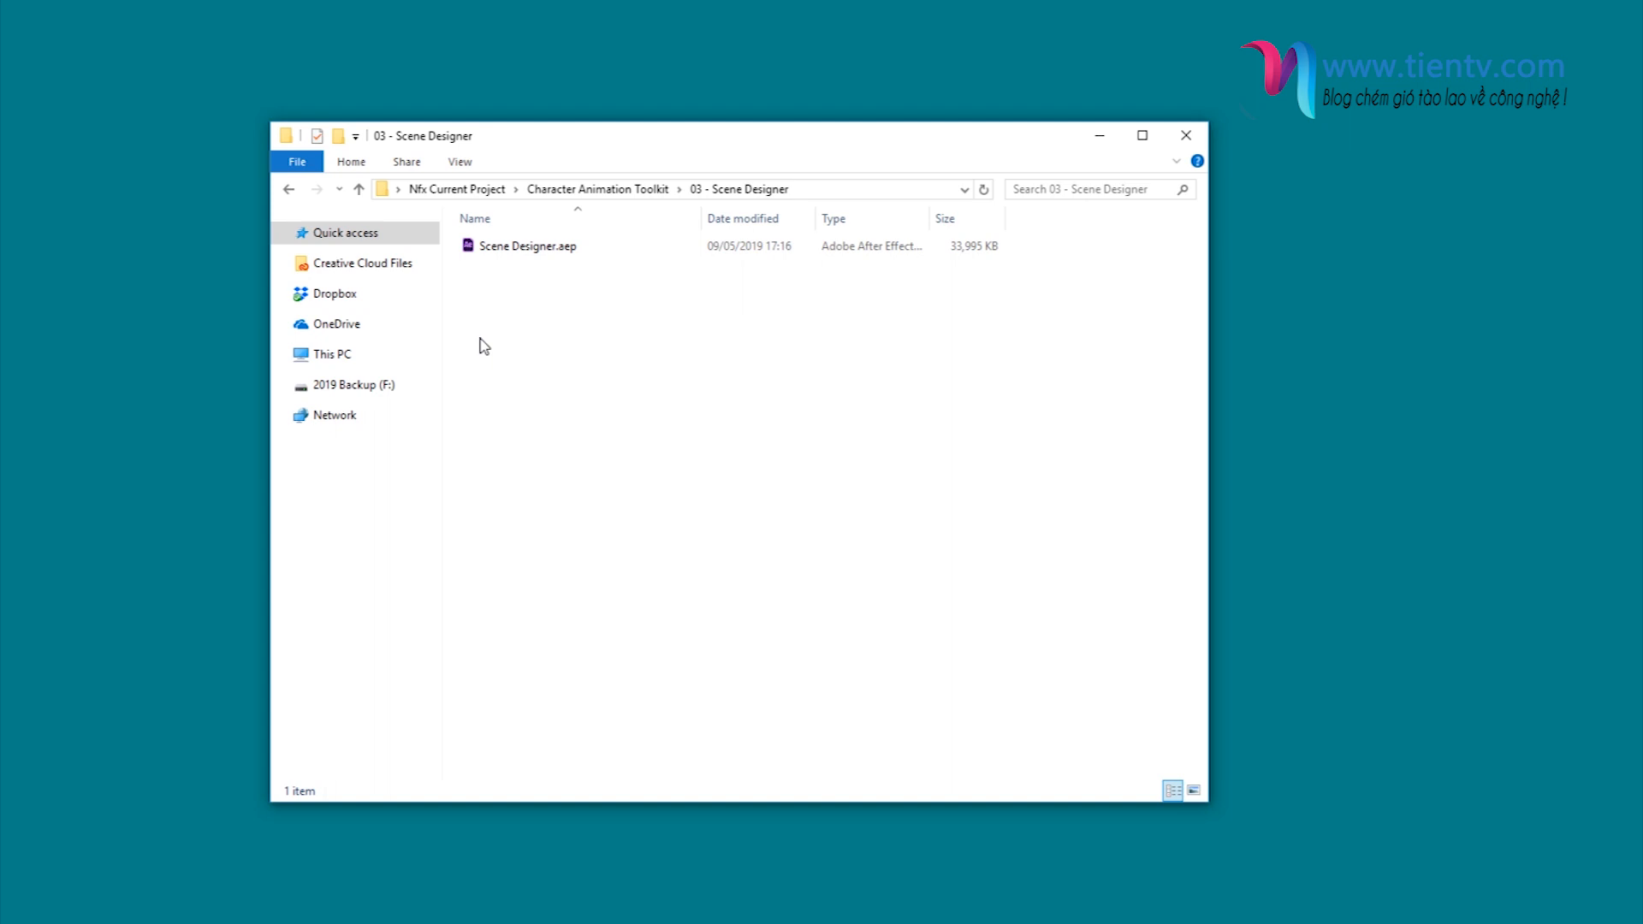
# - Return to the toolkit folder, open 02 - Animations Presets and select the Animation Presets folder
pyautogui.hotkey('alt', 'Left')
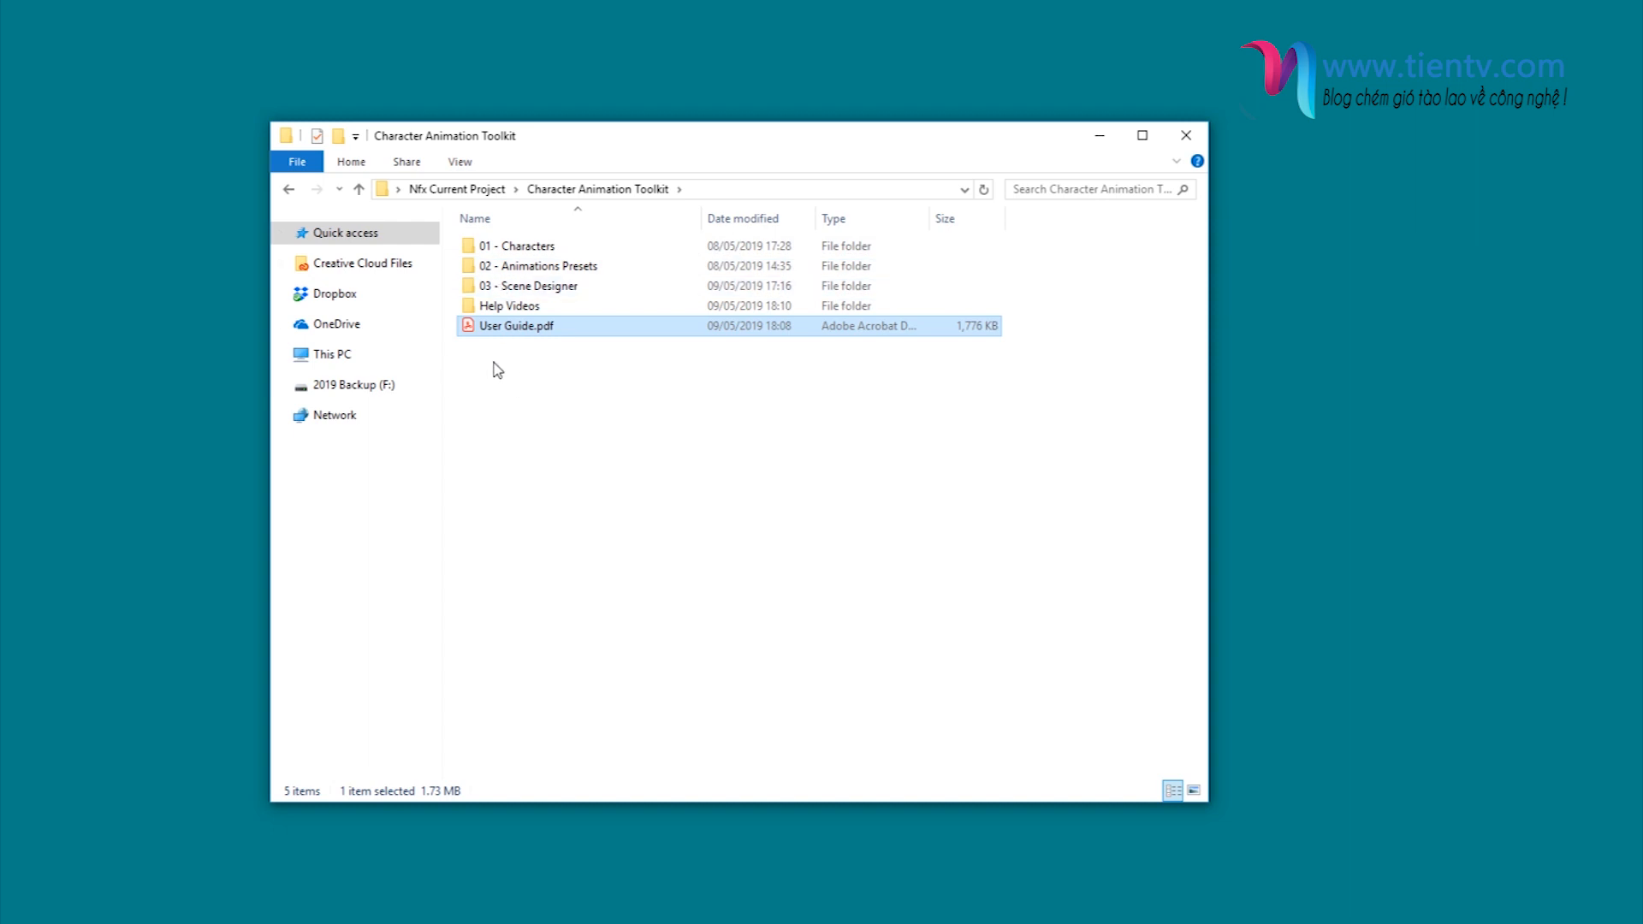
pyautogui.click(524, 394)
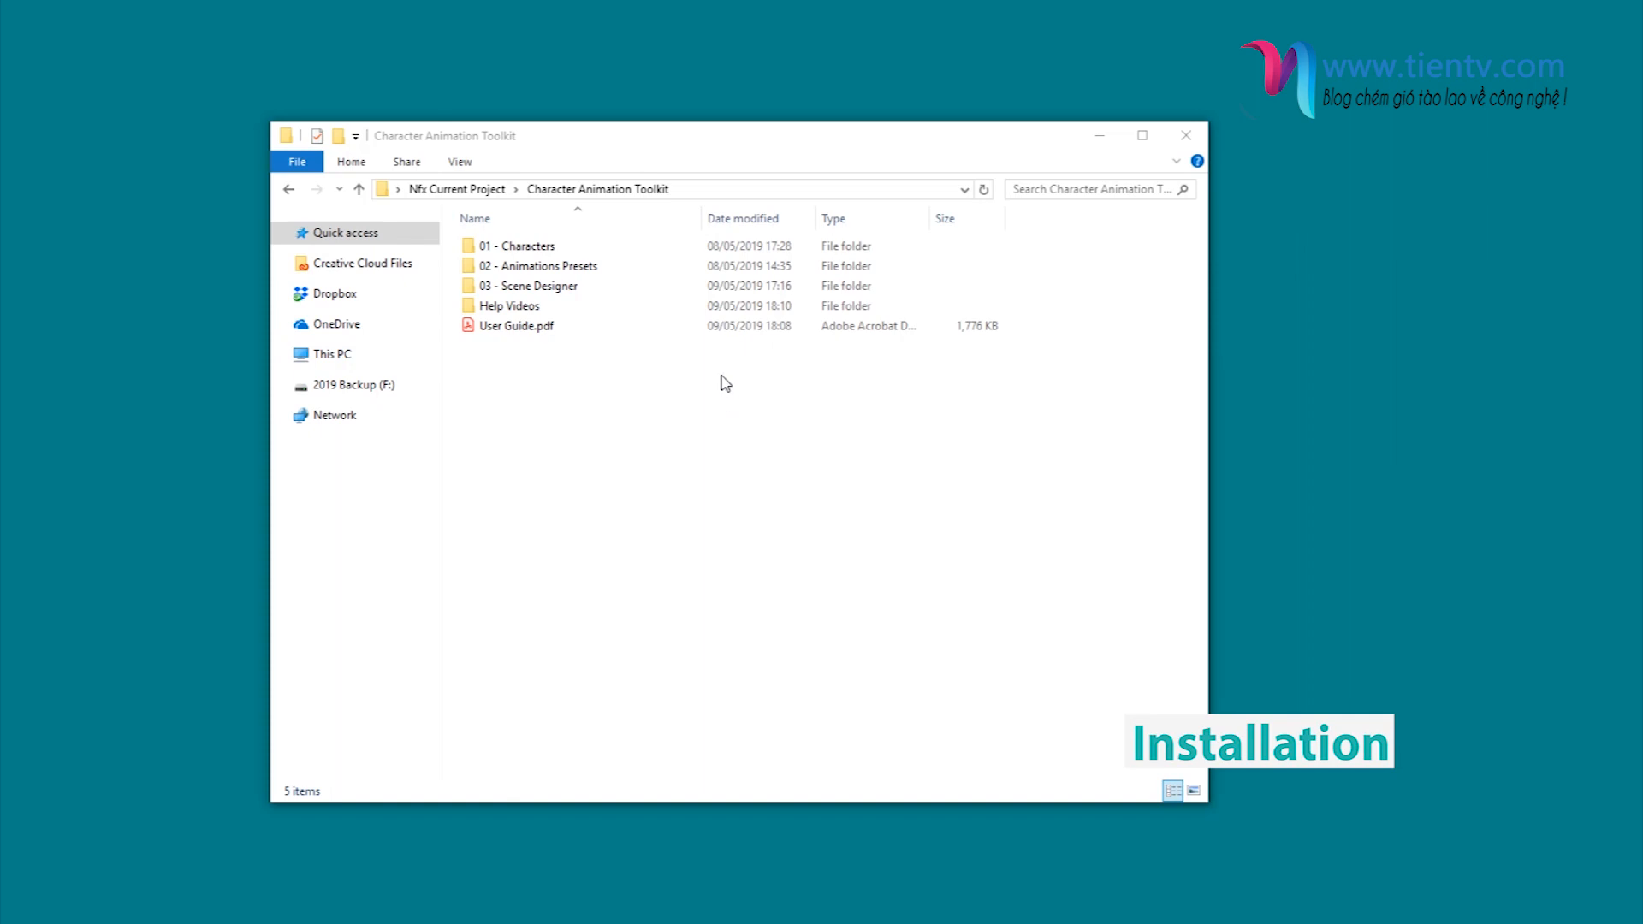
pyautogui.doubleClick(571, 273)
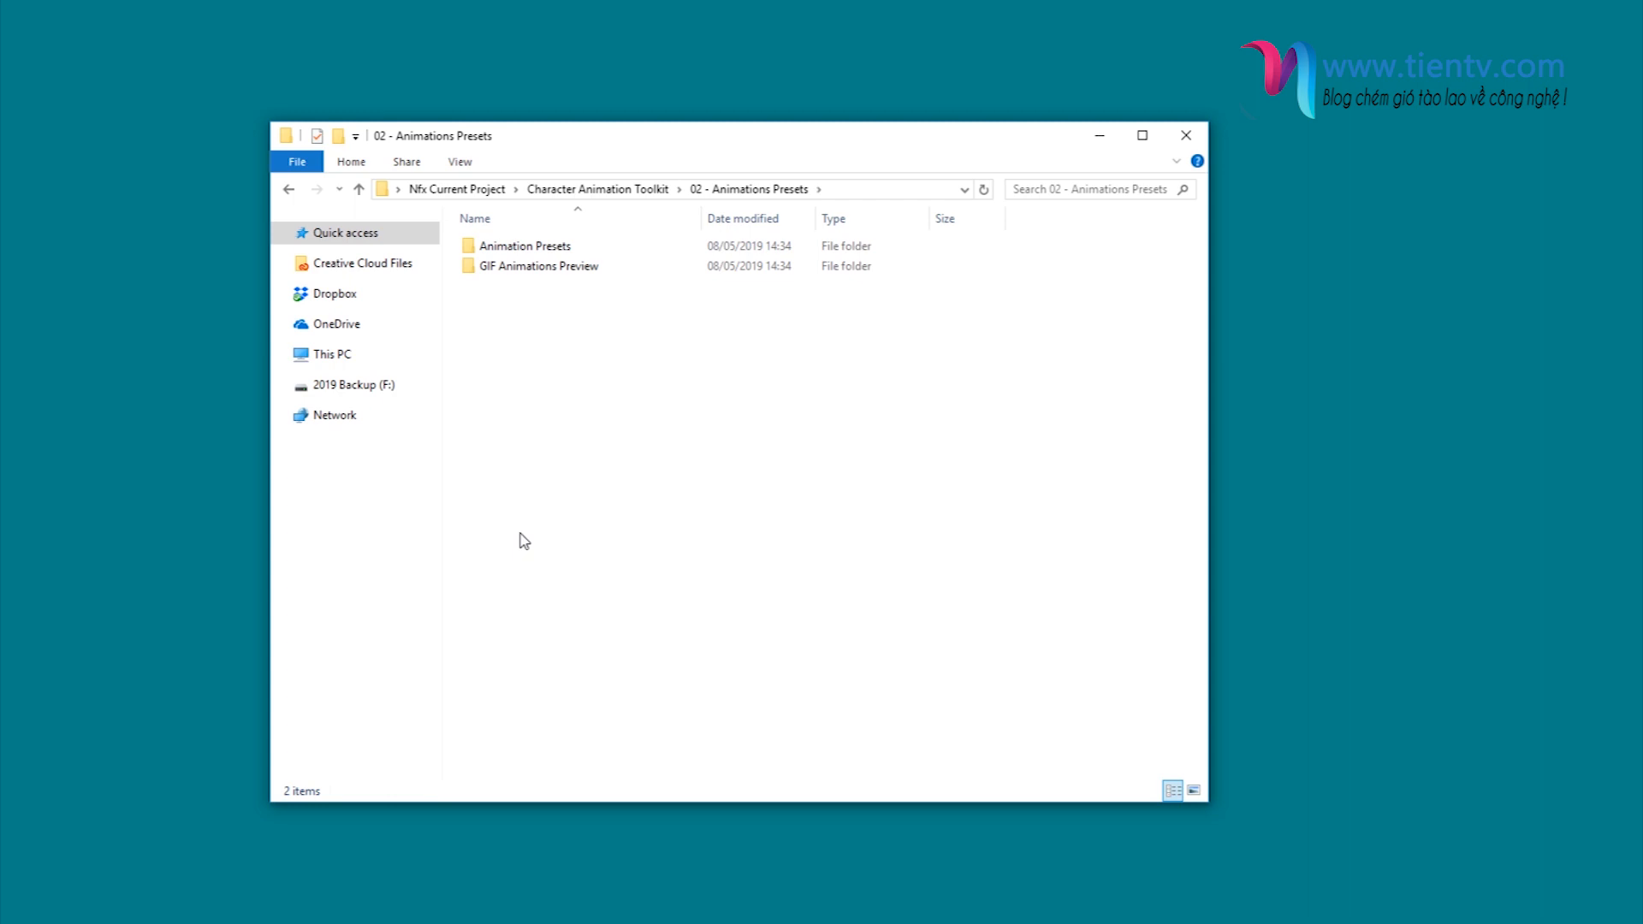
pyautogui.click(547, 248)
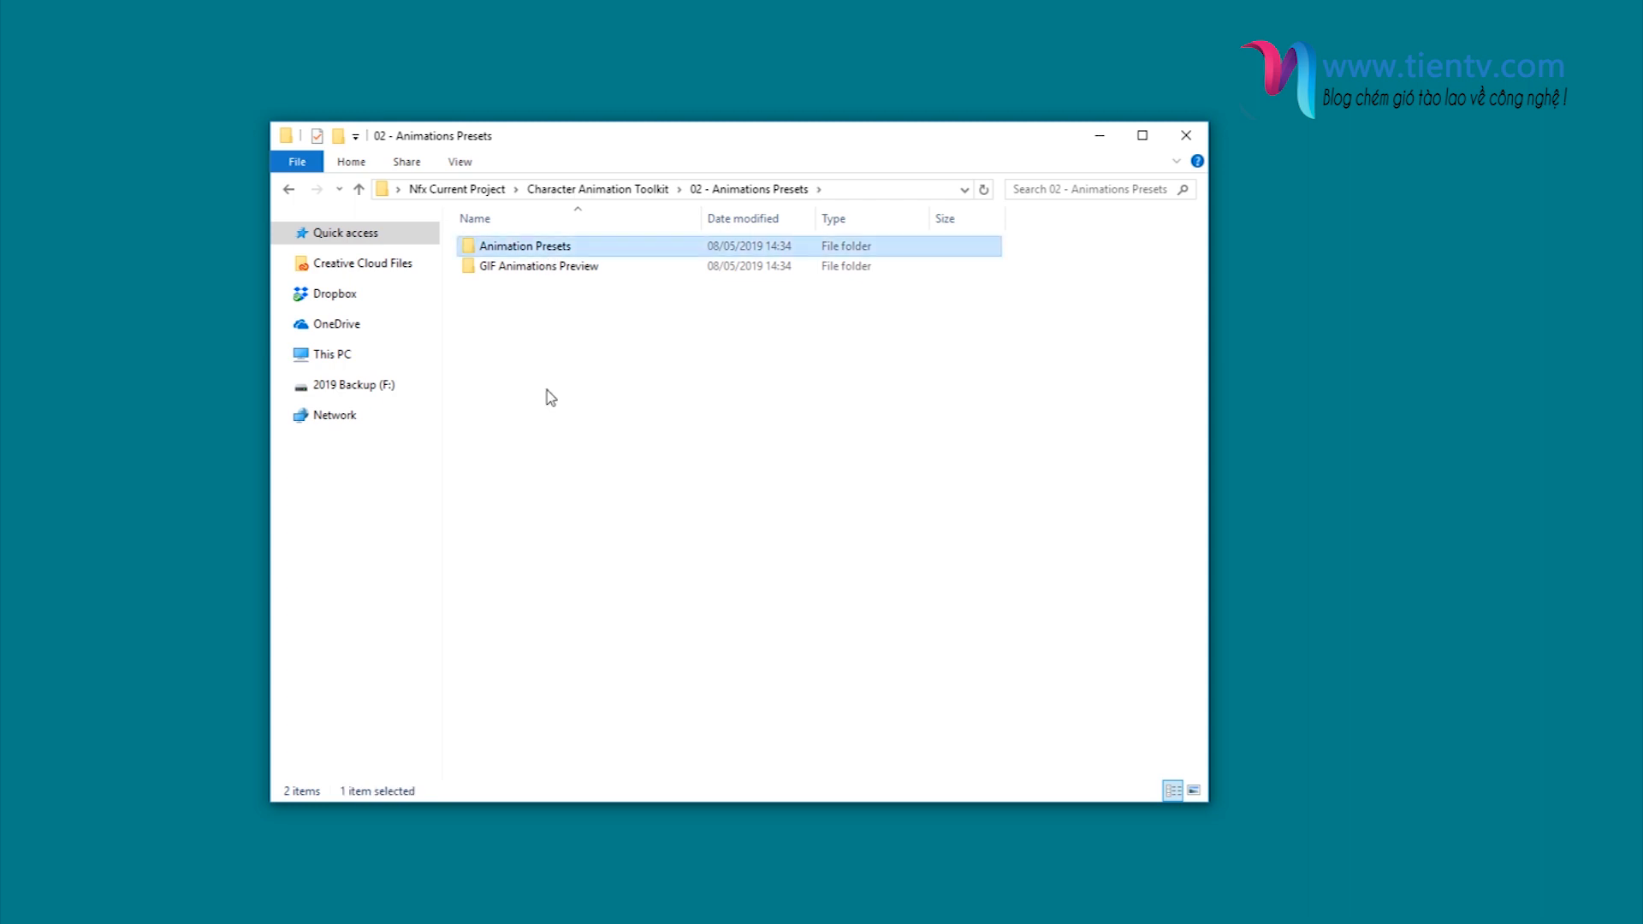
# - Copy the Animation Presets folder and minimize the 02 - Animations Presets window
pyautogui.rightClick(595, 245)
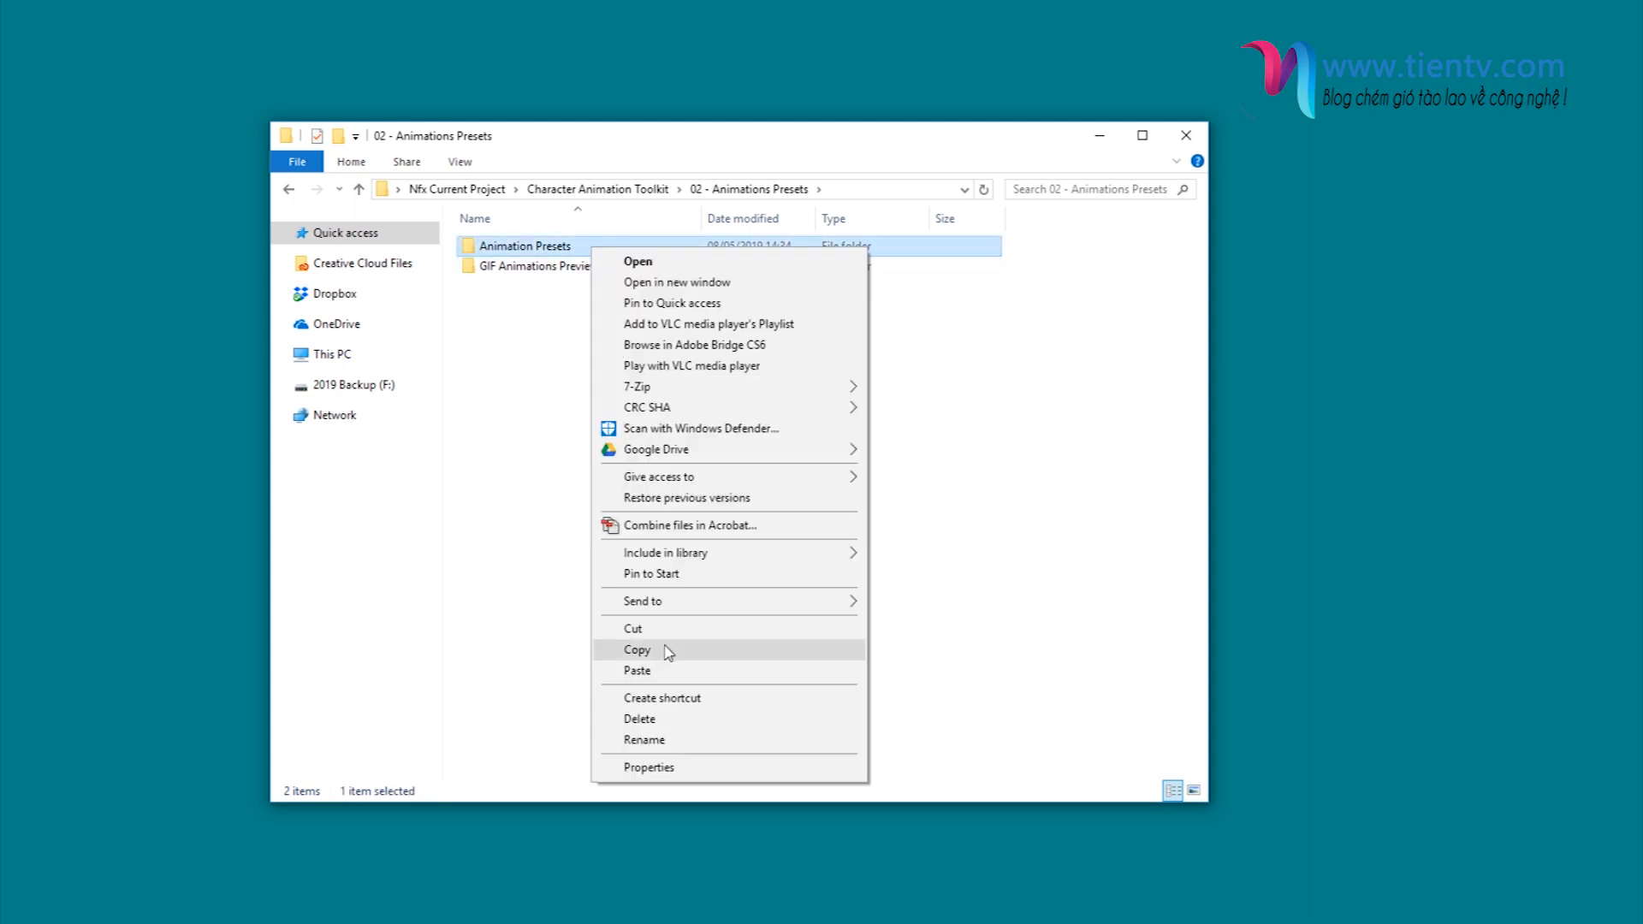
pyautogui.click(661, 649)
pyautogui.click(1100, 139)
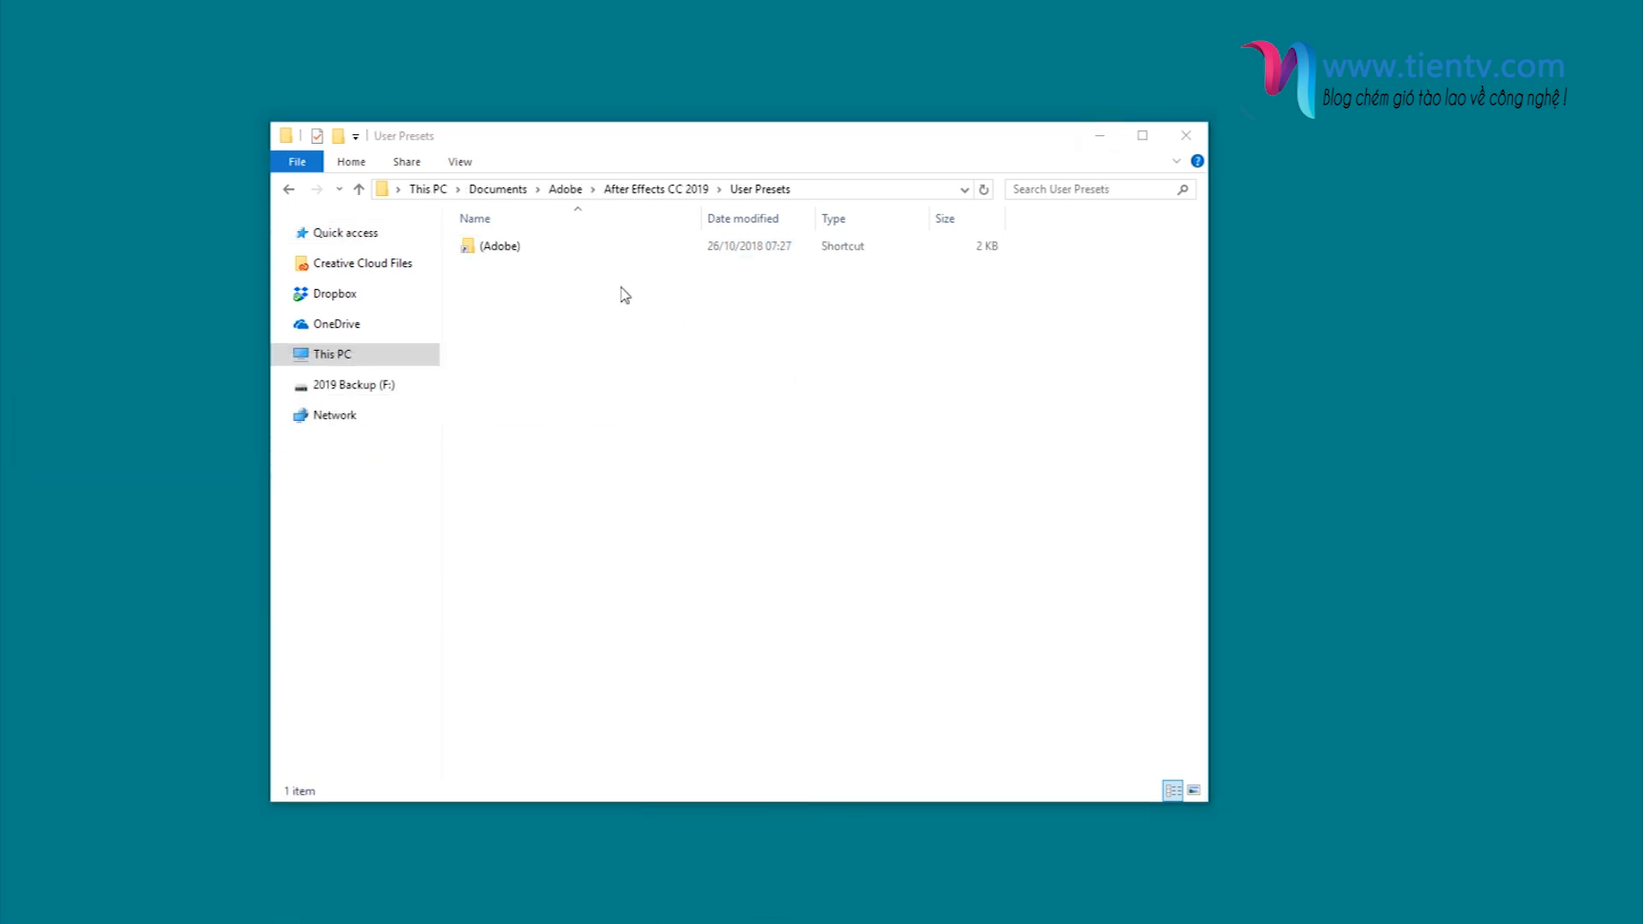
# - Paste the copied folder into User Presets of After Effects CC 2019, within the Adobe folder of Documents
pyautogui.click(500, 189)
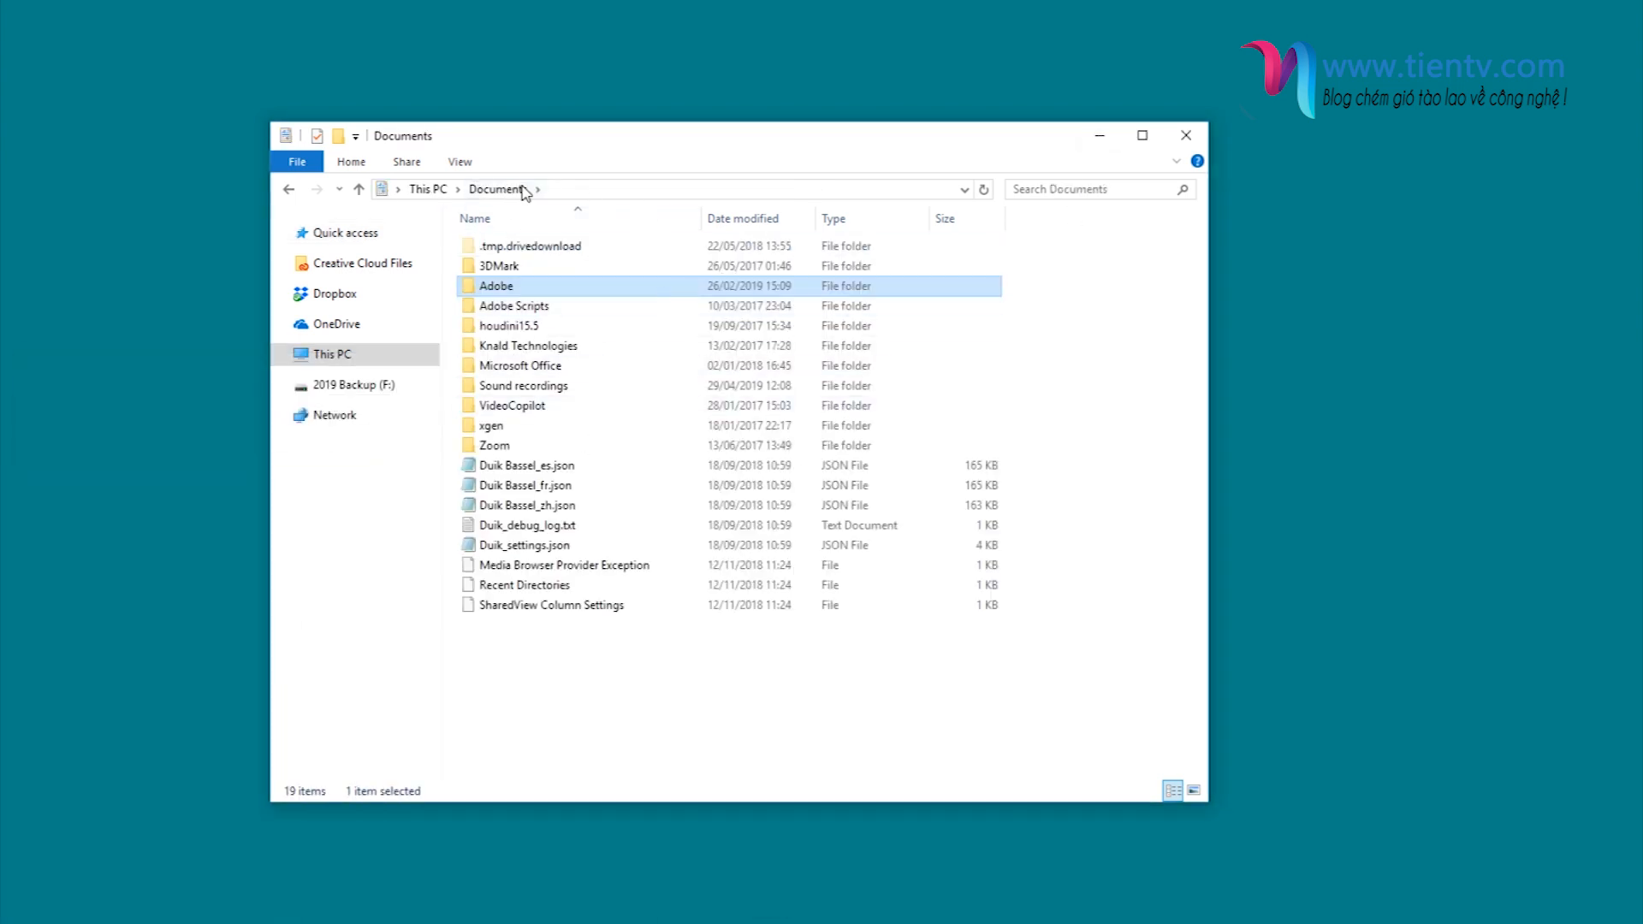
pyautogui.doubleClick(505, 288)
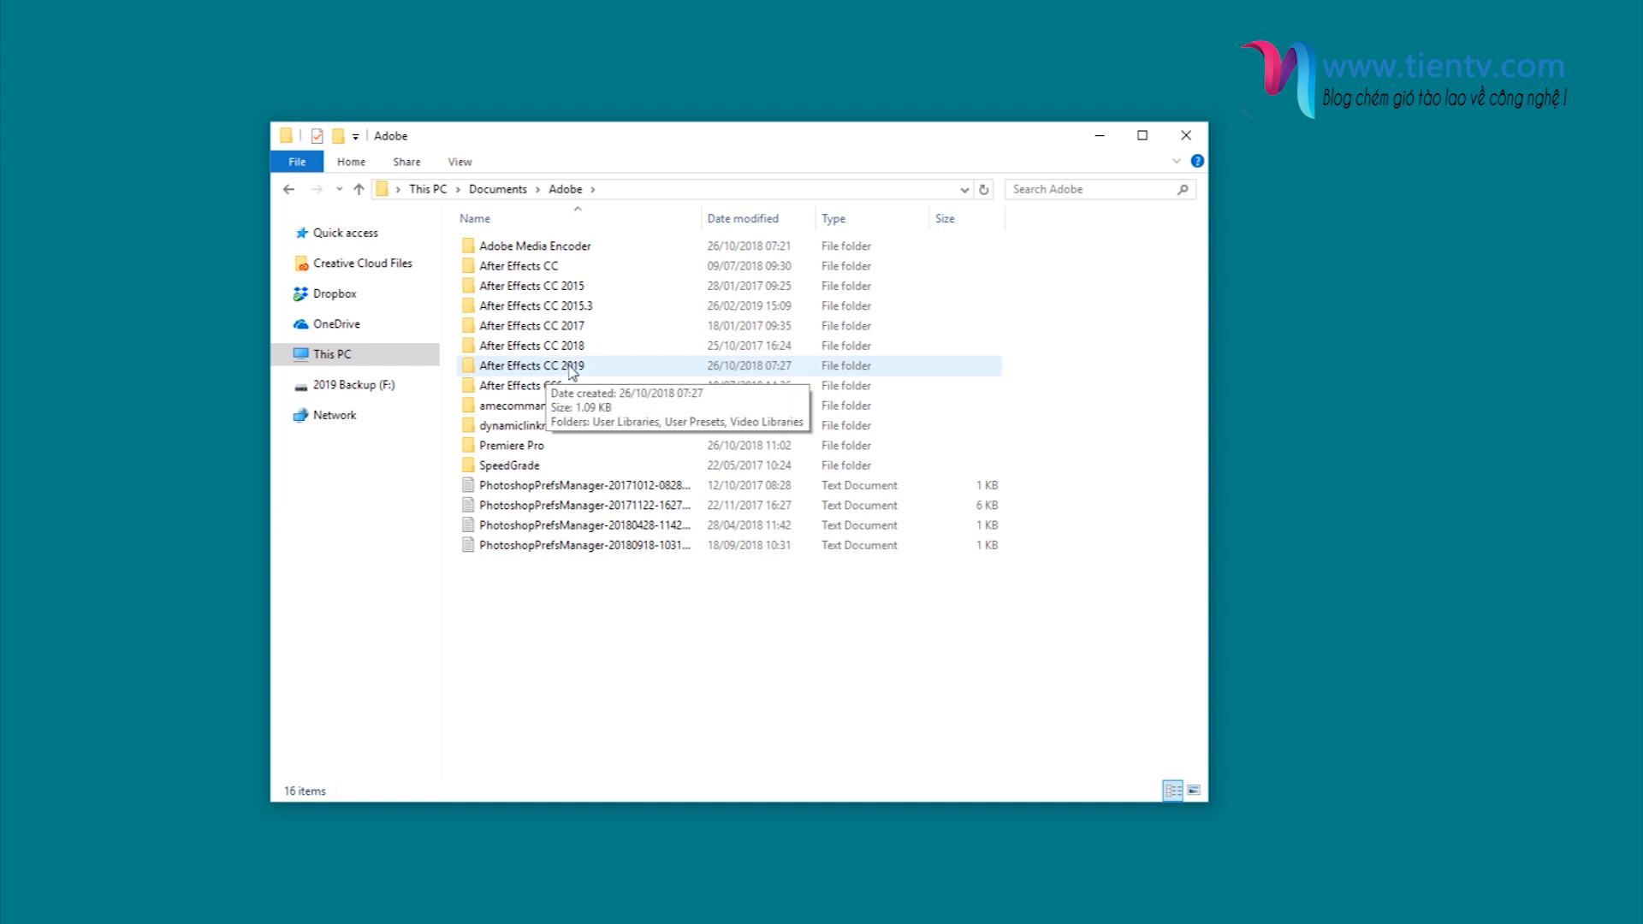
pyautogui.doubleClick(572, 367)
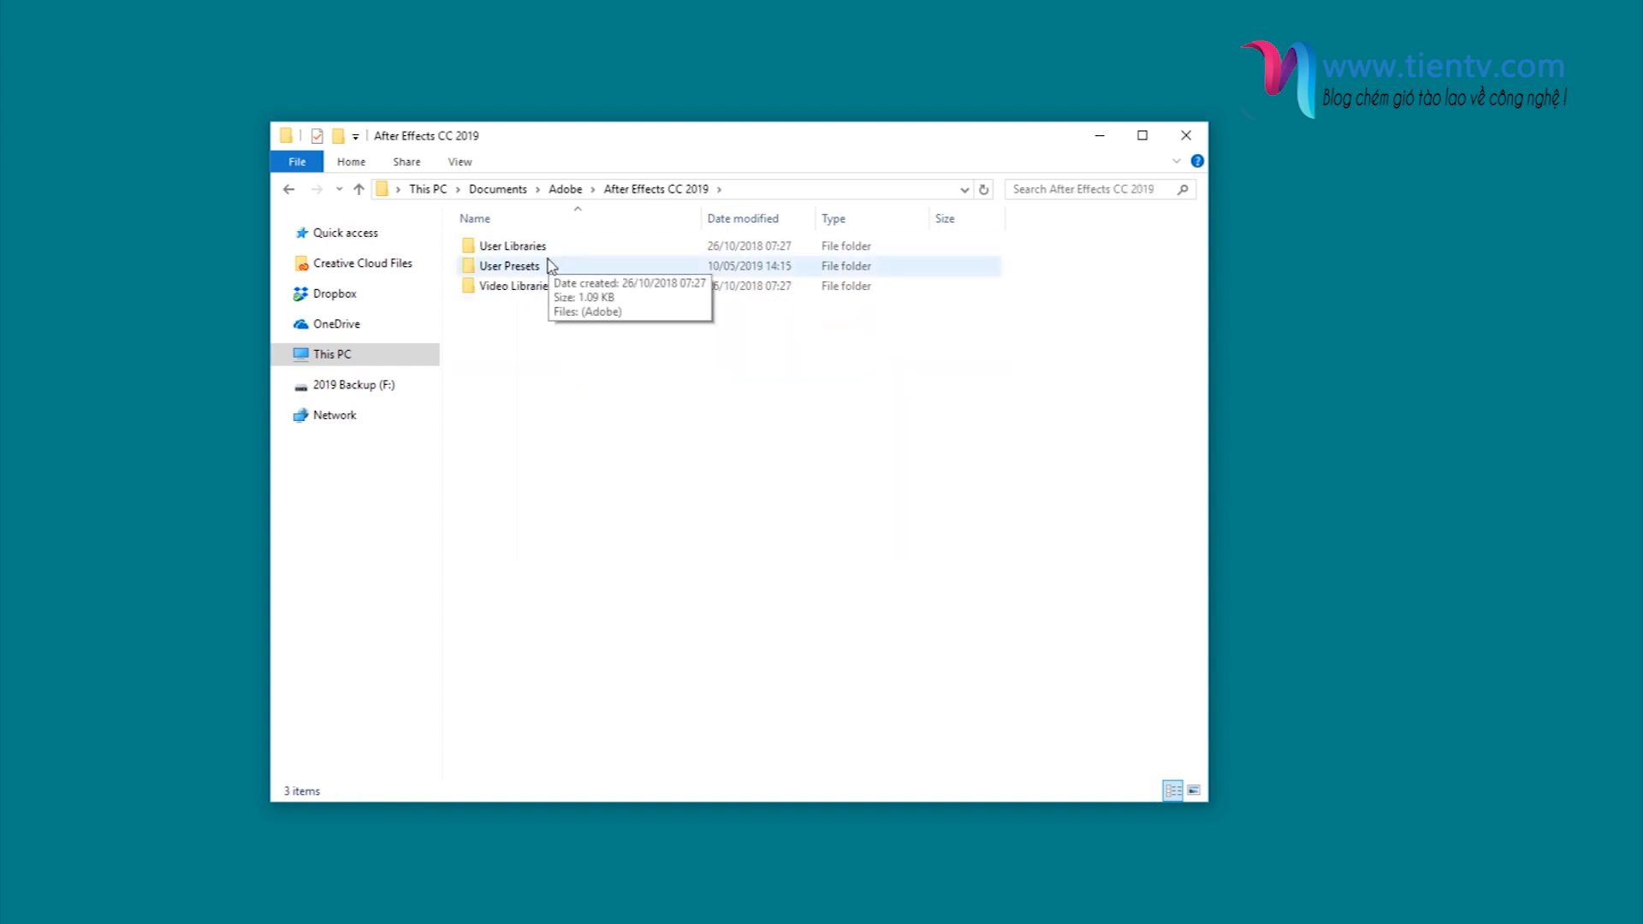
pyautogui.doubleClick(550, 265)
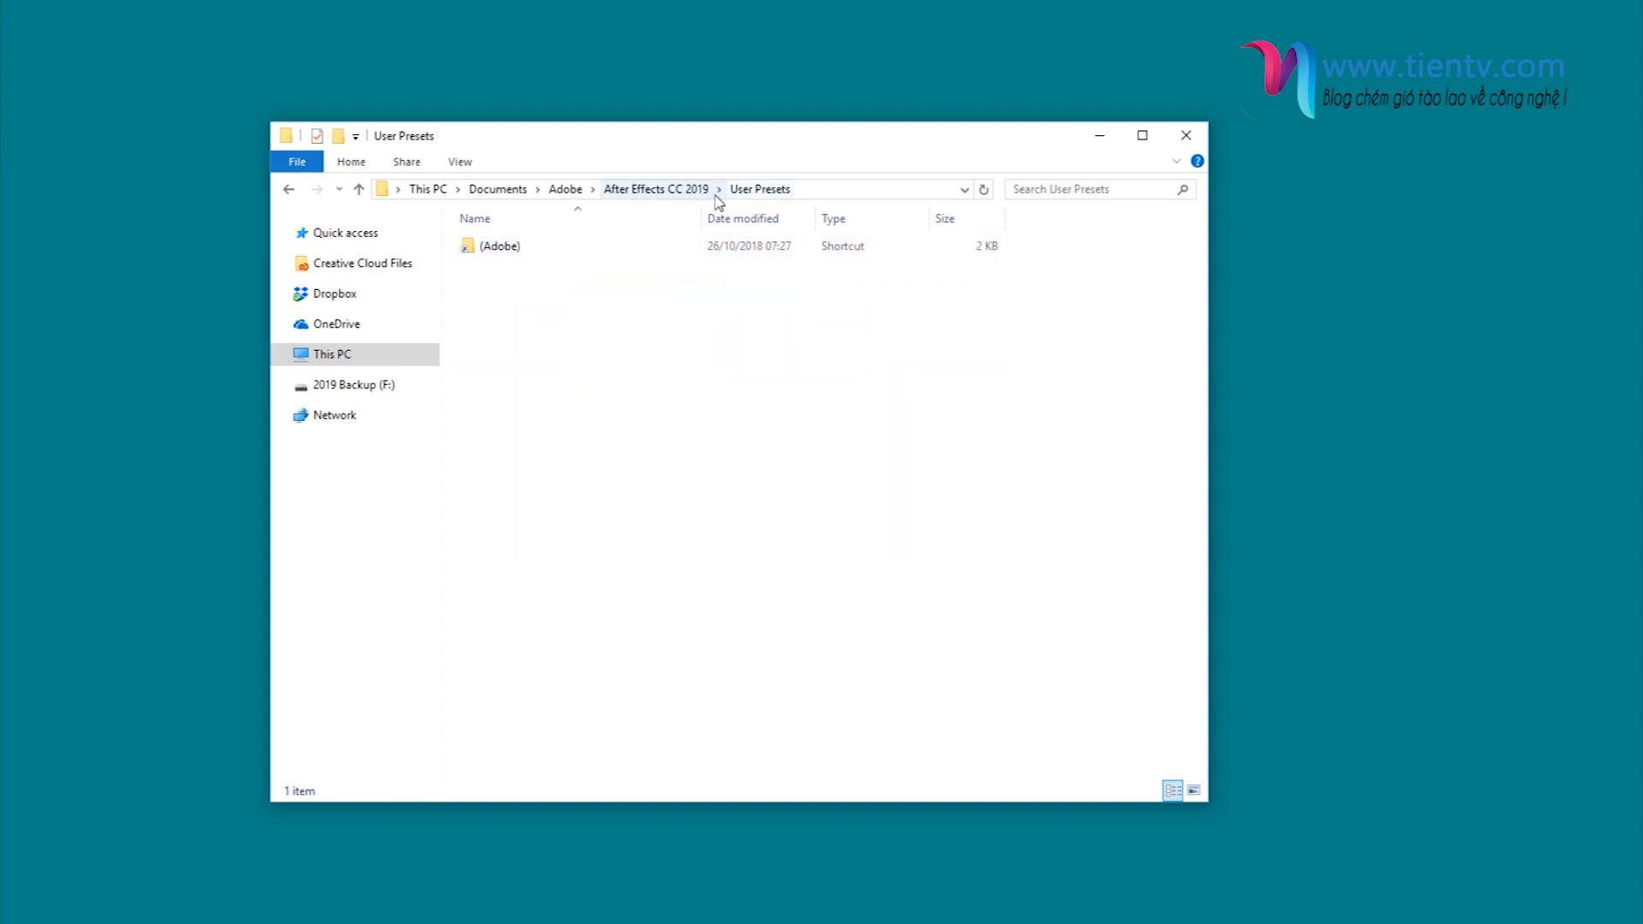
pyautogui.rightClick(577, 327)
pyautogui.click(633, 456)
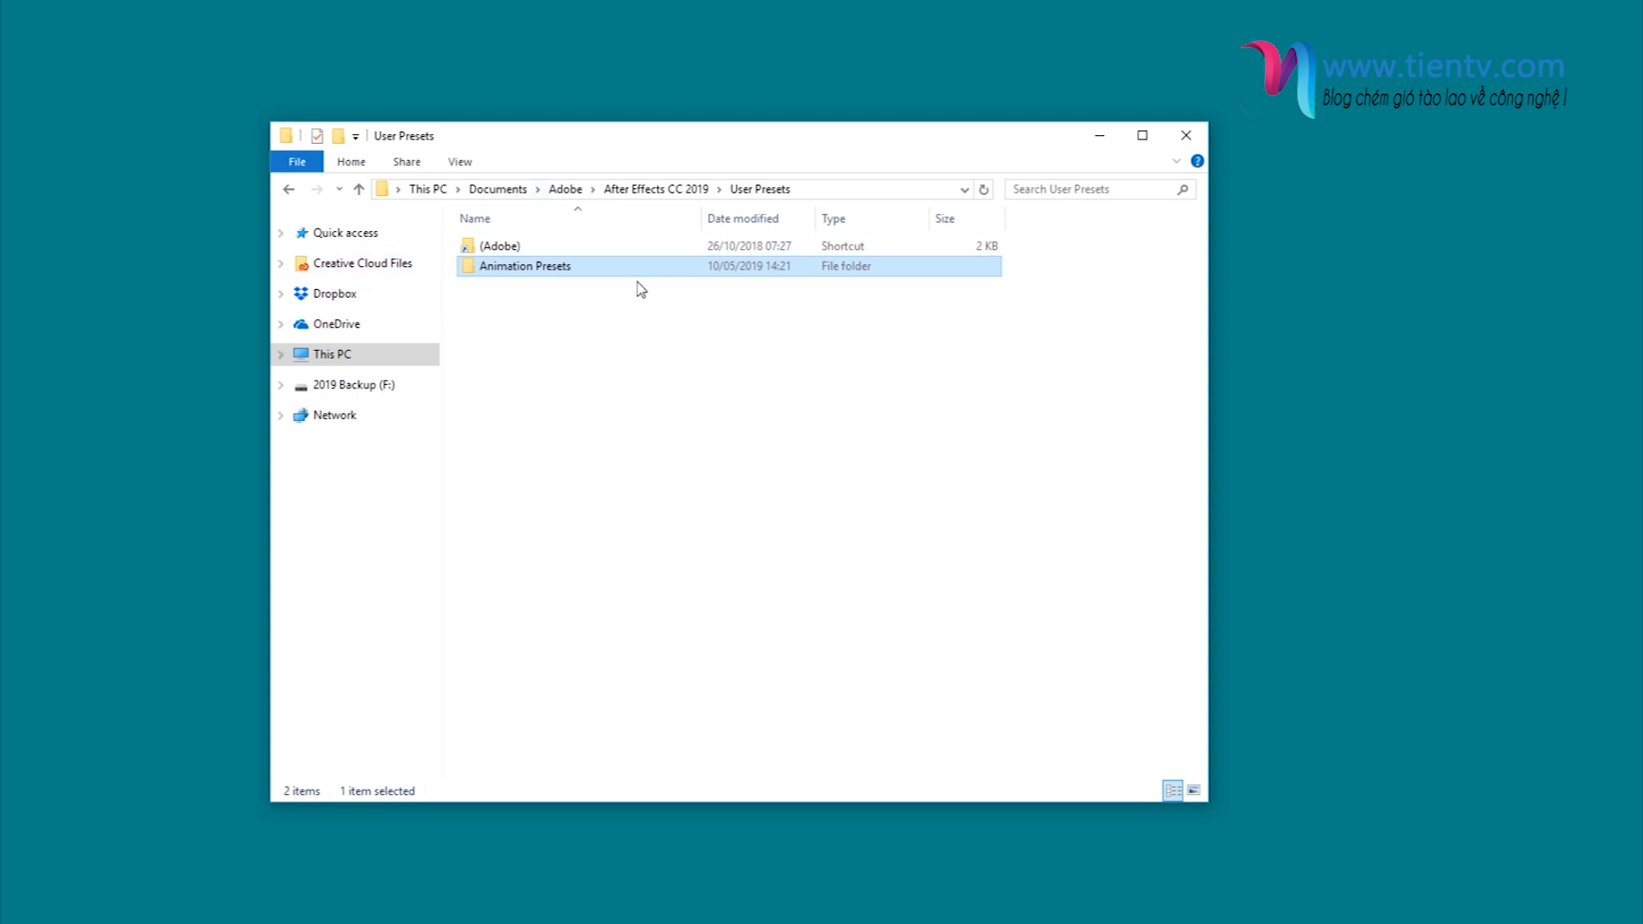
pyautogui.click(590, 317)
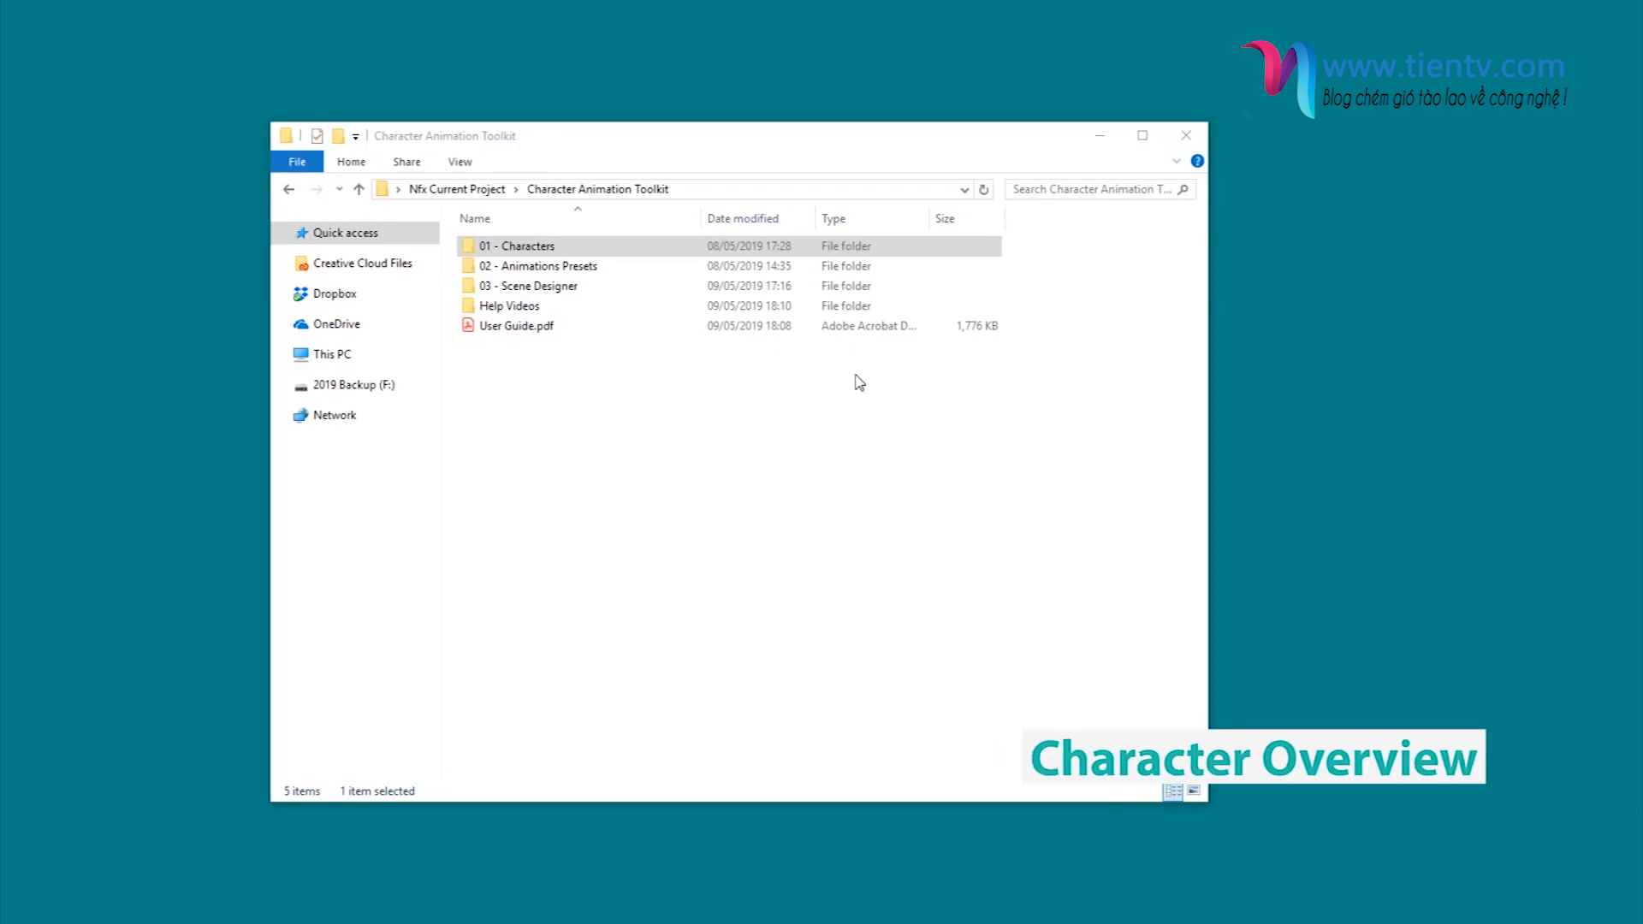
# - Open the project 02 - Tom.aep from the 01 - Characters folder in After Effects, accepting the conversion and missing-effects notices
pyautogui.doubleClick(548, 248)
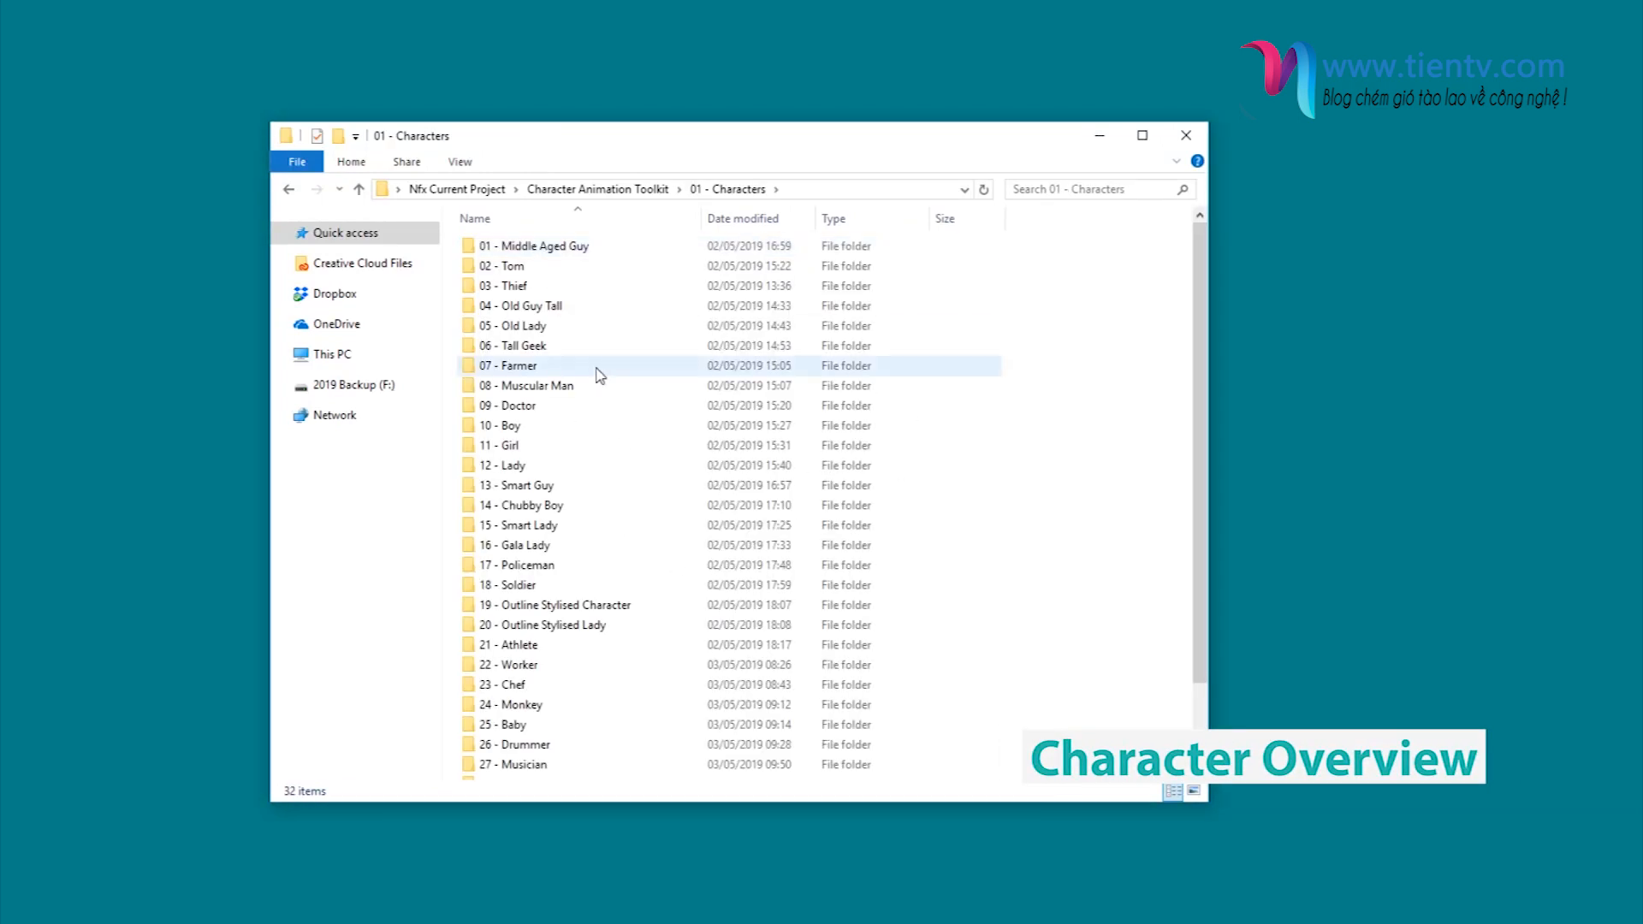
pyautogui.doubleClick(535, 268)
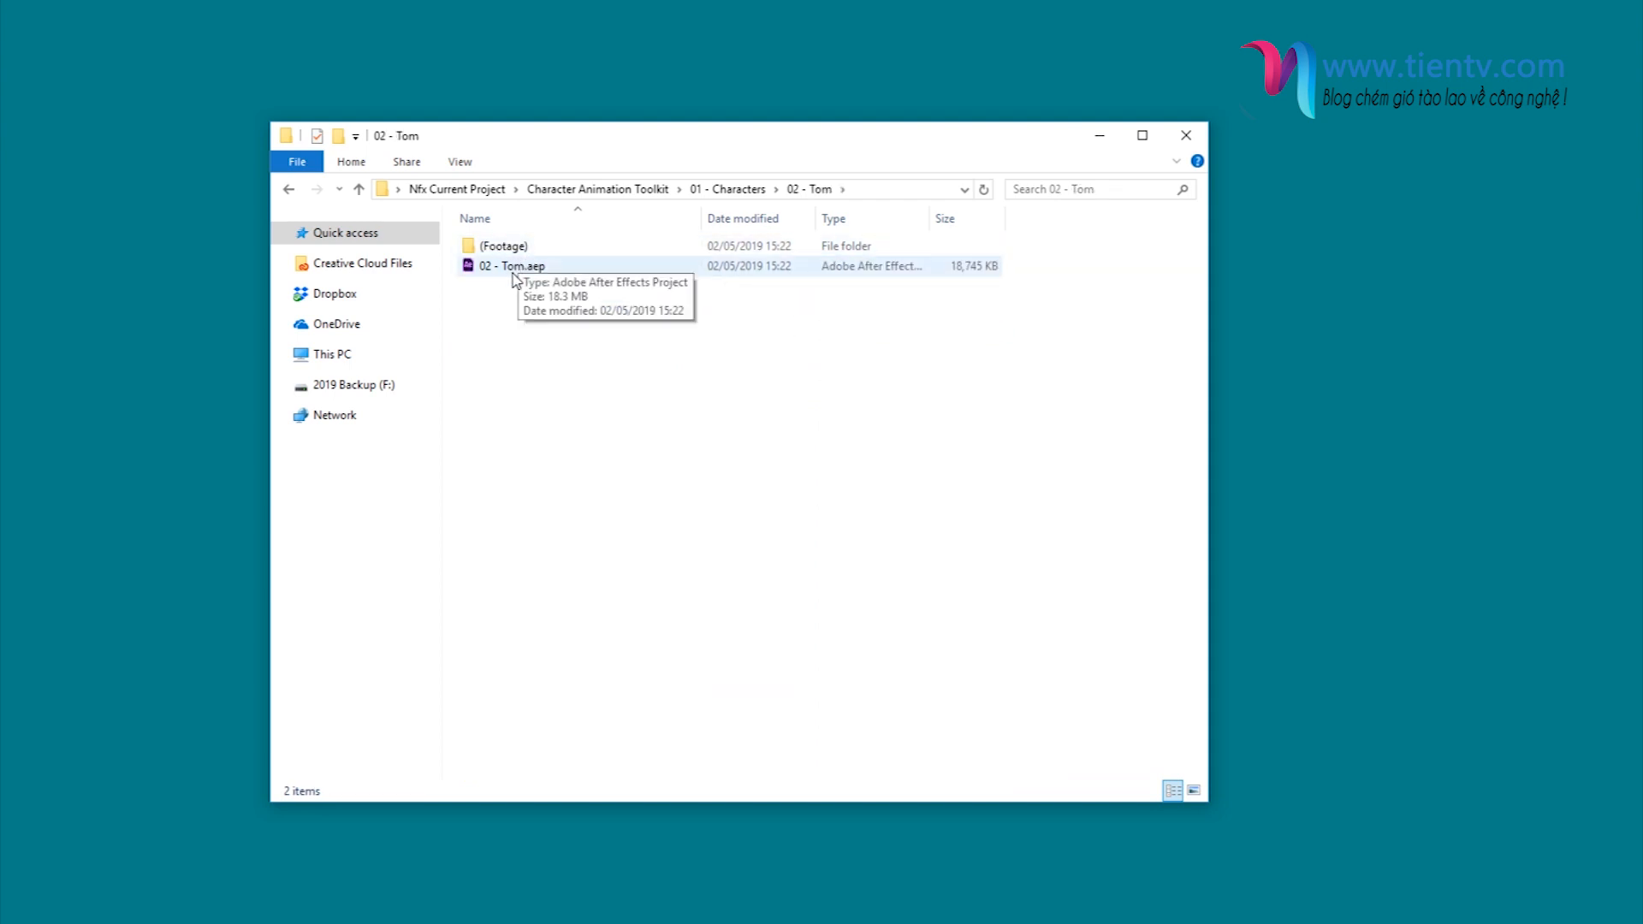
pyautogui.doubleClick(541, 266)
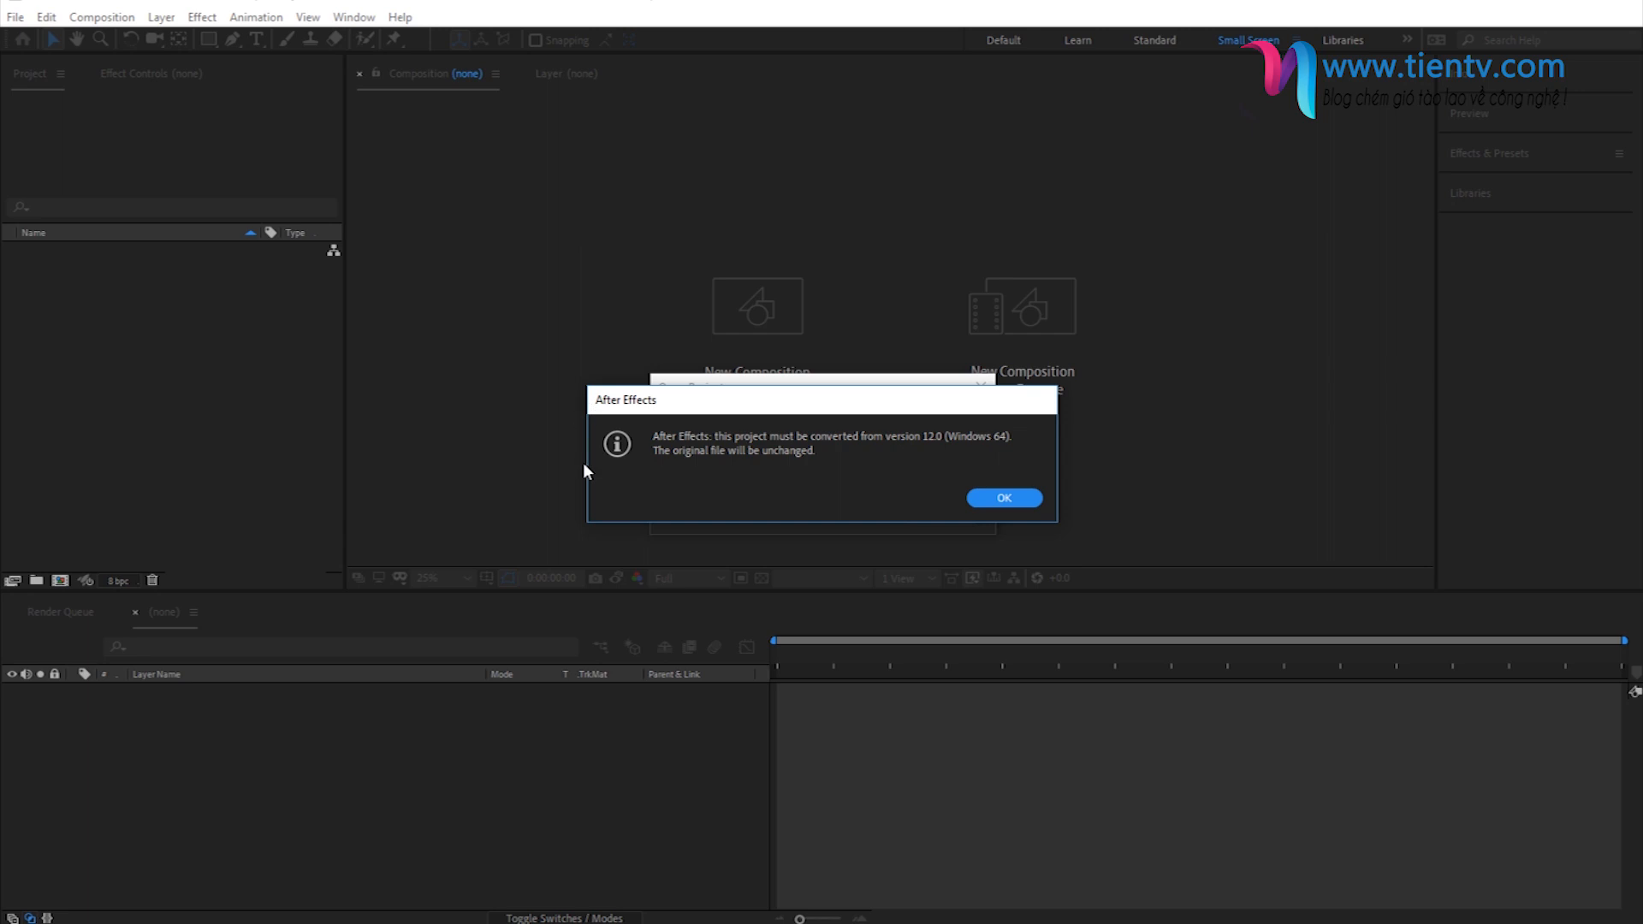
pyautogui.click(1009, 498)
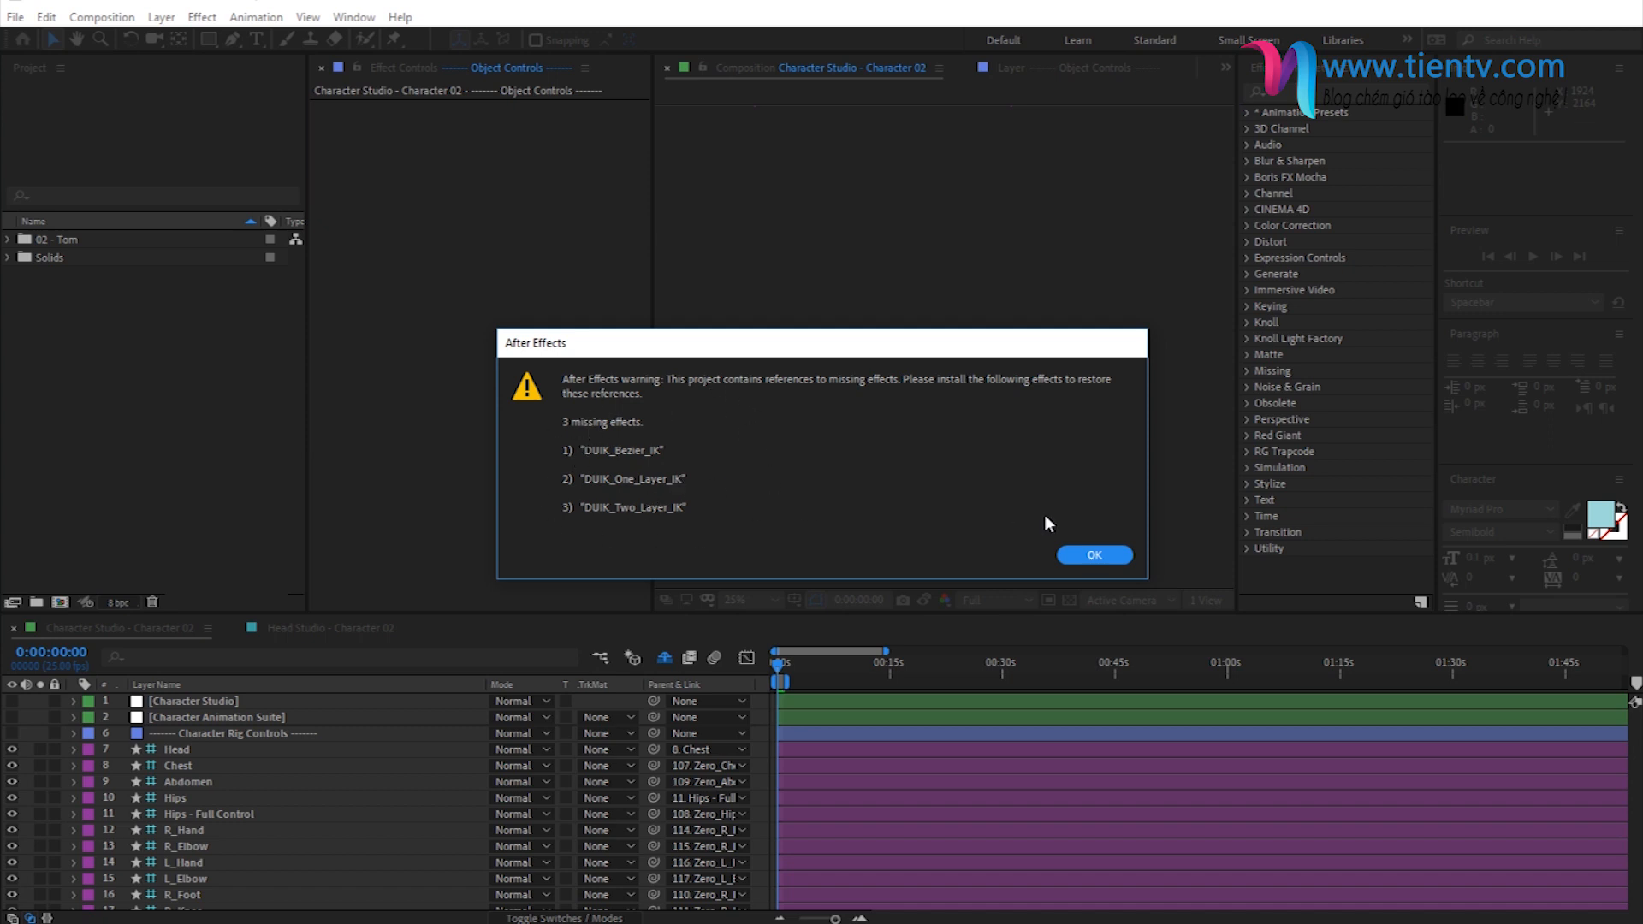
pyautogui.click(1094, 555)
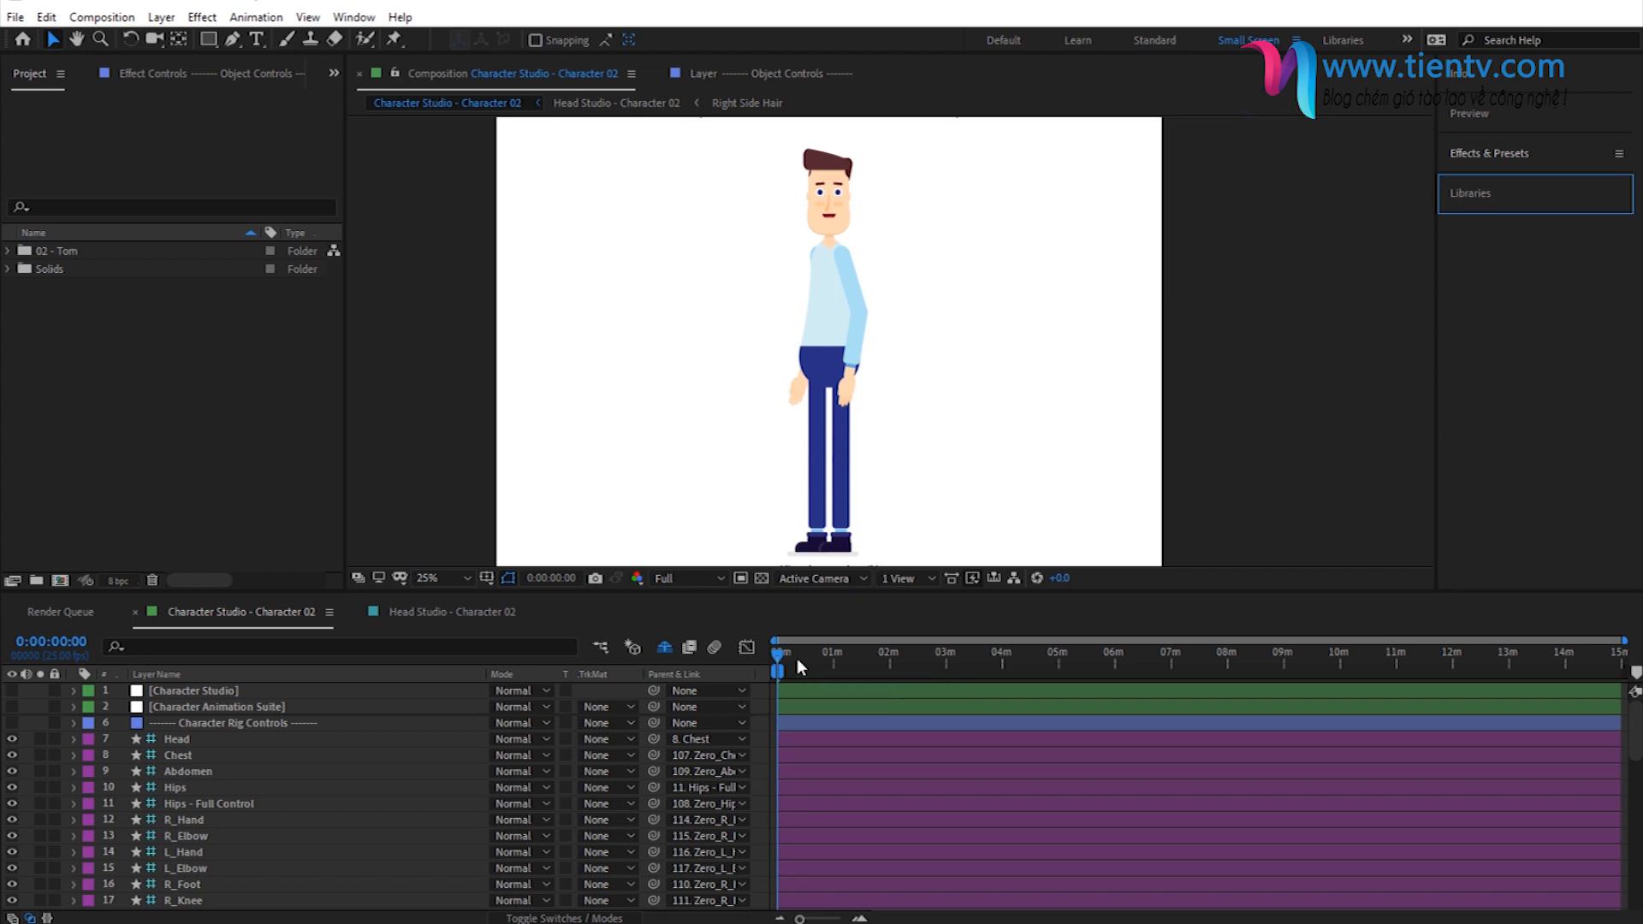
# - Expand the 02 - Tom project folder and inspect Character Parts and the Character Studio and Head Studio compositions
pyautogui.click(54, 253)
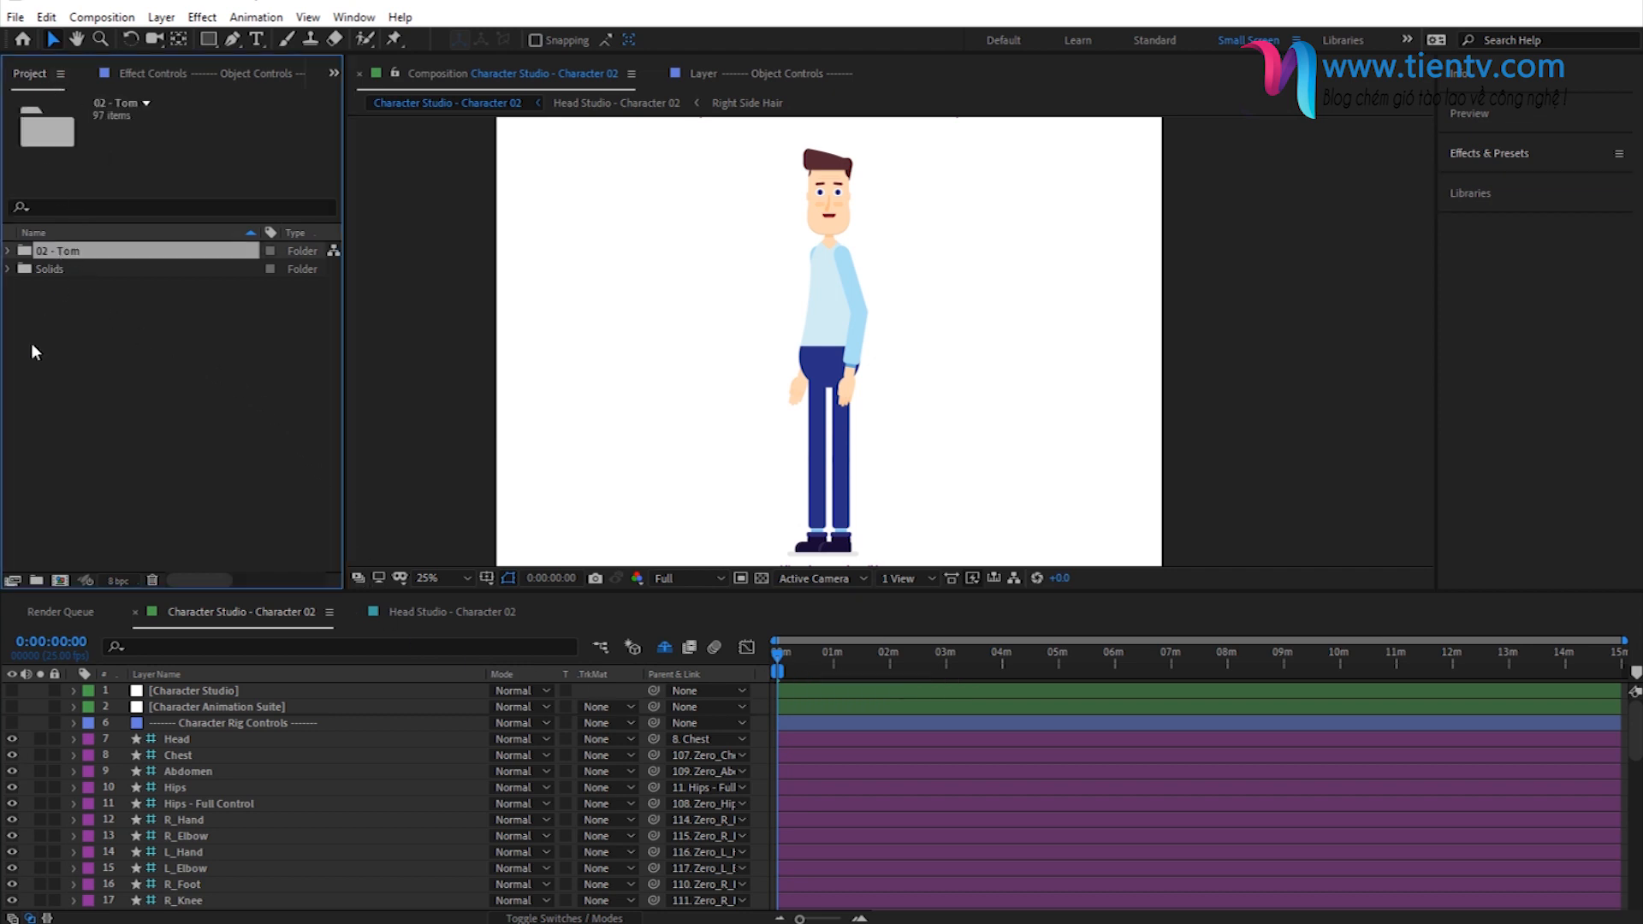
pyautogui.click(9, 251)
pyautogui.click(72, 269)
pyautogui.click(80, 289)
pyautogui.click(83, 303)
pyautogui.click(78, 271)
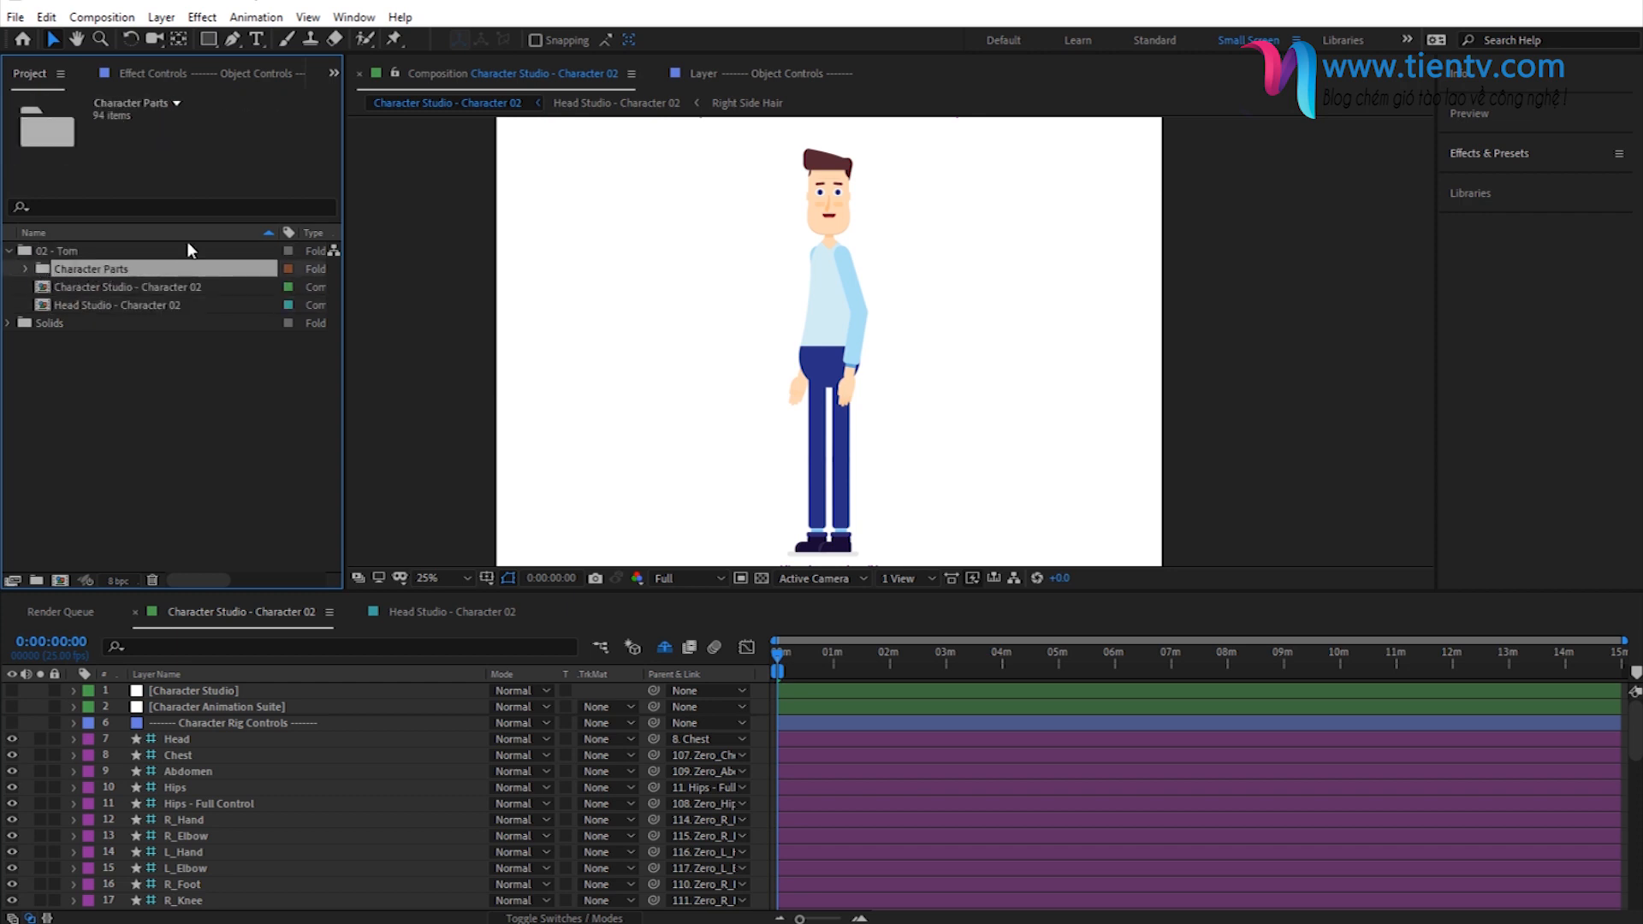
pyautogui.click(75, 289)
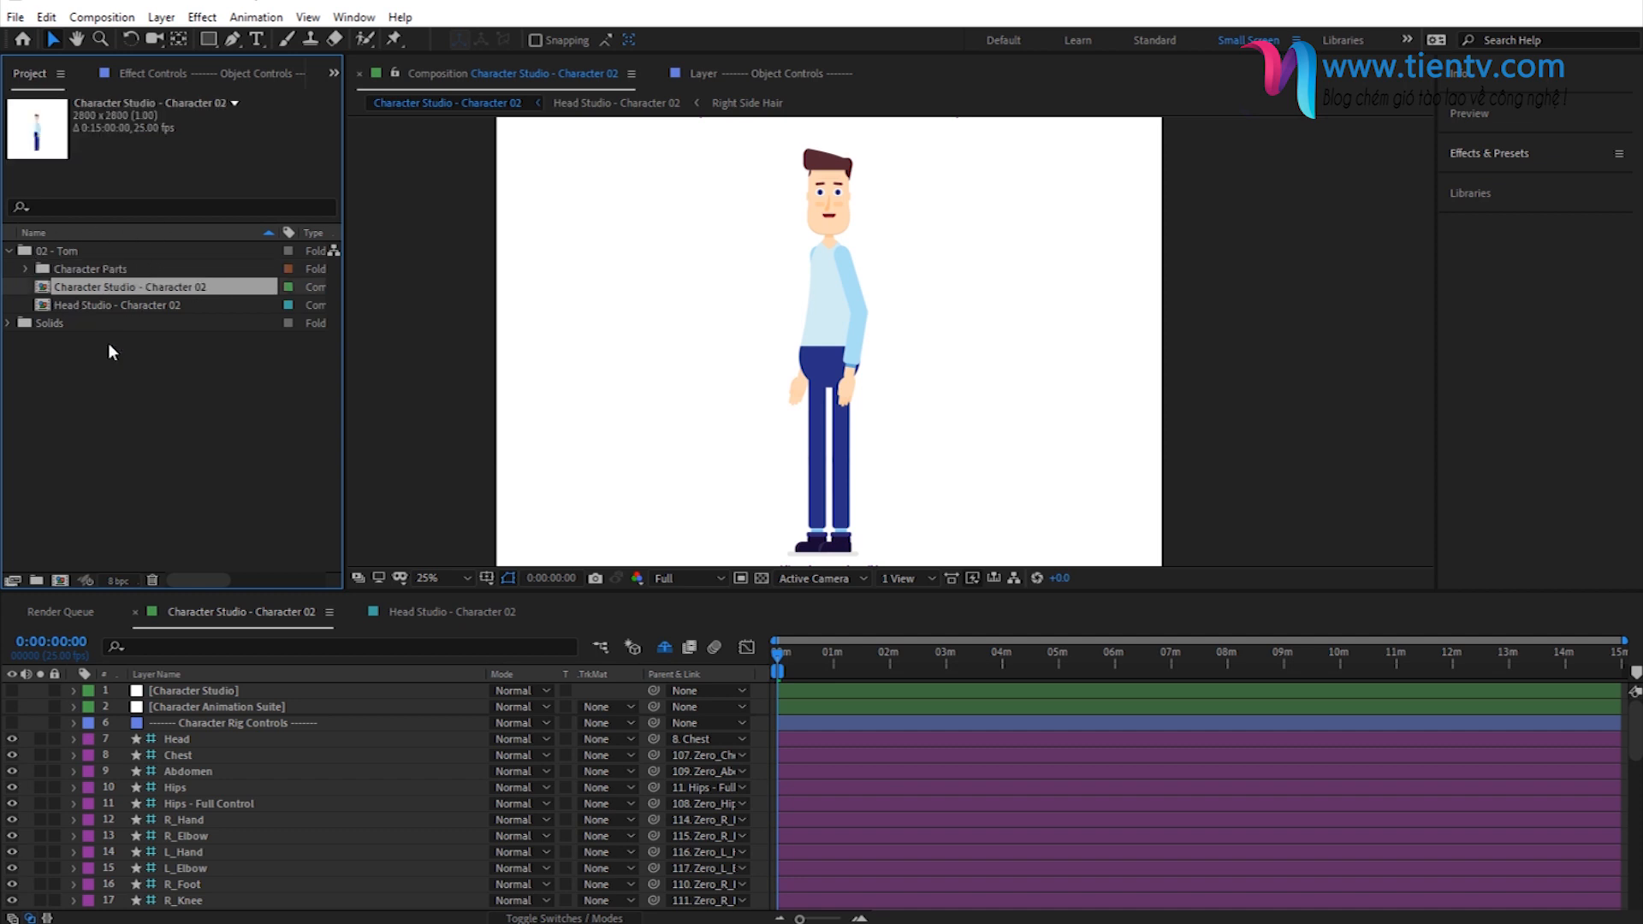
pyautogui.click(89, 305)
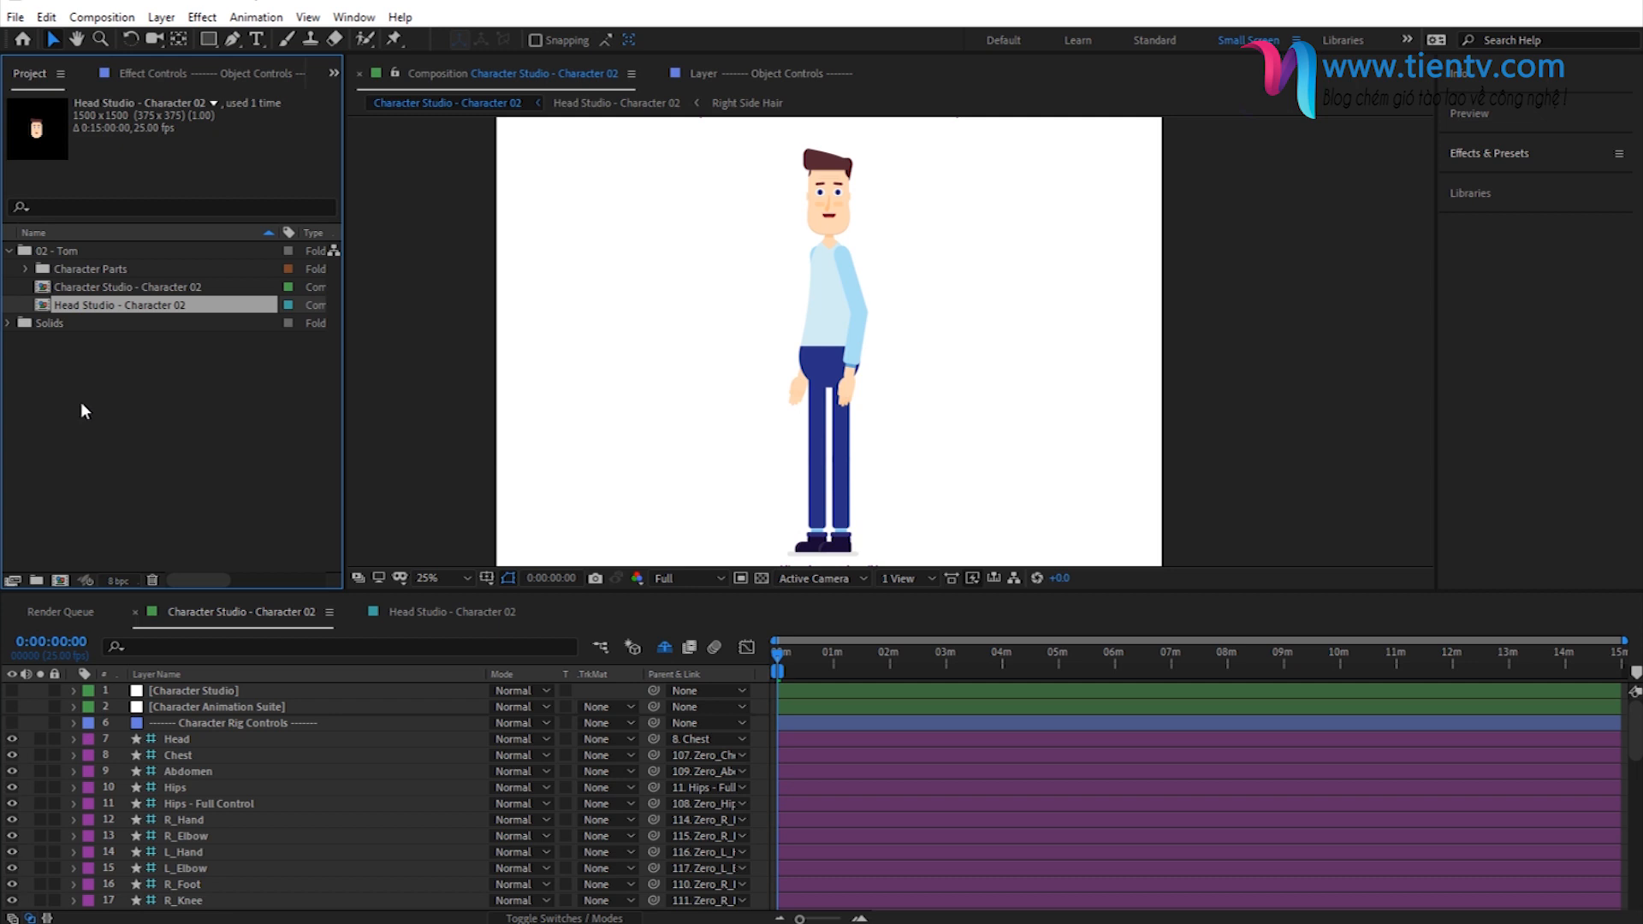
# - Open the Character Studio - Character 02 composition and look through its layer list
pyautogui.doubleClick(68, 293)
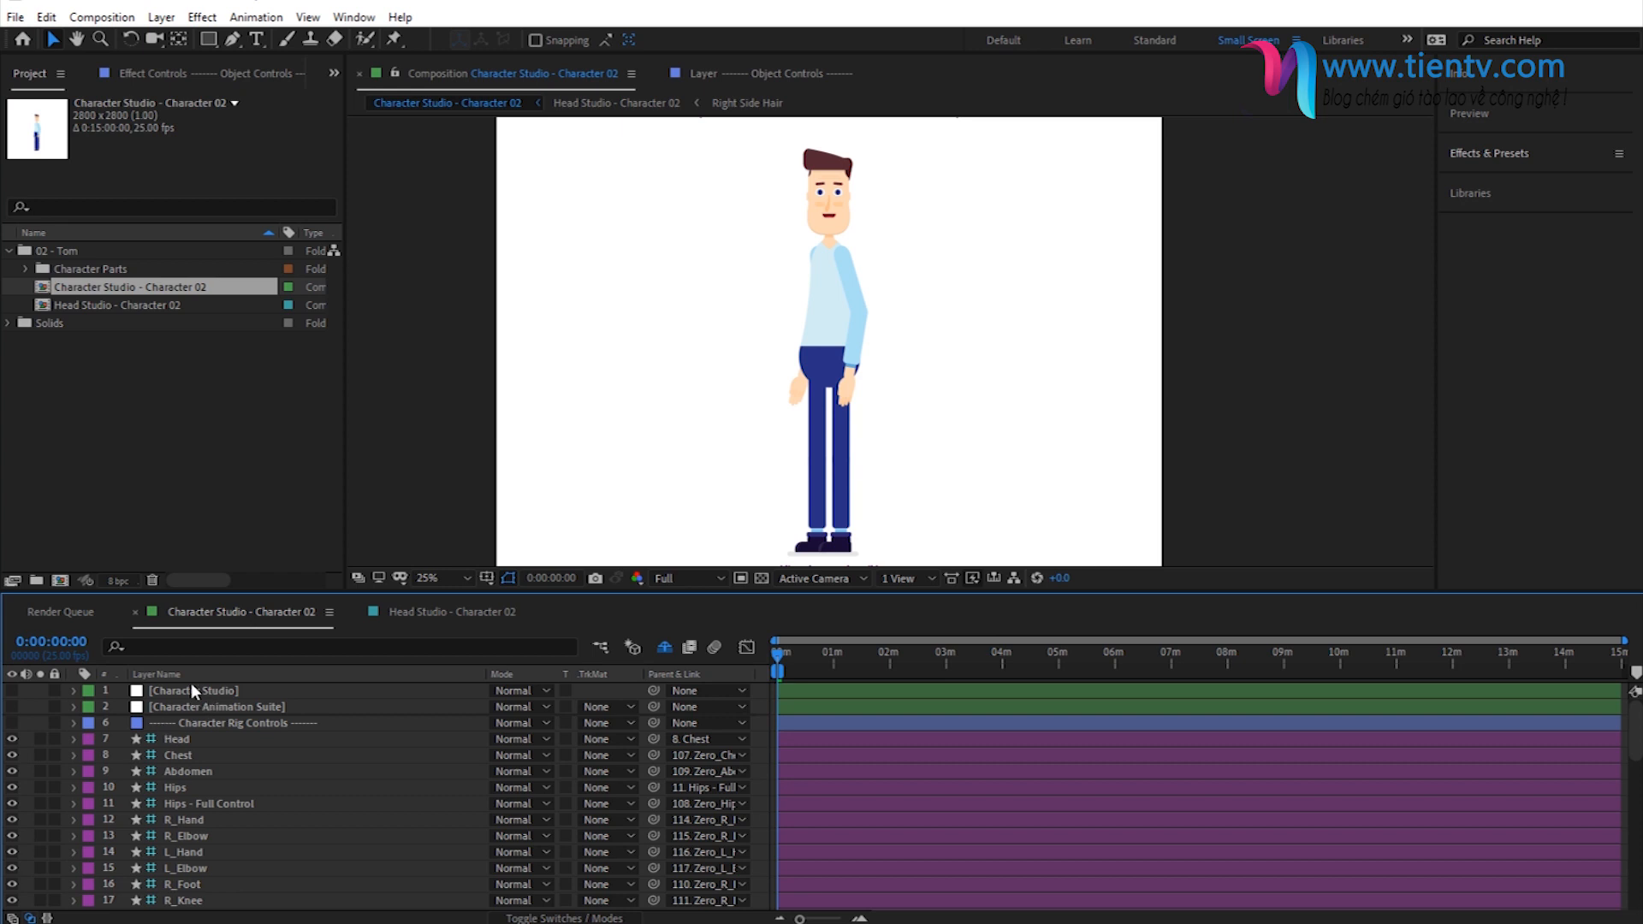
pyautogui.scroll(-10, 216, 742)
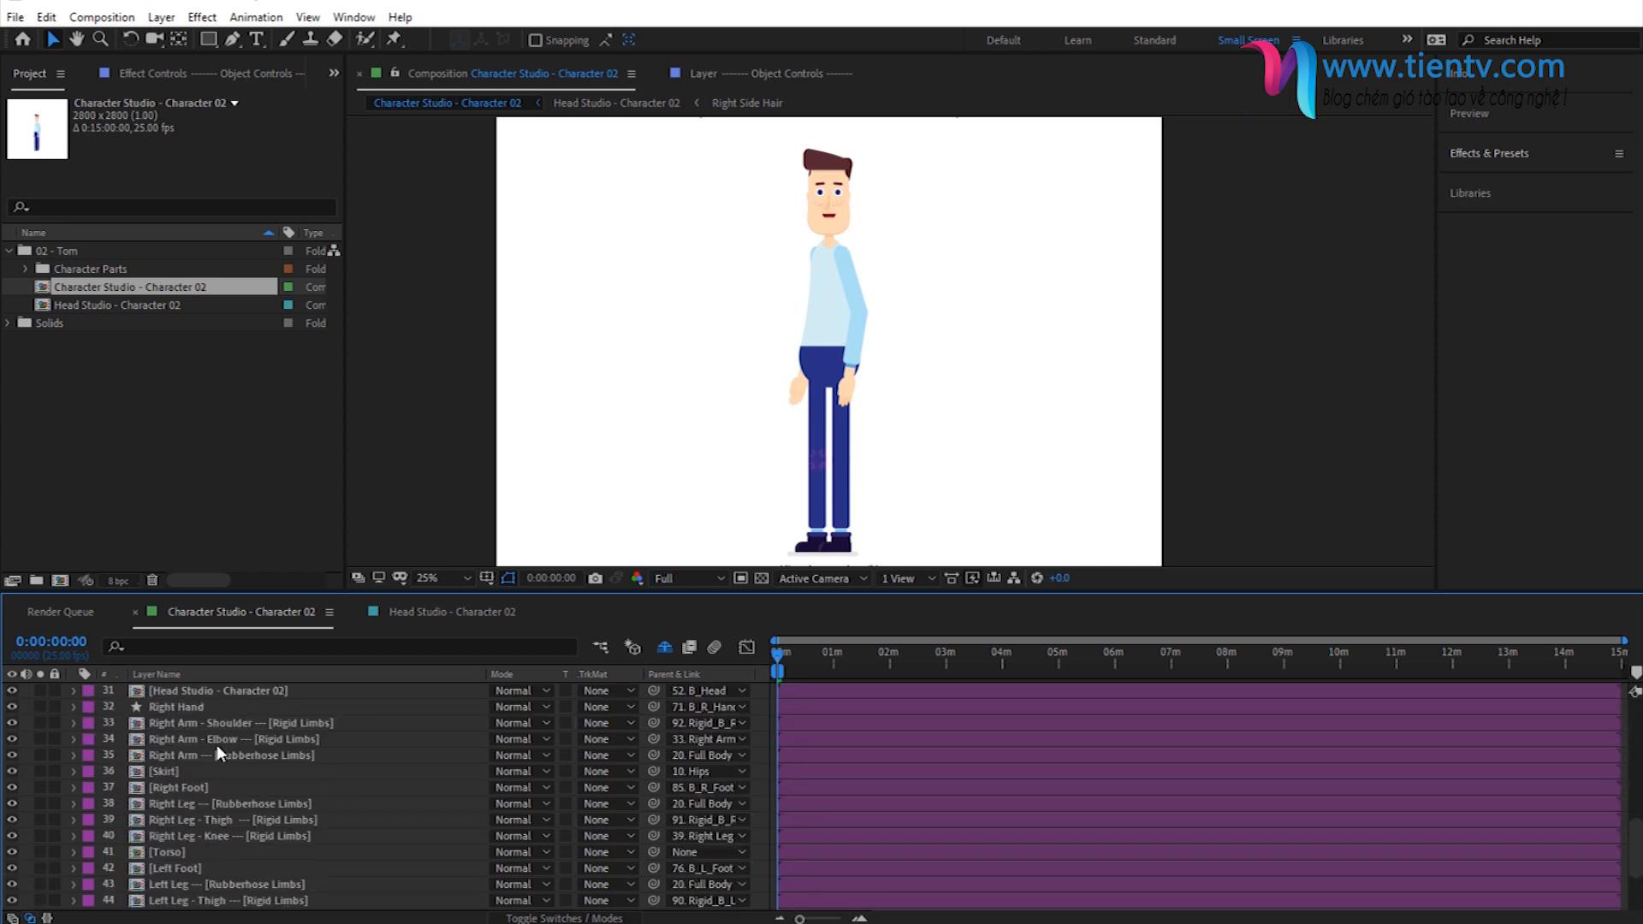
pyautogui.scroll(10, 217, 745)
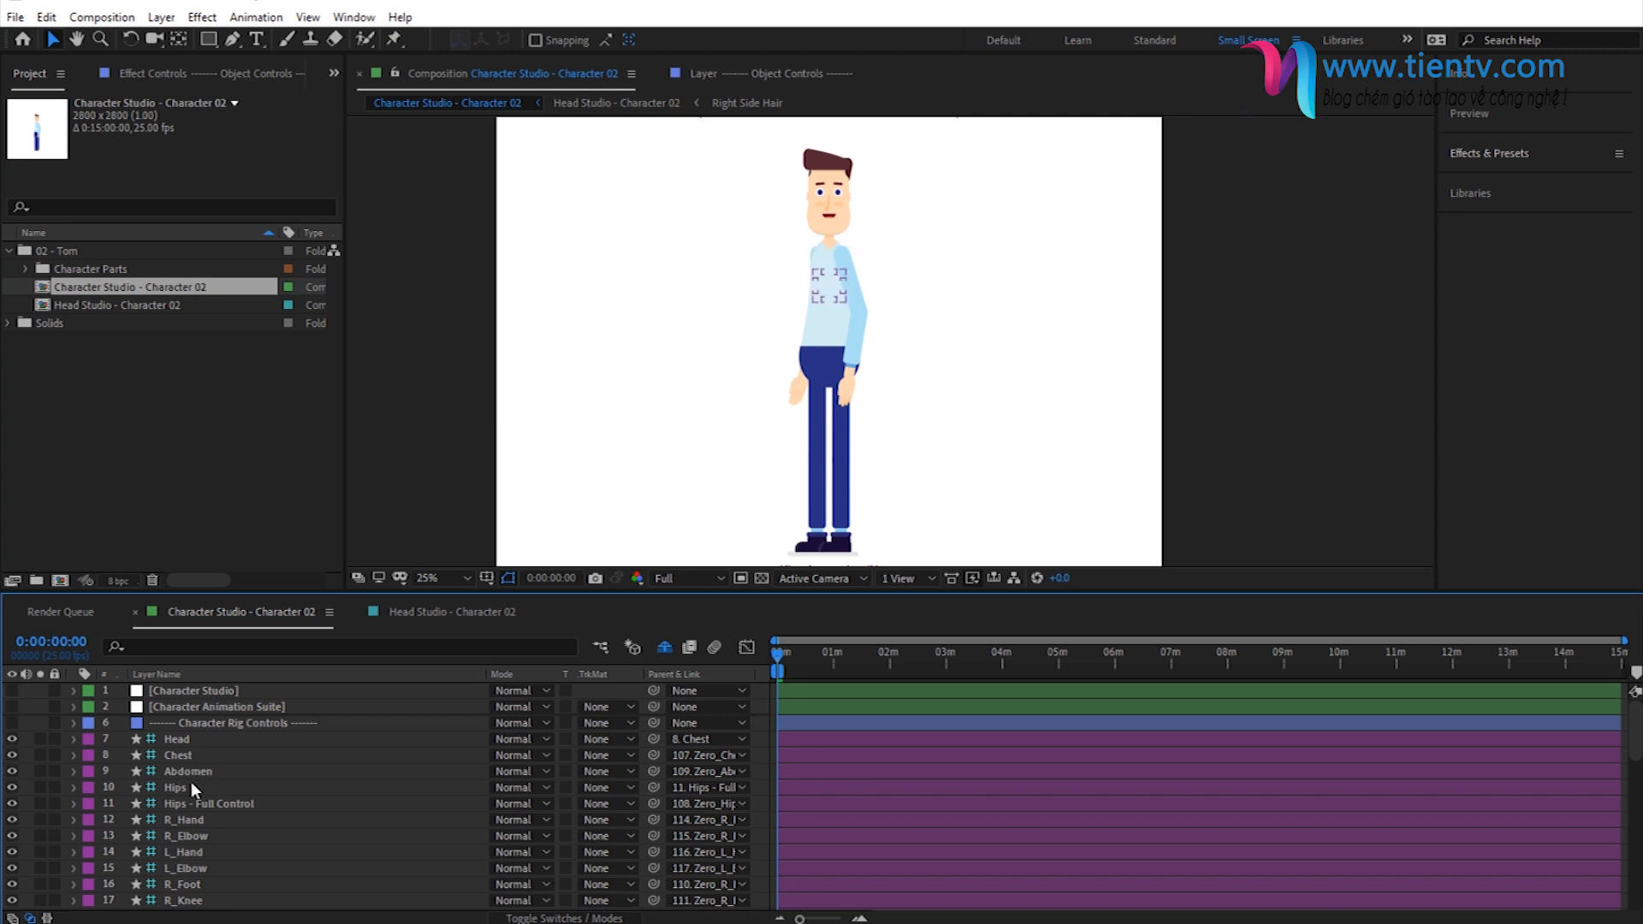
# - Show the effect controls of the Character Studio layer, point out where to enable them, and view those of Character Animation Suite
pyautogui.click(191, 693)
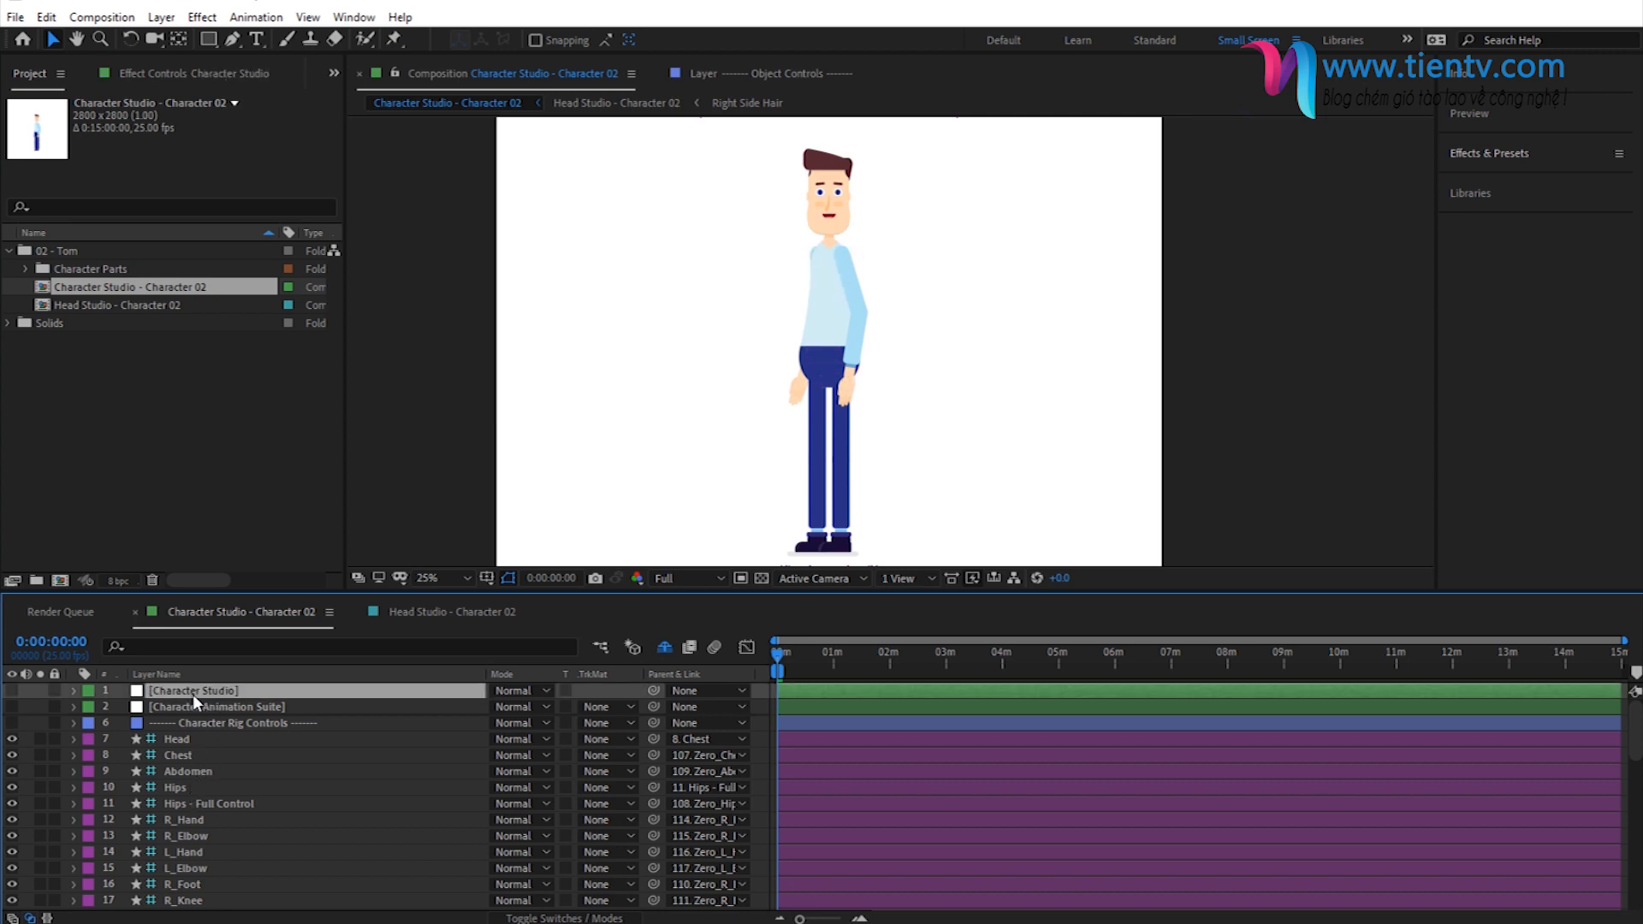
pyautogui.click(156, 75)
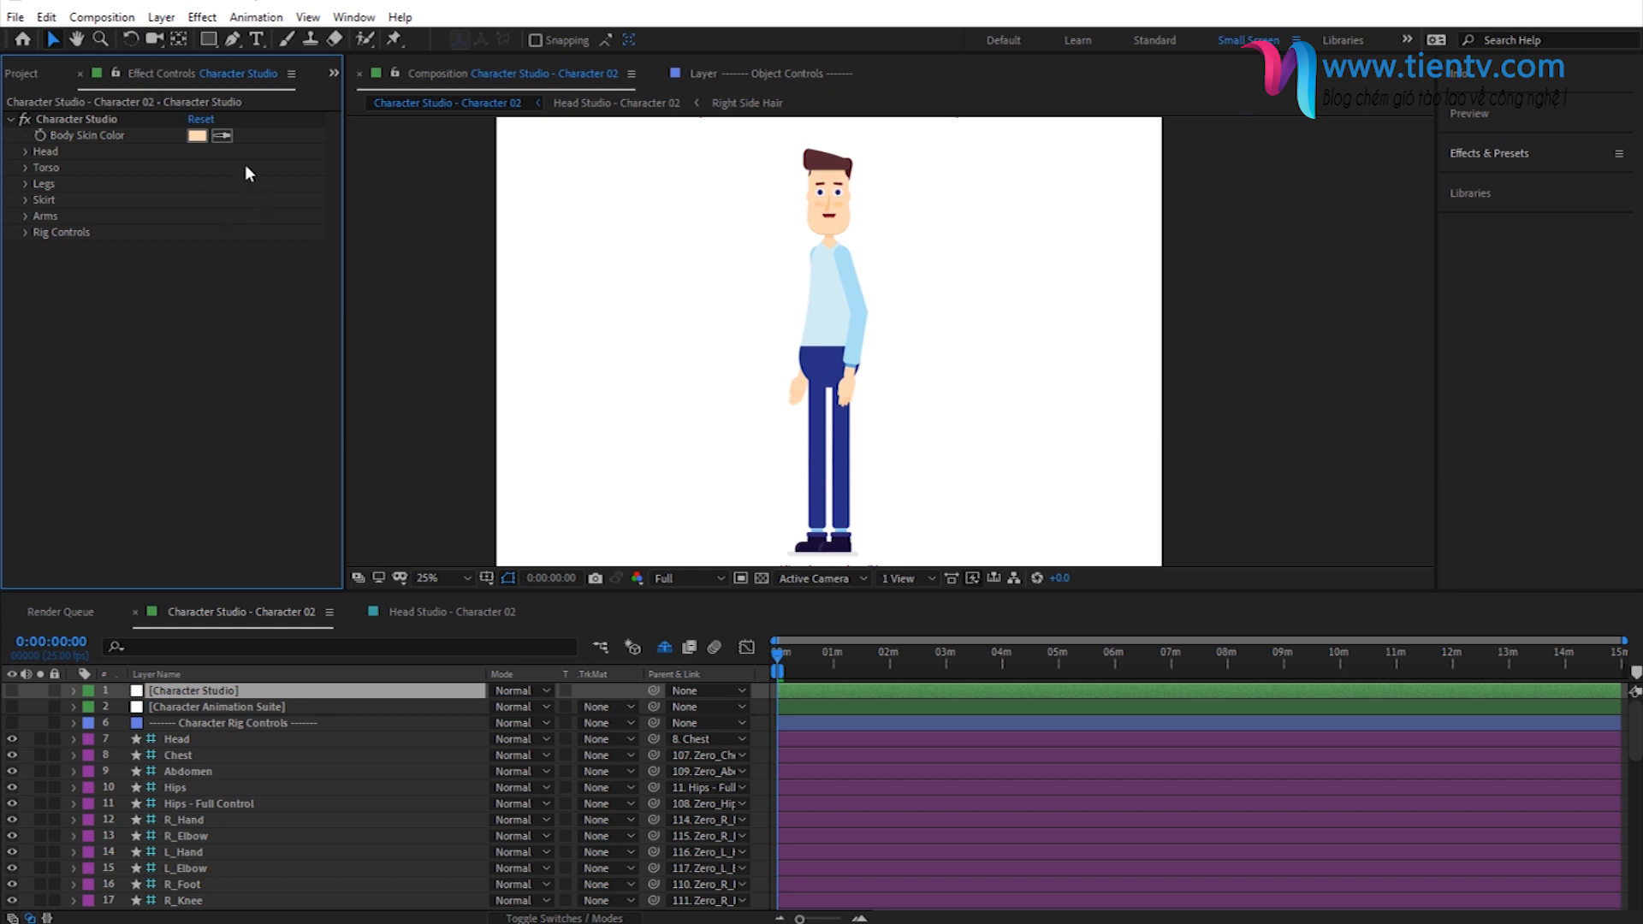
pyautogui.click(201, 689)
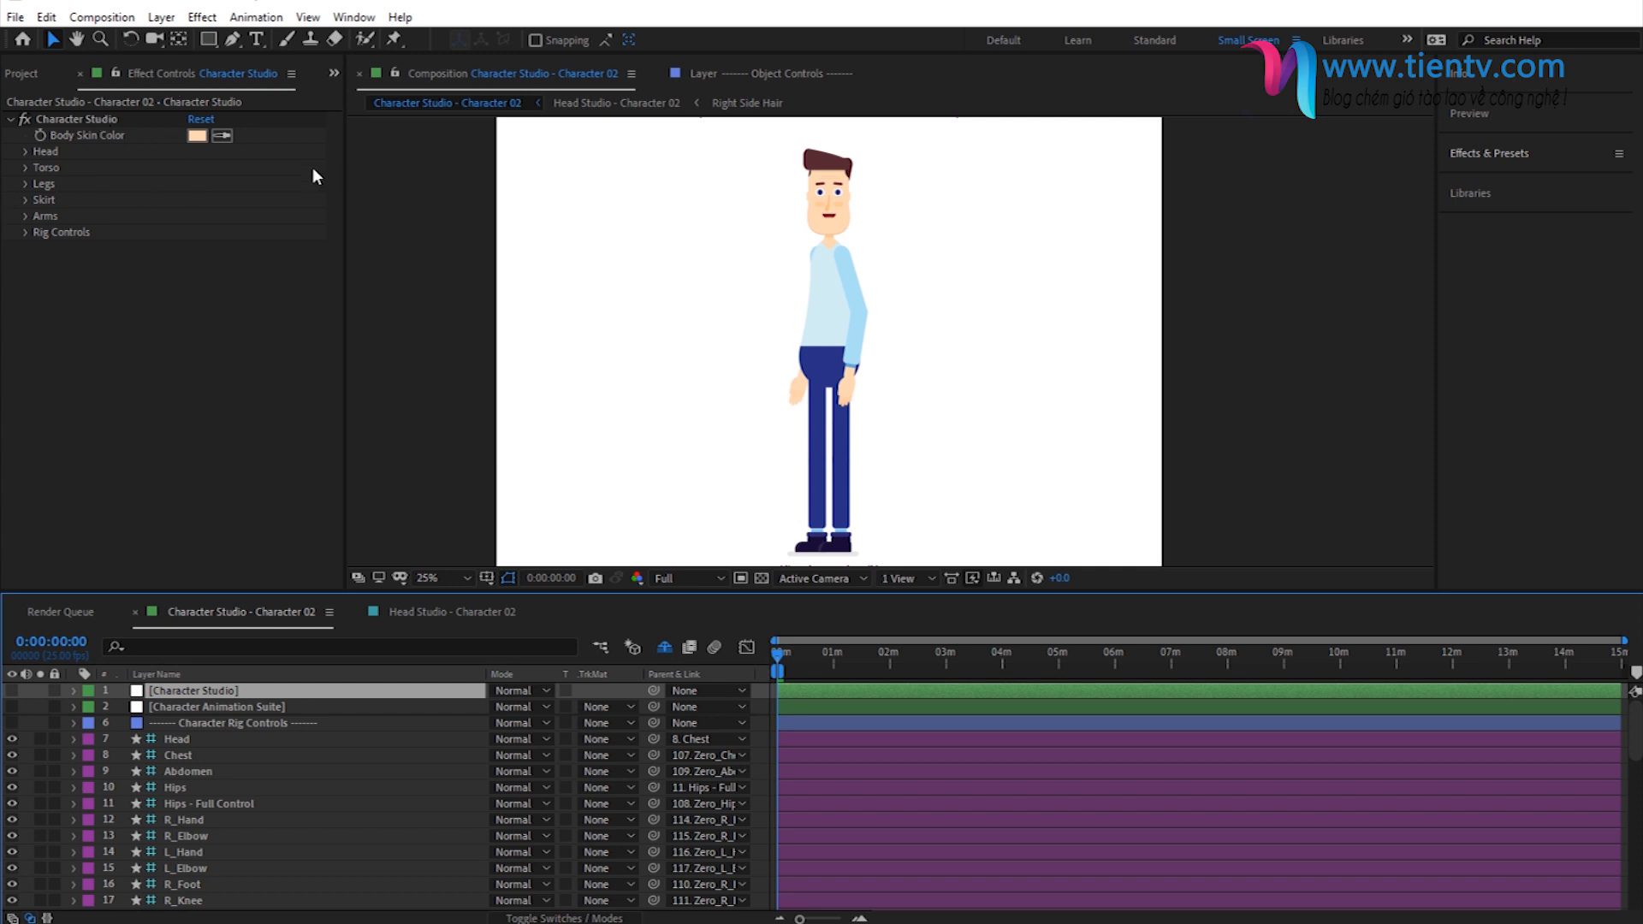
pyautogui.click(354, 17)
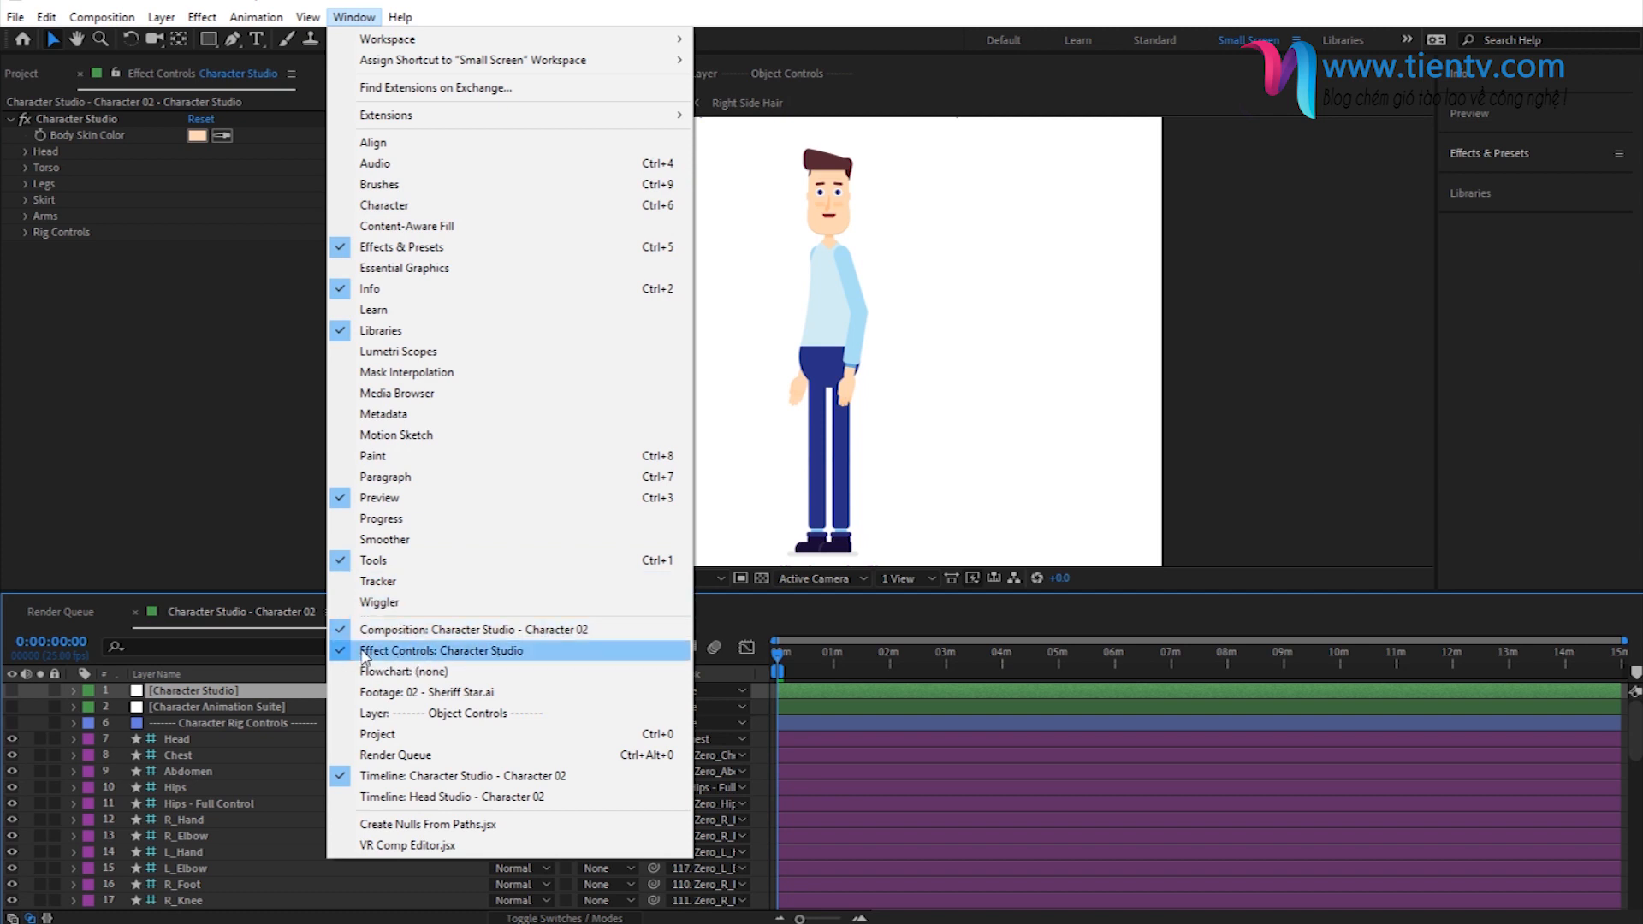
pyautogui.click(150, 489)
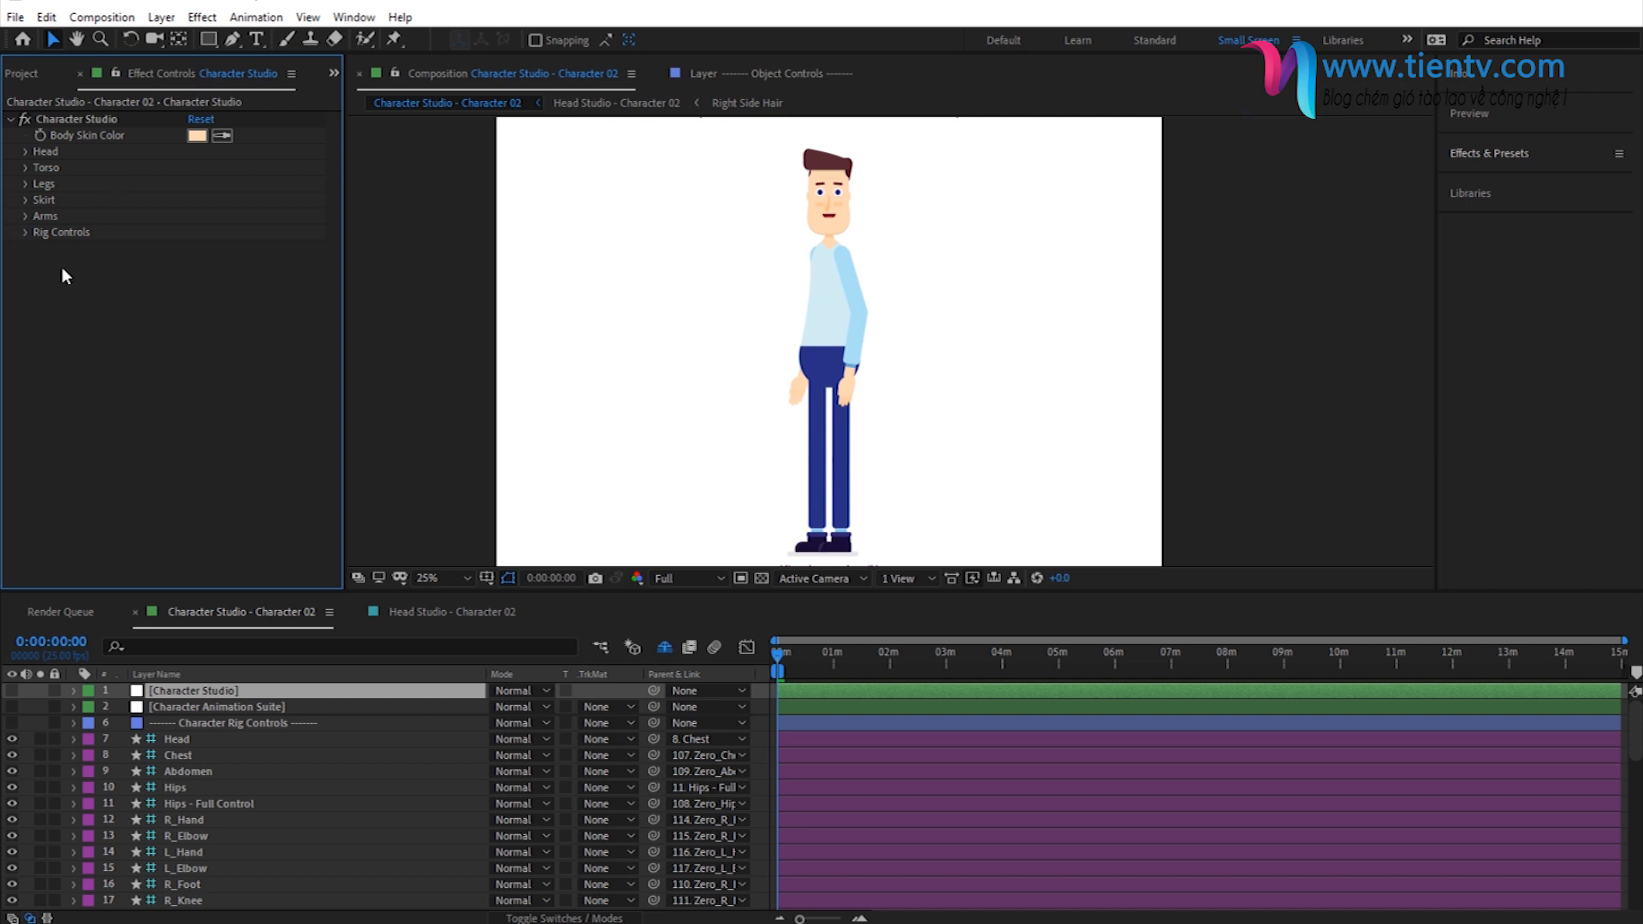
pyautogui.click(225, 708)
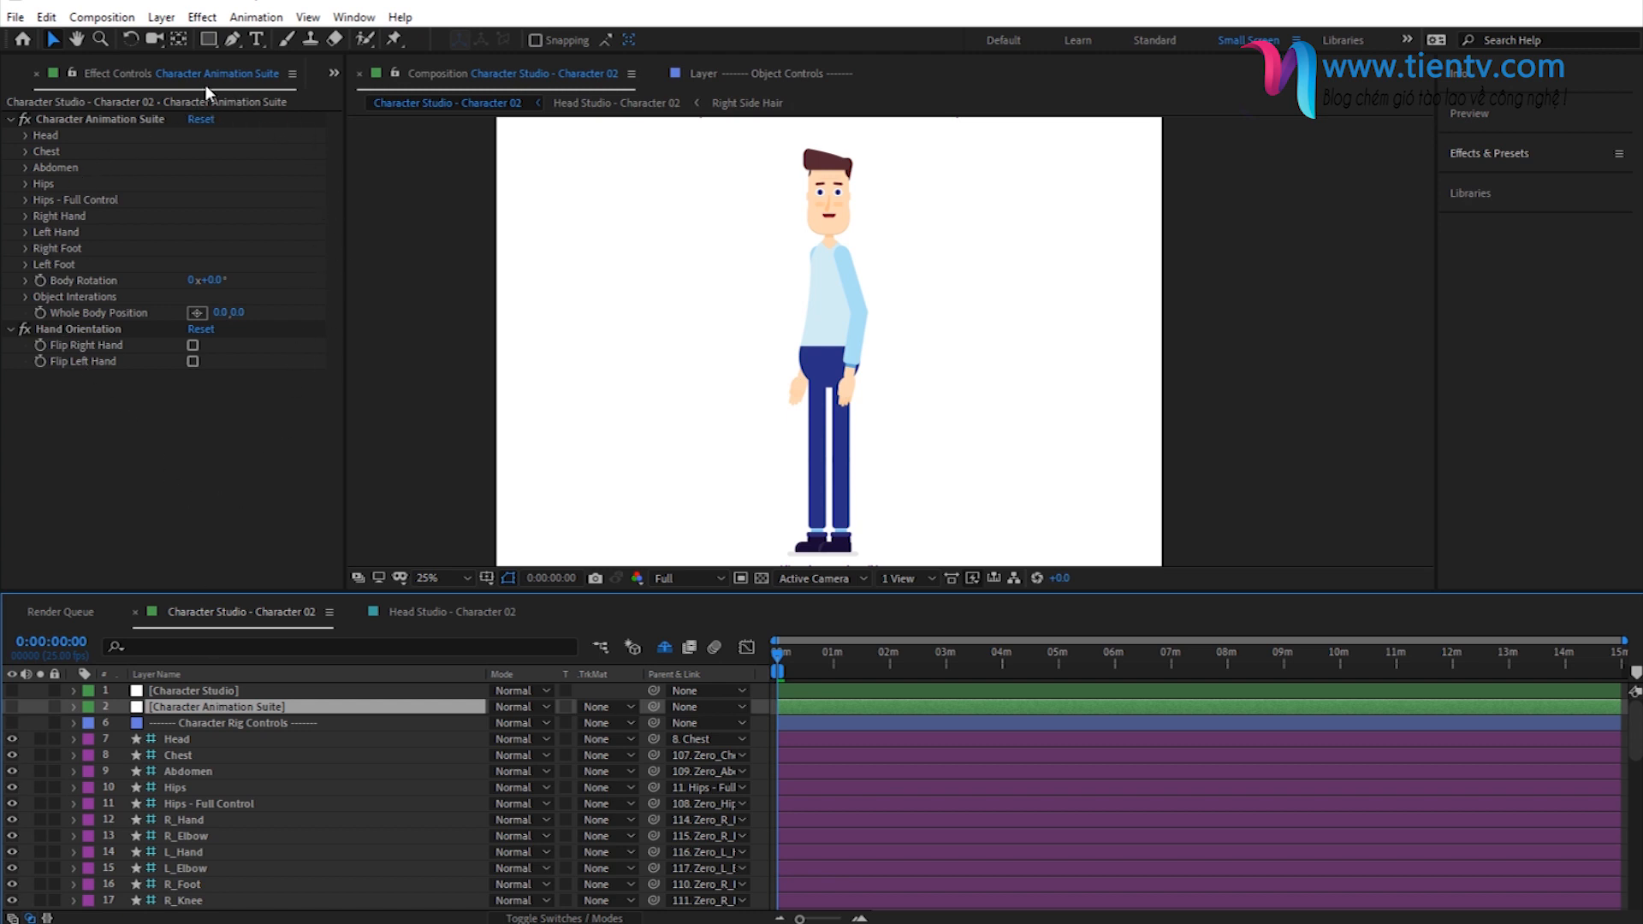
# - Select the Character Rig Controls divider layer and look through the rig control layers beneath it
pyautogui.click(244, 722)
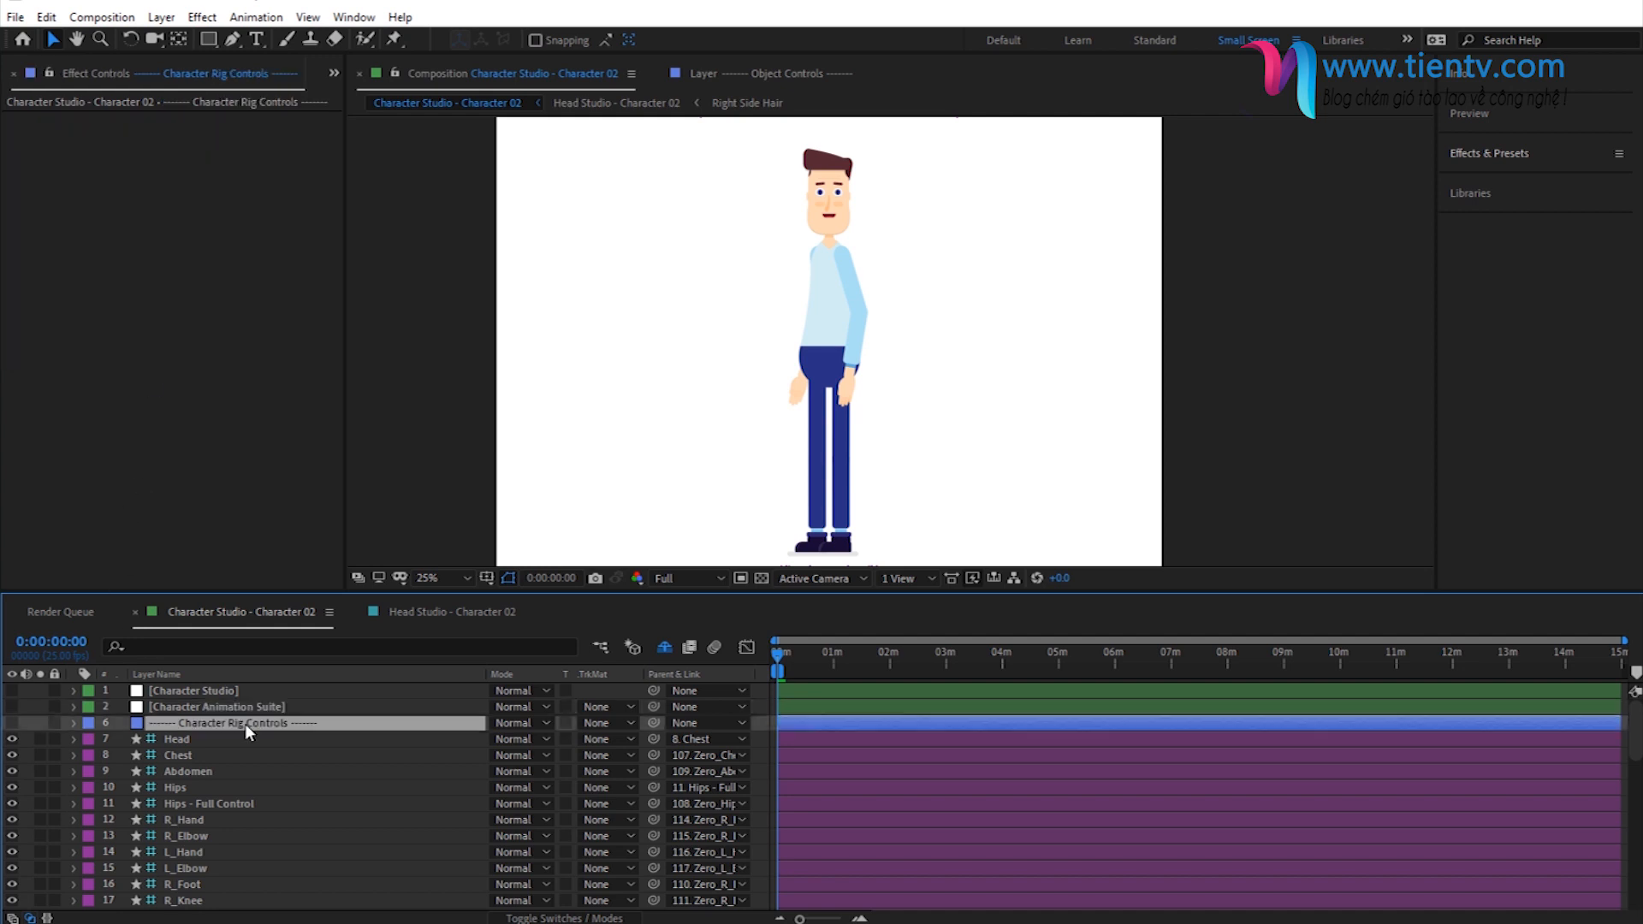
pyautogui.scroll(-3, 245, 722)
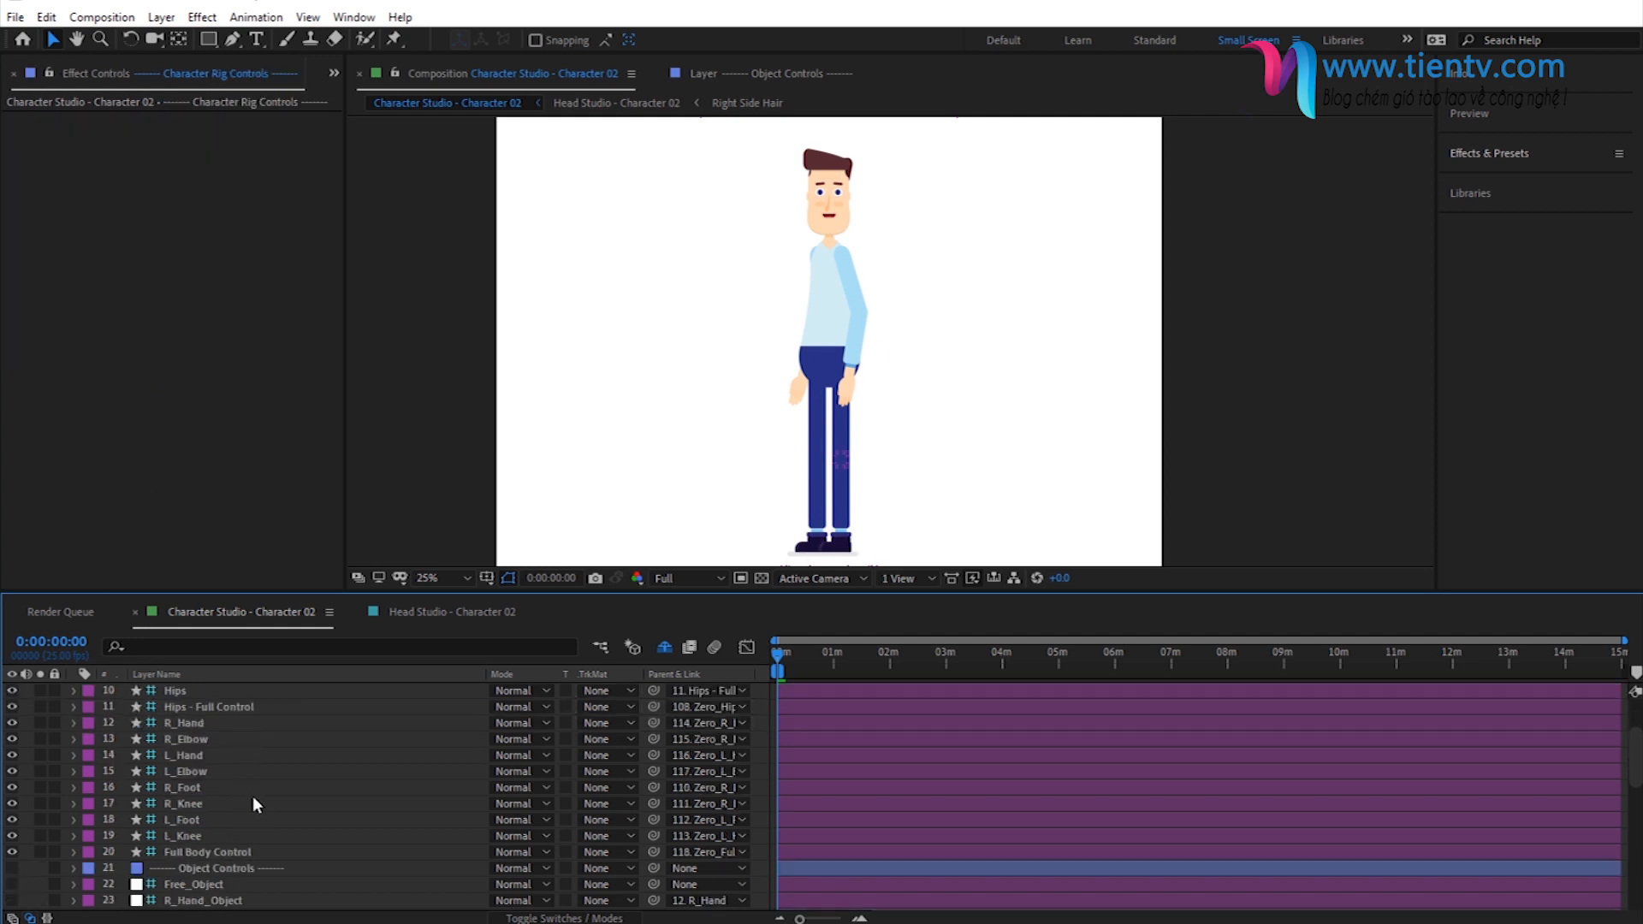
pyautogui.scroll(3, 254, 796)
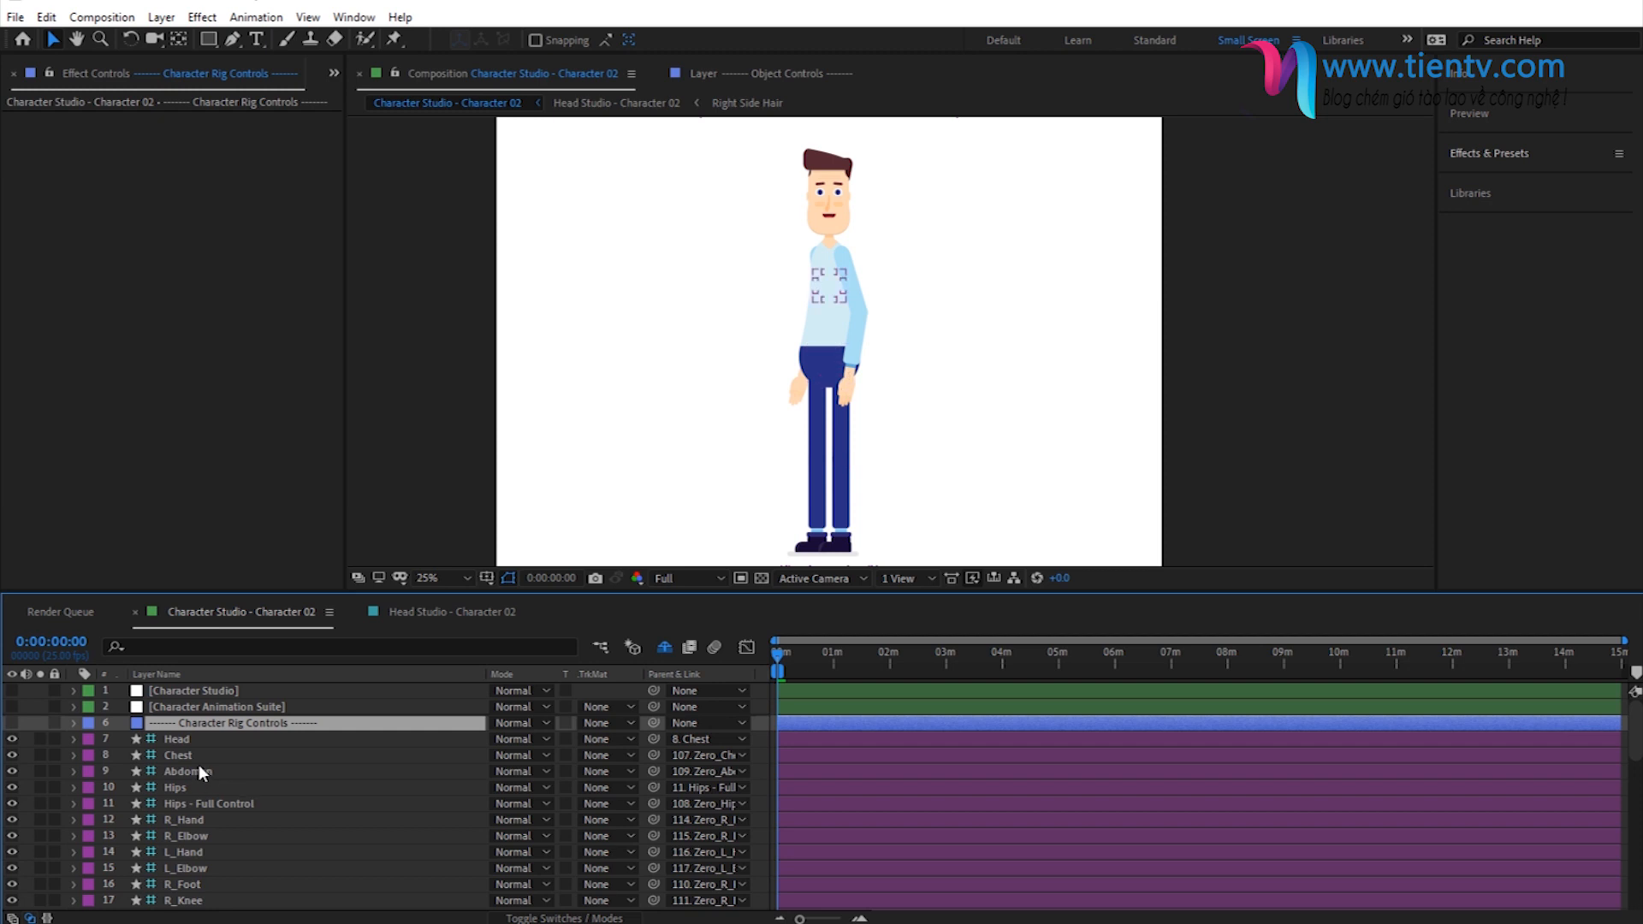
pyautogui.scroll(-5, 199, 763)
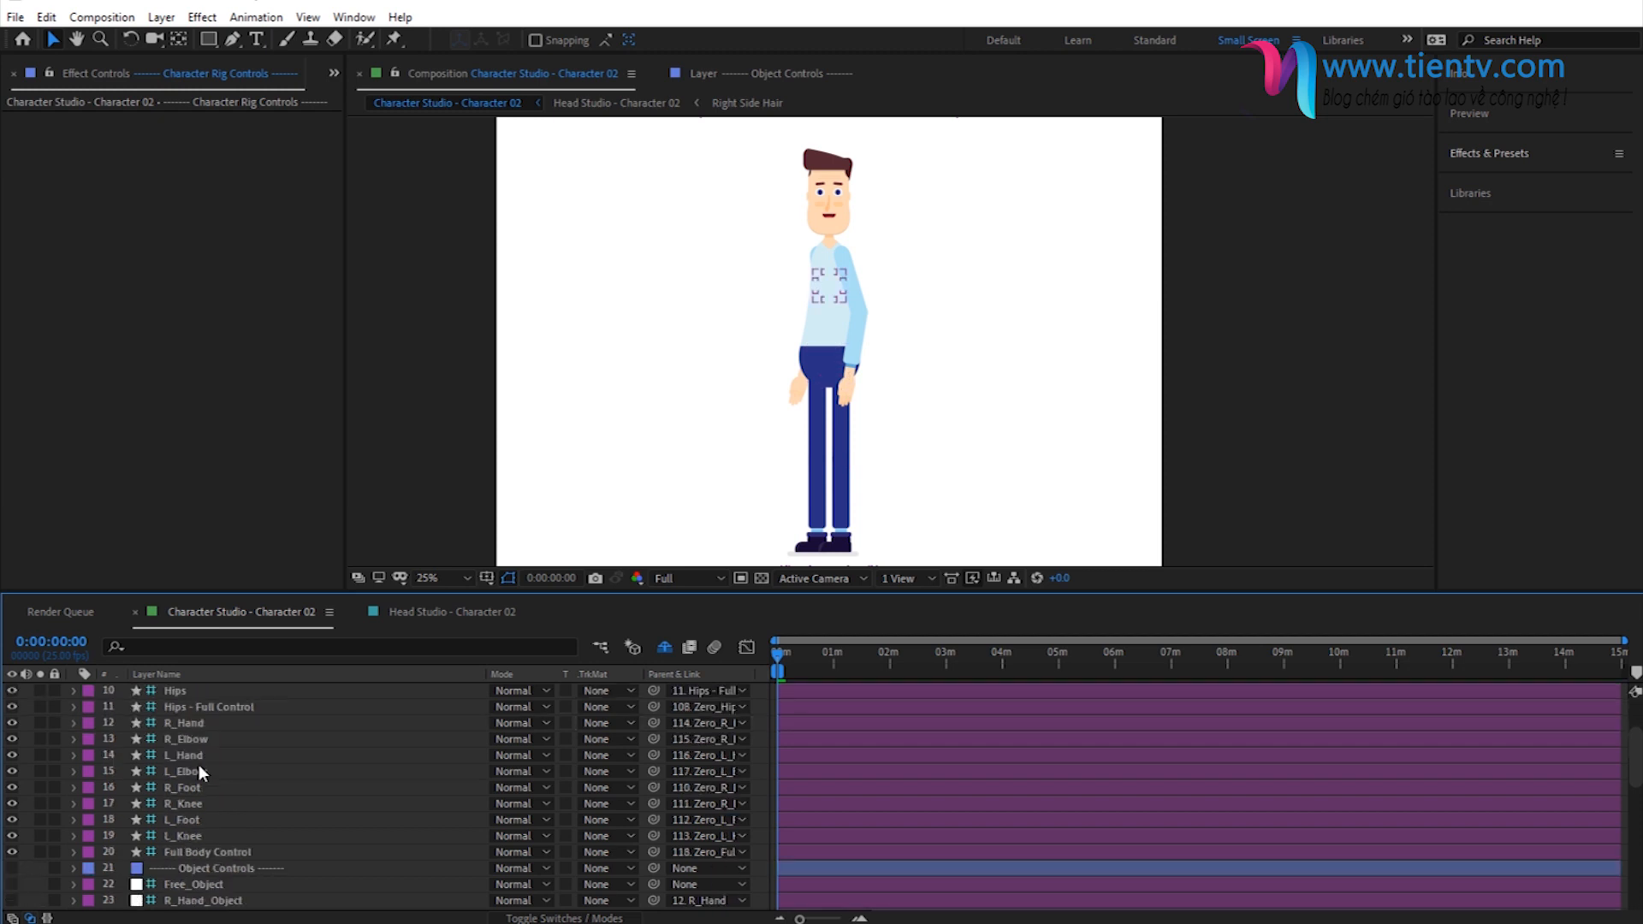
# - Select the Object Controls and Skirt Controls divider layers in turn and review the control layers under each
pyautogui.click(235, 773)
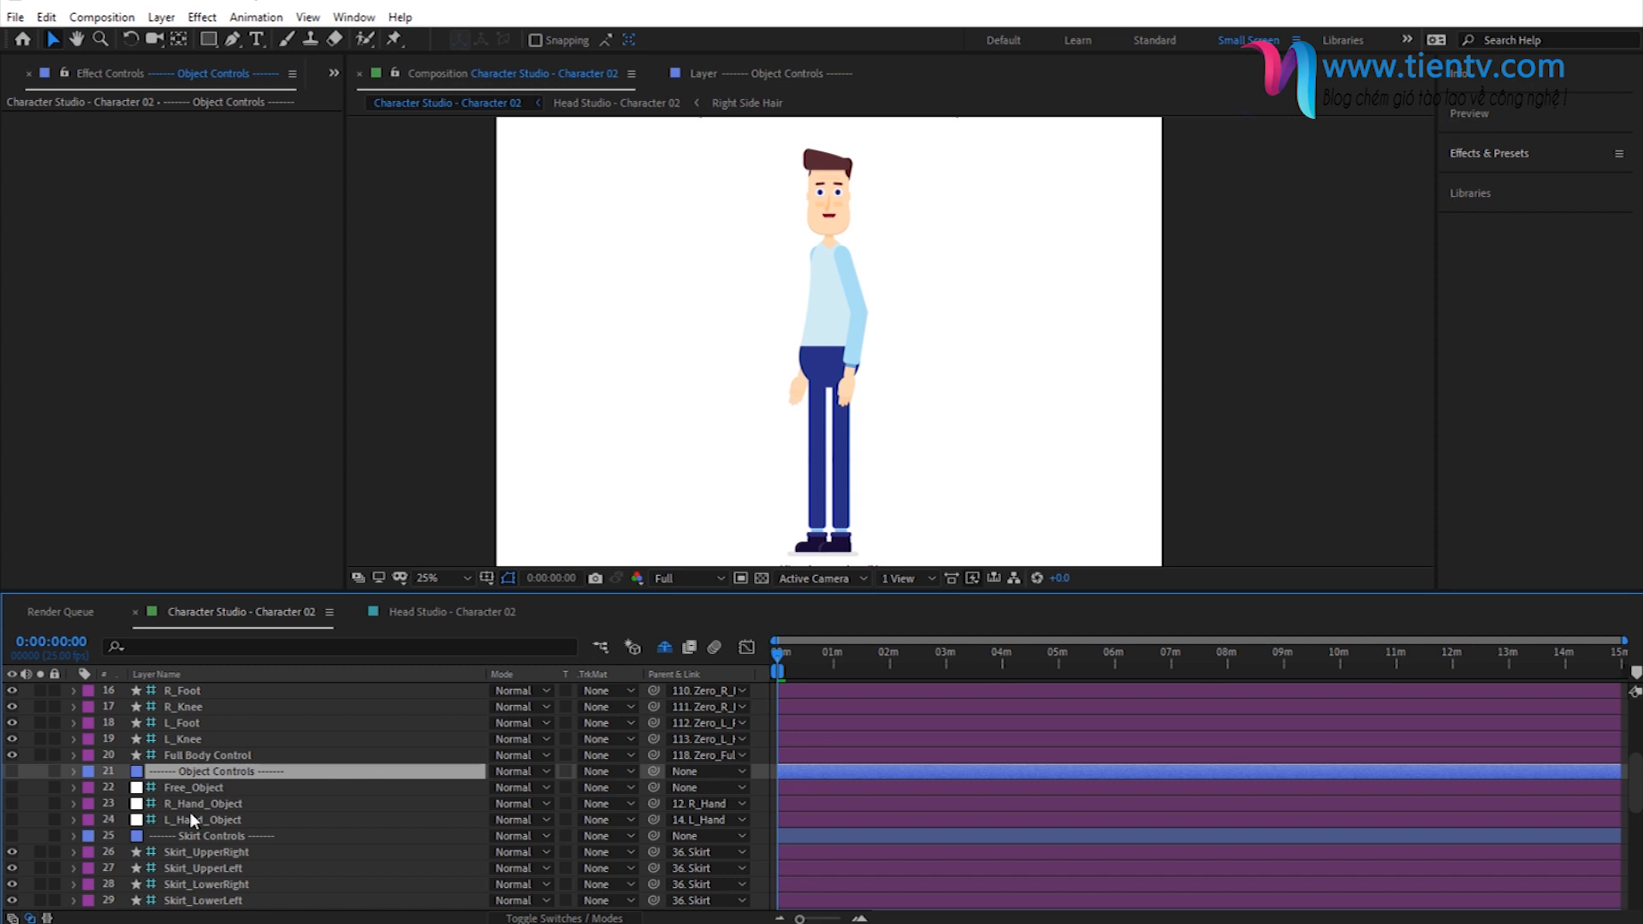
pyautogui.scroll(-1, 230, 788)
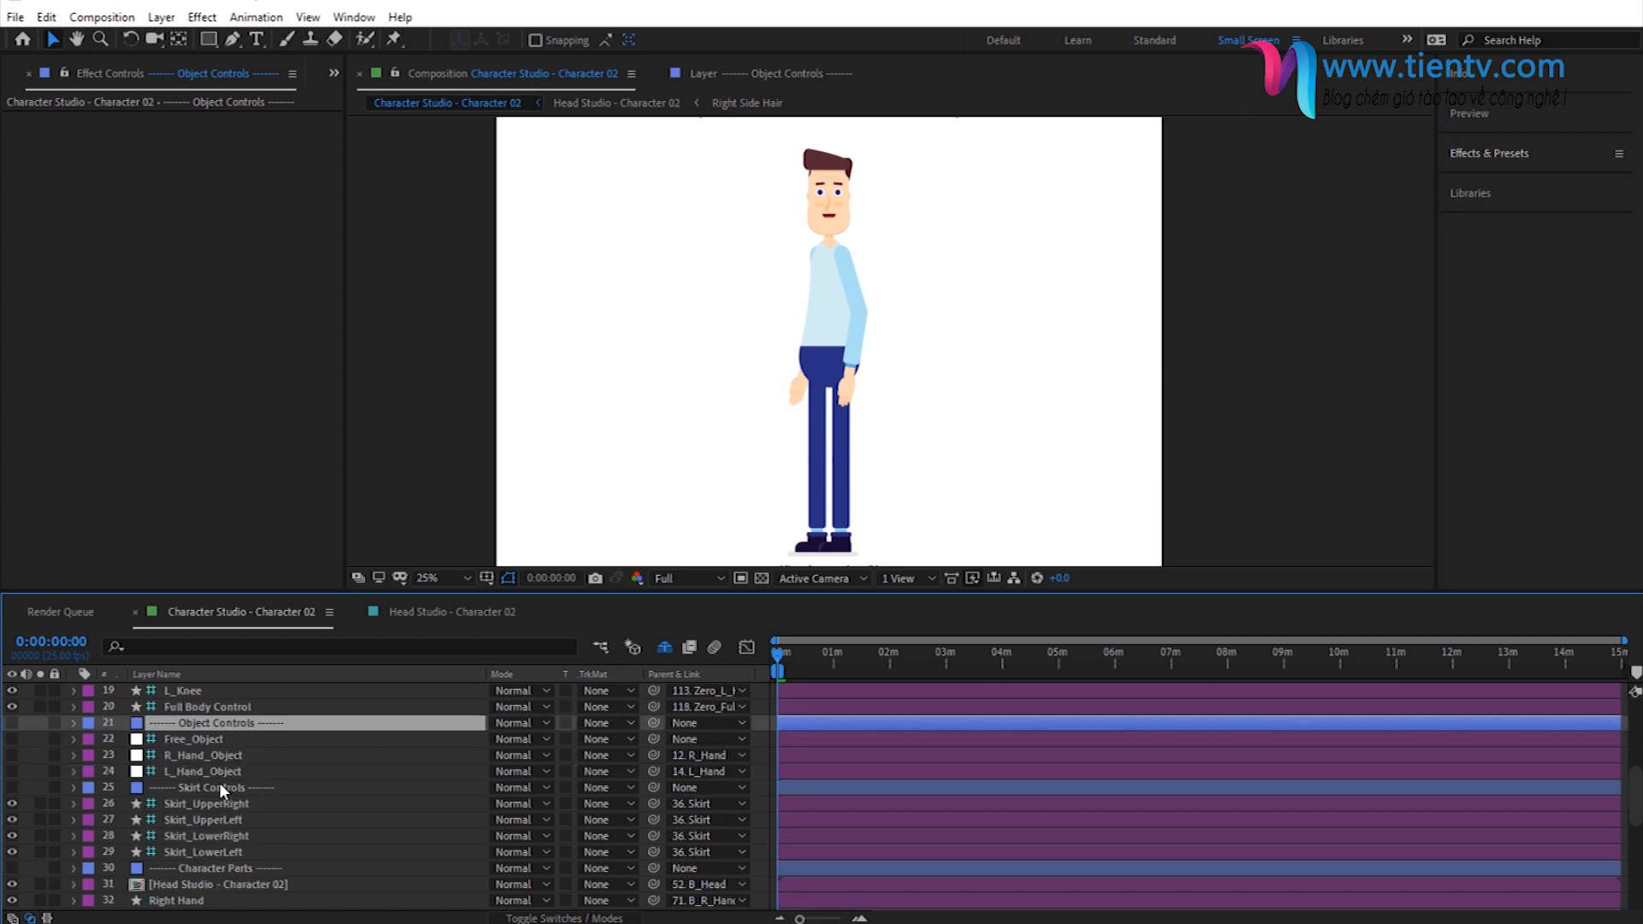
pyautogui.click(203, 783)
pyautogui.scroll(-2, 257, 768)
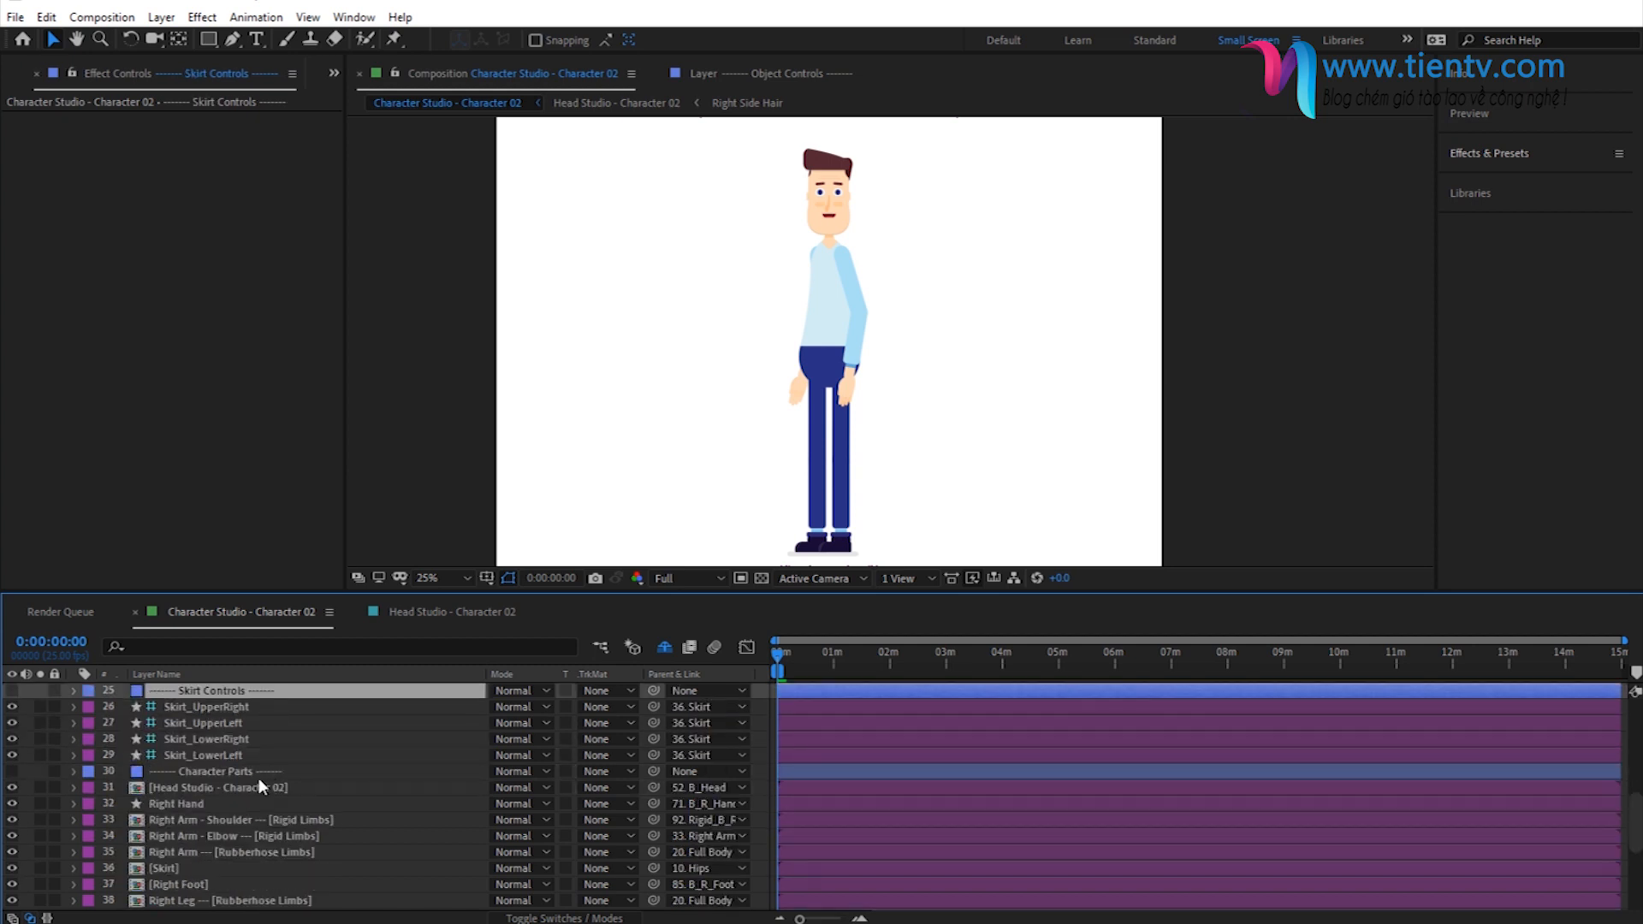
# - Select the Character Parts divider layer and look through the body part layers listed below it
pyautogui.click(224, 772)
pyautogui.scroll(-3, 224, 772)
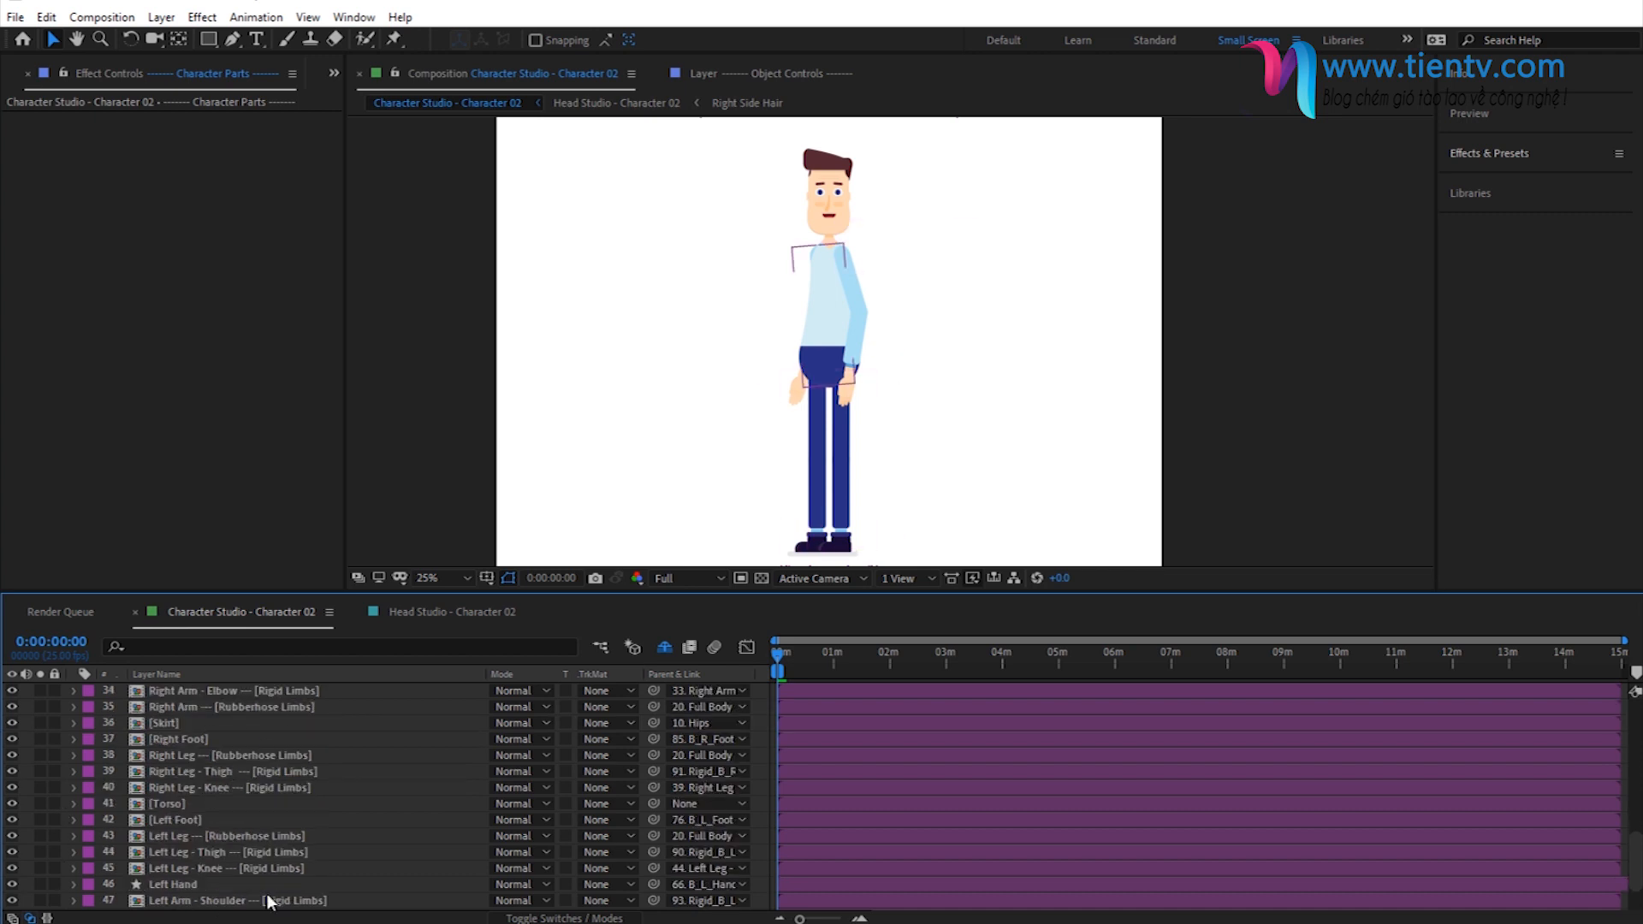
pyautogui.scroll(-1, 244, 762)
pyautogui.scroll(-1, 245, 761)
pyautogui.scroll(3, 245, 762)
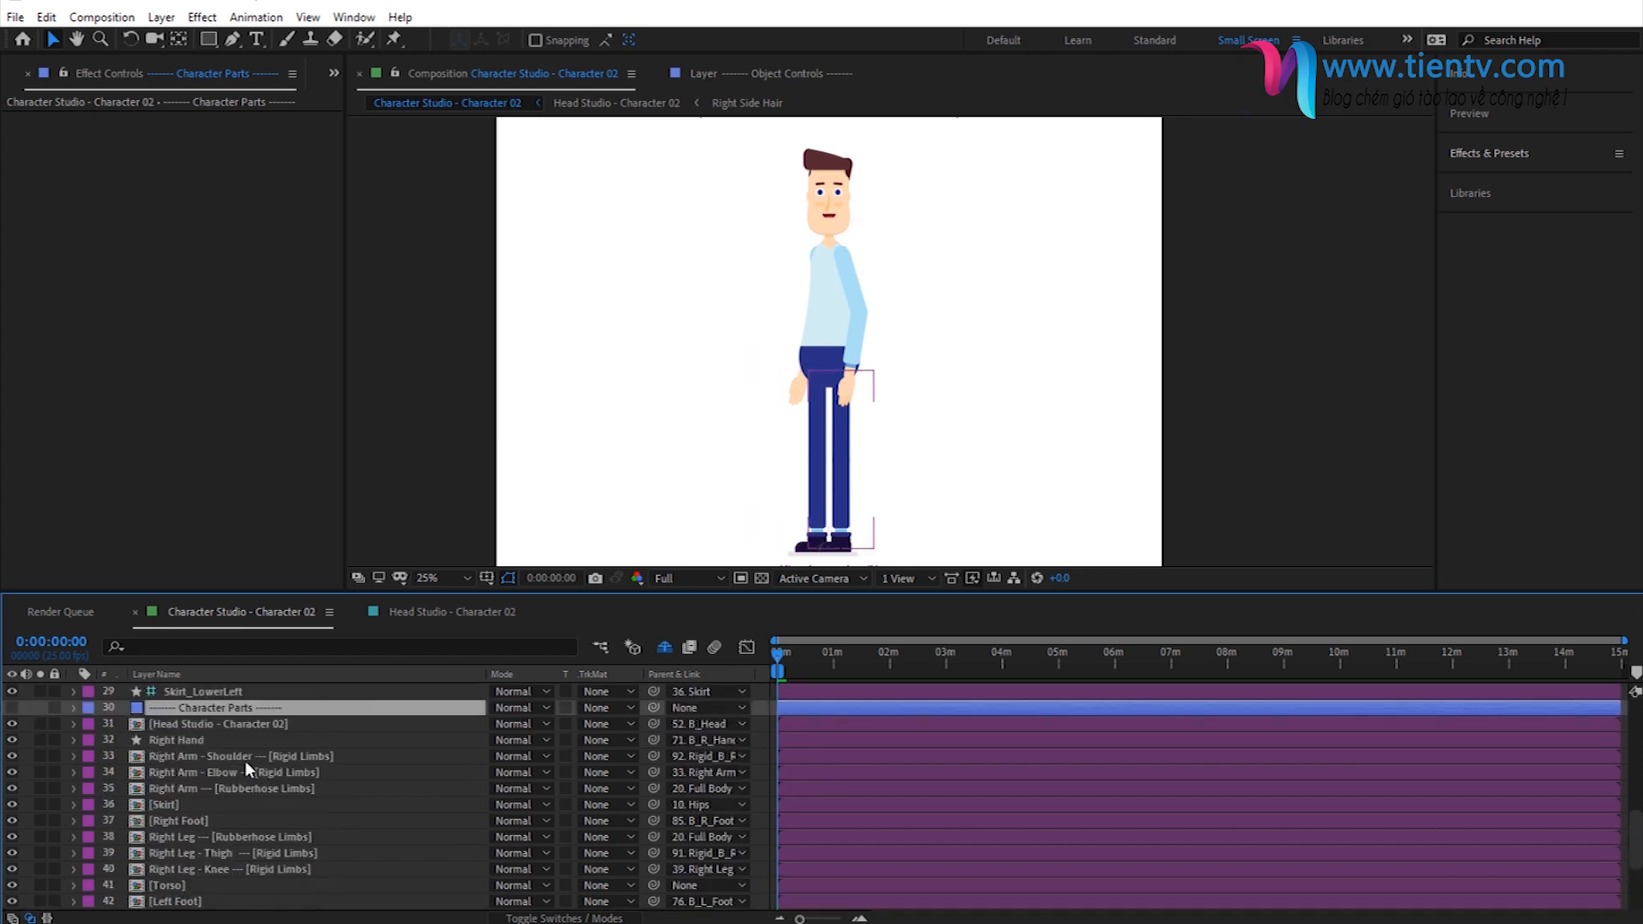
# - Open the Head Studio - Character 02 composition and view the effect controls of Head Design Studio and Head Animation Suite
pyautogui.scroll(9, 244, 762)
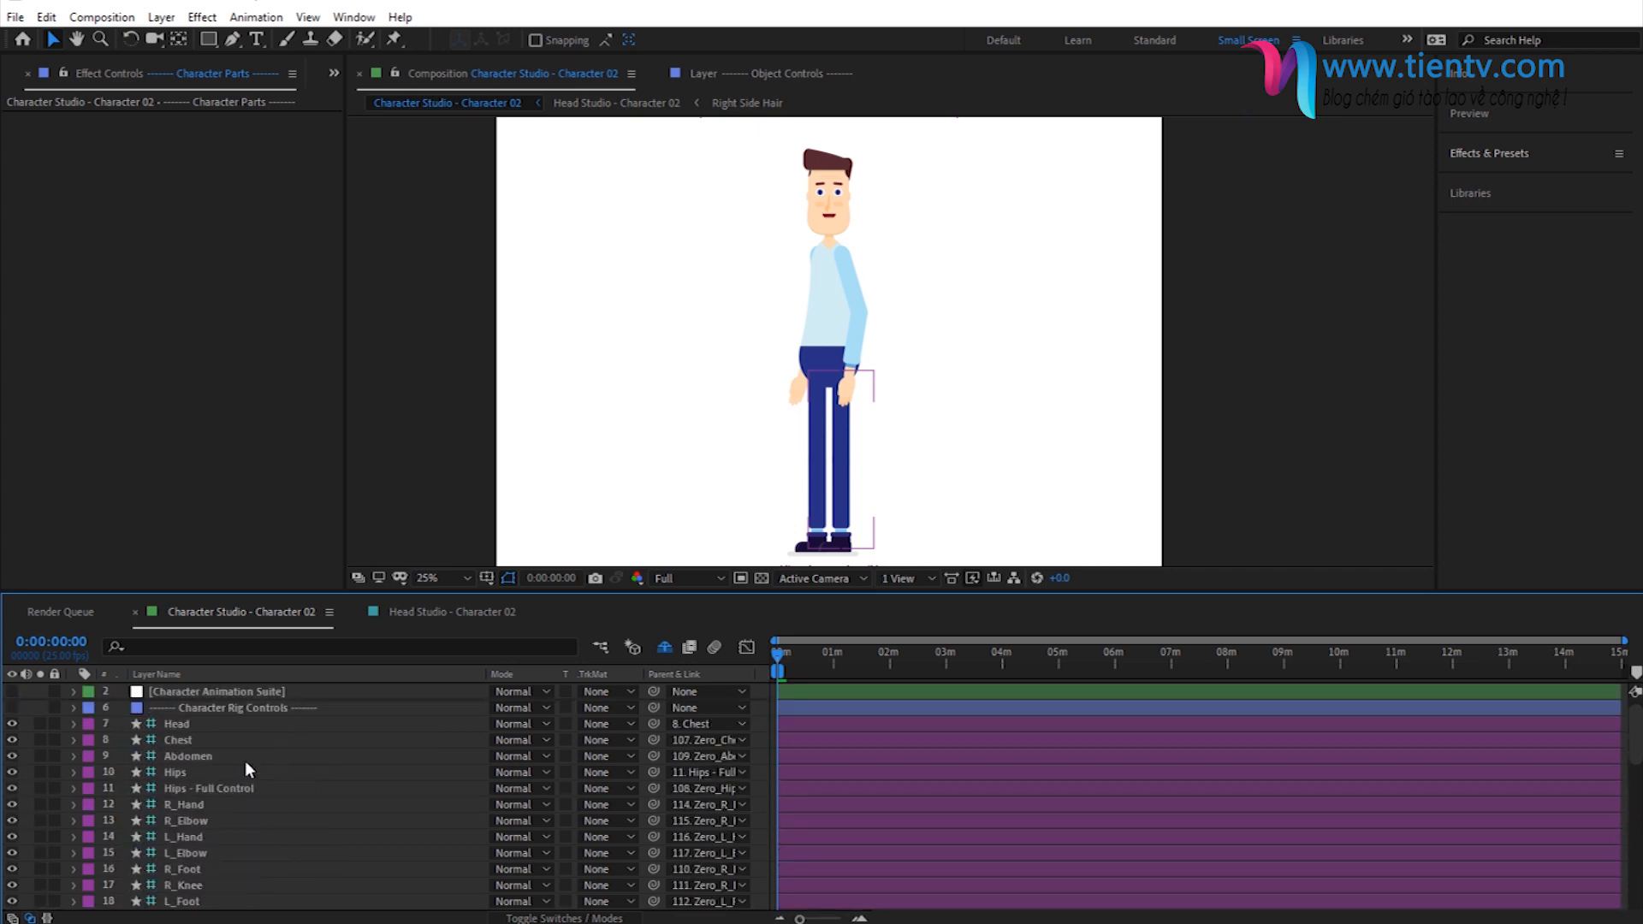
pyautogui.click(435, 614)
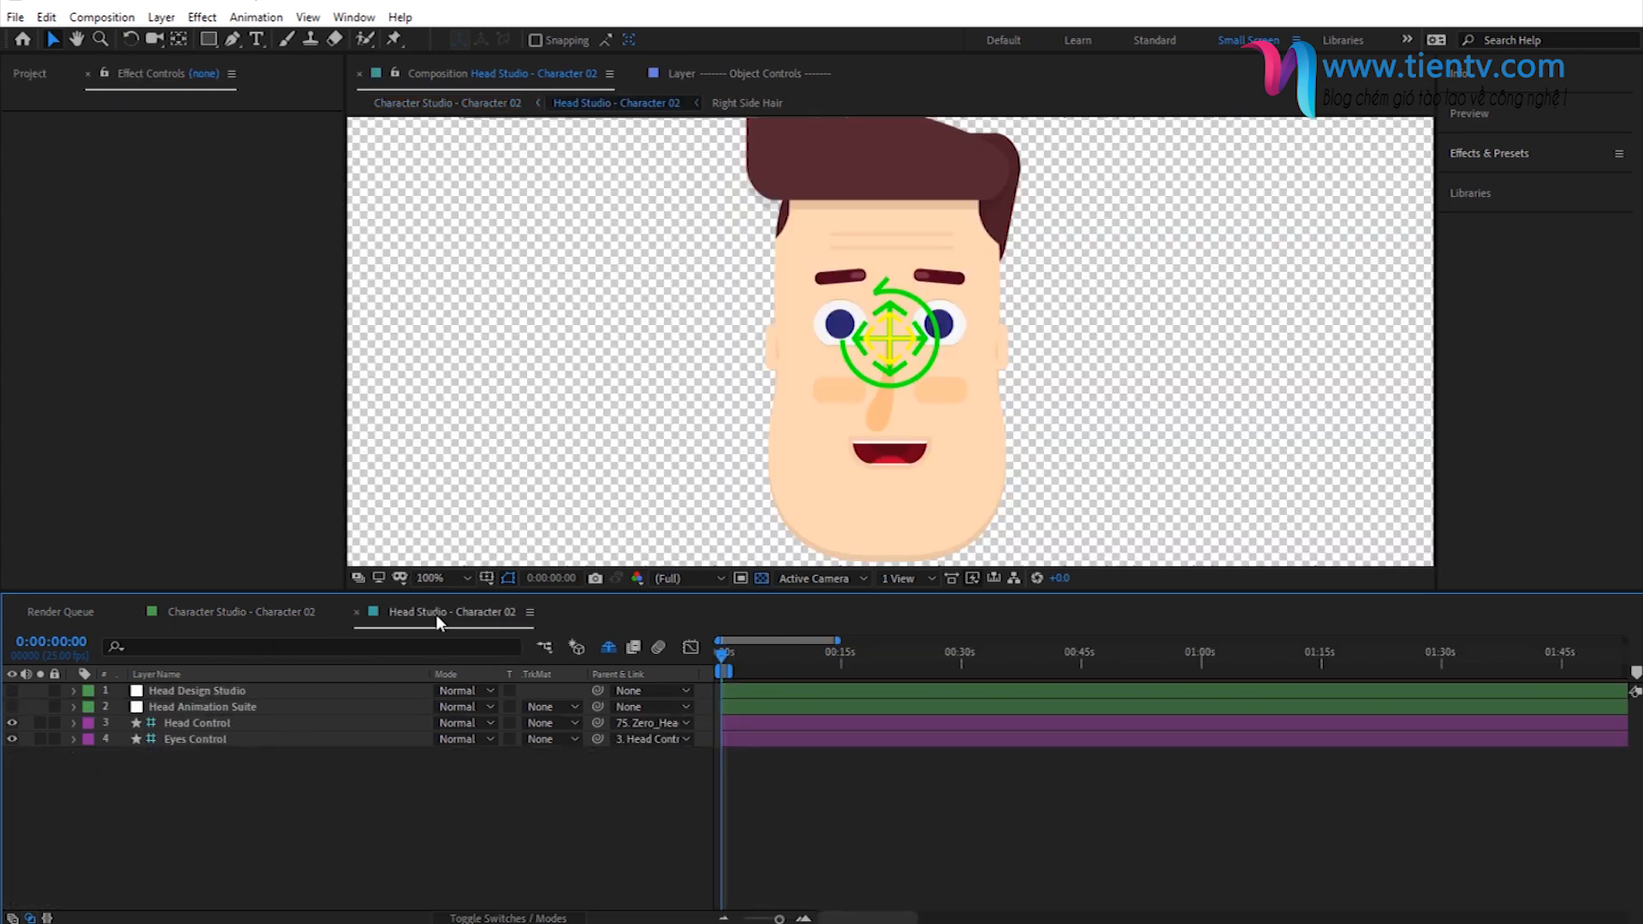
pyautogui.click(216, 689)
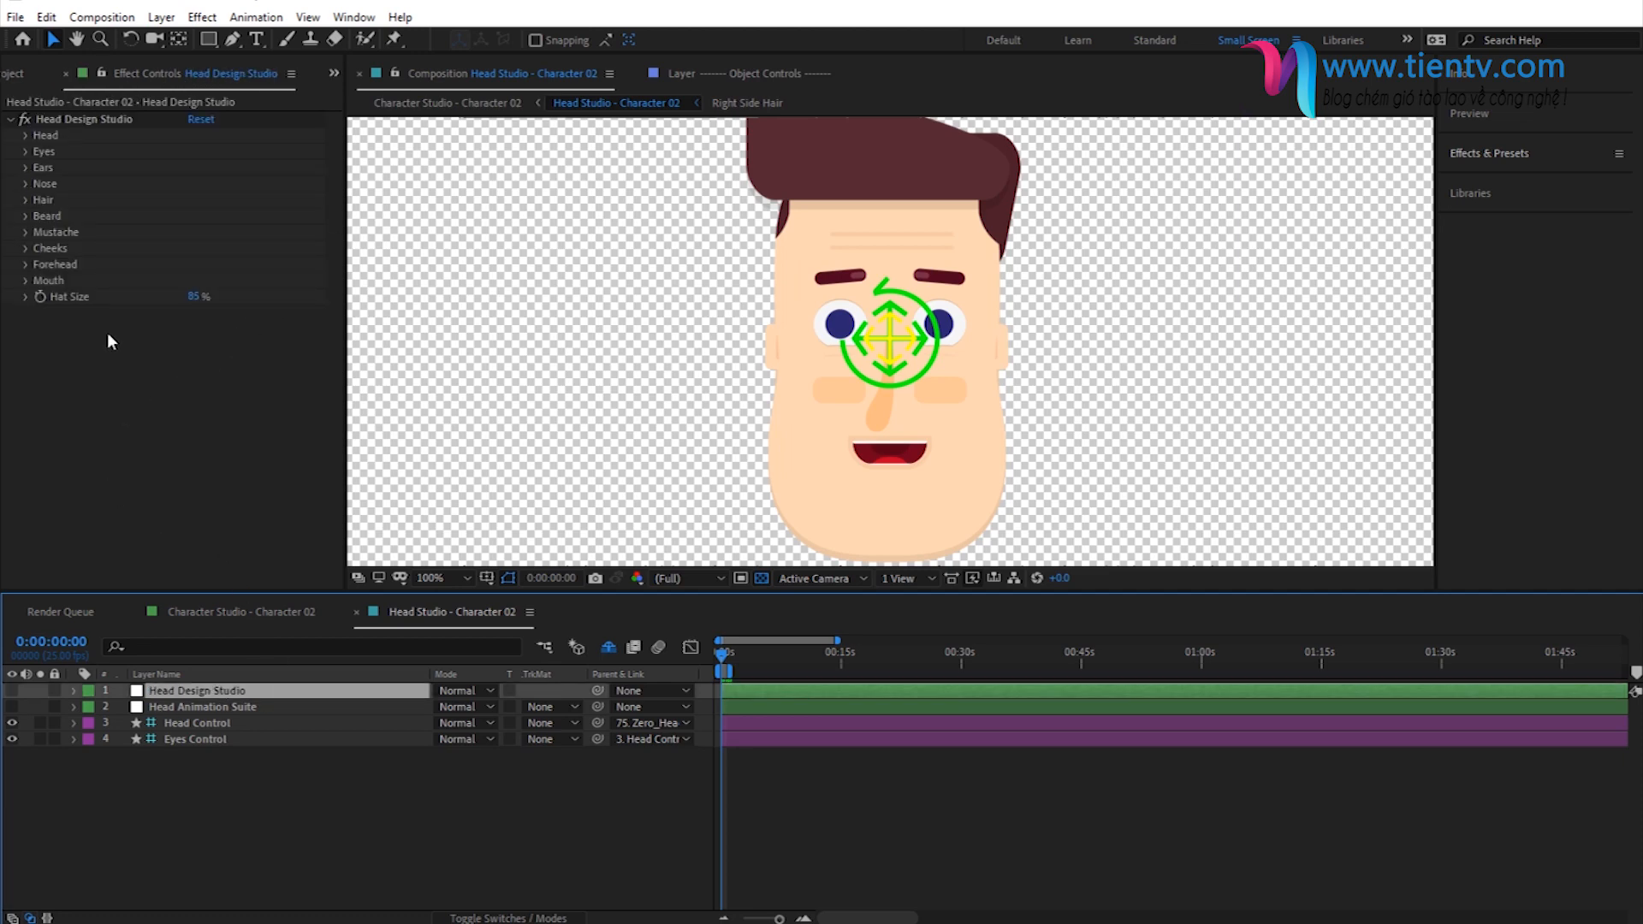
pyautogui.click(195, 707)
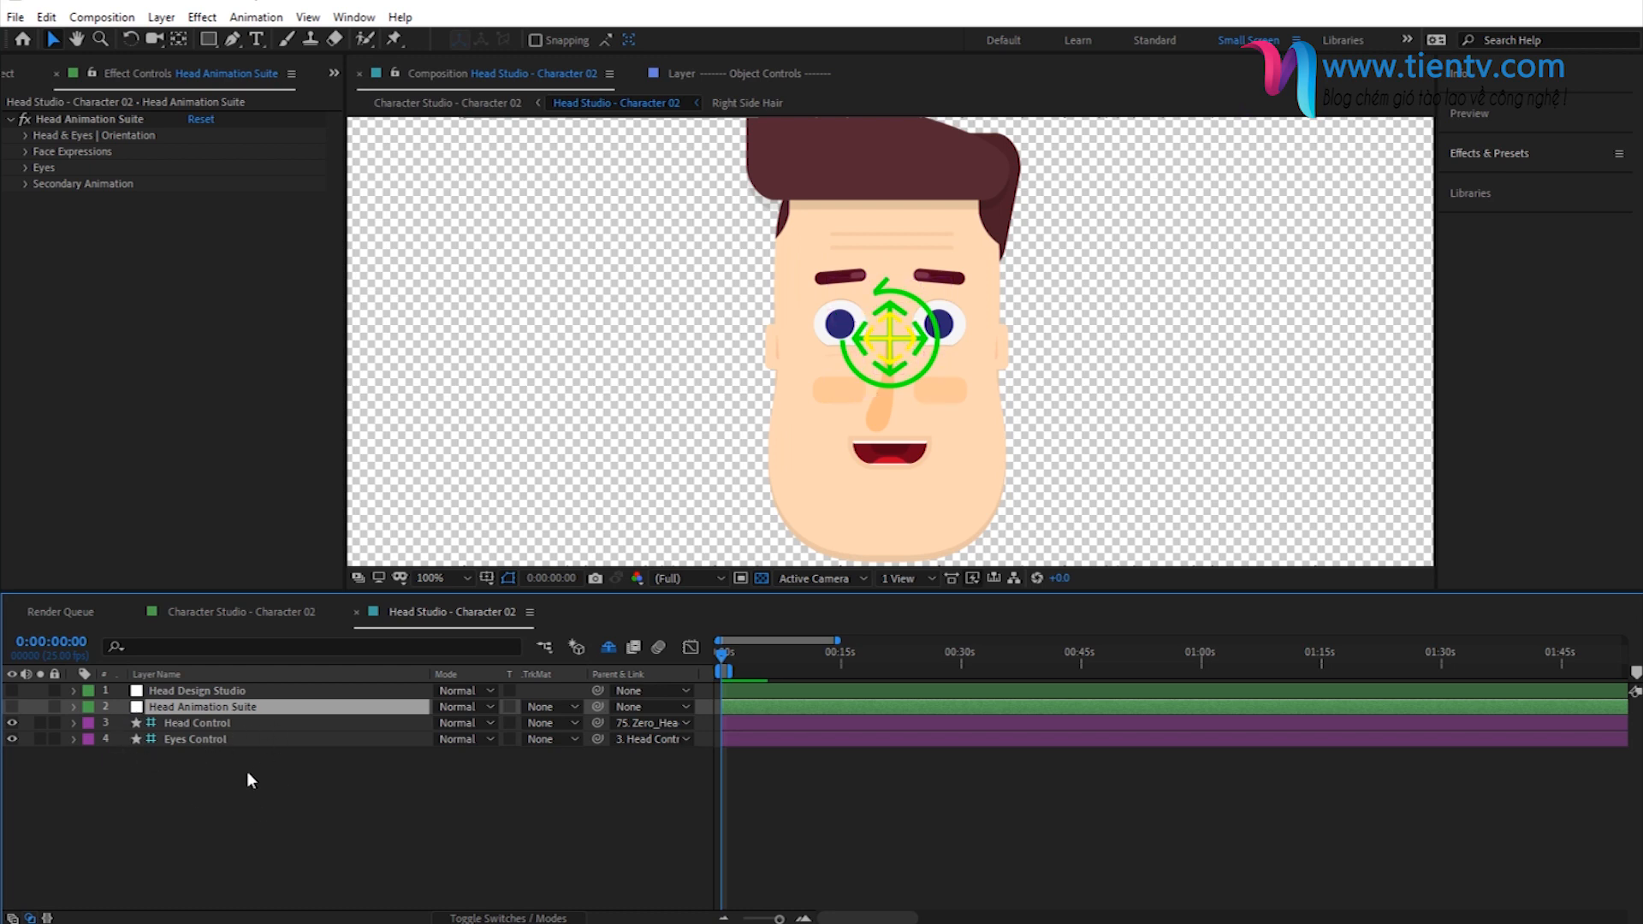
# - Return to the Character Studio - Character 02 composition and show the effect controls of its Character Studio layer
pyautogui.click(289, 622)
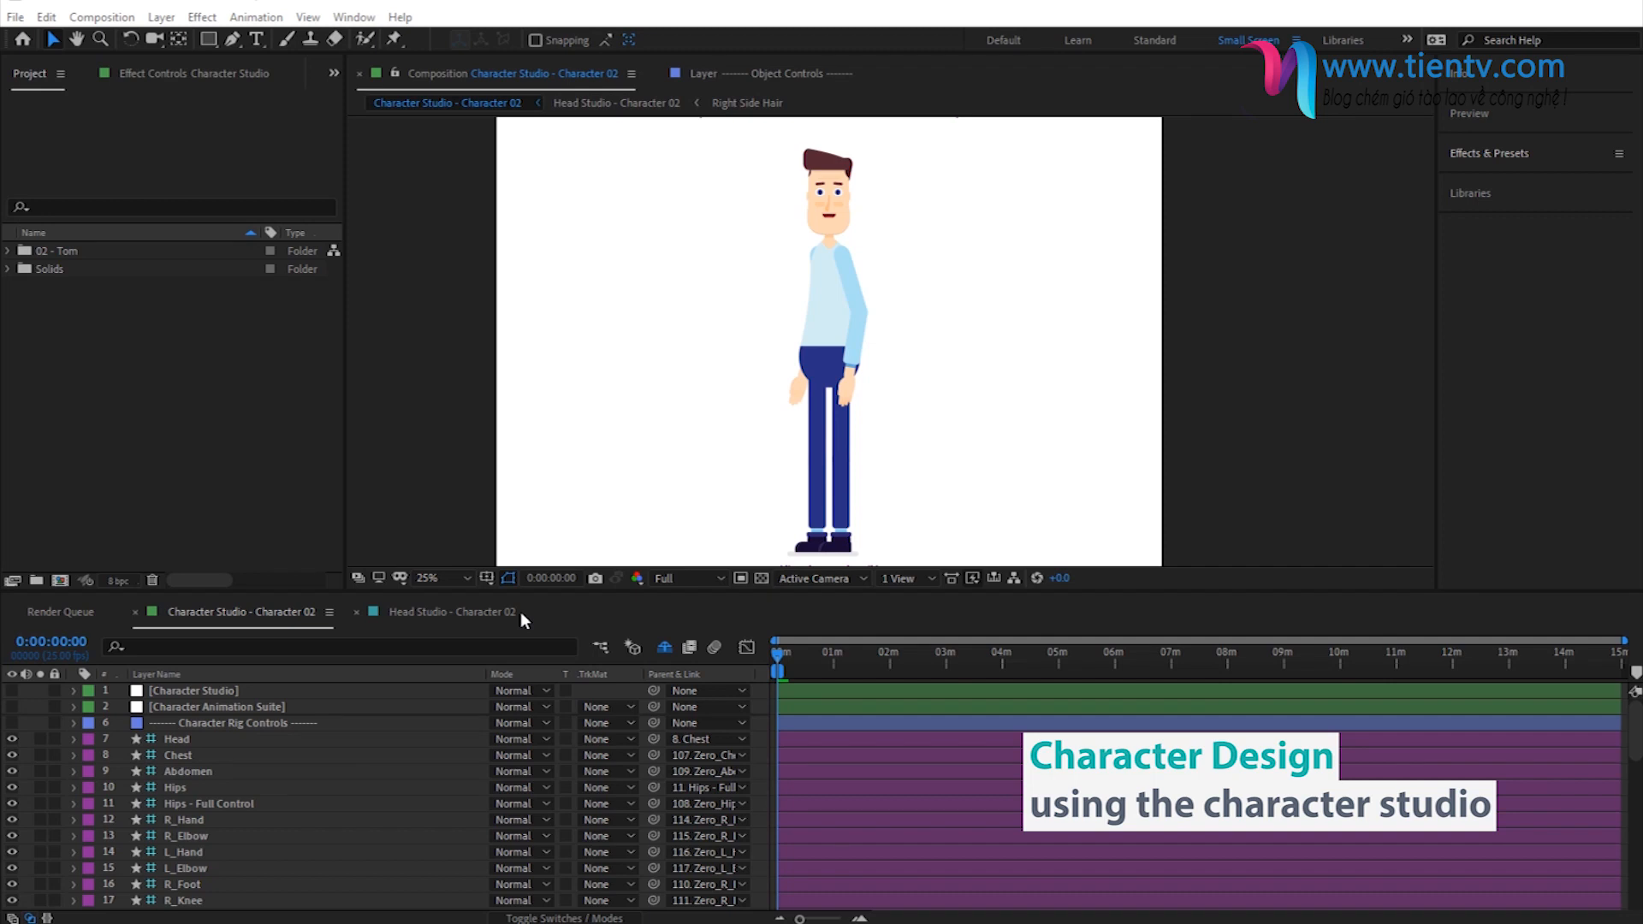
pyautogui.click(202, 694)
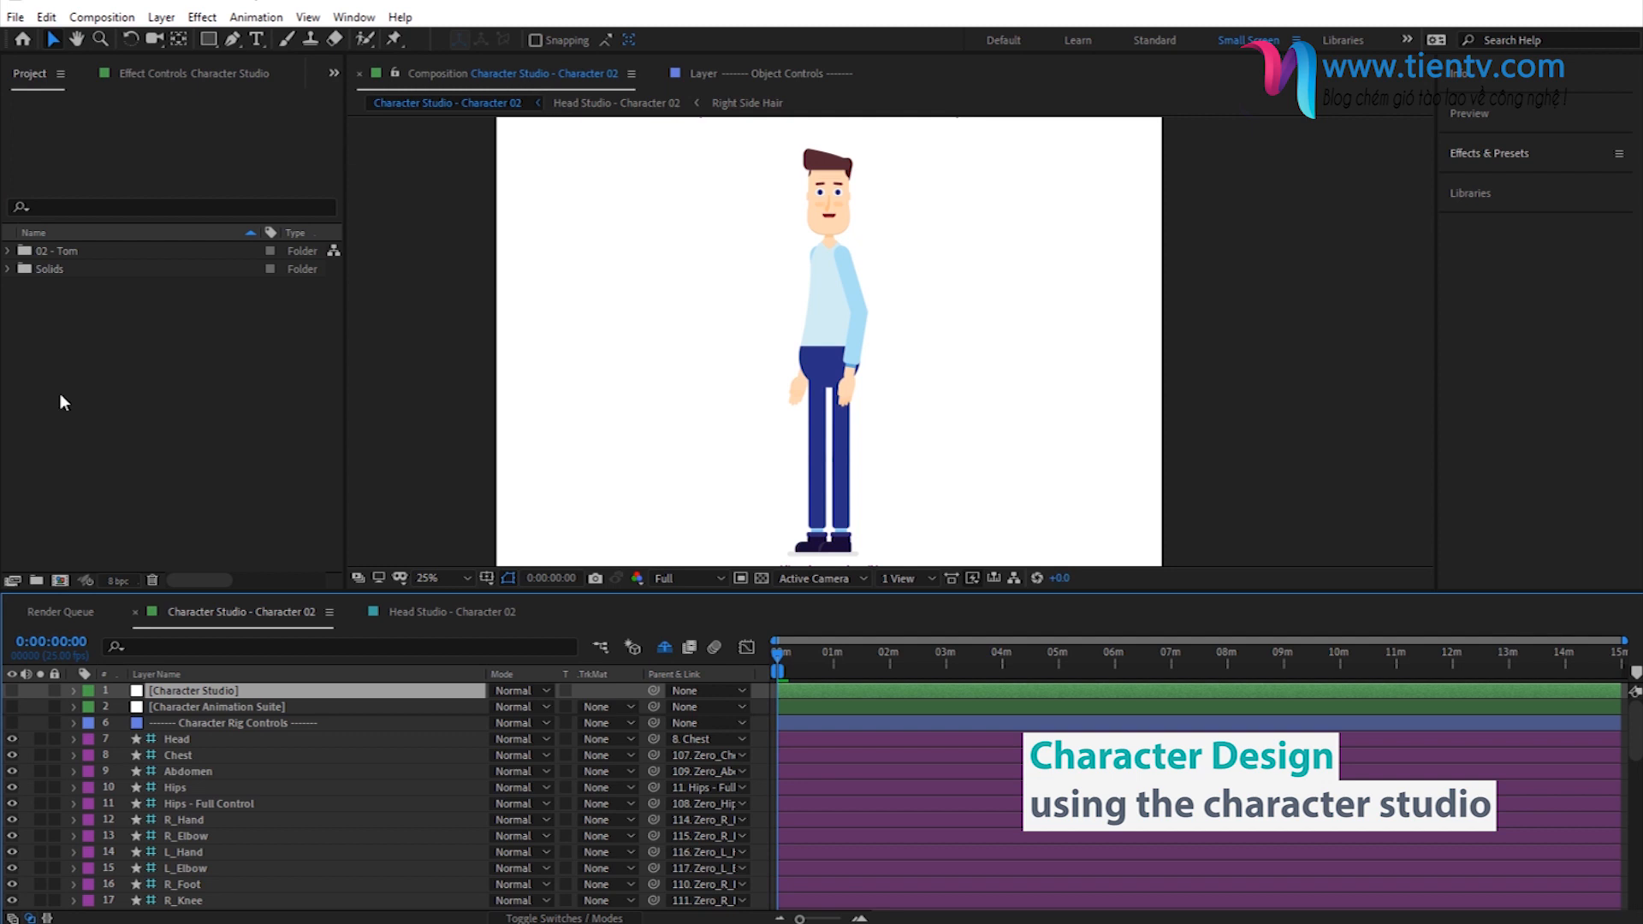
pyautogui.click(158, 74)
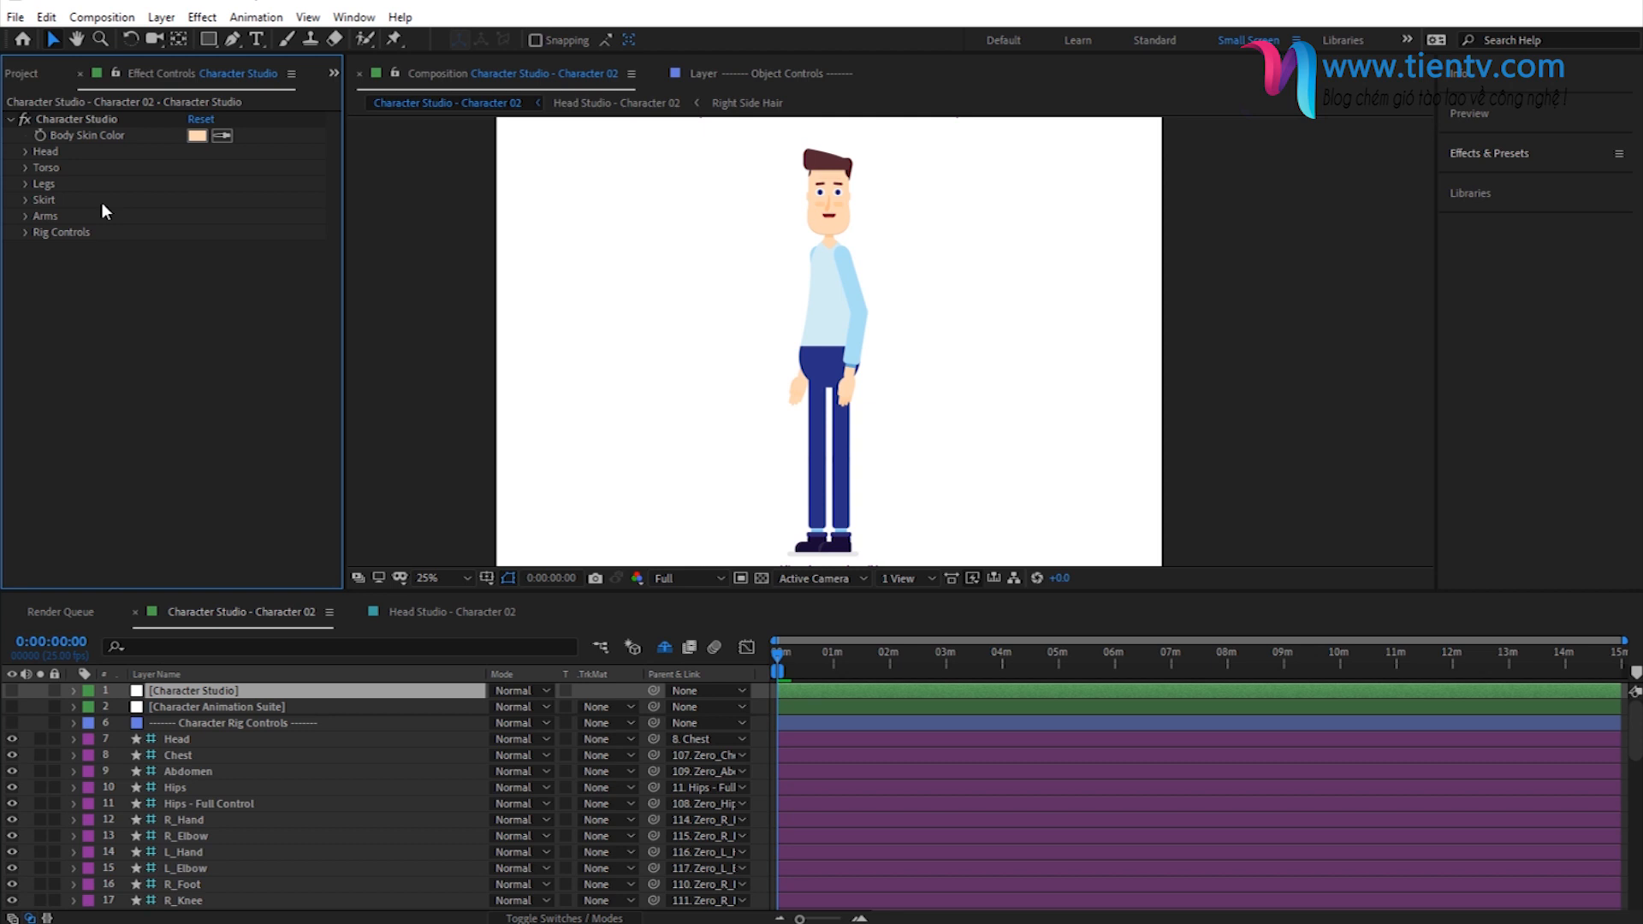
pyautogui.click(436, 923)
# - Expand the torso's Torso Shape settings and set its Select Style to 3
pyautogui.click(25, 168)
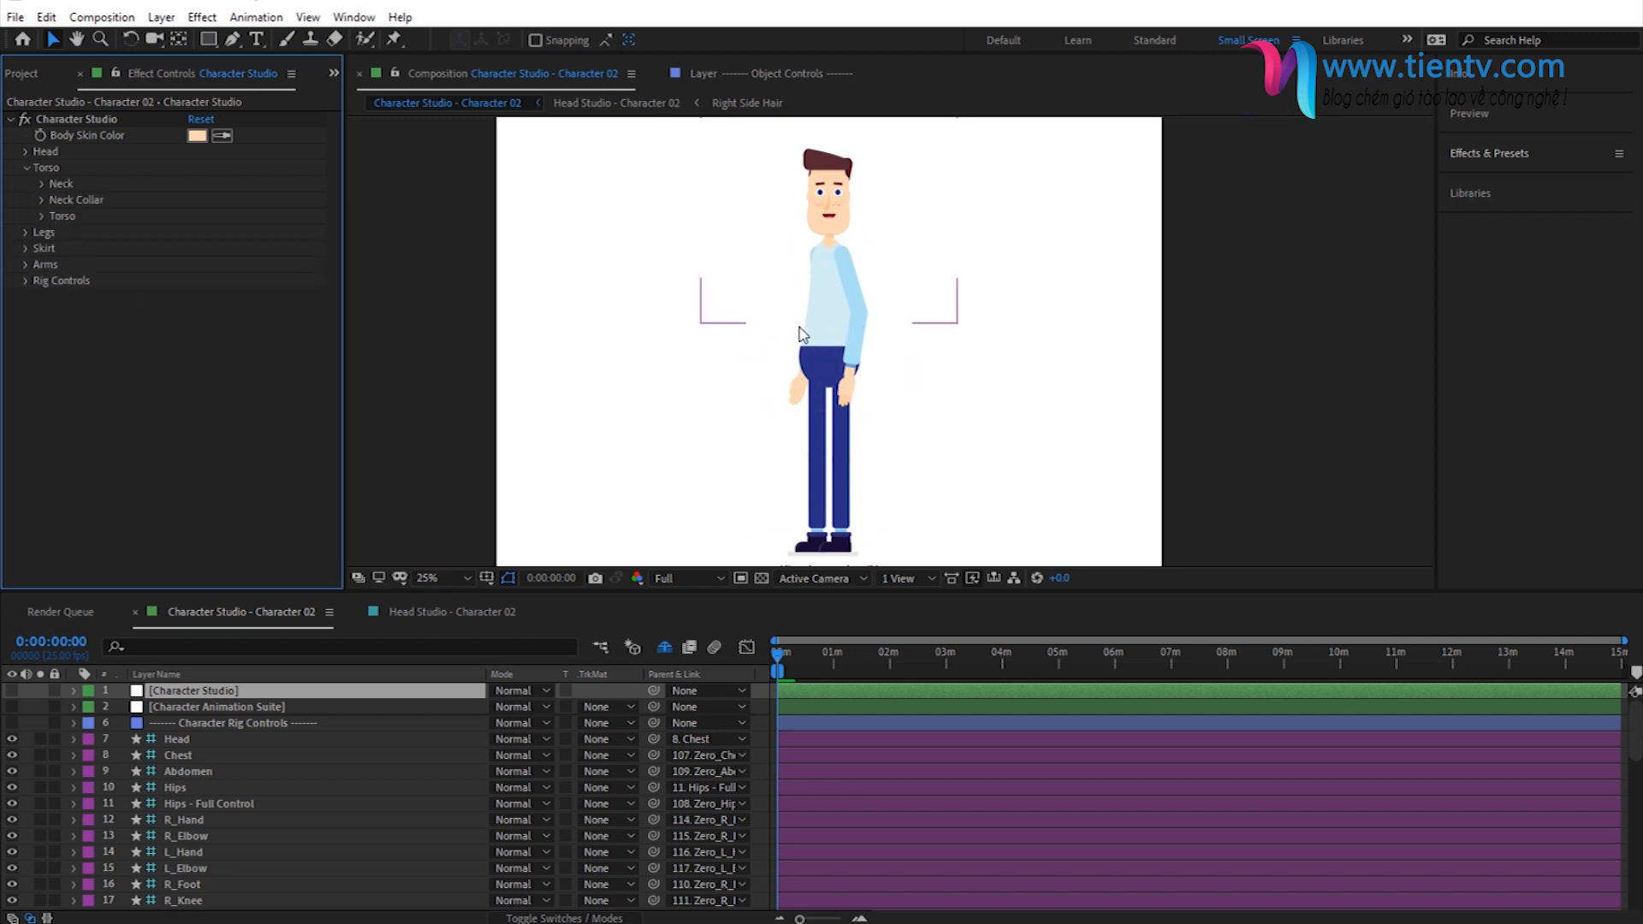
pyautogui.click(41, 216)
pyautogui.click(58, 232)
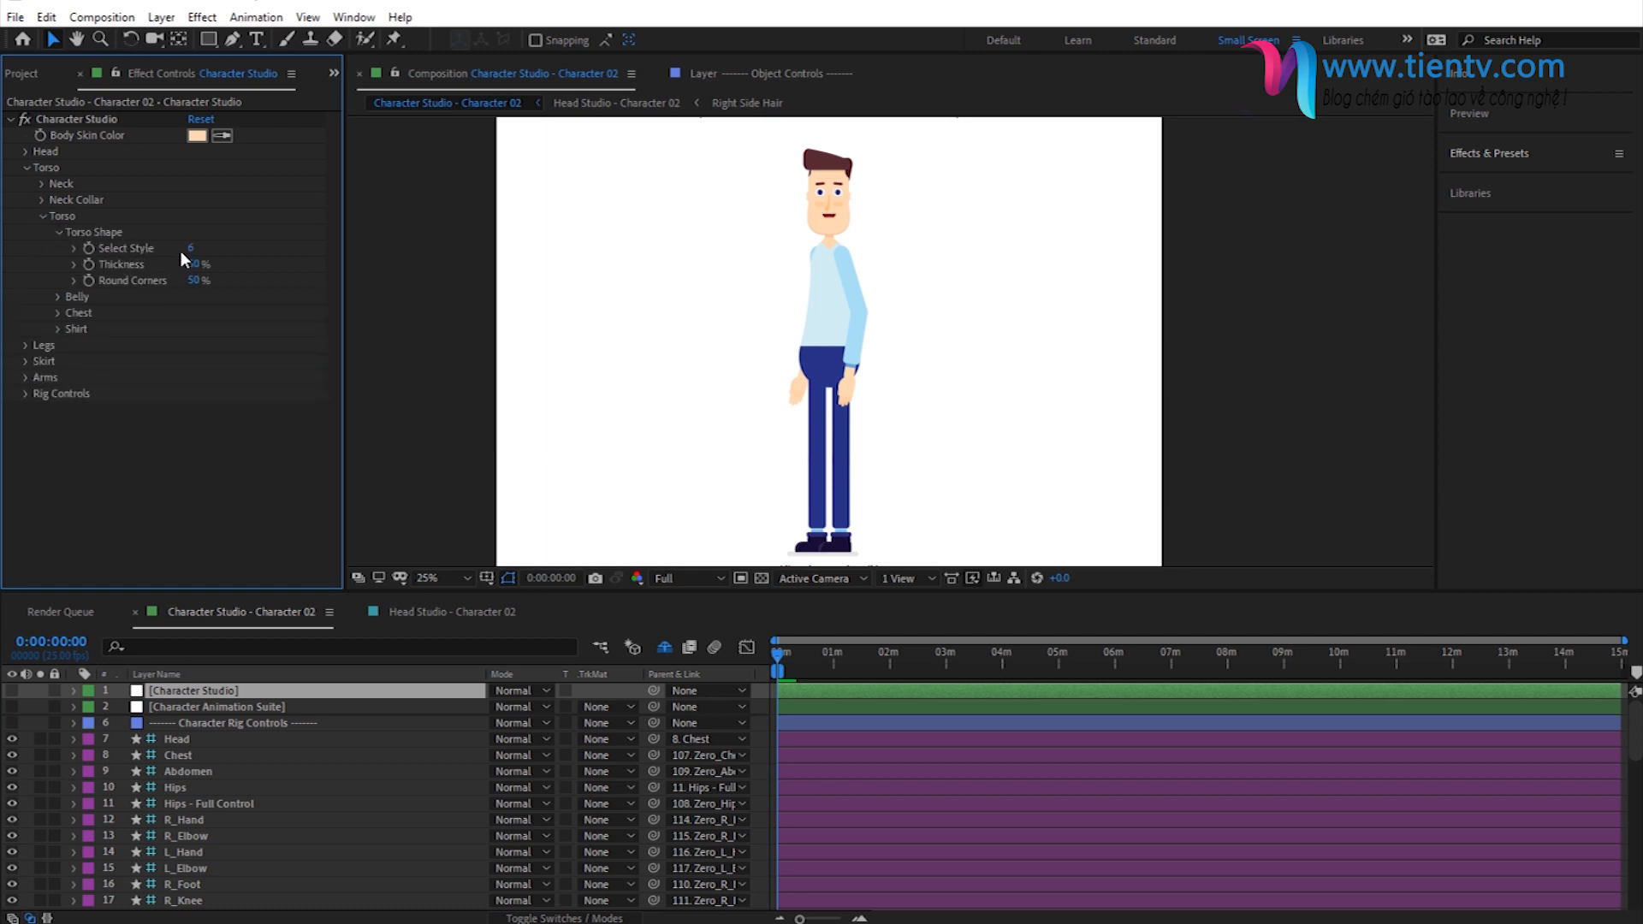
pyautogui.click(73, 249)
pyautogui.moveTo(253, 271); pyautogui.dragTo(175, 288)
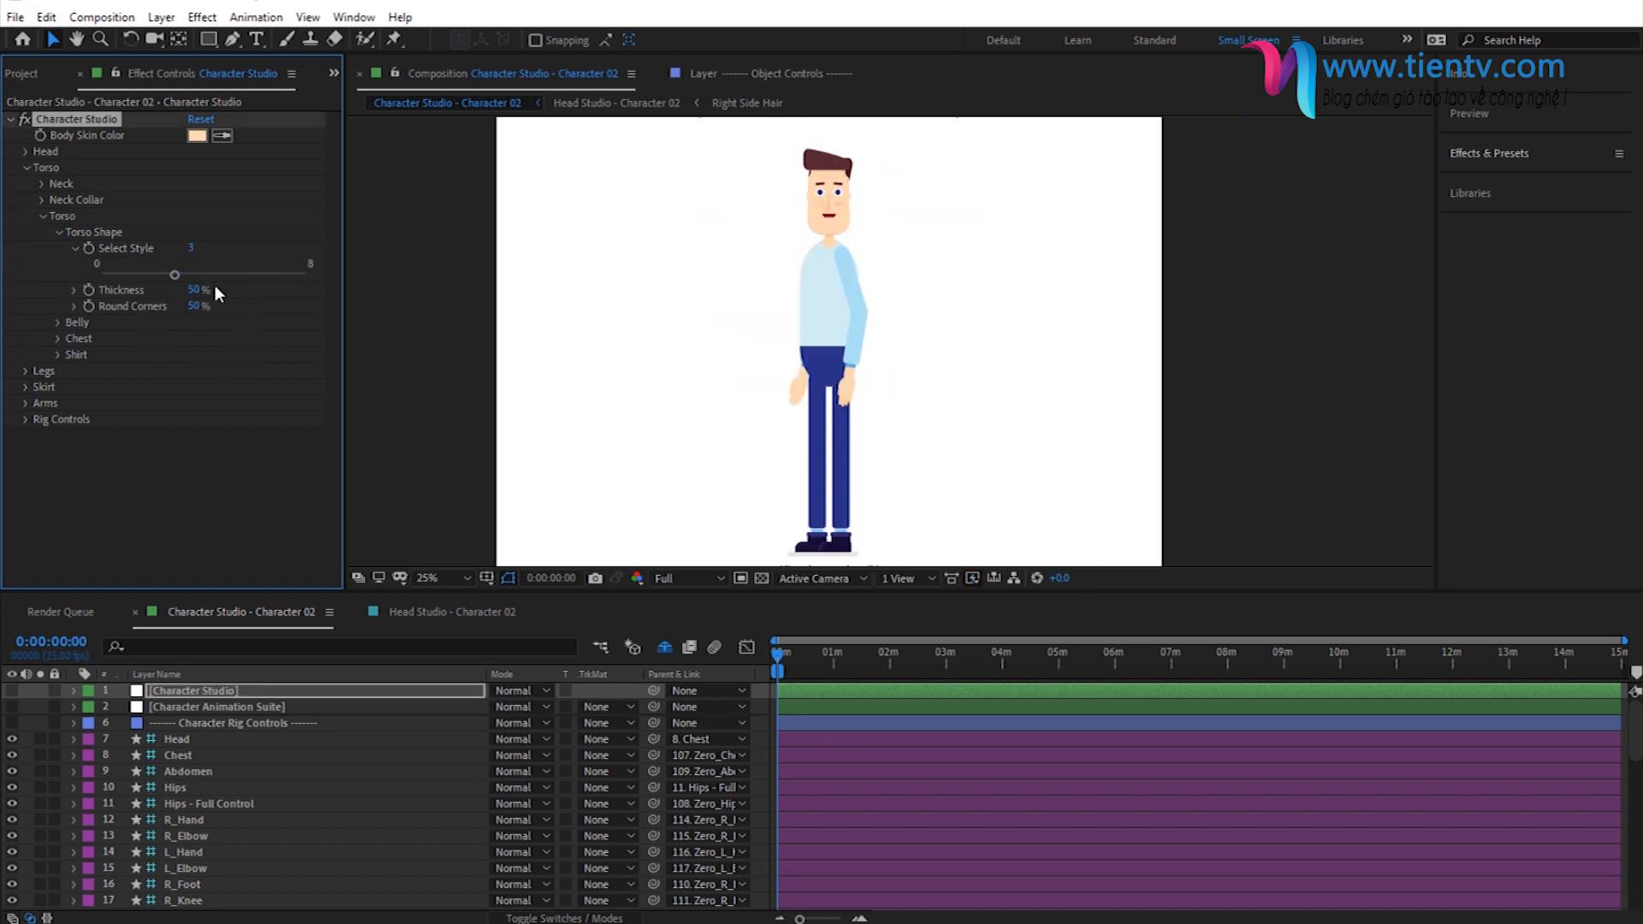
pyautogui.click(192, 248)
pyautogui.write('3')
pyautogui.press('Return')
# - Try torso shape style 5, return to style 3 and collapse the style slider
pyautogui.click(190, 248)
pyautogui.write('5')
pyautogui.press('Return')
pyautogui.click(191, 247)
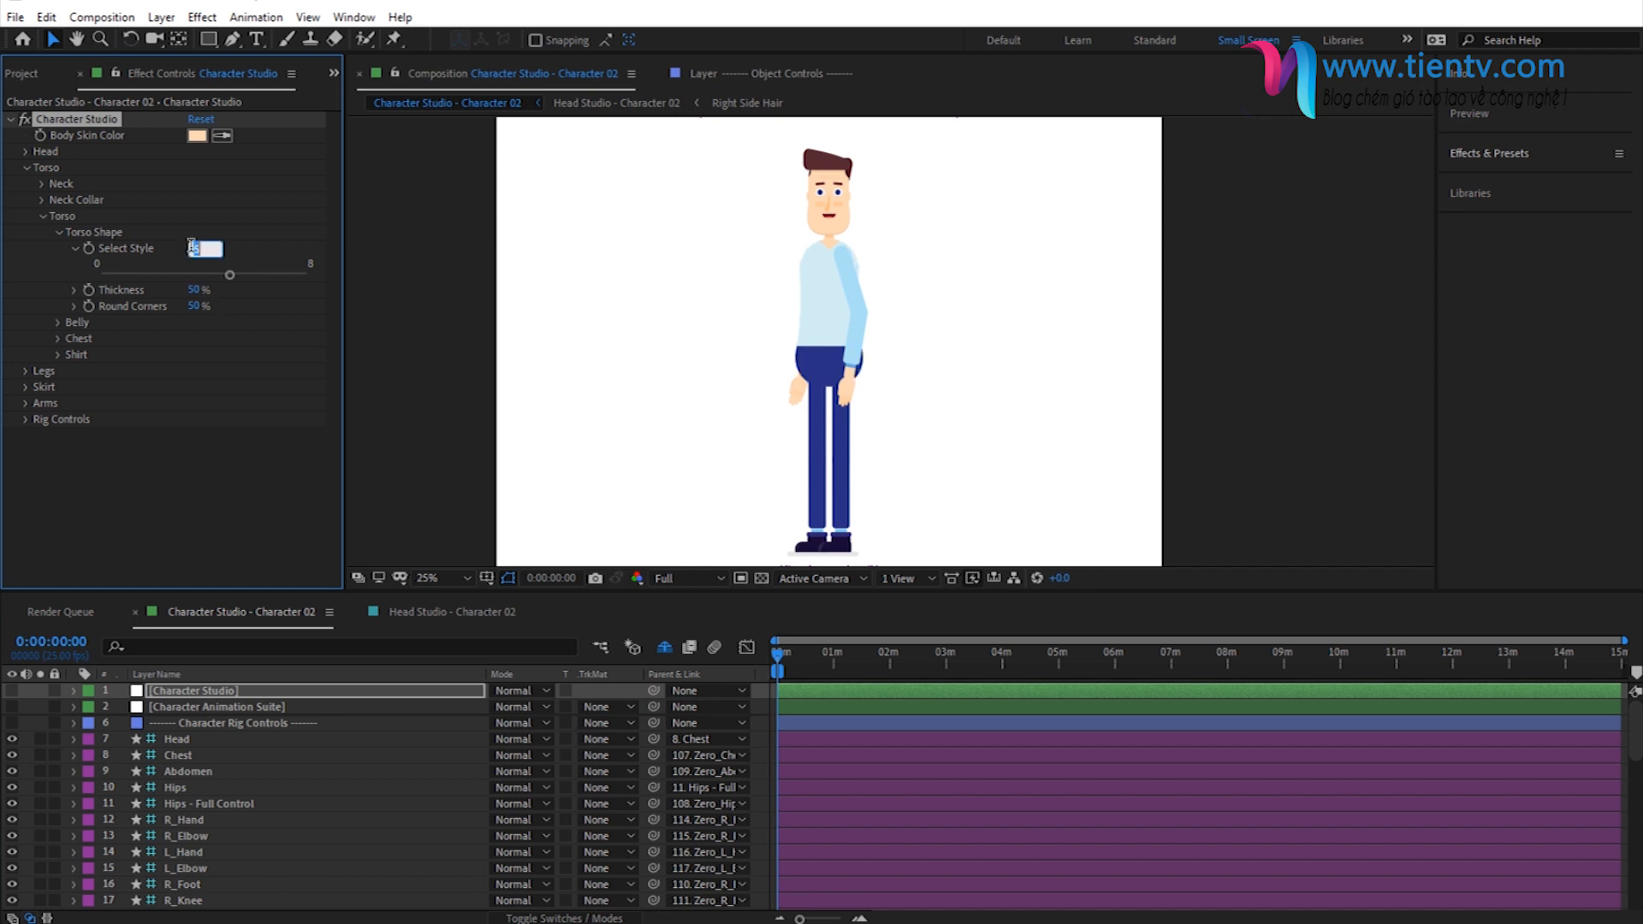
pyautogui.write('3')
pyautogui.press('Return')
pyautogui.click(75, 249)
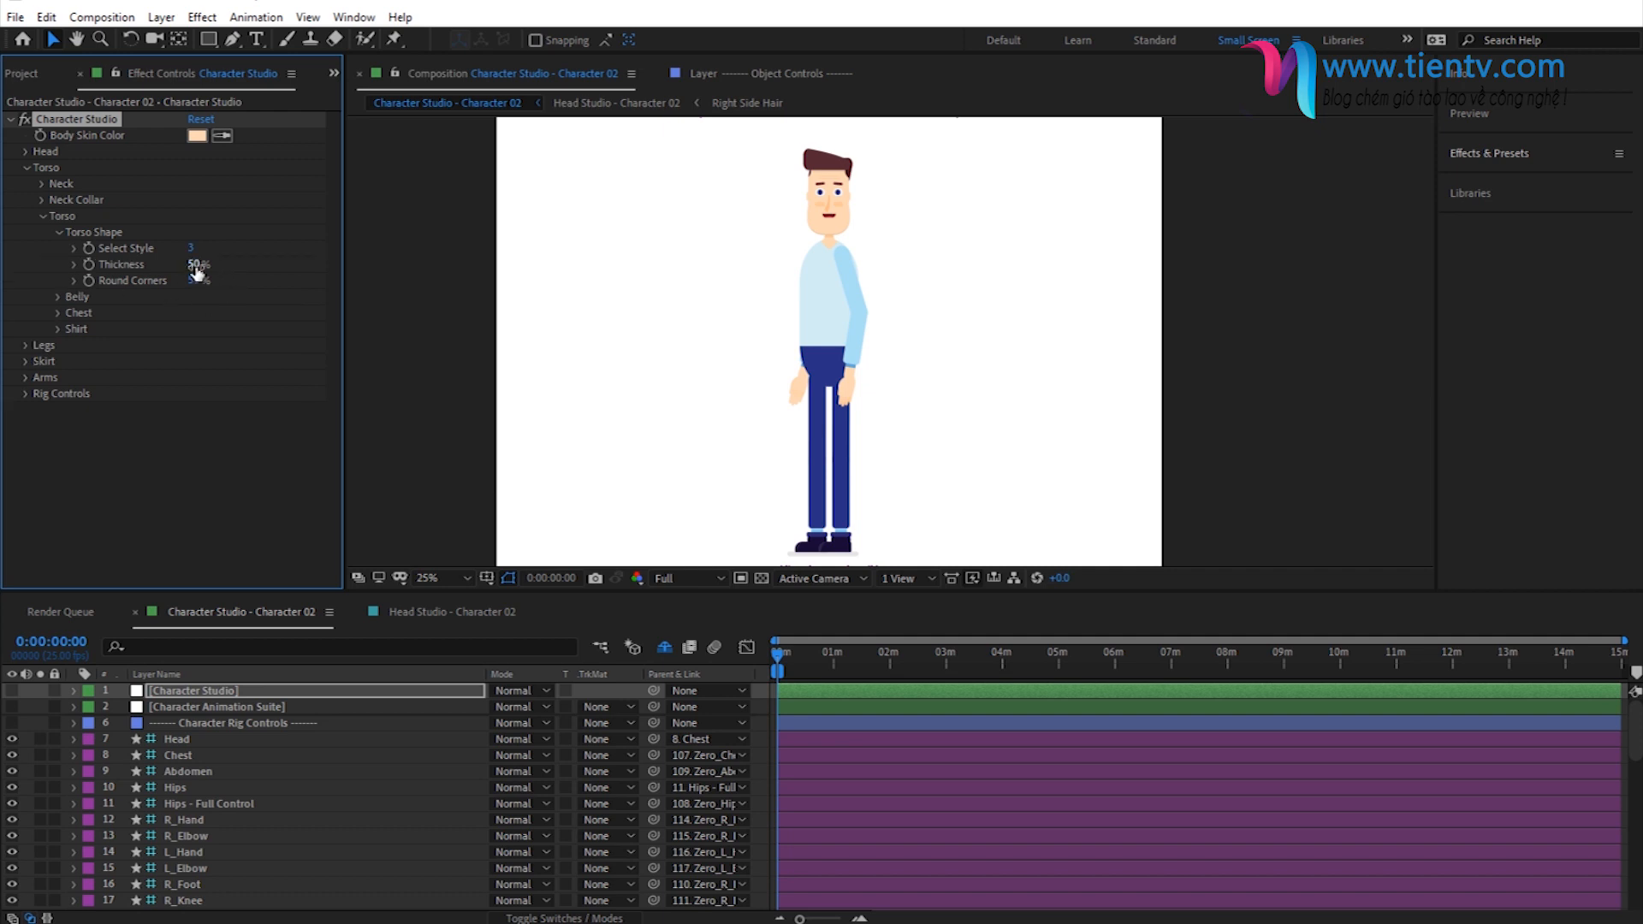
# - Set the torso shape's thickness to 60%
pyautogui.click(196, 266)
pyautogui.write('60')
pyautogui.press('Return')
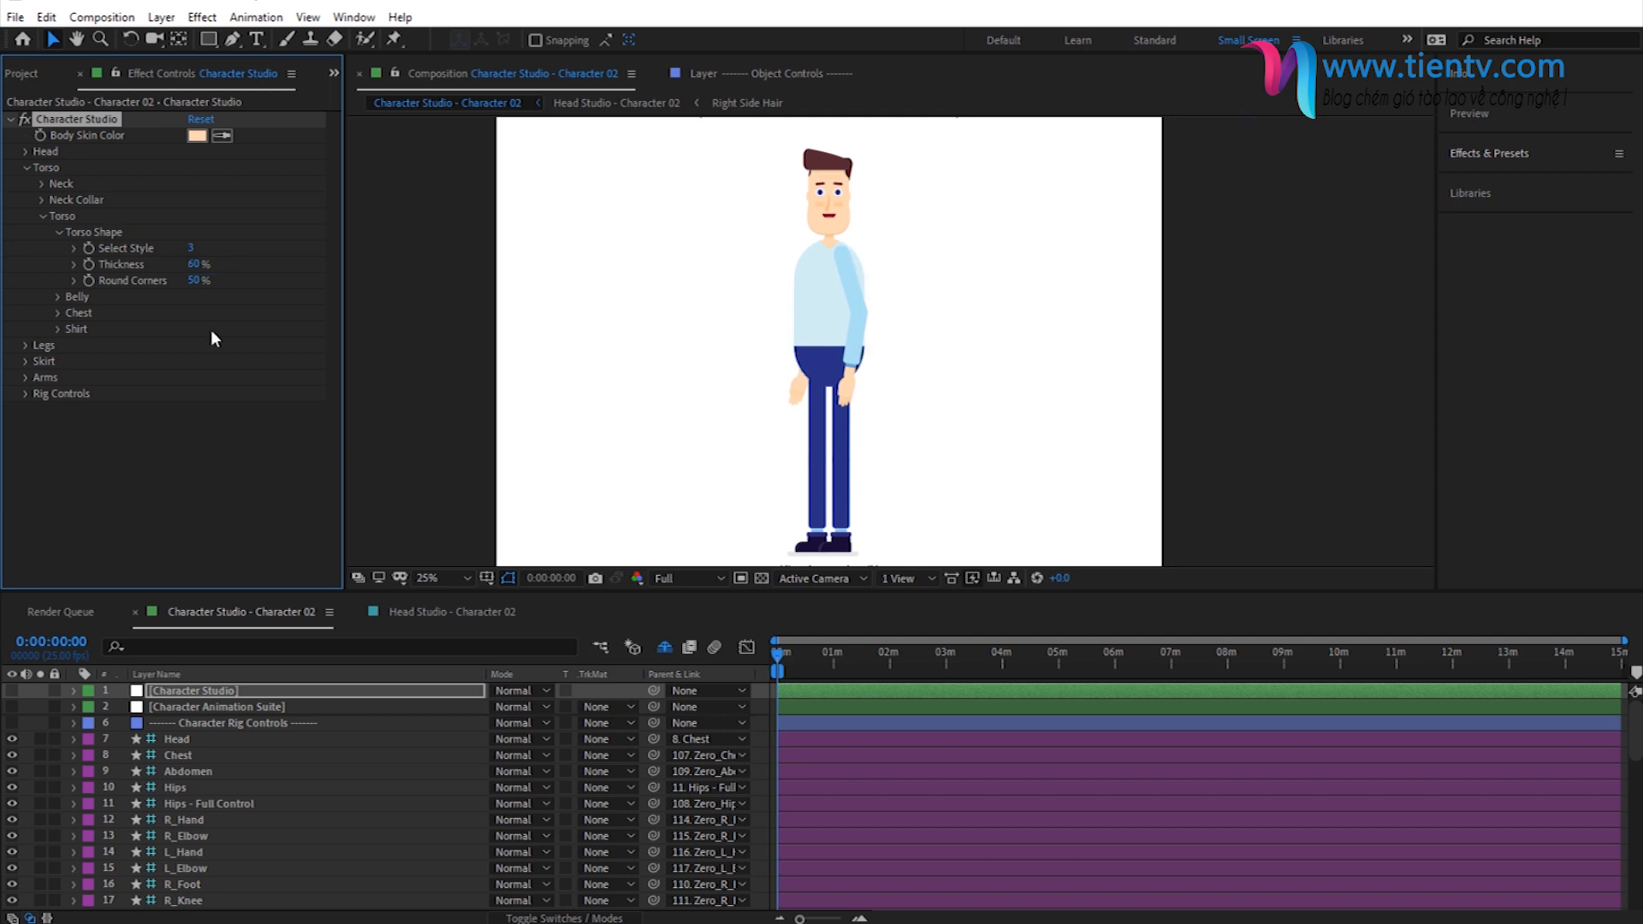
# - Try the torso's Round Corners at 0% and at 100%
pyautogui.click(194, 281)
pyautogui.write('0')
pyautogui.press('Return')
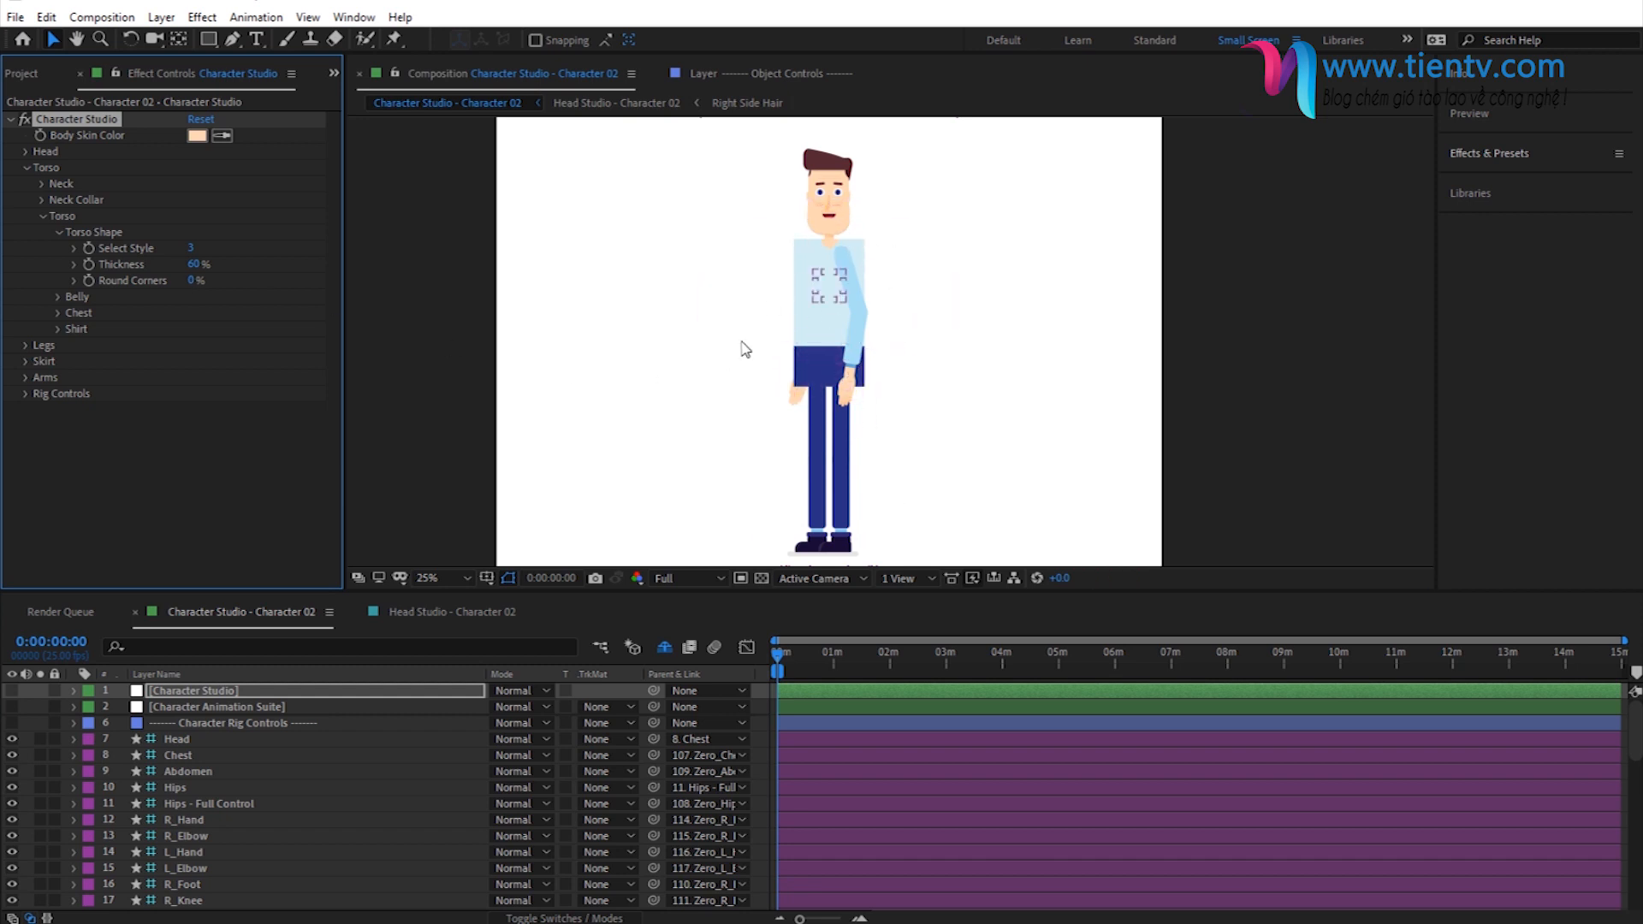
pyautogui.moveTo(194, 281); pyautogui.dragTo(329, 284)
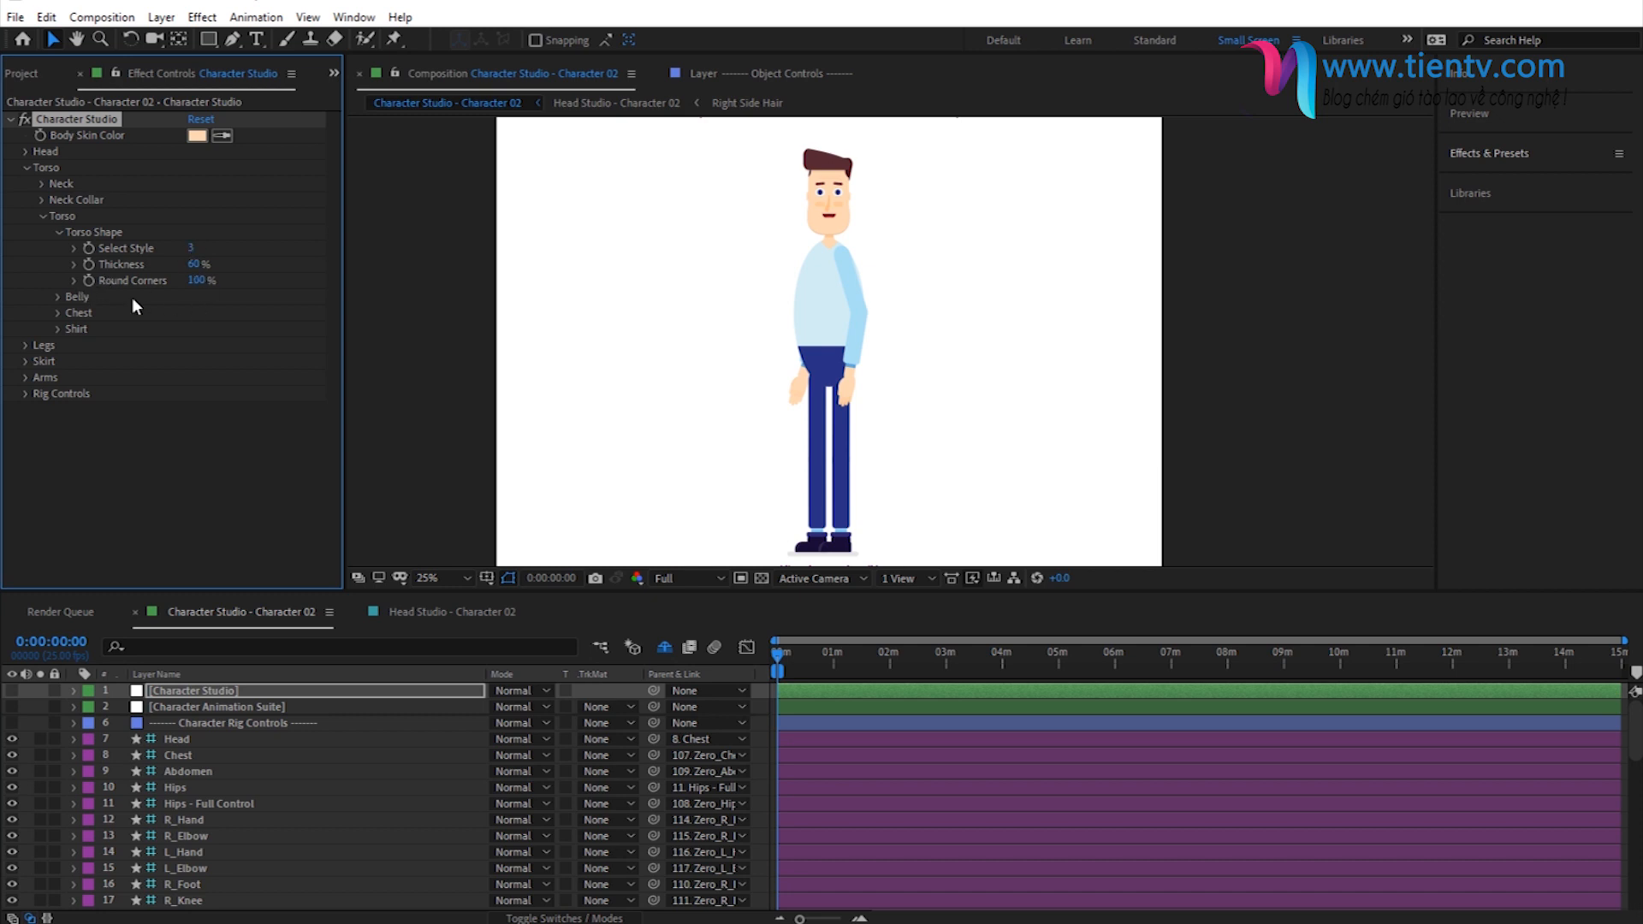
# - Preview the rounded torso with style 4 and other styles, and return Select Style to 3
pyautogui.click(191, 248)
pyautogui.write('4')
pyautogui.press('Return')
pyautogui.moveTo(190, 249); pyautogui.dragTo(197, 333)
pyautogui.click(191, 249)
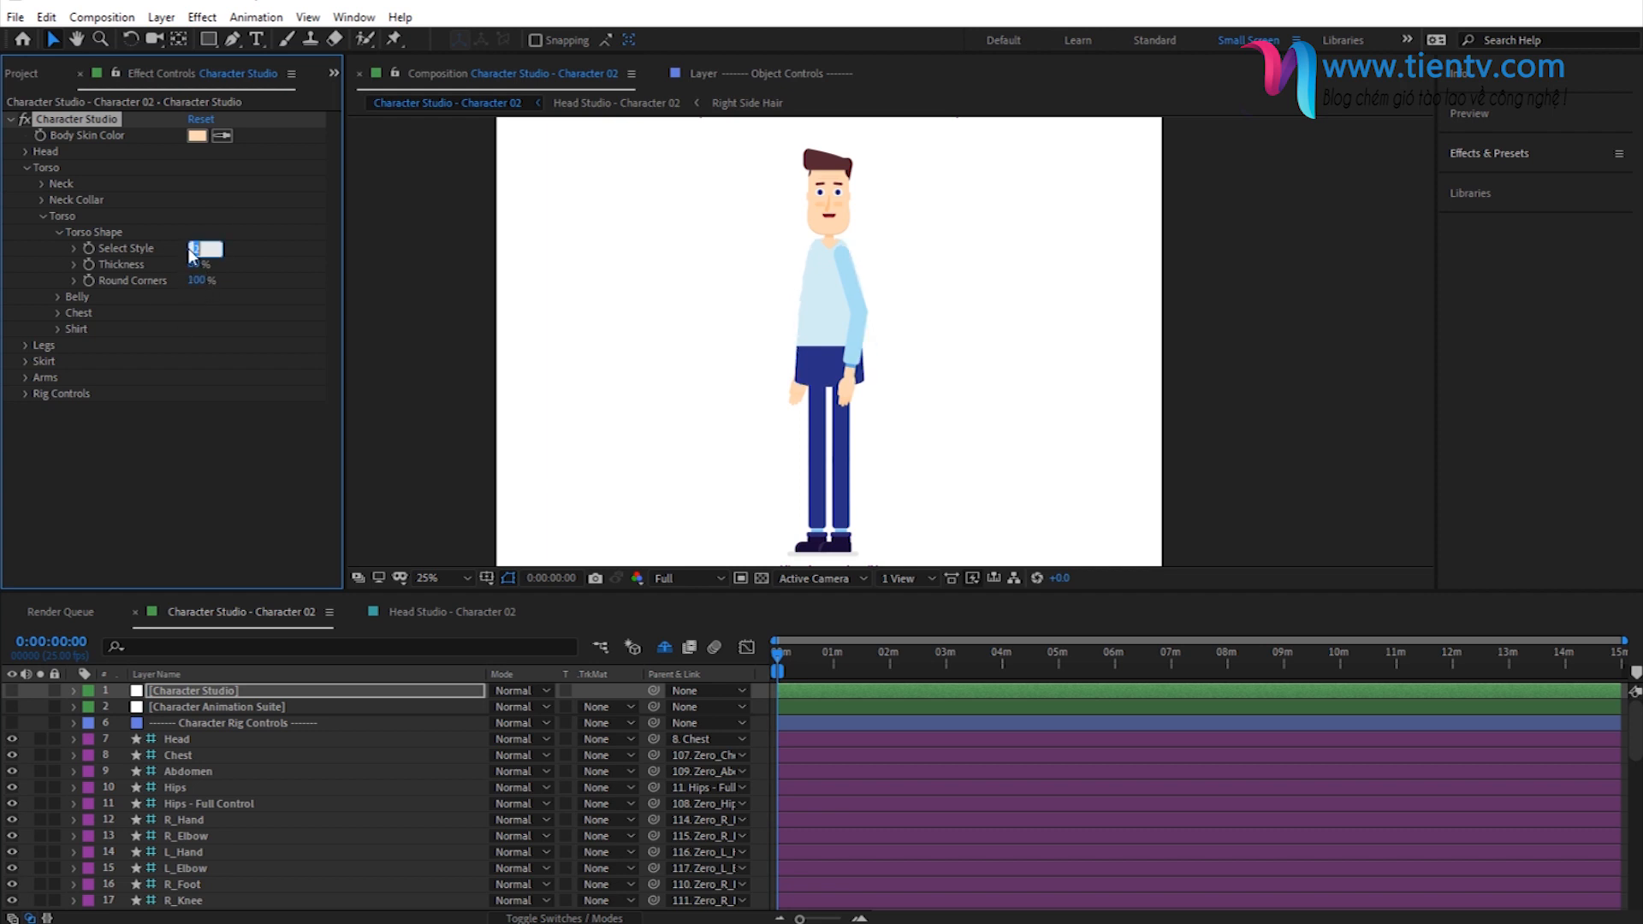
pyautogui.write('3')
pyautogui.press('Return')
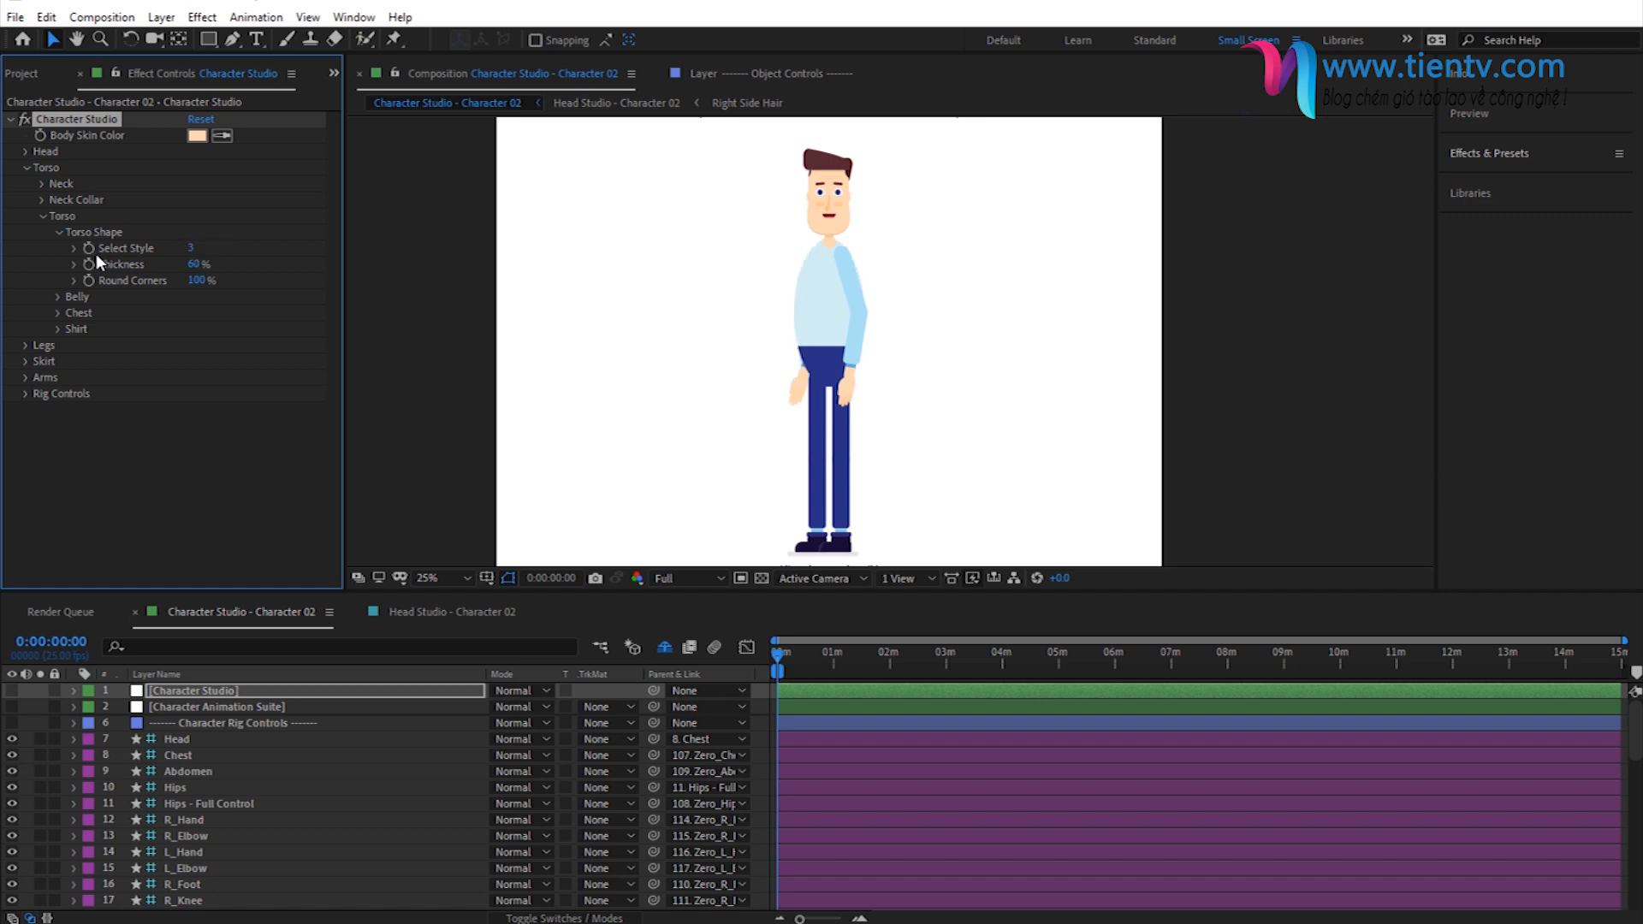
# - Set the torso's Round Corners to 50% and collapse the Torso Shape settings
pyautogui.click(196, 281)
pyautogui.write('50')
pyautogui.press('Return')
pyautogui.click(60, 233)
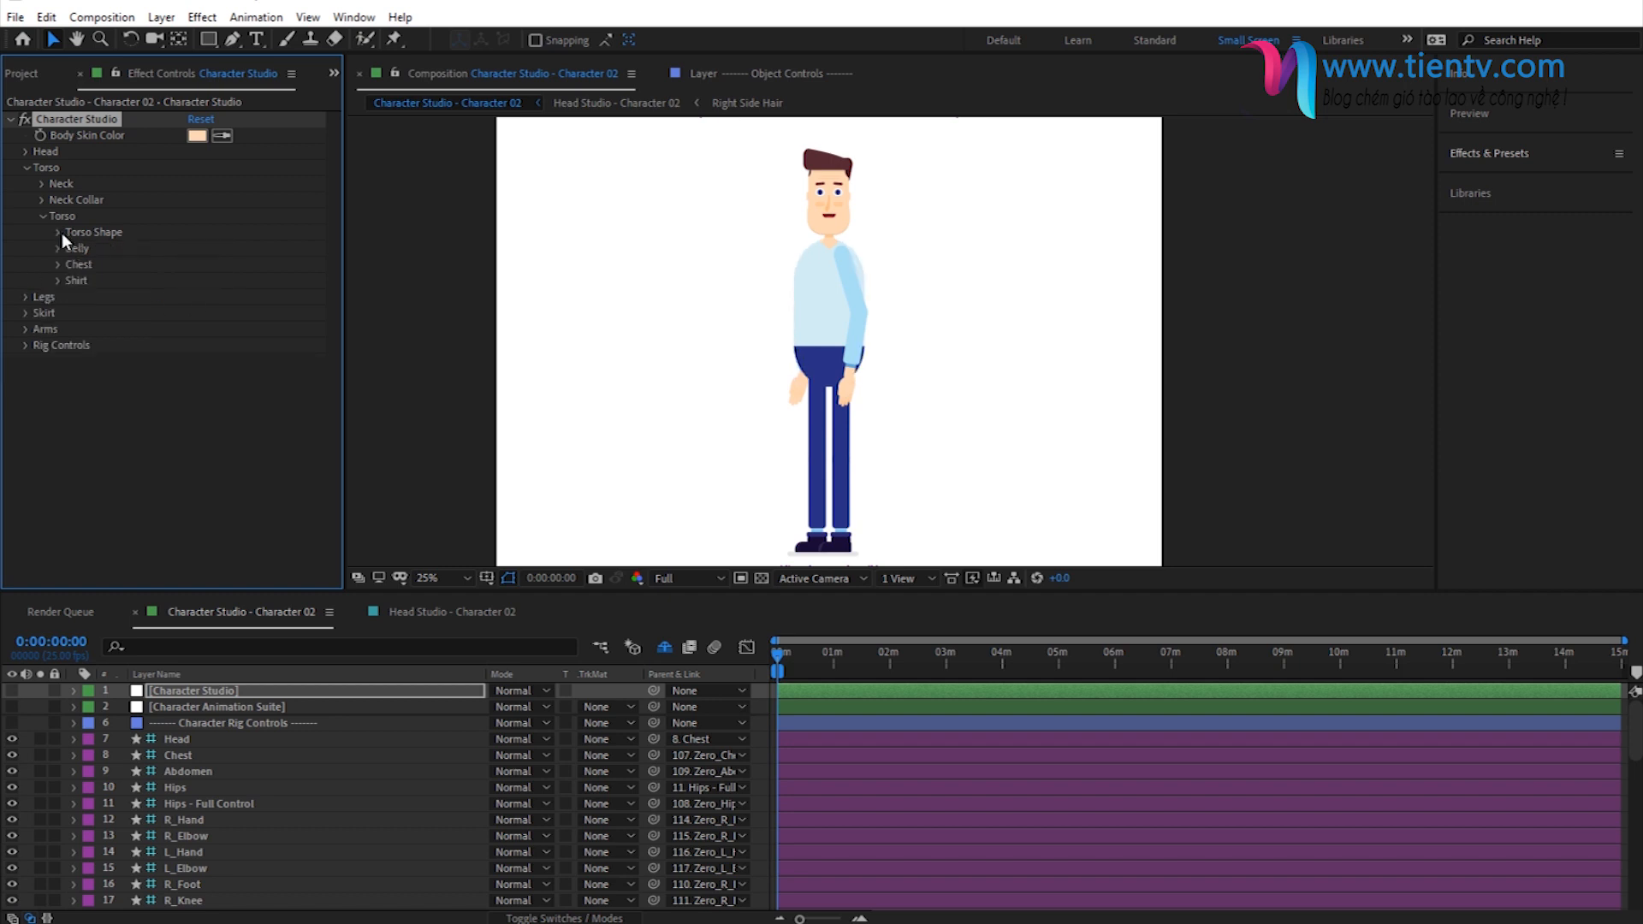
# - Expand the torso's Belly settings and set Belly Size to 70% and Belly Height to 85%
pyautogui.click(58, 248)
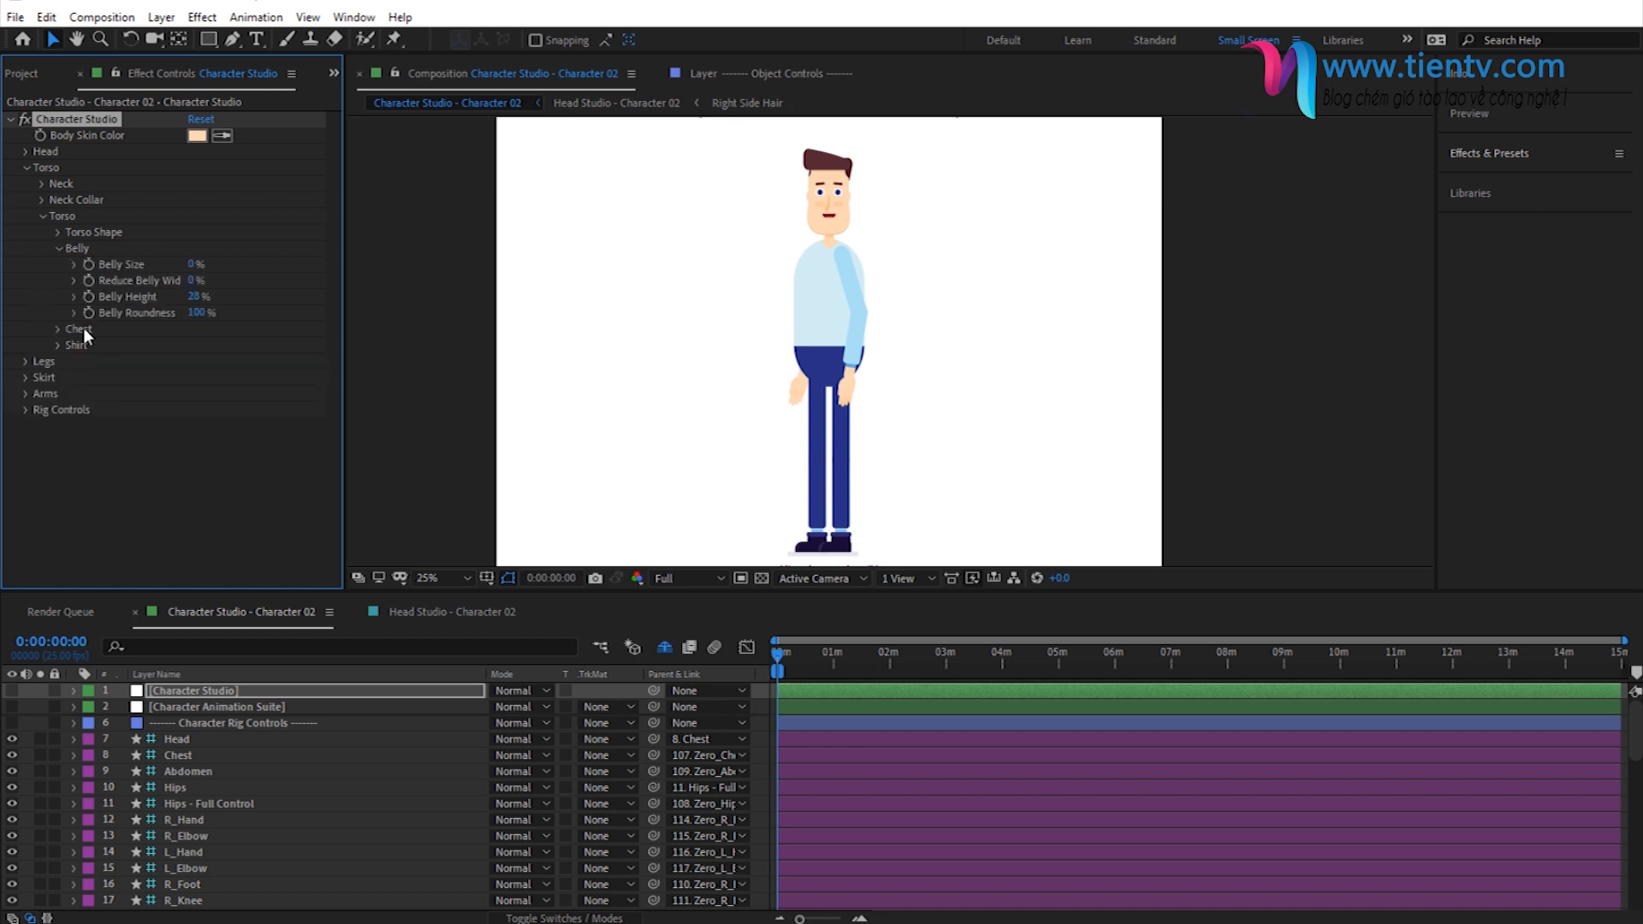
pyautogui.click(192, 266)
pyautogui.write('70')
pyautogui.press('Return')
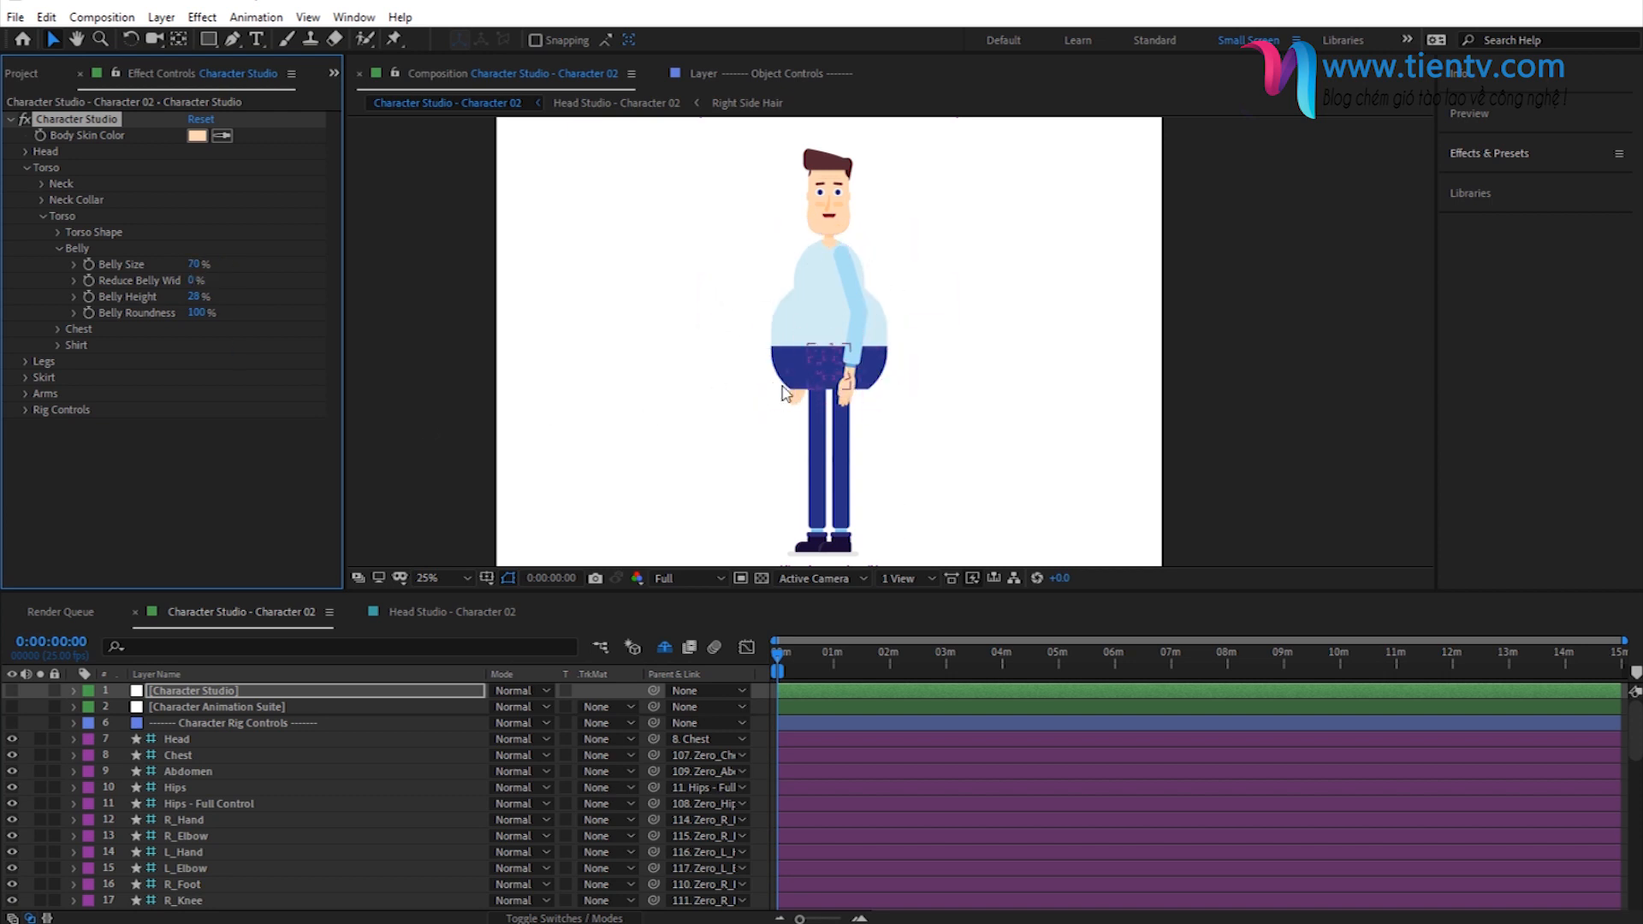
pyautogui.click(195, 297)
pyautogui.click(195, 297)
pyautogui.write('85')
pyautogui.press('Return')
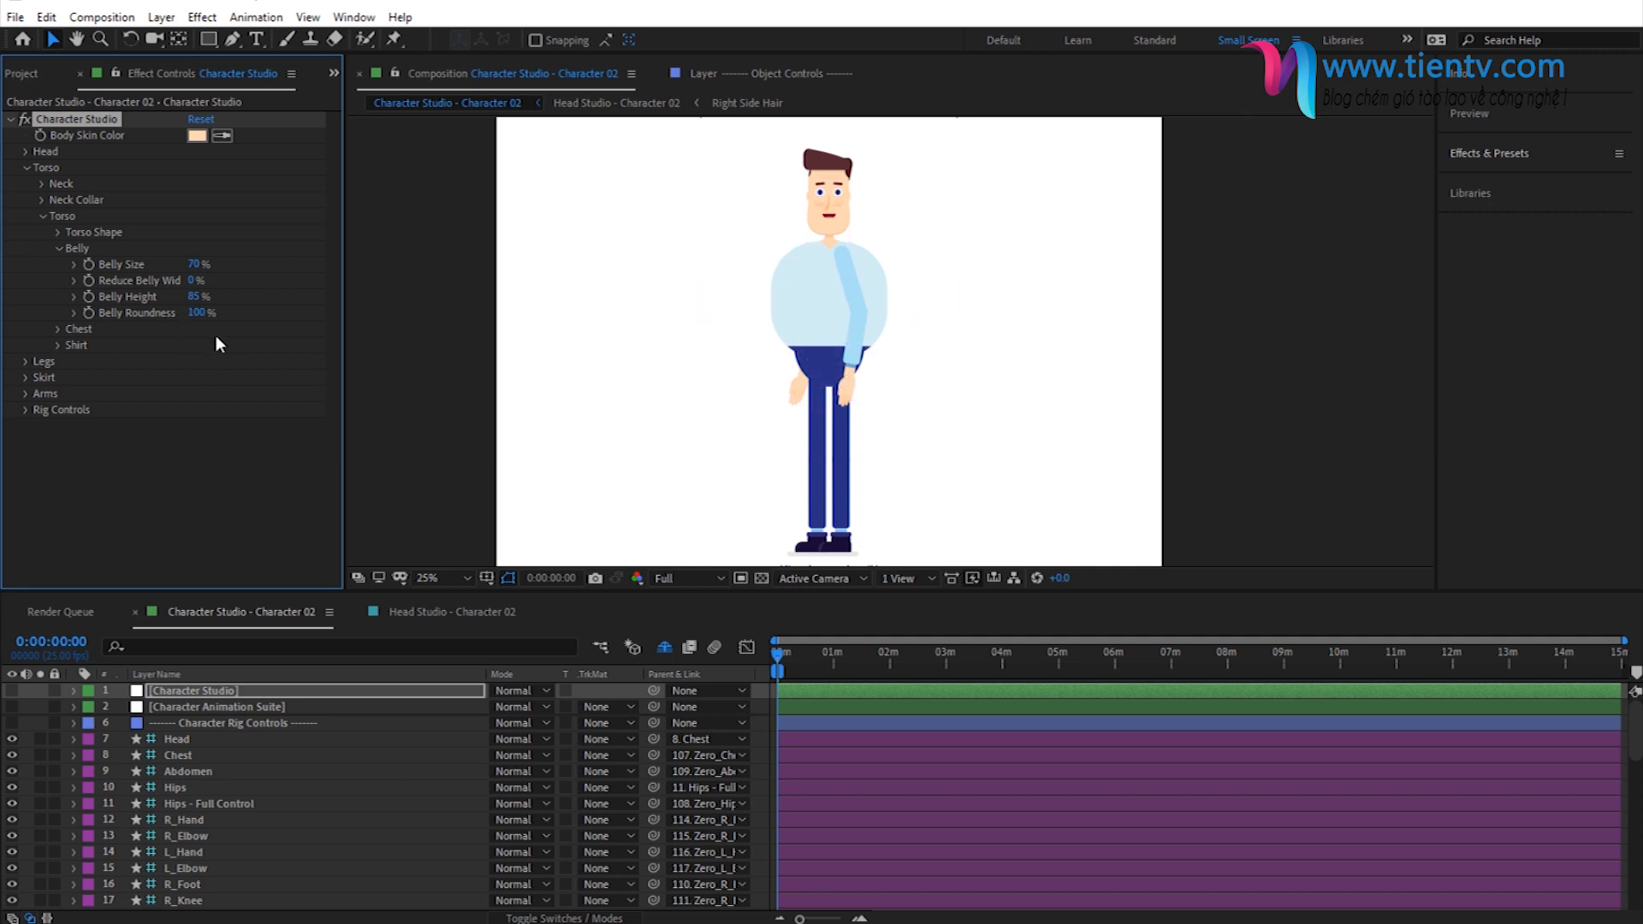
# - Widen the Effect Controls area and try Reduce Belly Width at 36%, restoring it to 0%
pyautogui.click(196, 314)
pyautogui.moveTo(344, 329); pyautogui.dragTo(370, 329)
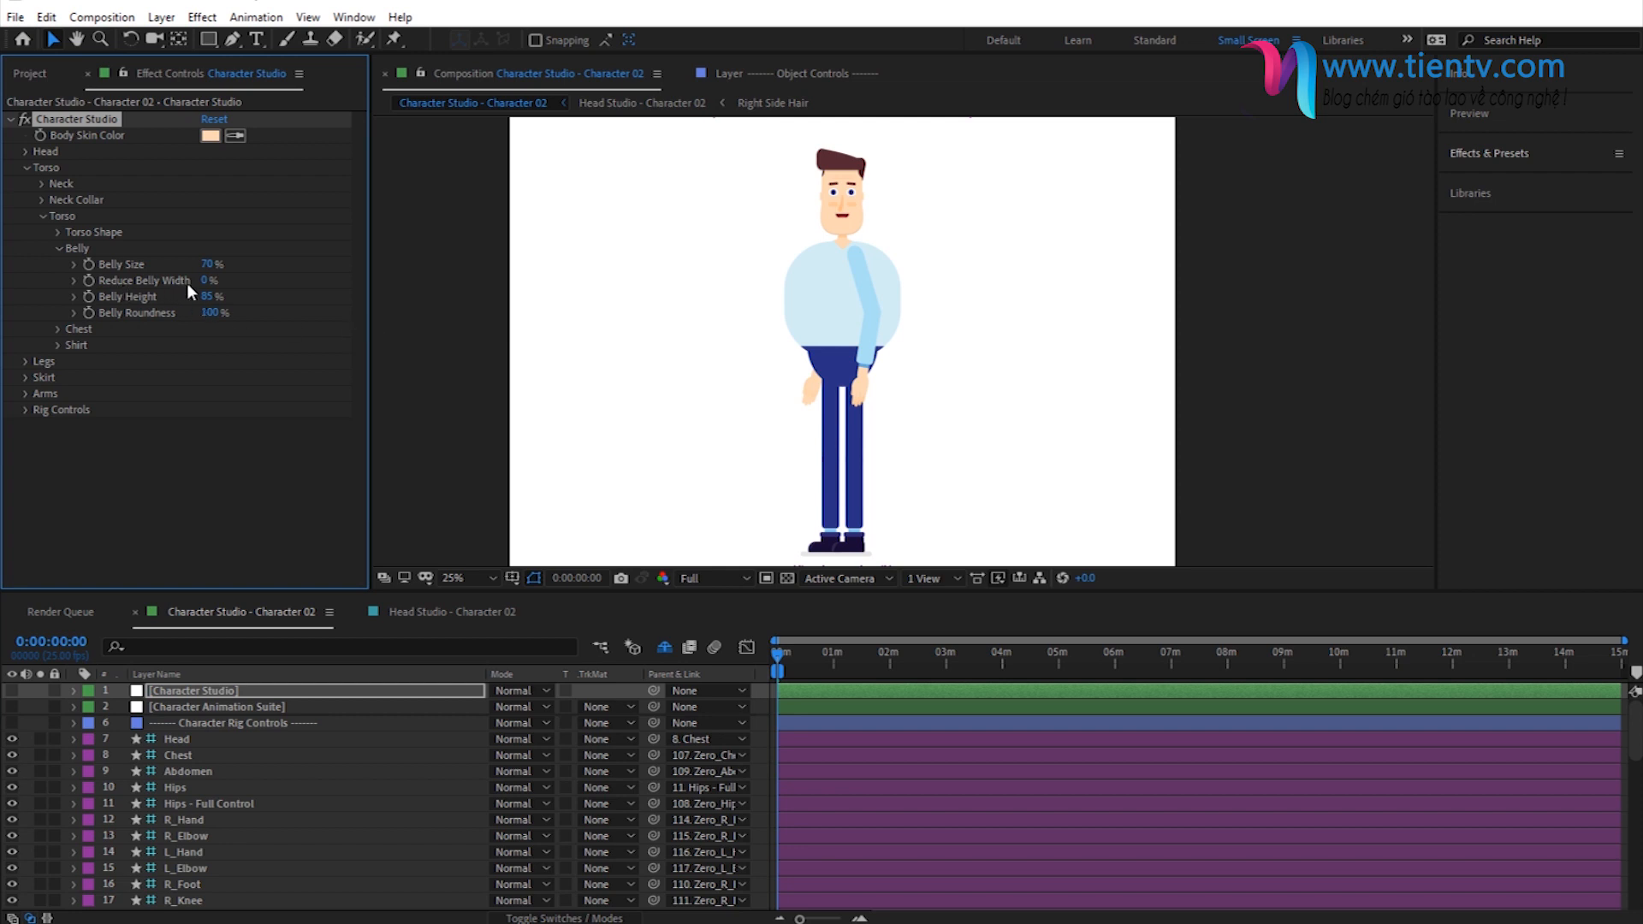
pyautogui.moveTo(205, 285); pyautogui.dragTo(236, 308)
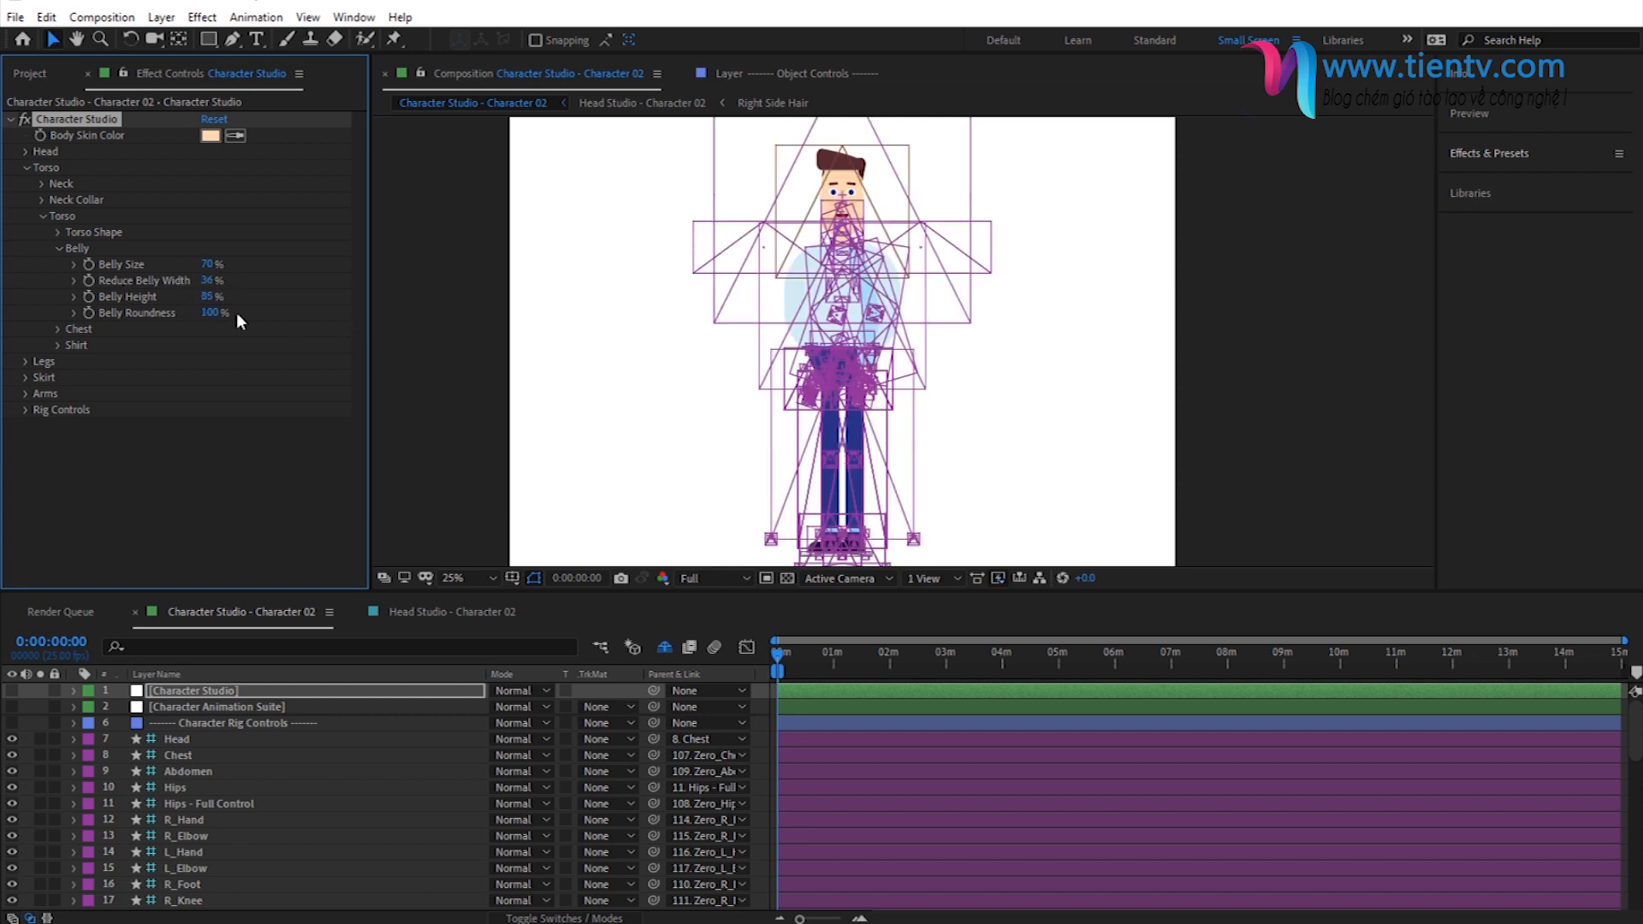
pyautogui.click(209, 282)
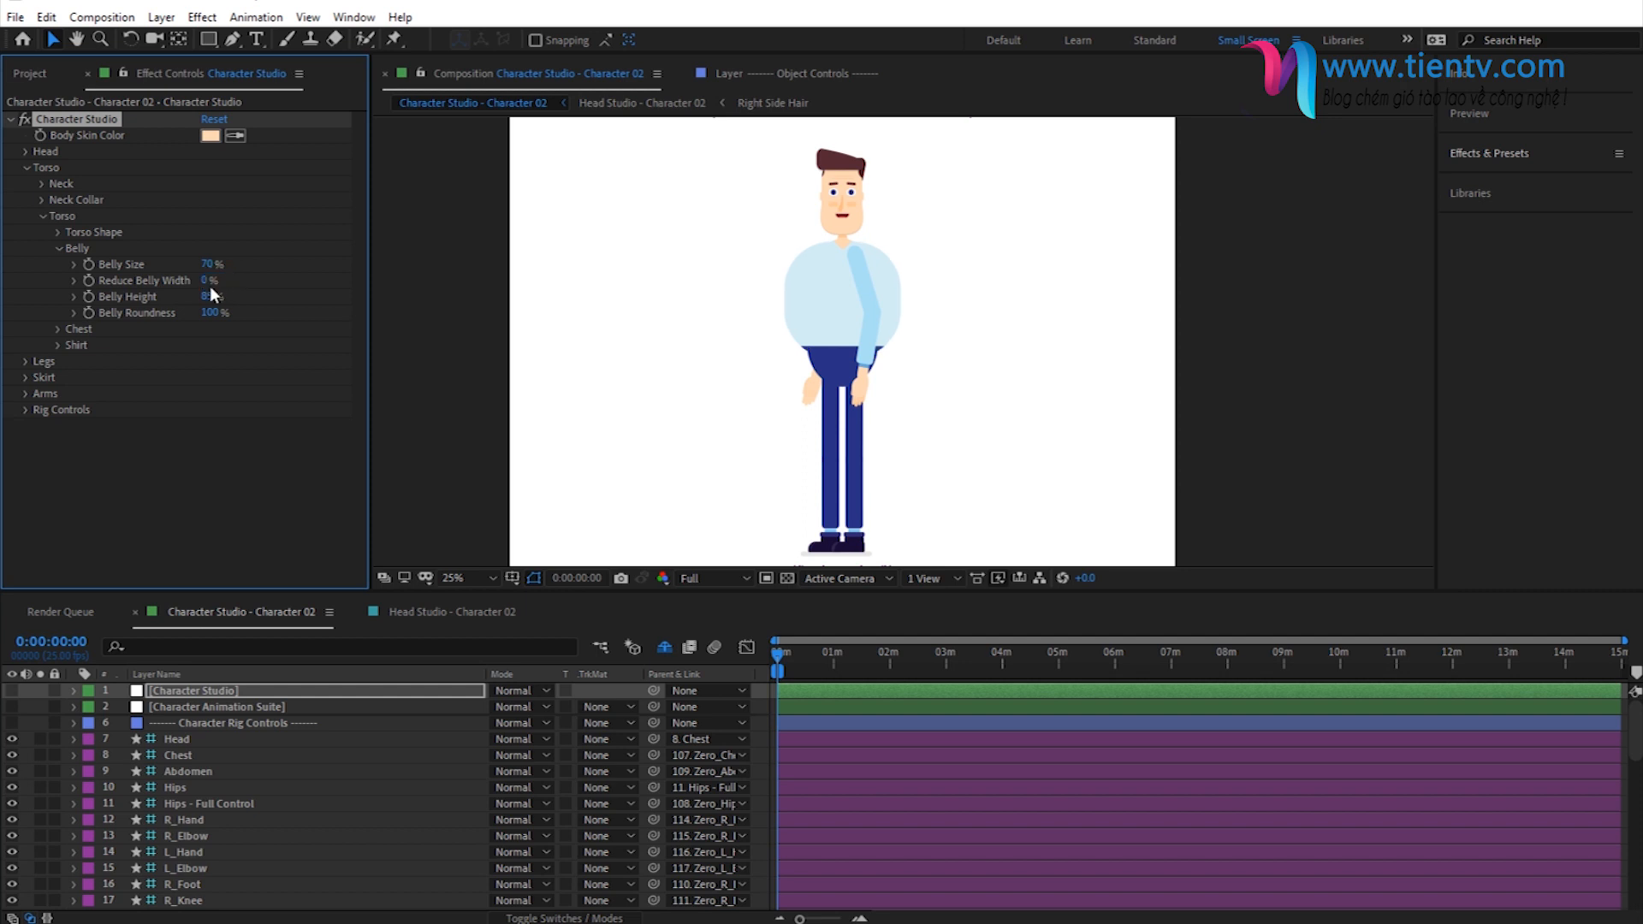
# - Collapse the torso settings, expand Arm Shape under Arms and try the arm styles, ending on style 1
pyautogui.click(60, 249)
pyautogui.click(44, 217)
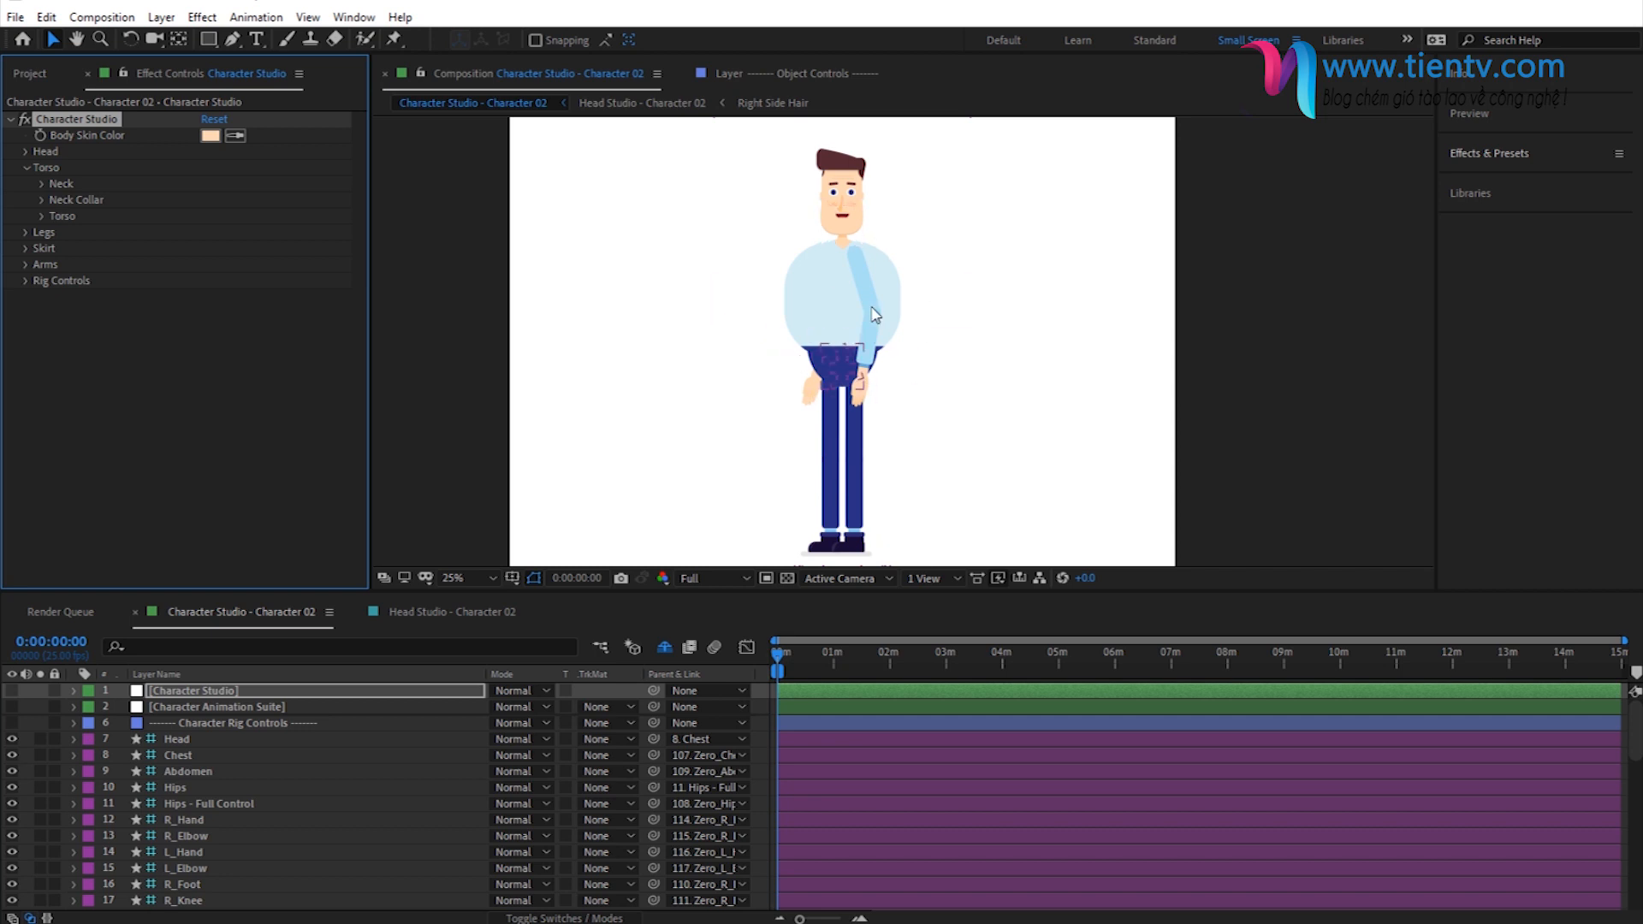
pyautogui.click(26, 168)
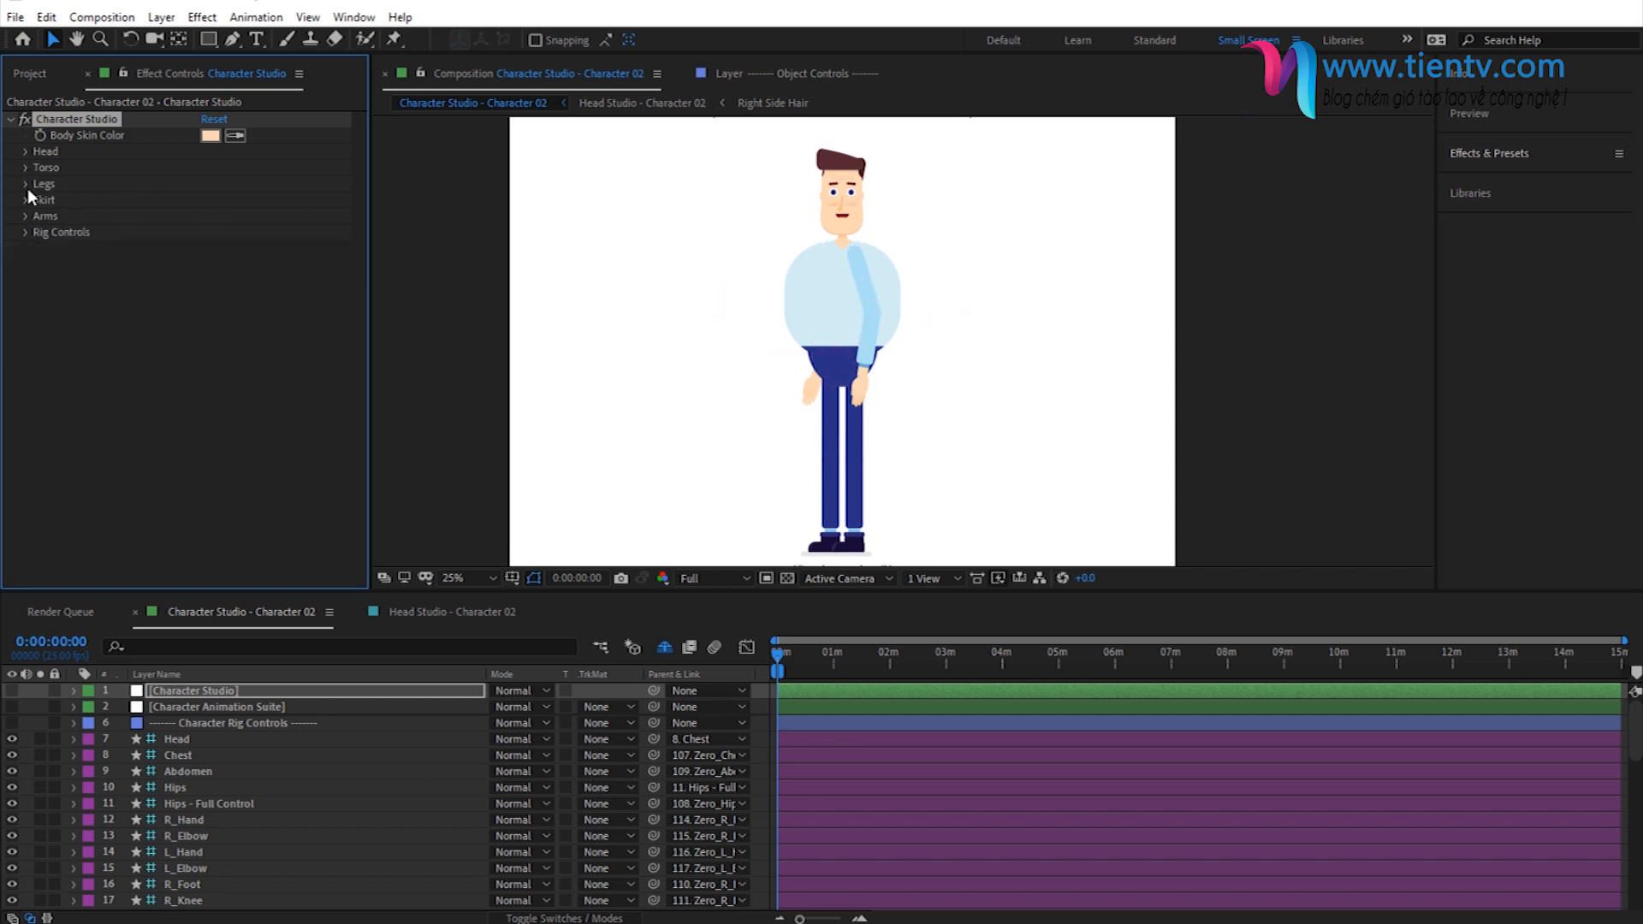
pyautogui.click(23, 216)
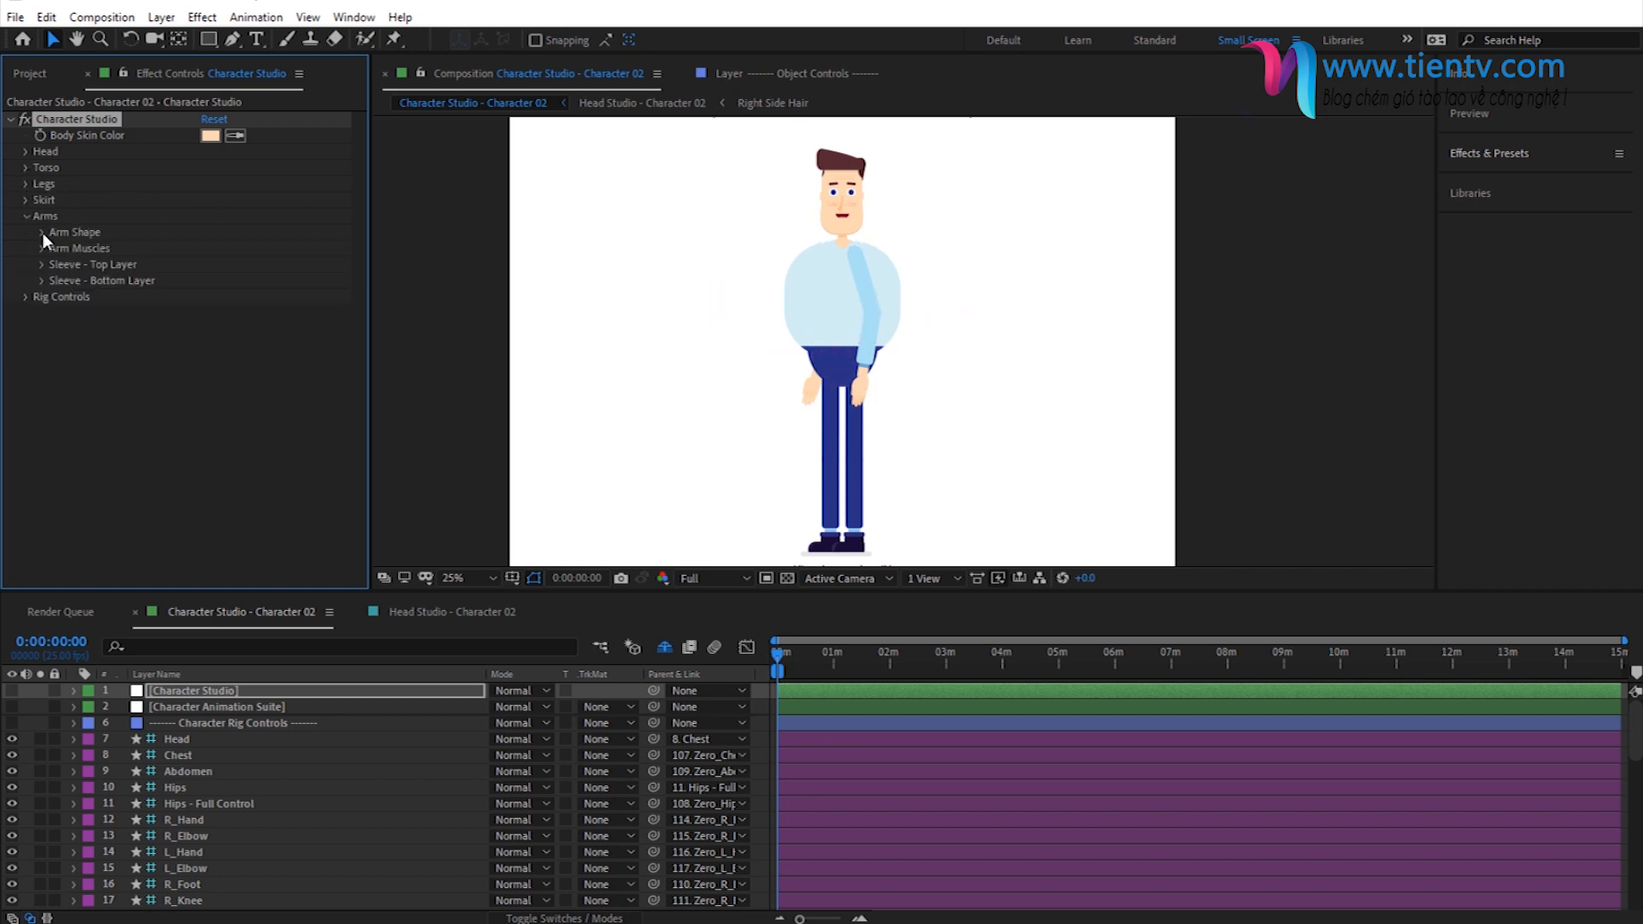
pyautogui.click(43, 233)
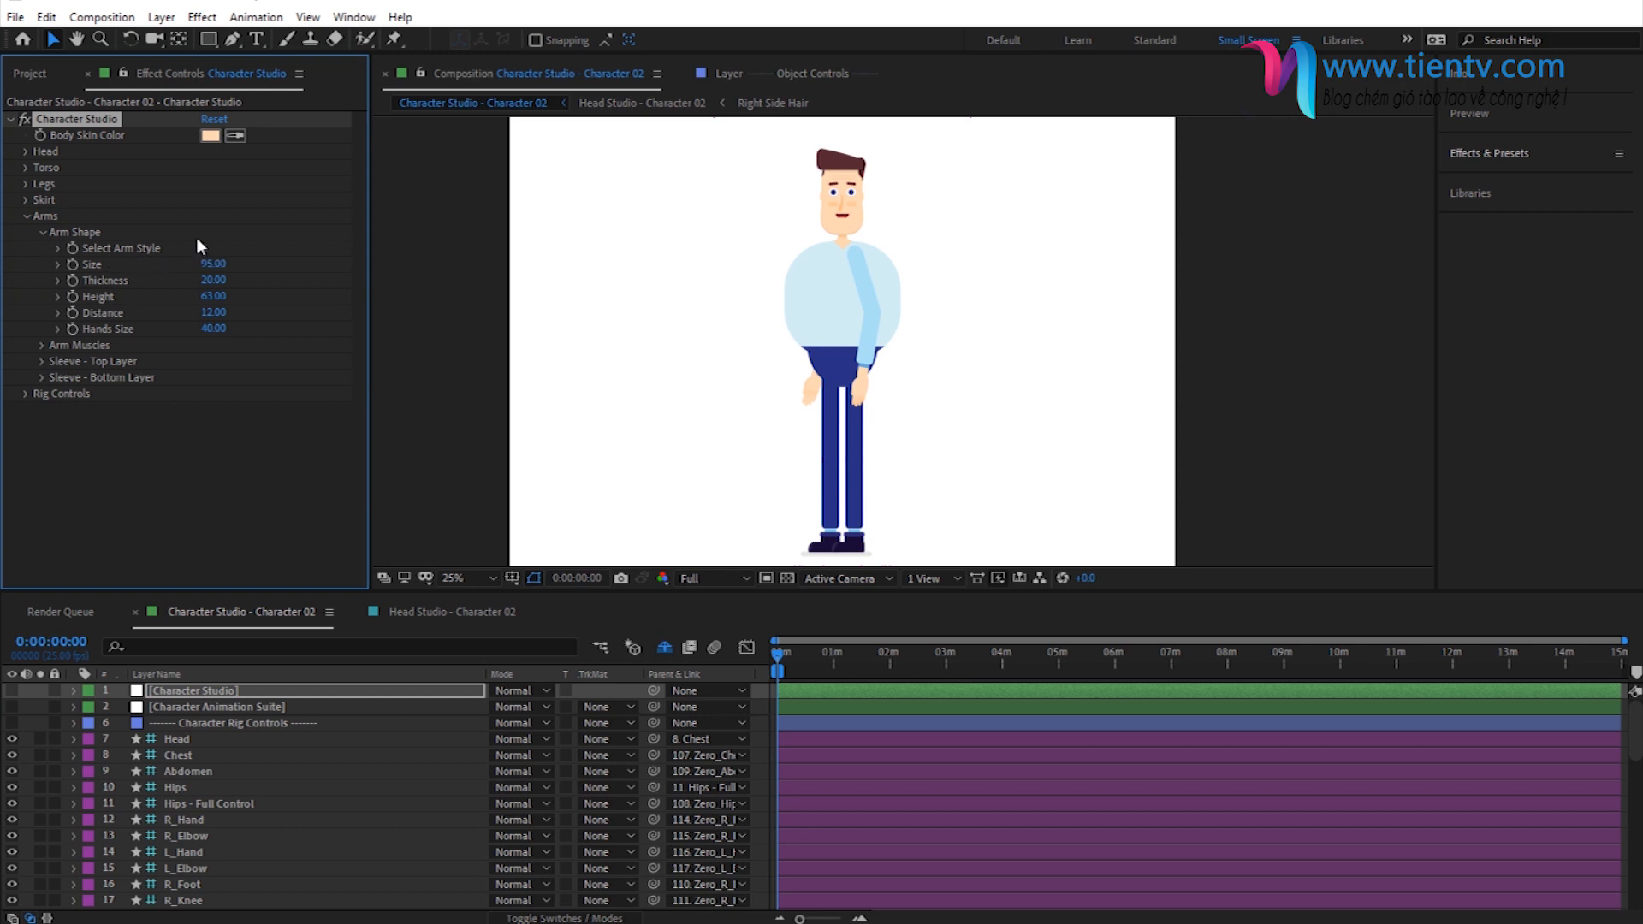
pyautogui.moveTo(198, 250); pyautogui.dragTo(364, 237)
pyautogui.click(210, 248)
# - Try arm sizes of 100 and 50
pyautogui.click(212, 266)
pyautogui.write('100')
pyautogui.press('Return')
pyautogui.click(211, 266)
pyautogui.write('50')
pyautogui.press('Return')
# - Set the arm size to 95 and the arm thickness to 70
pyautogui.click(212, 265)
pyautogui.write('85')
pyautogui.press('Return')
pyautogui.click(206, 282)
pyautogui.write('70')
pyautogui.press('Return')
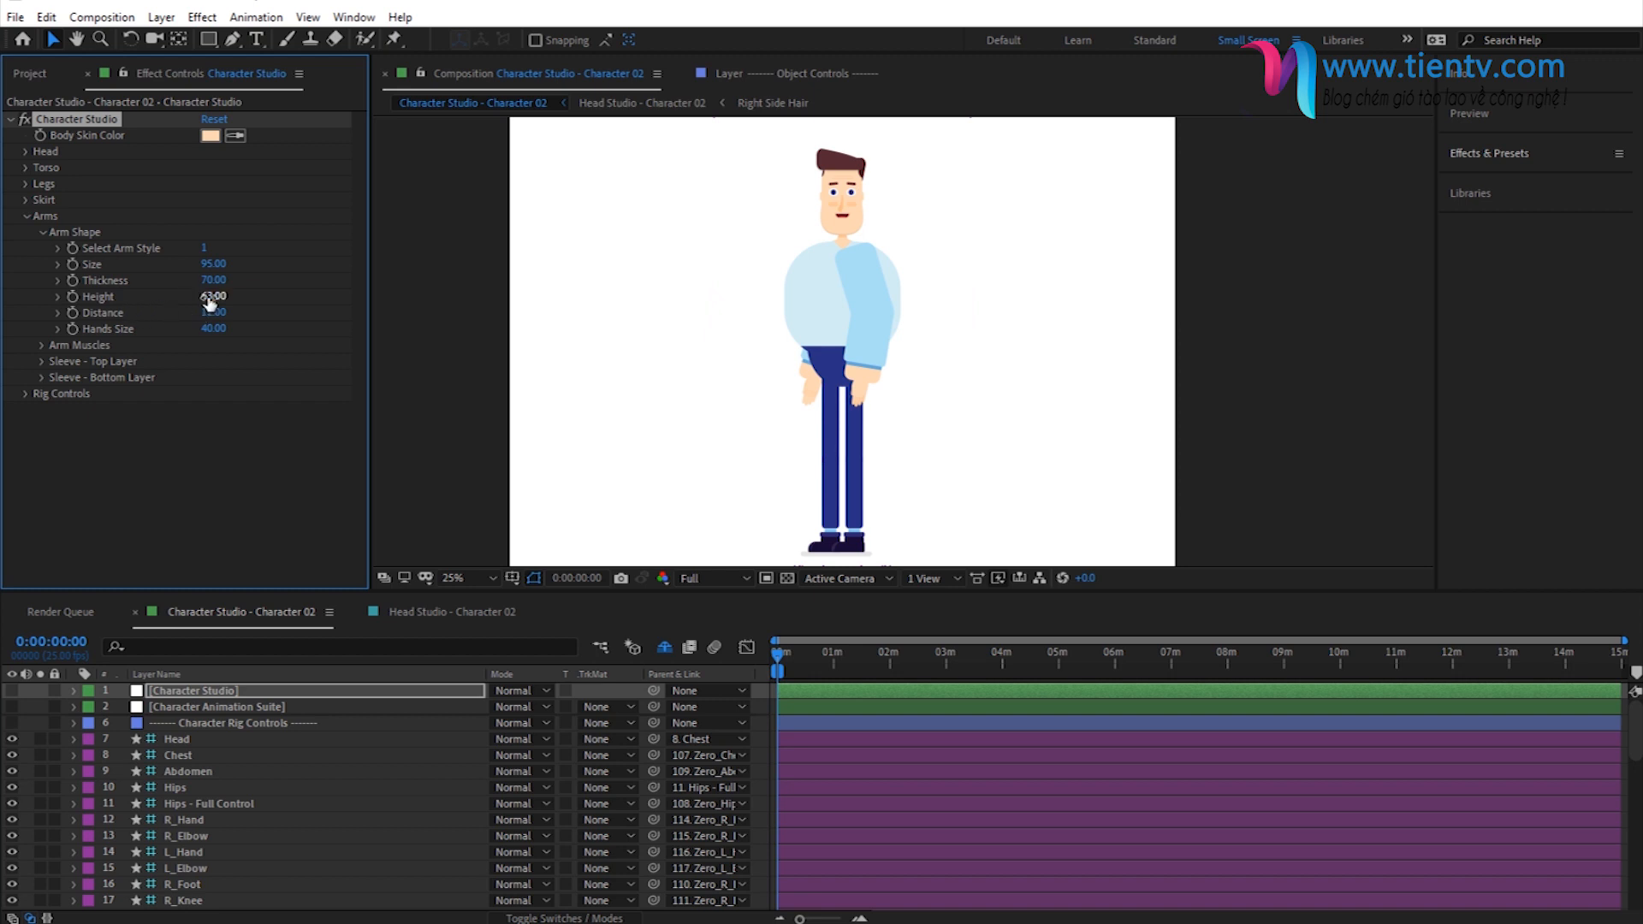
# - Try an arm height of 83, and set the height to 65
pyautogui.moveTo(209, 303); pyautogui.dragTo(233, 306)
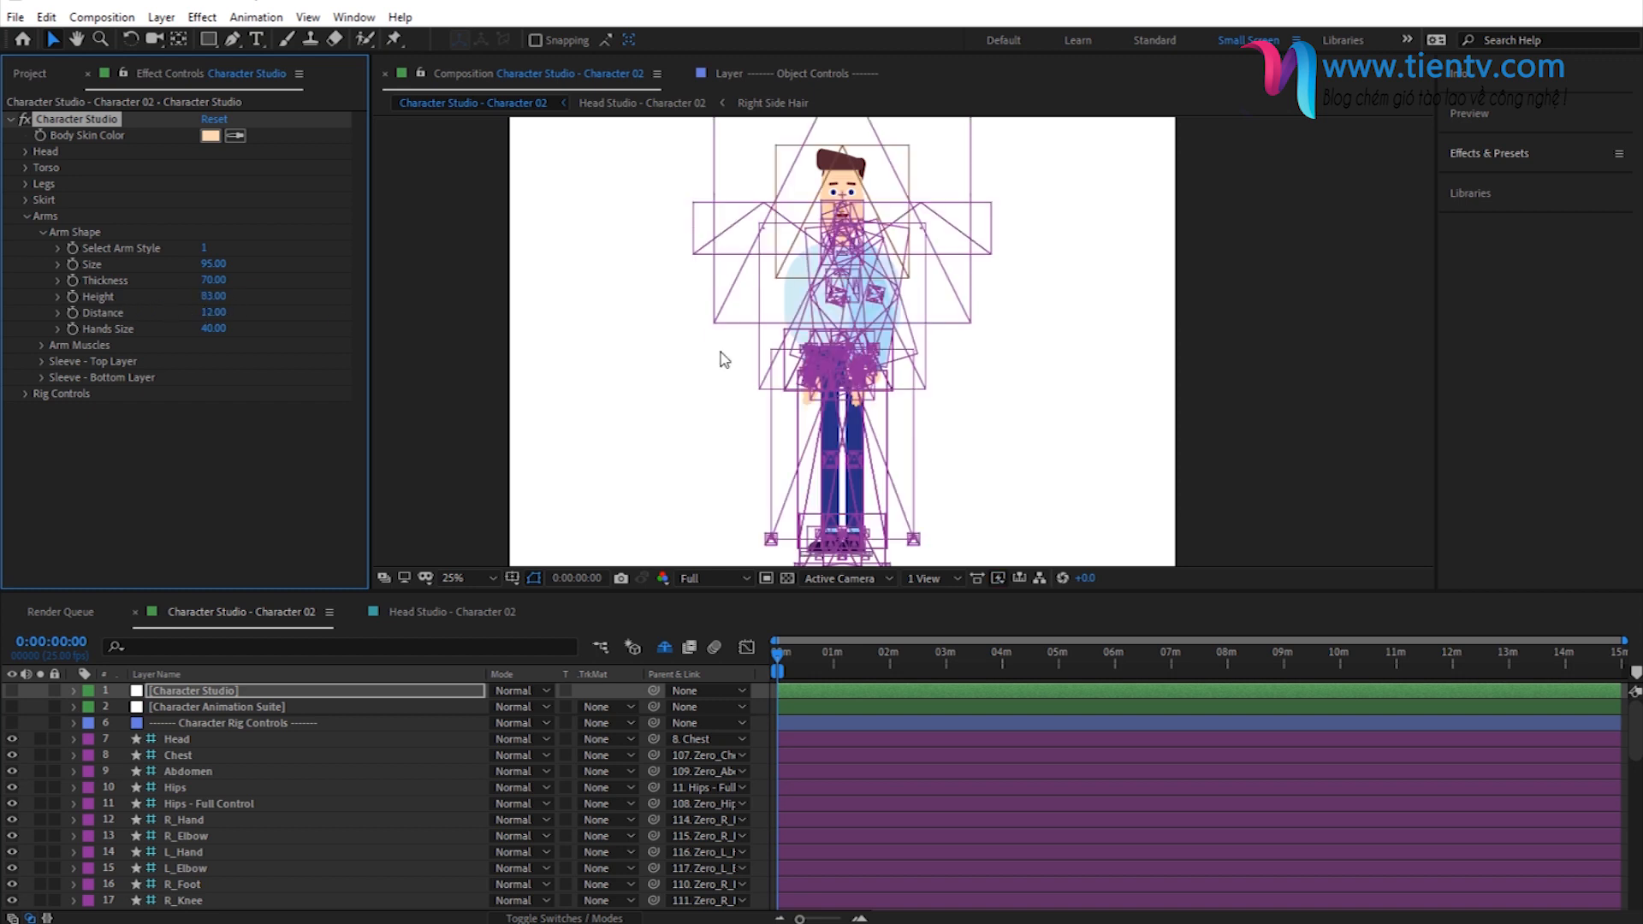
pyautogui.click(209, 298)
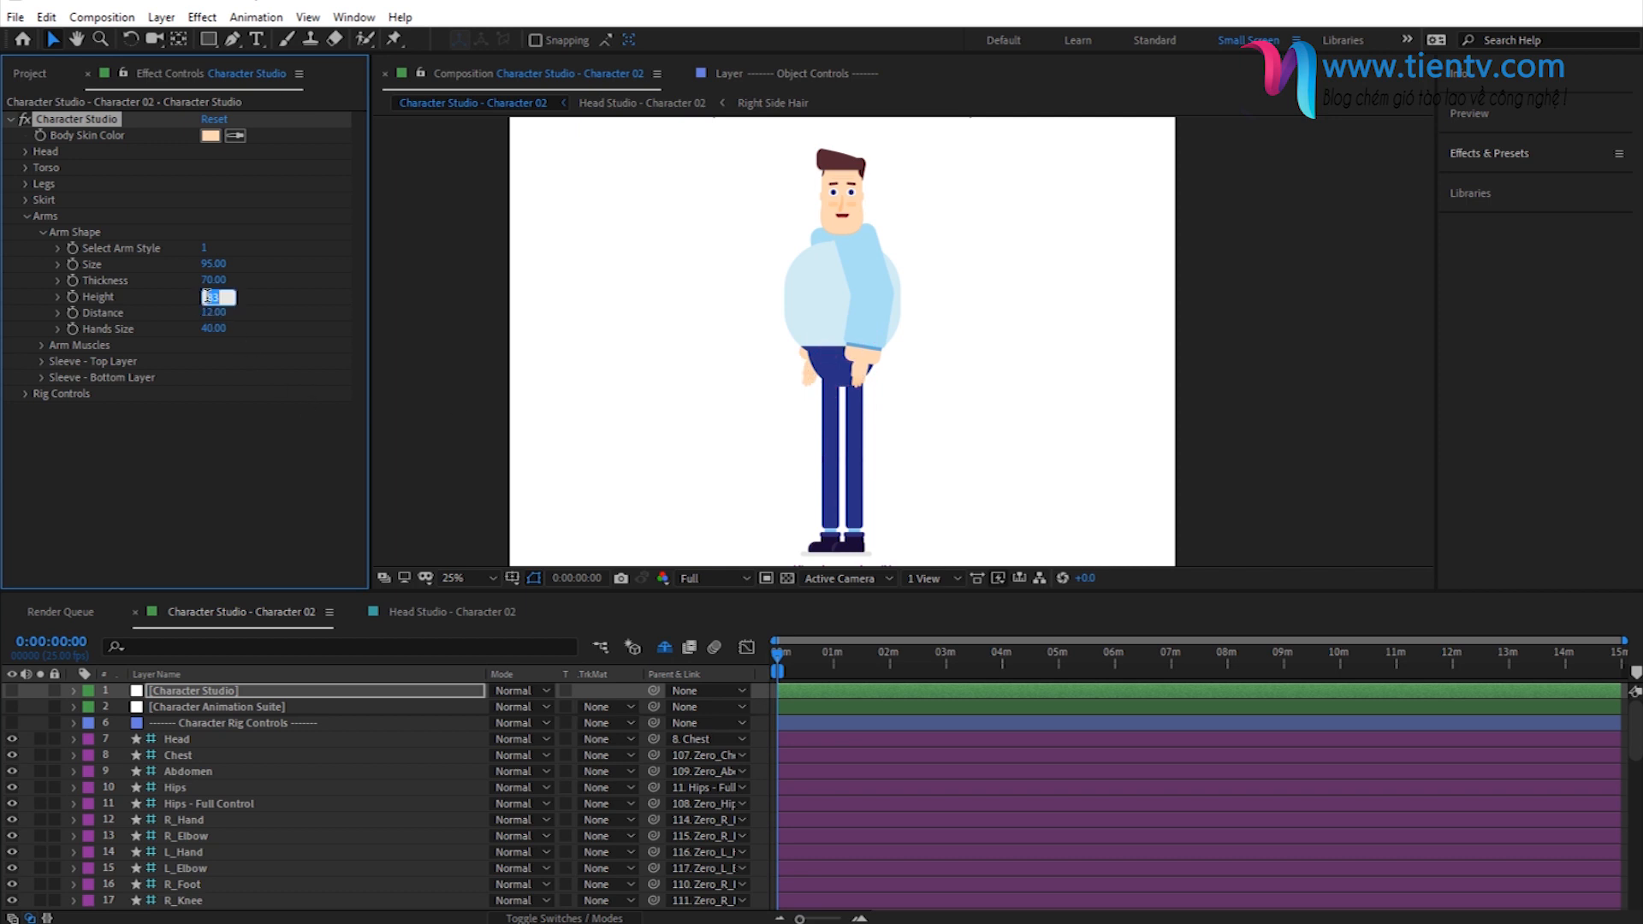
pyautogui.write('65')
pyautogui.press('Return')
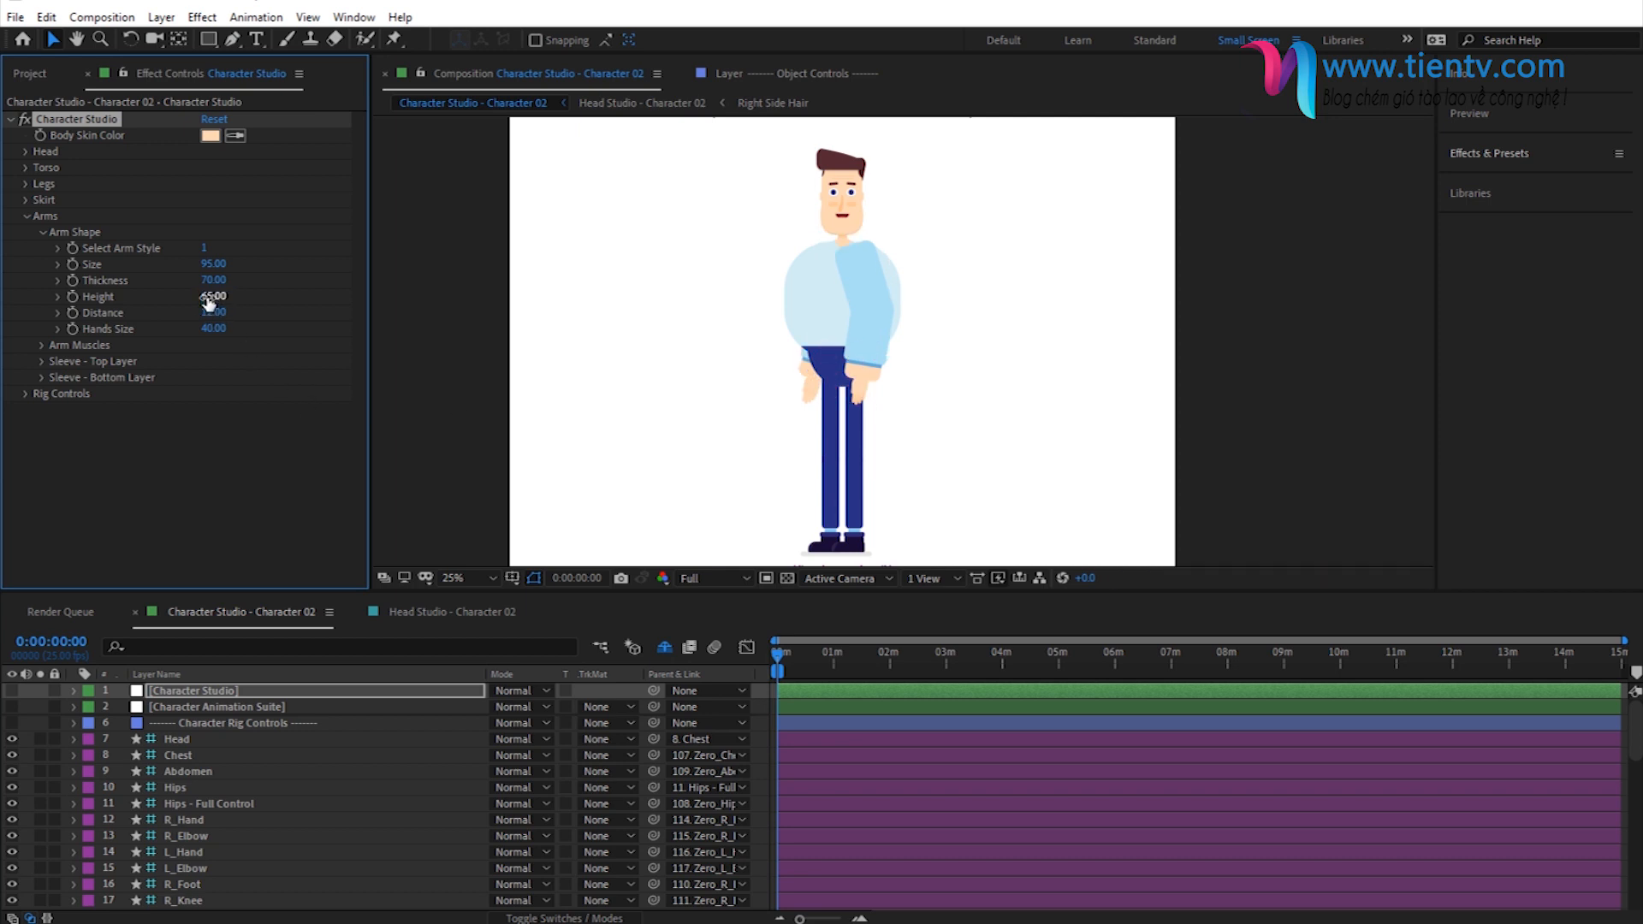
# - Try an arm distance of 34, and set the distance to 45
pyautogui.write('34')
pyautogui.press('Return')
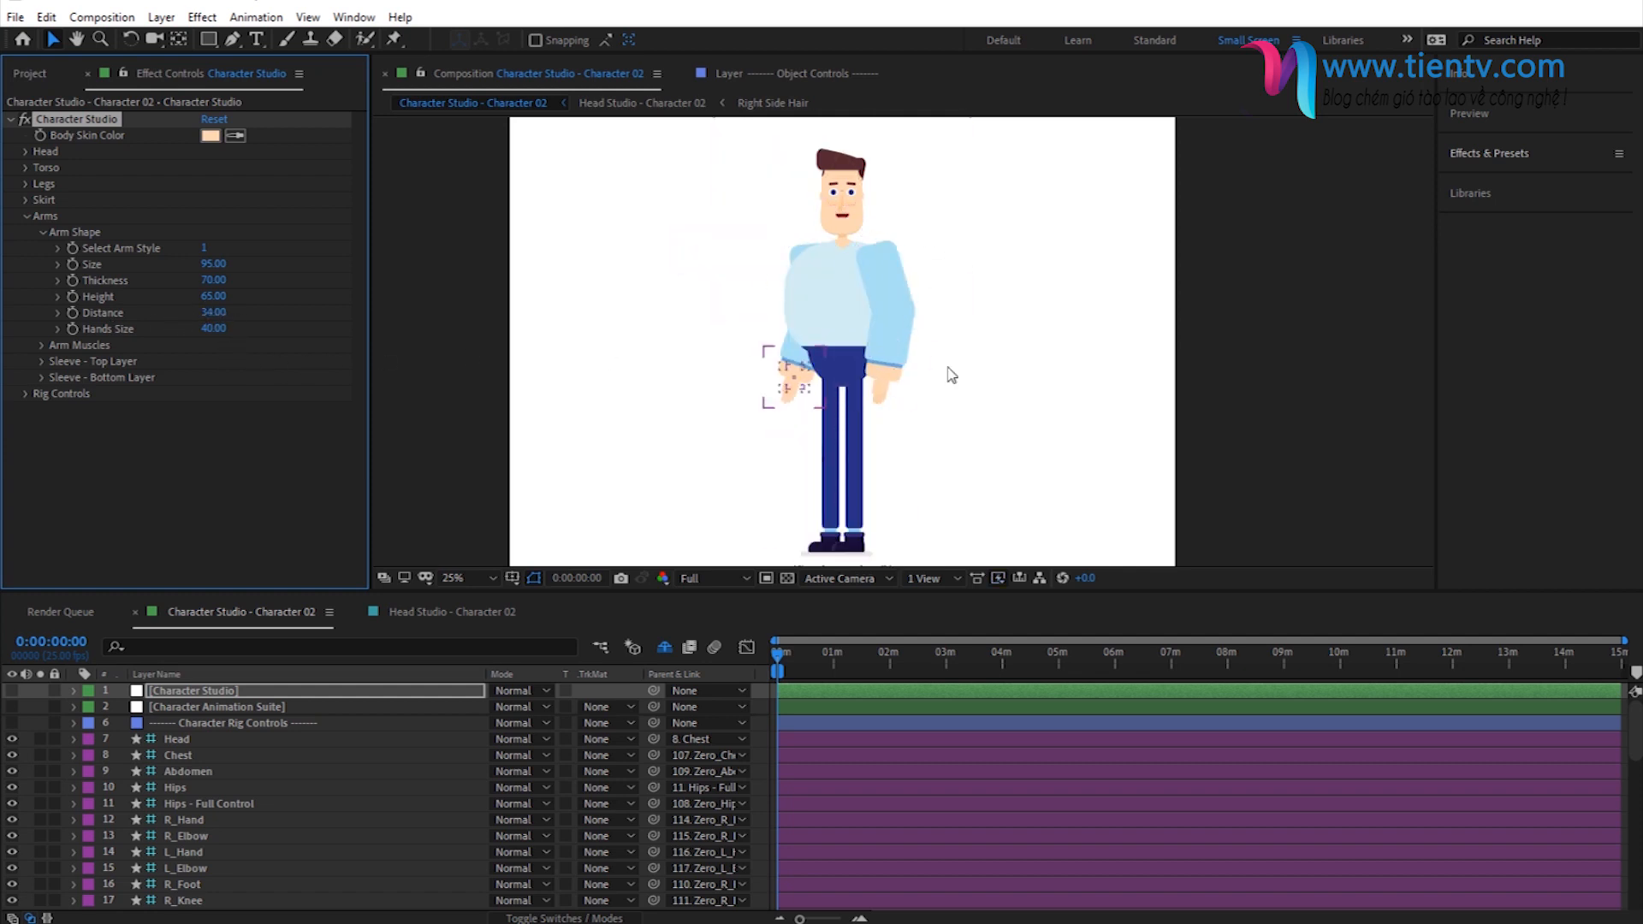
pyautogui.click(214, 312)
pyautogui.write('45')
pyautogui.press('Return')
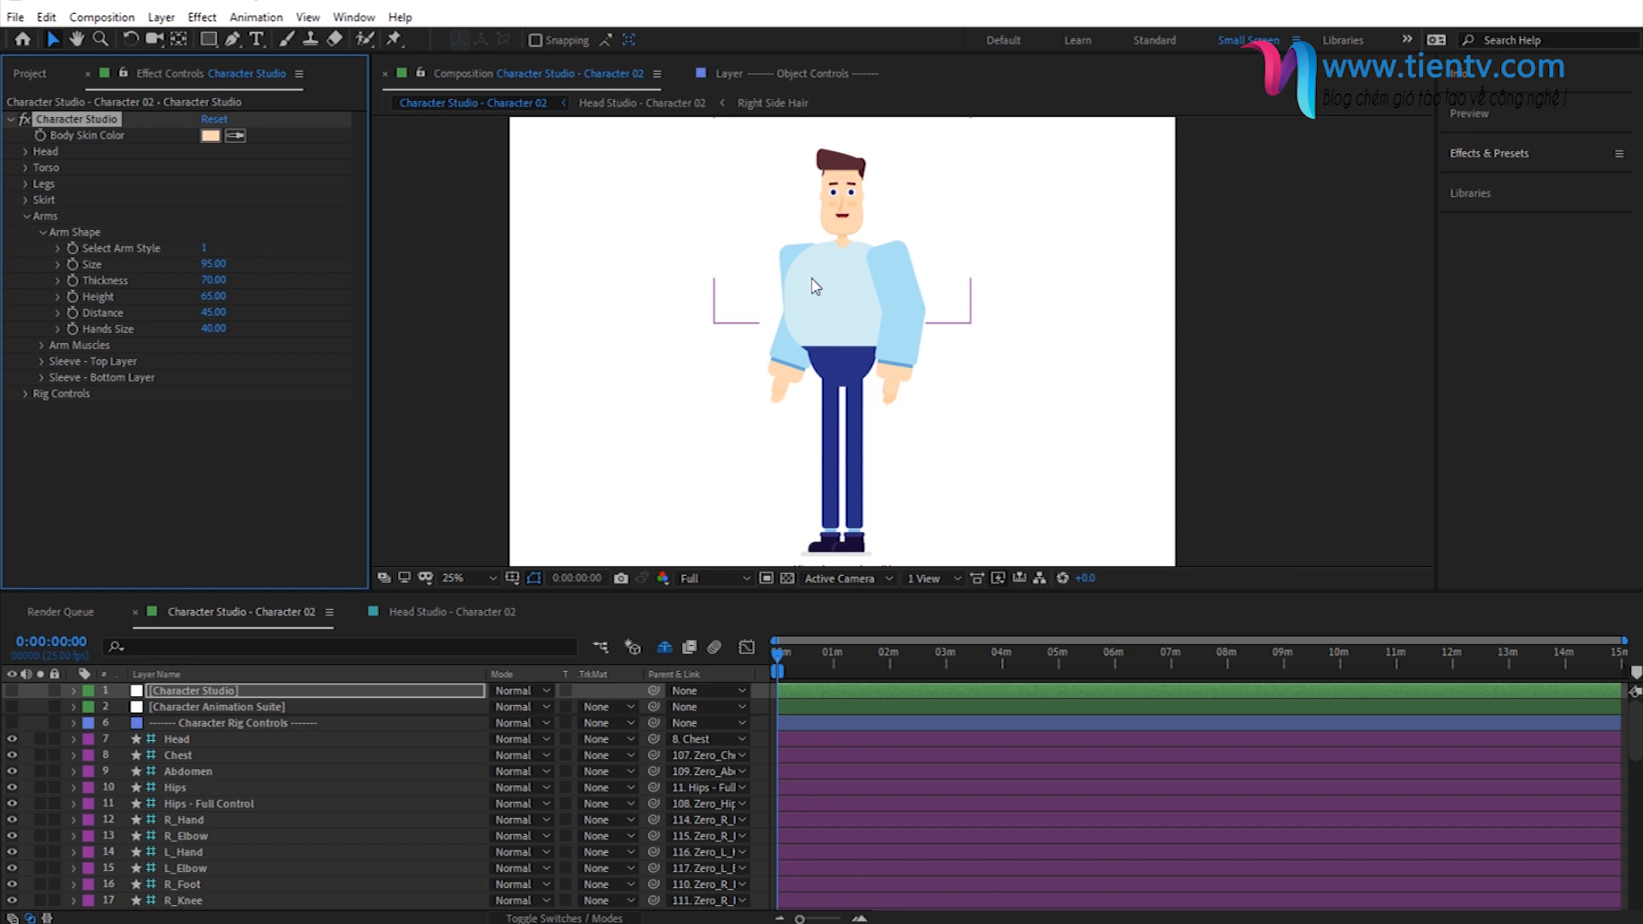
# - Set the Hands Size to 80 and collapse the Arm Shape settings
pyautogui.click(209, 332)
pyautogui.write('80')
pyautogui.press('Return')
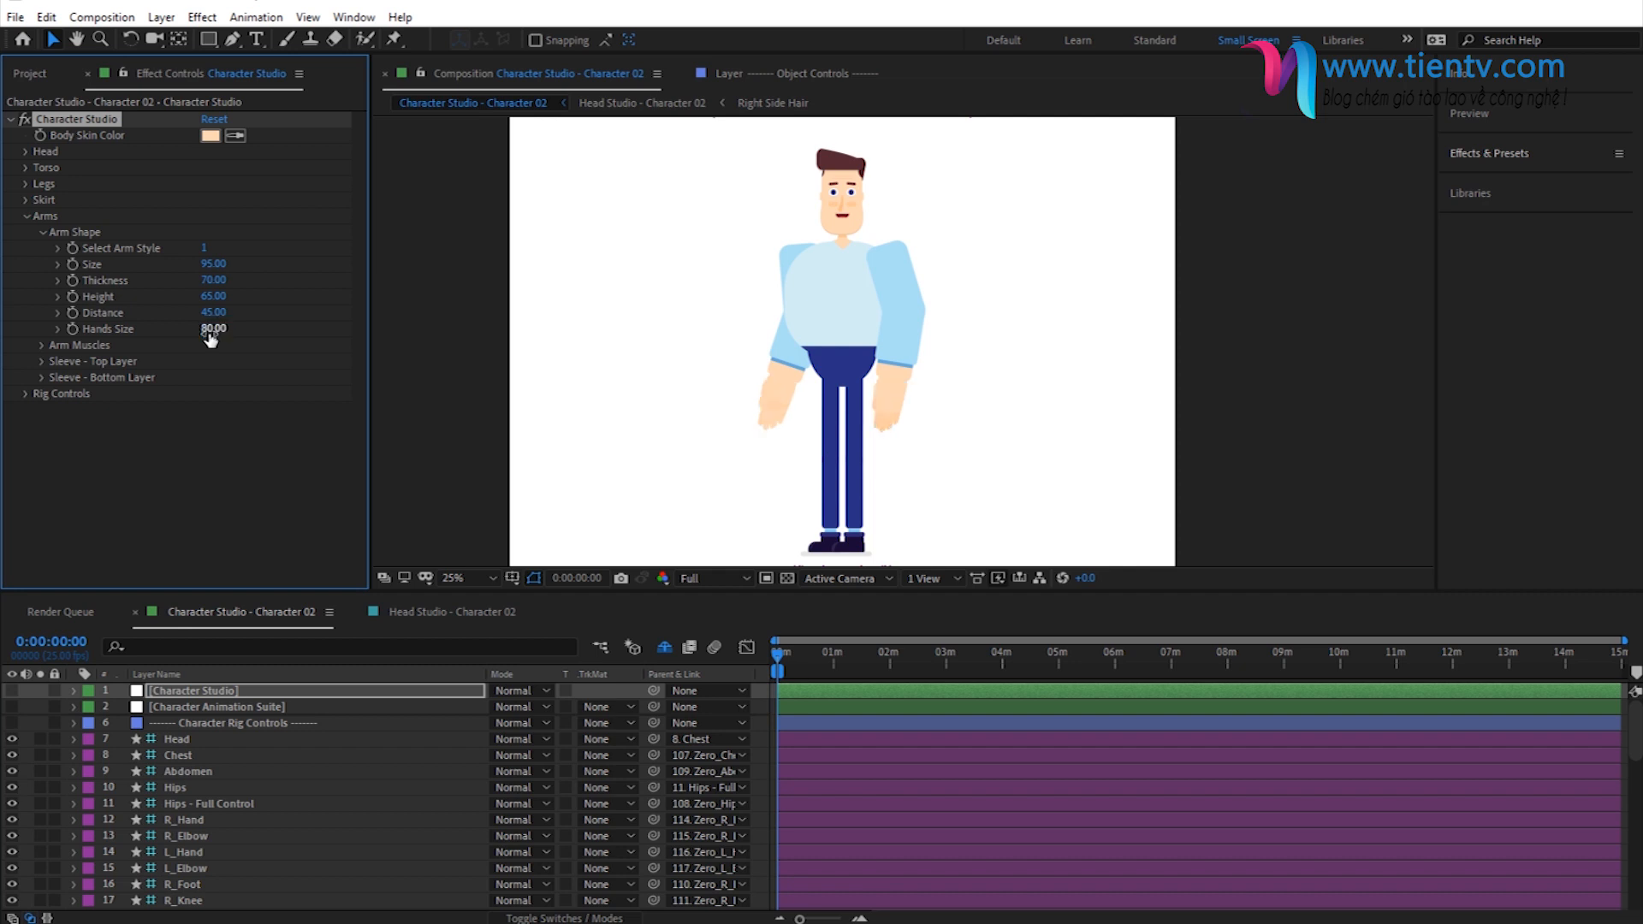
pyautogui.click(42, 232)
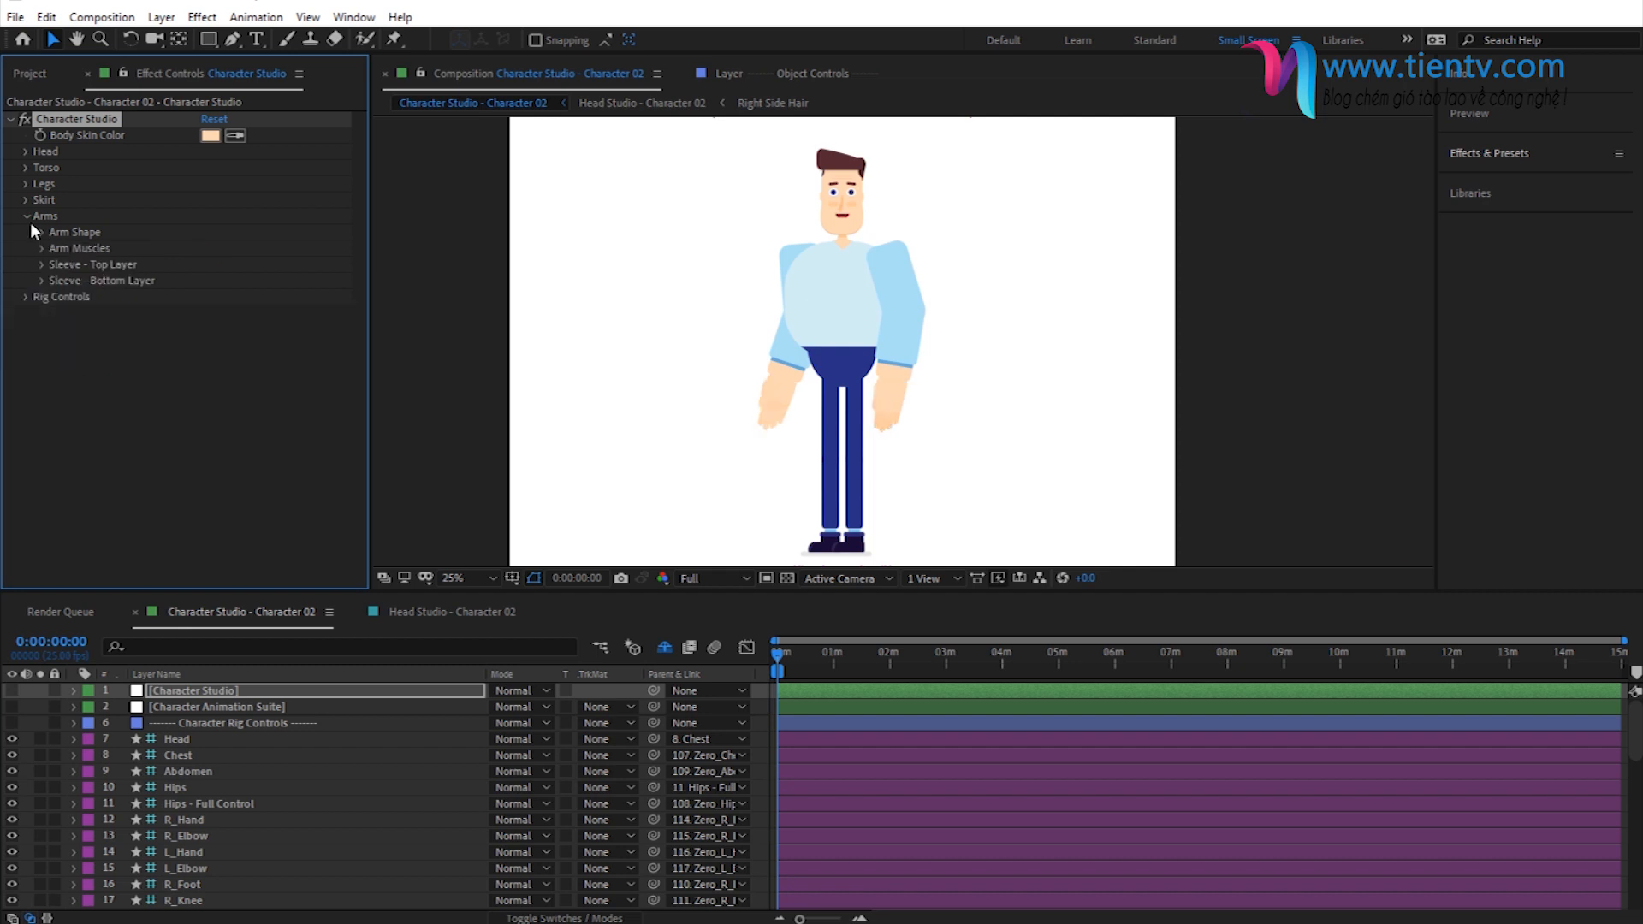
# - Set the leg shape's thickness to 15 in the Legs settings
pyautogui.click(26, 217)
pyautogui.click(25, 184)
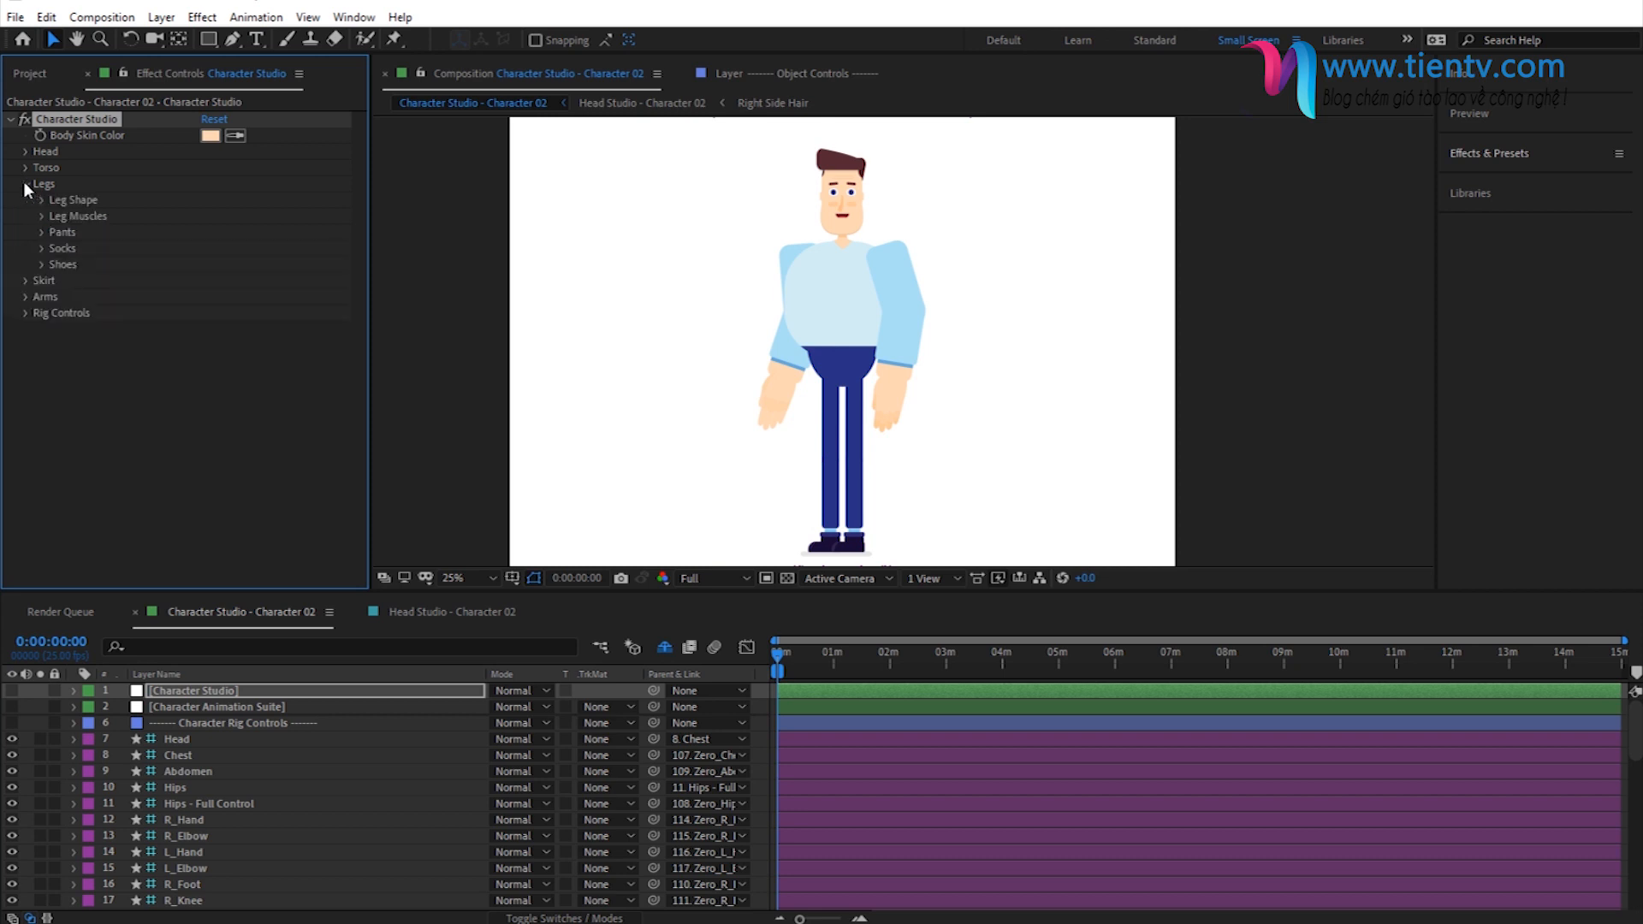
pyautogui.click(41, 200)
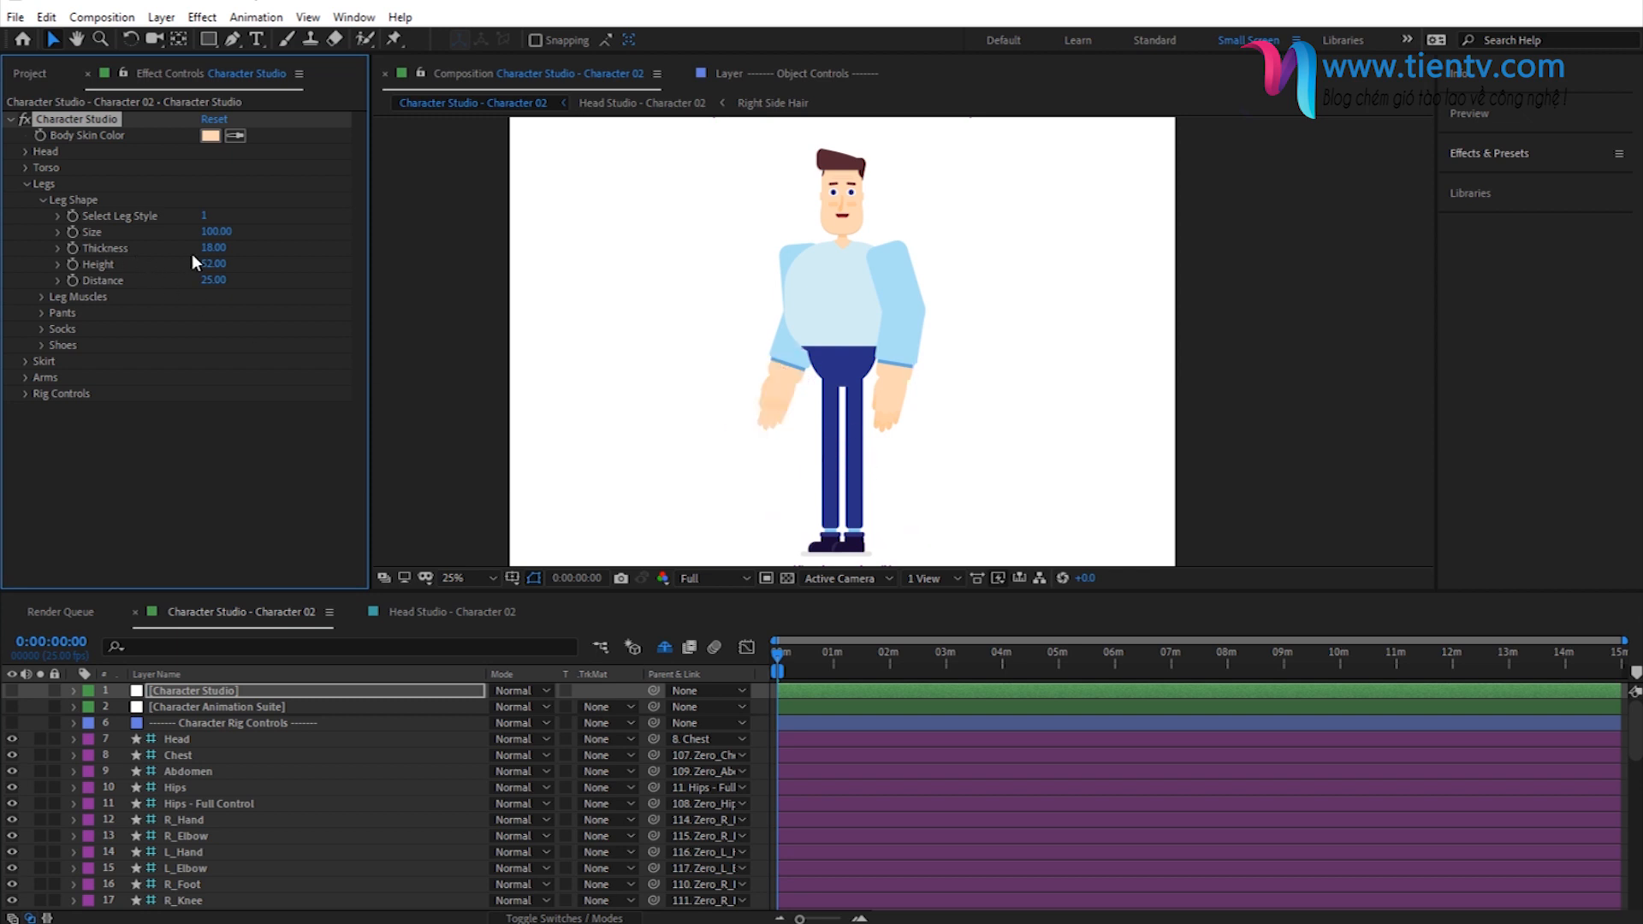
pyautogui.click(213, 248)
pyautogui.write('15')
pyautogui.press('Return')
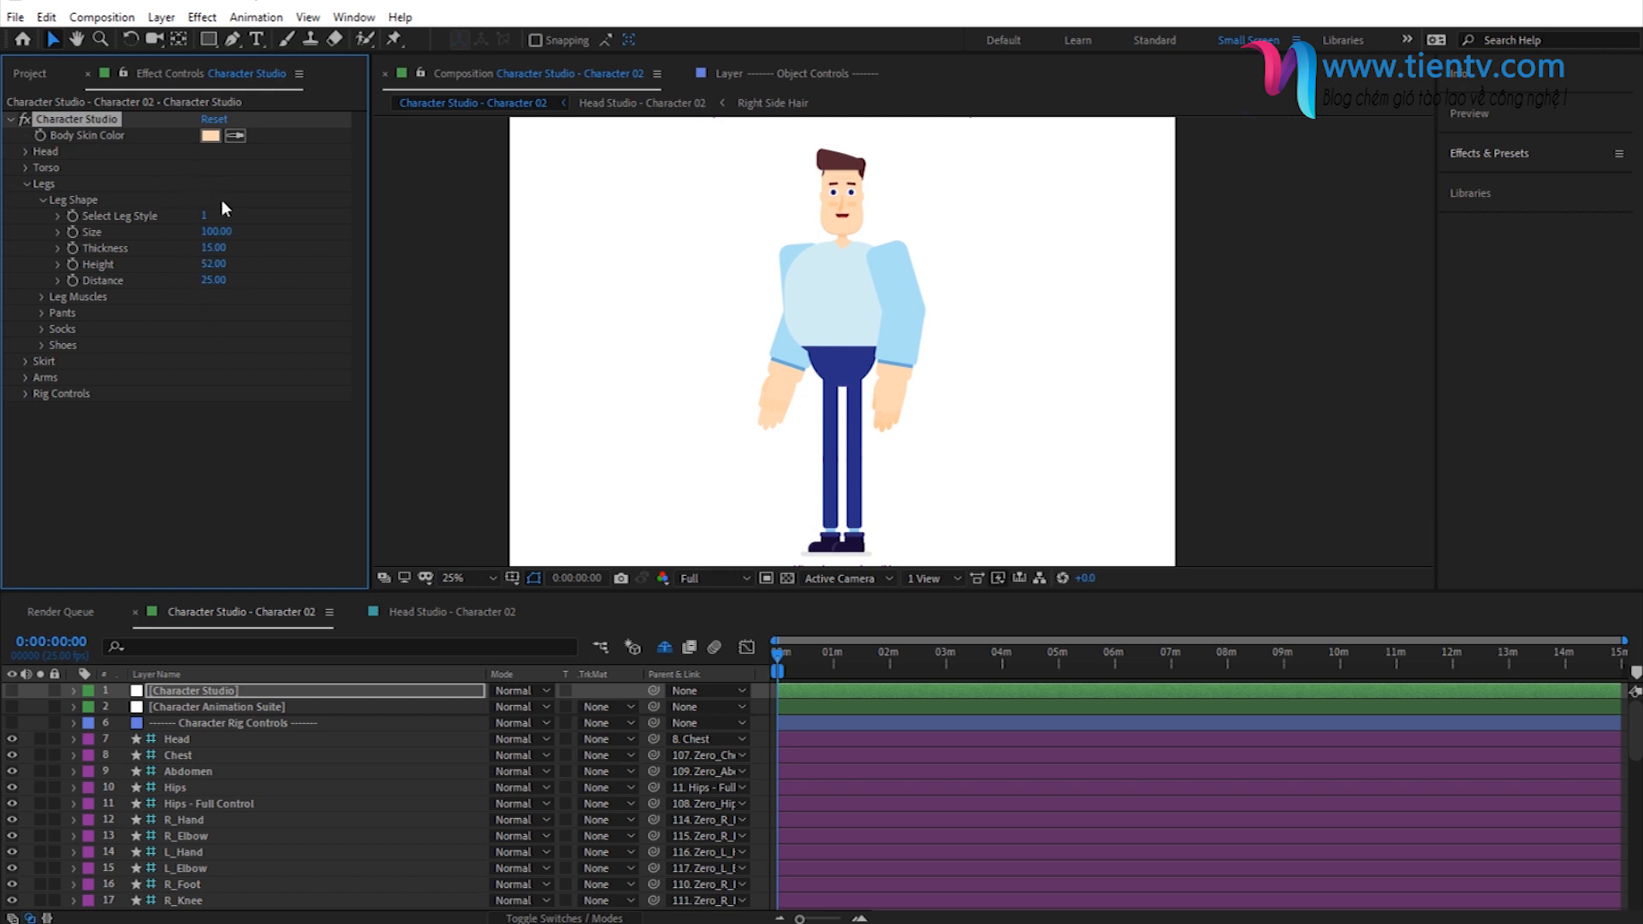
pyautogui.click(41, 201)
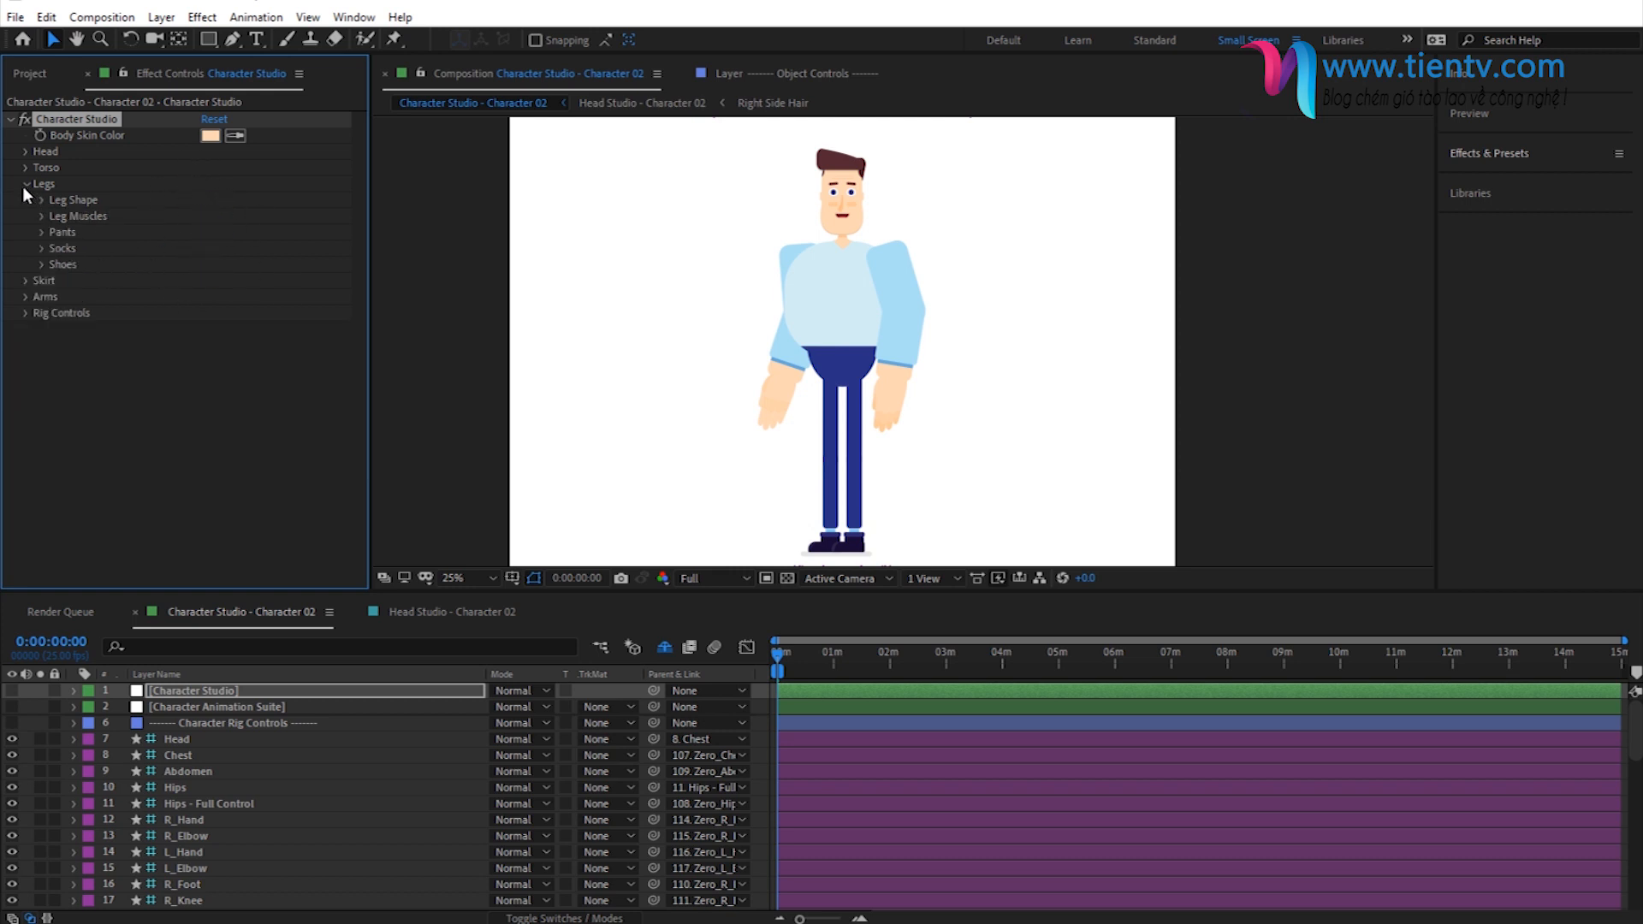
pyautogui.click(24, 185)
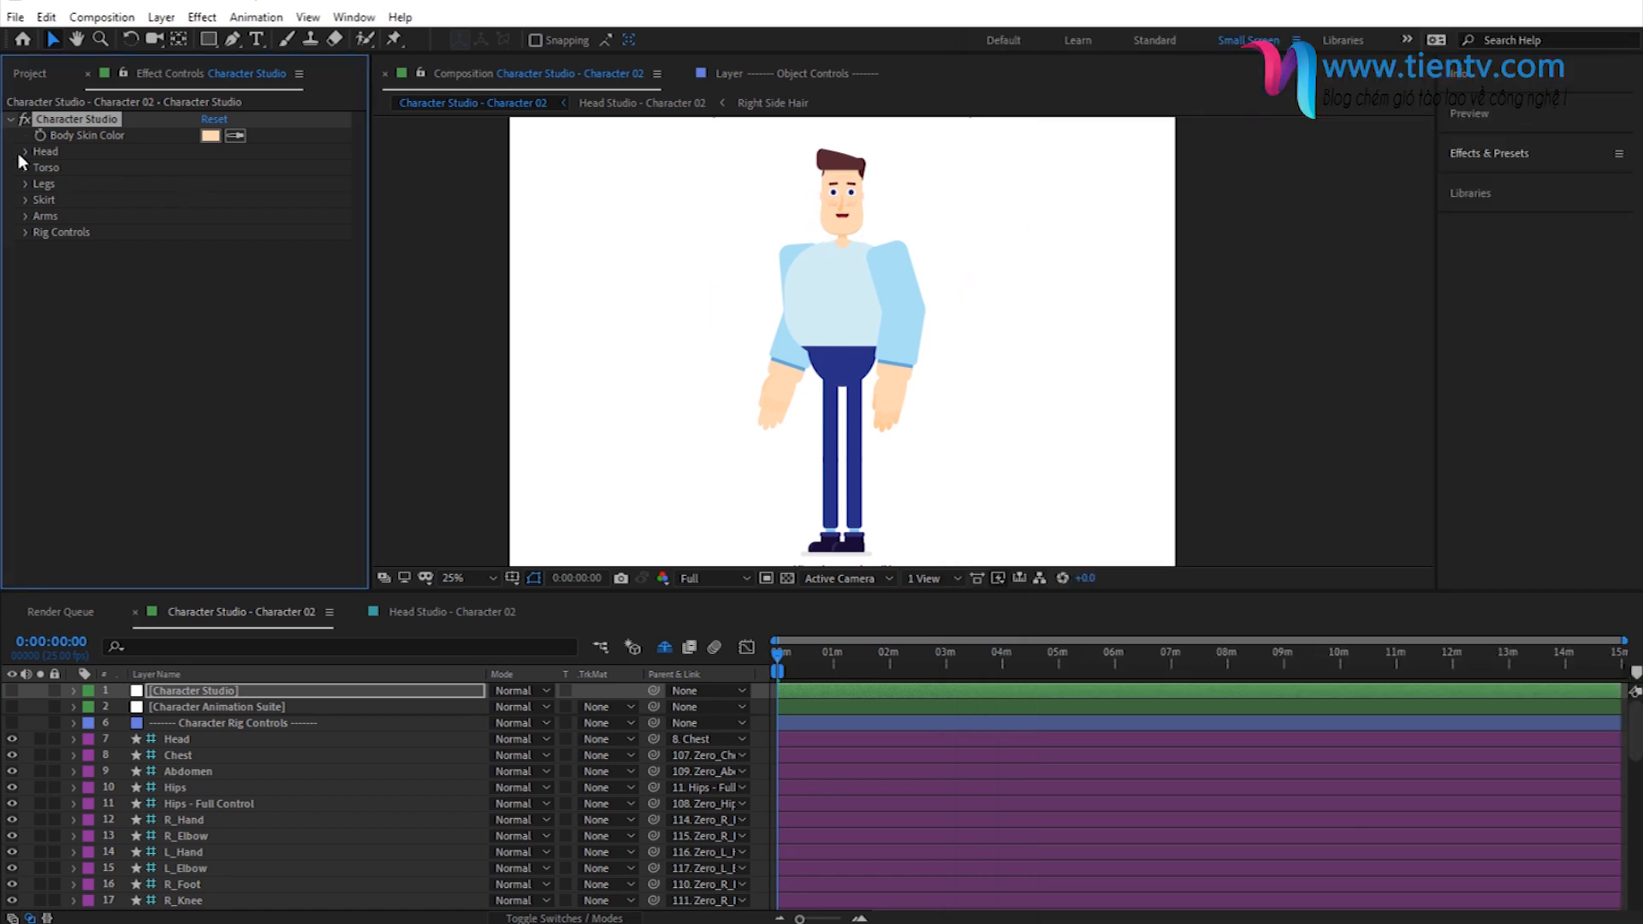
# - Shift the character's head position to -12, 88
pyautogui.click(23, 151)
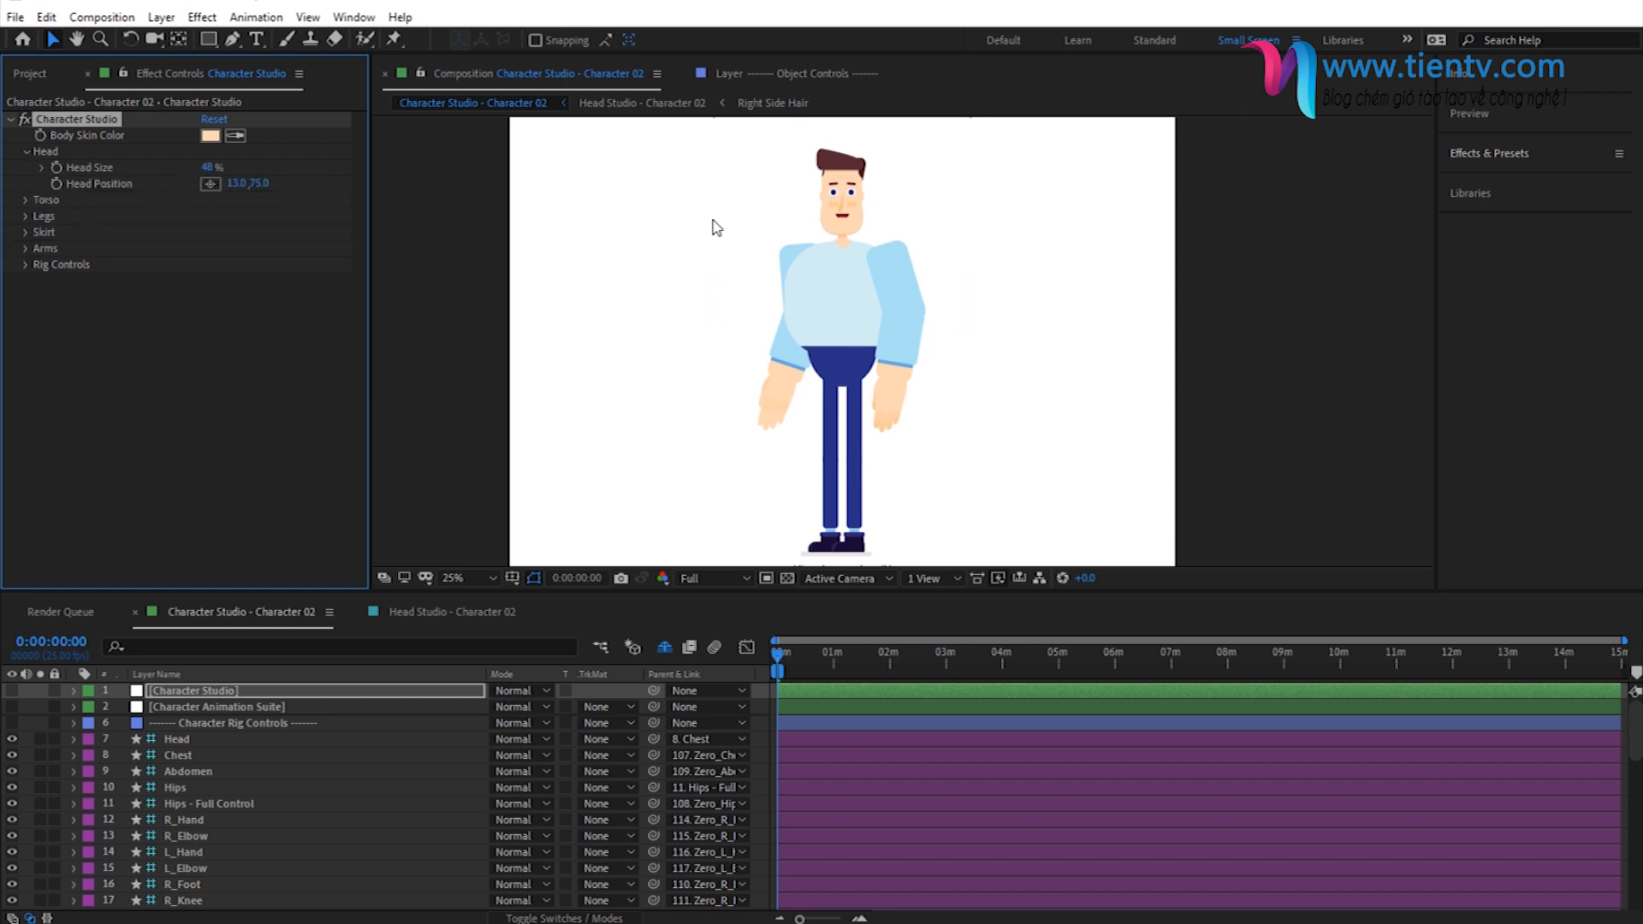
pyautogui.moveTo(231, 192); pyautogui.dragTo(83, 195)
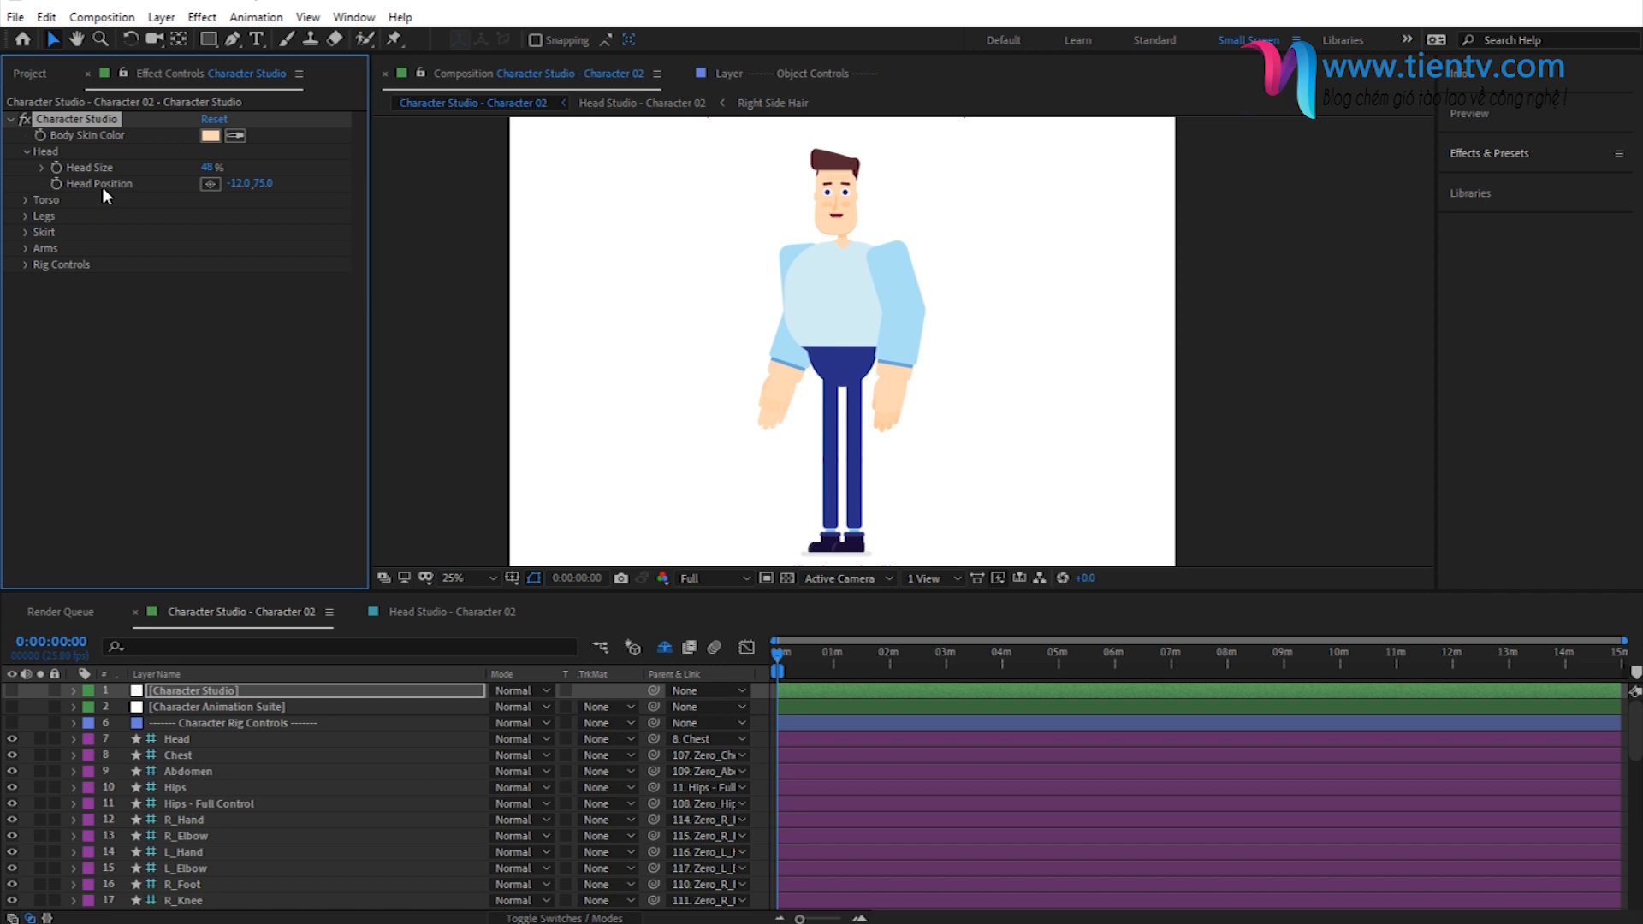
pyautogui.moveTo(257, 183); pyautogui.dragTo(275, 180)
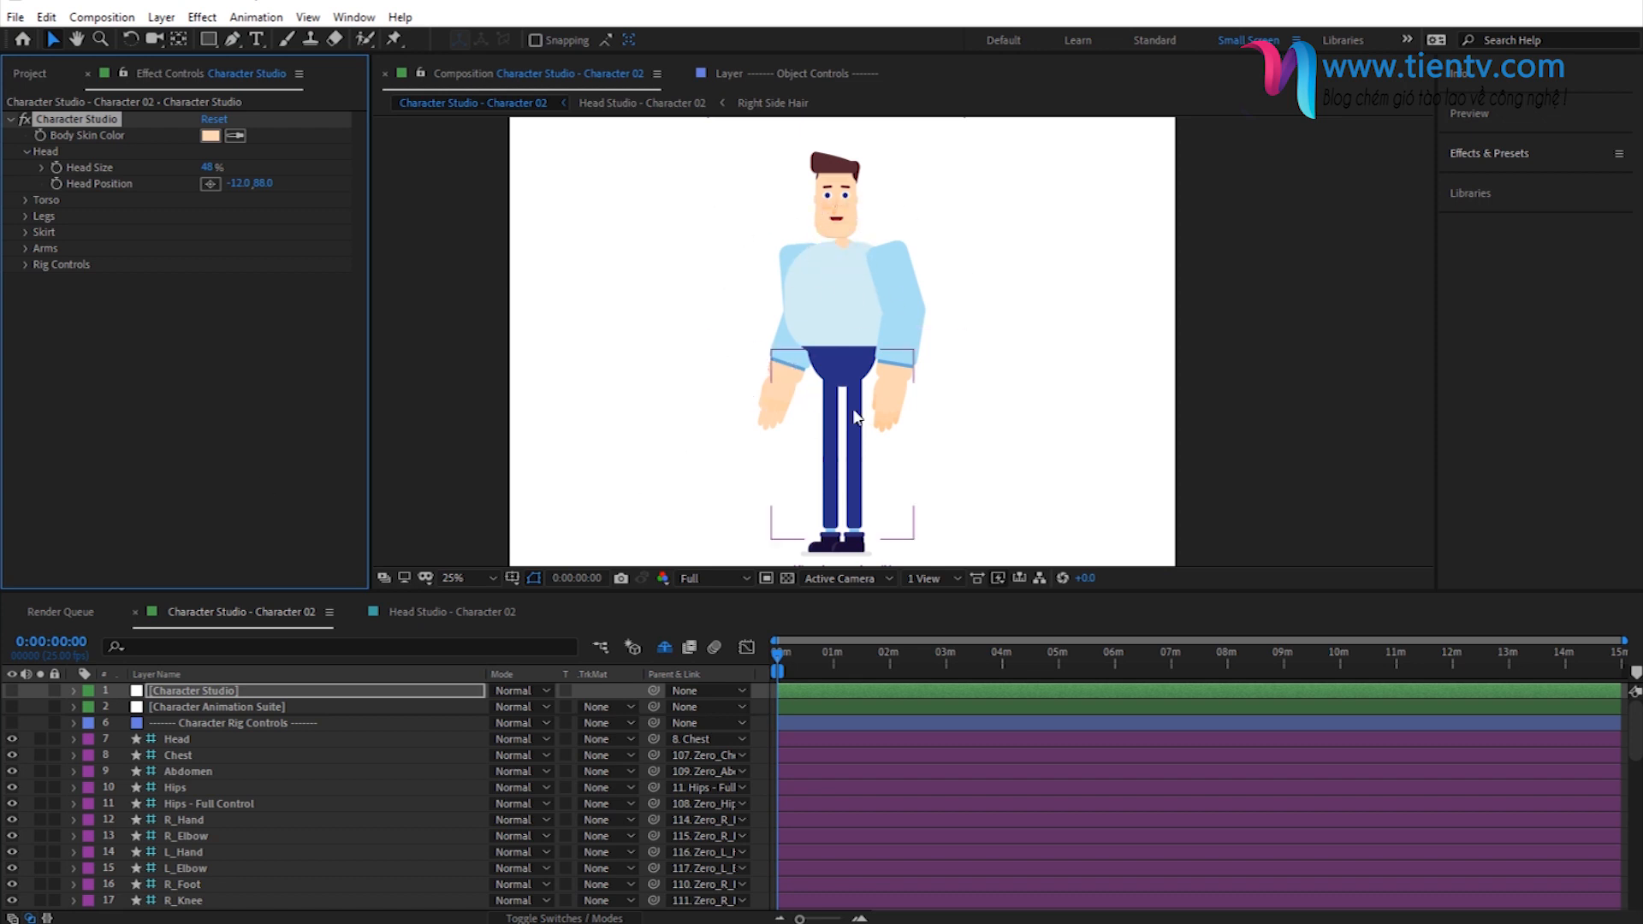
pyautogui.click(26, 150)
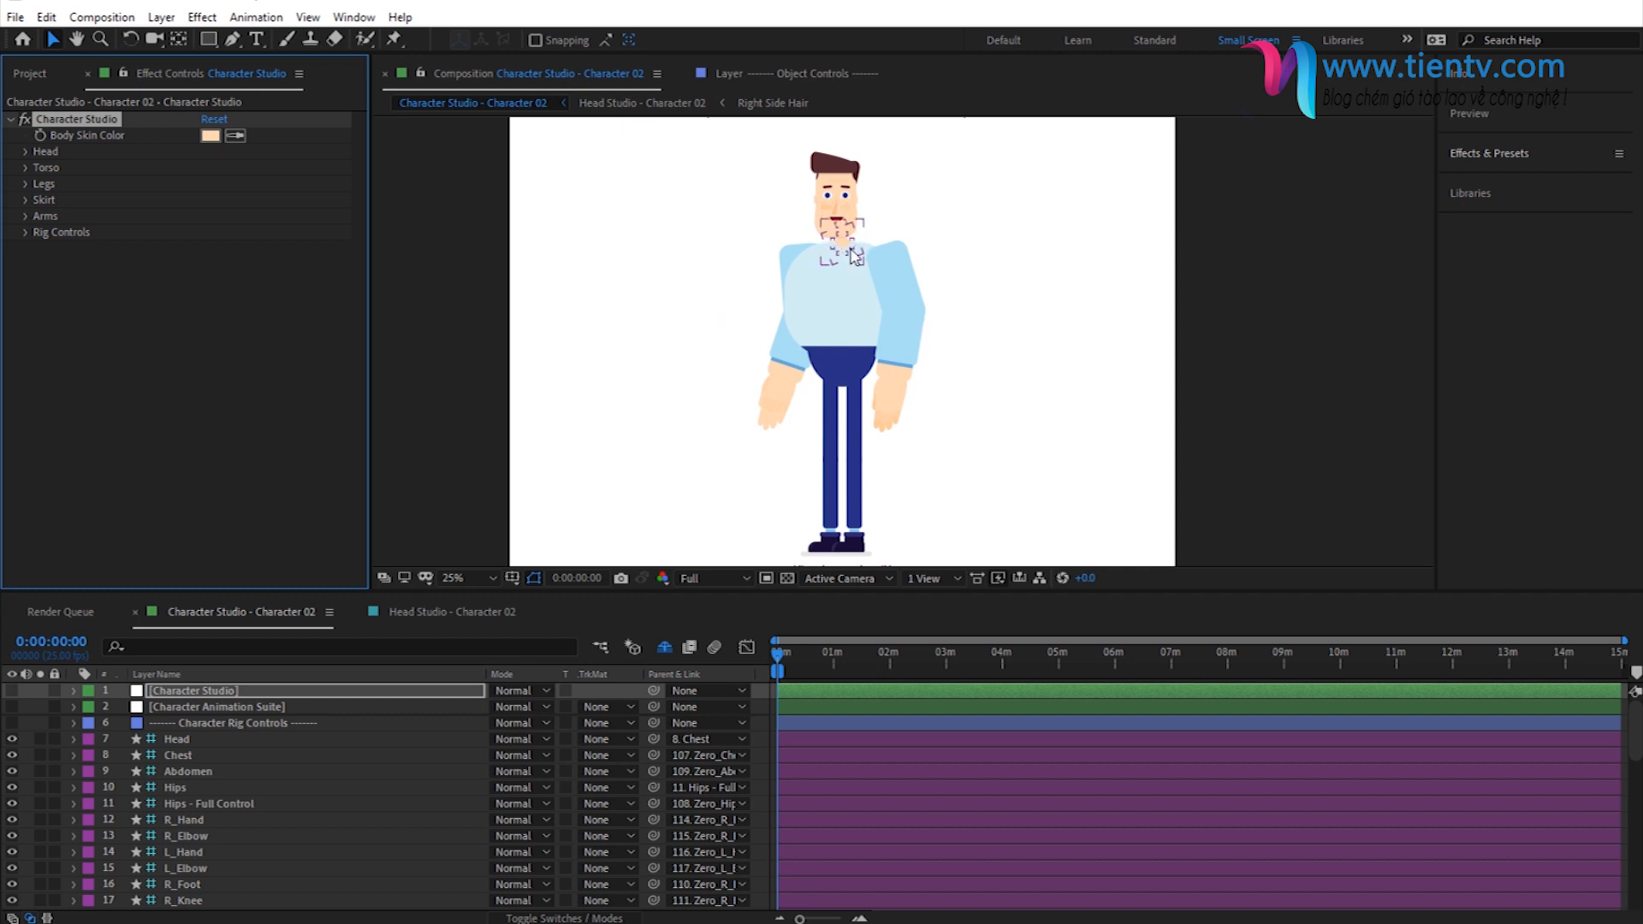
# - Set the neck collar's round corners to 100% in the Torso settings
pyautogui.click(26, 167)
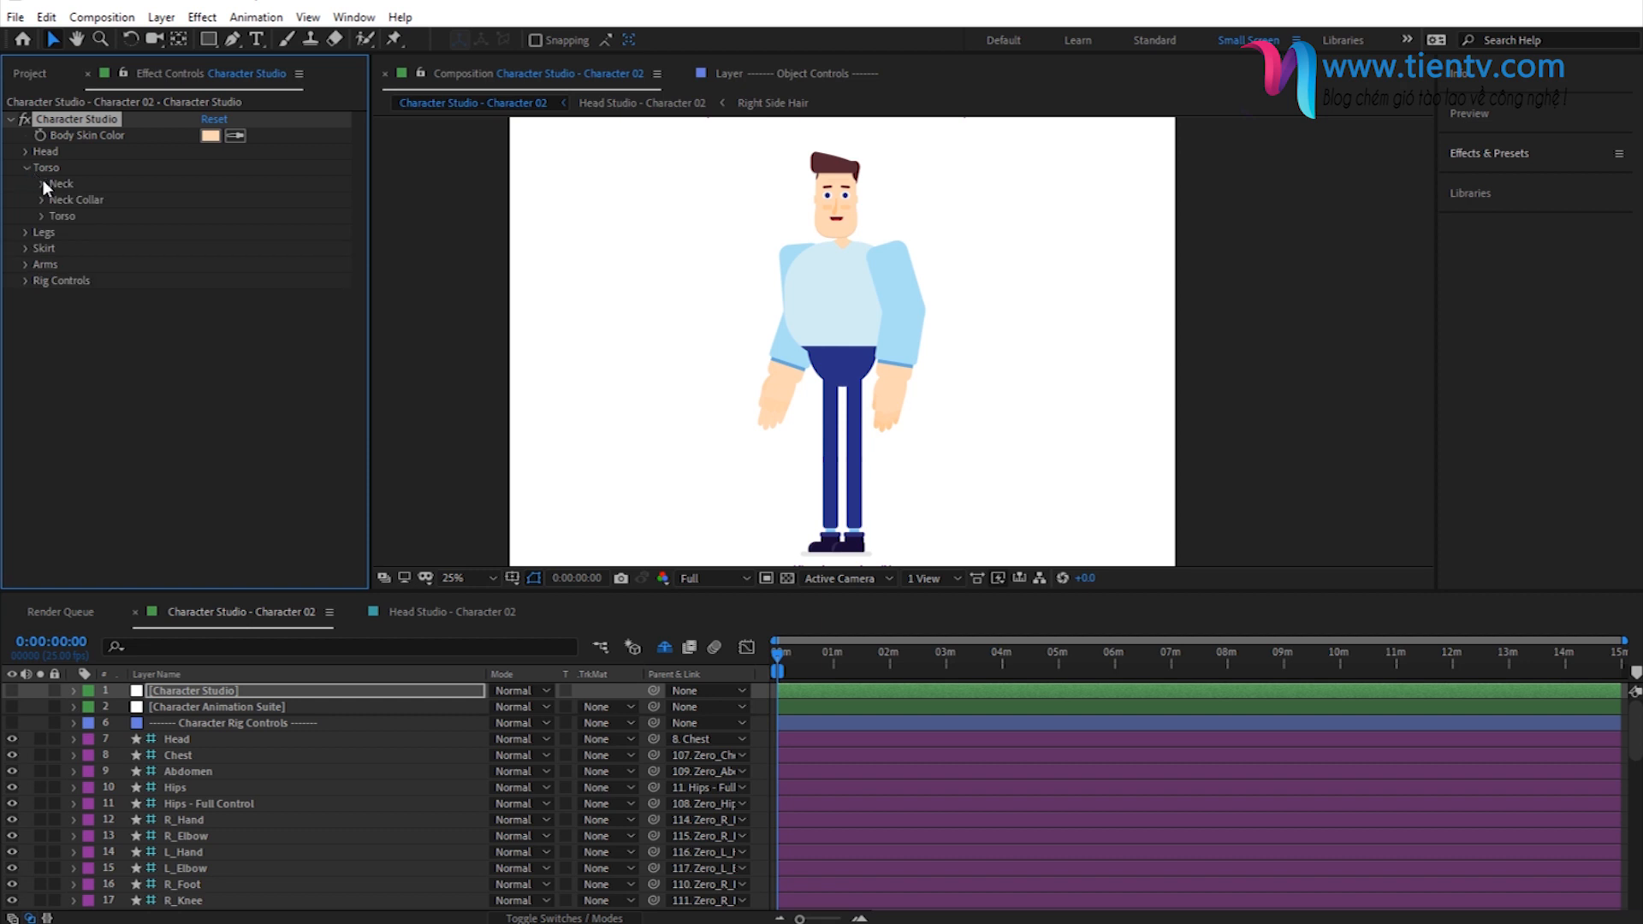
pyautogui.click(40, 200)
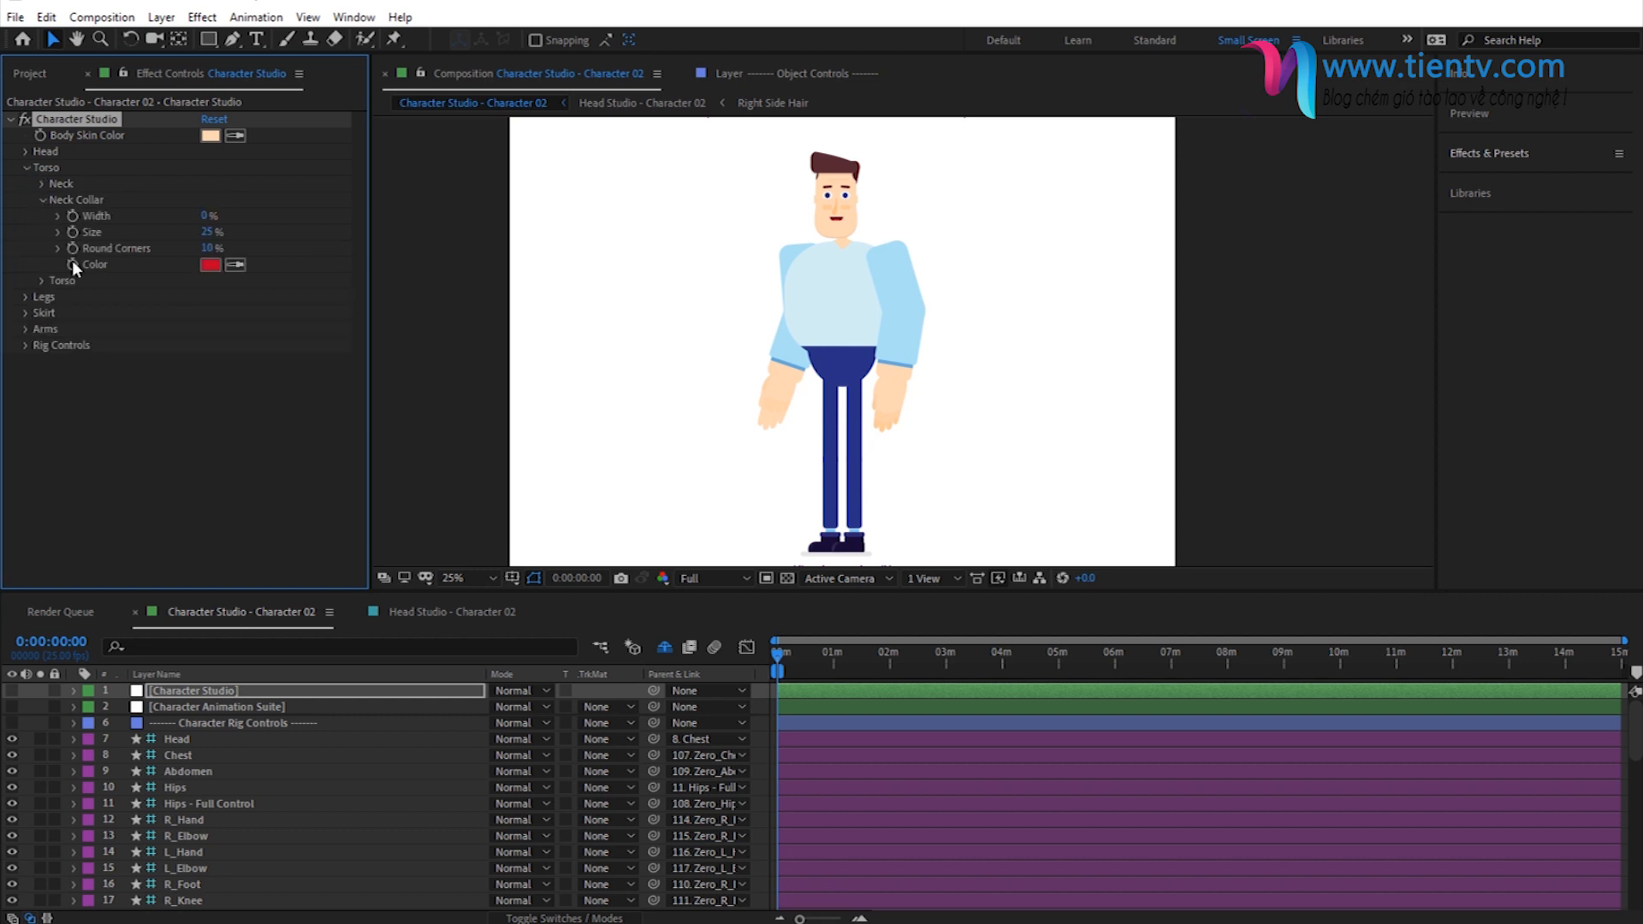
pyautogui.click(213, 248)
pyautogui.write('100')
pyautogui.press('Return')
pyautogui.scroll(2, 895, 360)
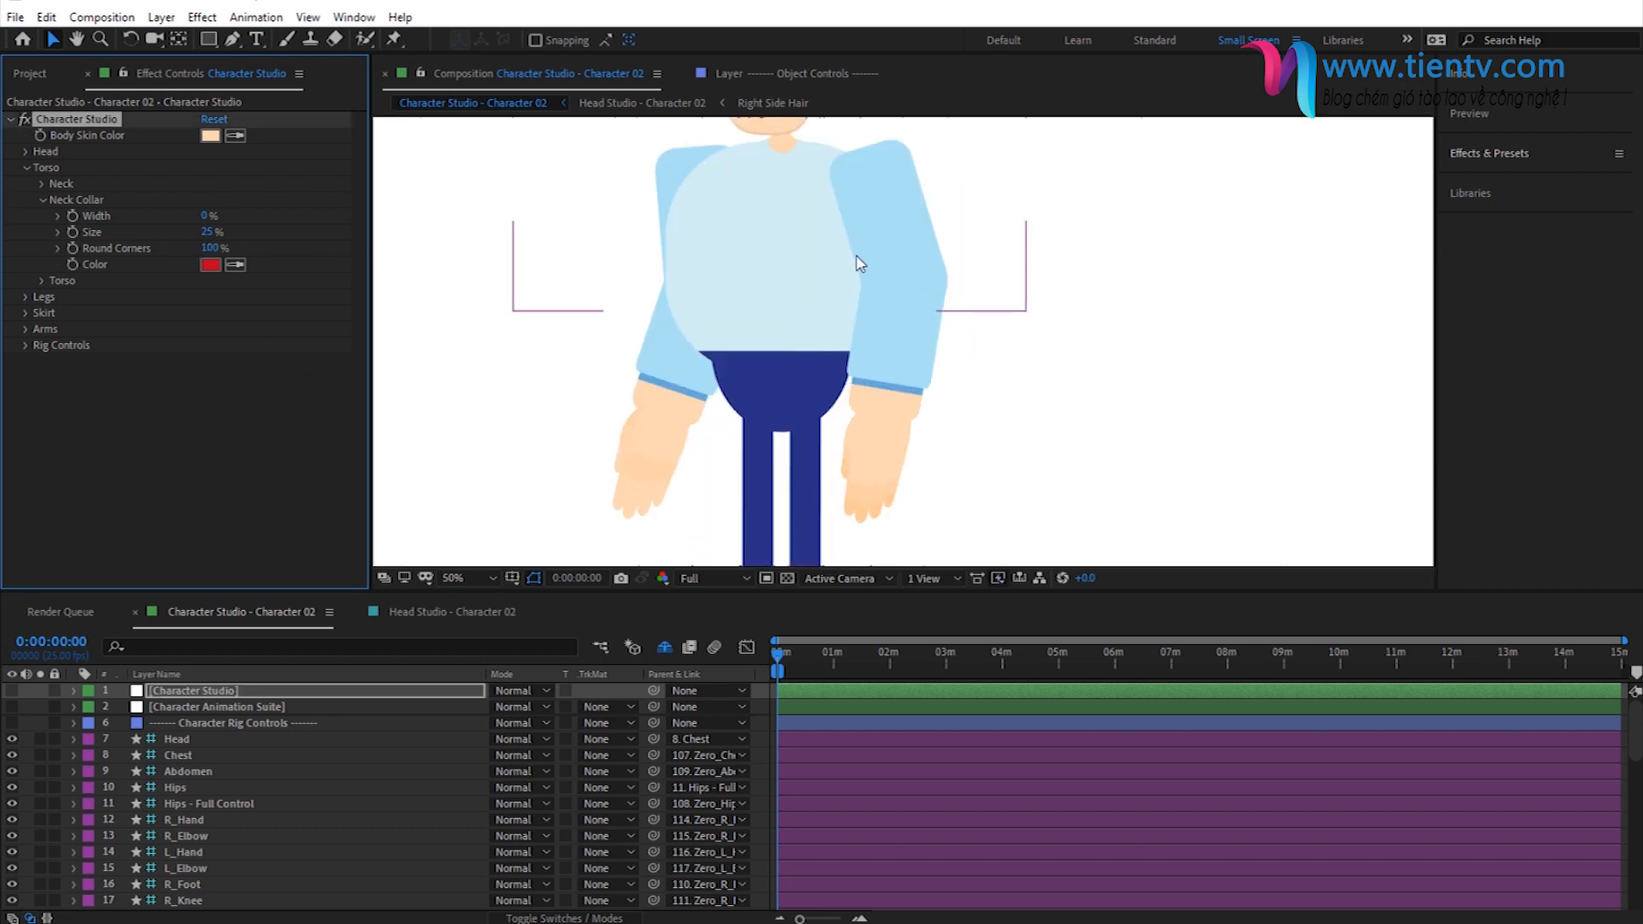
pyautogui.scroll(2, 770, 295)
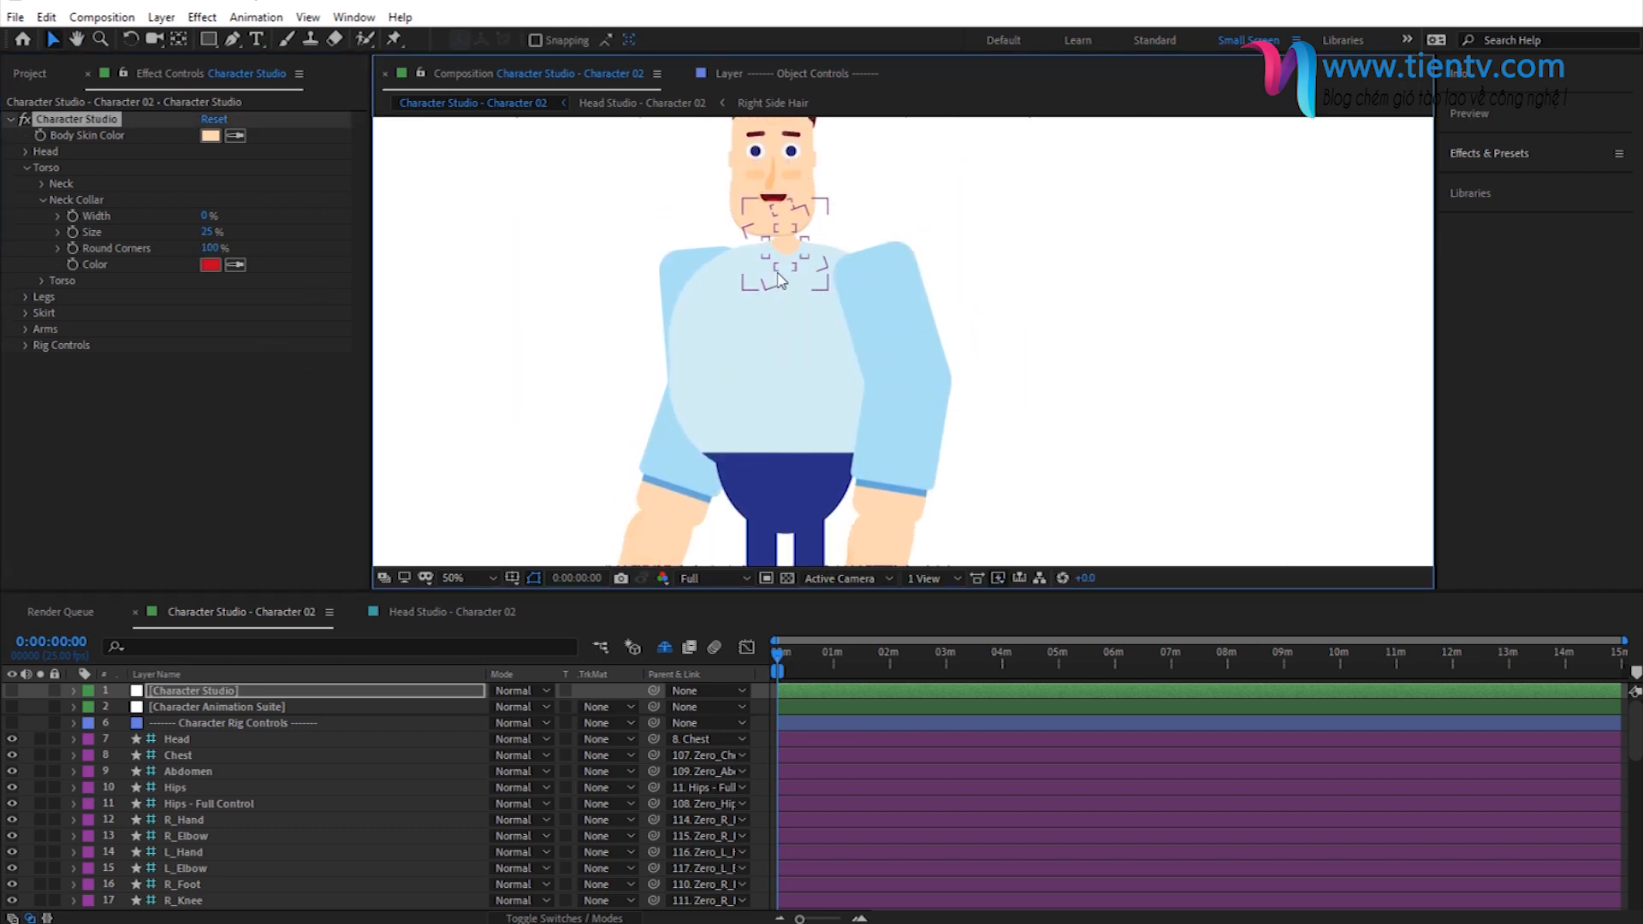
# - Set the neck collar's size to 35% and collapse the Torso settings
pyautogui.click(205, 234)
pyautogui.write('35')
pyautogui.press('Return')
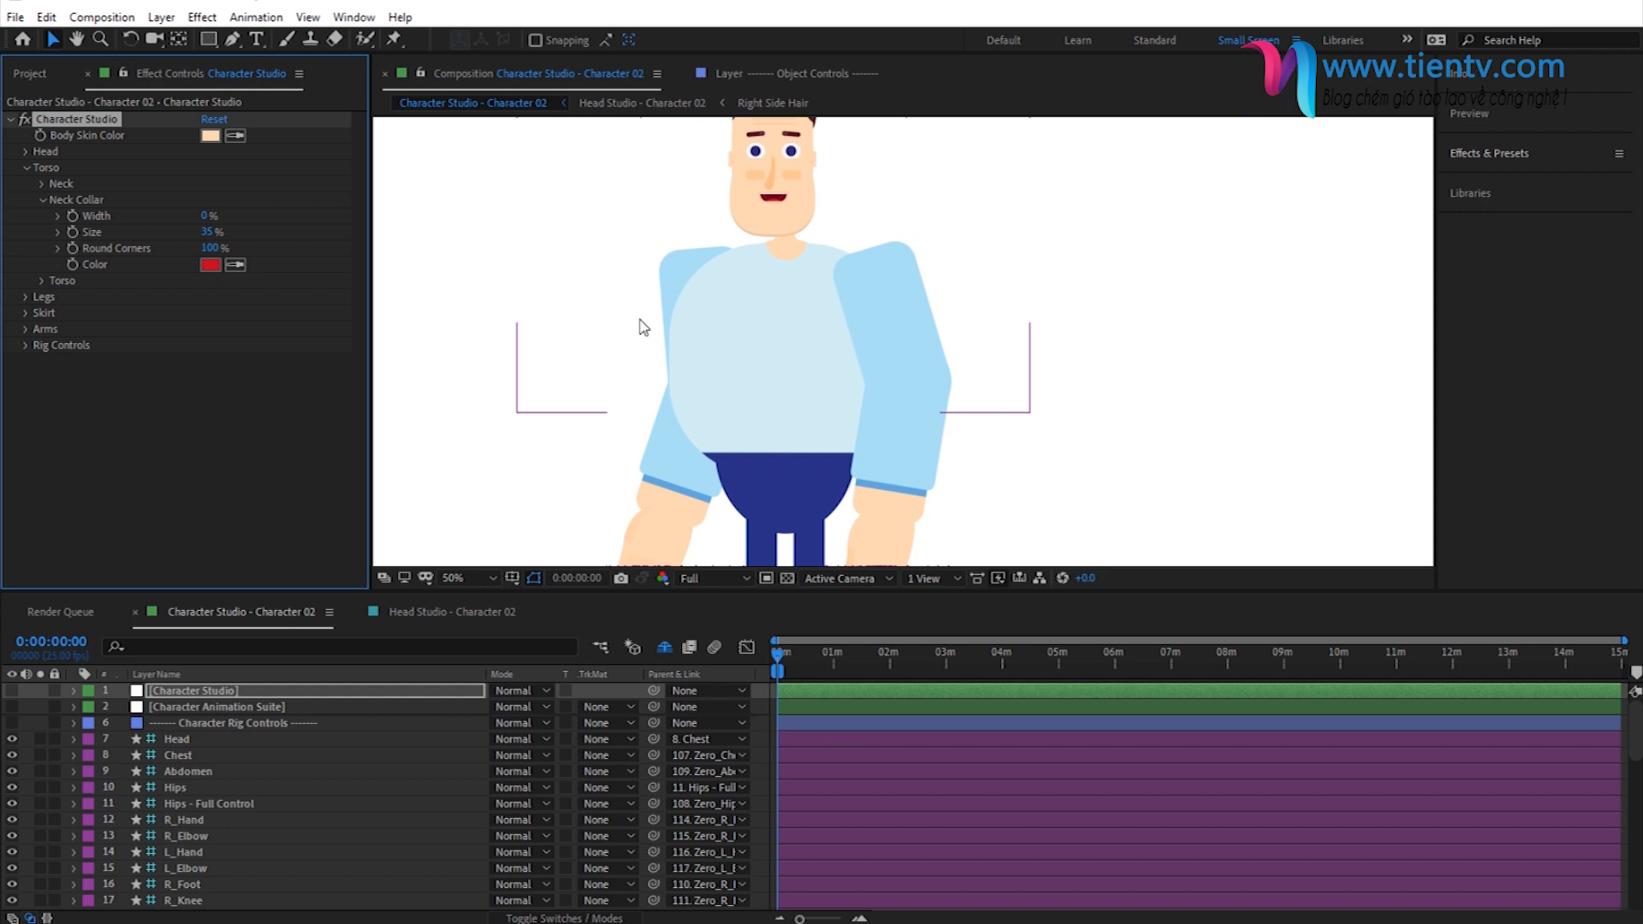
pyautogui.press(',')
pyautogui.moveTo(707, 356); pyautogui.dragTo(697, 303)
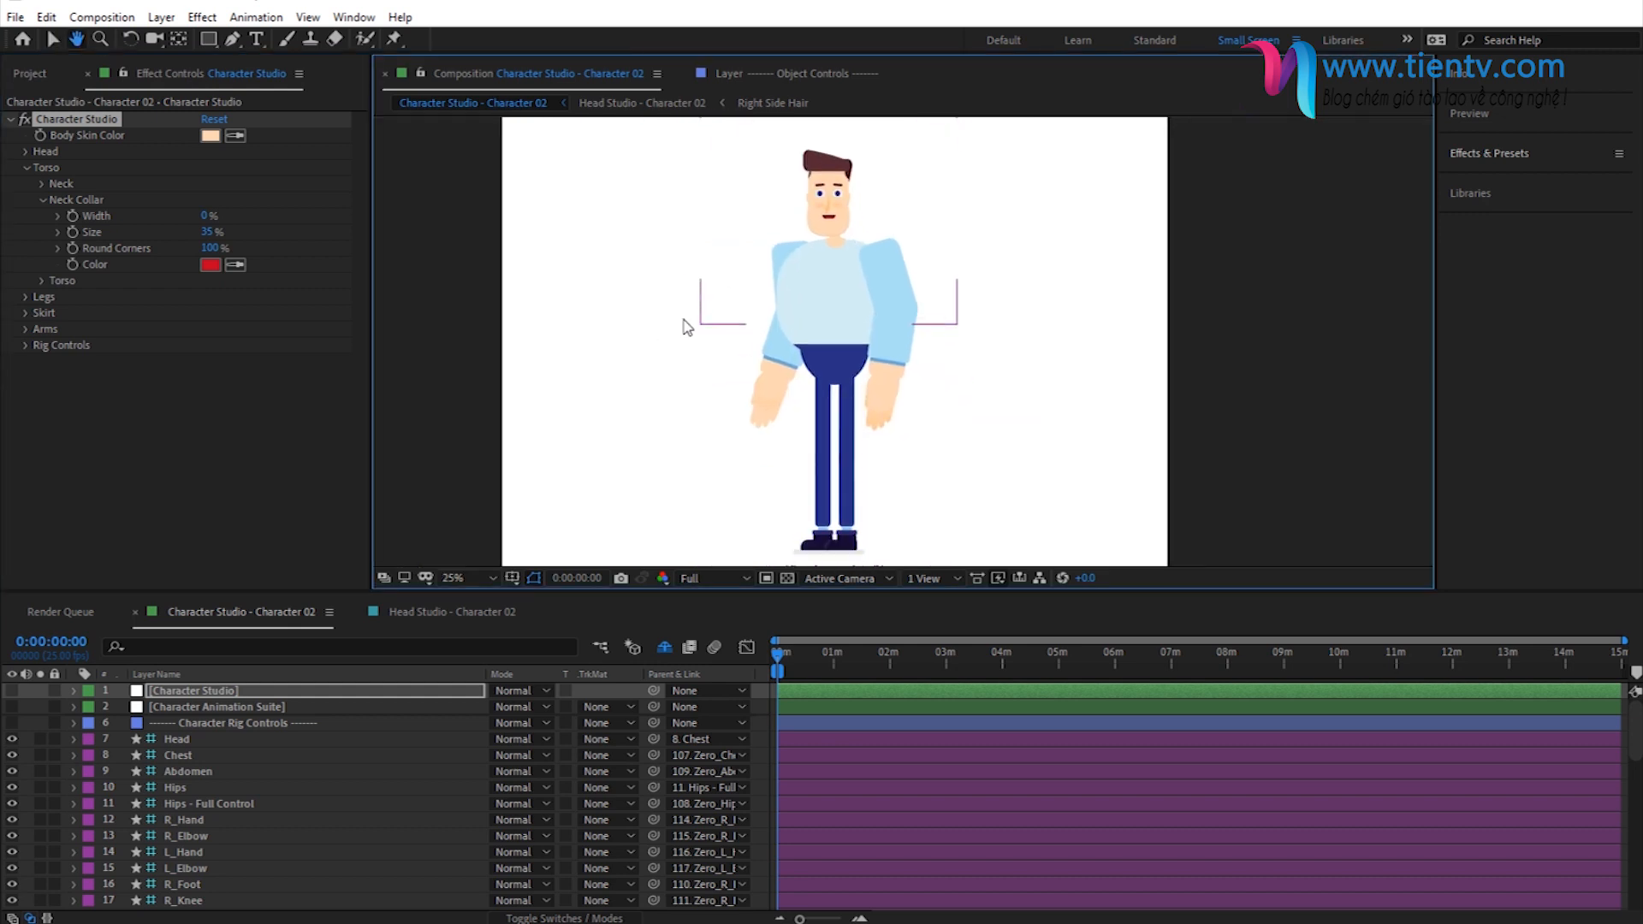
pyautogui.click(45, 202)
pyautogui.click(26, 168)
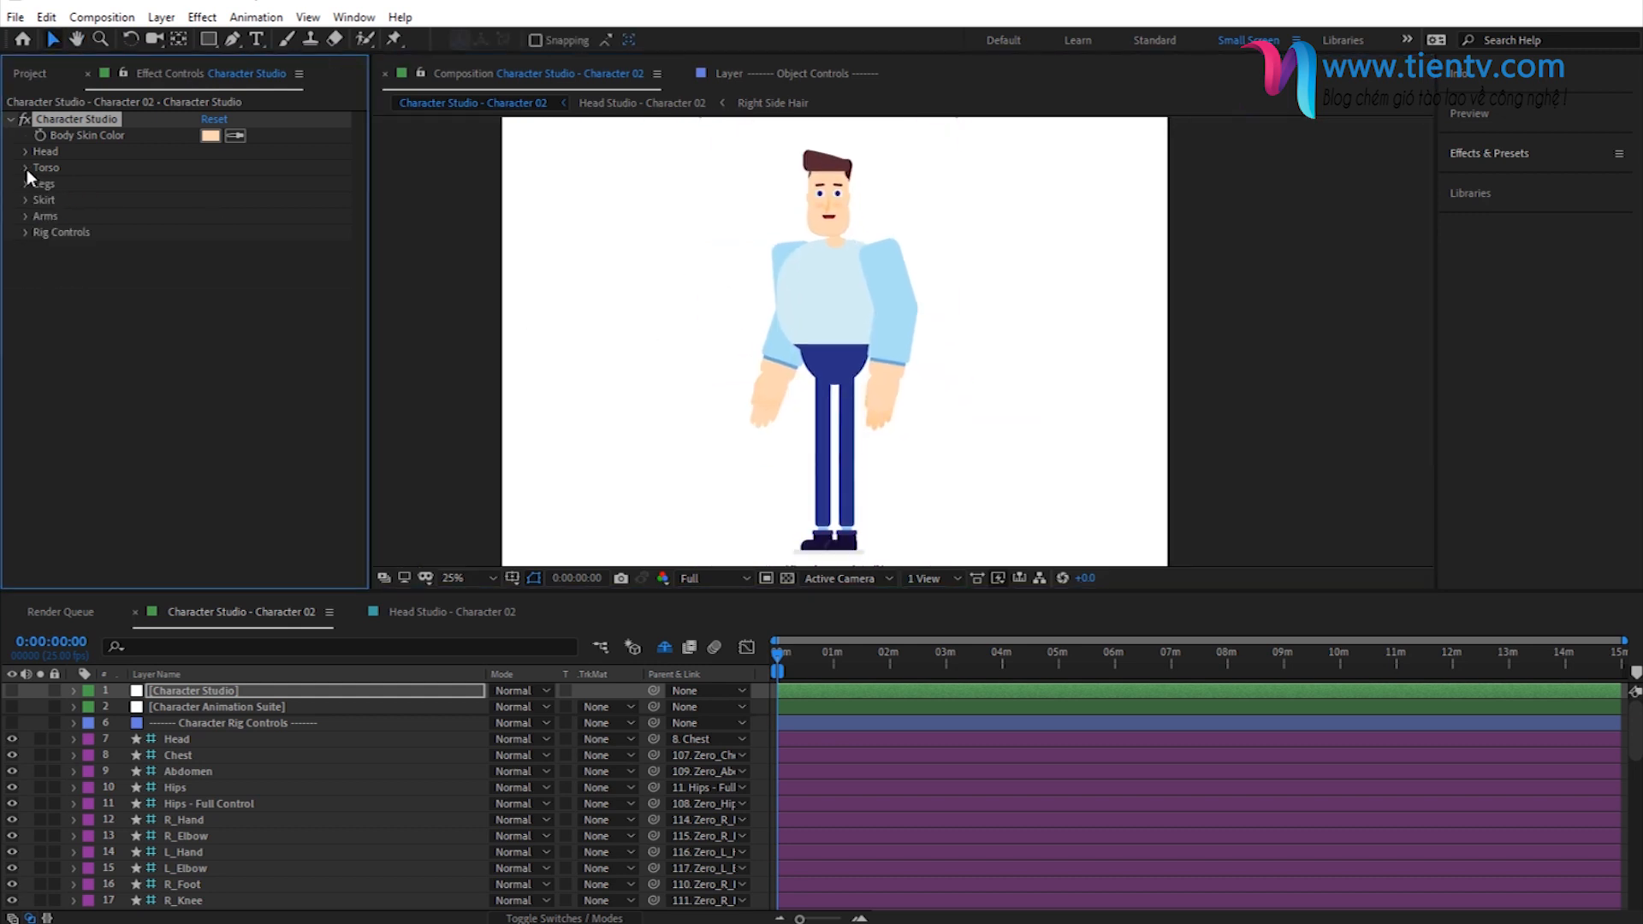
# - Set the top sleeve layer's length to 25 and its thickness to 50
pyautogui.click(24, 214)
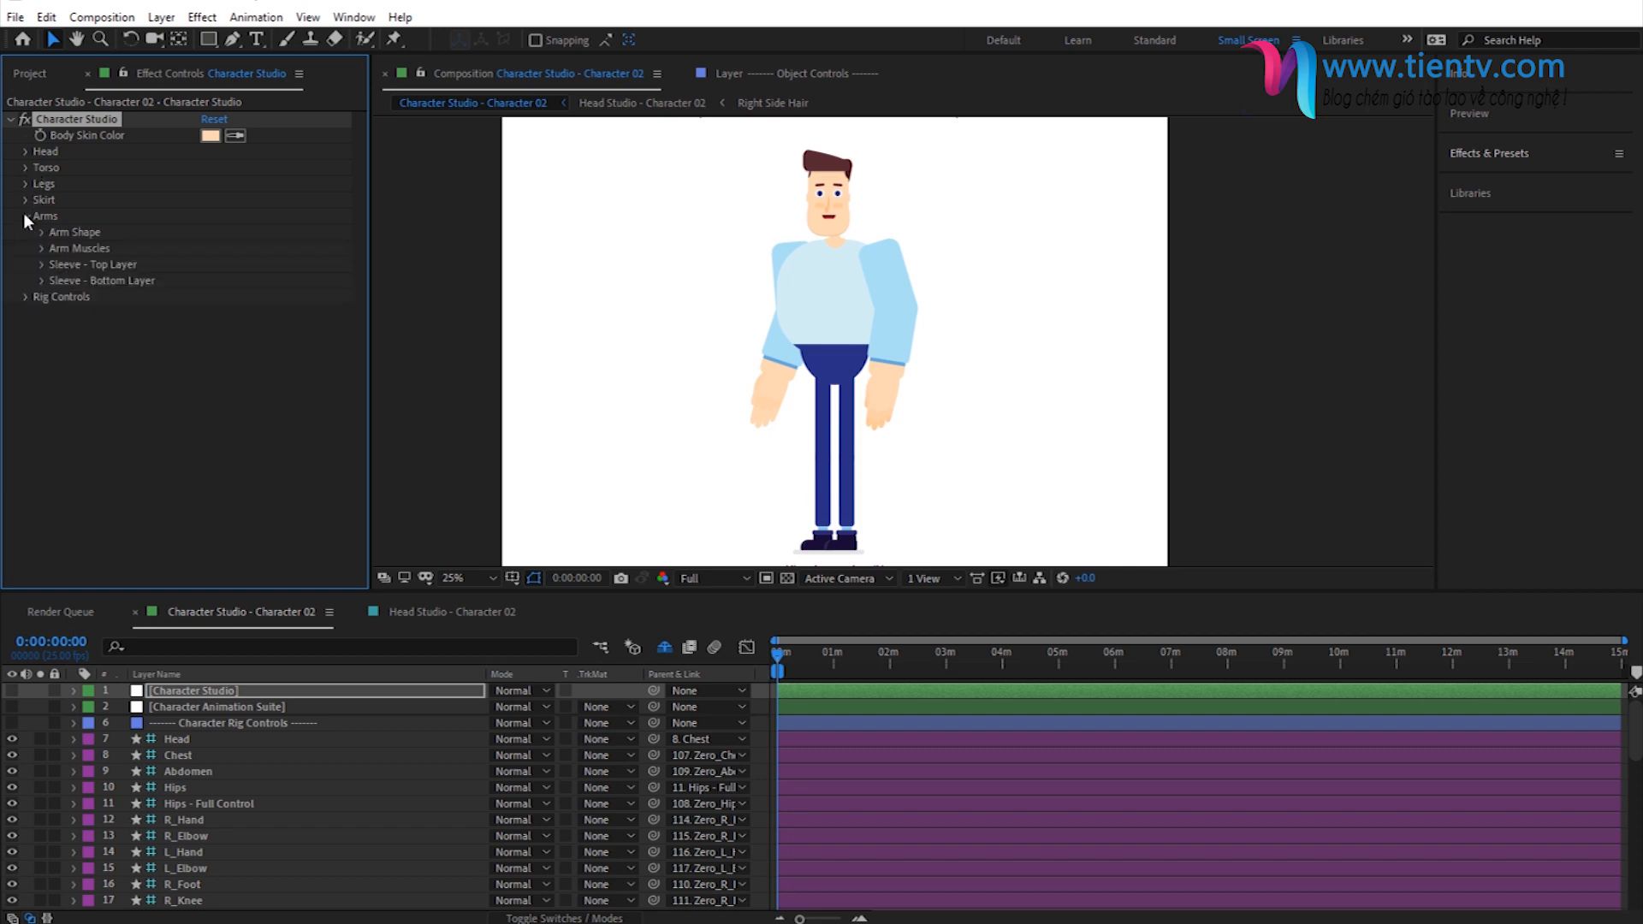
pyautogui.click(41, 264)
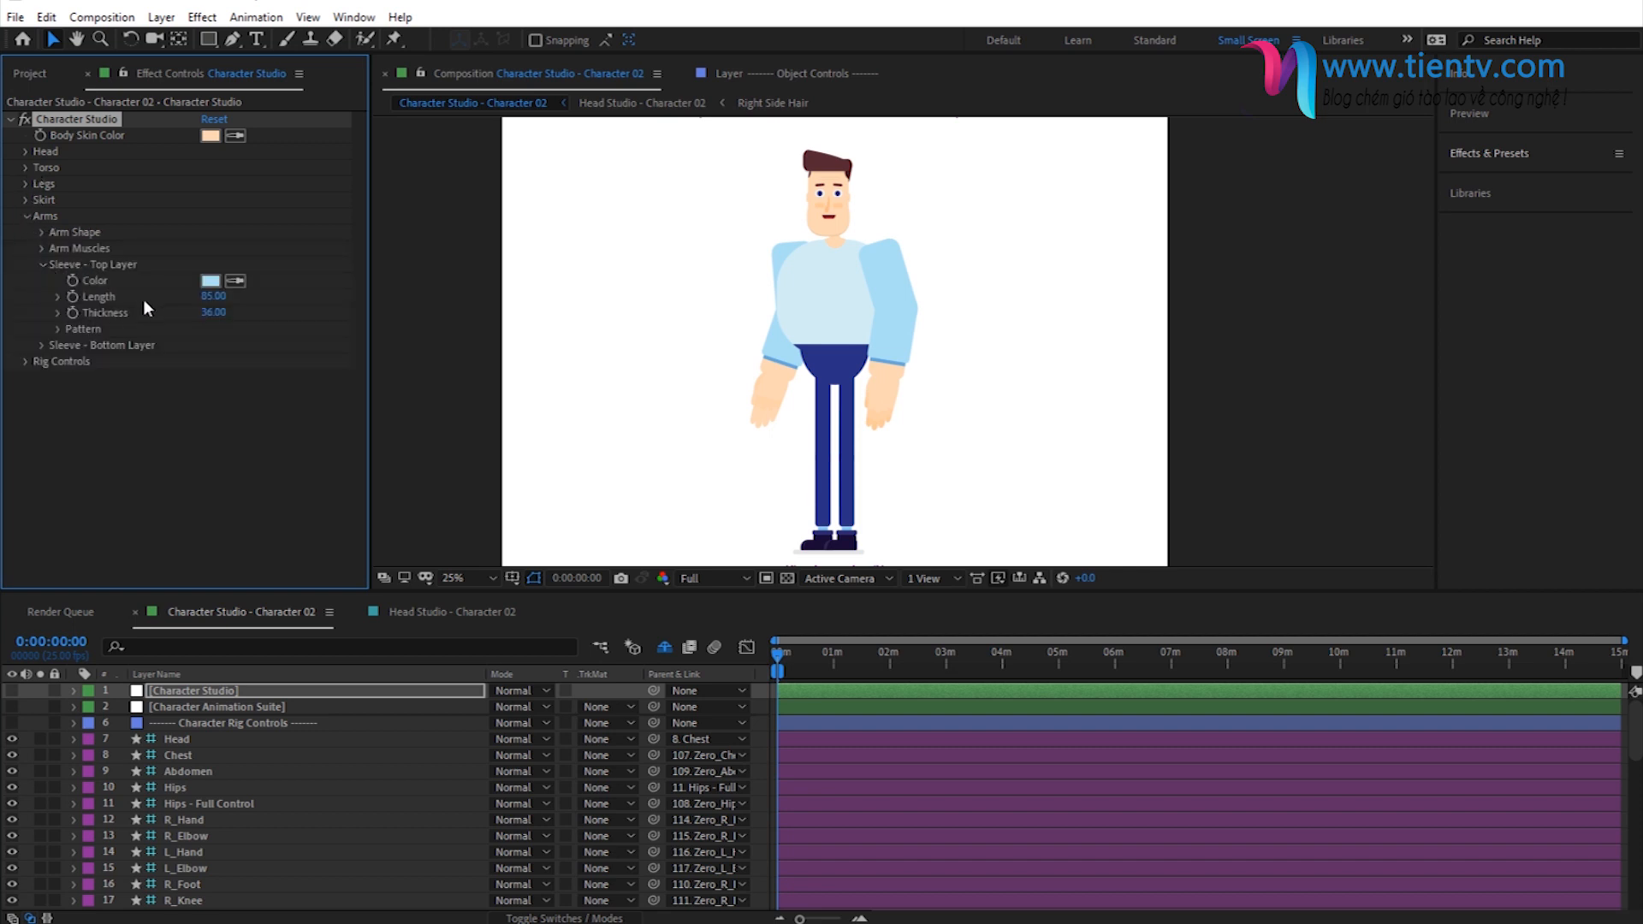
pyautogui.click(221, 298)
pyautogui.write('25')
pyautogui.press('Return')
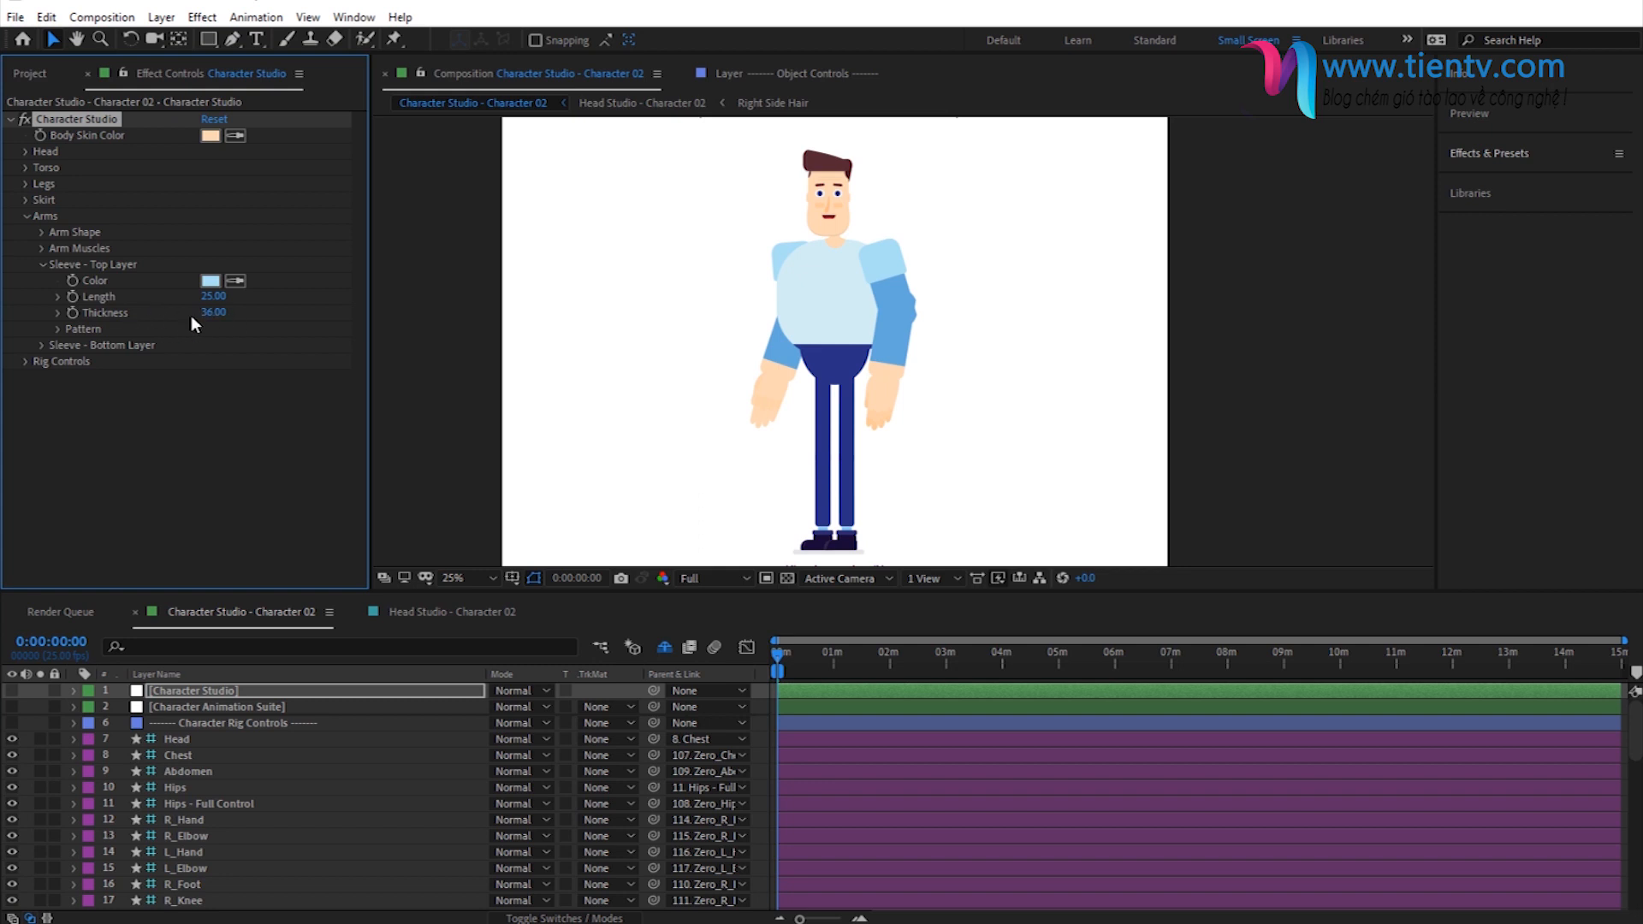
pyautogui.click(216, 315)
pyautogui.write('50')
pyautogui.press('Return')
pyautogui.click(41, 265)
# - Set the bottom sleeve layer's length to 30 and collapse the Arms settings
pyautogui.click(40, 280)
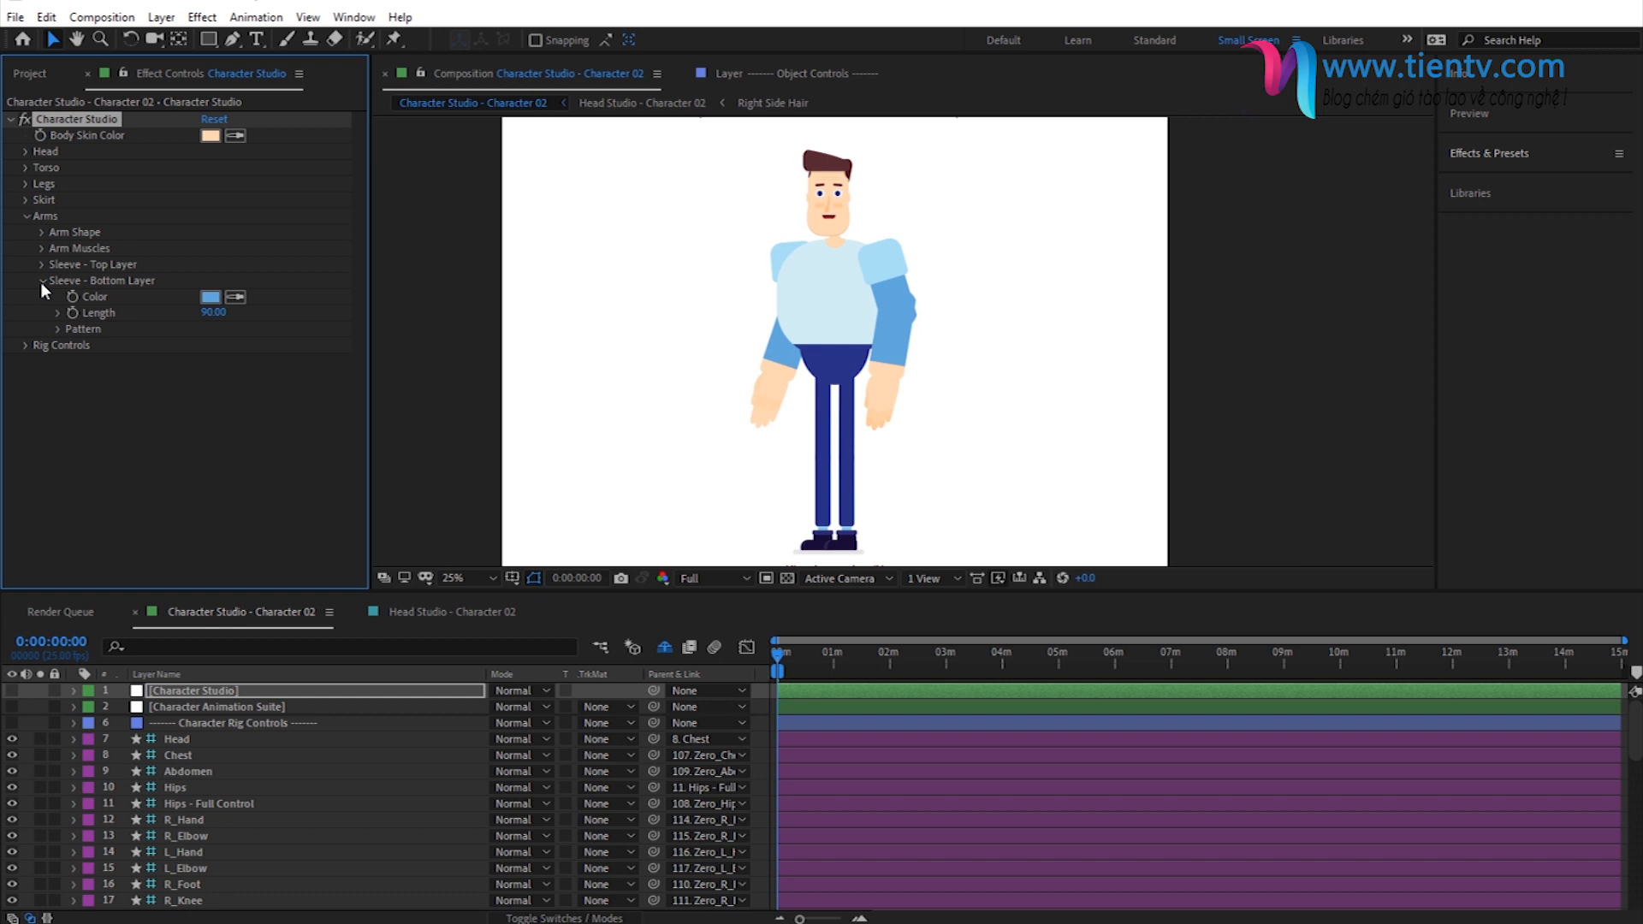
pyautogui.click(214, 312)
pyautogui.write('30')
pyautogui.press('Return')
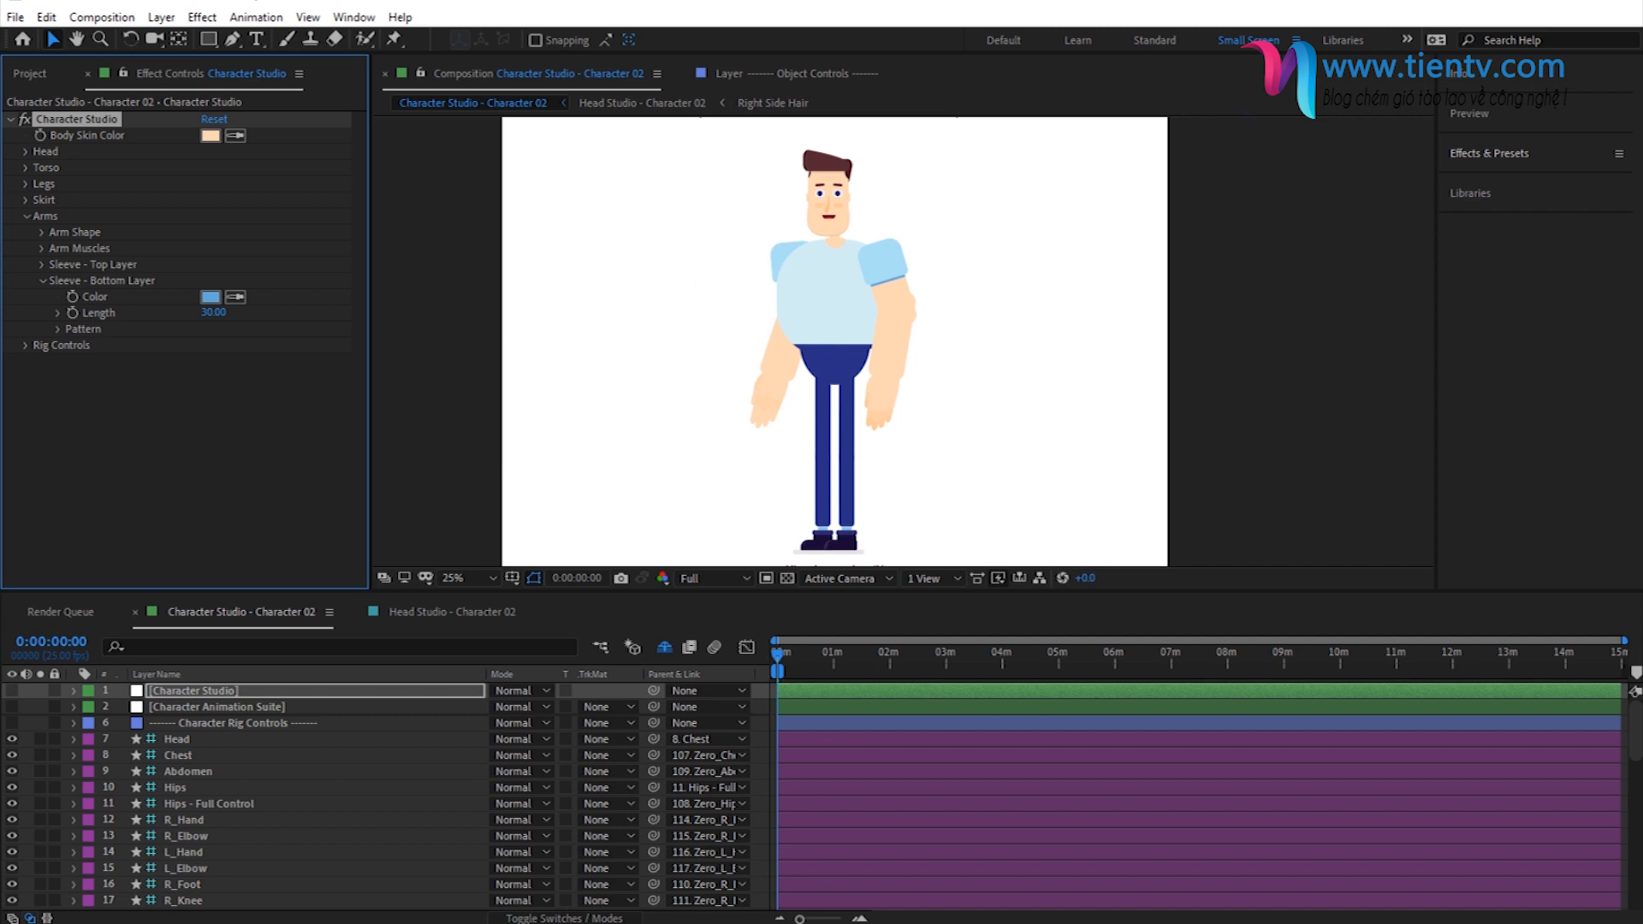
pyautogui.click(26, 216)
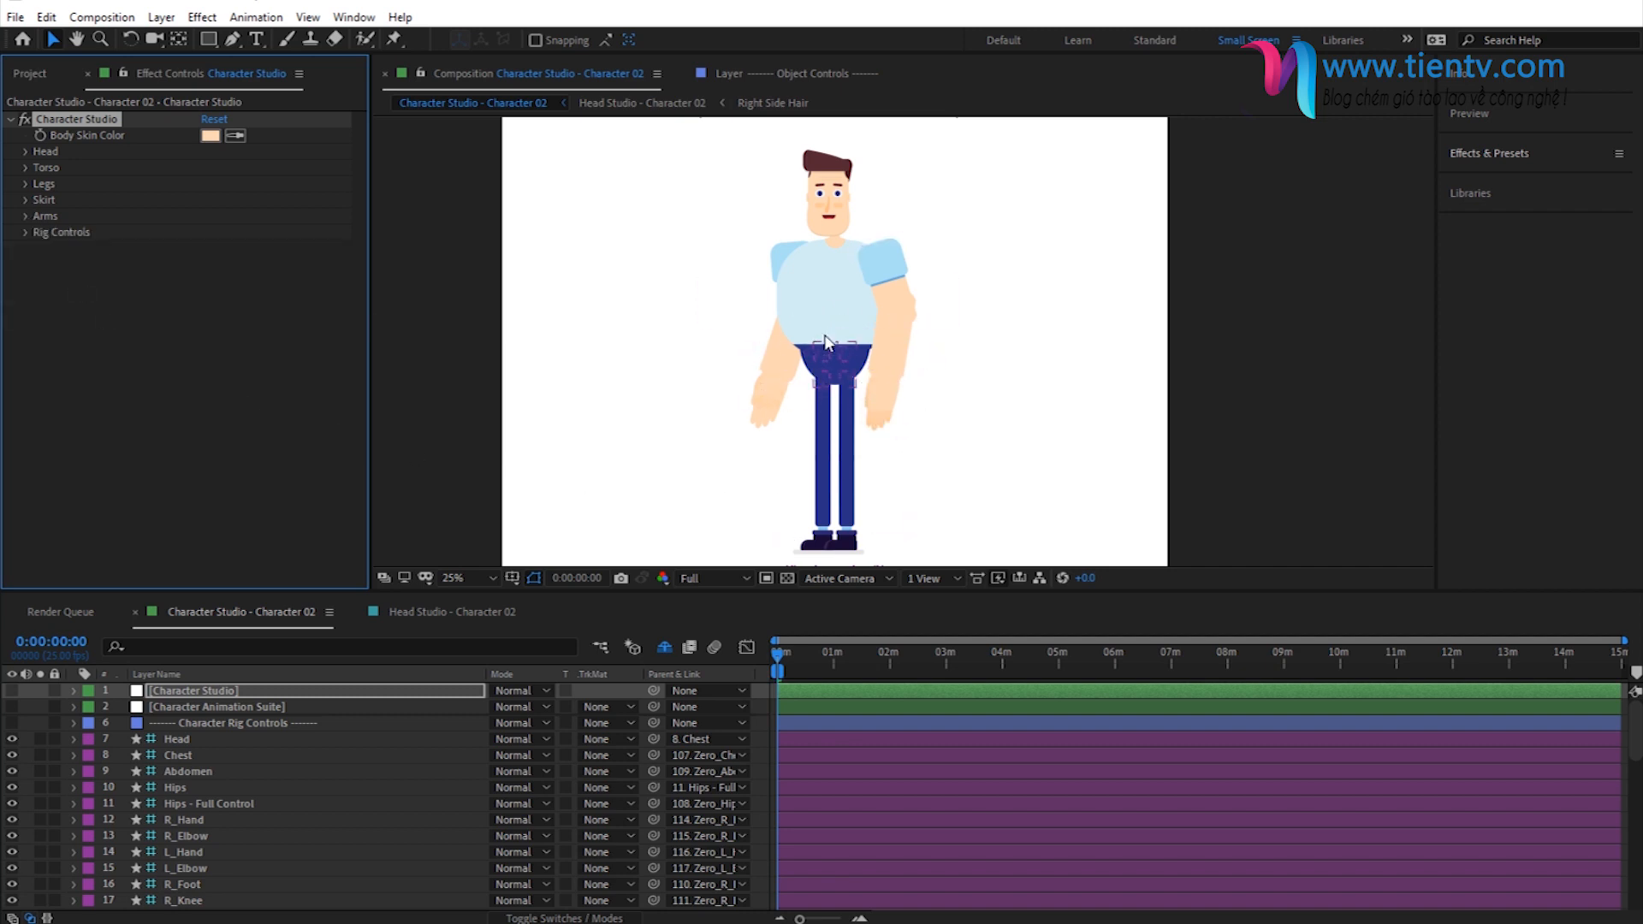
# - Try pants waist heights of 2 and 75, and set the waist height to 20
pyautogui.click(26, 184)
pyautogui.click(42, 232)
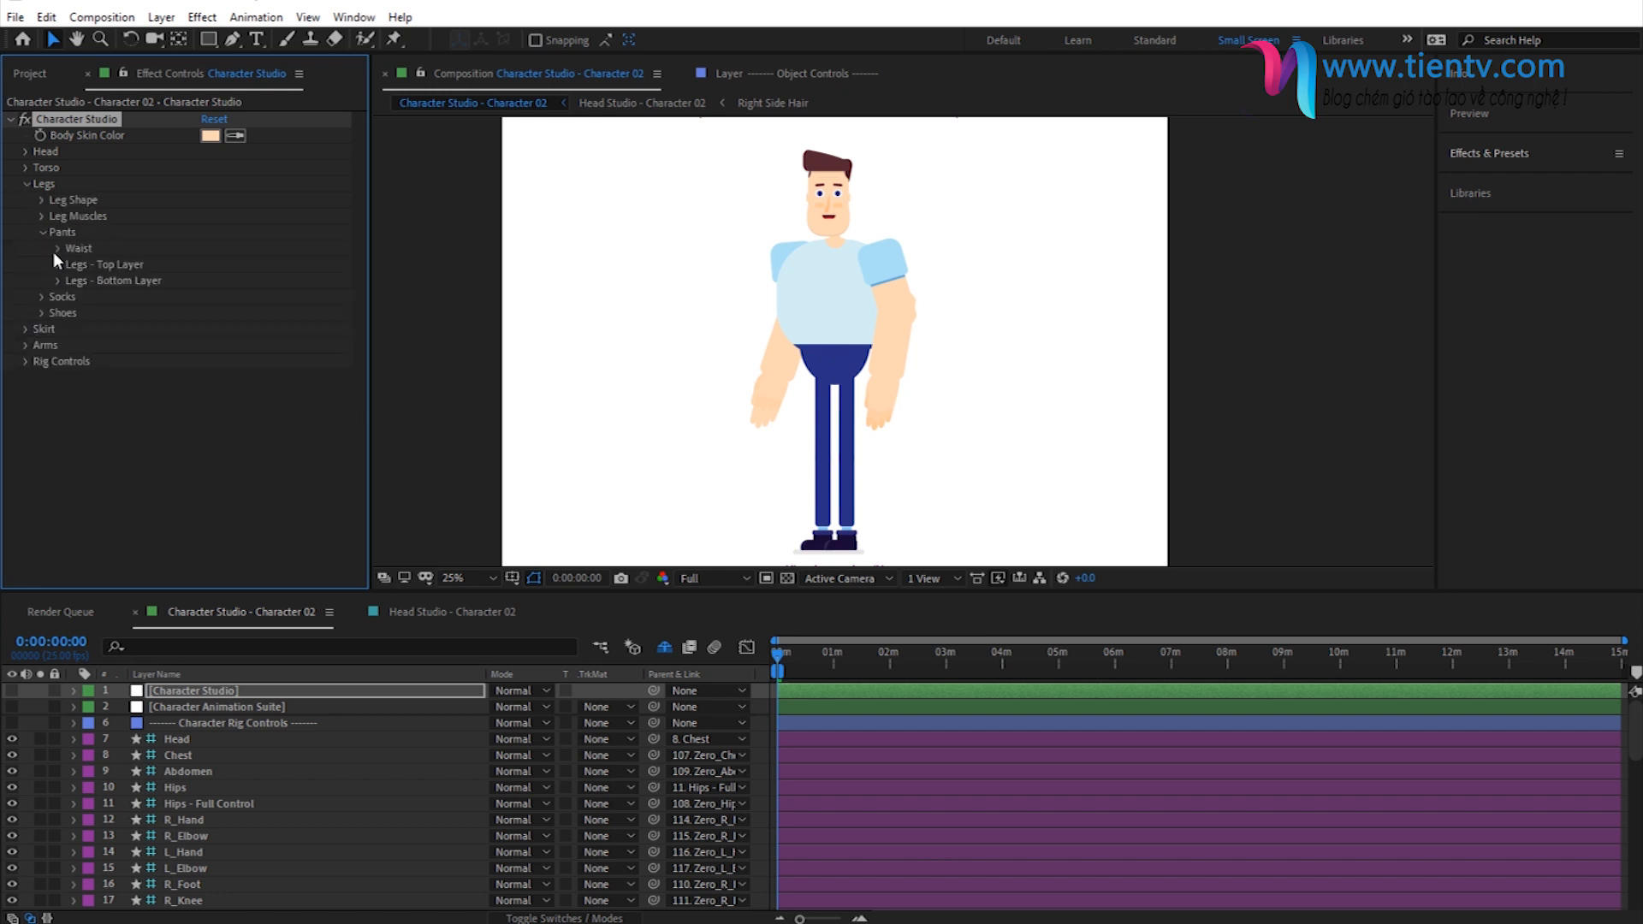
pyautogui.click(57, 249)
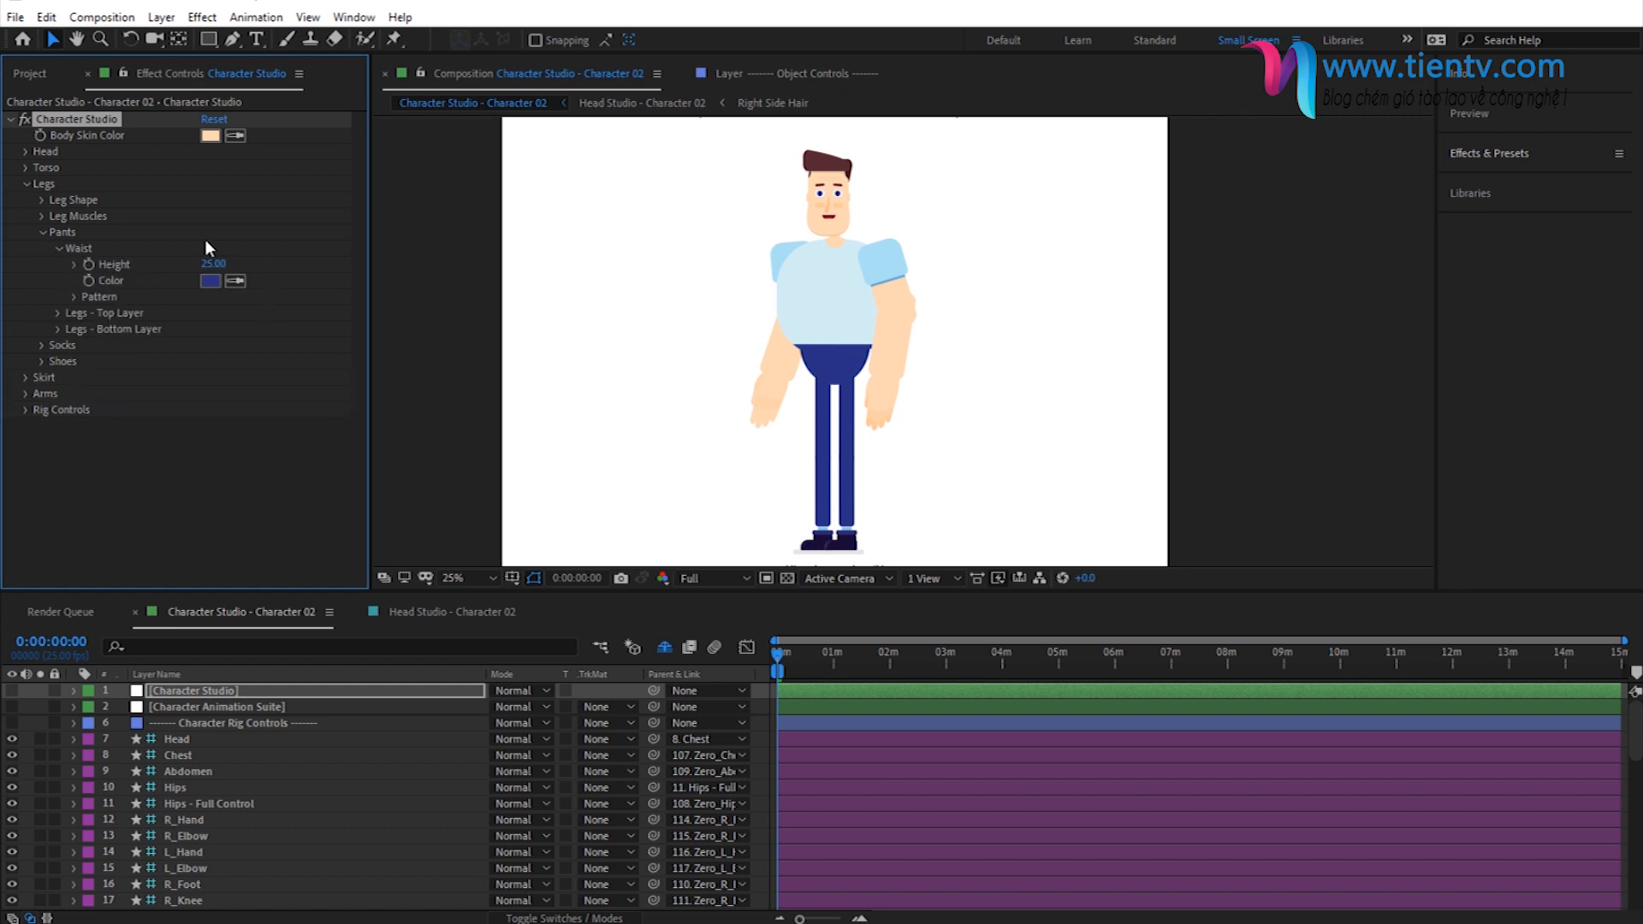
pyautogui.click(214, 265)
pyautogui.write('20')
pyautogui.press('Return')
pyautogui.click(219, 267)
pyautogui.write('75')
pyautogui.press('Return')
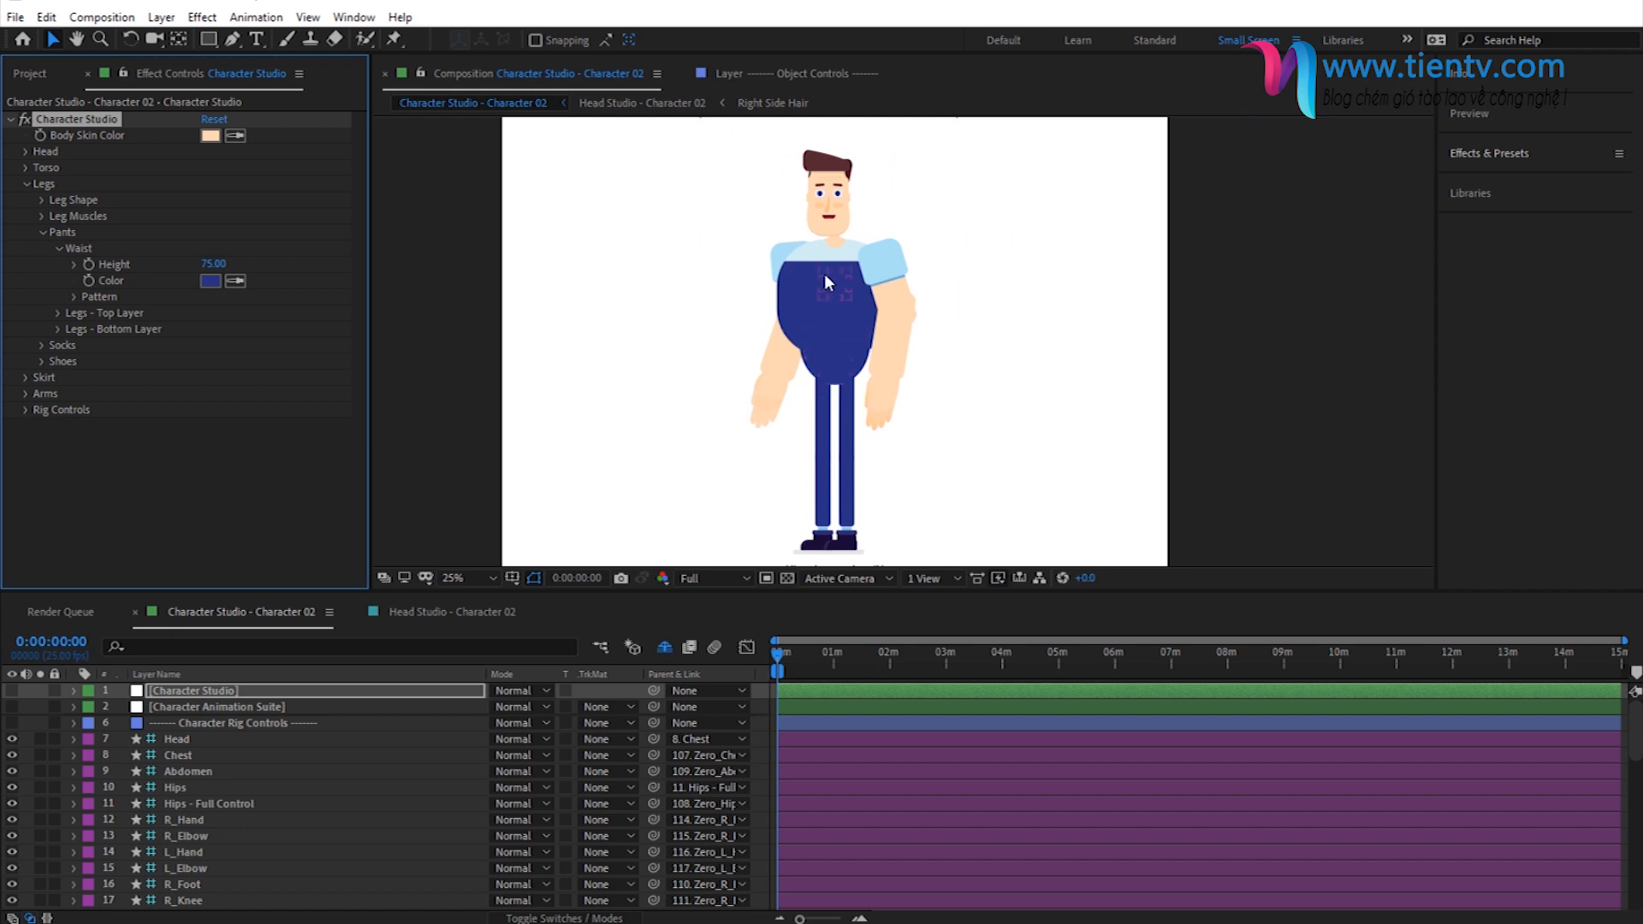
pyautogui.click(214, 266)
pyautogui.write('20')
pyautogui.press('Return')
pyautogui.click(58, 248)
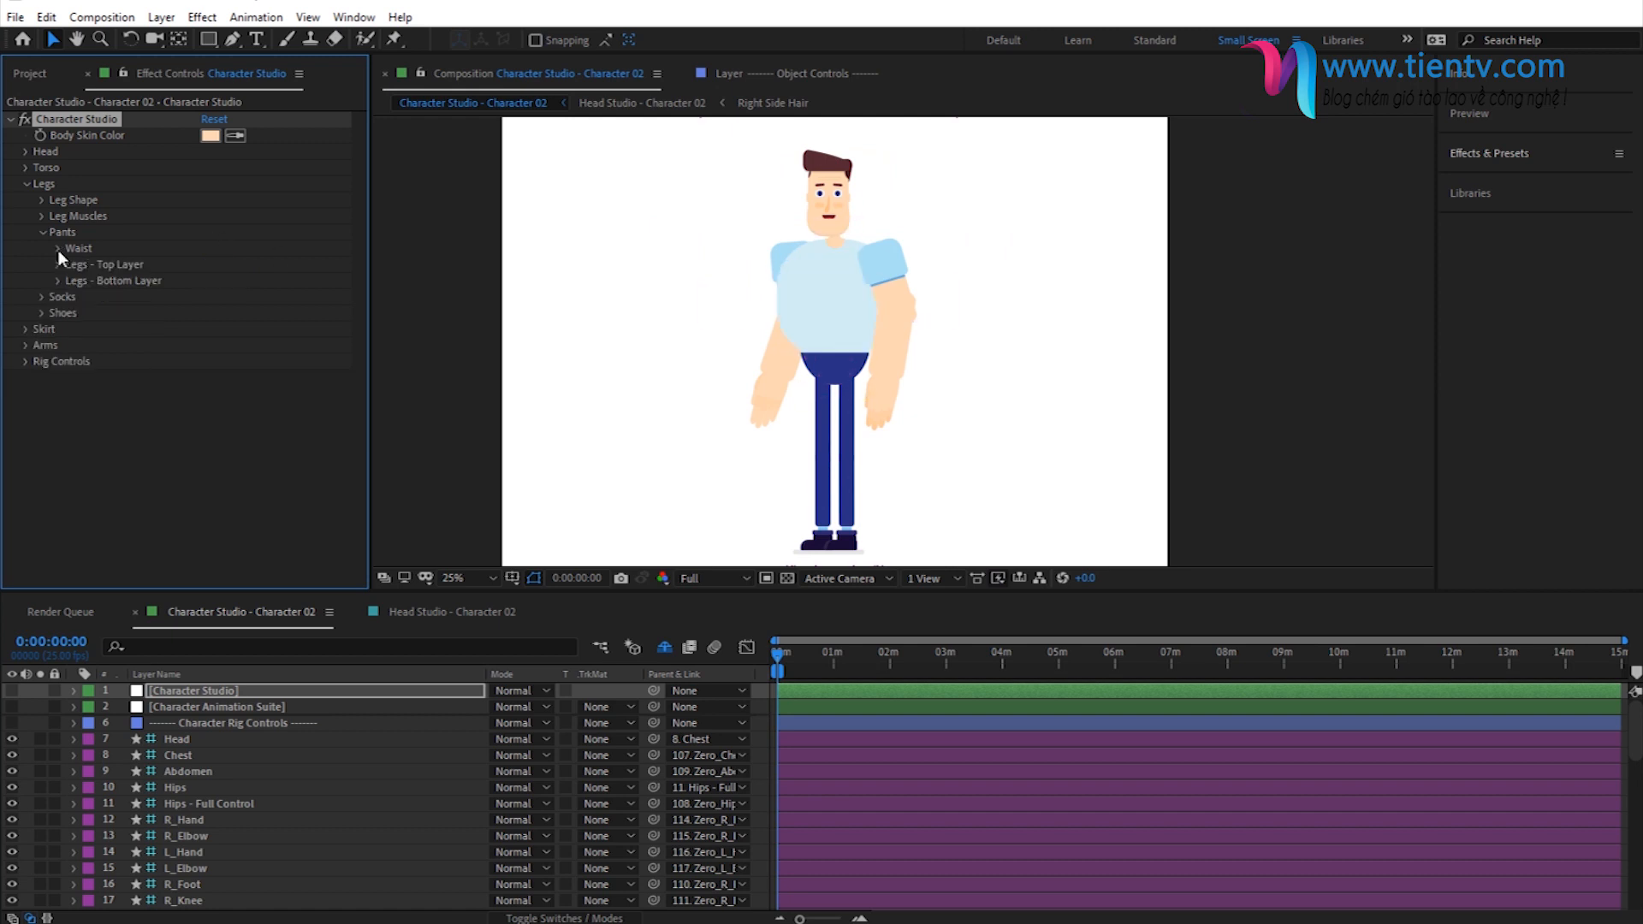
pyautogui.click(43, 232)
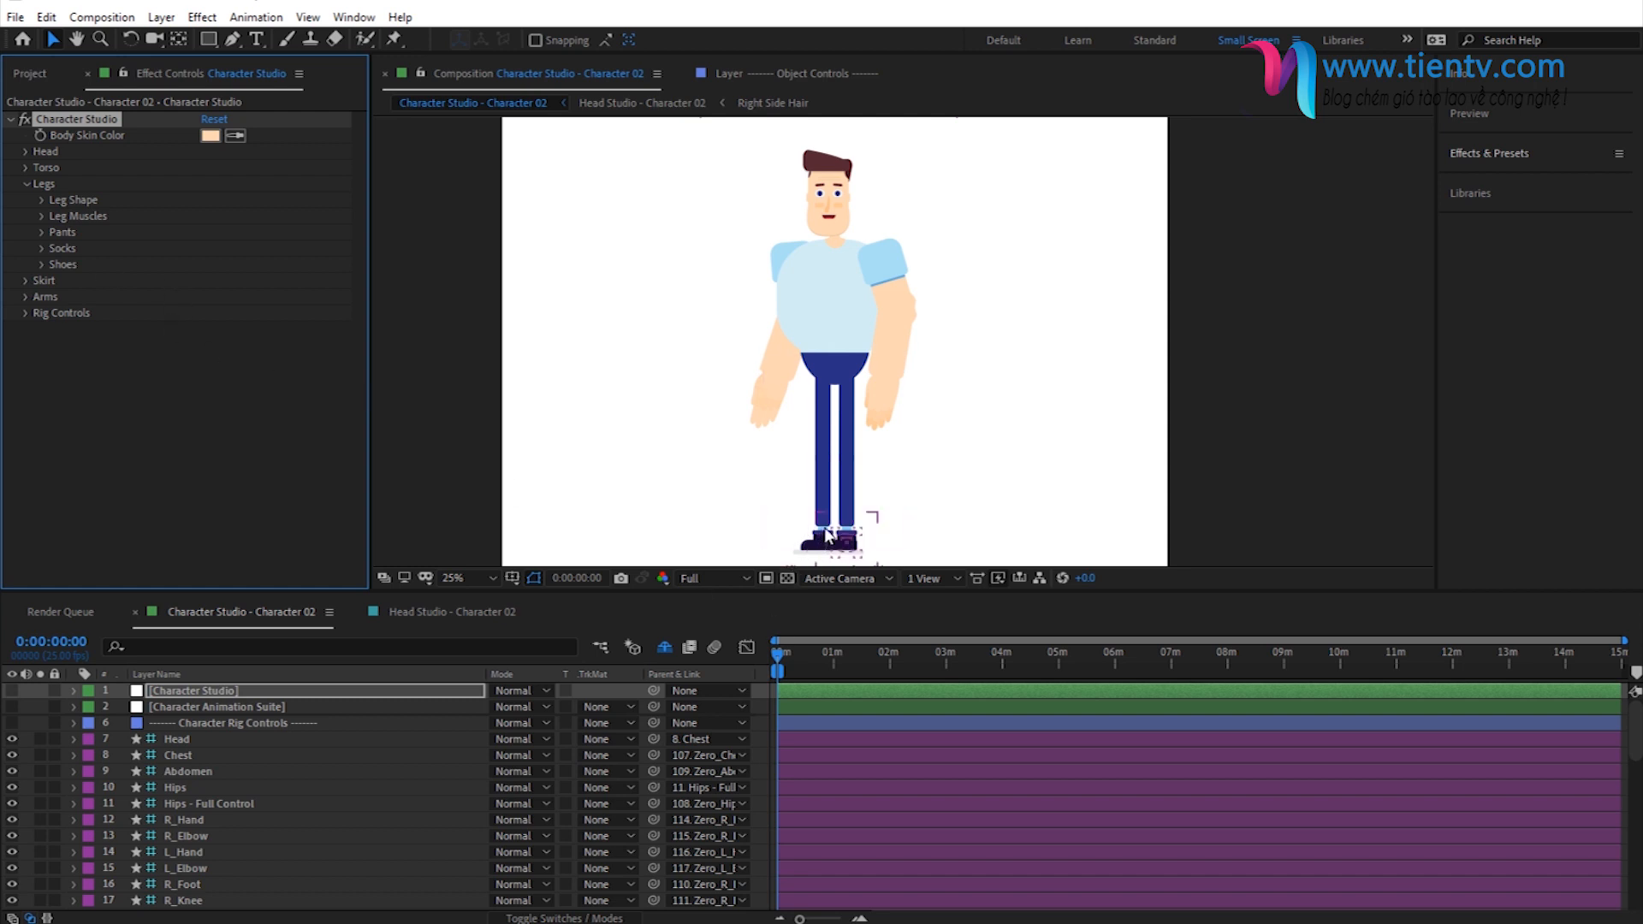
# - Shorten the pants by setting the top leg layer's length to 75
pyautogui.click(41, 231)
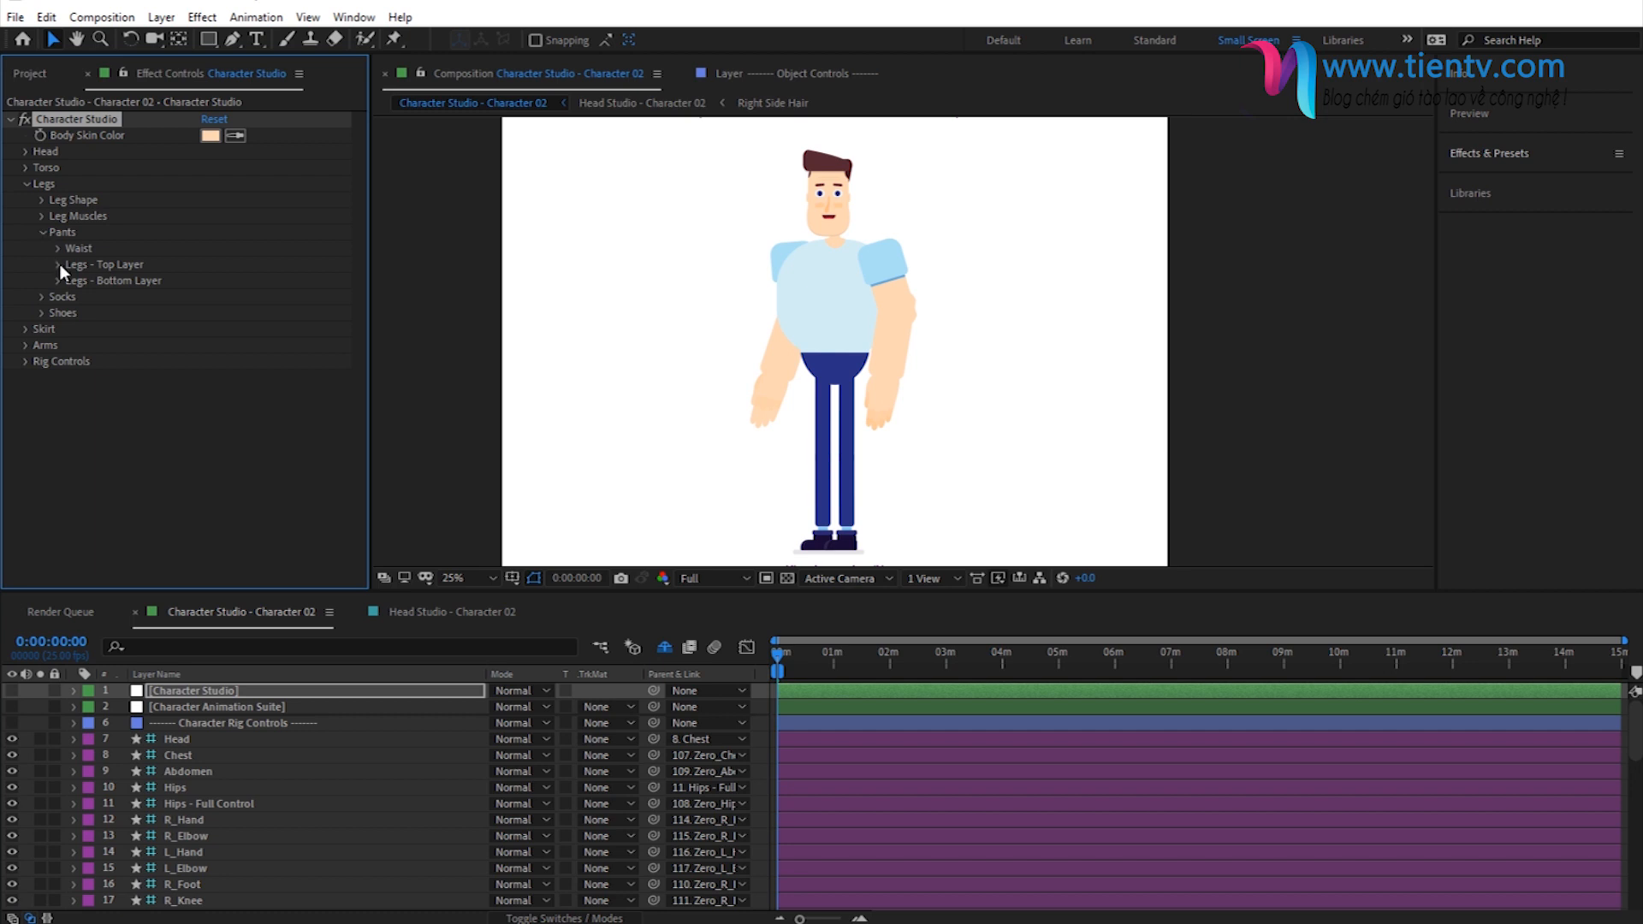
pyautogui.click(59, 264)
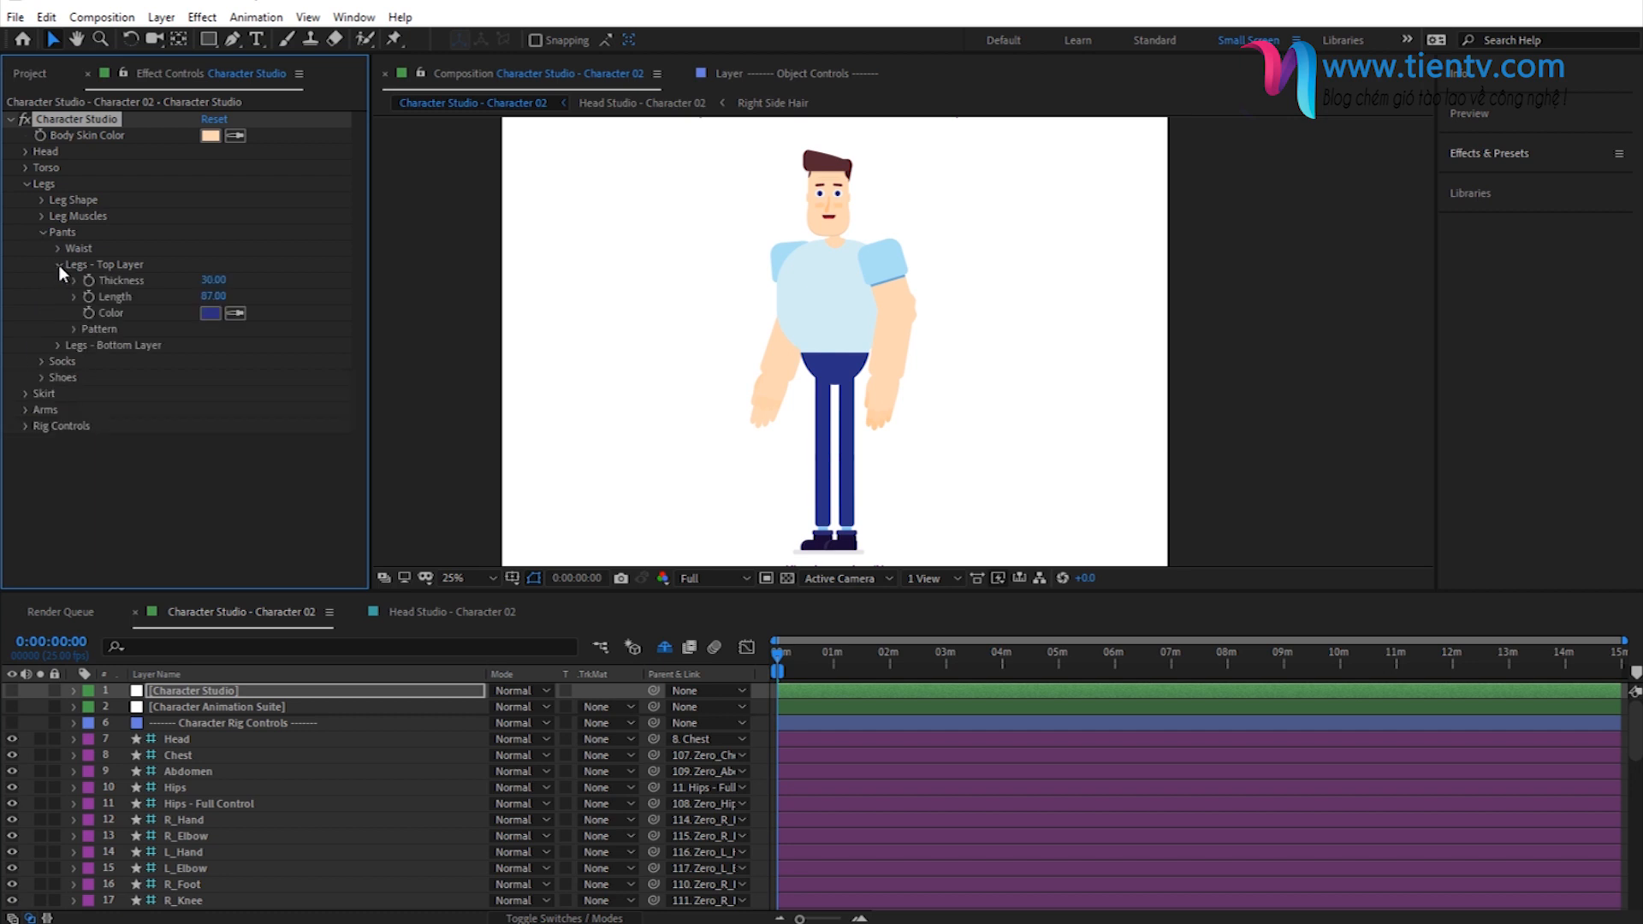
pyautogui.click(211, 299)
pyautogui.write('75')
pyautogui.press('Return')
pyautogui.click(61, 266)
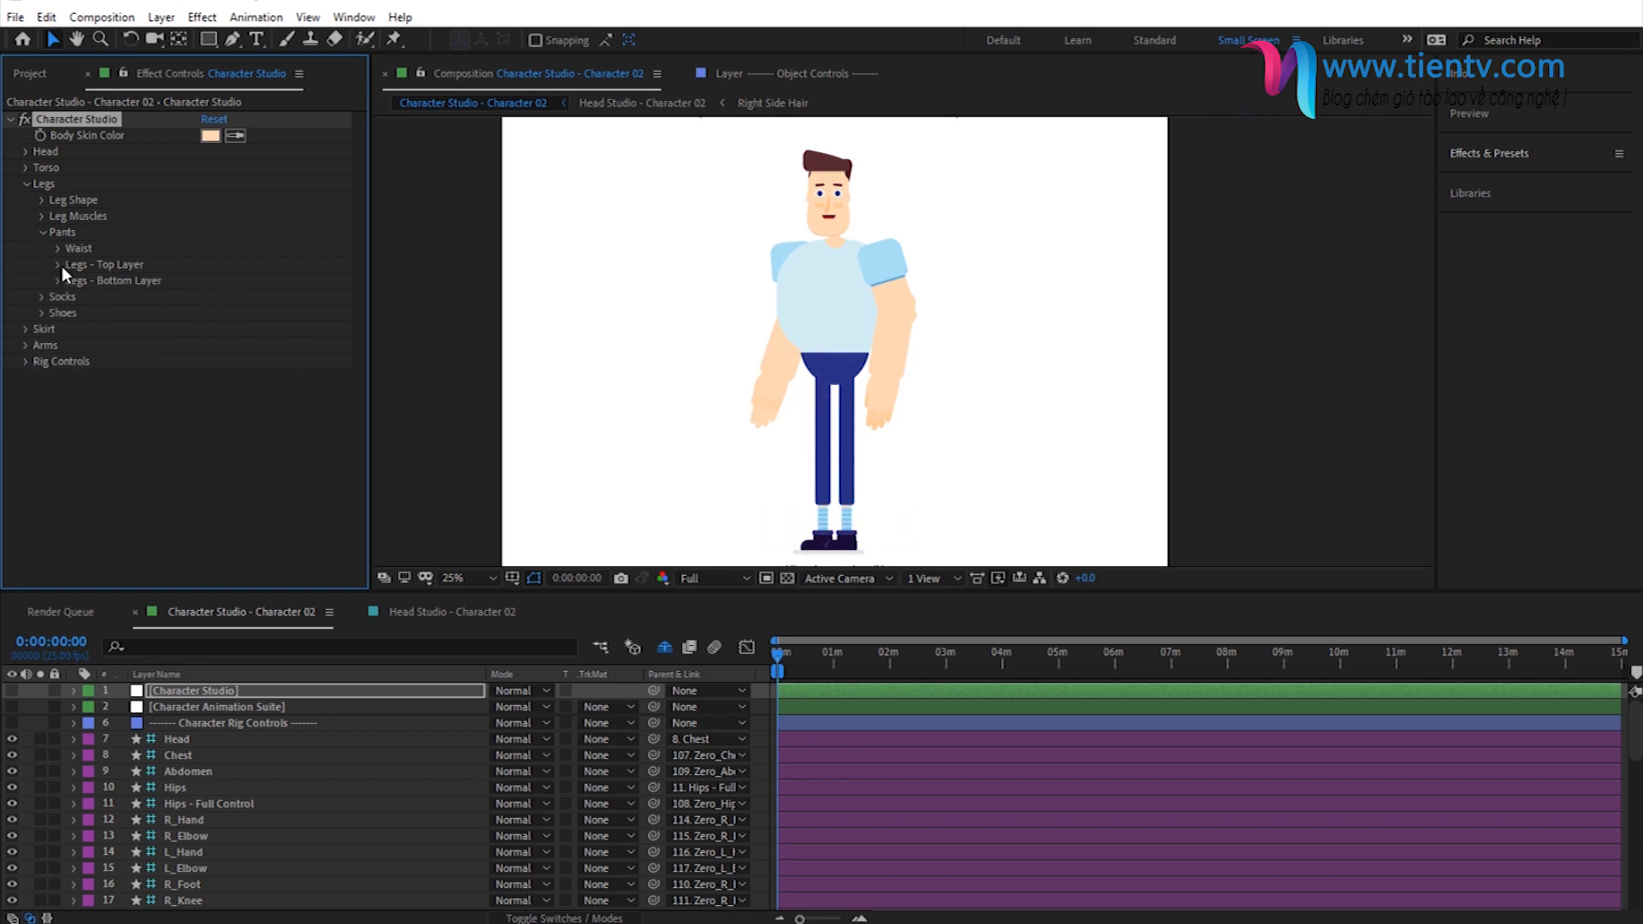
pyautogui.click(40, 232)
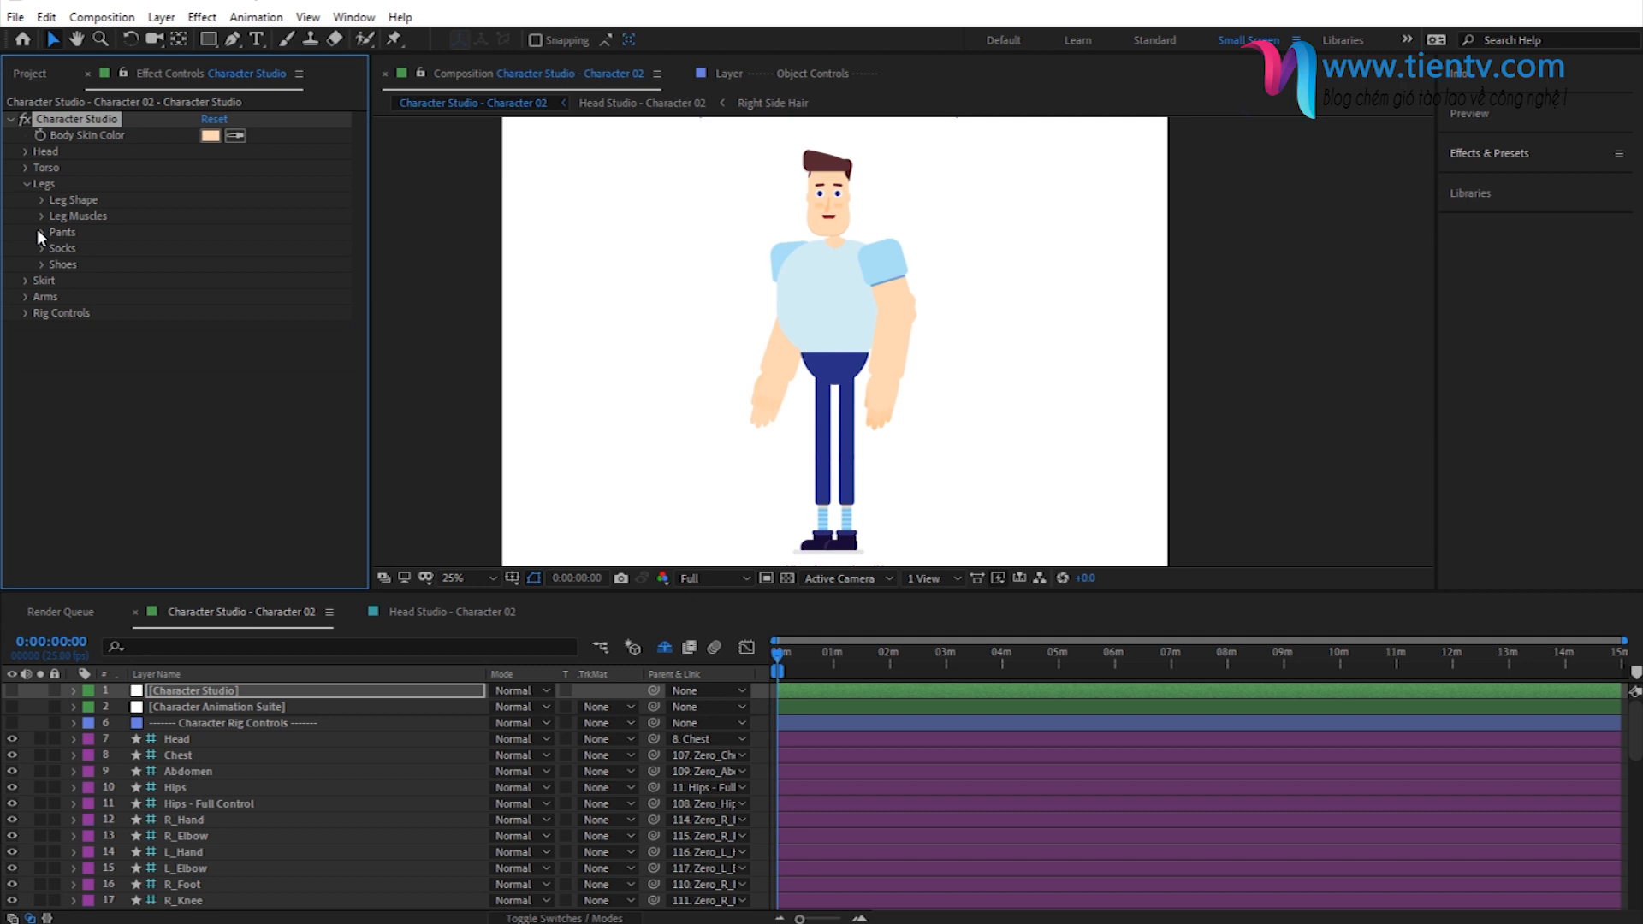
# - Set the socks' length to 15
pyautogui.click(41, 248)
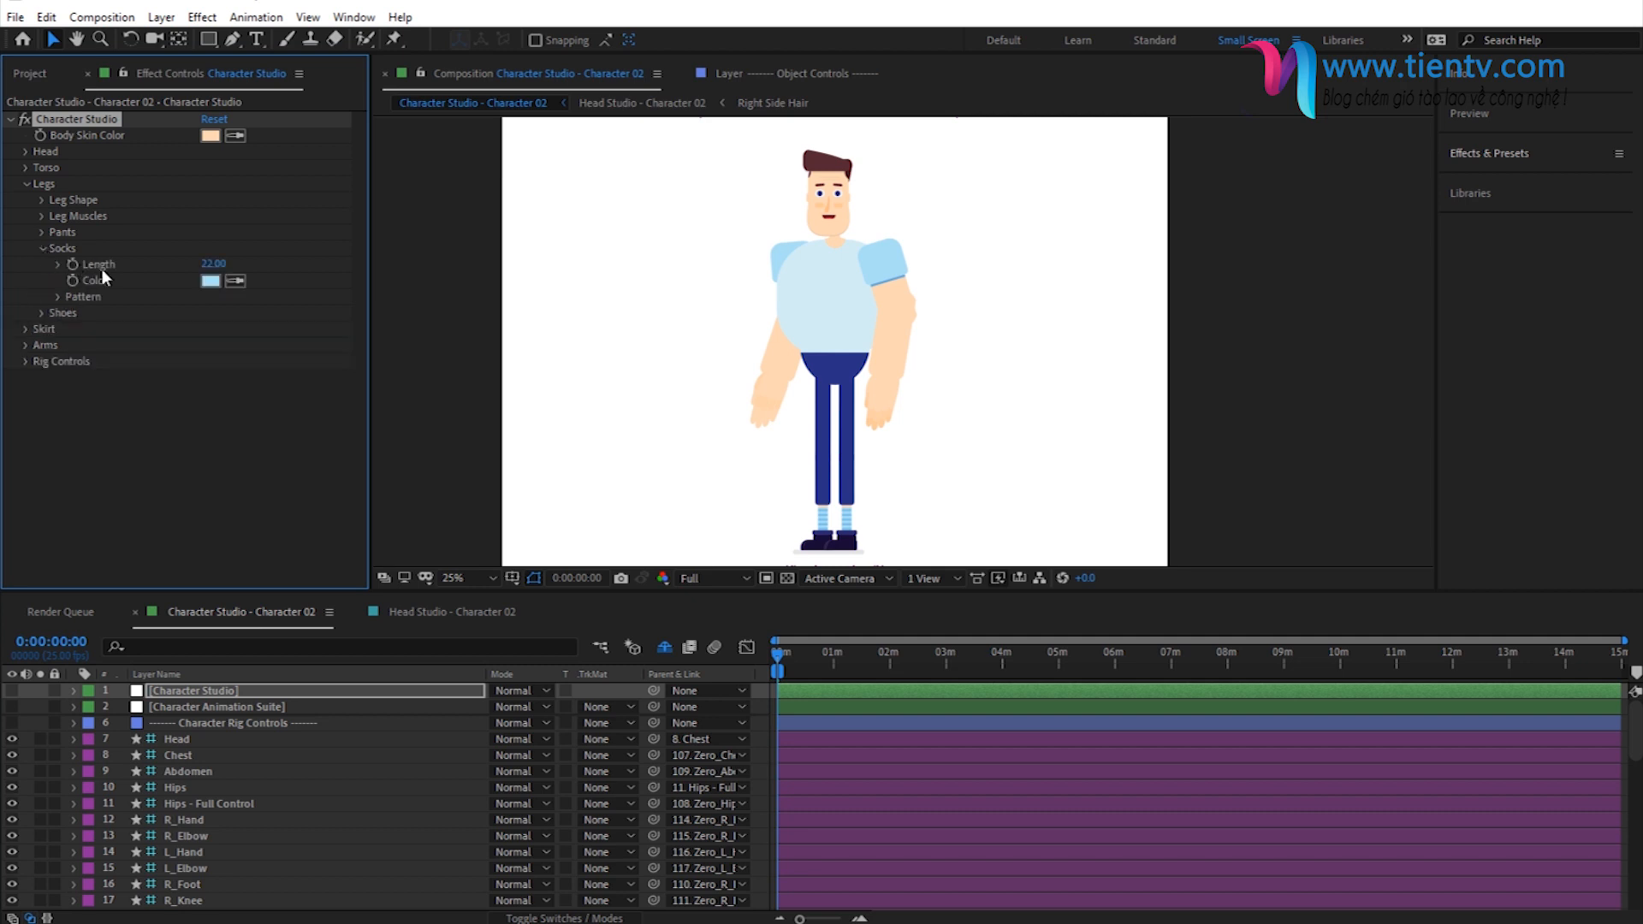
pyautogui.click(212, 265)
pyautogui.write('15')
pyautogui.press('Return')
pyautogui.click(40, 248)
# - Set the feet size to 45, switch to a rounded shoe style and collapse the Legs settings
pyautogui.click(42, 265)
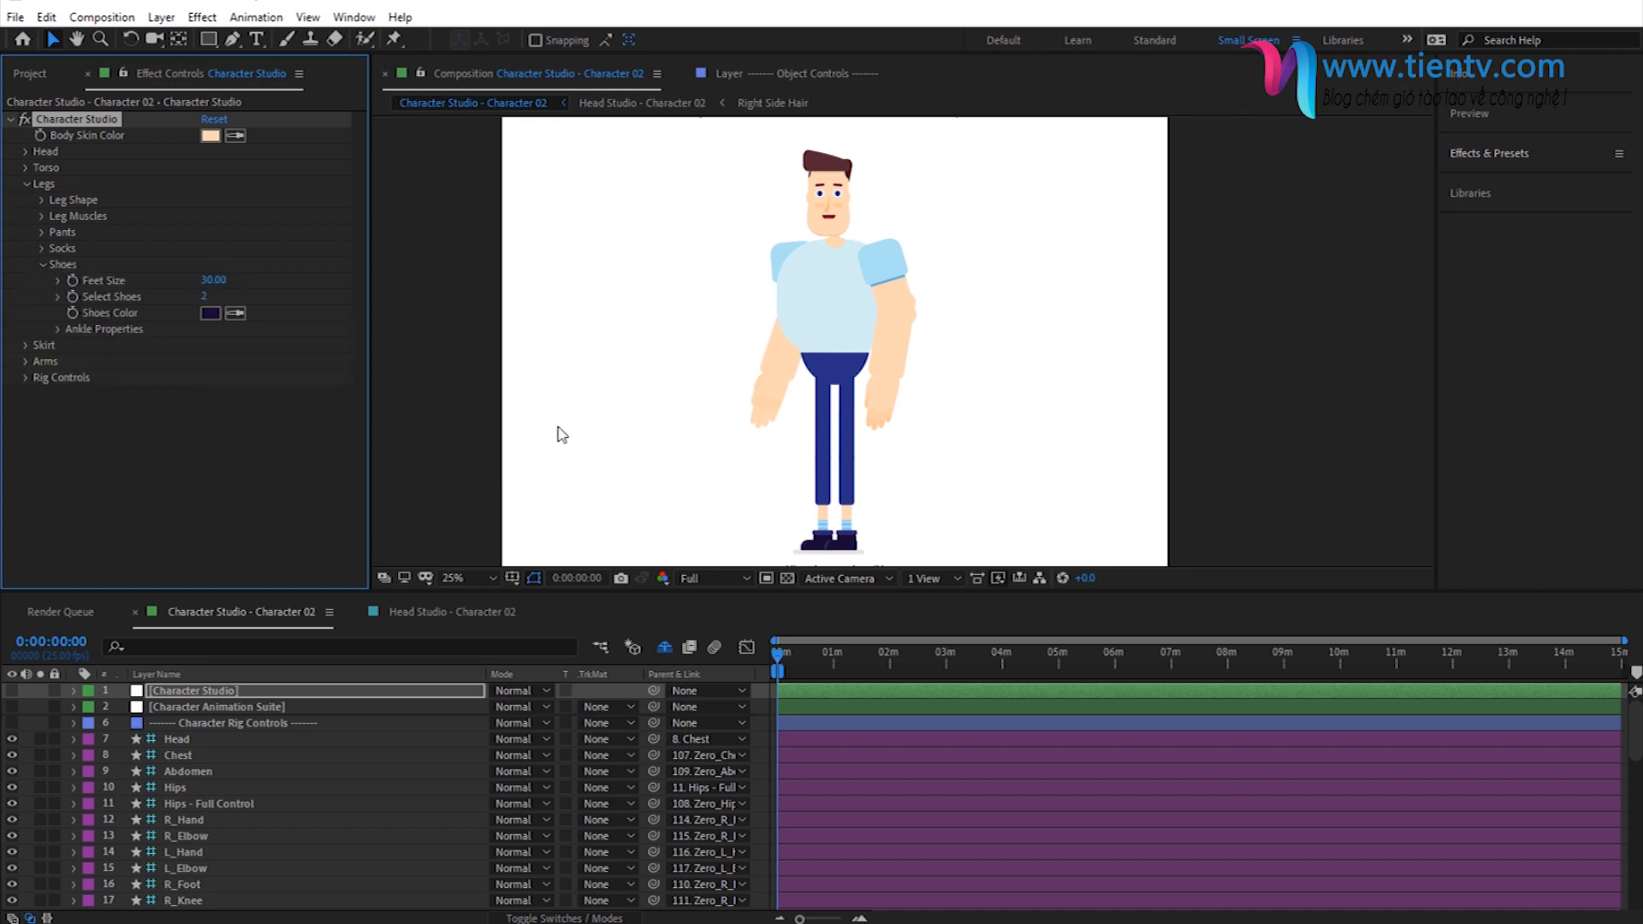
pyautogui.click(214, 281)
pyautogui.write('45')
pyautogui.press('Return')
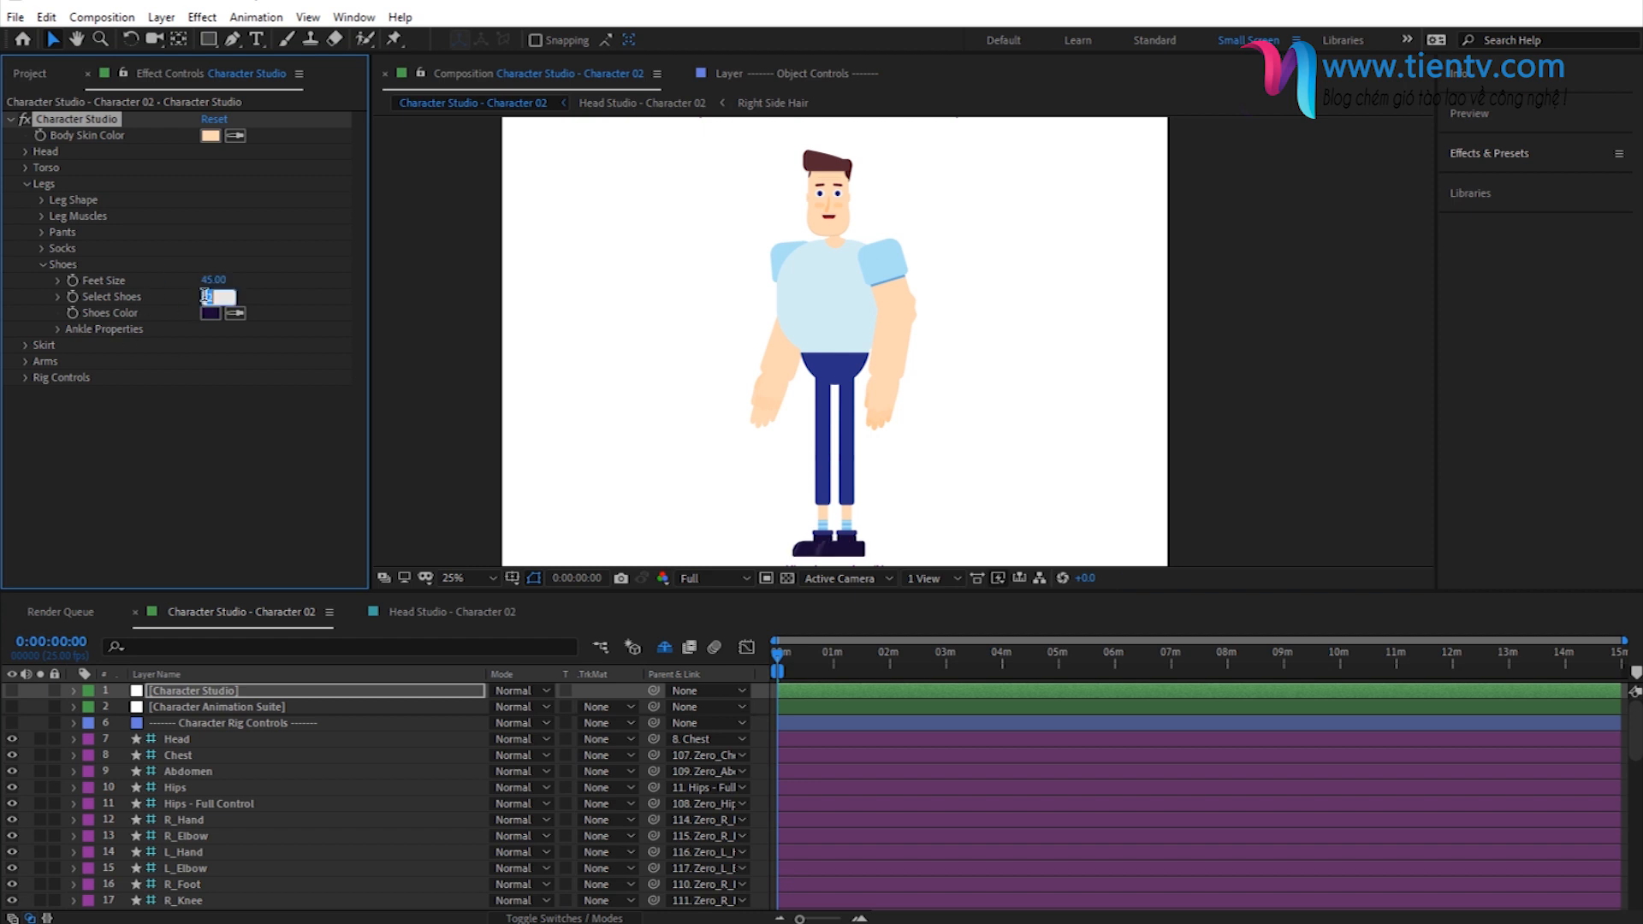
pyautogui.moveTo(204, 298); pyautogui.dragTo(202, 298)
pyautogui.click(43, 264)
pyautogui.click(26, 183)
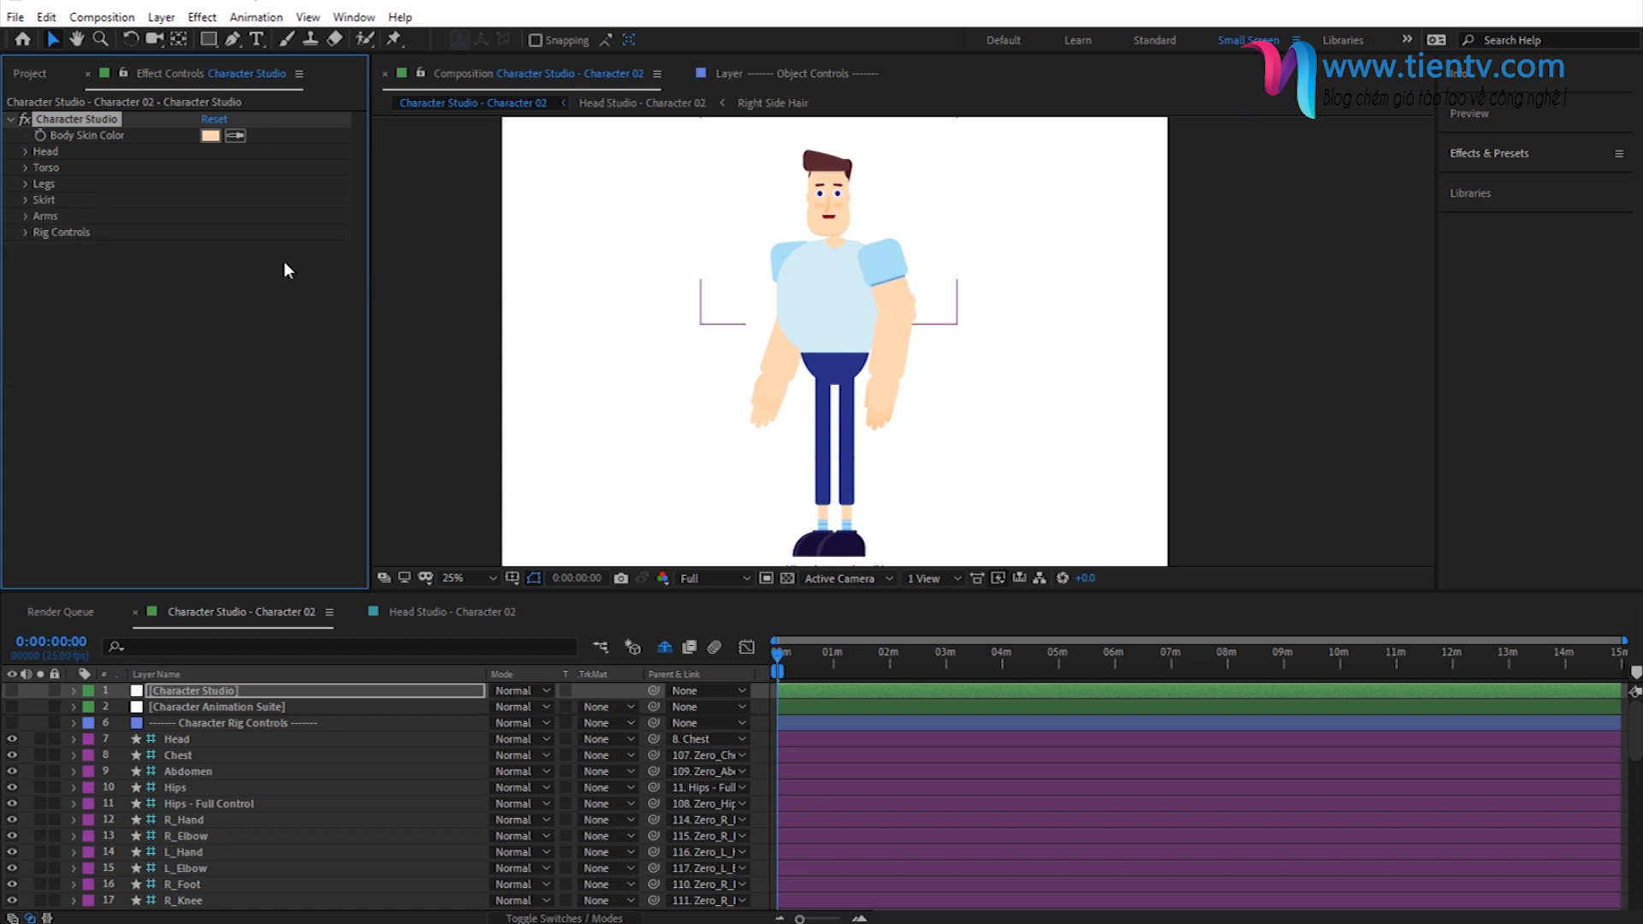
# - Set the Joint Roundness in the Rig Controls' joint settings to 50
pyautogui.click(29, 234)
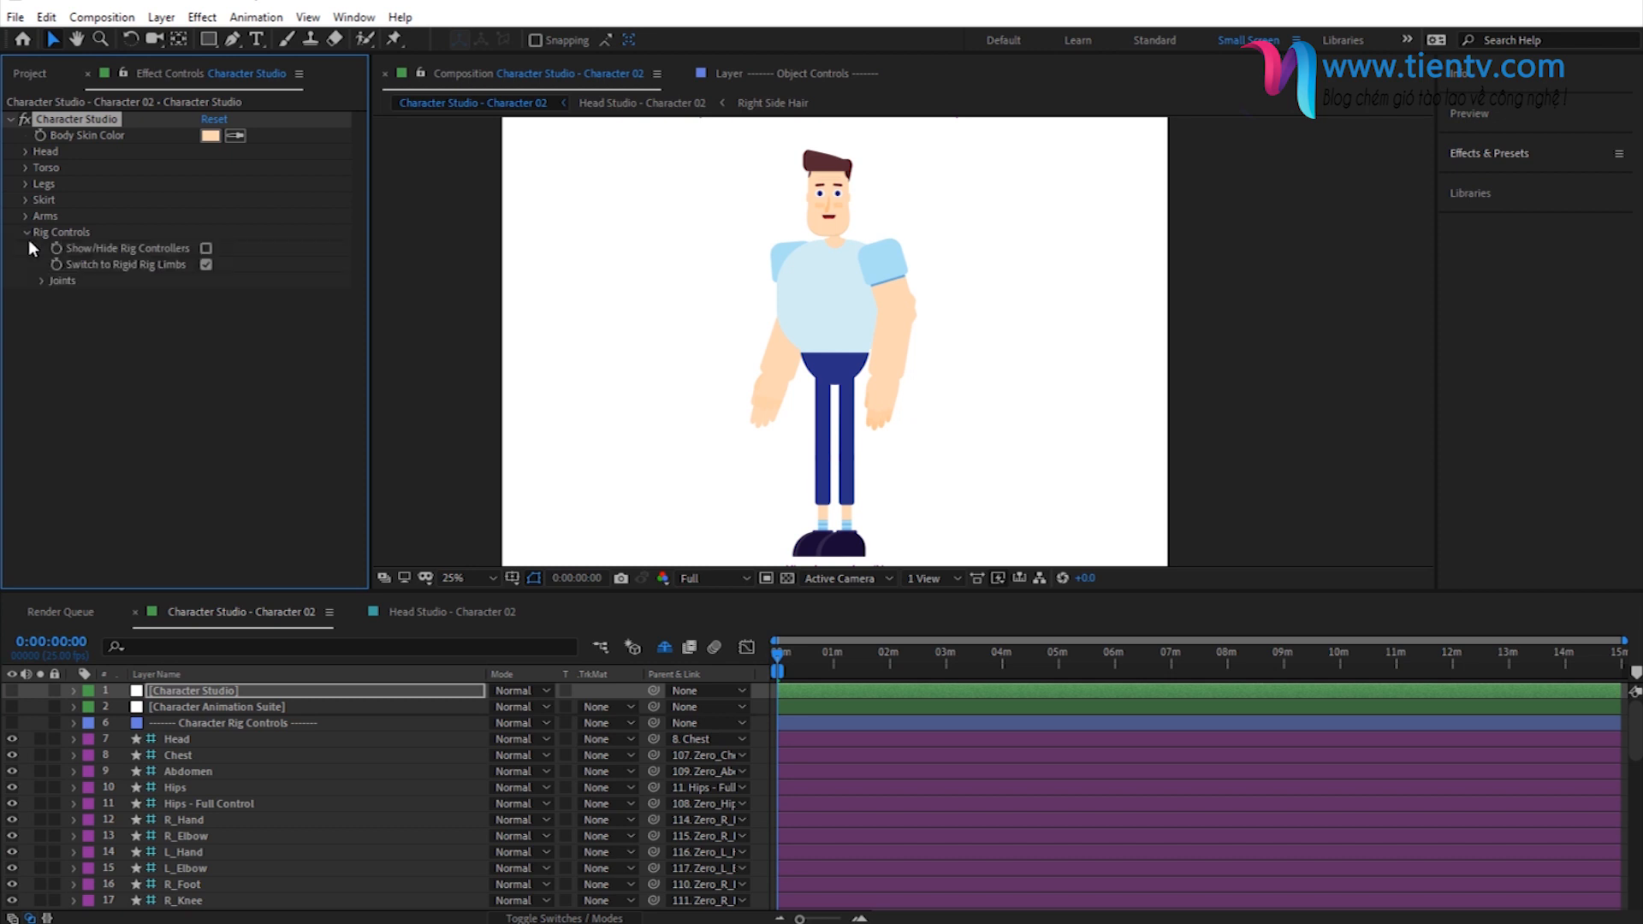
pyautogui.click(42, 282)
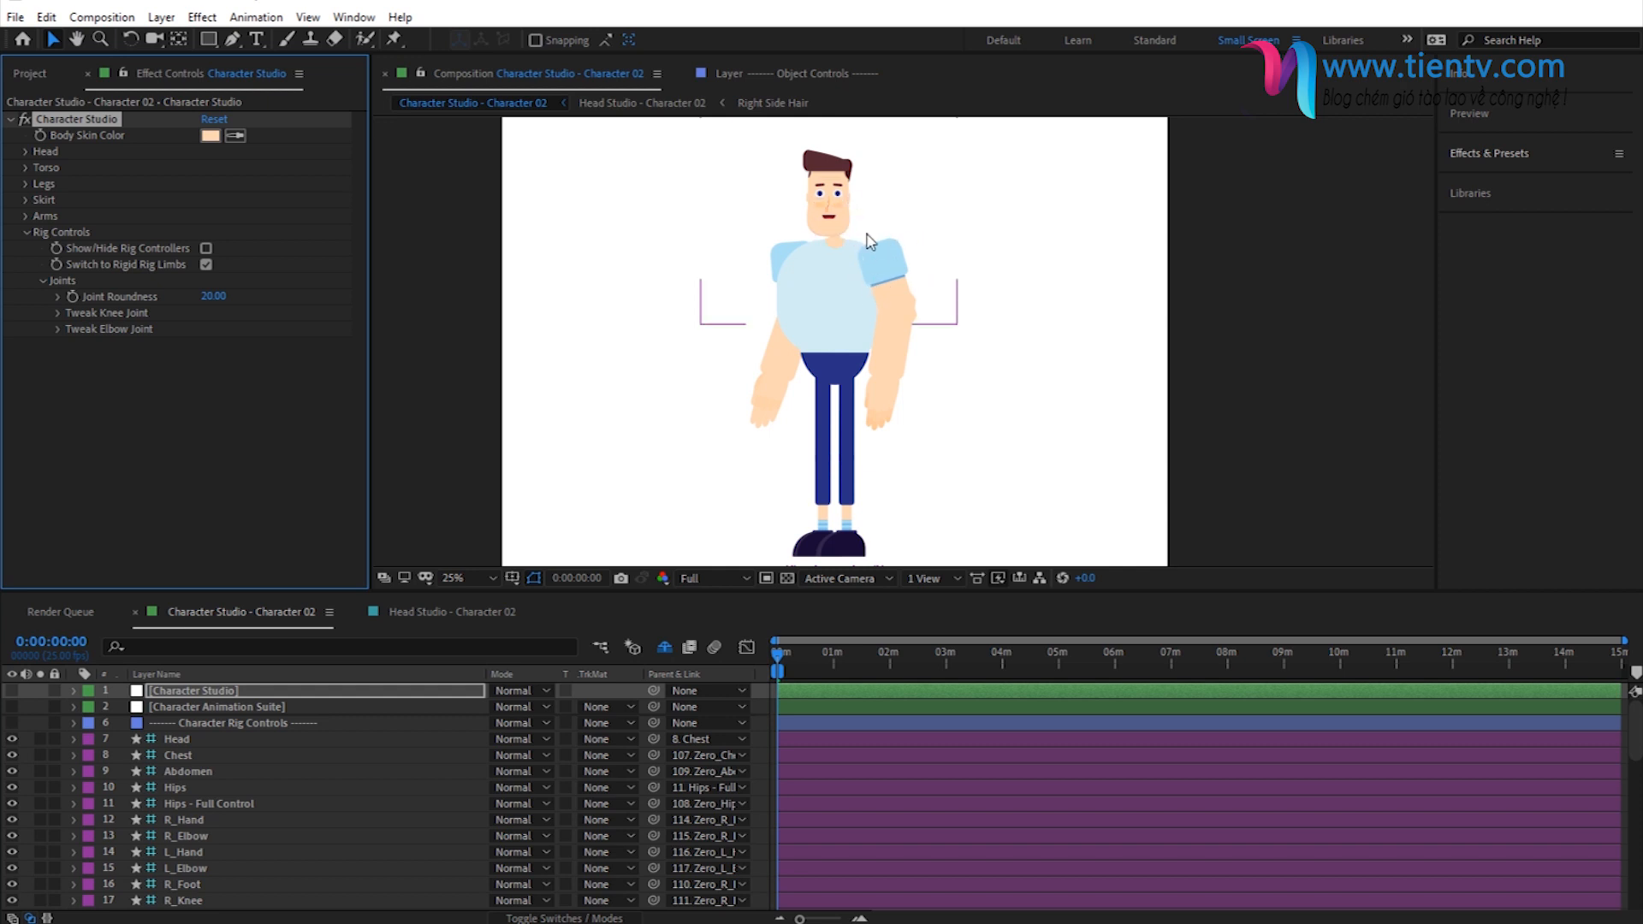
pyautogui.click(213, 296)
pyautogui.write('50')
pyautogui.press('Return')
# - Try a right elbow joint value of 0 and collapse the elbow joint settings
pyautogui.click(58, 329)
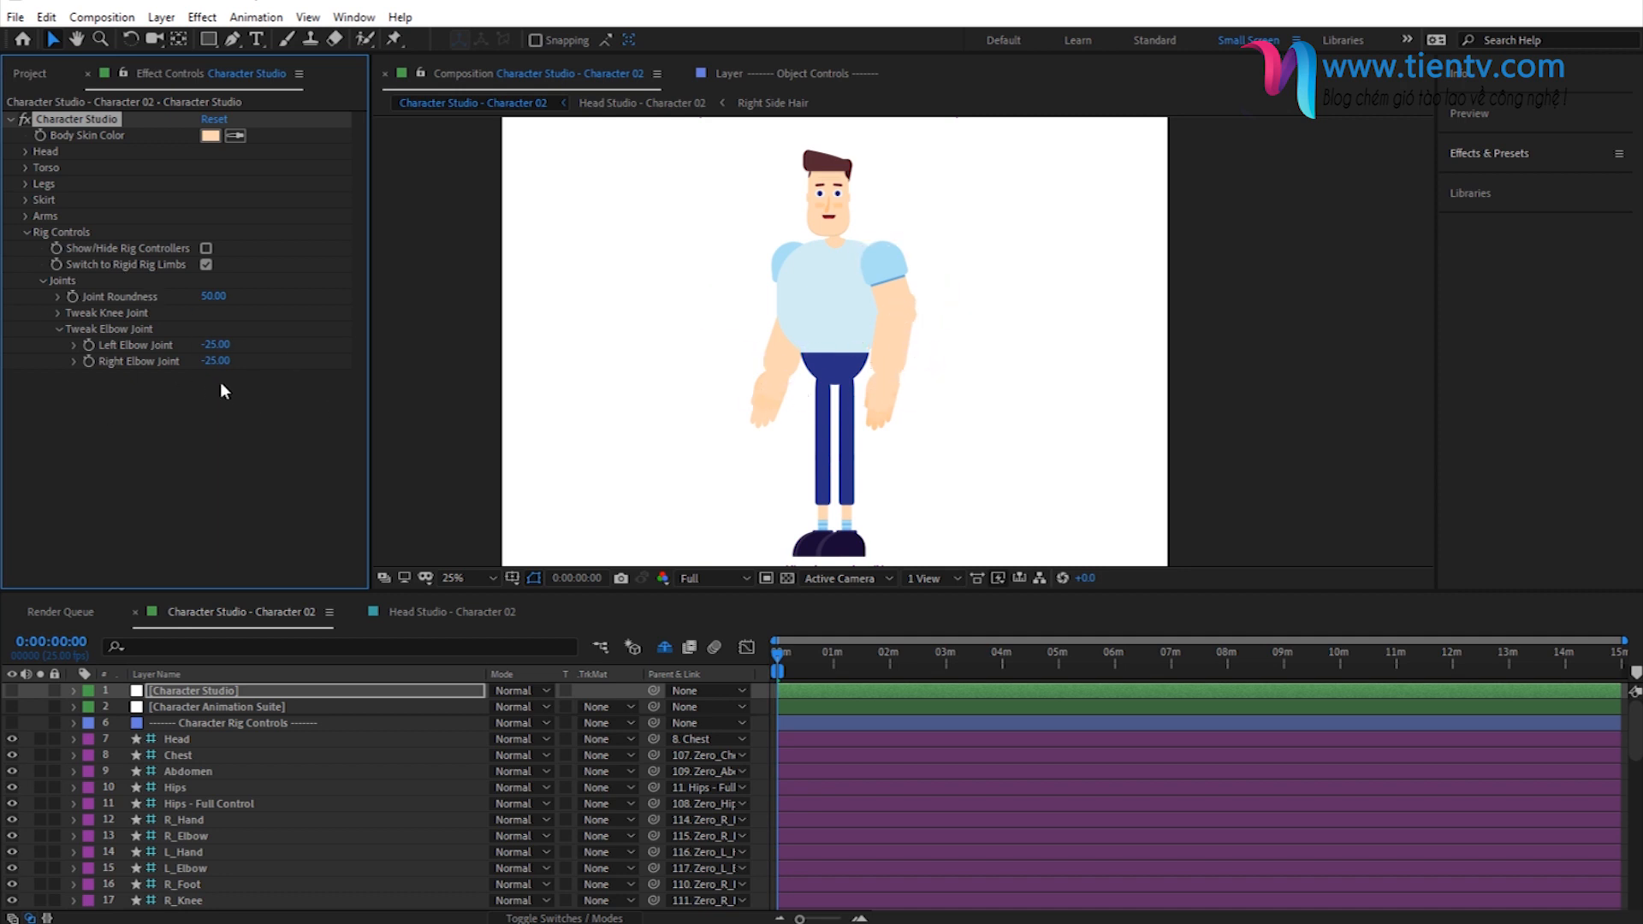
pyautogui.click(217, 345)
pyautogui.click(214, 360)
pyautogui.write('0')
pyautogui.press('Return')
pyautogui.click(58, 330)
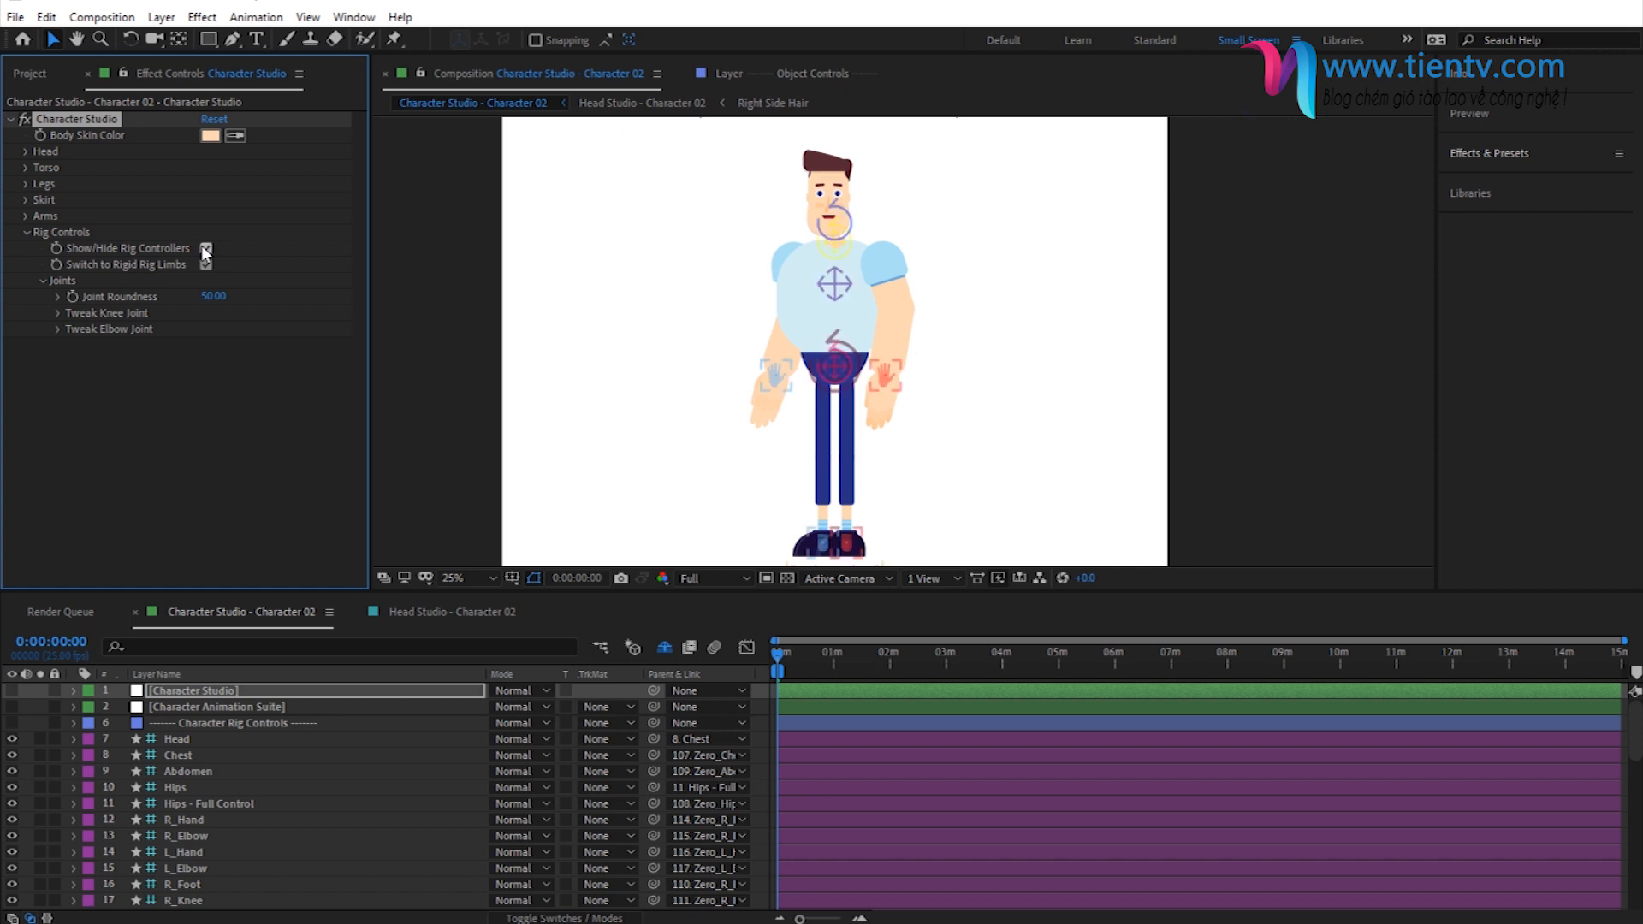
# - Test the right leg's bend by raising the R_Foot rig controller
pyautogui.click(848, 542)
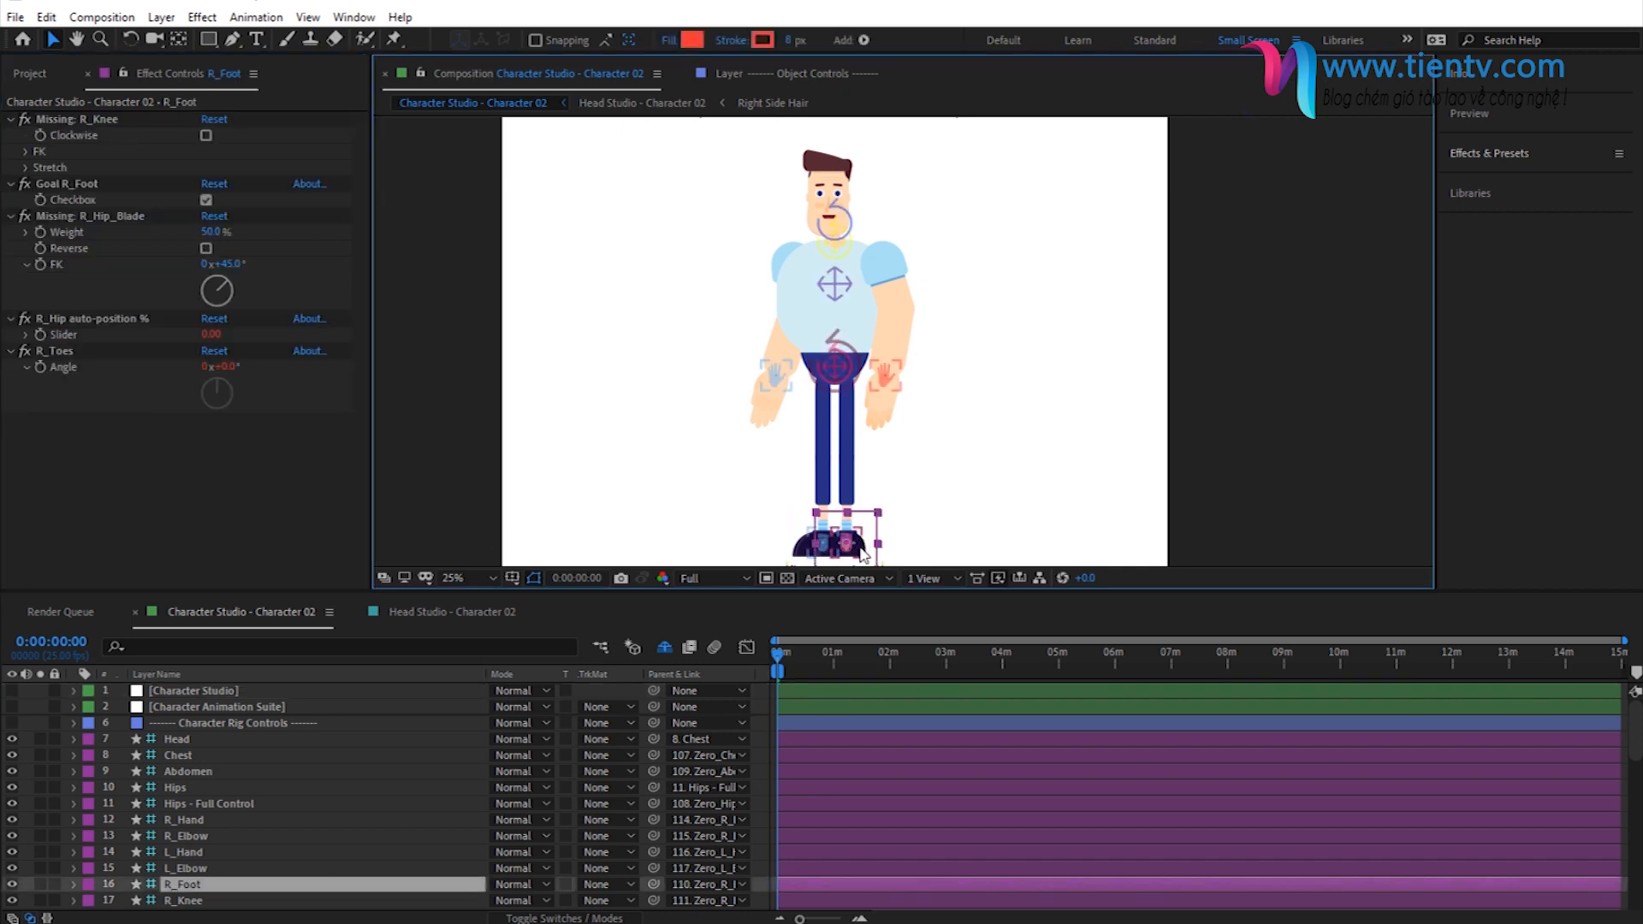
pyautogui.moveTo(864, 551); pyautogui.dragTo(862, 493)
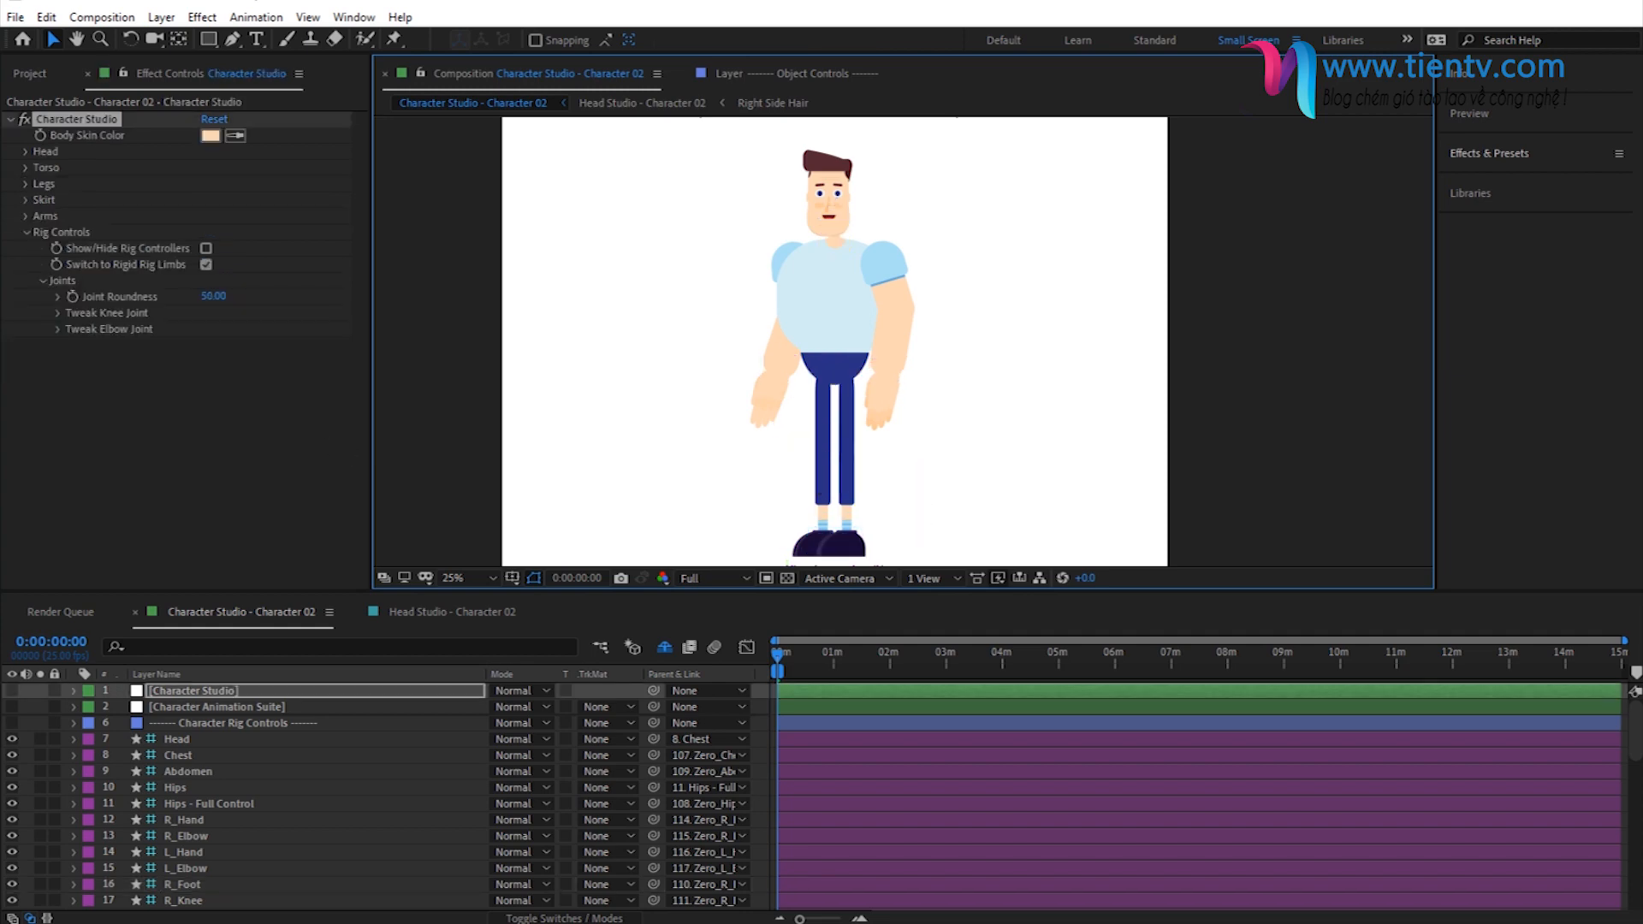
# - Bring up the colored reference character beside the composition to compare its colors
pyautogui.hotkey('alt', 'Tab')
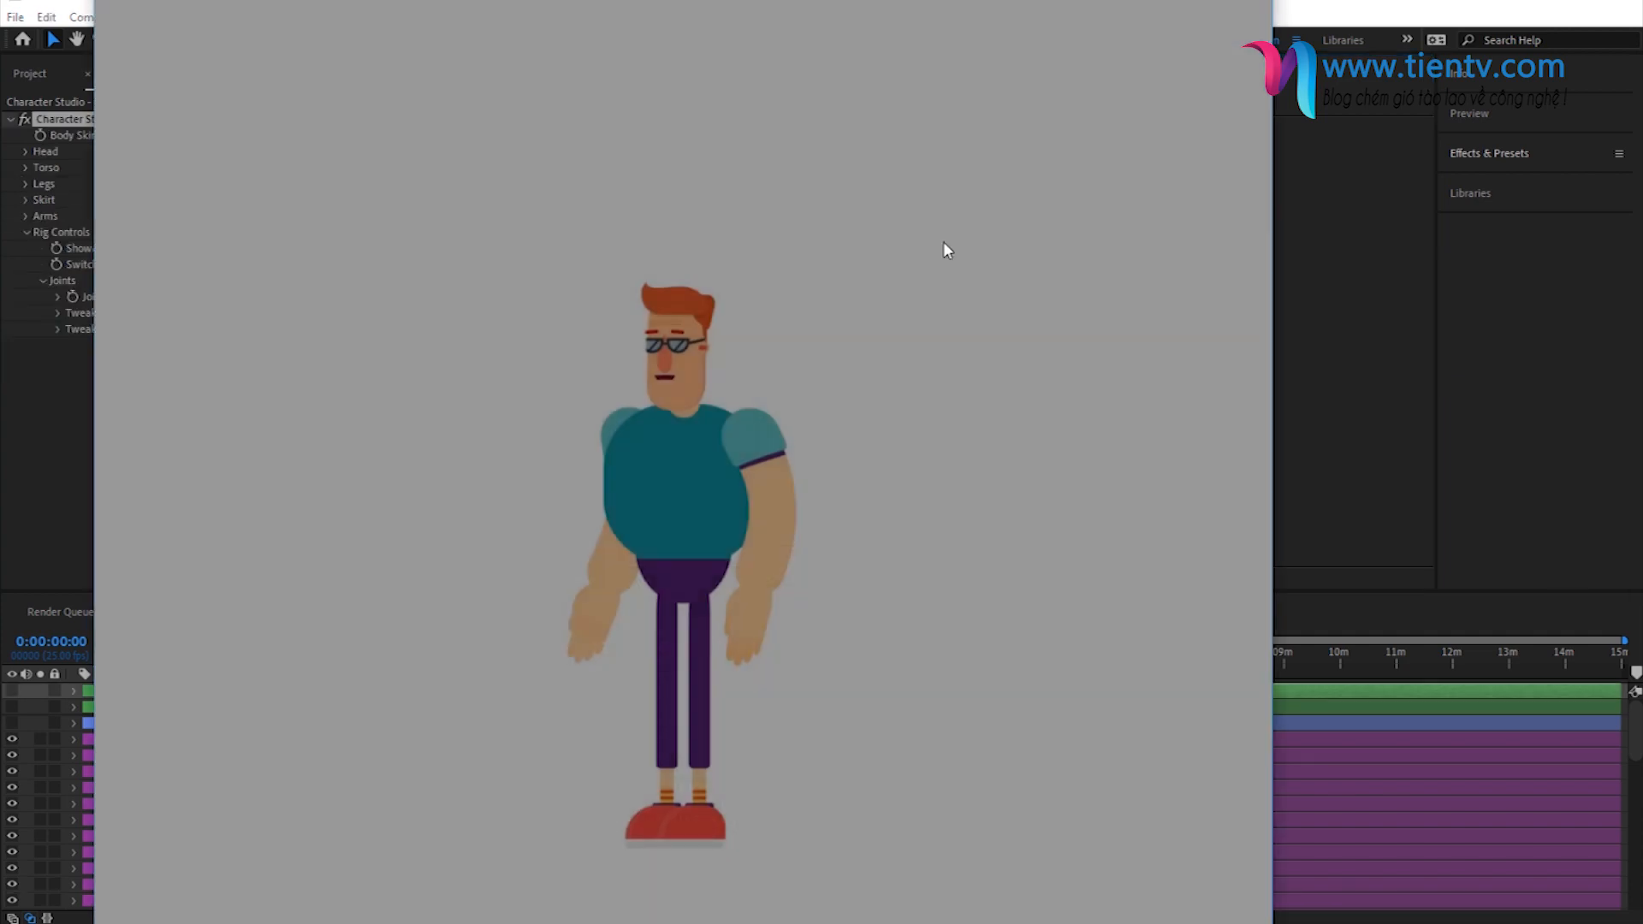
pyautogui.moveTo(943, 2); pyautogui.dragTo(1400, 2)
pyautogui.moveTo(885, 323); pyautogui.dragTo(1053, 319)
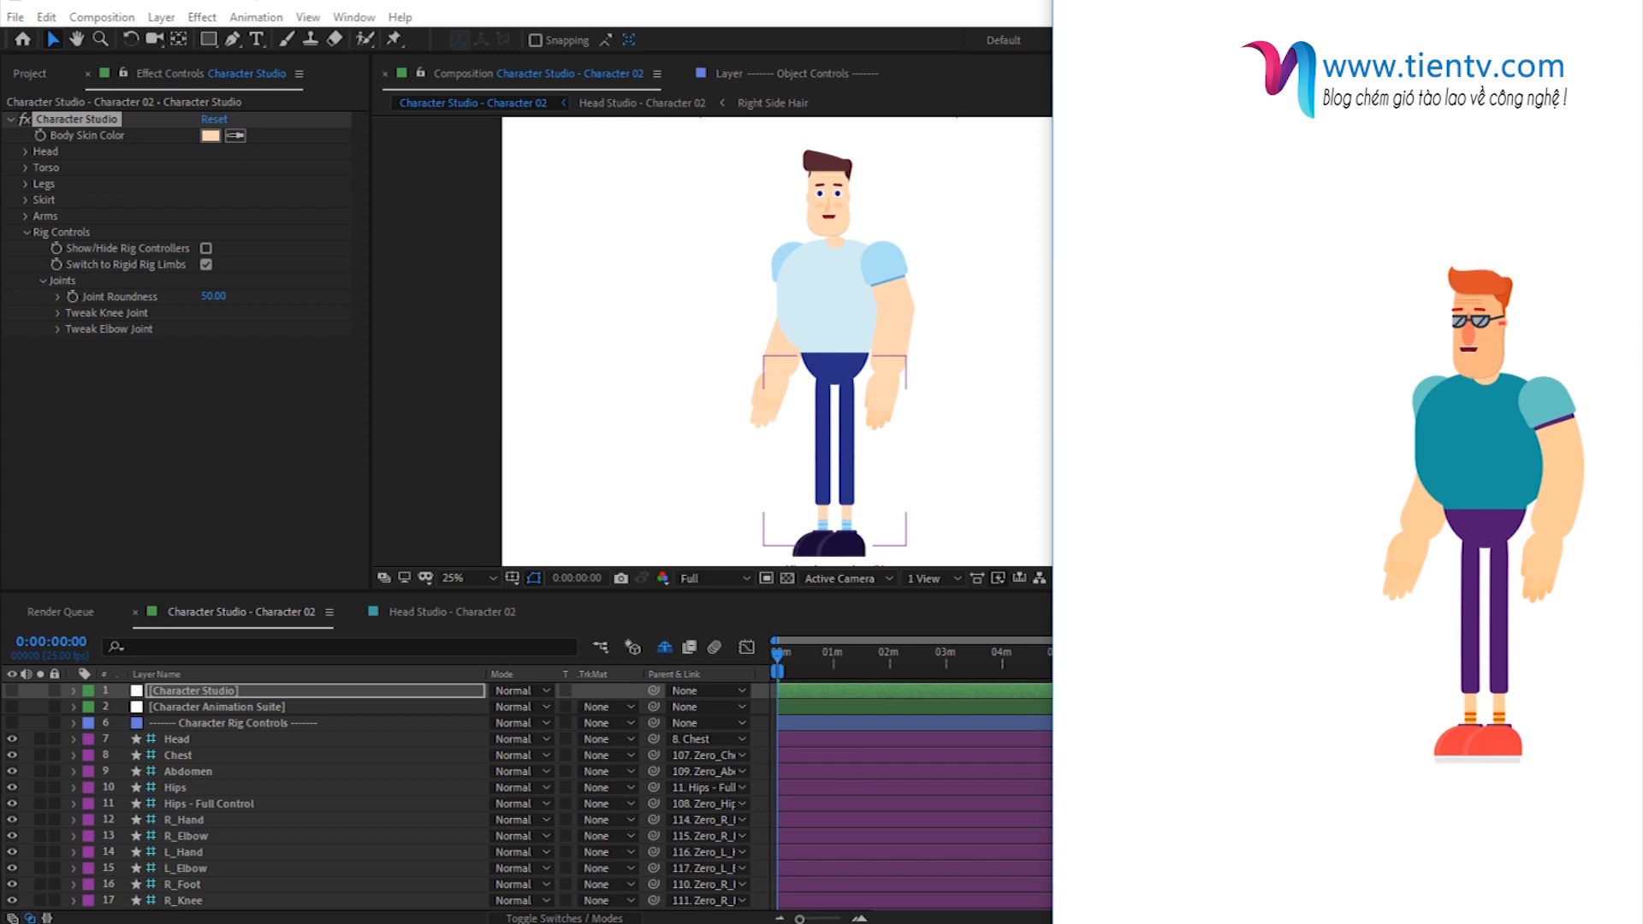
pyautogui.click(582, 923)
# - Collapse the Rig Controls and replace the body skin color with the copied color code
pyautogui.click(26, 233)
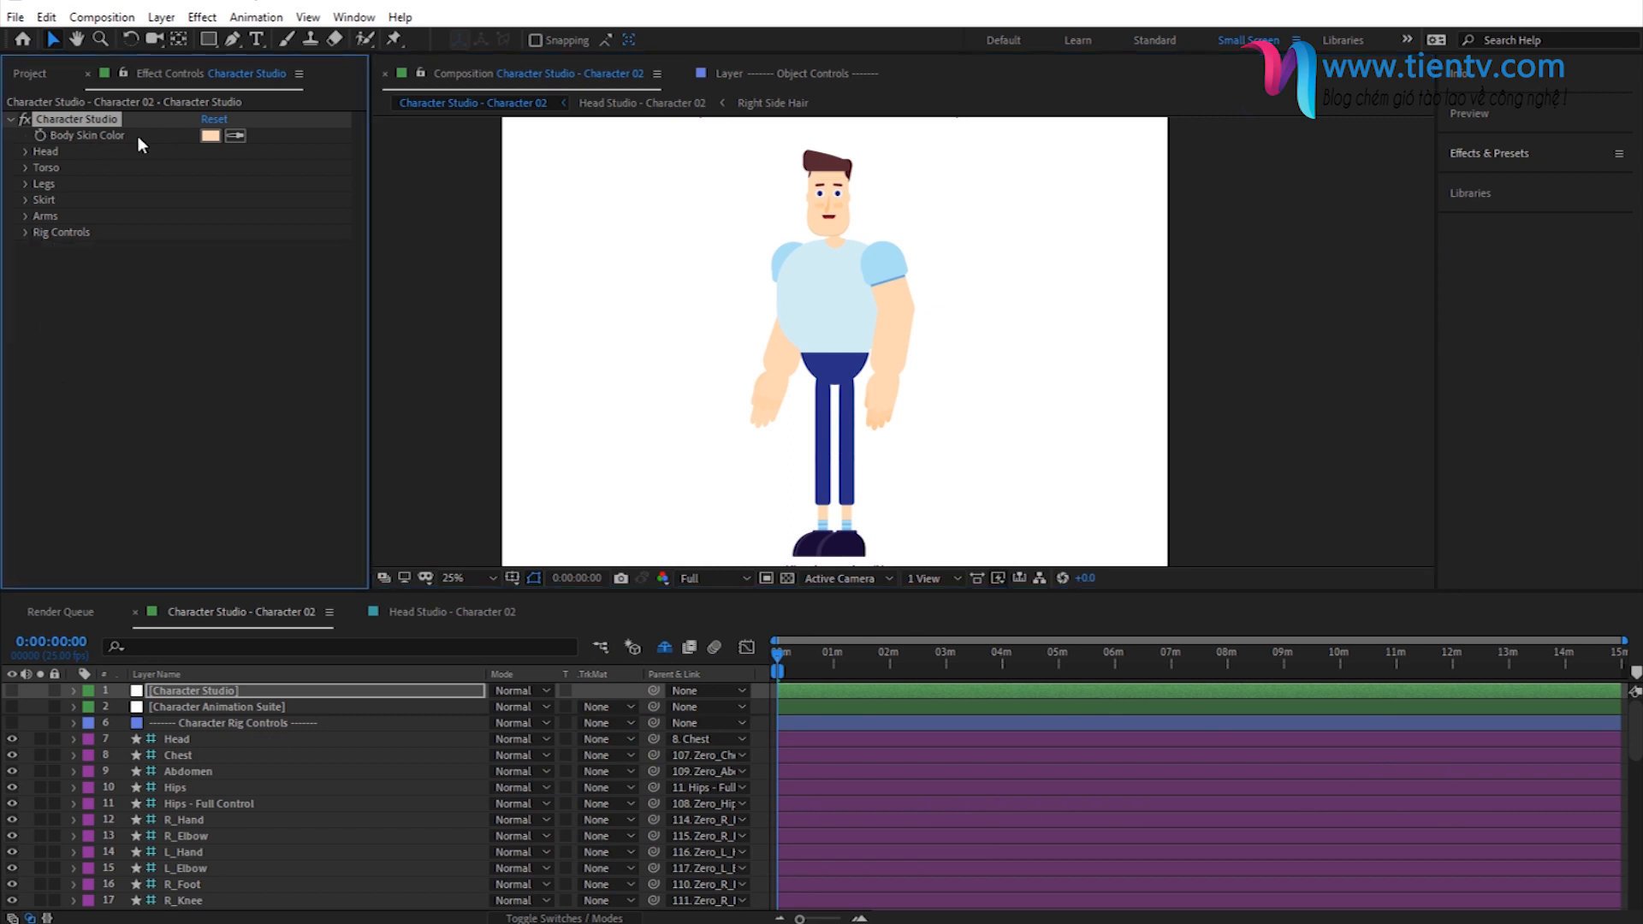
pyautogui.click(209, 135)
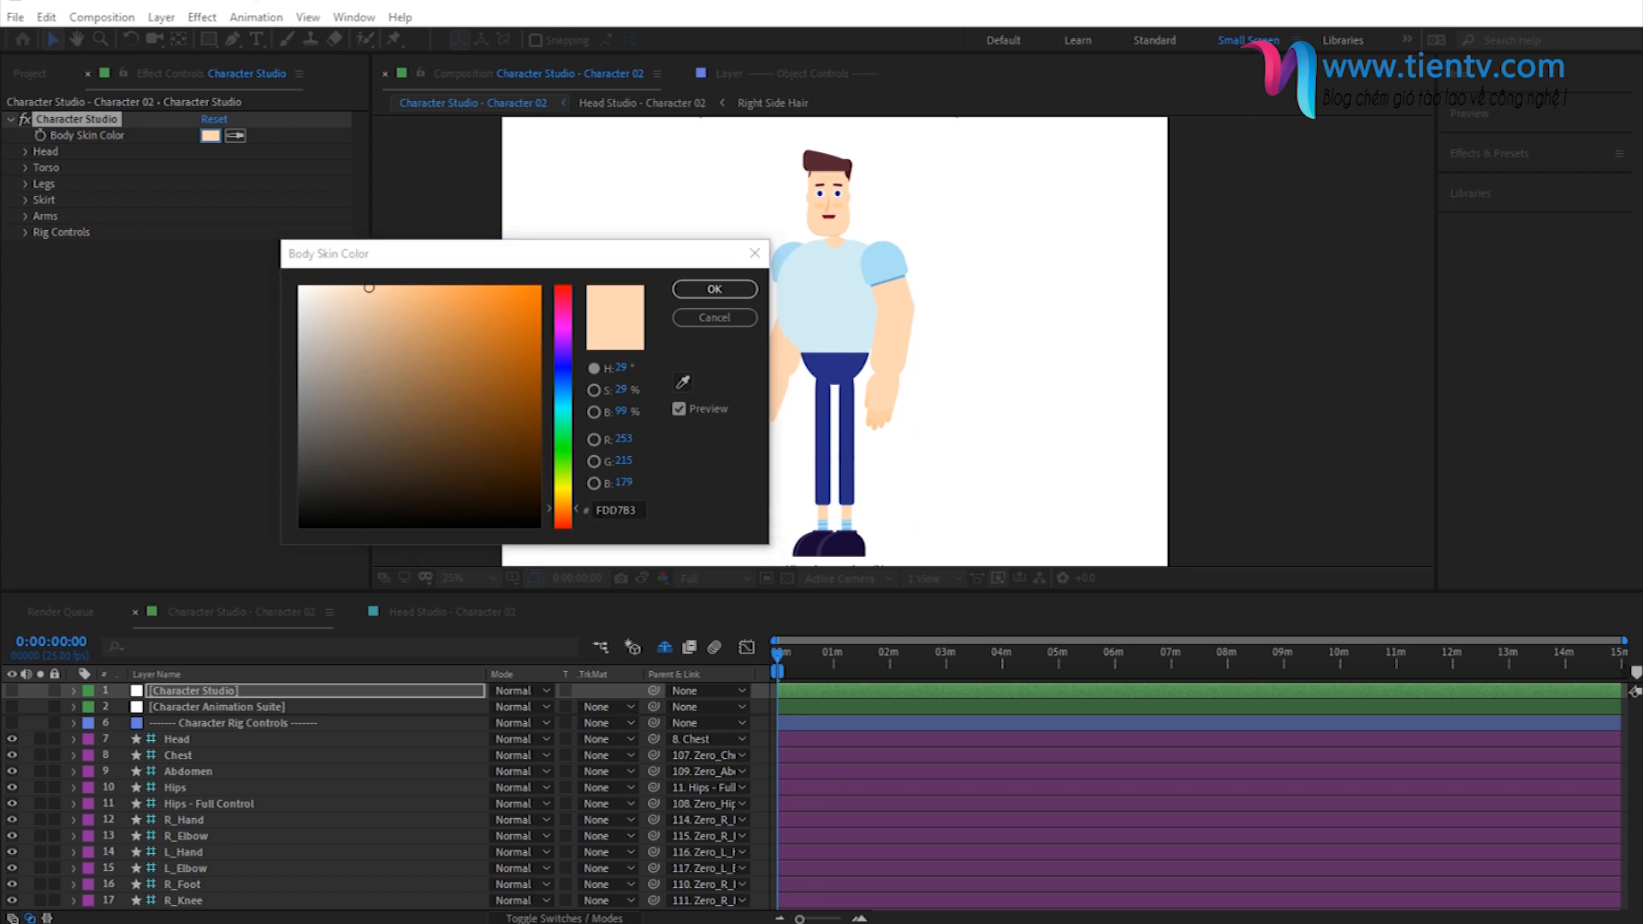
pyautogui.click(621, 508)
pyautogui.write('FECC99')
pyautogui.click(714, 290)
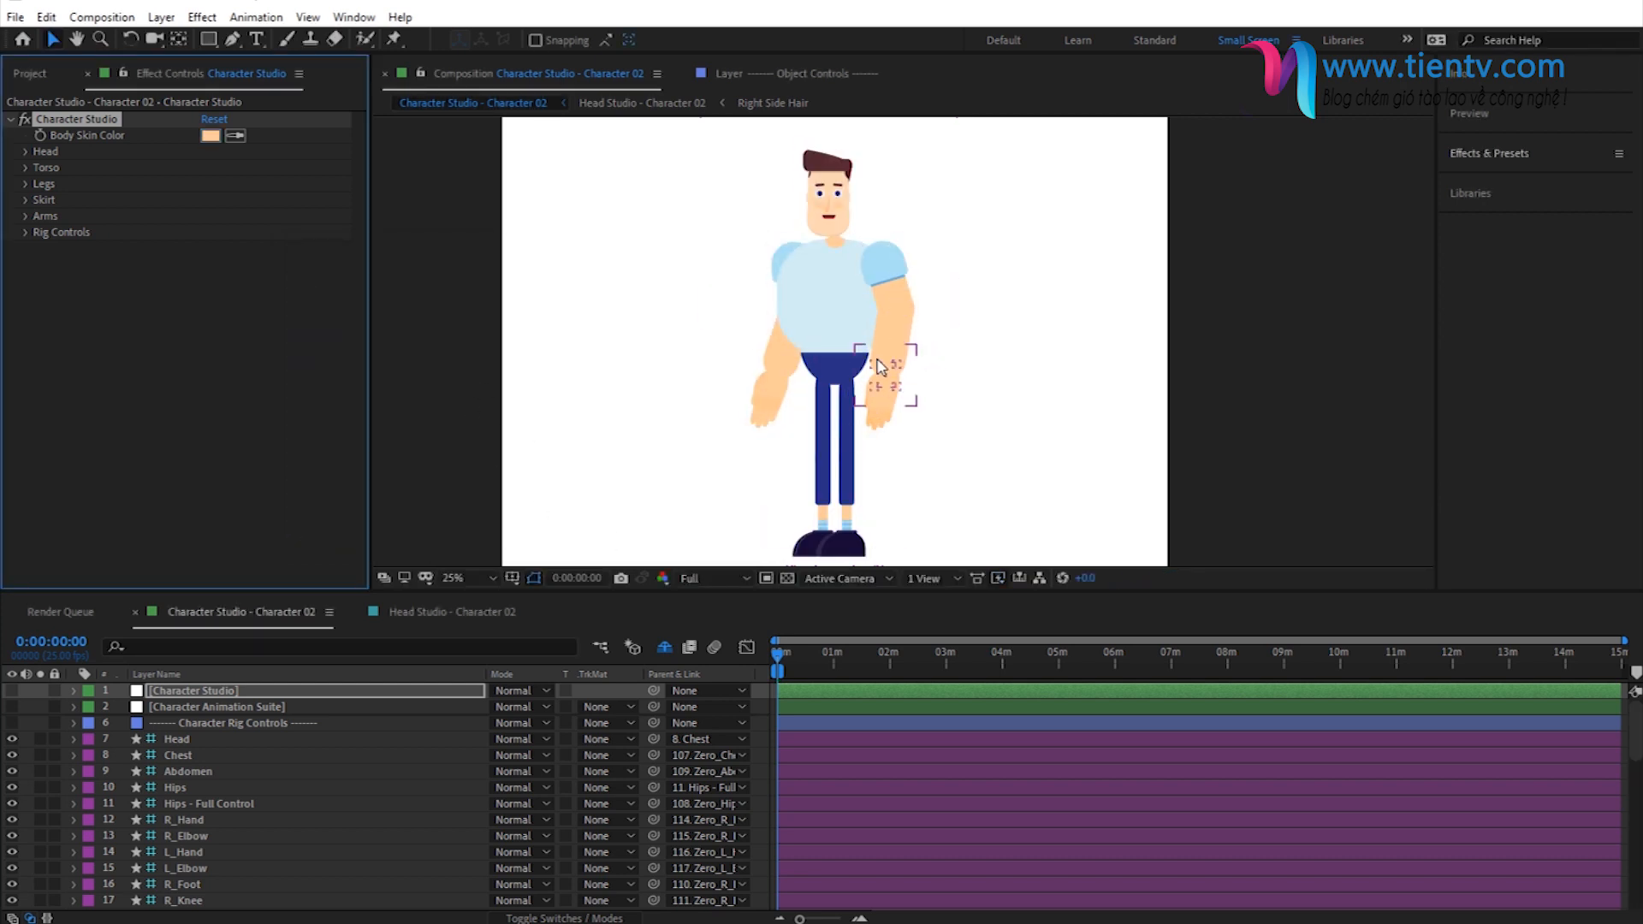
# - Open the torso's shirt settings and turn the shirt off and on to preview the bare torso
pyautogui.click(26, 168)
pyautogui.click(41, 216)
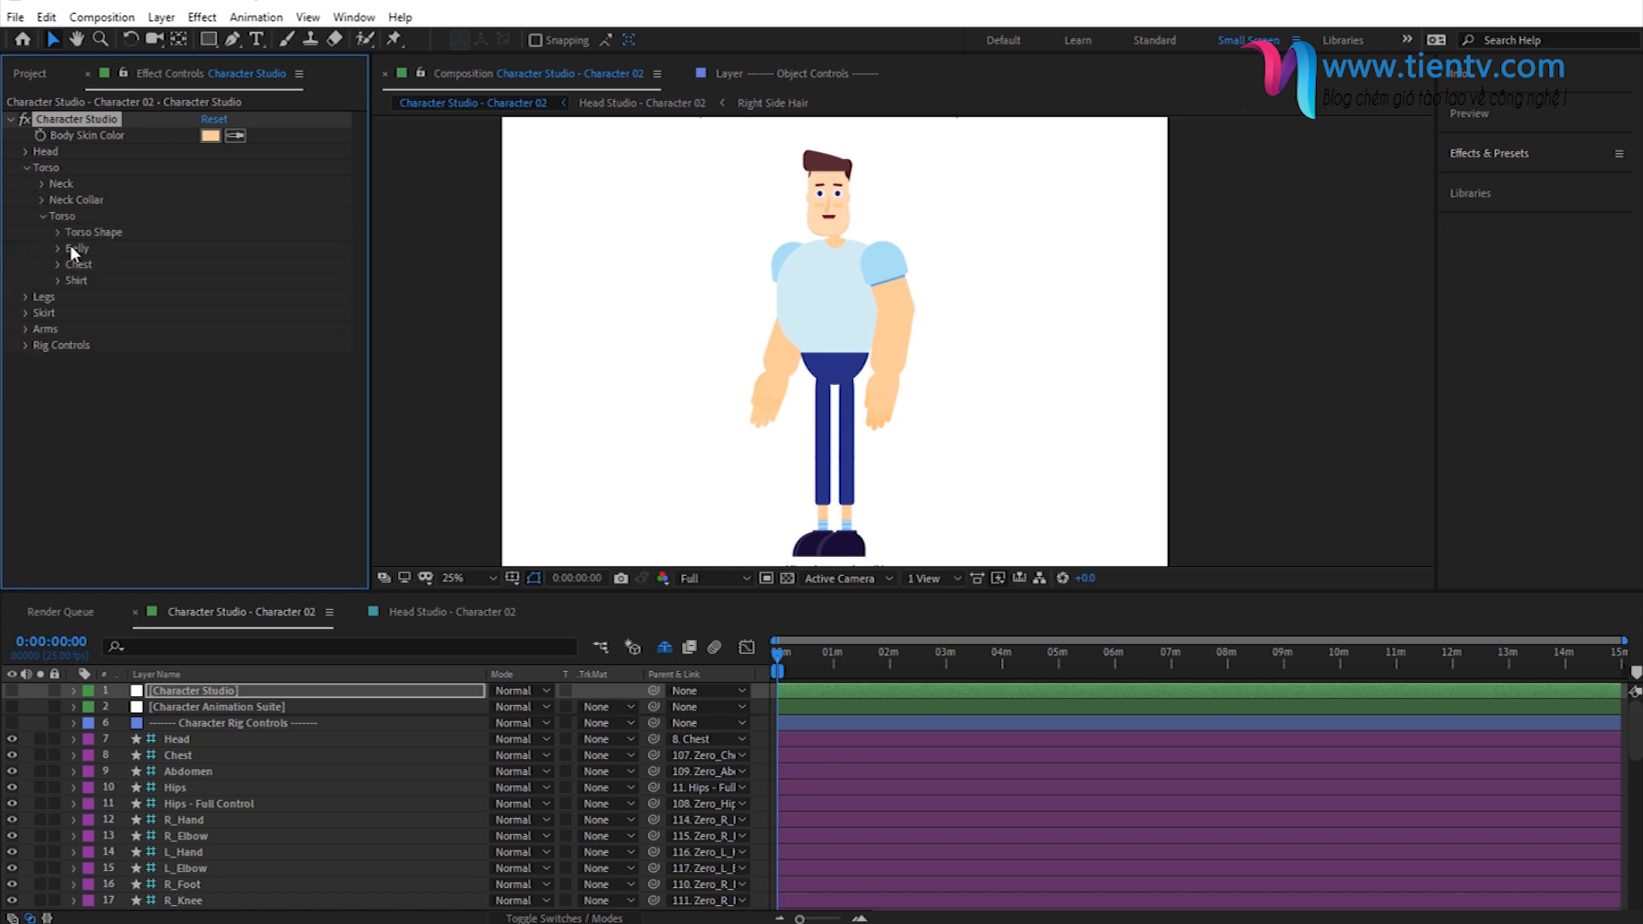
pyautogui.click(56, 279)
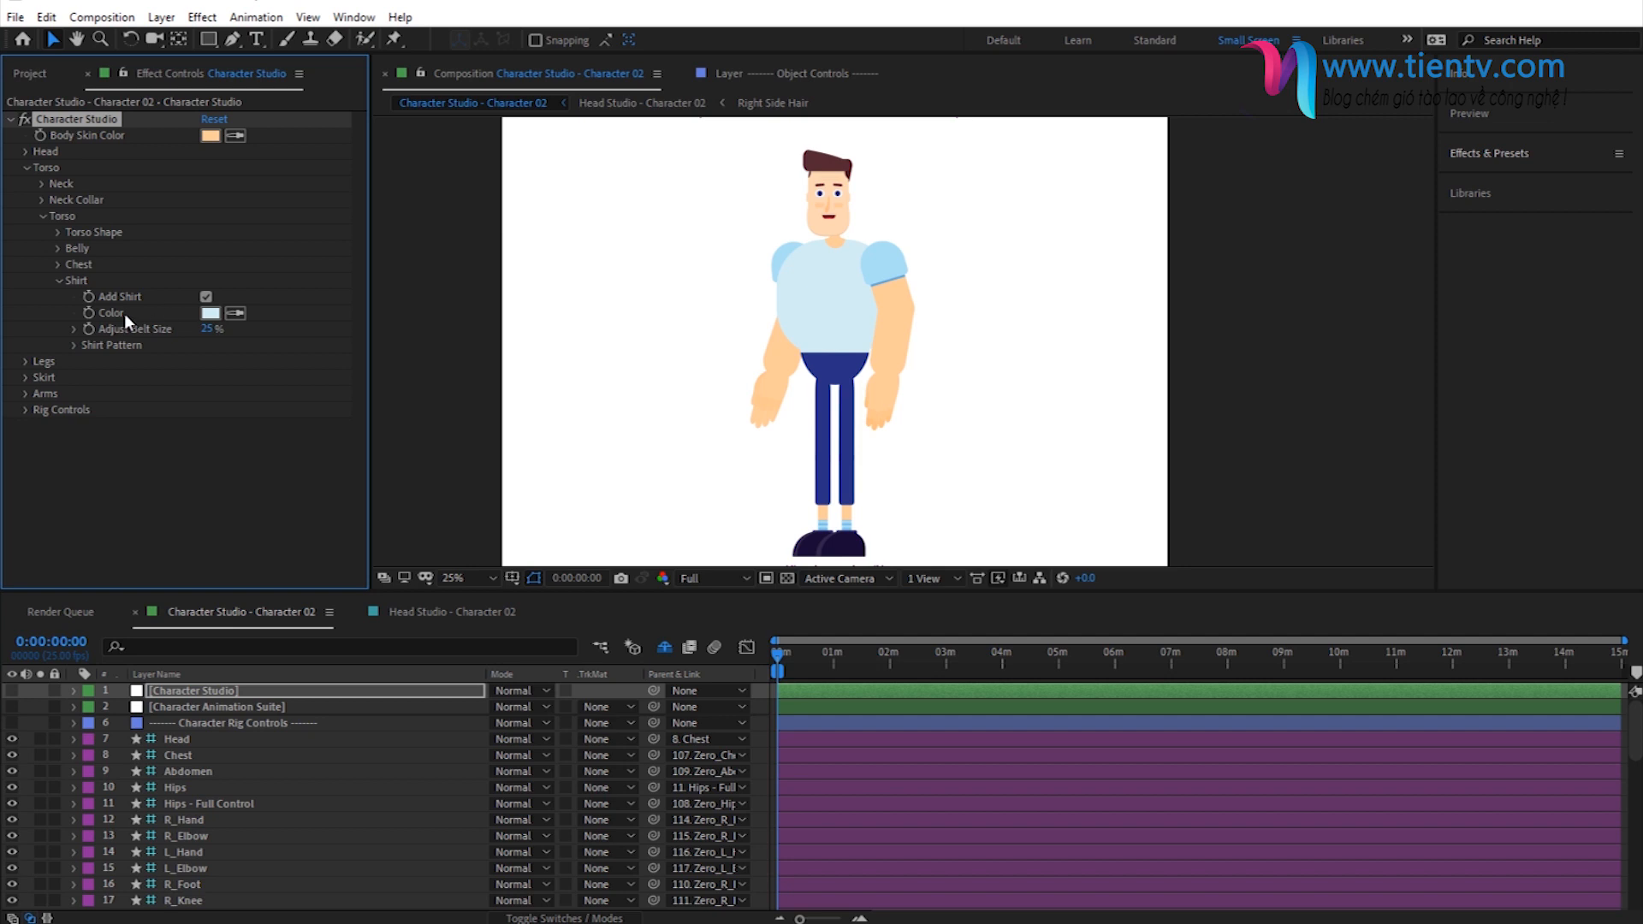
pyautogui.click(207, 297)
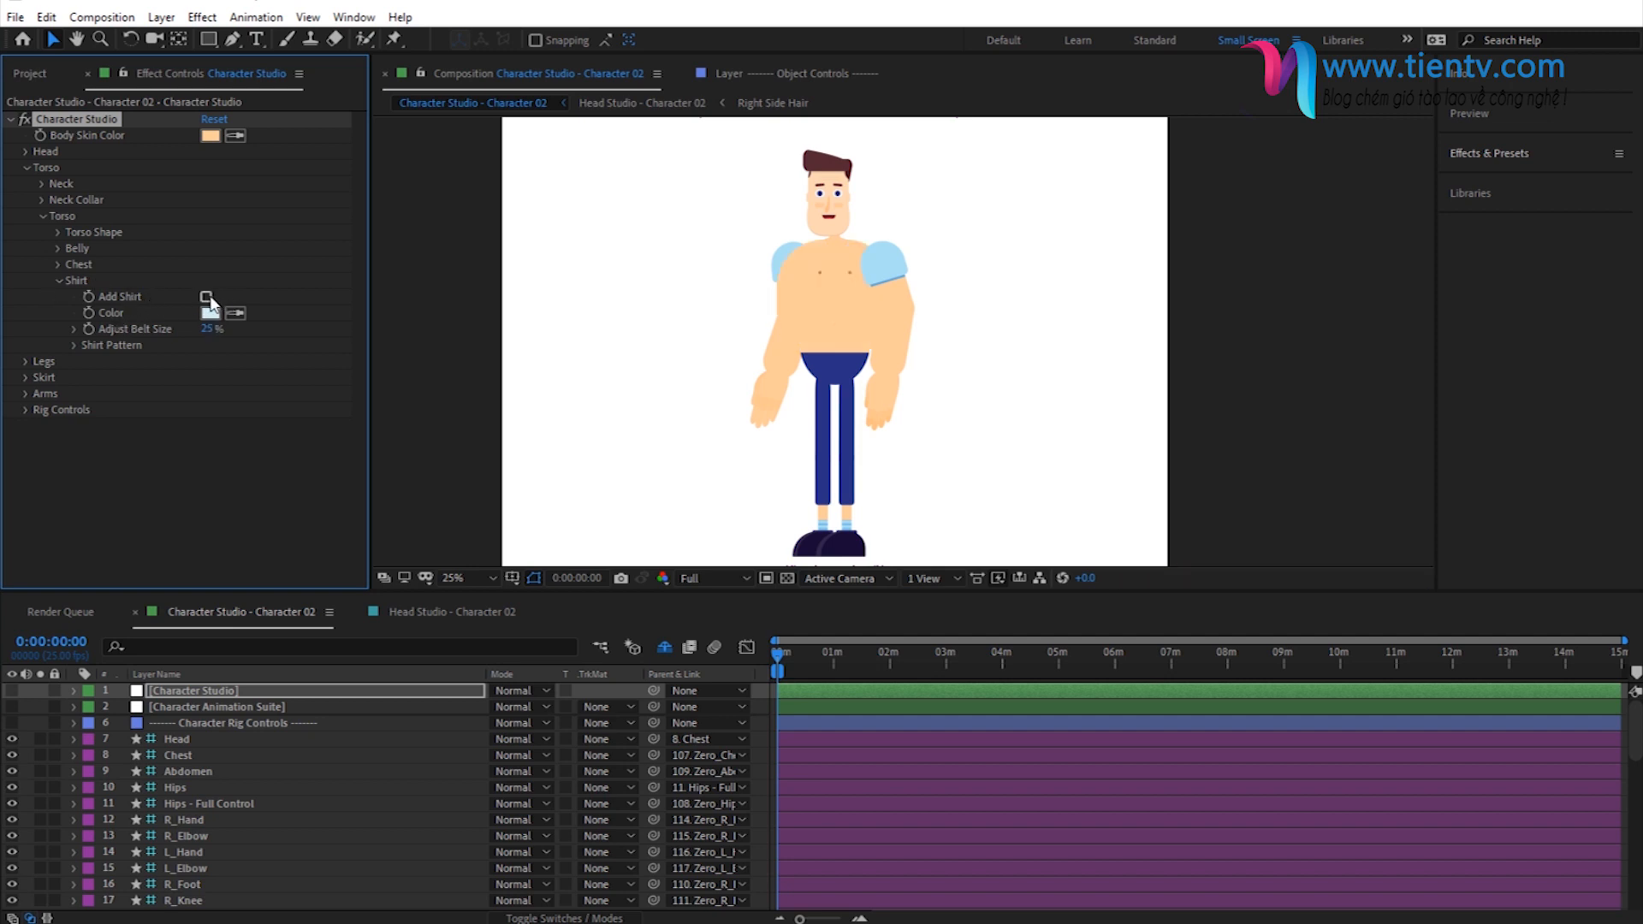
pyautogui.click(208, 297)
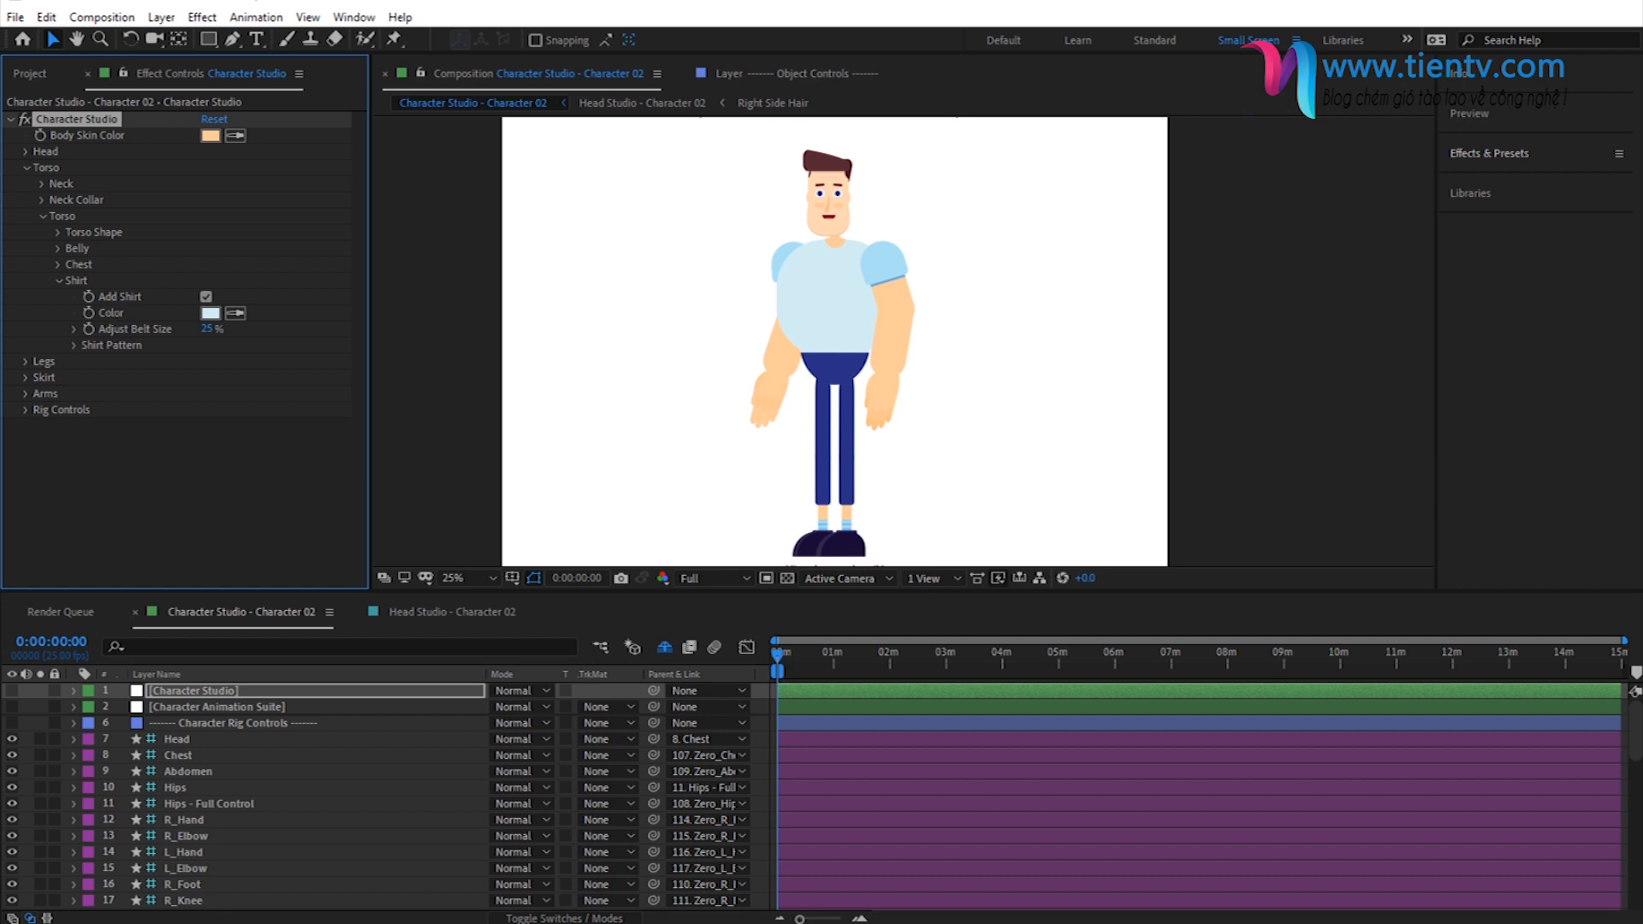
# - Set the shirt color to 18979F and collapse the Torso settings
pyautogui.click(210, 313)
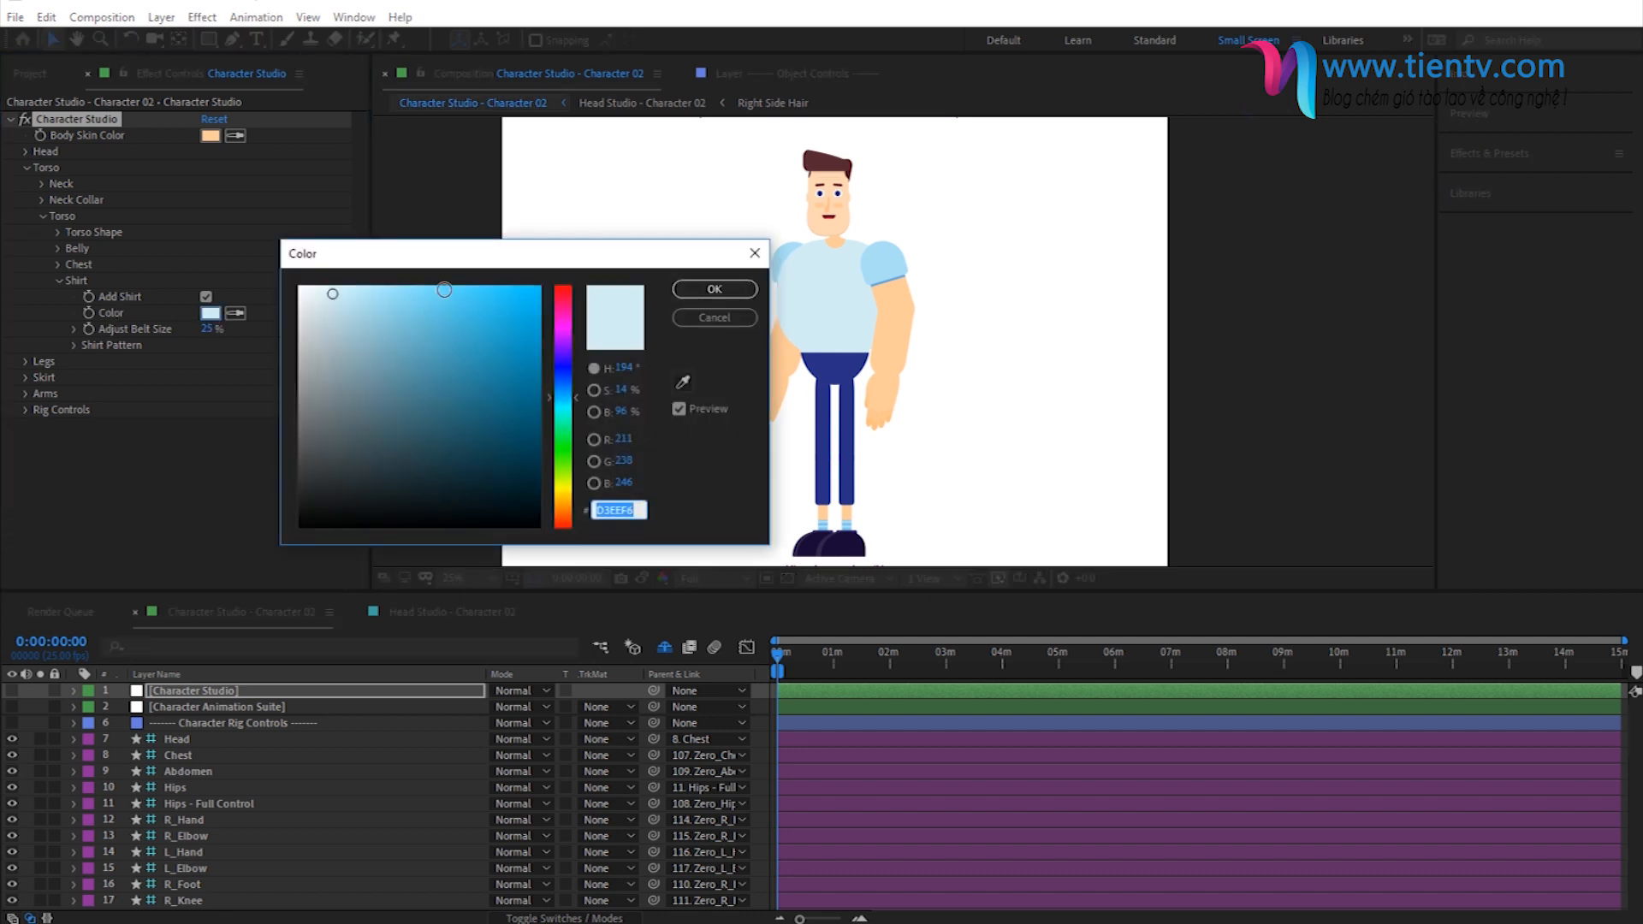
pyautogui.click(427, 338)
pyautogui.click(621, 510)
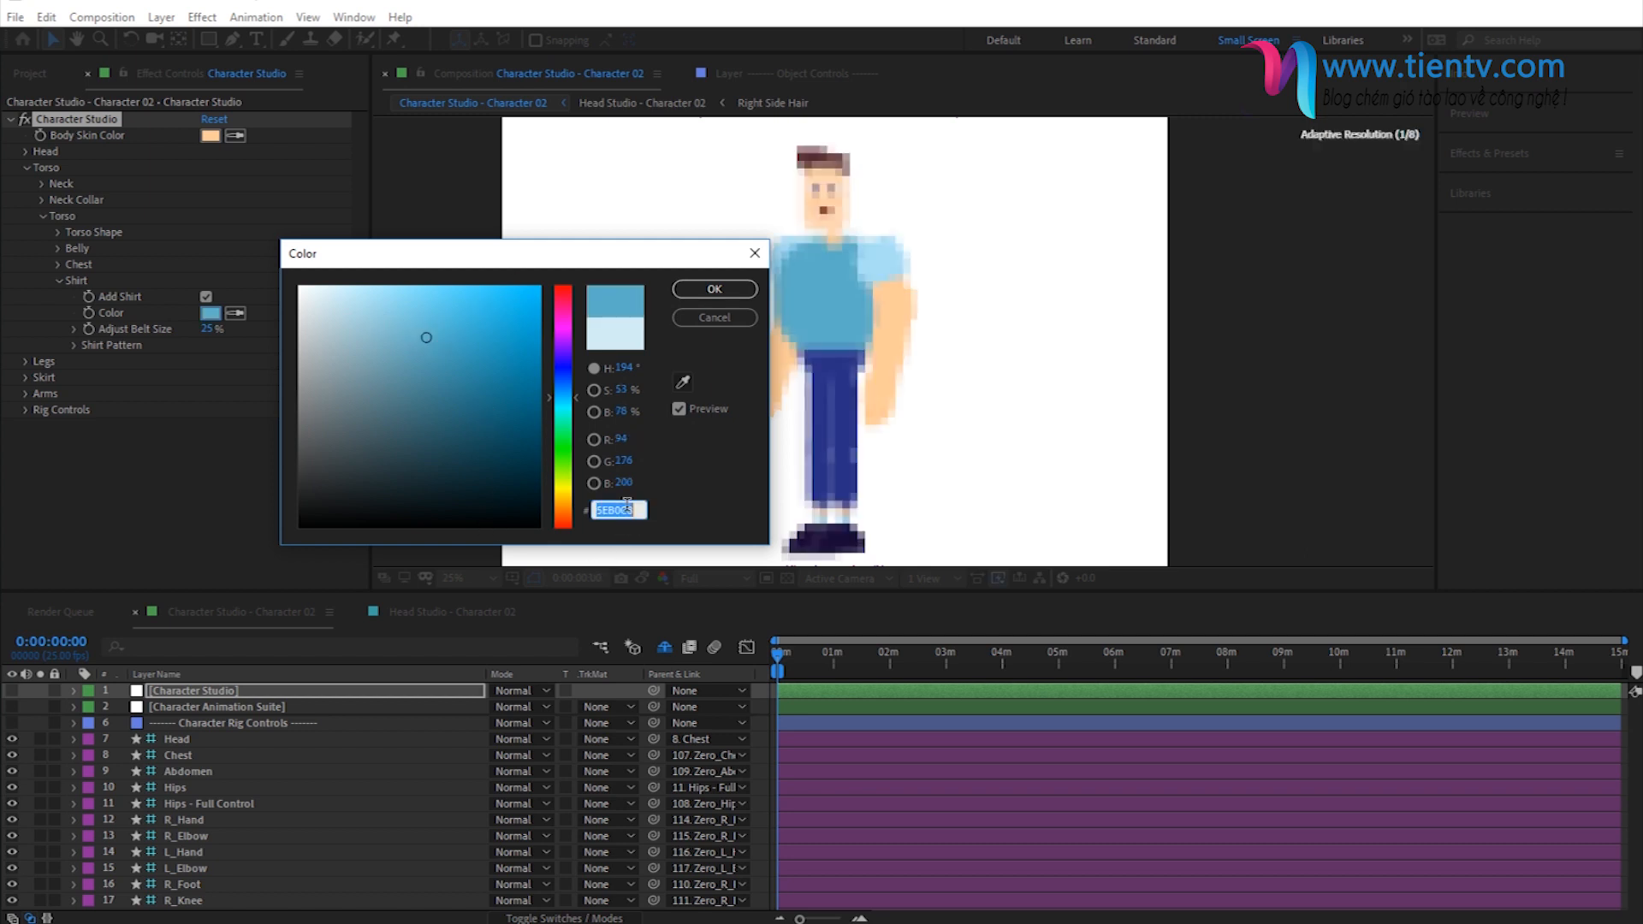
pyautogui.write('18979F')
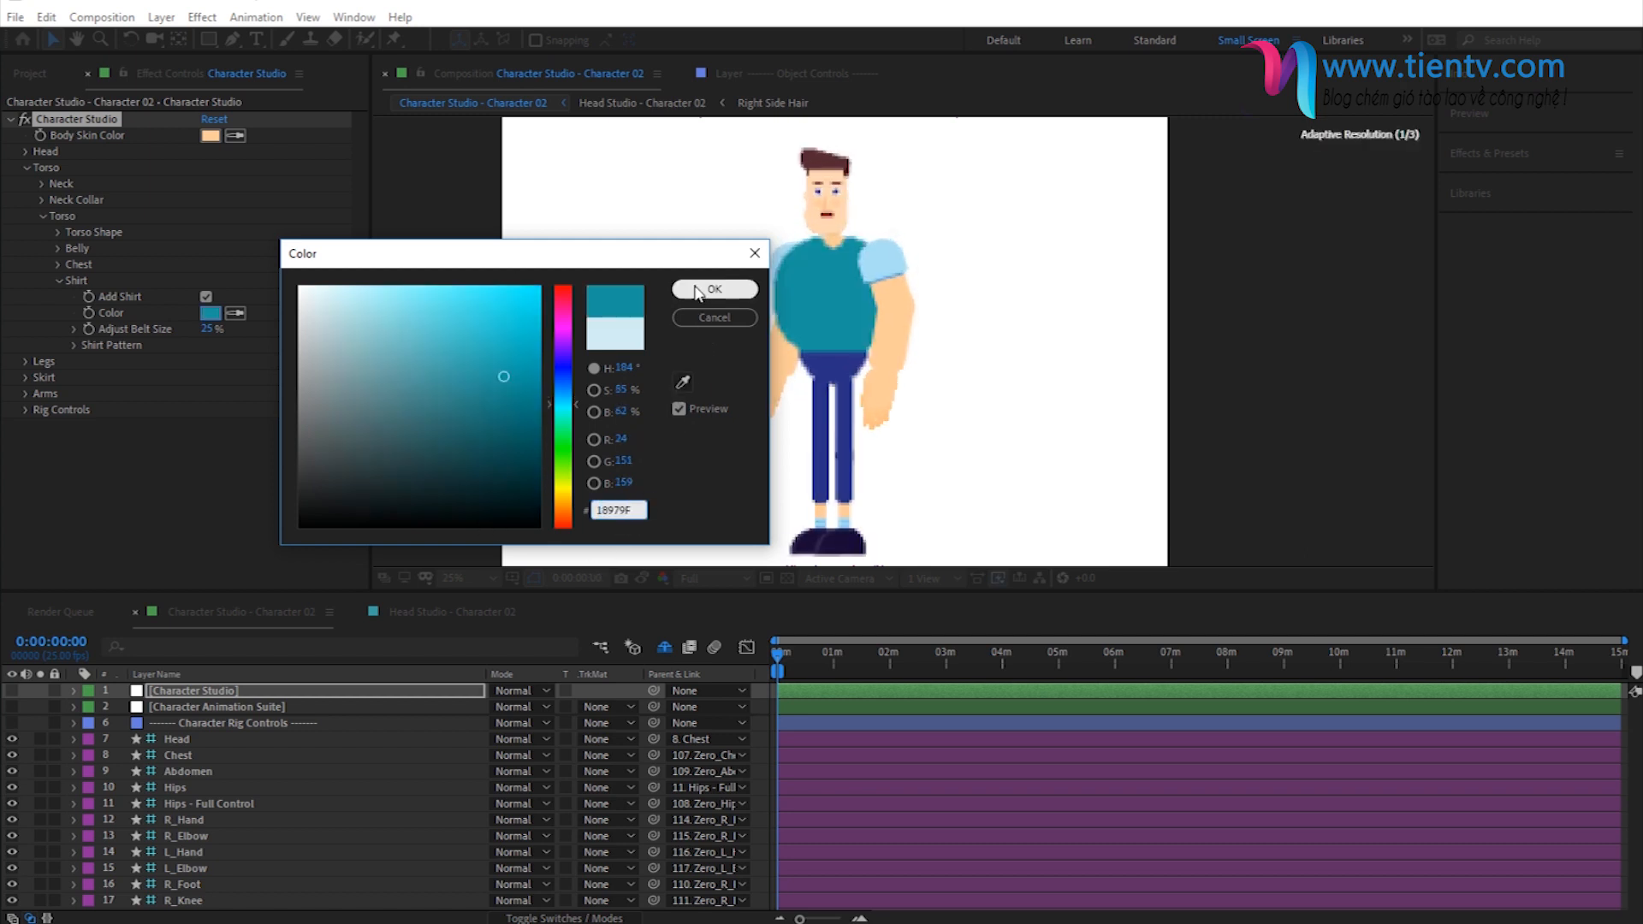
pyautogui.click(714, 290)
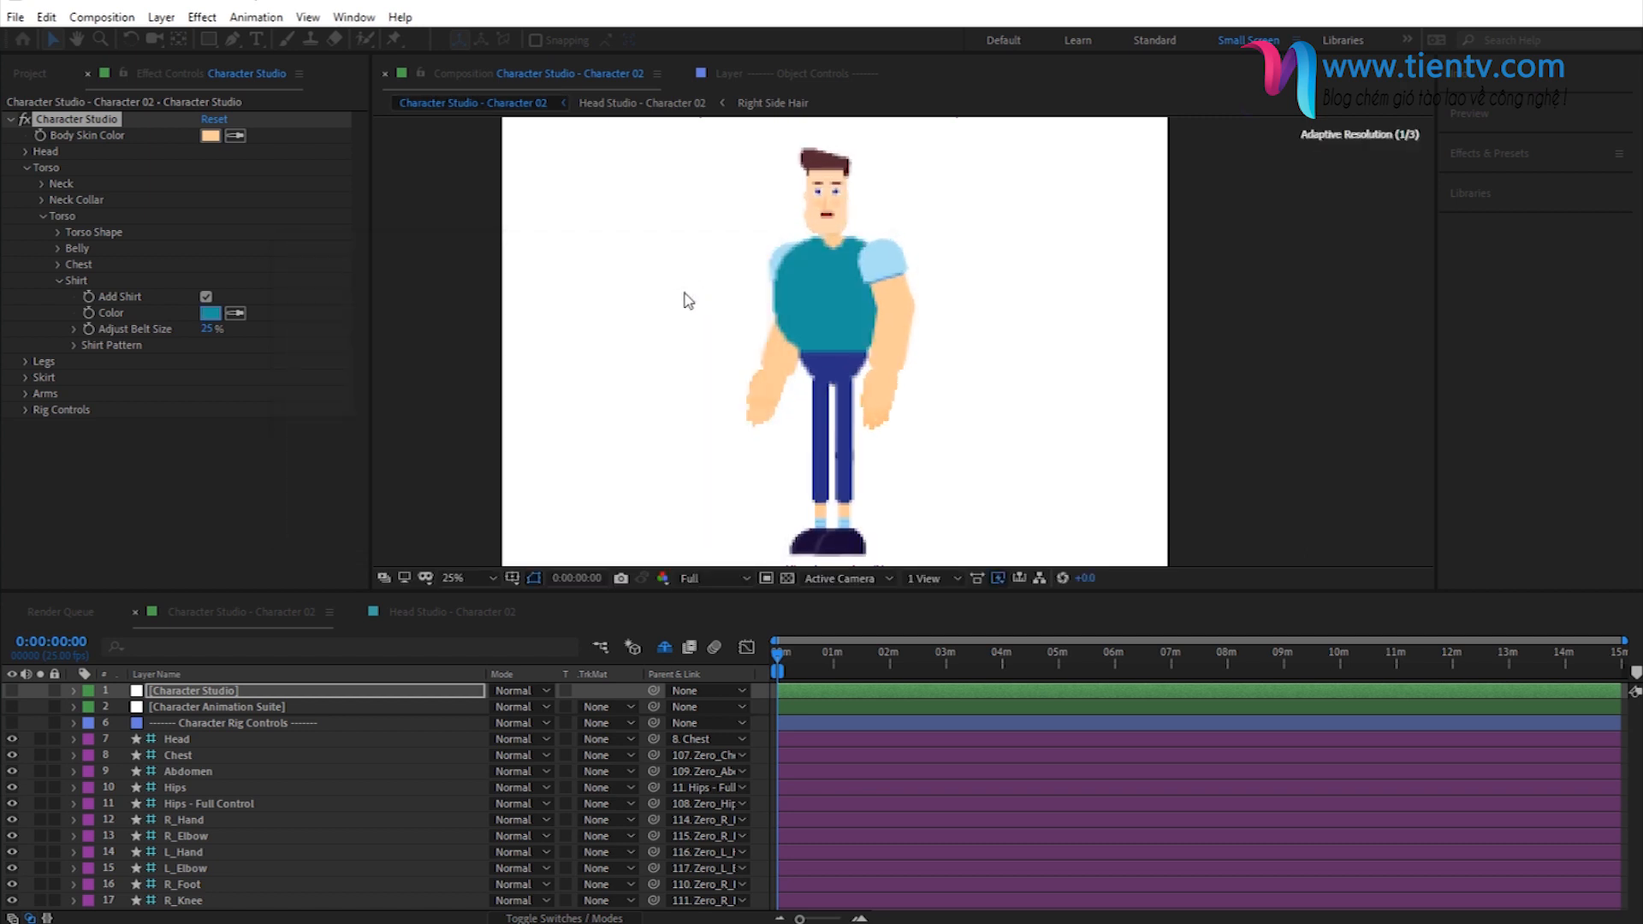
pyautogui.click(59, 280)
pyautogui.click(42, 217)
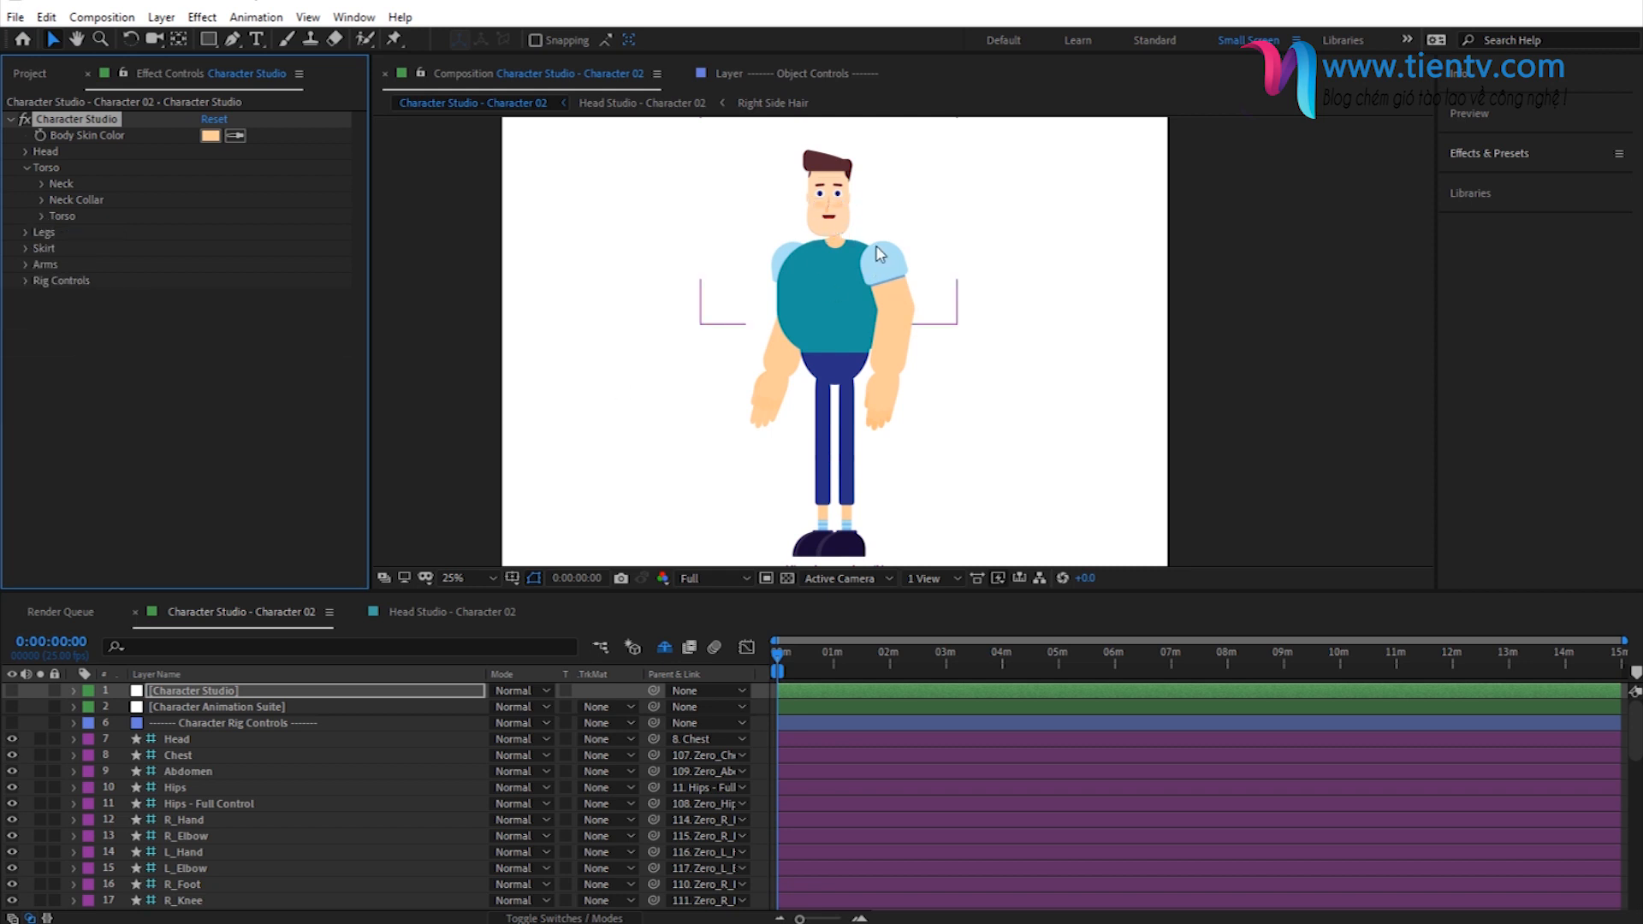
pyautogui.click(26, 168)
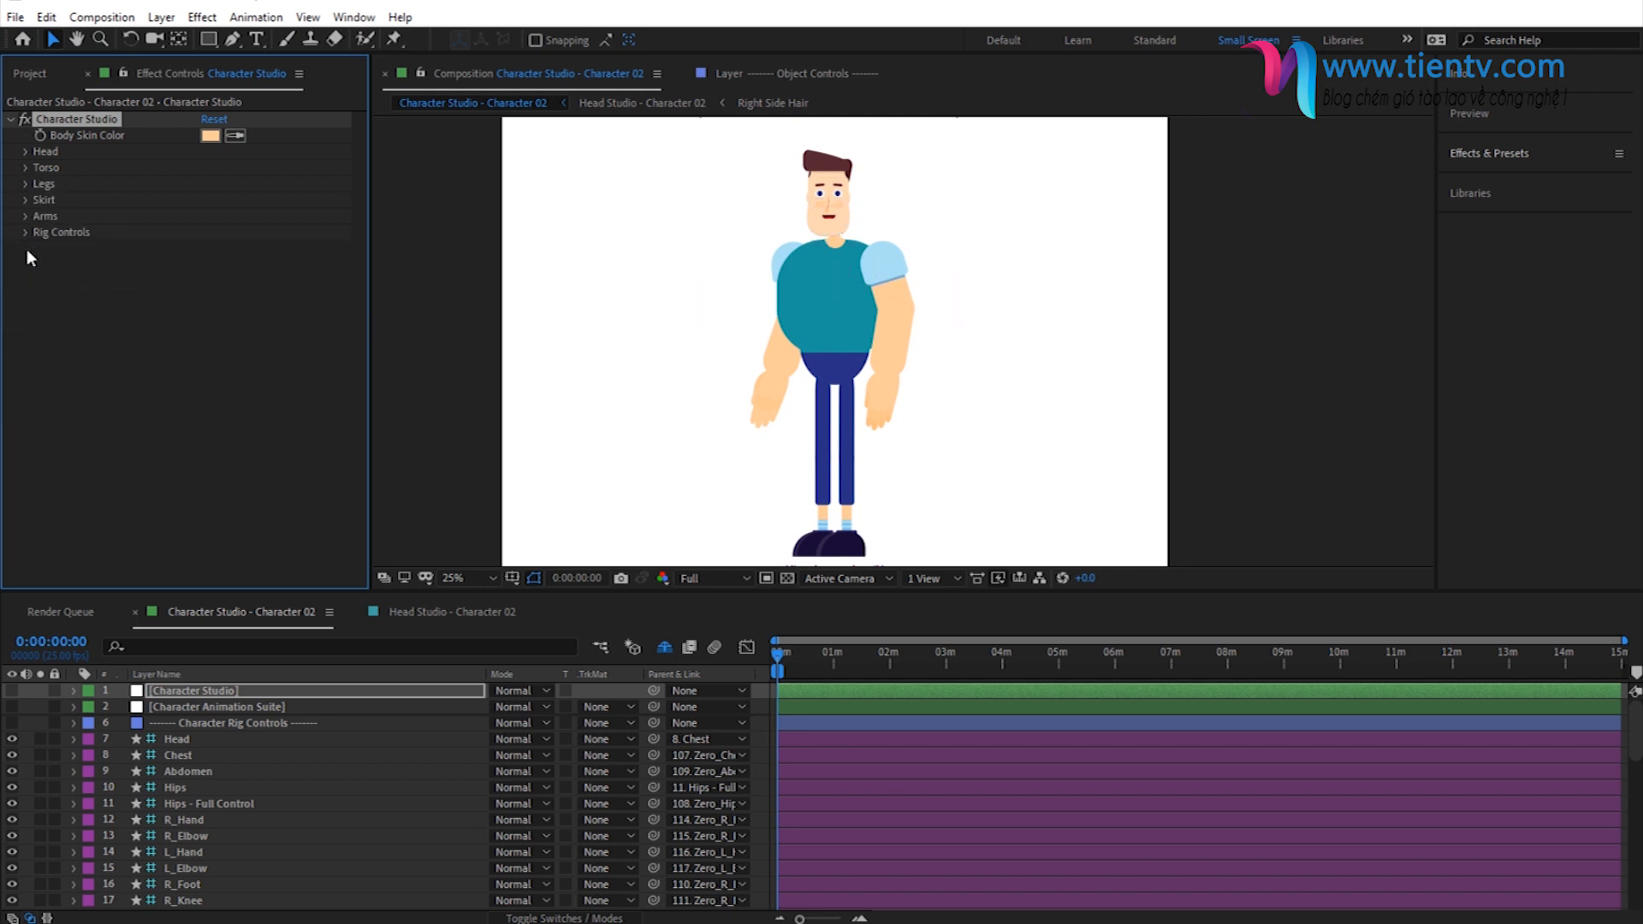
# - Set the sleeves' top layer color to 66C6C1
pyautogui.click(25, 216)
pyautogui.click(42, 265)
pyautogui.click(210, 281)
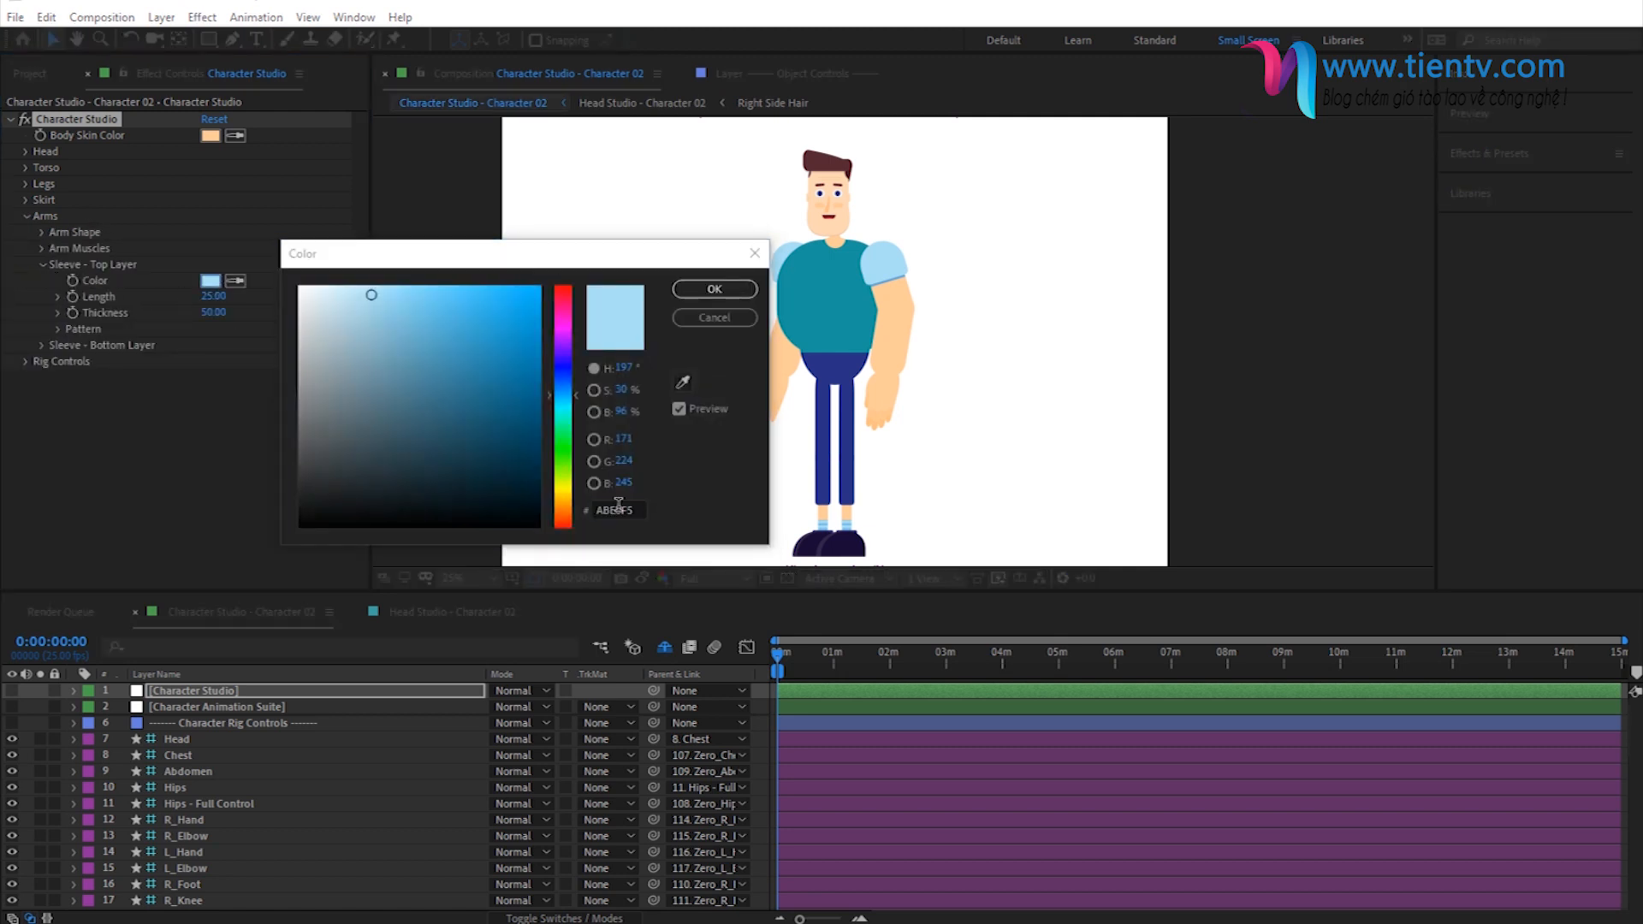
pyautogui.write('66C6C1')
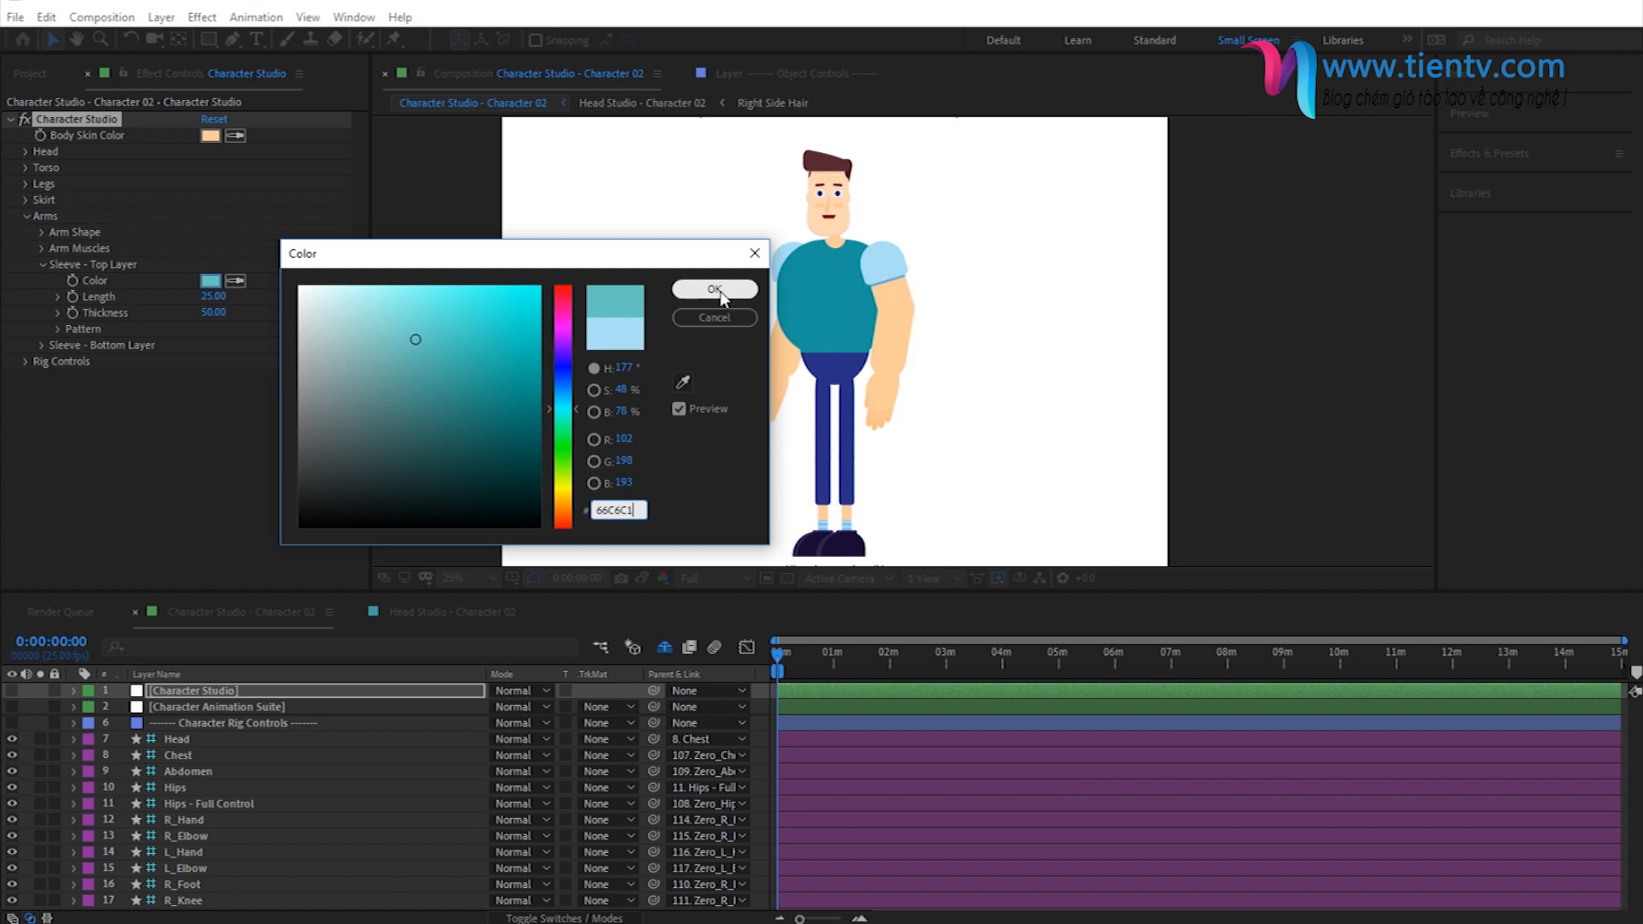
pyautogui.click(718, 289)
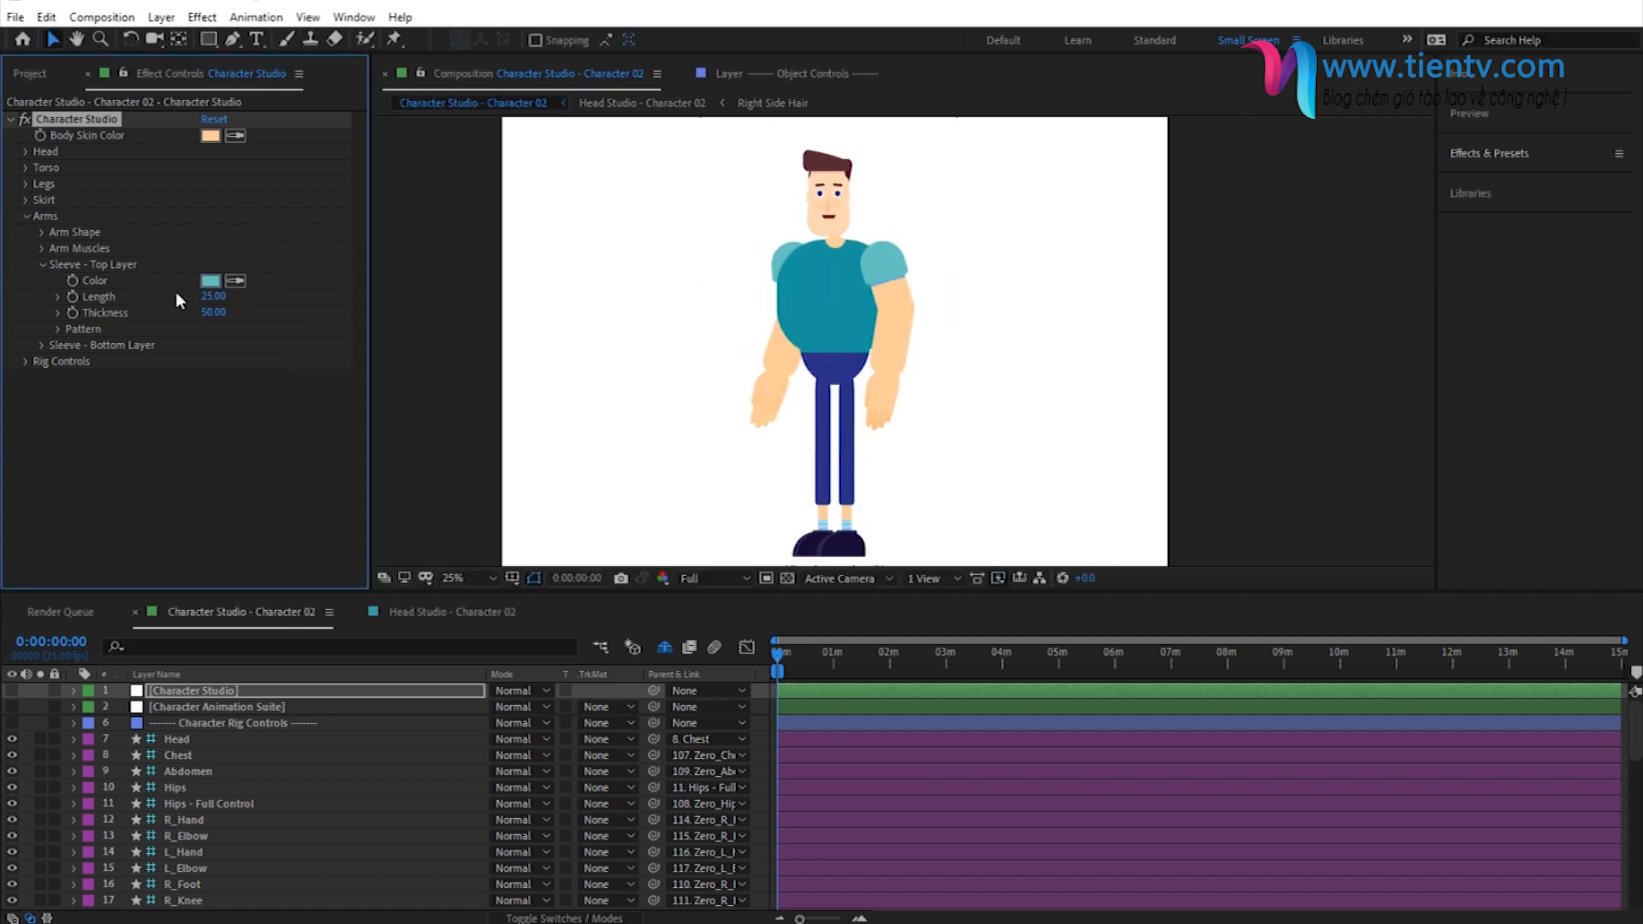
pyautogui.click(43, 265)
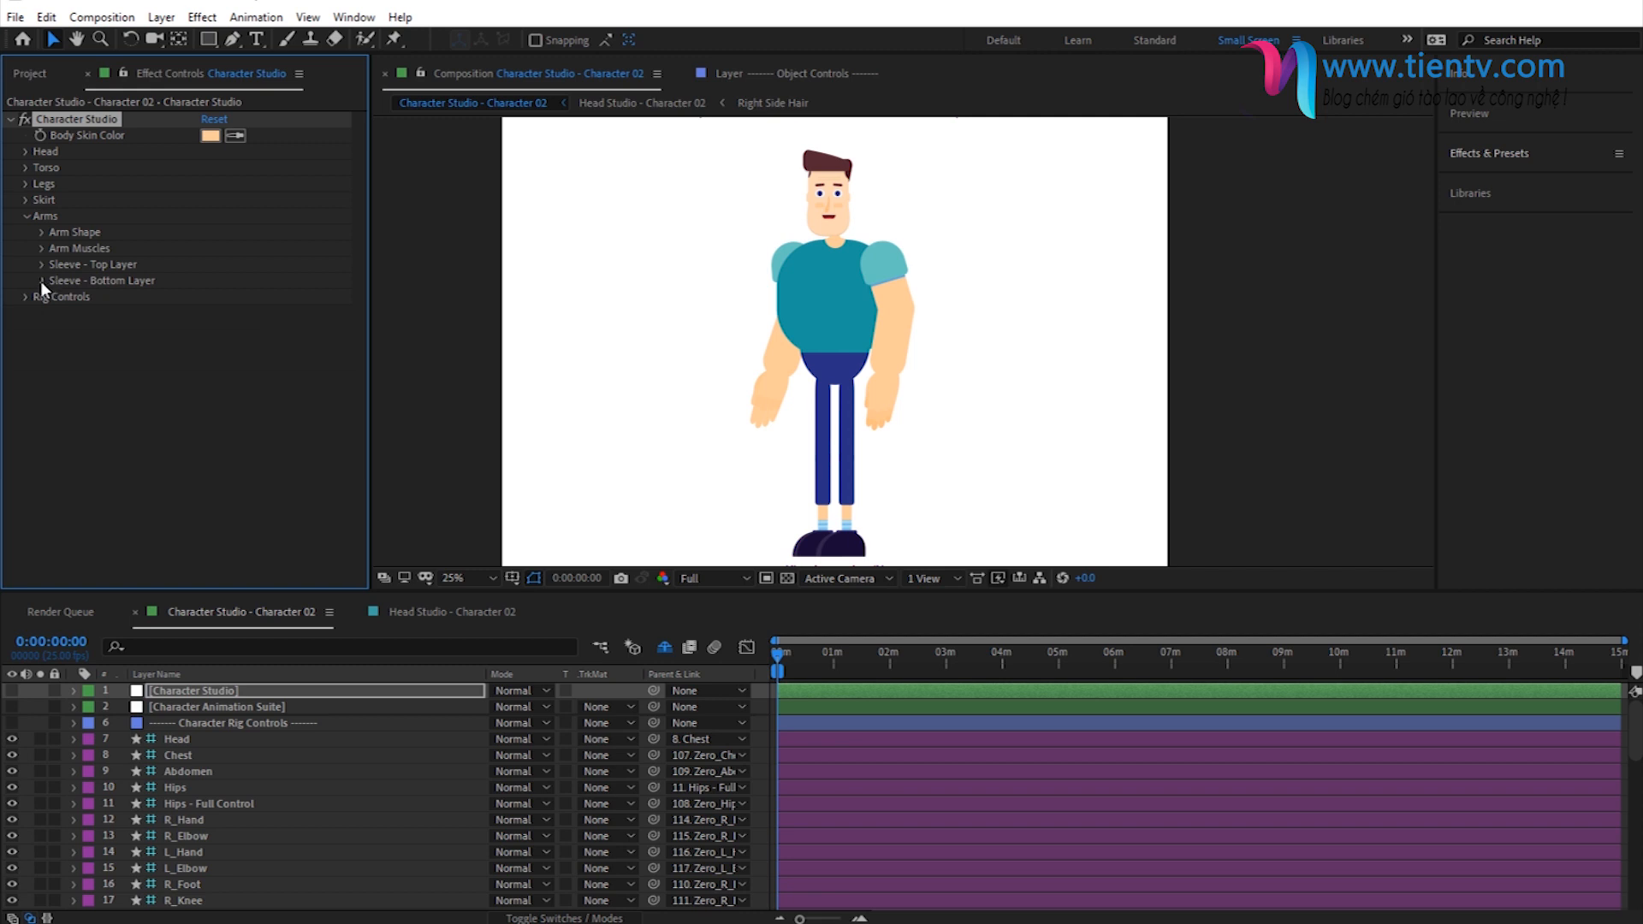
# - Set the sleeves' bottom layer color to 4E186E and collapse the Arms settings
pyautogui.click(41, 281)
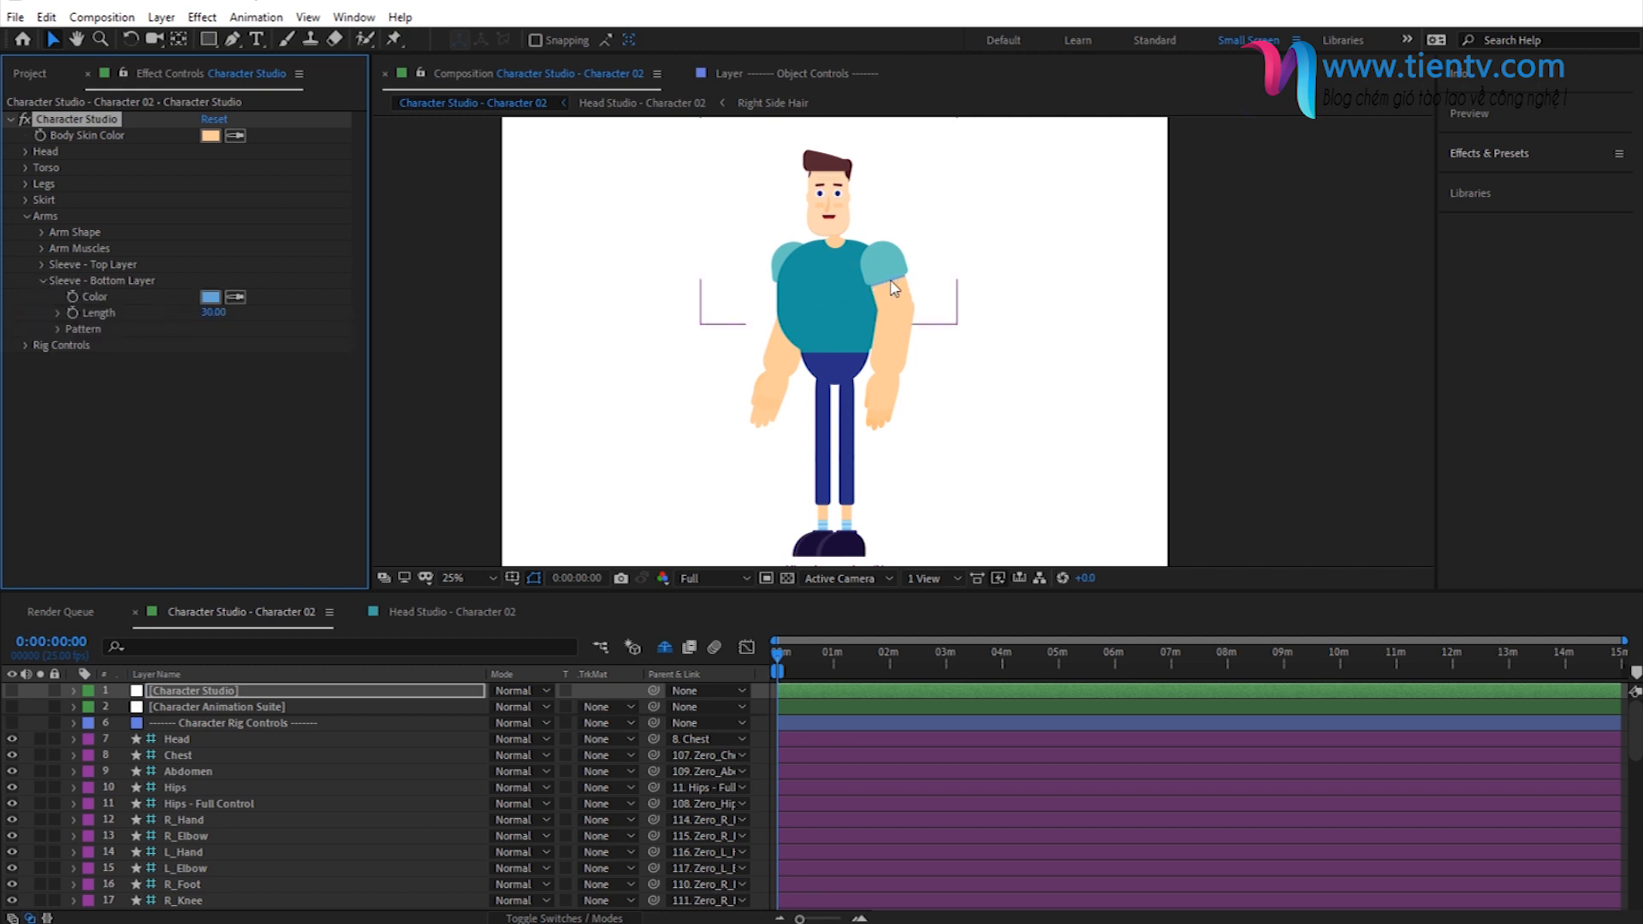
pyautogui.click(210, 297)
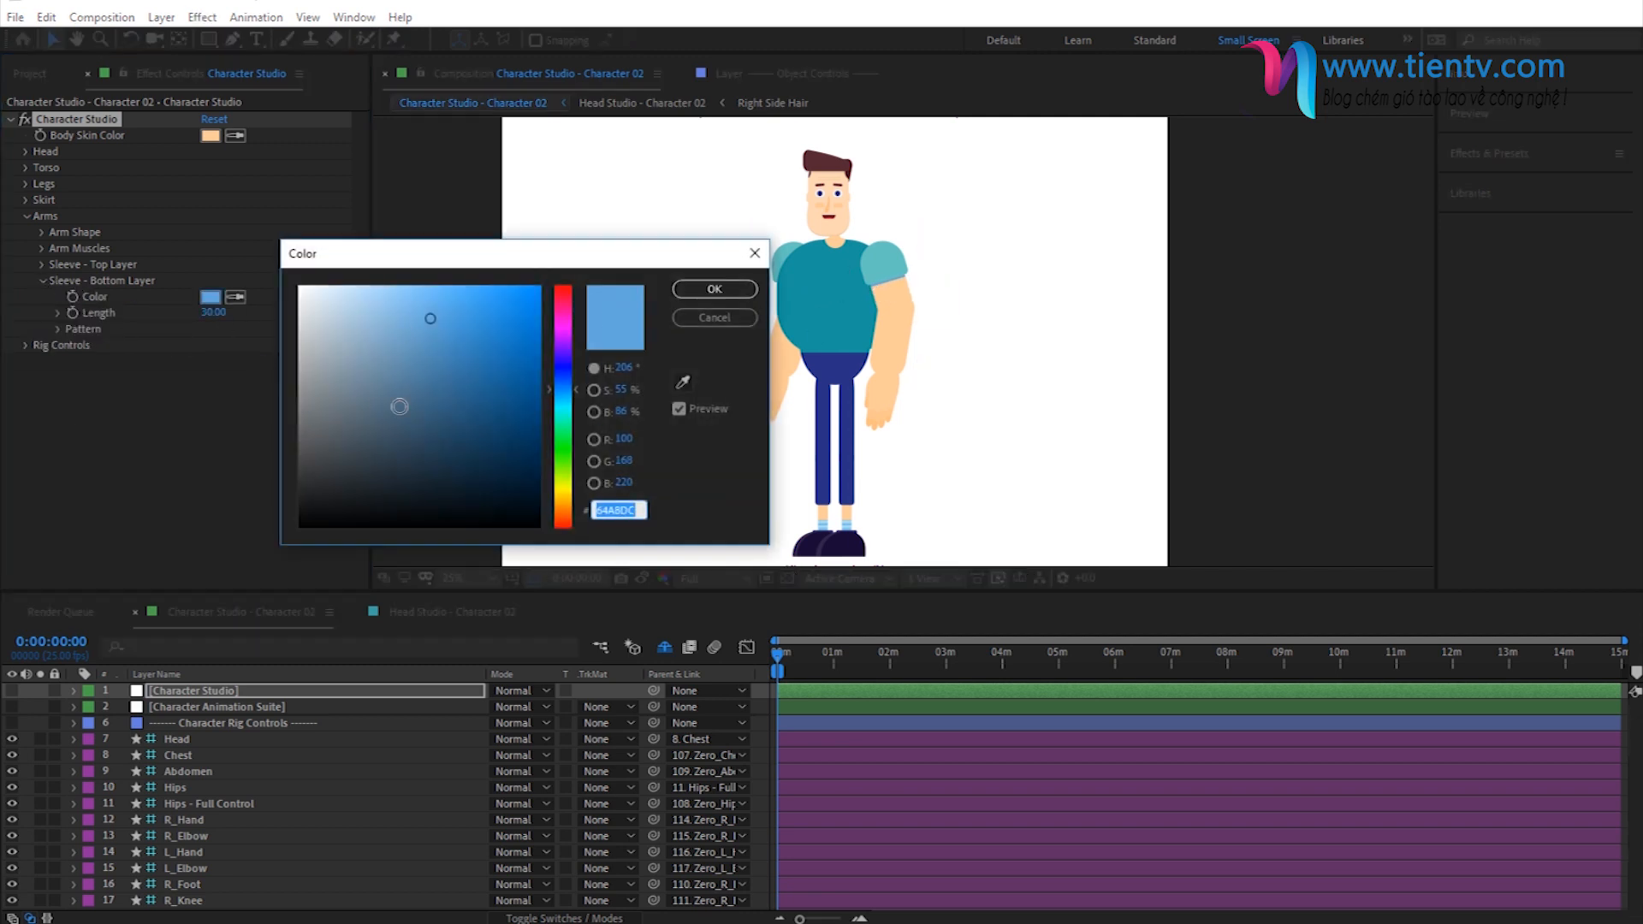
pyautogui.hotkey('ctrl', 'v')
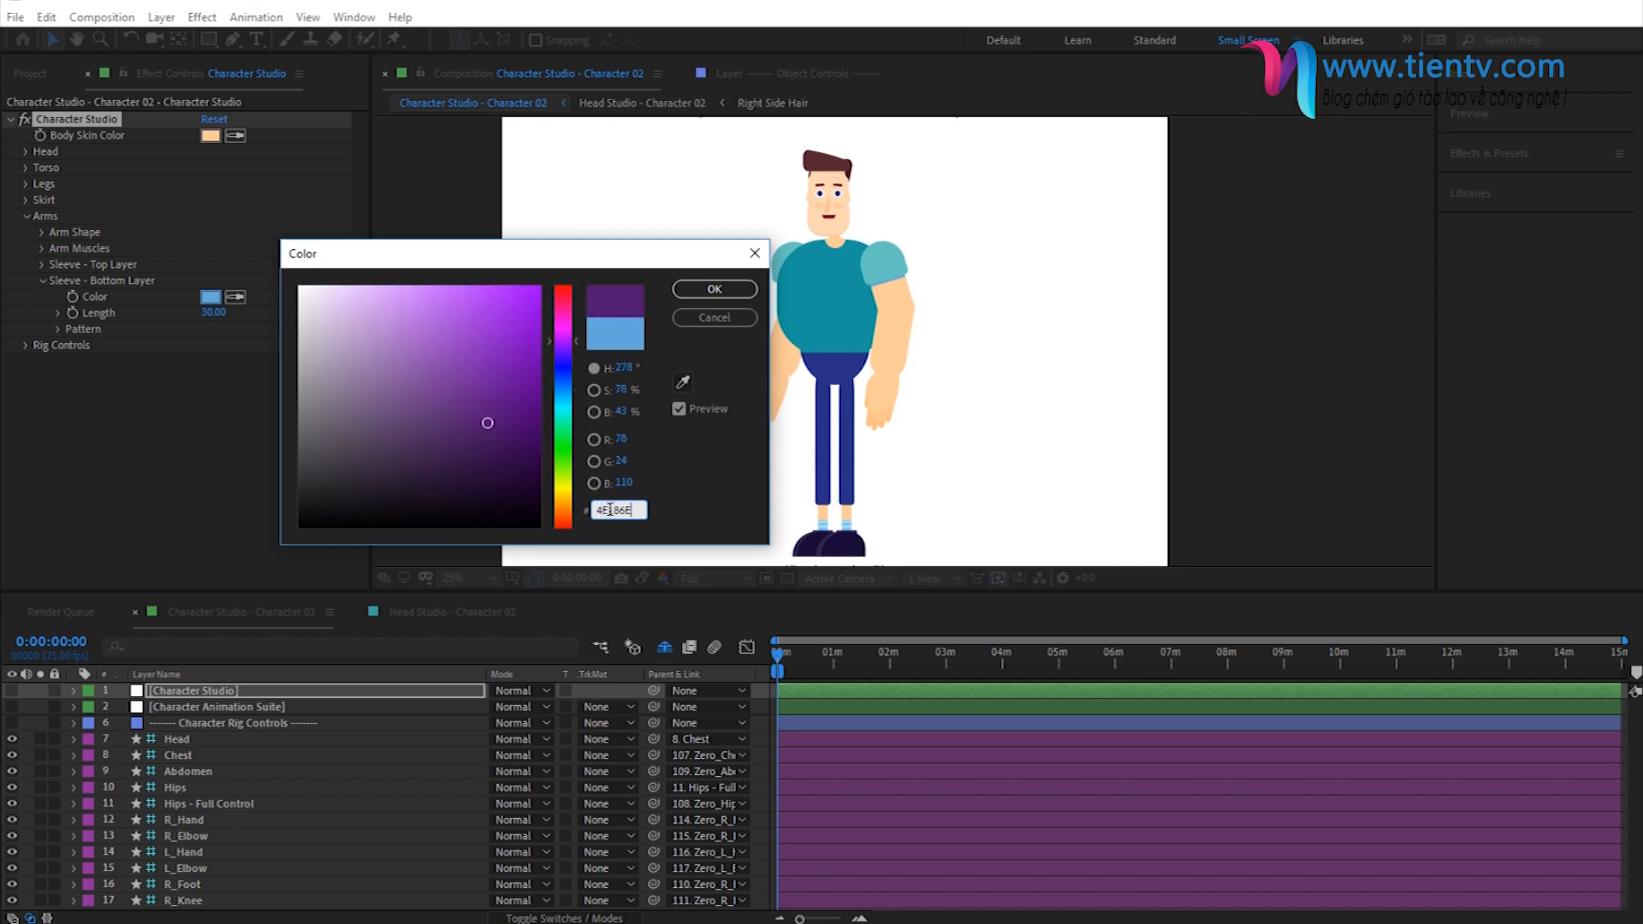
pyautogui.click(713, 292)
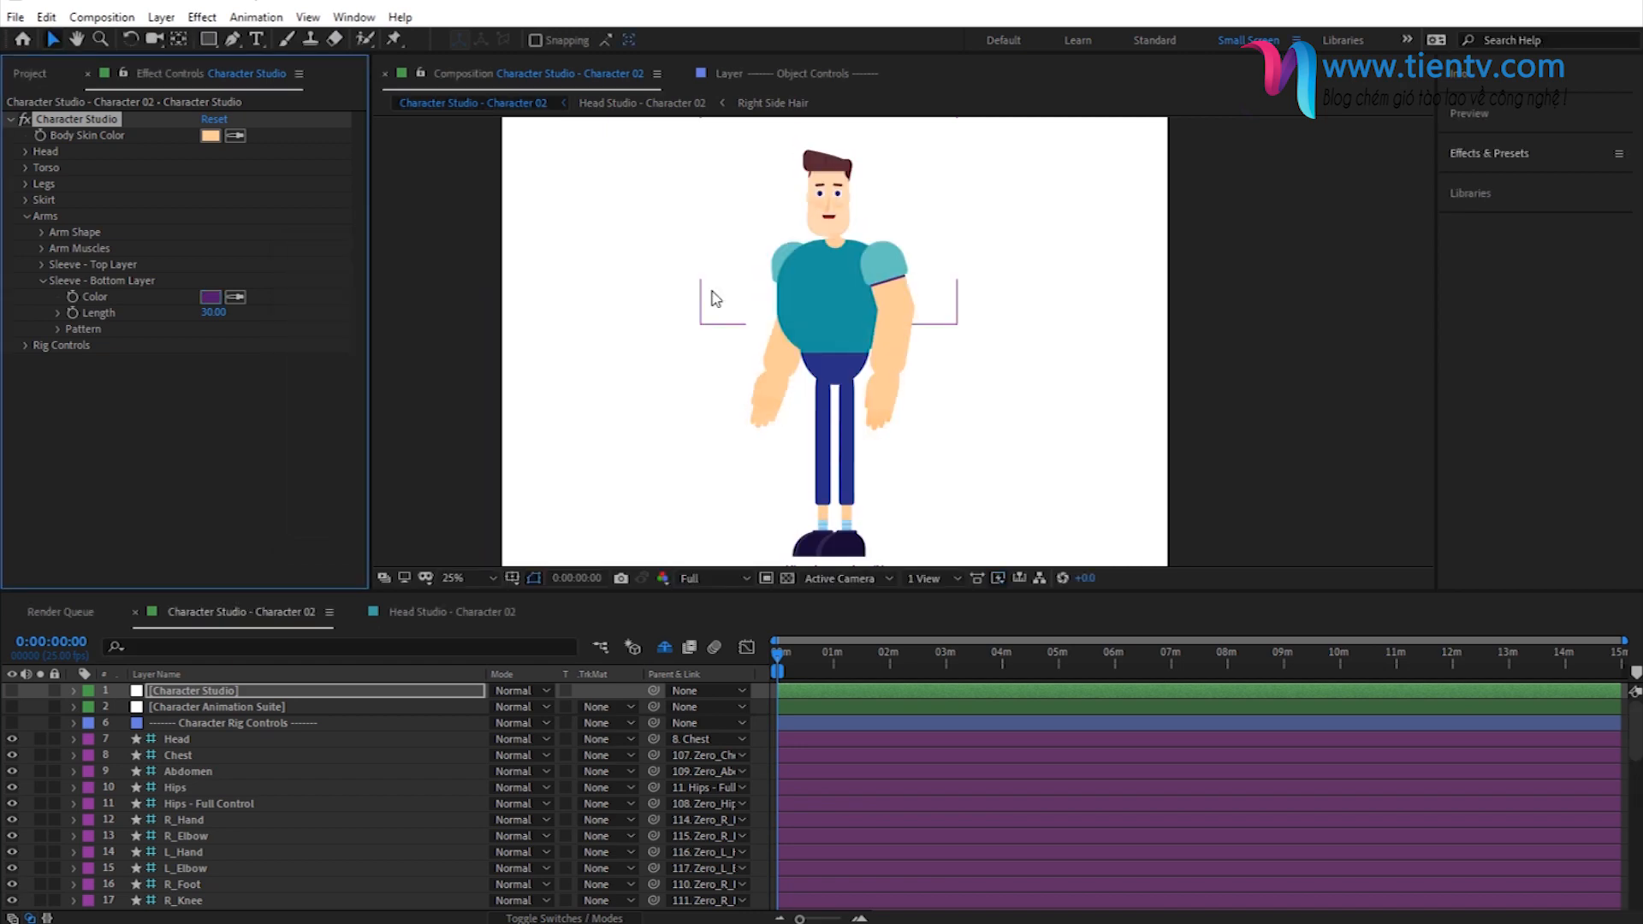
pyautogui.click(42, 281)
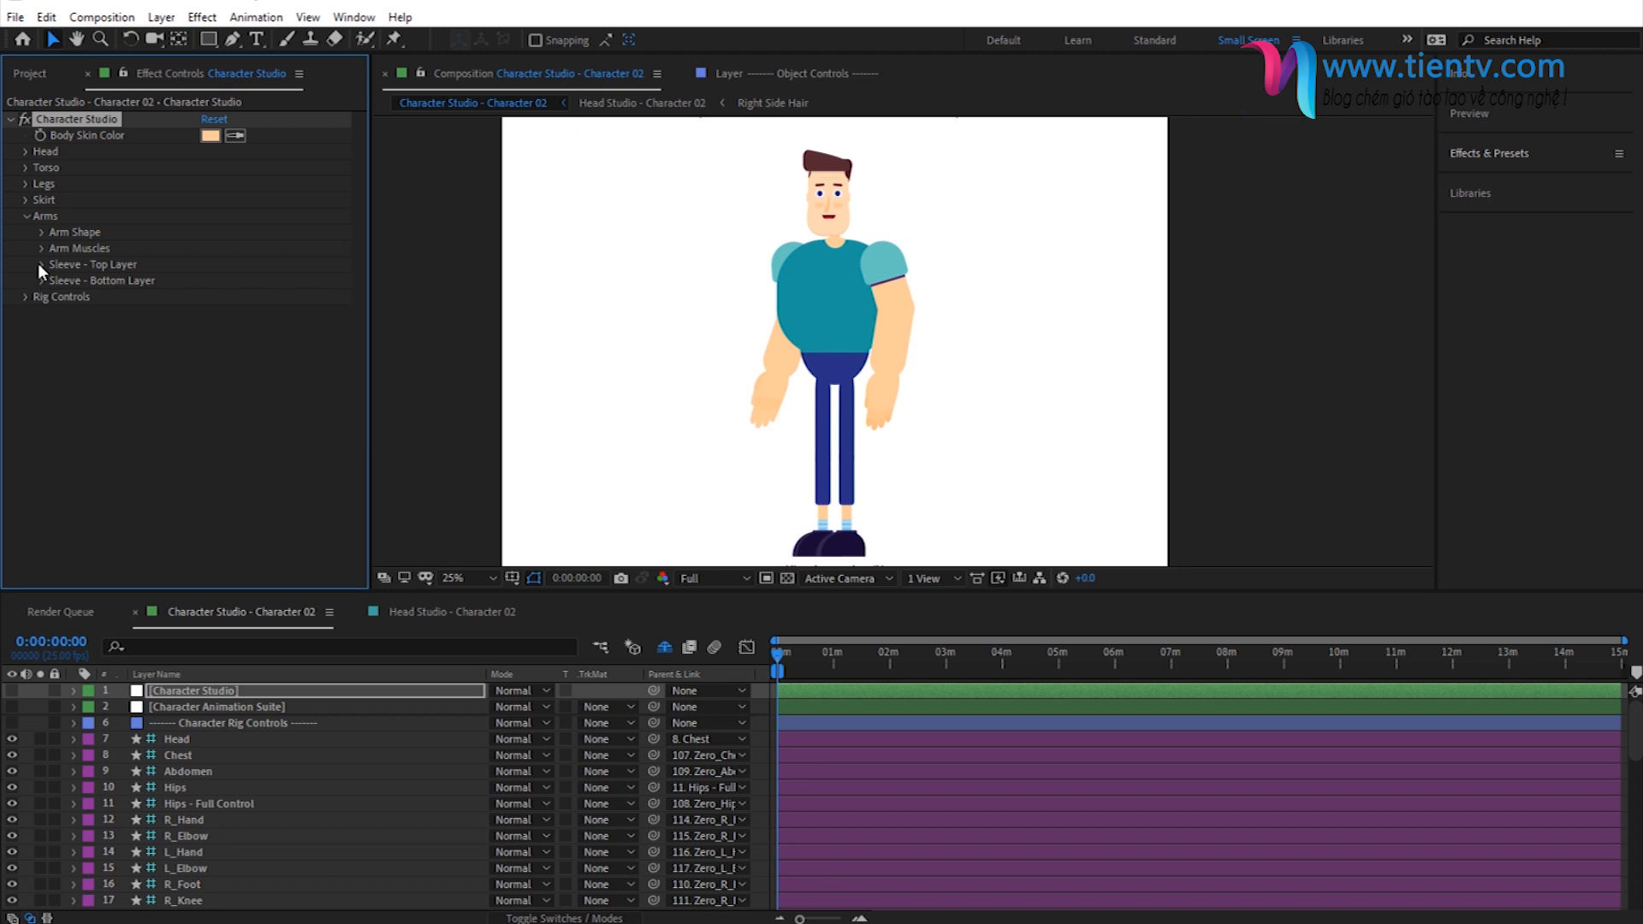
pyautogui.click(26, 216)
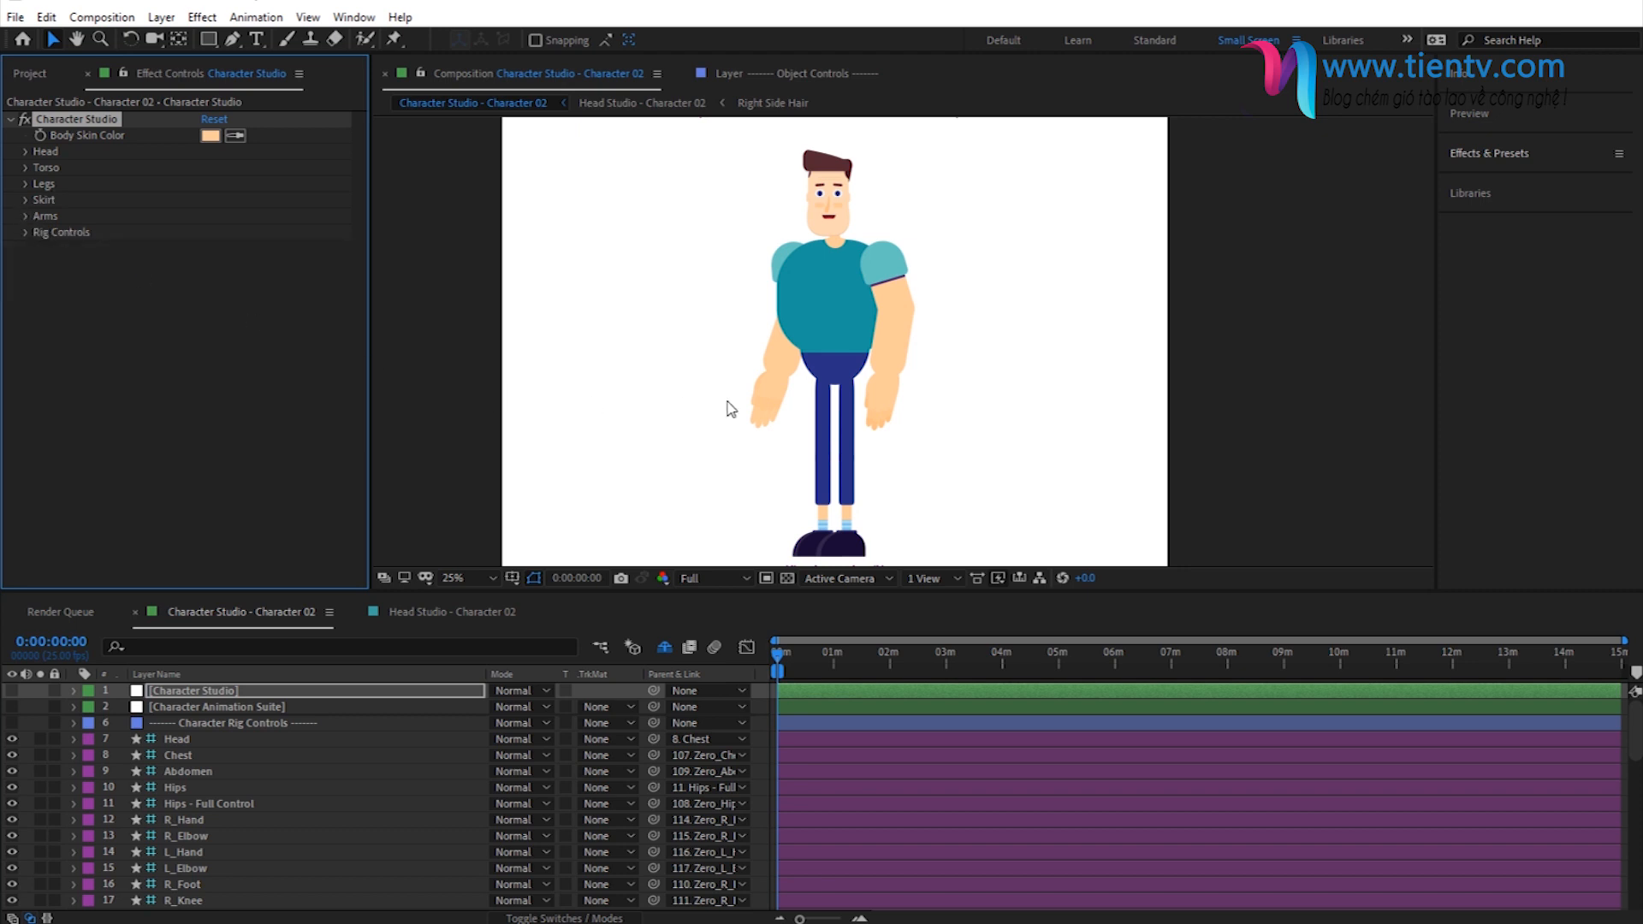
# - Set the color of the pants' waist to 4E186E
pyautogui.click(25, 183)
pyautogui.click(40, 231)
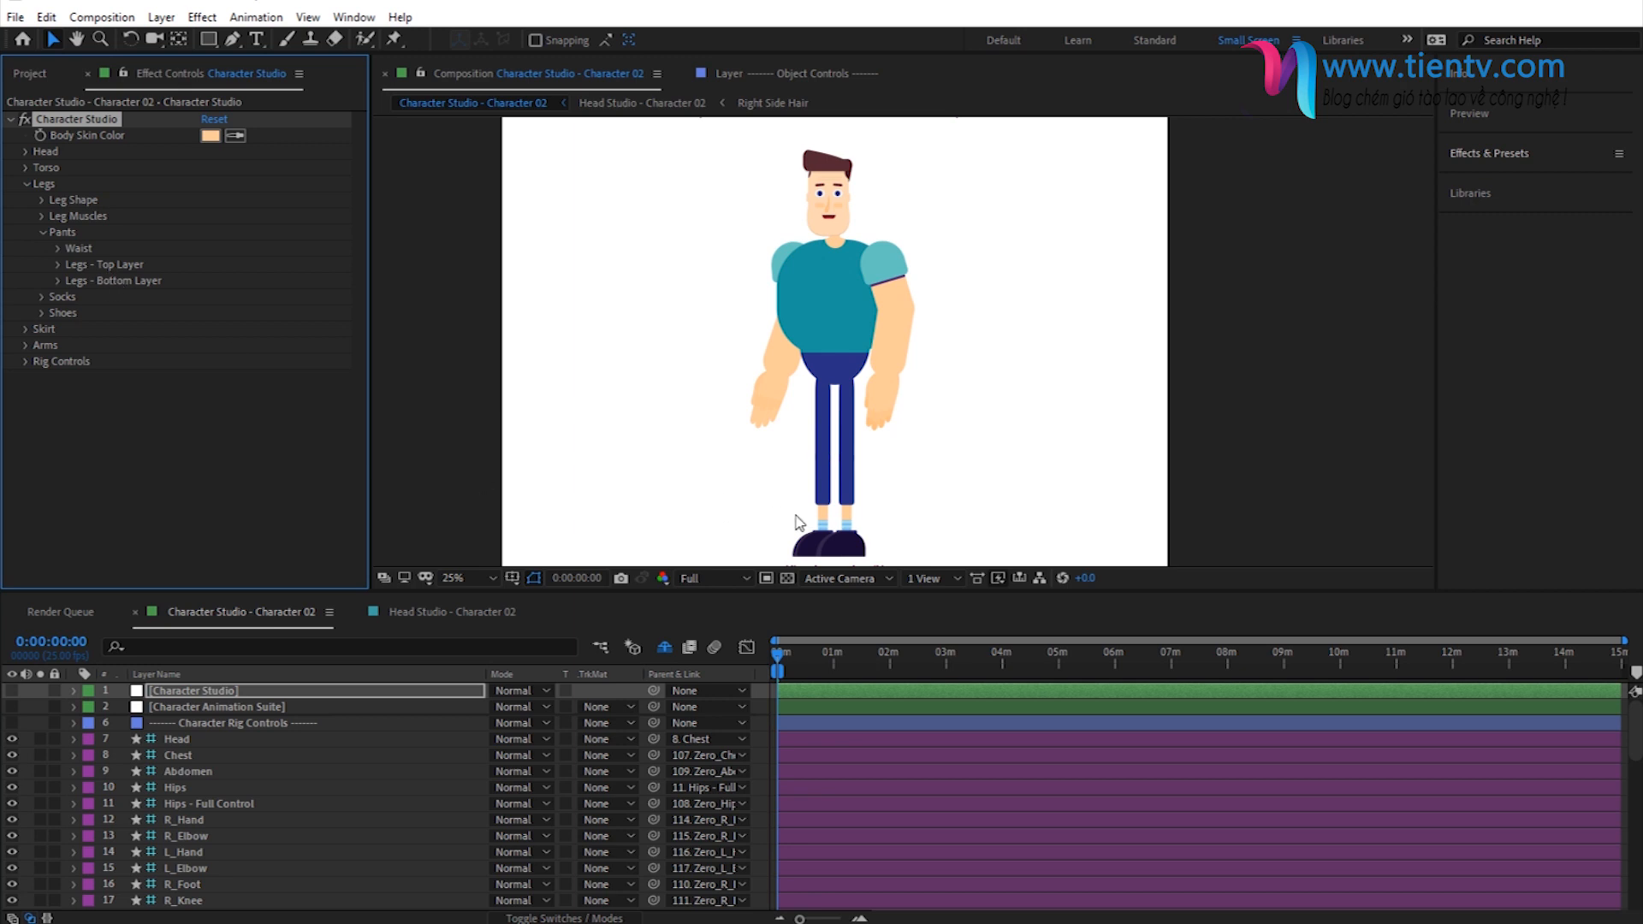
pyautogui.click(60, 249)
pyautogui.click(210, 281)
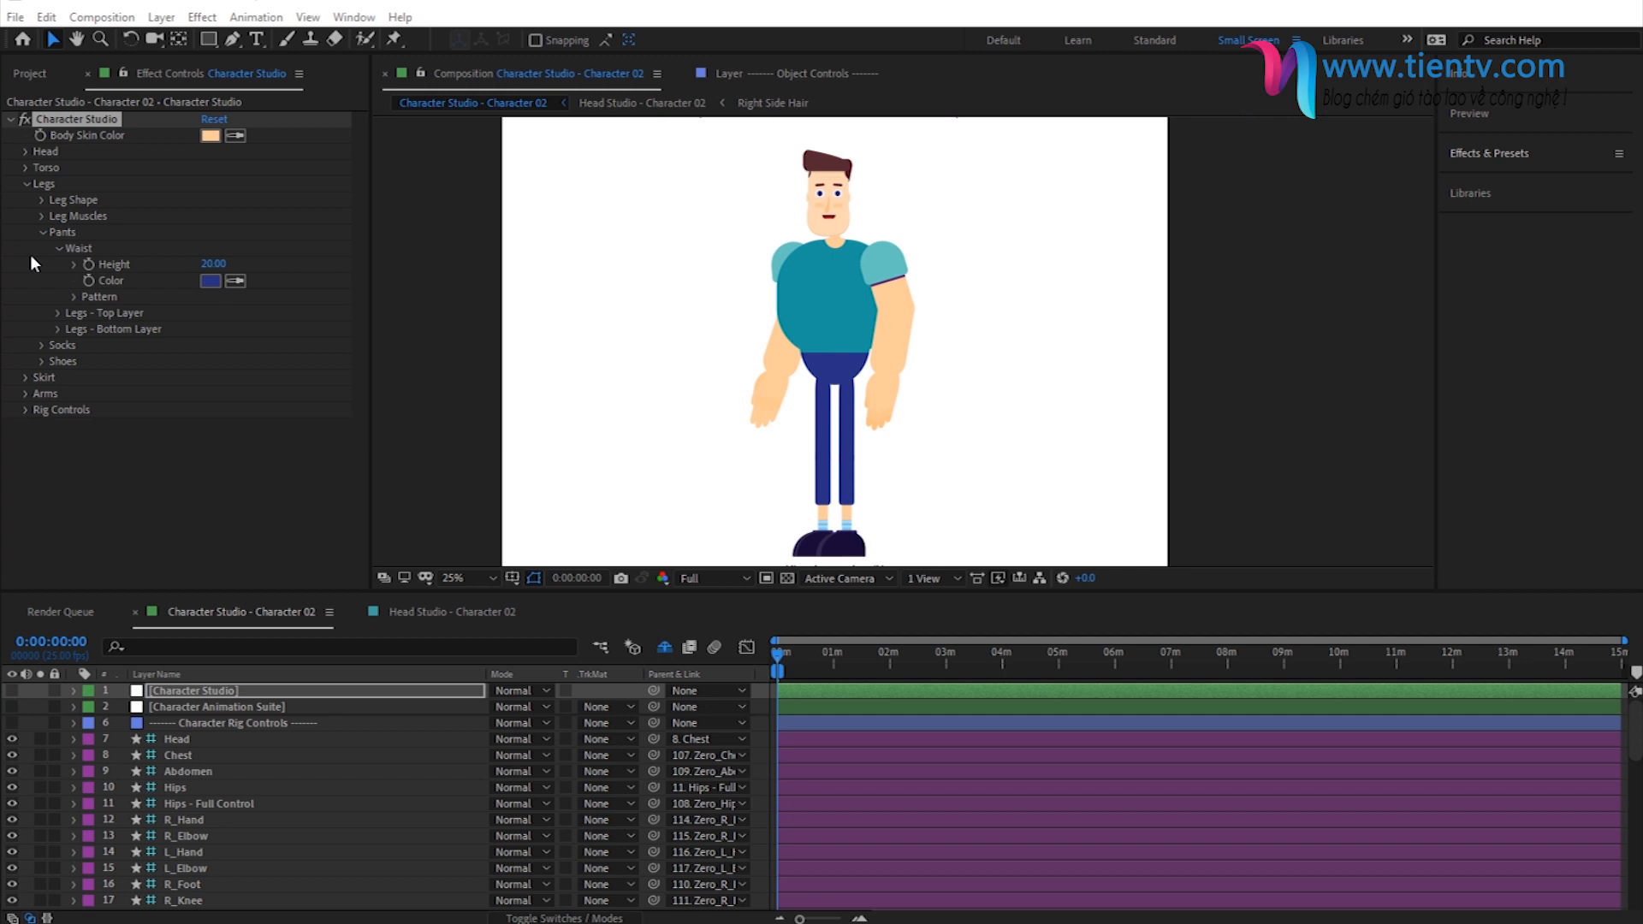
pyautogui.click(209, 281)
pyautogui.write('4E186E')
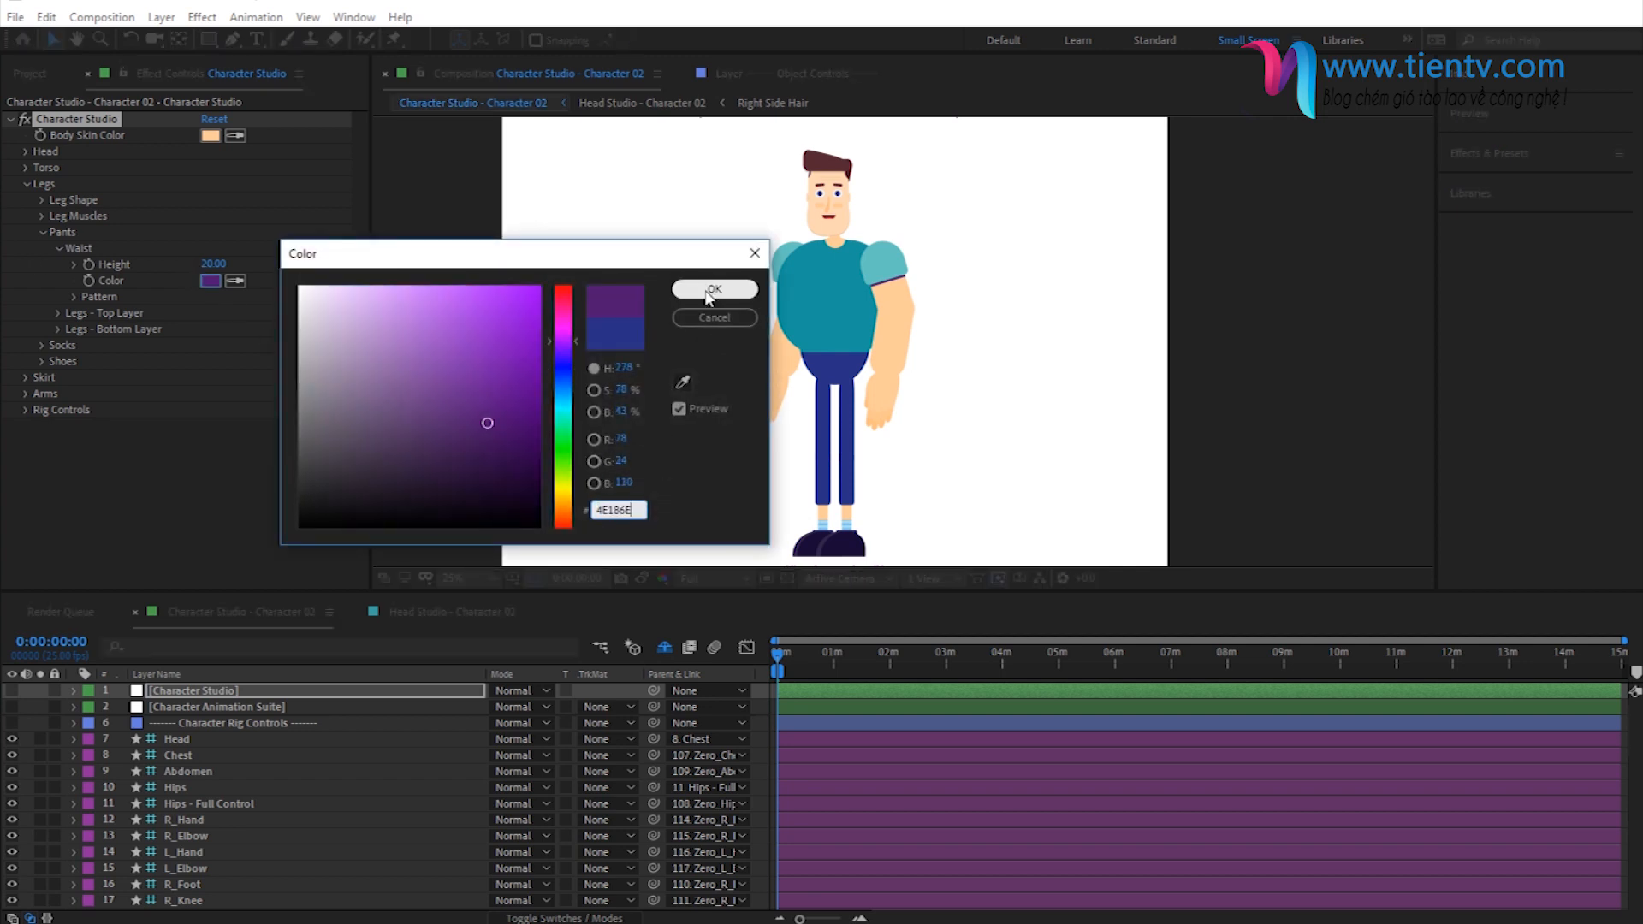
pyautogui.click(711, 295)
pyautogui.click(55, 249)
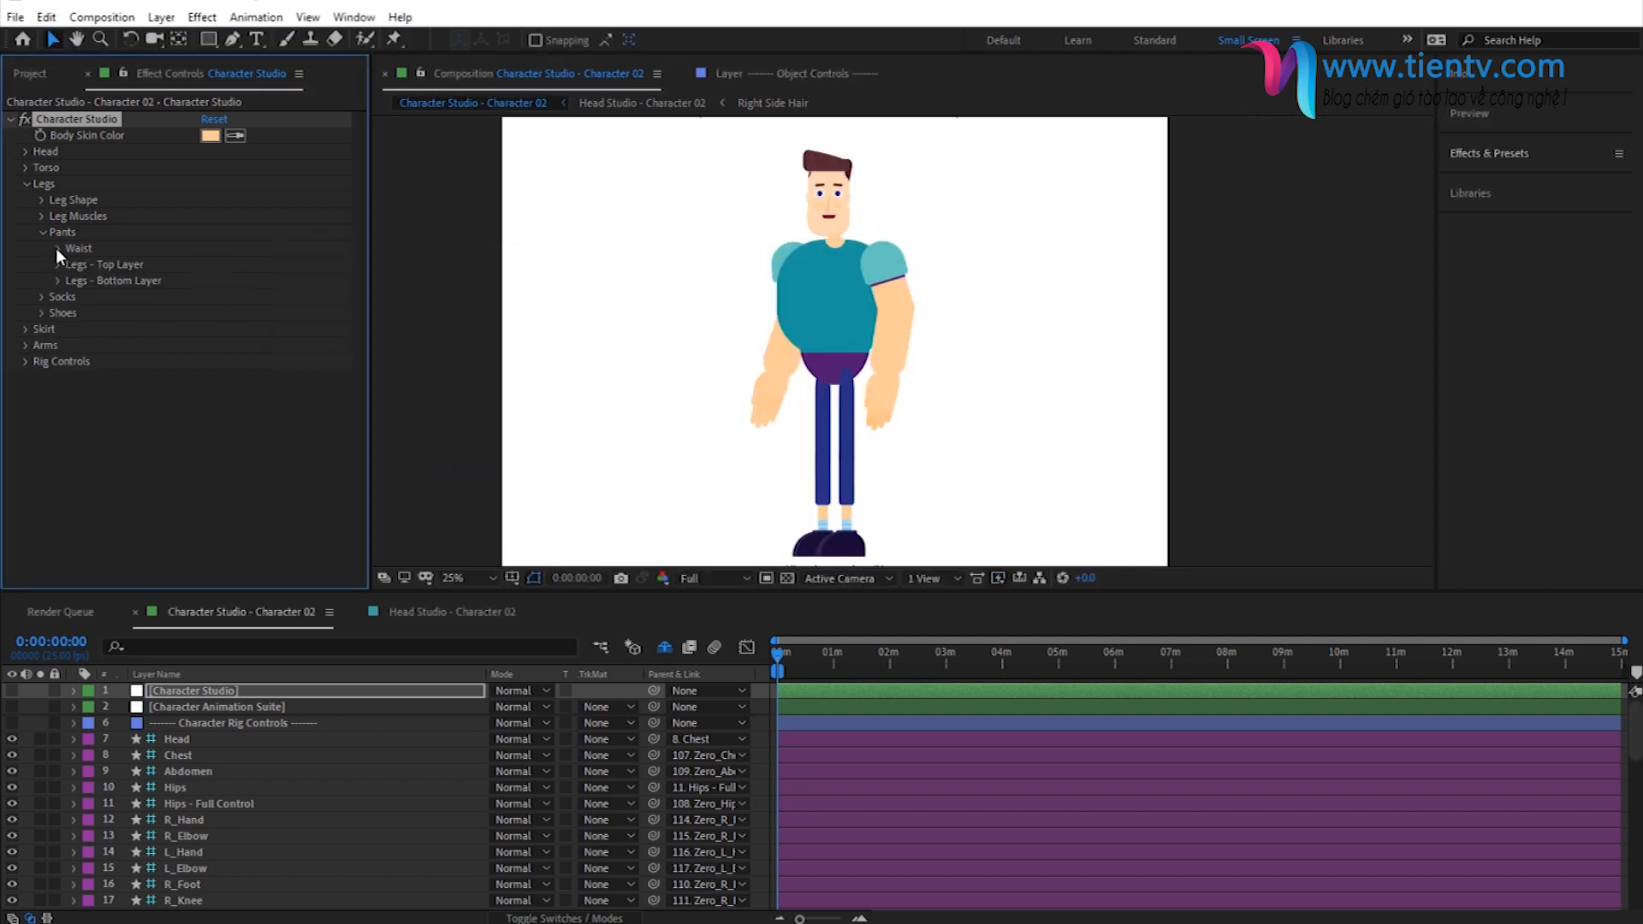
# - Set the color of the pants legs' top layer to the same purple as the waist and collapse the Pants settings
pyautogui.click(59, 264)
pyautogui.click(209, 314)
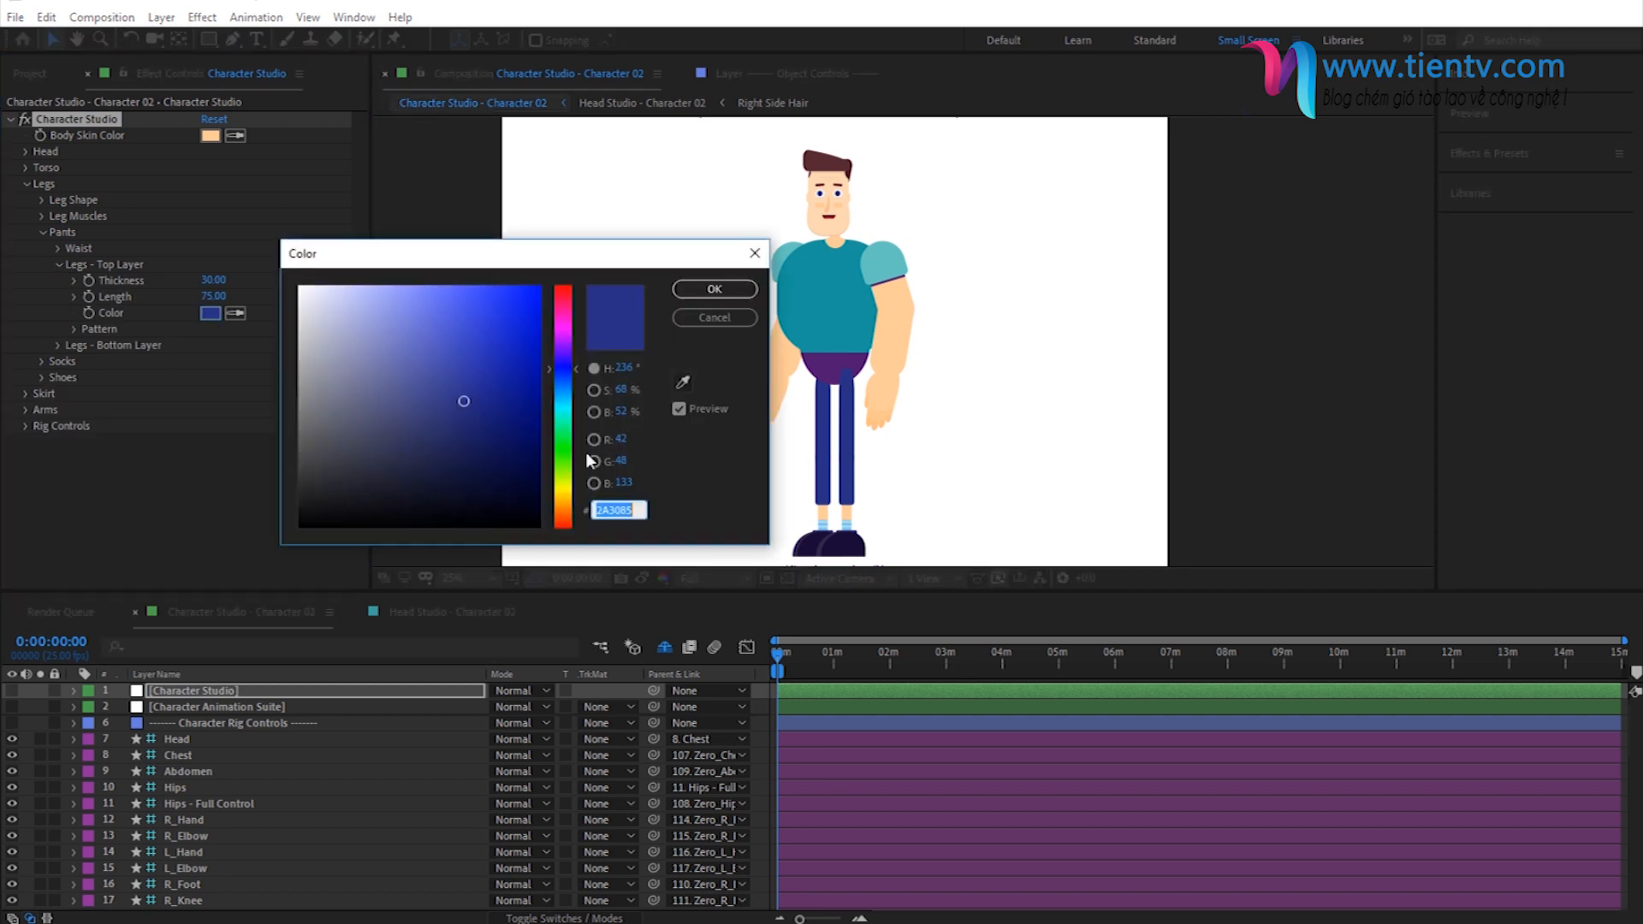
pyautogui.write('4E186E')
pyautogui.click(705, 292)
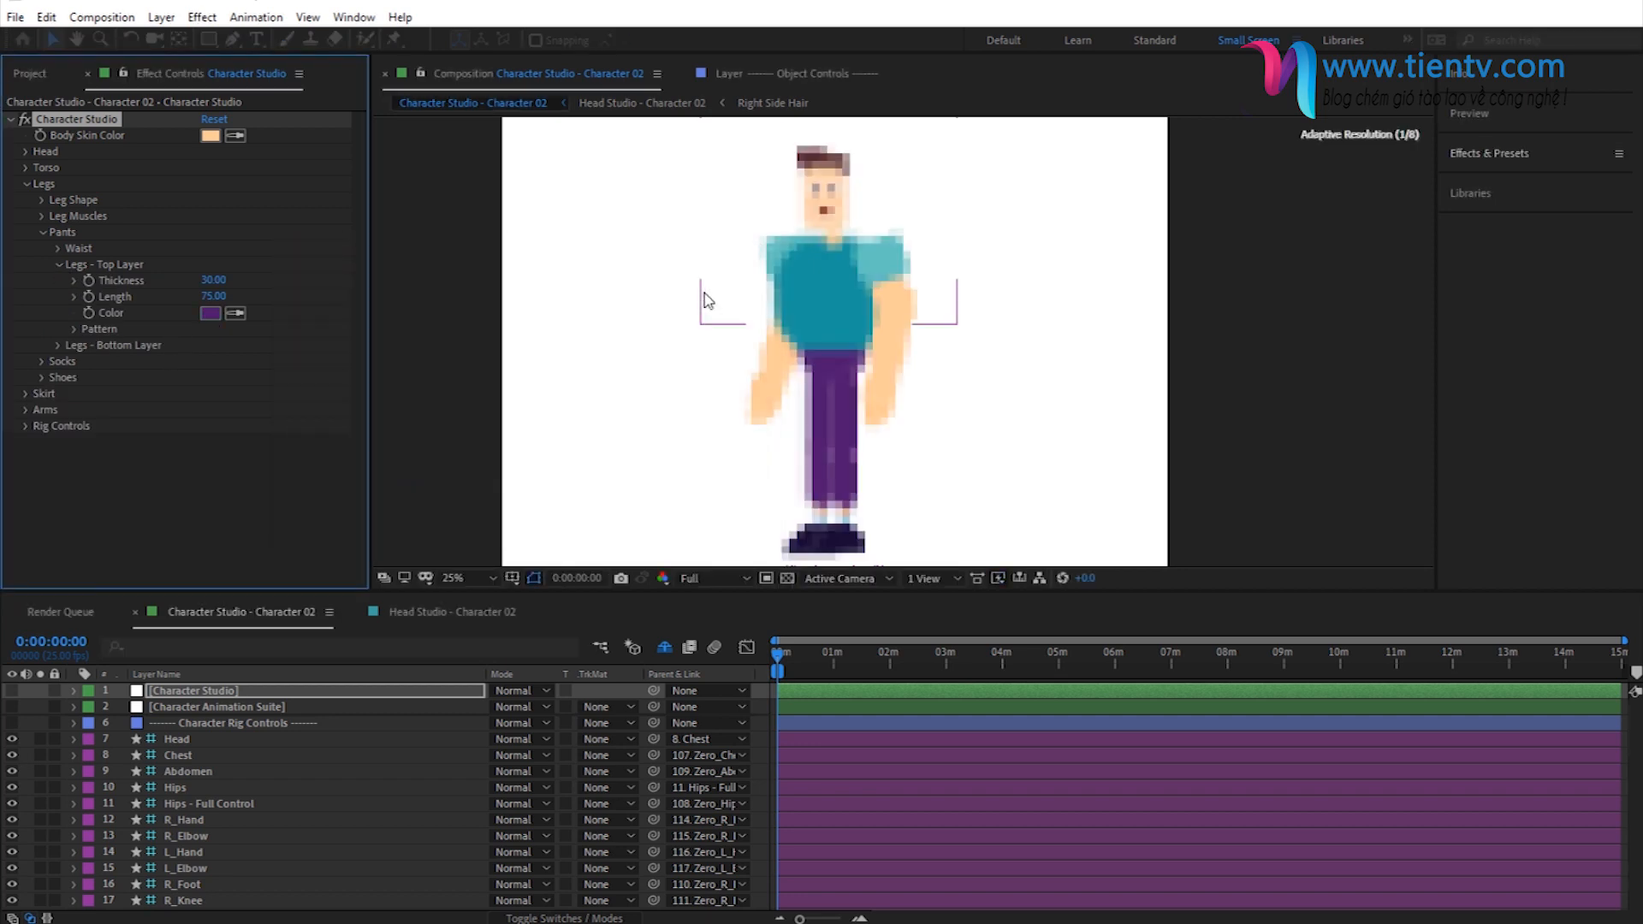
pyautogui.click(58, 264)
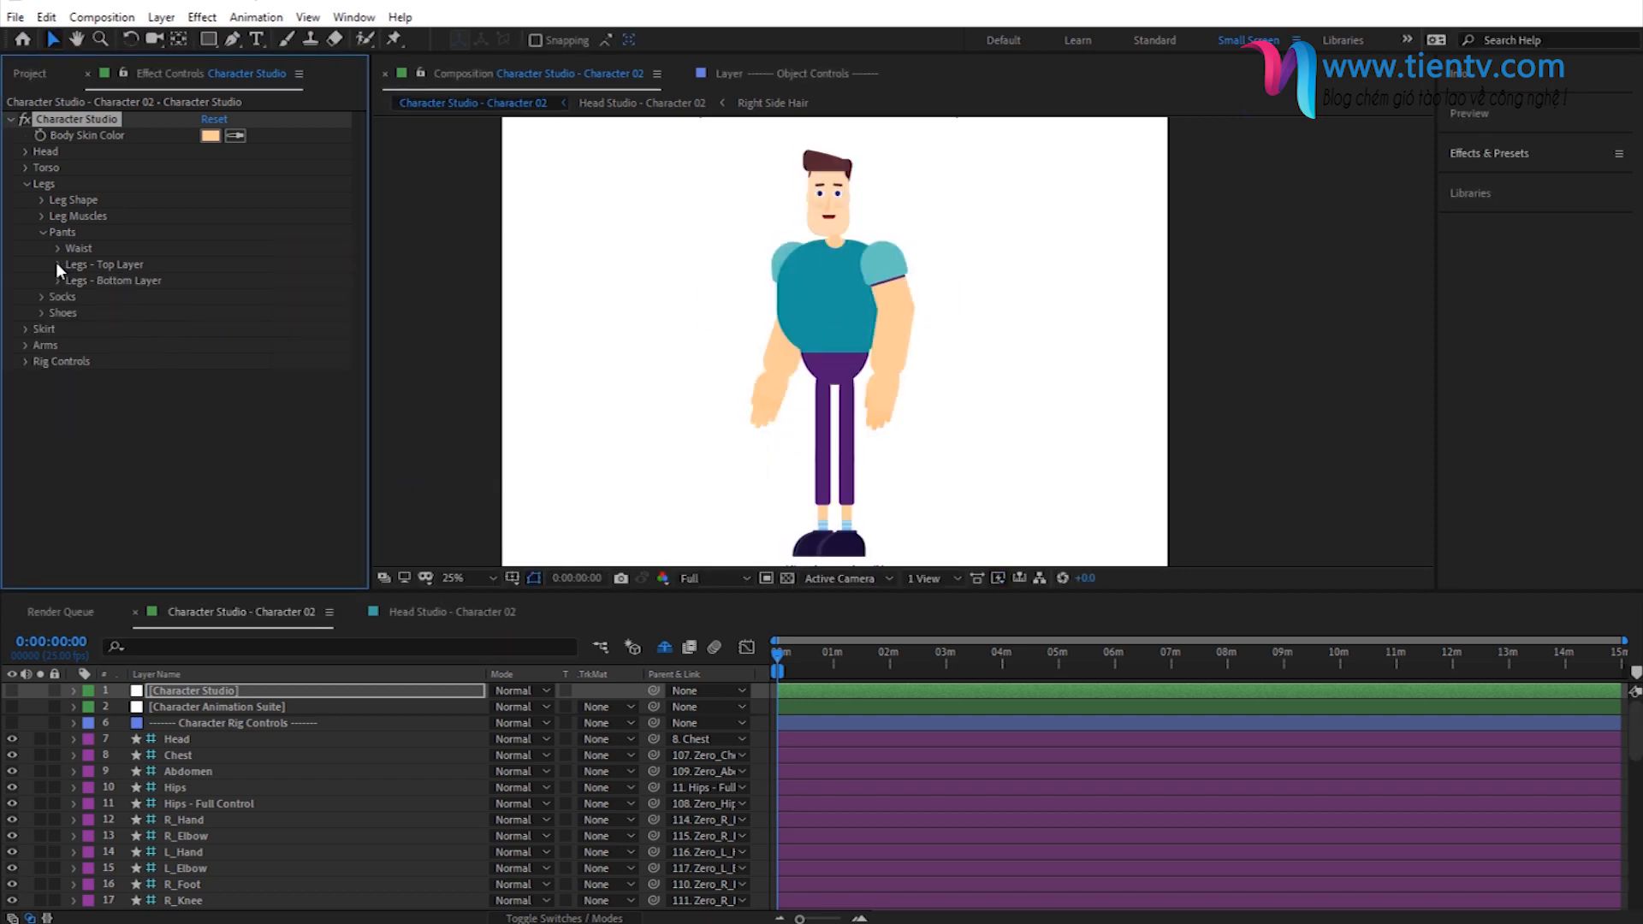
pyautogui.click(42, 232)
# - Set the base color of the socks to orange-red and inspect the ankles up close
pyautogui.click(40, 247)
pyautogui.click(210, 280)
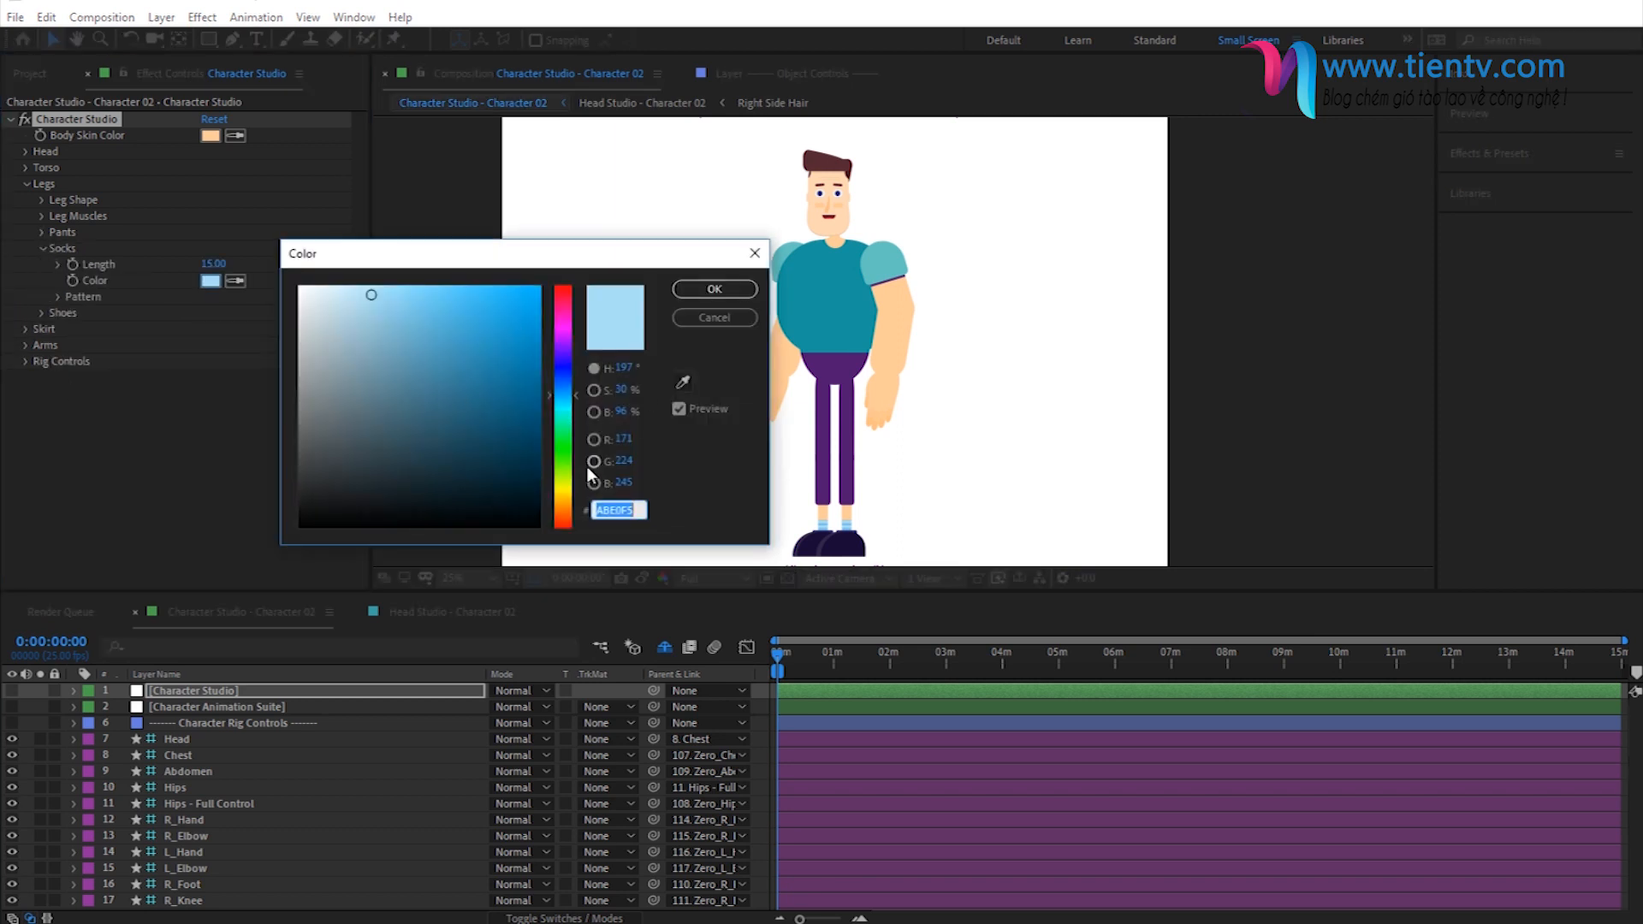
pyautogui.hotkey('ctrl', 'v')
pyautogui.click(715, 289)
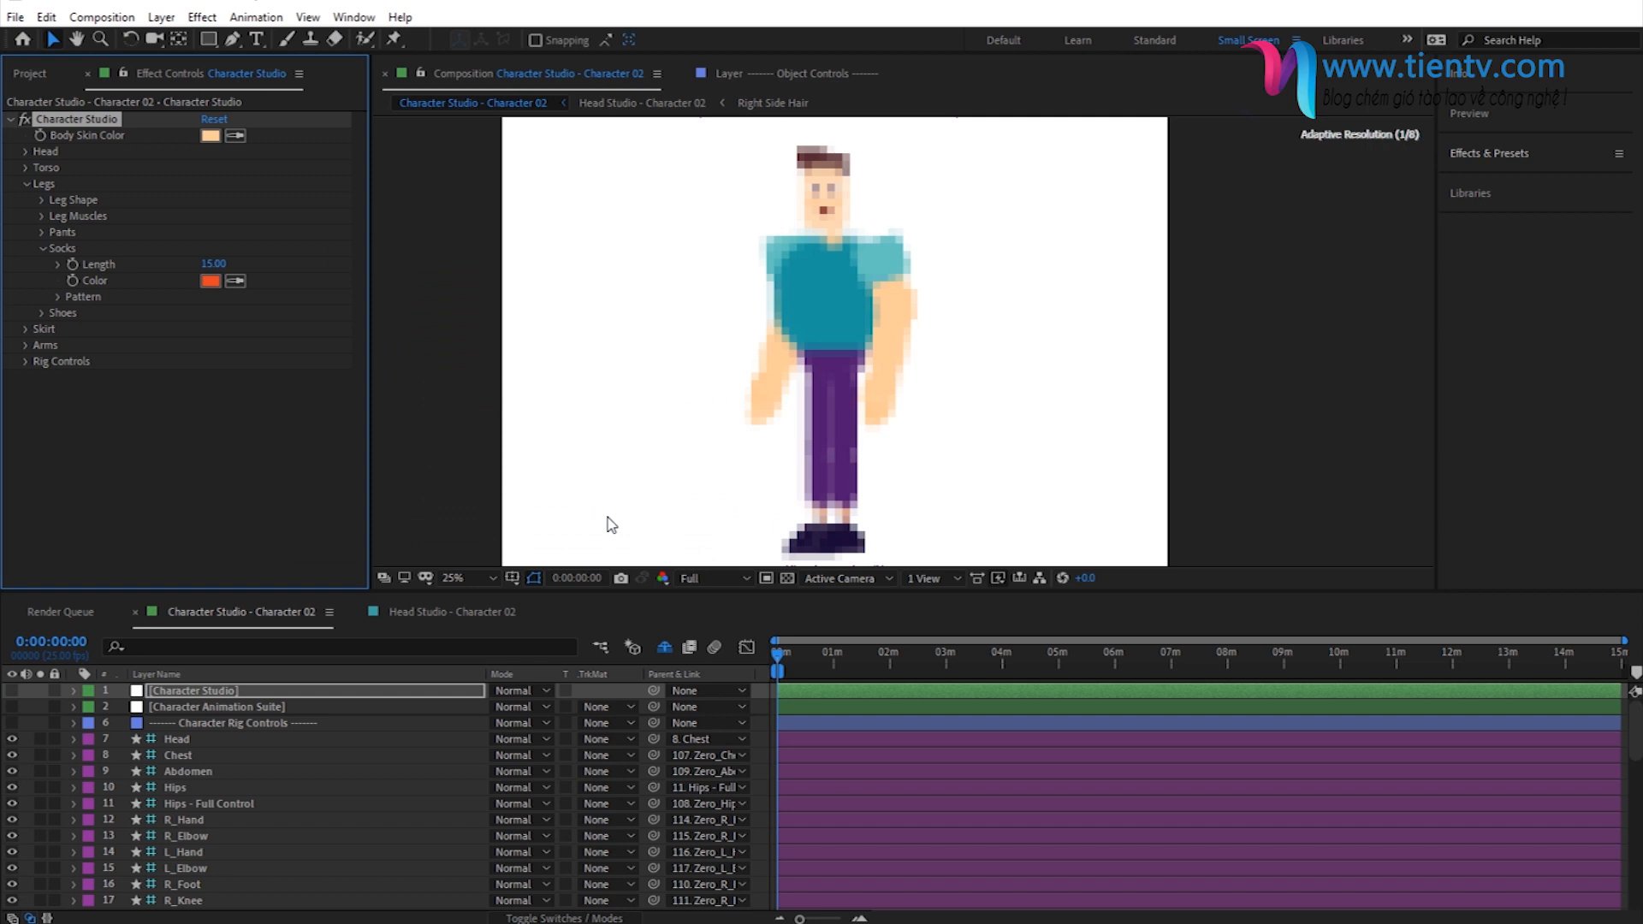
pyautogui.scroll(2, 834, 541)
pyautogui.scroll(-5, 838, 548)
pyautogui.scroll(2, 792, 414)
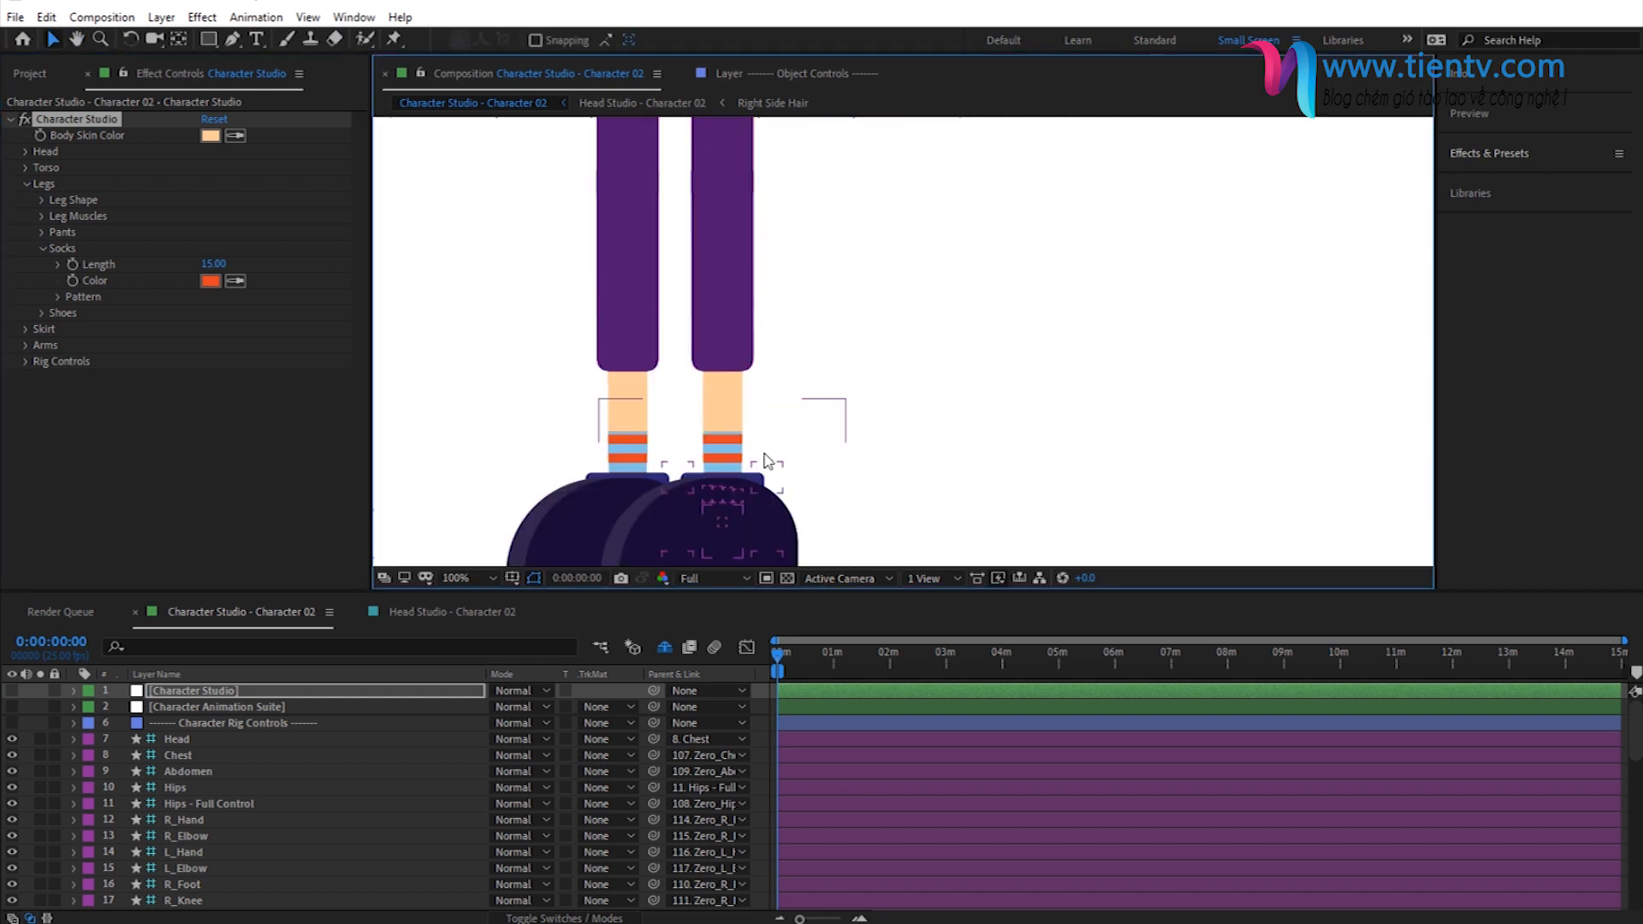
# - Expand the socks' pattern properties and pattern choices, and undo the trial rotation of the stripes
pyautogui.click(60, 297)
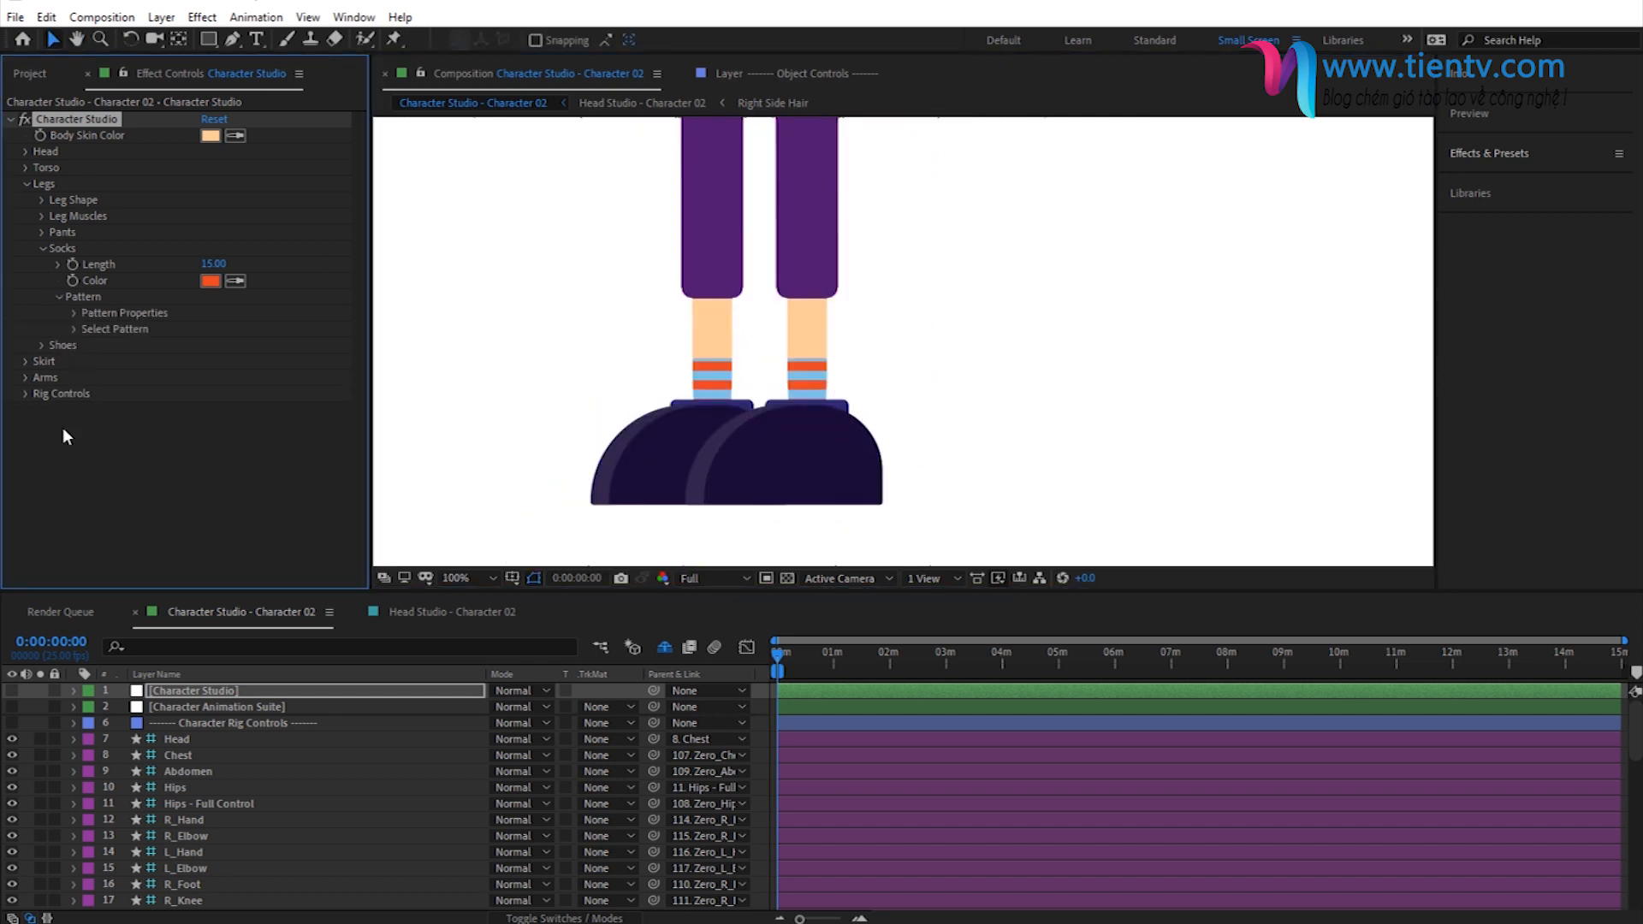
pyautogui.click(73, 313)
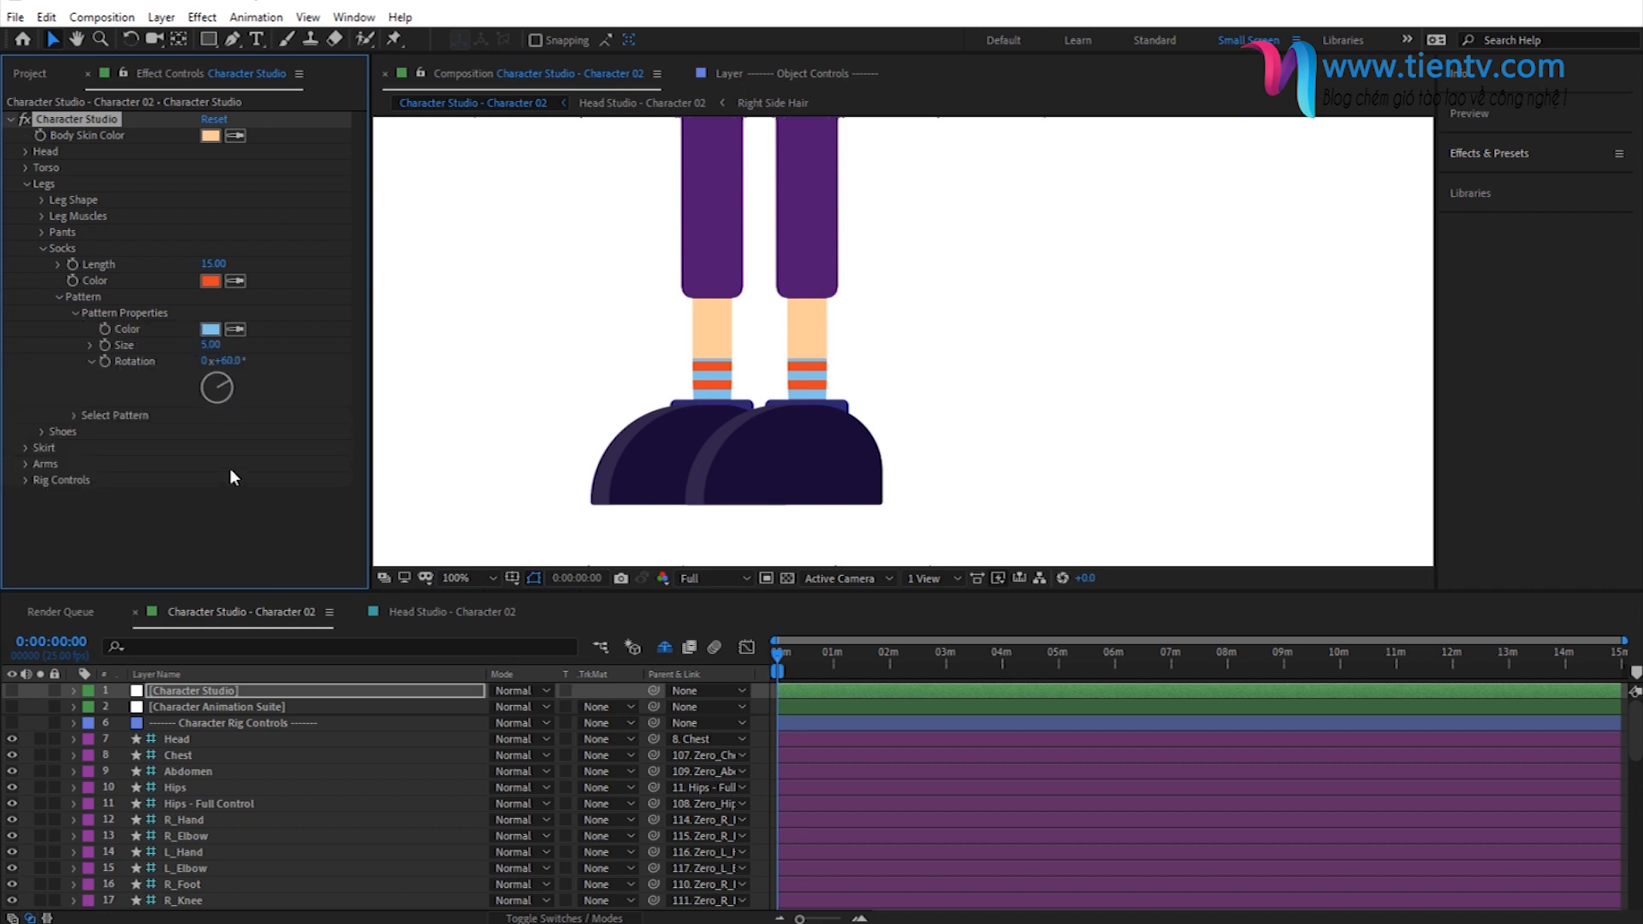
pyautogui.hotkey('ctrl', 'z')
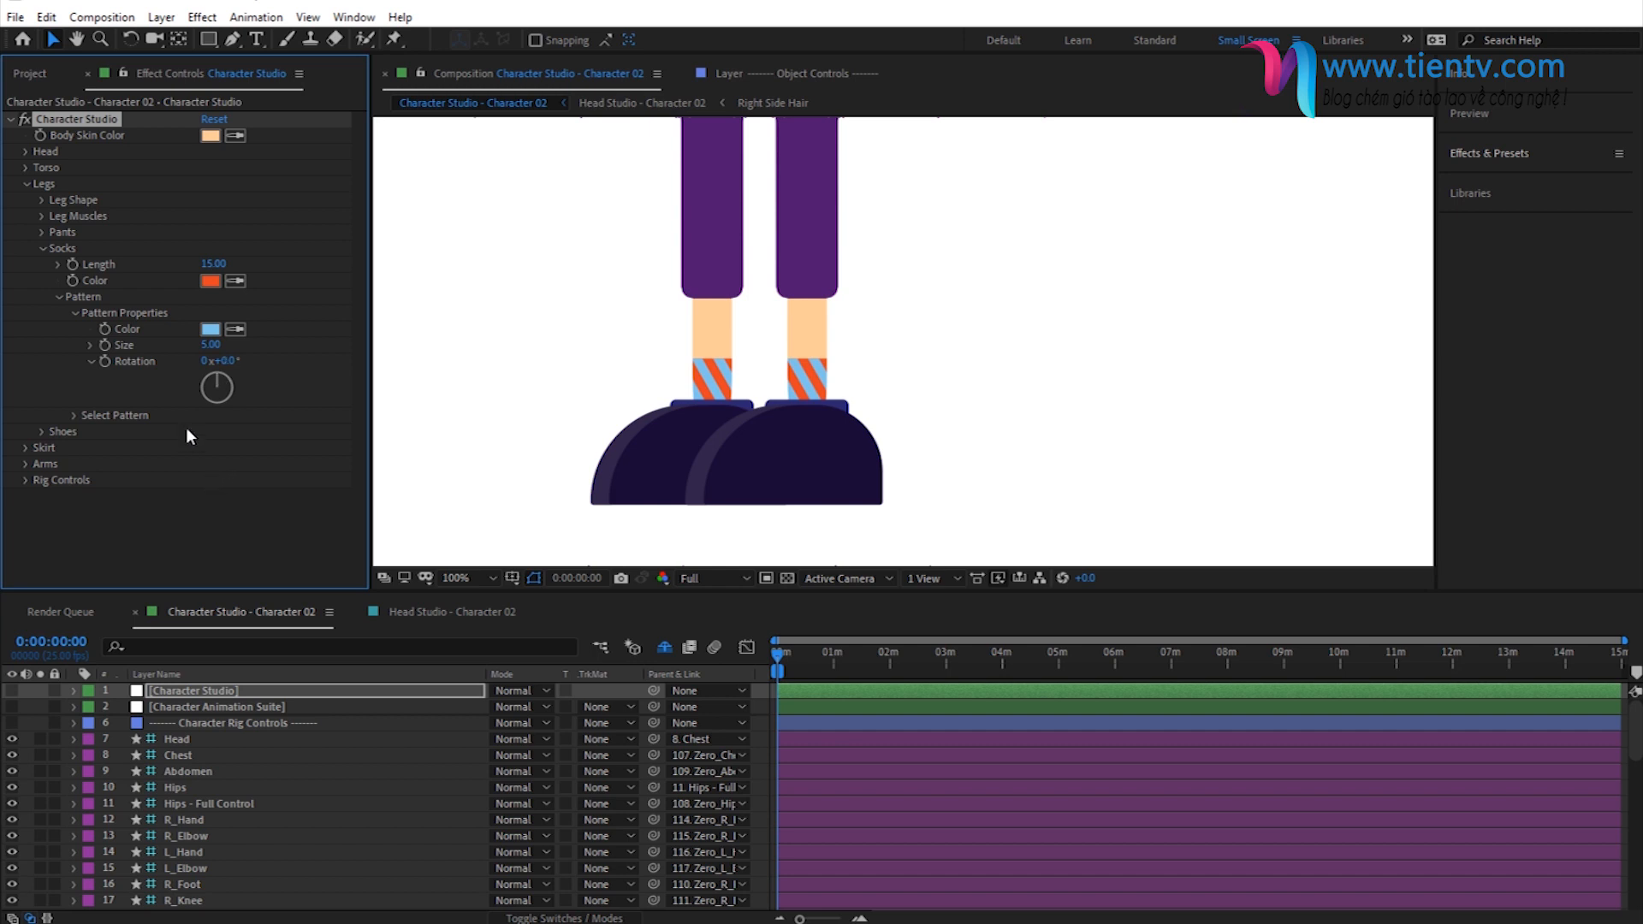
pyautogui.click(75, 416)
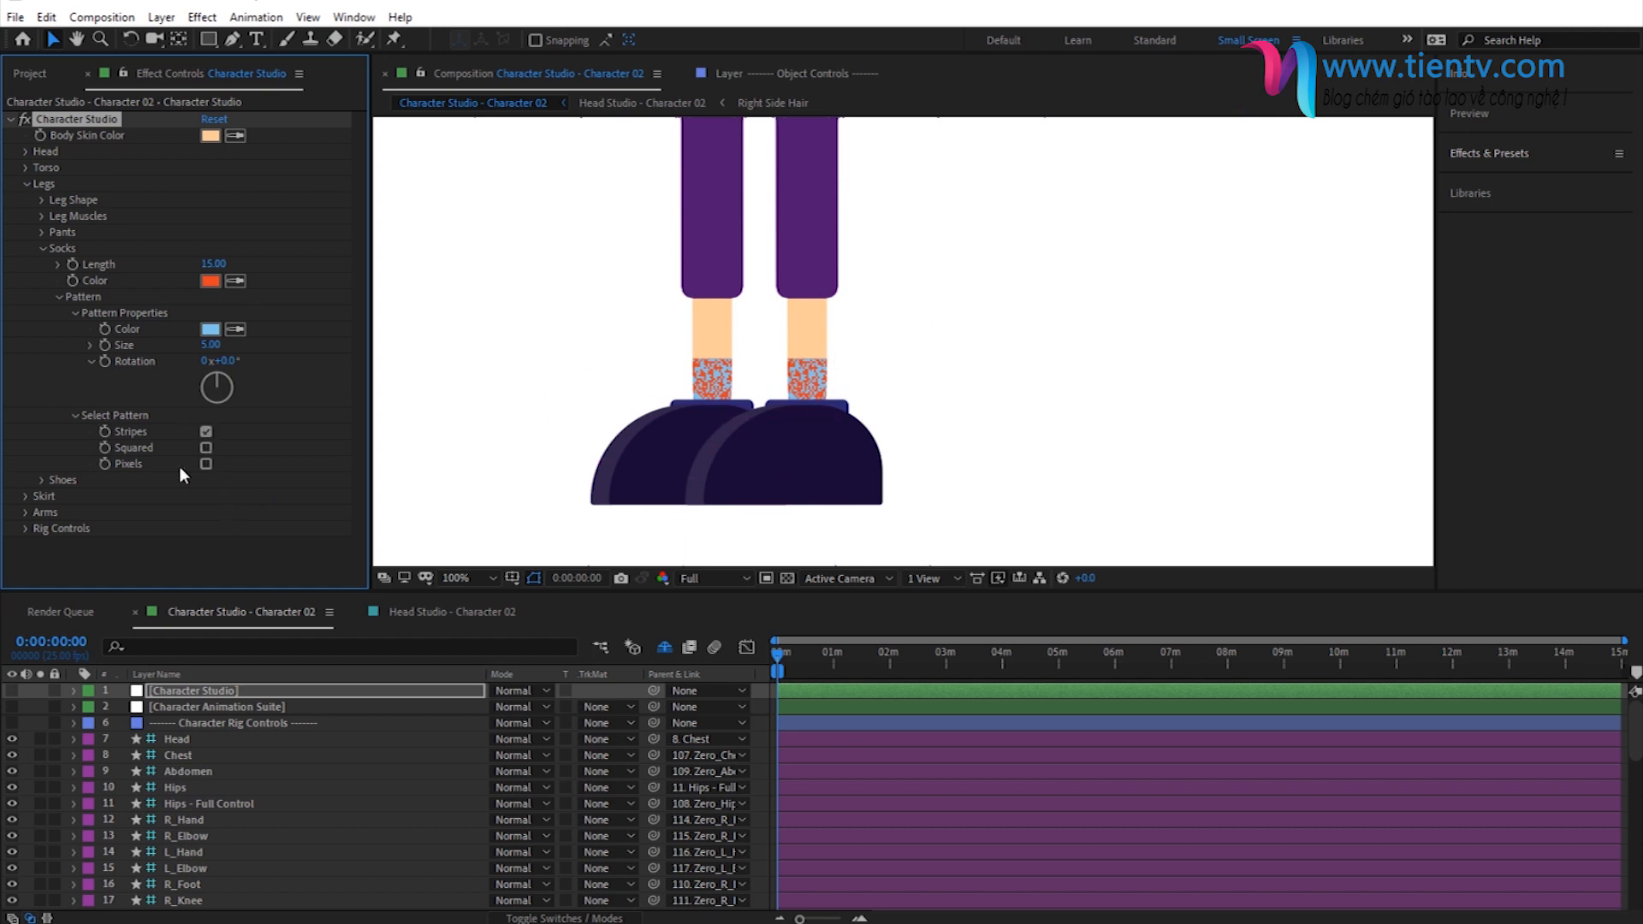
# - Set the color of the socks' stripe pattern to yellow-orange, collapse the Legs settings and bring the whole character back into view
pyautogui.click(210, 330)
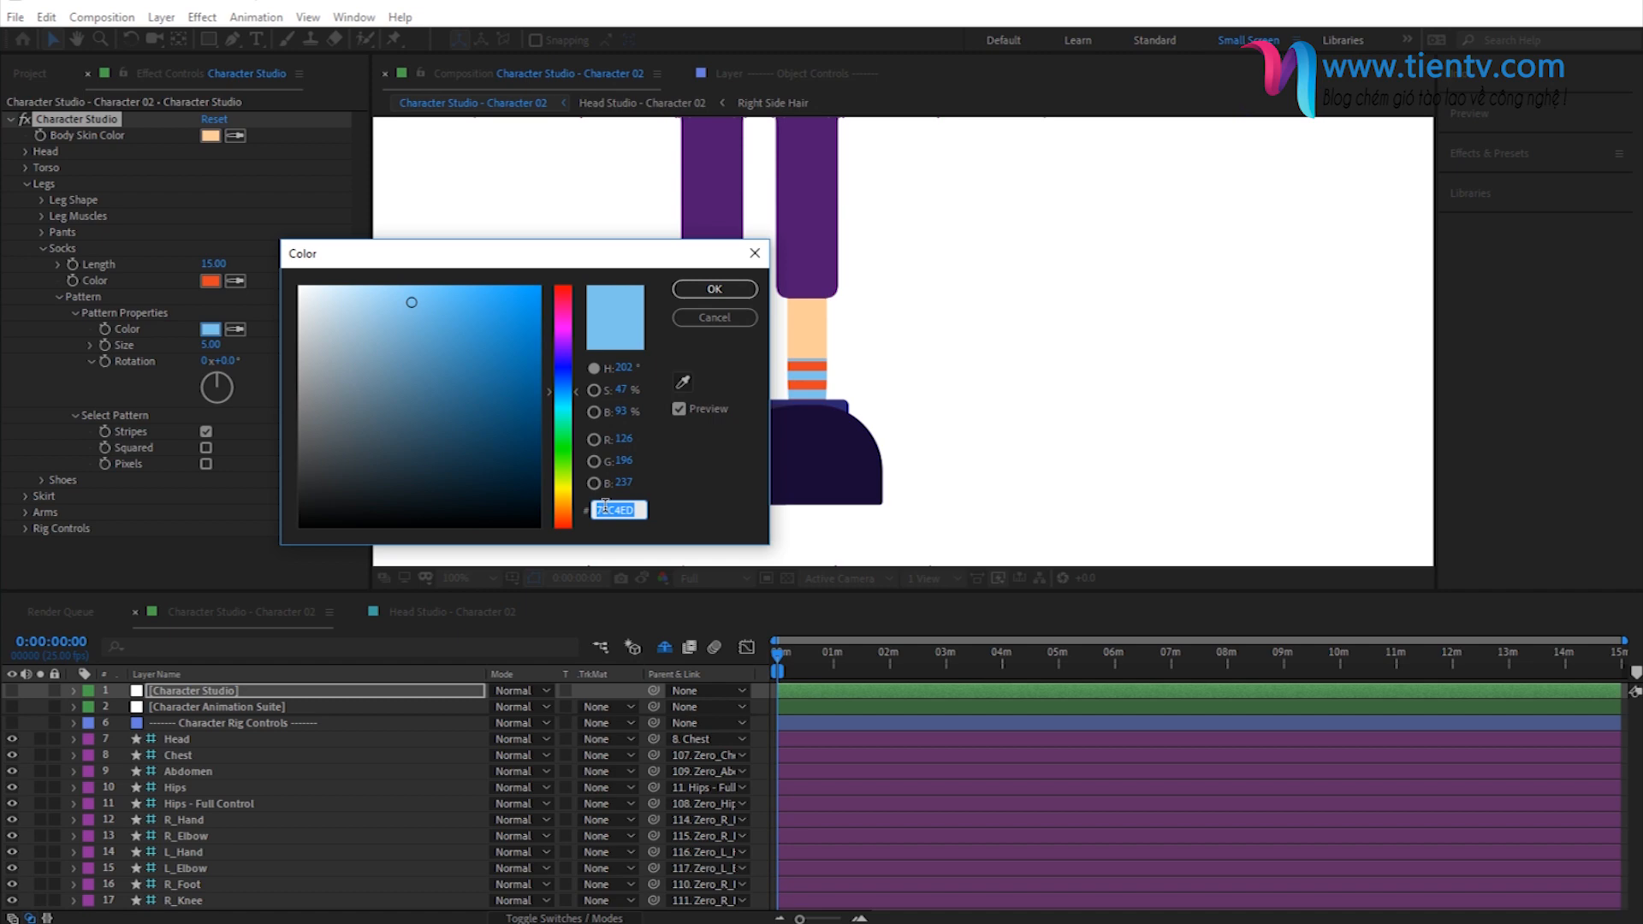
pyautogui.hotkey('ctrl', 'v')
pyautogui.click(695, 291)
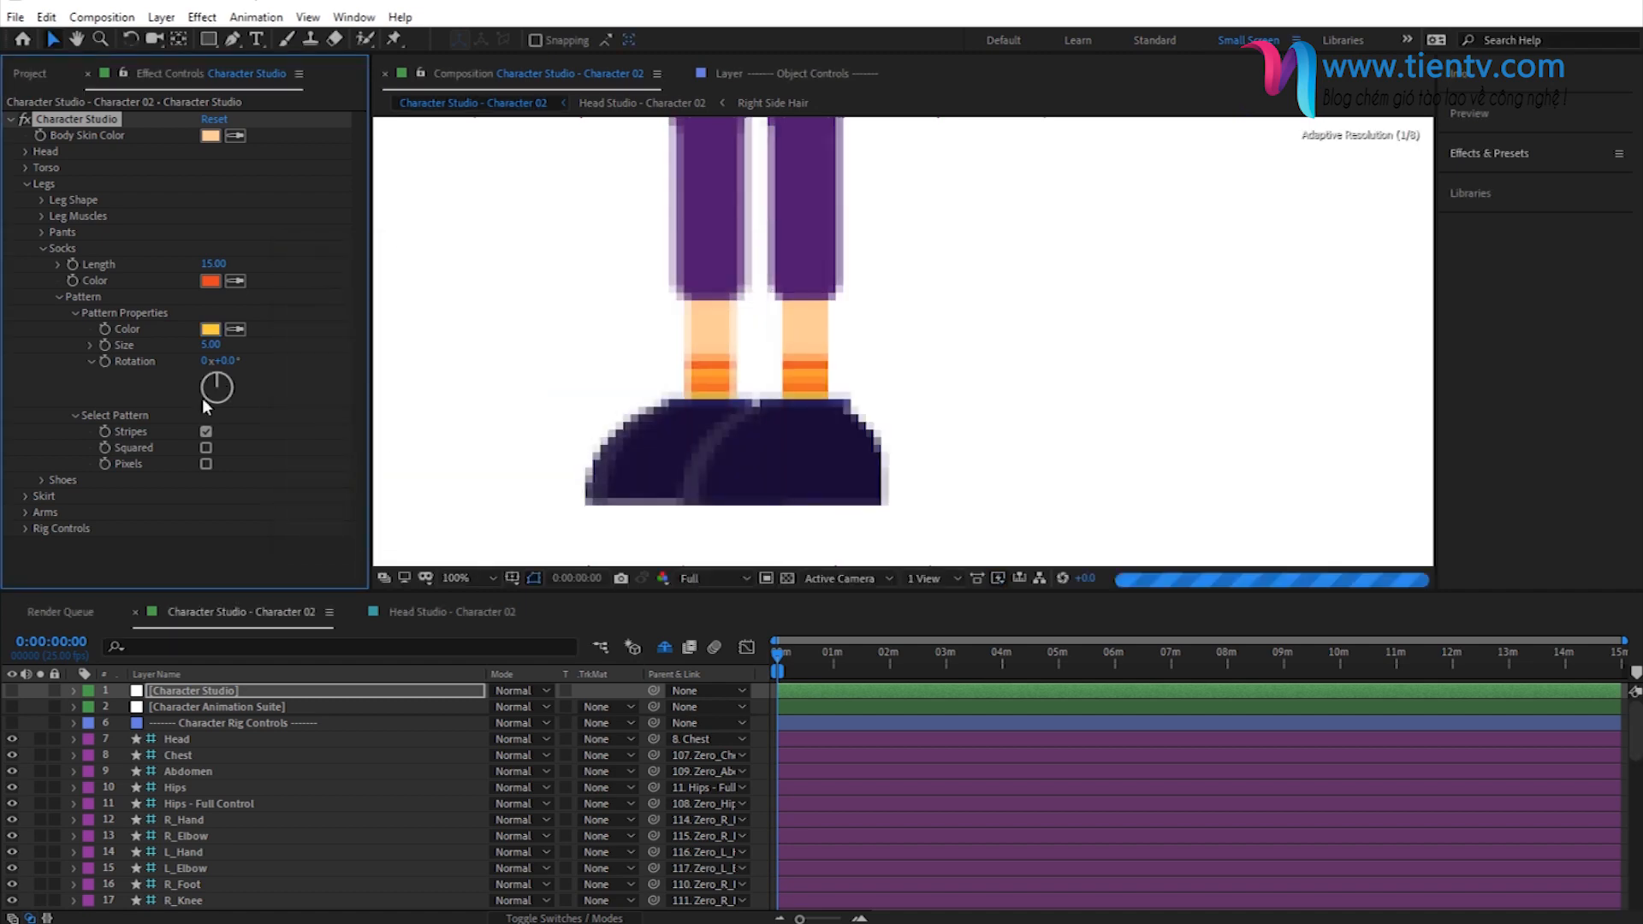
pyautogui.click(58, 296)
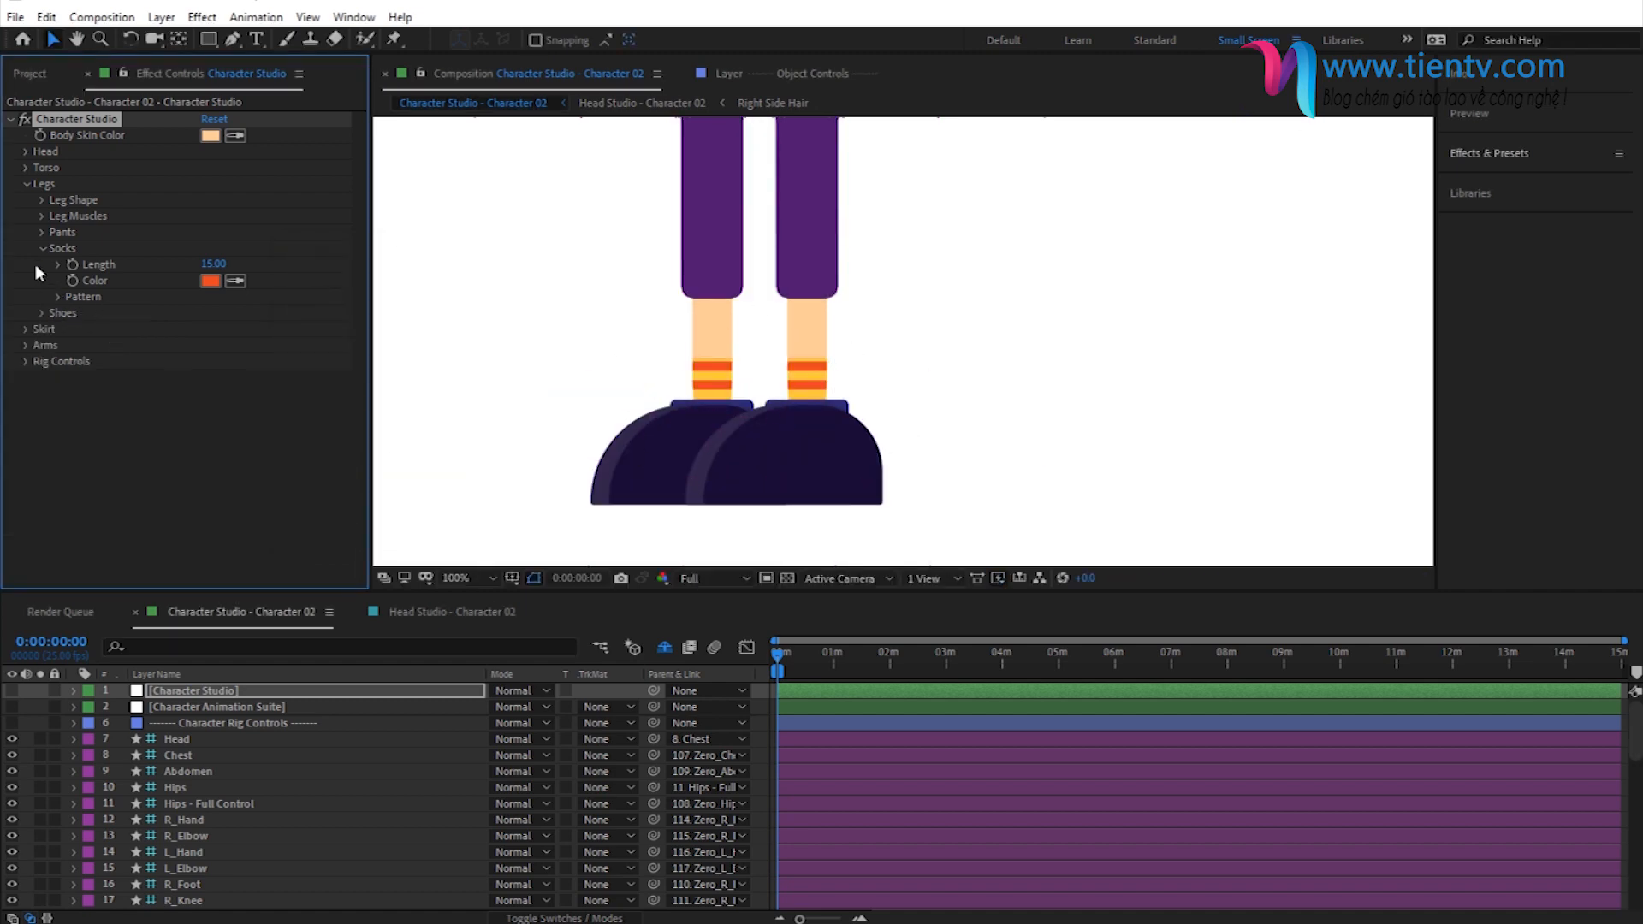
pyautogui.click(43, 248)
pyautogui.click(23, 187)
pyautogui.press(',')
pyautogui.moveTo(779, 224); pyautogui.dragTo(740, 411)
pyautogui.scroll(-2, 759, 288)
pyautogui.moveTo(784, 242); pyautogui.dragTo(737, 299)
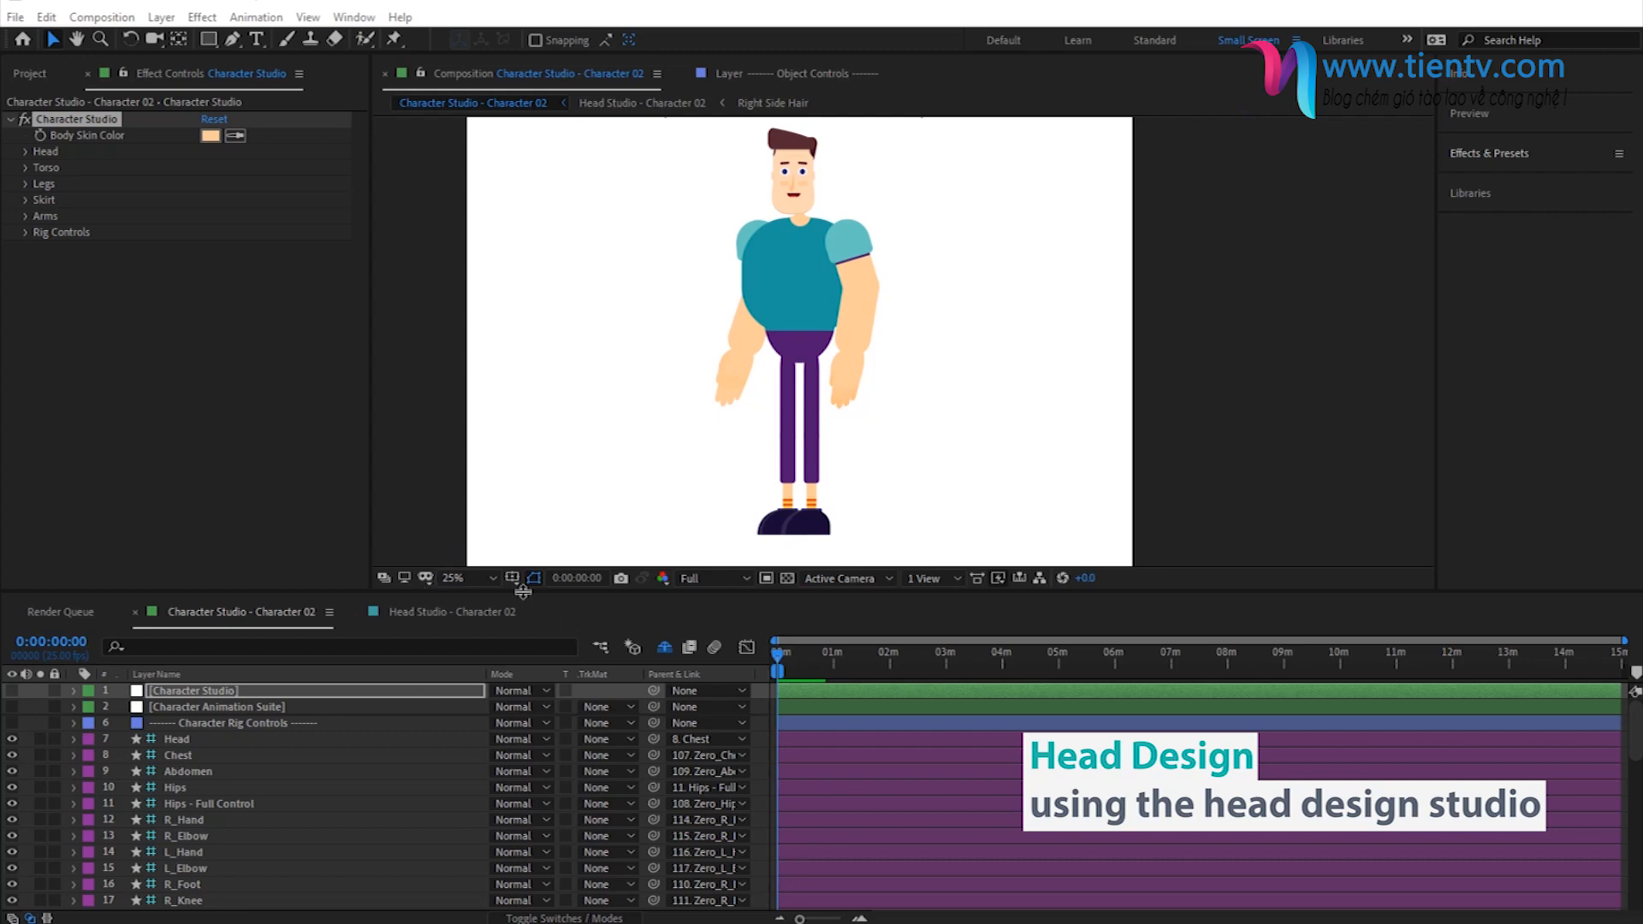
# - Switch to the Head Studio - Character 02 composition and select the Head Design Studio layer
pyautogui.click(430, 616)
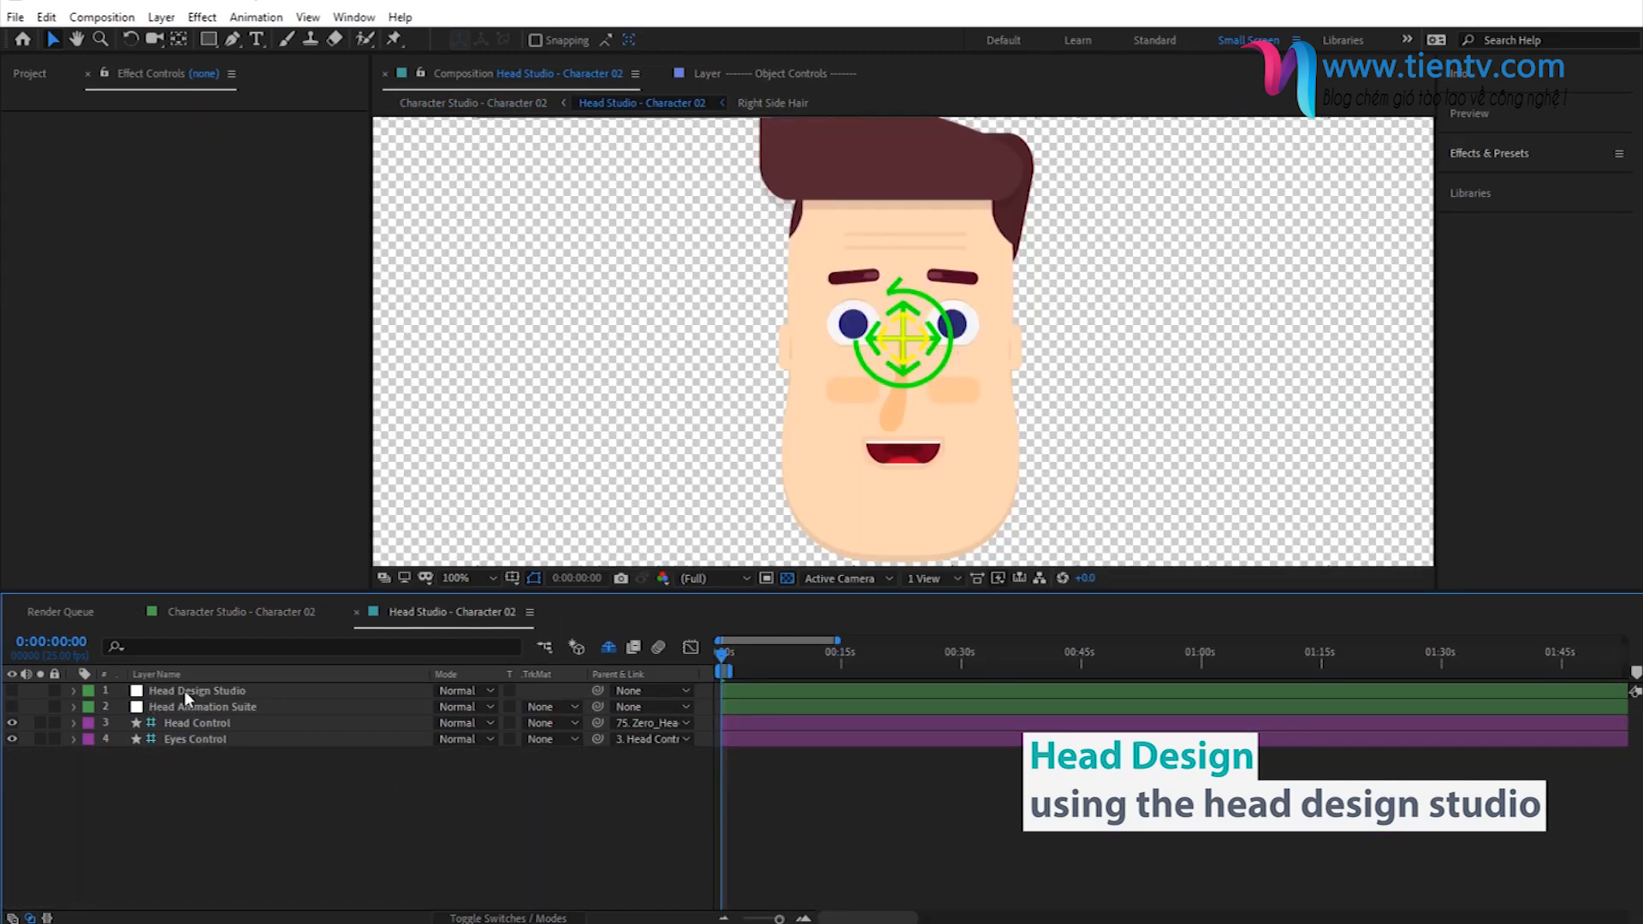
pyautogui.click(183, 690)
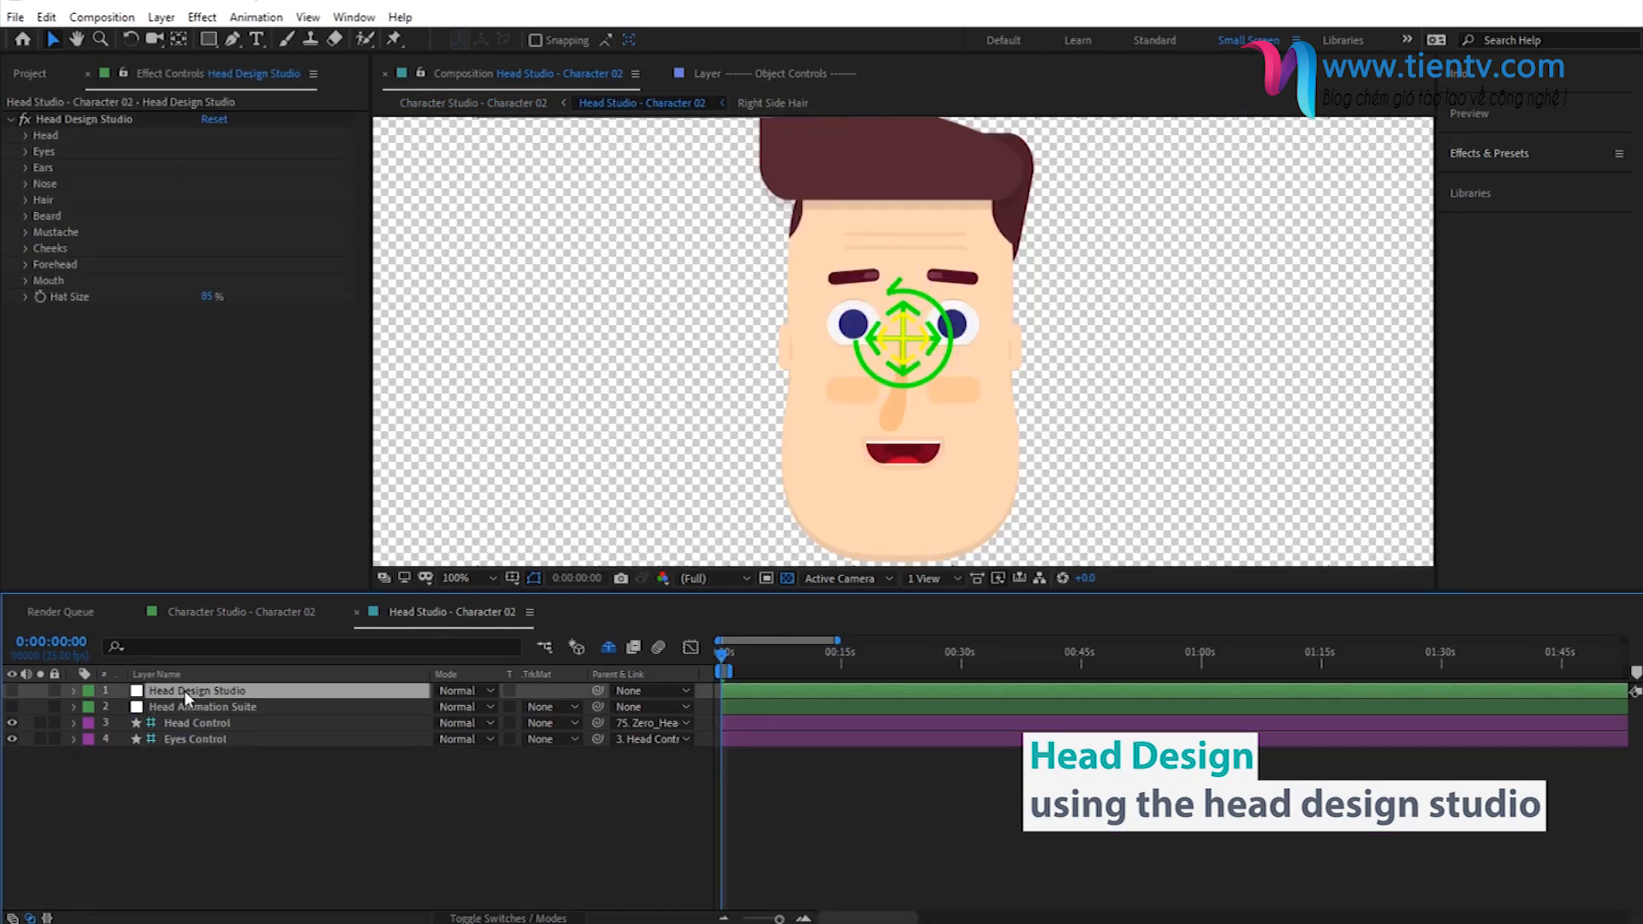
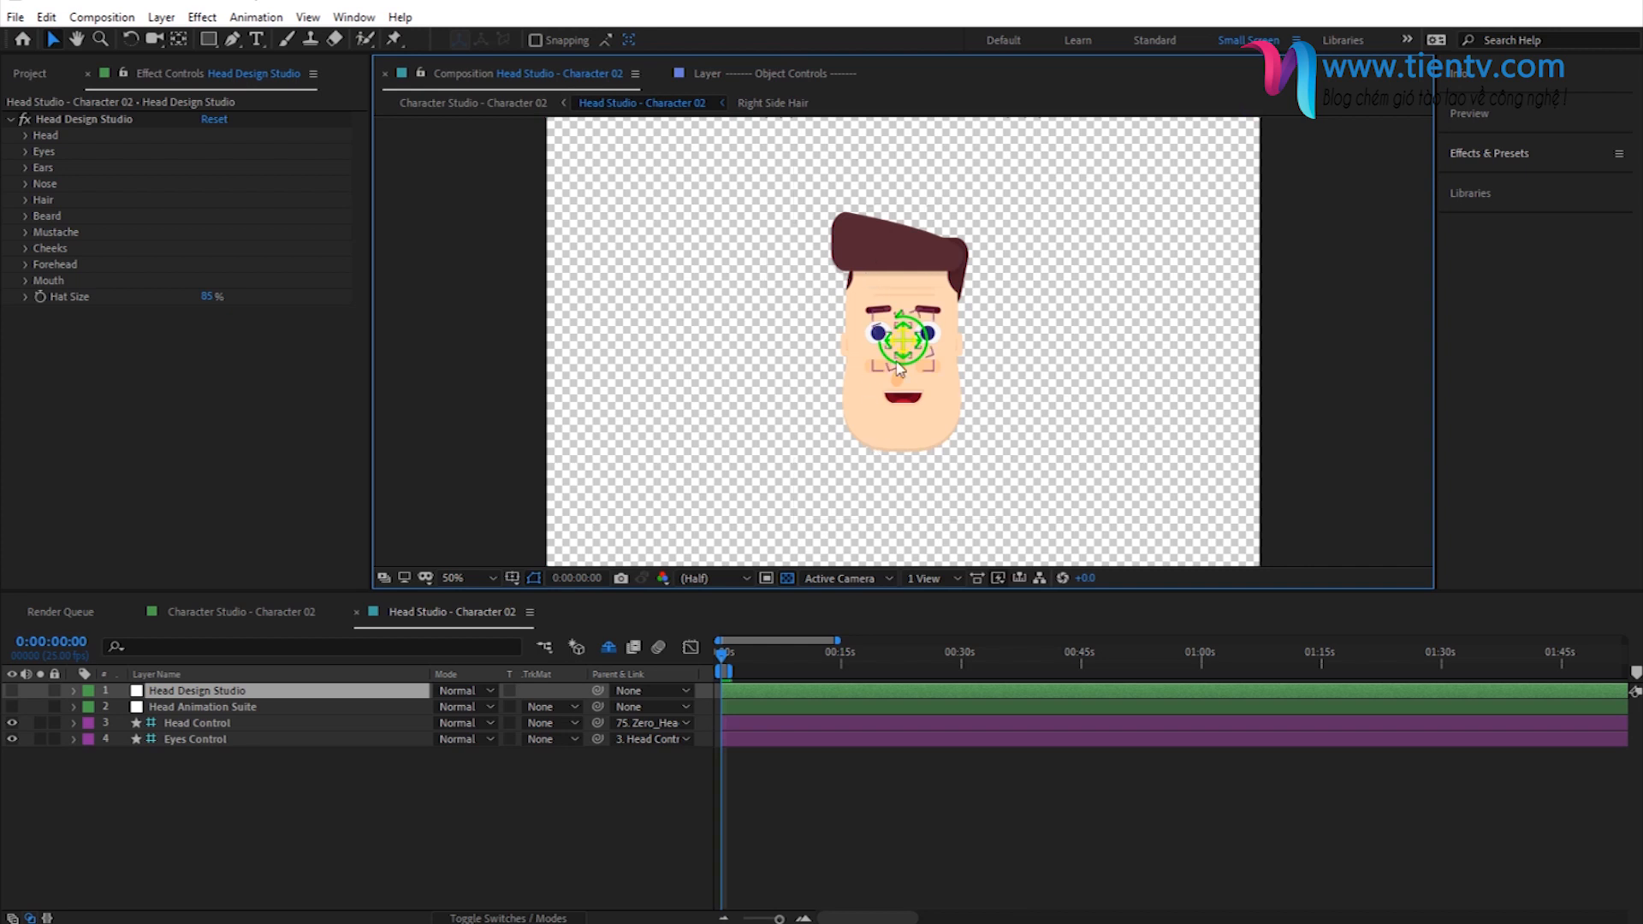
# - Set the head's Overall Roundness to 100 and expand the forehead shape settings
pyautogui.click(25, 135)
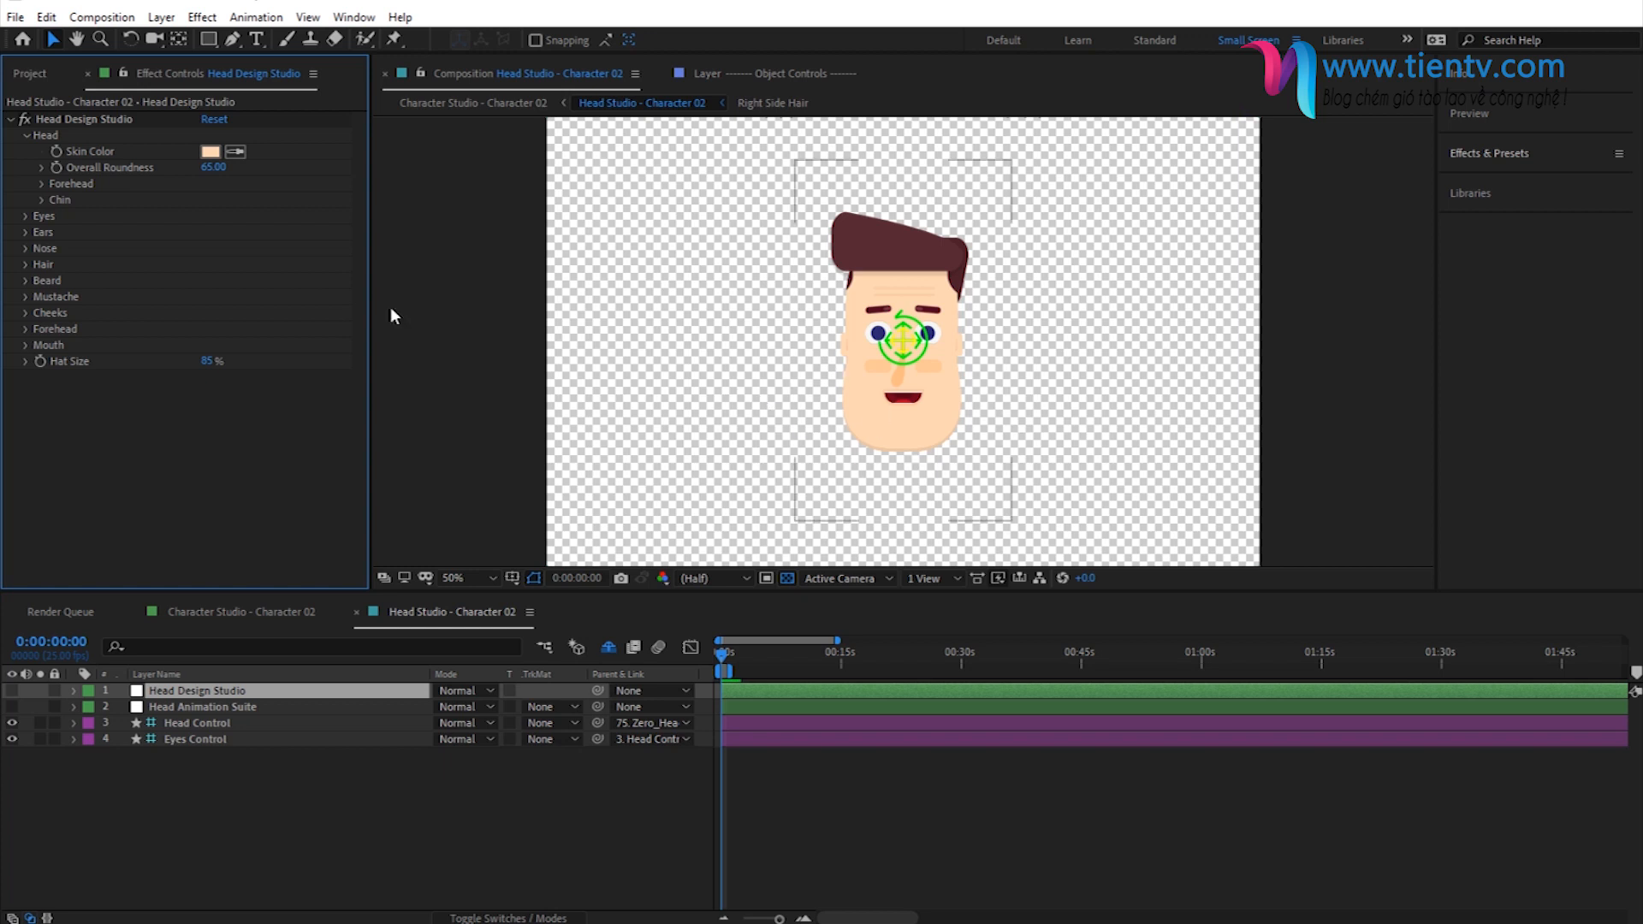
pyautogui.click(218, 175)
pyautogui.write('100')
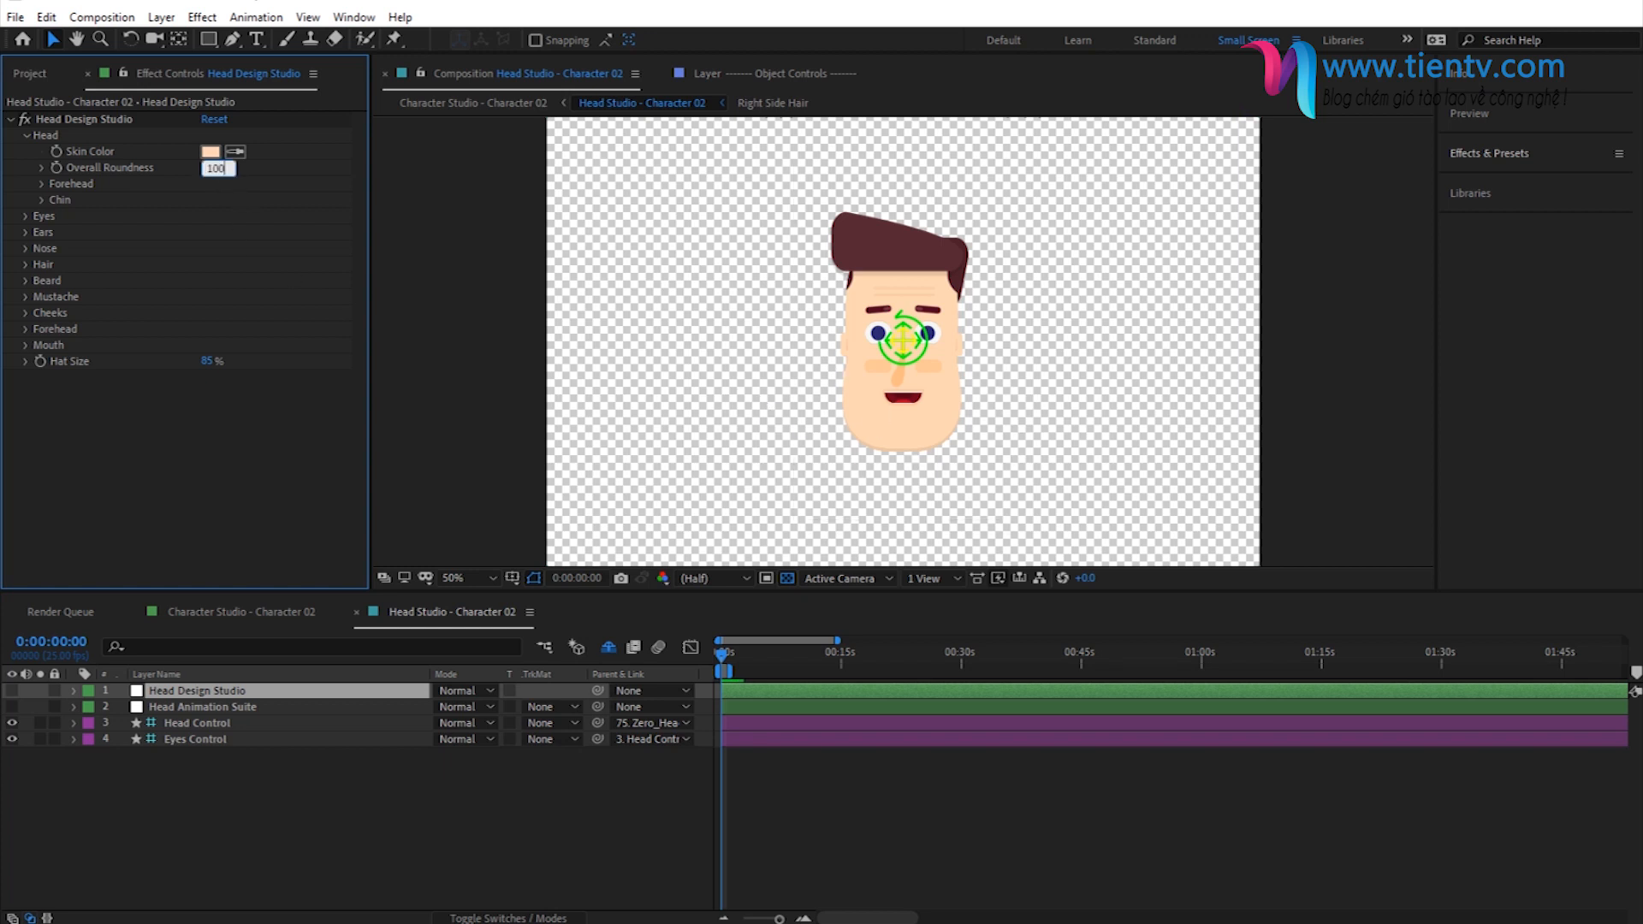
pyautogui.press('Return')
pyautogui.click(42, 184)
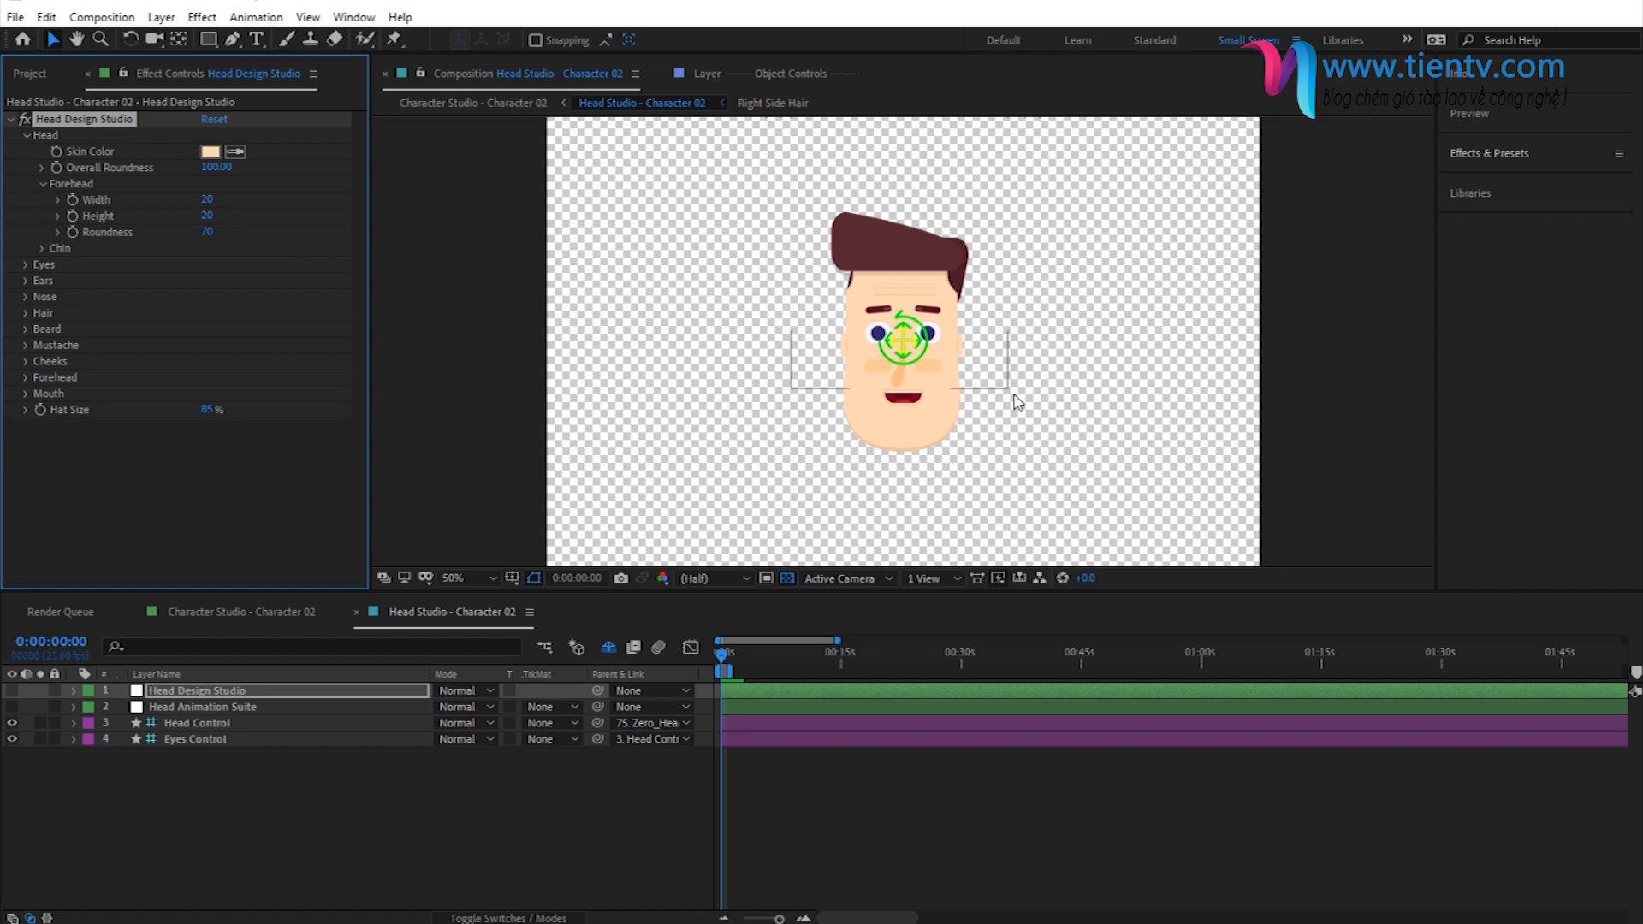
# - Try a forehead width of 39, then set it back to 20
pyautogui.moveTo(202, 200); pyautogui.dragTo(223, 198)
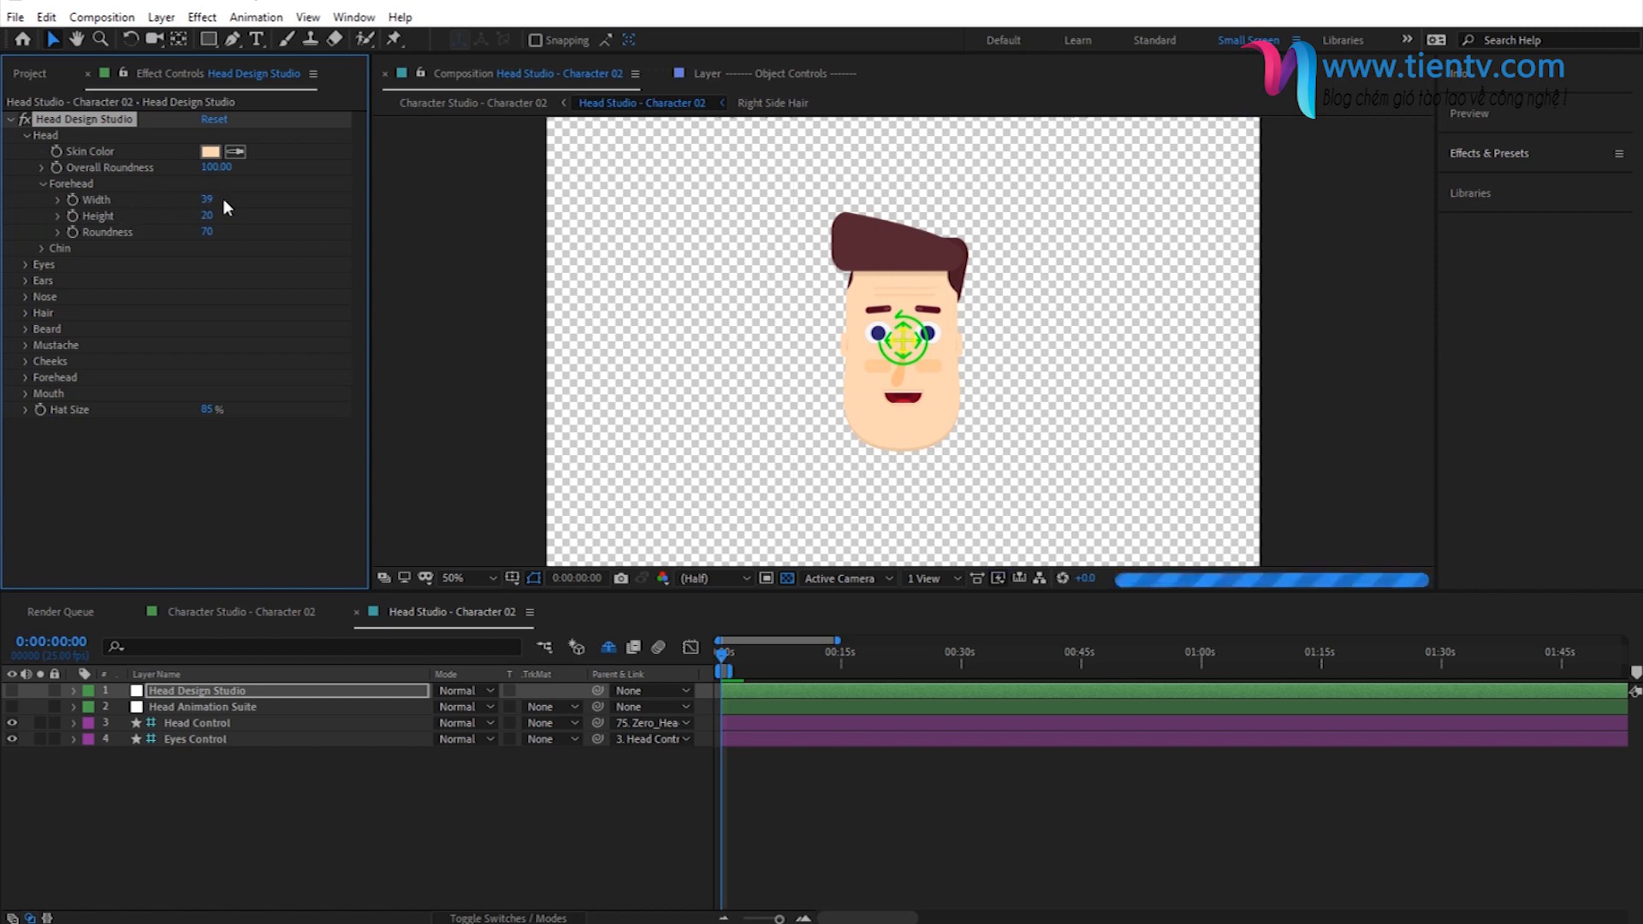
pyautogui.click(207, 200)
pyautogui.write('20')
pyautogui.press('Return')
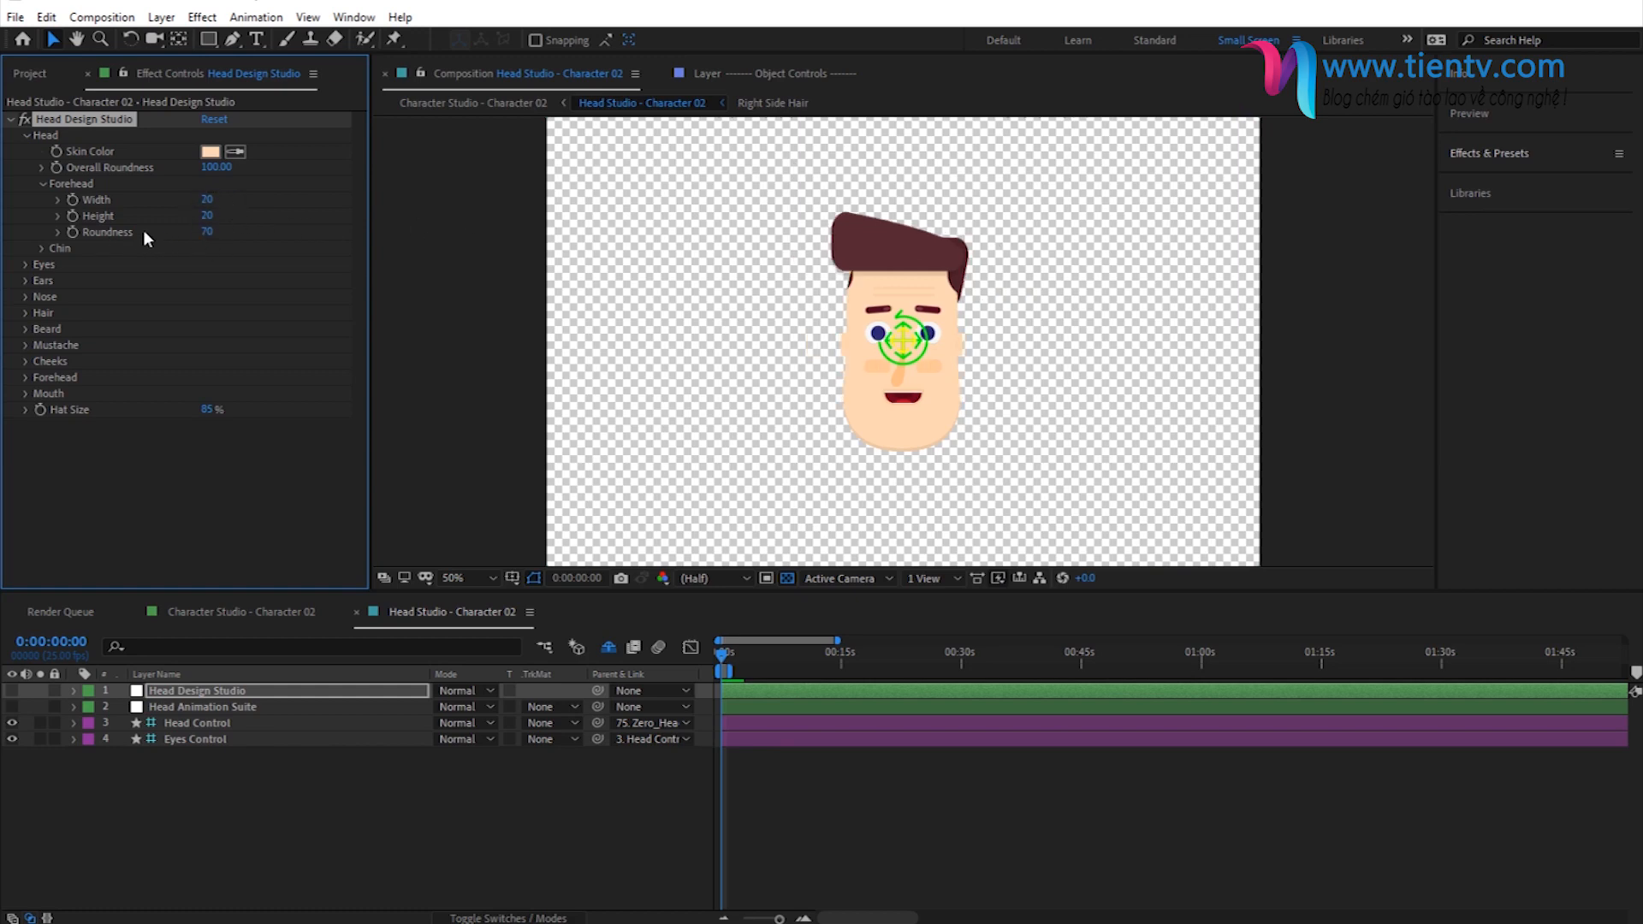
# - Set the forehead's roundness to 100 and collapse its settings
pyautogui.click(206, 232)
pyautogui.write('100')
pyautogui.press('Return')
pyautogui.click(43, 184)
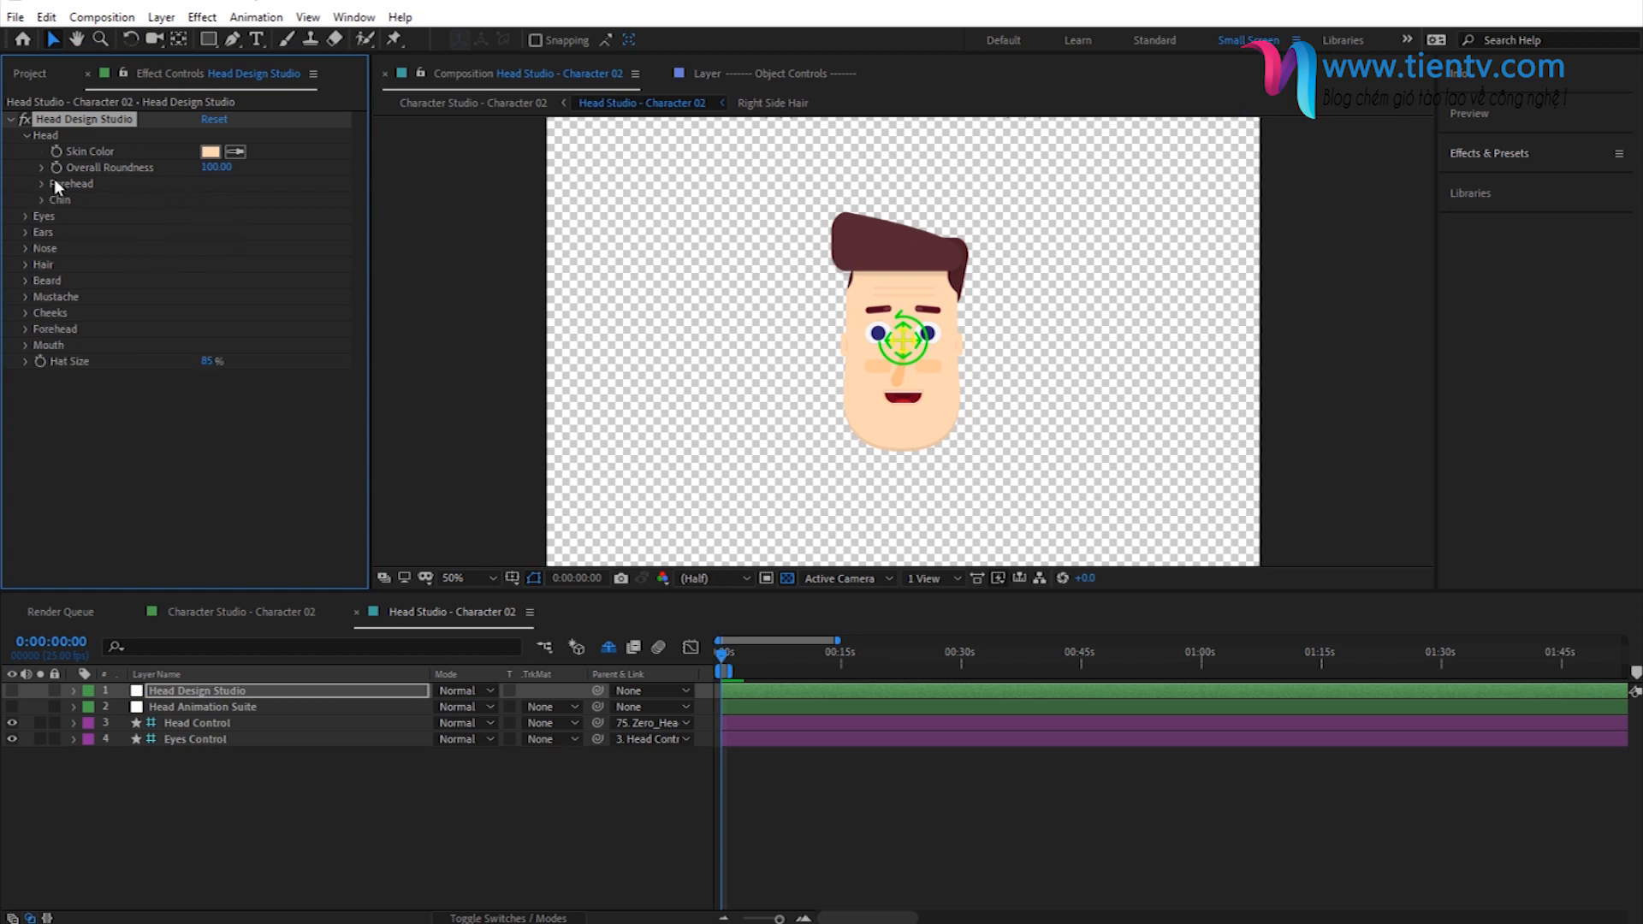
# - Set both the height and the roundness of the chin to 100
pyautogui.click(42, 200)
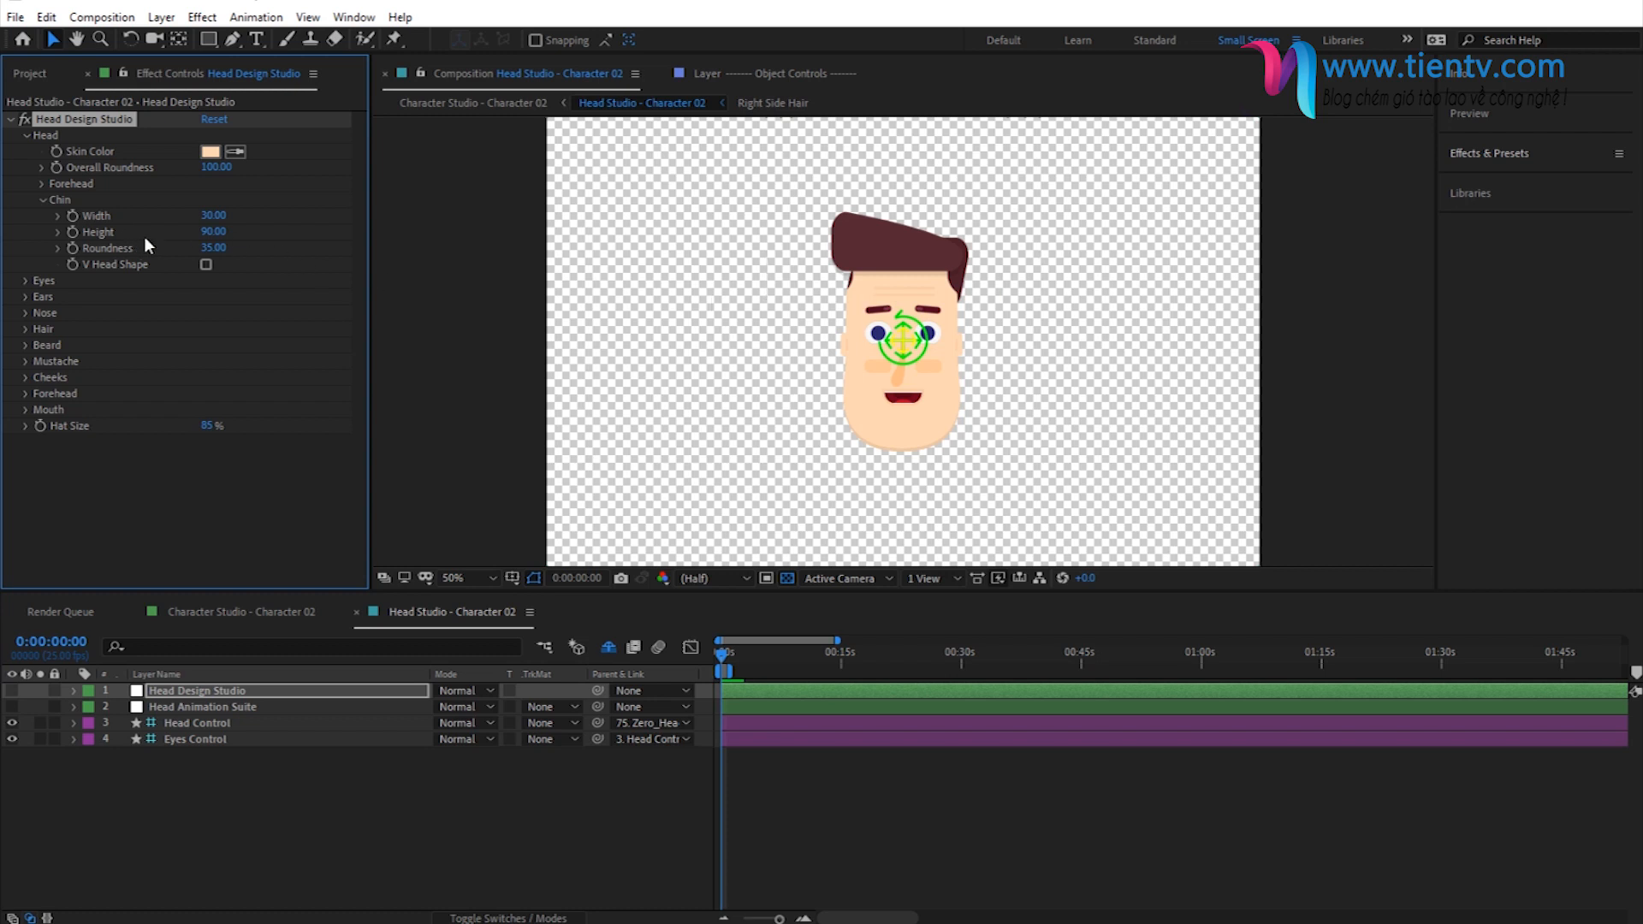
pyautogui.write('100')
pyautogui.press('Return')
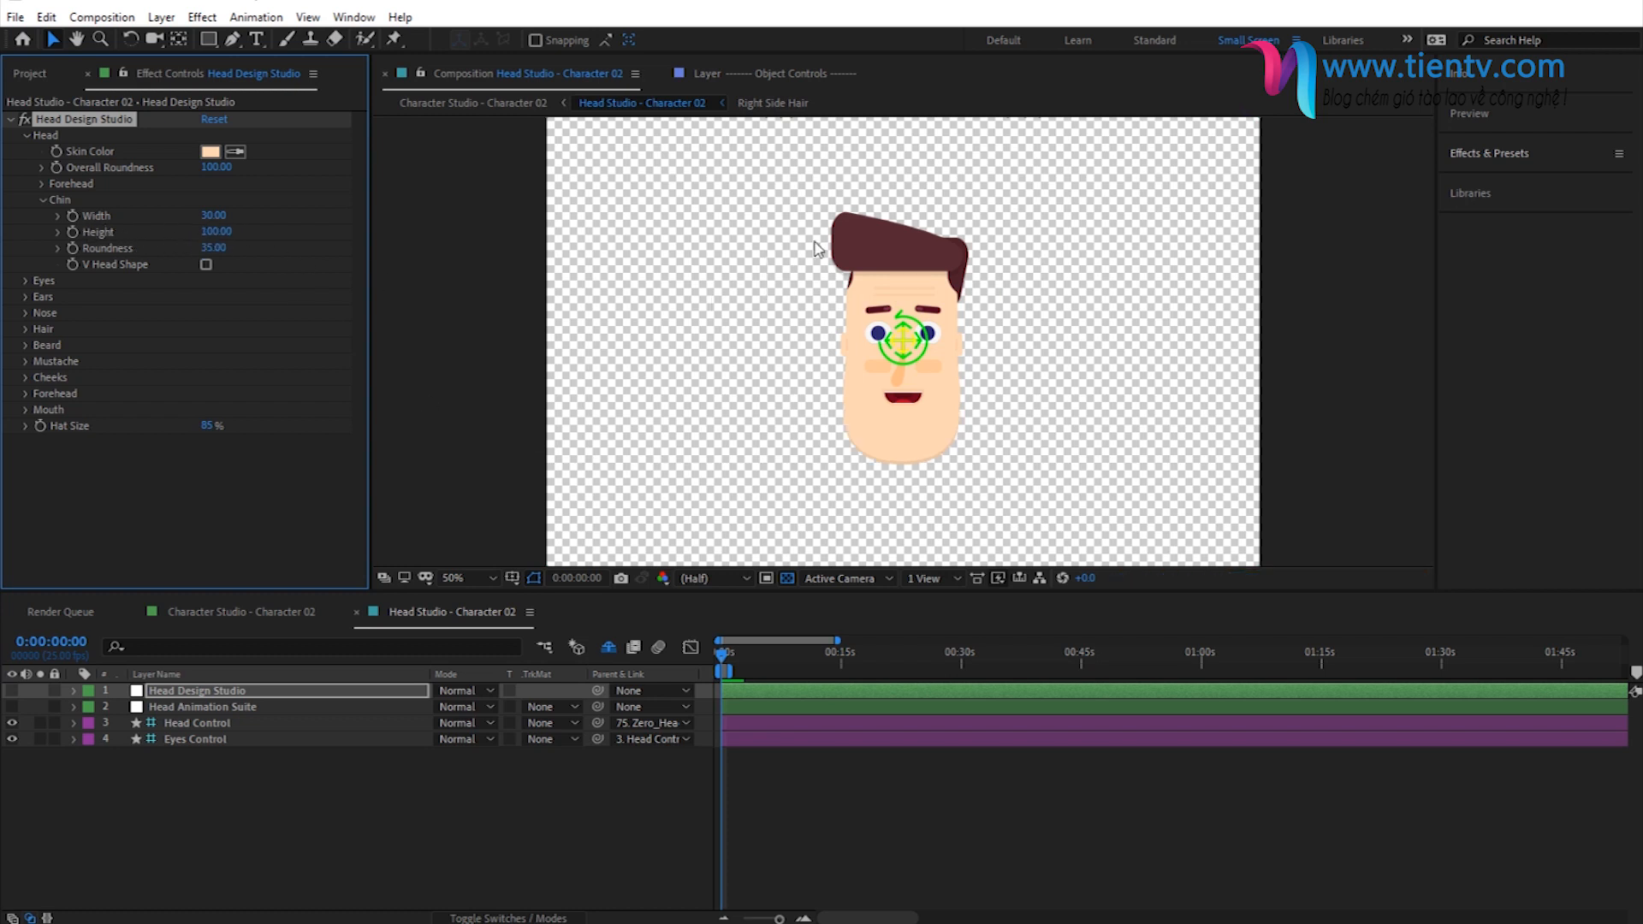
pyautogui.click(214, 249)
pyautogui.write('100')
pyautogui.press('Return')
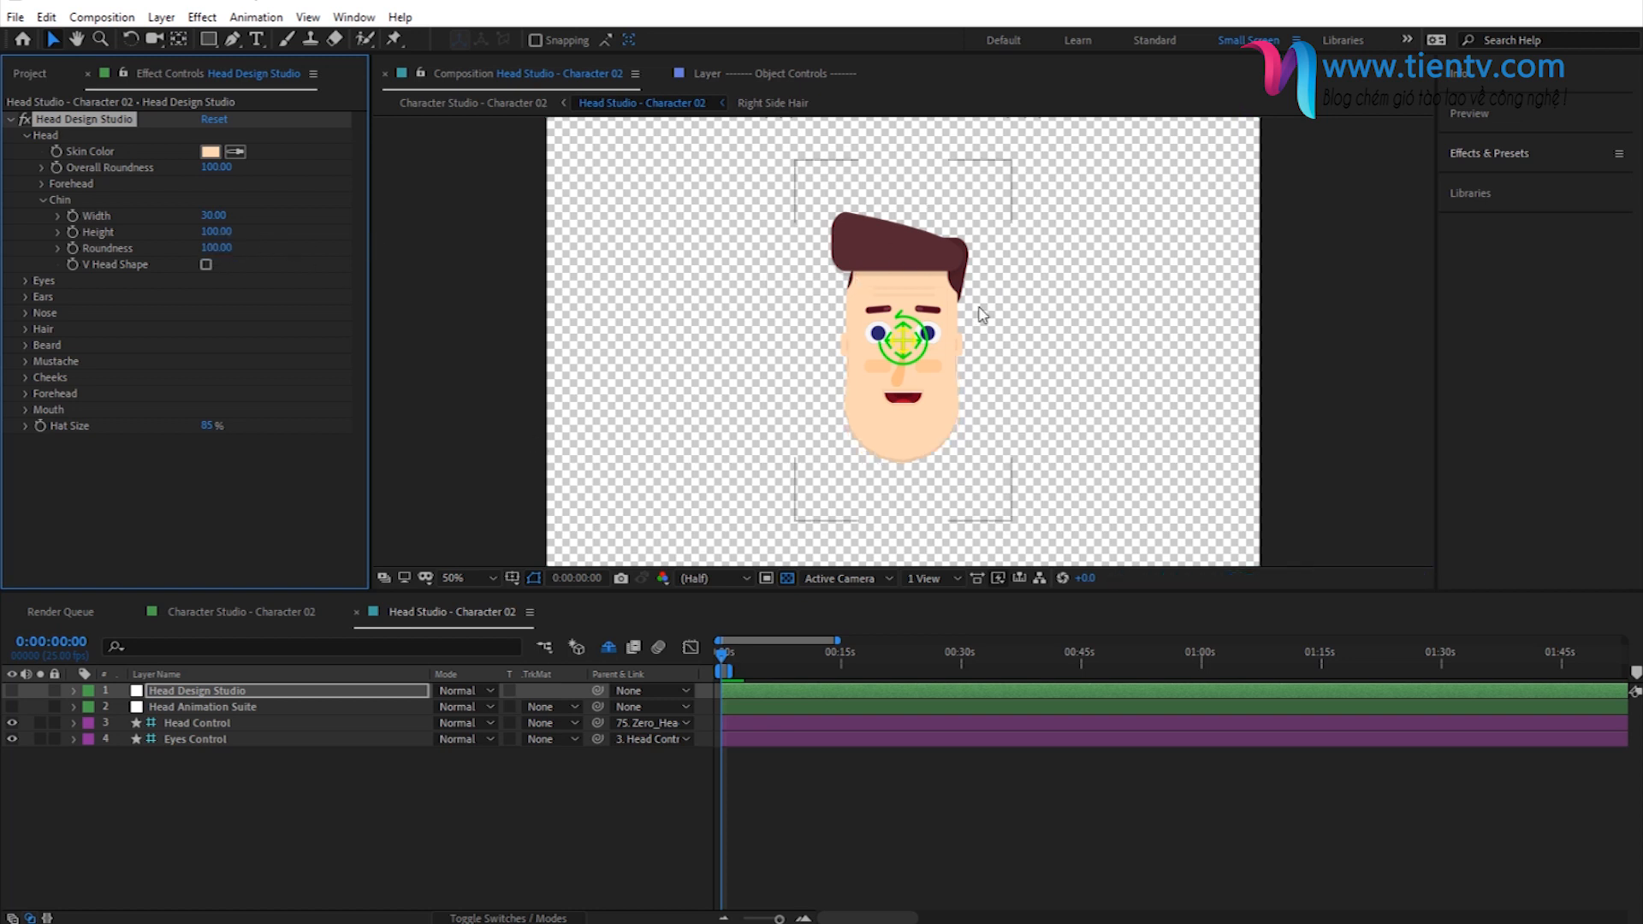
# - Try the V Head Shape option on the chin and switch it off again
pyautogui.click(207, 265)
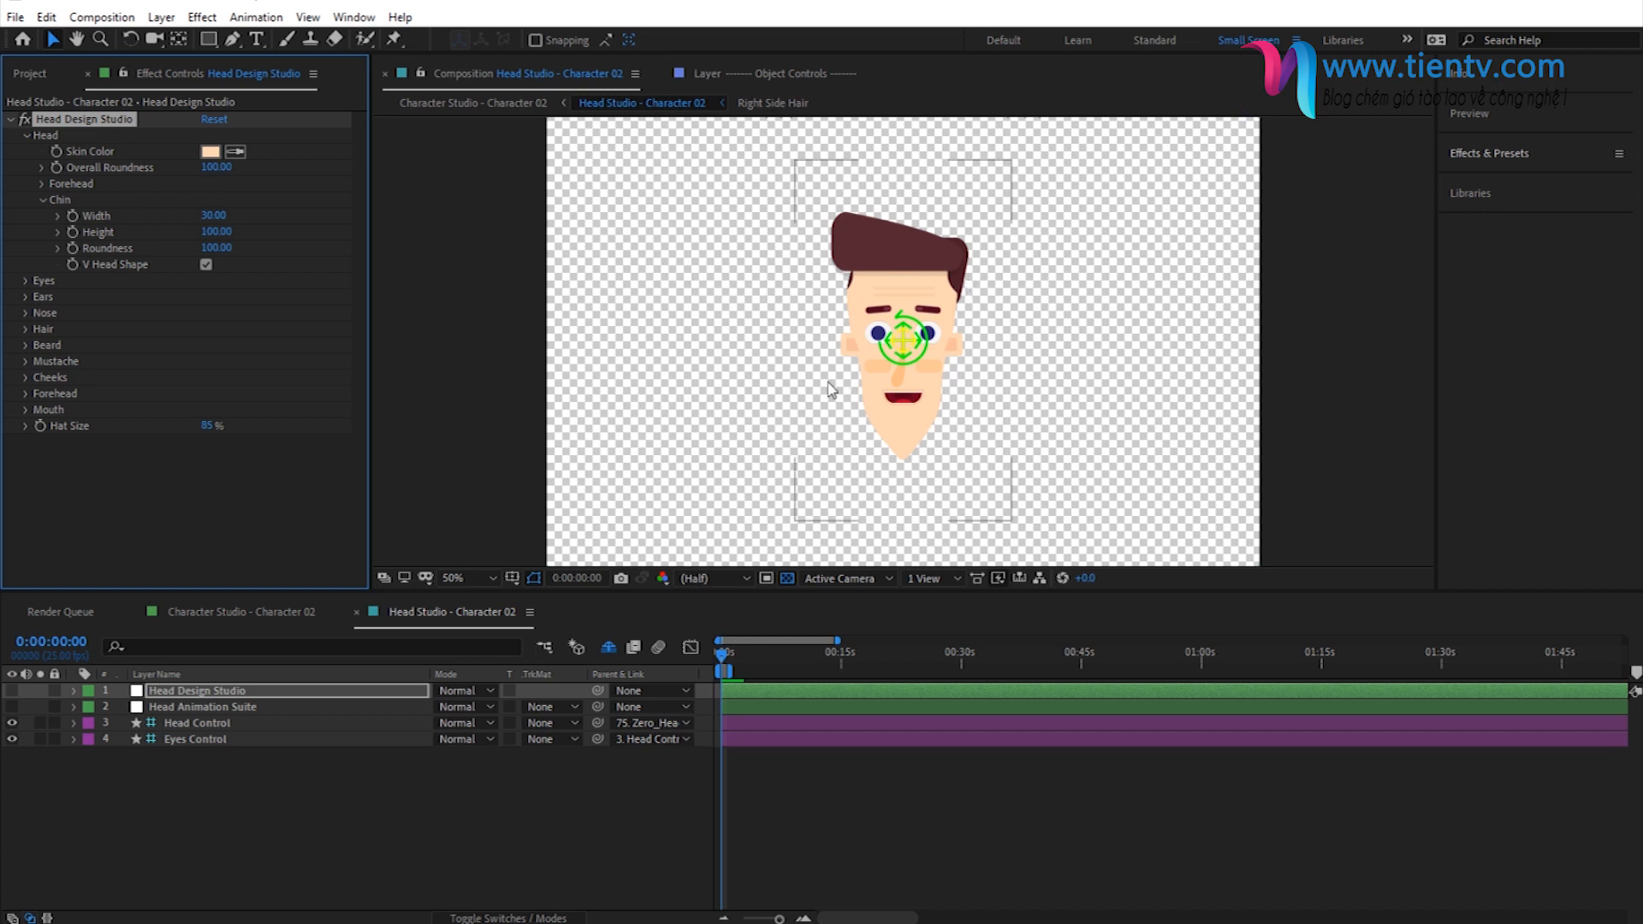
pyautogui.press('space')
pyautogui.moveTo(942, 411)
pyautogui.mouseDown()
pyautogui.moveTo(853, 412)
pyautogui.moveTo(937, 419)
pyautogui.mouseUp()
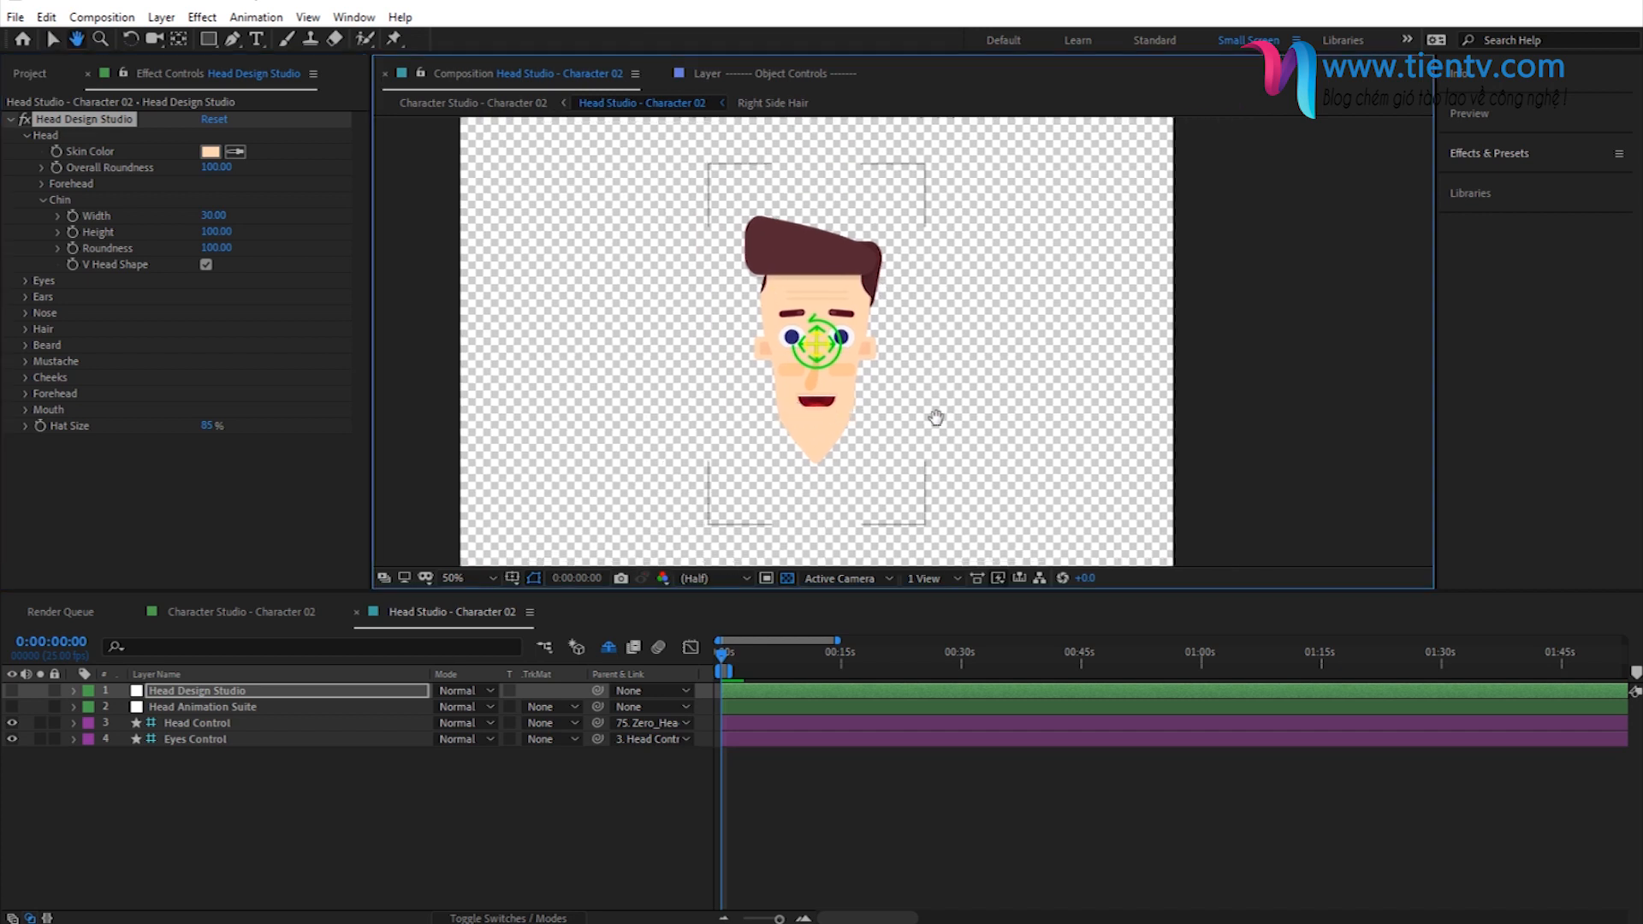
pyautogui.click(205, 265)
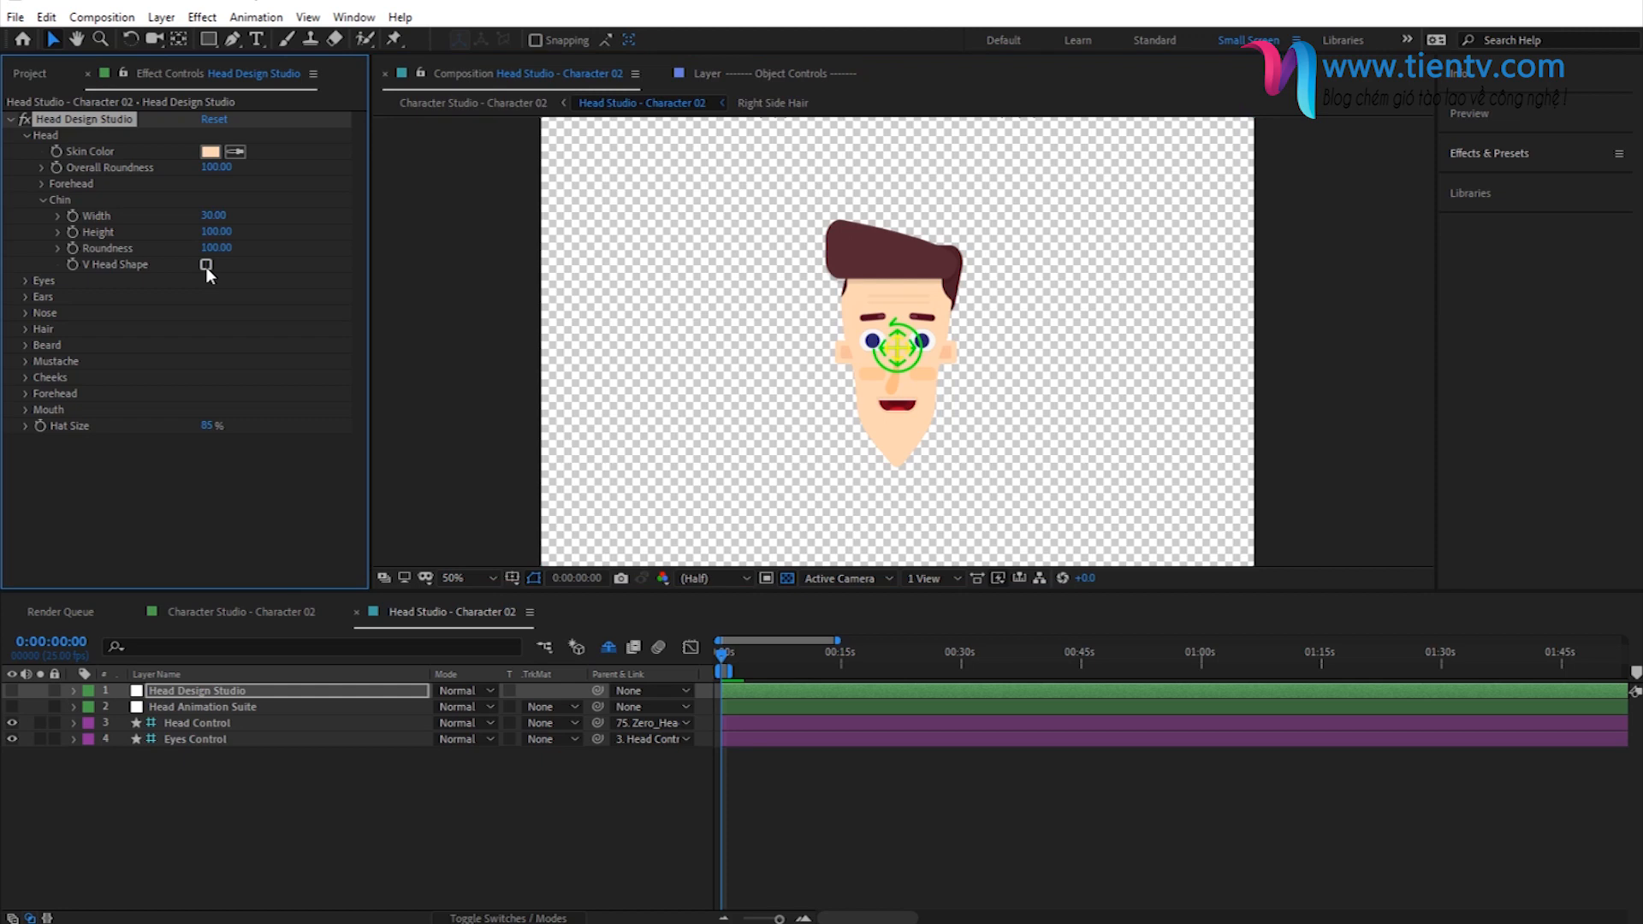
# - Collapse the Chin and Head settings, expand the Eyes settings and magnify the face to 100%
pyautogui.click(43, 200)
pyautogui.click(27, 136)
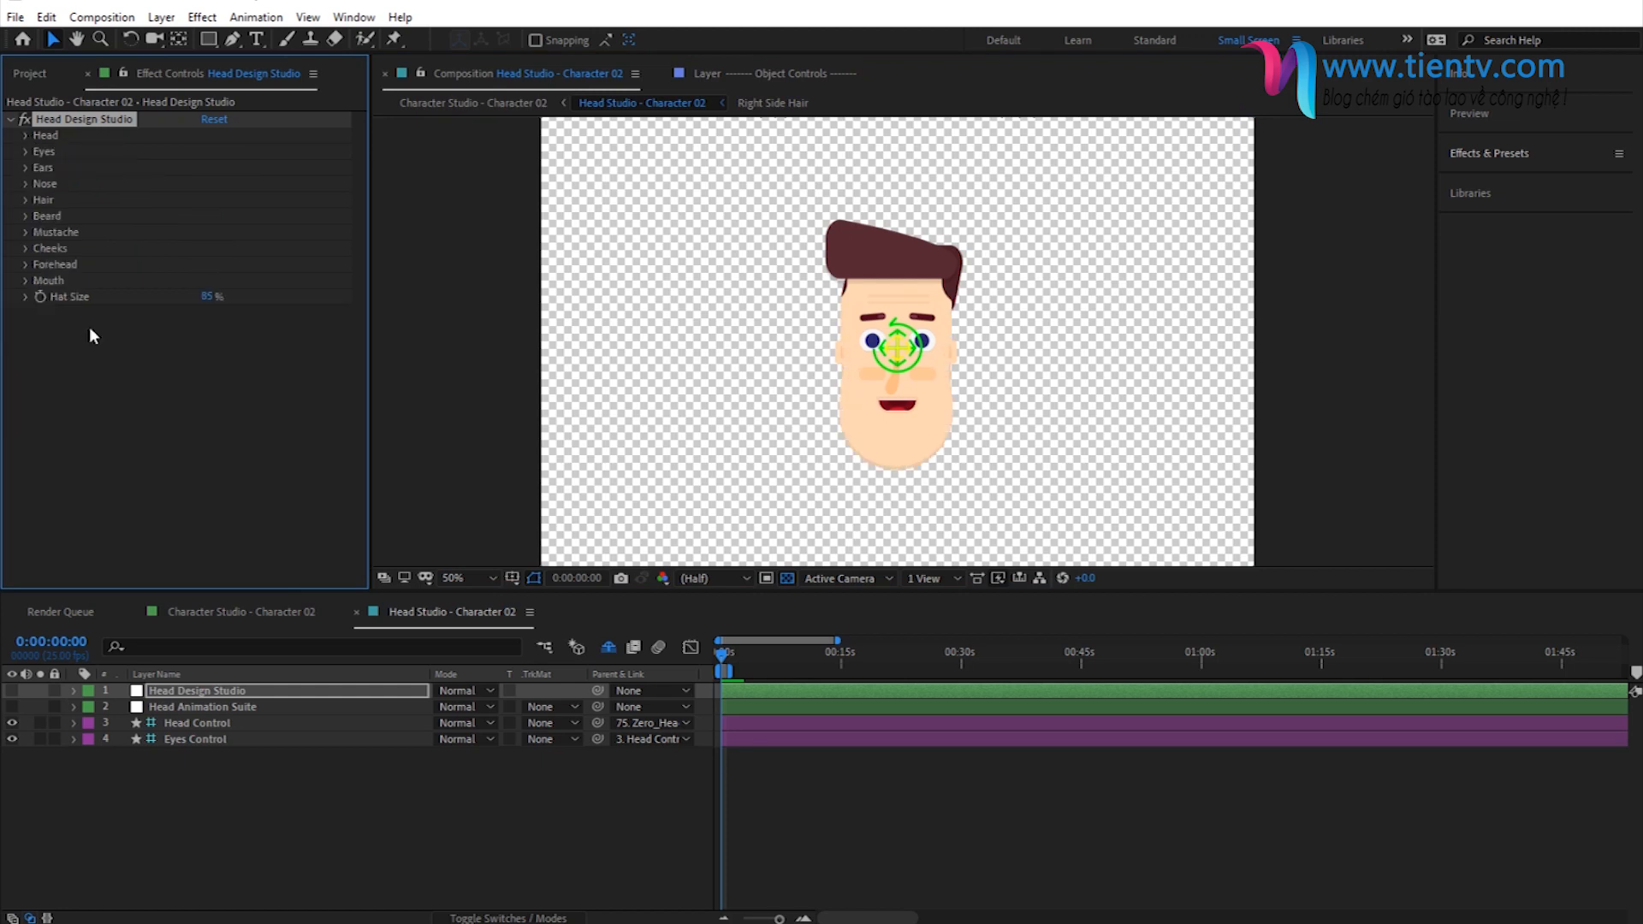
pyautogui.click(26, 151)
pyautogui.press('.')
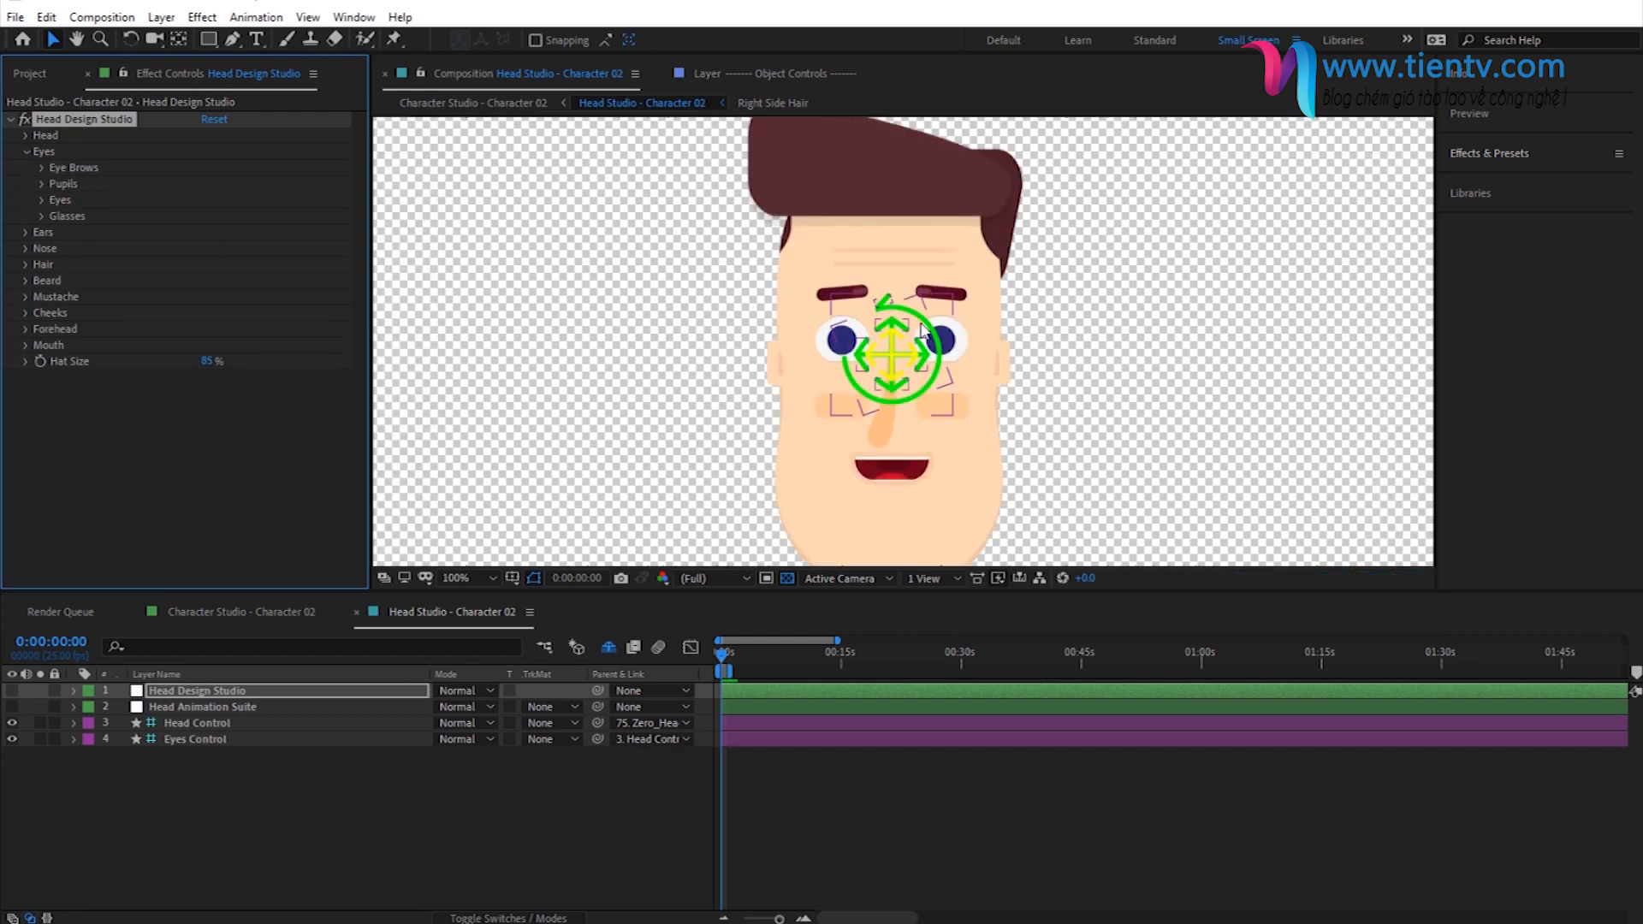
# - Move the Head Control sideways off the face to turn the head, then deselect it
pyautogui.click(892, 356)
pyautogui.moveTo(671, 374); pyautogui.dragTo(587, 369)
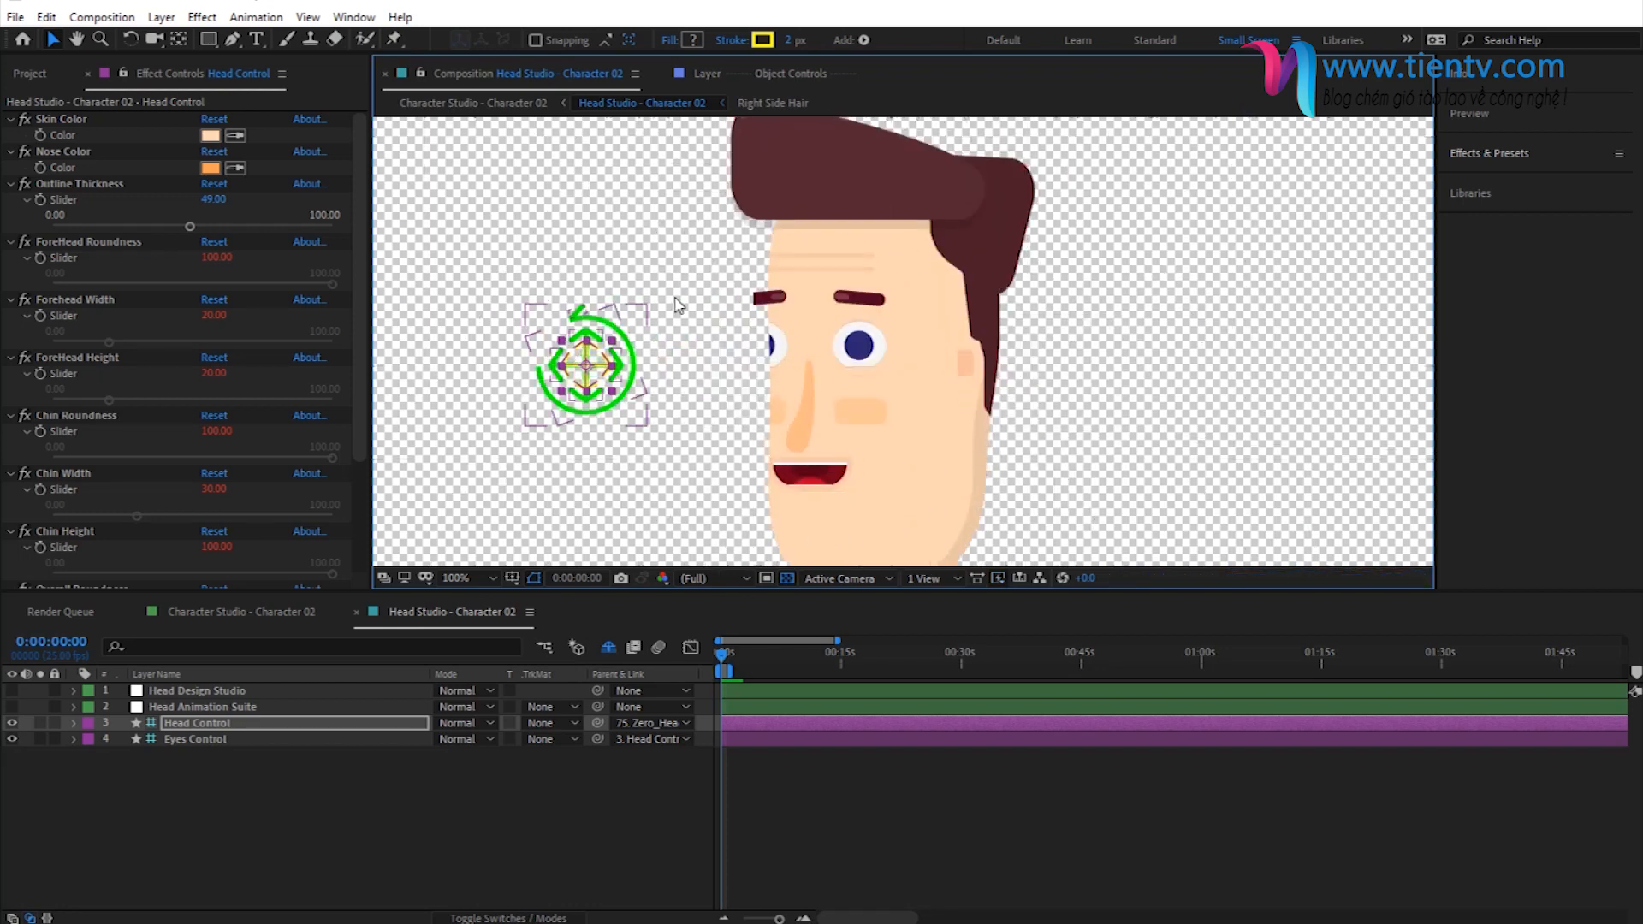
pyautogui.click(571, 765)
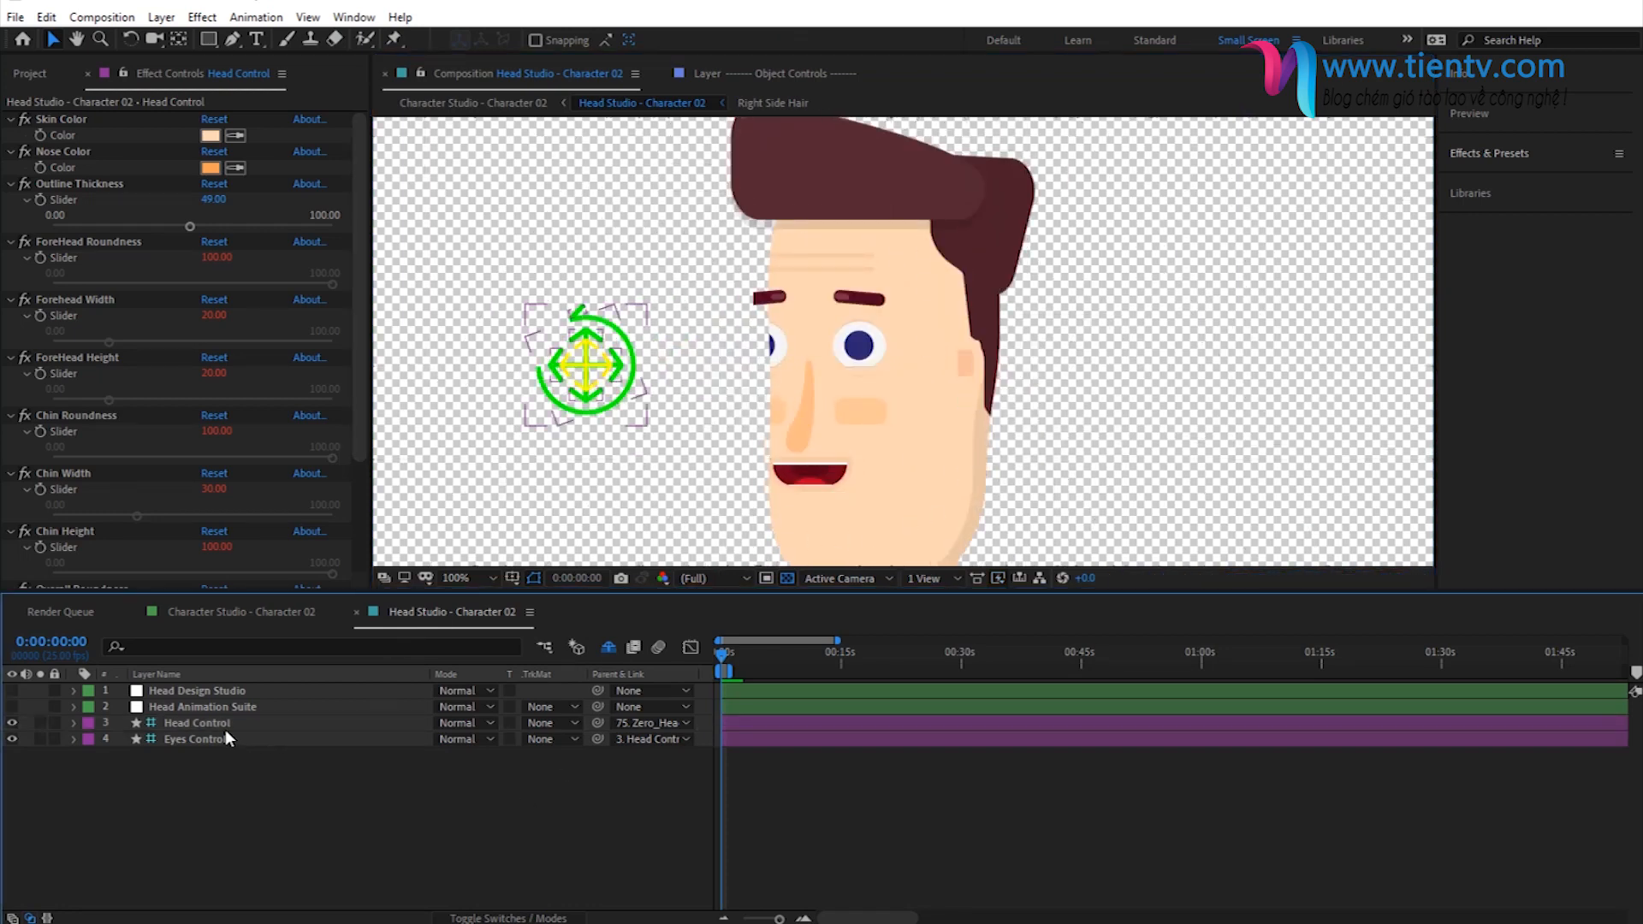
# - Reselect the Head Design Studio layer and set the eyebrow style to 1
pyautogui.click(178, 694)
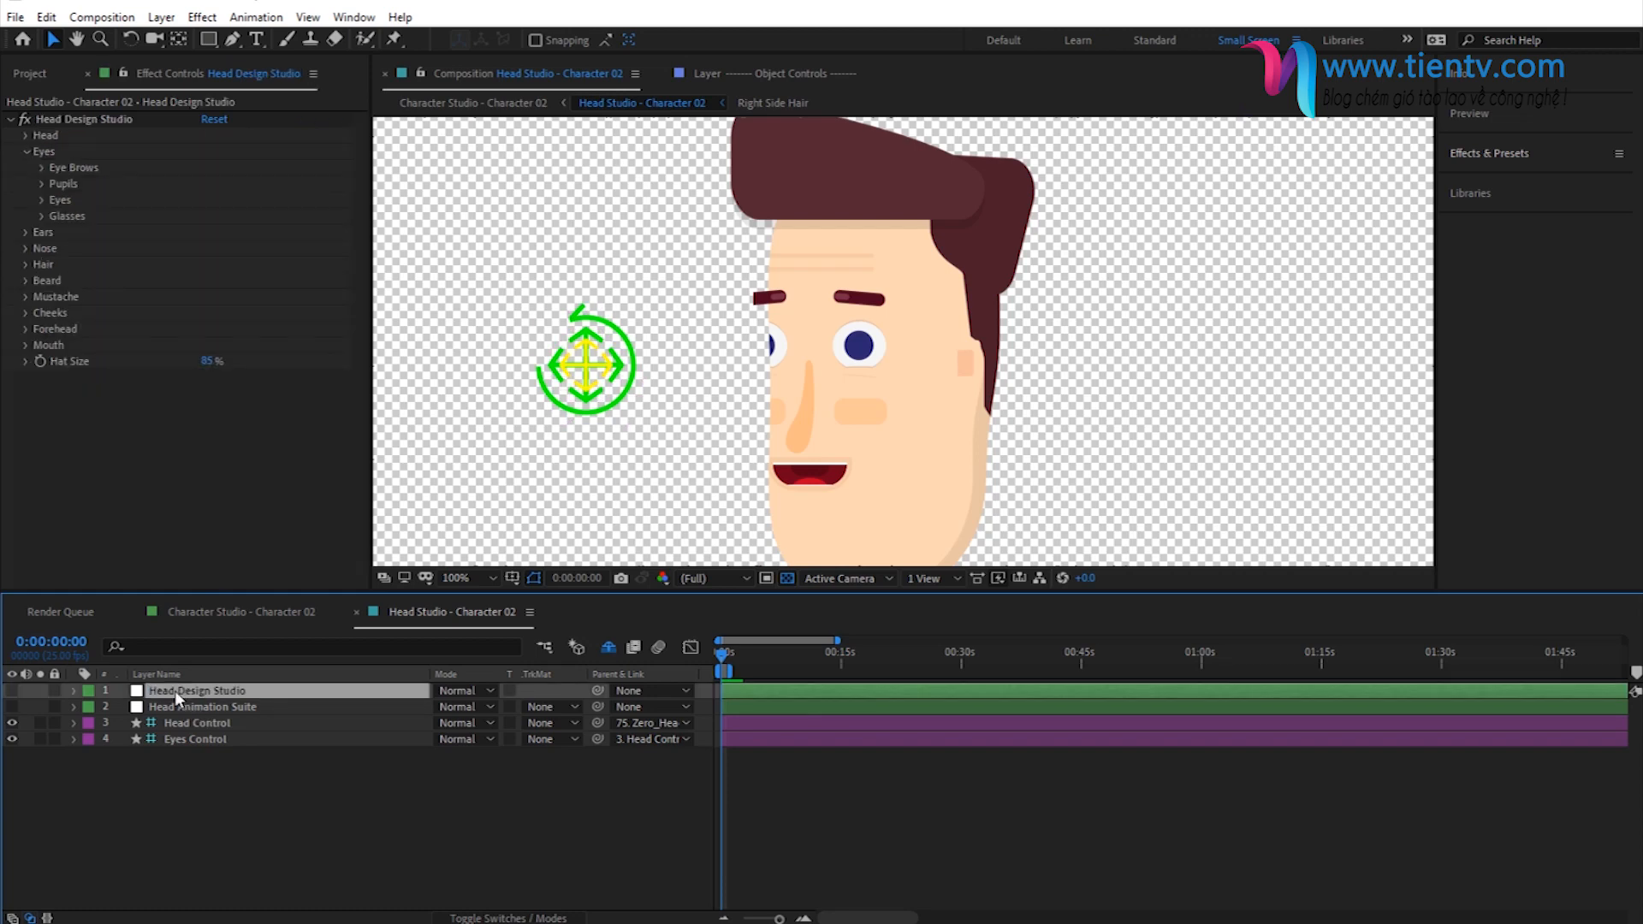
pyautogui.click(42, 169)
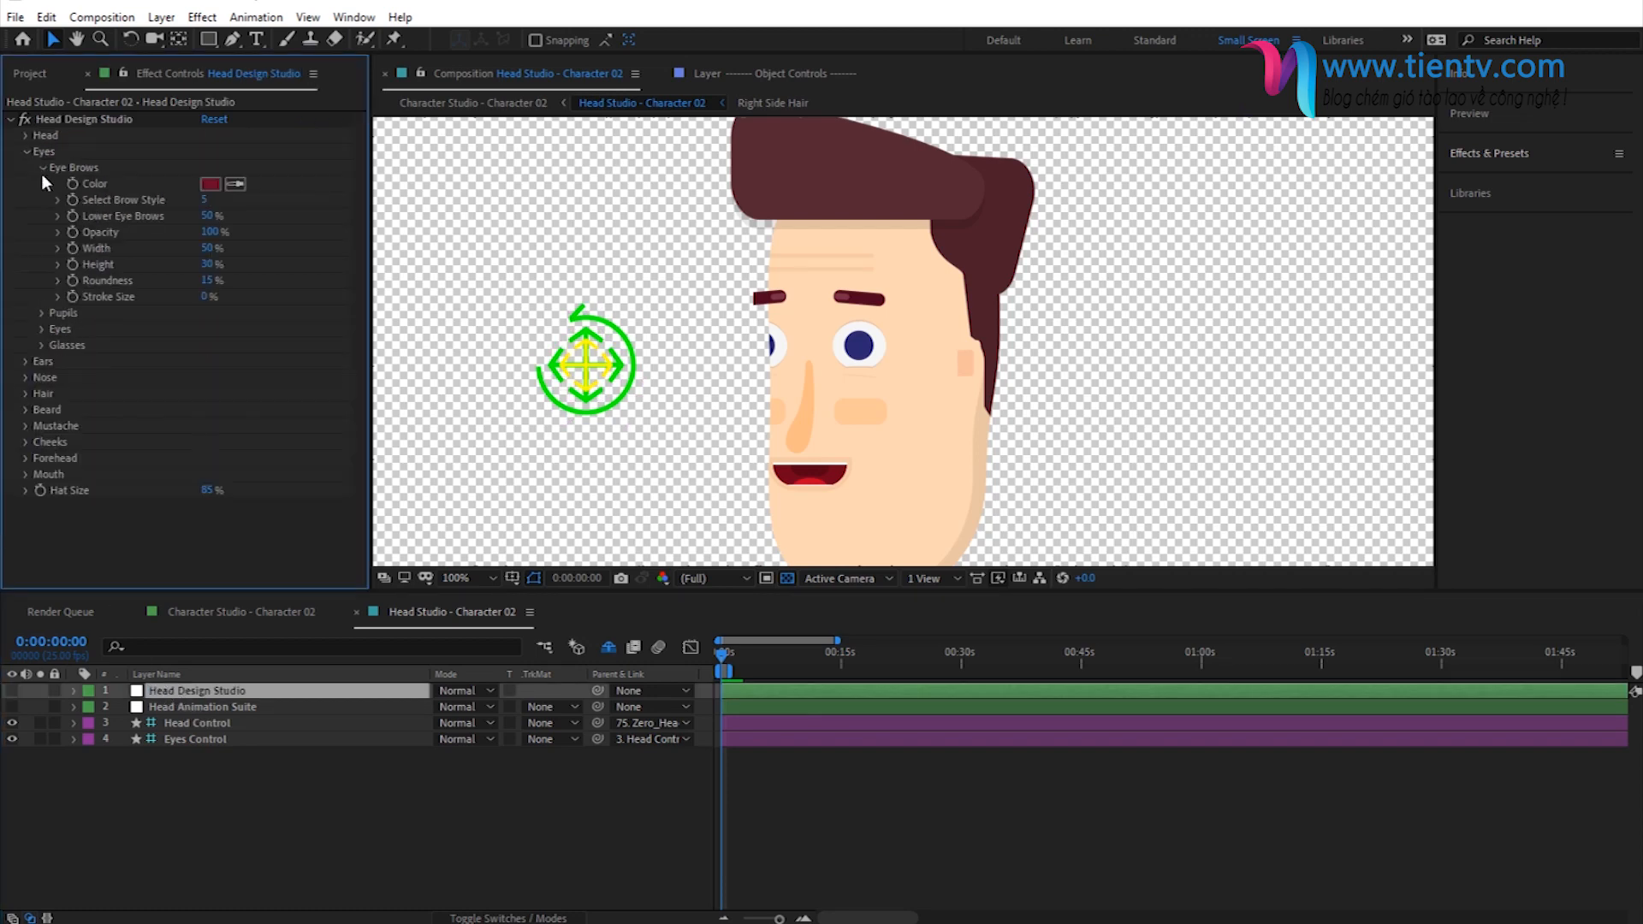
pyautogui.click(204, 200)
pyautogui.write('1')
pyautogui.press('Return')
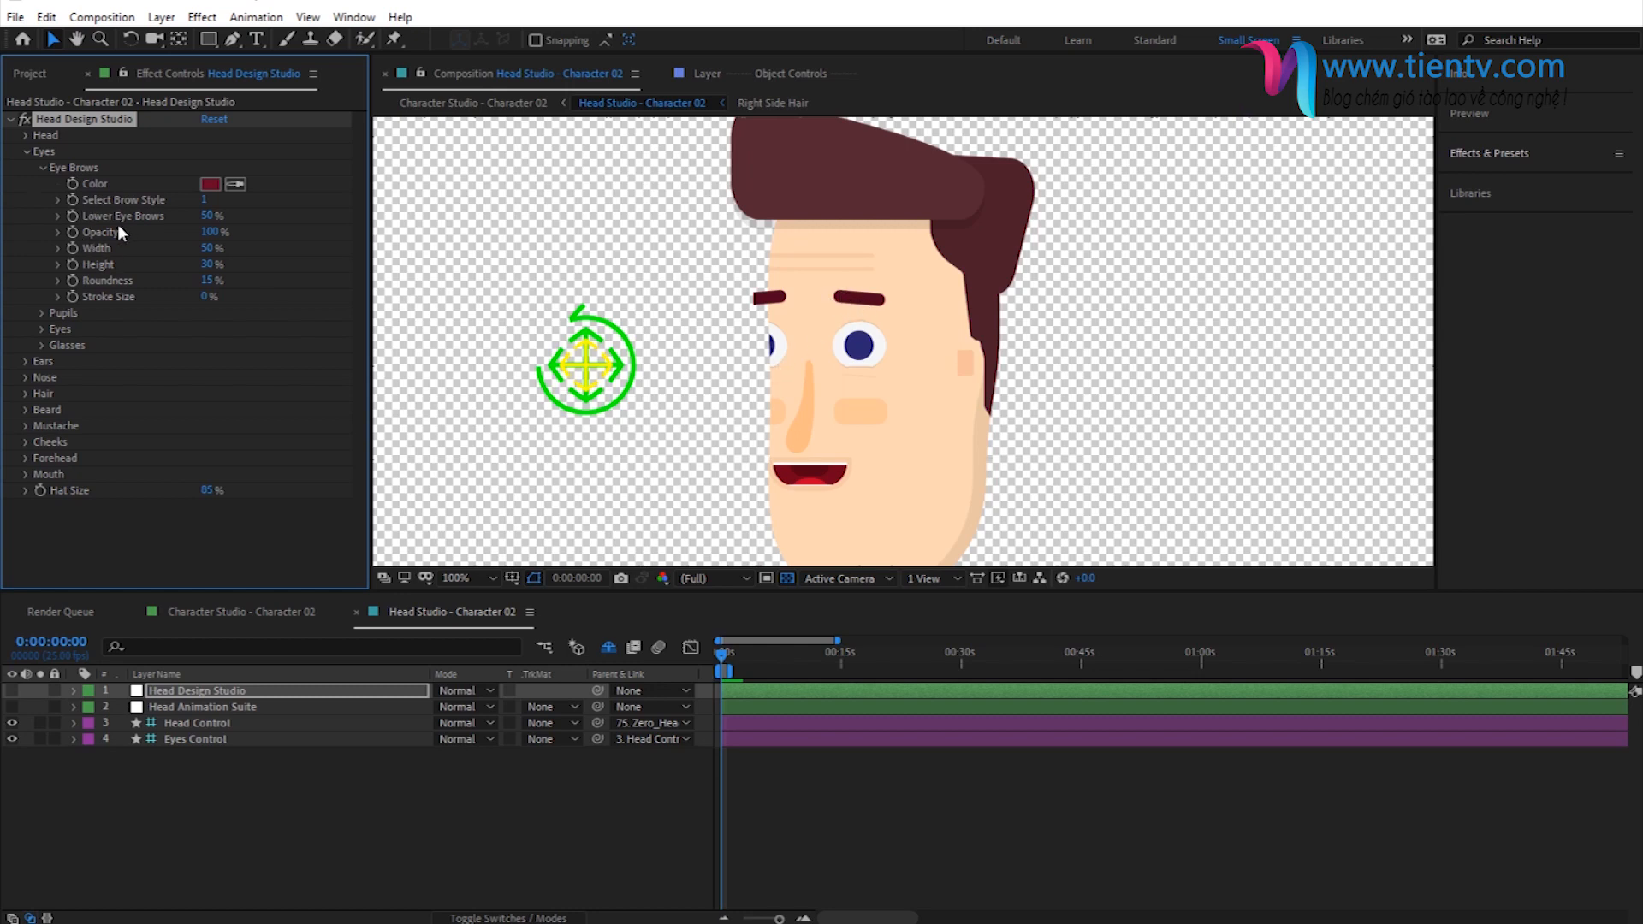
# - Set the eyebrows' width to 60%, increase their height and collapse the eyebrow settings
pyautogui.click(207, 248)
pyautogui.write('60')
pyautogui.press('Return')
pyautogui.click(205, 265)
pyautogui.write('4')
pyautogui.press('Return')
pyautogui.click(42, 168)
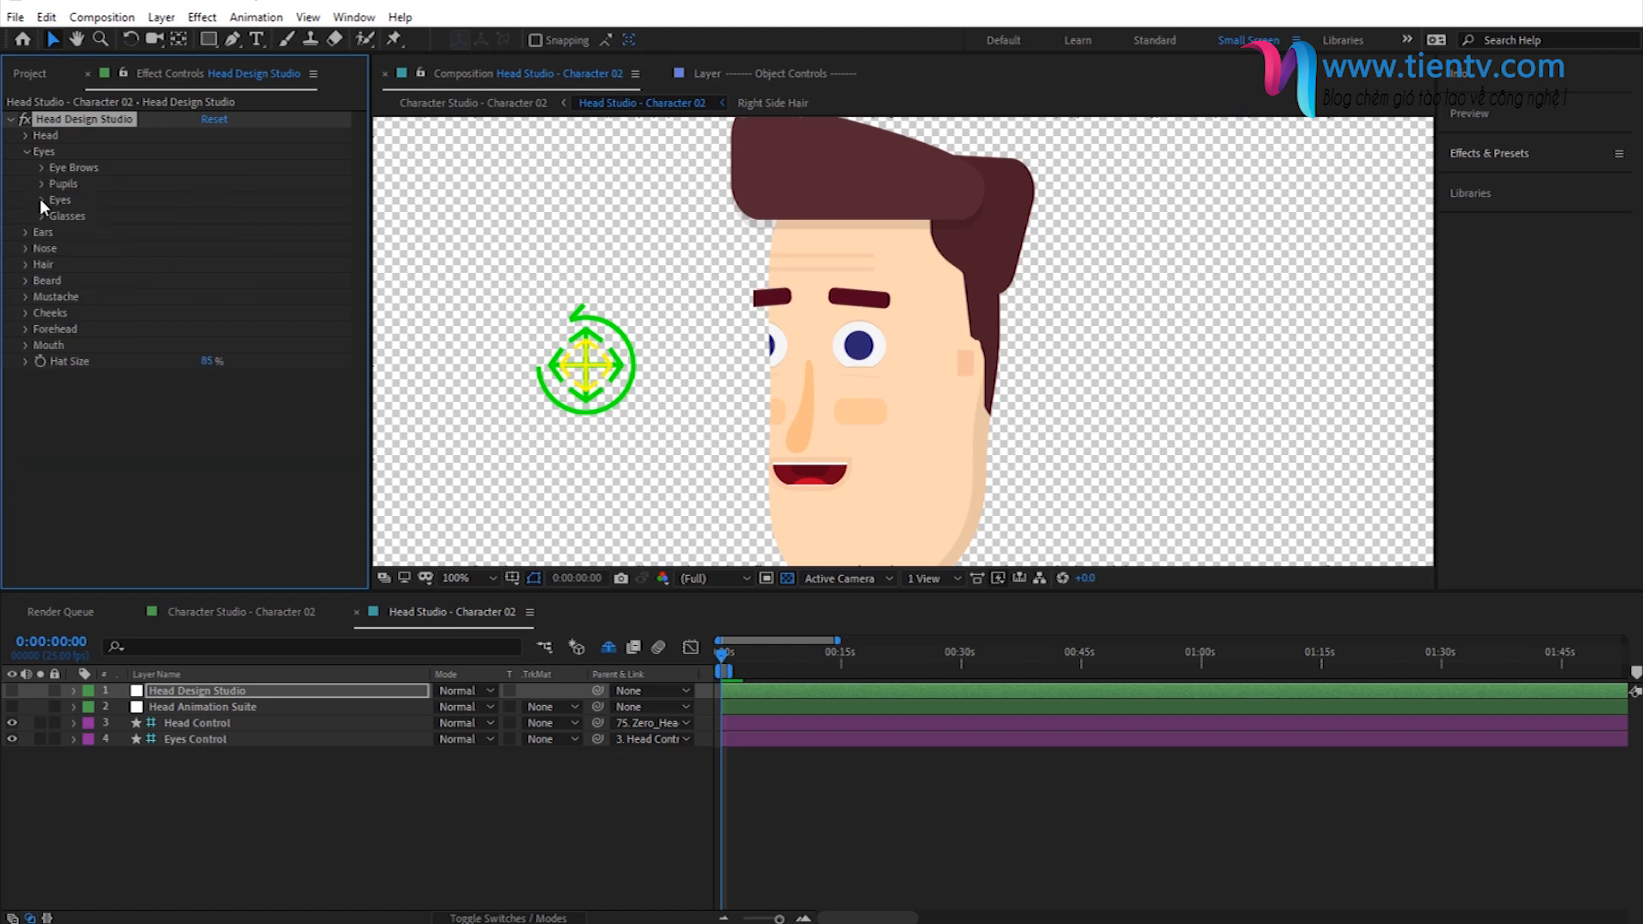
# - Set the size of the eyes to 50 and collapse the eye settings
pyautogui.click(40, 199)
pyautogui.click(215, 231)
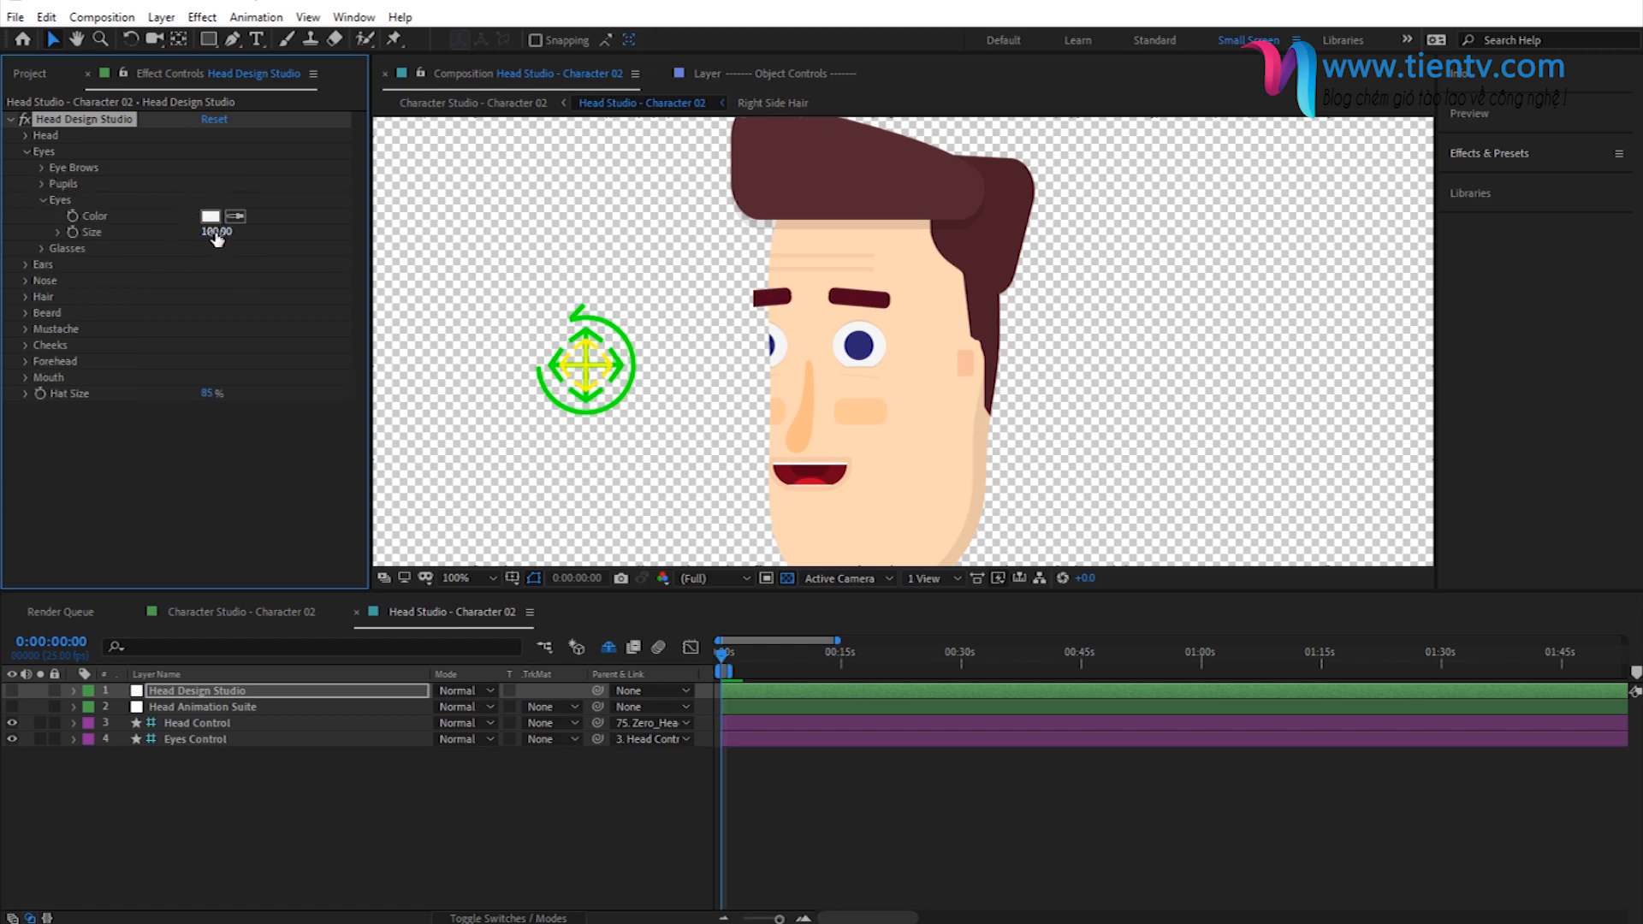
pyautogui.write('50')
pyautogui.press('Return')
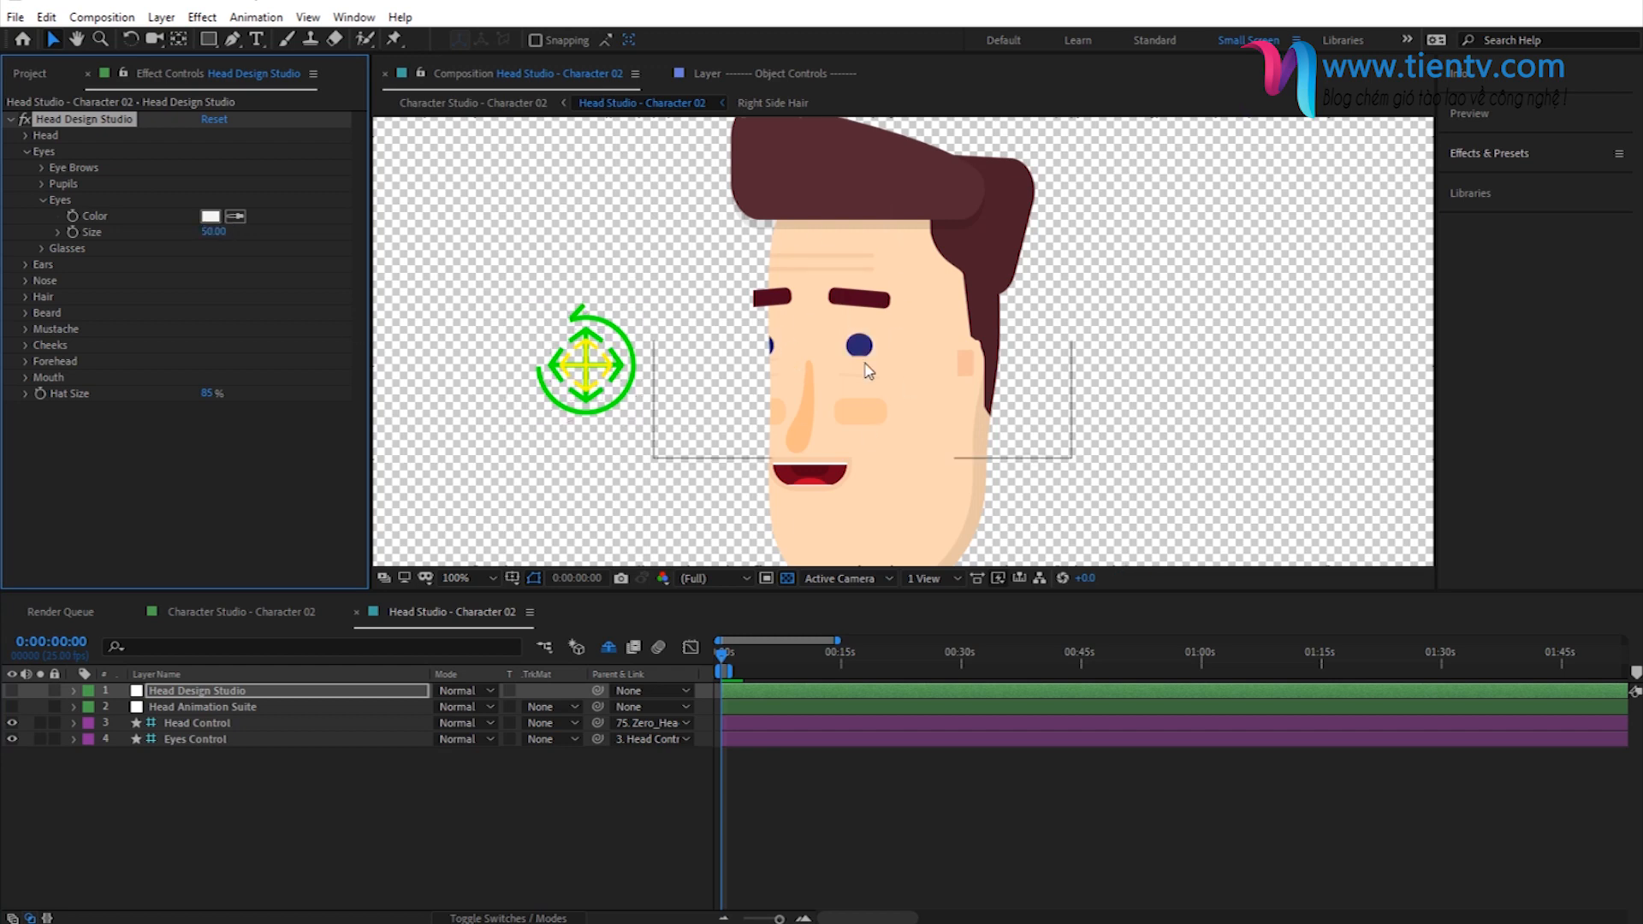
pyautogui.click(44, 200)
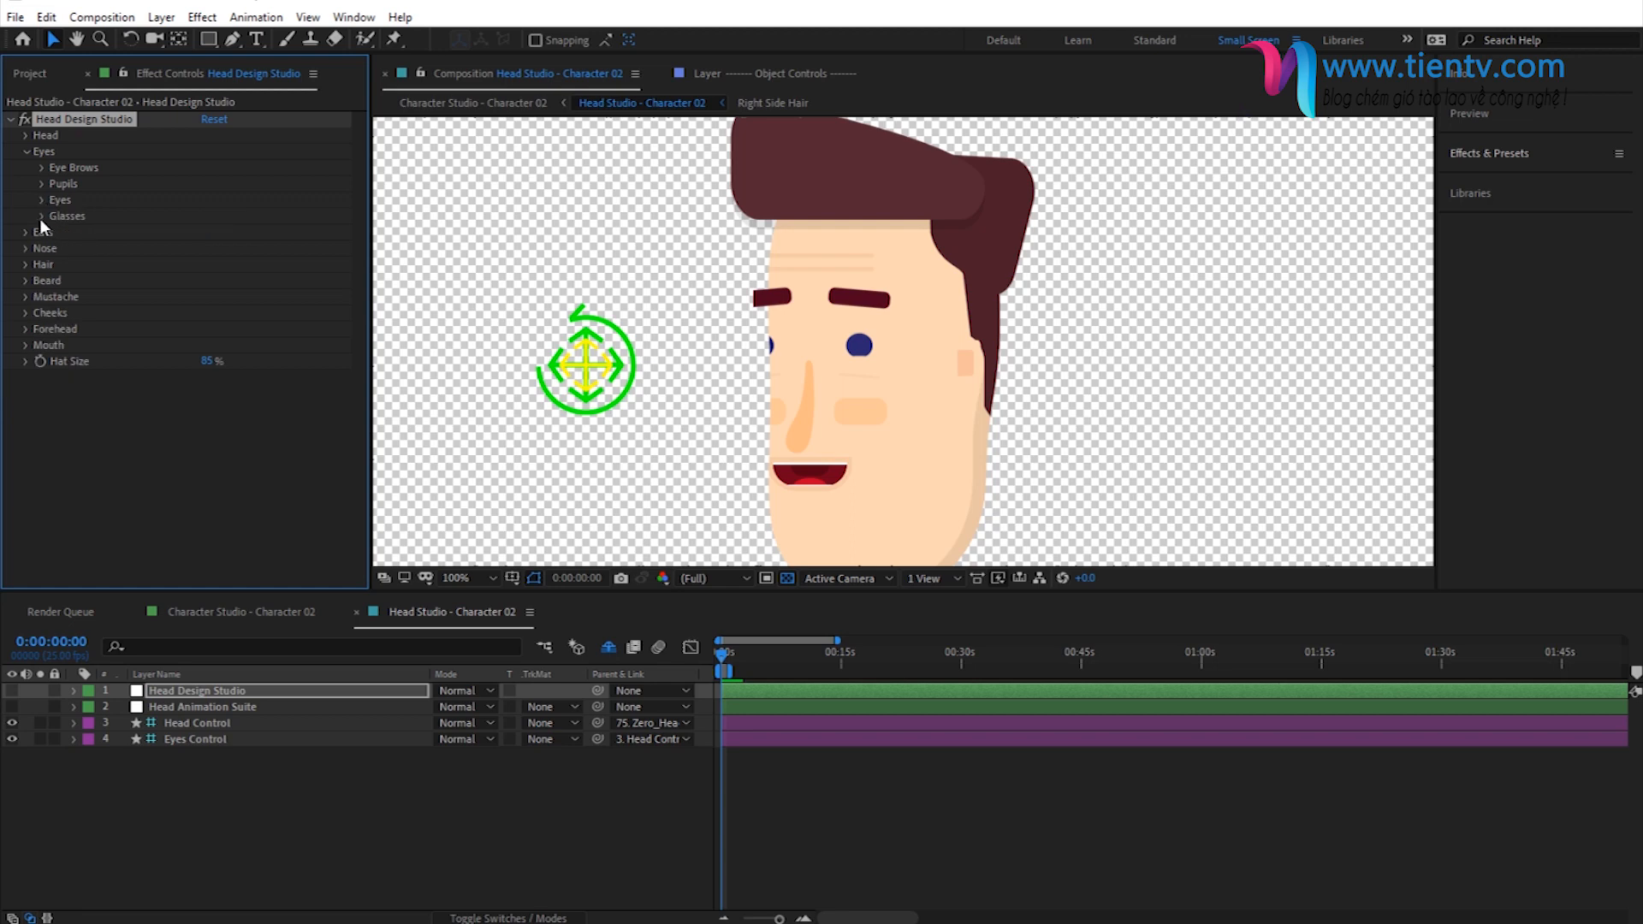
# - Add glasses to the character and set their lens style to 10
pyautogui.click(41, 218)
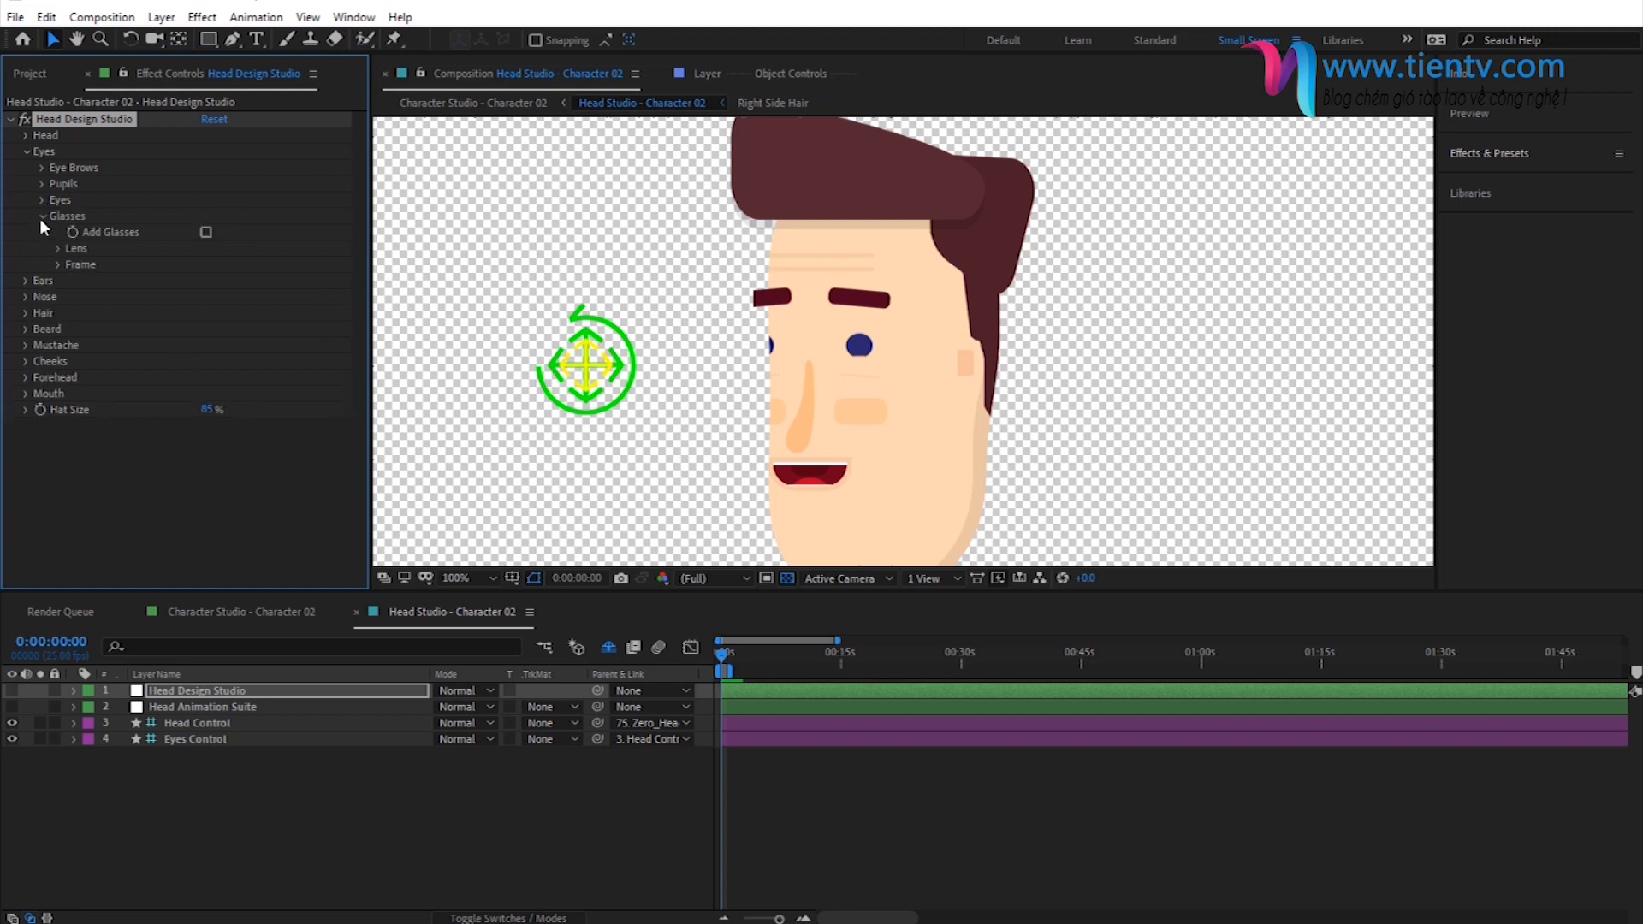
pyautogui.click(205, 232)
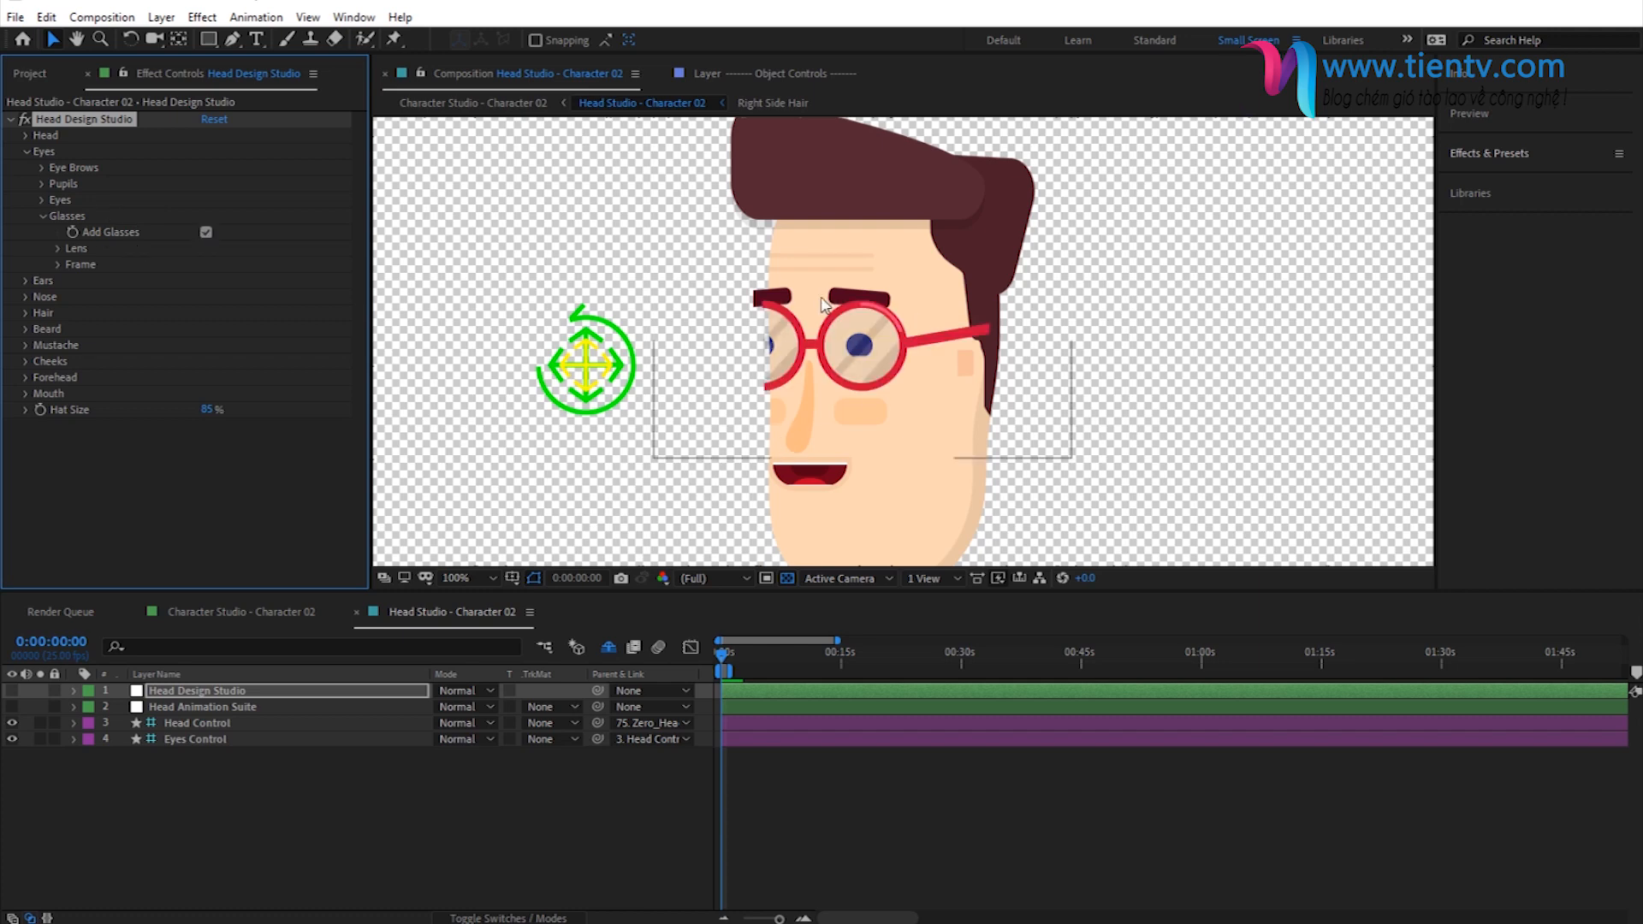
pyautogui.click(56, 248)
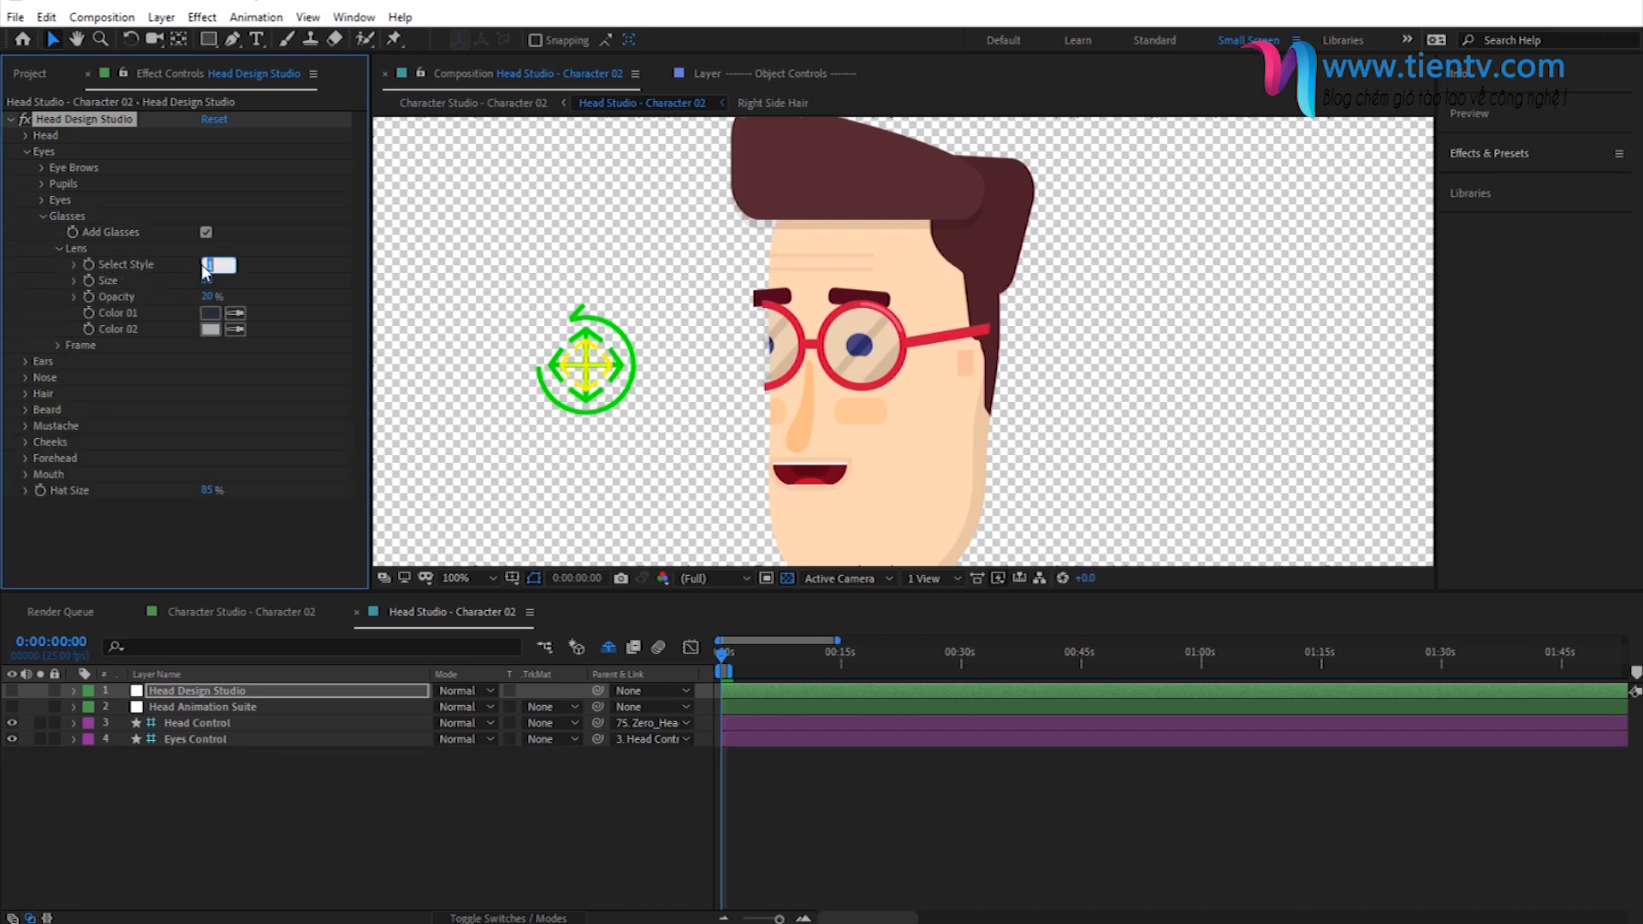
pyautogui.write('10')
pyautogui.press('Return')
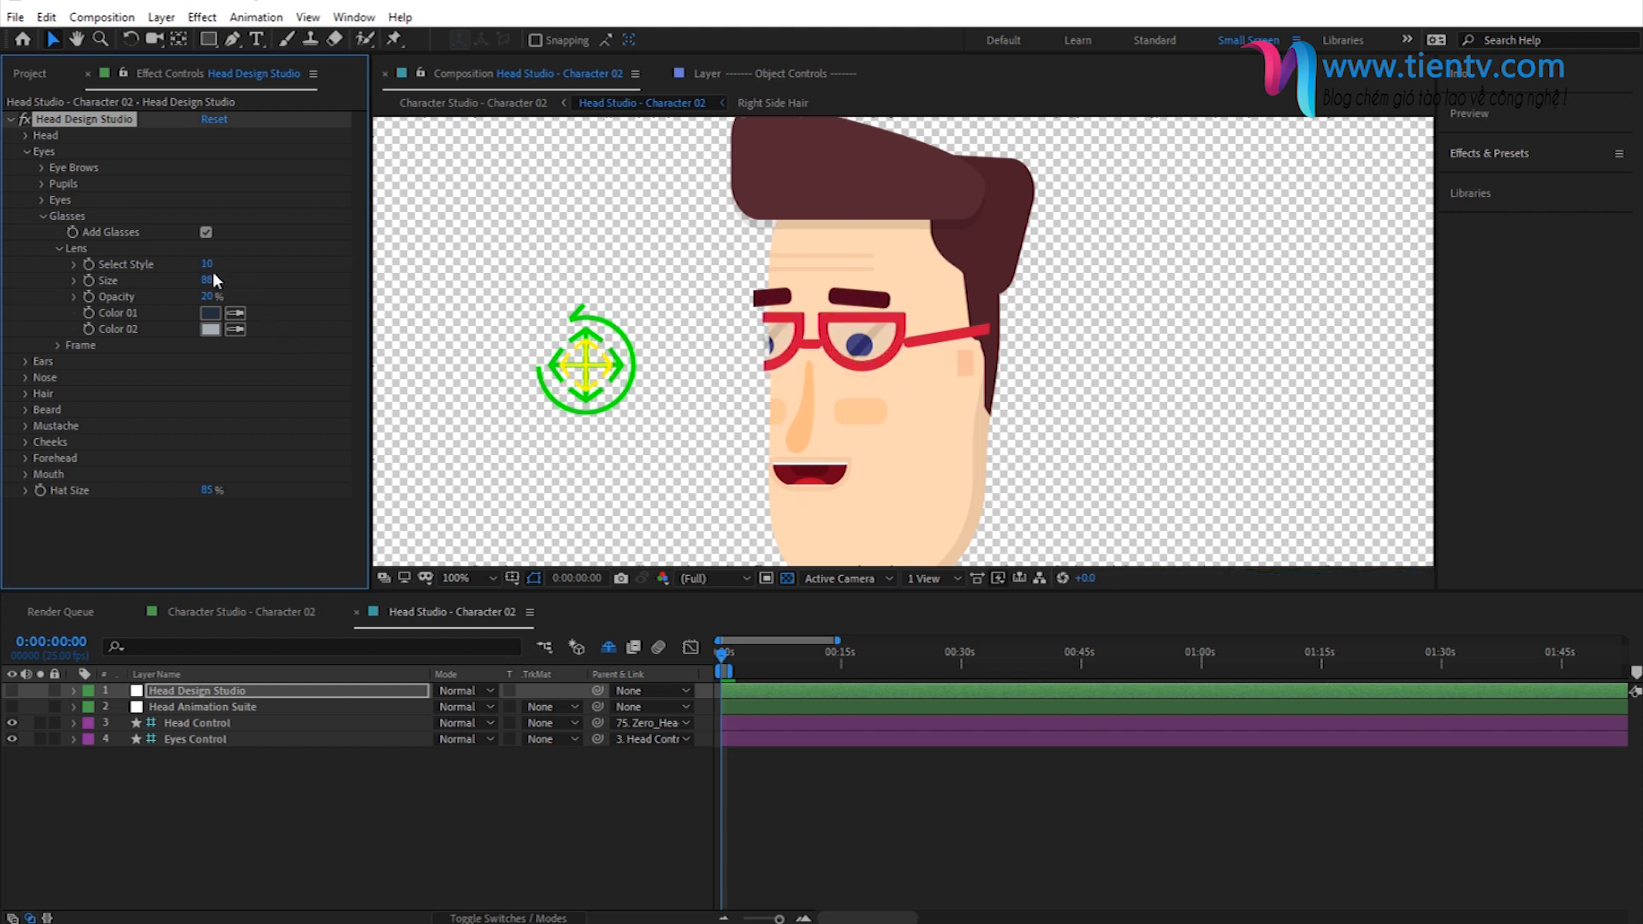
# - Try lens styles 2, 3 and 4 on the glasses, then return to style 10
pyautogui.click(210, 265)
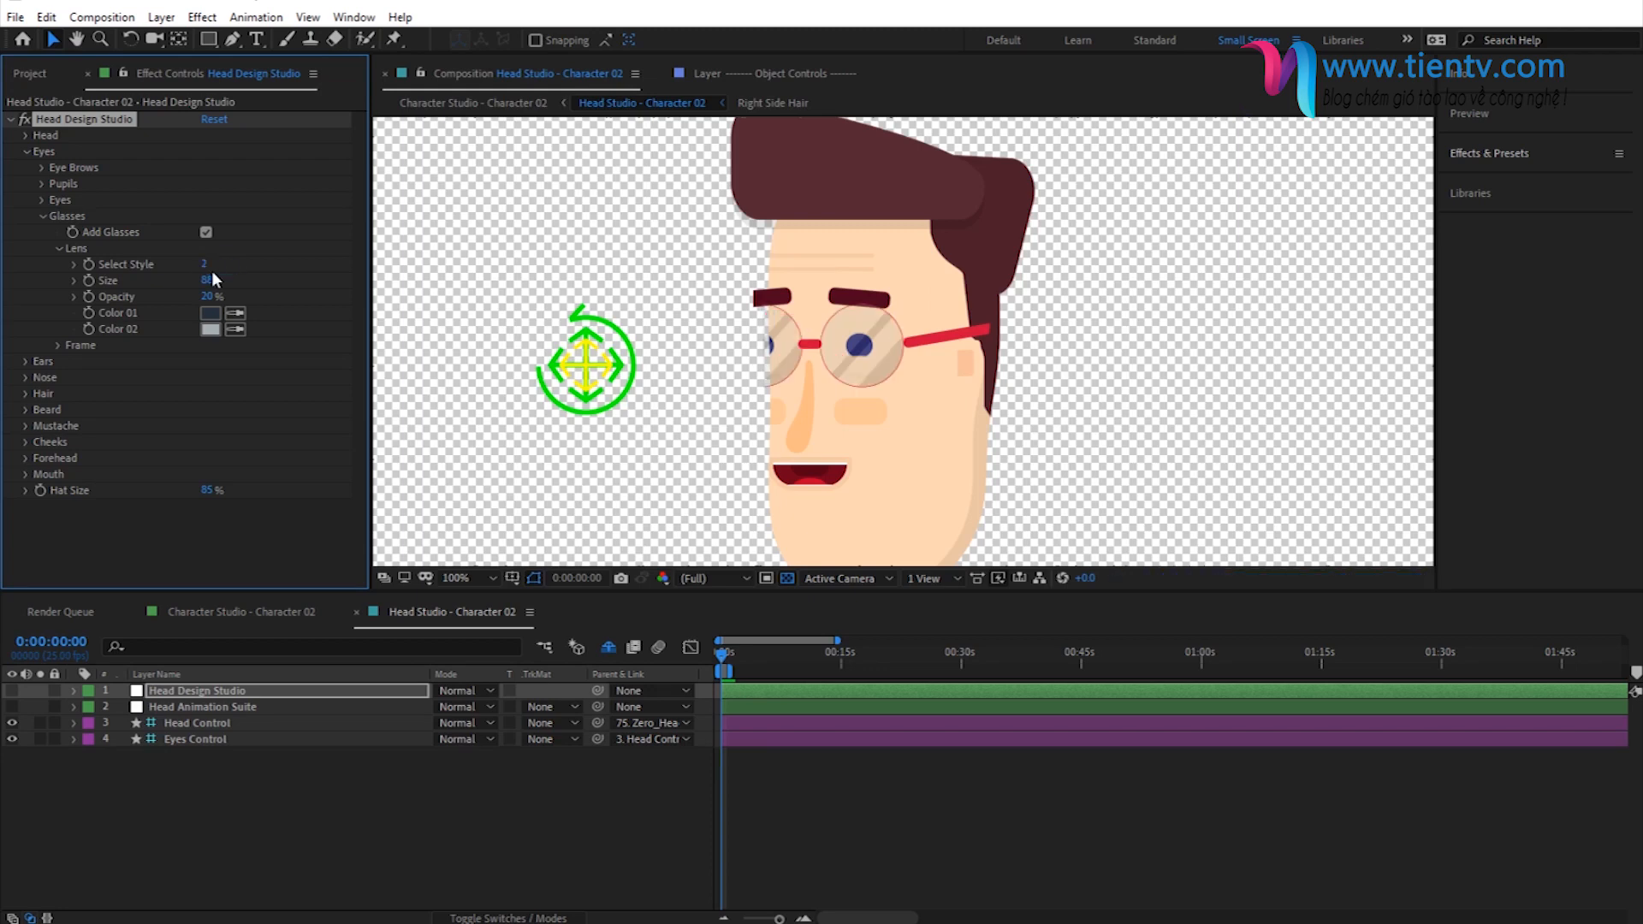
pyautogui.click(206, 265)
pyautogui.write('3')
pyautogui.press('Return')
pyautogui.click(206, 265)
pyautogui.write('4')
pyautogui.press('Return')
pyautogui.click(207, 265)
pyautogui.write('10')
pyautogui.press('Return')
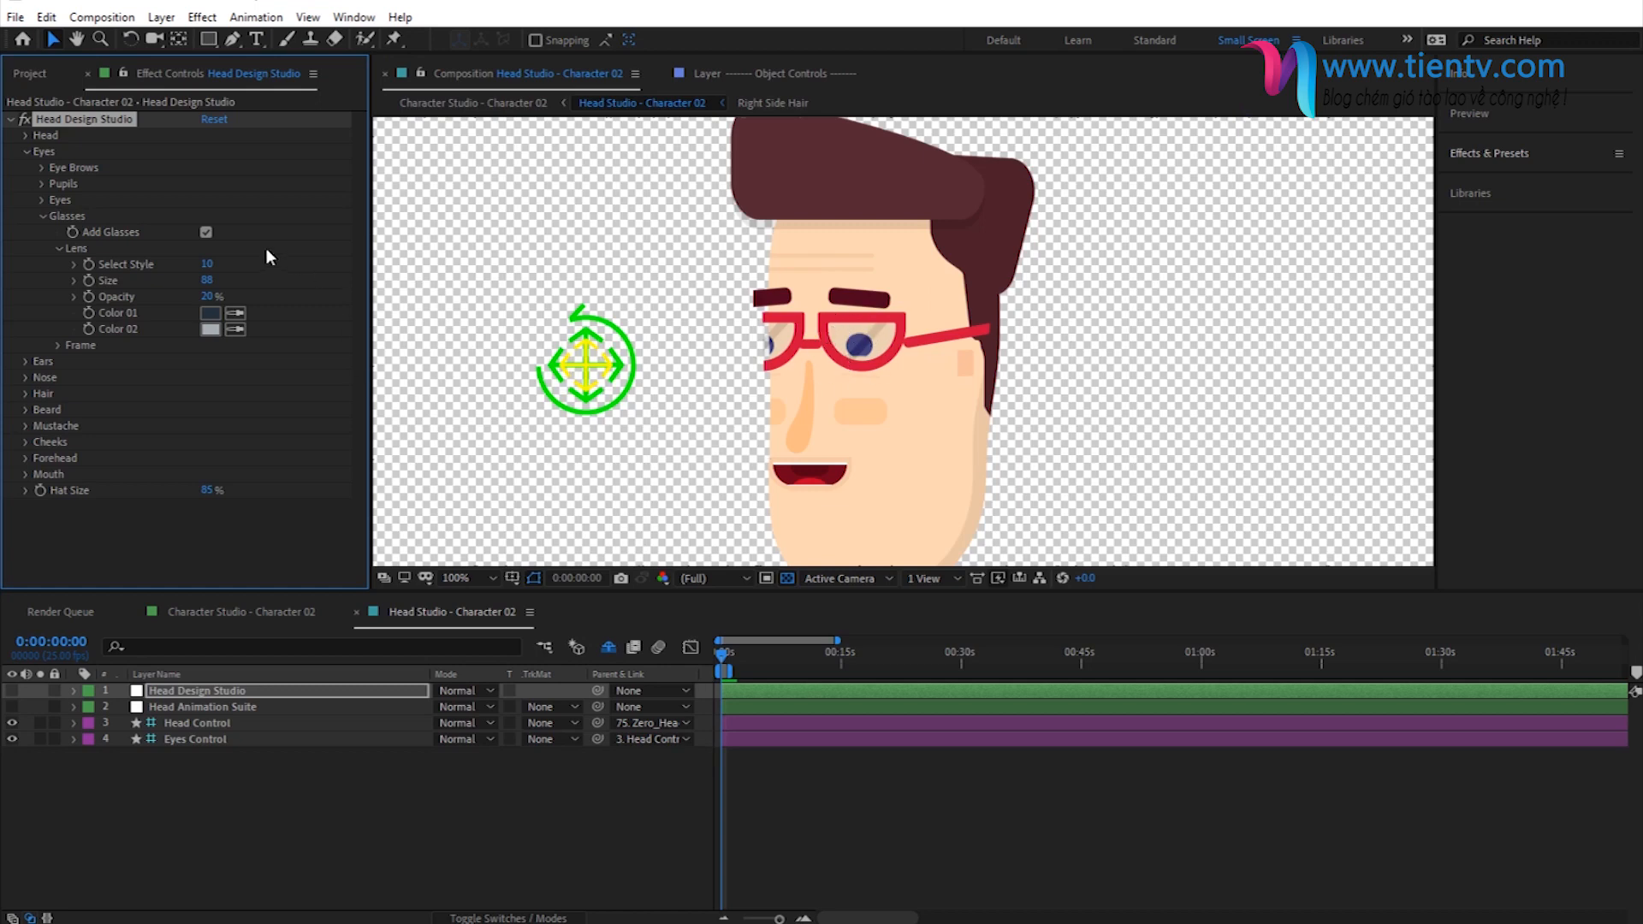
# - Try a lens size of 100 for the glasses, then set it to 90
pyautogui.click(208, 283)
pyautogui.write('100')
pyautogui.press('Return')
pyautogui.click(210, 281)
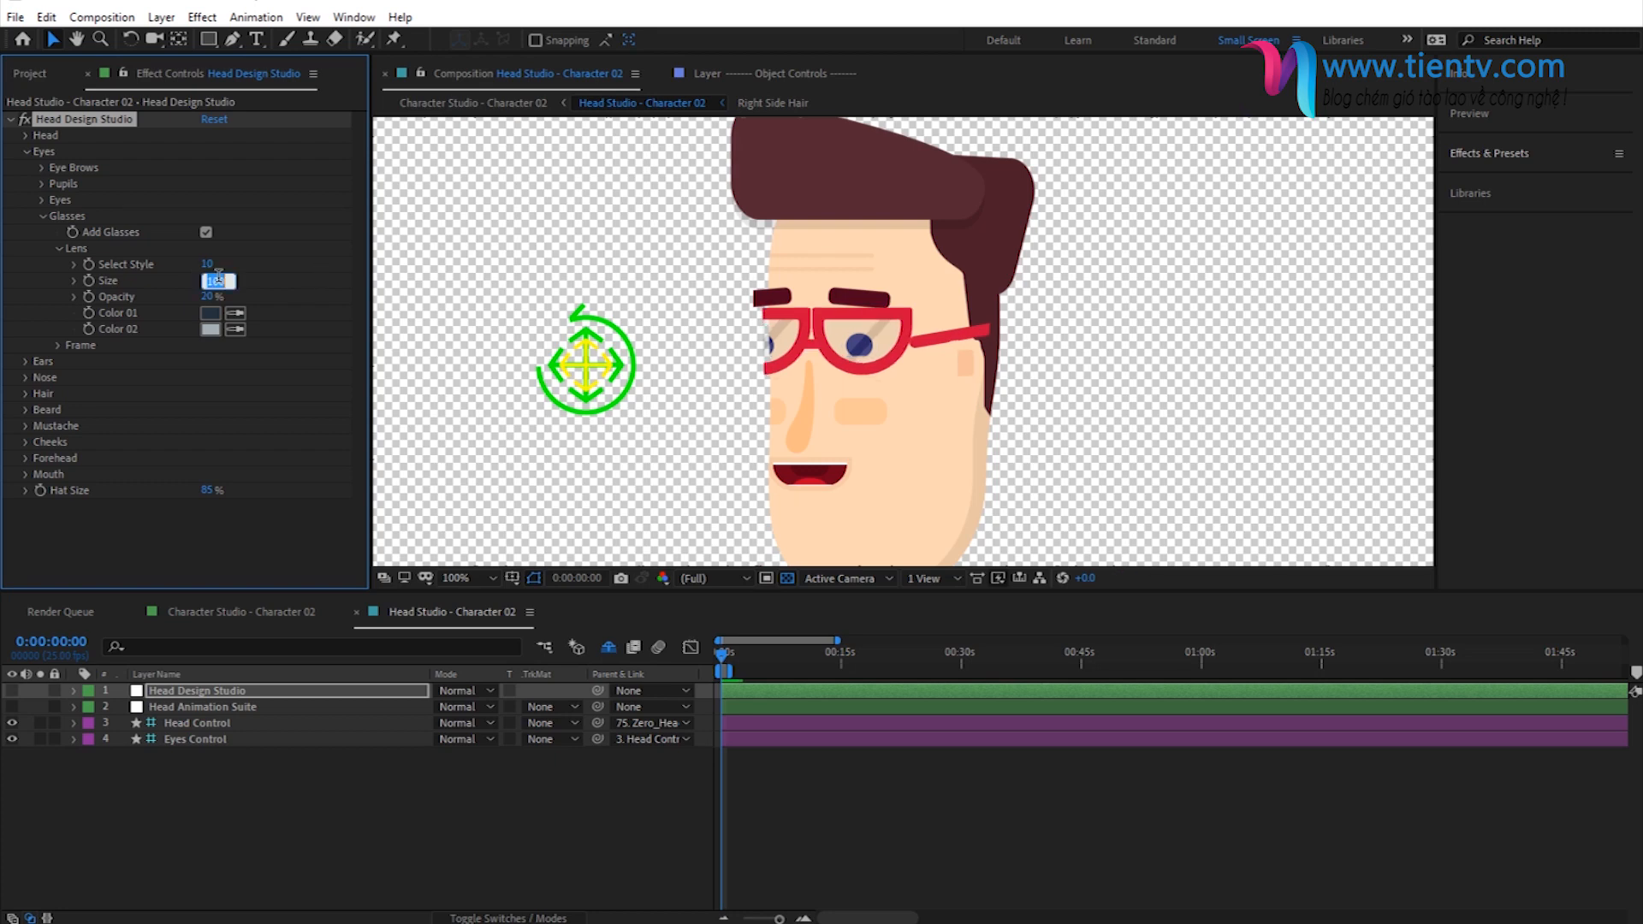
pyautogui.write('90')
pyautogui.press('Return')
# - Try a lens opacity of 100%, then set it to 90%
pyautogui.click(208, 296)
pyautogui.write('100')
pyautogui.press('Return')
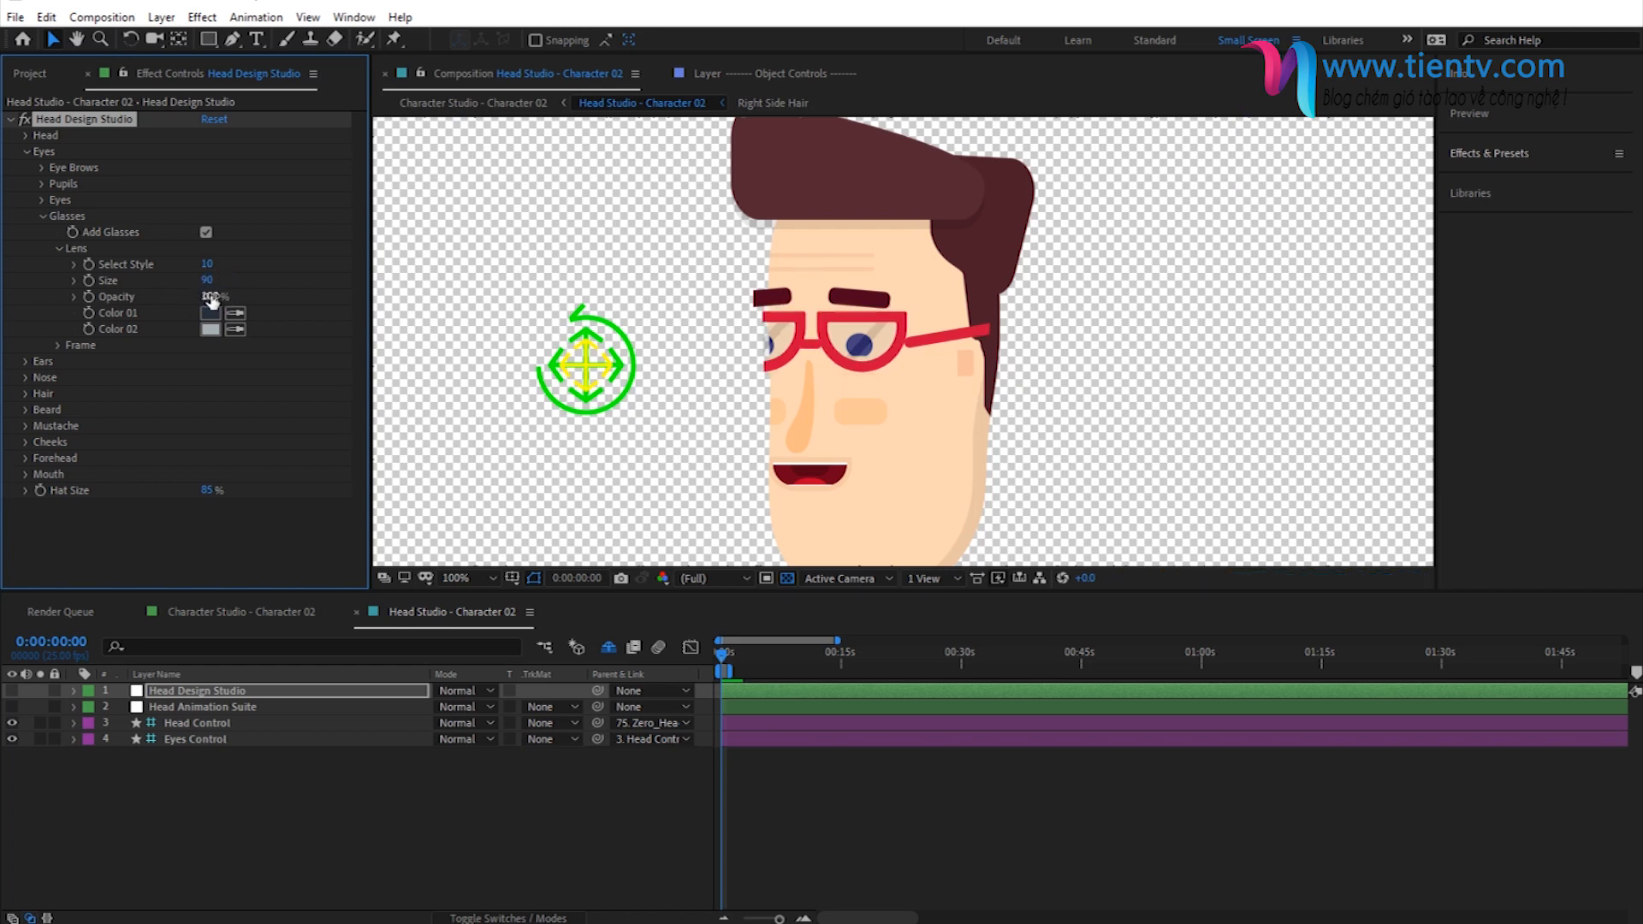
pyautogui.click(211, 295)
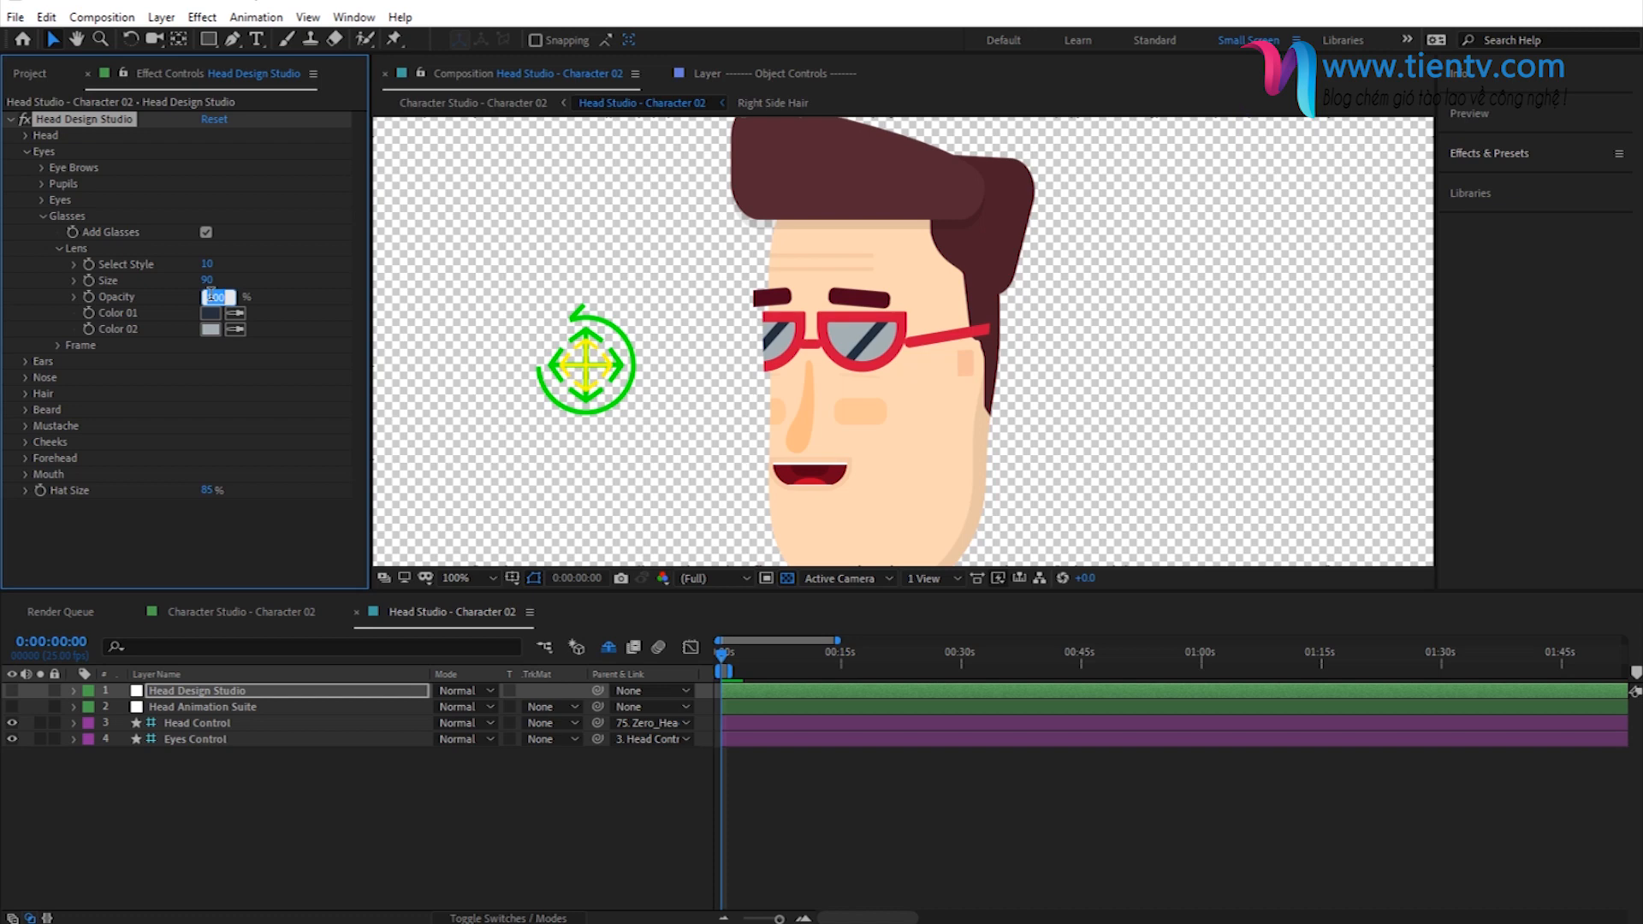
pyautogui.write('90')
pyautogui.press('Return')
# - Set the height of the glasses' frame center to -10
pyautogui.click(60, 249)
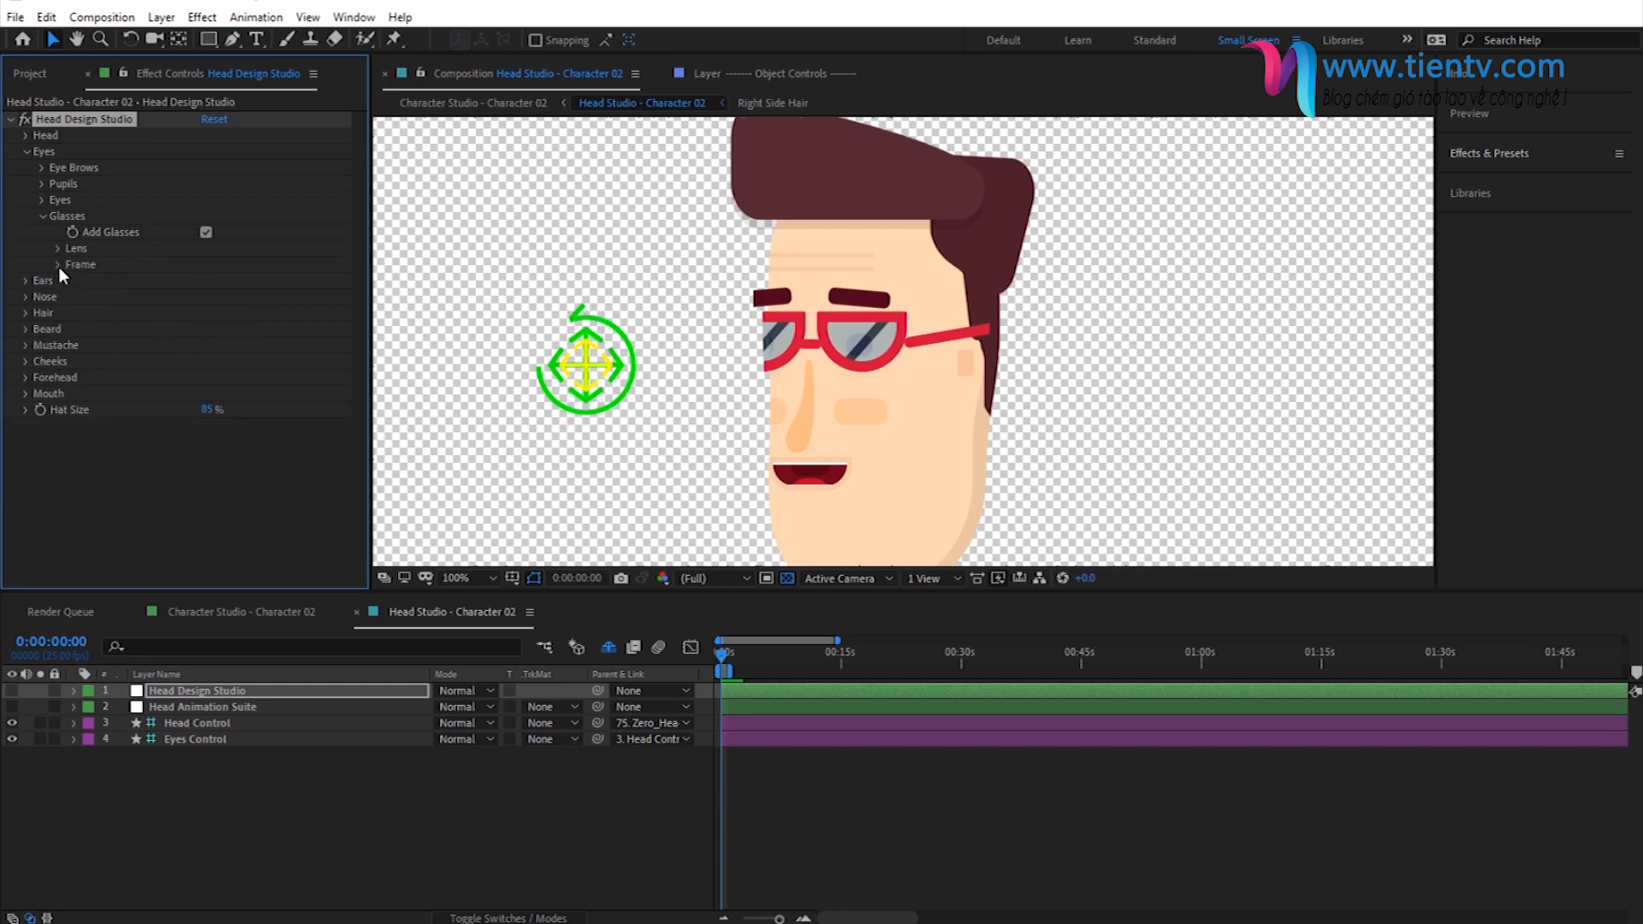
pyautogui.click(58, 265)
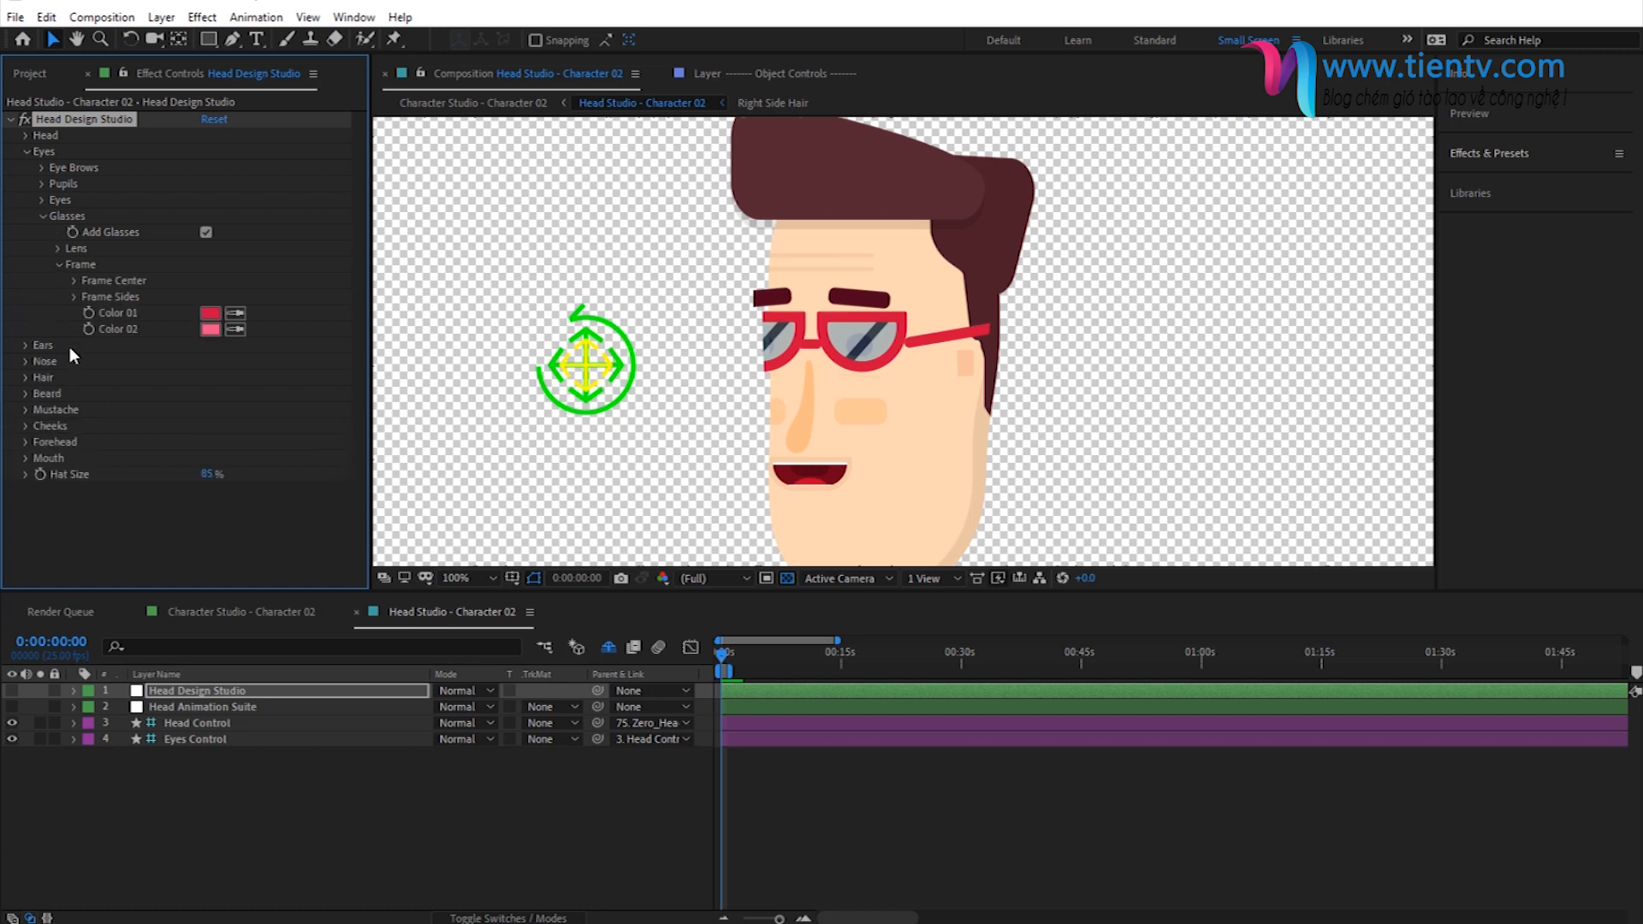
pyautogui.click(73, 282)
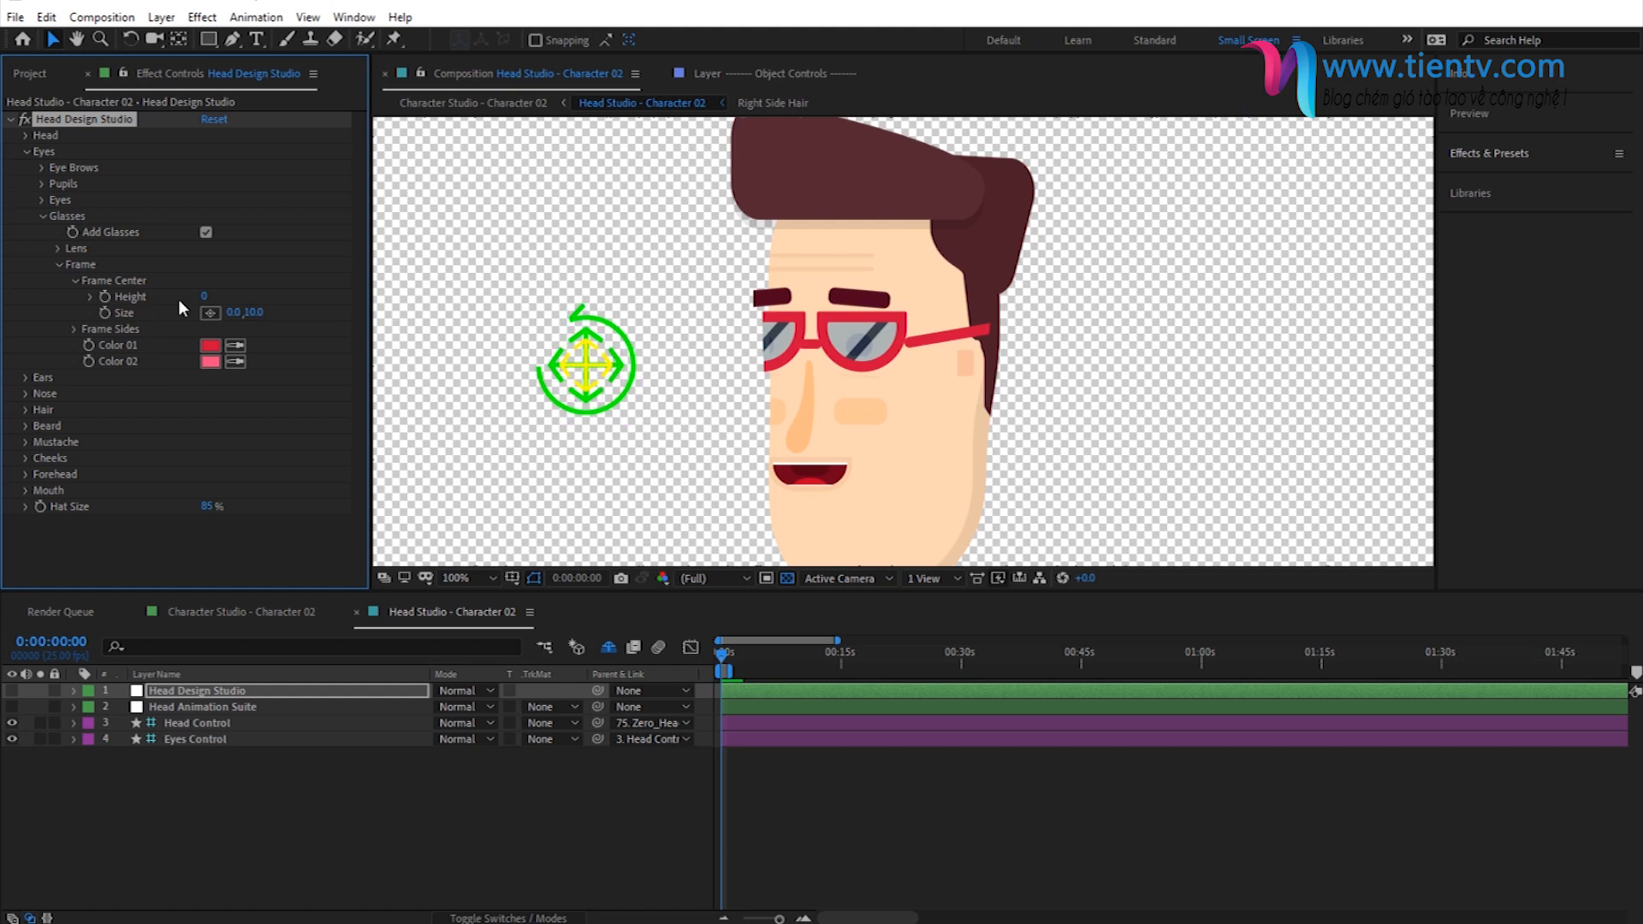
pyautogui.moveTo(203, 302)
pyautogui.mouseDown()
pyautogui.moveTo(221, 295)
pyautogui.moveTo(184, 301)
pyautogui.mouseUp()
pyautogui.write('-10')
pyautogui.press('Return')
# - Try another vertical size for the glasses' frame center, then set it to 10
pyautogui.moveTo(250, 317)
pyautogui.mouseDown()
pyautogui.moveTo(264, 317)
pyautogui.moveTo(233, 318)
pyautogui.mouseUp()
pyautogui.click(256, 315)
pyautogui.write('10')
pyautogui.press('Return')
pyautogui.click(76, 281)
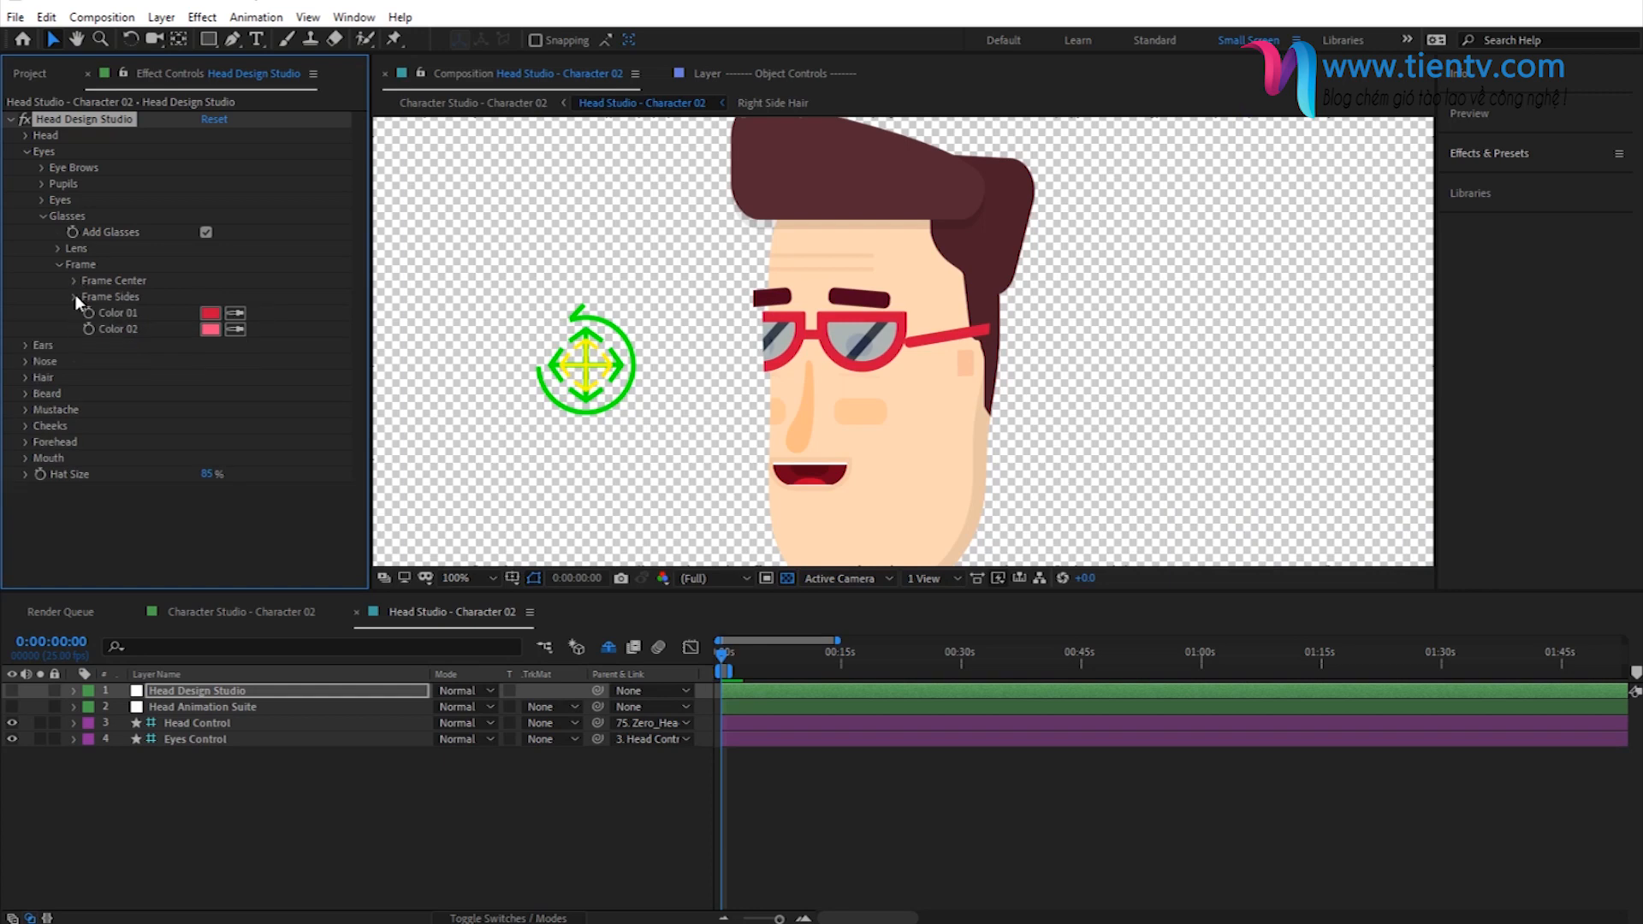
# - Set the height of the glasses' frame sides to -10
pyautogui.click(75, 296)
pyautogui.click(205, 313)
pyautogui.press('Return')
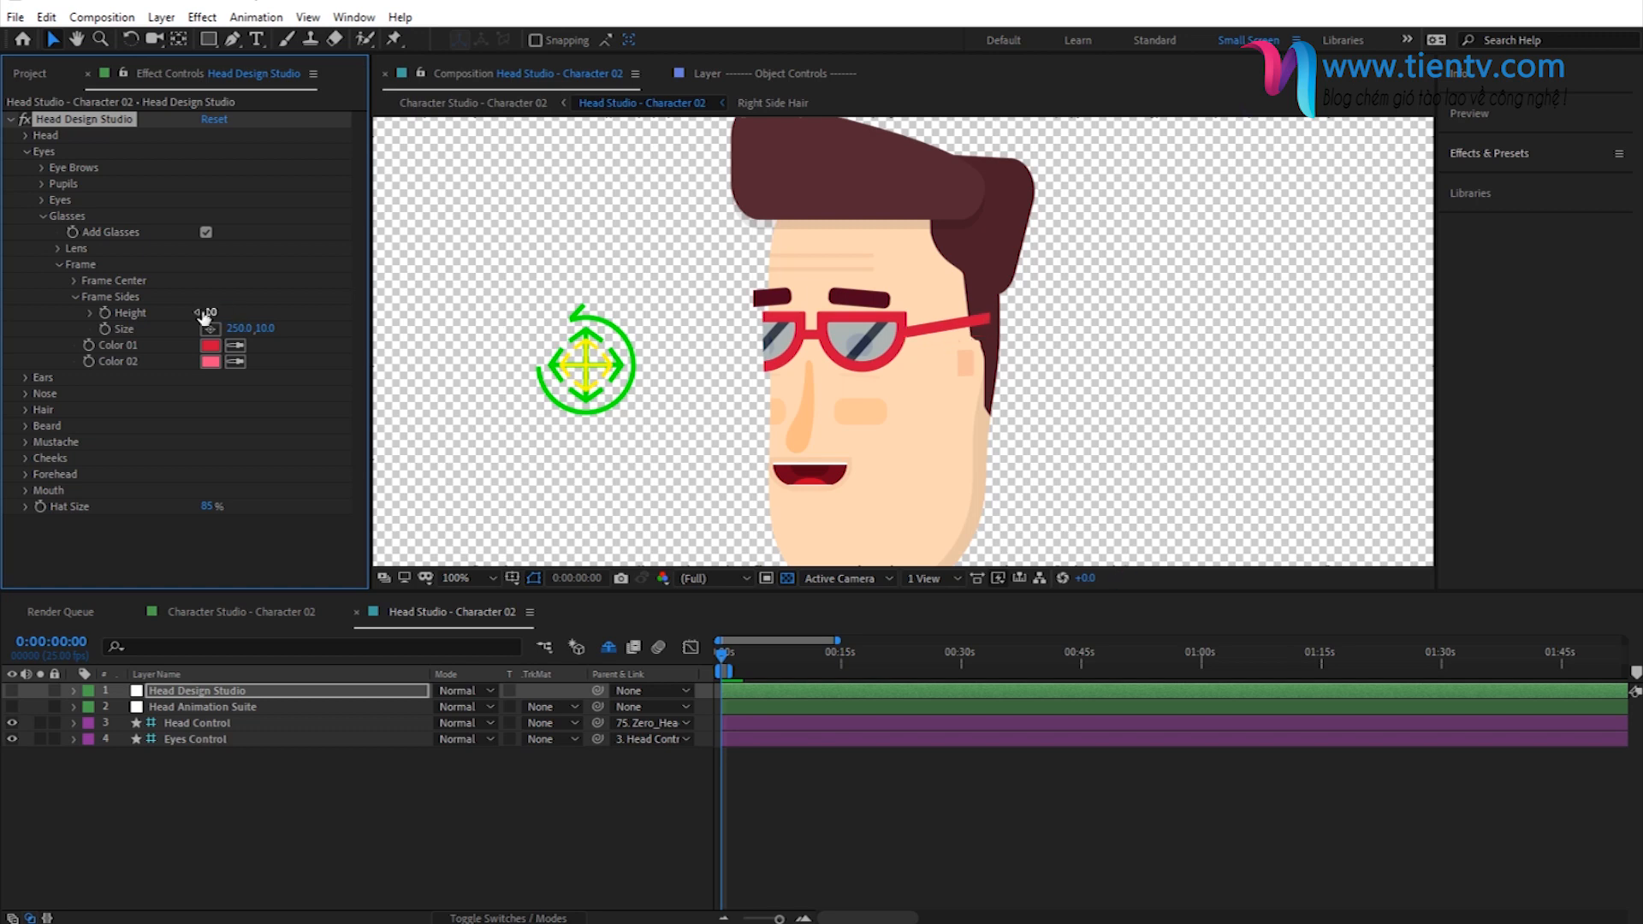
# - Set the glasses frame's Color 01 to black (000000)
pyautogui.click(209, 345)
pyautogui.moveTo(430, 447); pyautogui.dragTo(316, 526)
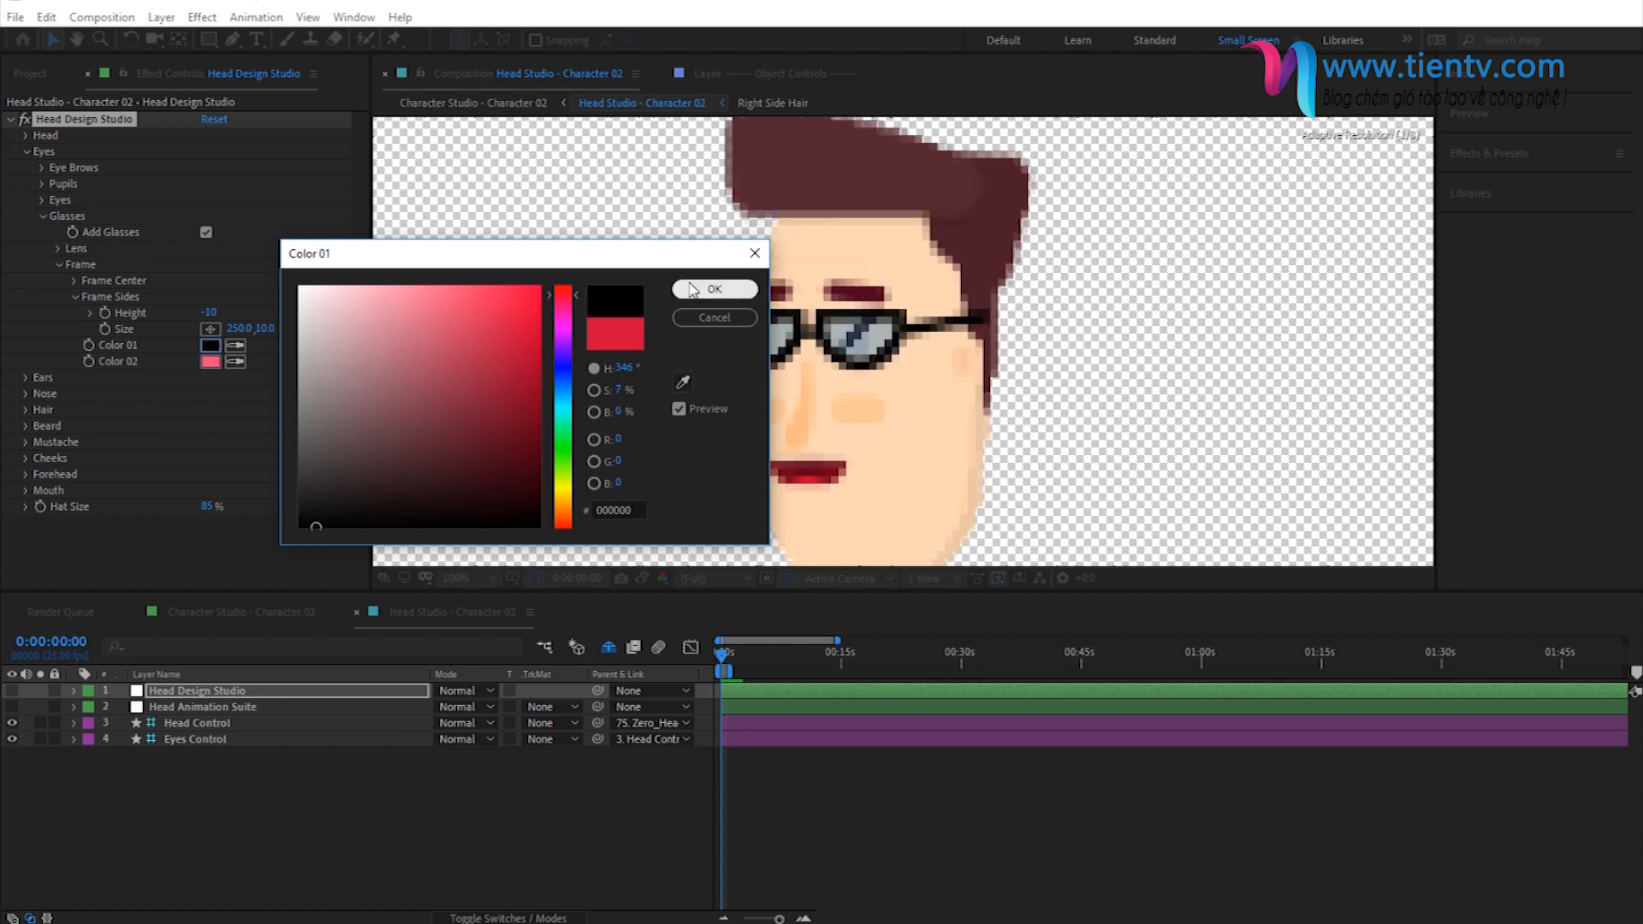
pyautogui.click(686, 288)
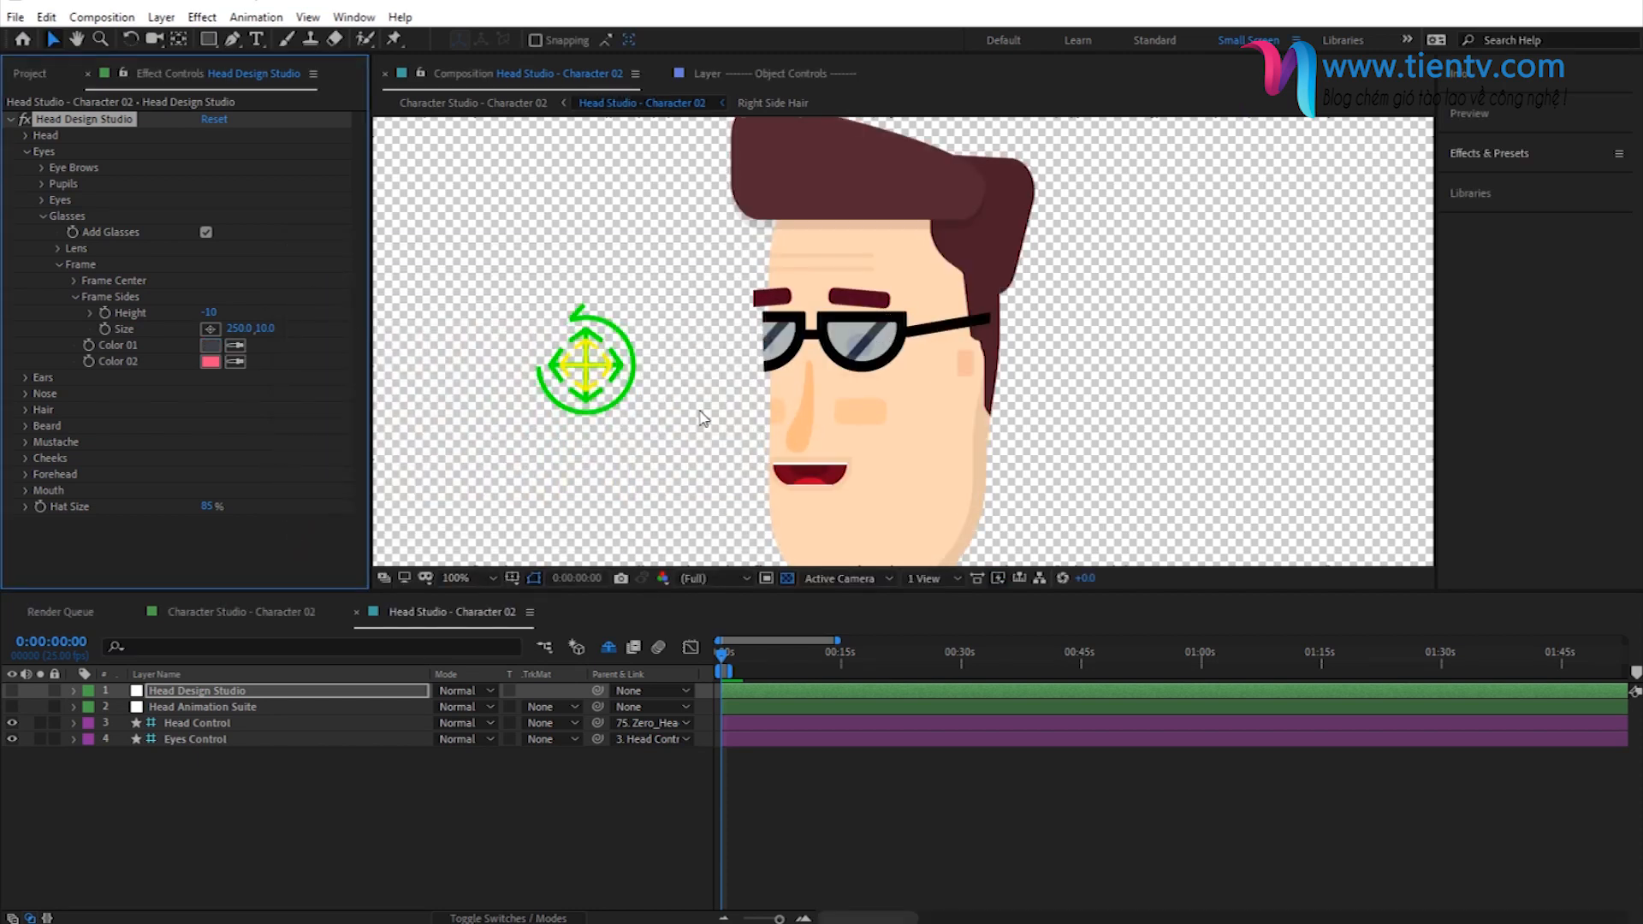
# - Change the glasses frame's Color 01 to a dark blue-gray slightly darker than 3A414A
pyautogui.click(210, 345)
pyautogui.click(349, 471)
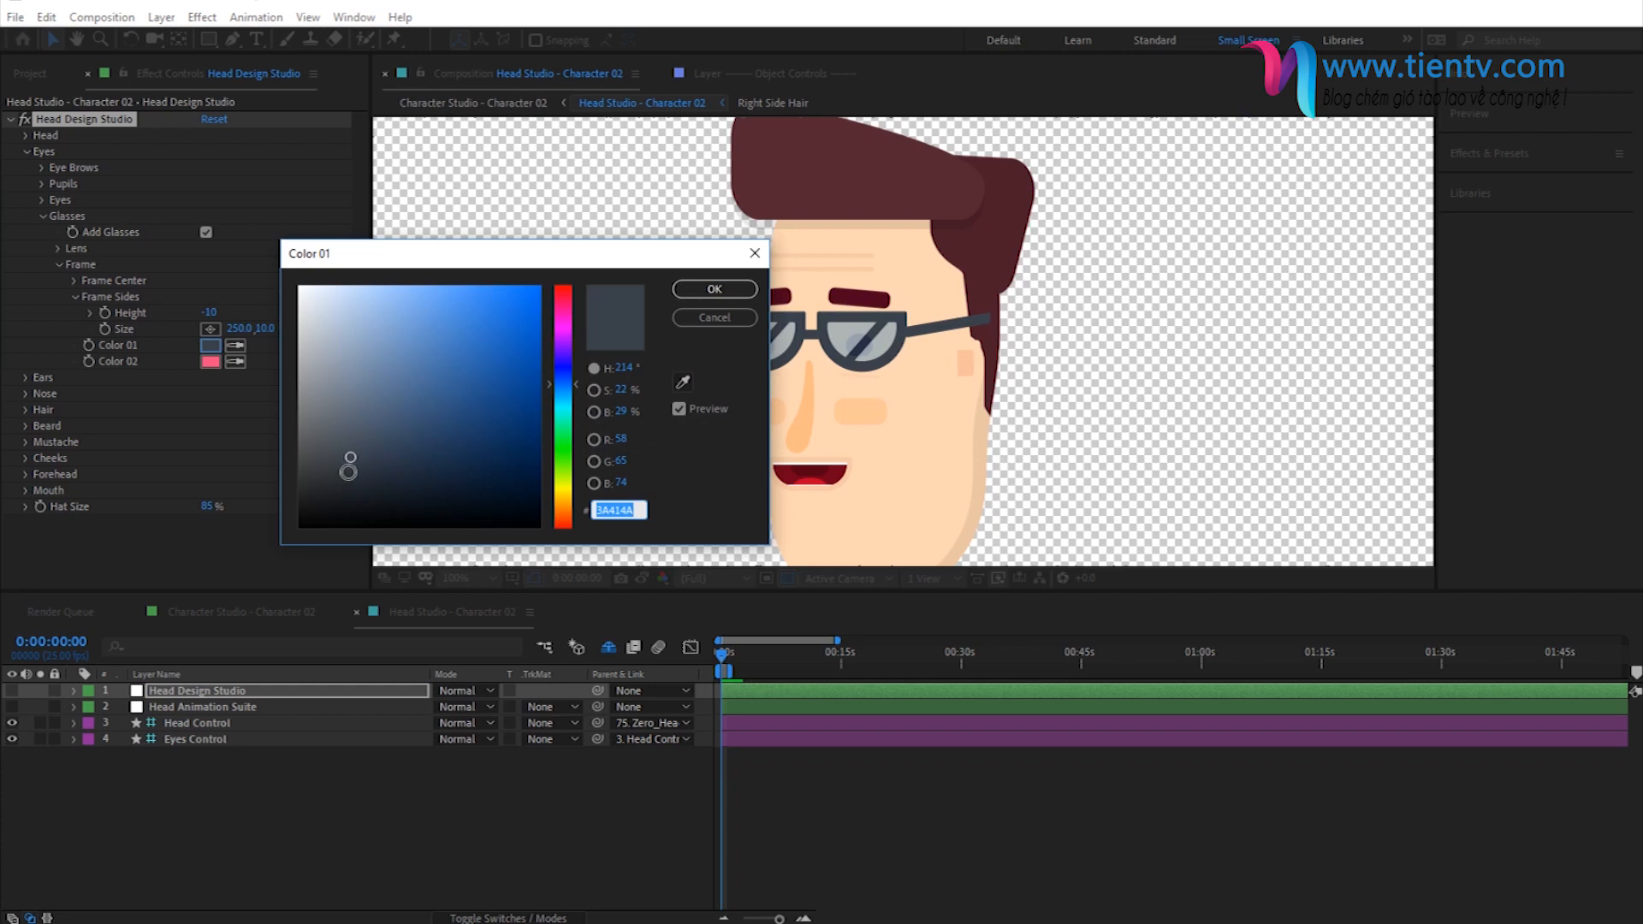
pyautogui.click(349, 476)
pyautogui.click(696, 294)
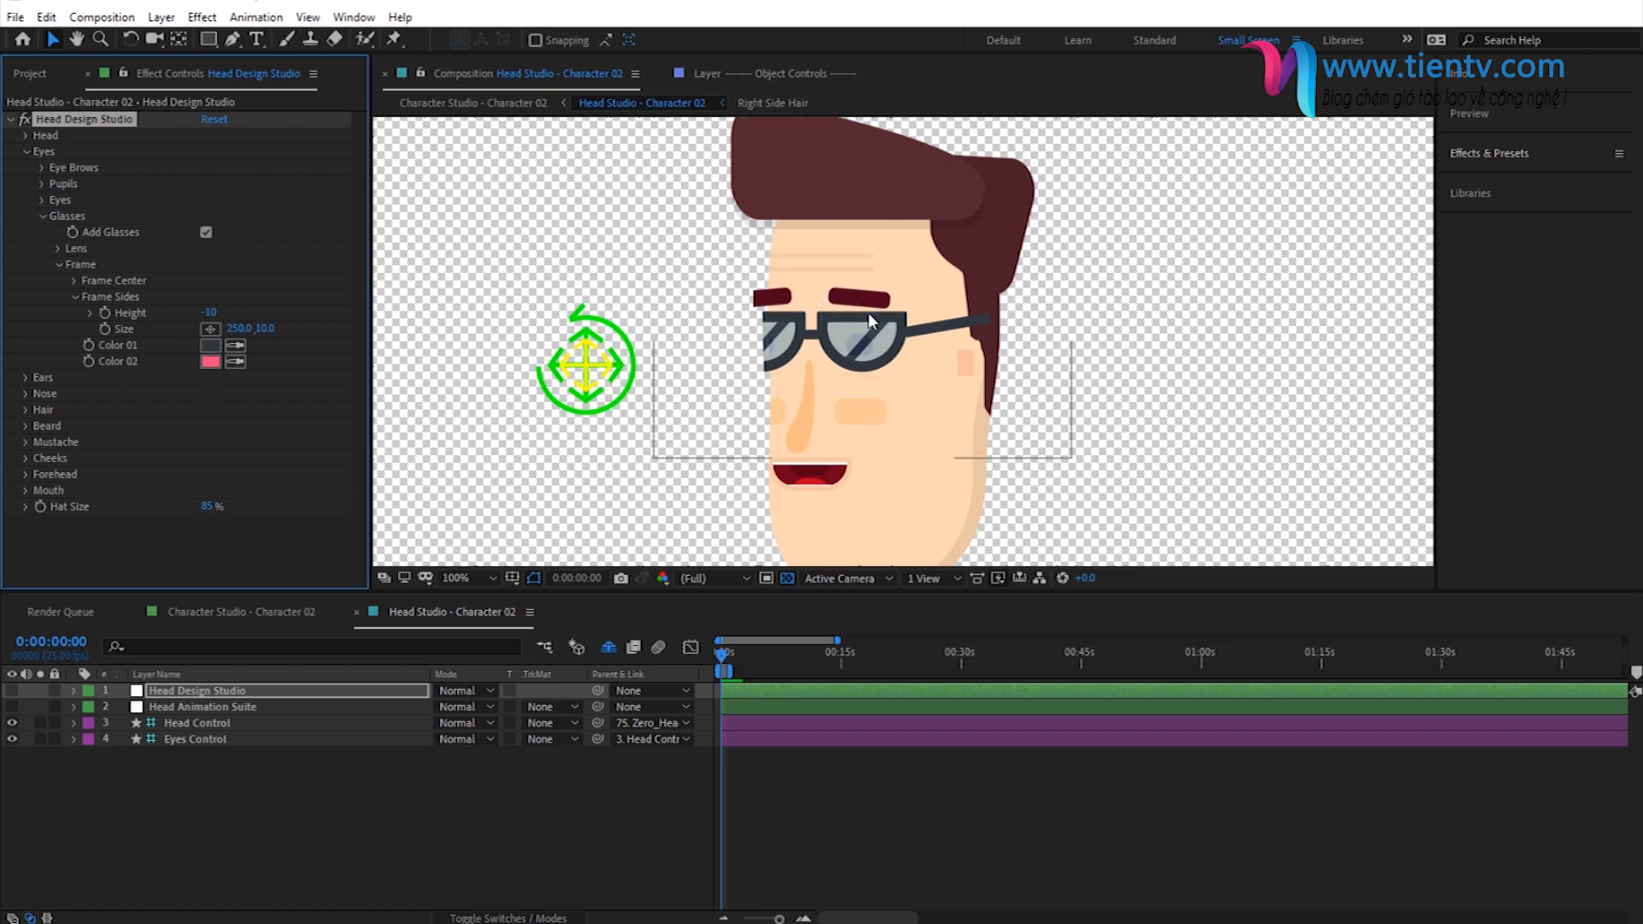
# - Set the size of the character's ears to 60%
pyautogui.click(74, 296)
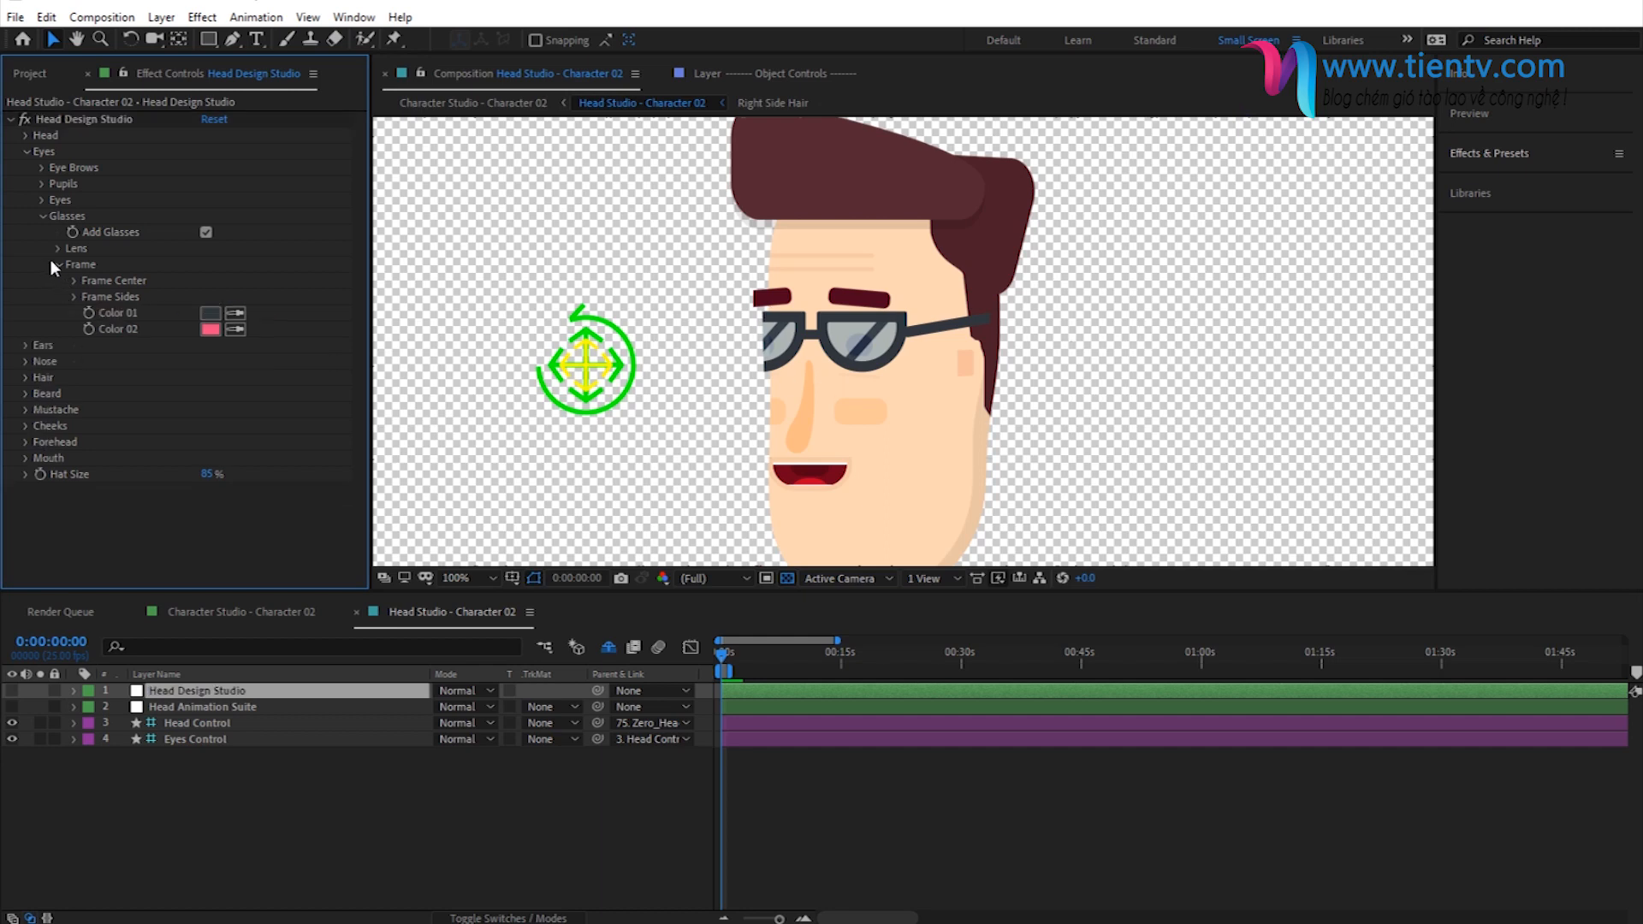
pyautogui.click(58, 261)
pyautogui.click(42, 218)
pyautogui.click(26, 151)
pyautogui.click(25, 167)
pyautogui.click(42, 183)
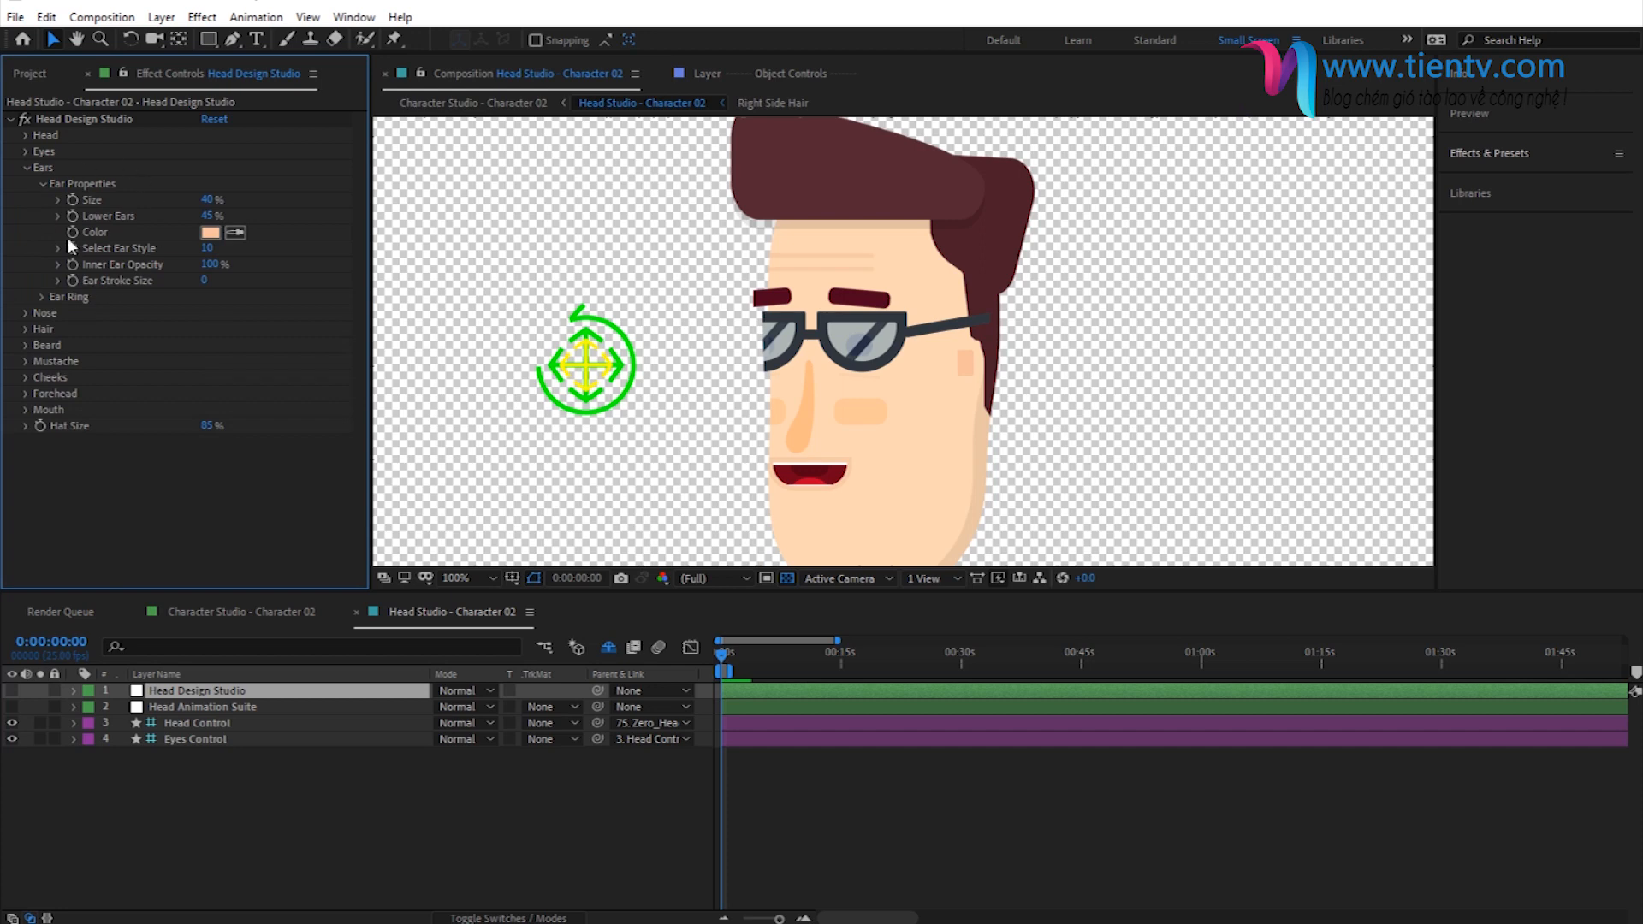
pyautogui.click(213, 197)
pyautogui.write('60')
pyautogui.press('Return')
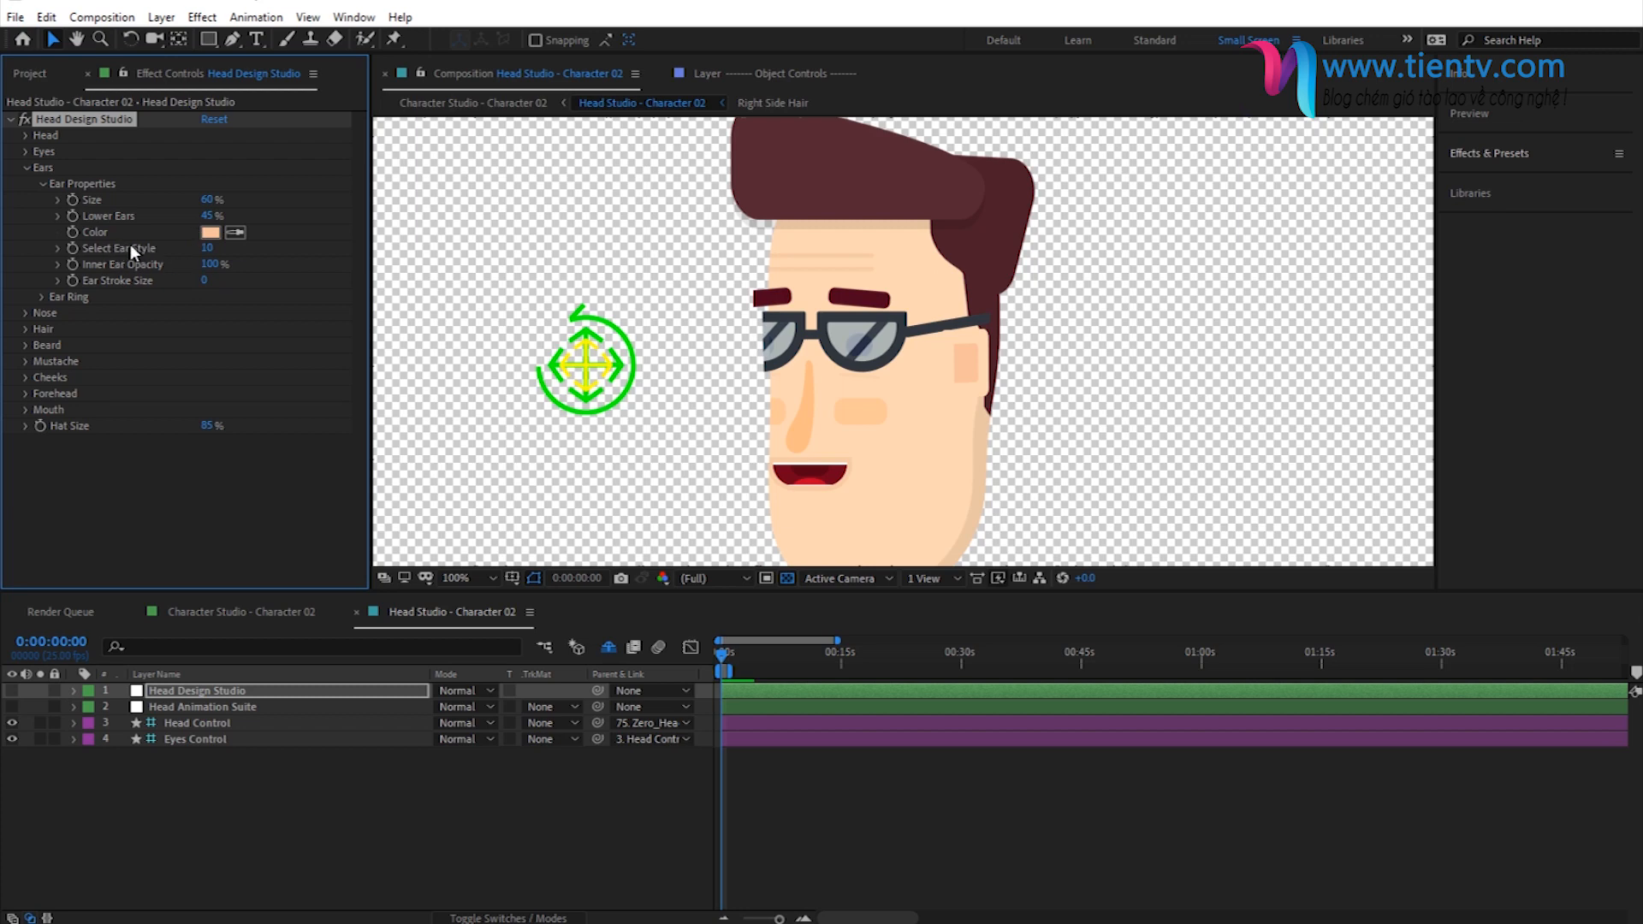
# - Change the character's ear style to 14
pyautogui.click(207, 248)
pyautogui.write('4')
pyautogui.press('Return')
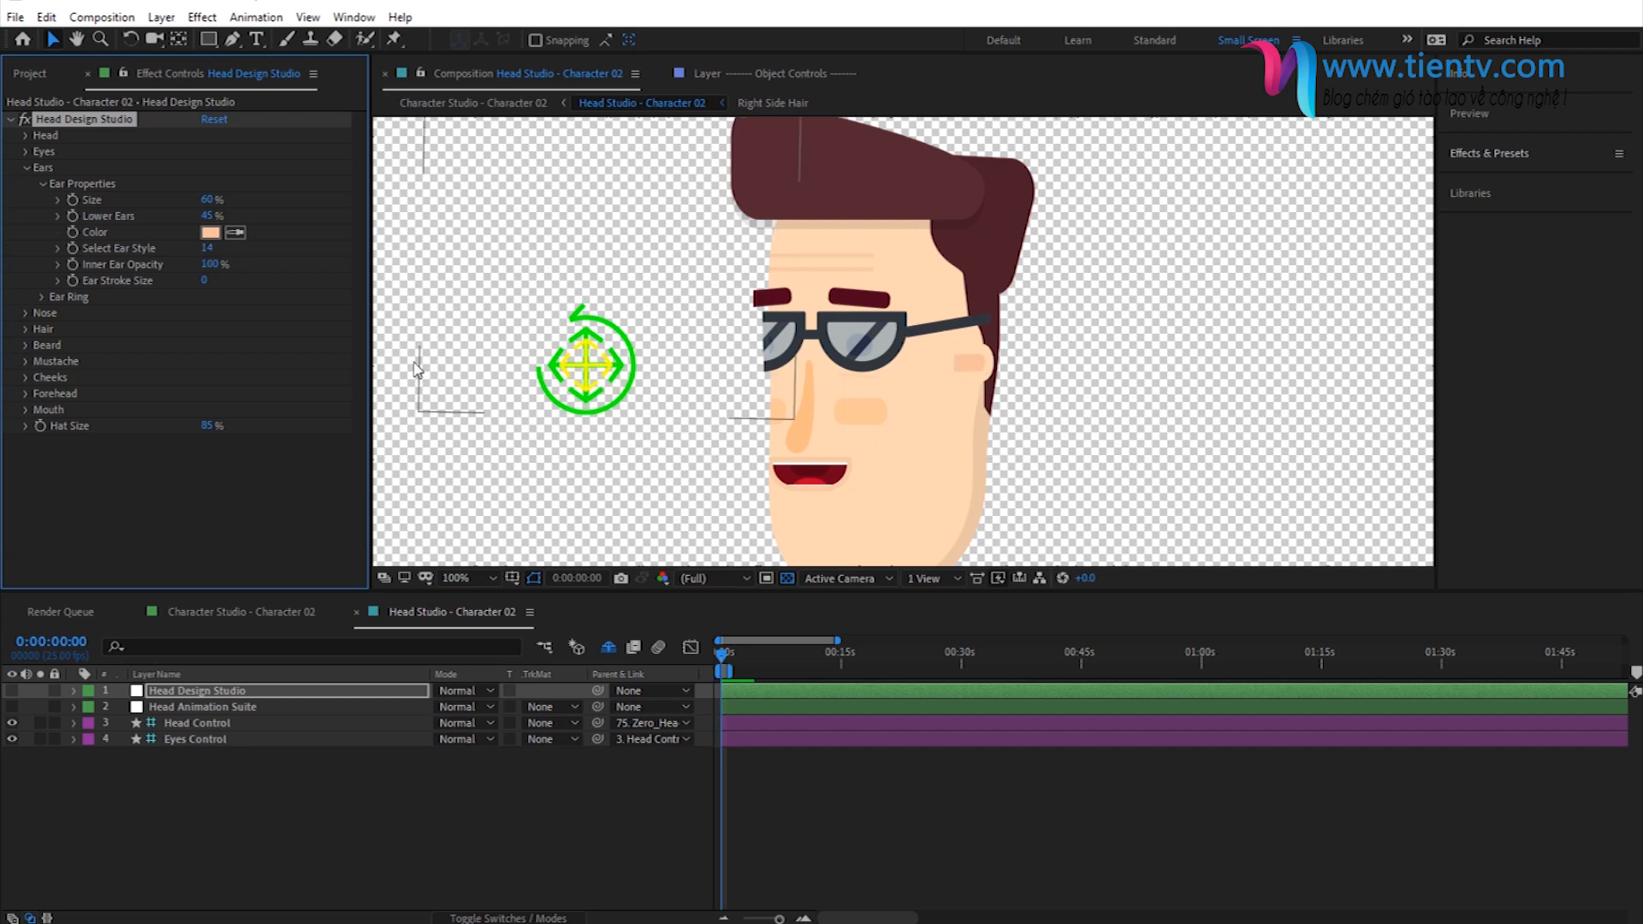
pyautogui.click(42, 184)
pyautogui.click(26, 167)
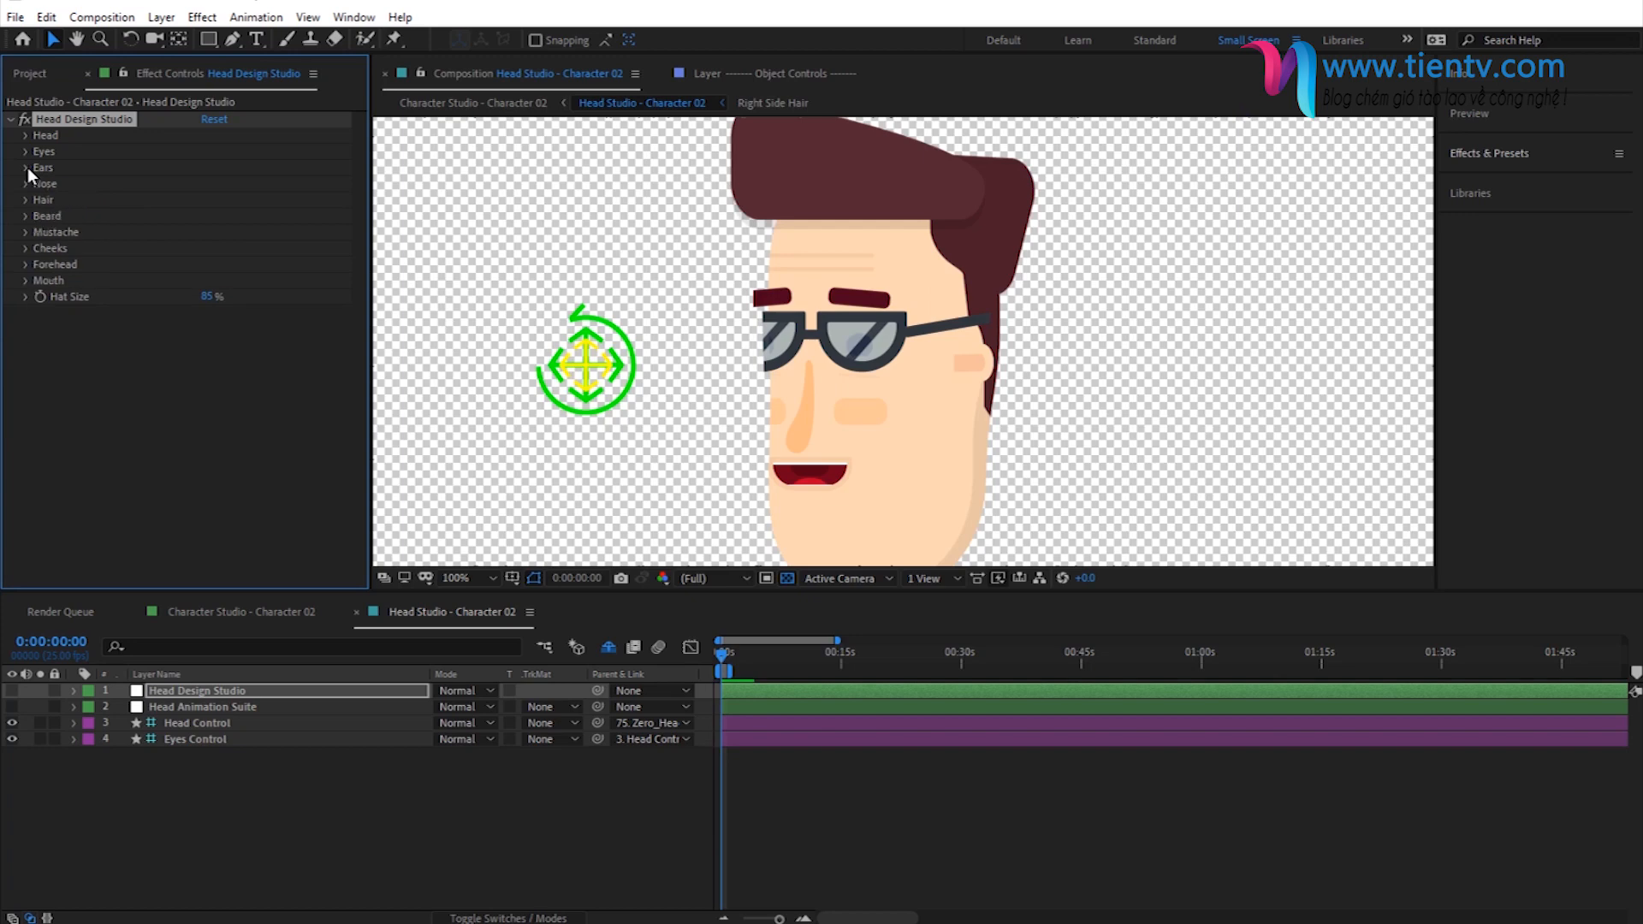
# - Set the size of the character's nose to 50%
pyautogui.click(26, 183)
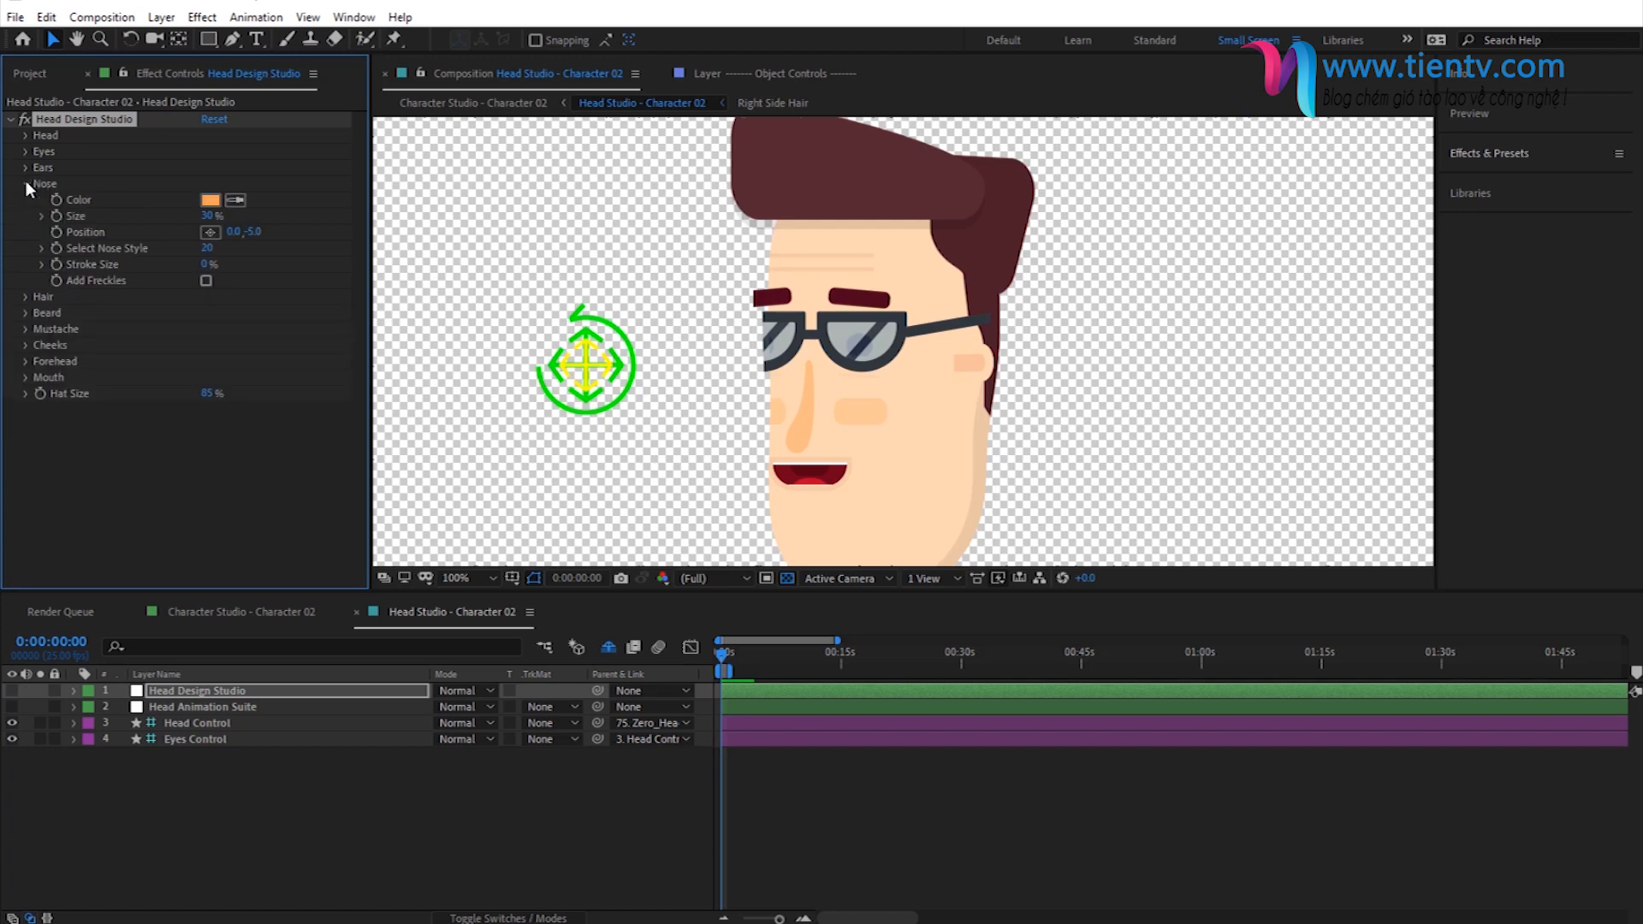
pyautogui.click(208, 217)
pyautogui.write('50')
pyautogui.press('Return')
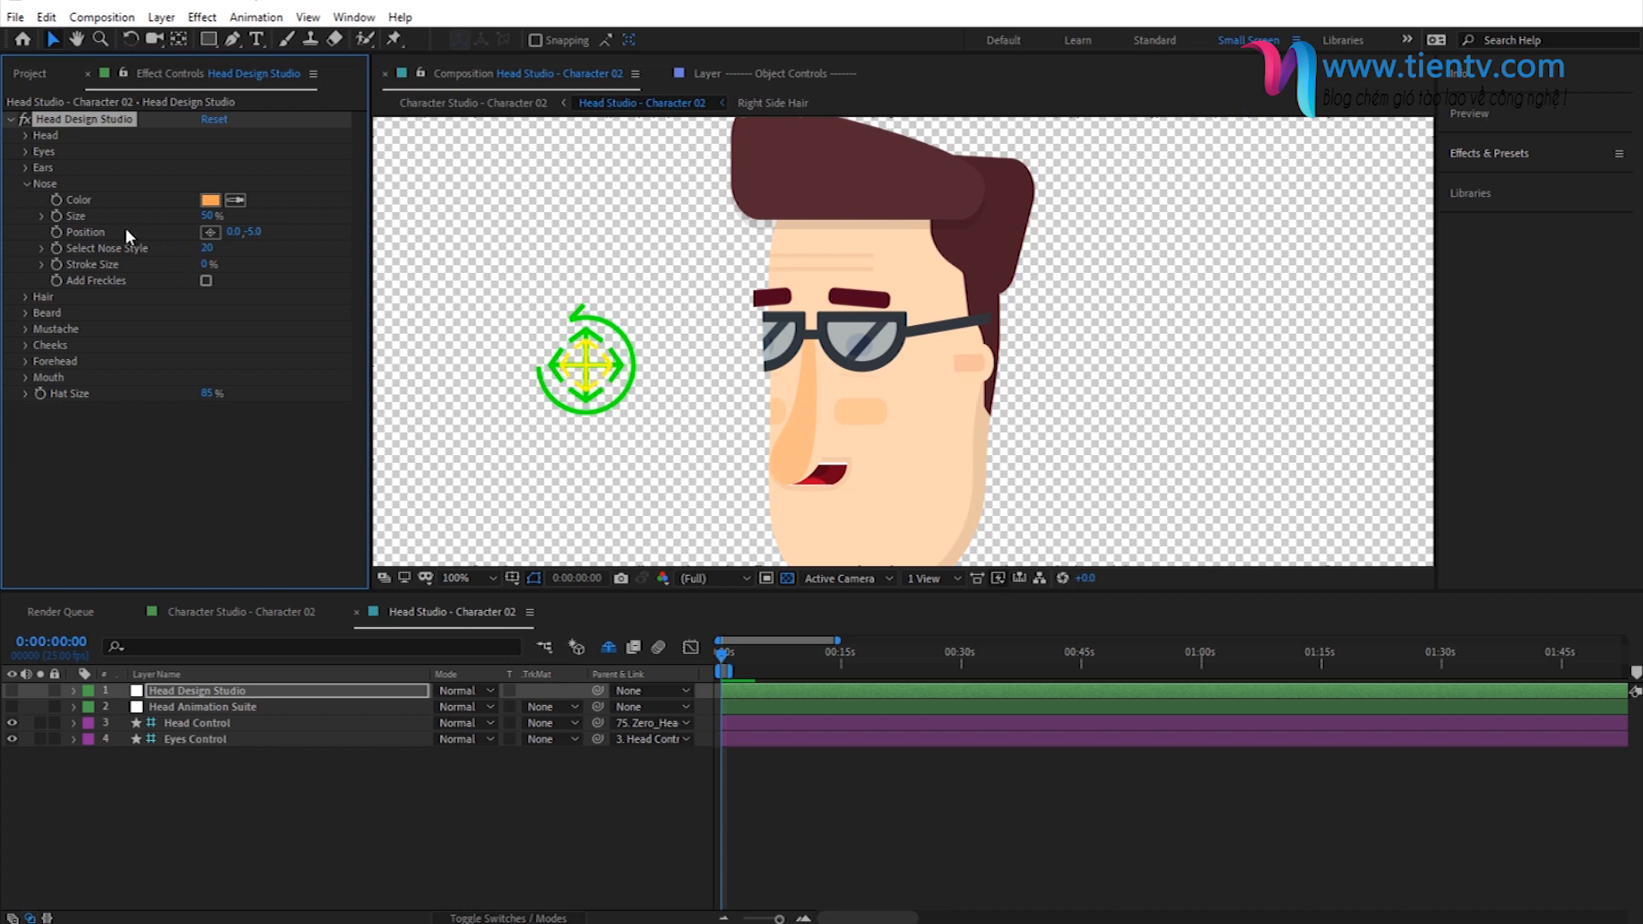
# - Set the nose style to 26 and the nose's vertical position to -35
pyautogui.click(205, 249)
pyautogui.write('26')
pyautogui.press('Return')
pyautogui.click(254, 234)
pyautogui.write('-35')
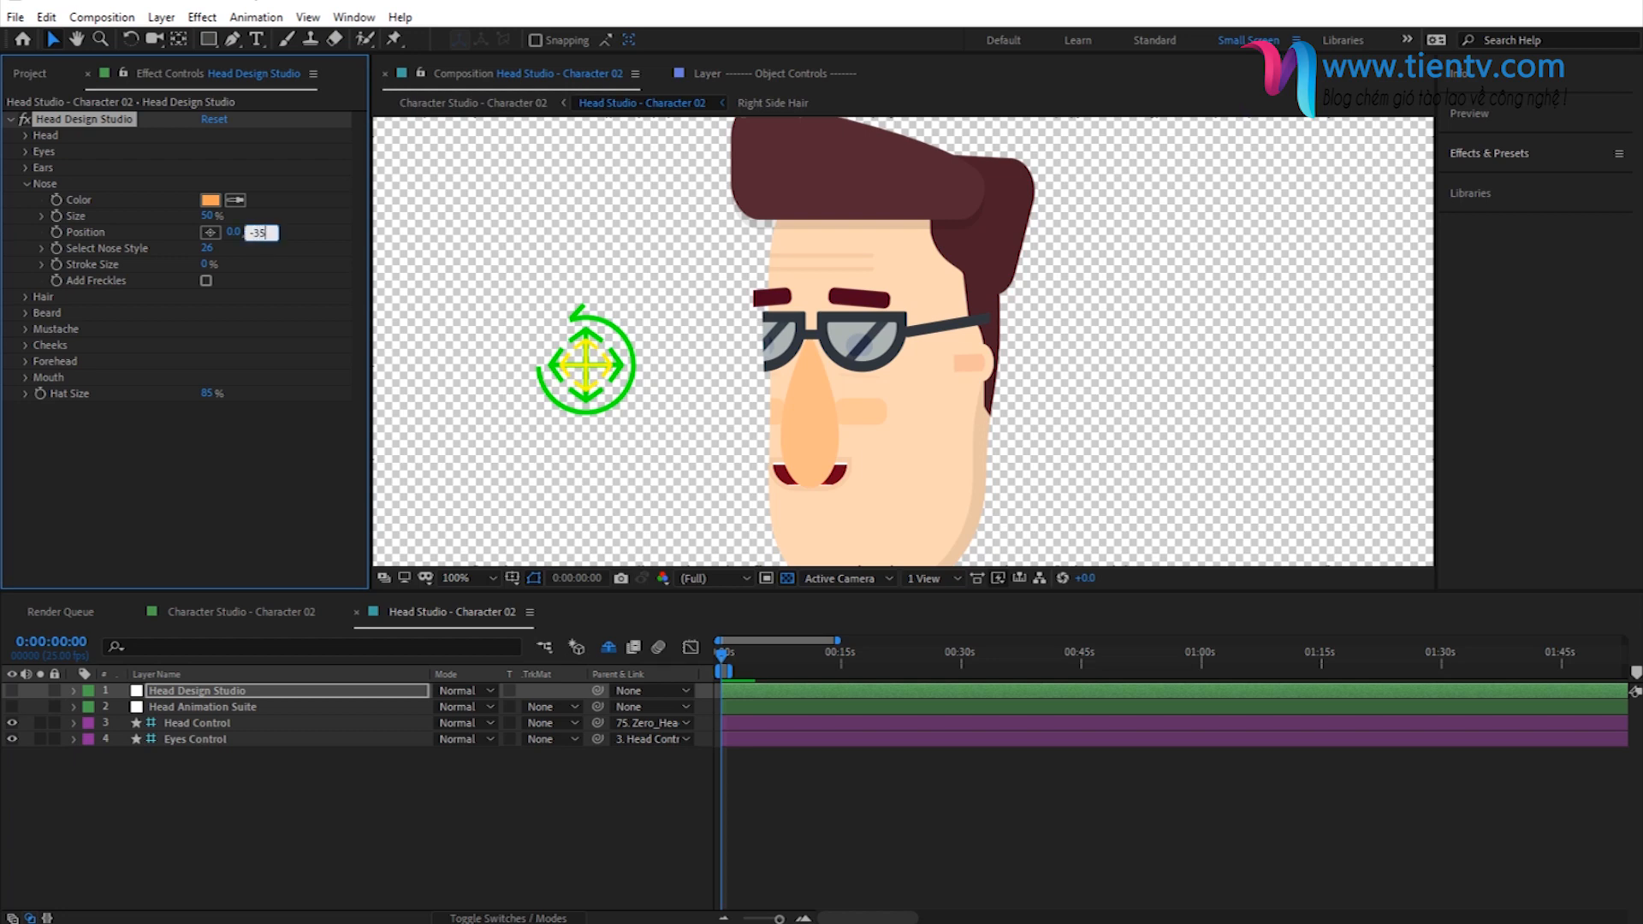
pyautogui.press('Return')
pyautogui.click(25, 185)
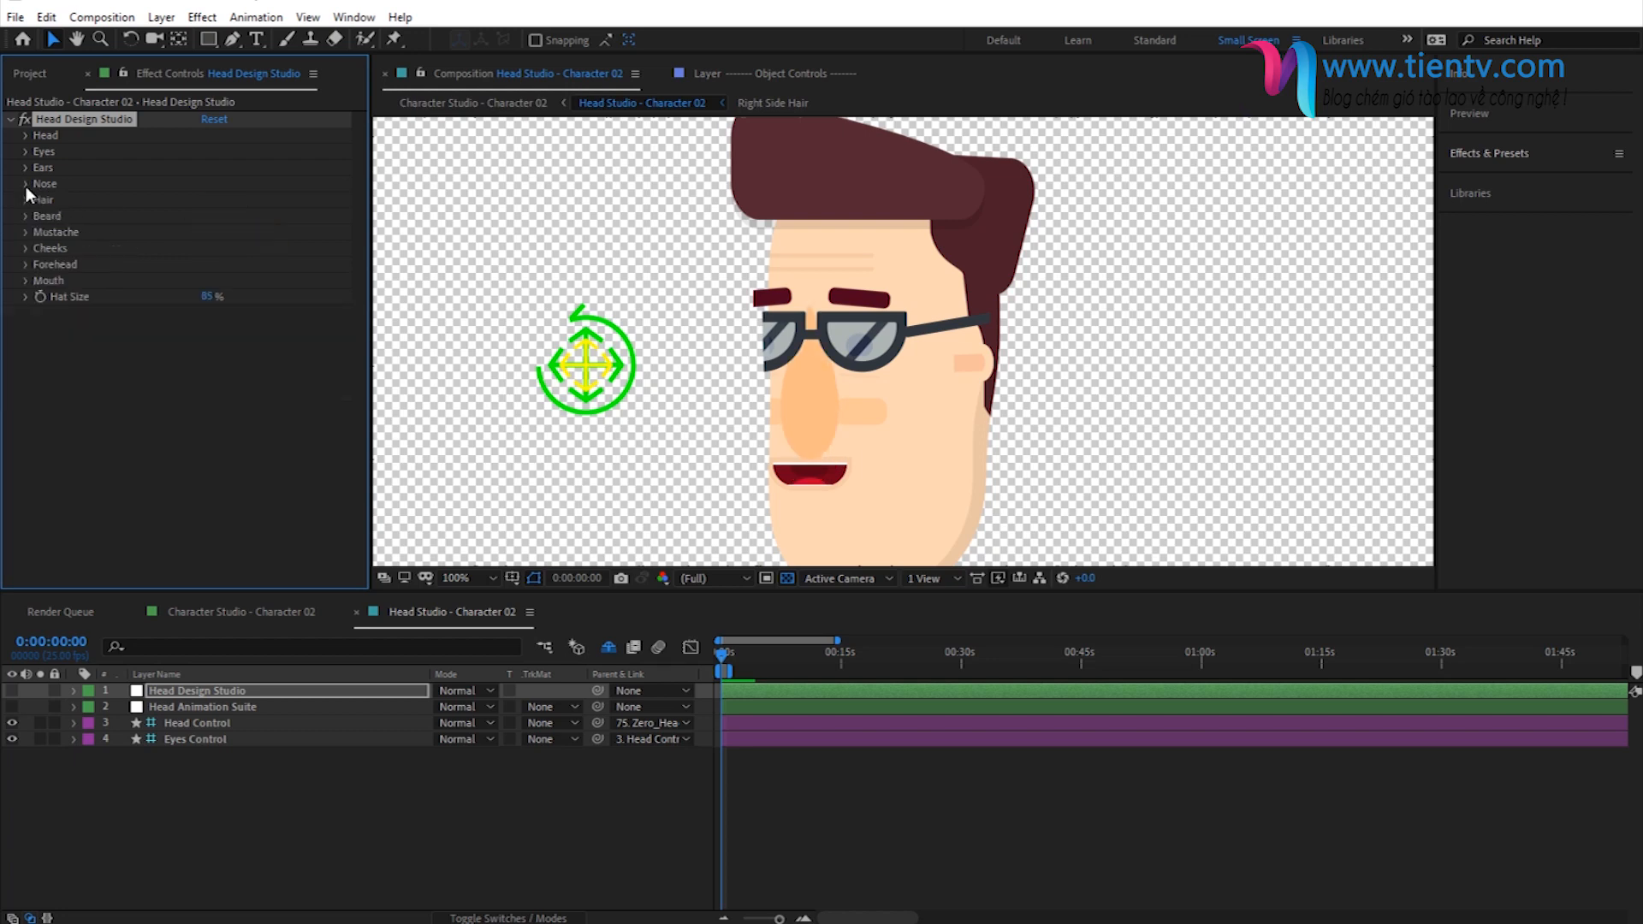
# - Change the character's front hair style to 12 and check the whole head in the composition
pyautogui.click(24, 202)
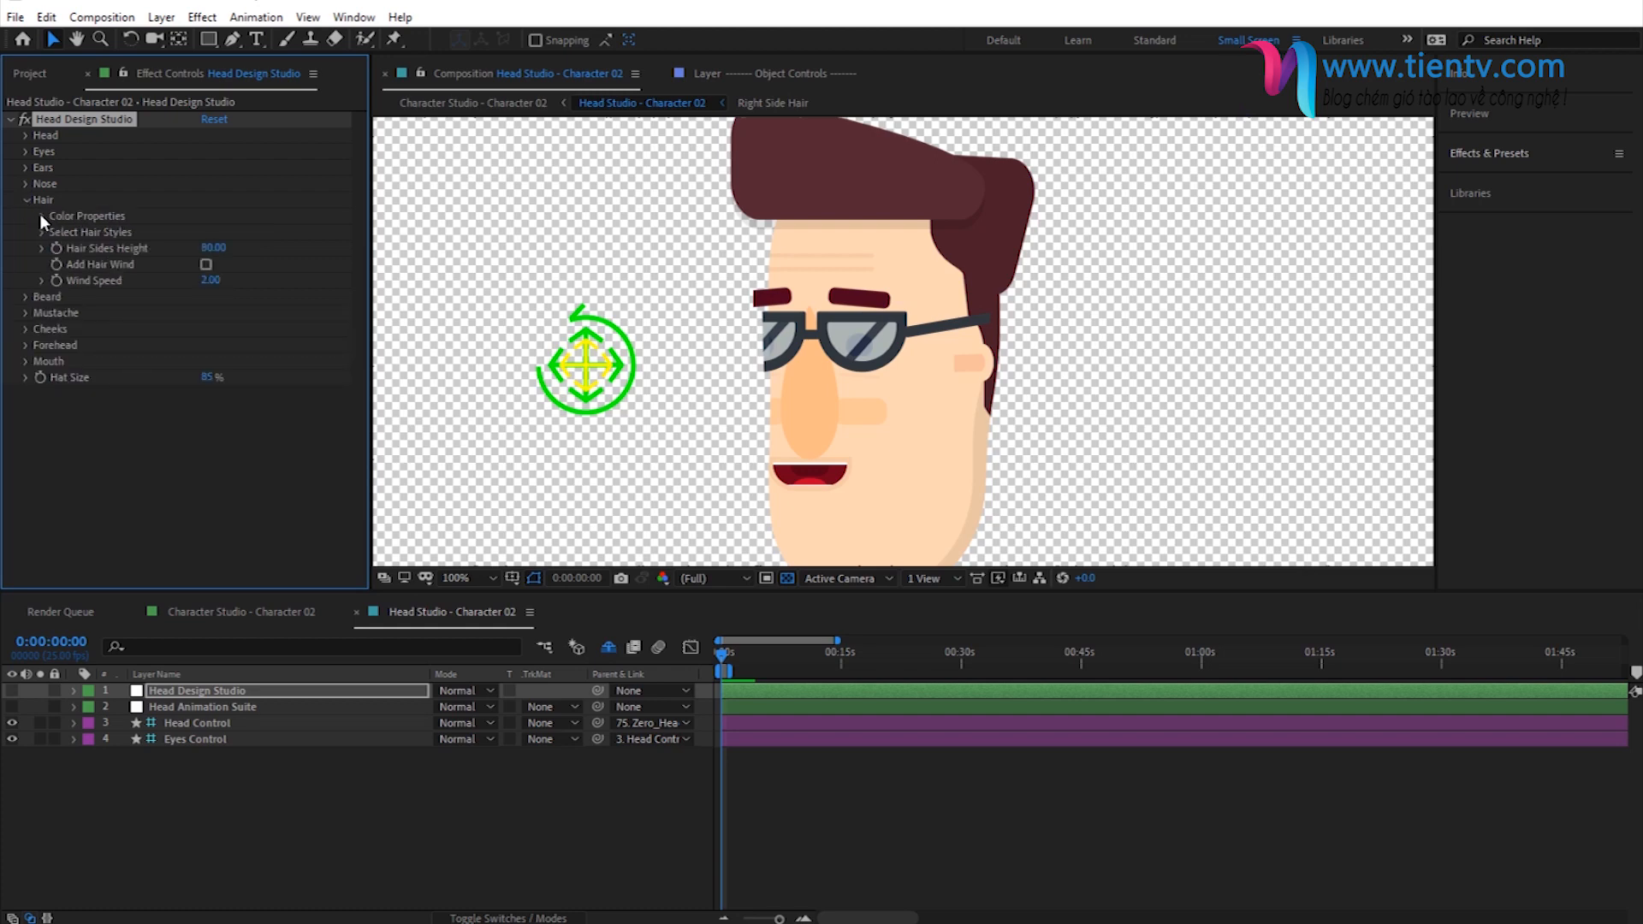
pyautogui.click(43, 216)
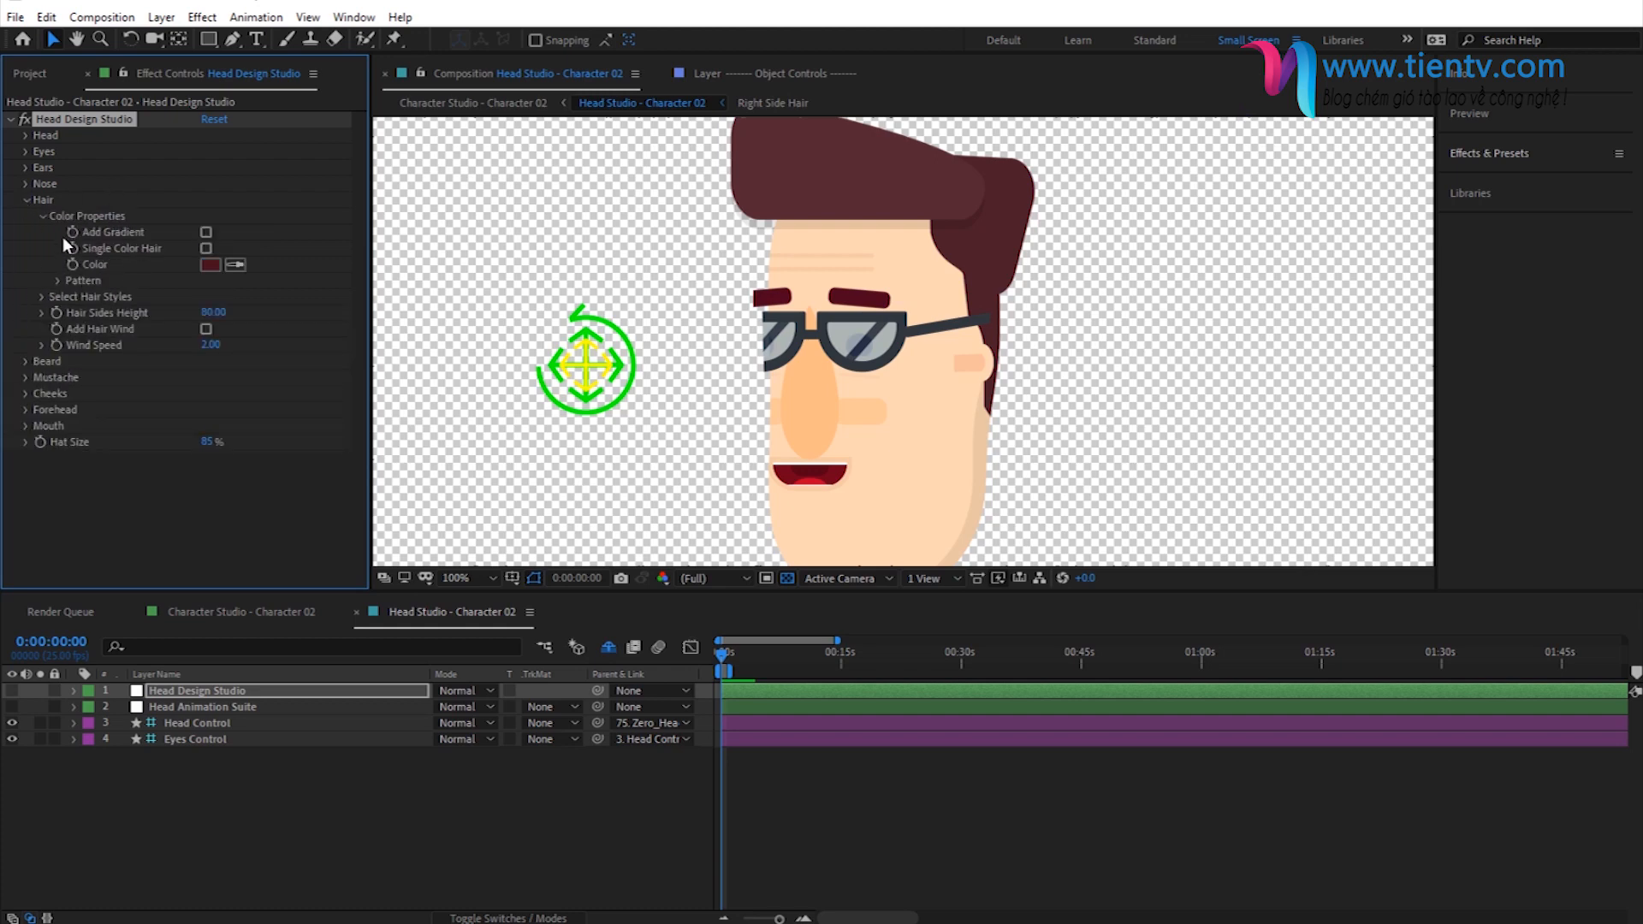
pyautogui.click(43, 215)
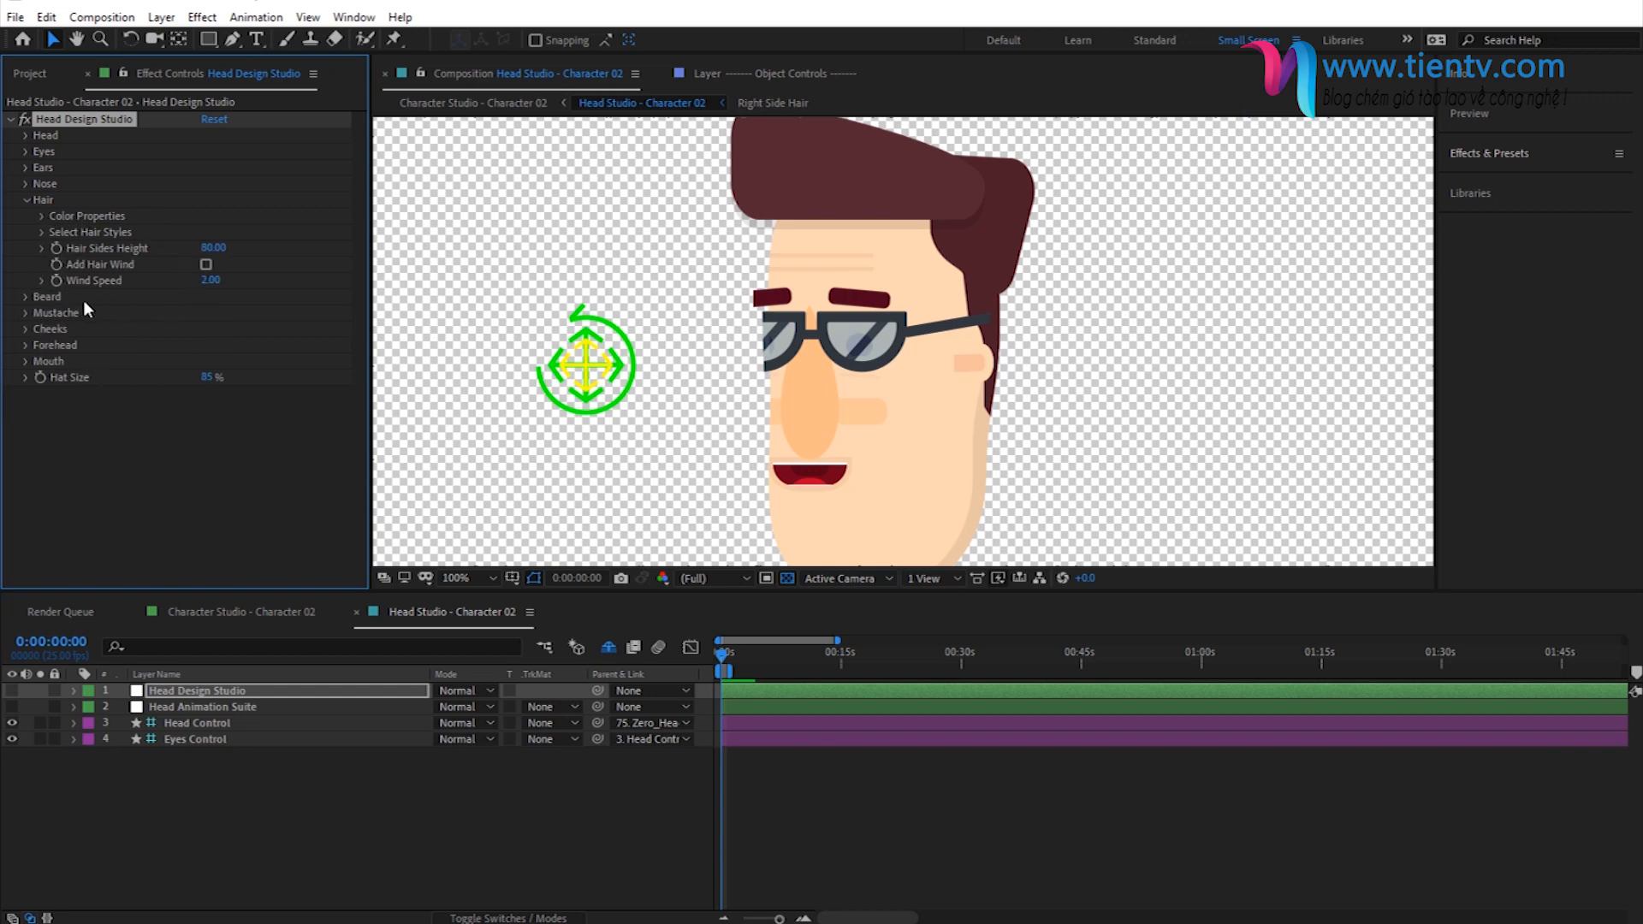
pyautogui.click(43, 233)
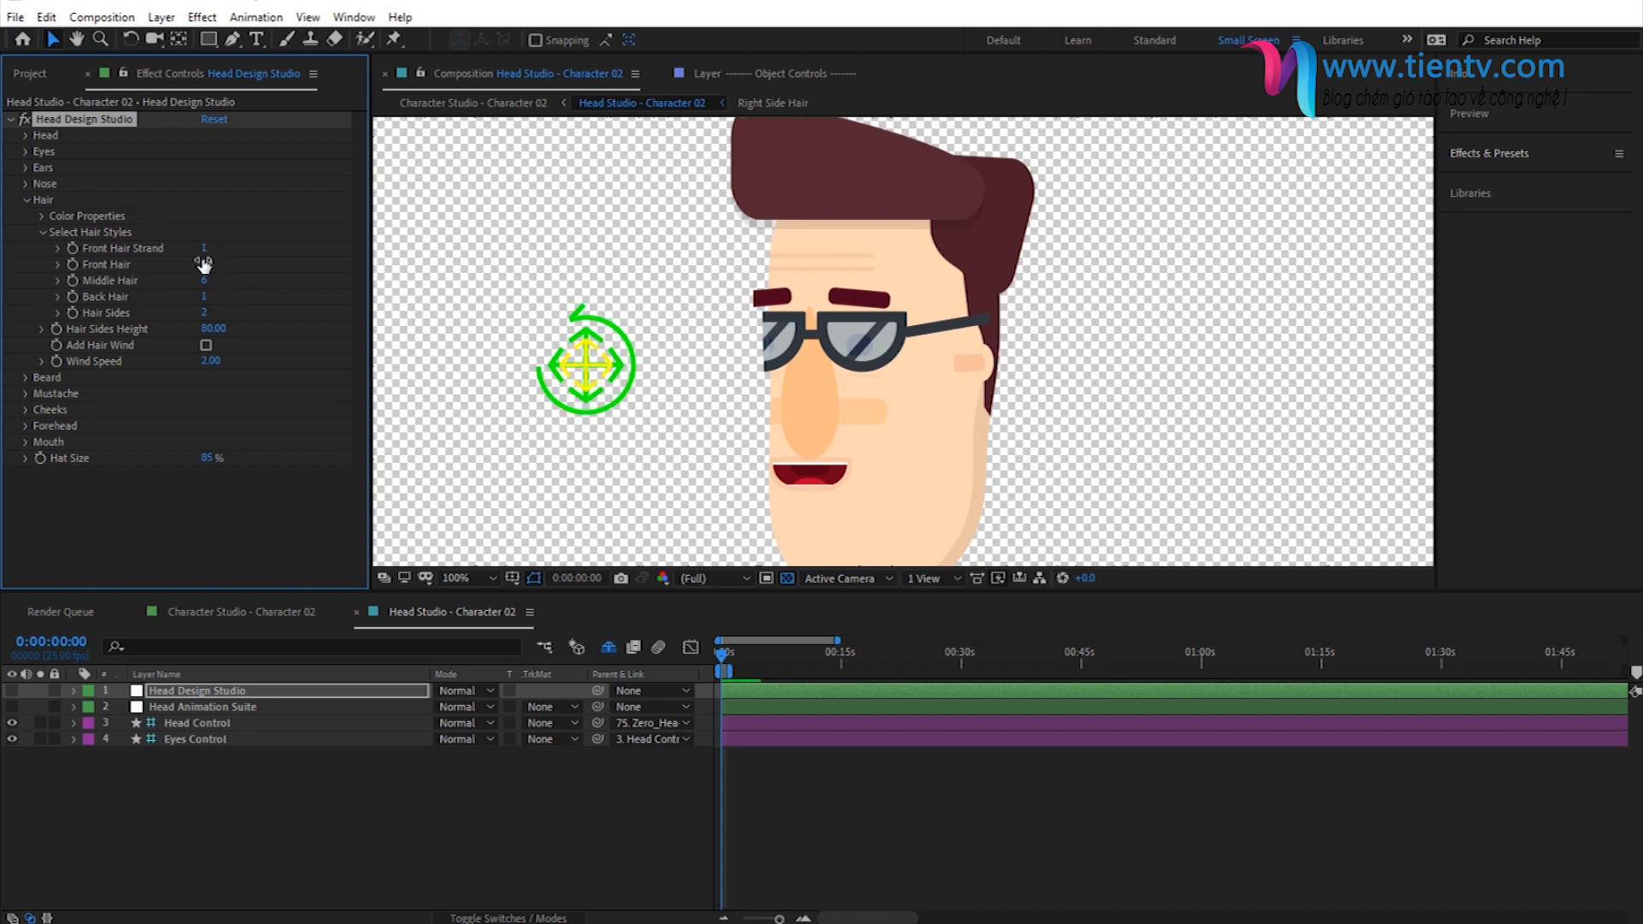
pyautogui.press('space')
pyautogui.moveTo(822, 349)
pyautogui.mouseDown()
pyautogui.moveTo(807, 378)
pyautogui.moveTo(805, 332)
pyautogui.mouseUp()
pyautogui.moveTo(843, 386); pyautogui.dragTo(881, 385)
pyautogui.scroll(-1, 881, 385)
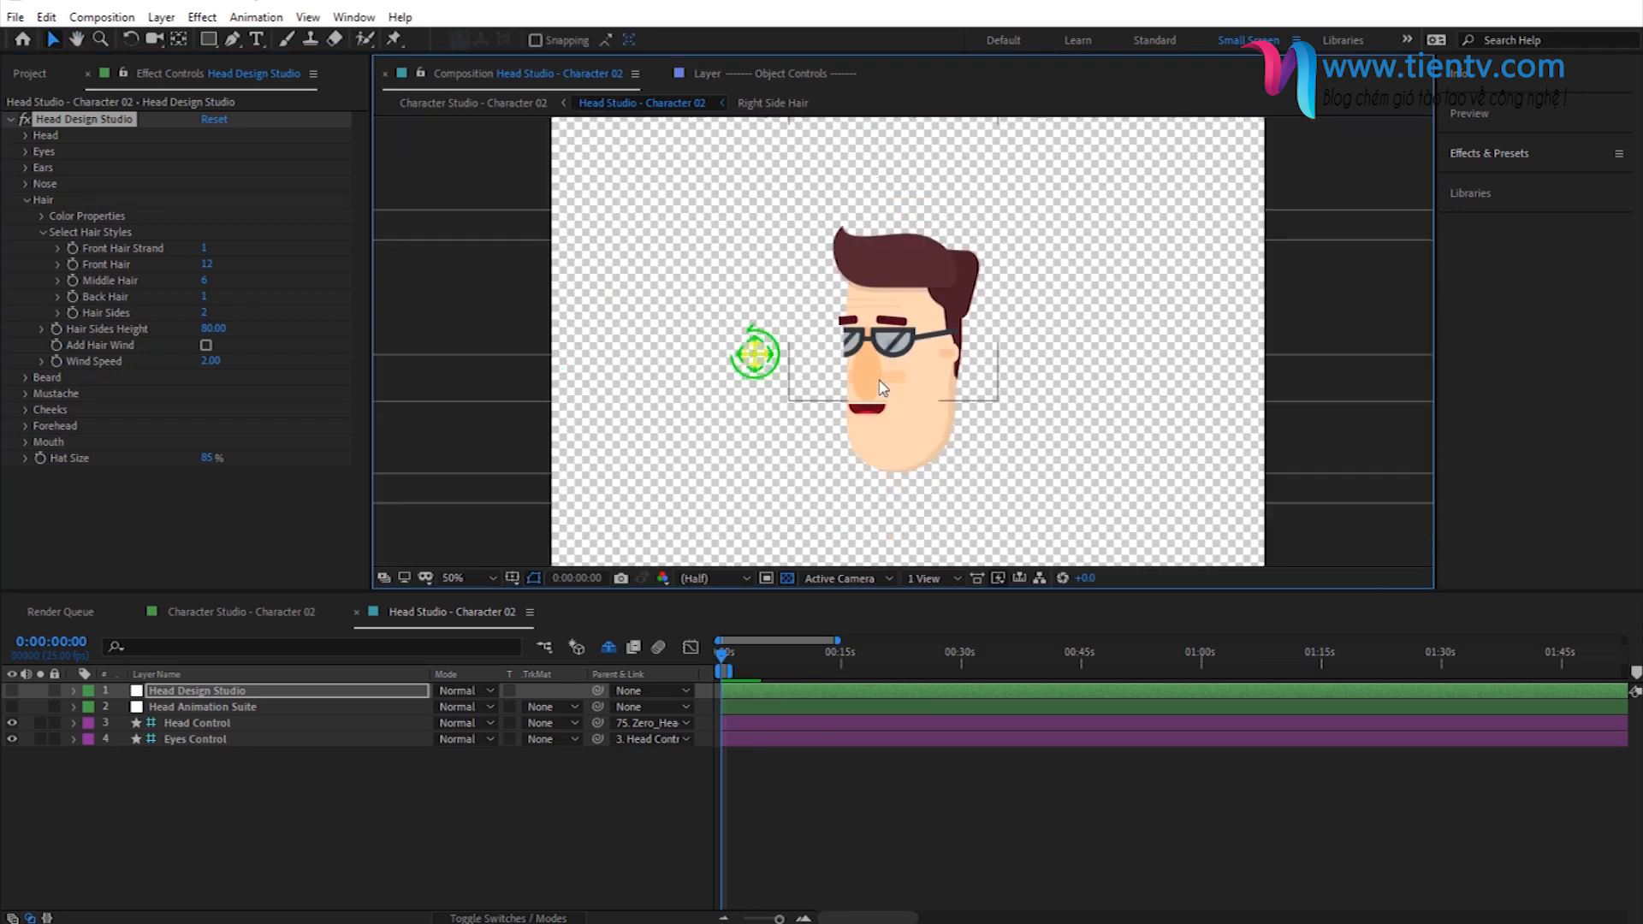
pyautogui.click(27, 200)
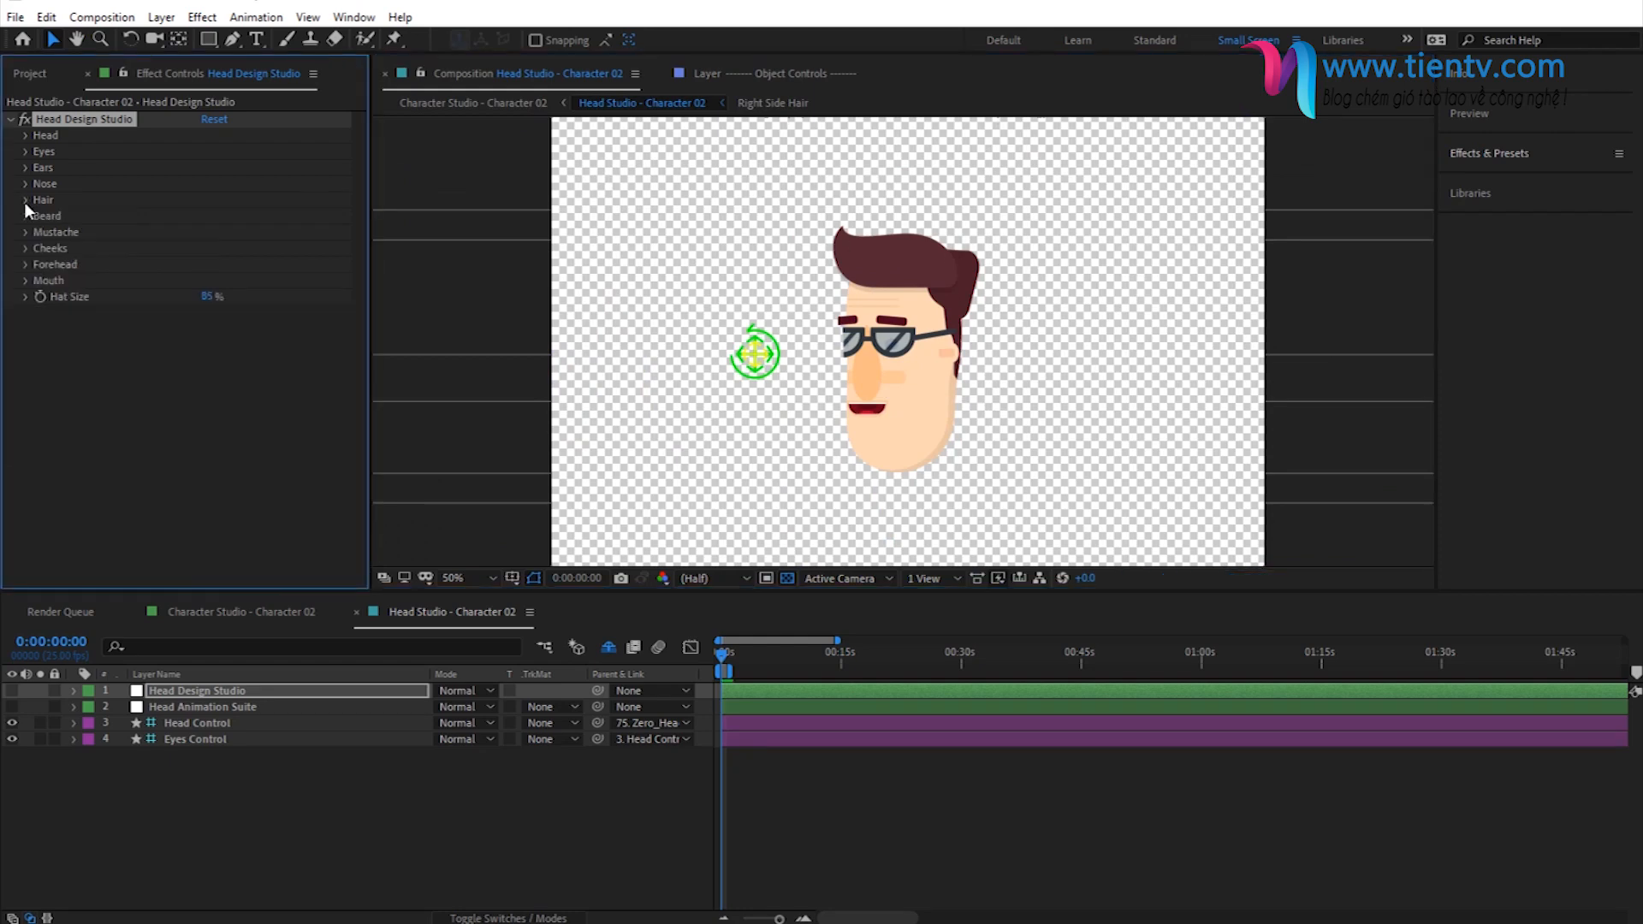
# - Set the cheek style to 8 and the cheek width to 50%
pyautogui.click(24, 248)
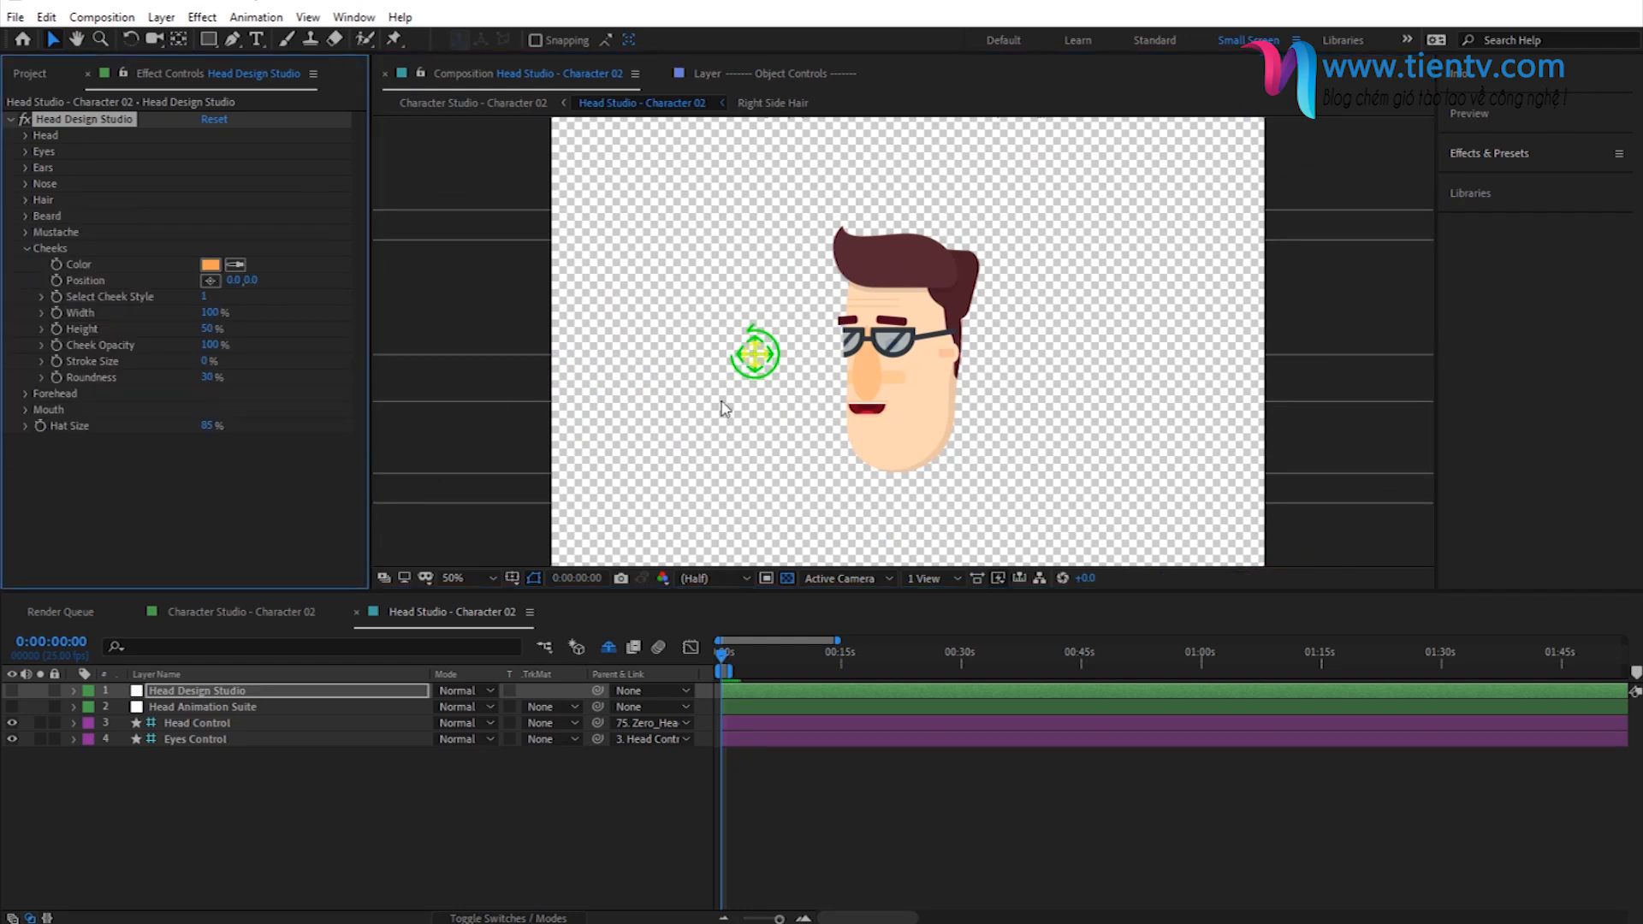
pyautogui.scroll(1, 909, 435)
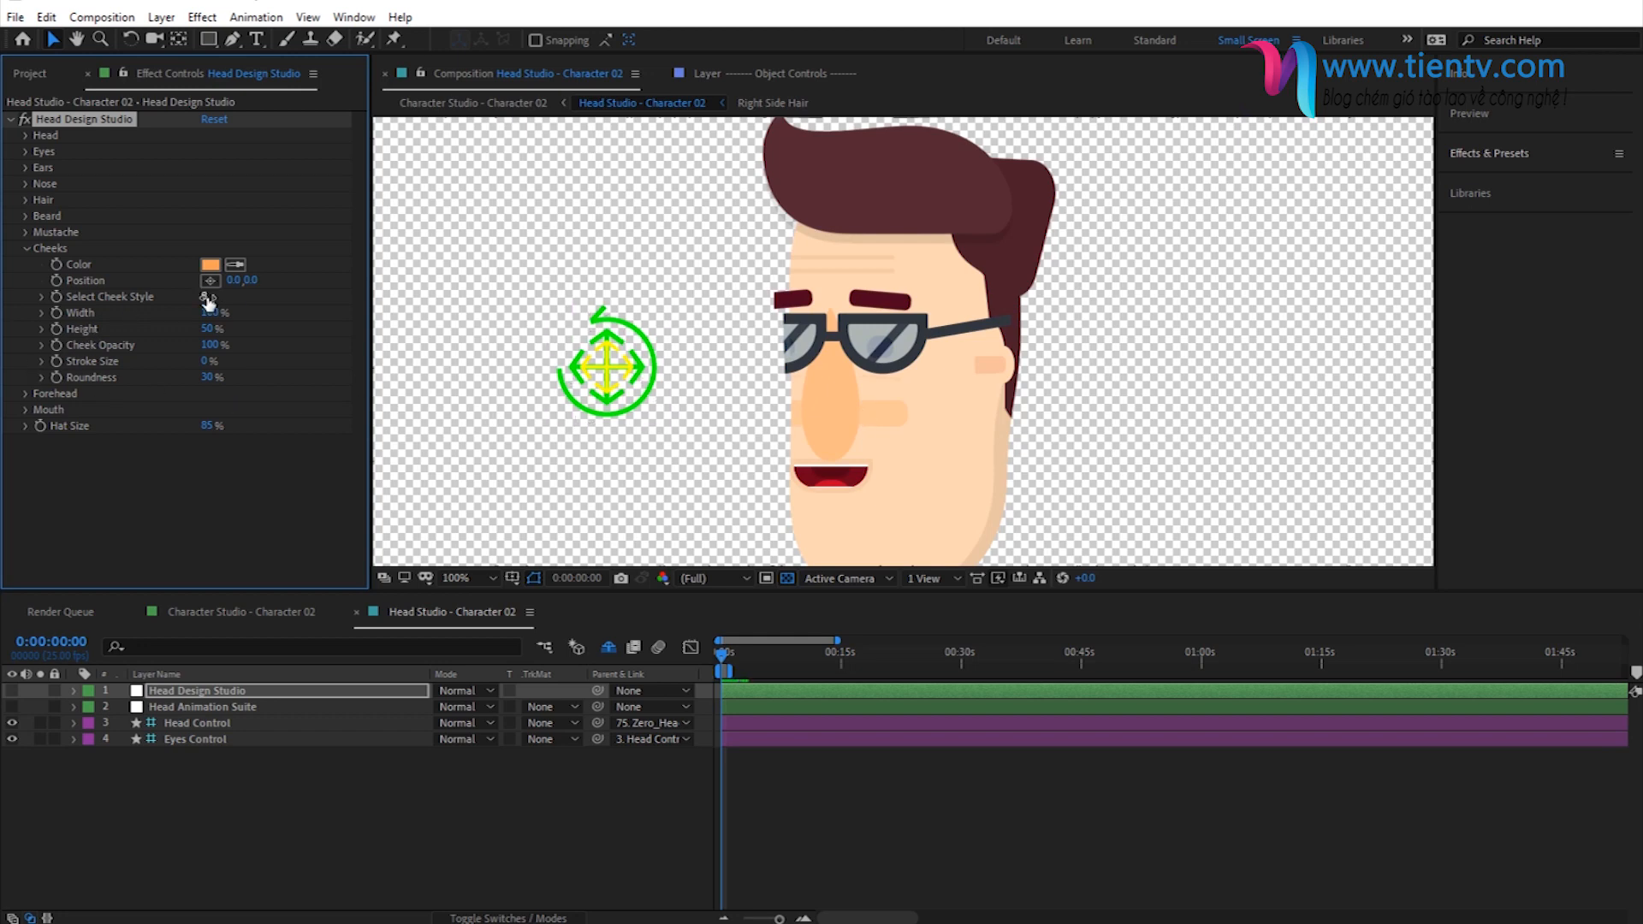
pyautogui.moveTo(208, 301); pyautogui.dragTo(211, 302)
pyautogui.click(210, 312)
pyautogui.write('50')
pyautogui.press('Return')
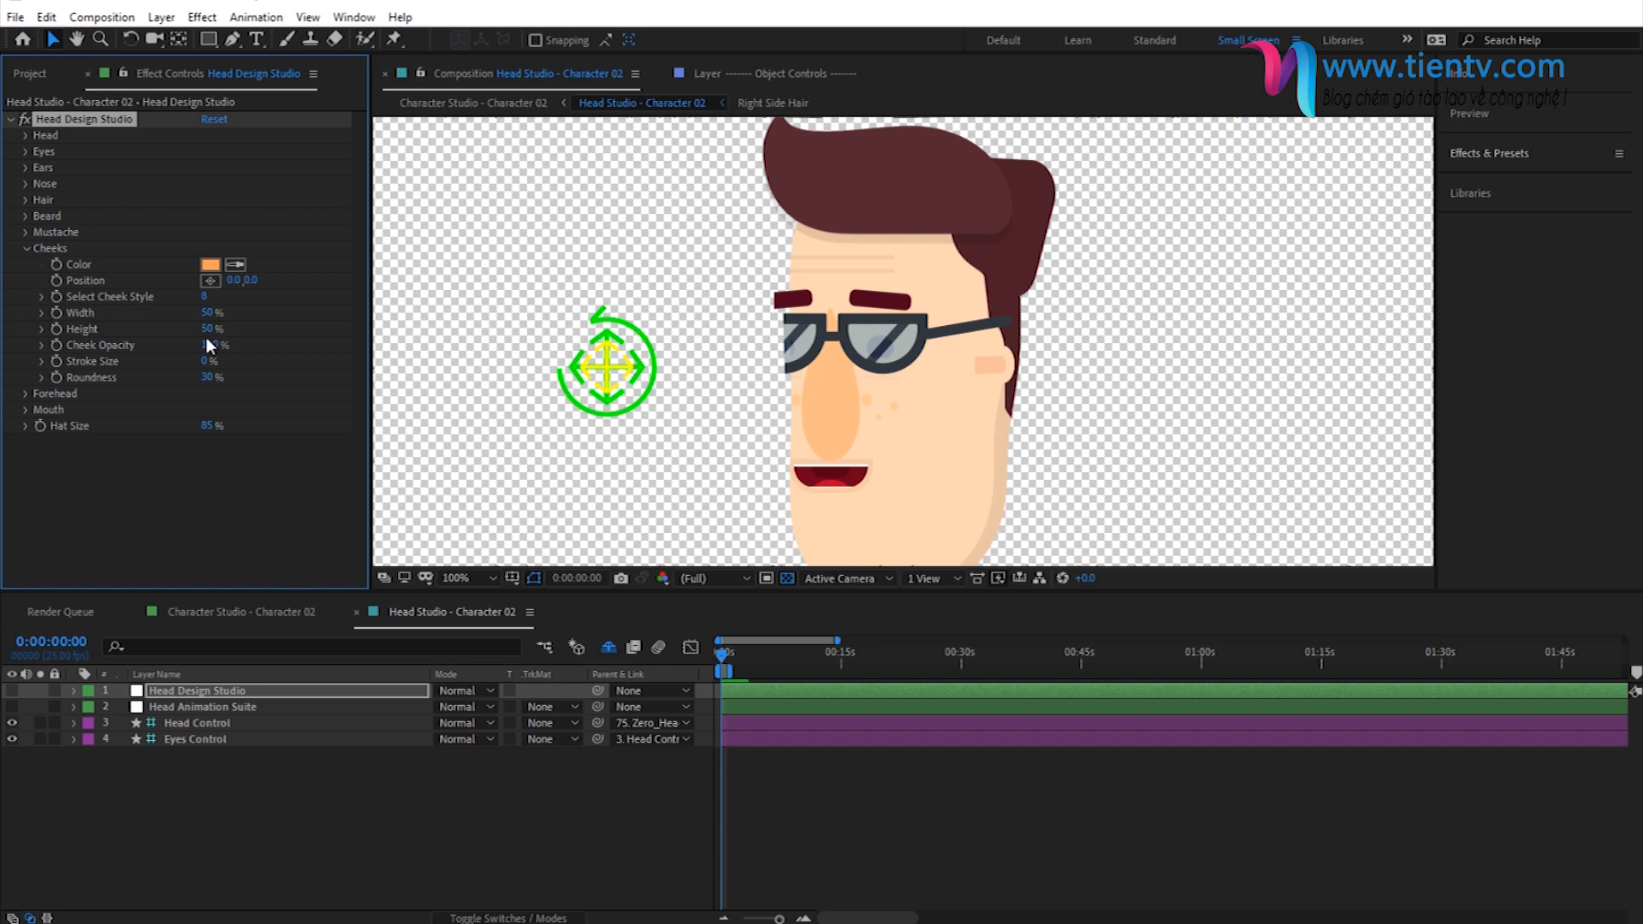
# - Set the cheek height to 20%
pyautogui.click(207, 329)
pyautogui.write('20')
pyautogui.press('Return')
pyautogui.click(28, 249)
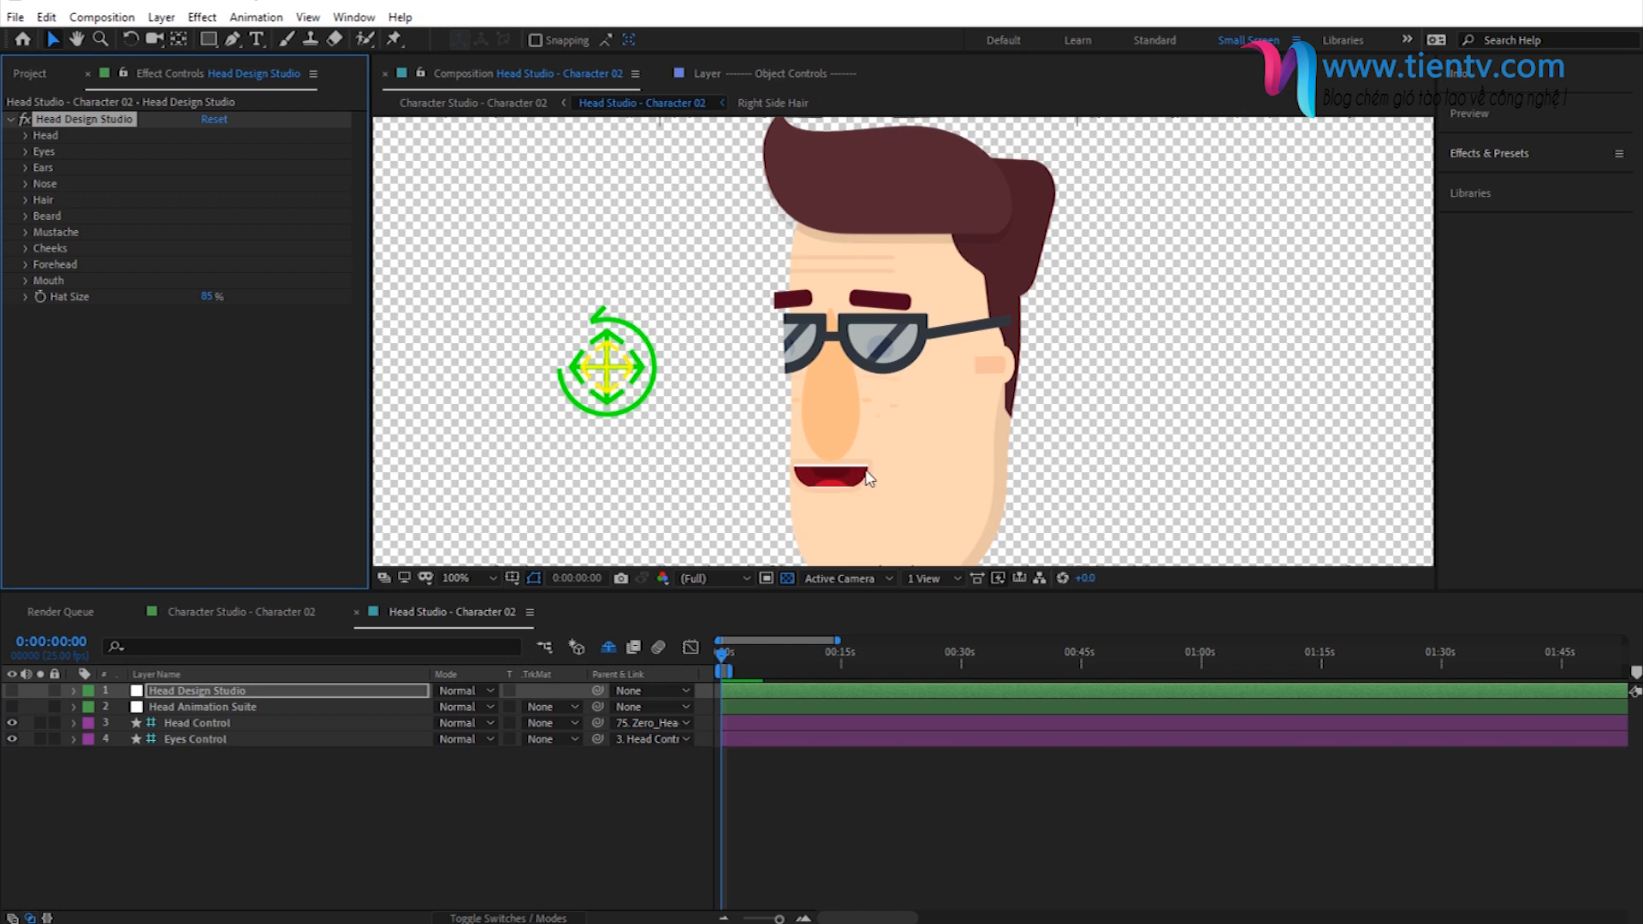
# - Set the size of the mouth's lips to 0%
pyautogui.click(27, 280)
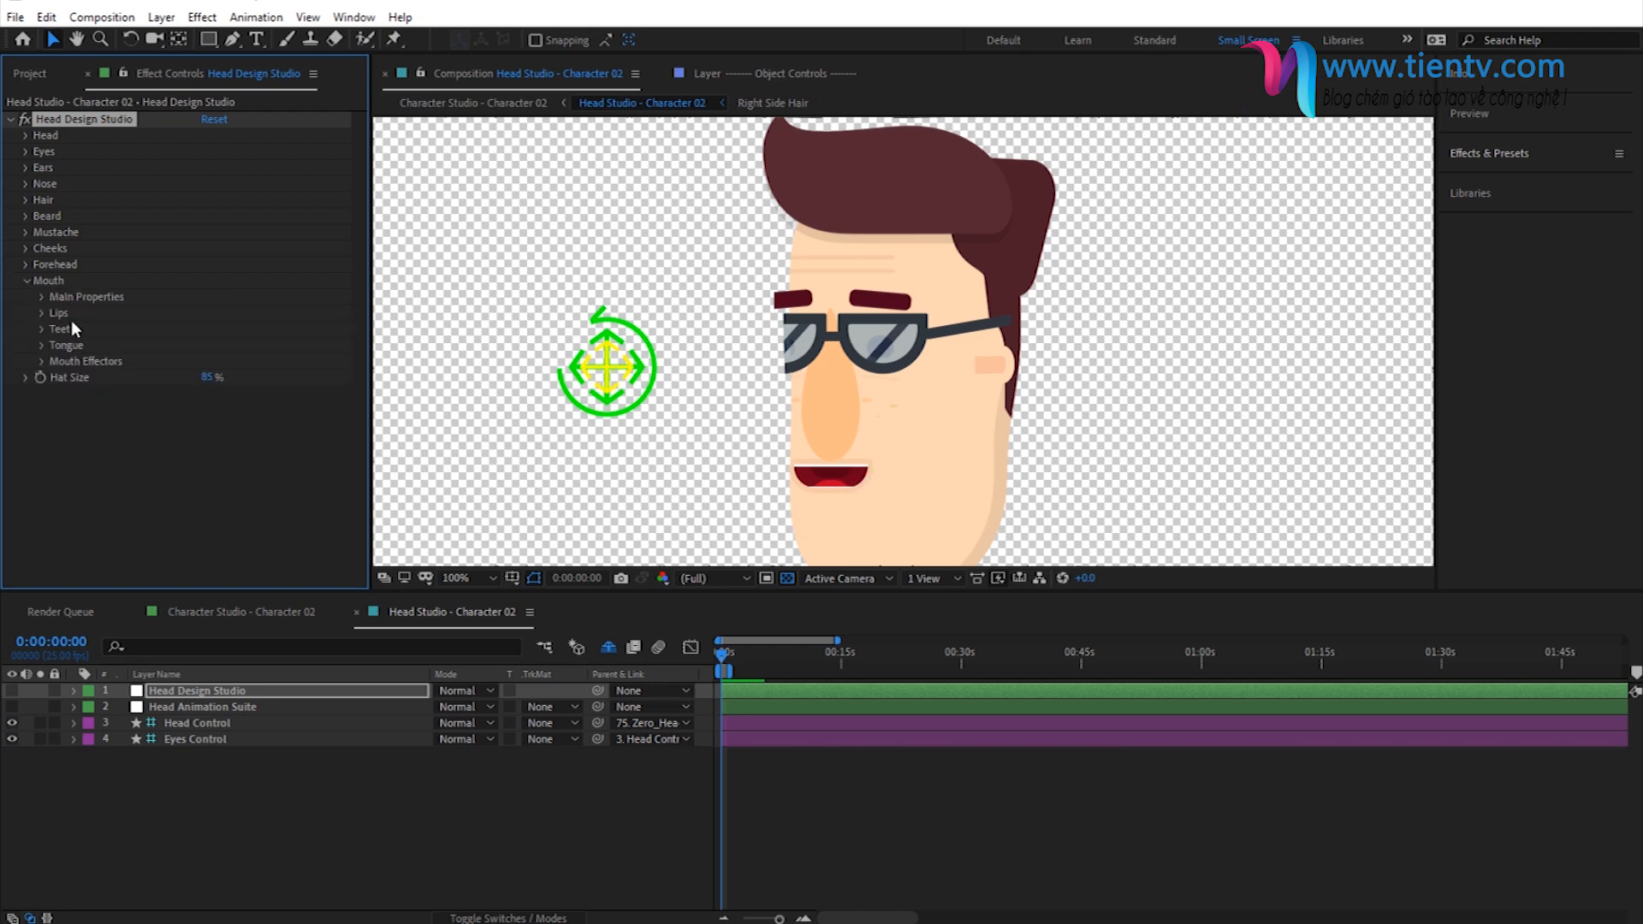
pyautogui.click(42, 313)
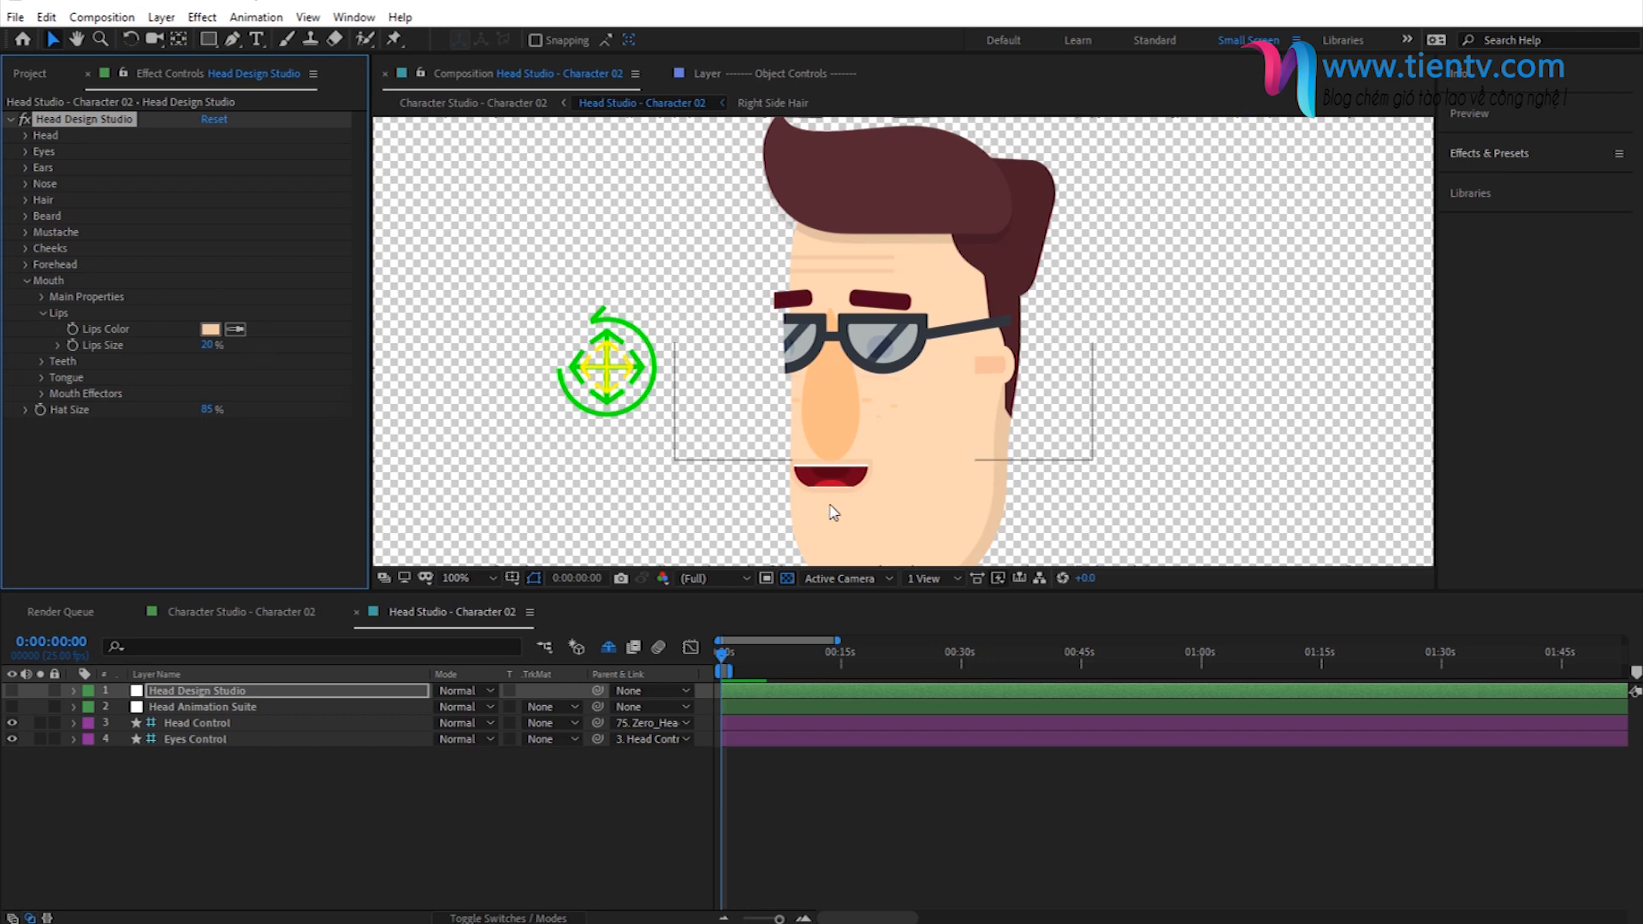
pyautogui.click(209, 345)
pyautogui.write('0')
pyautogui.press('Return')
# - Try a different lips size, then return it to 0%
pyautogui.moveTo(210, 350); pyautogui.dragTo(237, 346)
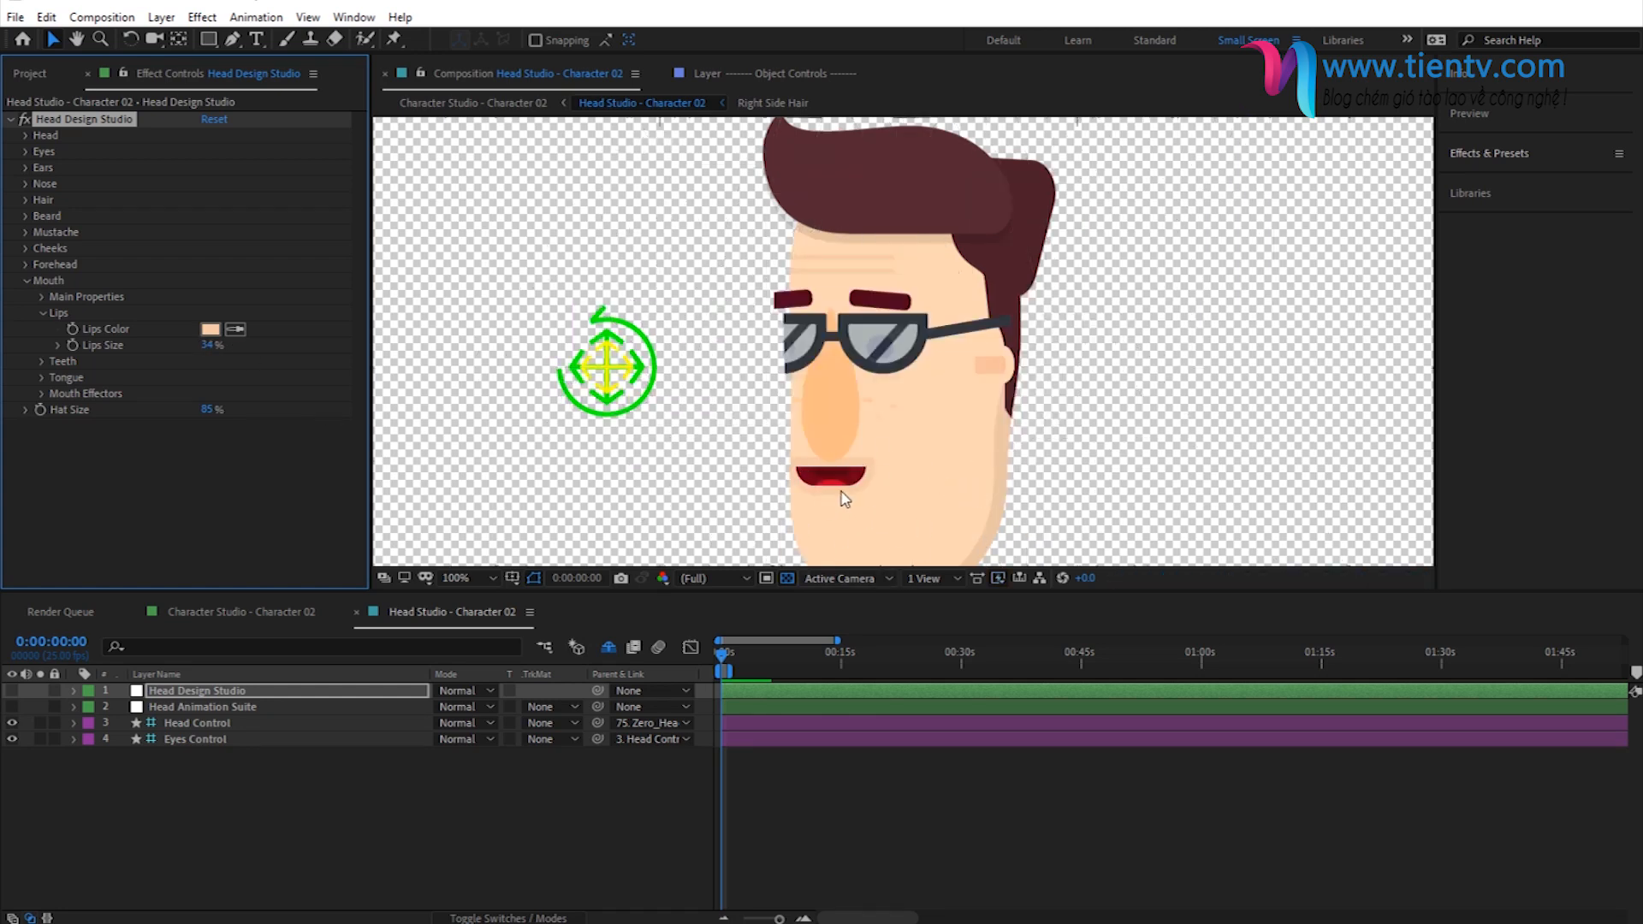
pyautogui.click(208, 345)
pyautogui.write('0')
pyautogui.press('Return')
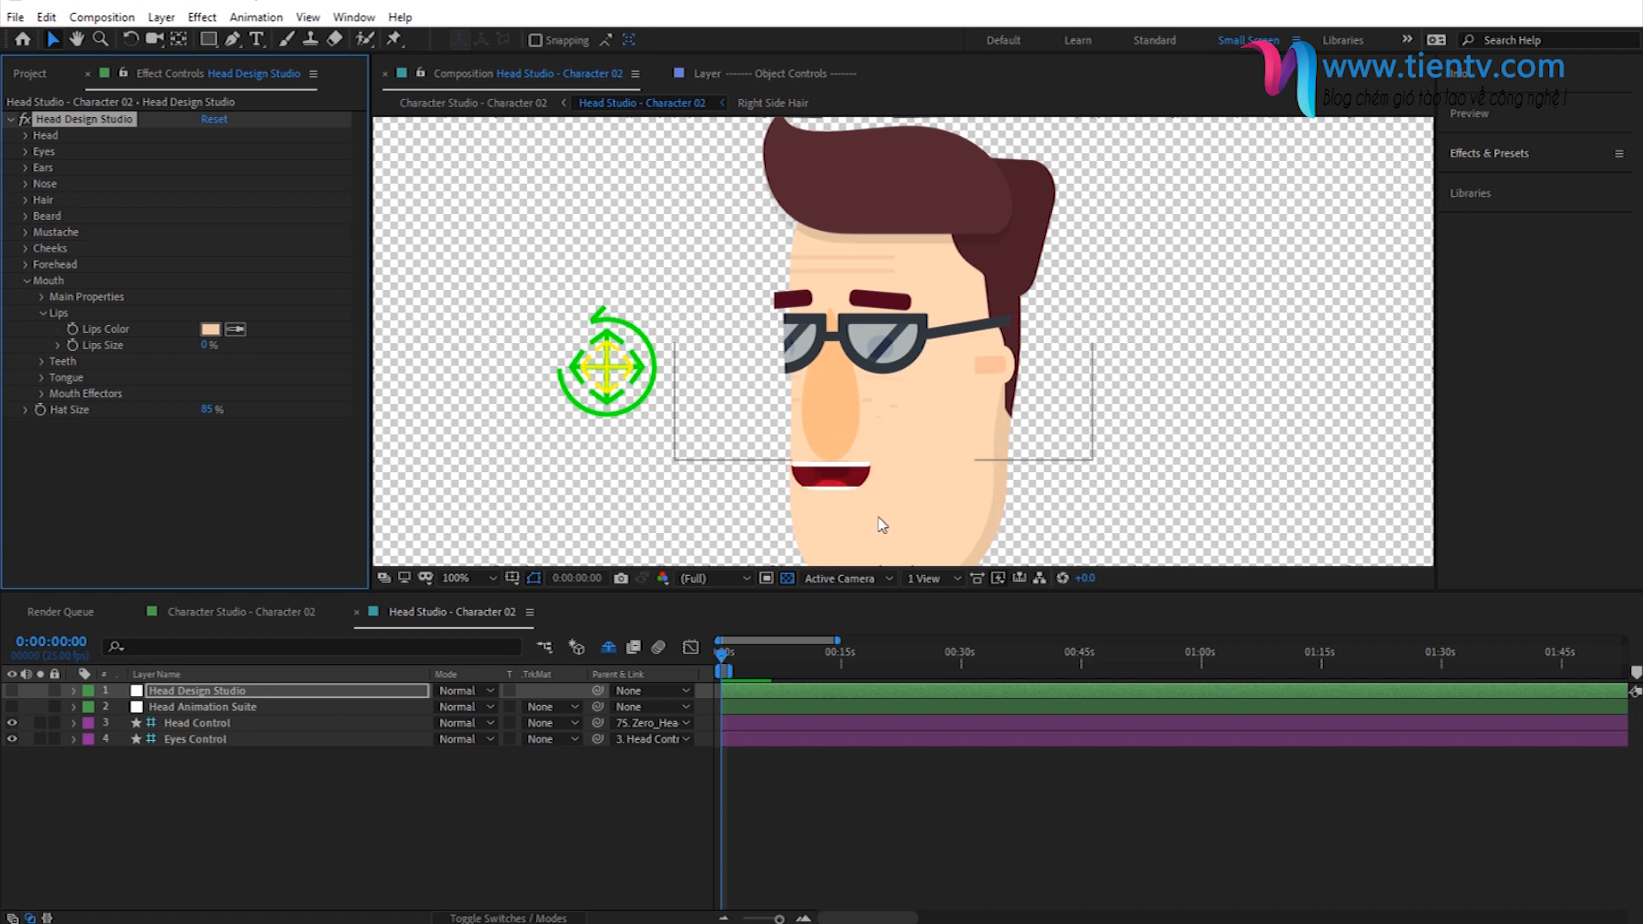
pyautogui.click(40, 313)
pyautogui.click(28, 280)
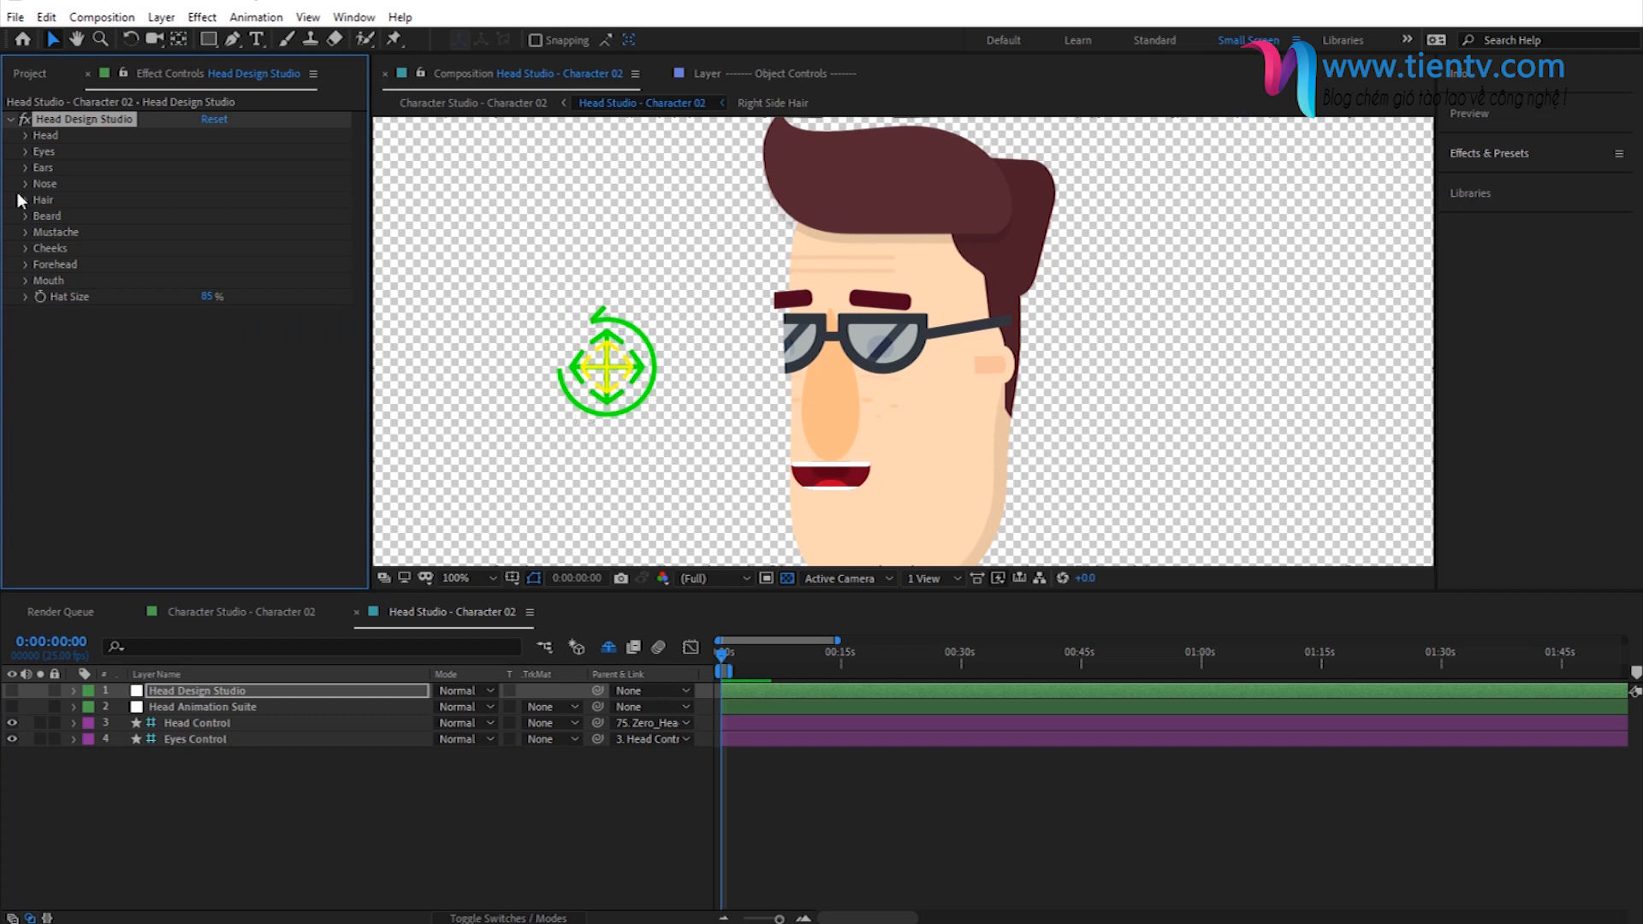
# - Set the head's skin color to FCB683
pyautogui.click(27, 135)
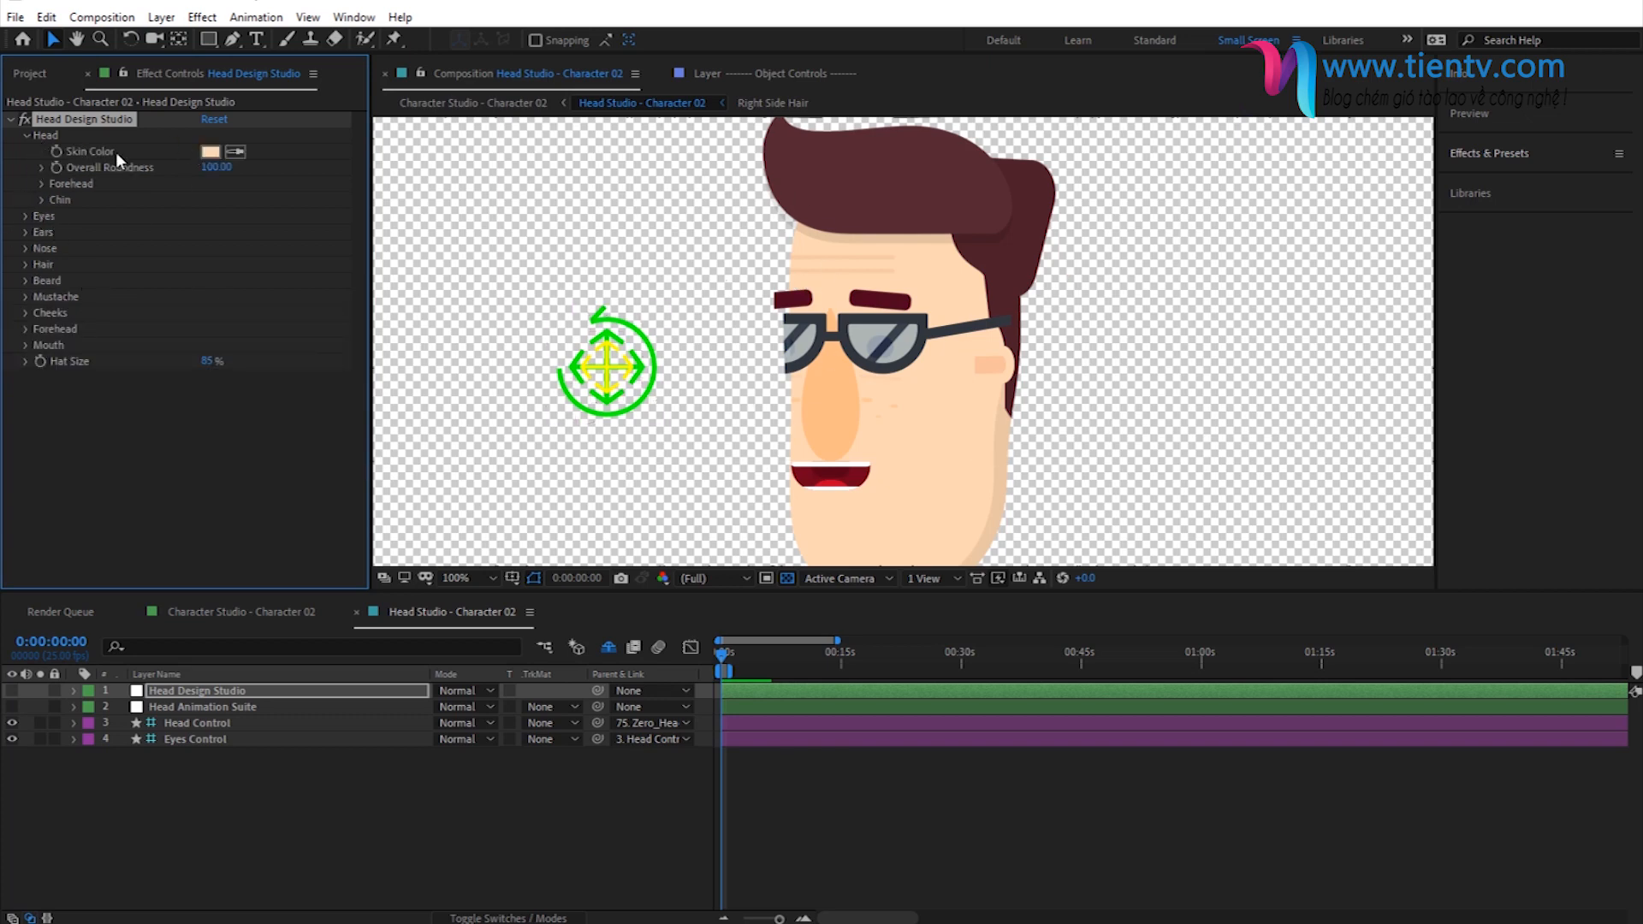
pyautogui.click(210, 152)
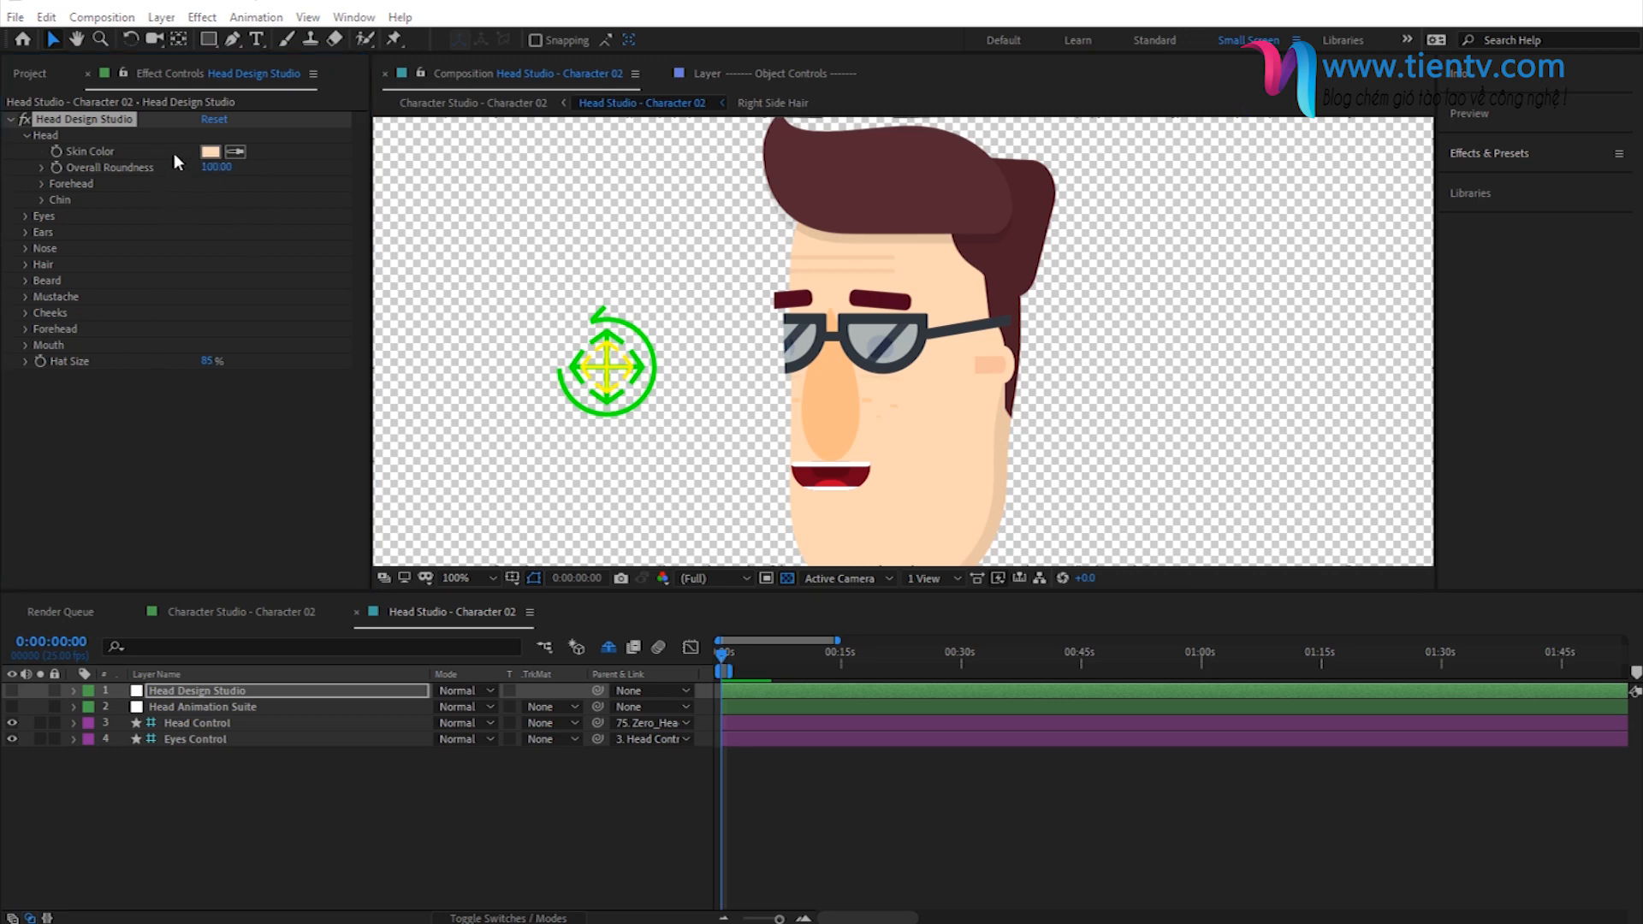
pyautogui.click(208, 153)
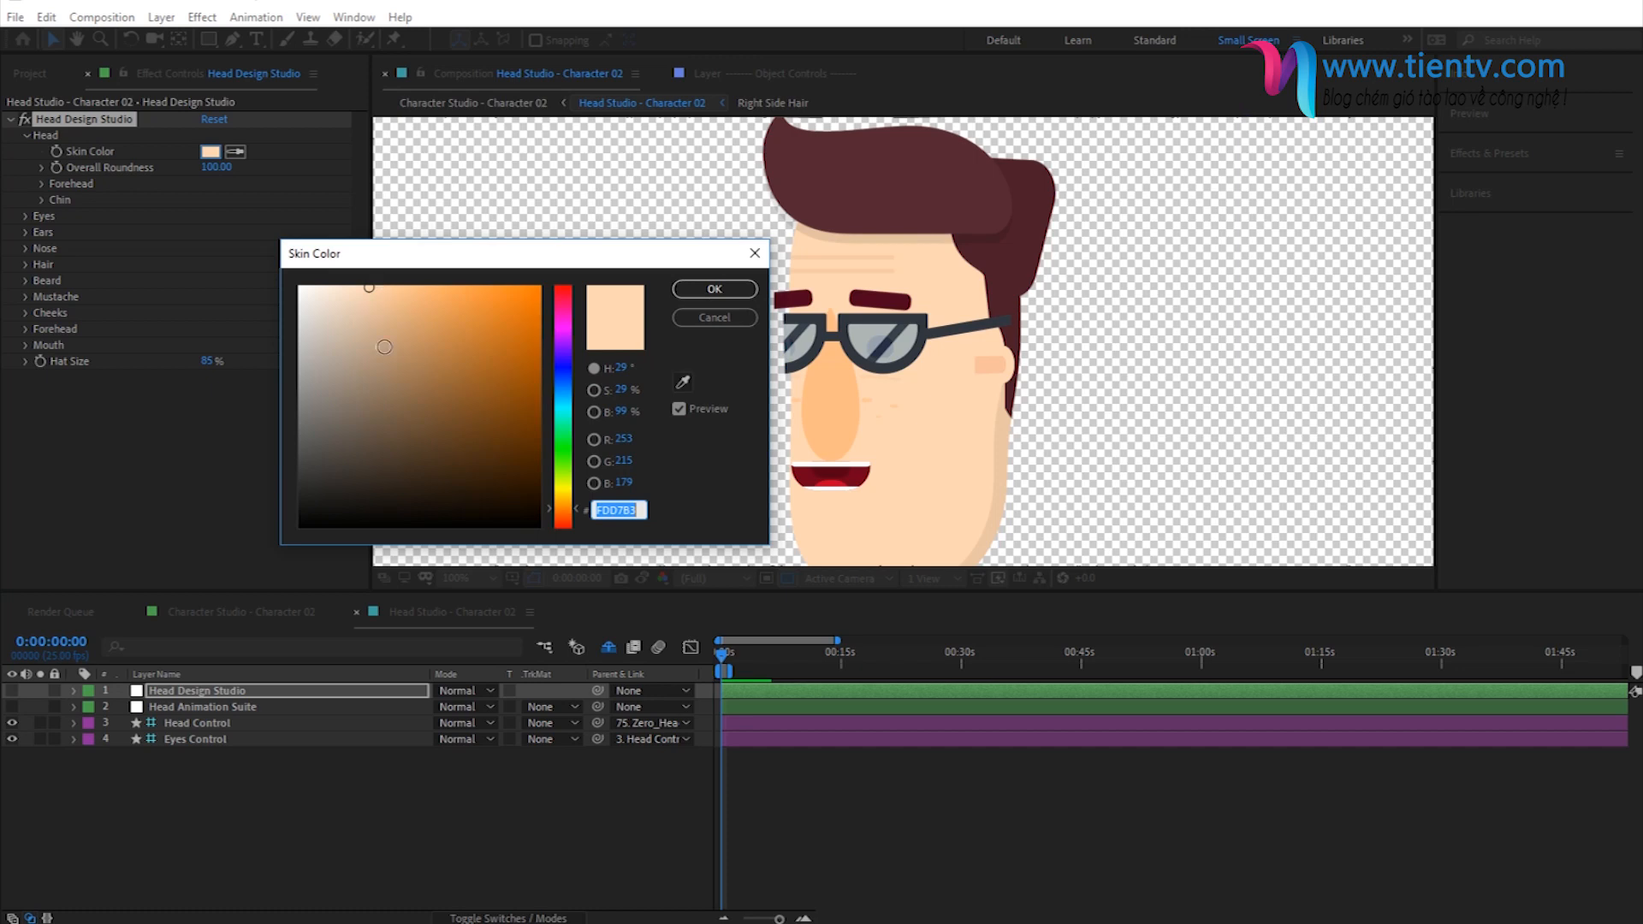
pyautogui.hotkey('ctrl', 'v')
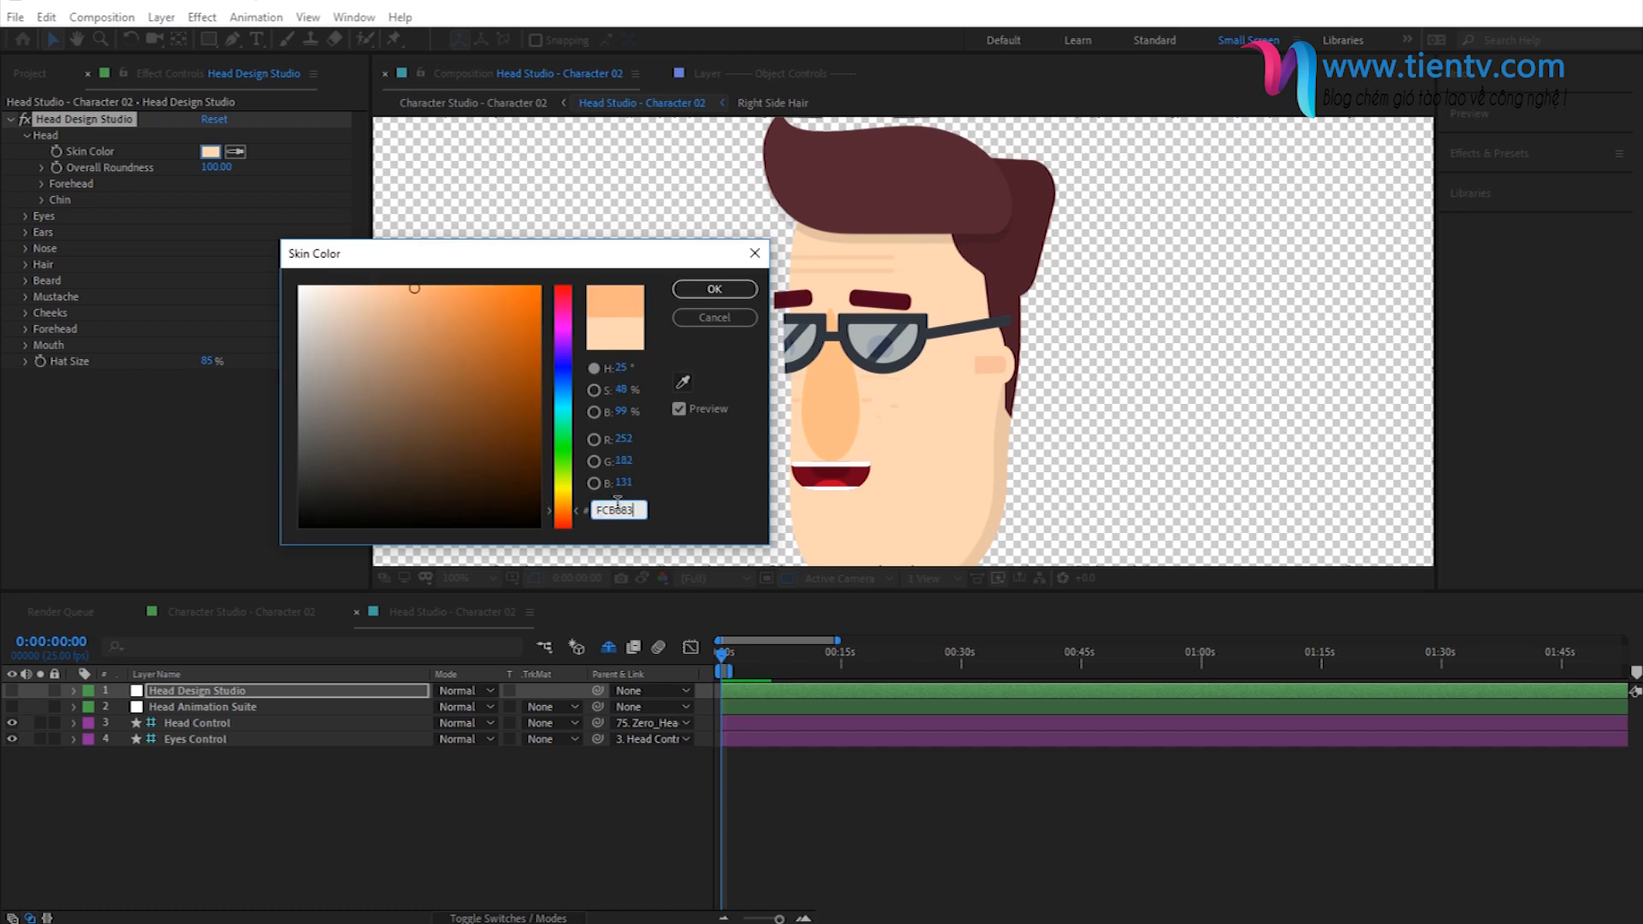
pyautogui.click(712, 292)
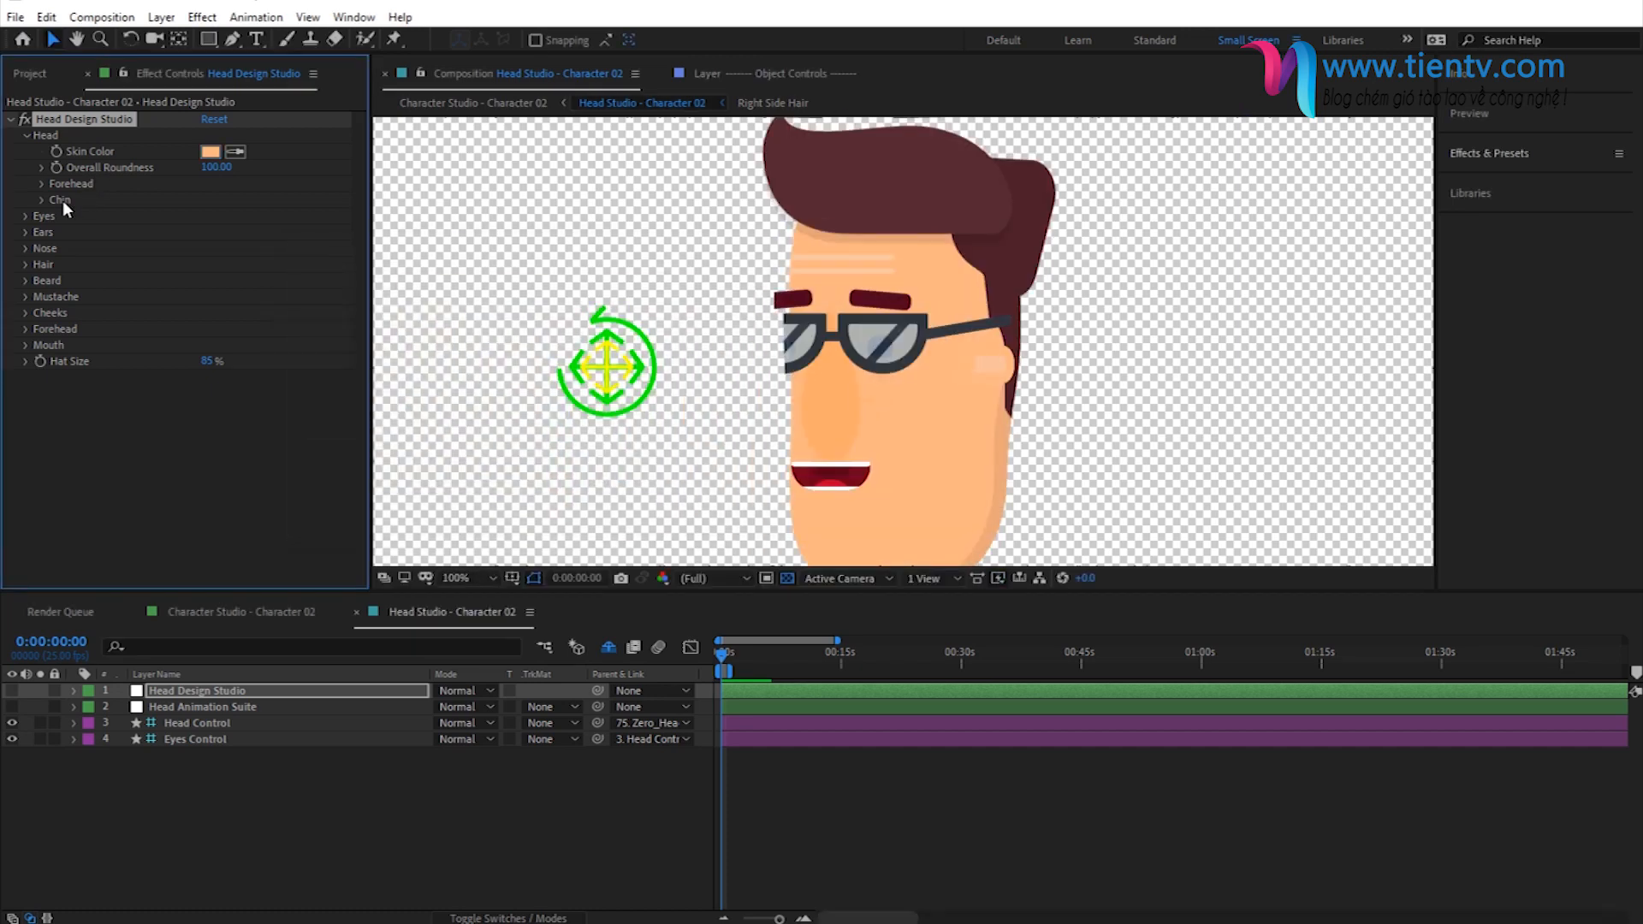
pyautogui.click(26, 135)
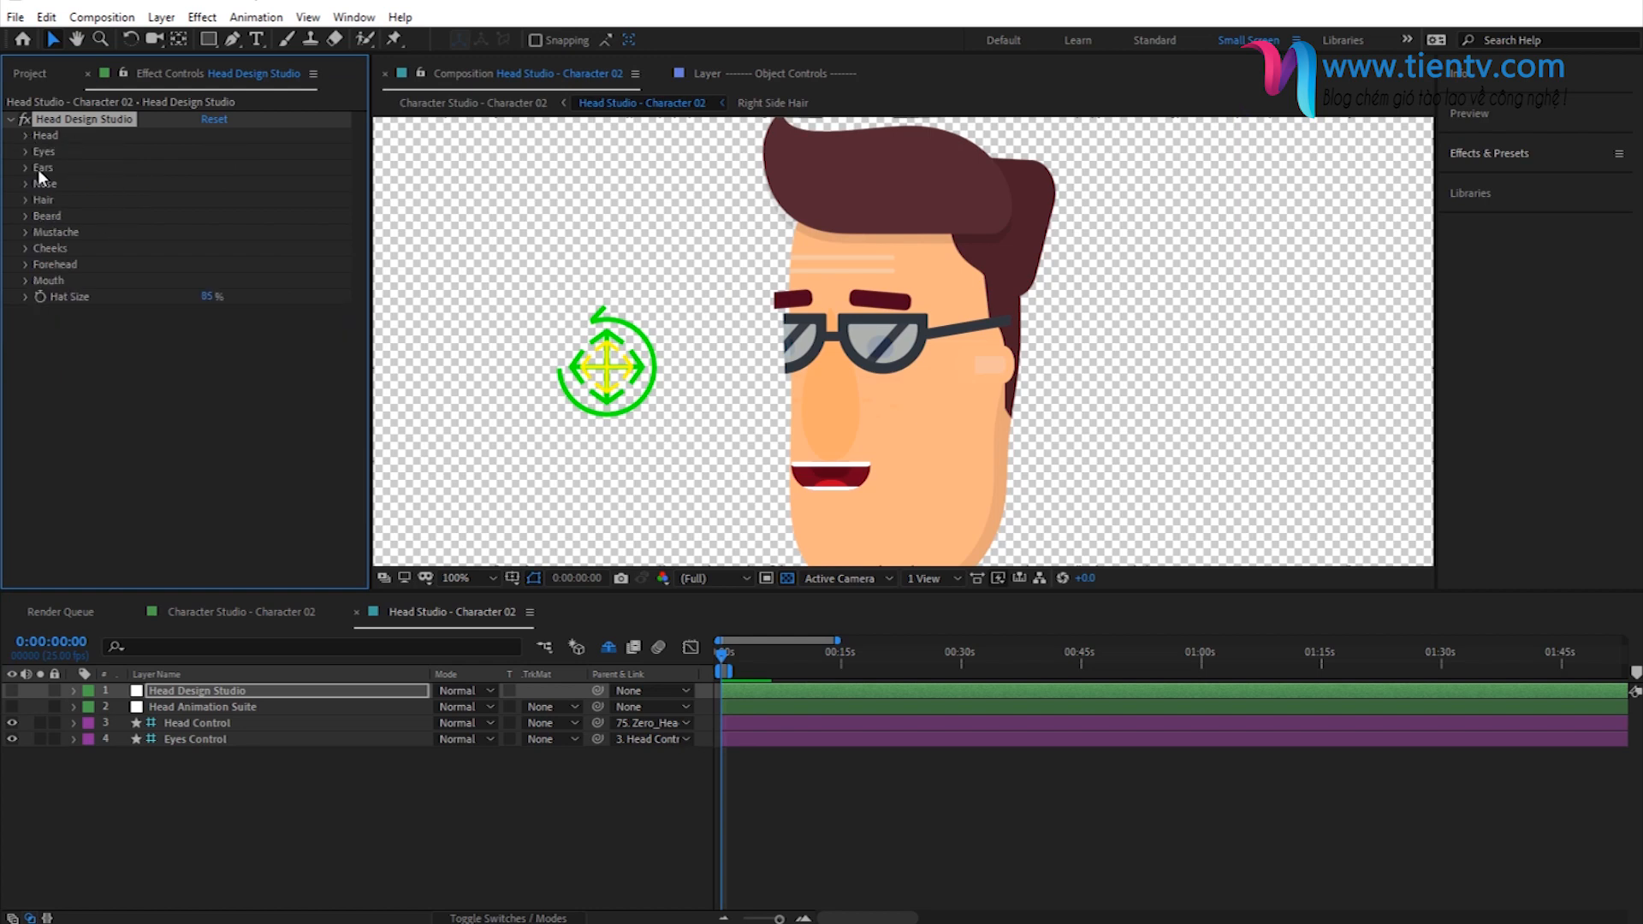
# - Set the hair color to the orange FF4614
pyautogui.click(27, 199)
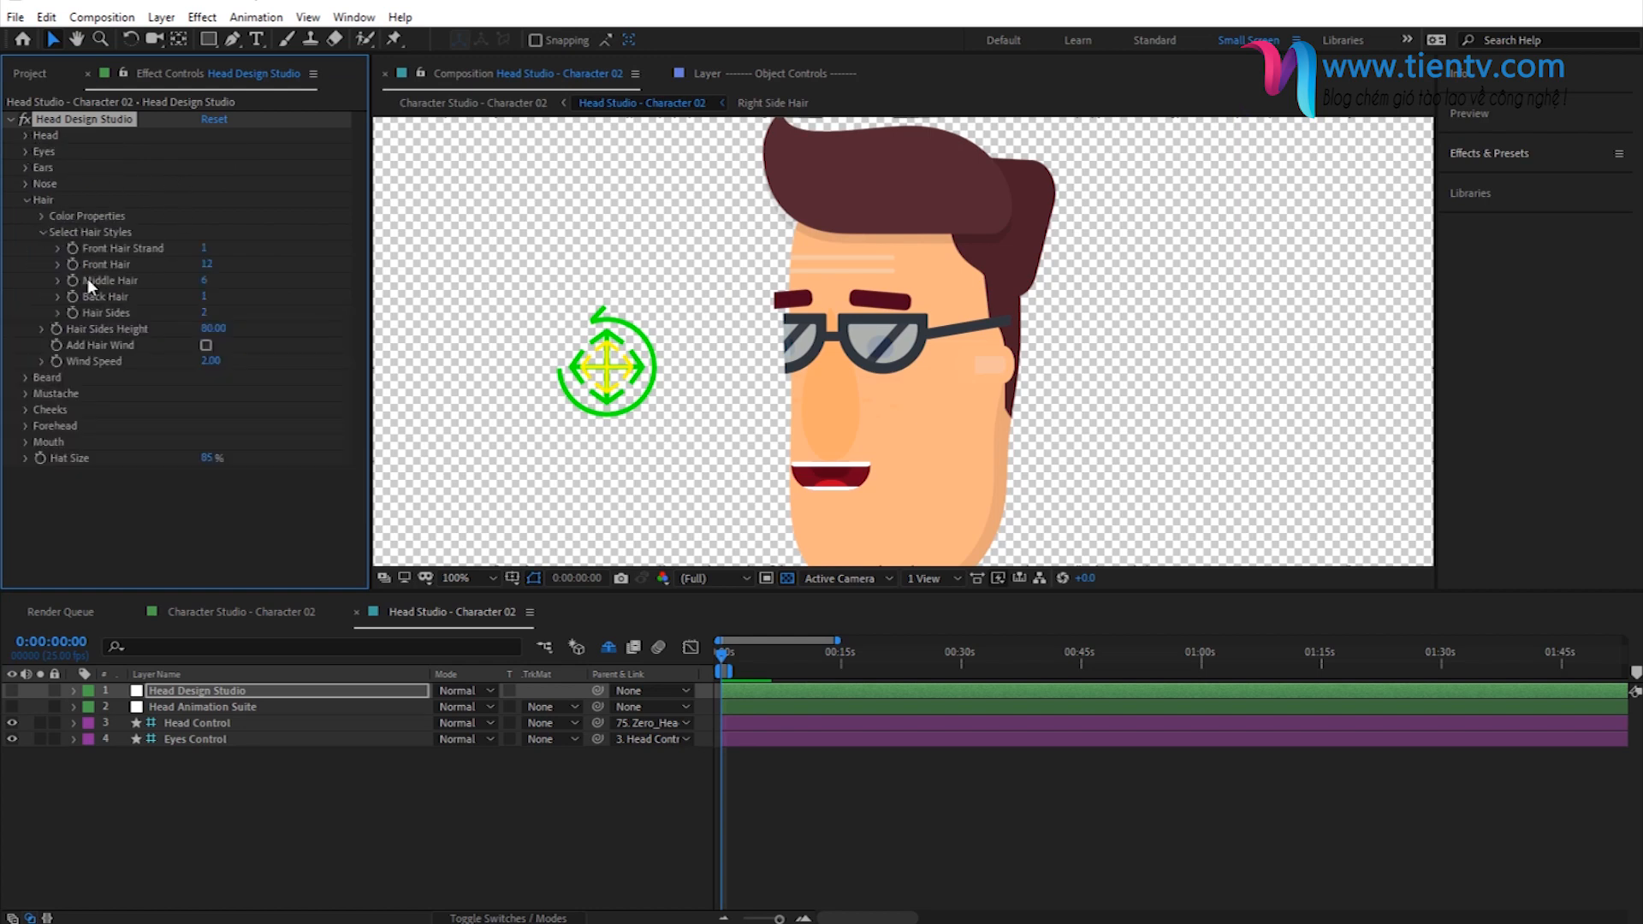
pyautogui.click(39, 221)
pyautogui.click(42, 231)
pyautogui.click(42, 219)
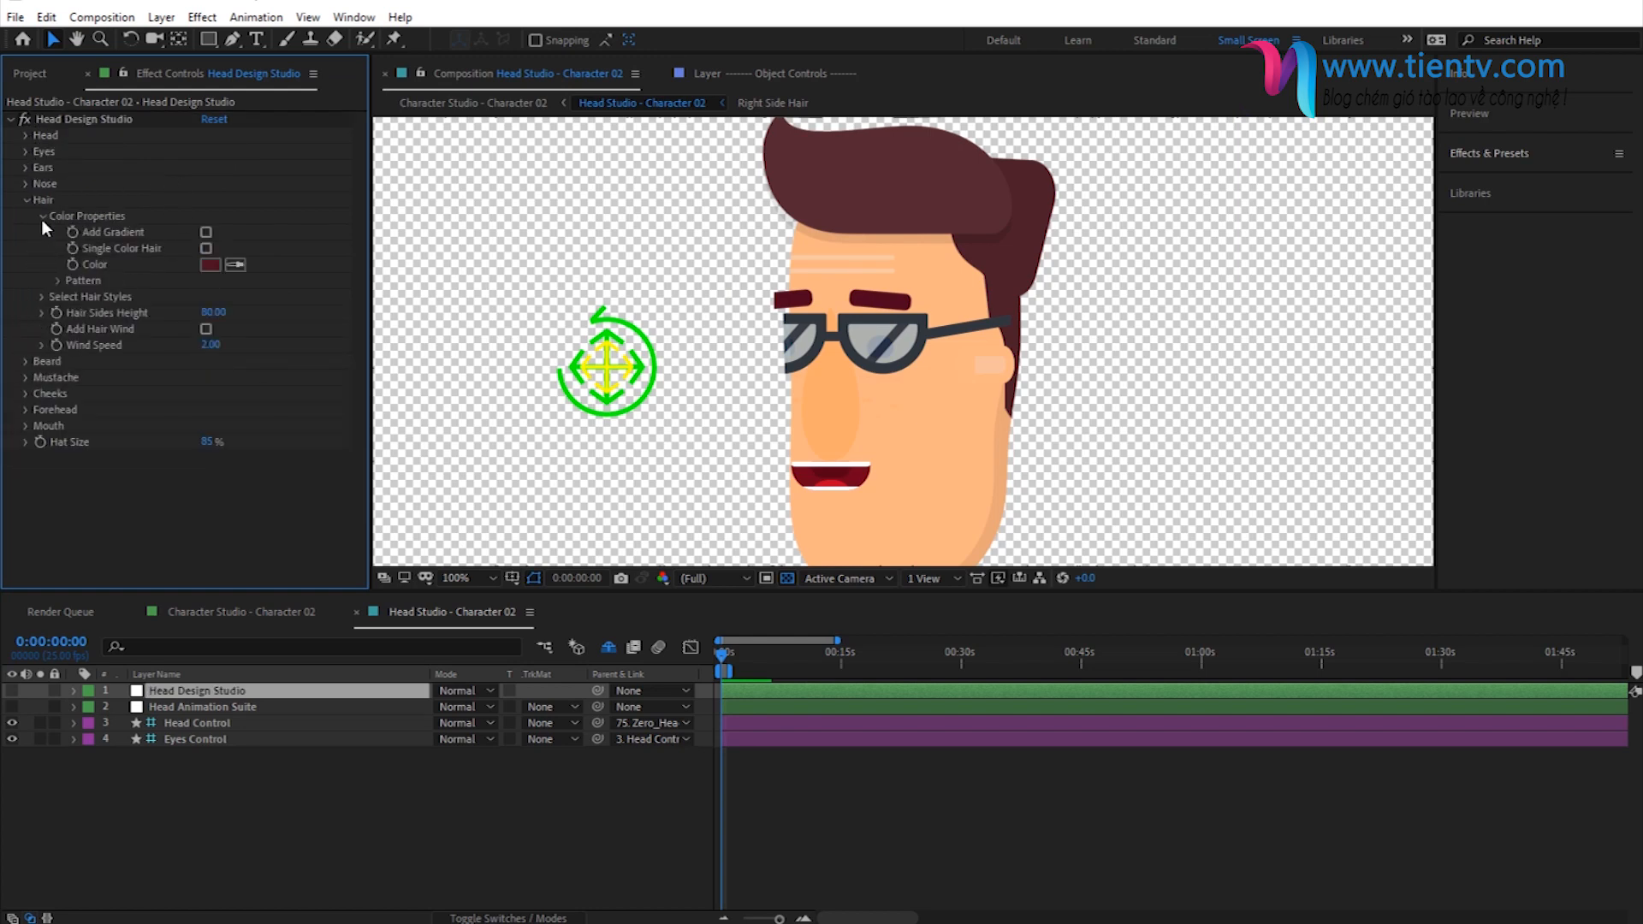
pyautogui.click(218, 265)
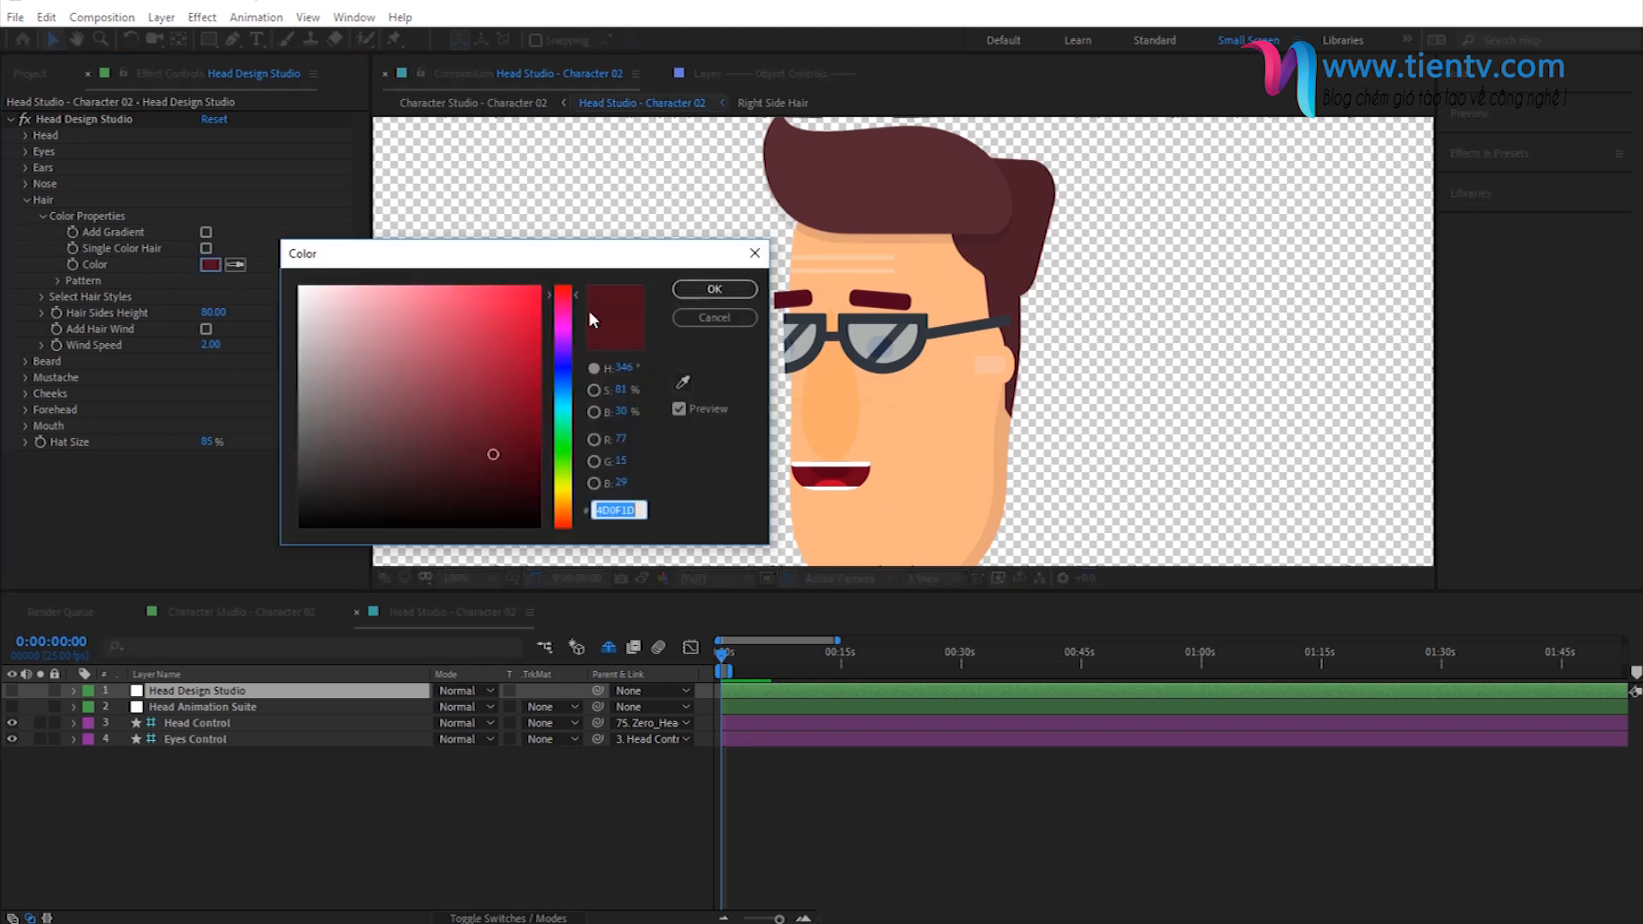
pyautogui.press('BackSpace')
pyautogui.hotkey('ctrl', 'v')
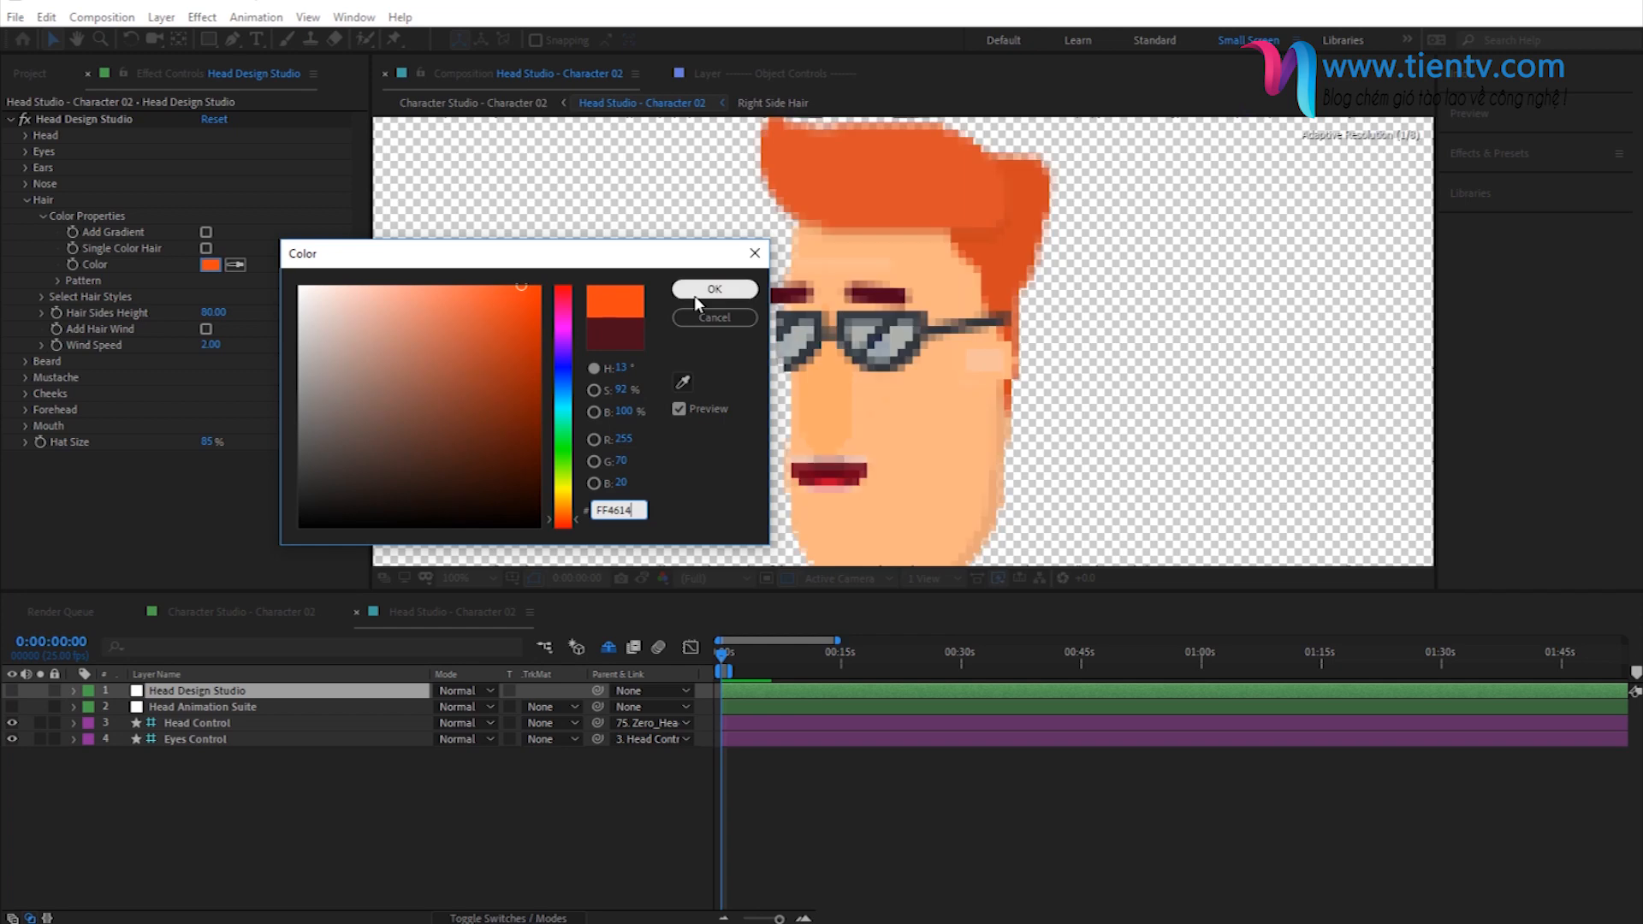
pyautogui.click(695, 293)
pyautogui.click(39, 216)
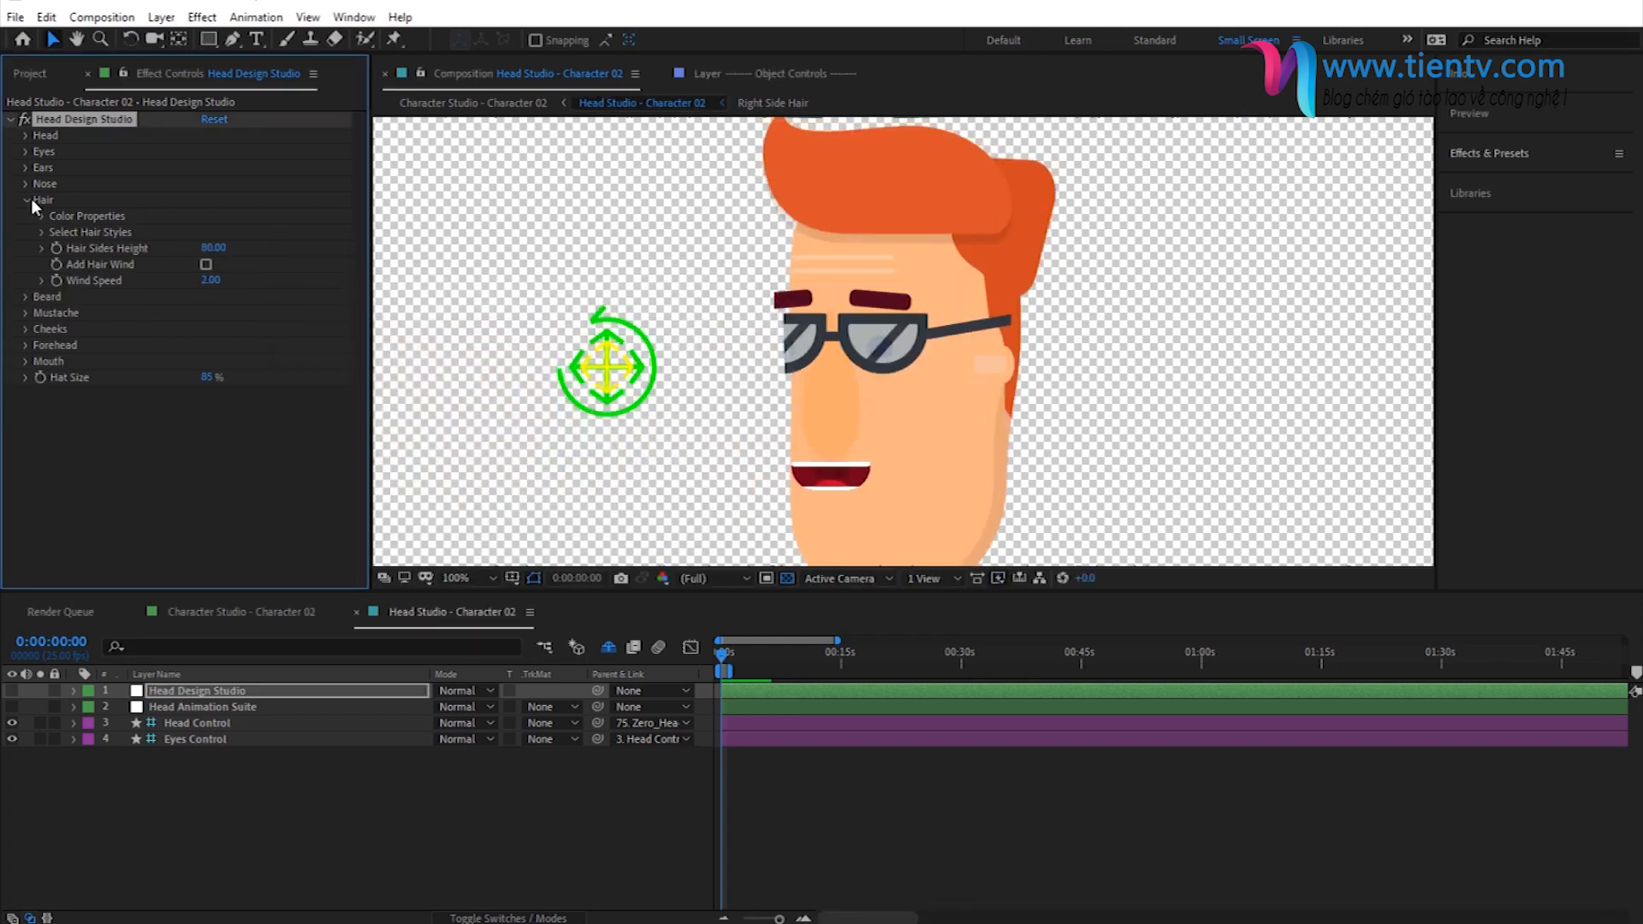
pyautogui.click(27, 200)
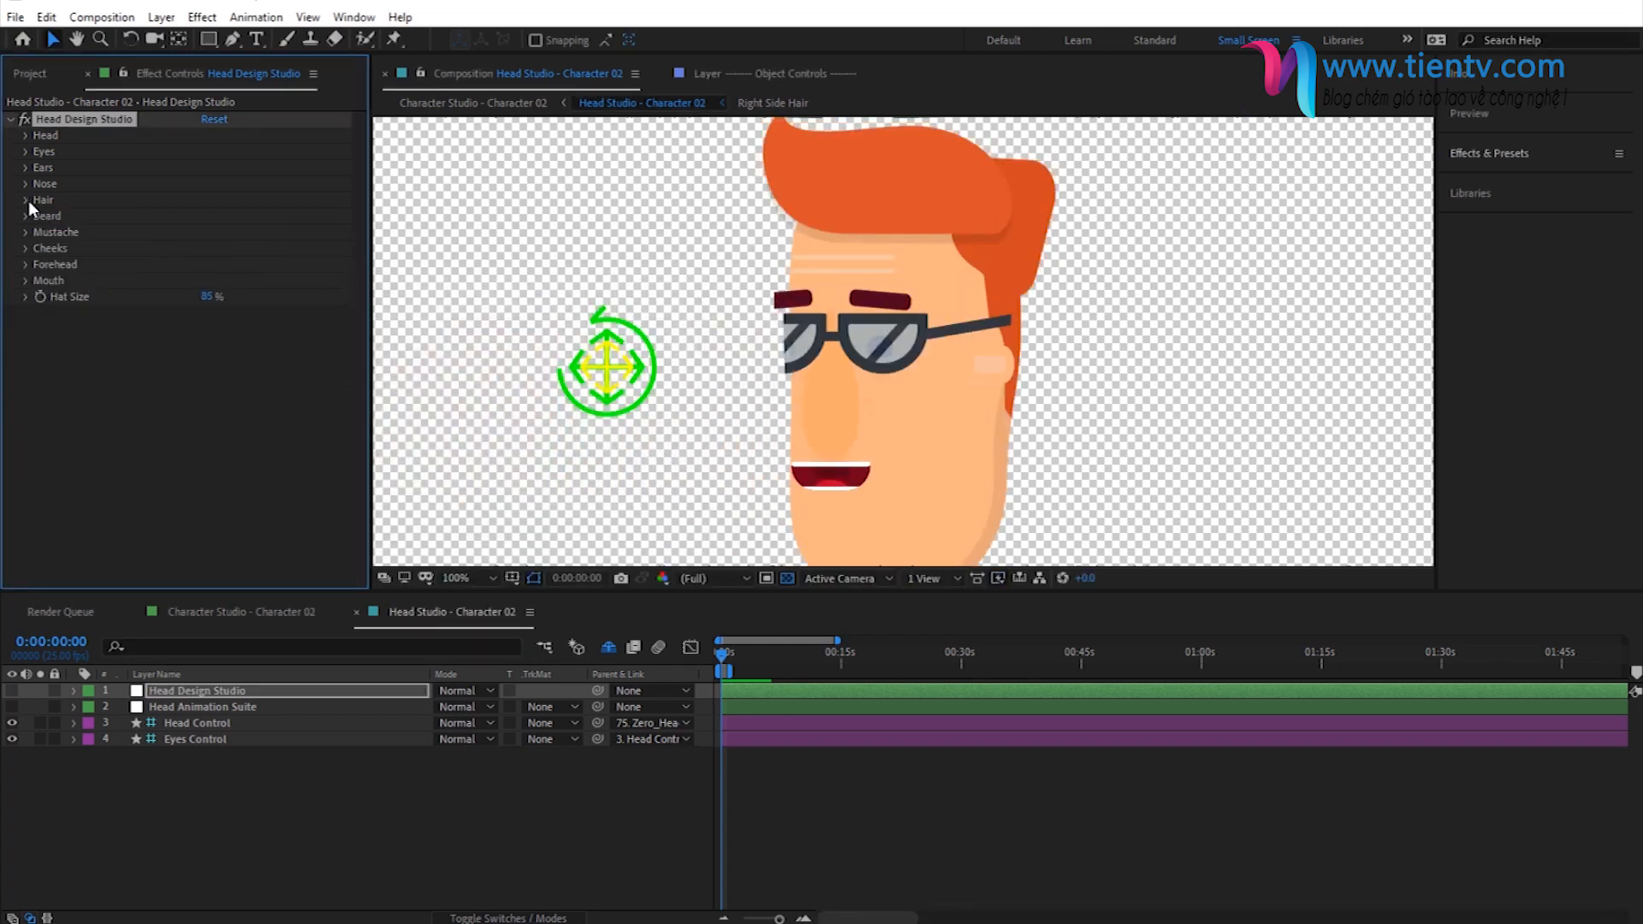
# - Recolor the eyebrows with the same orange as the hair, FF4614
pyautogui.click(27, 153)
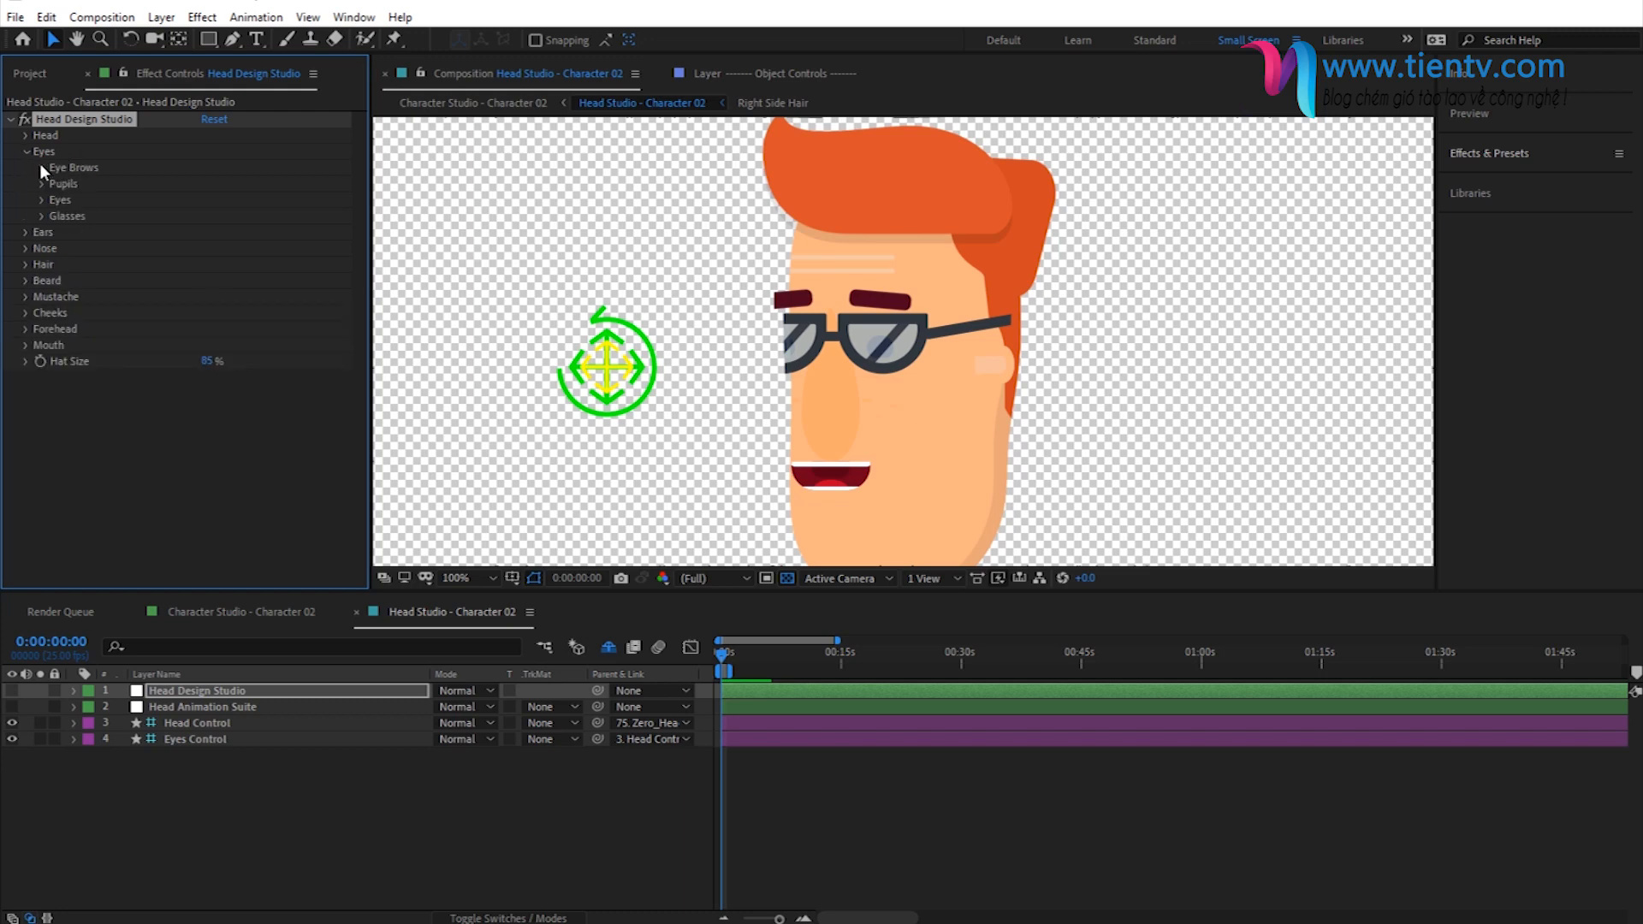
pyautogui.click(42, 166)
pyautogui.click(208, 184)
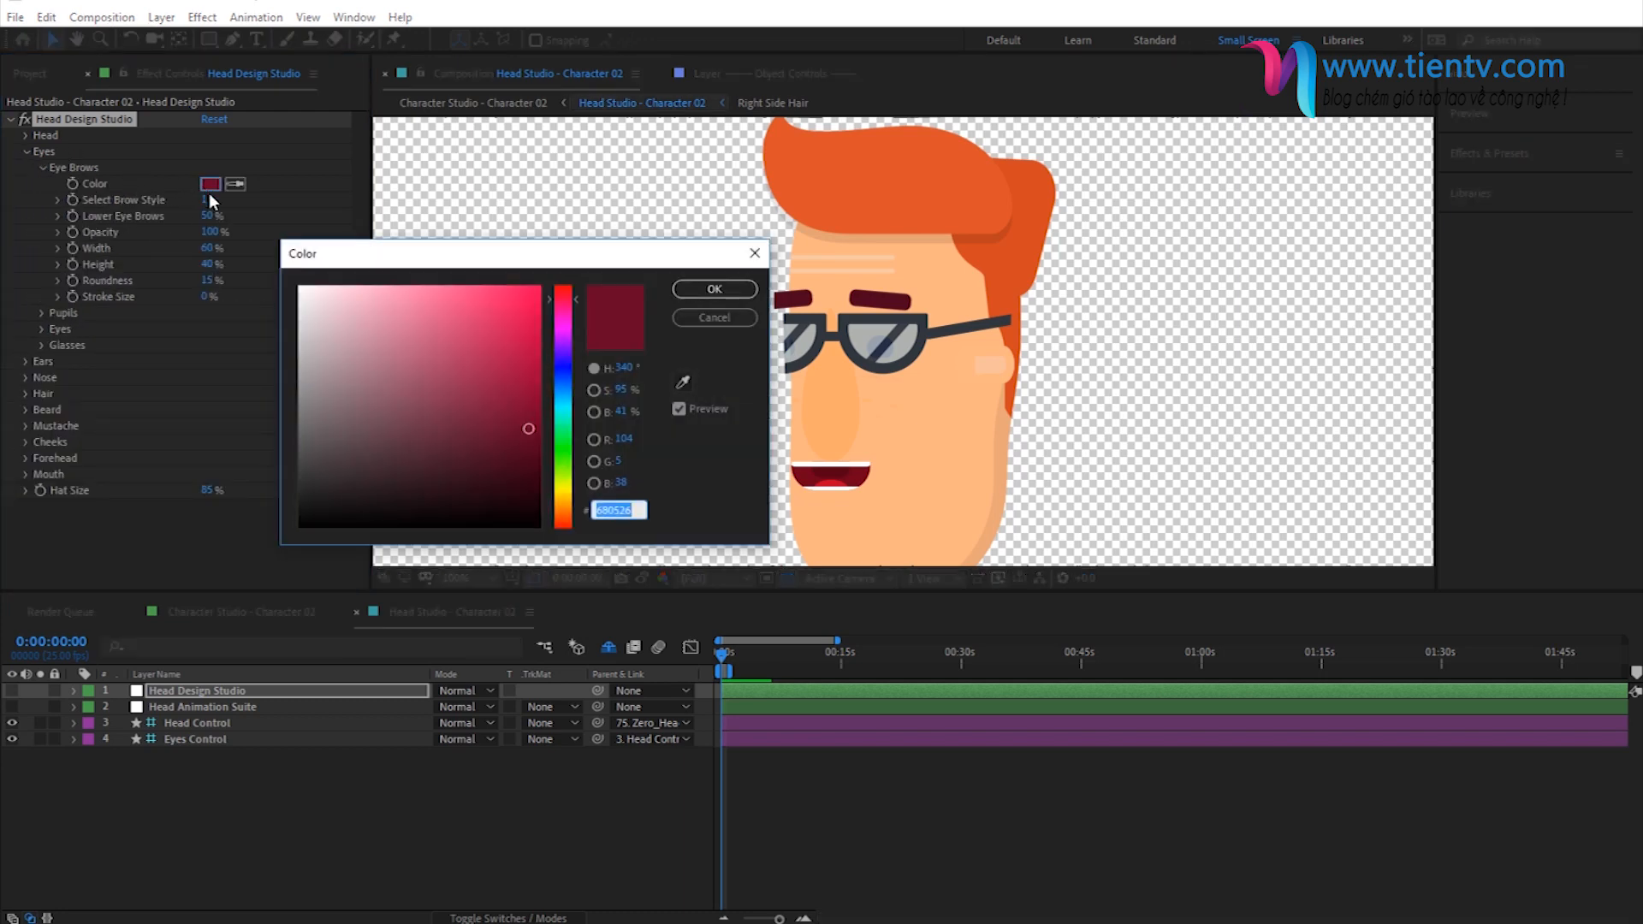
pyautogui.write('FF4614')
pyautogui.click(715, 289)
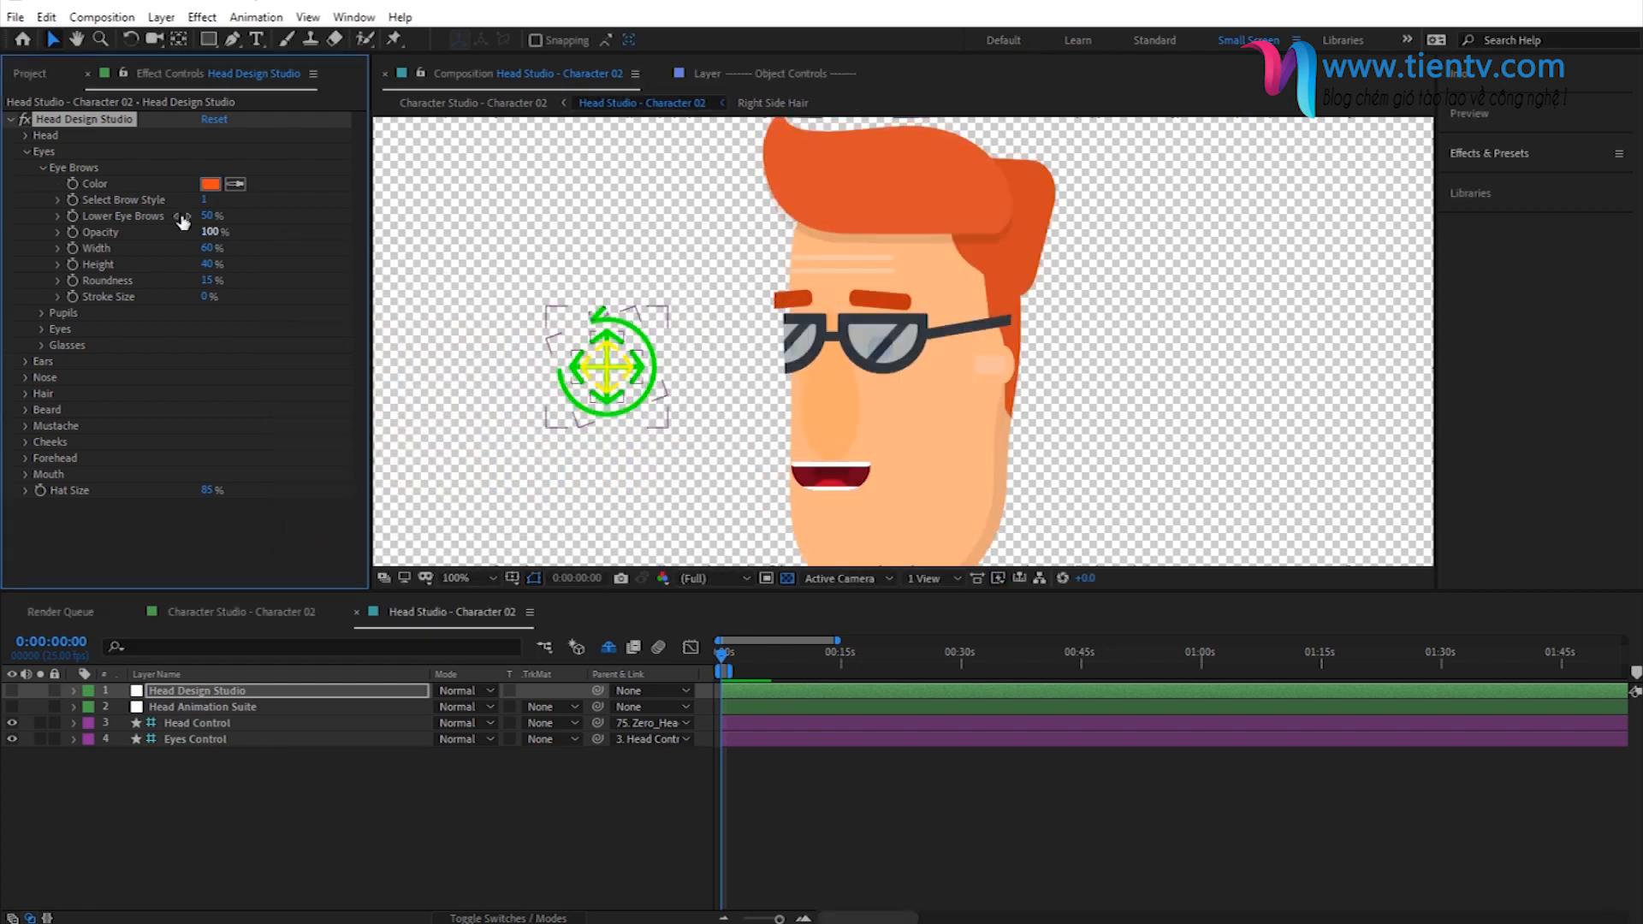
pyautogui.click(39, 167)
pyautogui.click(28, 151)
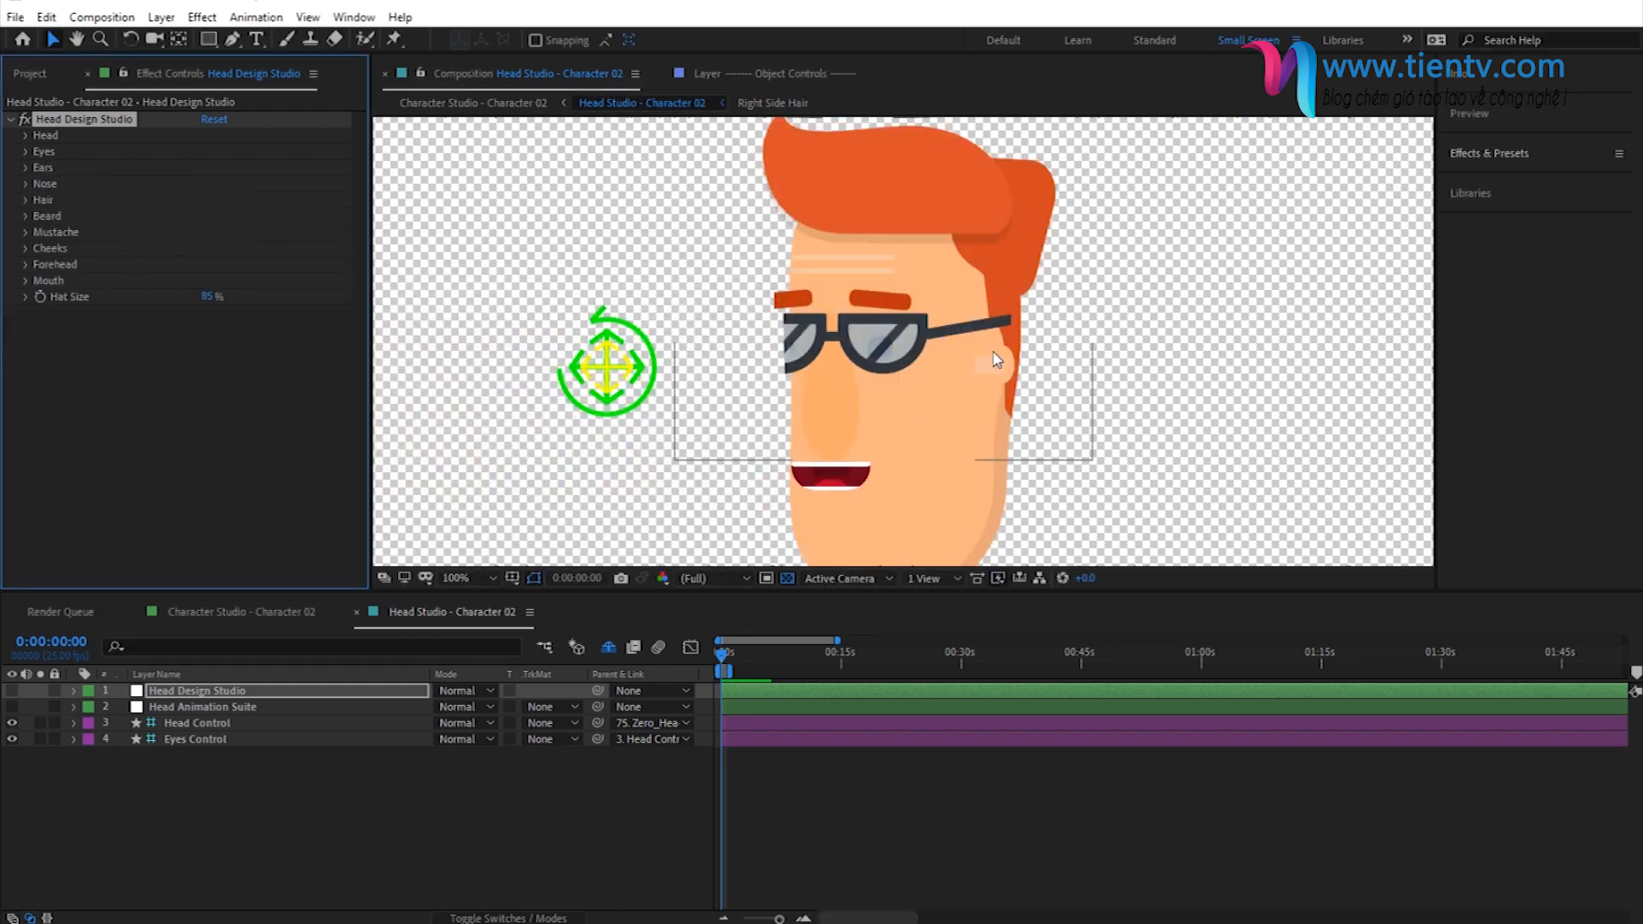
# - Set the color in the ear properties to the hair's orange, FF4614
pyautogui.click(26, 168)
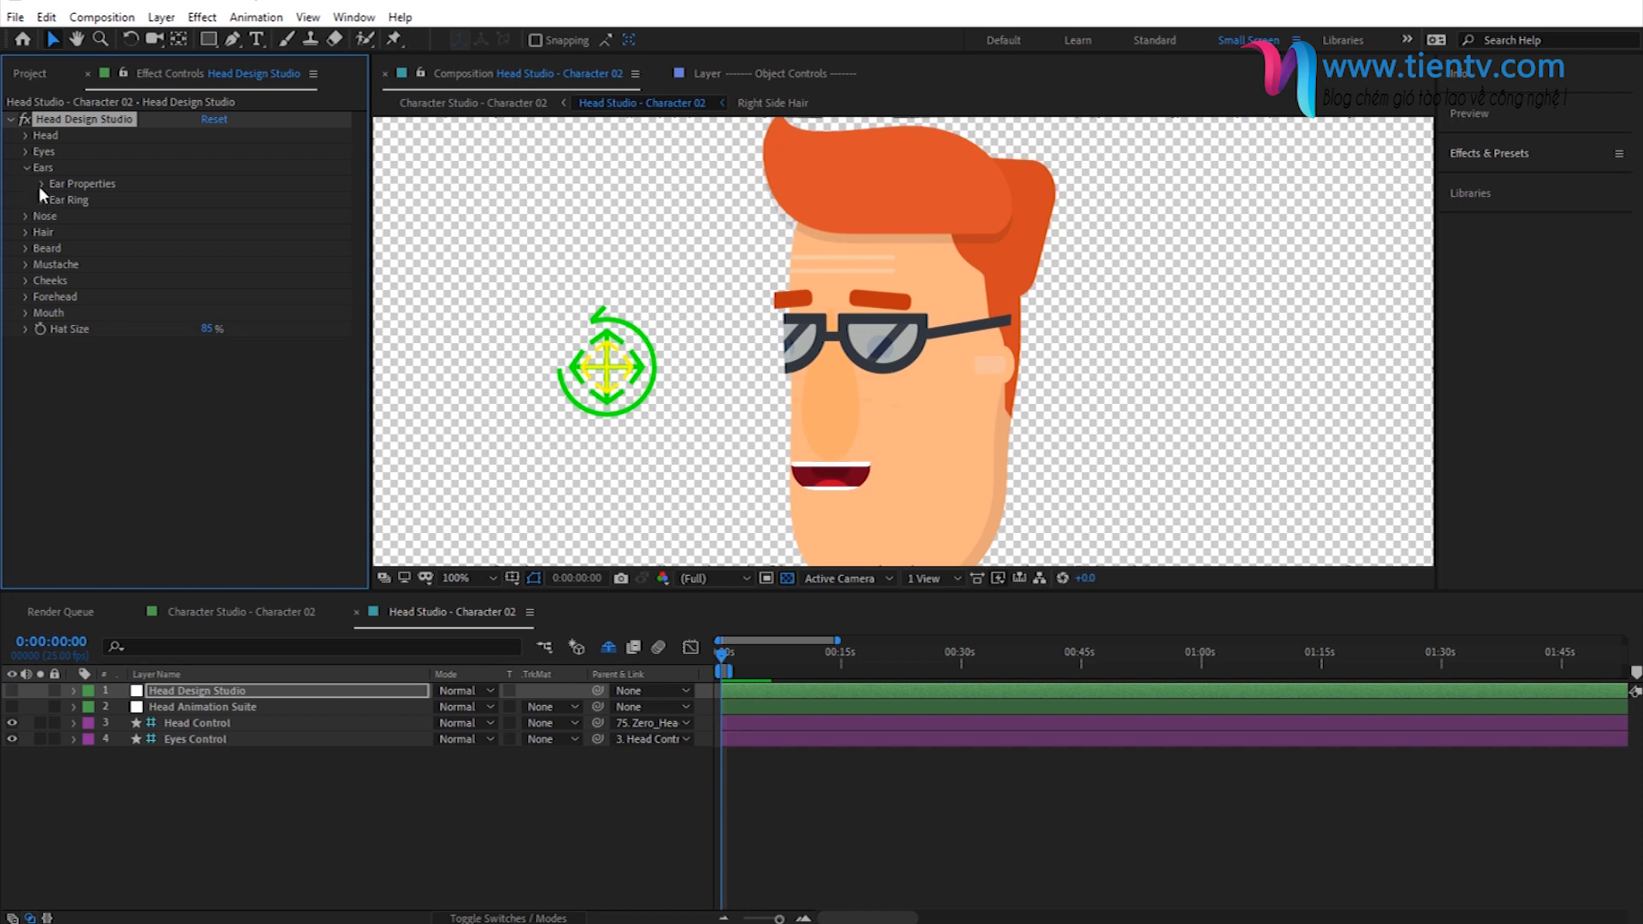
pyautogui.click(43, 184)
pyautogui.click(208, 232)
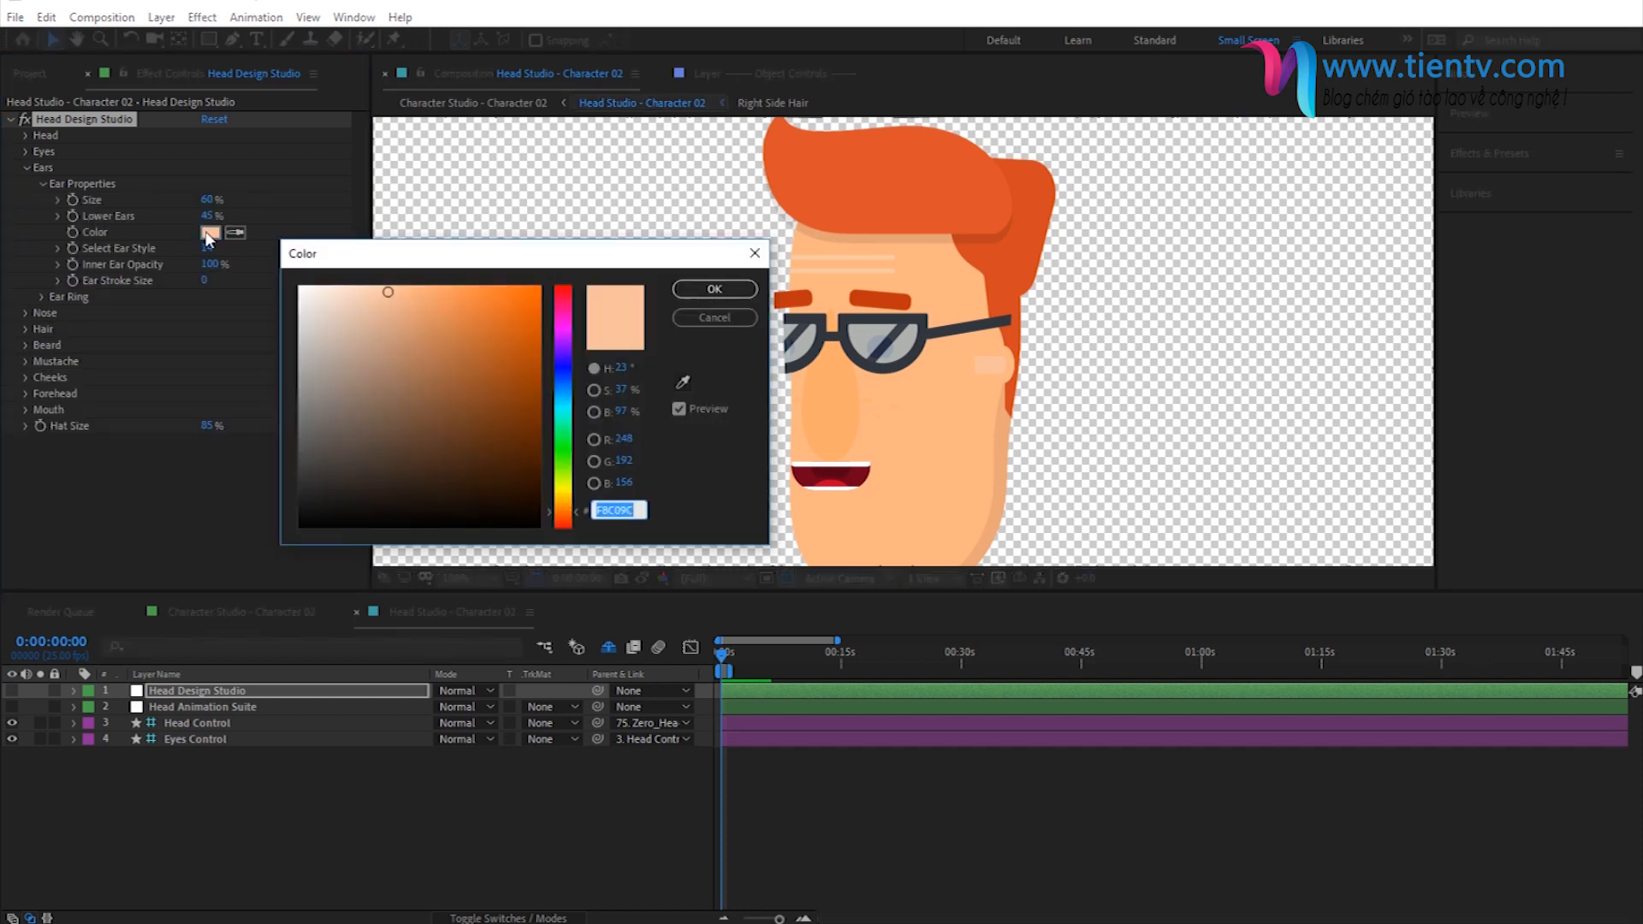
pyautogui.hotkey('ctrl', 'v')
pyautogui.click(715, 290)
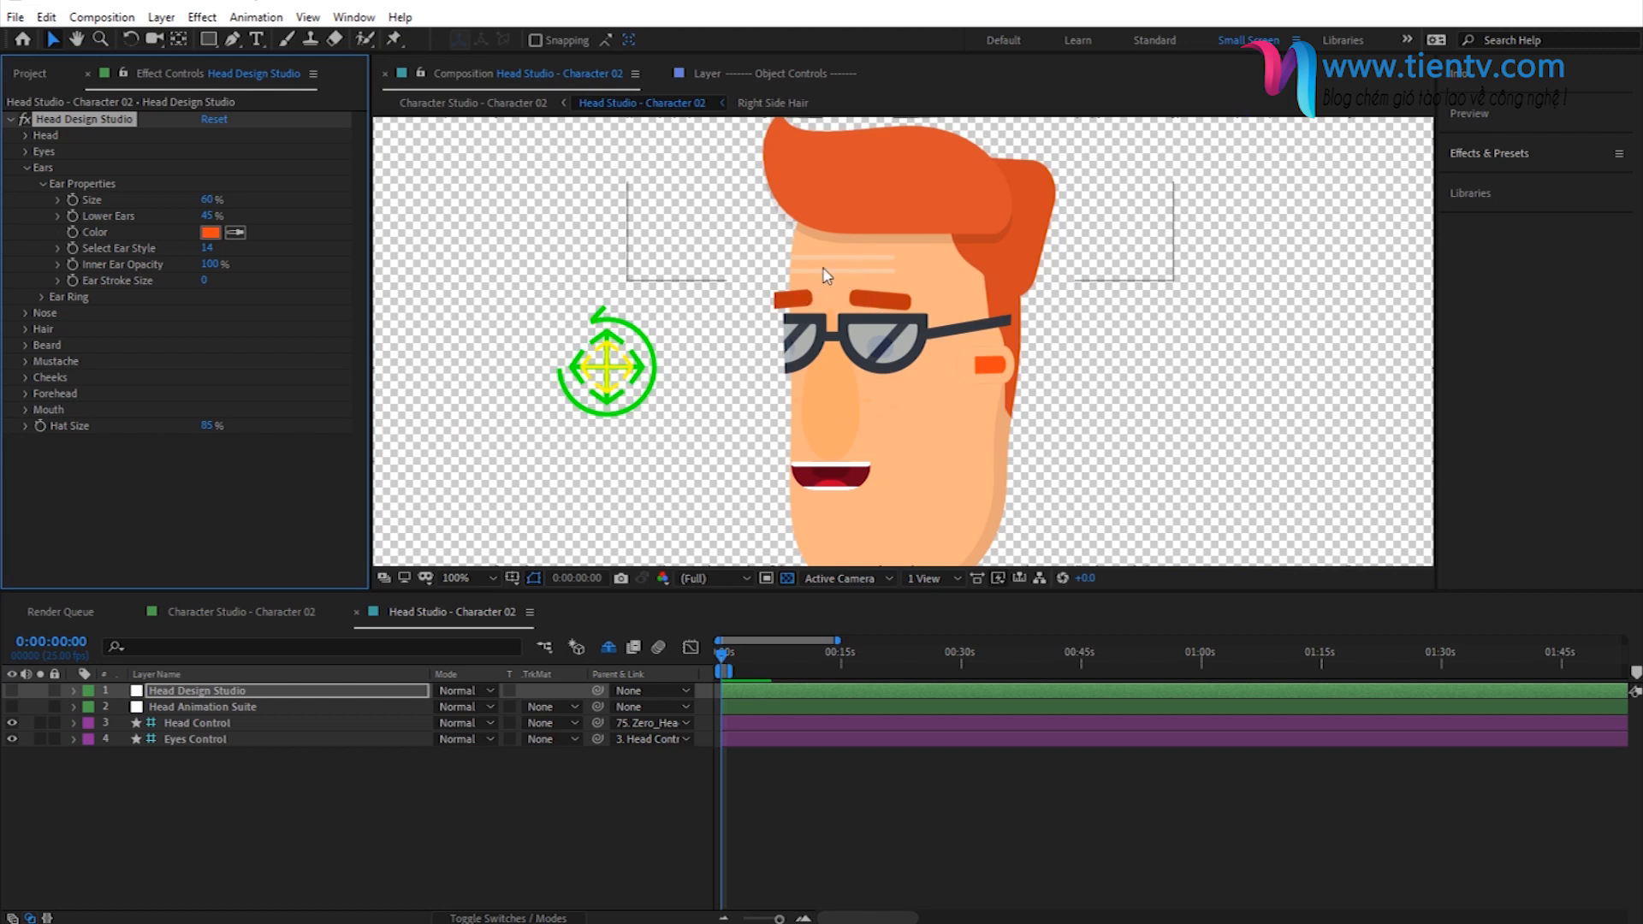
pyautogui.click(42, 183)
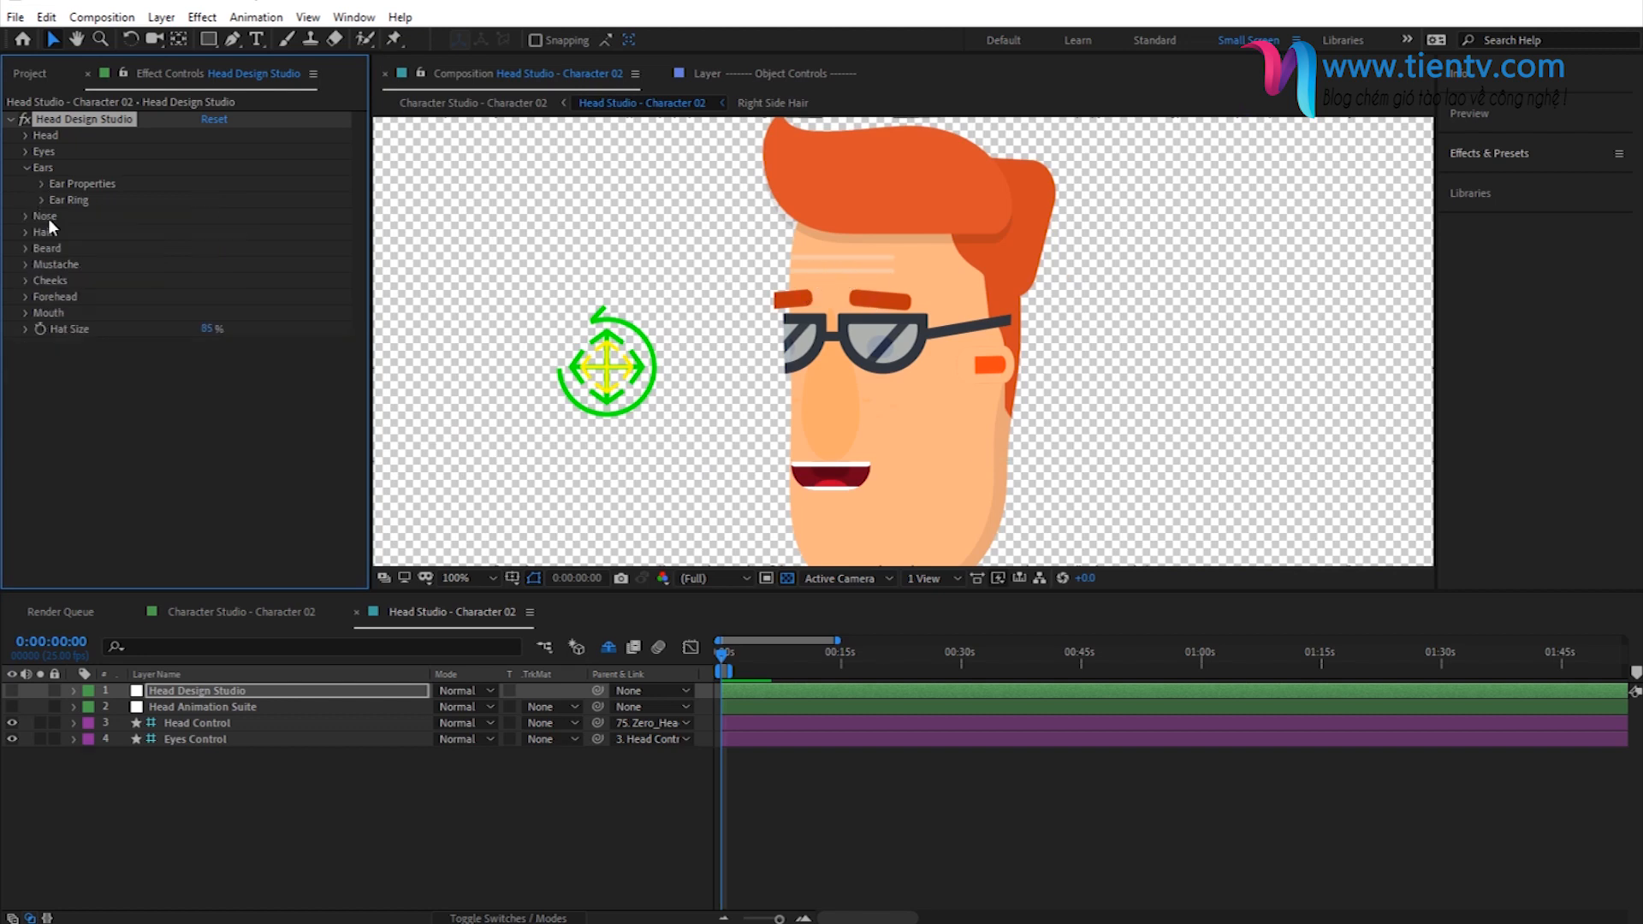
# - Sample a skin tone for the forehead lines and adjust their color to light orange F89D57
pyautogui.click(25, 296)
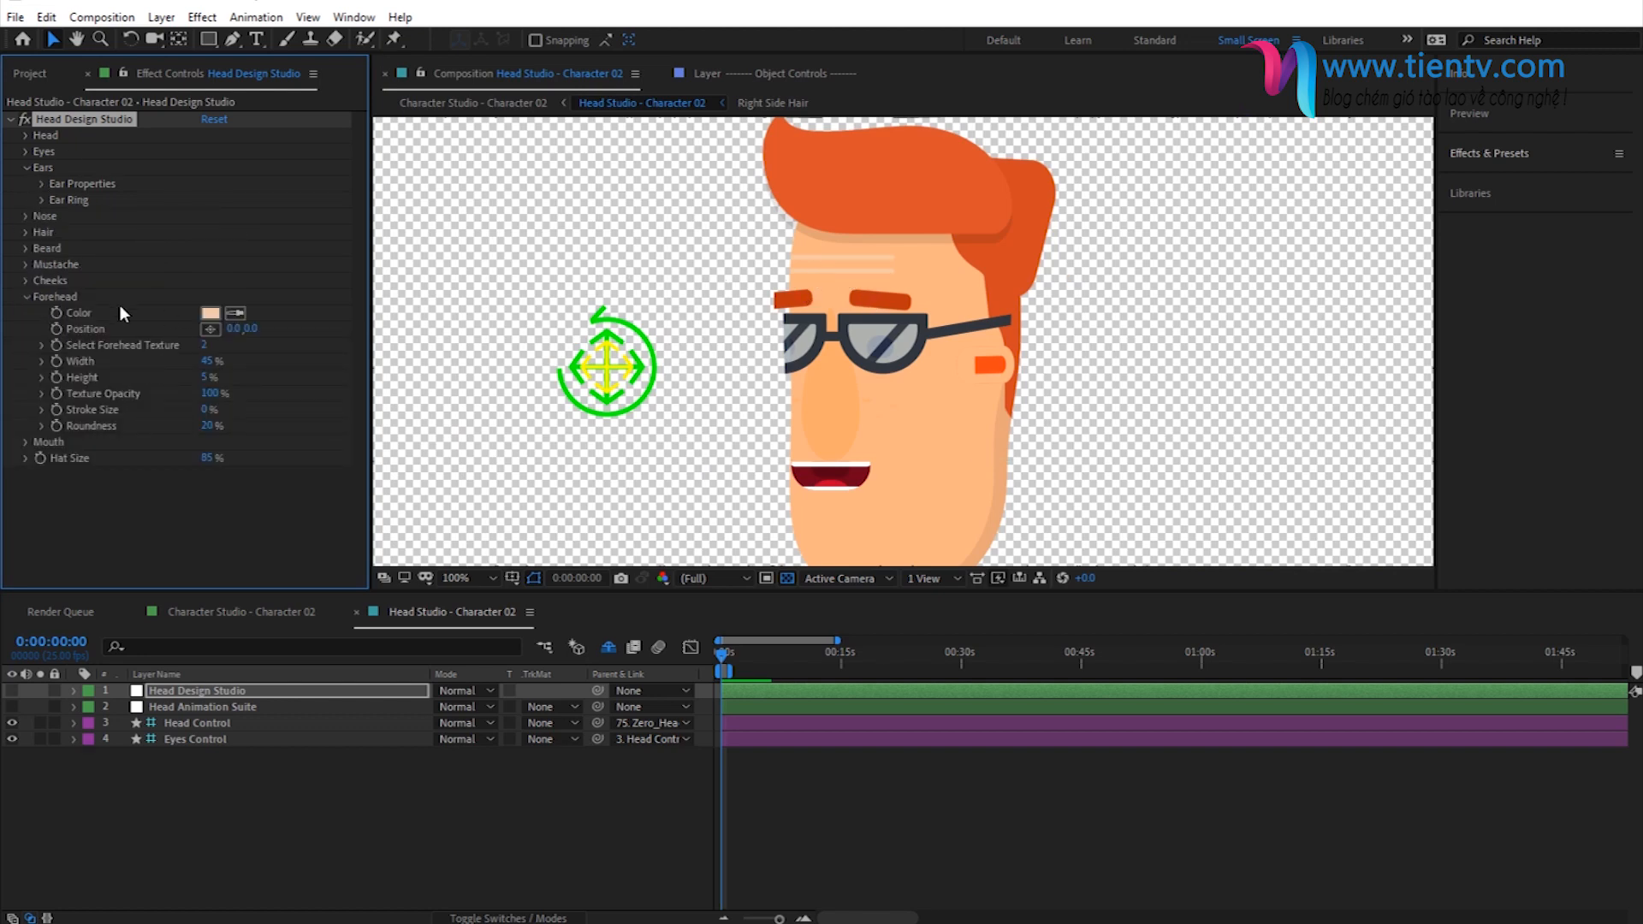
pyautogui.click(210, 312)
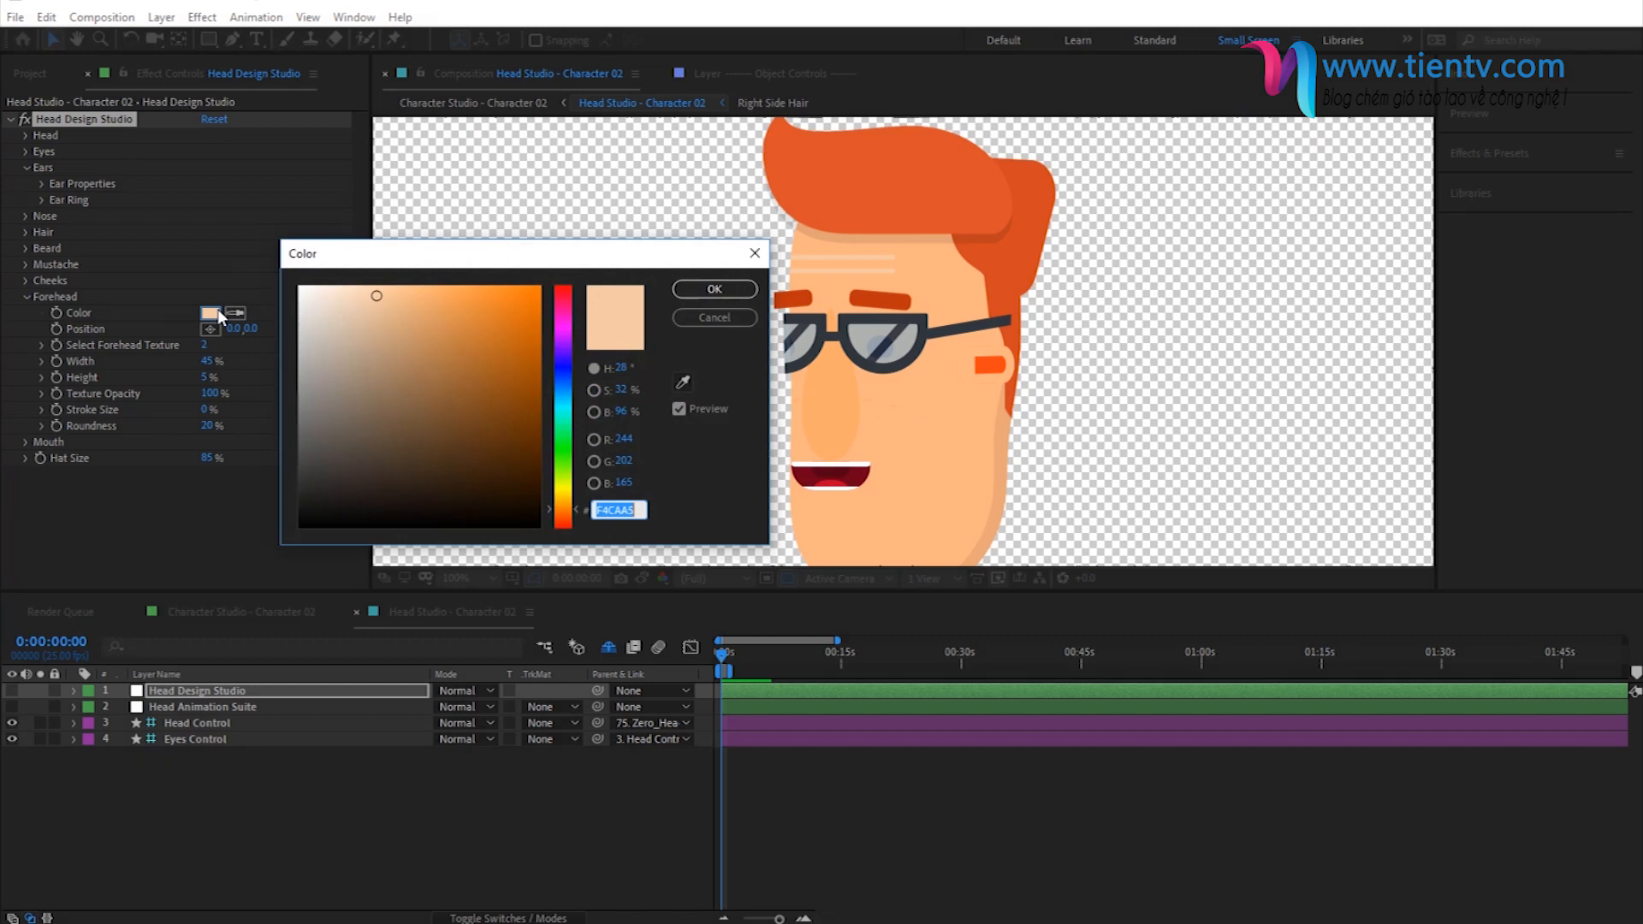
pyautogui.click(823, 403)
pyautogui.click(456, 291)
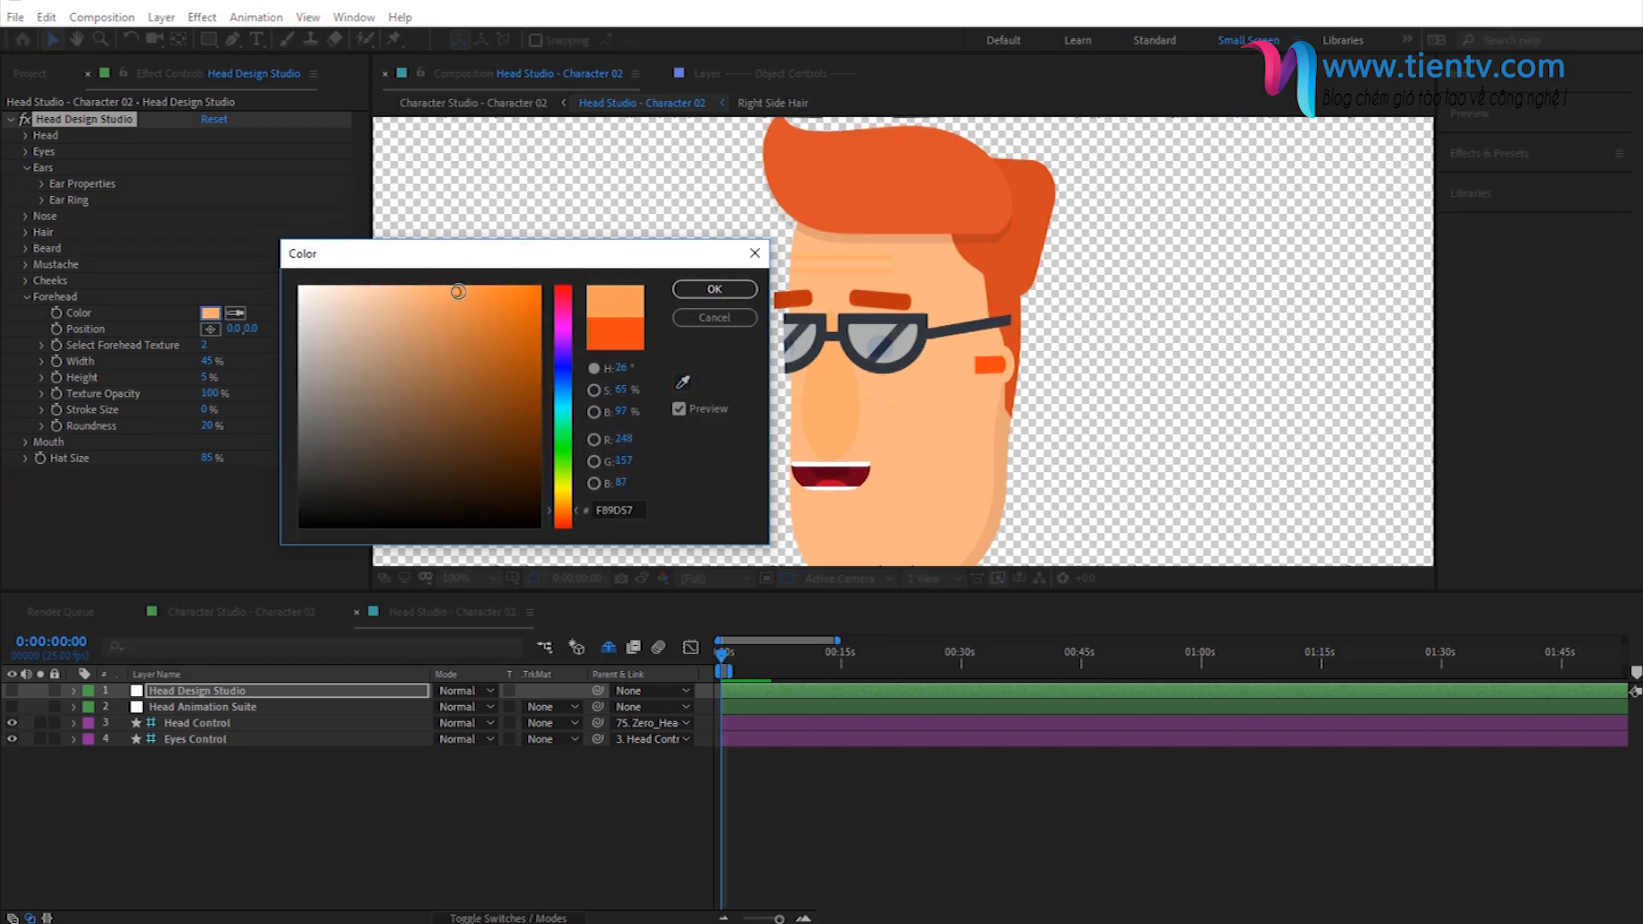
pyautogui.click(713, 289)
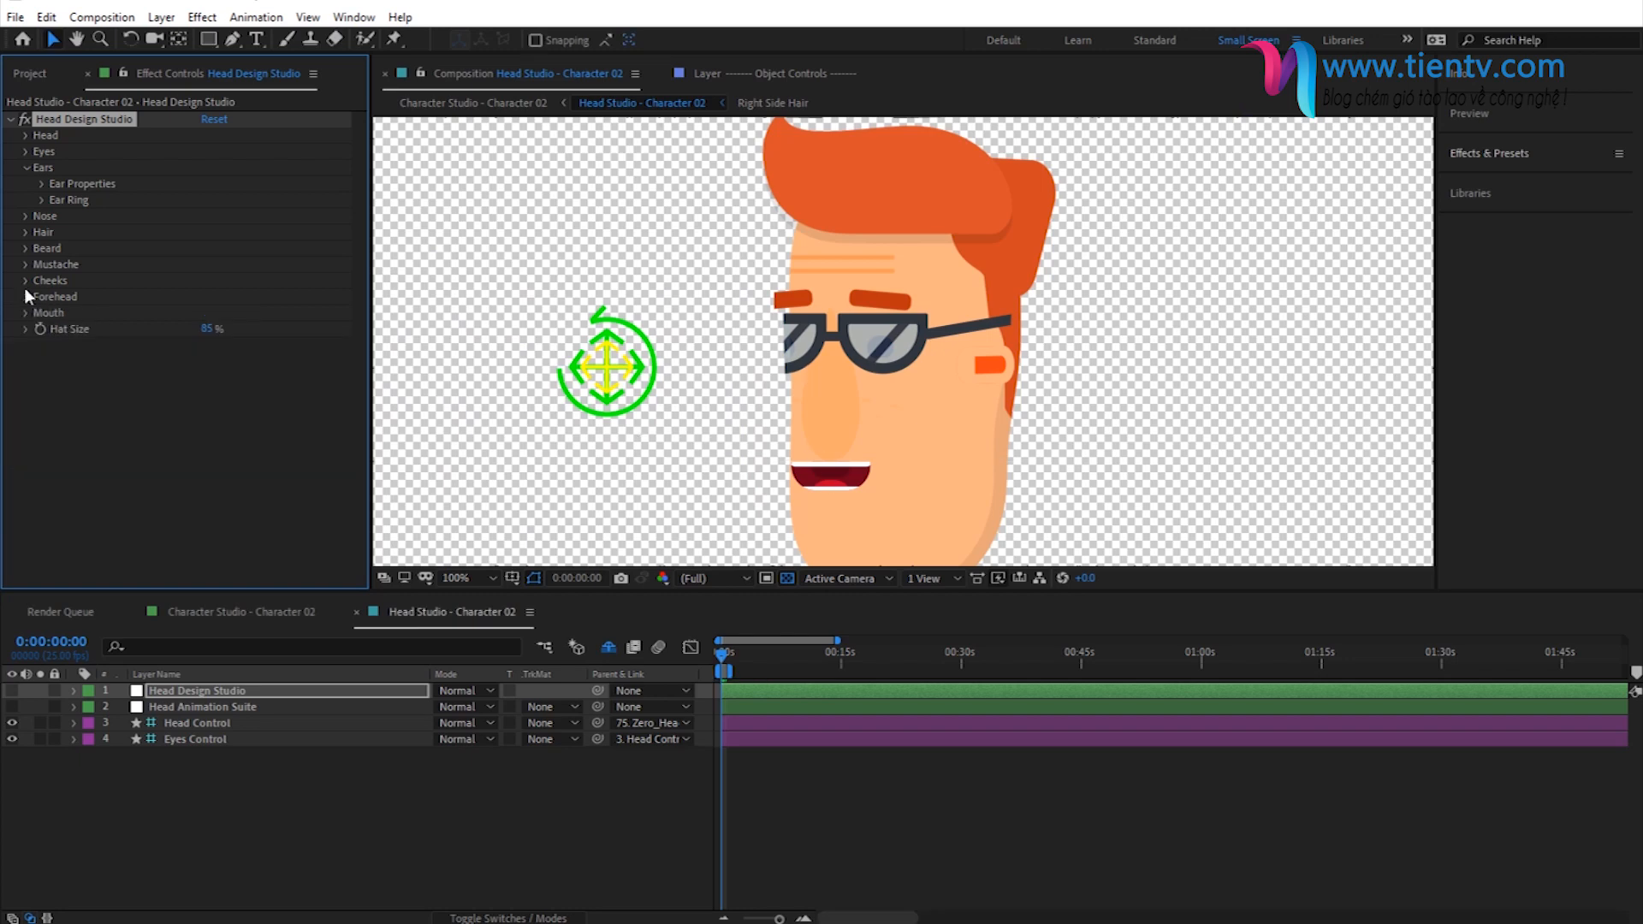
# - Set the nose color to FF4614
pyautogui.click(25, 216)
pyautogui.click(210, 232)
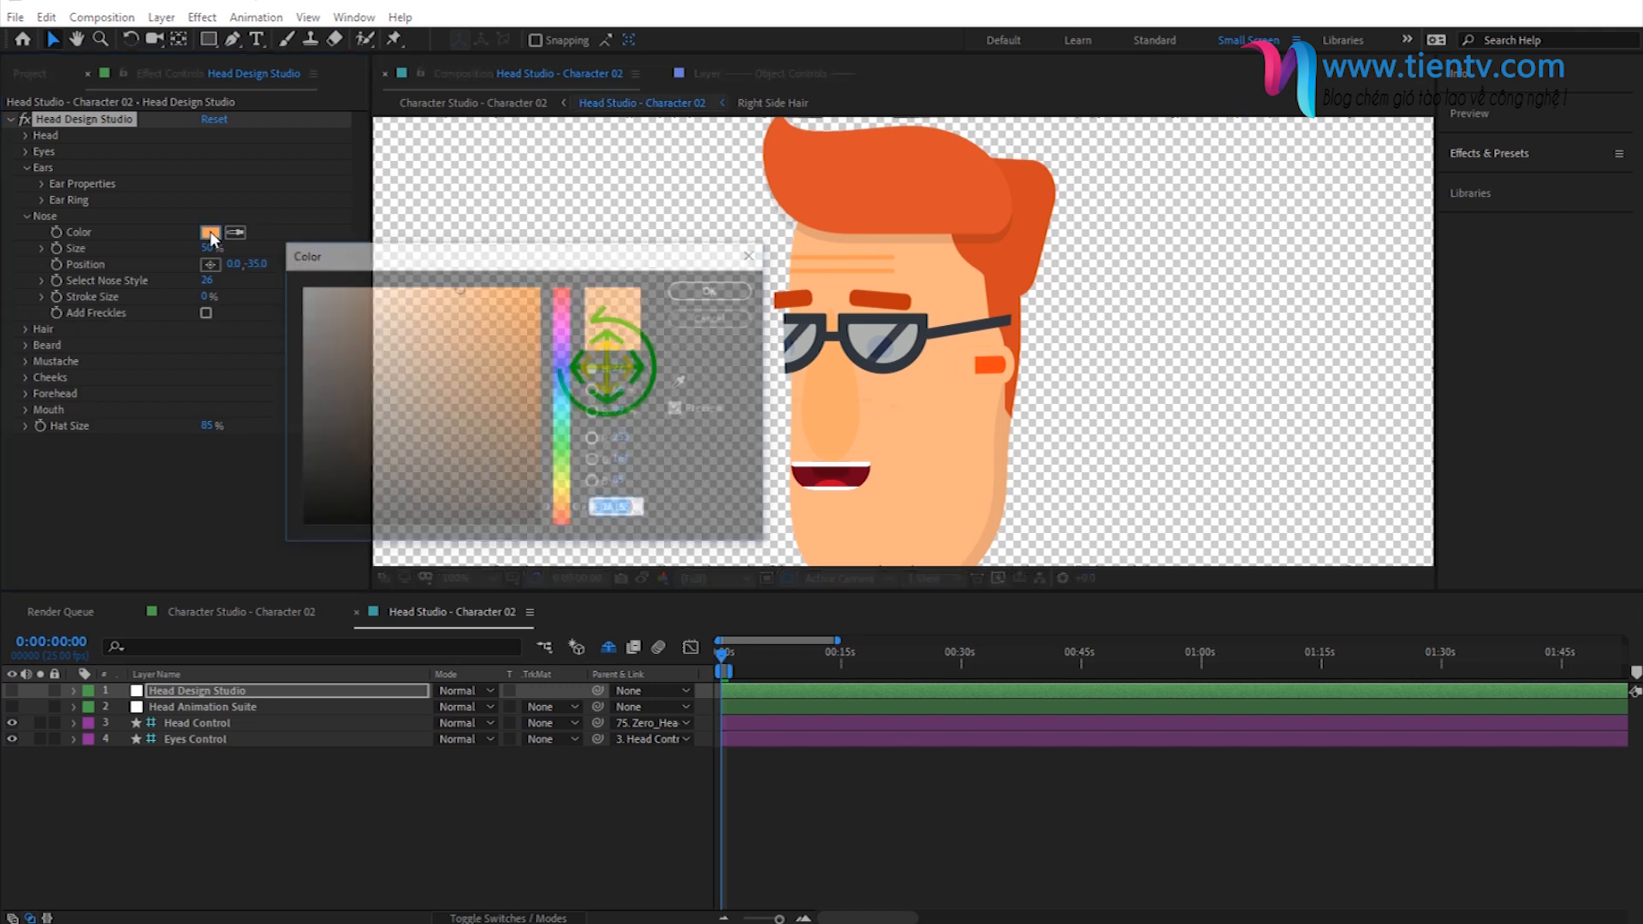
pyautogui.write('FF4614')
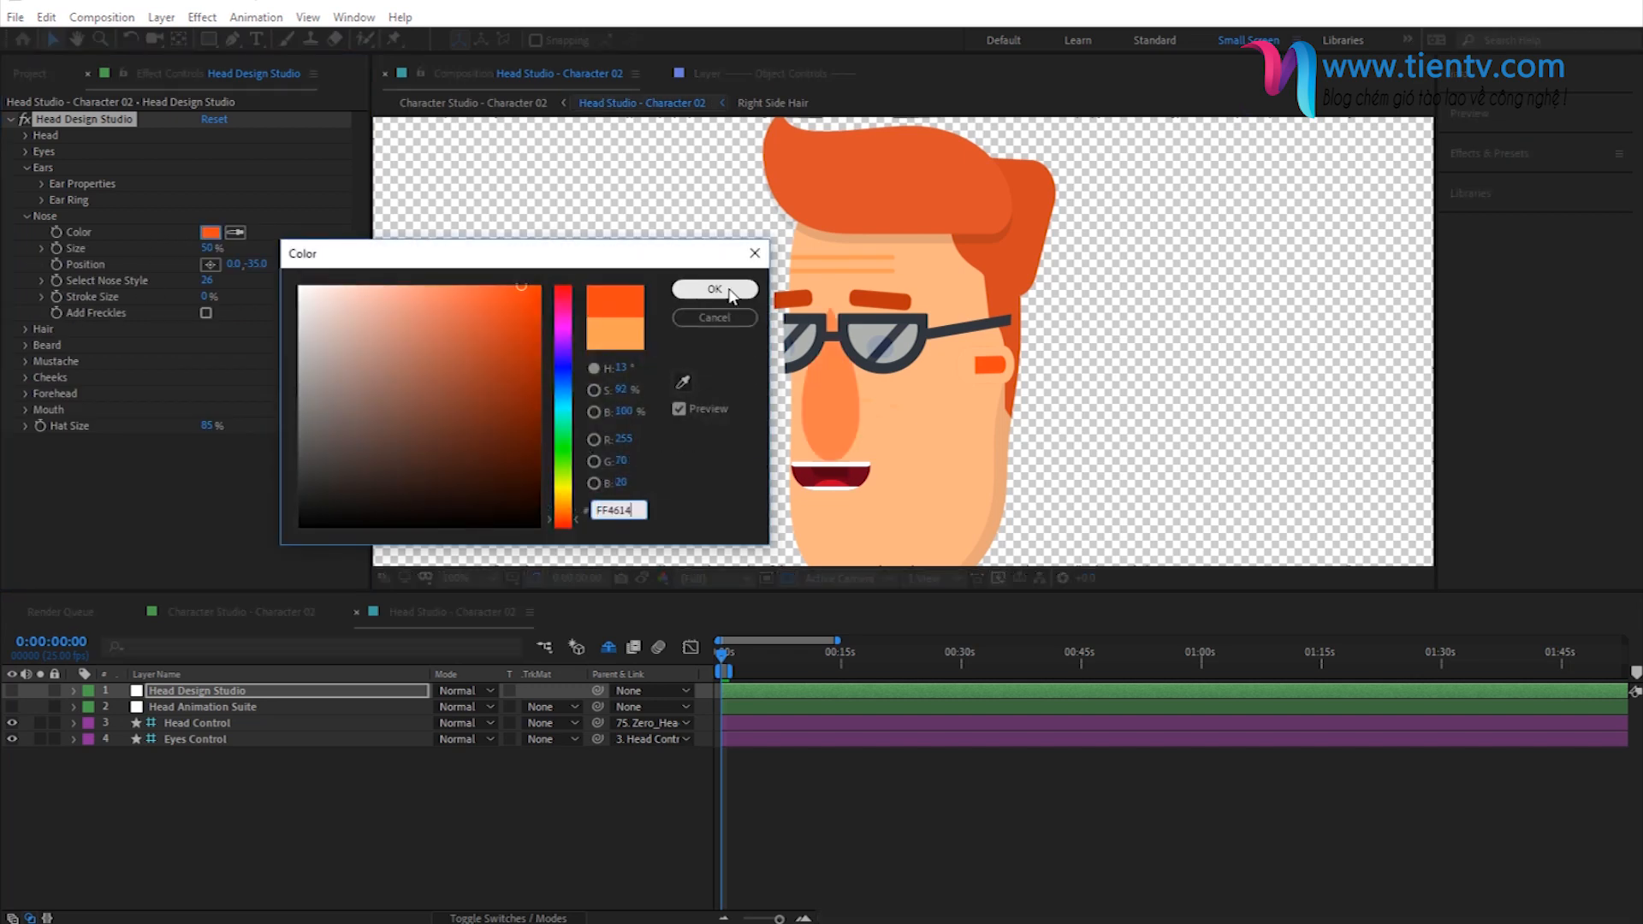
pyautogui.click(715, 289)
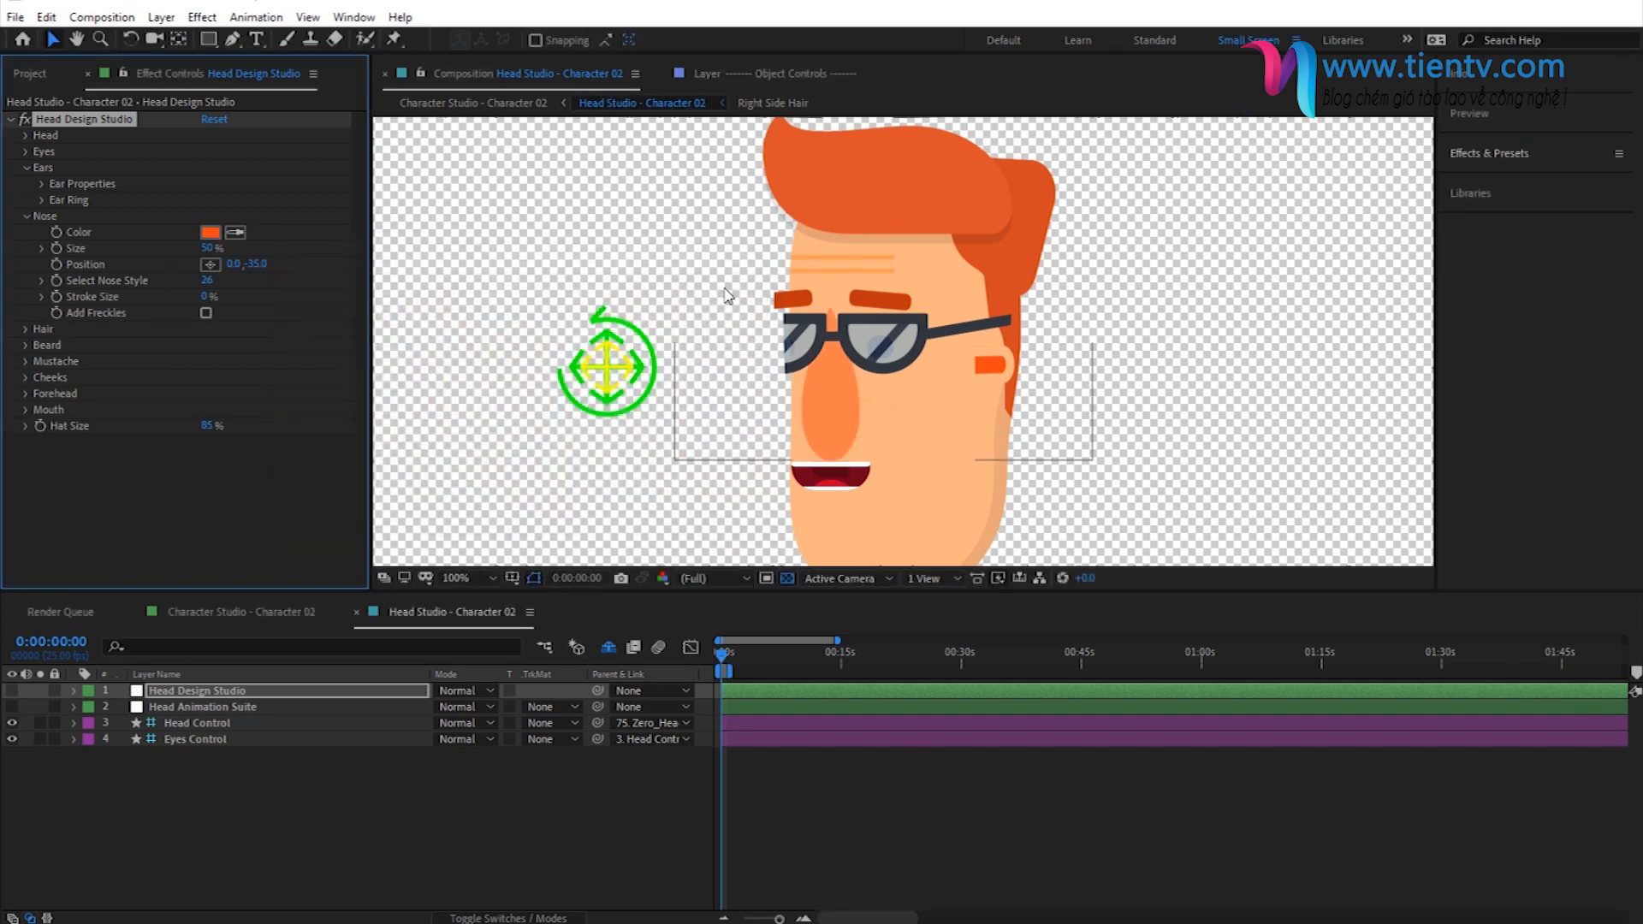
pyautogui.click(26, 216)
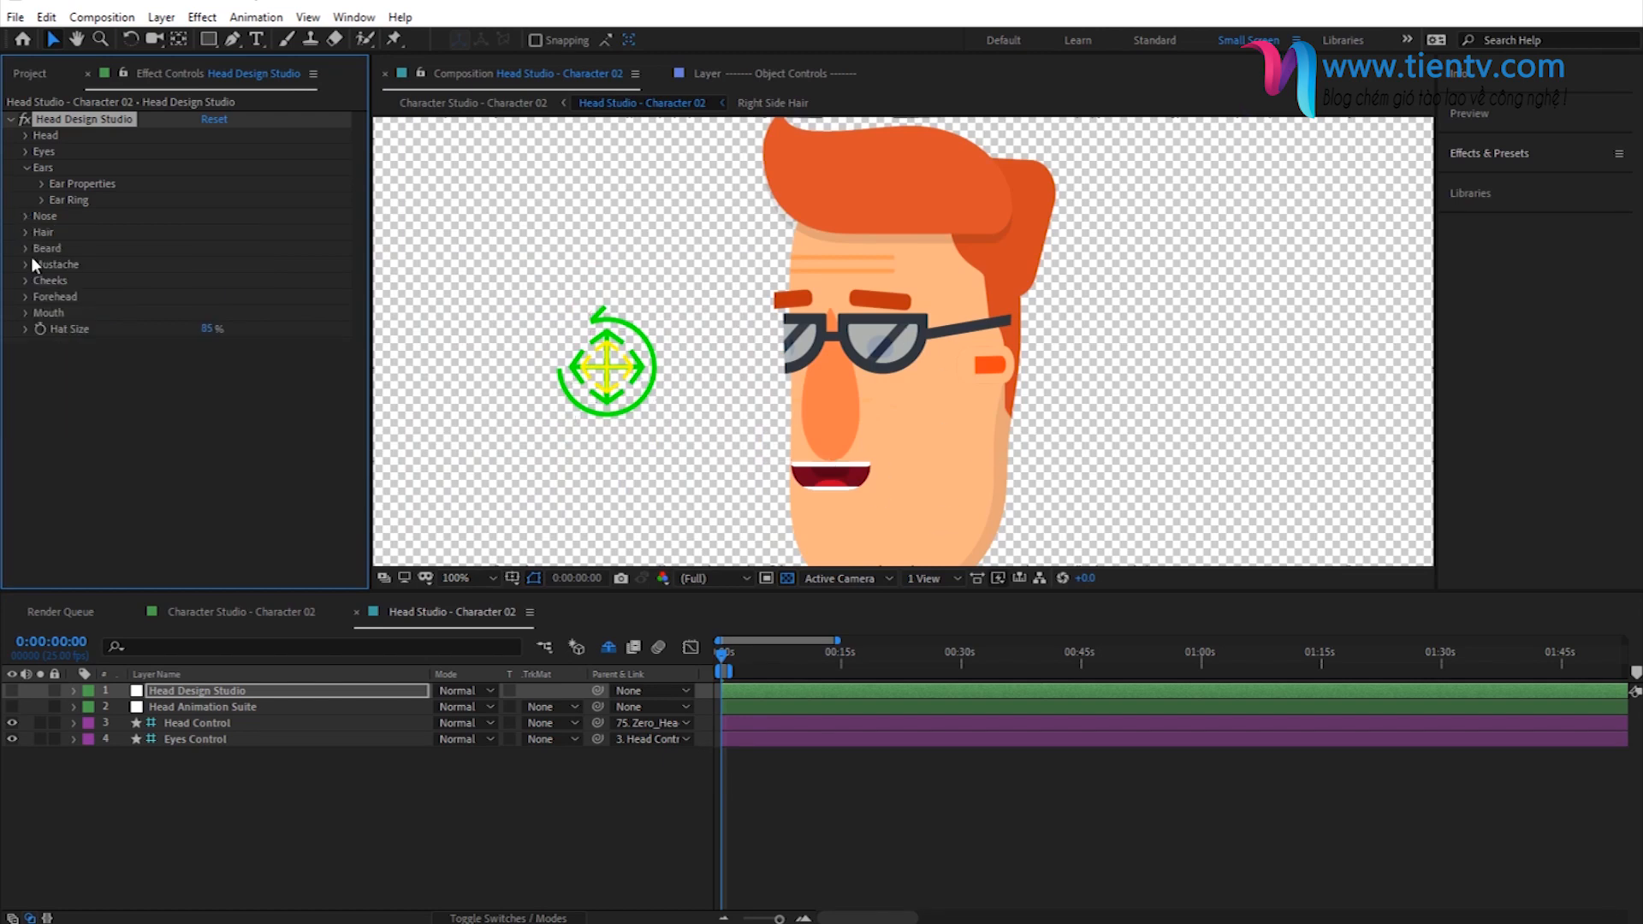
# - Set the cheek freckles' color to the same orange as the nose, FF4614
pyautogui.click(26, 280)
pyautogui.click(210, 297)
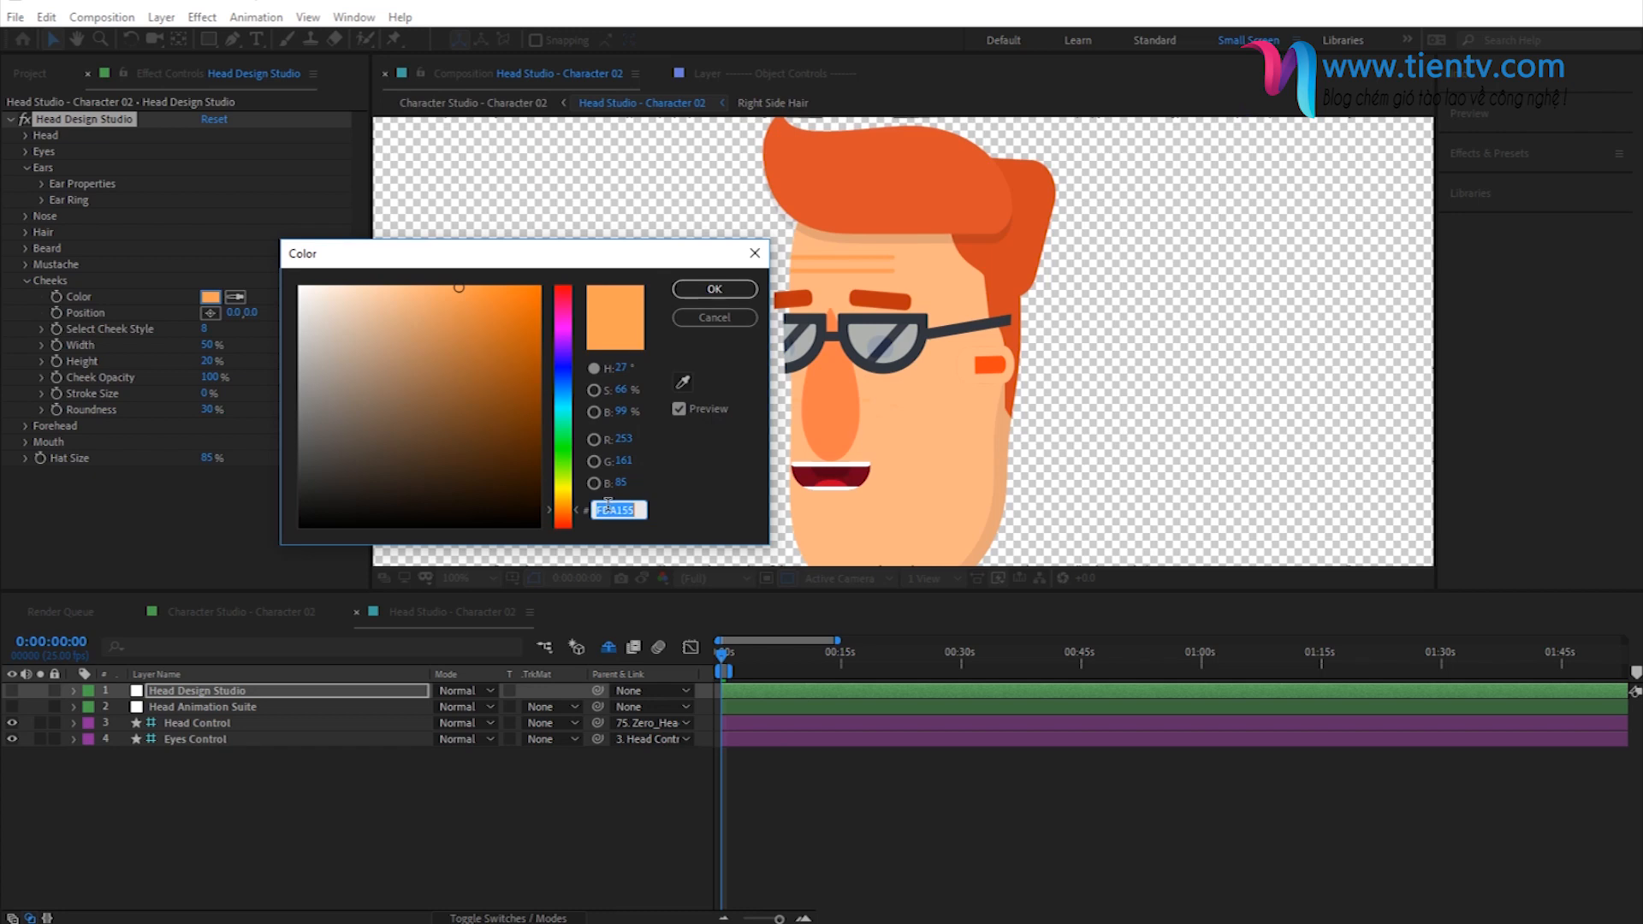
pyautogui.hotkey('ctrl', 'v')
pyautogui.click(714, 289)
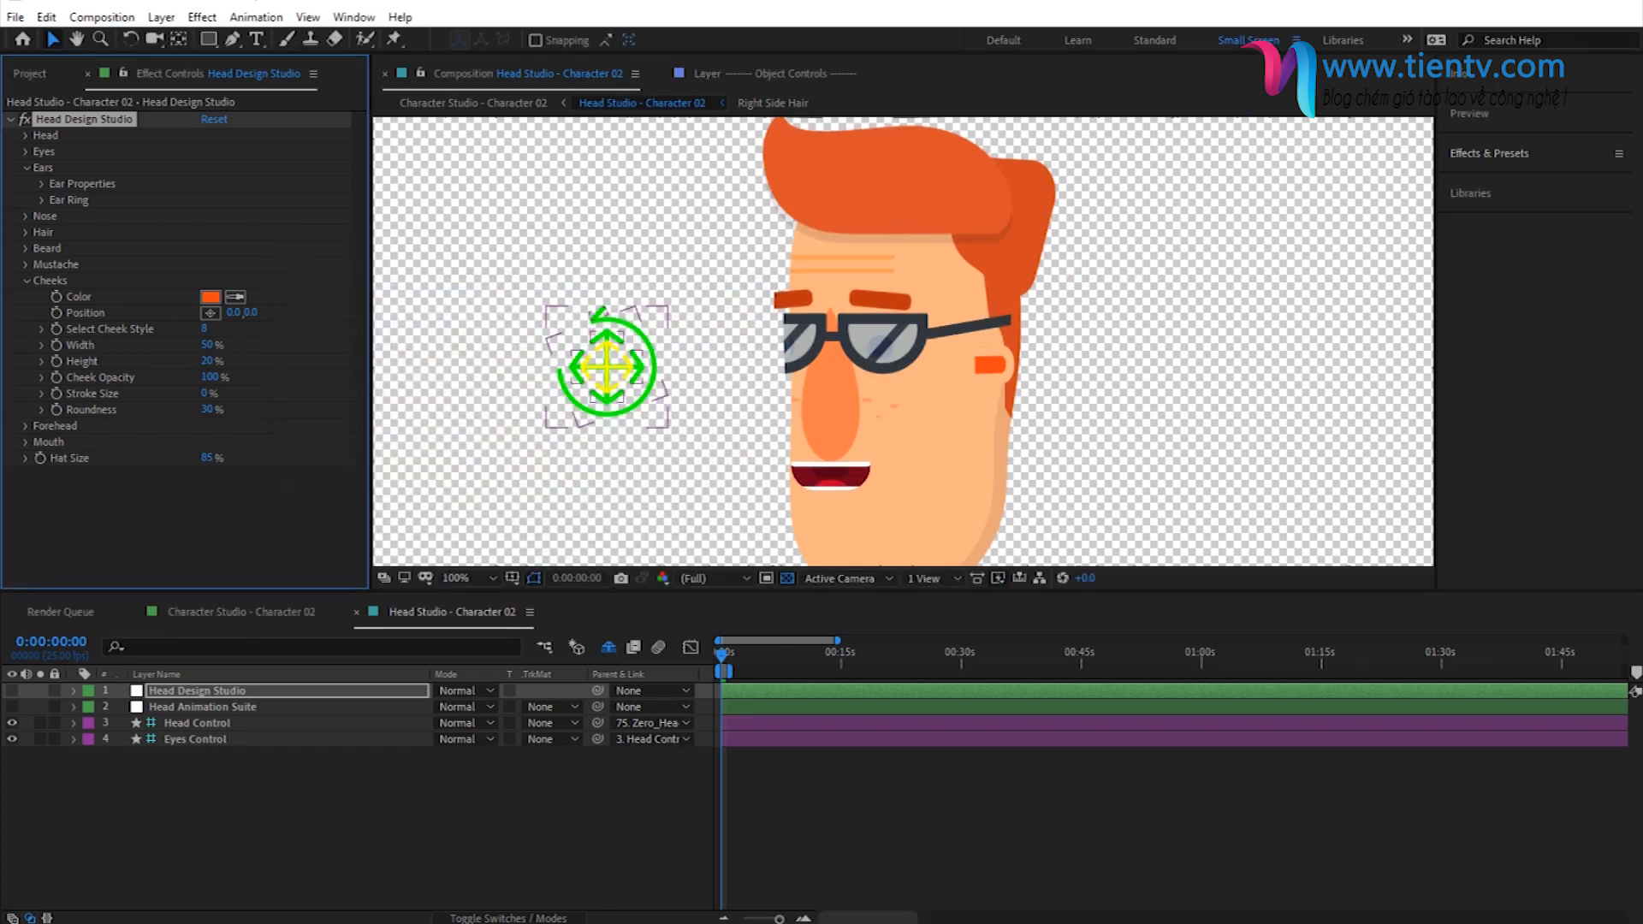
pyautogui.click(26, 282)
# - Move the Head Control a little toward the face to turn the head closer to a frontal view
pyautogui.moveTo(889, 353)
pyautogui.mouseDown()
pyautogui.moveTo(884, 276)
pyautogui.moveTo(887, 340)
pyautogui.mouseUp()
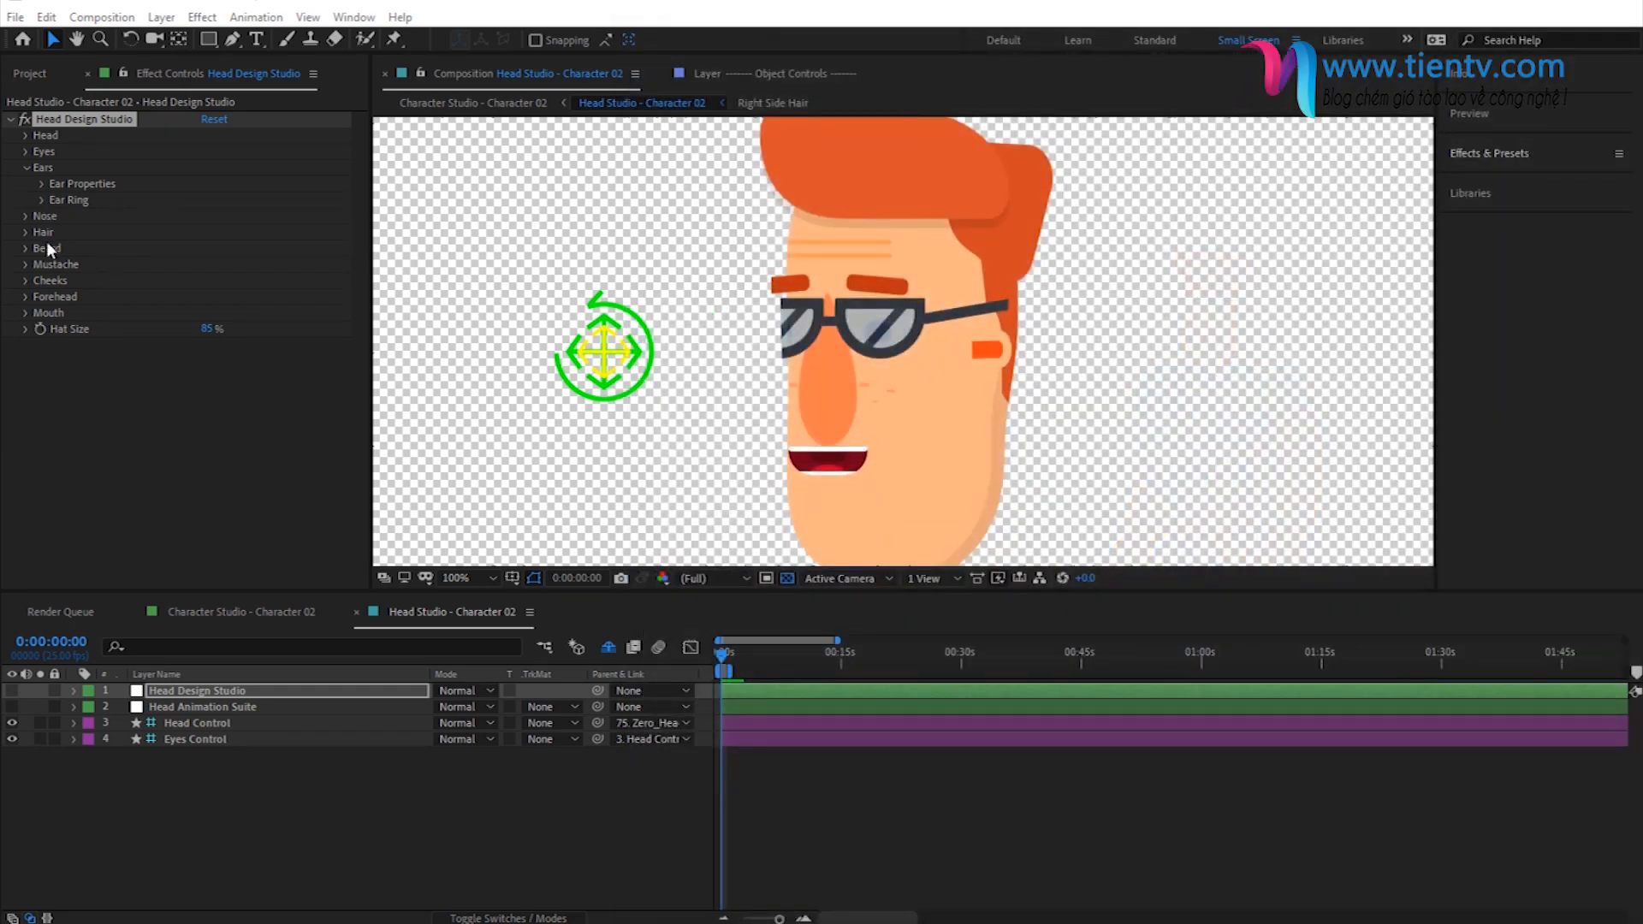
pyautogui.click(604, 351)
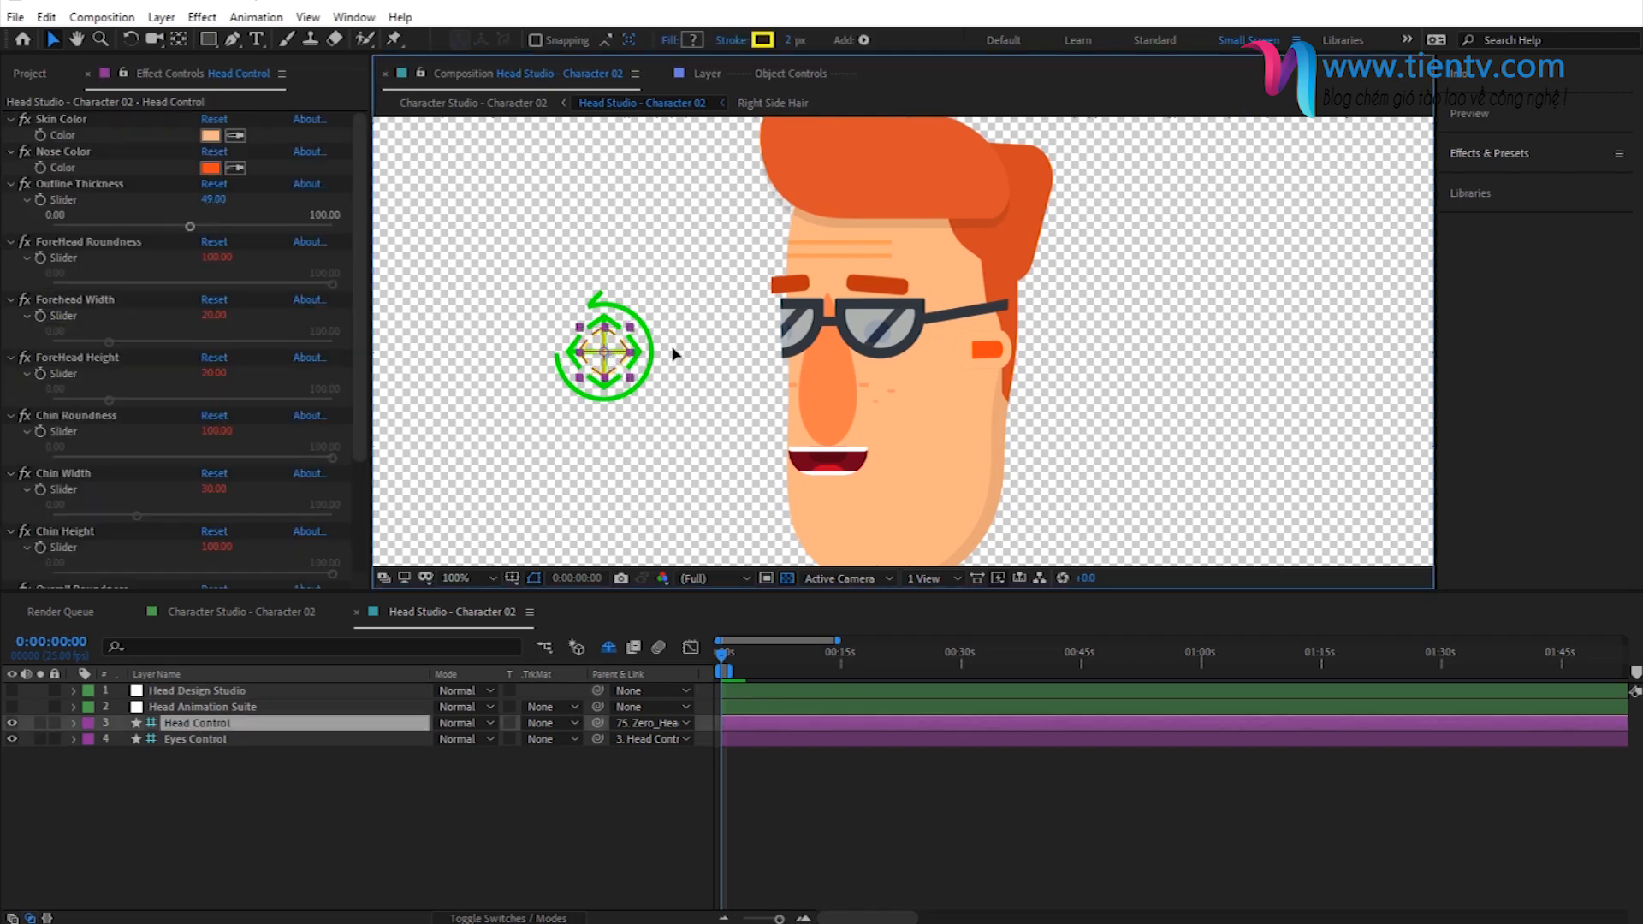
pyautogui.moveTo(629, 357); pyautogui.dragTo(685, 356)
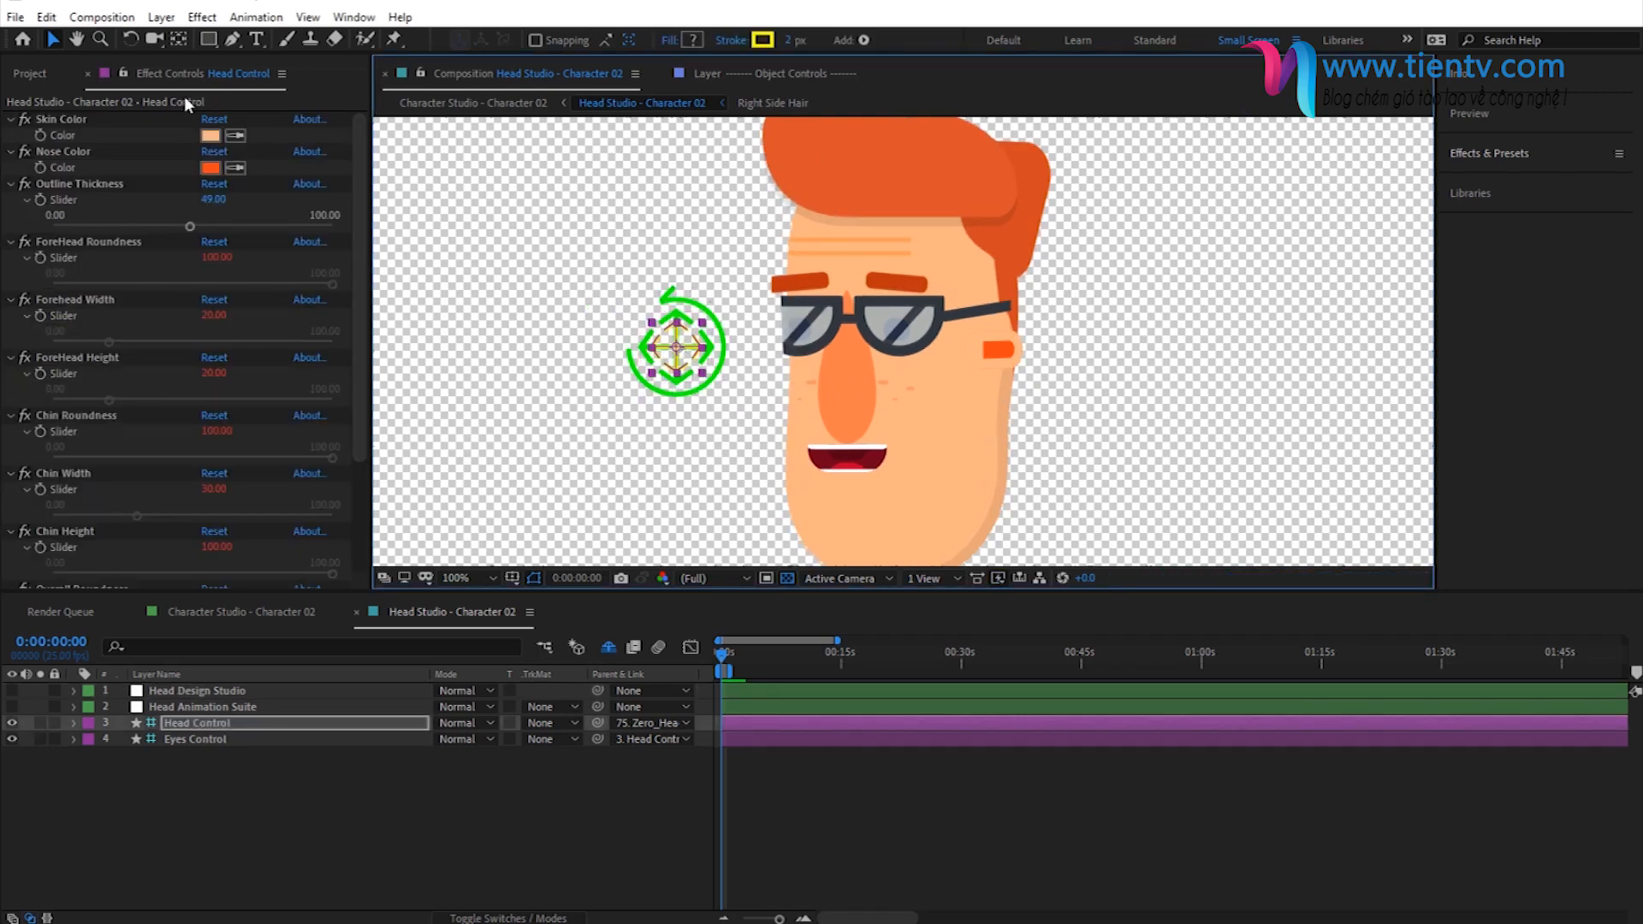
pyautogui.click(174, 187)
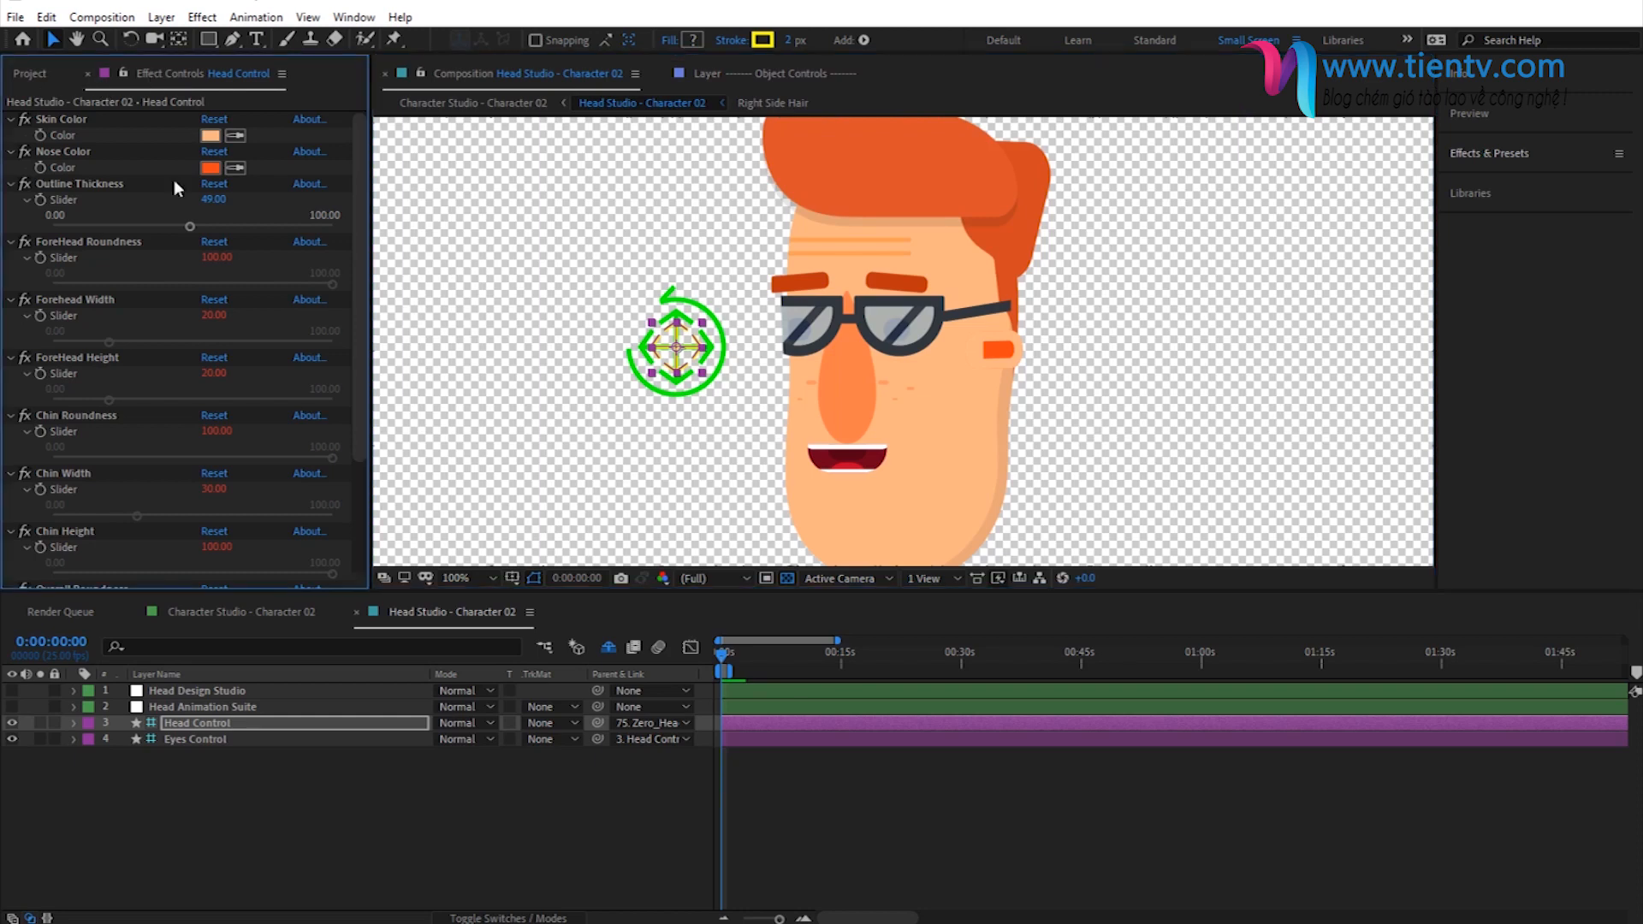
# - Set the mustache style to 25 in Head Design Studio
pyautogui.click(207, 691)
pyautogui.click(26, 265)
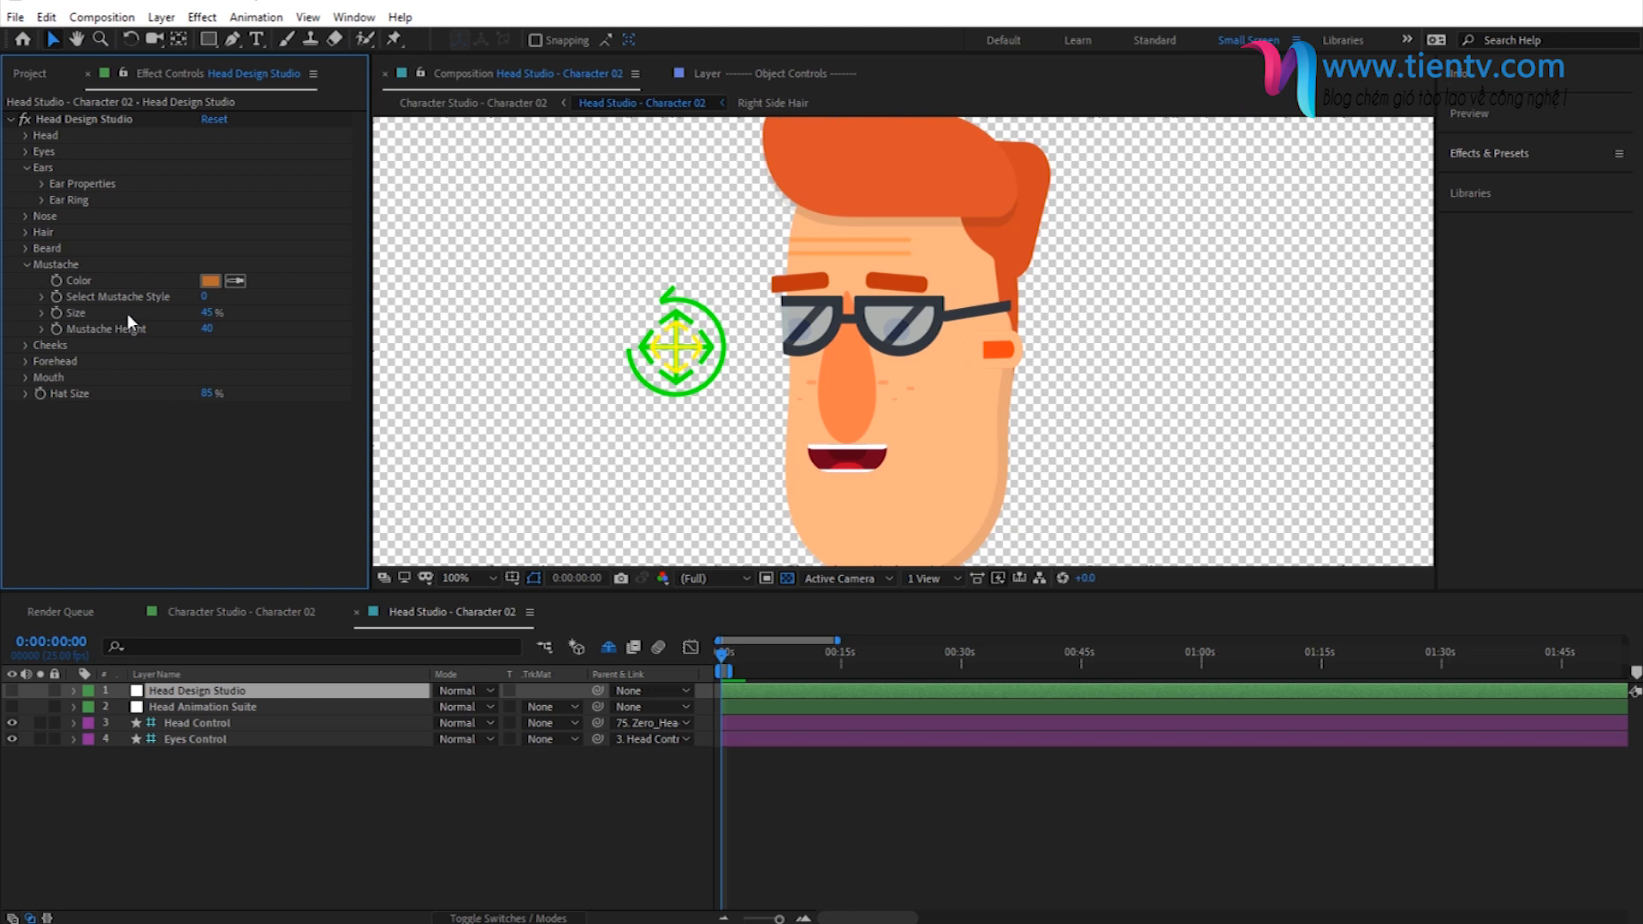
pyautogui.click(206, 296)
pyautogui.write('25')
pyautogui.press('Return')
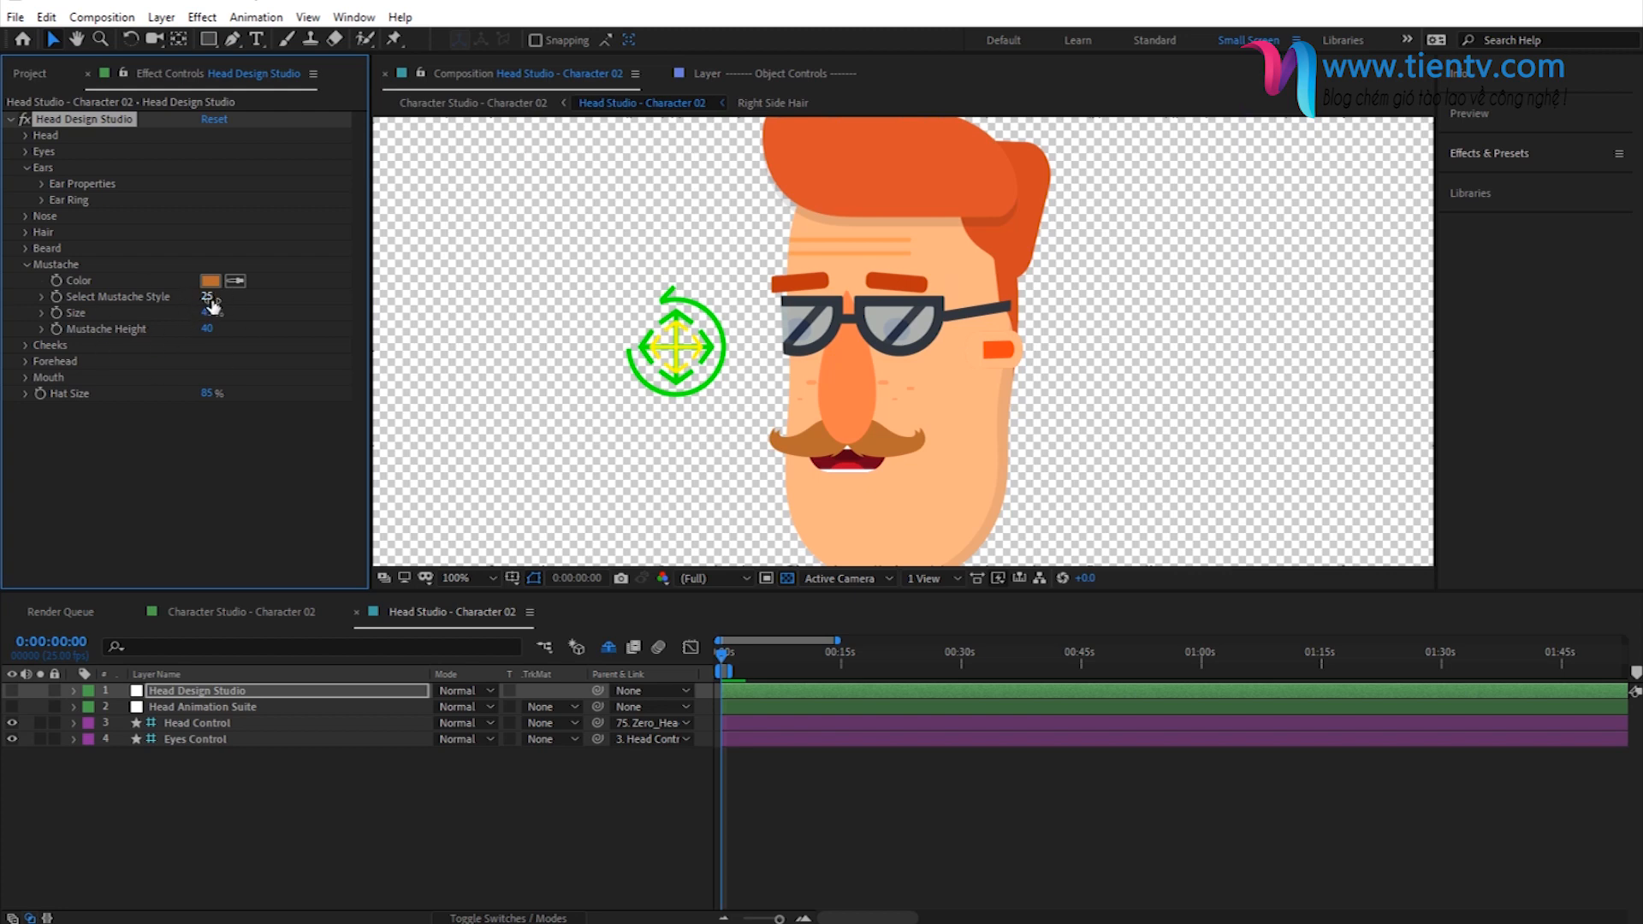
# - Set the mustache color to the same orange as the nose and its size to 50%
pyautogui.click(212, 280)
pyautogui.write('FF4614')
pyautogui.click(715, 288)
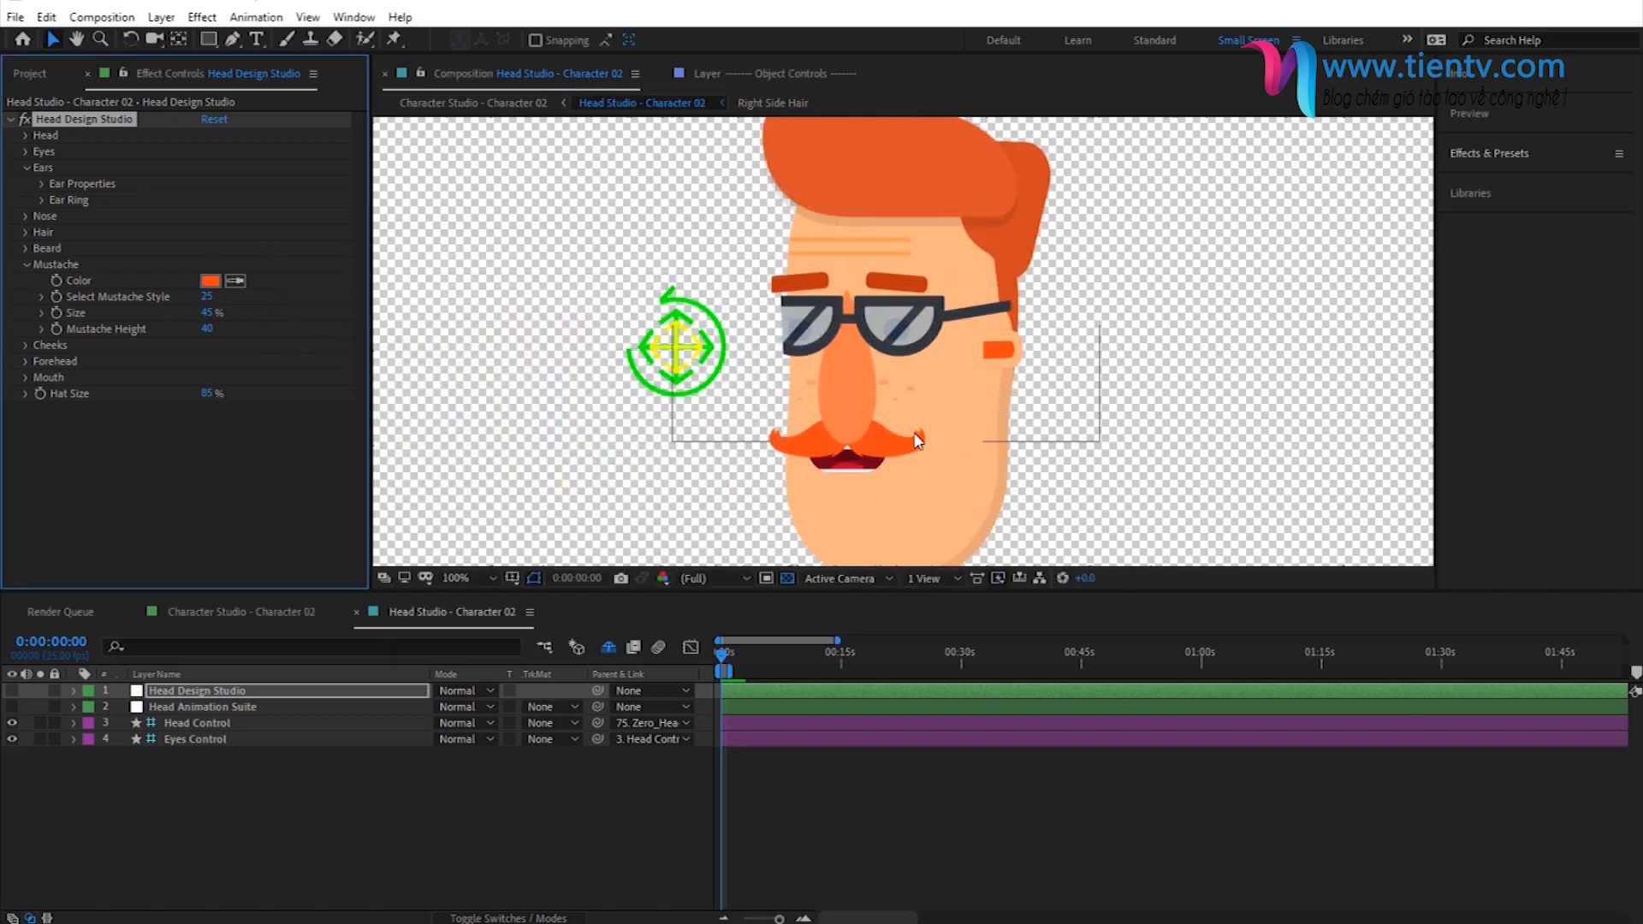
pyautogui.click(211, 313)
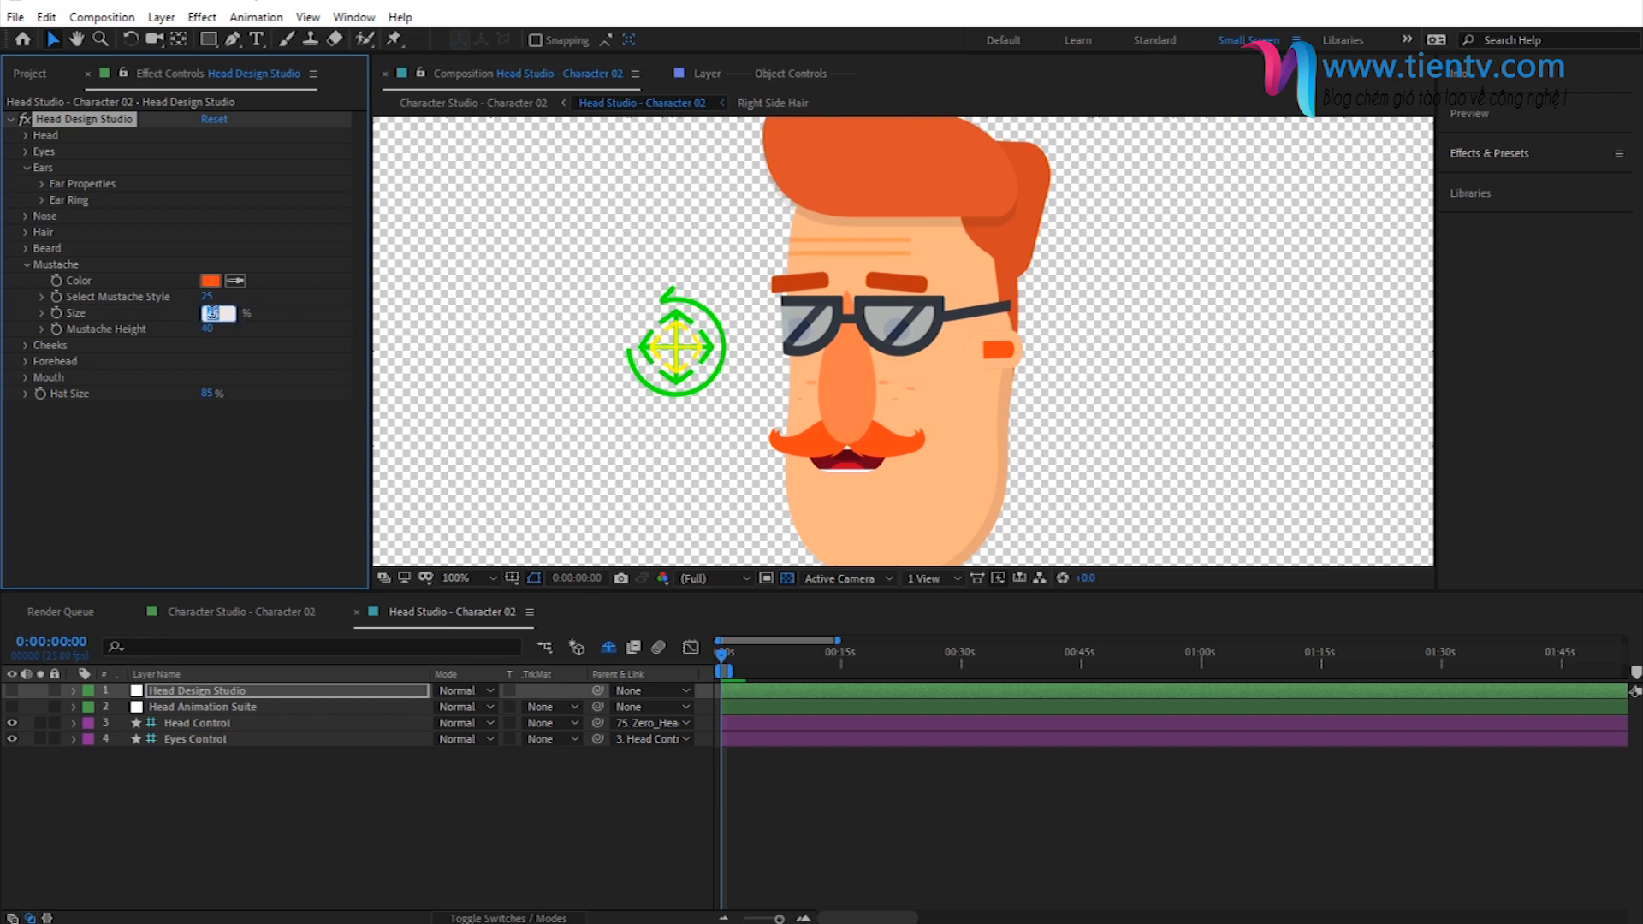
pyautogui.write('50')
pyautogui.press('Return')
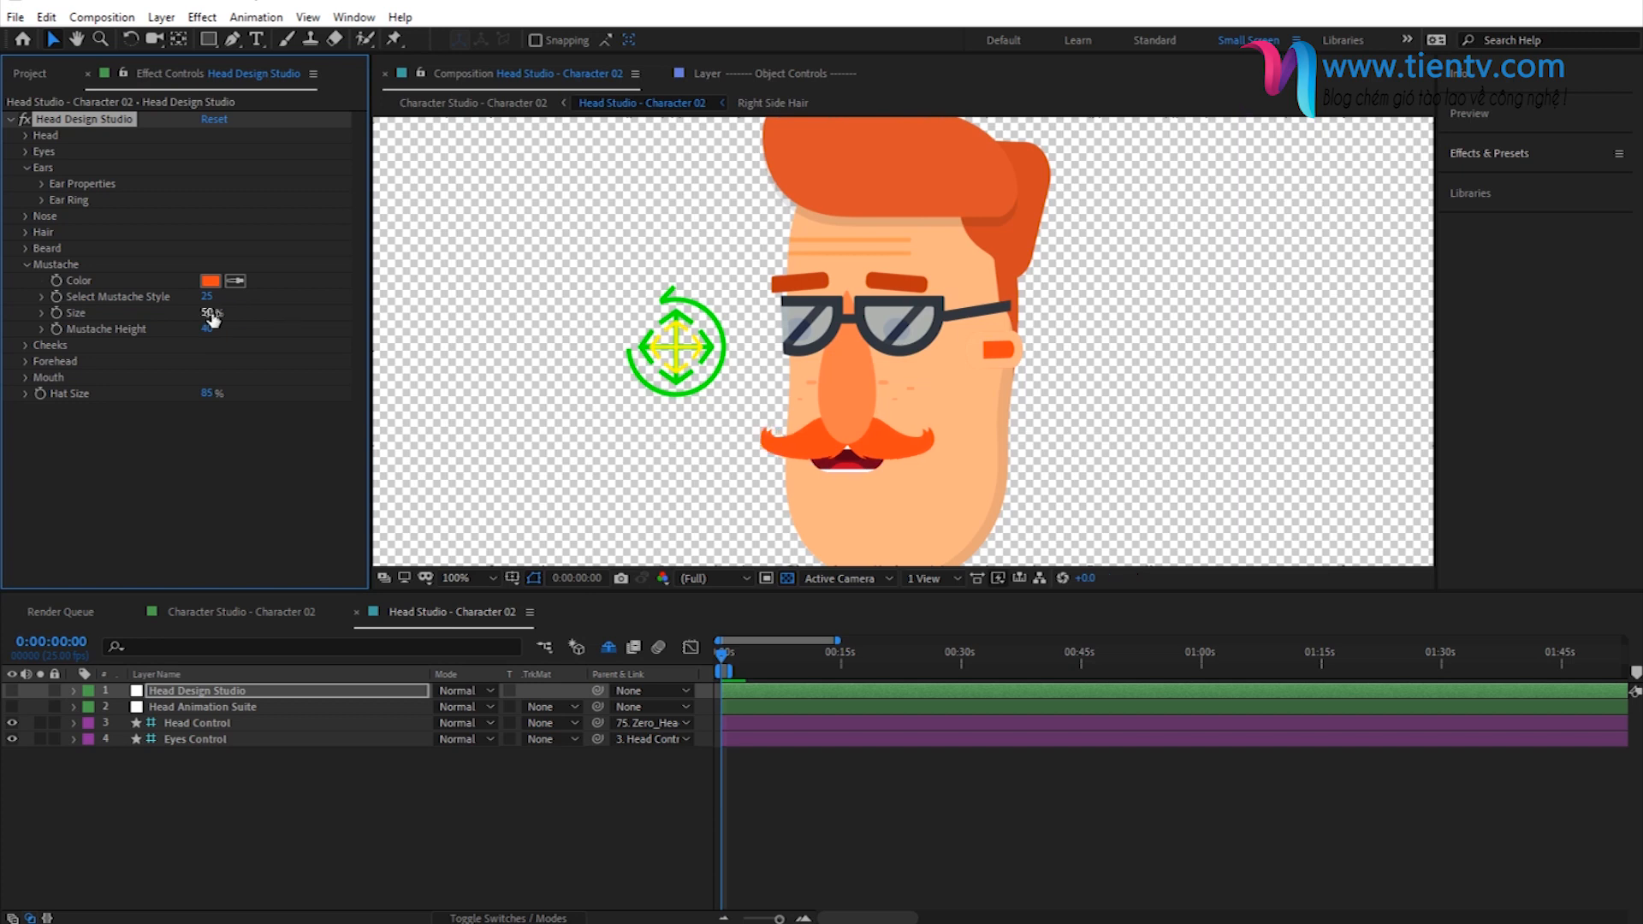
# - Set the beard style to 5 and its color to FF4614
pyautogui.click(28, 266)
pyautogui.click(24, 248)
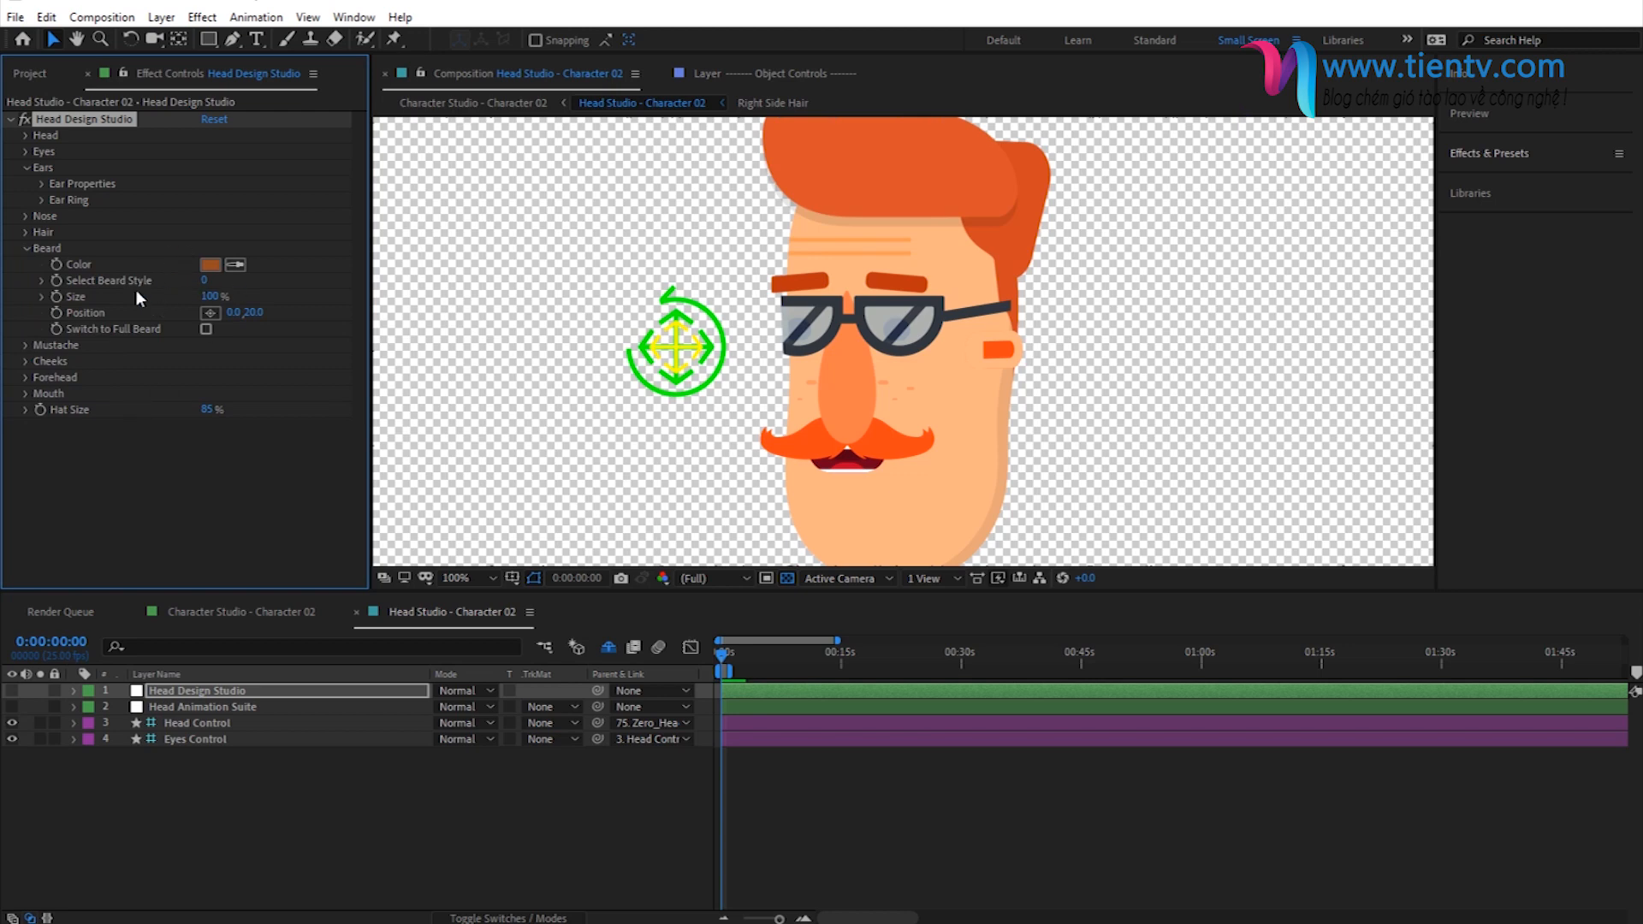
pyautogui.click(205, 281)
pyautogui.write('5')
pyautogui.press('Return')
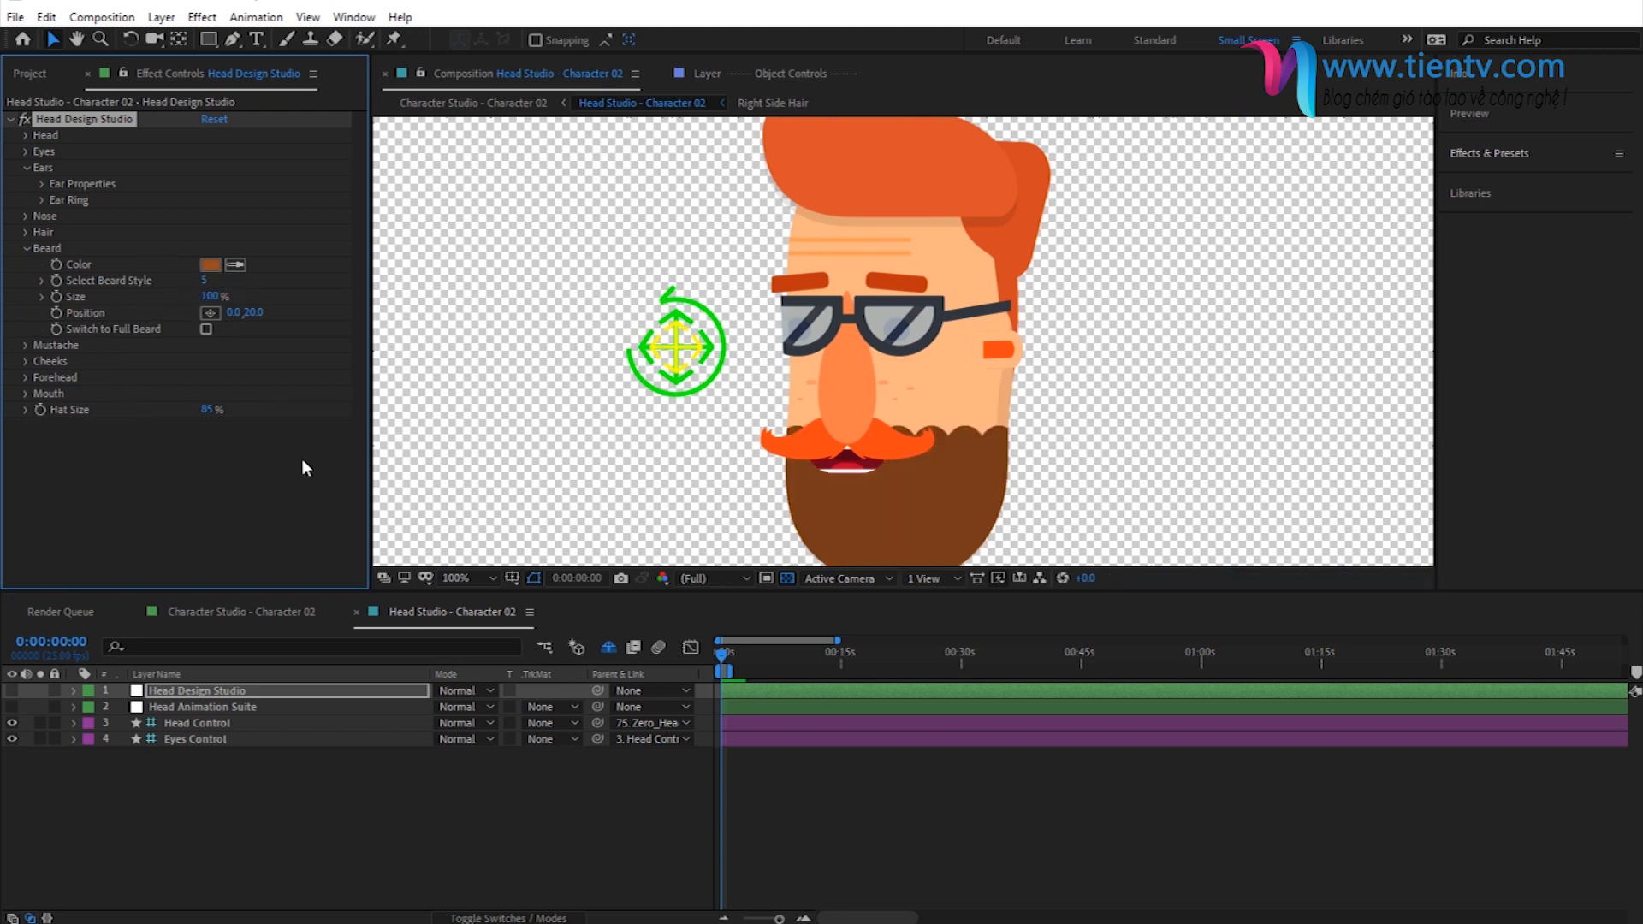
pyautogui.click(210, 265)
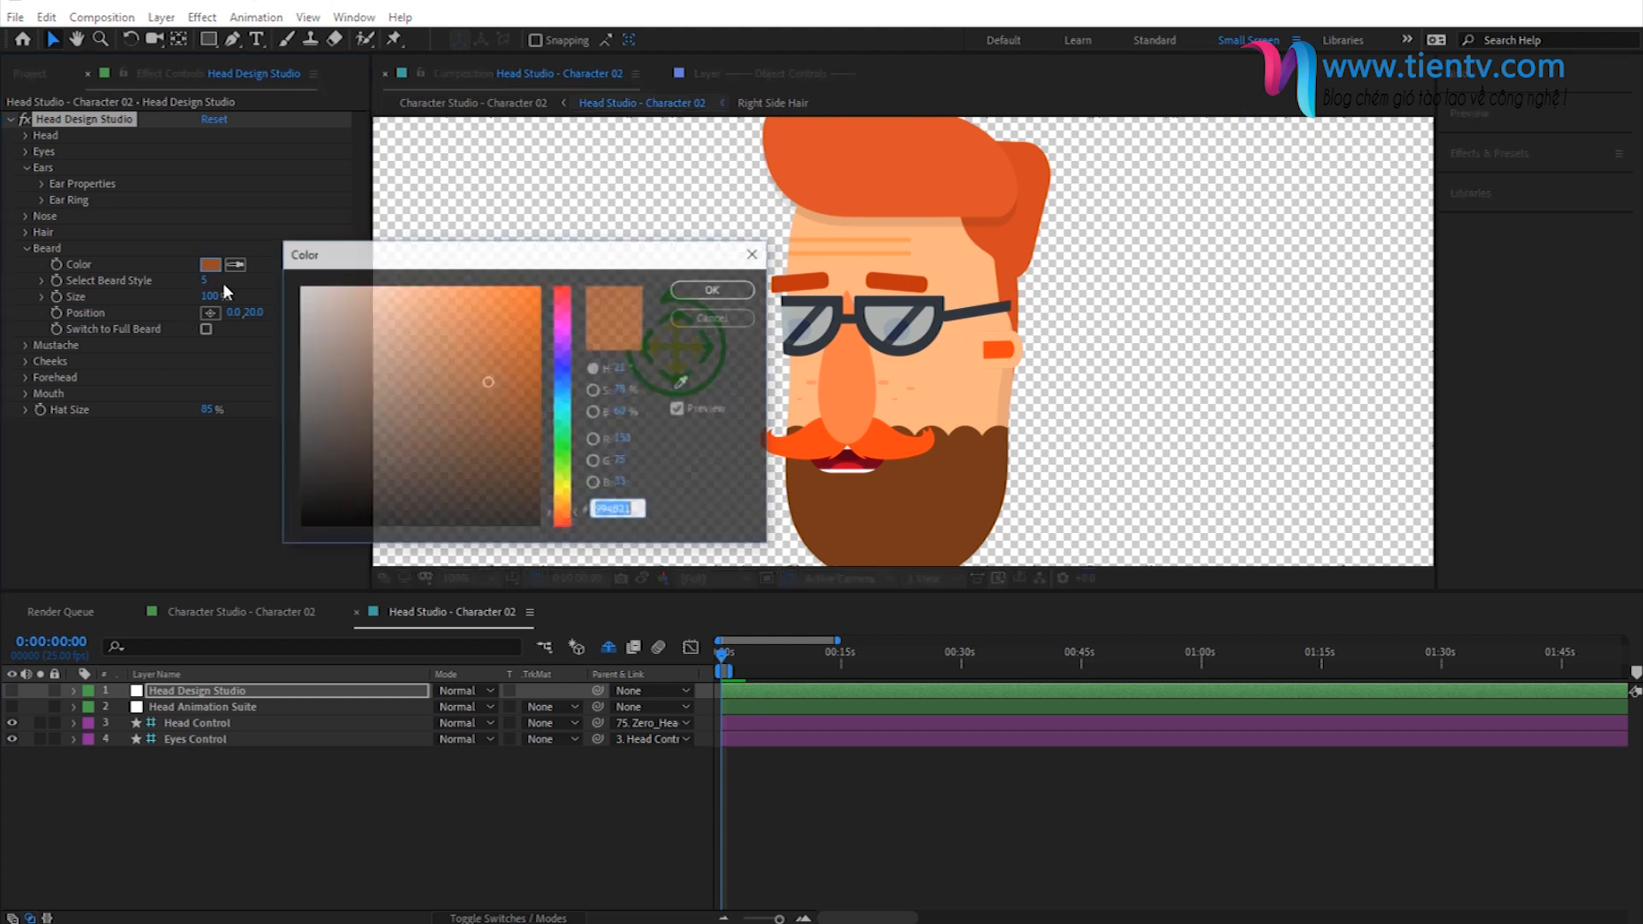
pyautogui.hotkey('ctrl', 'v')
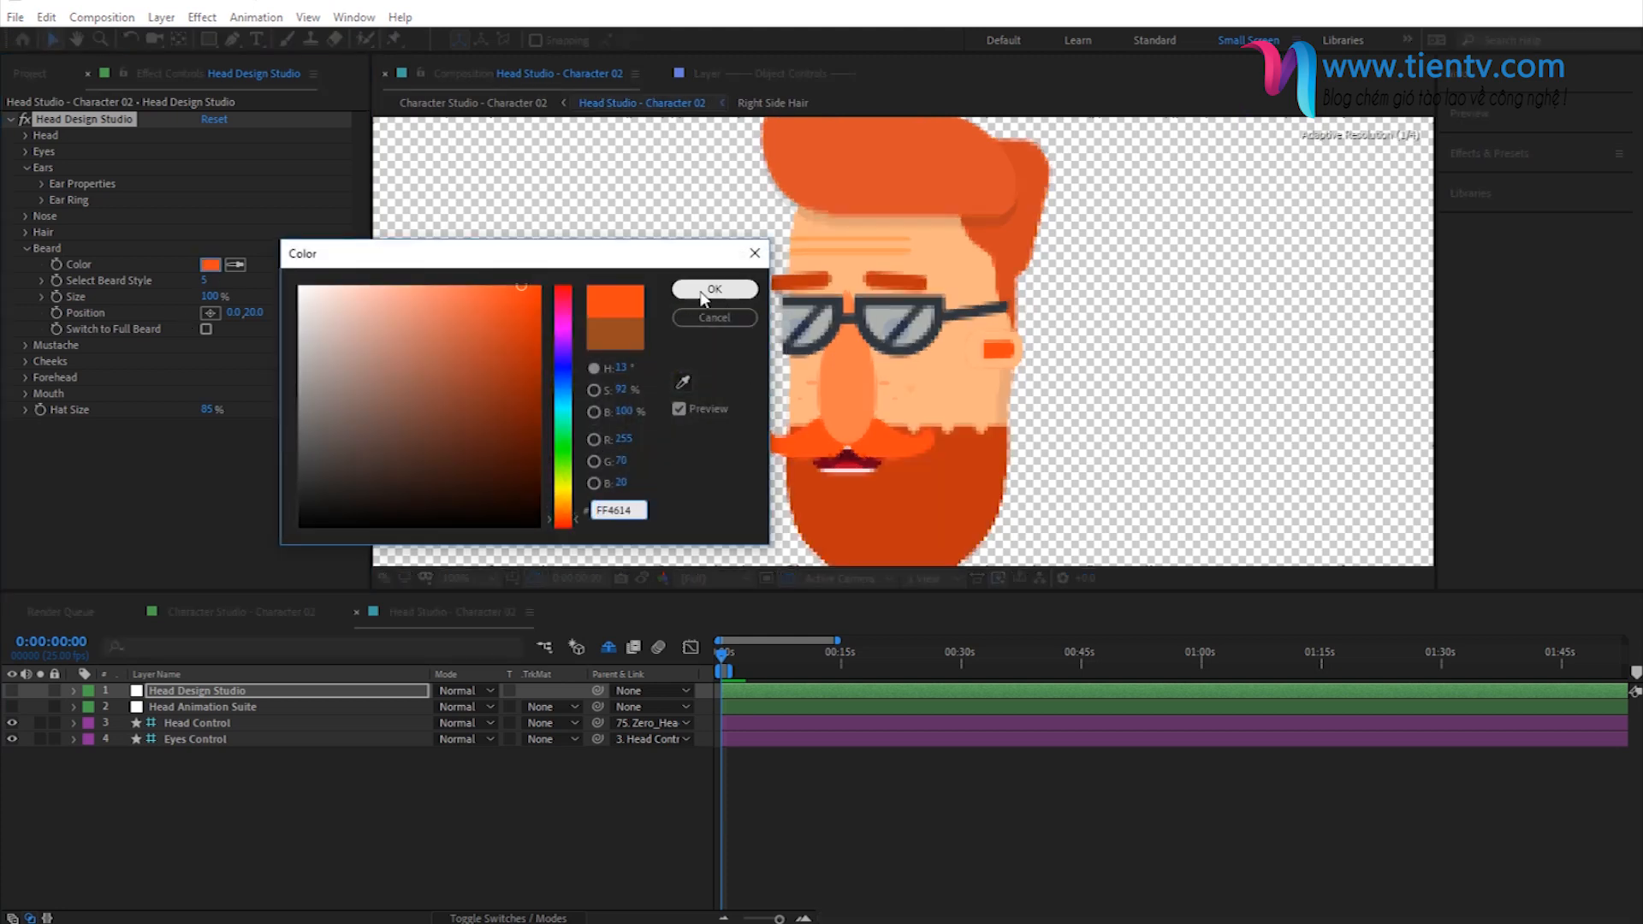
pyautogui.click(699, 294)
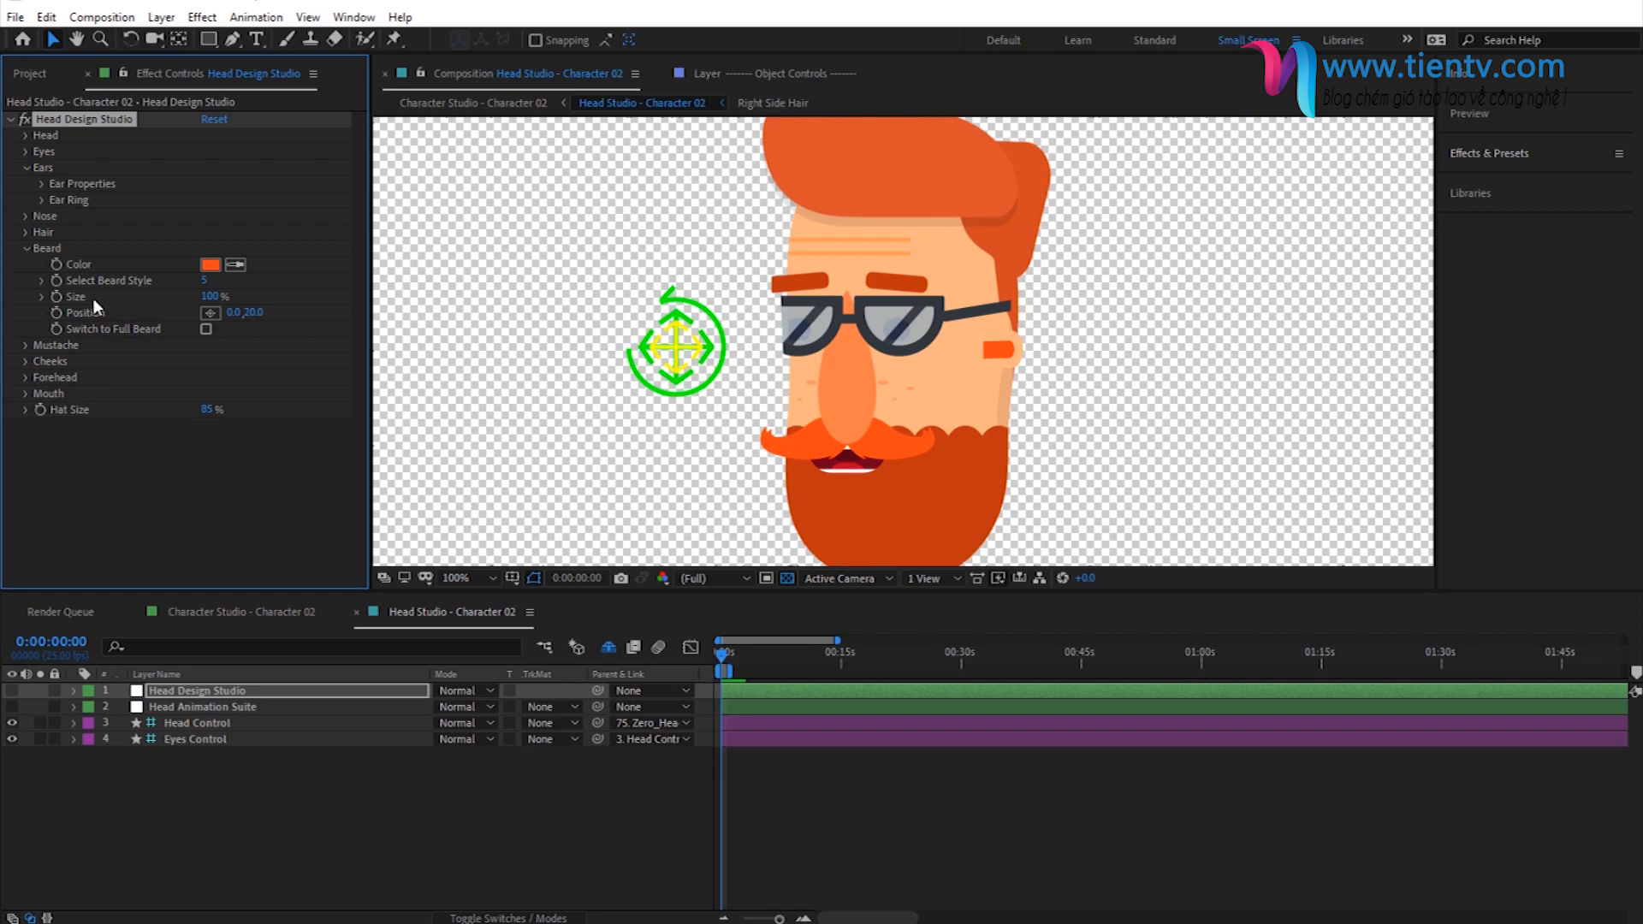
# - Try the full beard option on beard style 5, then switch it back off
pyautogui.moveTo(206, 300); pyautogui.dragTo(196, 307)
pyautogui.click(206, 329)
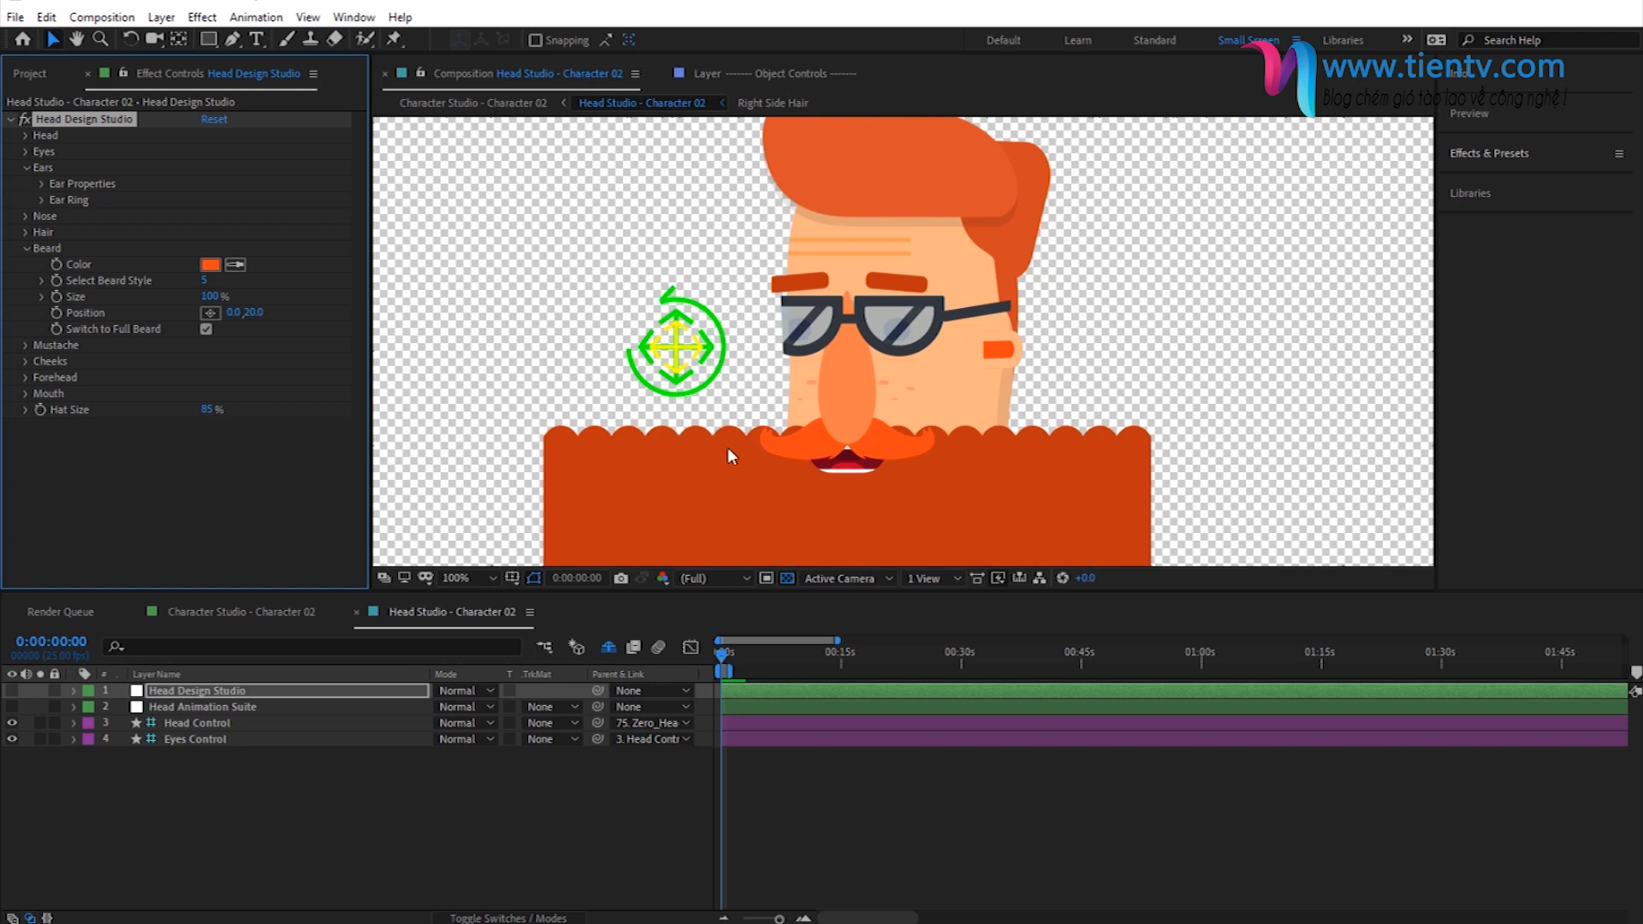
pyautogui.scroll(-2, 727, 447)
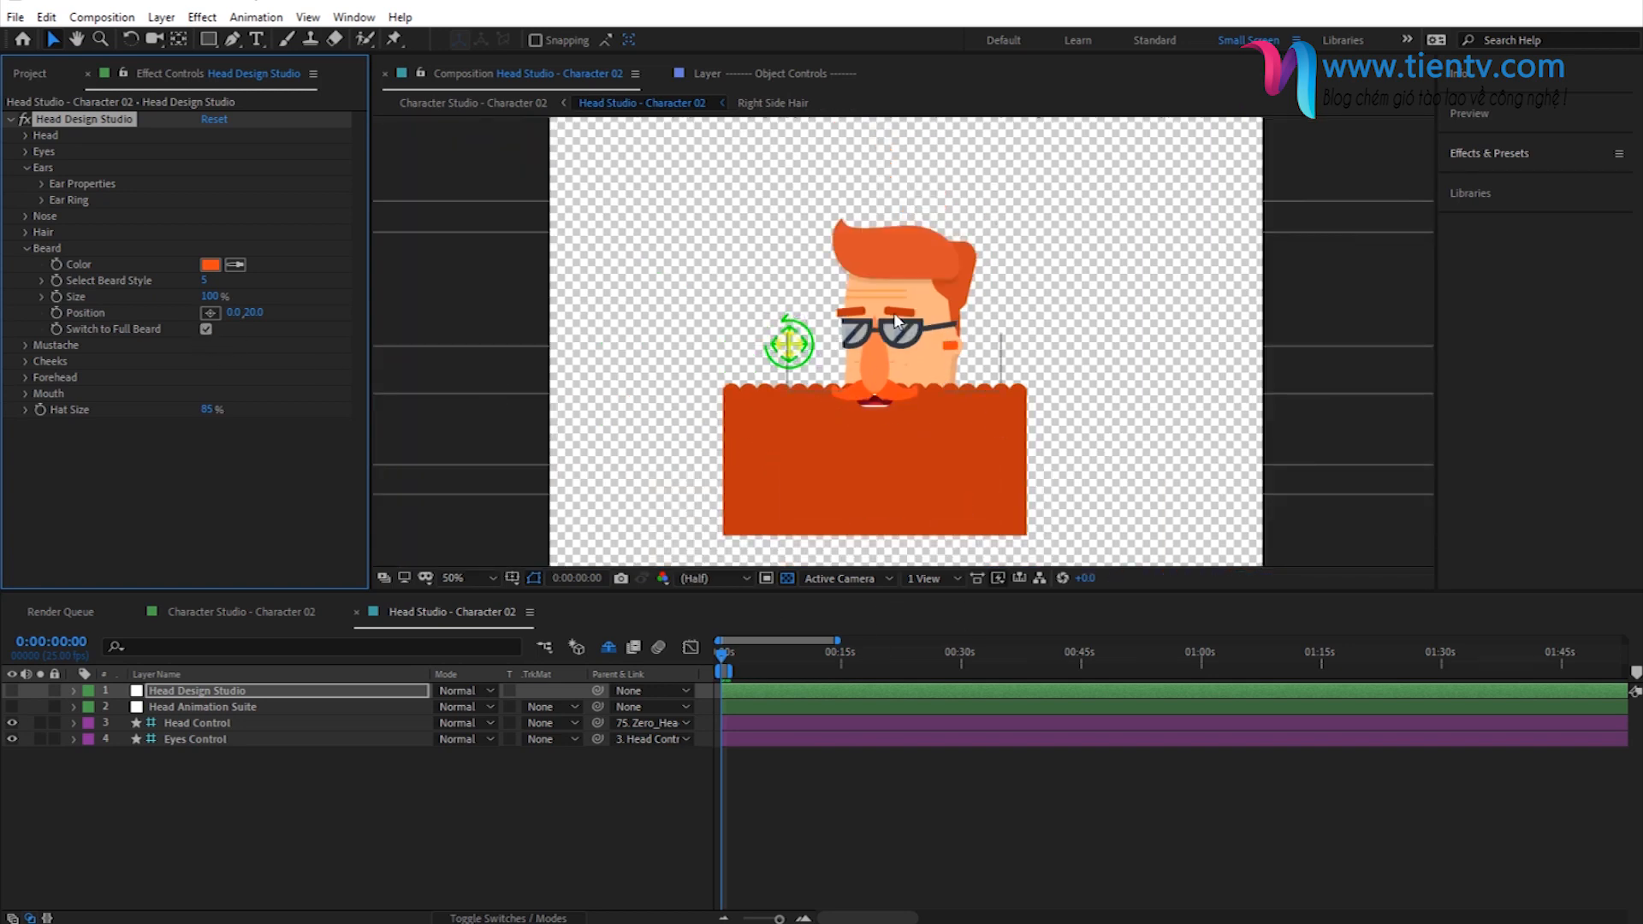
pyautogui.click(203, 332)
# - Try beard style 25 as a full beard with its size reduced to 80%
pyautogui.click(205, 280)
pyautogui.write('25')
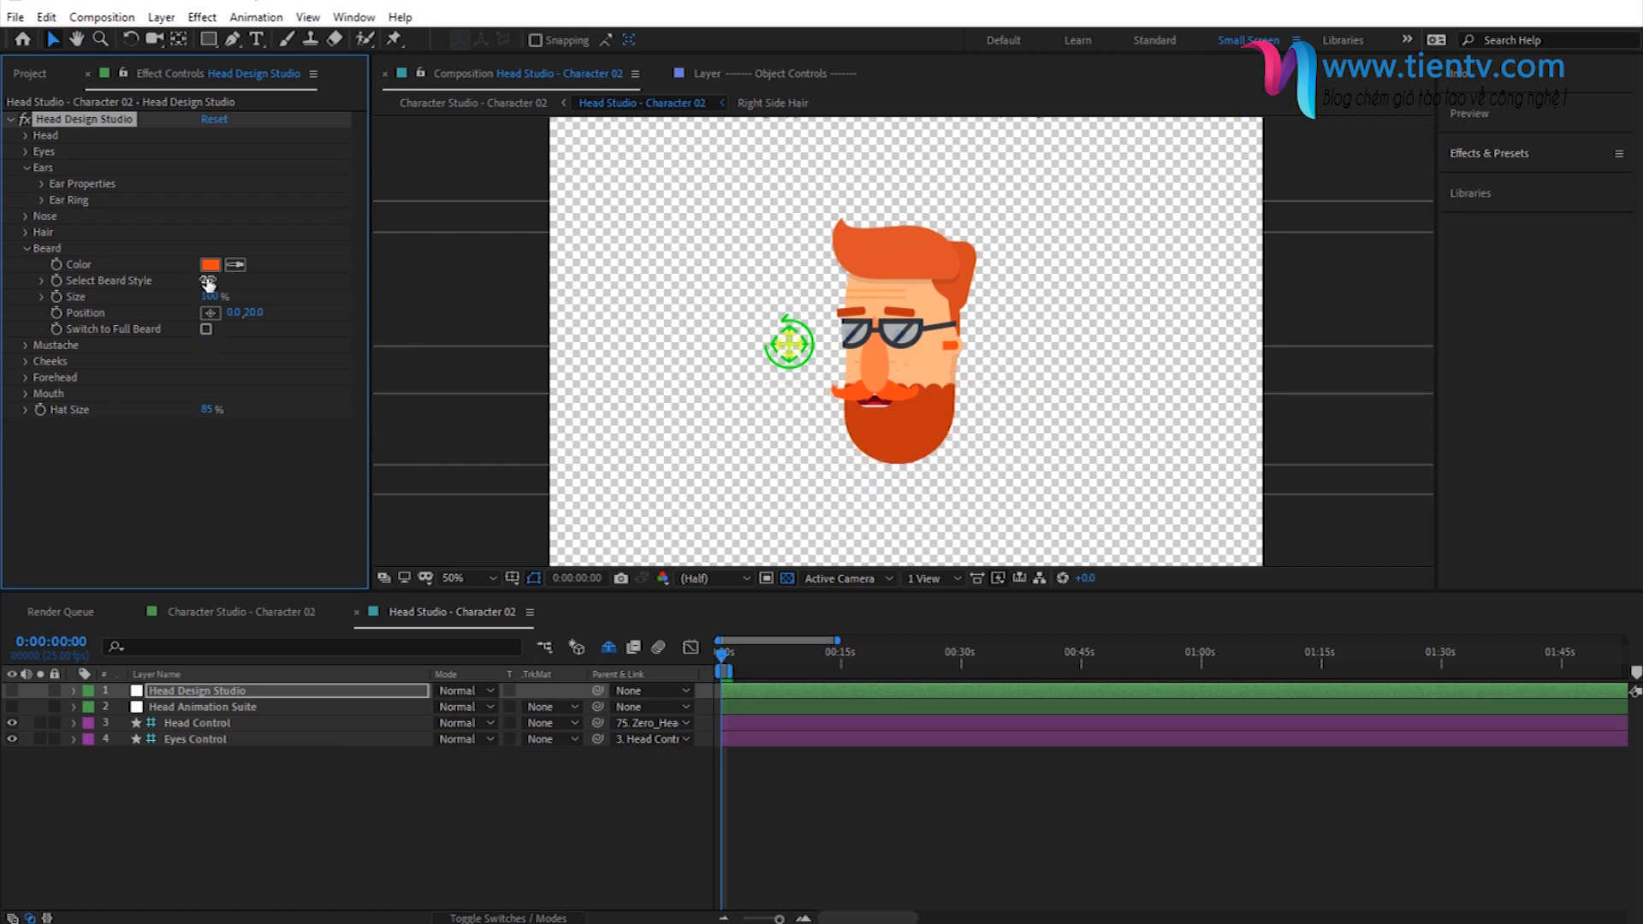
pyautogui.press('Return')
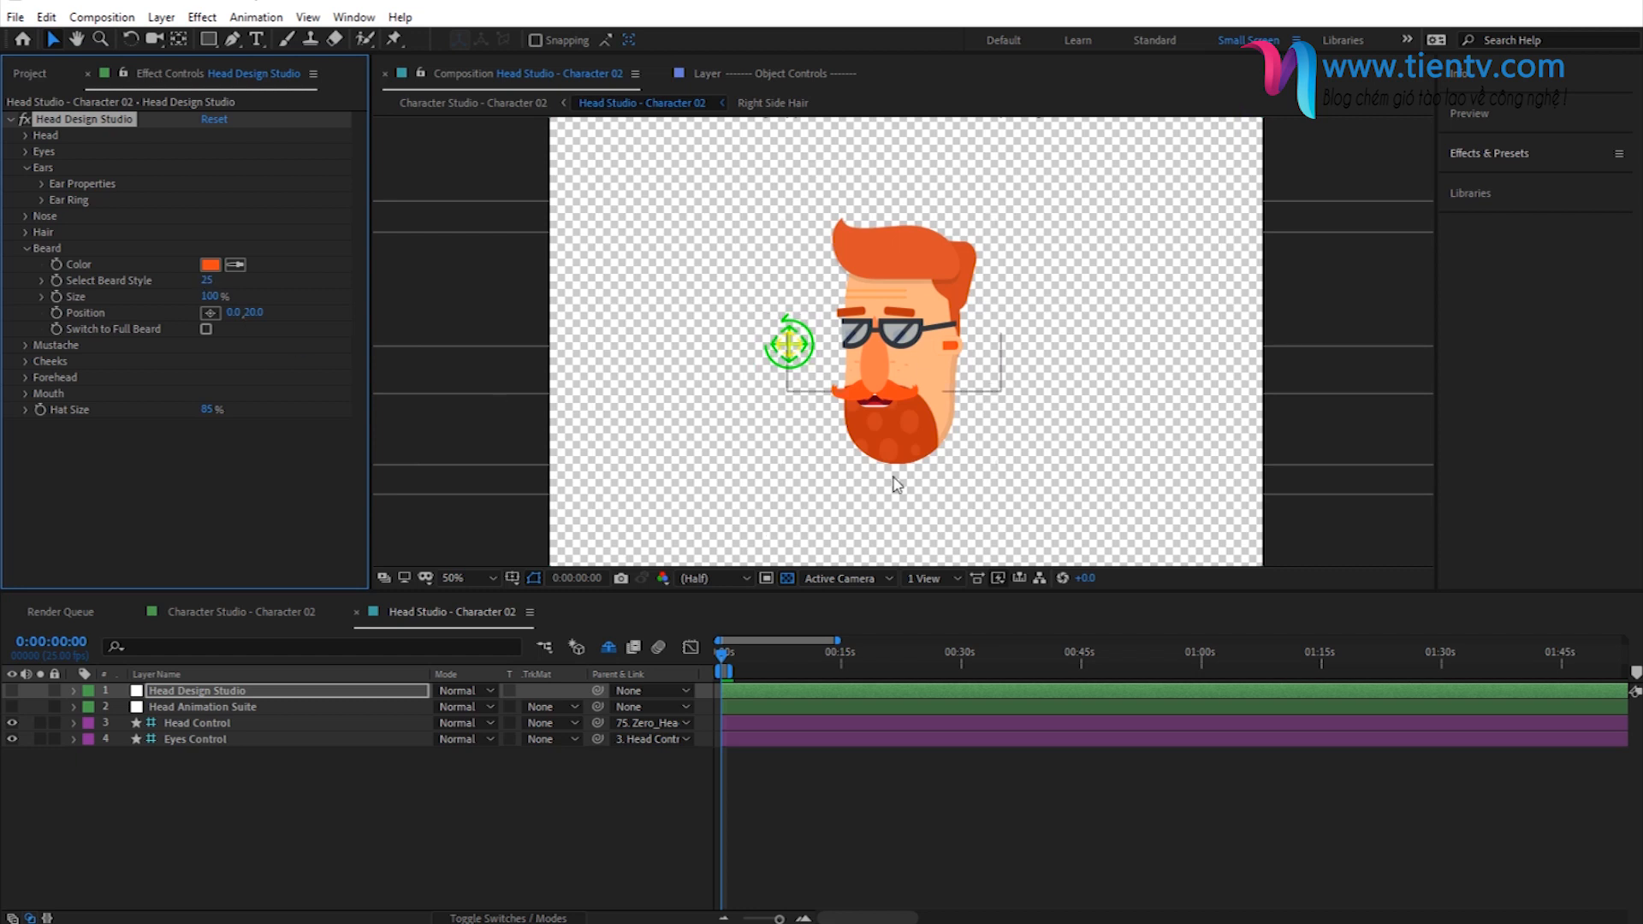
pyautogui.click(206, 330)
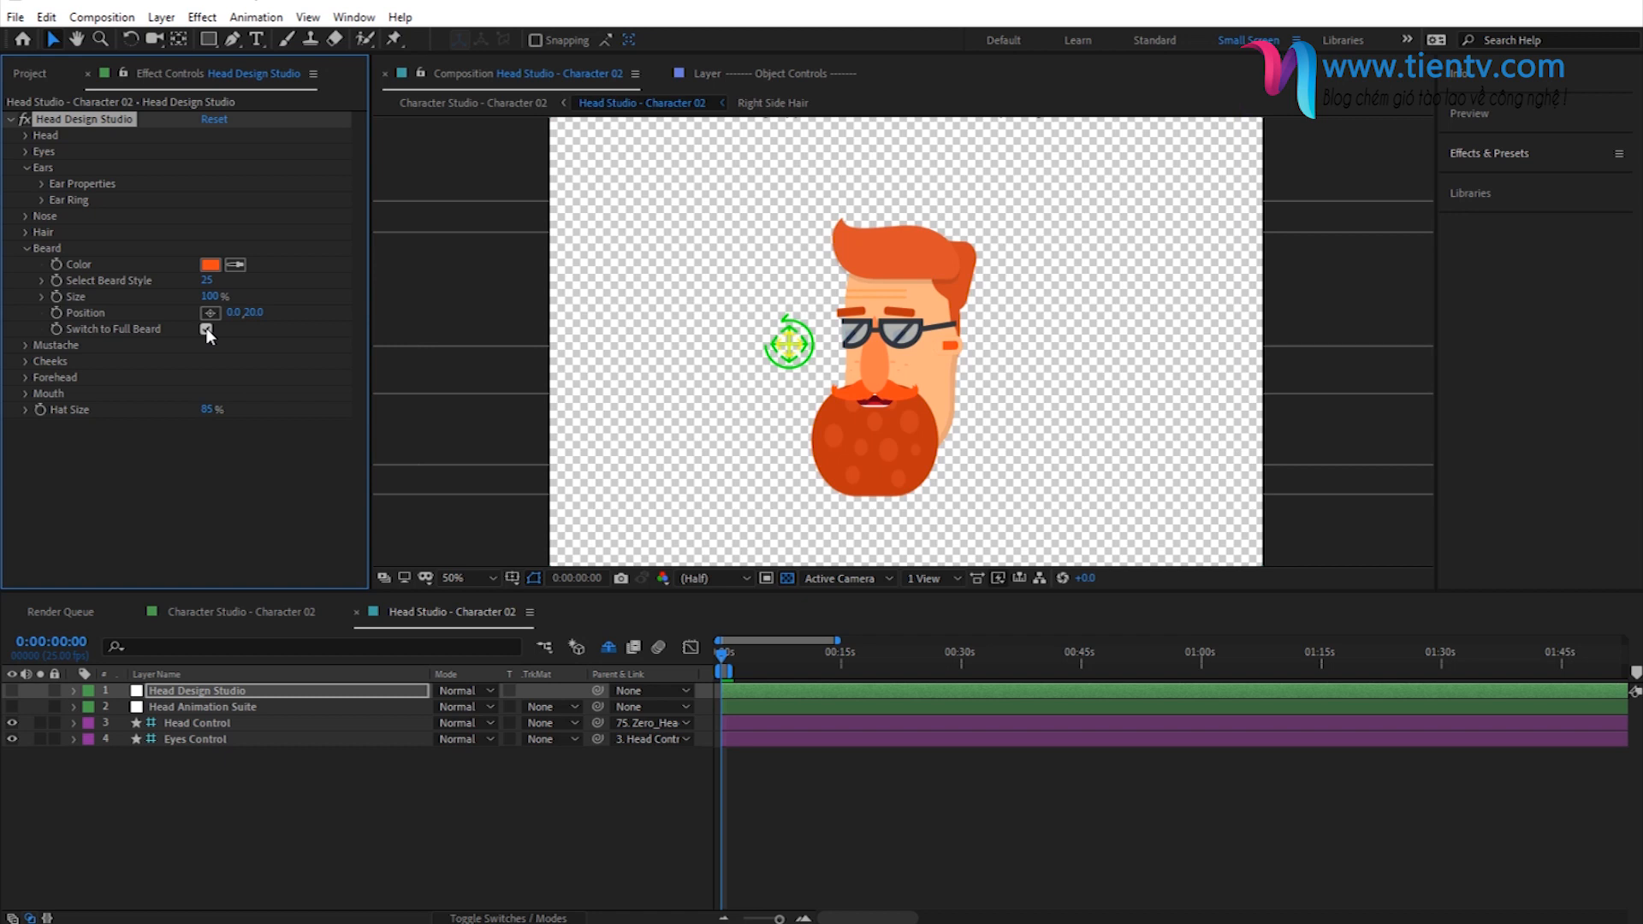
pyautogui.click(209, 297)
pyautogui.write('84')
pyautogui.press('Return')
pyautogui.click(208, 296)
pyautogui.write('80')
pyautogui.press('Return')
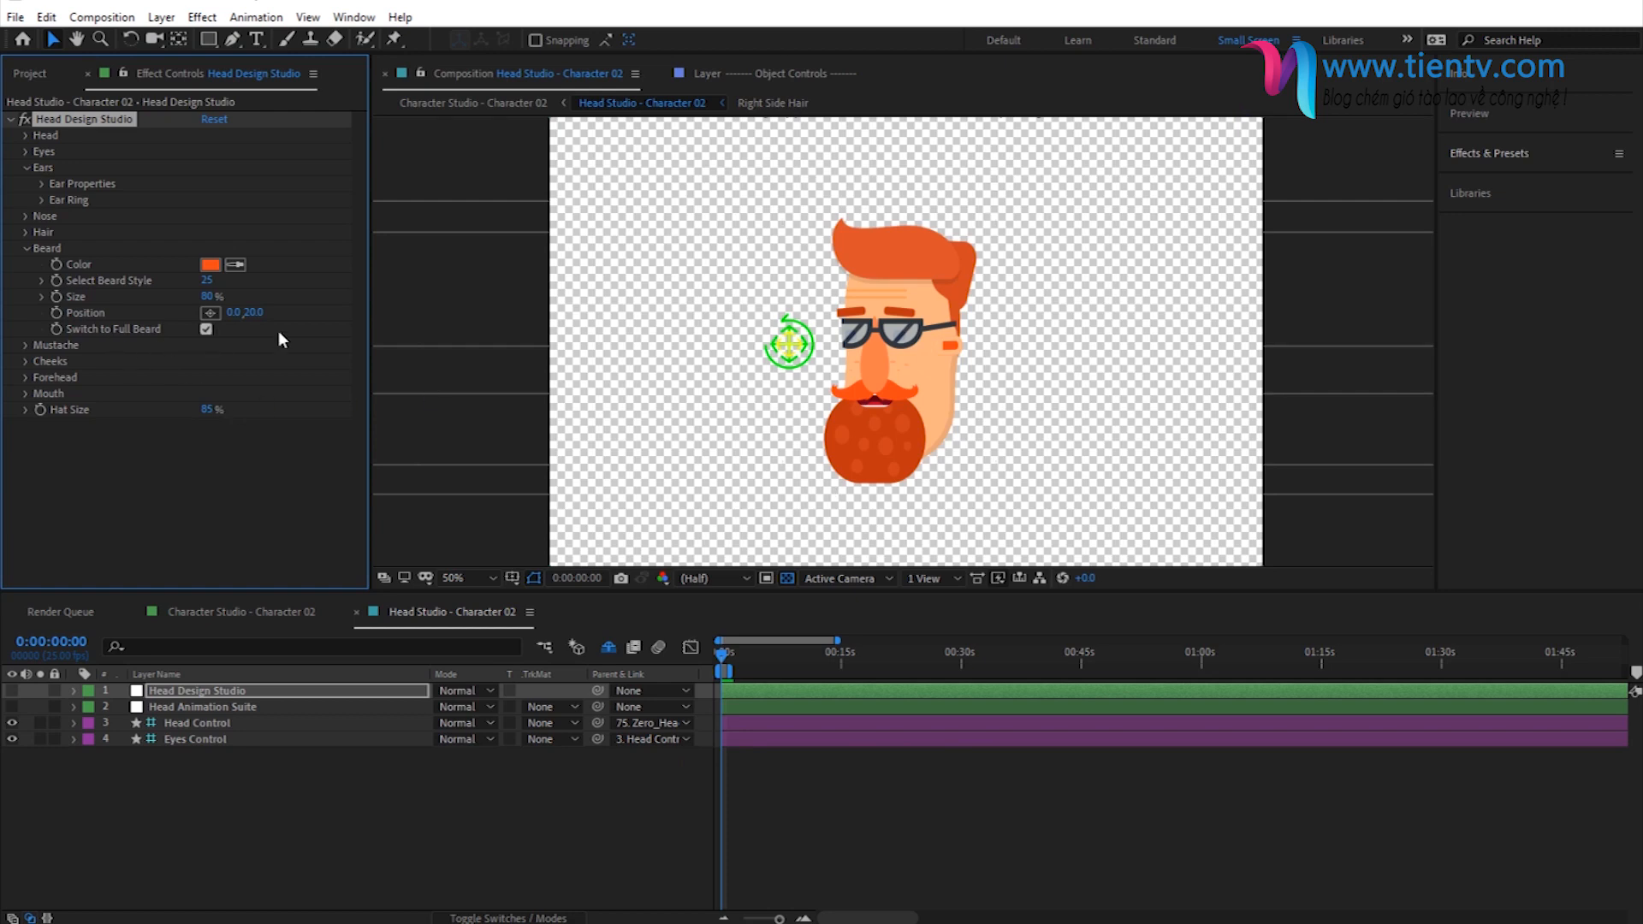
# - Undo the beard size, full beard and beard style 25 changes
pyautogui.hotkey('ctrl', 'z')
pyautogui.hotkey('ctrl', 'z')
pyautogui.hotkey('ctrl', 'z')
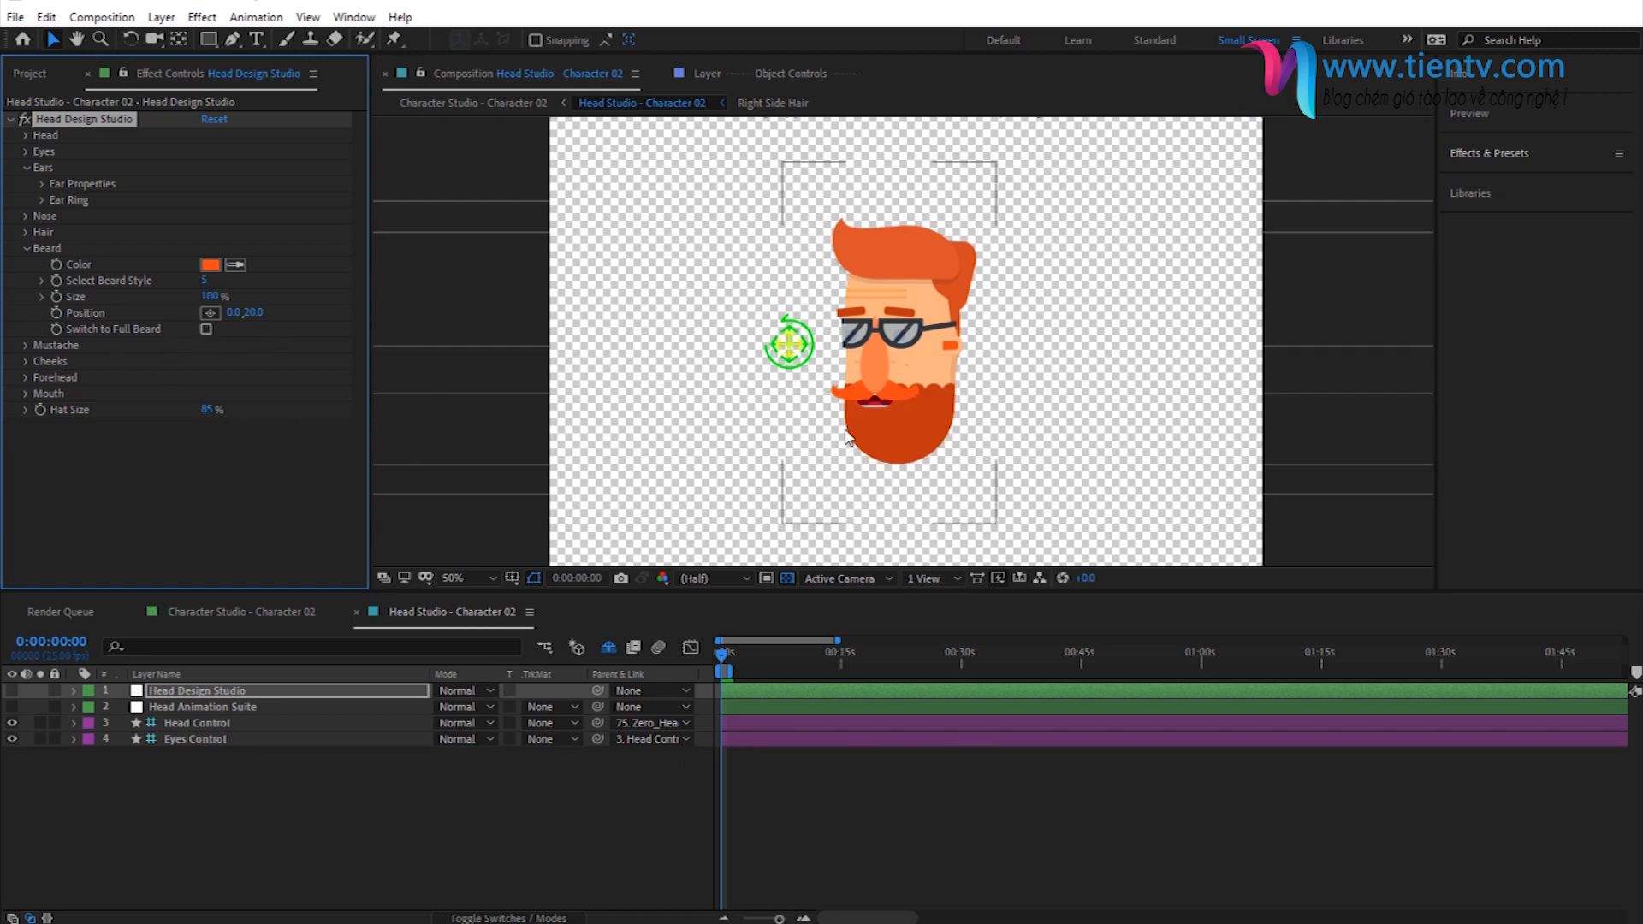
# - Collapse the beard and ear settings and return to the Character Studio - Character 02 composition
pyautogui.click(26, 249)
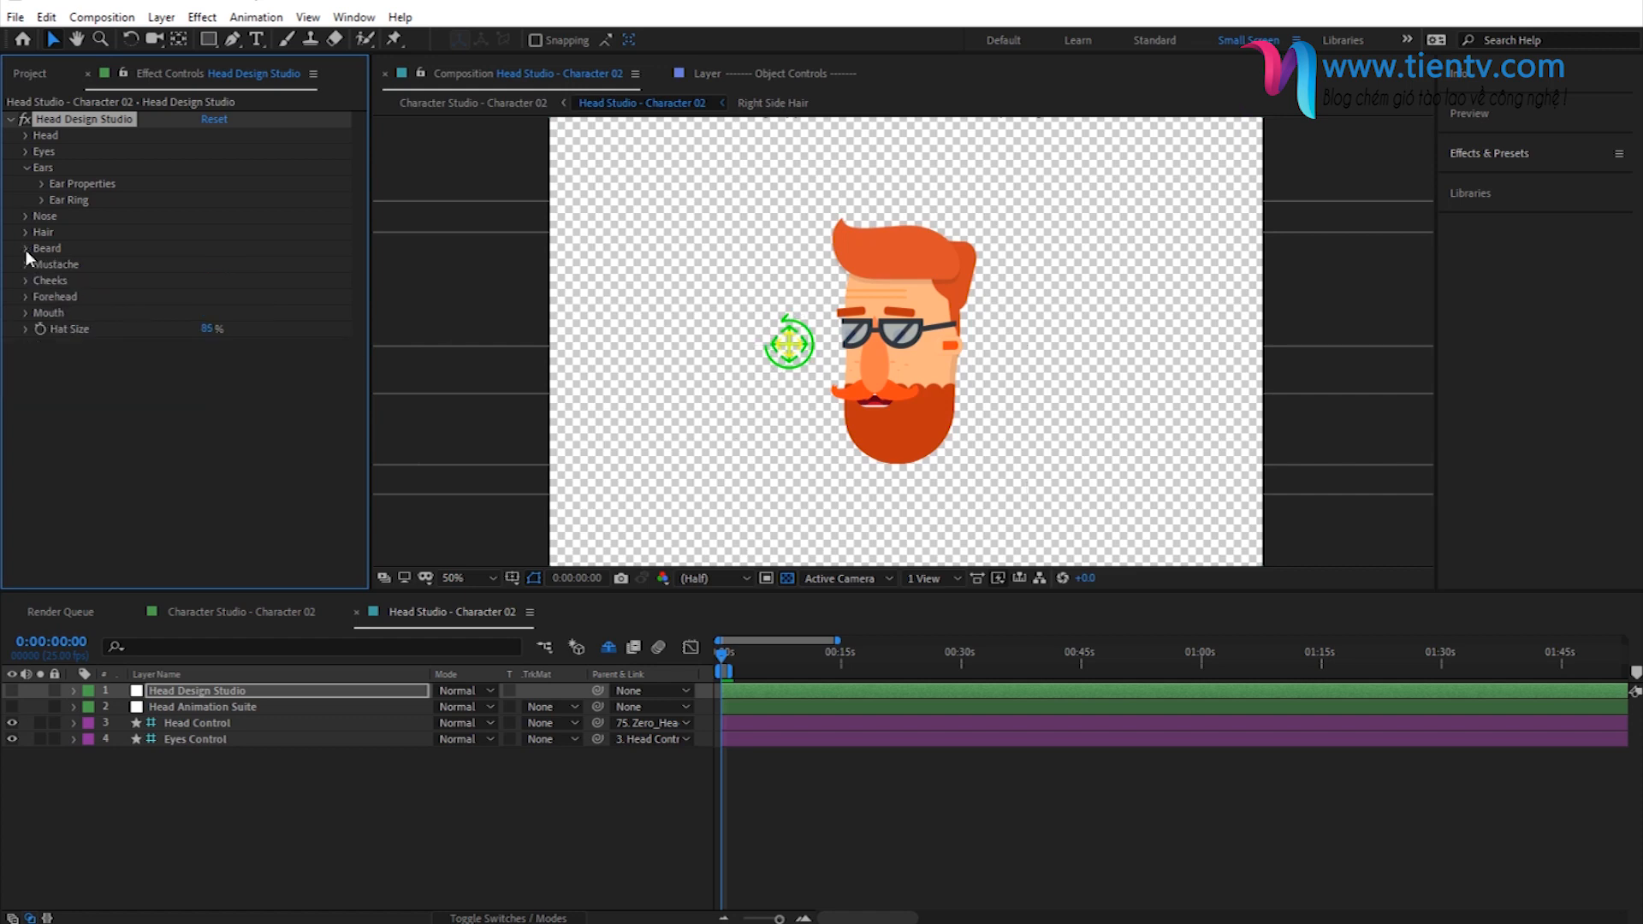
pyautogui.click(25, 166)
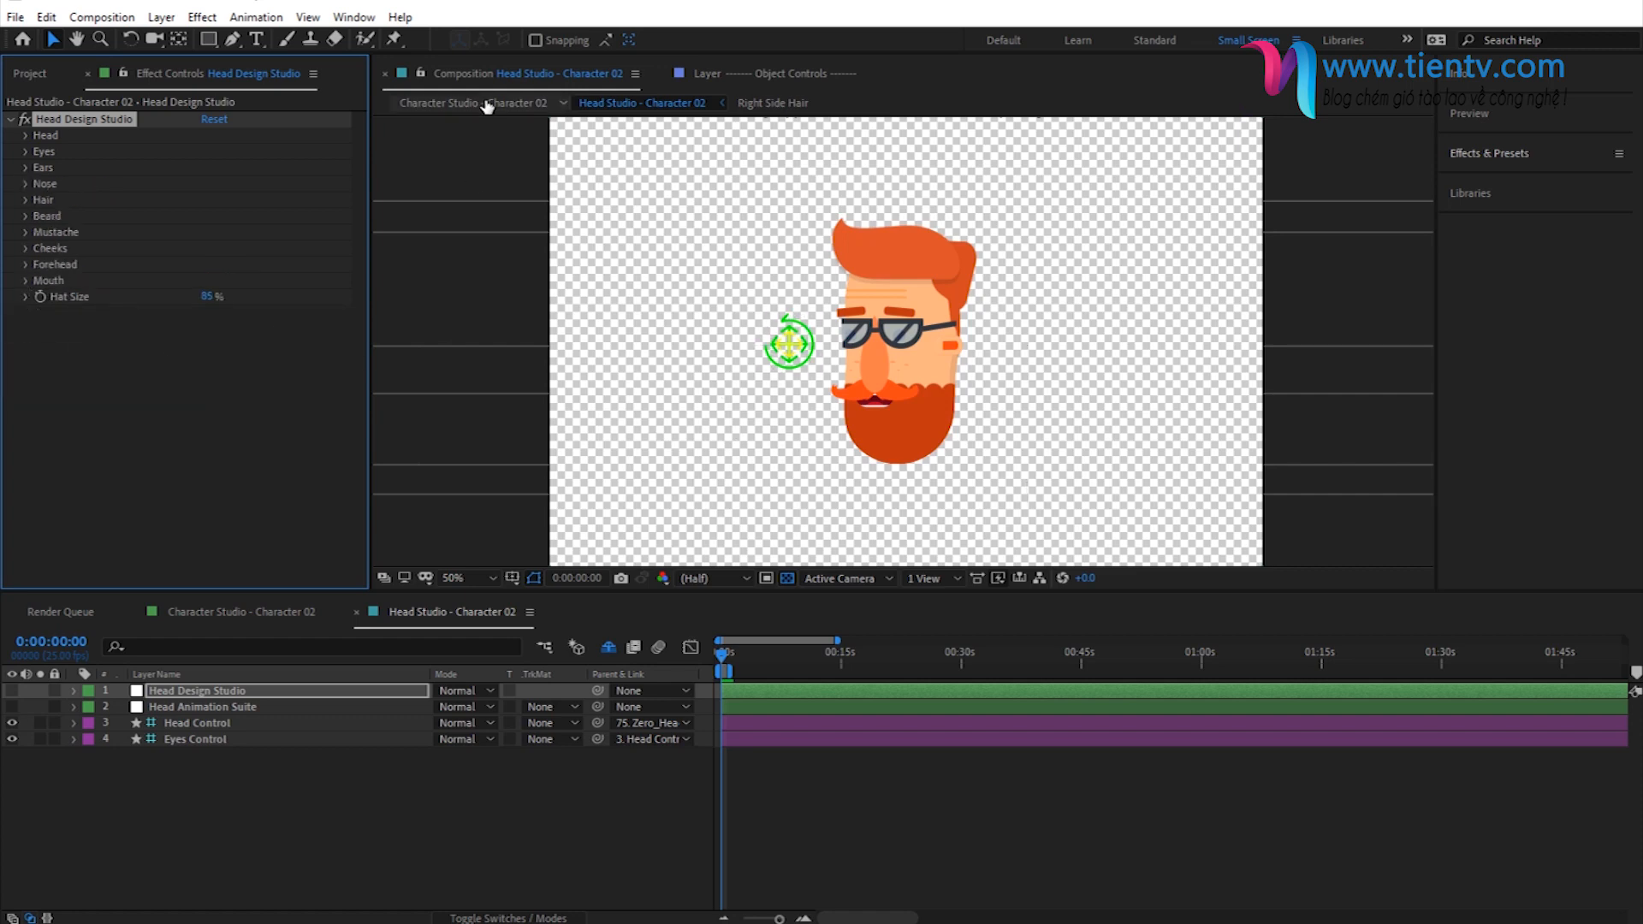
pyautogui.click(489, 104)
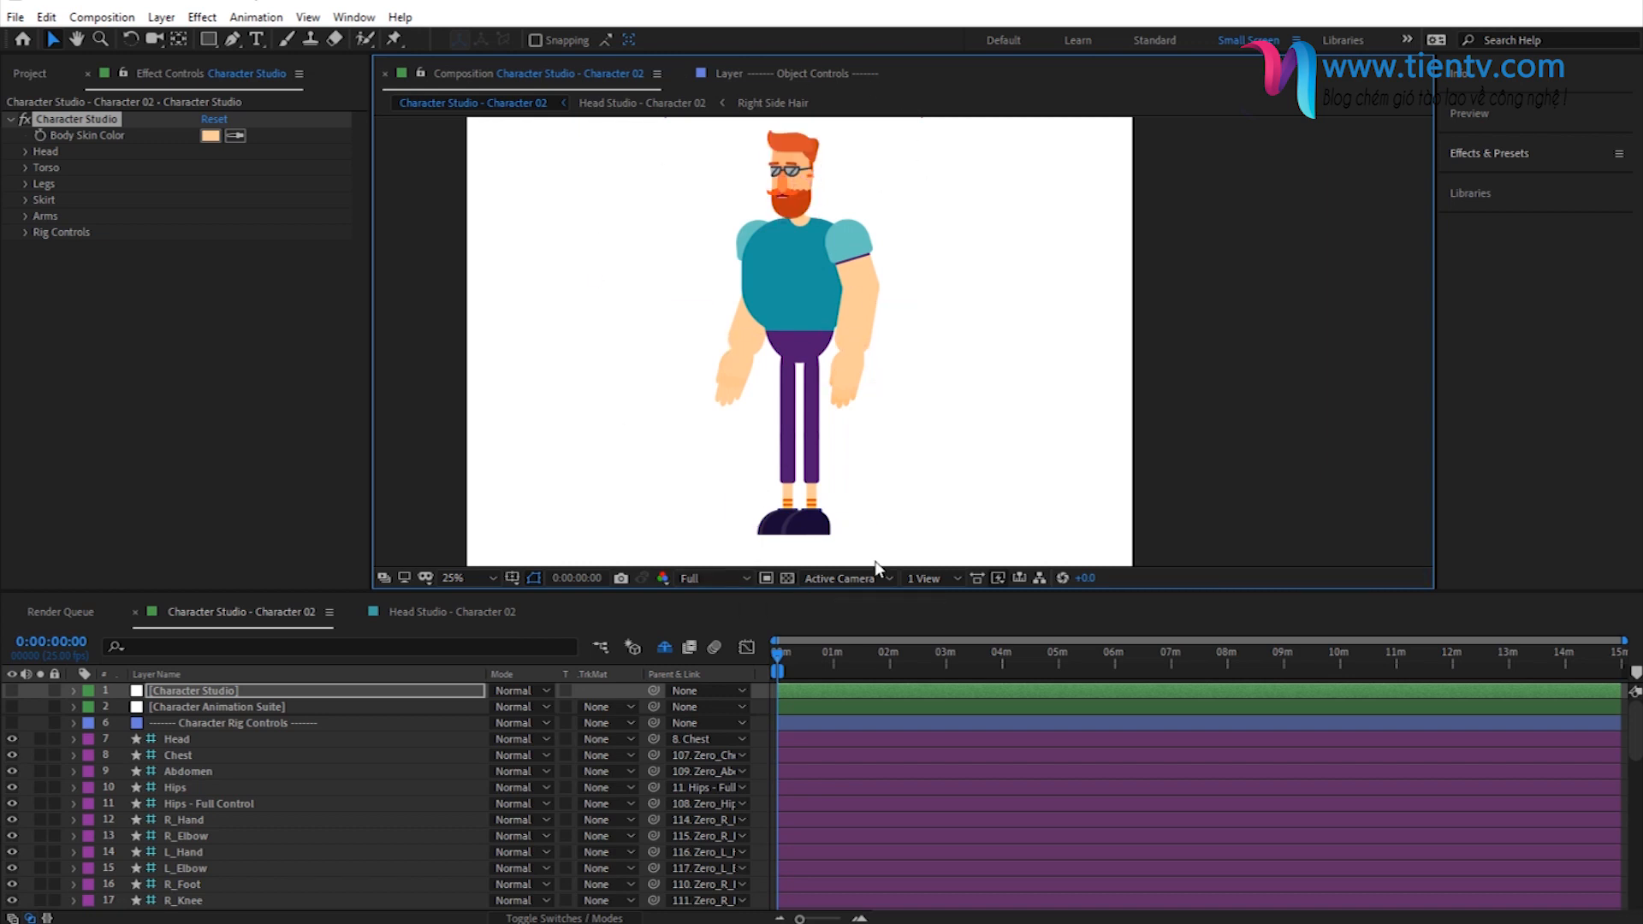
pyautogui.moveTo(851, 298); pyautogui.dragTo(879, 310)
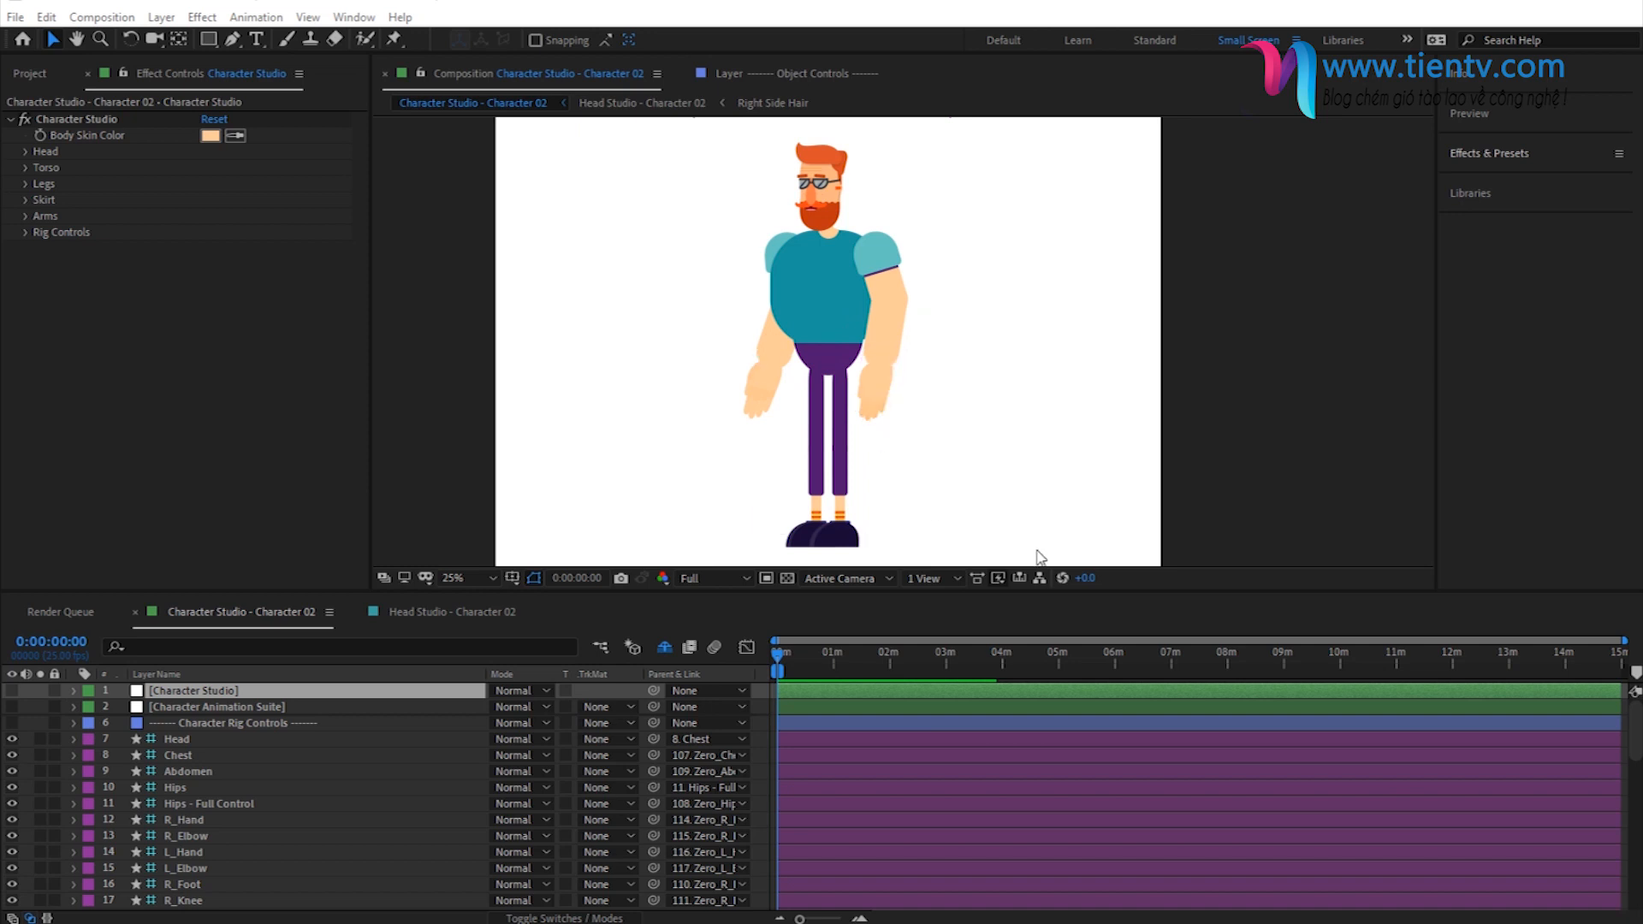
# - In the project files, expand 02 - Tom and its Character Parts folder down to the contents of Clothes & Accessories
pyautogui.click(21, 77)
pyautogui.click(75, 253)
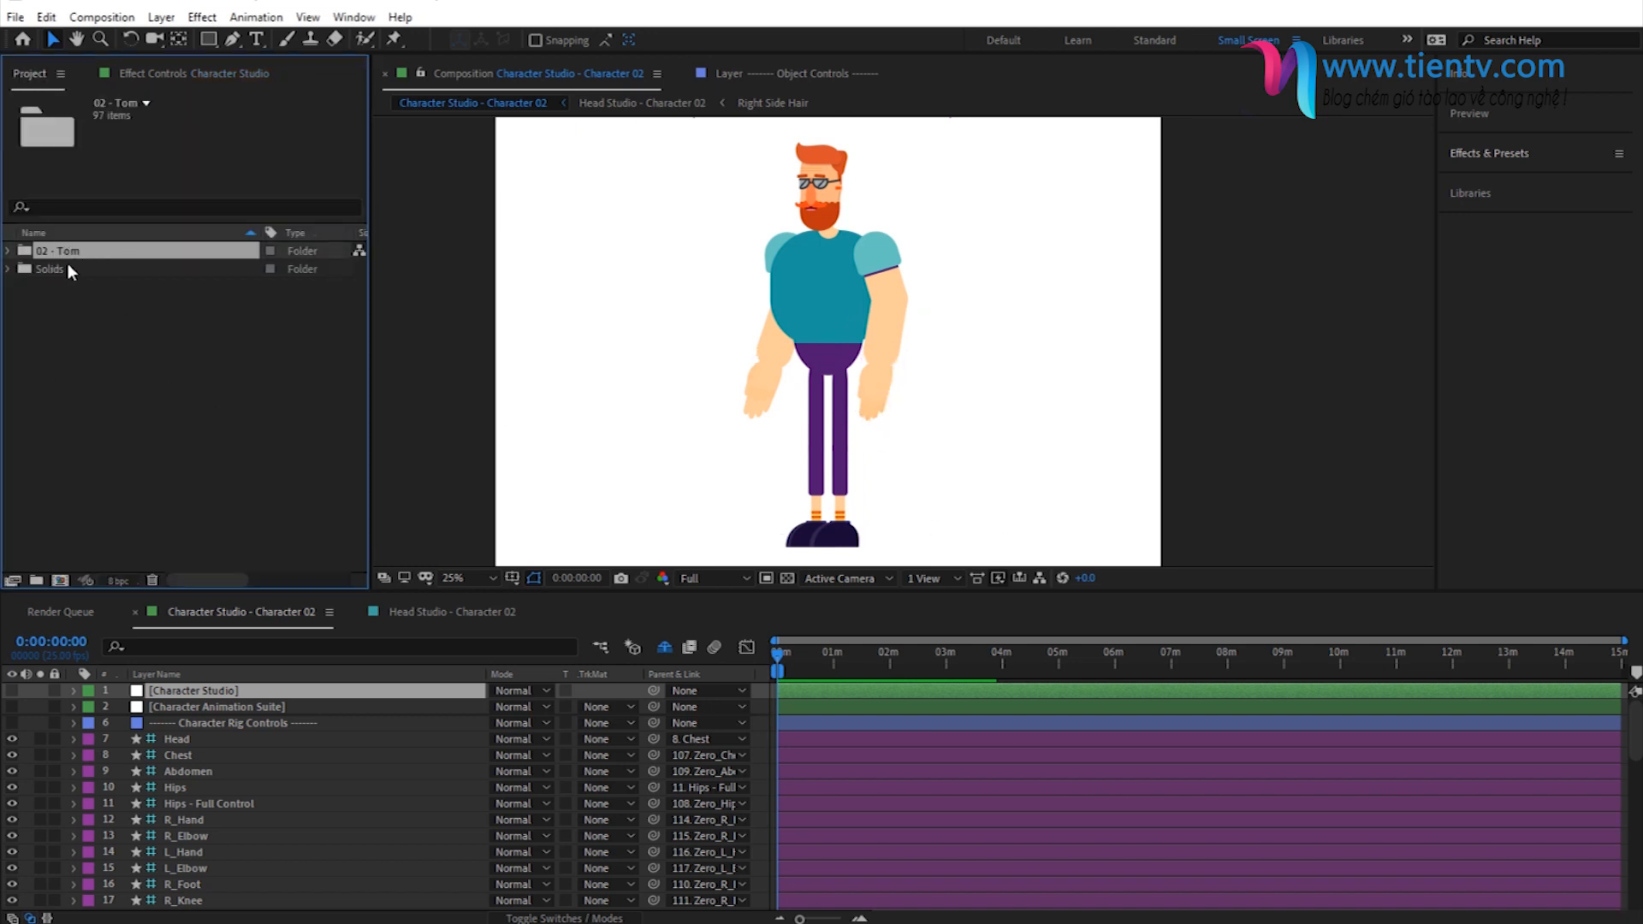
pyautogui.click(9, 252)
pyautogui.click(79, 267)
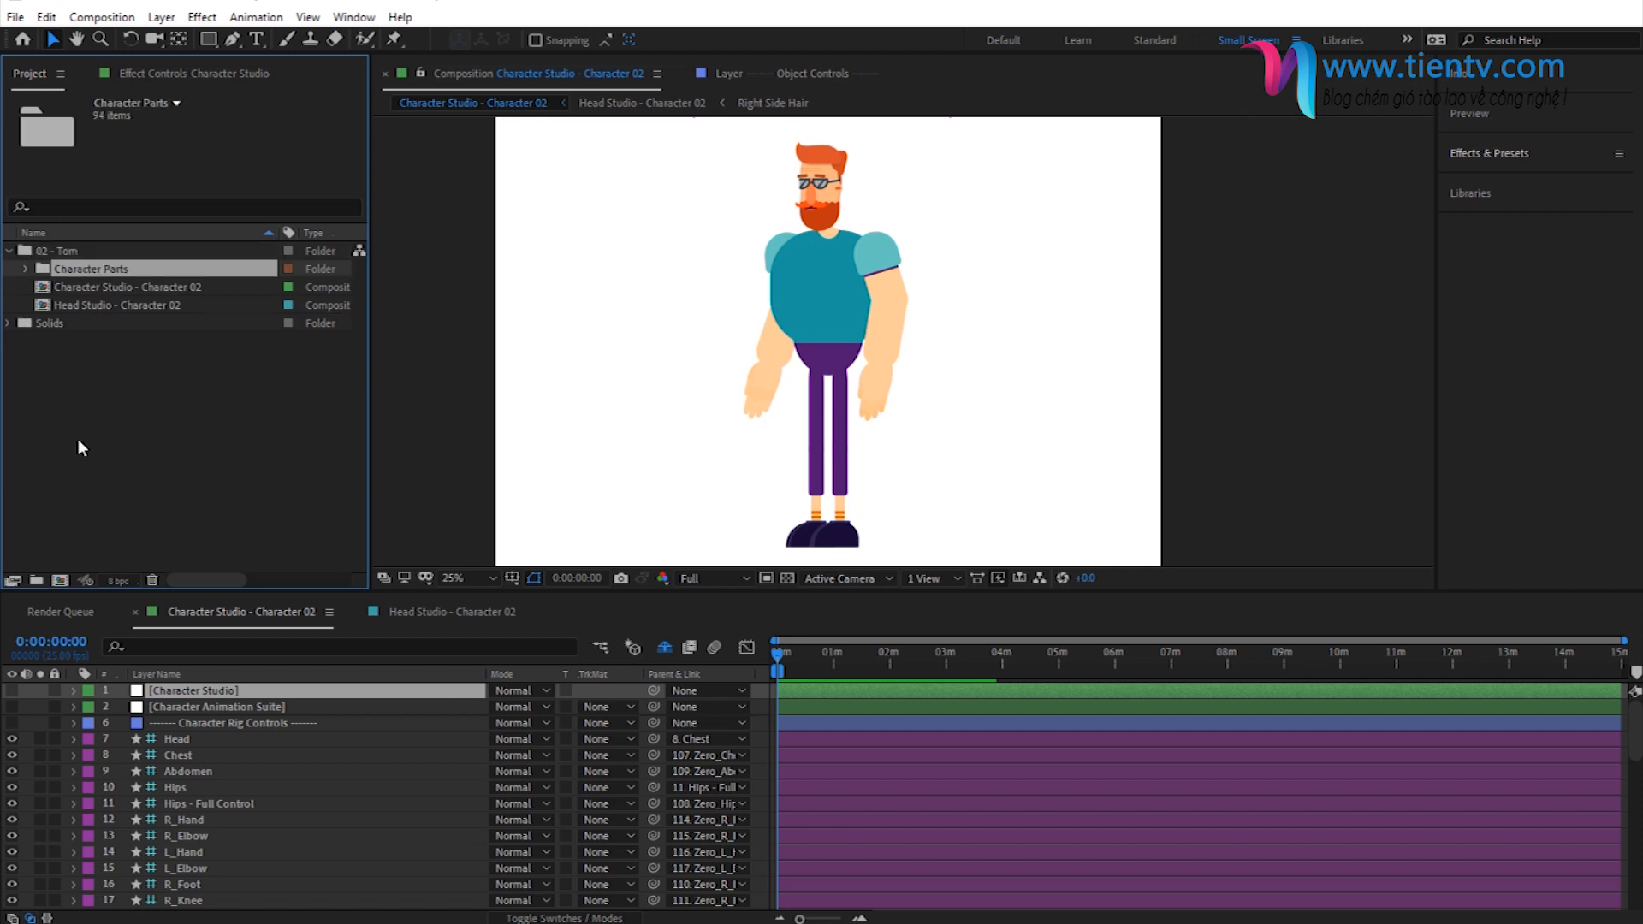
pyautogui.click(26, 269)
pyautogui.click(96, 288)
pyautogui.click(113, 360)
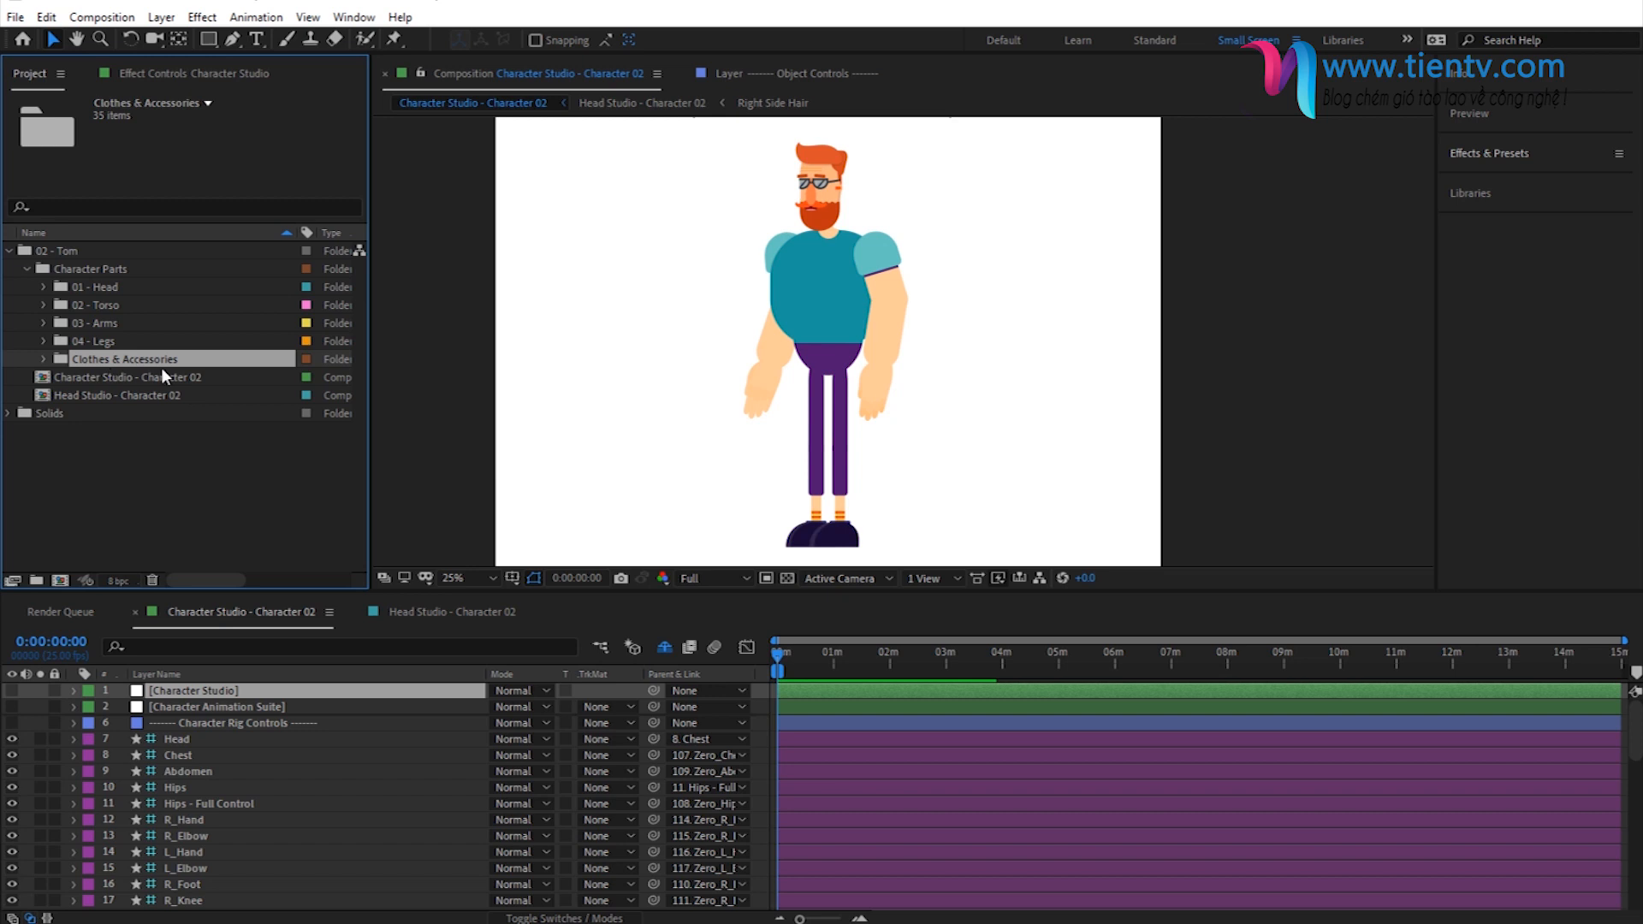
pyautogui.click(45, 358)
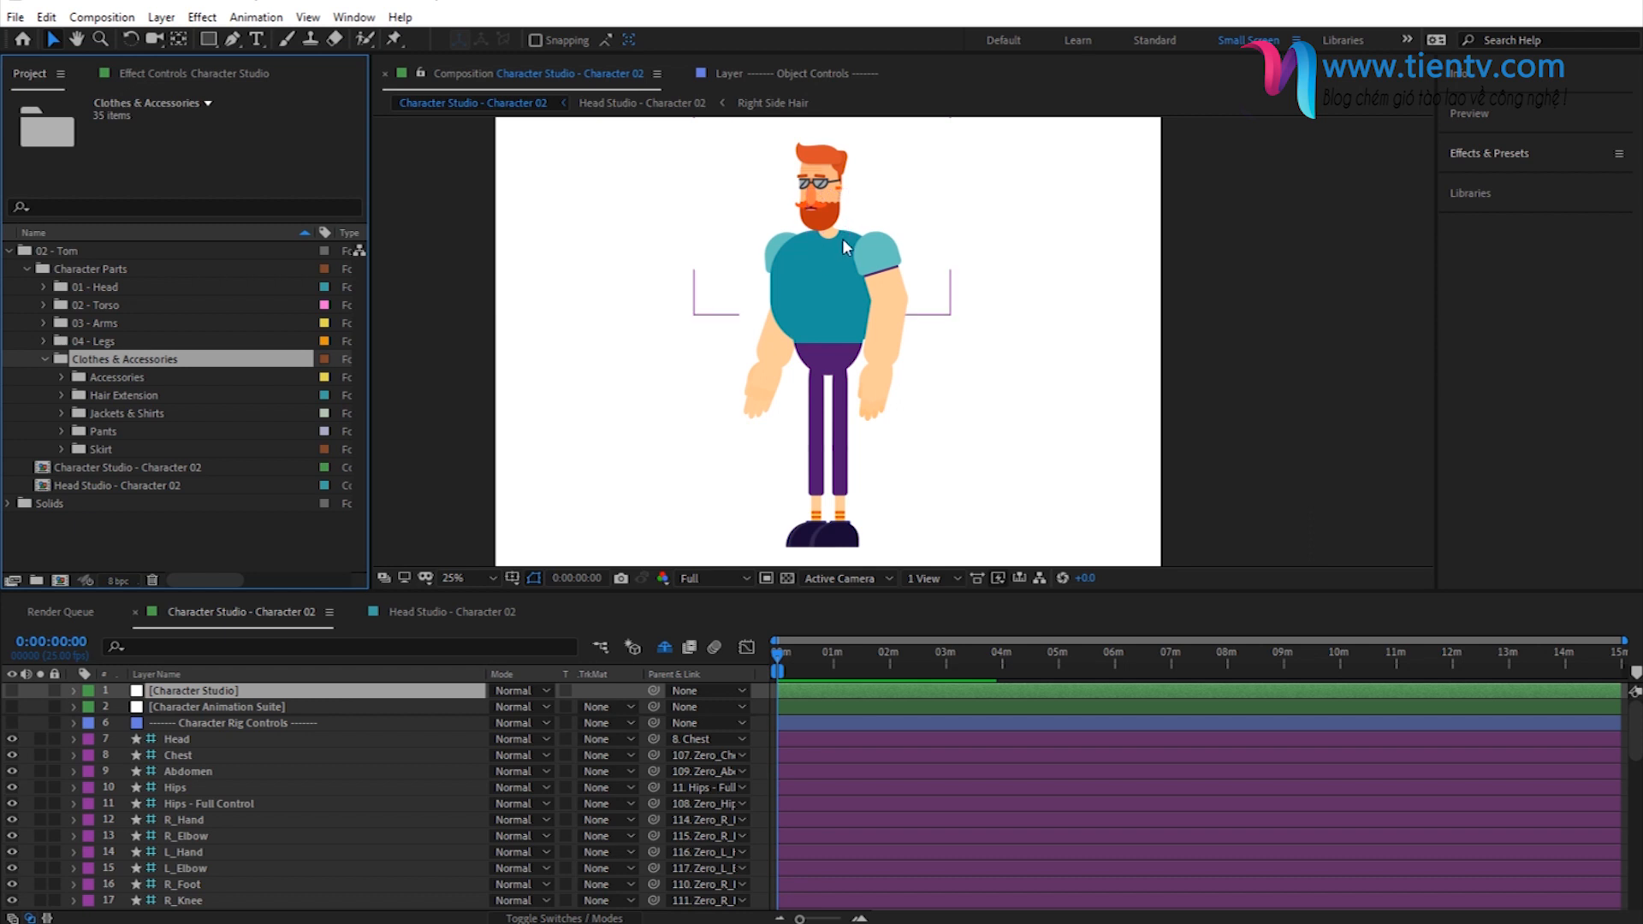
# - Expand the Accessories folder and select its Bow Ties folder
pyautogui.click(59, 378)
pyautogui.click(133, 412)
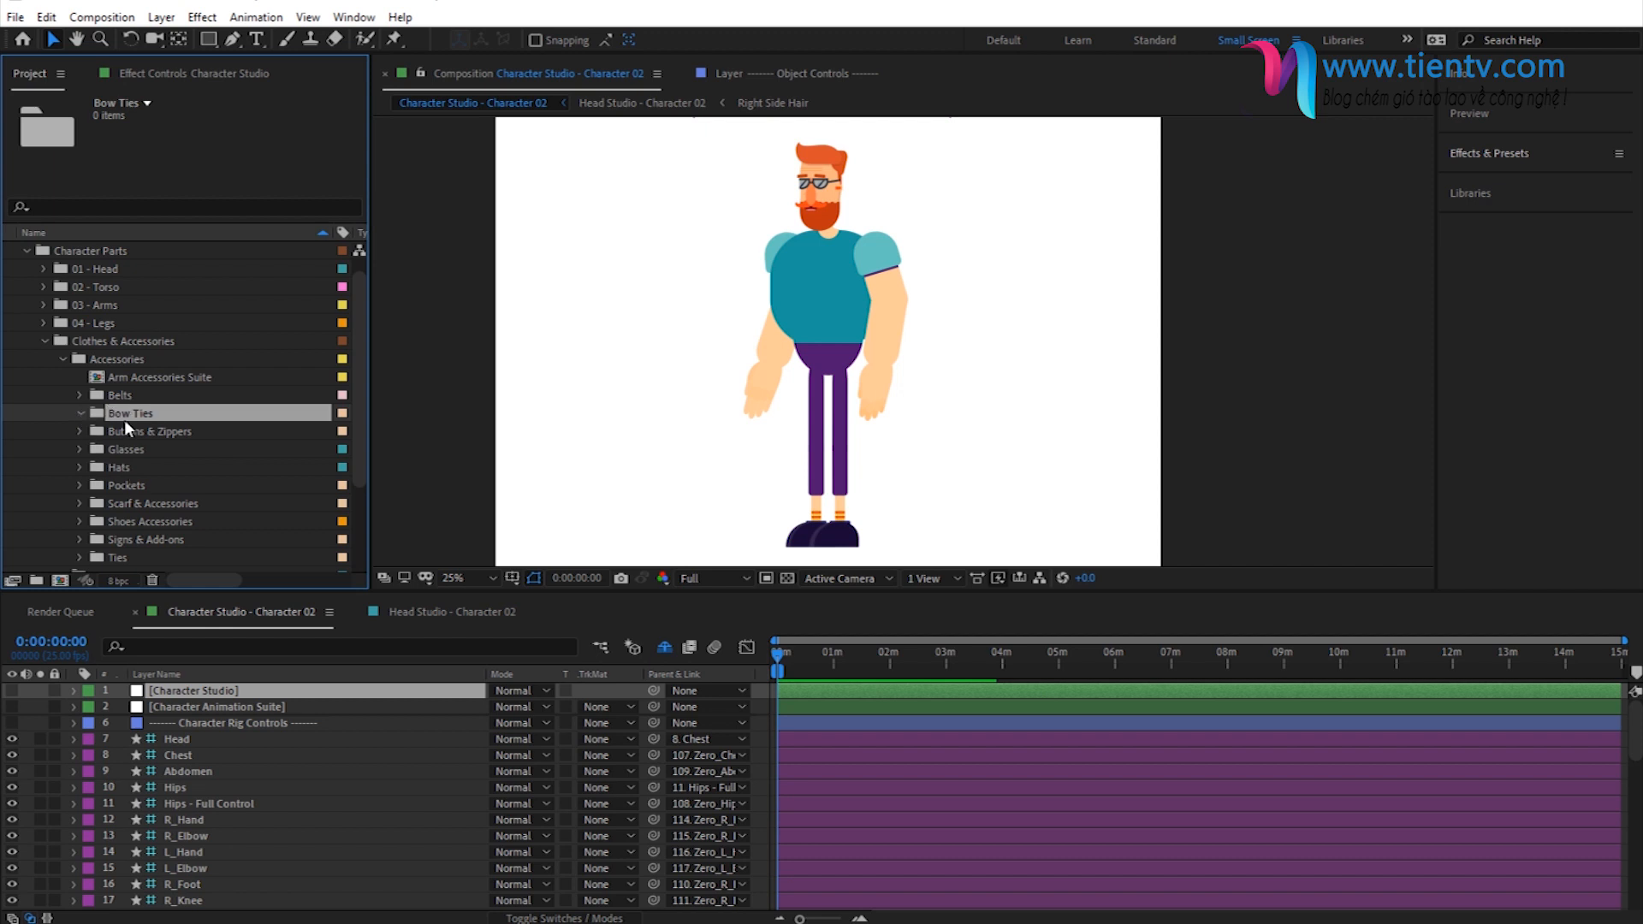
pyautogui.scroll(-1, 139, 408)
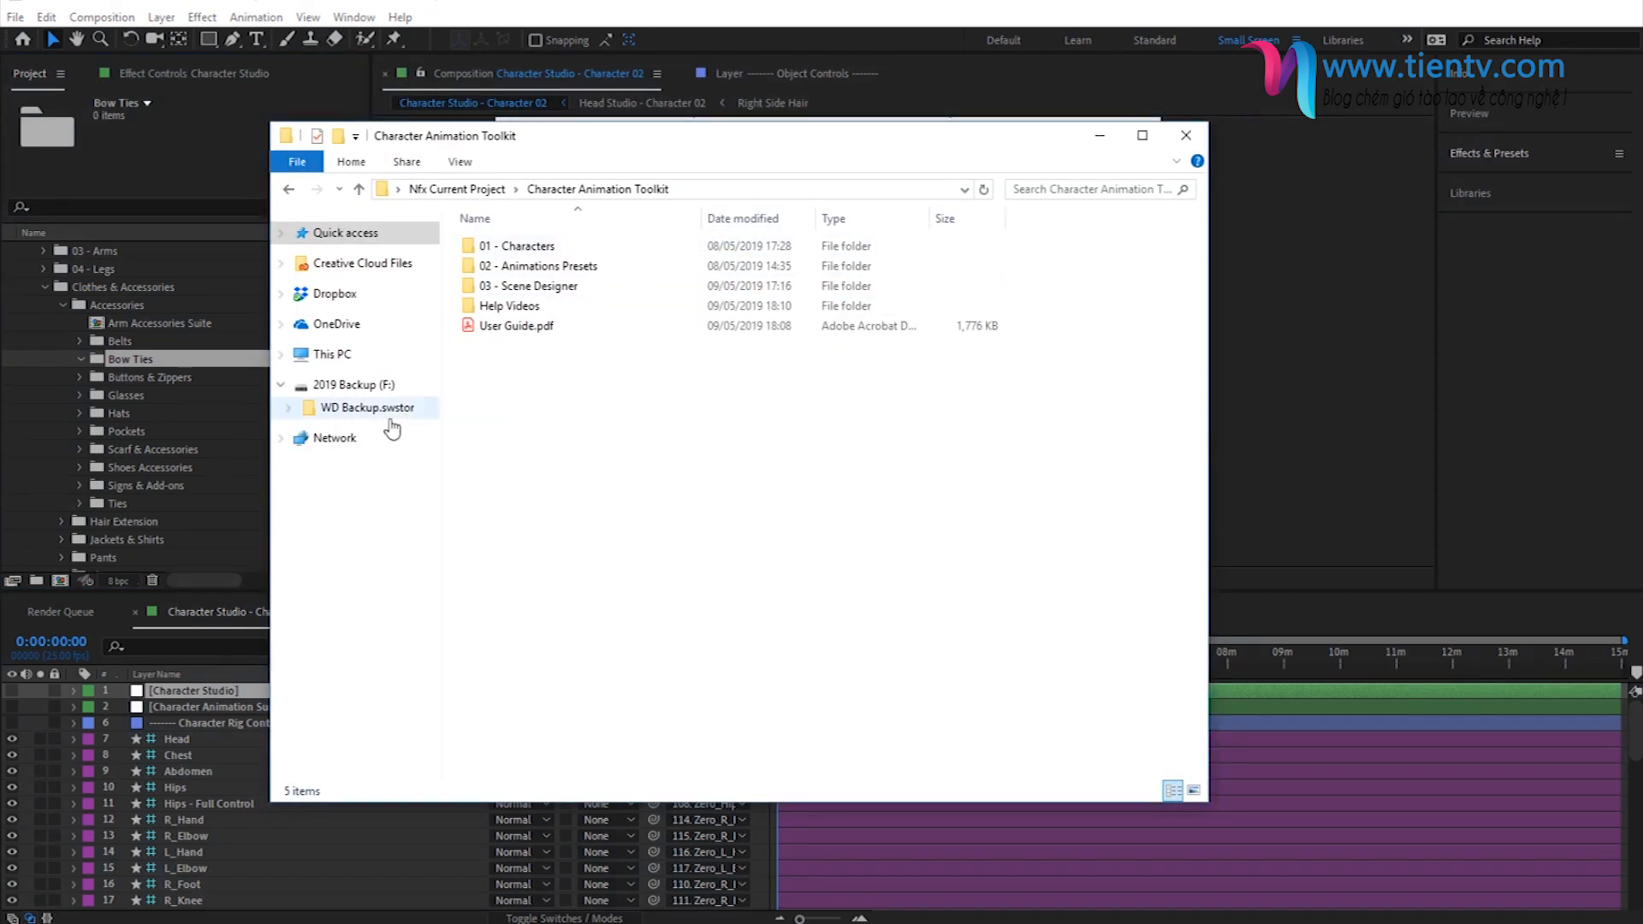
# - In File Explorer, open the toolkit's Clothes folder under 01 - Characters and Character Assets
pyautogui.doubleClick(544, 250)
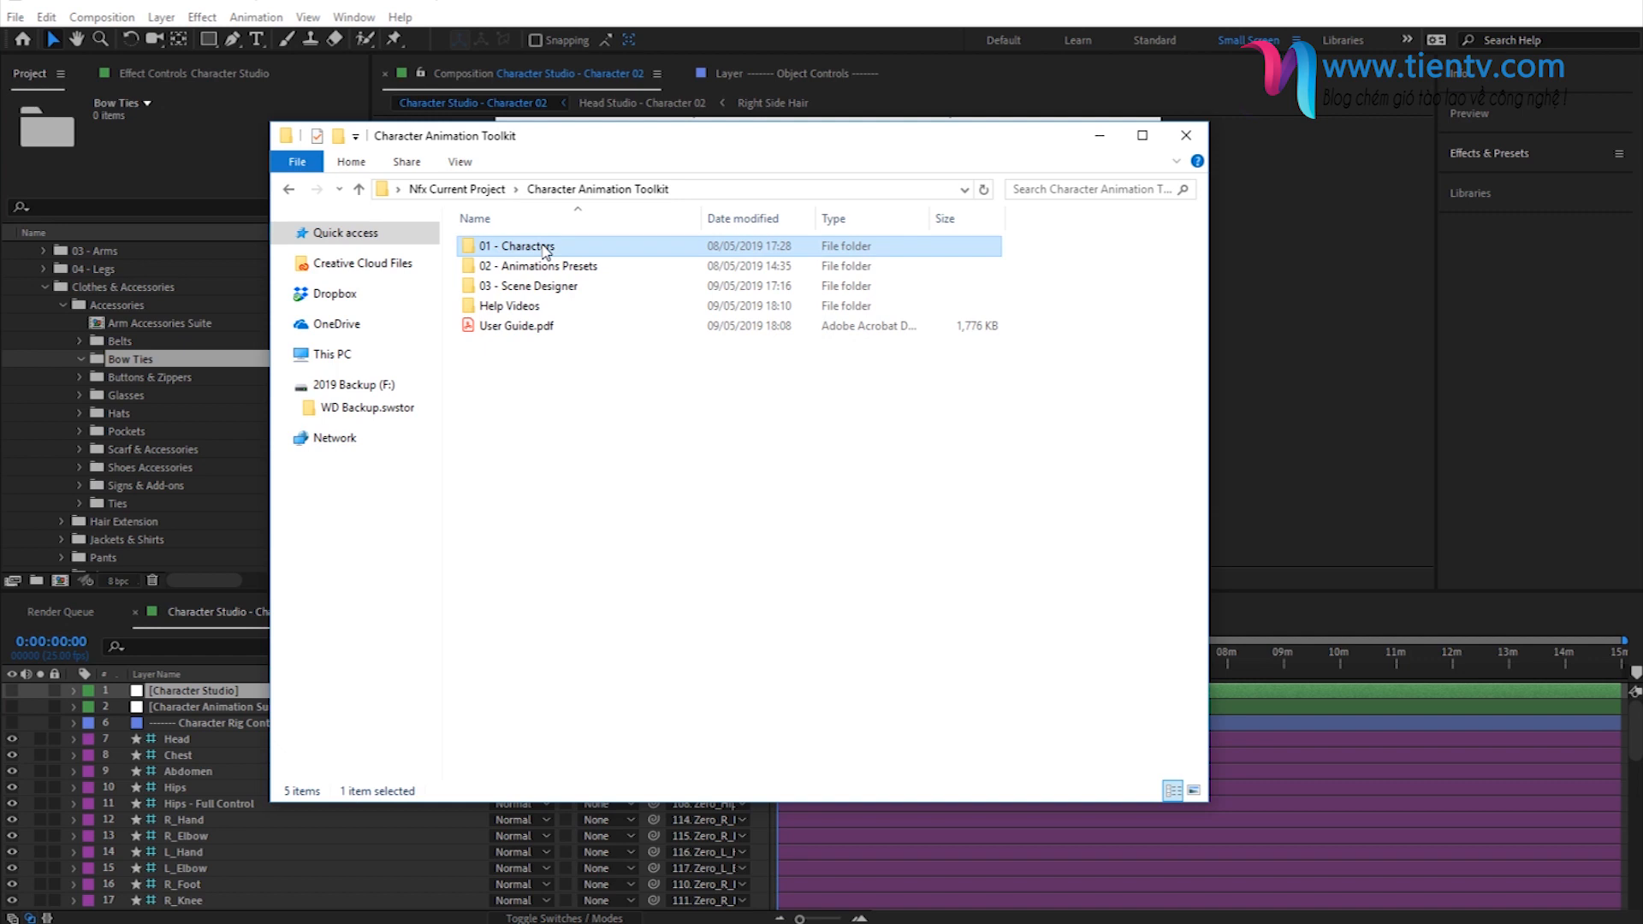
pyautogui.scroll(-2, 599, 563)
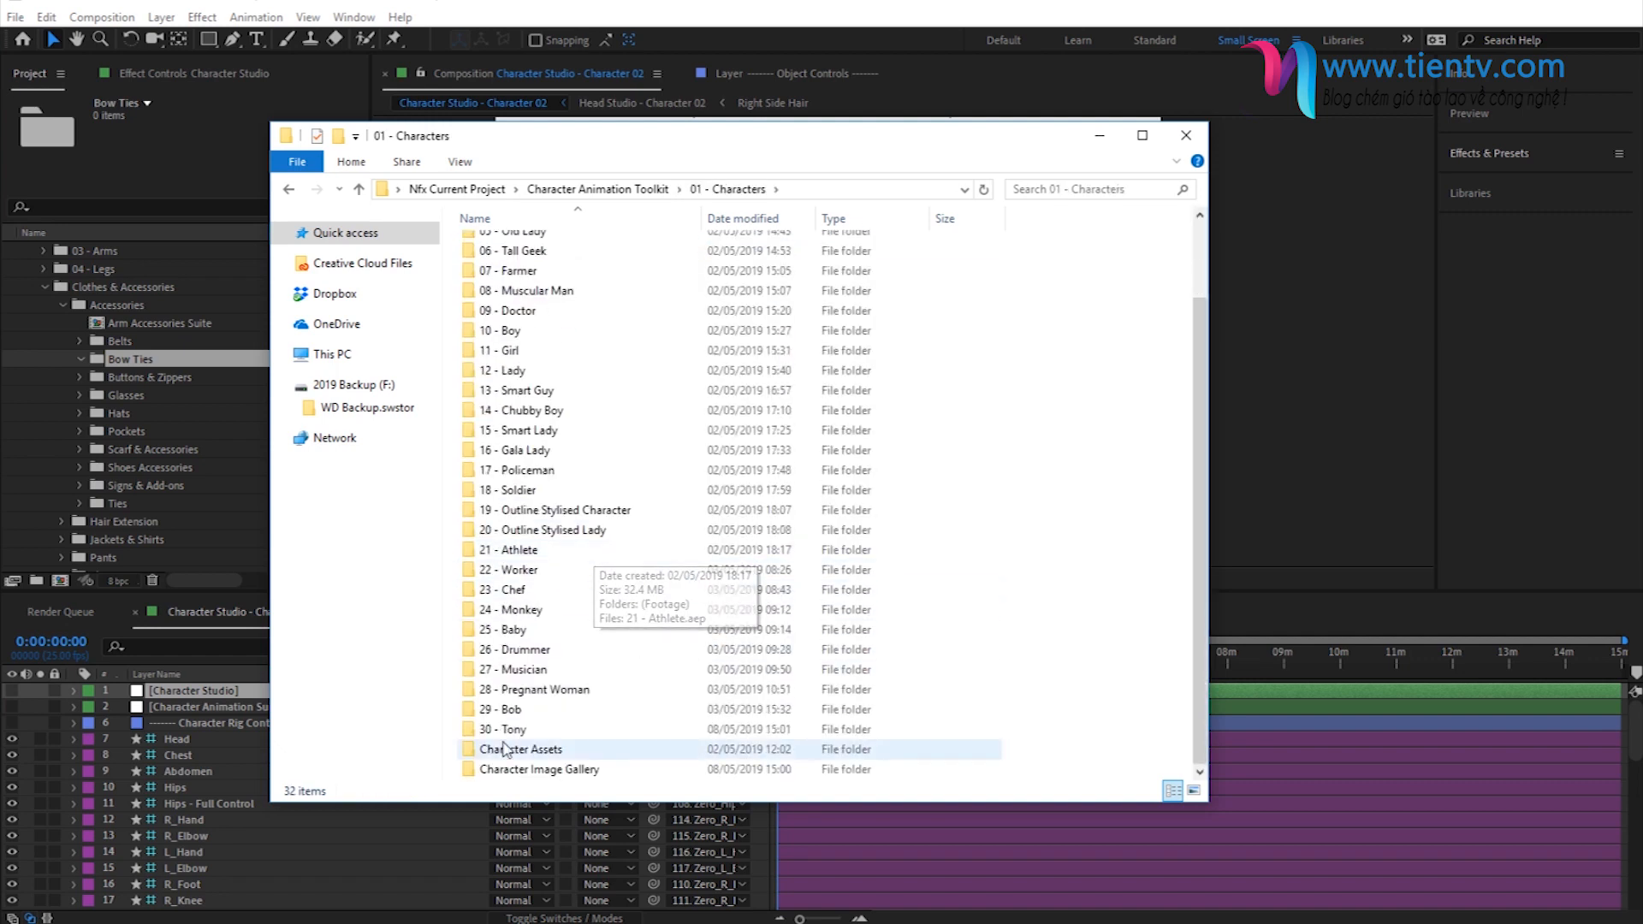
pyautogui.doubleClick(540, 750)
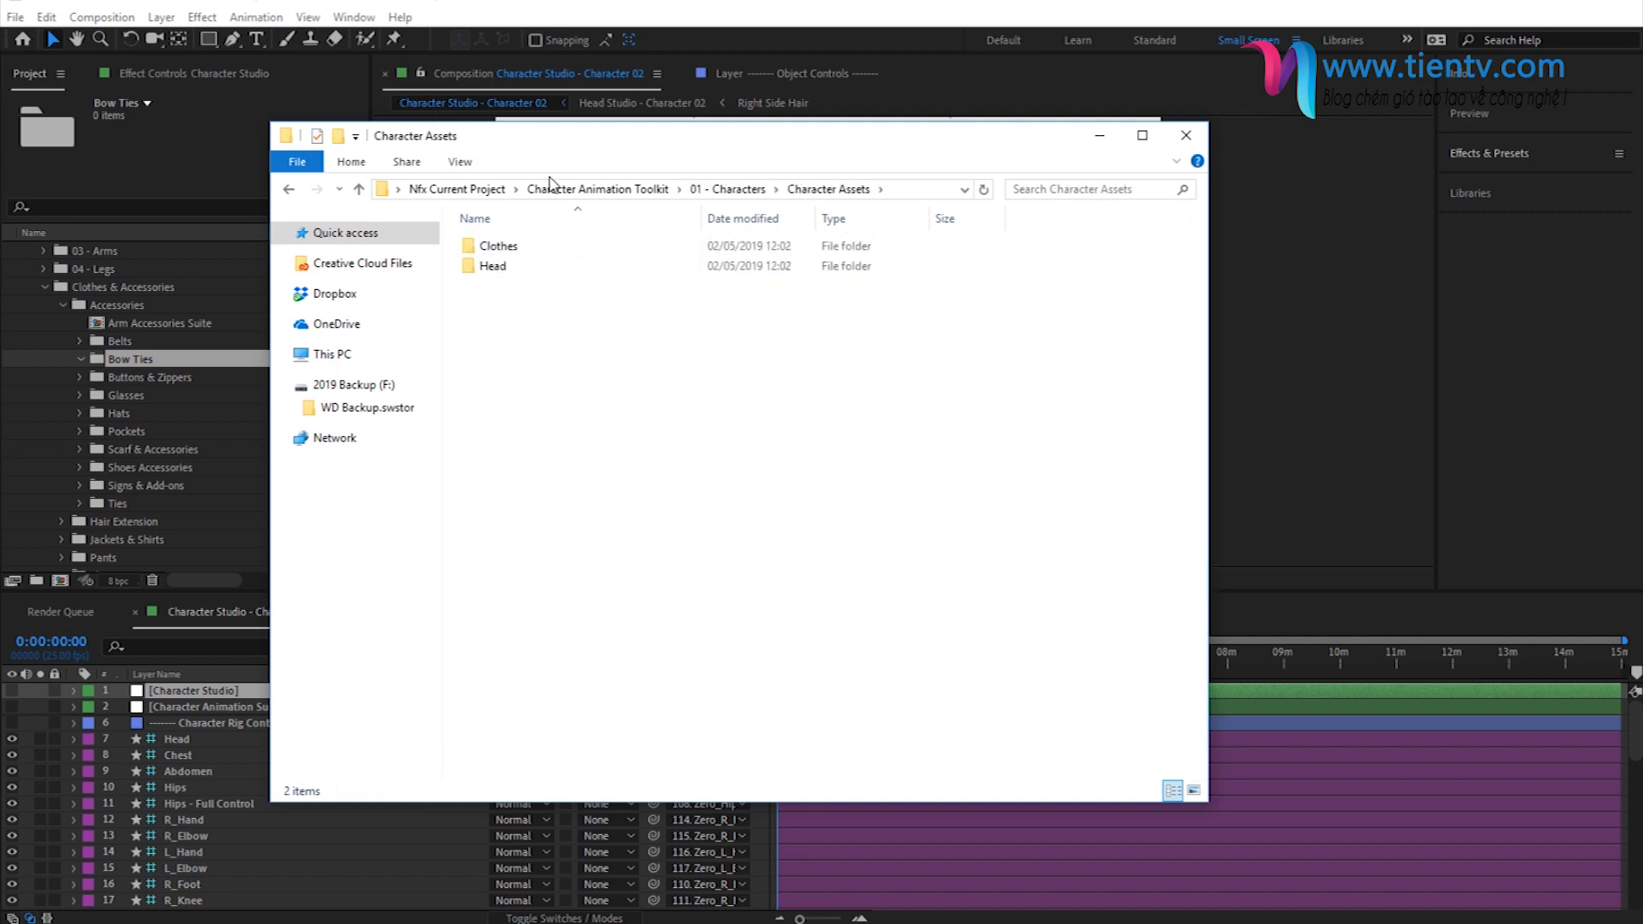
pyautogui.doubleClick(510, 246)
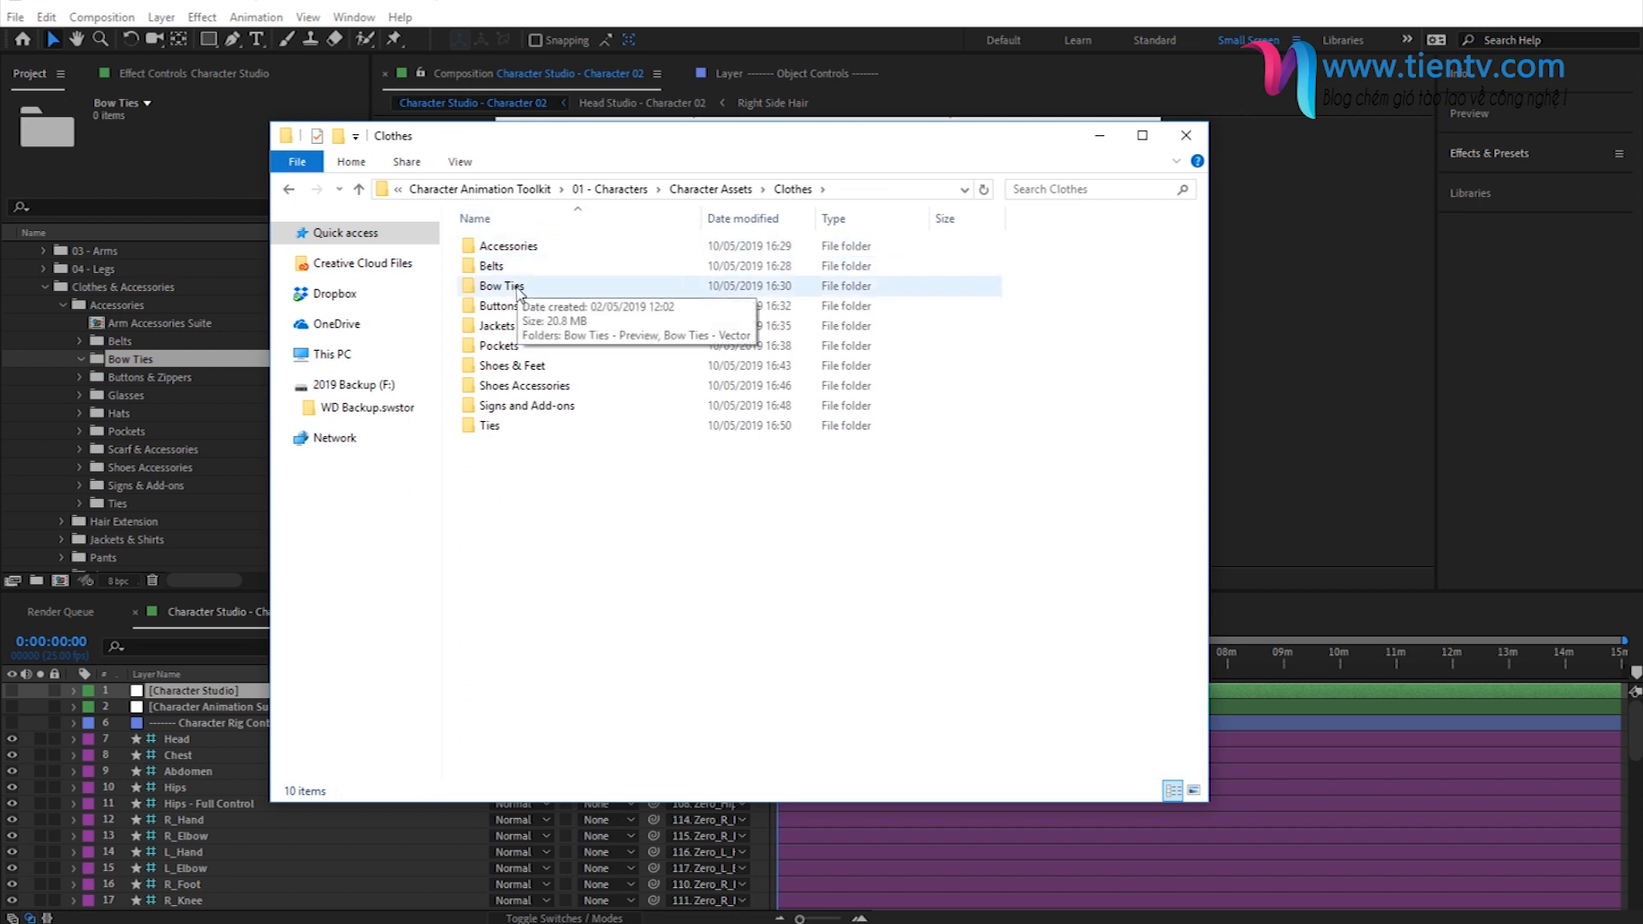
# - Open the Bow Ties folder, examine the designs in Bow Ties - Preview, and return to Bow Ties
pyautogui.click(492, 287)
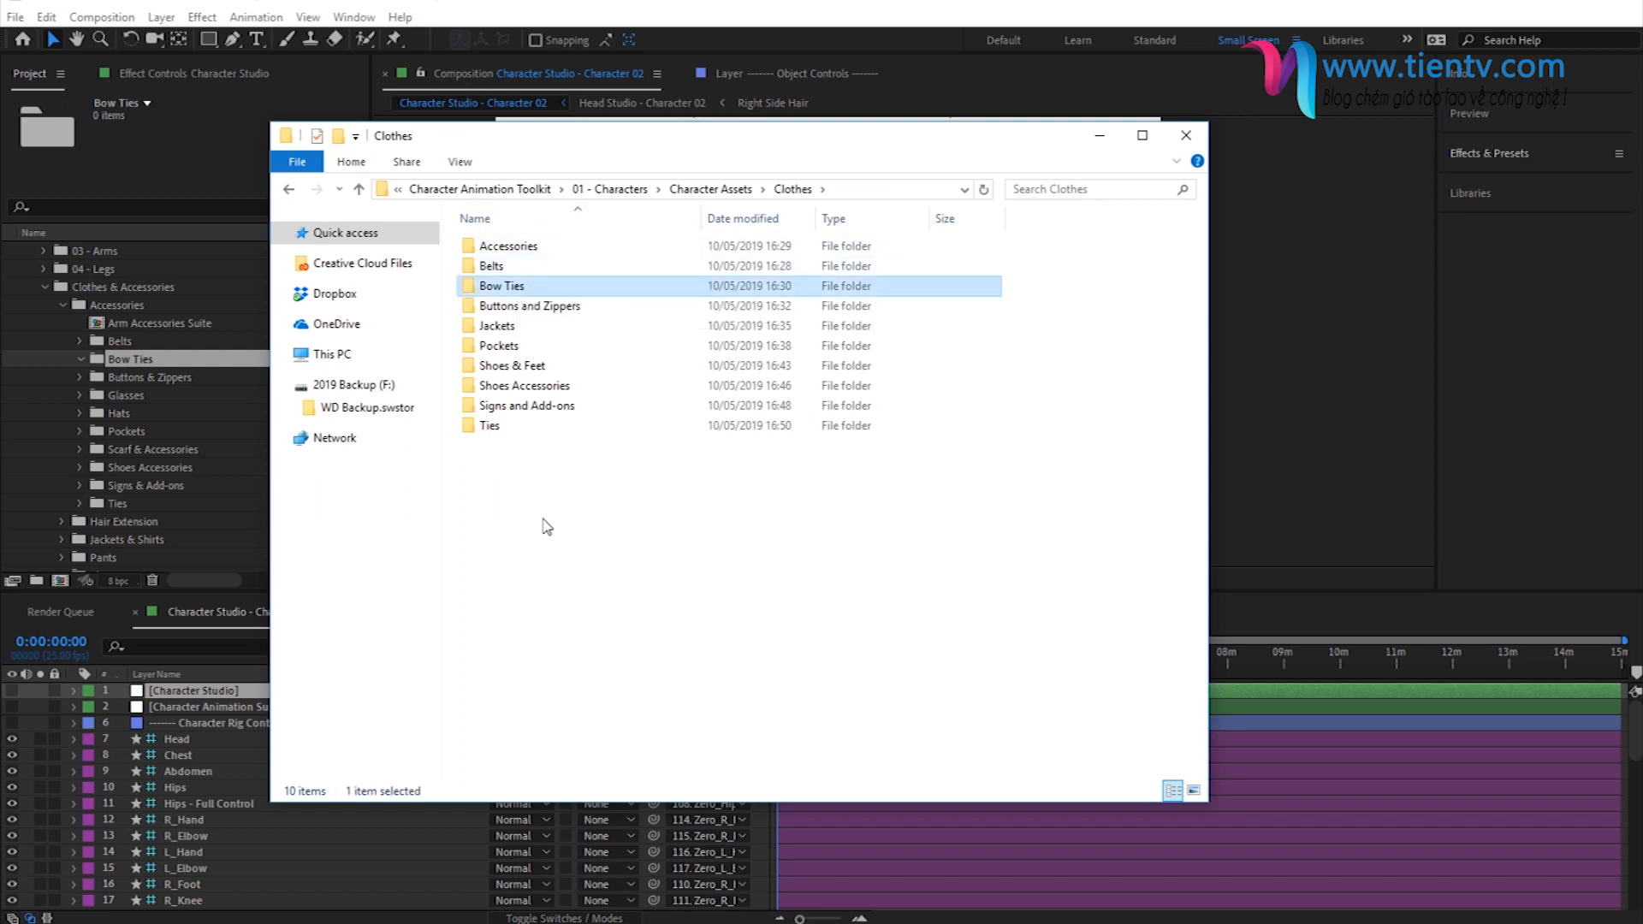
pyautogui.doubleClick(514, 287)
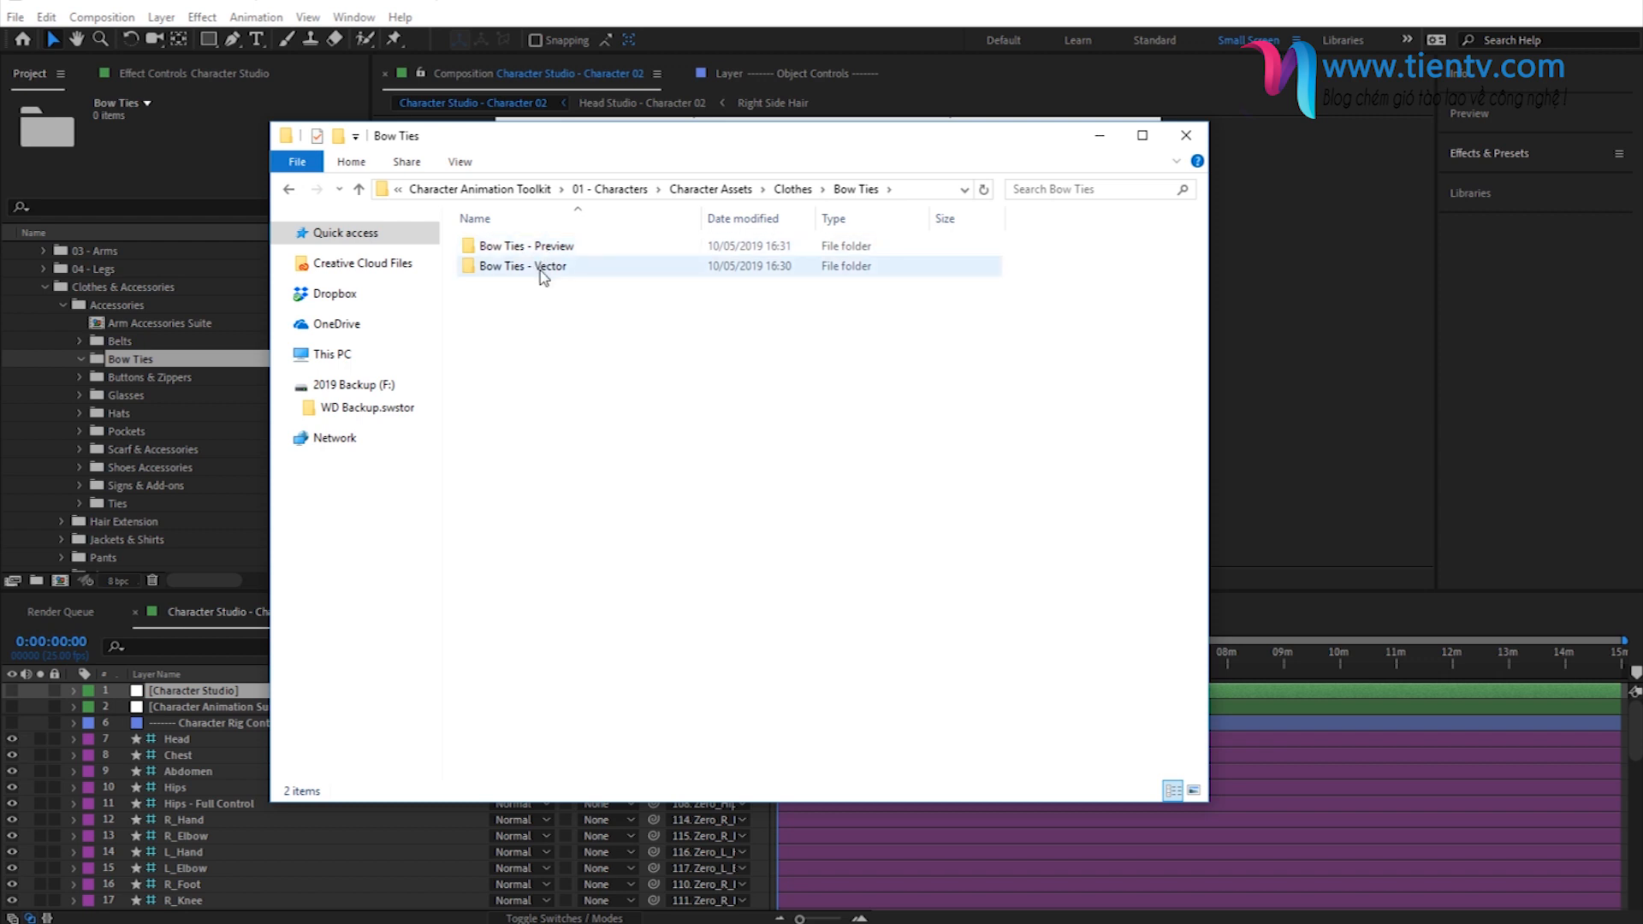
pyautogui.doubleClick(543, 246)
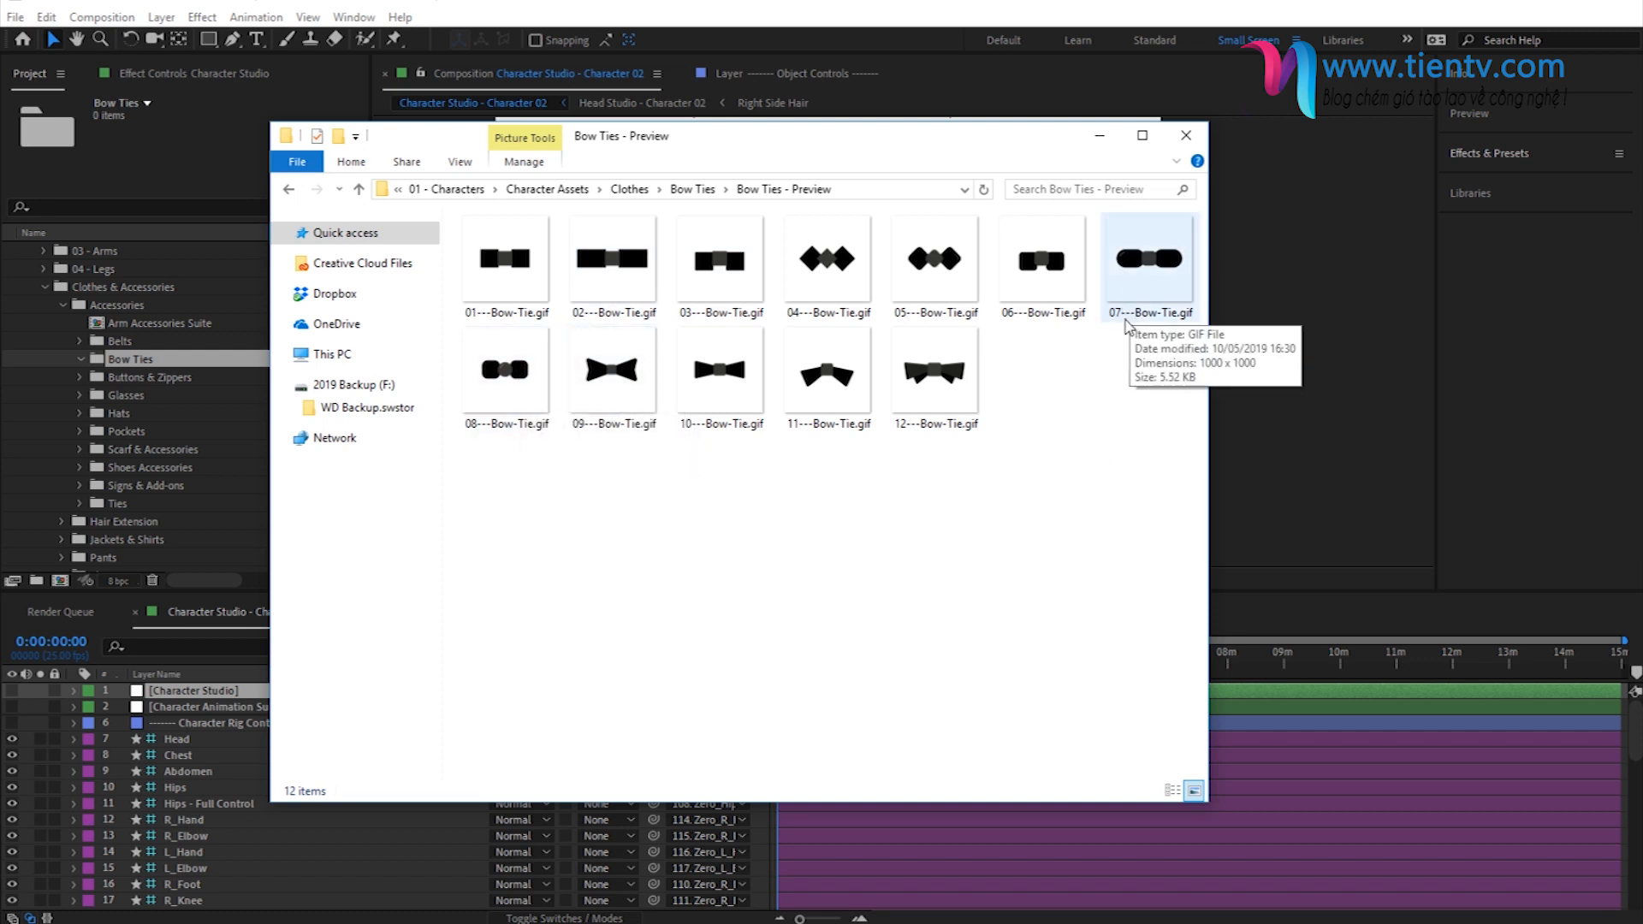
pyautogui.click(359, 189)
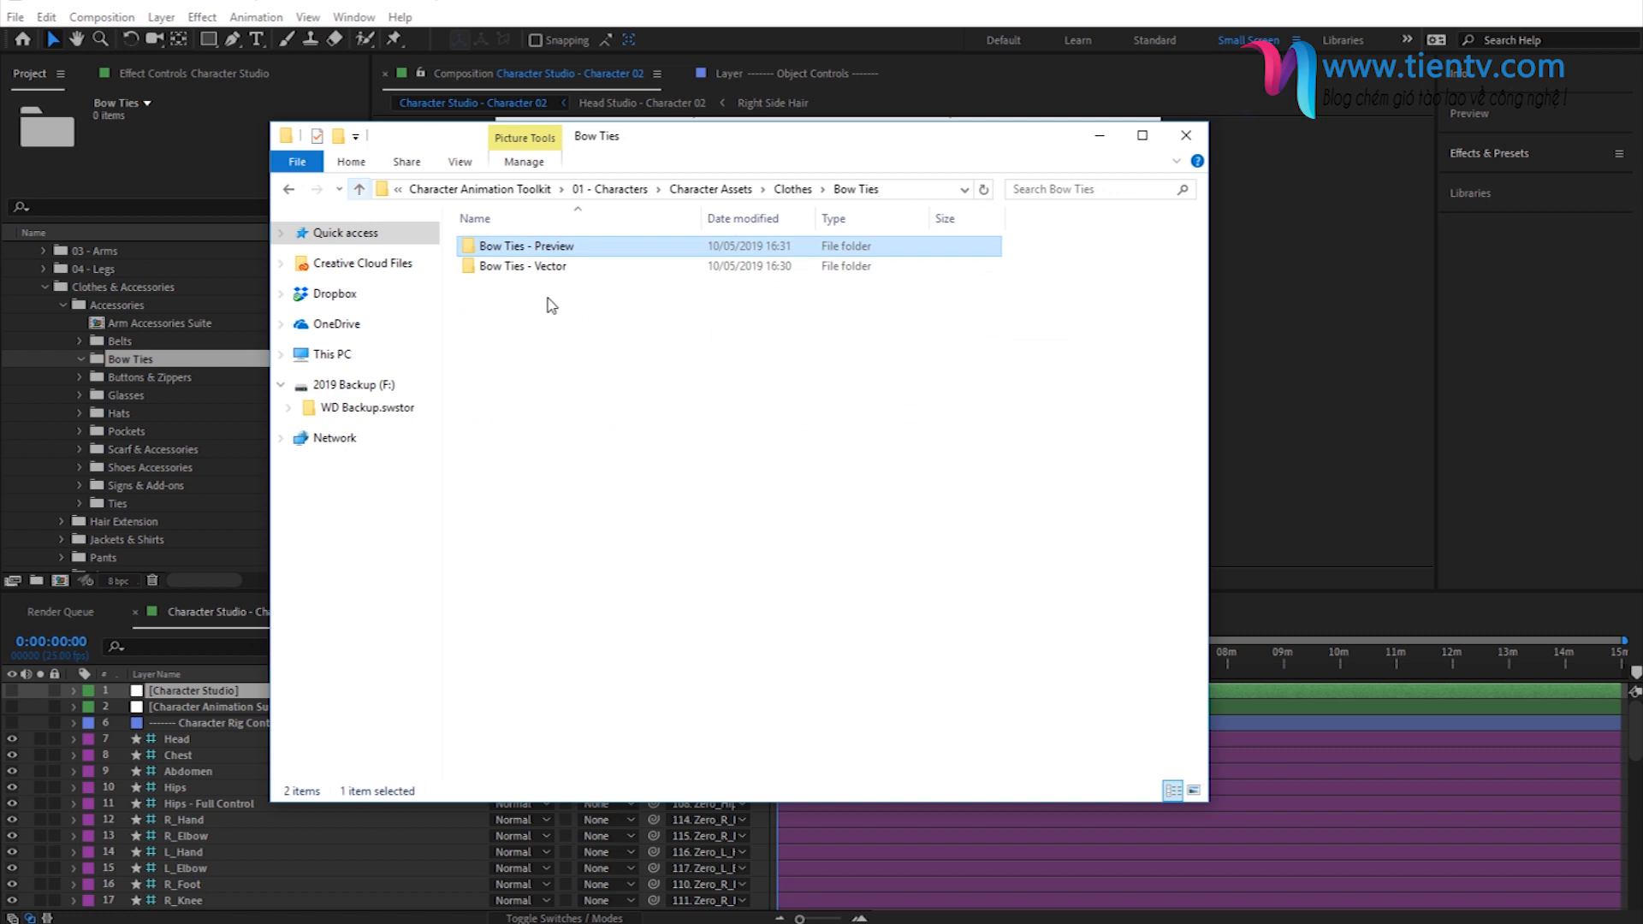
# - Import 07 - Bow Tie.ai from the Bow Ties - Vector folder into the project's Bow Ties folder
pyautogui.doubleClick(529, 266)
pyautogui.moveTo(497, 365); pyautogui.dragTo(152, 358)
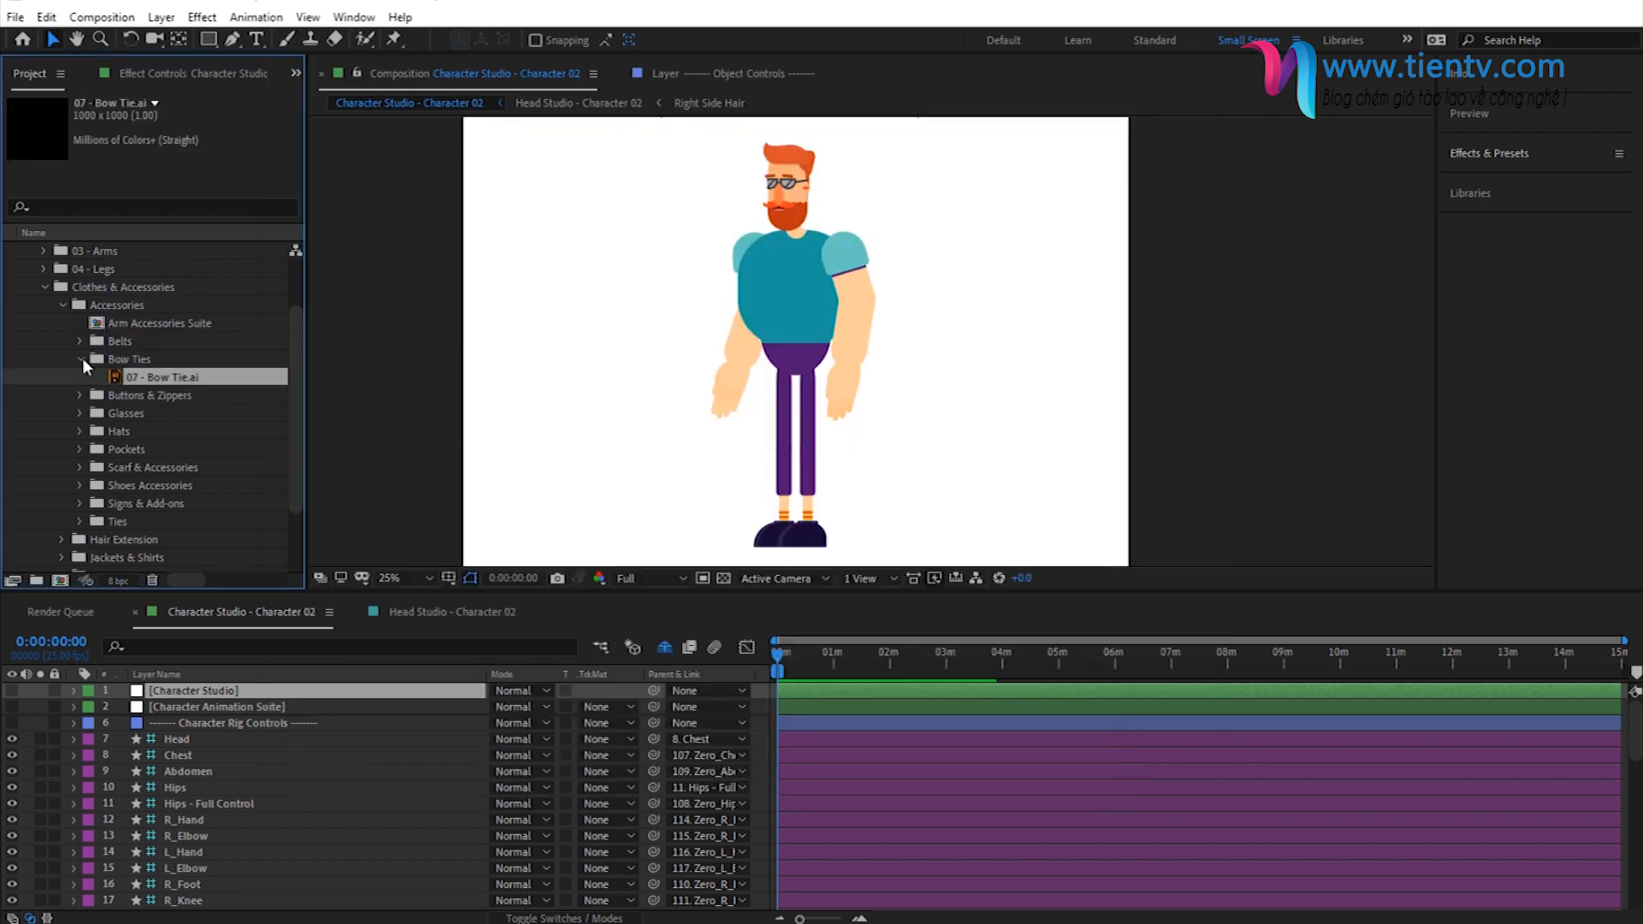
pyautogui.moveTo(708, 233); pyautogui.dragTo(113, 358)
# - Open the Jacket composition from the Jackets & Shirts folder and show its transparency grid
pyautogui.scroll(-1, 97, 387)
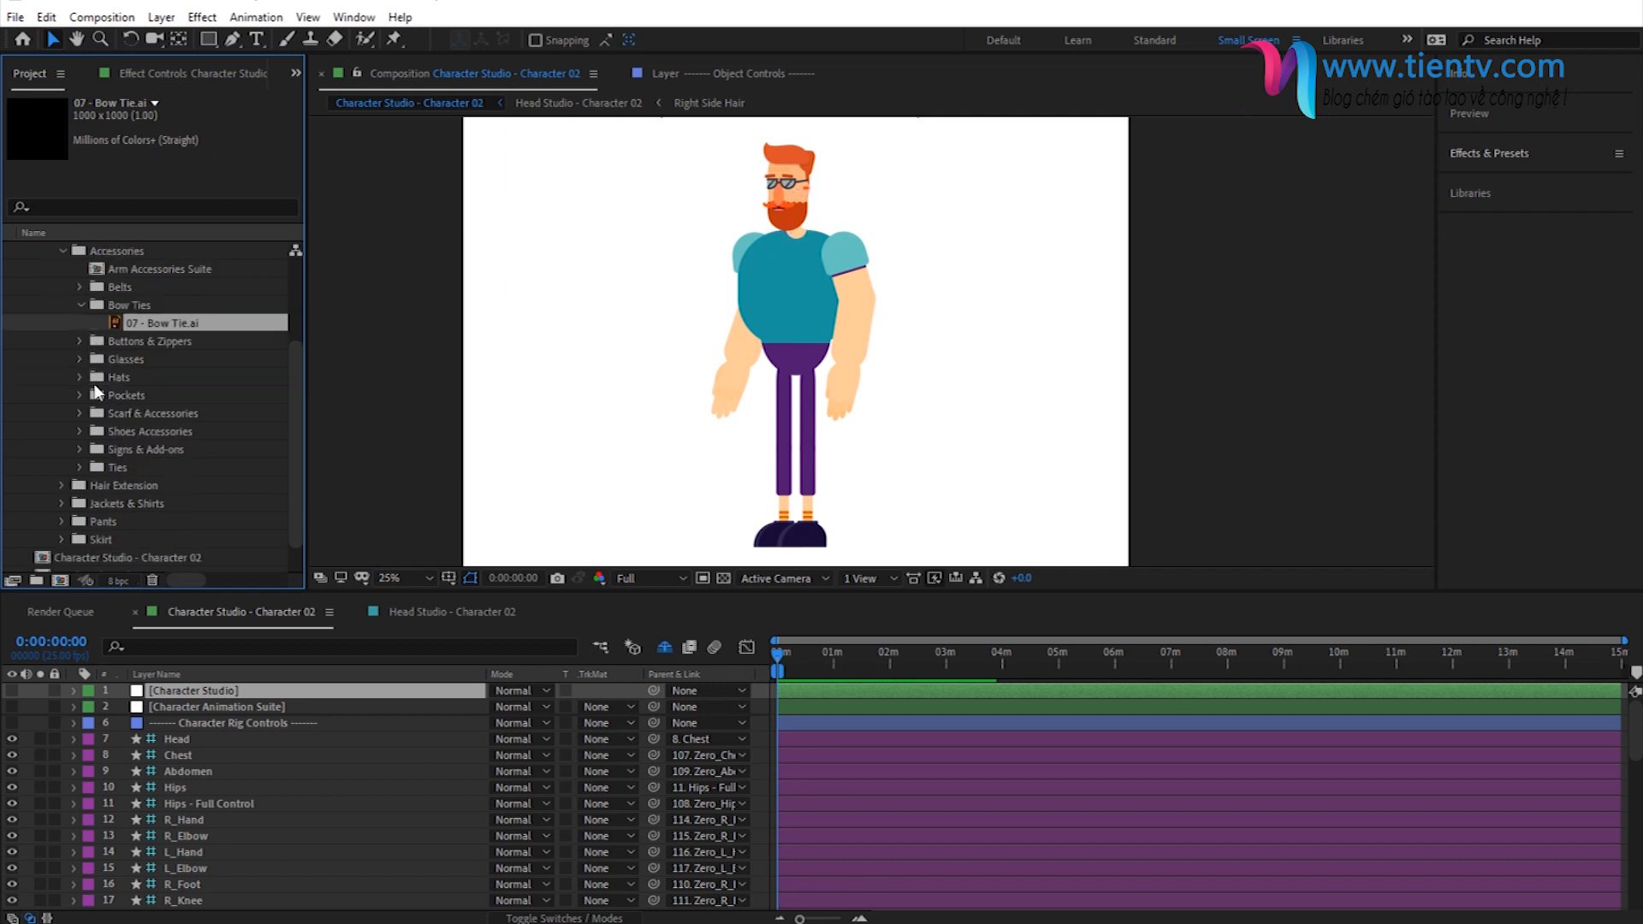
pyautogui.click(108, 501)
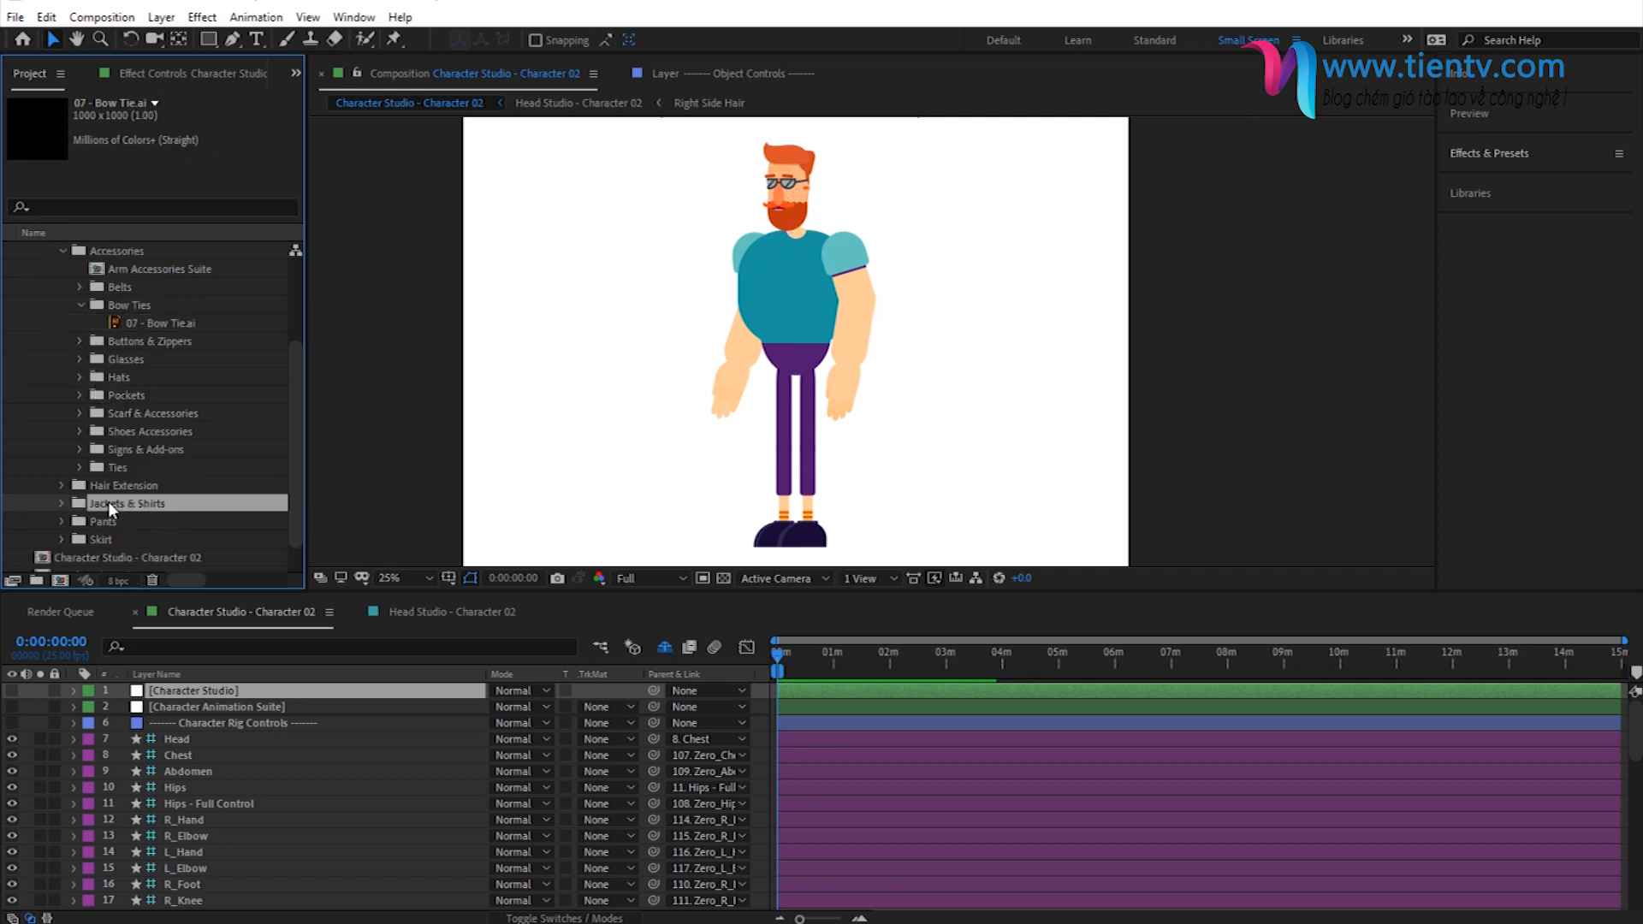
pyautogui.click(63, 502)
pyautogui.scroll(-1, 111, 514)
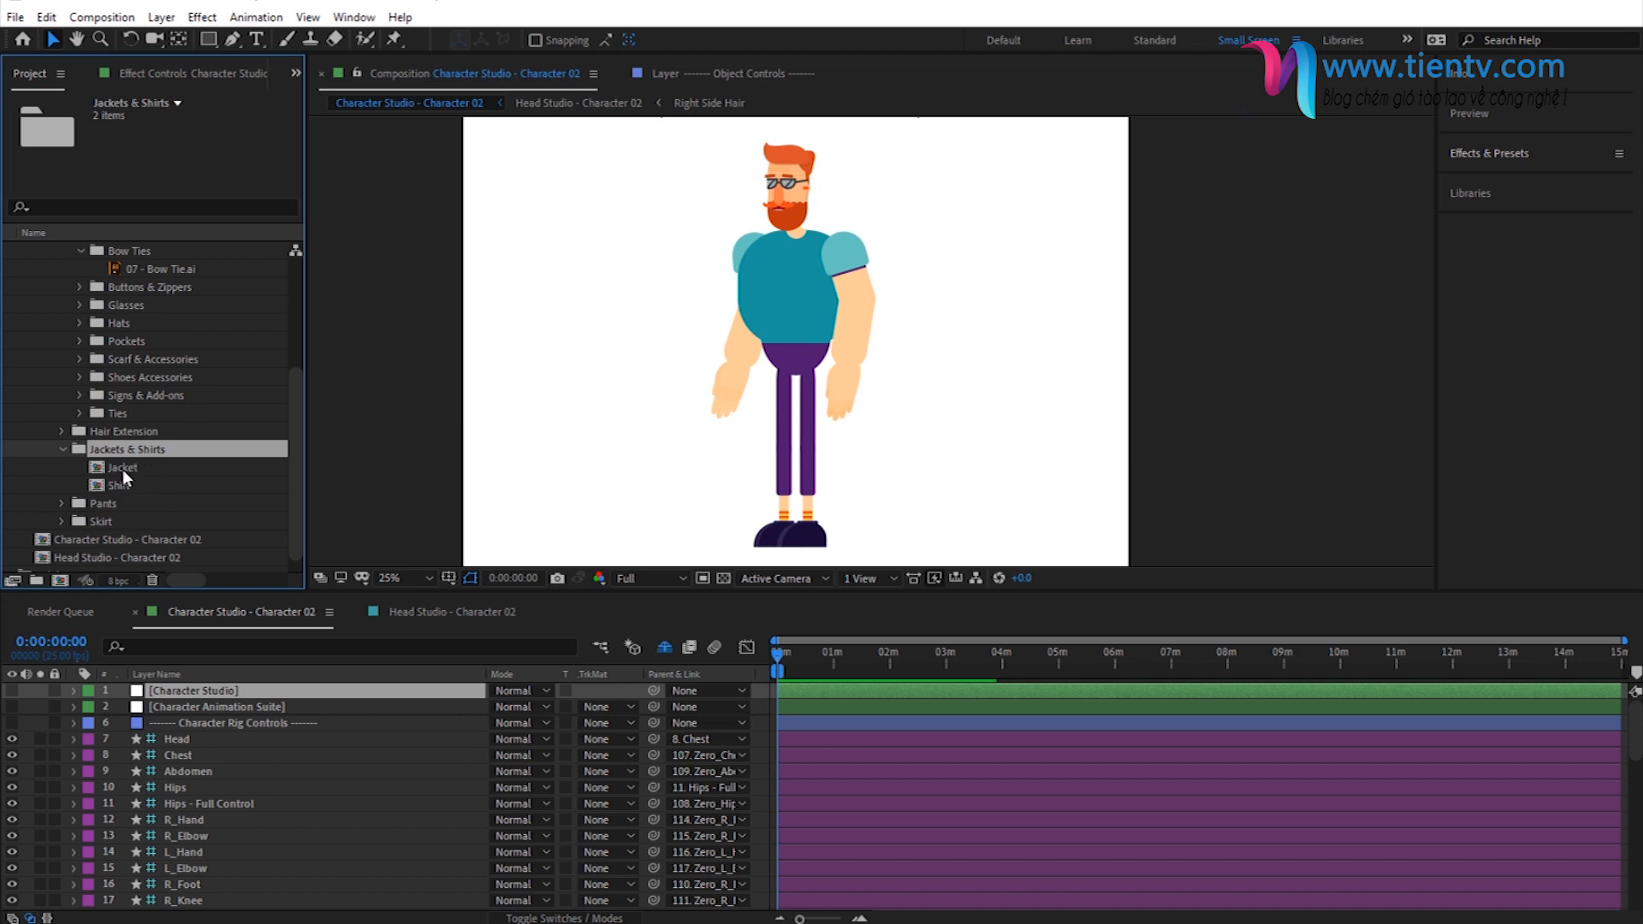
pyautogui.doubleClick(122, 469)
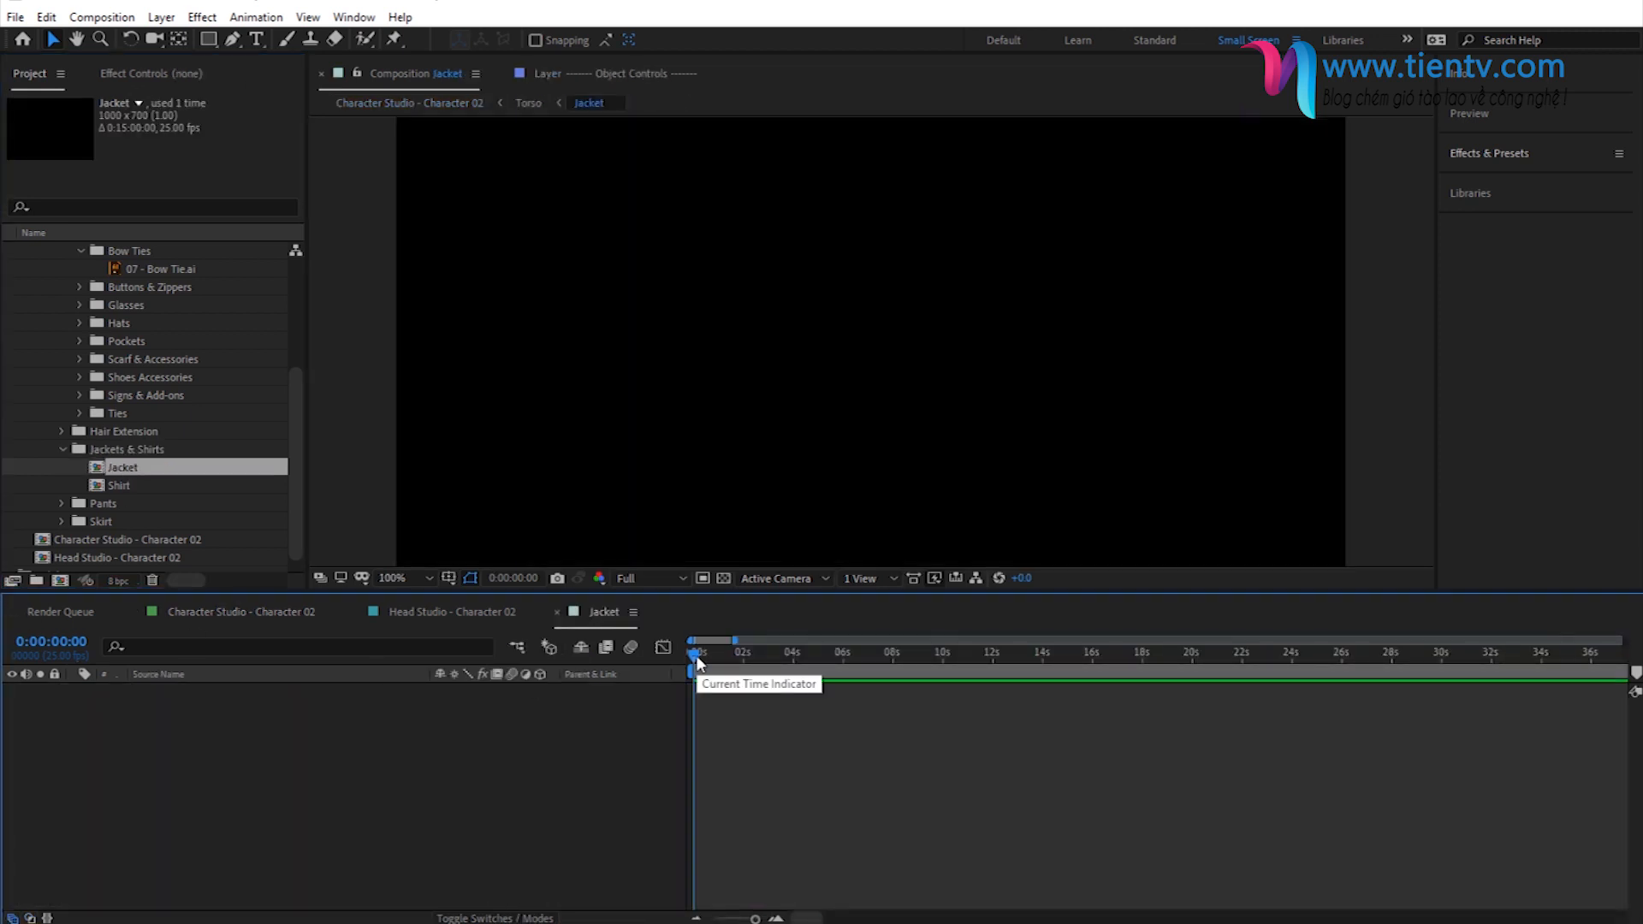
pyautogui.click(401, 578)
pyautogui.click(428, 619)
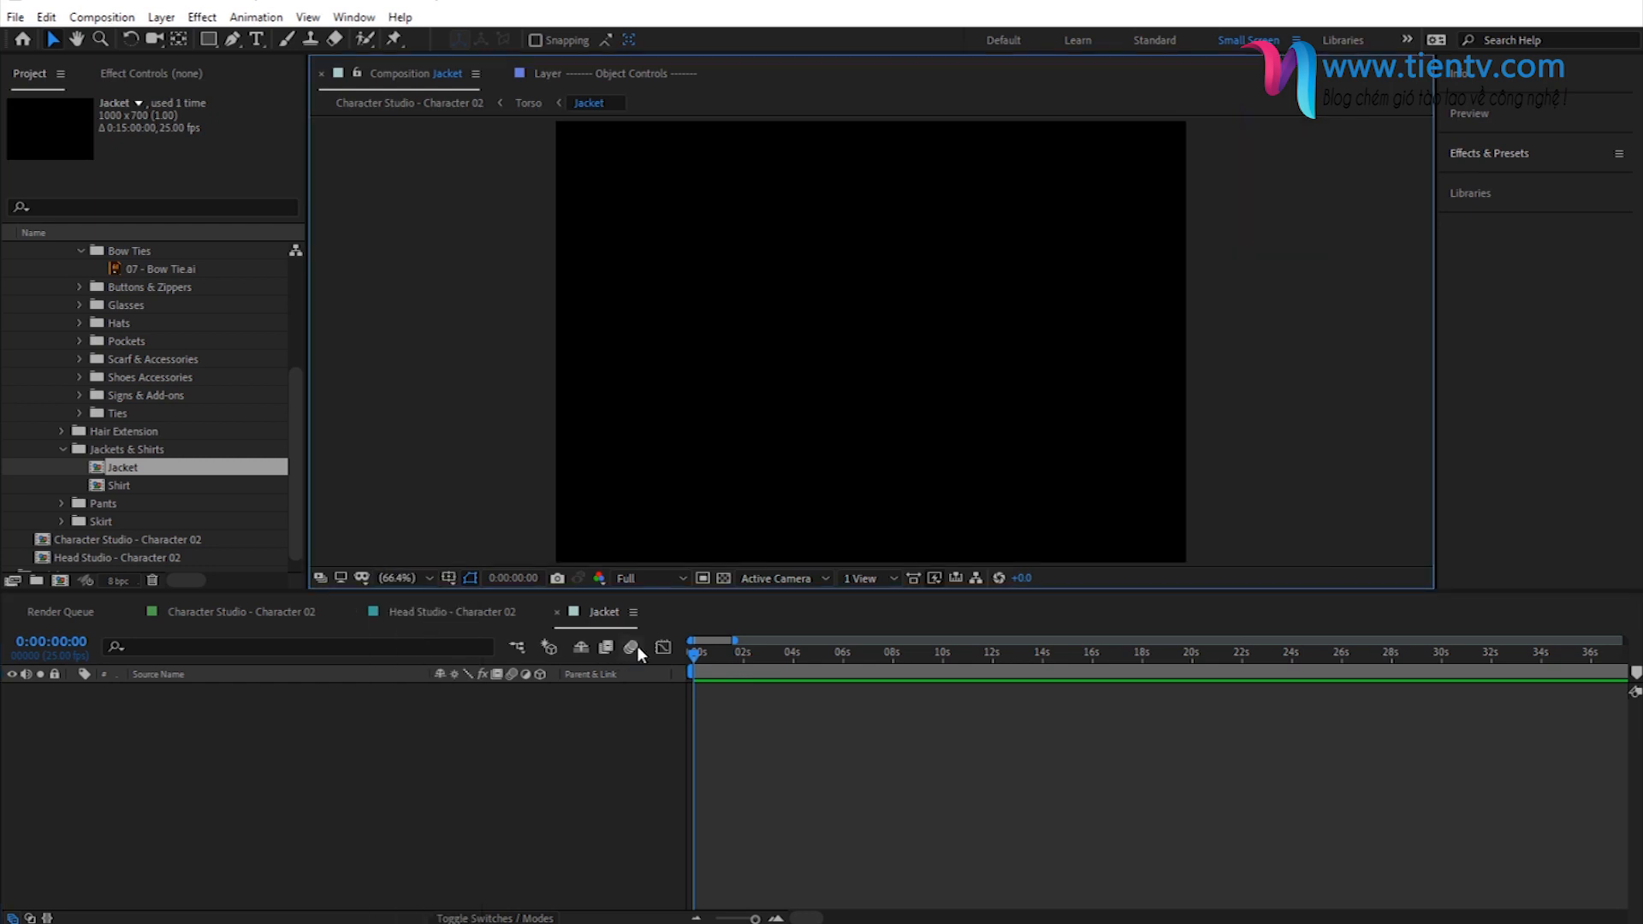
pyautogui.click(723, 578)
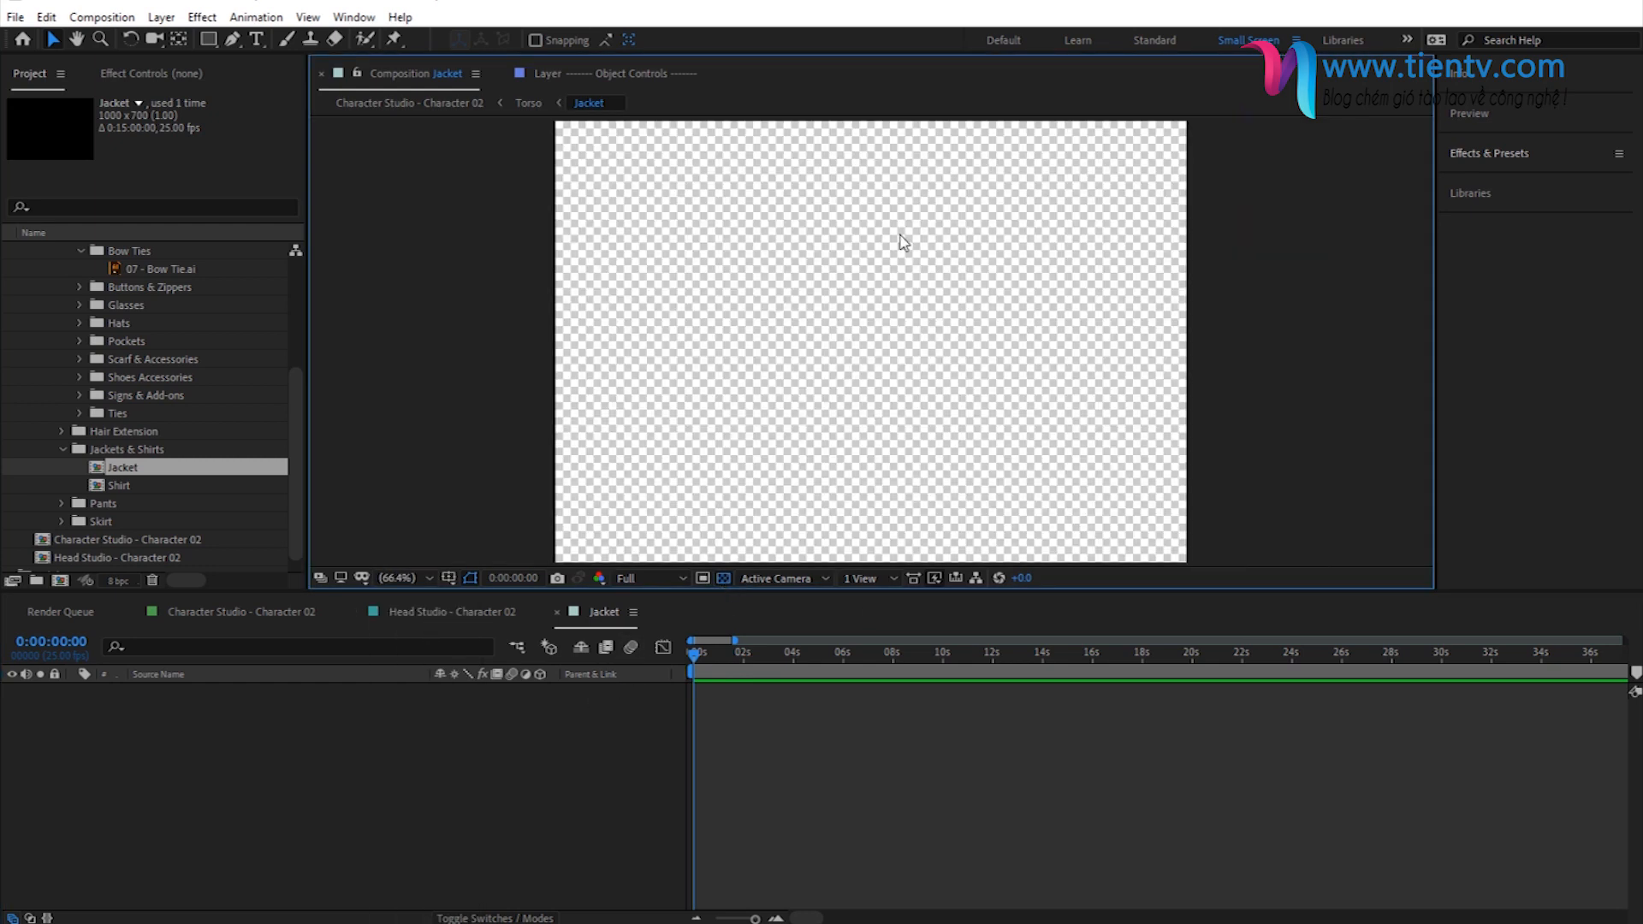
# - Add 07 - Bow Tie.ai to the Jacket composition and check it on the character in Character Studio - Character 02
pyautogui.scroll(1, 141, 321)
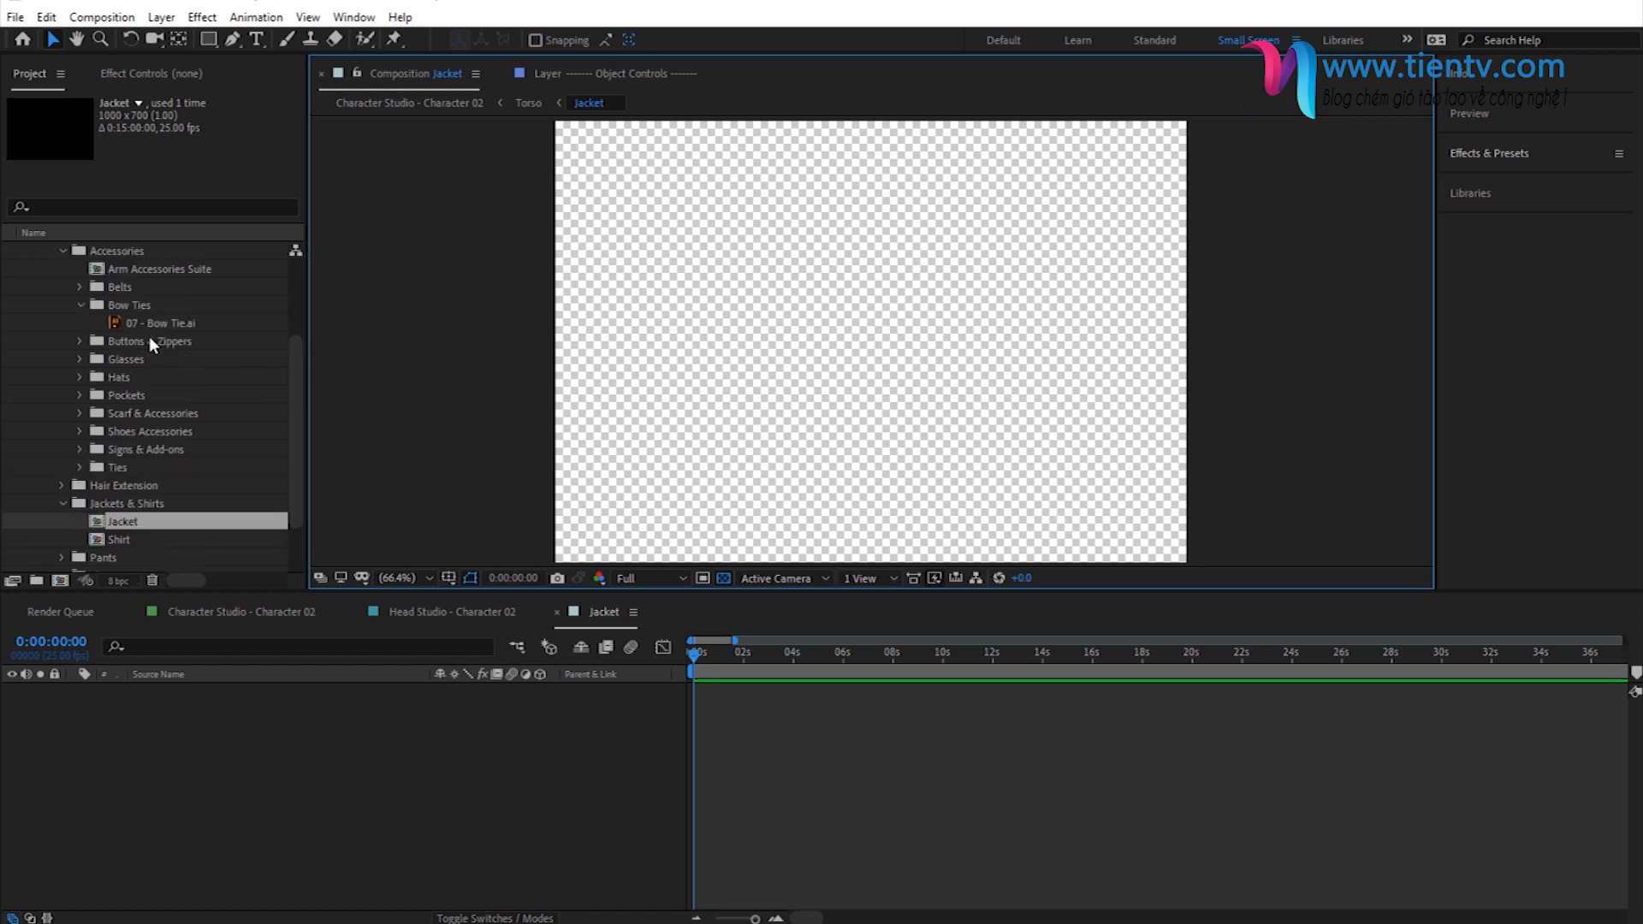
pyautogui.moveTo(150, 323); pyautogui.dragTo(300, 774)
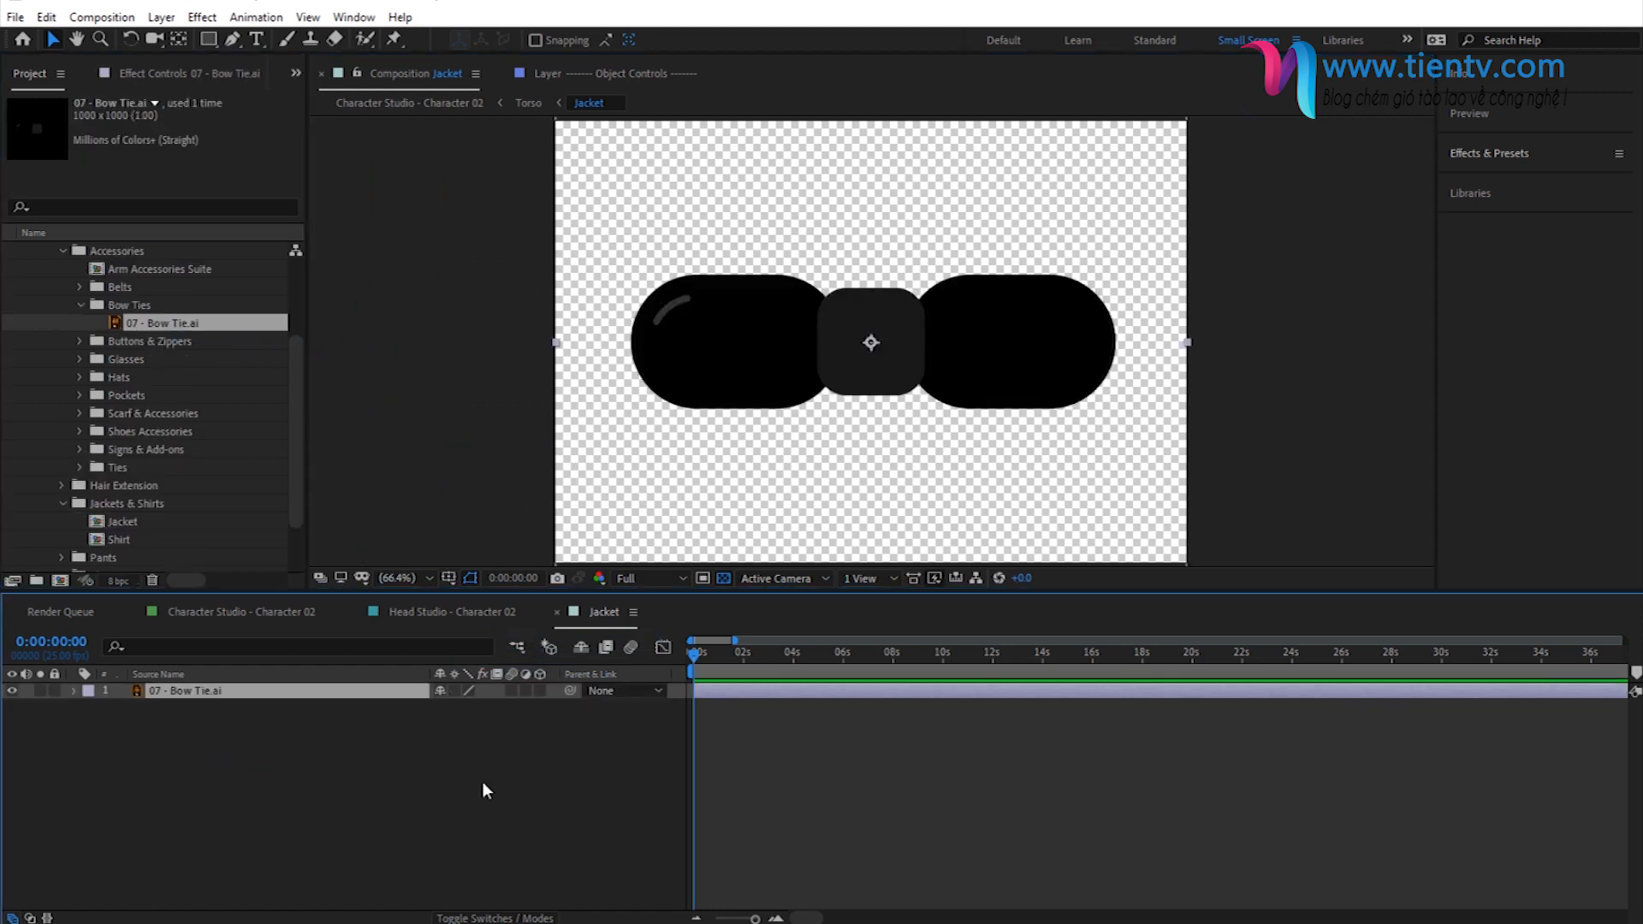
pyautogui.click(413, 106)
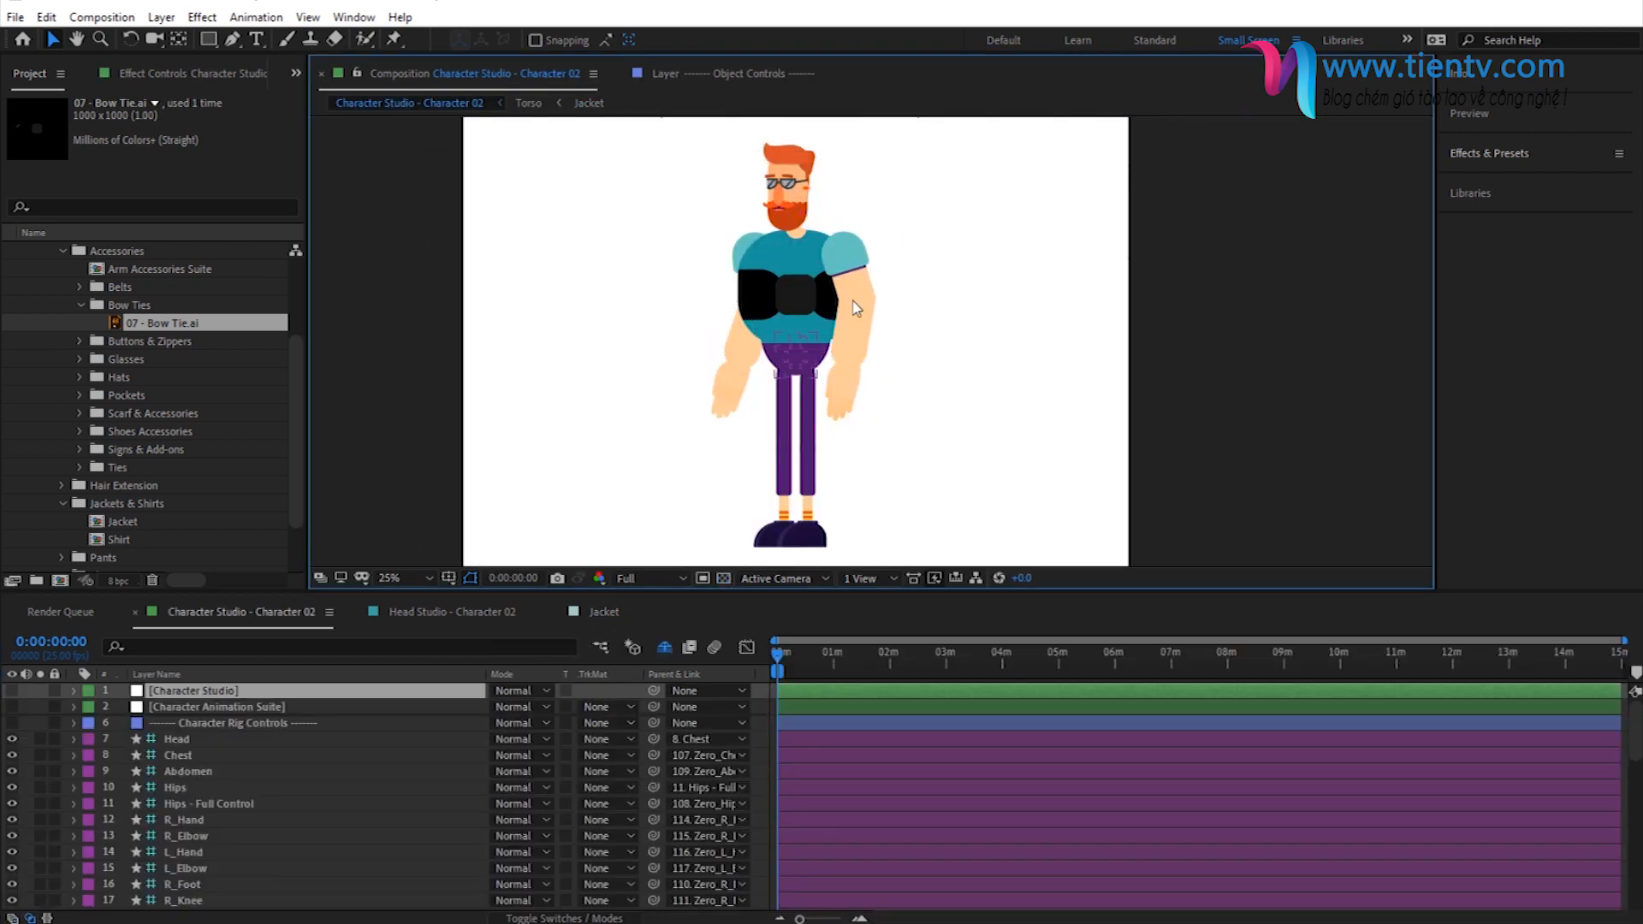
pyautogui.click(593, 103)
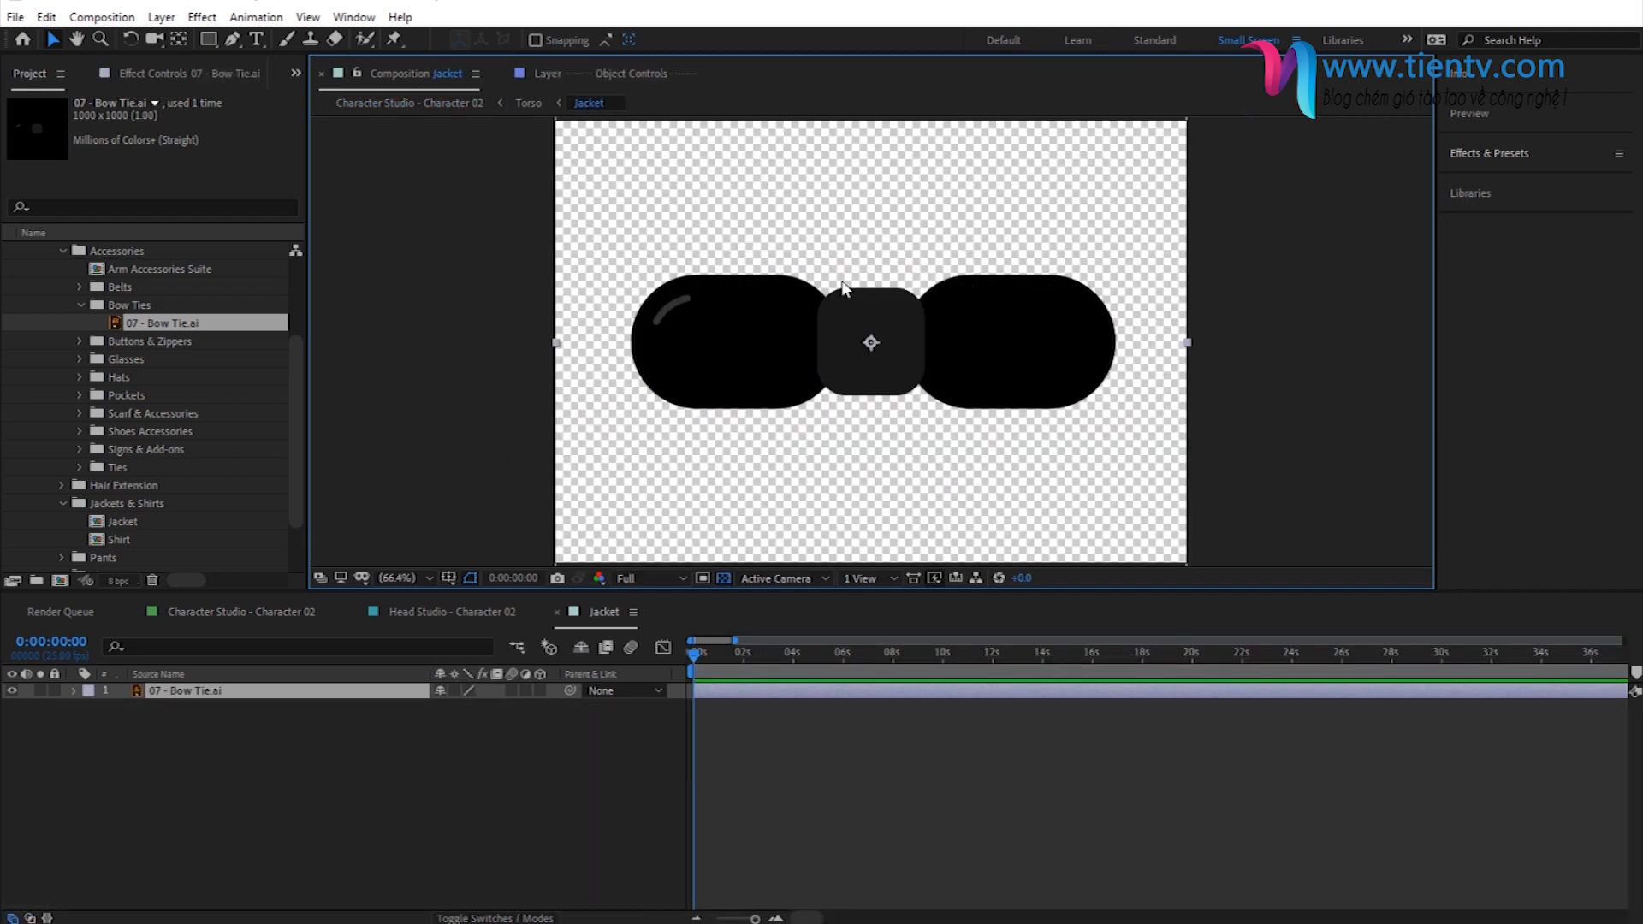
# - Scale the bow tie layer to 10% and move it up to the upper edge of the Jacket composition
pyautogui.moveTo(843, 283); pyautogui.dragTo(842, 298)
pyautogui.scroll(-1, 500, 526)
pyautogui.click(192, 690)
pyautogui.press('s')
pyautogui.click(469, 707)
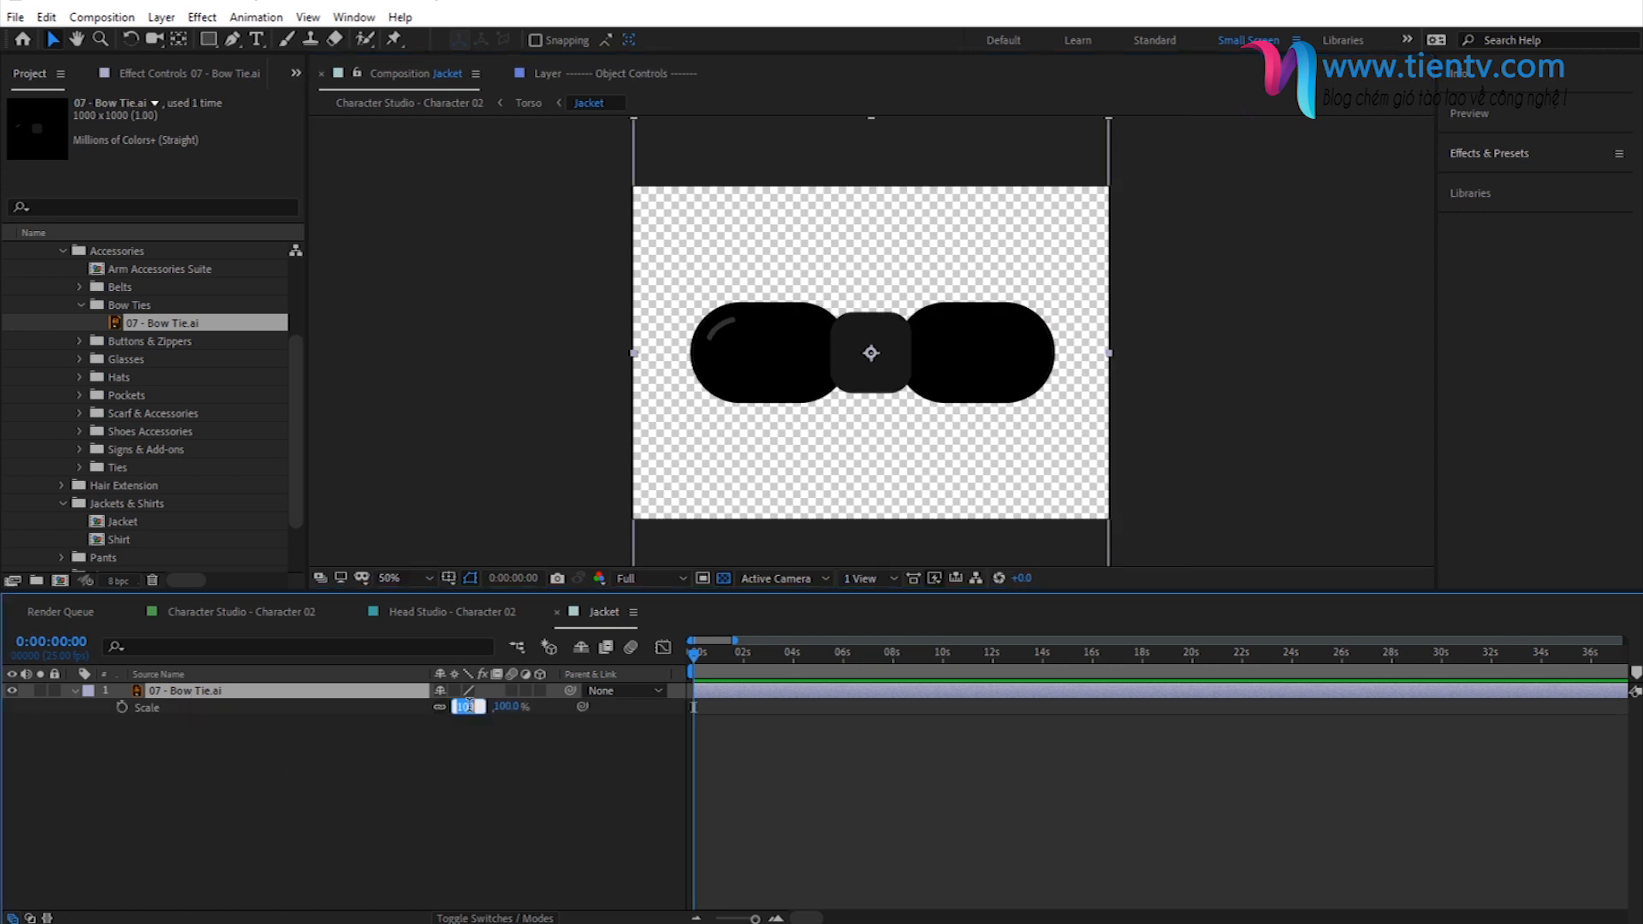
pyautogui.write('10')
pyautogui.press('Return')
pyautogui.moveTo(886, 355); pyautogui.dragTo(886, 203)
pyautogui.click(449, 104)
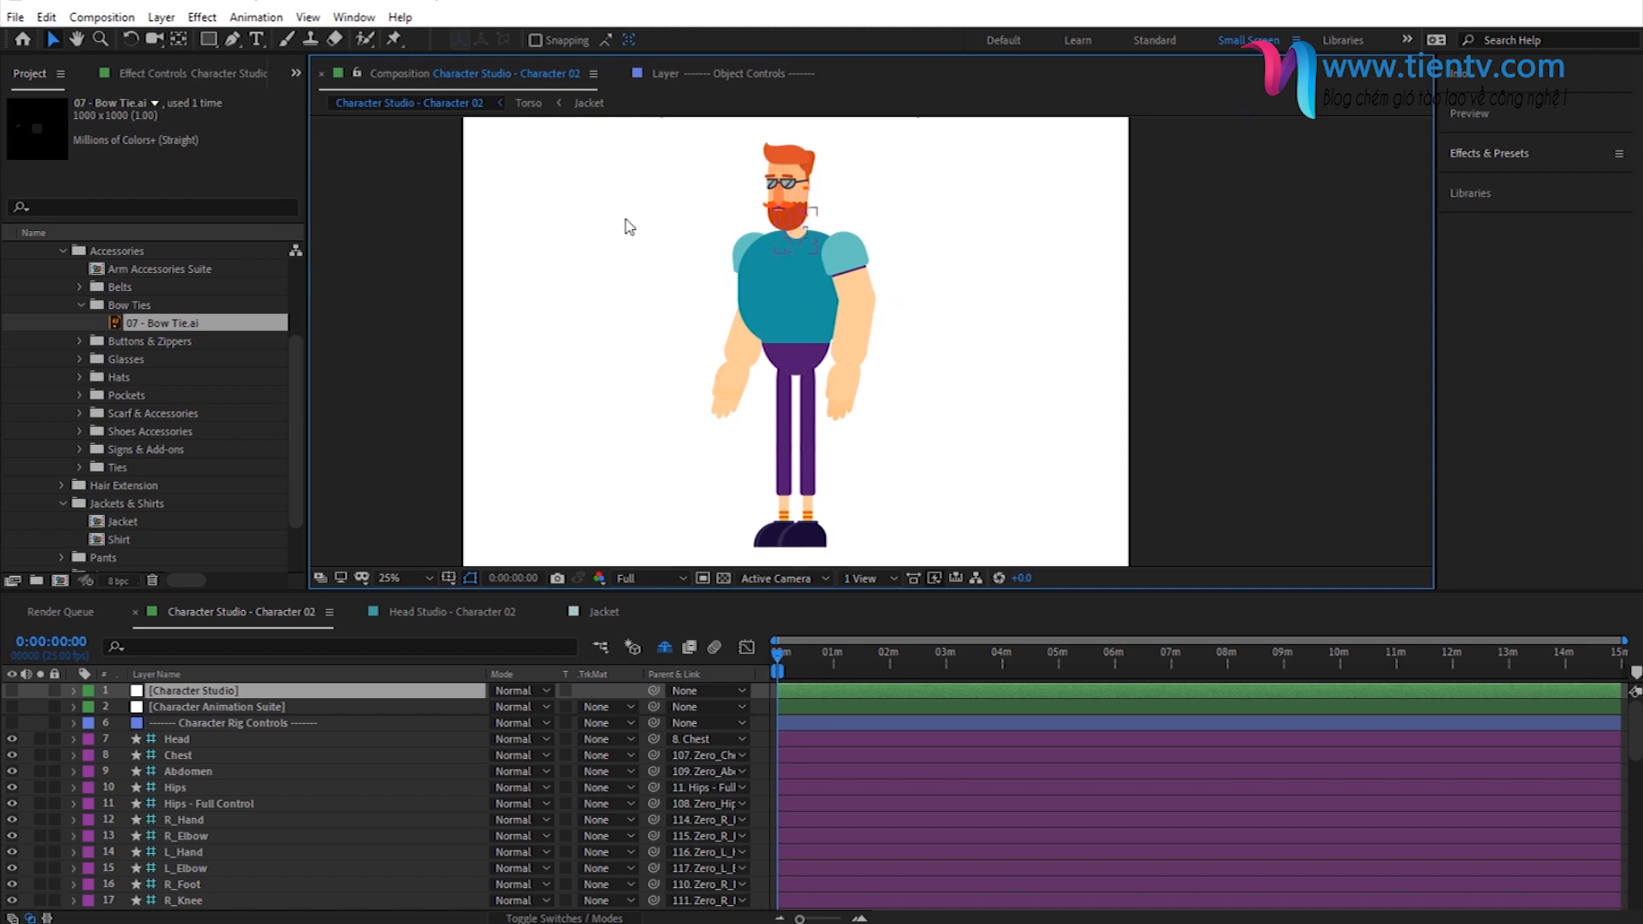
# - Lower the bow tie from the upper edge of the Jacket composition, checking its placement against the character's neck
pyautogui.click(587, 104)
pyautogui.moveTo(881, 220); pyautogui.dragTo(884, 229)
pyautogui.click(429, 103)
pyautogui.press('.')
pyautogui.scroll(3, 744, 171)
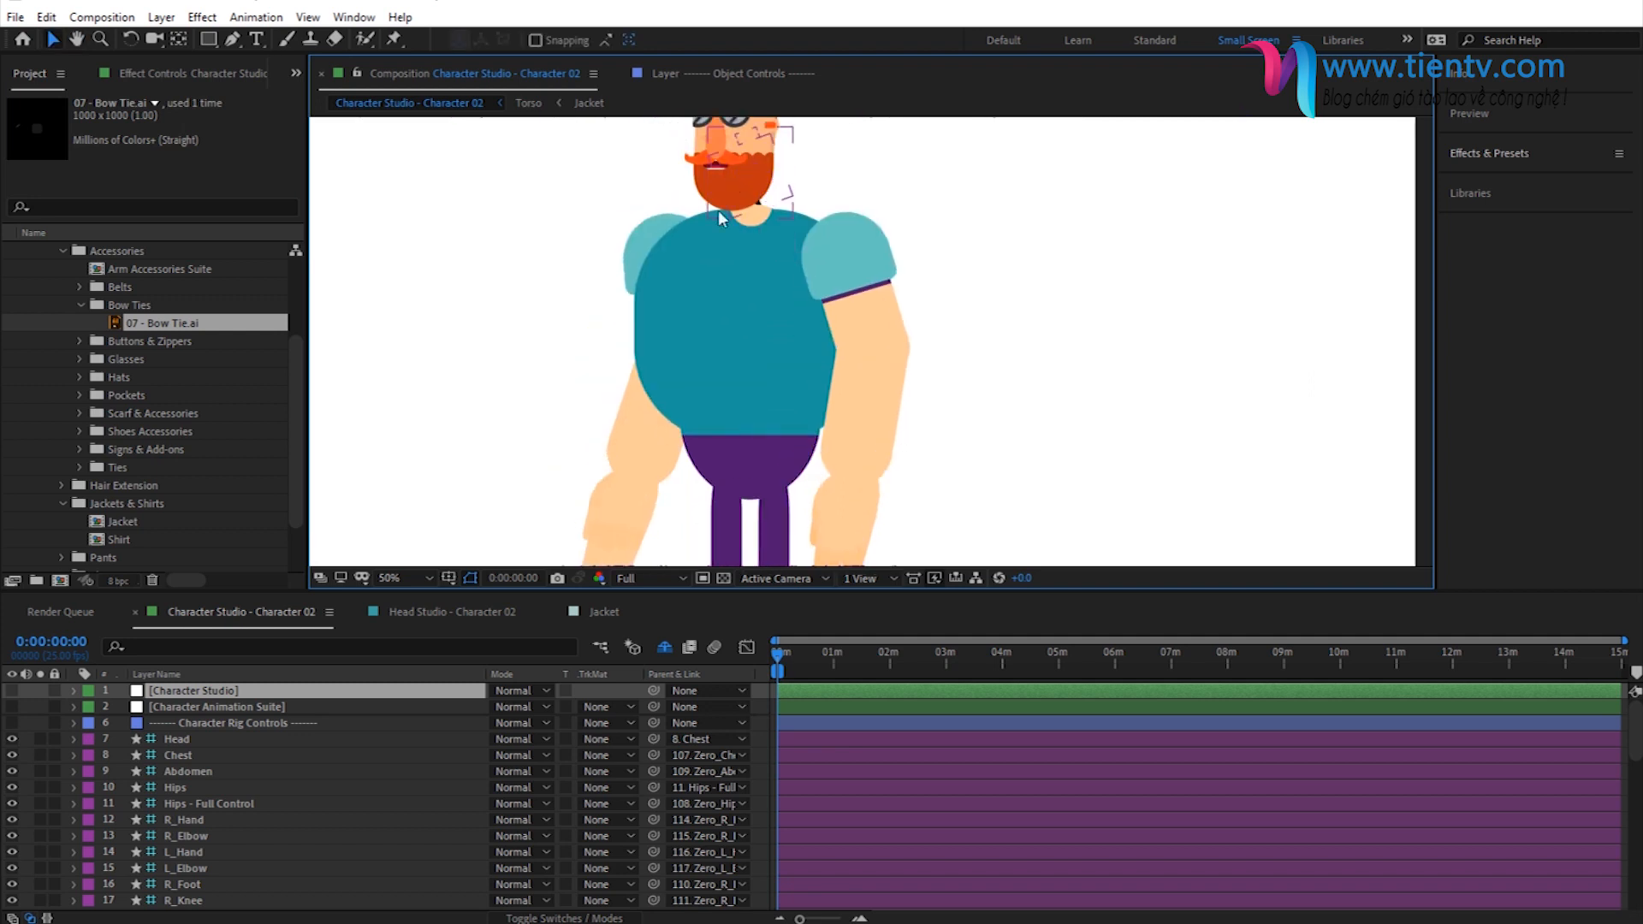
pyautogui.doubleClick(759, 216)
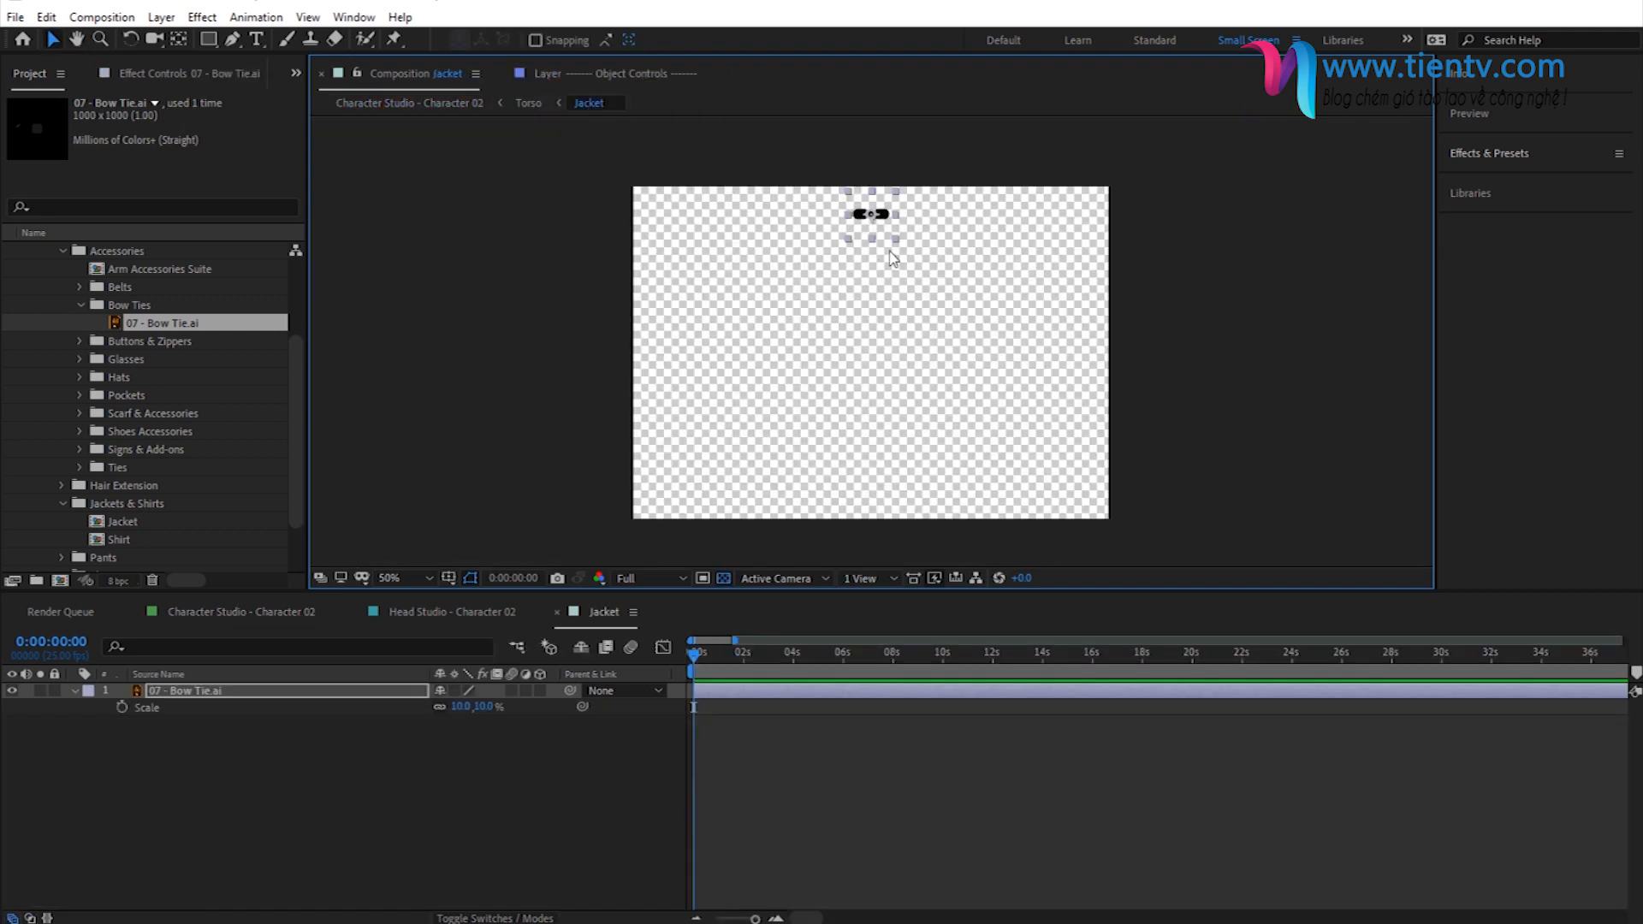
pyautogui.moveTo(880, 225); pyautogui.dragTo(880, 257)
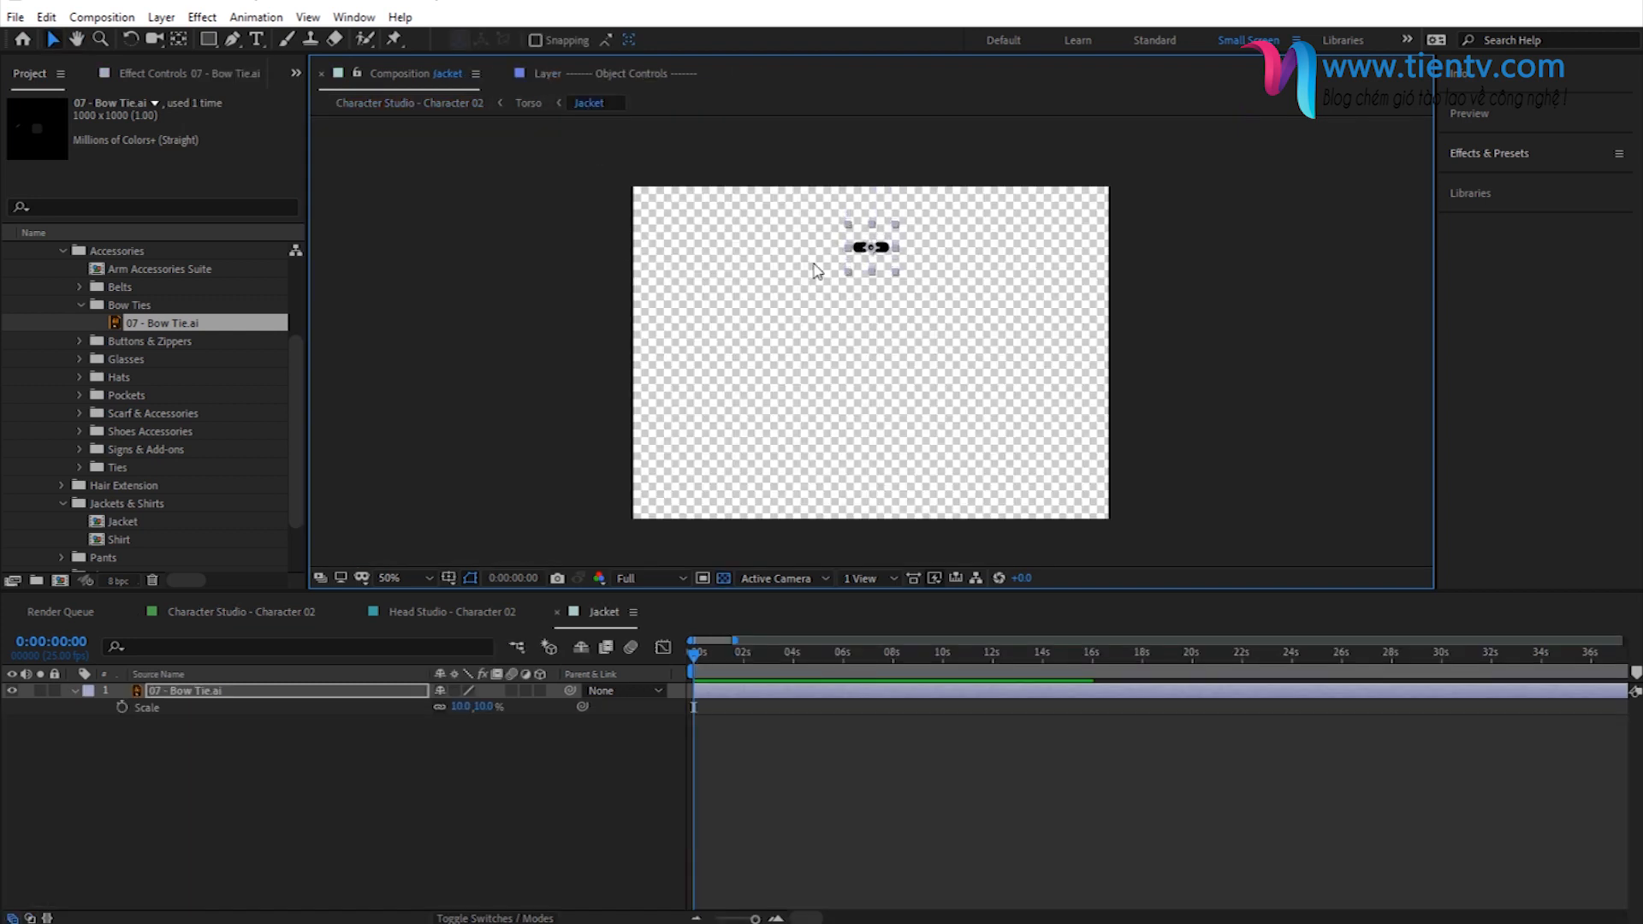
pyautogui.click(447, 104)
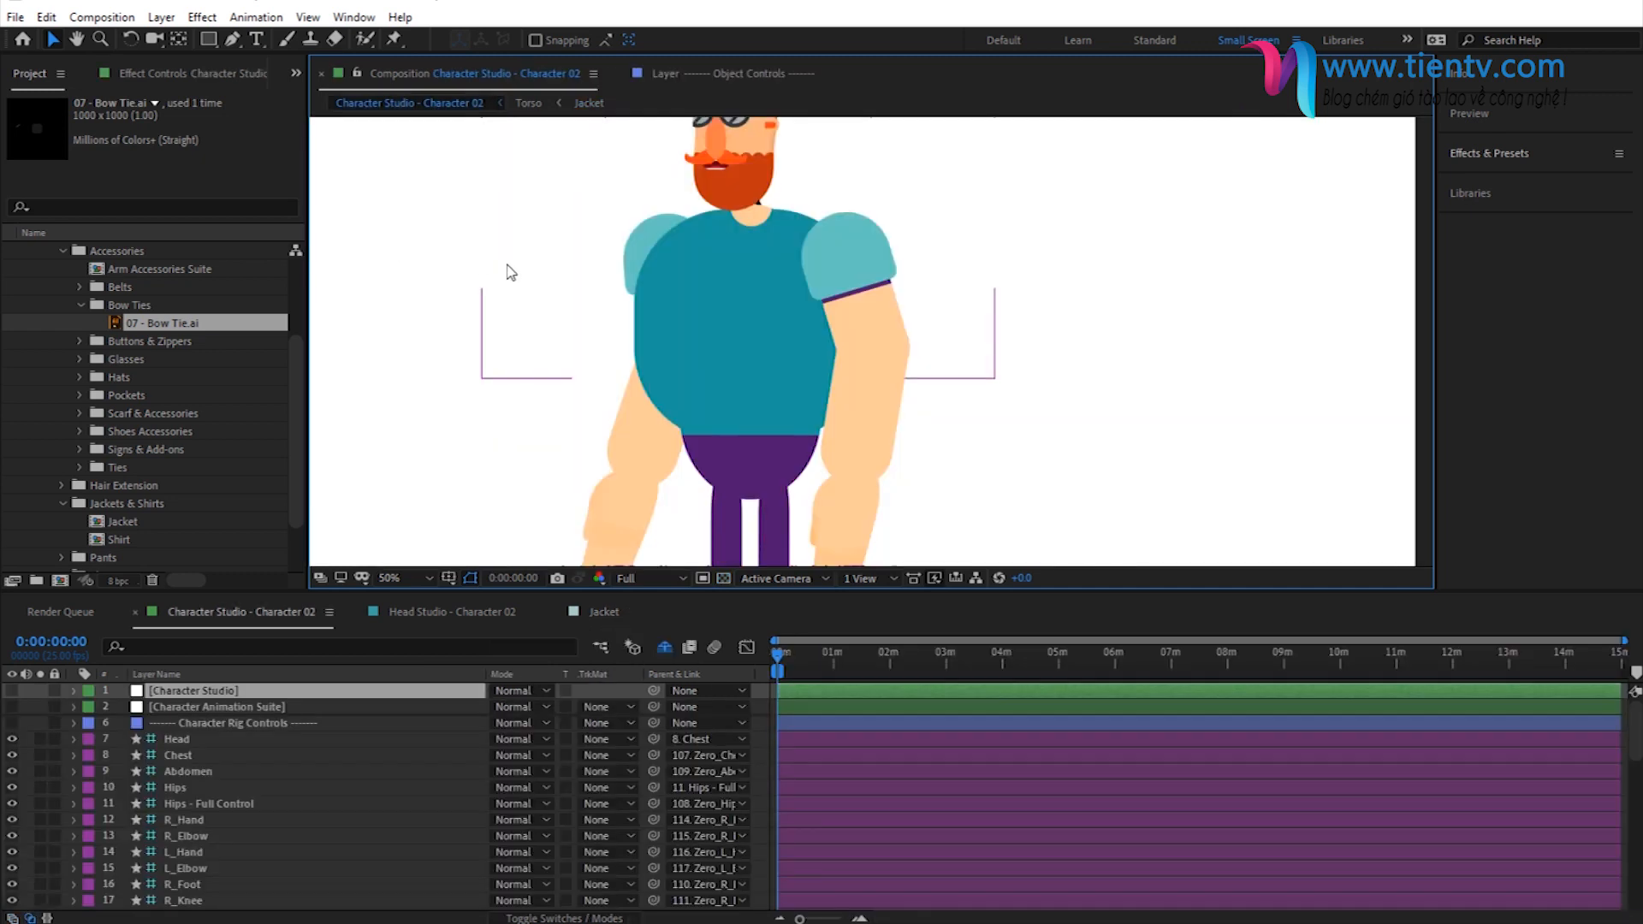
# - Set the bow tie layer's scale to 20% and check the size on the character
pyautogui.click(589, 103)
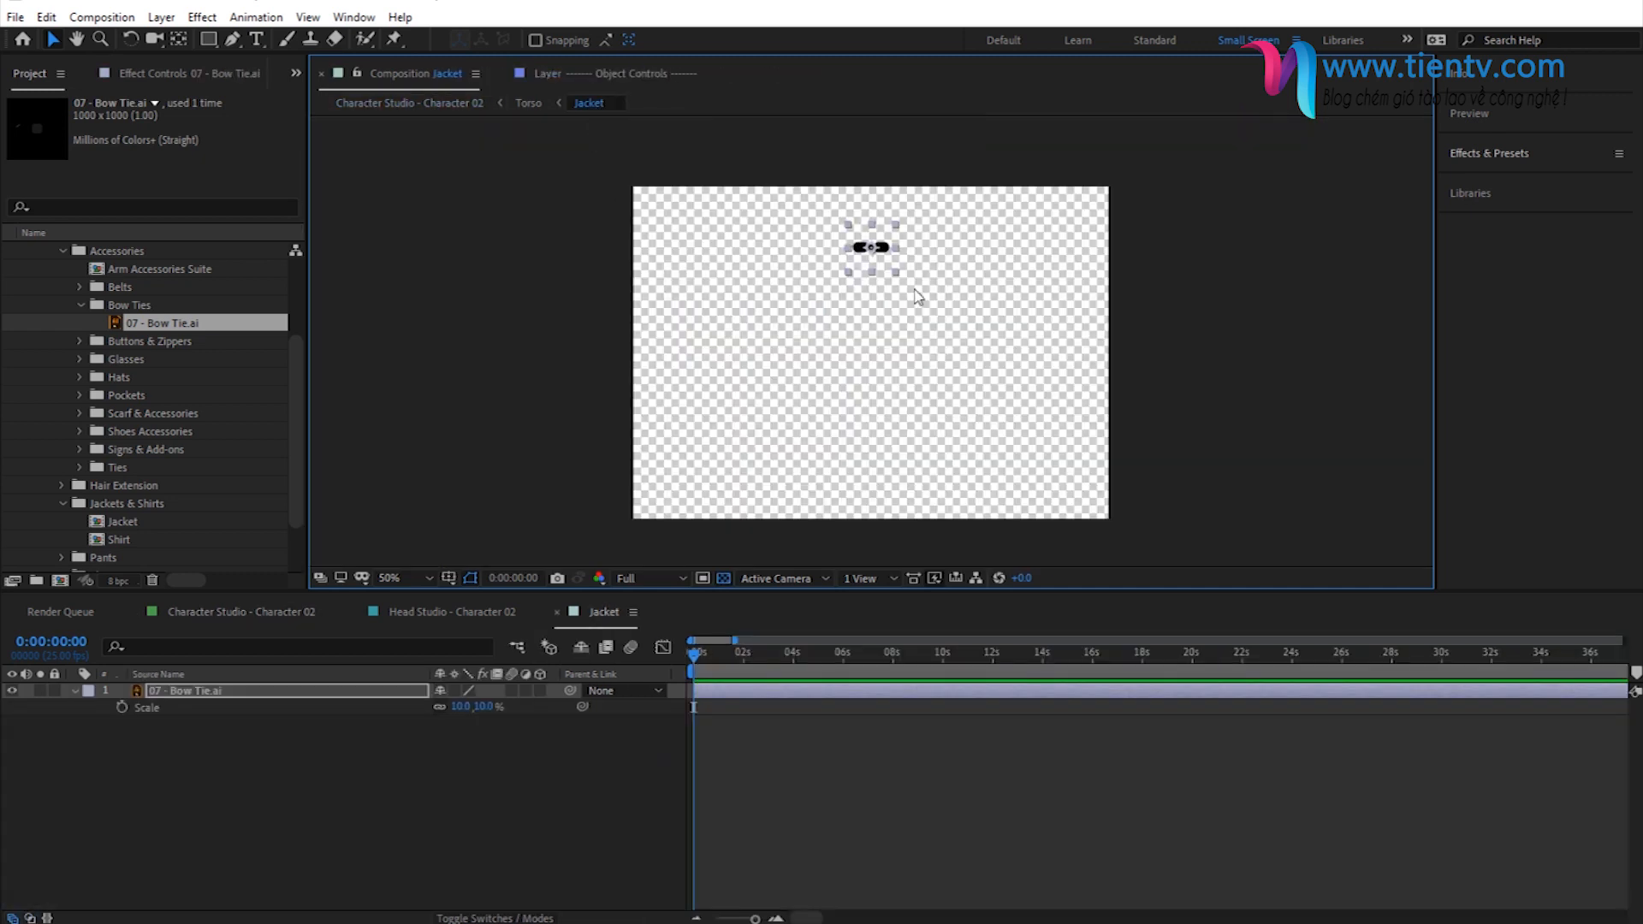
pyautogui.click(486, 708)
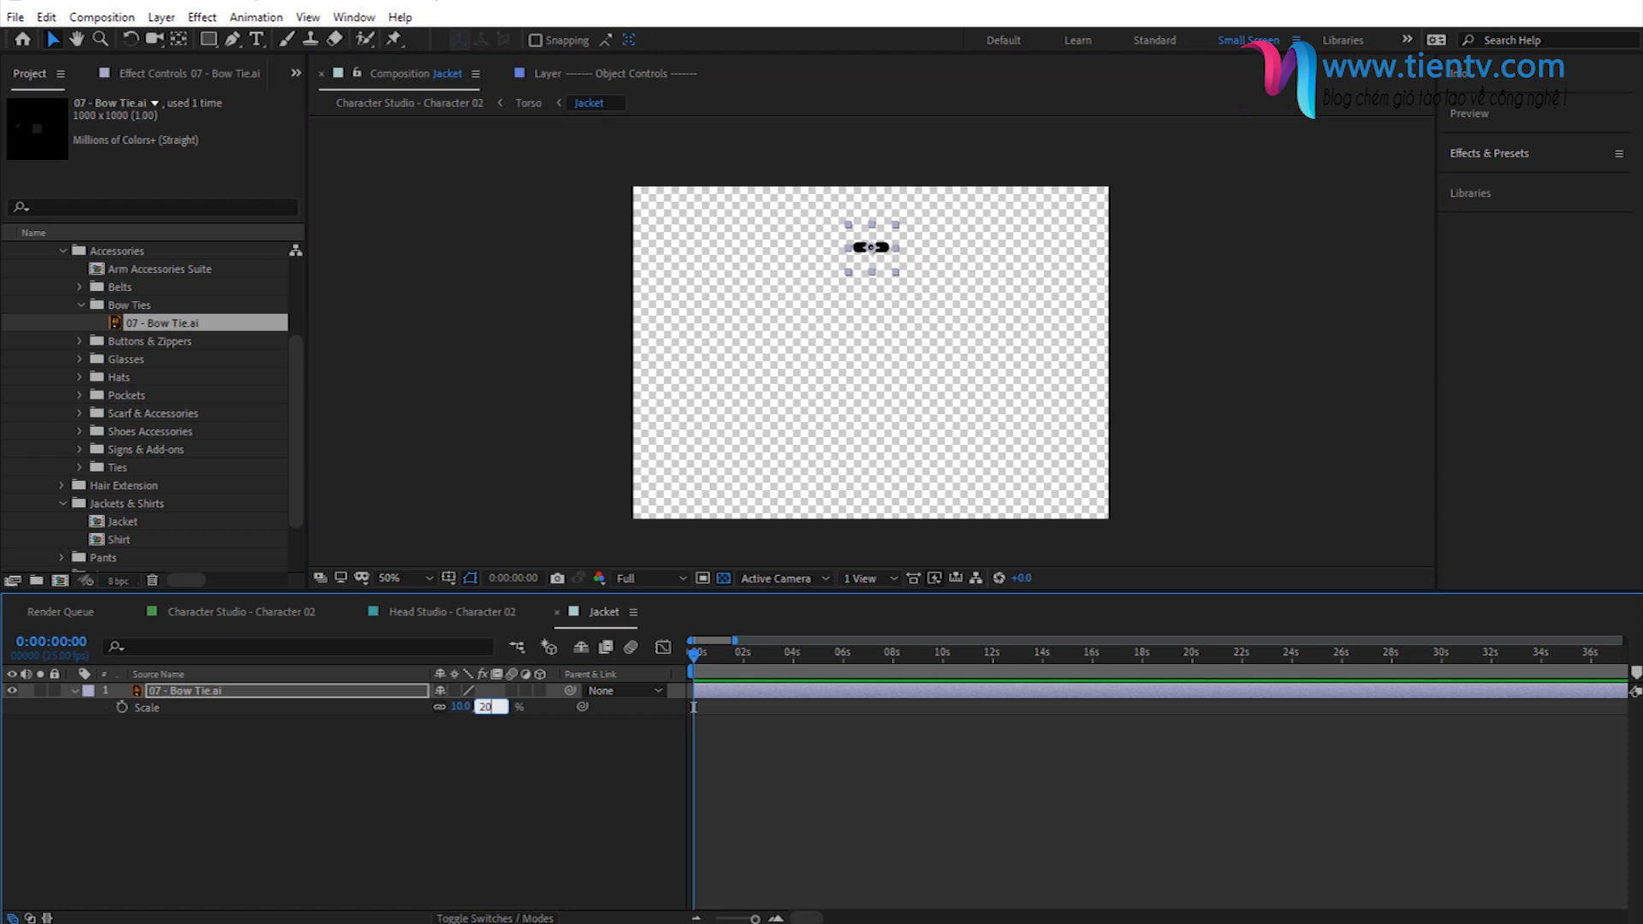
pyautogui.write('20')
pyautogui.press('Return')
pyautogui.click(469, 103)
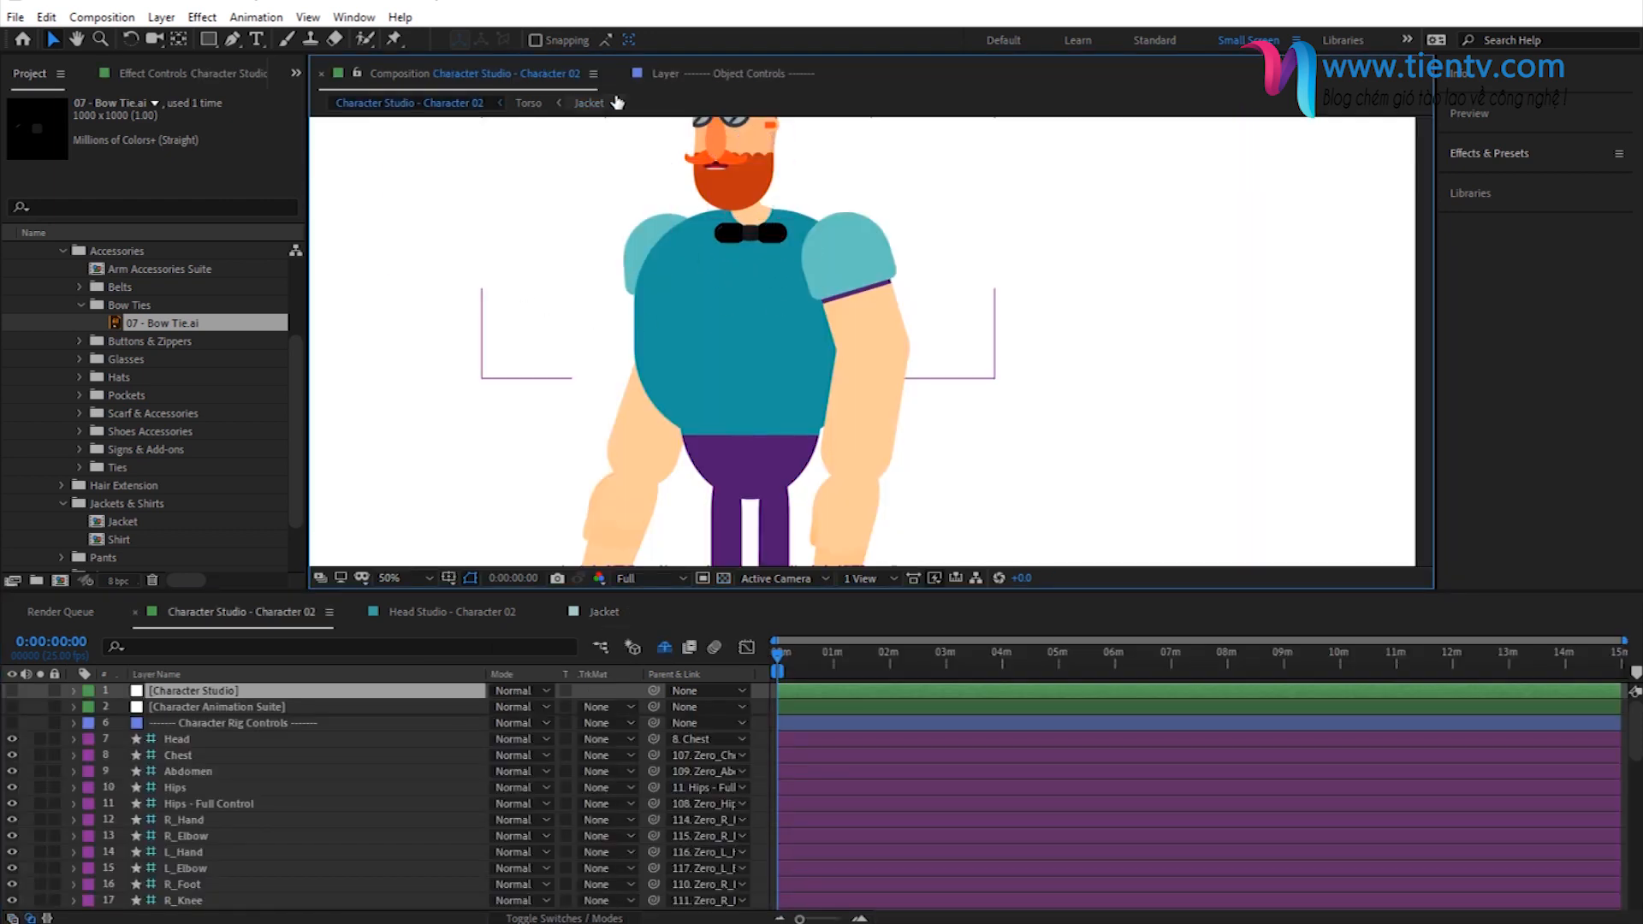
# - Raise the bow tie slightly in Jacket, set its scale to 30%, and inspect it up close on the character
pyautogui.click(589, 103)
pyautogui.moveTo(886, 257); pyautogui.dragTo(886, 248)
pyautogui.click(481, 708)
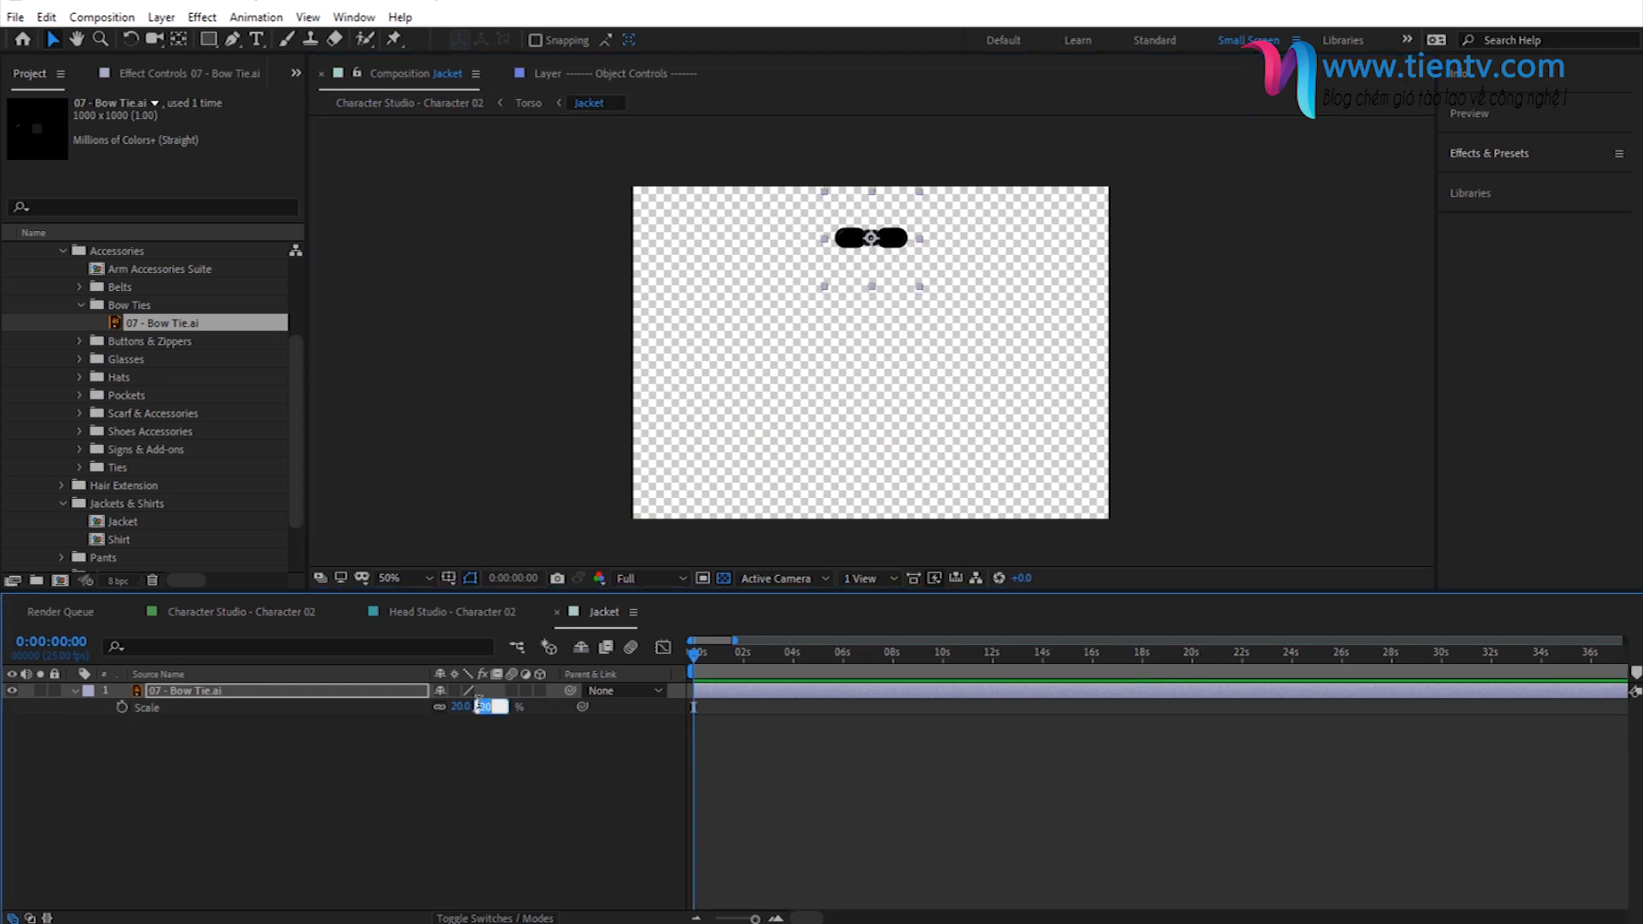
pyautogui.write('30')
pyautogui.press('Return')
pyautogui.click(418, 105)
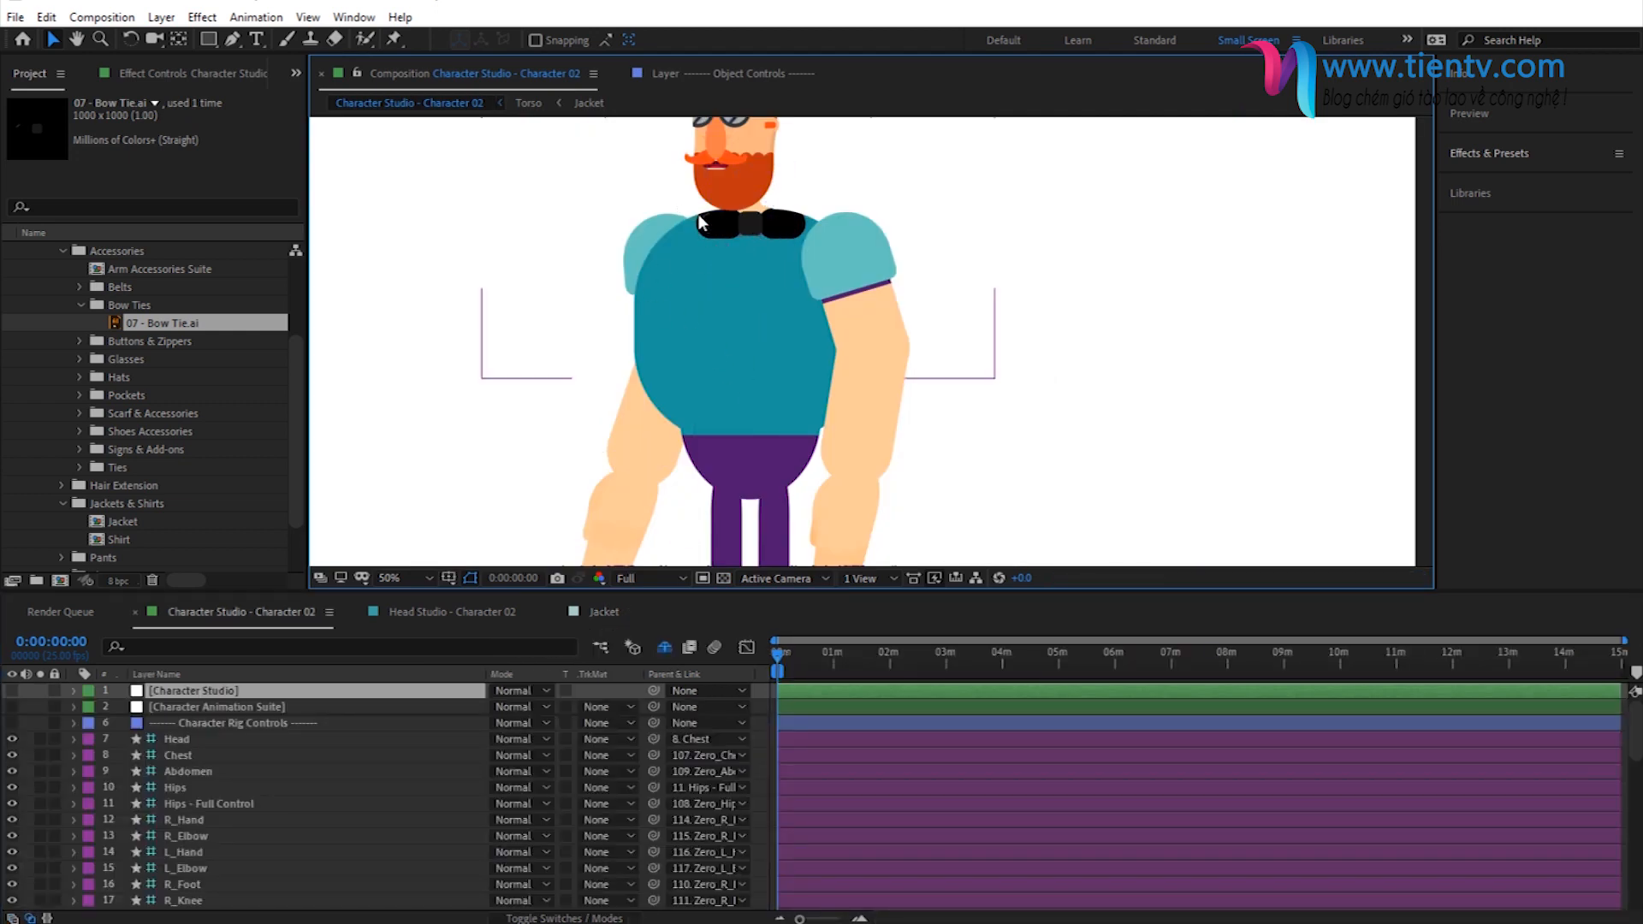
pyautogui.press('.')
pyautogui.moveTo(640, 254); pyautogui.dragTo(707, 409)
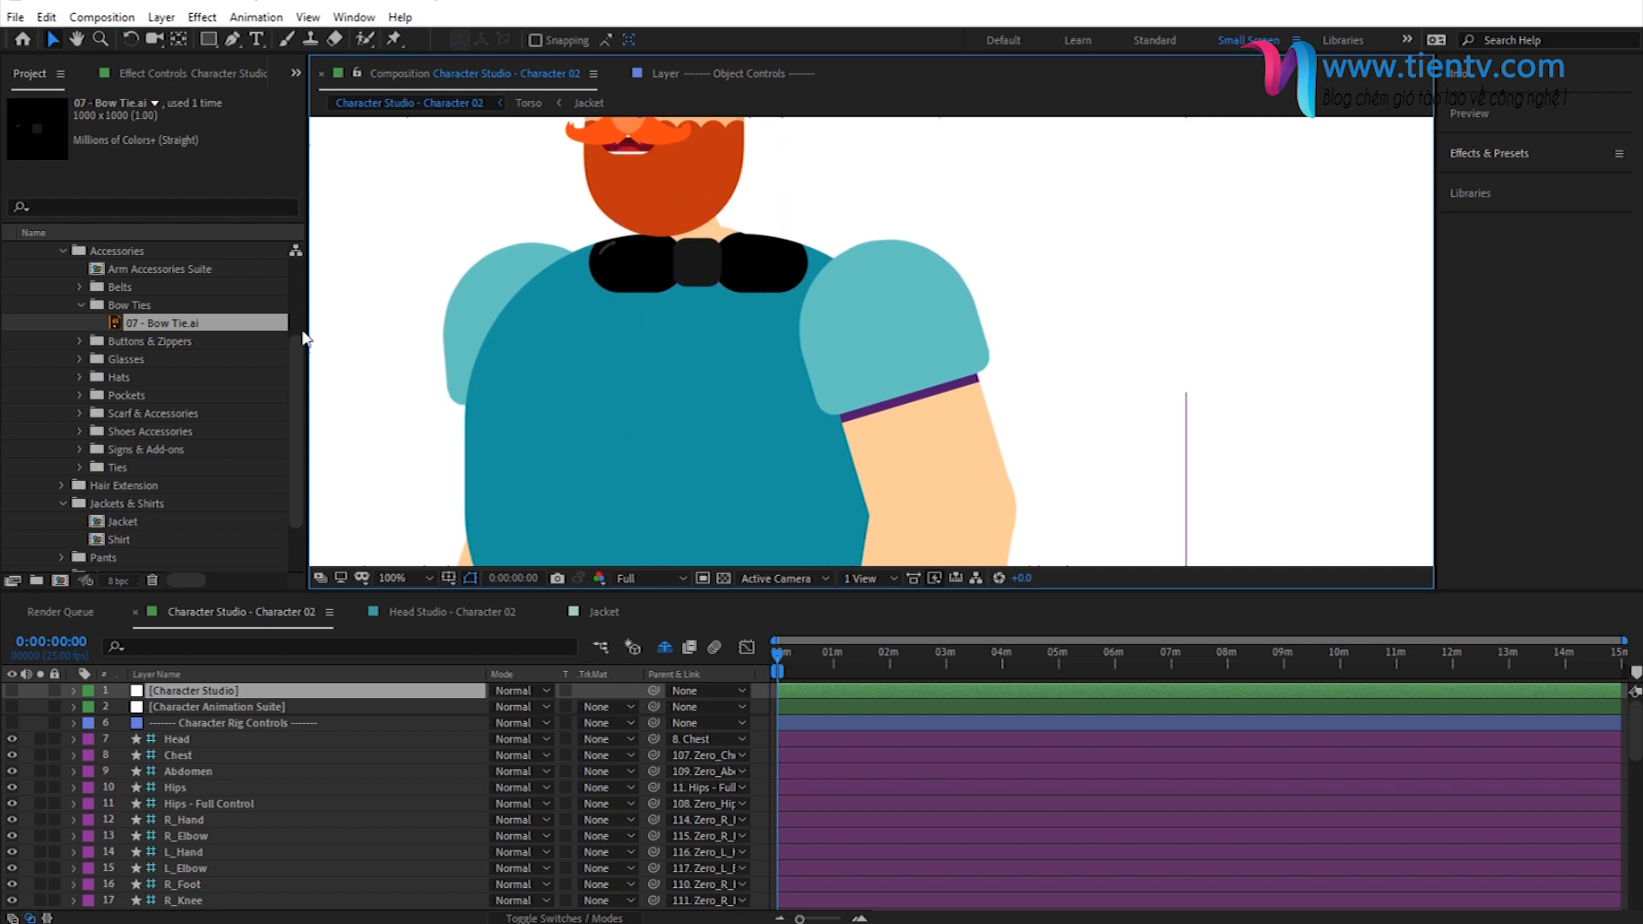
# - Expand the Scarf & Accessories folder in the project and open the Scarf & Accessories composition
pyautogui.click(98, 523)
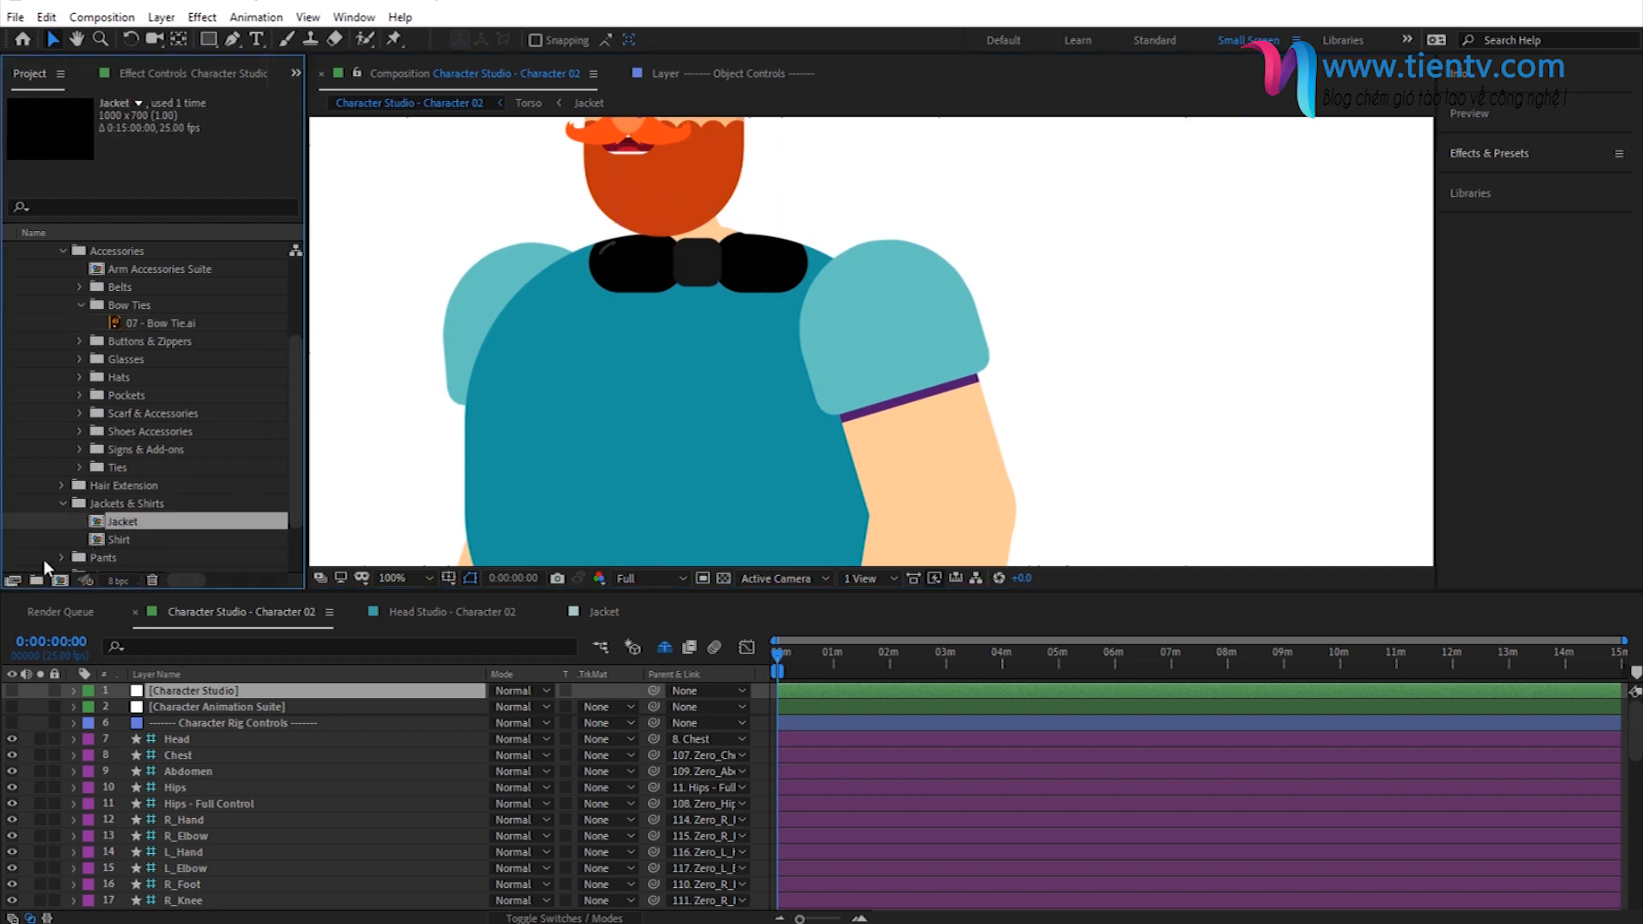
pyautogui.scroll(-1, 141, 469)
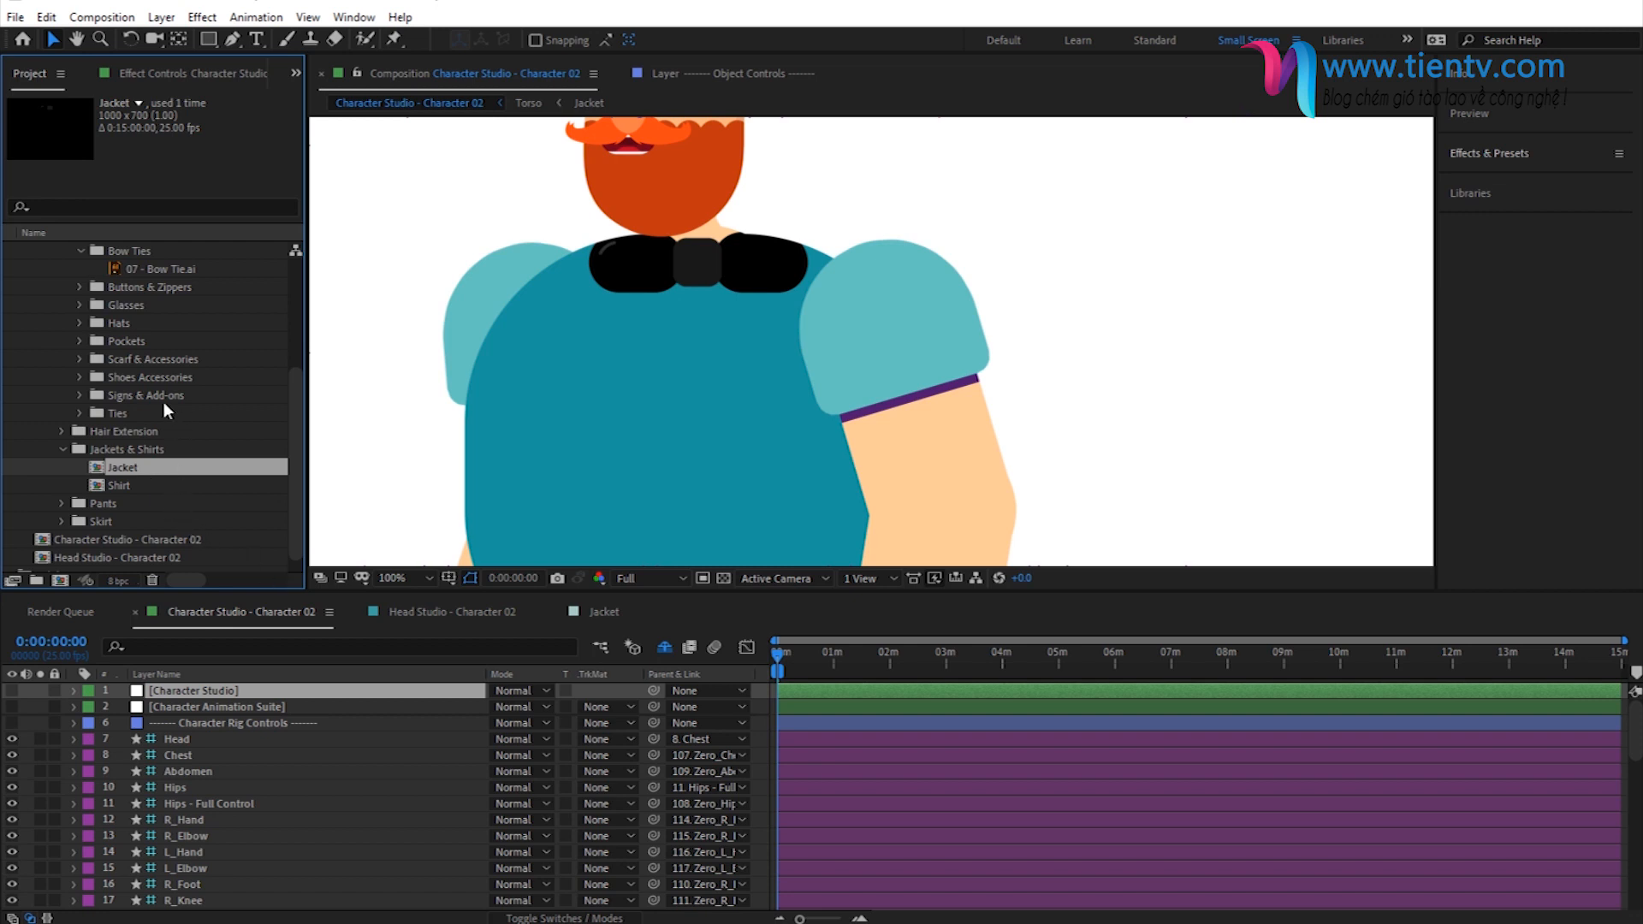
pyautogui.scroll(2, 151, 430)
pyautogui.scroll(-2, 148, 449)
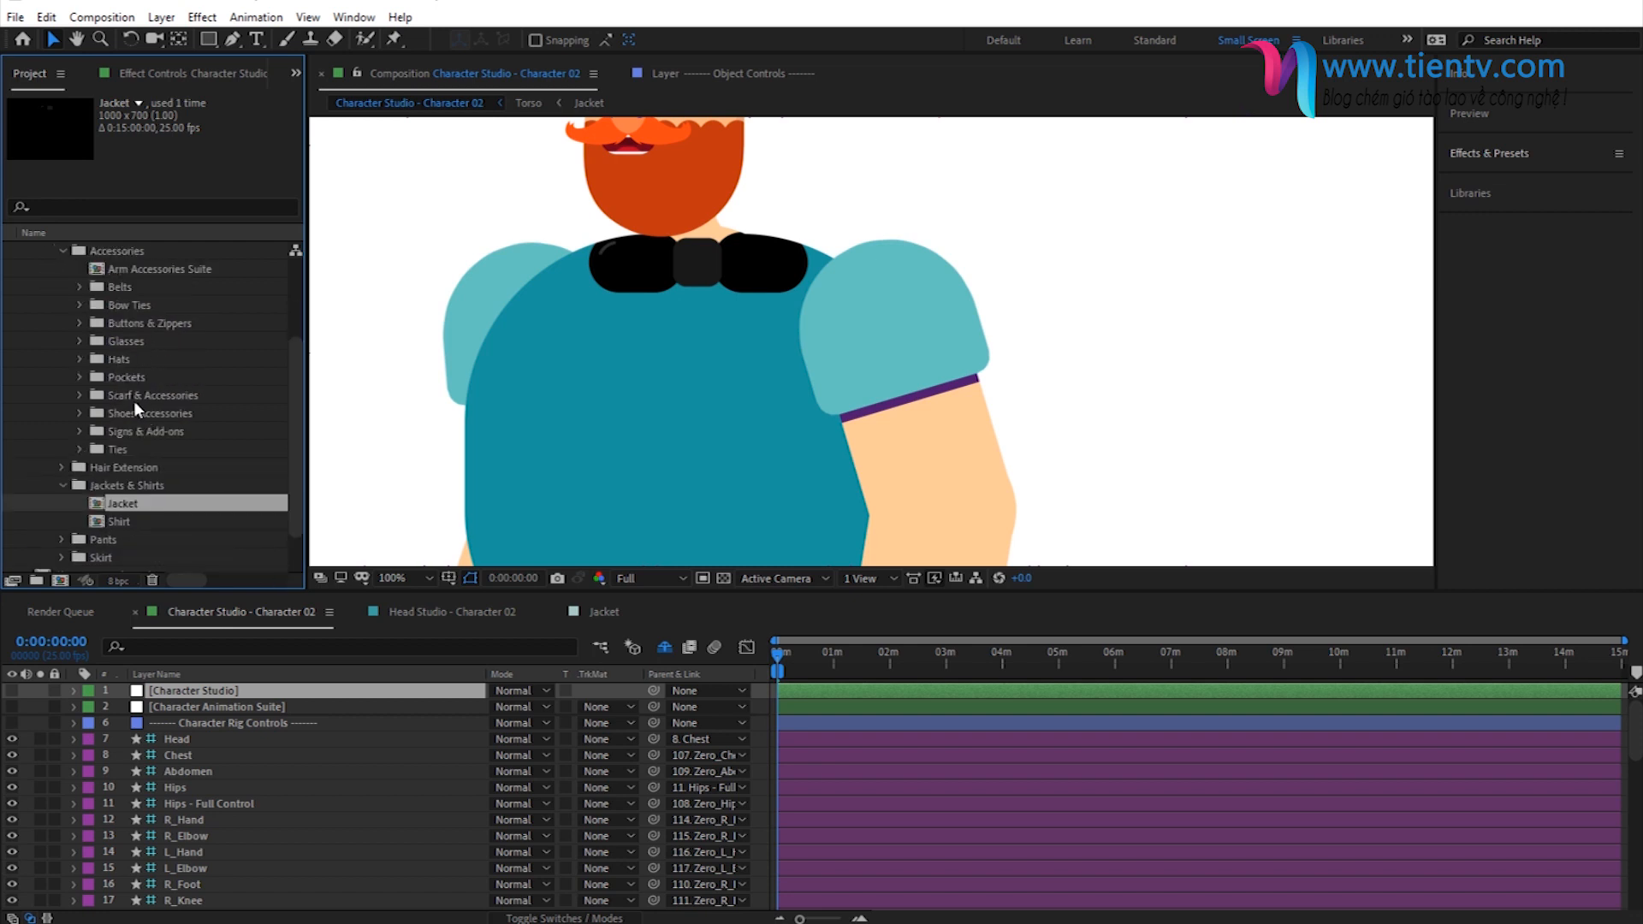
pyautogui.click(133, 401)
pyautogui.click(80, 396)
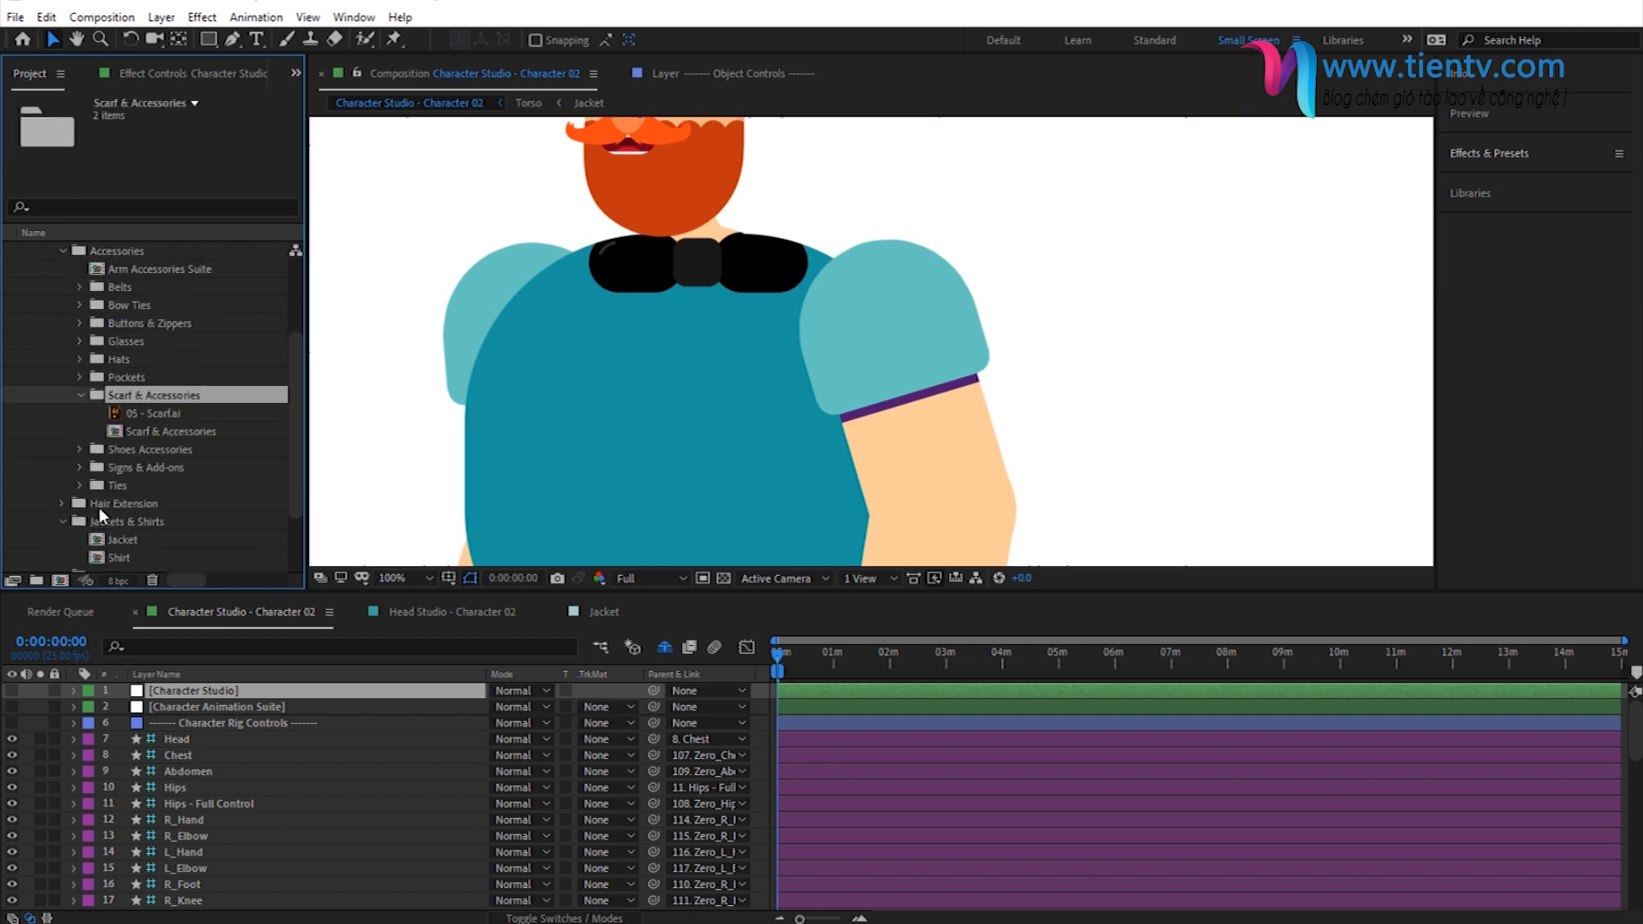
pyautogui.doubleClick(146, 430)
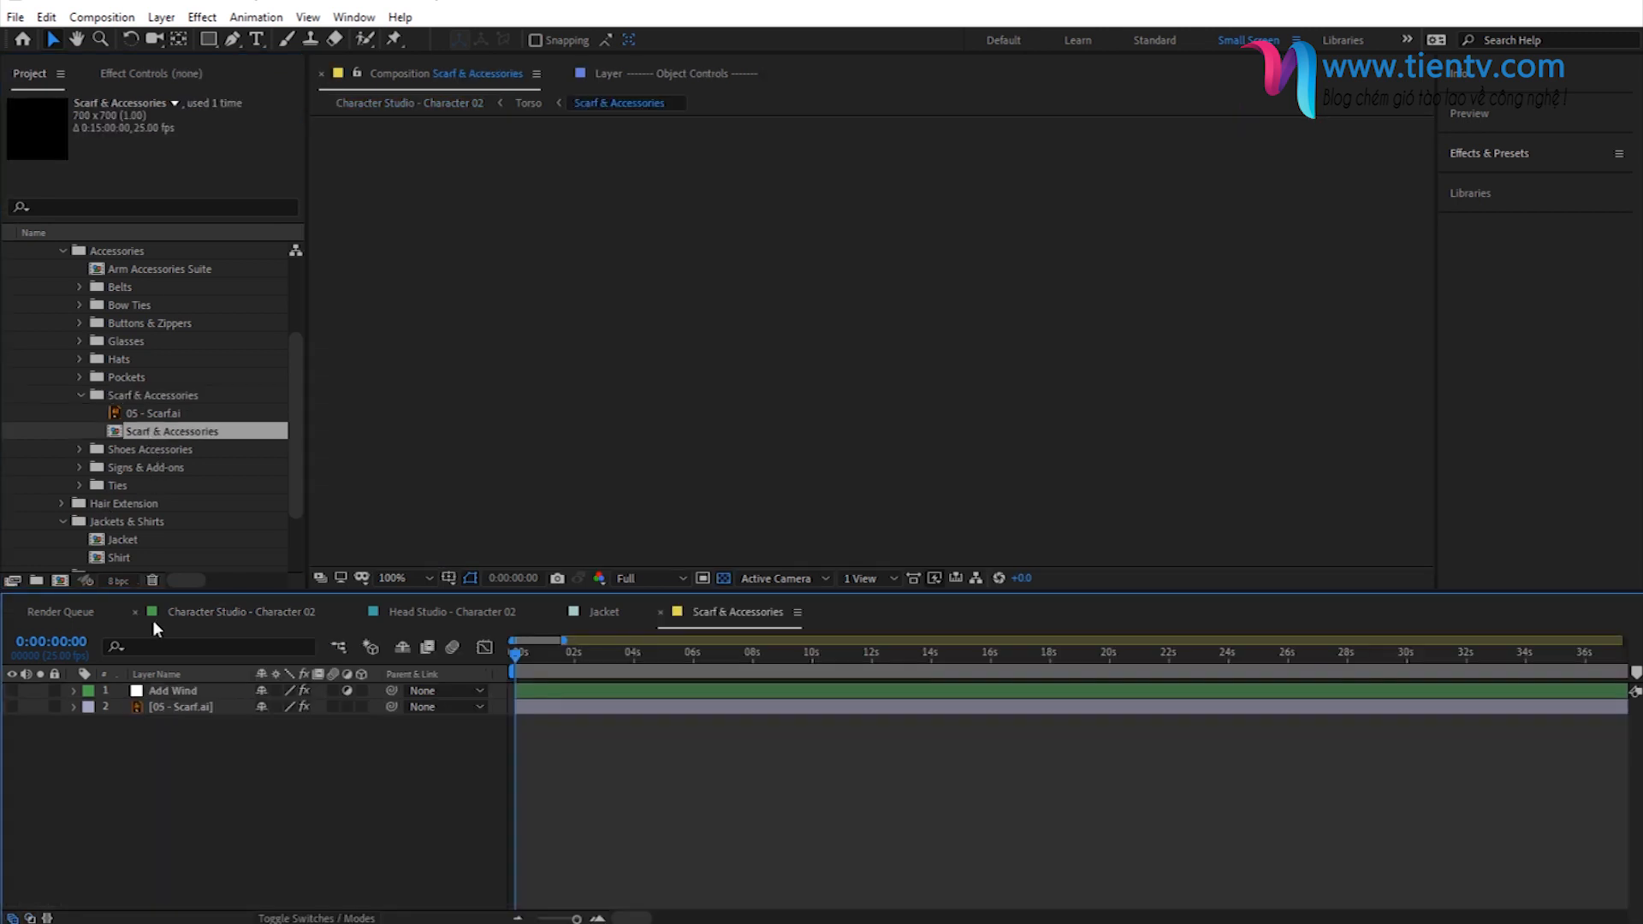
pyautogui.scroll(-2, 753, 428)
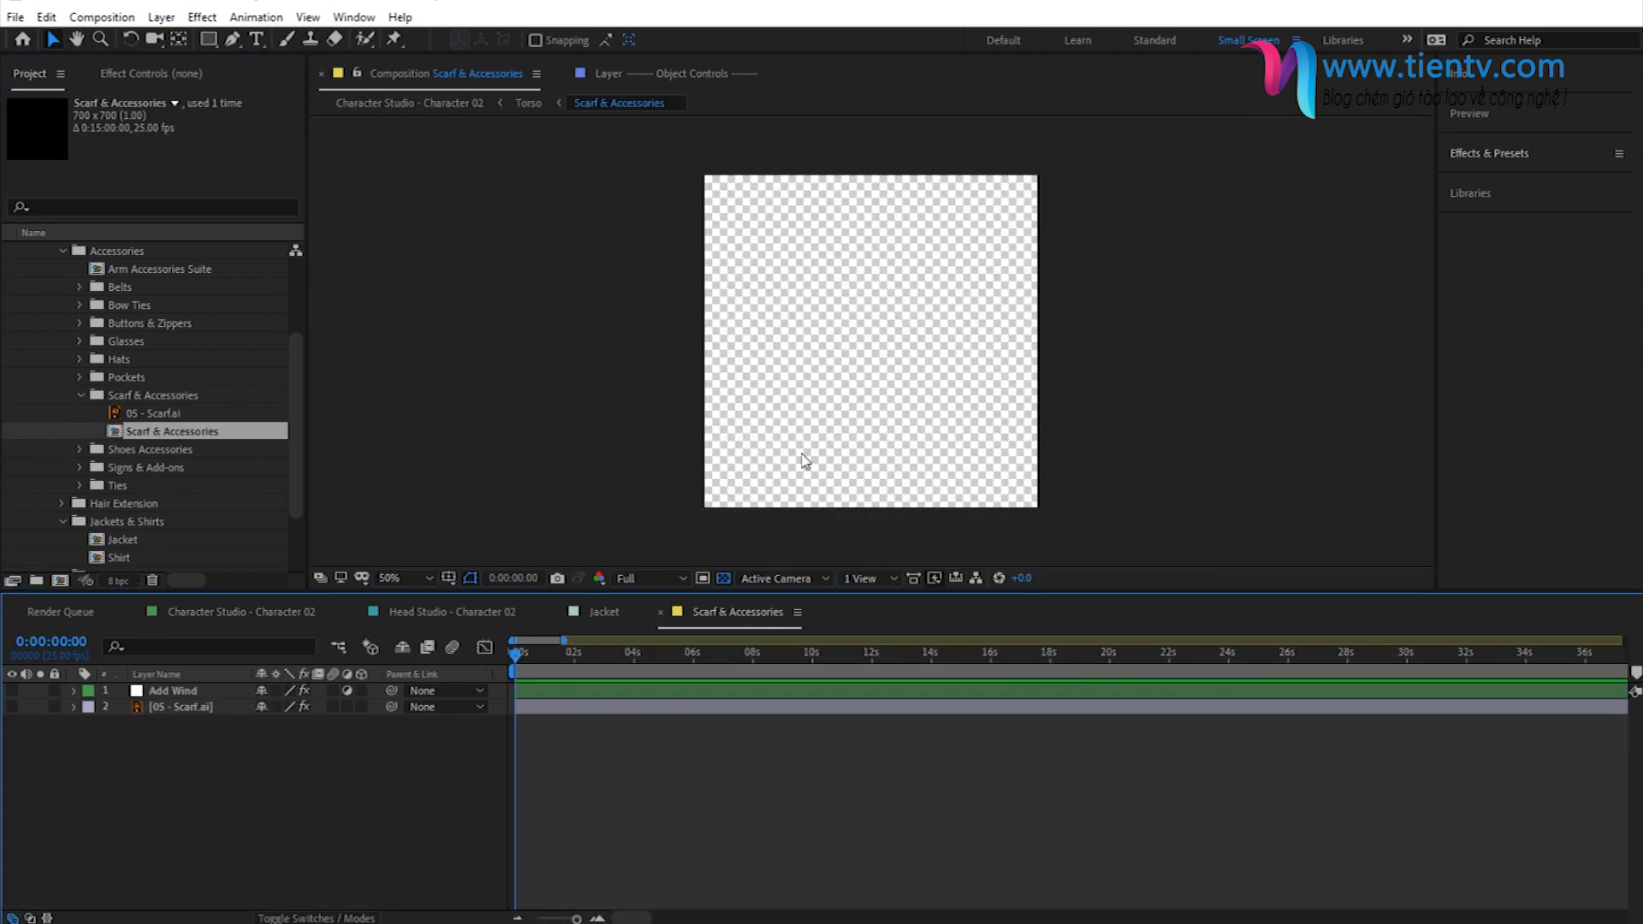
# - Copy the bow tie layer from Jacket into the Scarf & Accessories composition and center it near the upper edge
pyautogui.click(606, 609)
pyautogui.click(176, 692)
pyautogui.press('s')
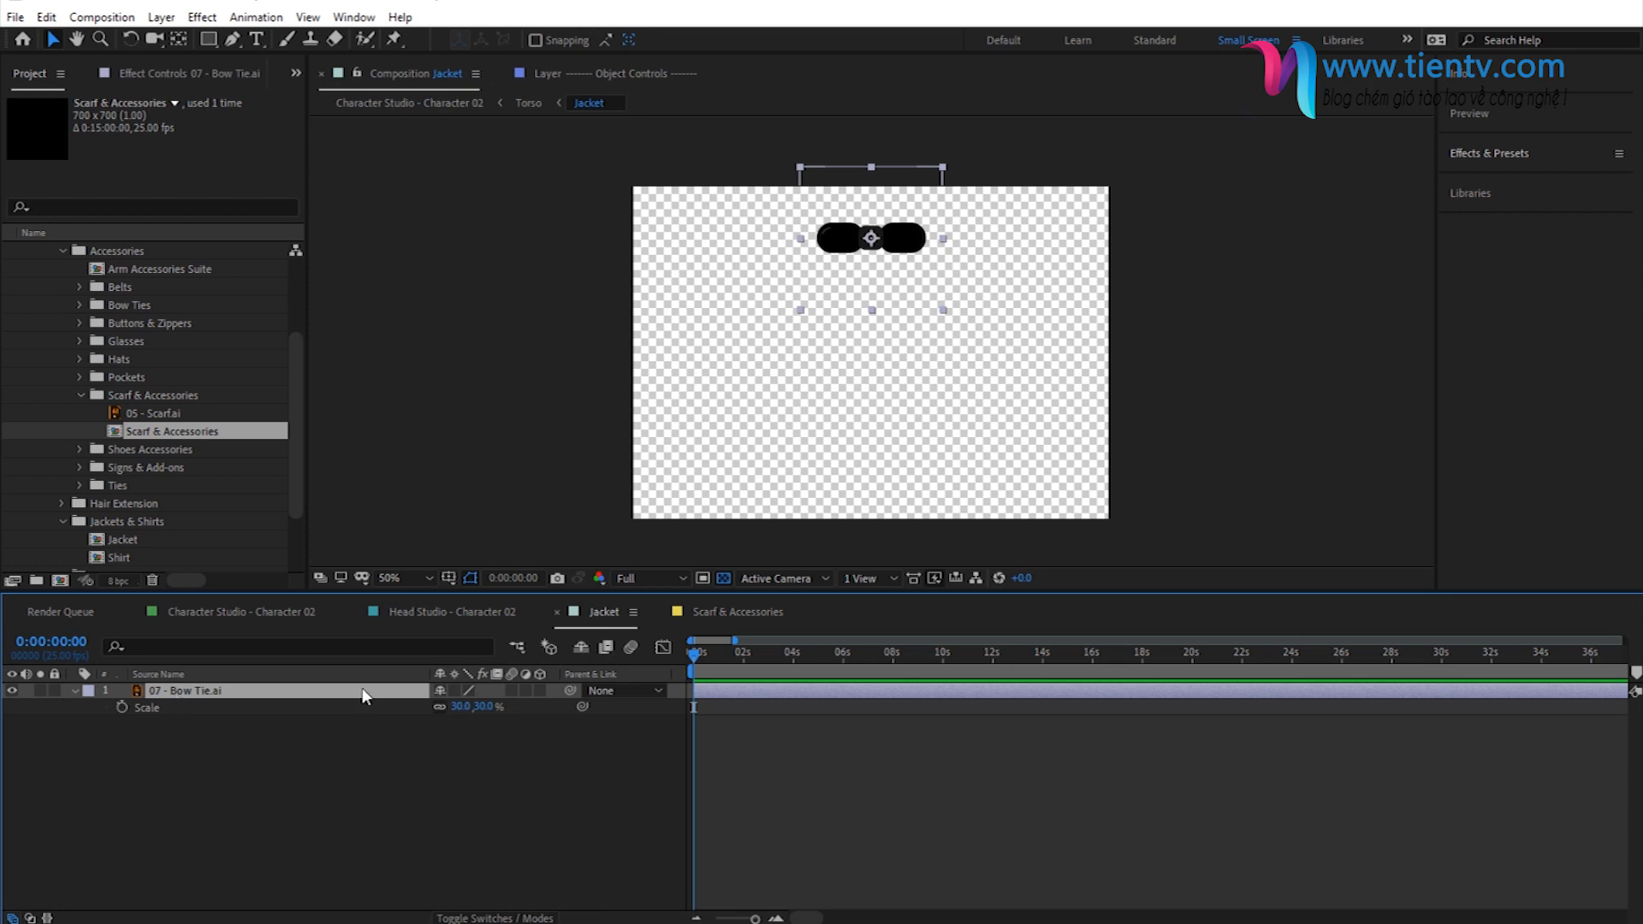
pyautogui.click(736, 612)
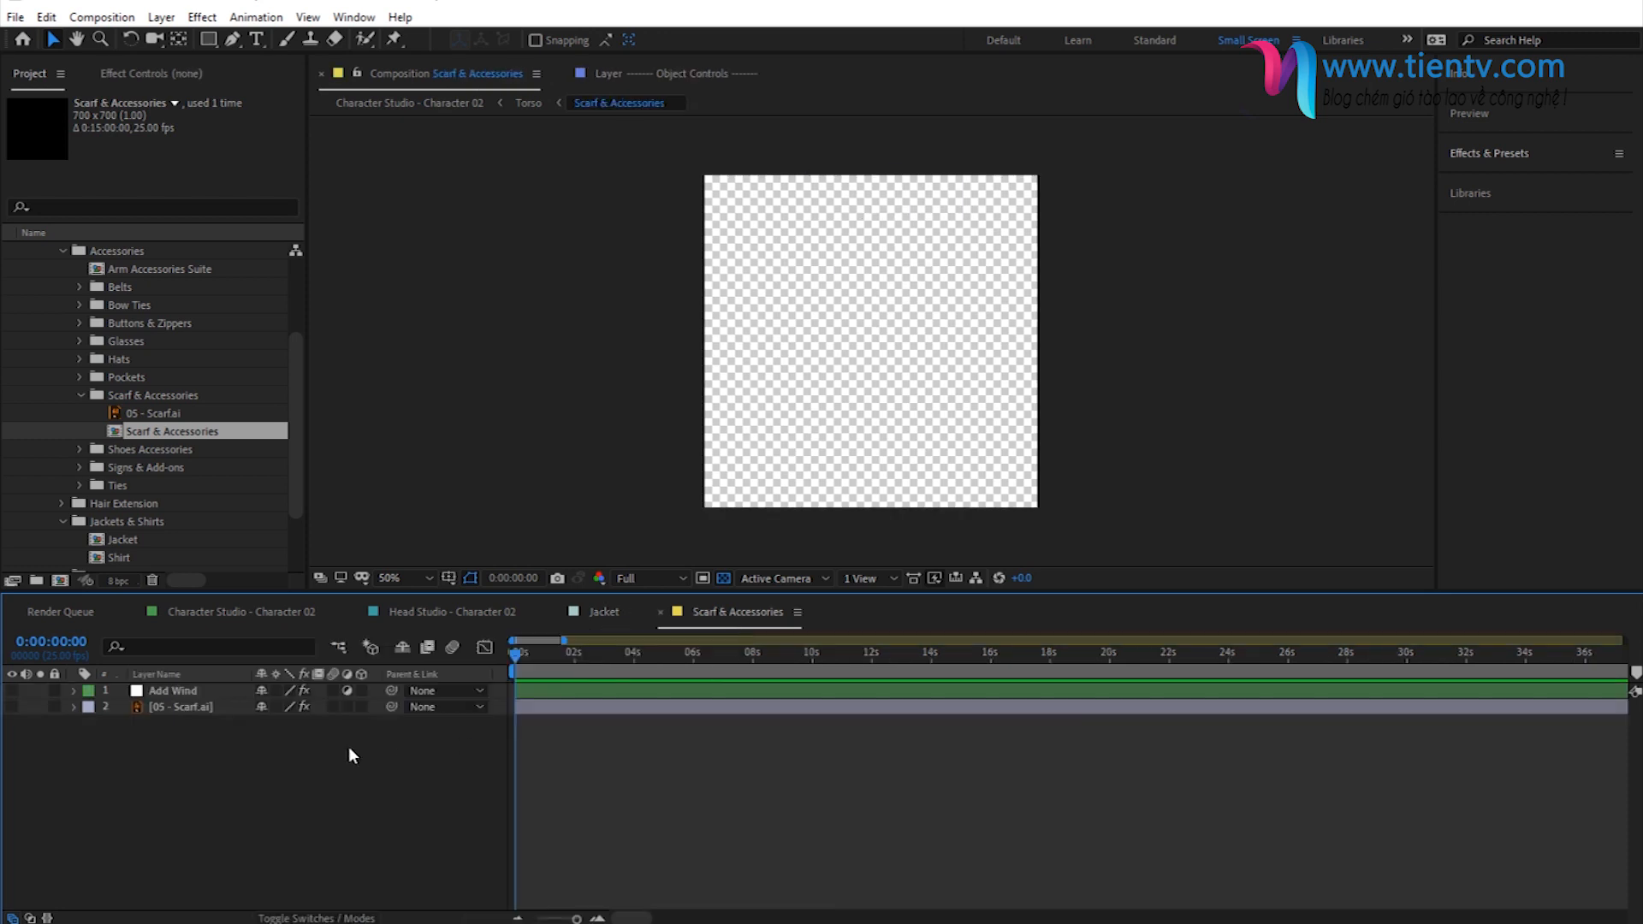
pyautogui.hotkey('ctrl', 'v')
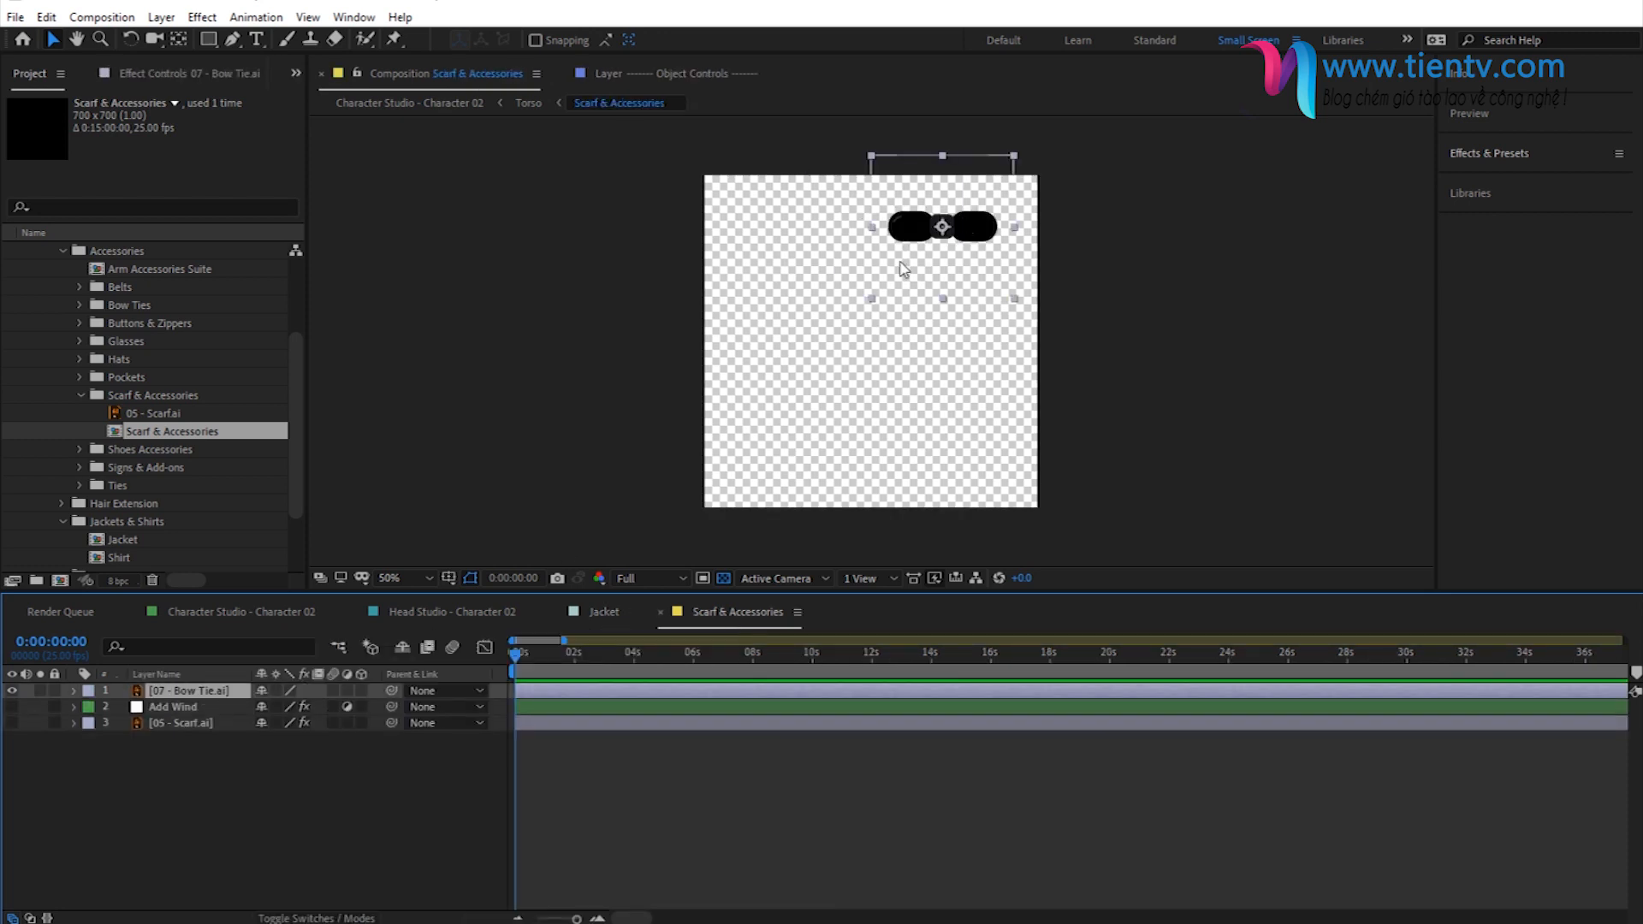
pyautogui.moveTo(922, 227); pyautogui.dragTo(856, 212)
# - Hide the original bow tie layer in the Jacket composition
pyautogui.click(605, 612)
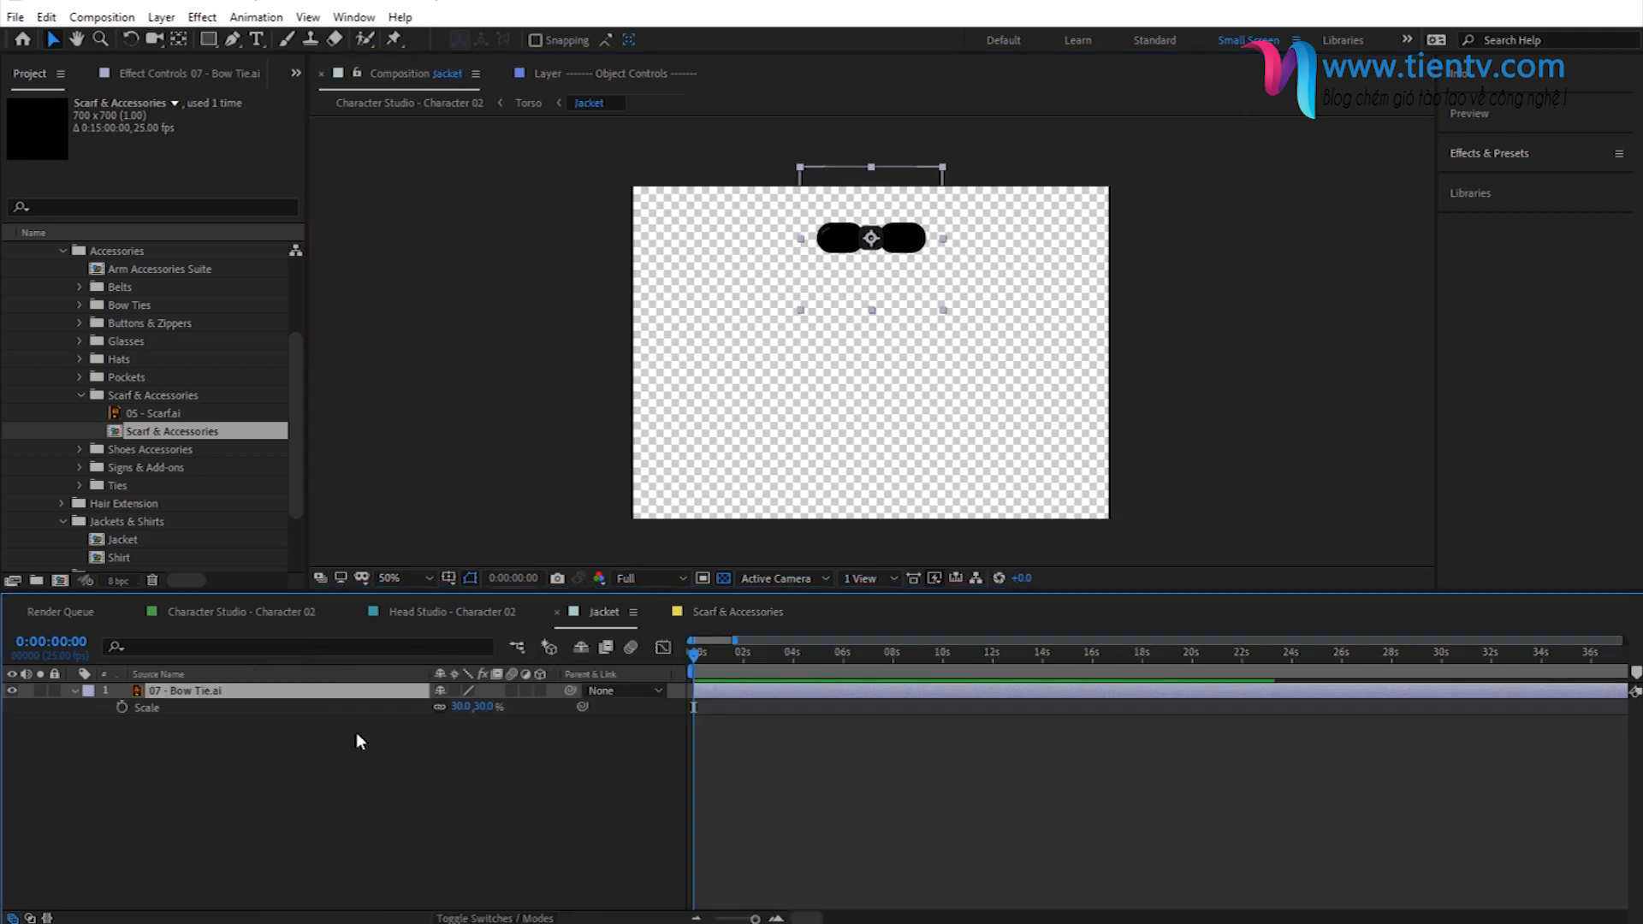
pyautogui.click(12, 691)
pyautogui.click(24, 705)
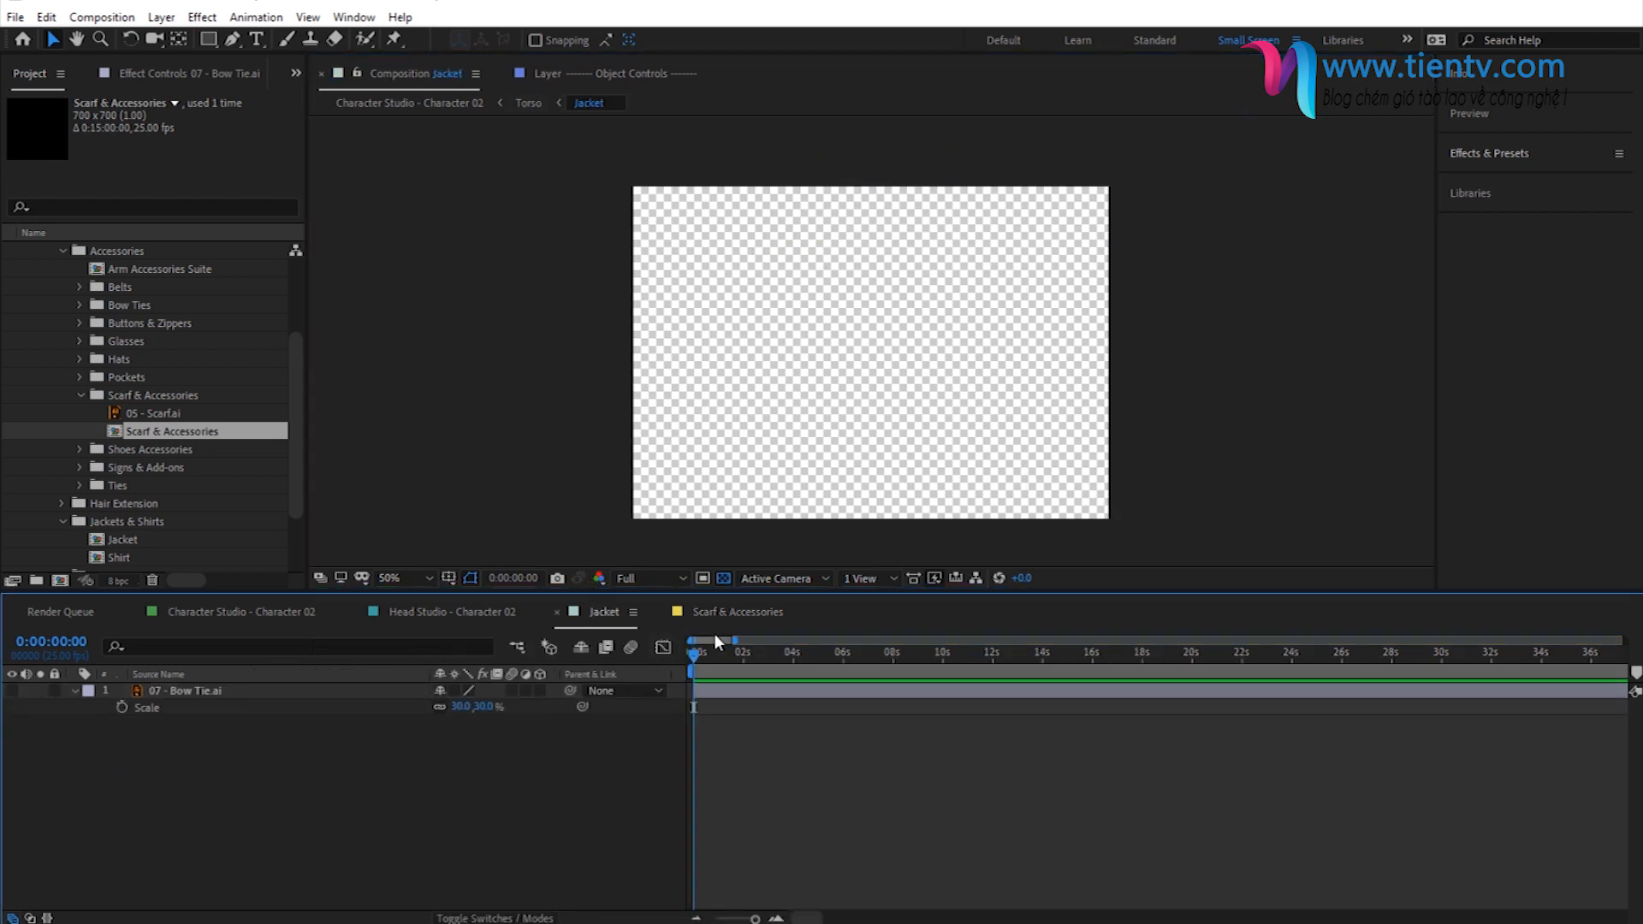
# - Check the copied bow tie on the character, then raise it to the upper edge of the Scarf & Accessories composition
pyautogui.click(726, 613)
pyautogui.click(411, 103)
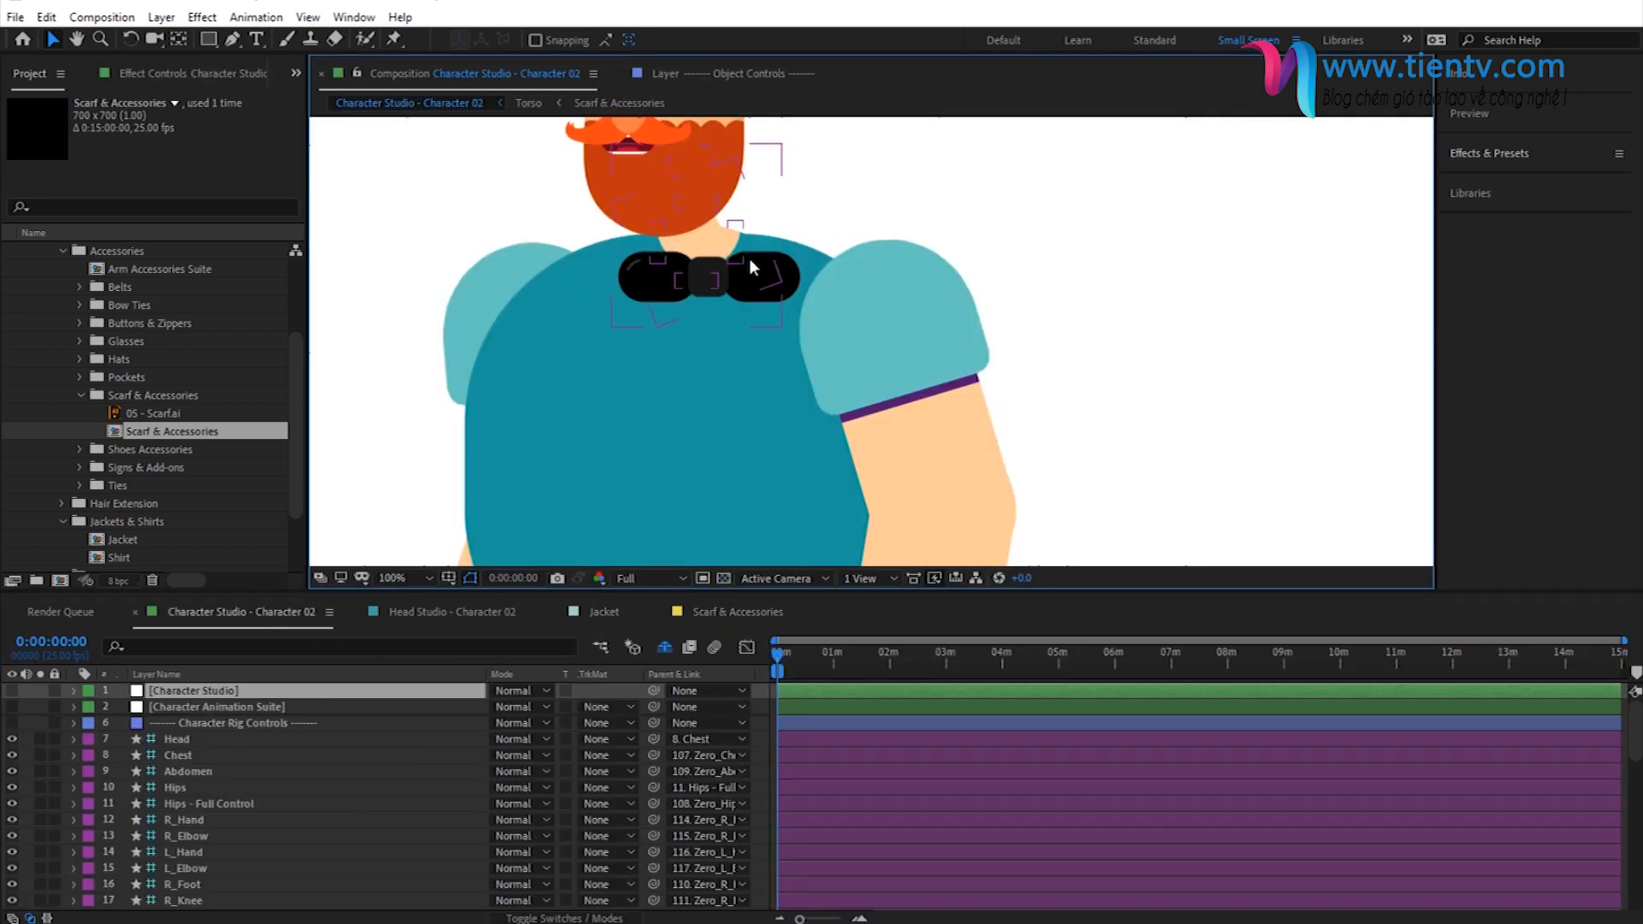
pyautogui.click(625, 104)
pyautogui.moveTo(901, 218); pyautogui.dragTo(906, 189)
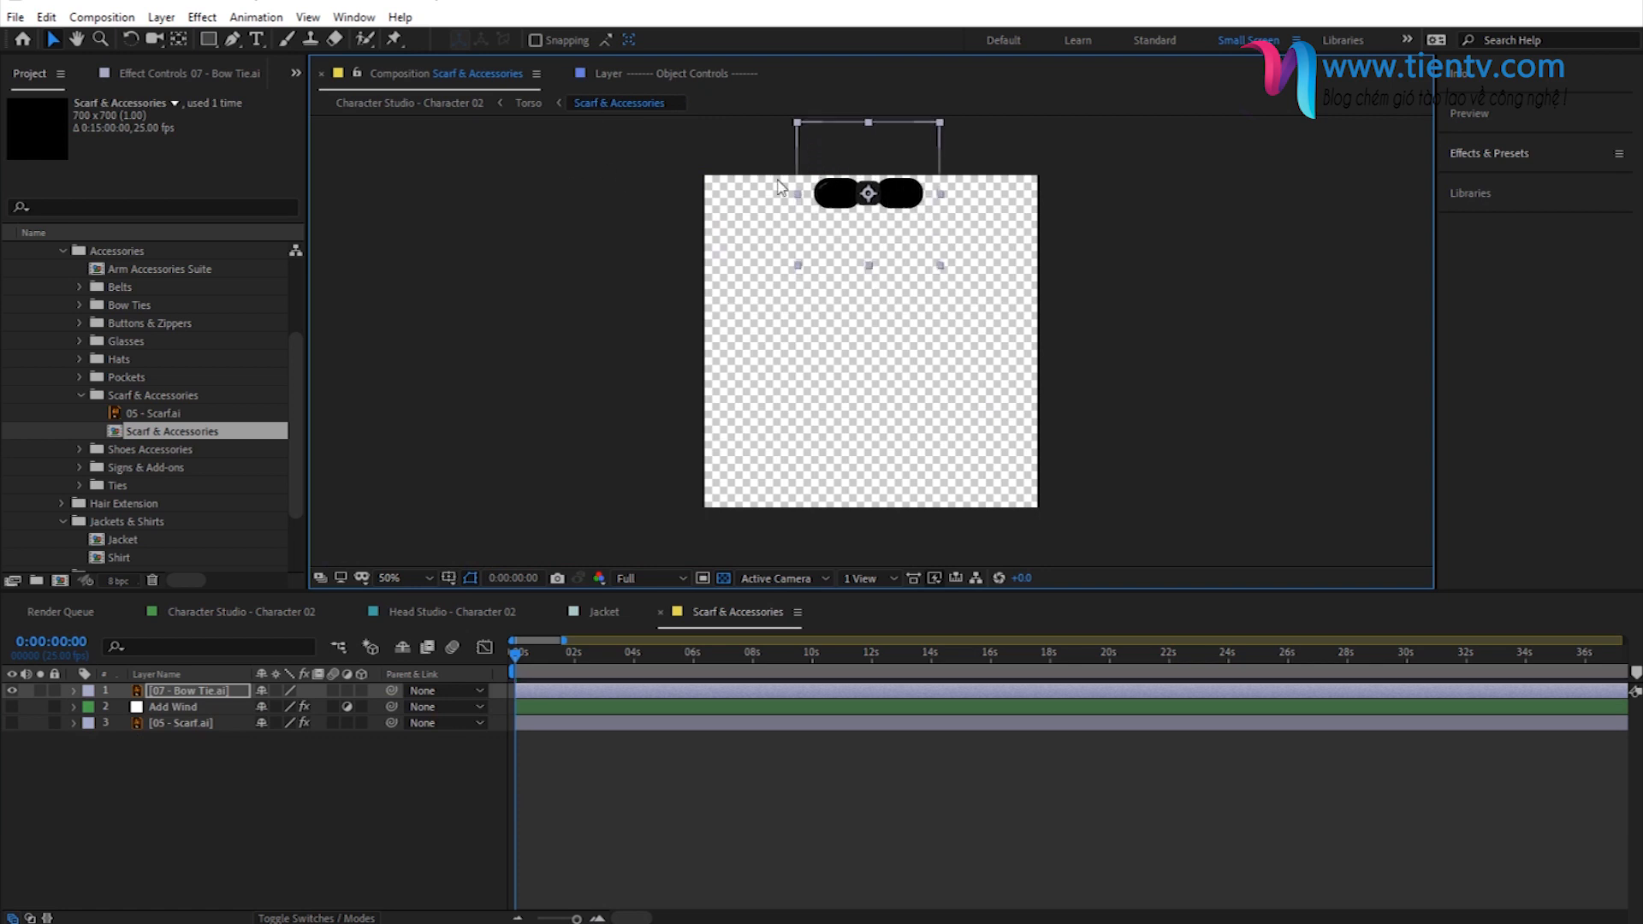
# - Check the bow tie on the character, then lower it slightly in the Scarf & Accessories composition and review its fit again
pyautogui.click(456, 104)
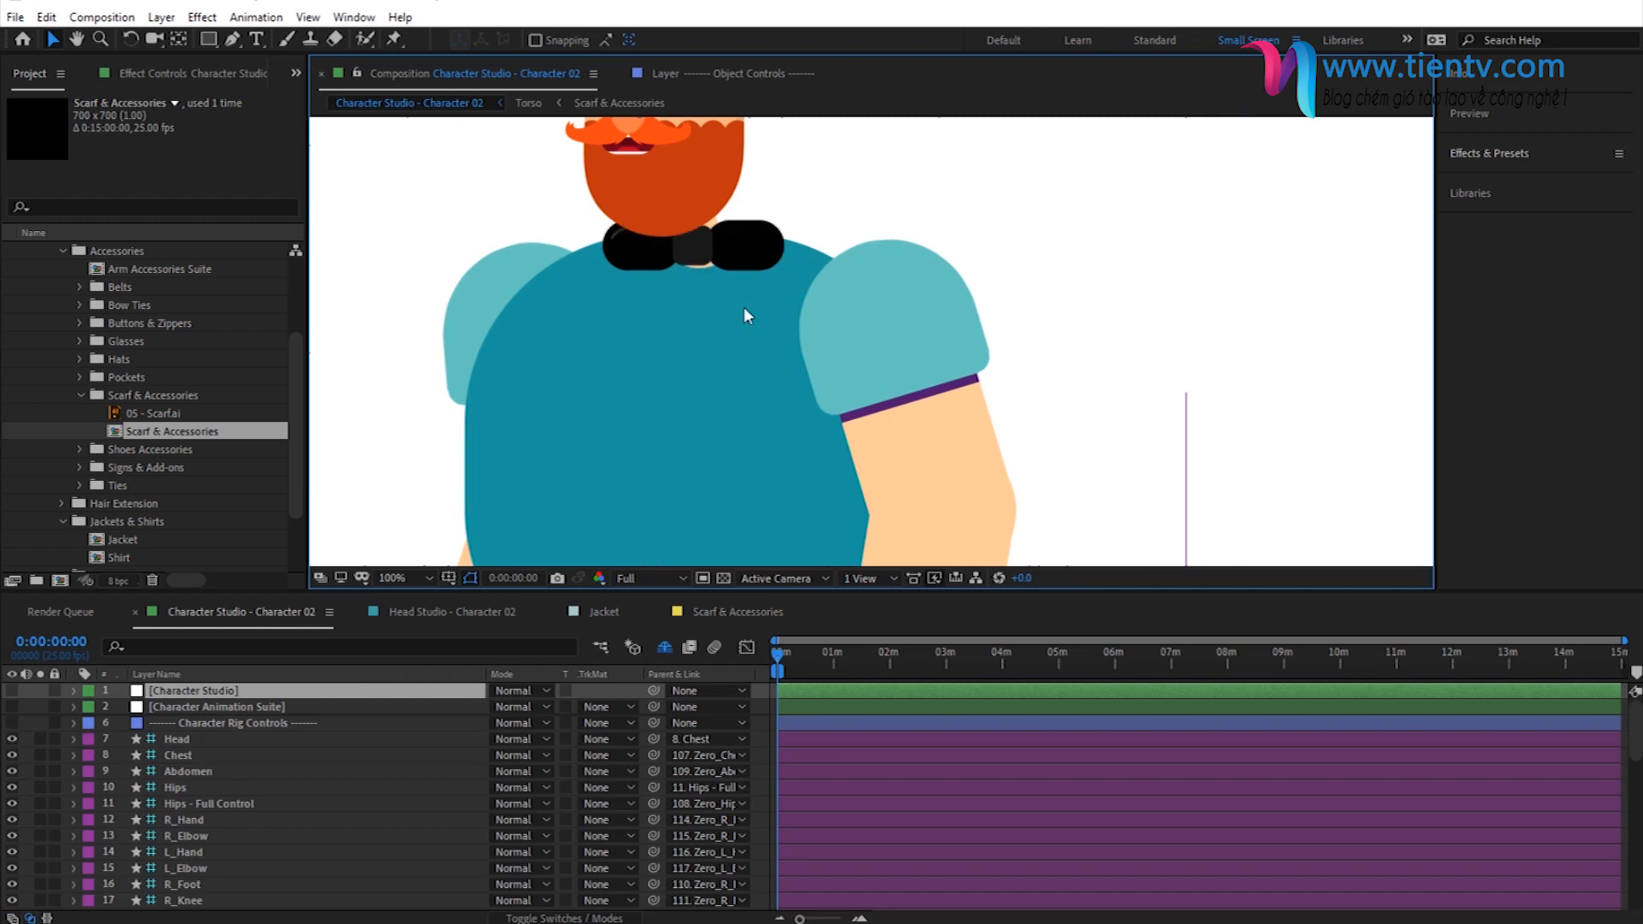
pyautogui.press(',')
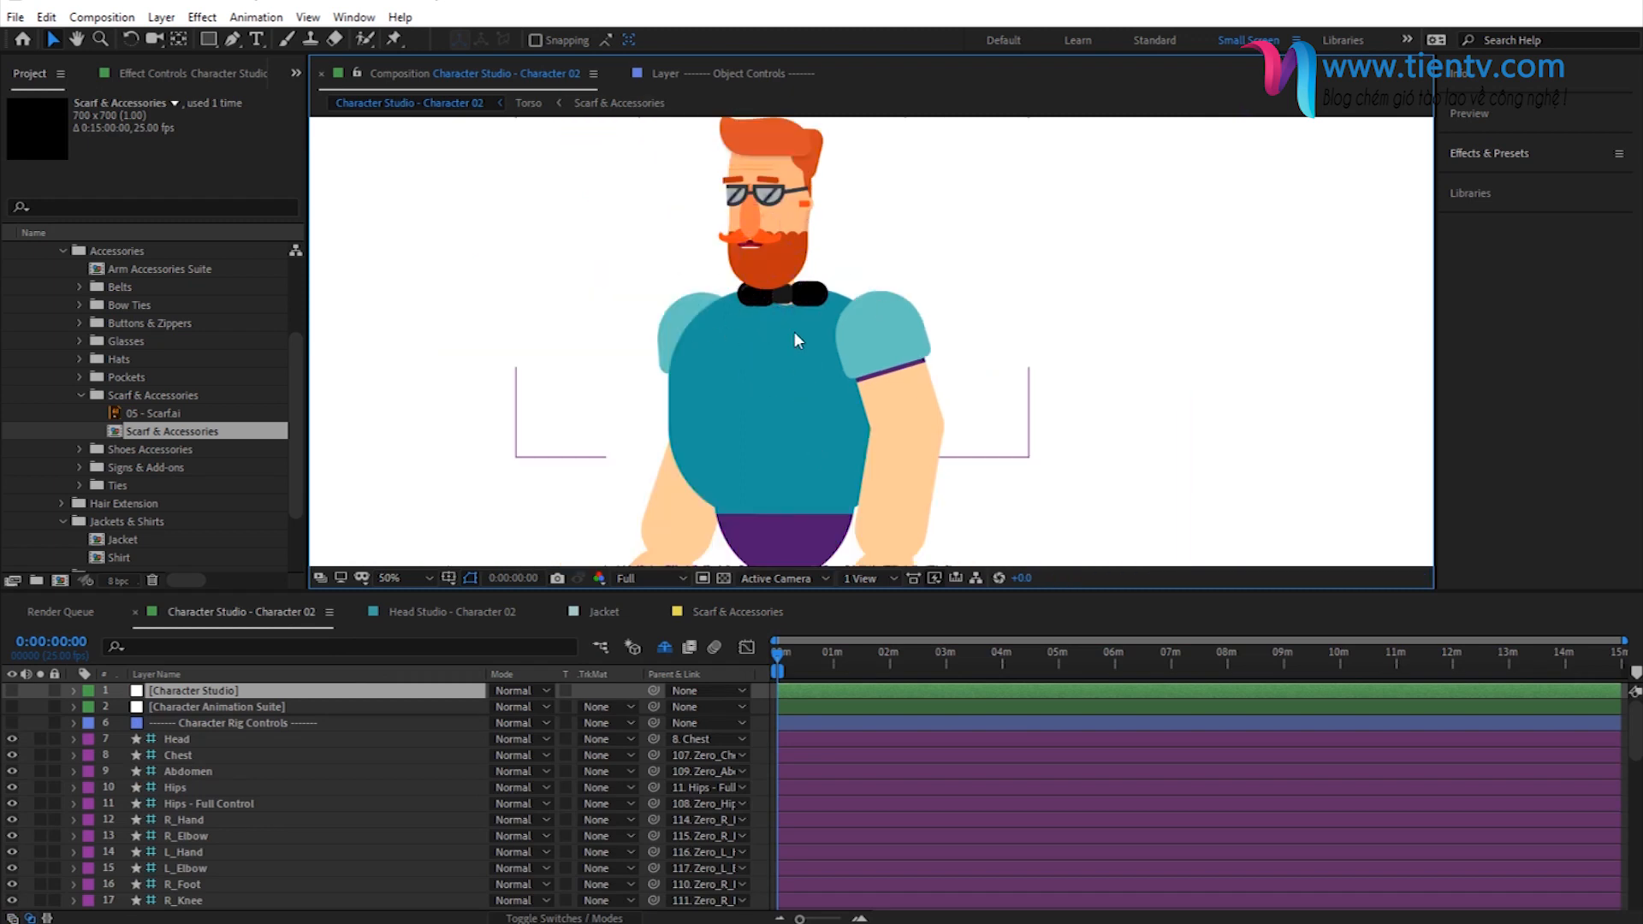
pyautogui.press('.')
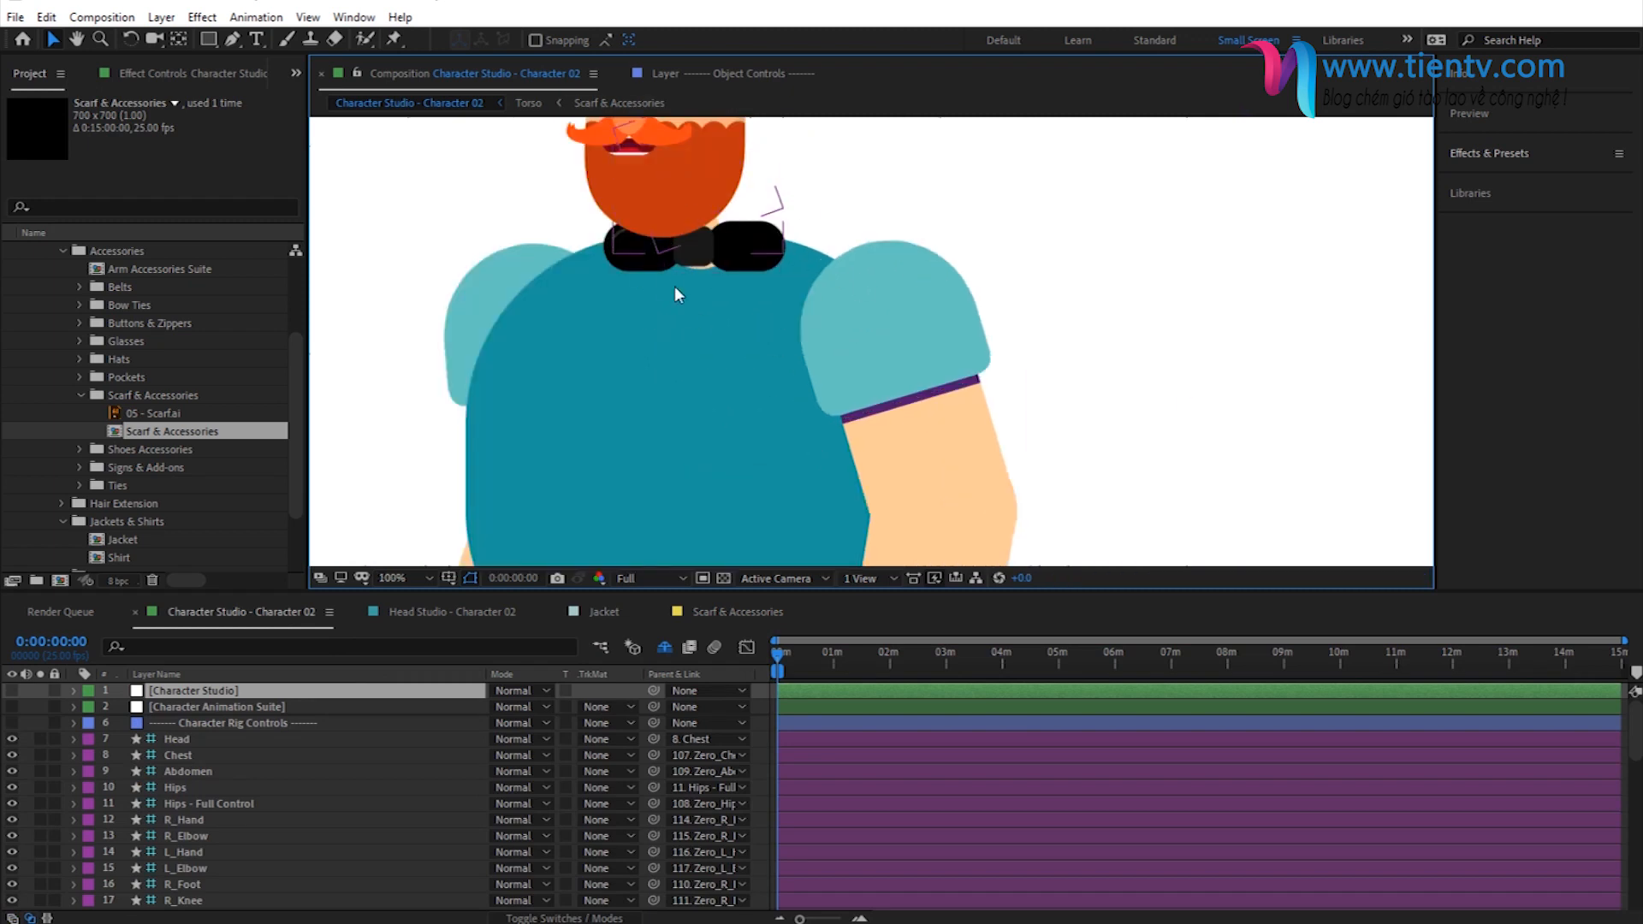
pyautogui.click(625, 104)
pyautogui.moveTo(888, 206); pyautogui.dragTo(888, 210)
pyautogui.click(433, 105)
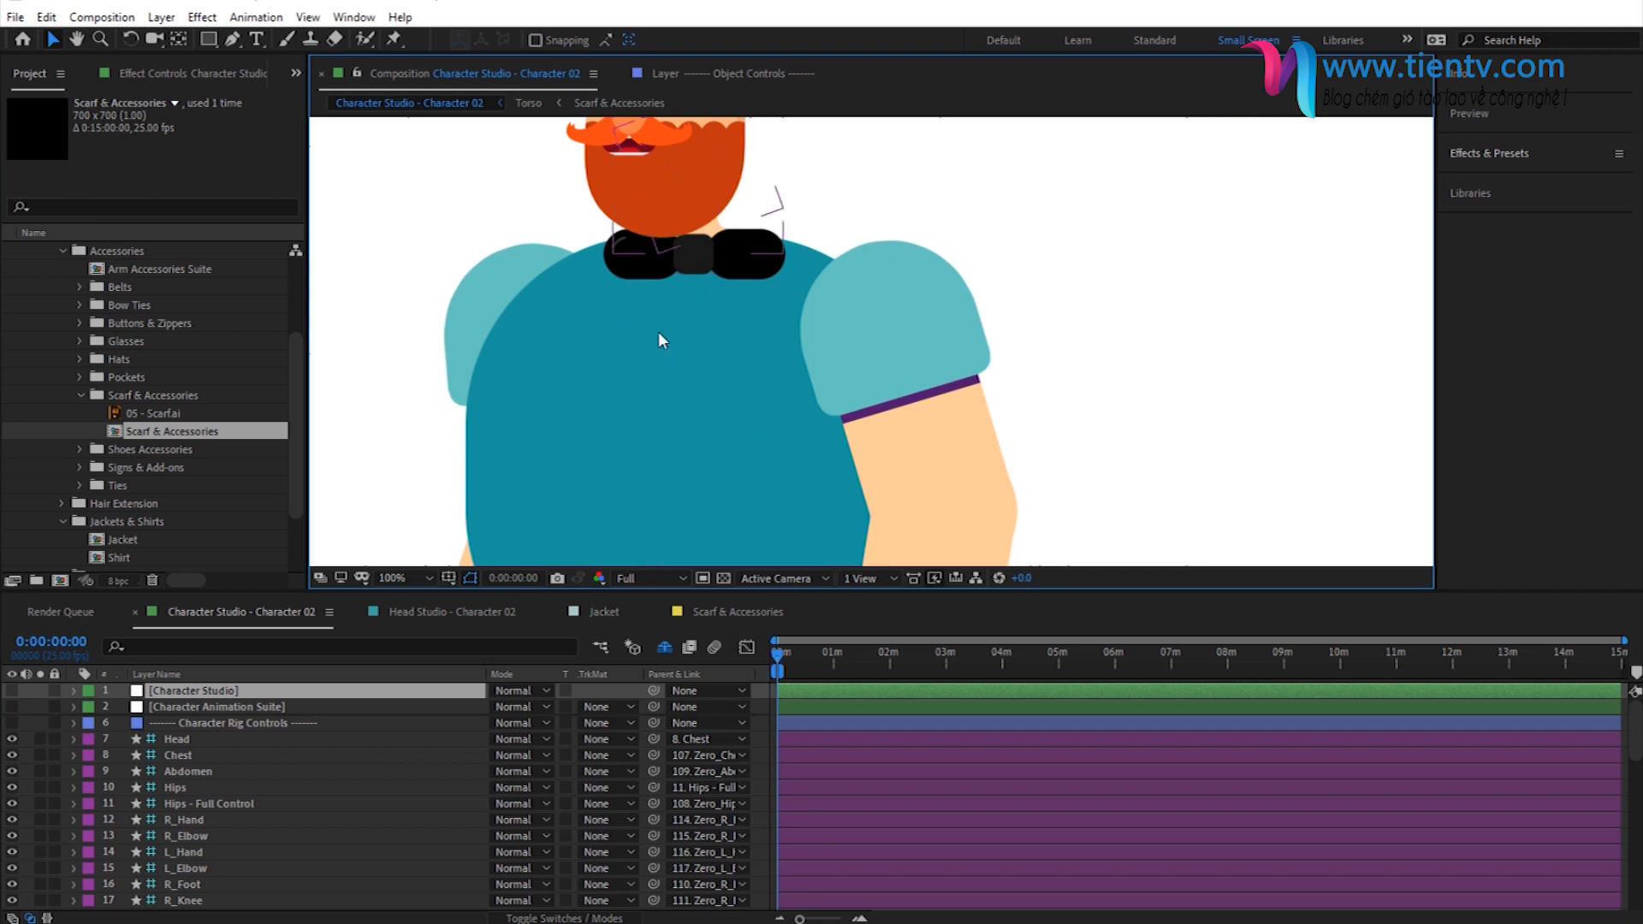
pyautogui.press(',')
pyautogui.press(',')
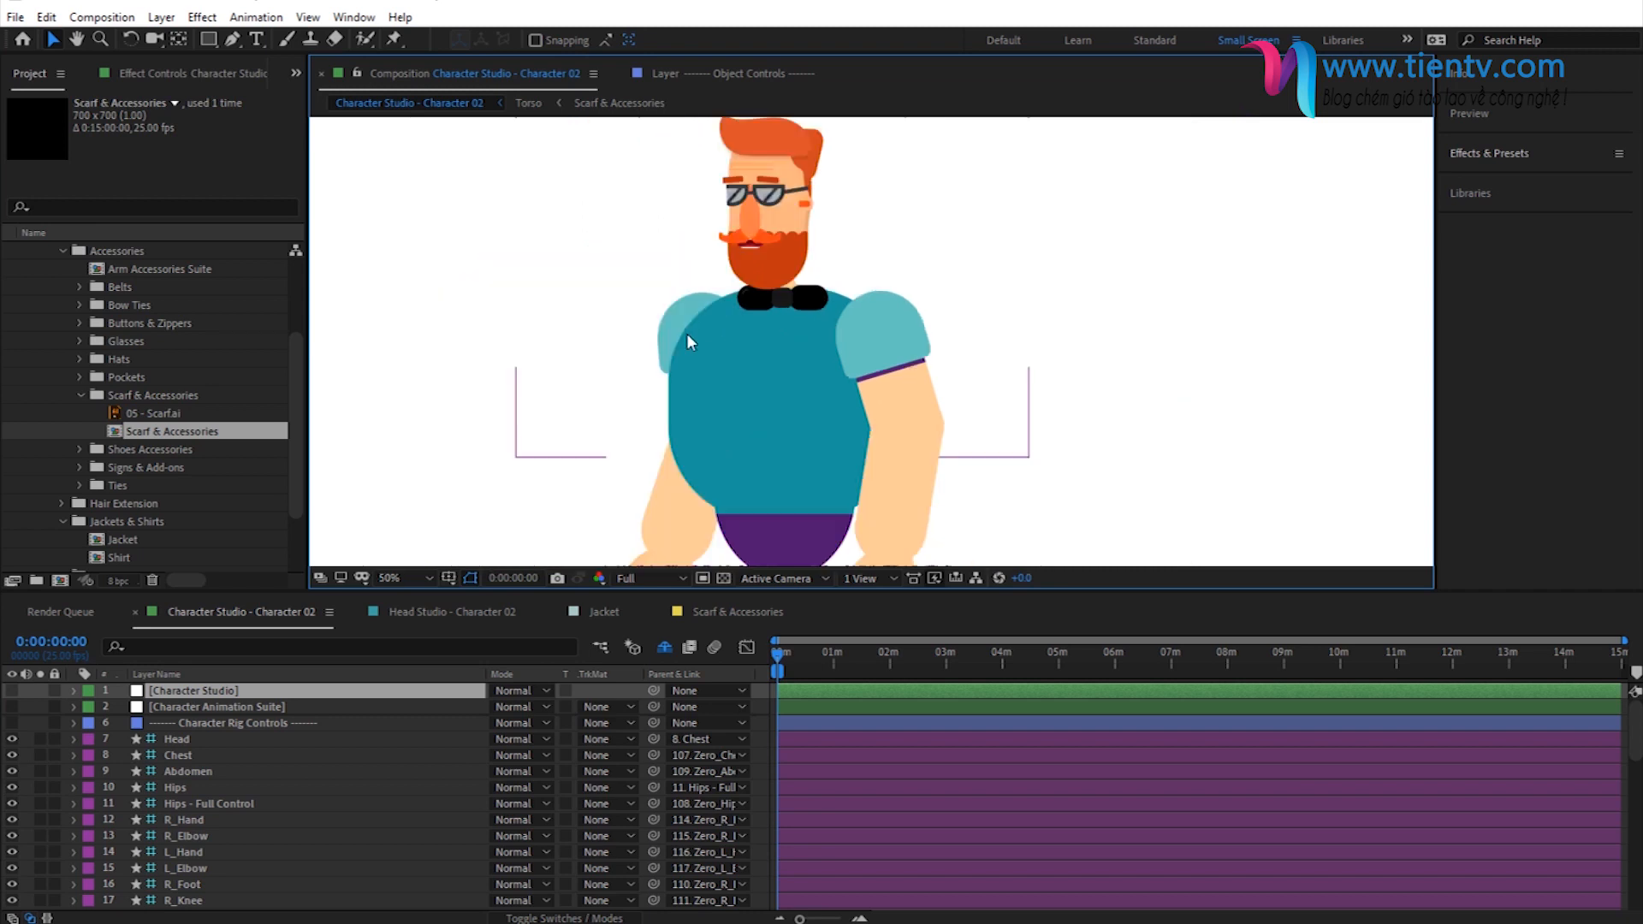
# - Find the Tint effect and apply it to the bow tie layer in the Scarf & Accessories composition
pyautogui.click(623, 103)
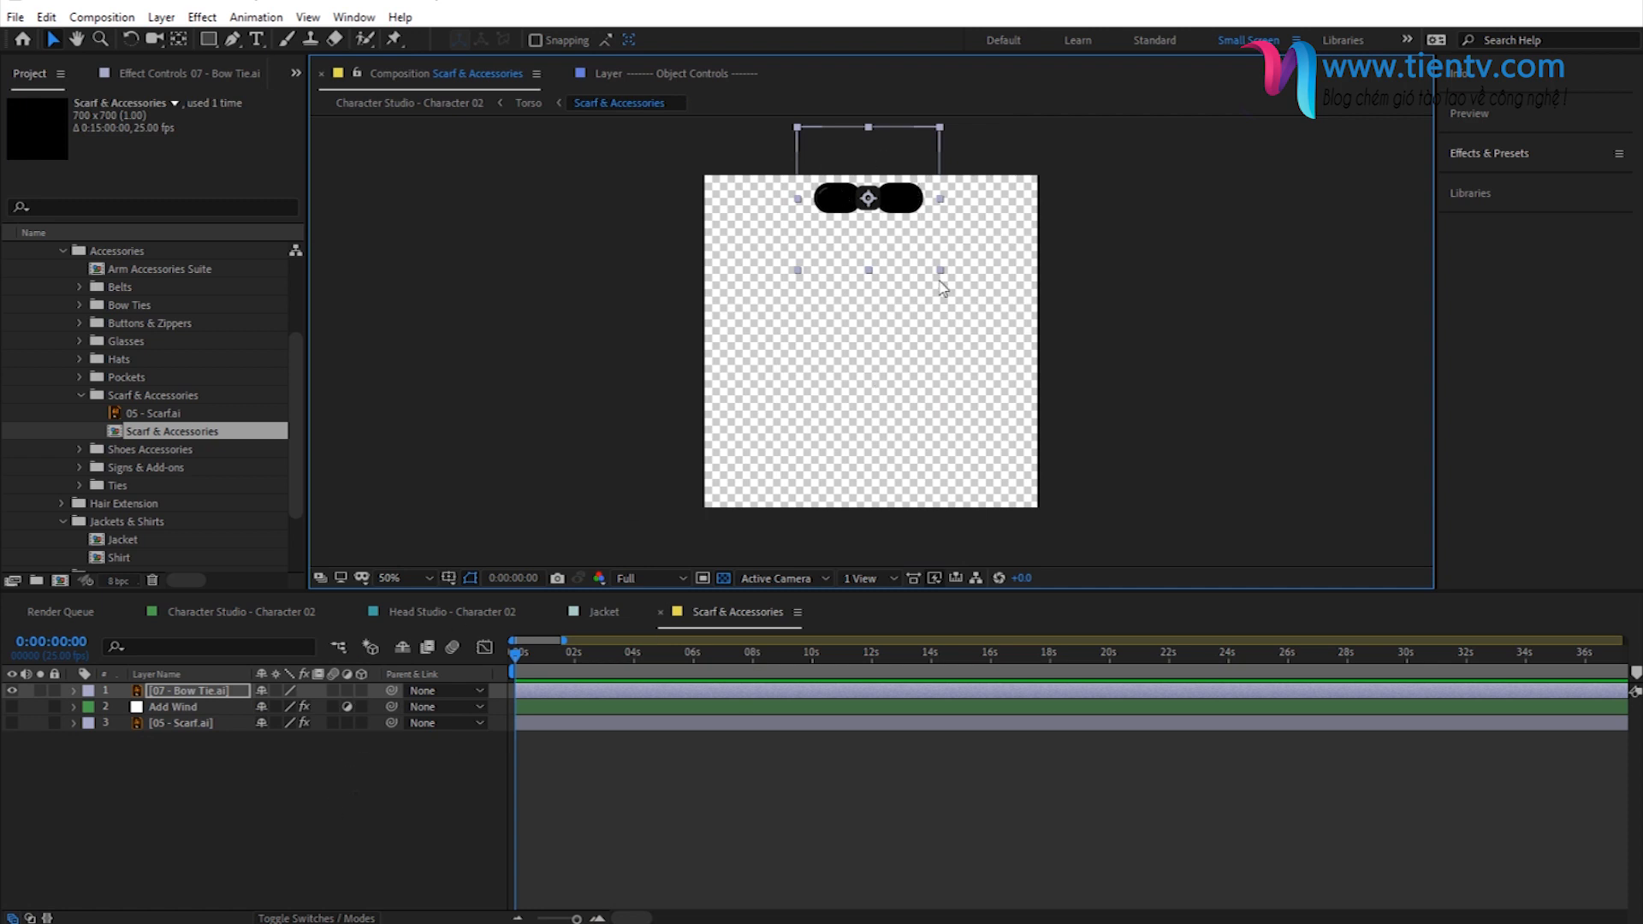
pyautogui.click(1488, 151)
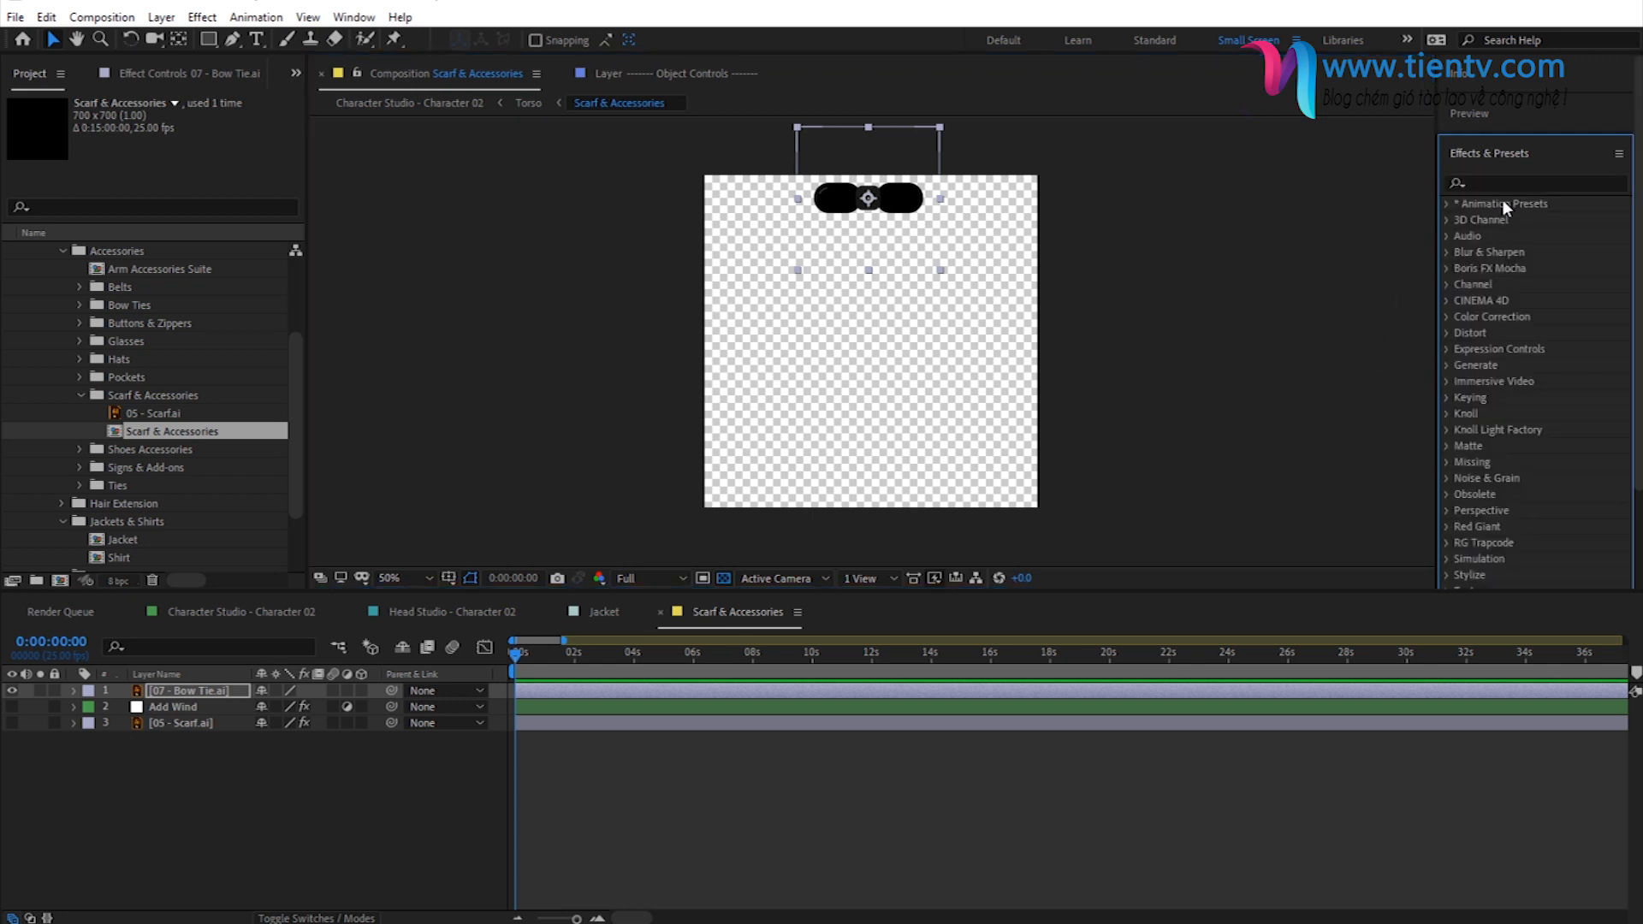
pyautogui.click(1509, 177)
pyautogui.write('tint')
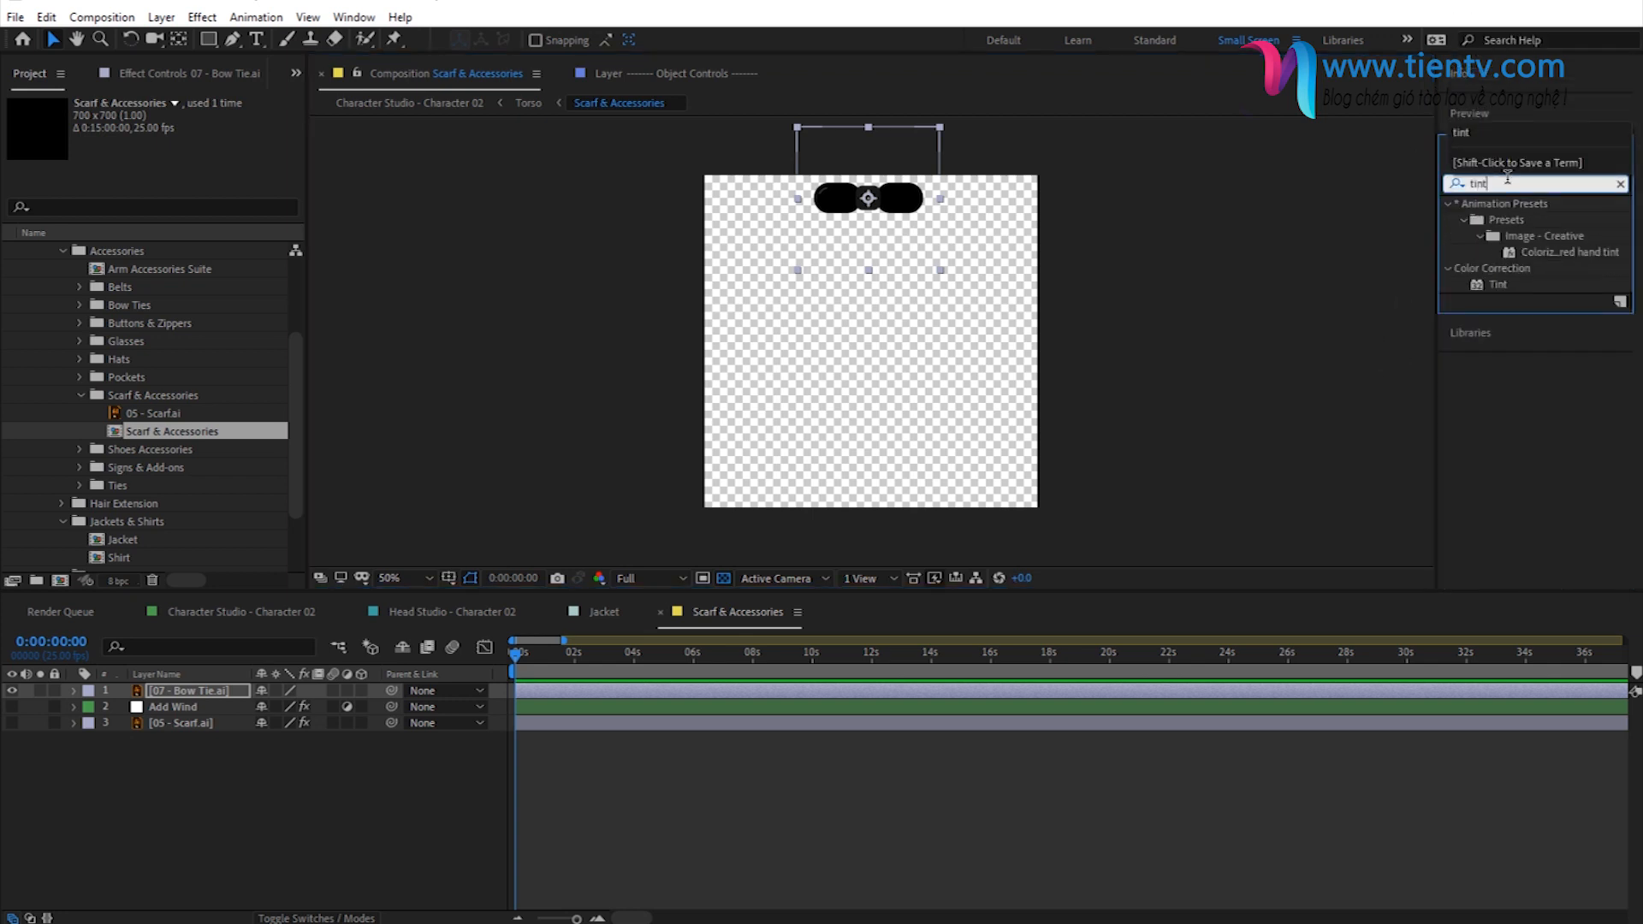
pyautogui.click(1505, 284)
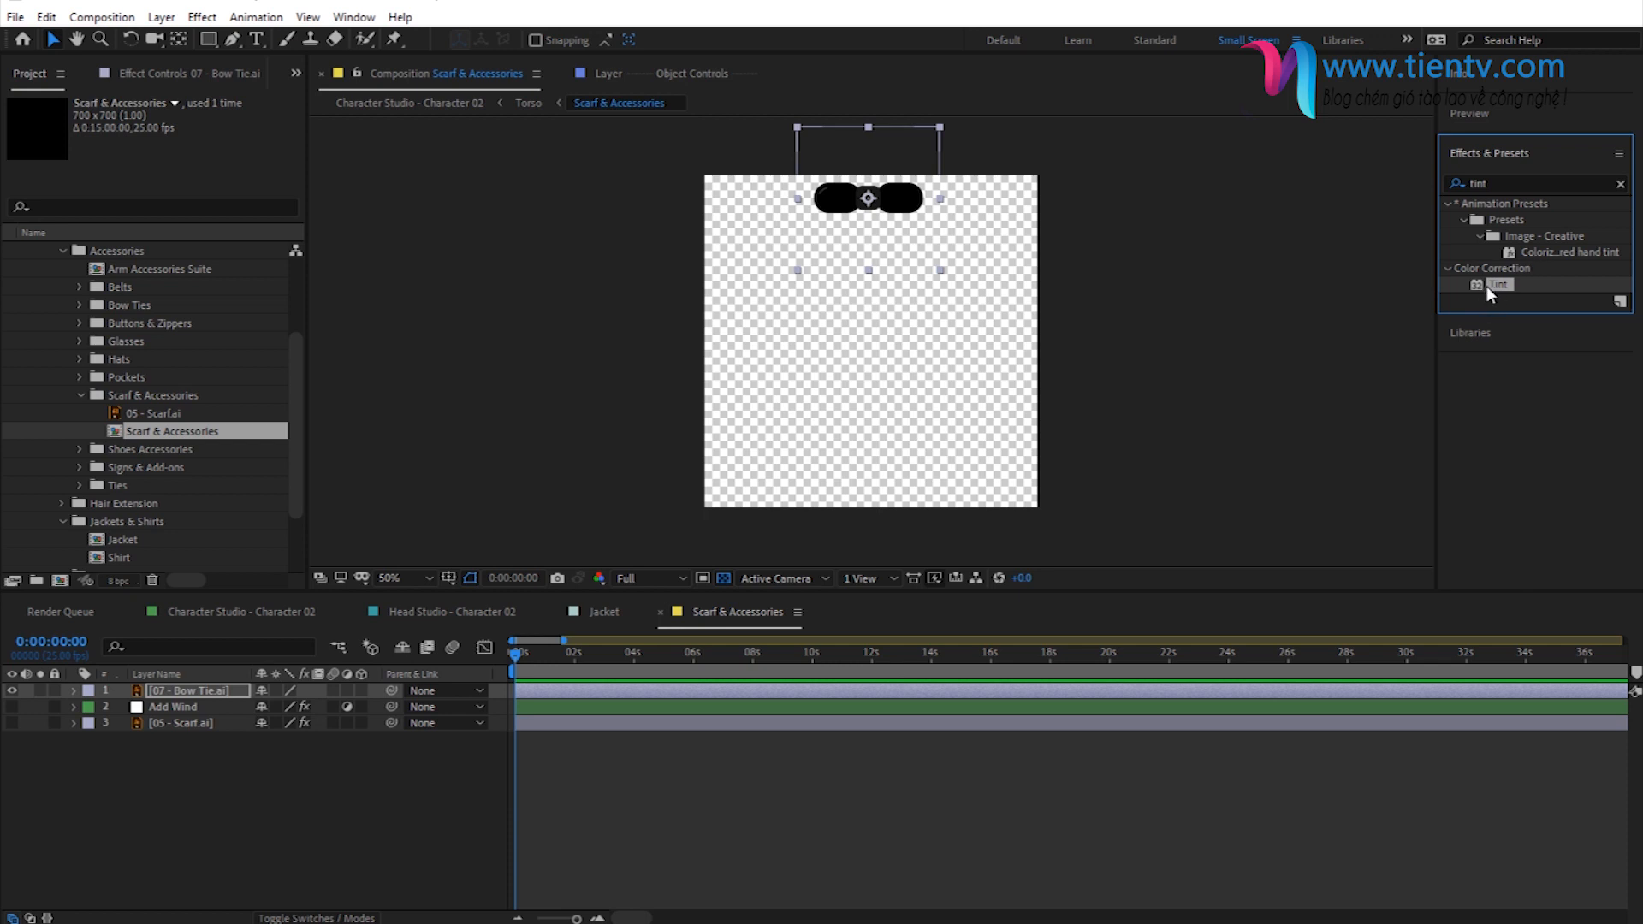
pyautogui.moveTo(1493, 281); pyautogui.dragTo(190, 698)
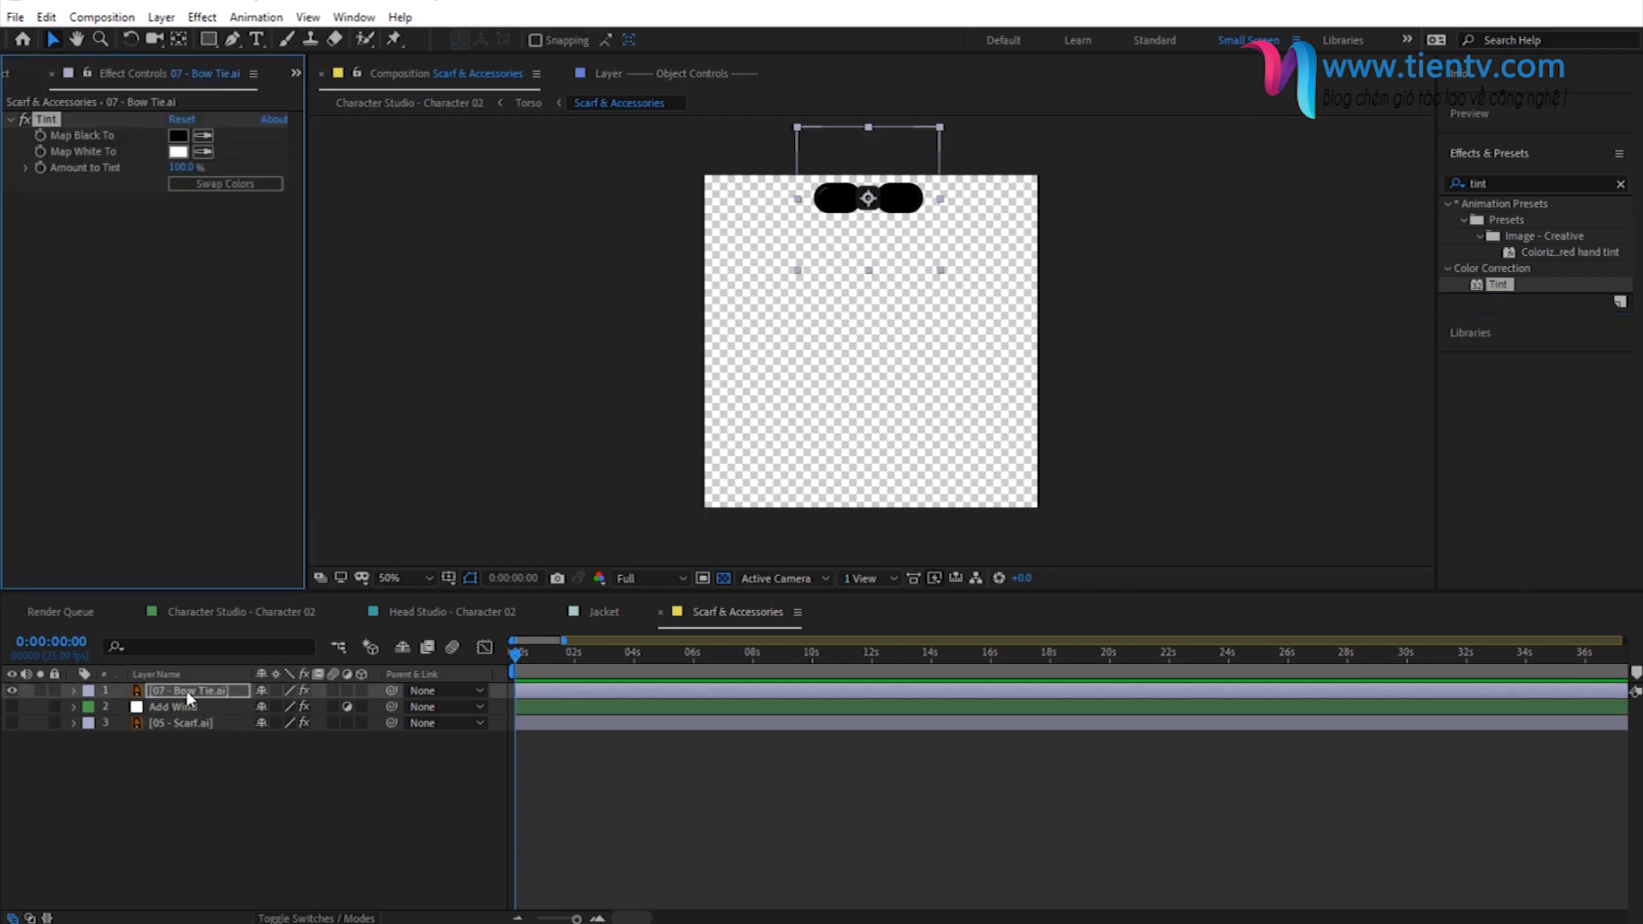
# - Set the bow tie's Tint Map Black To color to orange FF4614
pyautogui.click(178, 136)
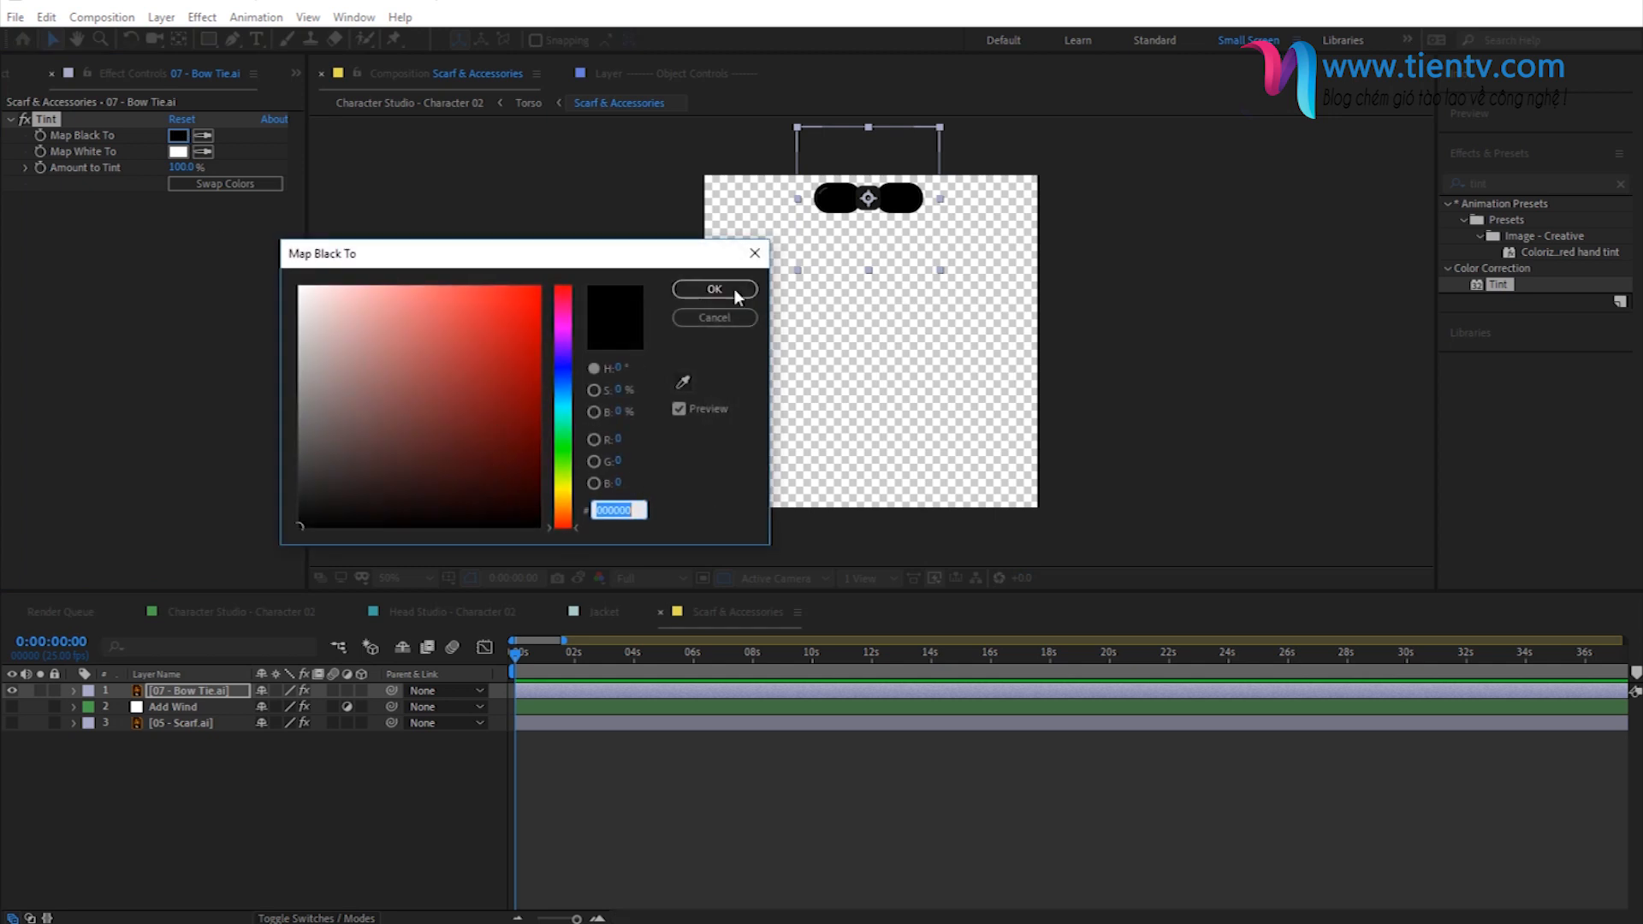
pyautogui.click(494, 470)
pyautogui.moveTo(494, 470)
pyautogui.mouseDown()
pyautogui.moveTo(459, 371)
pyautogui.moveTo(498, 377)
pyautogui.moveTo(483, 404)
pyautogui.mouseUp()
pyautogui.press('Return')
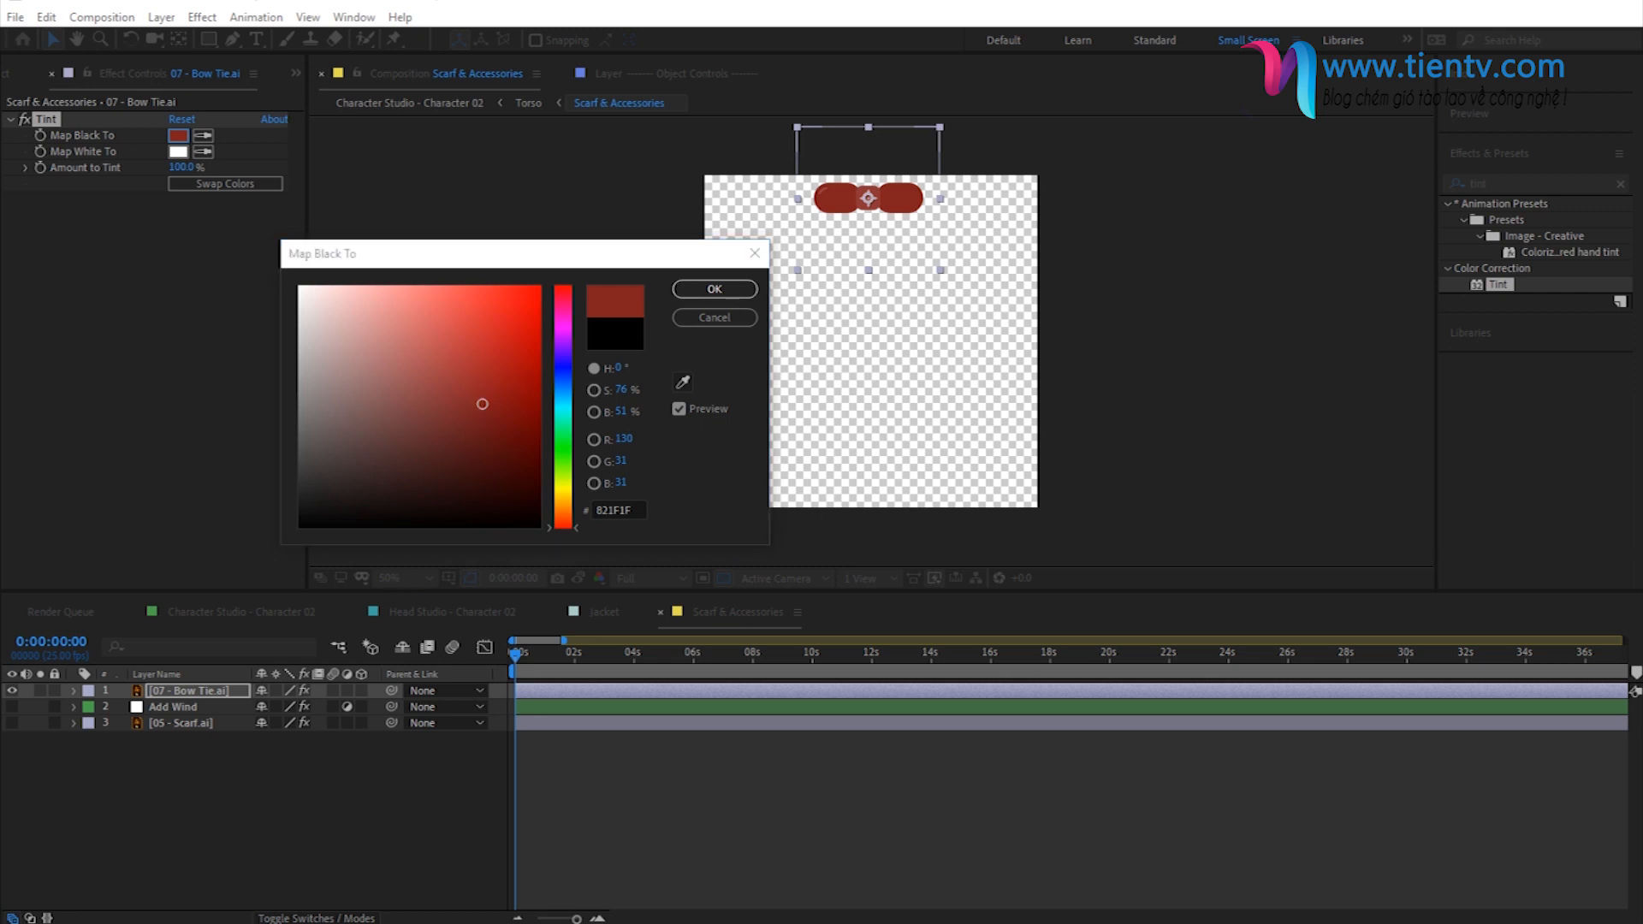
pyautogui.click(605, 508)
pyautogui.doubleClick(609, 509)
pyautogui.hotkey('ctrl', 'v')
pyautogui.click(714, 292)
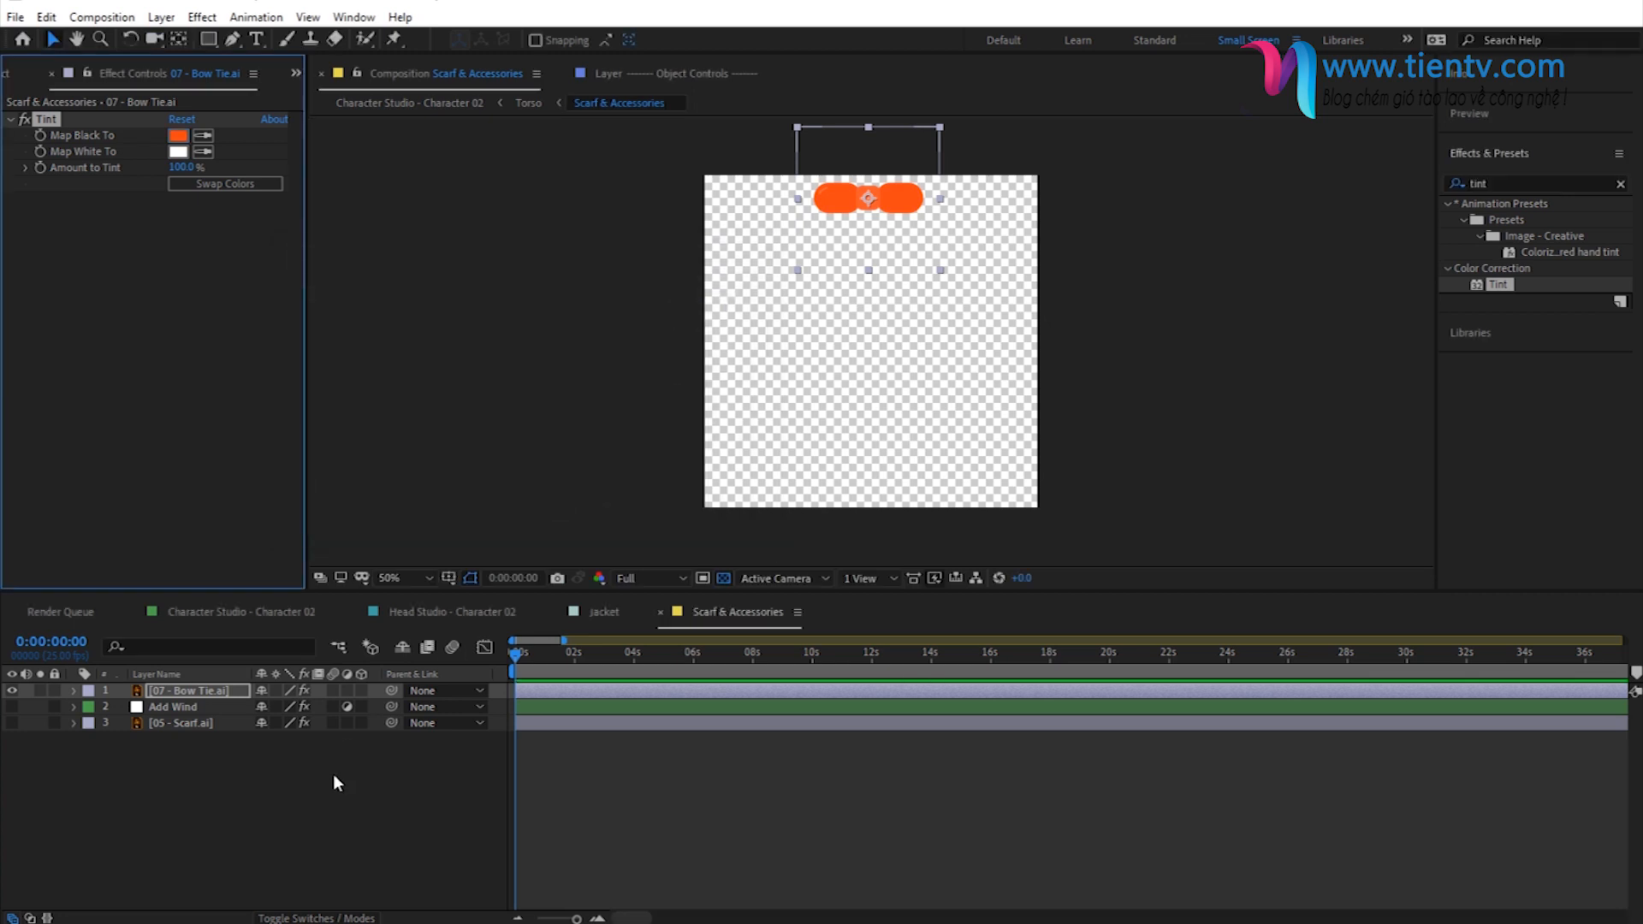
# - Move the bow tie layer below the Add Wind layer and make Add Wind visible
pyautogui.click(334, 777)
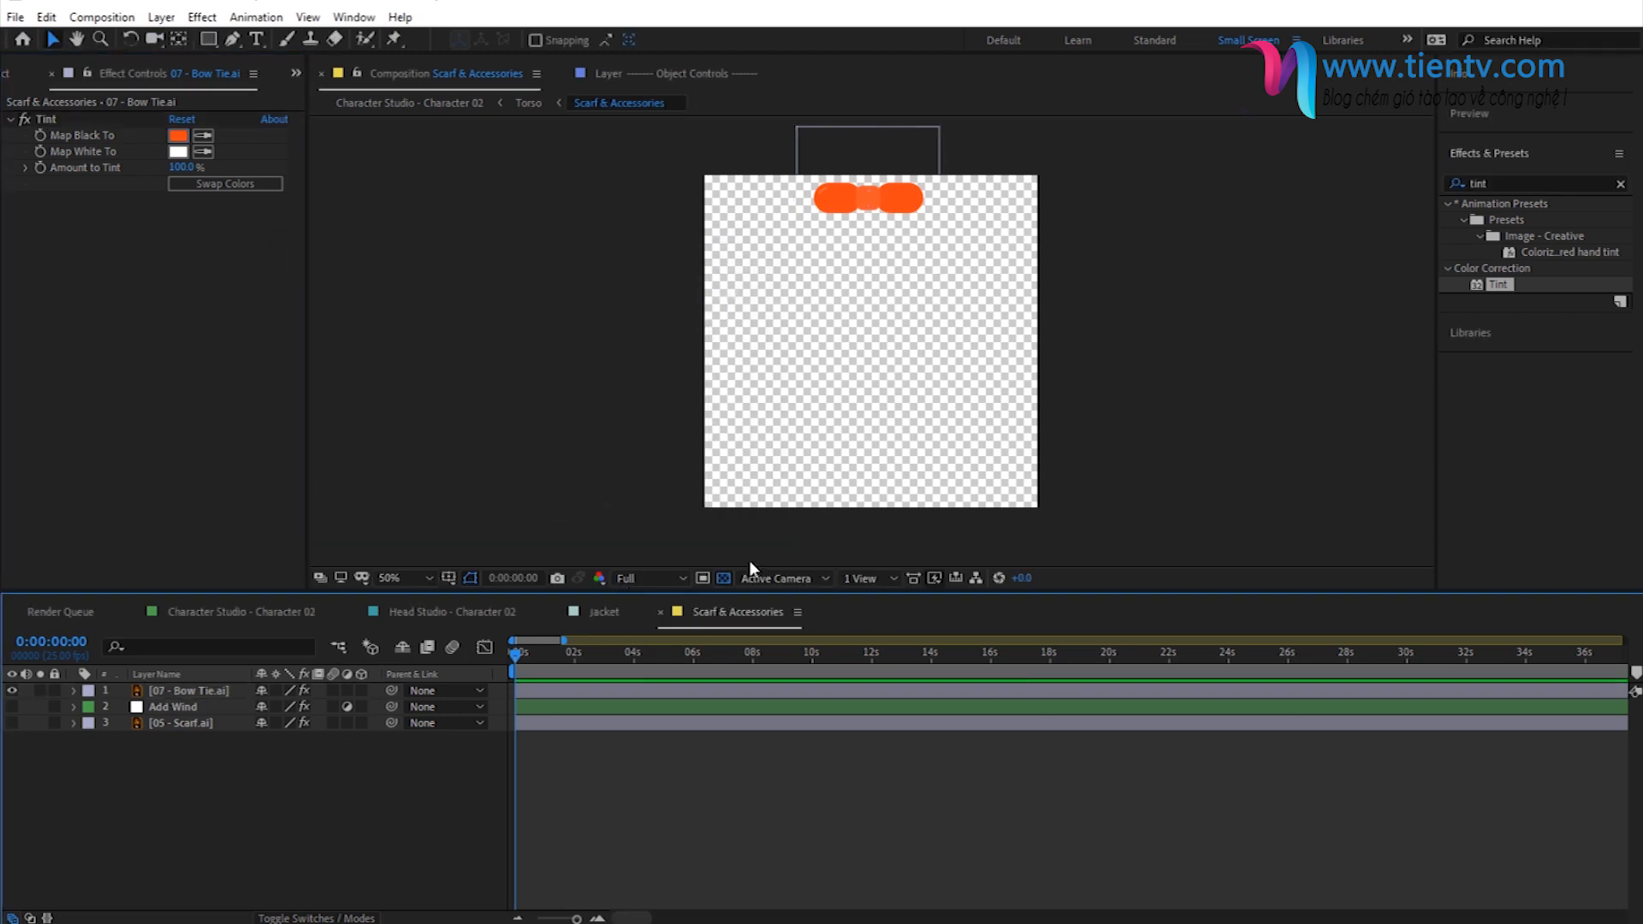
pyautogui.moveTo(177, 690); pyautogui.dragTo(170, 718)
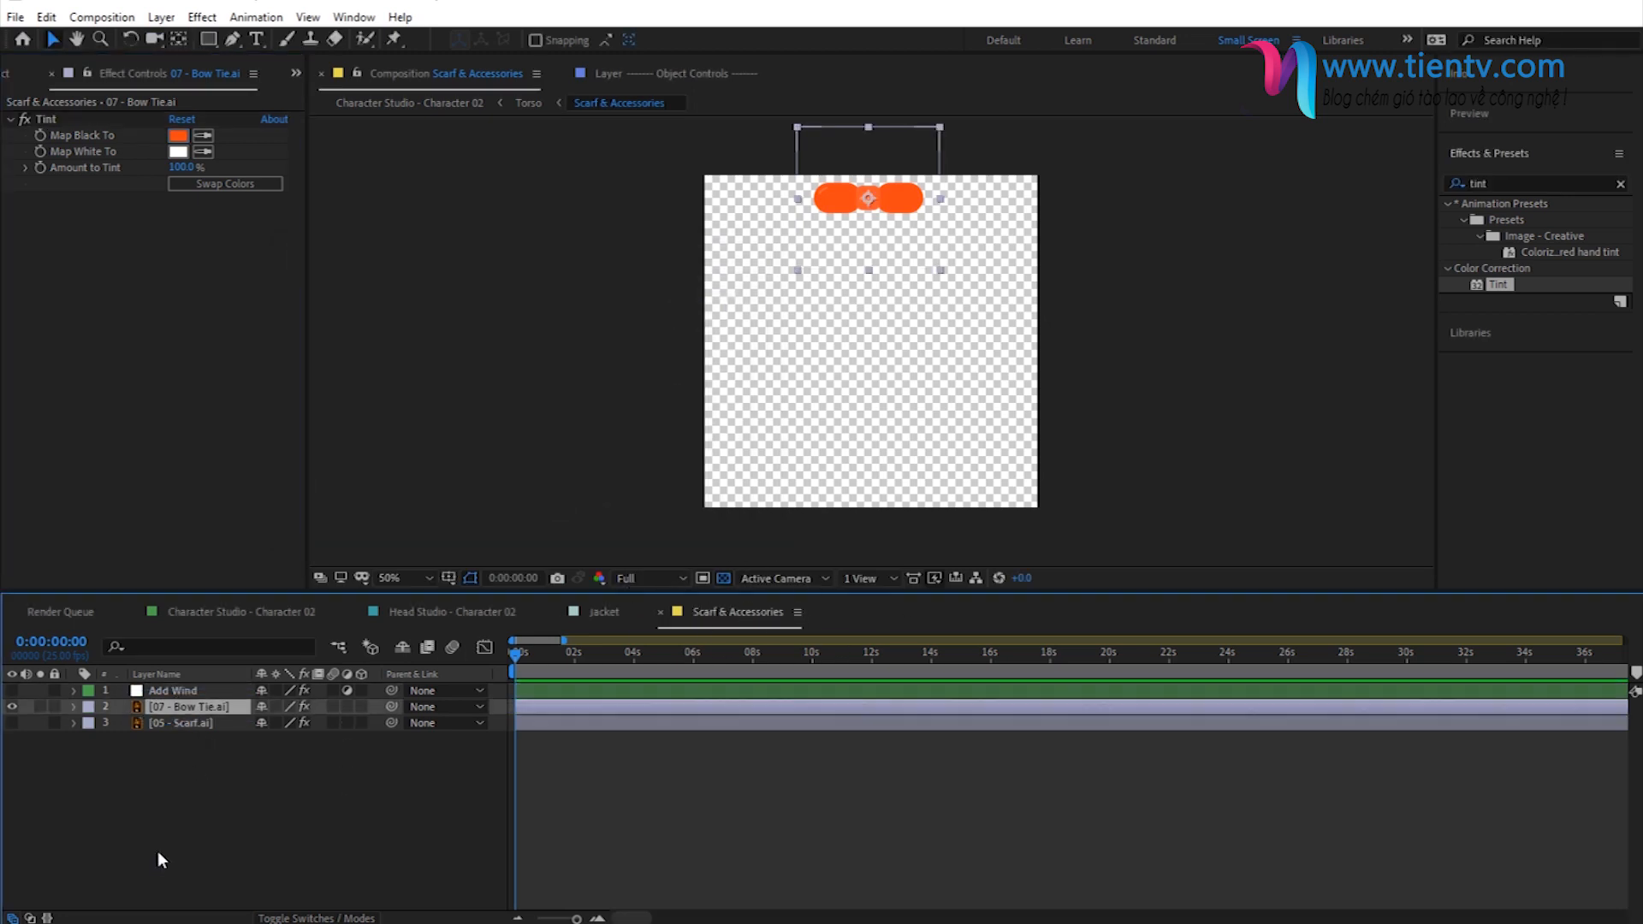
pyautogui.click(150, 693)
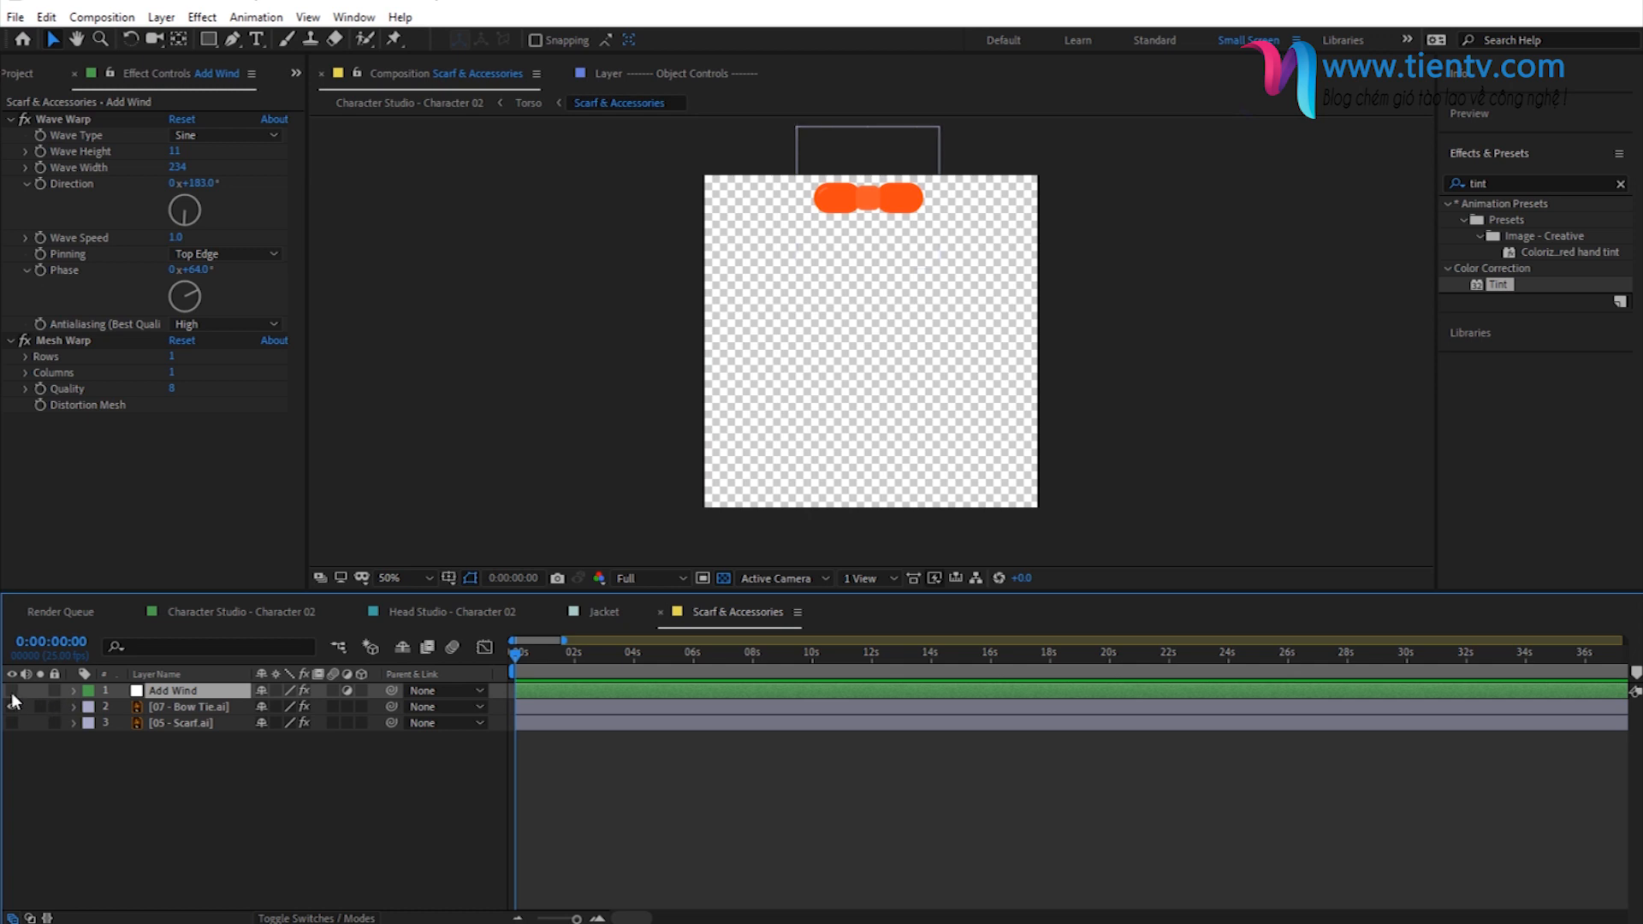
pyautogui.click(453, 755)
# - Preview the wind animation on the bow tie up close, then hide the Add Wind layer
pyautogui.press('space')
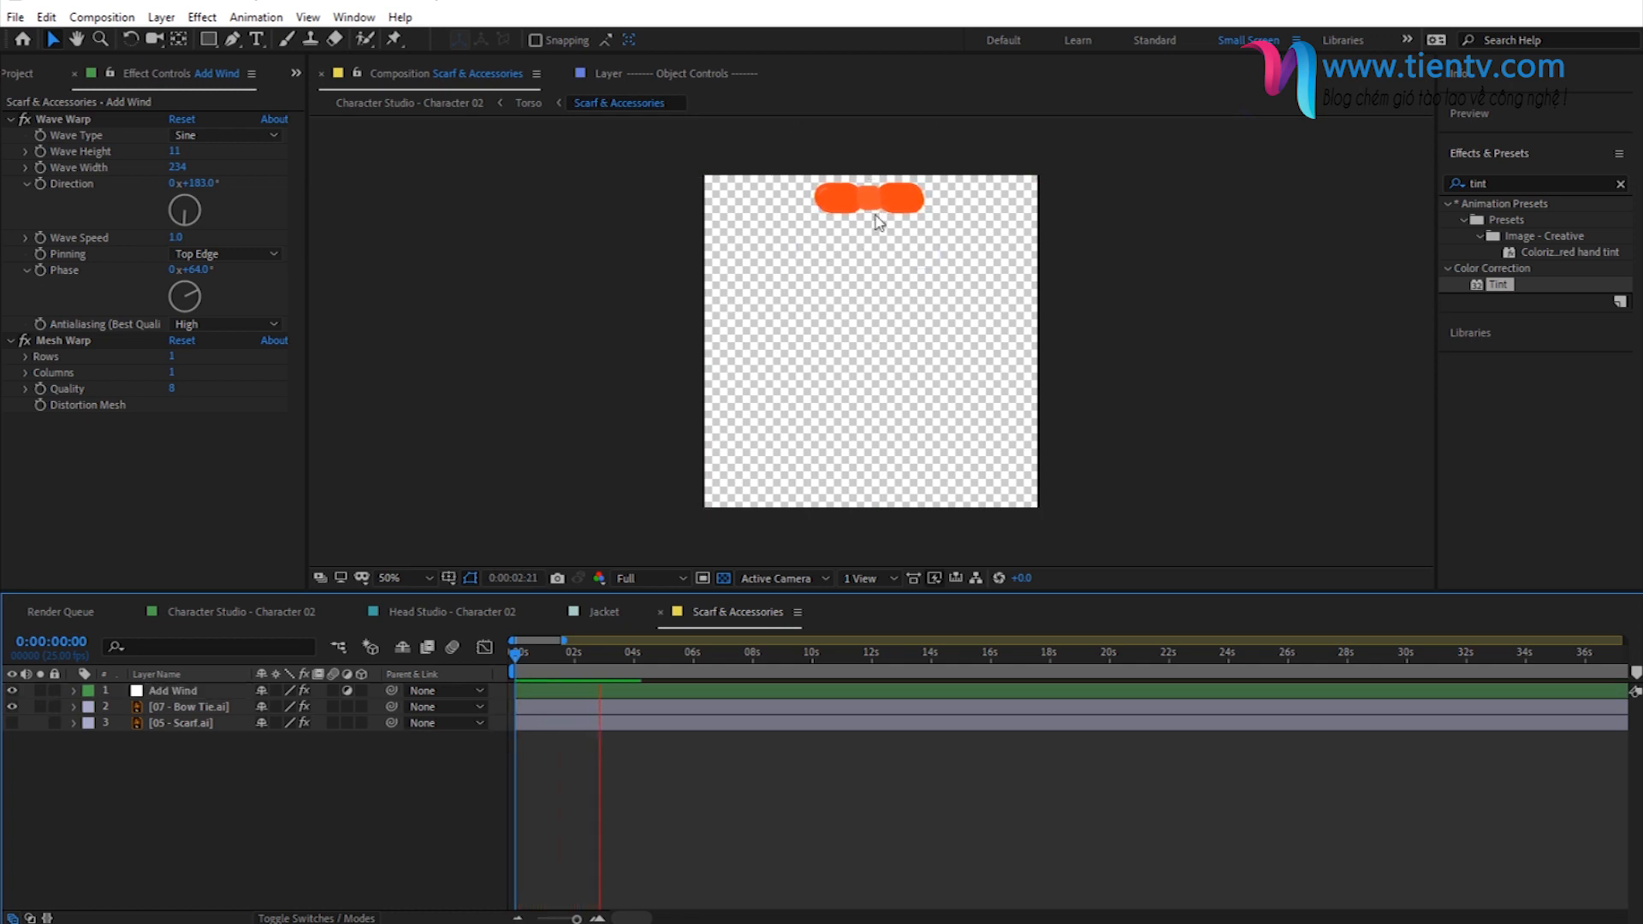
pyautogui.scroll(1, 876, 182)
pyautogui.moveTo(870, 216); pyautogui.dragTo(857, 362)
pyautogui.press('space')
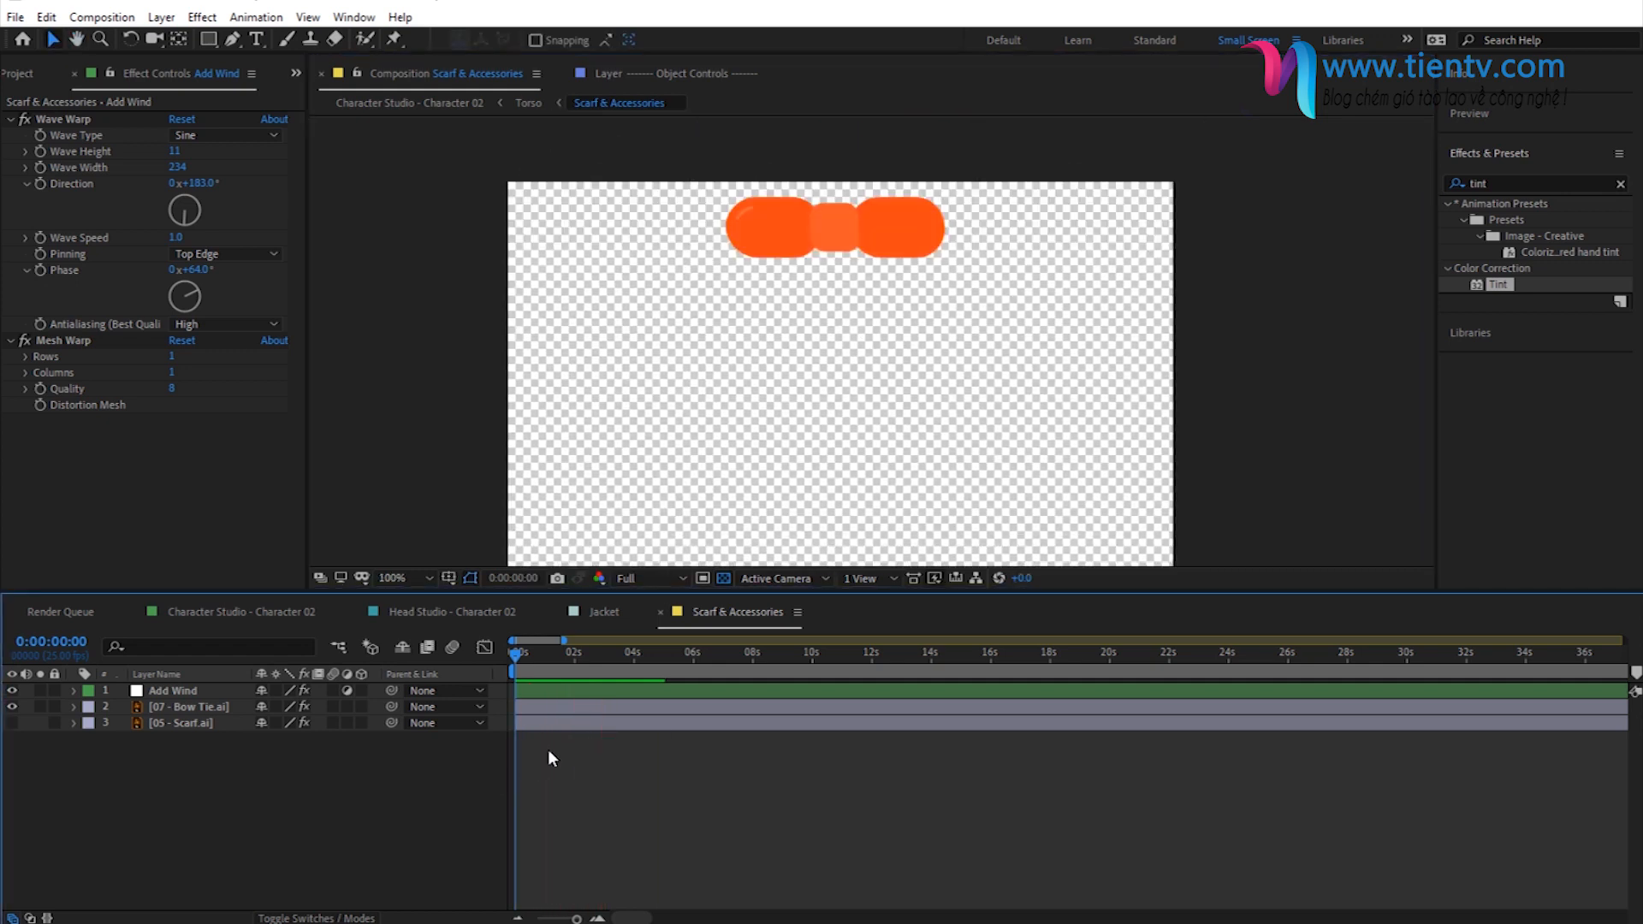
pyautogui.press('space')
pyautogui.click(12, 690)
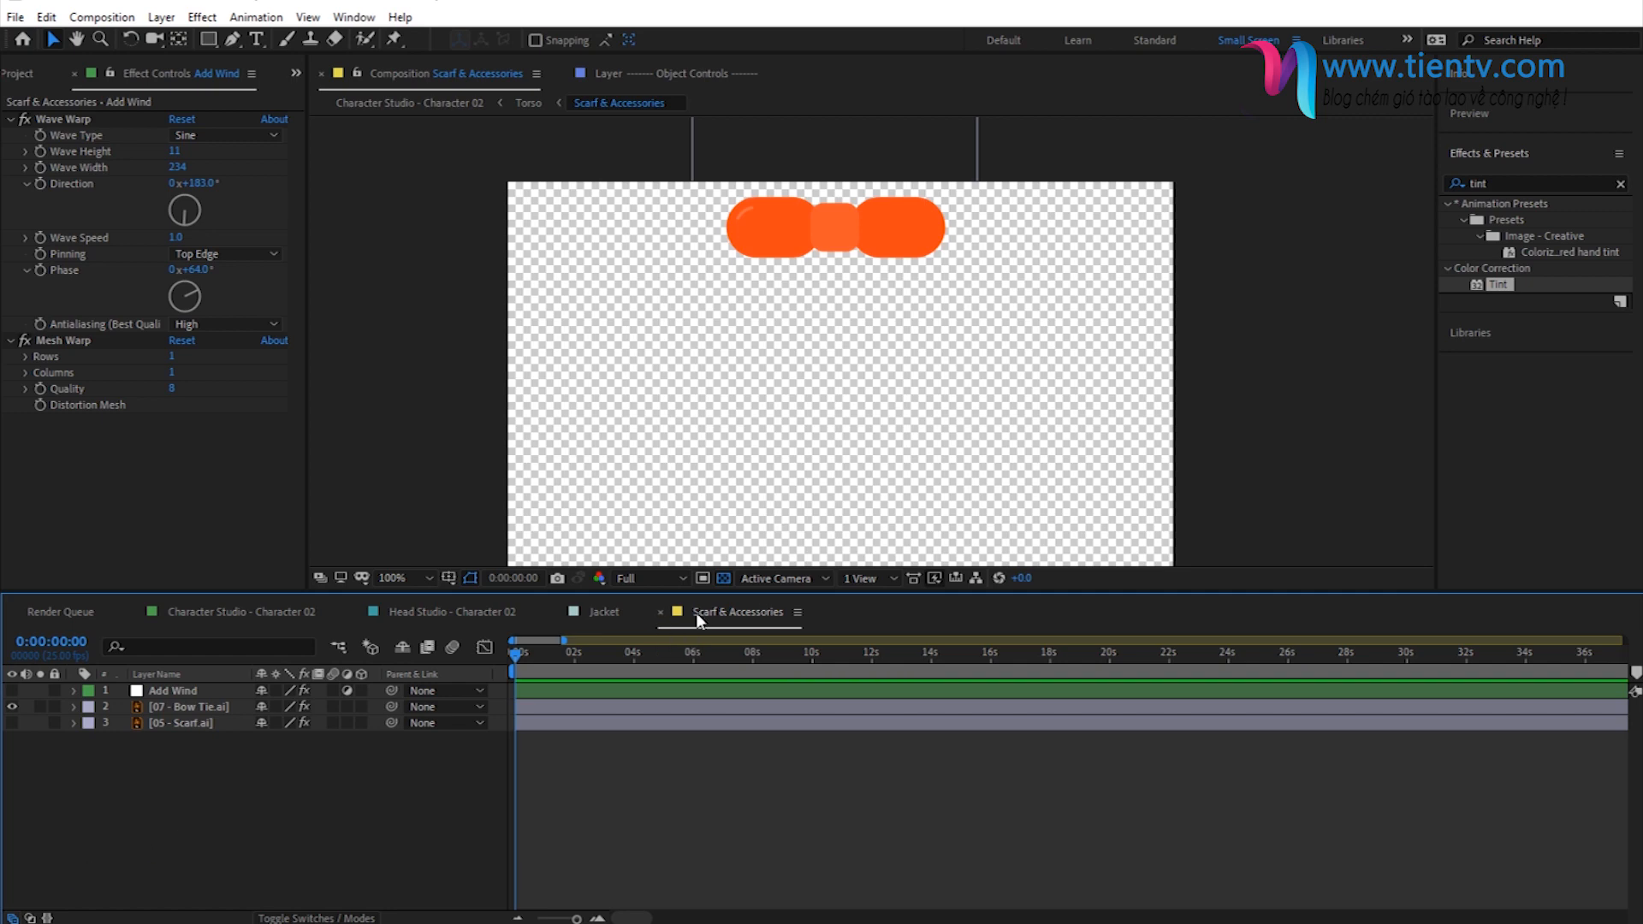
# - Close the Scarf & Accessories composition and view the full character in Character Studio - Character 02
pyautogui.click(660, 611)
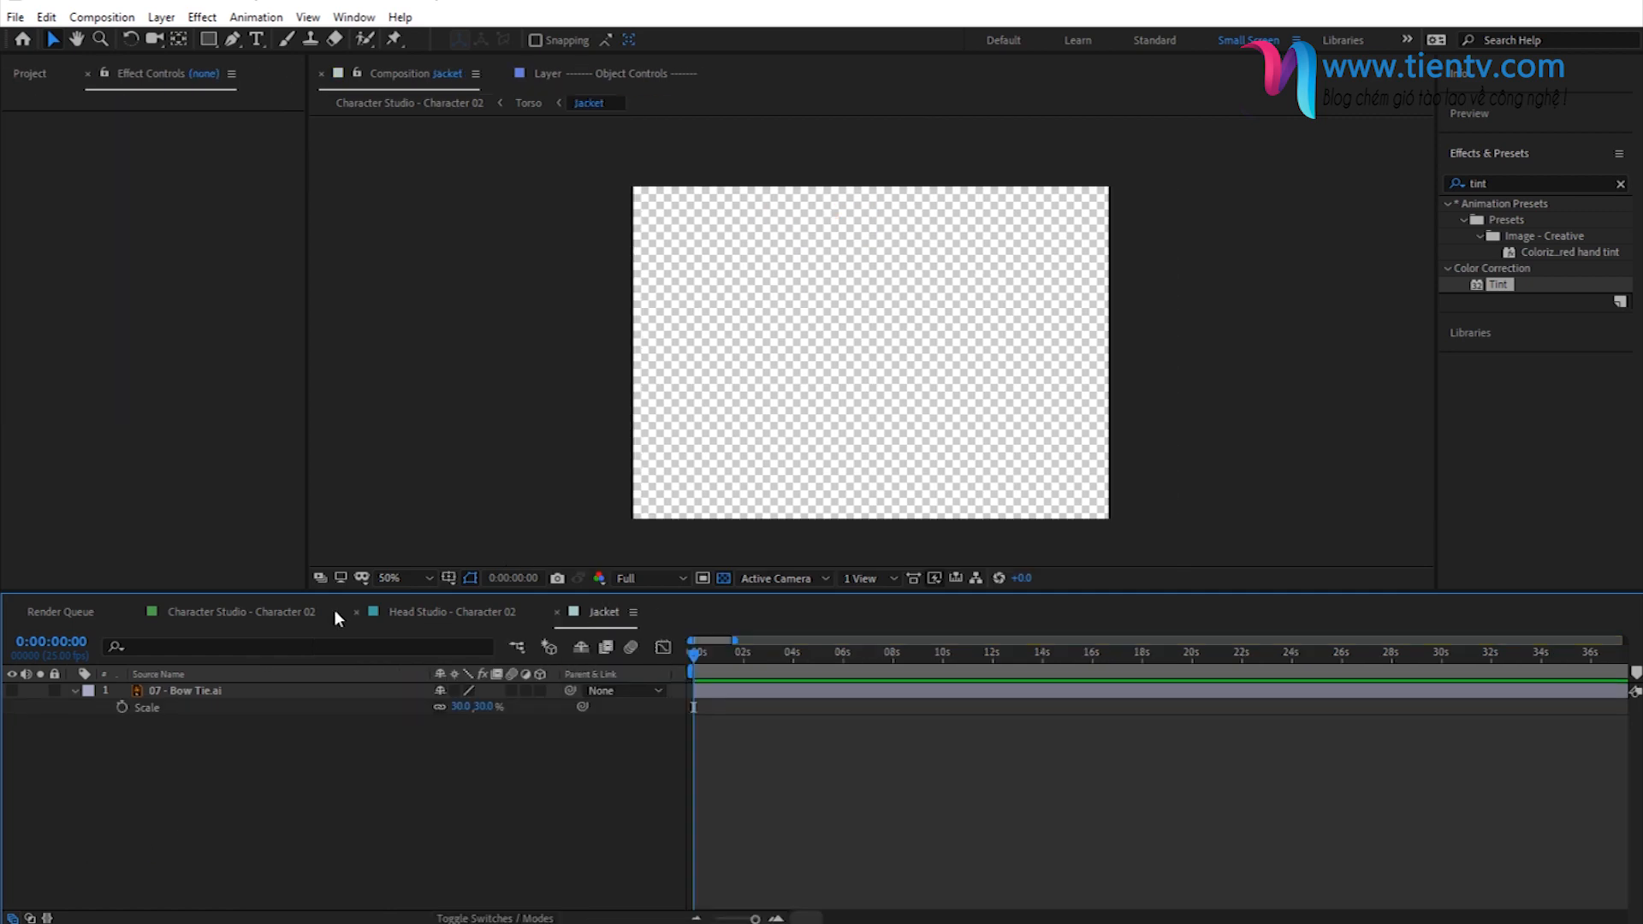
pyautogui.click(235, 611)
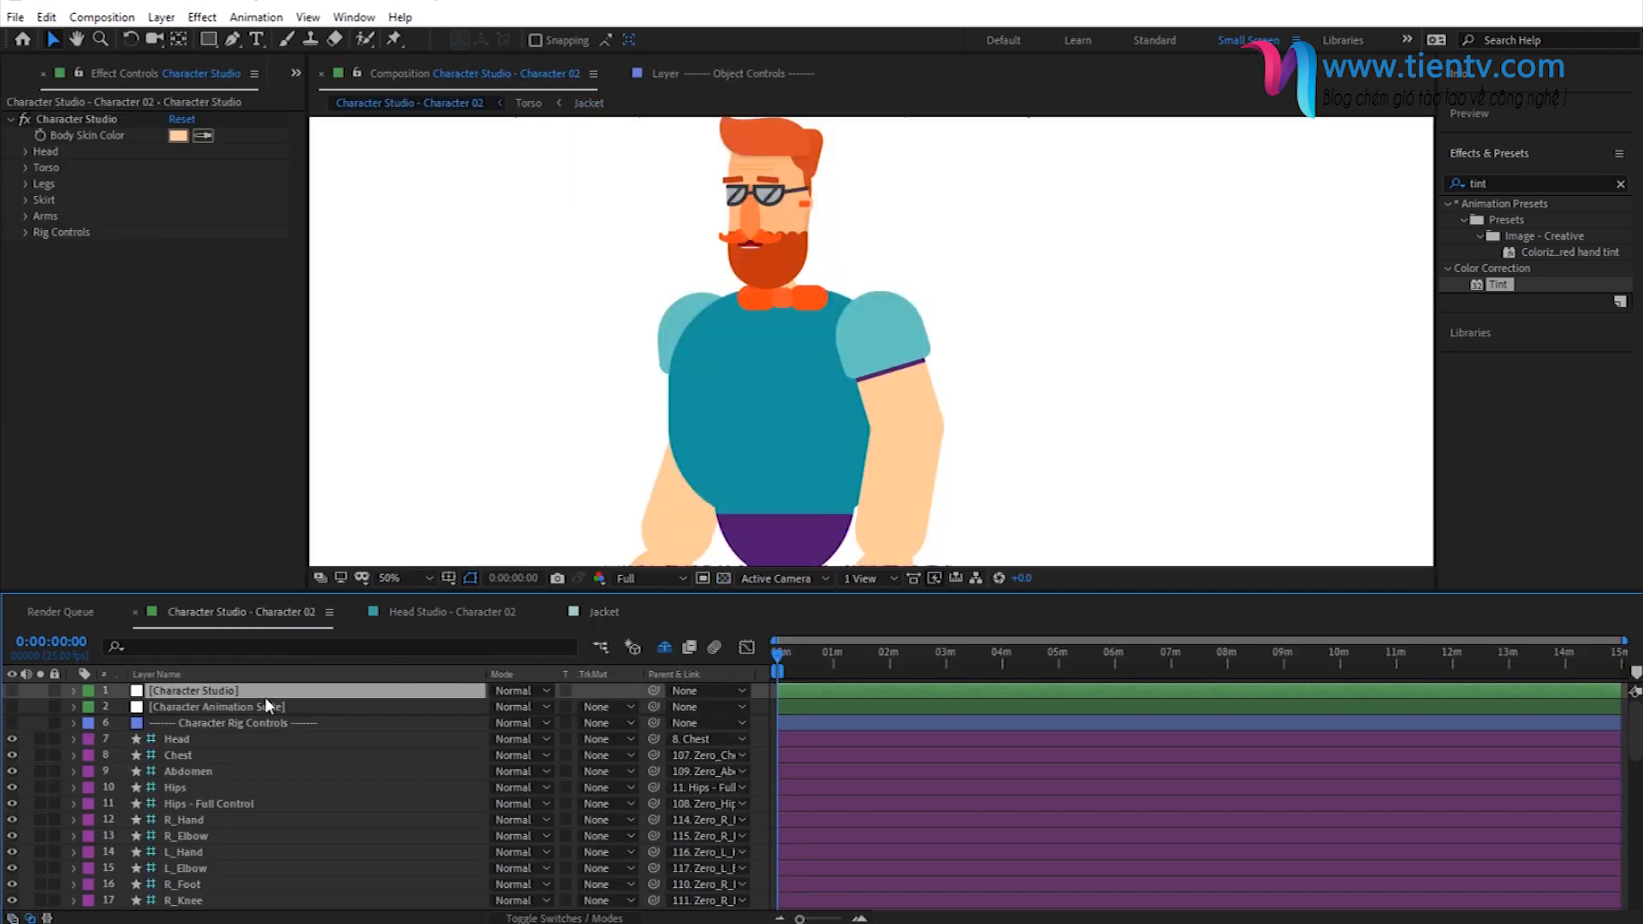
pyautogui.scroll(-1, 678, 437)
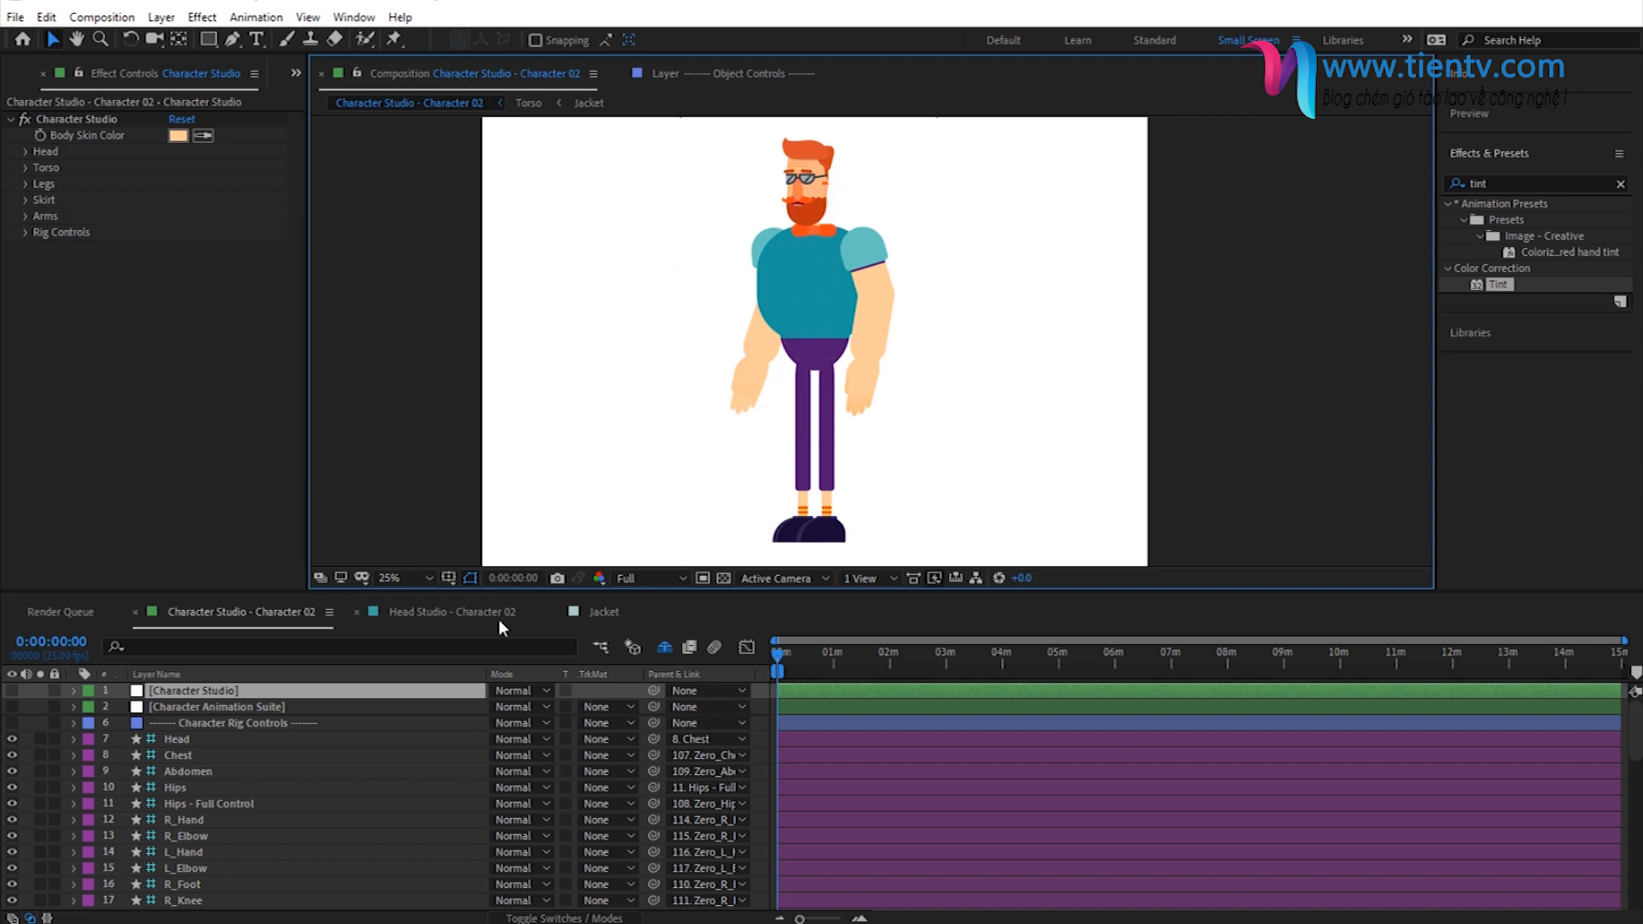
# - Reopen the Scarf & Accessories composition from the project and display the bow tie layer's Tint settings
pyautogui.click(296, 72)
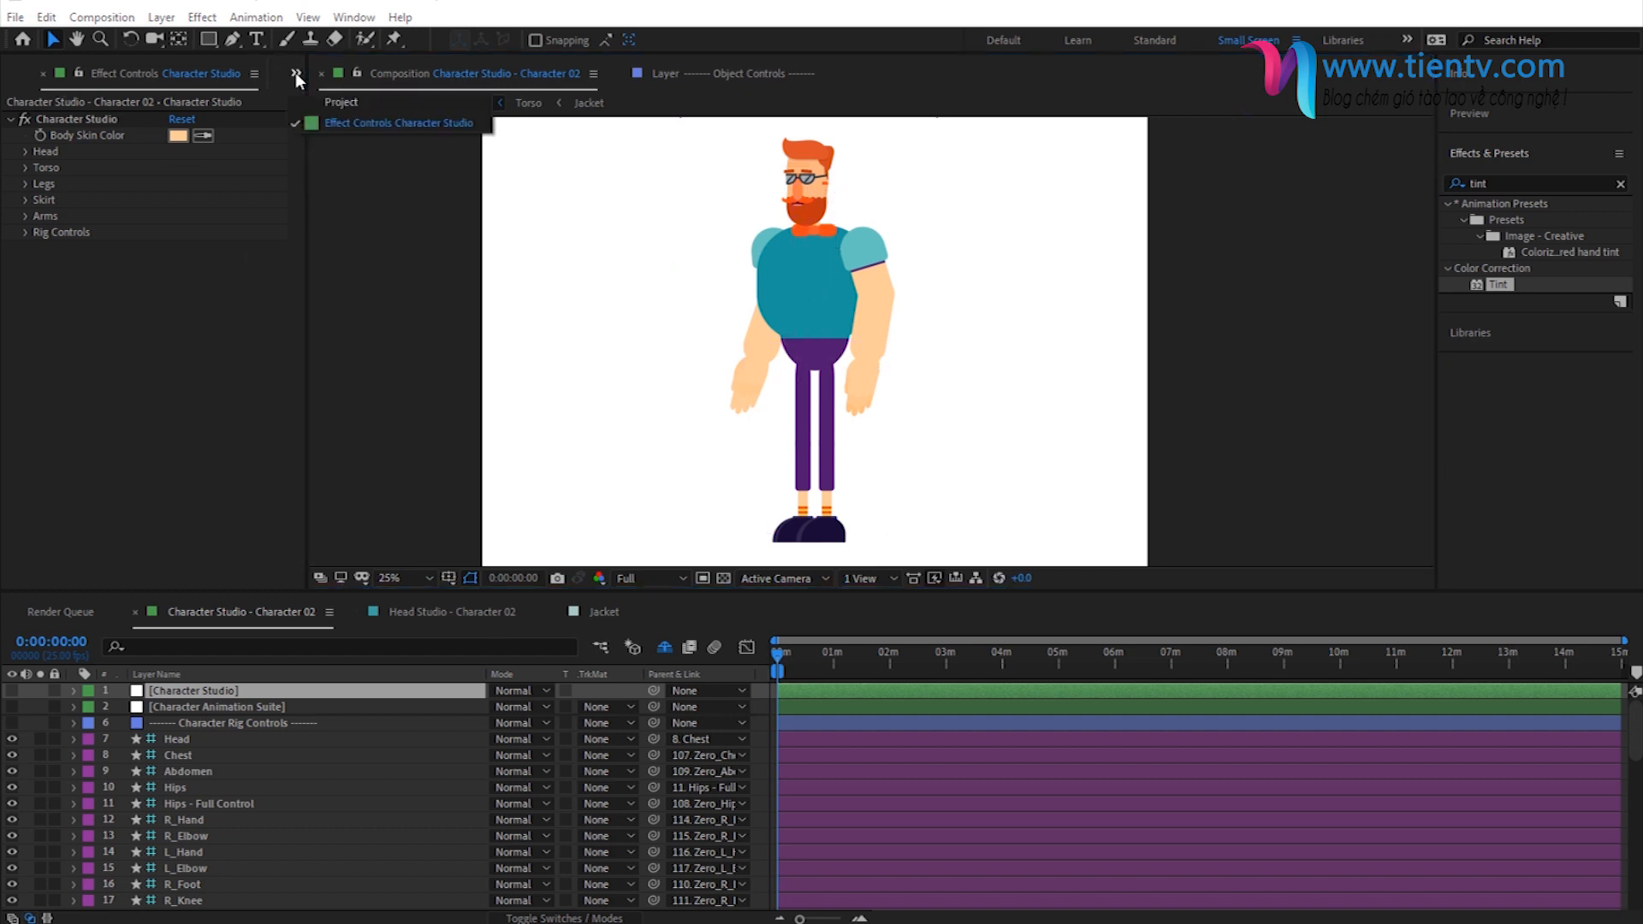
pyautogui.click(368, 103)
pyautogui.doubleClick(158, 435)
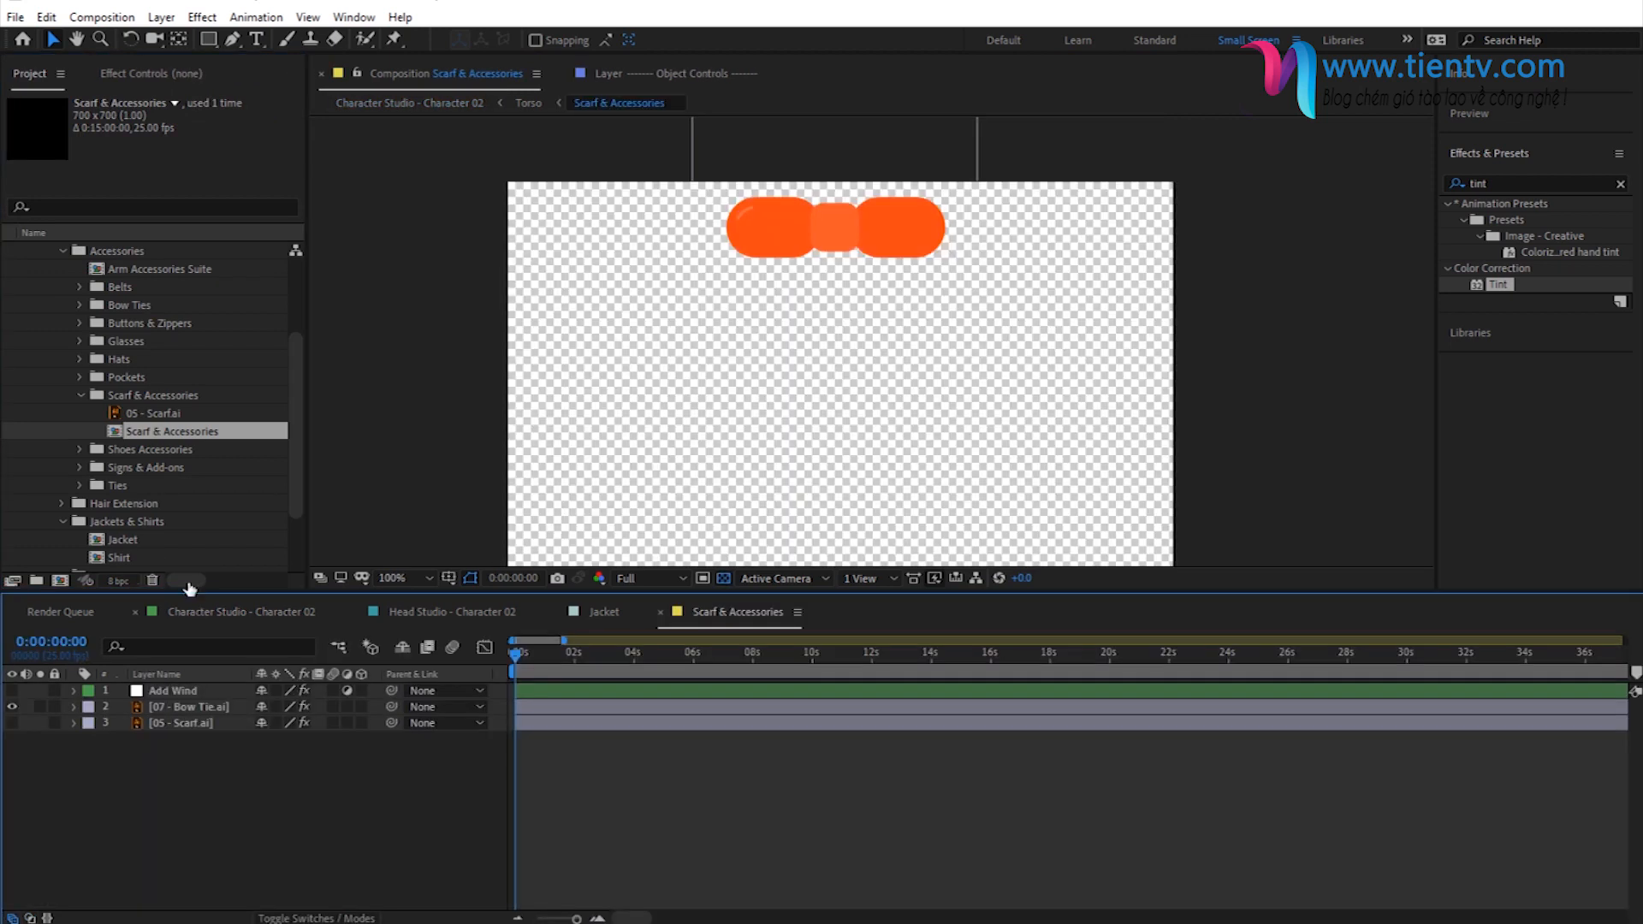
pyautogui.click(178, 709)
pyautogui.click(220, 746)
pyautogui.click(171, 707)
pyautogui.click(141, 76)
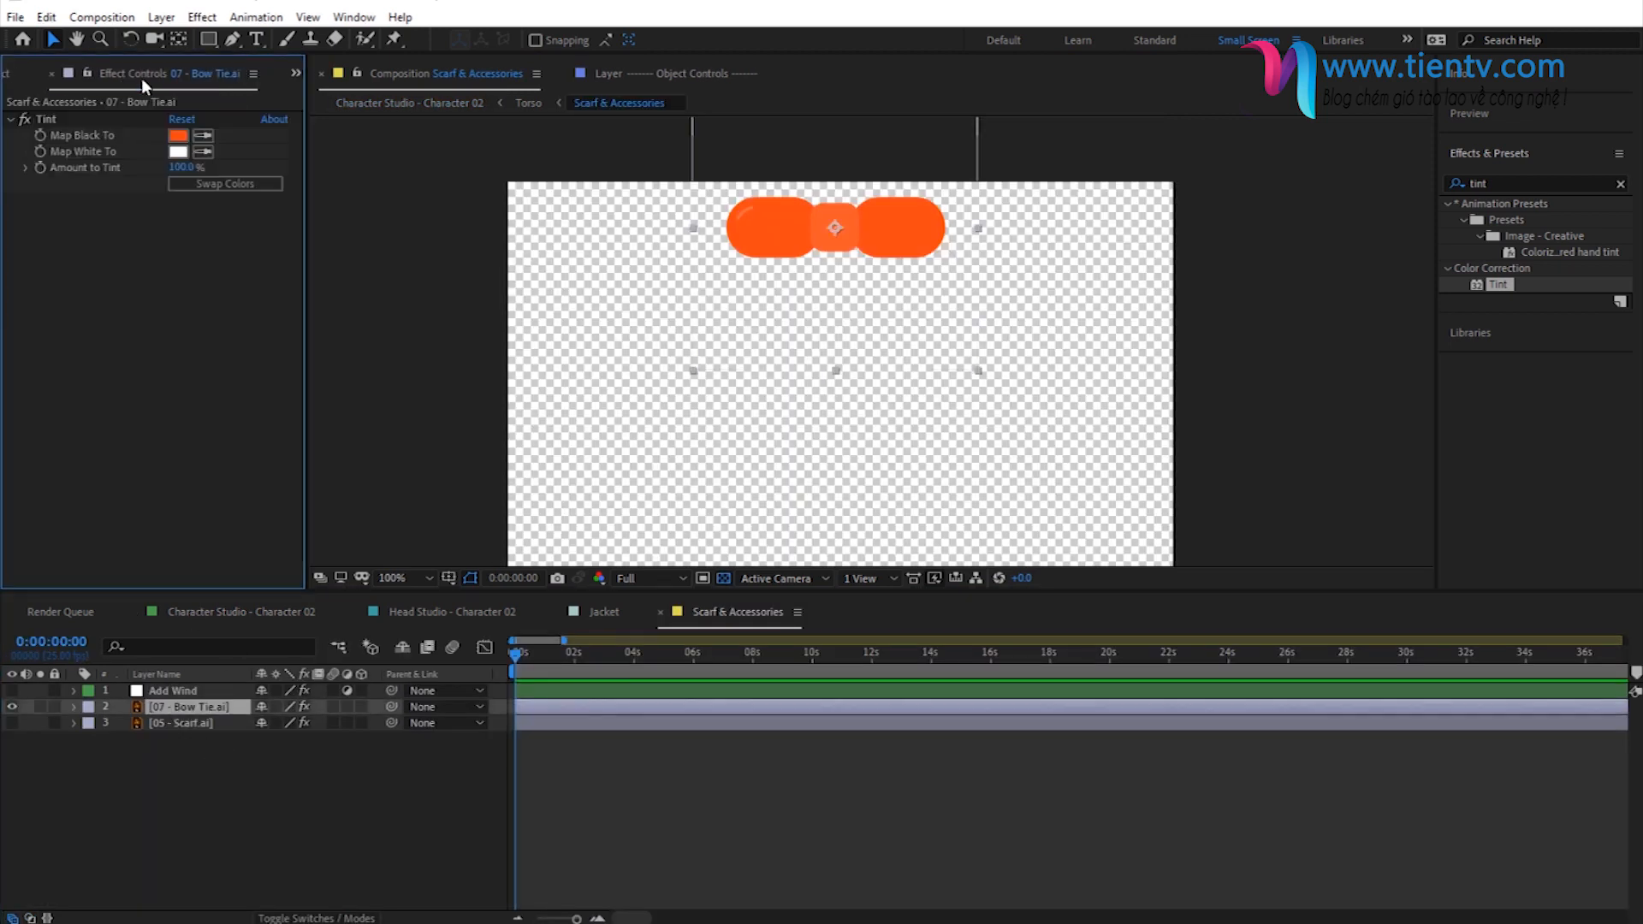
# - Change the bow tie's Tint Map Black To color to dark purple and check it on the character
pyautogui.click(178, 135)
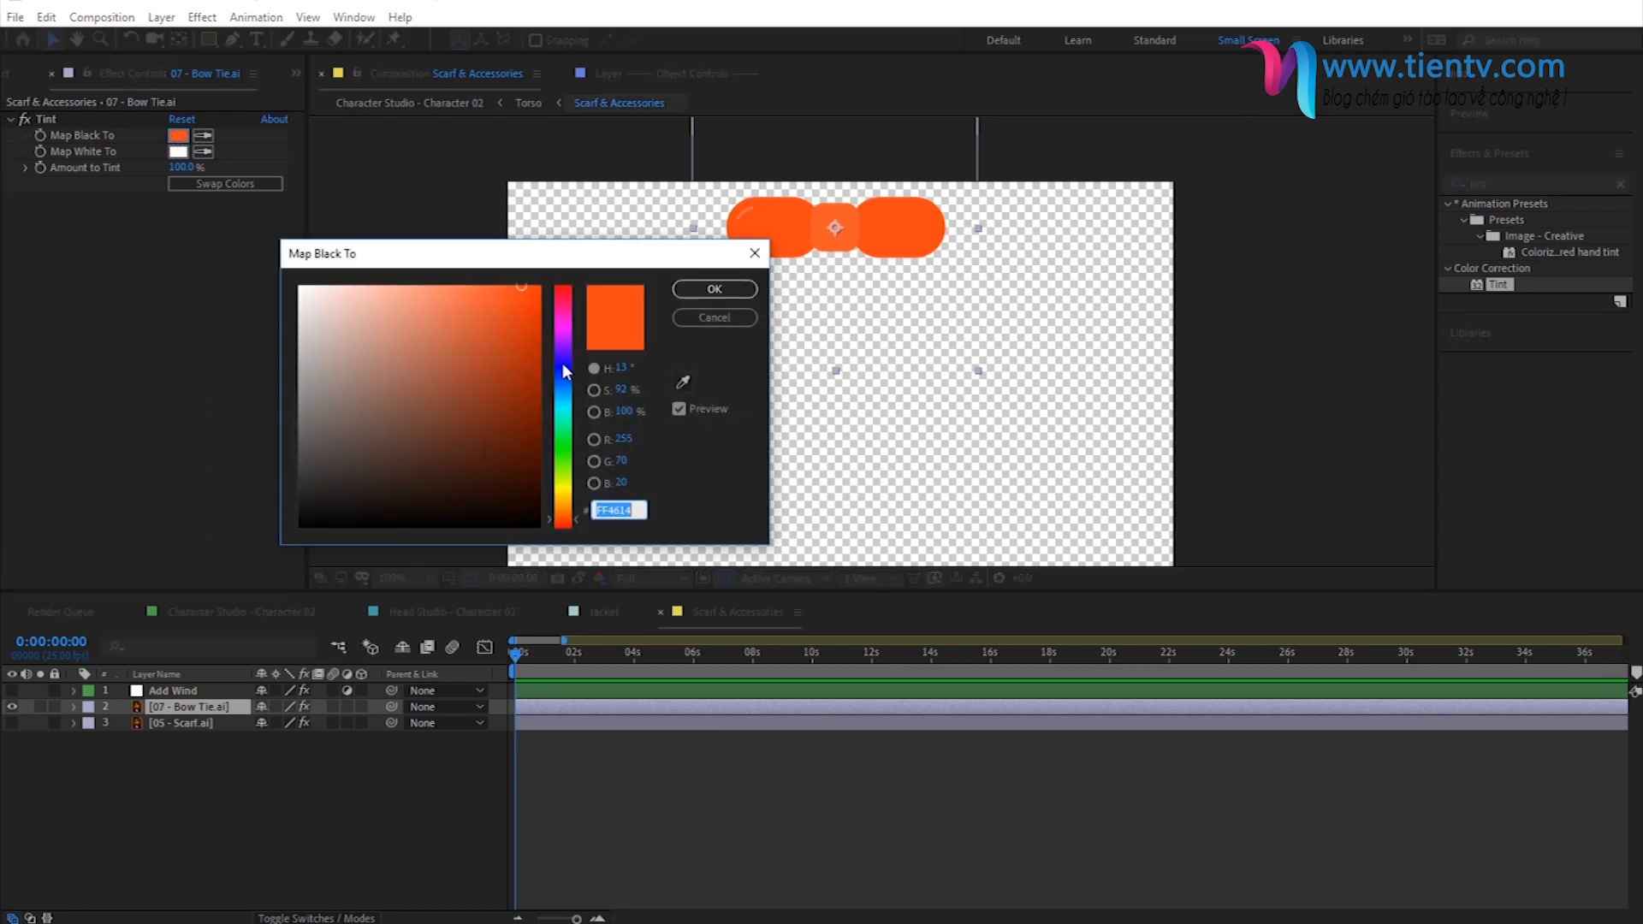
pyautogui.click(562, 363)
pyautogui.click(484, 421)
pyautogui.click(715, 289)
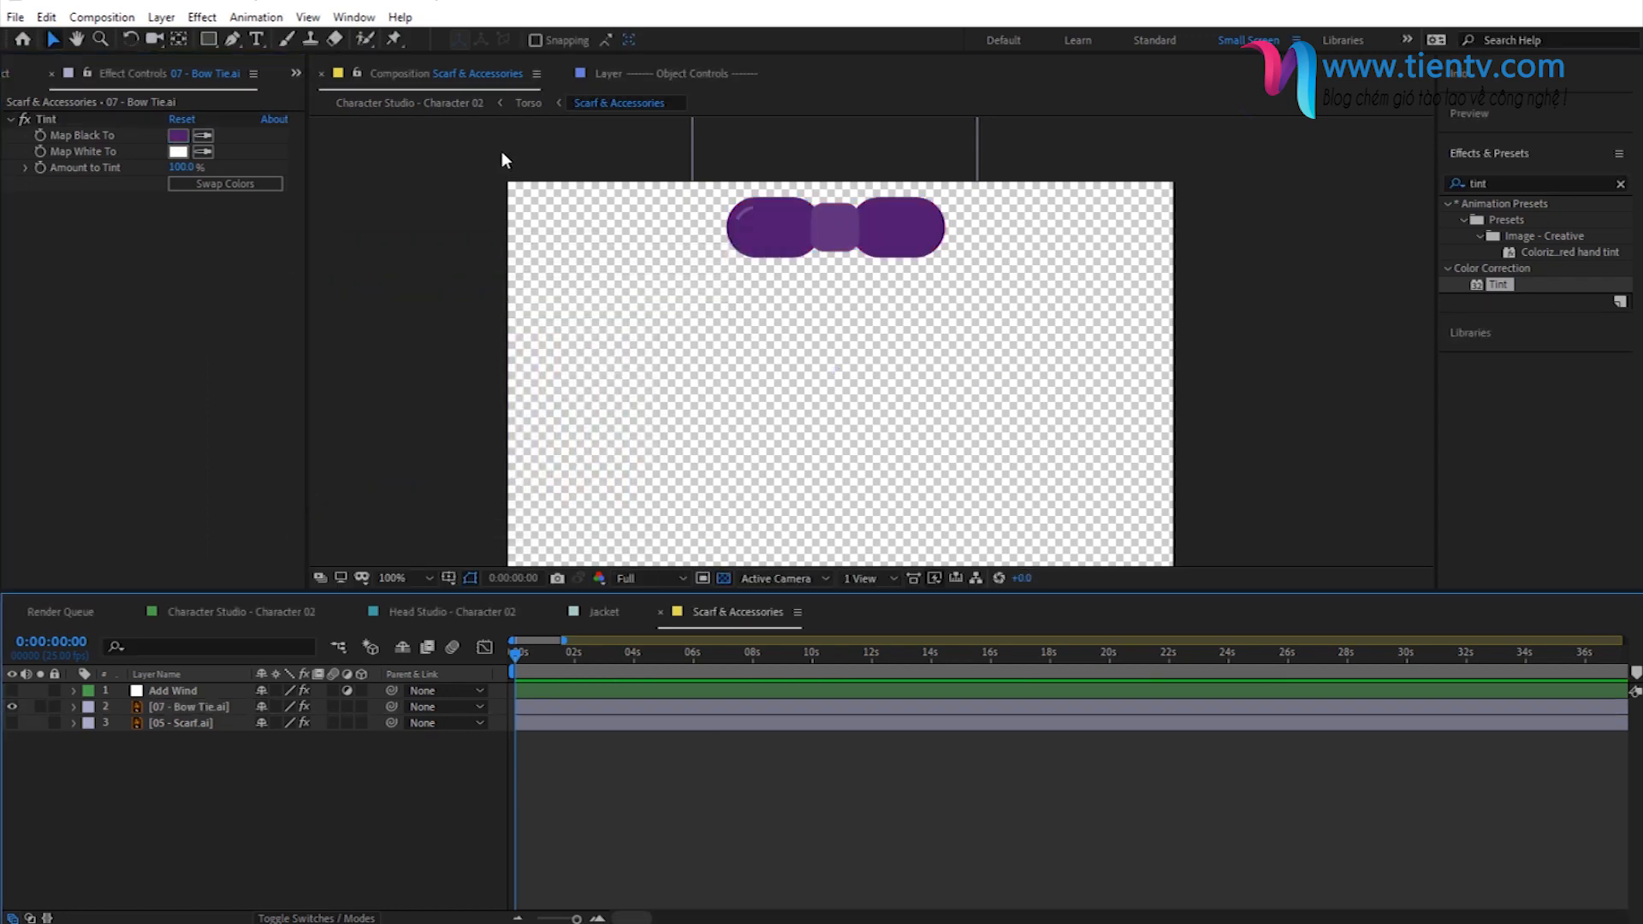
pyautogui.click(466, 107)
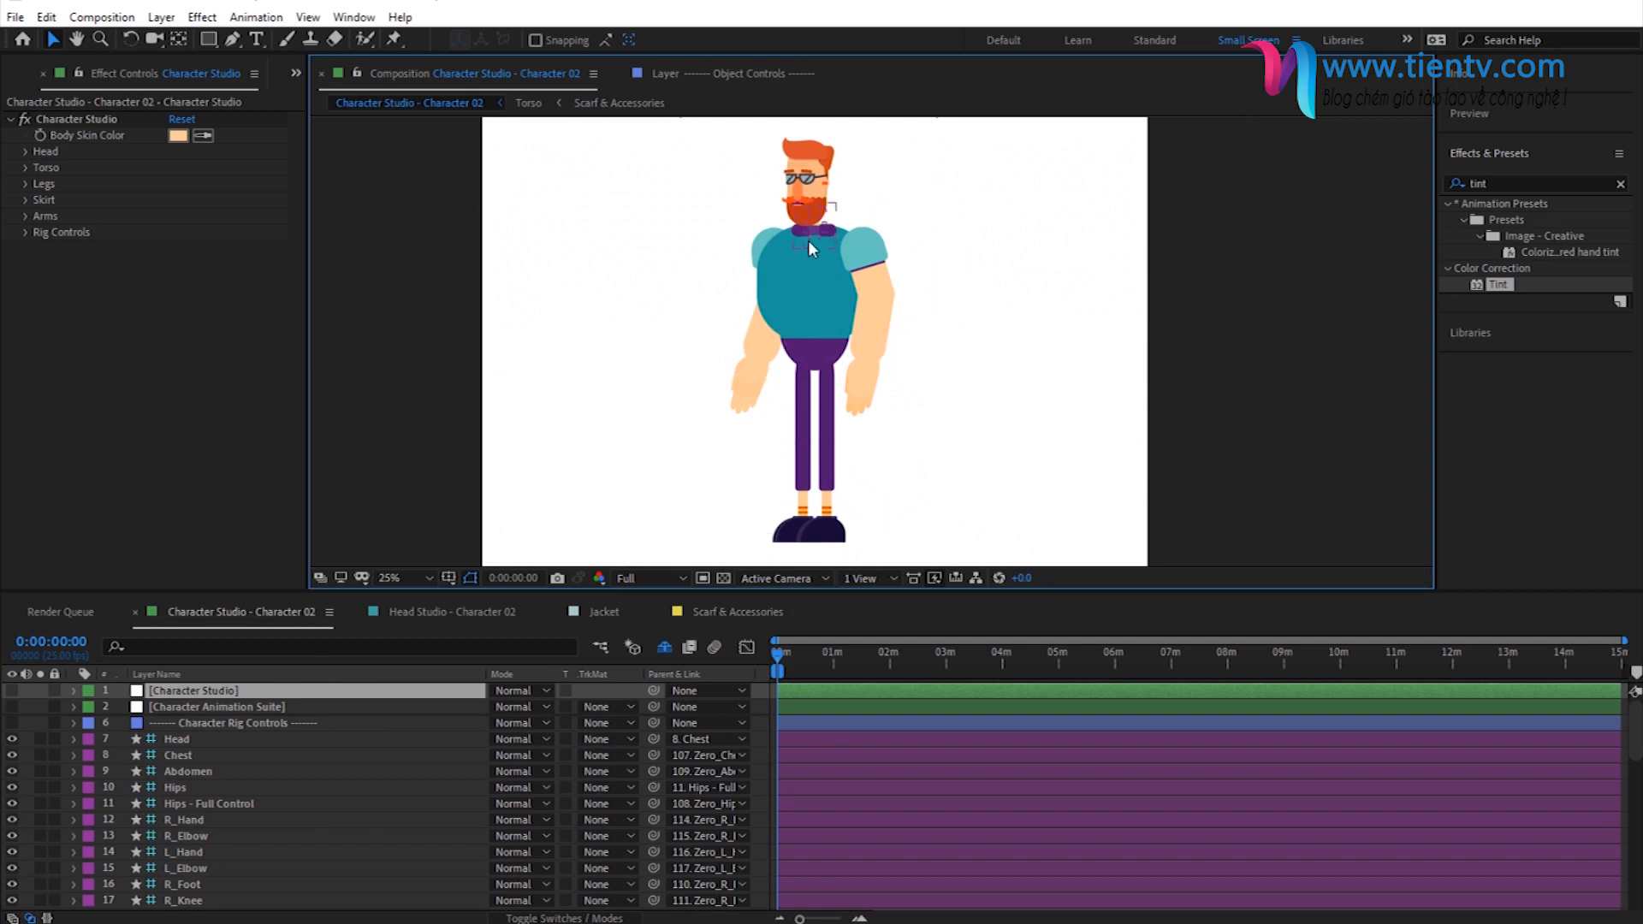
# - Collapse the Scarf & Accessories folder, expand the Belts folder and open the Belt composition
pyautogui.click(295, 74)
pyautogui.click(334, 101)
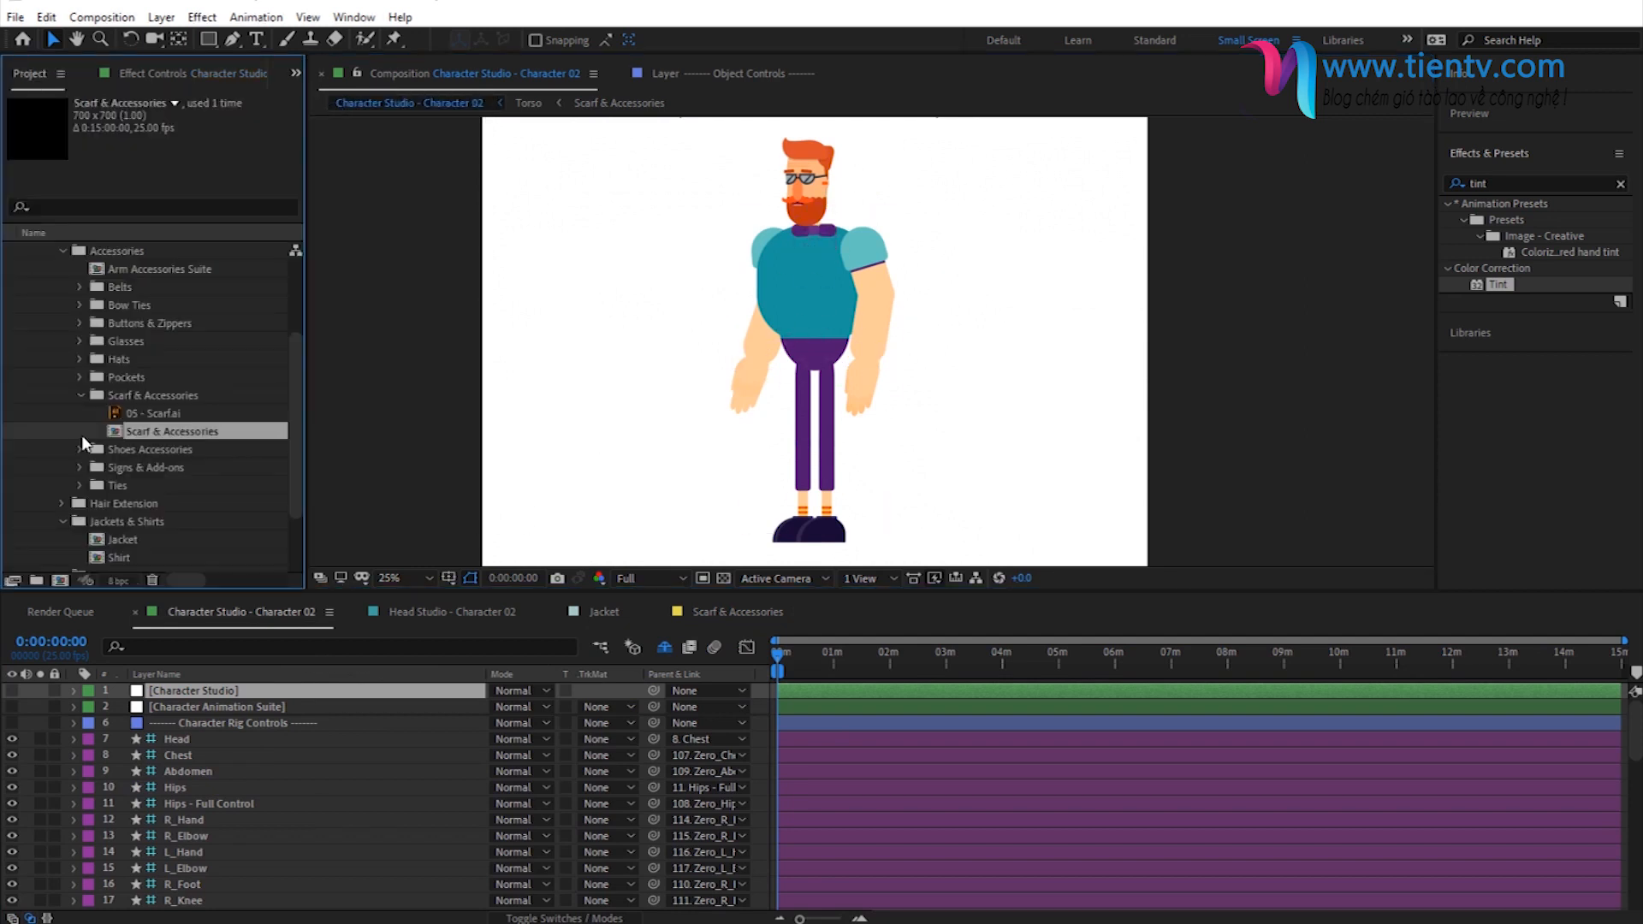
pyautogui.click(83, 395)
pyautogui.click(142, 344)
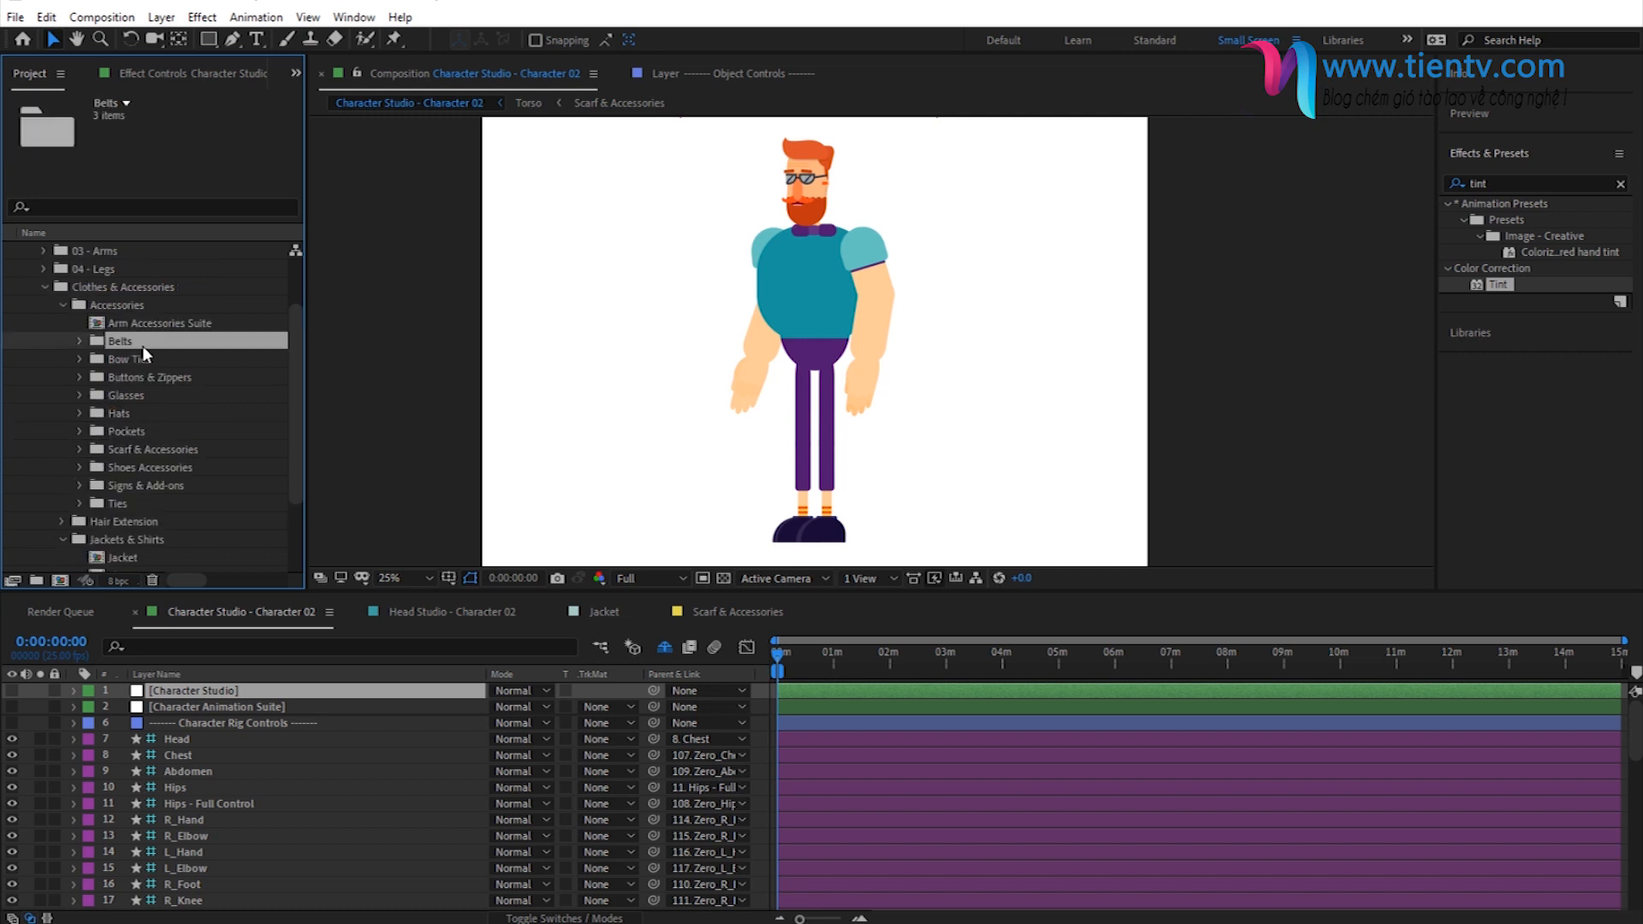
pyautogui.click(79, 341)
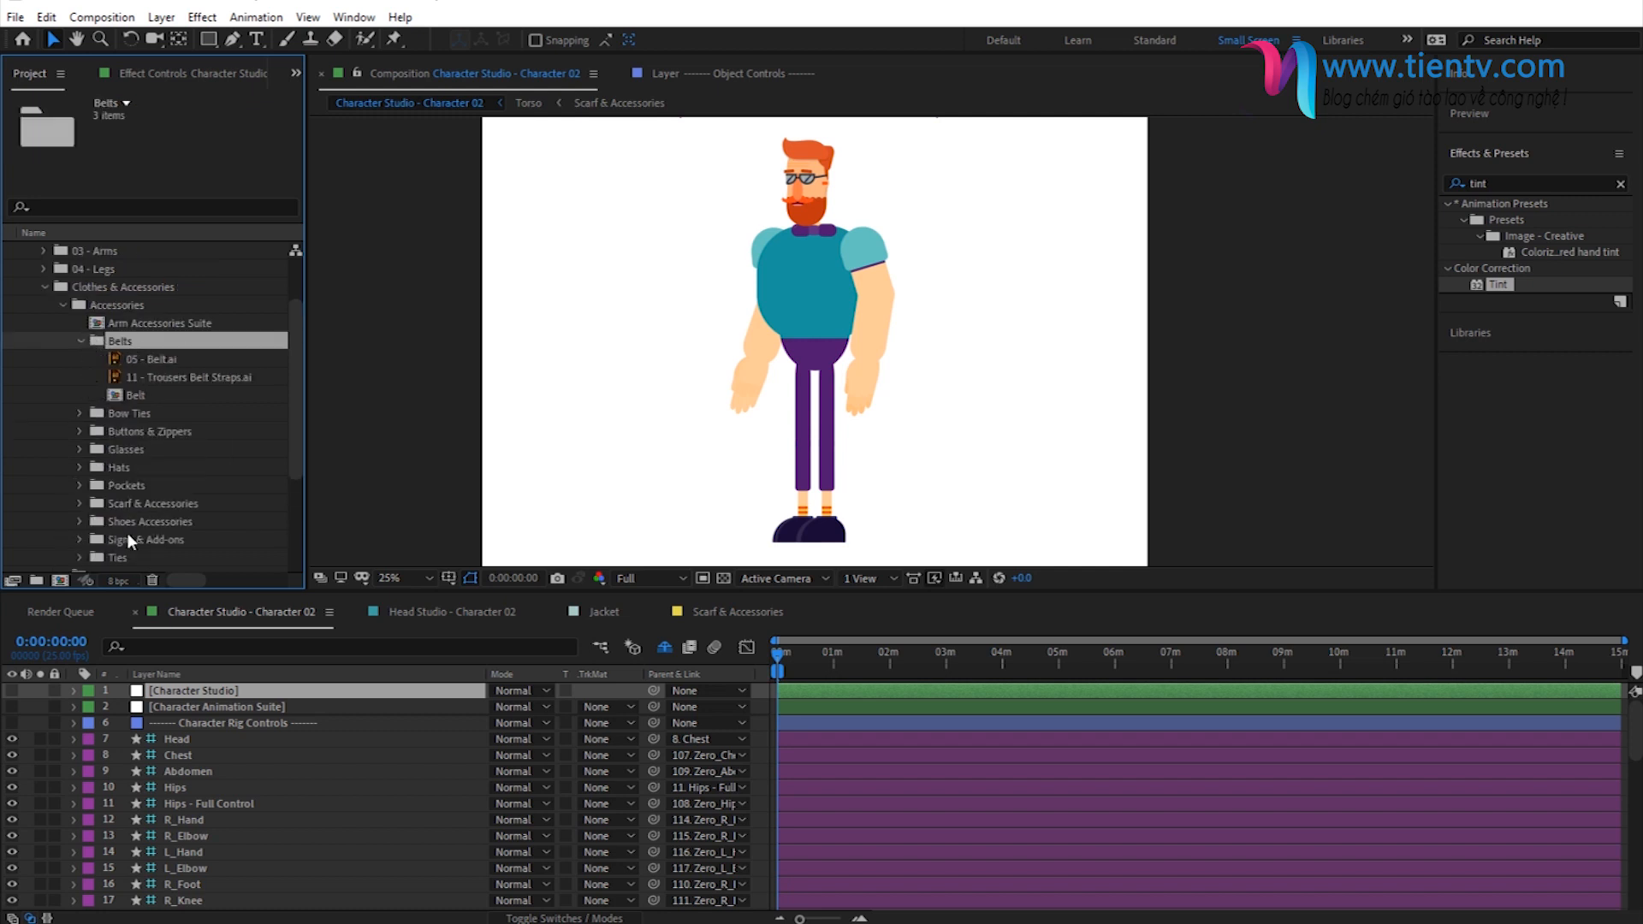
pyautogui.doubleClick(140, 397)
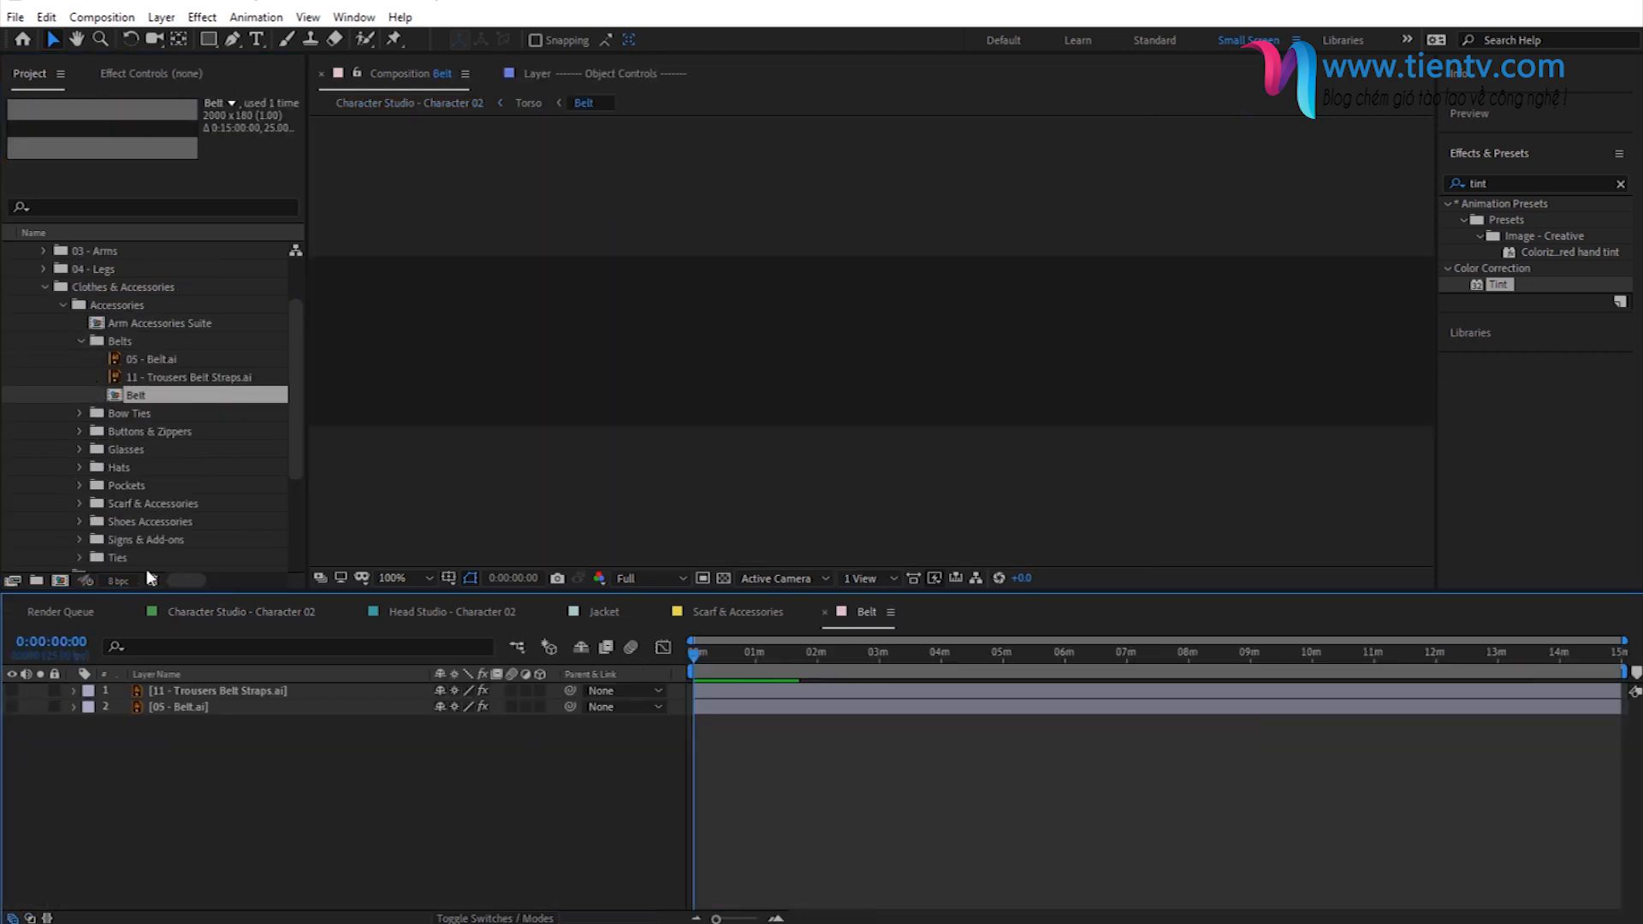
# - Make the Trousers Belt Straps and Belt layers visible in the Belt composition, and select the 05 - Belt.ai layer
pyautogui.click(402, 577)
pyautogui.click(430, 618)
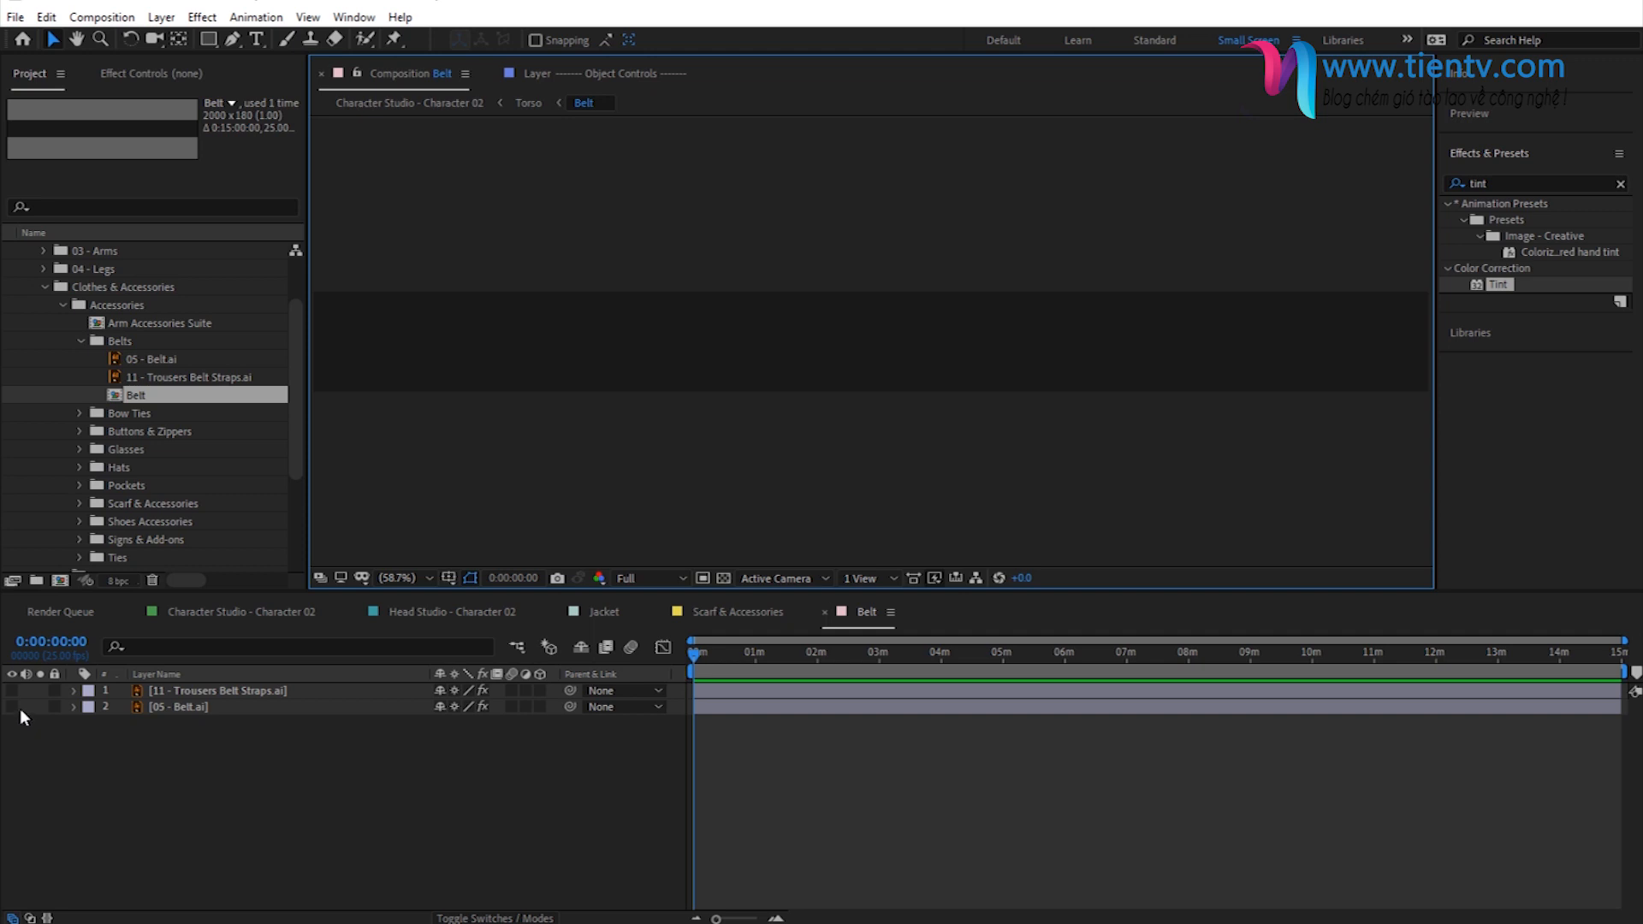
pyautogui.moveTo(14, 690); pyautogui.dragTo(16, 705)
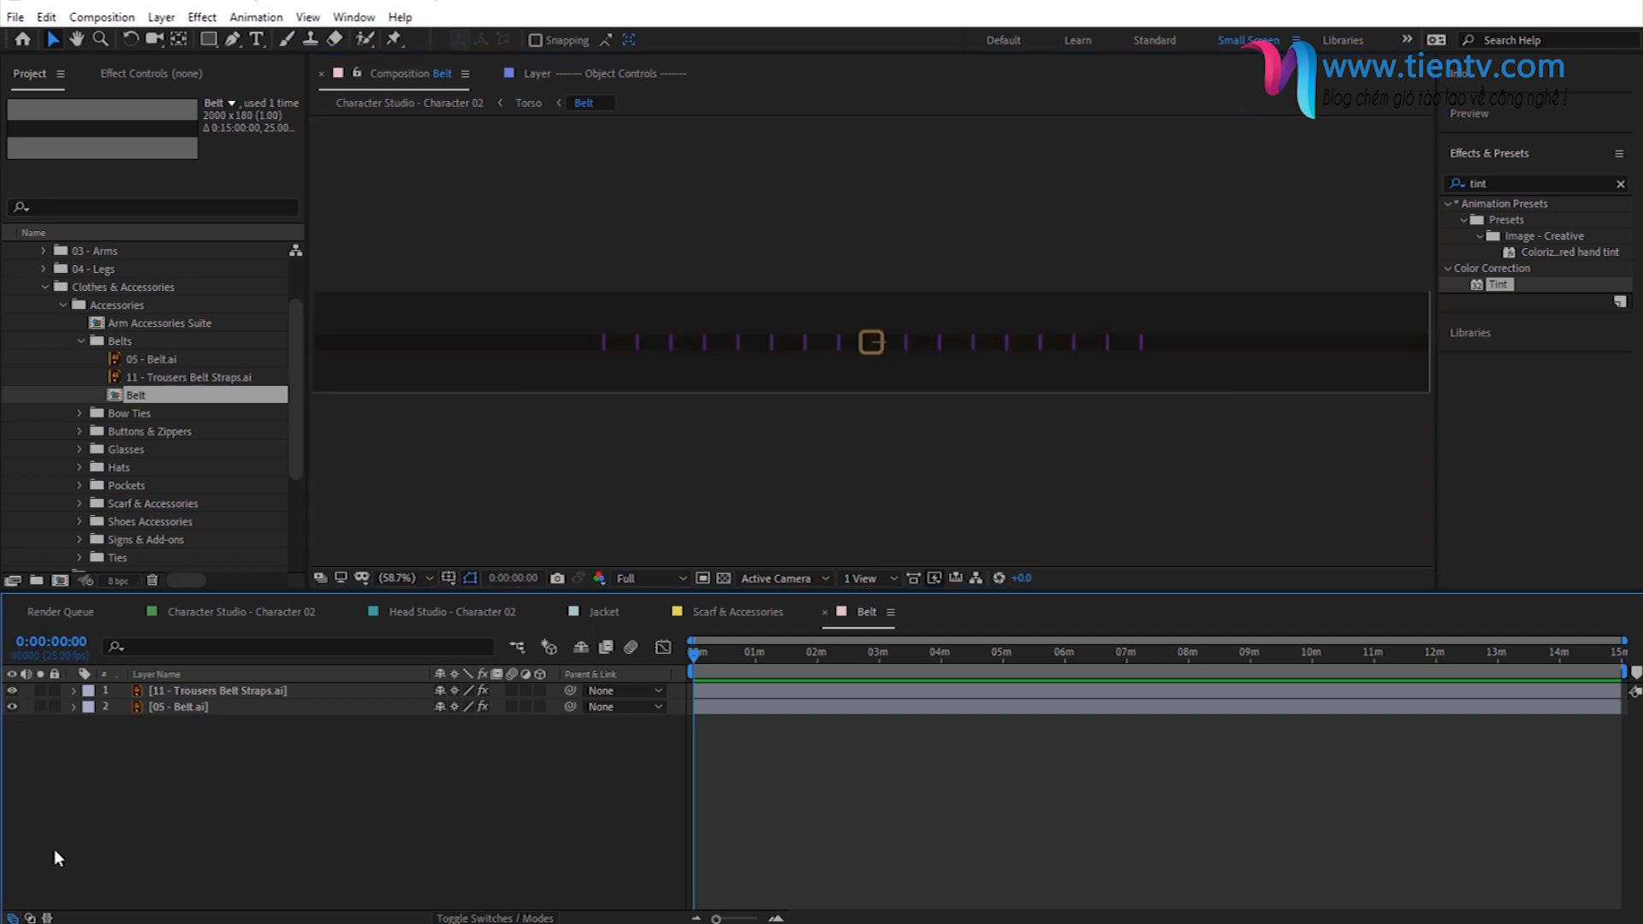
pyautogui.click(186, 705)
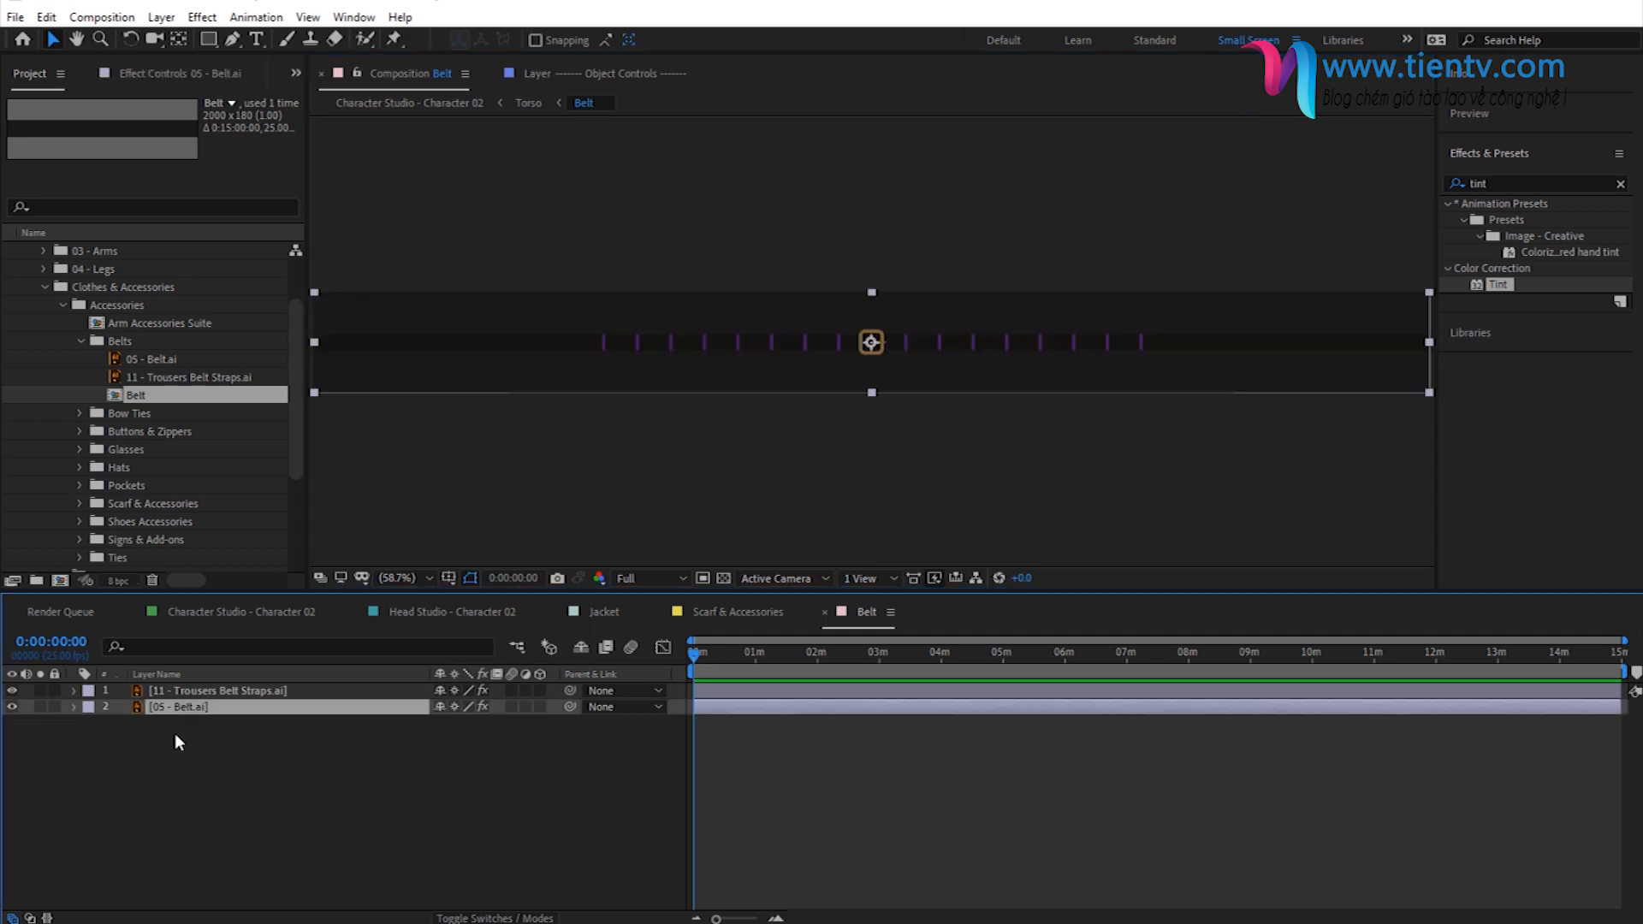
# - Examine the Trousers Belt Straps and Belt layers in the Belt composition, hiding the straps briefly and showing them again
pyautogui.click(194, 692)
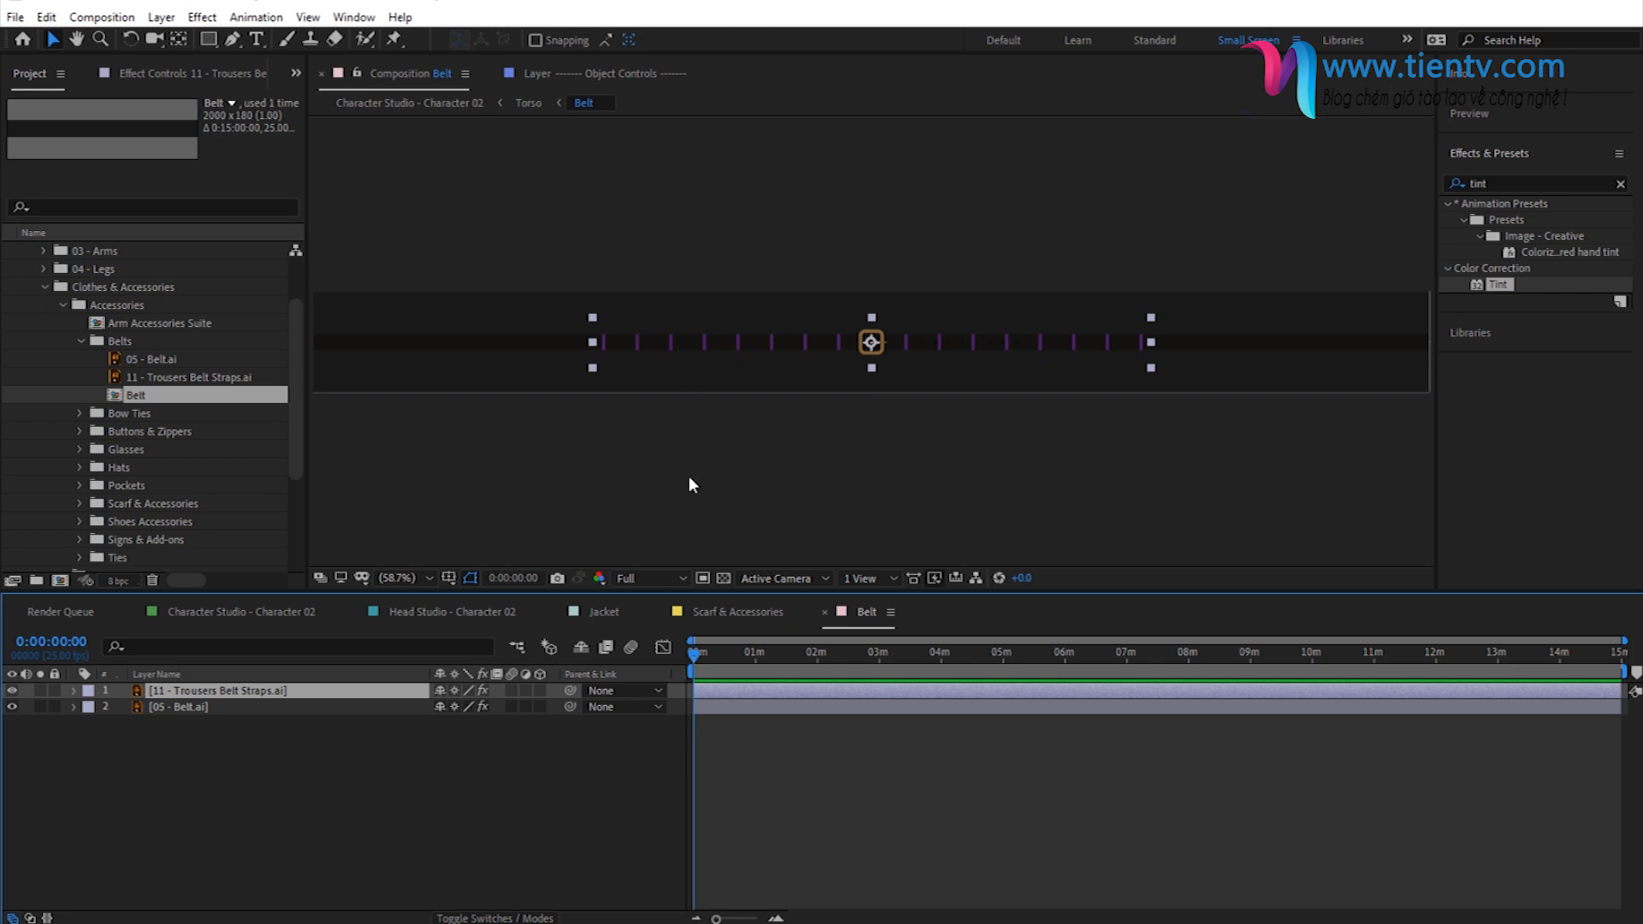
pyautogui.click(390, 755)
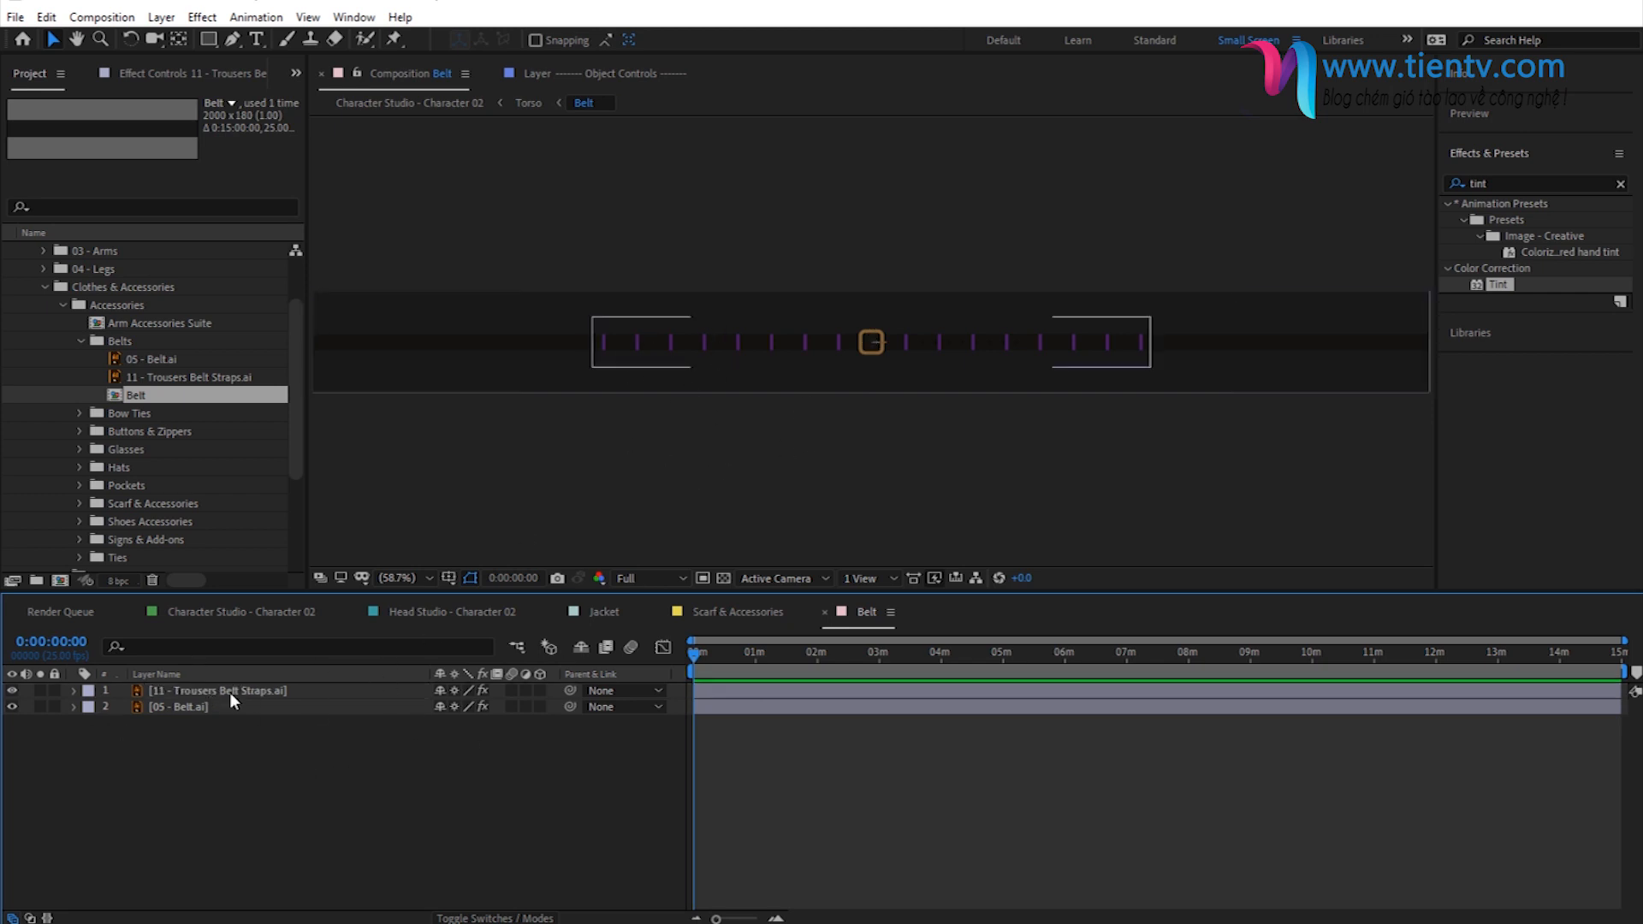
pyautogui.click(12, 691)
pyautogui.click(12, 692)
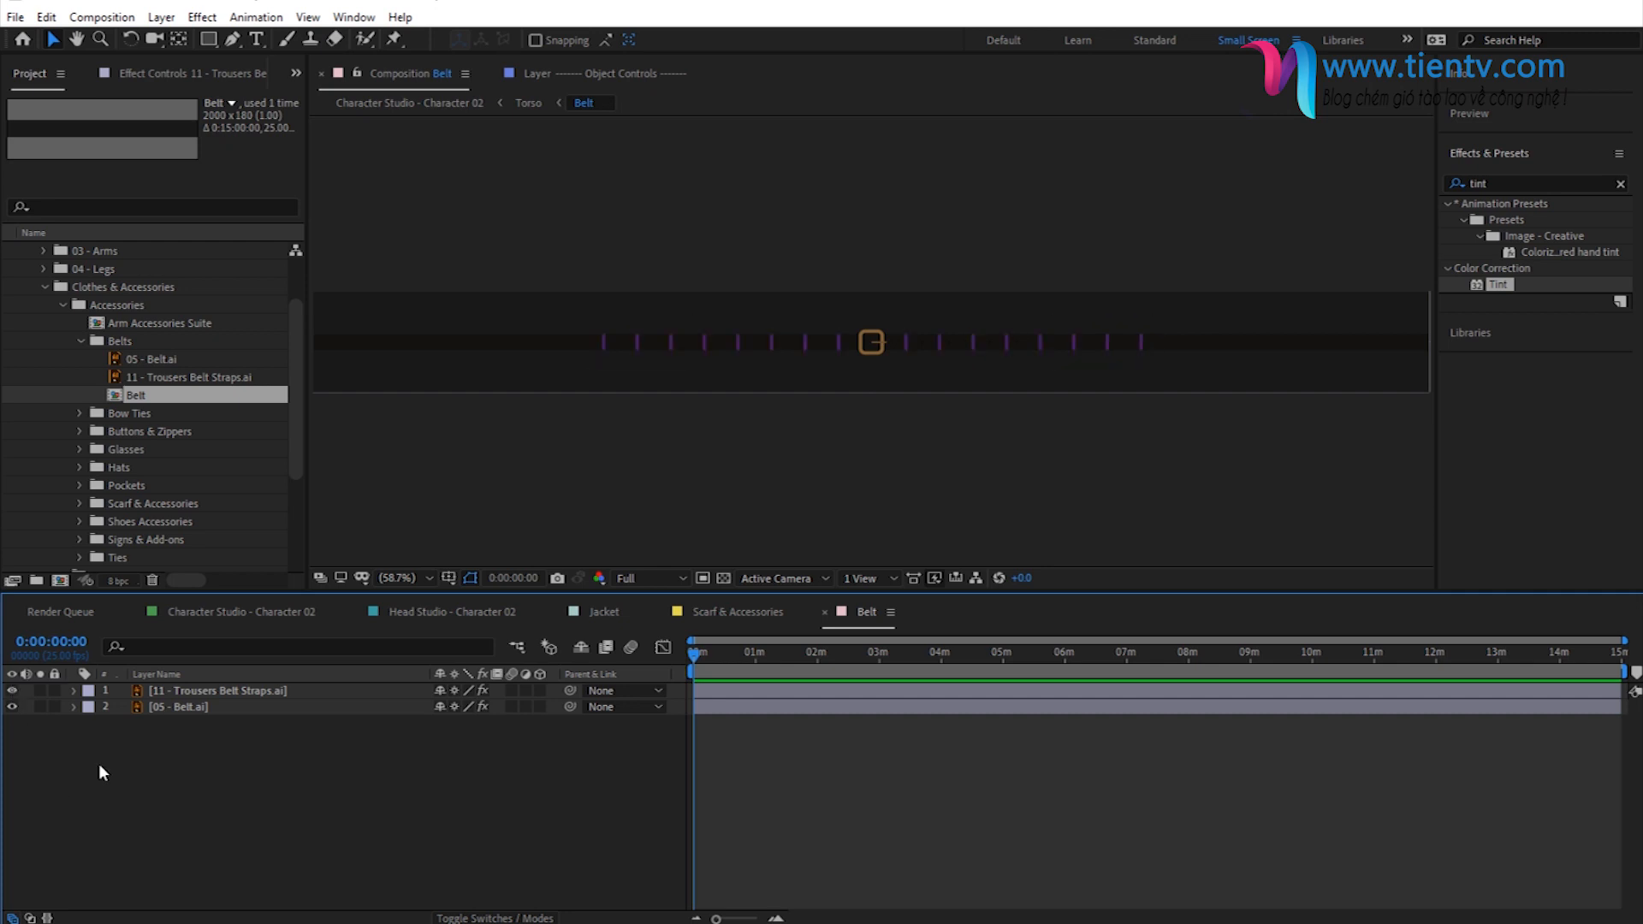
pyautogui.click(171, 707)
pyautogui.click(229, 753)
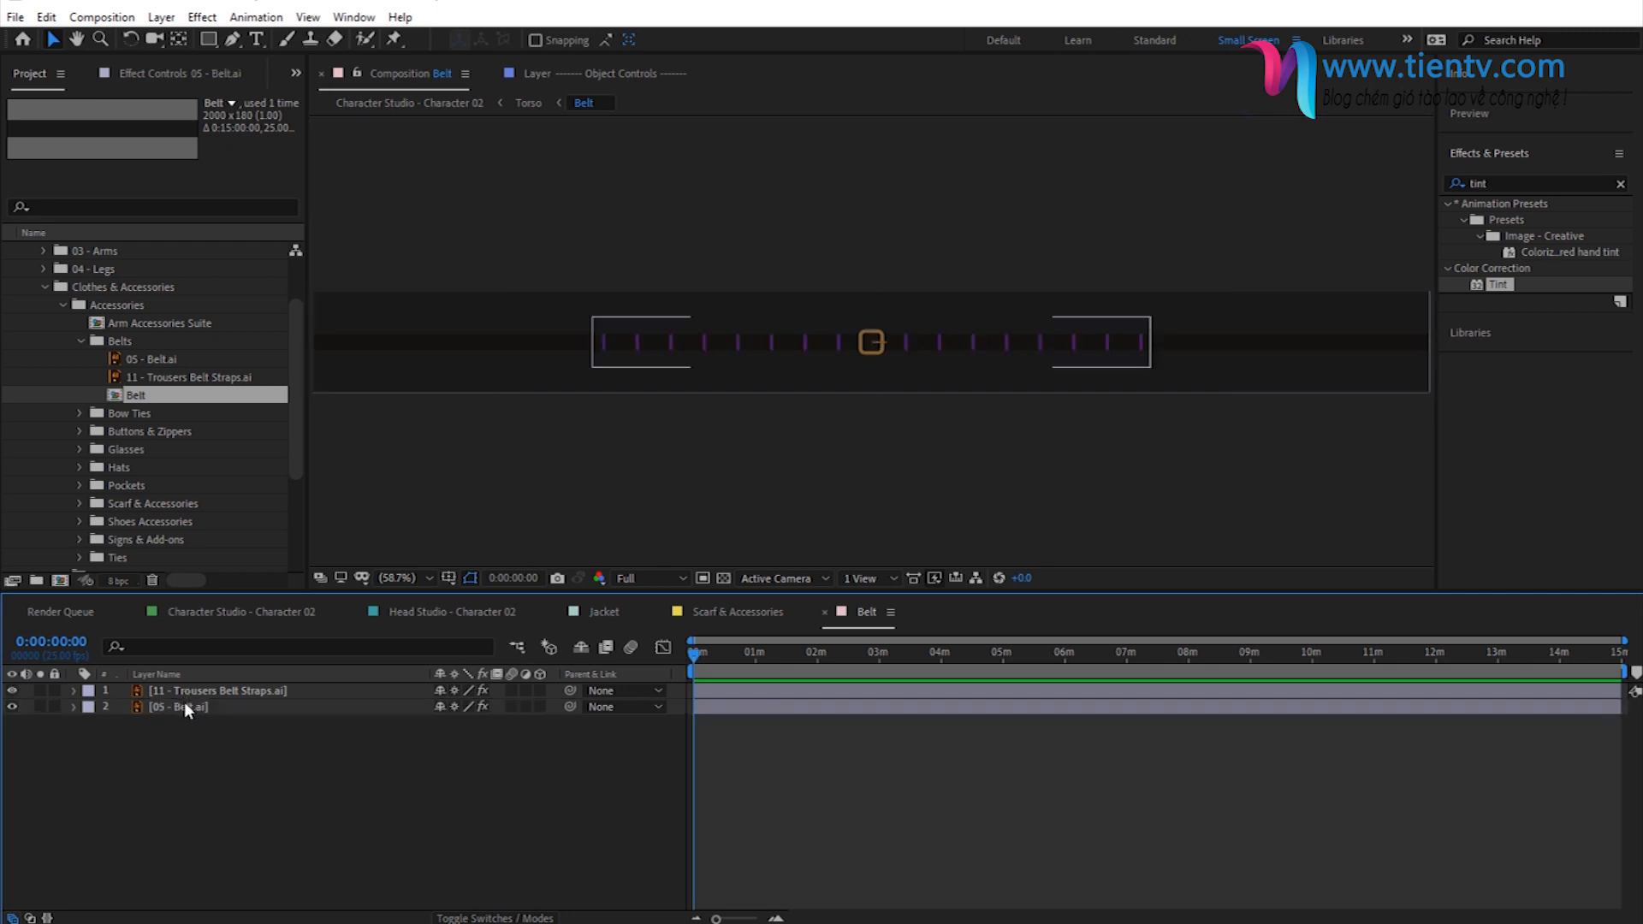
# - Switch to File Explorer and open the Belts - Preview folder inside Clothes > Belts to view the available belt designs
pyautogui.hotkey('alt', 'Tab')
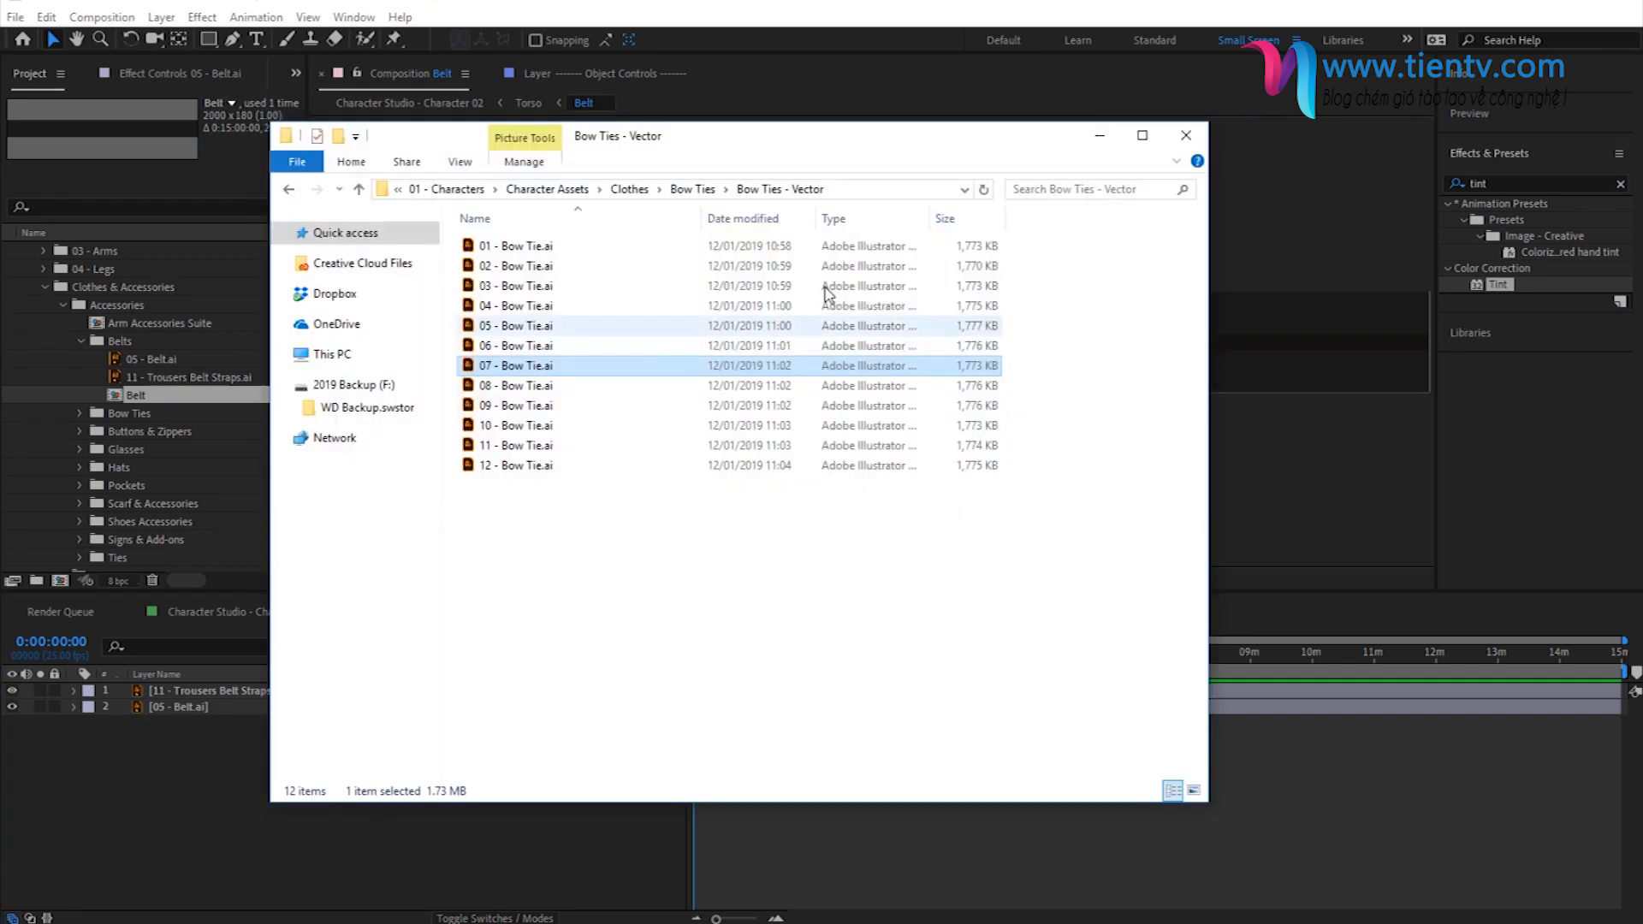
pyautogui.click(633, 189)
pyautogui.doubleClick(496, 266)
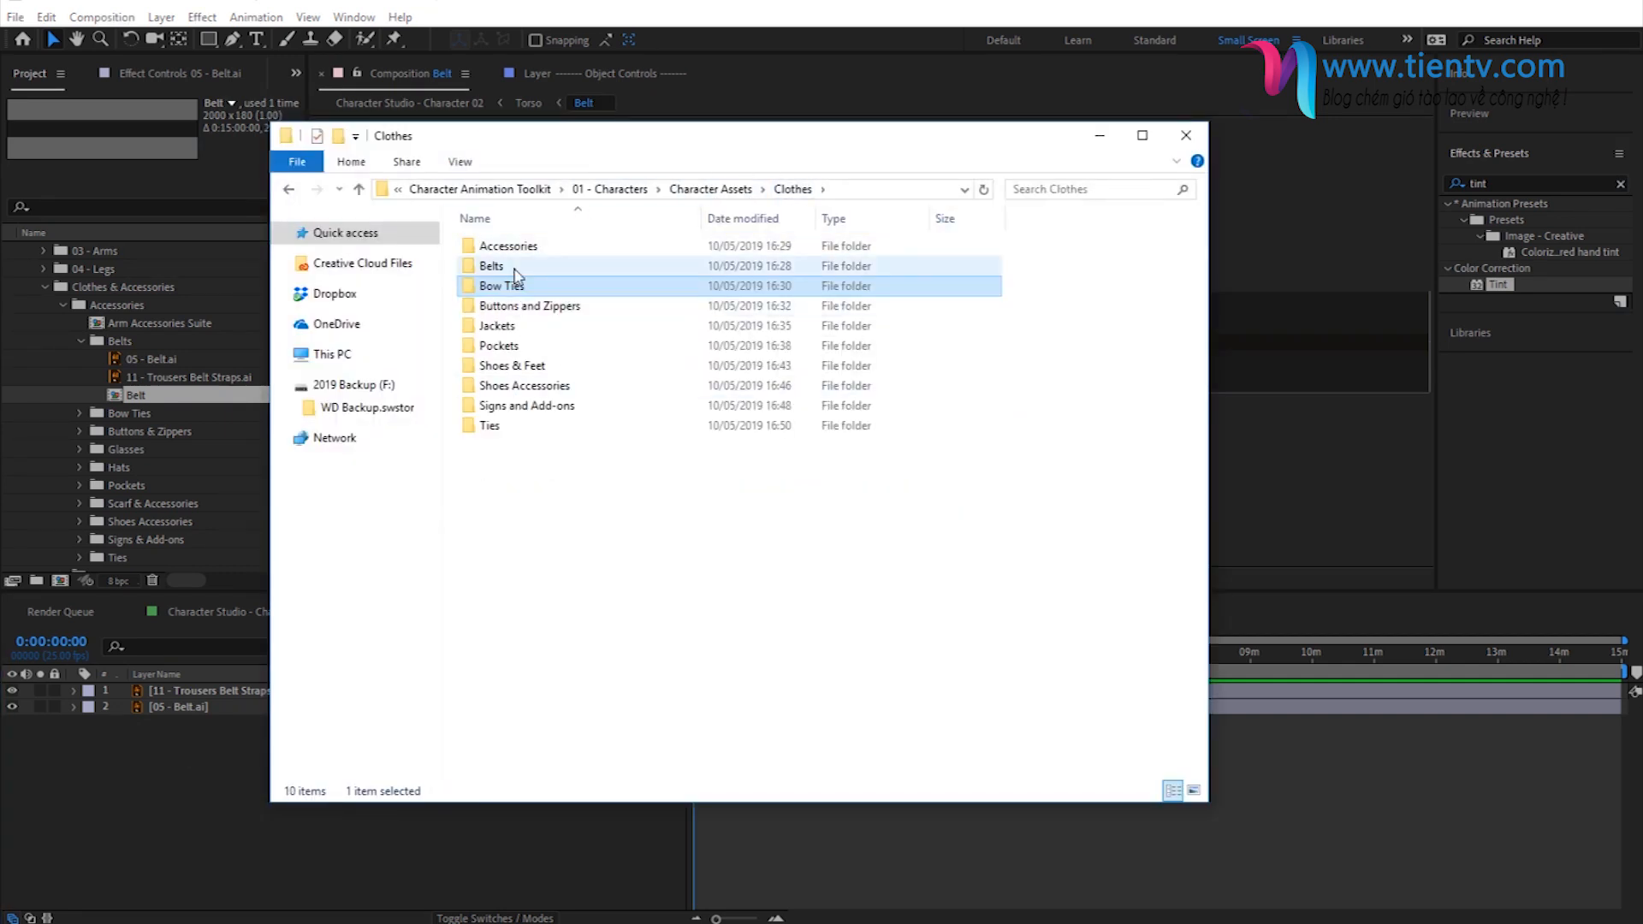
pyautogui.doubleClick(537, 246)
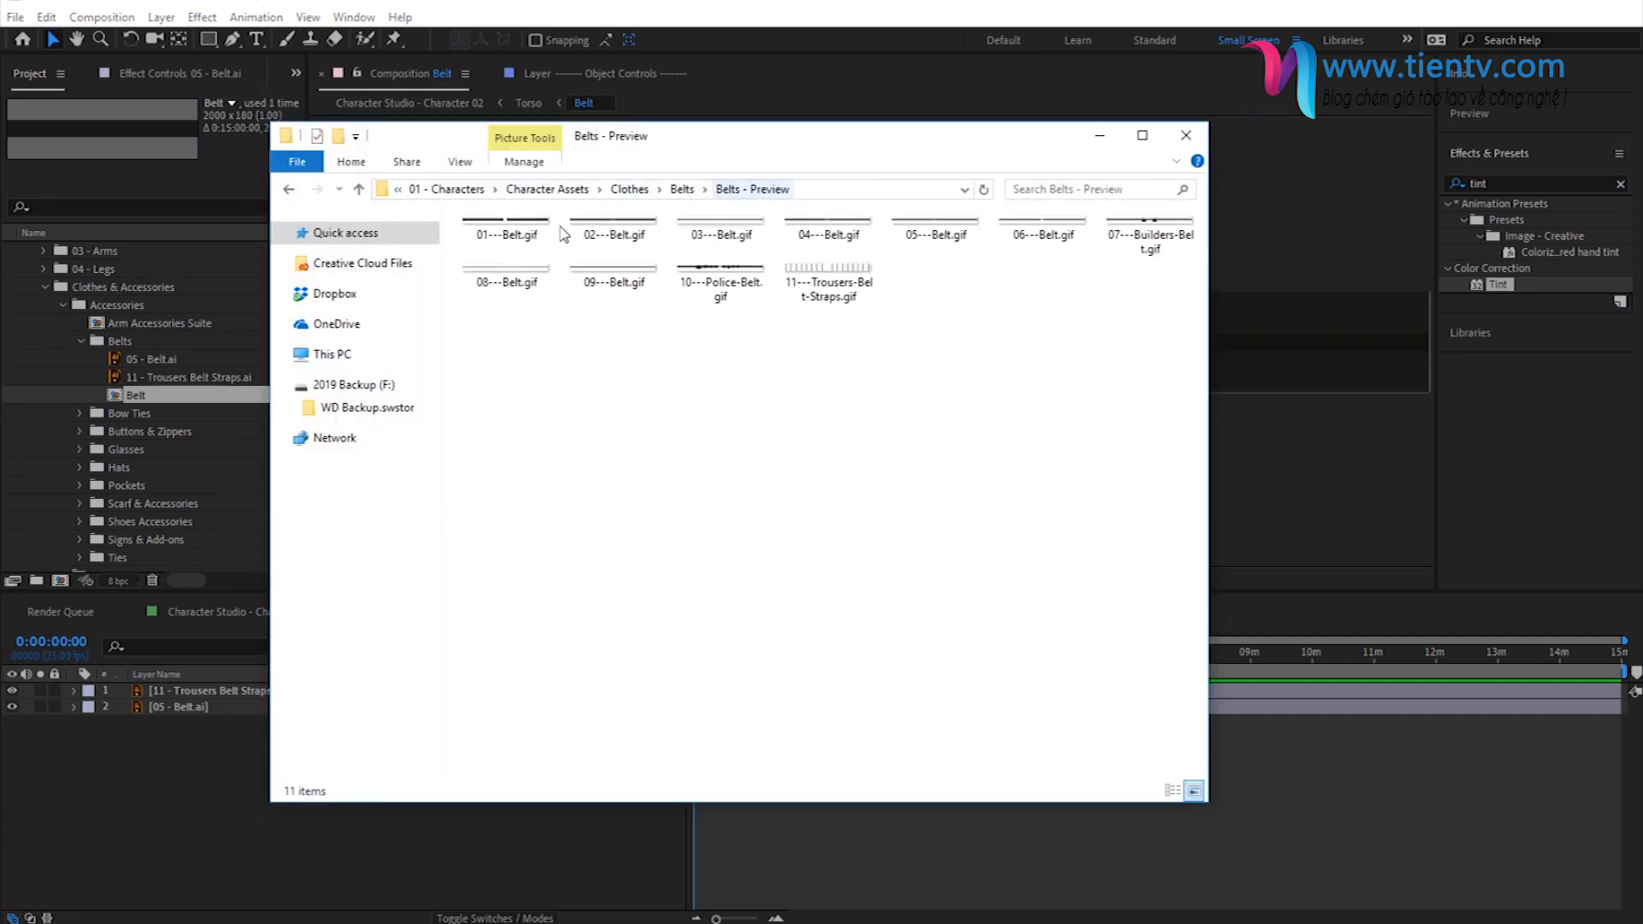
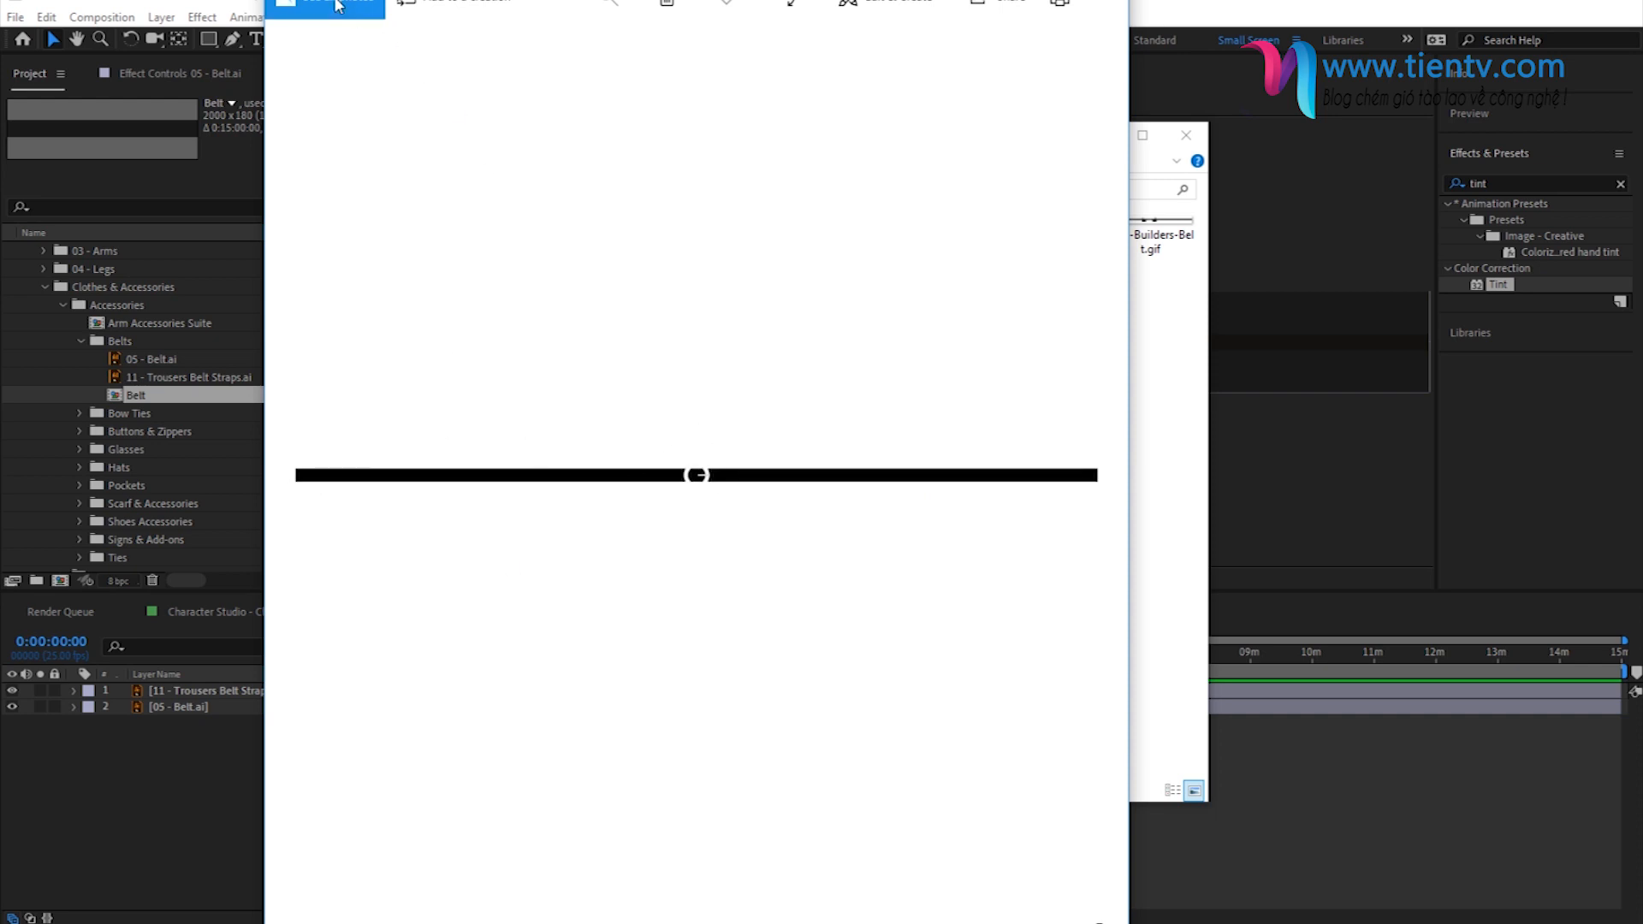
# - Close the belt preview image and import 04 - Belt.ai from the Belts - Vector folder into the project's Belts folder
pyautogui.moveTo(705, 0); pyautogui.dragTo(760, 157)
pyautogui.click(1106, 168)
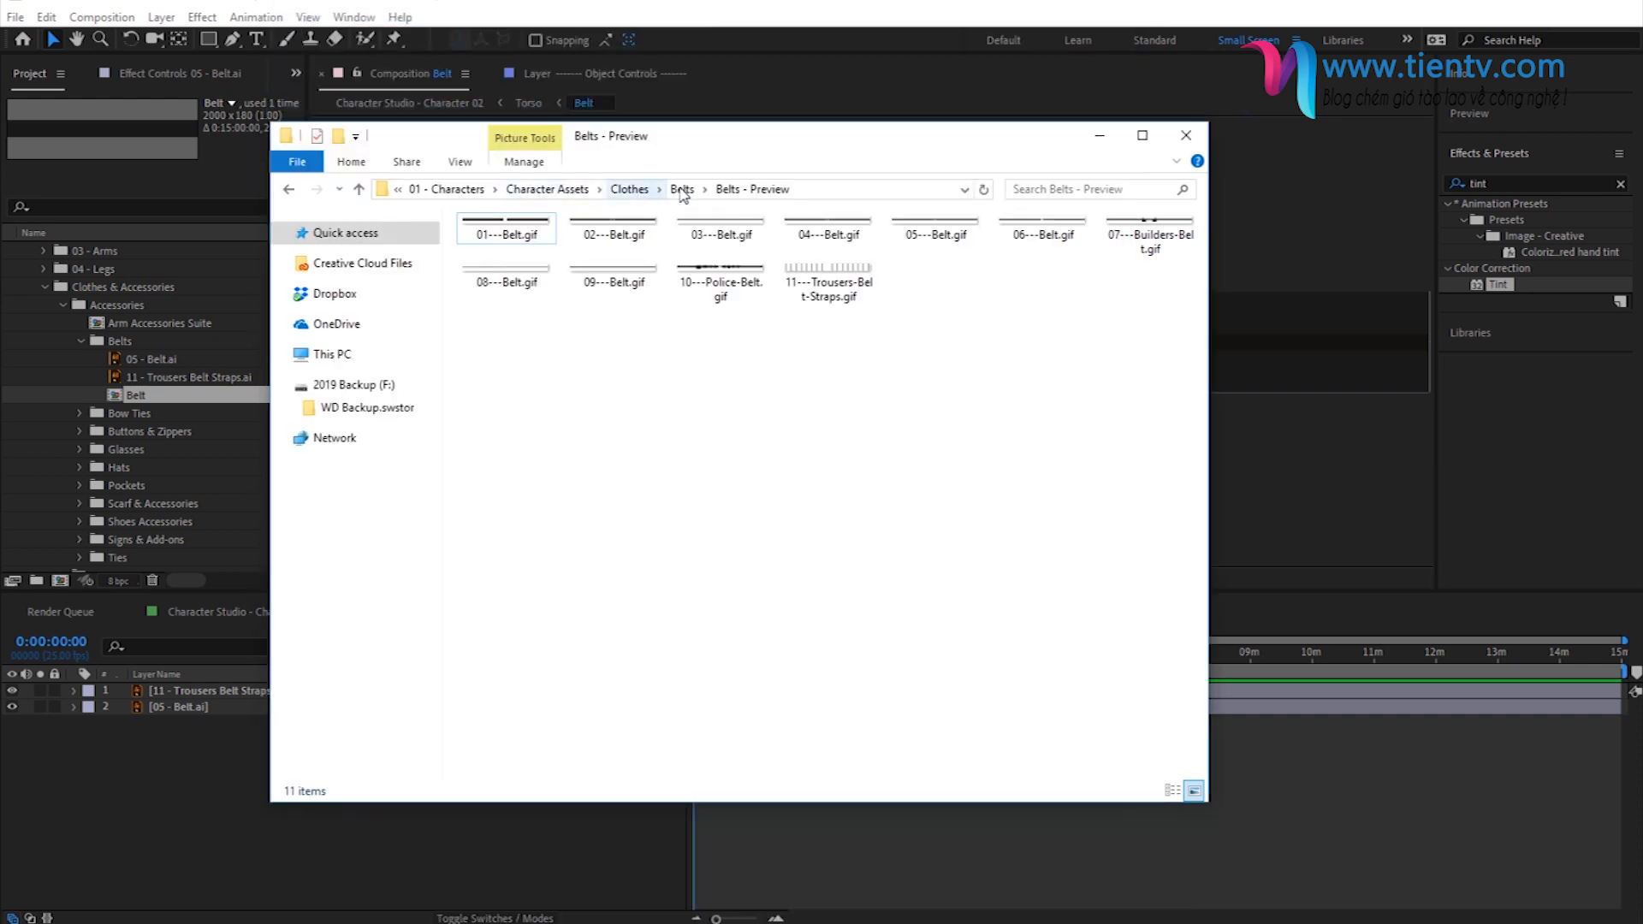
pyautogui.click(689, 189)
pyautogui.doubleClick(524, 270)
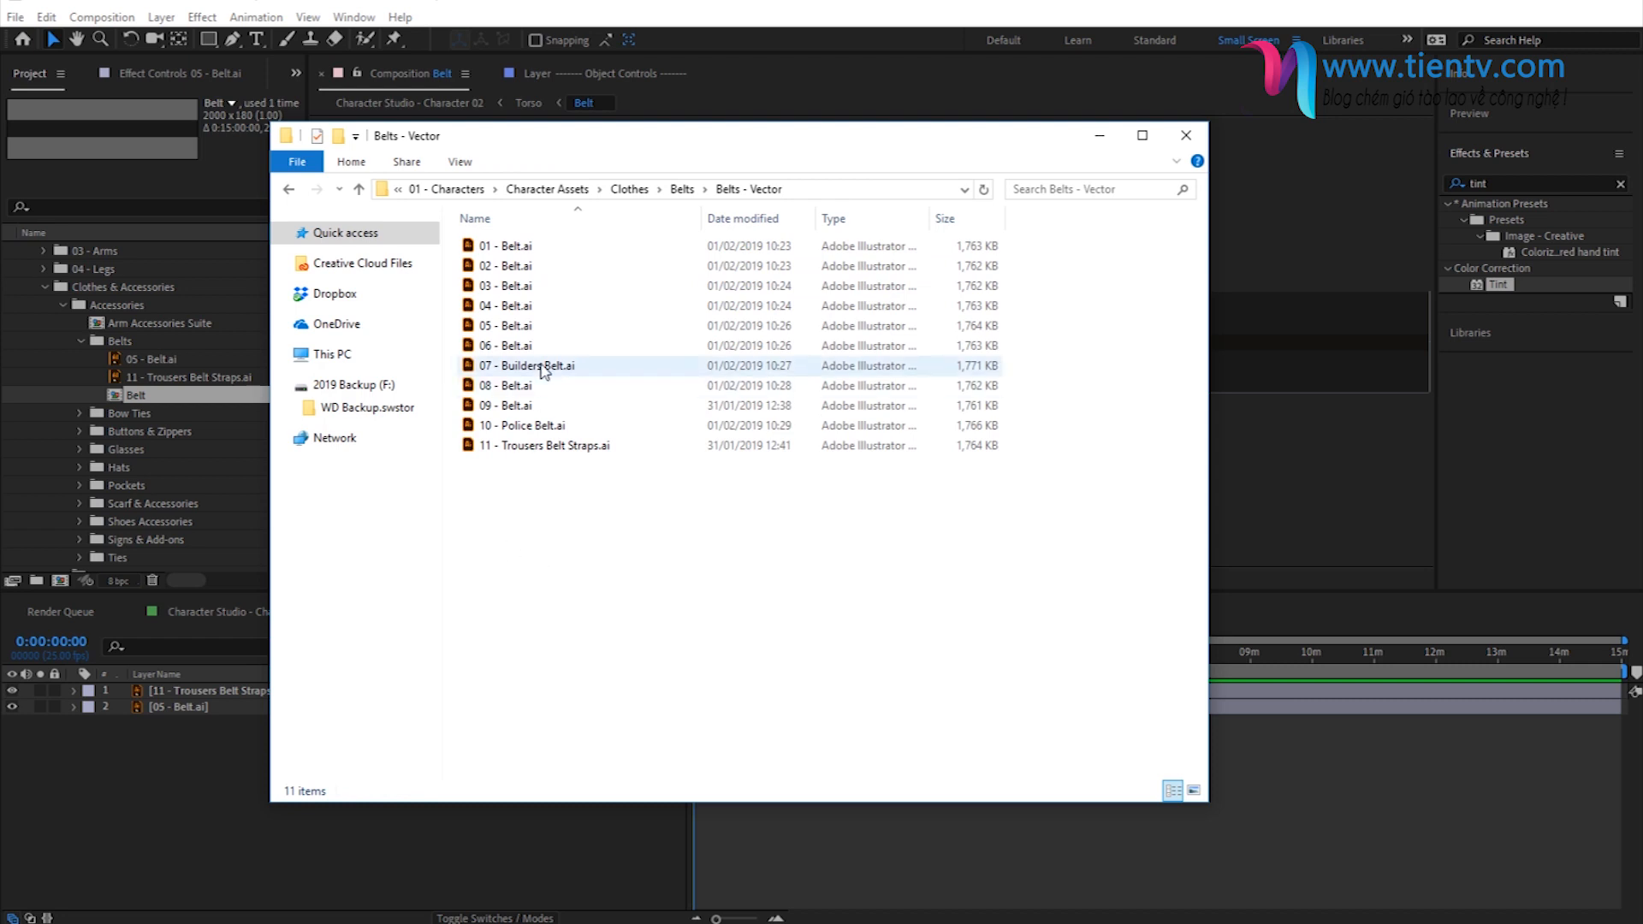
pyautogui.moveTo(509, 308); pyautogui.dragTo(195, 358)
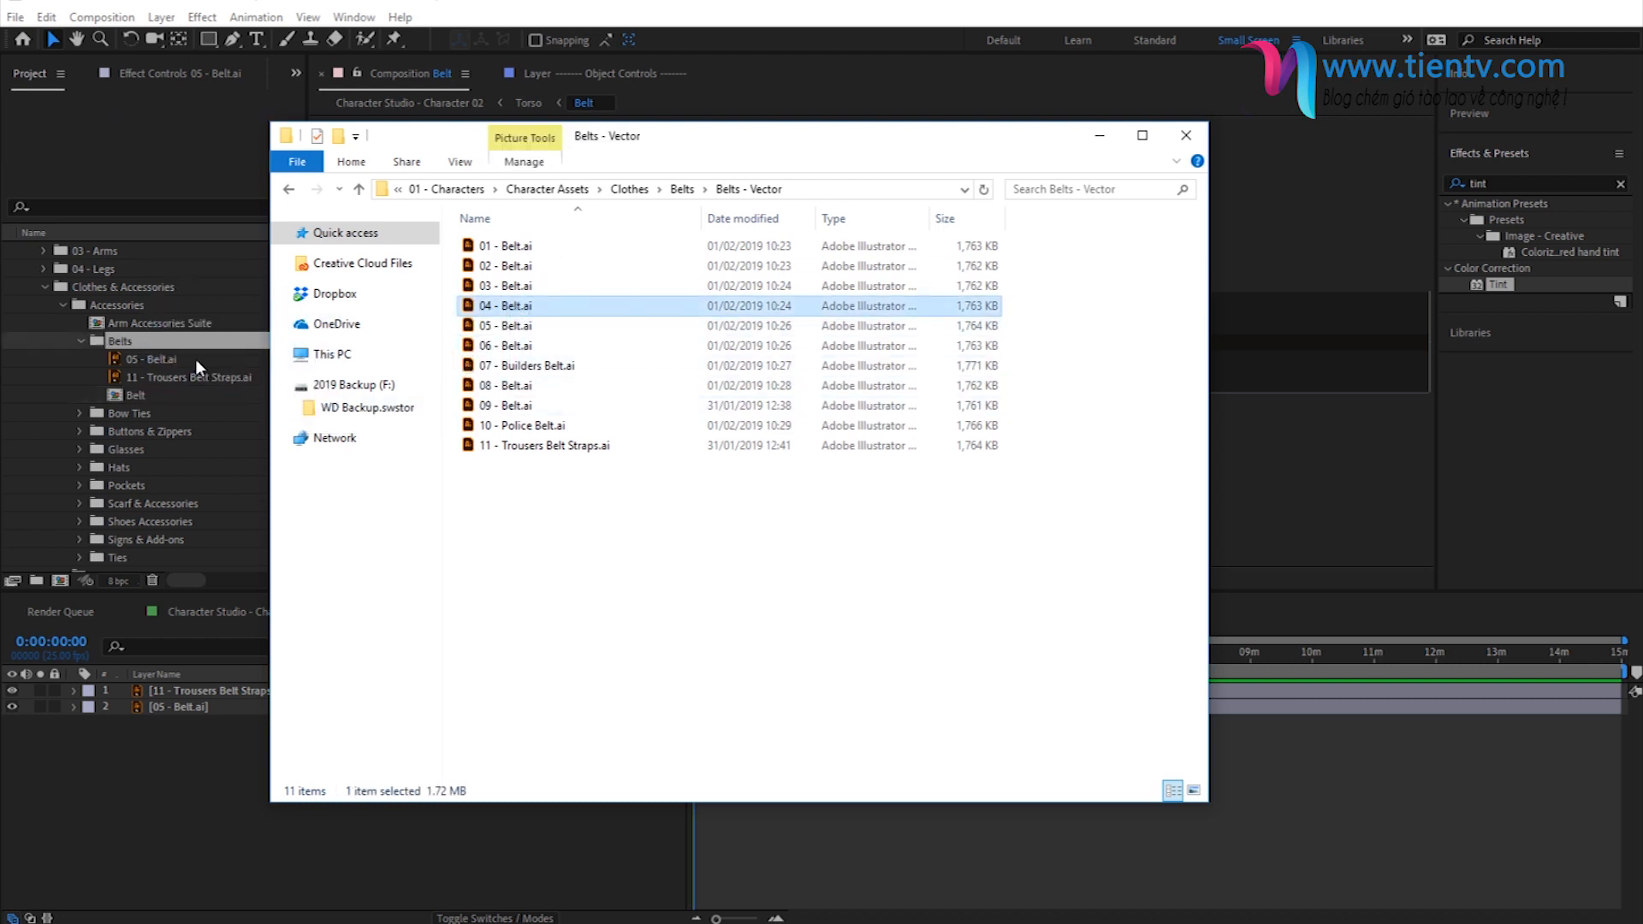
pyautogui.click(154, 342)
# - Replace the source of the 05 - Belt.ai layer in the Belt composition with 04 - Belt.ai
pyautogui.click(117, 707)
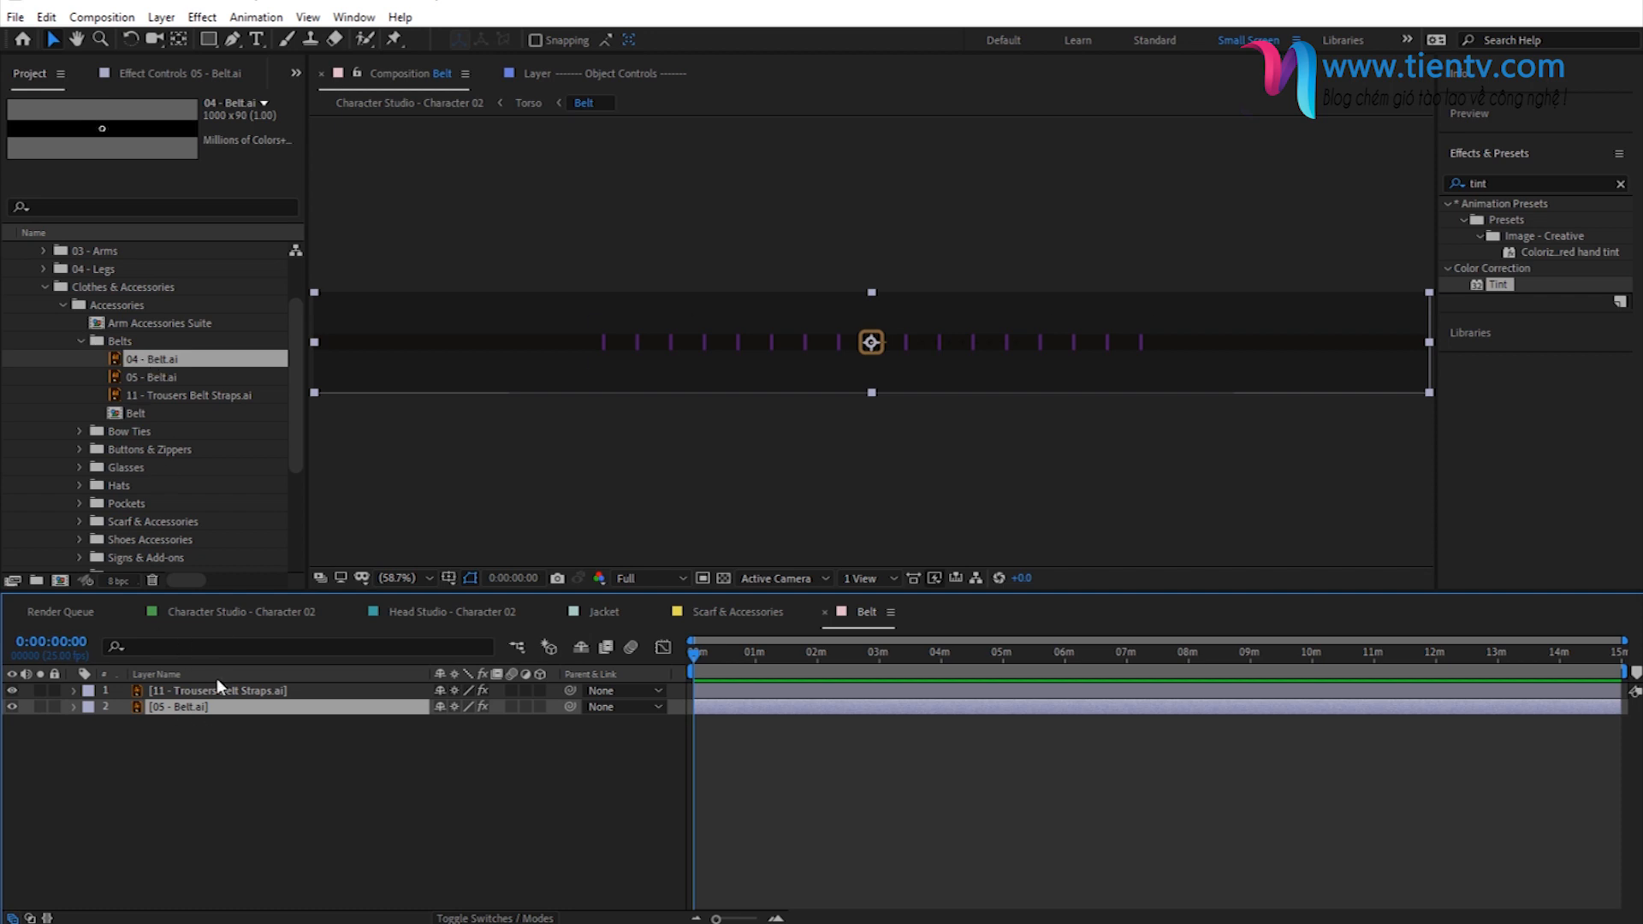
pyautogui.moveTo(151, 363); pyautogui.dragTo(192, 707)
pyautogui.click(270, 820)
# - Set the belt layer's Tint Map White To color to the copied orange and return to the Character Studio - Character 02 composition
pyautogui.click(176, 707)
pyautogui.click(171, 73)
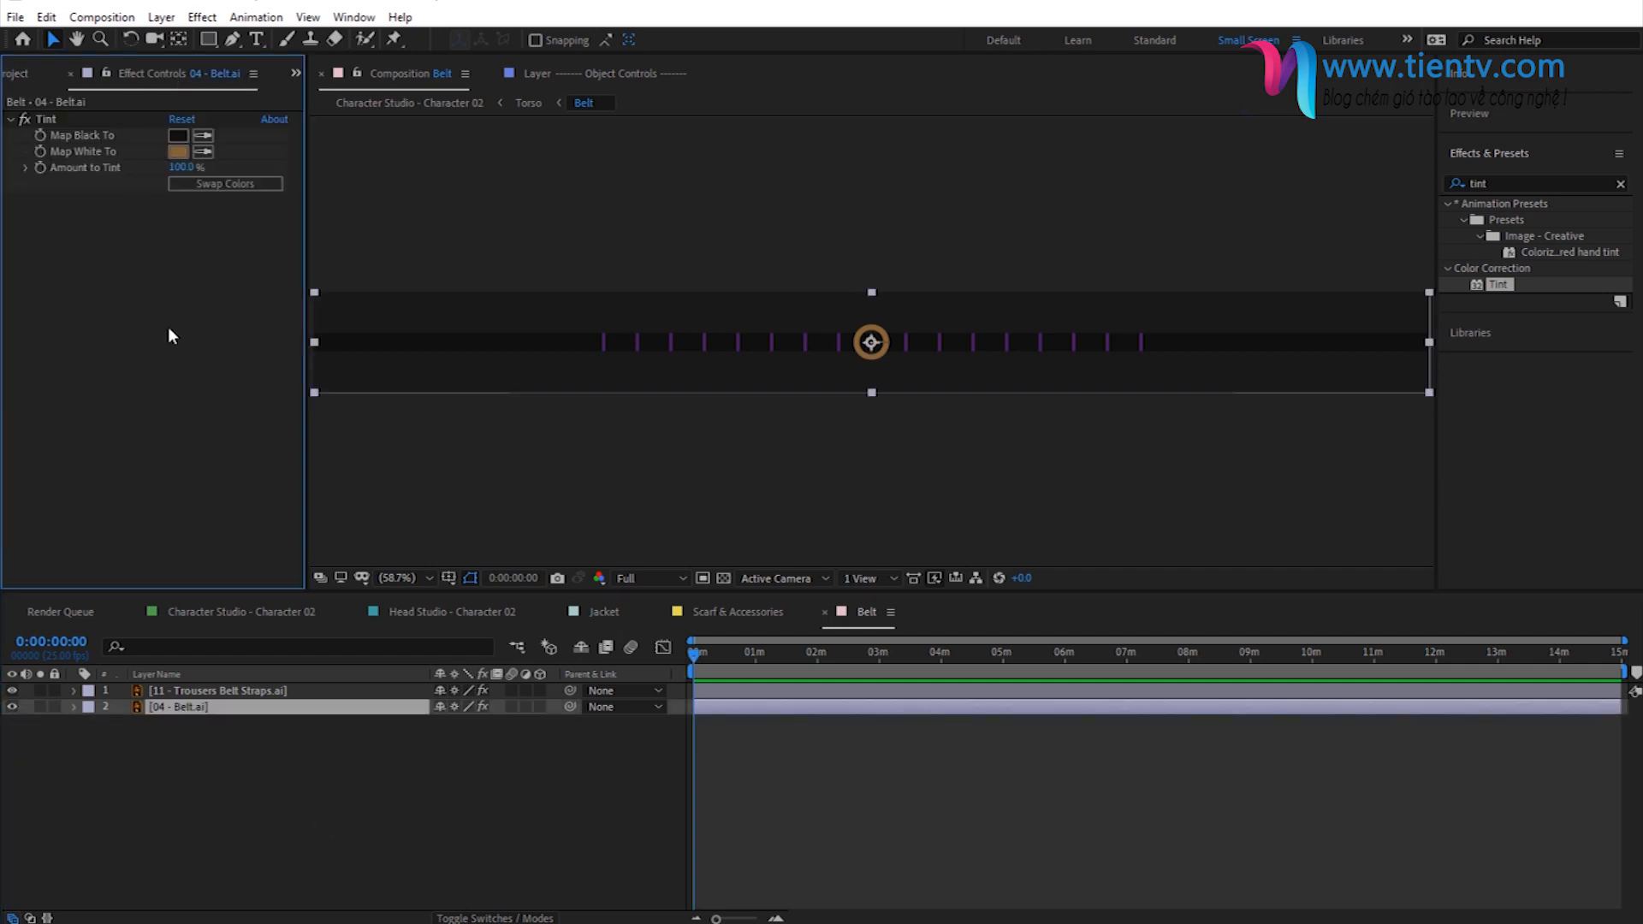
pyautogui.click(178, 151)
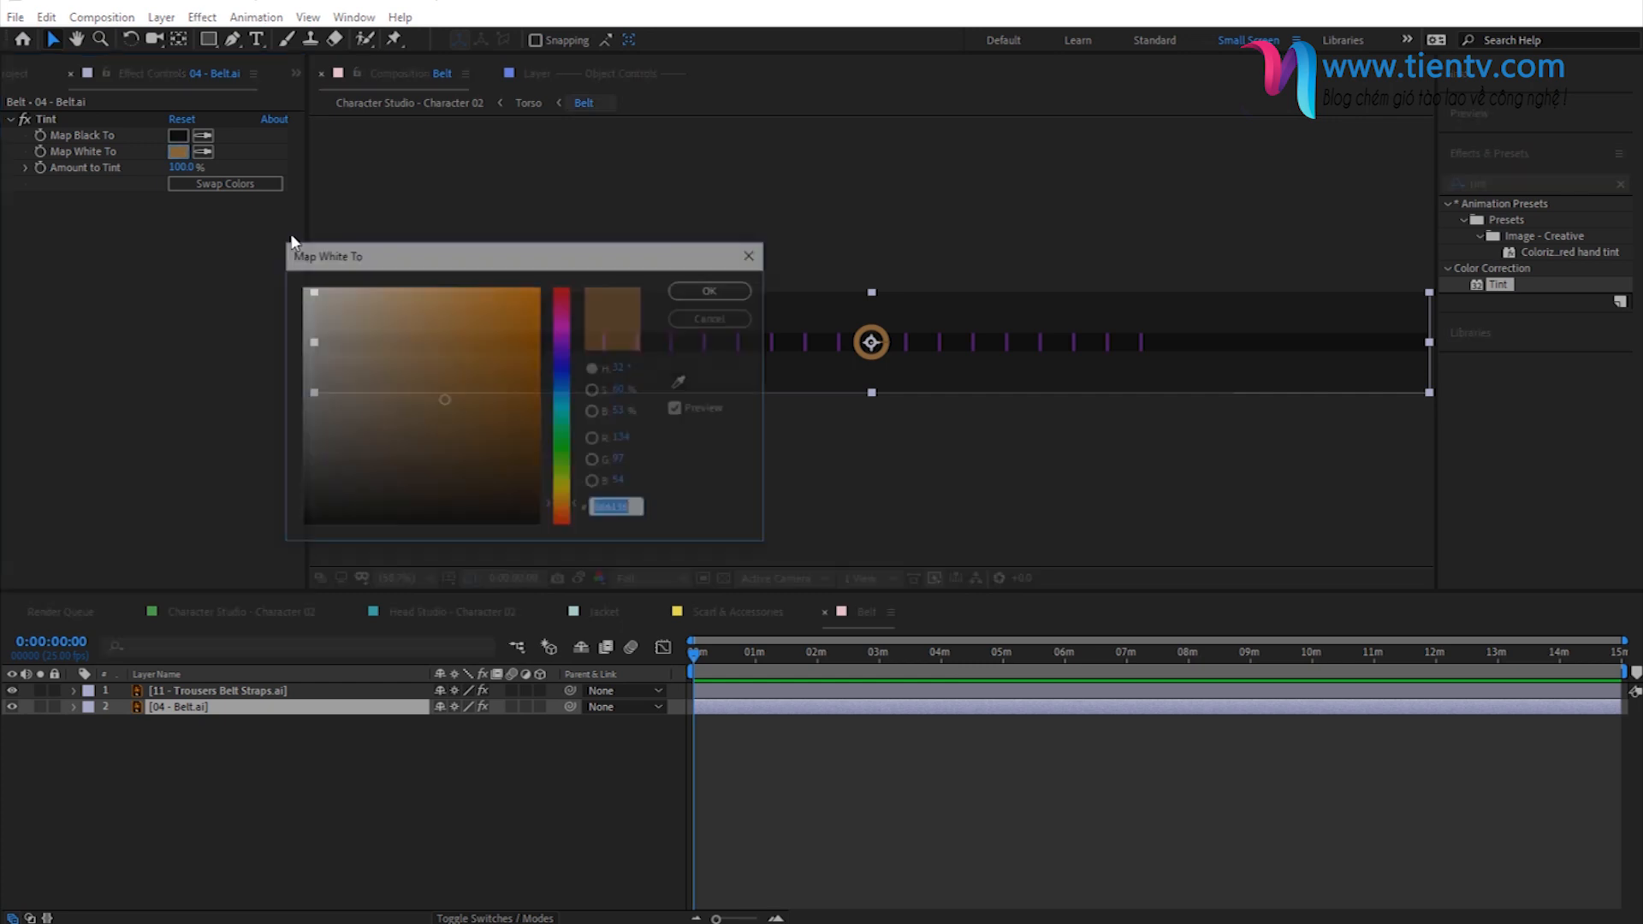
pyautogui.hotkey('ctrl', 'v')
pyautogui.click(710, 295)
pyautogui.click(439, 870)
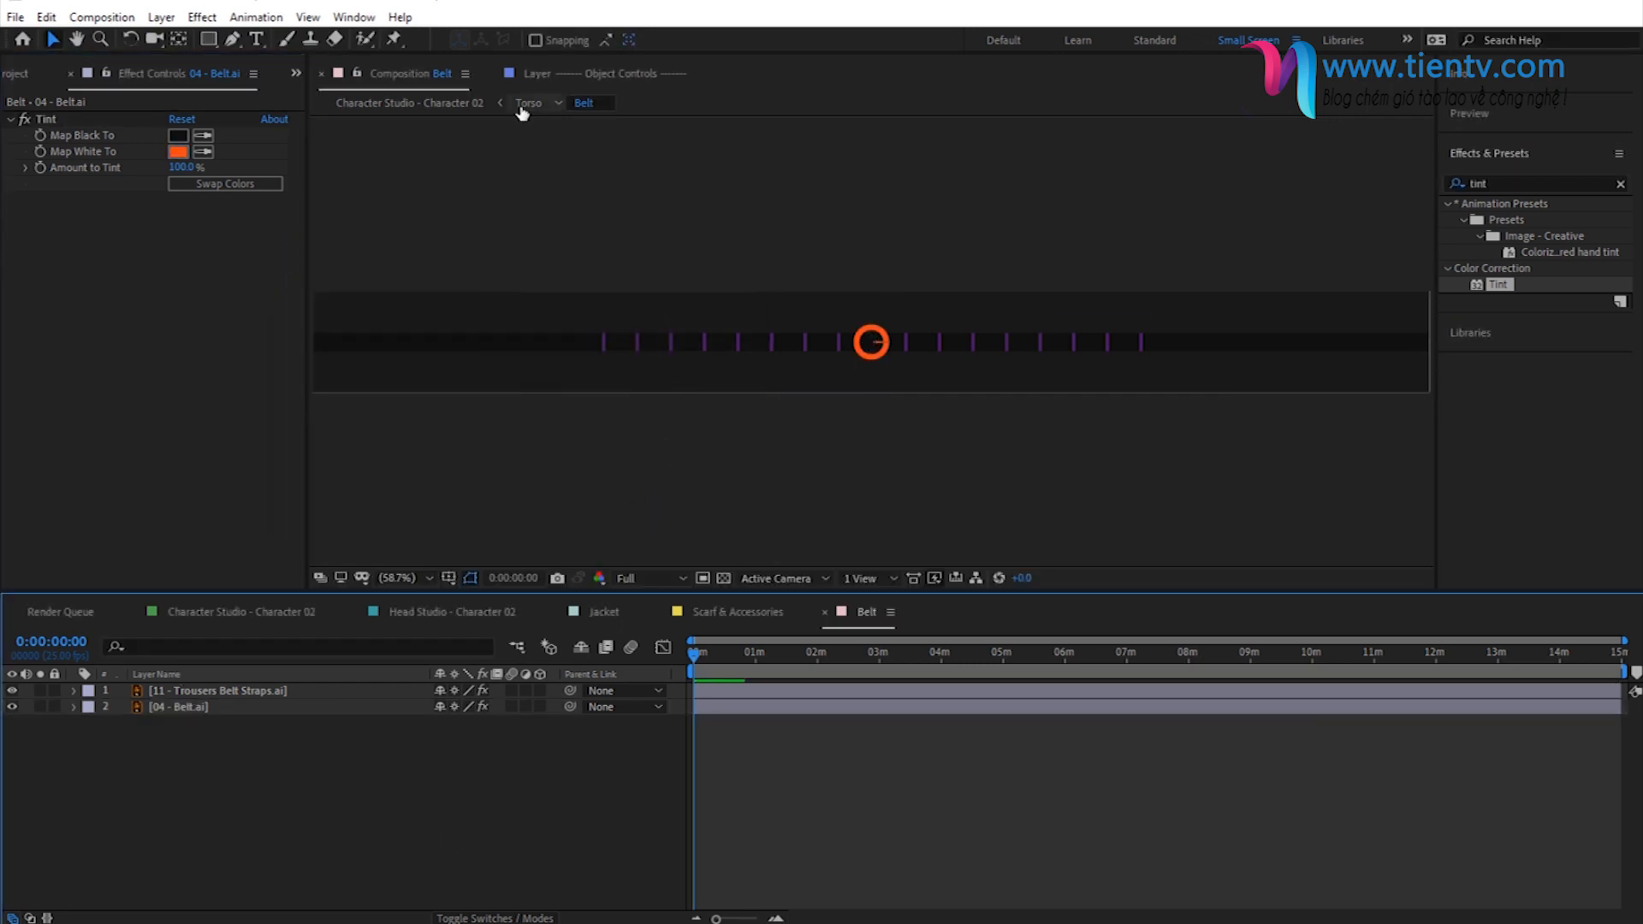
pyautogui.click(421, 103)
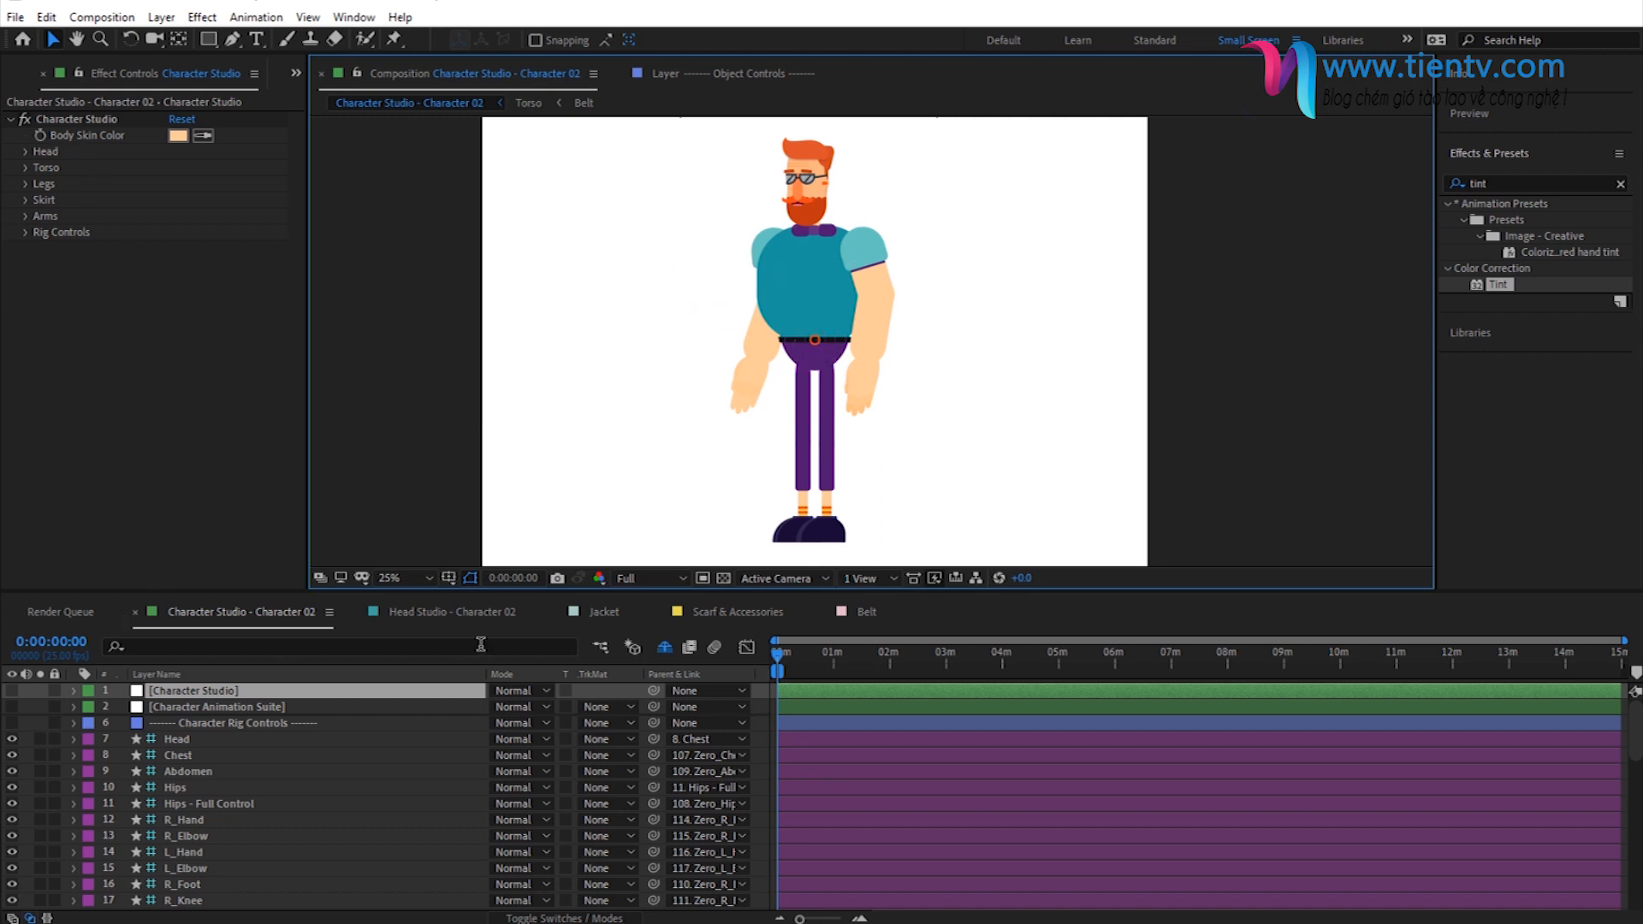
# - Collapse the project's Belts folder and open the Shirt composition from the Jackets & Shirts folder
pyautogui.click(295, 73)
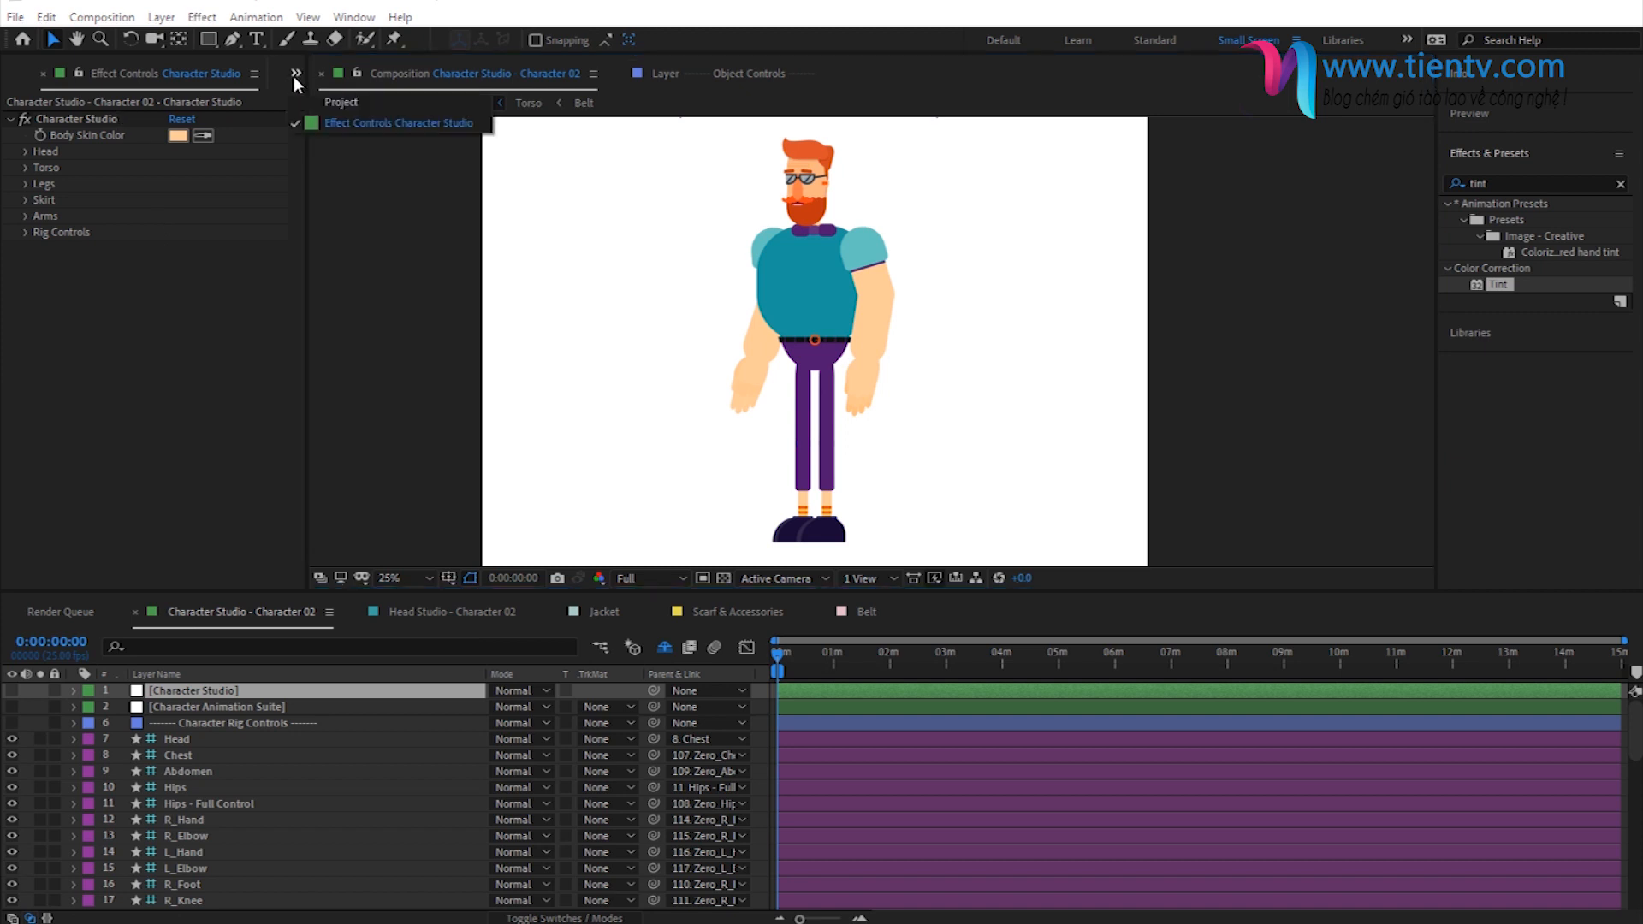
pyautogui.click(351, 125)
pyautogui.click(81, 342)
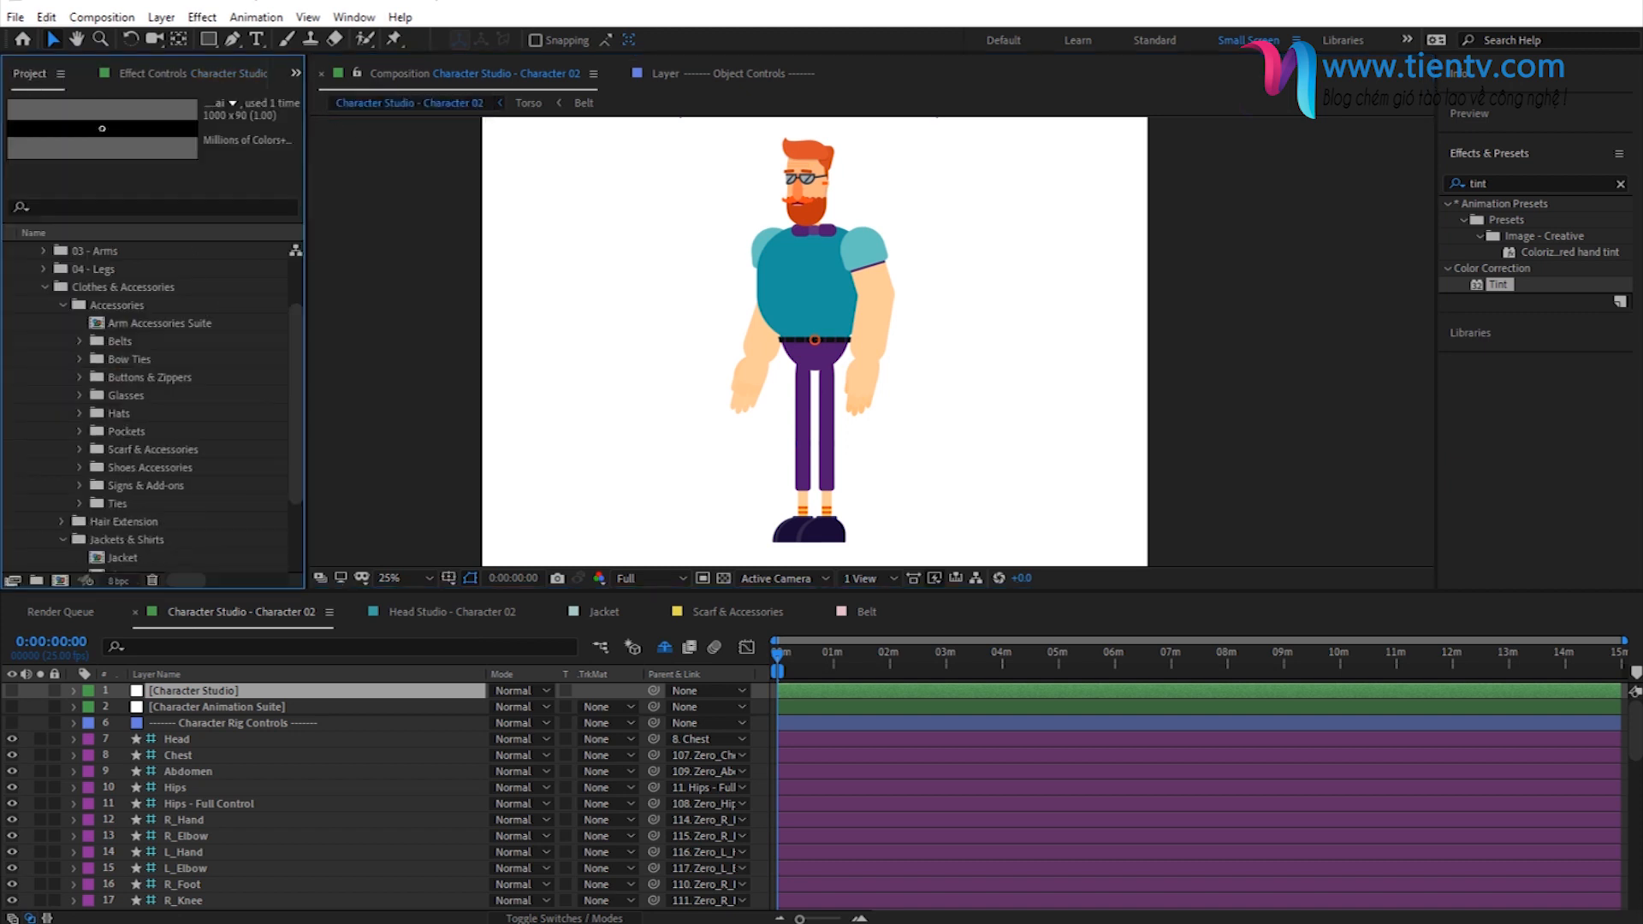
pyautogui.scroll(-2, 150, 450)
pyautogui.click(116, 491)
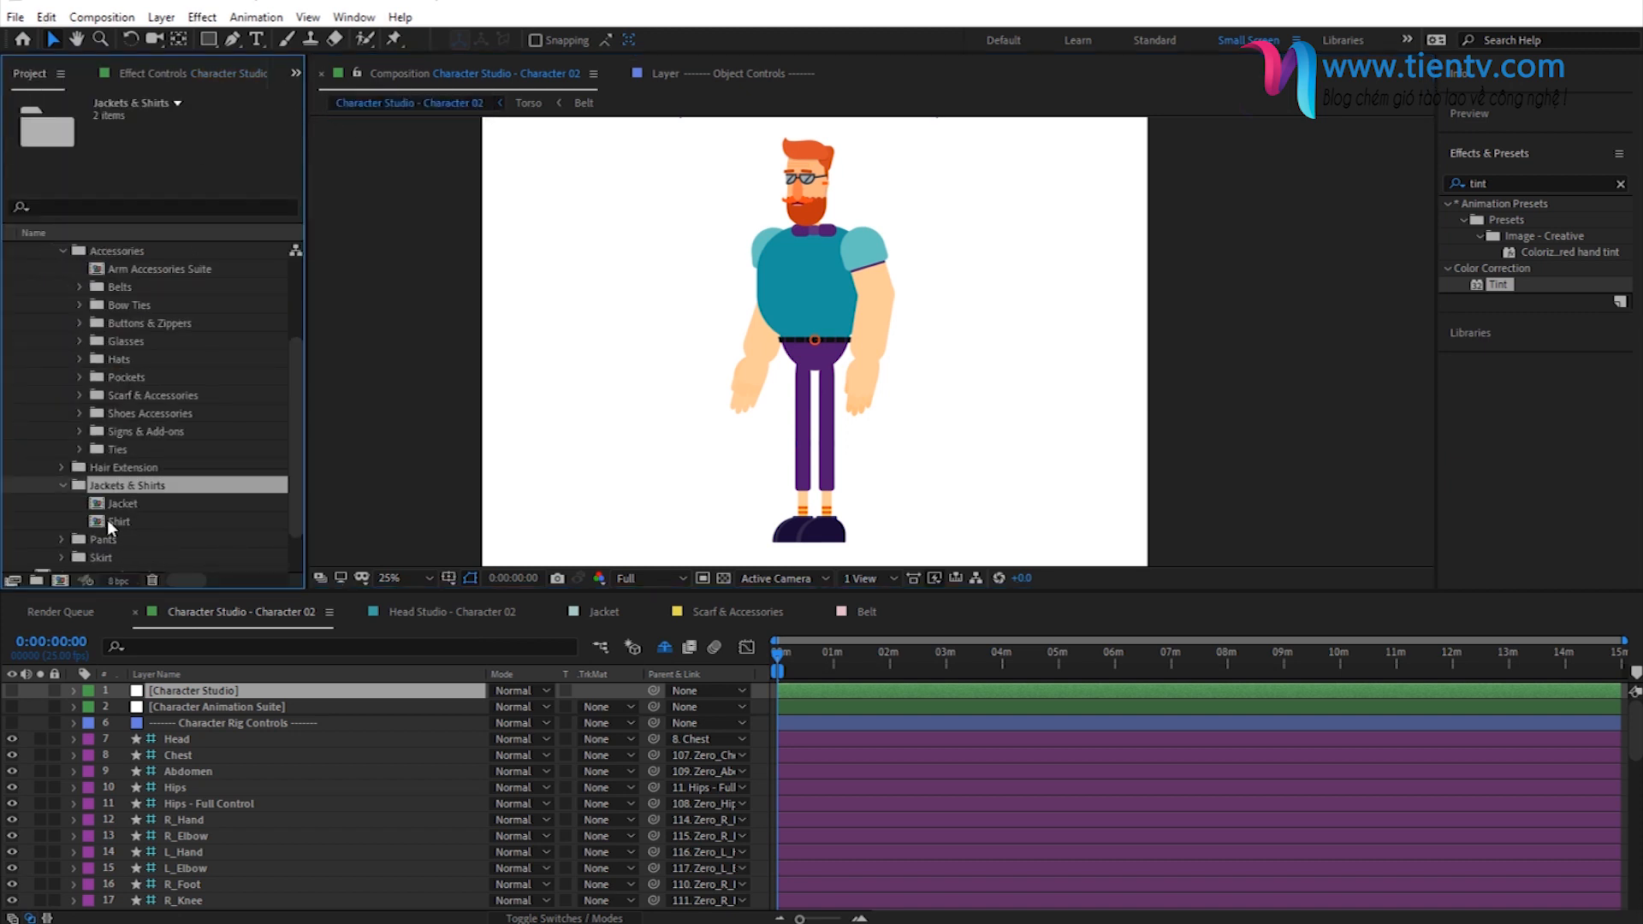
pyautogui.click(108, 522)
pyautogui.doubleClick(109, 524)
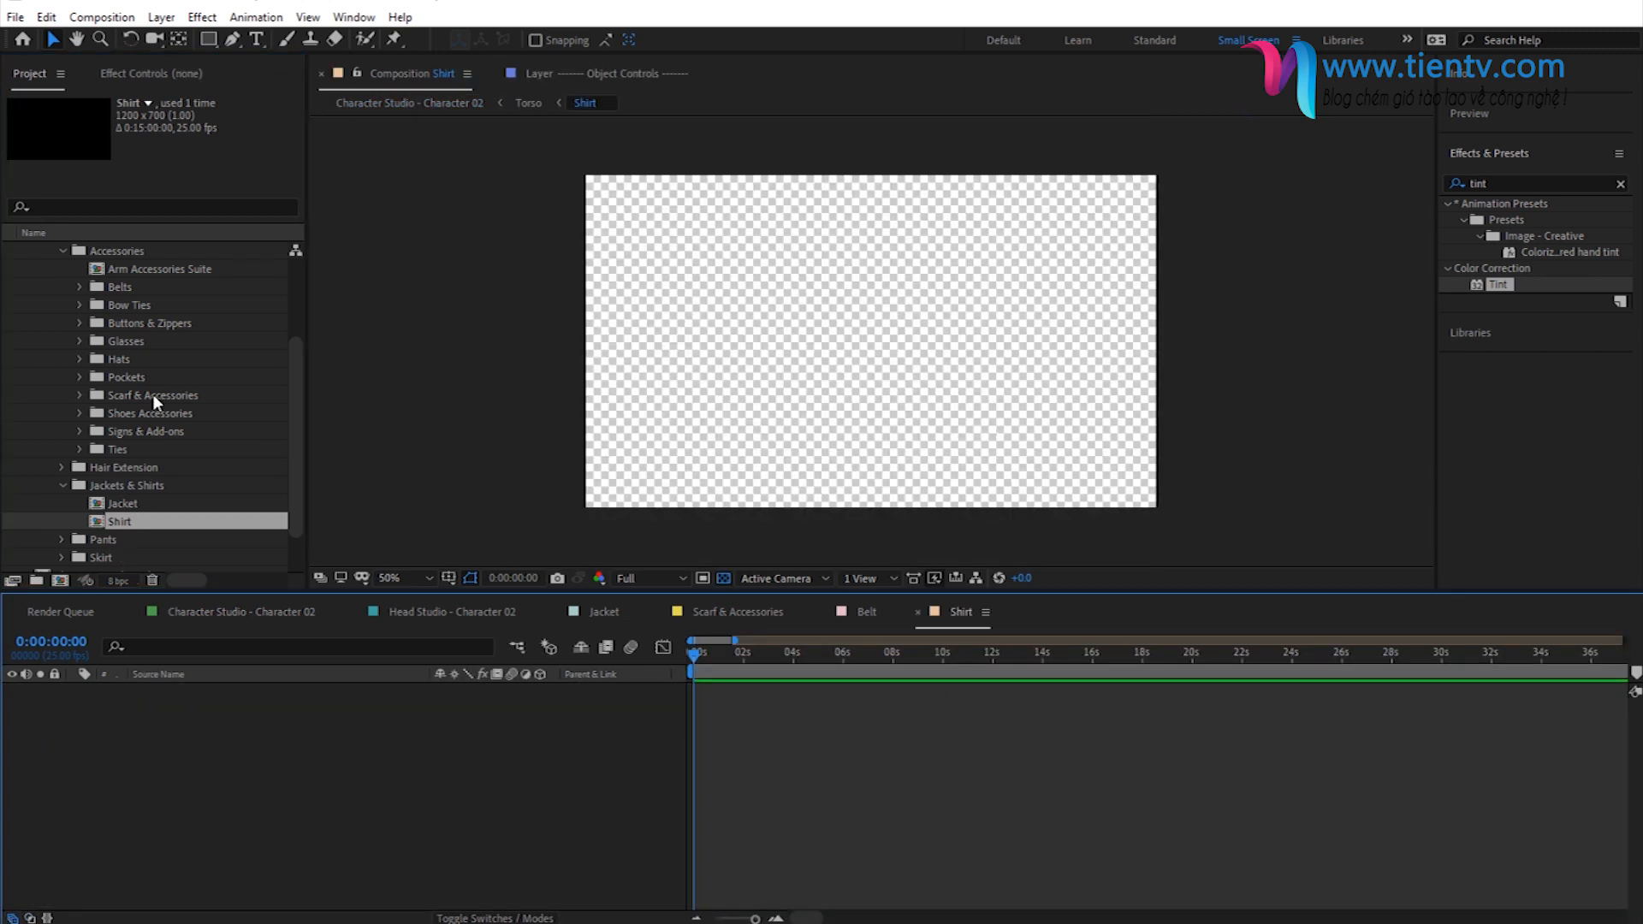
# - Switch to File Explorer and browse Clothes > Accessories > Accessories - Preview, selecting the 14 Trousers Straps preview
pyautogui.click(130, 433)
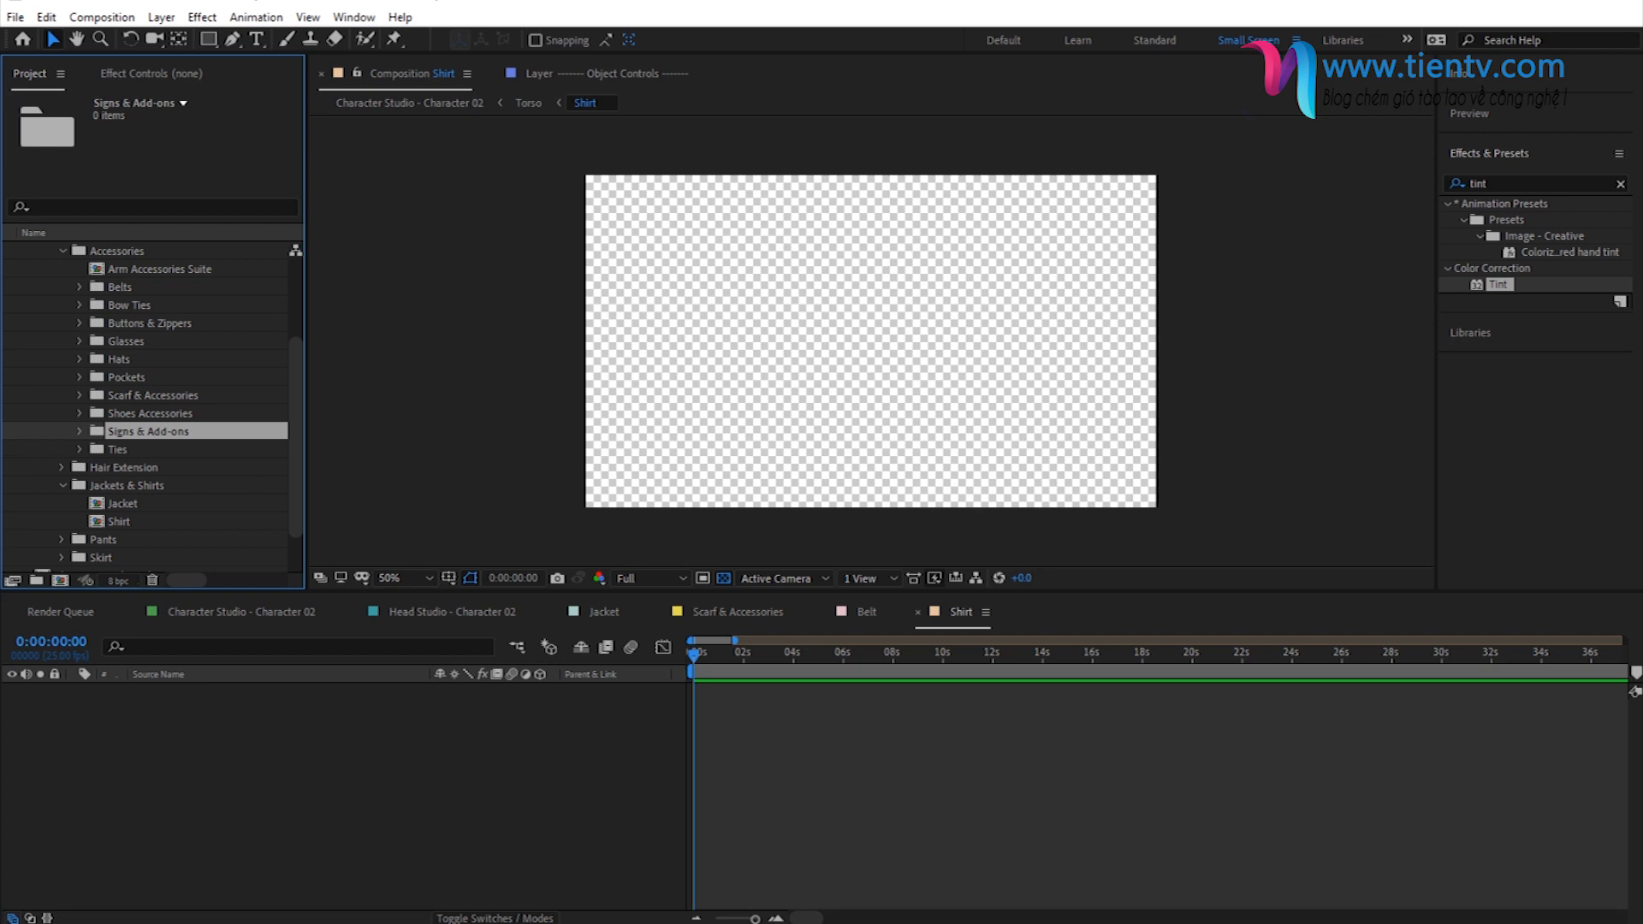
pyautogui.hotkey('alt', 'Tab')
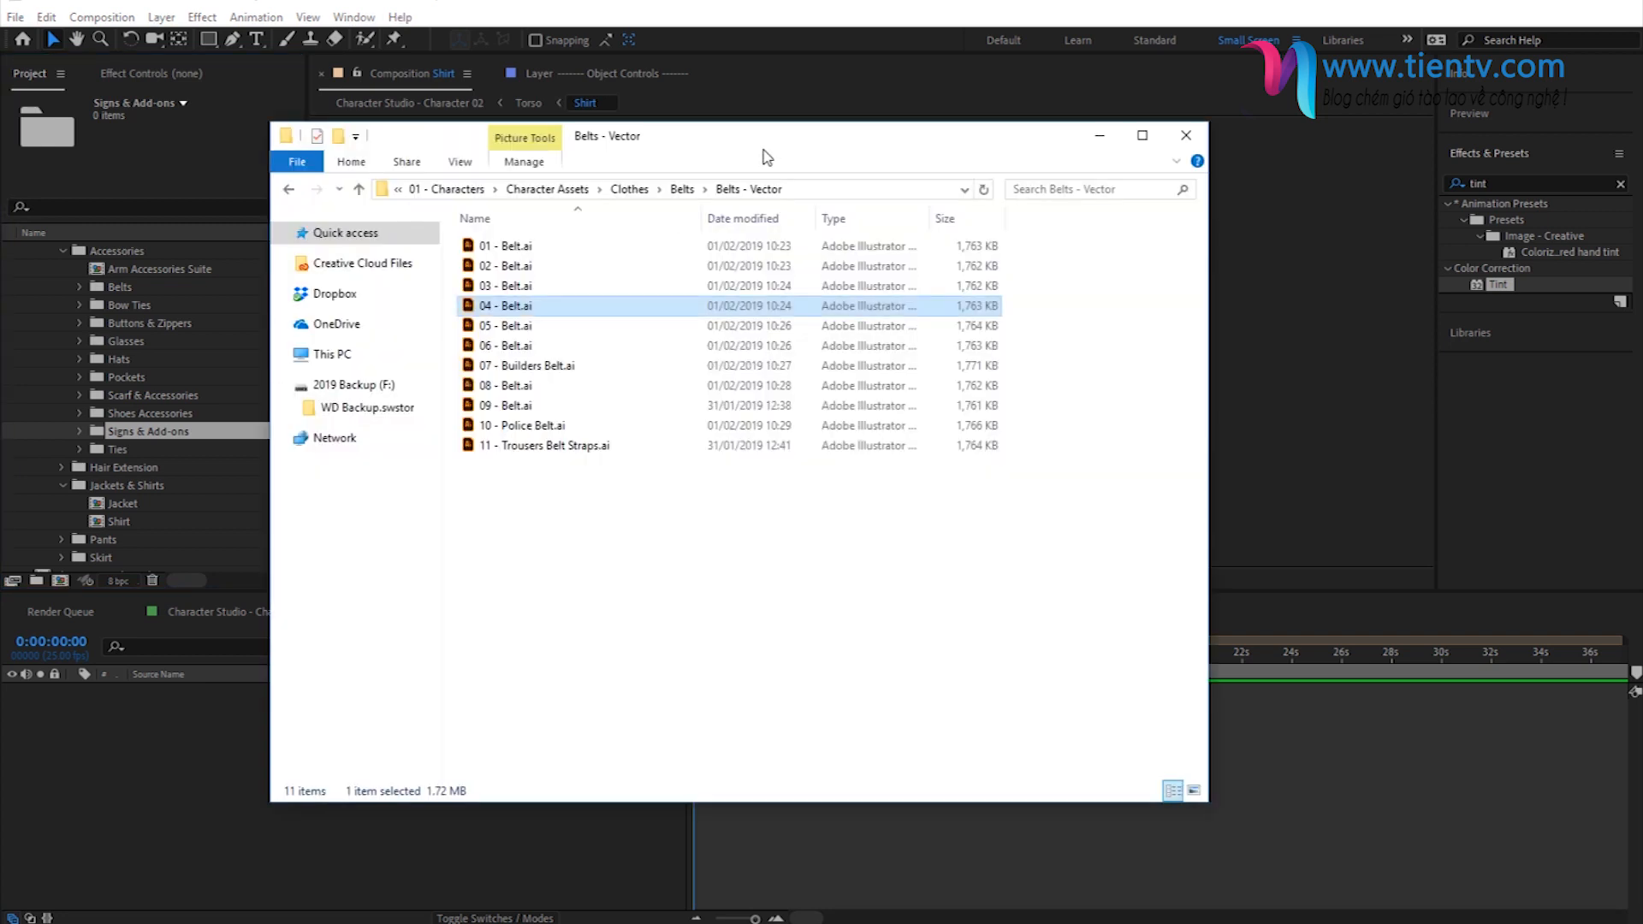
pyautogui.click(629, 190)
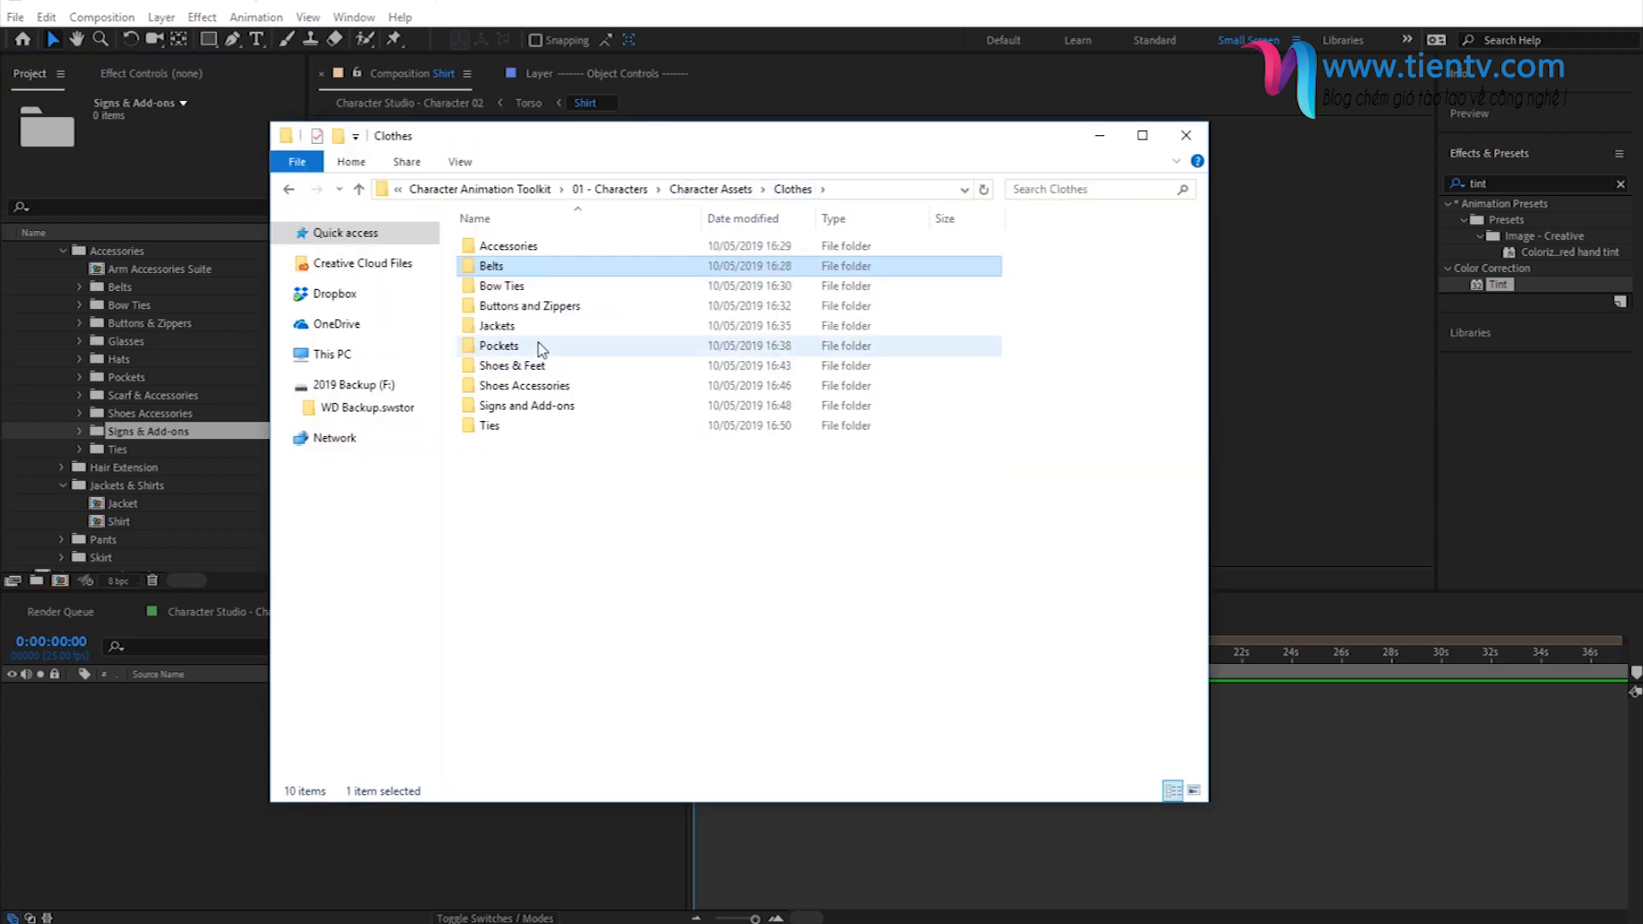
pyautogui.doubleClick(508, 246)
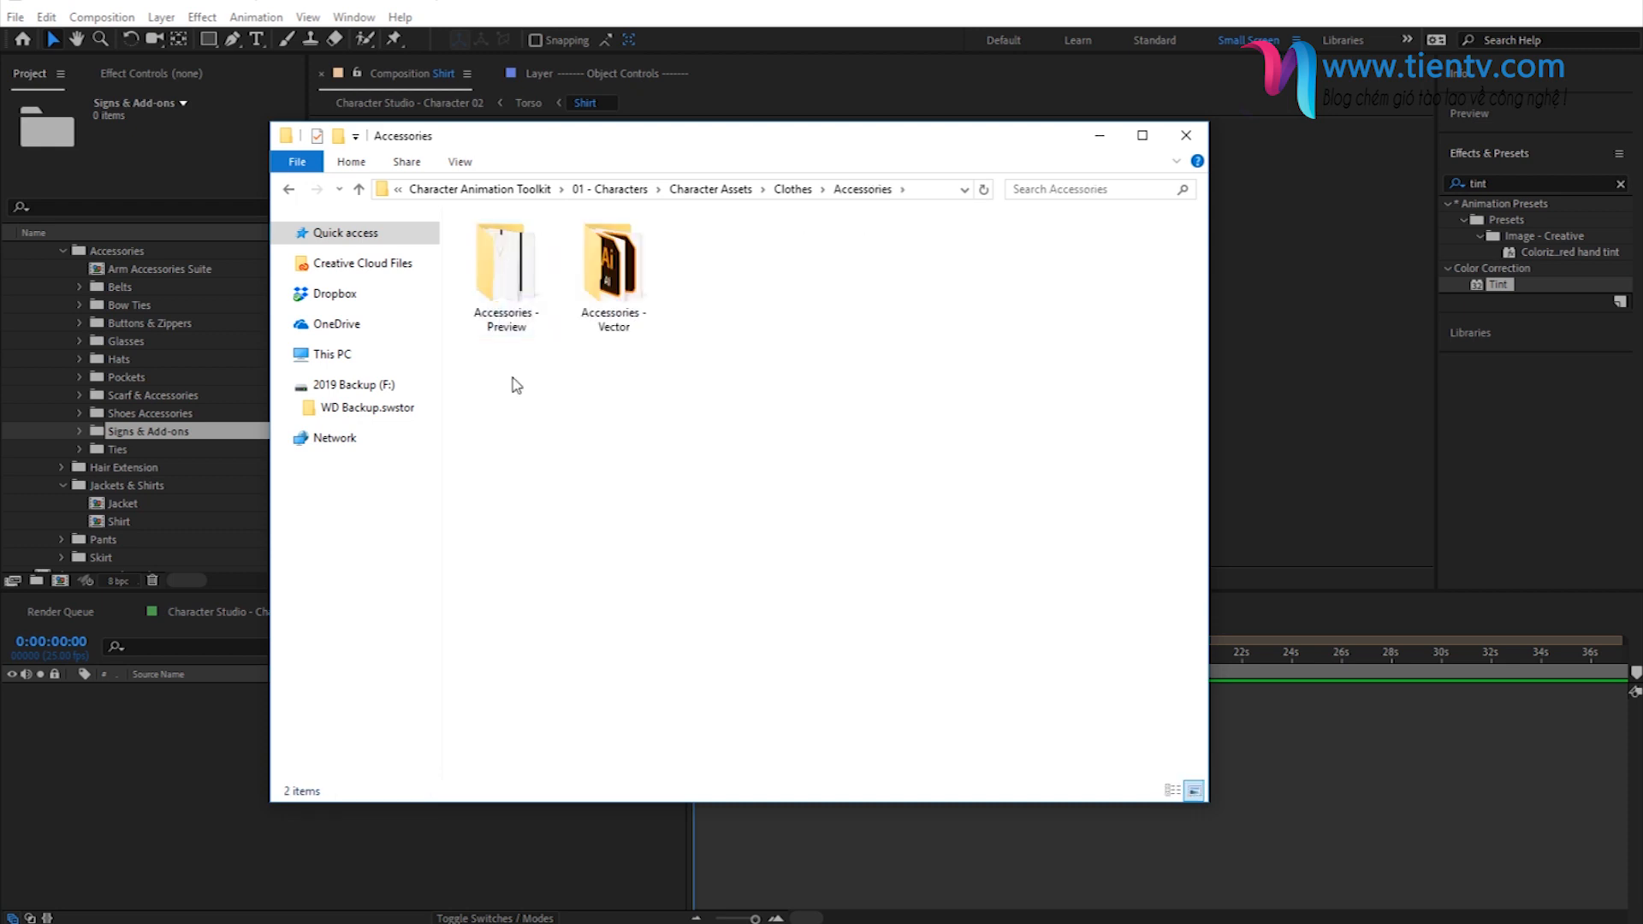
pyautogui.doubleClick(506, 275)
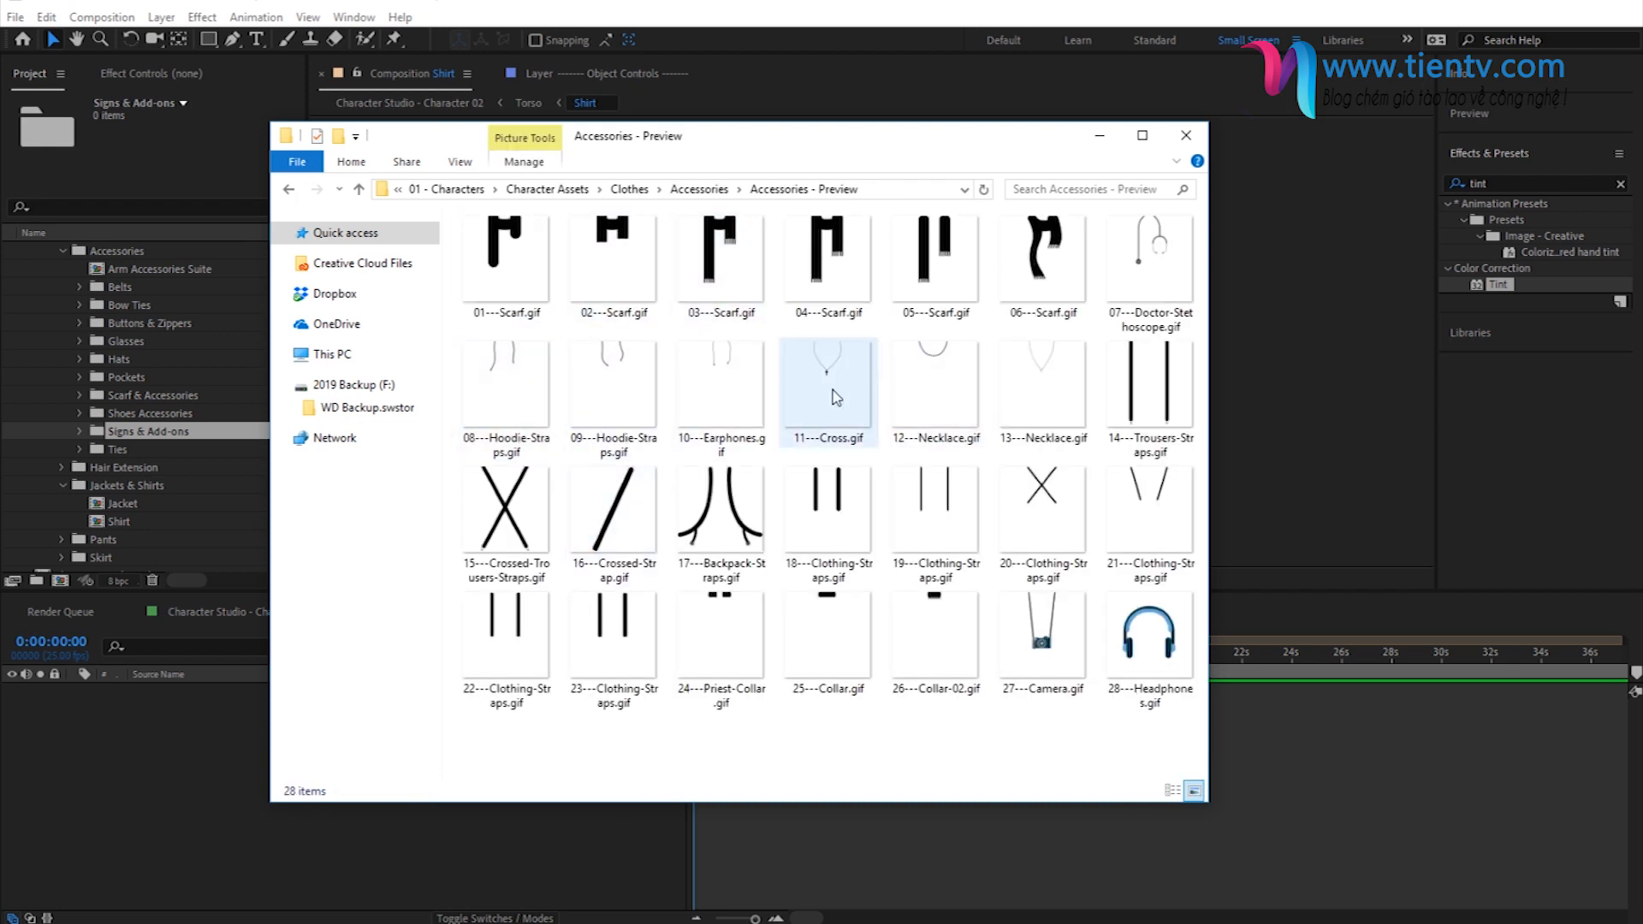
pyautogui.click(1191, 432)
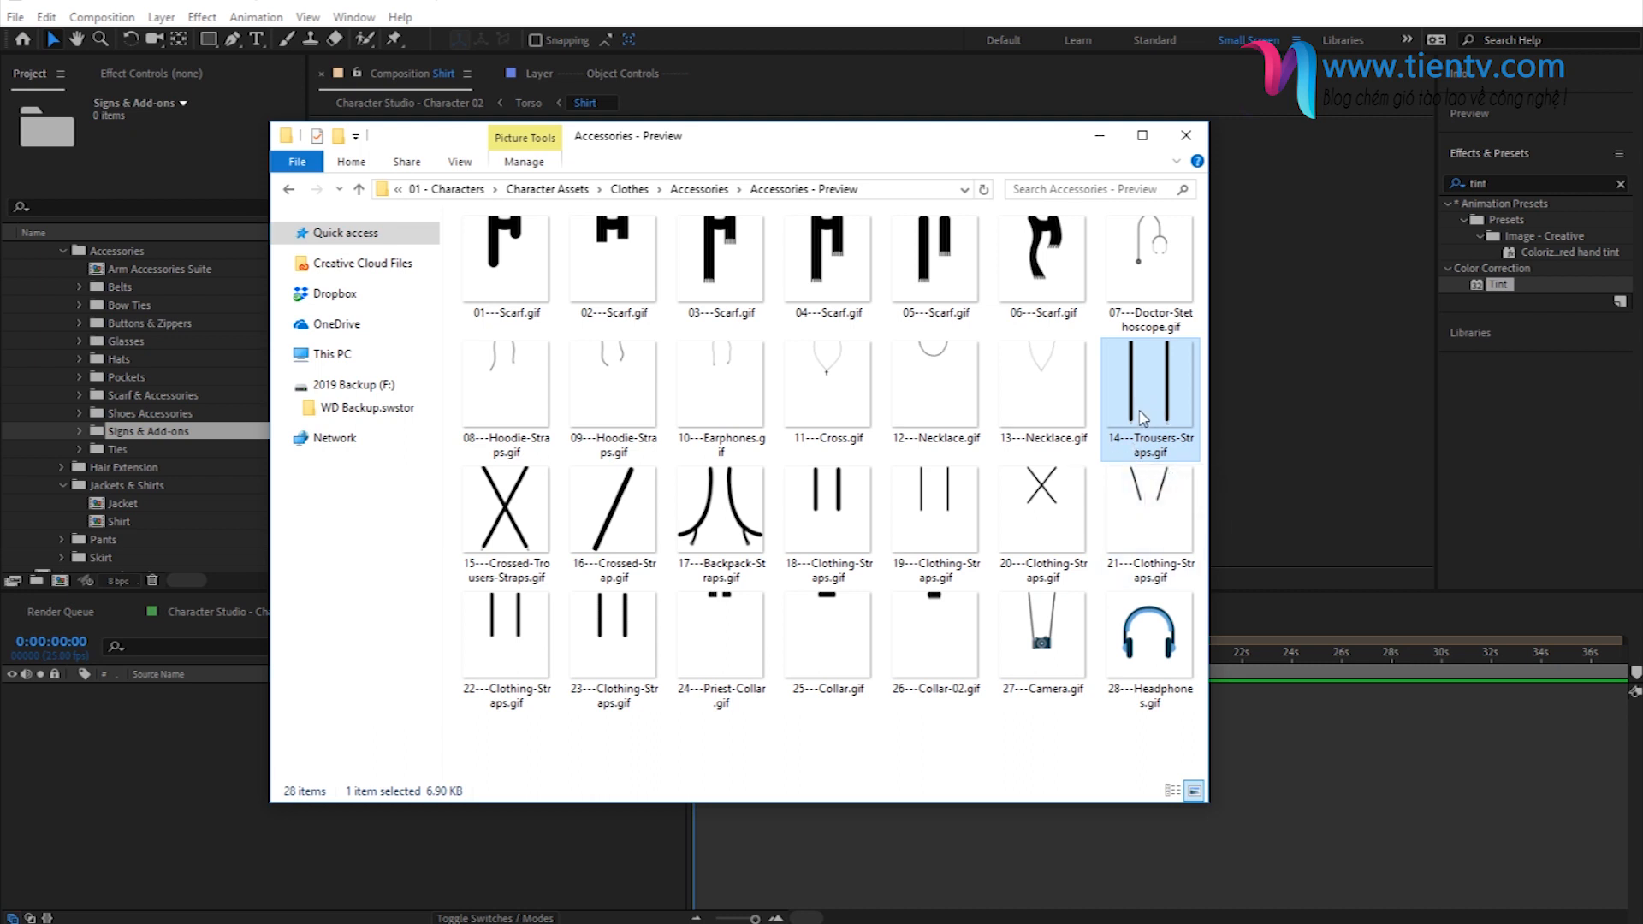
# - Import 14 - Trousers Straps.ai from Accessories - Vector into the project's Accessories folder and add it to the Shirt composition
pyautogui.click(700, 189)
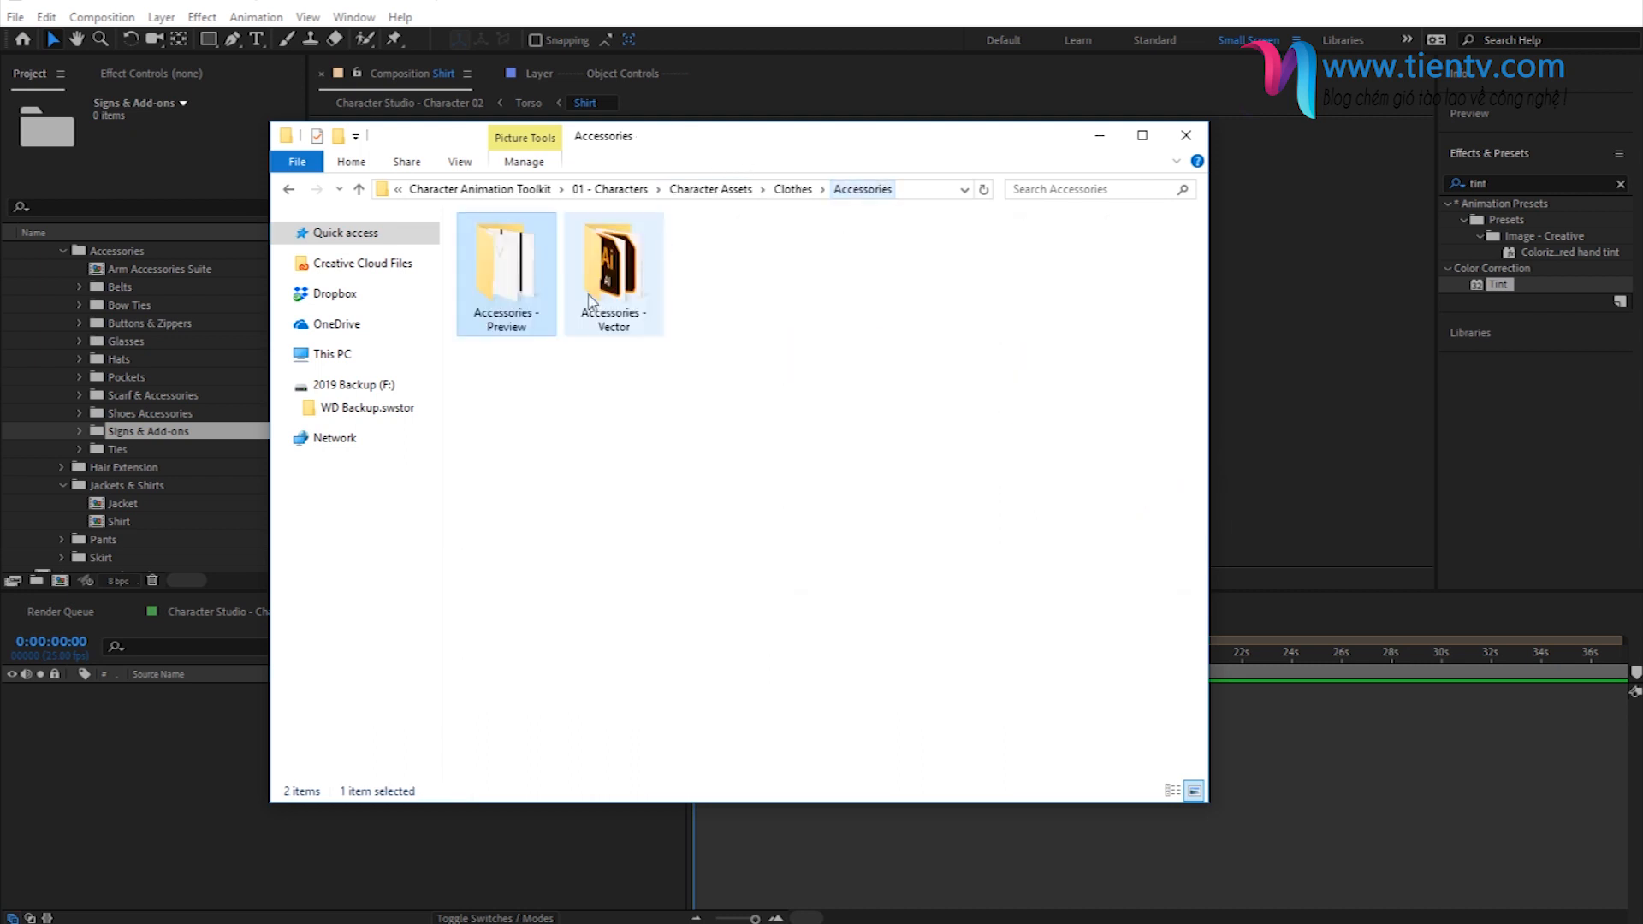
pyautogui.doubleClick(643, 298)
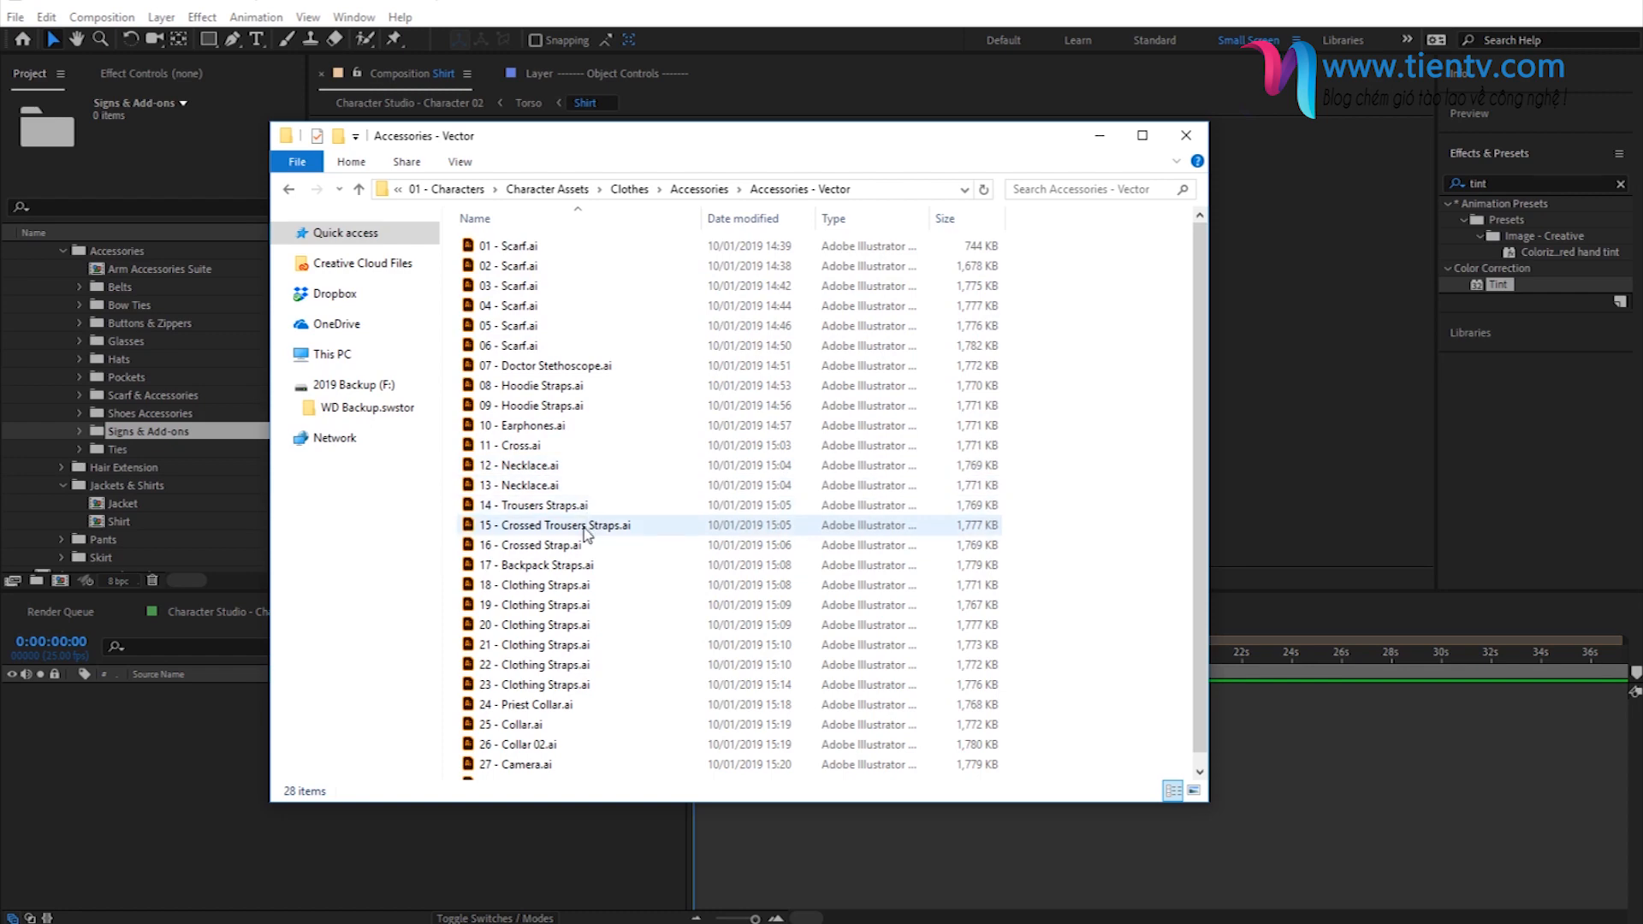
pyautogui.click(514, 506)
pyautogui.moveTo(514, 505); pyautogui.dragTo(141, 265)
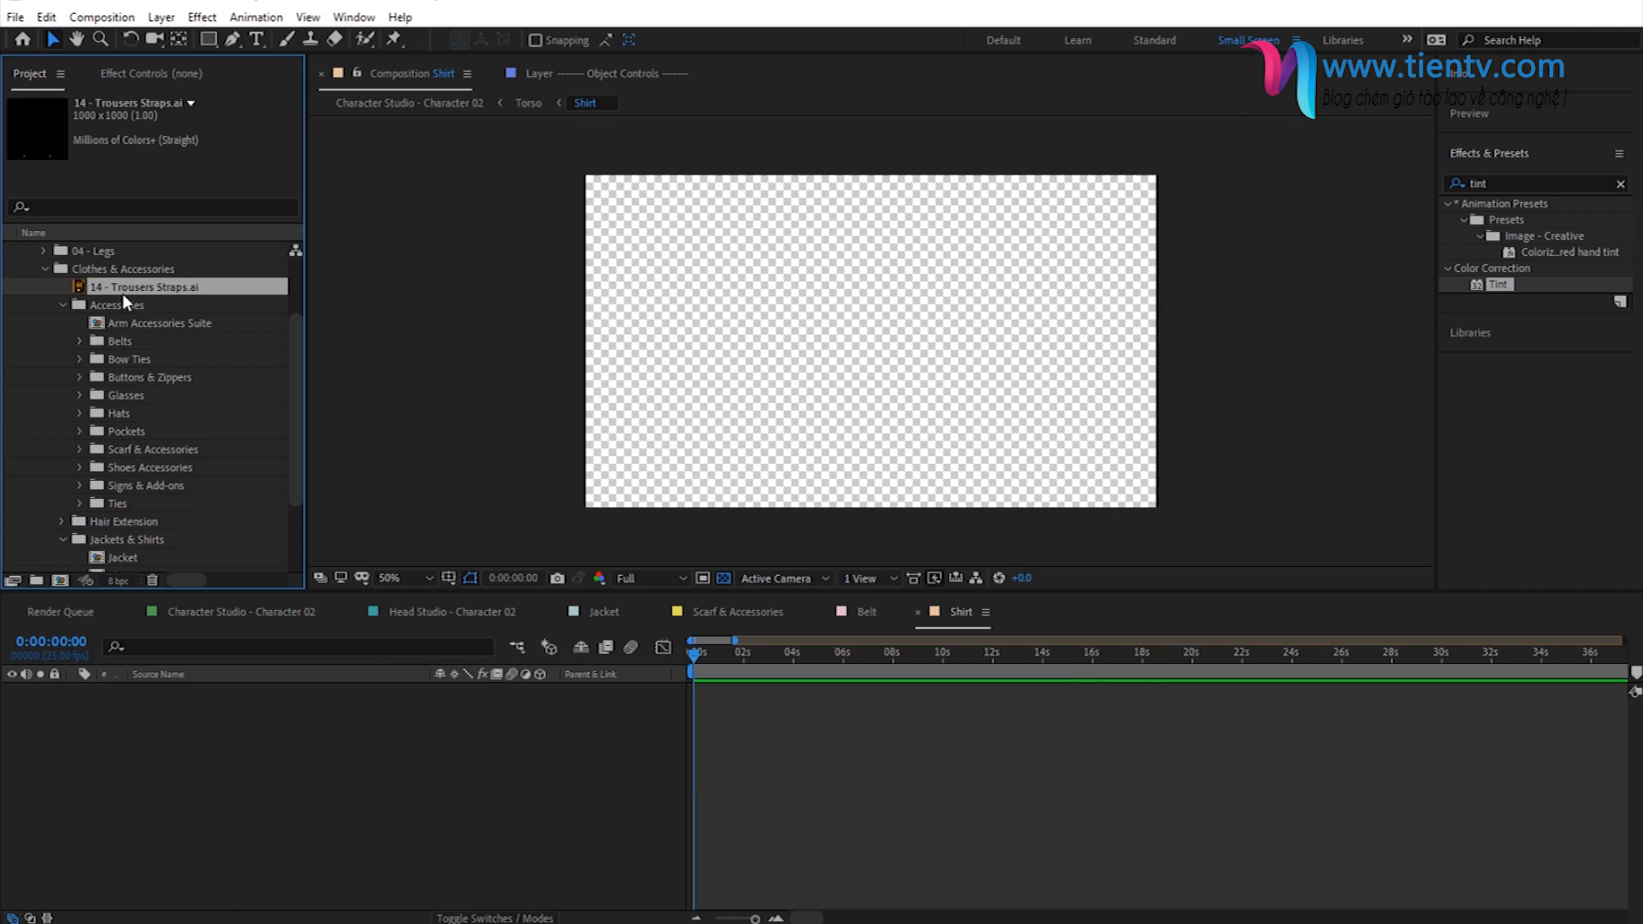
pyautogui.moveTo(122, 290); pyautogui.dragTo(323, 778)
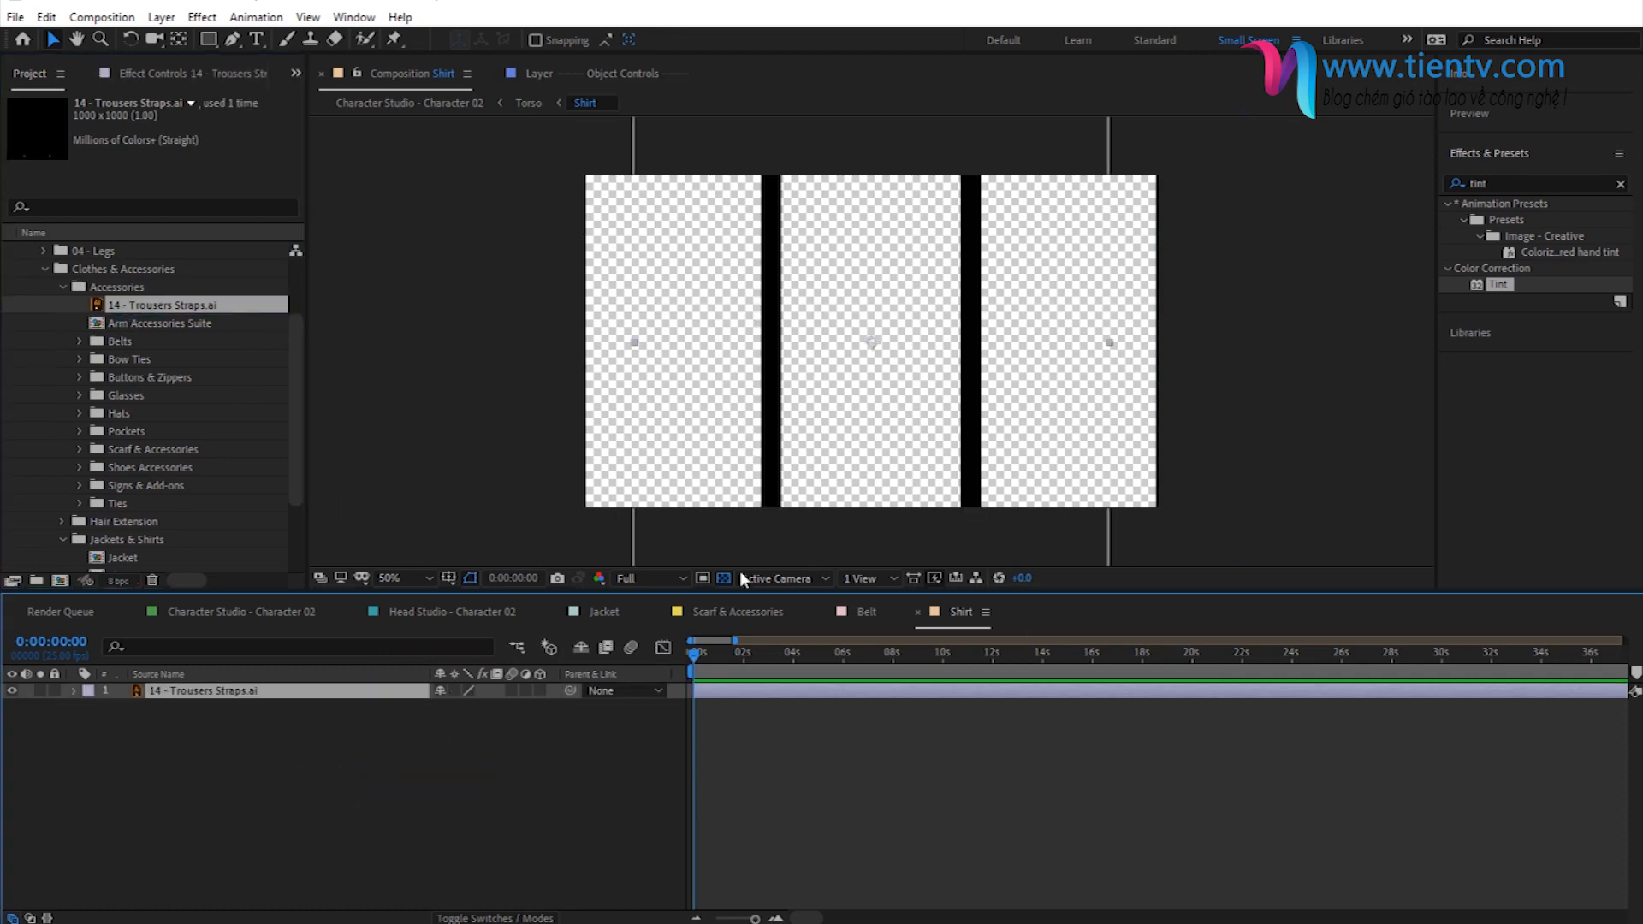
# - Scale the Trousers Straps layer to 46%, align it with the Shirt composition's top edge, and check it in the Torso composition
pyautogui.press('s')
pyautogui.moveTo(476, 707); pyautogui.dragTo(422, 707)
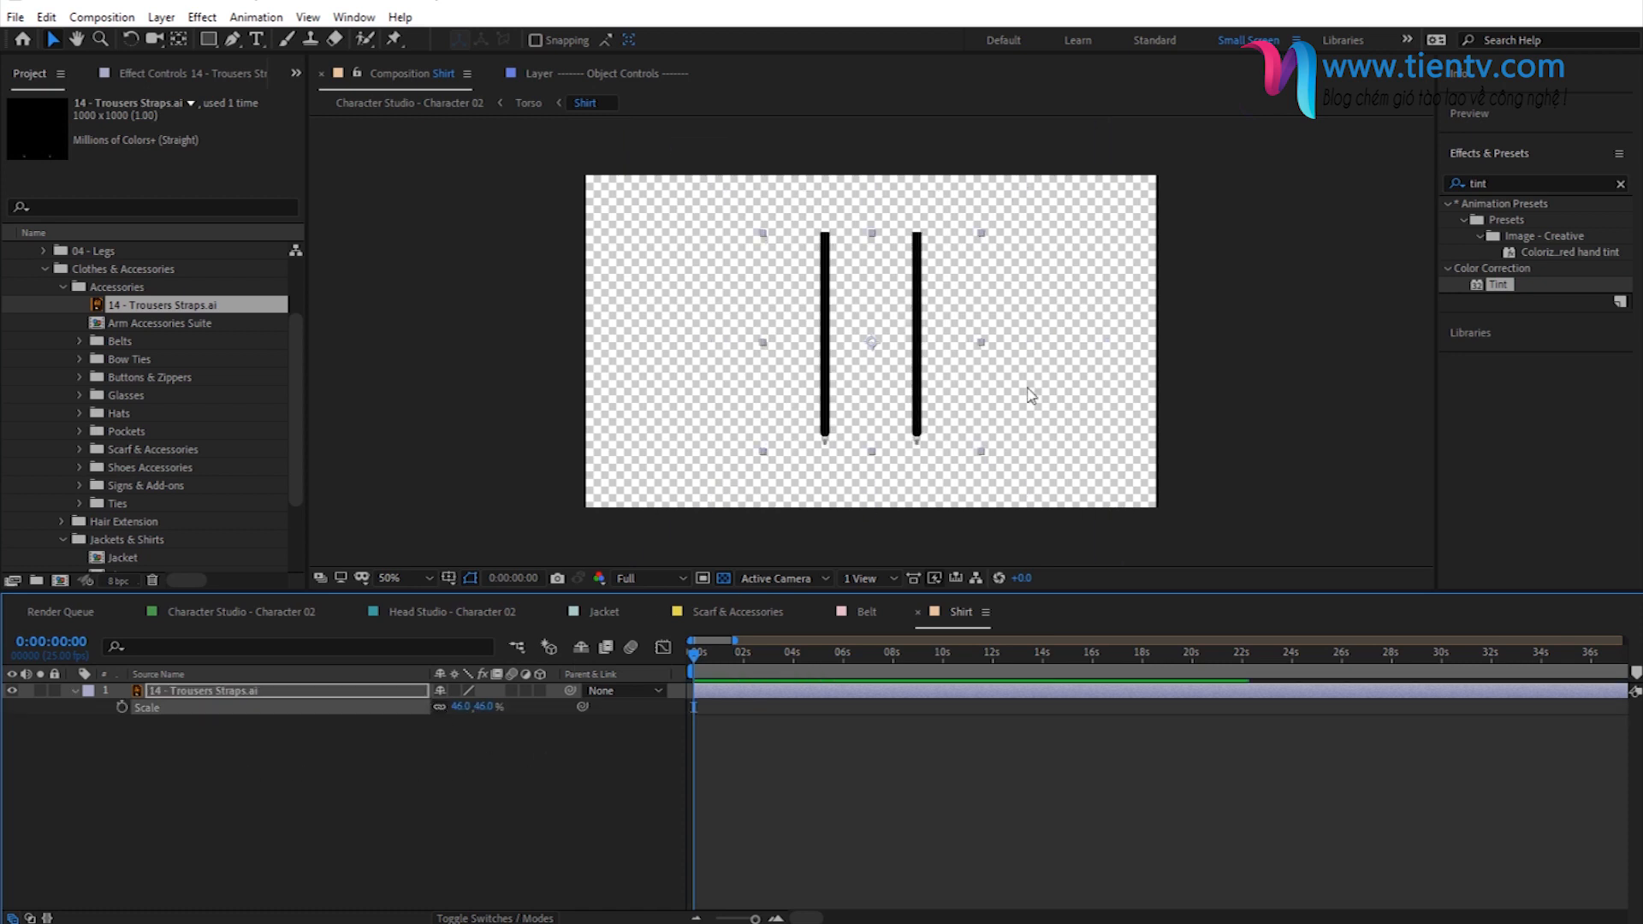
pyautogui.moveTo(897, 366); pyautogui.dragTo(894, 306)
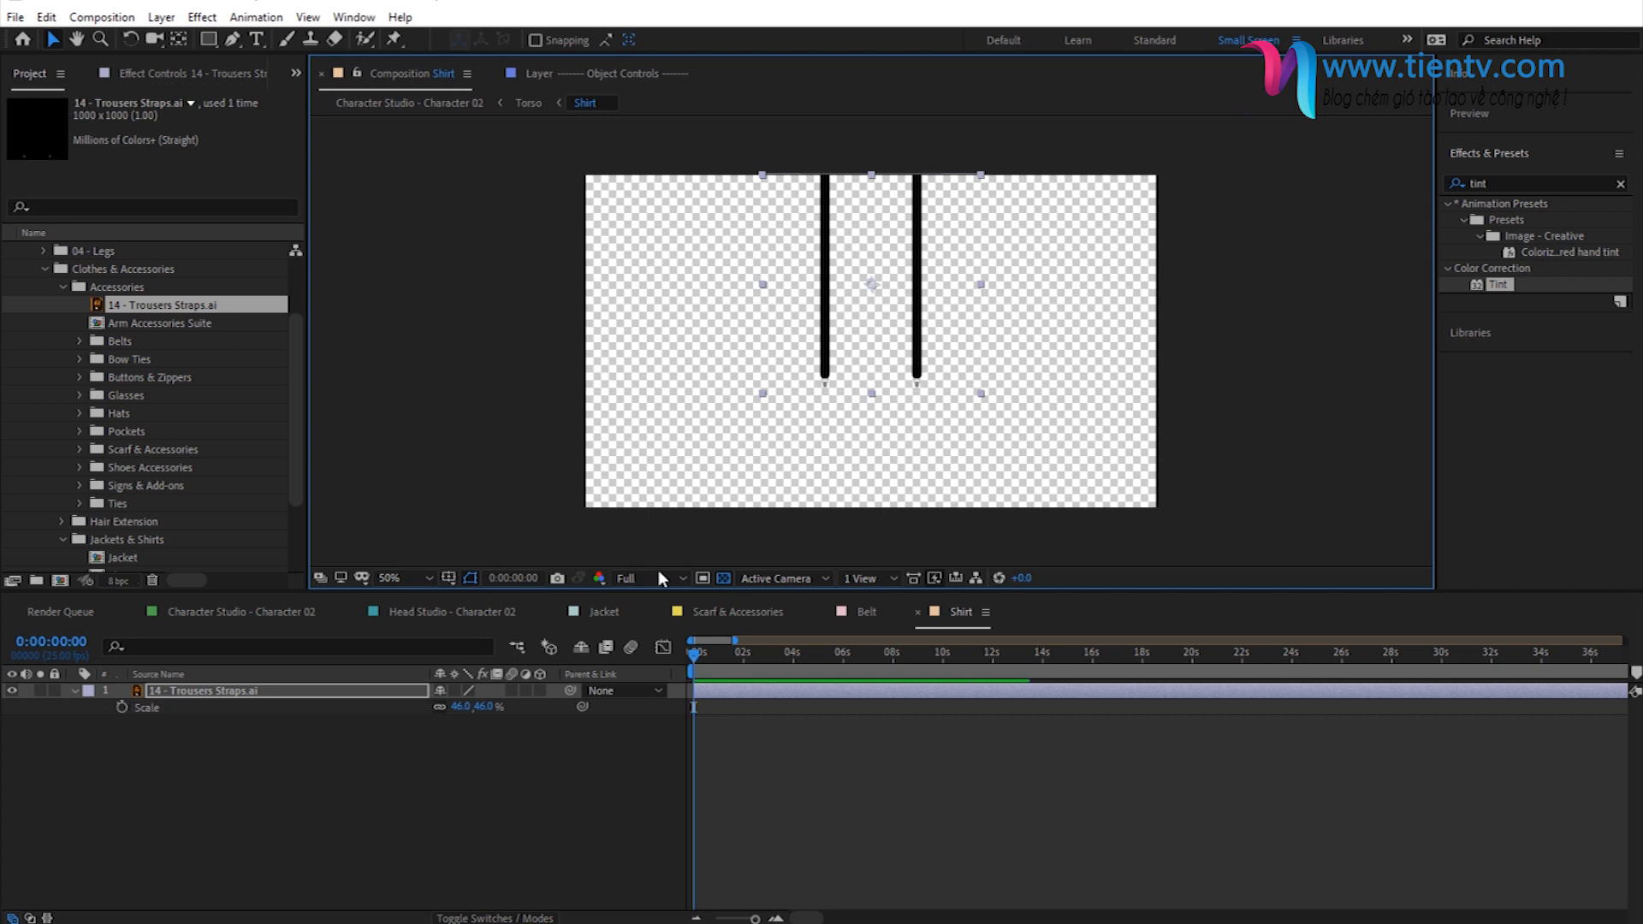
pyautogui.click(469, 764)
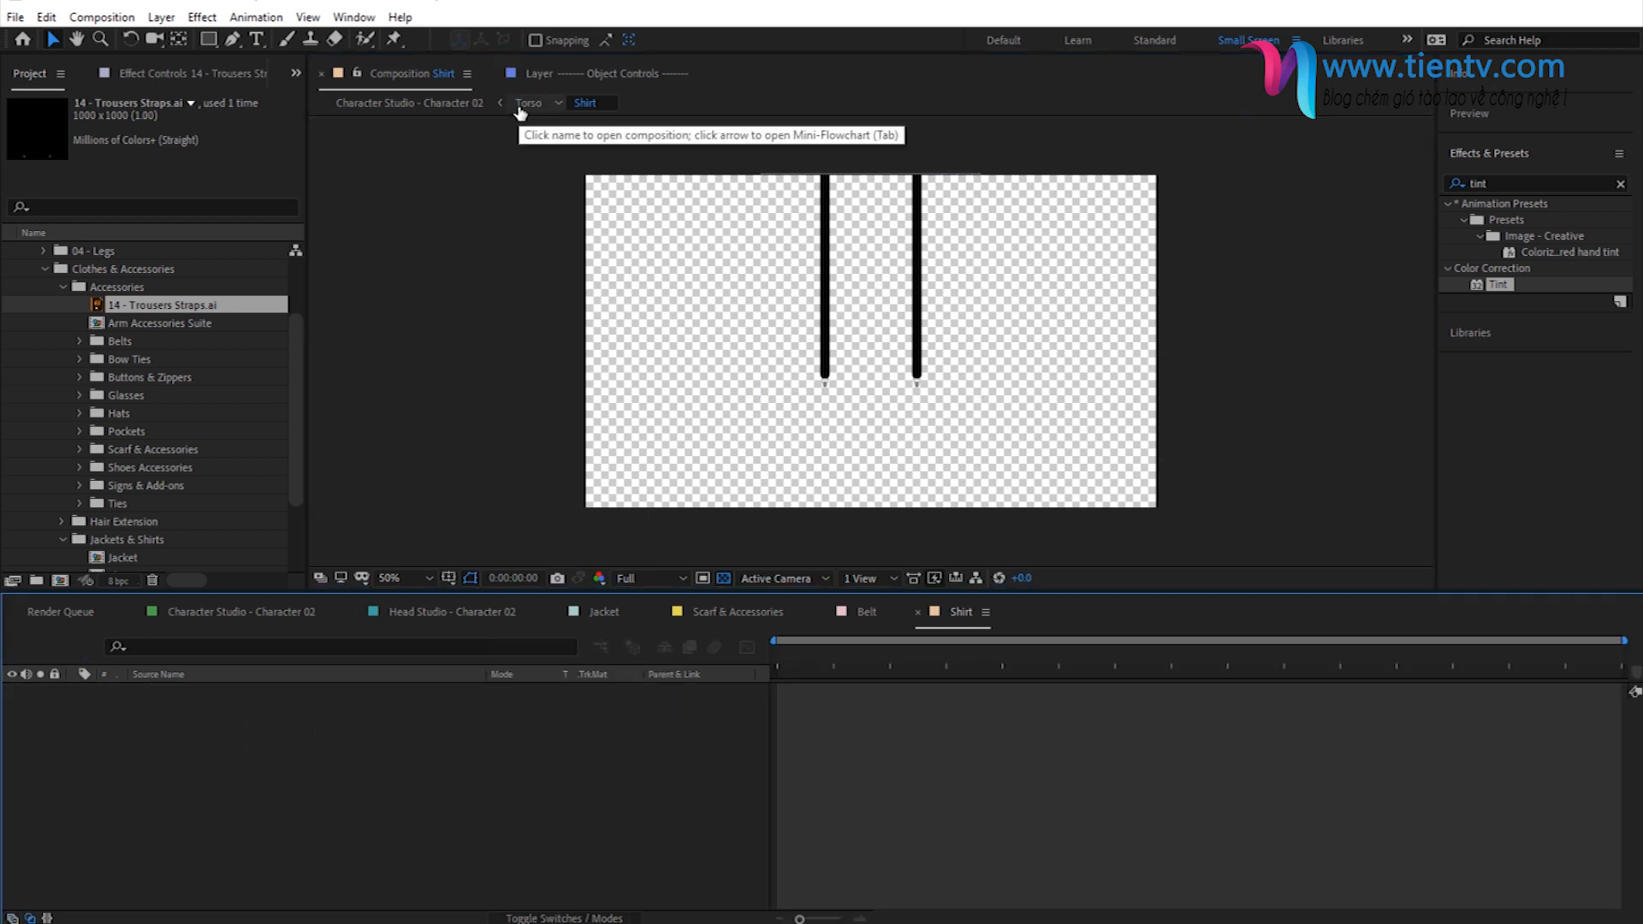
pyautogui.click(527, 104)
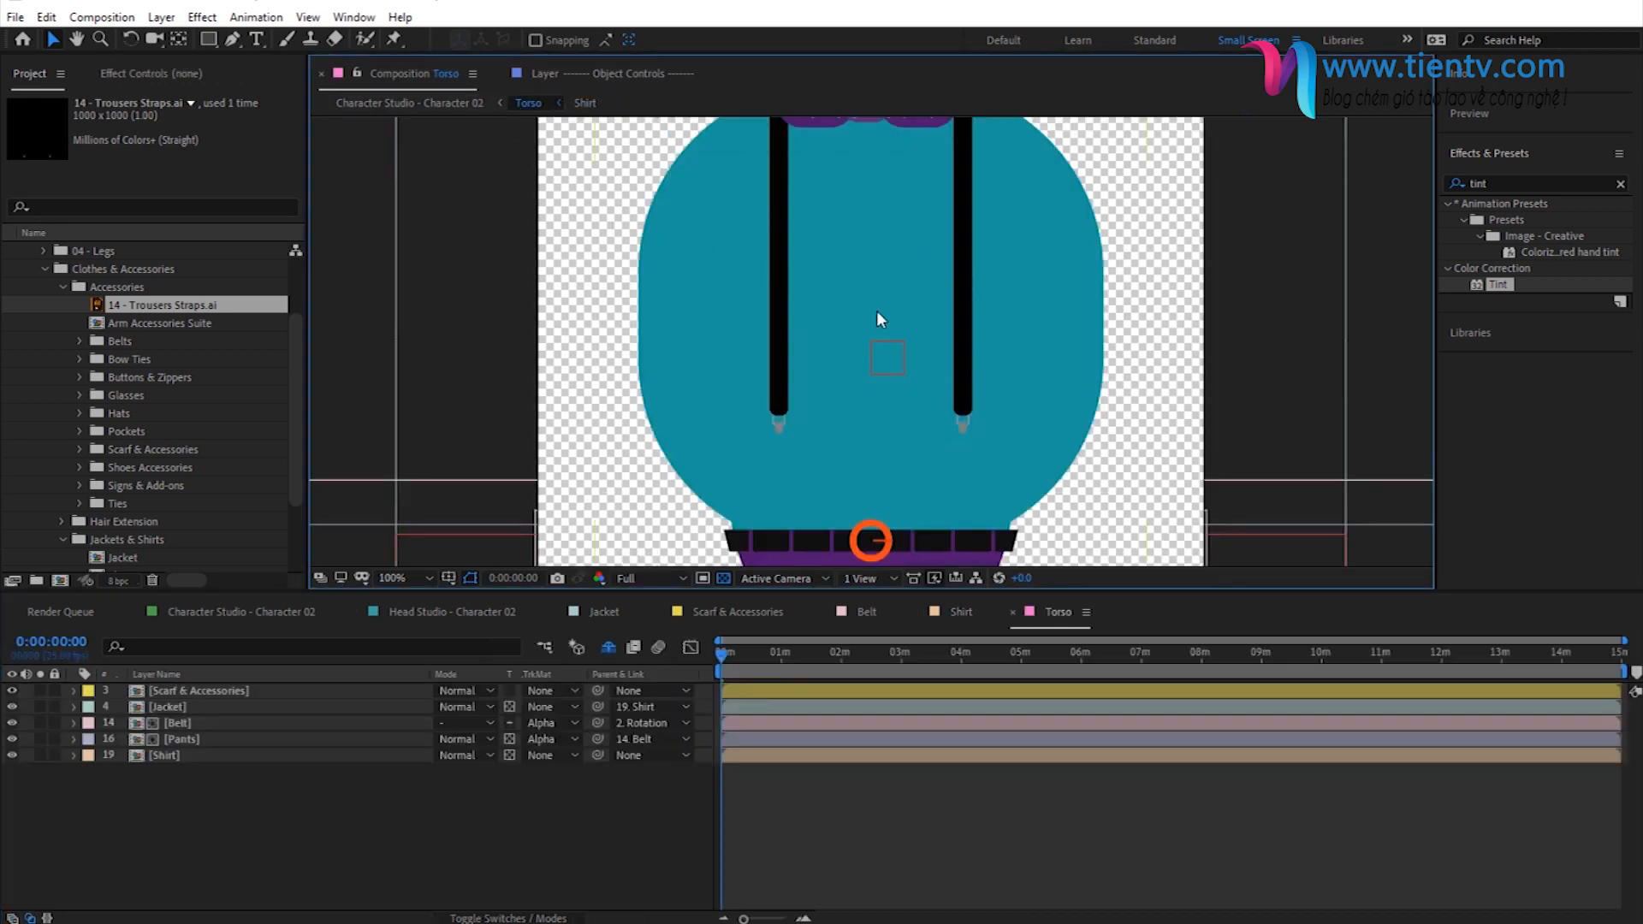
# - Enlarge the Trousers Straps in the Shirt composition to 62%, realign them with the top edge, and check them on the full character
pyautogui.click(586, 102)
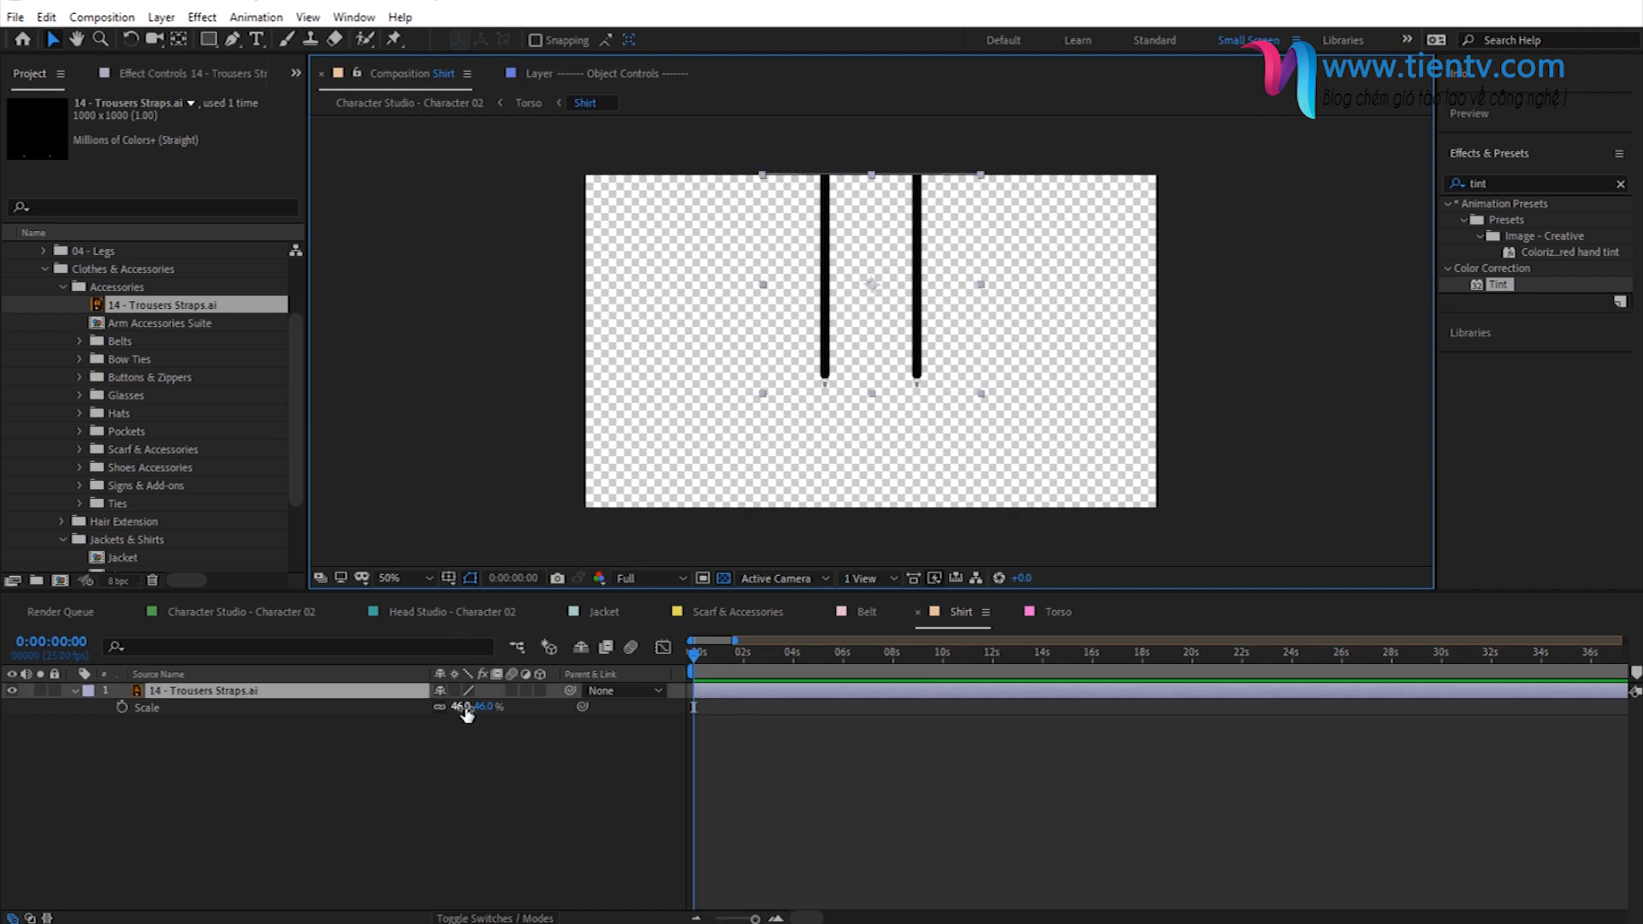
pyautogui.moveTo(466, 714); pyautogui.dragTo(488, 715)
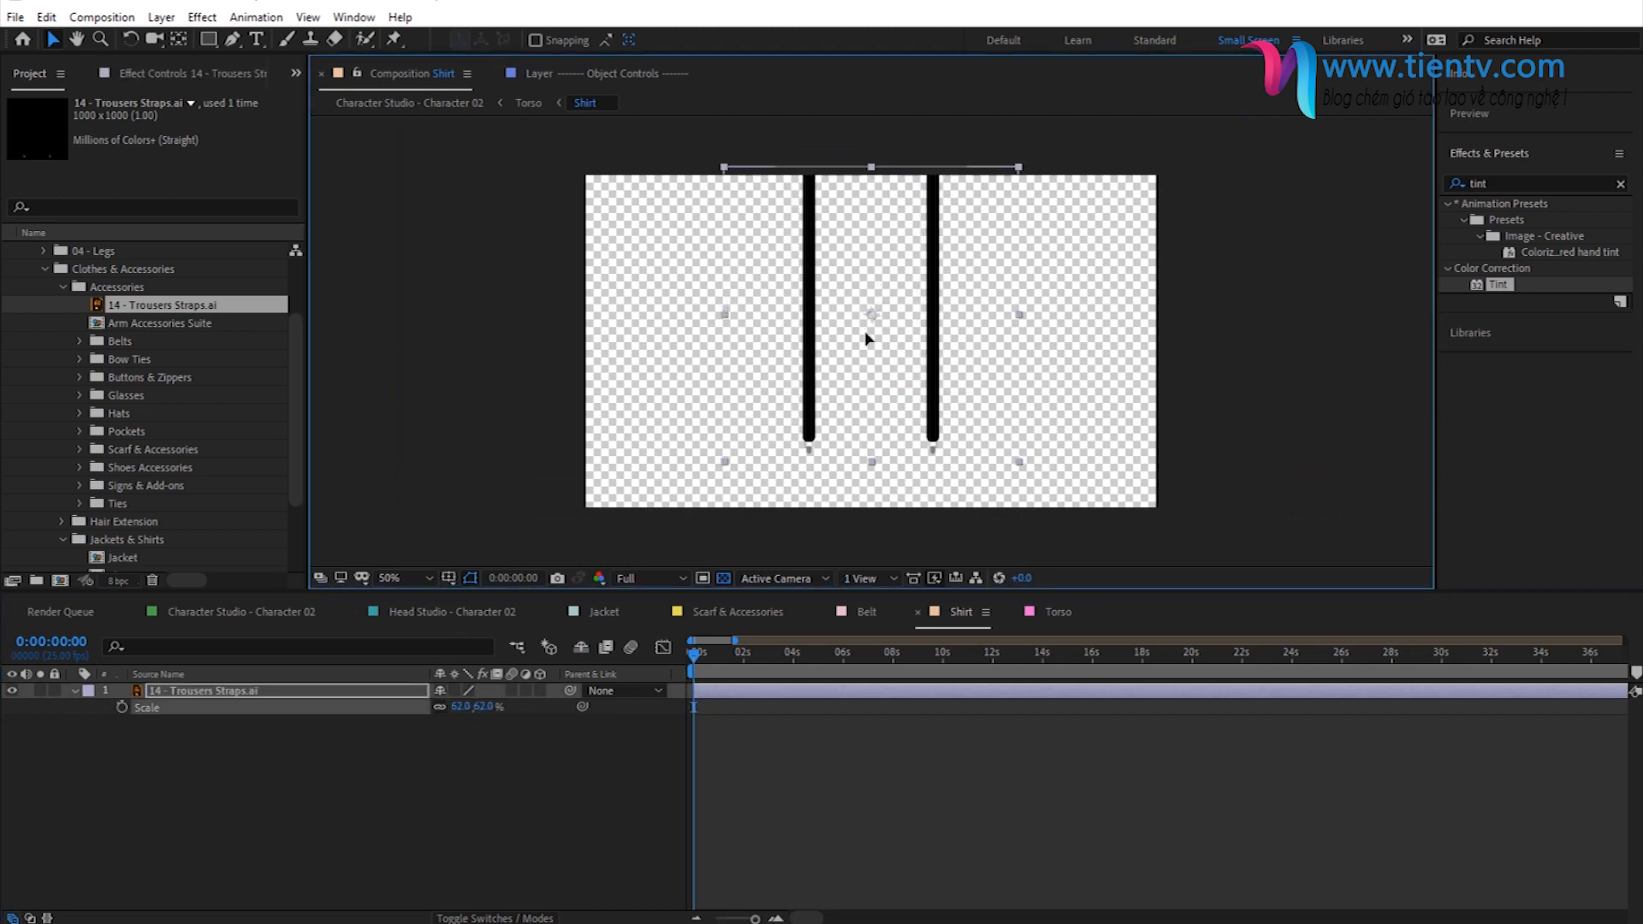
pyautogui.click(433, 104)
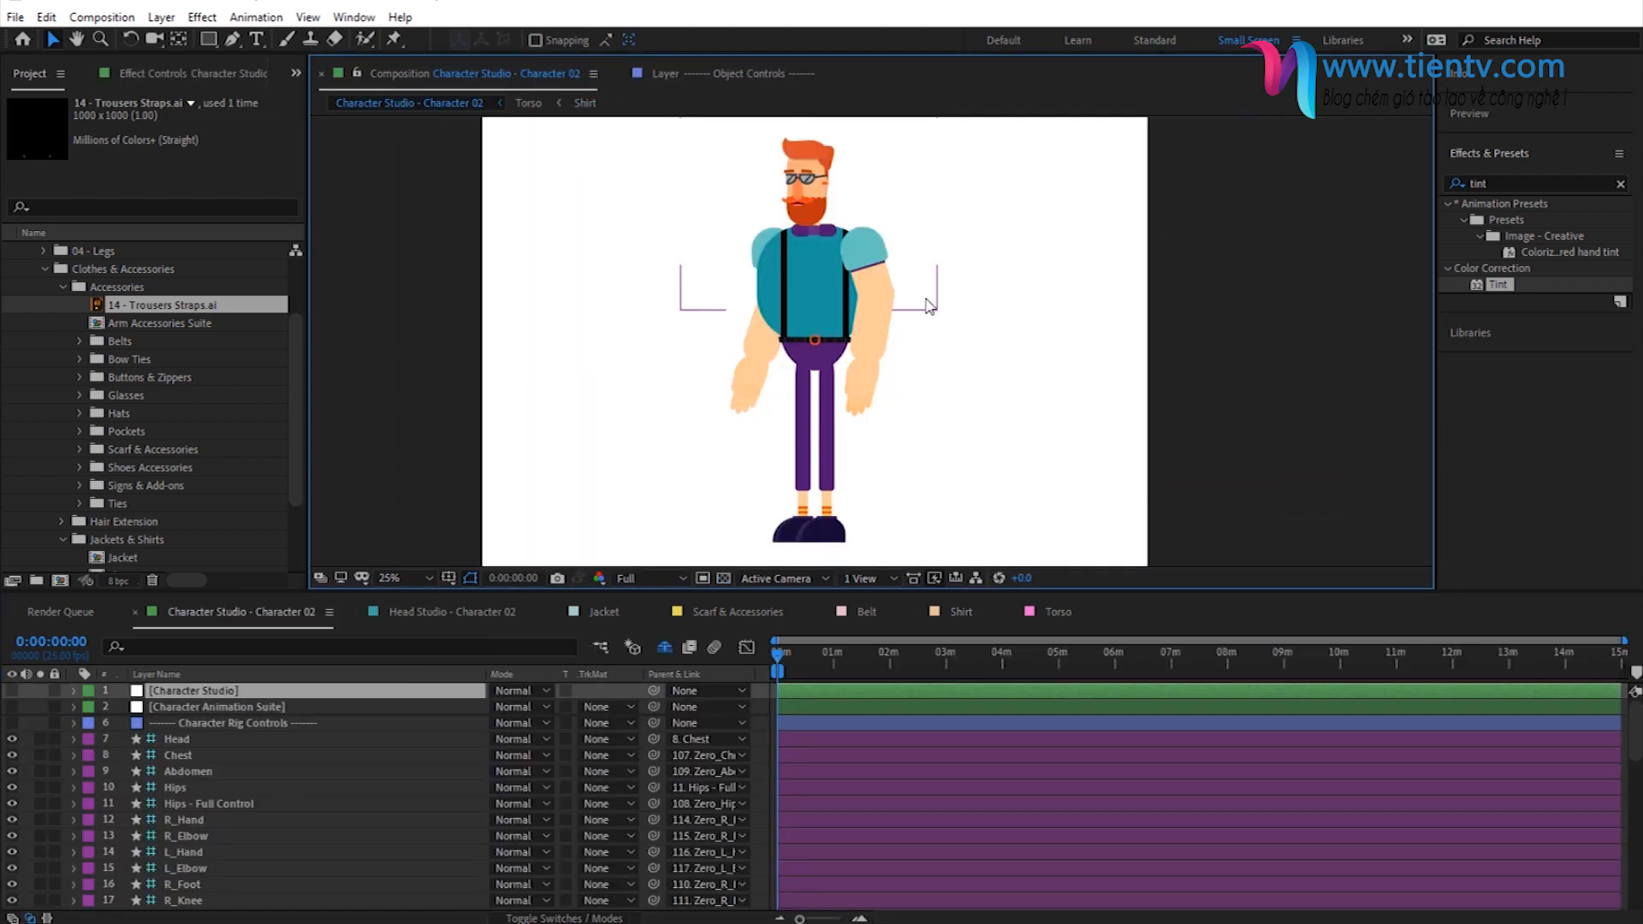
# - Reduce the Trousers Straps scale to 54%, move them up to the Shirt composition's top edge, and view the full character
pyautogui.click(585, 104)
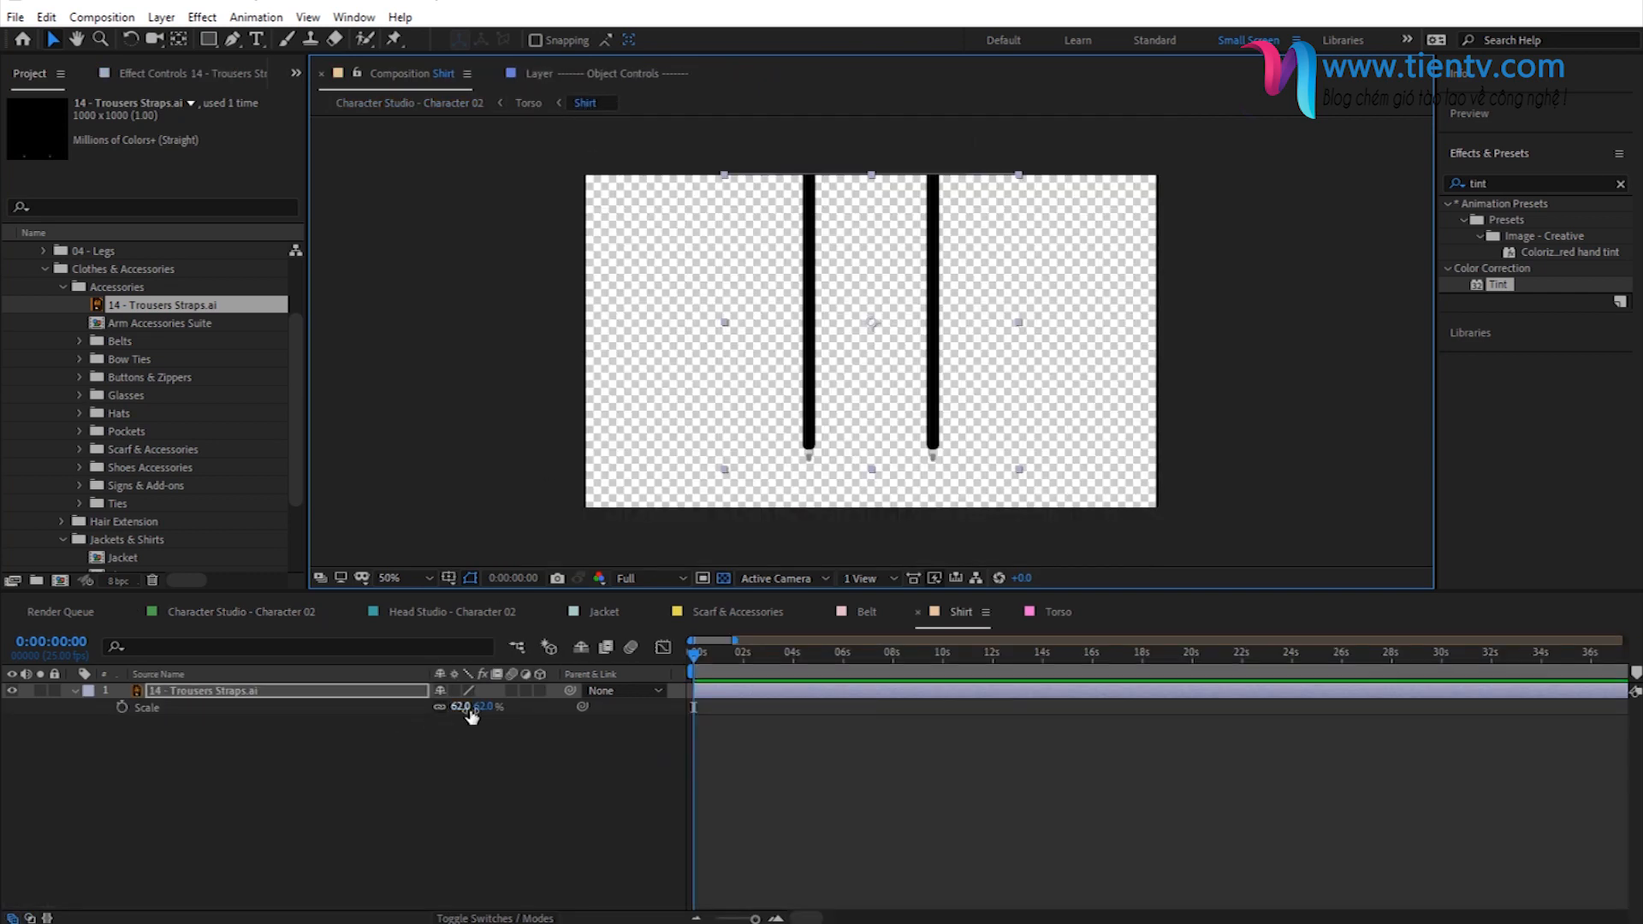
pyautogui.moveTo(470, 708); pyautogui.dragTo(478, 706)
pyautogui.moveTo(975, 347); pyautogui.dragTo(961, 330)
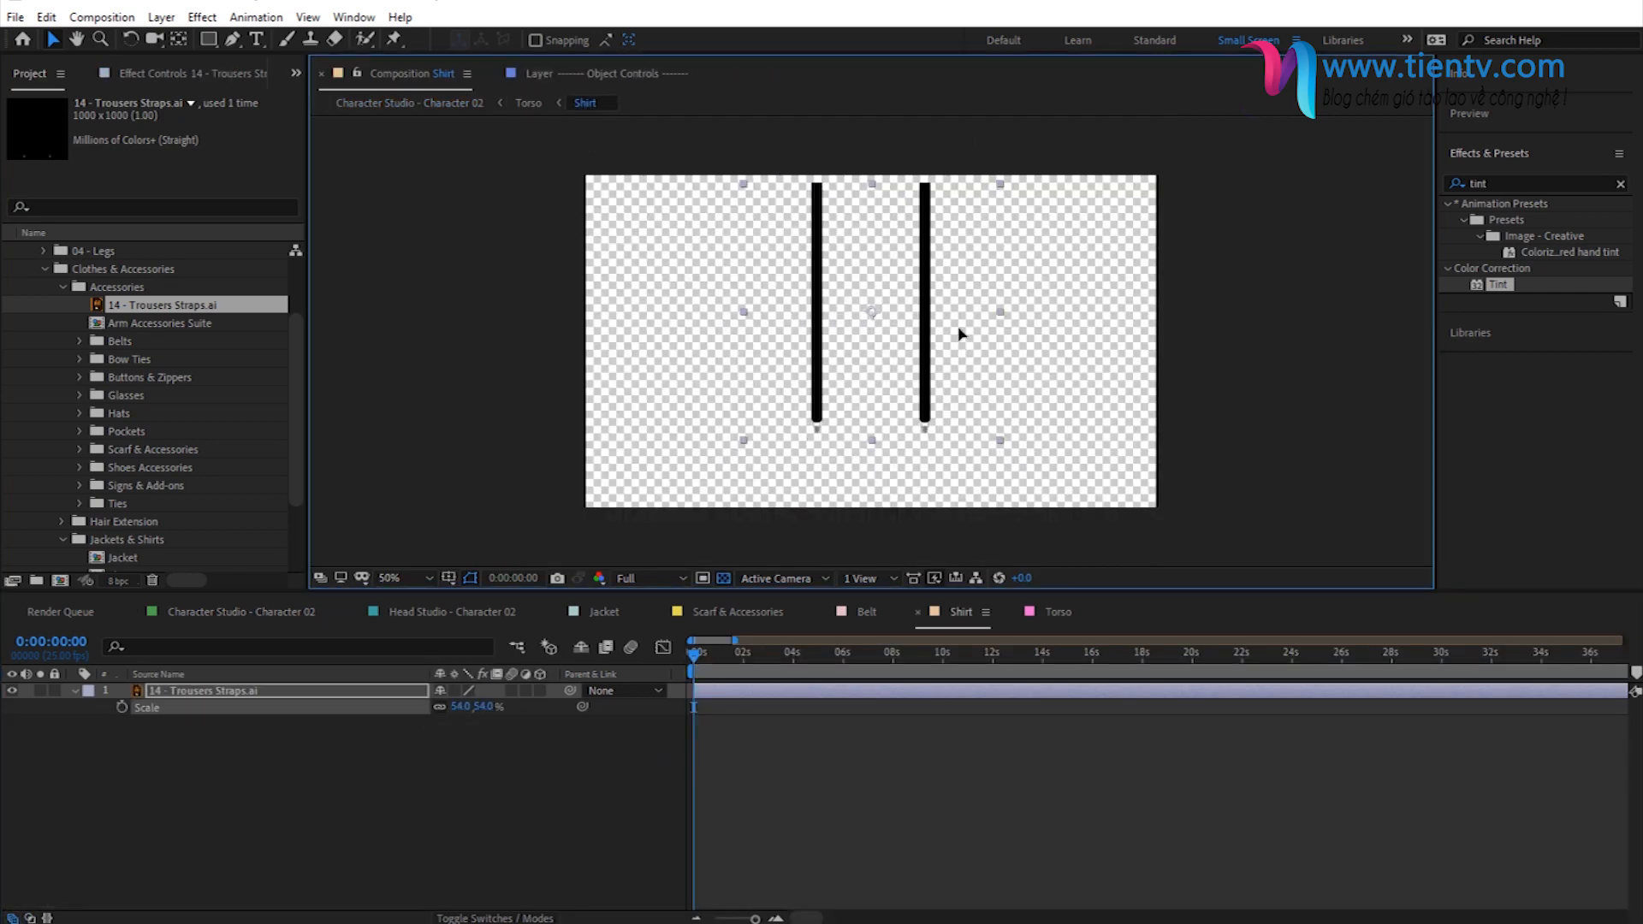
pyautogui.click(424, 103)
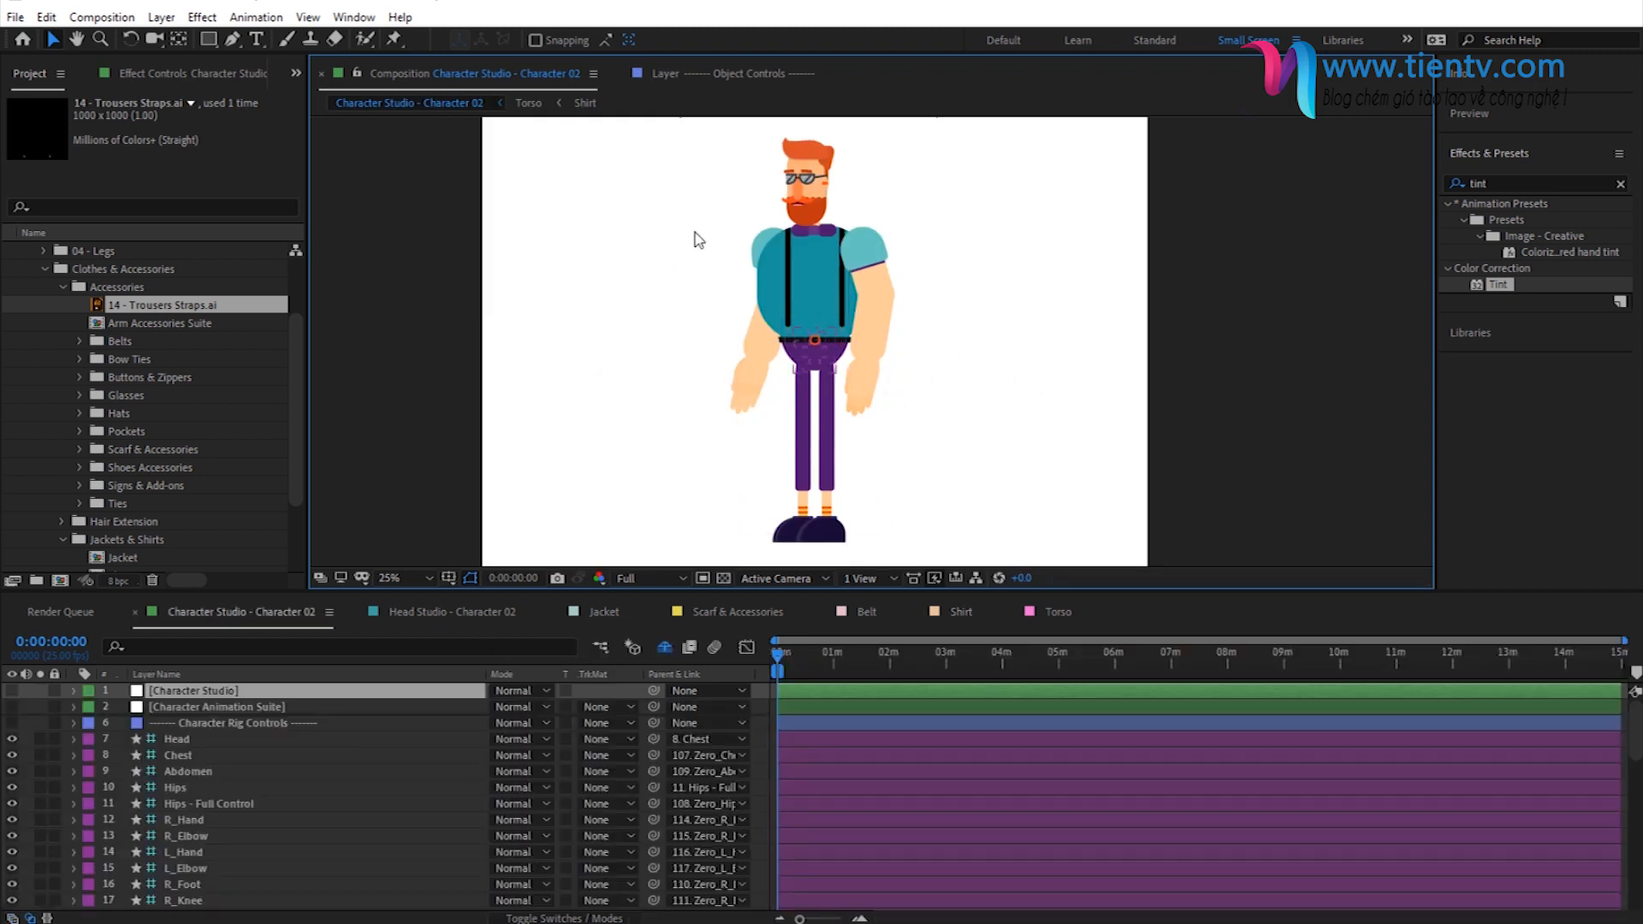
# - Set the Trousers Straps scale to 55% in the Shirt composition and shift the layer slightly to the left
pyautogui.click(586, 103)
pyautogui.click(484, 707)
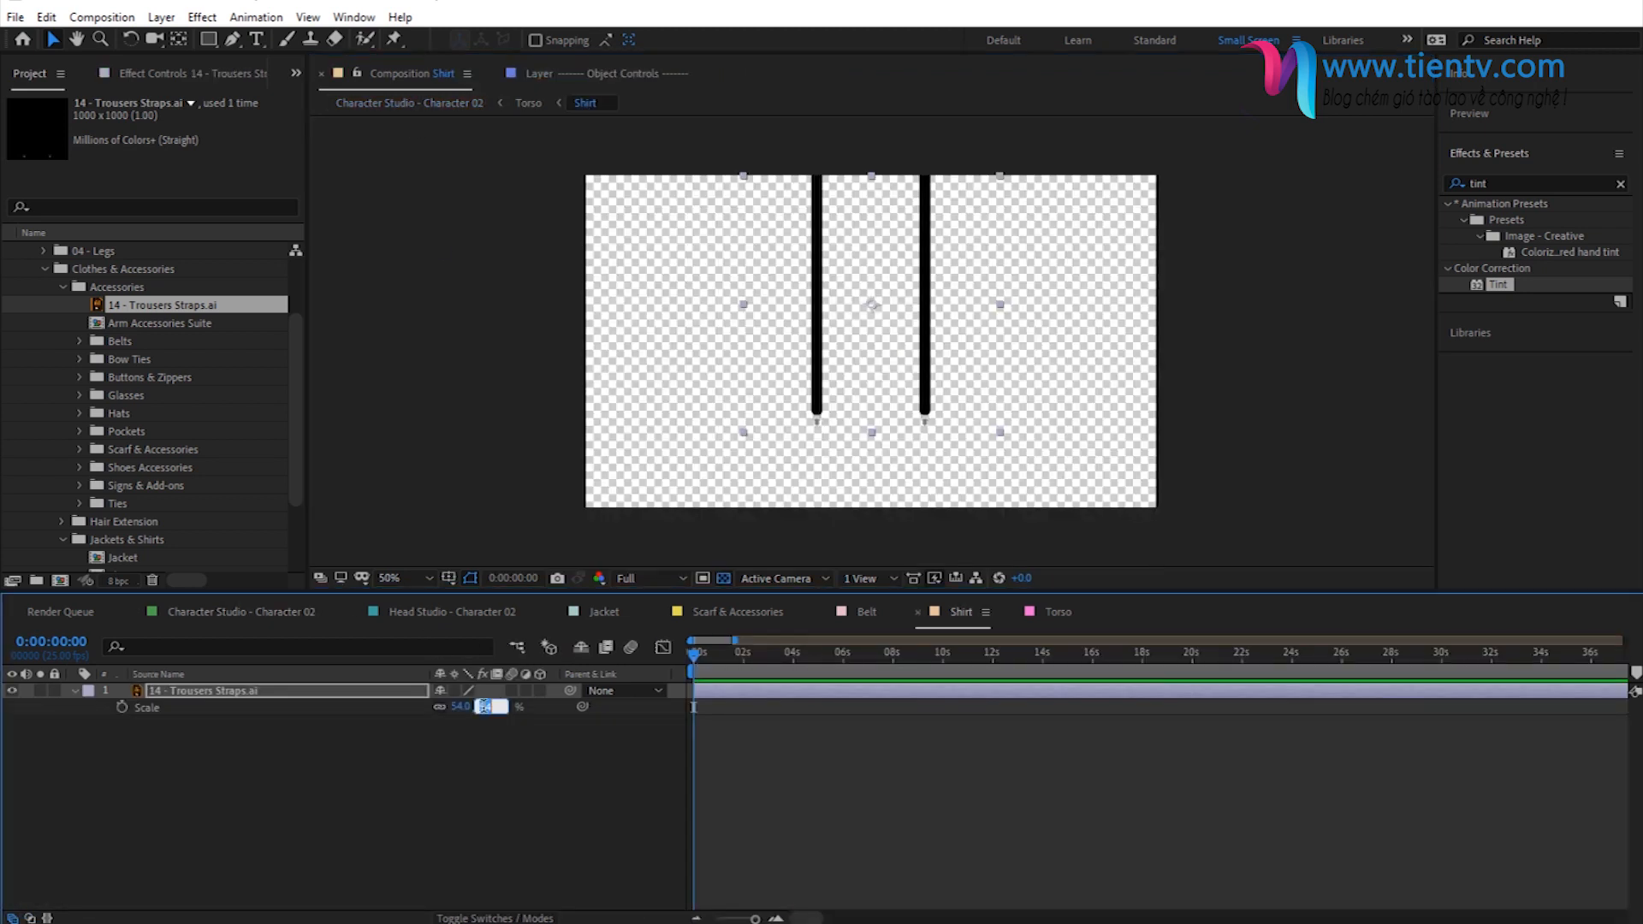
pyautogui.write('55')
pyautogui.press('Return')
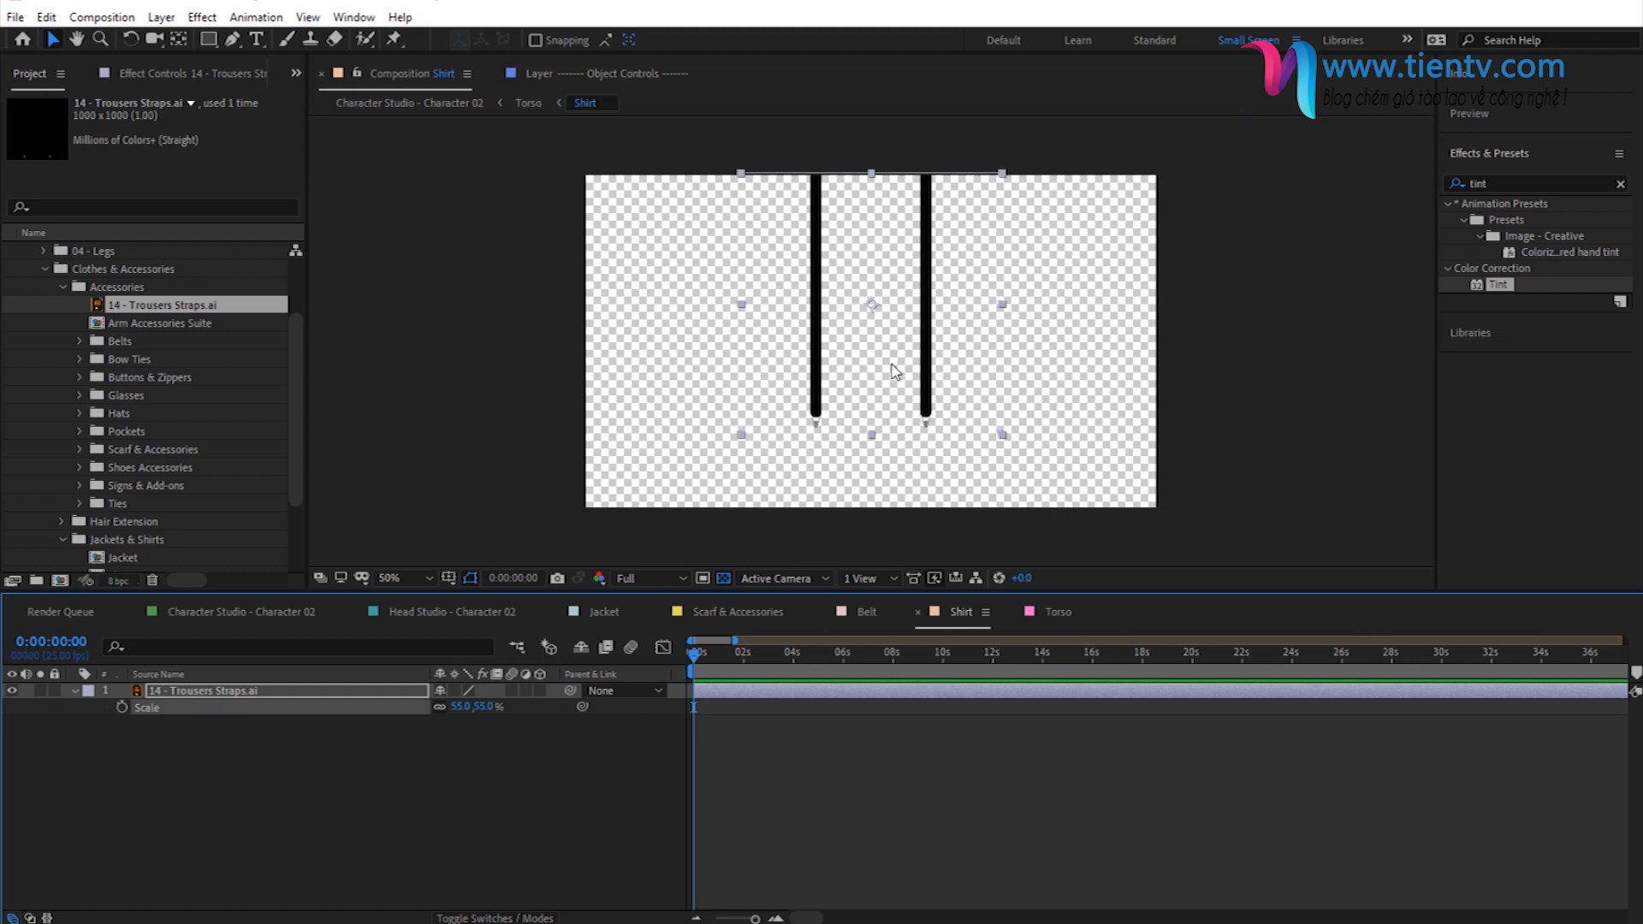
pyautogui.click(919, 292)
pyautogui.moveTo(919, 289); pyautogui.dragTo(917, 283)
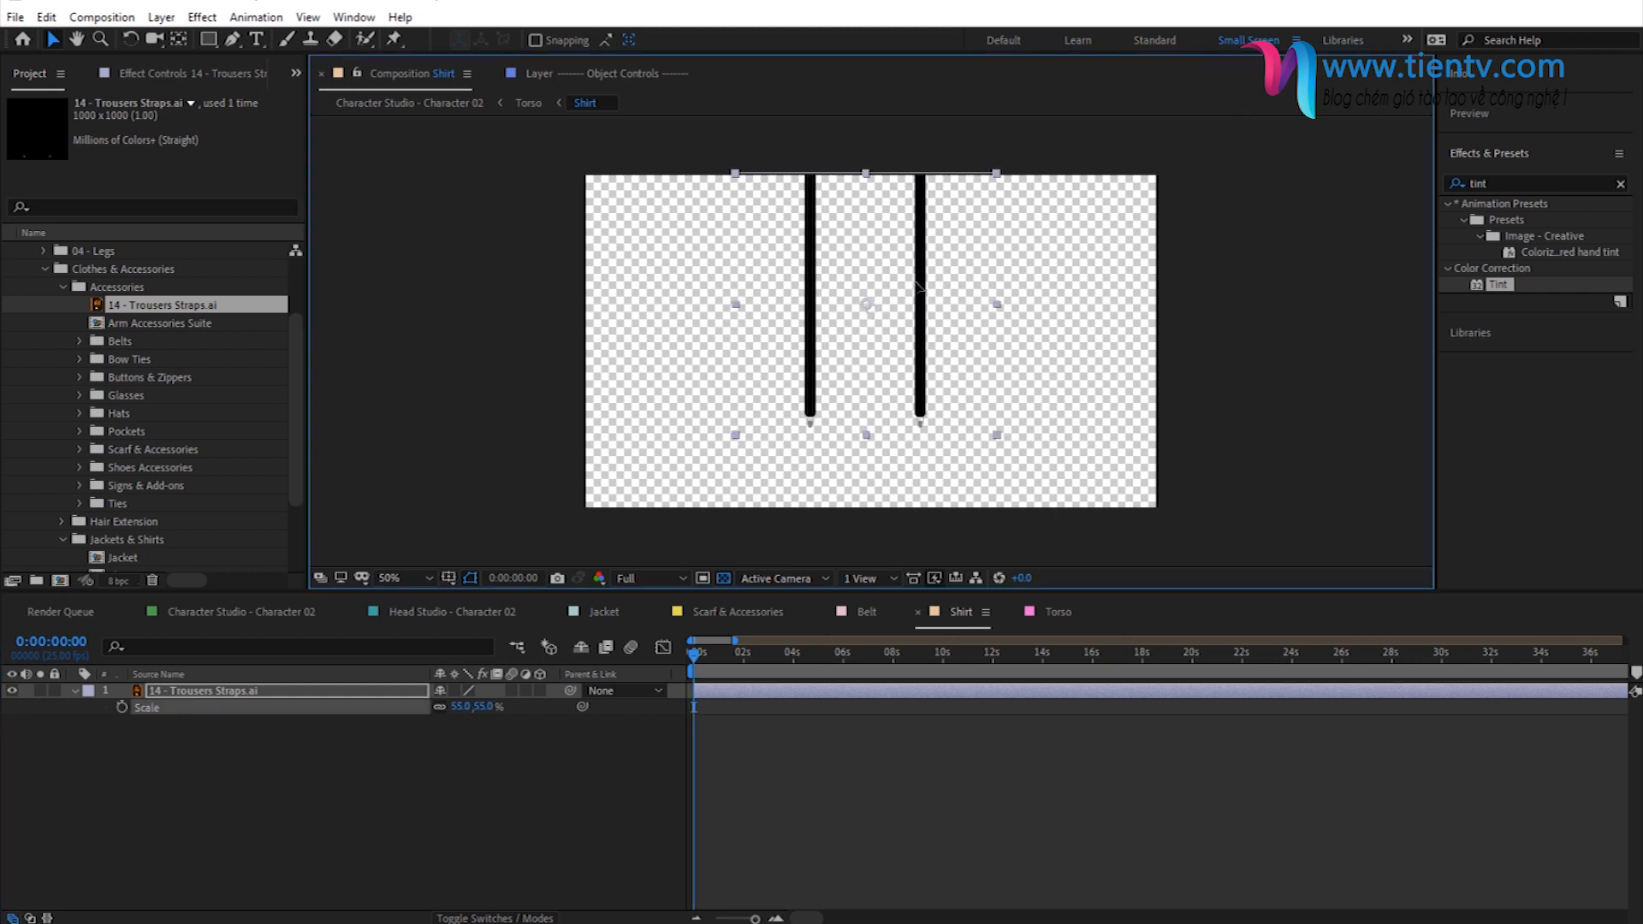
# - Check the trousers straps on the full character and shift the straps layer slightly down in the Shirt composition
pyautogui.click(440, 102)
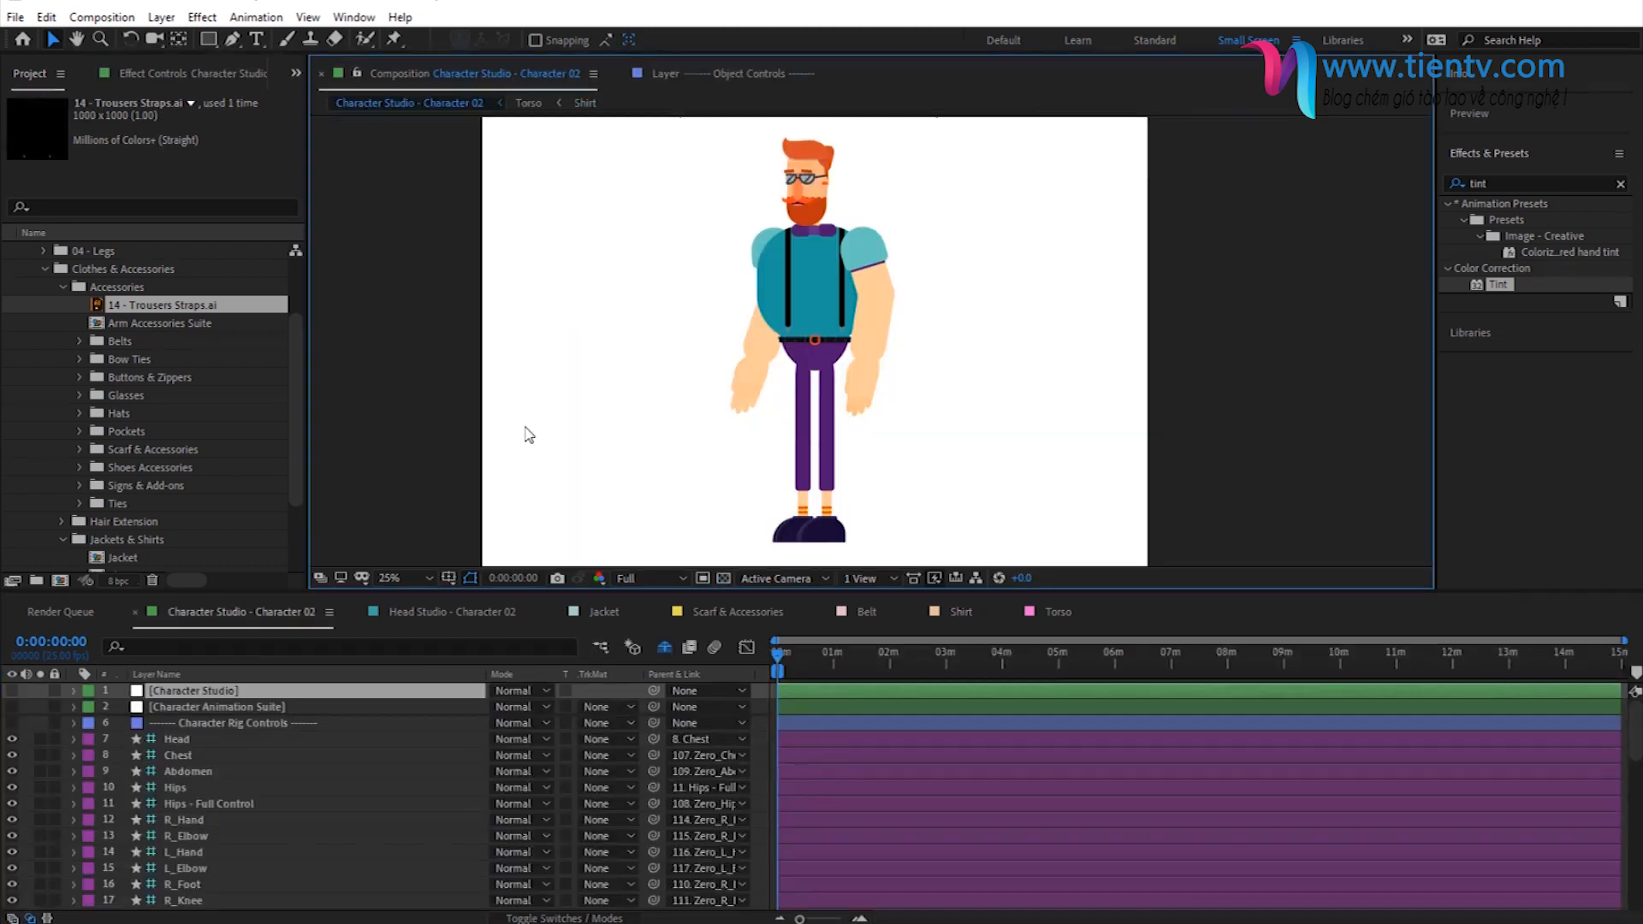
pyautogui.scroll(2, 781, 326)
pyautogui.moveTo(884, 340); pyautogui.dragTo(887, 467)
pyautogui.click(586, 104)
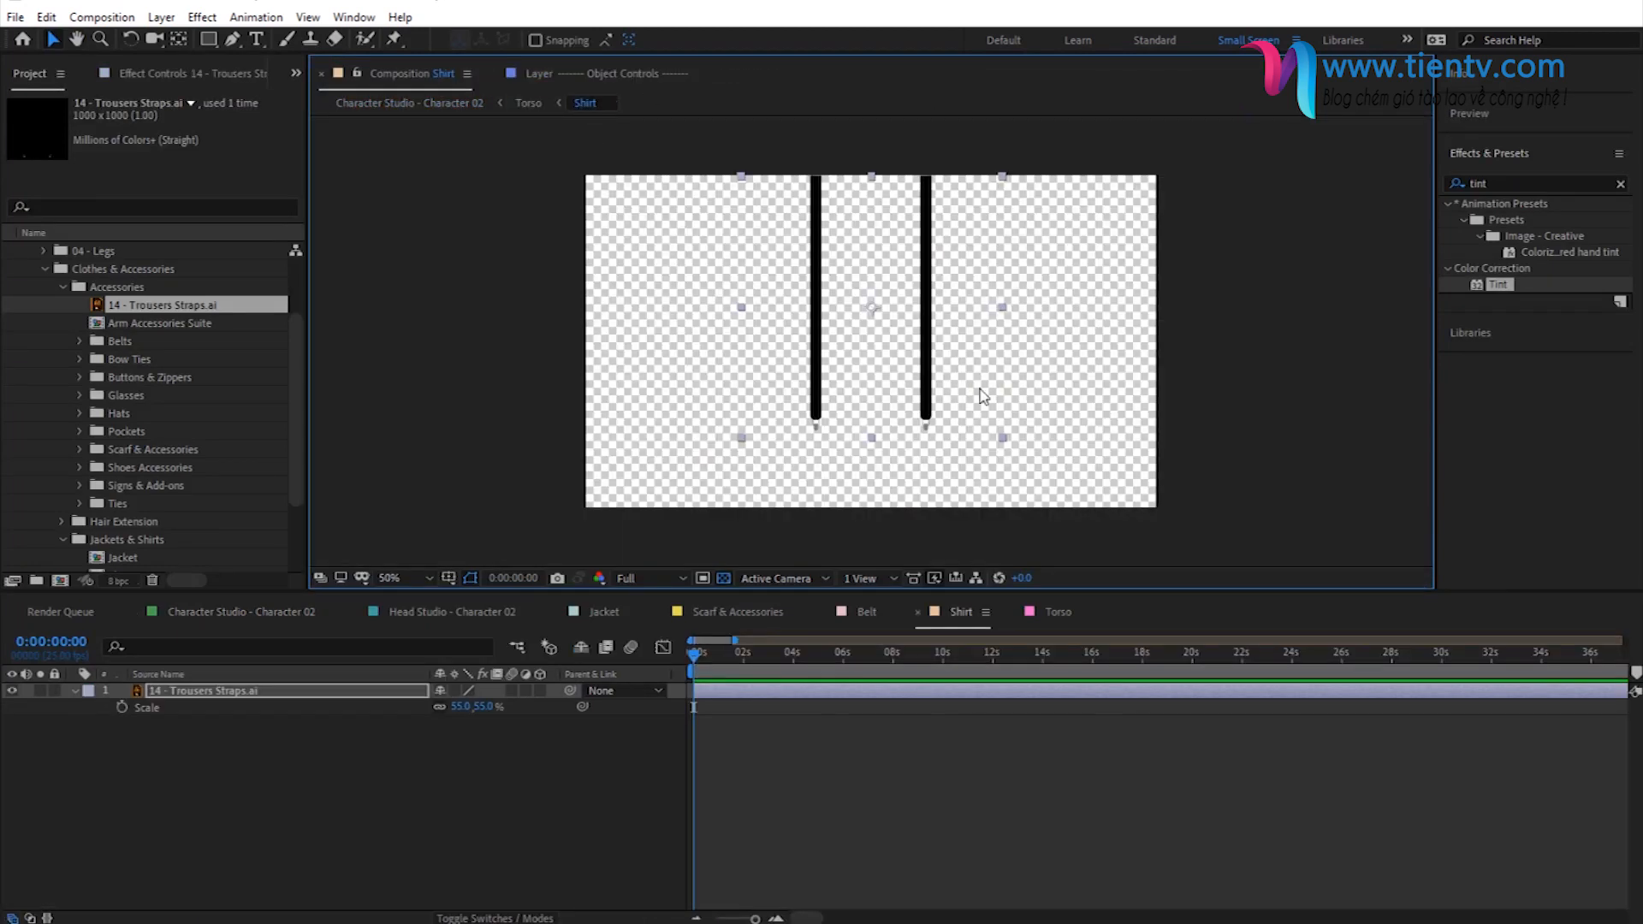
pyautogui.moveTo(923, 354); pyautogui.dragTo(923, 358)
# - Apply a Tint effect to the trousers straps with black mapped to the copied purple, and check them on the full character
pyautogui.moveTo(1505, 289); pyautogui.dragTo(215, 690)
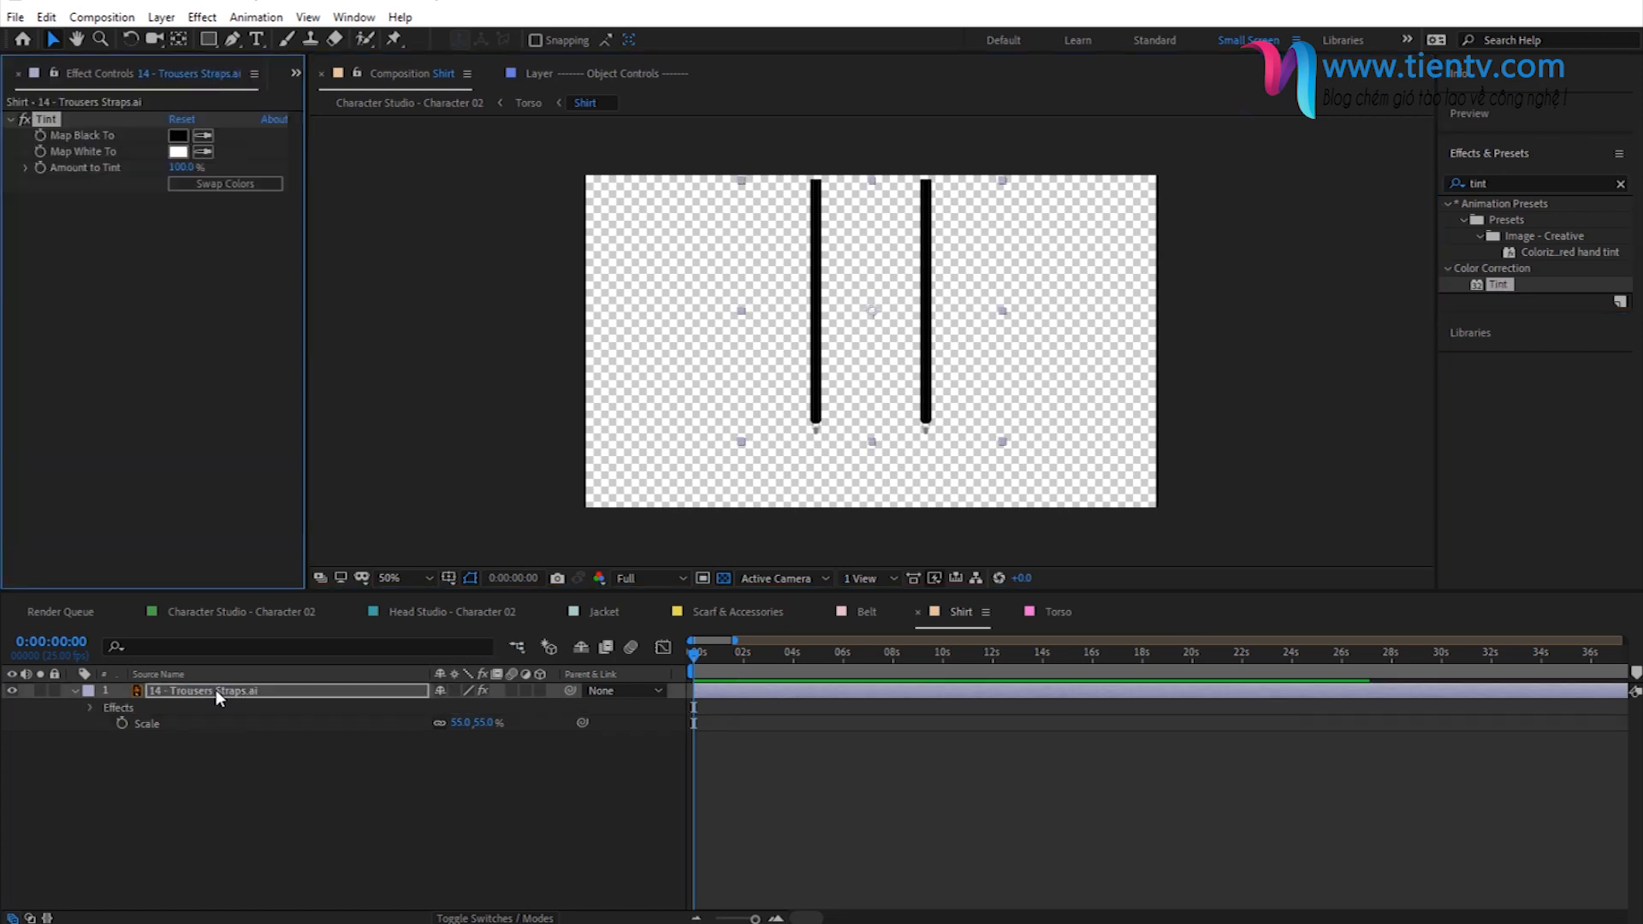
pyautogui.click(179, 136)
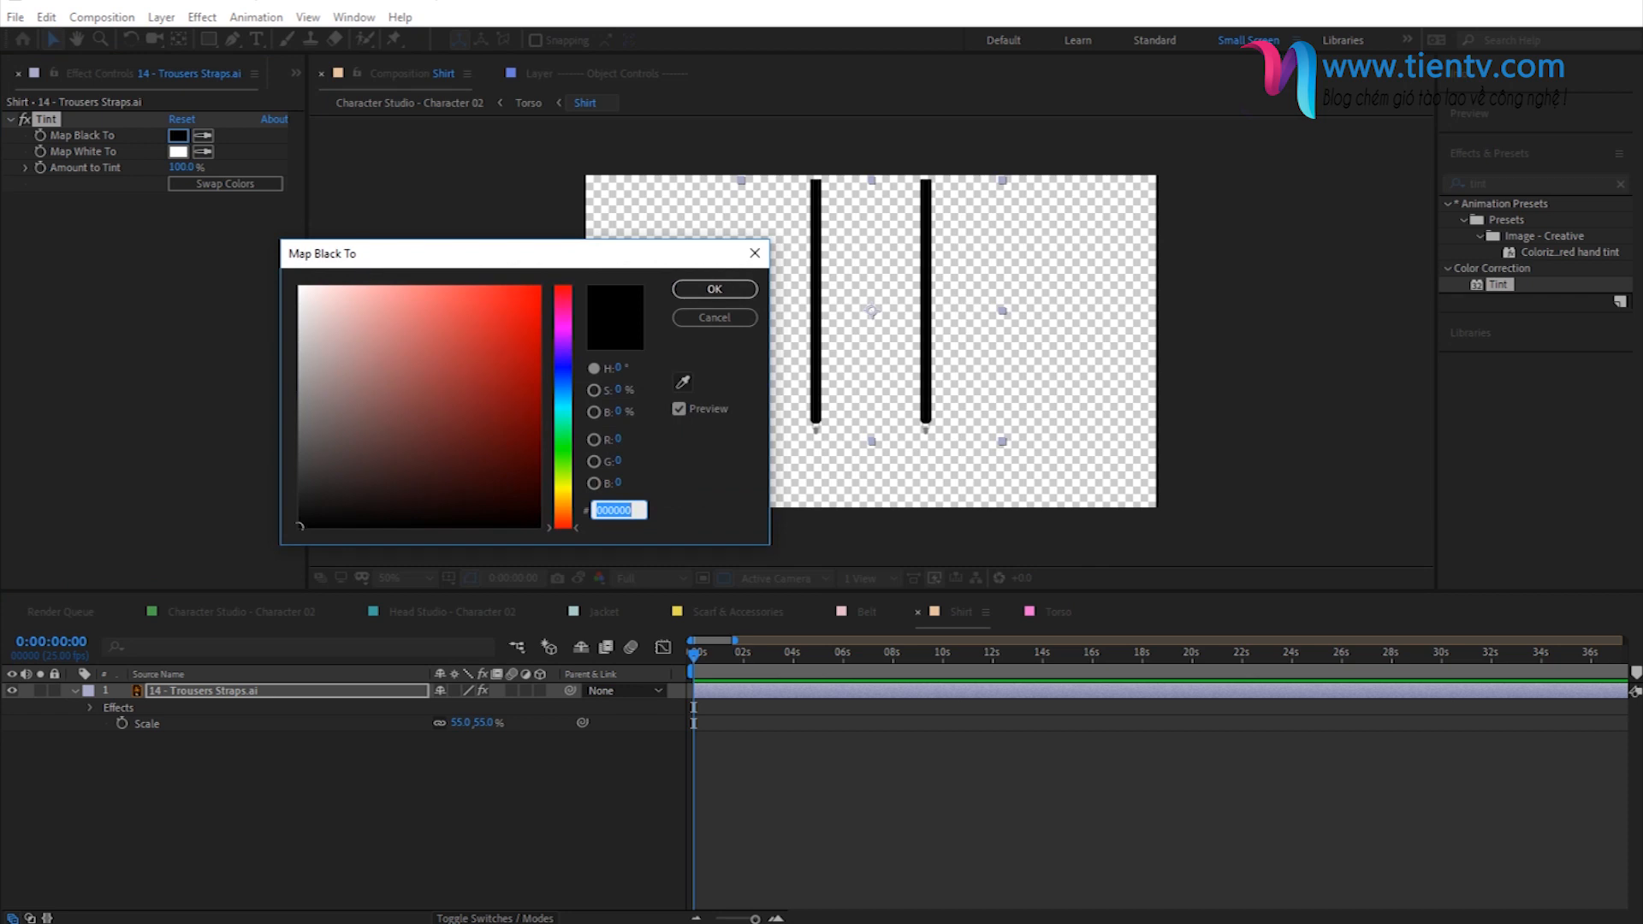
pyautogui.hotkey('alt', 'Tab')
pyautogui.doubleClick(615, 511)
pyautogui.hotkey('ctrl', 'v')
pyautogui.click(709, 294)
pyautogui.click(150, 774)
pyautogui.click(76, 692)
pyautogui.click(412, 104)
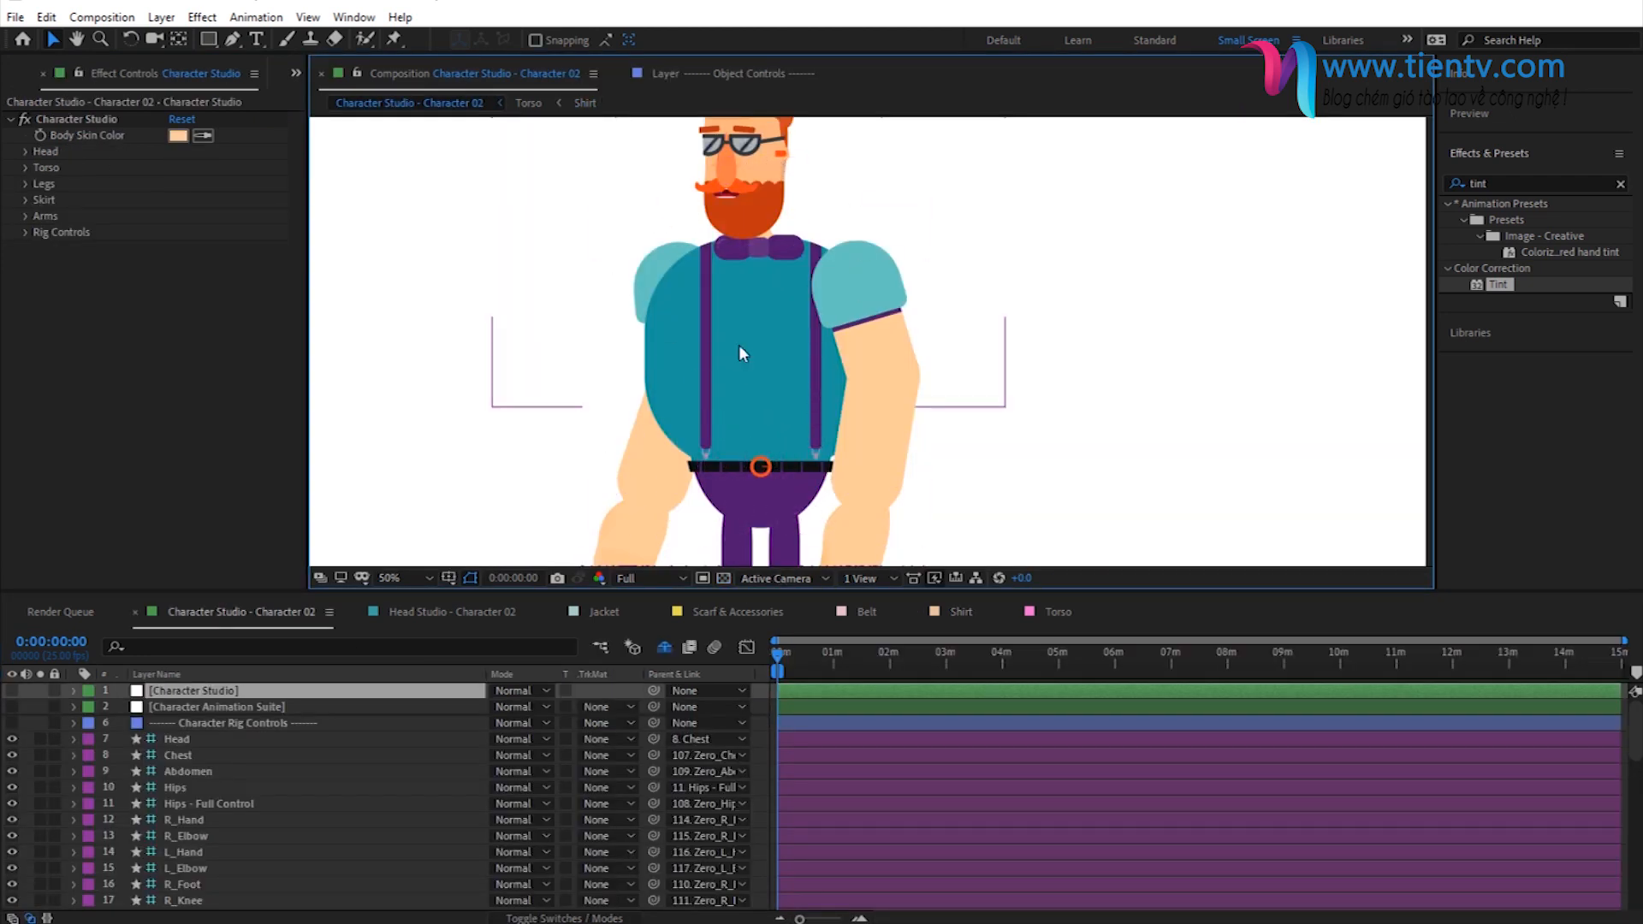
pyautogui.scroll(-2, 733, 394)
pyautogui.moveTo(717, 513)
pyautogui.mouseDown()
pyautogui.moveTo(680, 422)
pyautogui.moveTo(700, 487)
pyautogui.mouseUp()
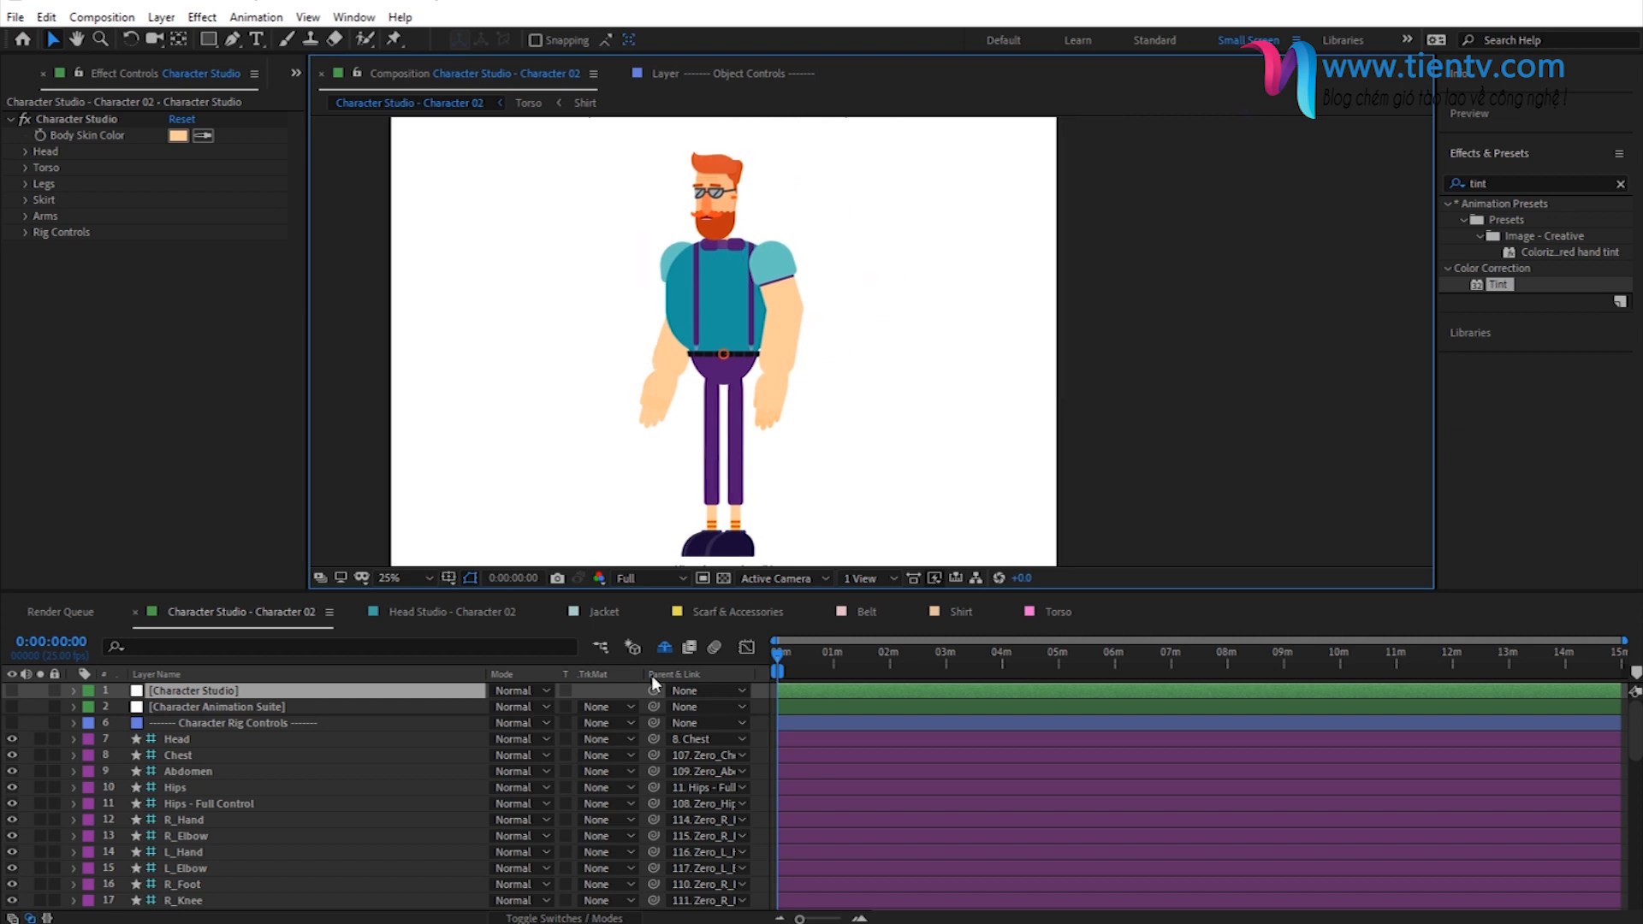
# - Open the Jacket composition and select its Jacket item in the Jackets & Shirts project folder
pyautogui.click(601, 611)
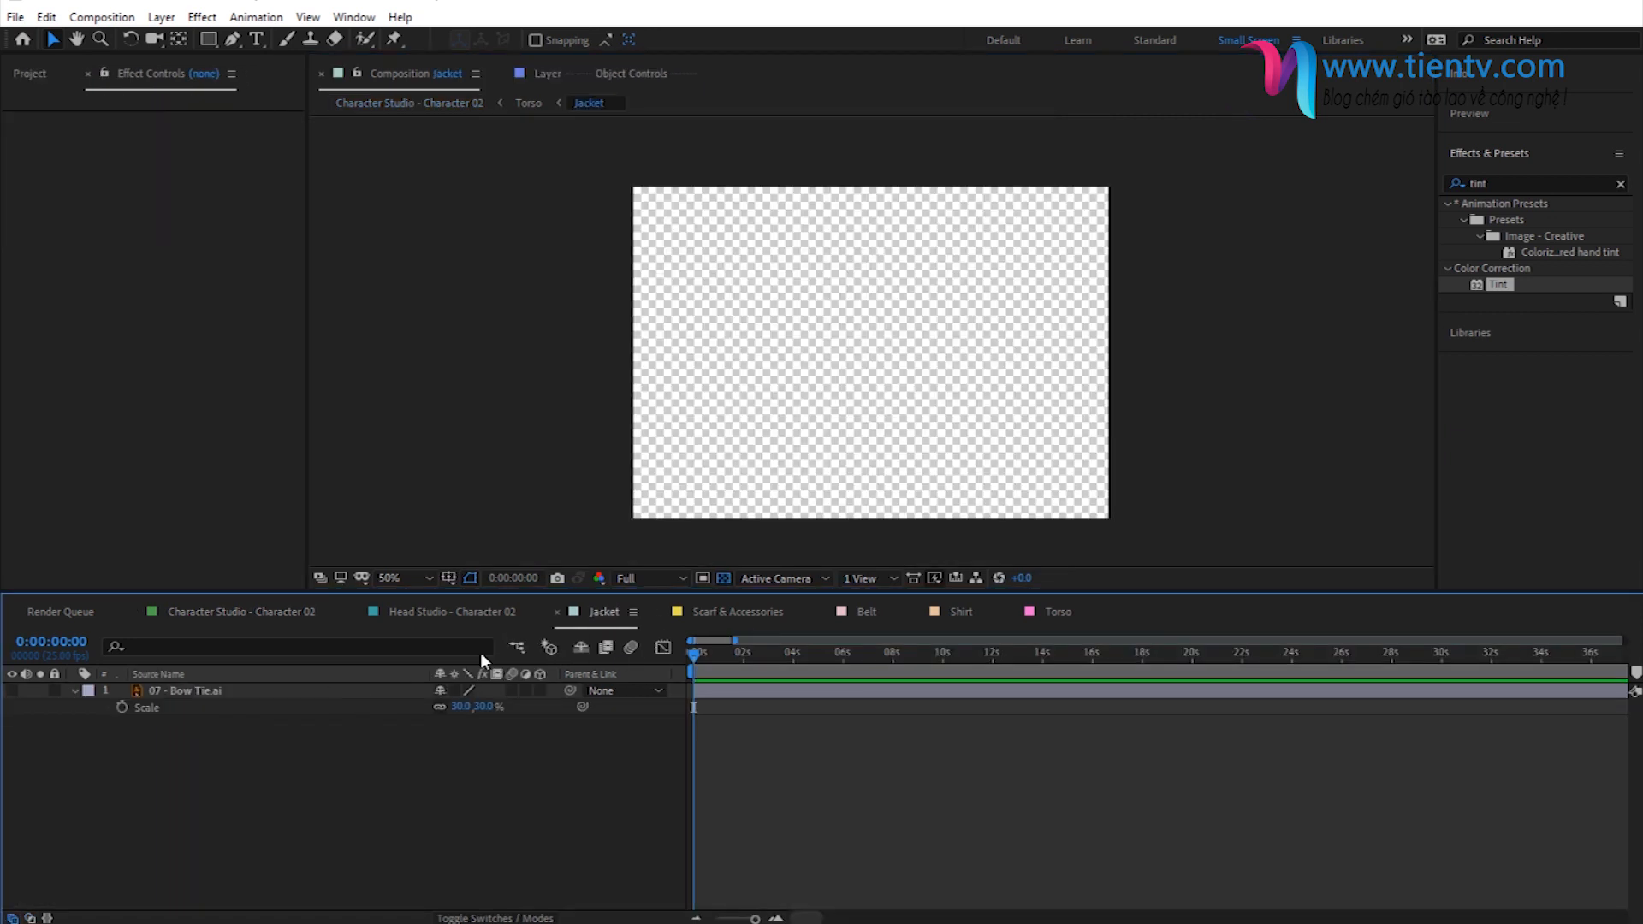
pyautogui.click(30, 73)
pyautogui.scroll(-2, 136, 488)
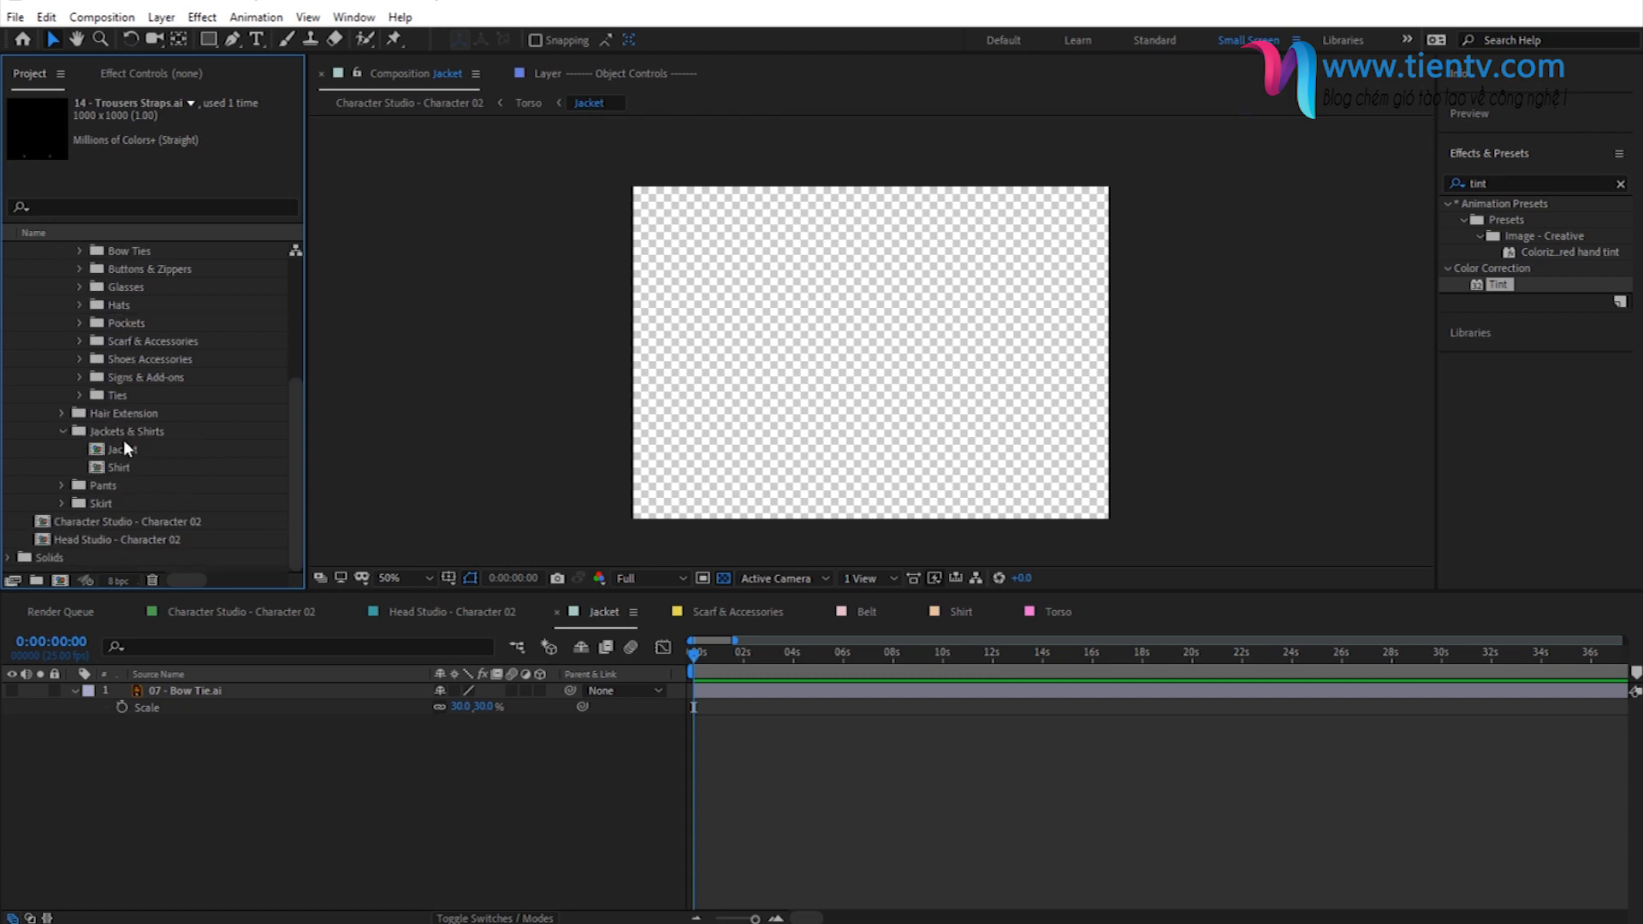
pyautogui.click(122, 431)
pyautogui.click(125, 449)
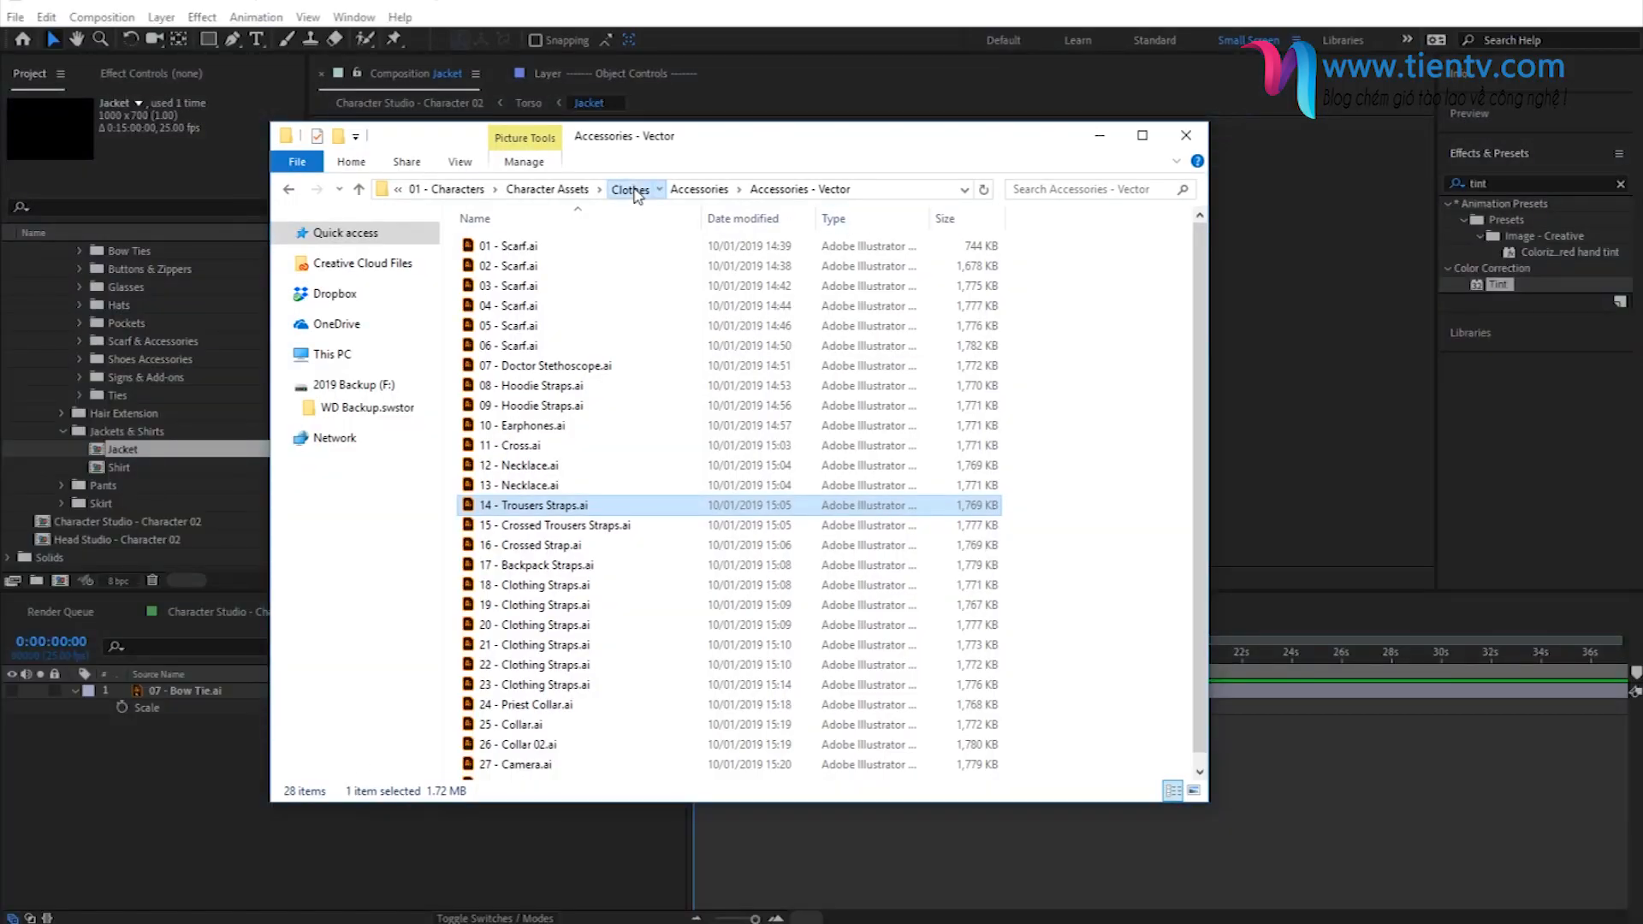
# - Browse the jacket preview images in the Clothes asset library, from the blazers to 18---Jacket.gif
pyautogui.click(630, 189)
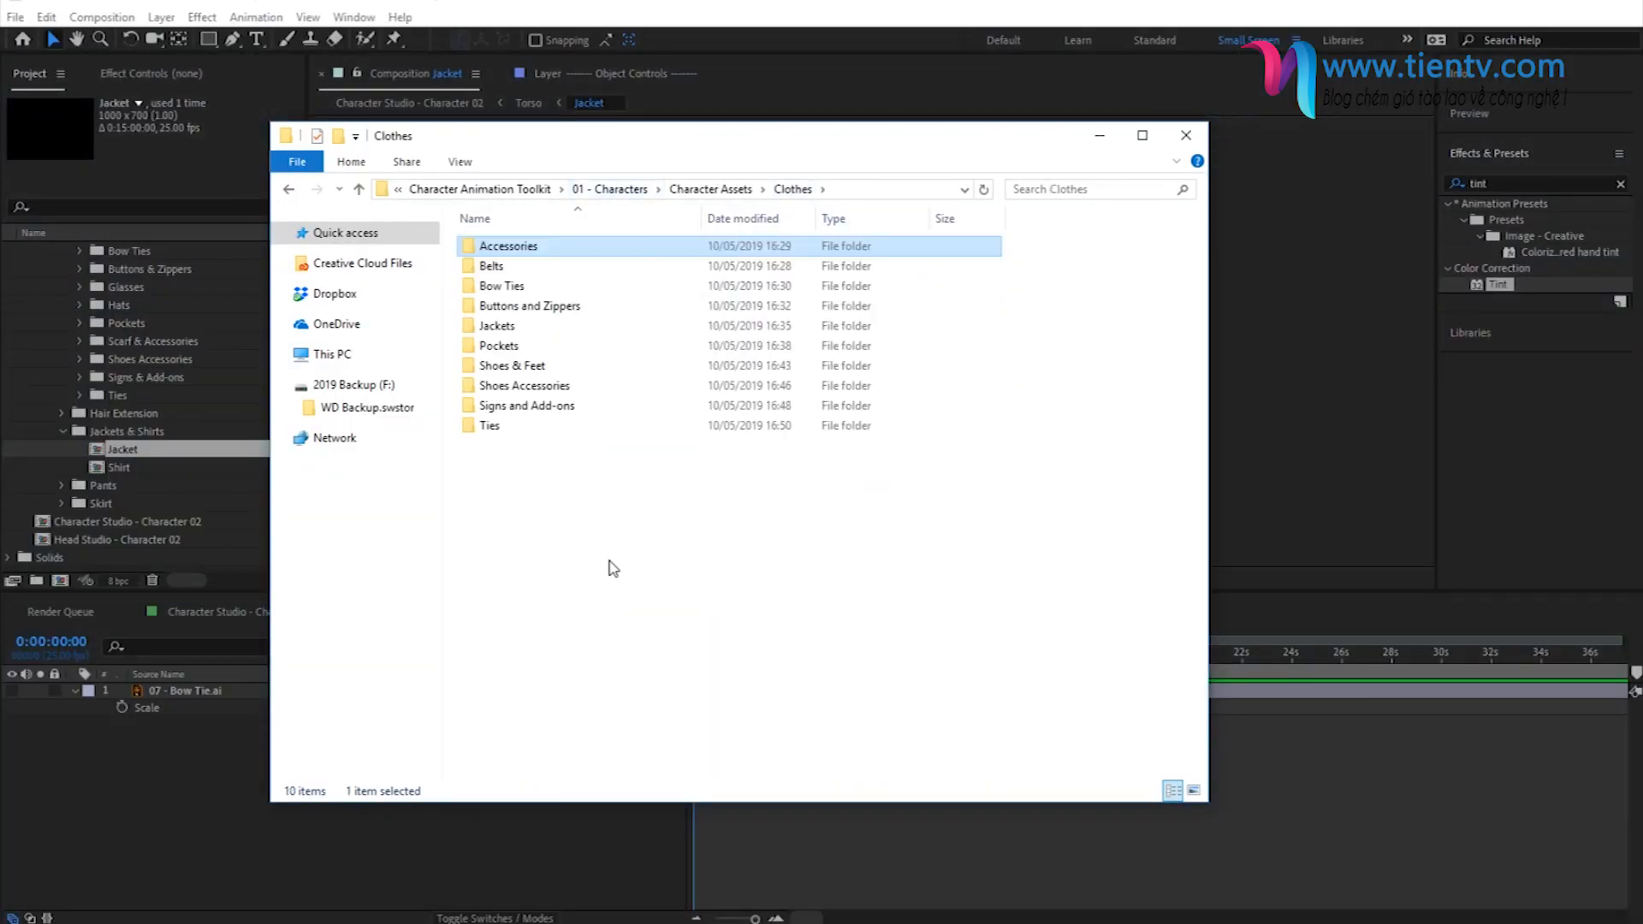
pyautogui.doubleClick(503, 325)
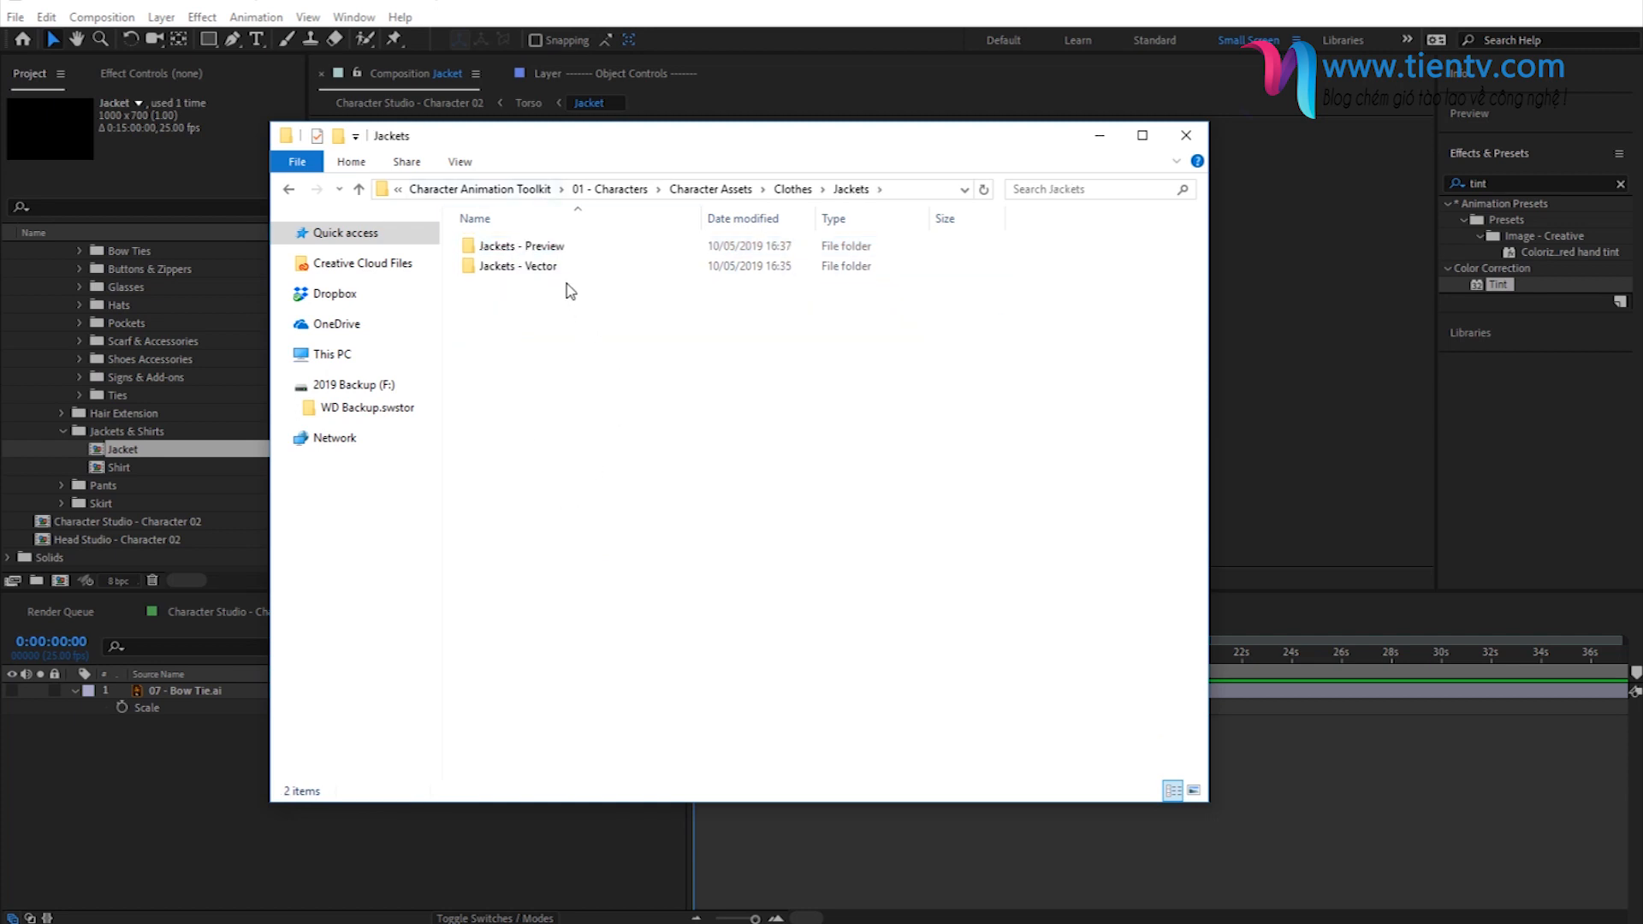
pyautogui.doubleClick(530, 248)
pyautogui.doubleClick(505, 233)
pyautogui.click(1080, 580)
pyautogui.click(1080, 580)
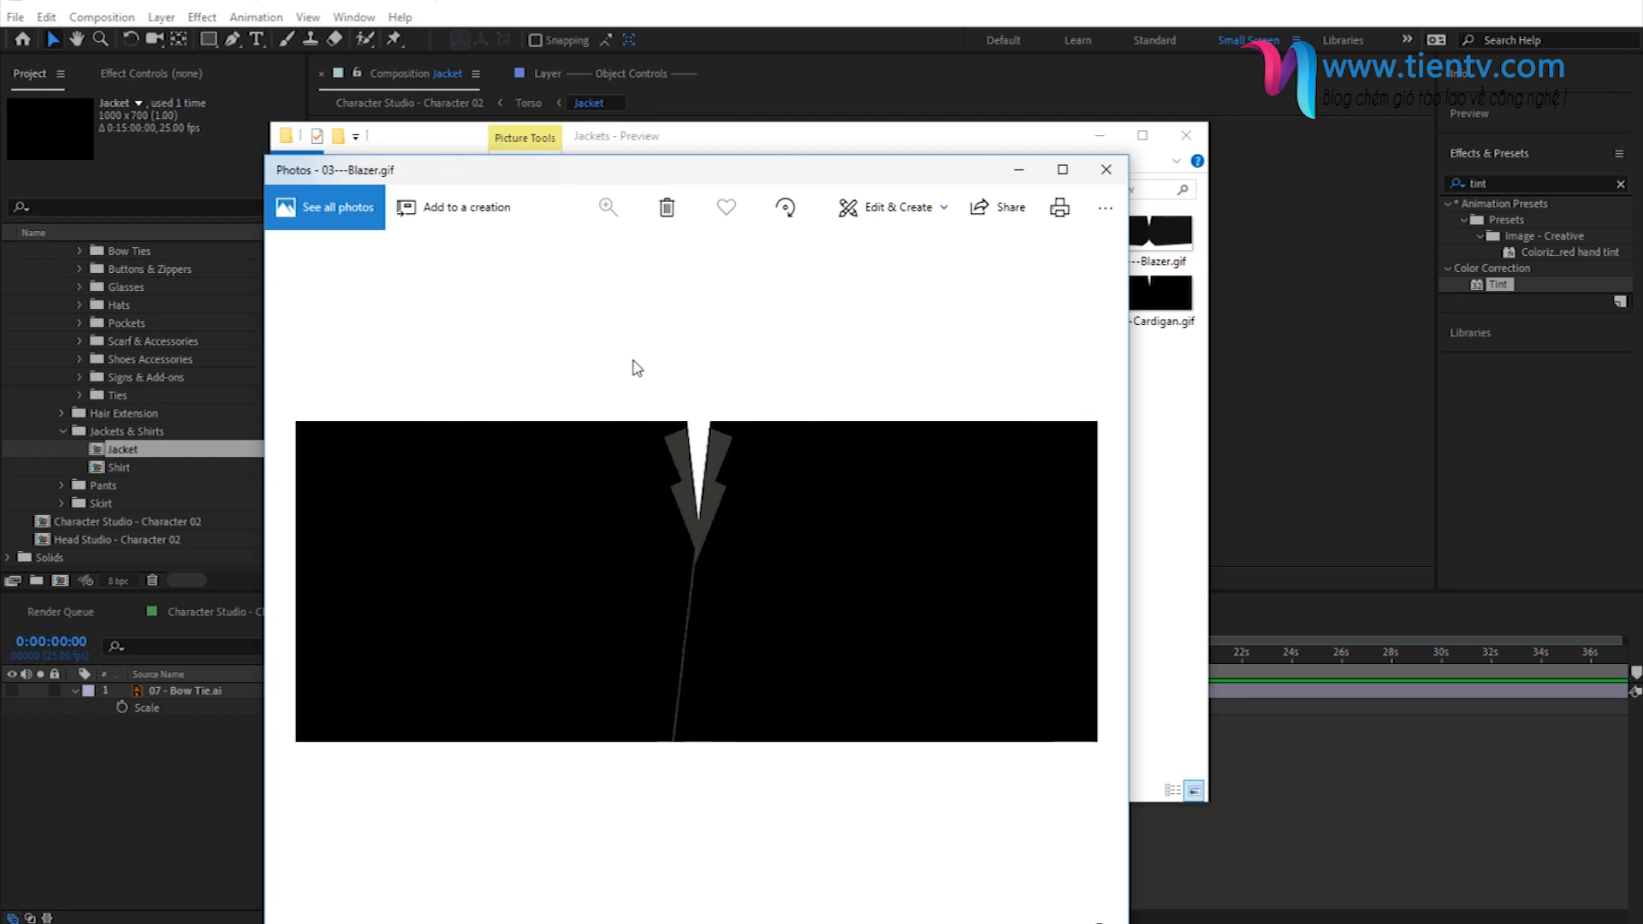
pyautogui.click(1081, 579)
pyautogui.click(1082, 579)
pyautogui.click(1082, 580)
pyautogui.click(1081, 579)
pyautogui.click(1082, 580)
pyautogui.click(1082, 579)
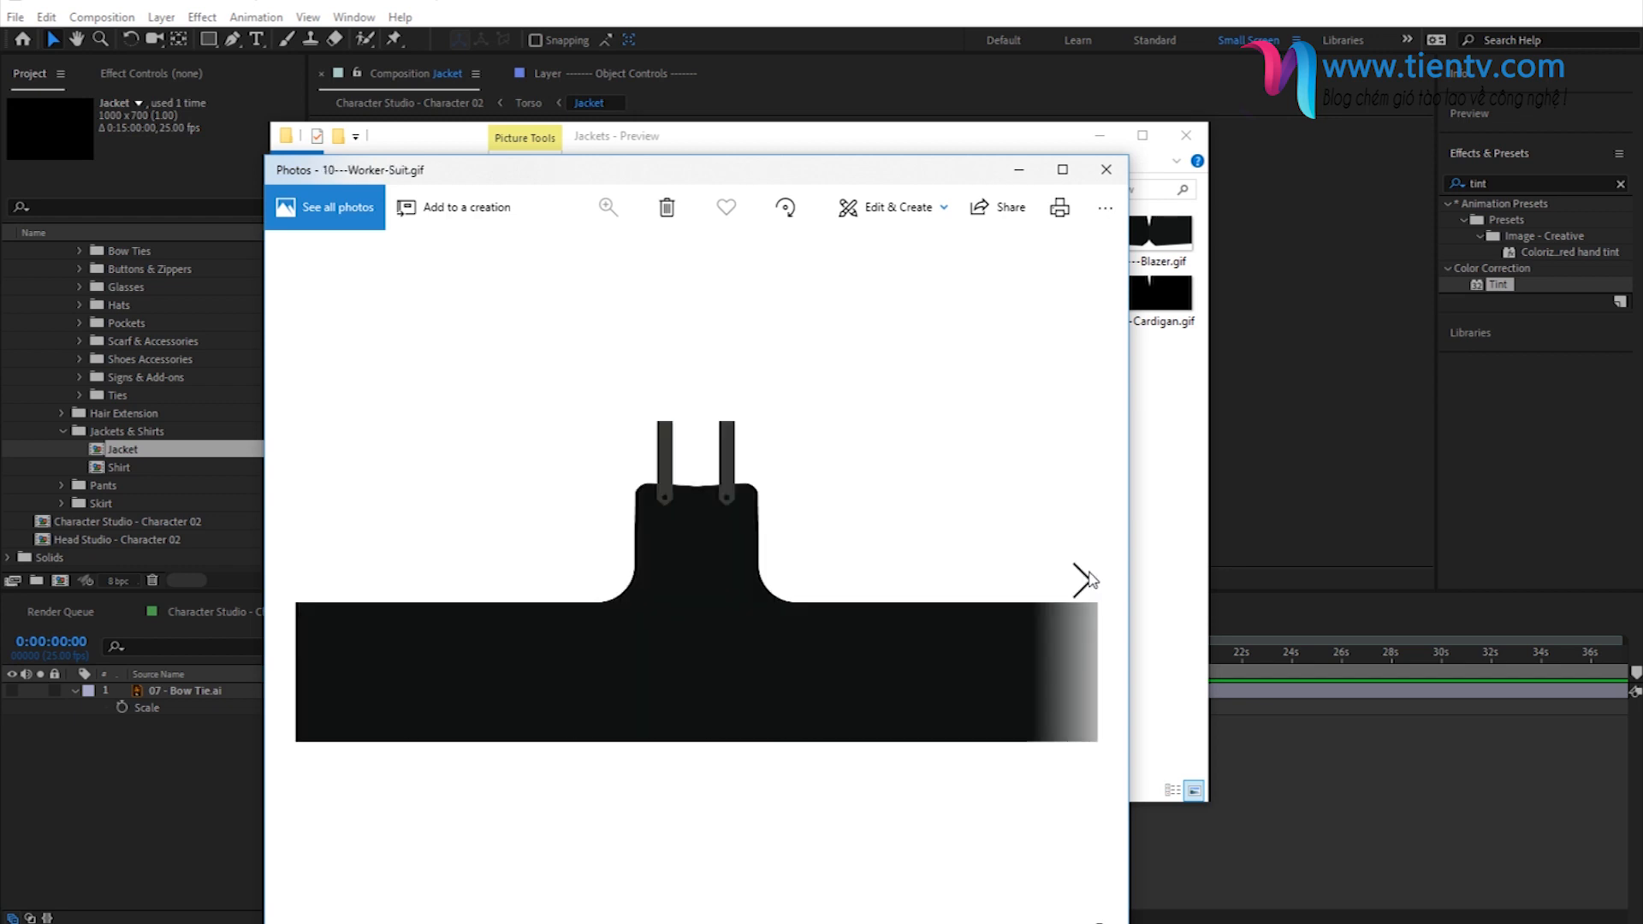
pyautogui.click(1084, 579)
pyautogui.click(1084, 579)
pyautogui.click(1083, 580)
pyautogui.click(1084, 579)
pyautogui.click(1083, 579)
pyautogui.click(1084, 579)
pyautogui.click(1083, 580)
pyautogui.click(1083, 580)
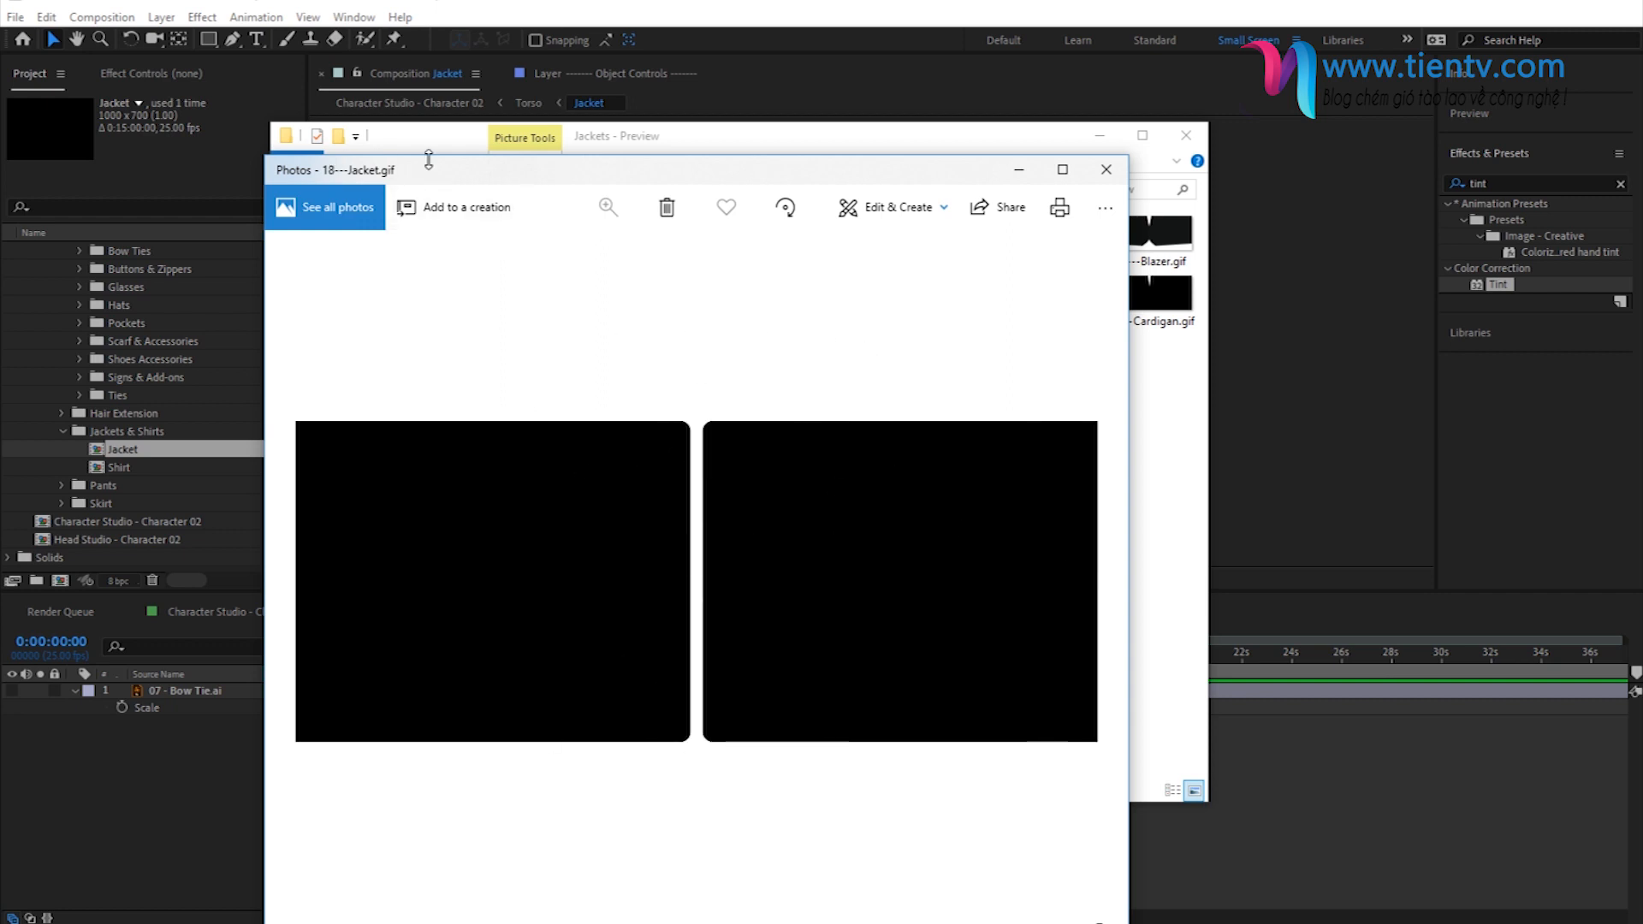
pyautogui.click(1107, 169)
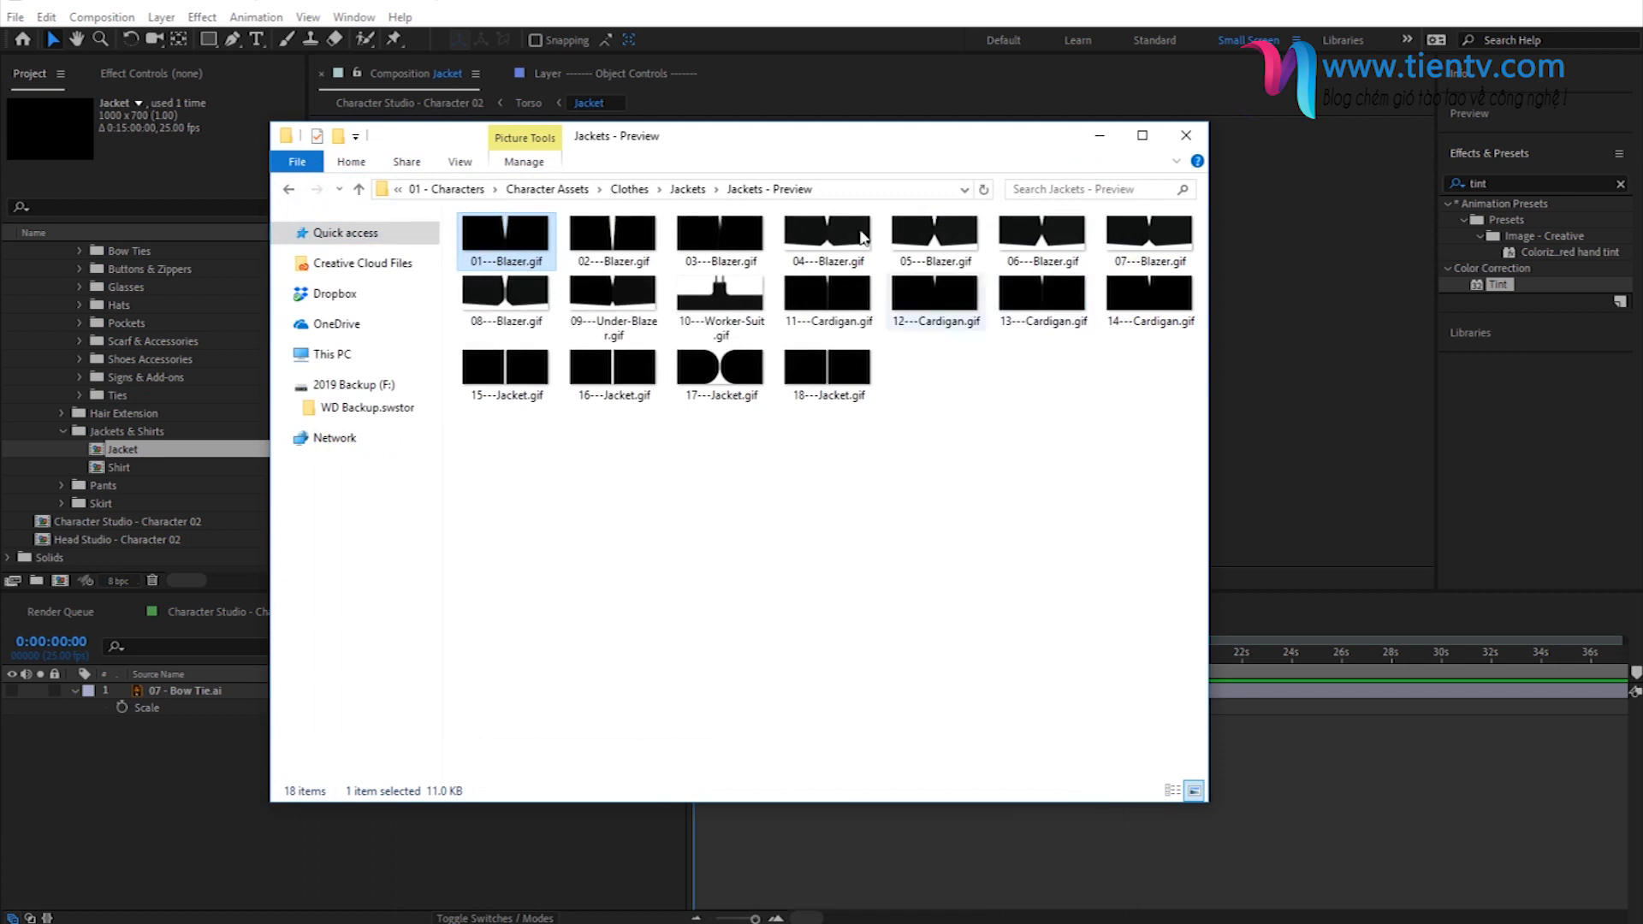
# - Import 18 - Jacket.ai from the Jackets - Vector folder and place it below the Bow Tie layer in the Jacket composition
pyautogui.click(689, 195)
pyautogui.doubleClick(513, 267)
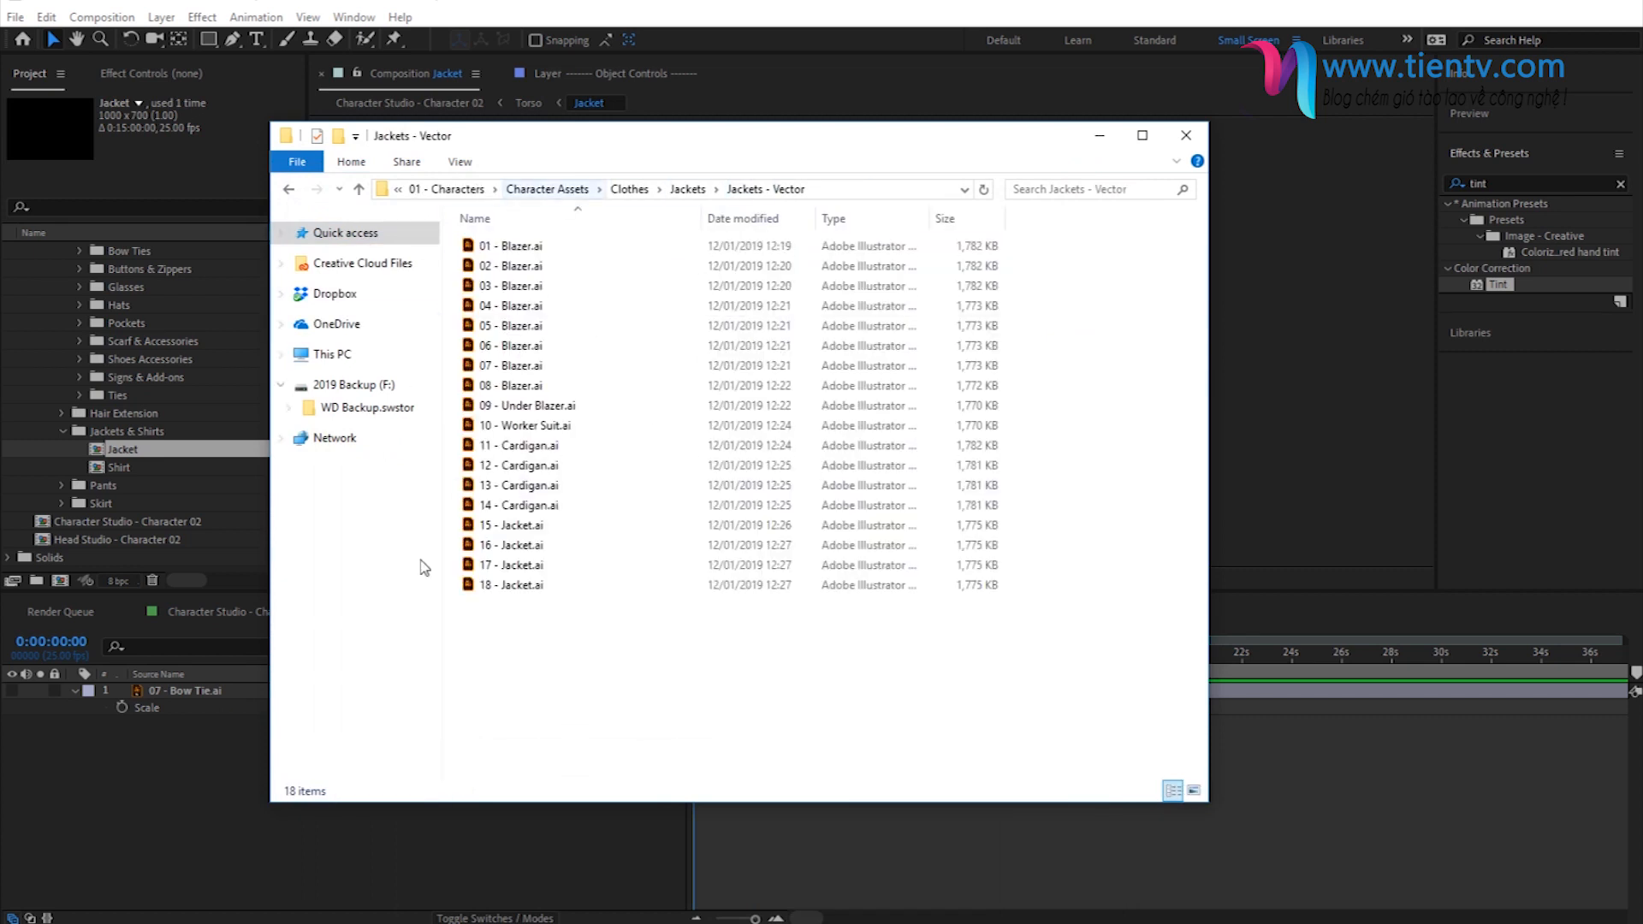
pyautogui.click(538, 590)
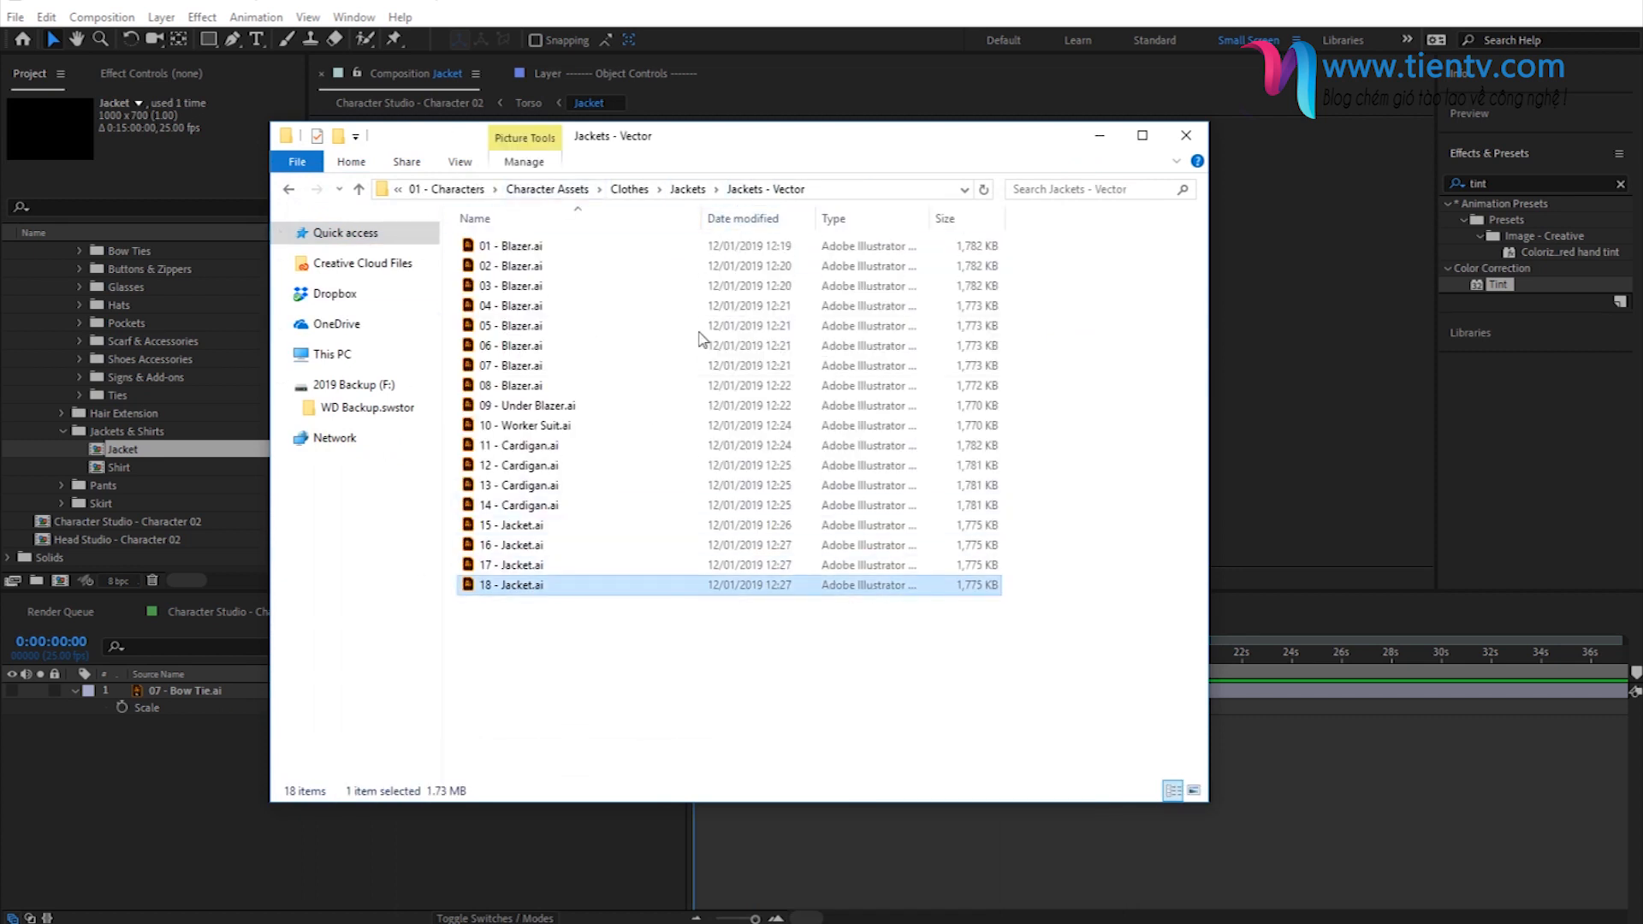
pyautogui.moveTo(525, 590); pyautogui.dragTo(284, 733)
# - Scale the 18 - Jacket.ai layer down to 61% and check its fit on the full character
pyautogui.press('s')
pyautogui.moveTo(489, 748); pyautogui.dragTo(462, 742)
pyautogui.click(479, 809)
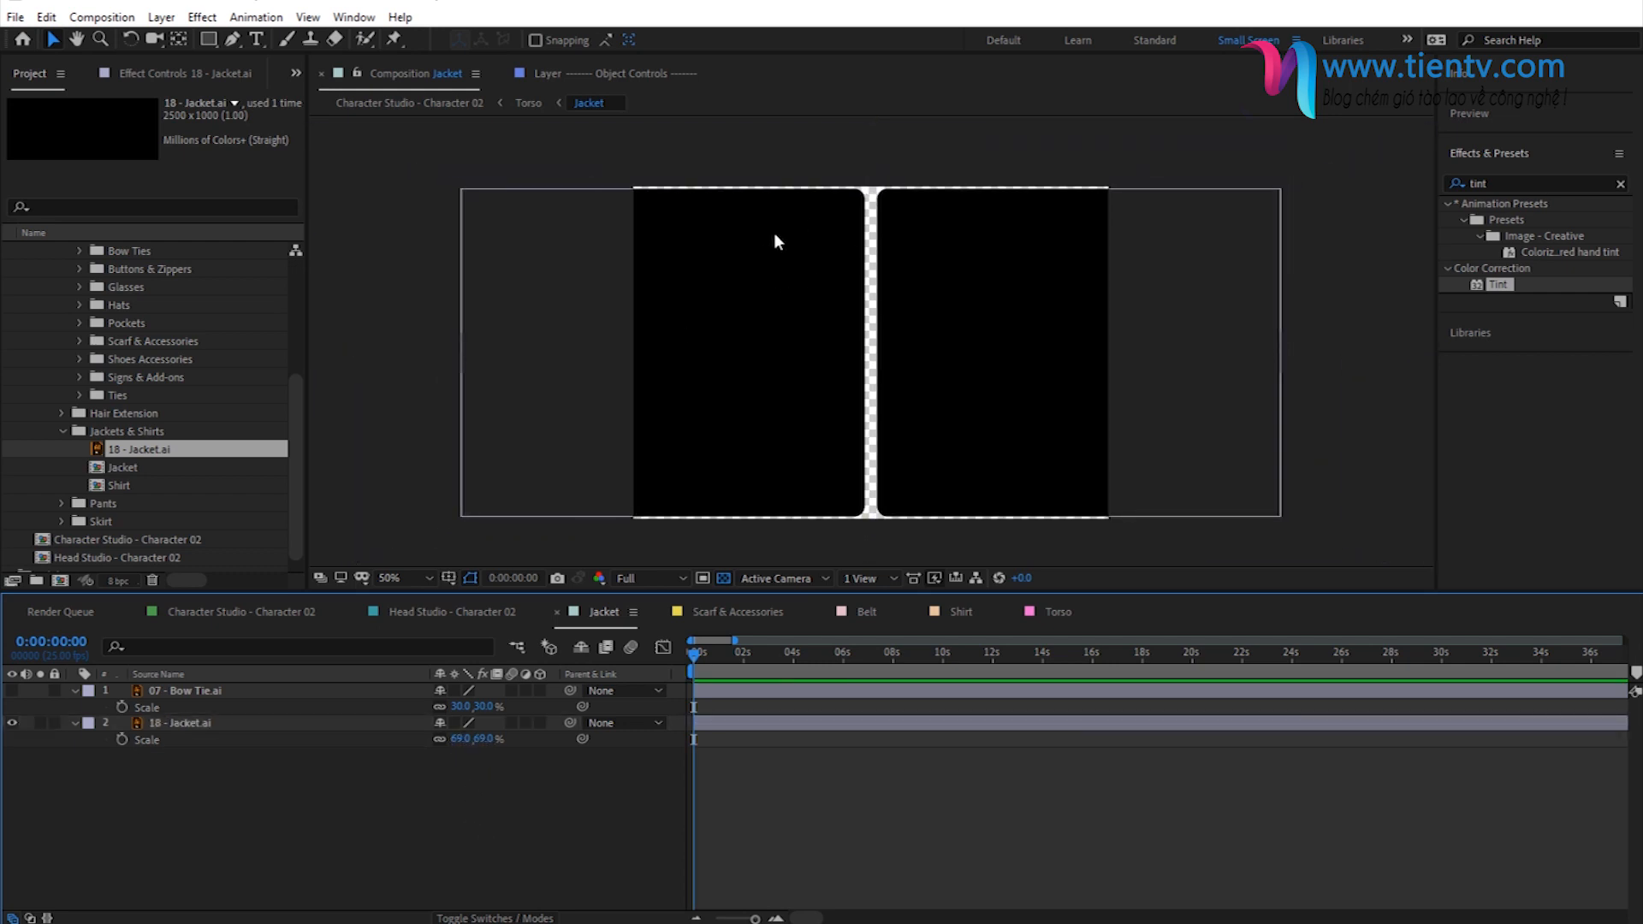
pyautogui.moveTo(478, 747); pyautogui.dragTo(471, 747)
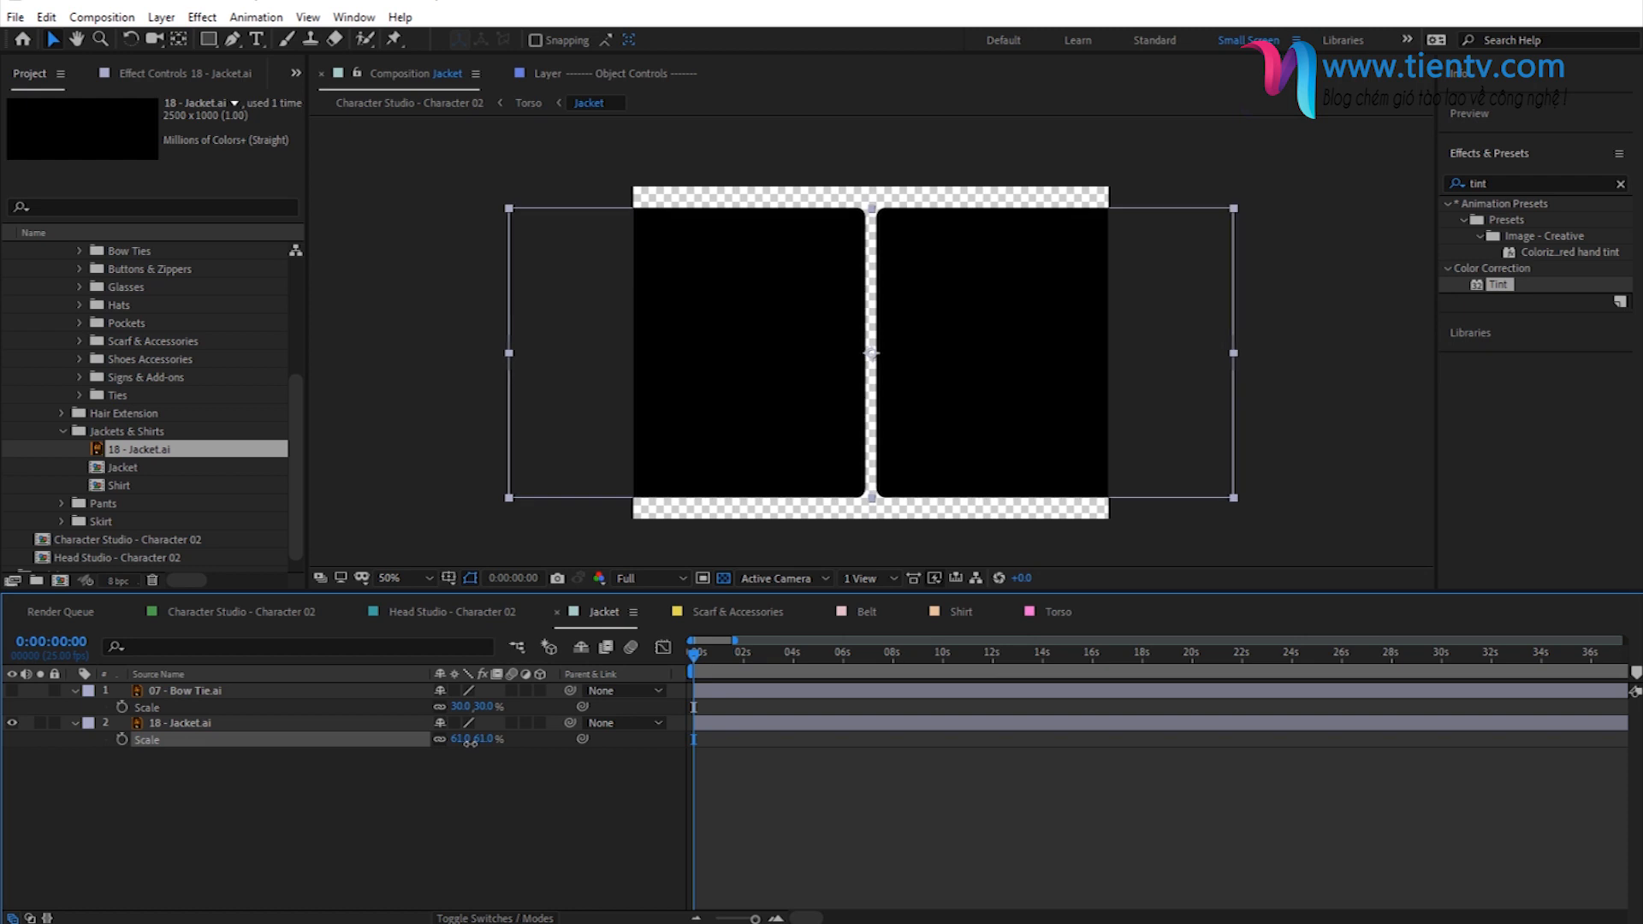
pyautogui.click(399, 105)
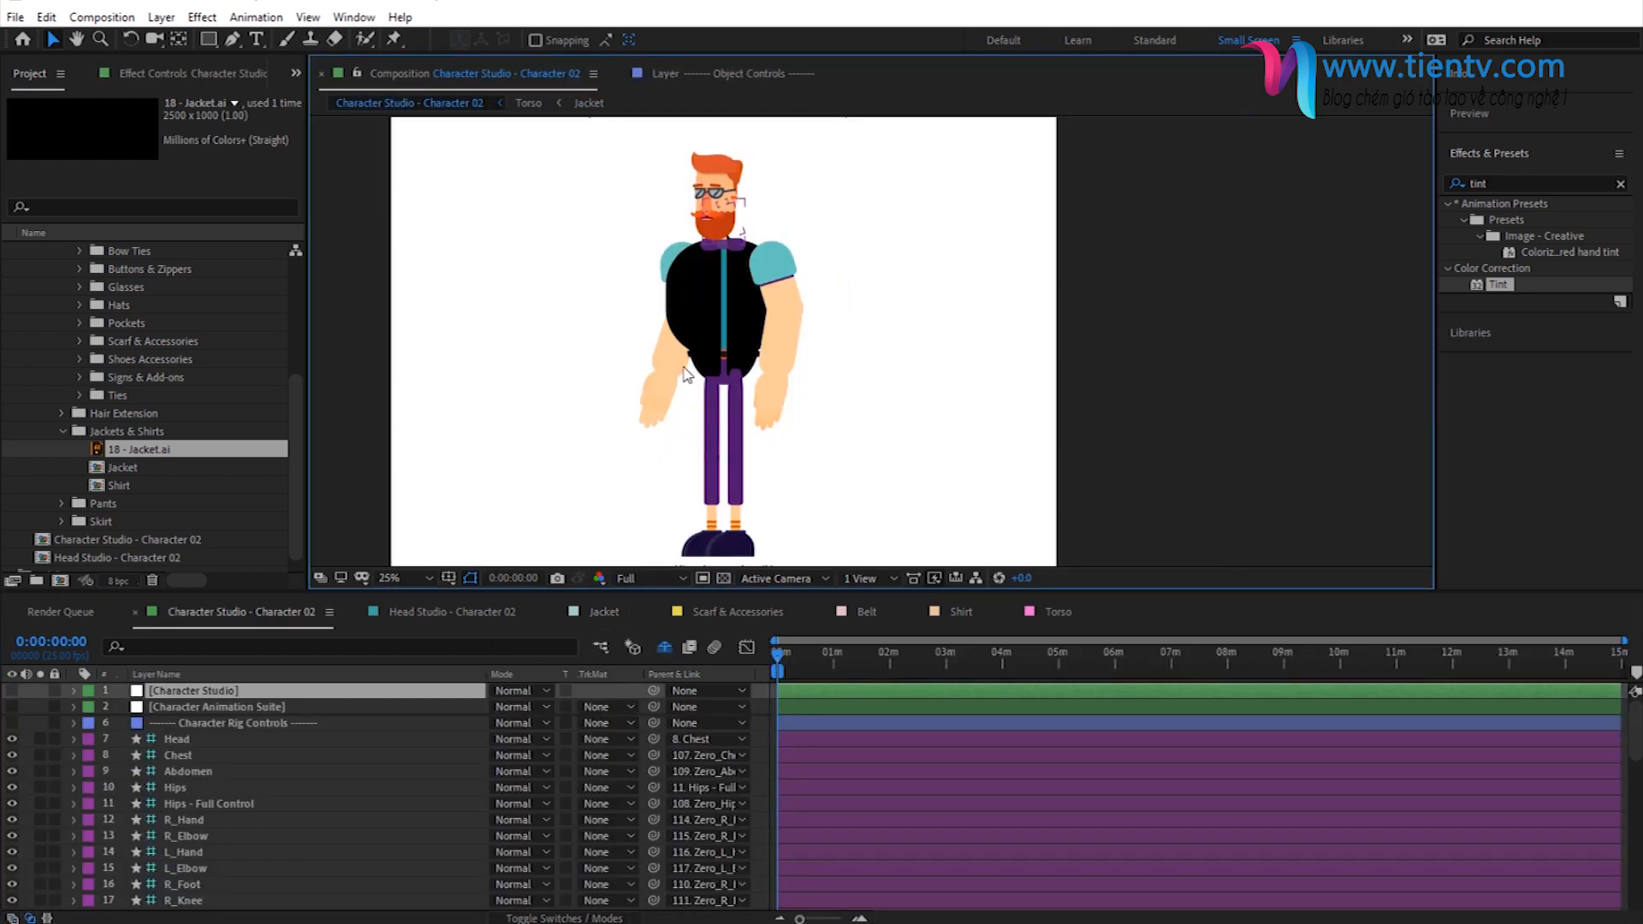
# - Reduce the 18 - Jacket.ai layer to 45% in the Jacket composition and inspect the torso on the full character
pyautogui.click(587, 104)
pyautogui.moveTo(480, 750); pyautogui.dragTo(464, 741)
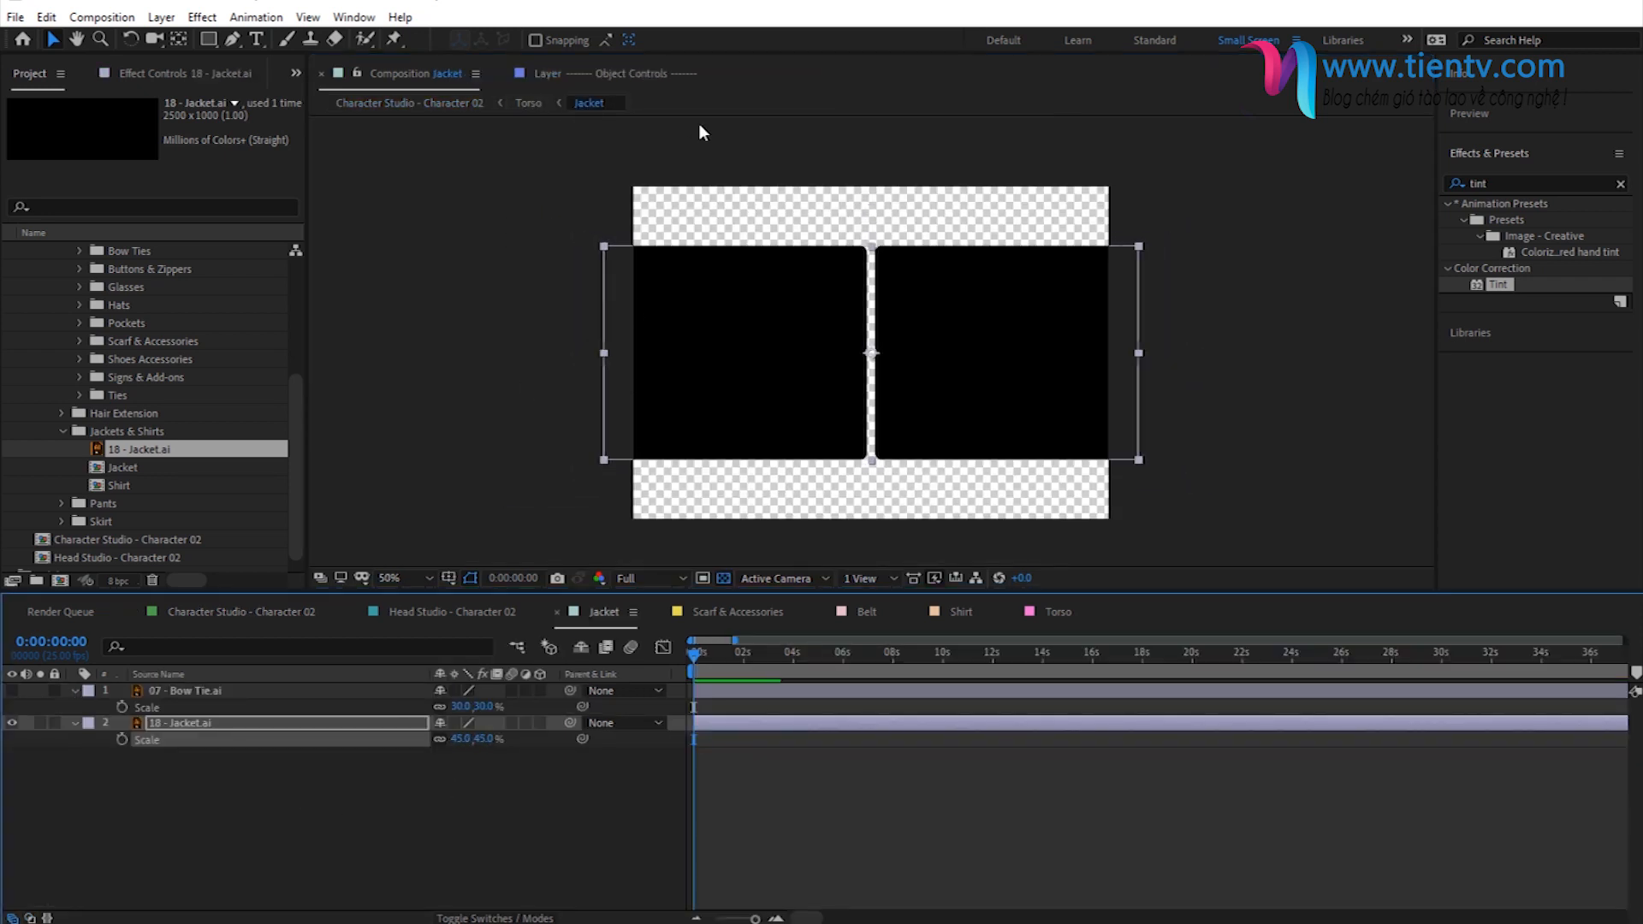
pyautogui.click(441, 104)
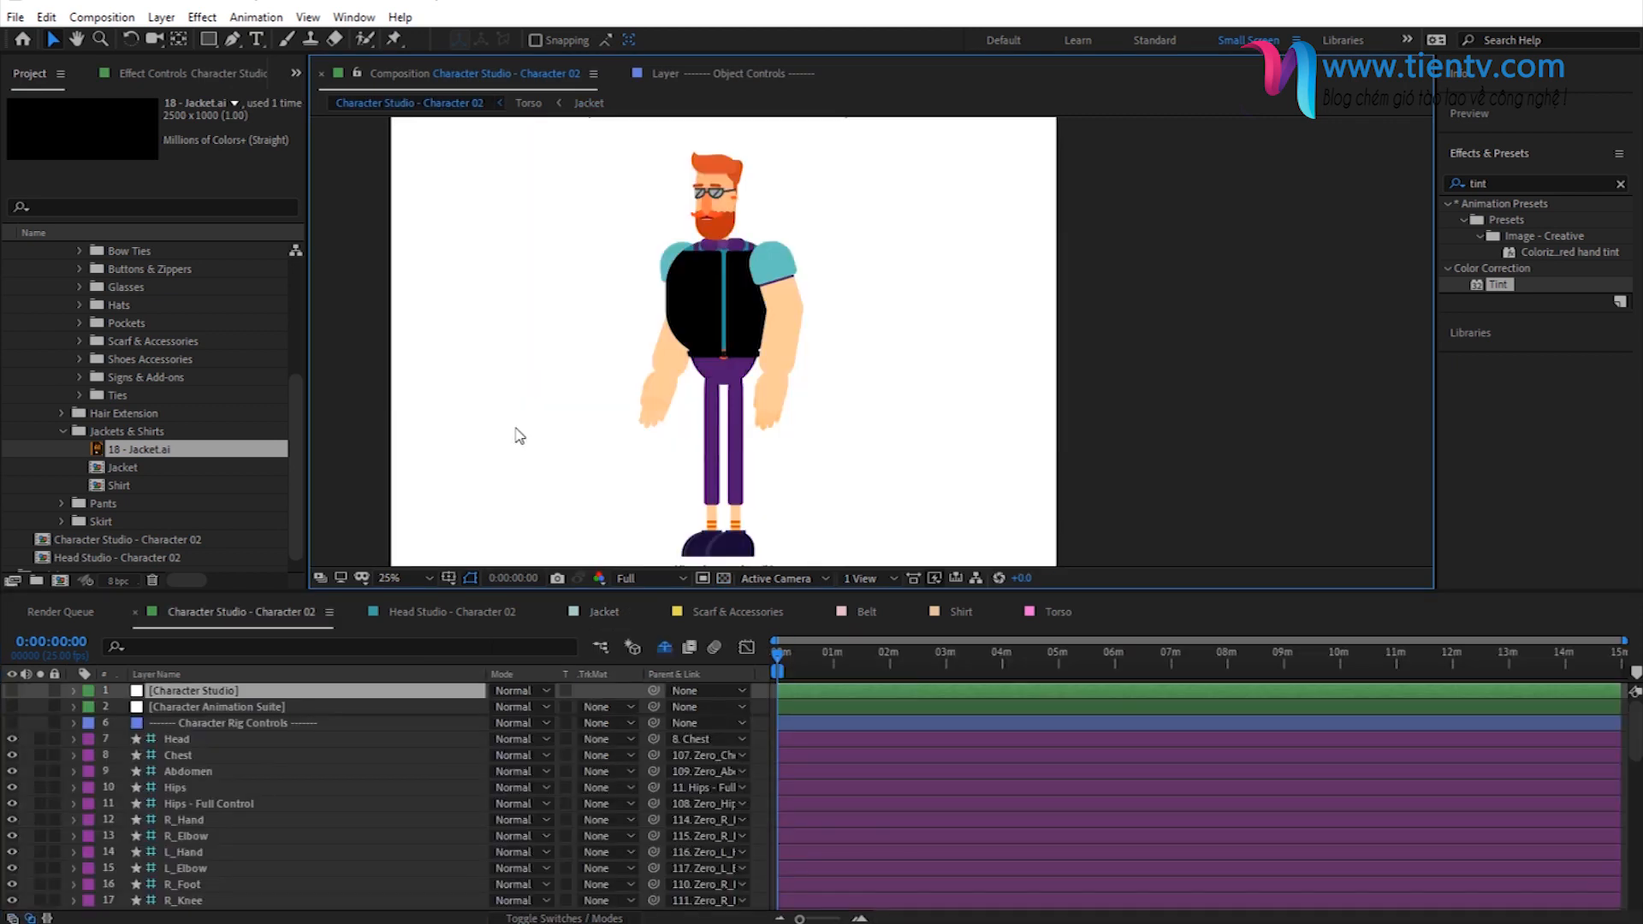
pyautogui.scroll(2, 778, 289)
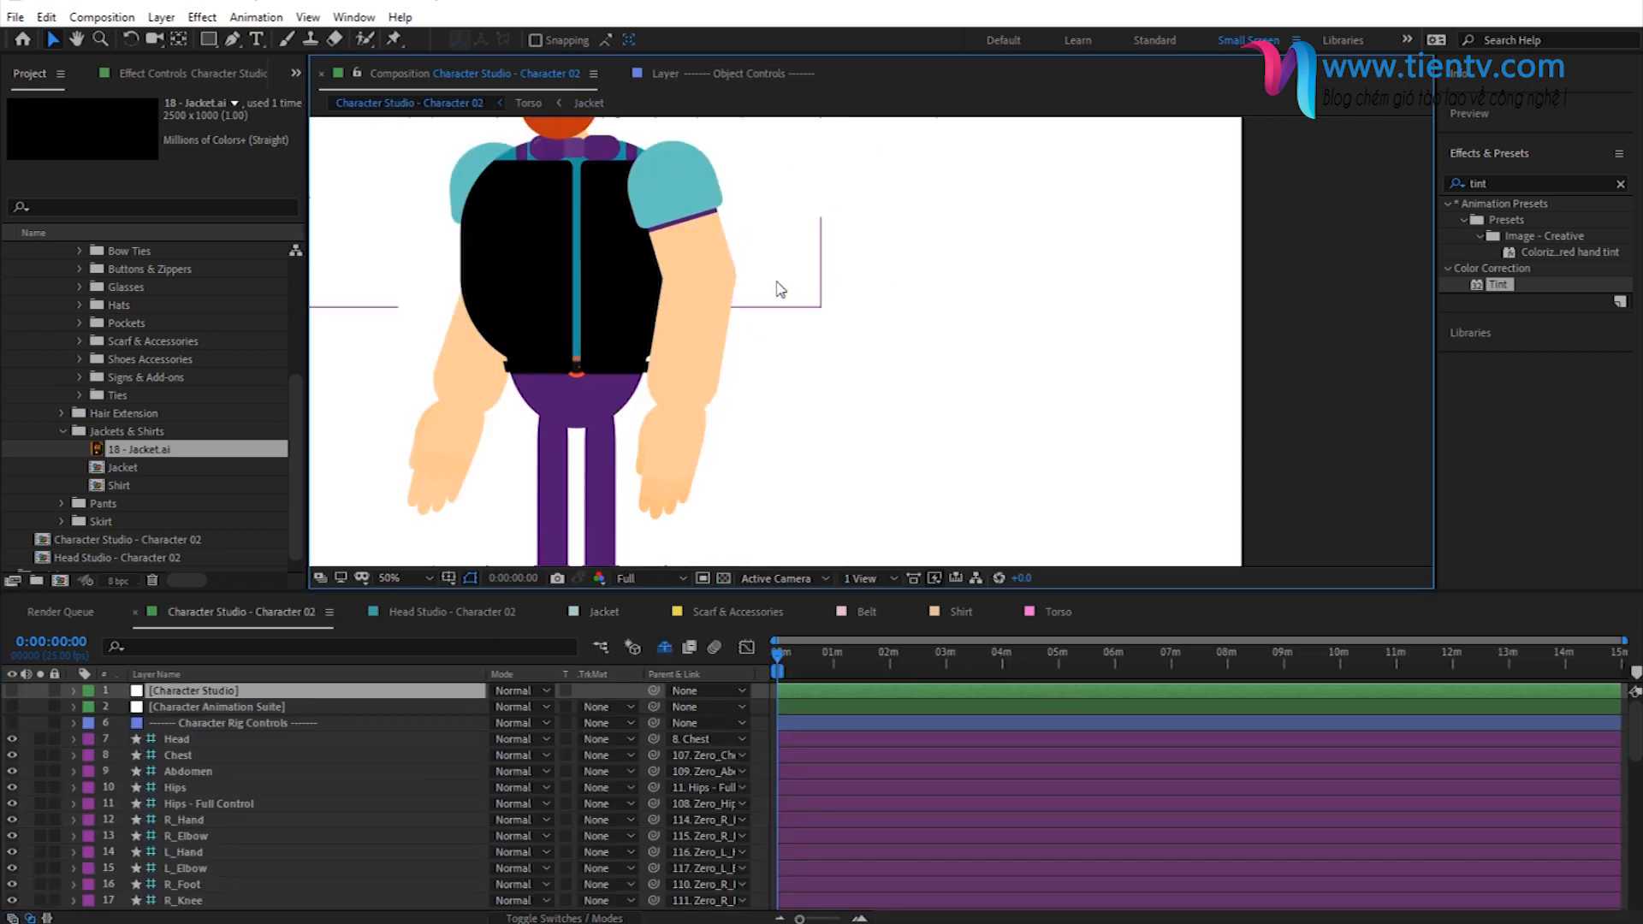
pyautogui.moveTo(665, 313); pyautogui.dragTo(678, 354)
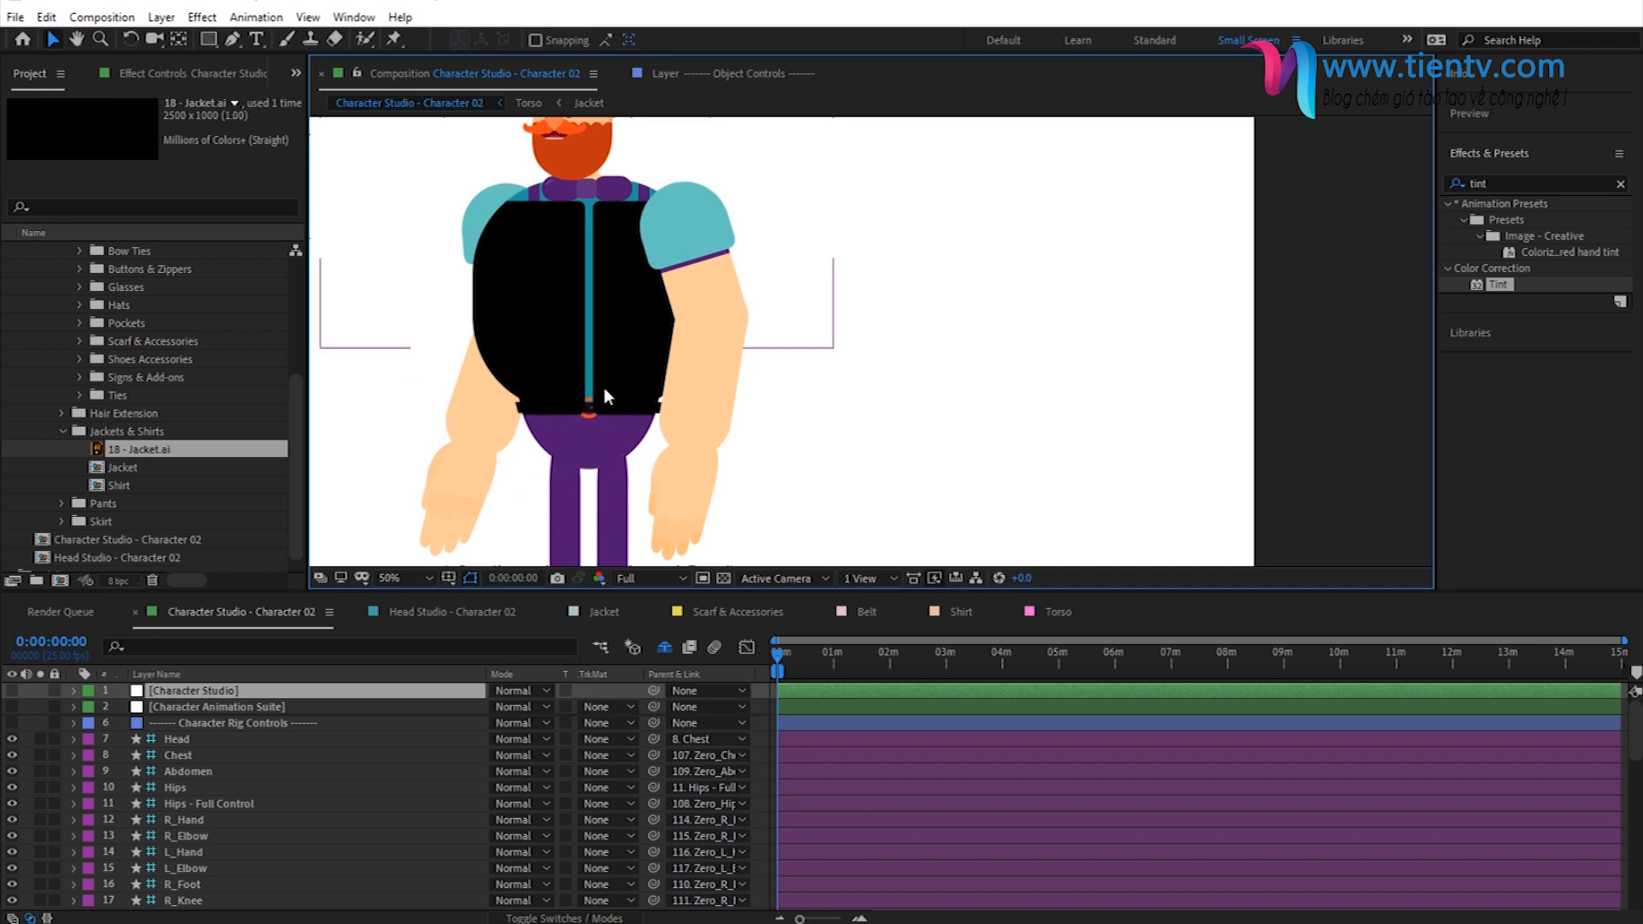
# - Enlarge the jacket layer to 50%, move it slightly up, and check it in the Torso composition and on the full character
pyautogui.doubleClick(588, 254)
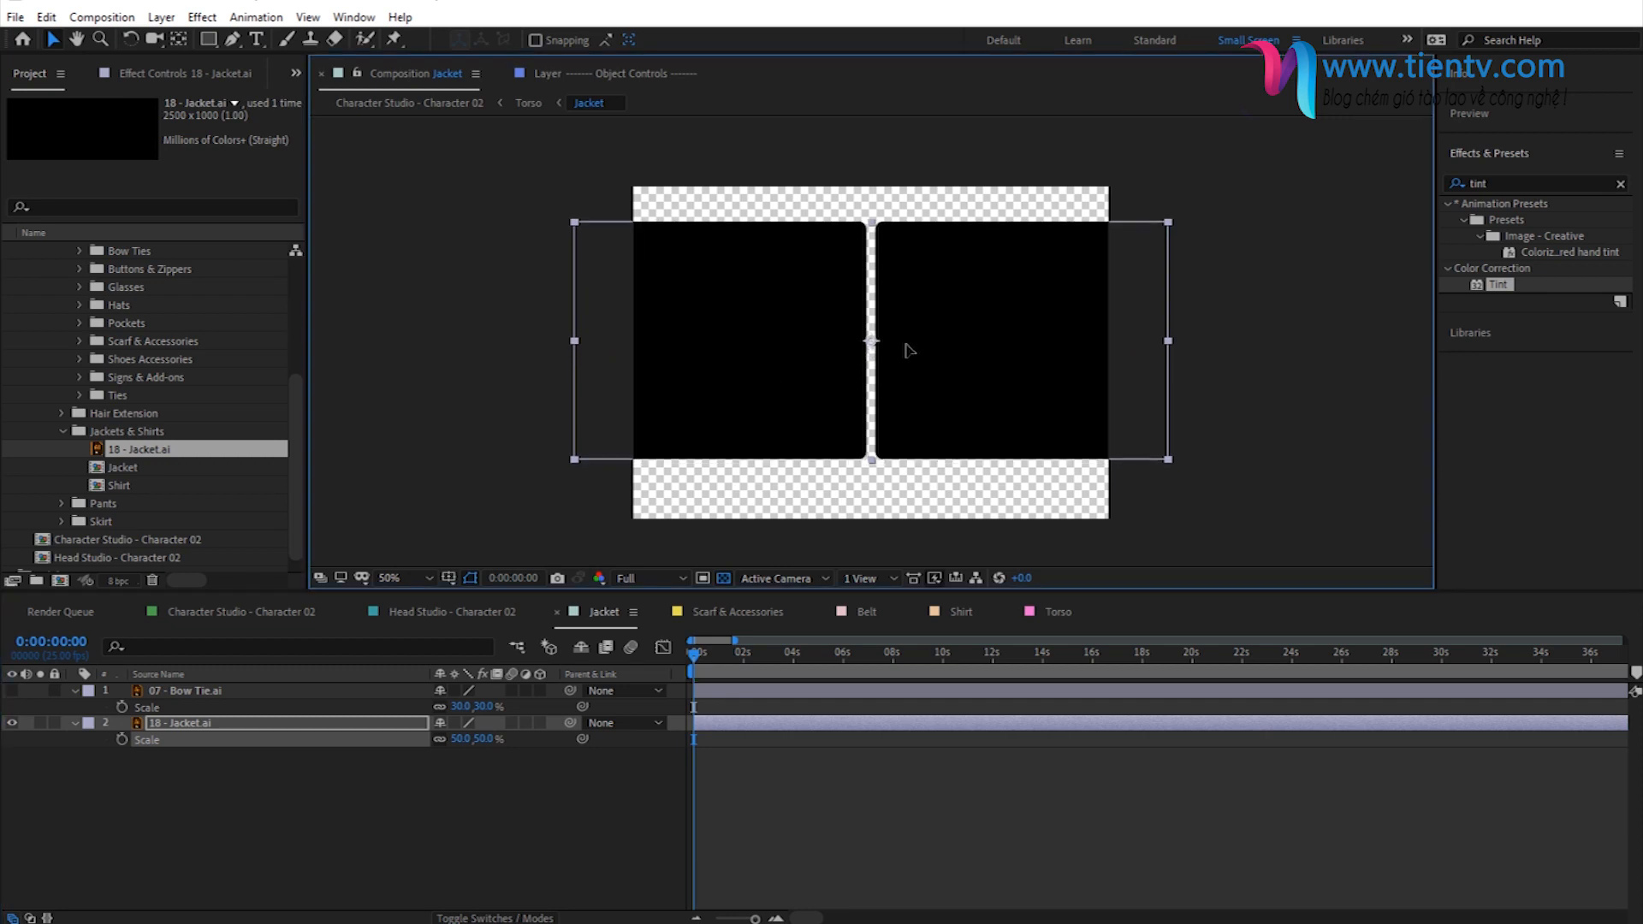
pyautogui.click(528, 103)
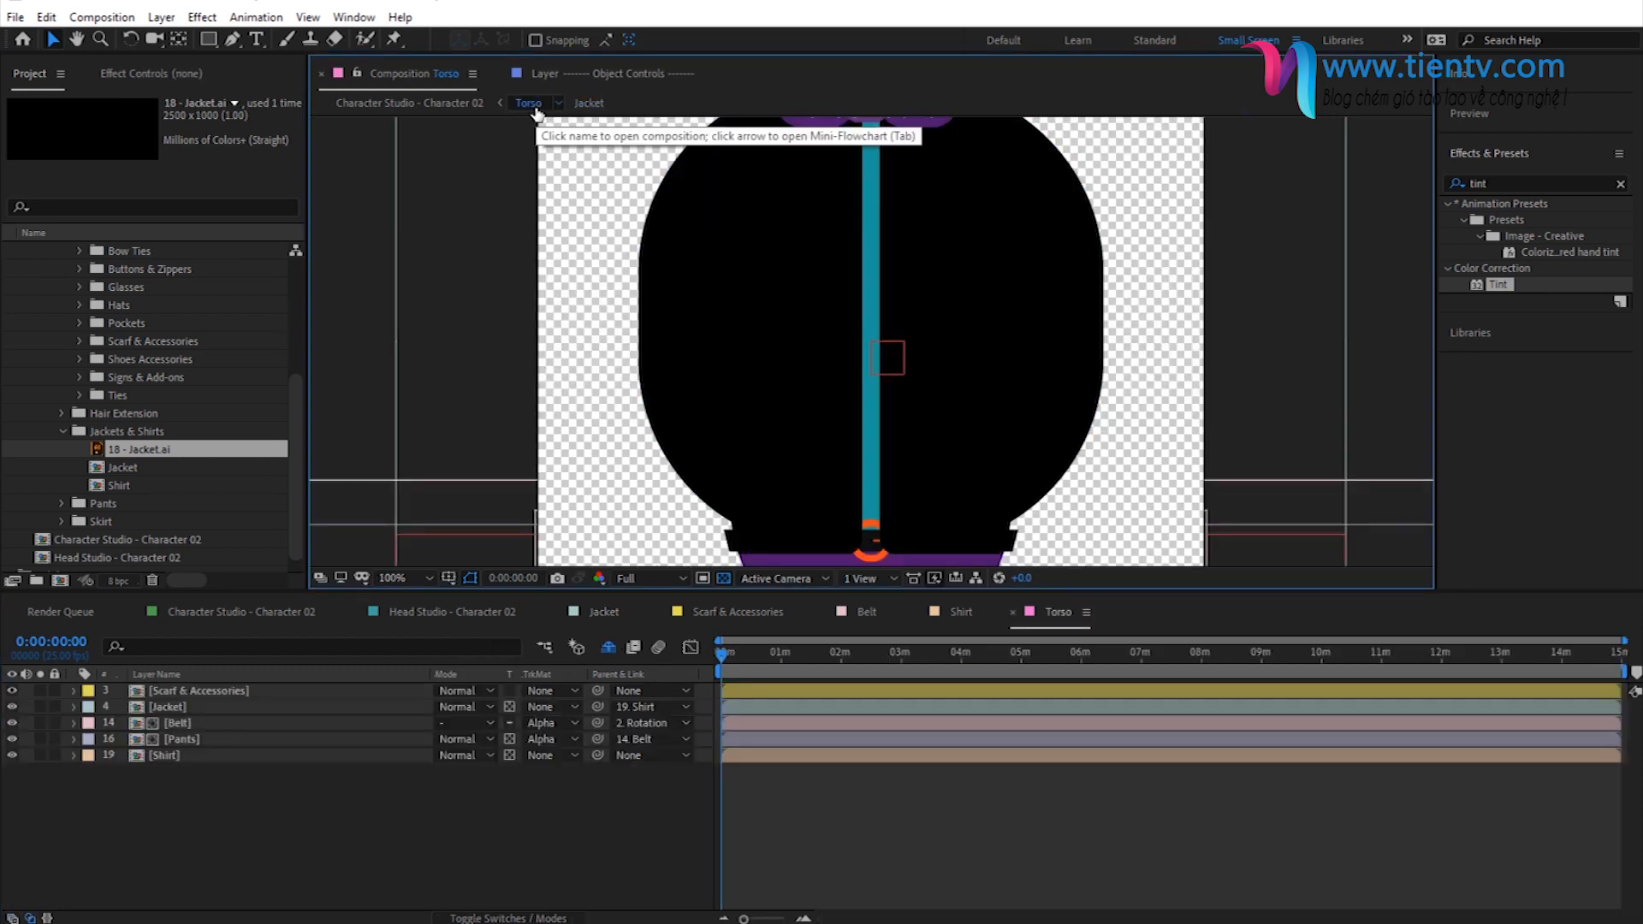
pyautogui.click(411, 103)
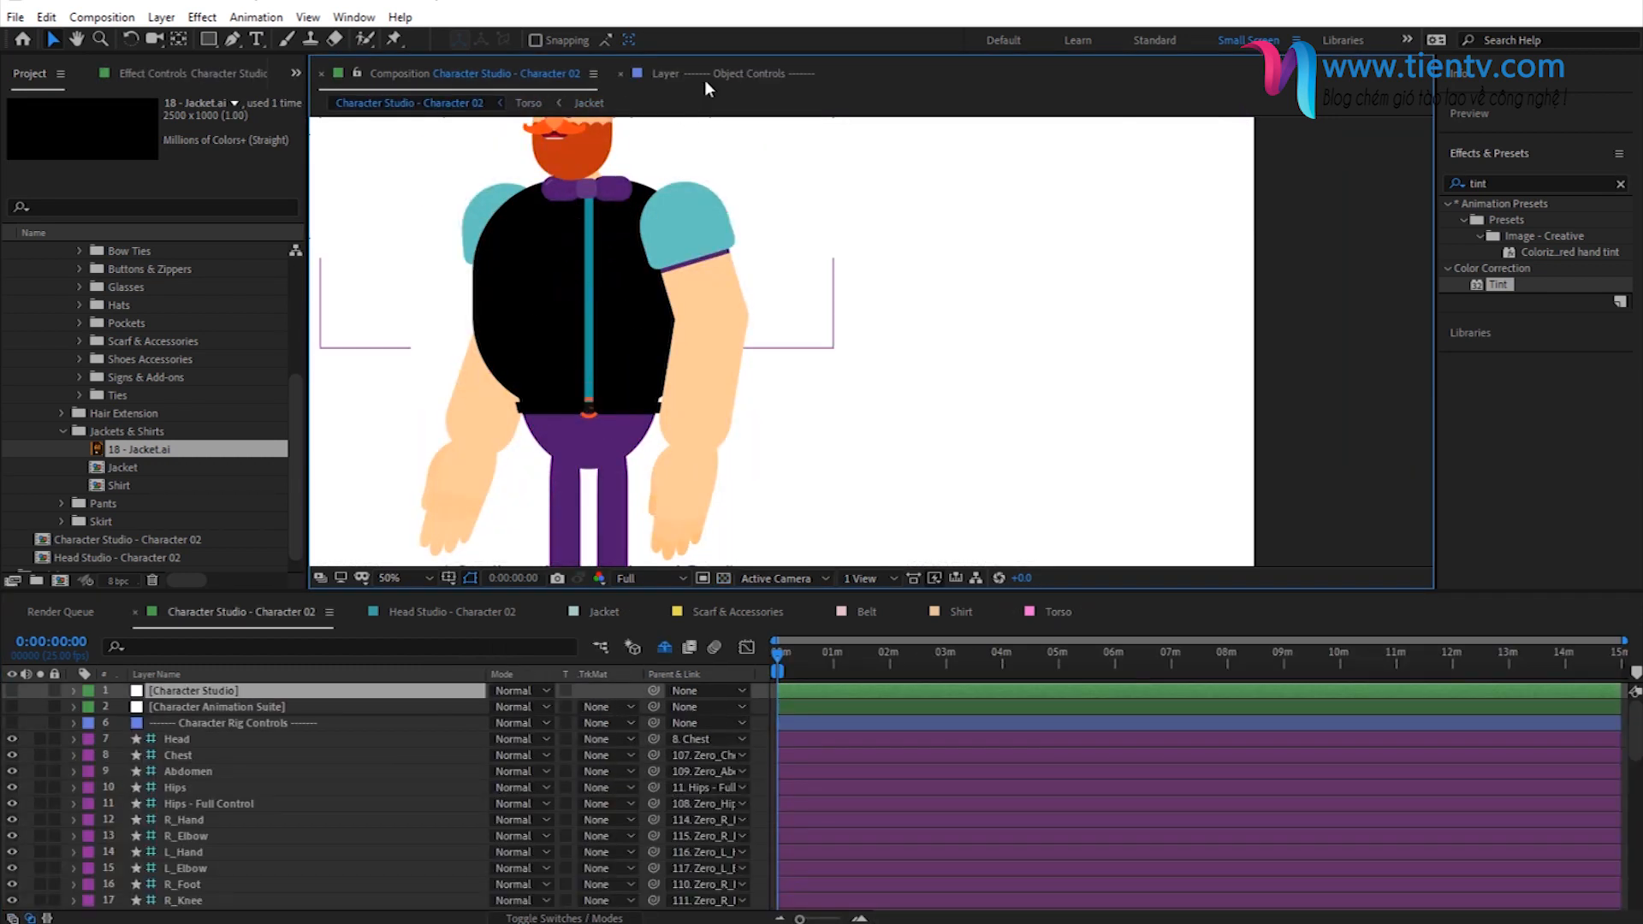
# - Set the jacket layer's scale to 45%, move it slightly up in the Jacket composition, and check its fit on the full character
pyautogui.click(591, 103)
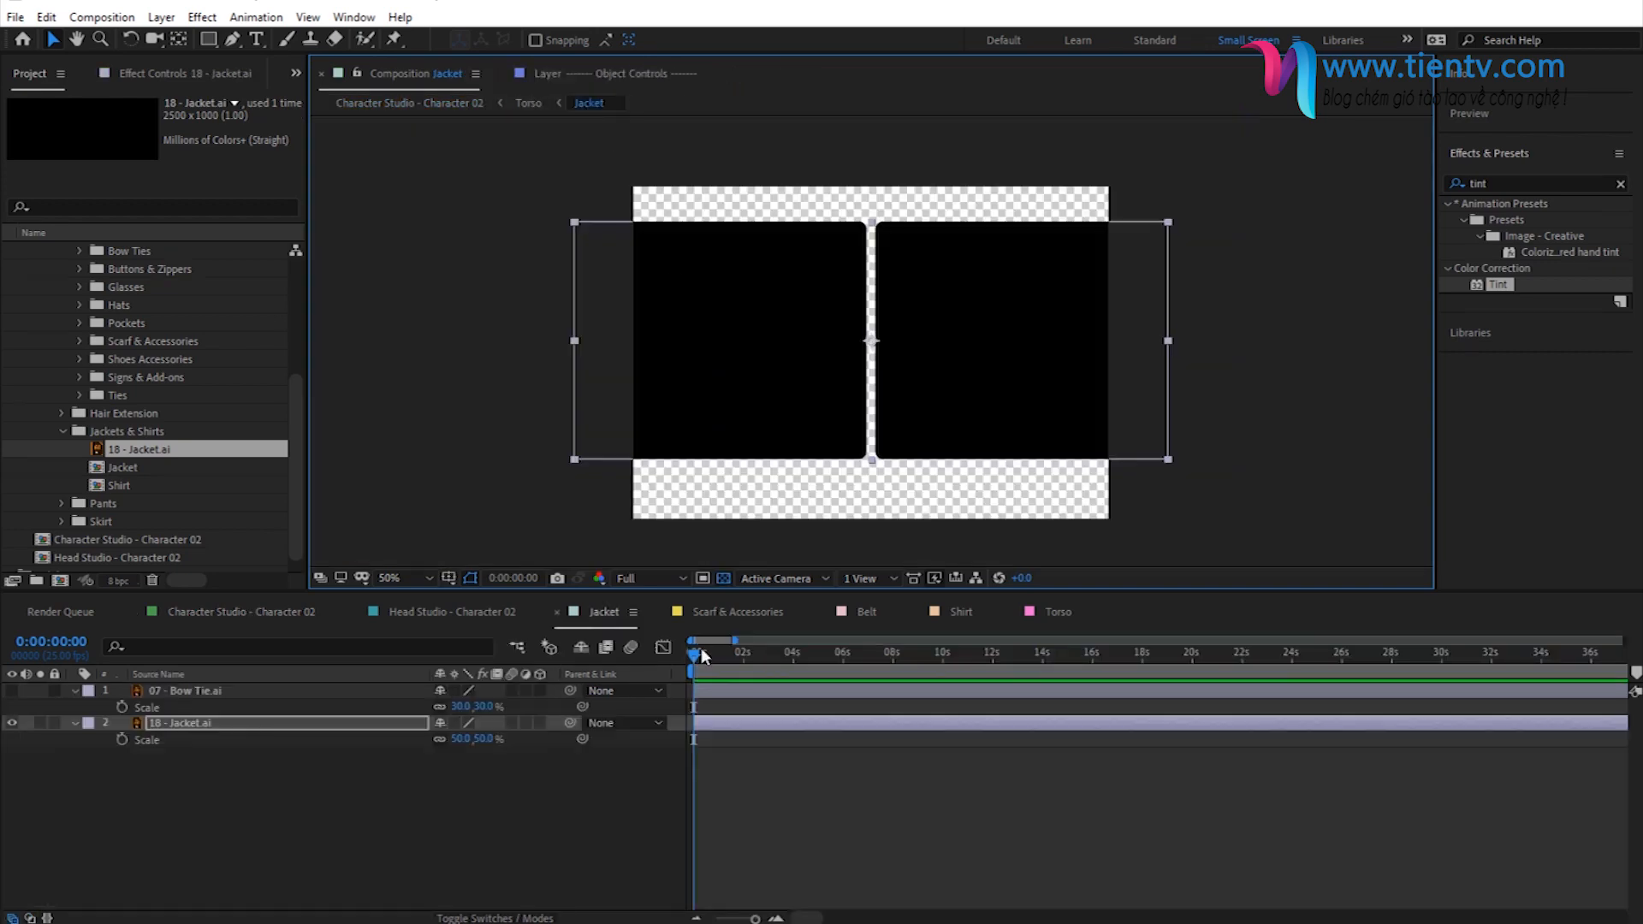
pyautogui.click(484, 739)
pyautogui.write('45')
pyautogui.press('Return')
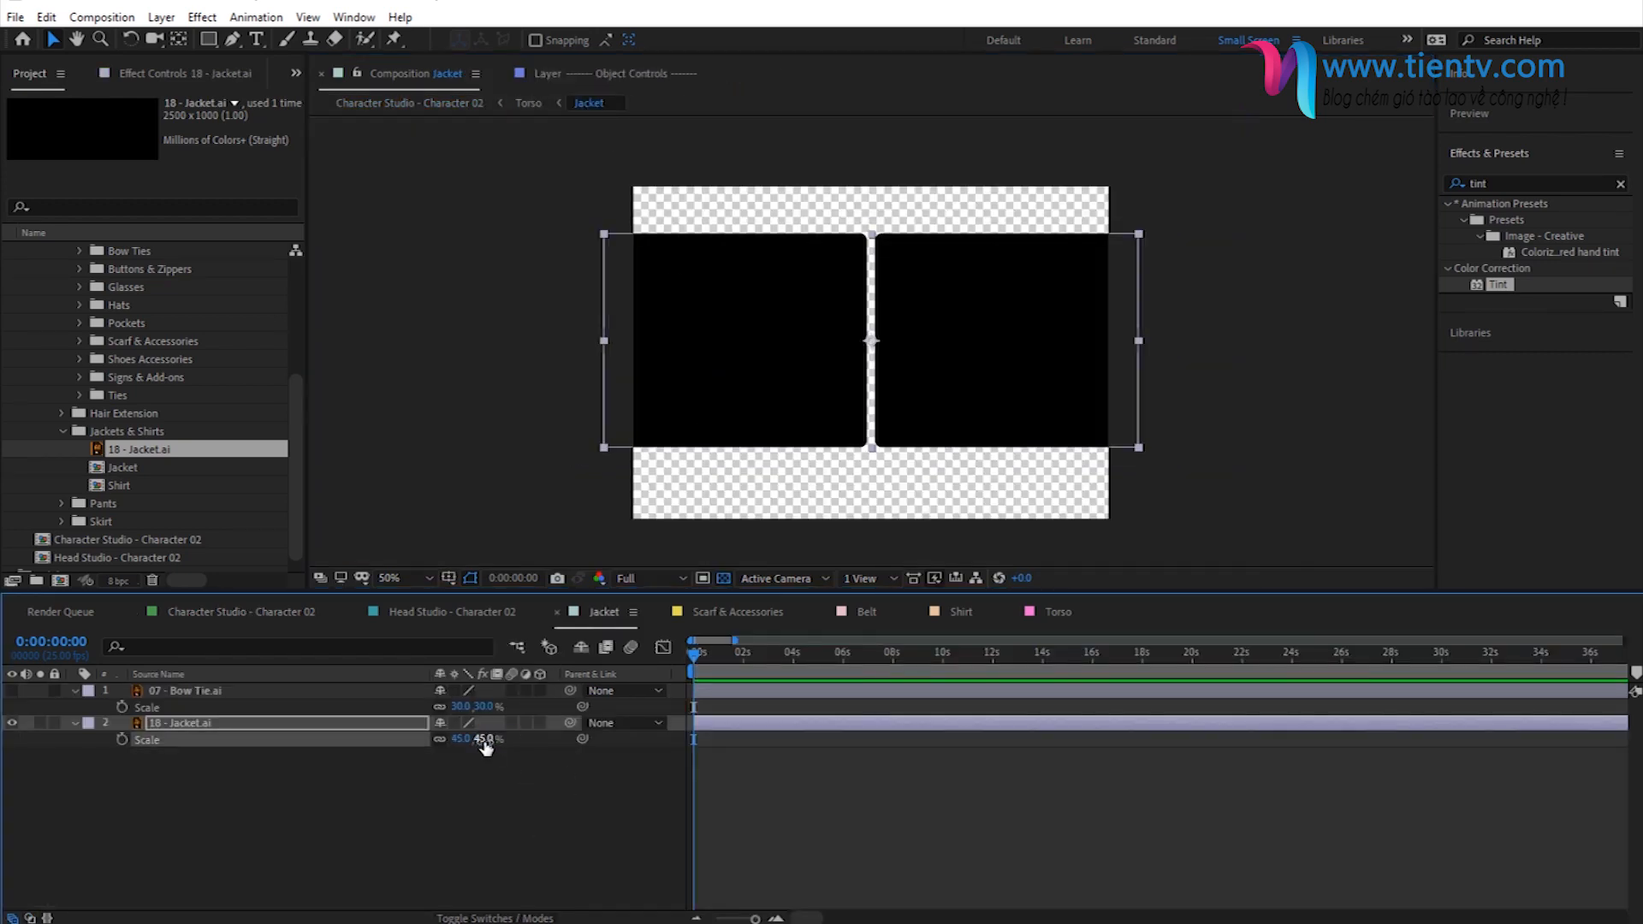
pyautogui.click(435, 101)
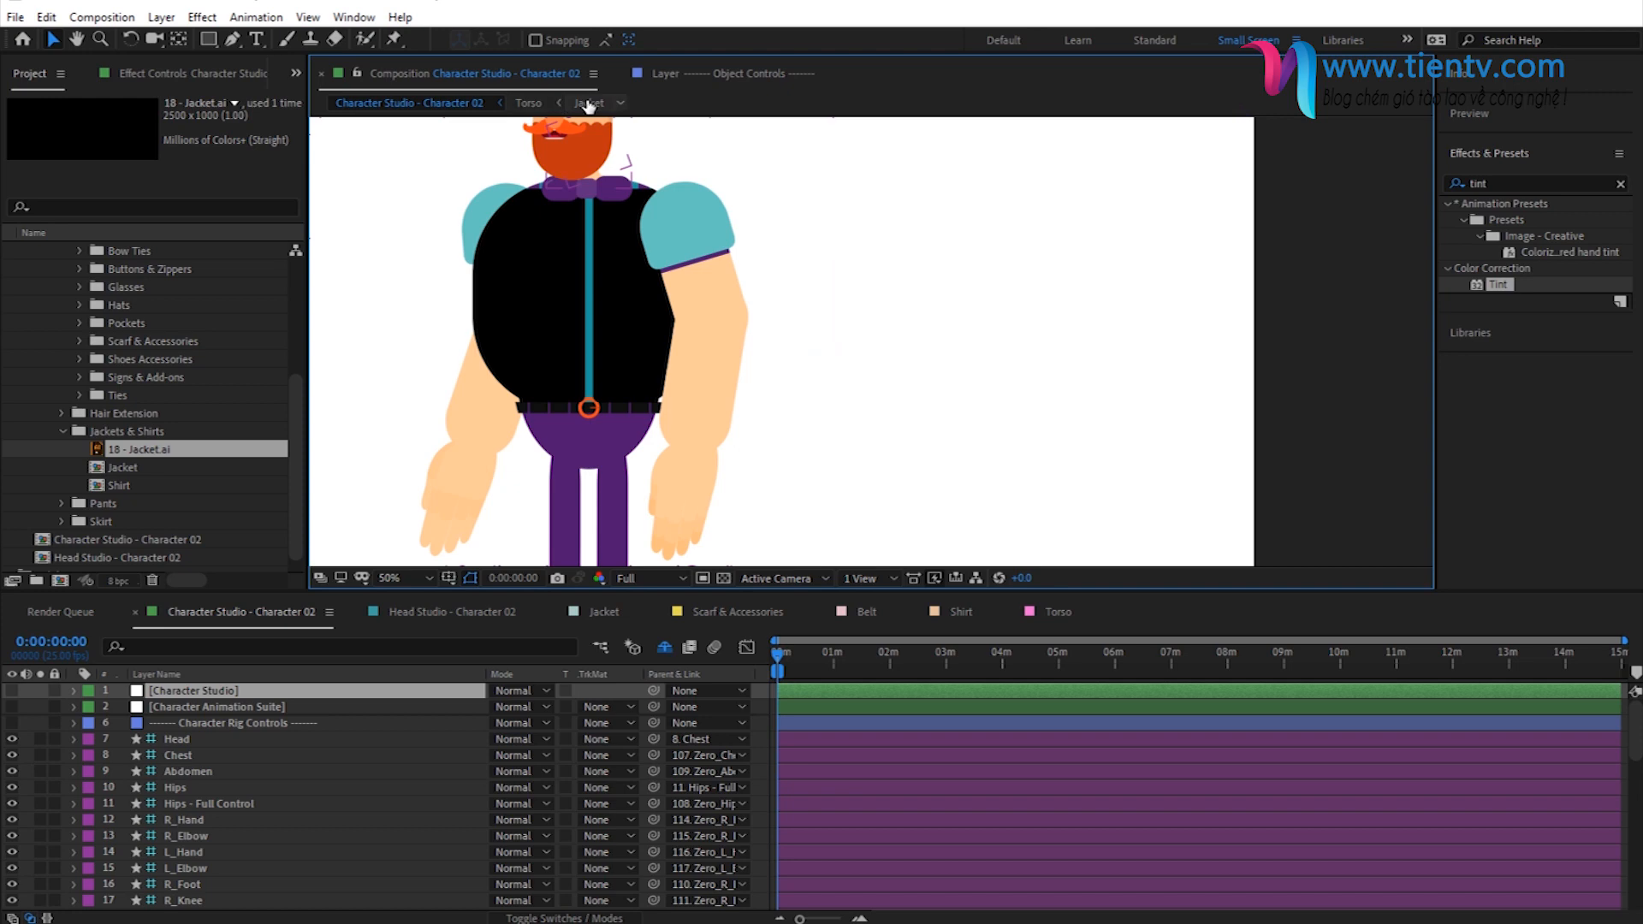
pyautogui.click(589, 104)
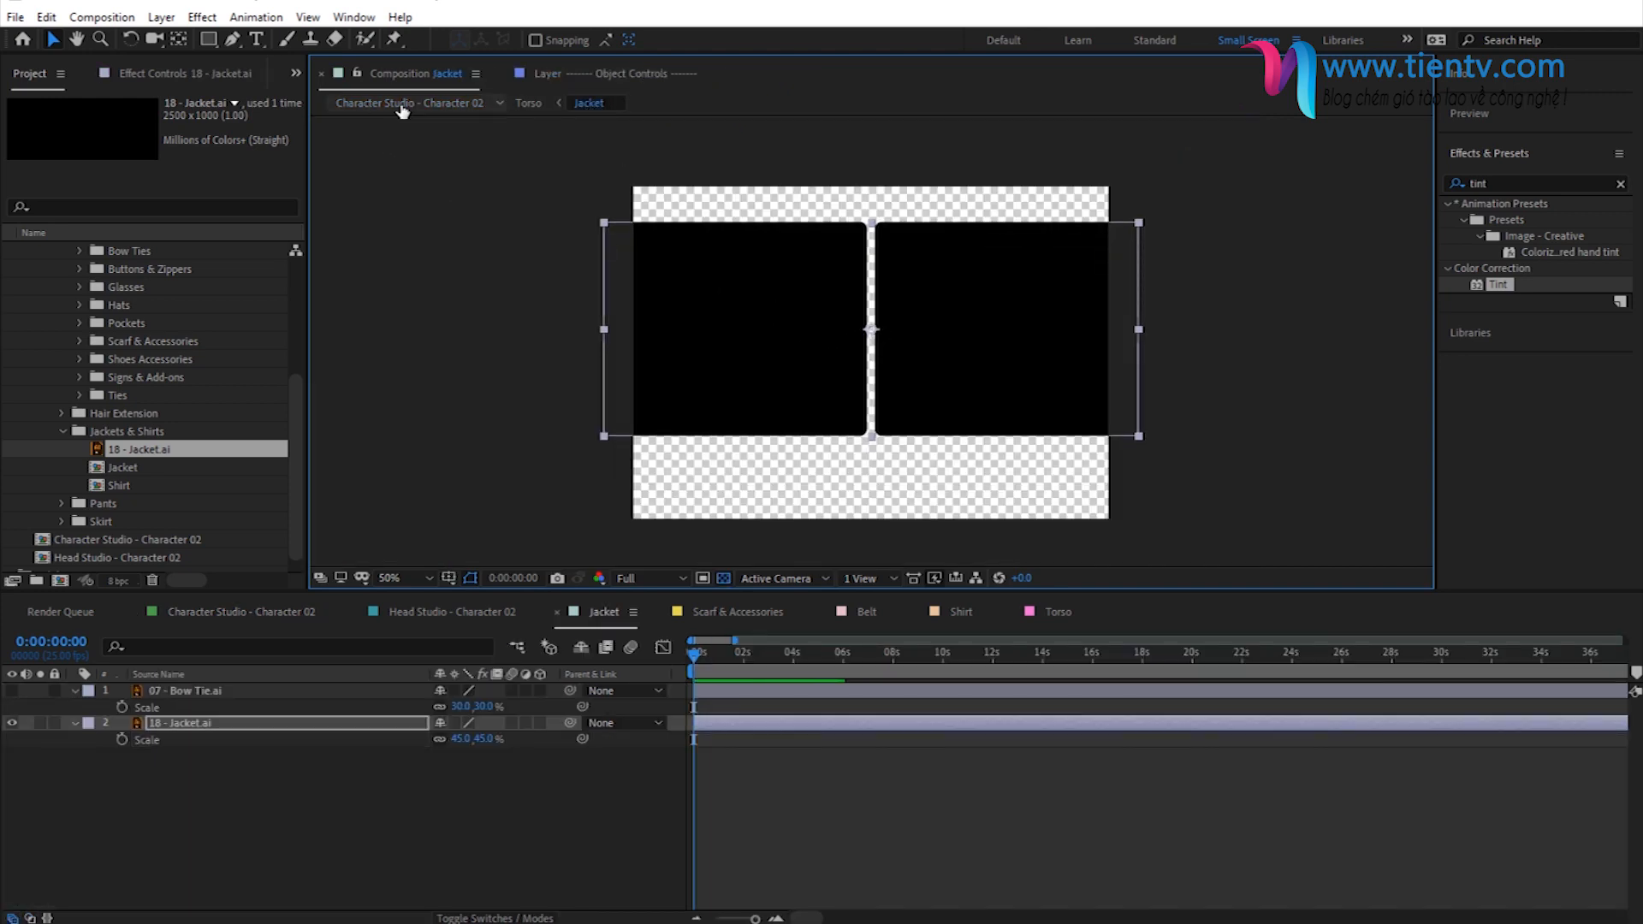
pyautogui.click(403, 103)
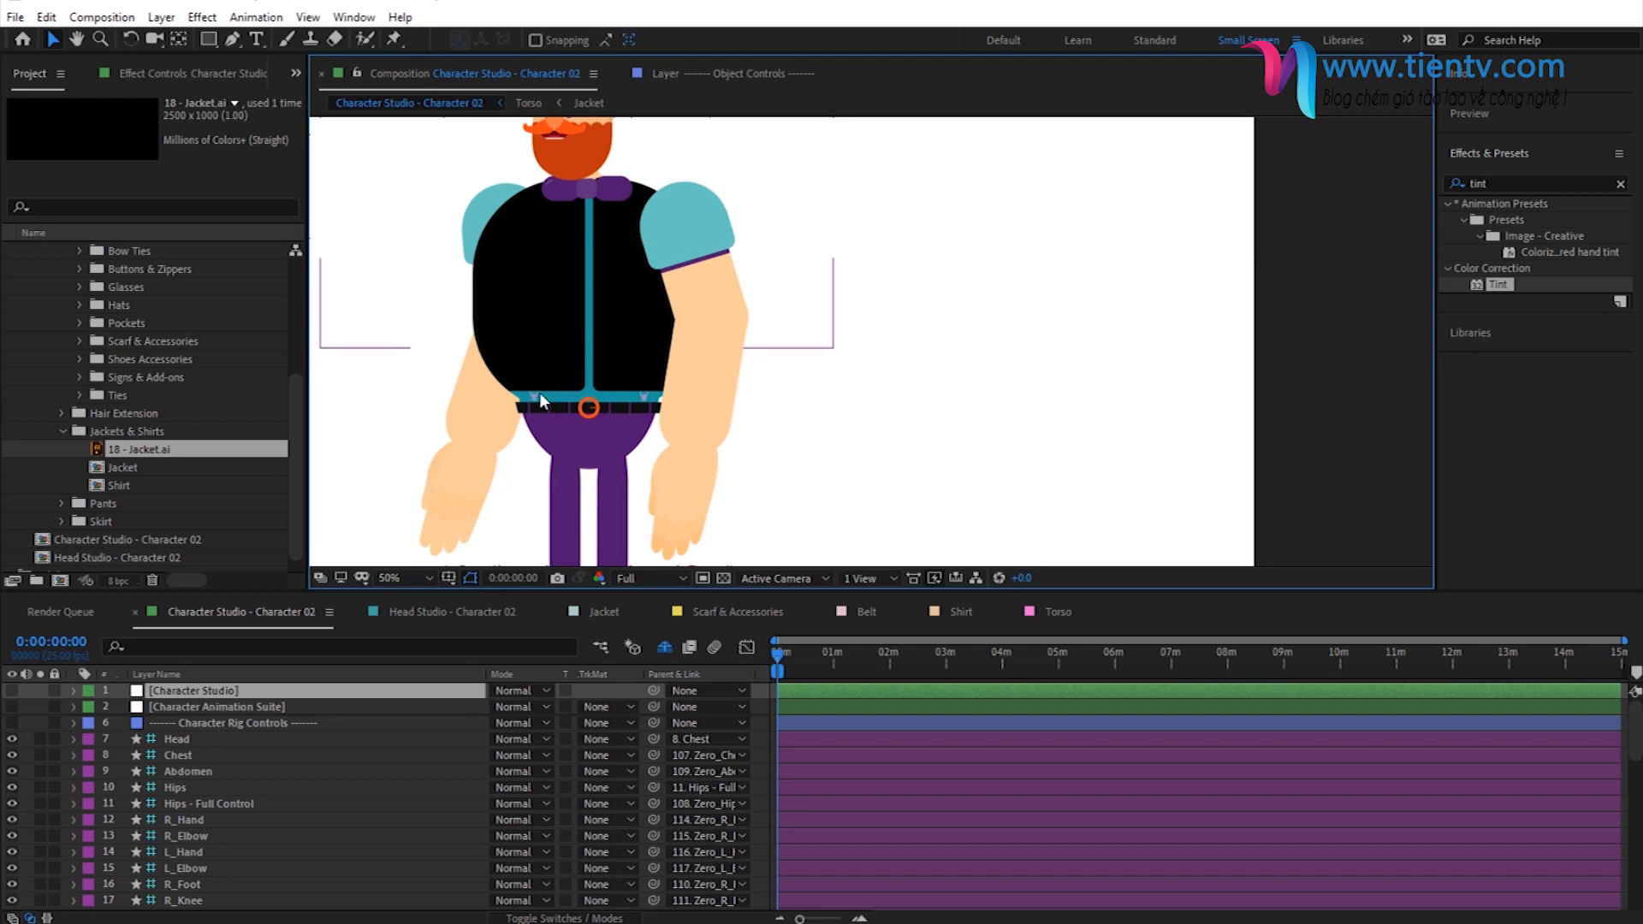
# - Apply a Tint effect to the 18 - Jacket.ai layer with black mapped to the copied teal, and check it on the full character
pyautogui.click(588, 103)
pyautogui.moveTo(1470, 291); pyautogui.dragTo(201, 729)
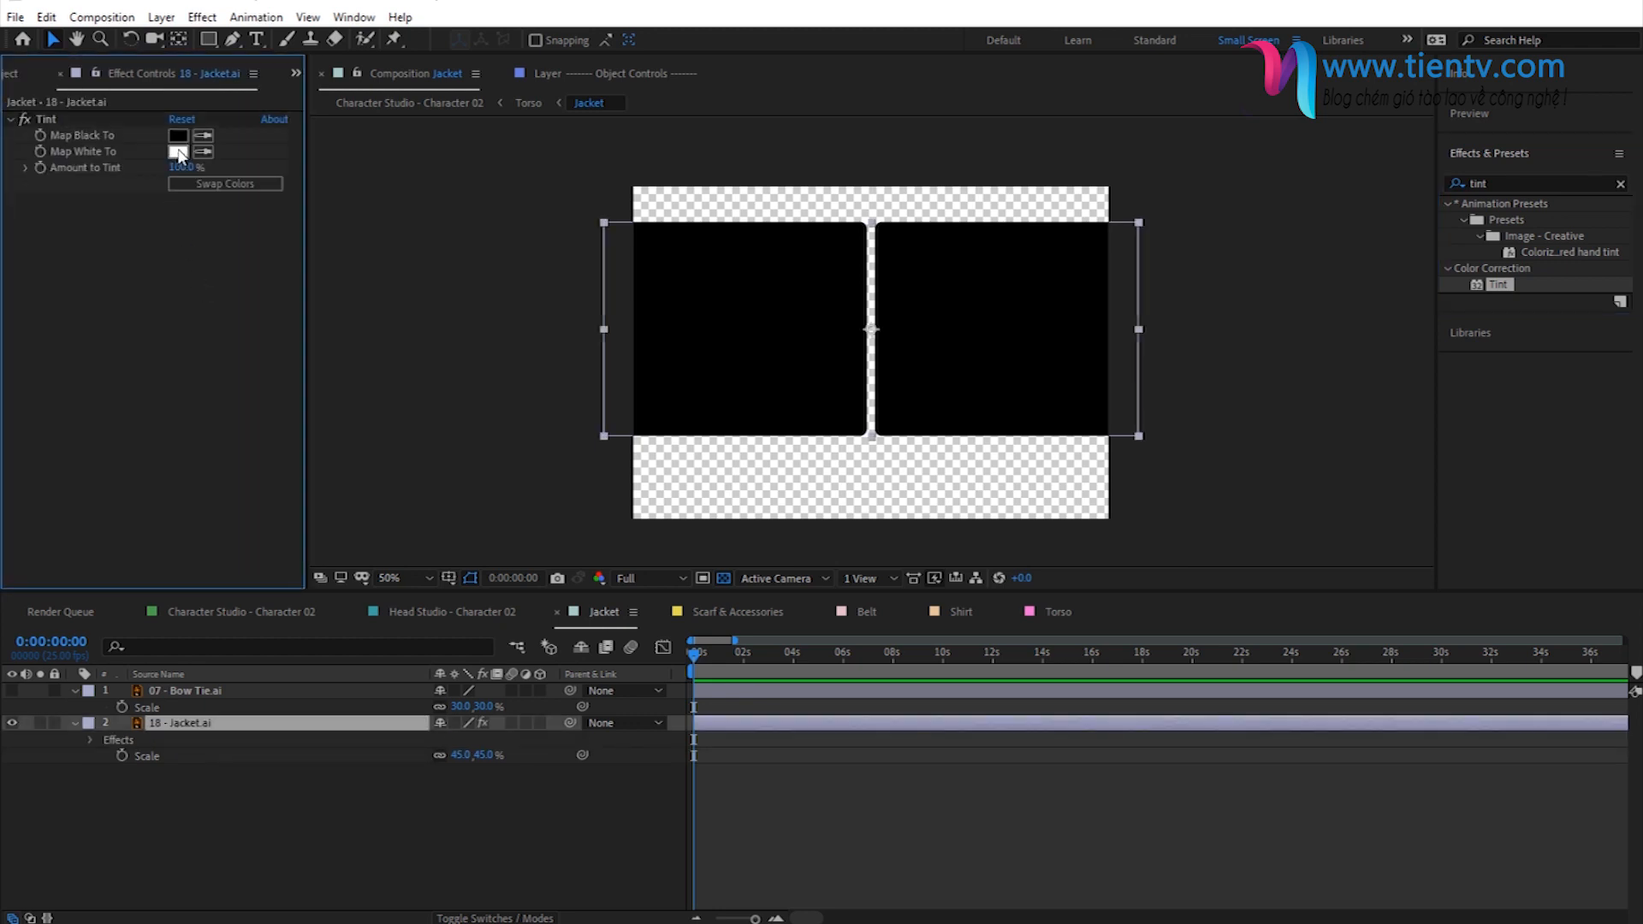
pyautogui.click(178, 135)
pyautogui.hotkey('ctrl', 'v')
pyautogui.click(715, 290)
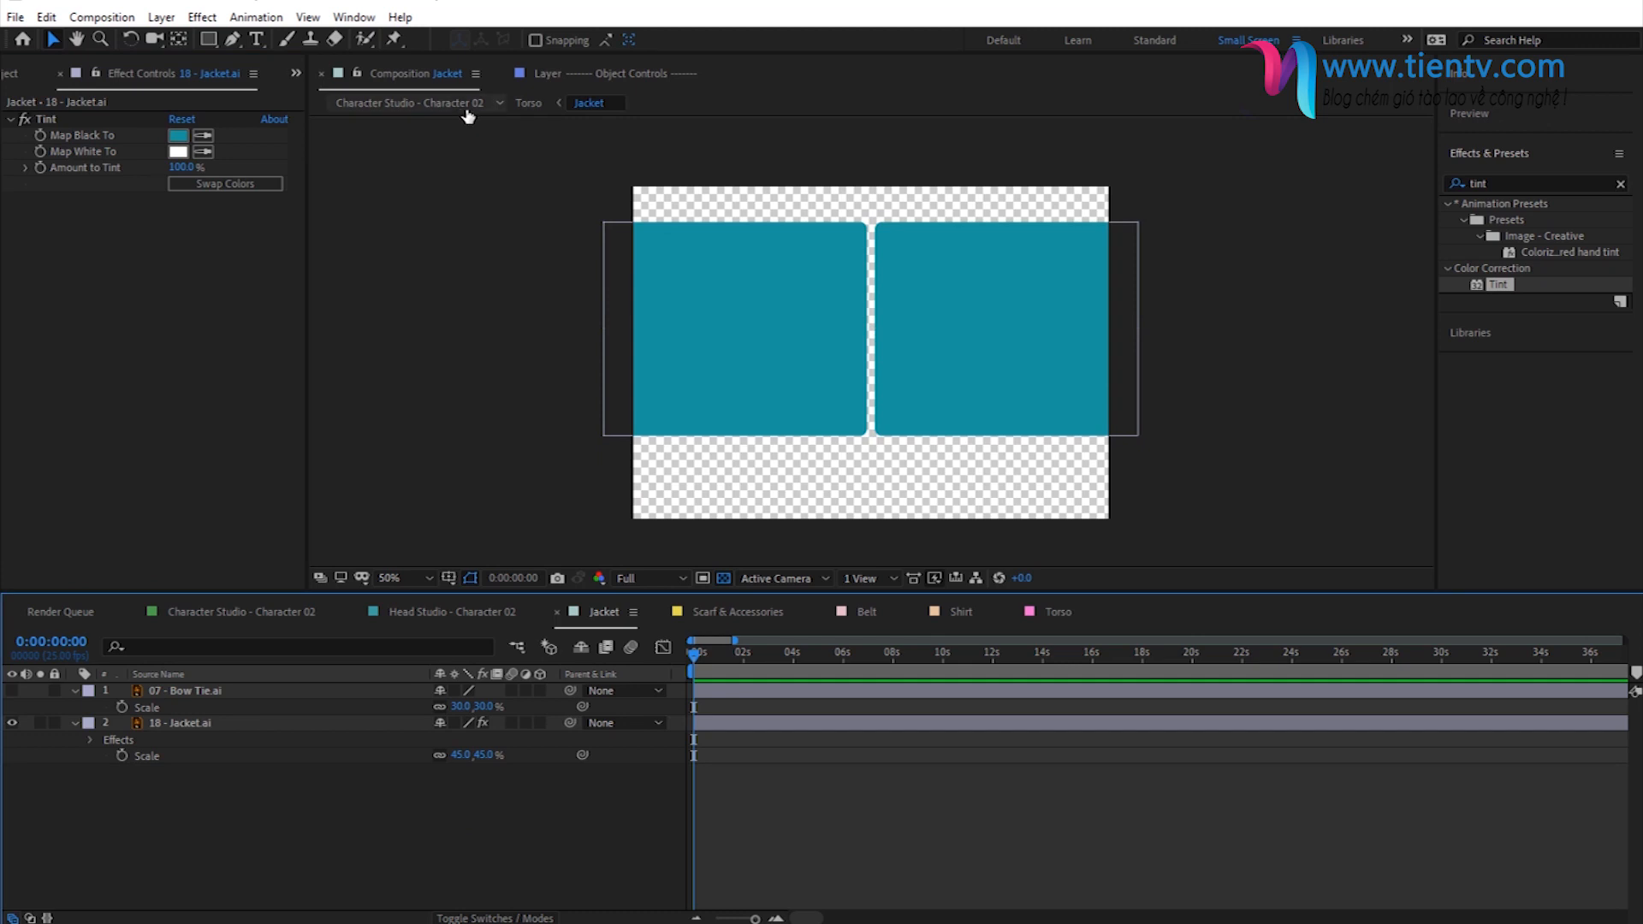
pyautogui.click(469, 110)
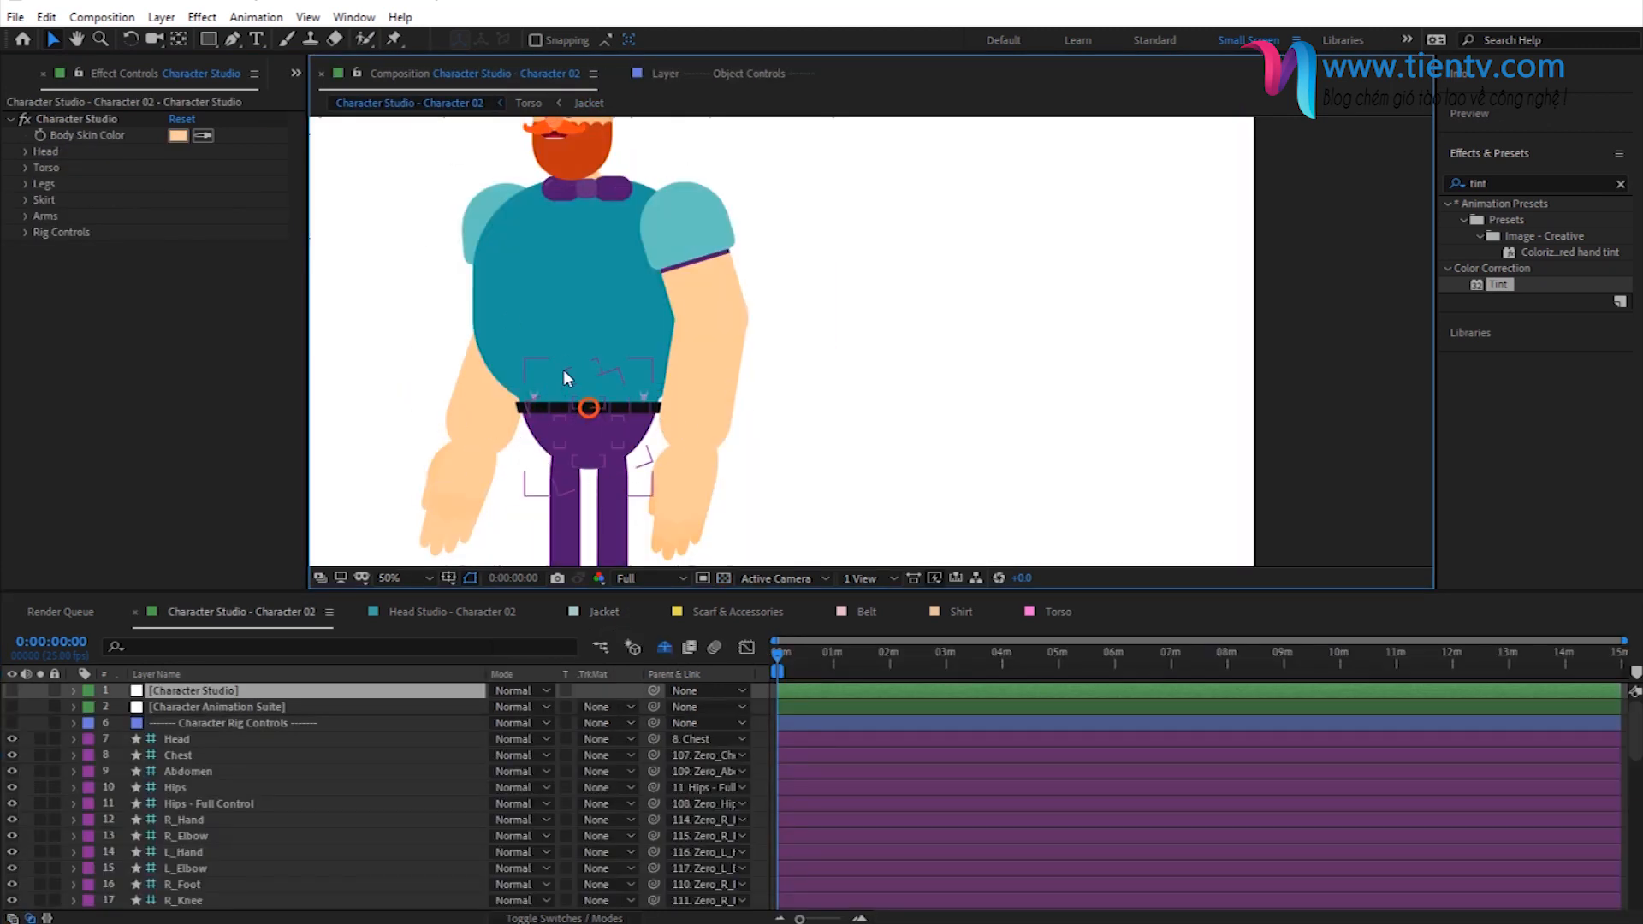
# - Expand the torso's shirt settings in the Character Studio effect and set the shirt color to a muted orange-yellow
pyautogui.click(23, 168)
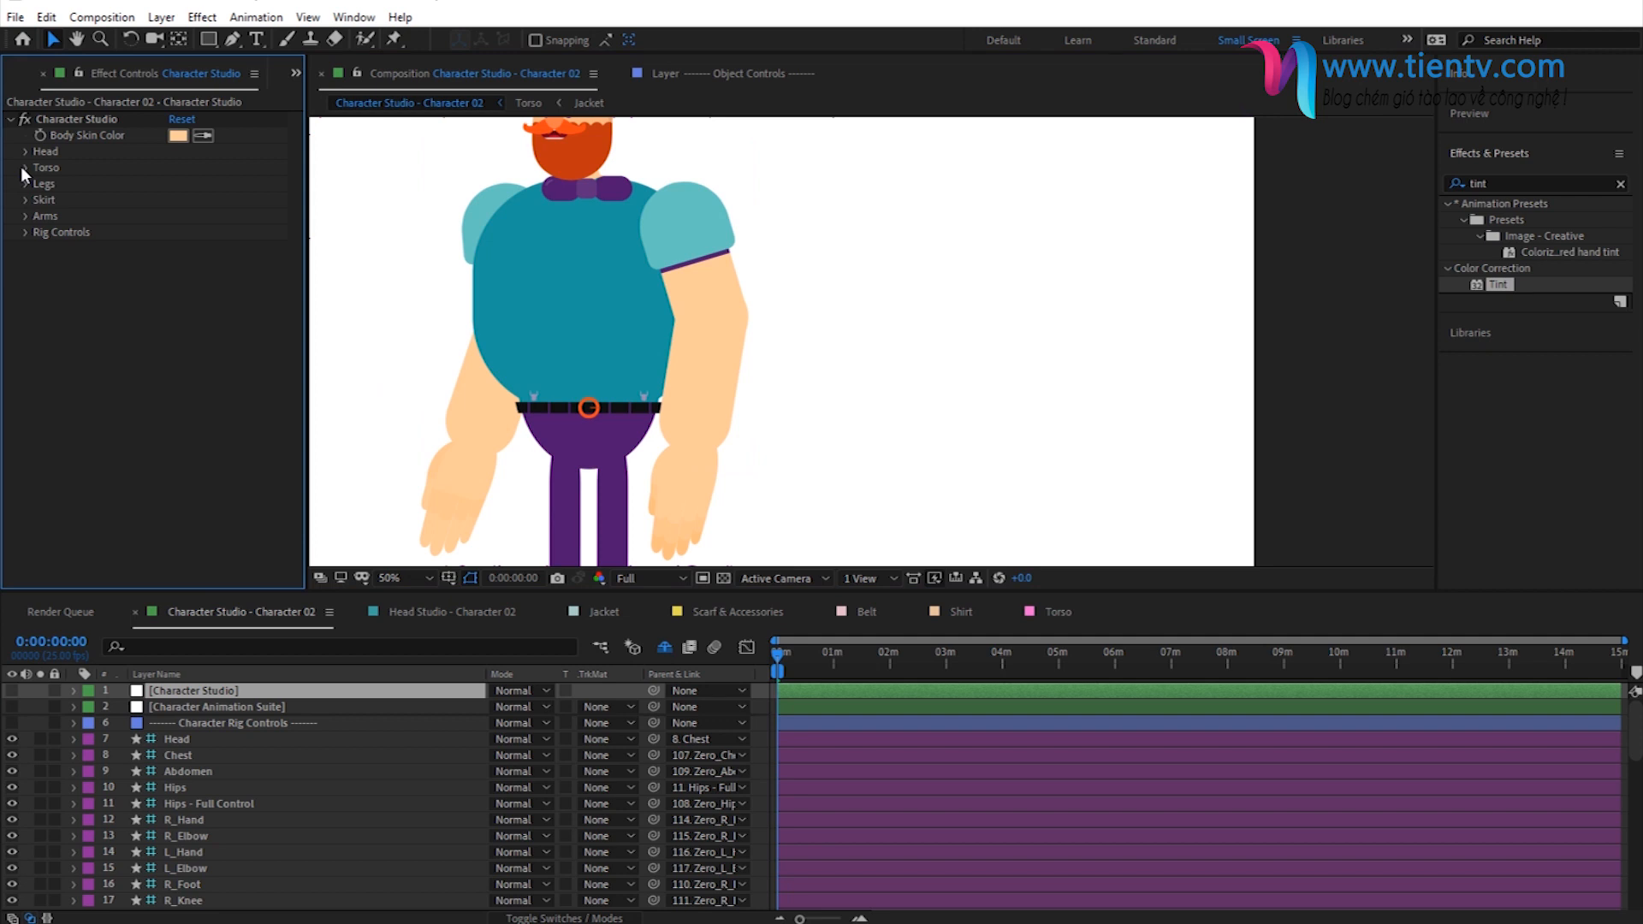
pyautogui.click(23, 168)
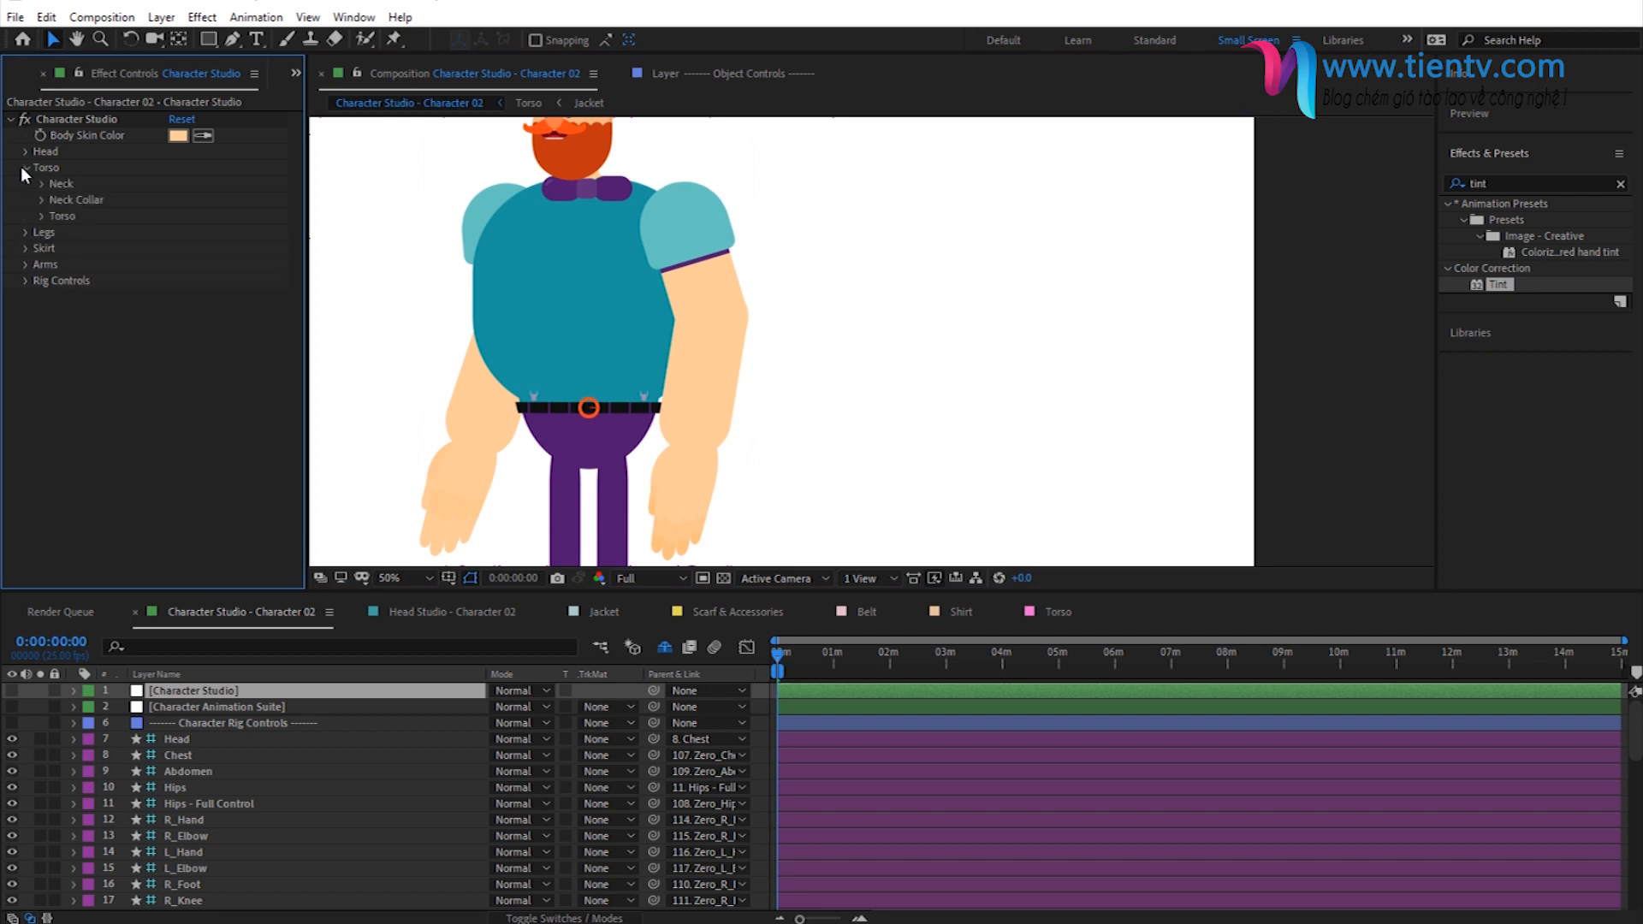
pyautogui.click(41, 216)
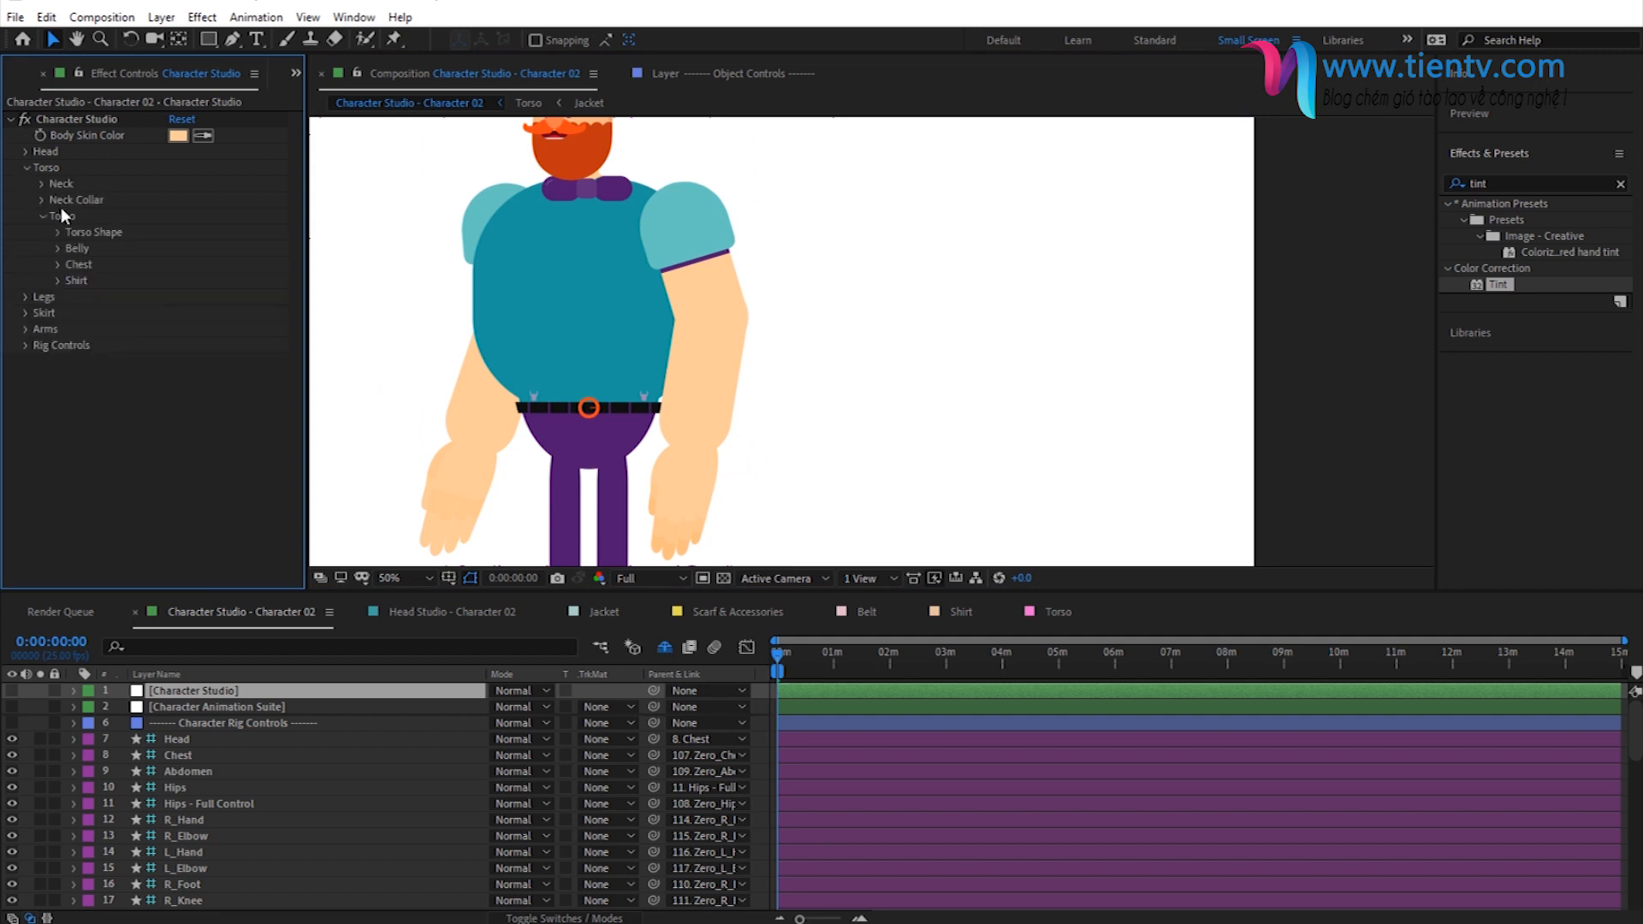
pyautogui.click(58, 280)
pyautogui.click(178, 313)
pyautogui.moveTo(565, 448); pyautogui.dragTo(565, 496)
pyautogui.moveTo(503, 374); pyautogui.dragTo(488, 315)
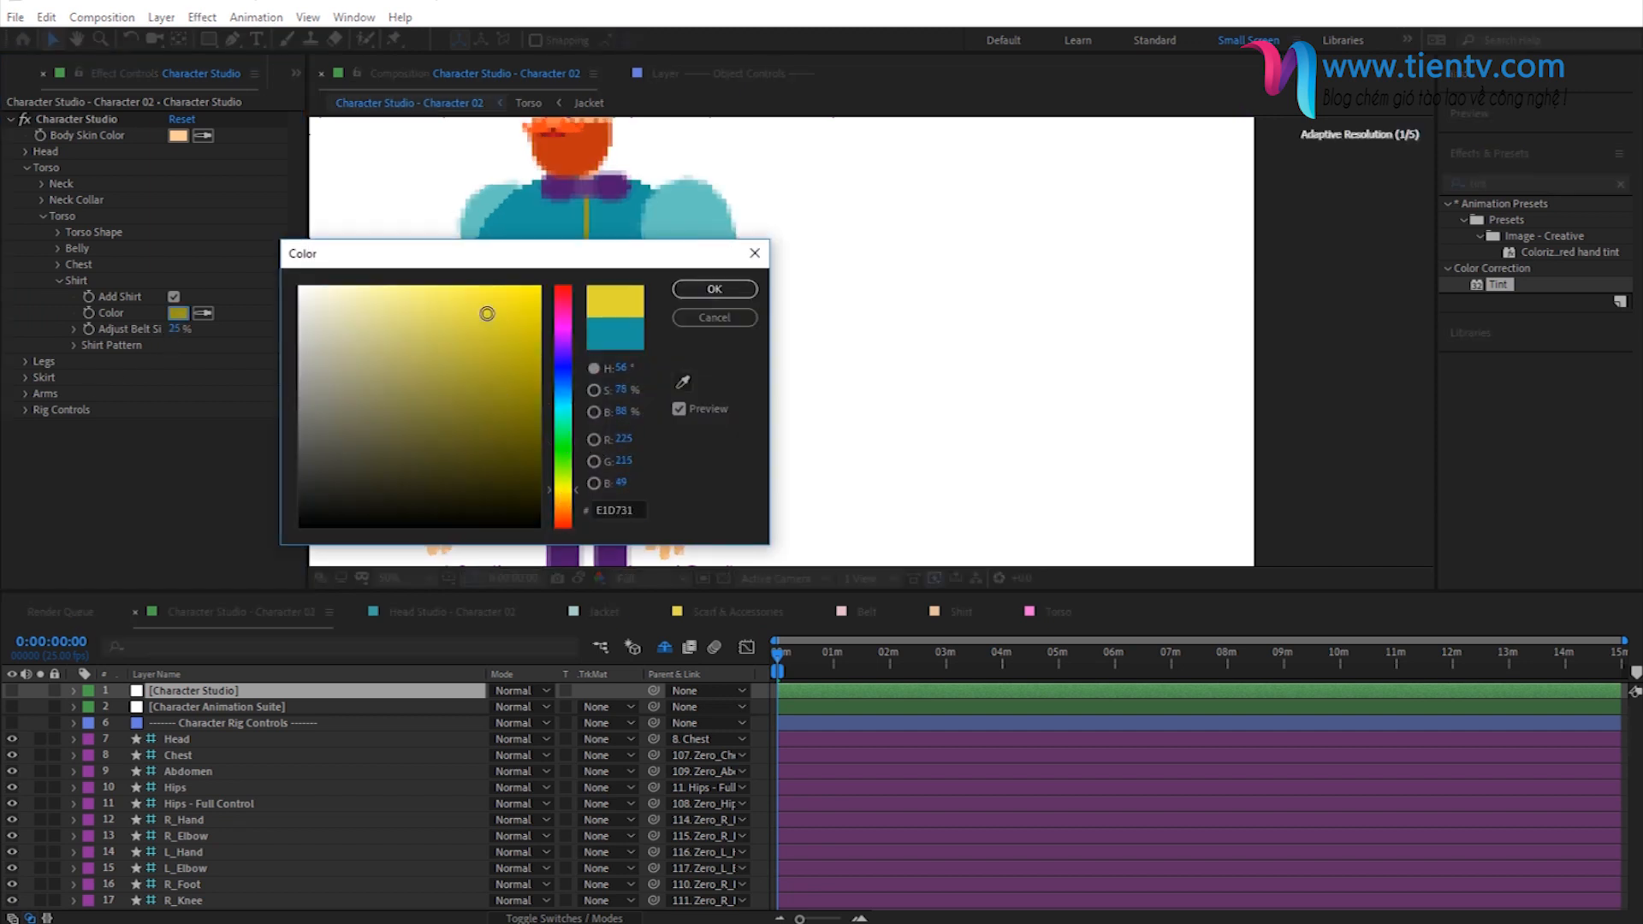
pyautogui.click(563, 502)
pyautogui.click(443, 311)
pyautogui.click(713, 291)
pyautogui.scroll(-5, 616, 333)
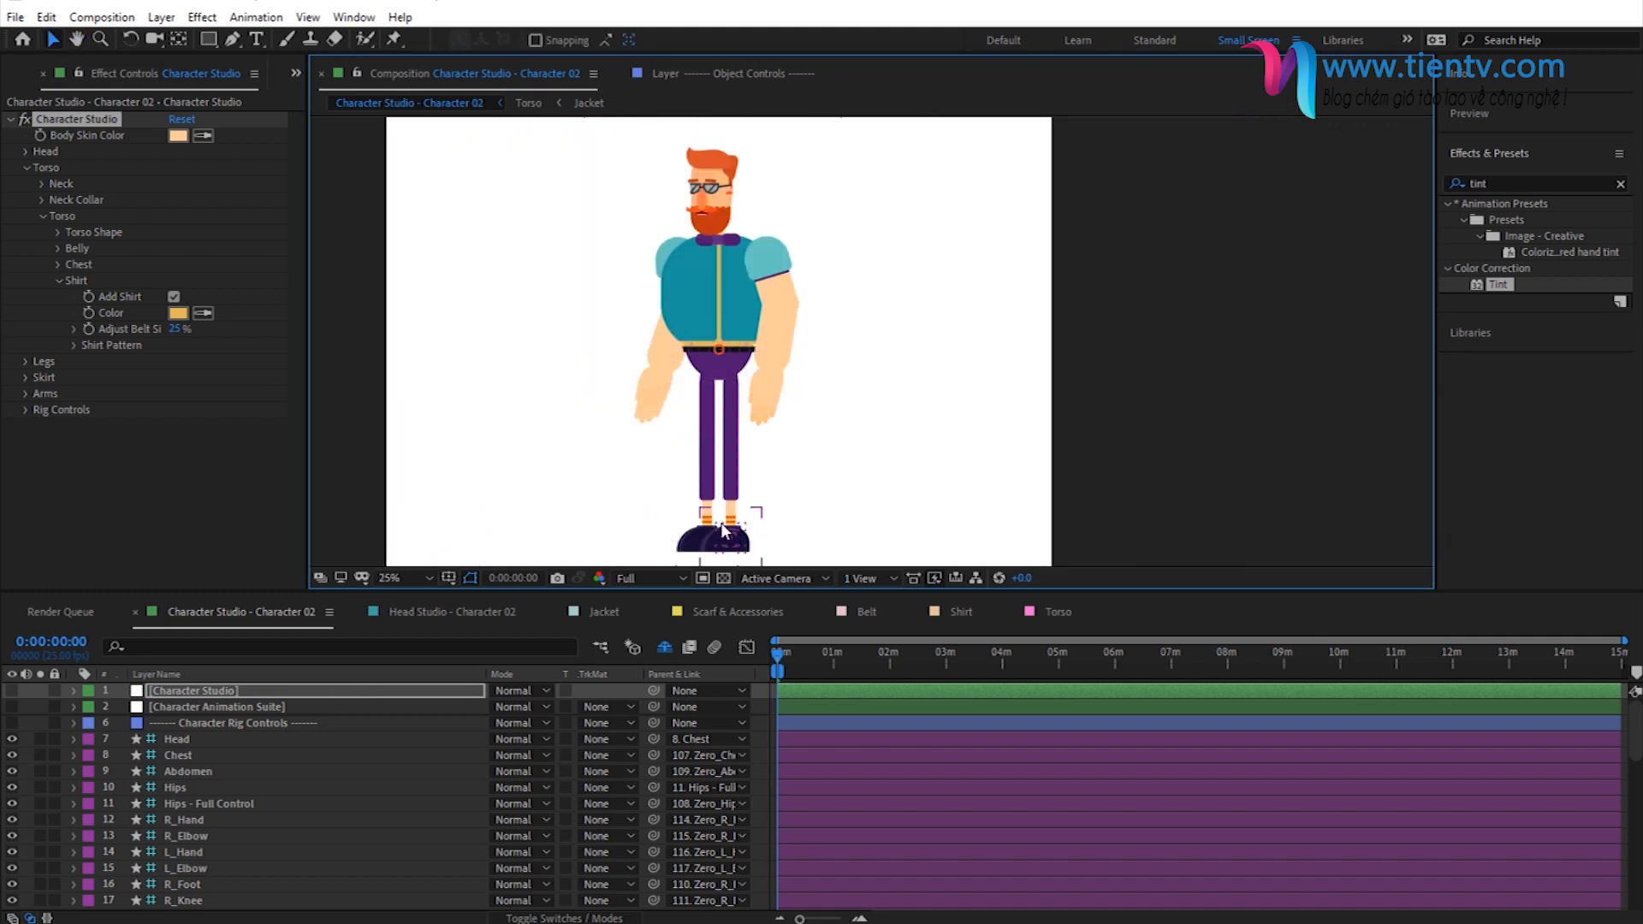
# - Sample the yellow of the character's sock stripes as the shirt color and check it on the full character
pyautogui.click(203, 312)
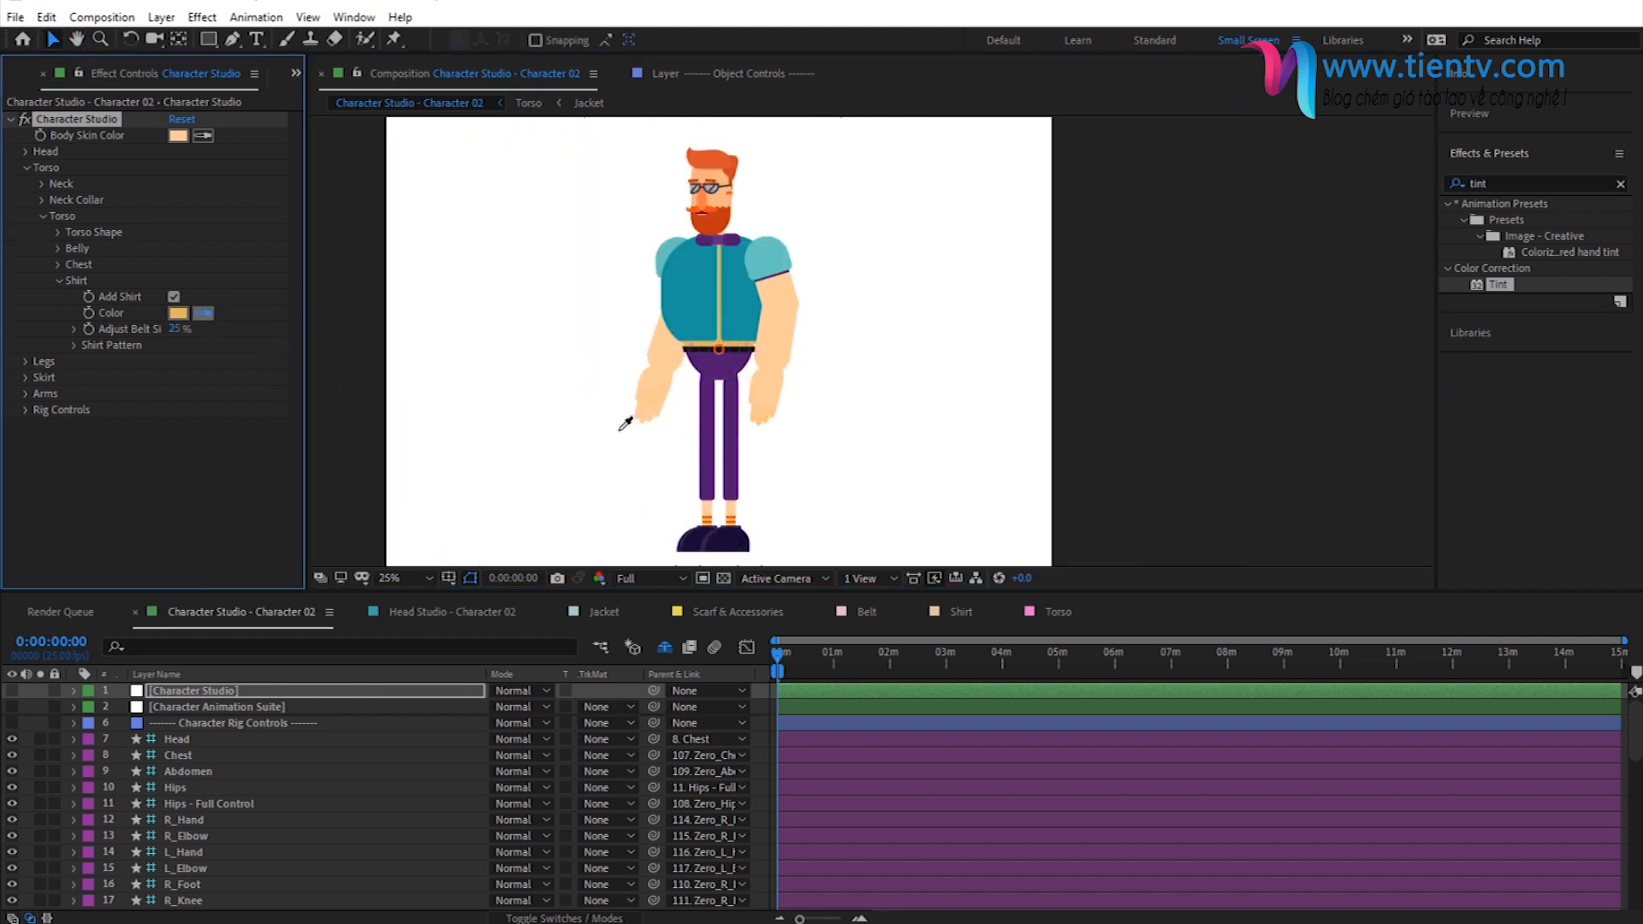
pyautogui.click(674, 405)
pyautogui.scroll(1, 591, 368)
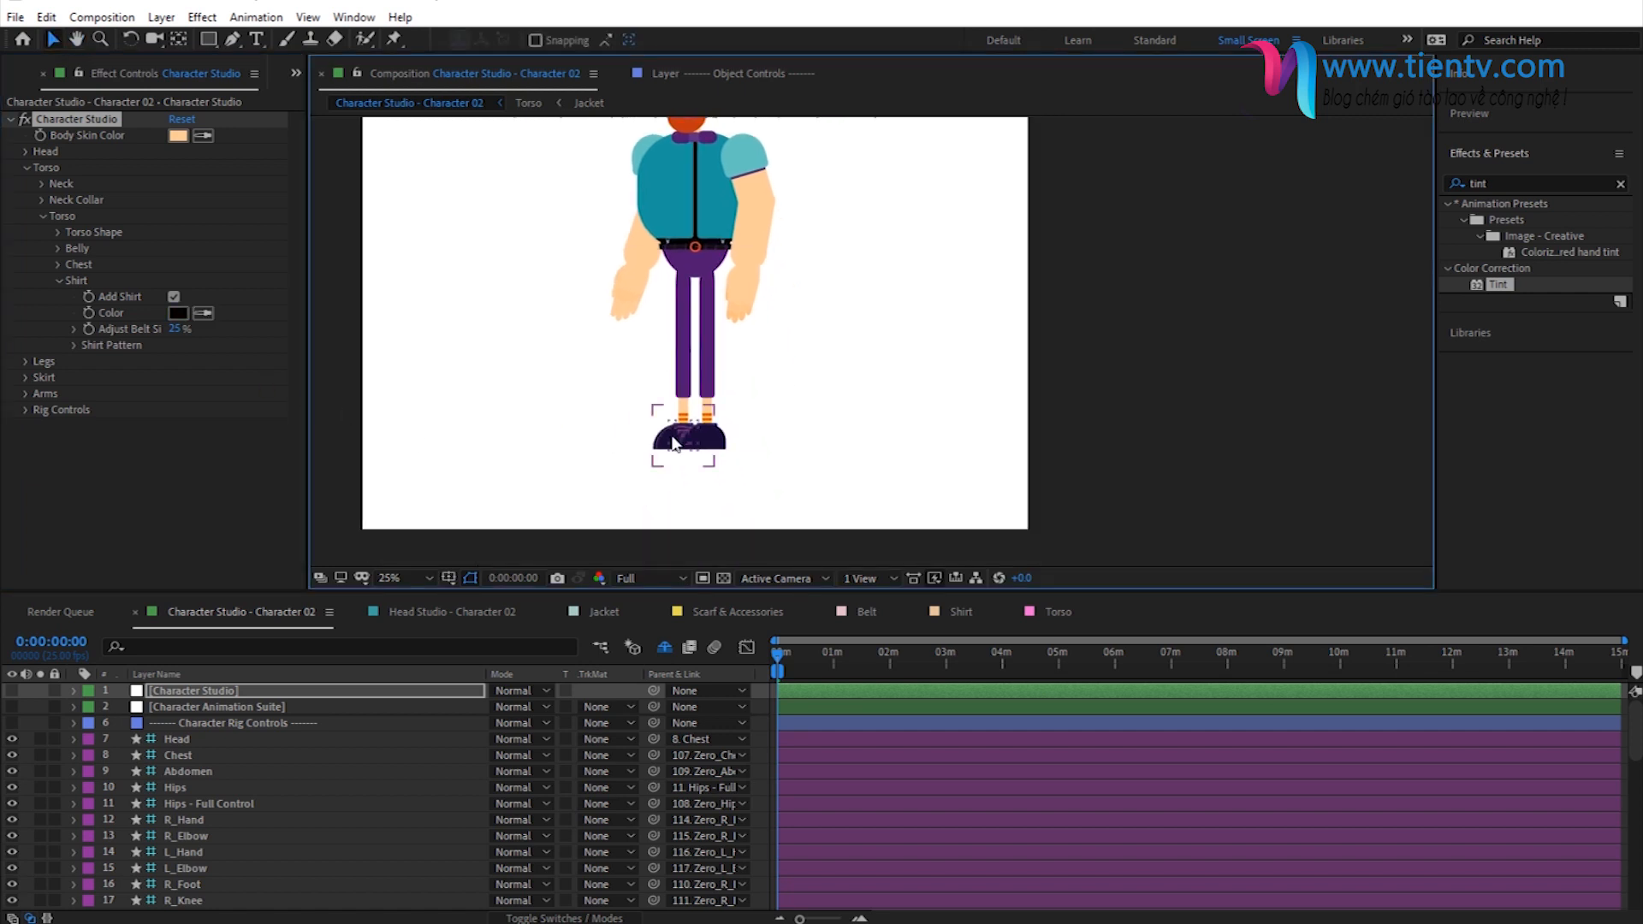
pyautogui.scroll(1, 676, 445)
pyautogui.click(203, 312)
pyautogui.click(547, 493)
pyautogui.moveTo(447, 329); pyautogui.dragTo(498, 535)
pyautogui.scroll(-1, 642, 368)
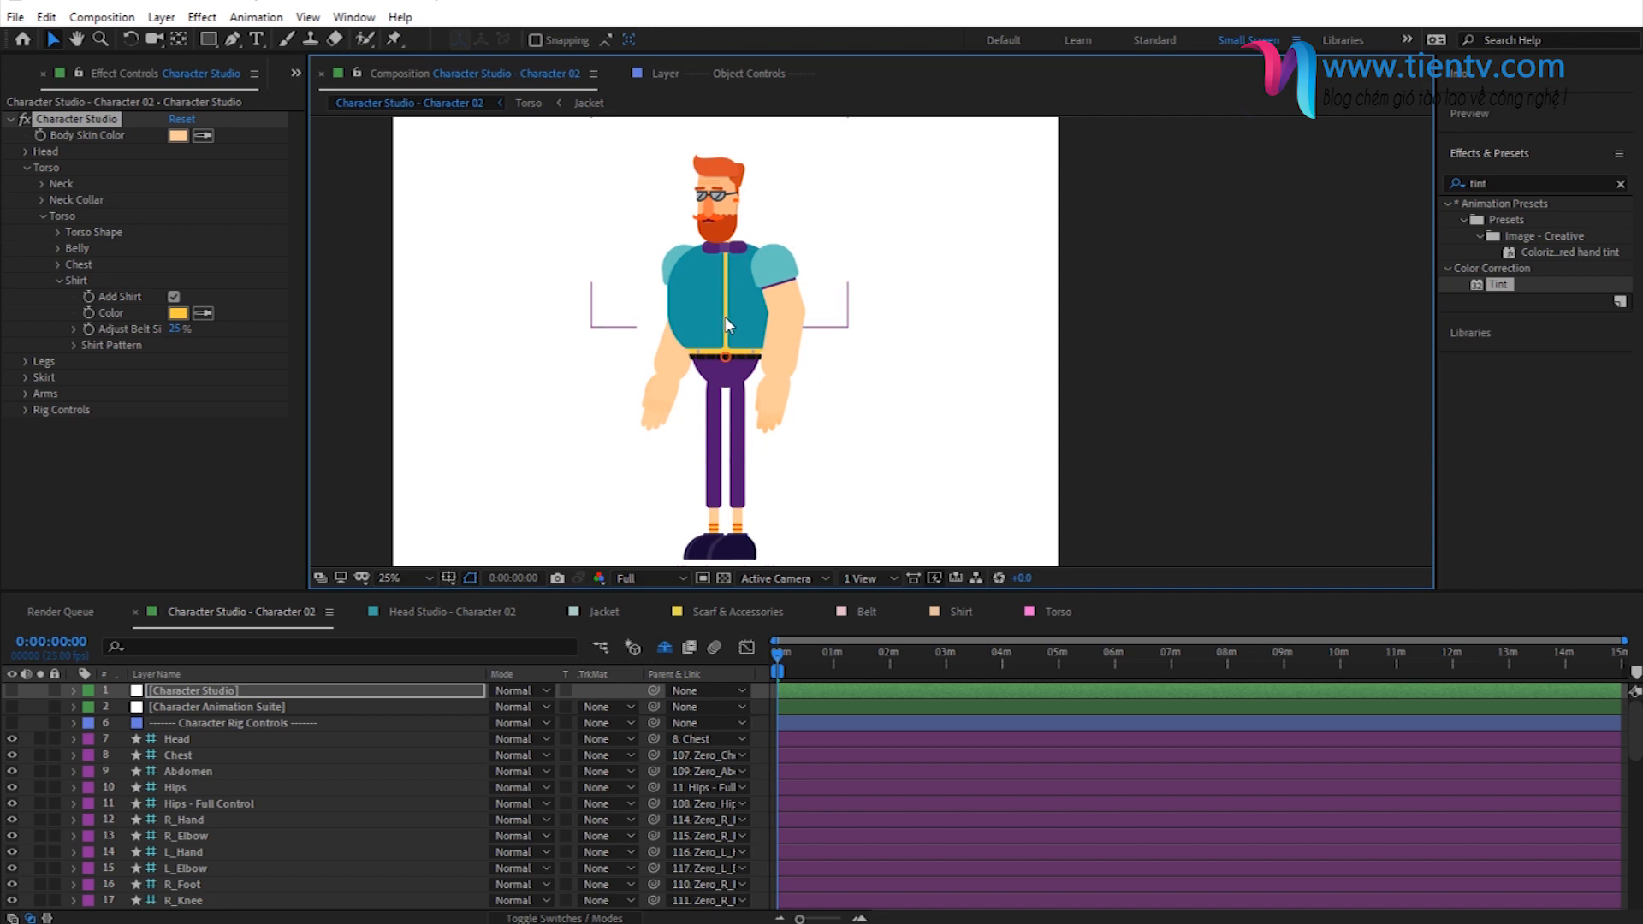
# - Open the Jacket composition and browse the Buttons & Zippers - Preview folder in Clothes, selecting 06---Buttons.gif
pyautogui.click(589, 104)
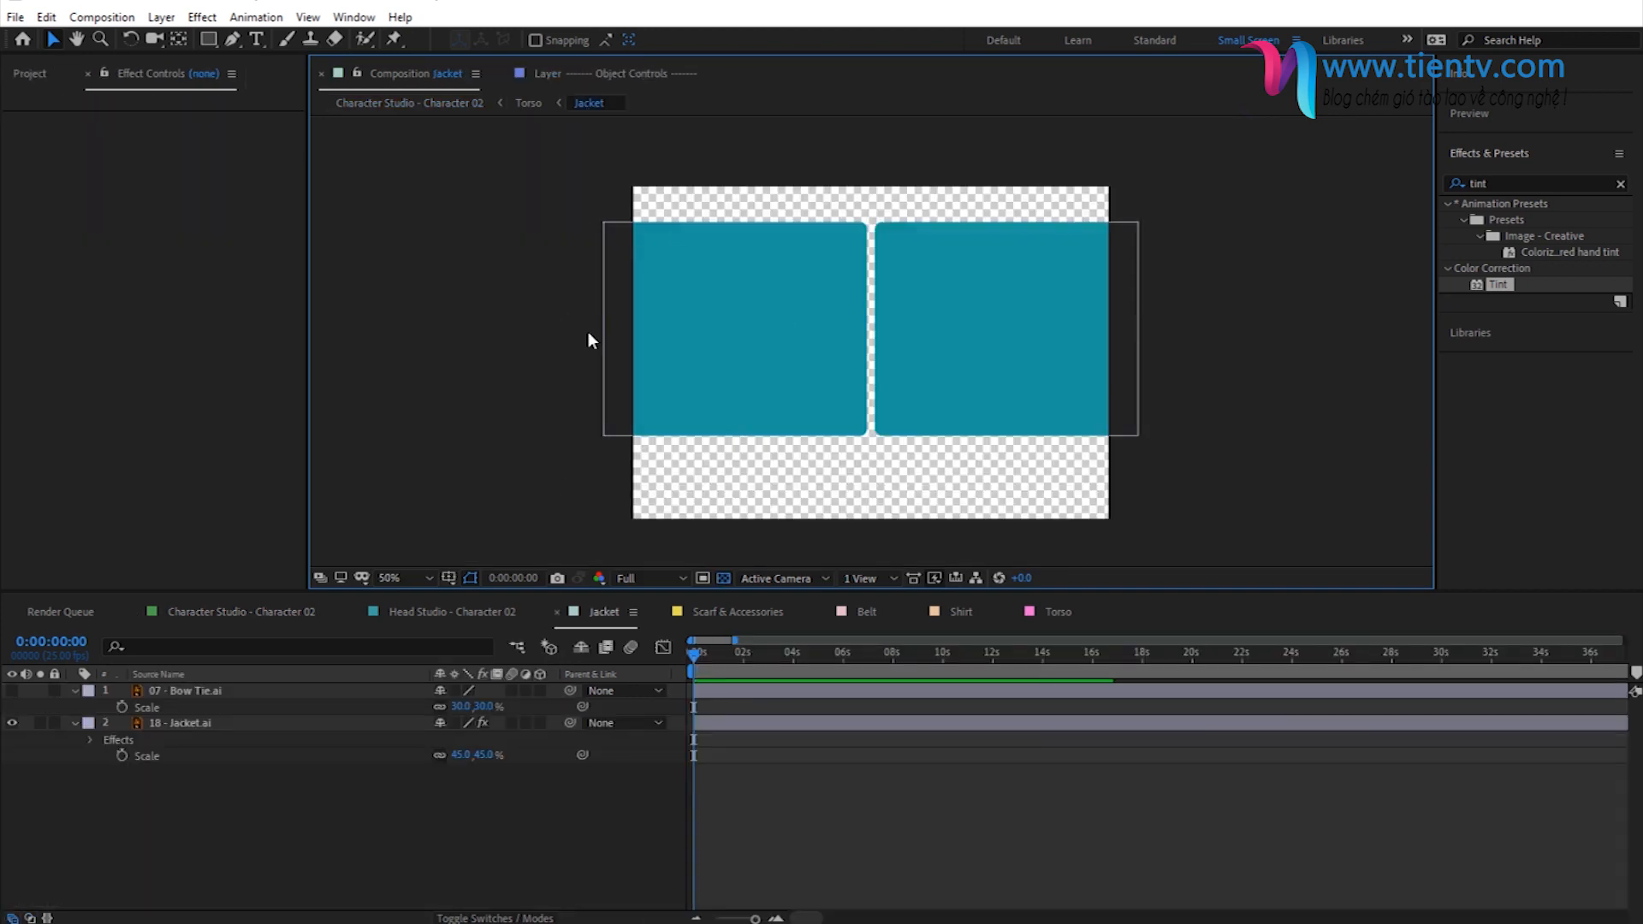
pyautogui.click(32, 74)
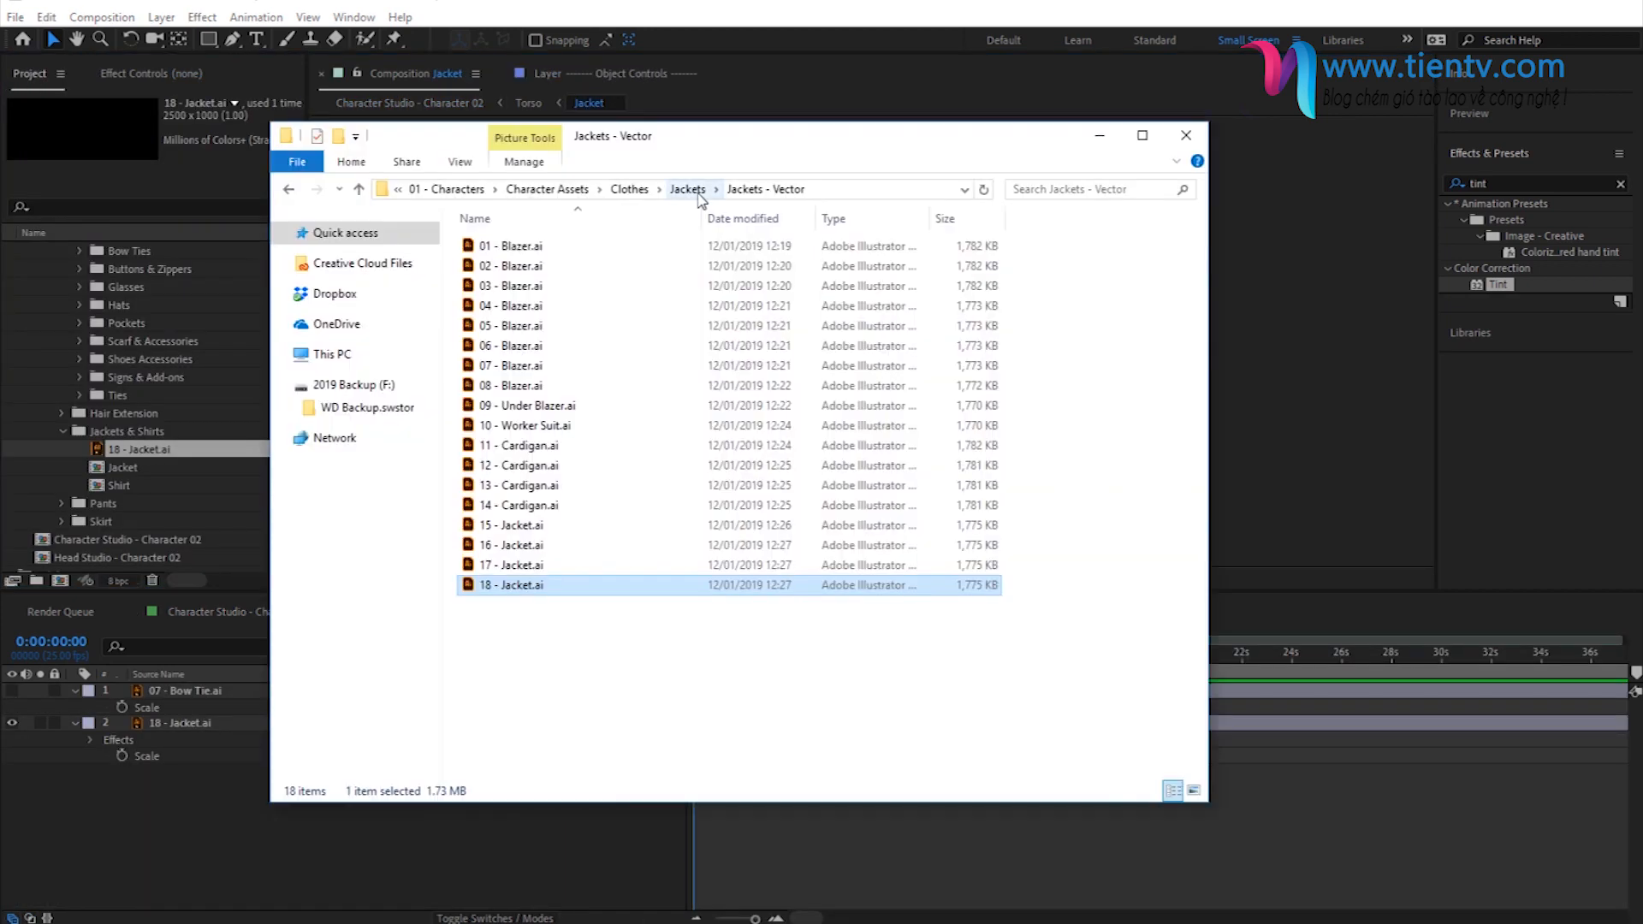
pyautogui.click(629, 189)
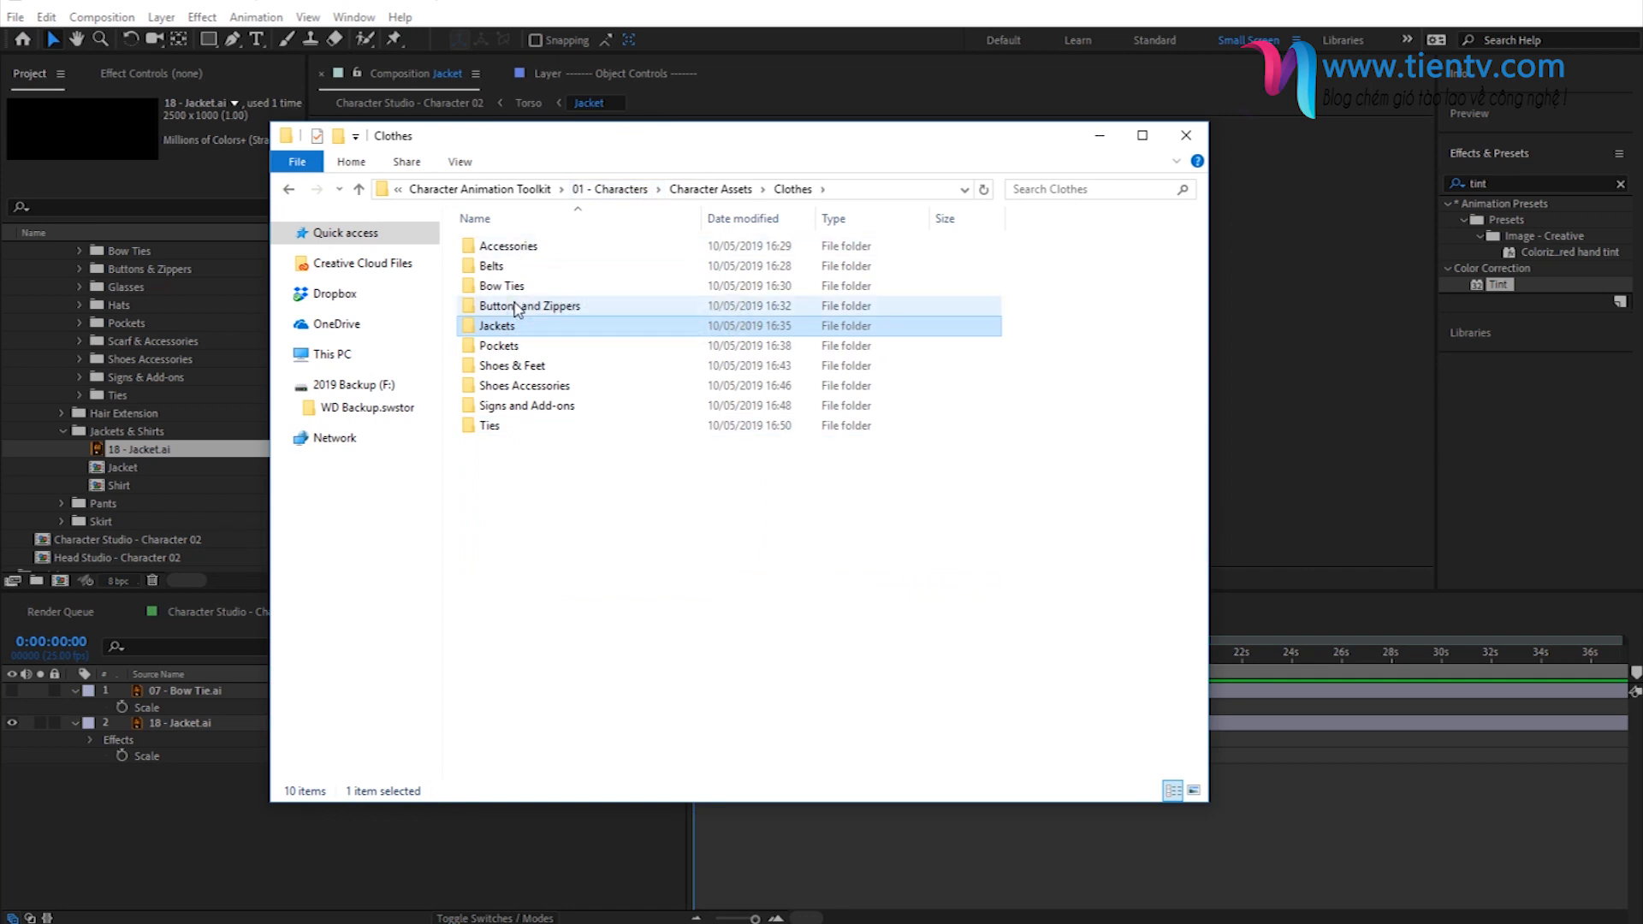
pyautogui.doubleClick(599, 306)
pyautogui.doubleClick(551, 266)
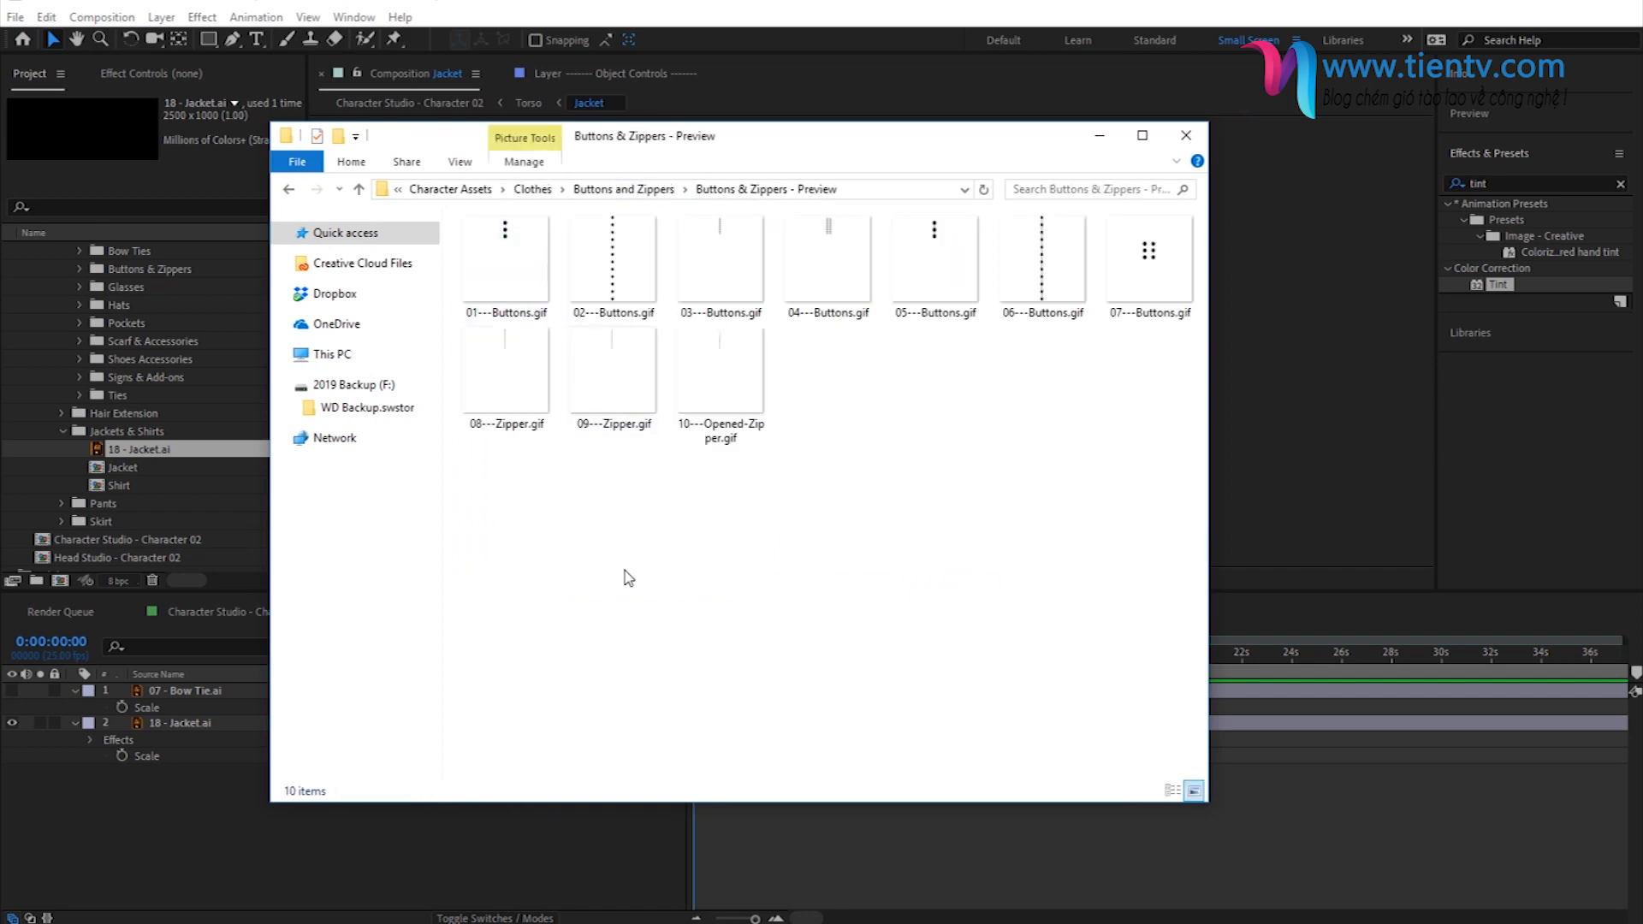
pyautogui.click(1051, 288)
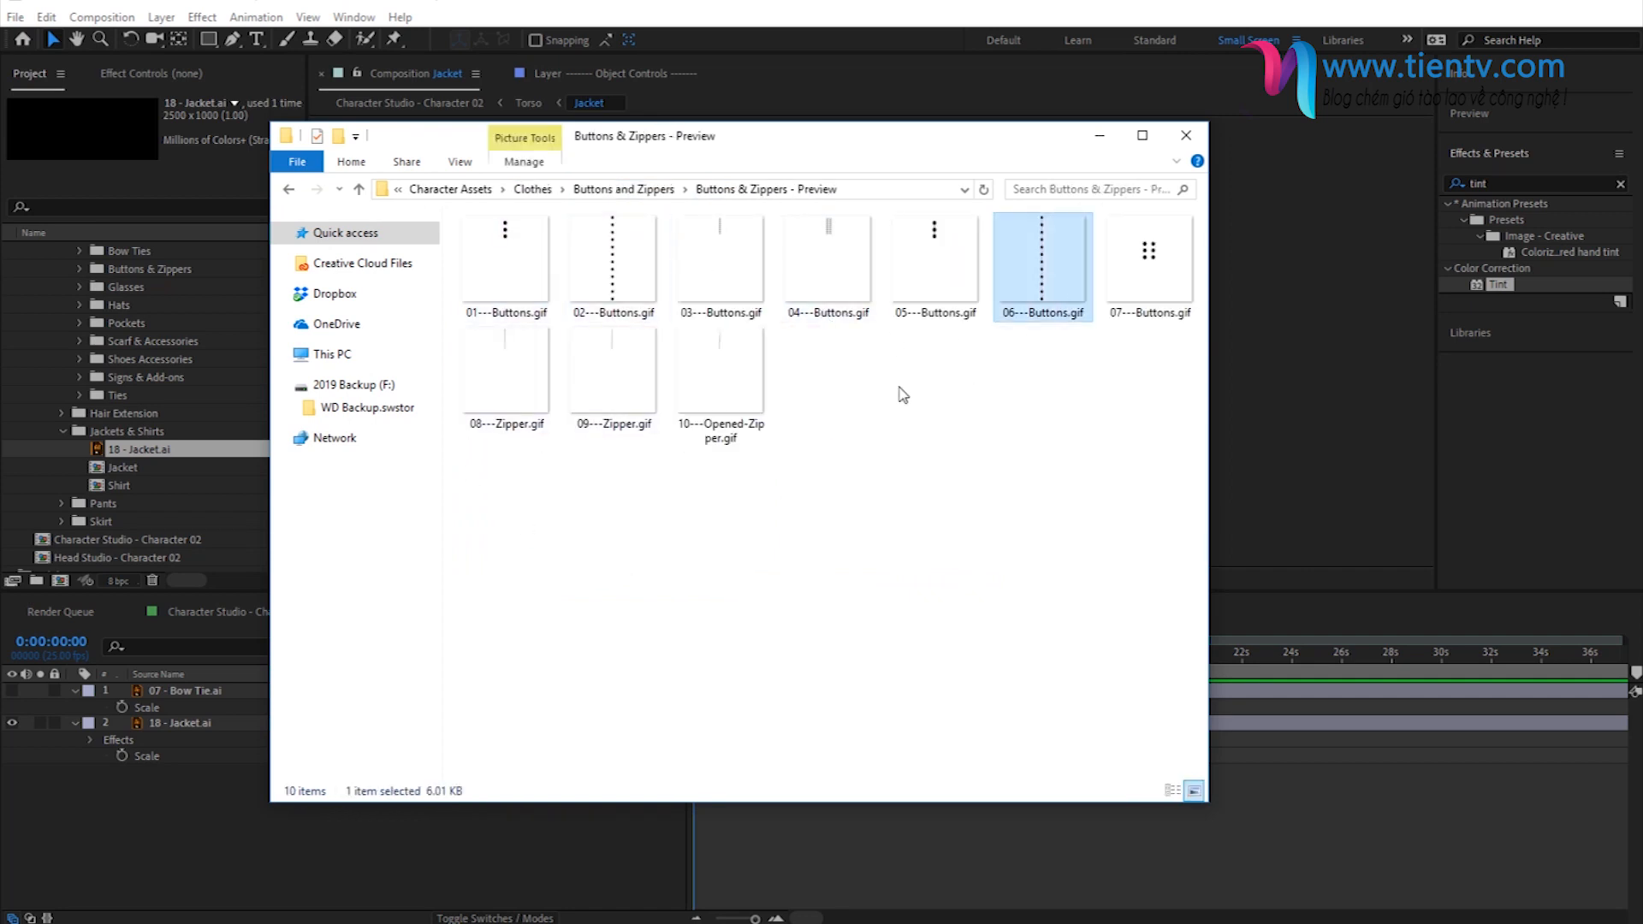
# - Import 06 - Buttons.ai from the buttons' Vector folder and place it above the 18 - Jacket.ai layer in the Jacket composition
pyautogui.click(631, 189)
pyautogui.click(576, 250)
pyautogui.doubleClick(576, 250)
pyautogui.click(516, 345)
pyautogui.moveTo(516, 345); pyautogui.dragTo(239, 719)
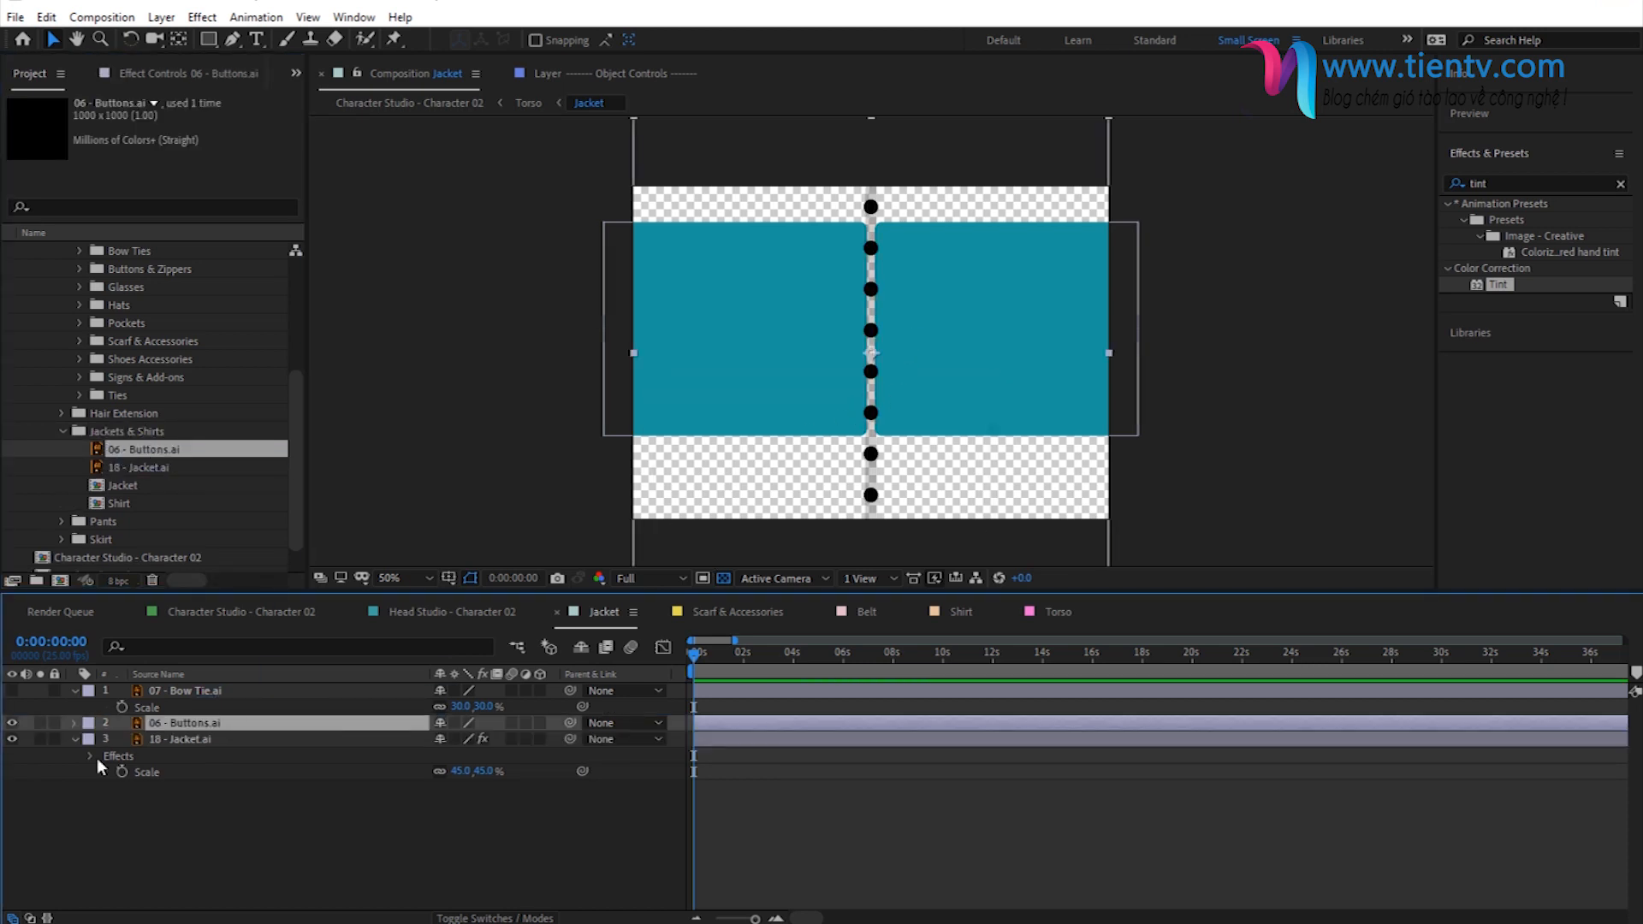
# - Scale the 06 - Buttons.ai layer to 38% and position the button row along the inner edge of the jacket's right half
pyautogui.press('s')
pyautogui.moveTo(462, 738); pyautogui.dragTo(402, 746)
pyautogui.moveTo(867, 398); pyautogui.dragTo(884, 373)
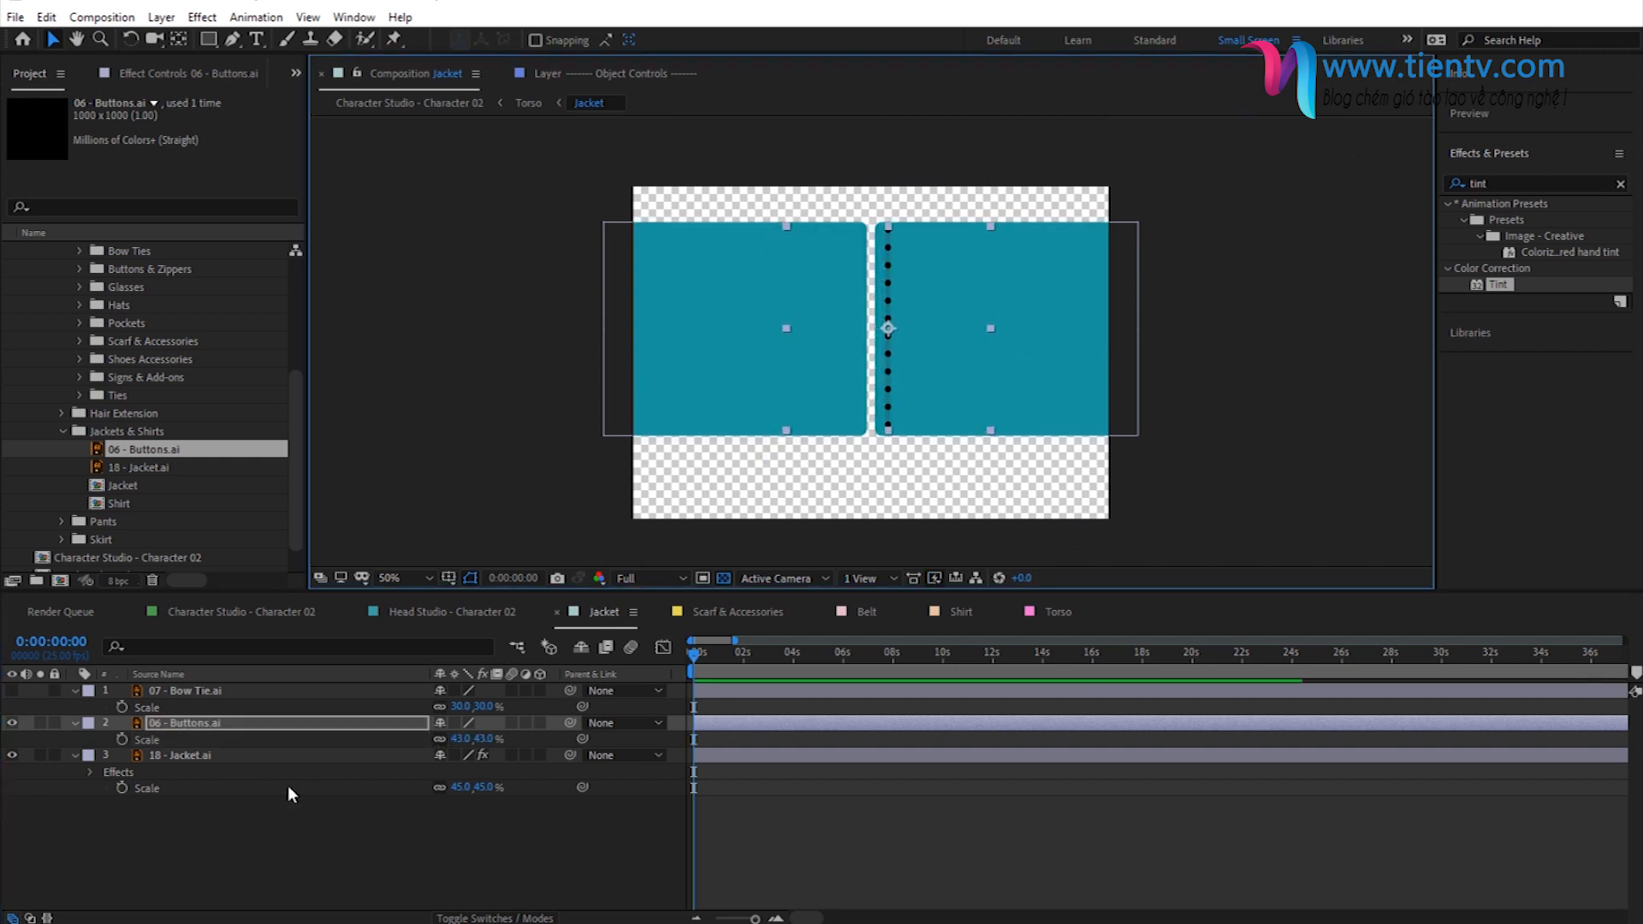
pyautogui.moveTo(485, 738); pyautogui.dragTo(476, 734)
# - Apply a Tint effect to the 06 - Buttons.ai layer with black mapped to FEC93E, and check it on the full character
pyautogui.moveTo(1498, 285); pyautogui.dragTo(201, 726)
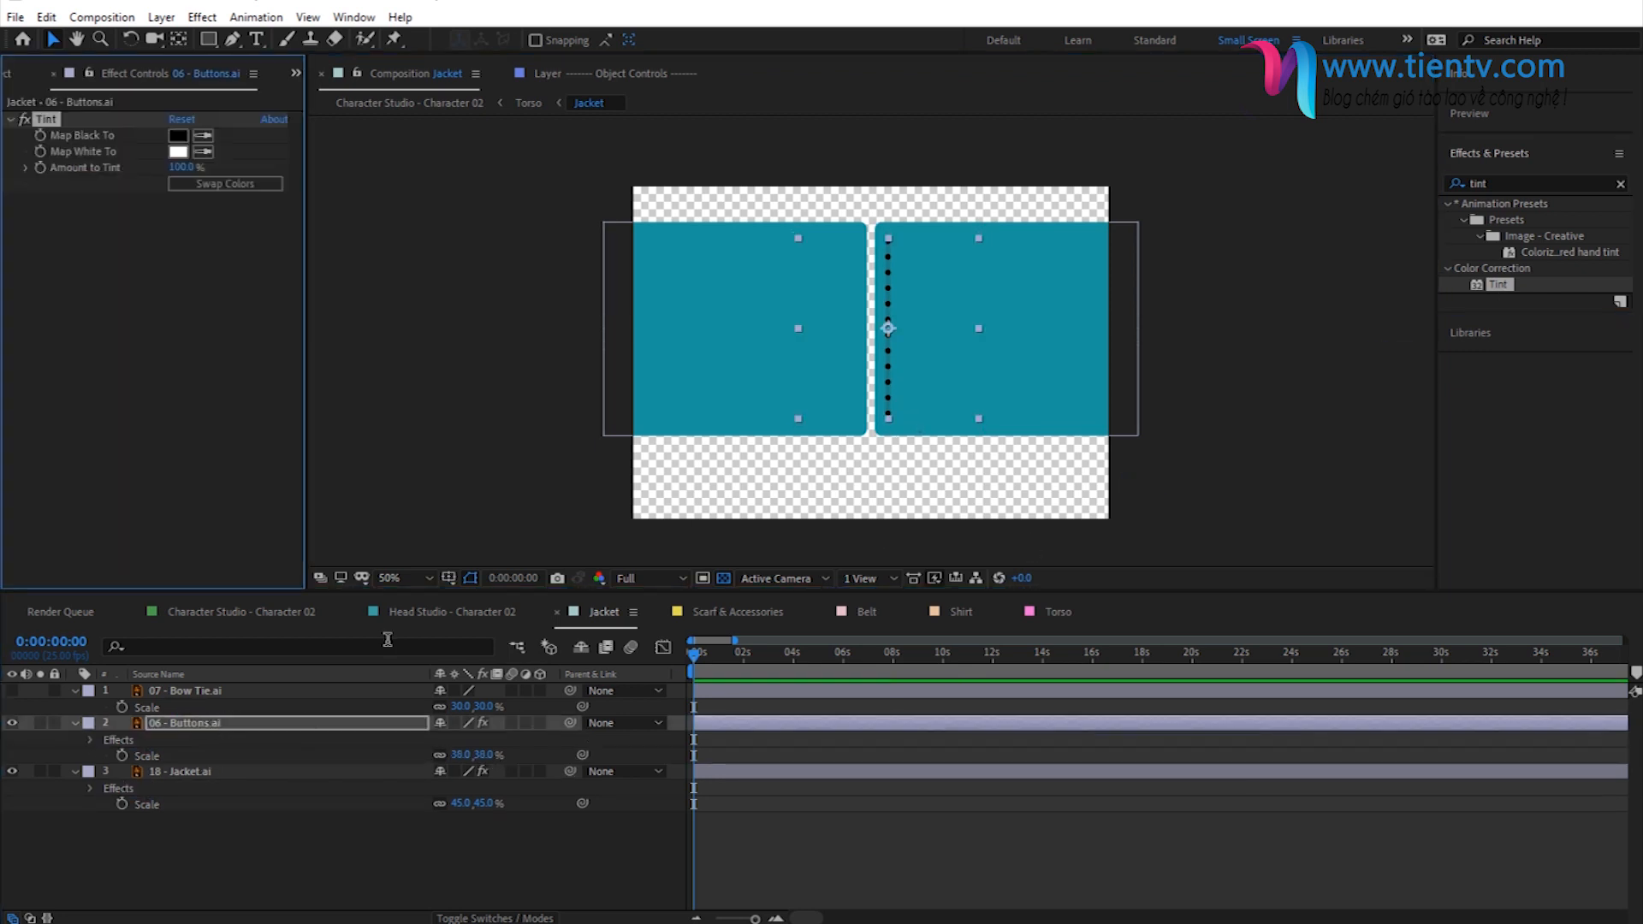
pyautogui.click(179, 138)
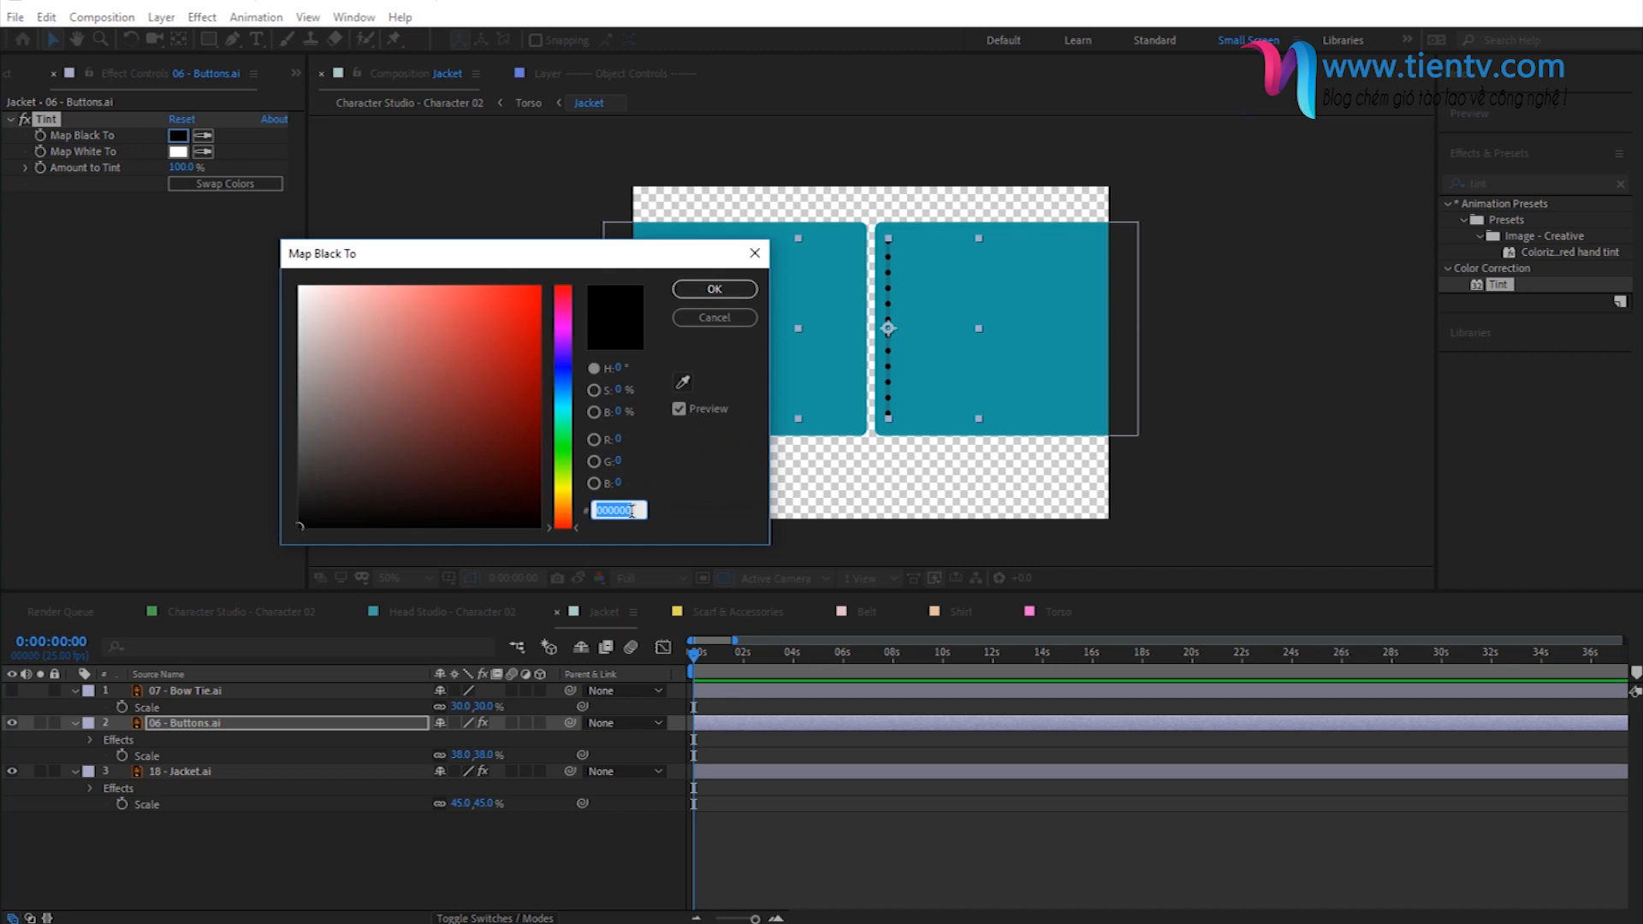
pyautogui.write('18979F')
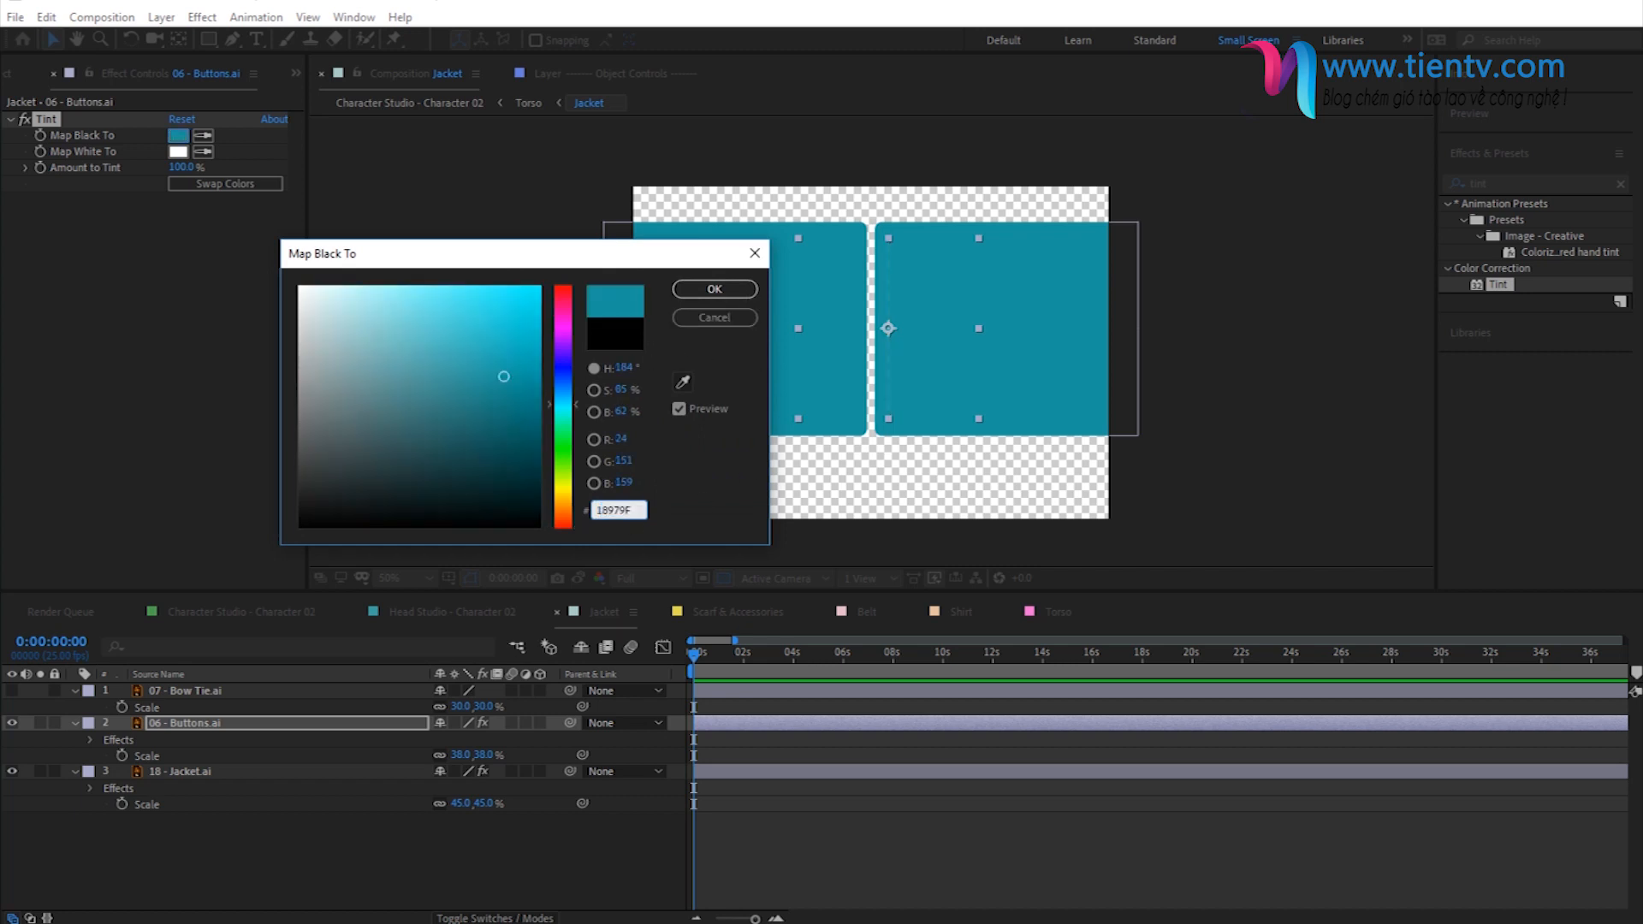
pyautogui.write('FEC93E')
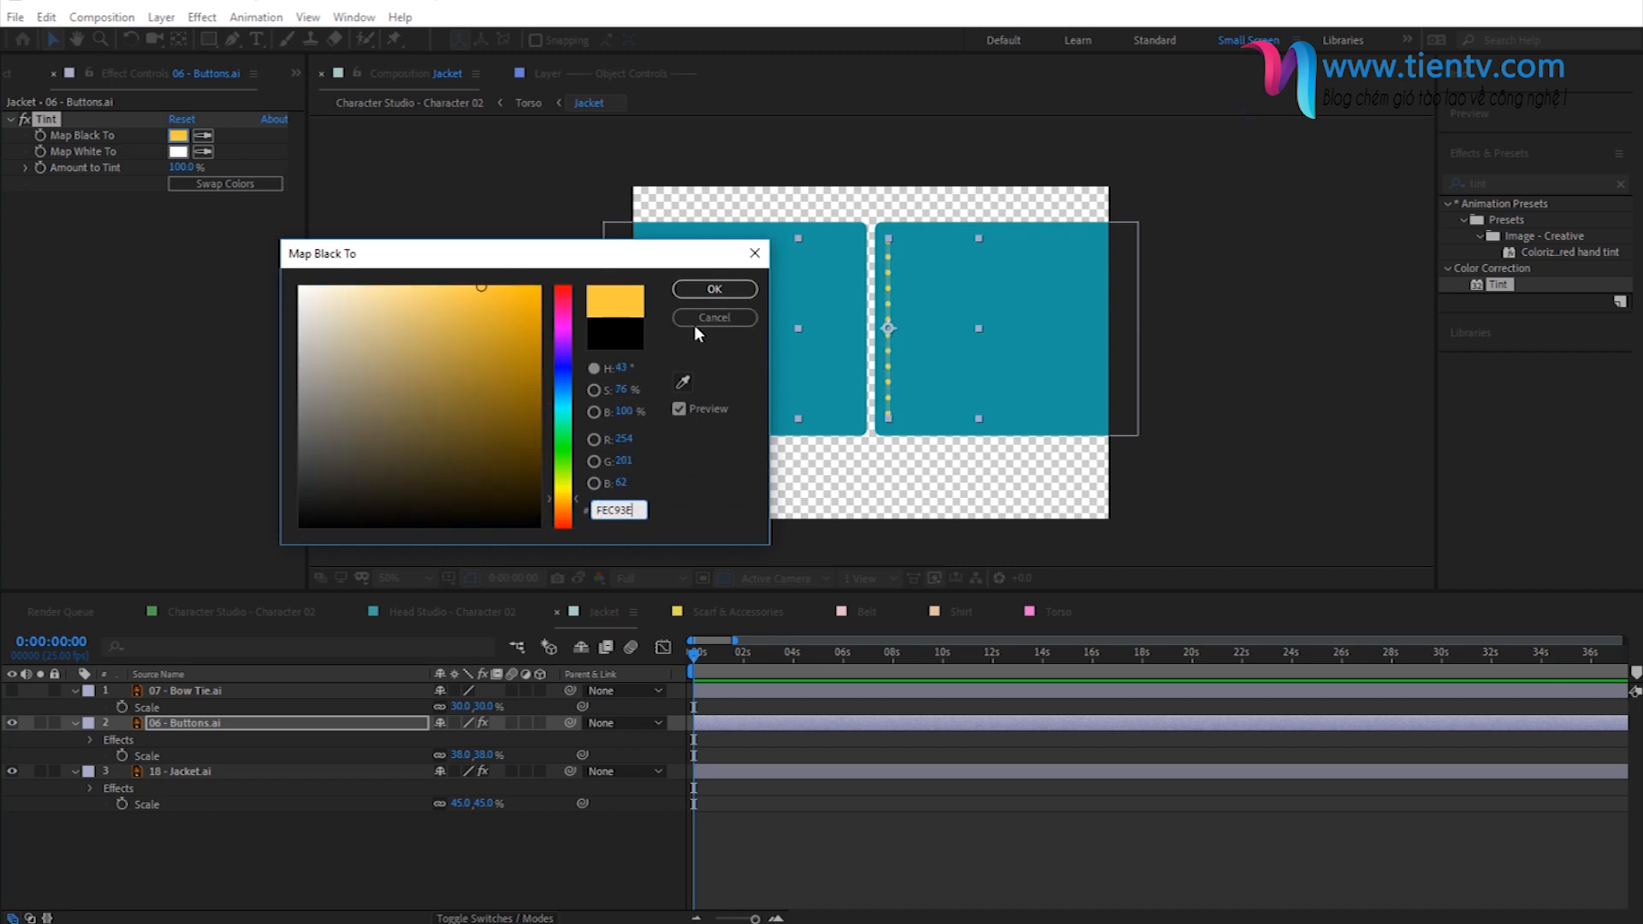
pyautogui.click(706, 296)
pyautogui.click(890, 166)
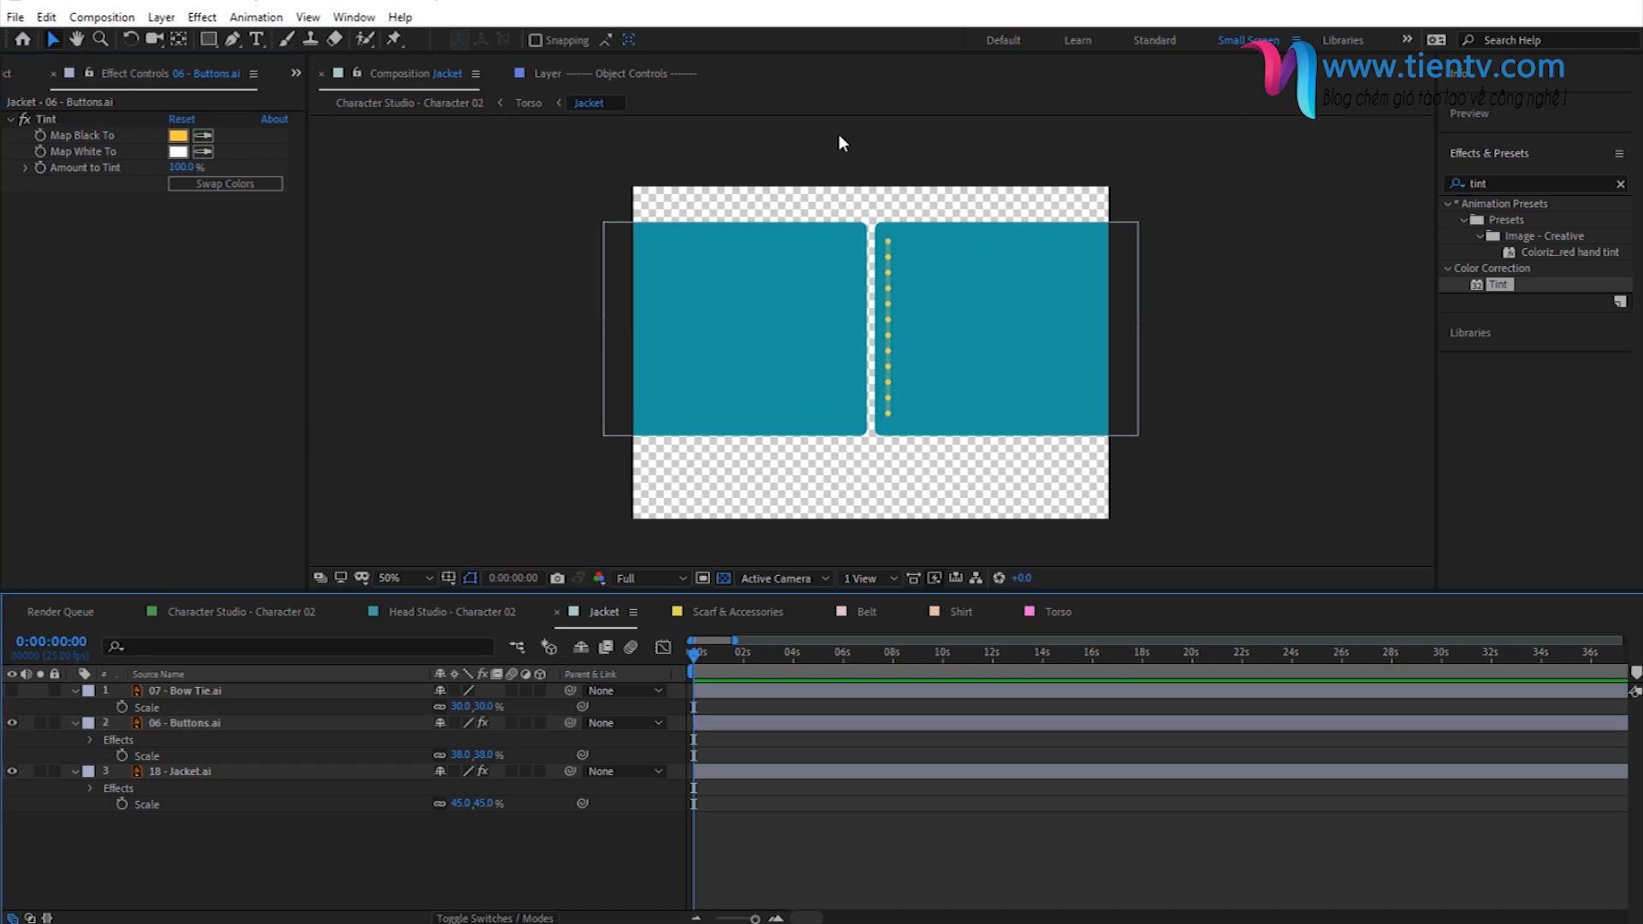
pyautogui.click(454, 105)
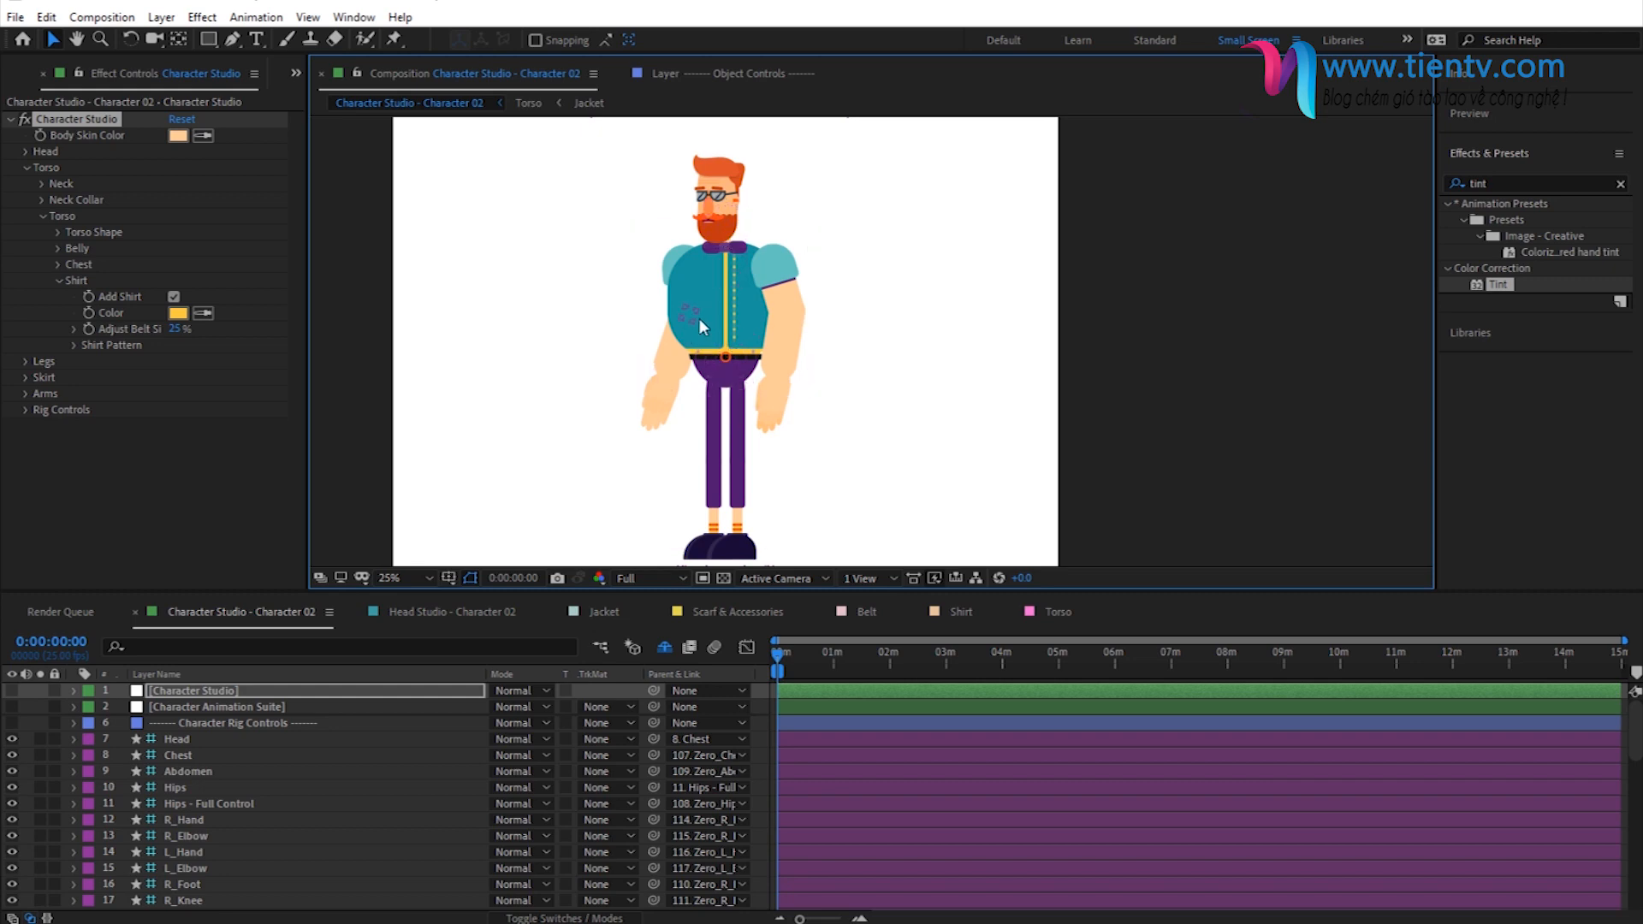
# - Return to the Jacket composition and browse the Pockets - Preview folder in Clothes, selecting 21---Pocket.gif
pyautogui.click(589, 103)
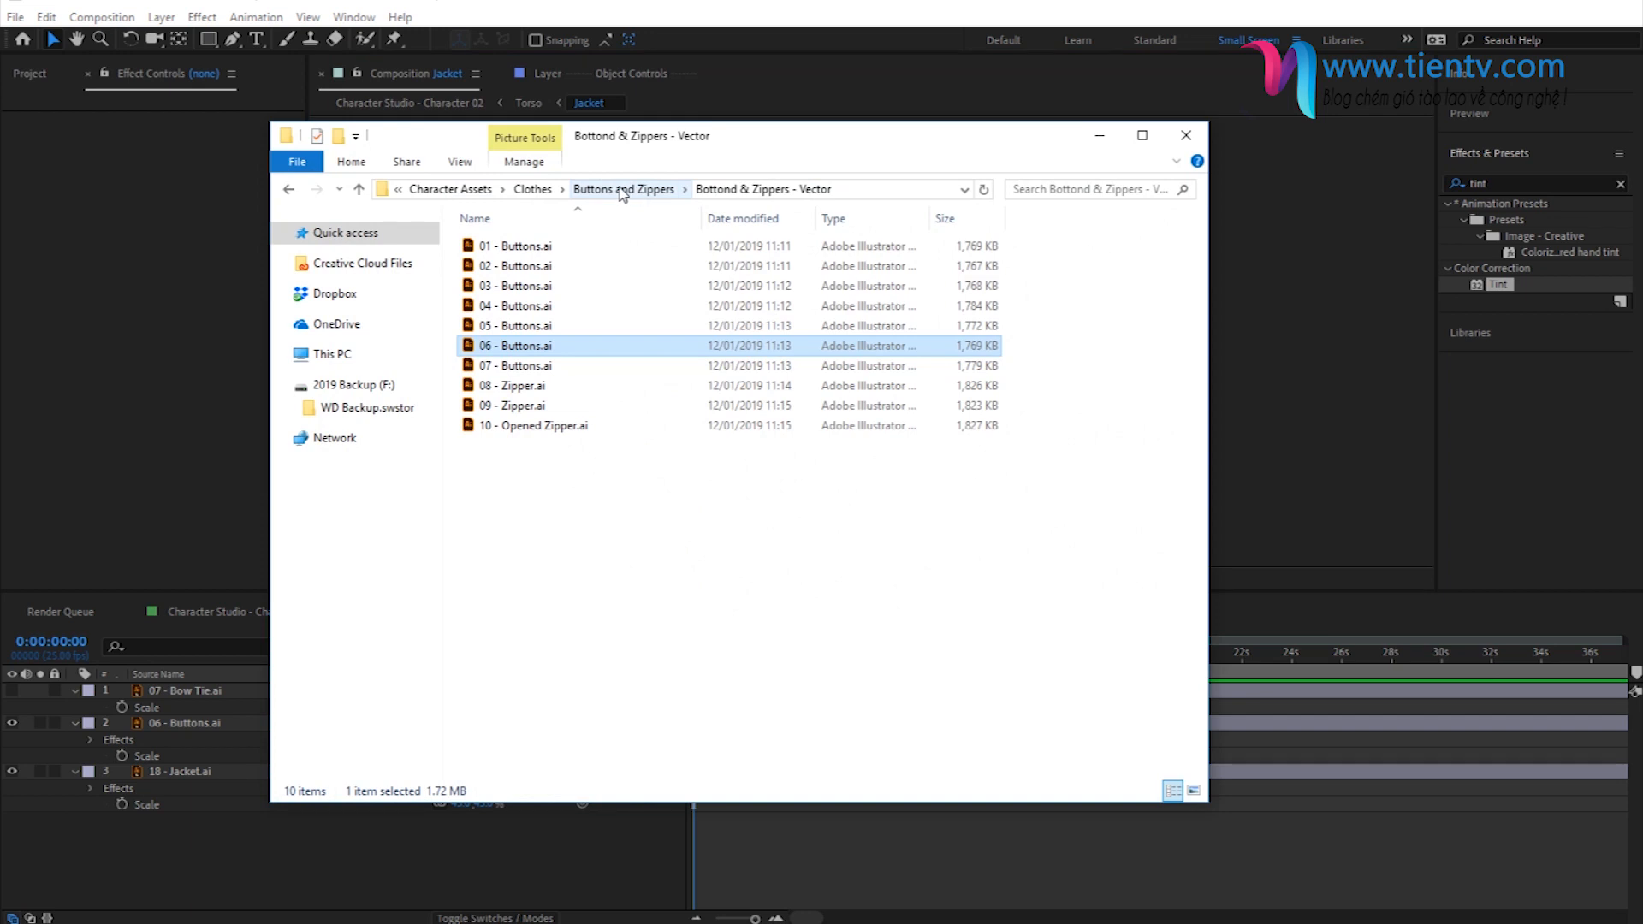
pyautogui.click(534, 189)
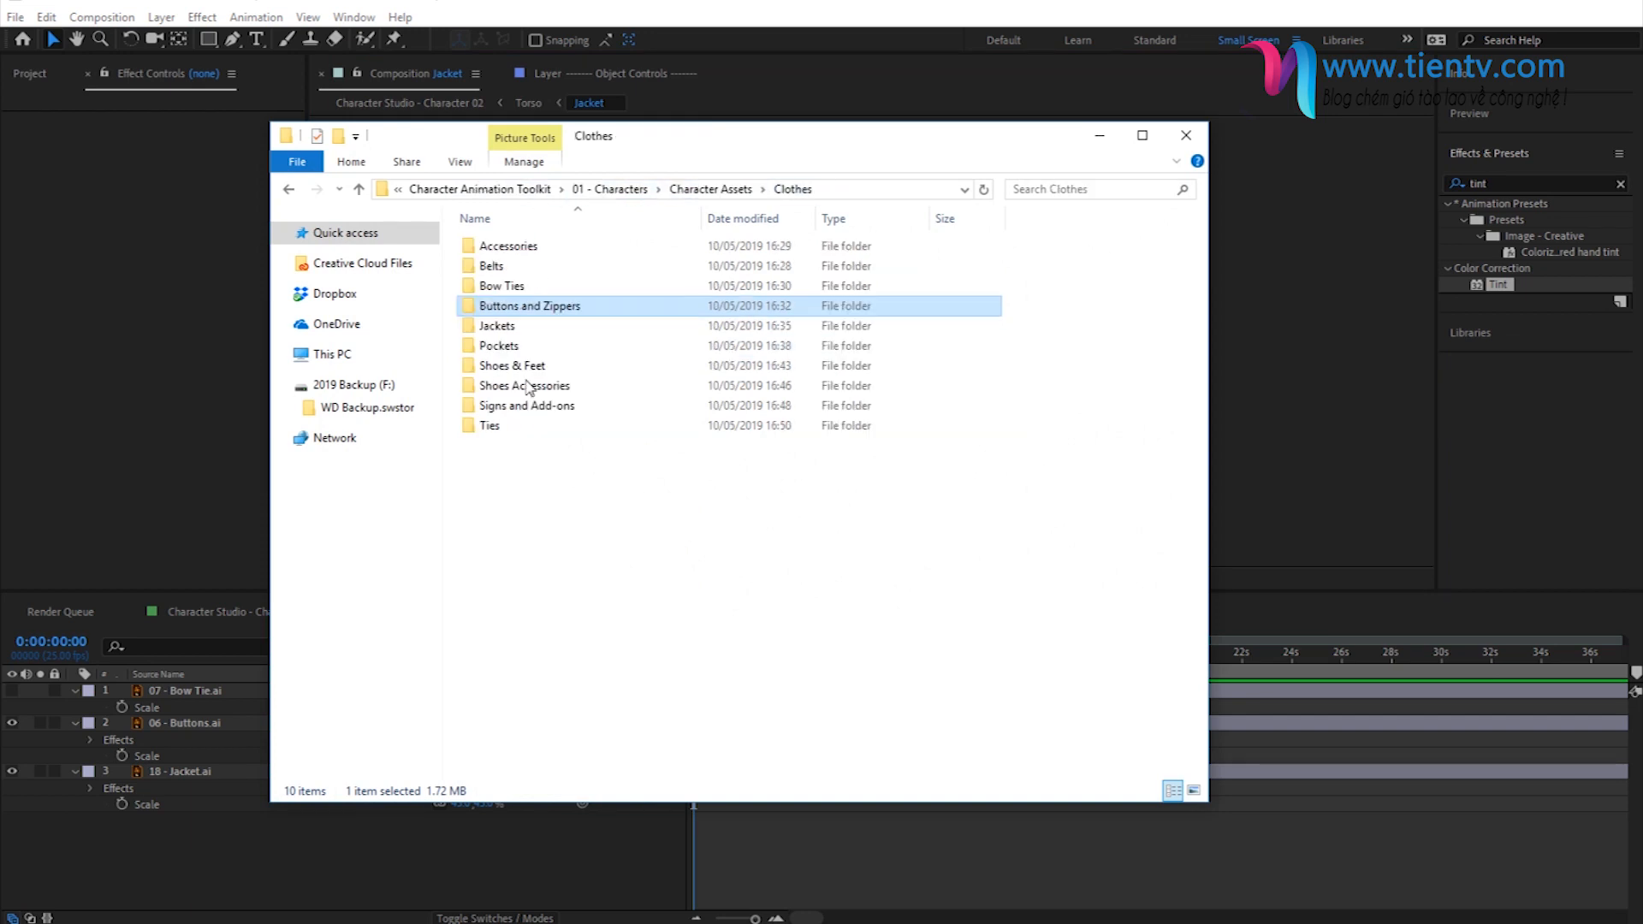
pyautogui.doubleClick(522, 345)
pyautogui.doubleClick(523, 245)
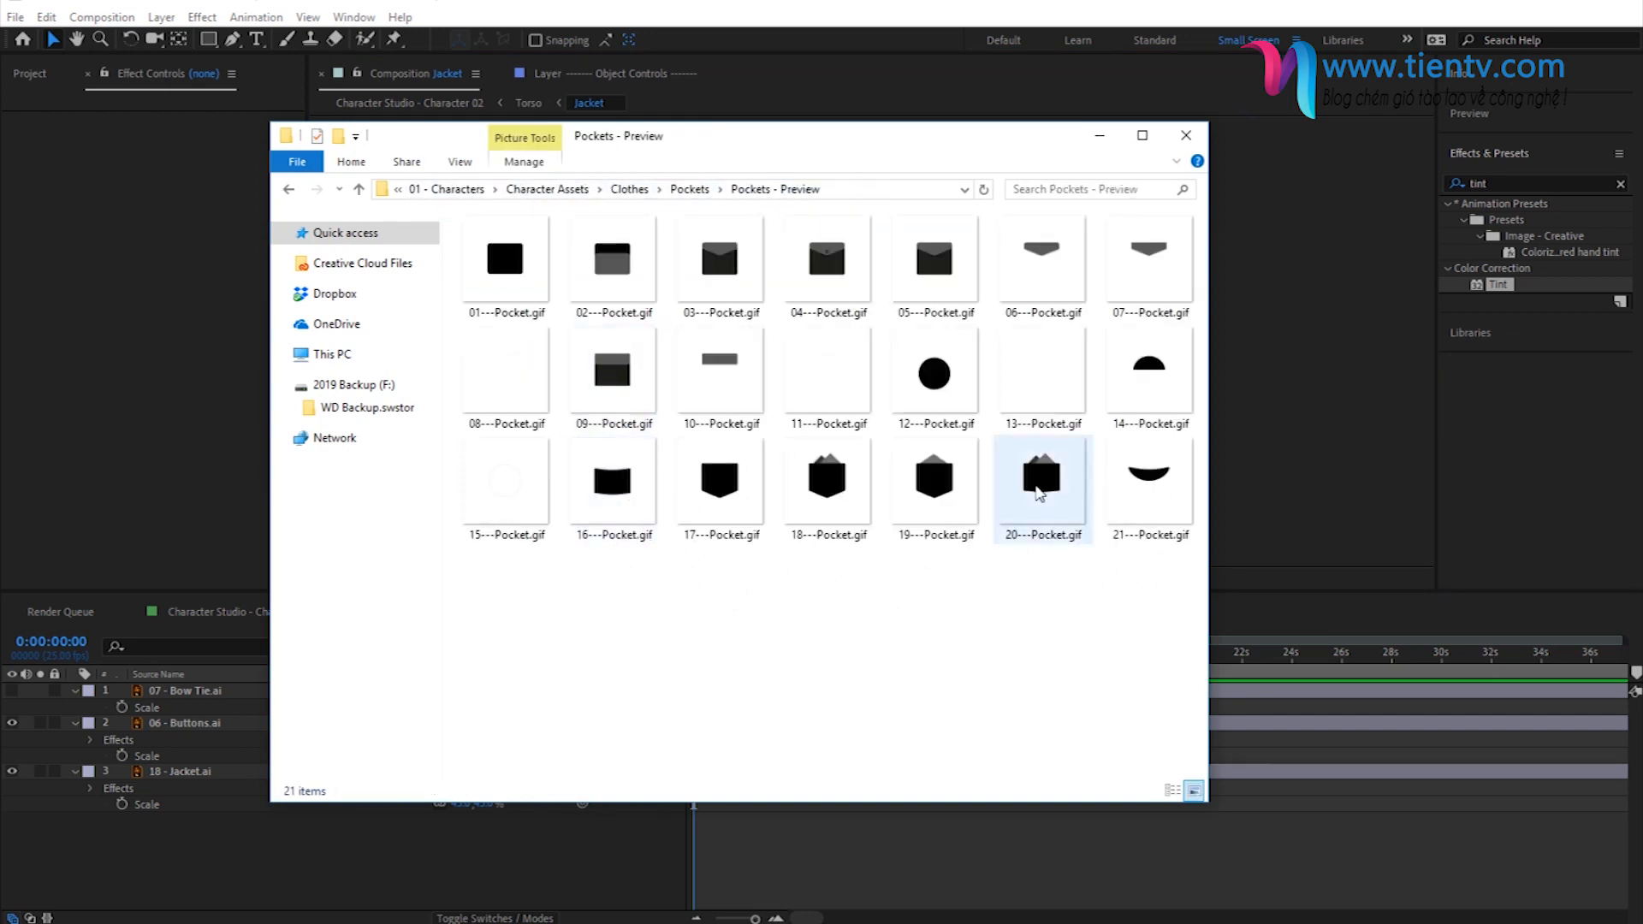
pyautogui.click(1139, 548)
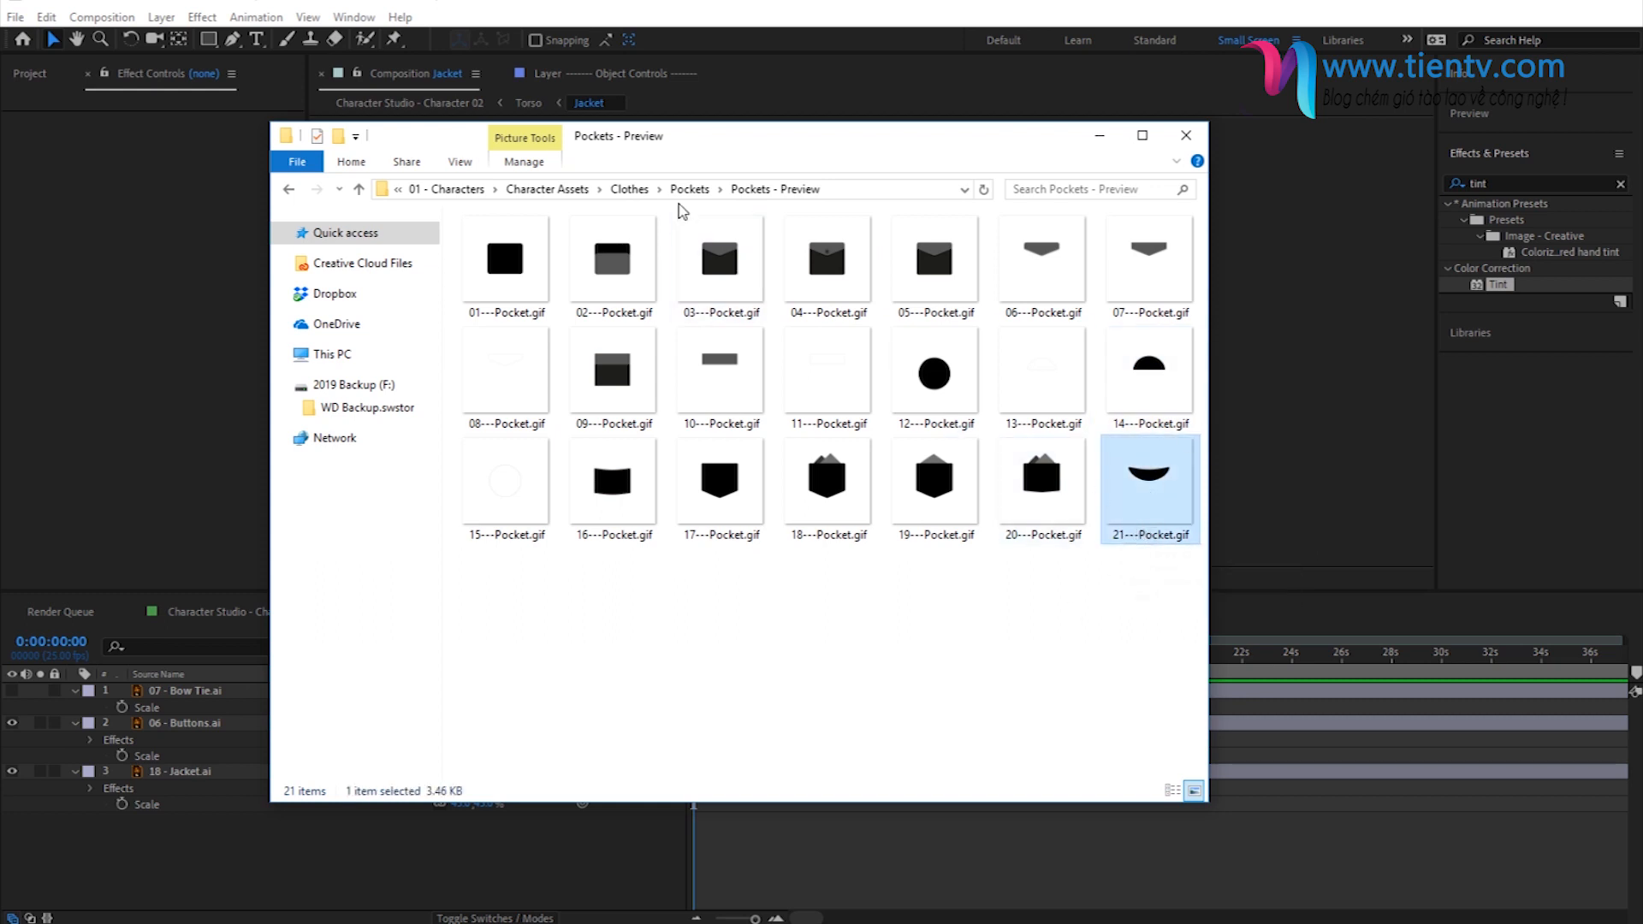
# - Import 21 - Pocket.ai from Pockets - Vector into the project's Pockets folder and place it in the Jacket composition
pyautogui.click(690, 189)
pyautogui.doubleClick(520, 269)
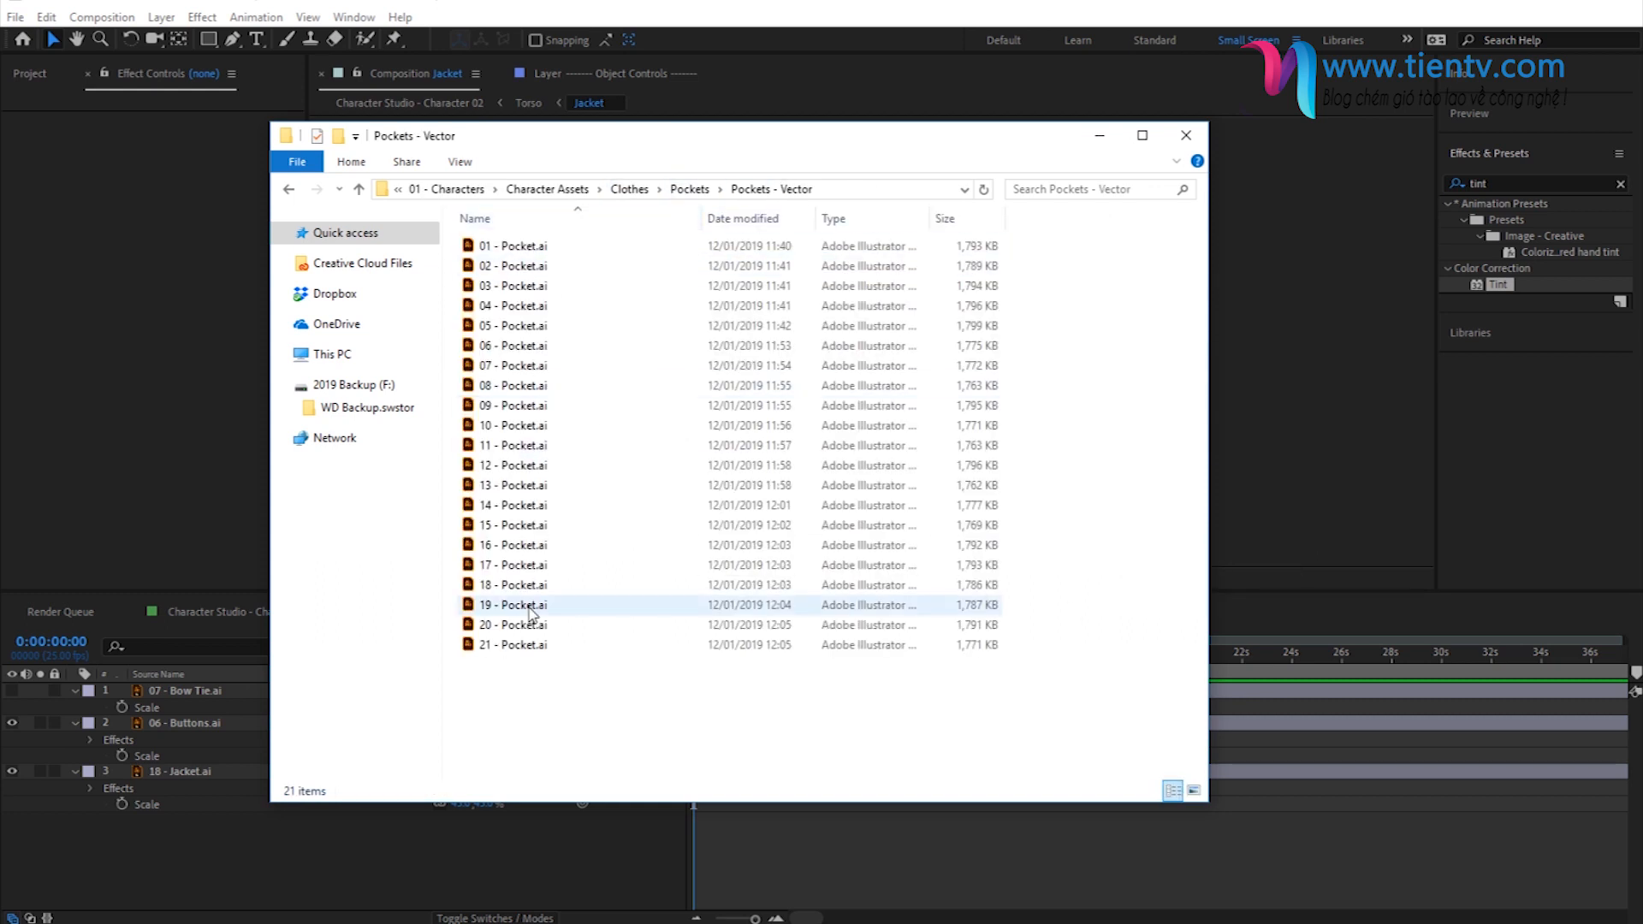
pyautogui.click(26, 75)
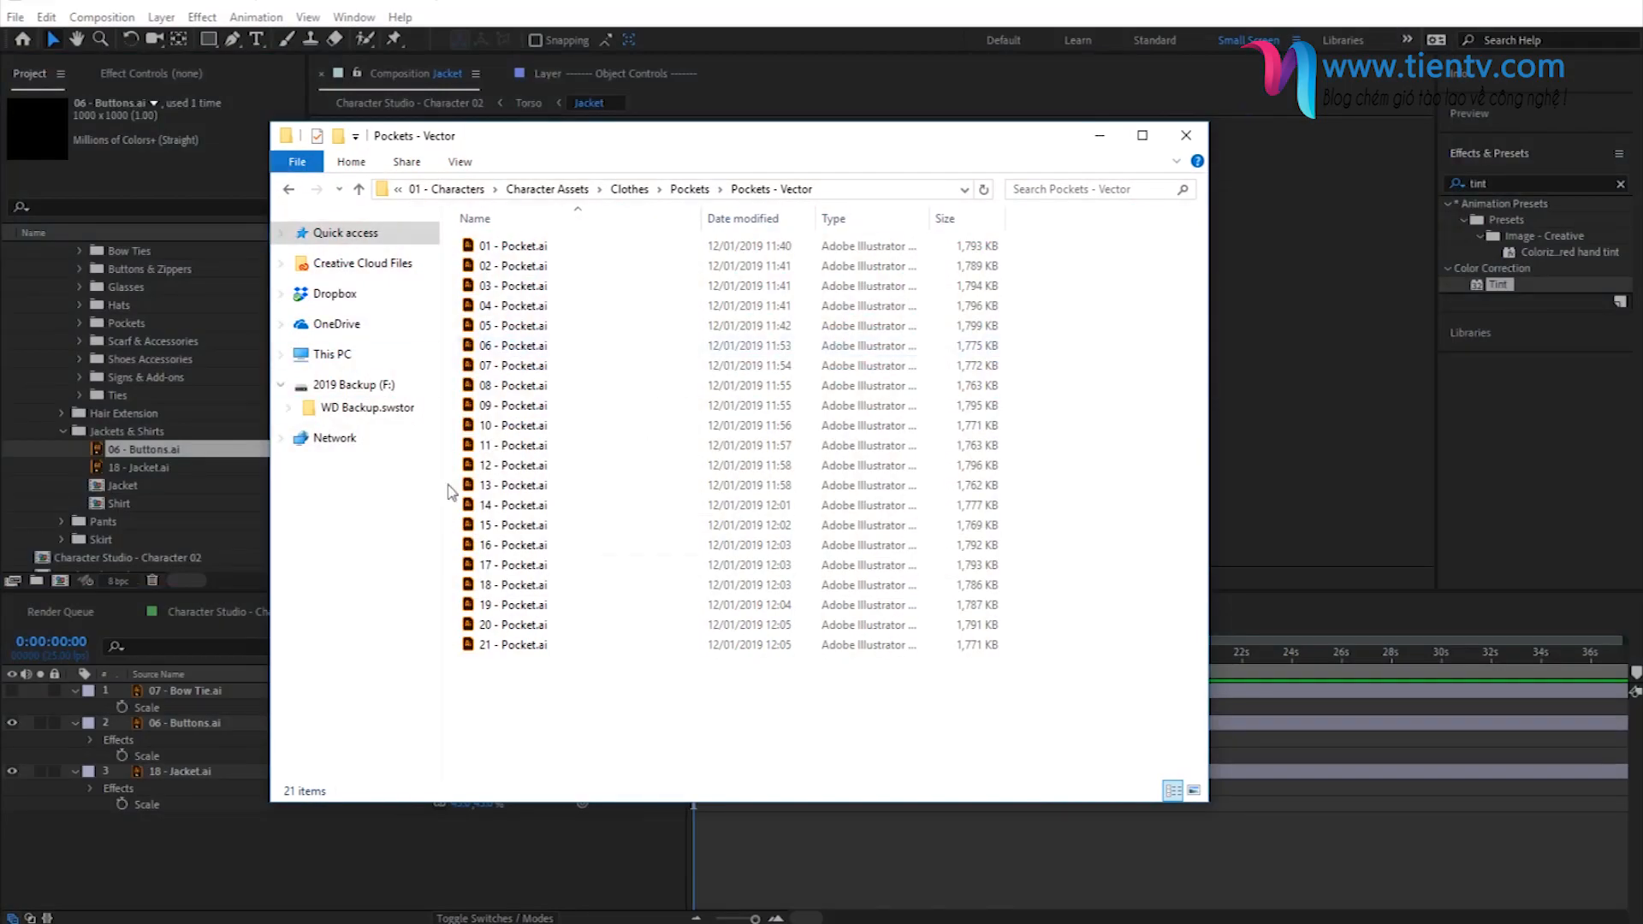
pyautogui.moveTo(514, 644); pyautogui.dragTo(130, 327)
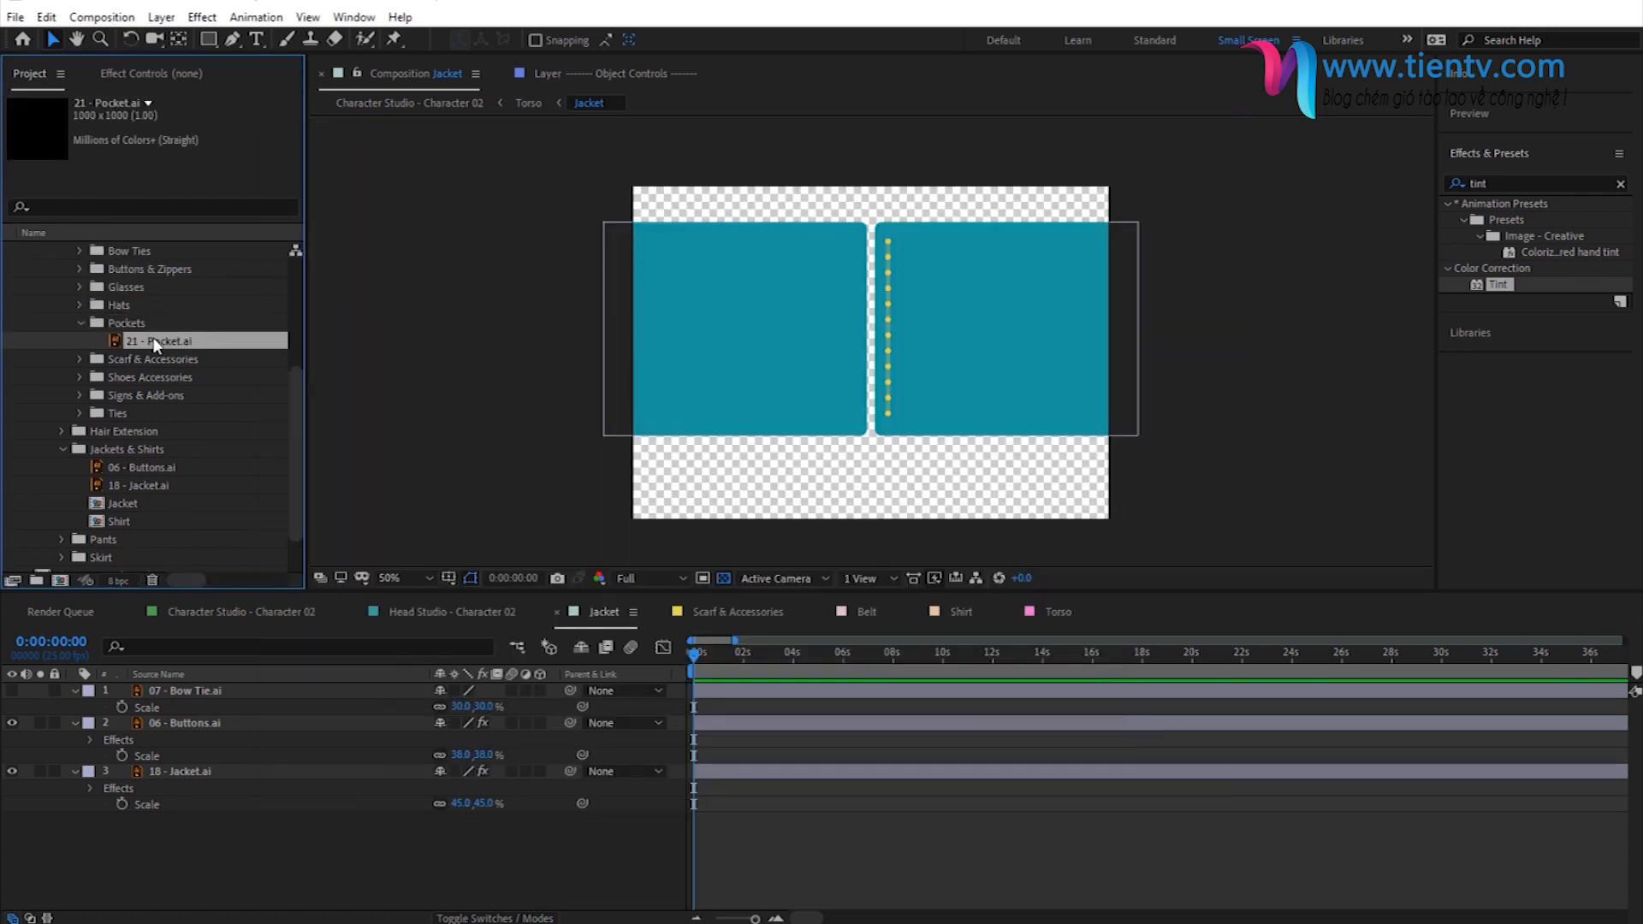
pyautogui.moveTo(152, 341); pyautogui.dragTo(856, 349)
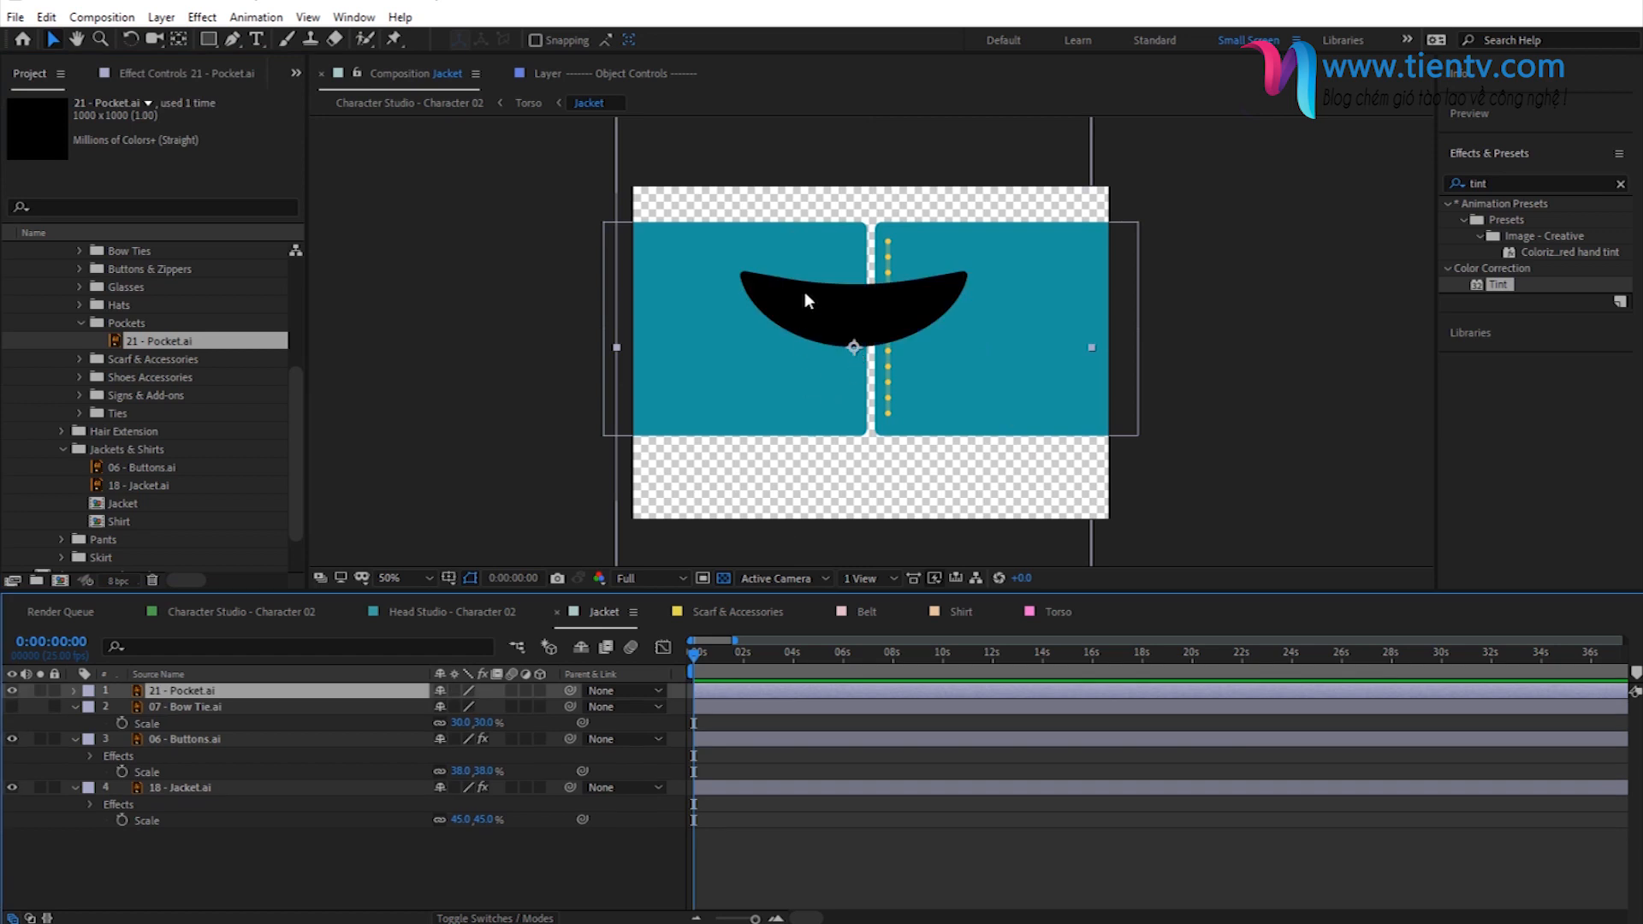
# - Scale the 21 - Pocket.ai layer to 25% and position it low on the jacket's left half, near the inner edge
pyautogui.press('s')
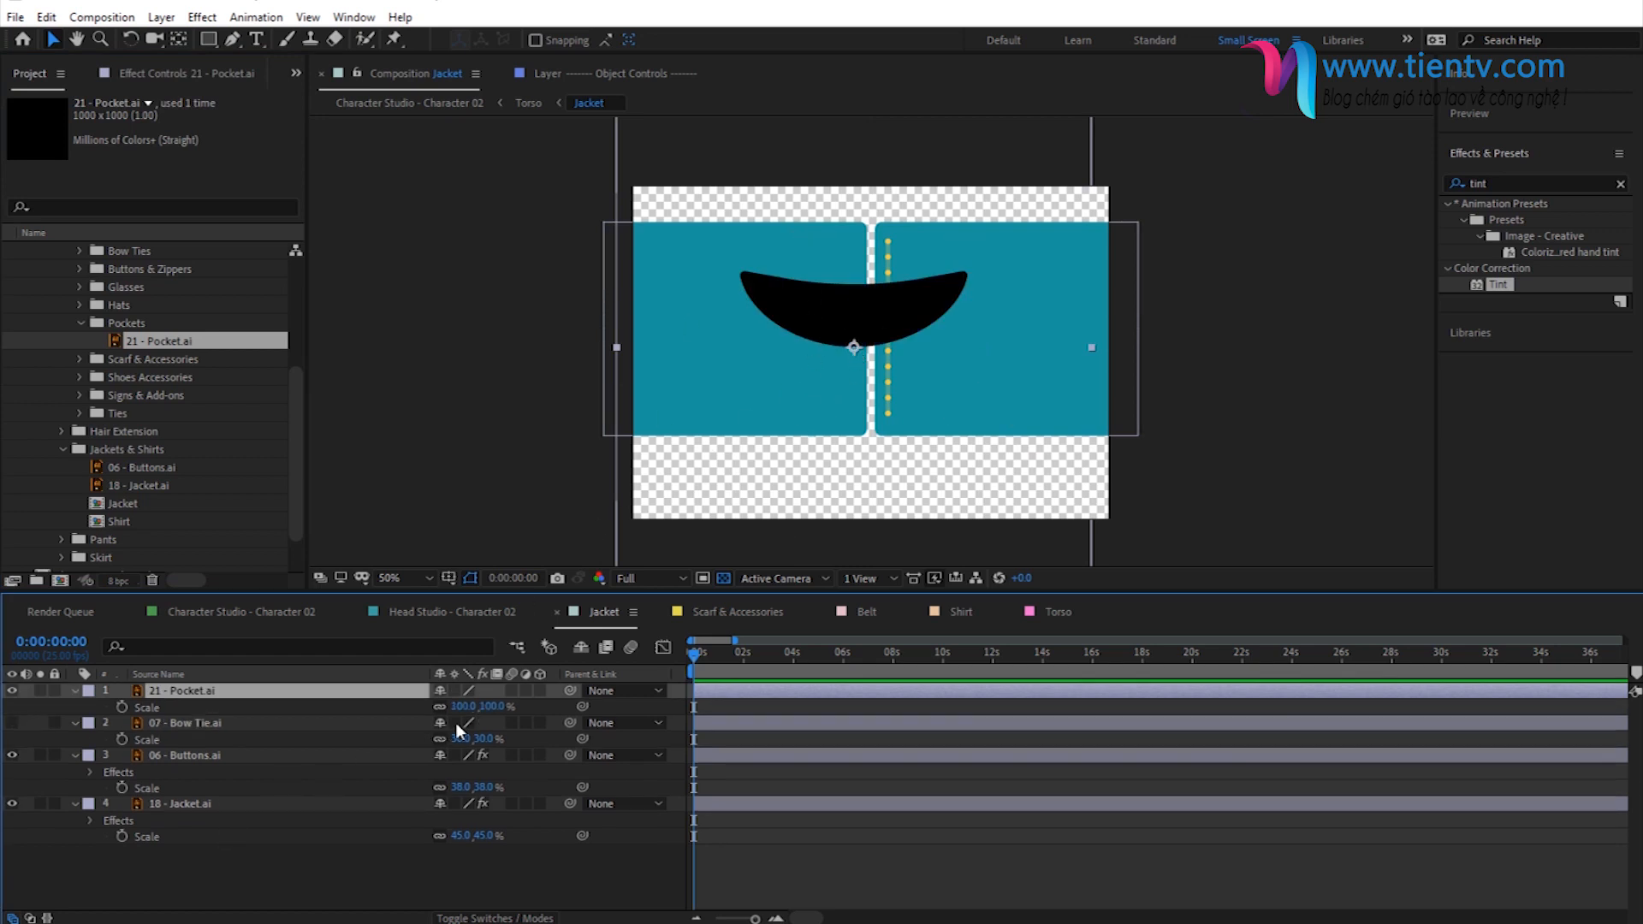
pyautogui.moveTo(492, 706); pyautogui.dragTo(403, 707)
pyautogui.moveTo(856, 326); pyautogui.dragTo(807, 374)
pyautogui.moveTo(489, 709); pyautogui.dragTo(479, 709)
pyautogui.moveTo(823, 387); pyautogui.dragTo(837, 380)
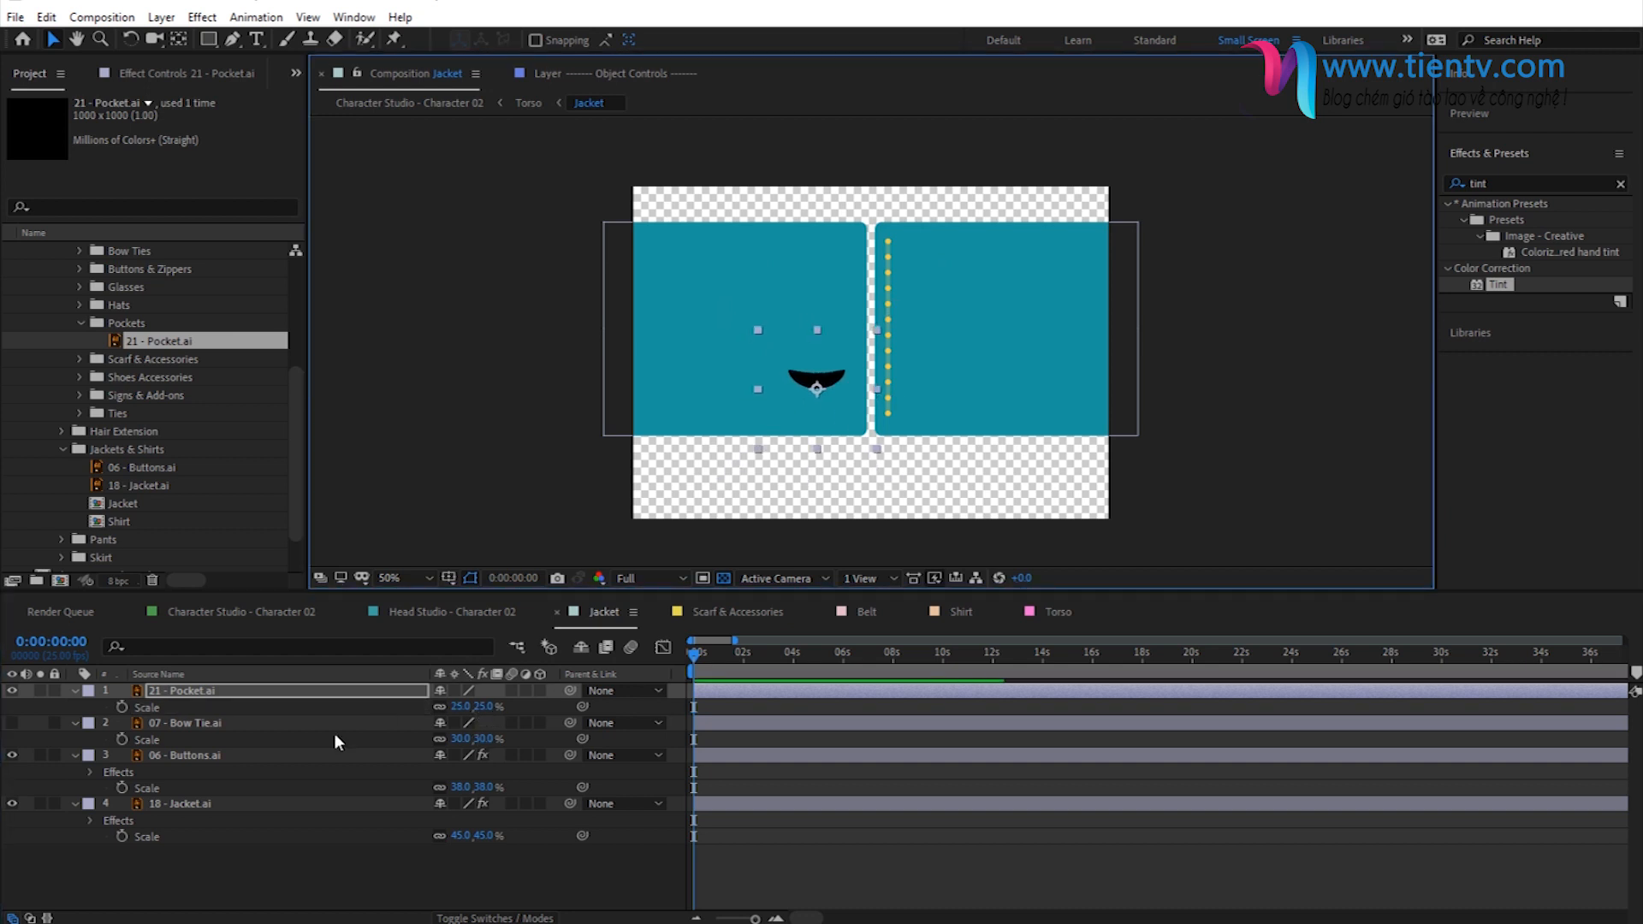
# - Rotate the 21 - Pocket.ai layer to -28° and shift it slightly toward the jacket opening
pyautogui.press('r')
pyautogui.moveTo(462, 713); pyautogui.dragTo(481, 713)
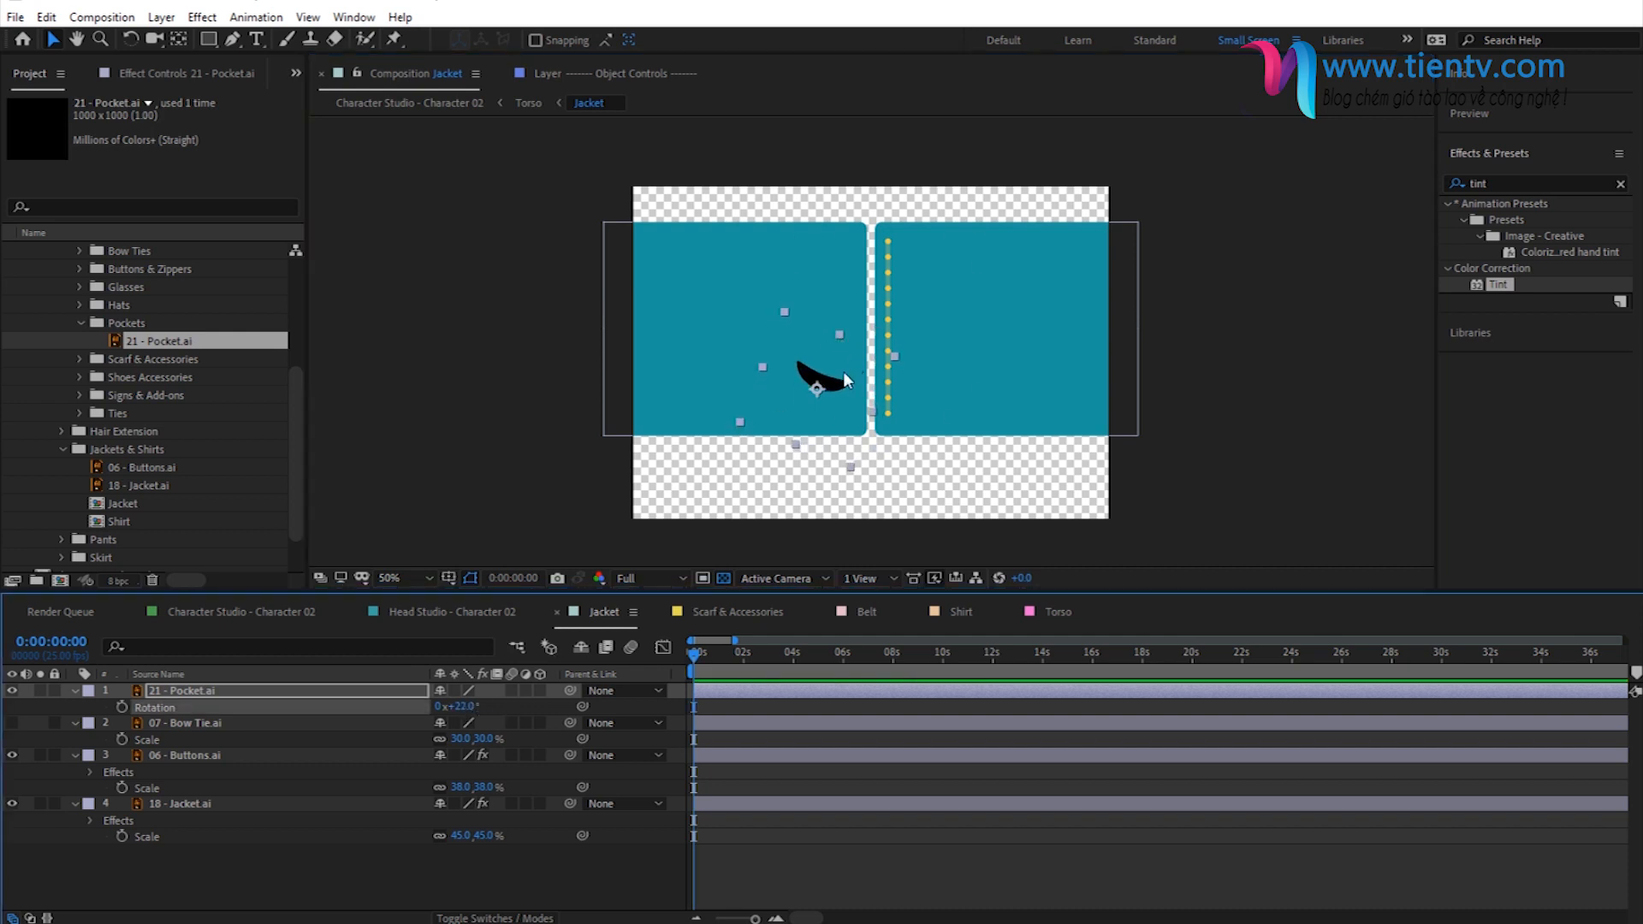
pyautogui.moveTo(462, 707); pyautogui.dragTo(418, 710)
pyautogui.moveTo(814, 379); pyautogui.dragTo(826, 378)
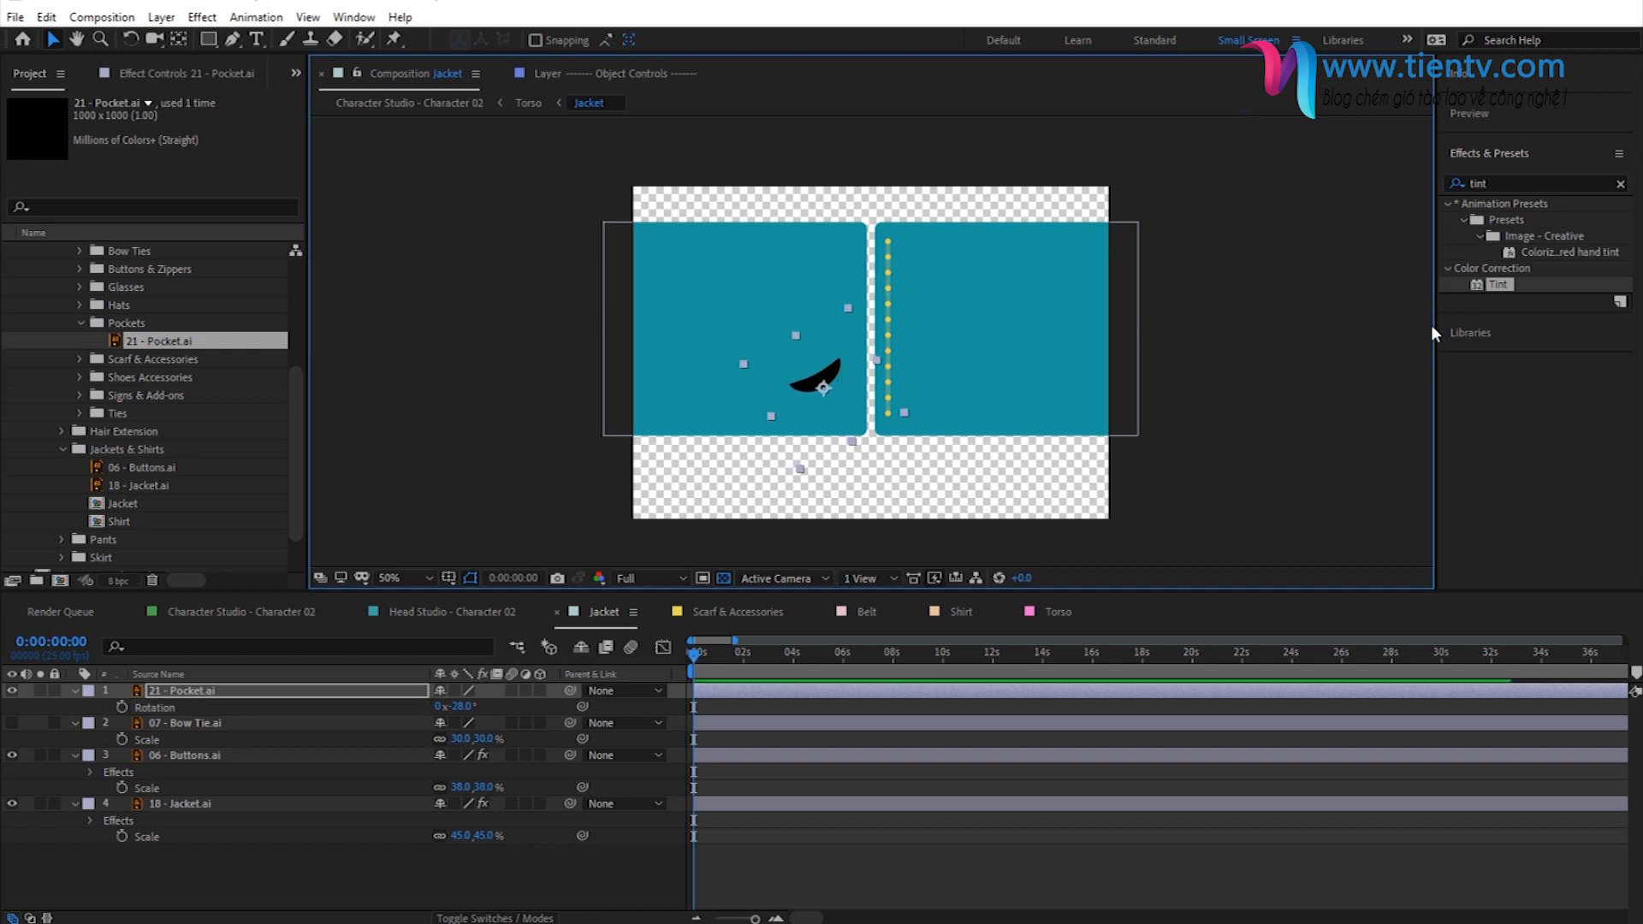
# - Apply Tint to the 21 - Pocket.ai layer and map black to 157D84, a darker shade of the sampled jacket teal
pyautogui.moveTo(1496, 293); pyautogui.dragTo(212, 688)
pyautogui.click(206, 136)
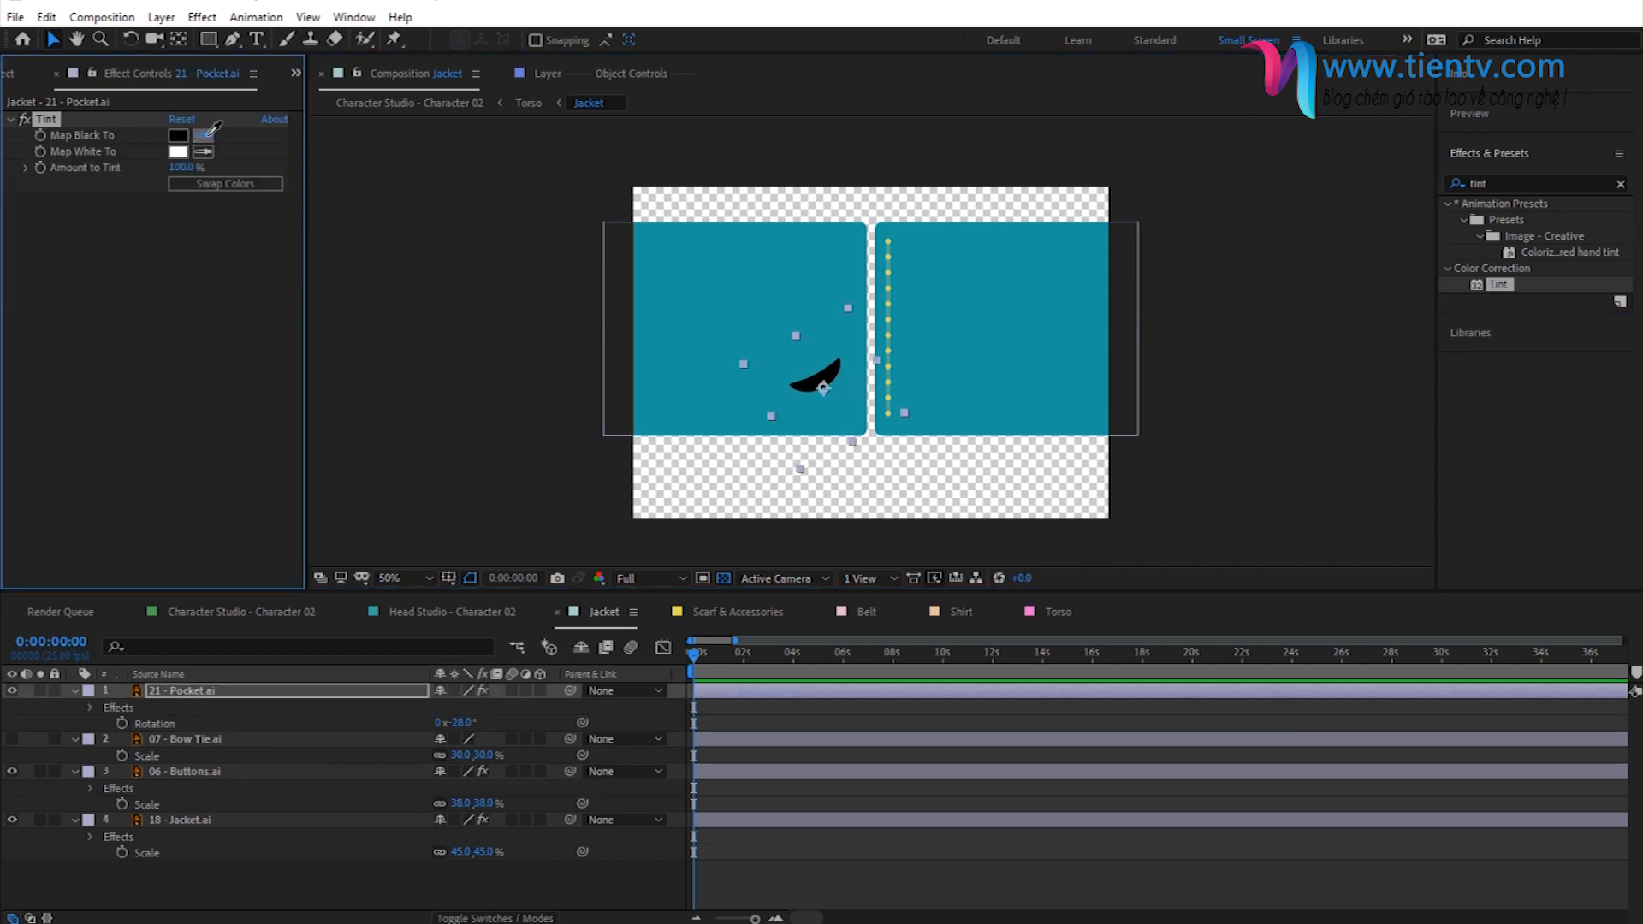
pyautogui.click(820, 302)
pyautogui.click(198, 134)
pyautogui.click(180, 136)
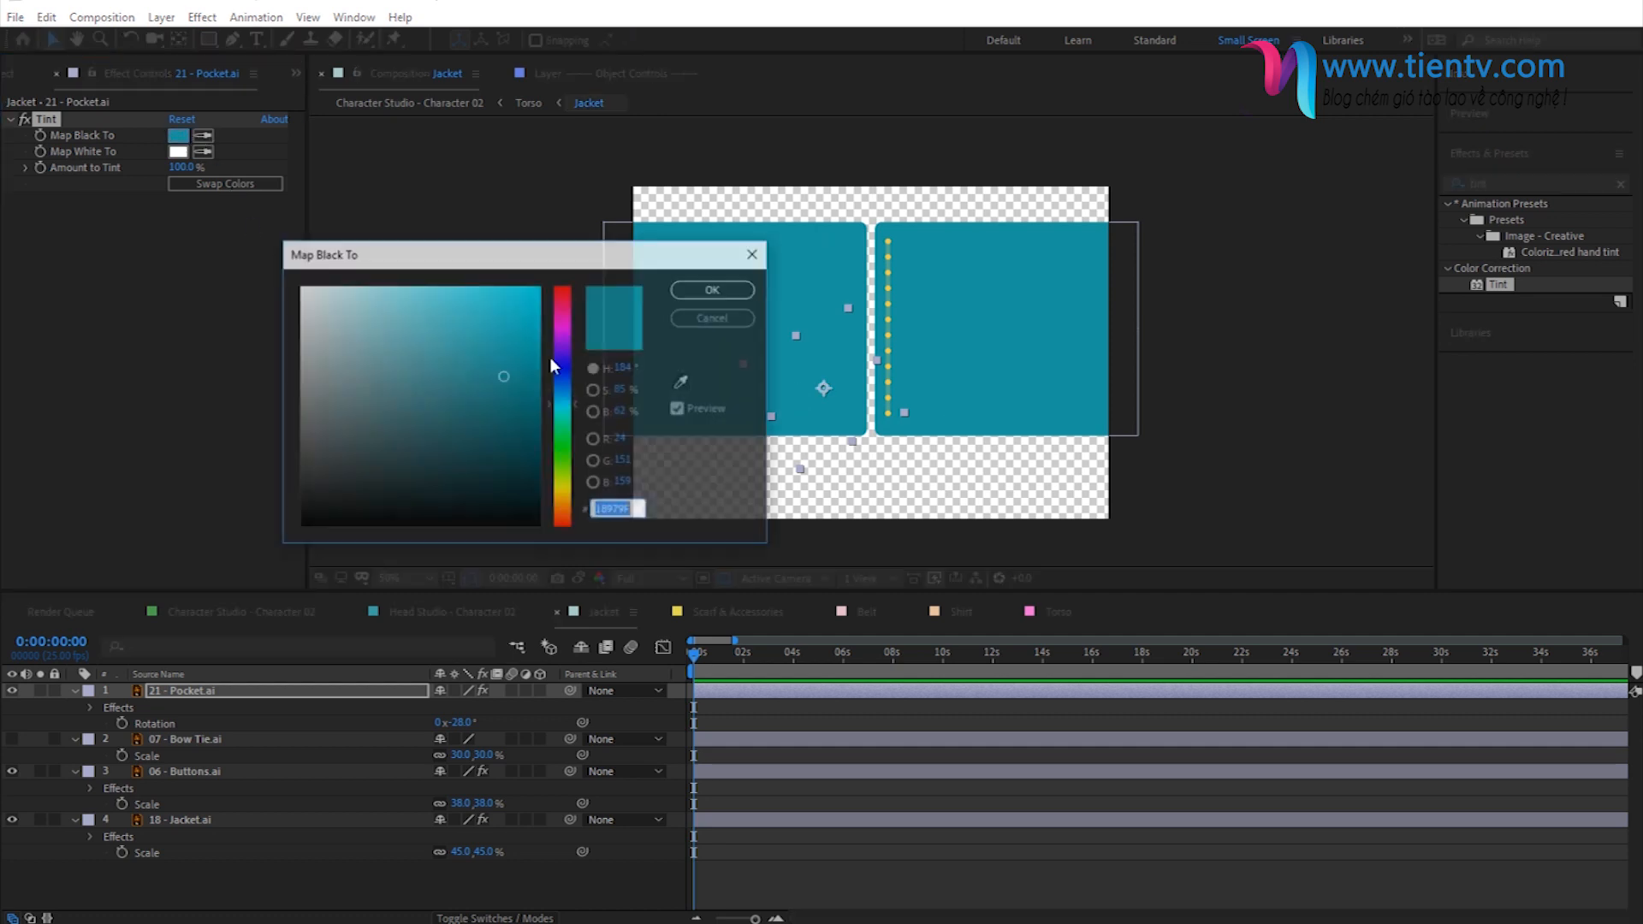
pyautogui.moveTo(501, 381); pyautogui.dragTo(503, 402)
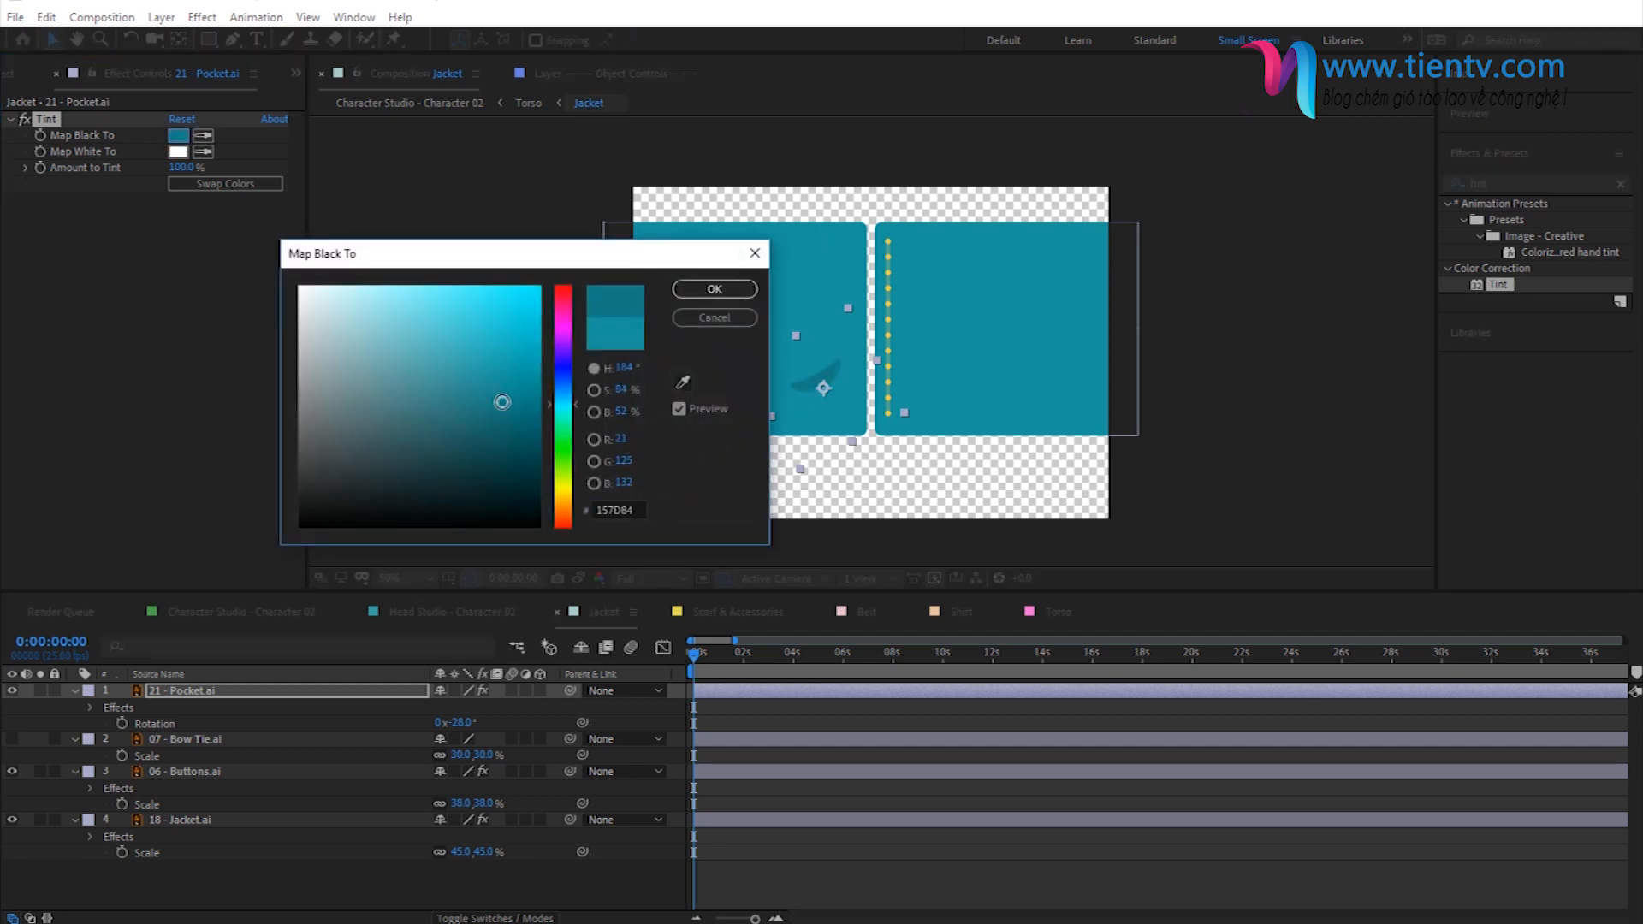
pyautogui.click(715, 290)
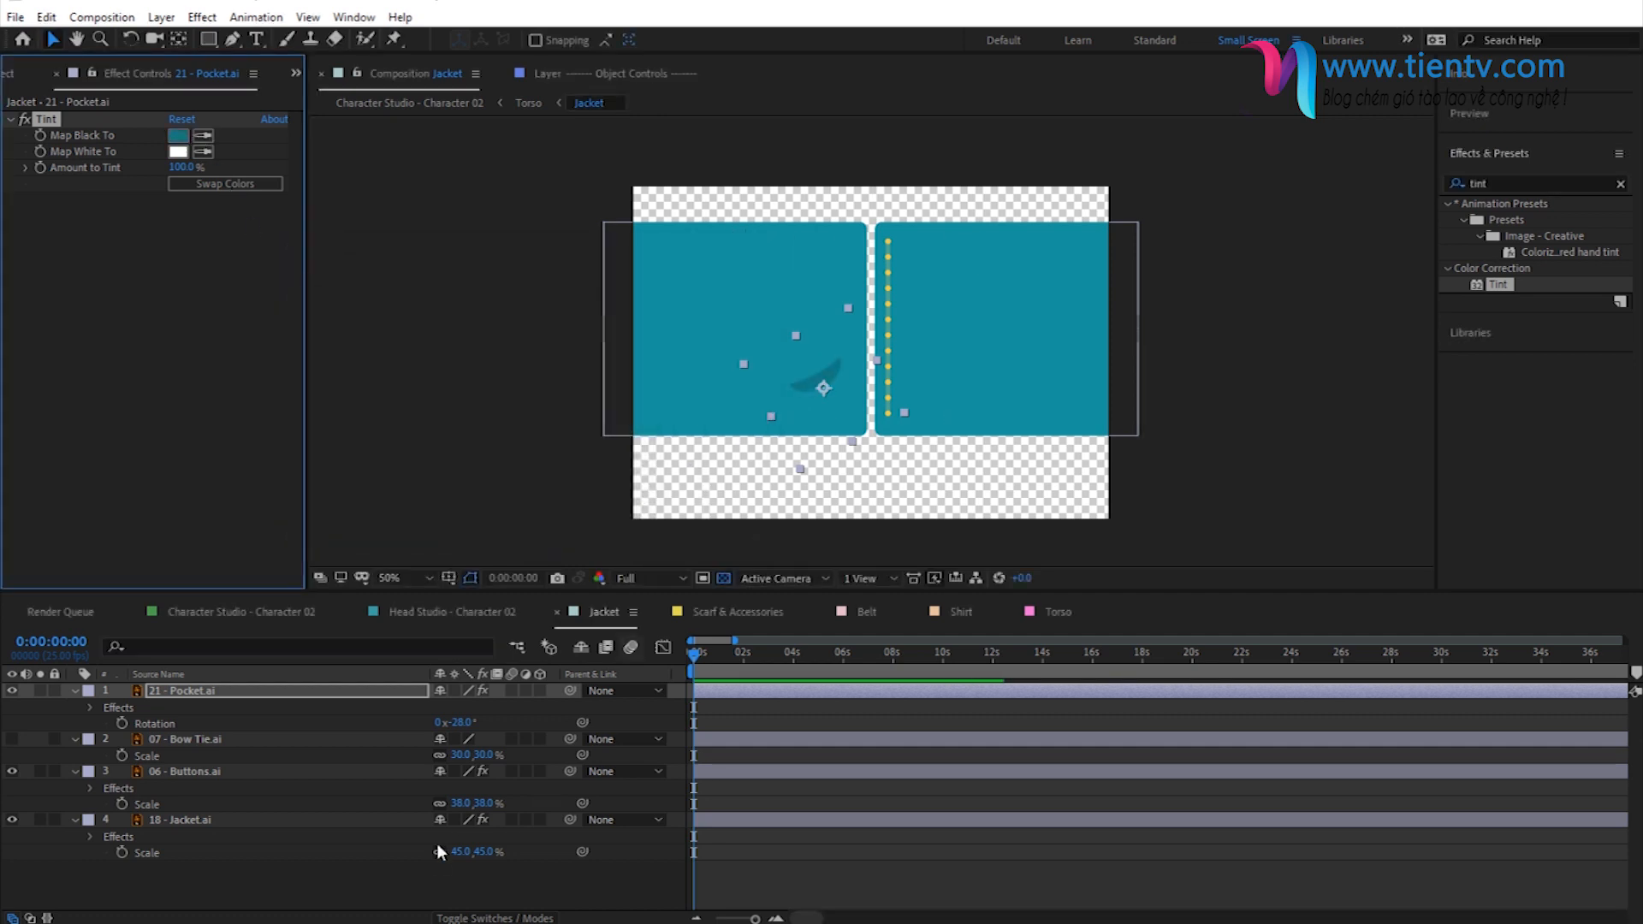
# - Collapse the expanded layer properties in the Jacket composition and return to the Character Studio - Character 02 composition
pyautogui.click(75, 691)
pyautogui.click(74, 707)
pyautogui.click(74, 723)
pyautogui.click(74, 739)
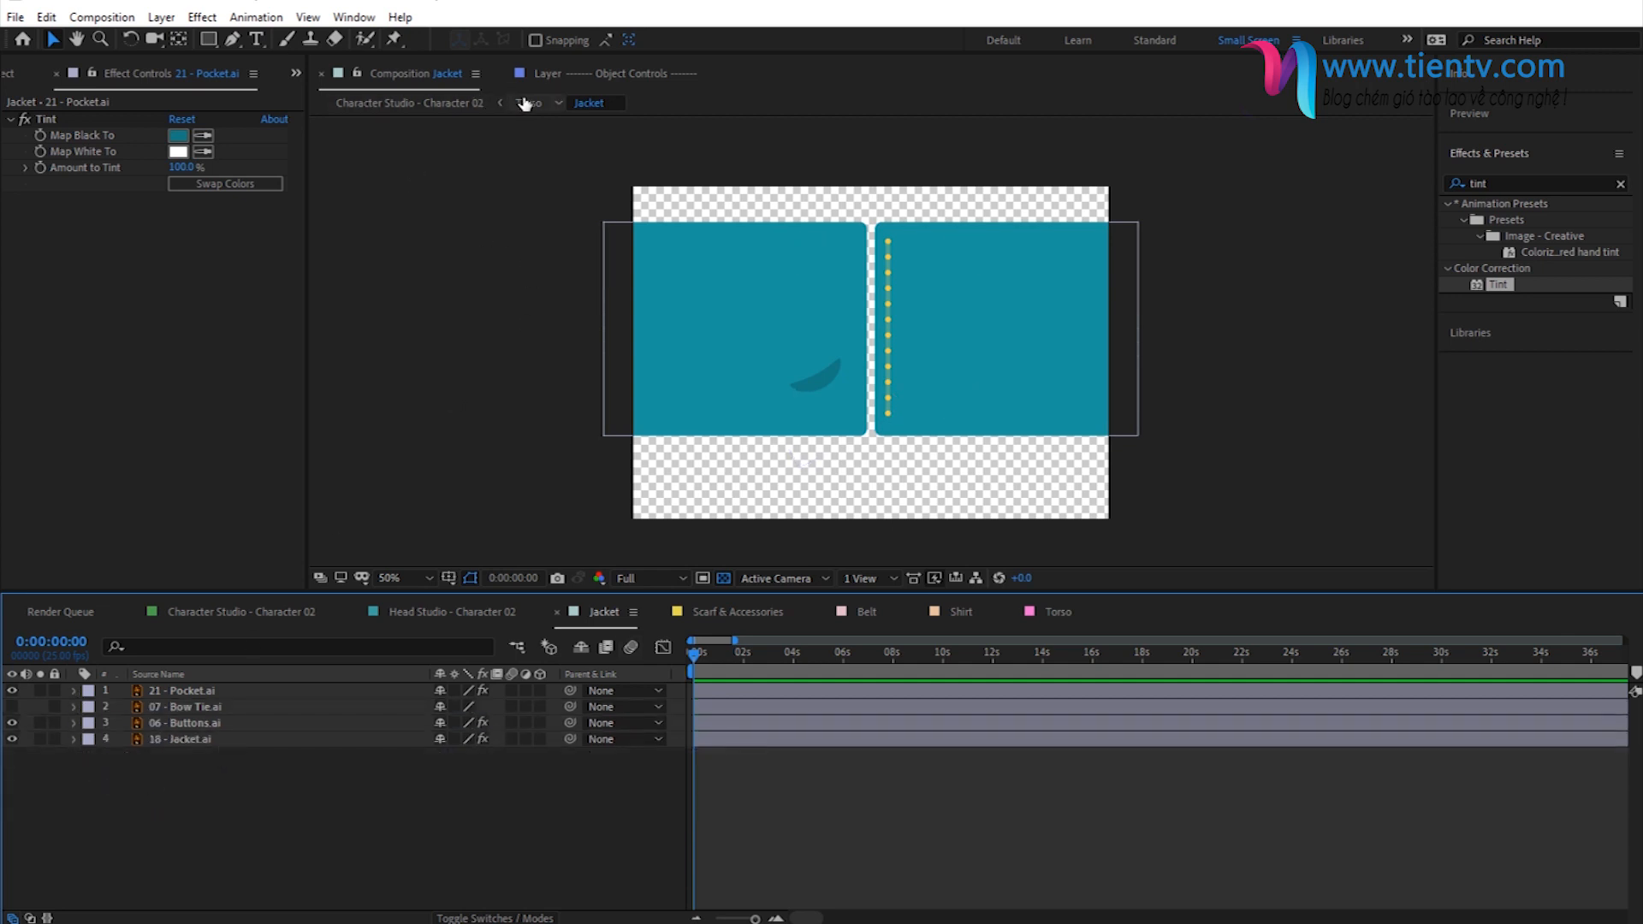
pyautogui.click(402, 104)
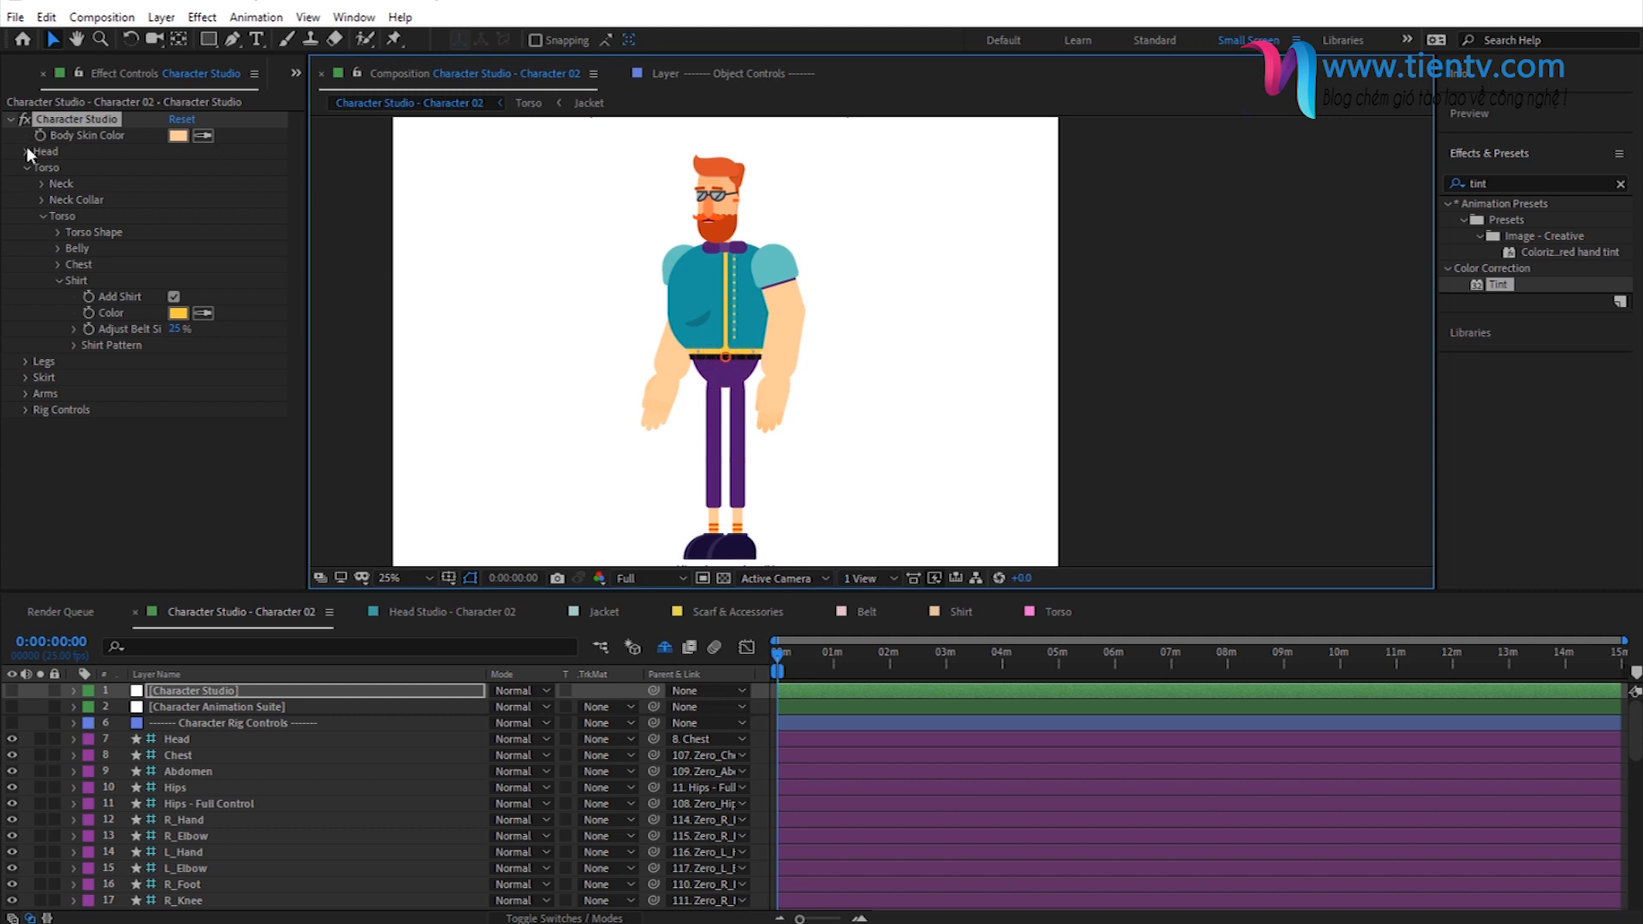
# - Open the Arm Accessories Suite composition from the Accessories folder in Clothes & Accessories
pyautogui.click(295, 73)
pyautogui.click(327, 116)
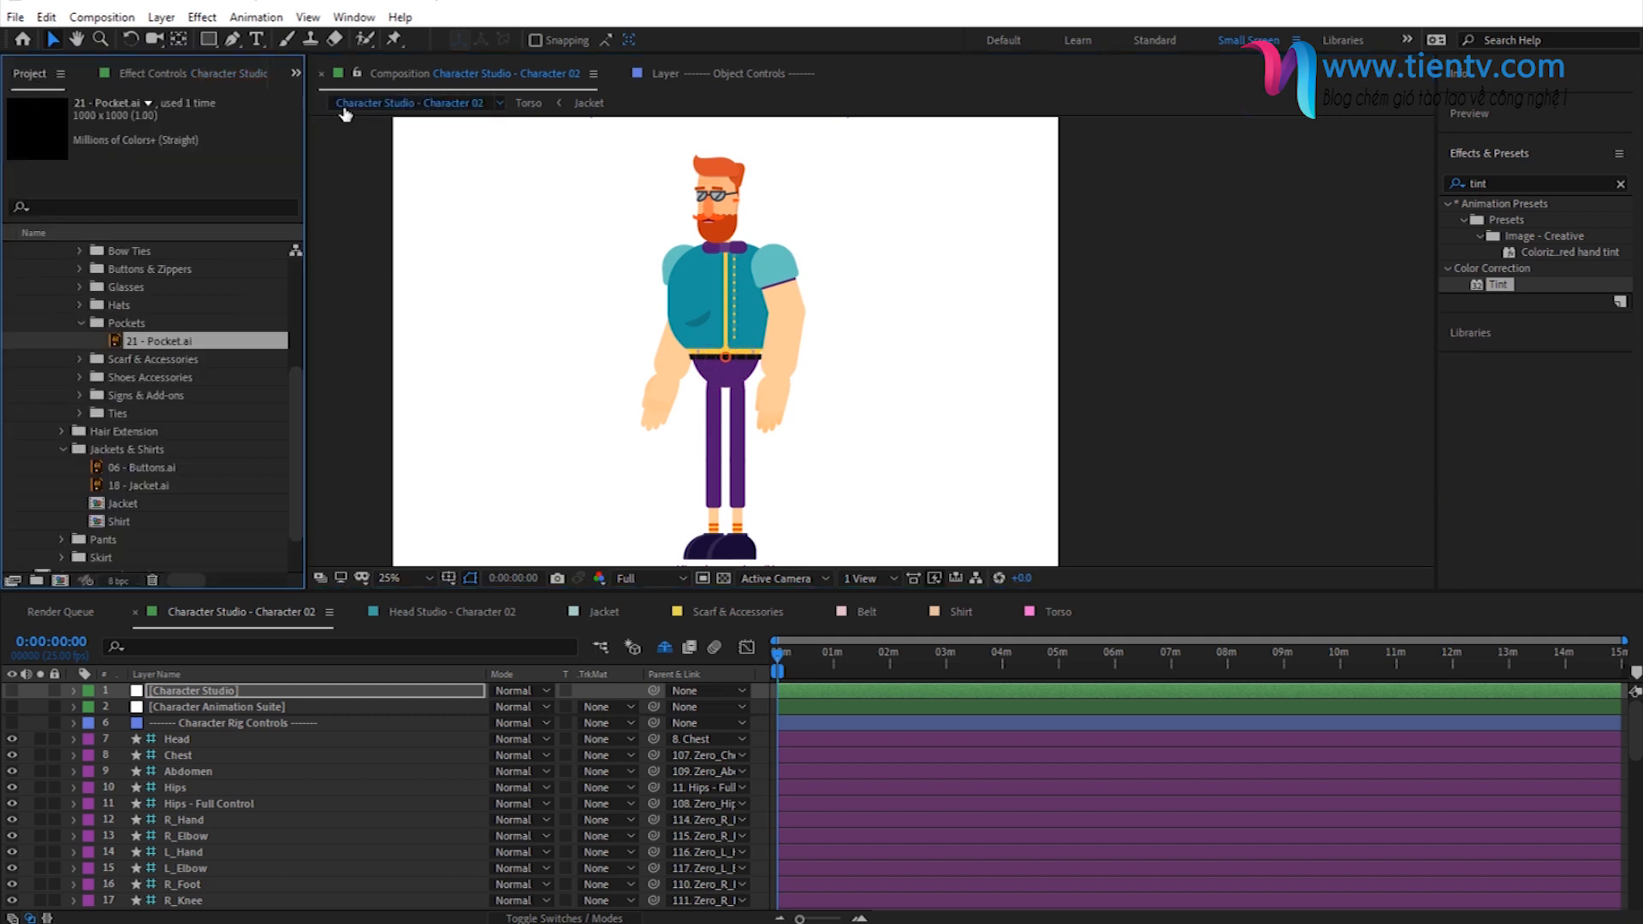
pyautogui.scroll(1, 132, 480)
pyautogui.click(65, 505)
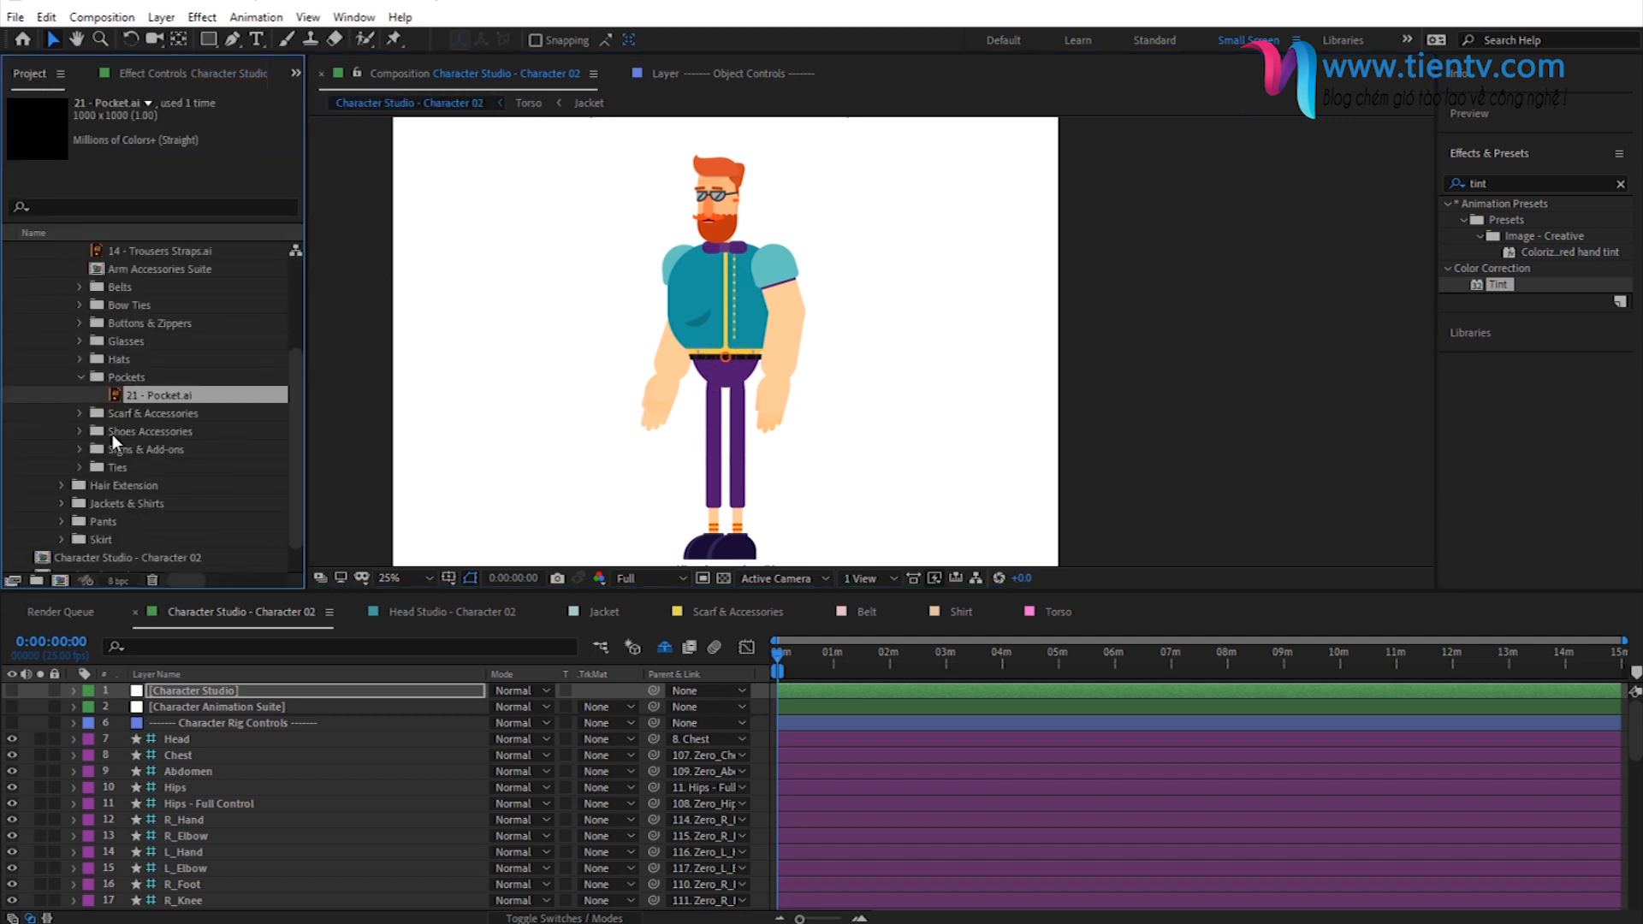
pyautogui.scroll(3, 173, 429)
pyautogui.click(111, 428)
pyautogui.click(171, 414)
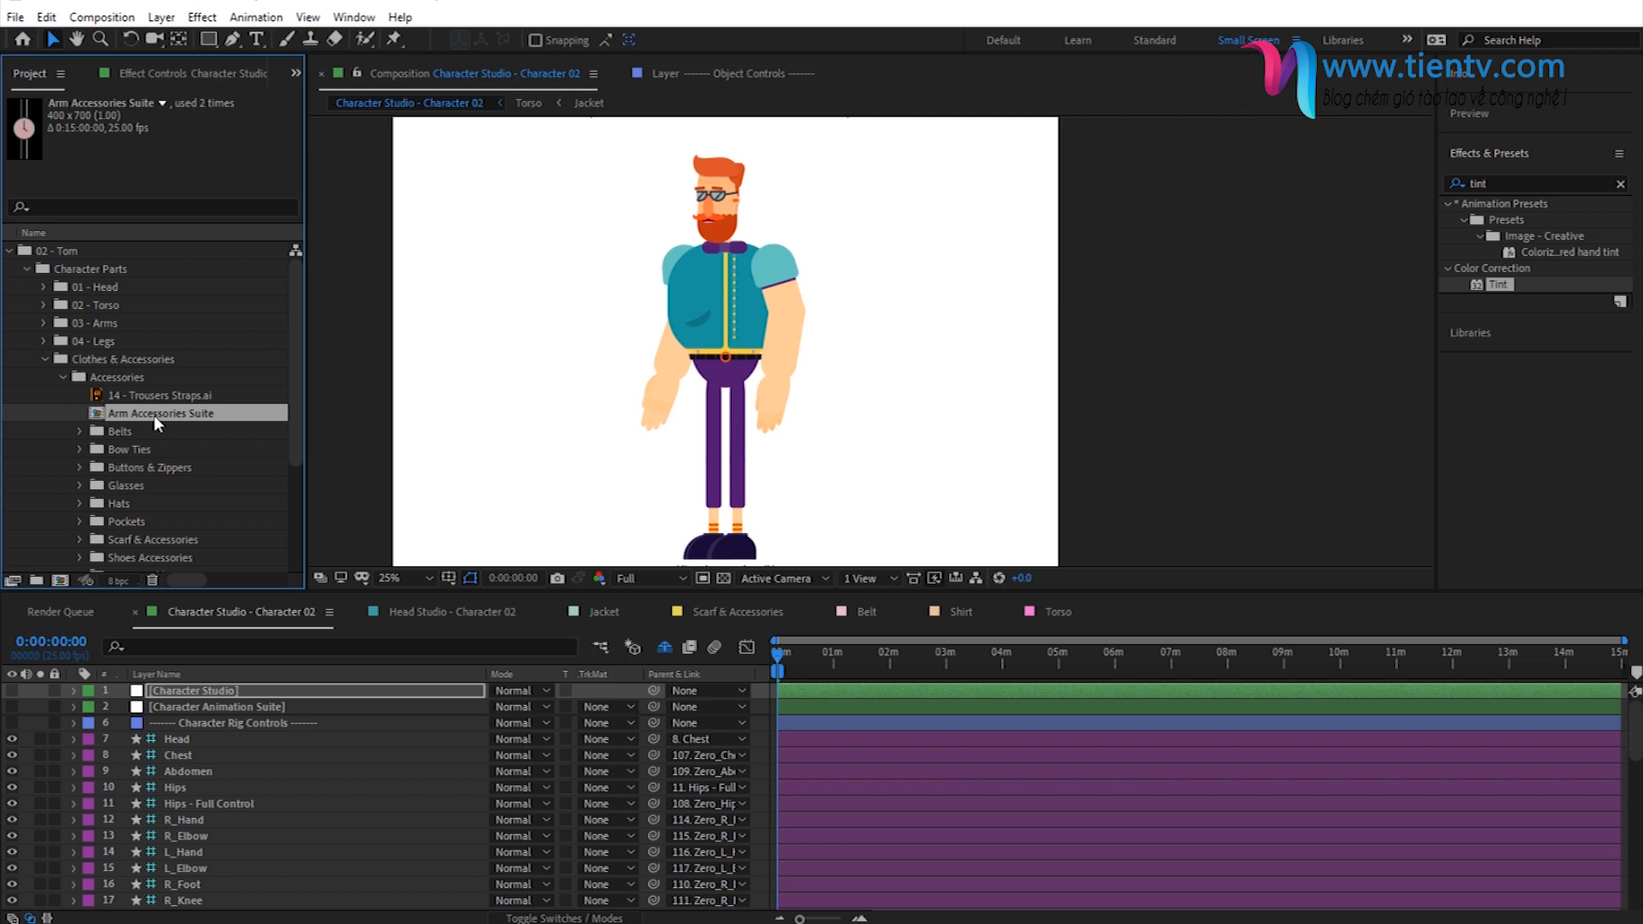
pyautogui.doubleClick(154, 415)
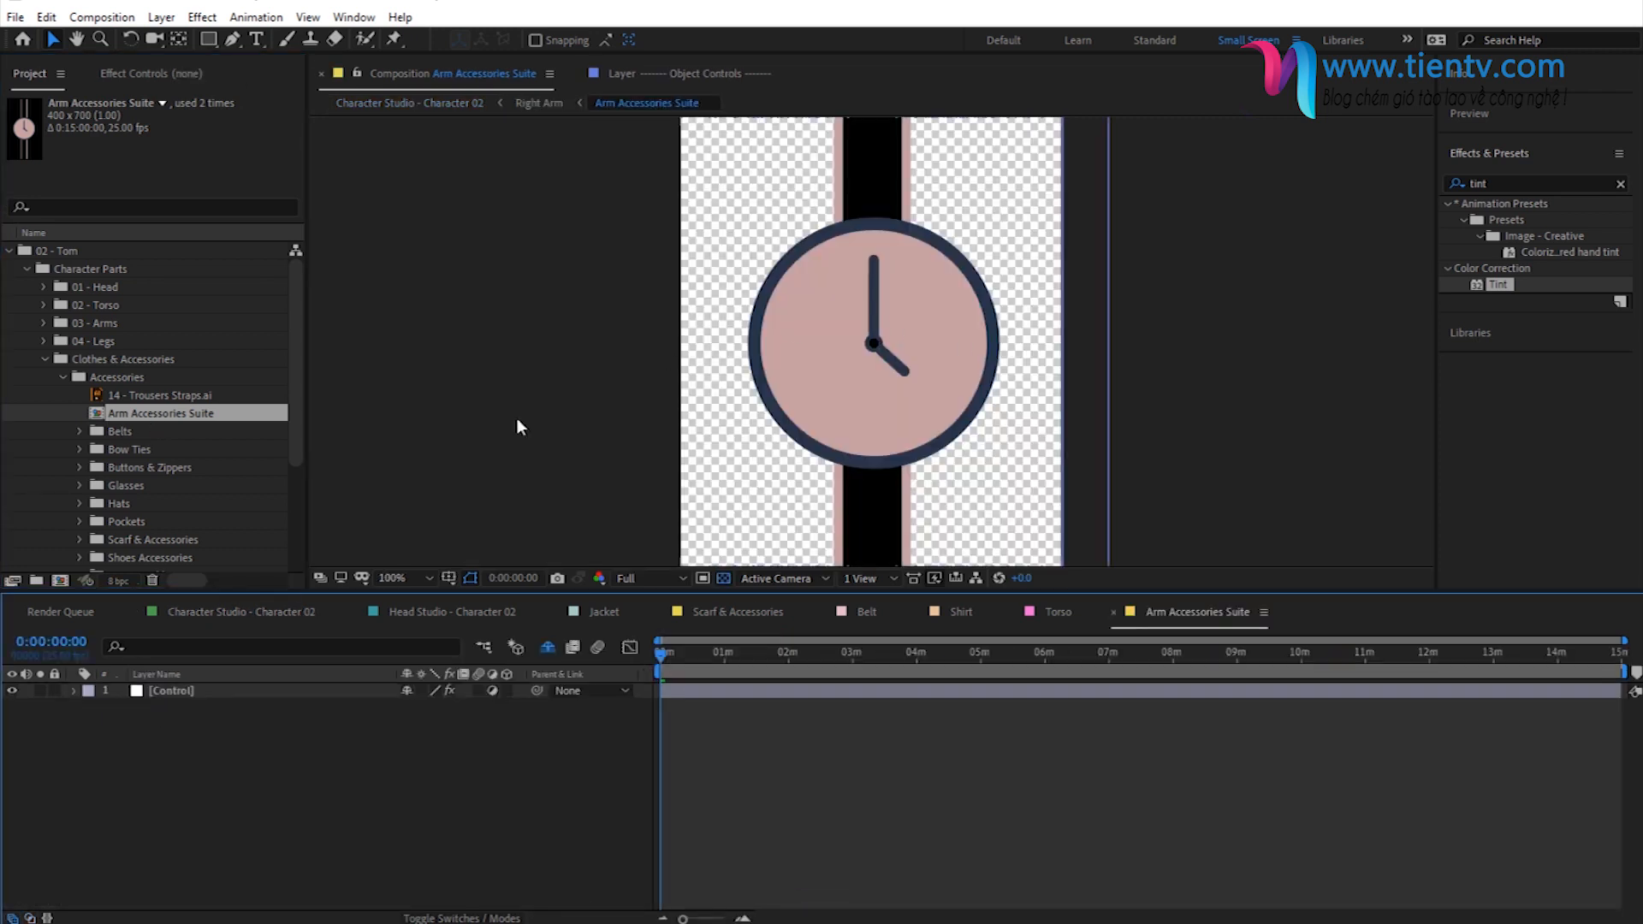
# - Set the Control layer's Select Accessory slider to 15 to choose the shaded round wristwatch
pyautogui.click(210, 690)
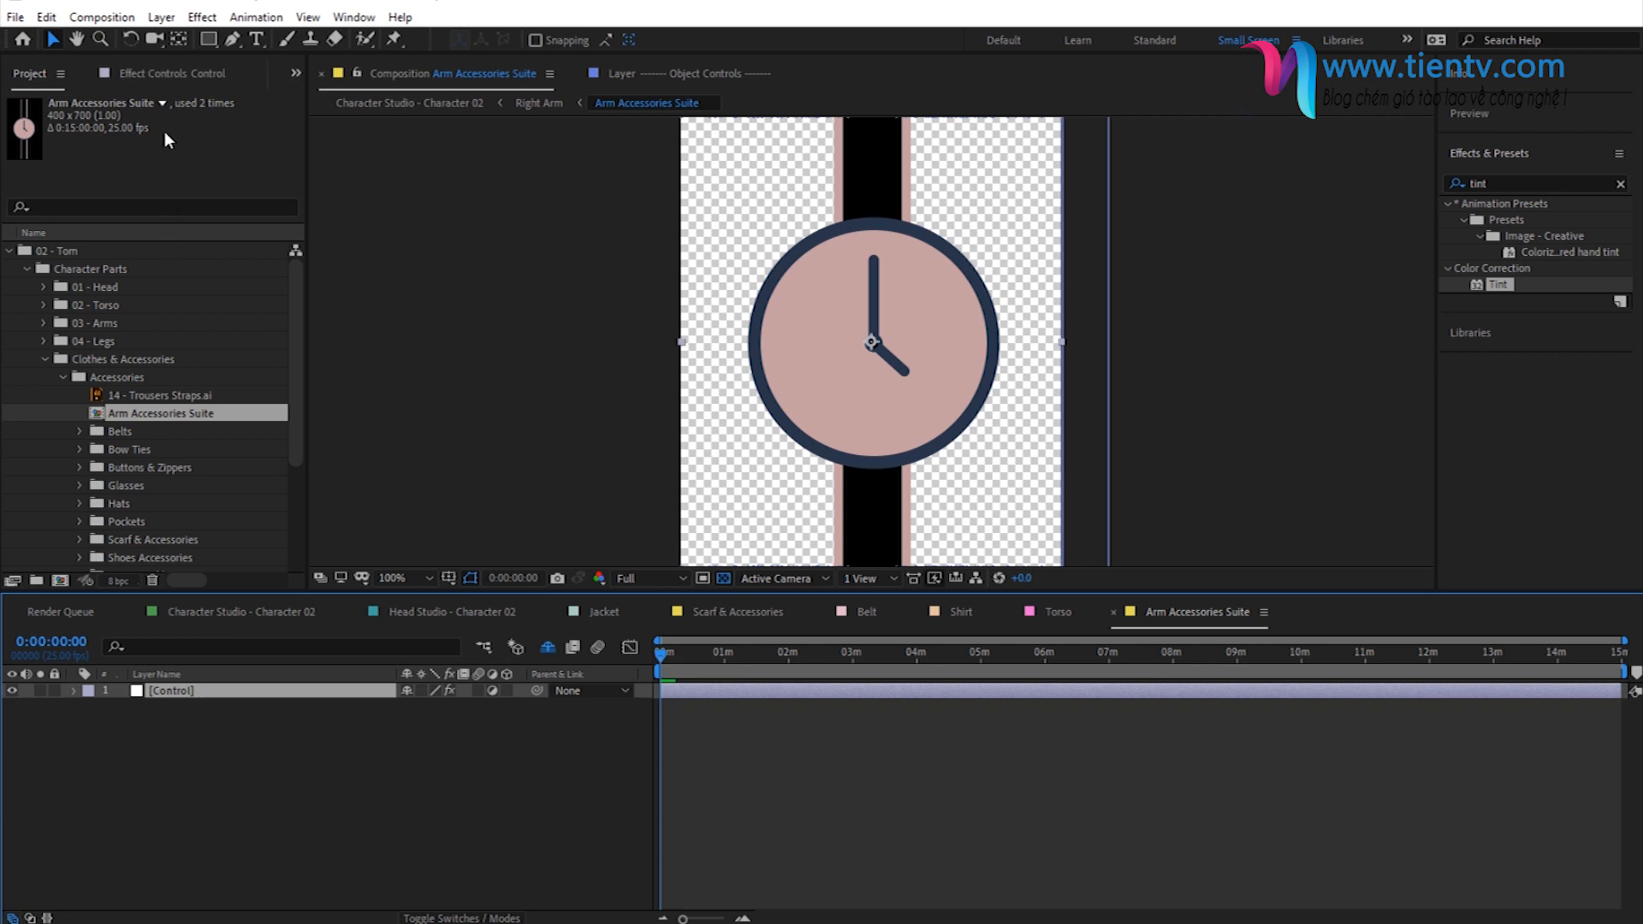
pyautogui.click(162, 76)
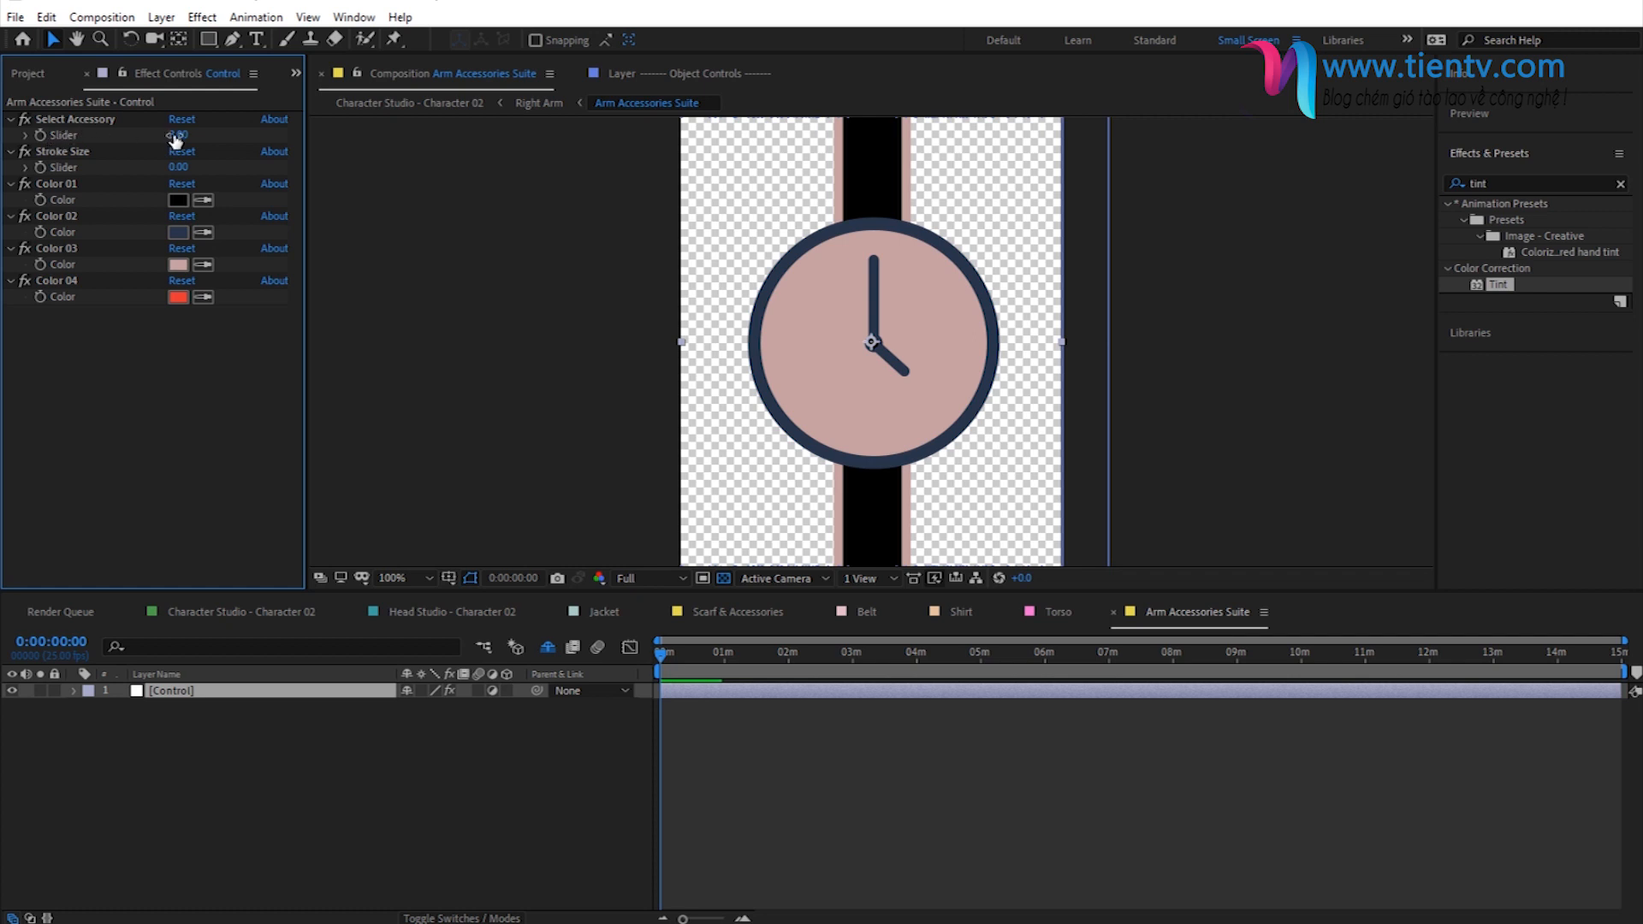
pyautogui.moveTo(173, 137); pyautogui.dragTo(184, 136)
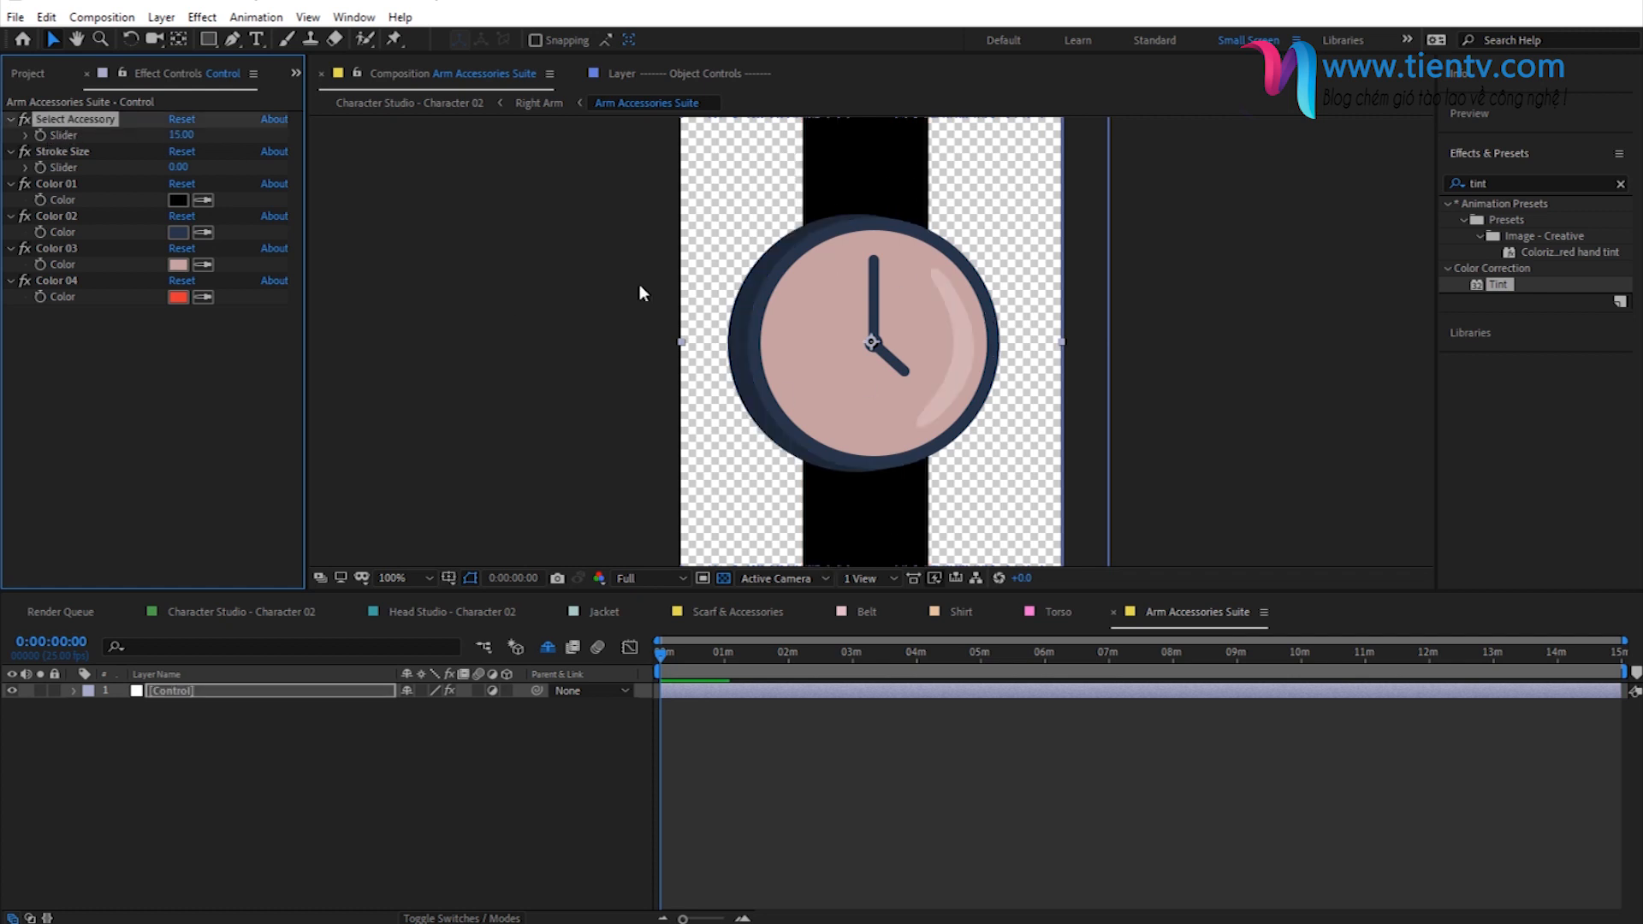
# - Set the watch's Color 01 to the copied light teal for the strap
pyautogui.click(58, 184)
pyautogui.click(178, 200)
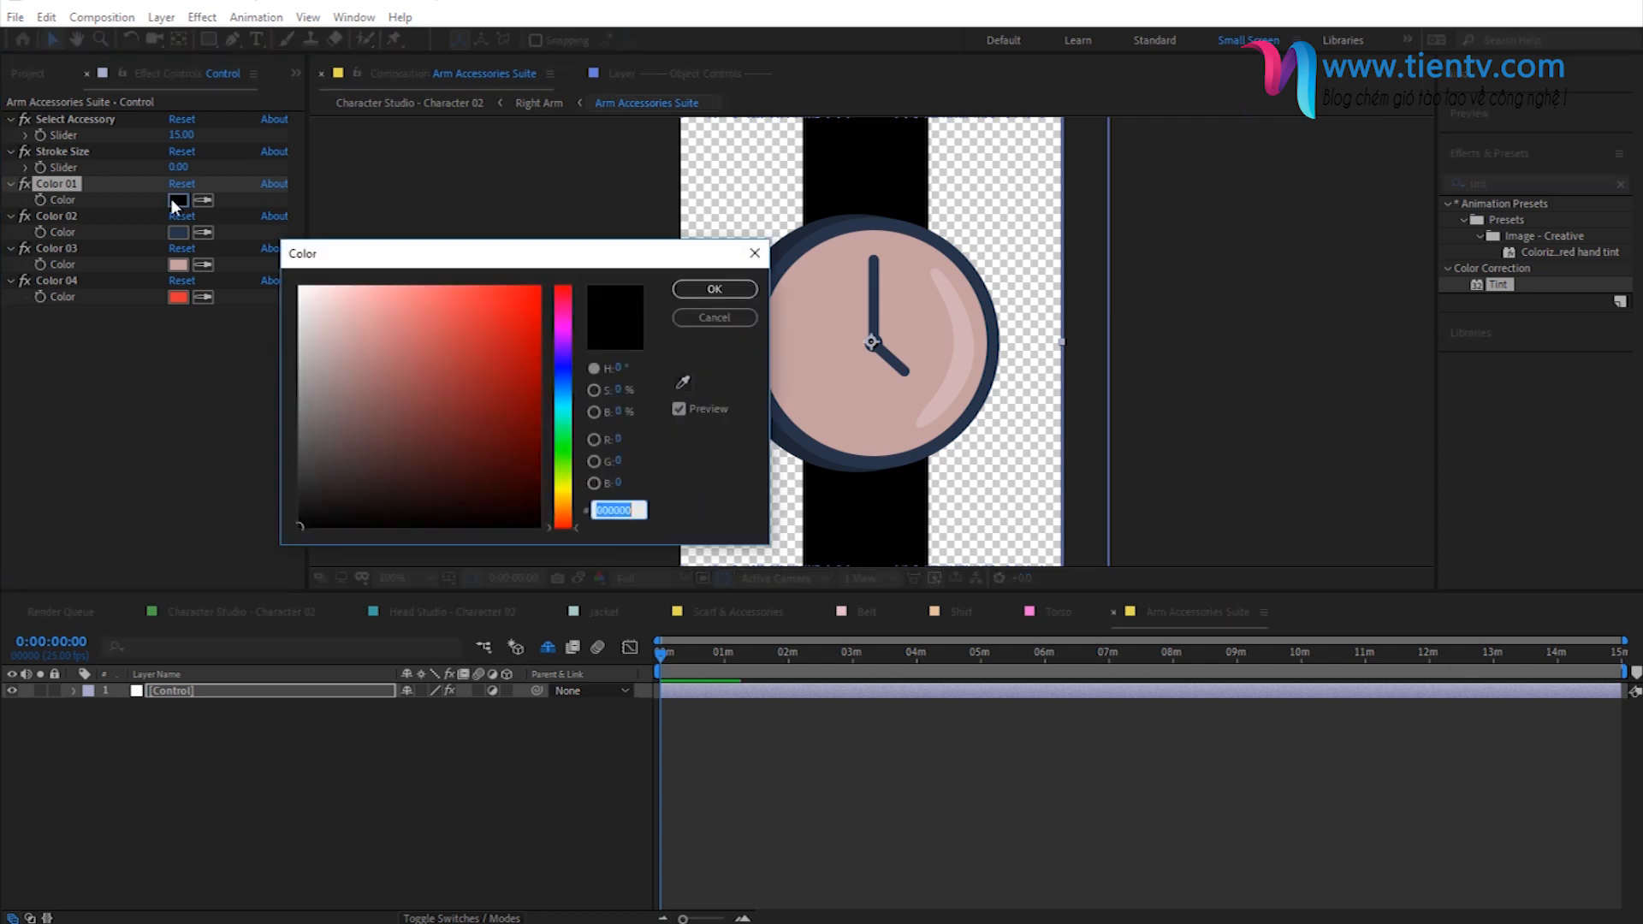
pyautogui.hotkey('ctrl', 'v')
pyautogui.click(738, 289)
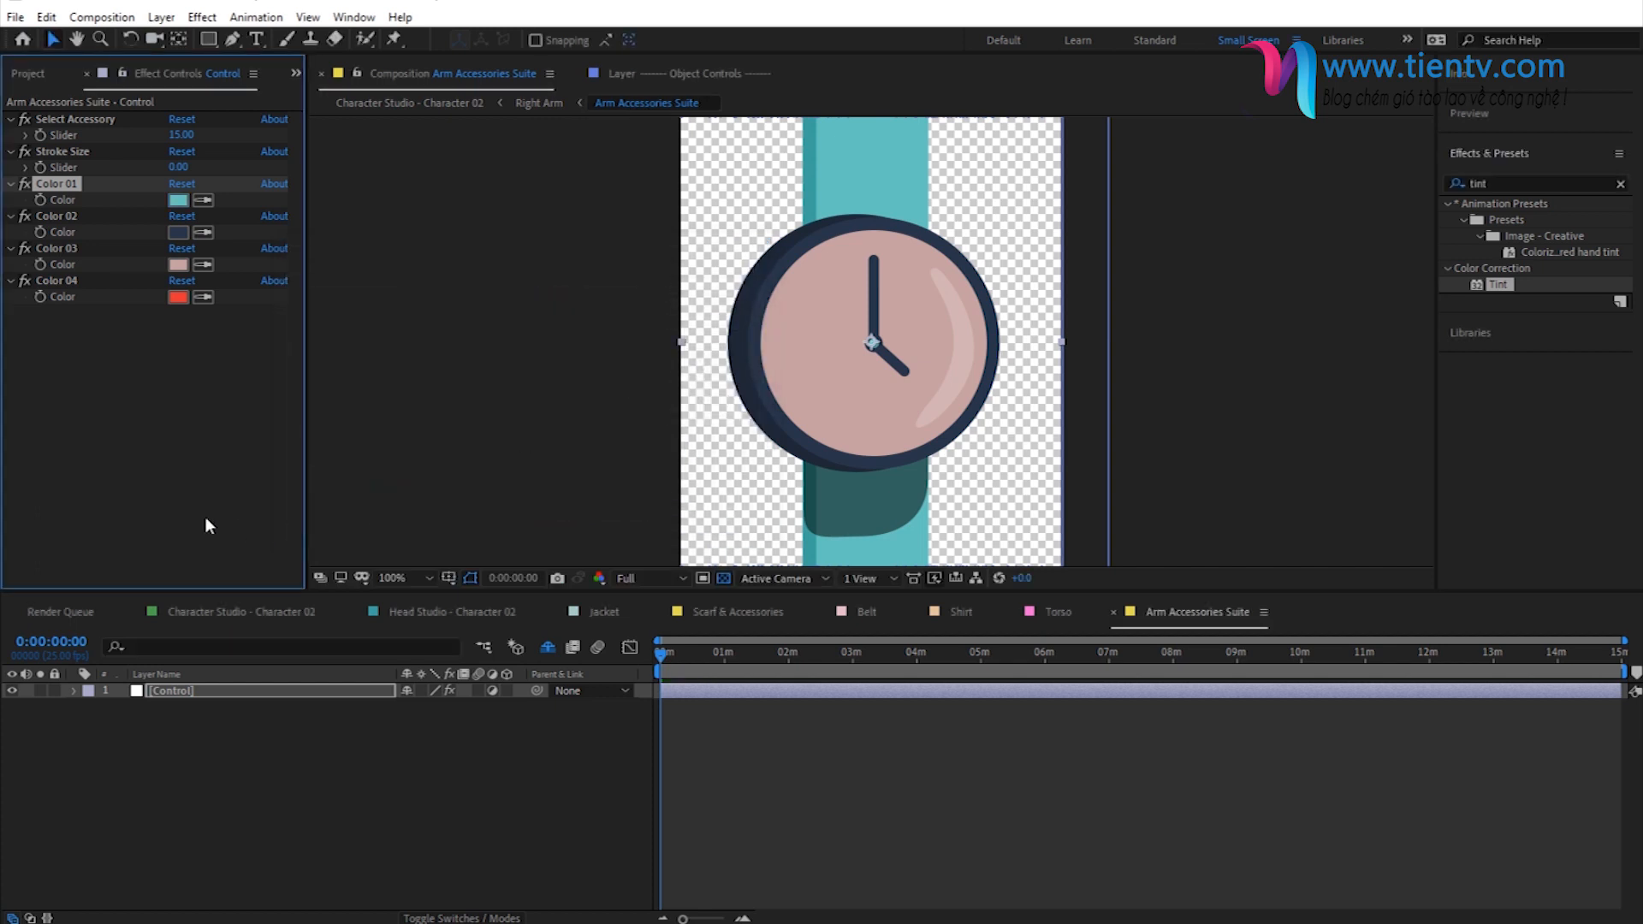
# - Copy the orange color code from outside the project and set the watch's Color 02 to it for the rim and hands
pyautogui.click(54, 217)
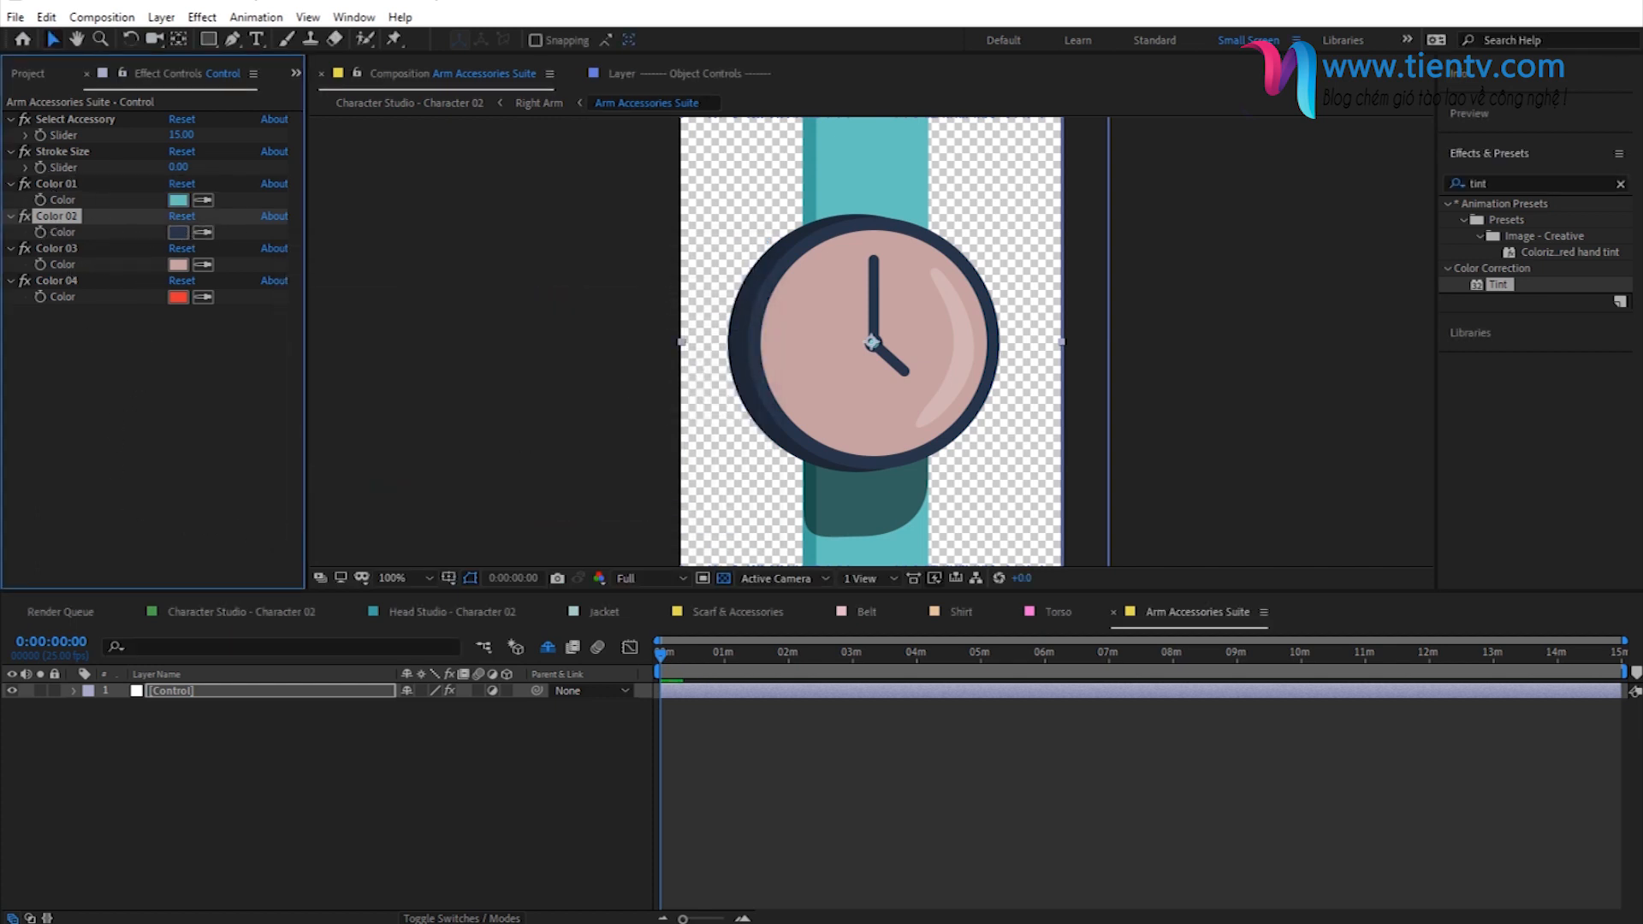
pyautogui.hotkey('alt', 'Tab')
pyautogui.click(178, 232)
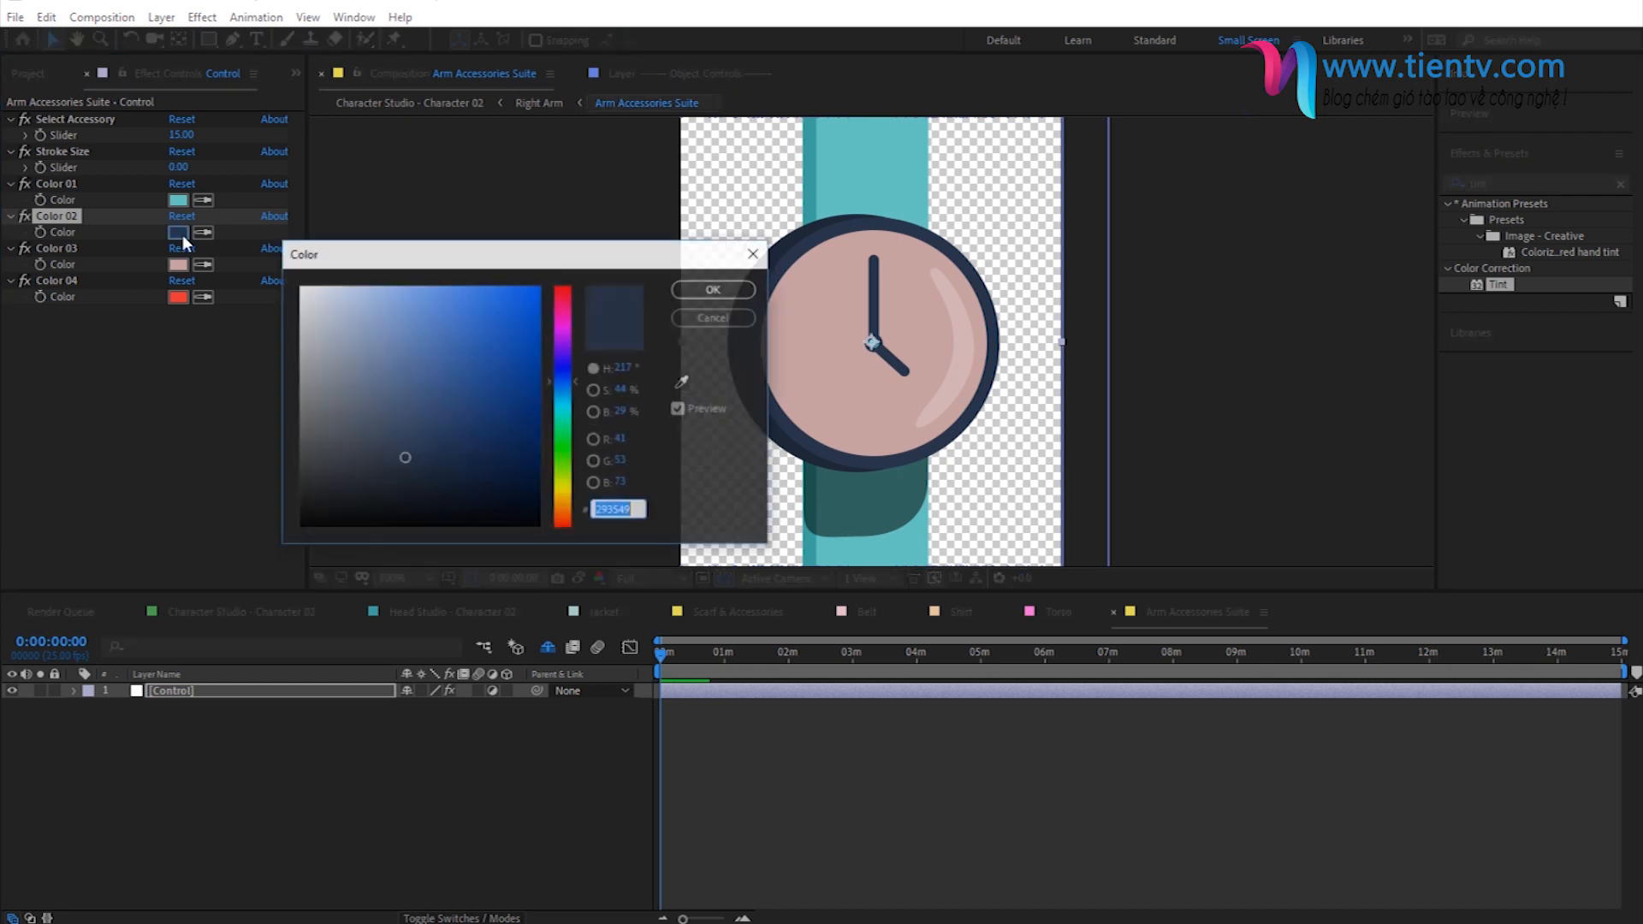
pyautogui.write('E84324')
pyautogui.click(738, 289)
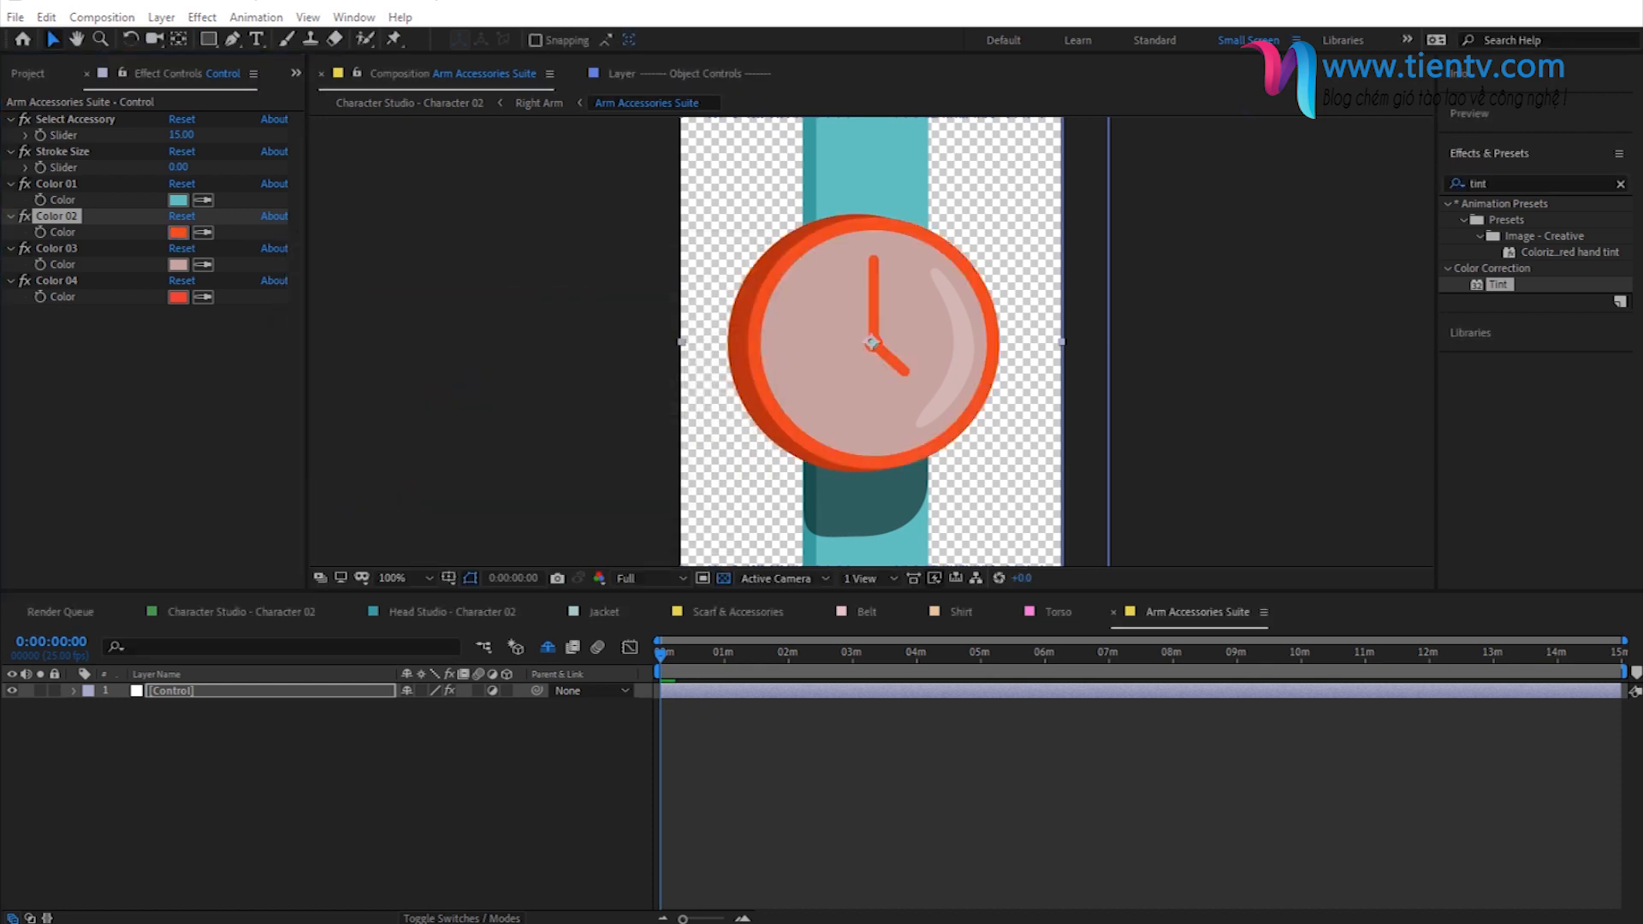
# - Set the watch's Color 03 to yellow FEC93E for the dial
pyautogui.click(128, 248)
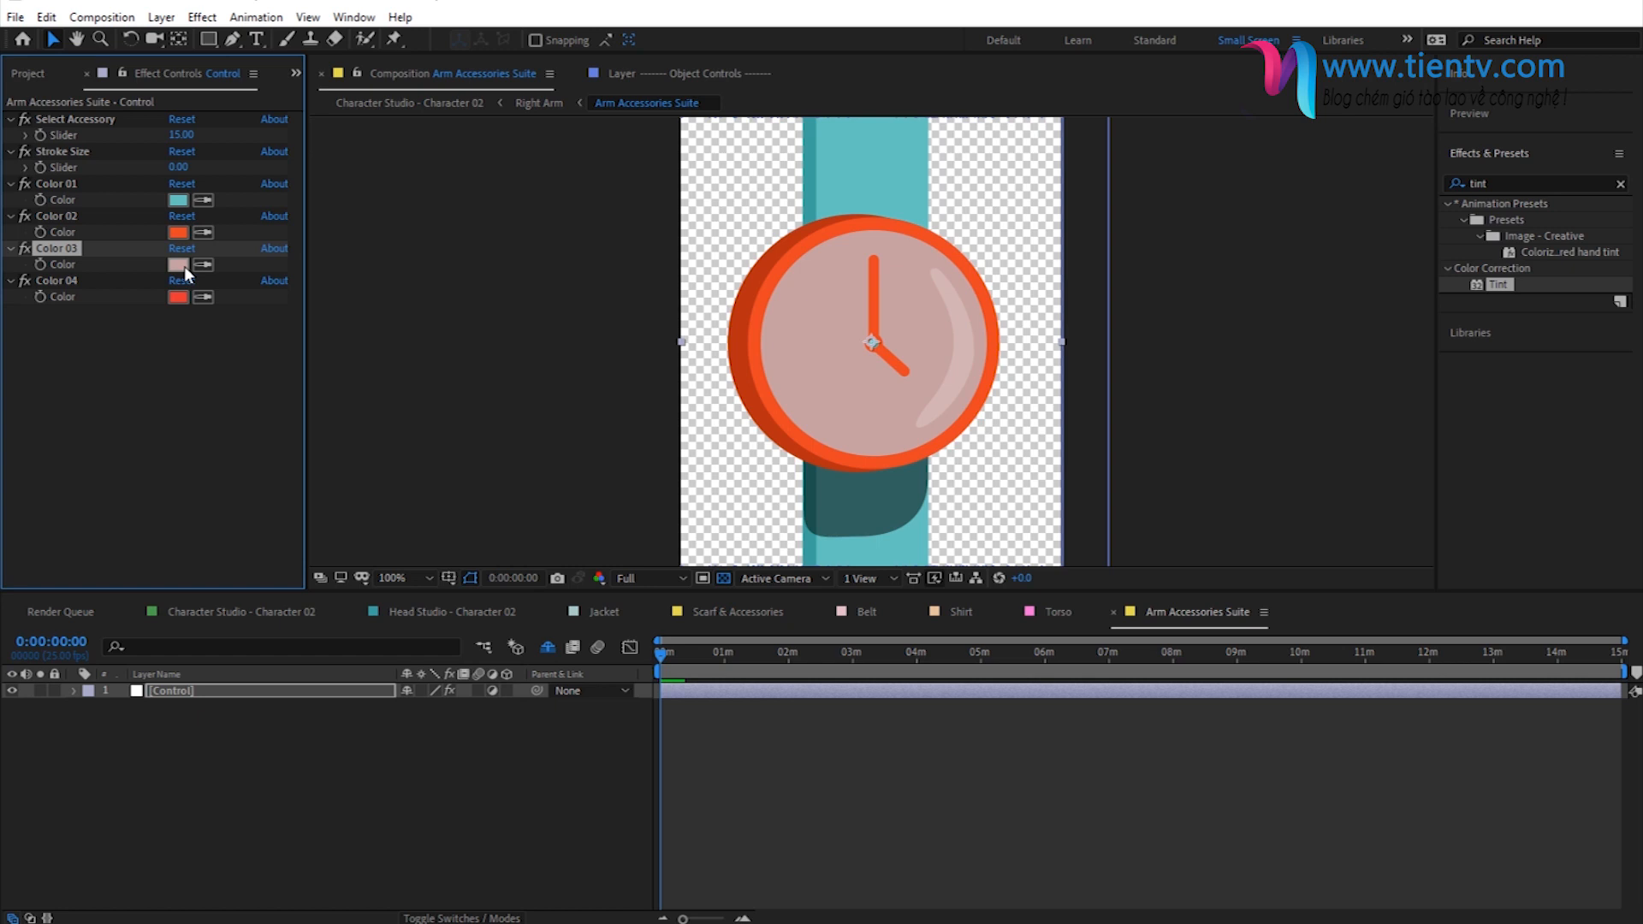
pyautogui.click(181, 265)
pyautogui.hotkey('ctrl', 'v')
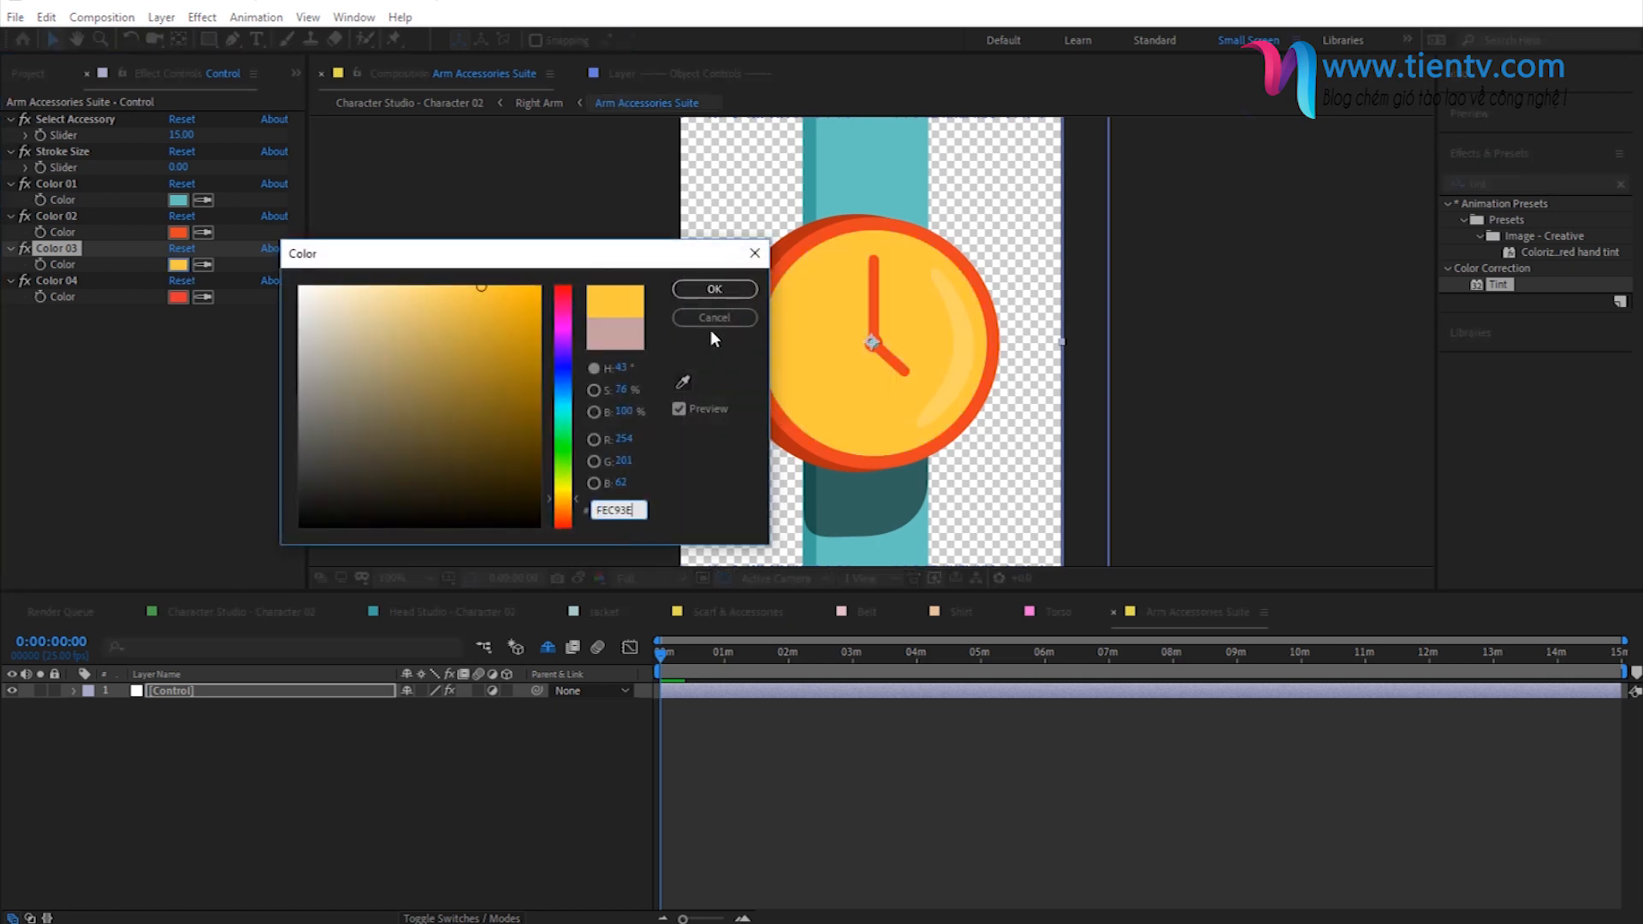
pyautogui.click(712, 291)
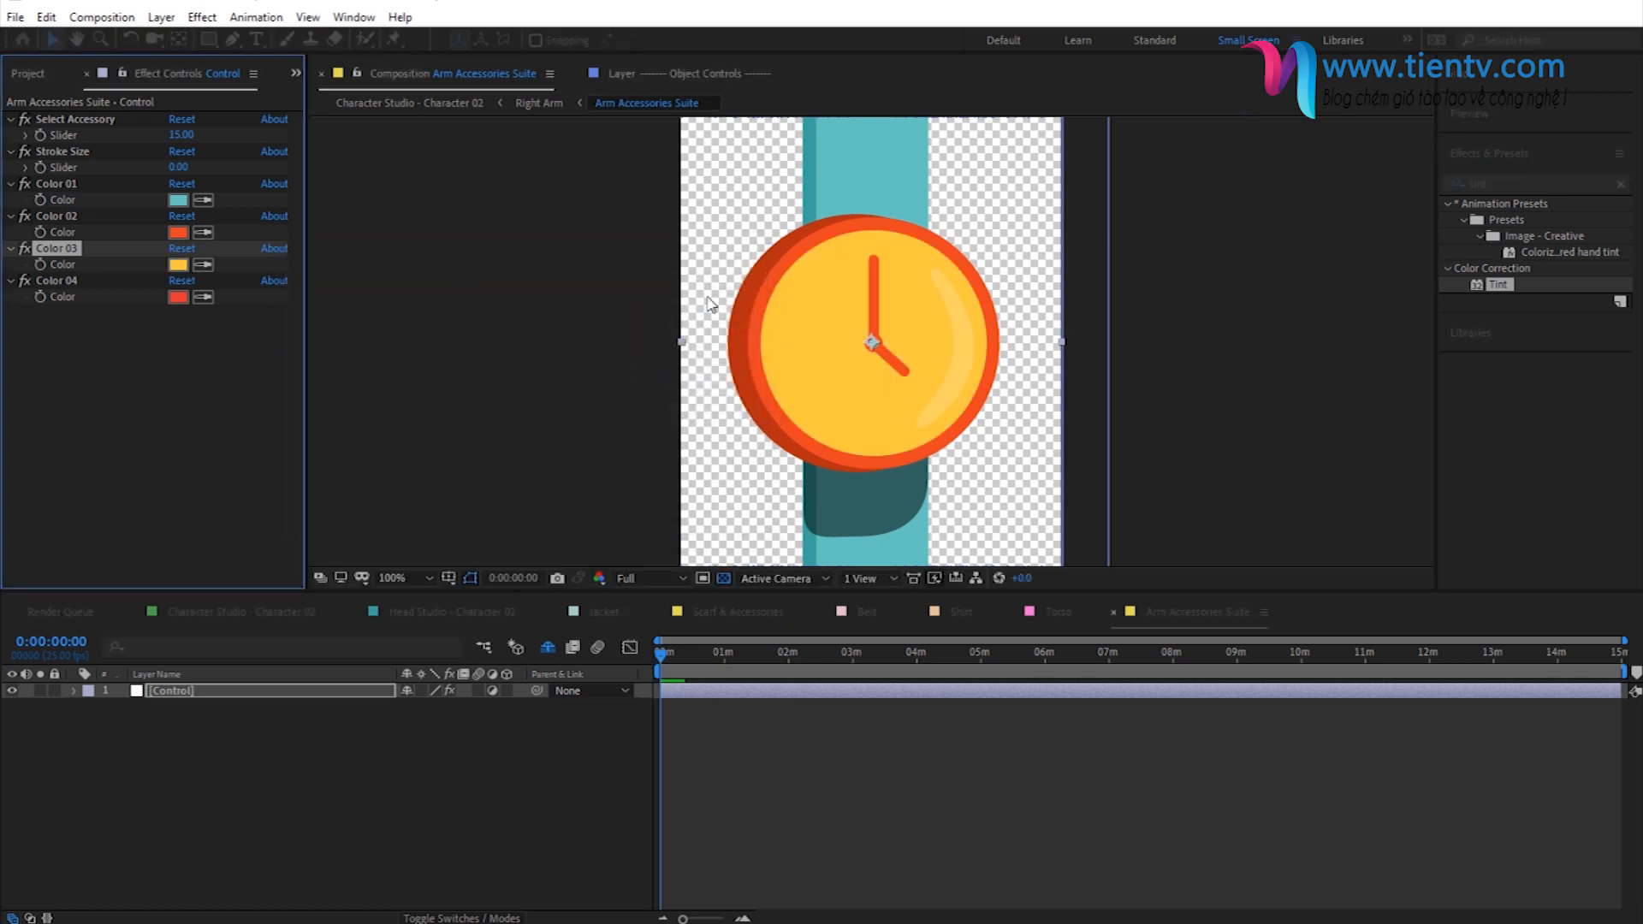
# - Try Select Accessory value 25 on the Control layer and undo the change
pyautogui.click(181, 135)
pyautogui.write('25')
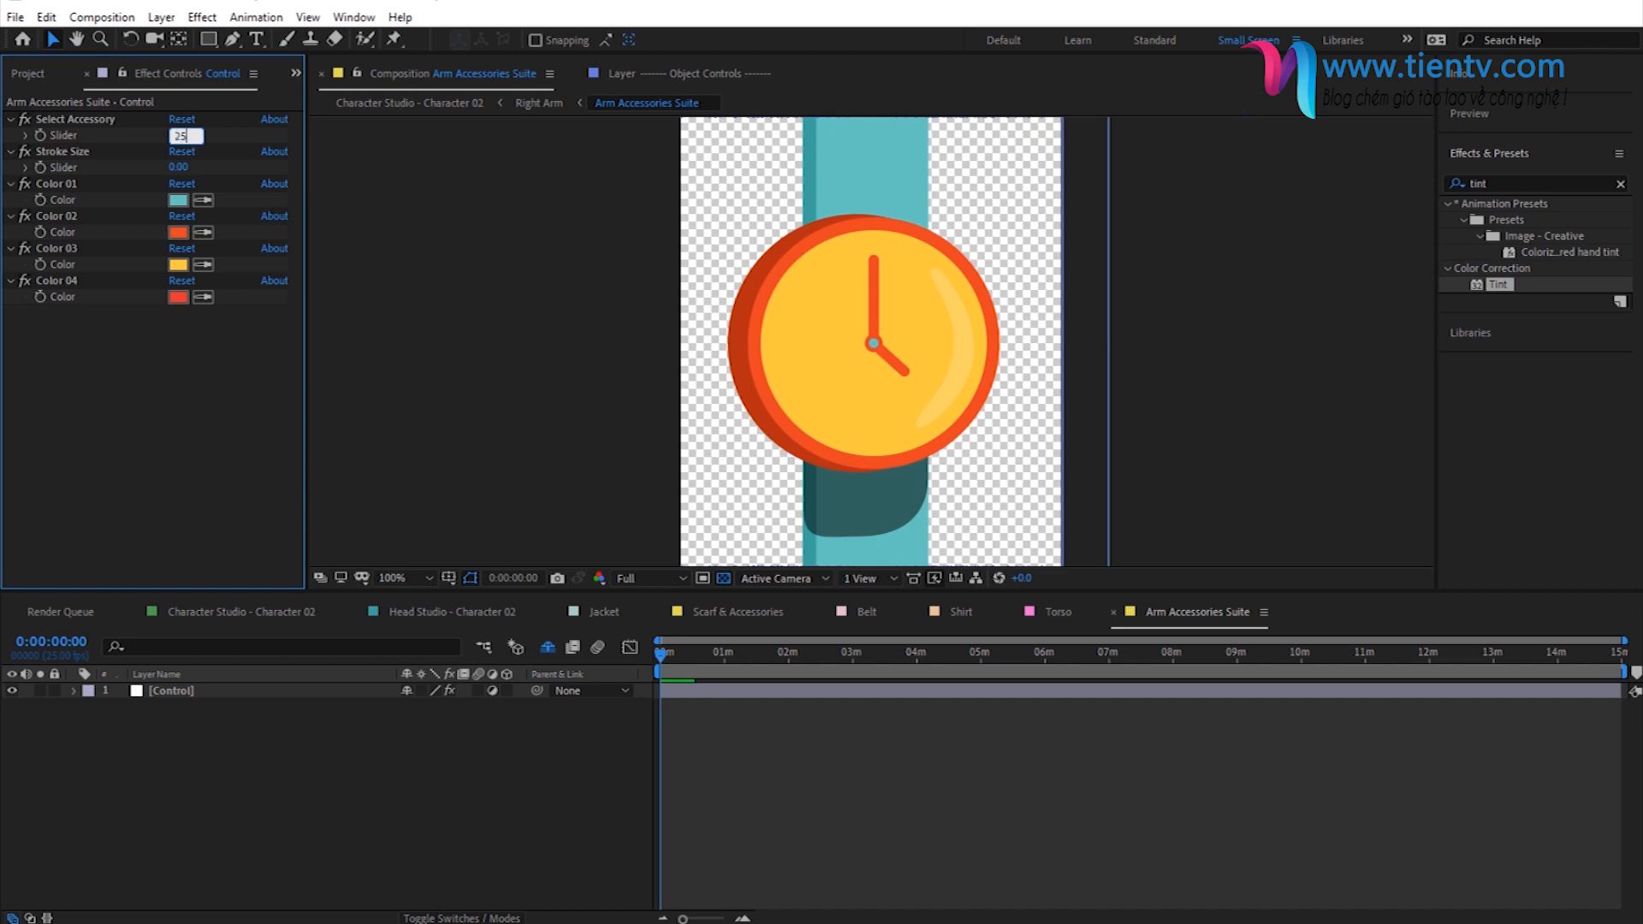
pyautogui.press('Return')
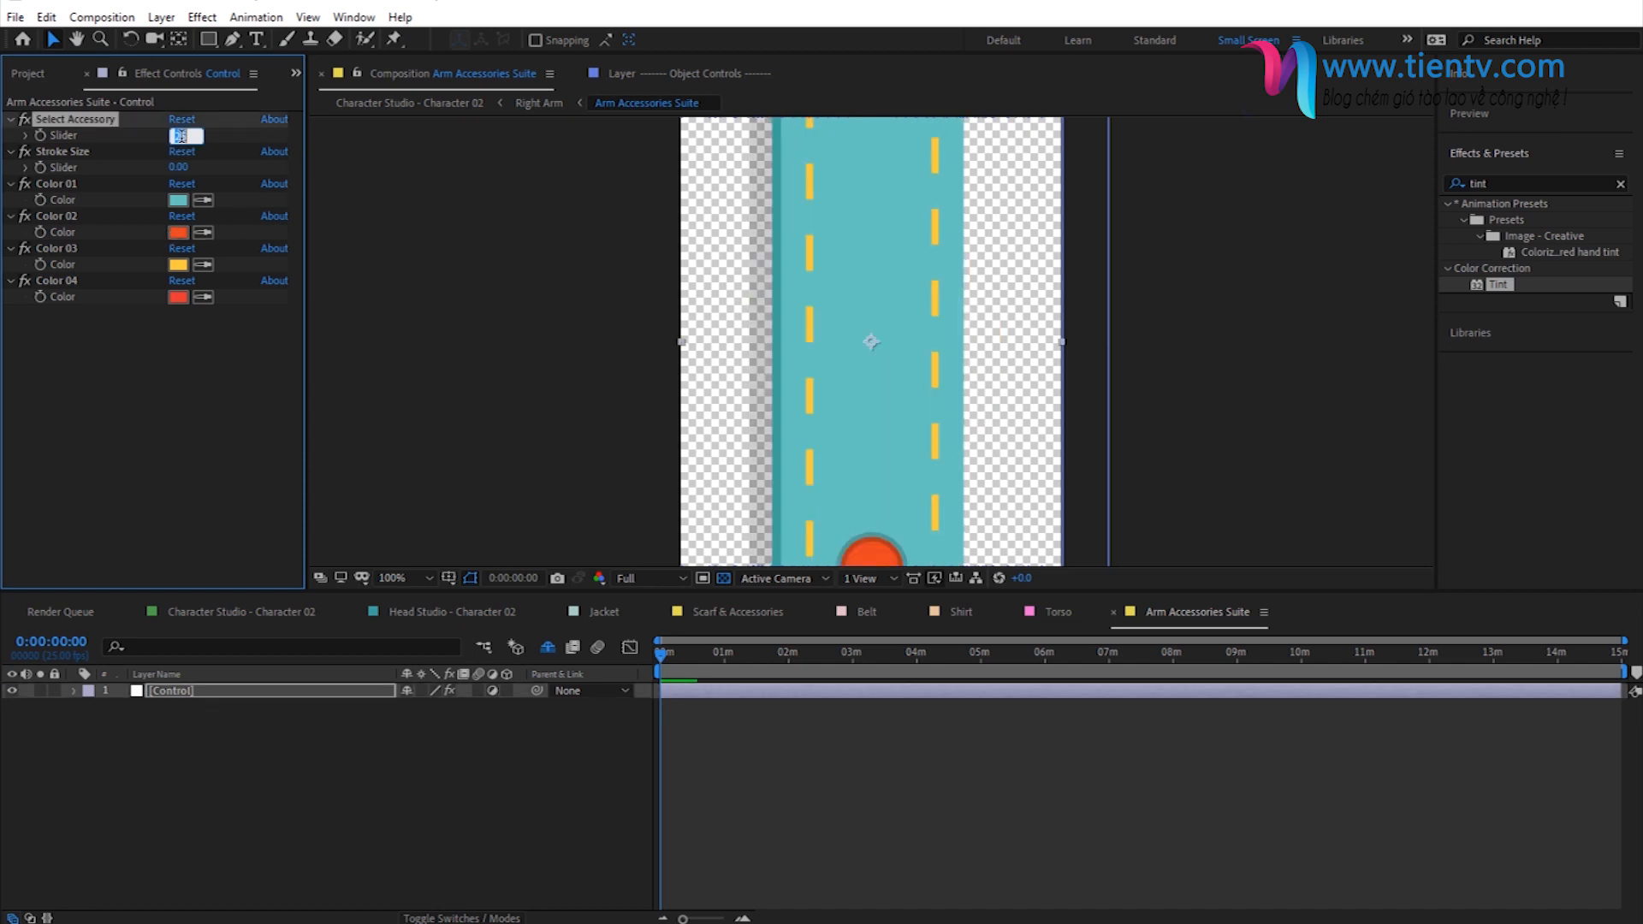
pyautogui.hotkey('ctrl', 'z')
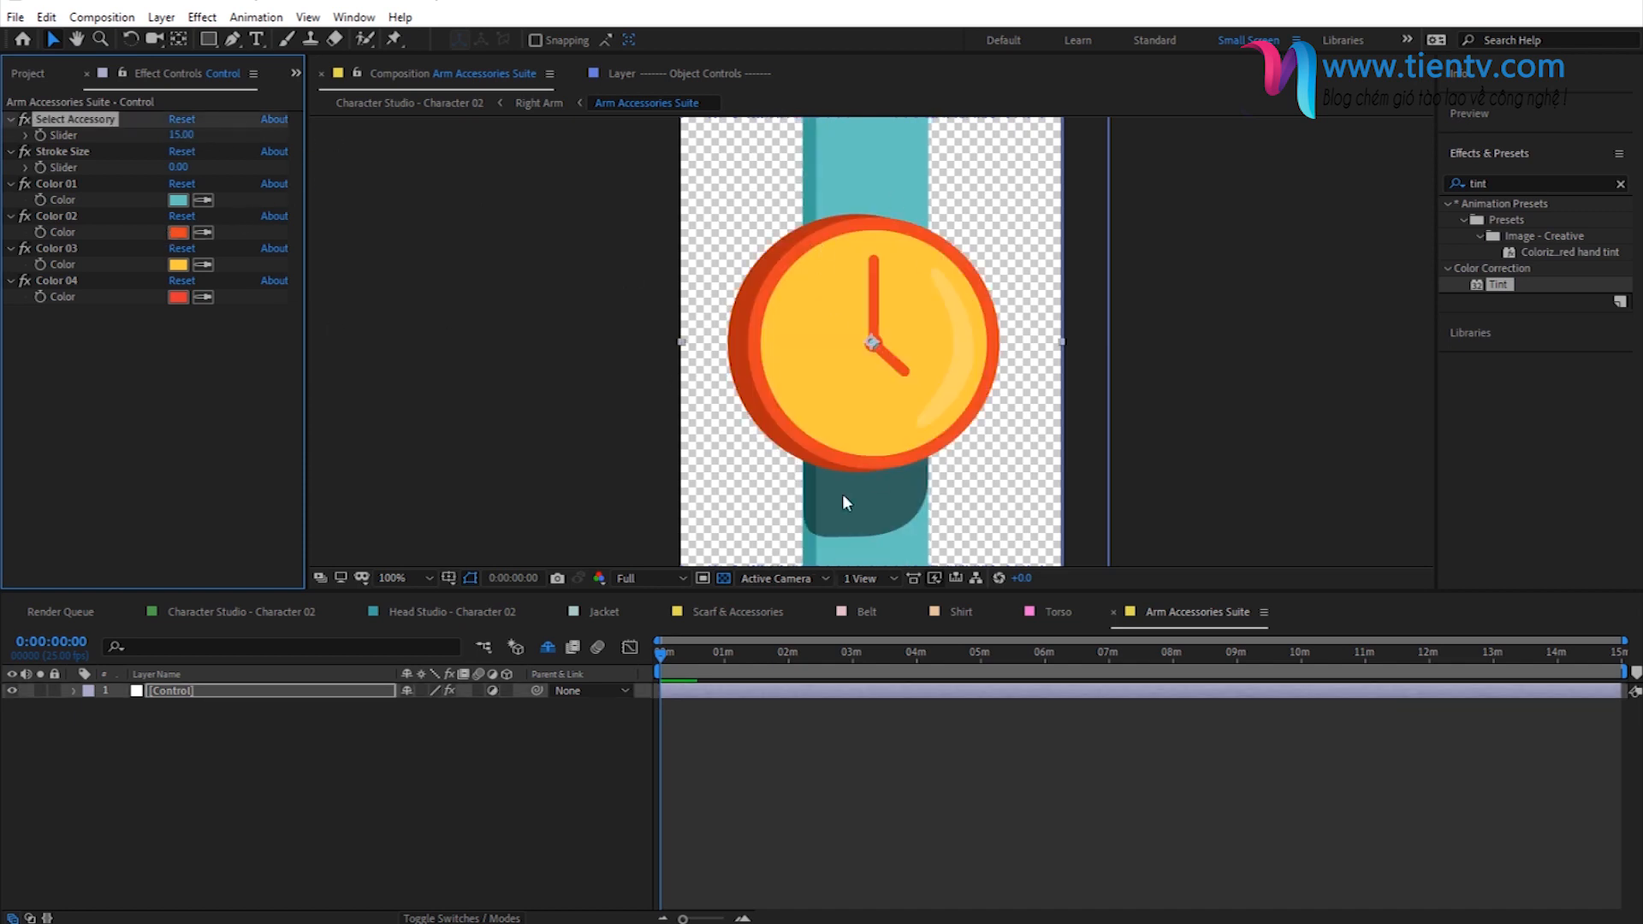
# - Close the Jacket, Scarf & Accessories, Belt, Shirt and Torso compositions and return to Character Studio - Character 02
pyautogui.click(556, 613)
pyautogui.click(556, 612)
pyautogui.click(557, 612)
pyautogui.click(557, 613)
pyautogui.click(556, 613)
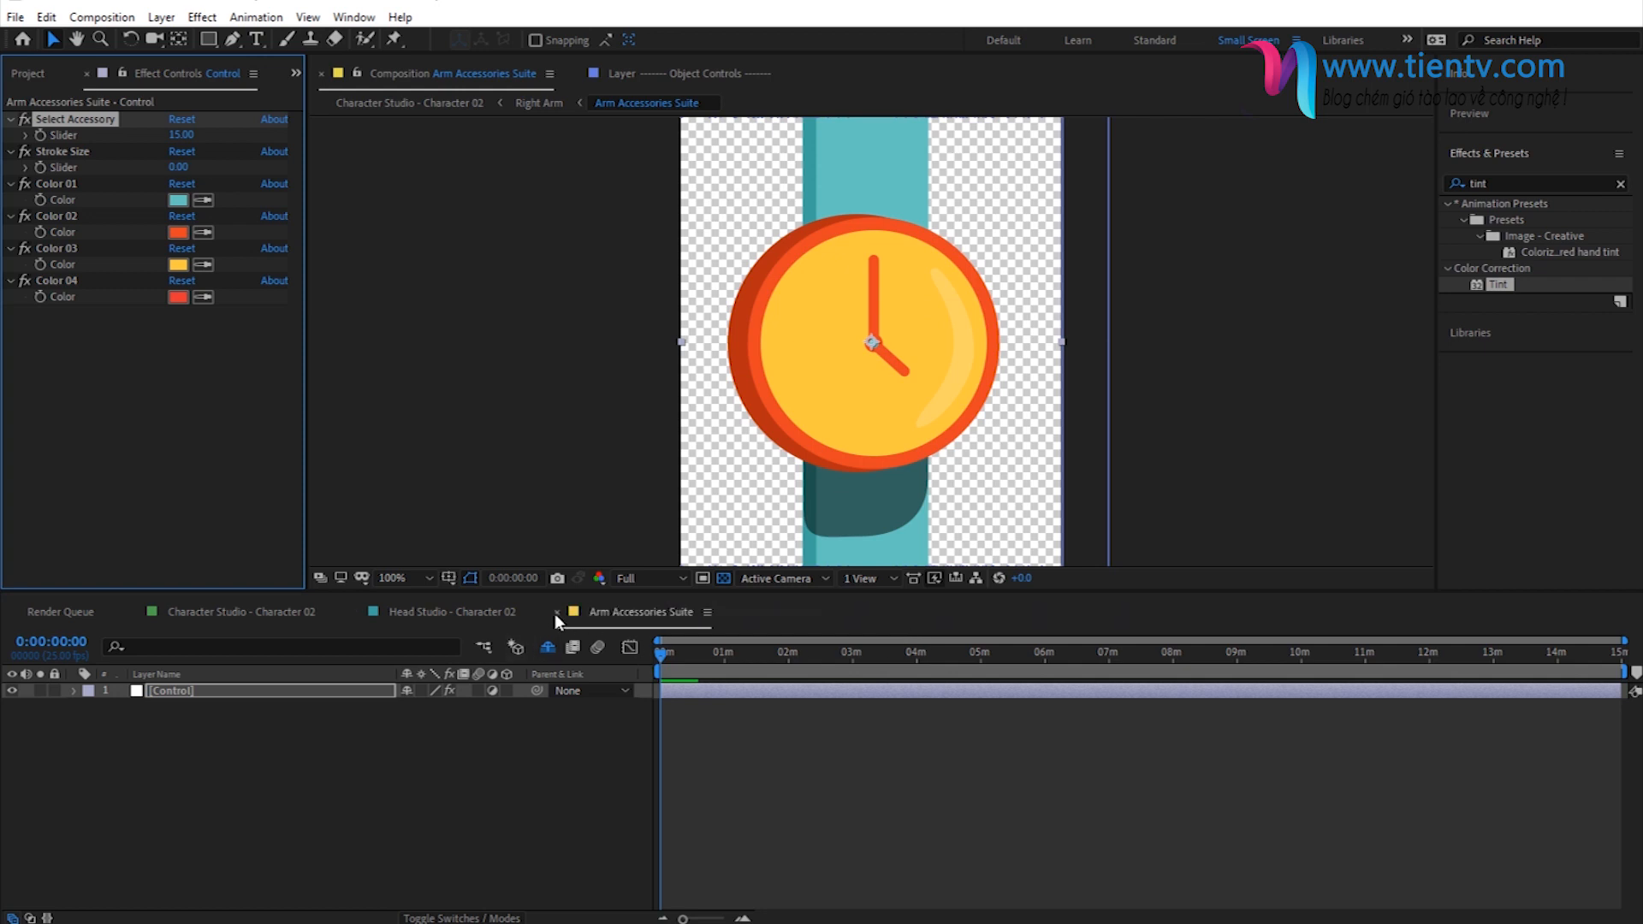
pyautogui.click(228, 612)
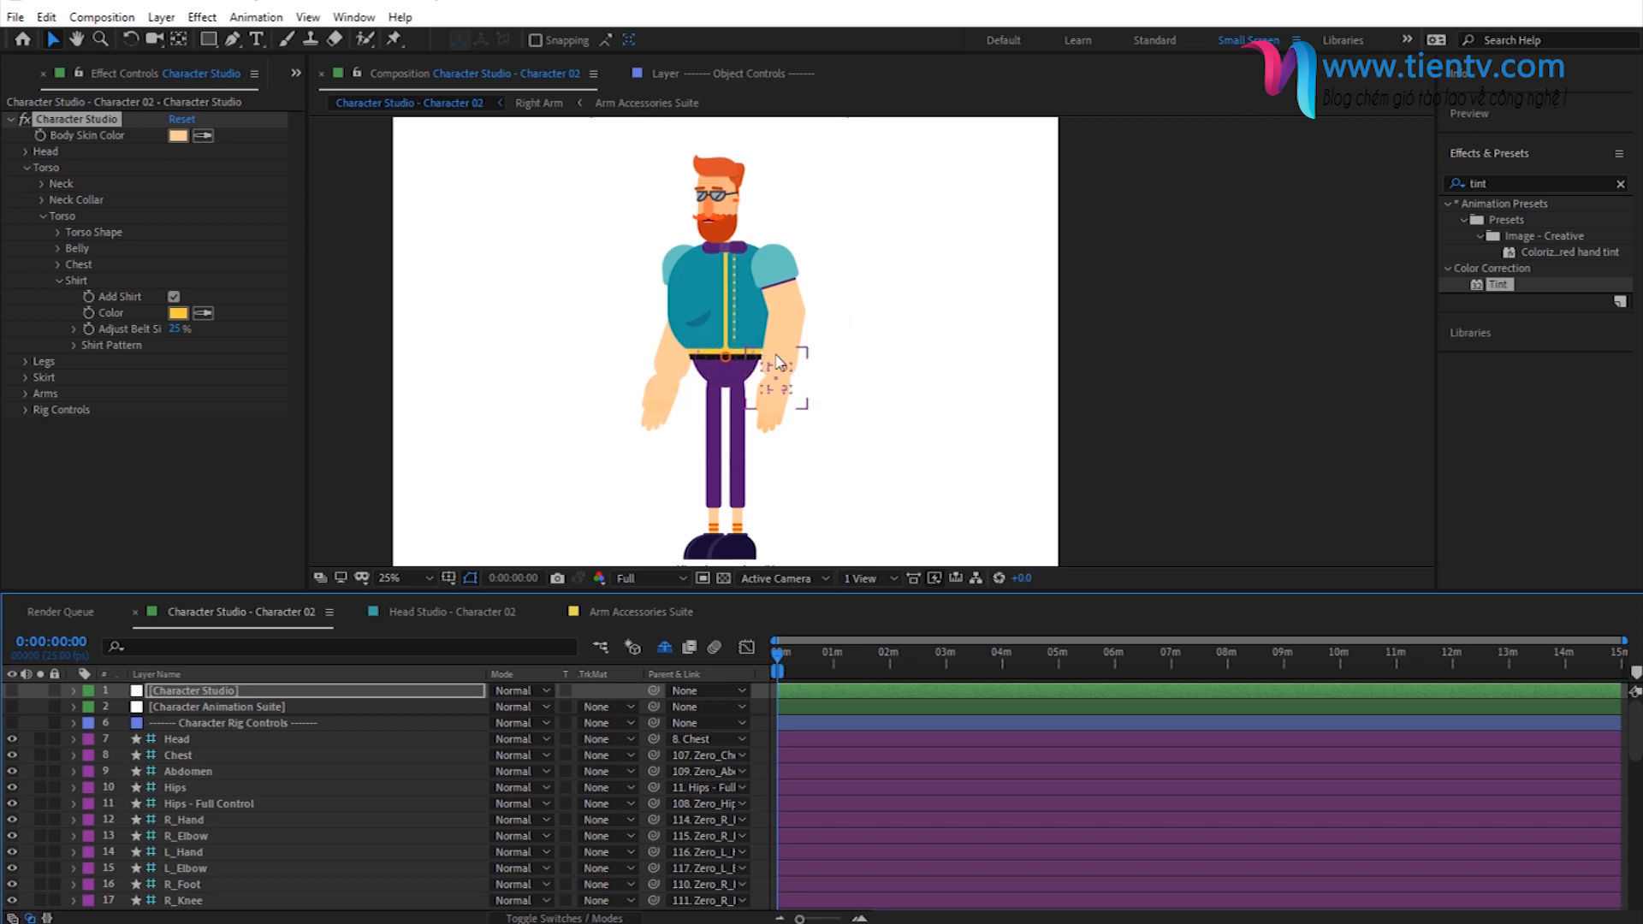
# - Open the Right Arm composition from the Right Arm folder in 03 - Arms
pyautogui.click(297, 74)
pyautogui.click(310, 97)
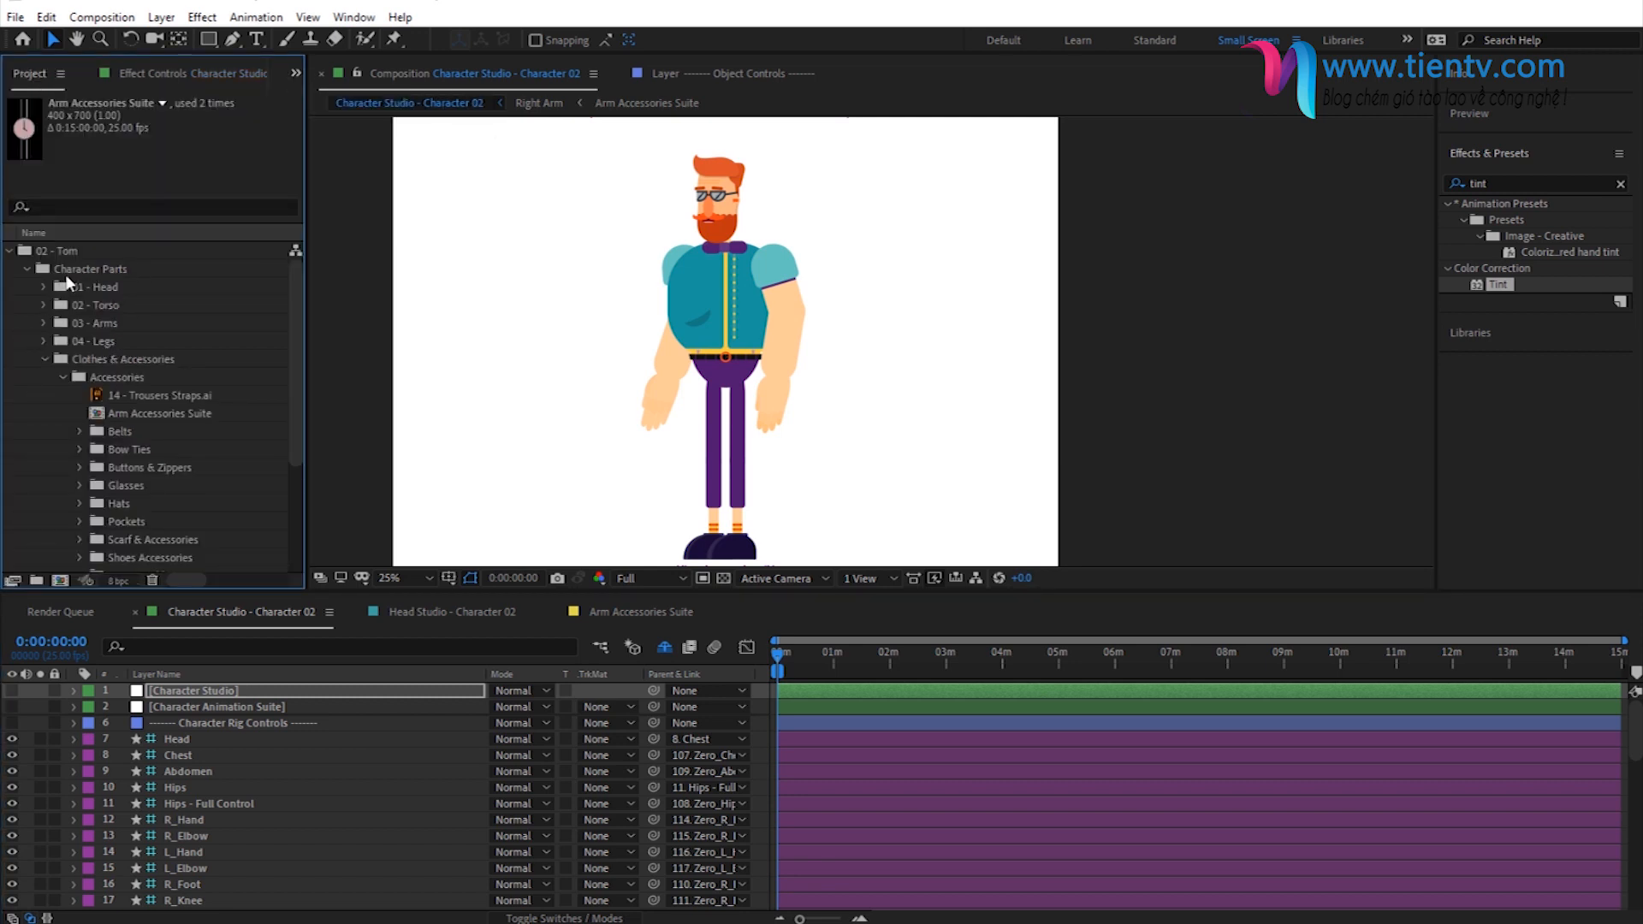
pyautogui.click(99, 323)
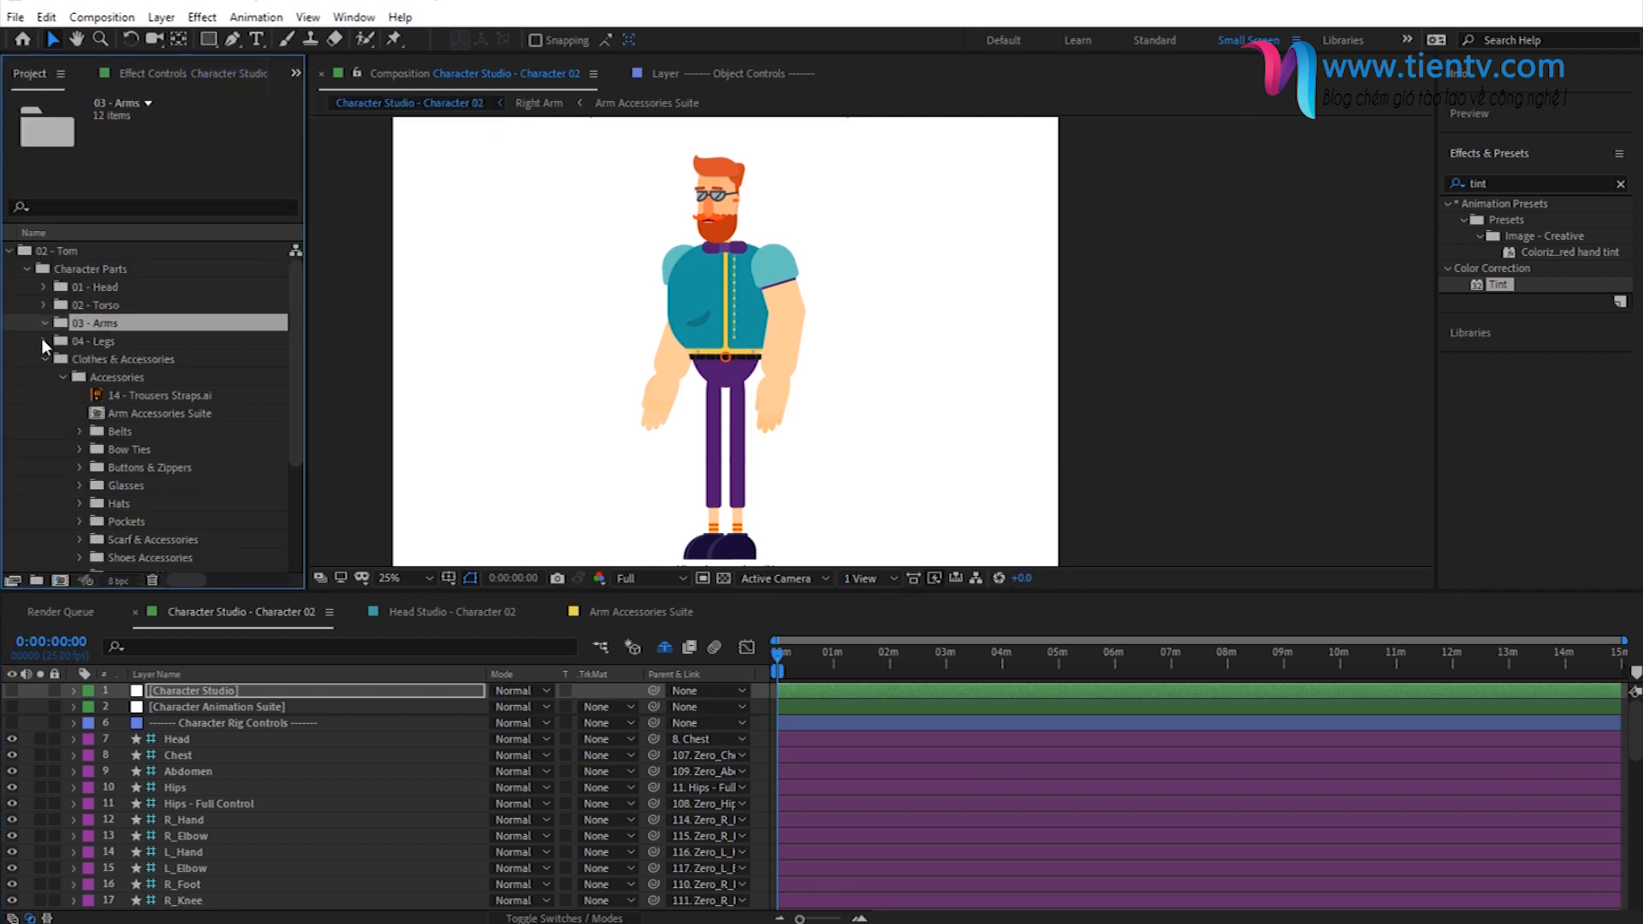
pyautogui.click(43, 323)
pyautogui.click(113, 359)
pyautogui.click(62, 358)
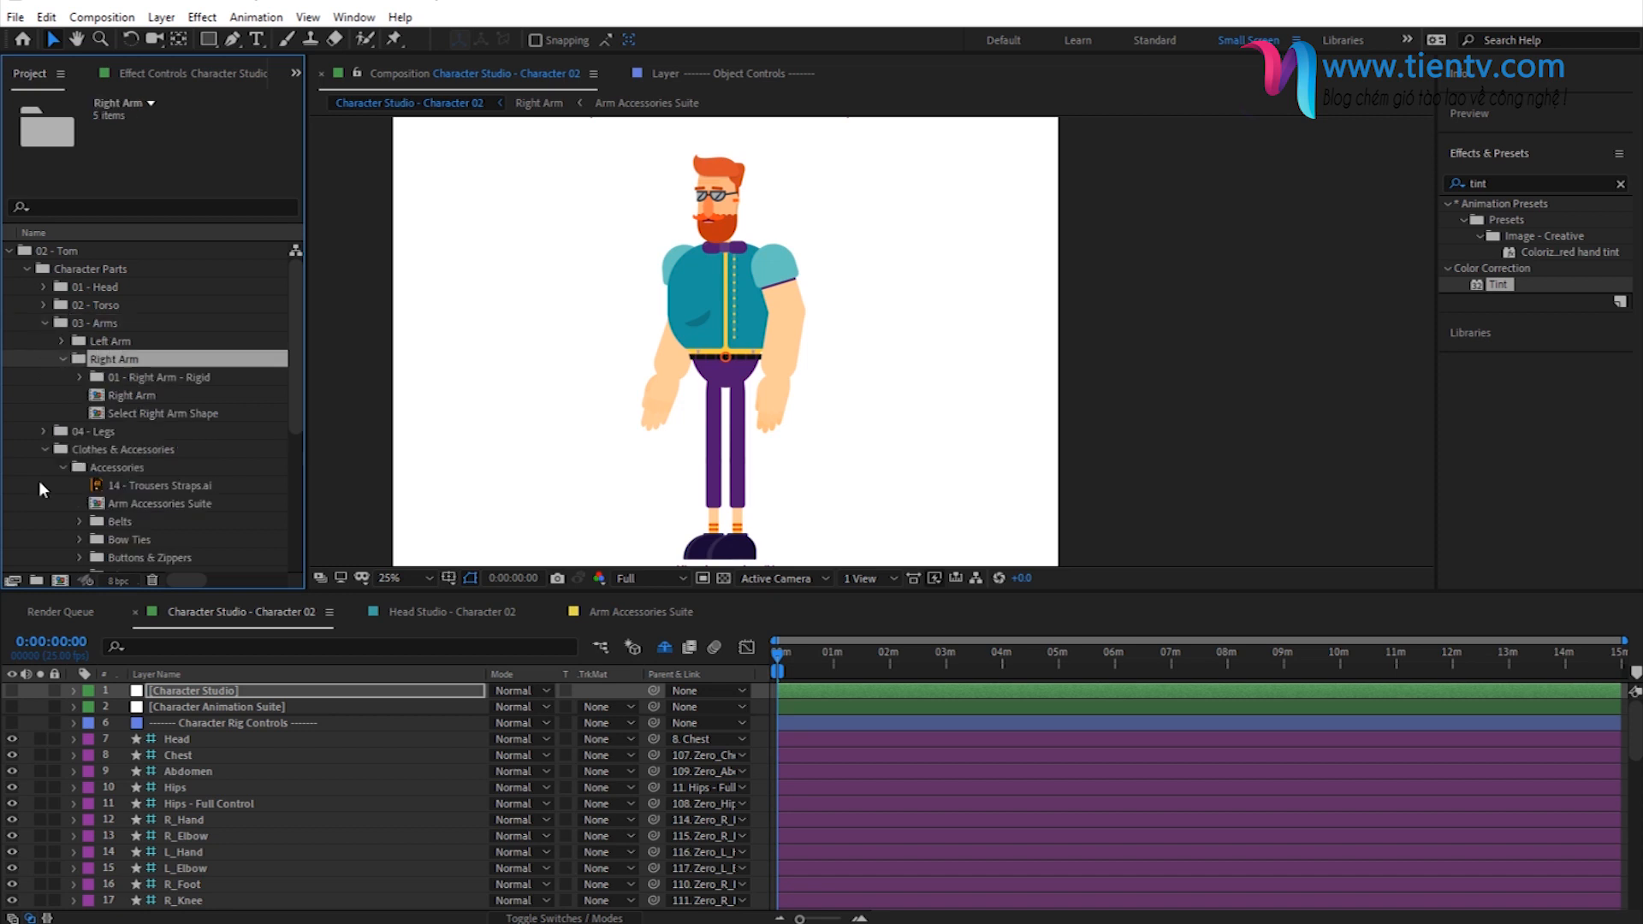
pyautogui.doubleClick(123, 395)
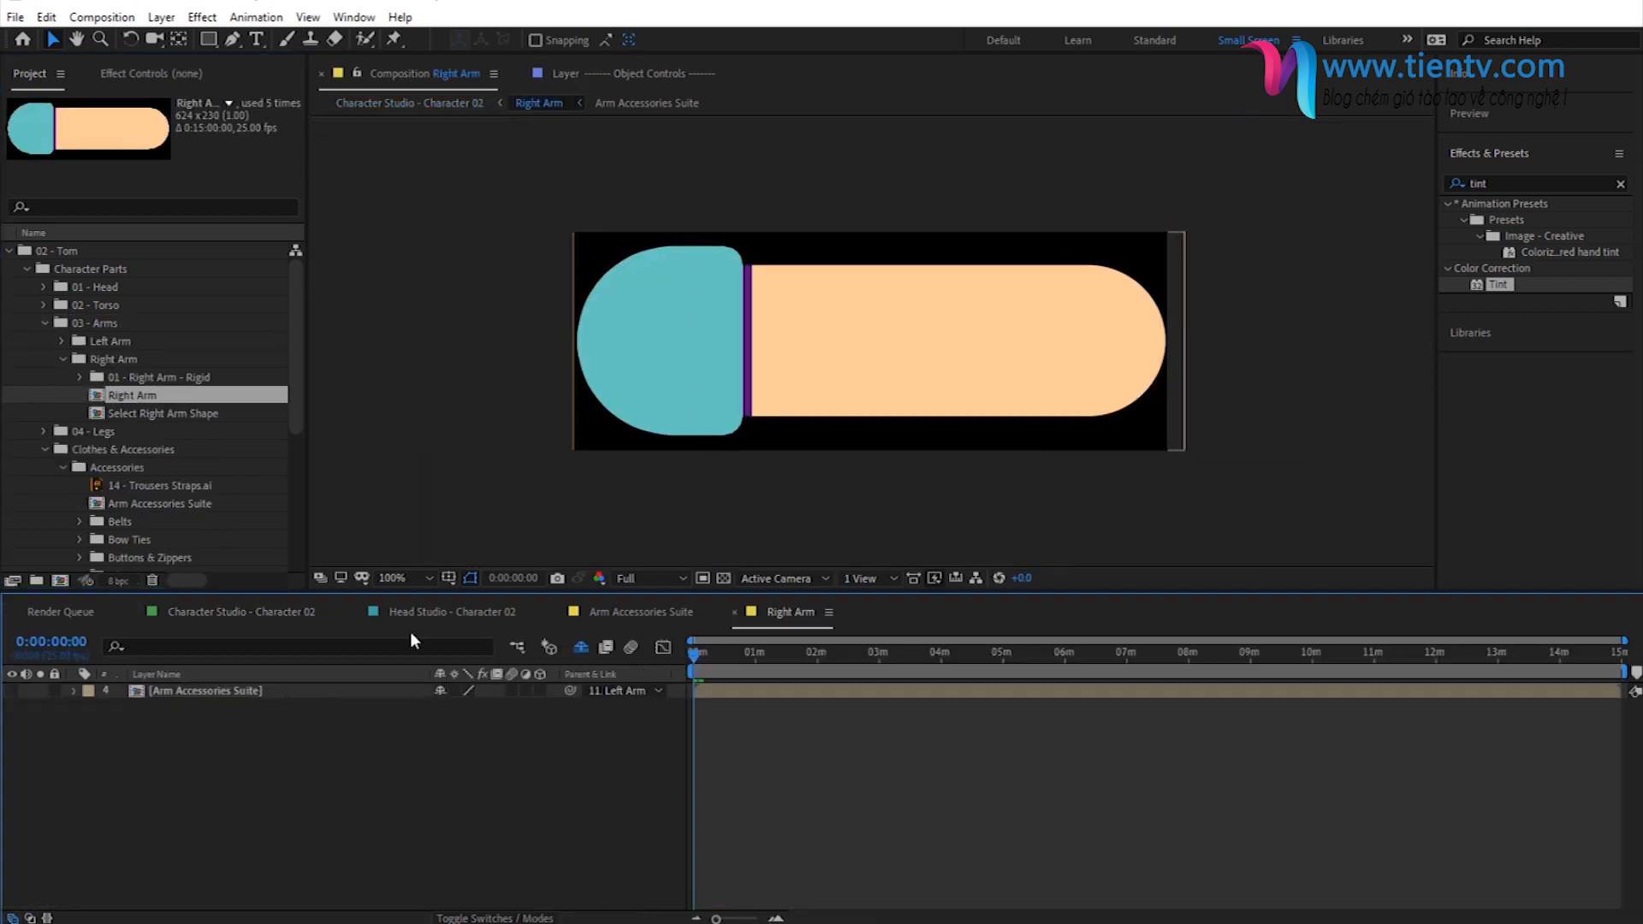
# - Show the Arm Accessories Suite layer, enlarge it so the strap spans the arm's width, and shift it slightly inward from the wrist end
pyautogui.click(196, 694)
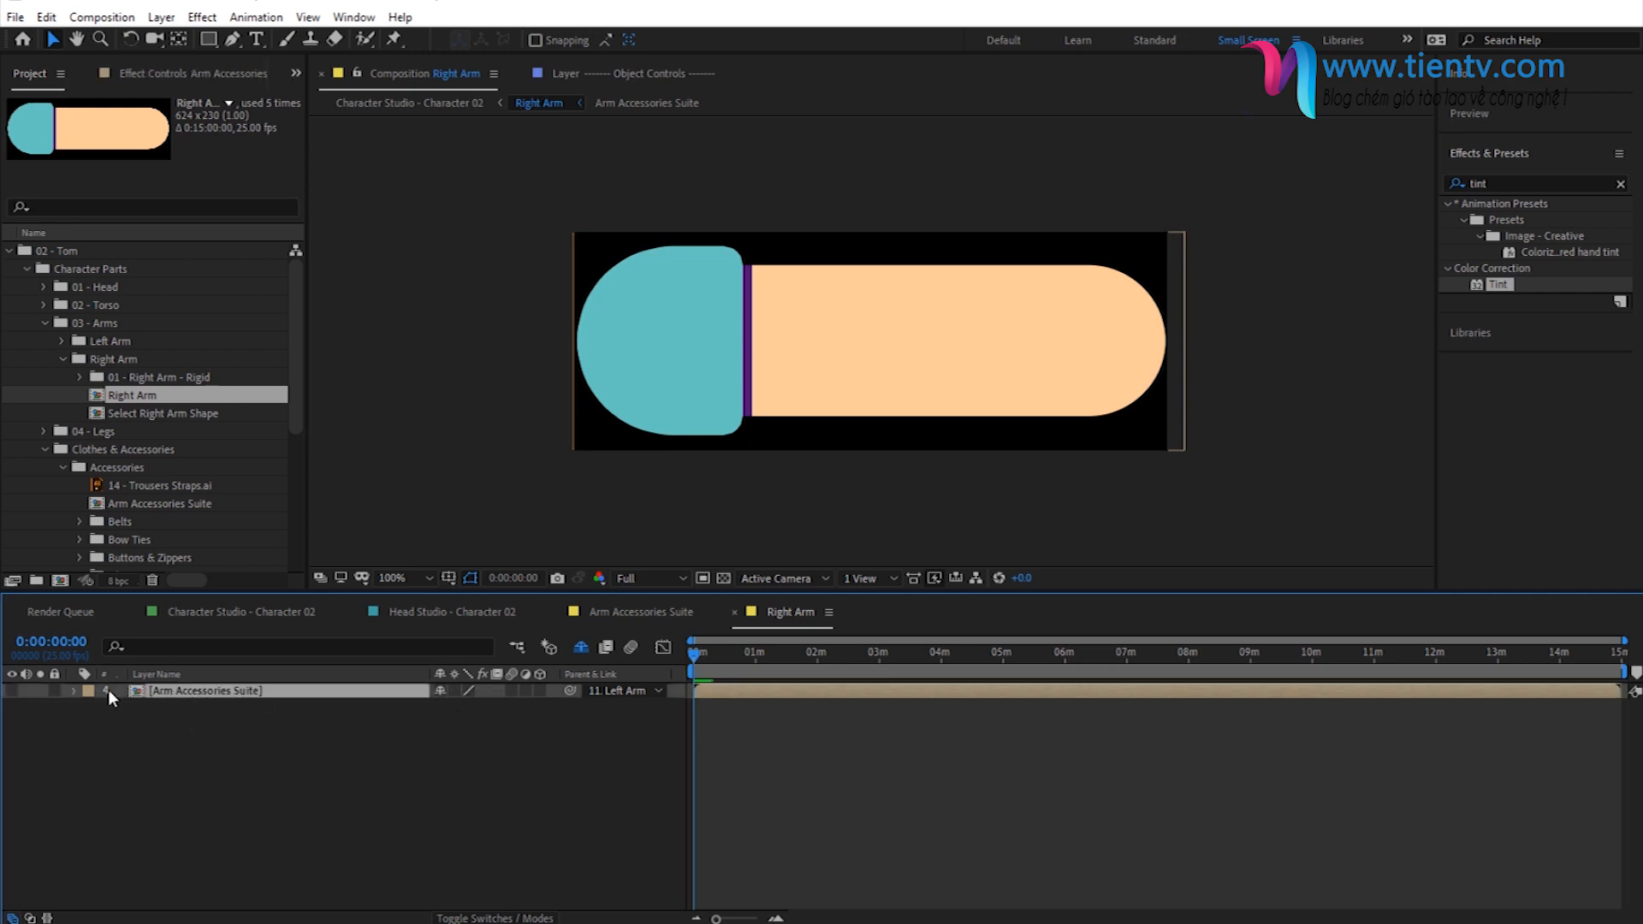
pyautogui.click(12, 692)
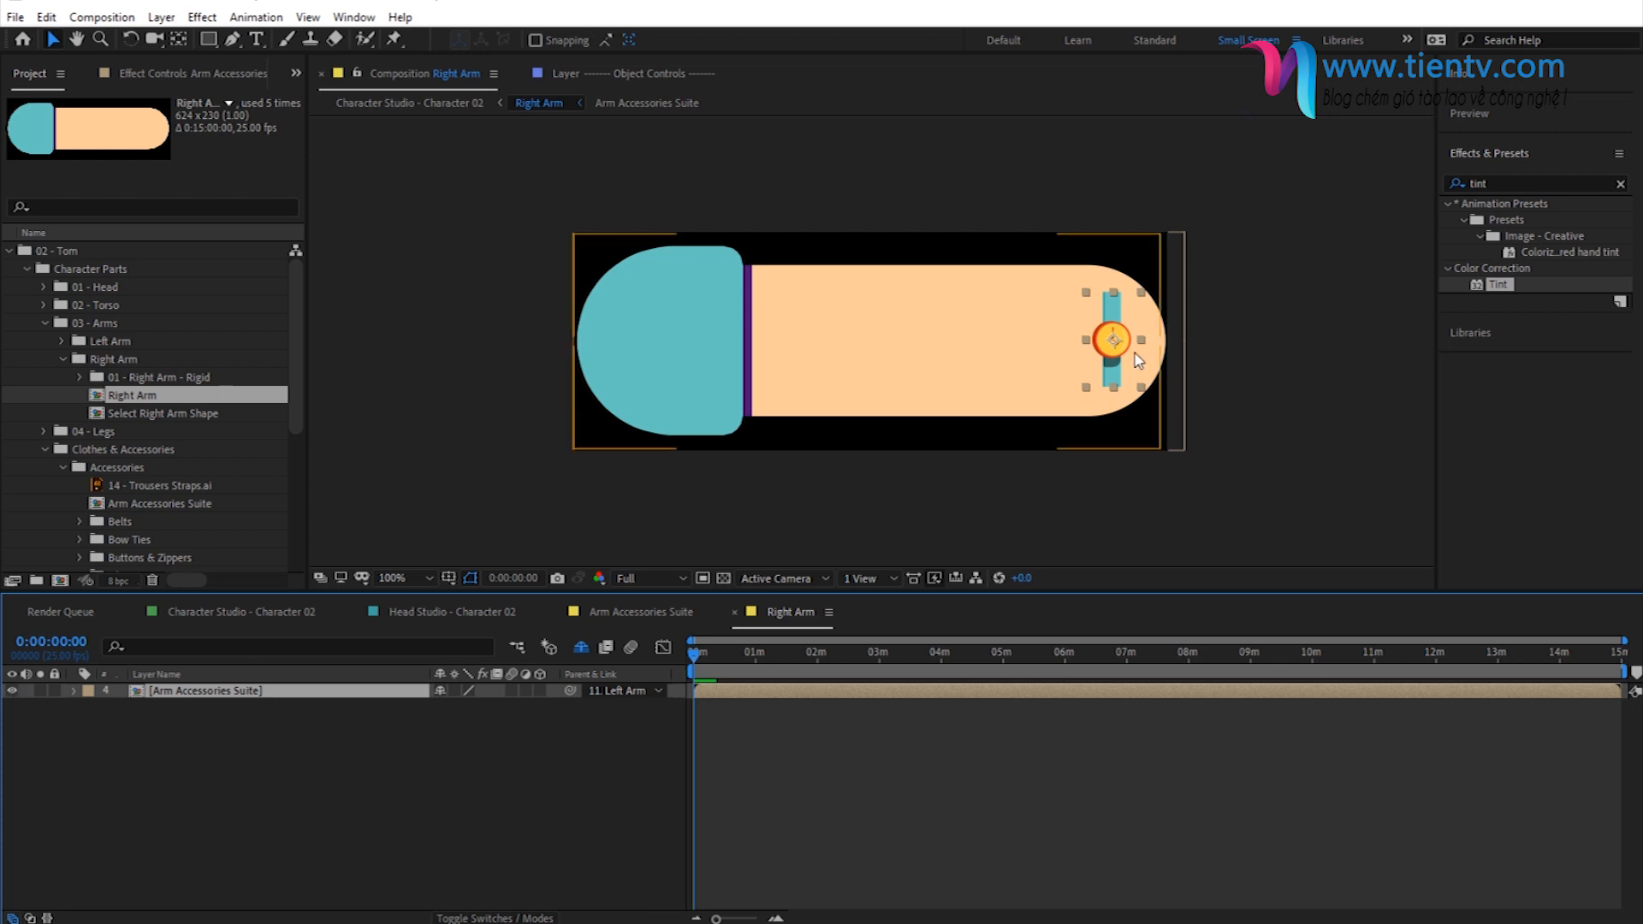
pyautogui.press('s')
pyautogui.moveTo(462, 707); pyautogui.dragTo(531, 707)
pyautogui.moveTo(1101, 344); pyautogui.dragTo(1075, 344)
pyautogui.click(513, 778)
pyautogui.click(74, 692)
# - Close the Right Arm and Arm Accessories Suite compositions and return to the Character Studio - Character 02 composition
pyautogui.click(735, 612)
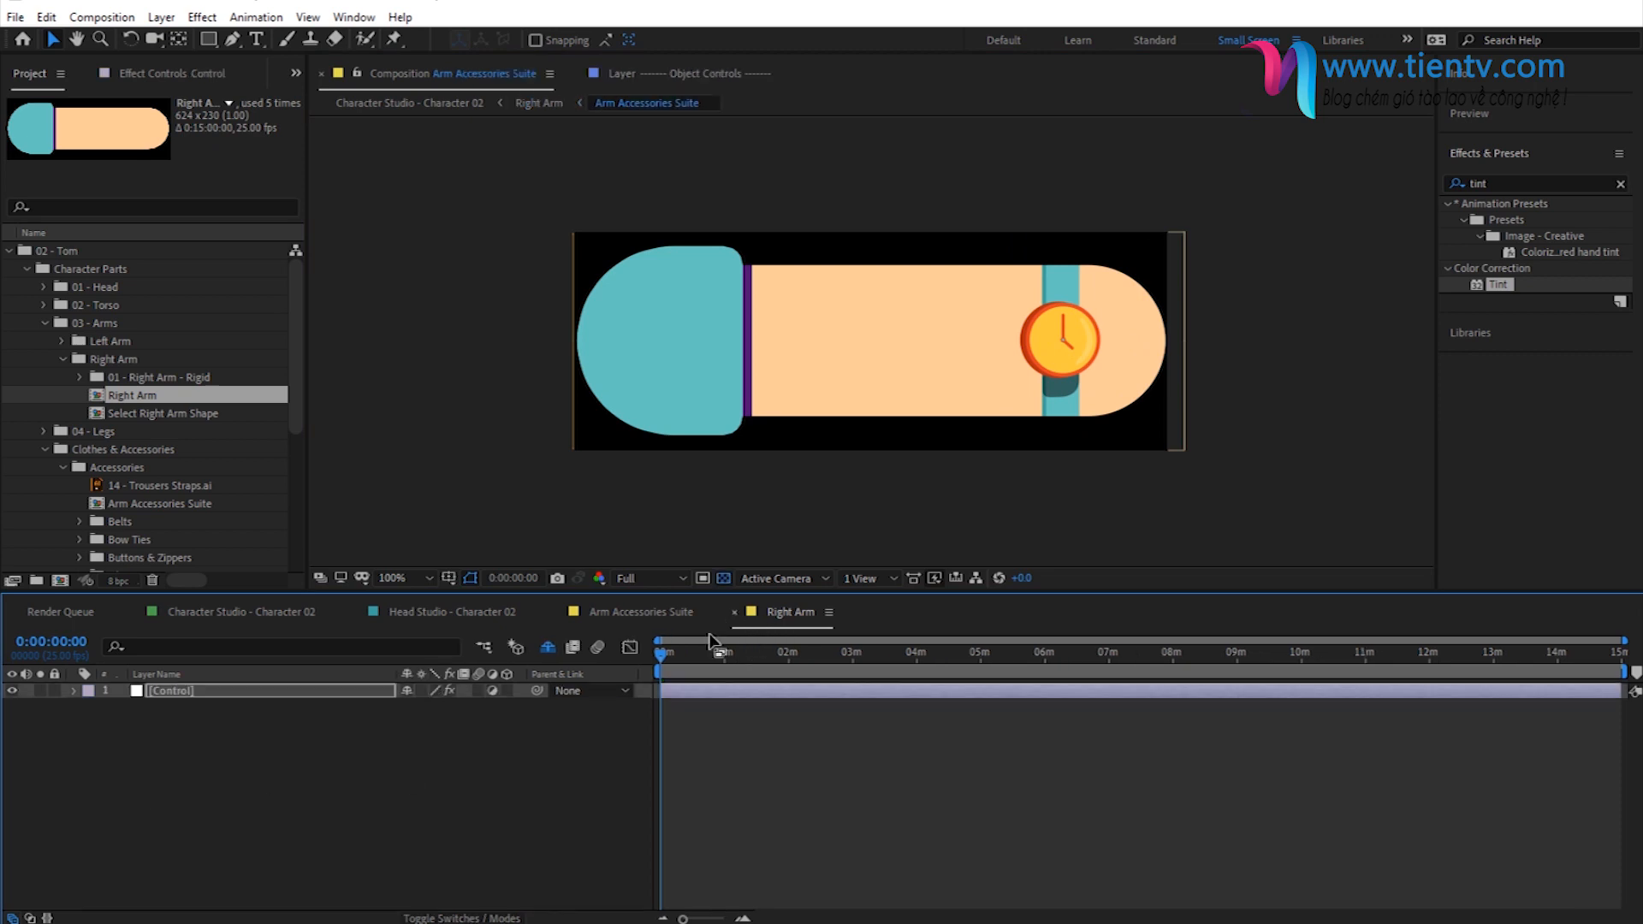
pyautogui.click(556, 611)
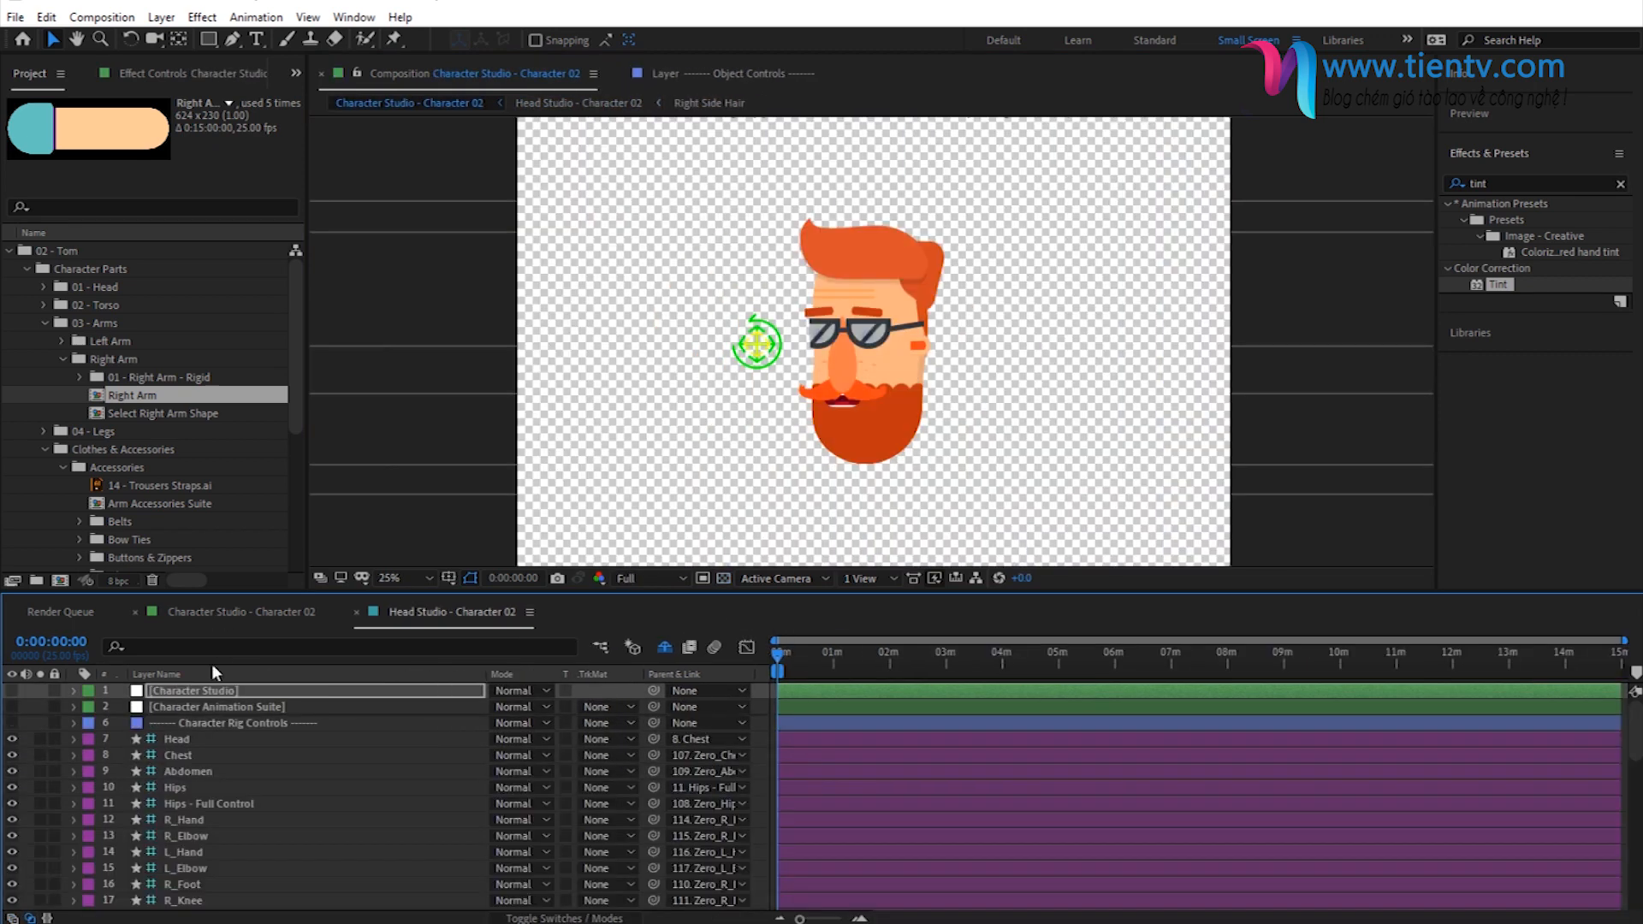
pyautogui.click(212, 612)
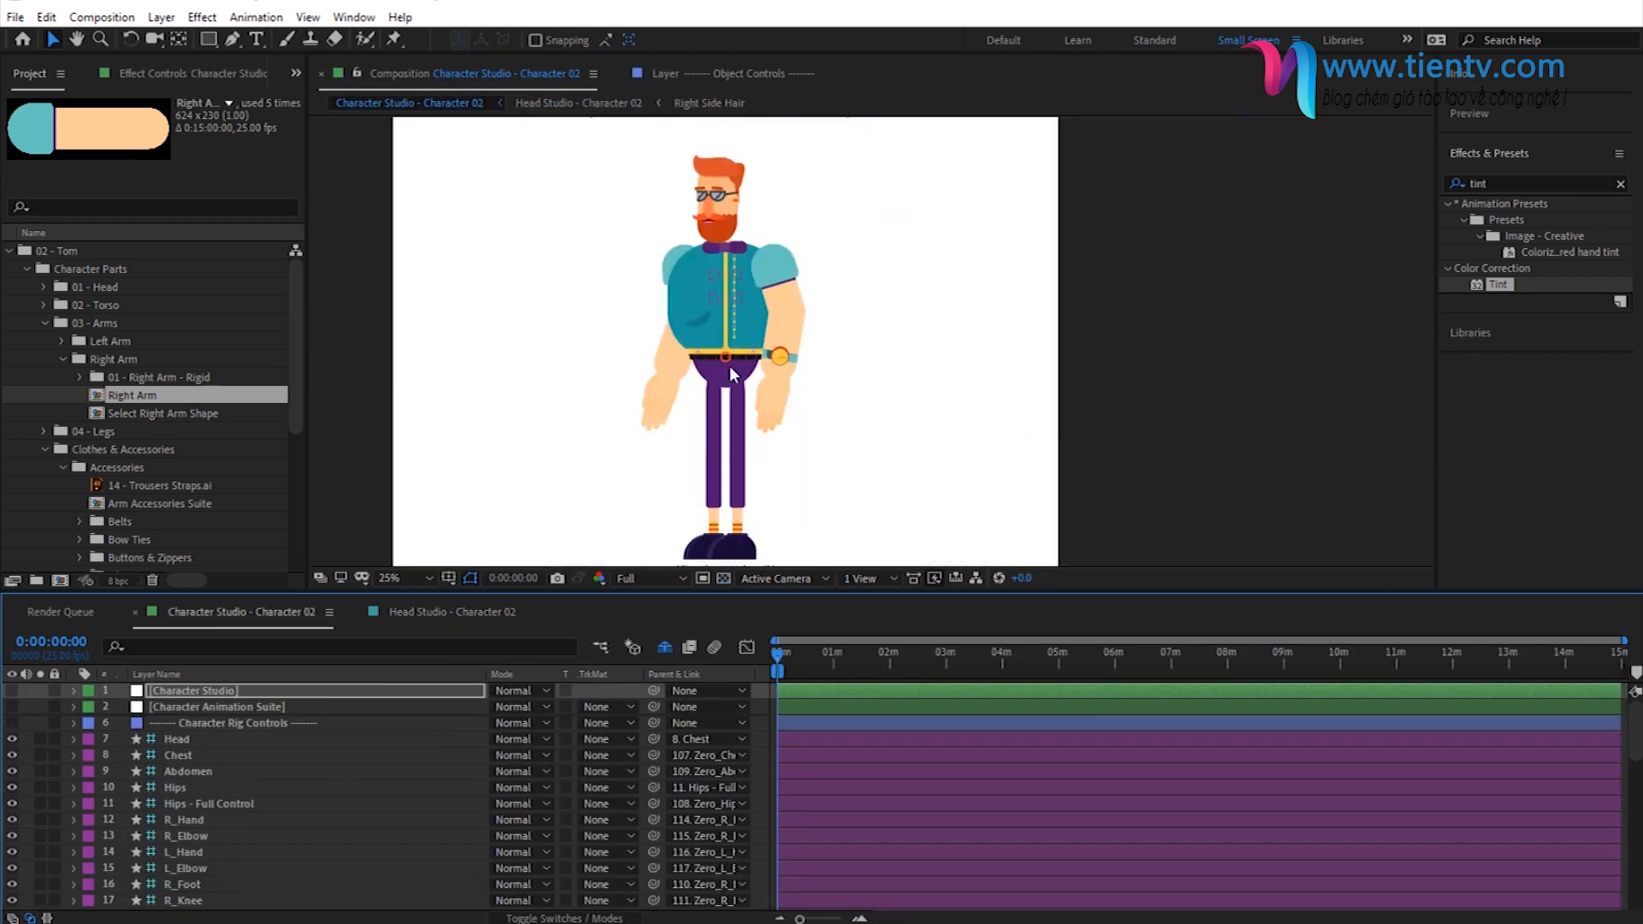
# - Import all nine PNG files from the Custom Character folder into the project
pyautogui.click(63, 358)
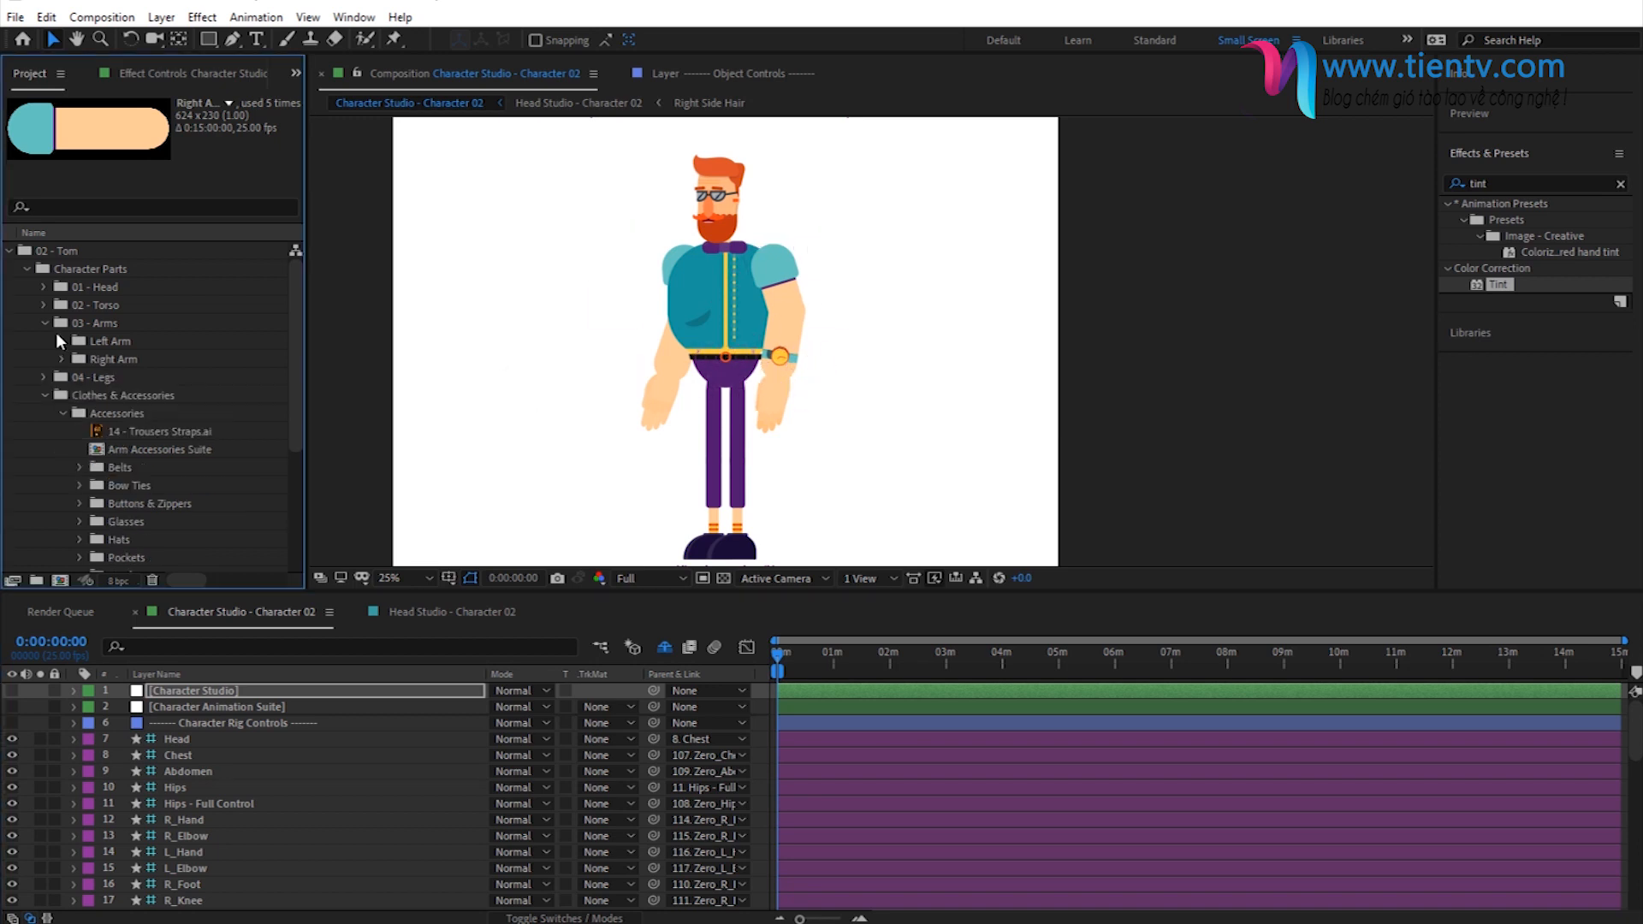
pyautogui.click(44, 323)
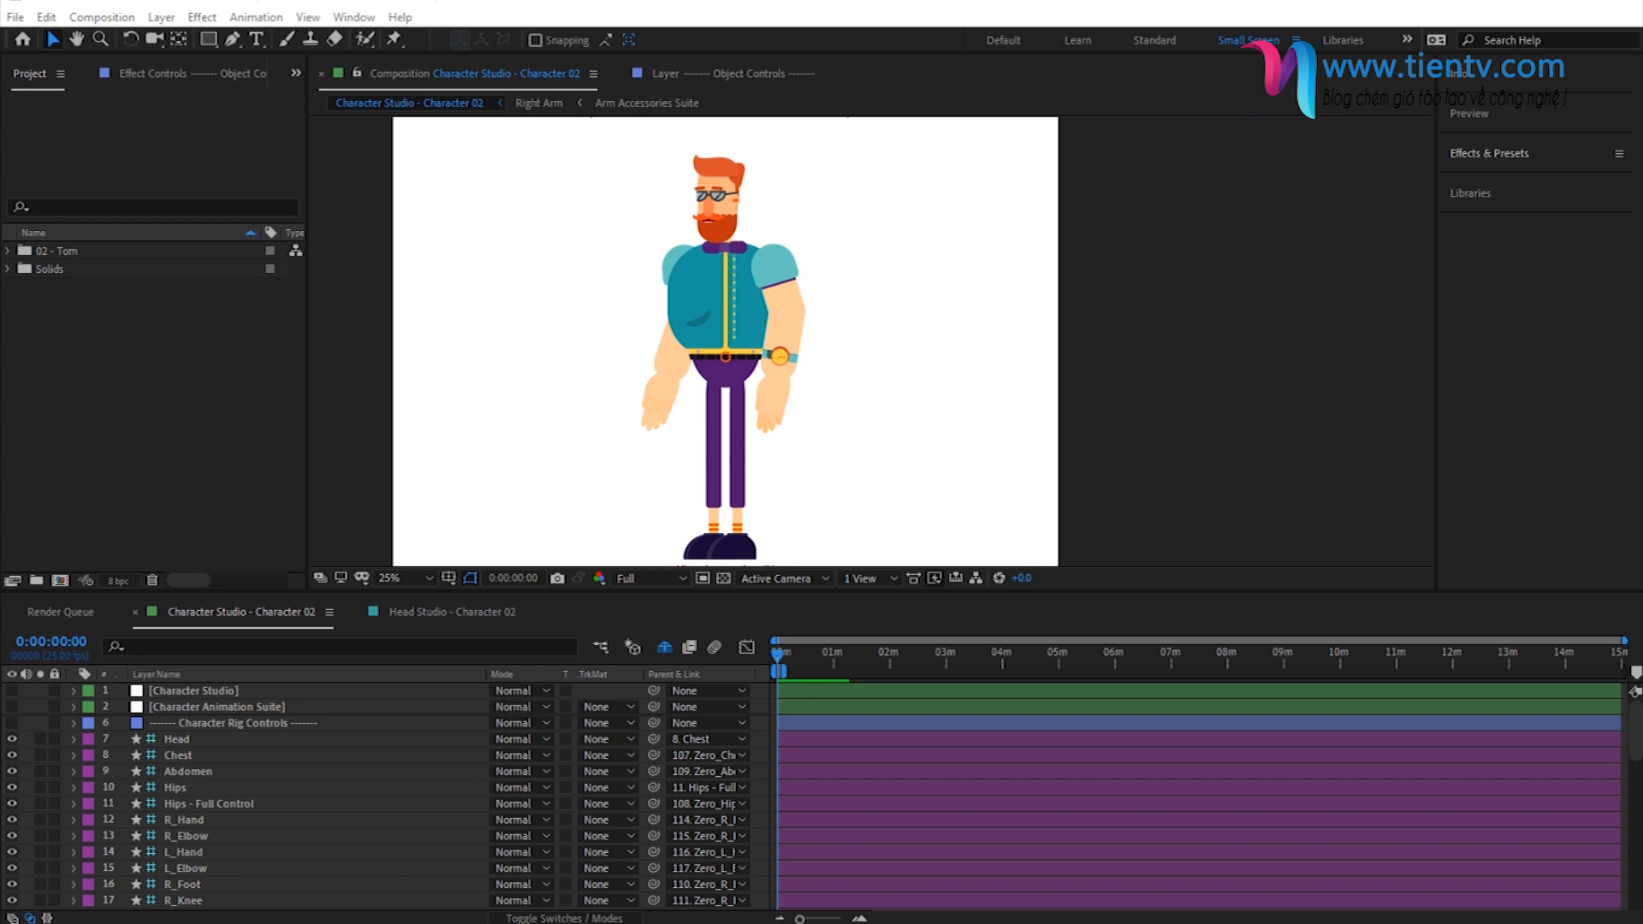
pyautogui.hotkey('alt', 'Tab')
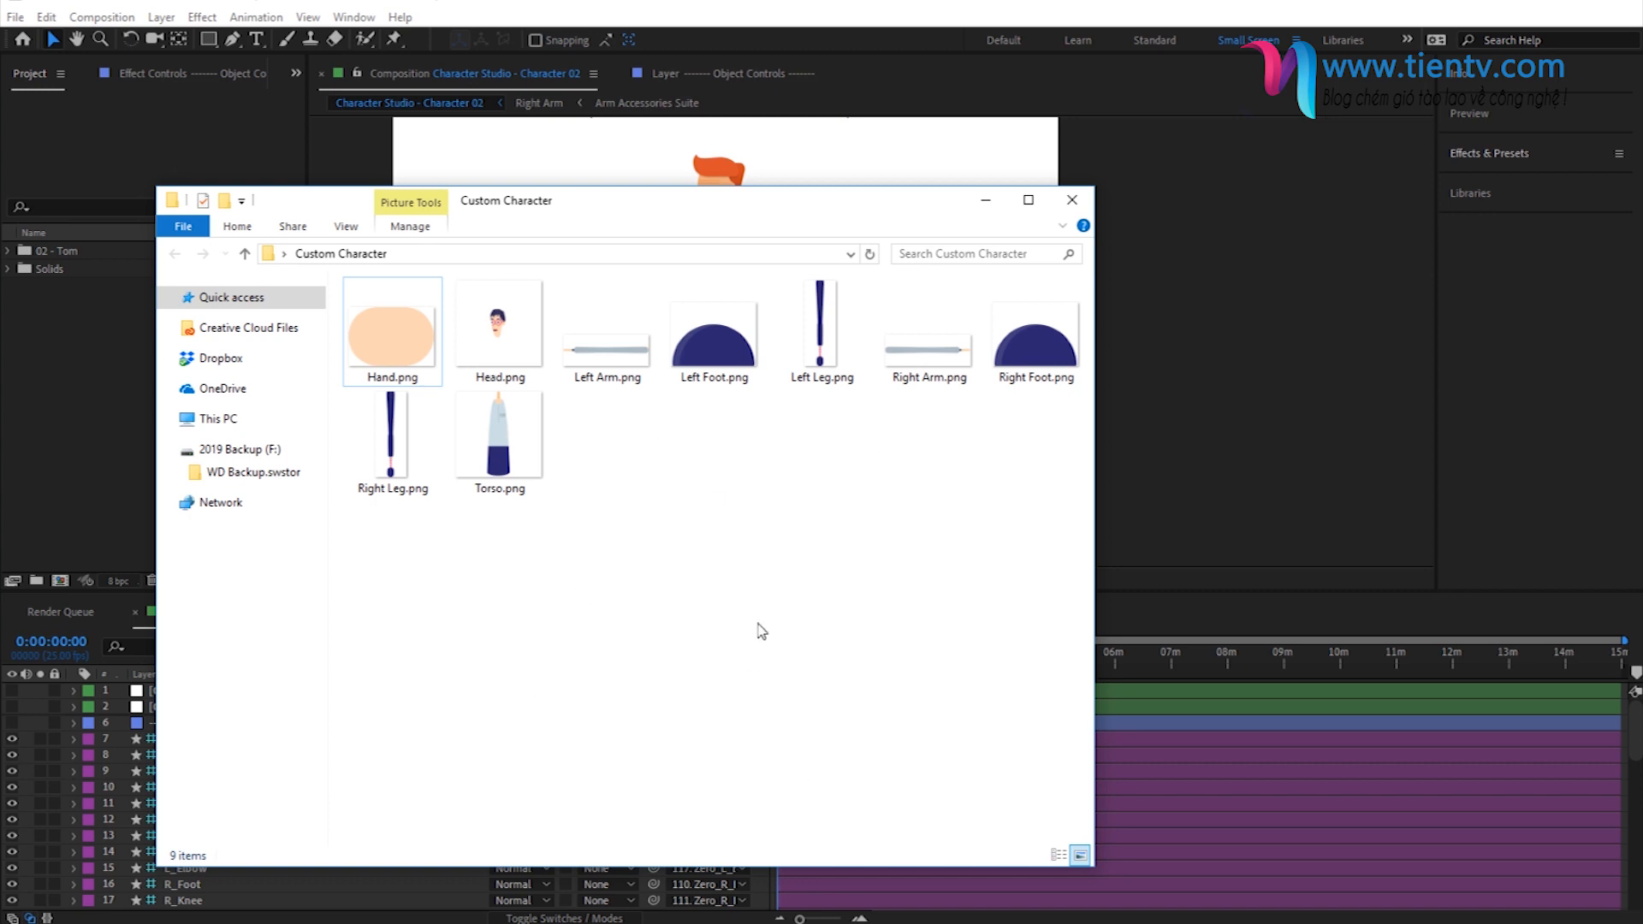
pyautogui.moveTo(1031, 632); pyautogui.dragTo(344, 278)
pyautogui.moveTo(407, 341); pyautogui.dragTo(79, 390)
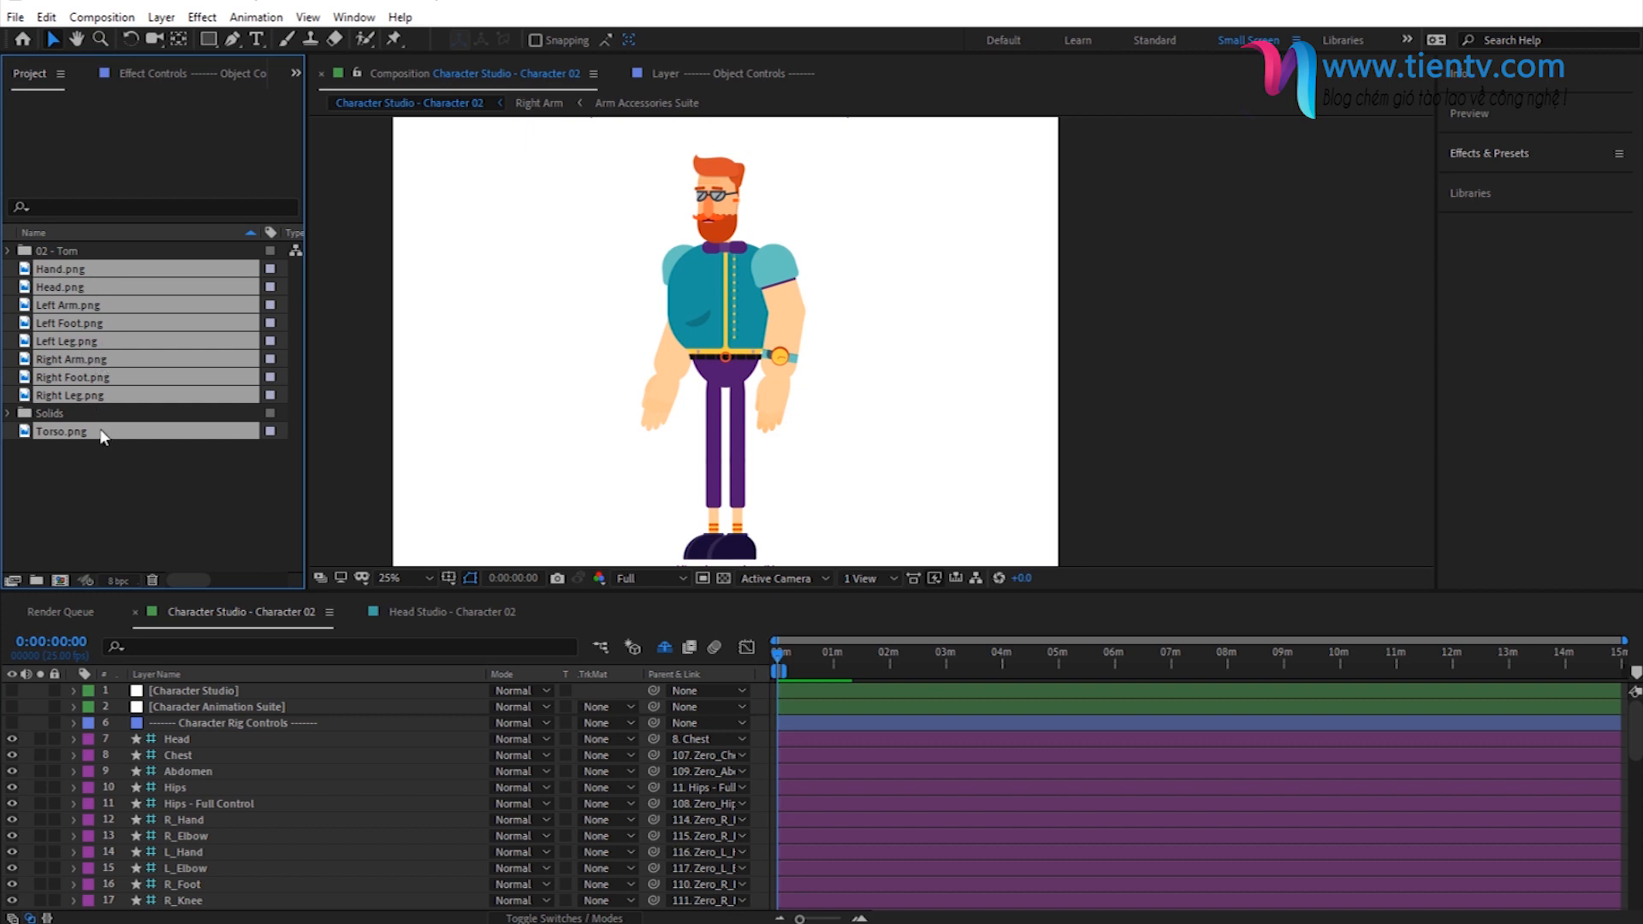
pyautogui.click(135, 497)
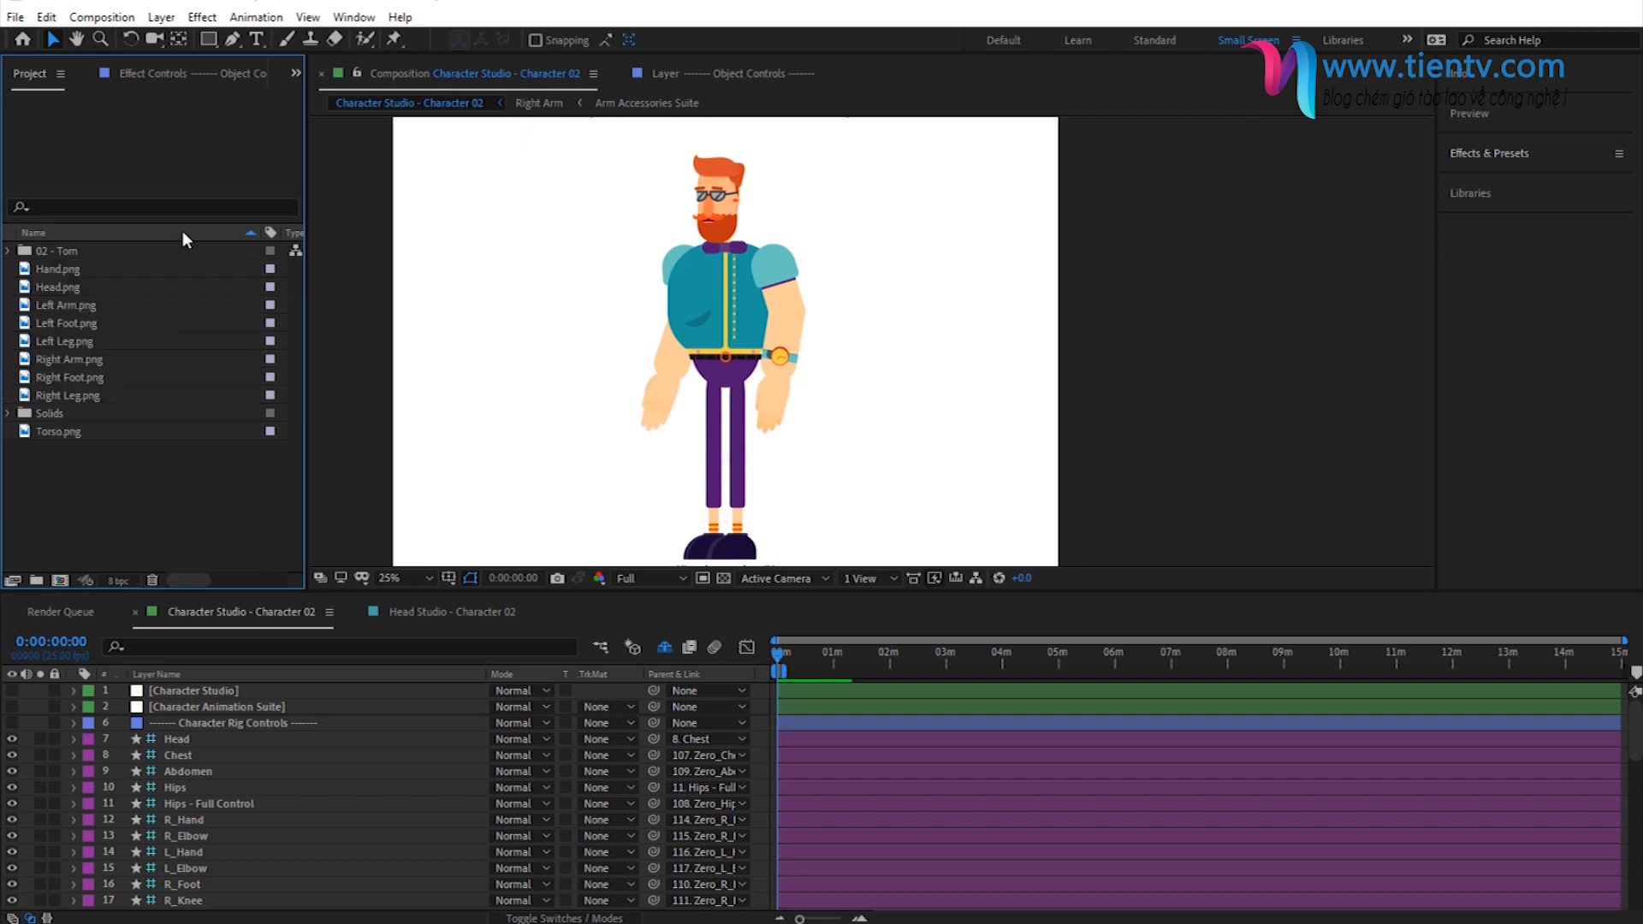
# - Create a project folder named Custom Character
pyautogui.click(36, 580)
pyautogui.write('Custom CHaracter')
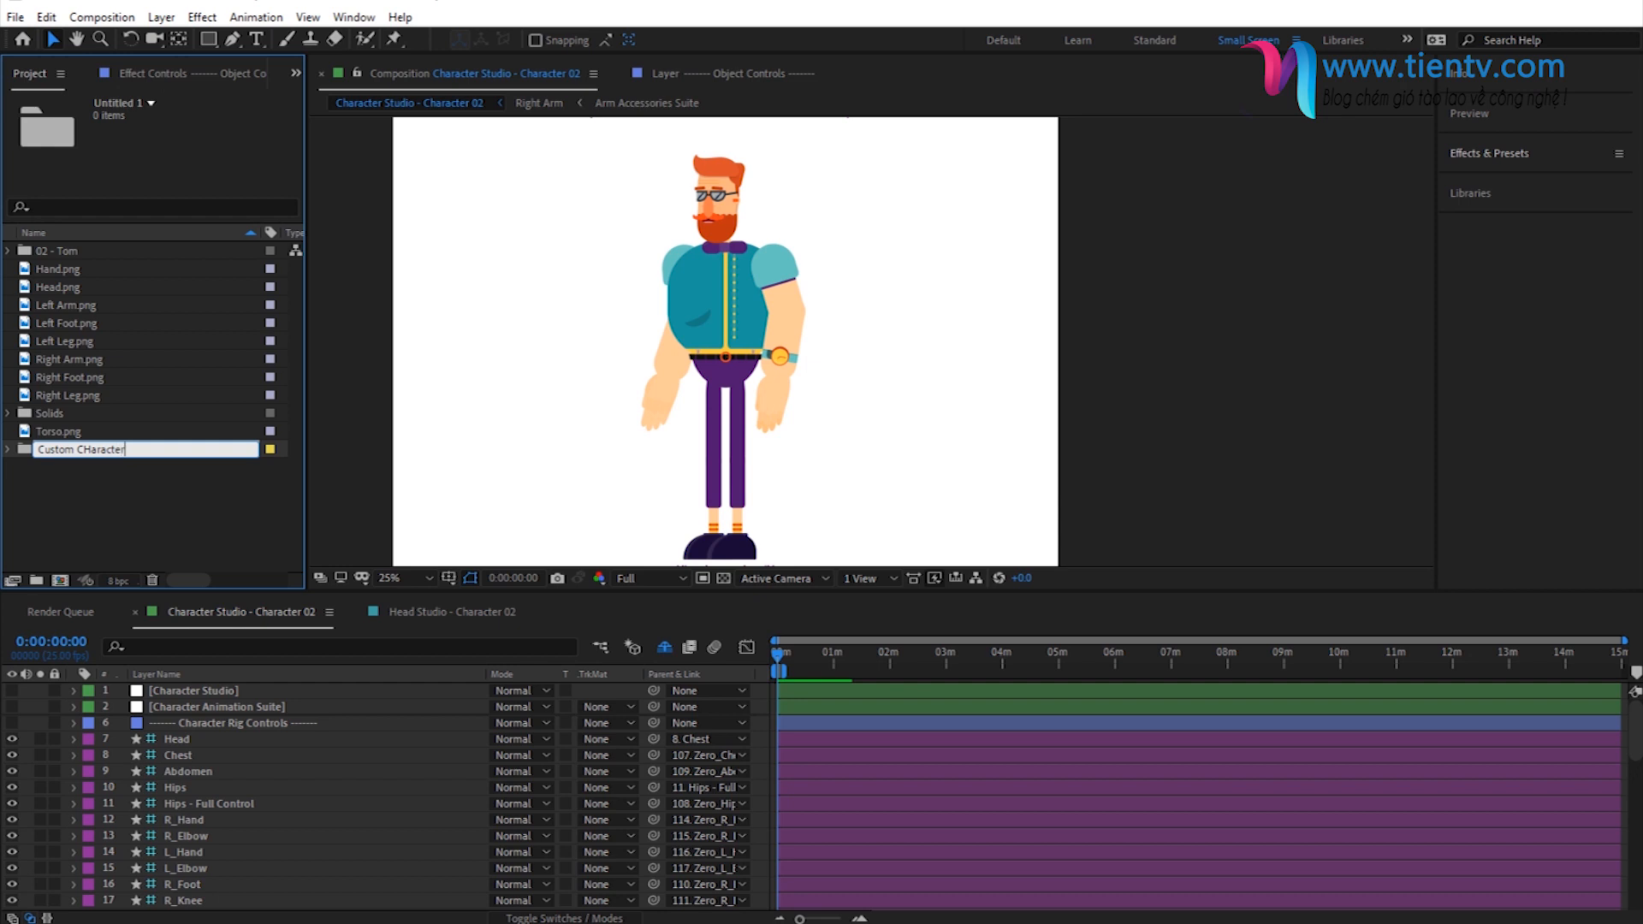
pyautogui.press('BackSpace')
pyautogui.write('h')
pyautogui.click(96, 527)
# - Move all nine imported body-part PNGs, from Hand.png to Torso.png, into the Custom Character folder and expand it
pyautogui.click(65, 289)
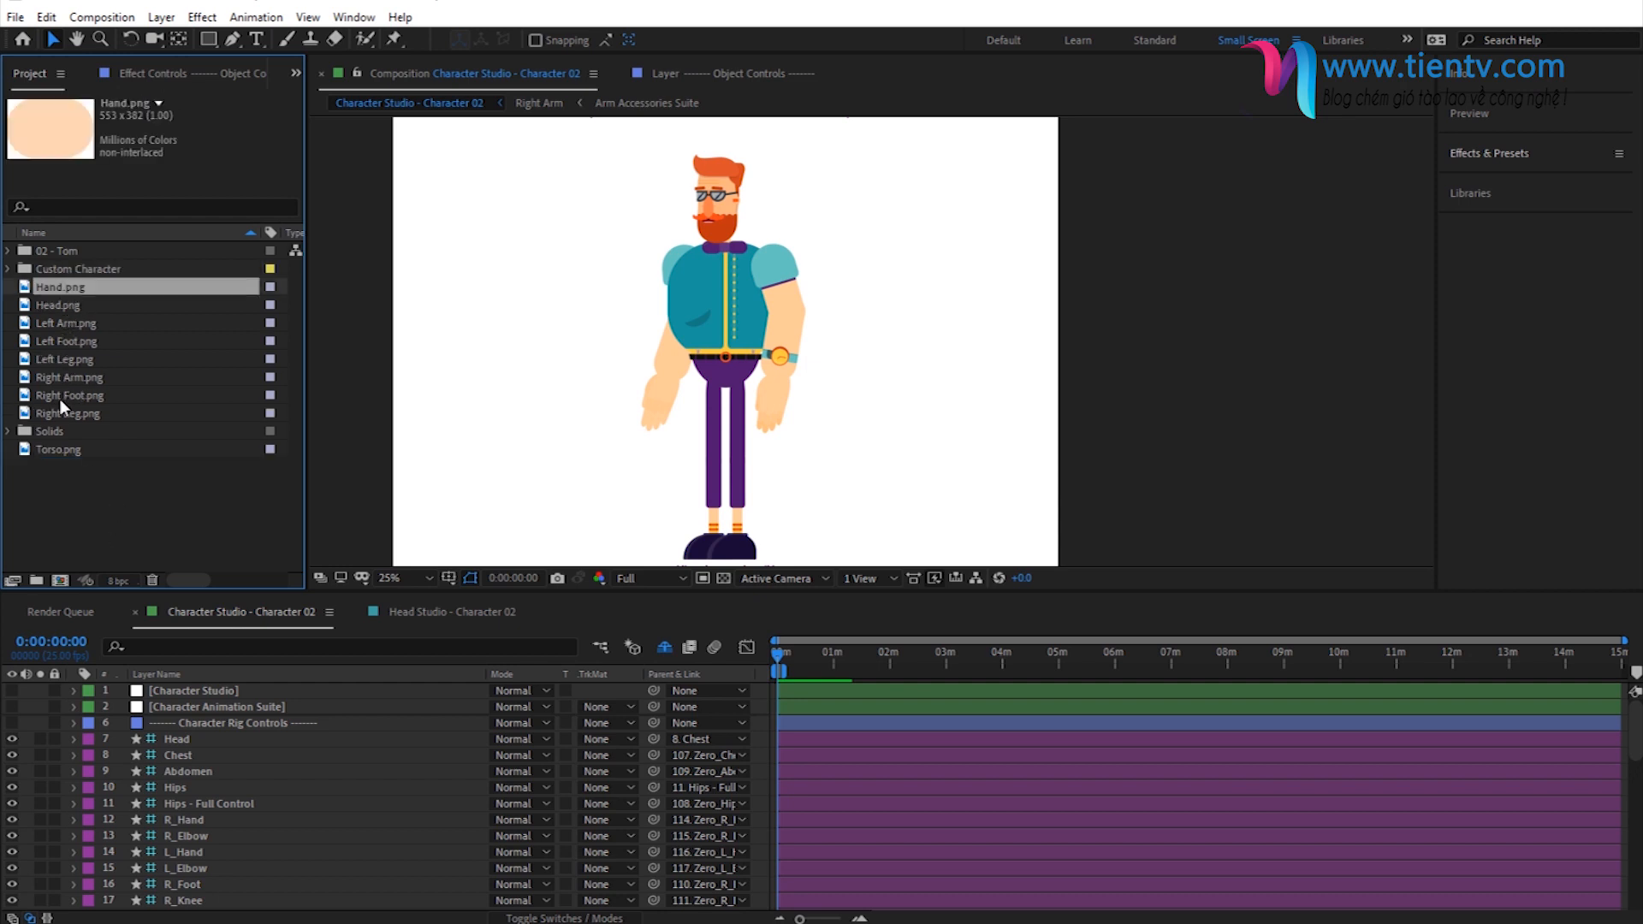
pyautogui.keyDown('shift'); pyautogui.click(57, 414); pyautogui.keyUp('shift')
pyautogui.keyDown('ctrl'); pyautogui.click(49, 446); pyautogui.keyUp('ctrl')
pyautogui.moveTo(68, 291); pyautogui.dragTo(64, 269)
pyautogui.click(8, 268)
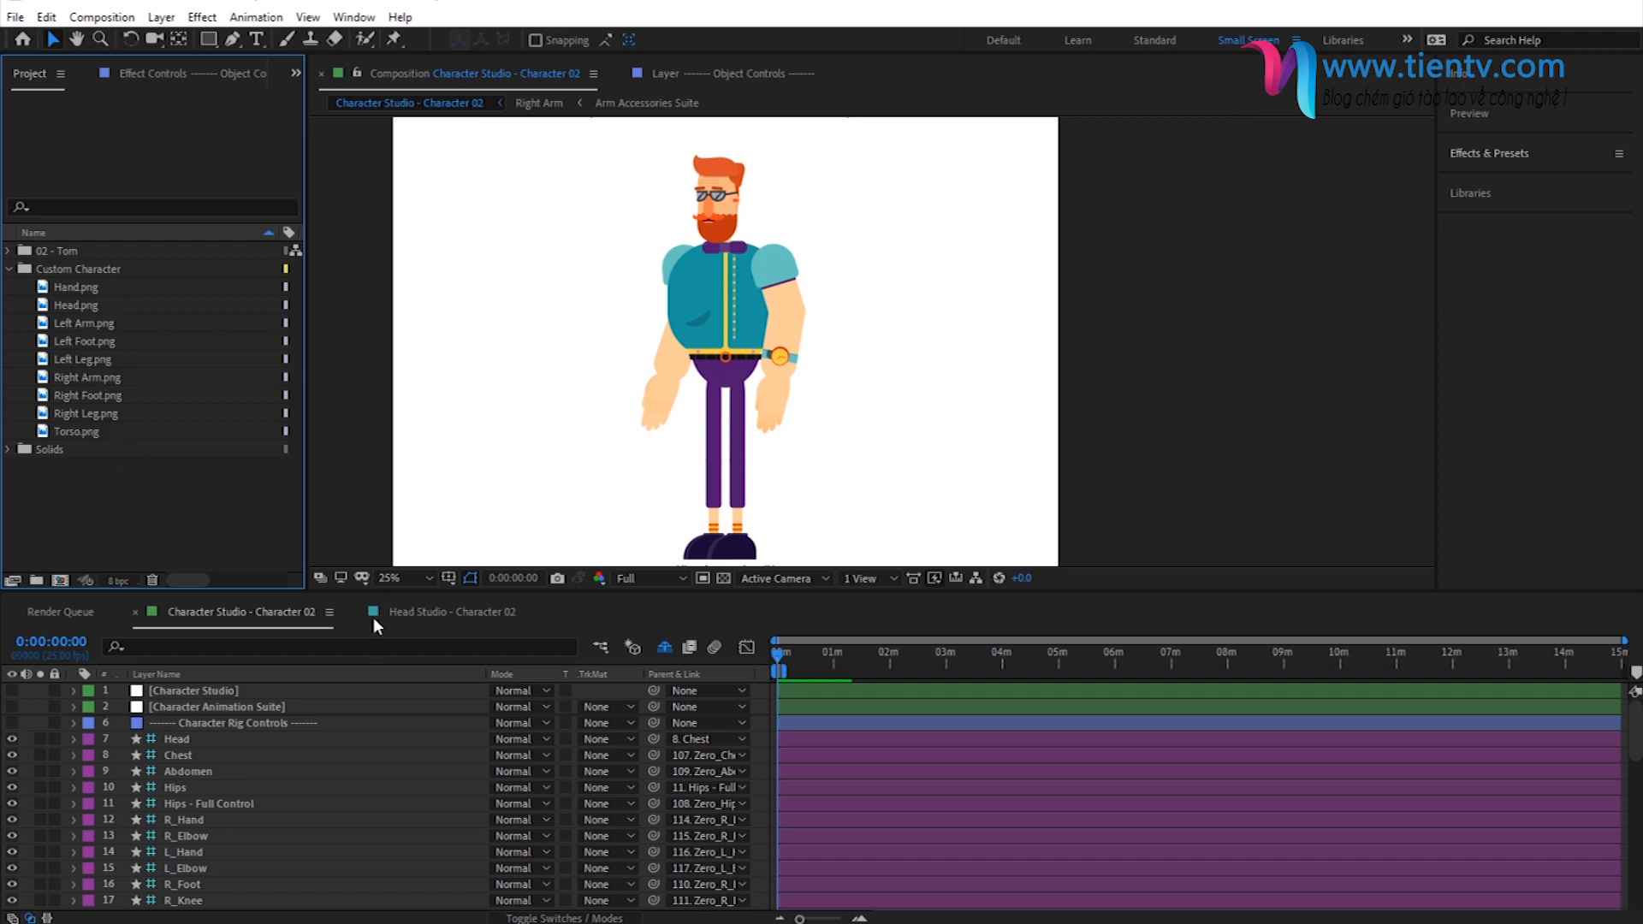
# - In the Head Studio - Character 02 composition, reveal the shy layers and turn off the visibility of every layer
pyautogui.click(85, 295)
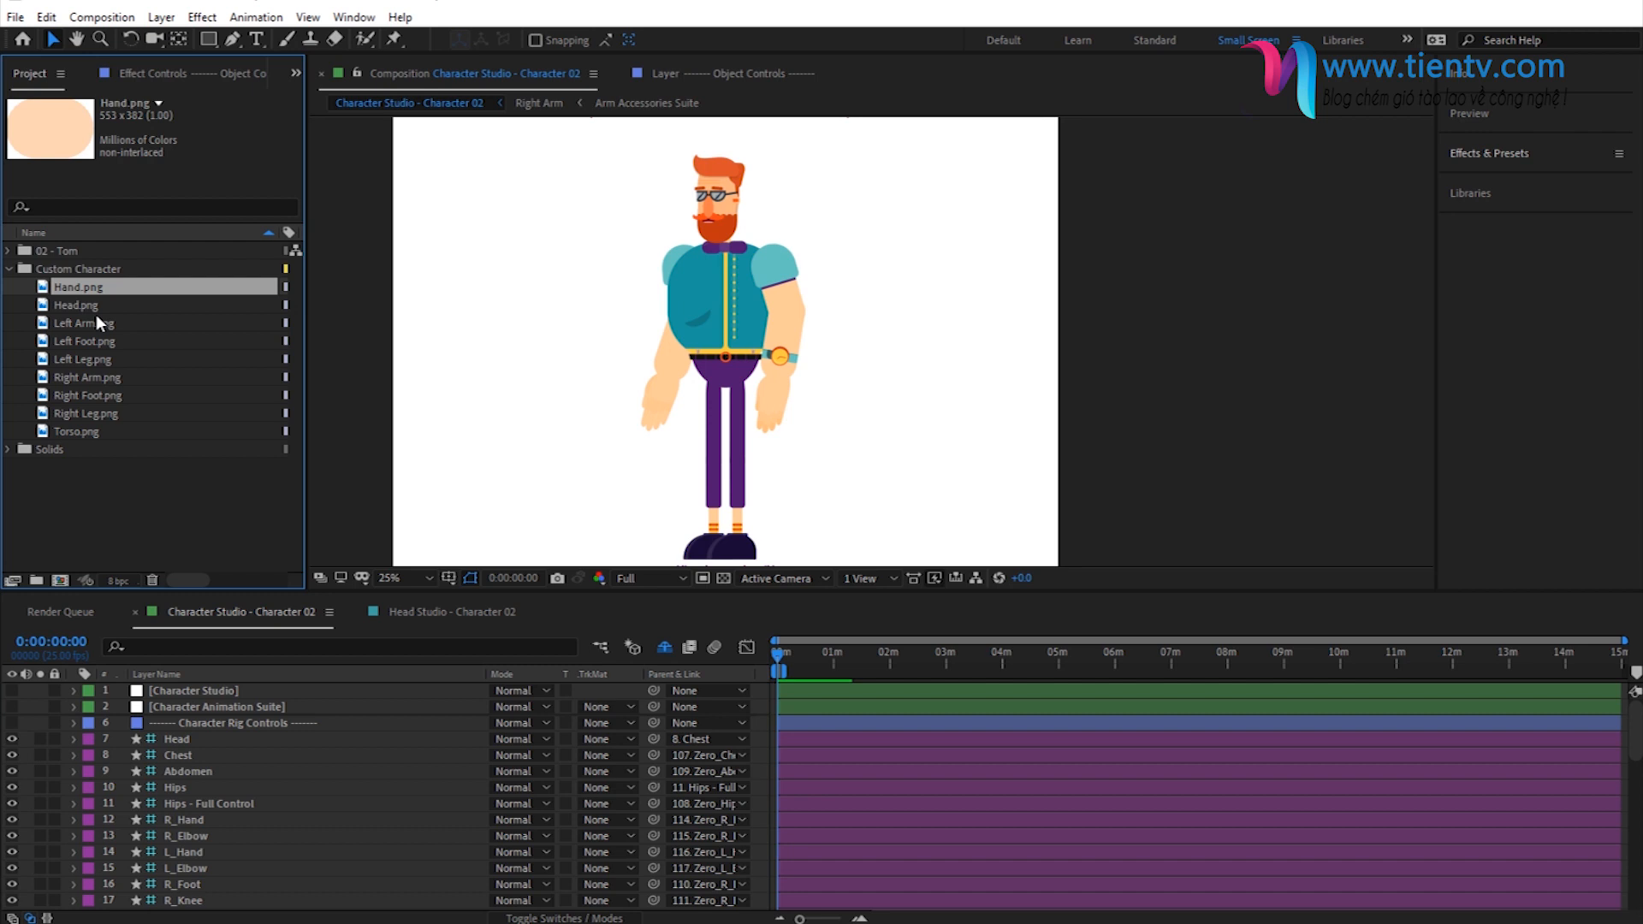
pyautogui.click(422, 612)
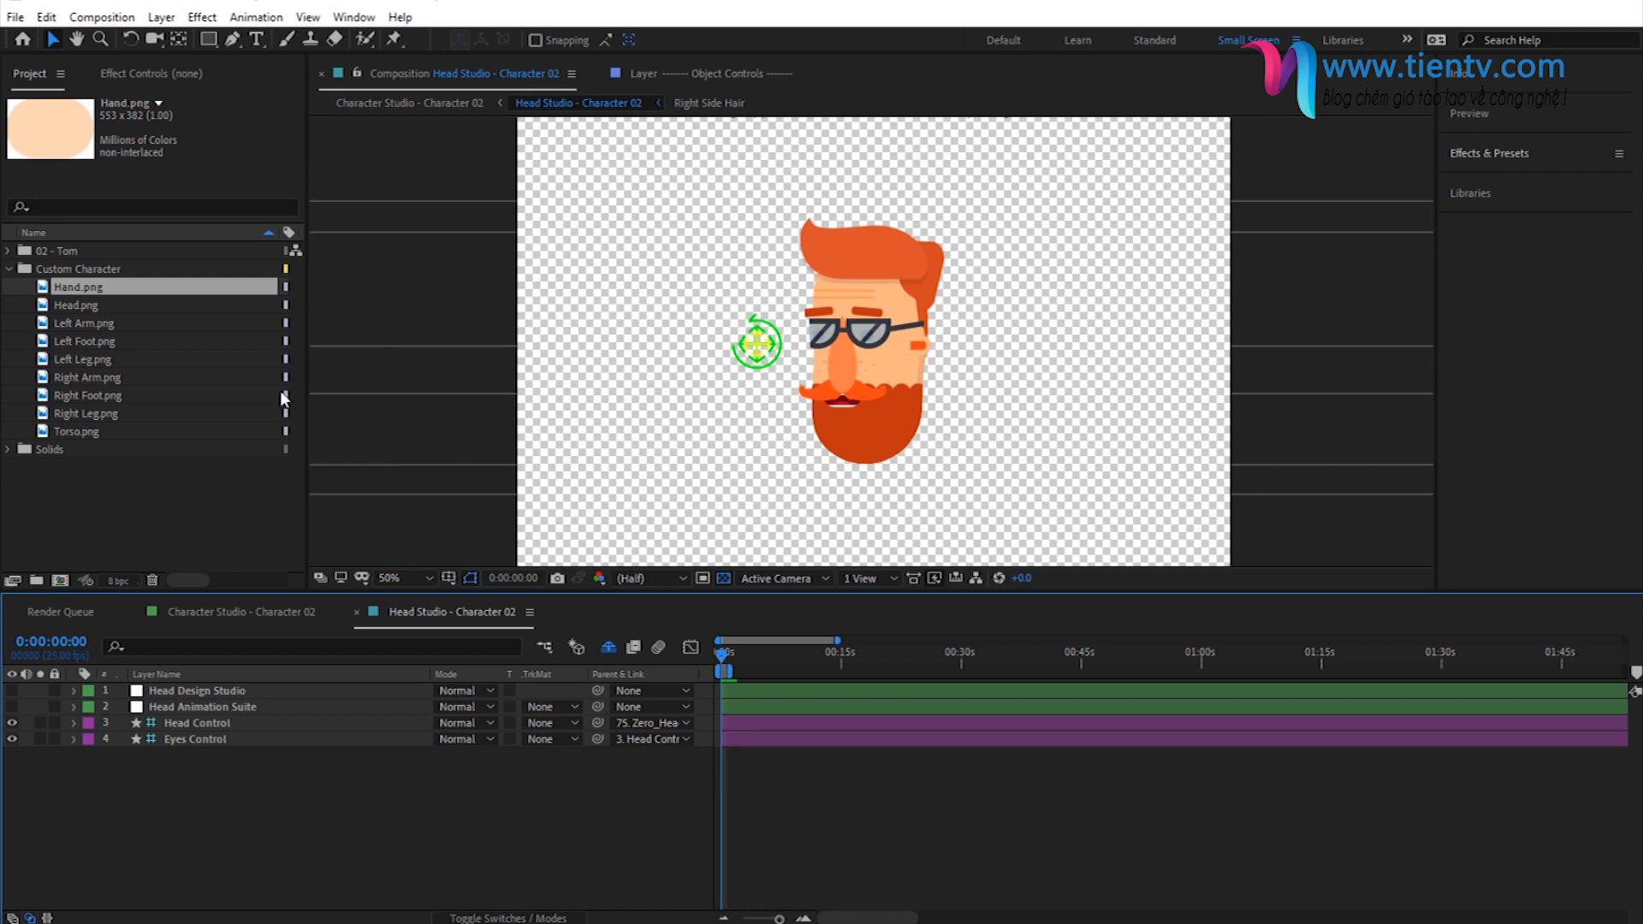
pyautogui.click(607, 648)
pyautogui.moveTo(12, 724); pyautogui.dragTo(12, 917)
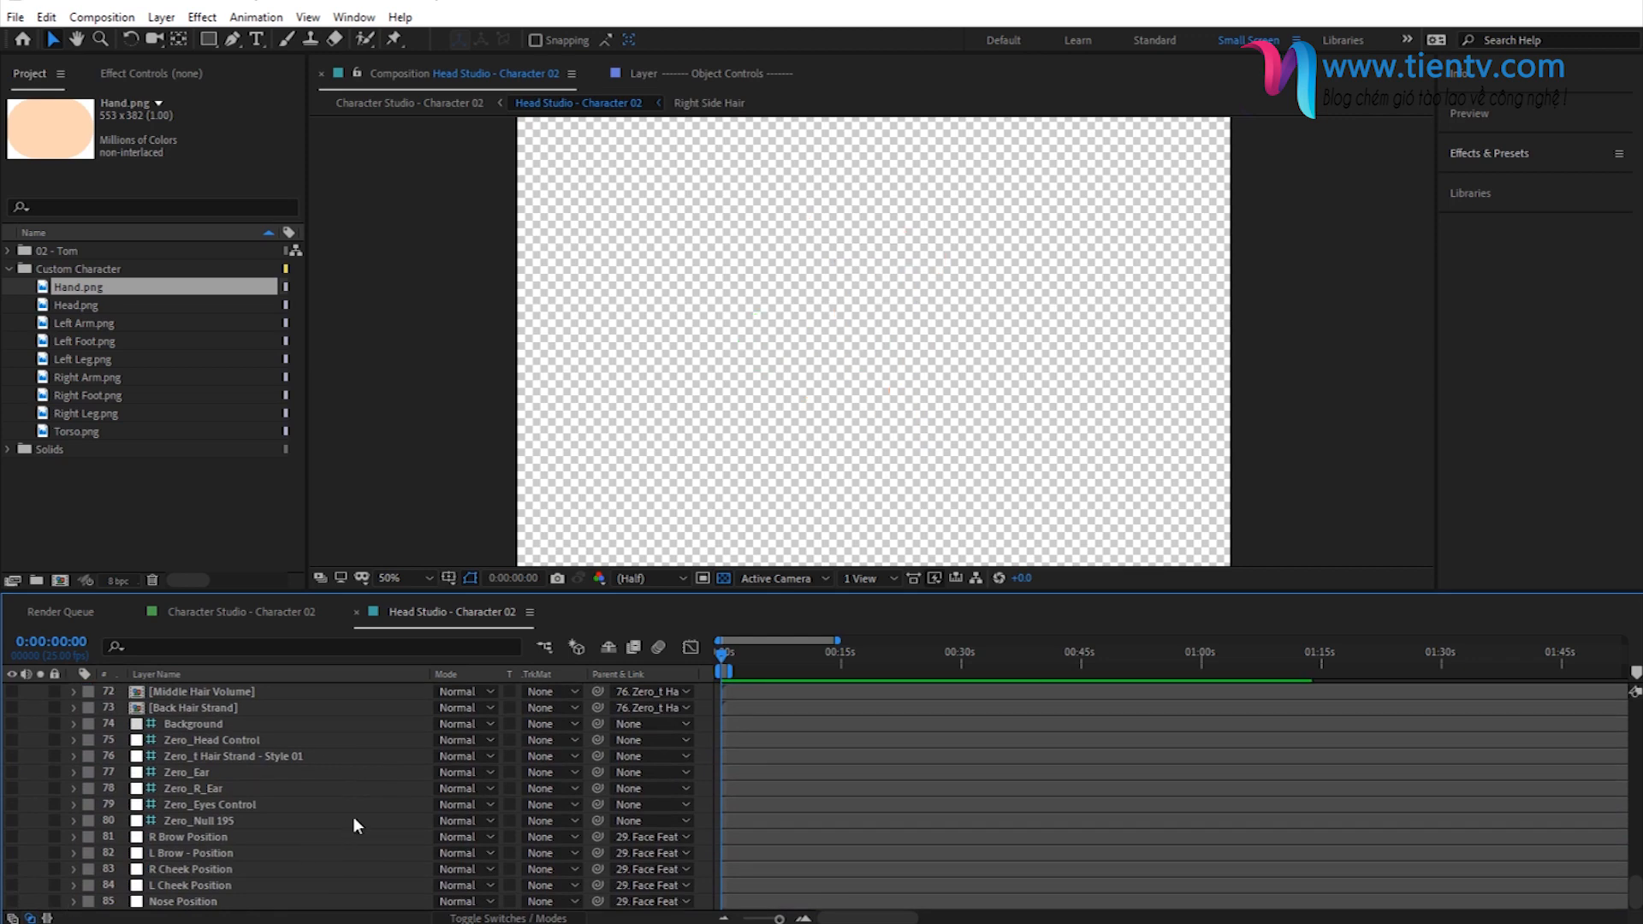
# - Add Head.png from the Custom Character folder as the topmost layer of the Head Studio composition
pyautogui.scroll(5, 316, 827)
pyautogui.scroll(19, 316, 826)
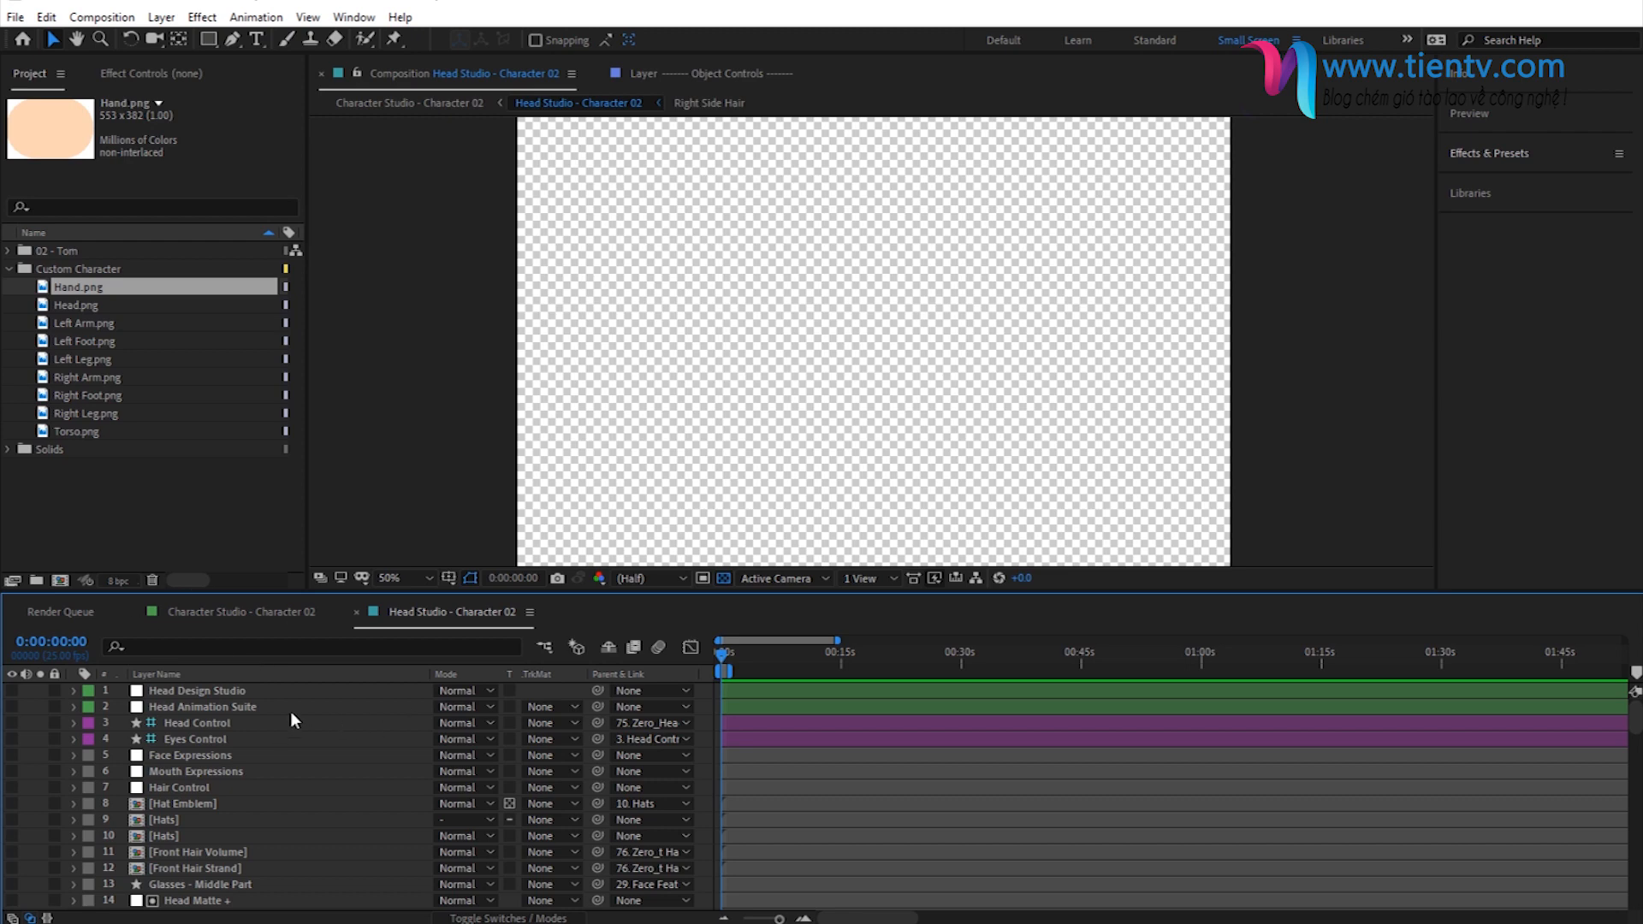
pyautogui.click(74, 307)
pyautogui.moveTo(65, 304); pyautogui.dragTo(220, 688)
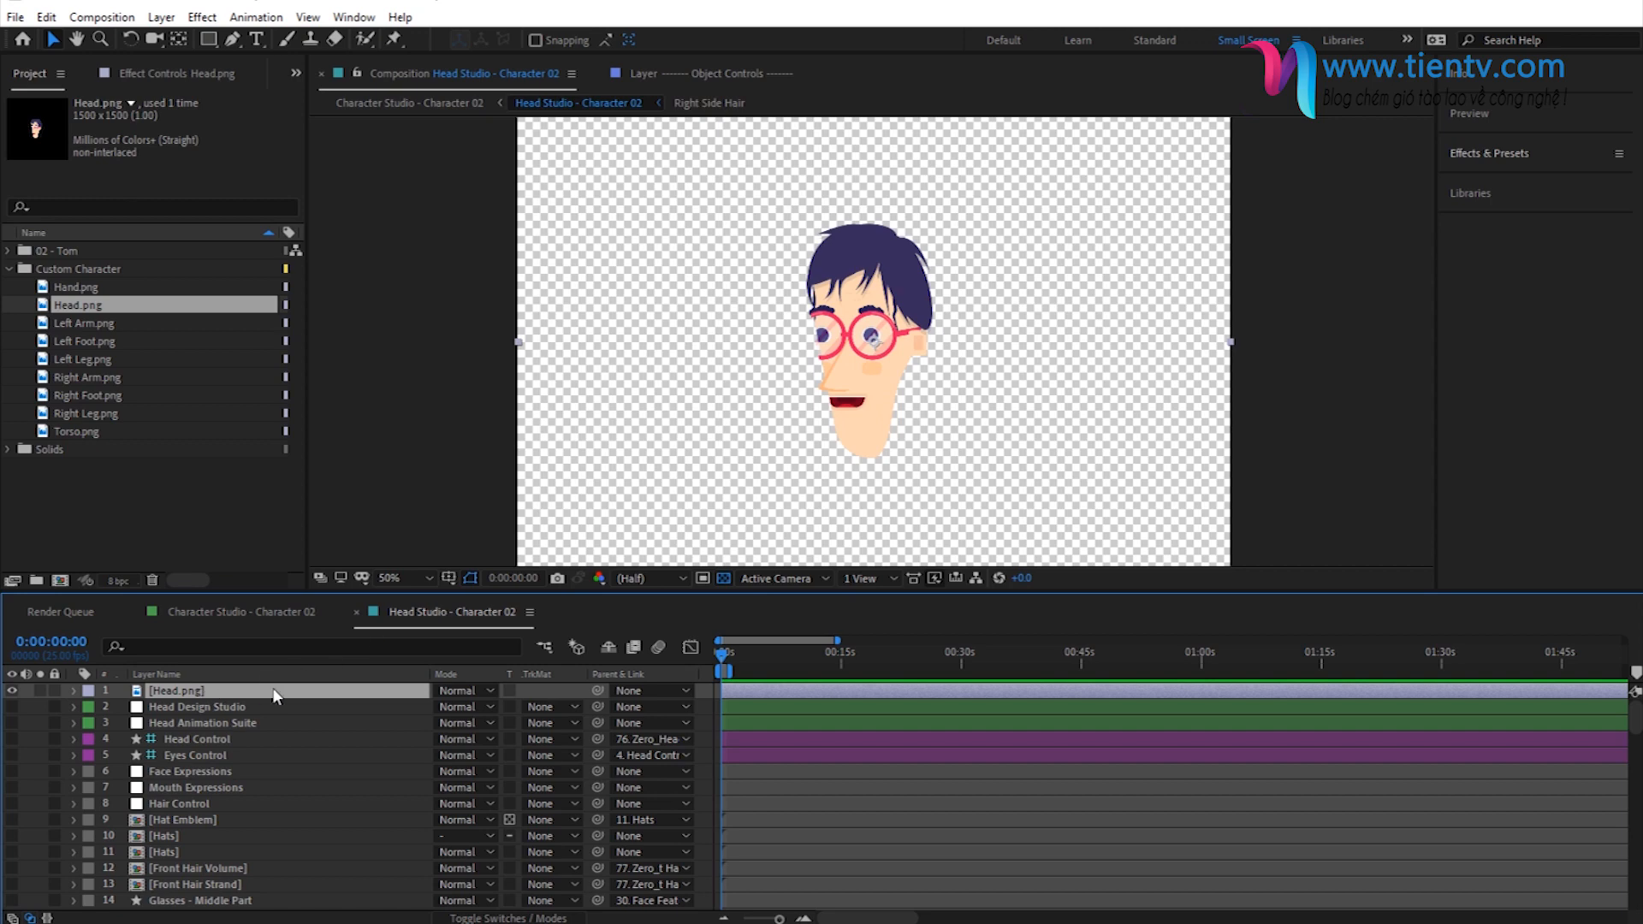
pyautogui.scroll(-12, 178, 745)
pyautogui.scroll(12, 205, 806)
pyautogui.click(189, 711)
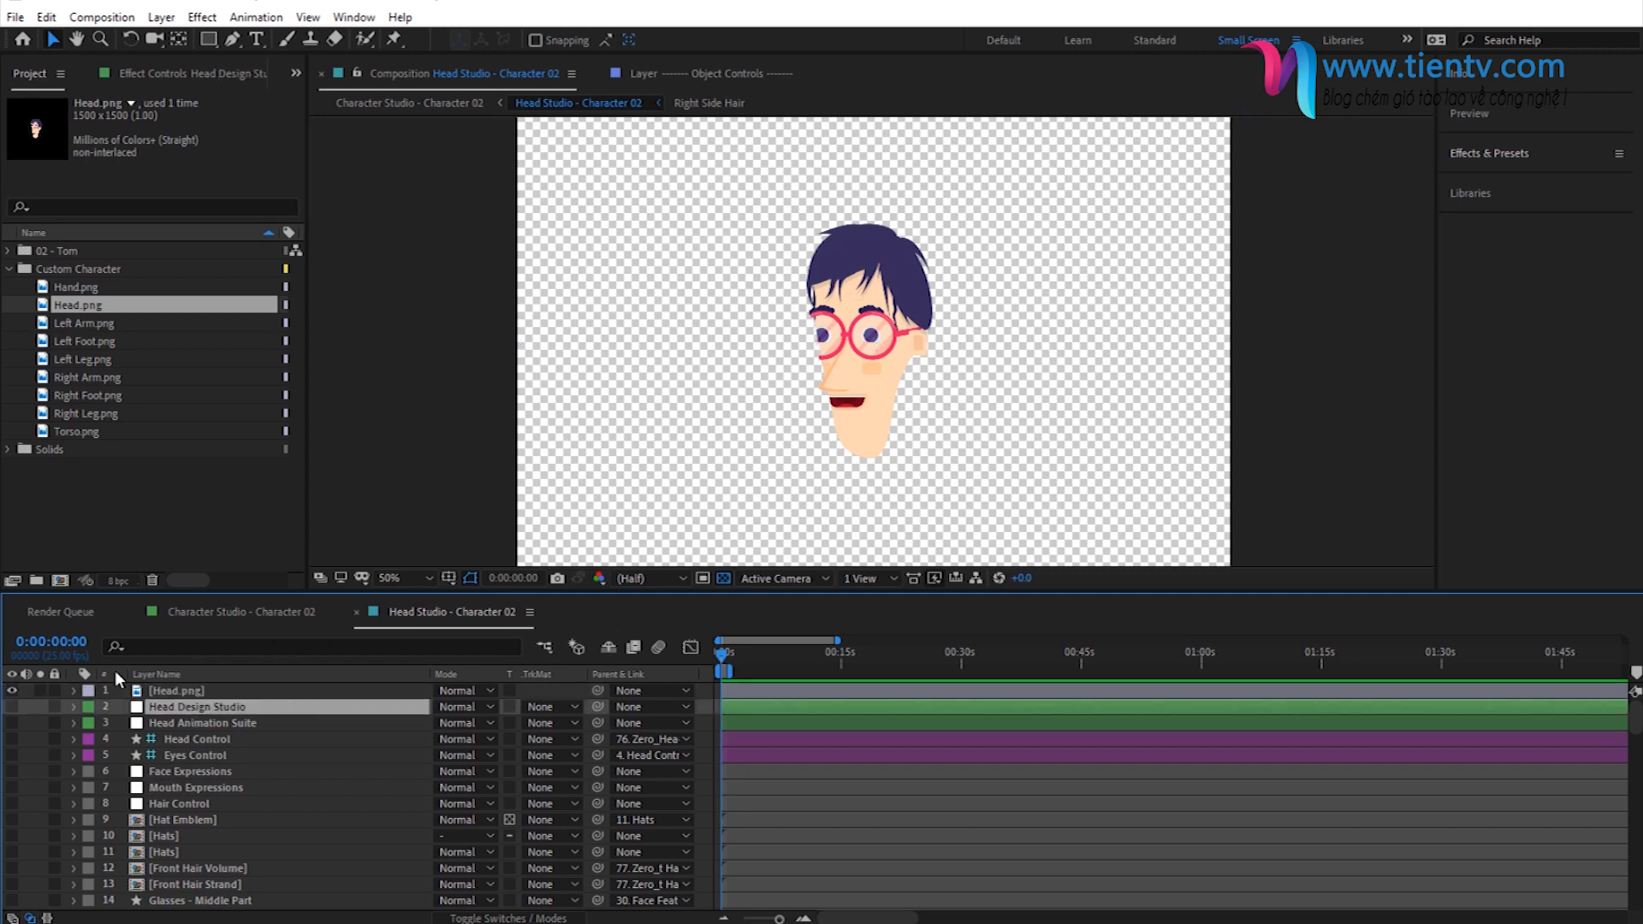
pyautogui.click(176, 723)
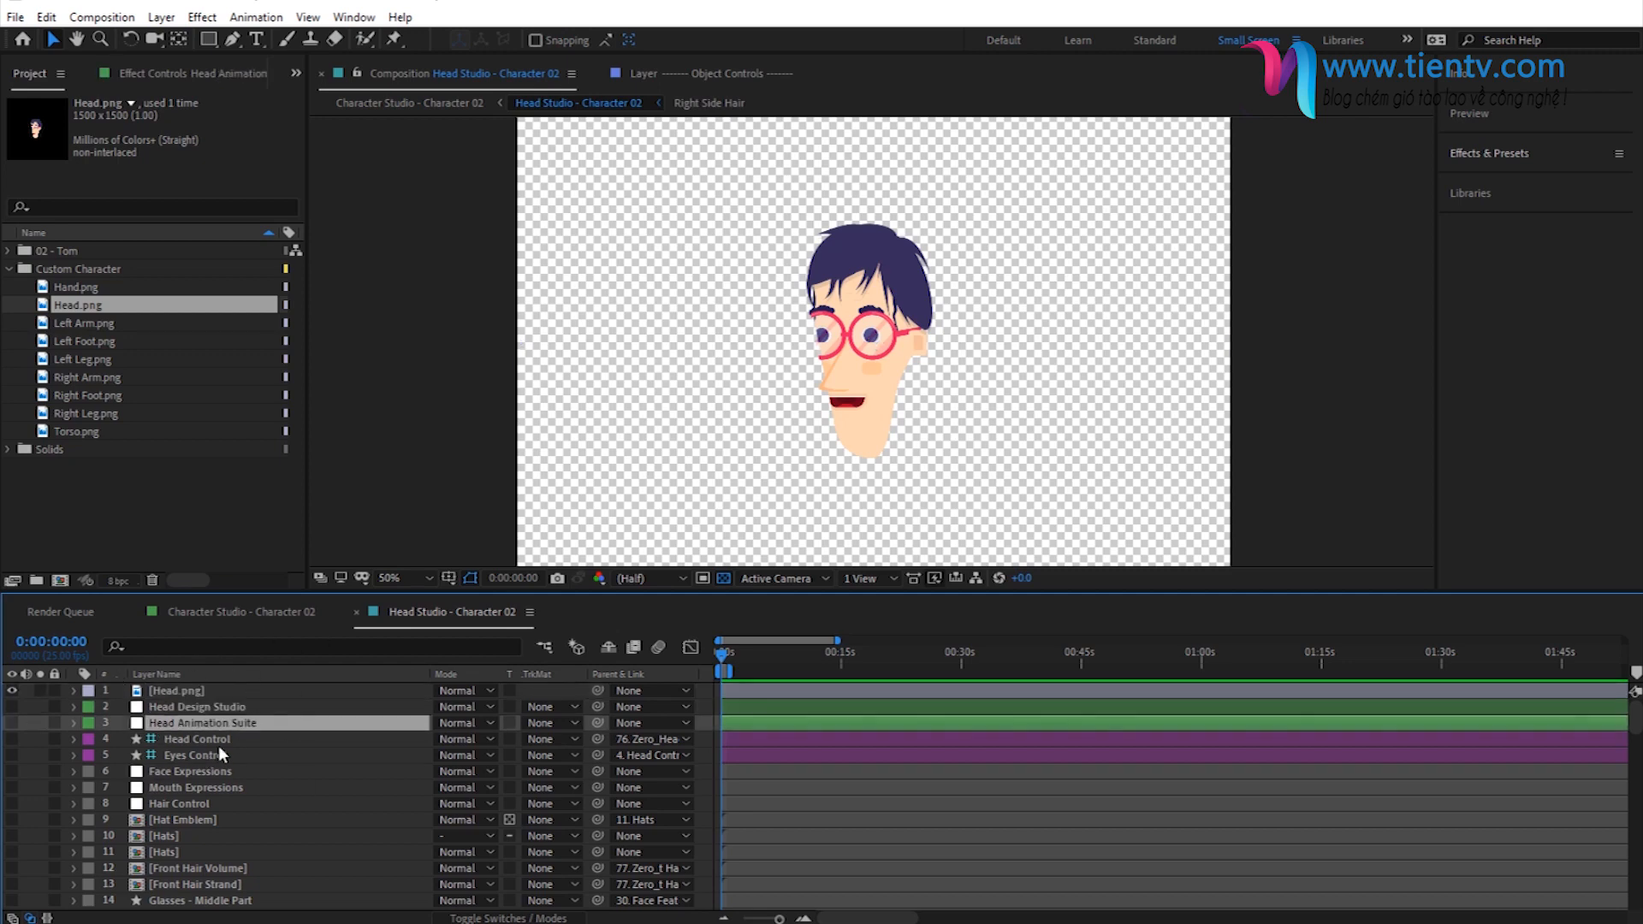
pyautogui.click(186, 690)
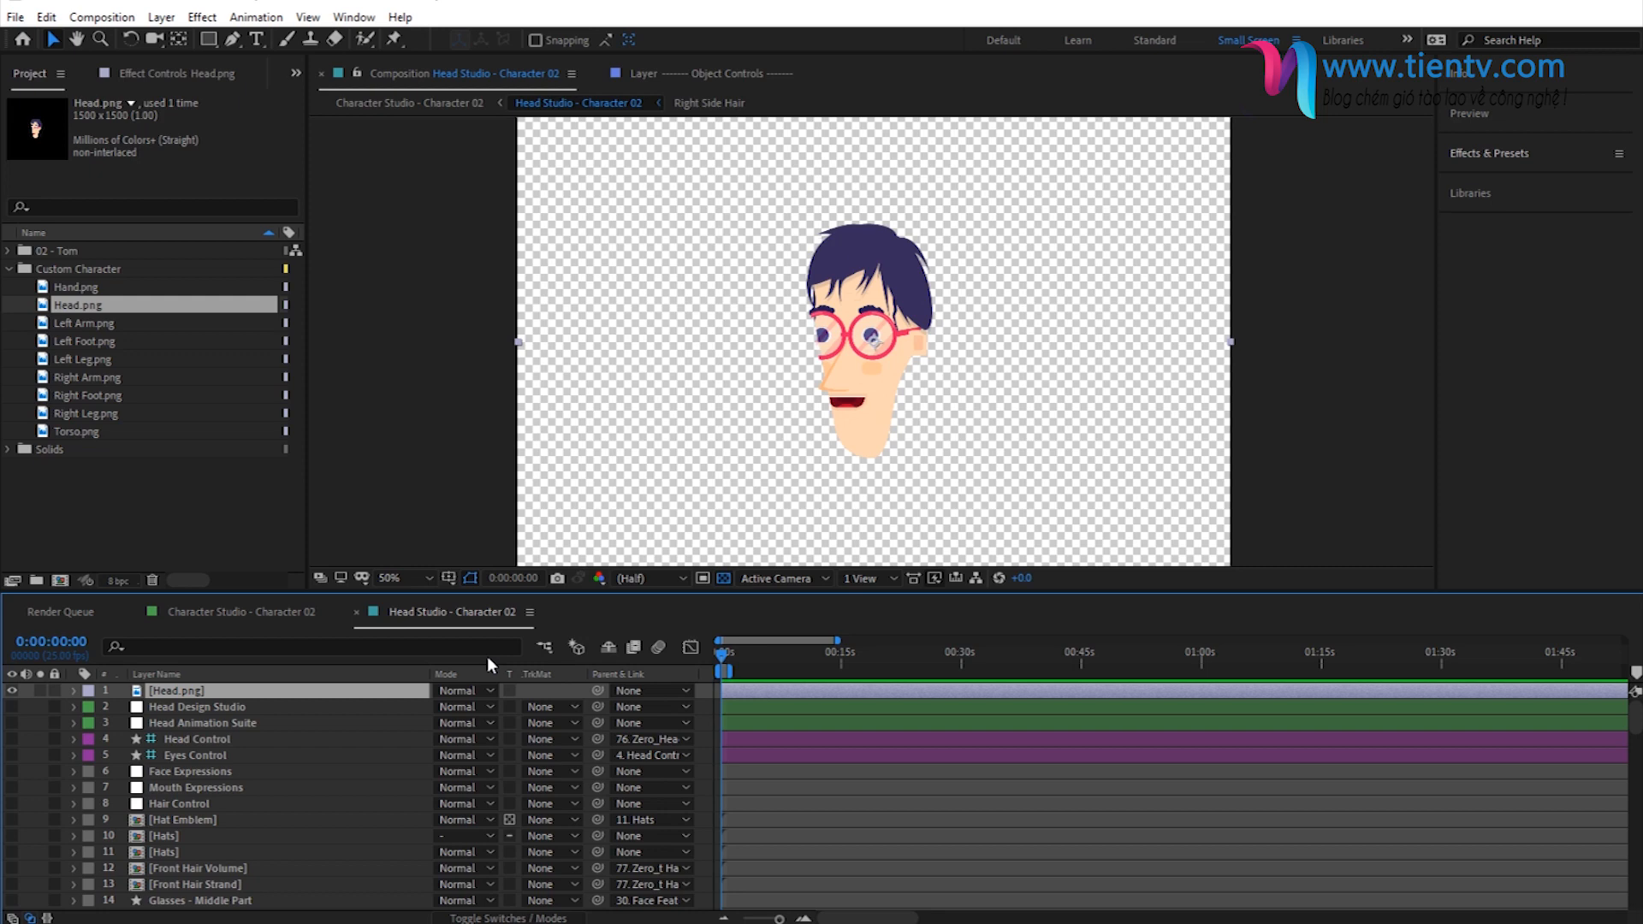
# - Open the Torso composition from the 02 - Torso folder in 02 - Tom's Character Parts
pyautogui.click(9, 251)
pyautogui.click(59, 272)
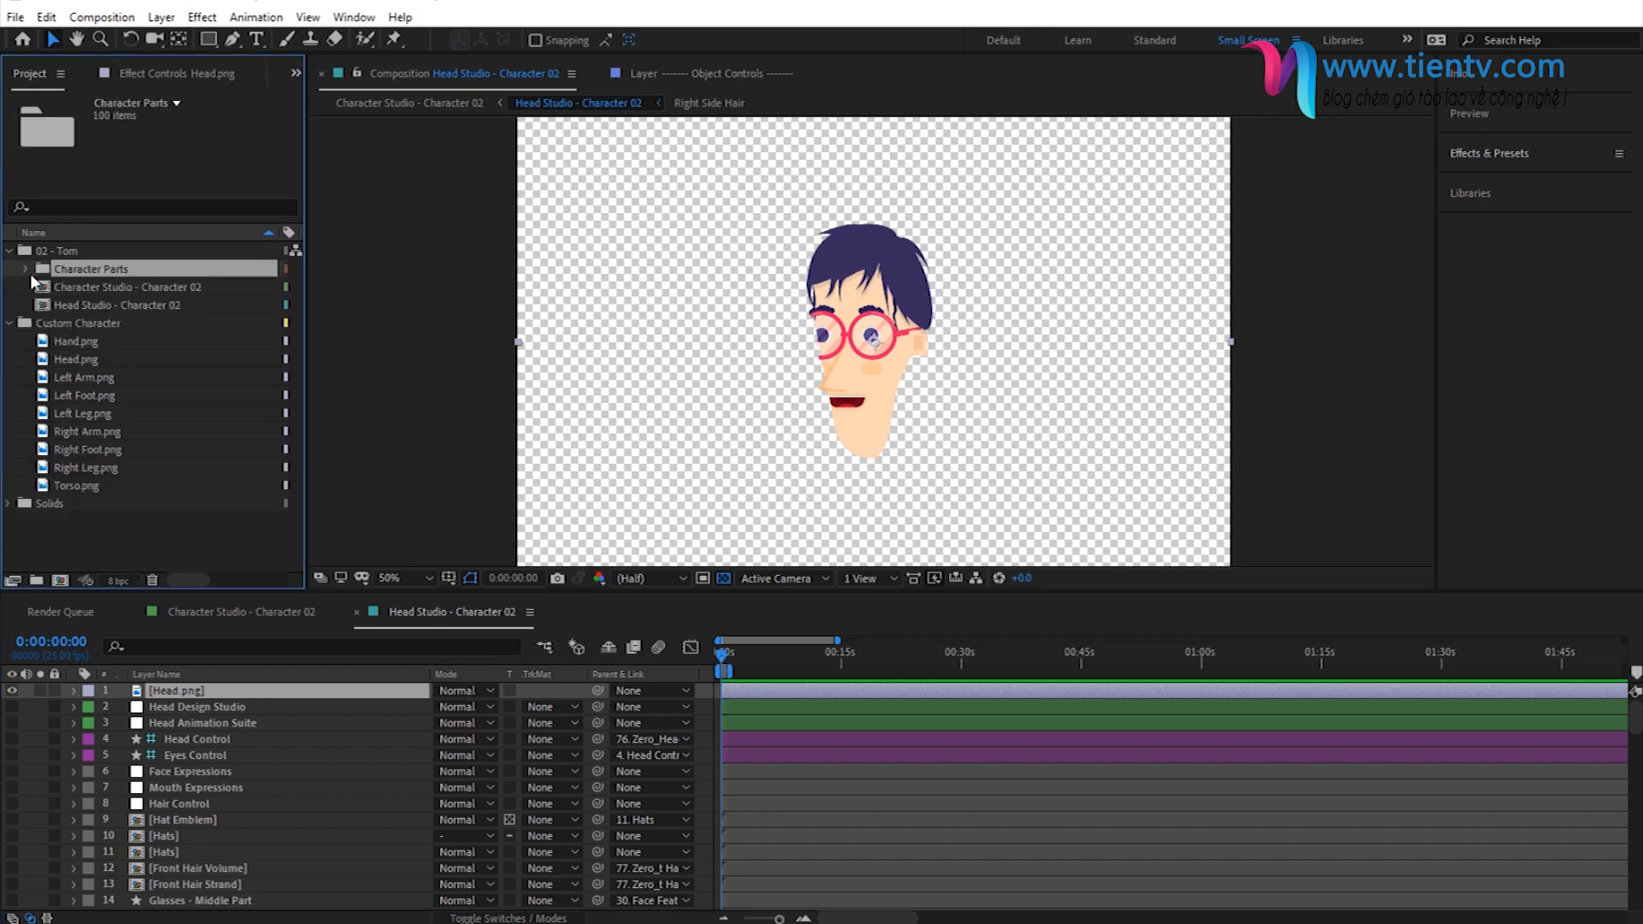
pyautogui.click(26, 269)
pyautogui.click(103, 301)
pyautogui.click(45, 305)
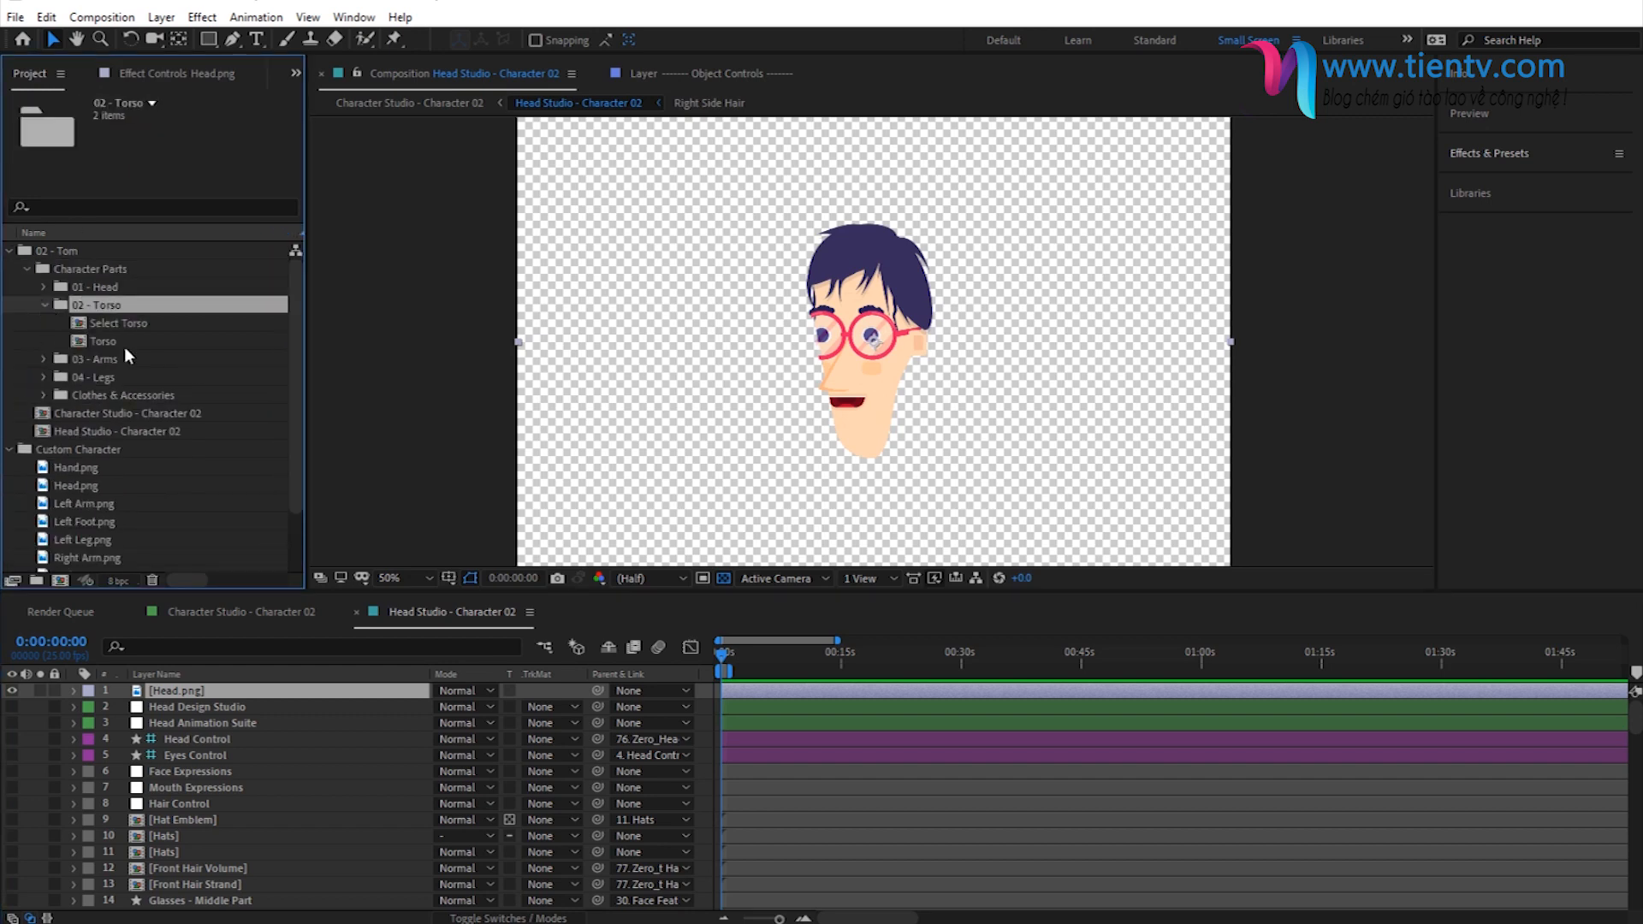
pyautogui.doubleClick(115, 341)
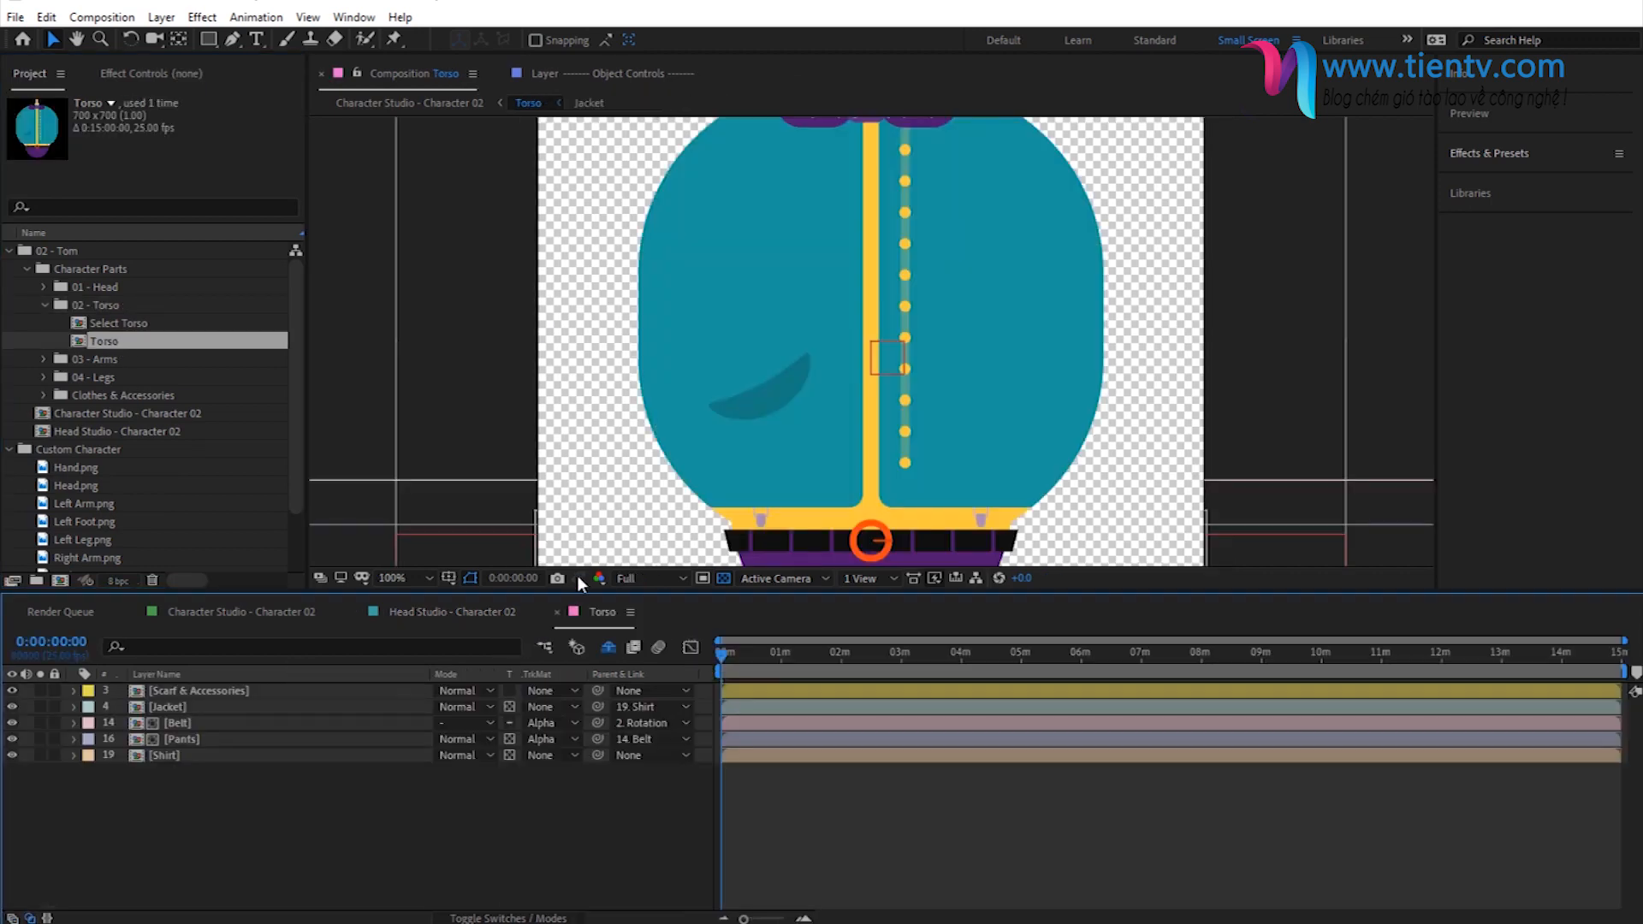
# - Reveal the shy layers in the Torso composition and turn off the visibility of every layer
pyautogui.click(604, 649)
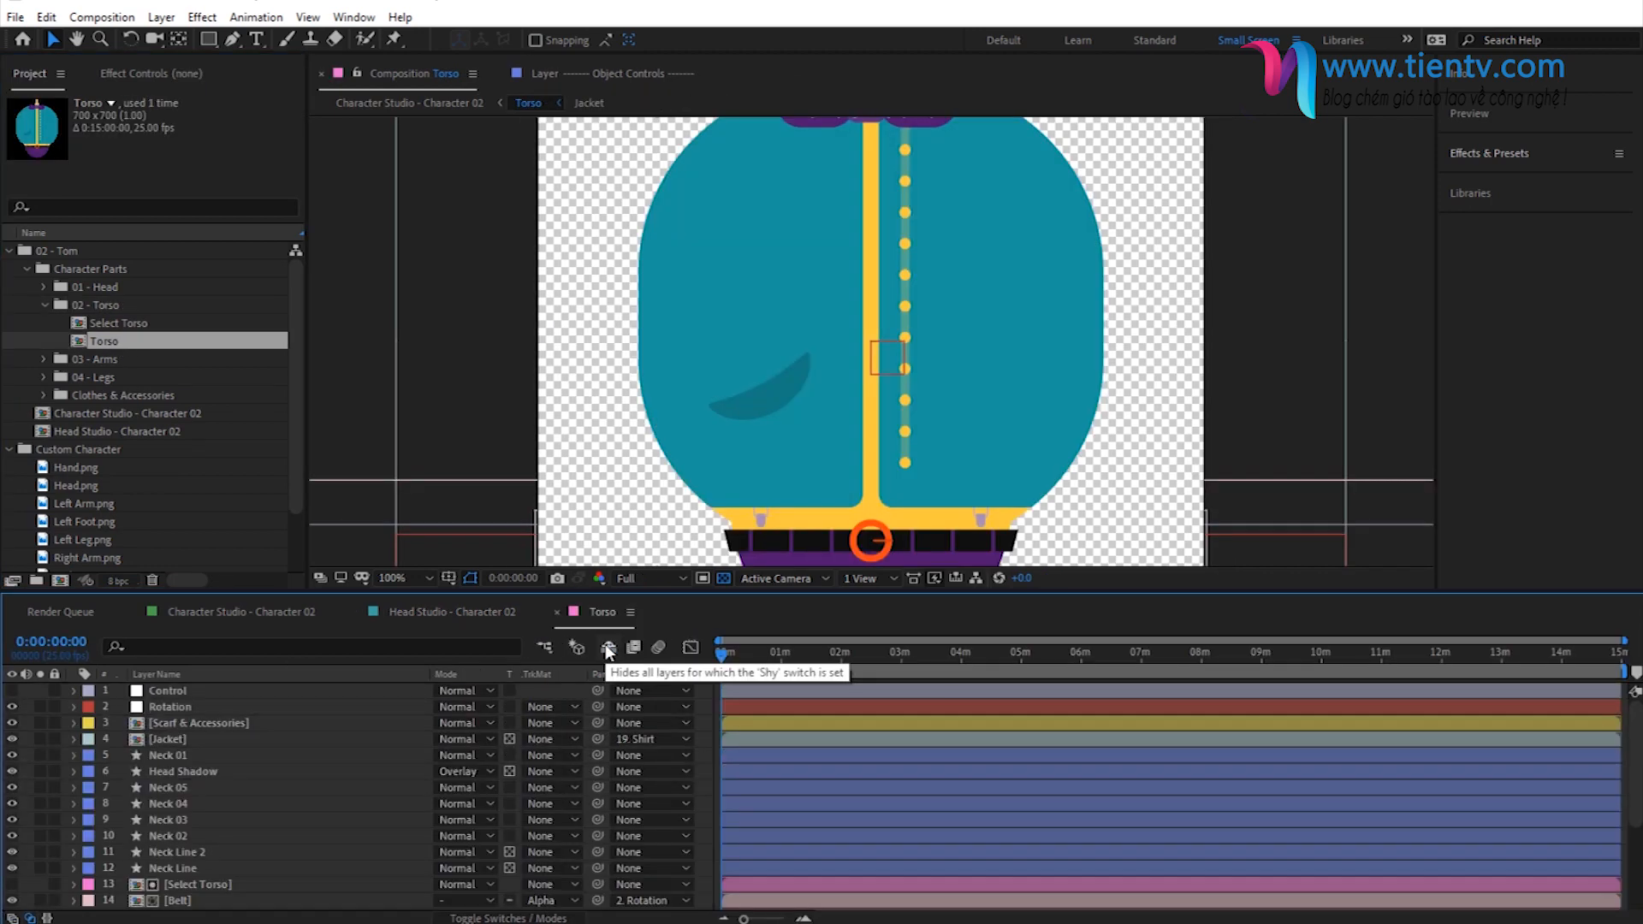
pyautogui.moveTo(12, 706); pyautogui.dragTo(13, 911)
pyautogui.scroll(3, 177, 788)
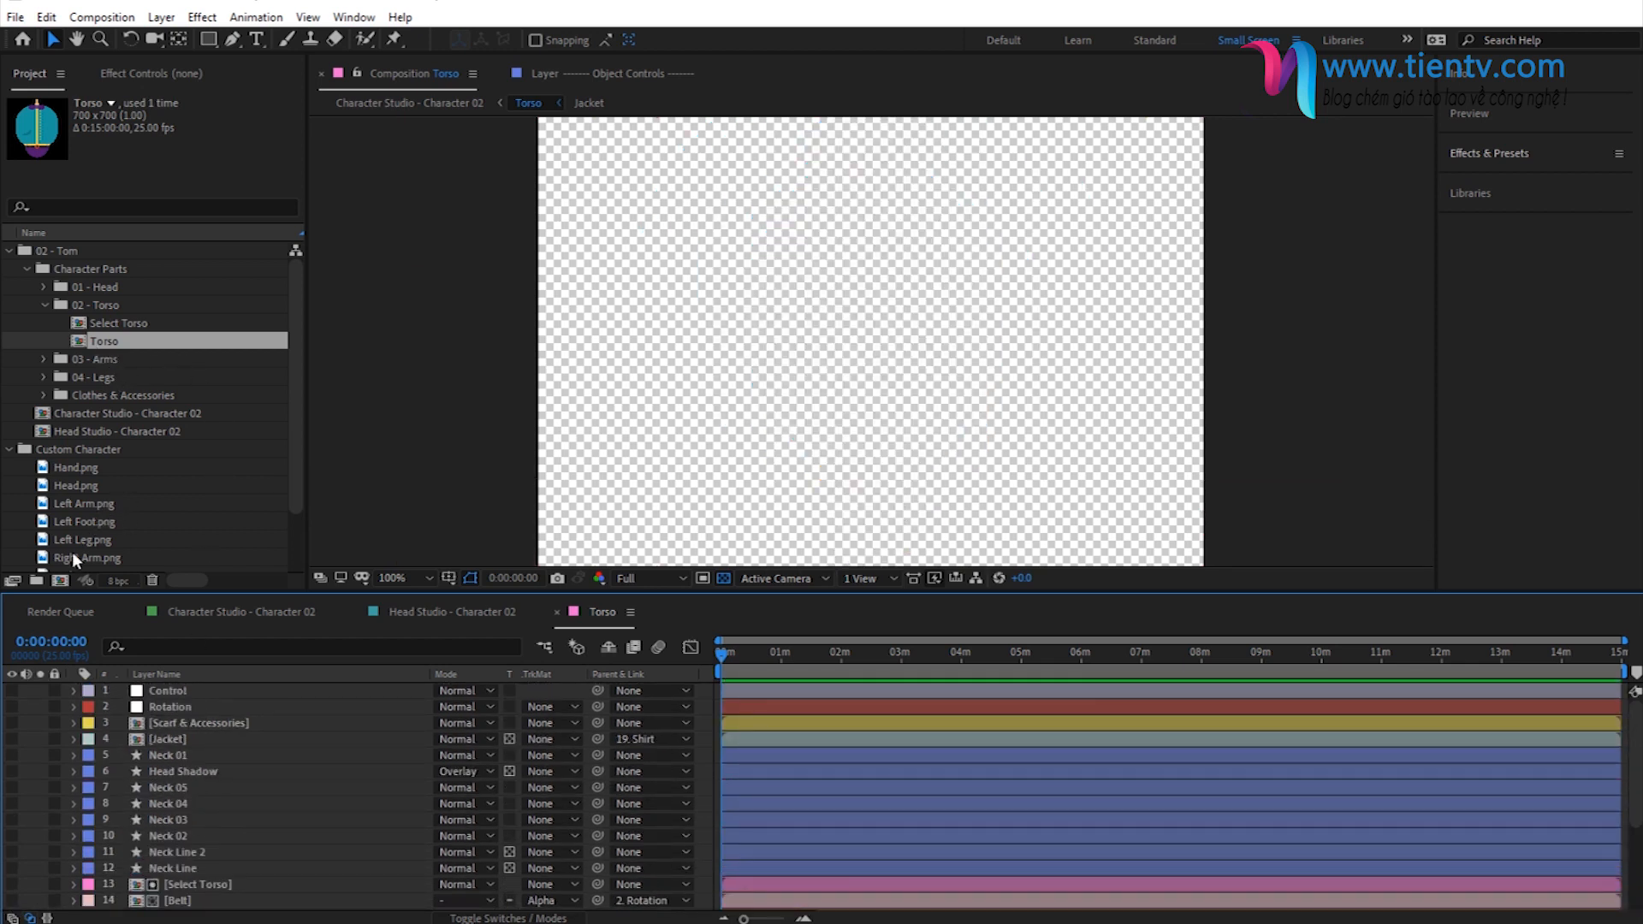
# - Add Torso.png as the topmost layer of the Torso composition and view the whole frame at 50%
pyautogui.scroll(-2, 94, 514)
pyautogui.moveTo(82, 530); pyautogui.dragTo(193, 685)
pyautogui.press(',')
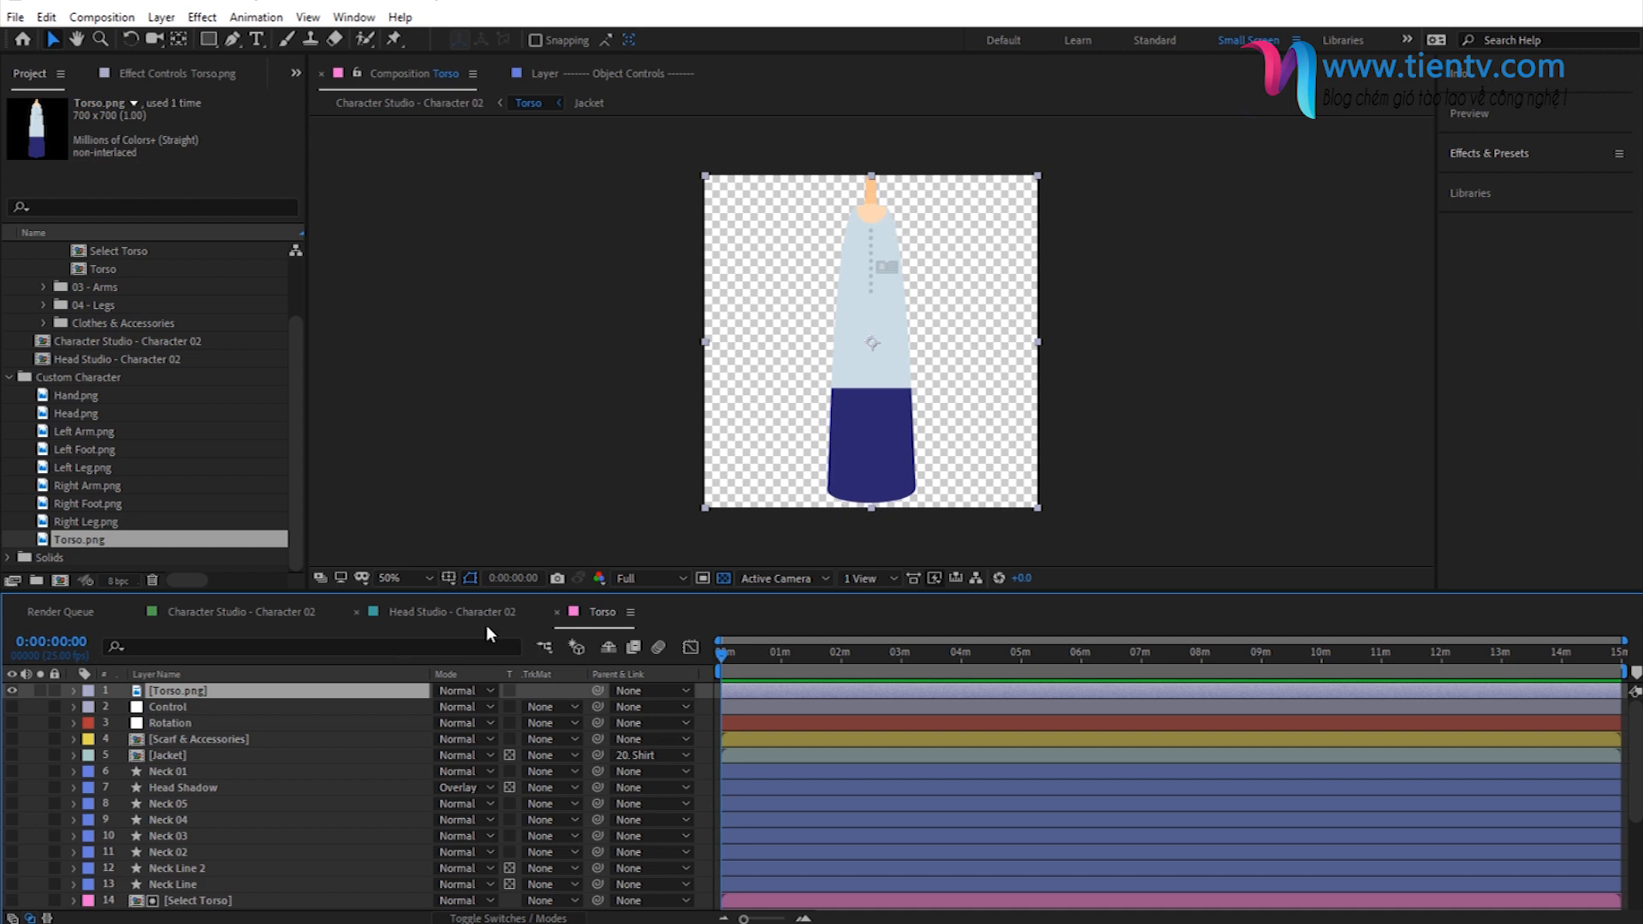
# - Collapse the 02 - Torso folder and open the Left Arm composition from 03 - Arms
pyautogui.scroll(2, 111, 407)
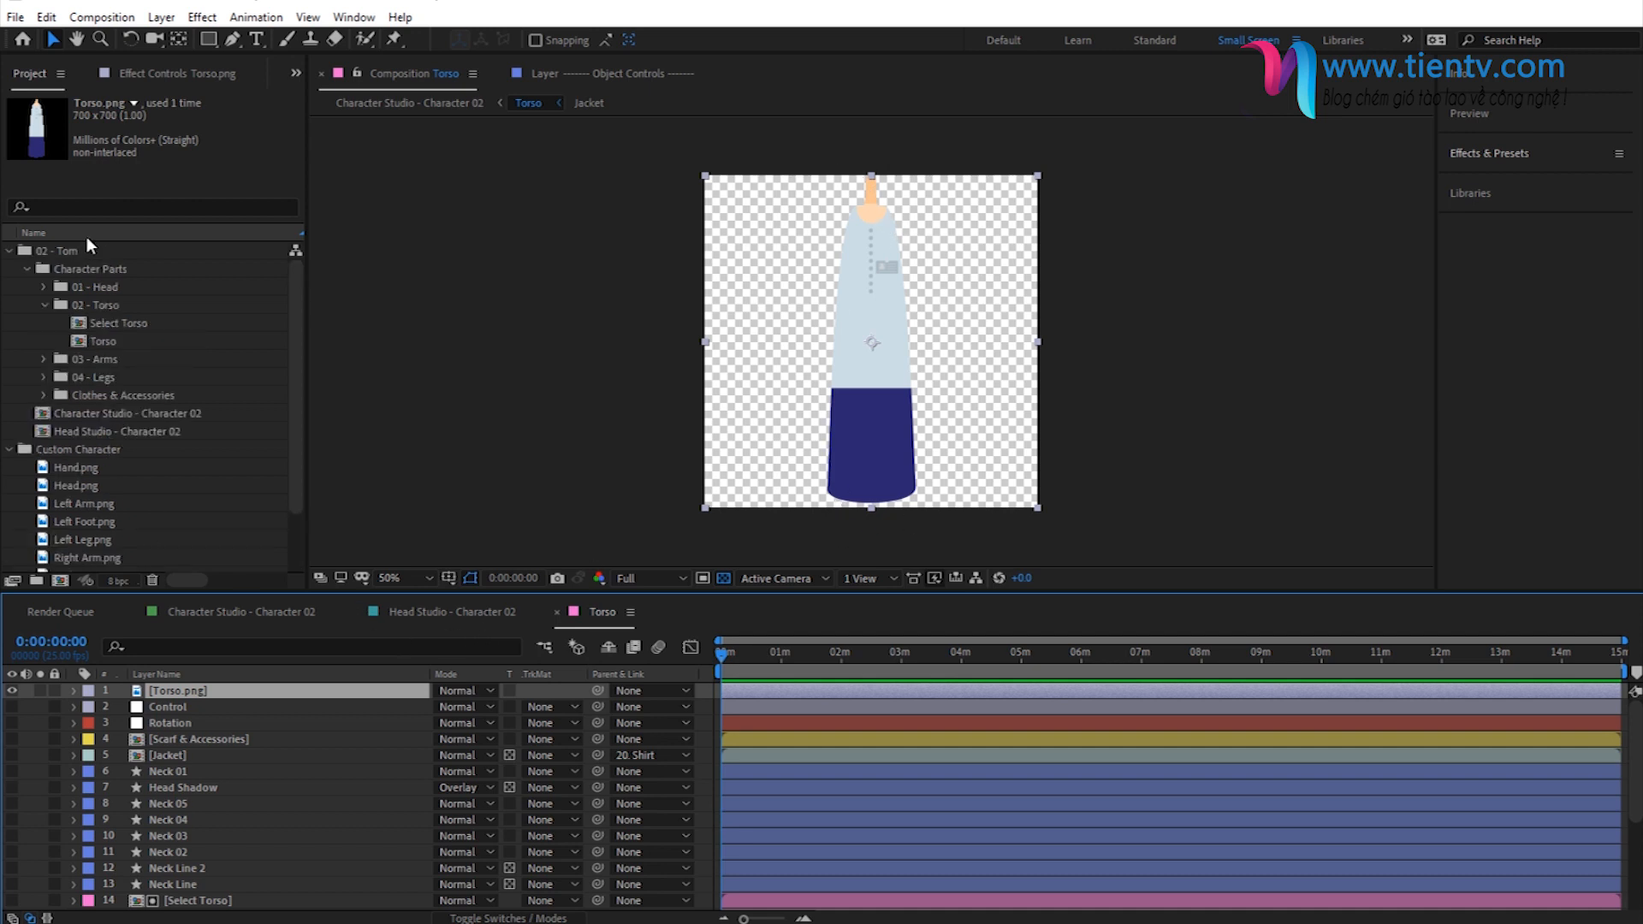
pyautogui.click(45, 305)
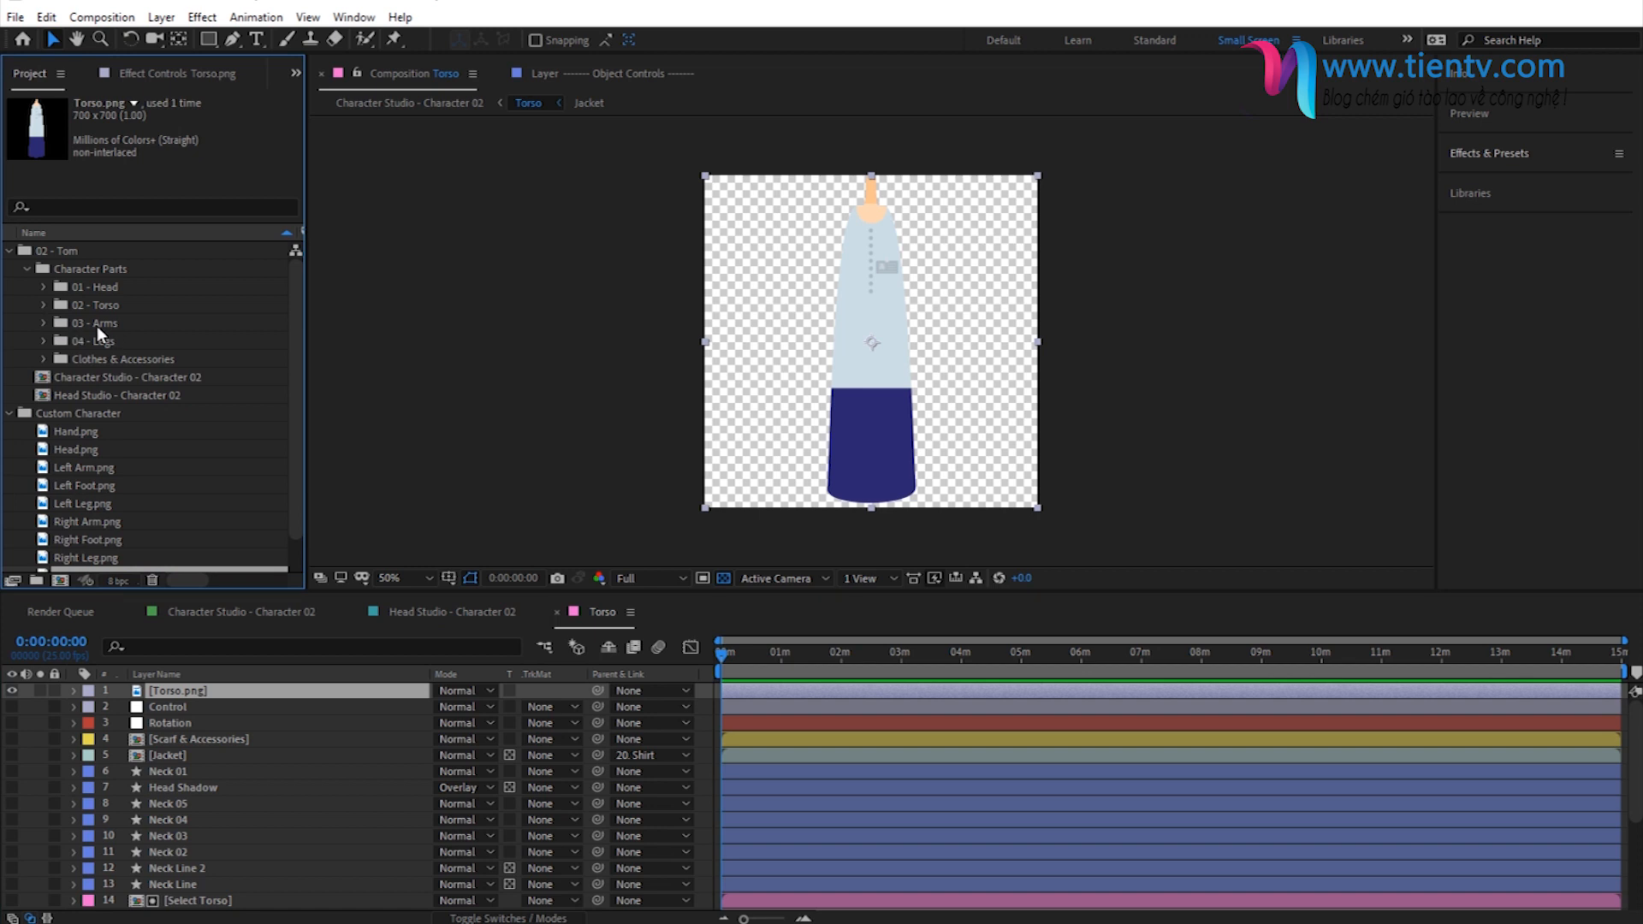
pyautogui.click(96, 324)
pyautogui.click(45, 322)
pyautogui.click(105, 340)
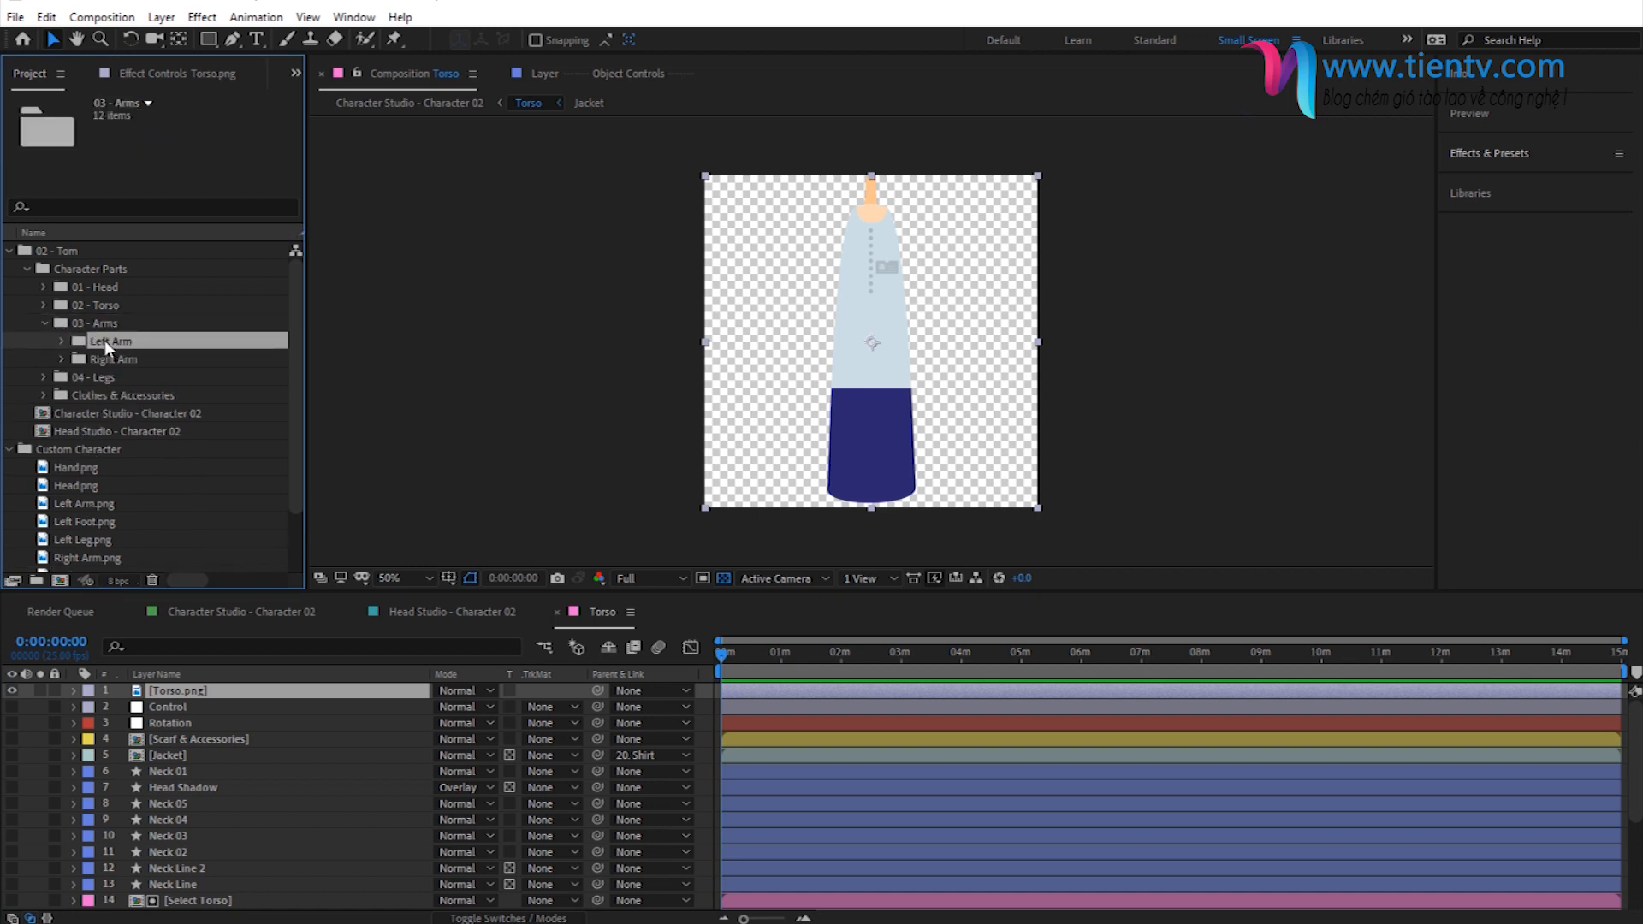
pyautogui.click(62, 341)
pyautogui.doubleClick(116, 378)
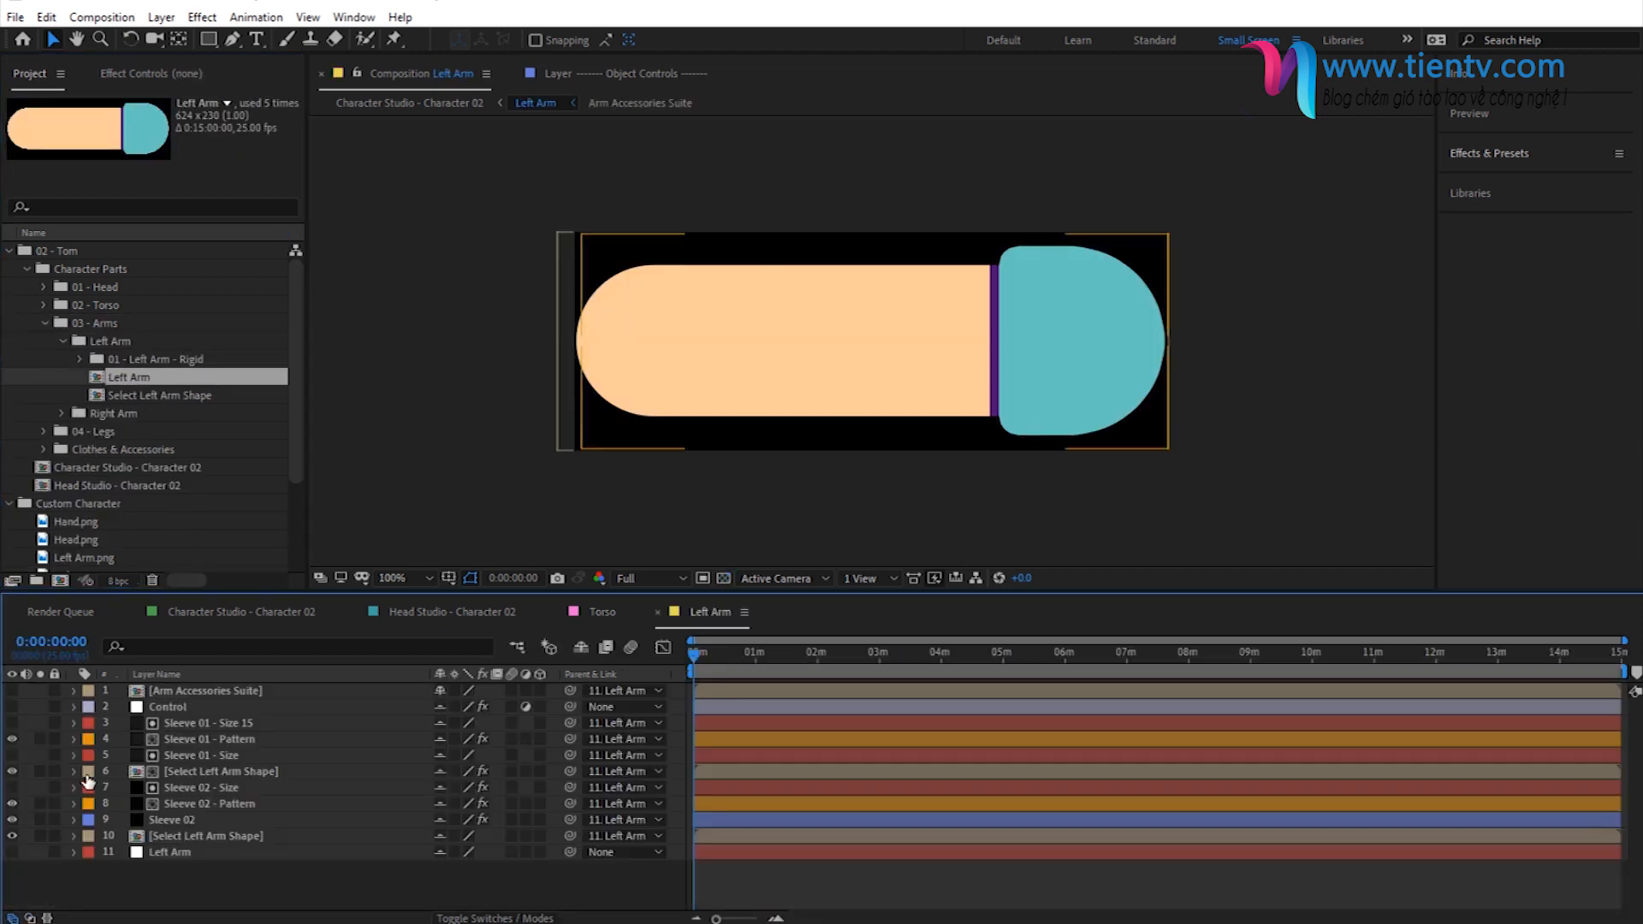
# - Hide every existing layer in the Left Arm composition and add Left Arm.png as the topmost layer
pyautogui.click(582, 648)
pyautogui.click(581, 648)
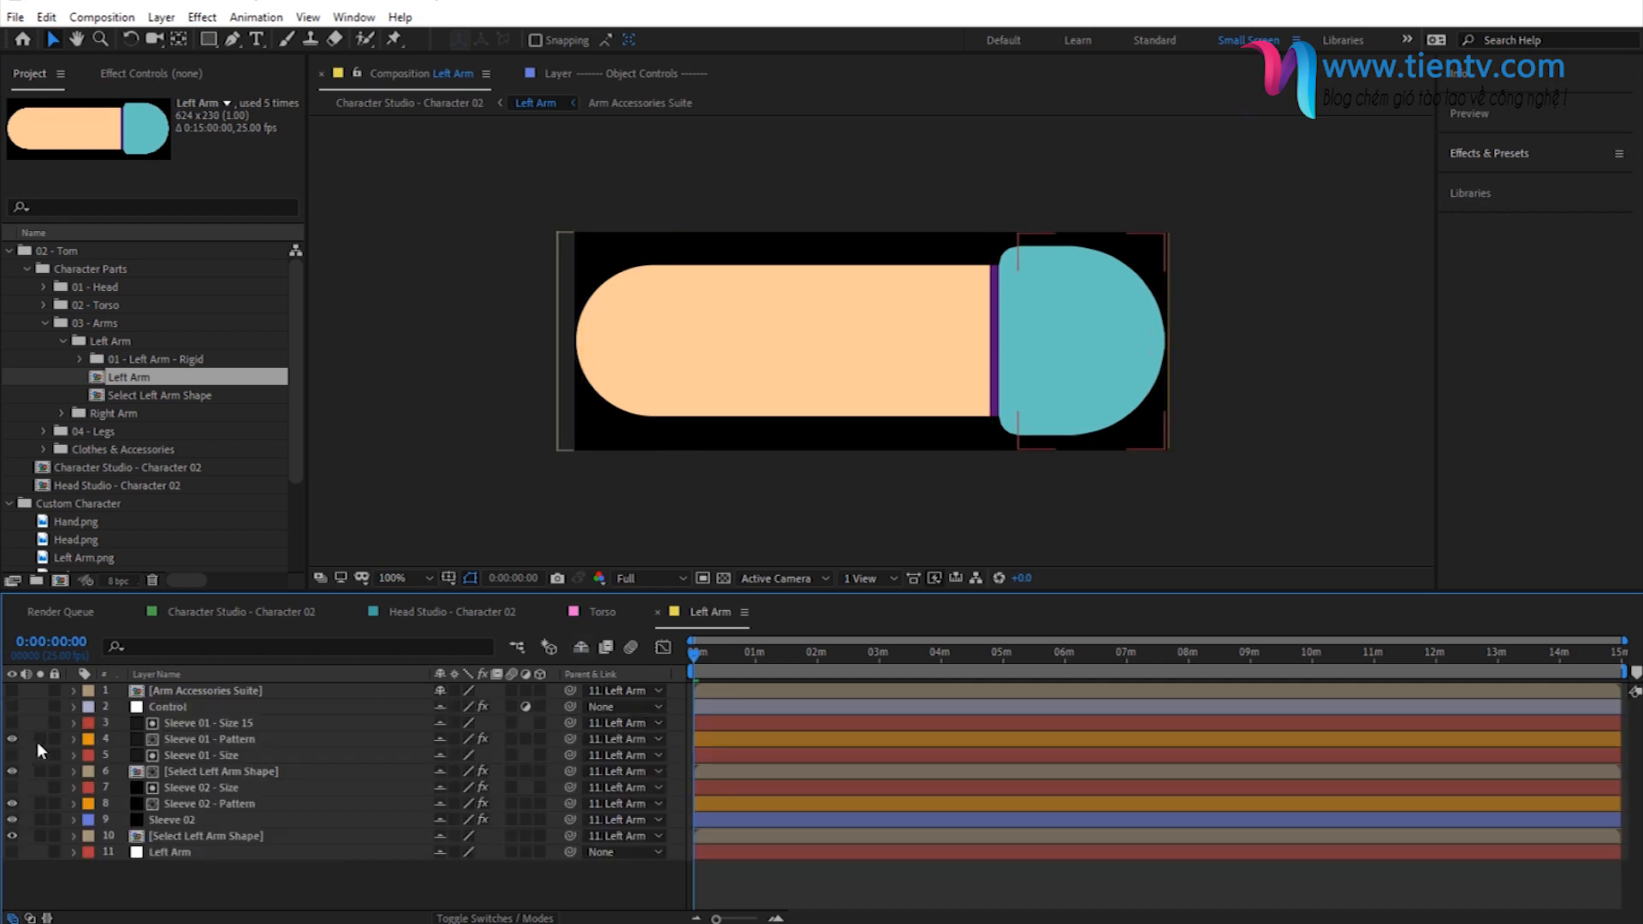
pyautogui.moveTo(12, 740); pyautogui.dragTo(12, 854)
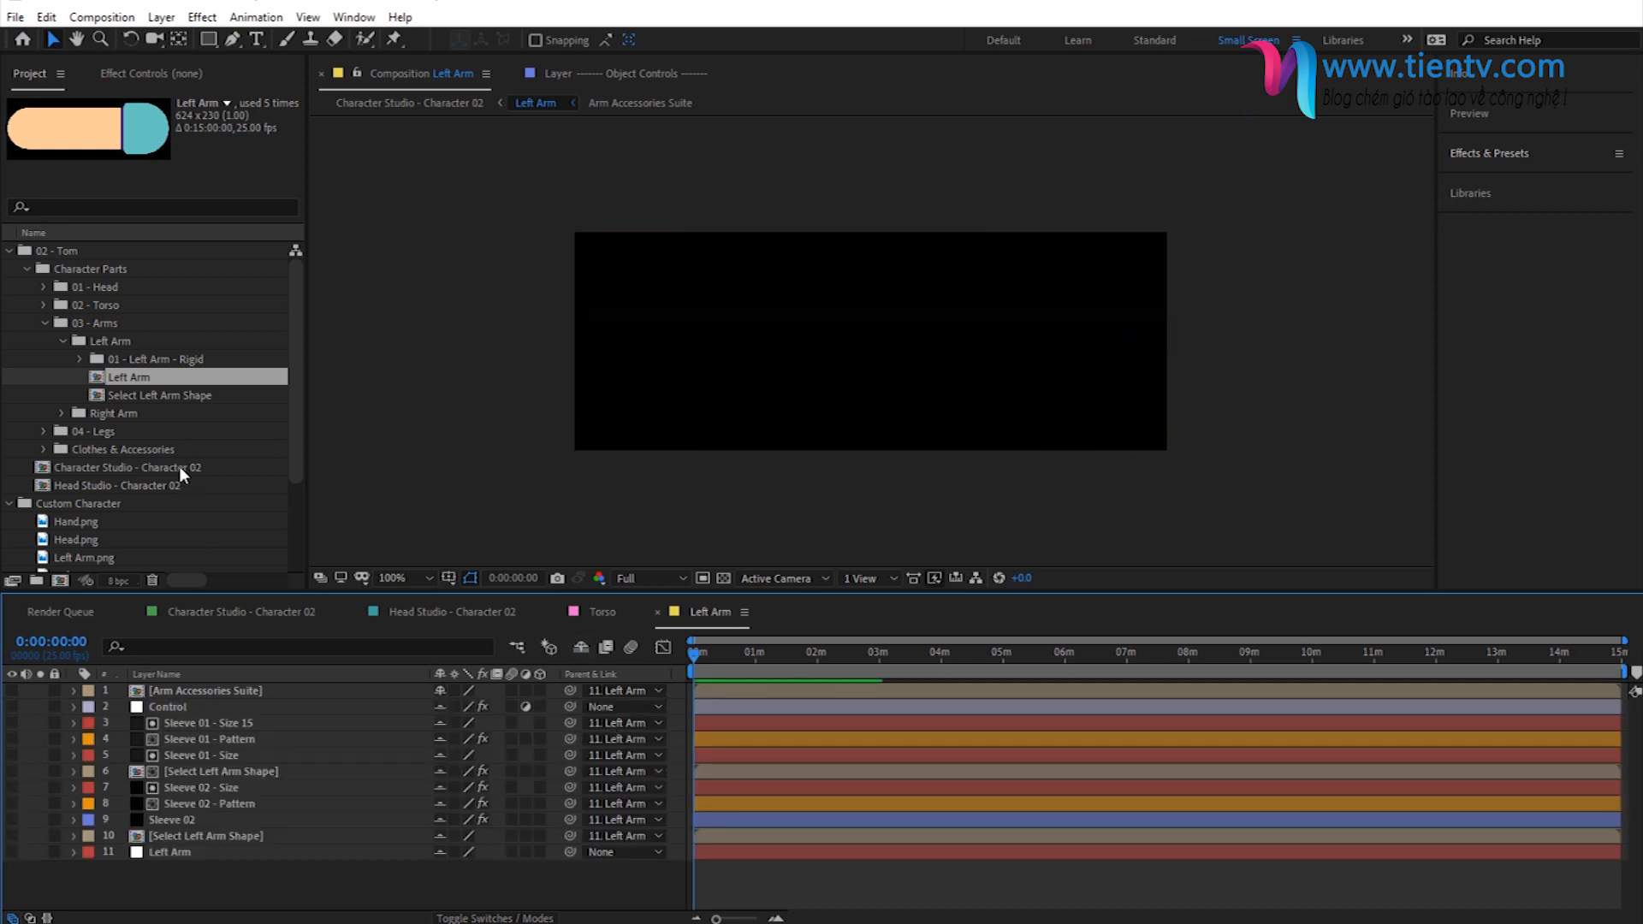
pyautogui.scroll(-1, 89, 513)
pyautogui.moveTo(85, 503); pyautogui.dragTo(219, 686)
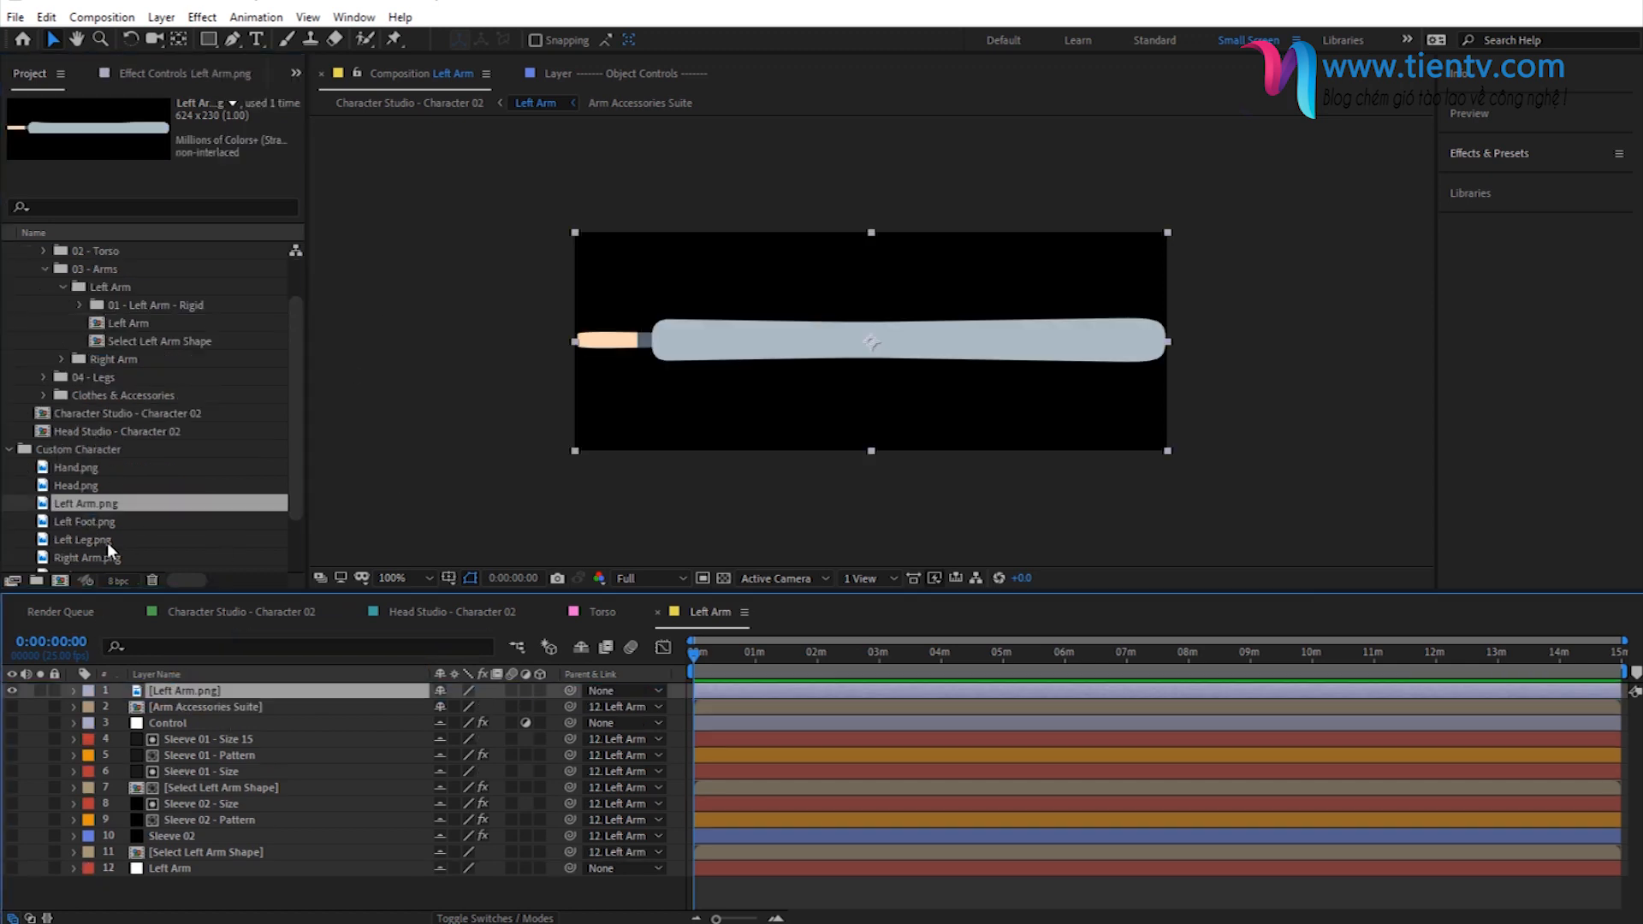
# - Collapse the Left Arm folder and open the Right Arm composition from the Right Arm folder
pyautogui.click(65, 294)
pyautogui.click(61, 305)
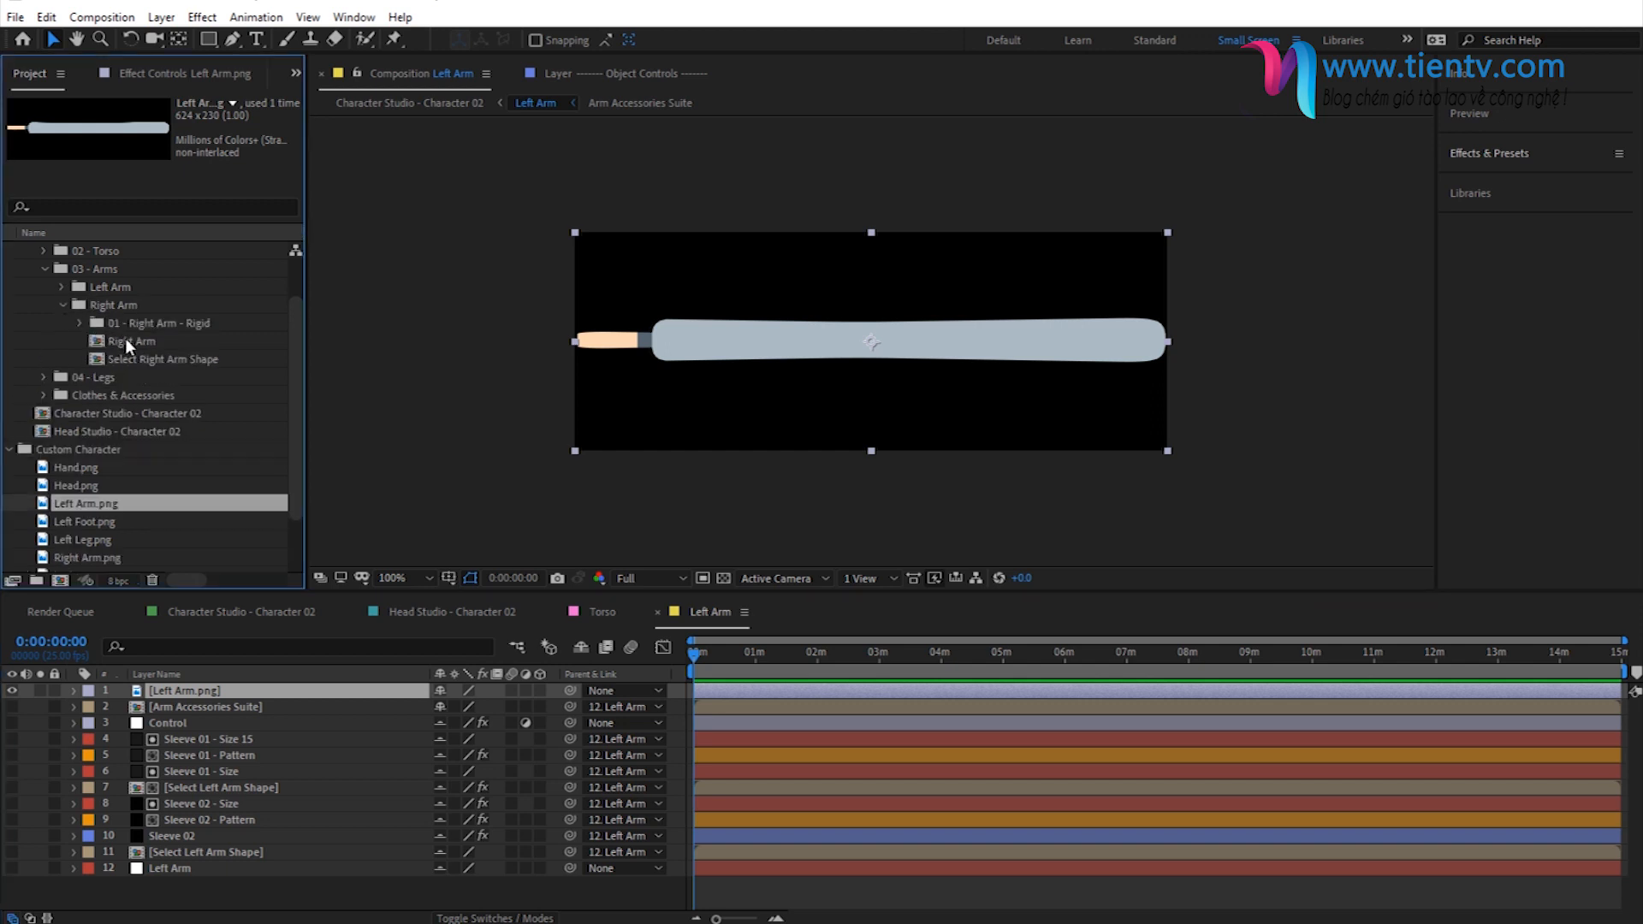
pyautogui.doubleClick(127, 341)
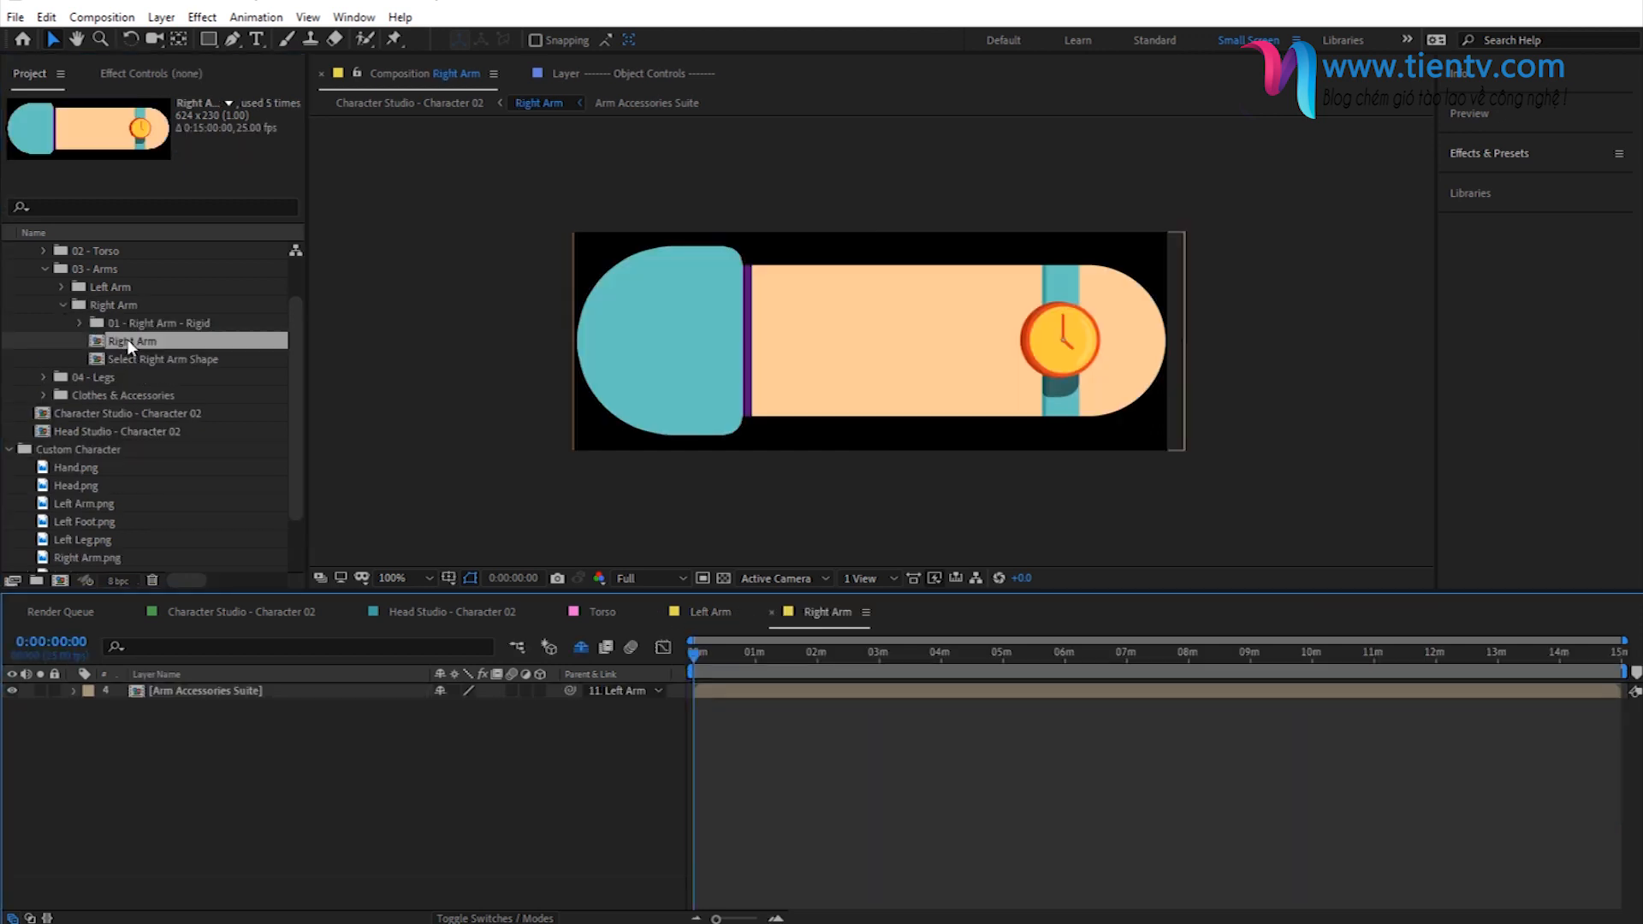
# - Reveal and hide all existing layers in the Right Arm composition, and add Right Arm.png as the topmost layer
pyautogui.click(591, 648)
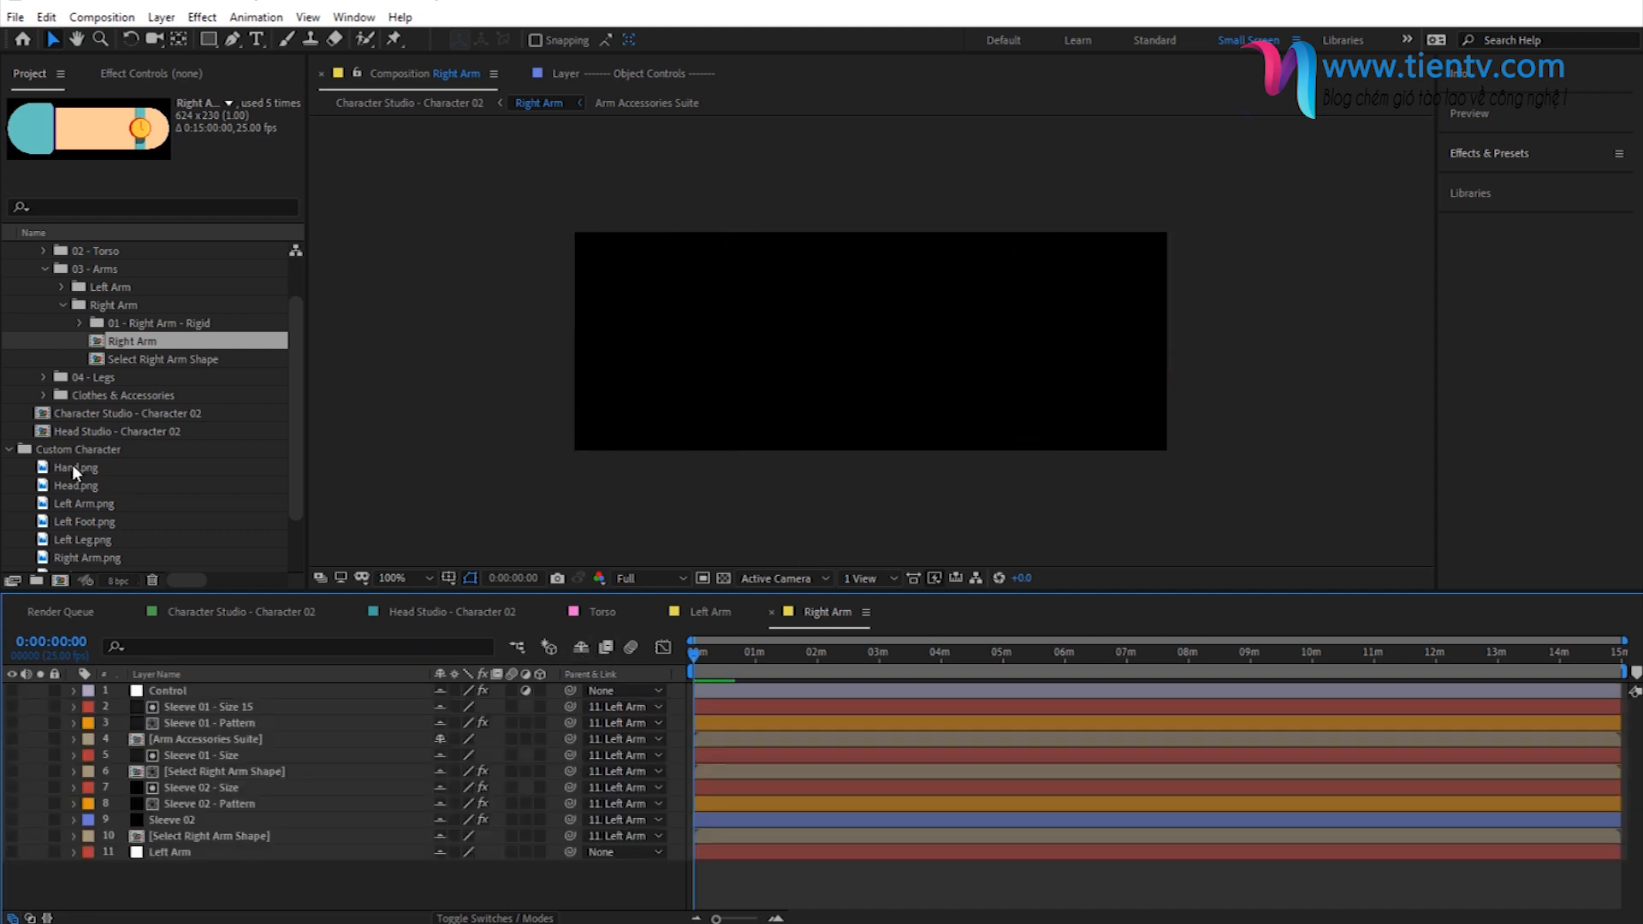
pyautogui.scroll(-1, 79, 557)
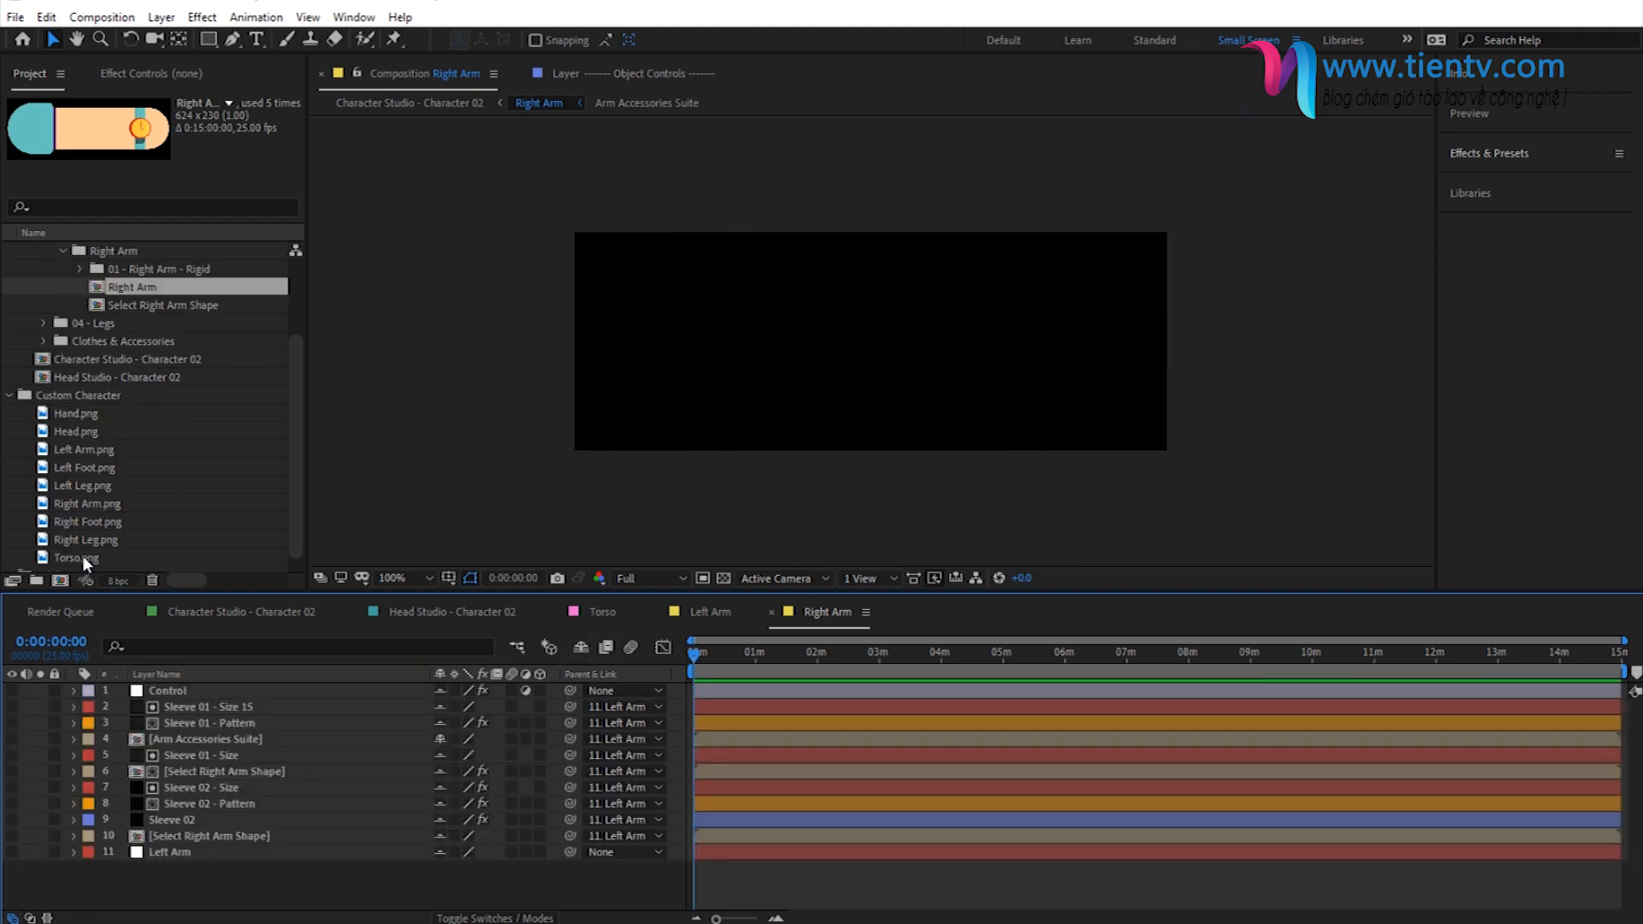
pyautogui.moveTo(84, 505); pyautogui.dragTo(213, 695)
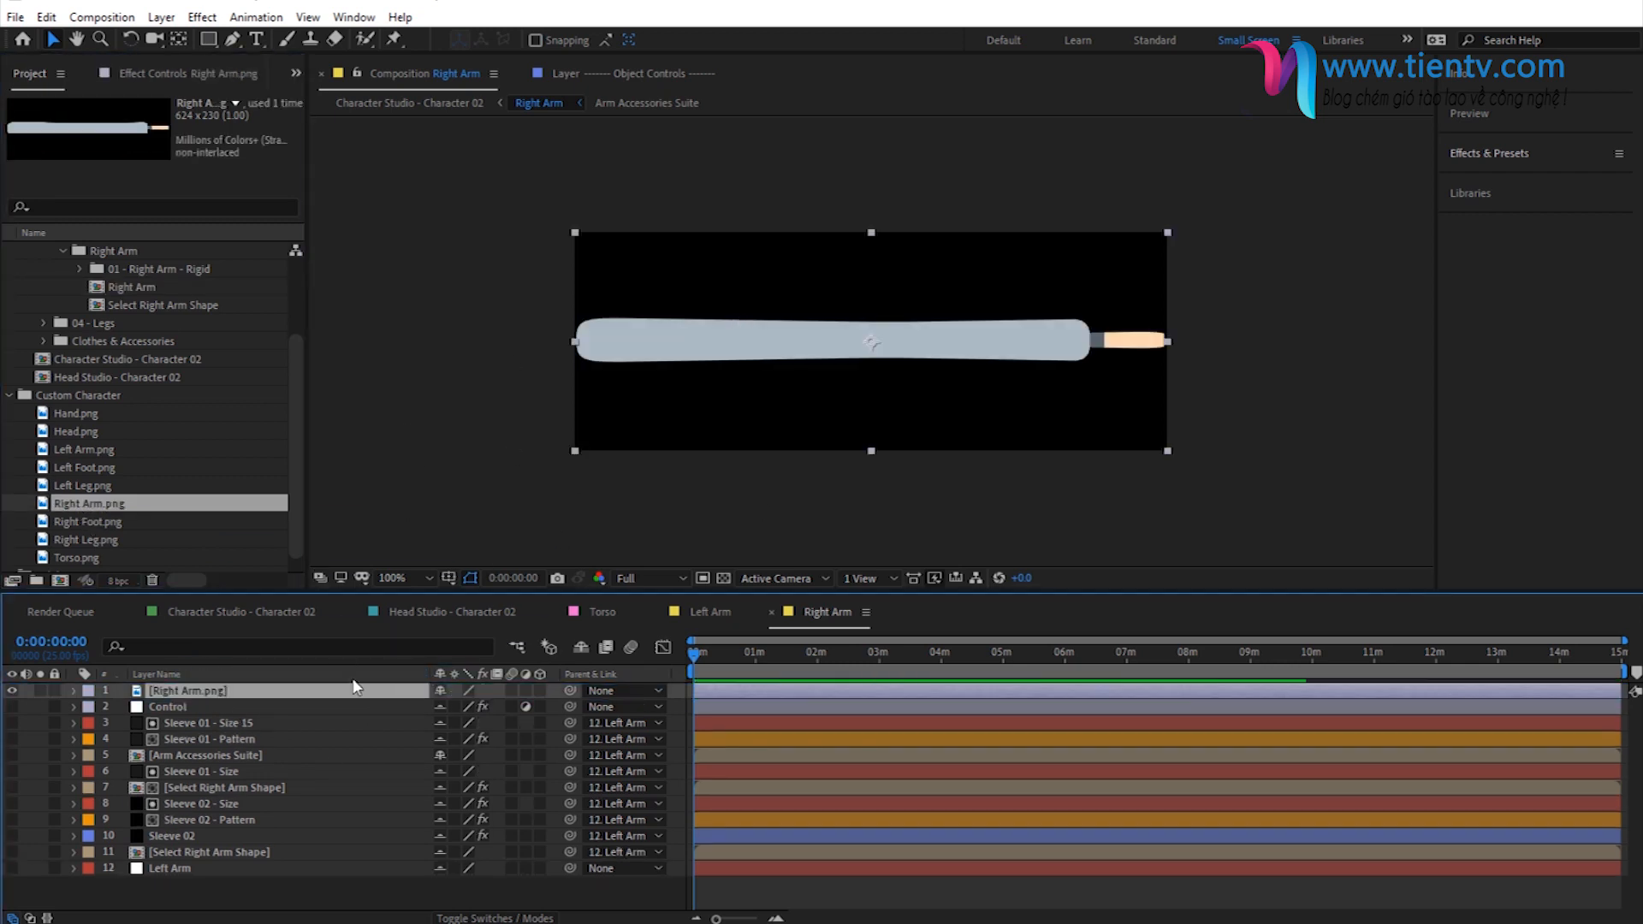
pyautogui.click(274, 892)
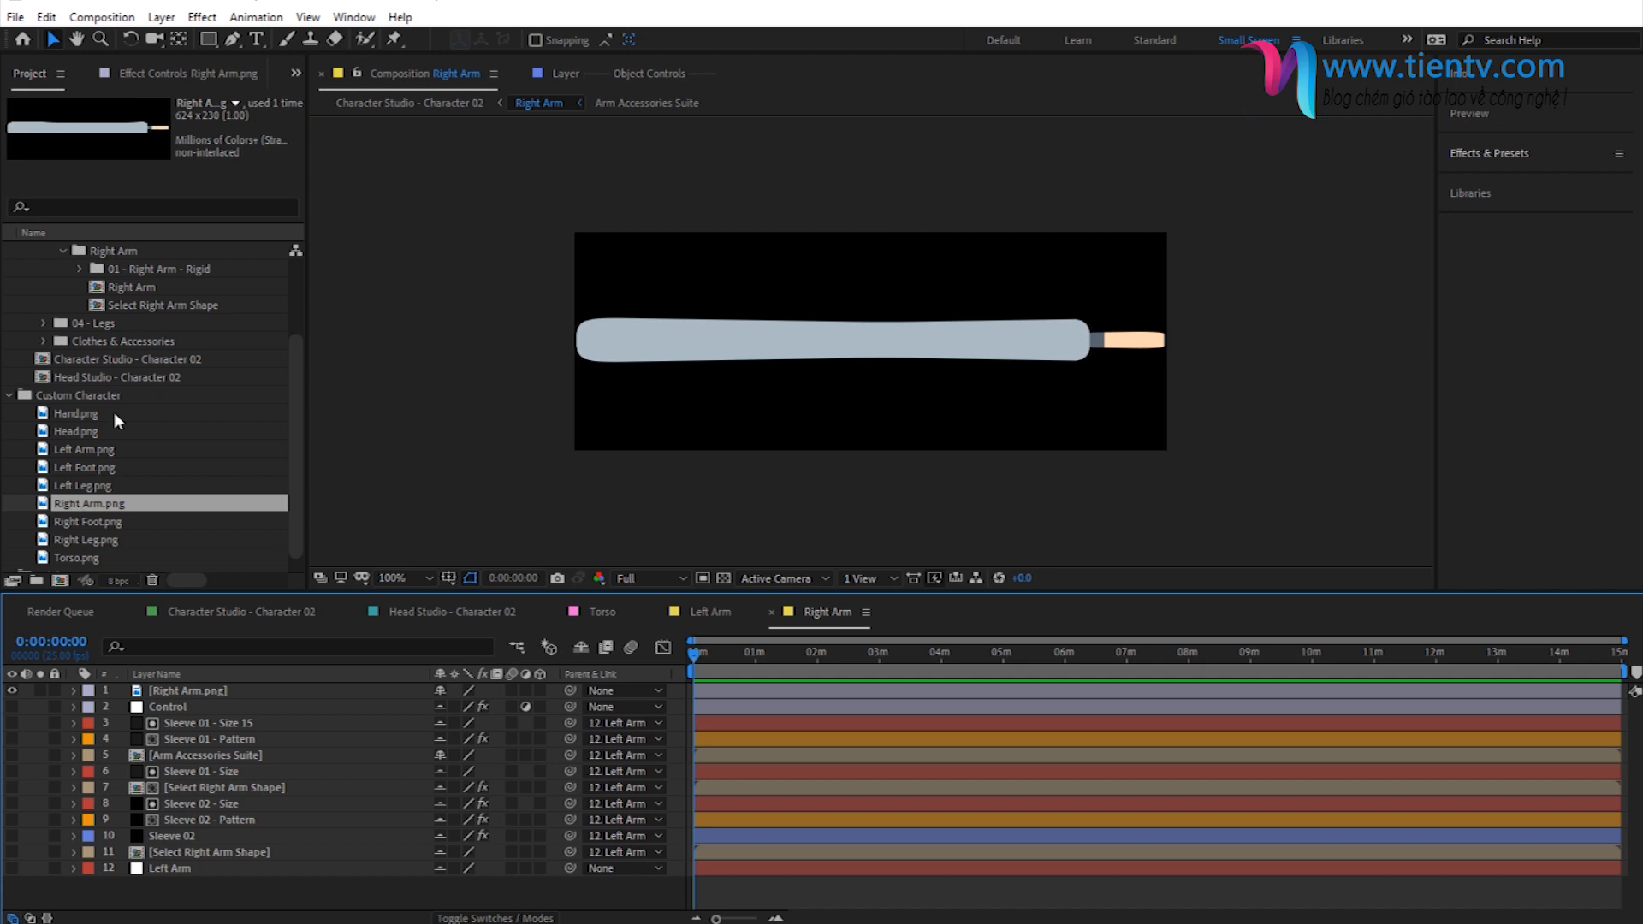
# - Collapse the Right Arm and 03 - Arms folders, and open the Left Foot composition from 04 - Legs > Feet
pyautogui.scroll(2, 131, 388)
pyautogui.click(63, 360)
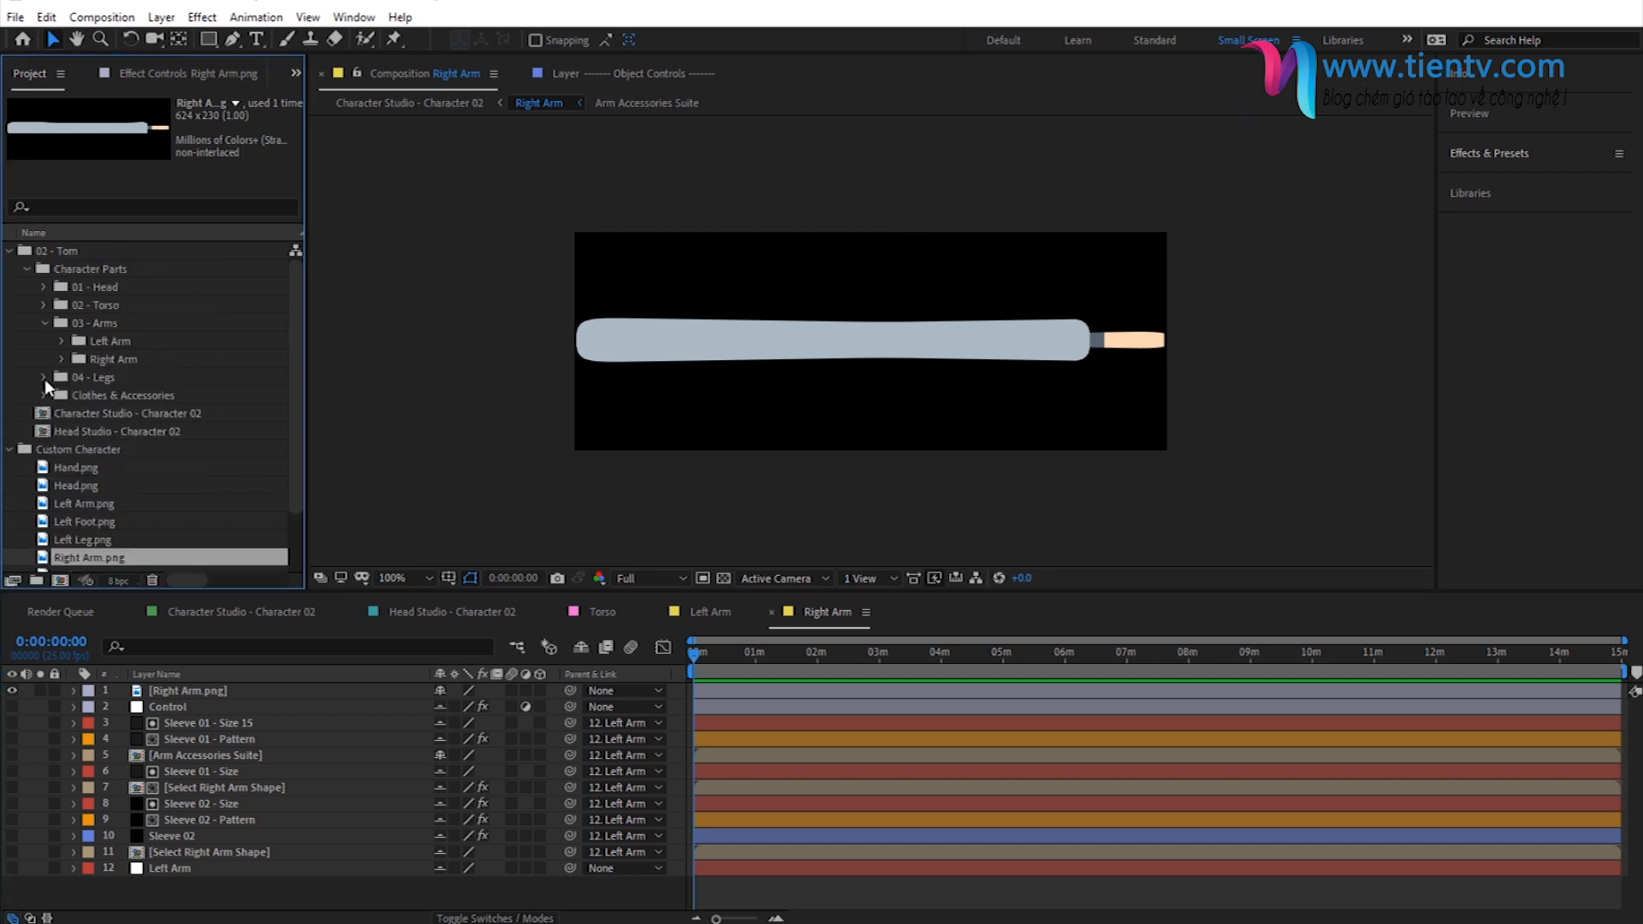
pyautogui.click(45, 325)
pyautogui.click(43, 341)
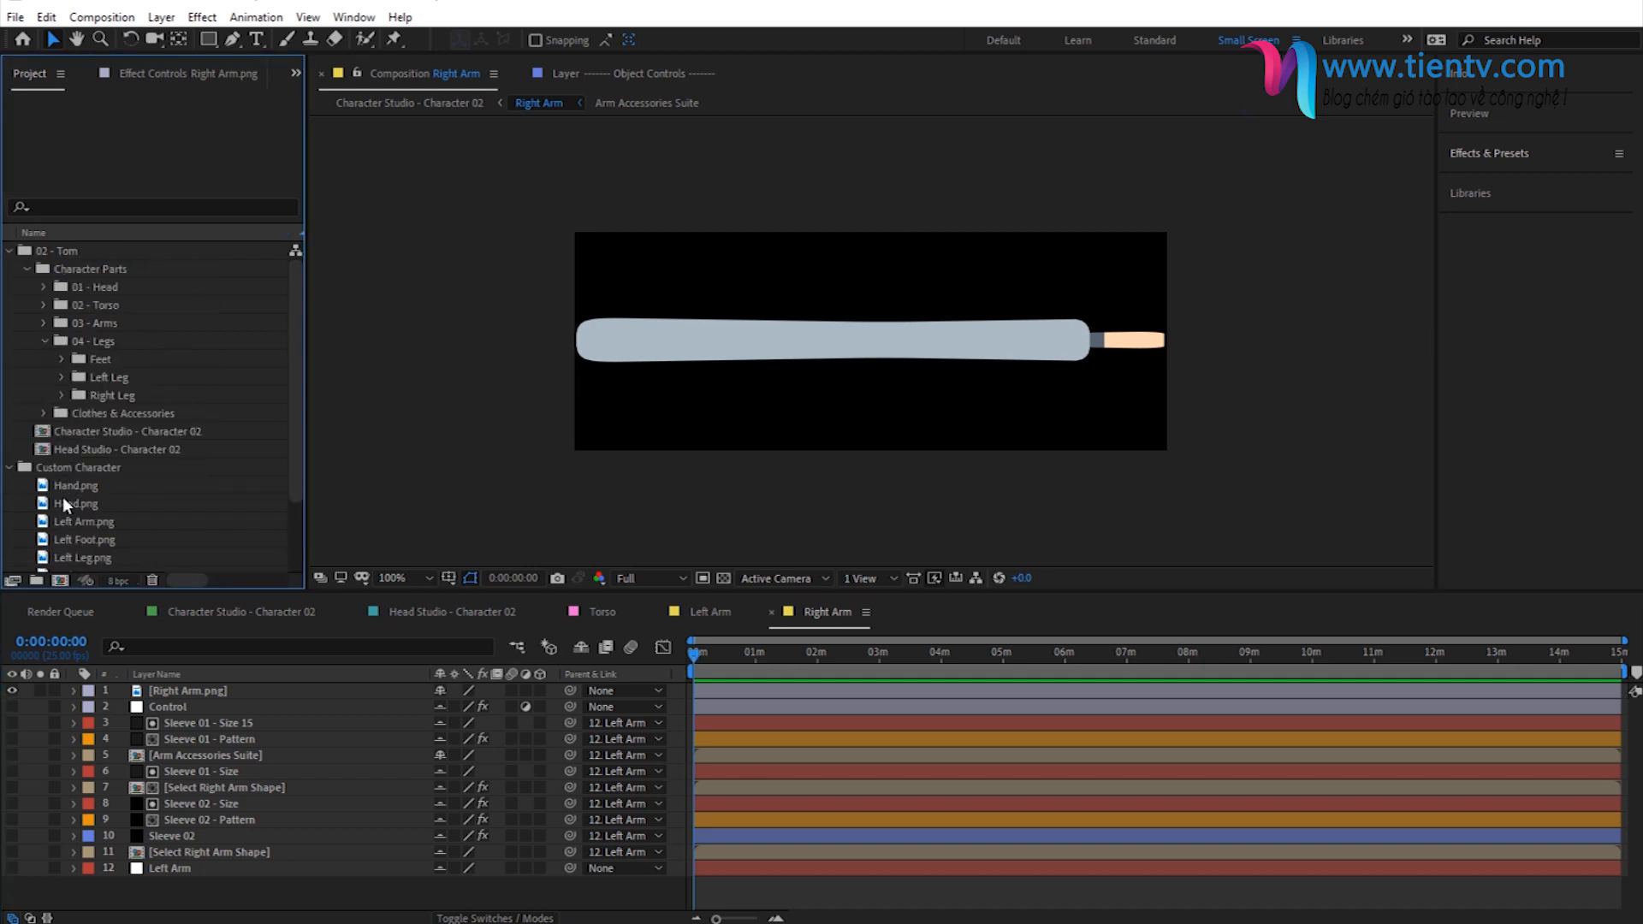
pyautogui.click(63, 359)
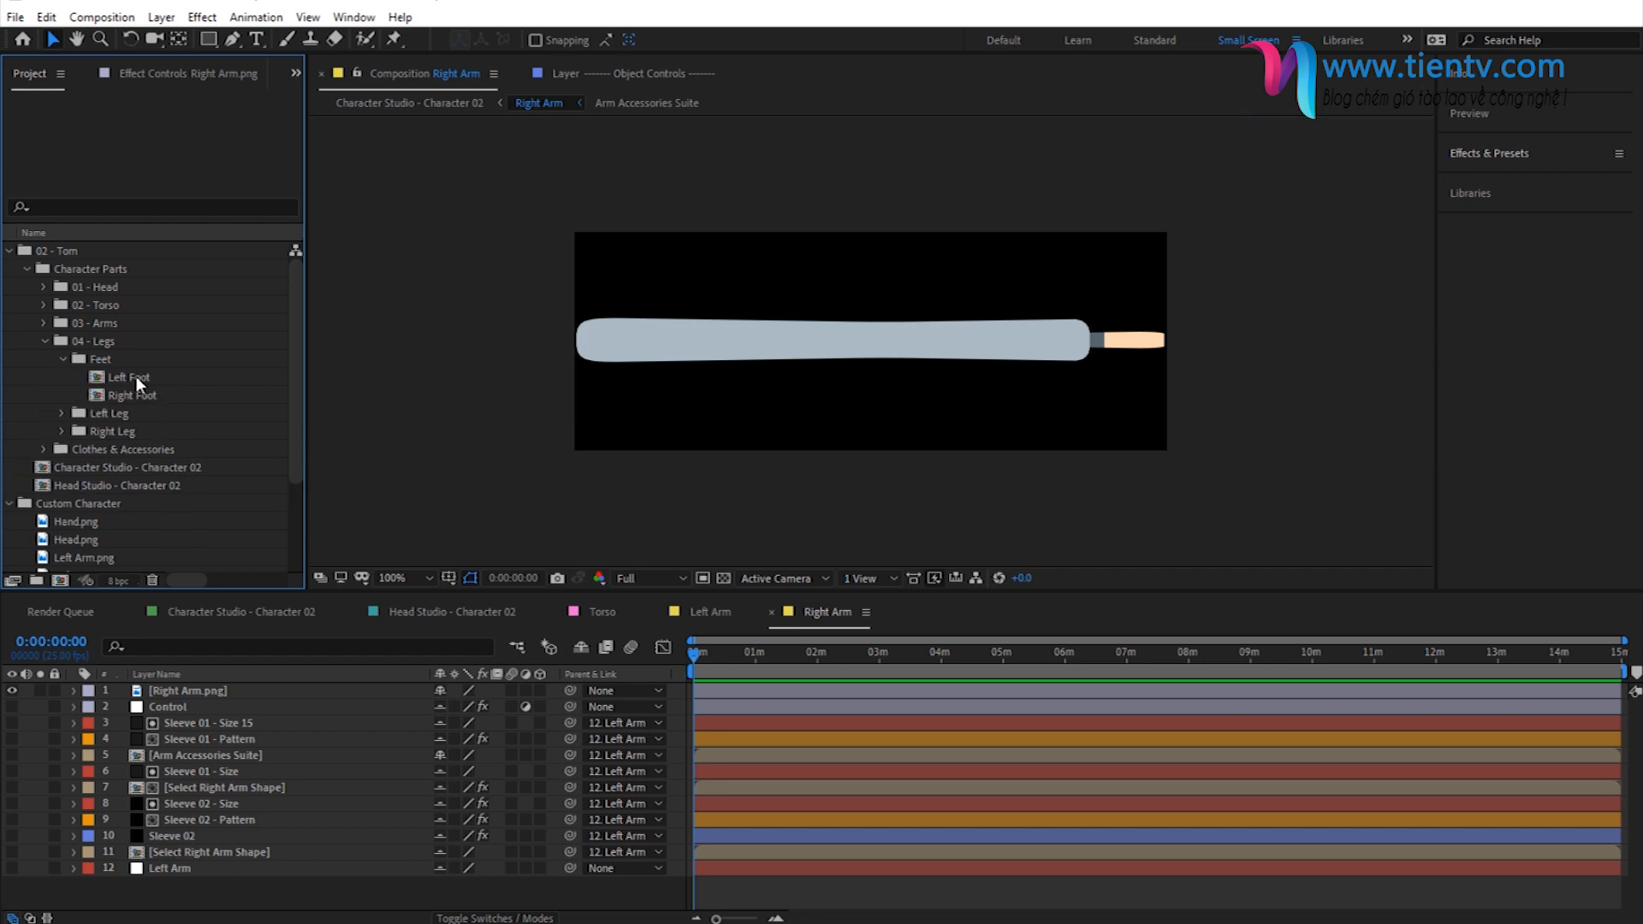
pyautogui.doubleClick(135, 377)
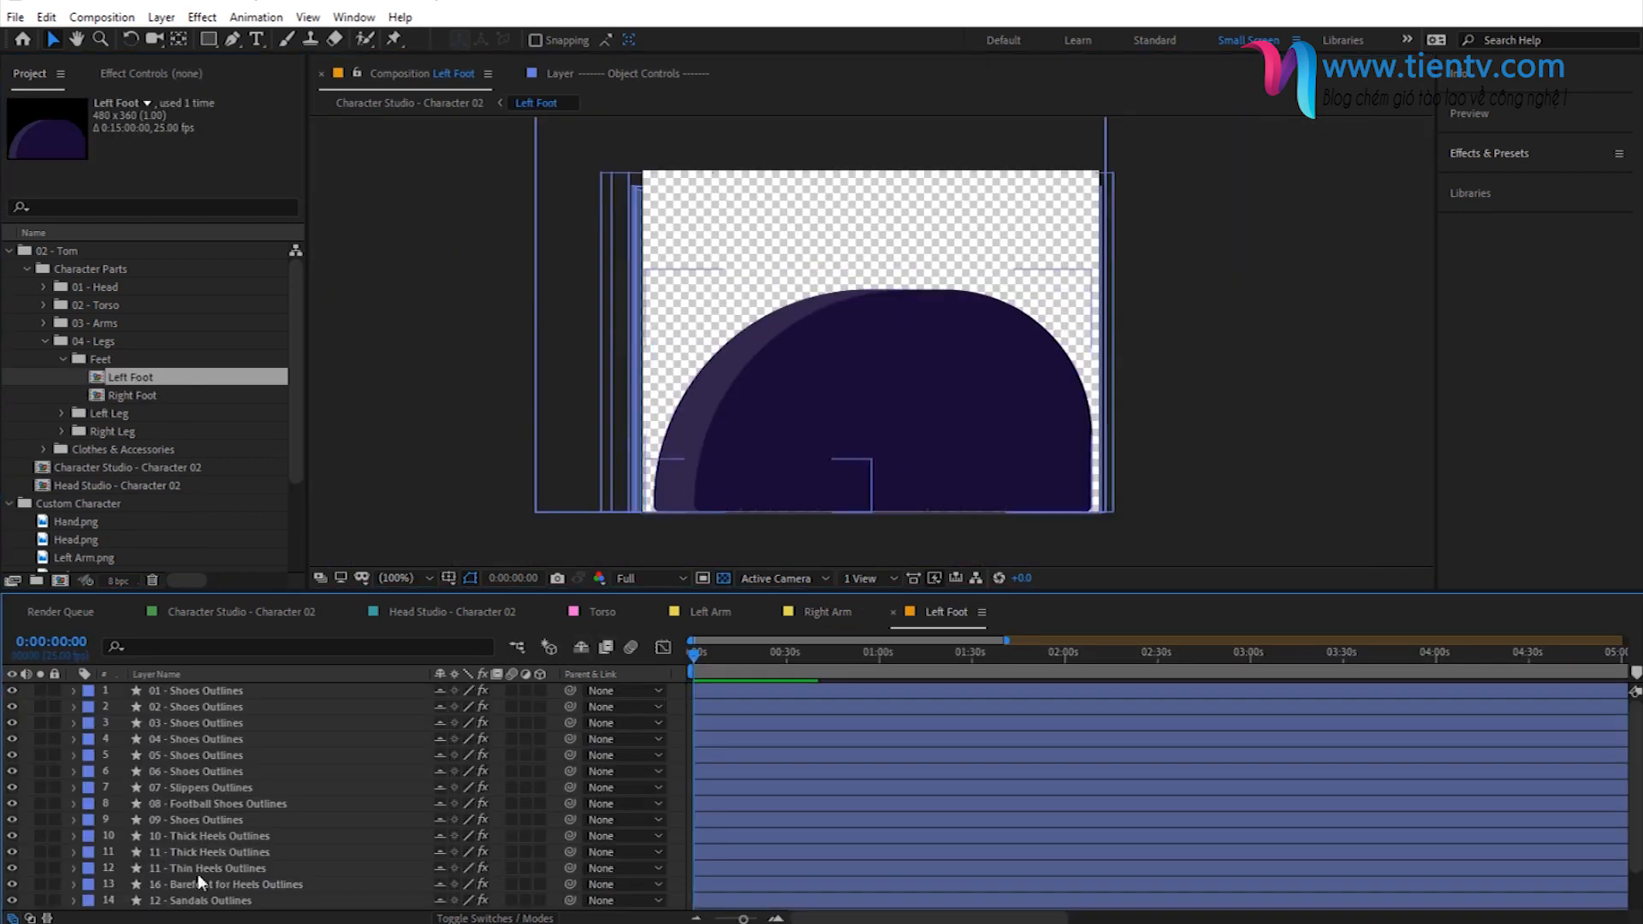
# - Hide all existing layers in the Left Foot composition and add Left Foot.png as the topmost layer
pyautogui.moveTo(12, 691); pyautogui.dragTo(10, 907)
pyautogui.scroll(2, 341, 746)
pyautogui.scroll(-3, 96, 513)
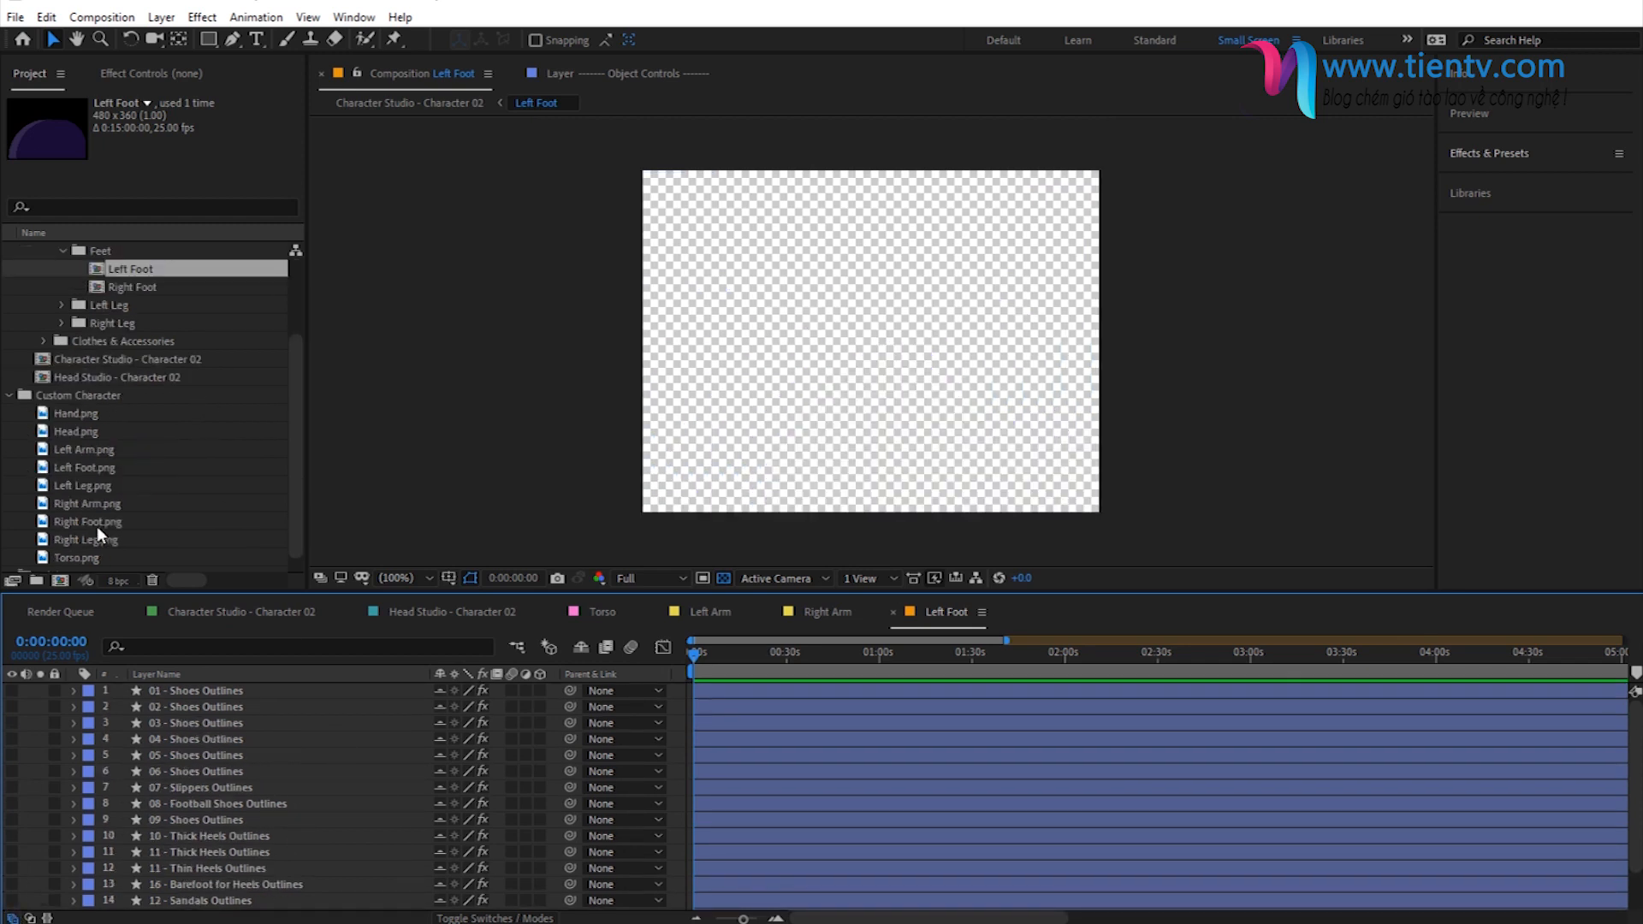
pyautogui.moveTo(75, 467); pyautogui.dragTo(211, 685)
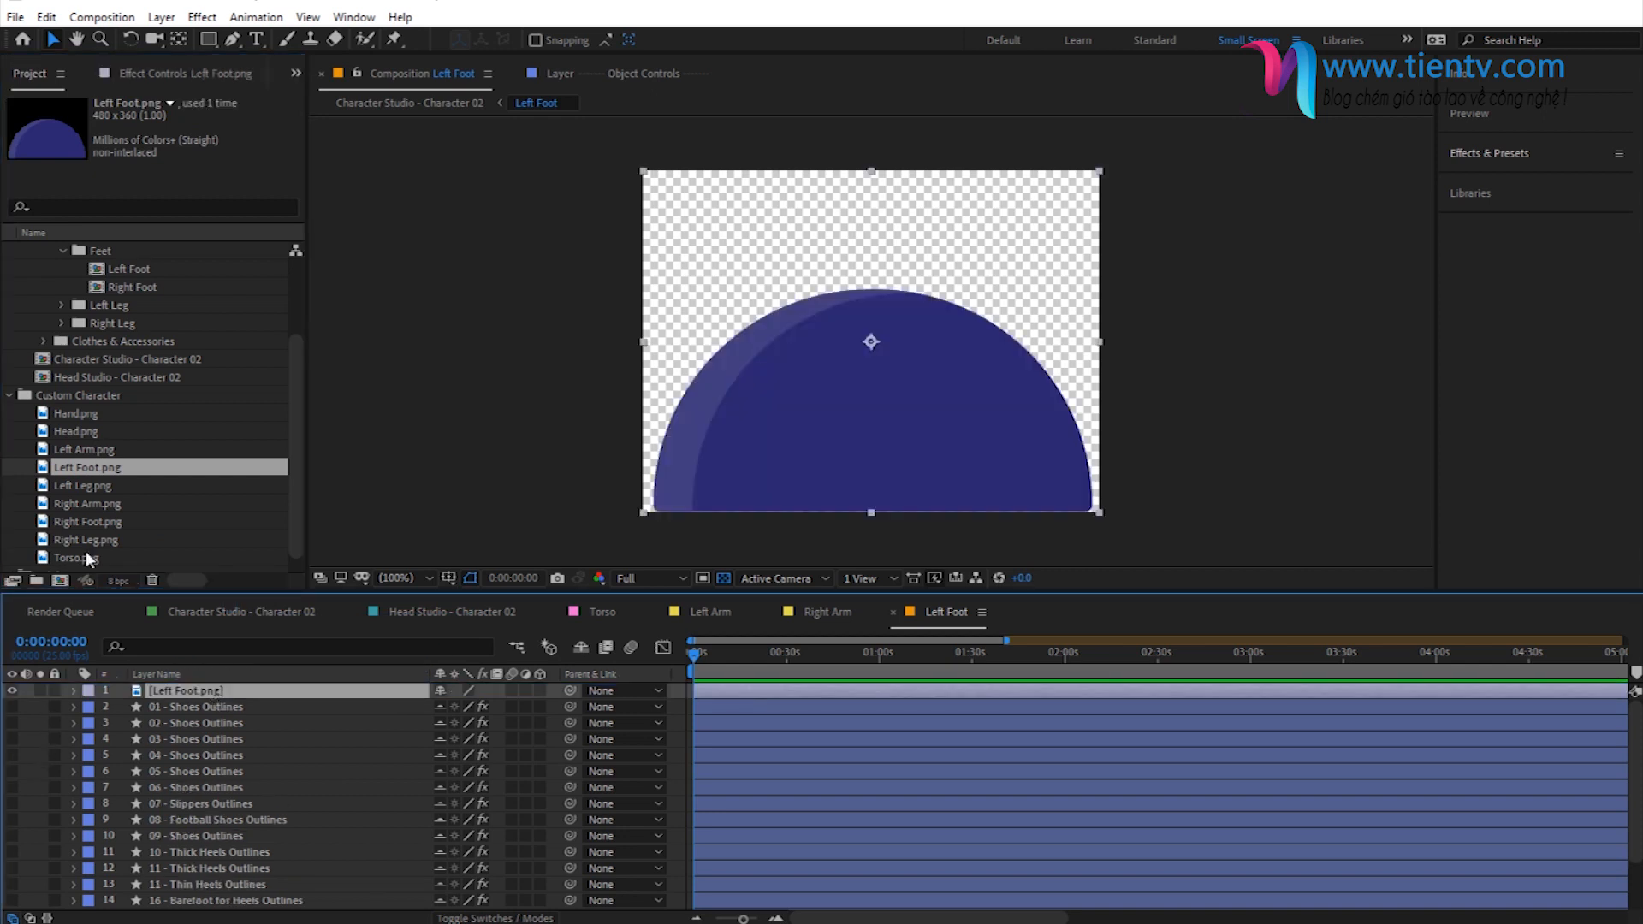
# - Open the Right Foot composition, reveal and hide all its existing layers, and add Right Foot.png as the topmost layer
pyautogui.doubleClick(130, 291)
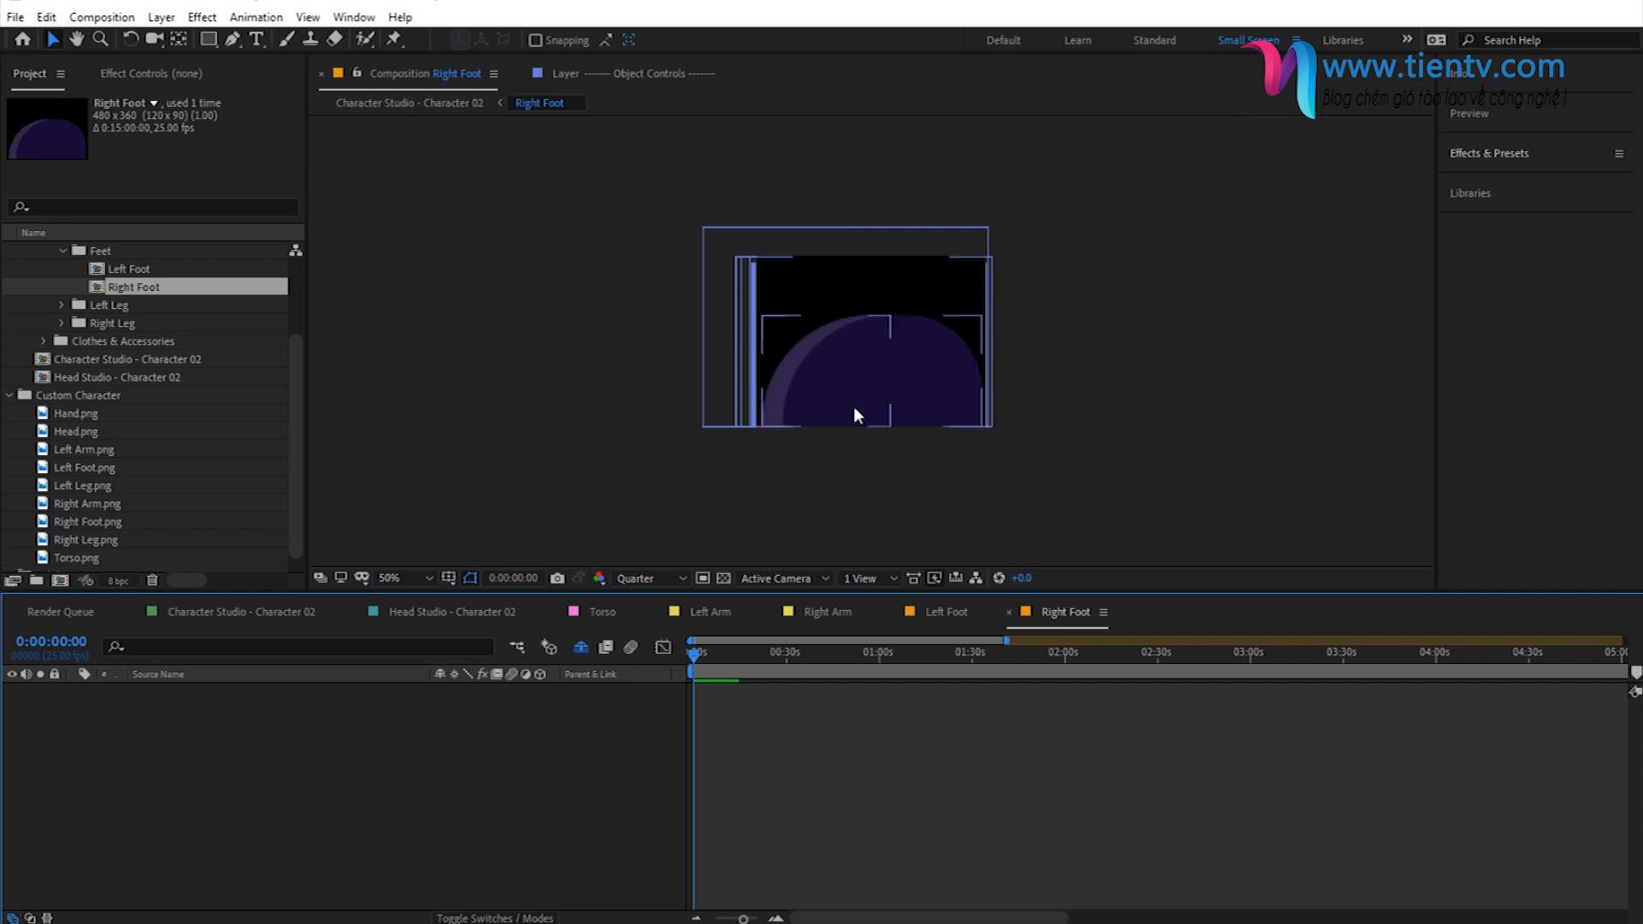
pyautogui.moveTo(12, 691); pyautogui.dragTo(12, 907)
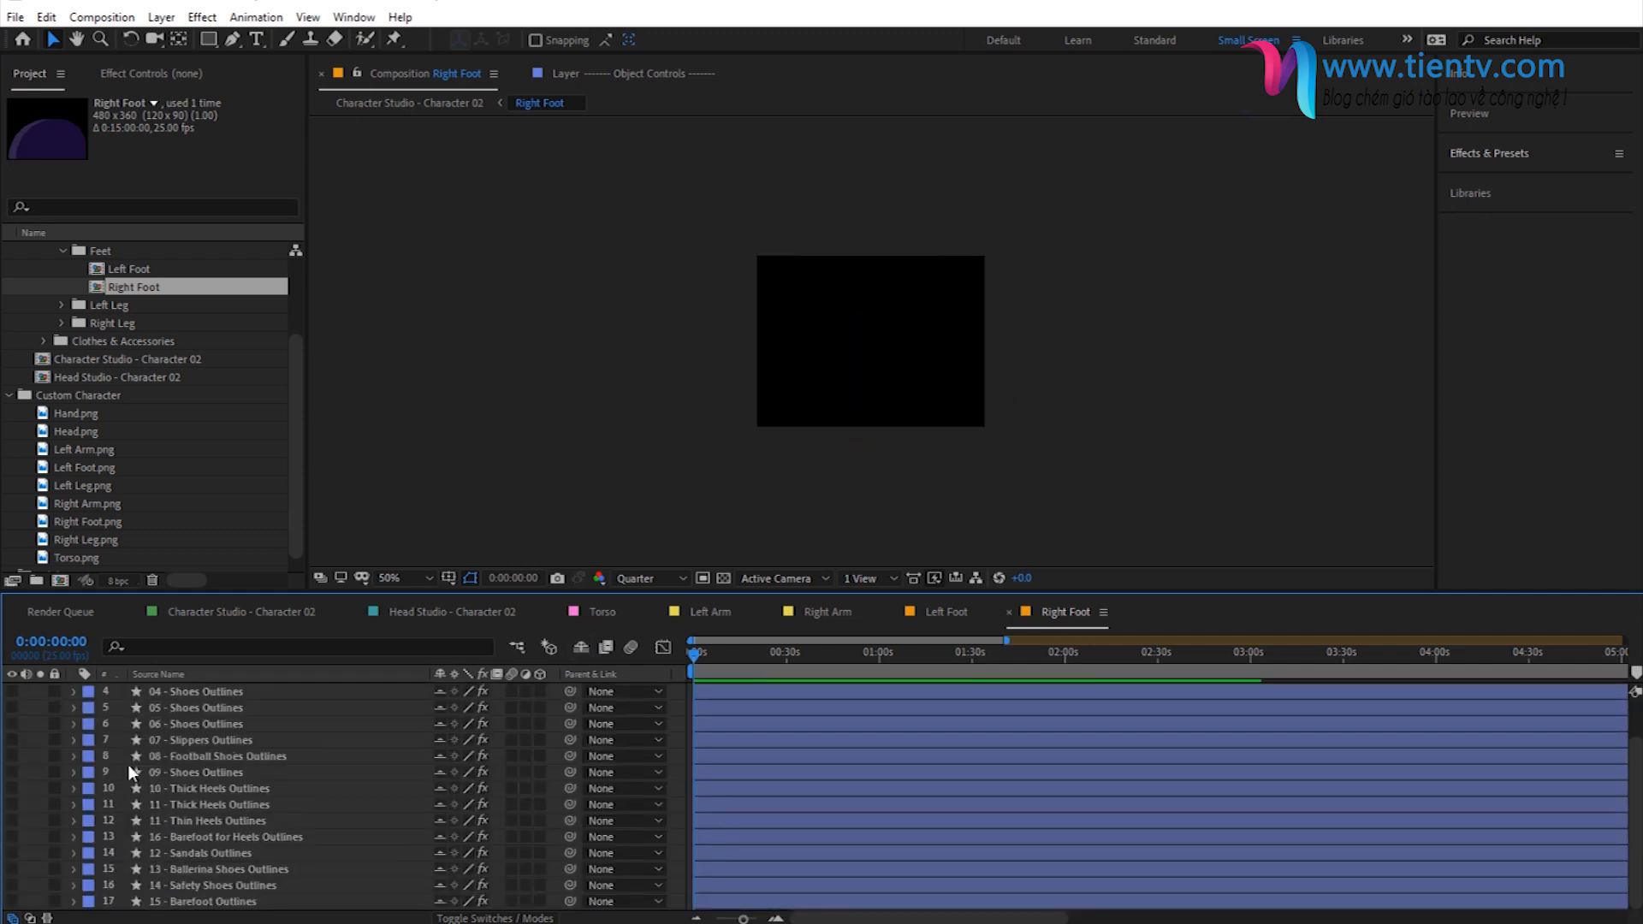
pyautogui.scroll(1, 167, 751)
pyautogui.moveTo(85, 521); pyautogui.dragTo(211, 690)
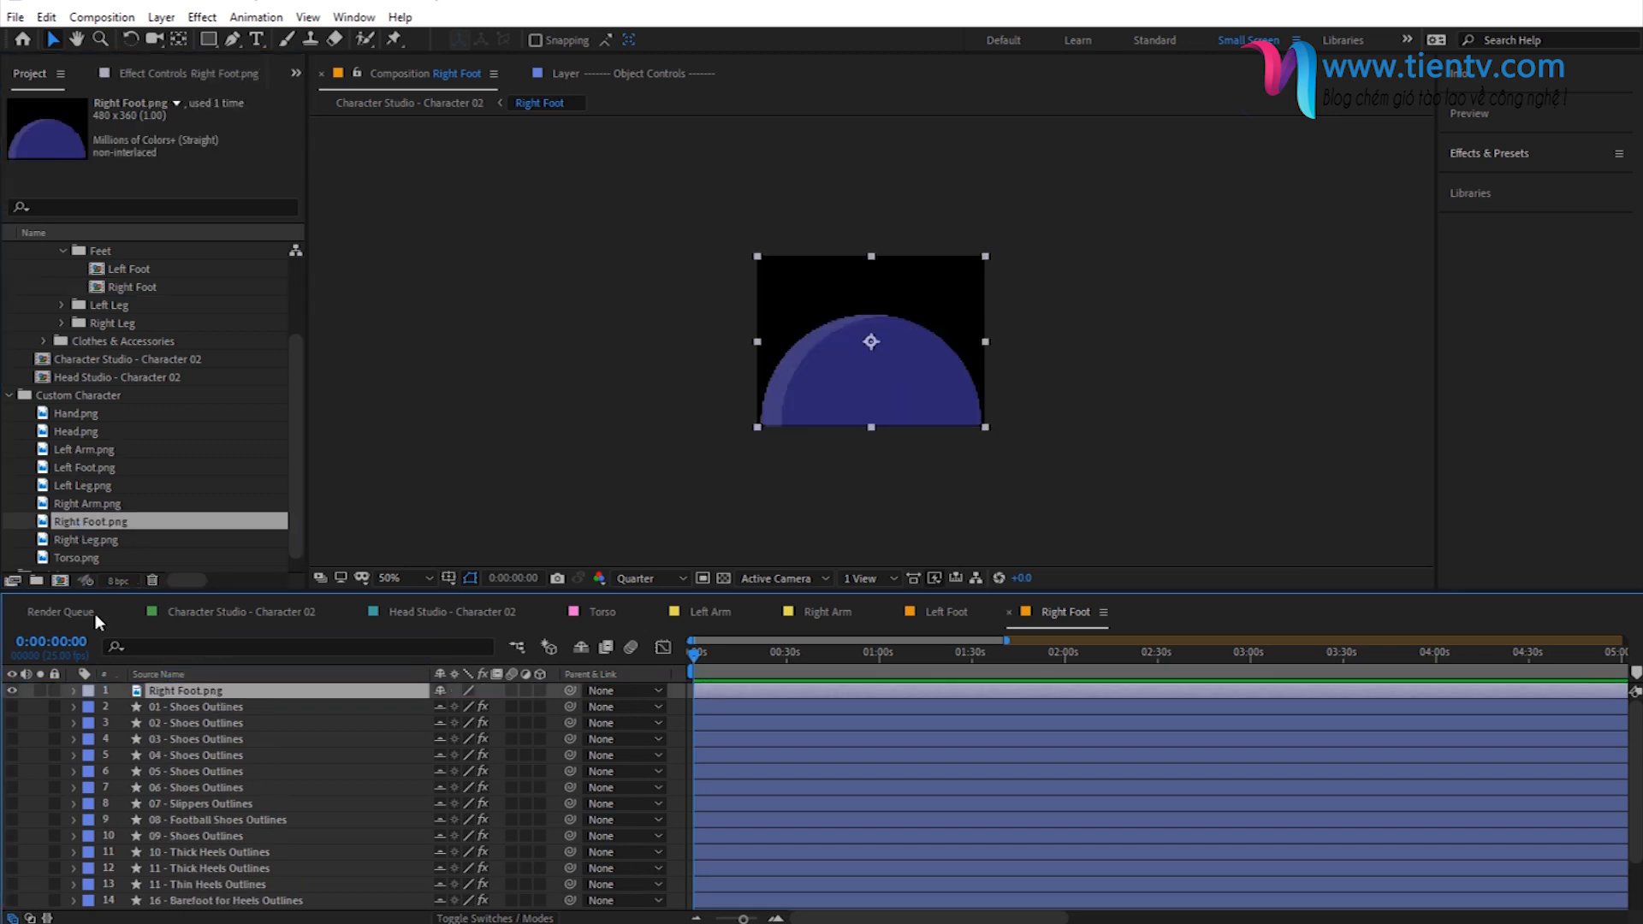
# - Expand the Left Leg folder inside 04 - Legs and open the Left Leg composition
pyautogui.click(92, 306)
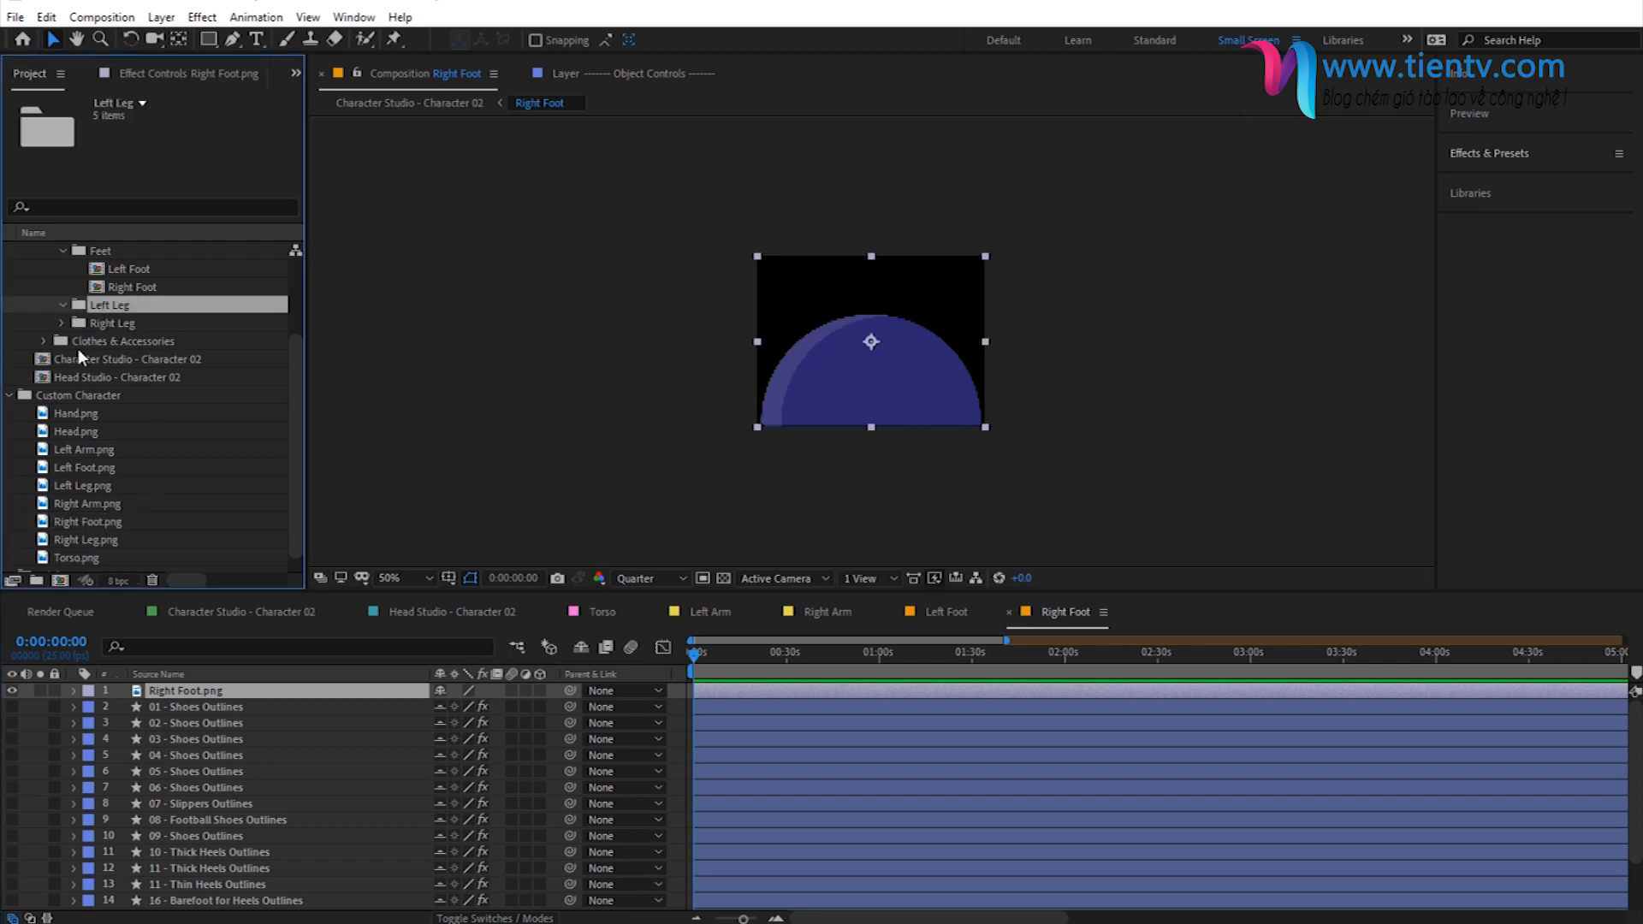
pyautogui.click(63, 306)
pyautogui.doubleClick(129, 342)
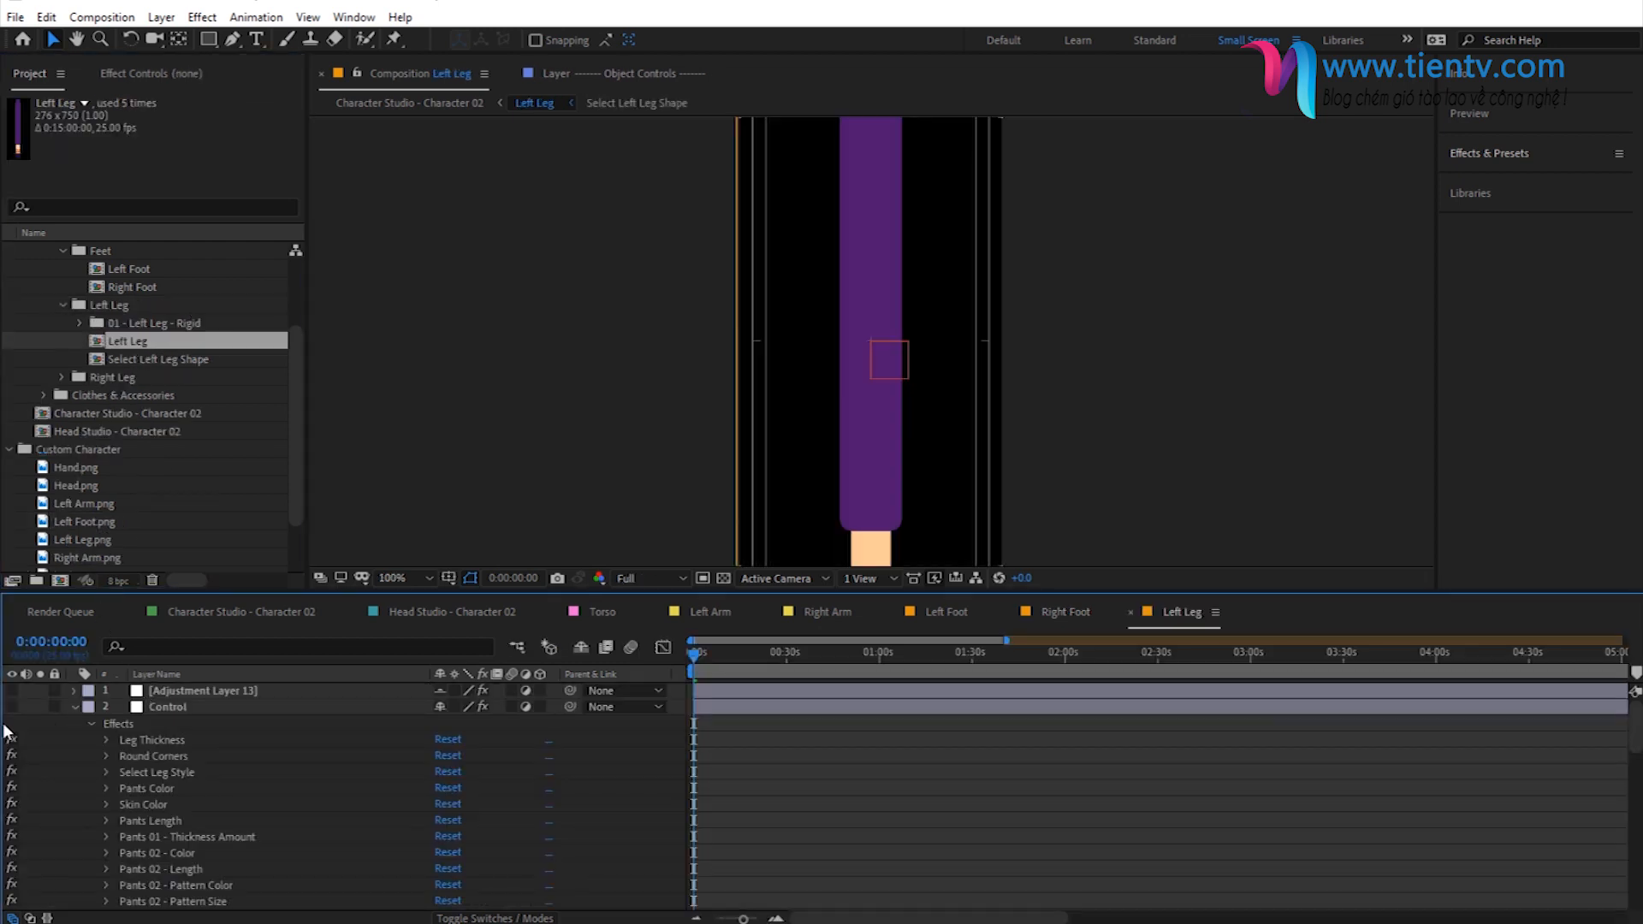
# - Reveal and hide all existing layers in the Left Leg composition, and add Left Leg.png as the topmost layer
pyautogui.click(581, 648)
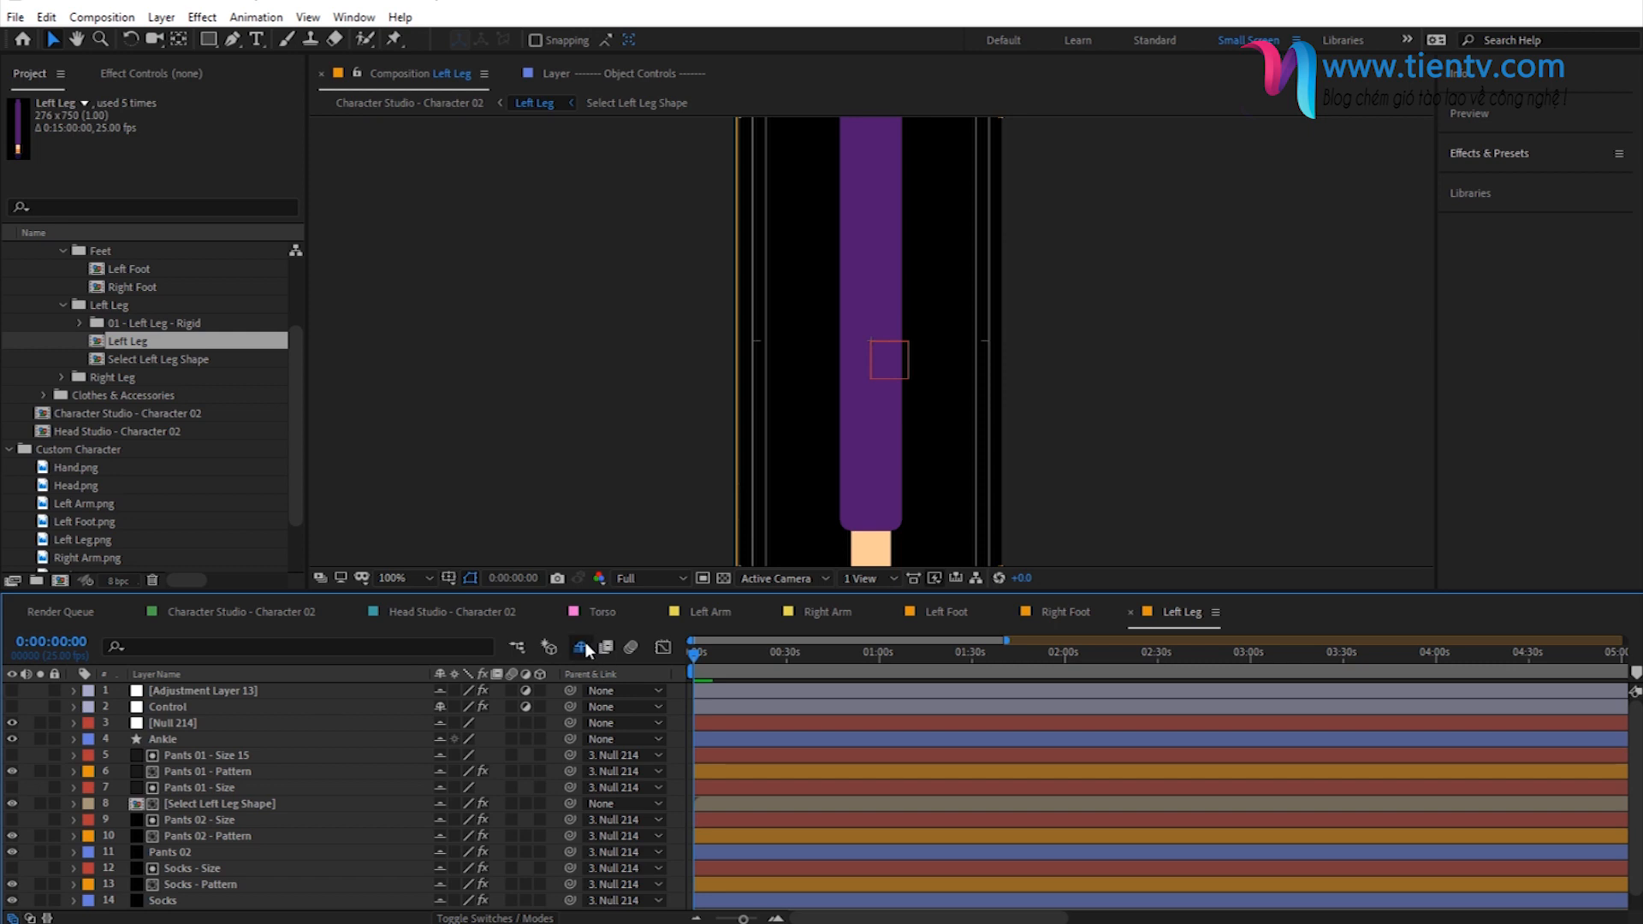
pyautogui.moveTo(10, 724); pyautogui.dragTo(17, 916)
pyautogui.scroll(1, 210, 796)
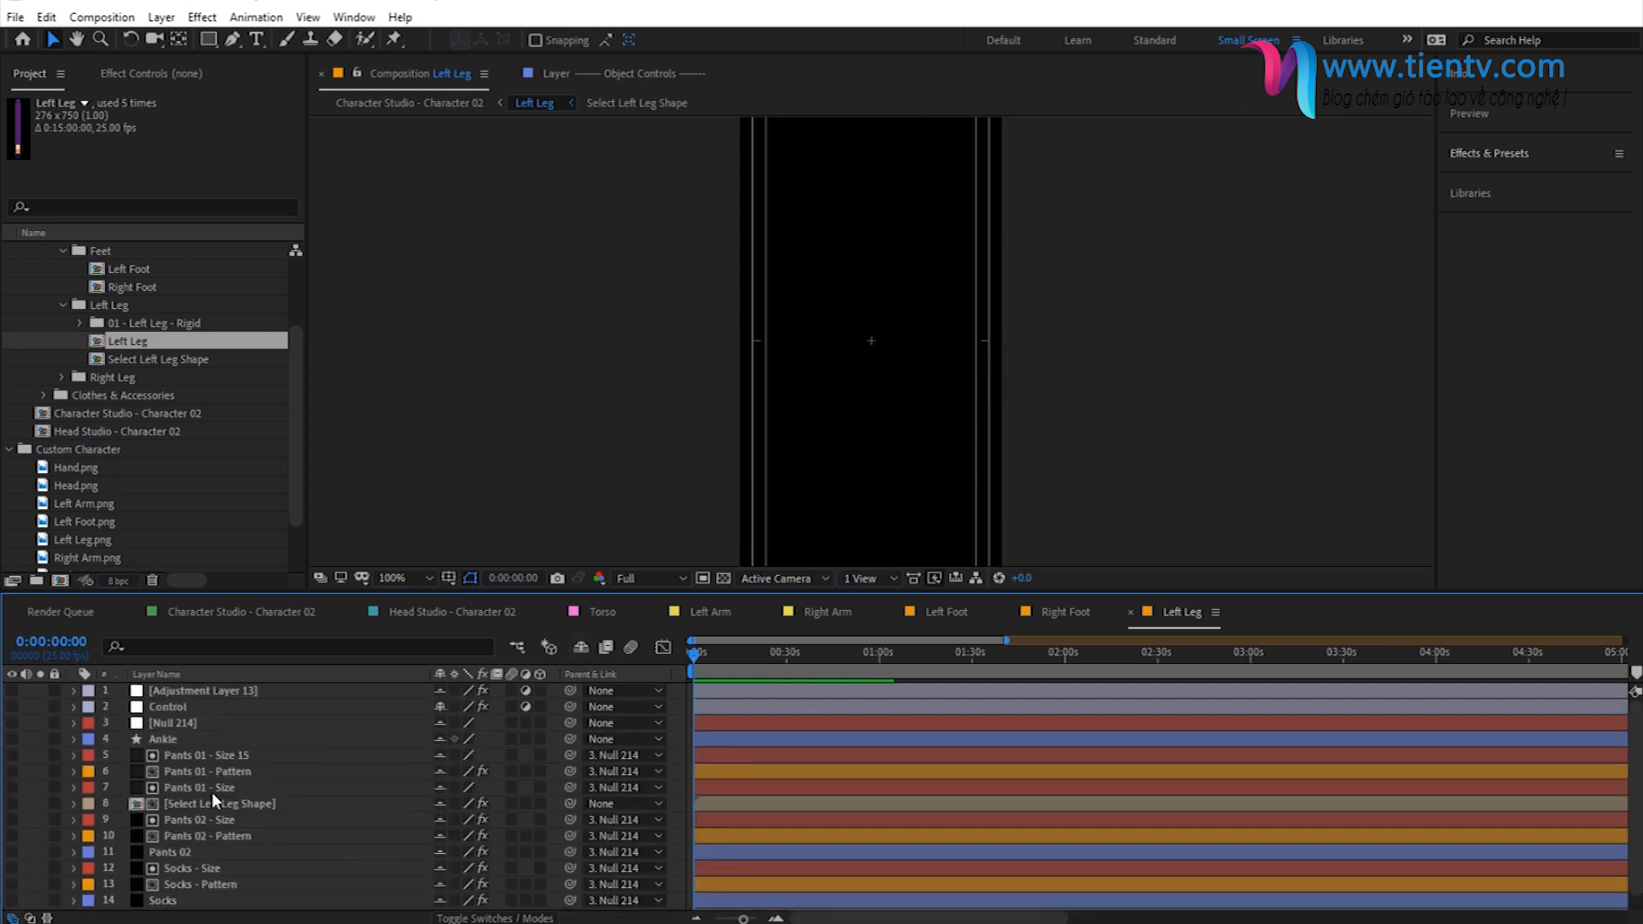
pyautogui.moveTo(95, 537); pyautogui.dragTo(213, 691)
# - Fit the Left Leg composition in the viewer and inspect the whole leg artwork against the transparency grid
pyautogui.click(402, 579)
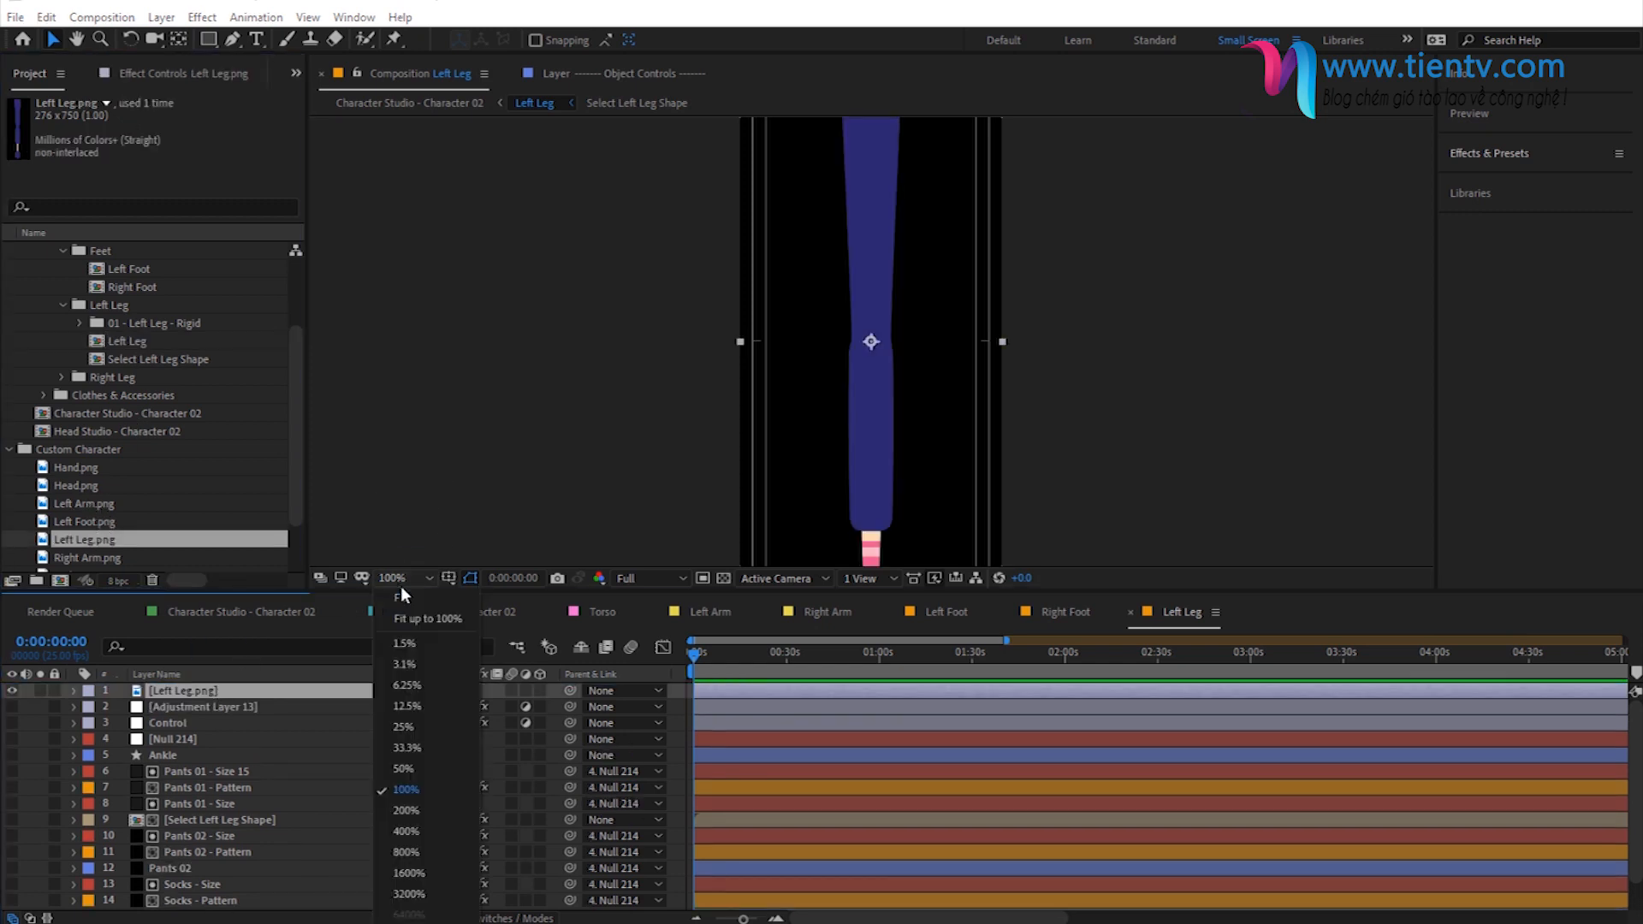
pyautogui.click(422, 618)
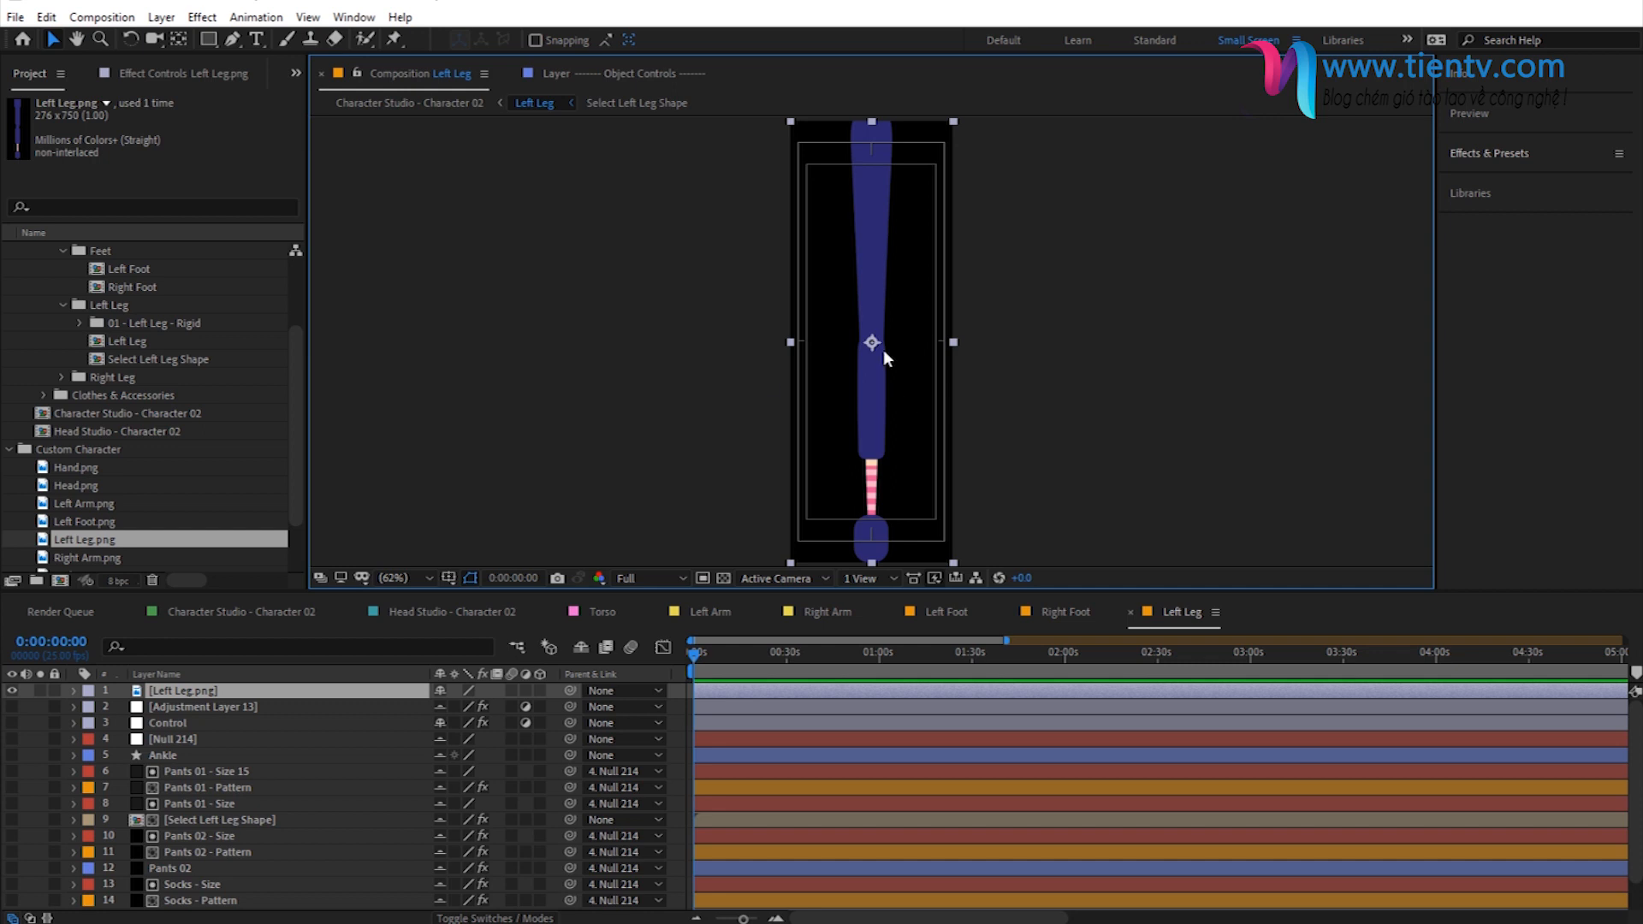
pyautogui.scroll(3, 276, 505)
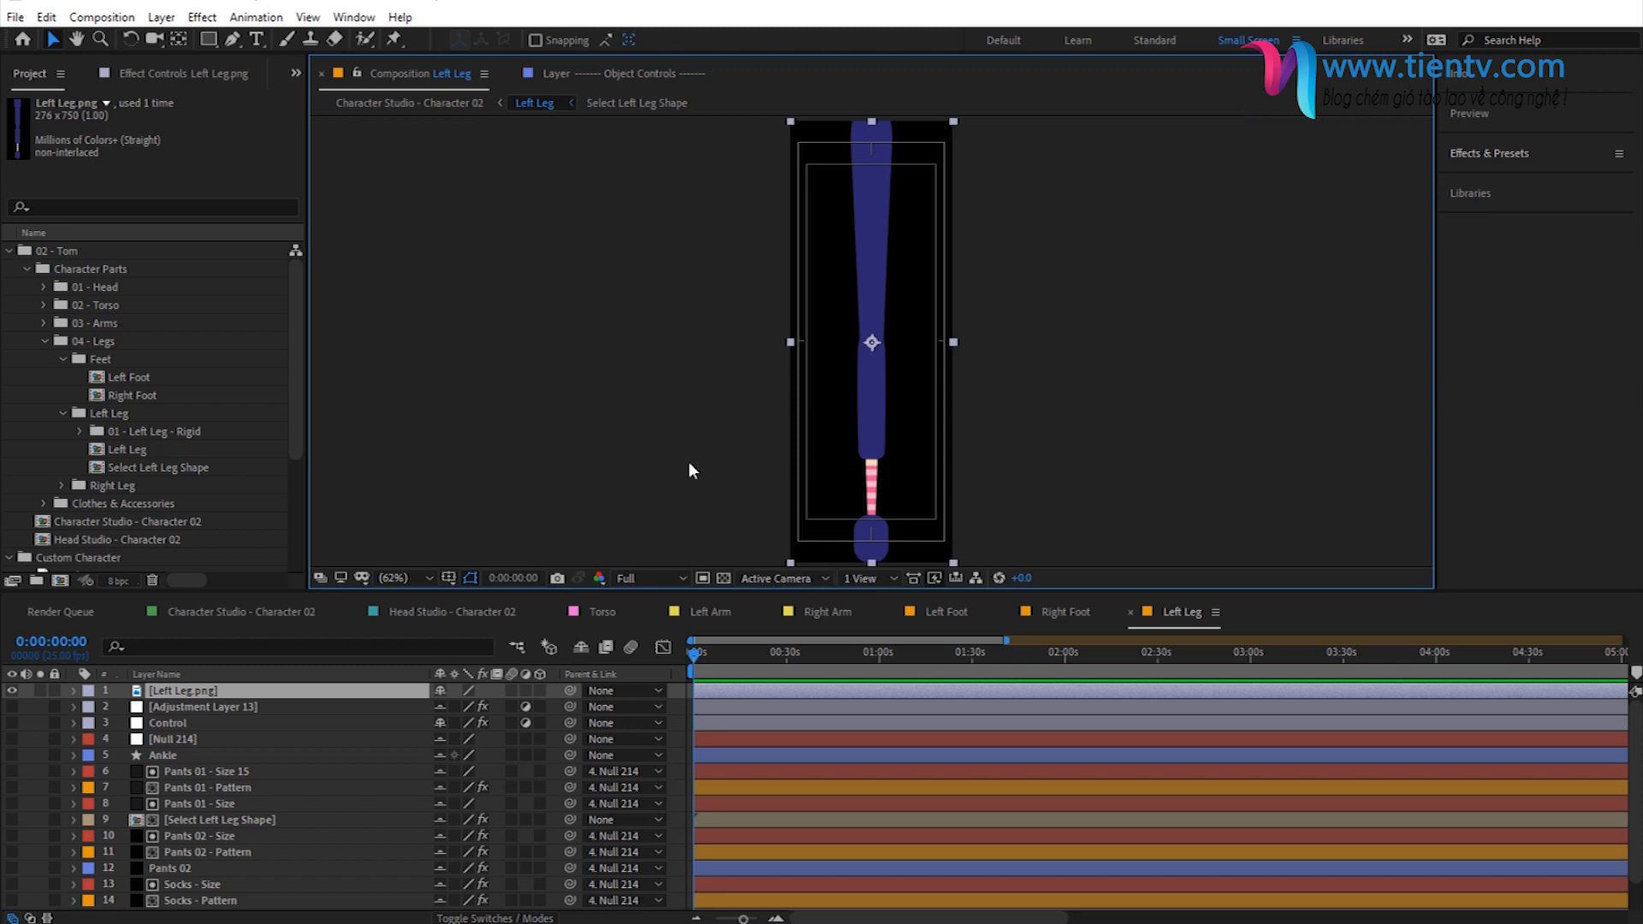
pyautogui.click(724, 578)
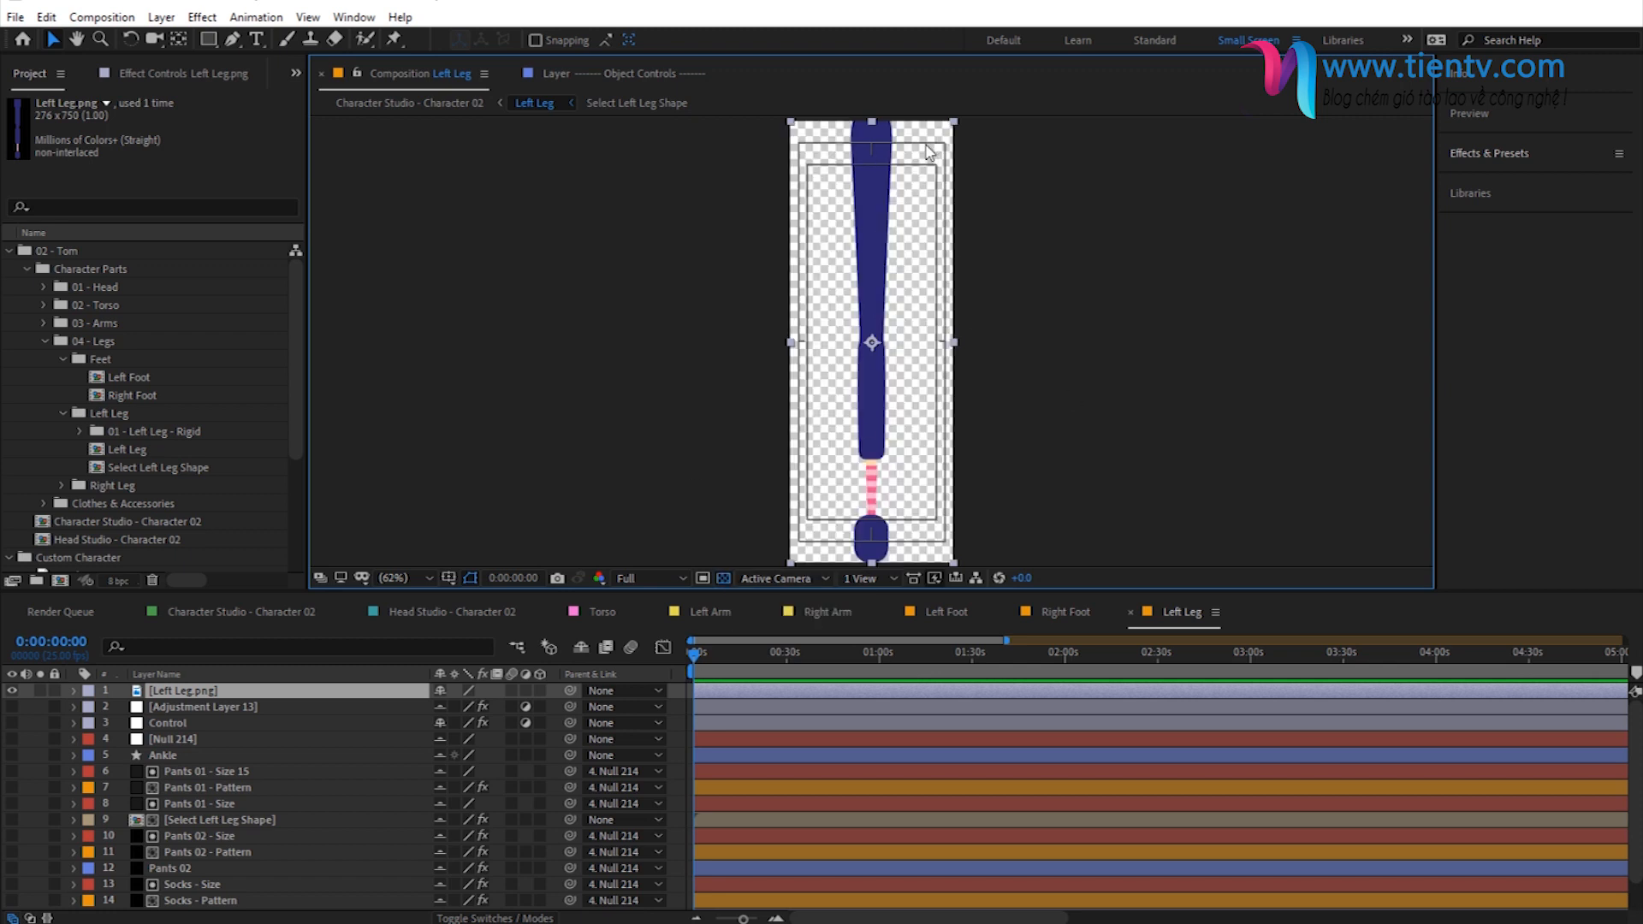
pyautogui.click(725, 577)
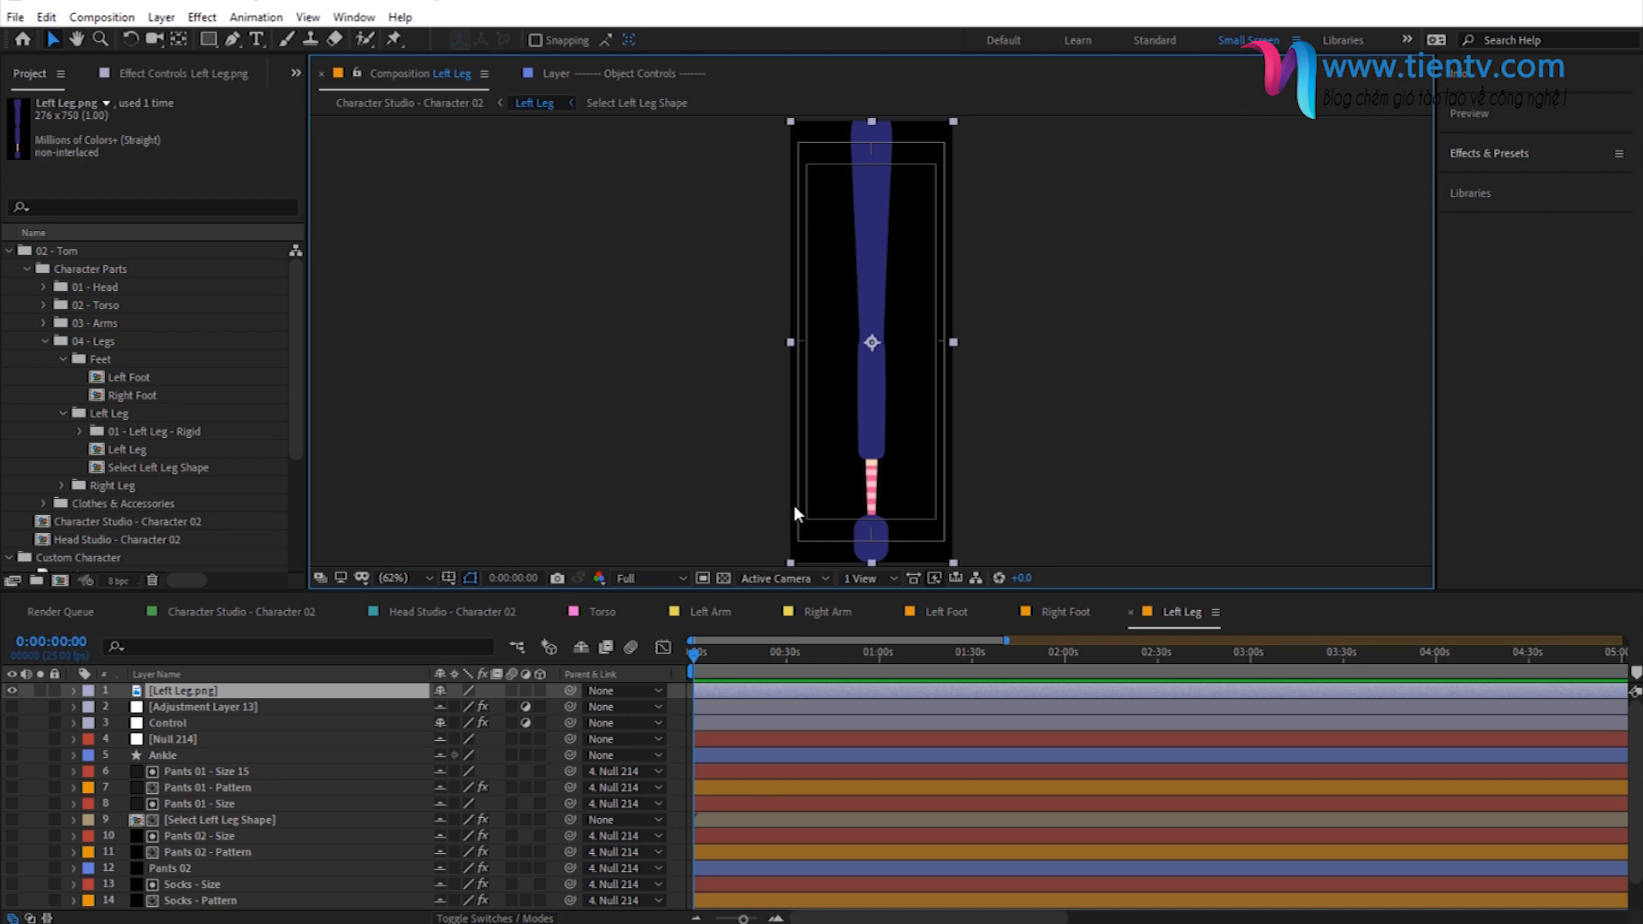
# - Collapse the Left Leg folder and open the Right Leg composition from the Right Leg folder
pyautogui.click(66, 415)
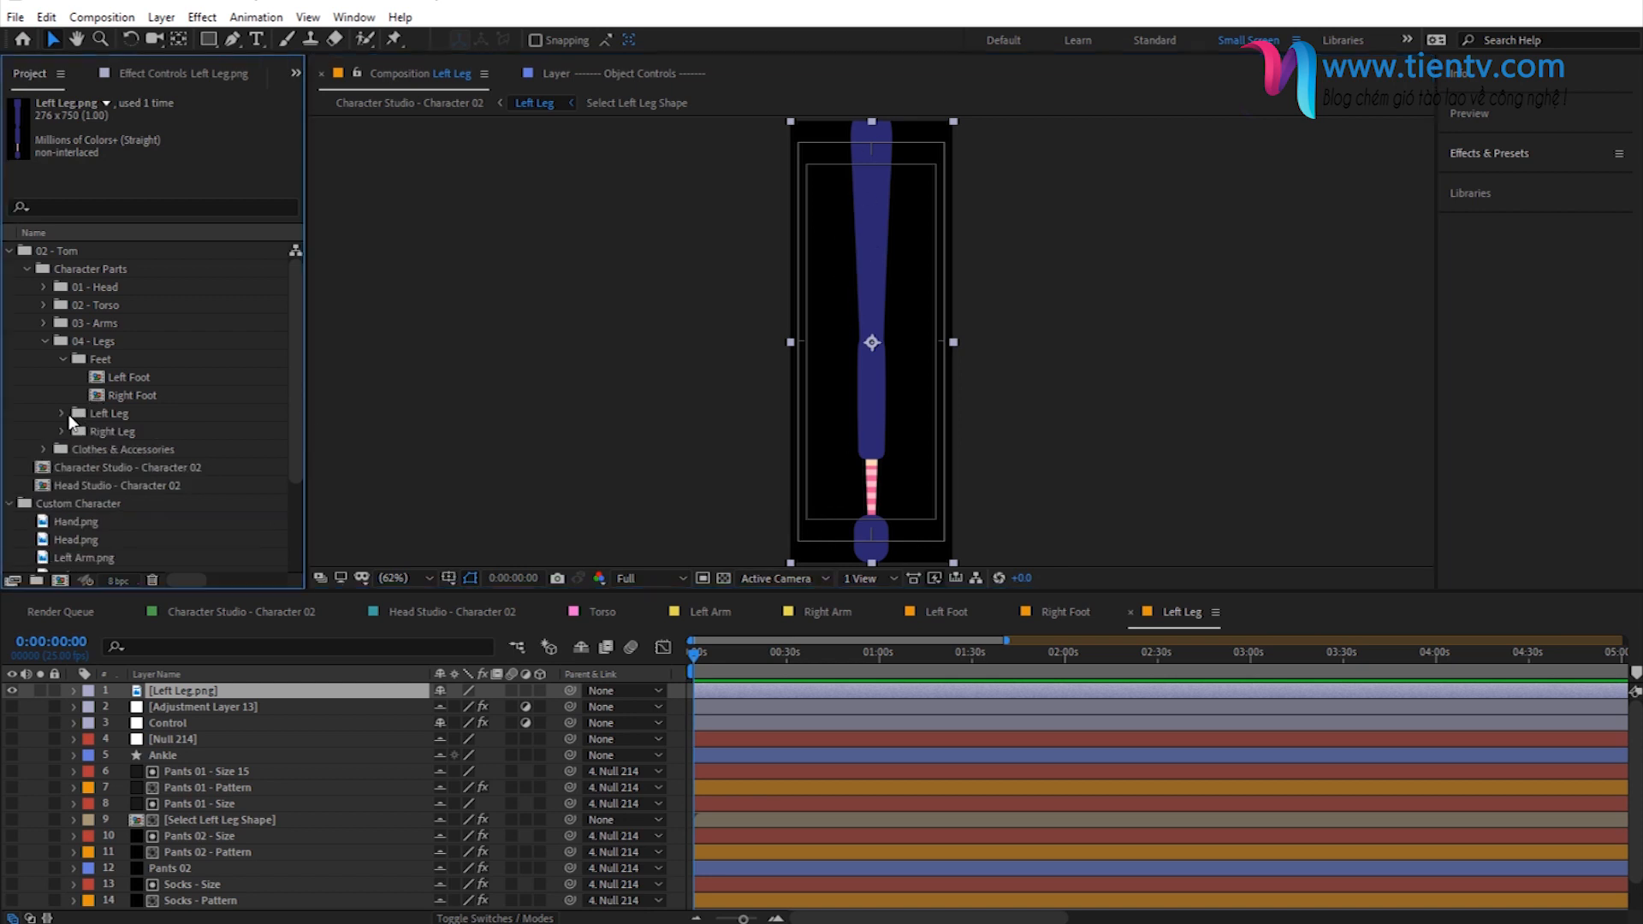
pyautogui.click(61, 431)
pyautogui.doubleClick(130, 468)
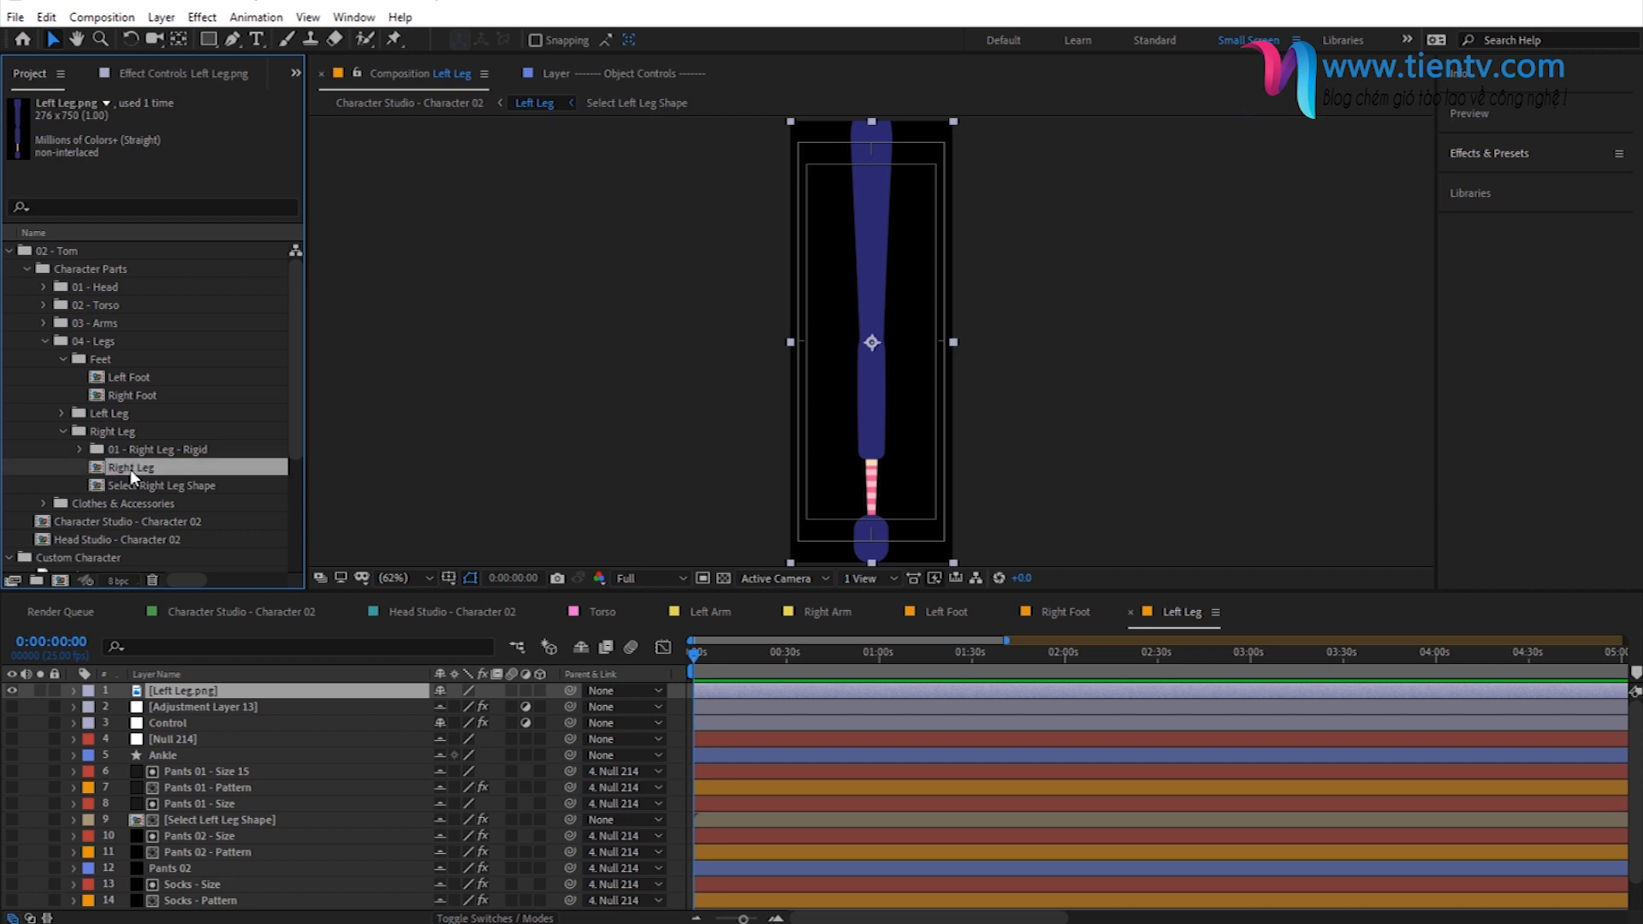
# - Add Right Leg.png as the topmost layer of the Right Leg composition and hide all the other layers
pyautogui.scroll(-3, 127, 438)
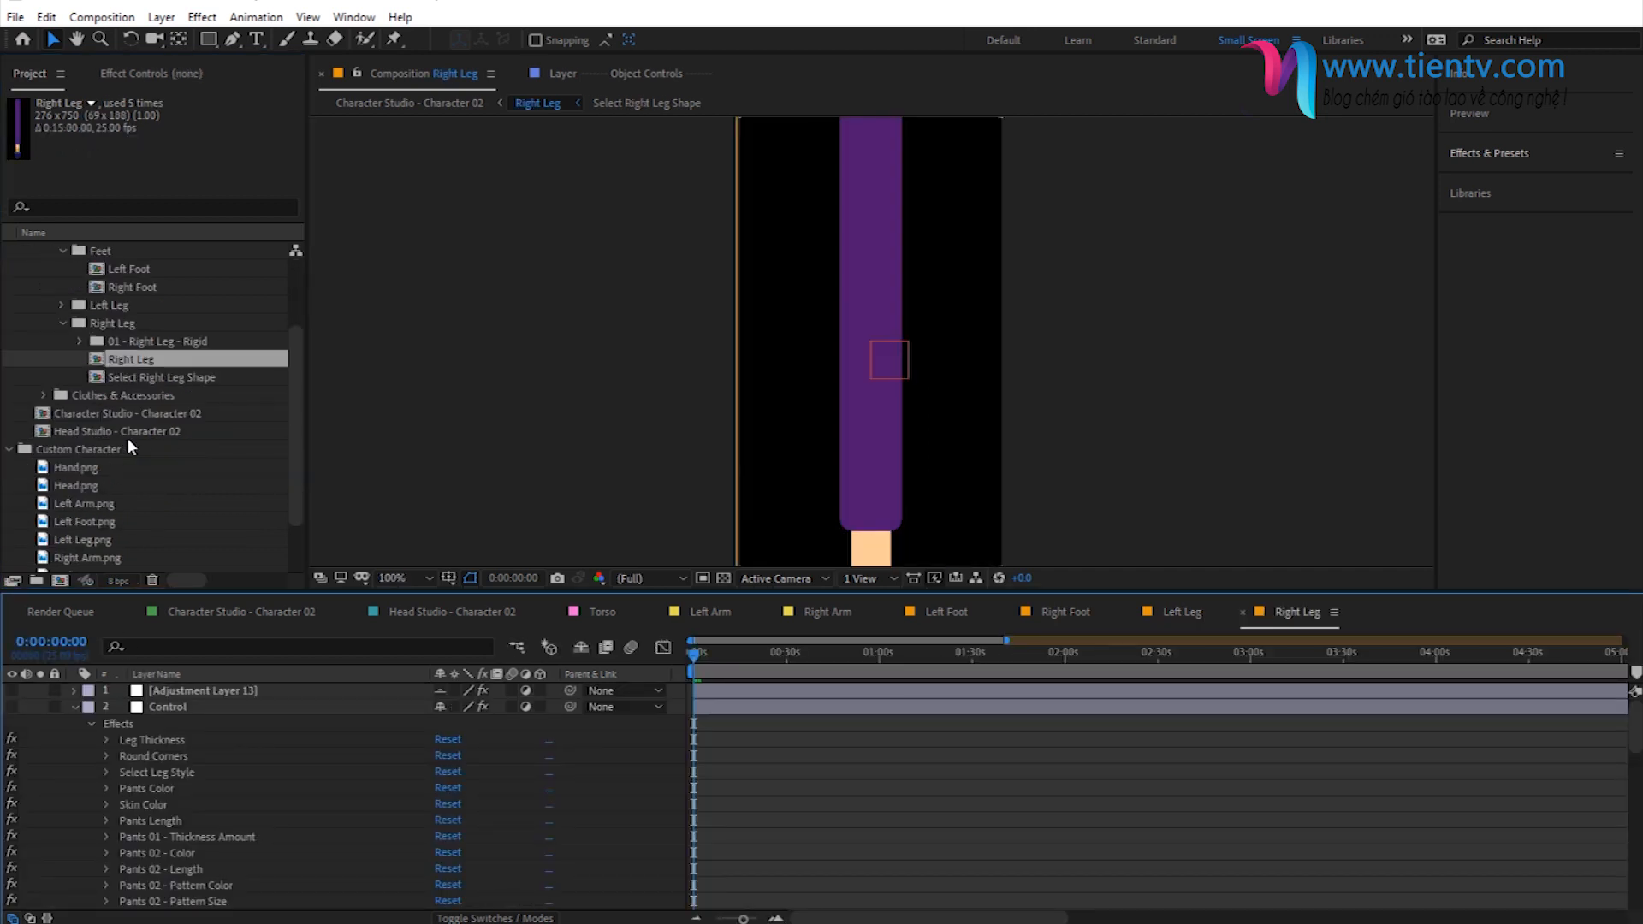
pyautogui.scroll(-2, 108, 479)
pyautogui.moveTo(85, 522); pyautogui.dragTo(224, 691)
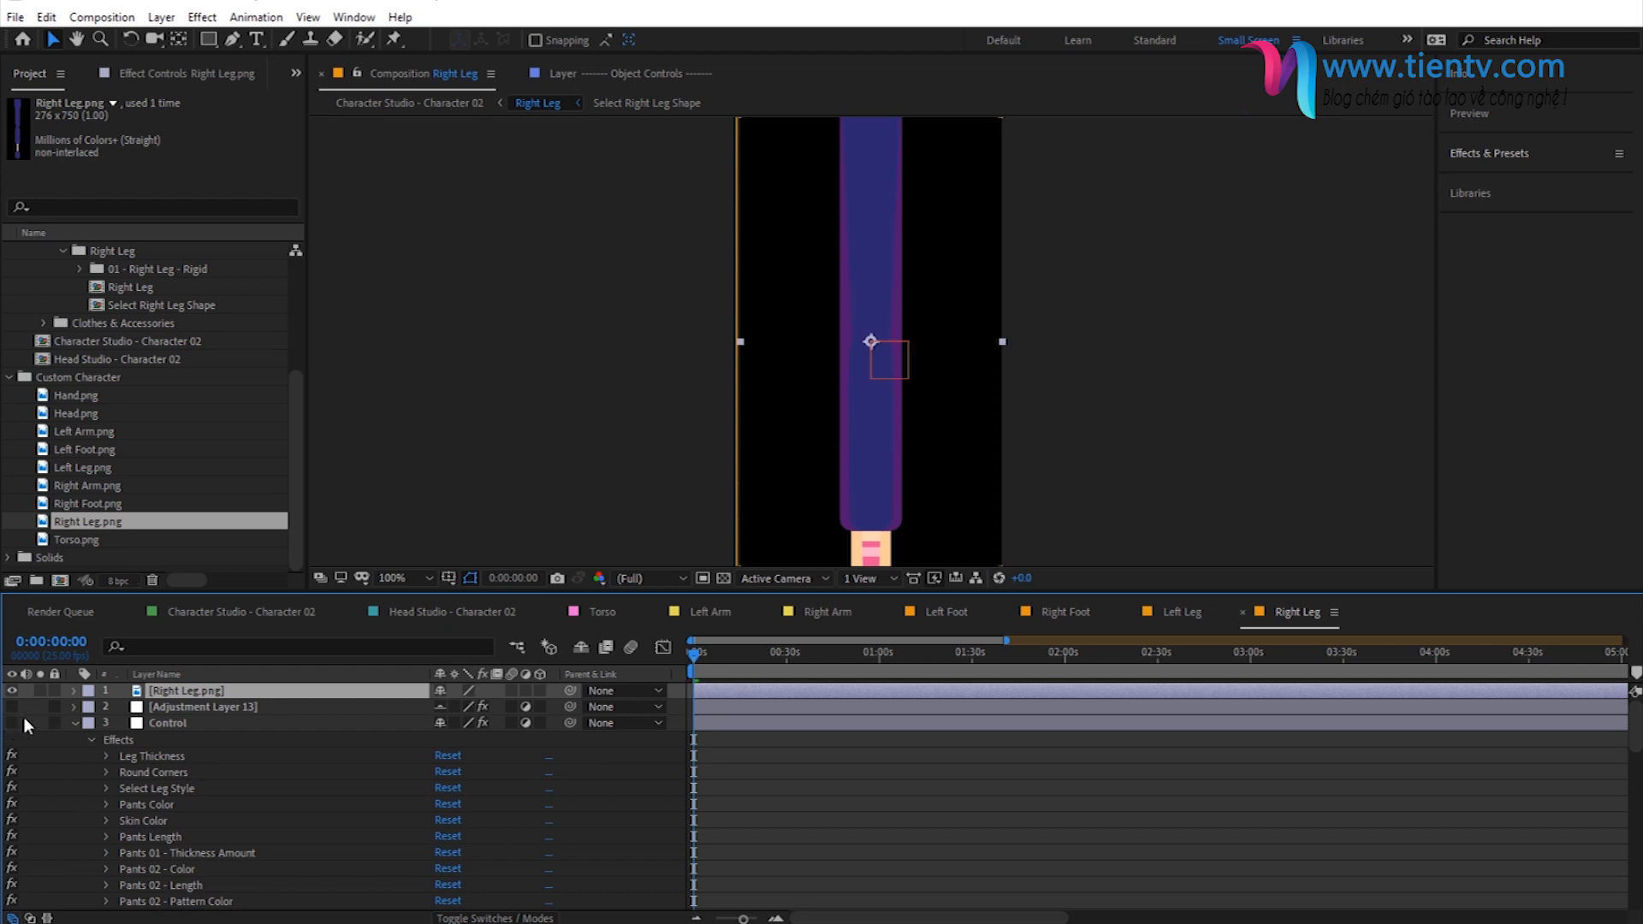
pyautogui.click(77, 721)
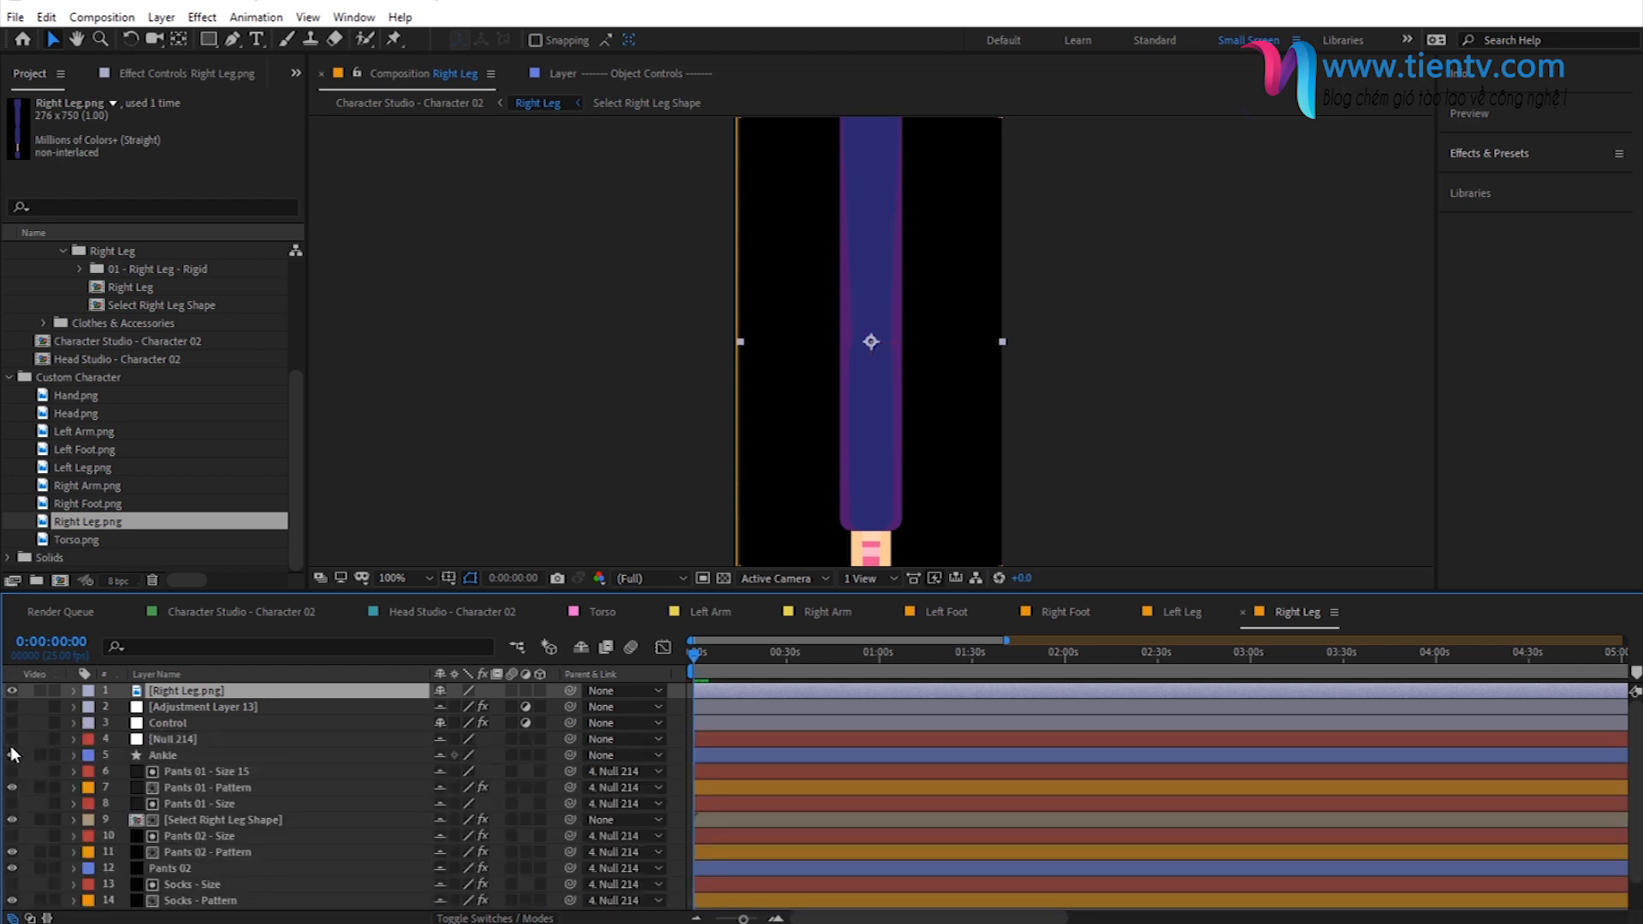
pyautogui.scroll(-2, 15, 894)
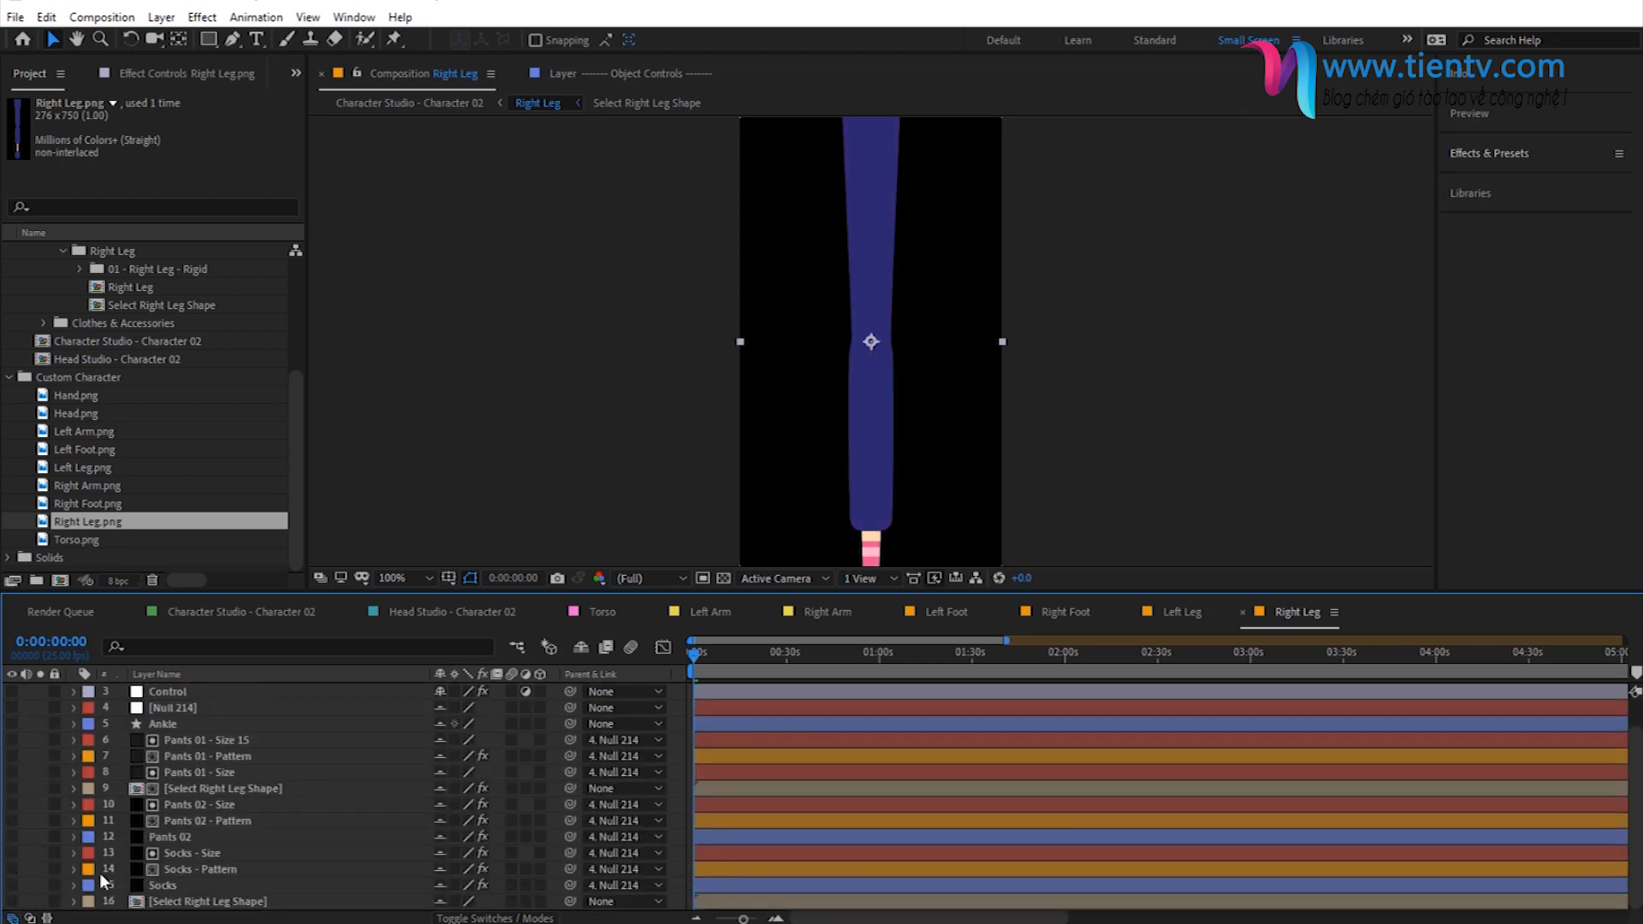
pyautogui.press(',')
pyautogui.scroll(2, 461, 664)
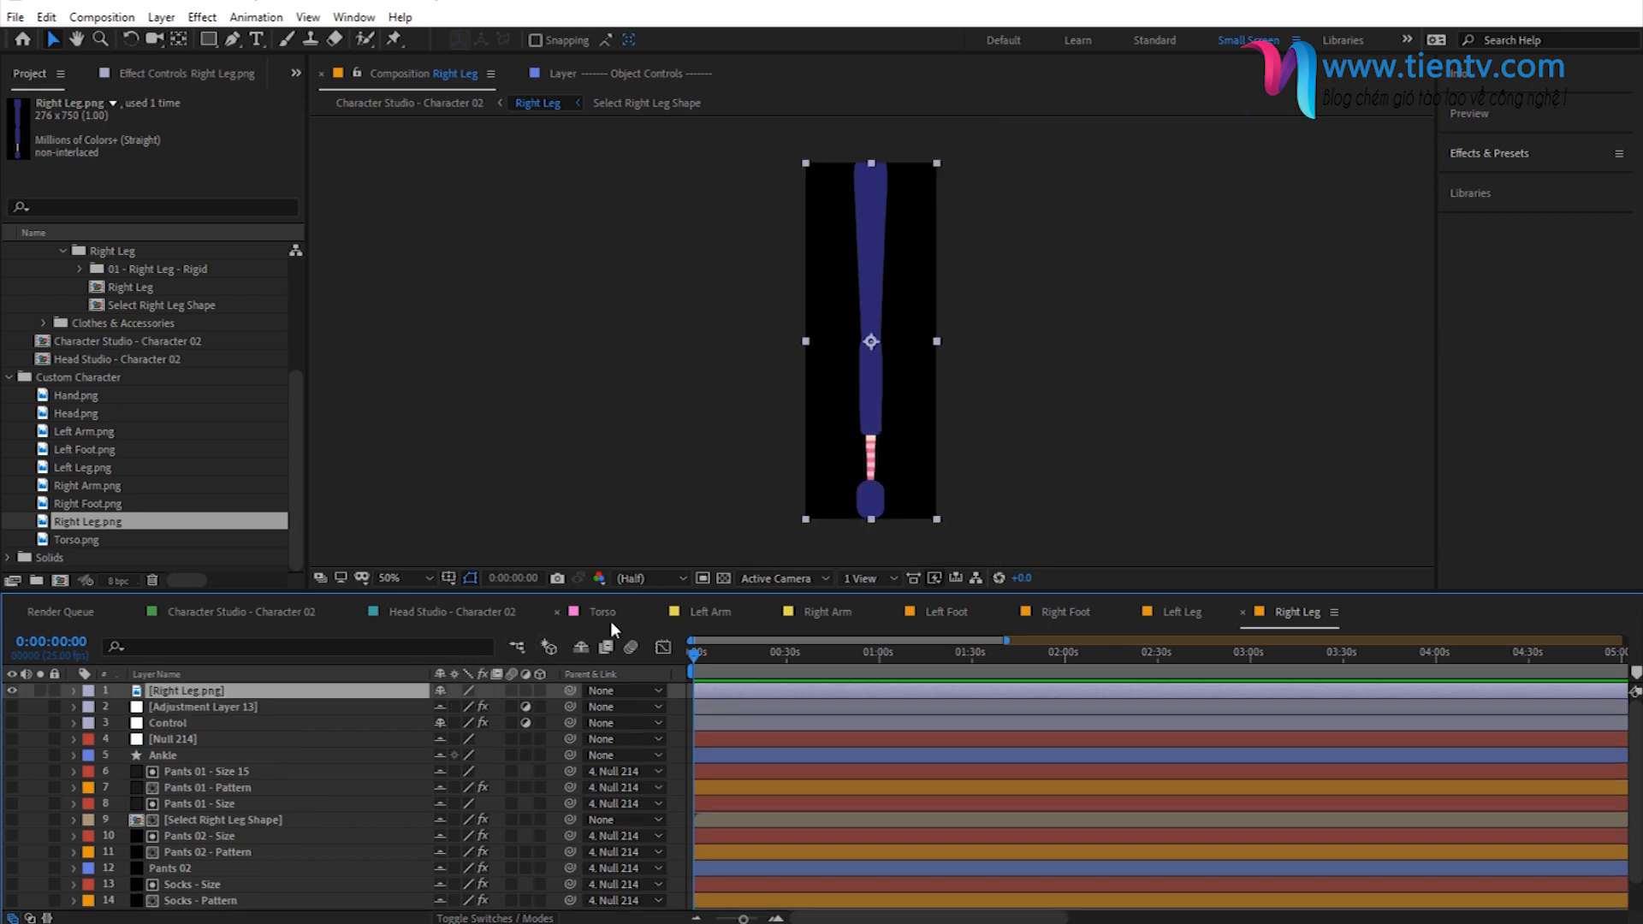
# - Close all the open body-part and Head Studio compositions, leaving only Character Studio - Character 02 open
pyautogui.click(657, 610)
pyautogui.click(658, 610)
pyautogui.click(657, 610)
pyautogui.click(657, 610)
pyautogui.click(657, 610)
pyautogui.click(657, 610)
pyautogui.click(553, 613)
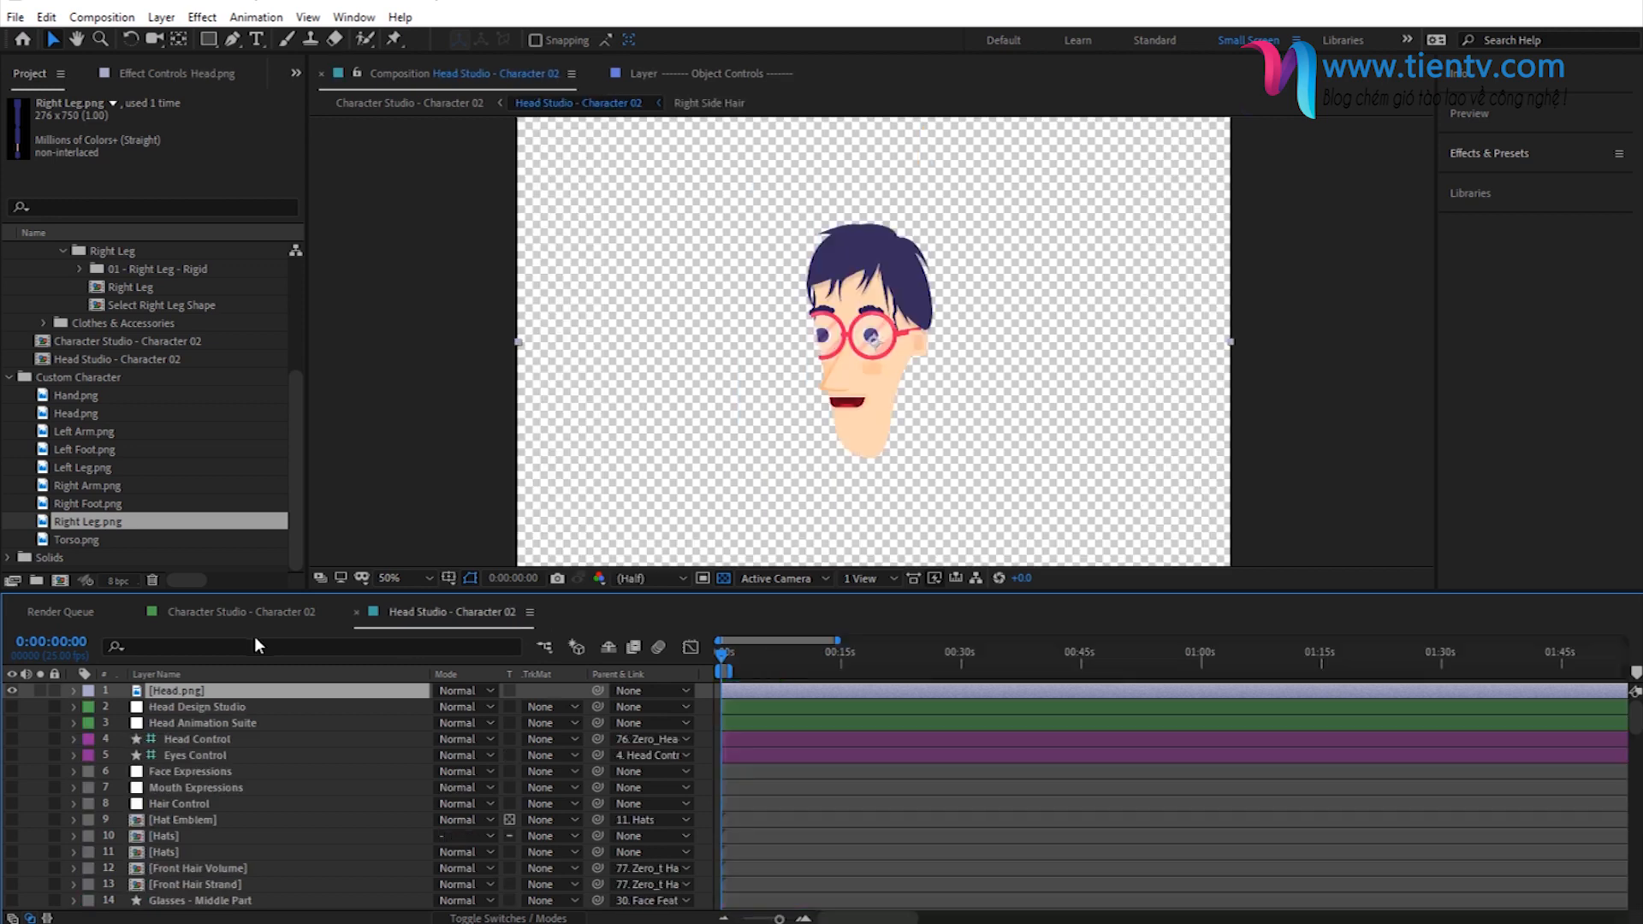
pyautogui.click(358, 611)
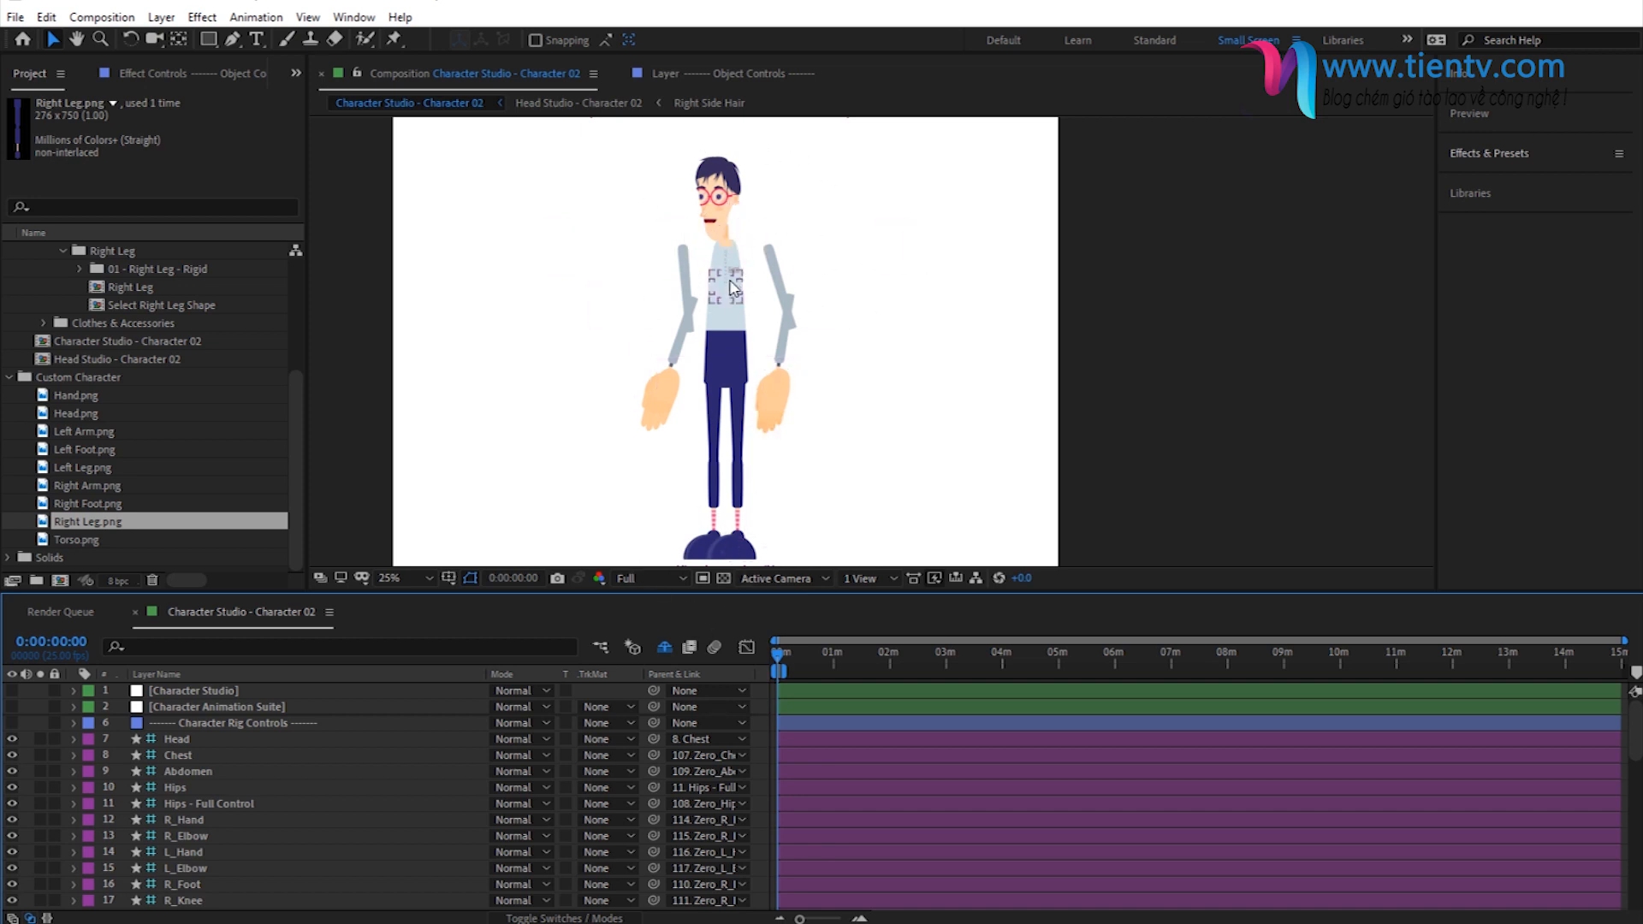
# - Hide the Right Hand layer among the character parts in the Character Studio - Character 02 composition
pyautogui.click(170, 694)
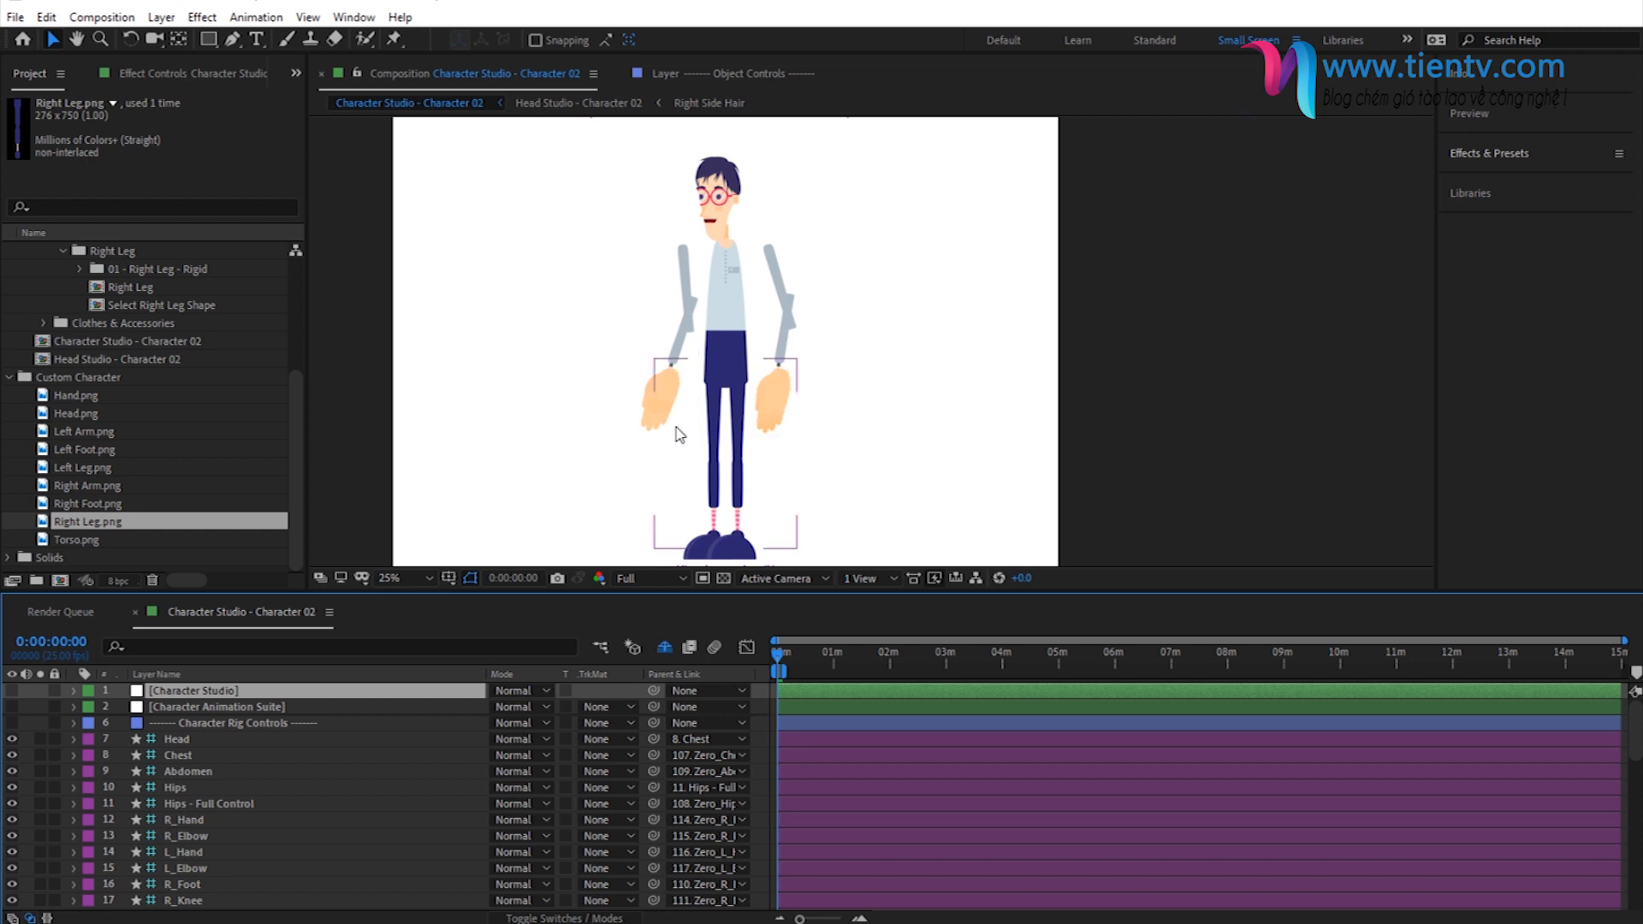
pyautogui.click(89, 399)
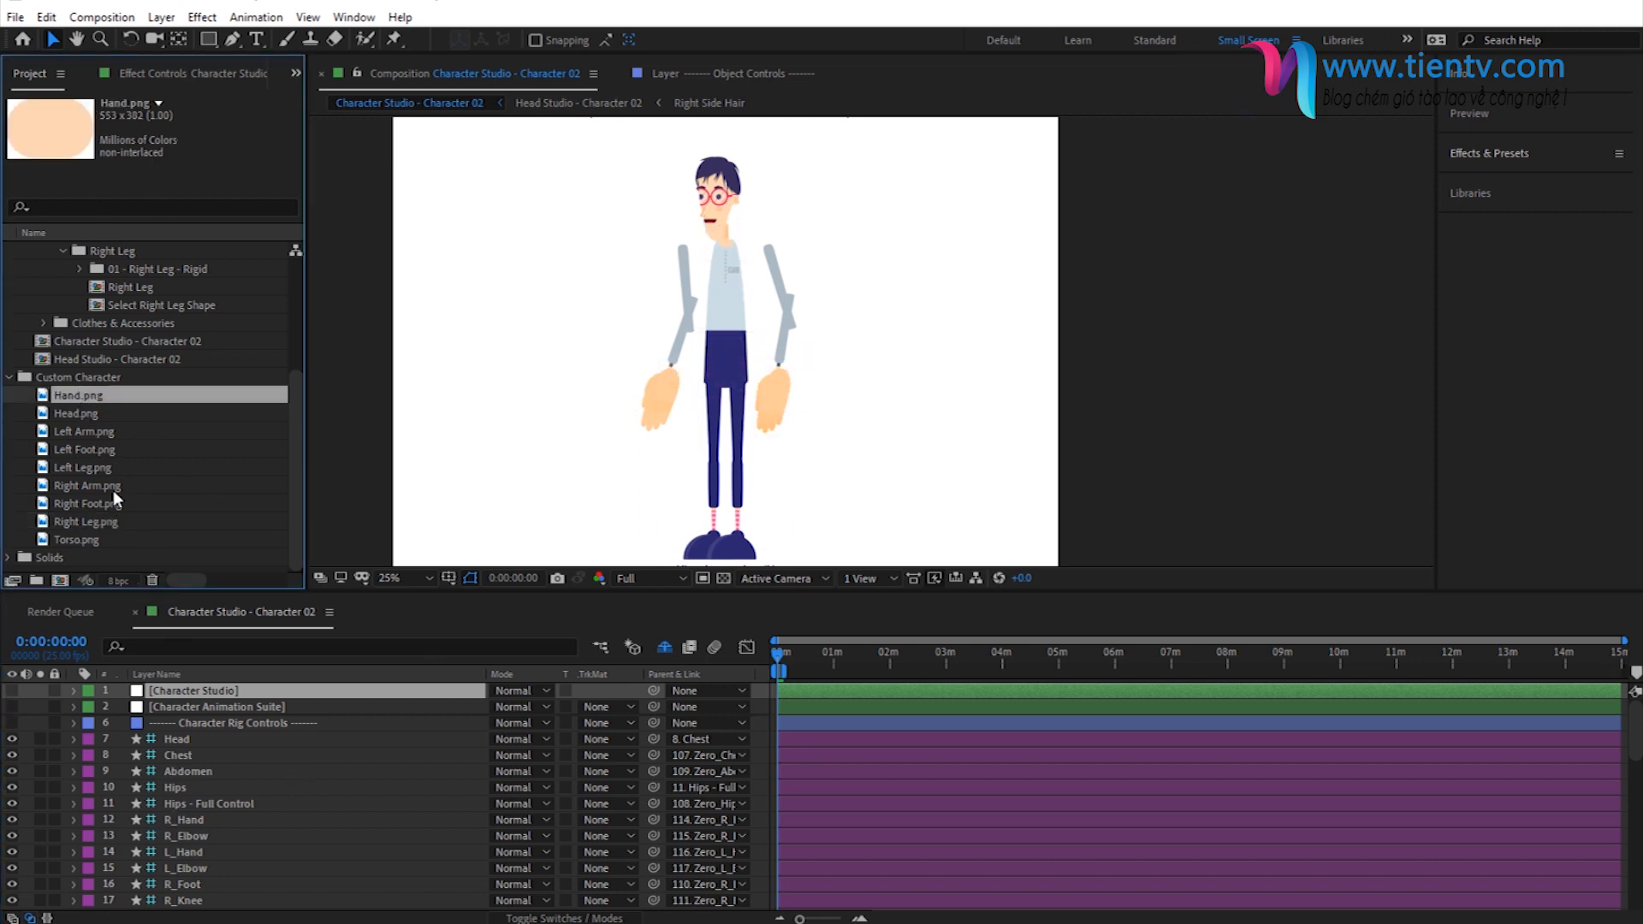
pyautogui.scroll(-8, 224, 799)
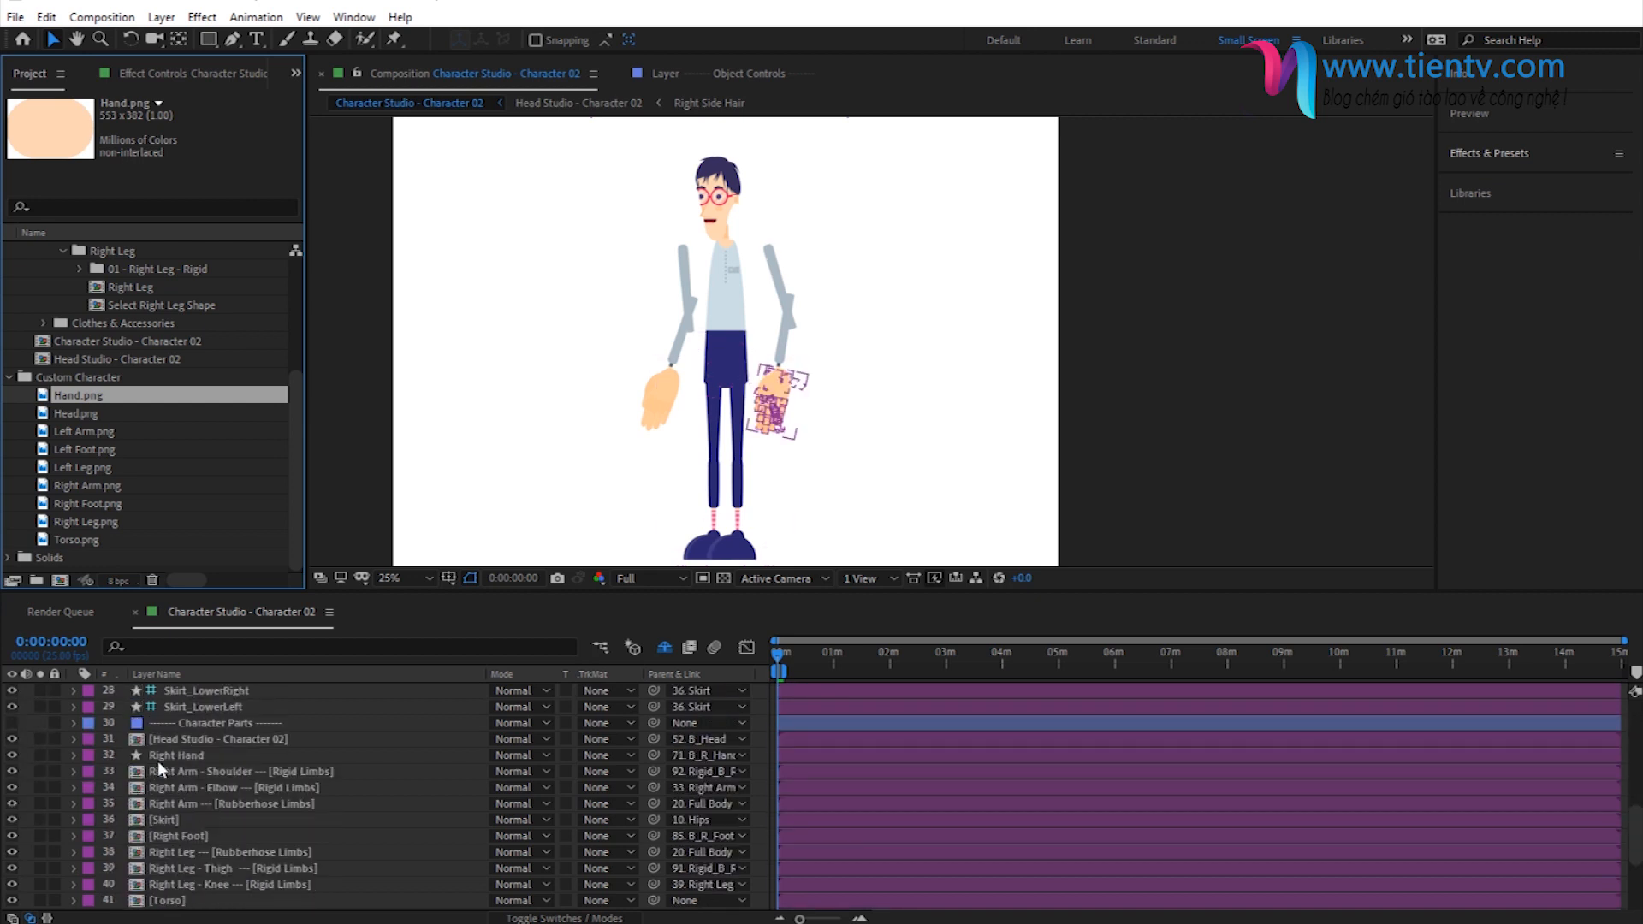
pyautogui.click(157, 760)
pyautogui.scroll(4, 202, 799)
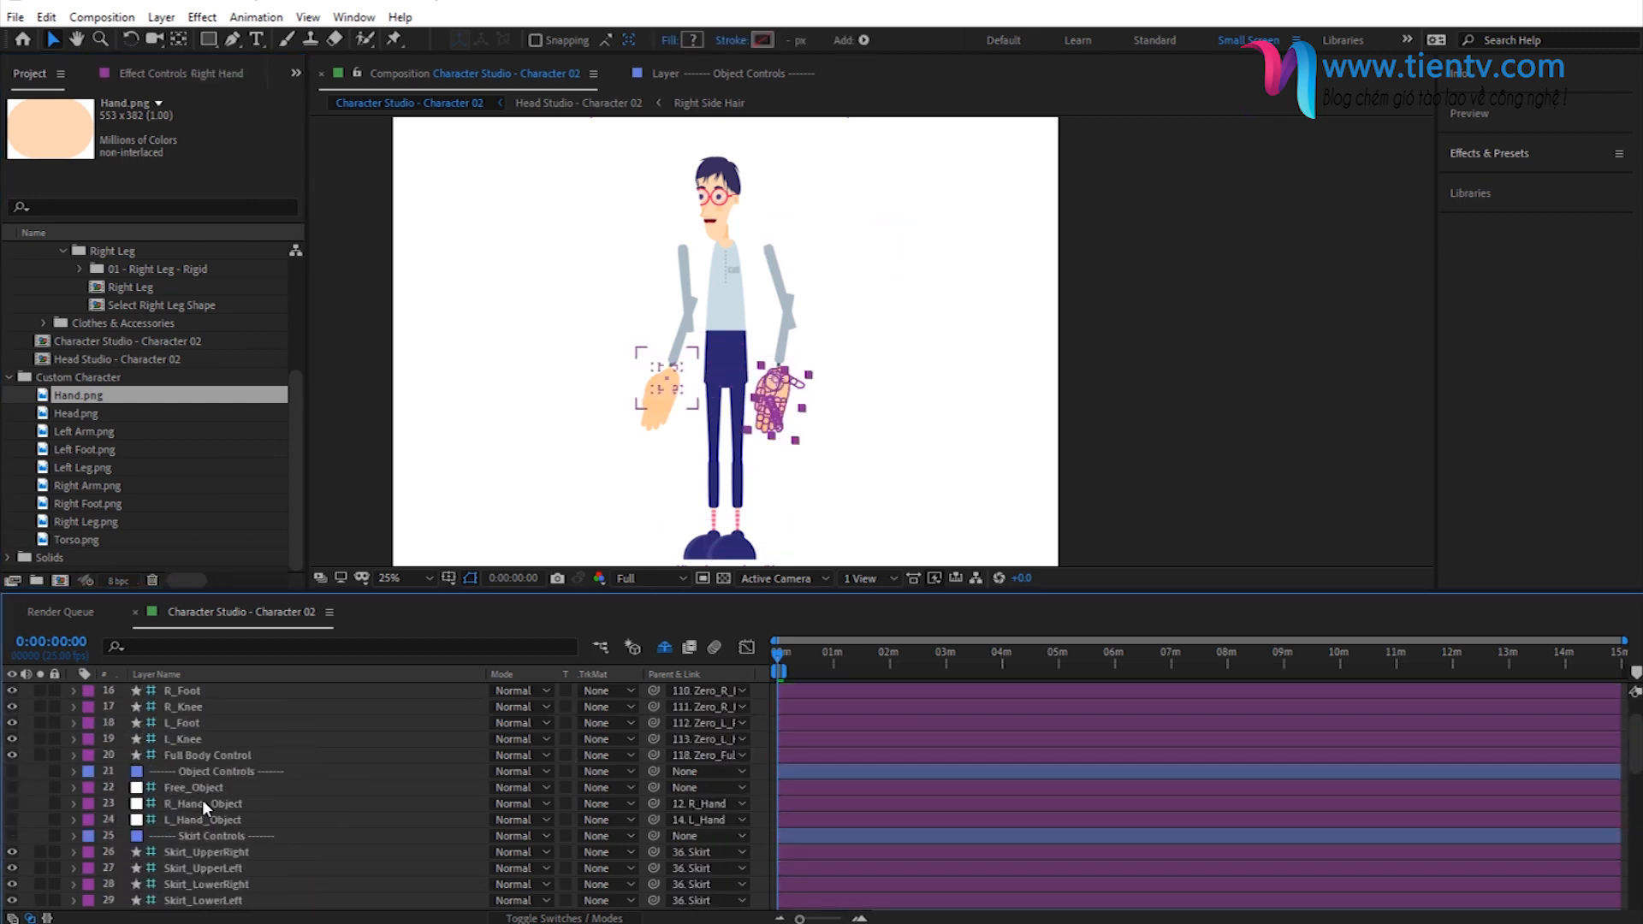
pyautogui.scroll(-3, 202, 799)
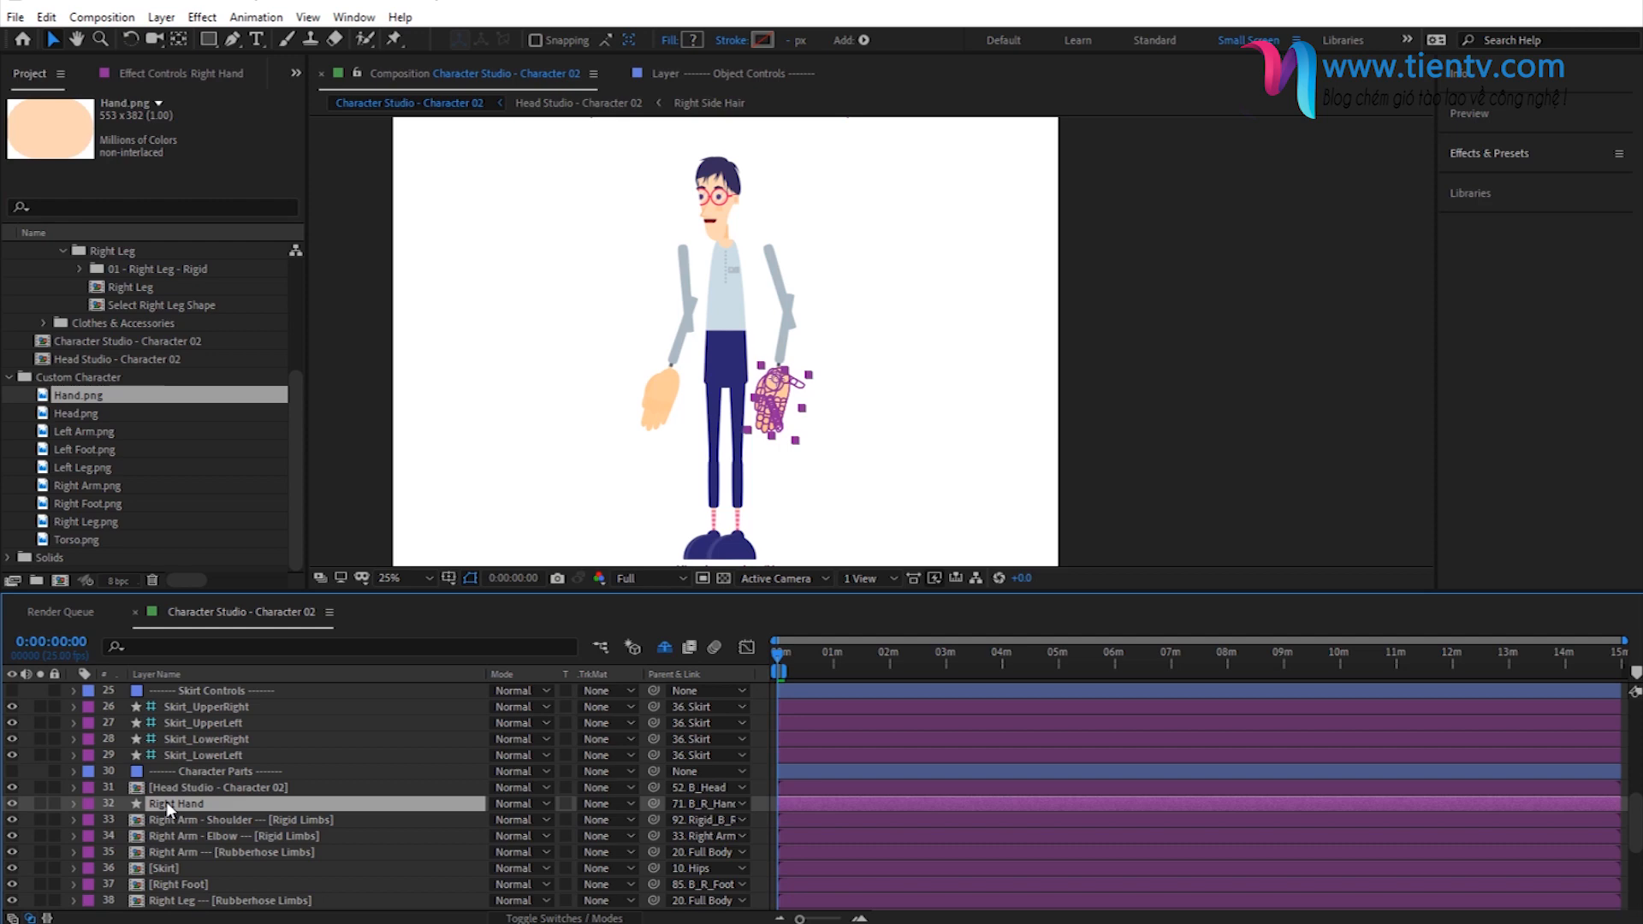
pyautogui.click(12, 804)
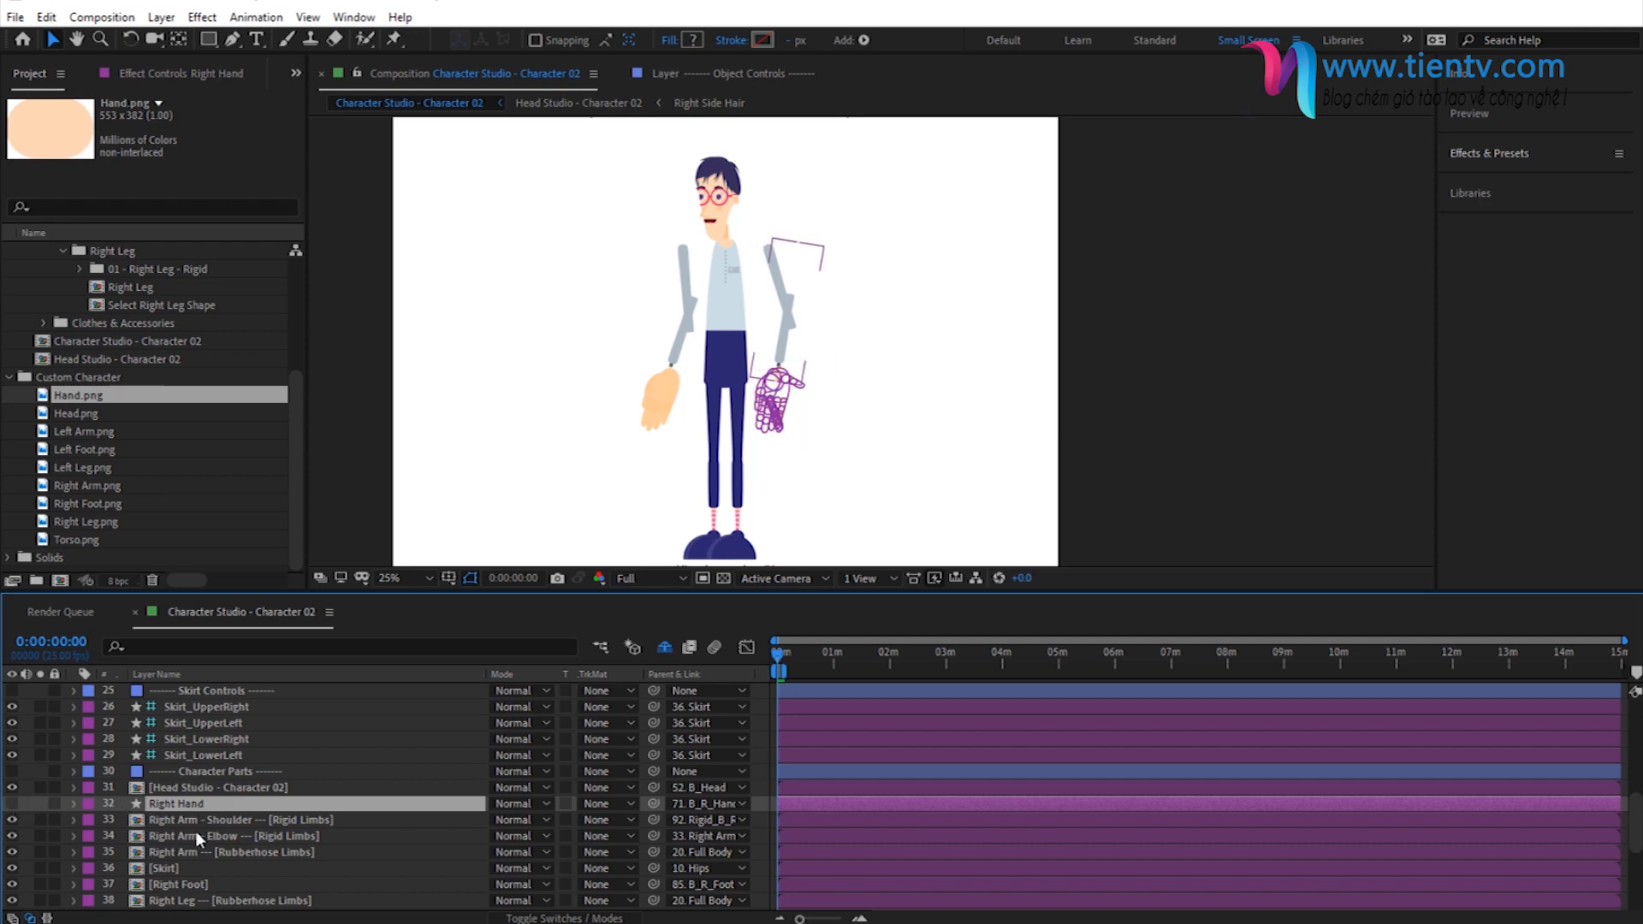
# - Hide the Left Hand layer in the Character Studio - Character 02 composition
pyautogui.scroll(-3, 195, 831)
pyautogui.scroll(-2, 182, 805)
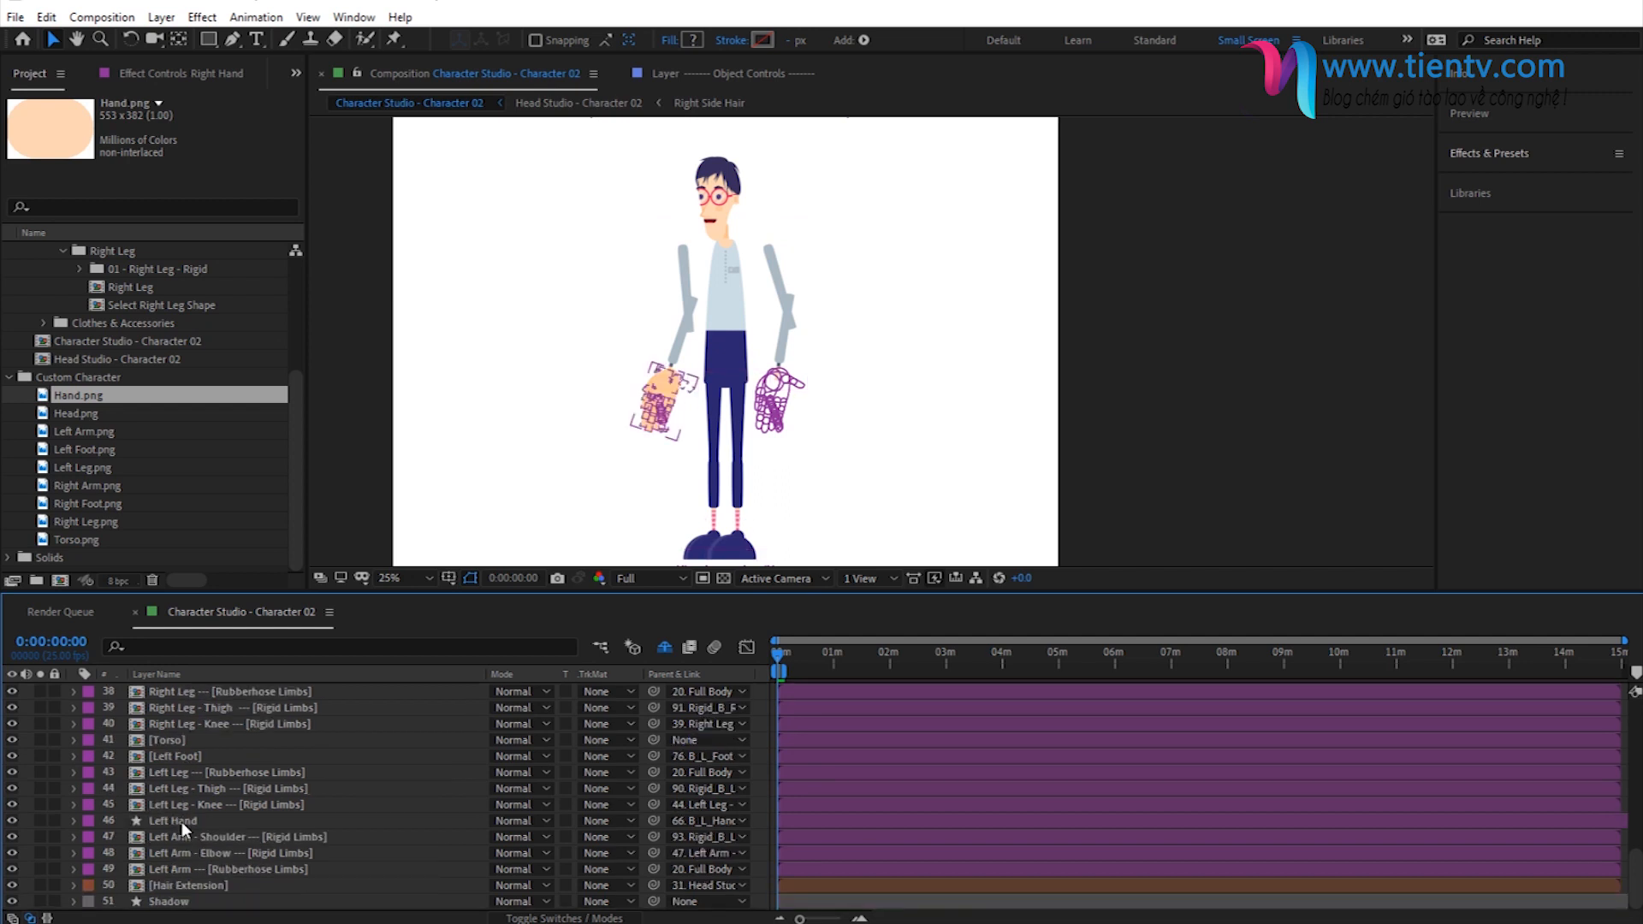
pyautogui.click(181, 822)
pyautogui.click(12, 821)
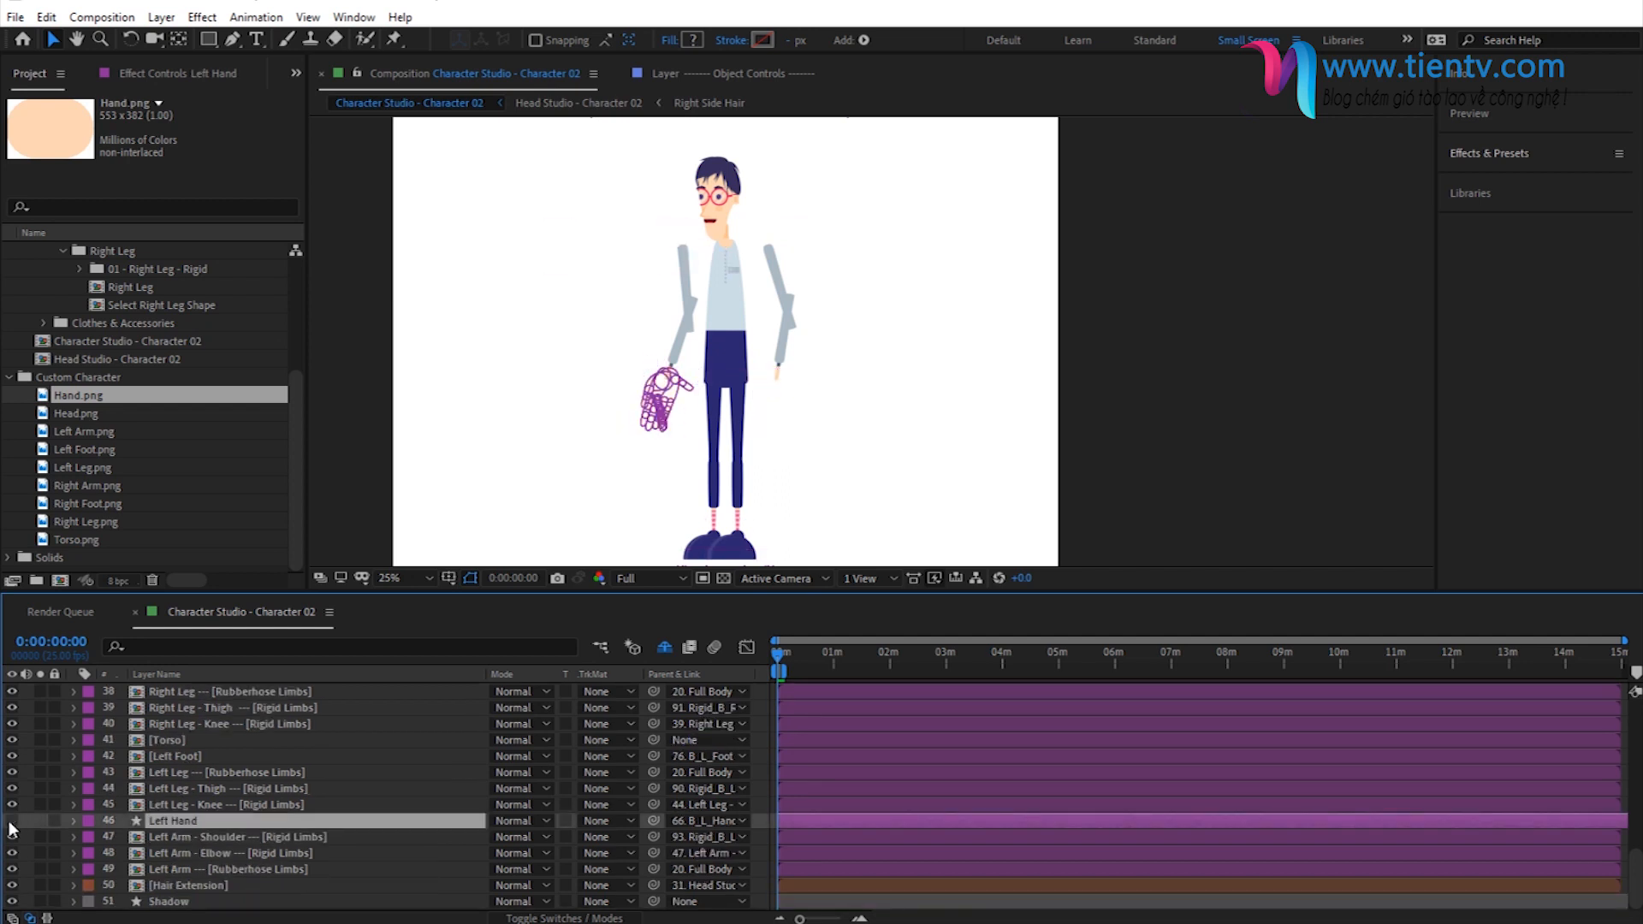
# - Add Hand.ai above the hidden Left Hand layer and place it beside the wrist of the left arm
pyautogui.click(183, 836)
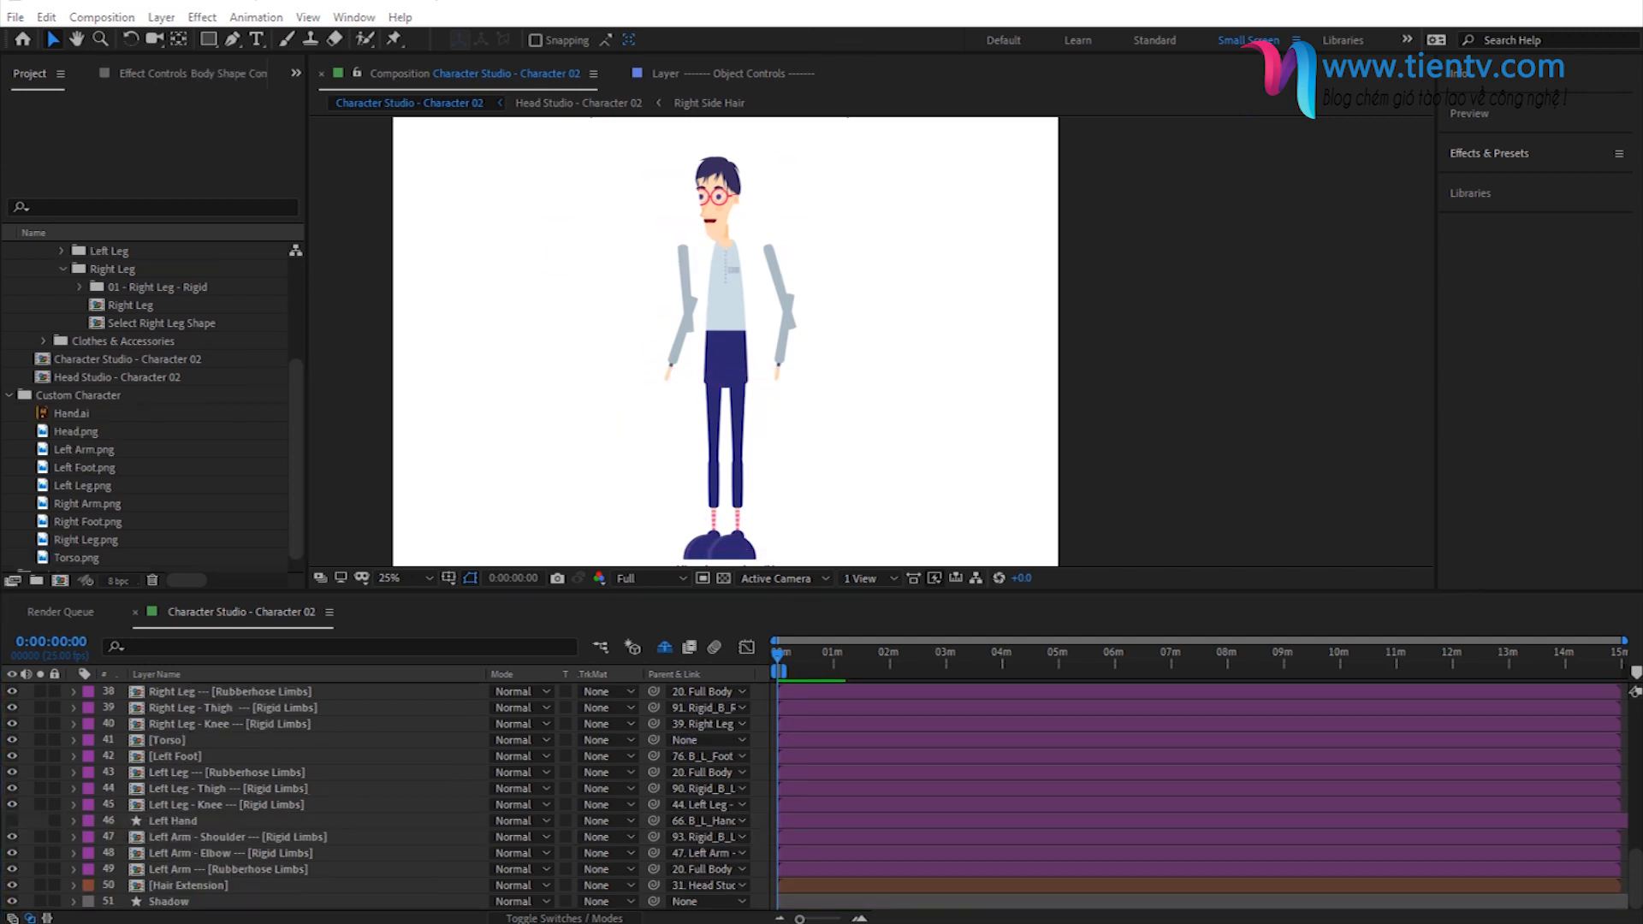
pyautogui.moveTo(55, 416); pyautogui.dragTo(217, 821)
pyautogui.moveTo(685, 350); pyautogui.dragTo(569, 406)
# - Scale the Hand.ai layer down to 50%, checking its size against the original Left Hand layer
pyautogui.press('s')
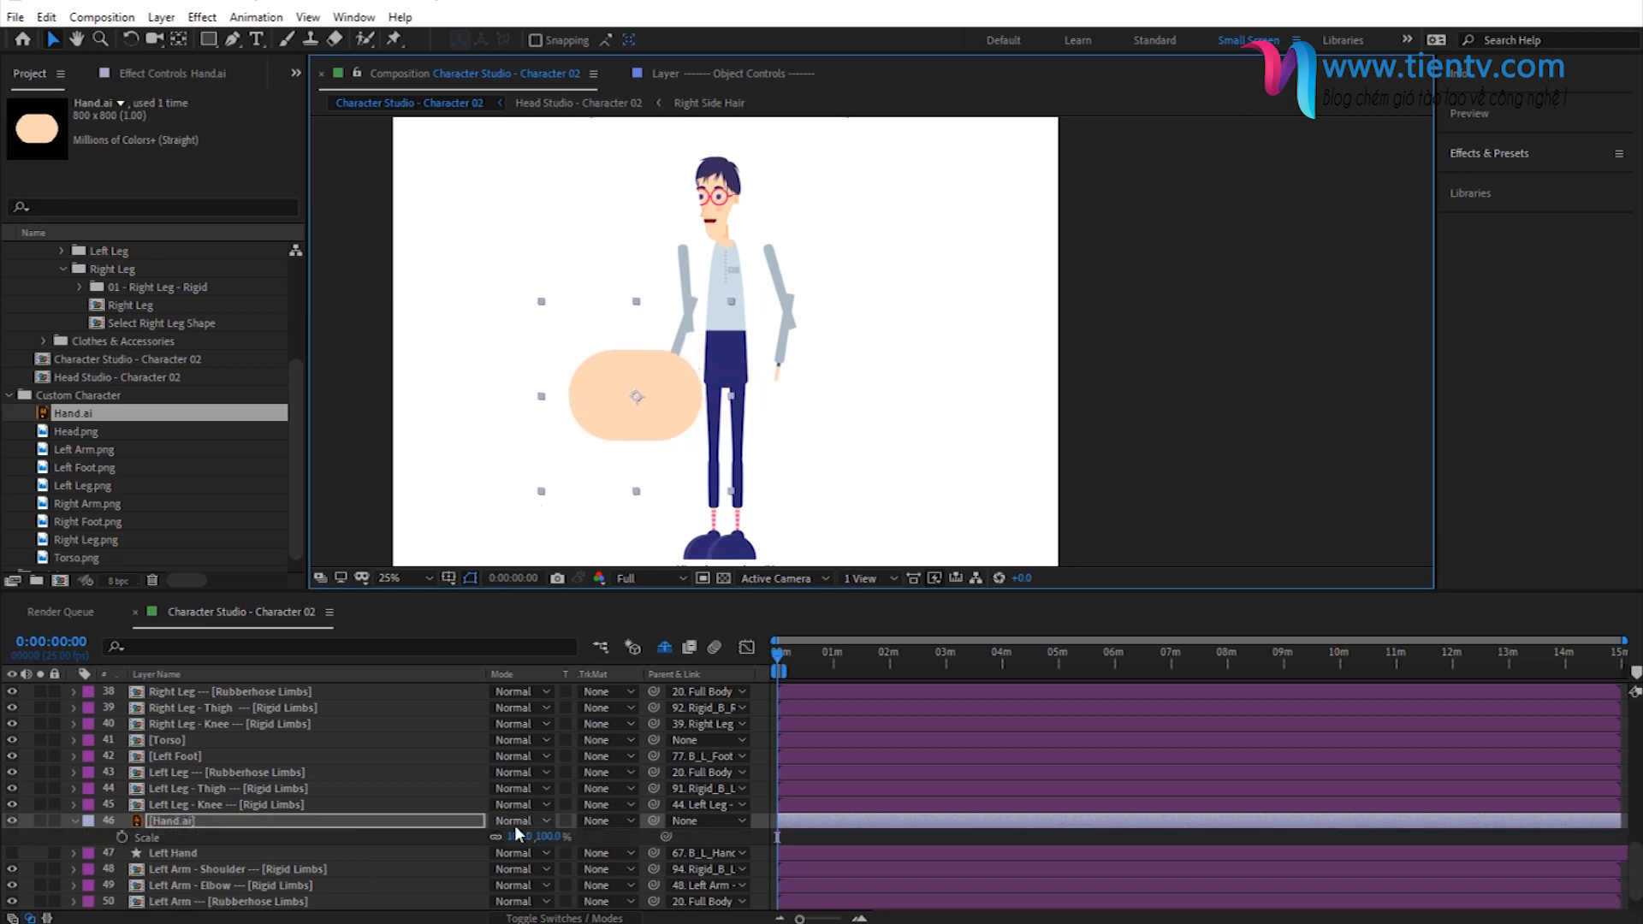
pyautogui.moveTo(518, 836); pyautogui.dragTo(492, 841)
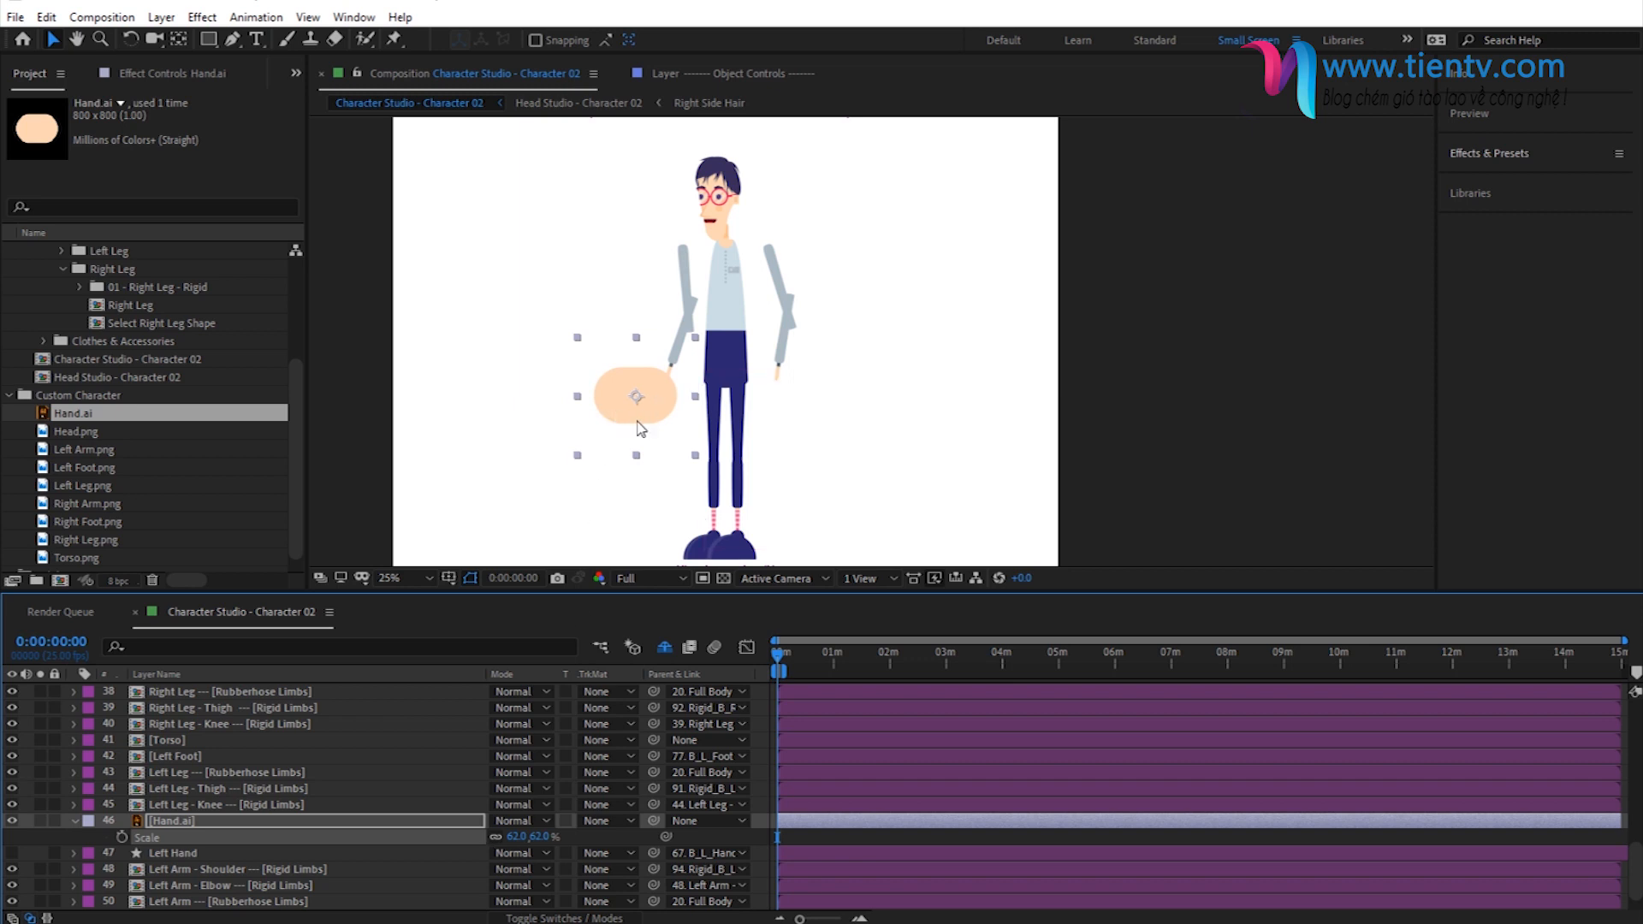
pyautogui.click(12, 853)
pyautogui.click(12, 853)
pyautogui.click(541, 837)
pyautogui.write('50')
pyautogui.press('Return')
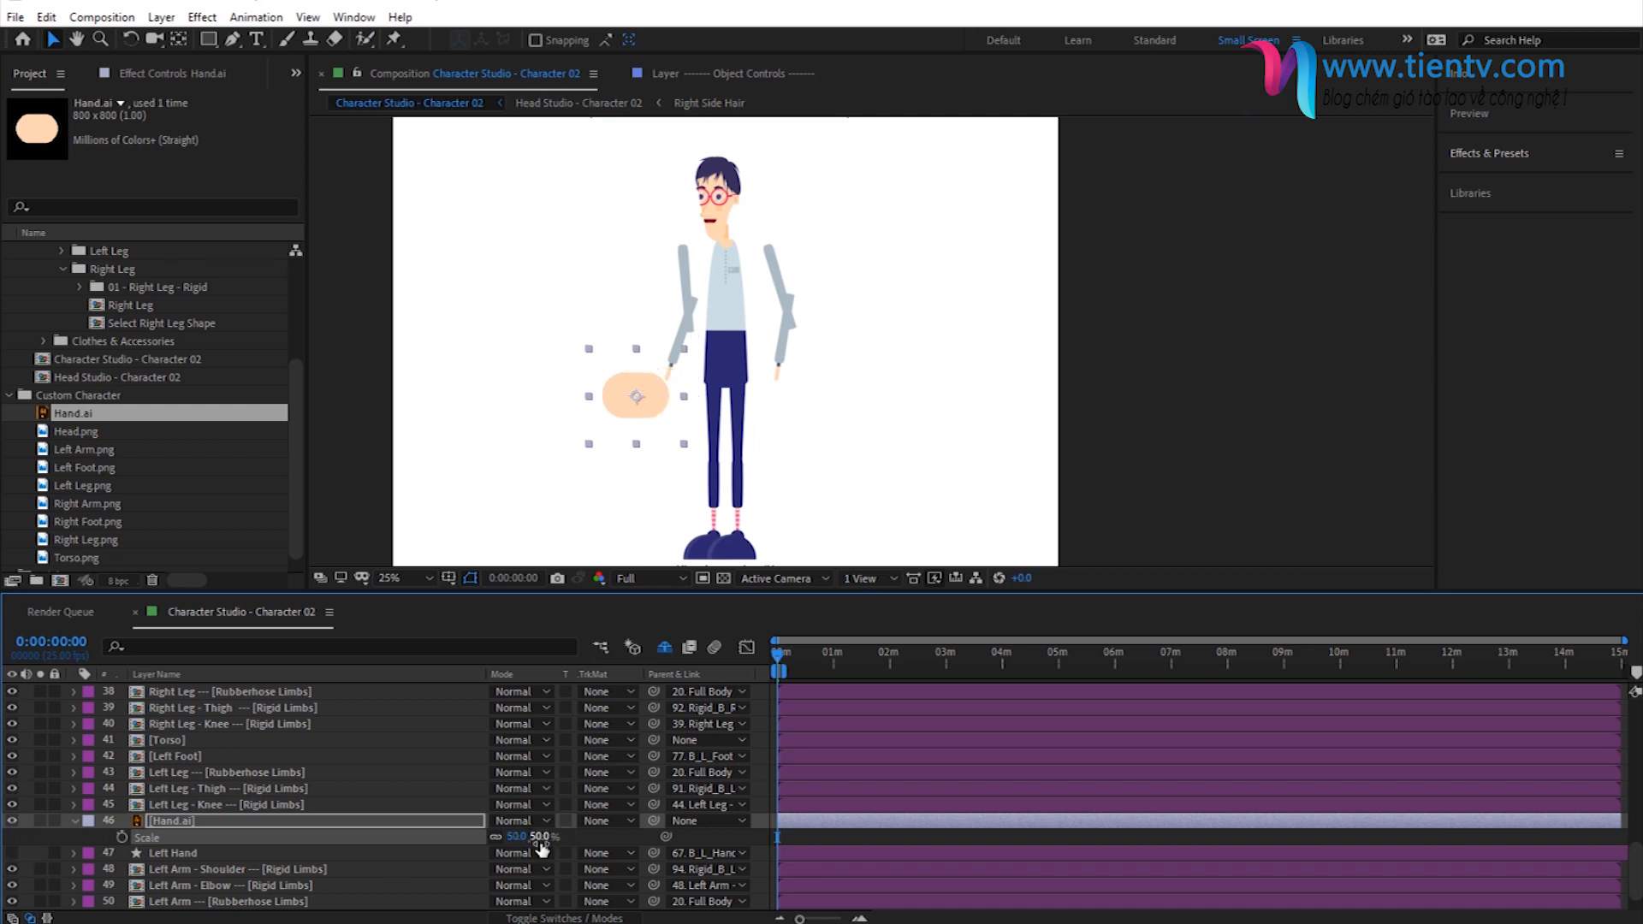
# - Rotate the Hand.ai layer to -65° and move it up against the left arm's wrist
pyautogui.press('r')
pyautogui.moveTo(511, 837); pyautogui.dragTo(453, 838)
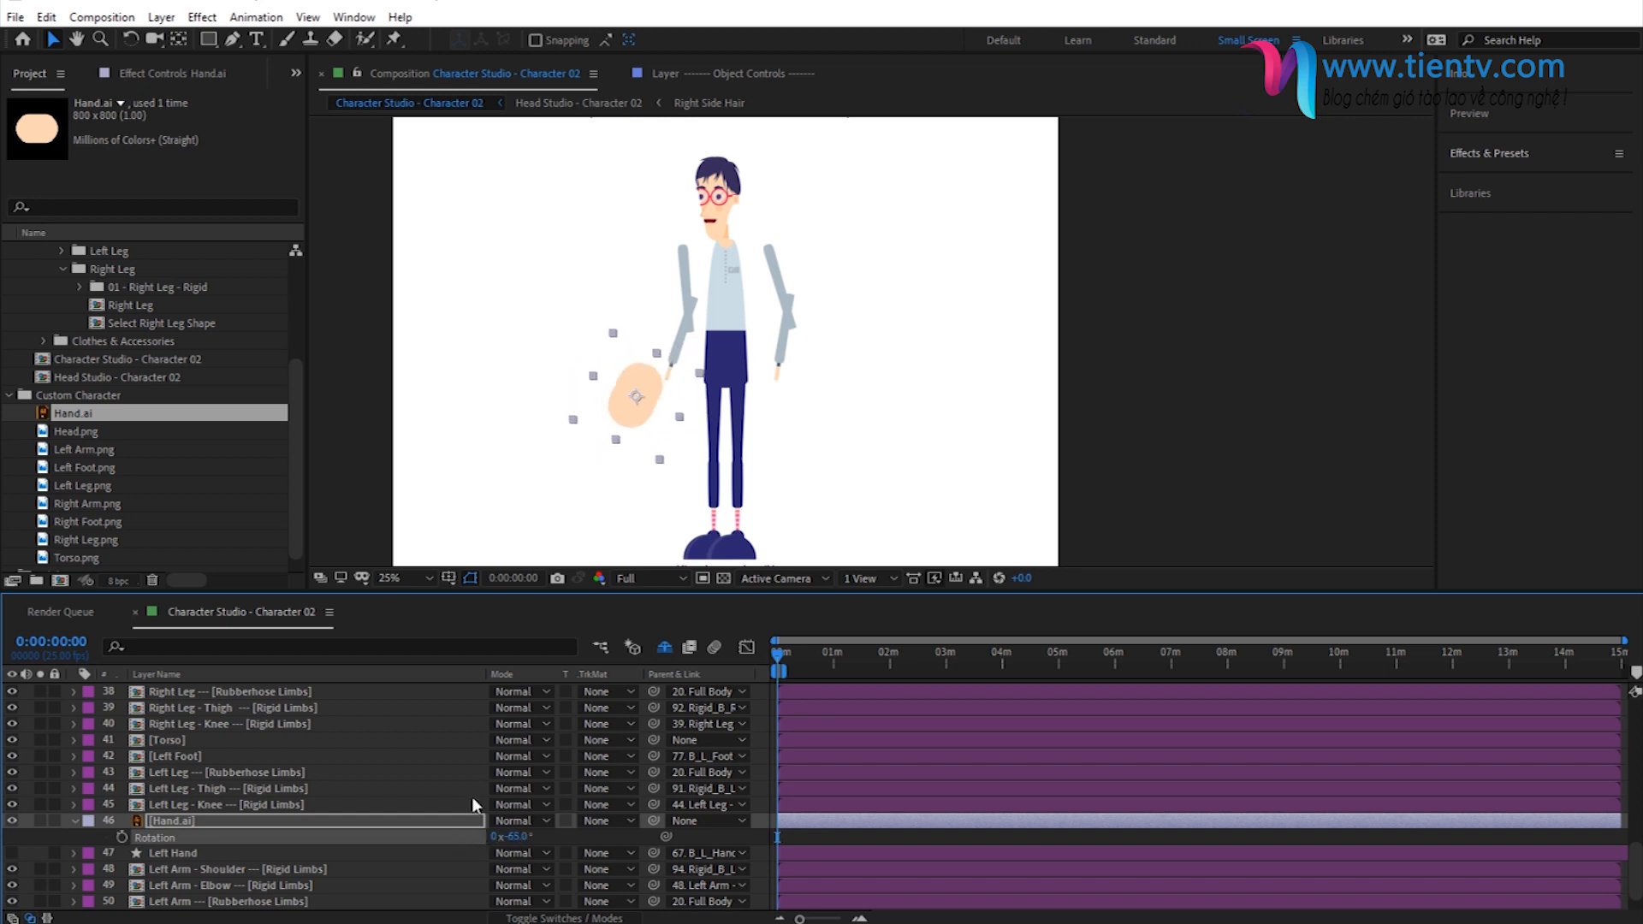
pyautogui.moveTo(634, 403); pyautogui.dragTo(652, 404)
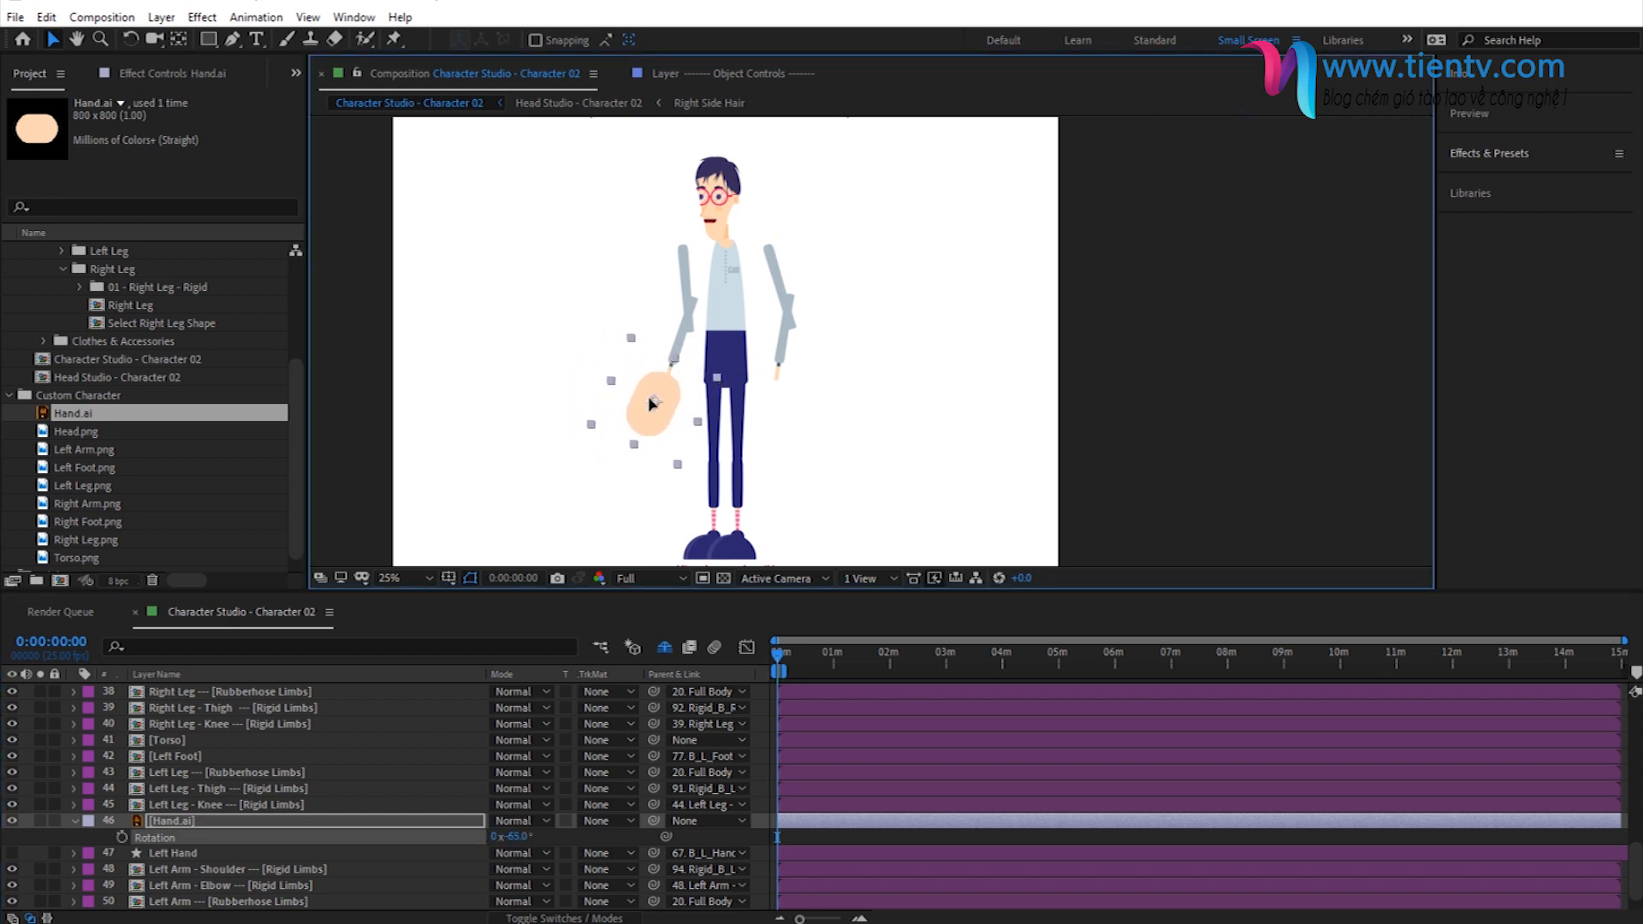
pyautogui.click(543, 836)
# - Move the anchor point of the Hand.ai layer to the wrist end of the hand
pyautogui.click(195, 822)
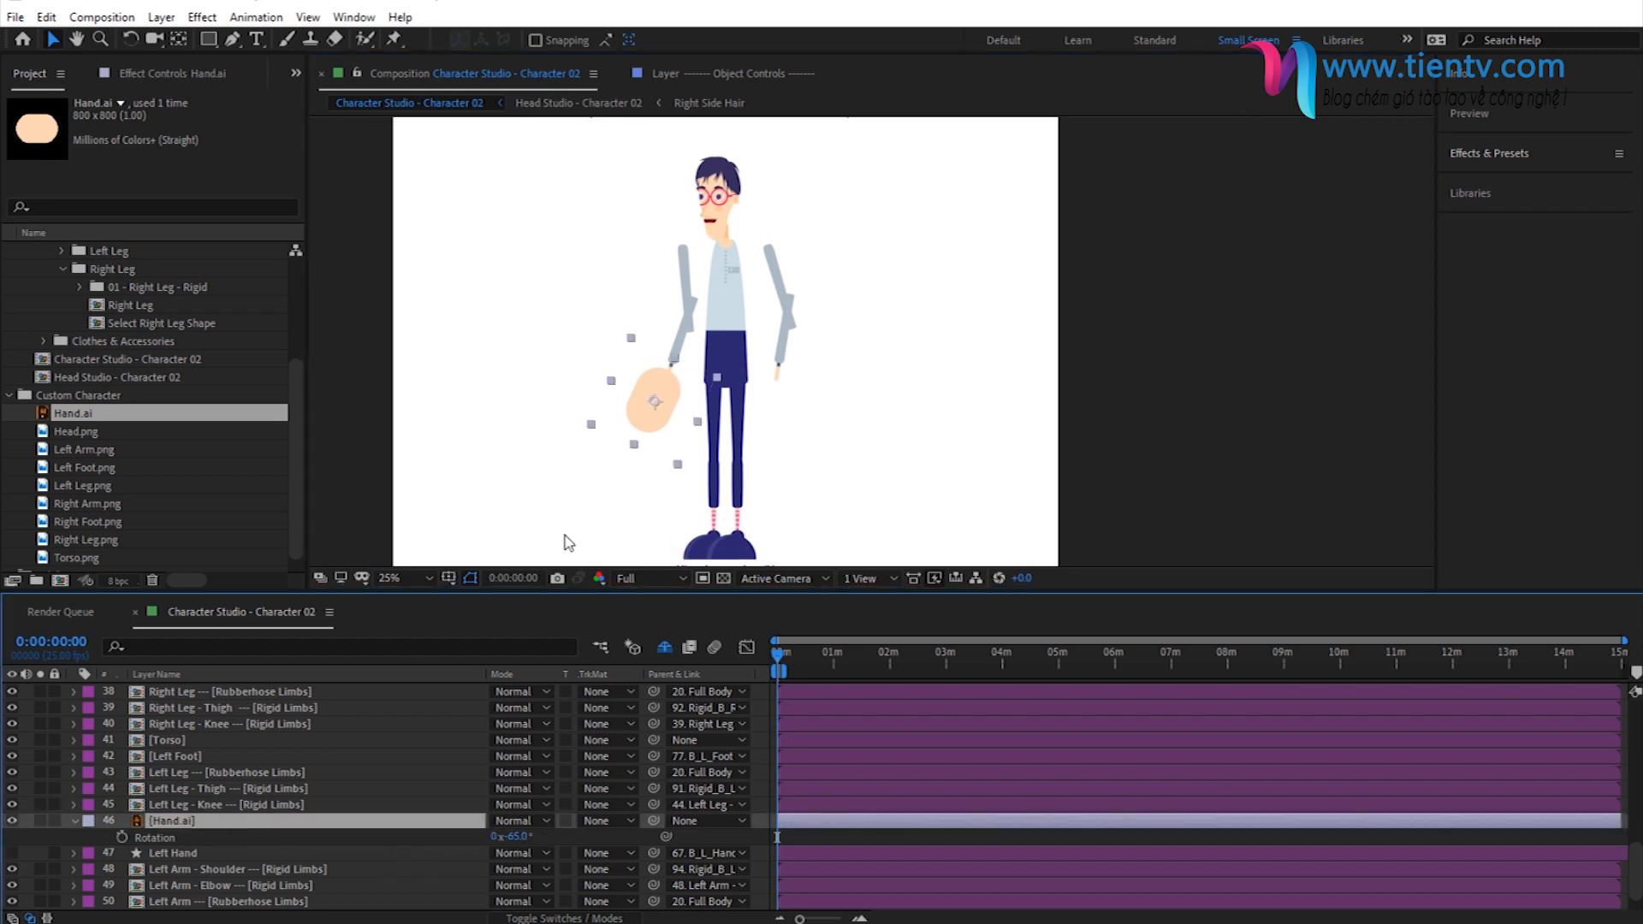
pyautogui.scroll(2, 743, 413)
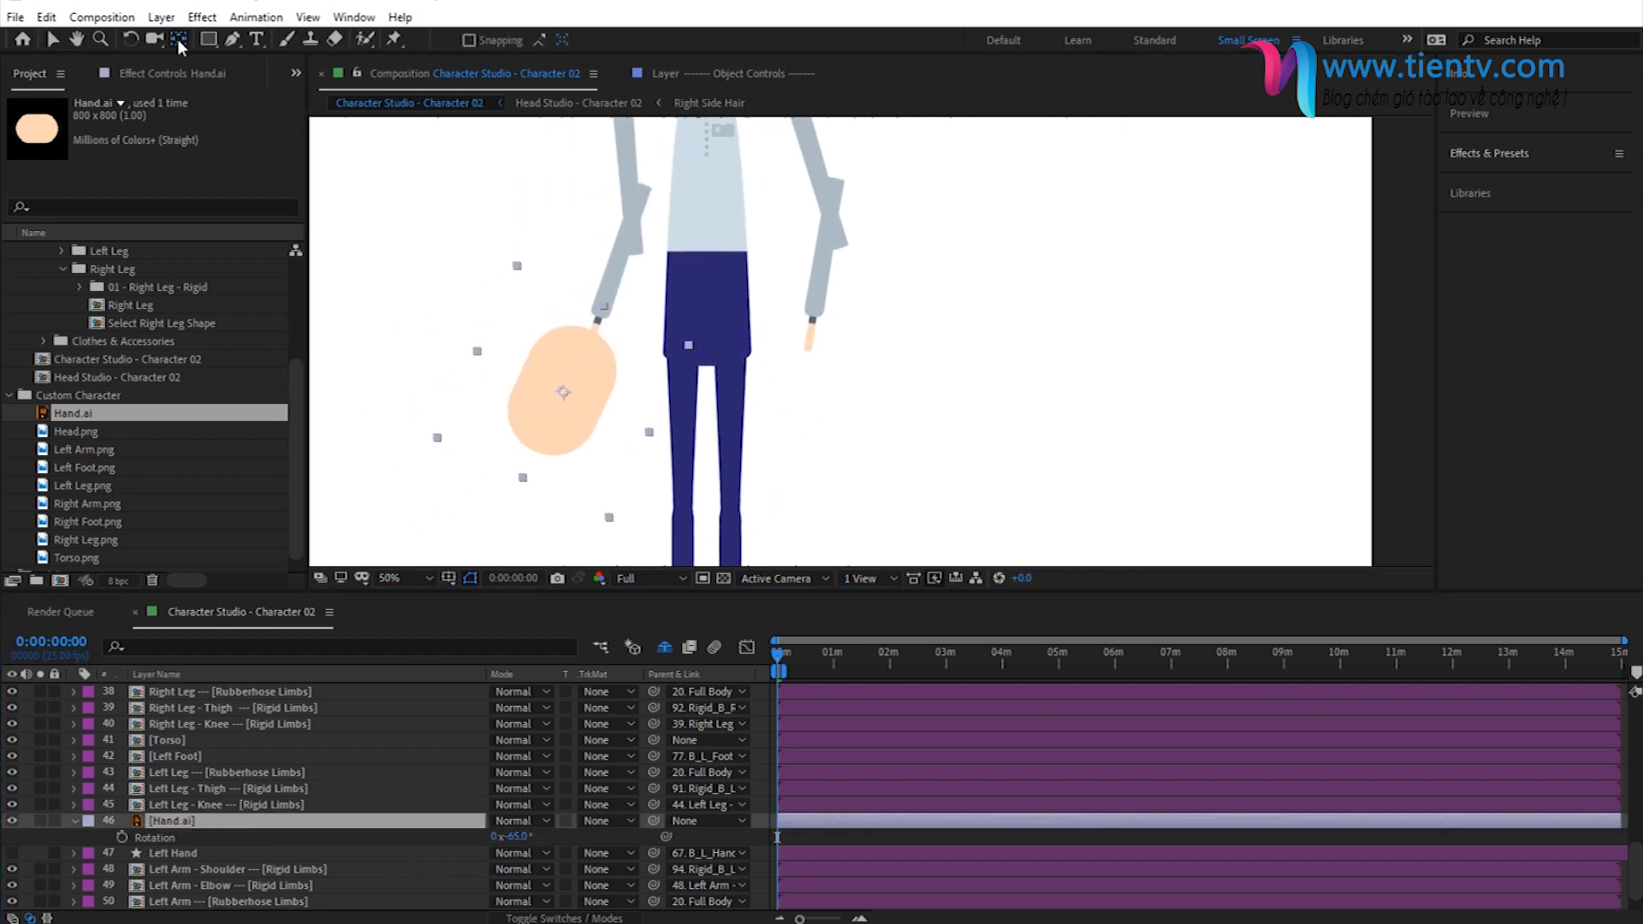
pyautogui.moveTo(564, 391); pyautogui.dragTo(595, 339)
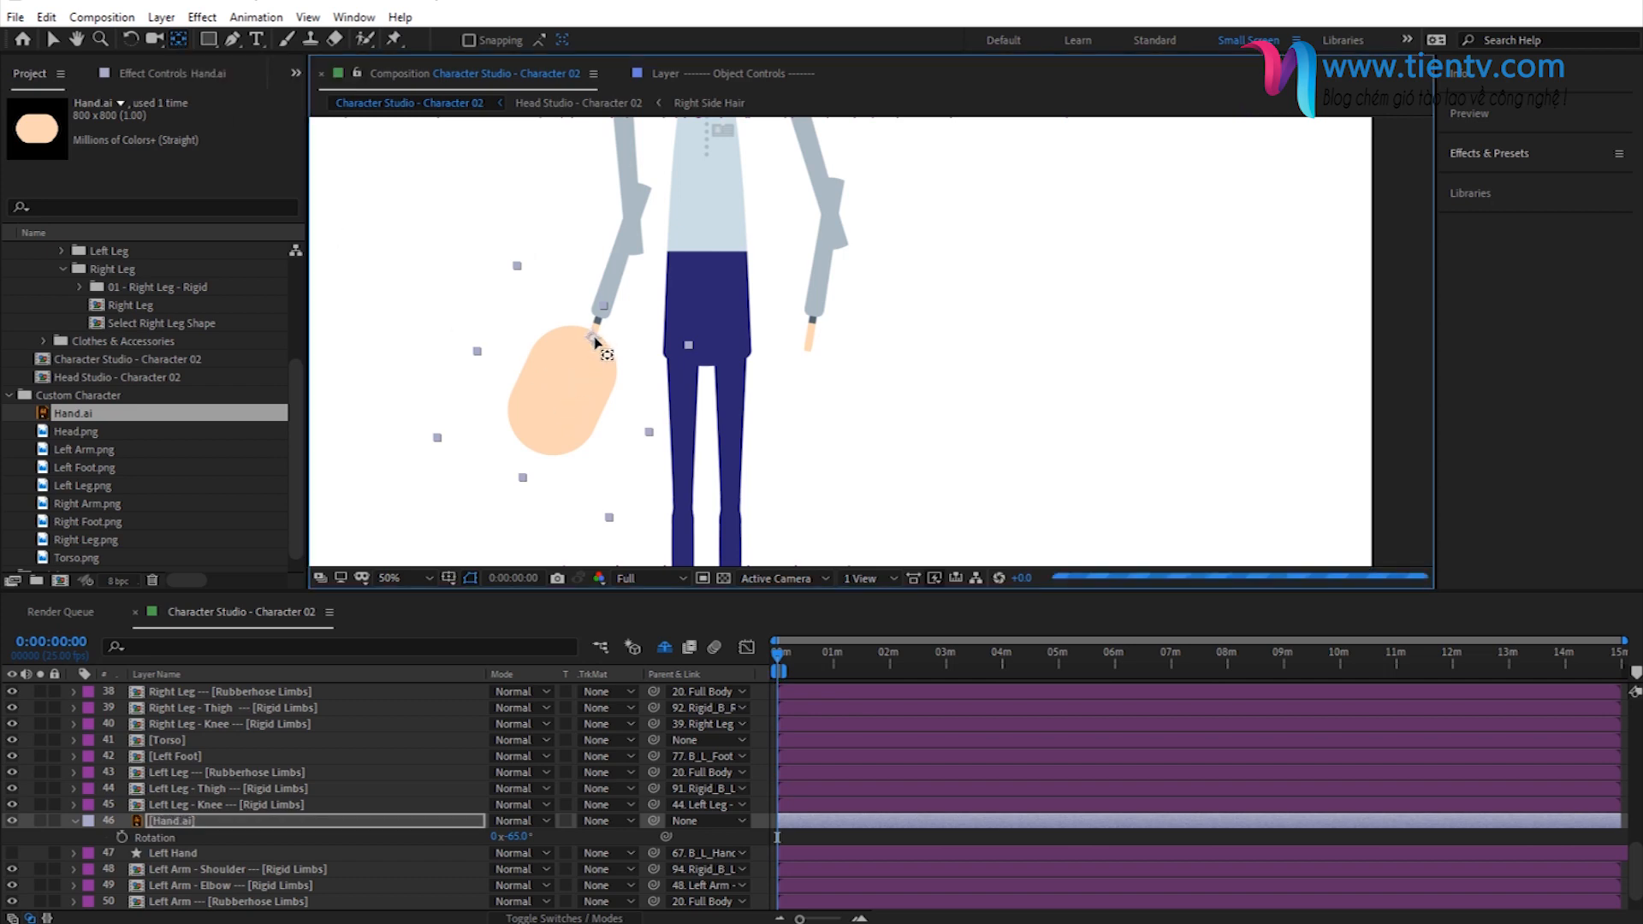
# - Duplicate the Hand.ai layer and place the copy directly above the Right Hand layer
pyautogui.click(192, 824)
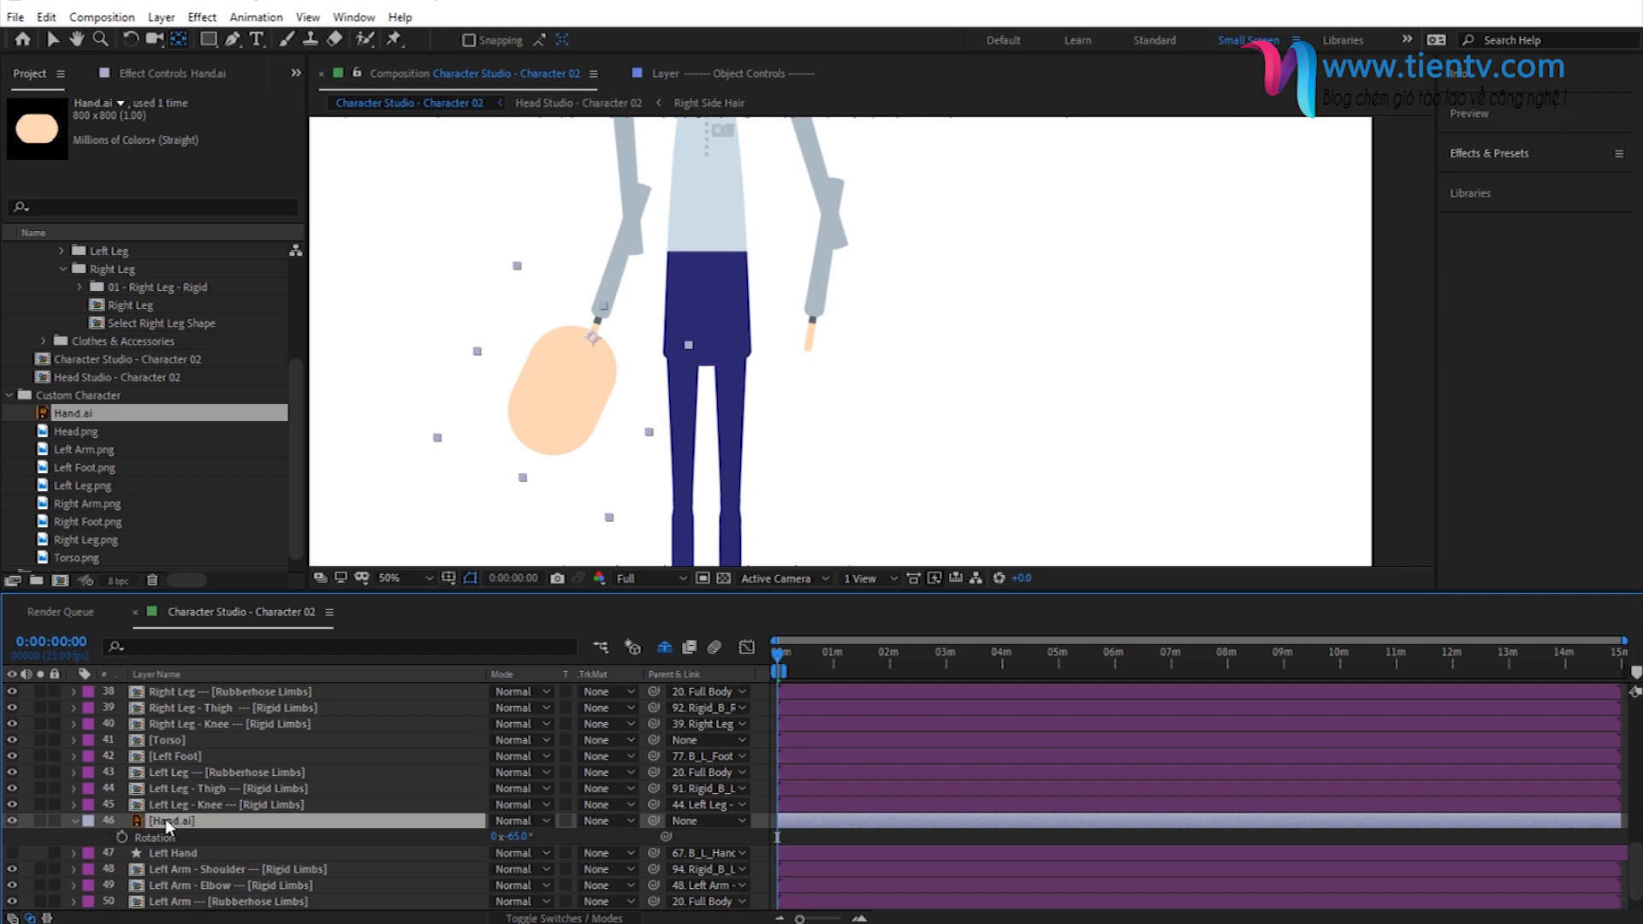
pyautogui.click(47, 17)
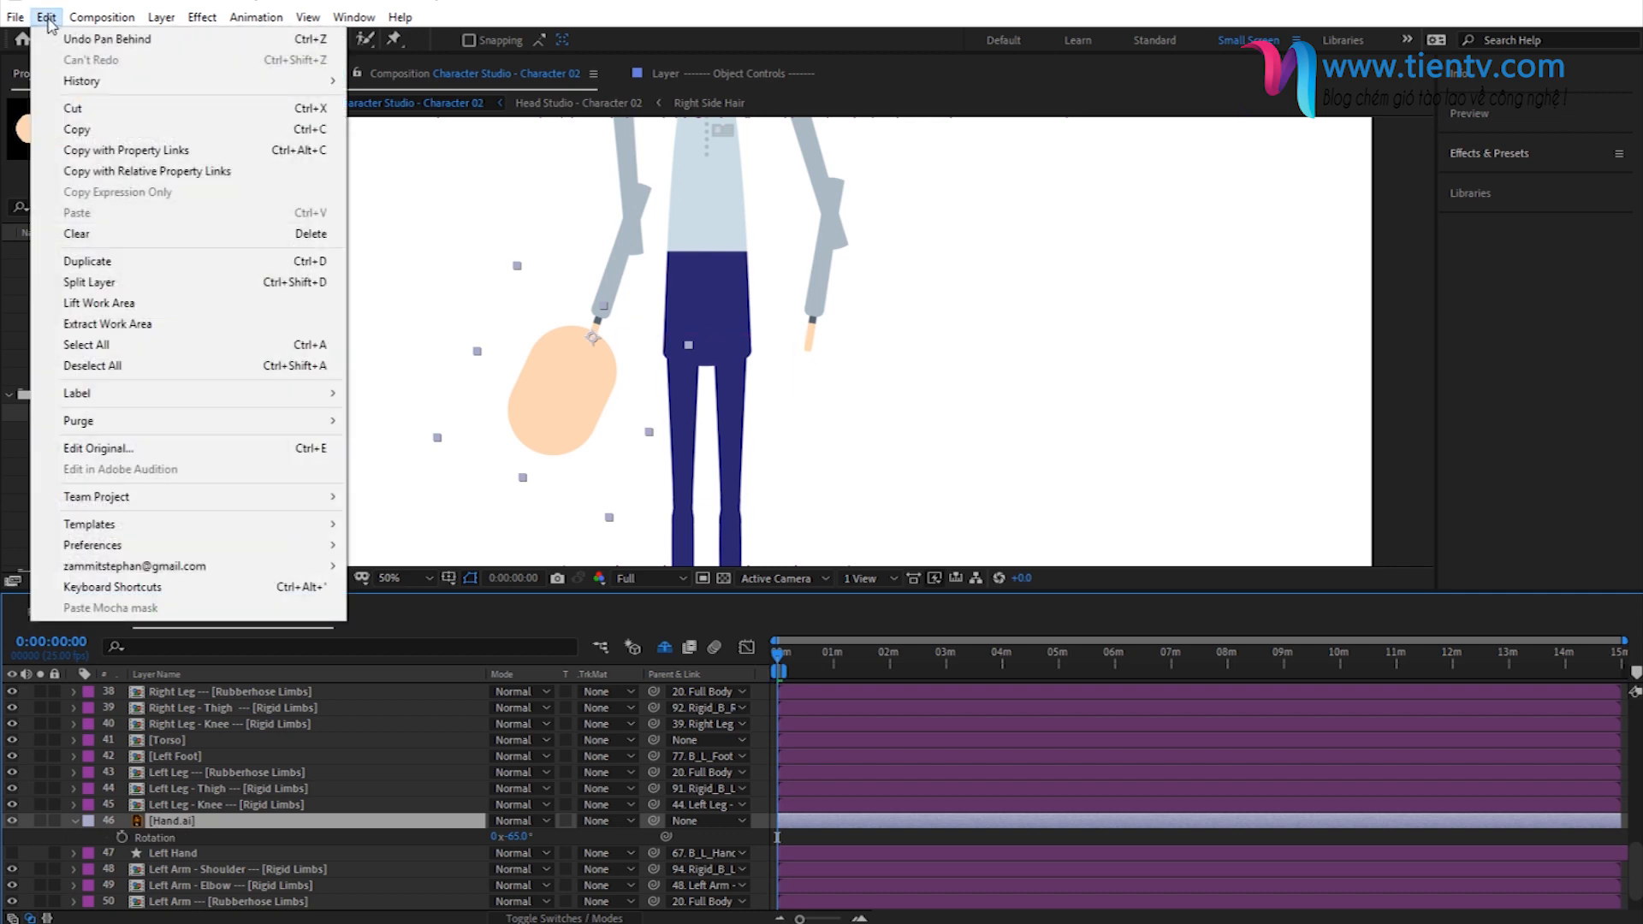
pyautogui.click(166, 824)
pyautogui.hotkey('ctrl', 'd')
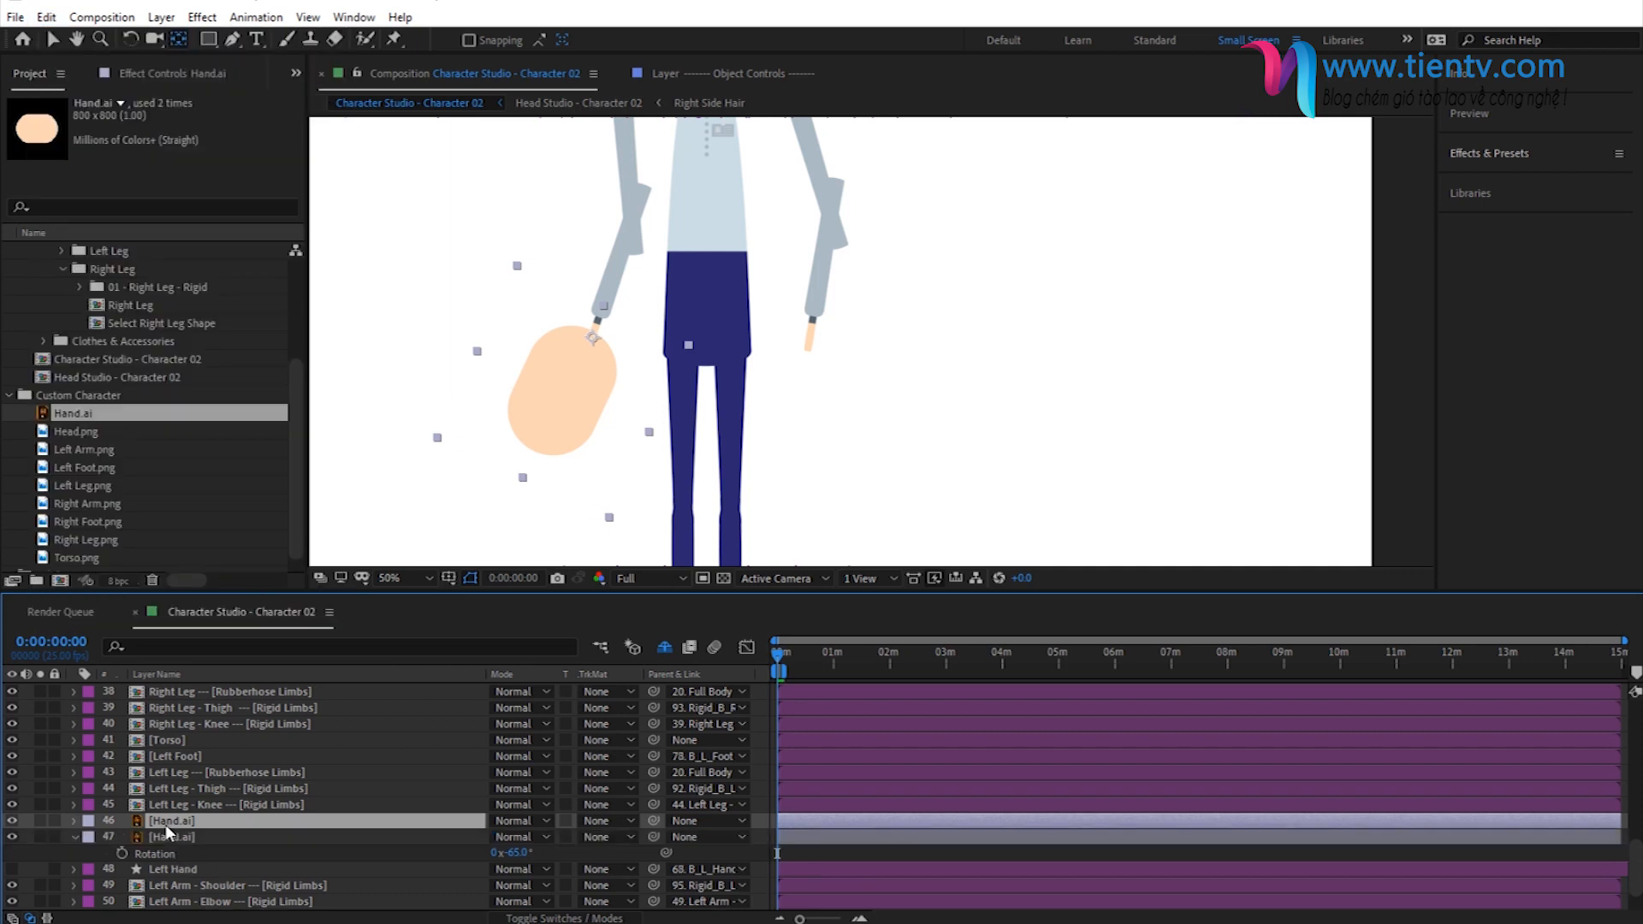
pyautogui.moveTo(166, 824); pyautogui.dragTo(210, 736)
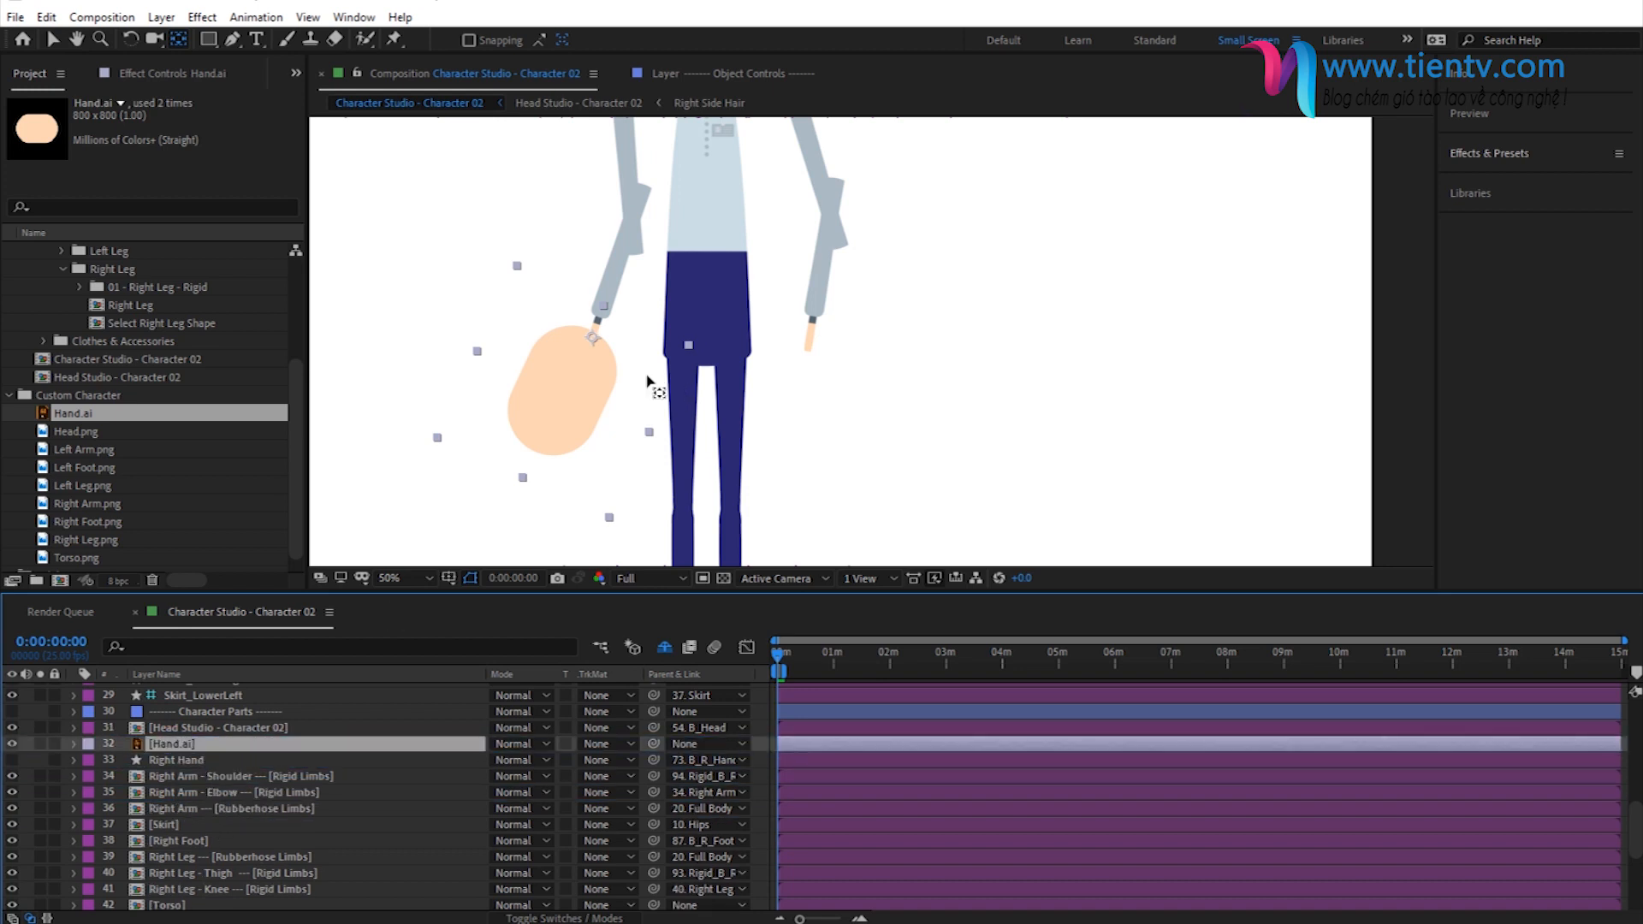
# - Move the duplicated hand onto the right arm's wrist and rotate it to -74°
pyautogui.press('v')
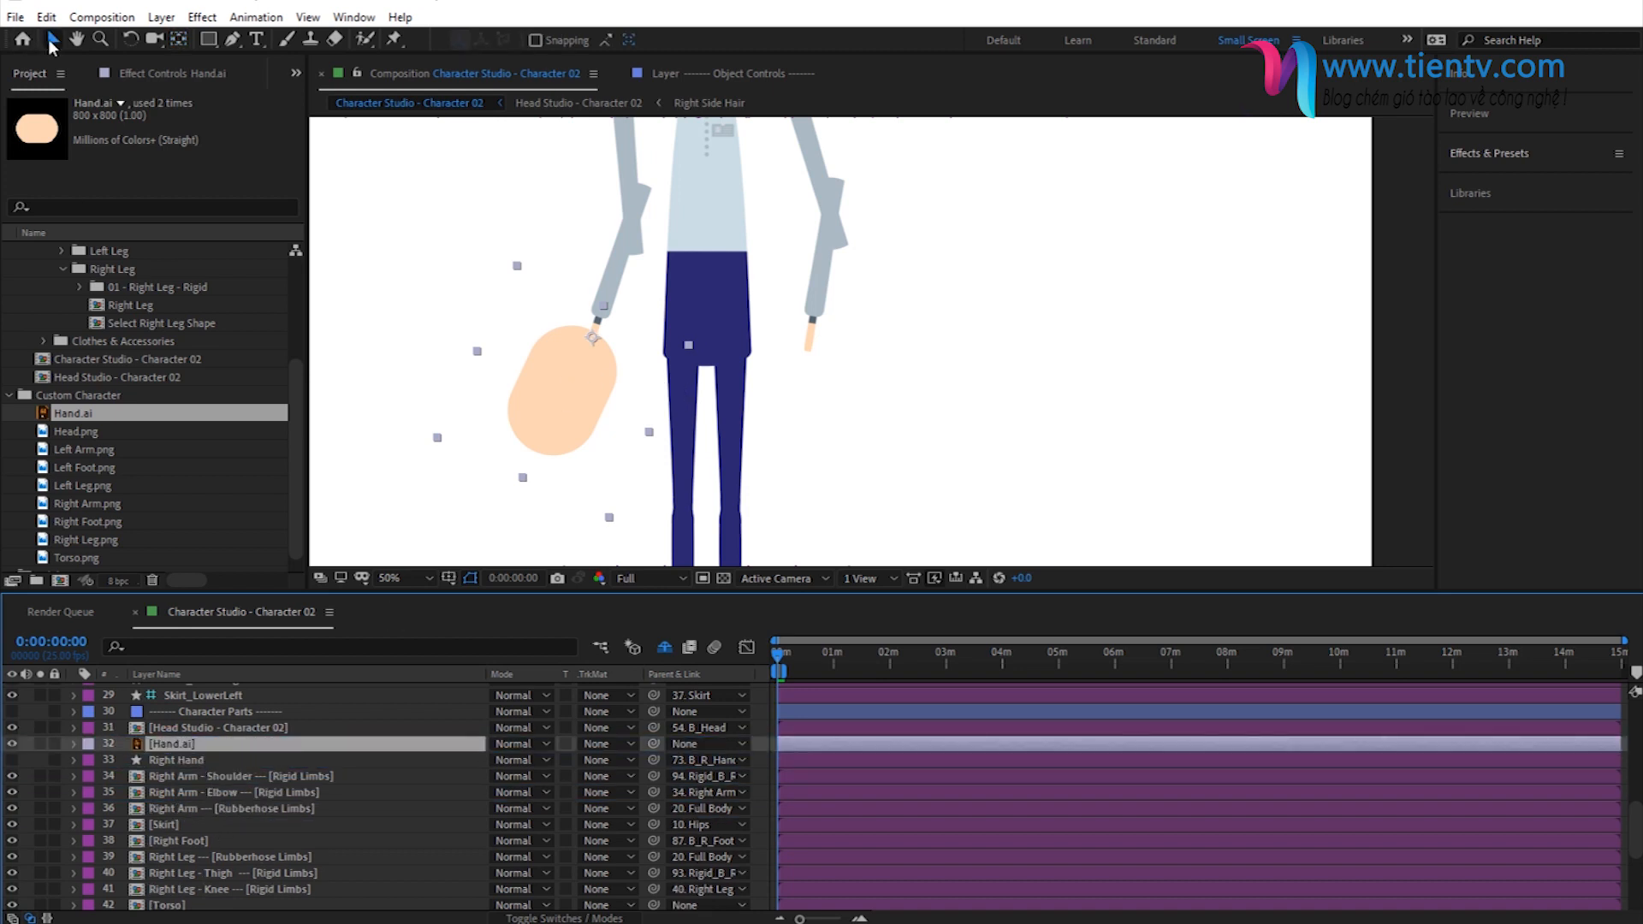
pyautogui.moveTo(549, 423); pyautogui.dragTo(769, 420)
pyautogui.press('r')
pyautogui.moveTo(514, 760); pyautogui.dragTo(523, 760)
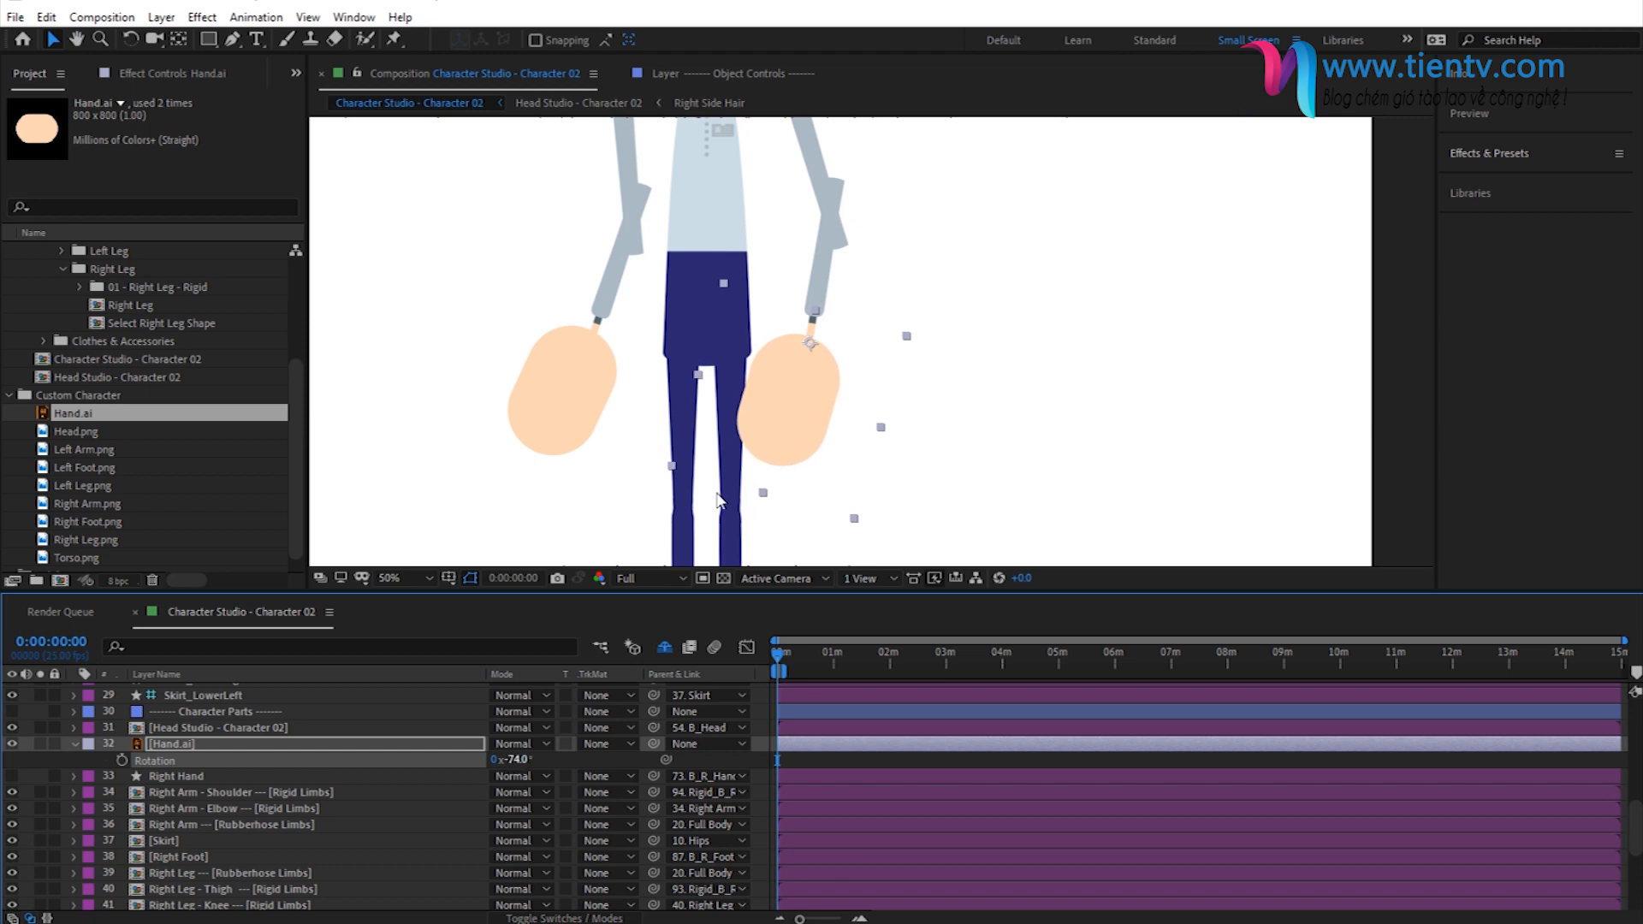
# - Parent the duplicated Hand.ai layer to the Right Hand layer
pyautogui.click(72, 744)
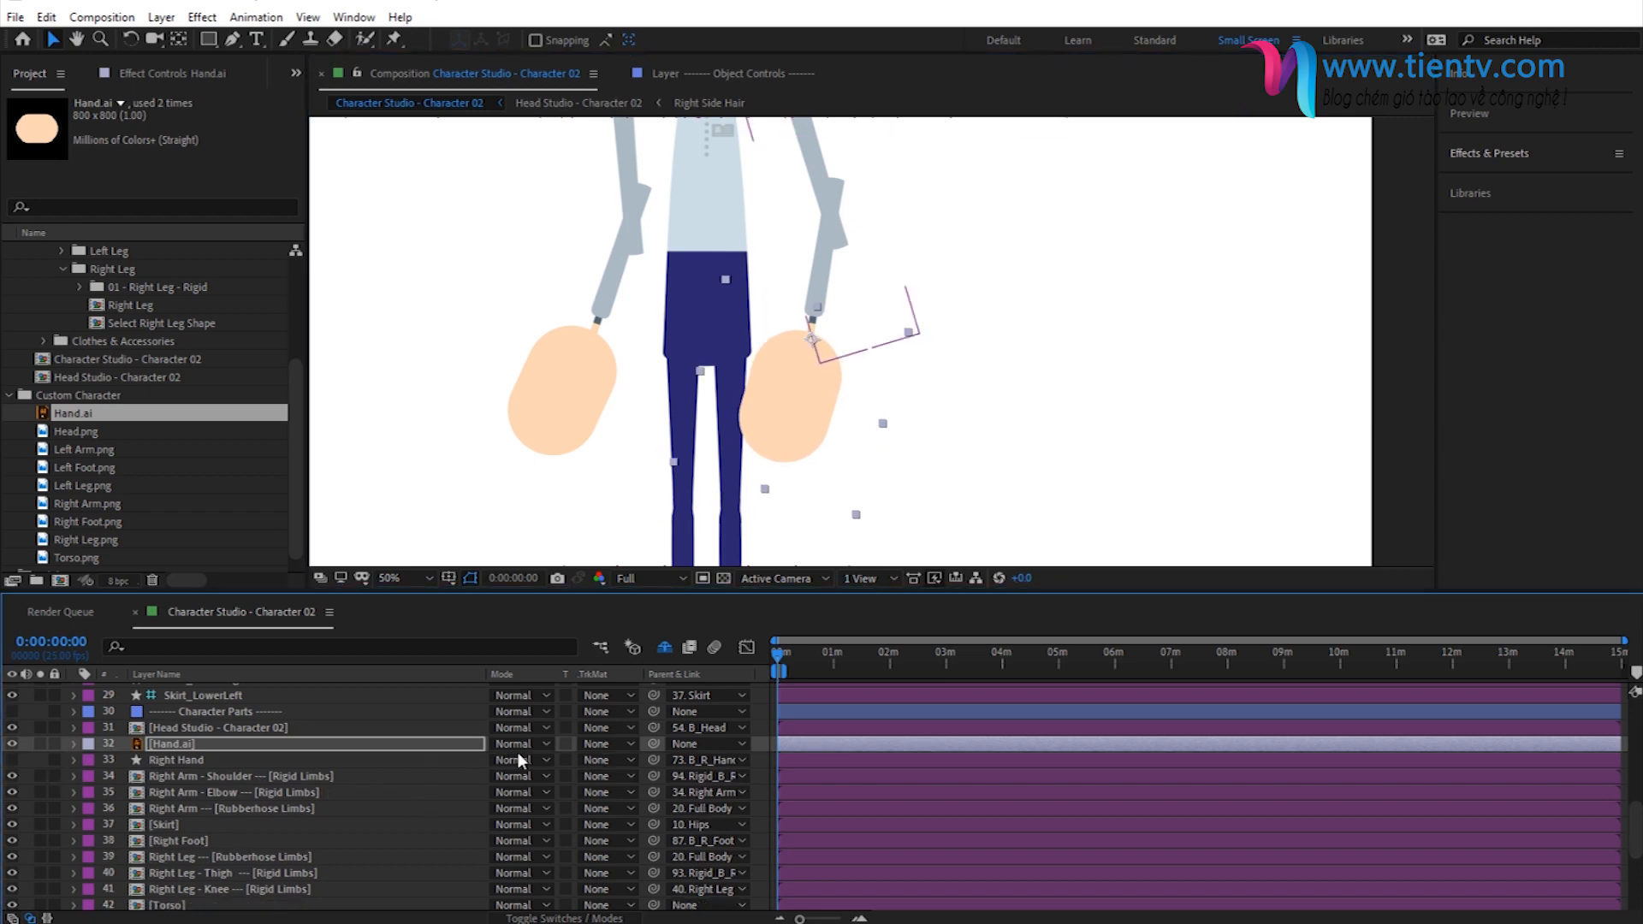
pyautogui.click(337, 744)
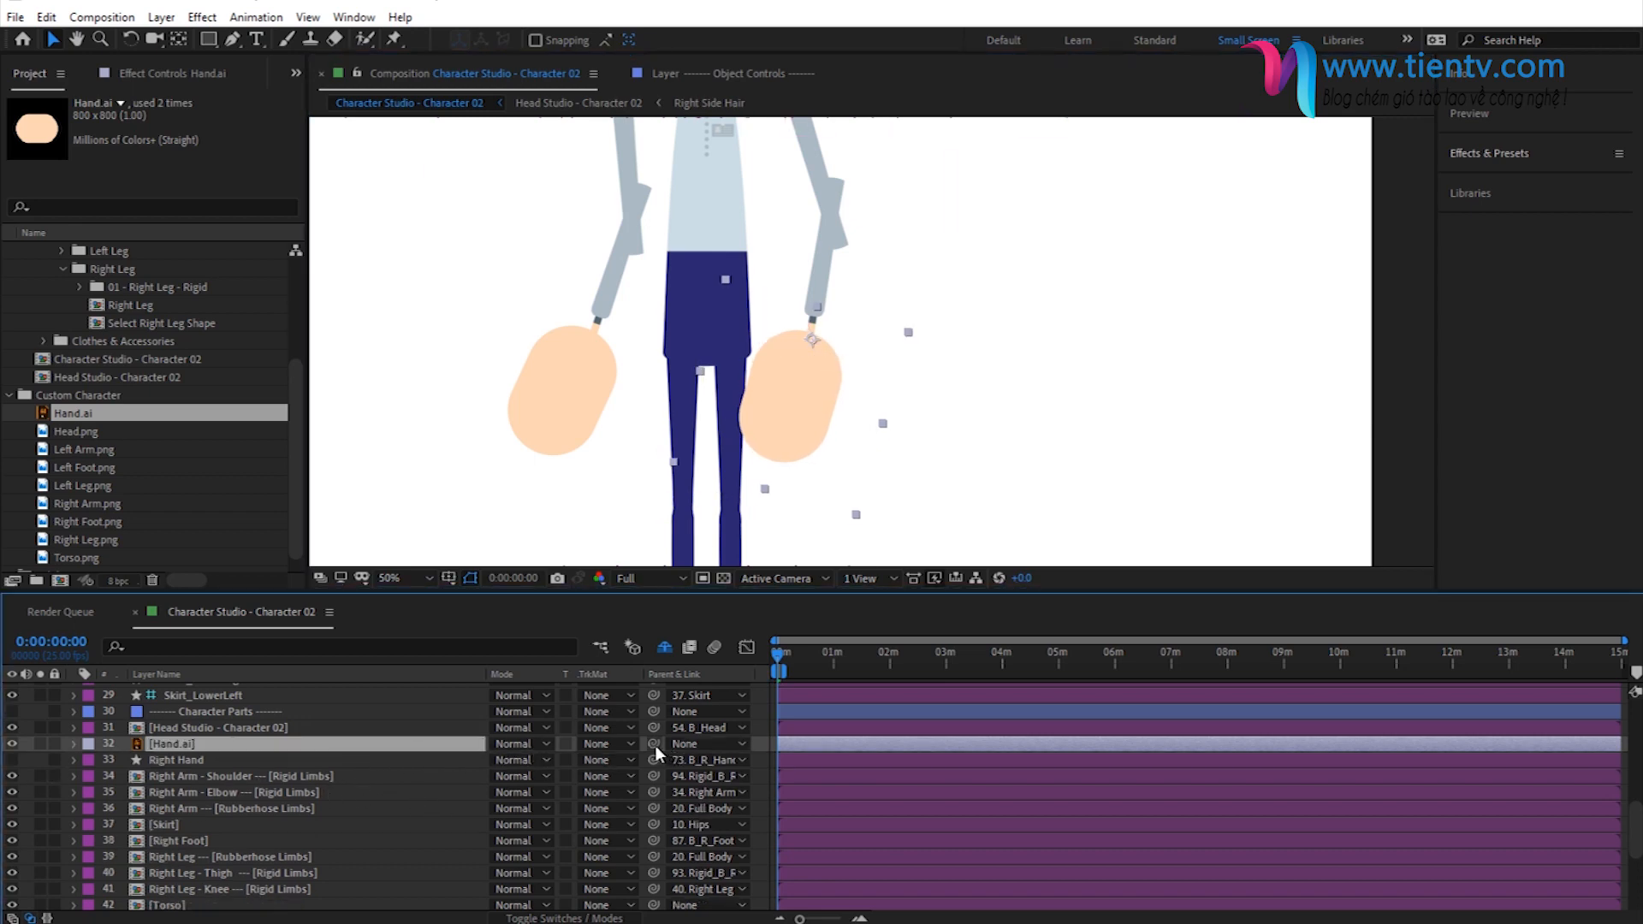
pyautogui.moveTo(650, 745); pyautogui.dragTo(229, 759)
# - Parent the original Hand.ai layer to the Left Hand layer
pyautogui.scroll(-5, 229, 840)
pyautogui.click(183, 792)
pyautogui.press('r')
pyautogui.moveTo(660, 785); pyautogui.dragTo(219, 824)
pyautogui.click(572, 804)
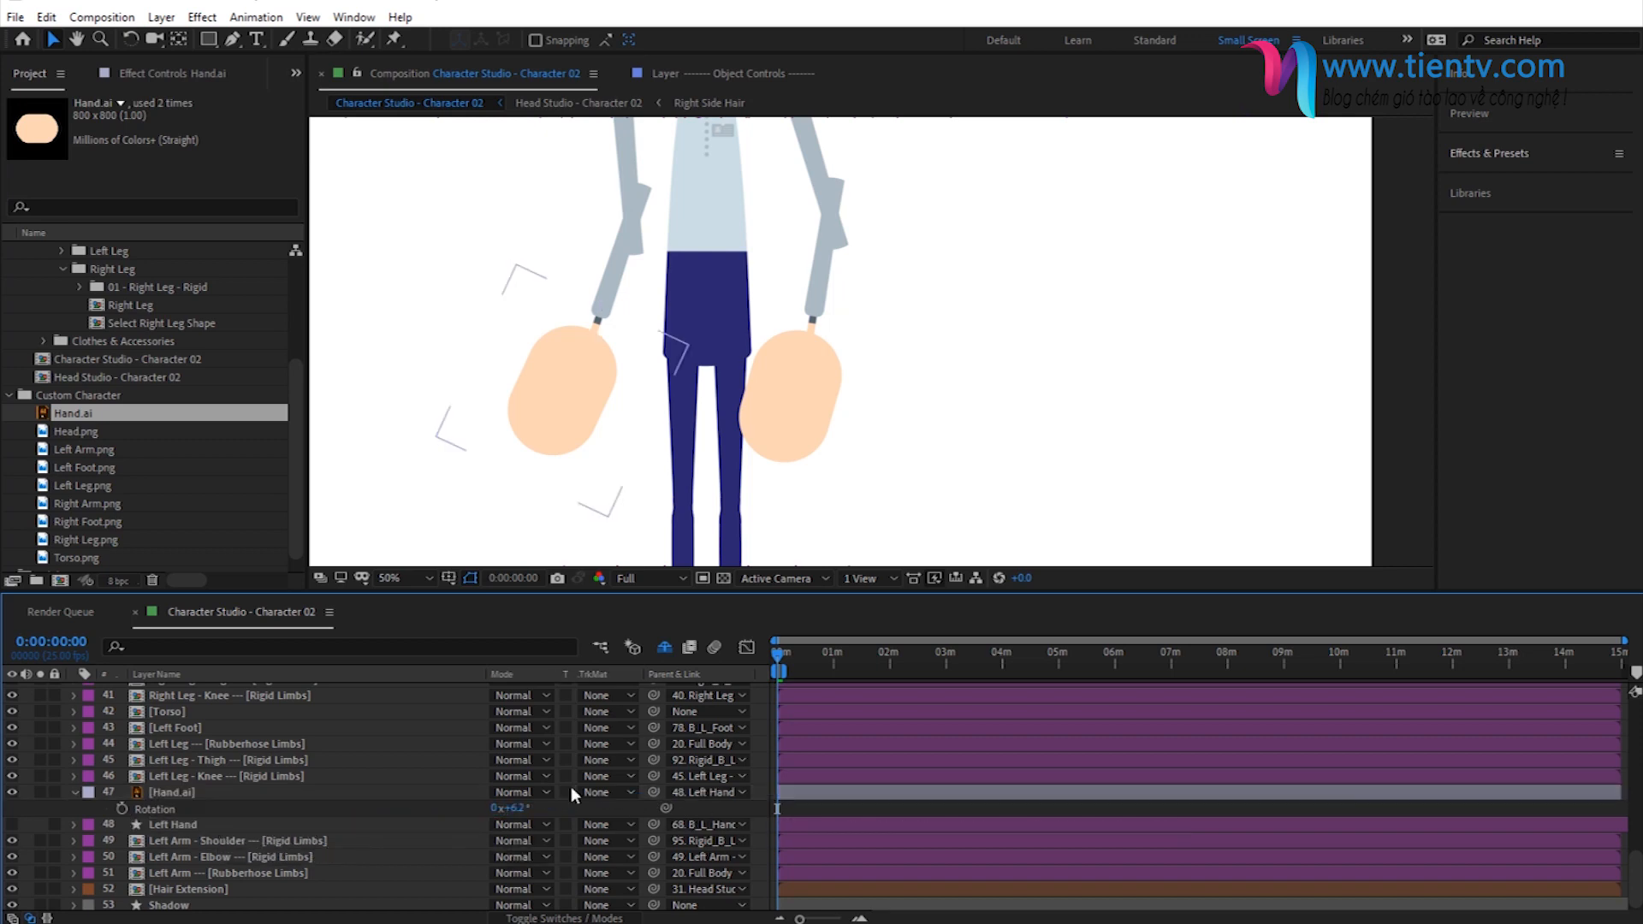
pyautogui.click(75, 793)
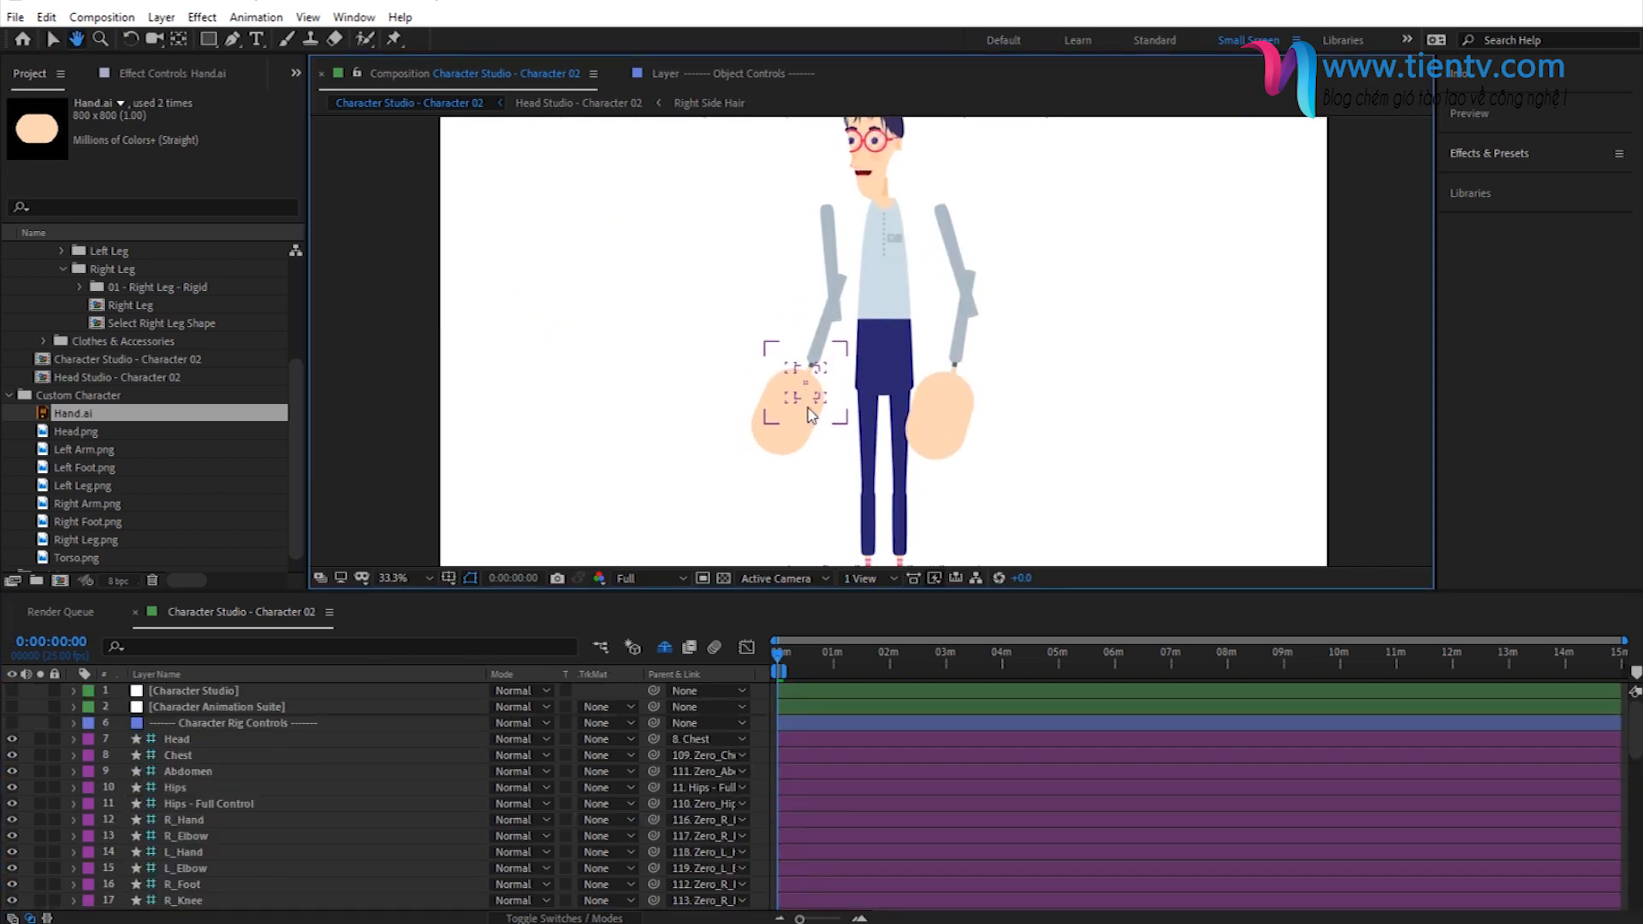
# - In the Character Studio layer's effect, set the Arm Shape Distance to 16 to bring the arms closer to the torso
pyautogui.scroll(-1, 941, 315)
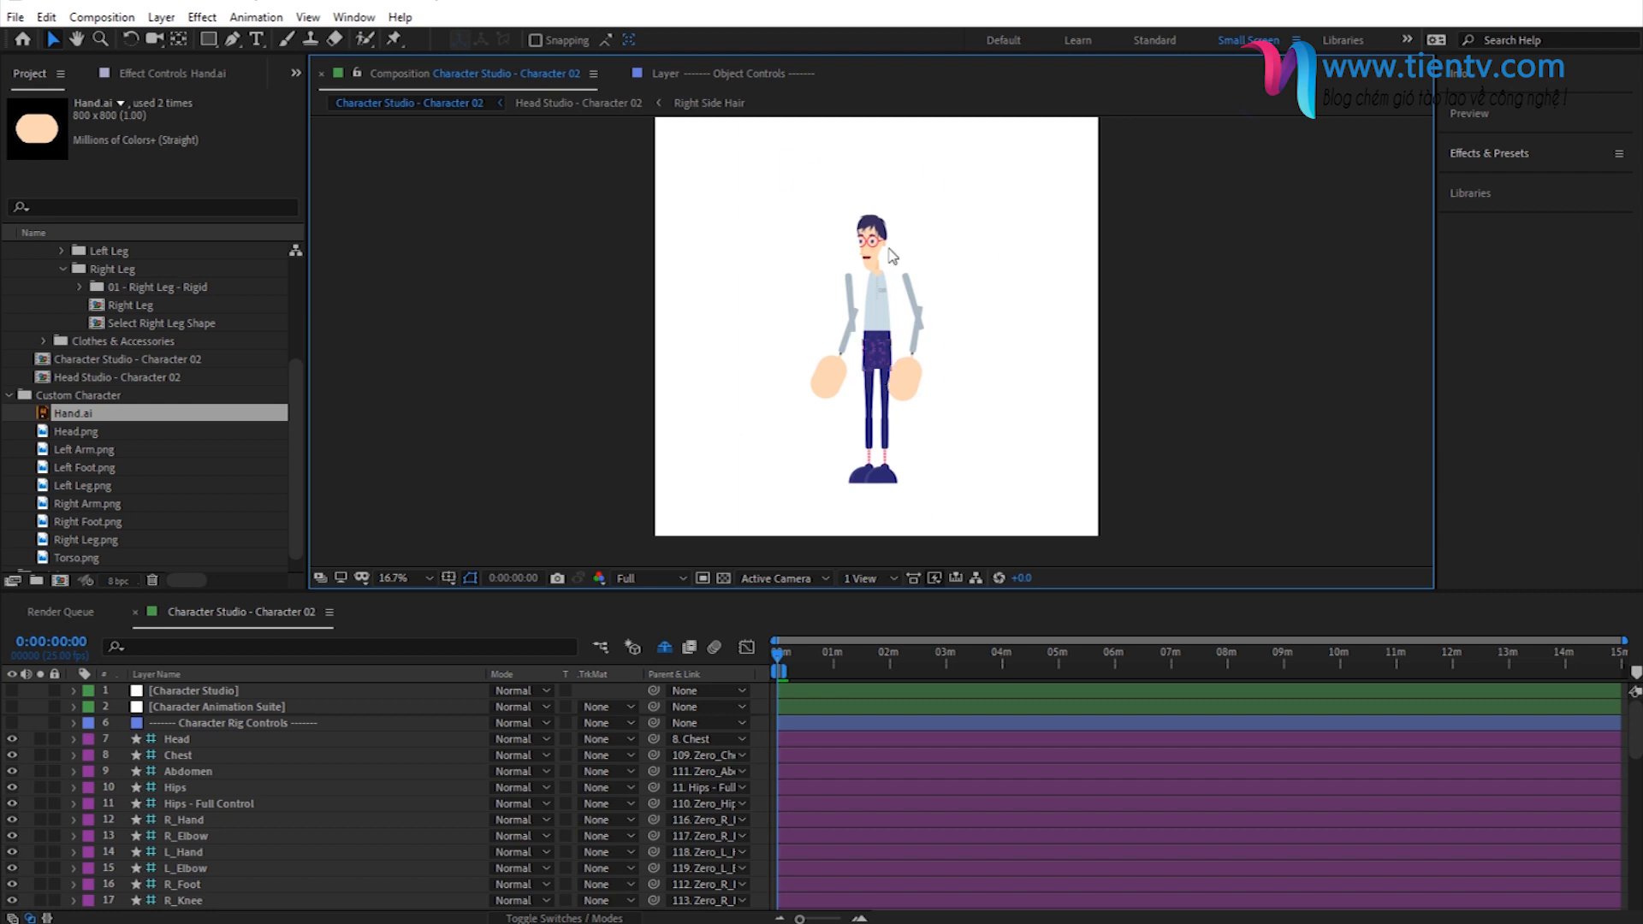
pyautogui.click(196, 692)
pyautogui.click(156, 80)
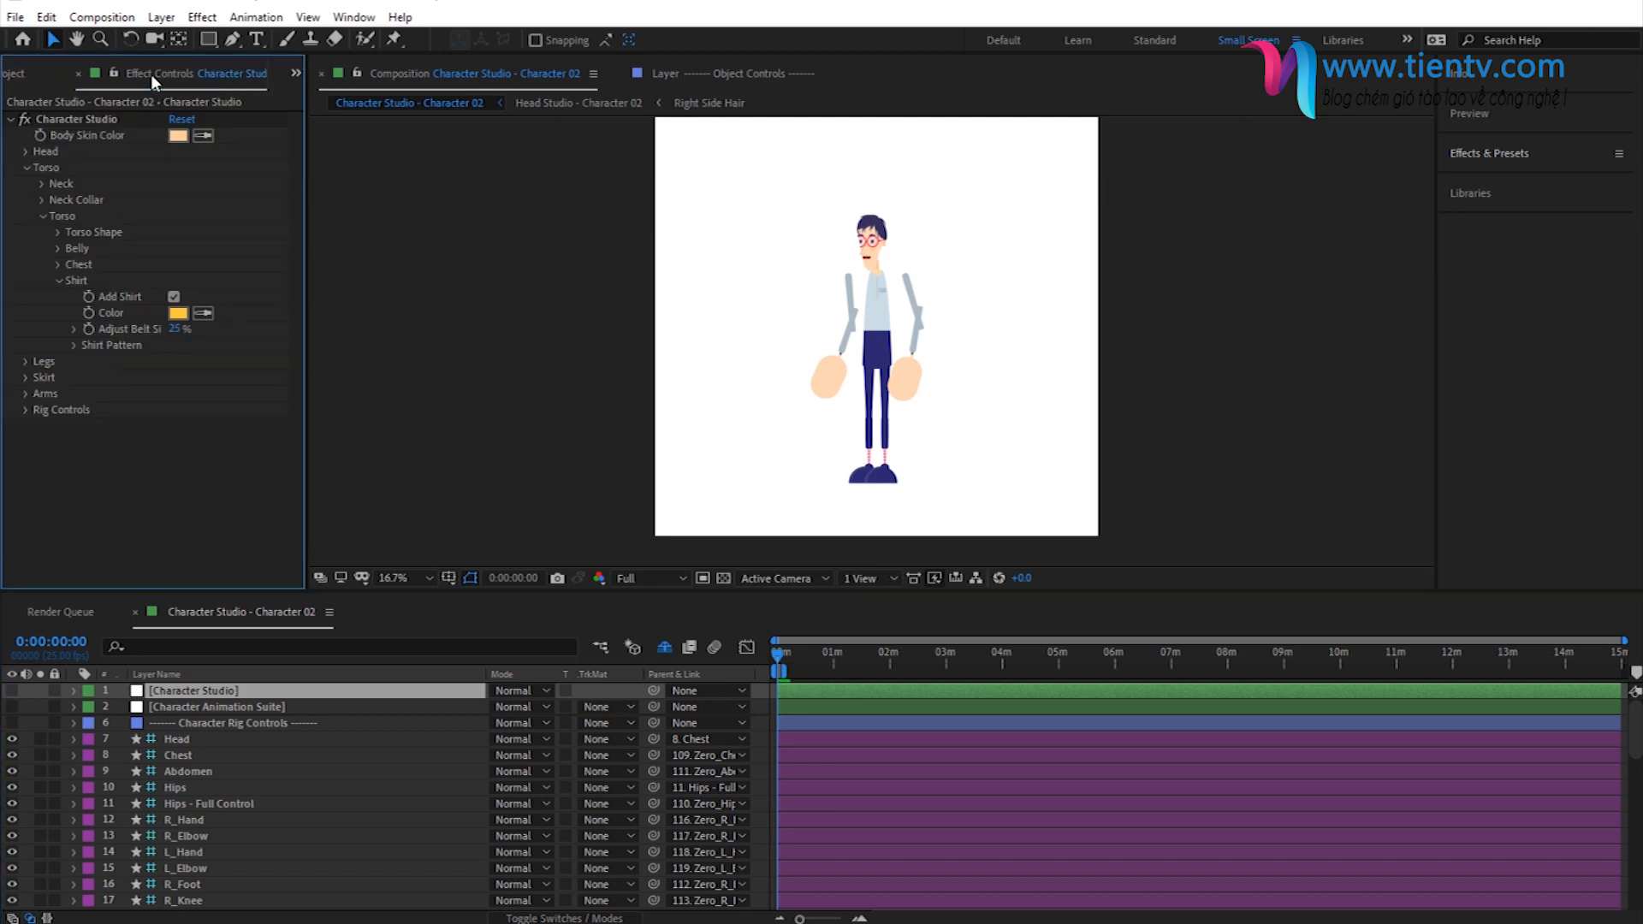
pyautogui.click(59, 280)
pyautogui.click(42, 218)
pyautogui.click(26, 169)
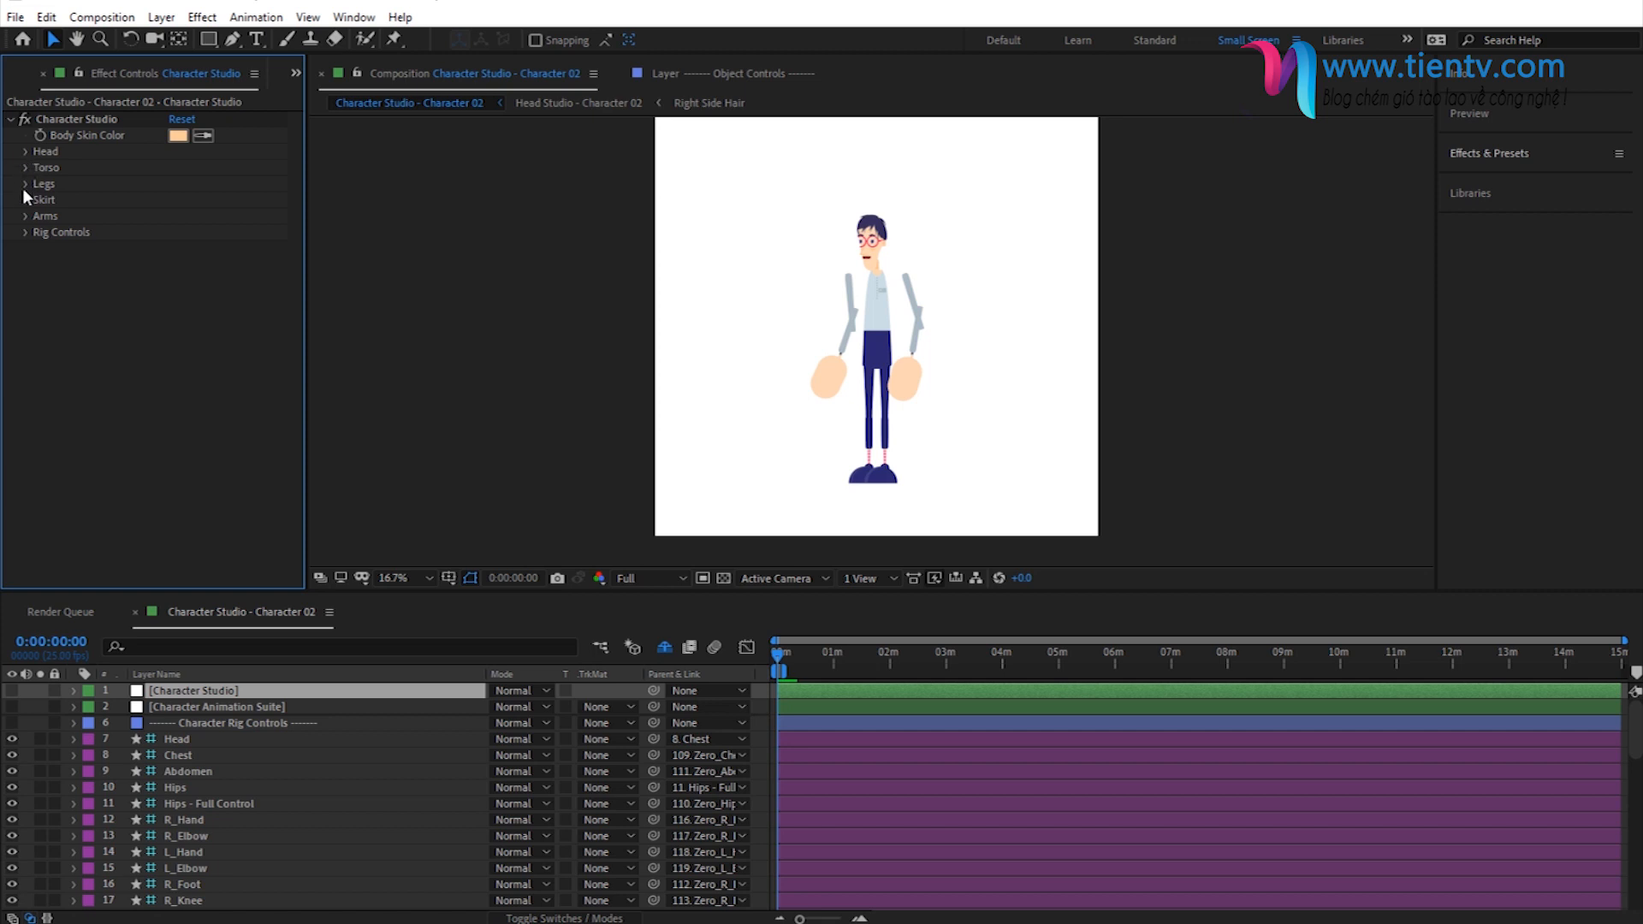
pyautogui.click(24, 216)
pyautogui.click(41, 232)
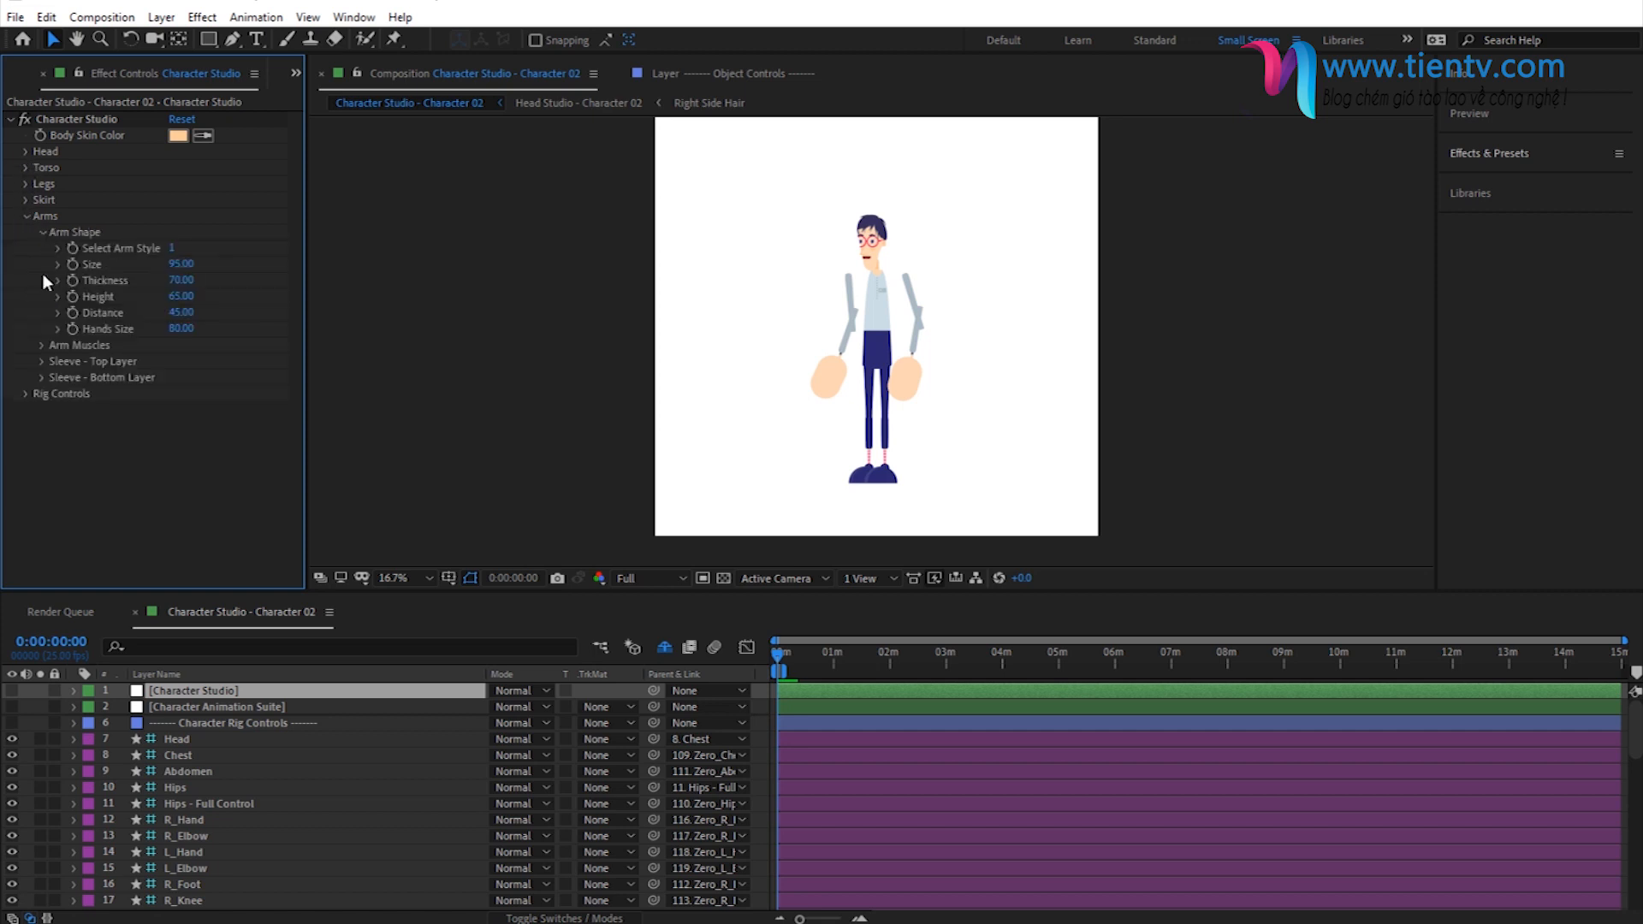
pyautogui.moveTo(167, 312); pyautogui.dragTo(171, 312)
pyautogui.moveTo(146, 312); pyautogui.dragTo(139, 312)
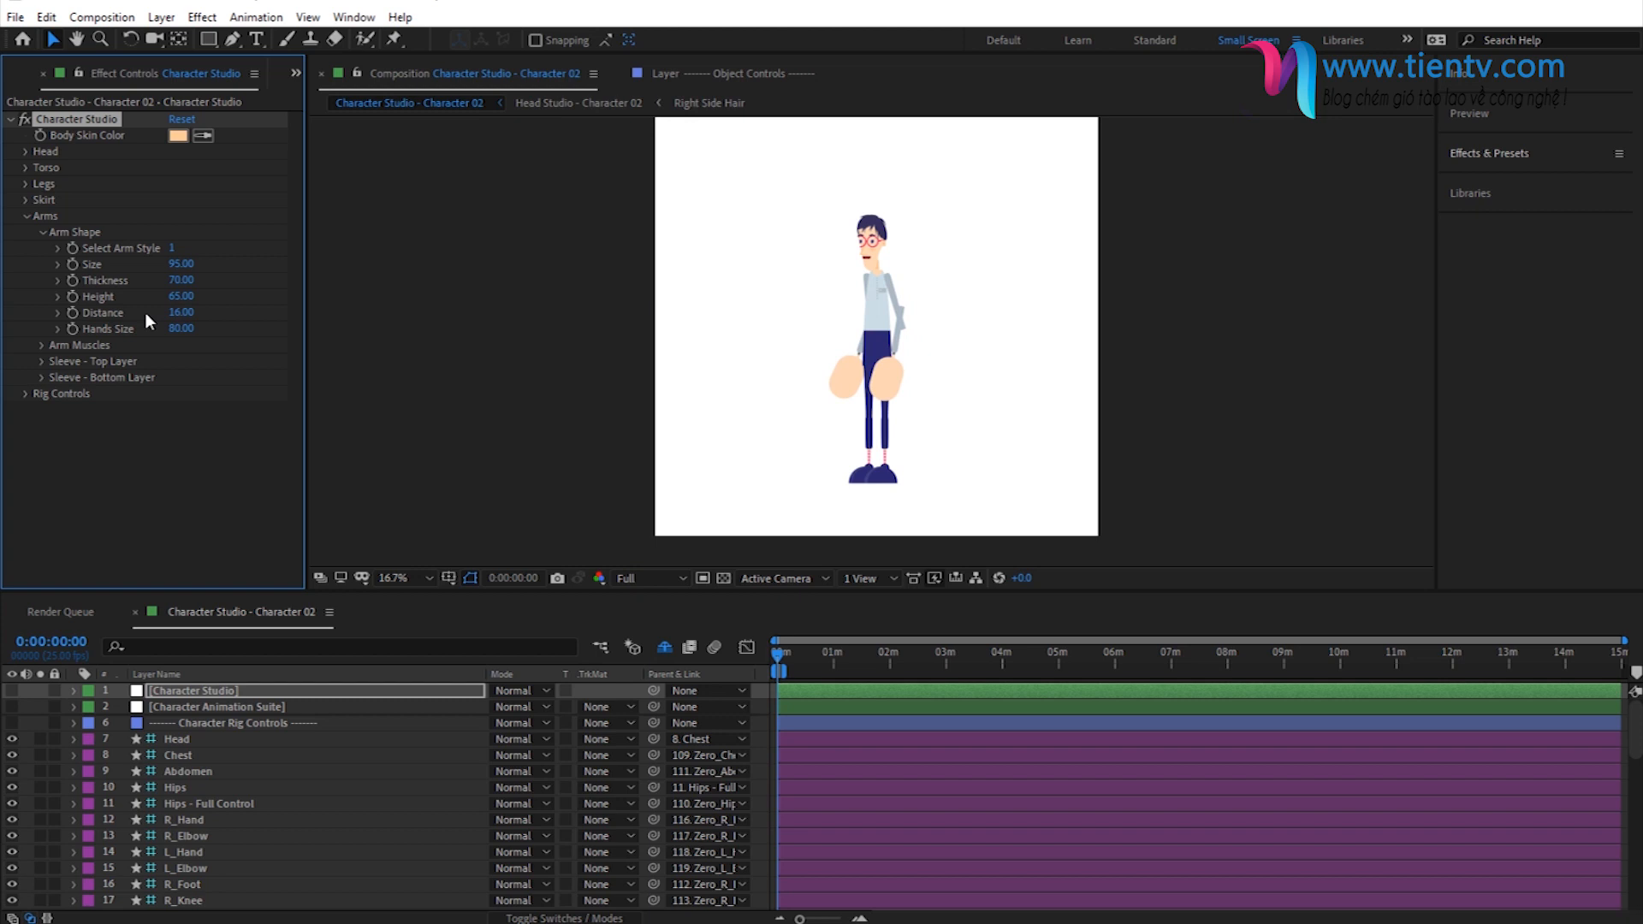
# - Lower the arm Height to 64 and try an arm Size of 100 before setting it back to 95
pyautogui.press('.')
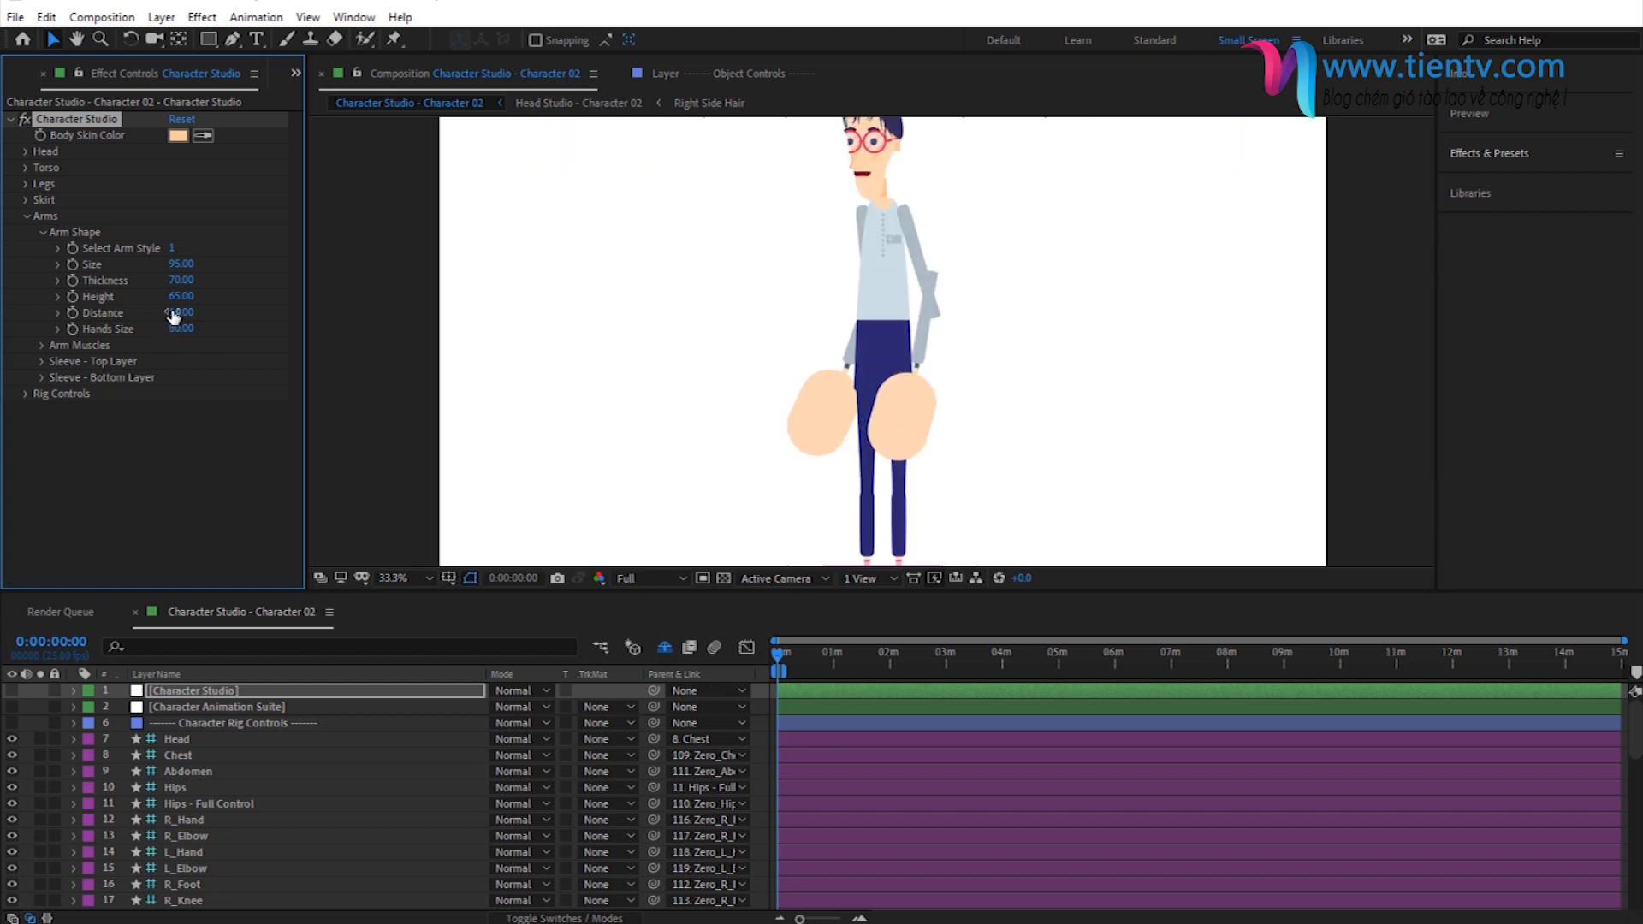
pyautogui.moveTo(178, 296); pyautogui.dragTo(193, 266)
pyautogui.click(182, 265)
pyautogui.write('100')
pyautogui.press('Return')
pyautogui.click(184, 265)
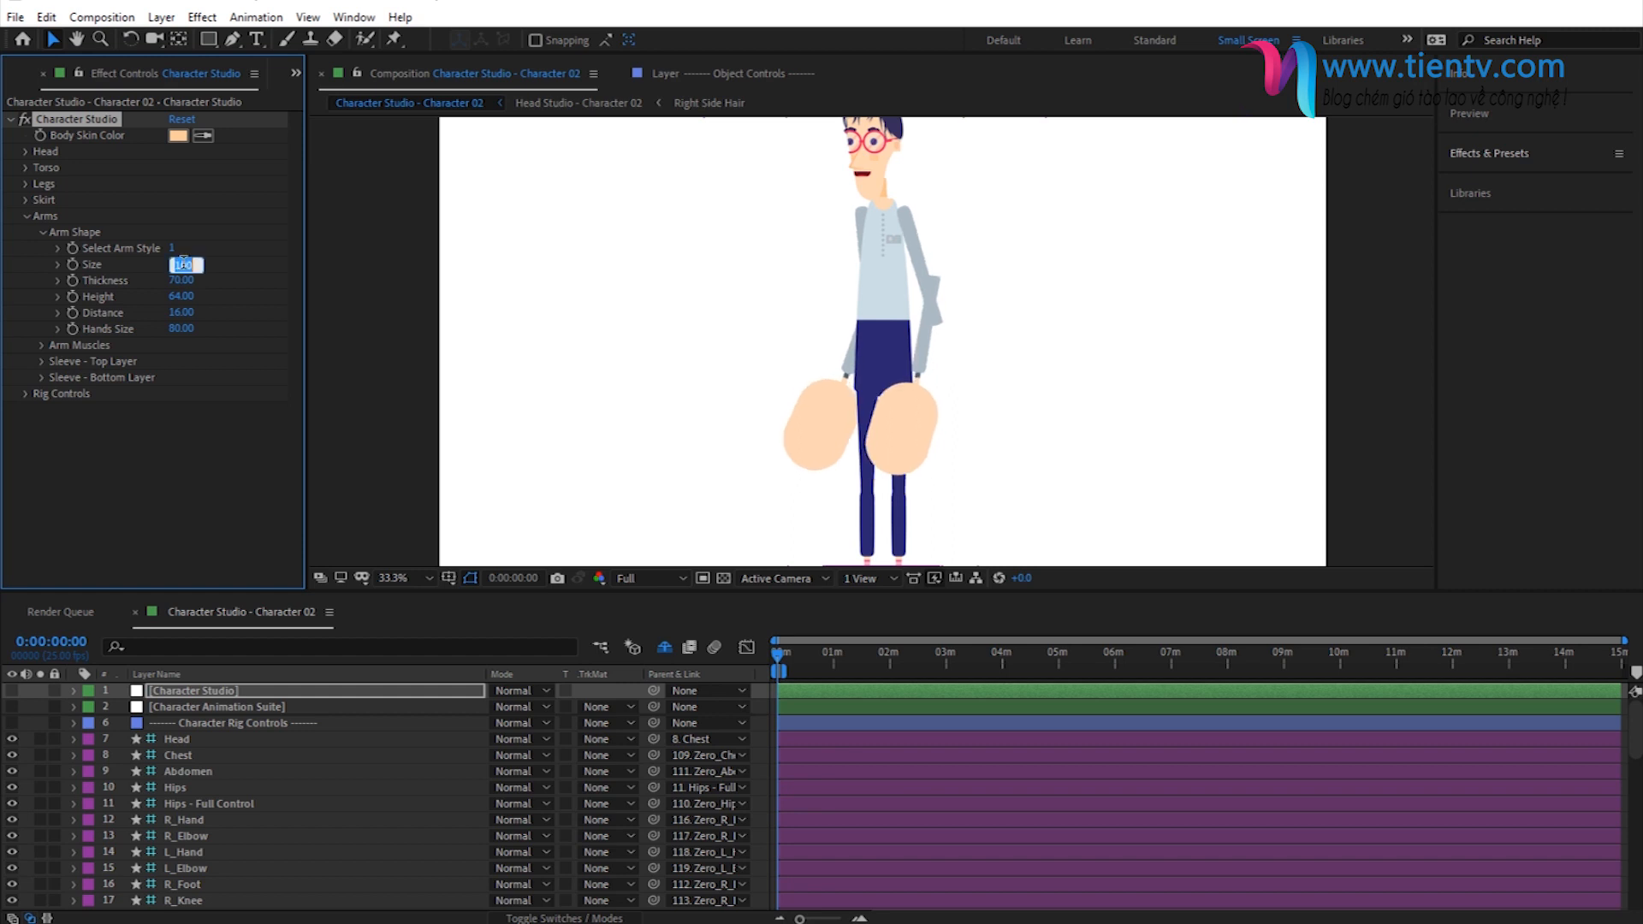
pyautogui.write('96')
pyautogui.press('Return')
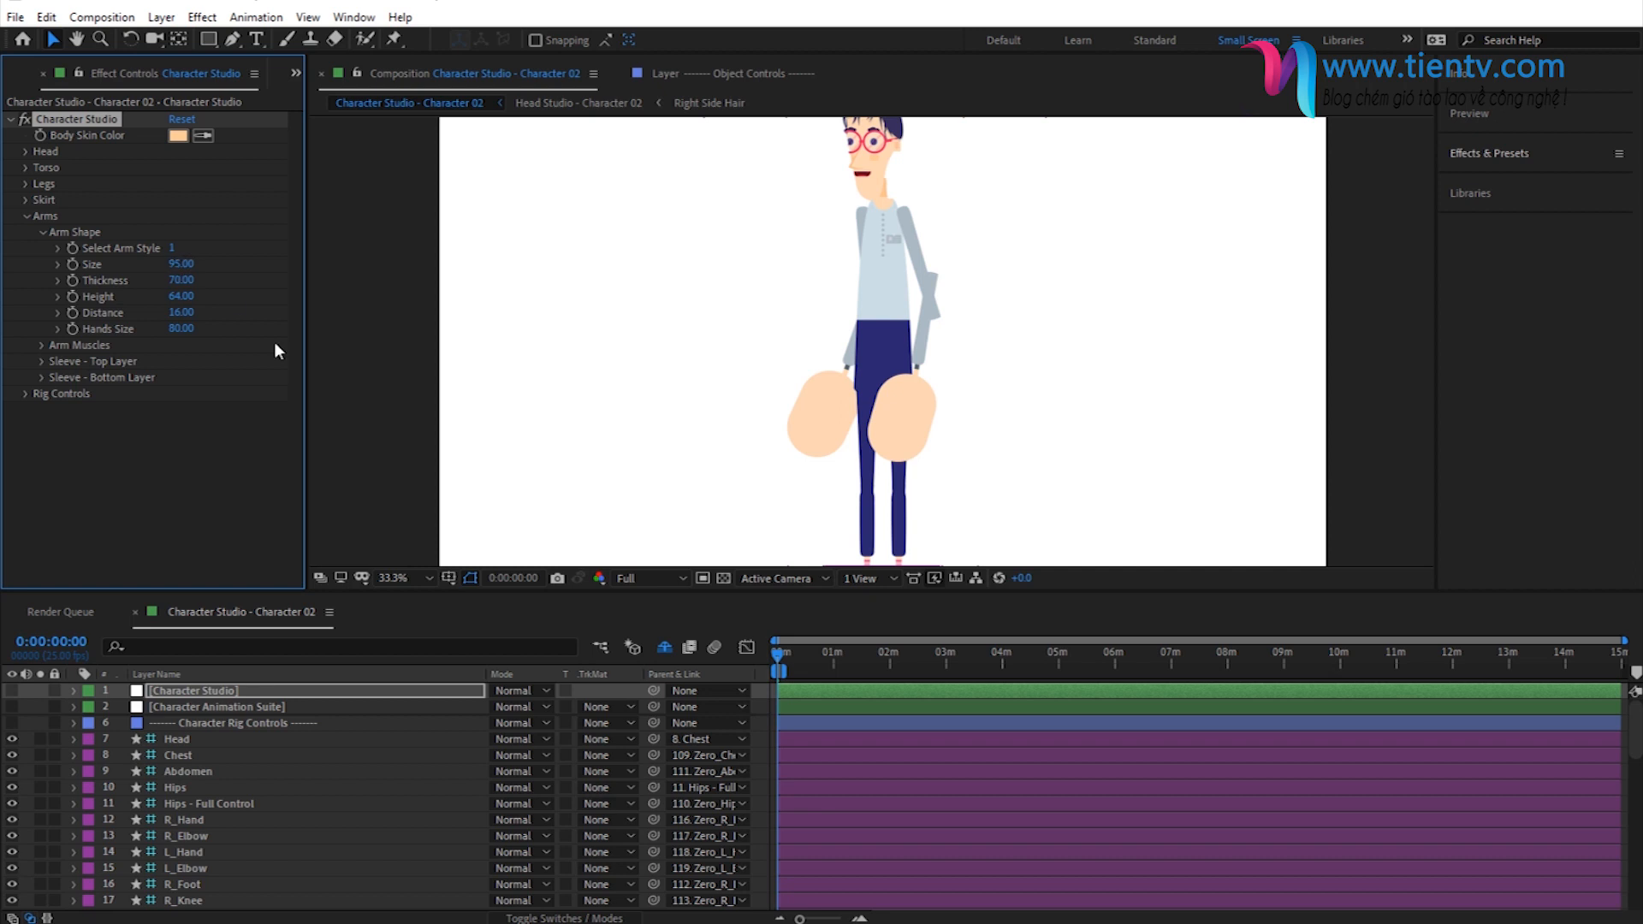
# - Adjust the Arm Shape to a Thickness of 71, a Height of 62 and a Hands Size of 24
pyautogui.moveTo(181, 280); pyautogui.dragTo(204, 280)
pyautogui.moveTo(181, 282)
pyautogui.mouseDown()
pyautogui.moveTo(169, 285)
pyautogui.moveTo(184, 300)
pyautogui.mouseUp()
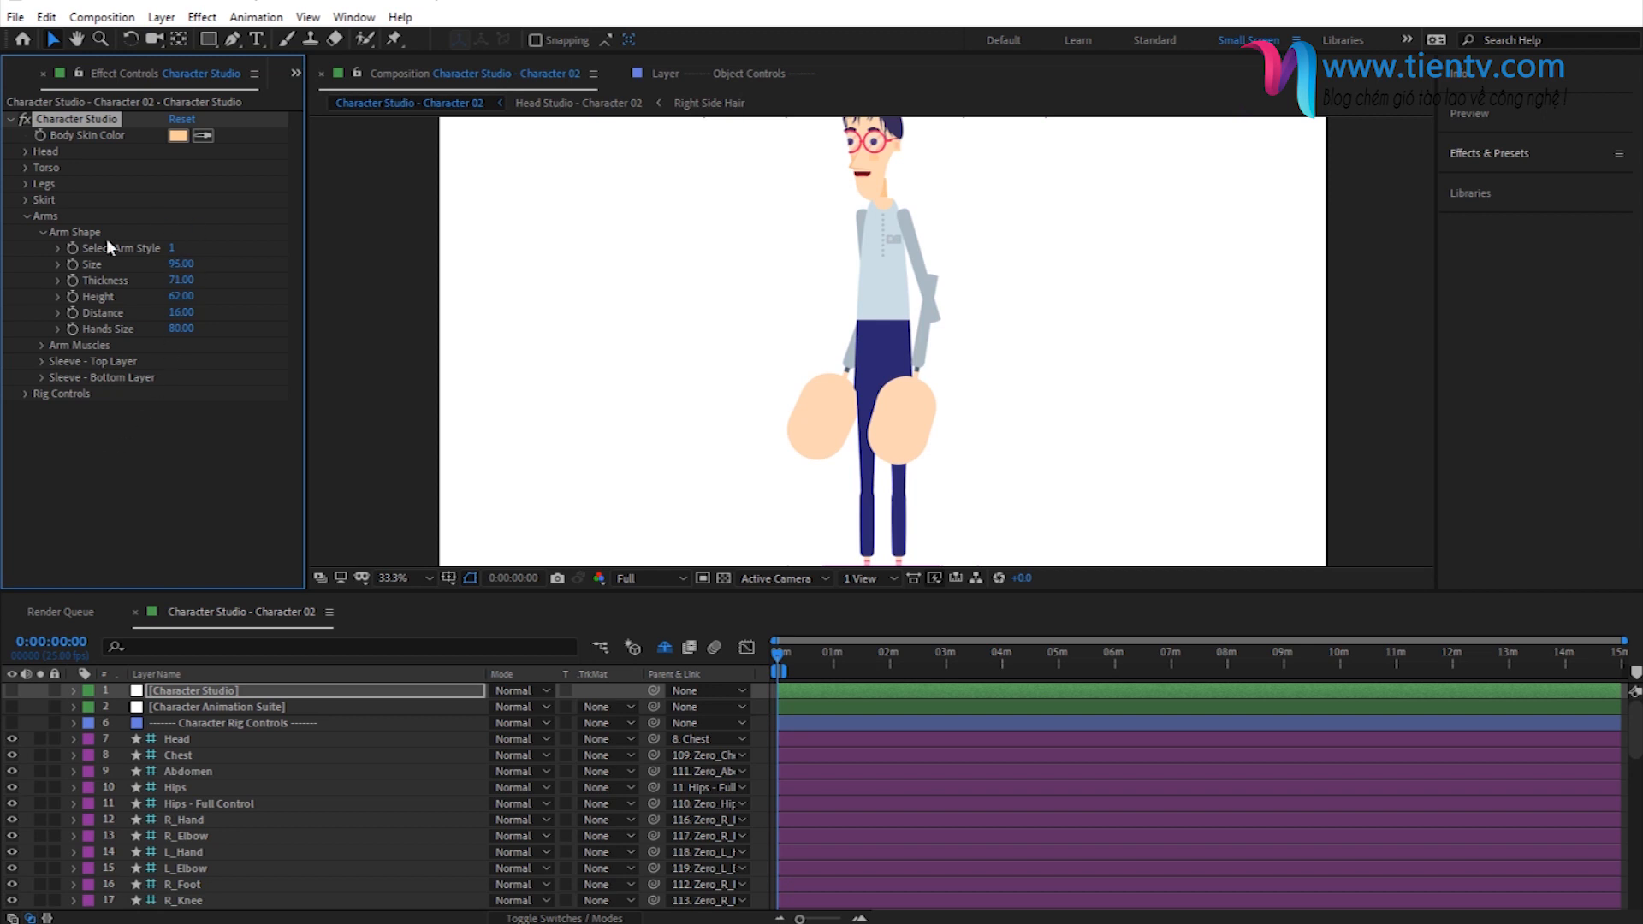
pyautogui.moveTo(177, 334); pyautogui.dragTo(133, 331)
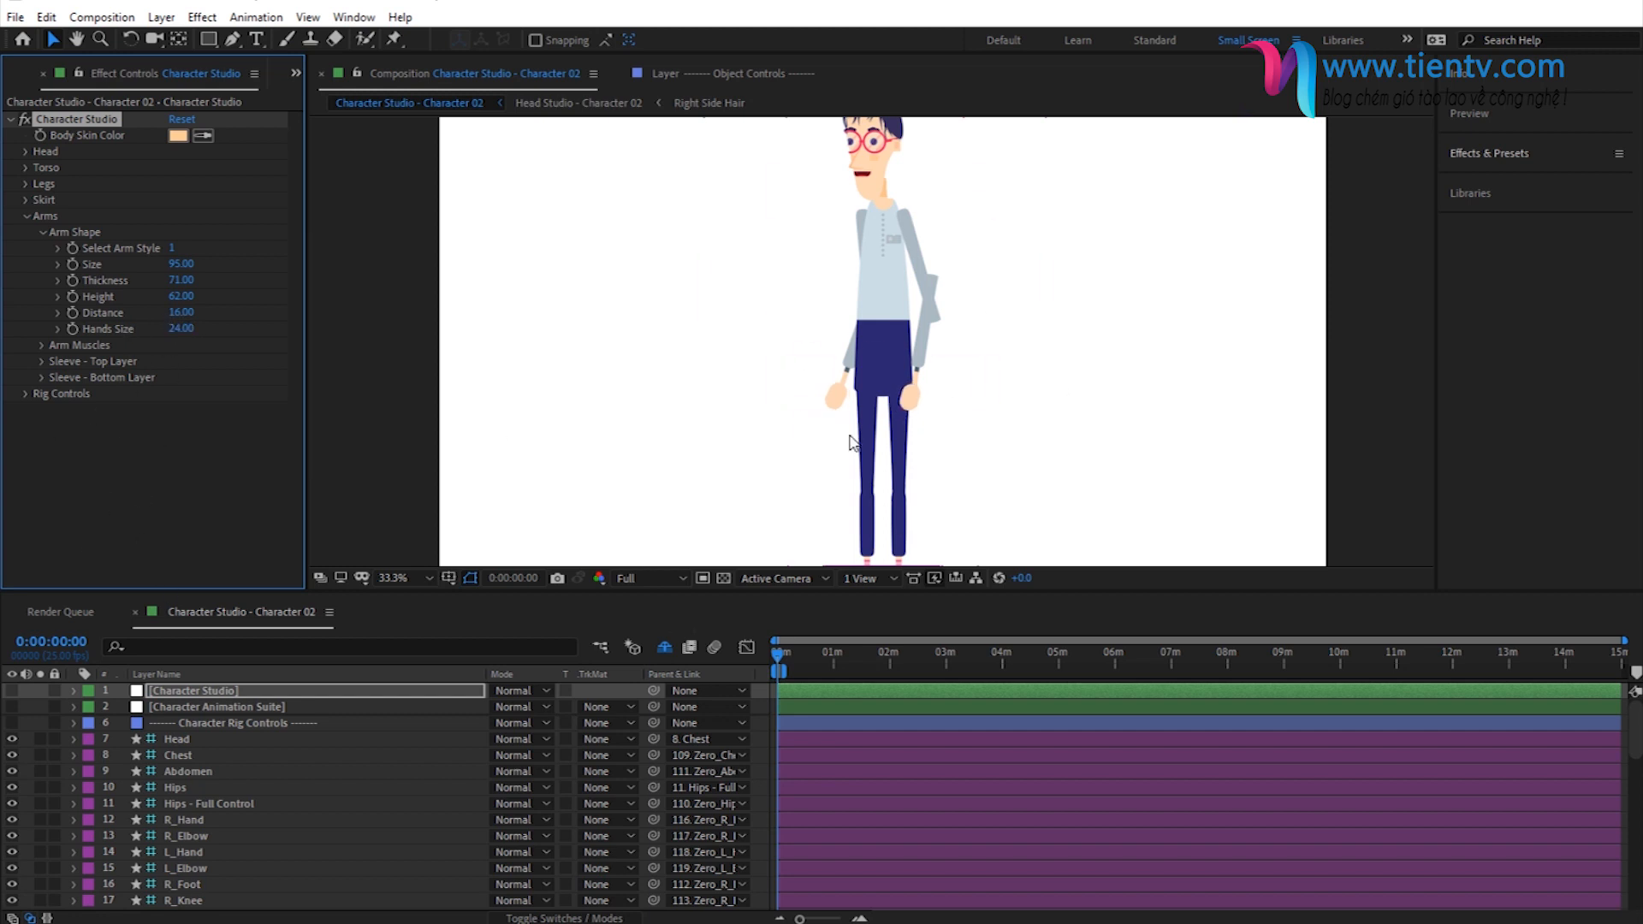
# - In the rig's elbow joint tweaks, set the Left Elbow Joint to 26 and the Right Elbow Joint to 65
pyautogui.click(42, 232)
pyautogui.click(28, 216)
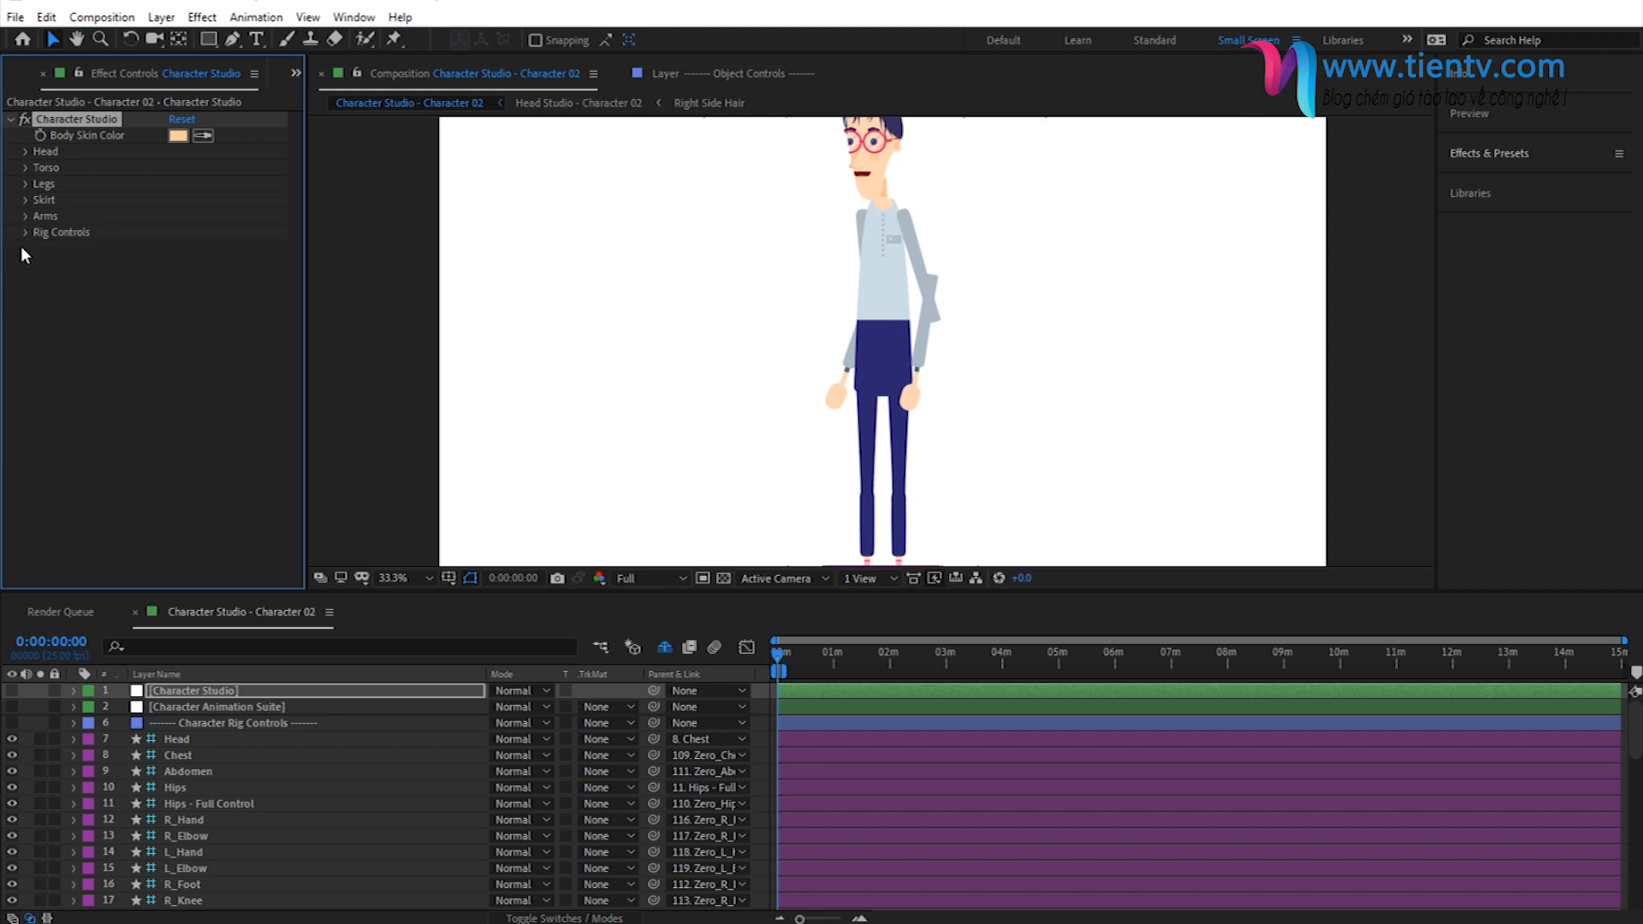
pyautogui.click(25, 232)
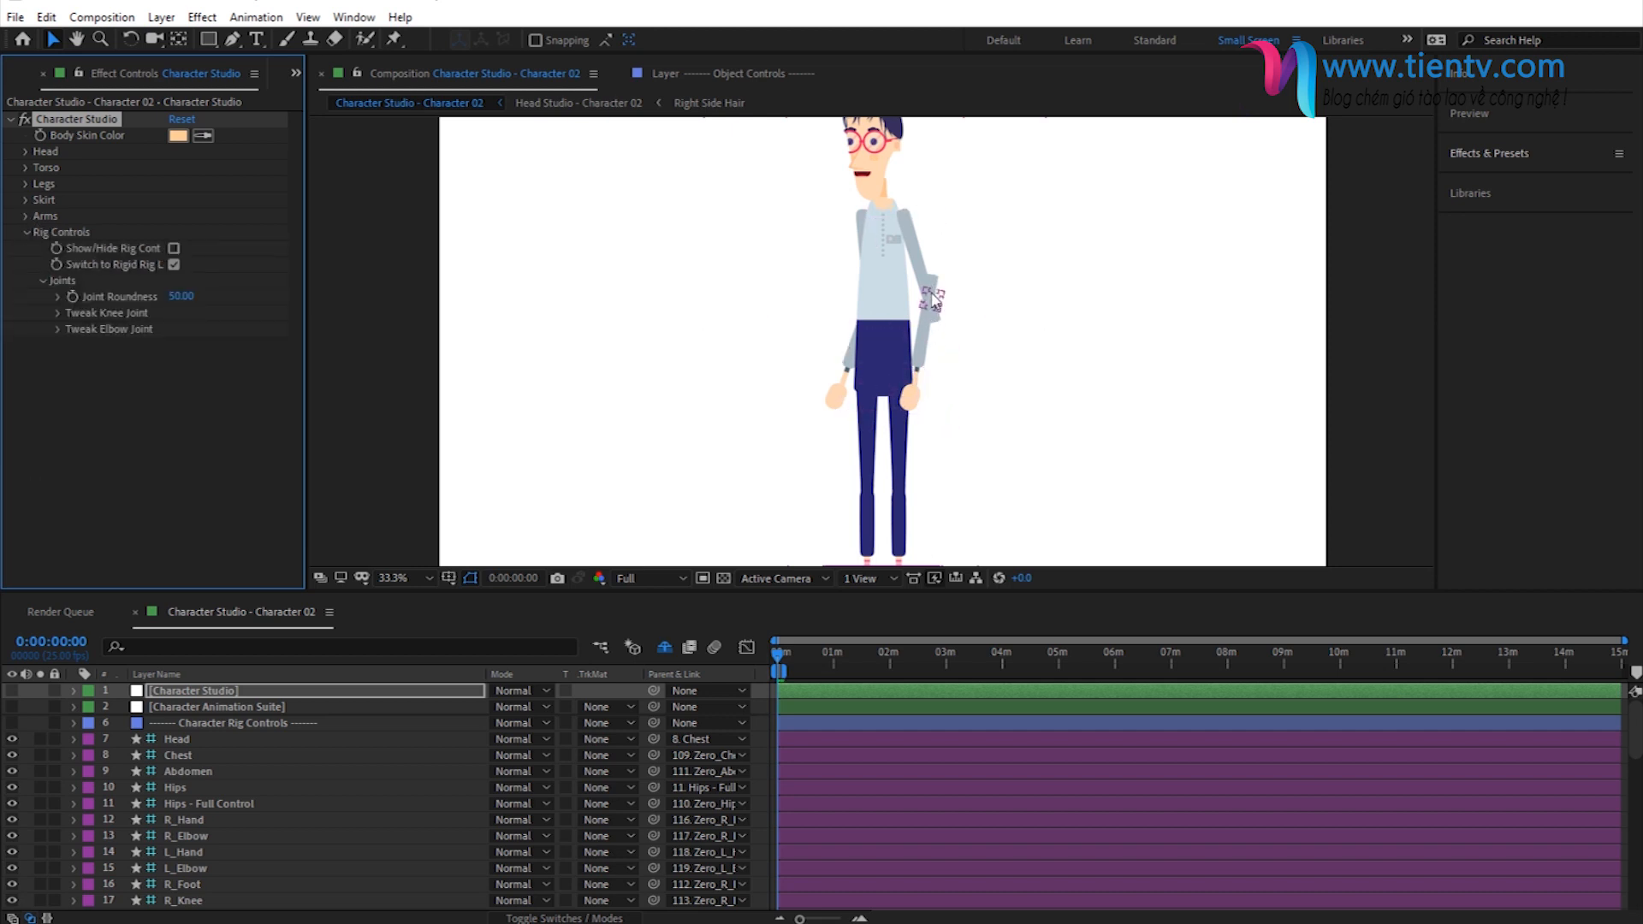
pyautogui.click(55, 330)
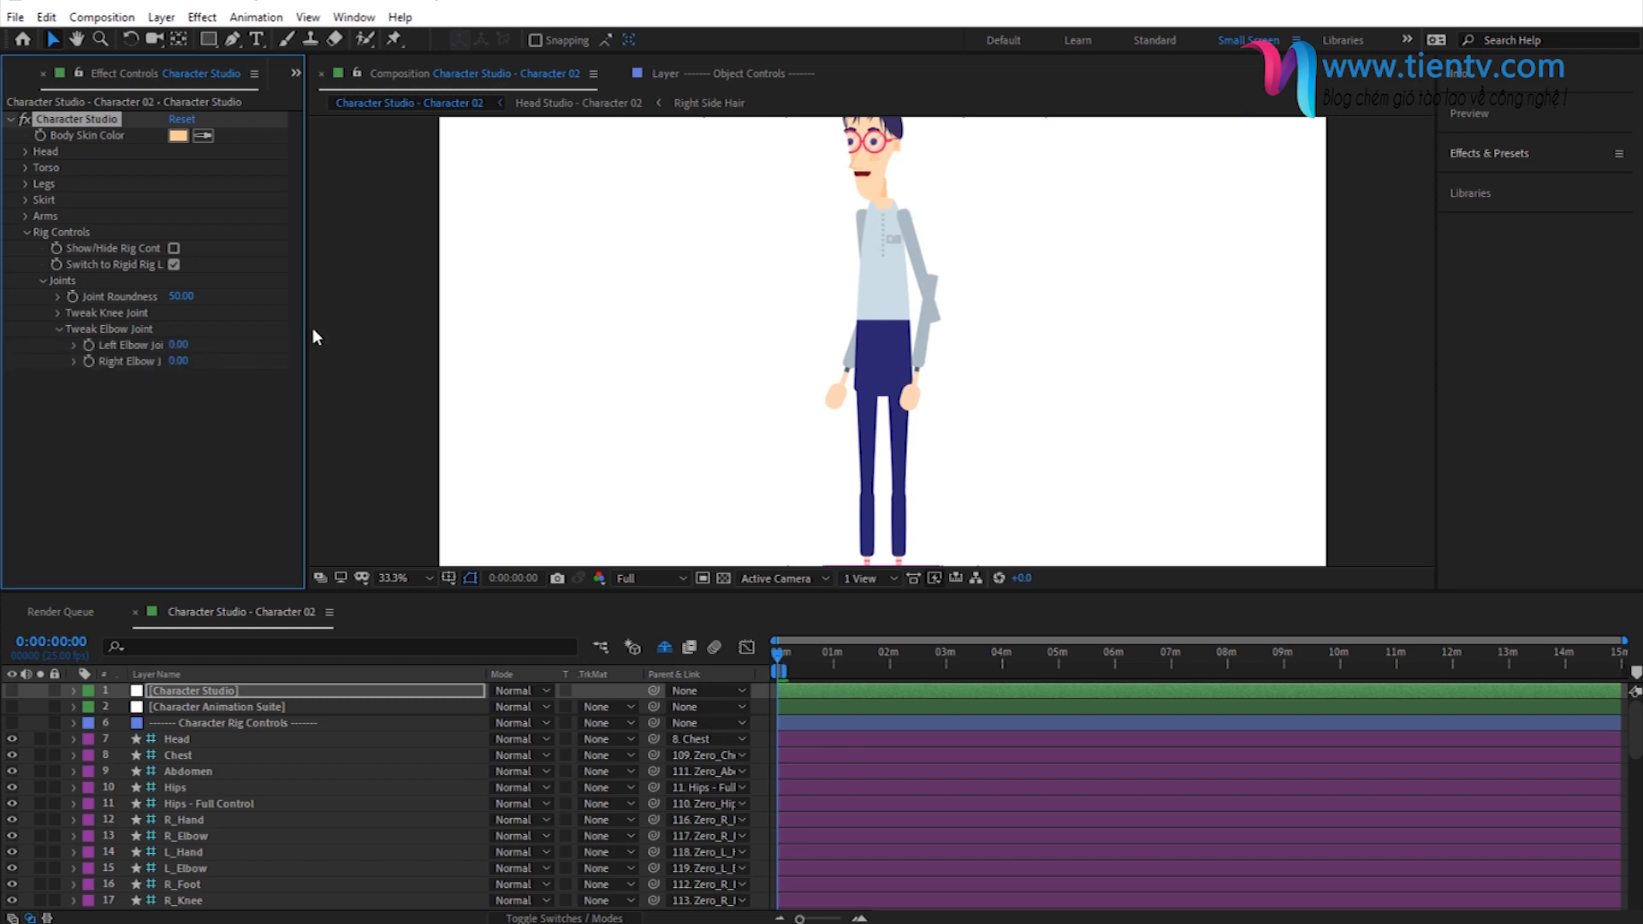
pyautogui.moveTo(311, 332); pyautogui.dragTo(370, 334)
pyautogui.click(141, 351)
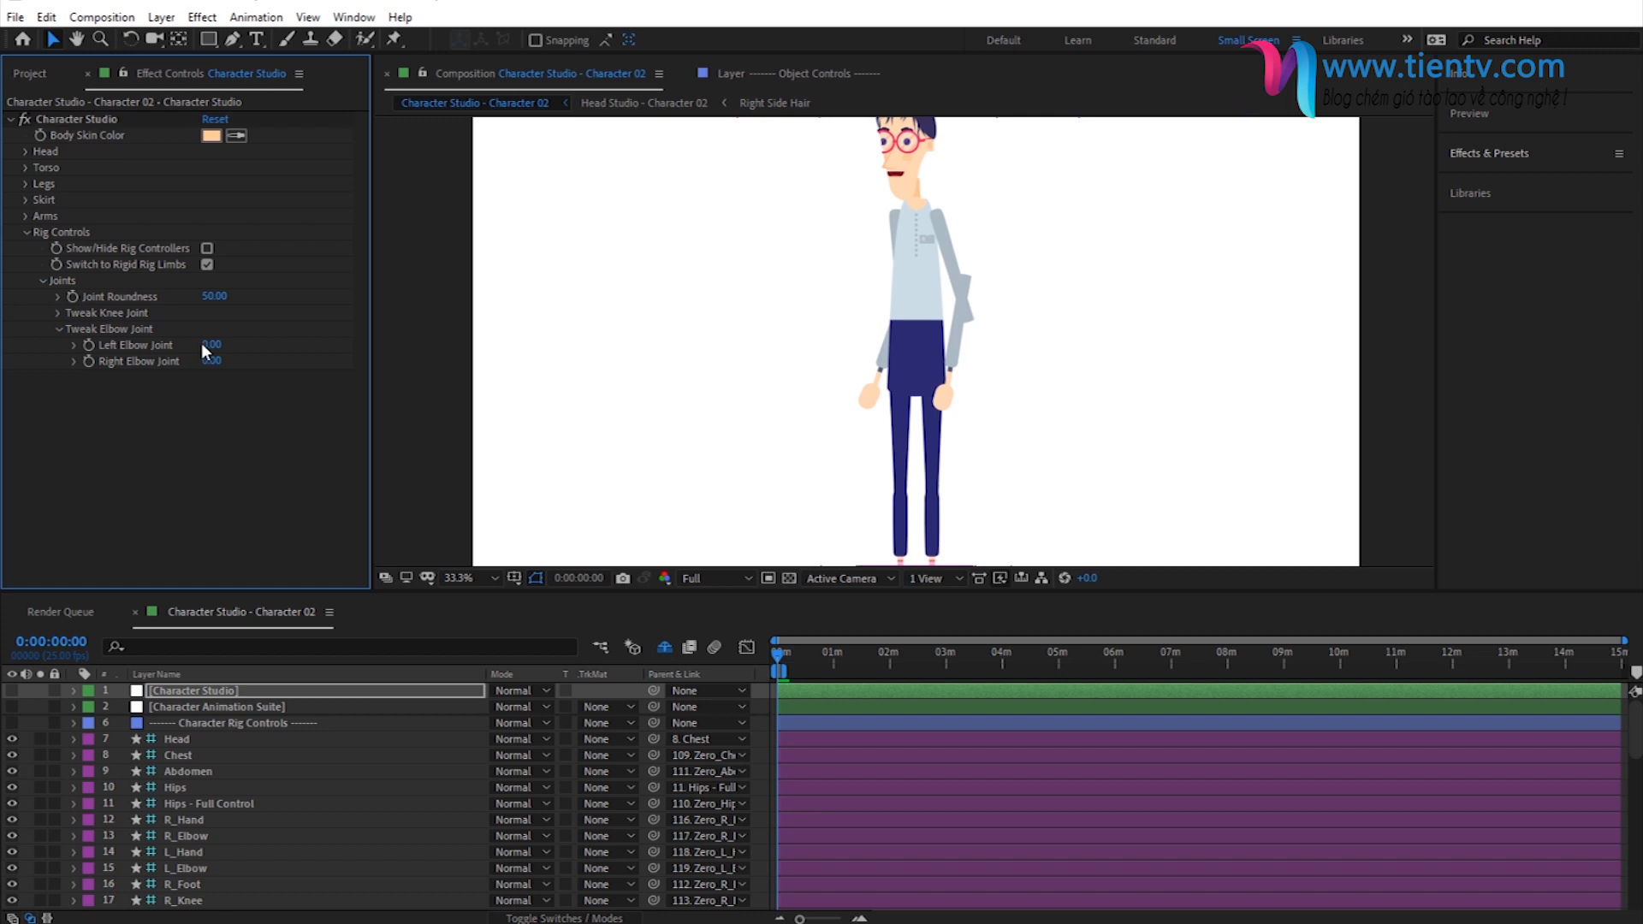
pyautogui.moveTo(212, 344); pyautogui.dragTo(242, 362)
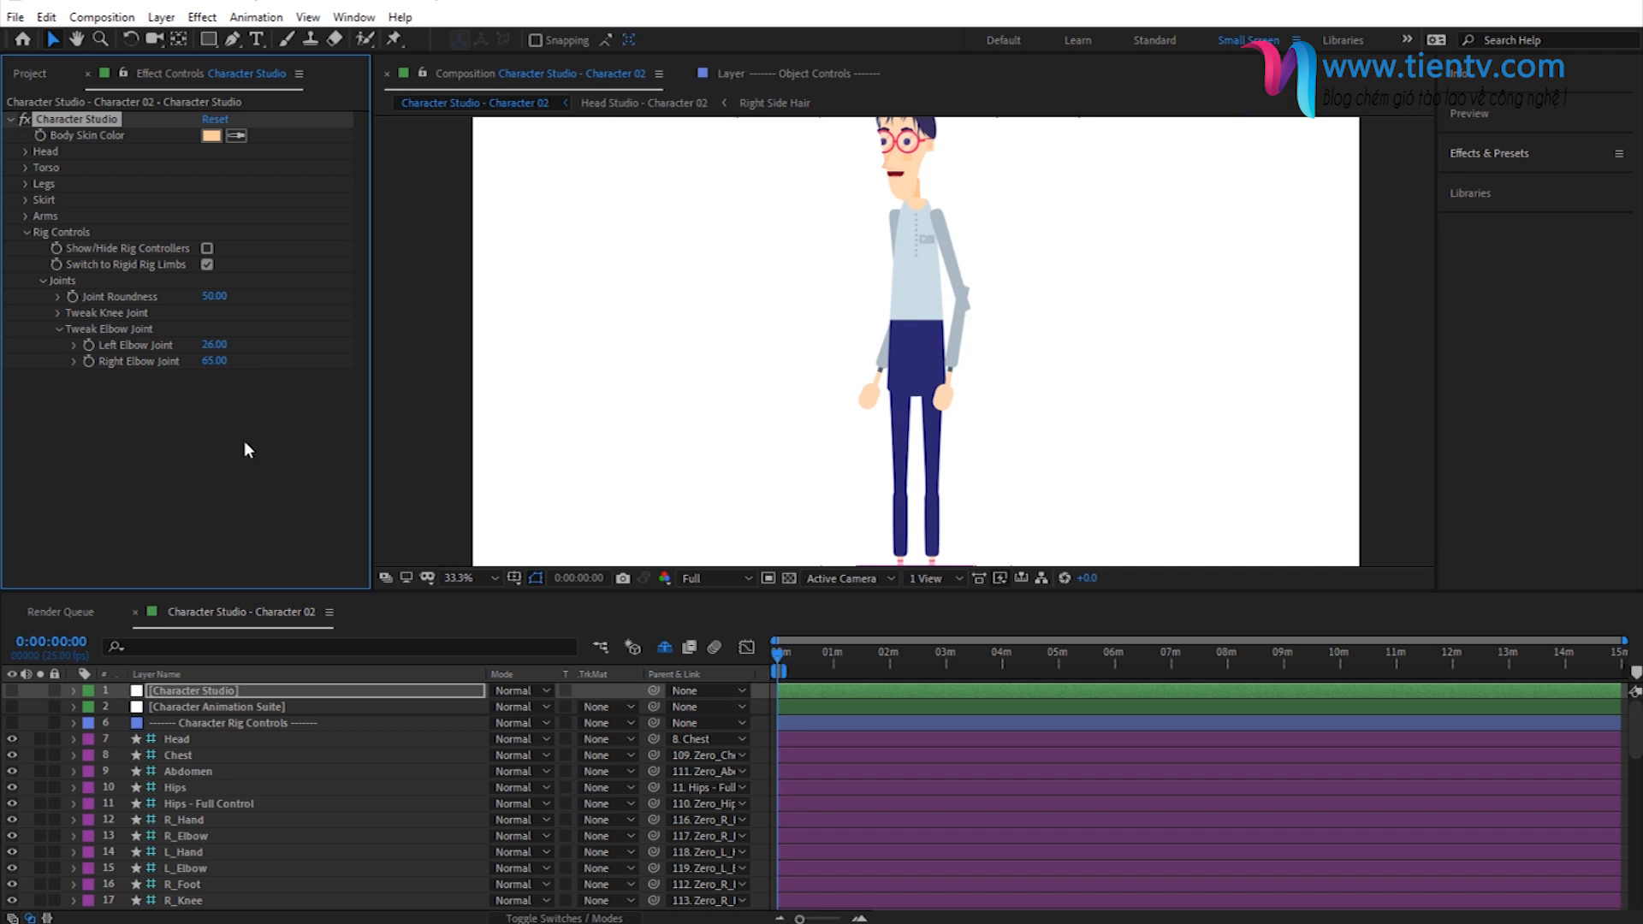
# - Set the Right Elbow Joint to 100 and check the arm's shape up close
pyautogui.click(214, 362)
pyautogui.write('100')
pyautogui.press('Return')
pyautogui.scroll(2, 979, 325)
pyautogui.scroll(-2, 1003, 337)
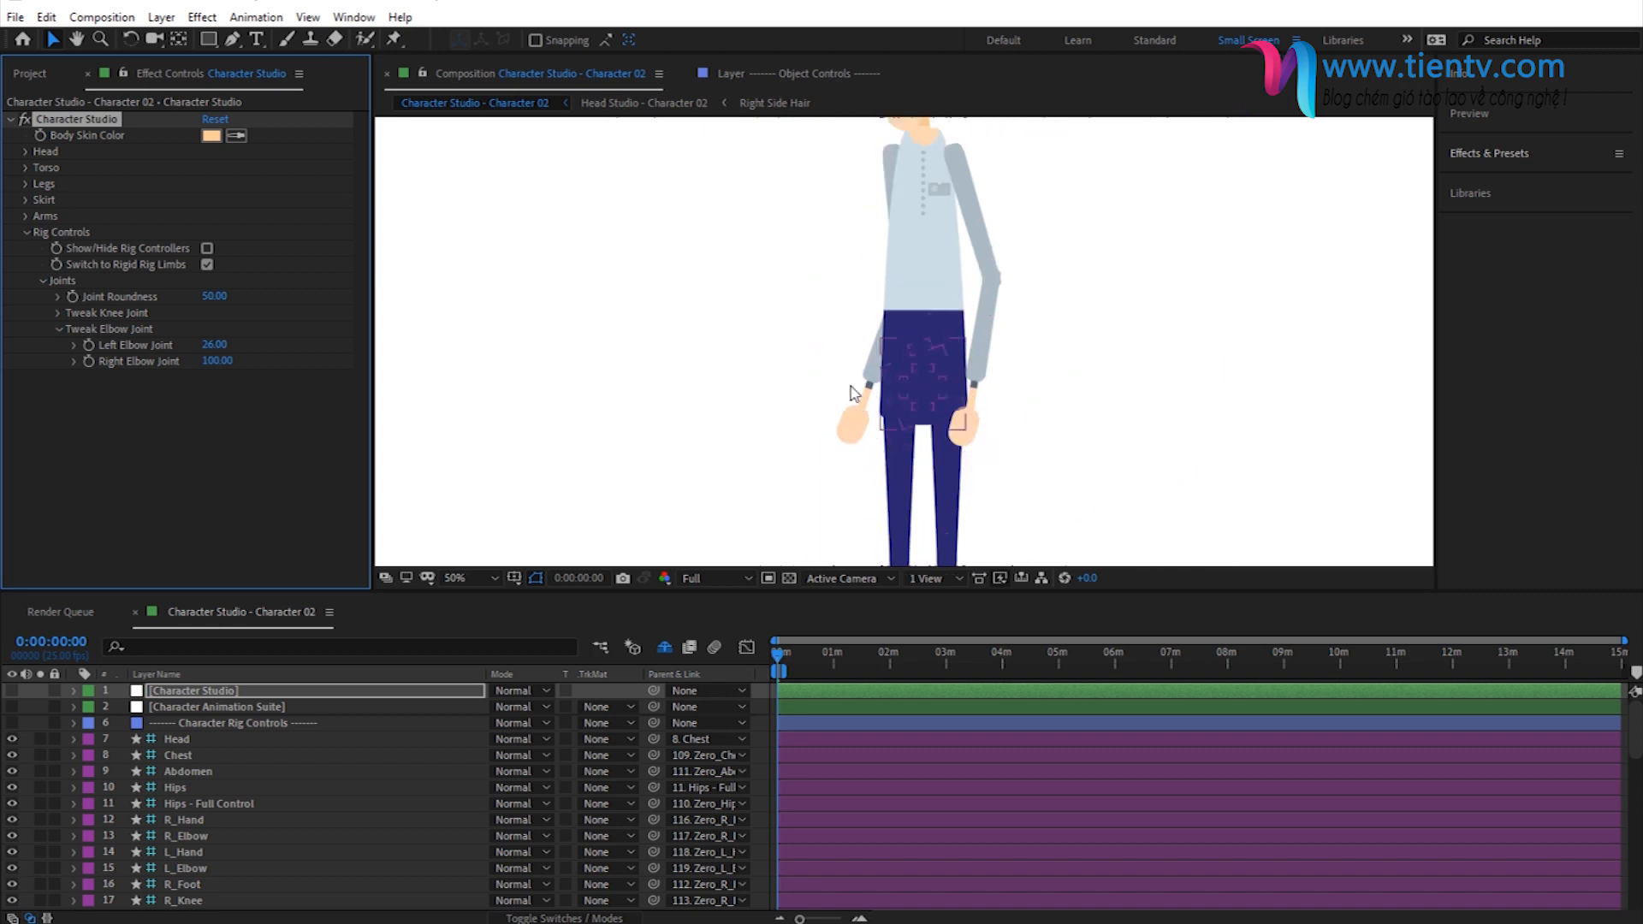
# - Set the Left Elbow Joint to 100
pyautogui.click(205, 344)
pyautogui.write('100')
pyautogui.press('space')
pyautogui.moveTo(906, 351); pyautogui.dragTo(782, 157)
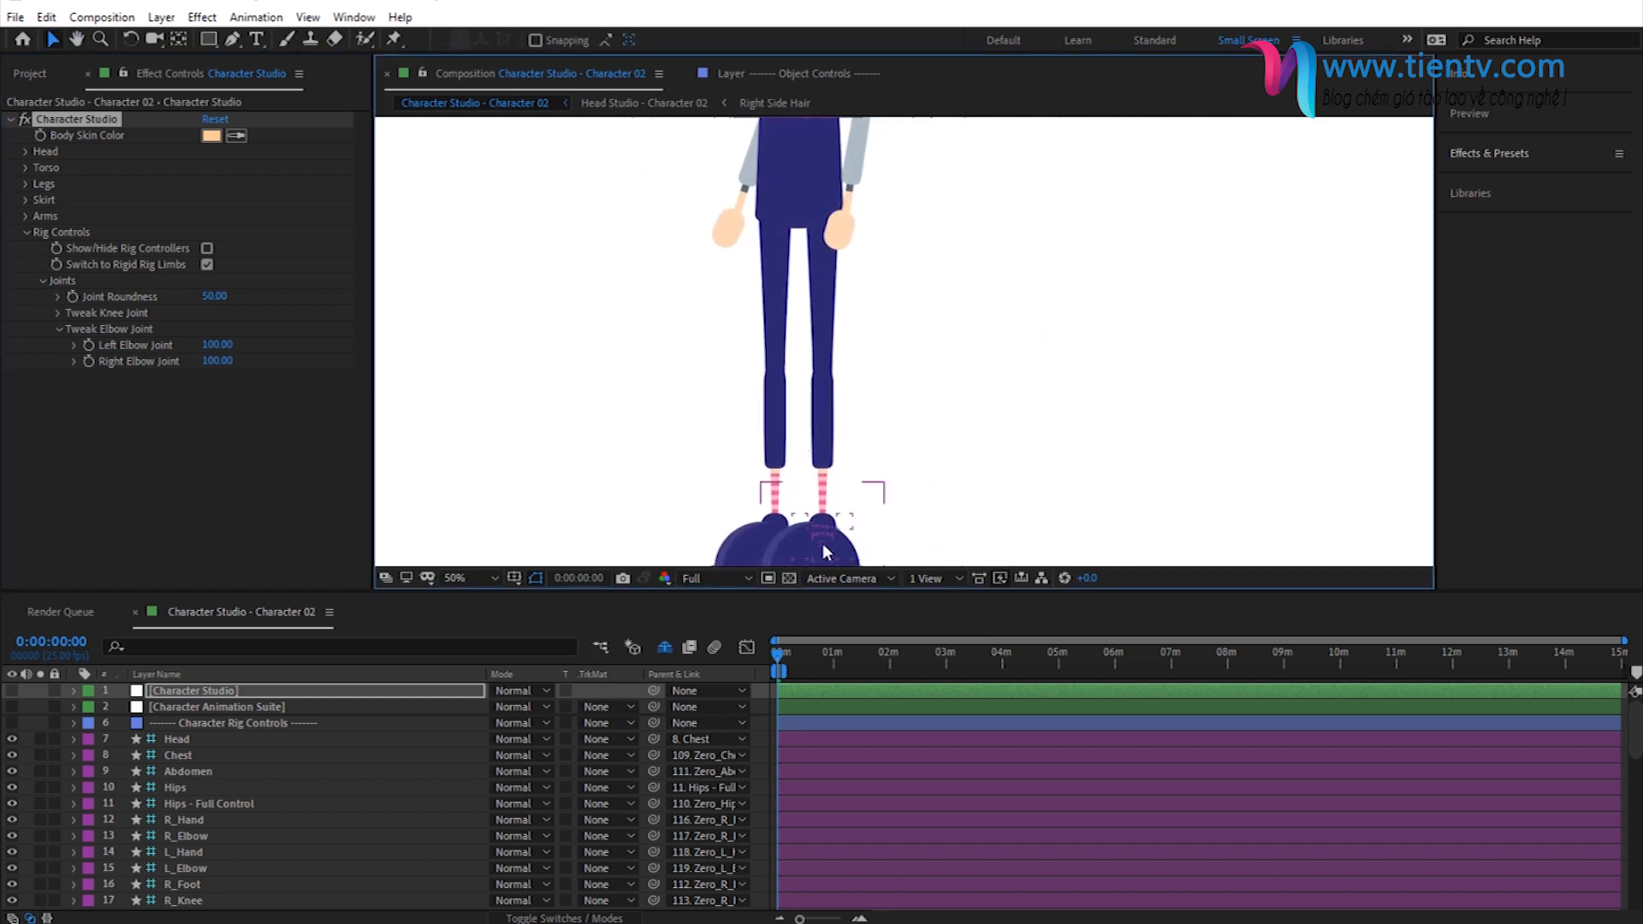
# - Show the rig controllers and move the right foot controller up and away from the body to bend the right knee
pyautogui.click(210, 249)
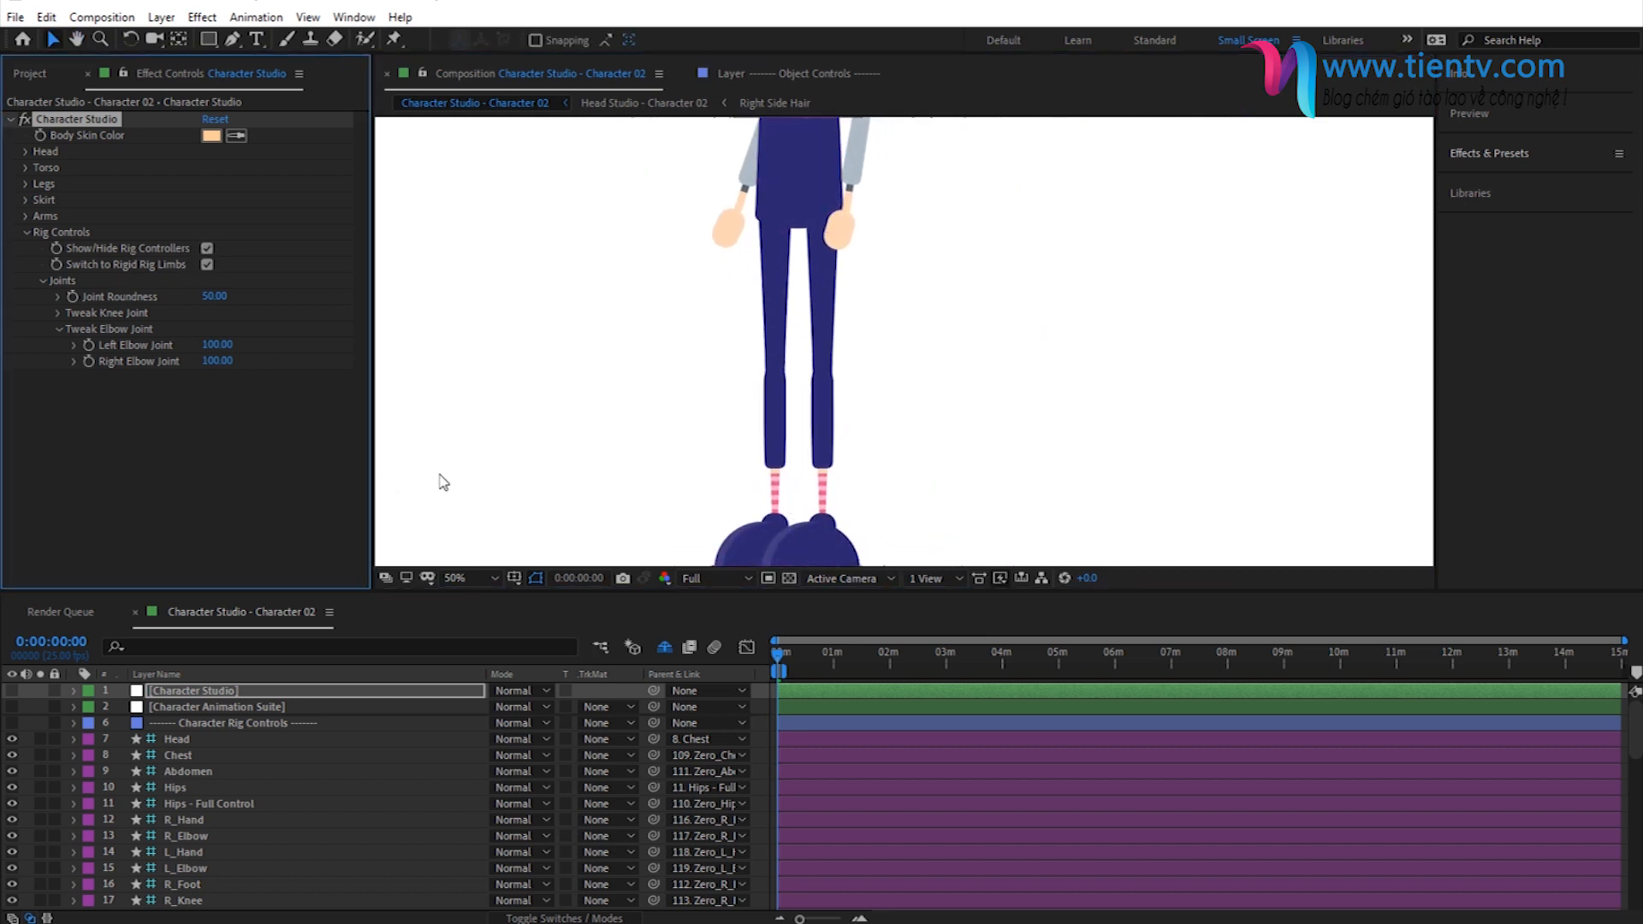
pyautogui.press('space')
pyautogui.moveTo(665, 362); pyautogui.dragTo(587, 220)
pyautogui.click(750, 428)
pyautogui.moveTo(750, 428); pyautogui.dragTo(1001, 269)
pyautogui.press('space')
pyautogui.moveTo(829, 341); pyautogui.dragTo(815, 428)
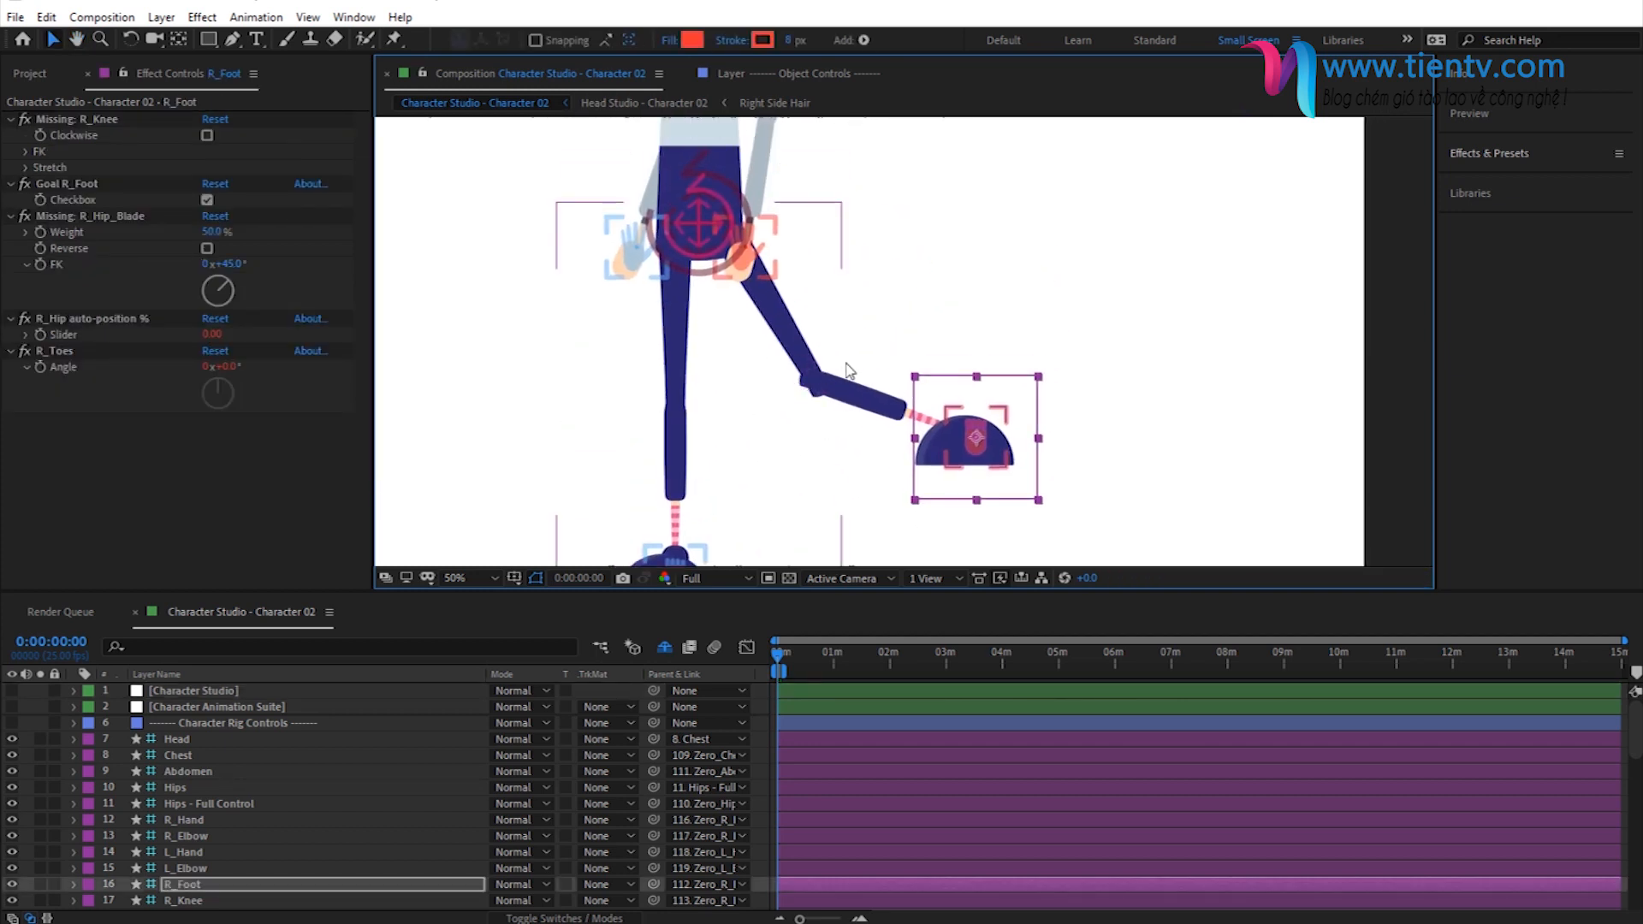
# - In the Character Studio knee joint tweaks, set both the Left Knee Joint and the Right Knee Joint to 0
pyautogui.click(190, 695)
pyautogui.click(64, 321)
pyautogui.click(63, 322)
pyautogui.click(59, 313)
pyautogui.click(216, 329)
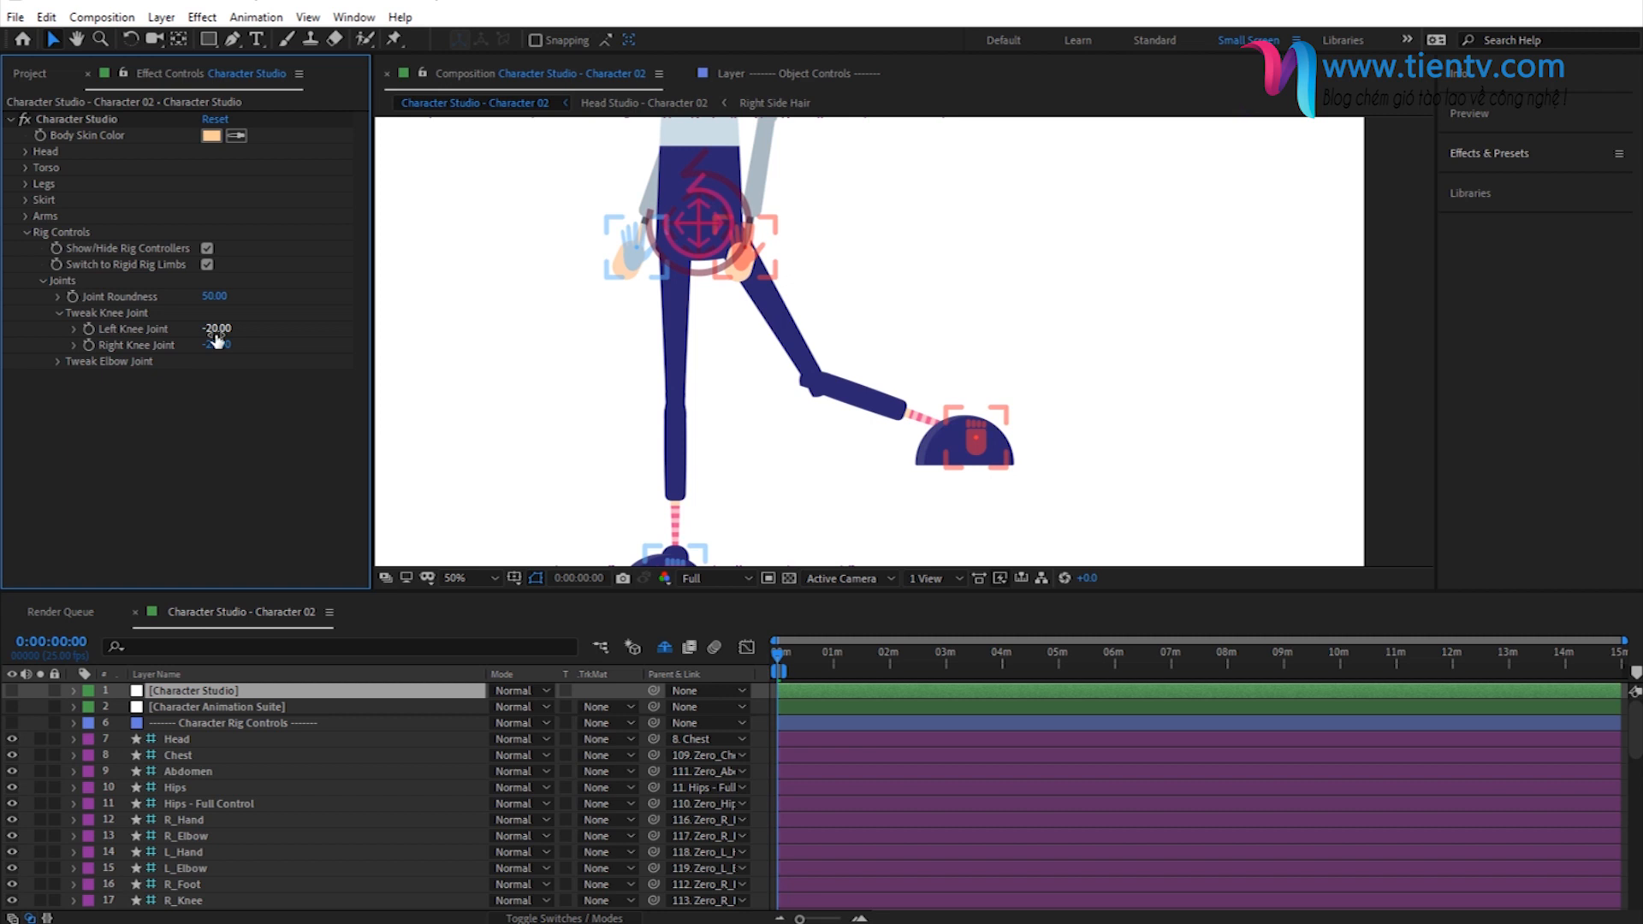
pyautogui.write('0')
pyautogui.press('Return')
pyautogui.click(216, 340)
pyautogui.write('0')
pyautogui.press('Return')
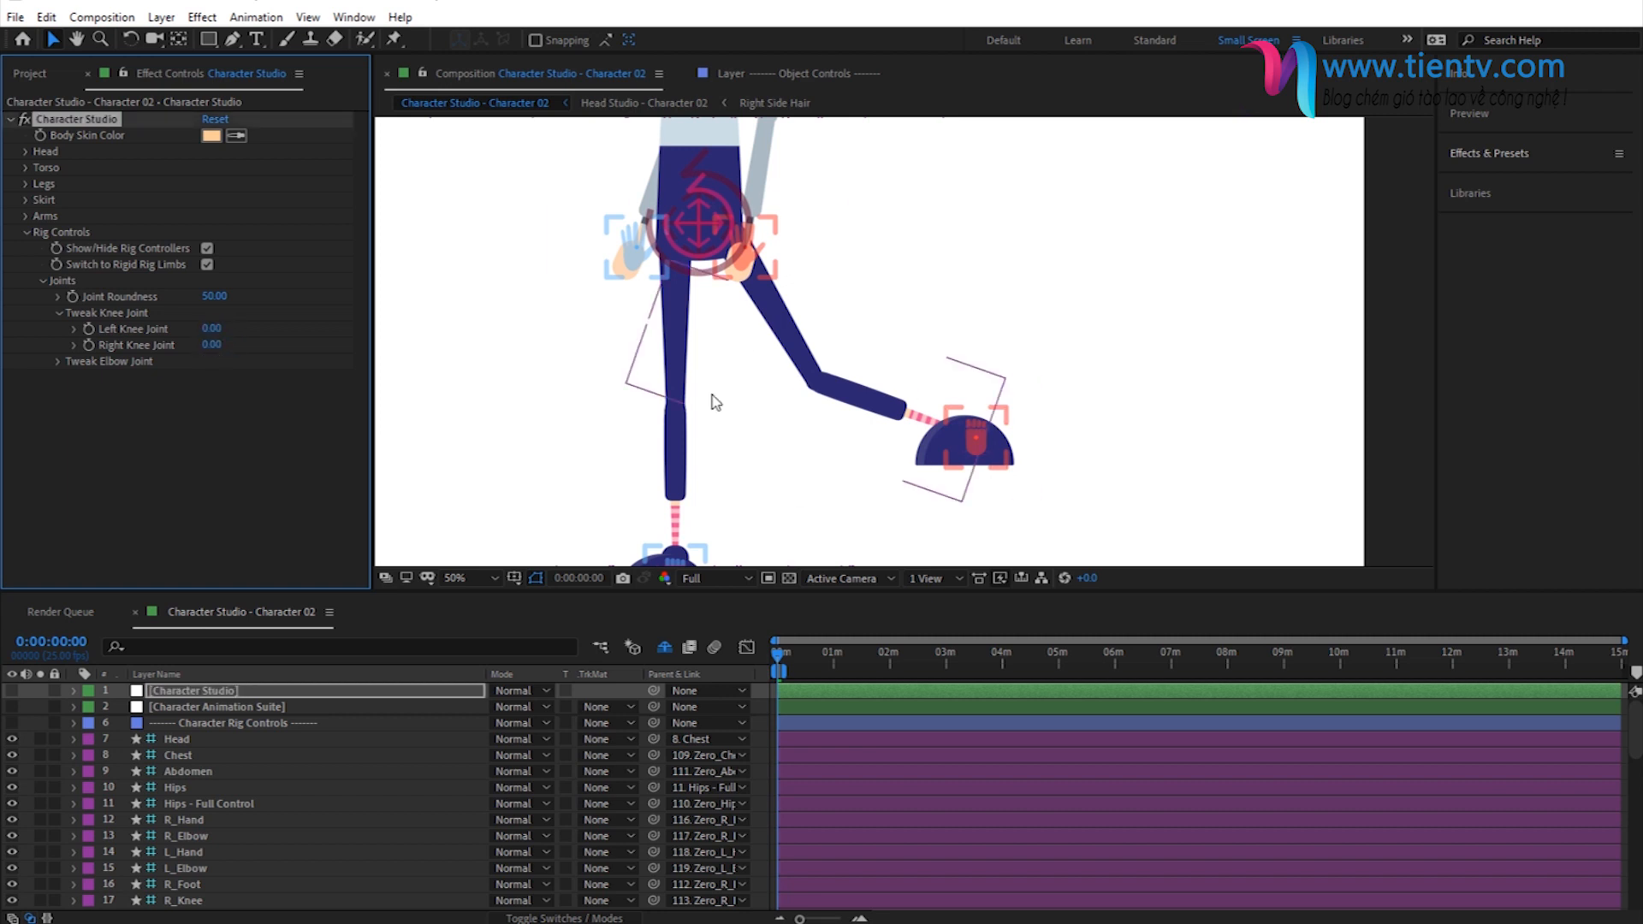
# - Reset the R_Foot controller's Position to 0, 0
pyautogui.click(978, 444)
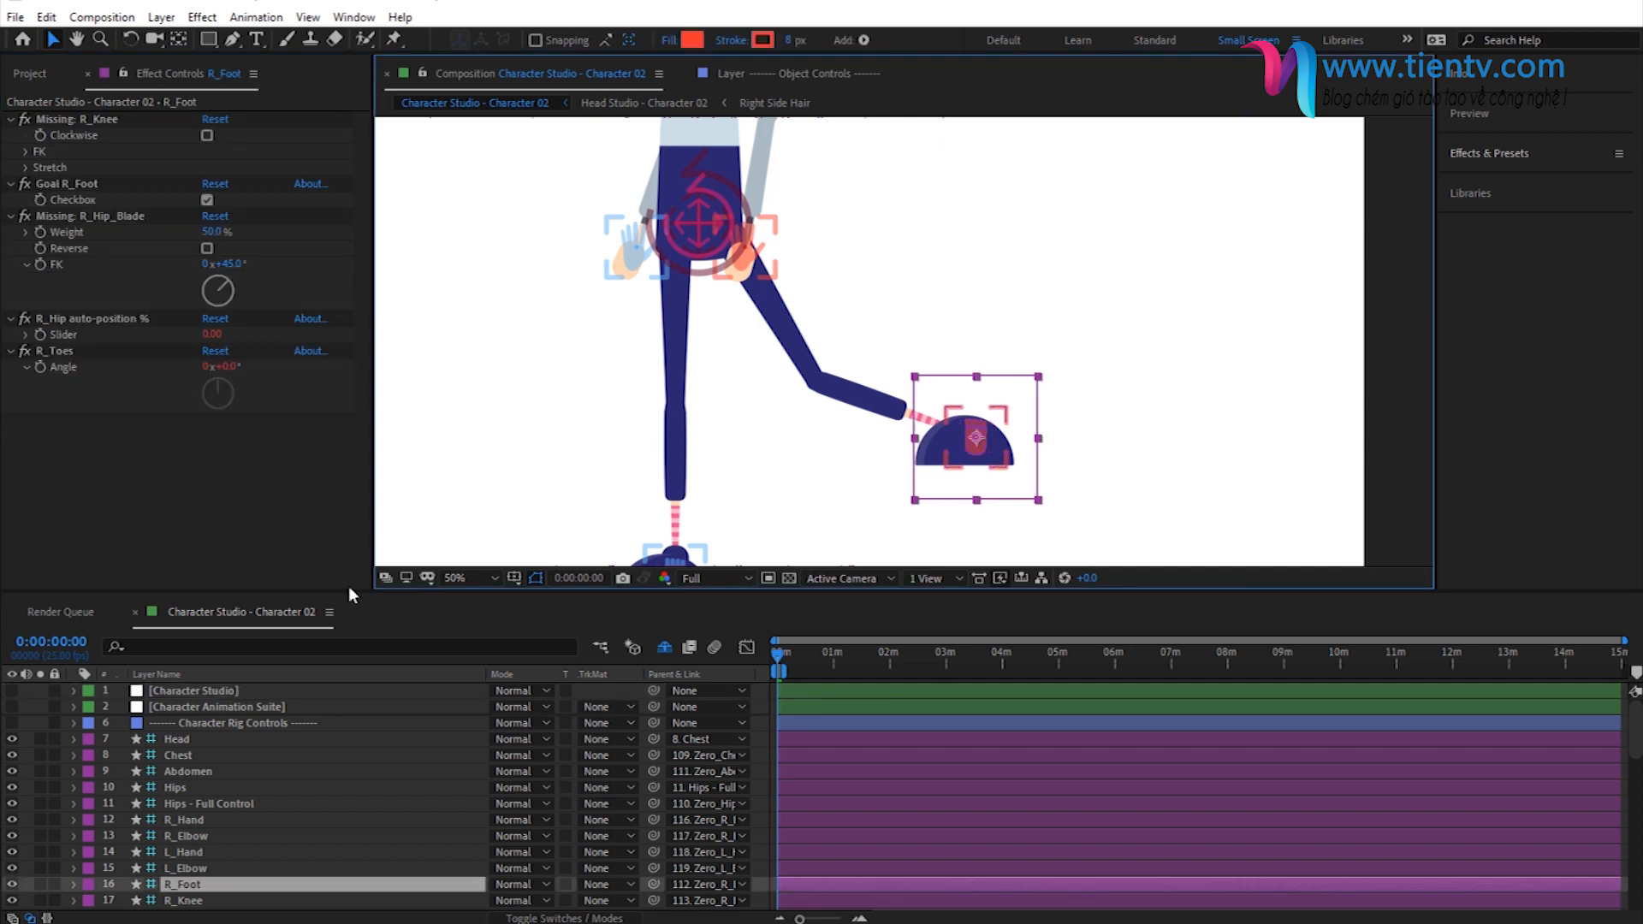
pyautogui.press('p')
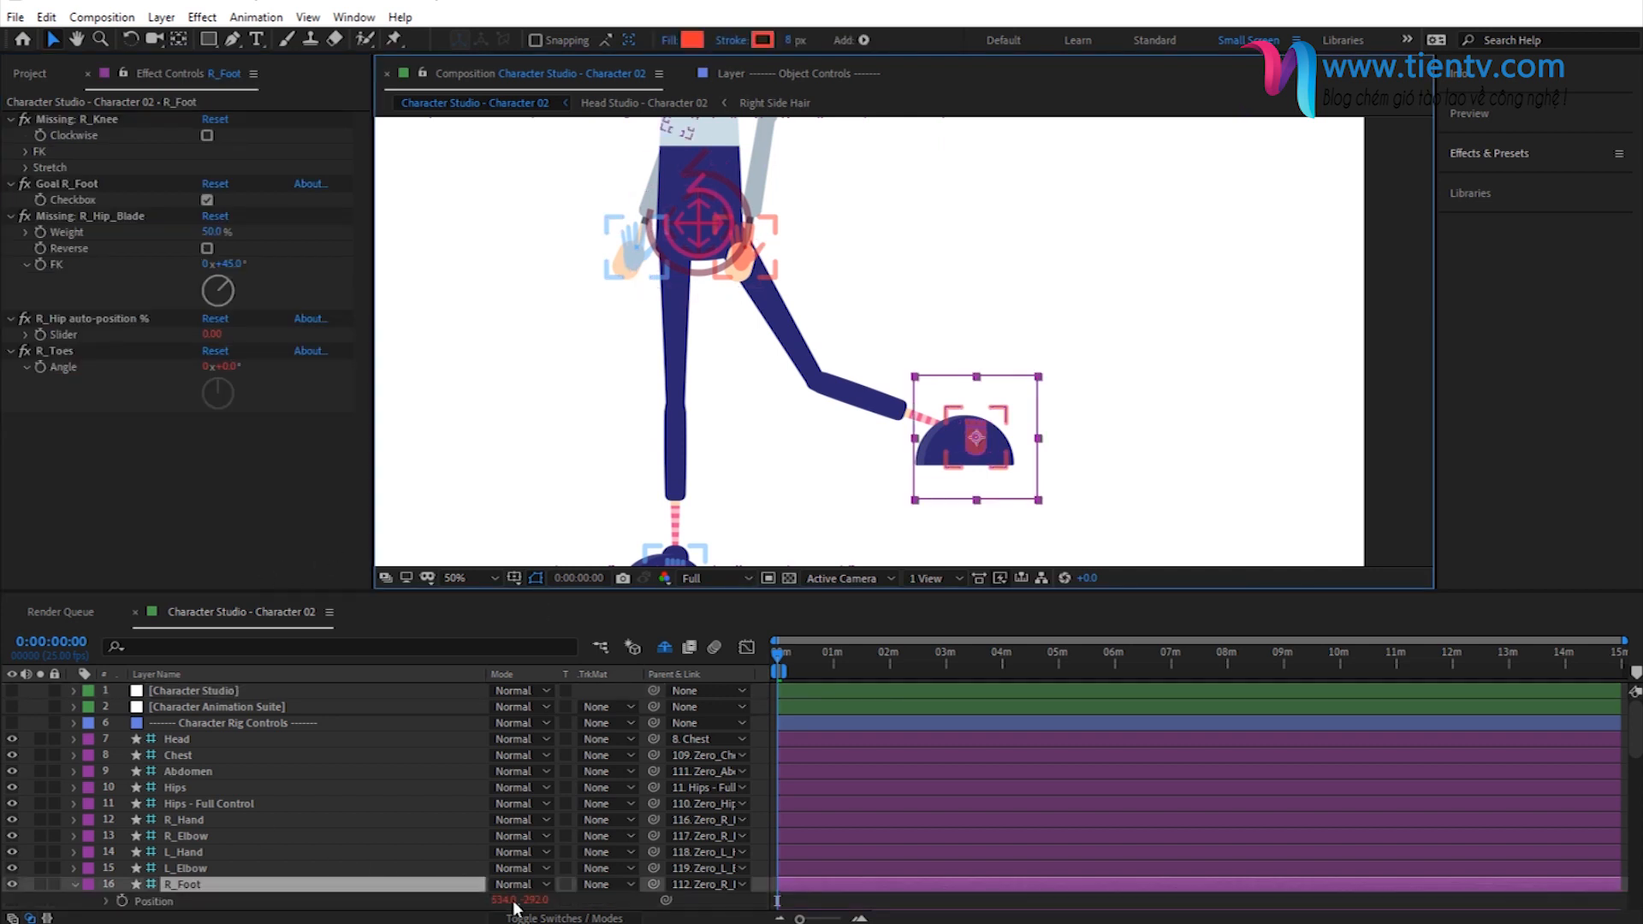
pyautogui.click(507, 901)
pyautogui.write('0')
pyautogui.click(523, 902)
pyautogui.write('0')
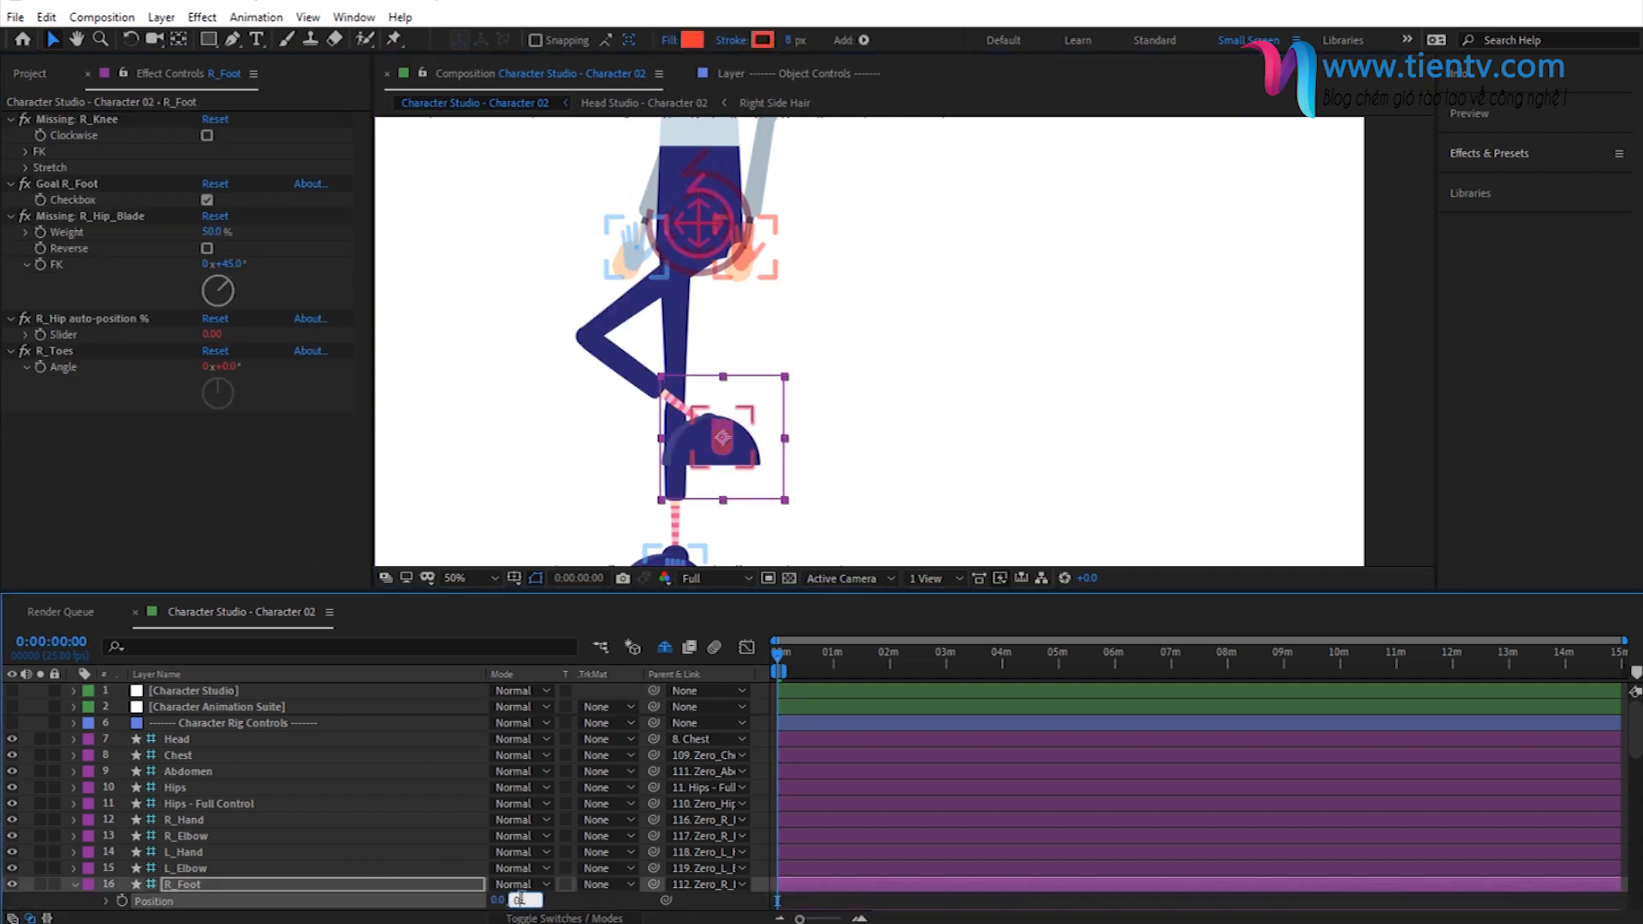
pyautogui.press('Return')
pyautogui.click(76, 884)
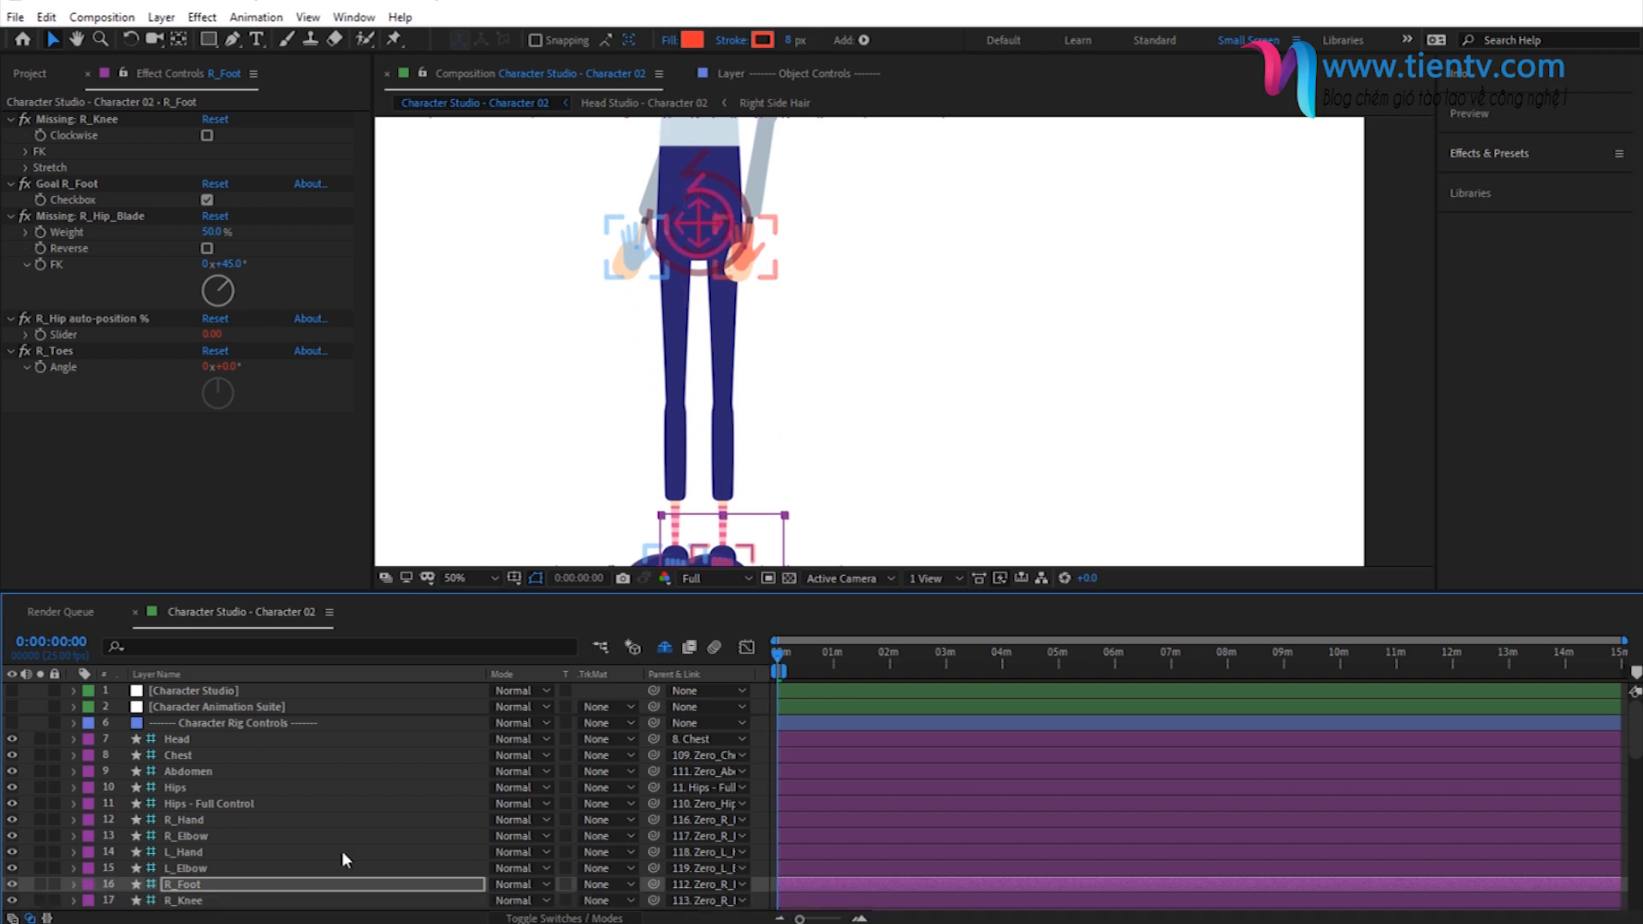
# - Hide the rig controllers in the Character Studio rig controls and check the whole character
pyautogui.click(183, 691)
pyautogui.click(207, 265)
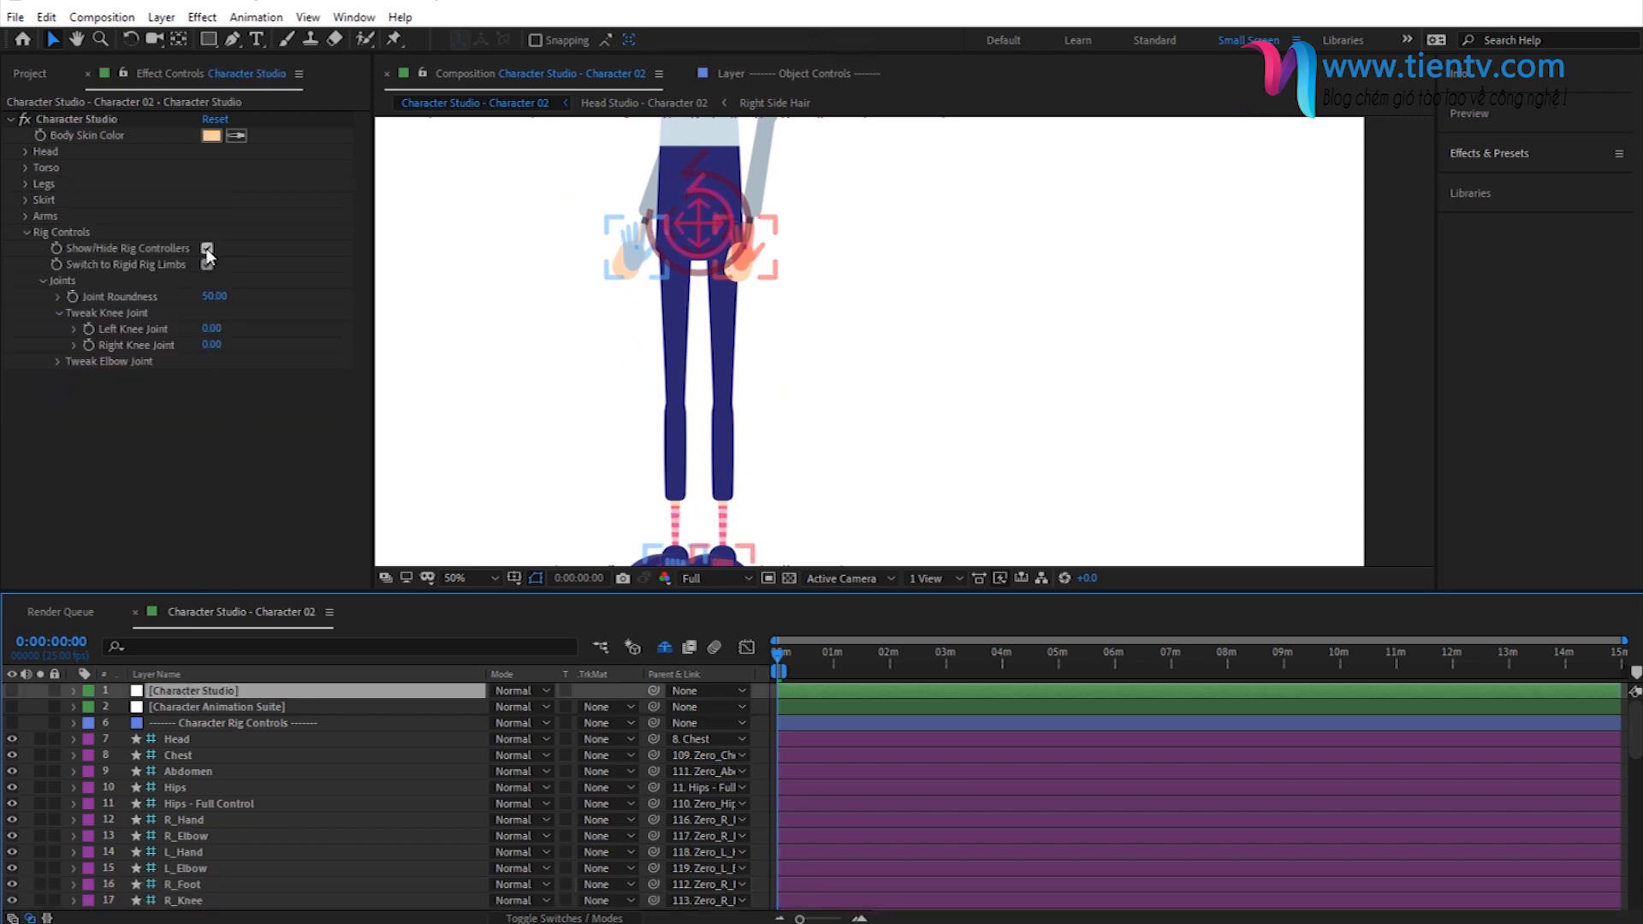
pyautogui.click(206, 248)
pyautogui.scroll(-2, 717, 450)
pyautogui.moveTo(692, 334); pyautogui.dragTo(694, 391)
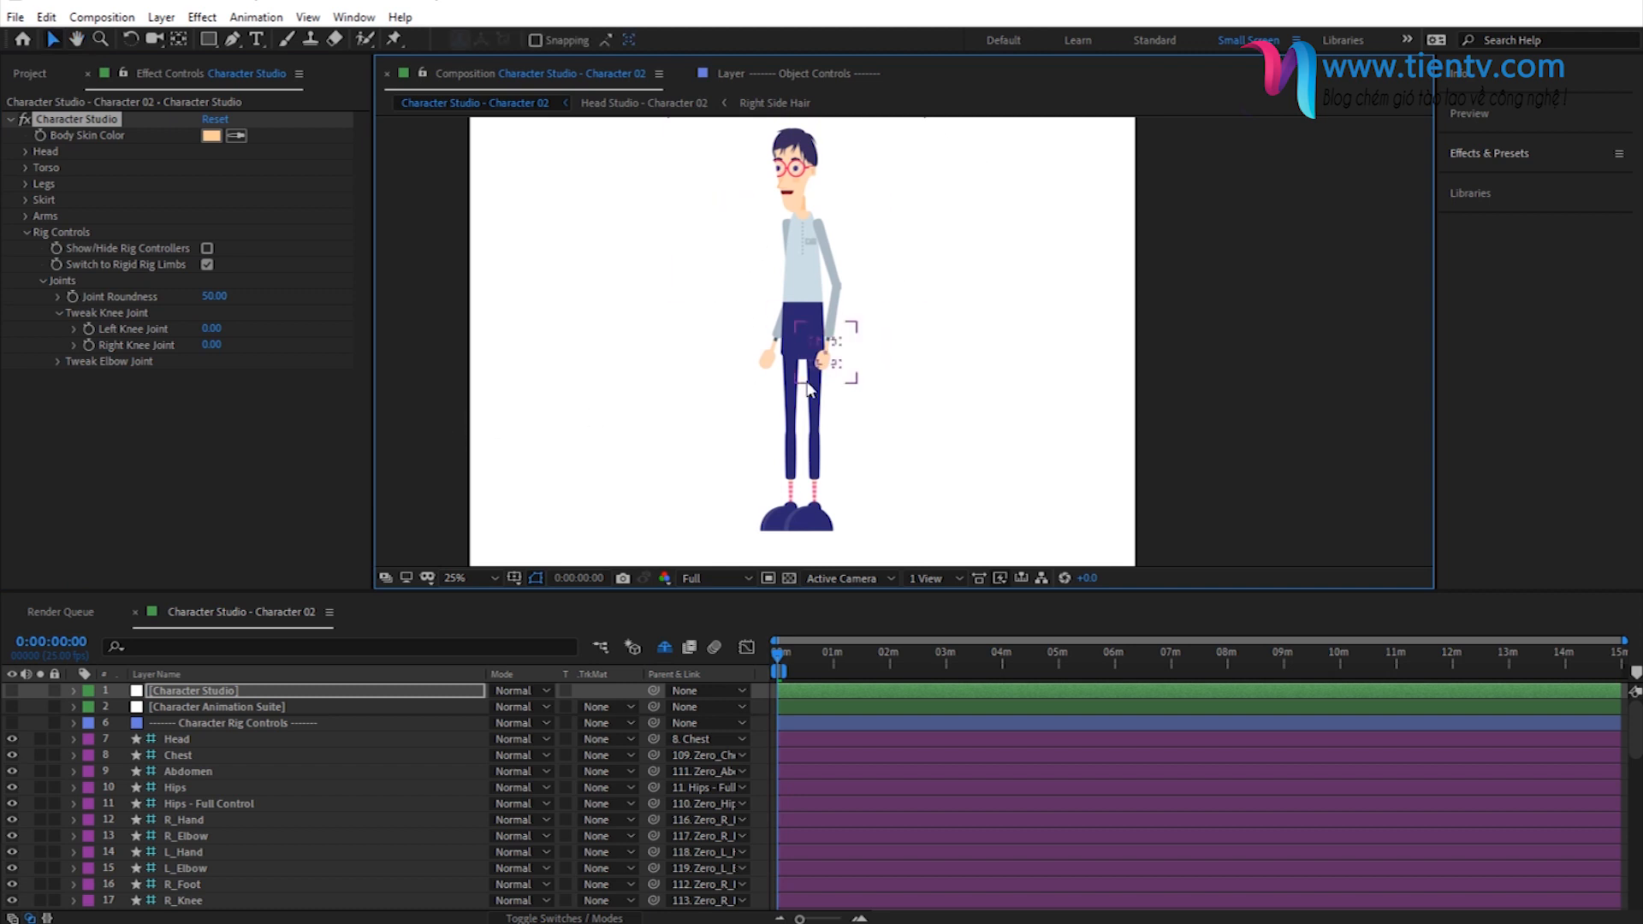
# - Set the character's Head Size to 87% and its Head Position to -6, 88
pyautogui.click(26, 151)
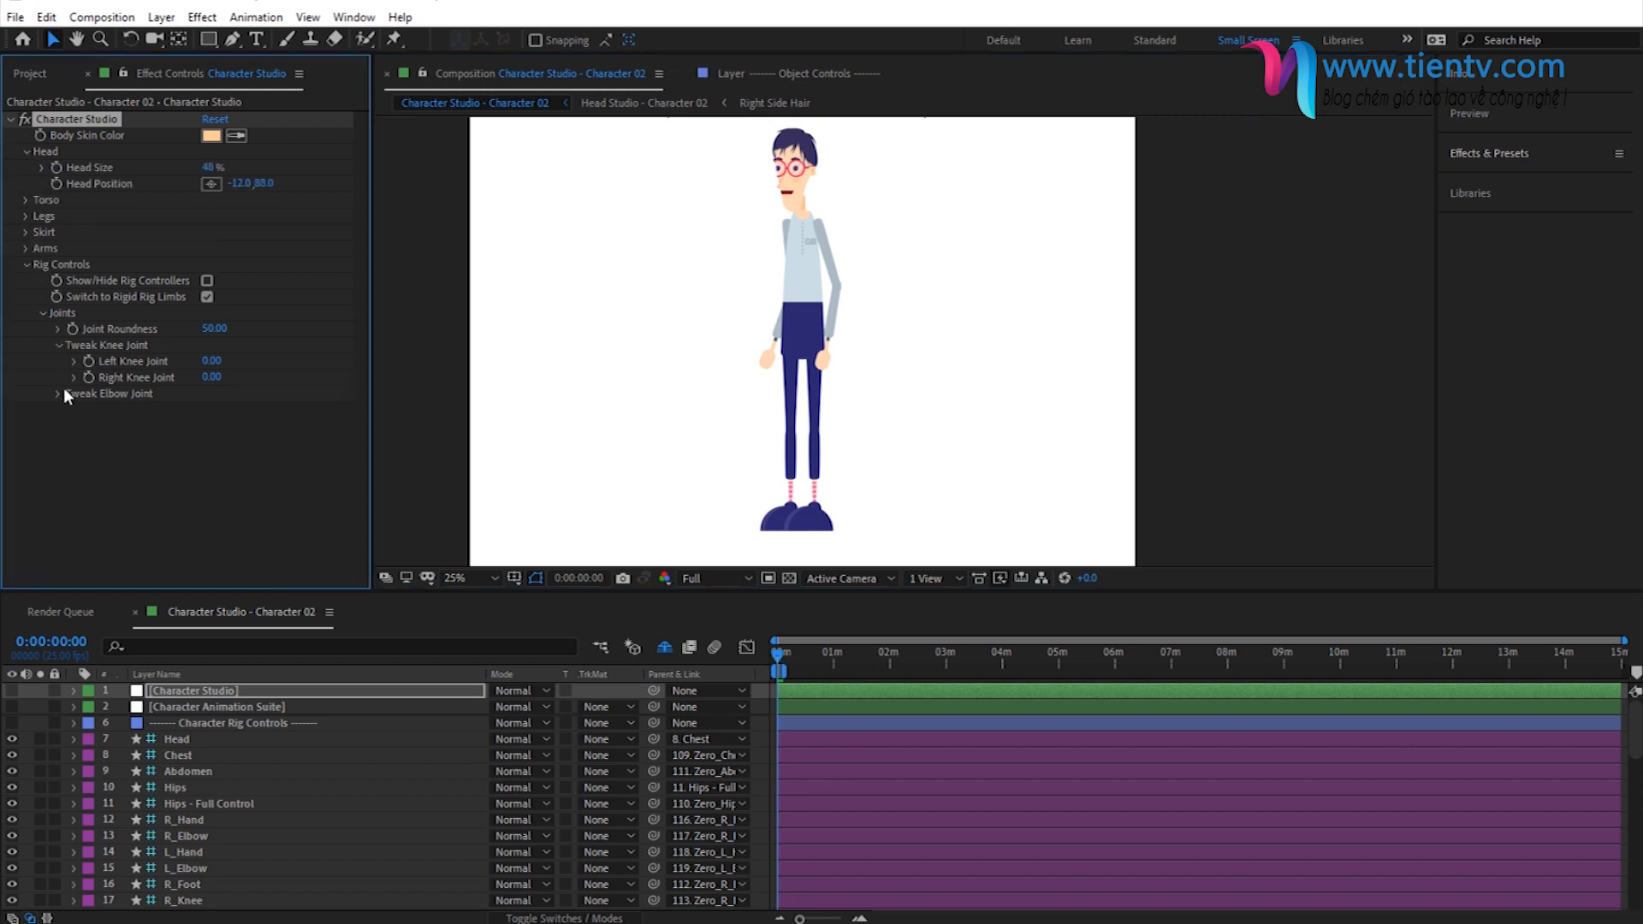
pyautogui.moveTo(223, 162); pyautogui.dragTo(224, 163)
pyautogui.moveTo(684, 284); pyautogui.dragTo(703, 365)
pyautogui.moveTo(208, 168); pyautogui.dragTo(239, 183)
pyautogui.click(473, 580)
pyautogui.click(481, 601)
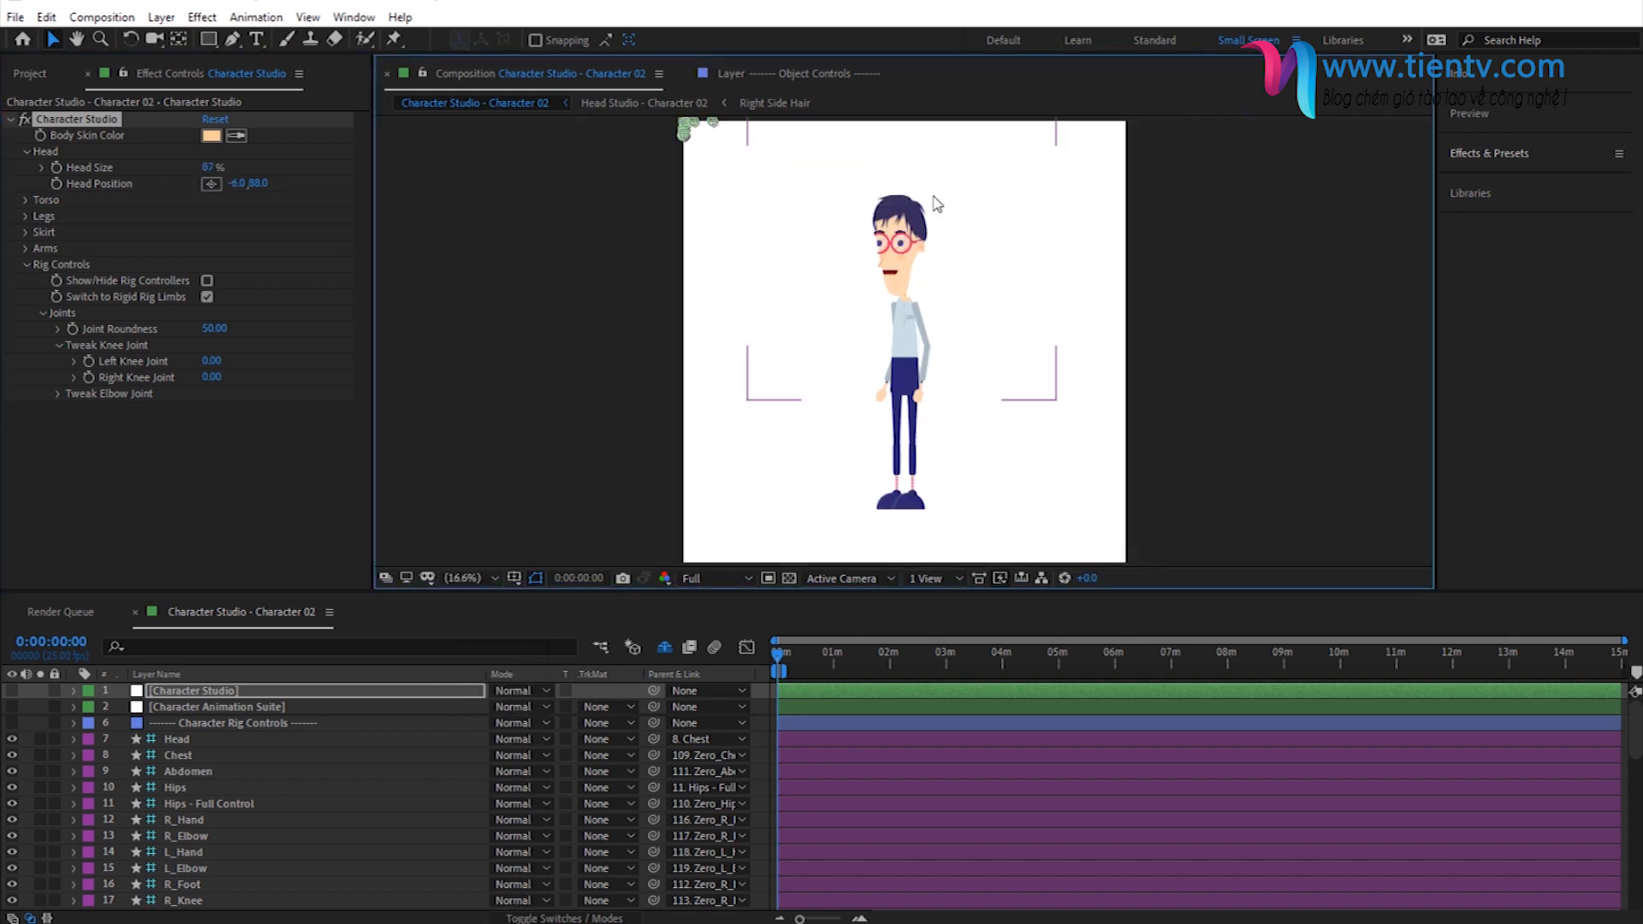
pyautogui.click(196, 692)
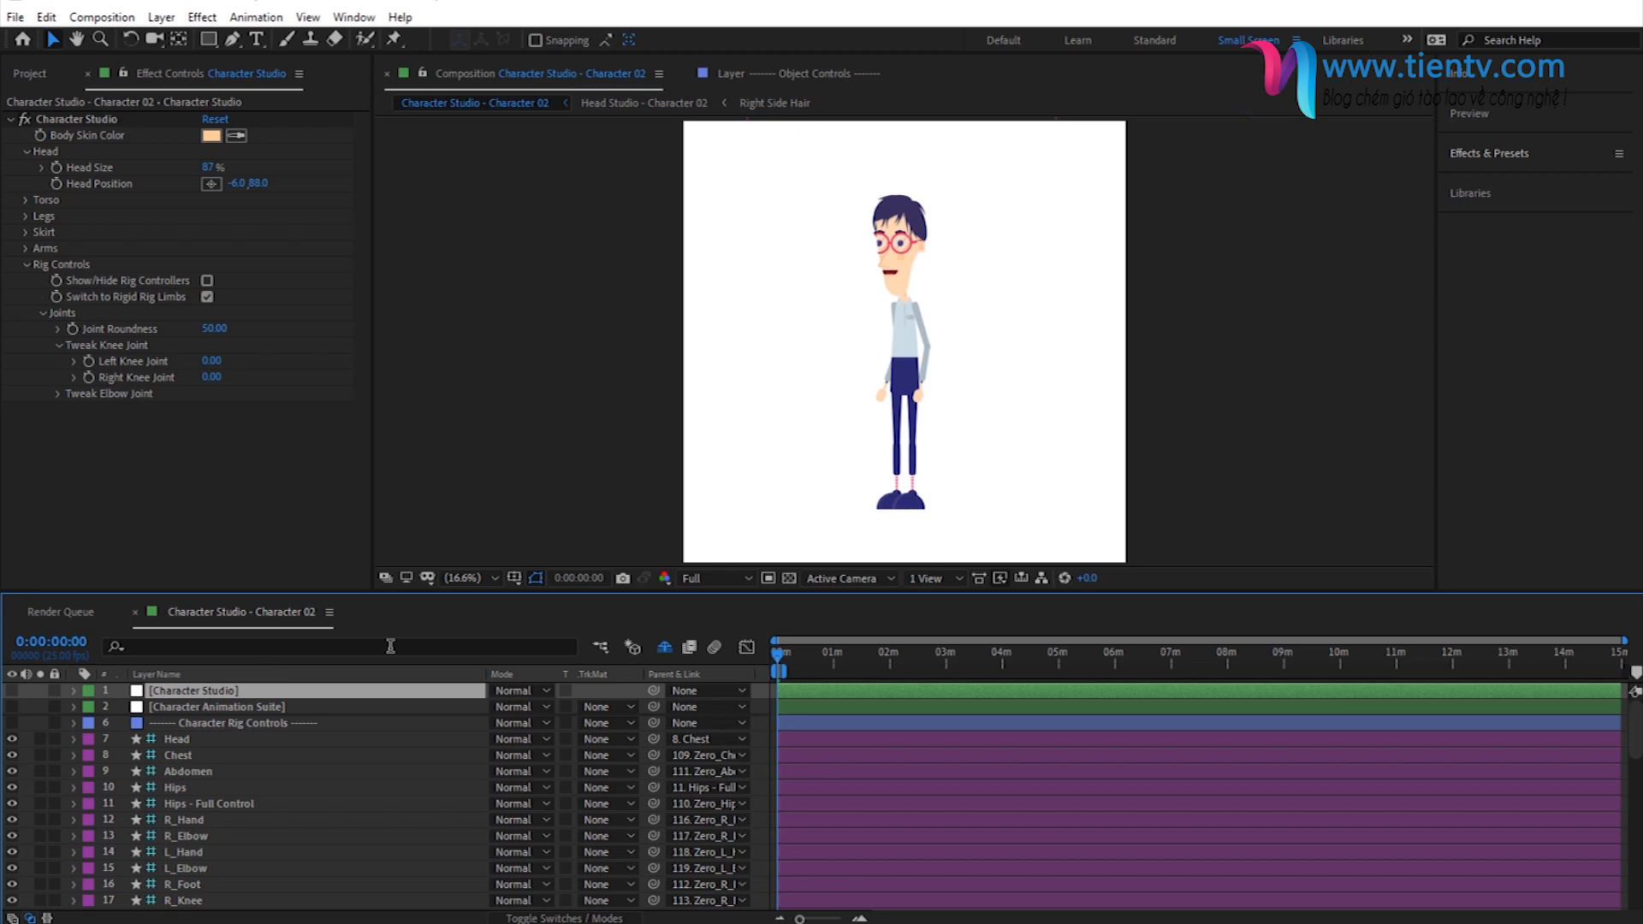
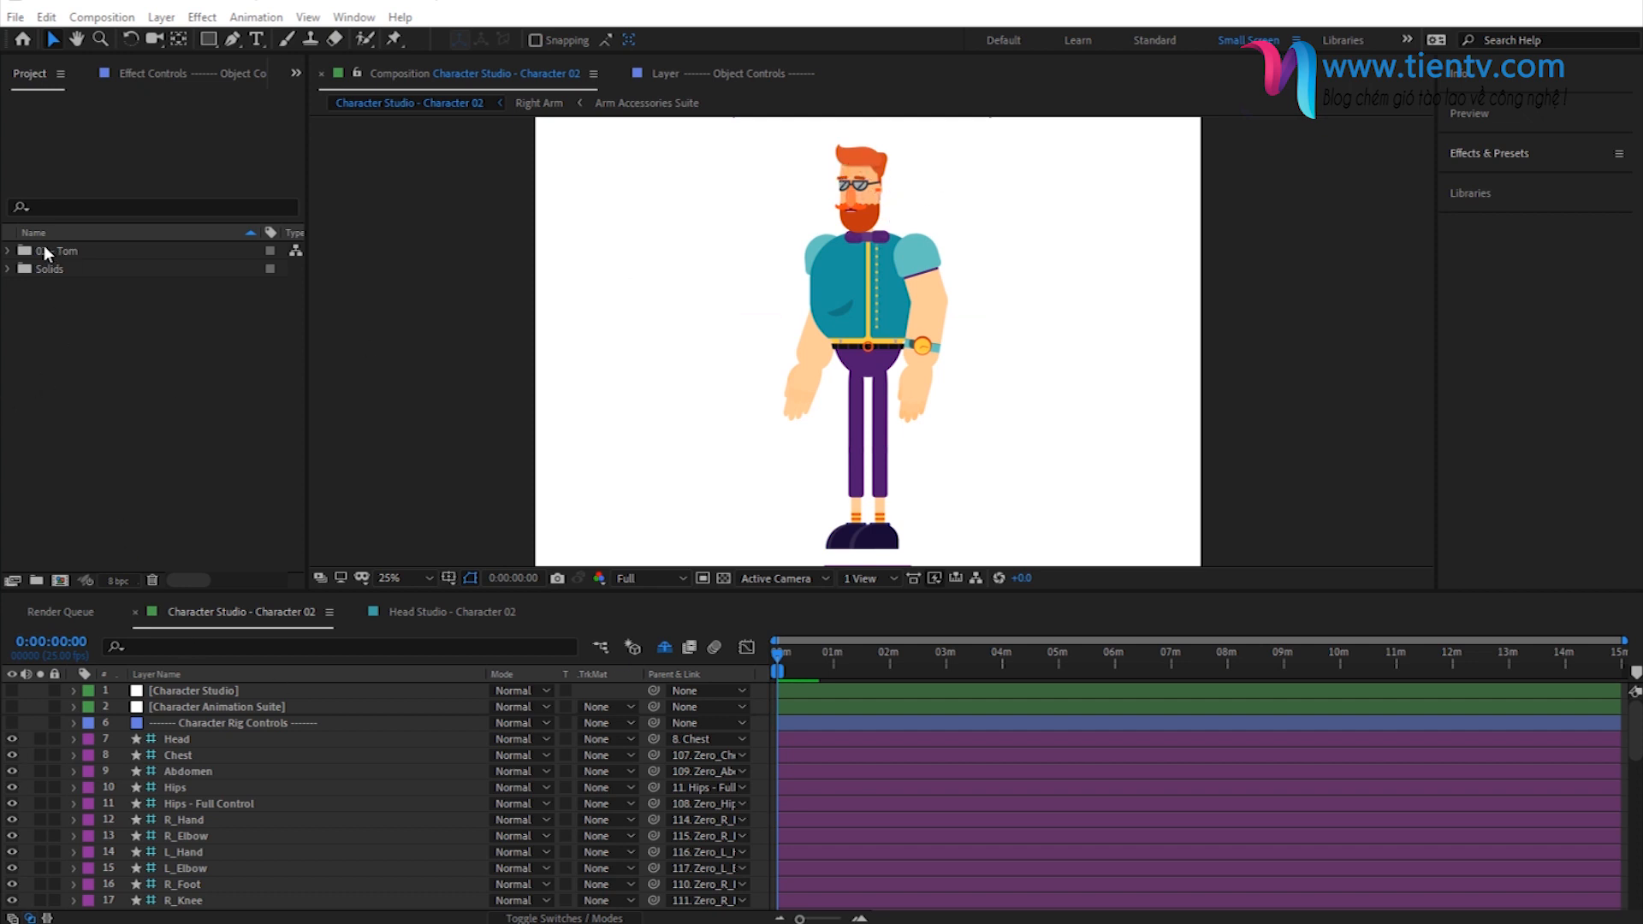
# - Expand the character's Character Parts folder and look through the part compositions in 01 - Head
pyautogui.click(10, 251)
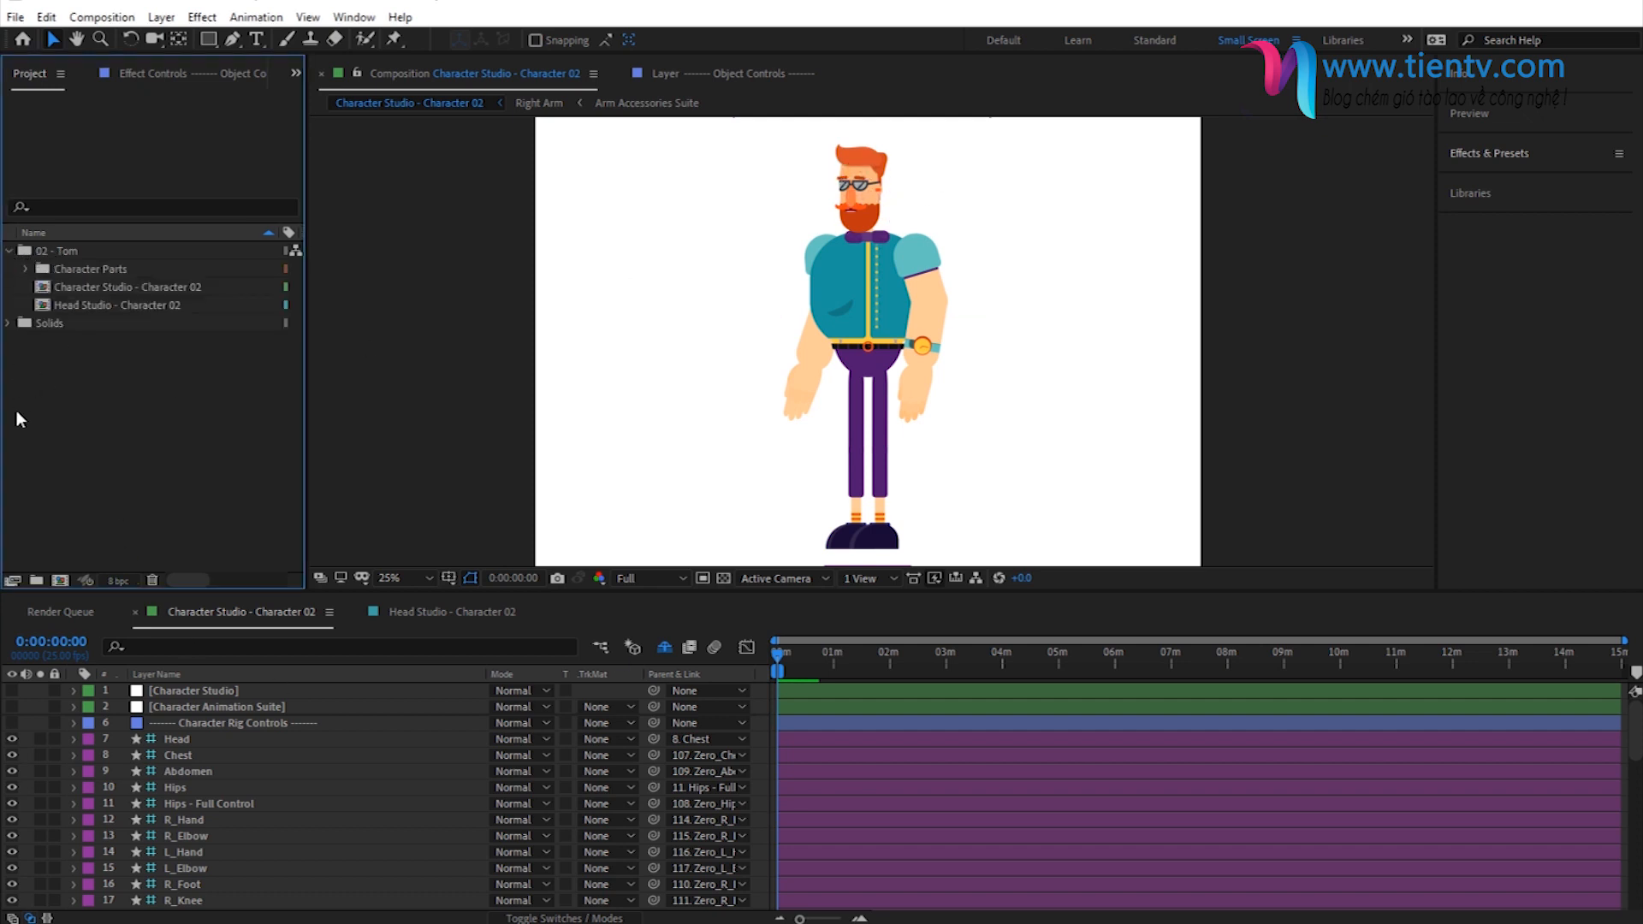
pyautogui.click(24, 268)
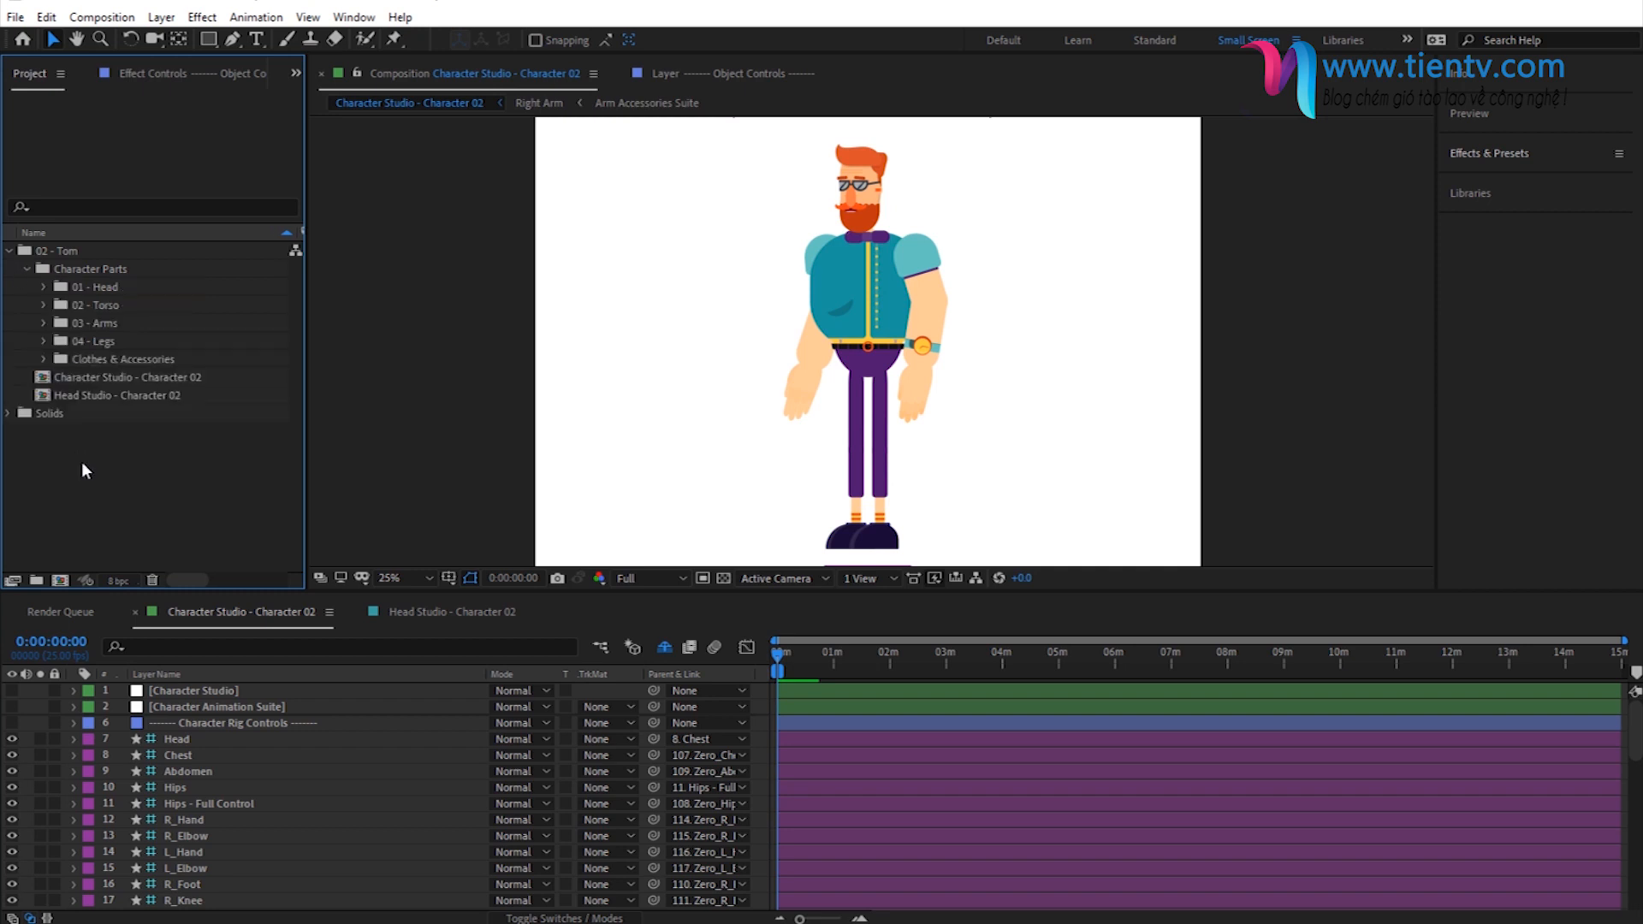
pyautogui.click(45, 287)
pyautogui.click(103, 305)
pyautogui.click(103, 323)
pyautogui.click(105, 339)
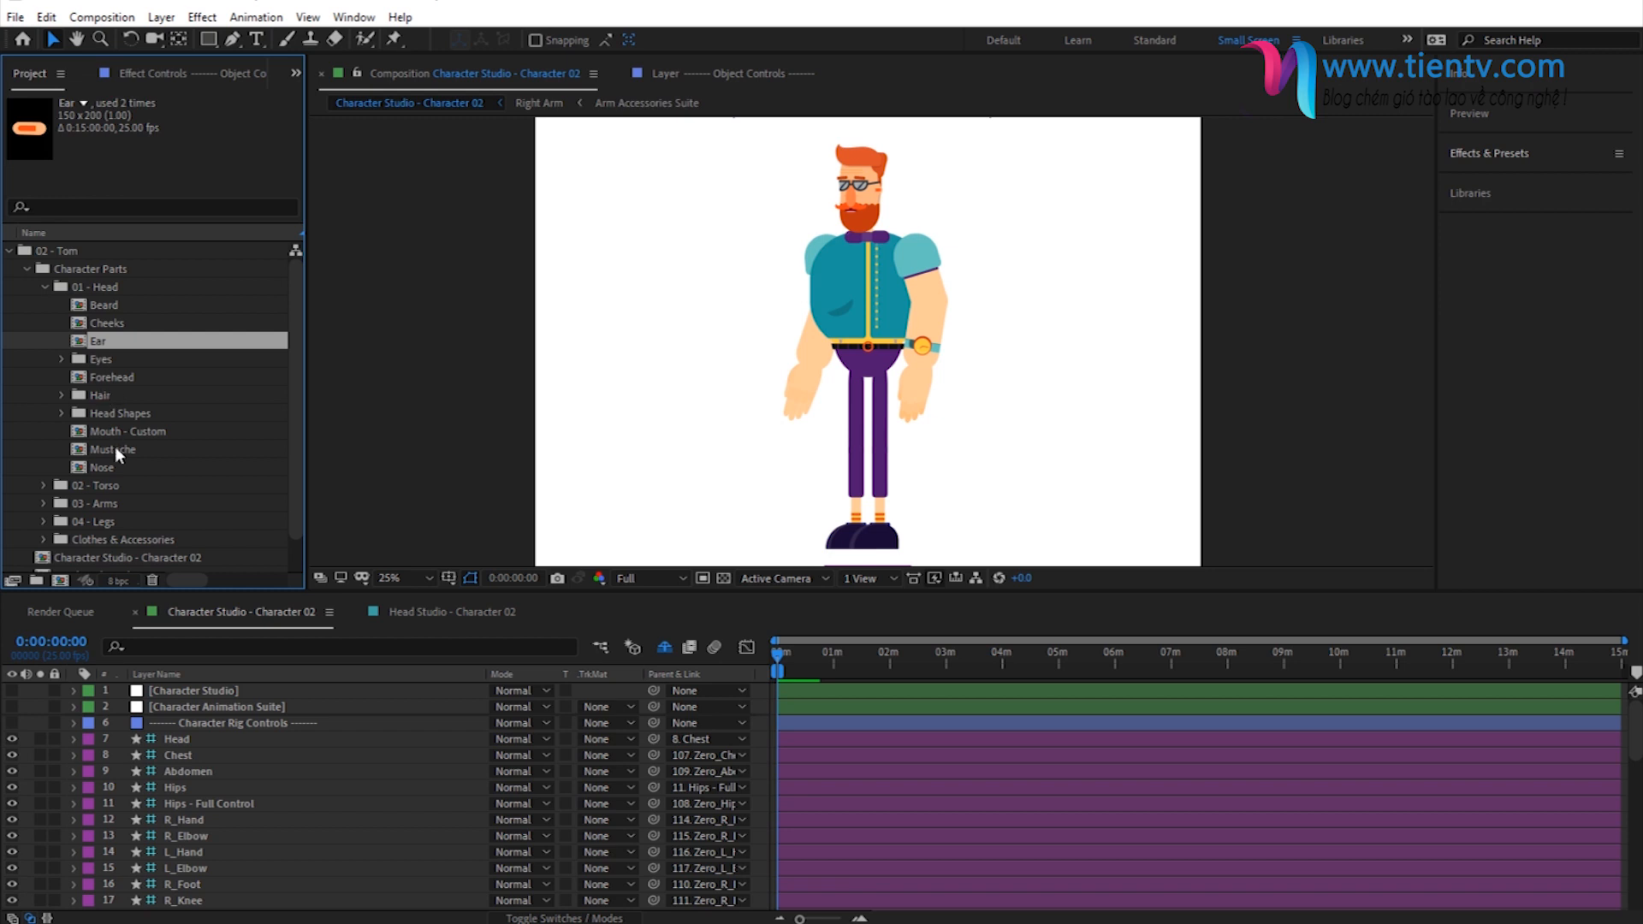
pyautogui.click(106, 467)
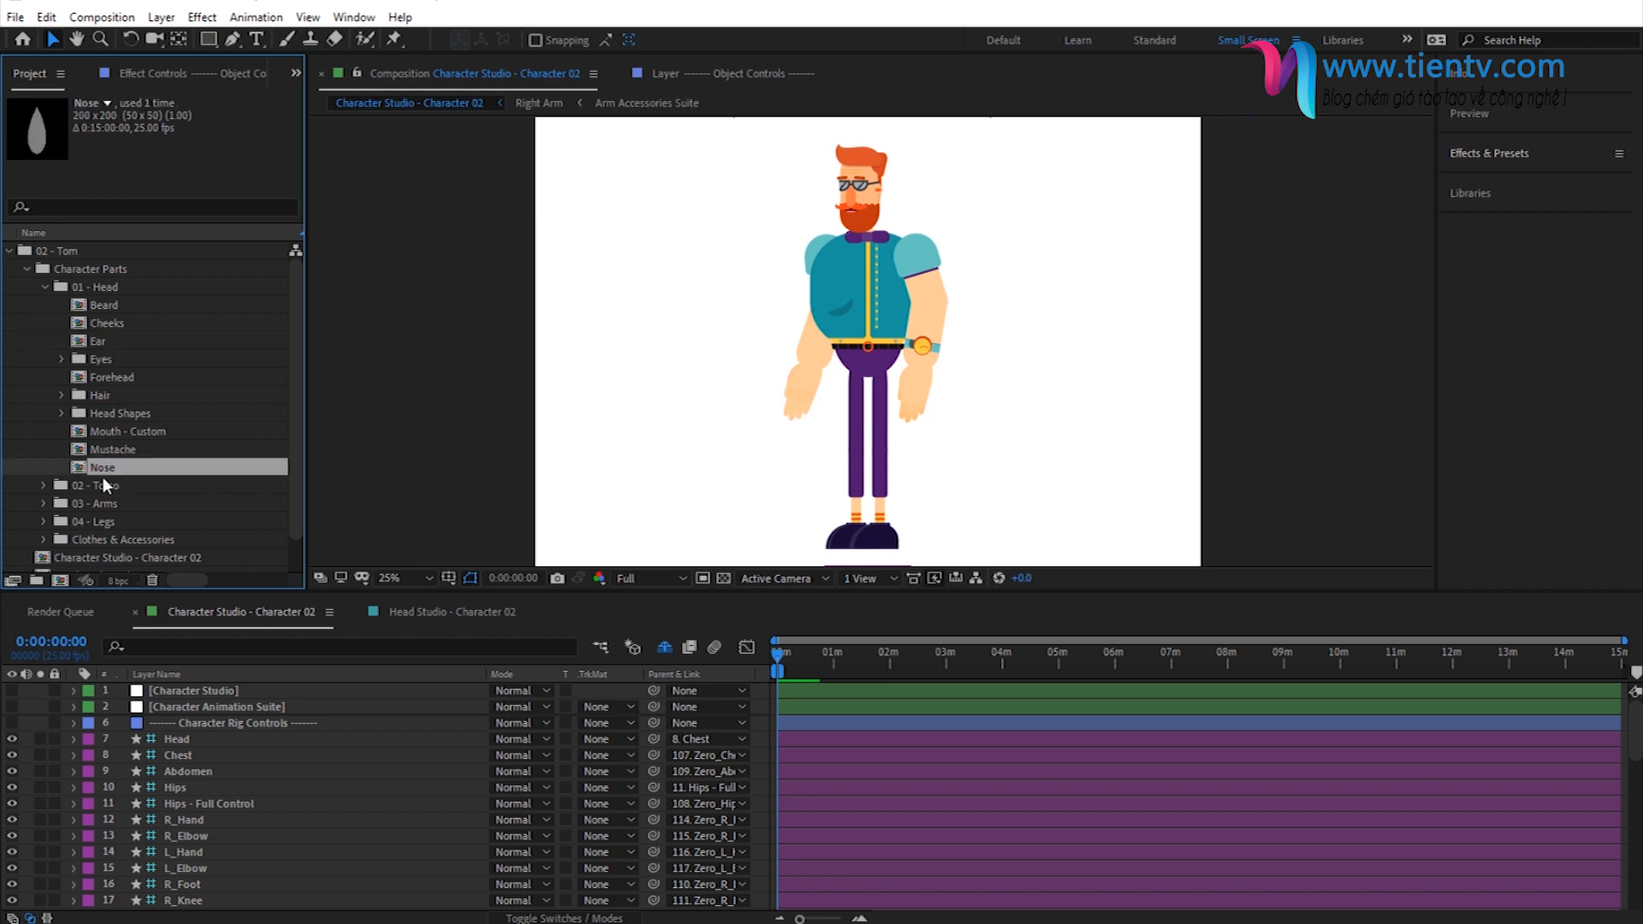
pyautogui.click(111, 377)
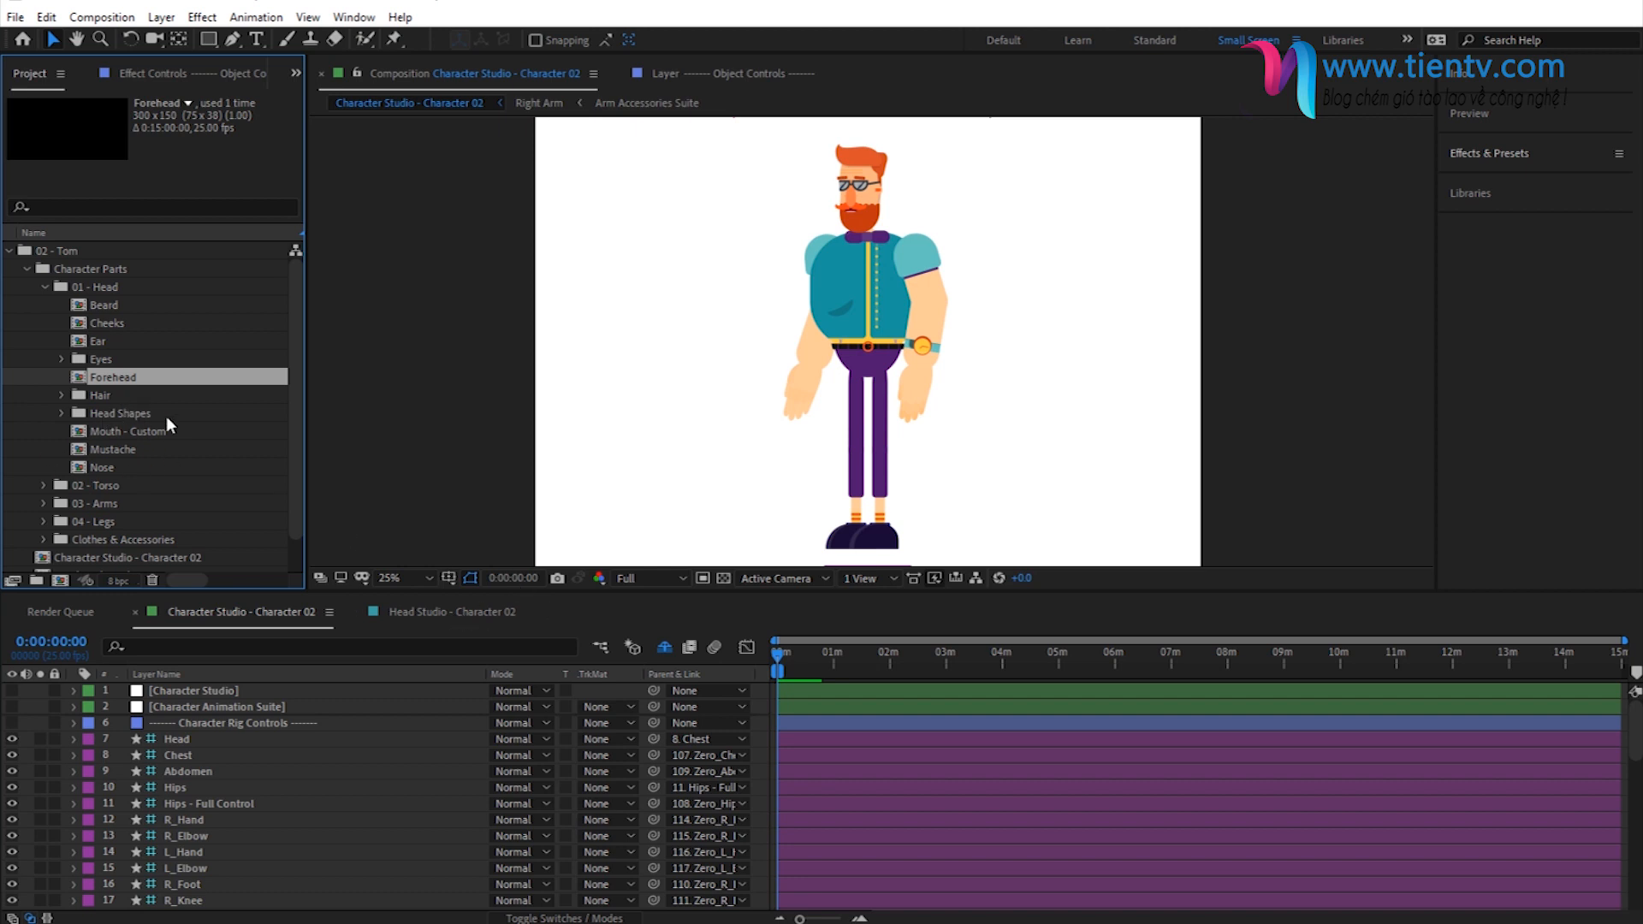
pyautogui.click(108, 305)
# - Open the Front Hair Volume composition from the Hair folder and reveal its shy layers
pyautogui.doubleClick(105, 396)
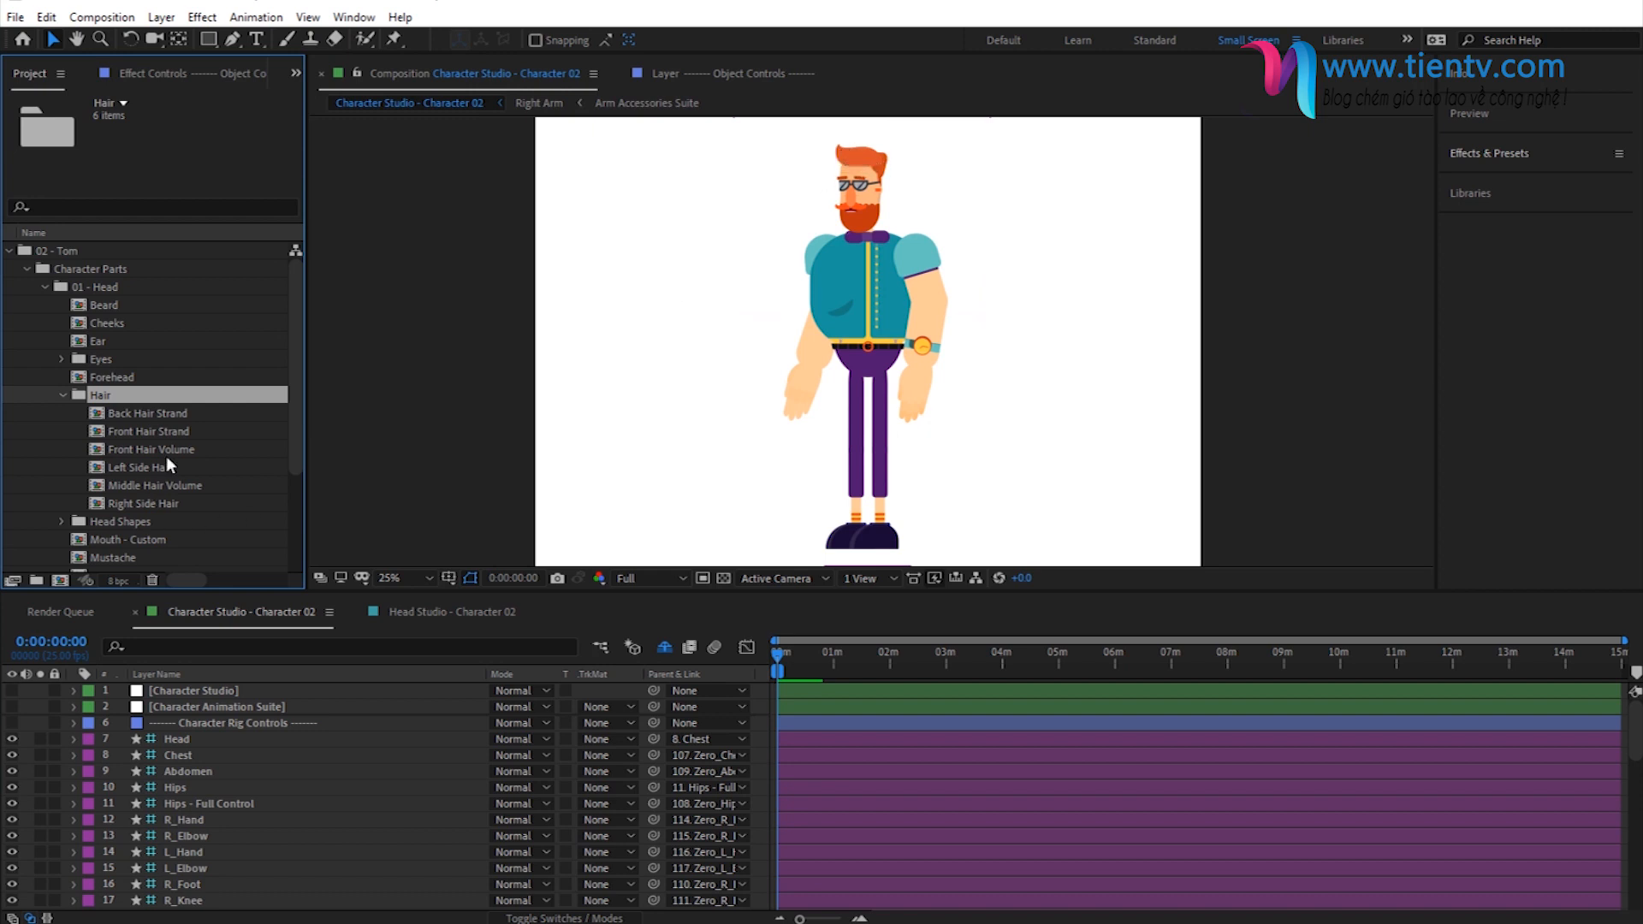
pyautogui.doubleClick(142, 449)
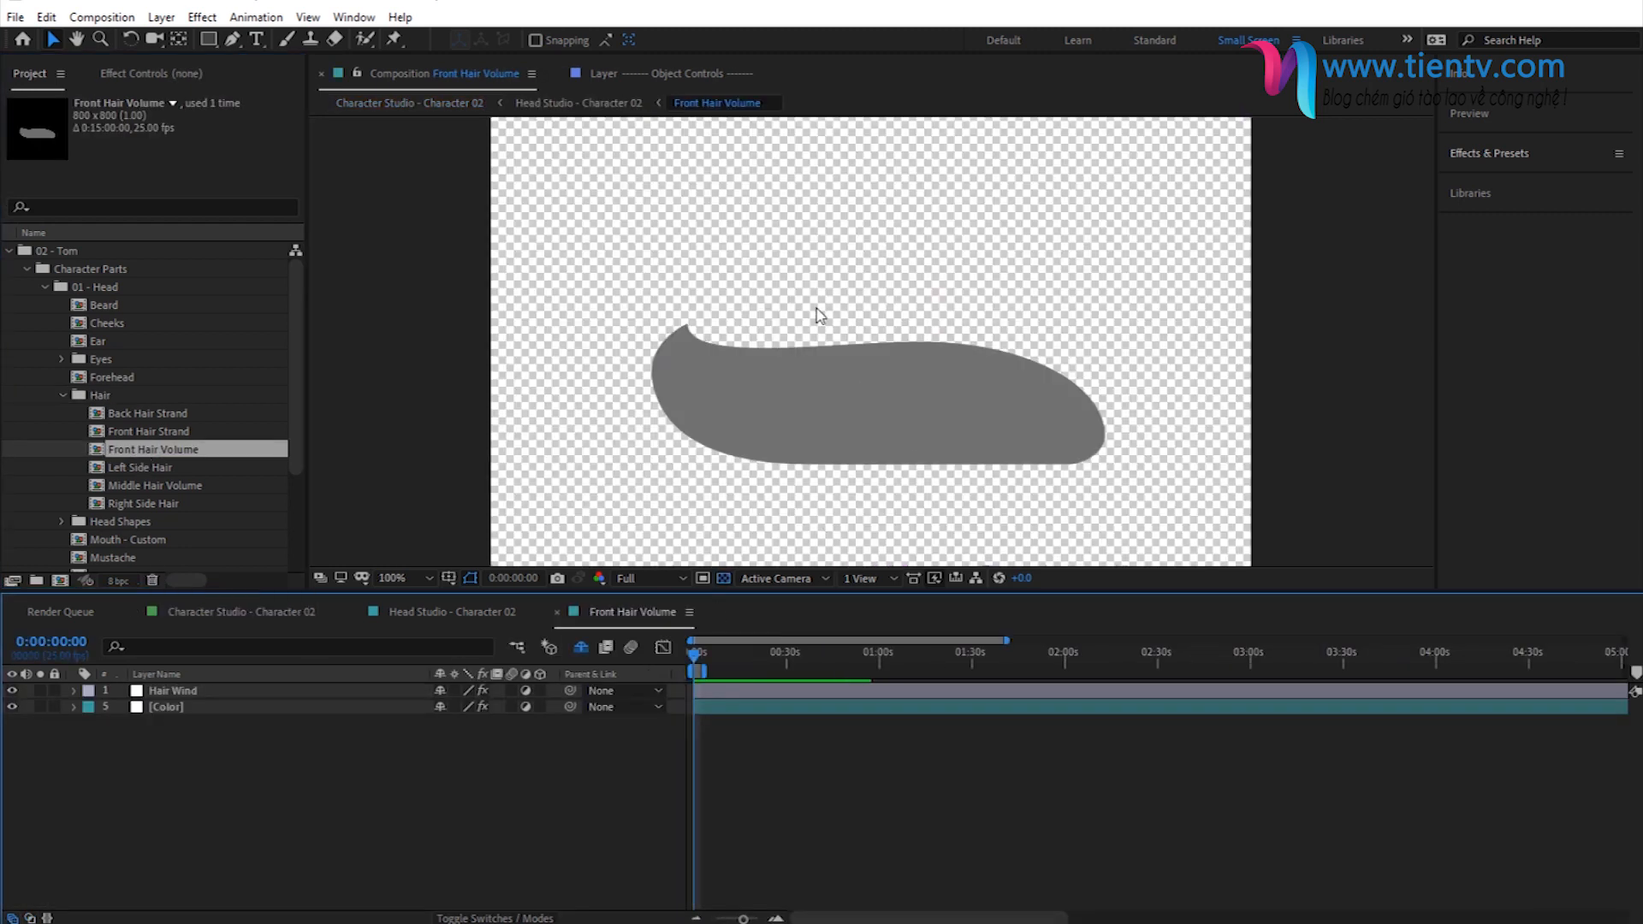
pyautogui.moveTo(793, 447)
pyautogui.mouseDown()
pyautogui.moveTo(792, 408)
pyautogui.moveTo(782, 430)
pyautogui.mouseUp()
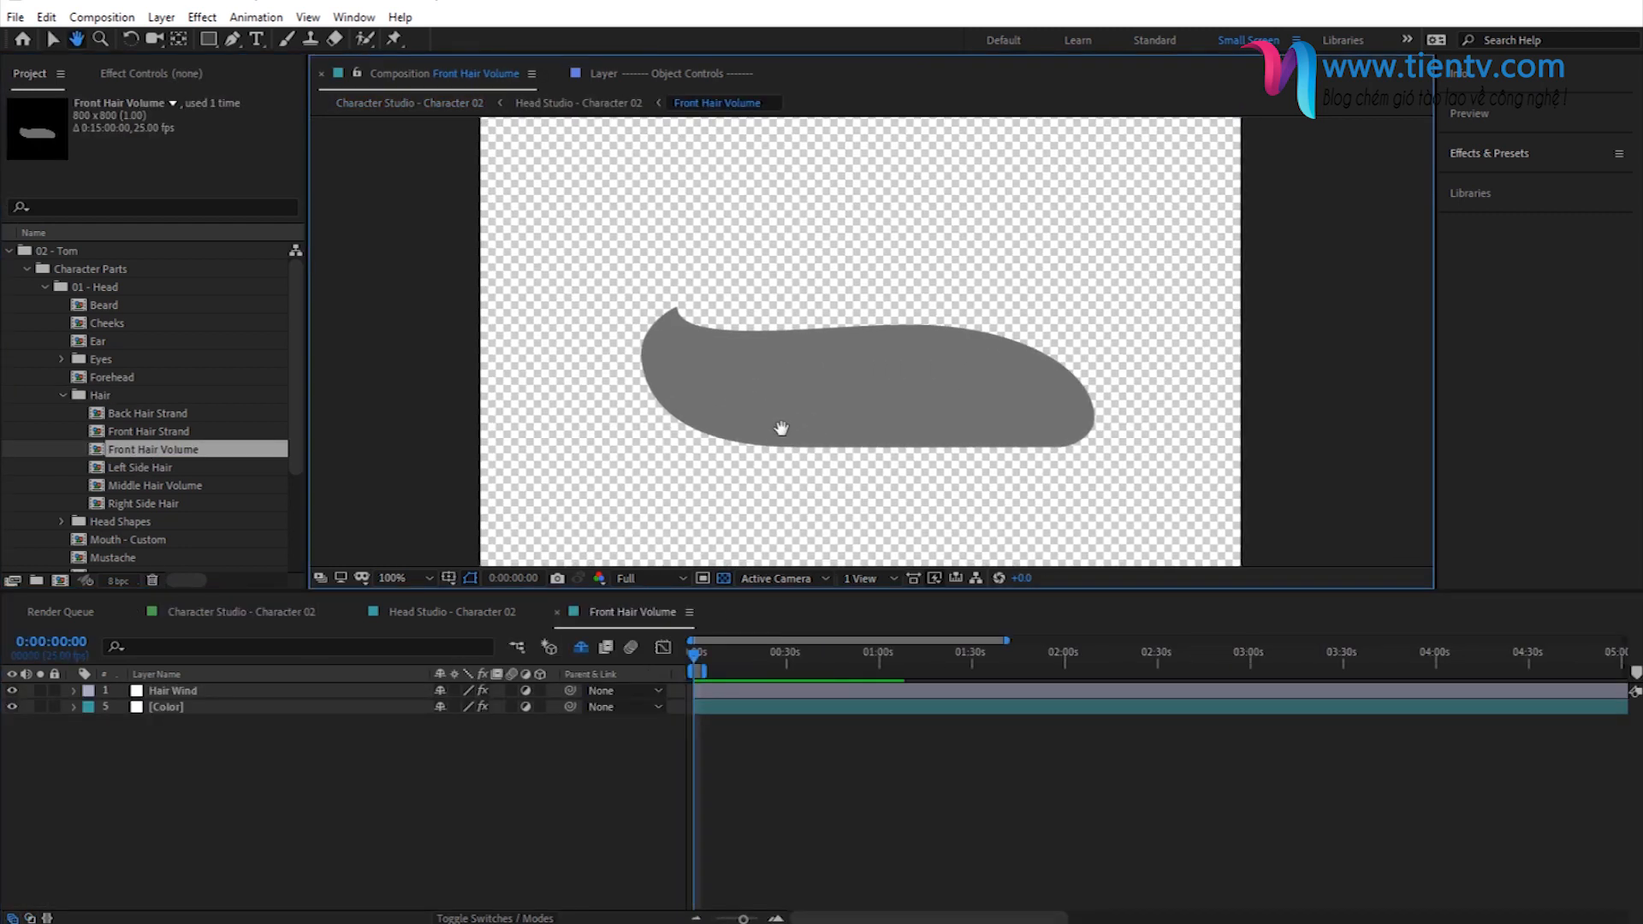
pyautogui.click(580, 649)
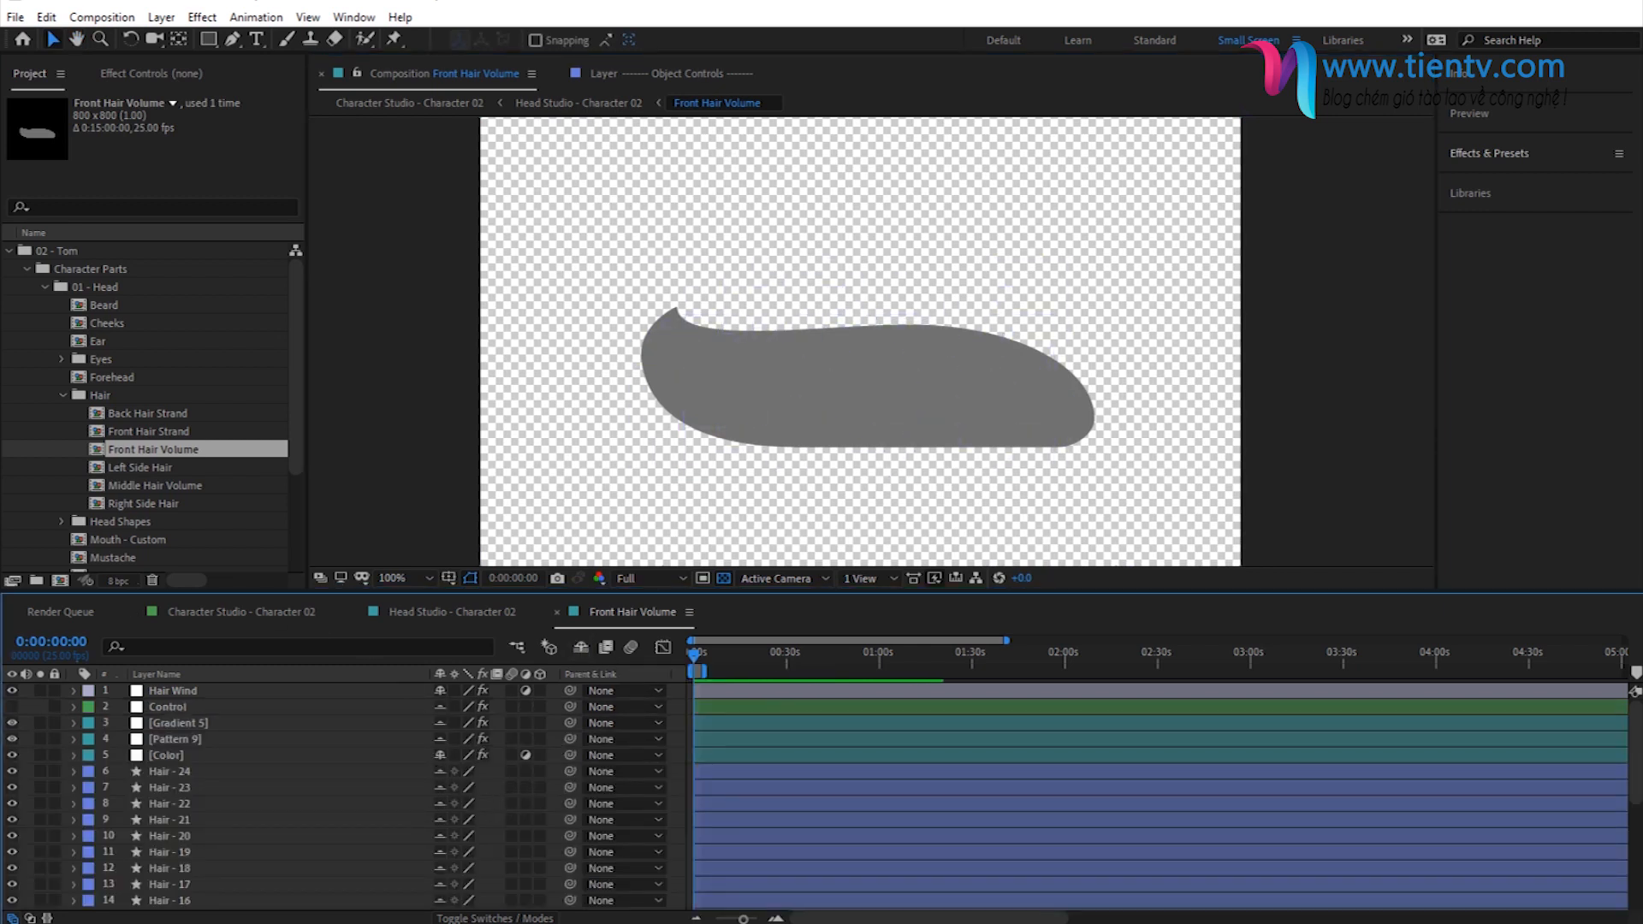
# - Import Hair.ai from the Custom Character Parts folder into the Hair folder and place it directly above the Hair - 24 layer
pyautogui.hotkey('alt', 'Tab')
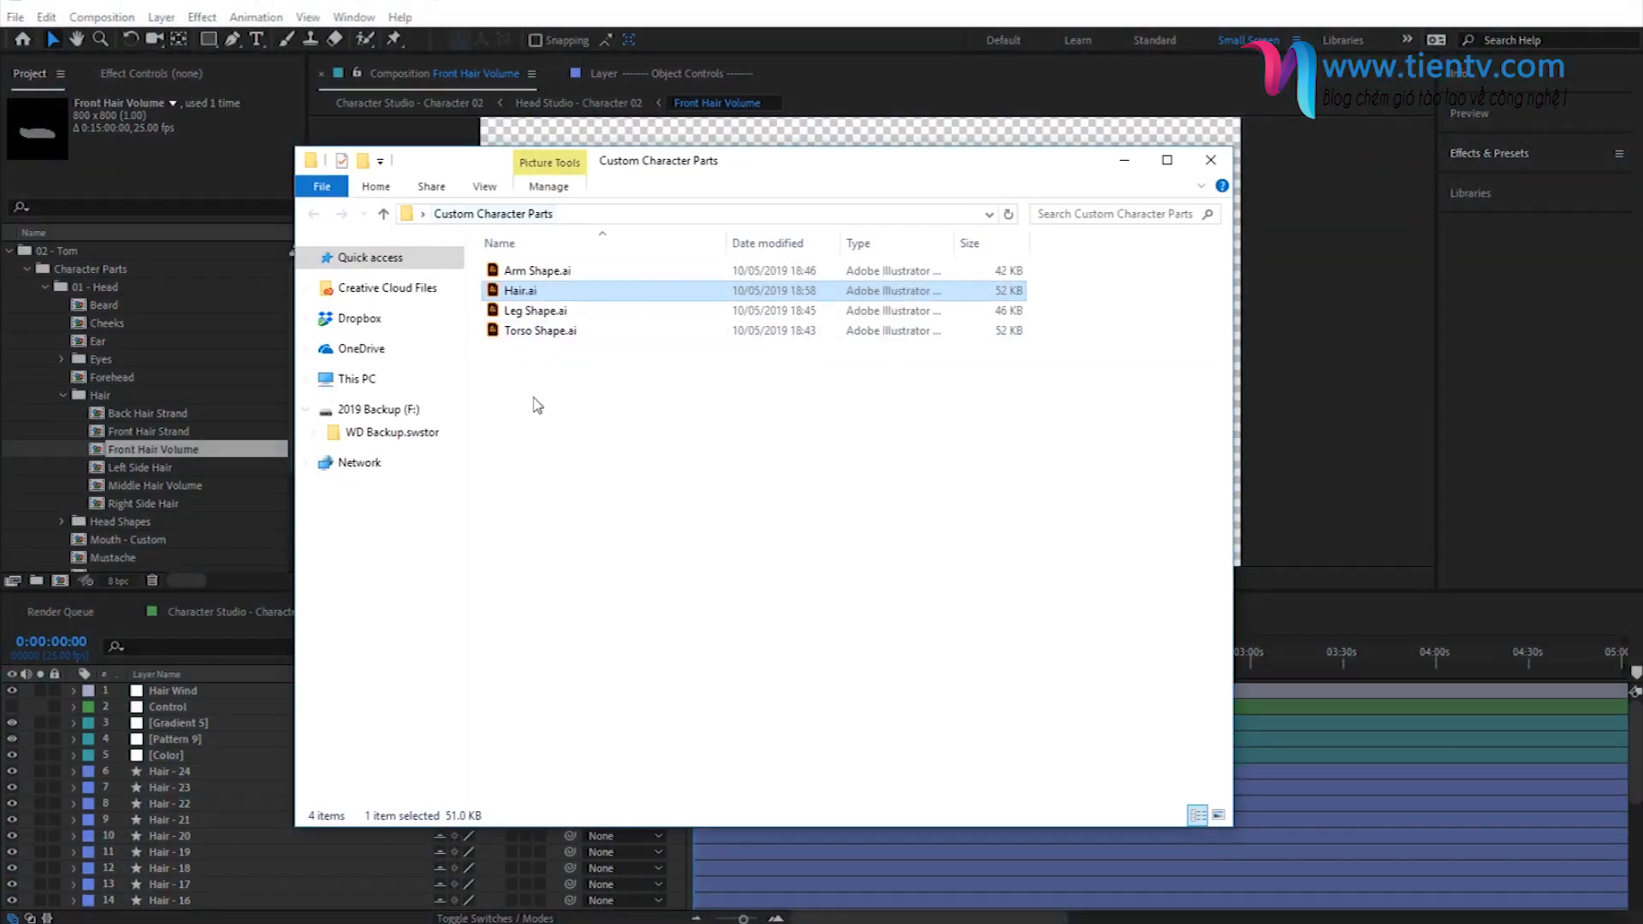
pyautogui.moveTo(538, 292); pyautogui.dragTo(135, 402)
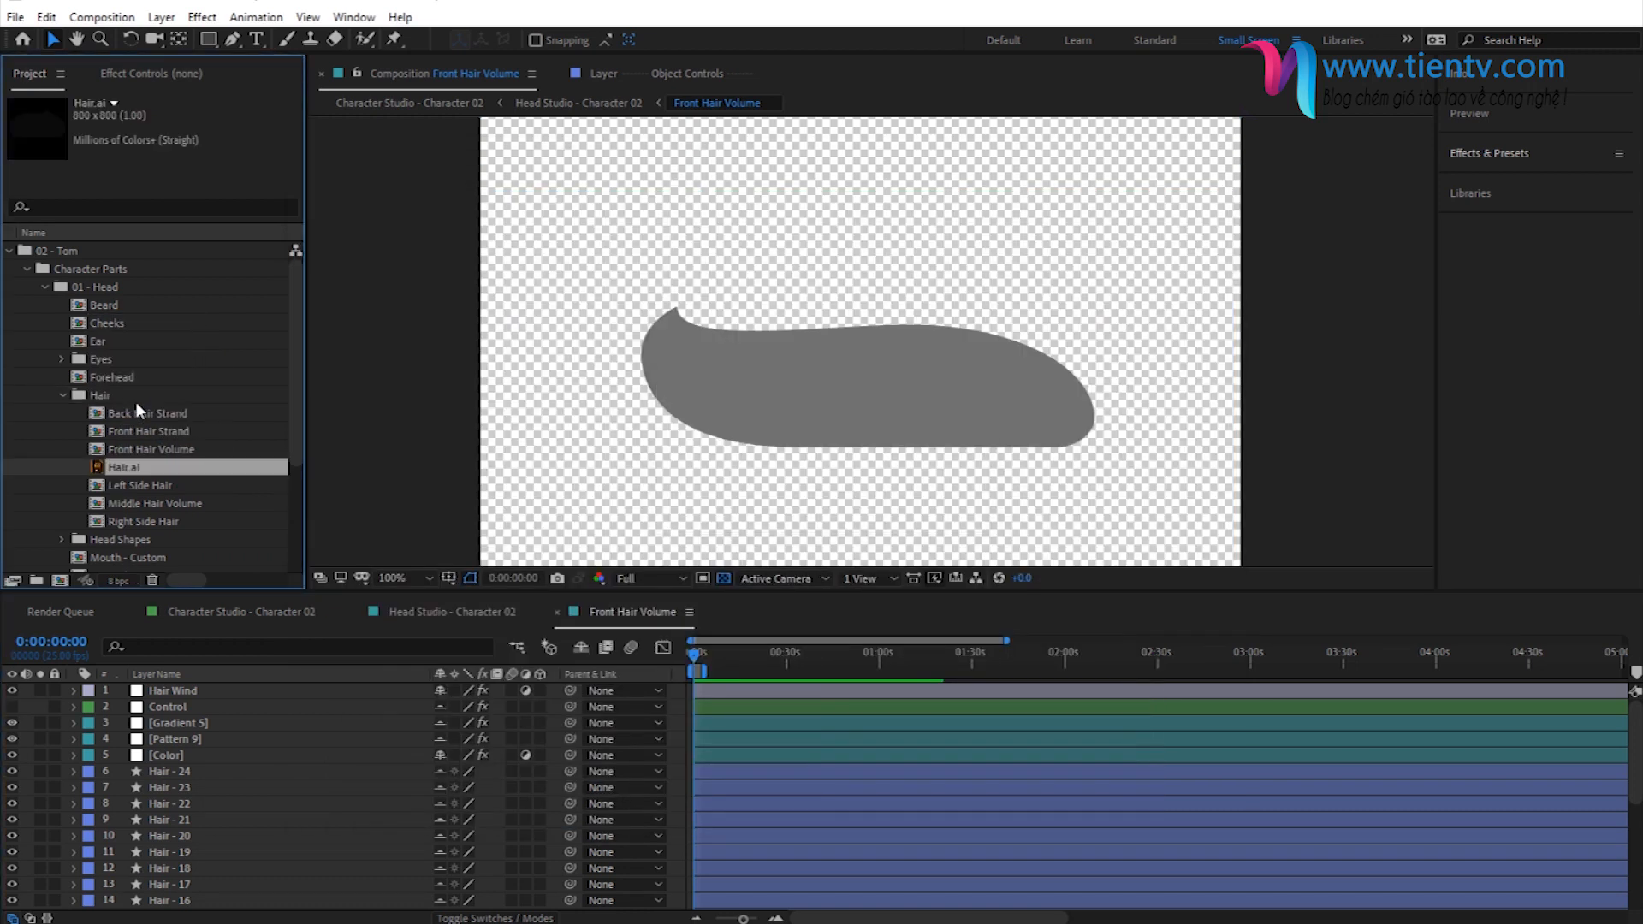
pyautogui.moveTo(117, 467); pyautogui.dragTo(189, 775)
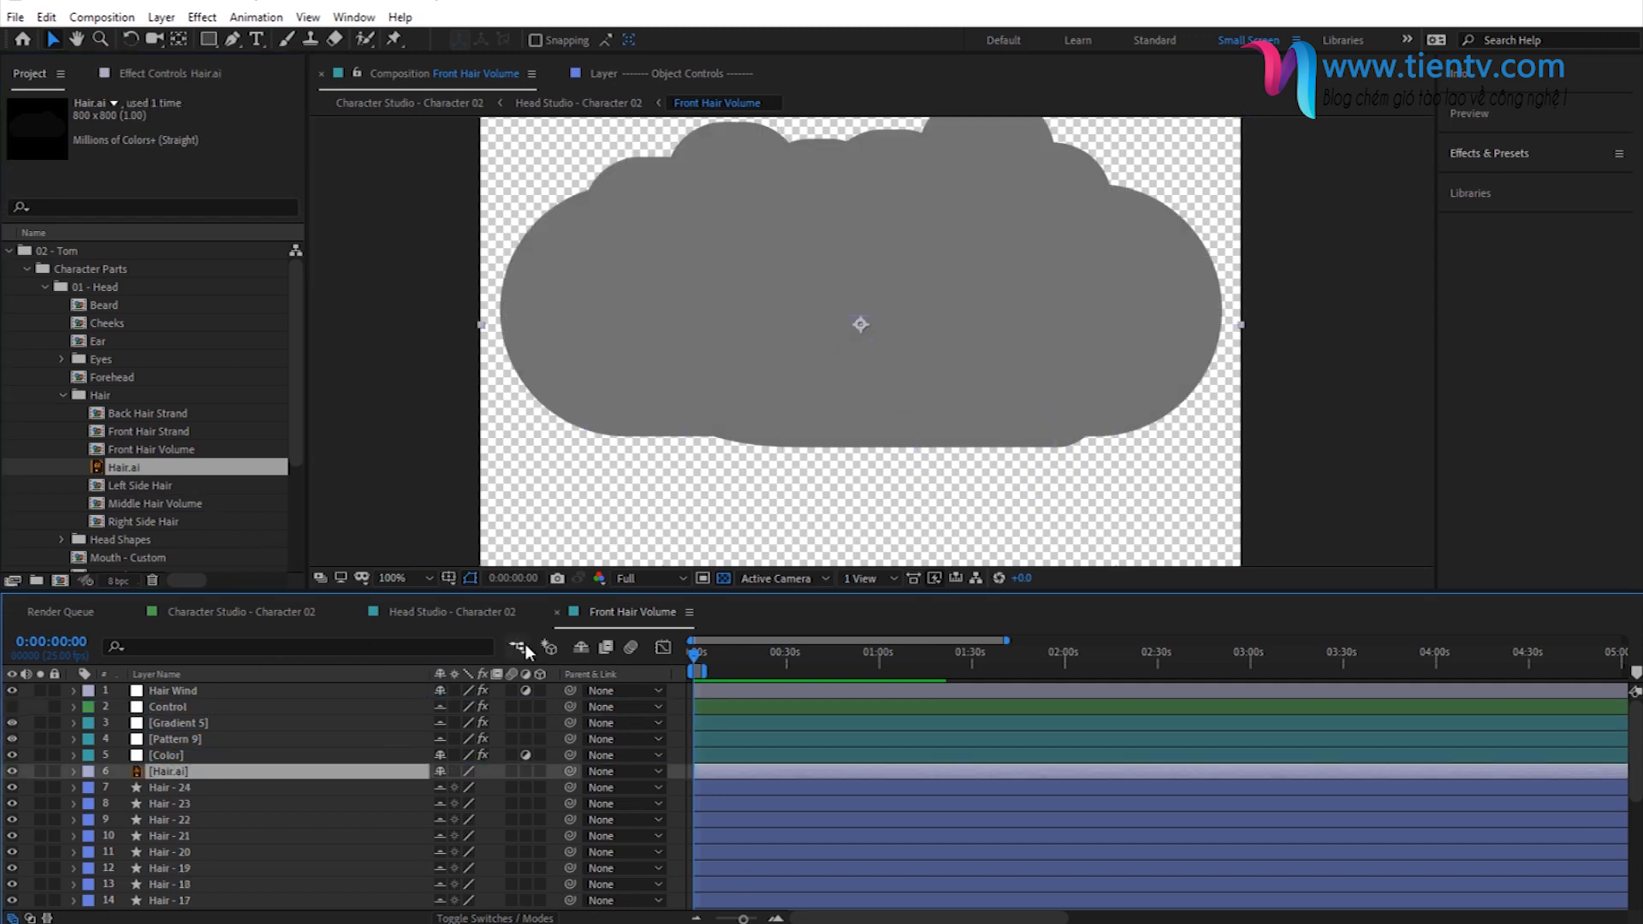
pyautogui.click(580, 649)
pyautogui.click(580, 649)
# - Scale the Hair.ai layer to 60, 46% and position it over the existing front hair shape
pyautogui.press('s')
pyautogui.moveTo(484, 787); pyautogui.dragTo(458, 792)
pyautogui.click(839, 287)
pyautogui.moveTo(838, 286); pyautogui.dragTo(856, 339)
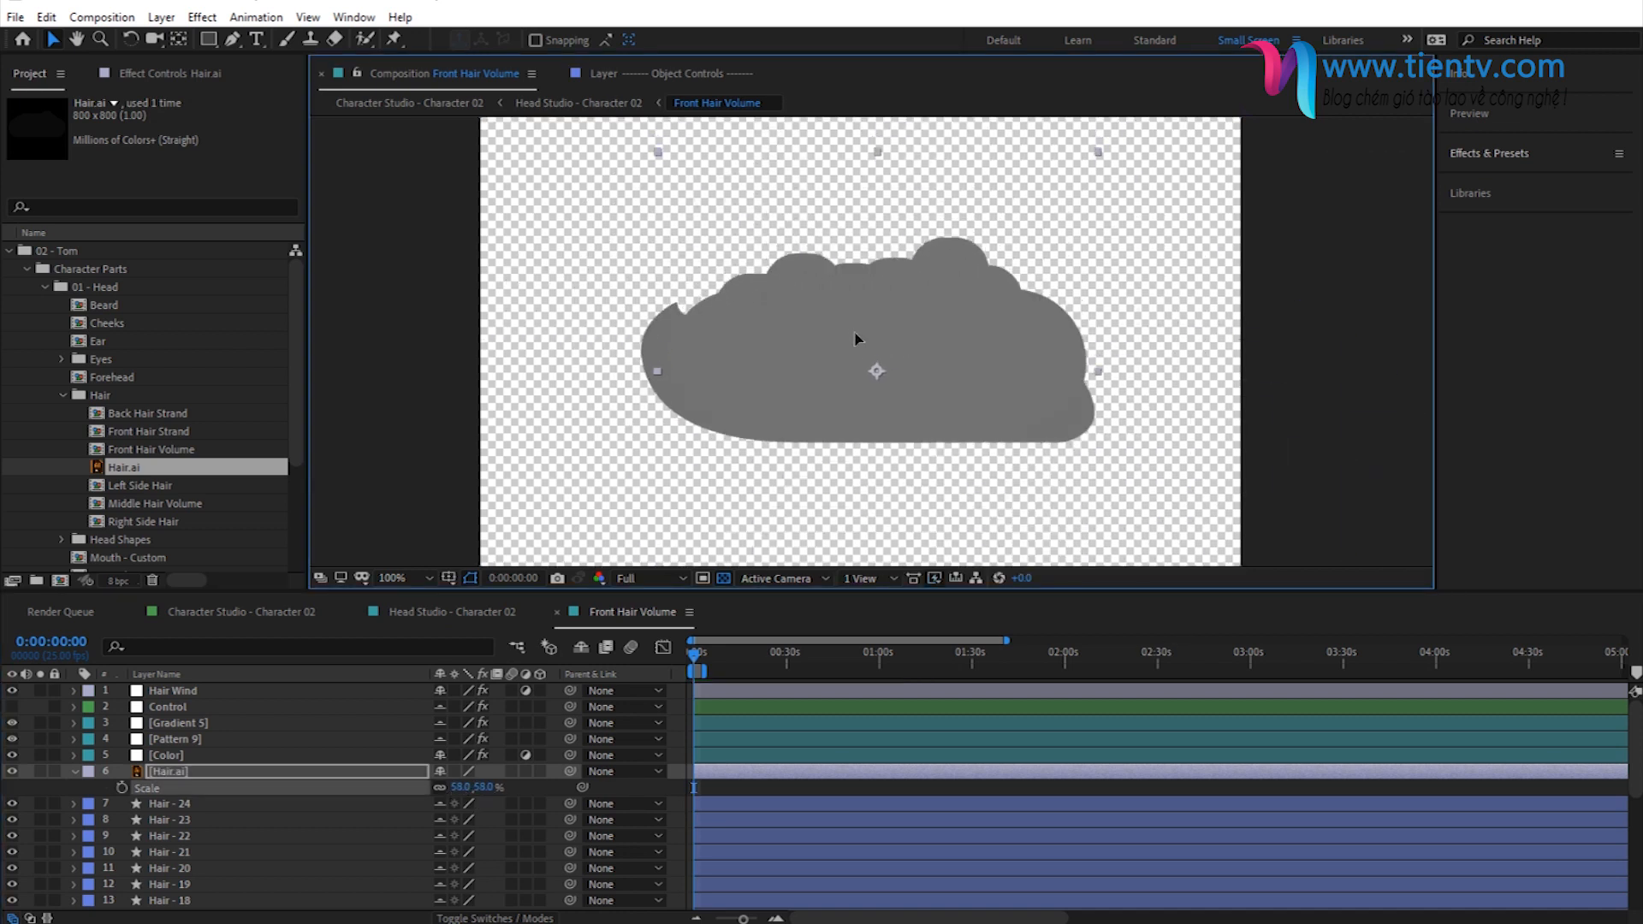
pyautogui.moveTo(877, 151); pyautogui.dragTo(884, 198)
pyautogui.moveTo(883, 310)
pyautogui.mouseDown()
pyautogui.moveTo(867, 228)
pyautogui.moveTo(886, 334)
pyautogui.mouseUp()
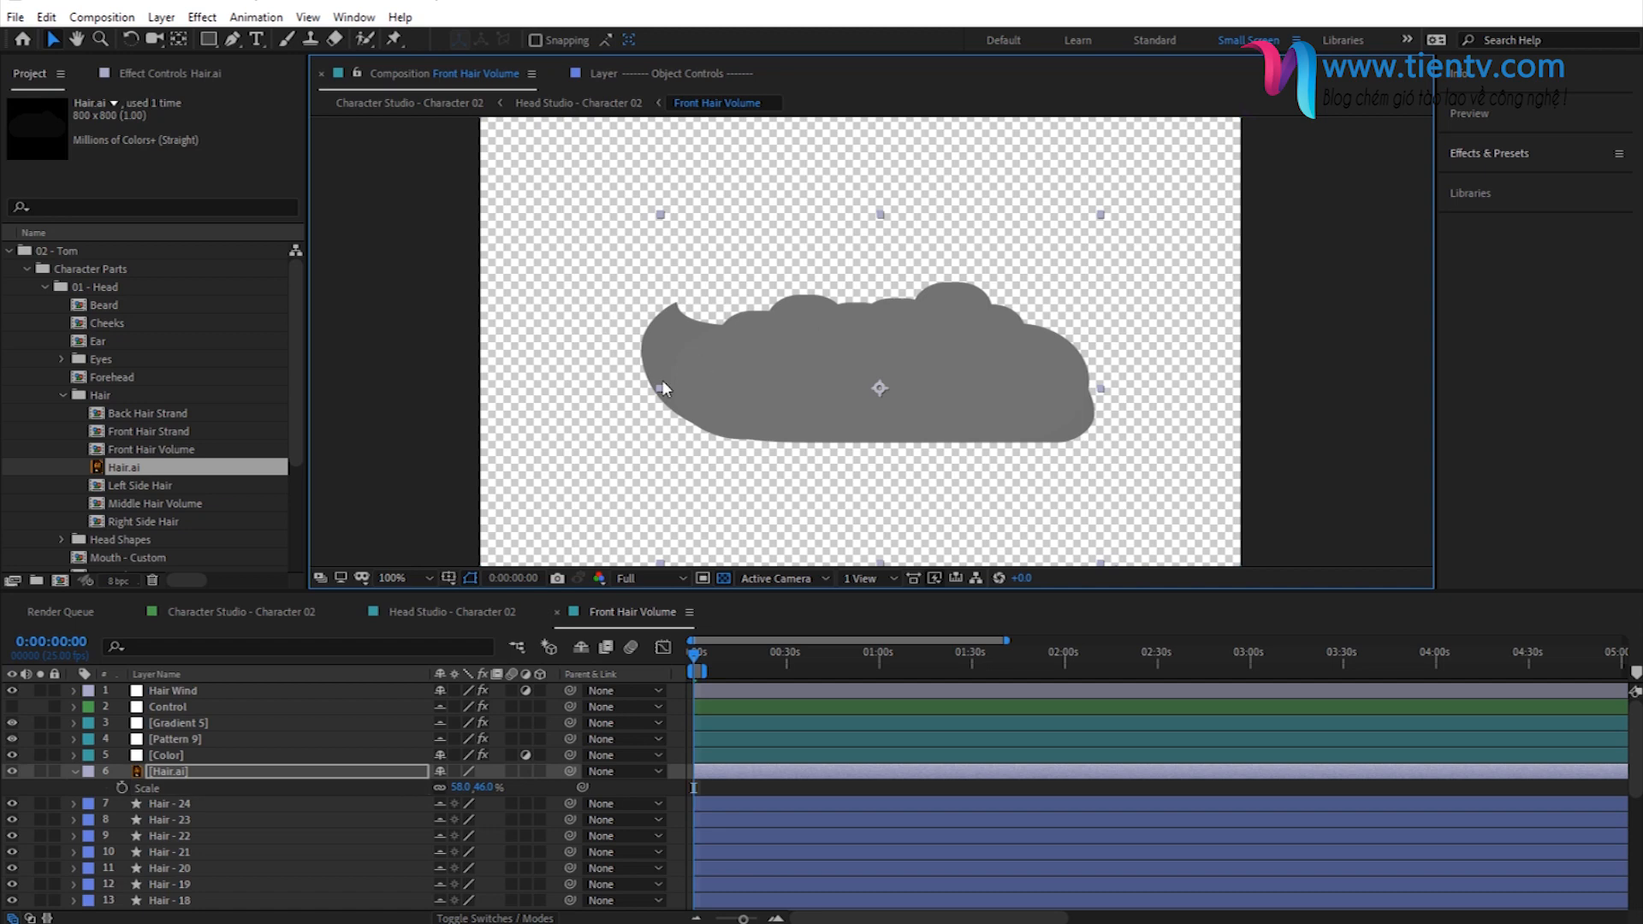
pyautogui.moveTo(657, 395)
pyautogui.mouseDown()
pyautogui.moveTo(638, 394)
pyautogui.moveTo(653, 394)
pyautogui.mouseUp()
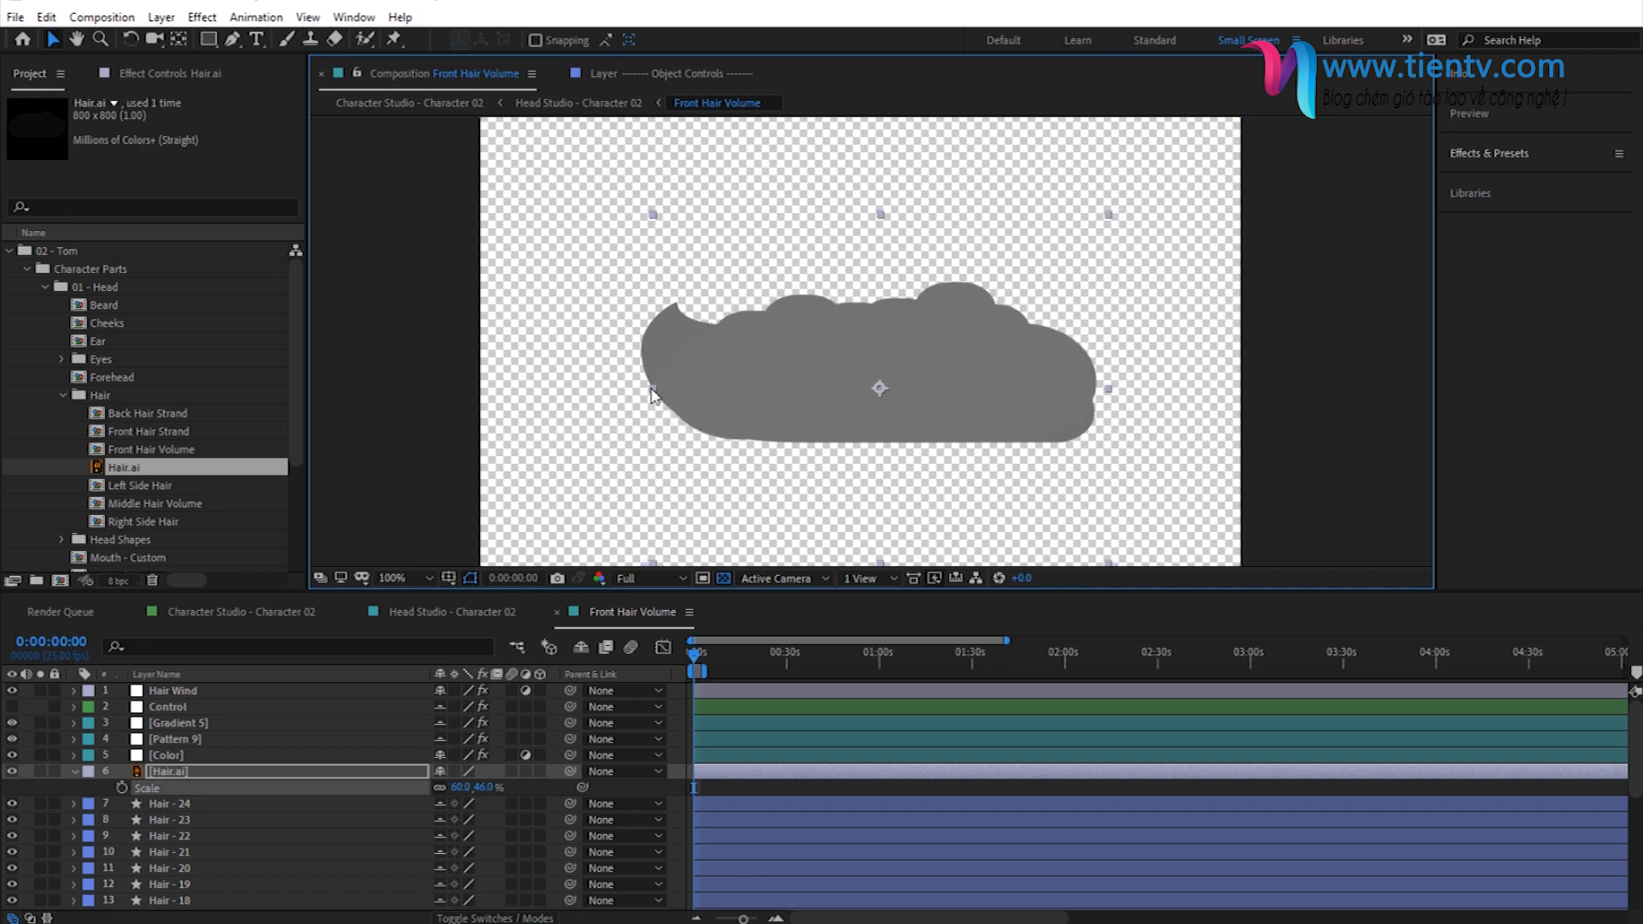
pyautogui.click(75, 771)
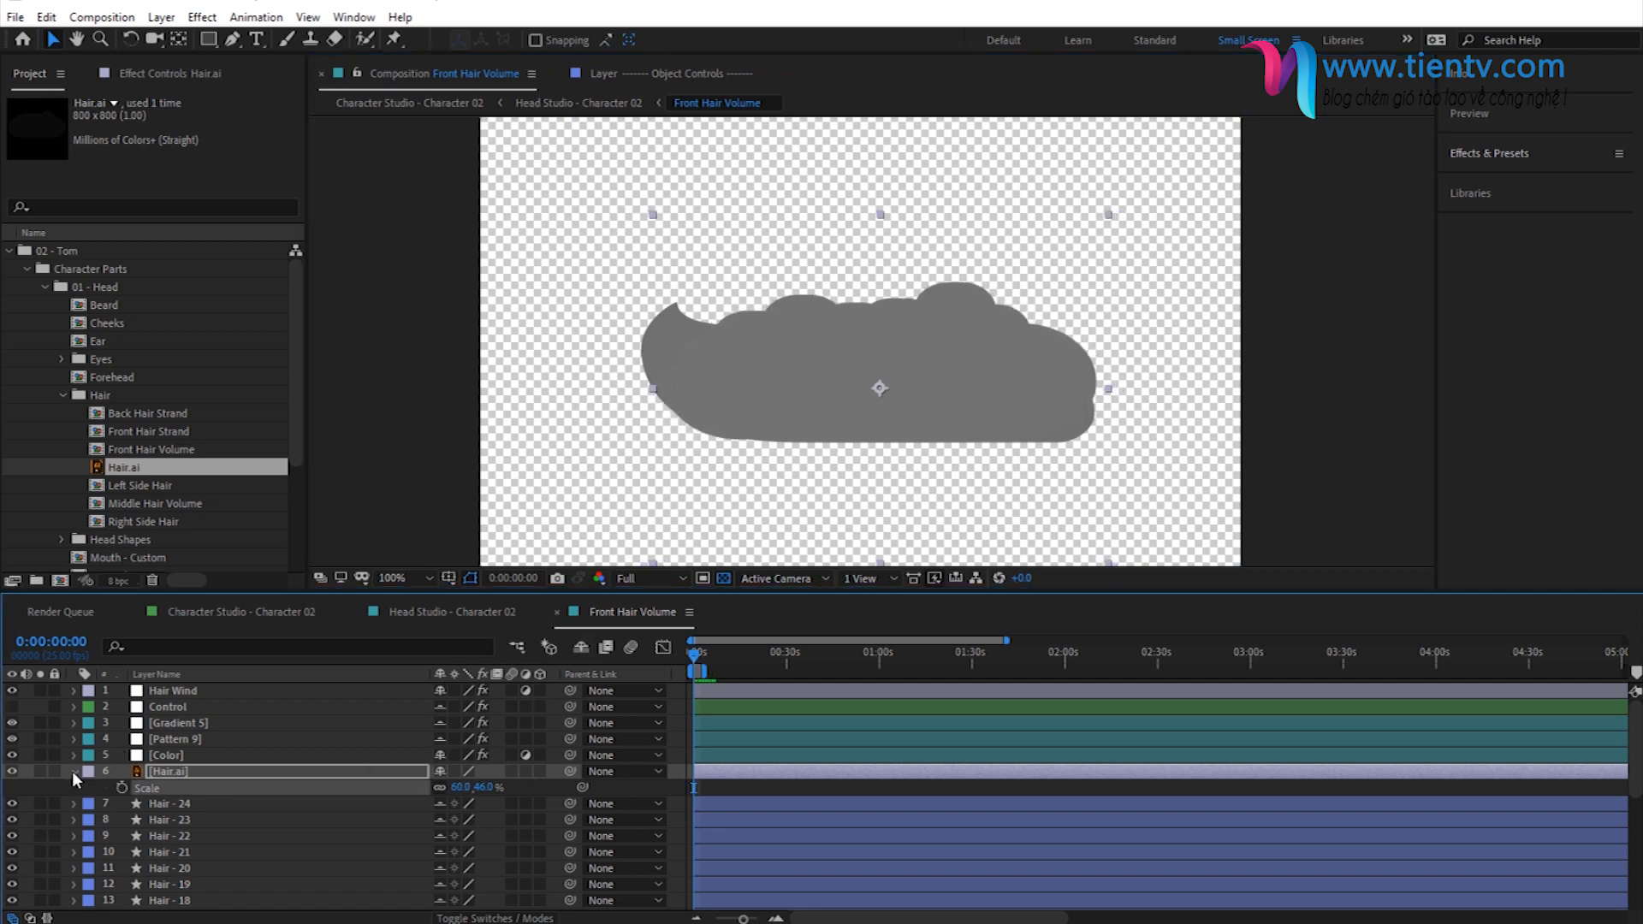
# - In Head Studio - Character 02, set the Front Hair style of Head Design Studio to 1
pyautogui.click(443, 609)
pyautogui.click(149, 73)
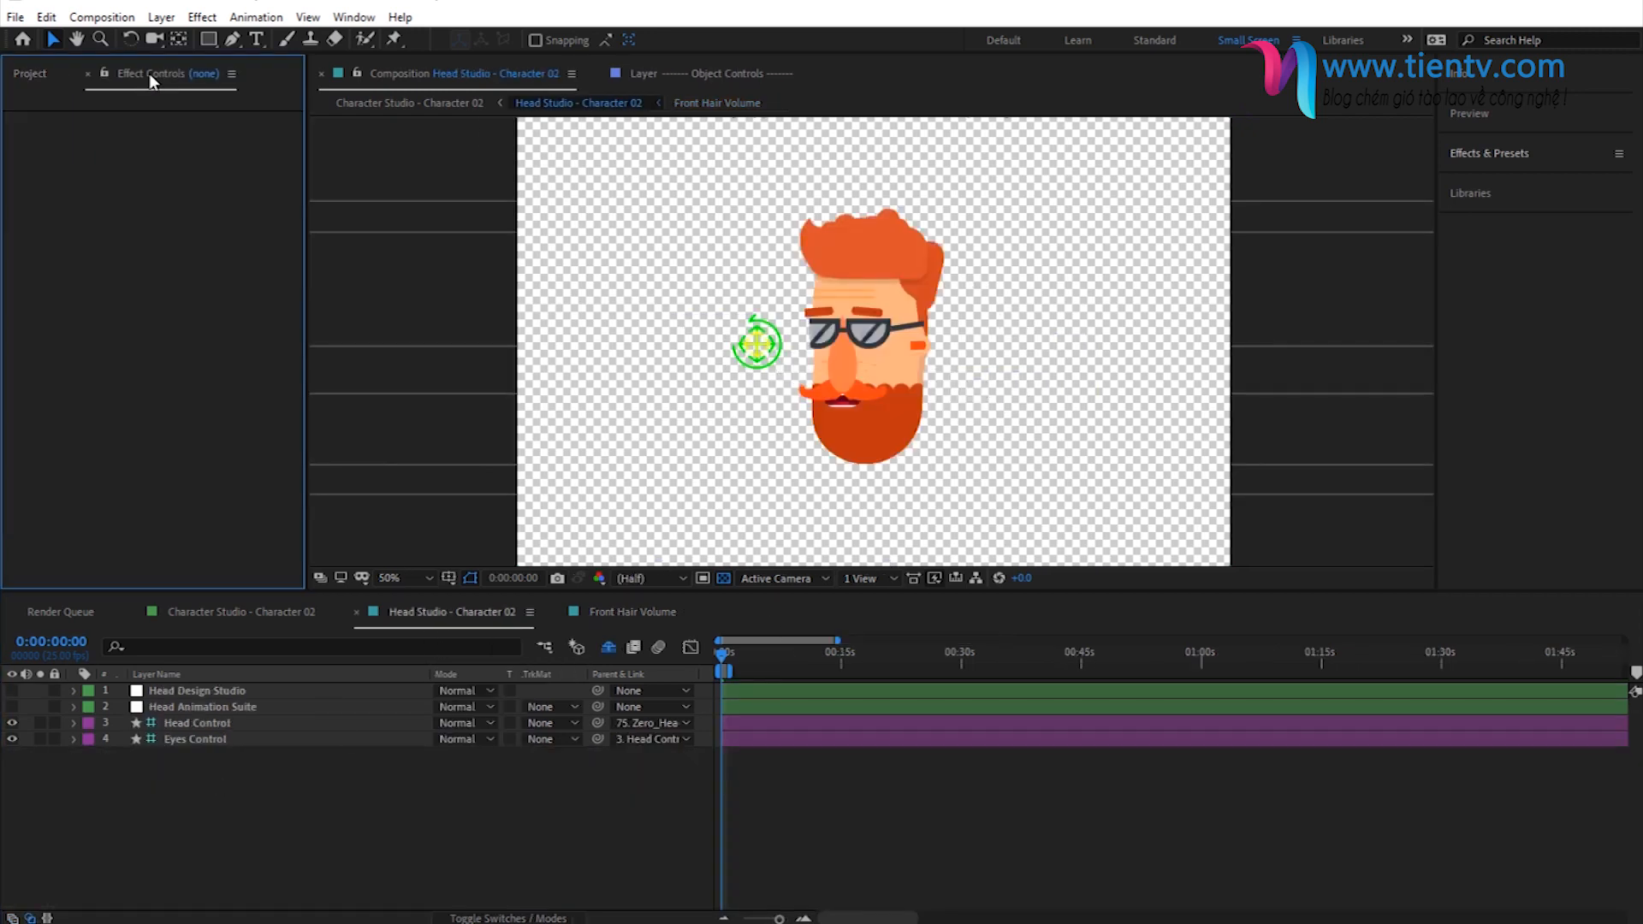
pyautogui.click(176, 691)
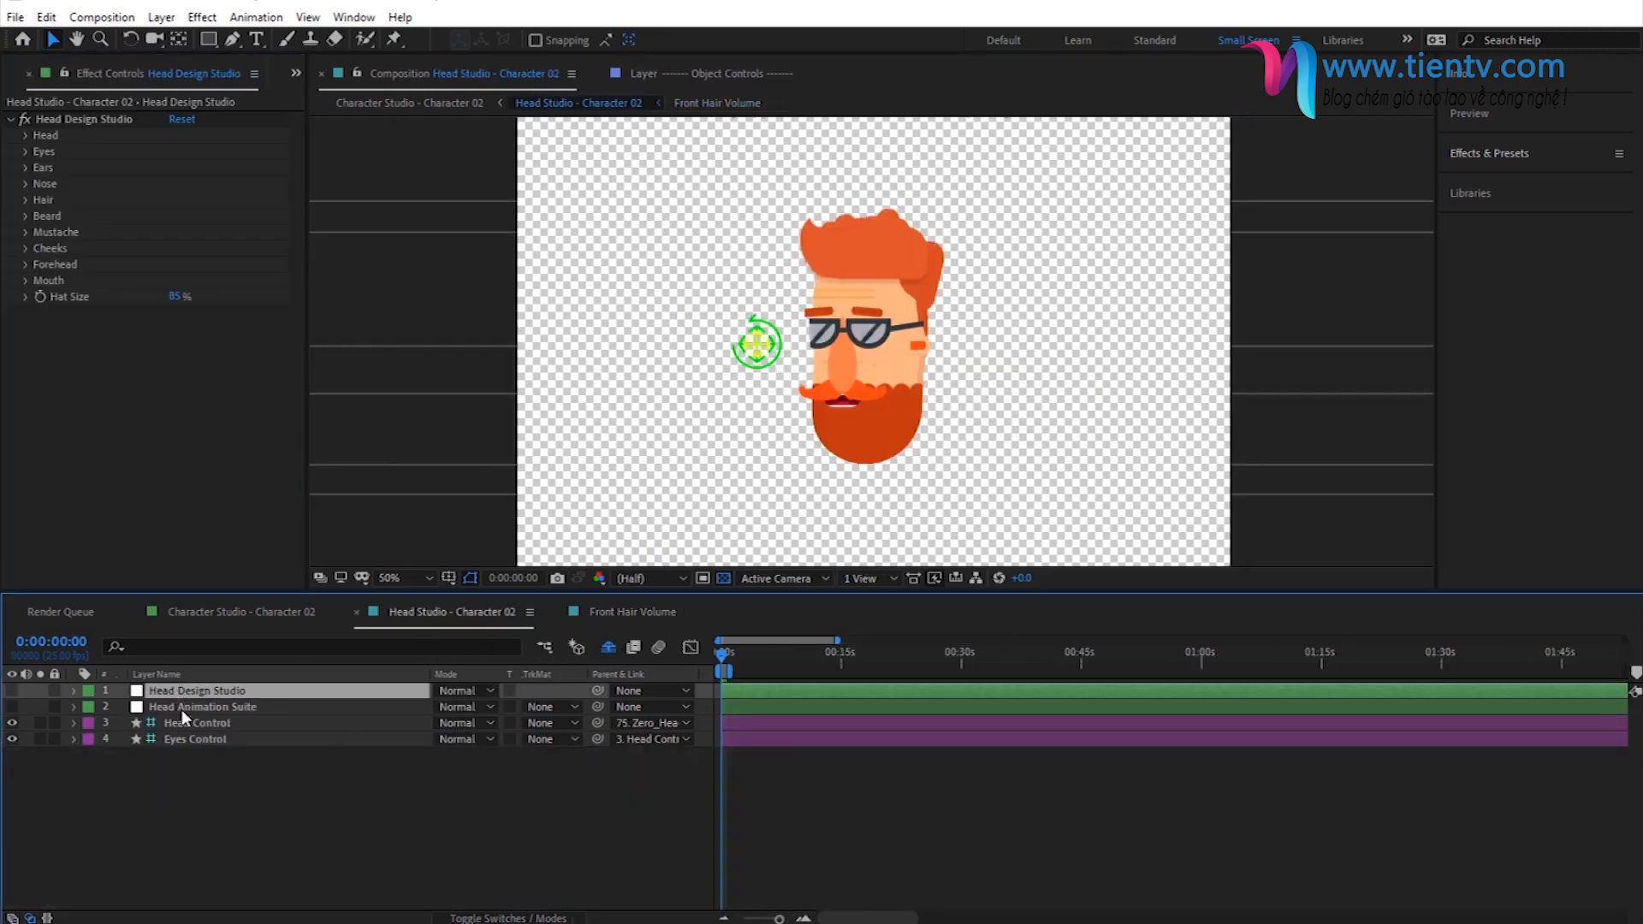
pyautogui.click(26, 200)
pyautogui.click(43, 232)
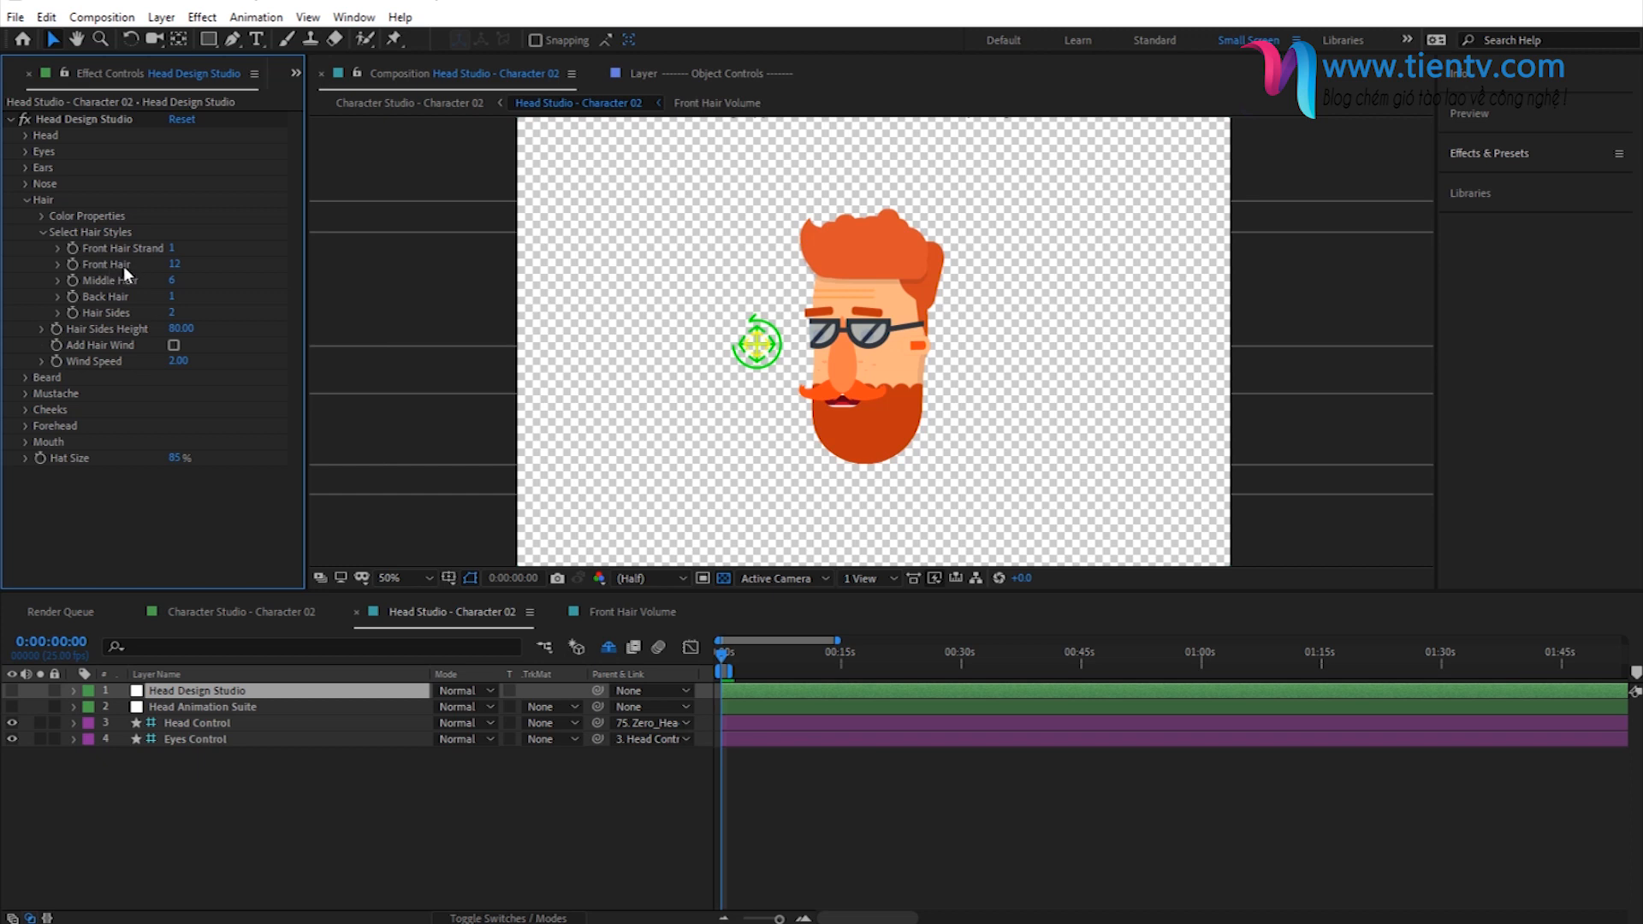
pyautogui.click(174, 264)
pyautogui.press('Return')
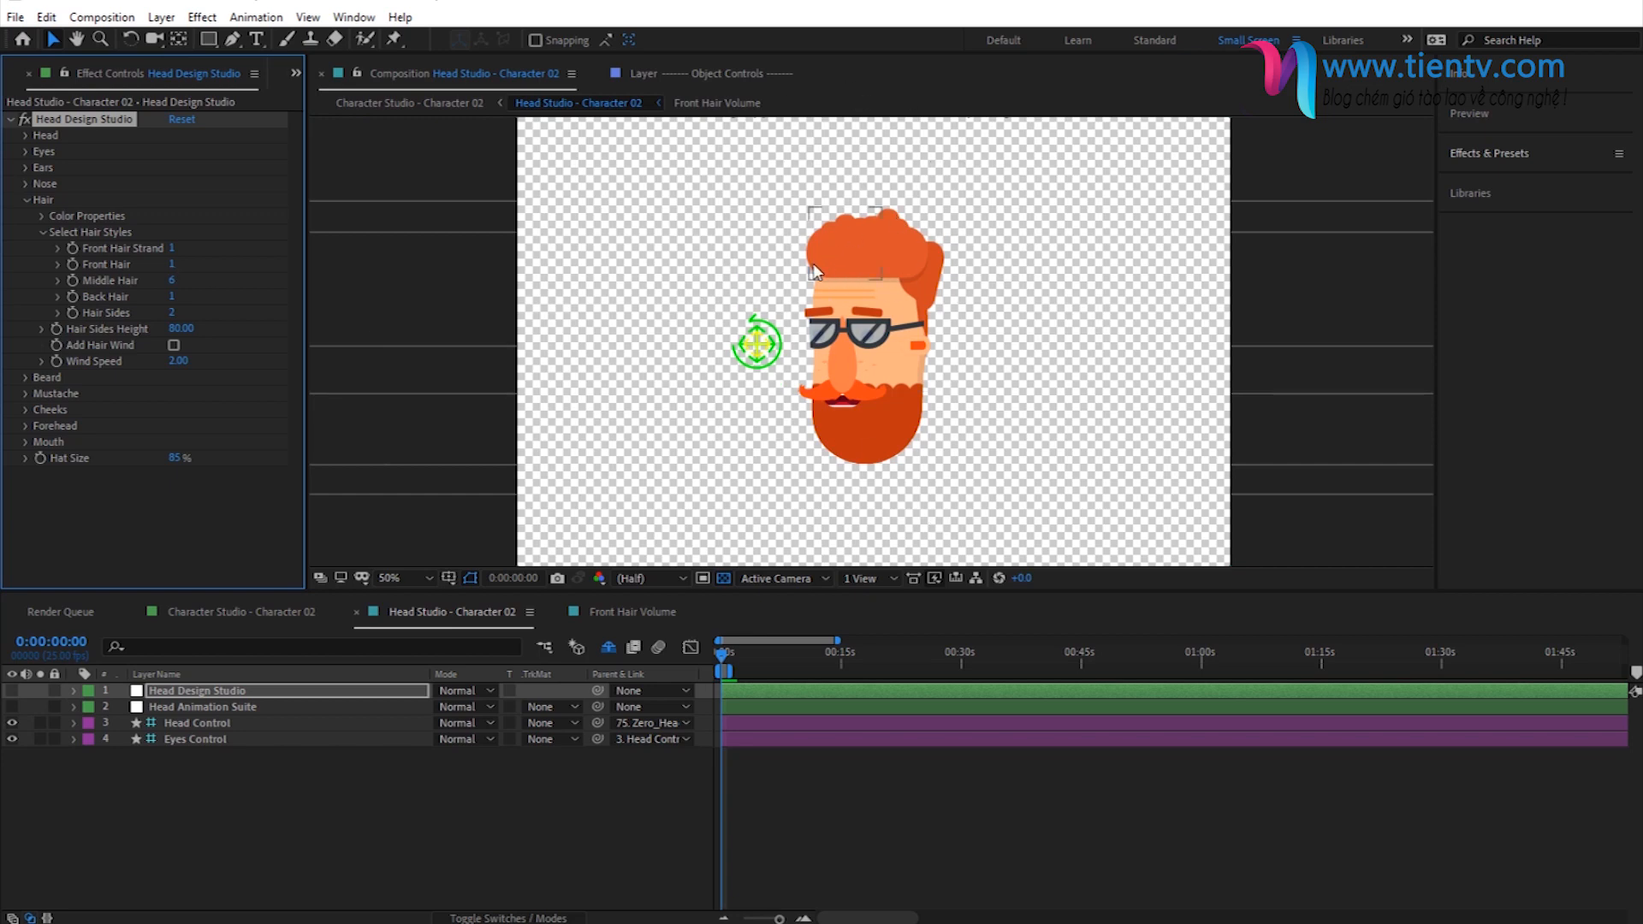
# - Turn the head to face the opposite way with the Head Control and back again to check the custom hair
pyautogui.click(760, 346)
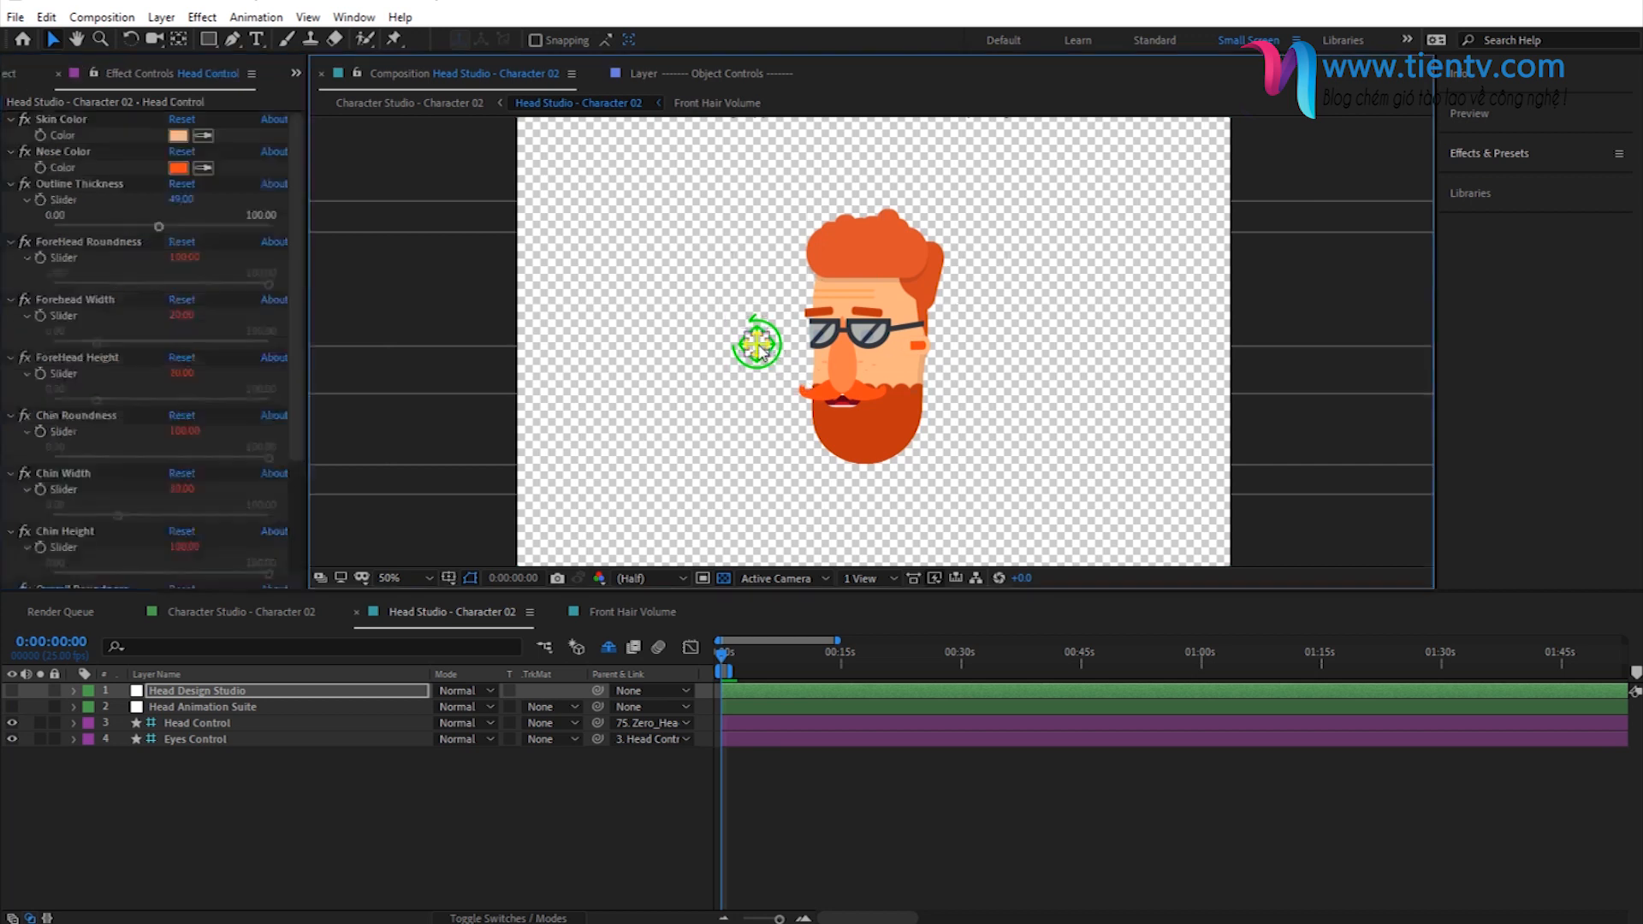
pyautogui.moveTo(1073, 334); pyautogui.dragTo(1072, 335)
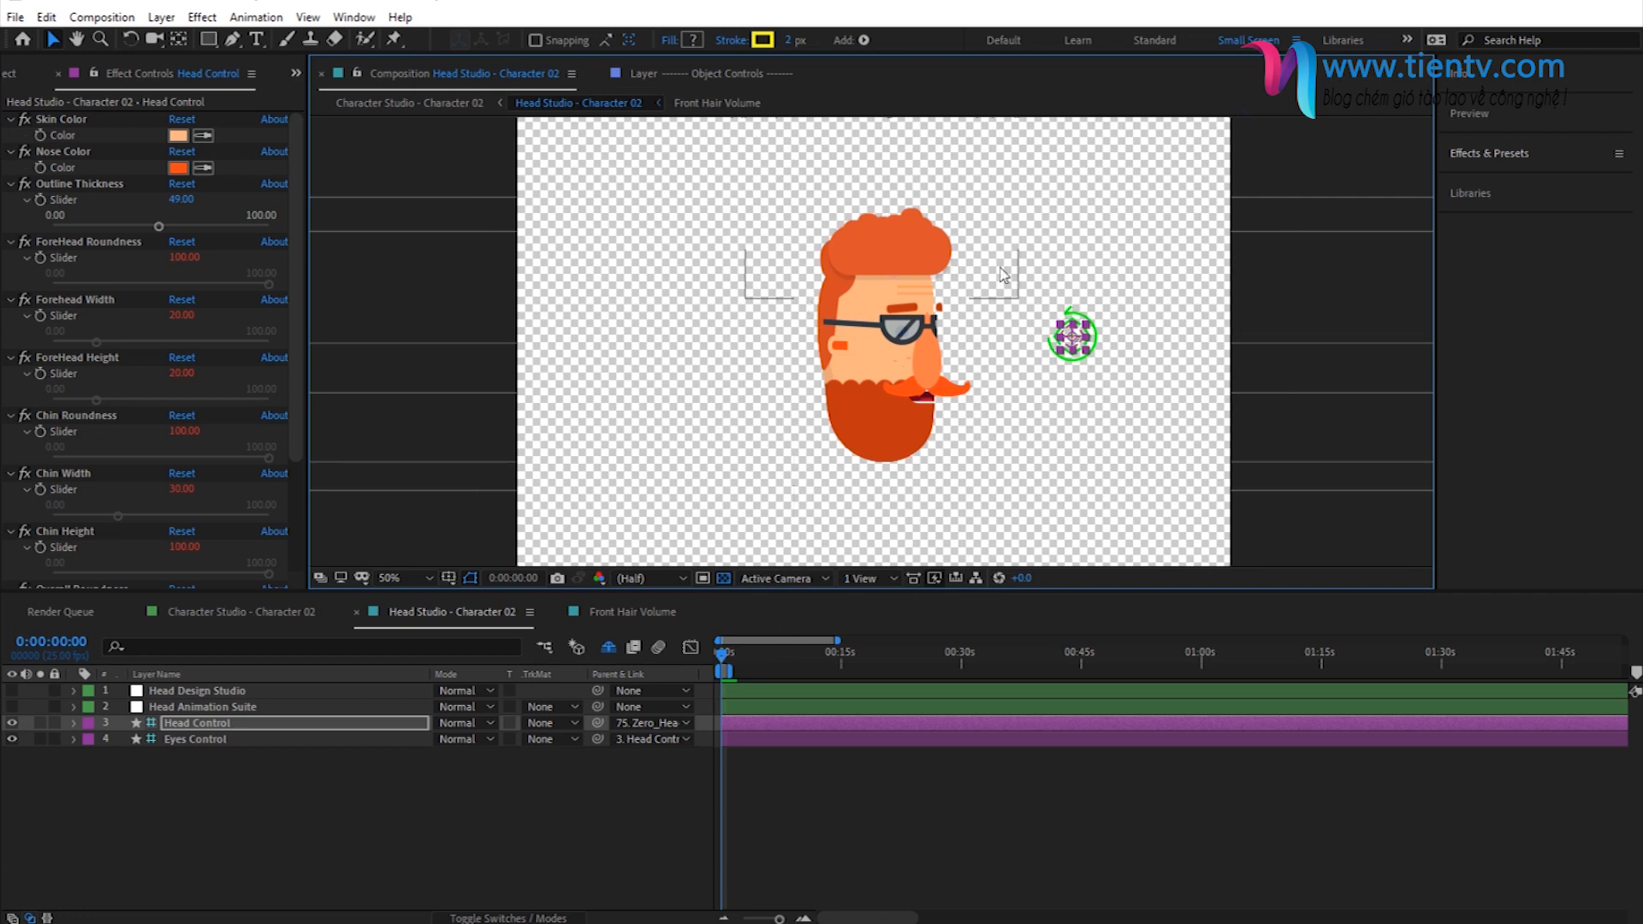
pyautogui.moveTo(962, 366); pyautogui.dragTo(757, 354)
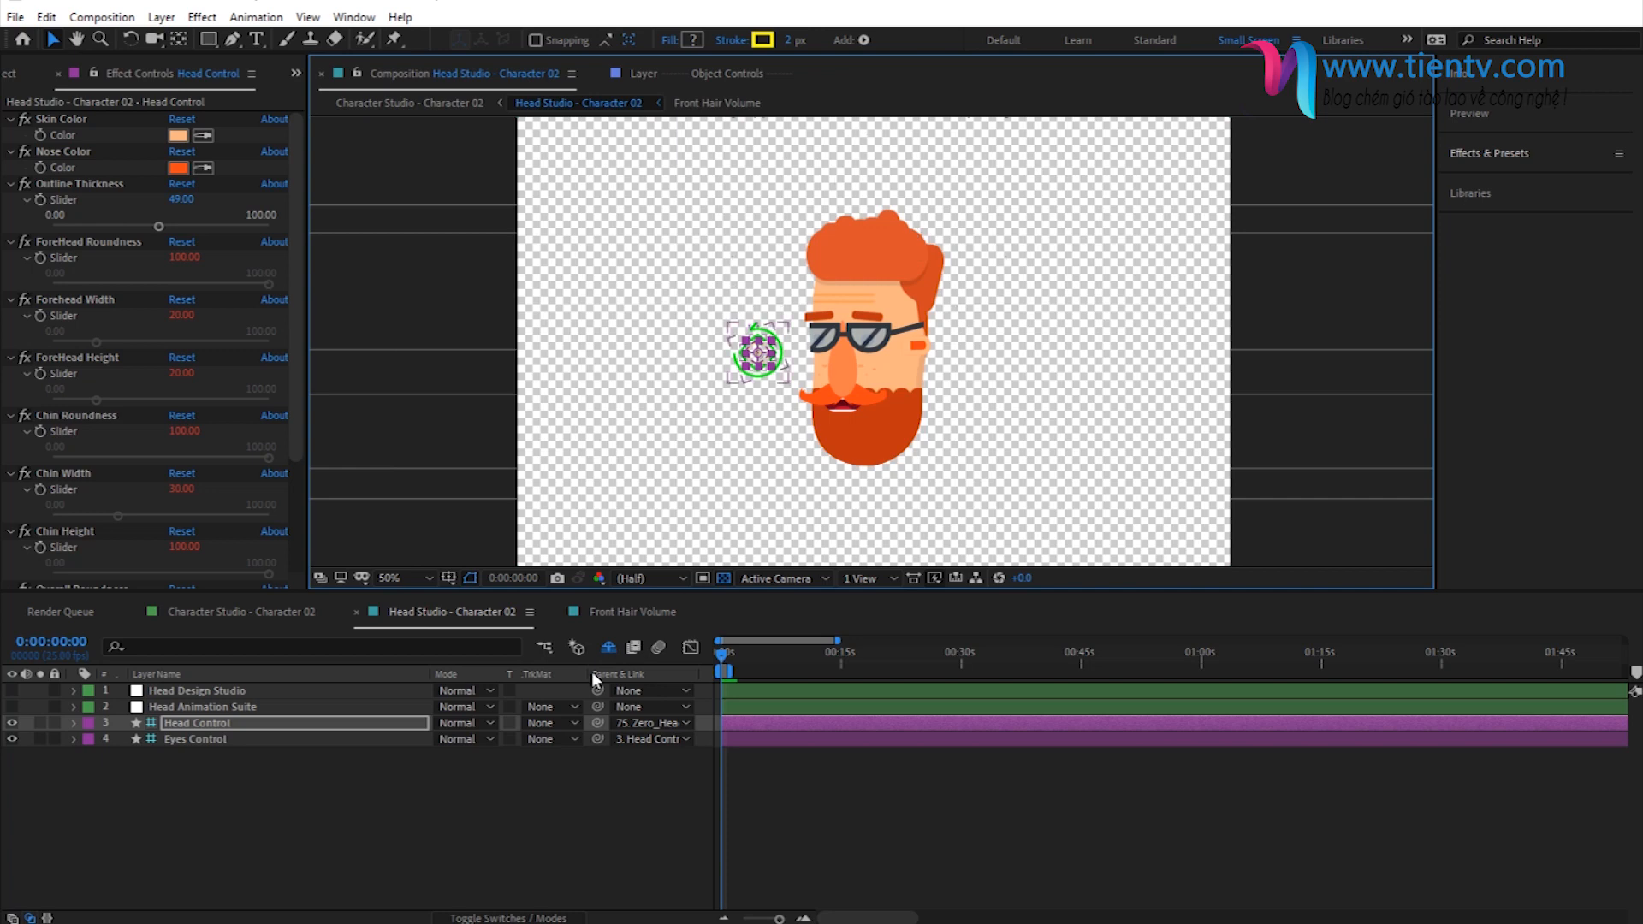
pyautogui.click(178, 878)
# - Collapse the head part folders and open the Select Torso composition from the 02 - Torso folder
pyautogui.click(12, 74)
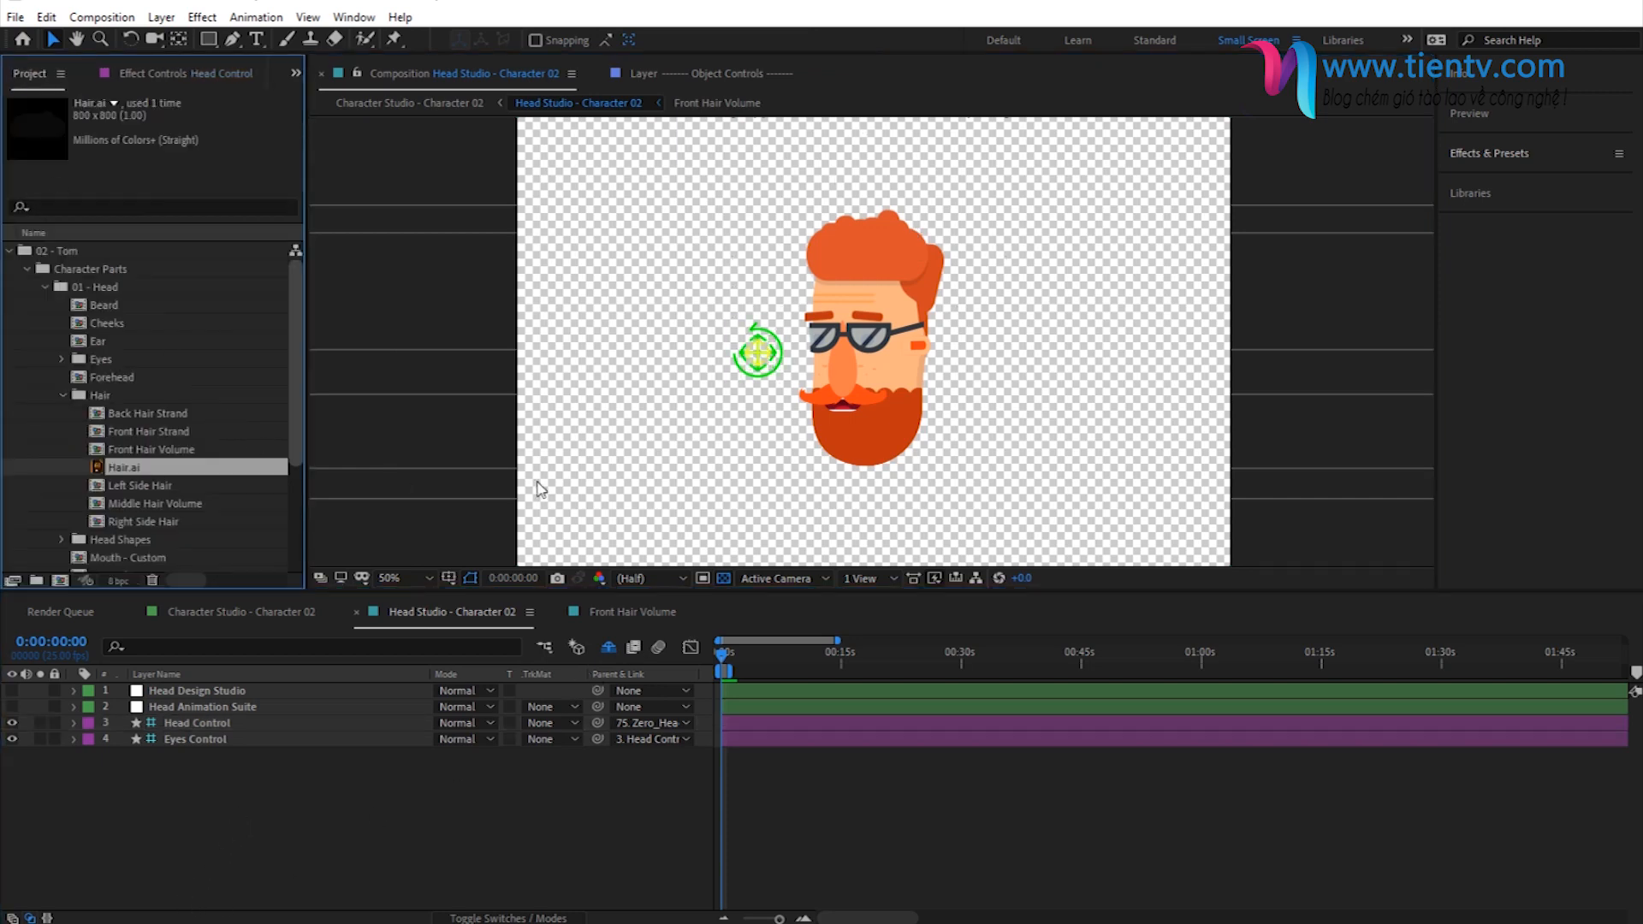
pyautogui.click(63, 395)
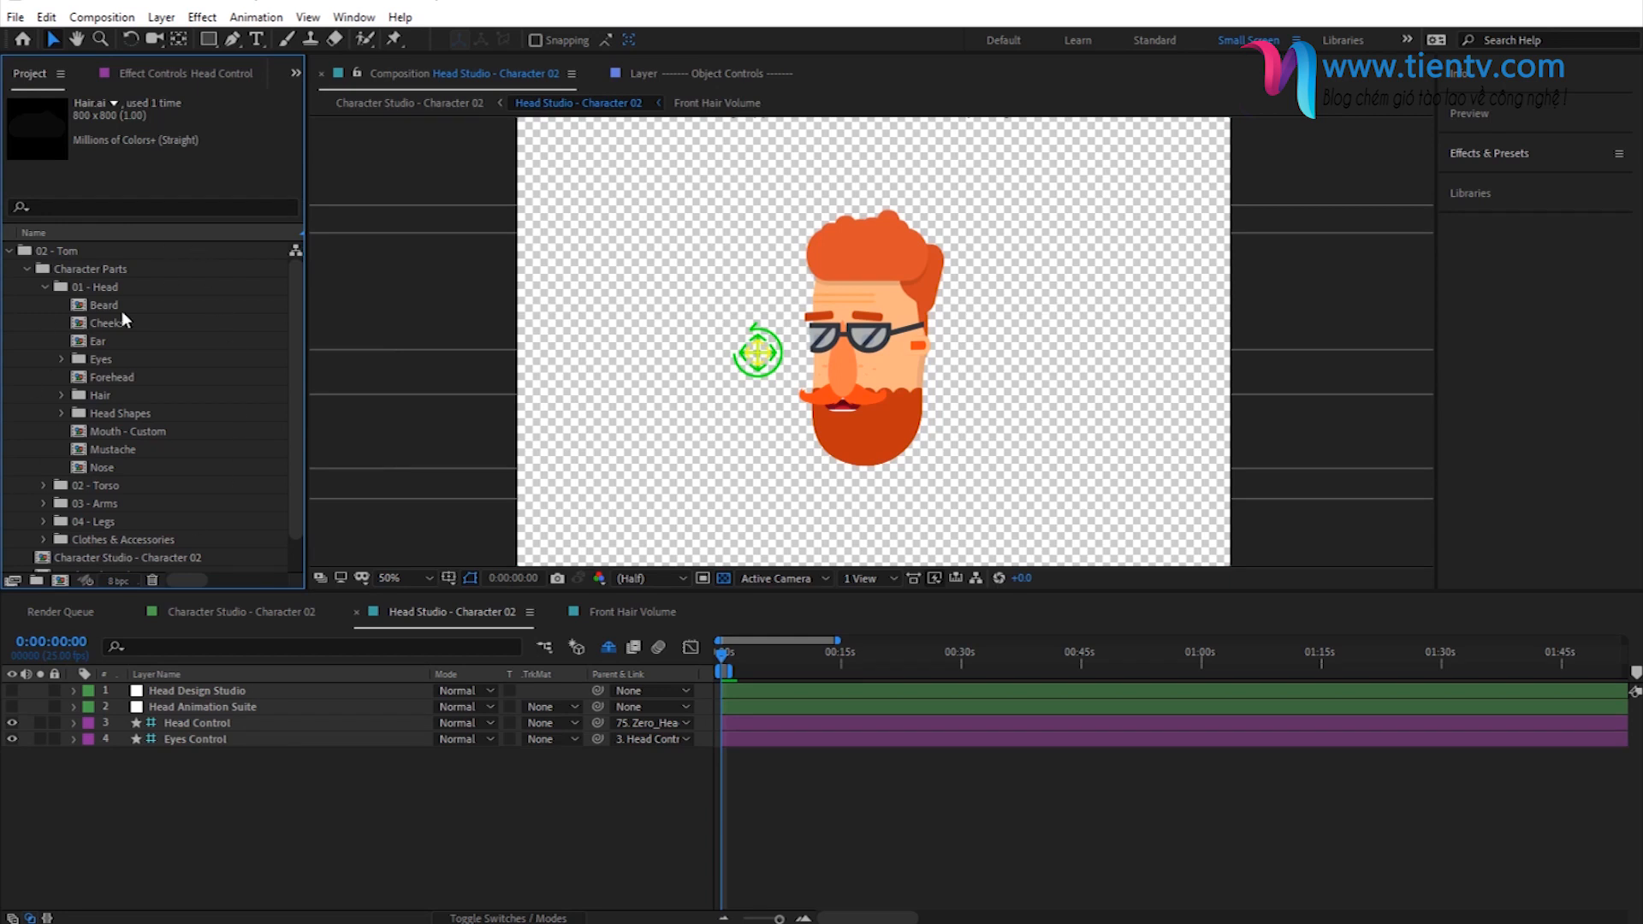
pyautogui.click(43, 288)
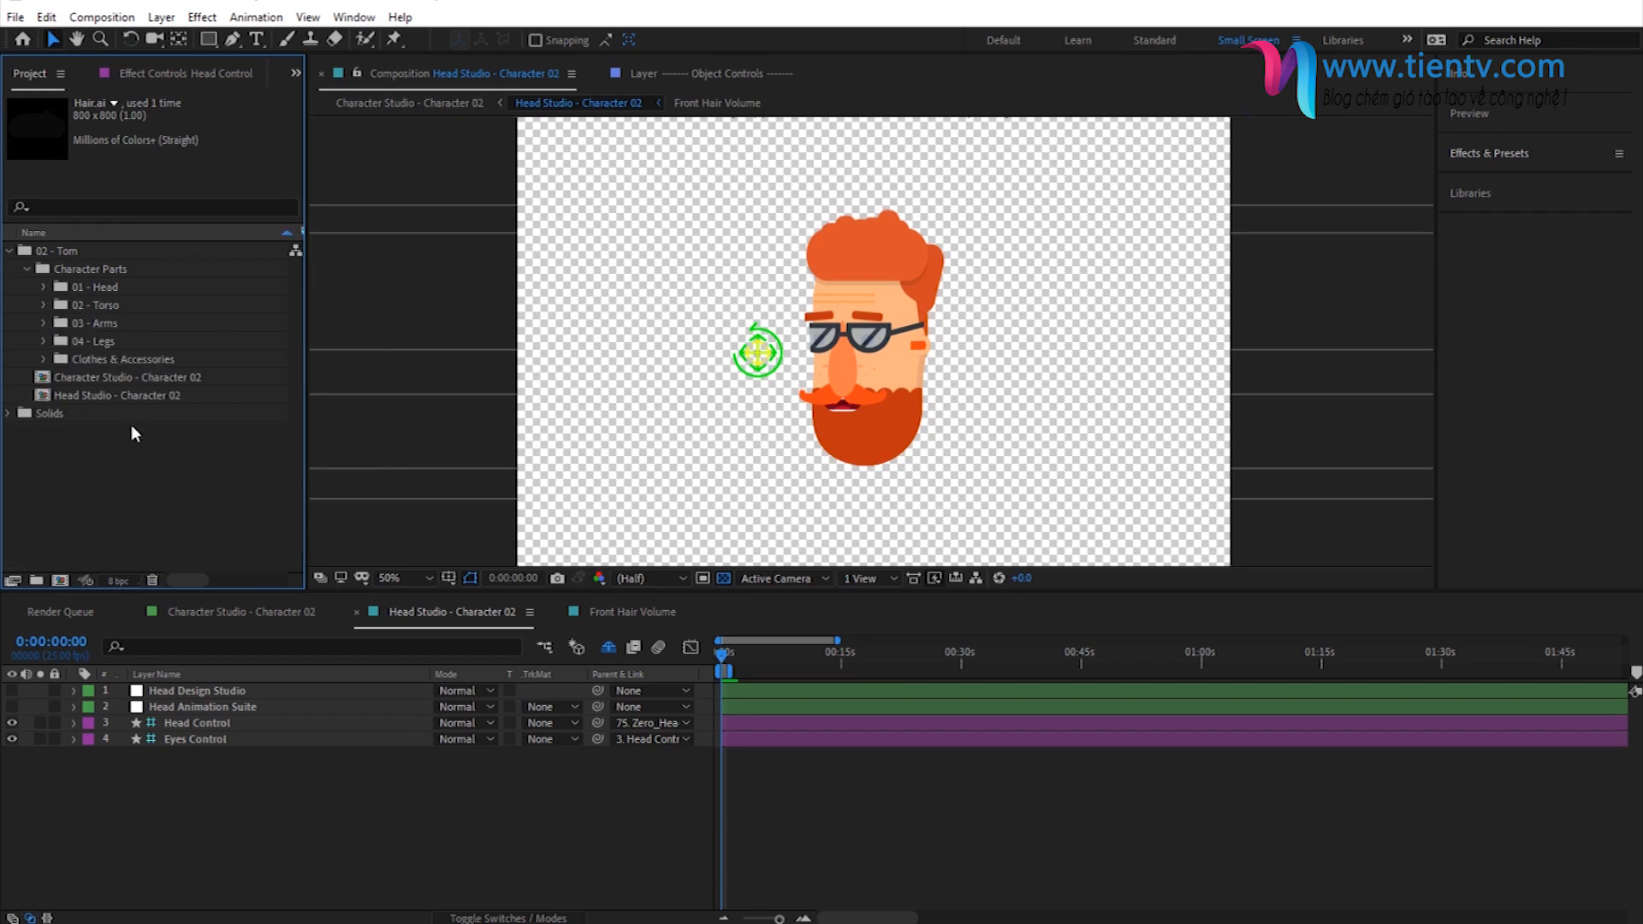
pyautogui.click(106, 305)
pyautogui.click(42, 306)
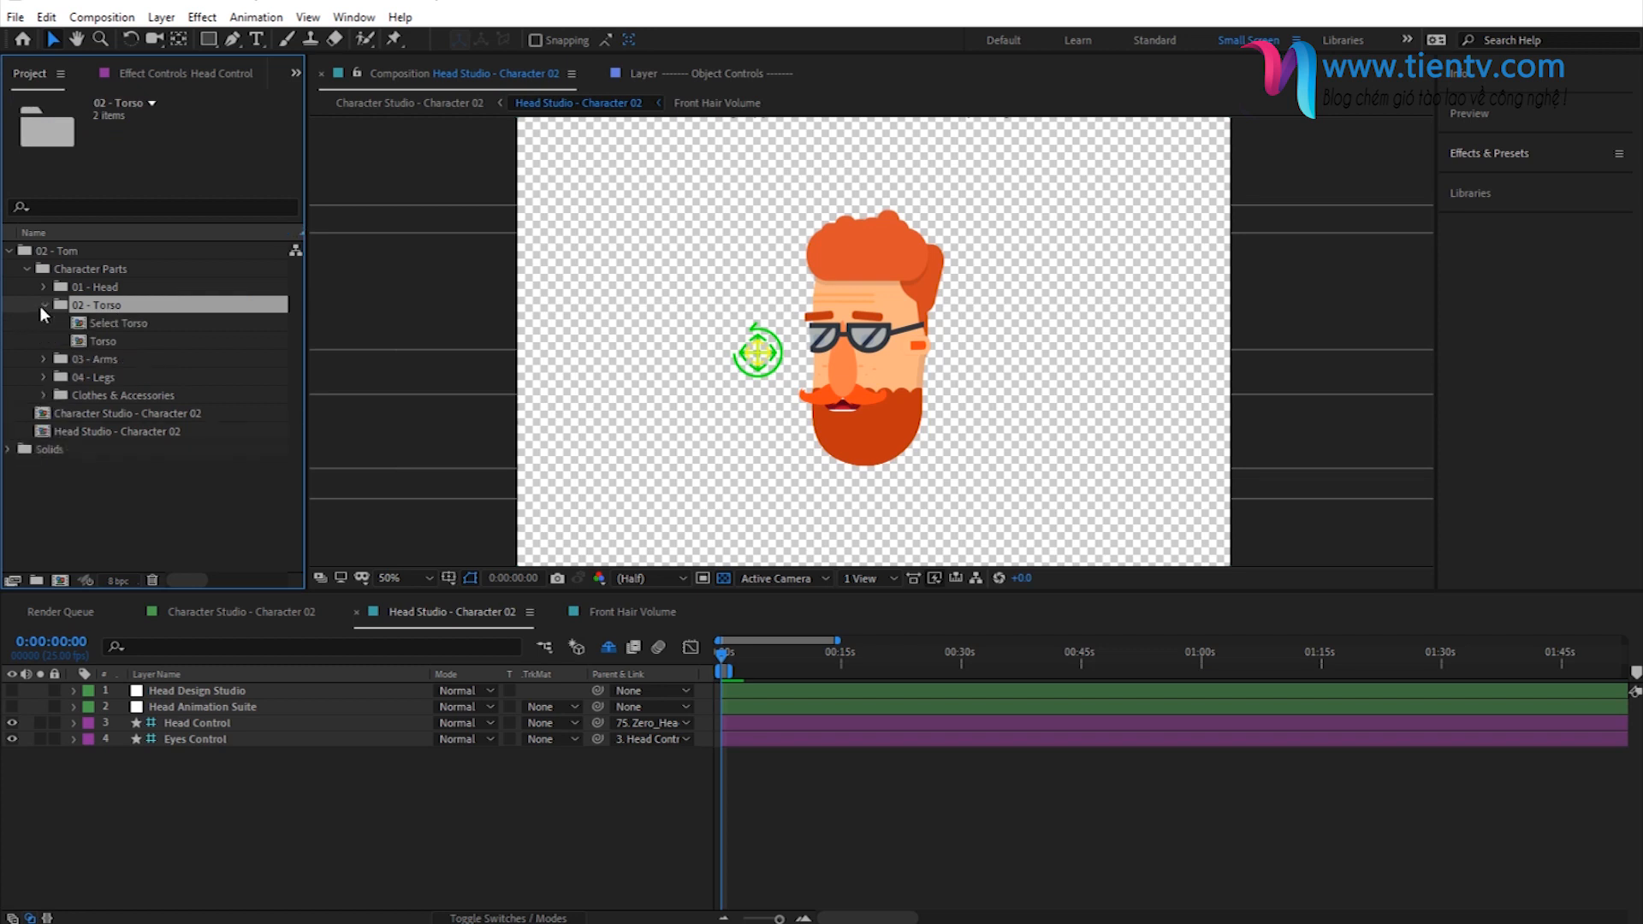
pyautogui.doubleClick(96, 326)
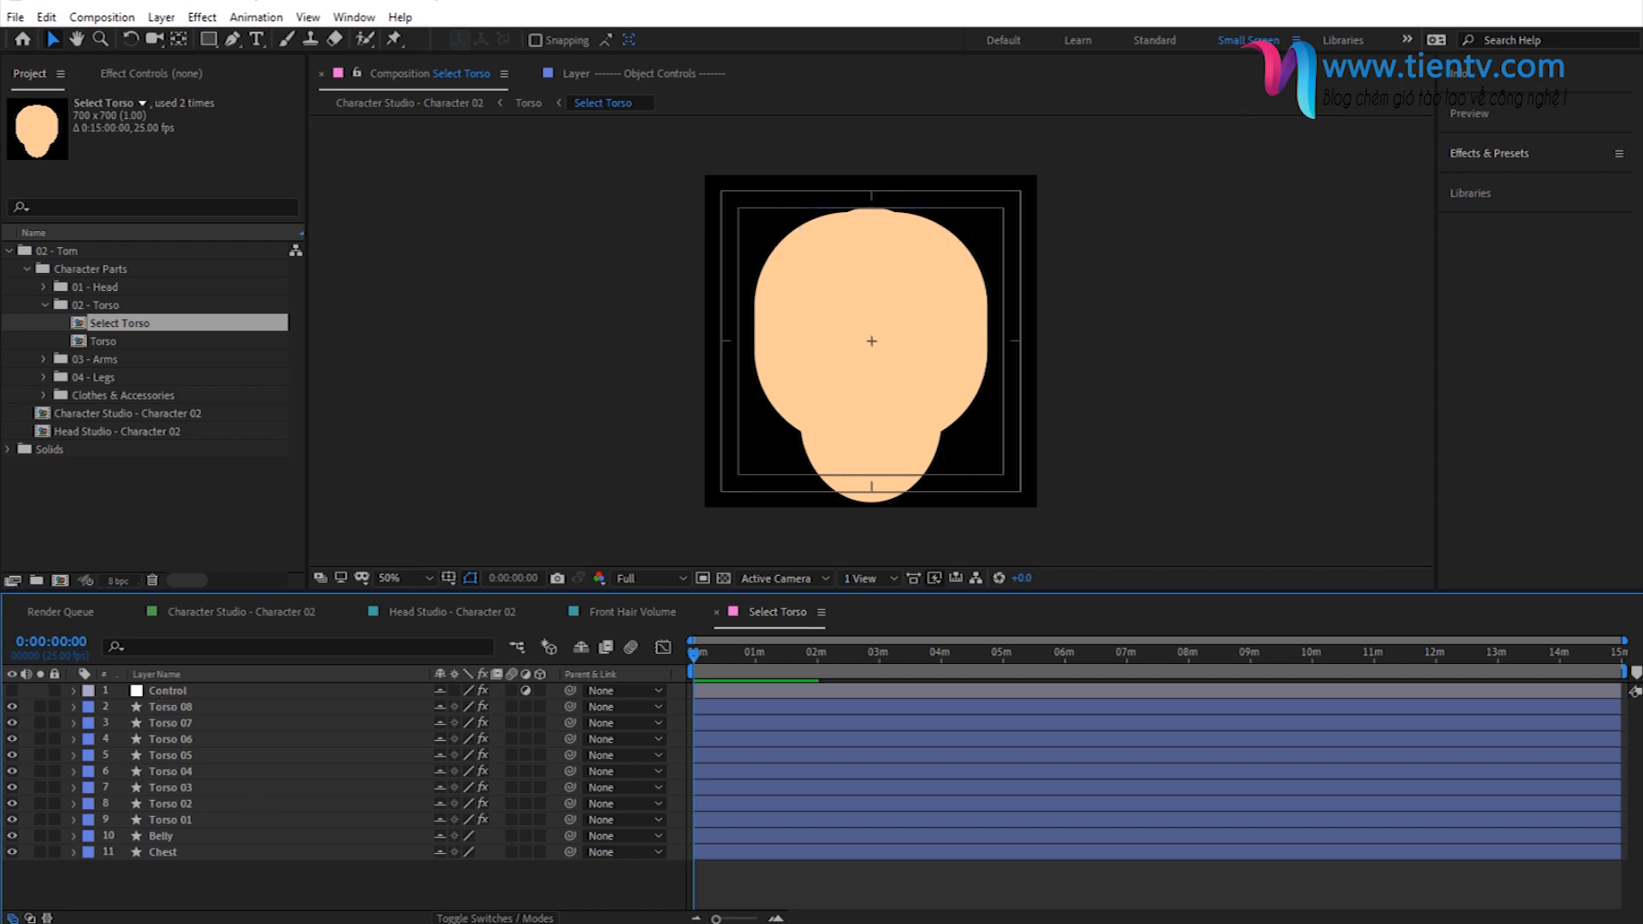
# - Import Torso Shape.ai into the 02 - Torso folder and place it above the Torso 08 layer in Select Torso
pyautogui.click(166, 711)
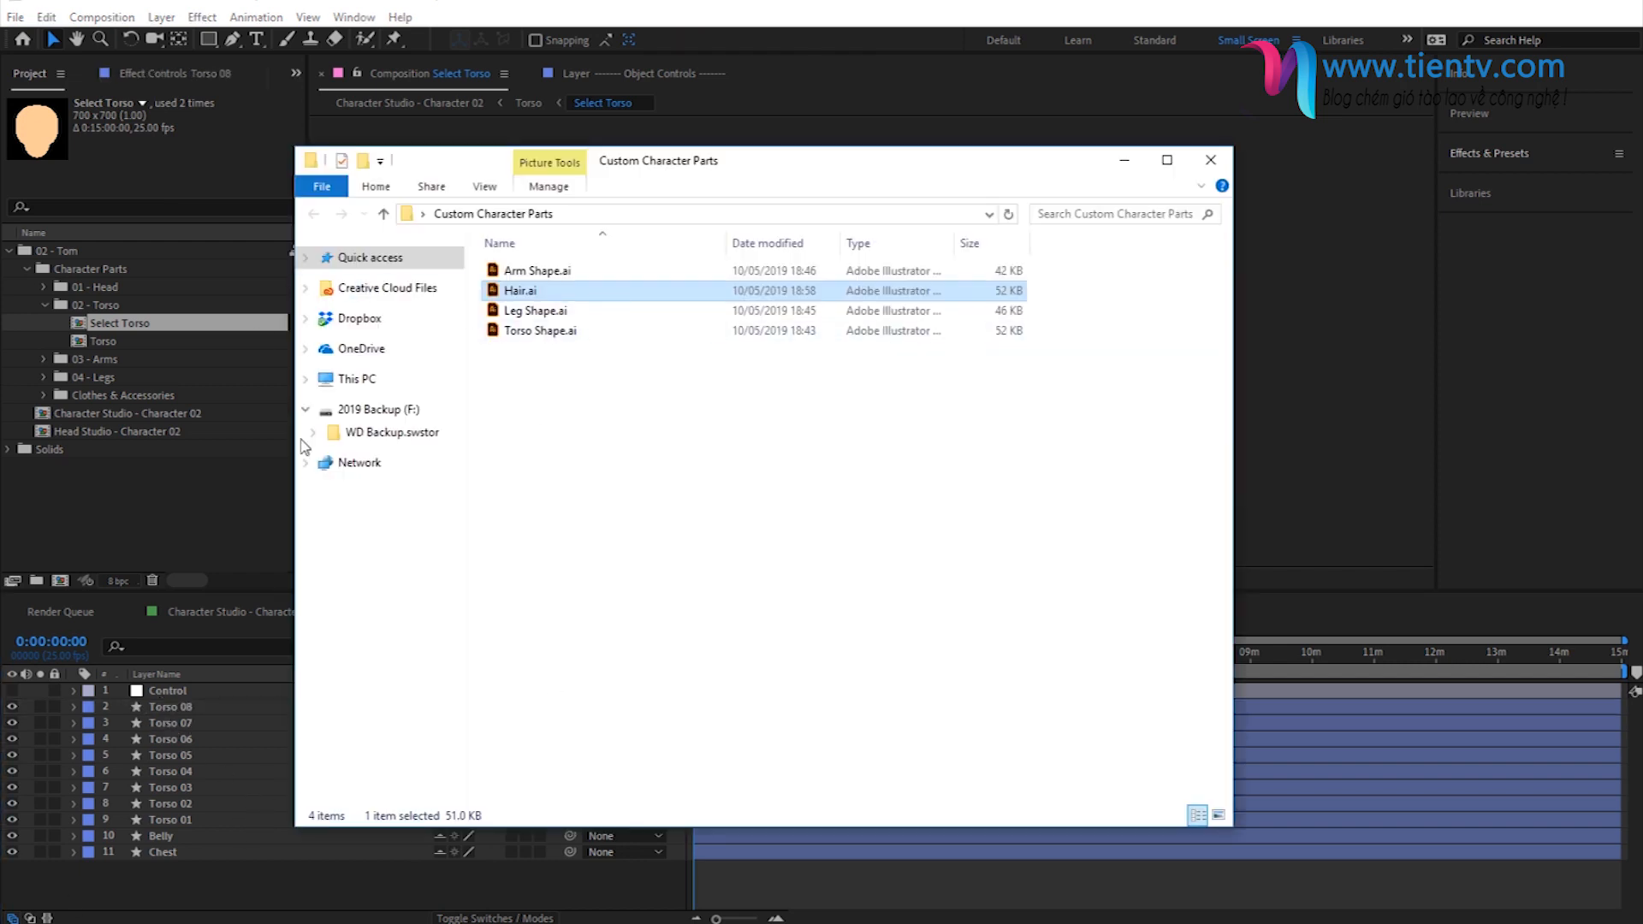
pyautogui.click(534, 331)
pyautogui.moveTo(534, 331); pyautogui.dragTo(106, 307)
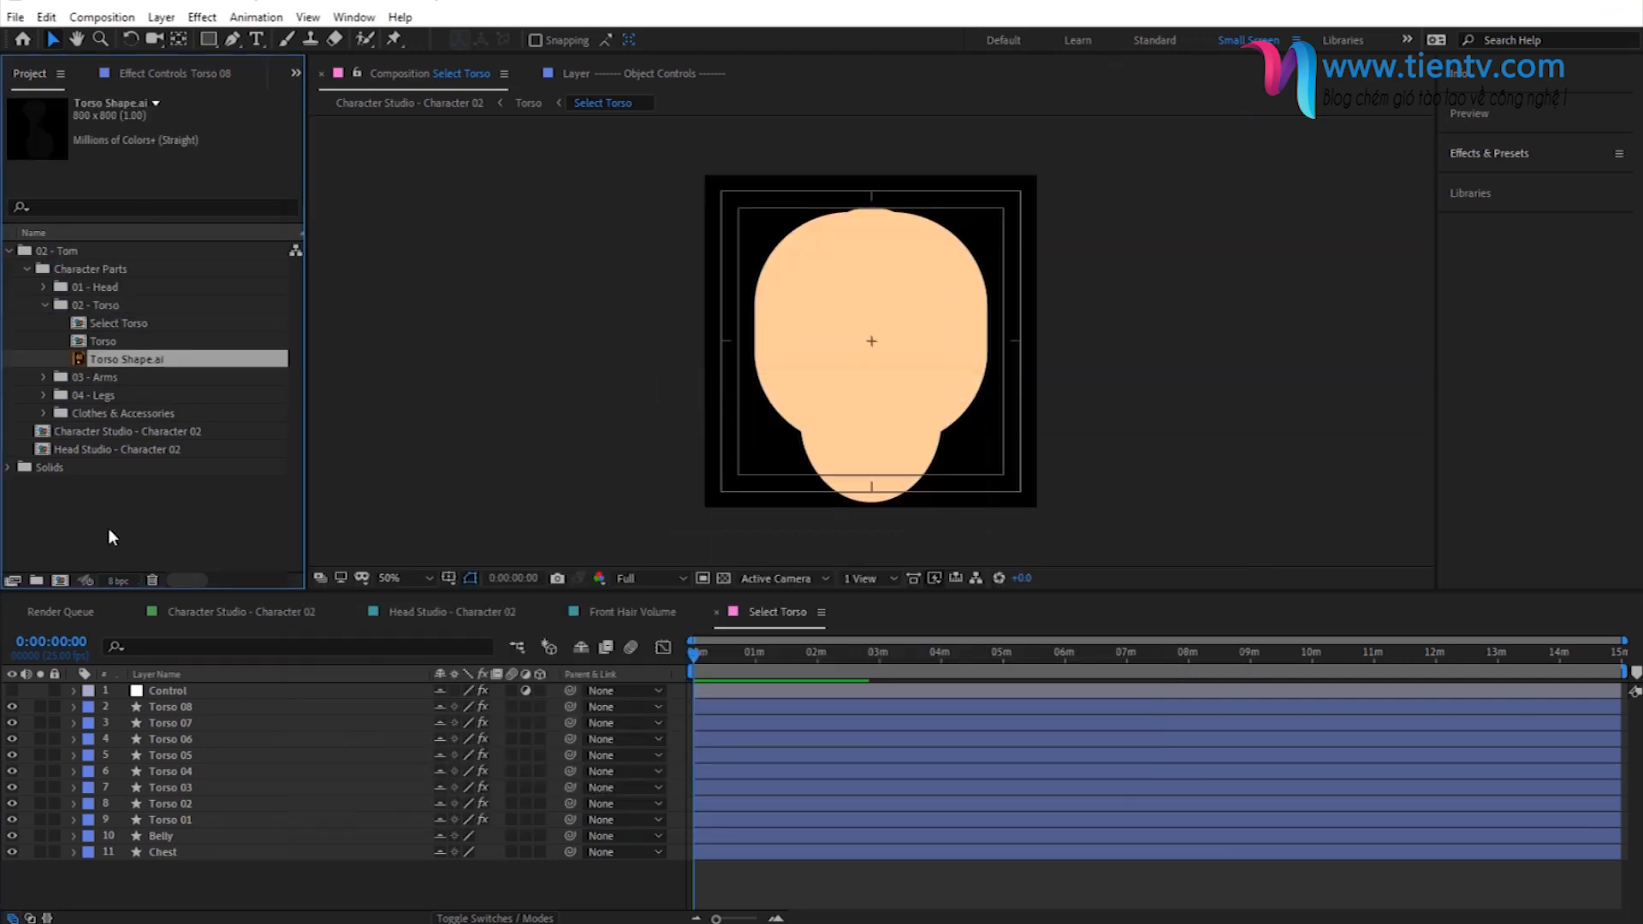
pyautogui.moveTo(106, 358); pyautogui.dragTo(240, 704)
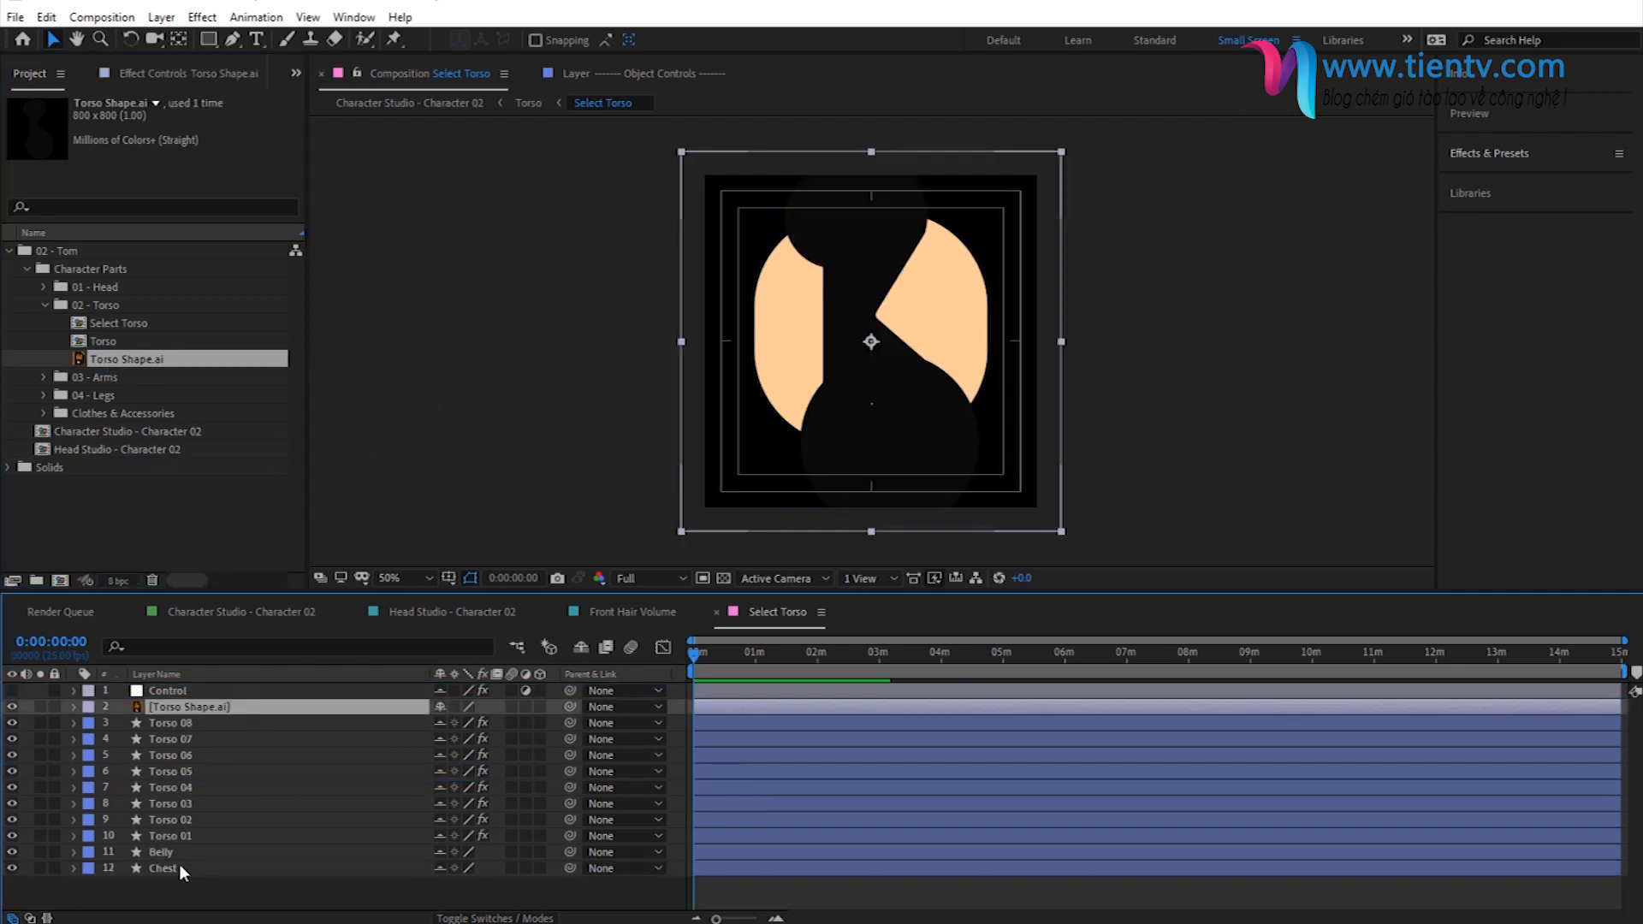
# - Turn on the transparency grid and scale the Torso Shape.ai layer to 88%
pyautogui.click(724, 578)
pyautogui.press('s')
pyautogui.moveTo(462, 723); pyautogui.dragTo(458, 723)
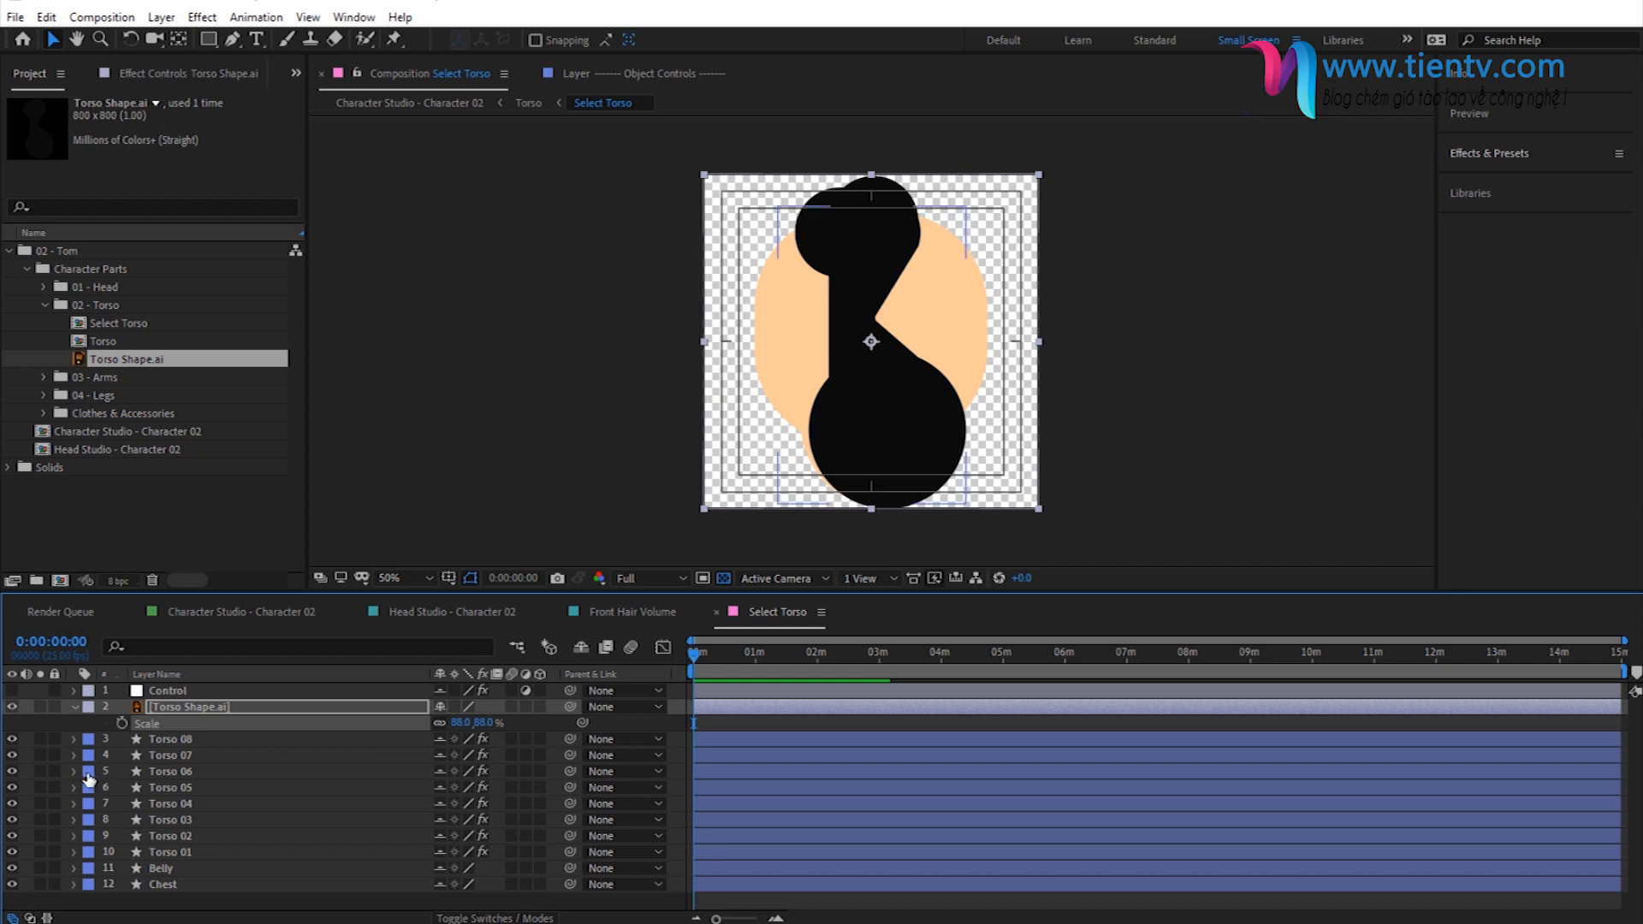
# - Hide the layers Torso 01 to Torso 08 and return to the Character Studio - Character 02 composition
pyautogui.moveTo(12, 739); pyautogui.dragTo(12, 885)
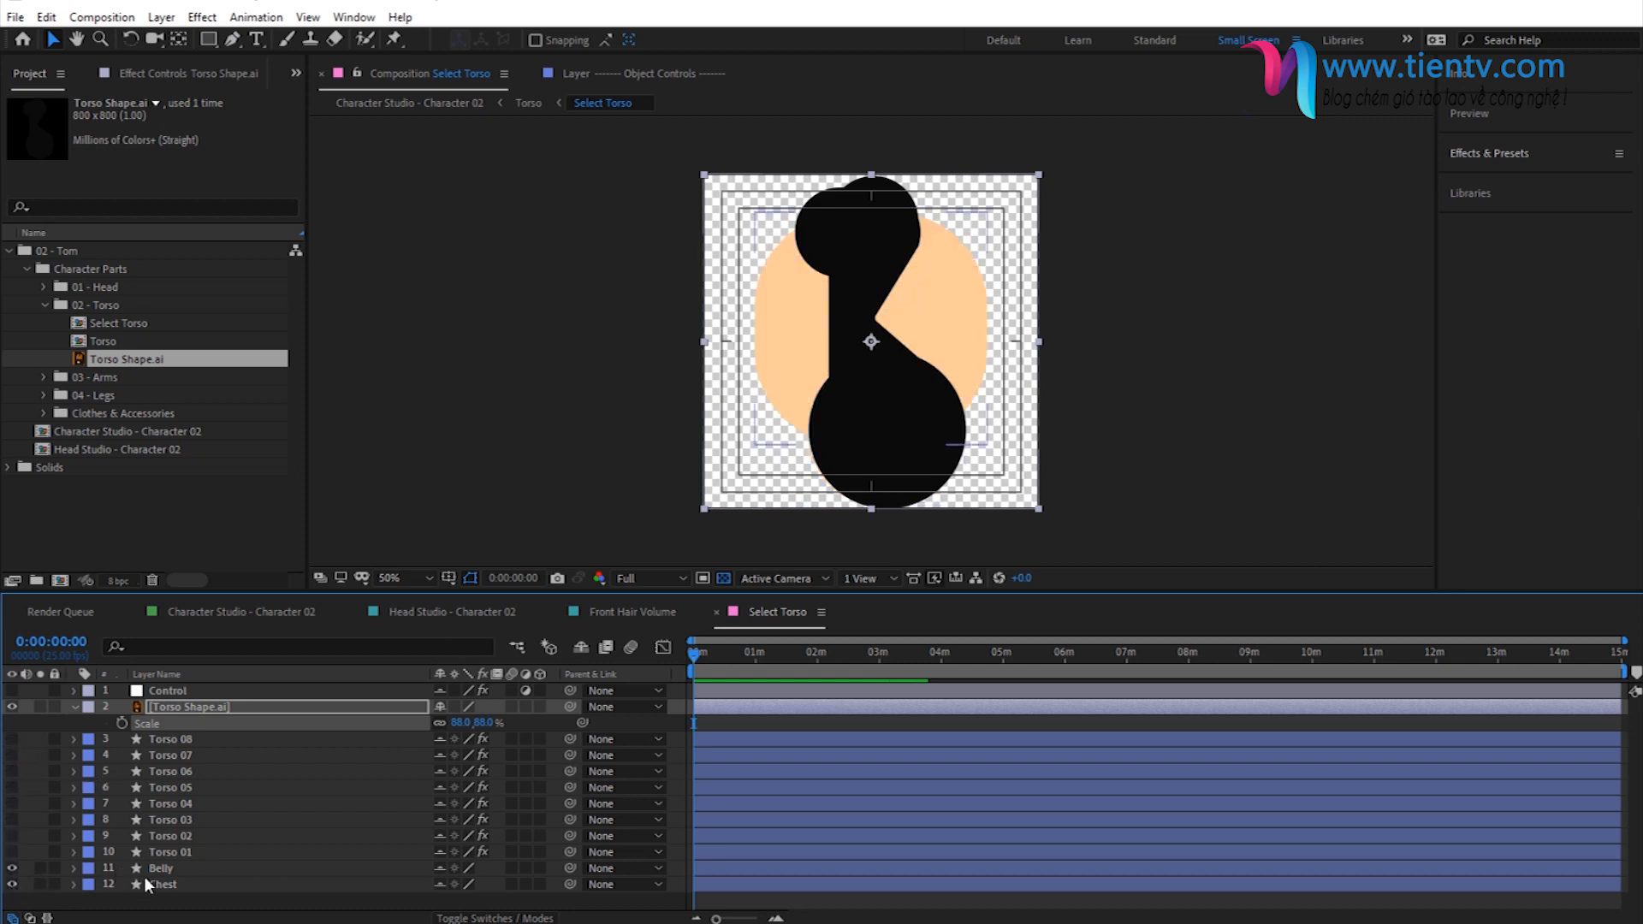
pyautogui.click(164, 868)
pyautogui.click(169, 883)
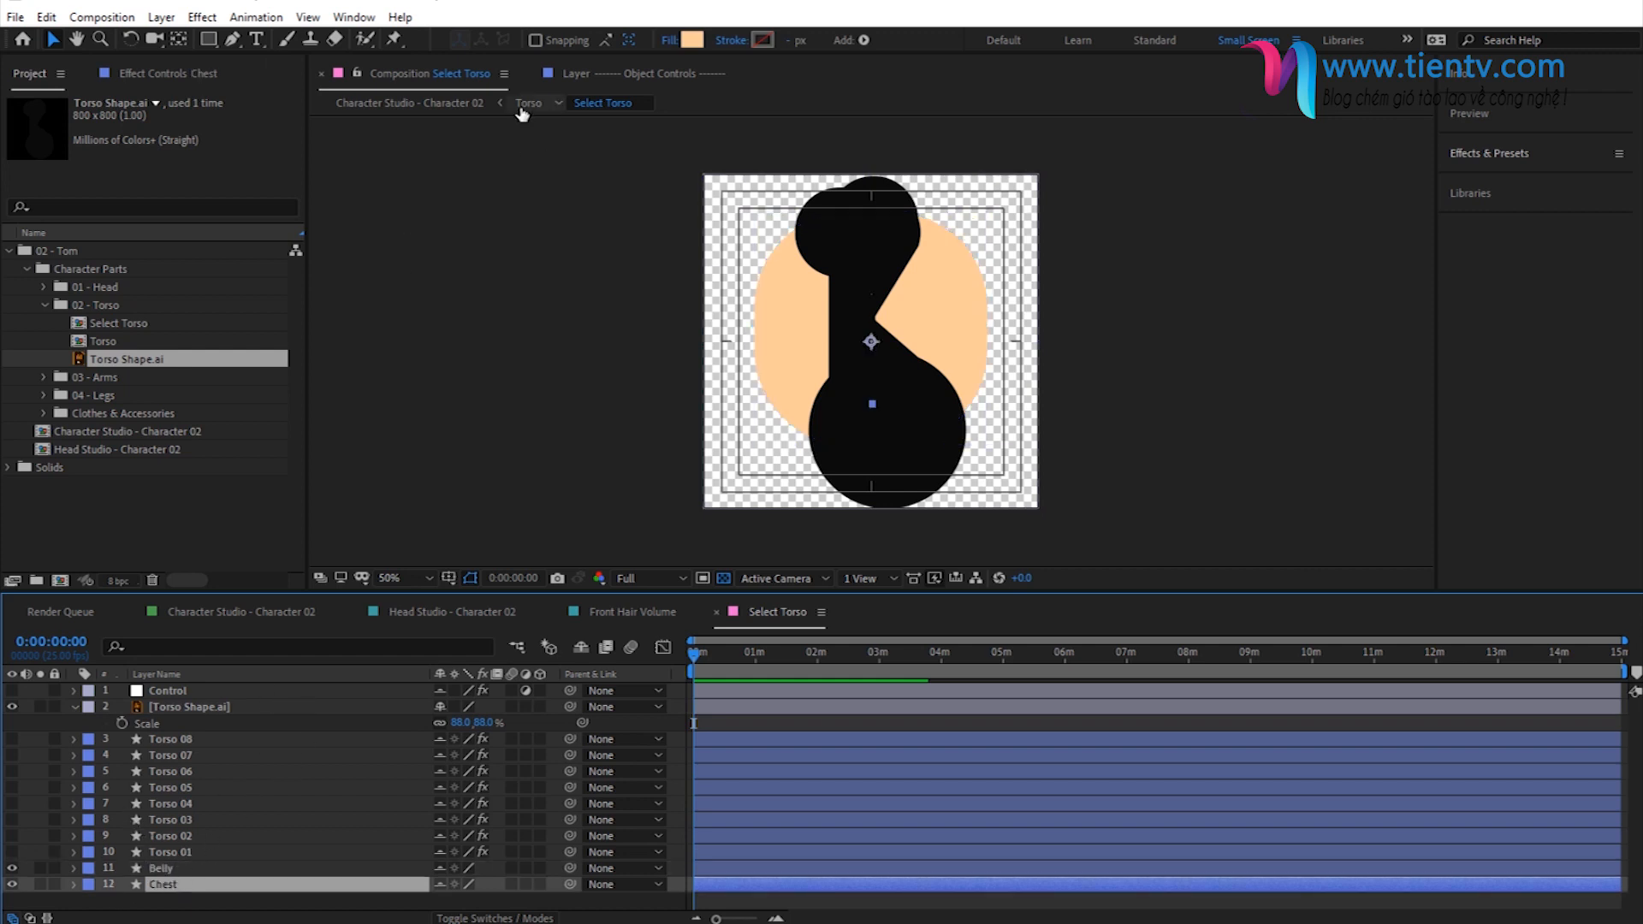
pyautogui.click(424, 105)
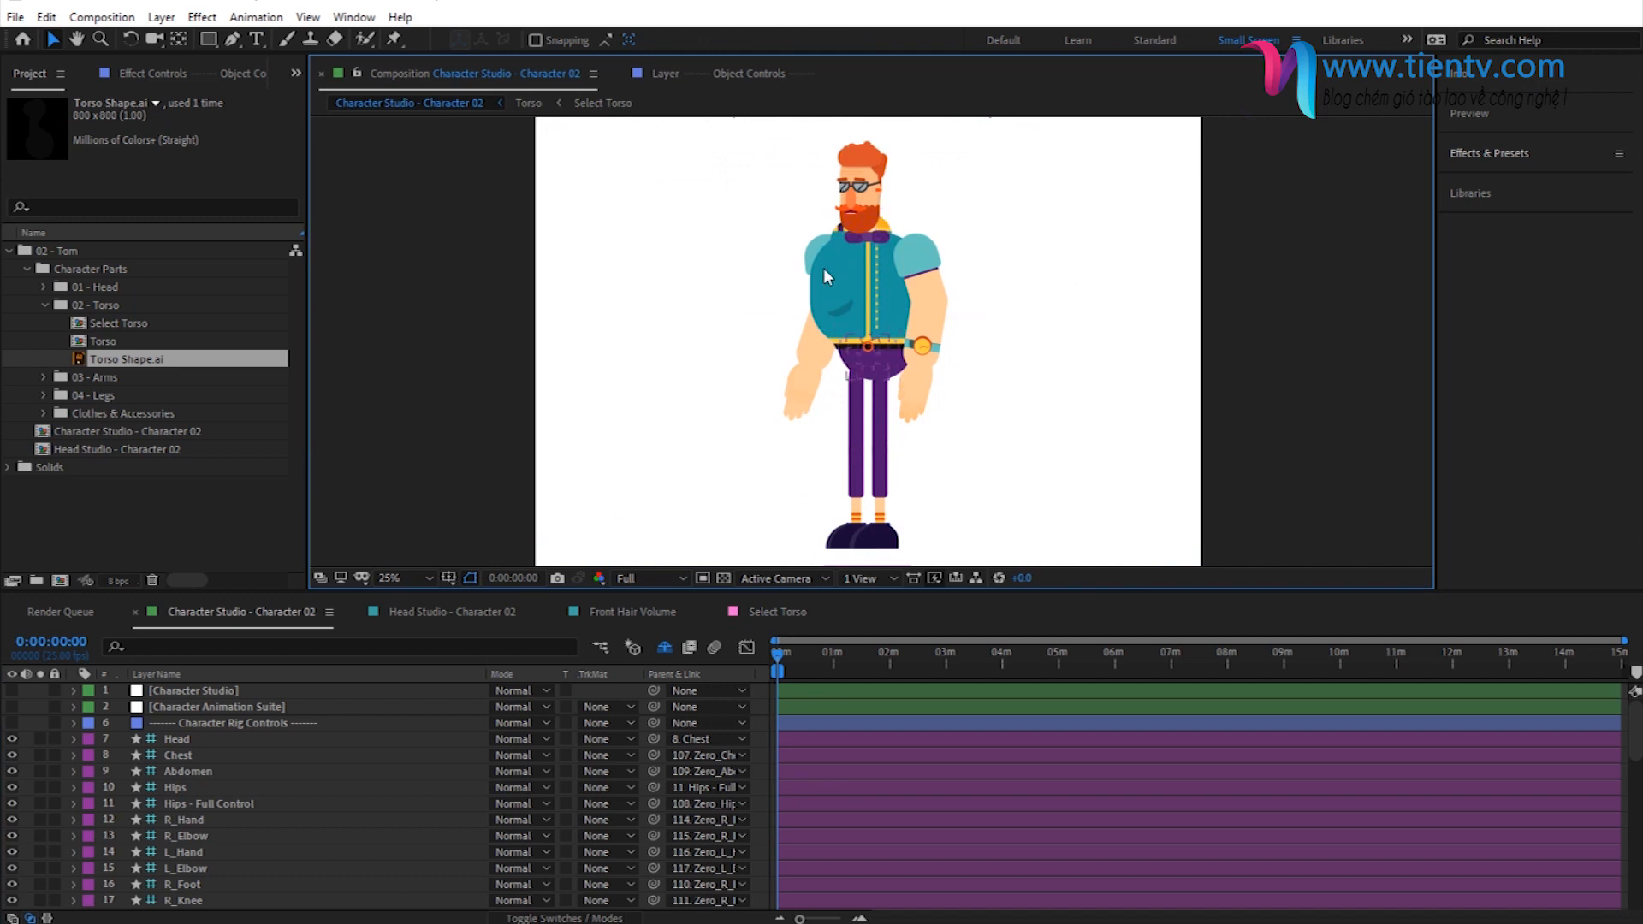
# - Set the Belly Size to 0% in the Character Studio layer's torso settings
pyautogui.click(229, 692)
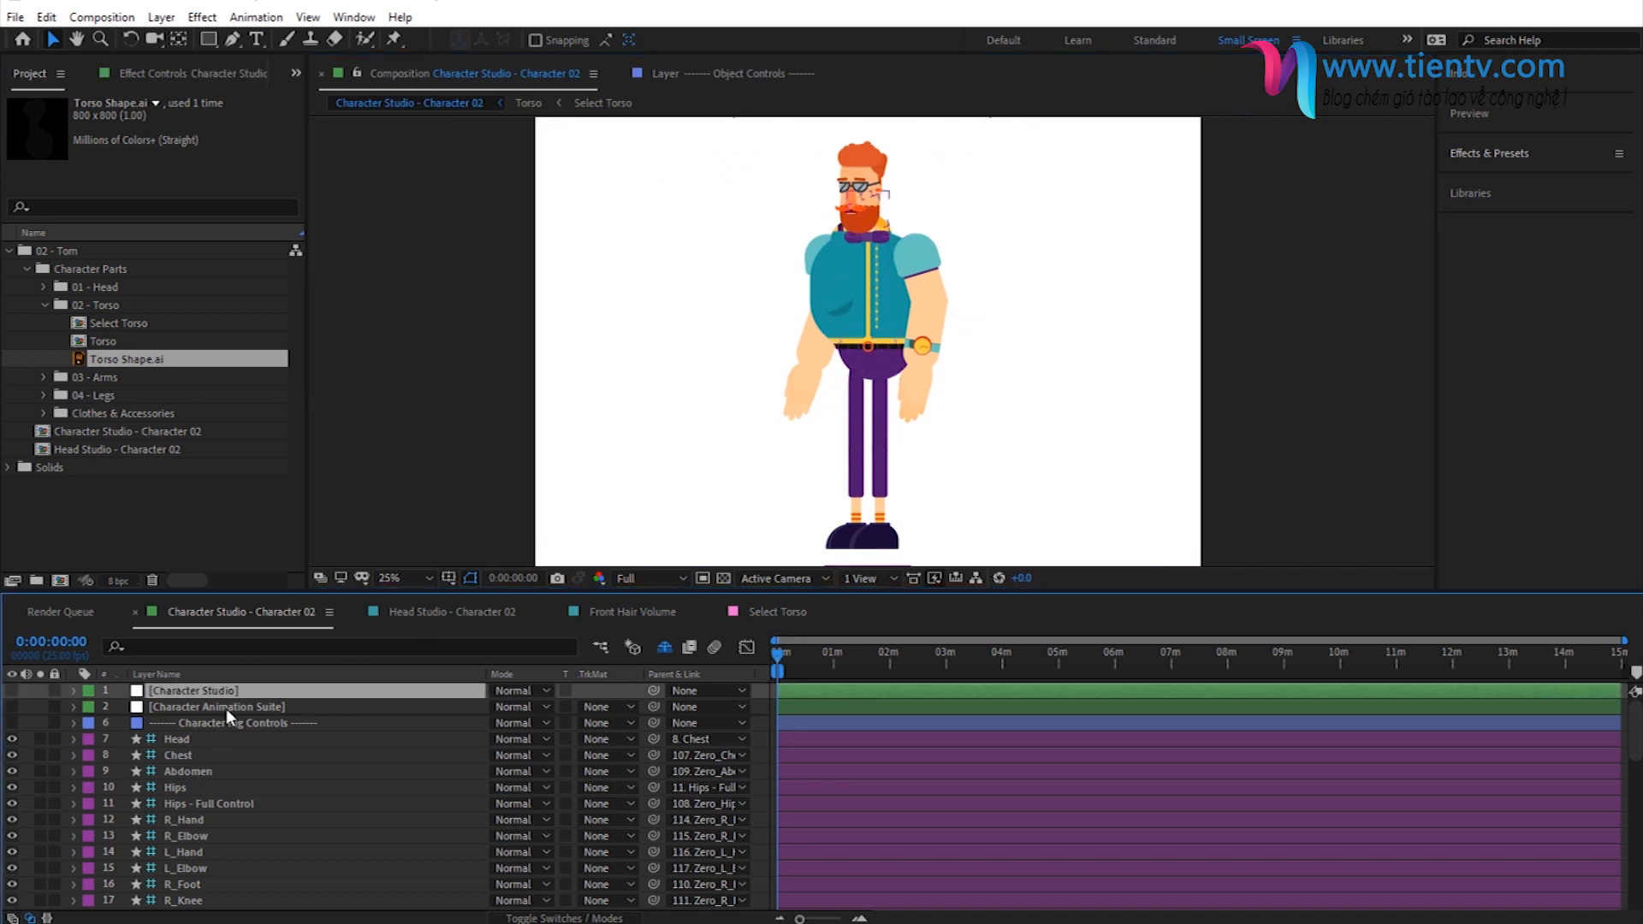
pyautogui.click(168, 68)
pyautogui.click(58, 248)
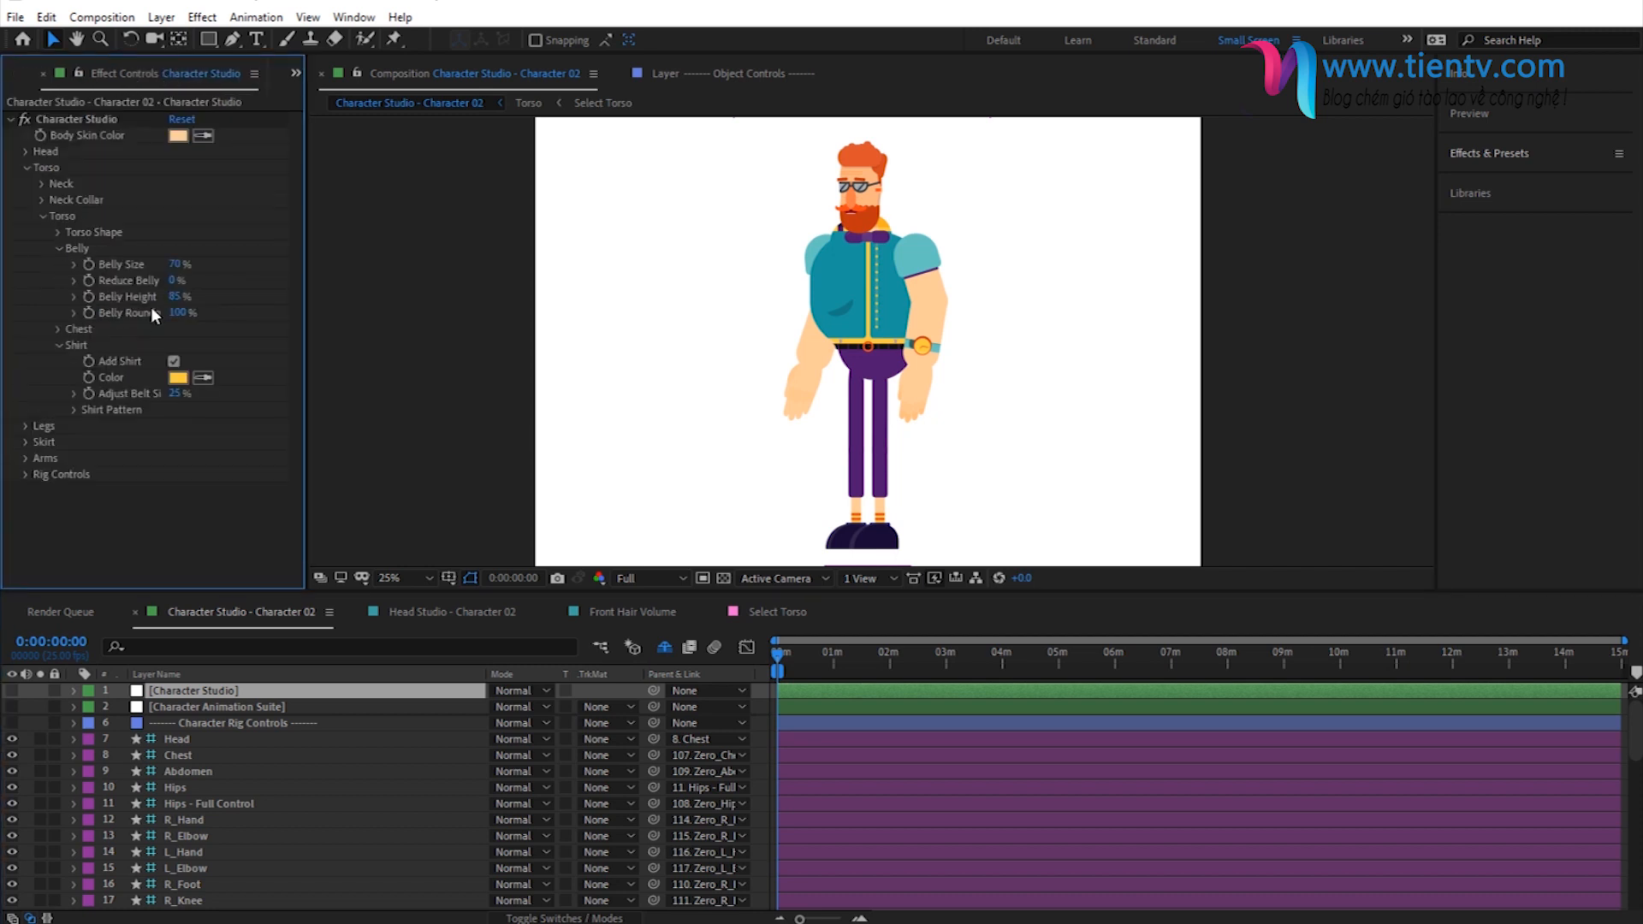
pyautogui.click(177, 264)
pyautogui.write('0')
pyautogui.press('Return')
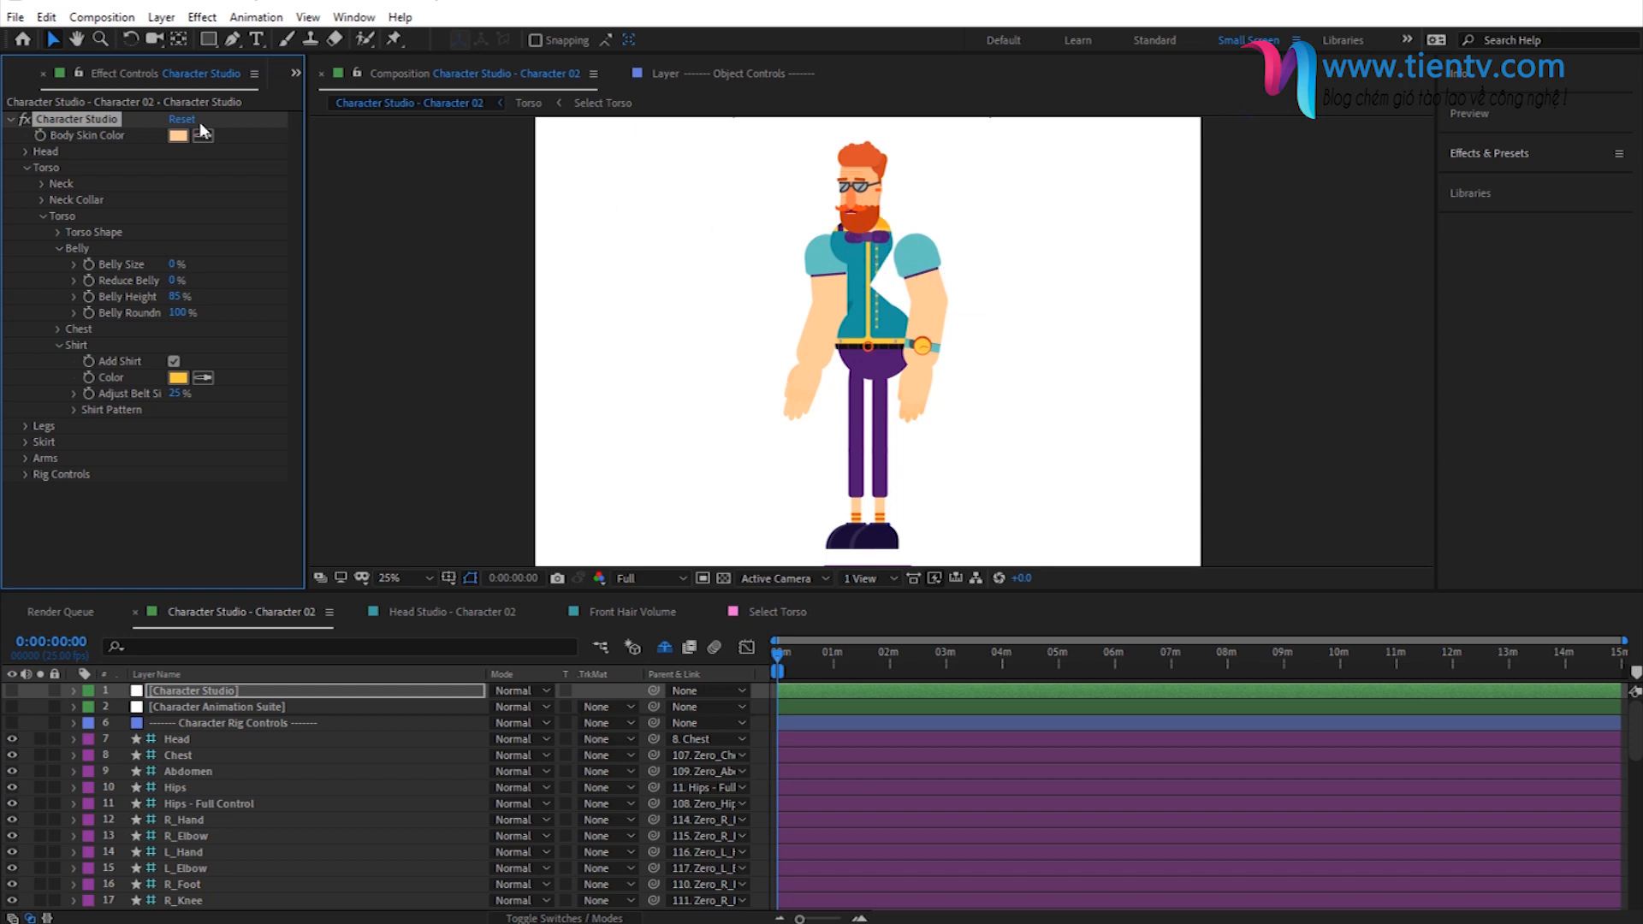
# - Open the Select Left Arm Shape composition from the Left Arm folder in 03 - Arms and fit it in the view
pyautogui.click(296, 75)
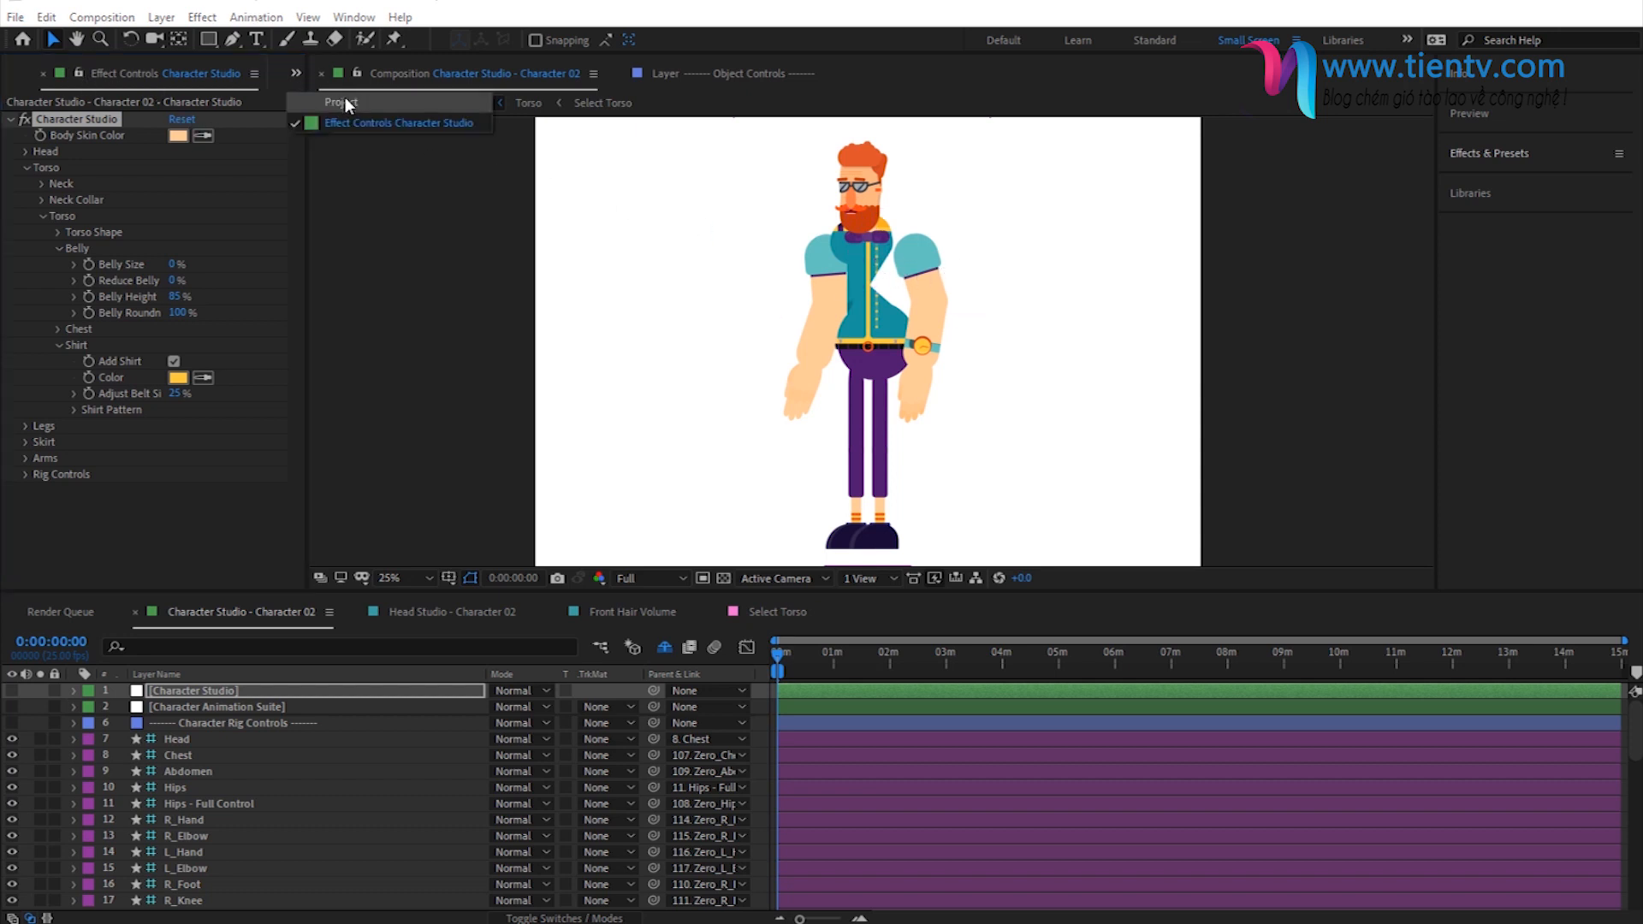
pyautogui.click(346, 95)
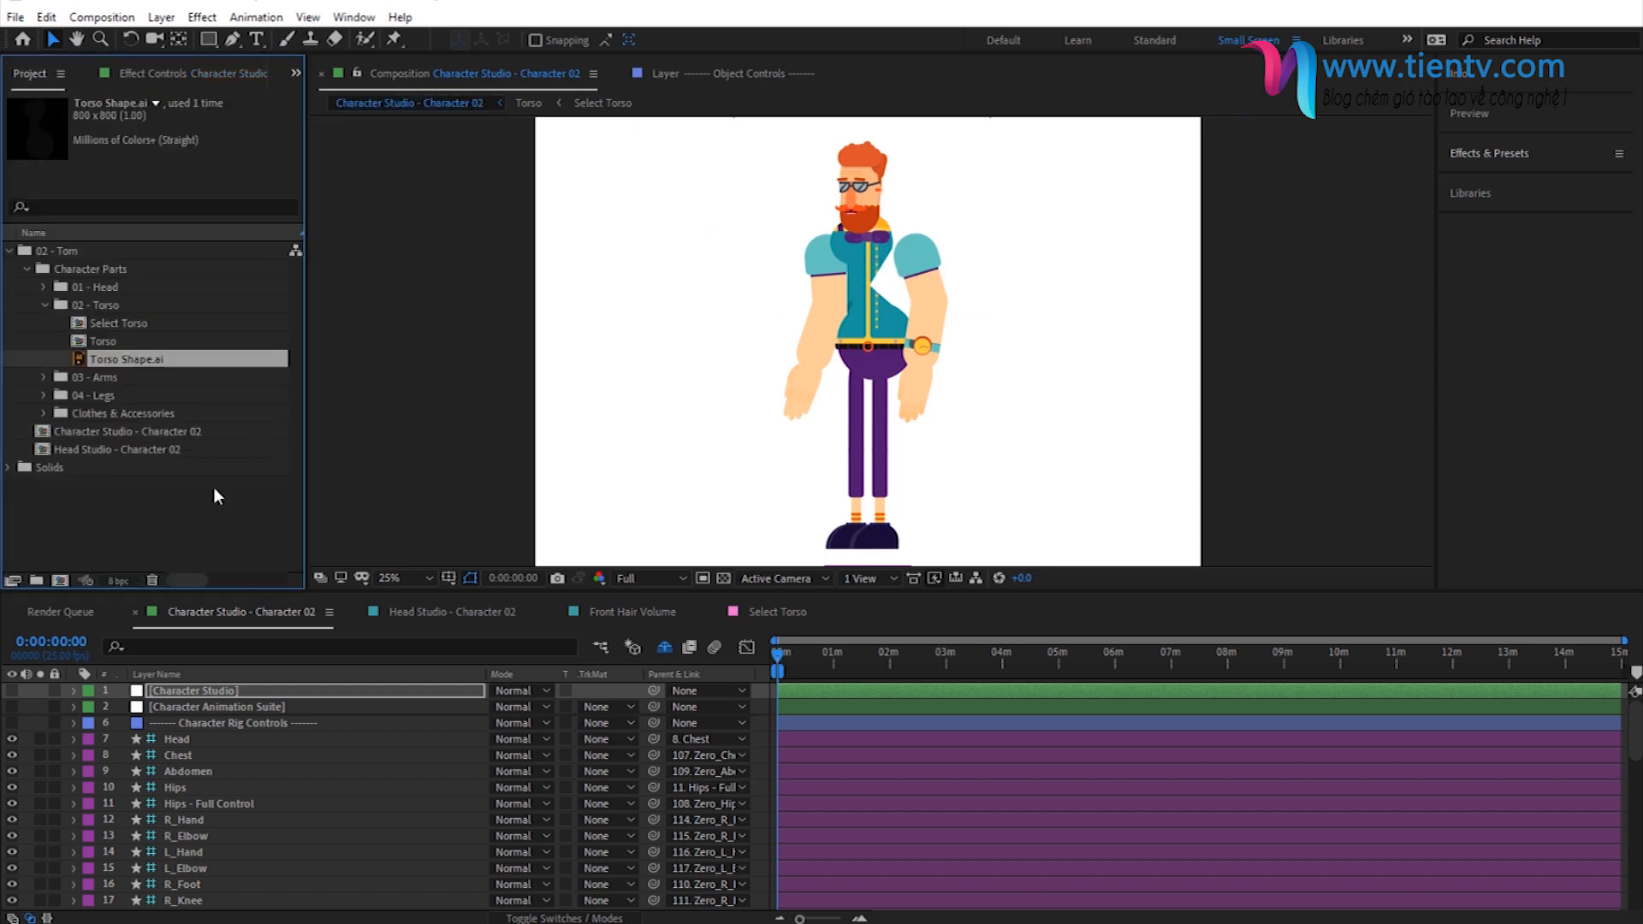
pyautogui.click(44, 305)
pyautogui.click(41, 325)
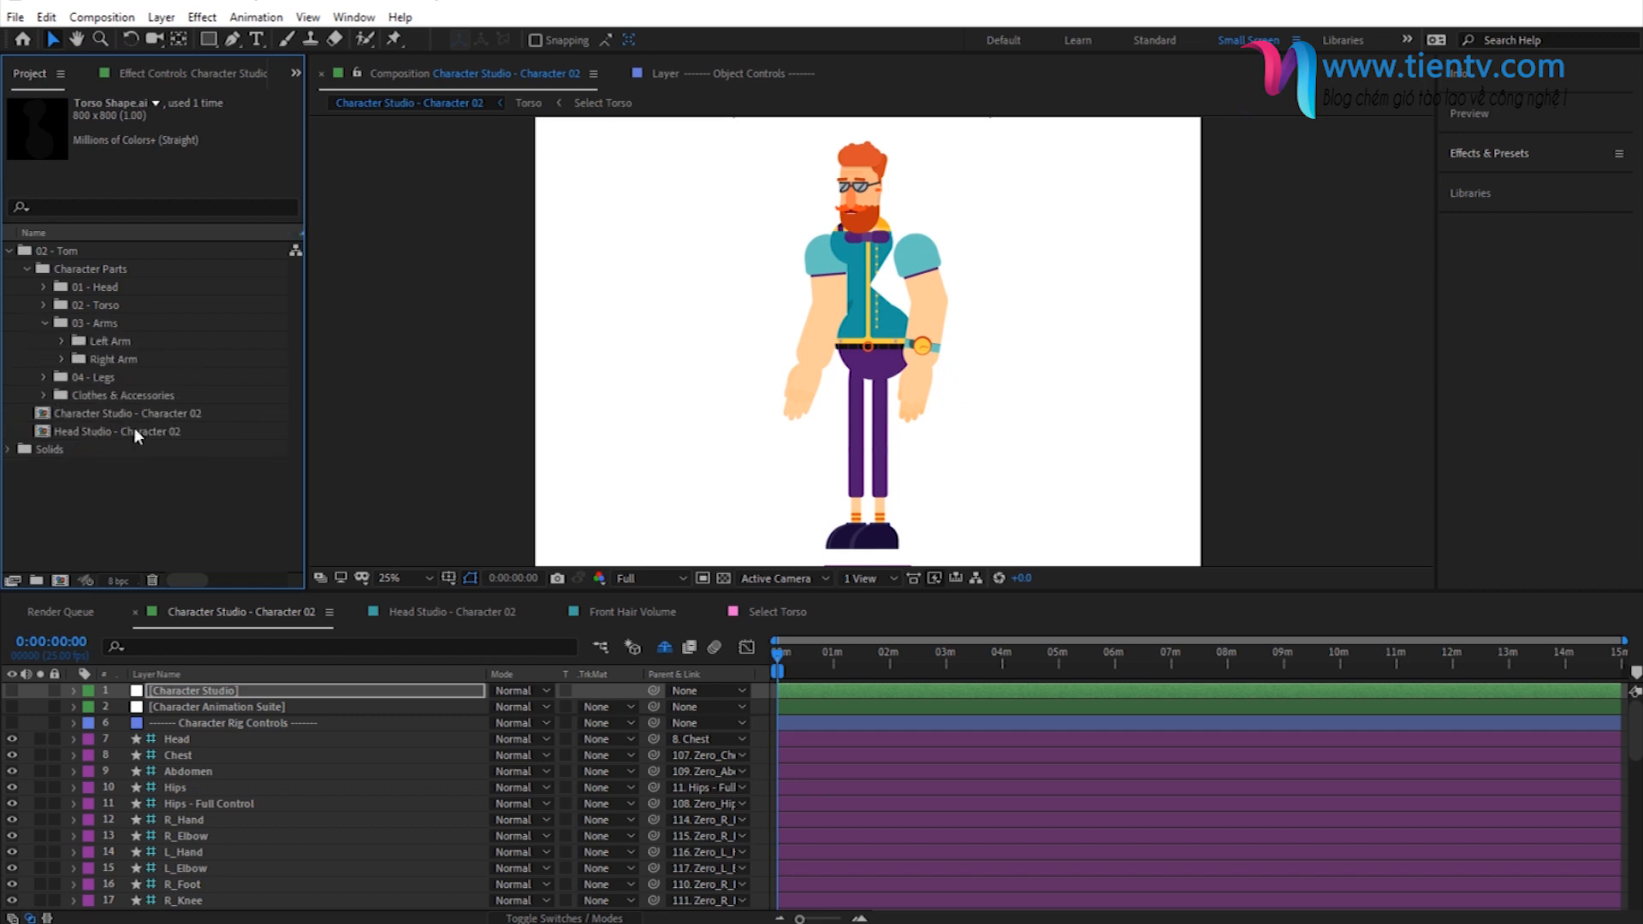
pyautogui.click(110, 346)
pyautogui.click(60, 340)
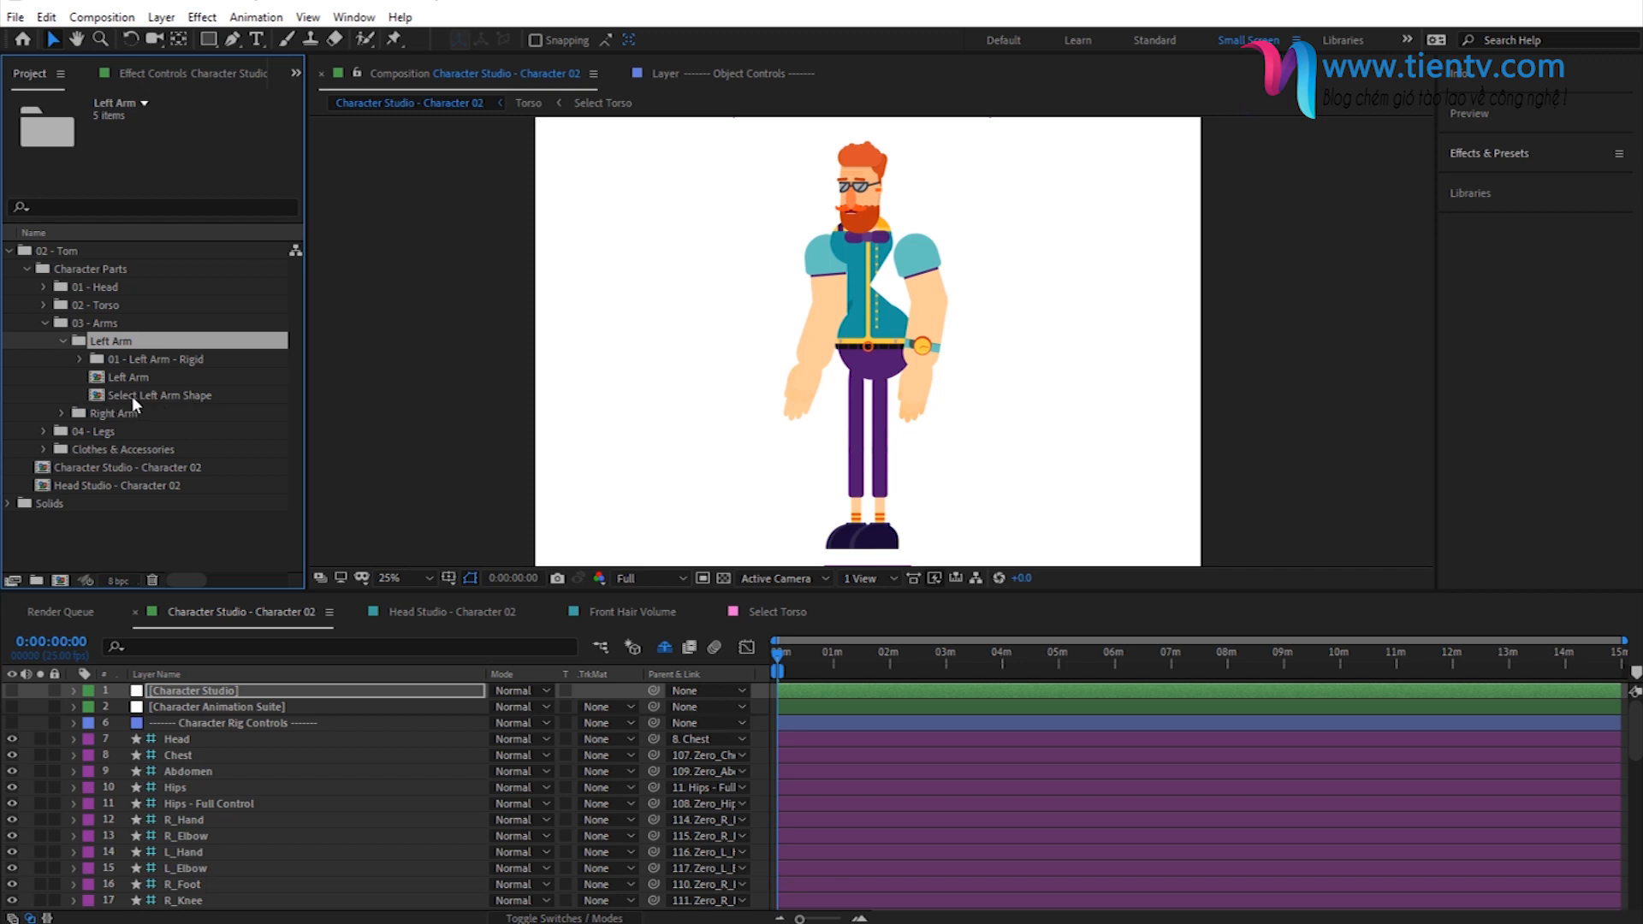
pyautogui.doubleClick(131, 397)
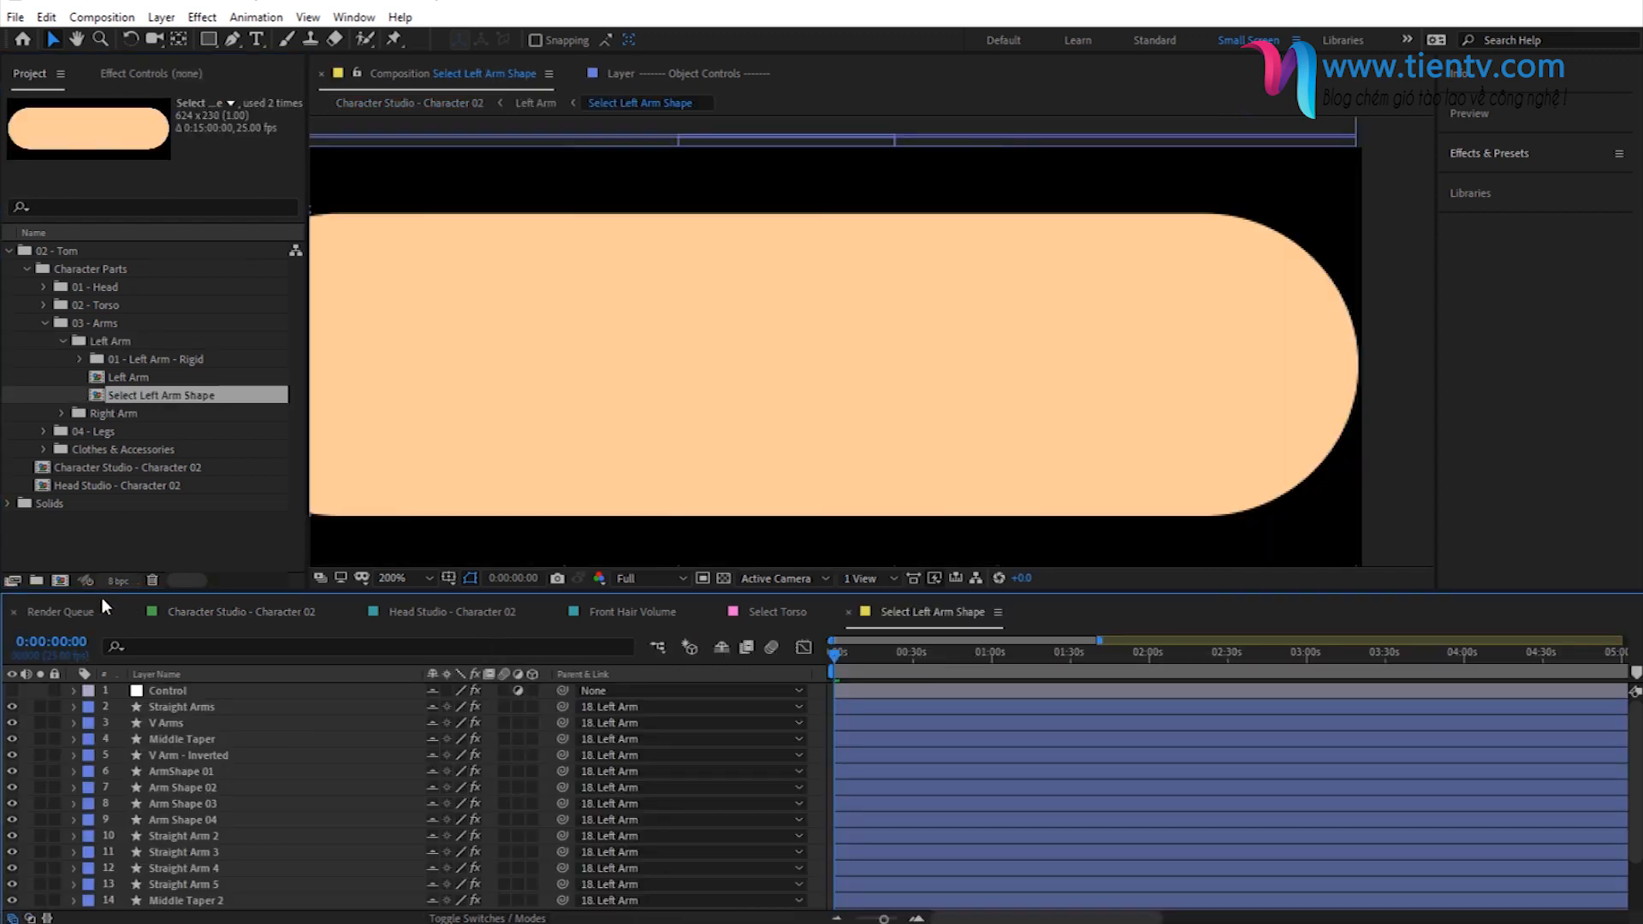
pyautogui.hotkey('alt', '/')
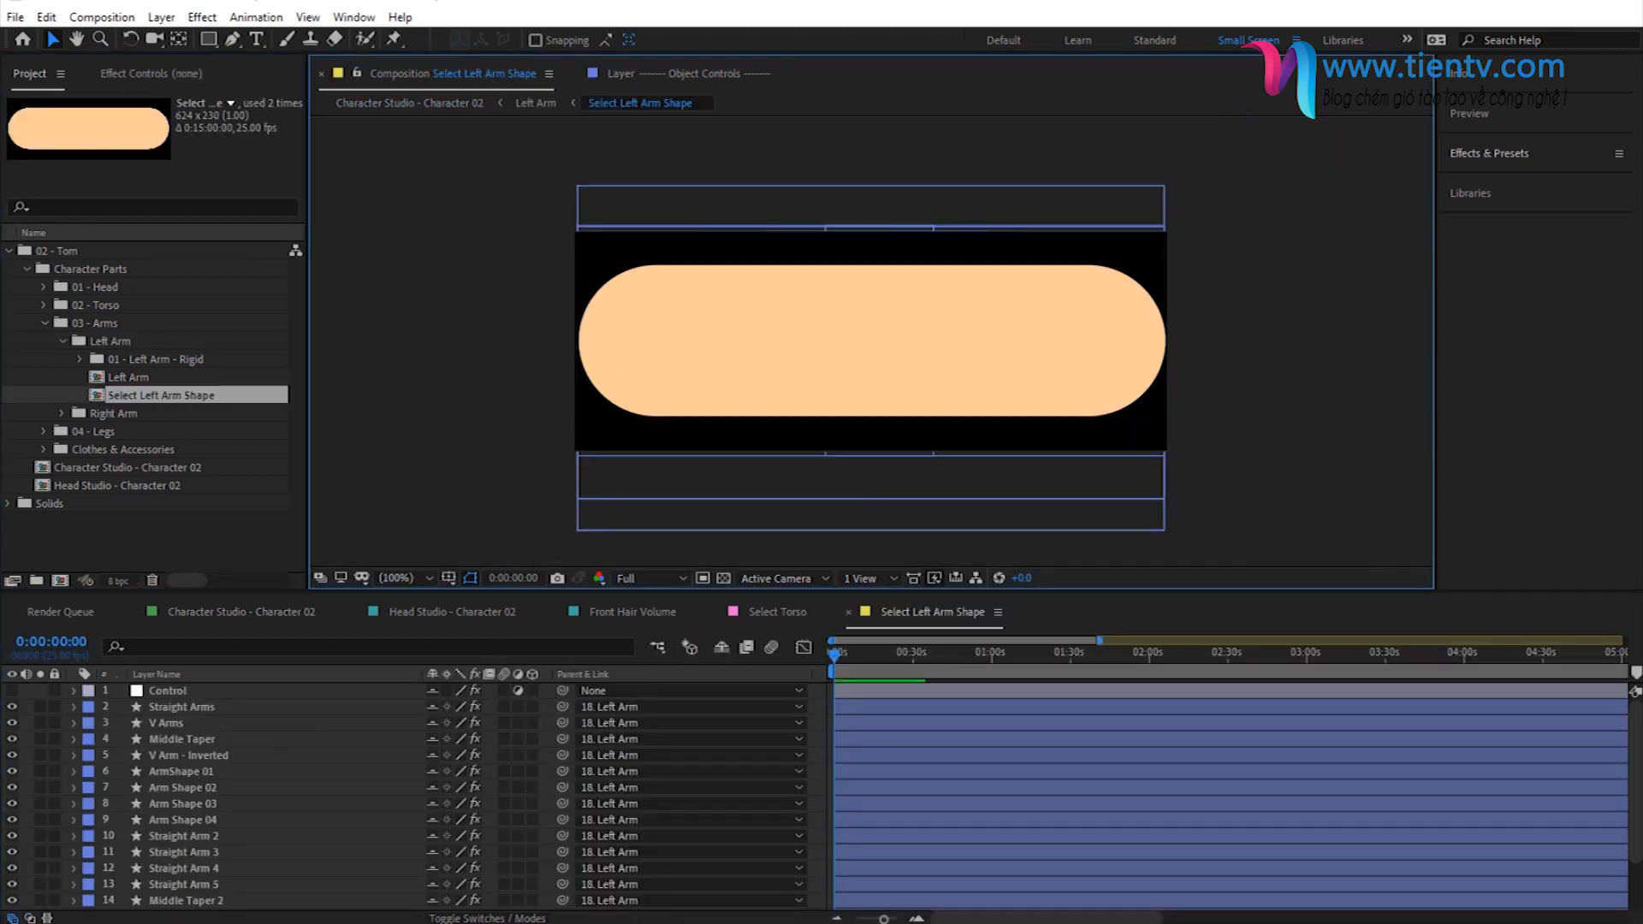
# - Import Arm Shape.ai, place it above the Straight Arms layer in Select Left Arm Shape, and turn on the transparency grid
pyautogui.hotkey('alt', 'Tab')
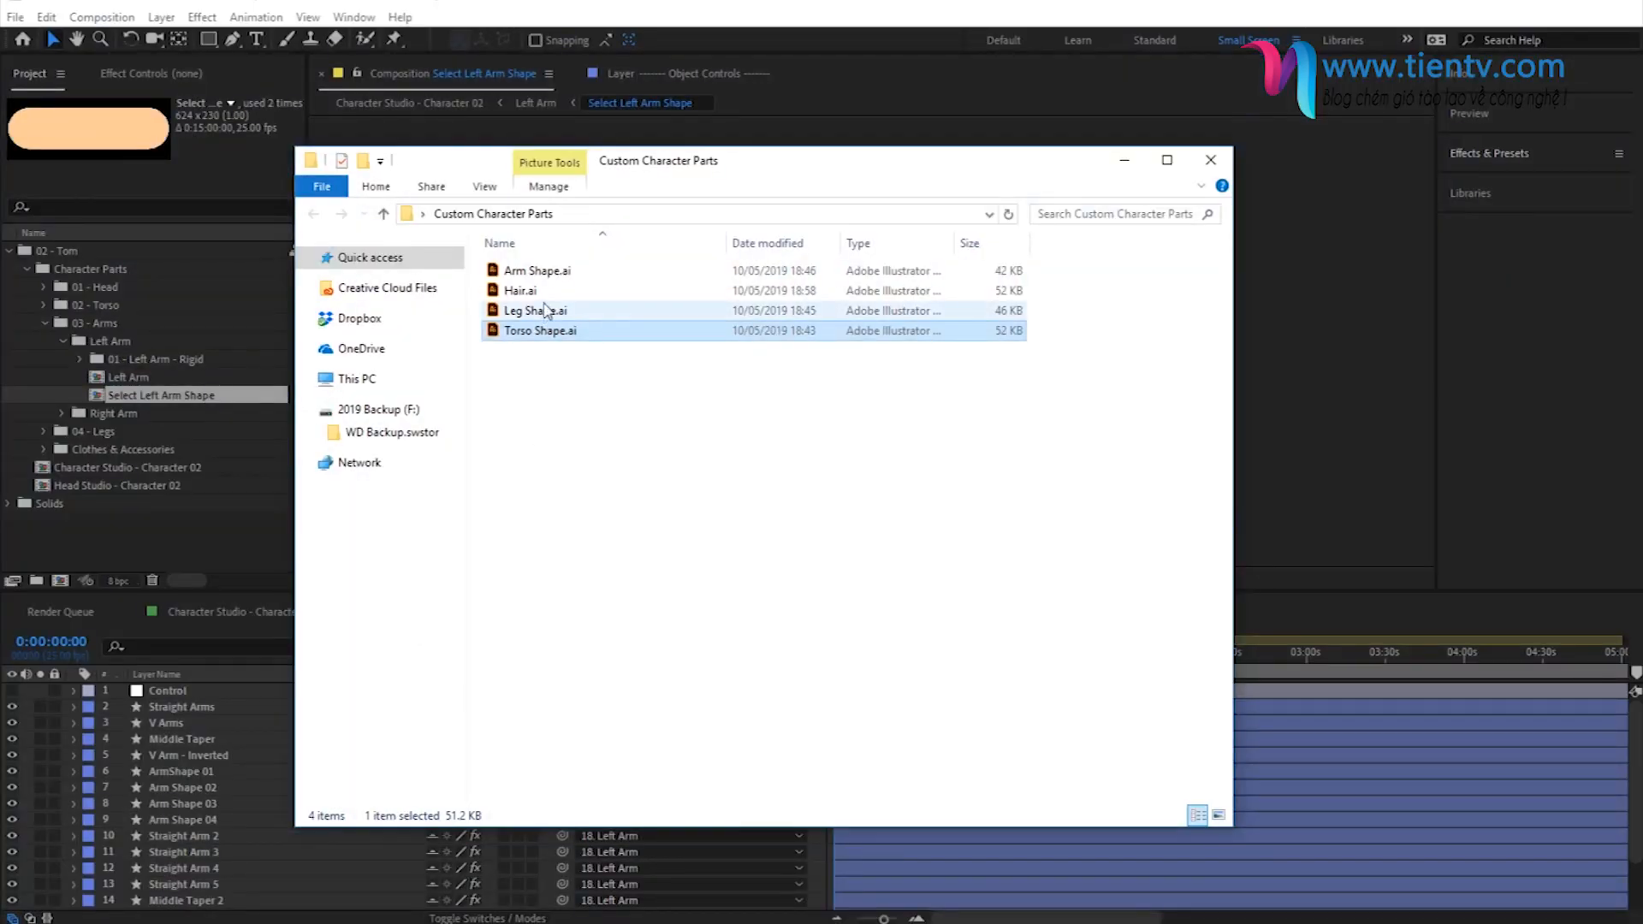
pyautogui.moveTo(536, 270); pyautogui.dragTo(185, 701)
pyautogui.moveTo(632, 364); pyautogui.dragTo(698, 385)
pyautogui.click(724, 578)
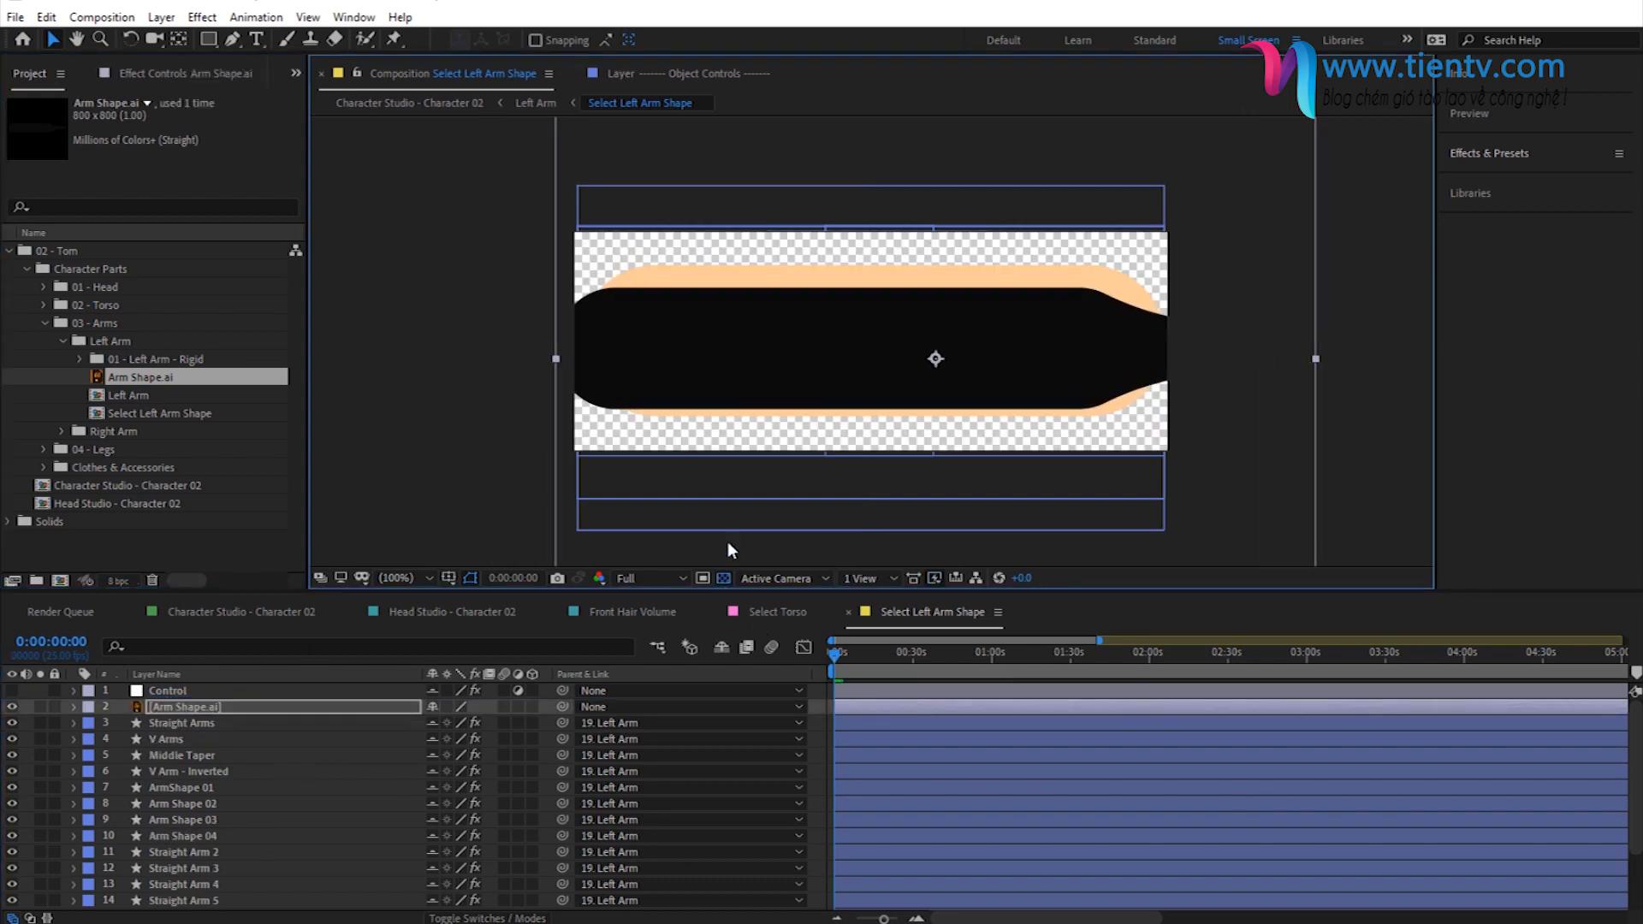
# - Scale the Arm Shape.ai layer to 78% and align its ends with the existing arm shape
pyautogui.press('s')
pyautogui.moveTo(472, 723); pyautogui.dragTo(466, 724)
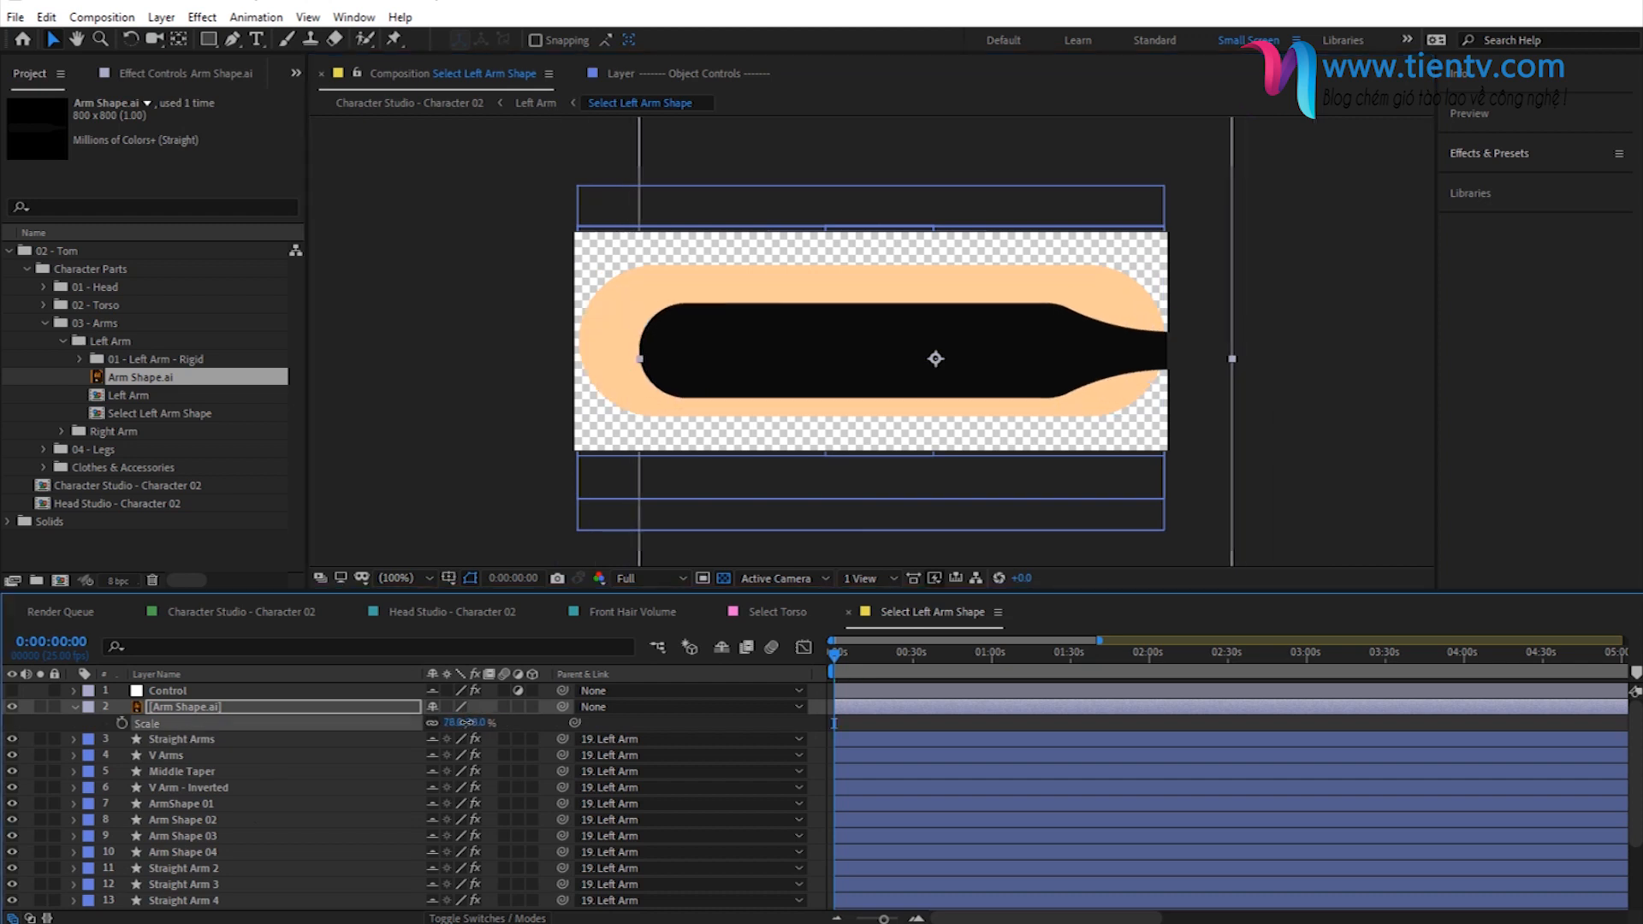
pyautogui.moveTo(758, 353); pyautogui.dragTo(693, 347)
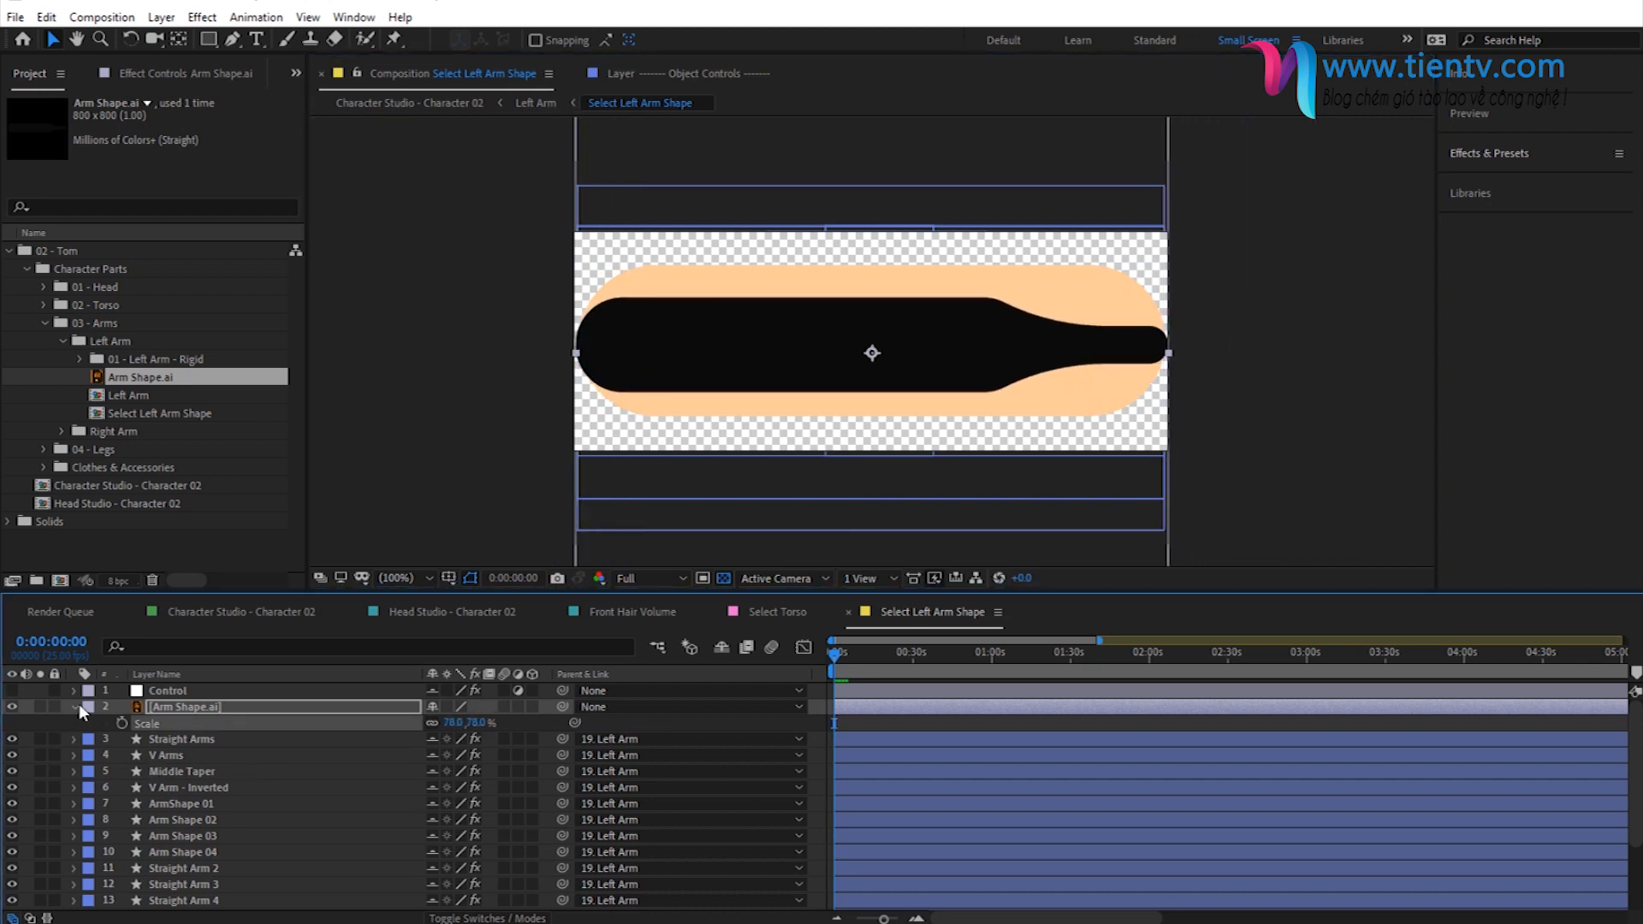
pyautogui.press('s')
# - Hide the layers Straight Arms to Shoulder Muscle and return to the Character Studio - Character 02 composition
pyautogui.click(158, 723)
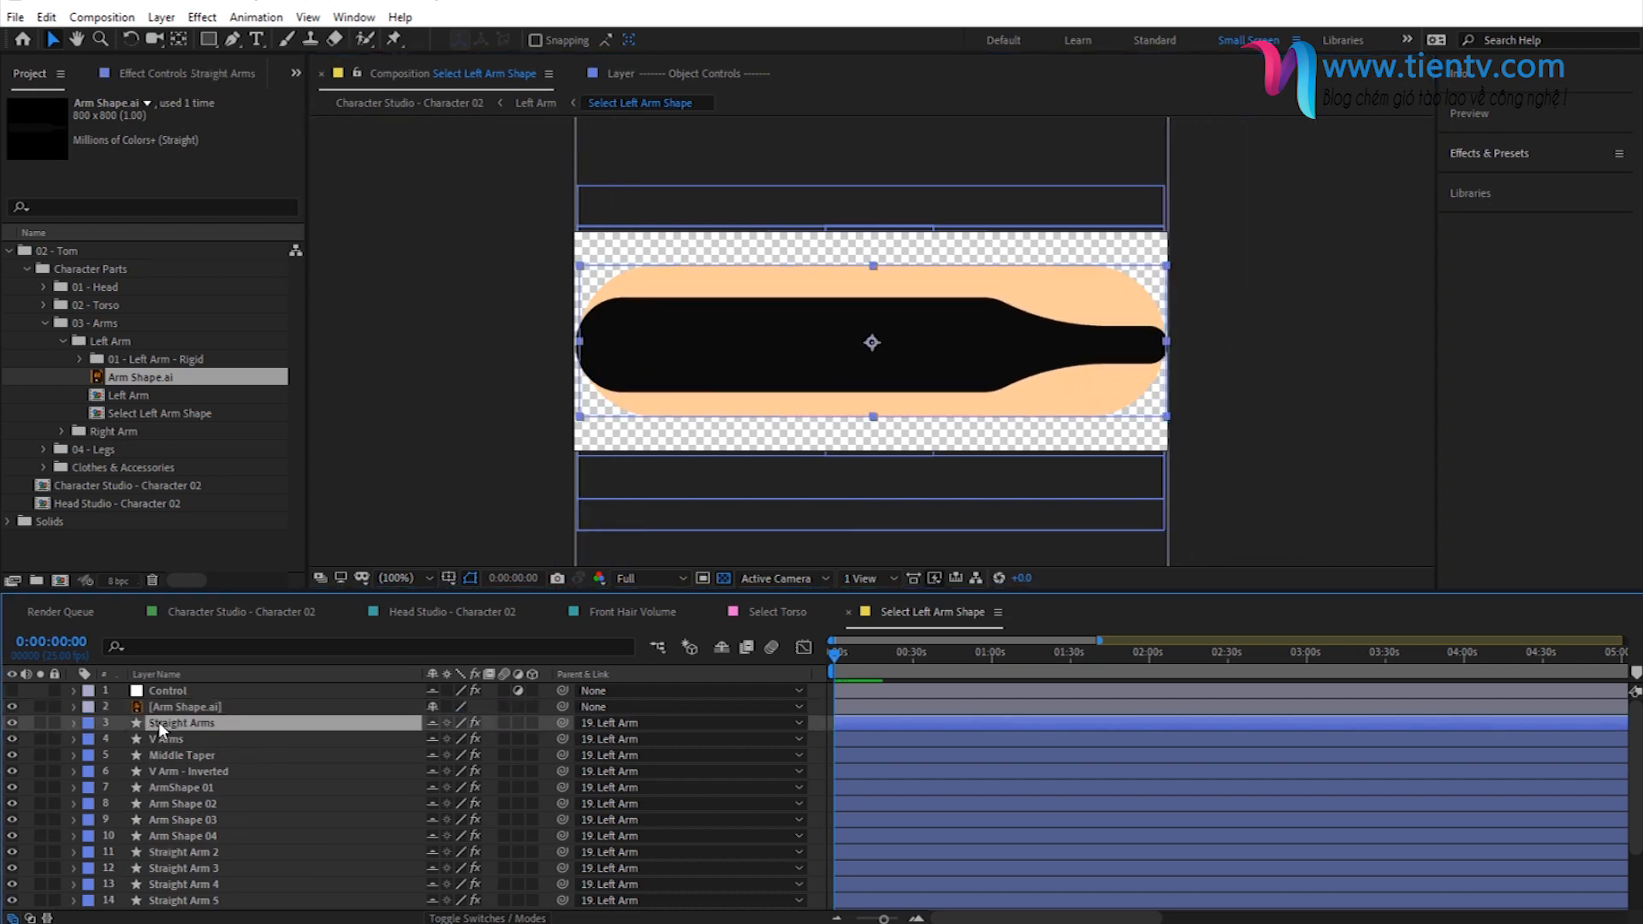
pyautogui.scroll(-3, 182, 795)
pyautogui.keyDown('shift'); pyautogui.click(167, 885); pyautogui.keyUp('shift')
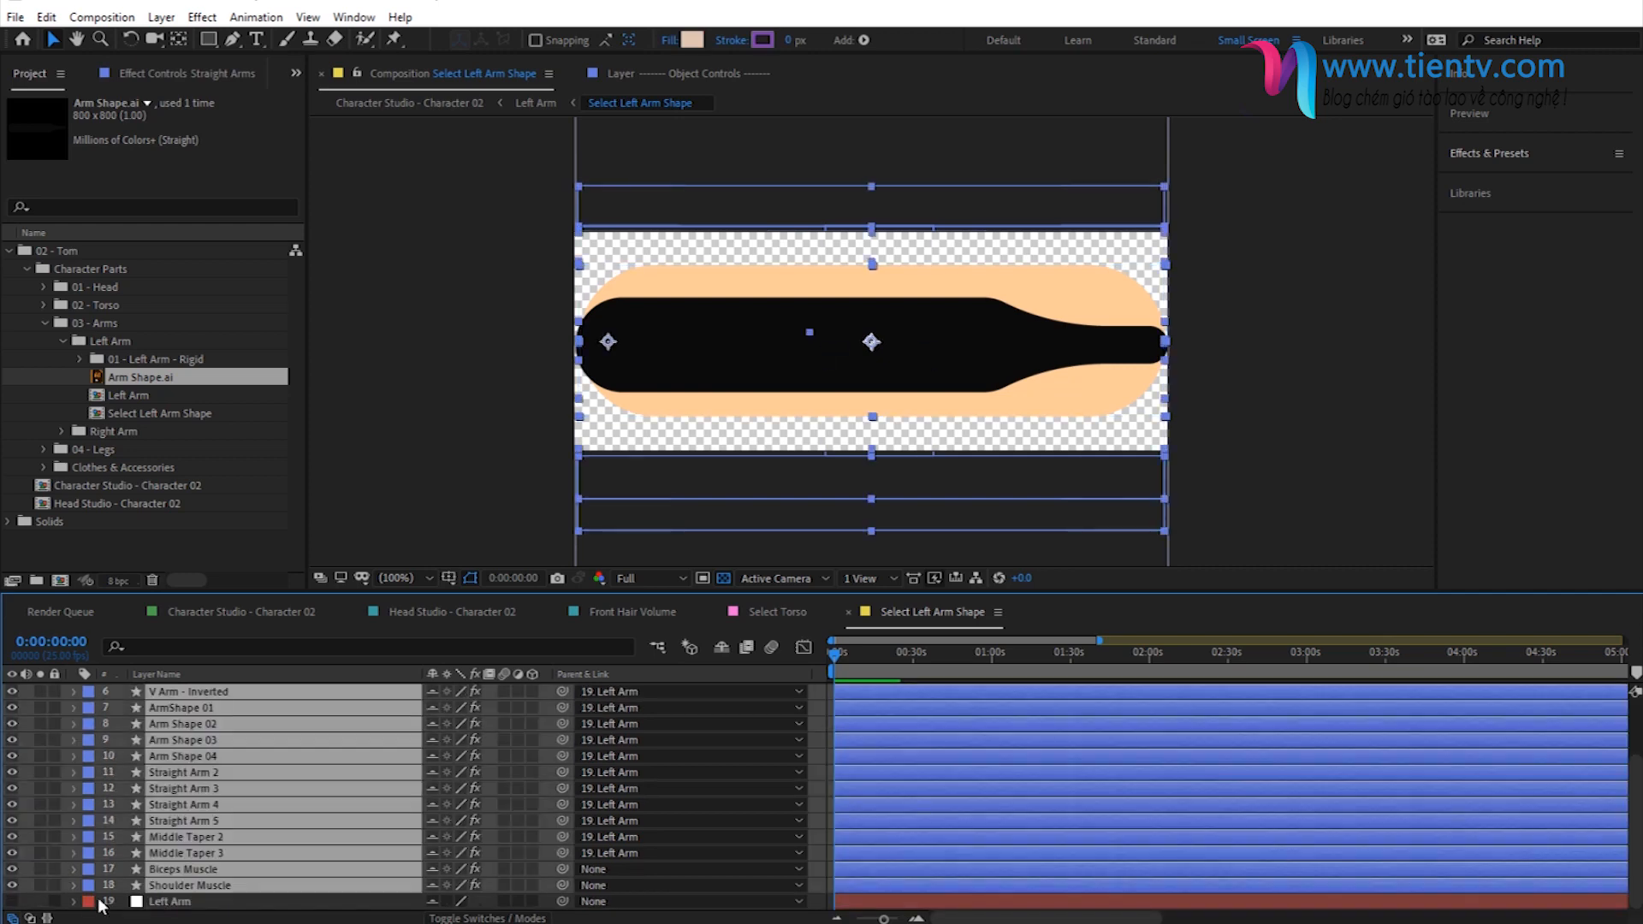
pyautogui.click(13, 887)
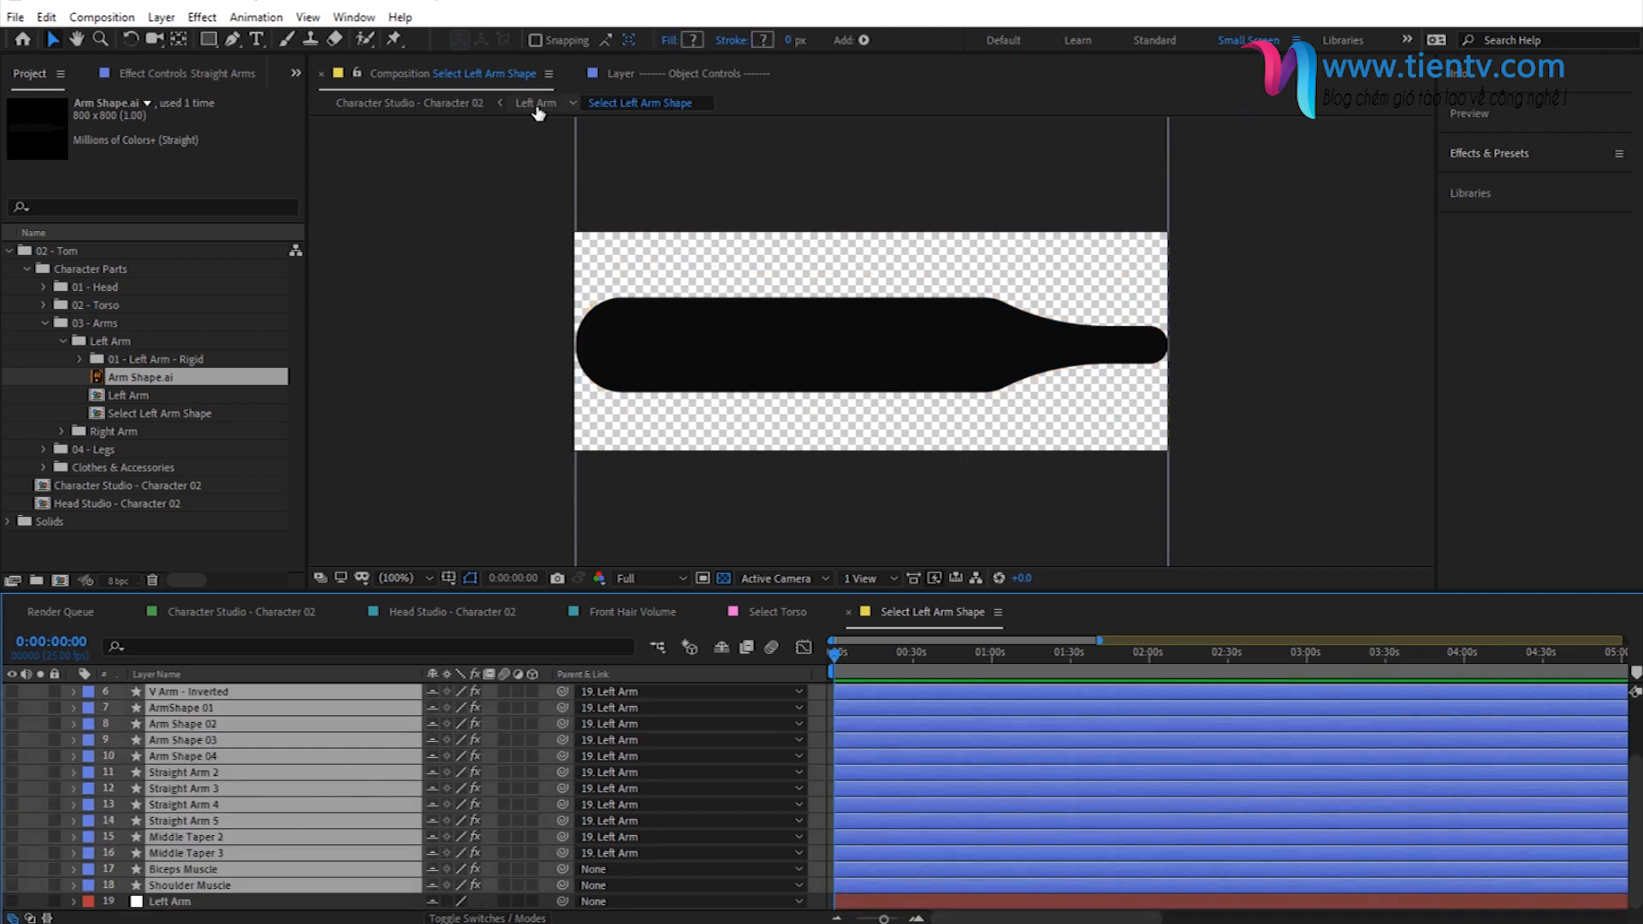
pyautogui.click(538, 103)
pyautogui.click(443, 103)
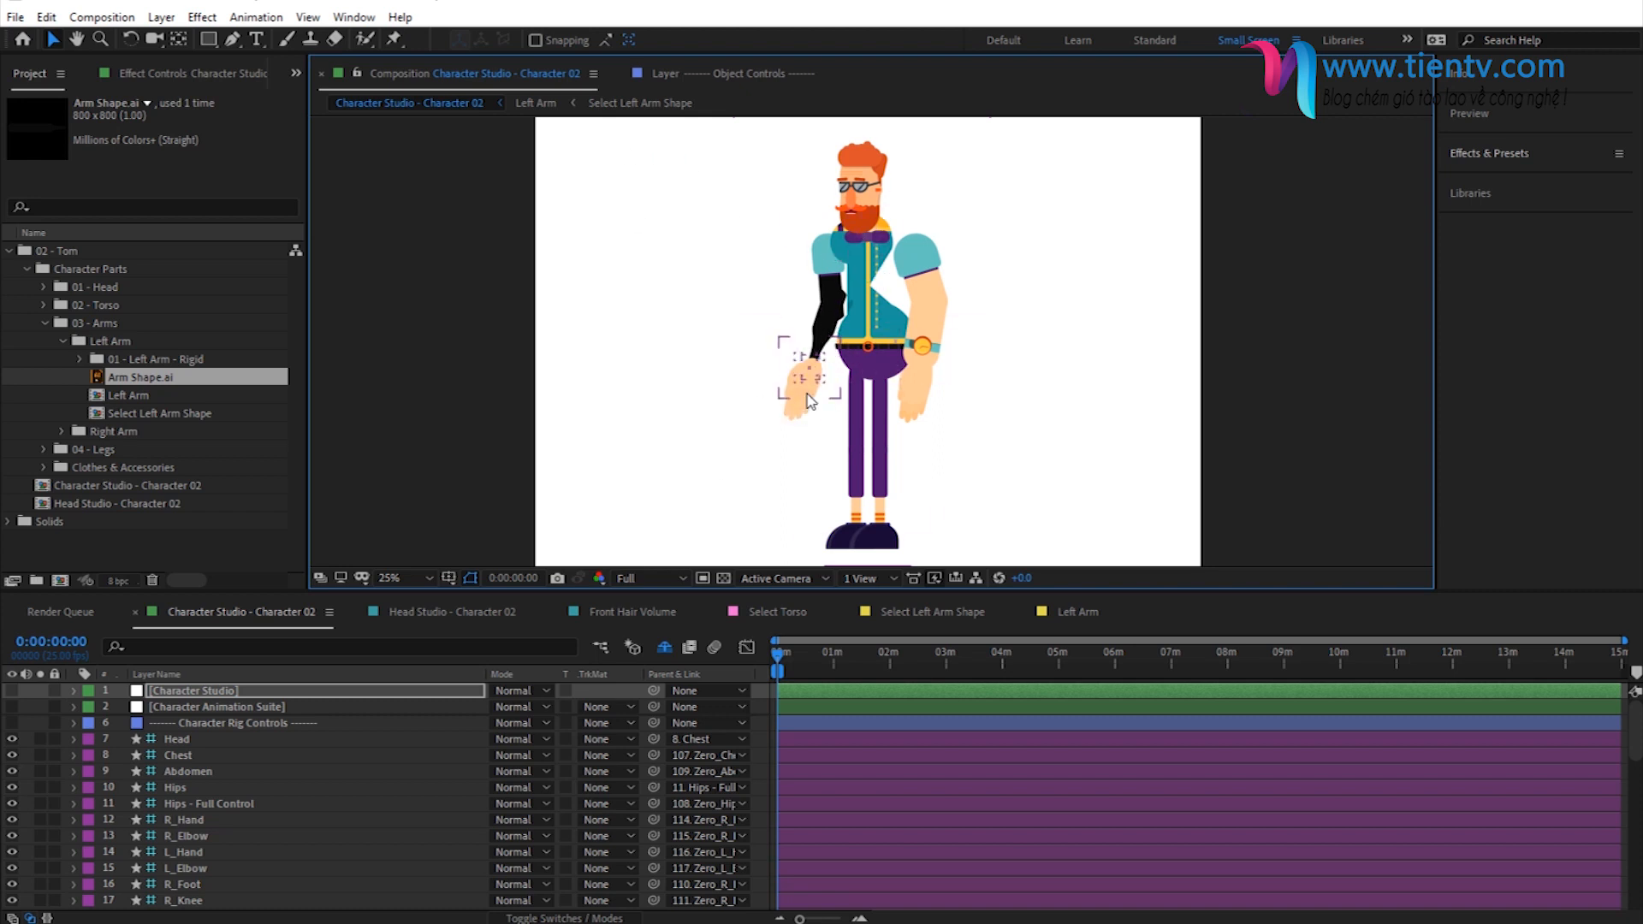
# - Apply the Tint effect to the Arm Shape.ai layer in the Select Left Arm Shape composition
pyautogui.click(615, 104)
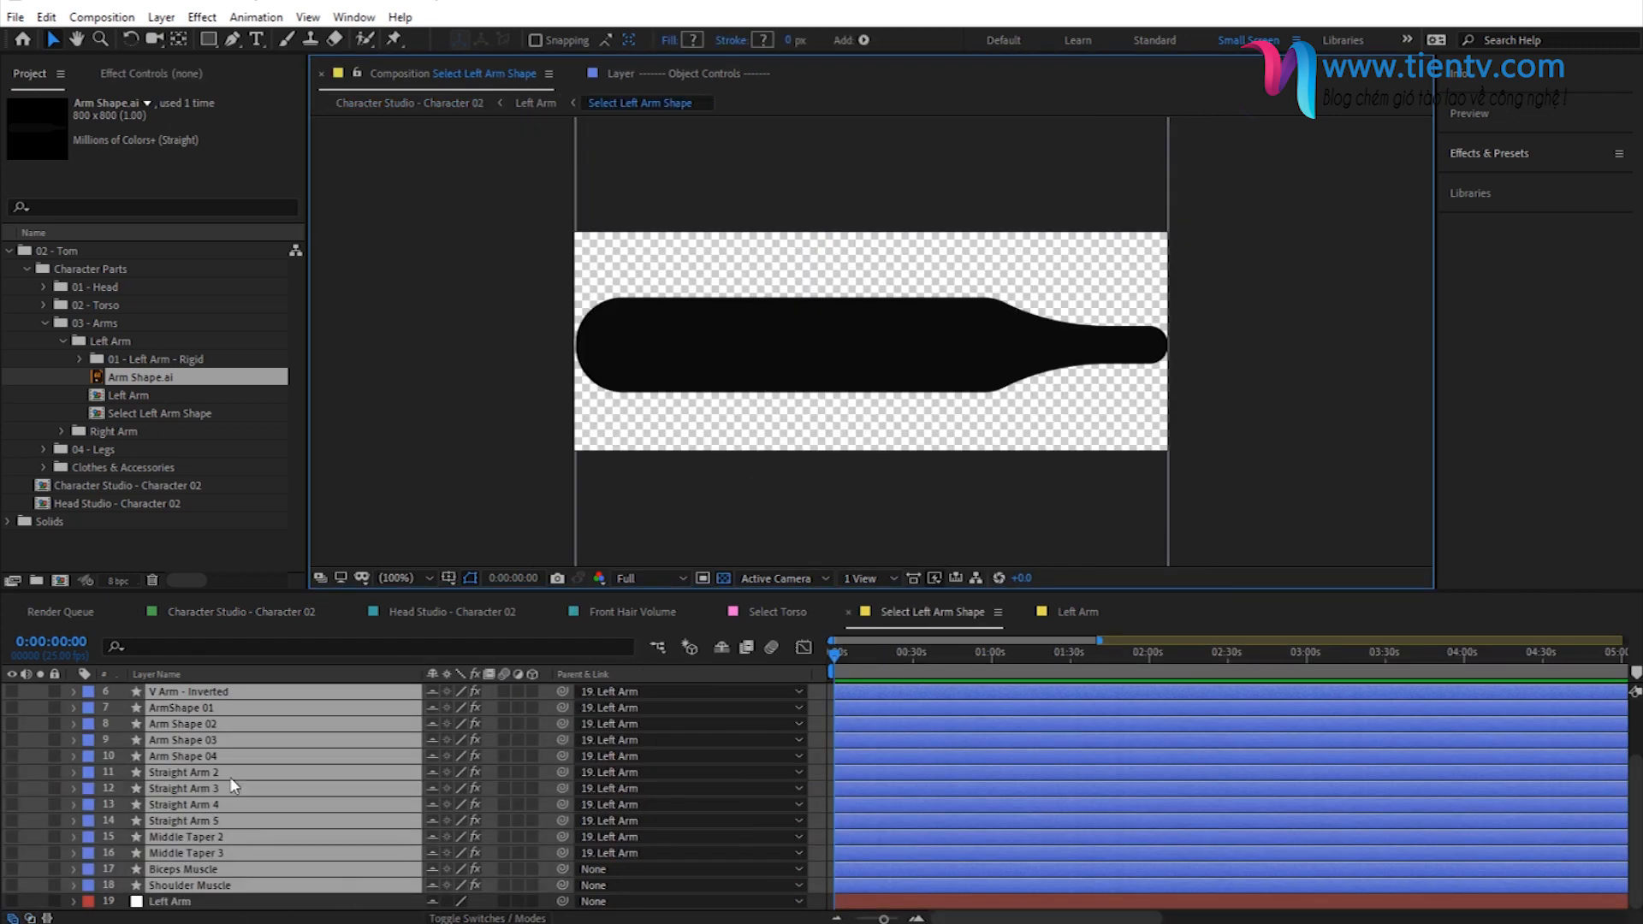
pyautogui.scroll(3, 225, 813)
pyautogui.click(177, 711)
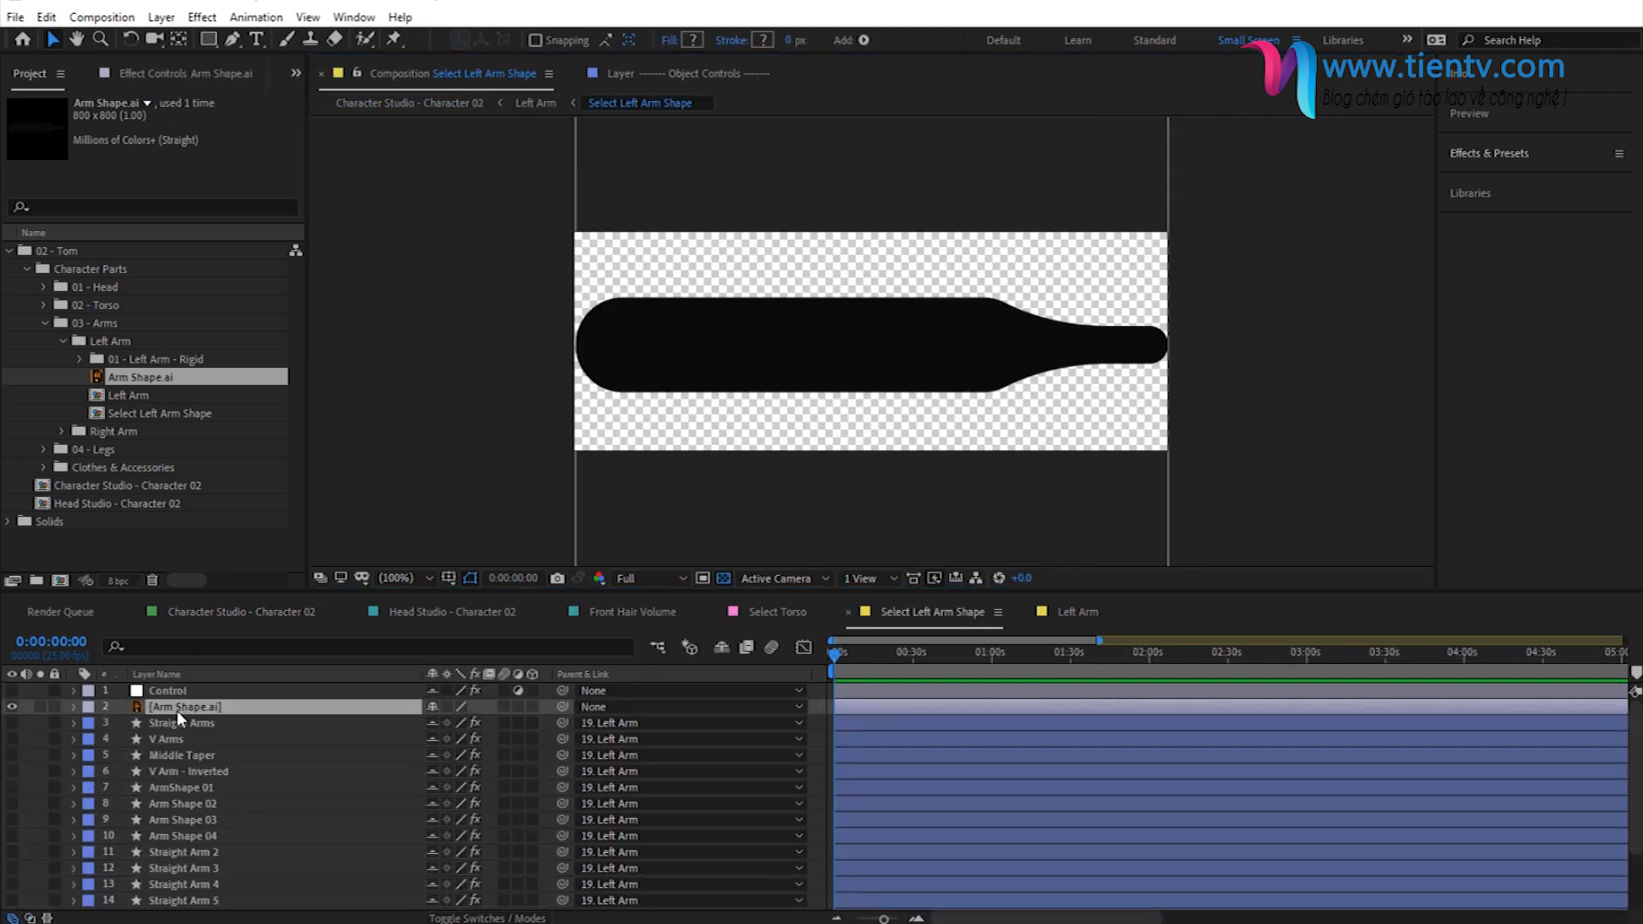
pyautogui.click(1497, 154)
pyautogui.click(1489, 183)
pyautogui.press('BackSpace')
pyautogui.press('BackSpace')
pyautogui.press('BackSpace')
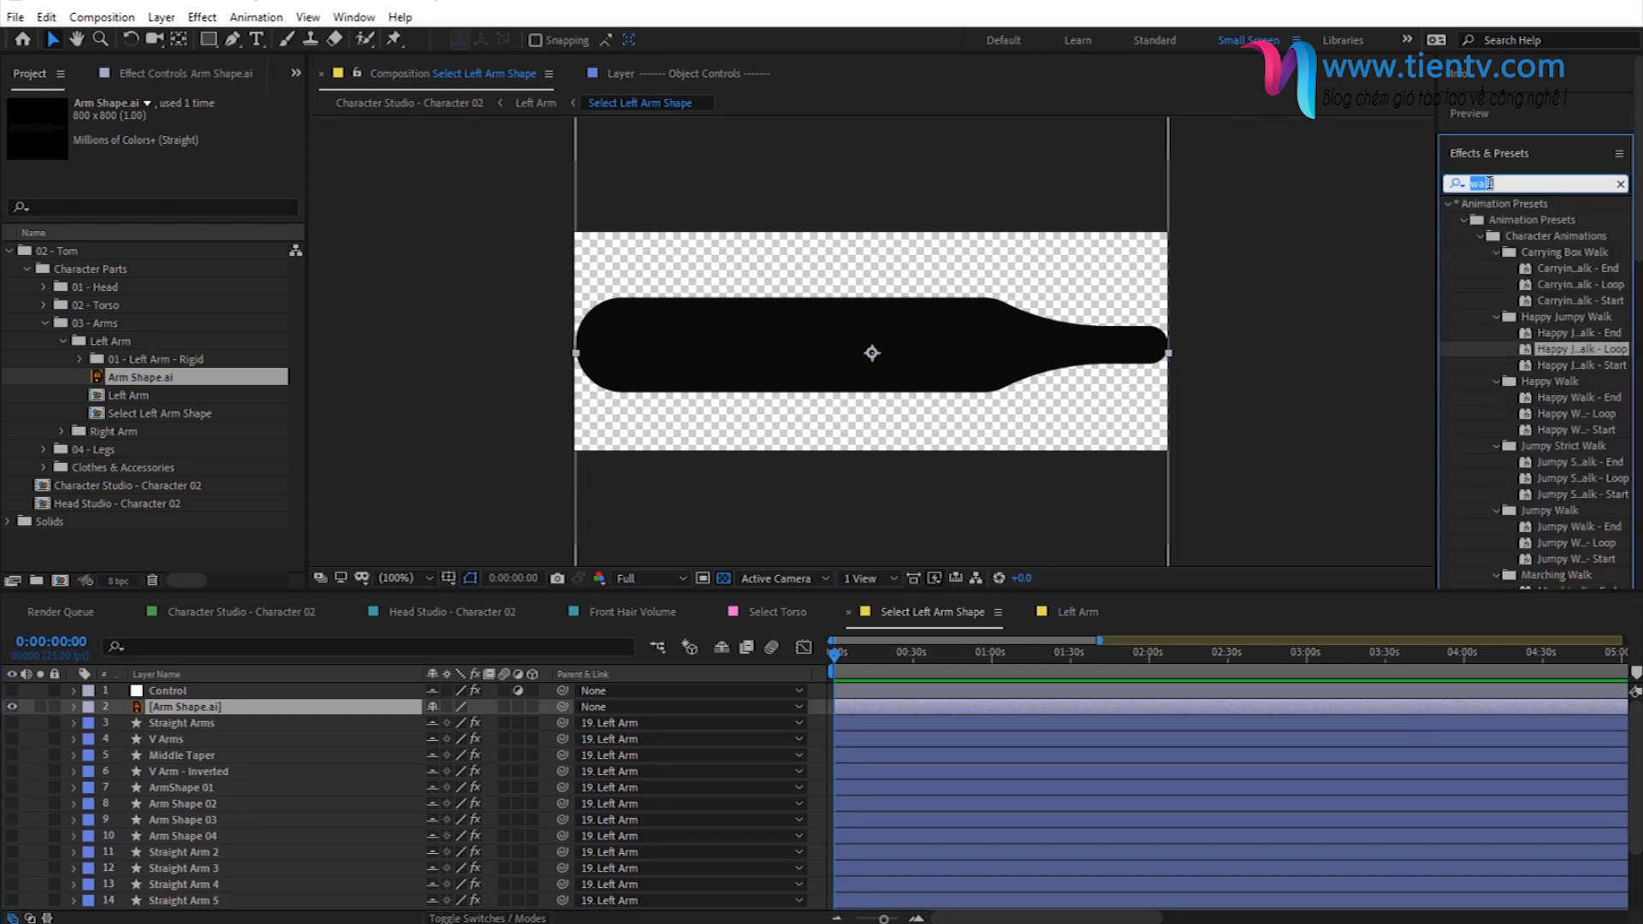
pyautogui.write('tint')
pyautogui.moveTo(1489, 288); pyautogui.dragTo(176, 710)
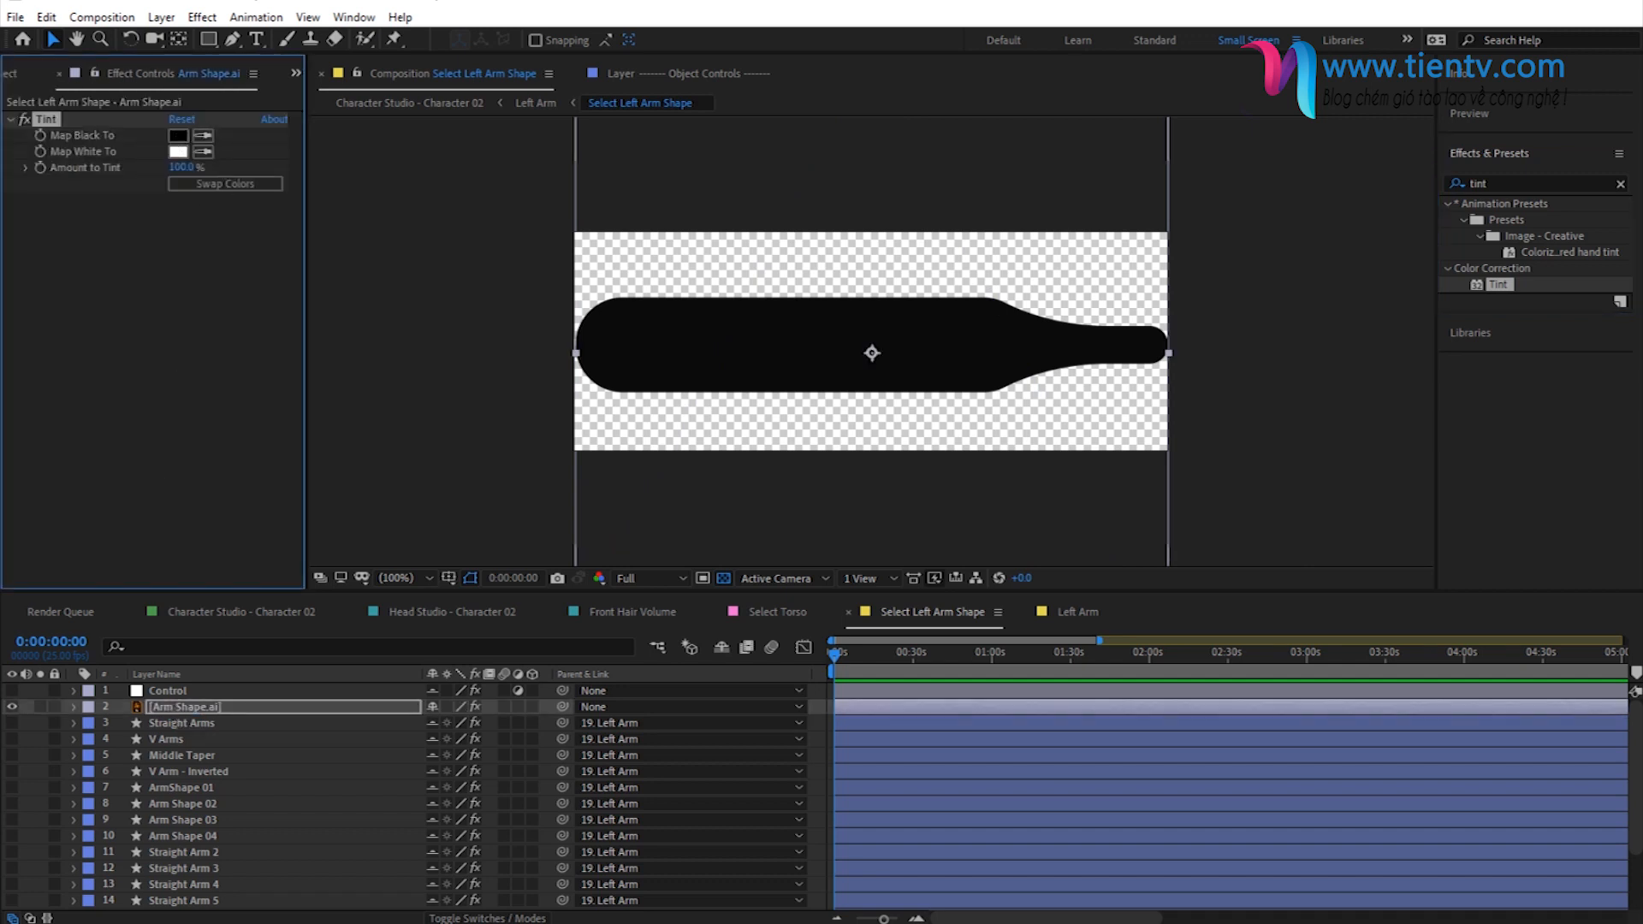
# - Set the Tint effect's Map Black To color to FFCC99 and return to the Character Studio - Character 02 composition
pyautogui.click(178, 135)
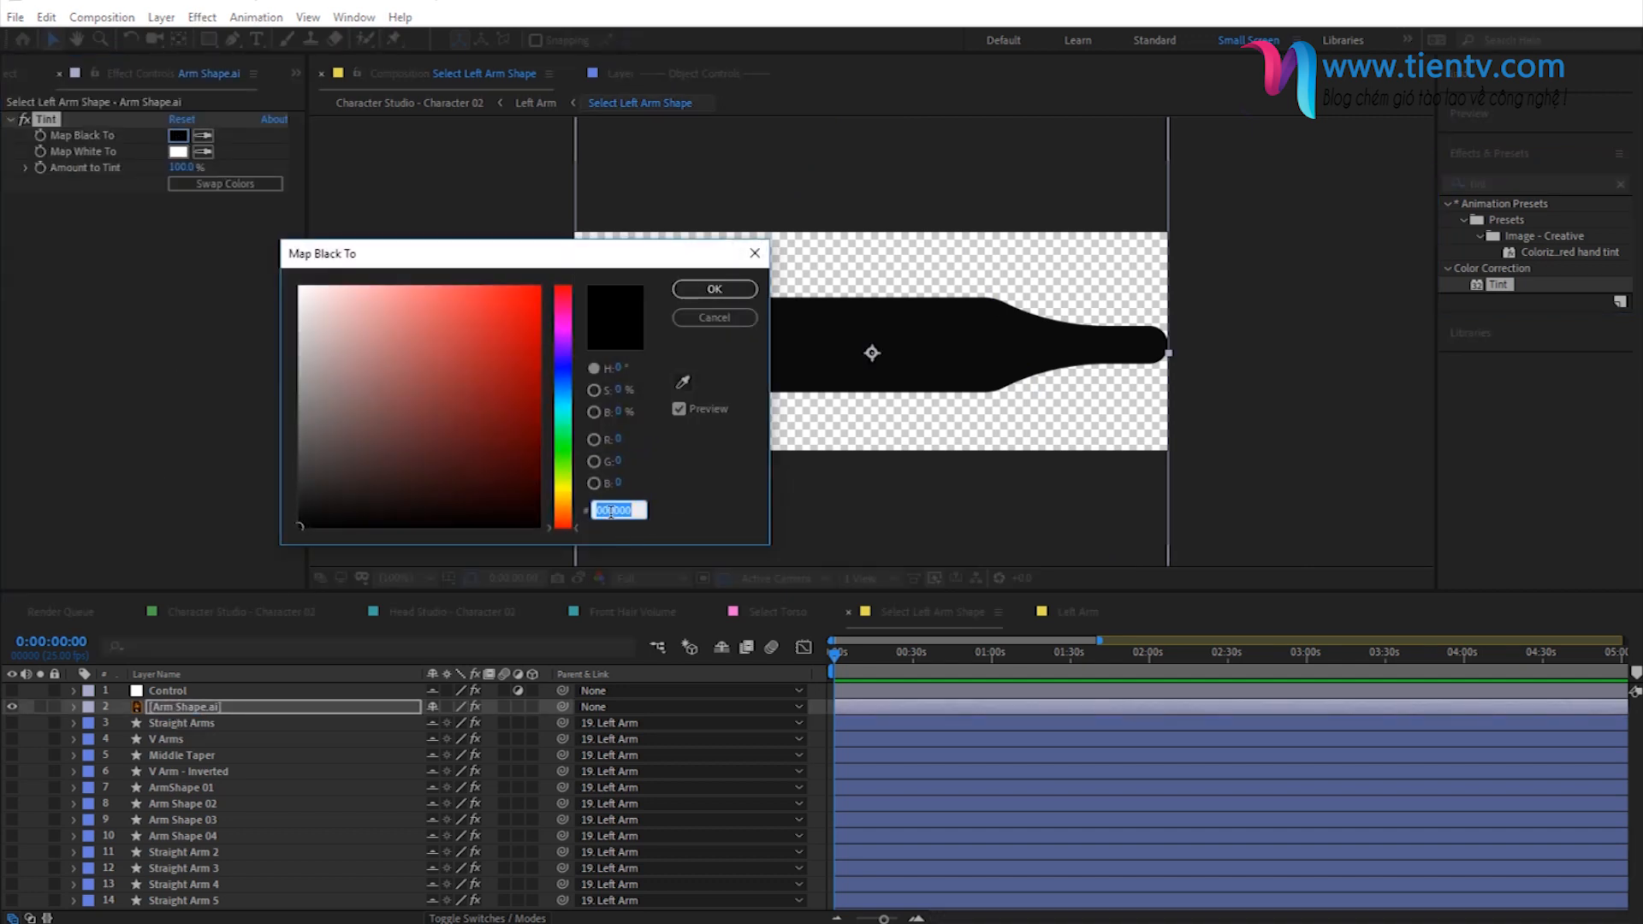
pyautogui.write('FFCC99')
pyautogui.click(715, 289)
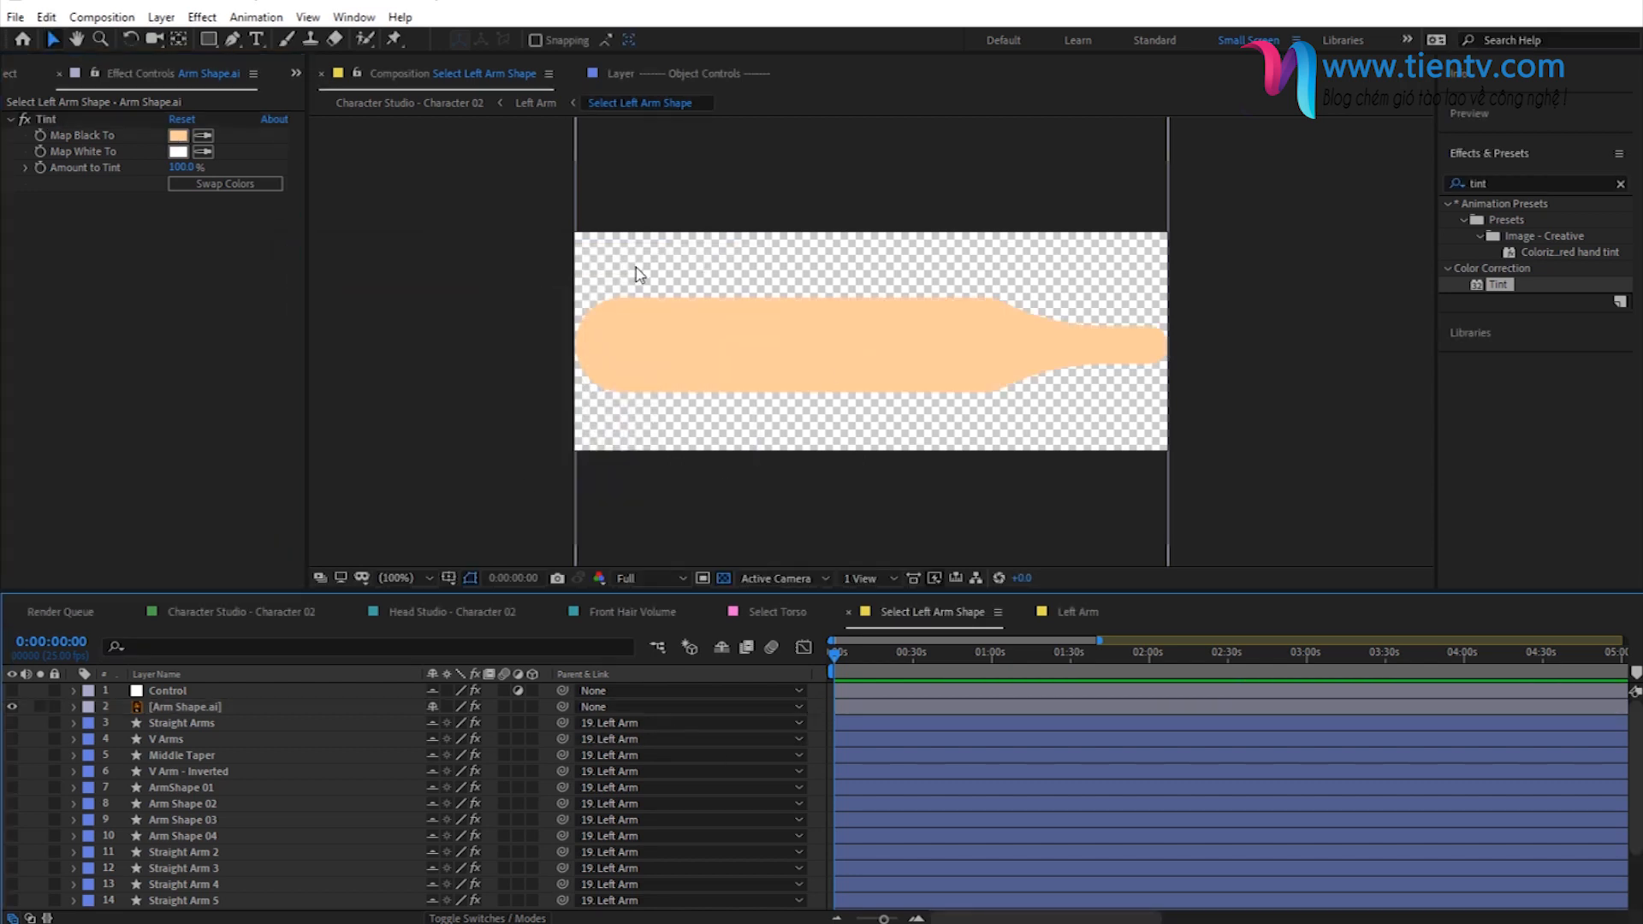
pyautogui.click(443, 108)
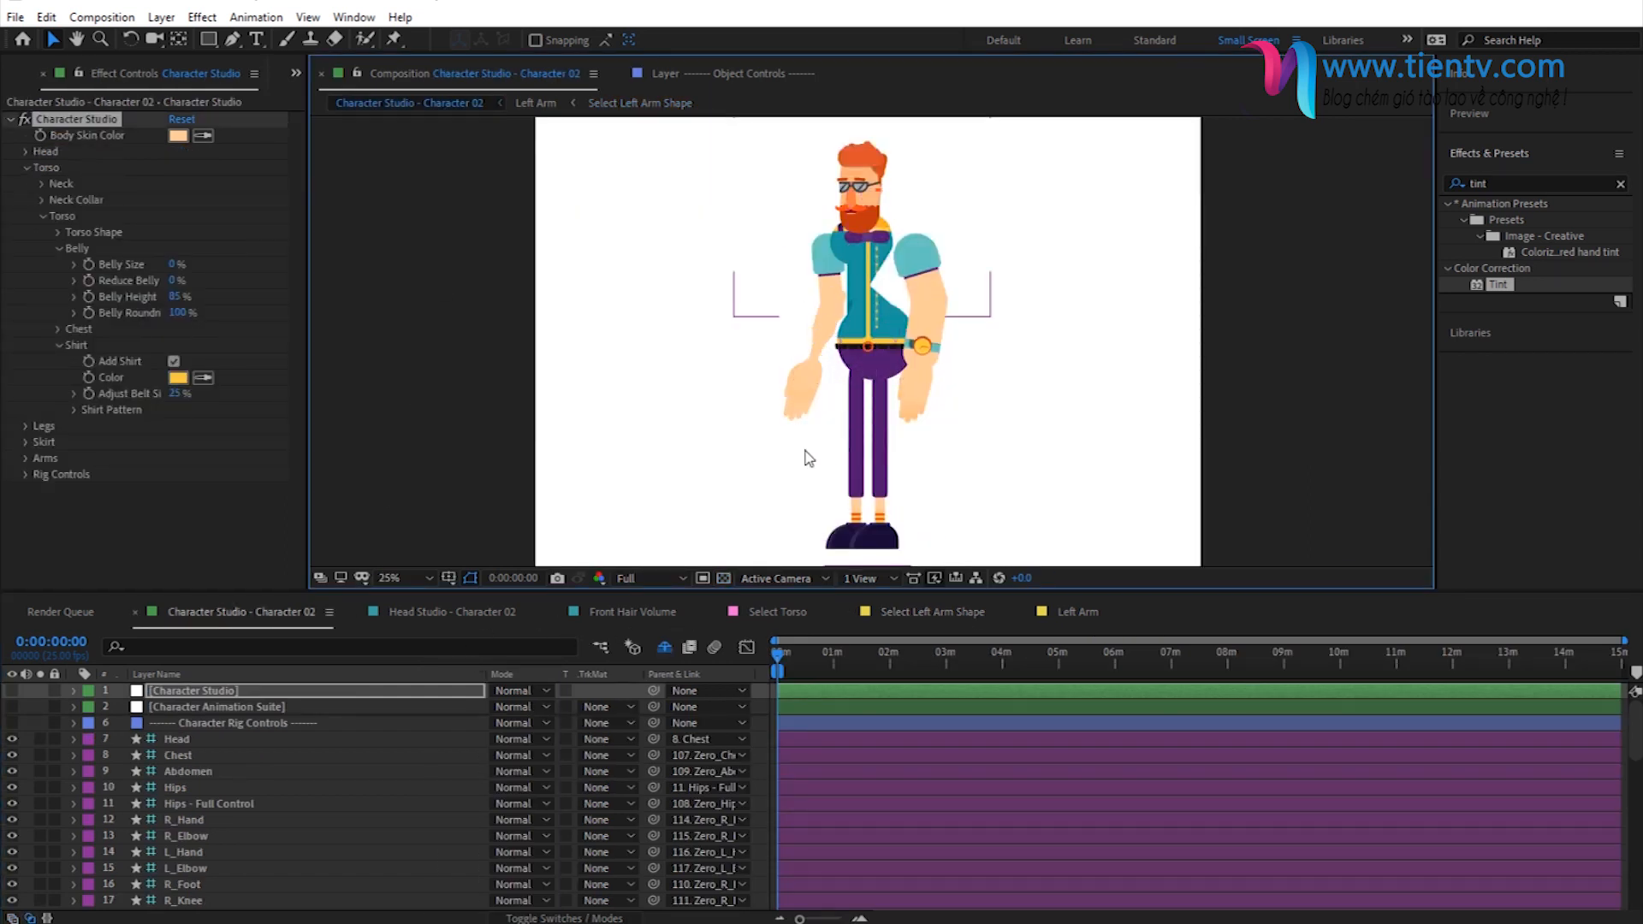
pyautogui.click(763, 722)
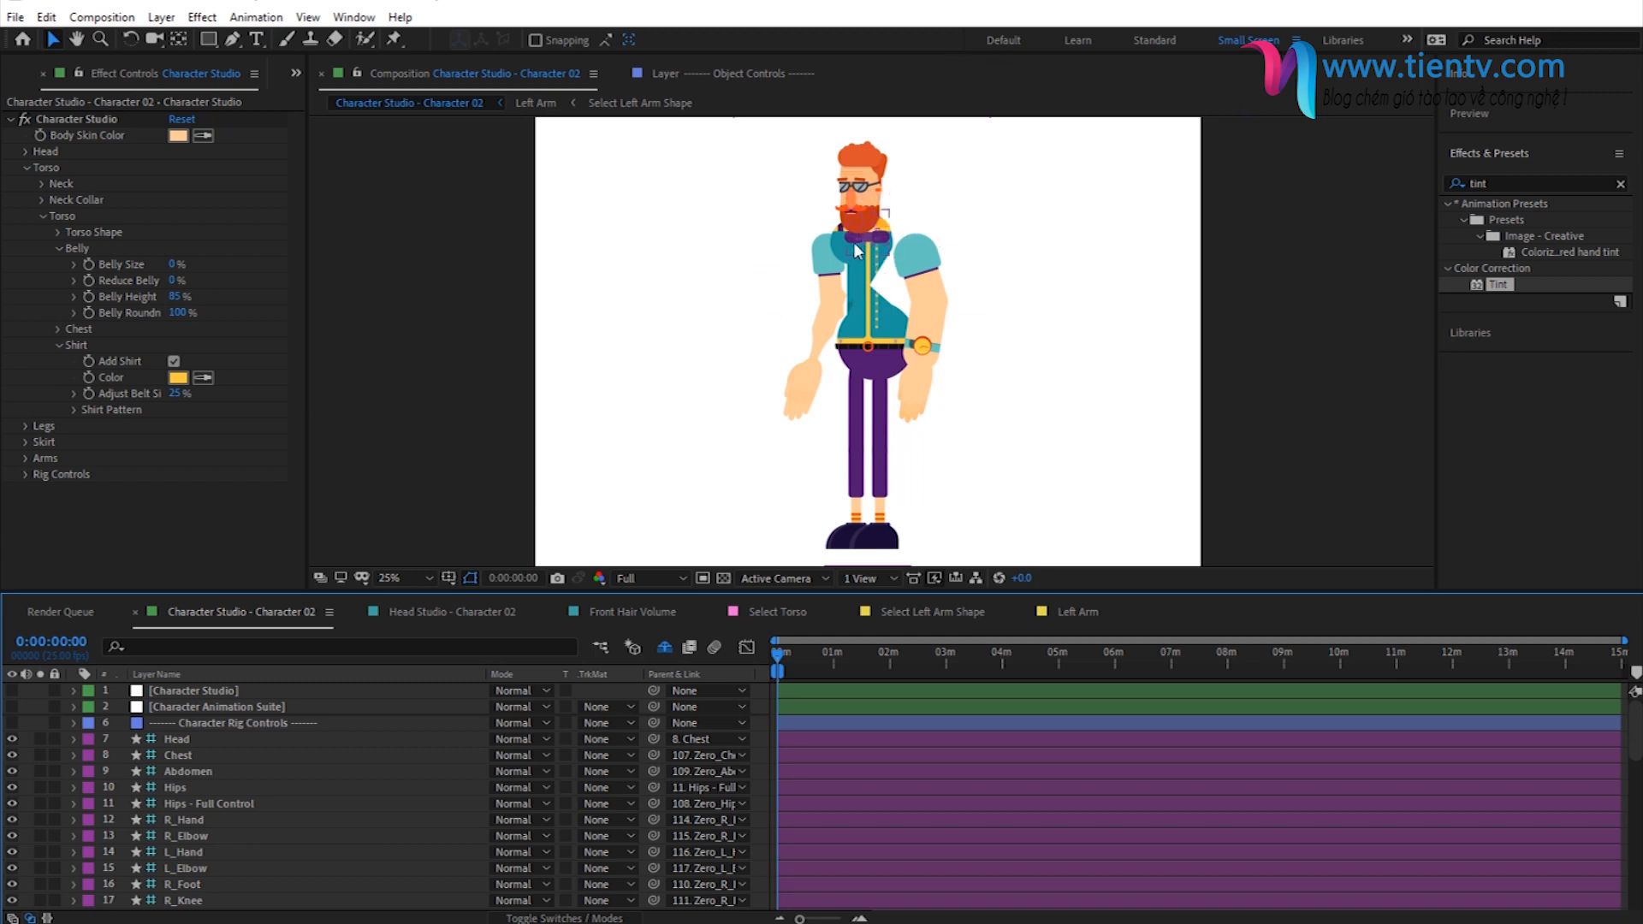
# - In Select Torso, scale the Torso Shape.ai layer to 76% and lower it to the composition's bottom edge
pyautogui.click(796, 610)
pyautogui.click(218, 883)
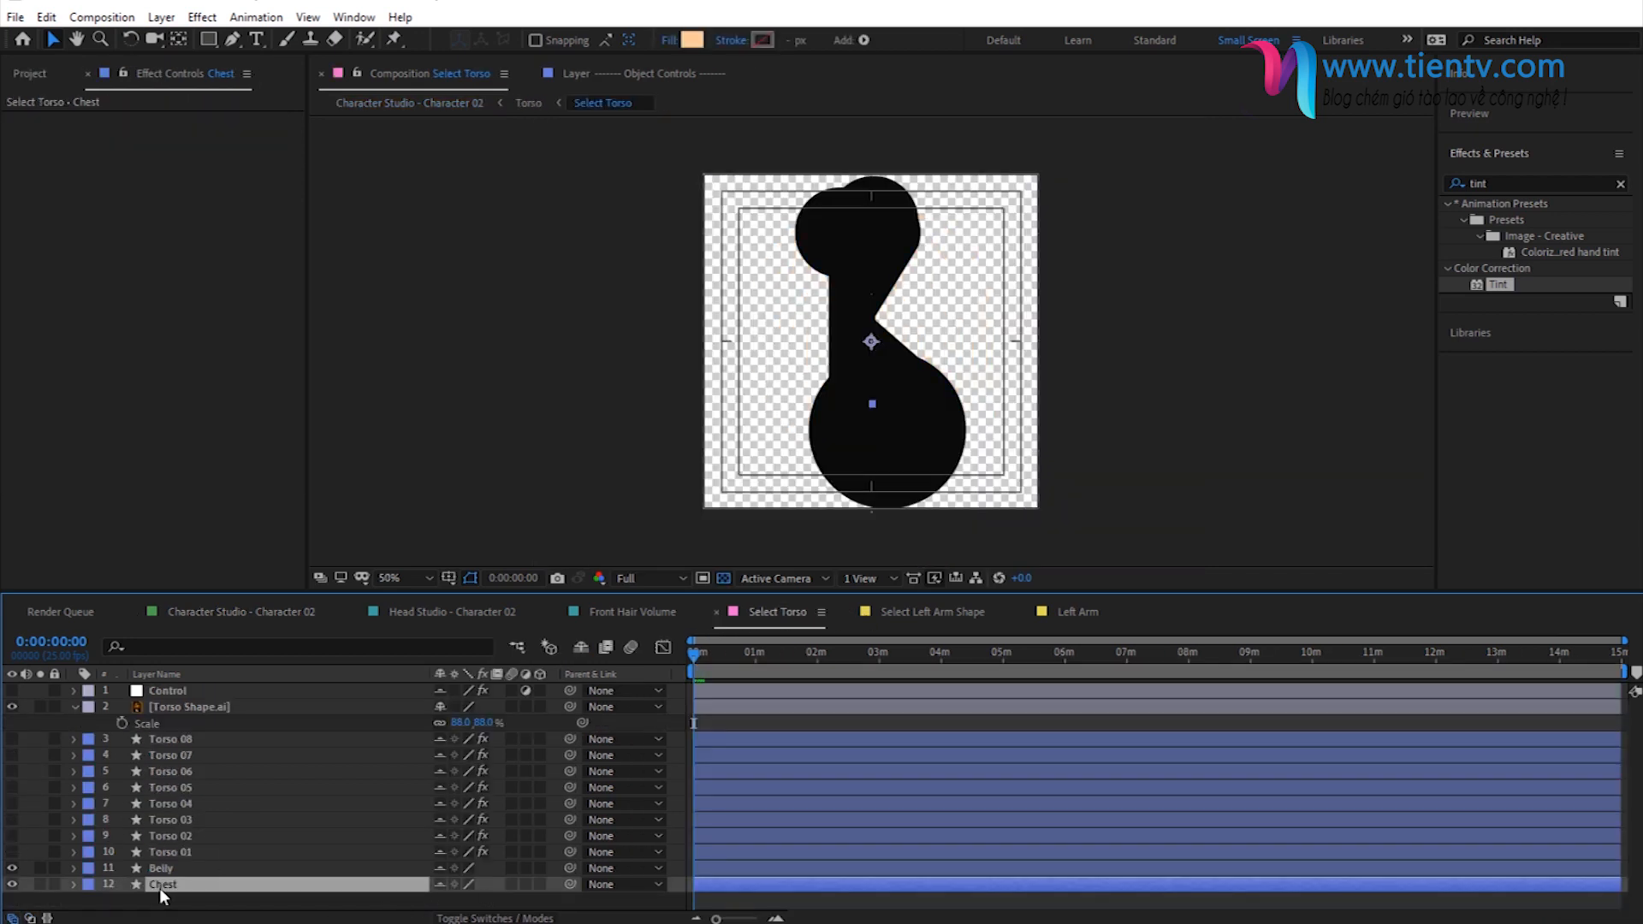
pyautogui.click(186, 707)
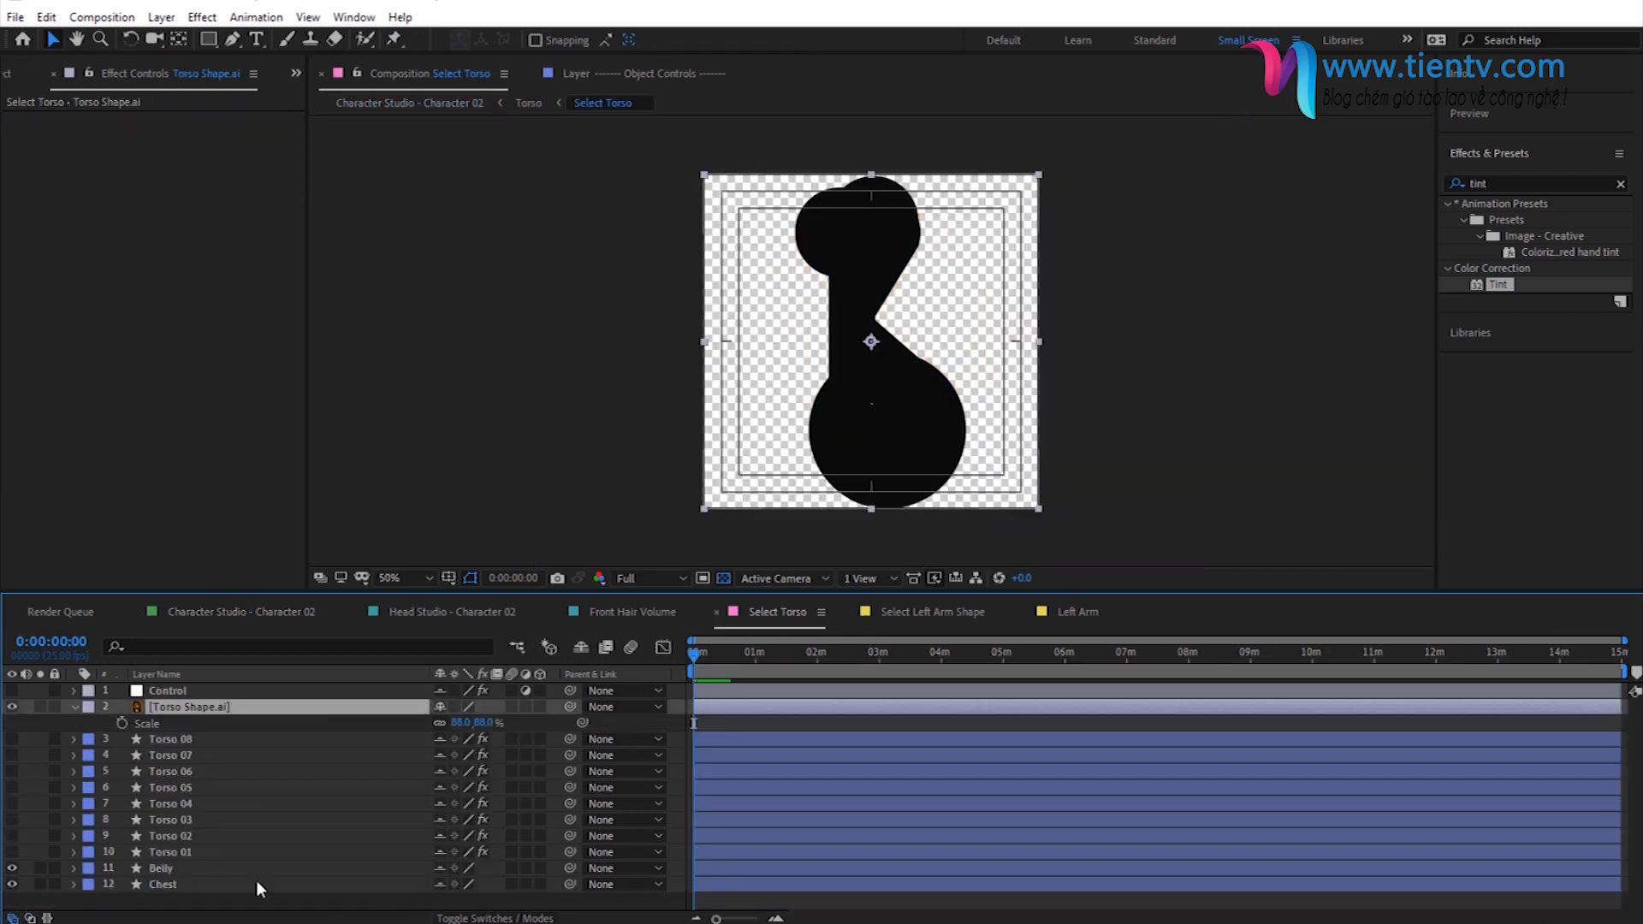
pyautogui.press('s')
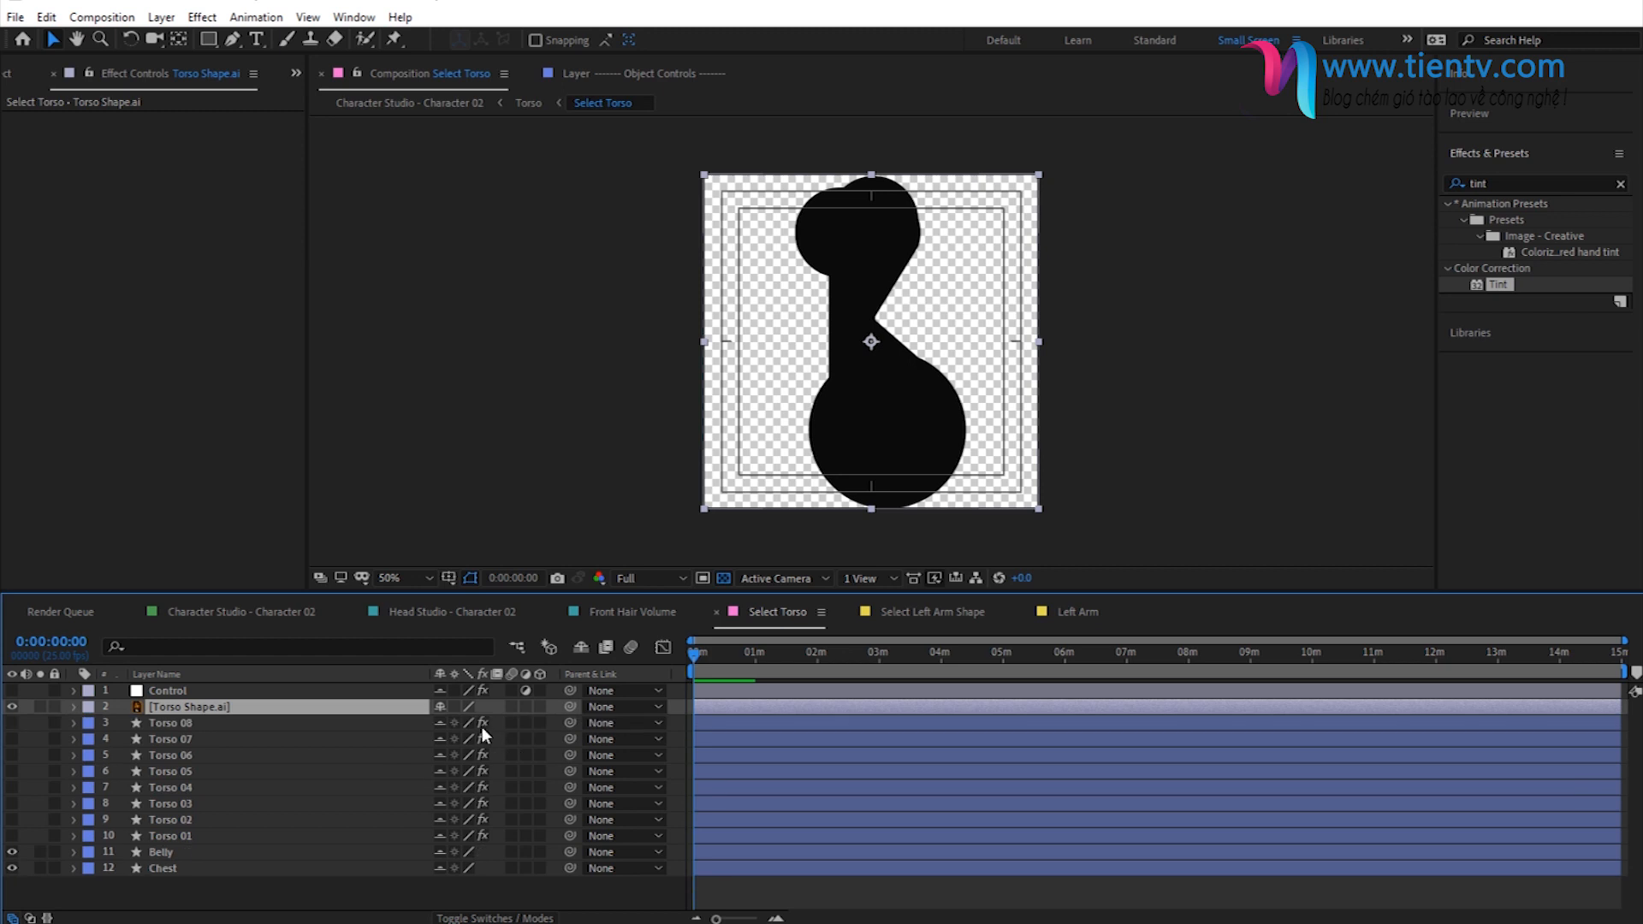
pyautogui.press('s')
pyautogui.moveTo(476, 723); pyautogui.dragTo(463, 723)
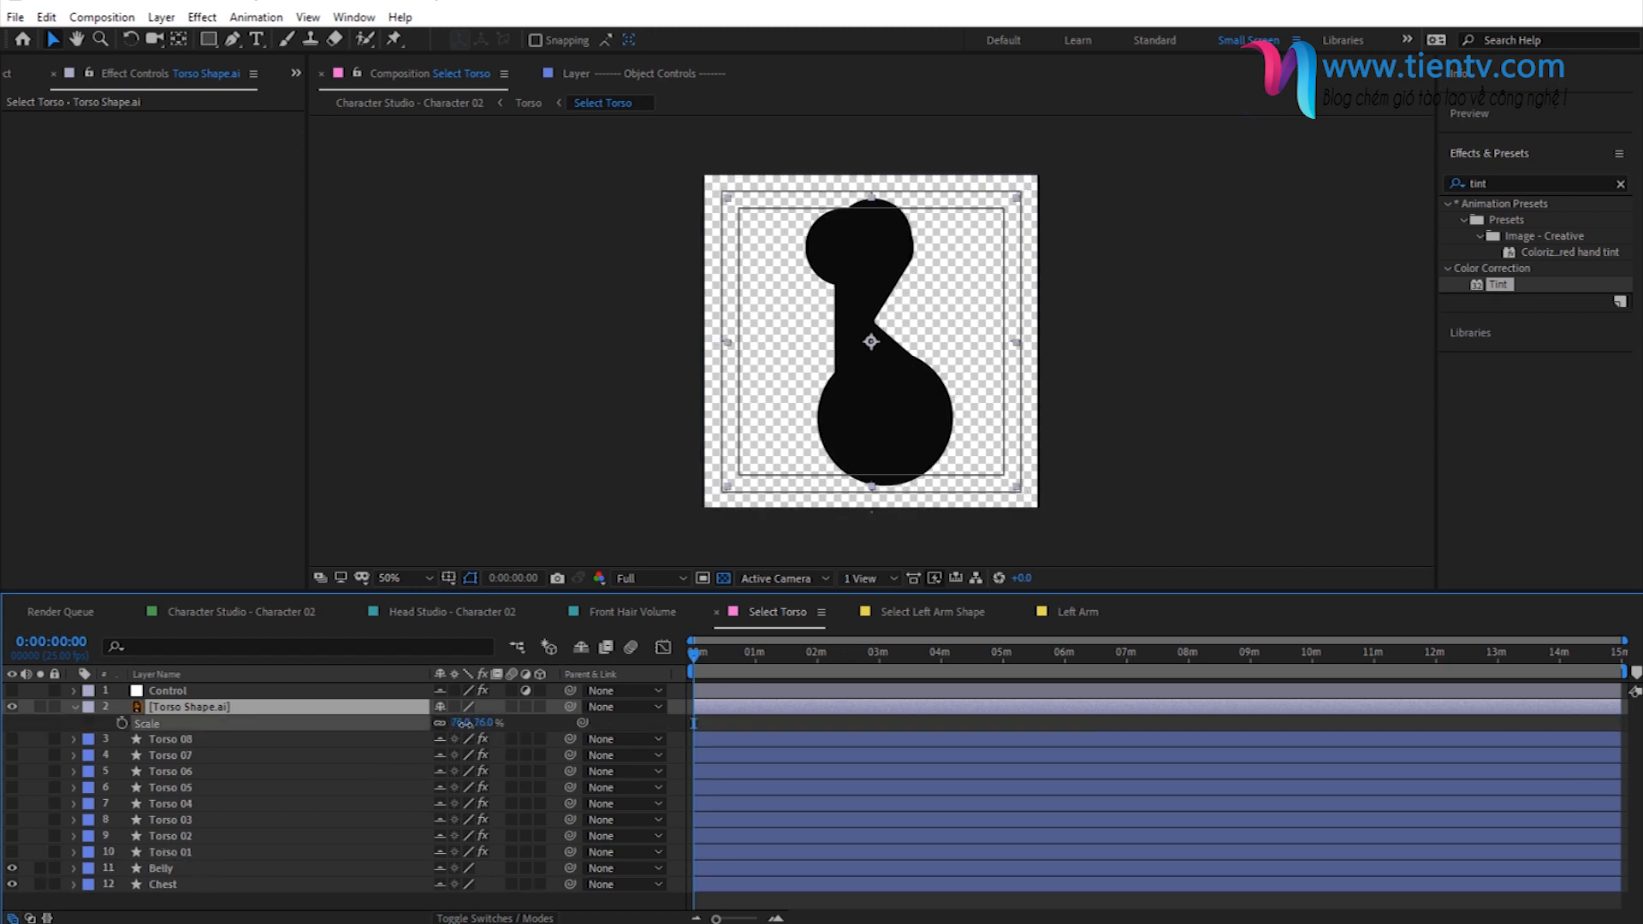
pyautogui.moveTo(898, 435); pyautogui.dragTo(899, 457)
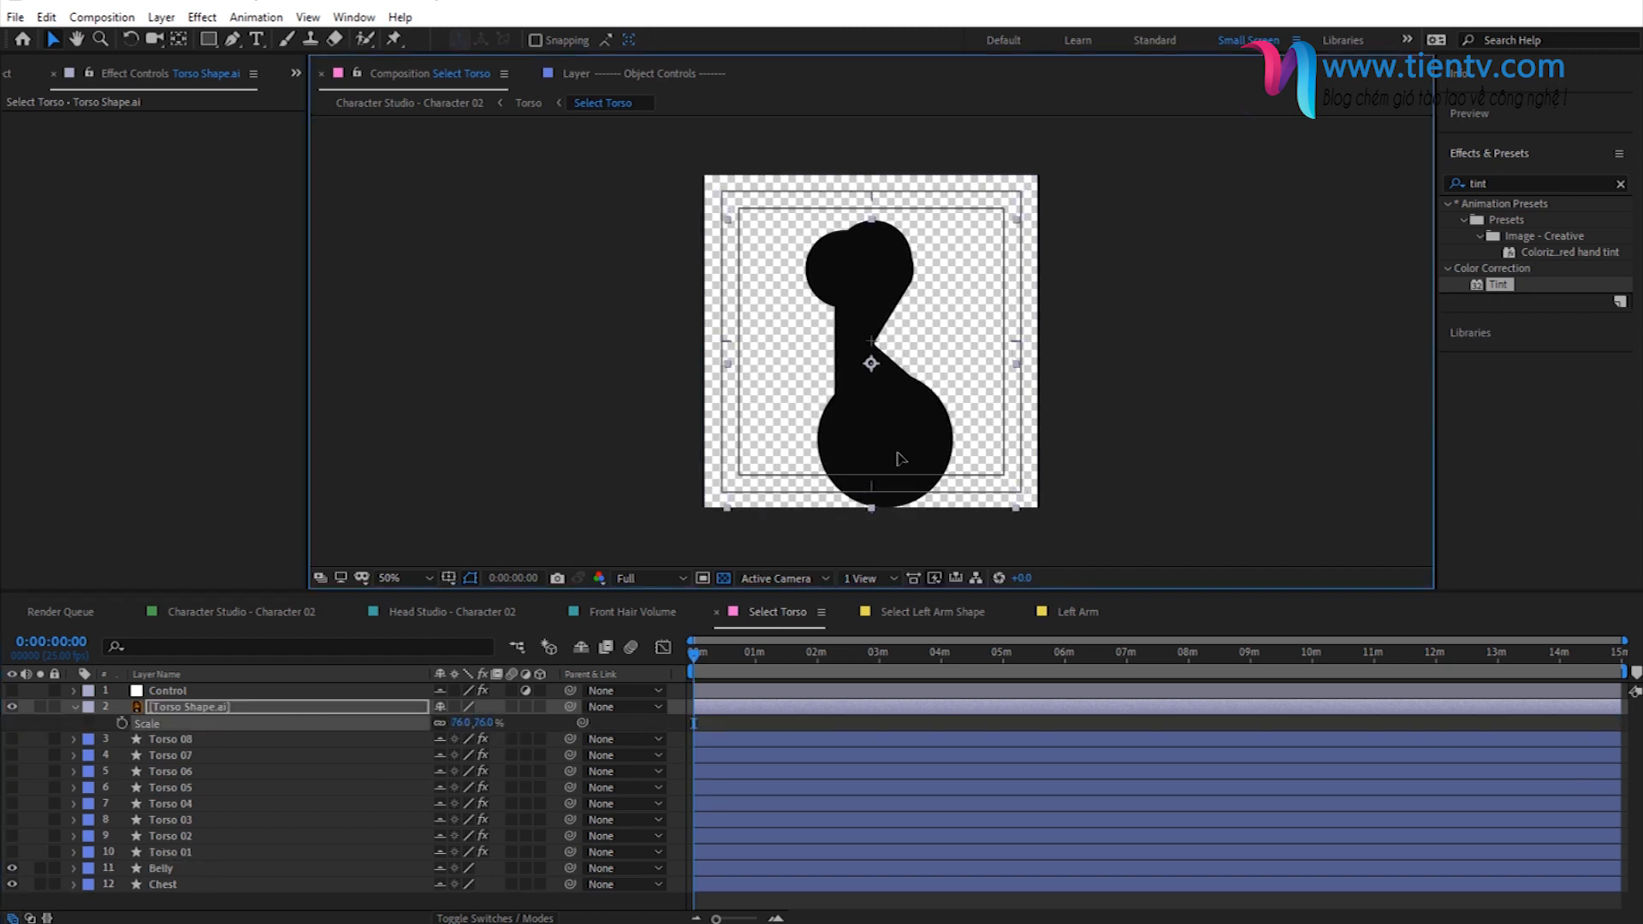
# - Check the torso on the full character, shift Torso Shape.ai slightly left in Select Torso, and return to Character Studio - Character 02
pyautogui.click(527, 105)
pyautogui.click(451, 104)
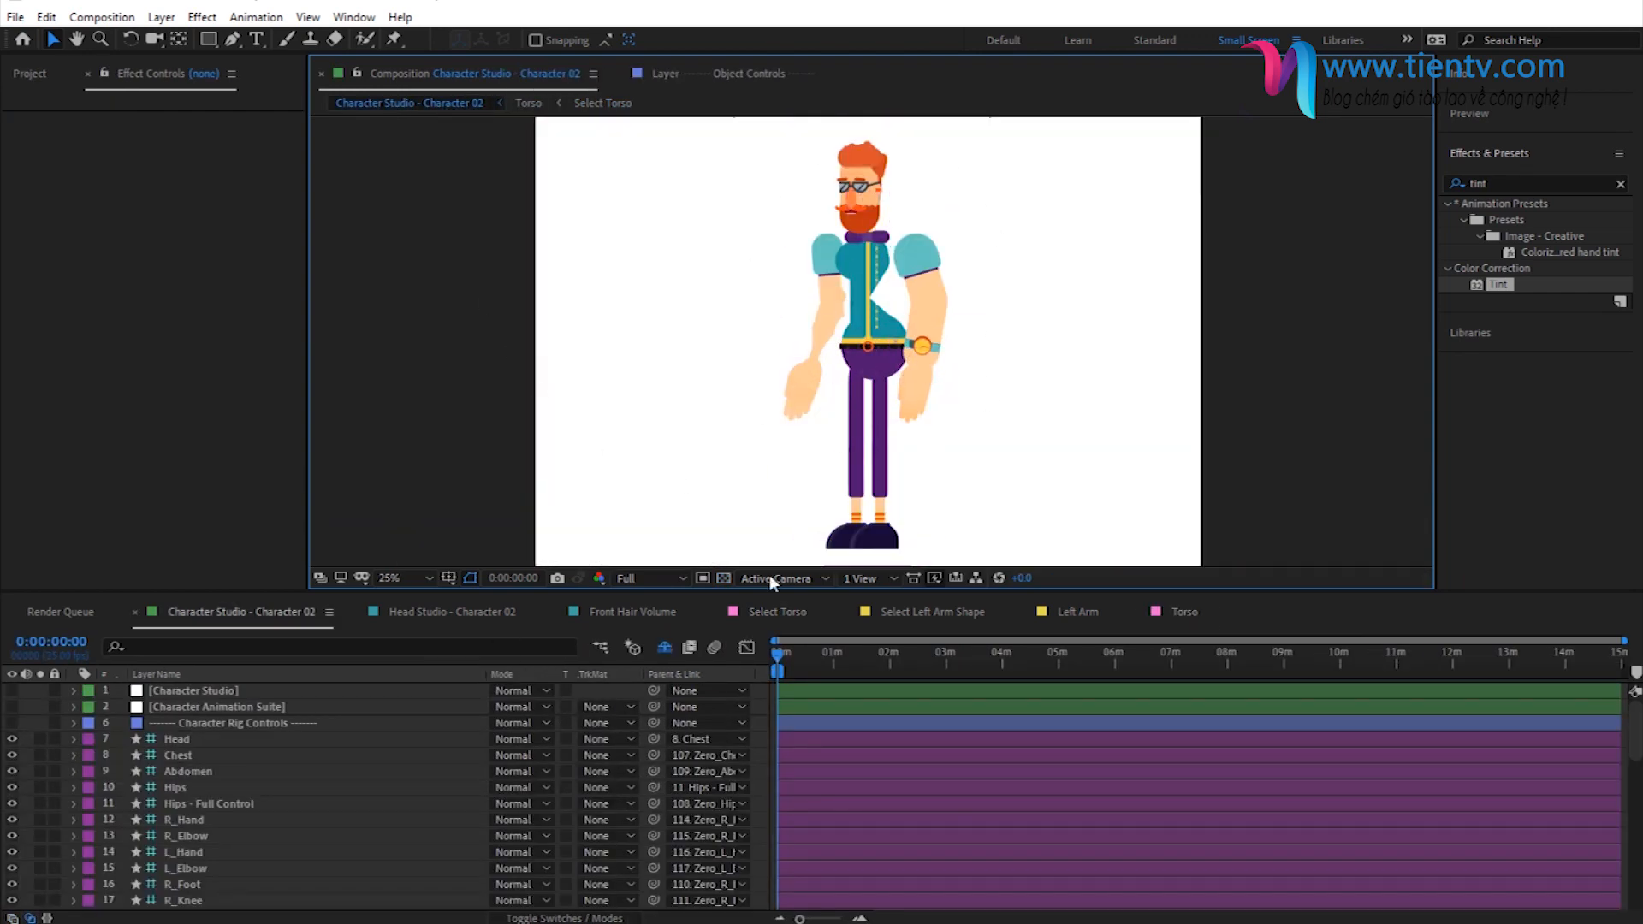
pyautogui.click(591, 105)
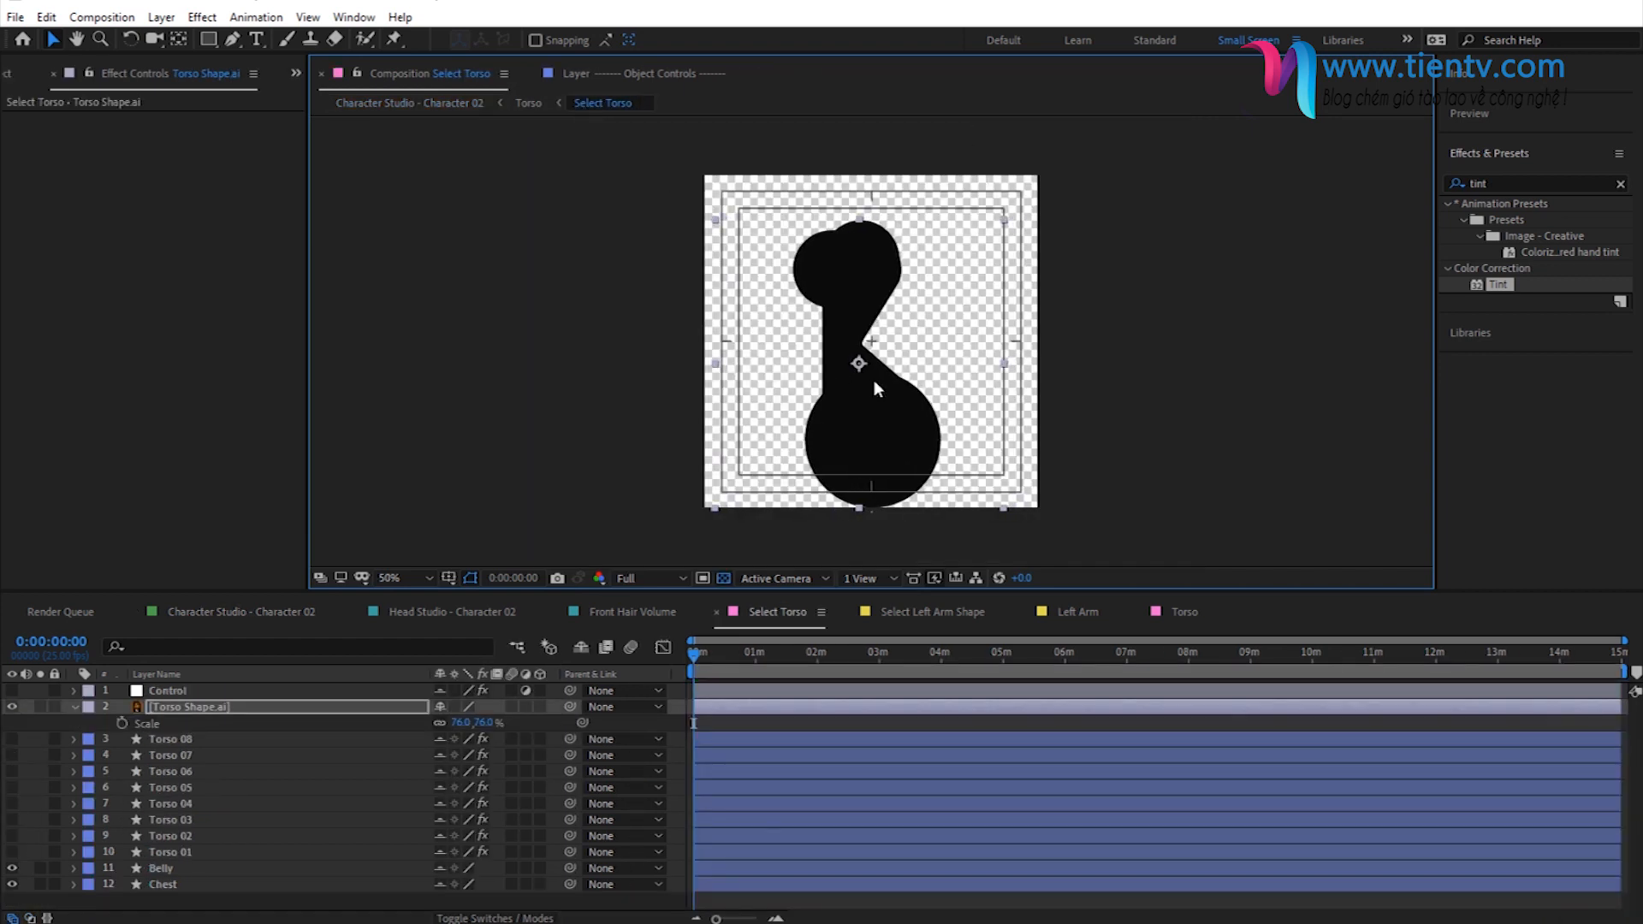
pyautogui.click(453, 104)
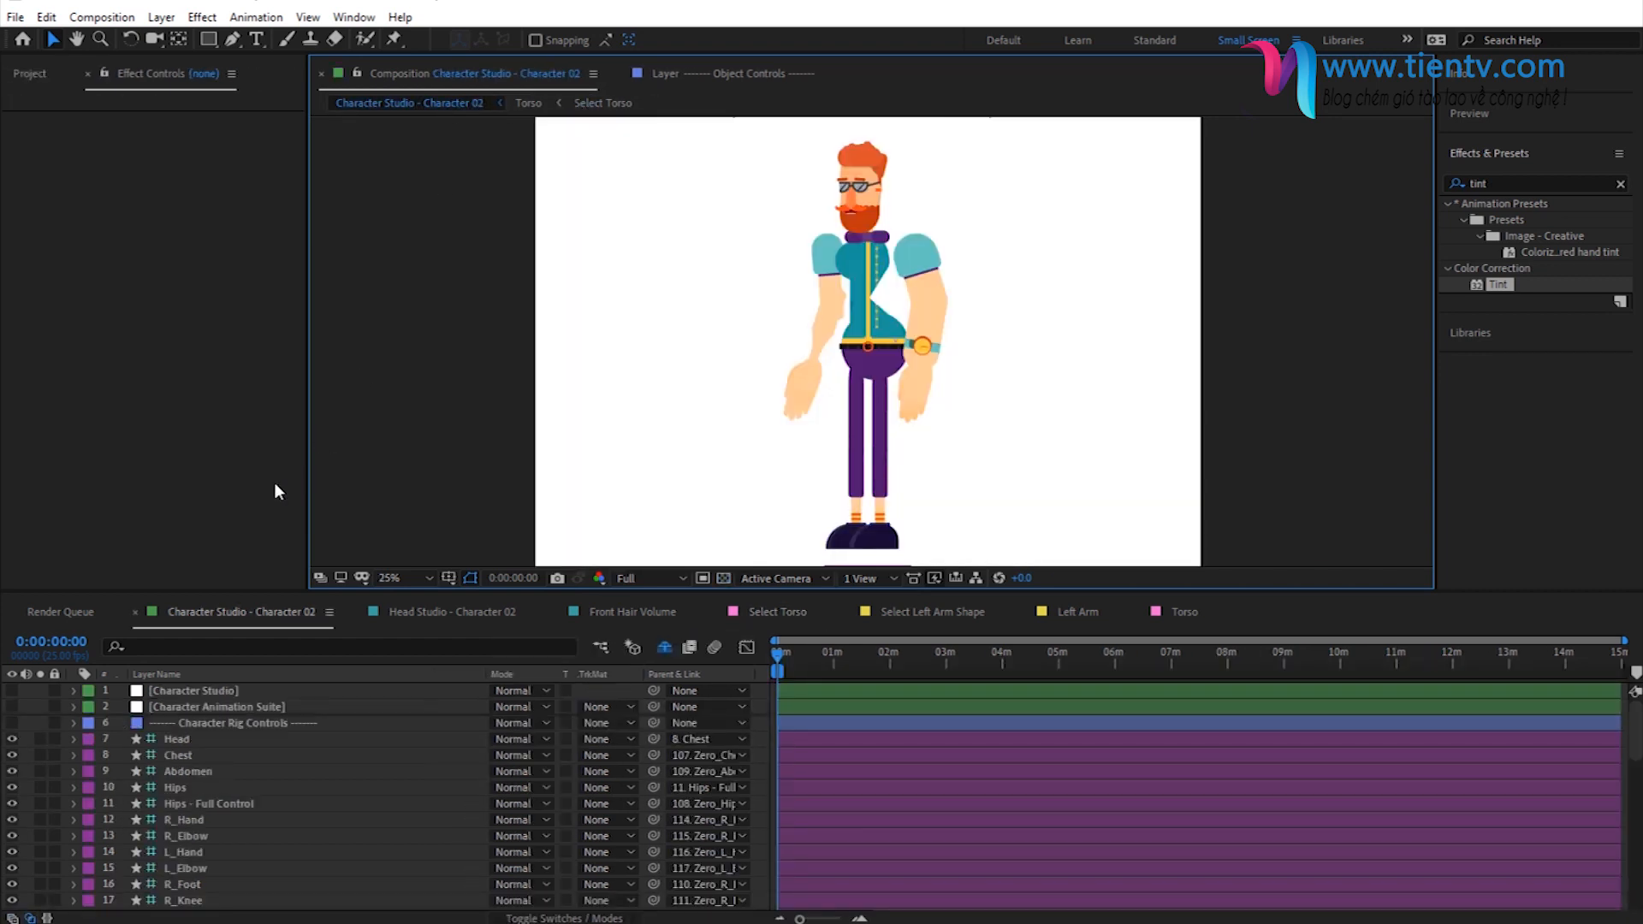
# - Examine the Torso Shape, Belly and other torso controls of the Character Studio layer's effect
pyautogui.click(233, 705)
pyautogui.click(173, 693)
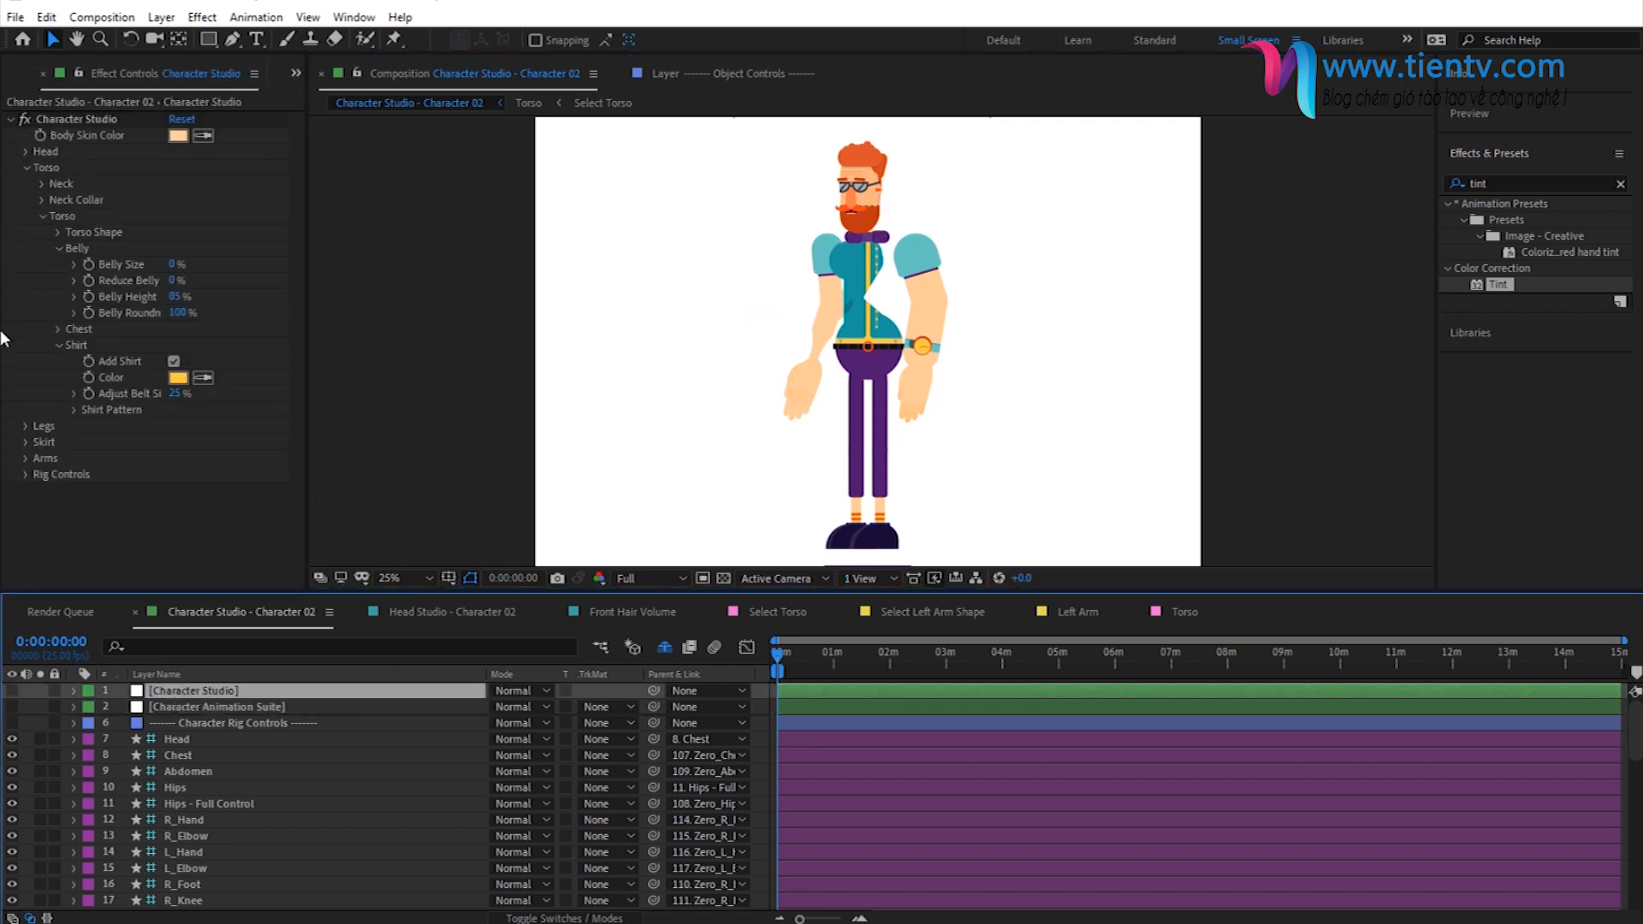
pyautogui.click(59, 249)
pyautogui.click(59, 280)
pyautogui.click(42, 214)
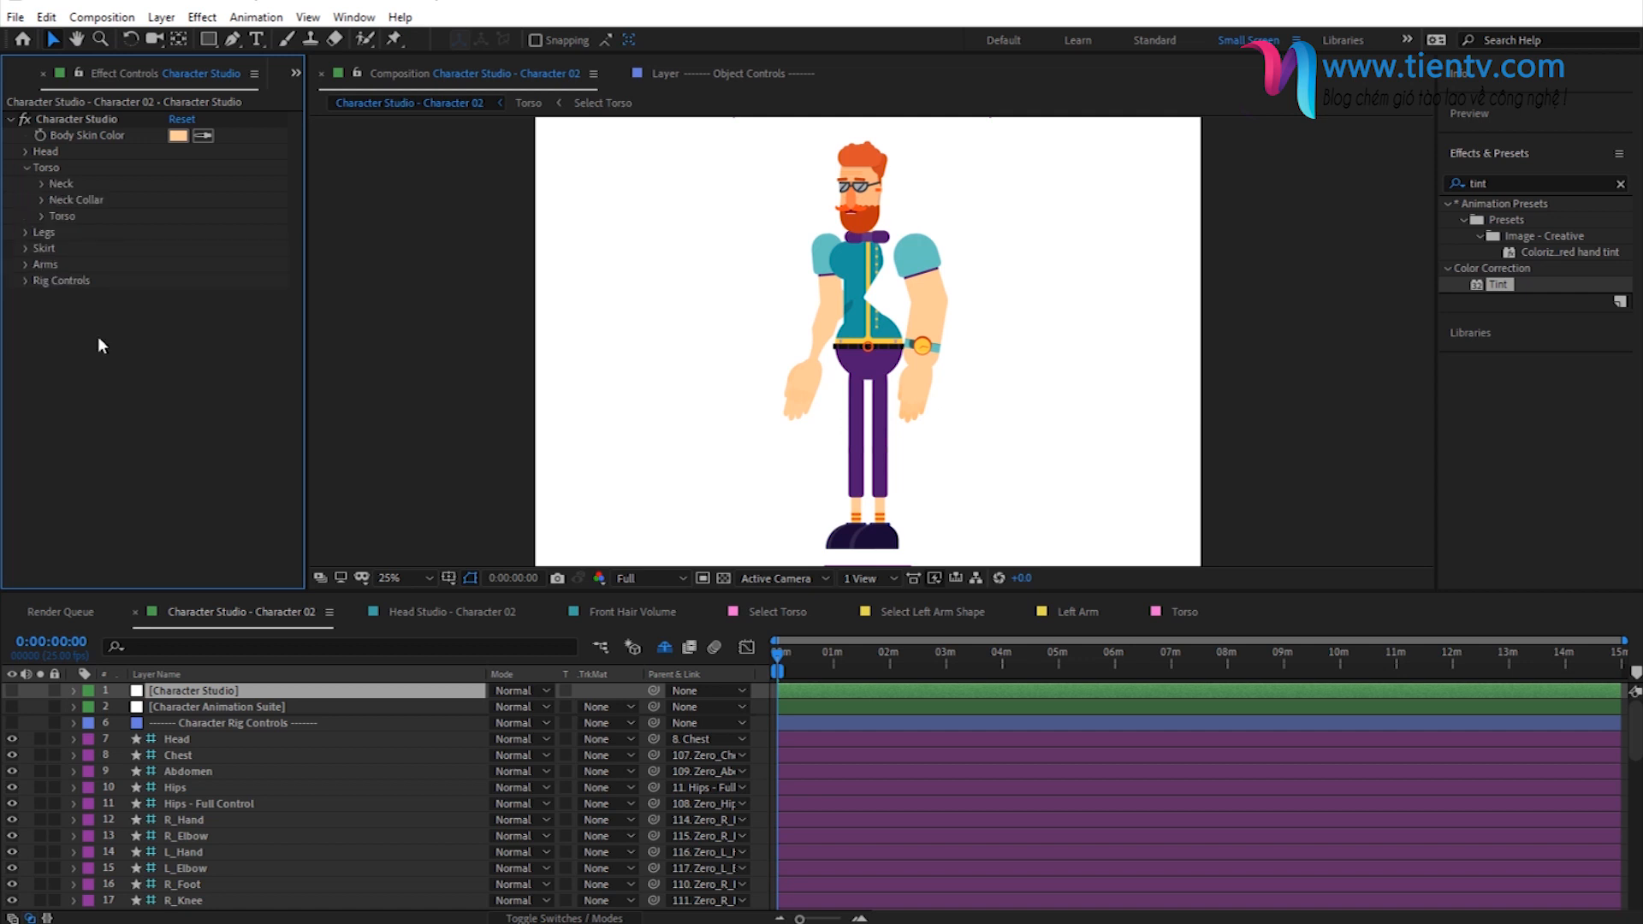
pyautogui.click(43, 217)
pyautogui.click(61, 234)
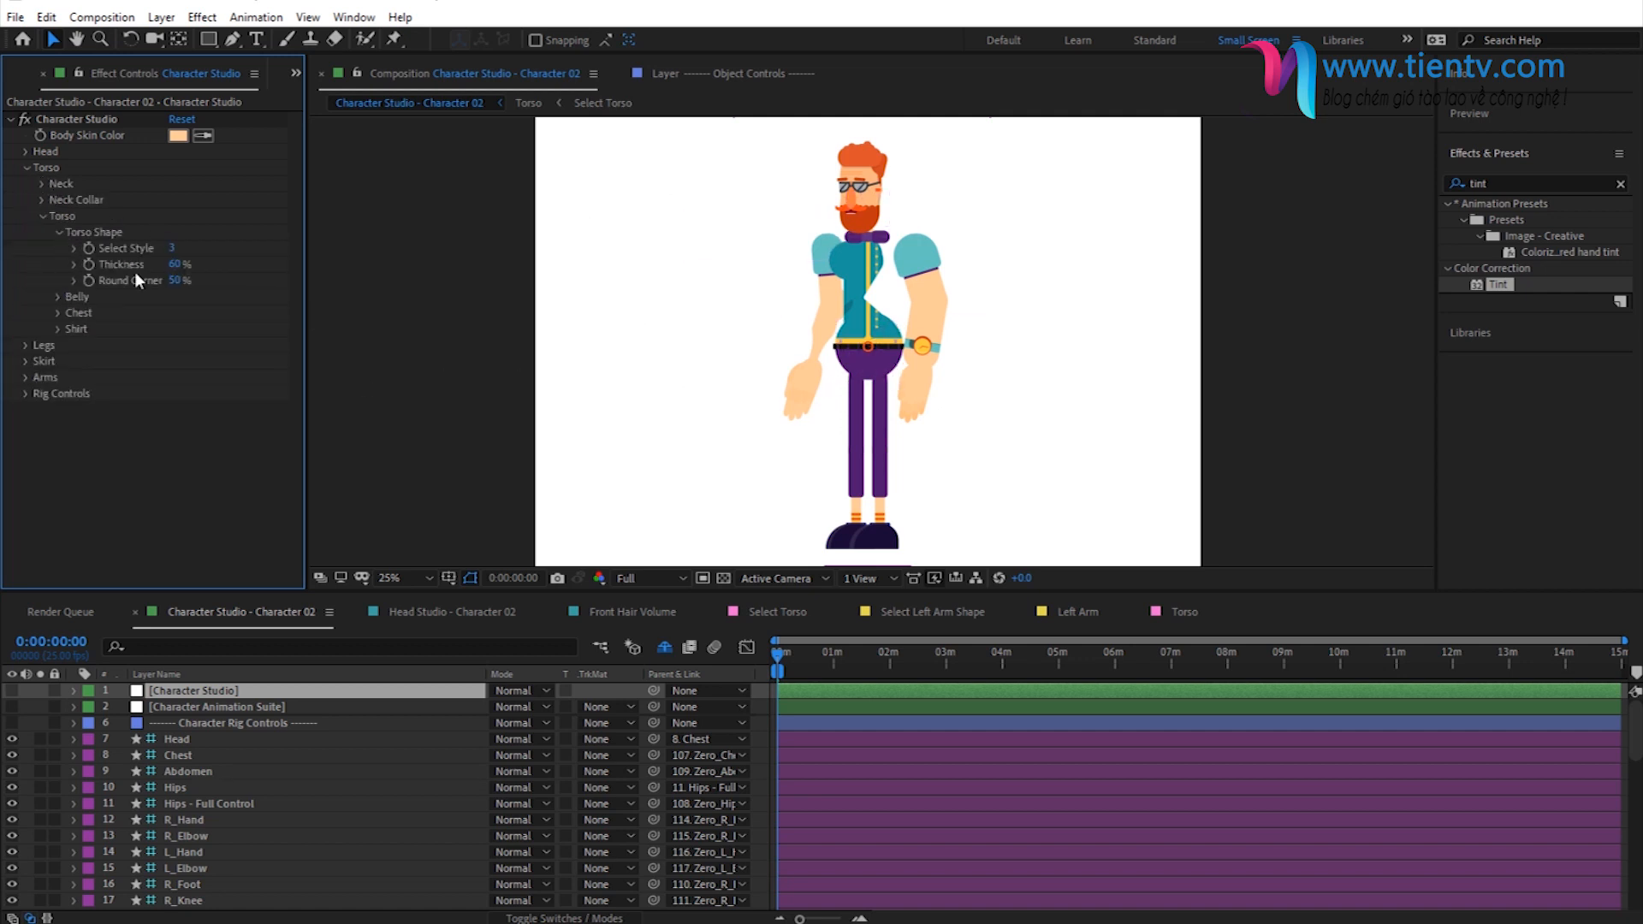
pyautogui.click(60, 228)
pyautogui.click(44, 215)
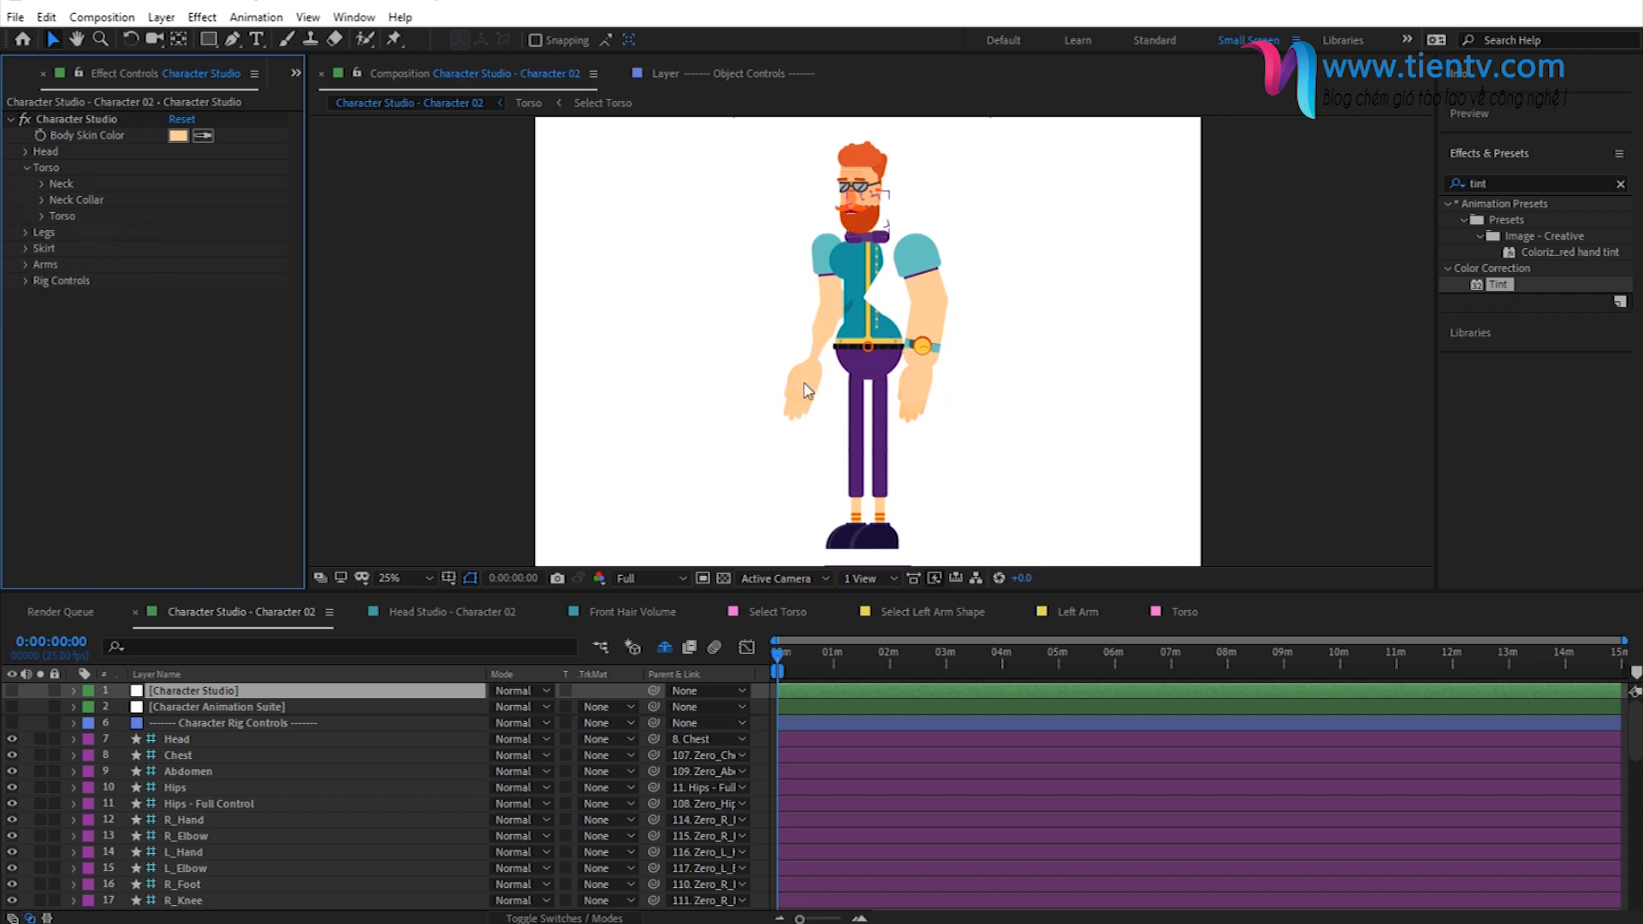
# - In the Character Studio effect's Arm Shape settings, set Distance to 14 and Hands Size to 67
pyautogui.click(25, 264)
pyautogui.click(43, 279)
pyautogui.moveTo(181, 361); pyautogui.dragTo(156, 365)
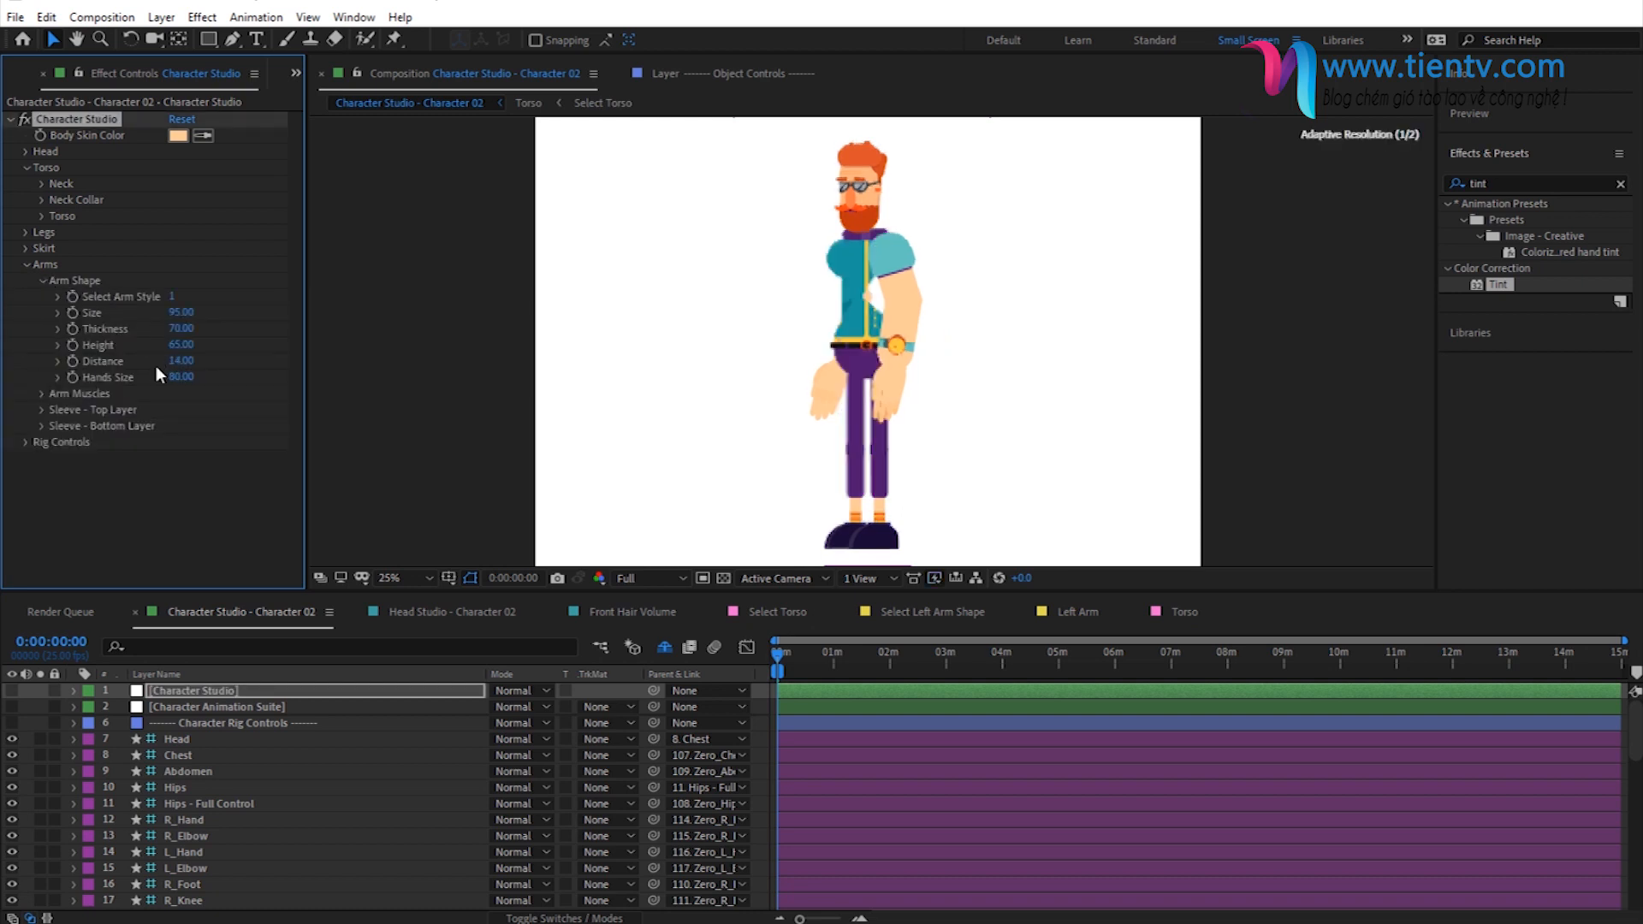
pyautogui.moveTo(183, 378); pyautogui.dragTo(152, 385)
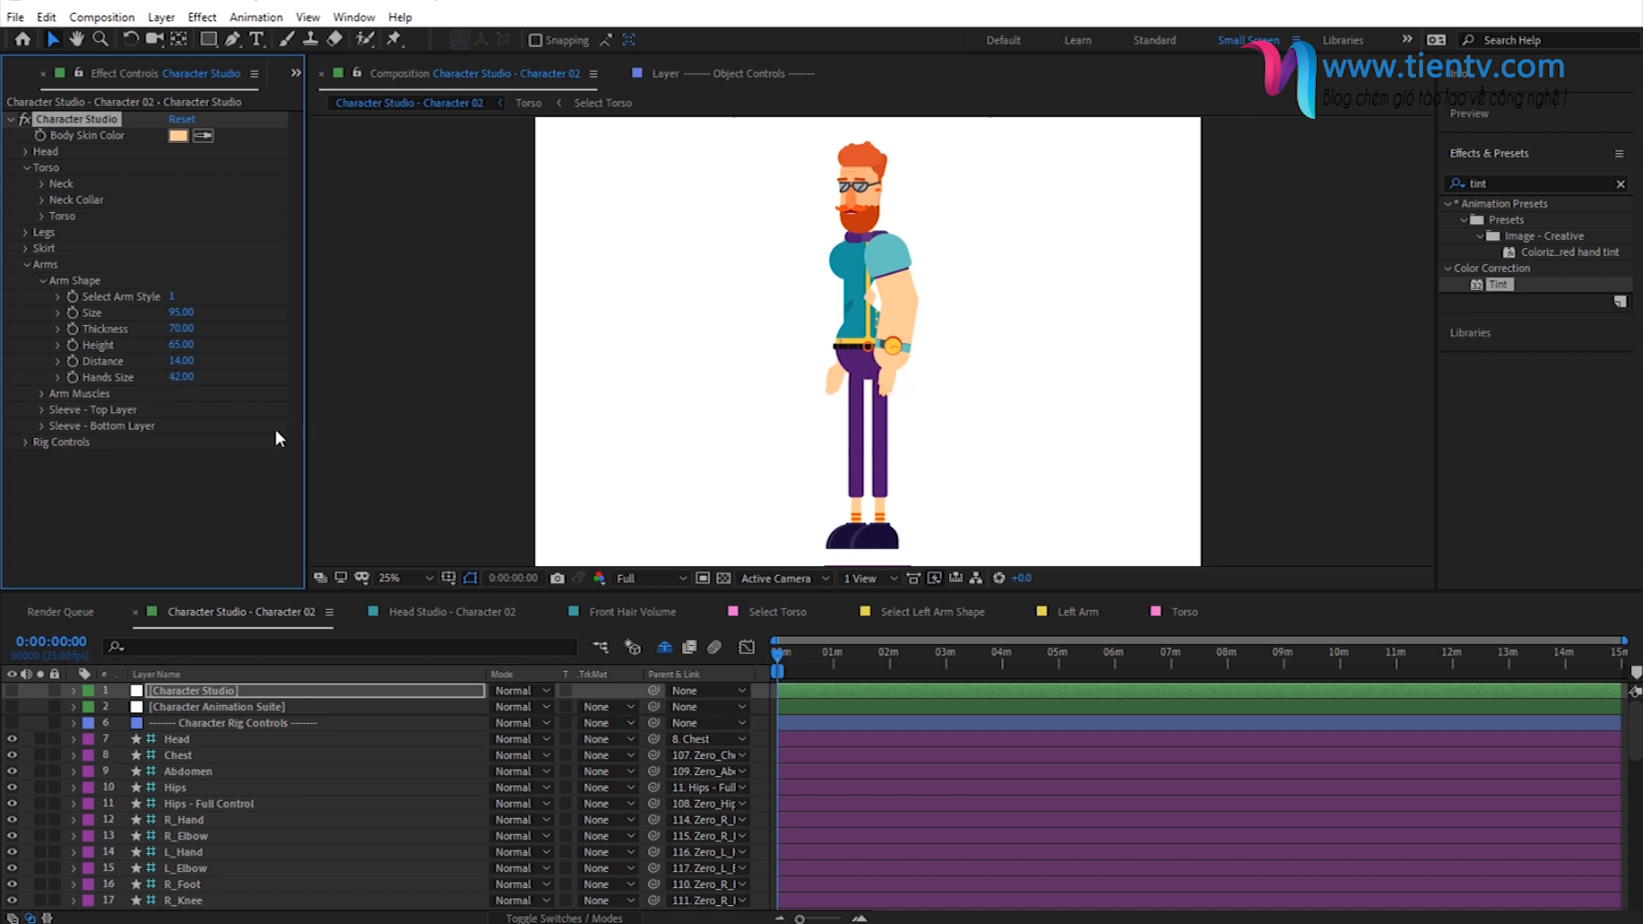
pyautogui.moveTo(181, 377); pyautogui.dragTo(207, 377)
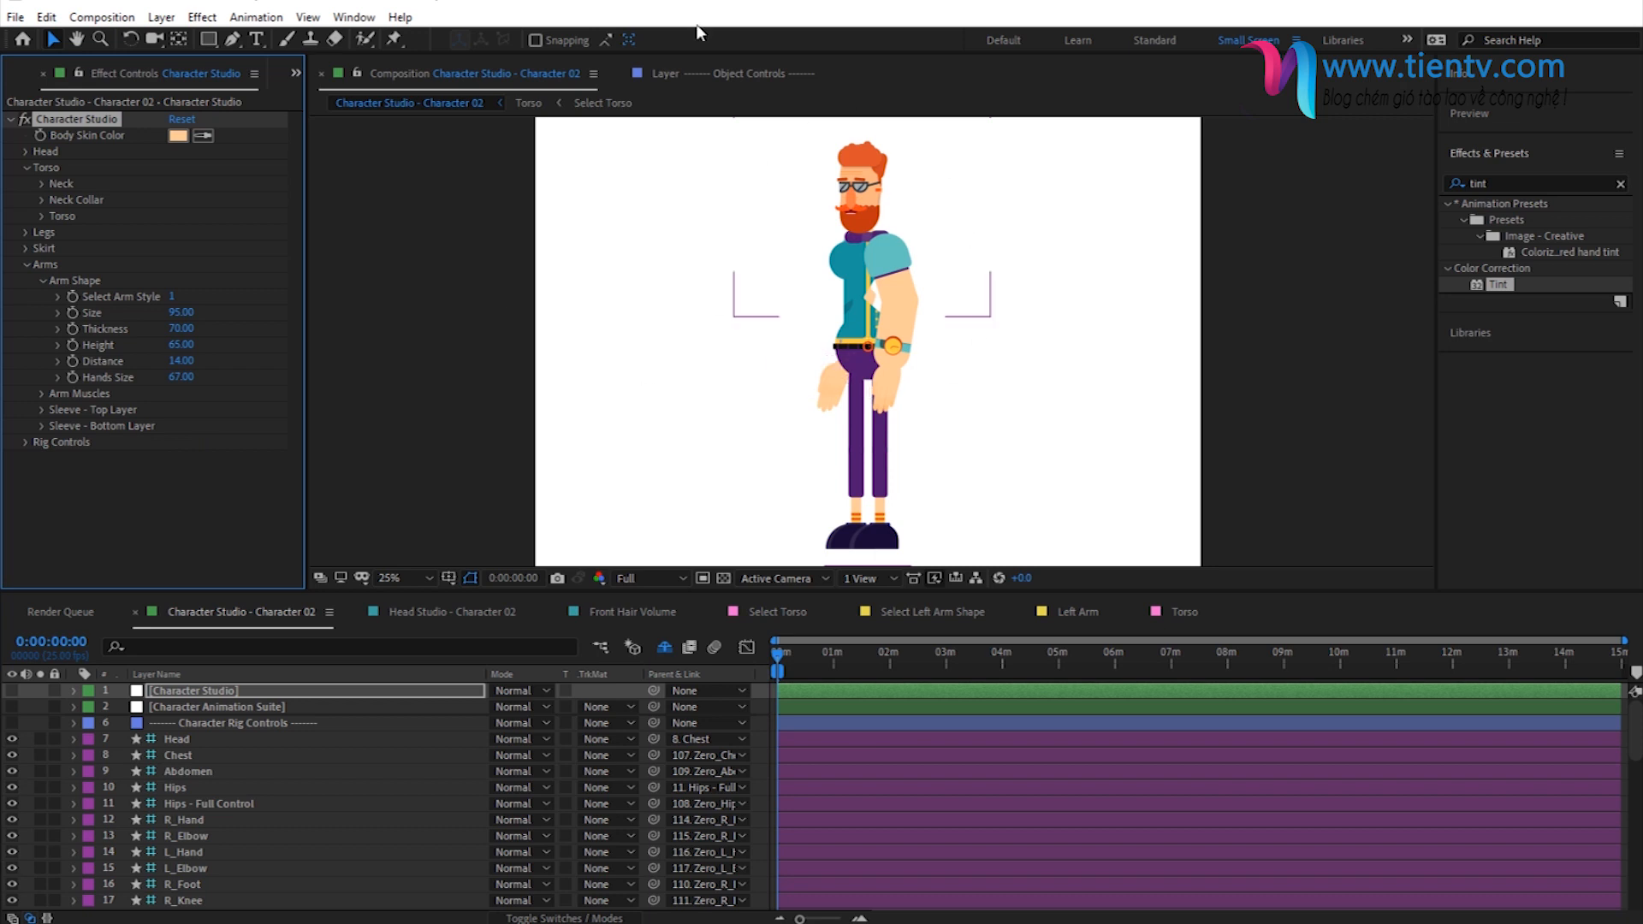
# - Examine the contents of the 01 - Head, 02 - Torso and Right Arm folders under Character Parts in the project
pyautogui.click(17, 75)
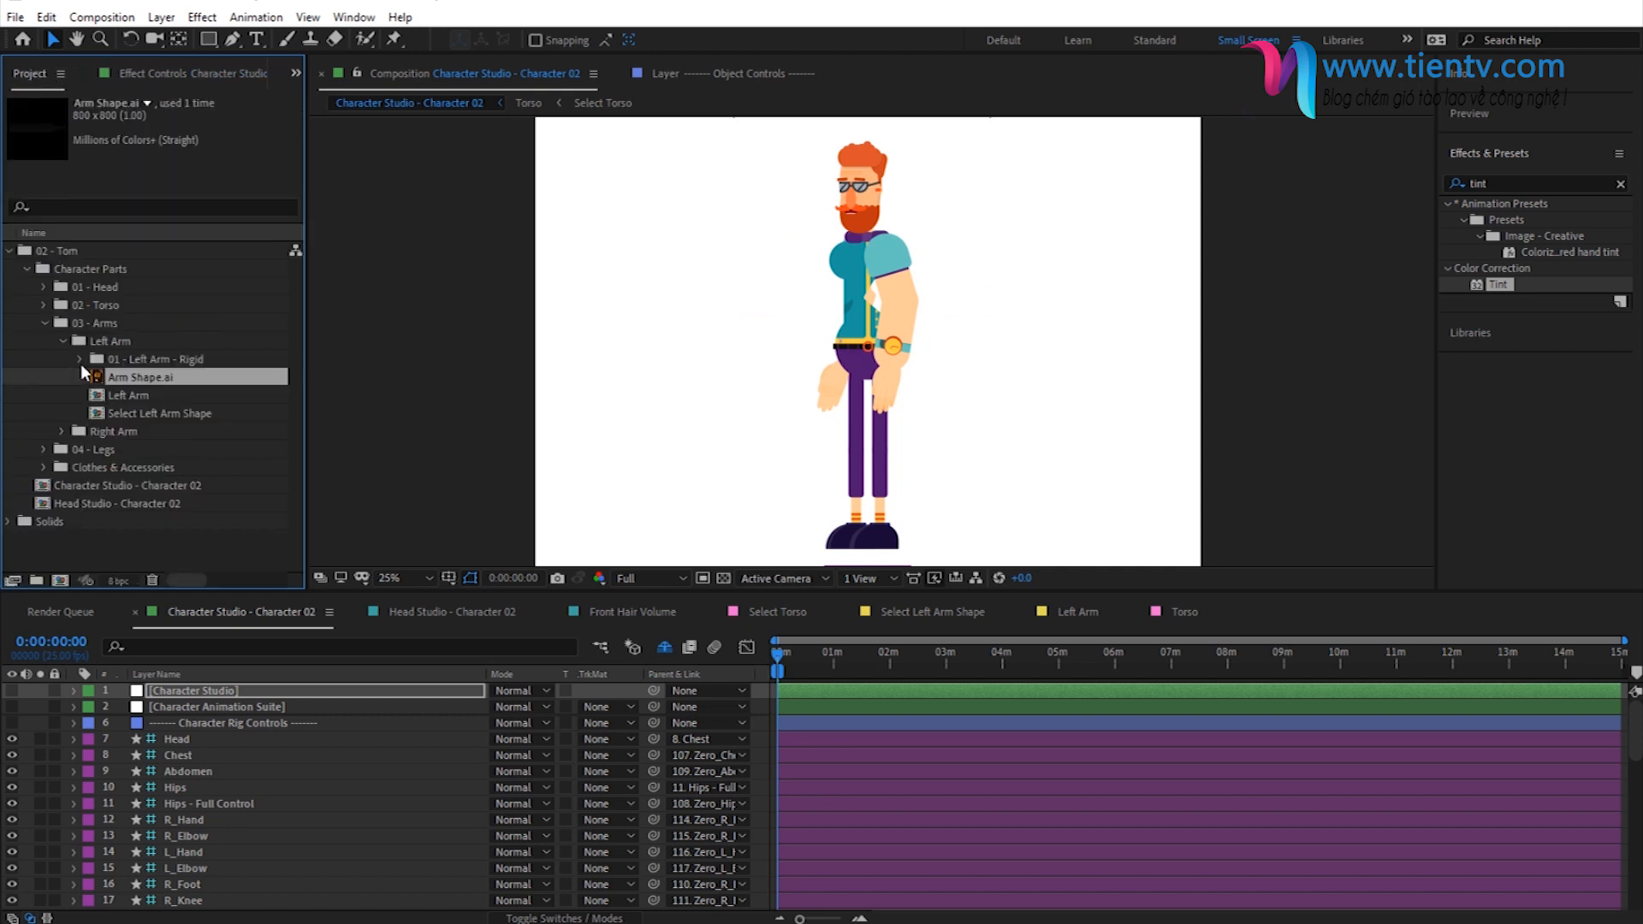
pyautogui.click(63, 341)
pyautogui.click(45, 322)
pyautogui.click(45, 287)
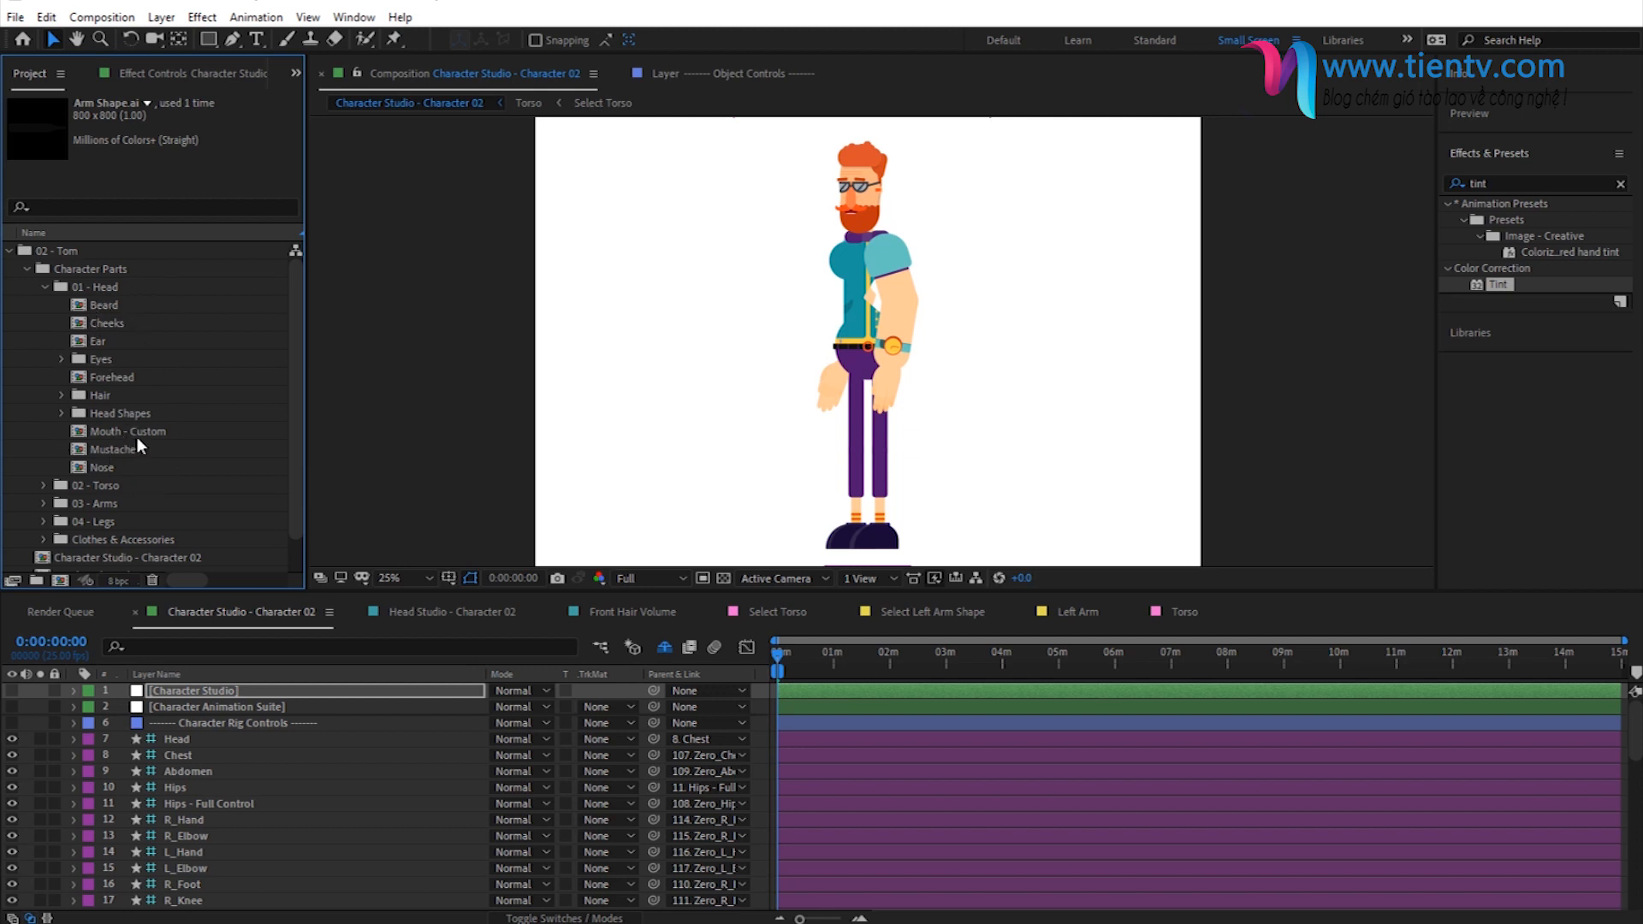
pyautogui.click(44, 287)
pyautogui.click(44, 305)
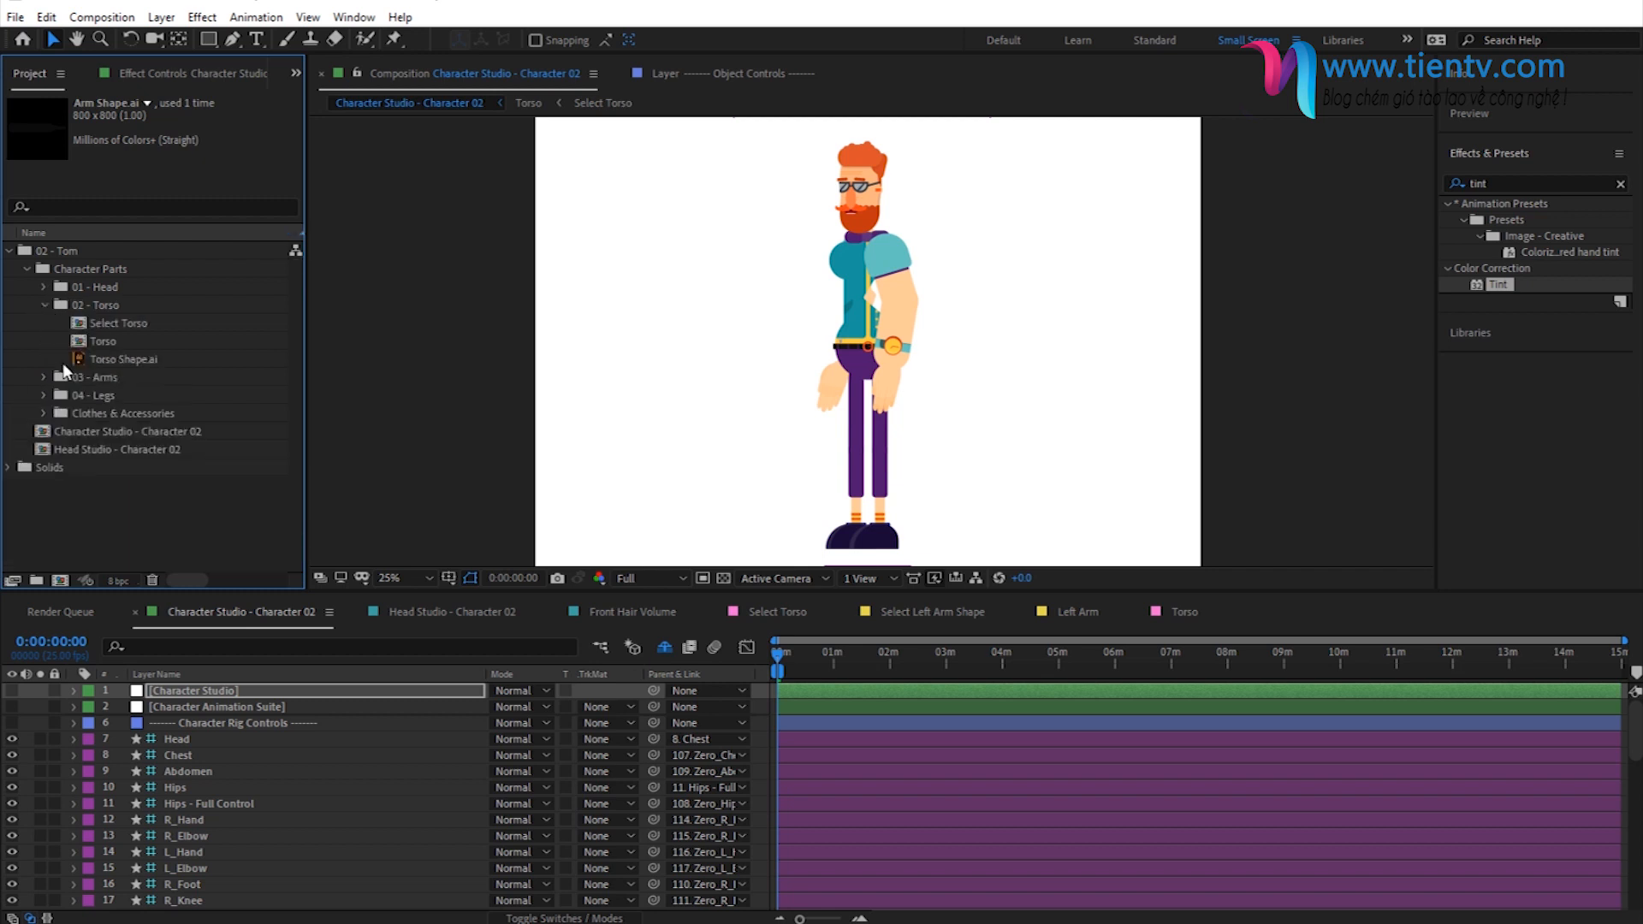
pyautogui.click(53, 304)
pyautogui.click(44, 323)
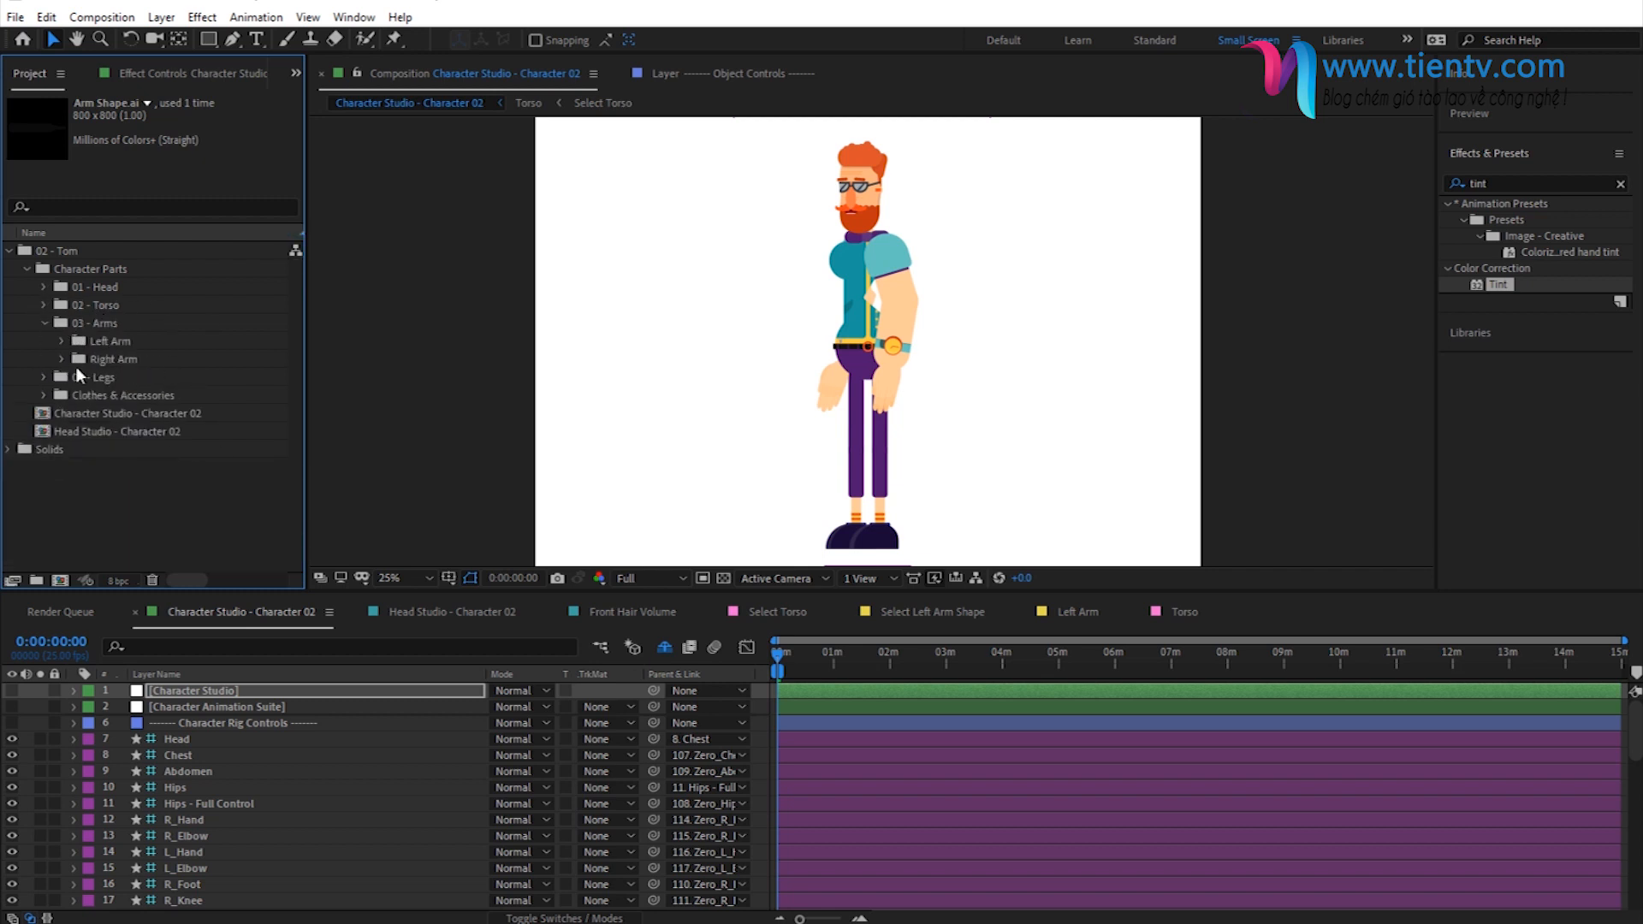
pyautogui.click(63, 360)
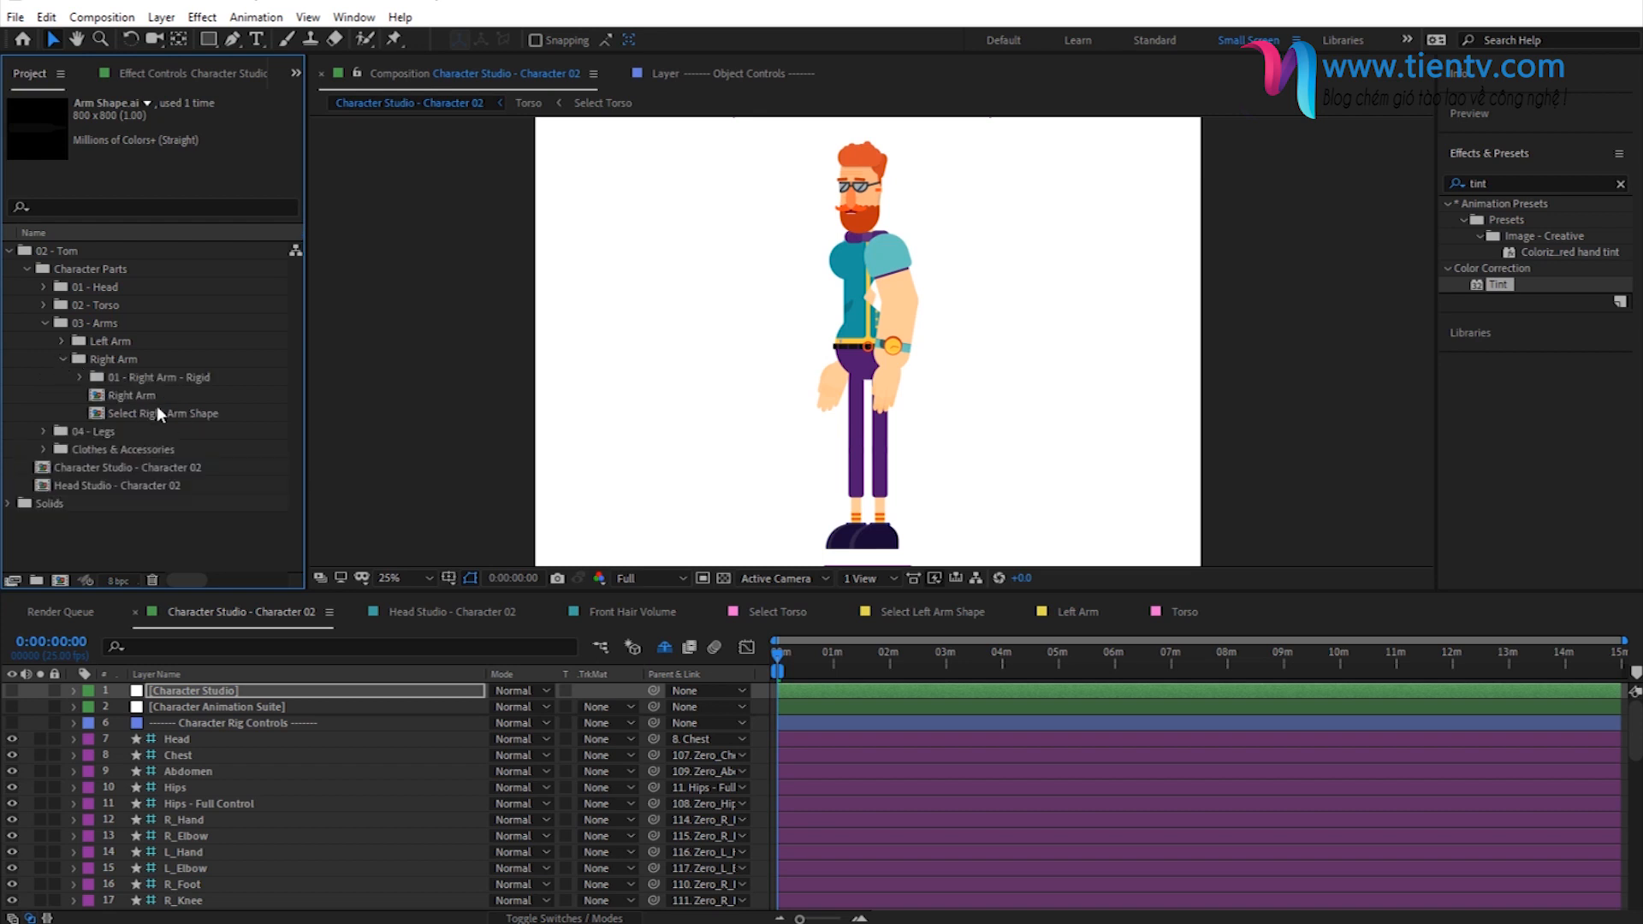
pyautogui.click(61, 359)
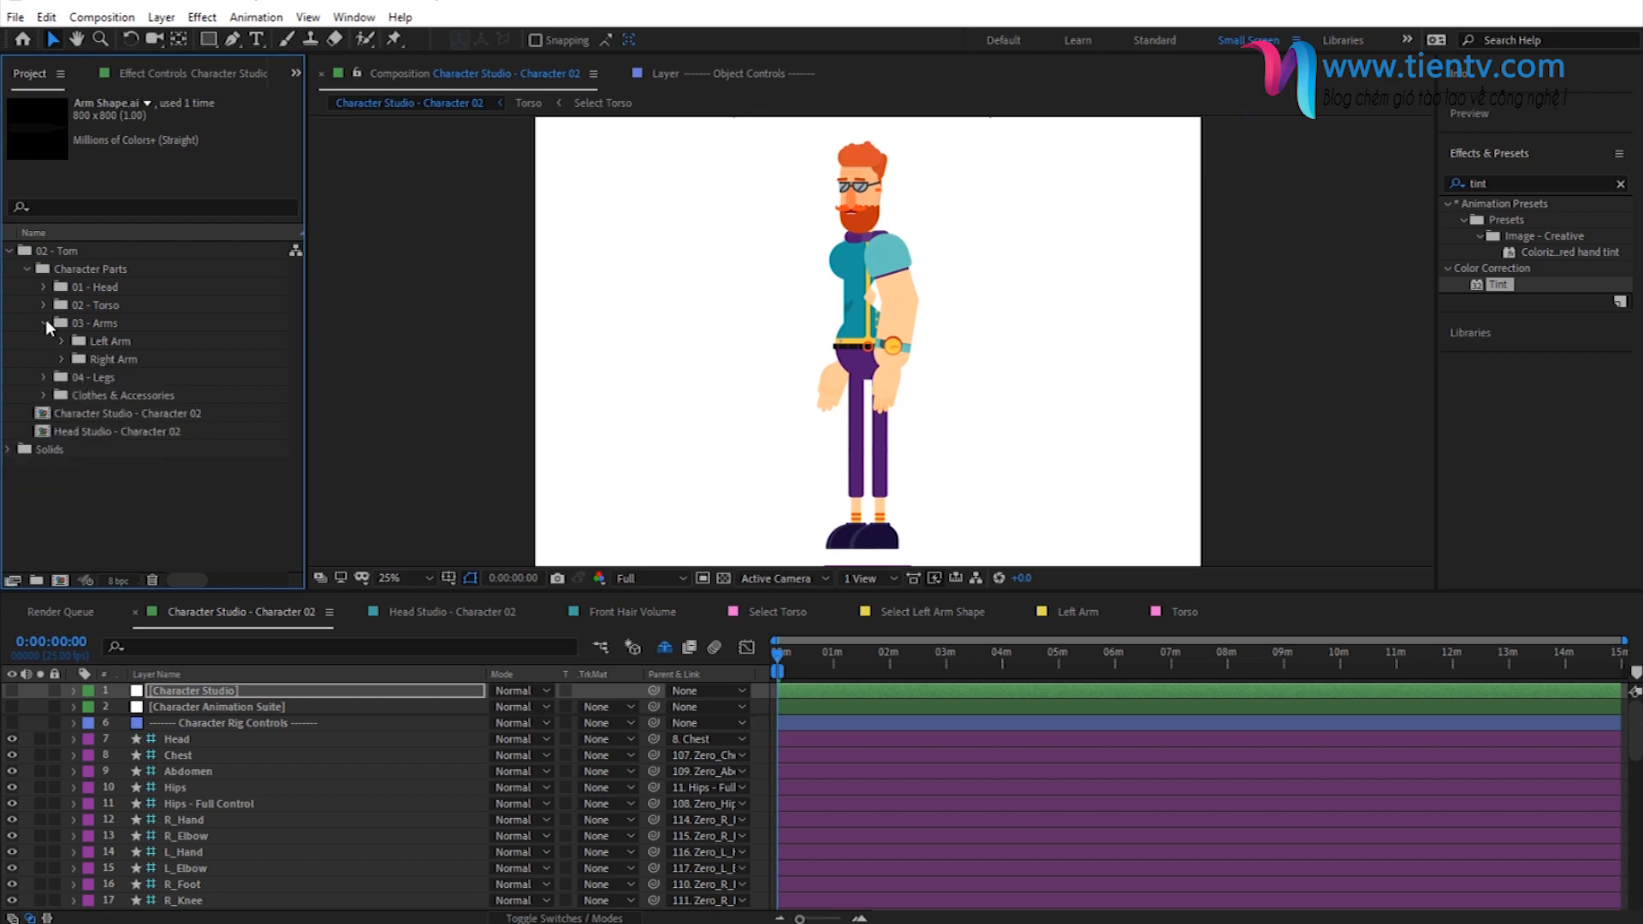
# - Examine the 04 - Legs folder in the project, including the Select Left Leg Shape composition and the Feet folder
pyautogui.click(45, 322)
pyautogui.click(45, 342)
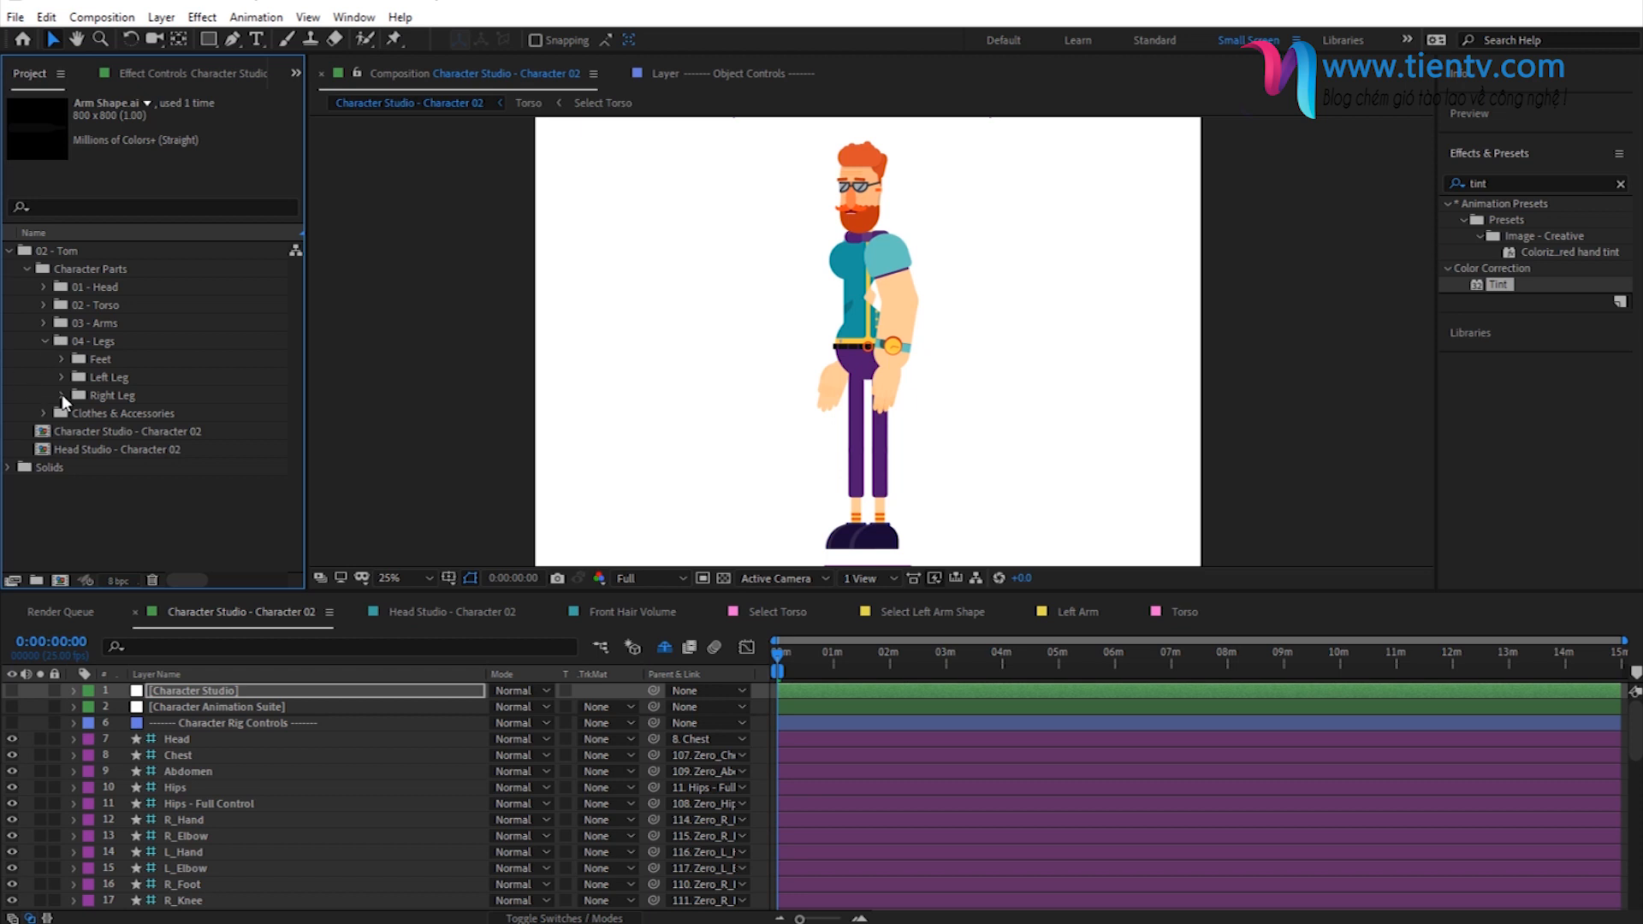
pyautogui.click(61, 378)
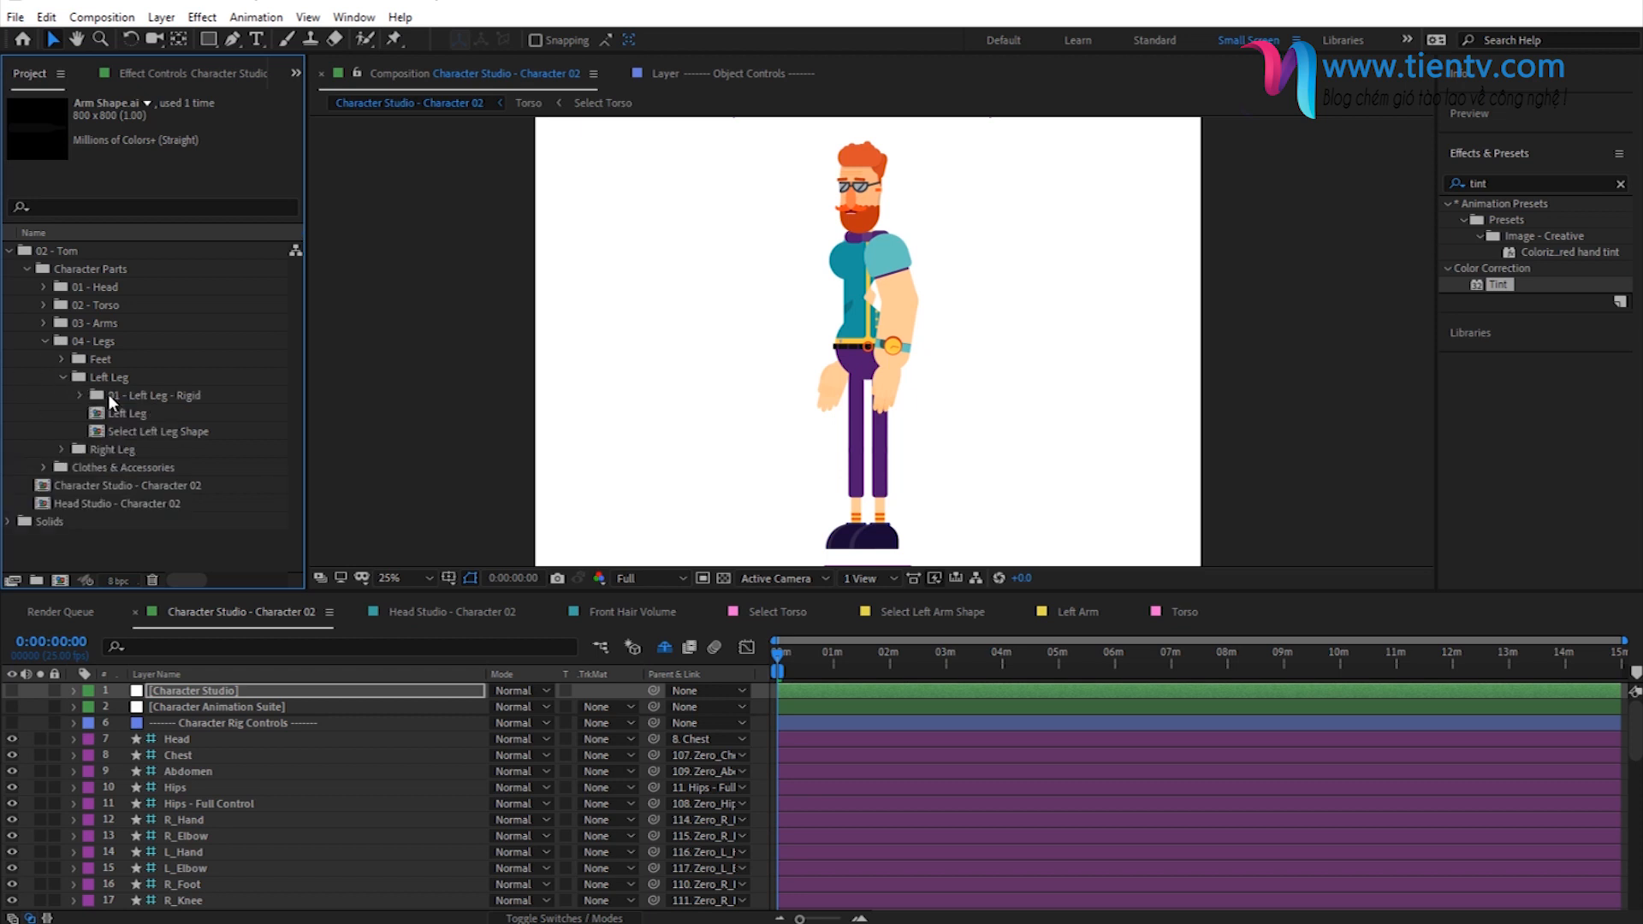
pyautogui.click(131, 434)
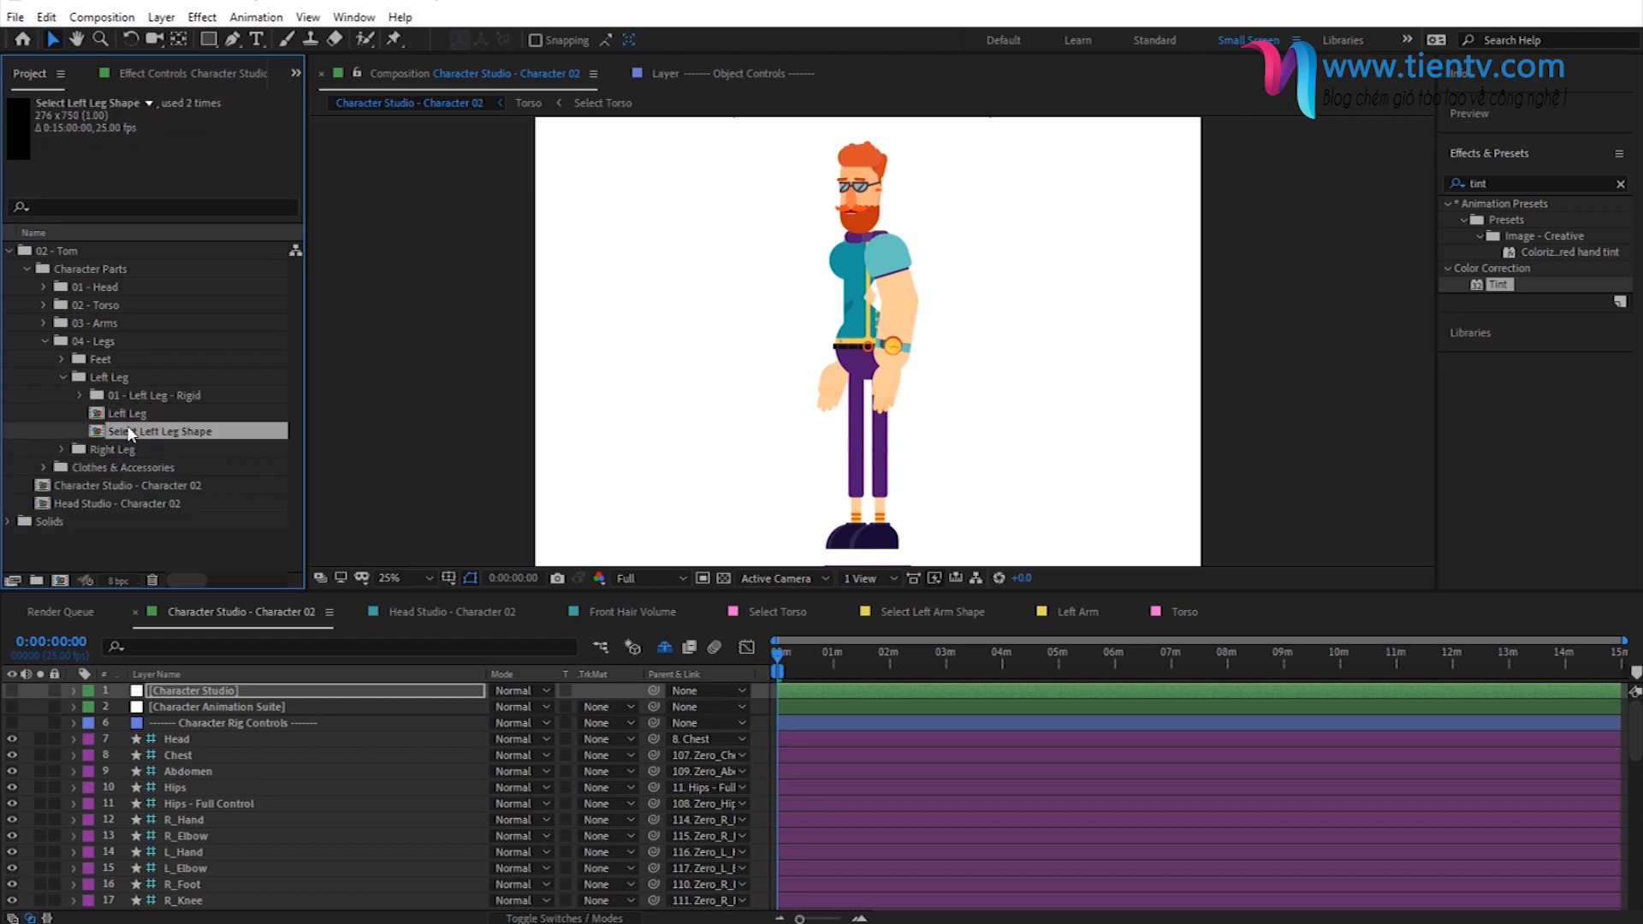
pyautogui.click(63, 378)
pyautogui.click(62, 360)
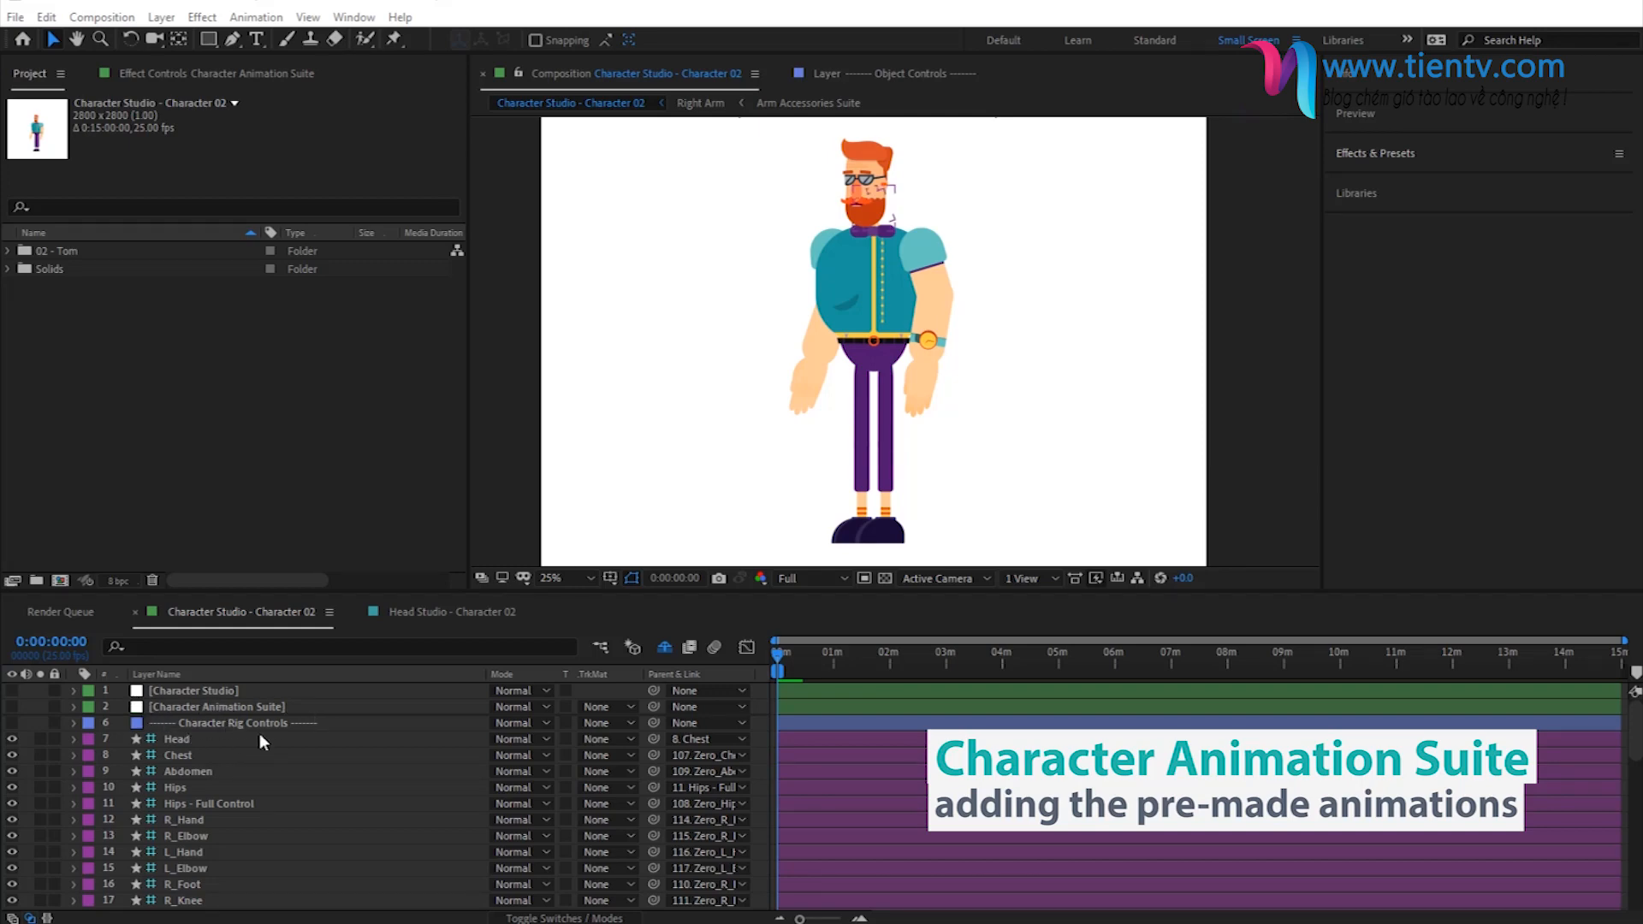
# - View the Character Animation Suite layer's effect controls and select the Character Studio - Character 02 composition in the 02 - Tom folder
pyautogui.click(197, 707)
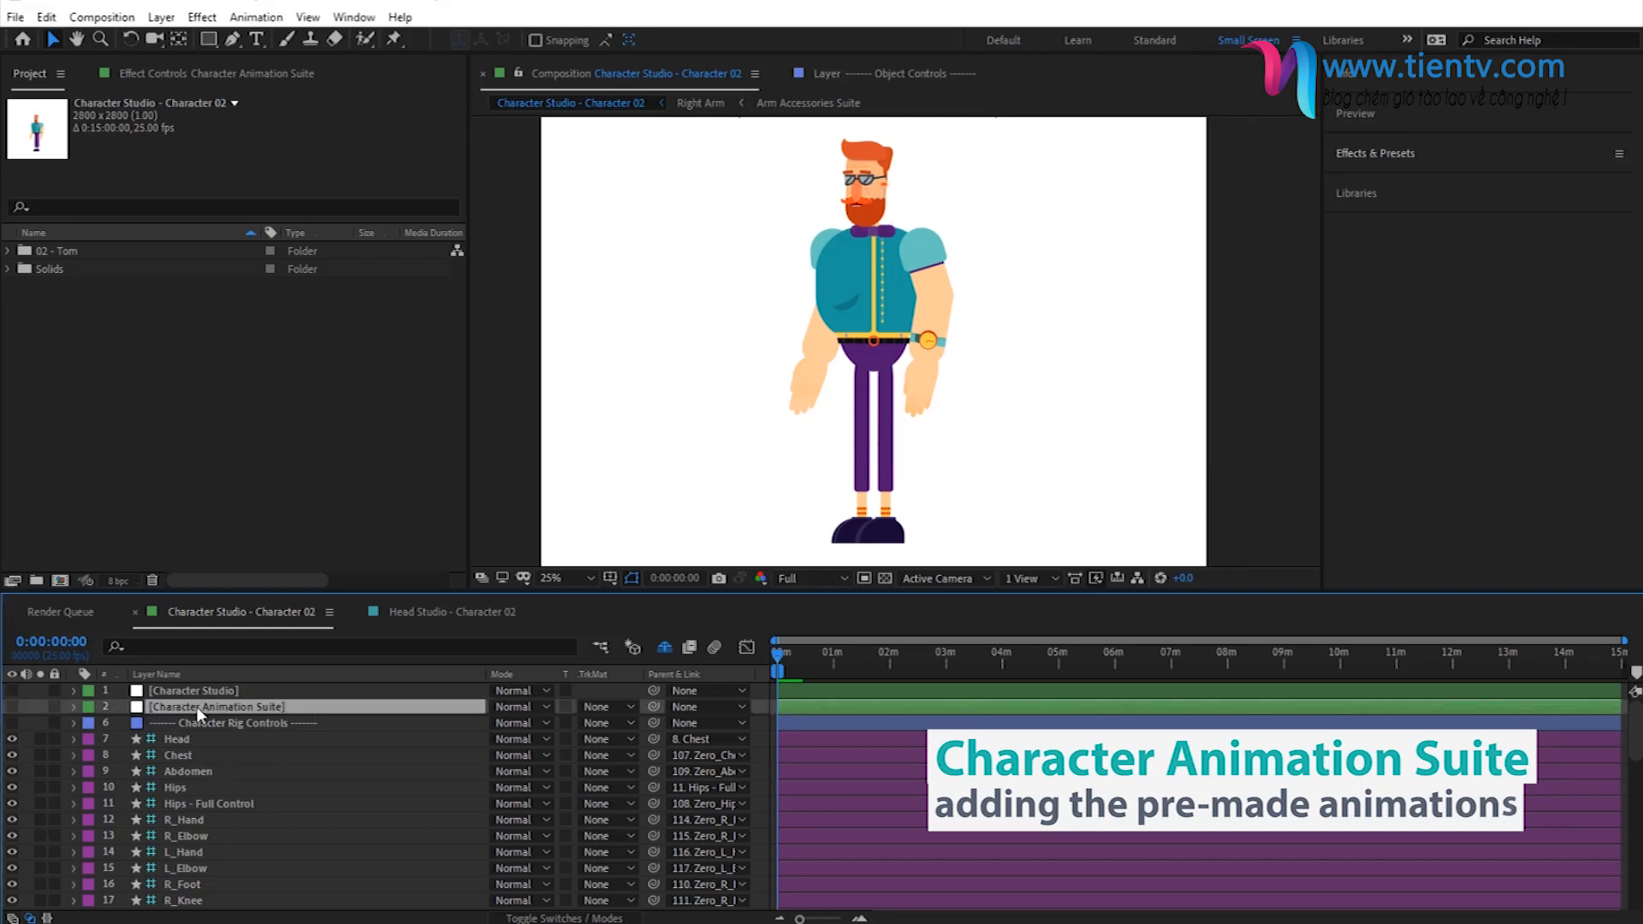
pyautogui.click(182, 72)
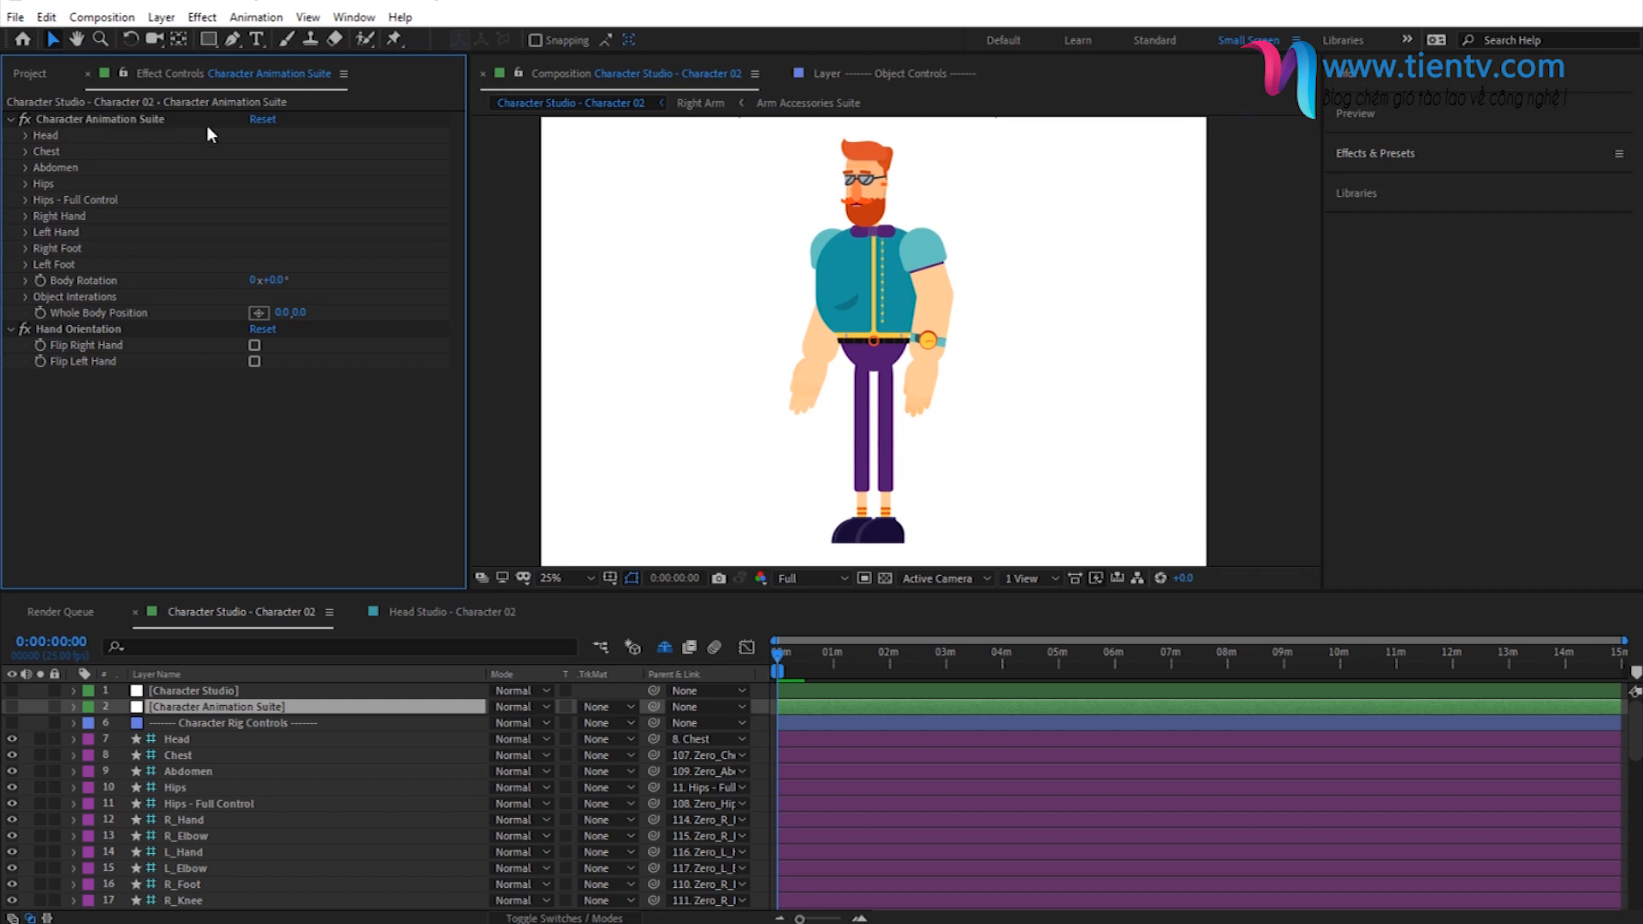
pyautogui.click(29, 77)
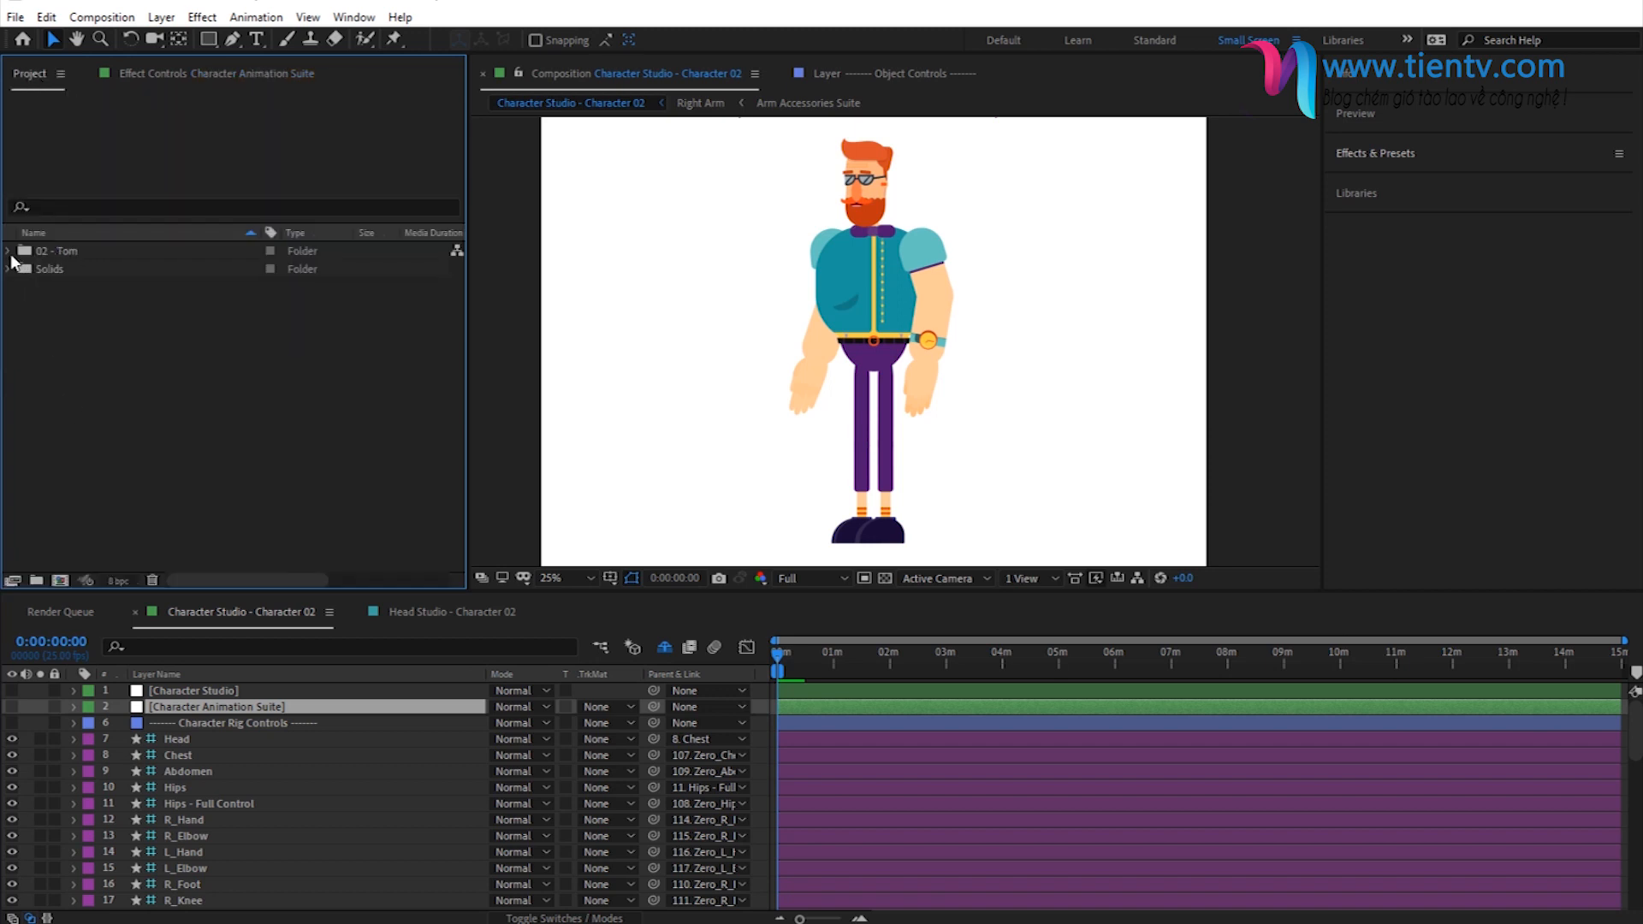
pyautogui.click(8, 251)
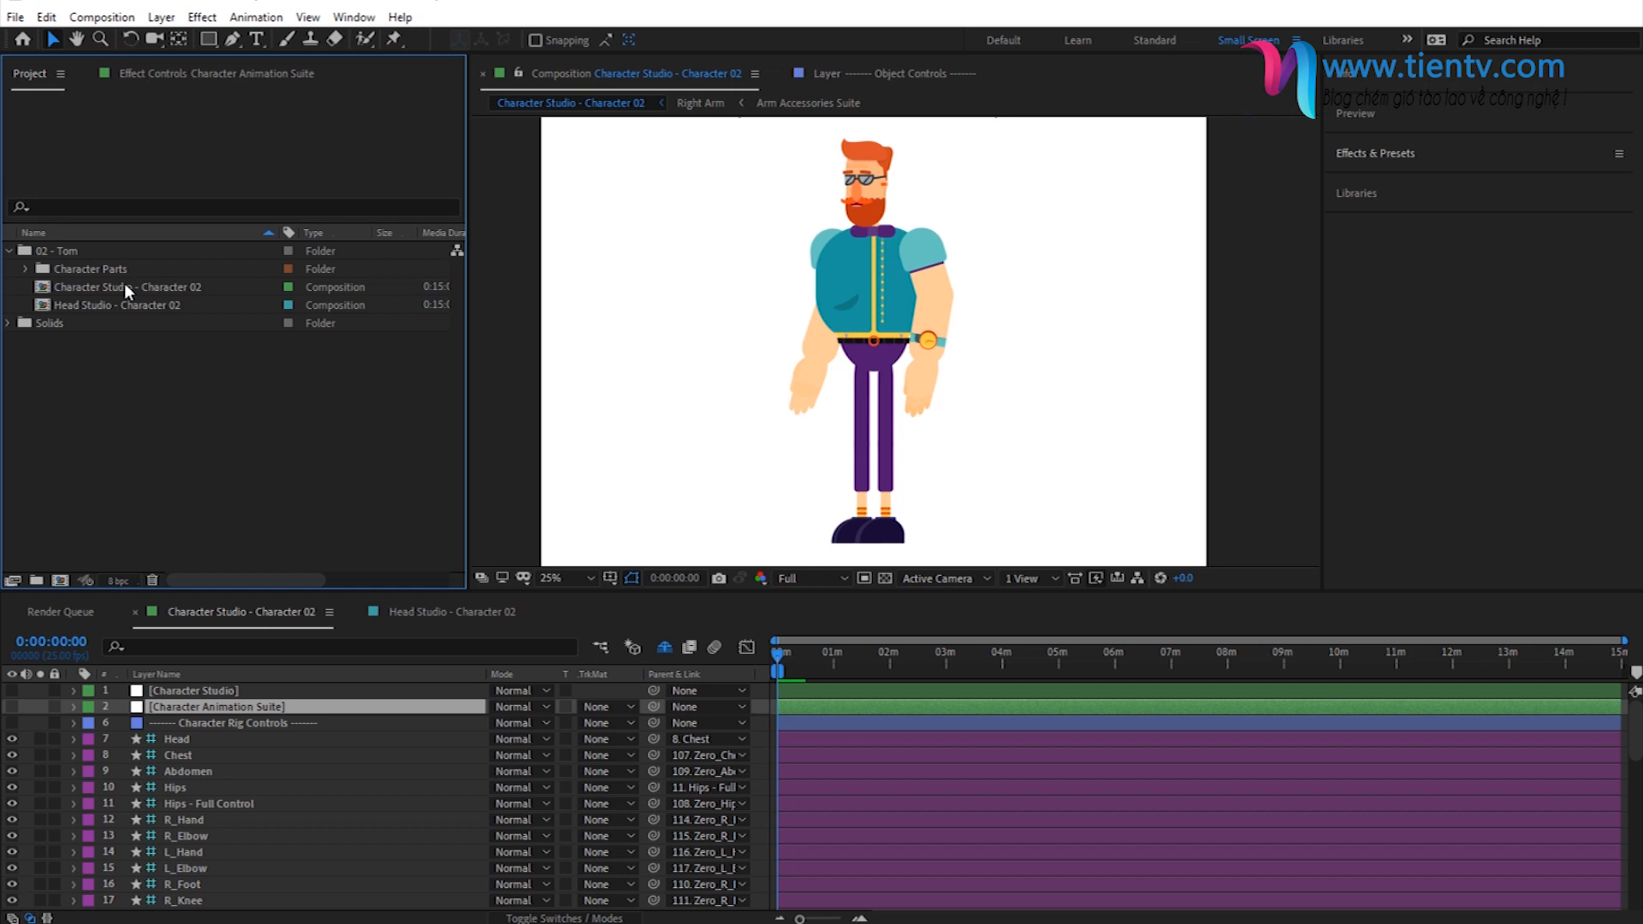
pyautogui.click(125, 286)
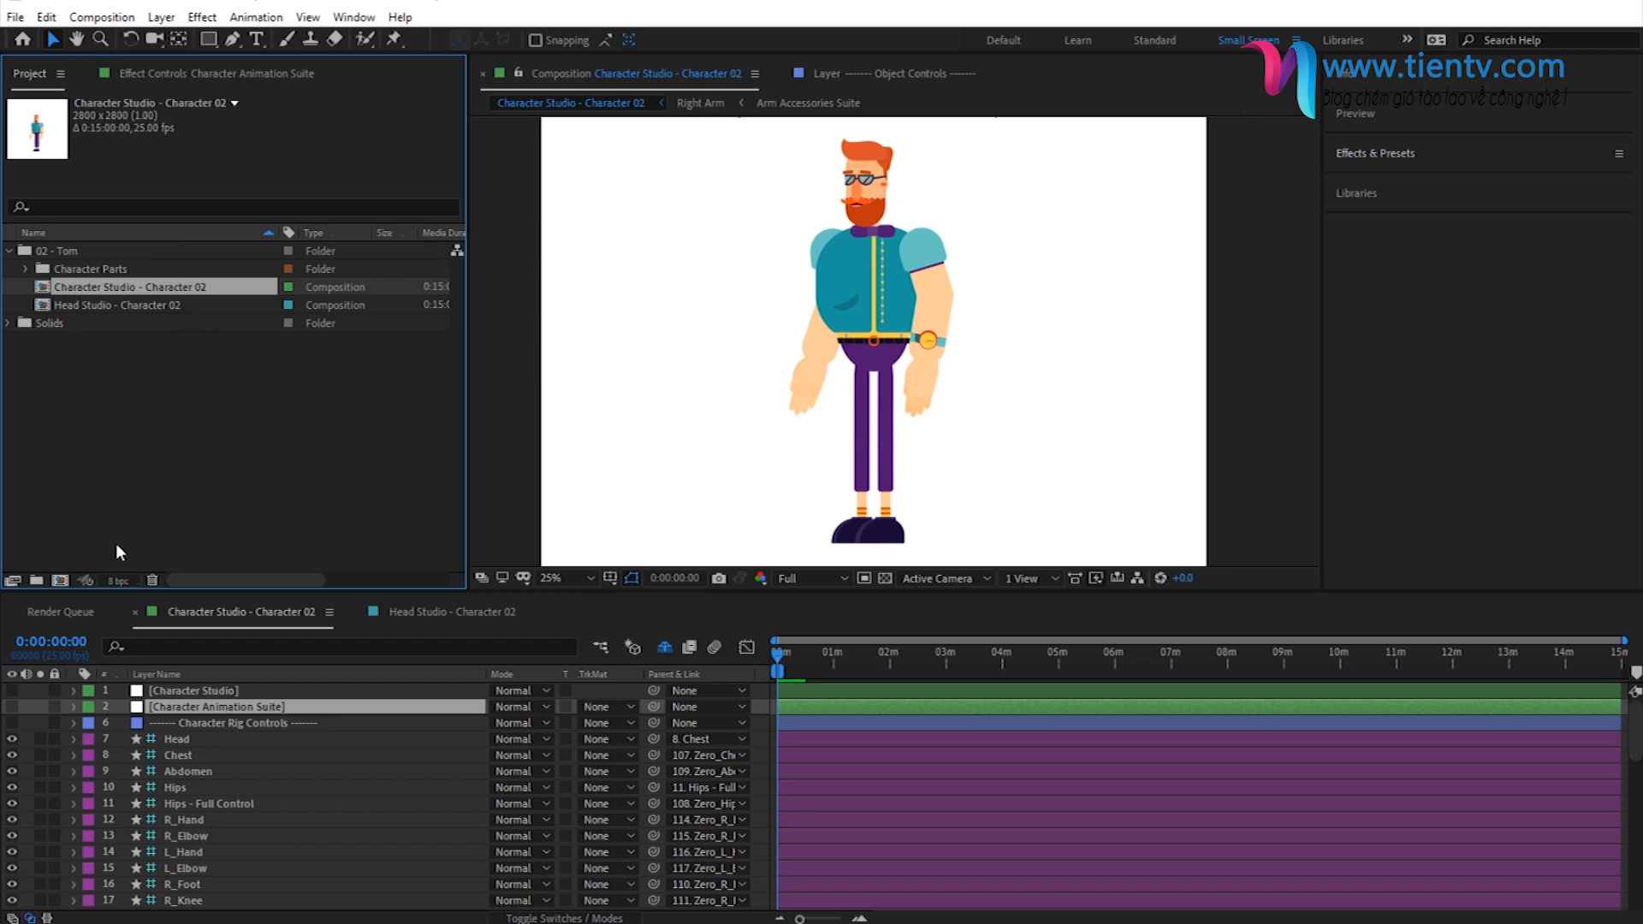
# - Move the Shadow layer slightly down so it sits just under the character's shoes, and deselect it
pyautogui.moveTo(716, 496); pyautogui.dragTo(715, 473)
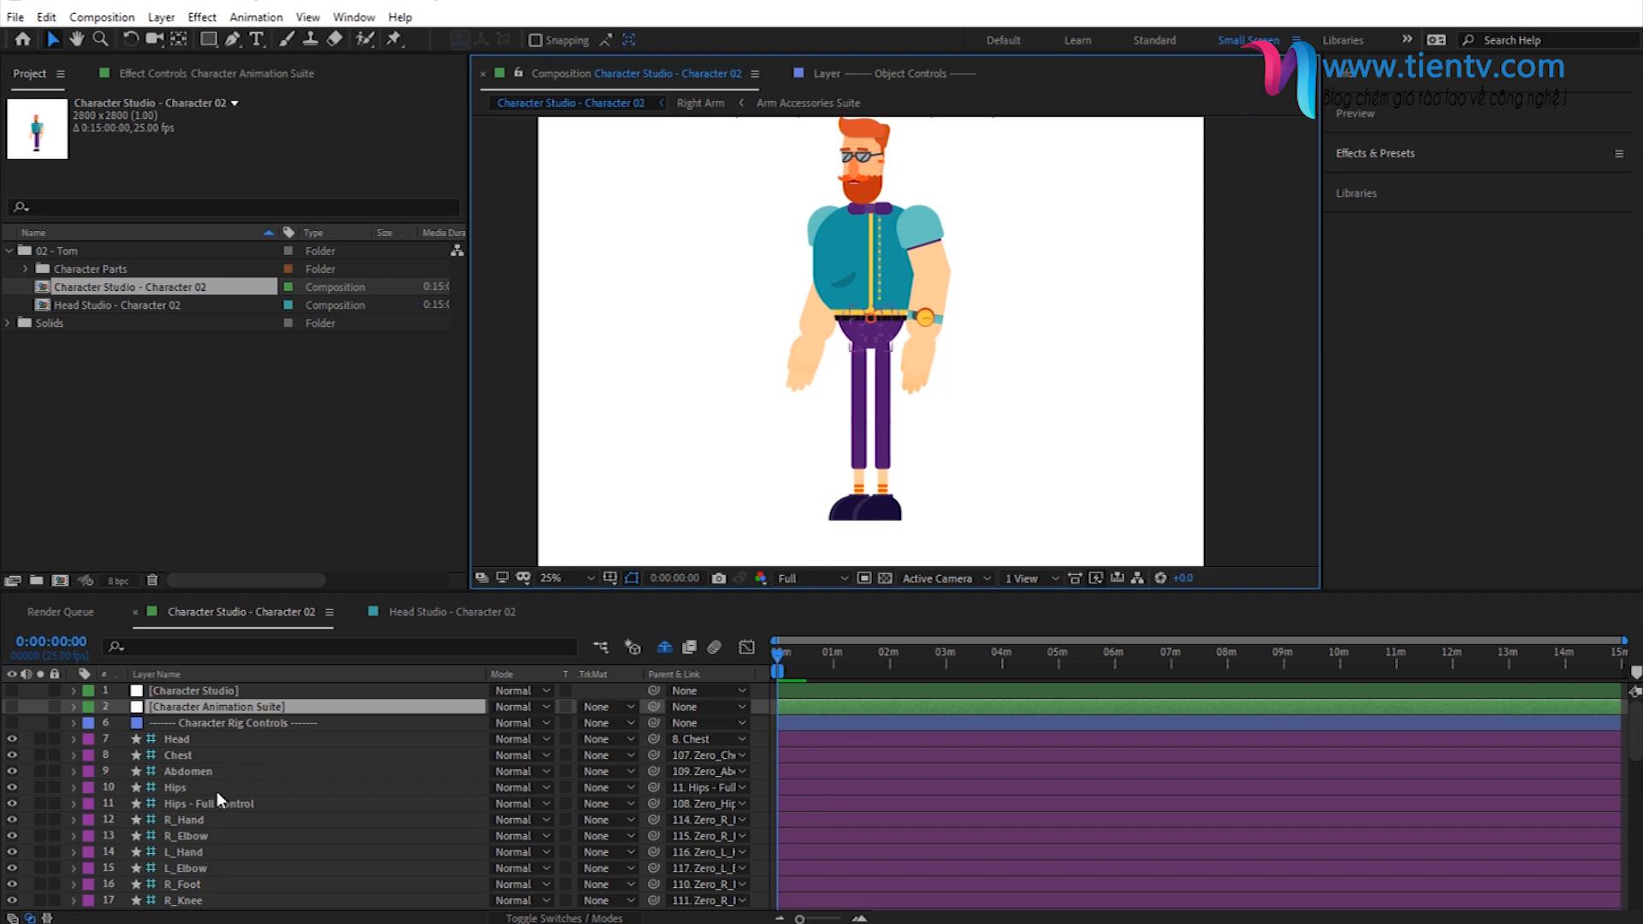
pyautogui.scroll(-10, 224, 790)
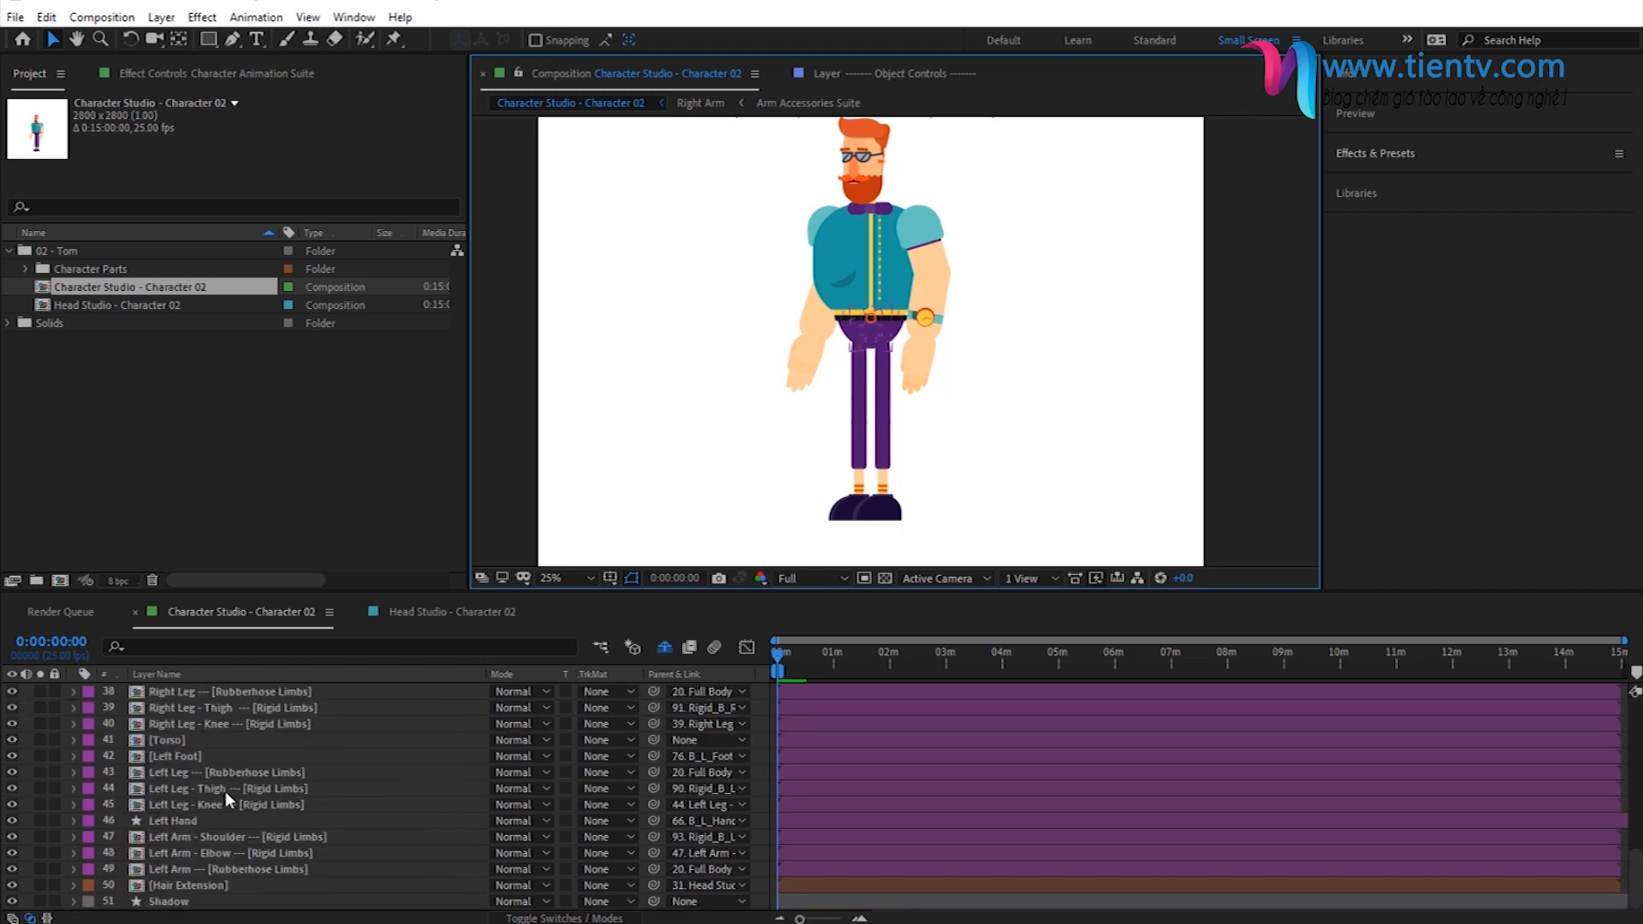
pyautogui.click(183, 899)
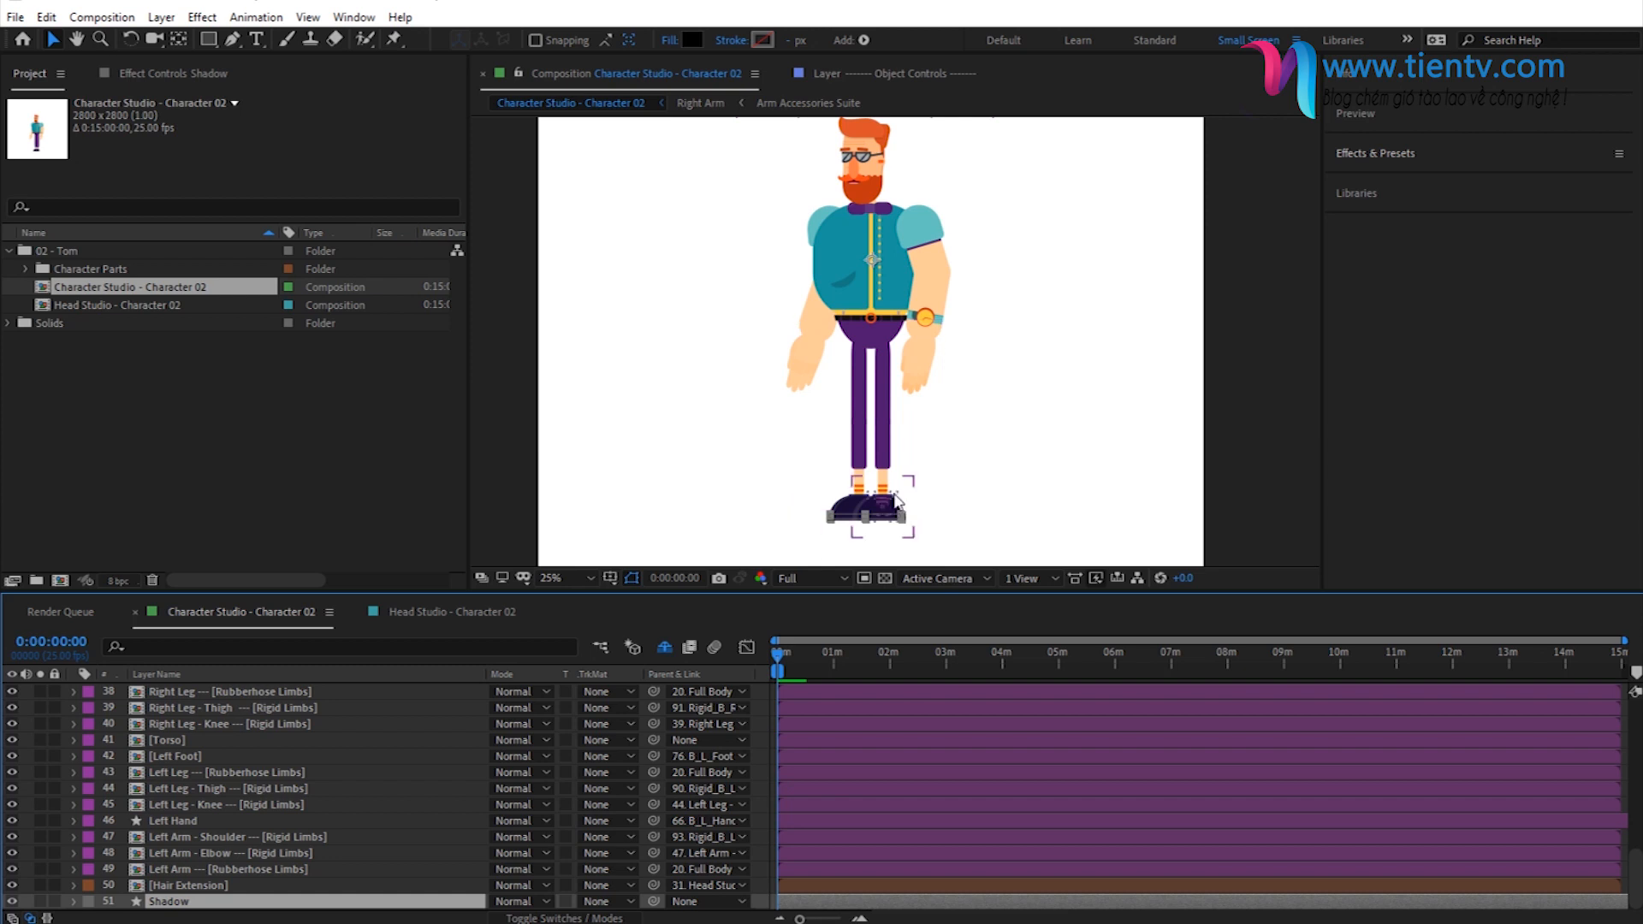
pyautogui.press('.')
pyautogui.press('.')
pyautogui.moveTo(751, 518); pyautogui.dragTo(759, 264)
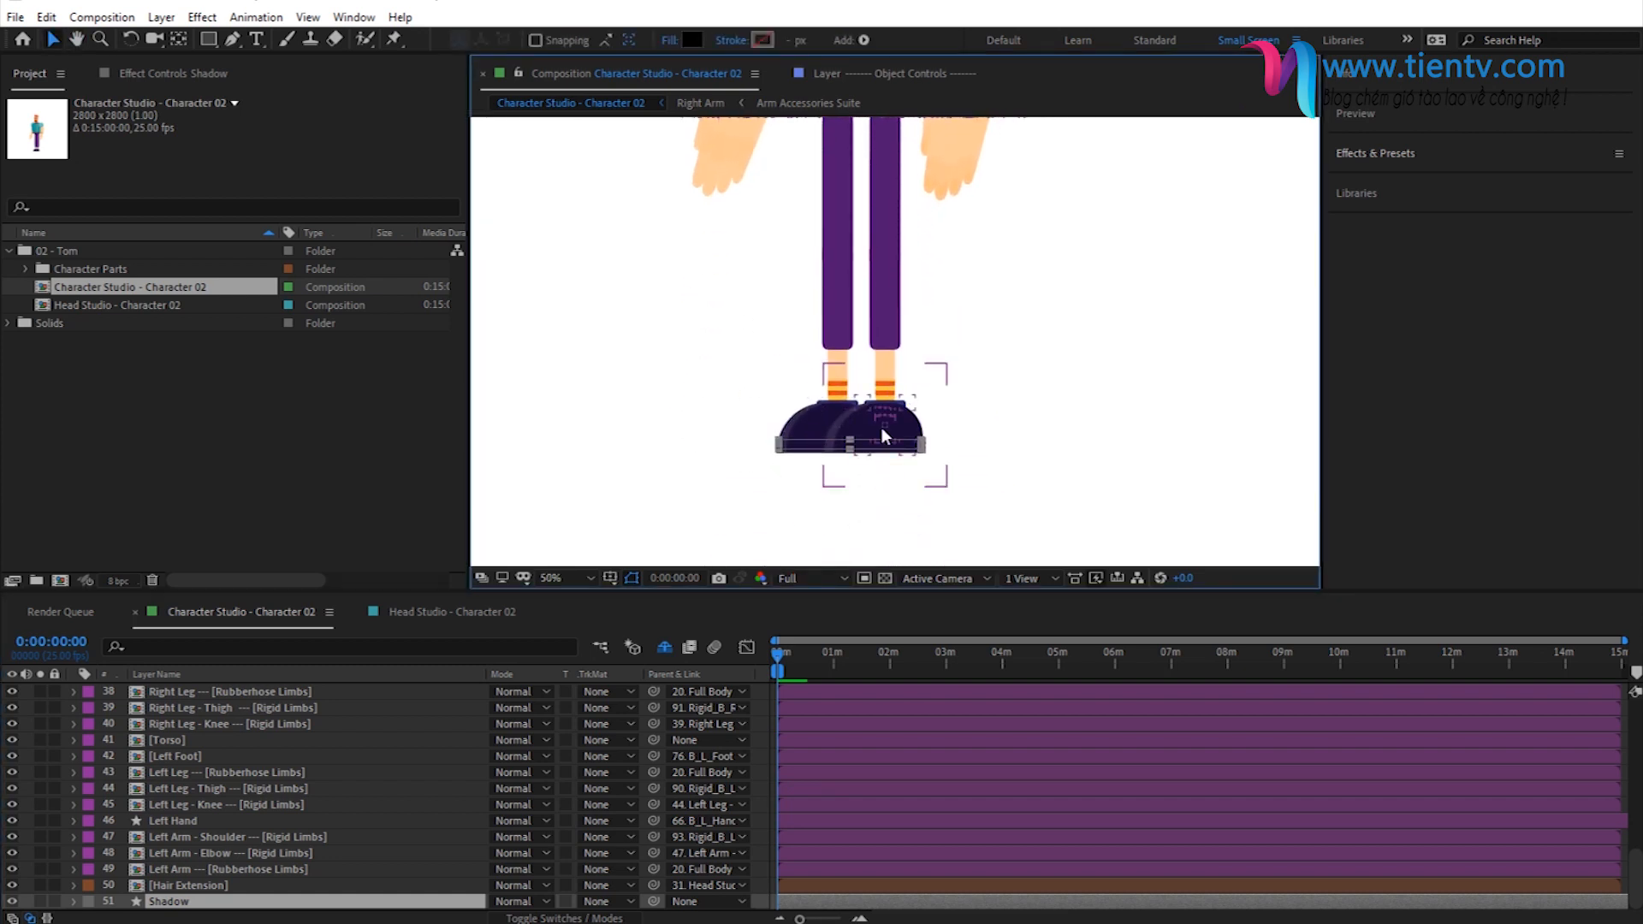
pyautogui.moveTo(807, 459); pyautogui.dragTo(805, 464)
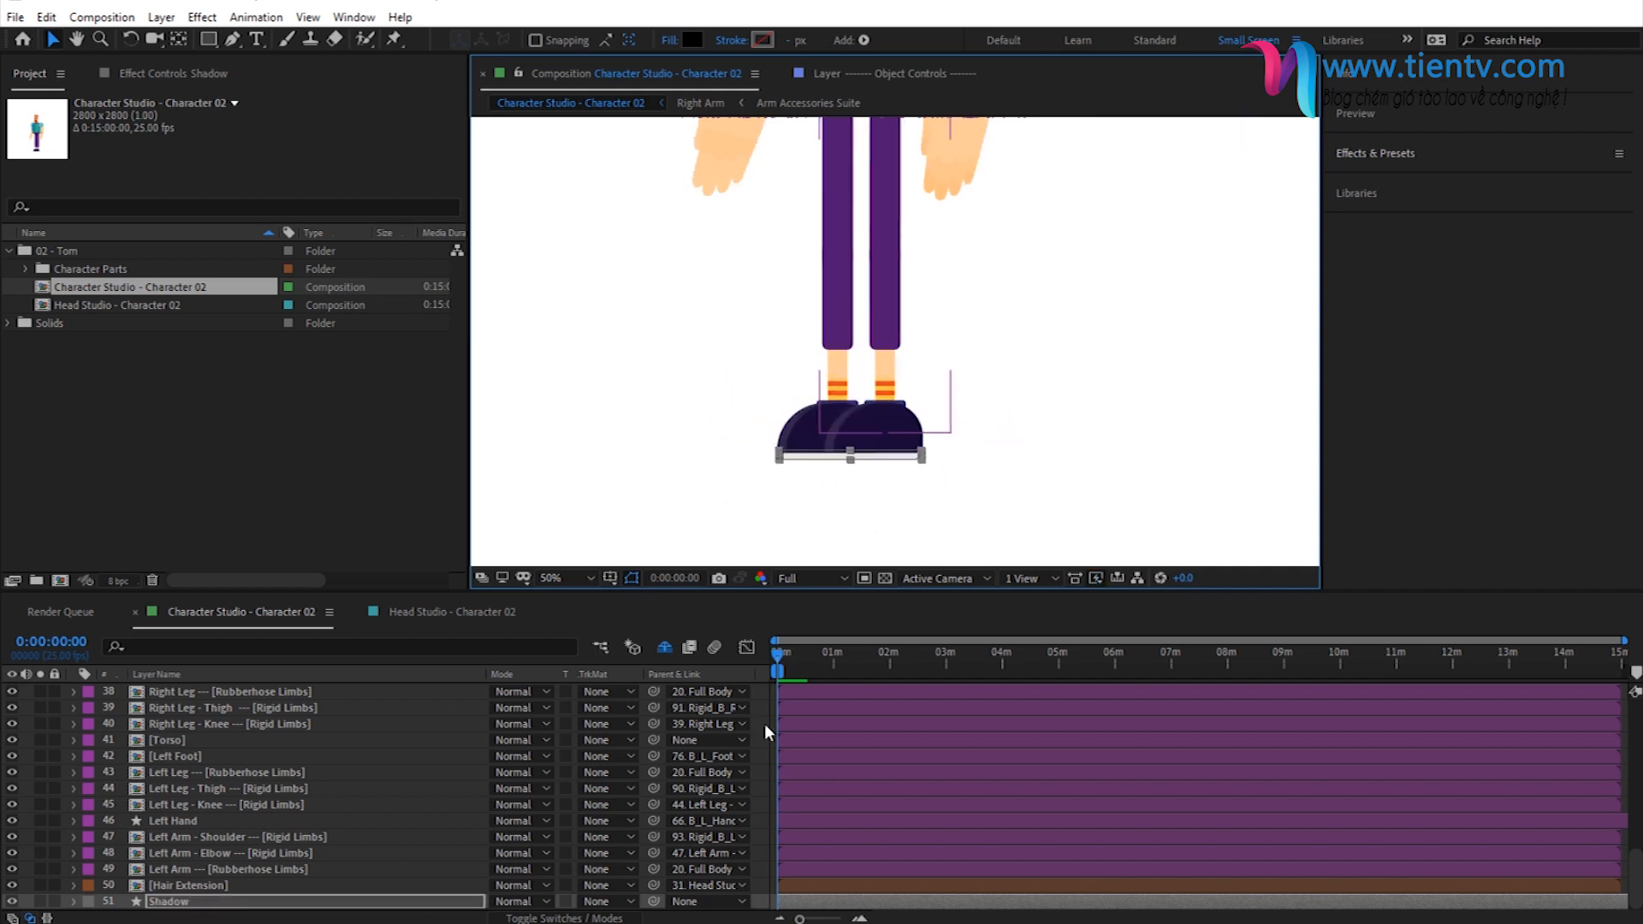
pyautogui.click(762, 725)
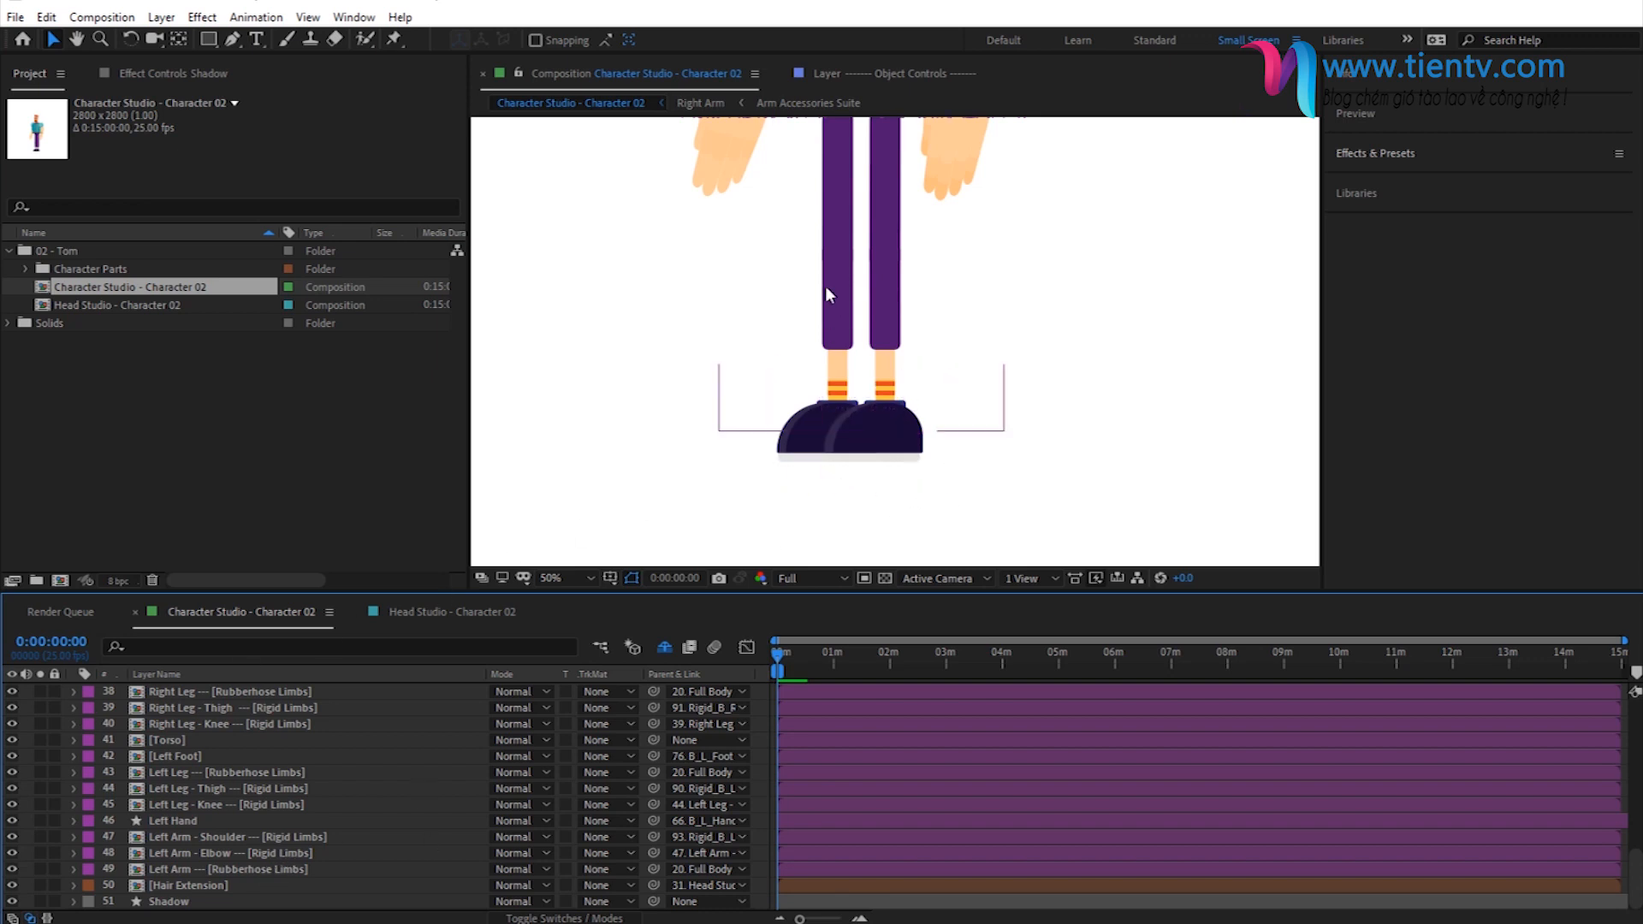
# - Display the Character Animation Suite layer's effect controls and select the Character Animation Suite effect, with the timeline scaled to individual seconds
pyautogui.scroll(-2, 825, 286)
pyautogui.scroll(11, 213, 737)
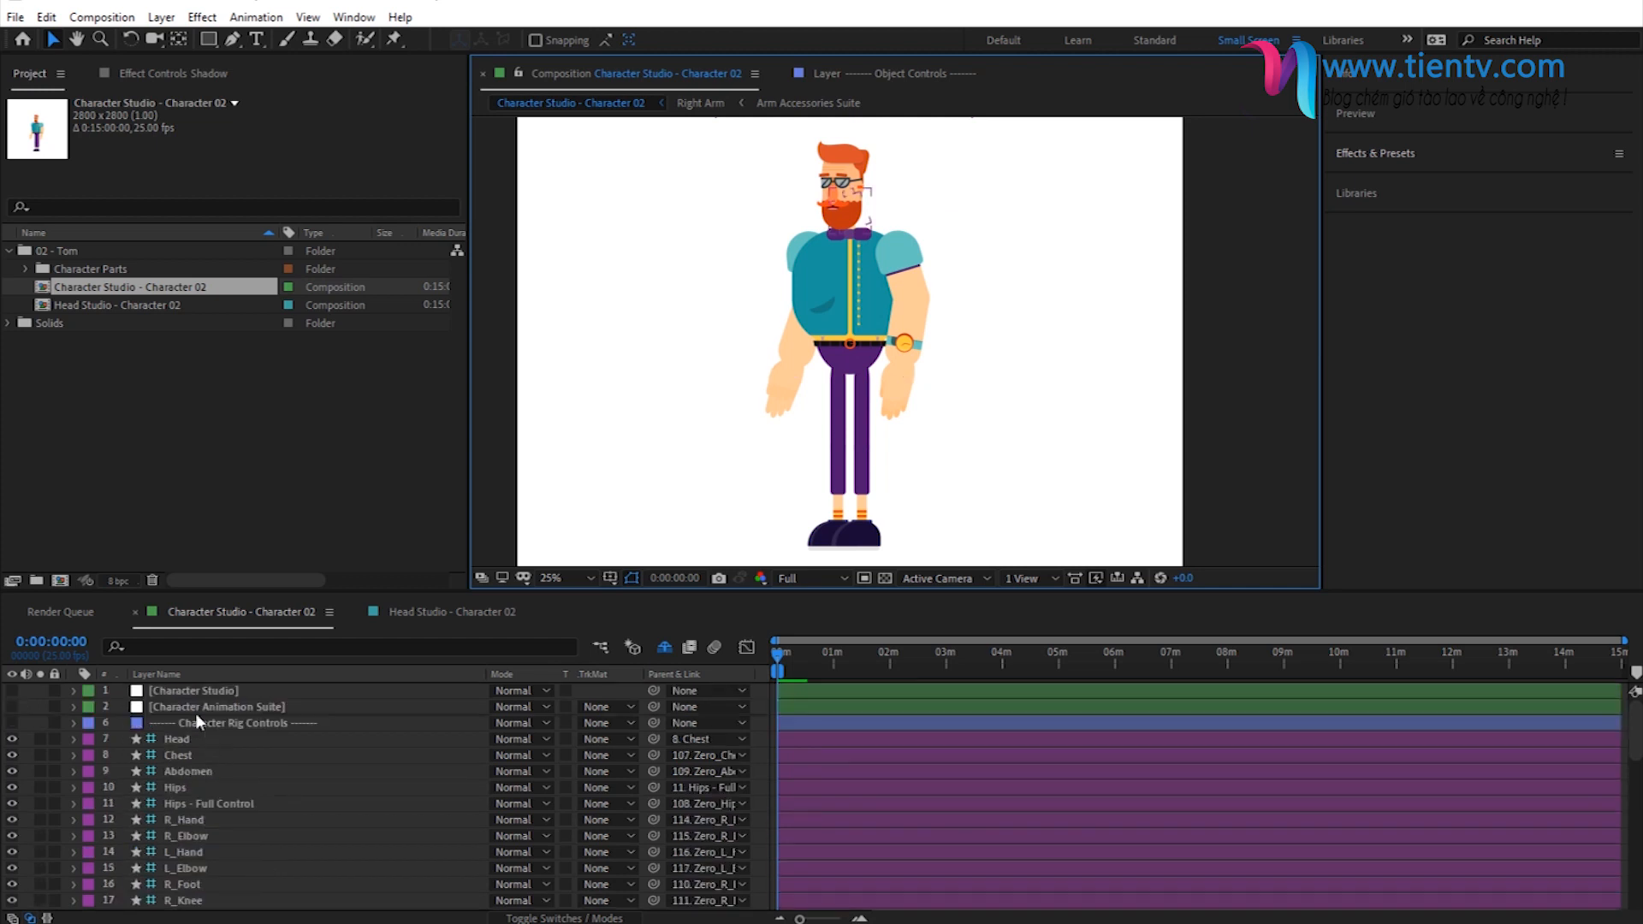
pyautogui.click(188, 707)
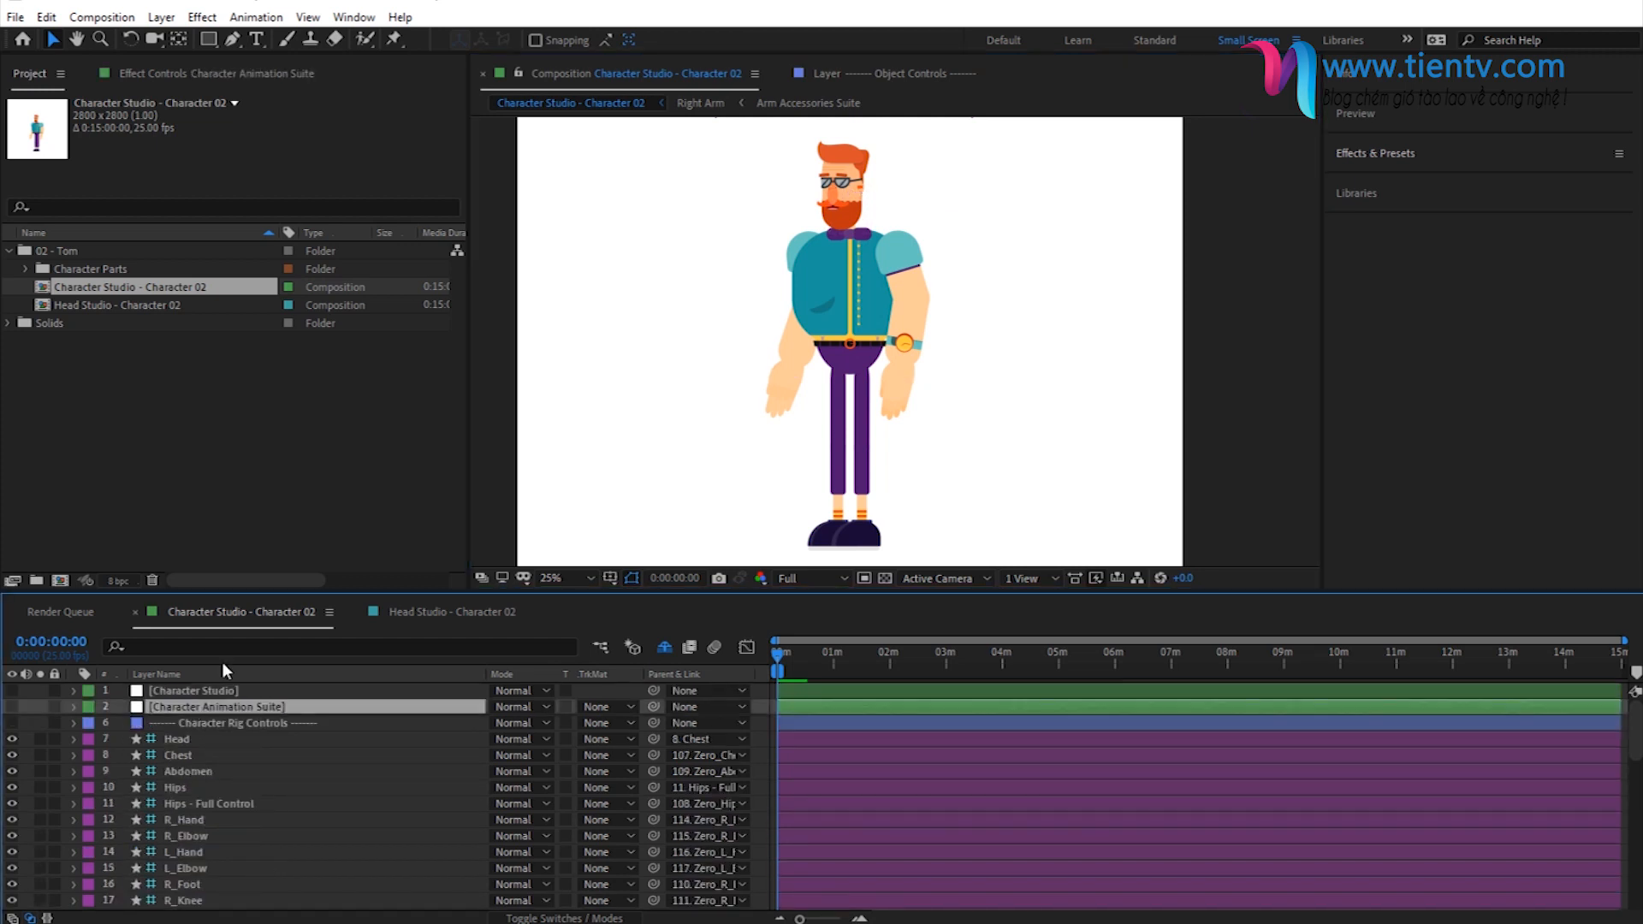
pyautogui.click(195, 73)
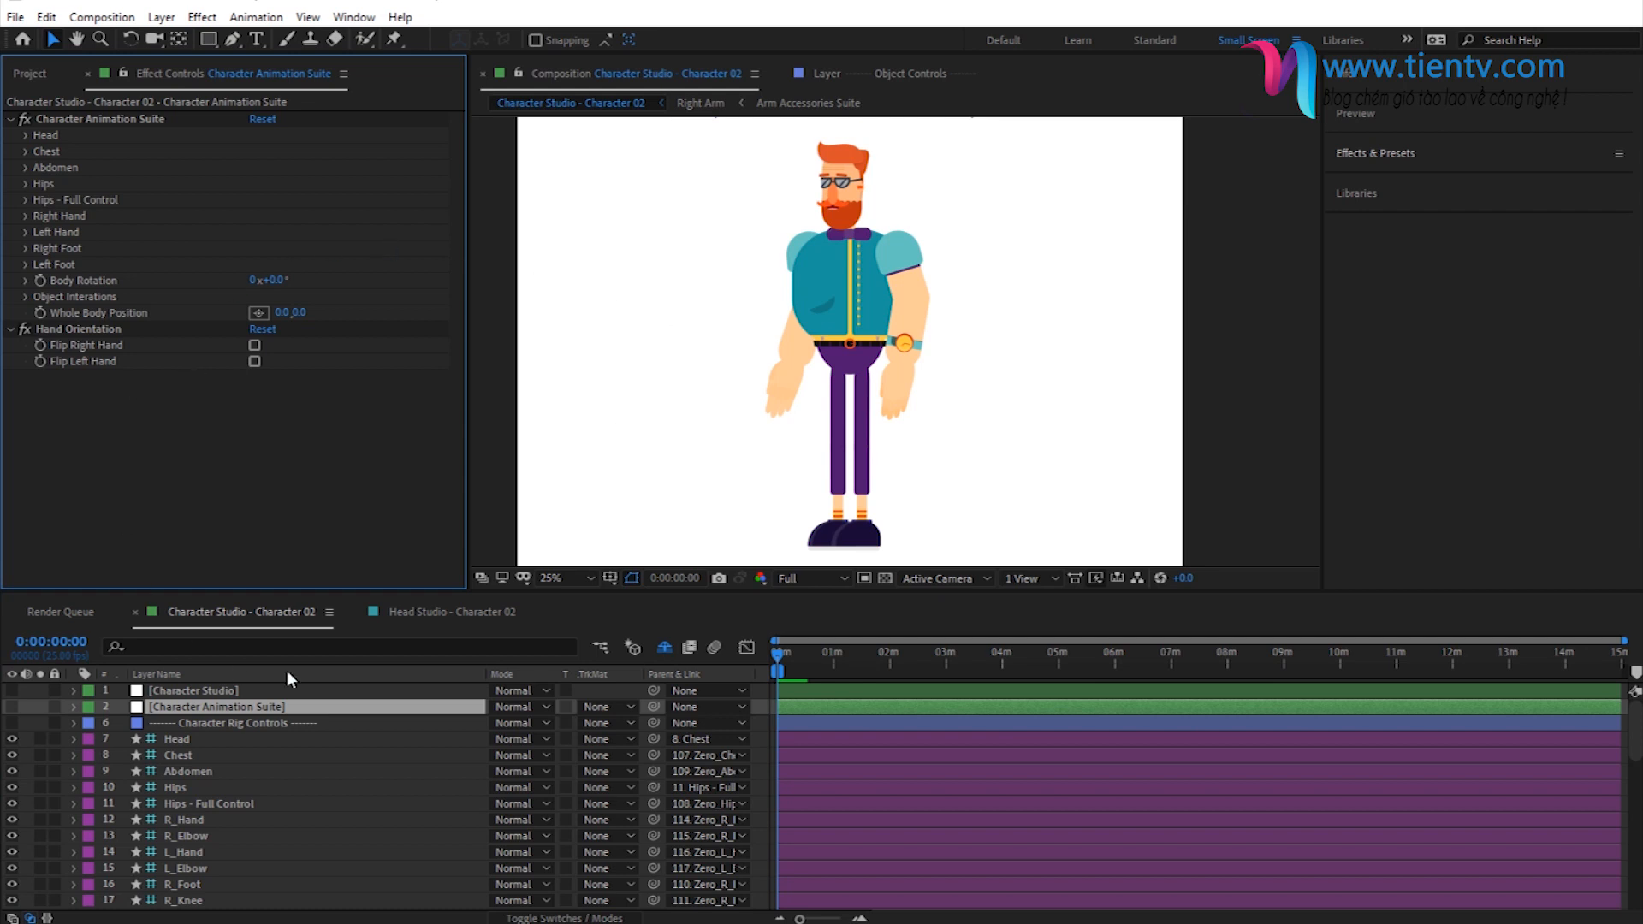
pyautogui.click(113, 120)
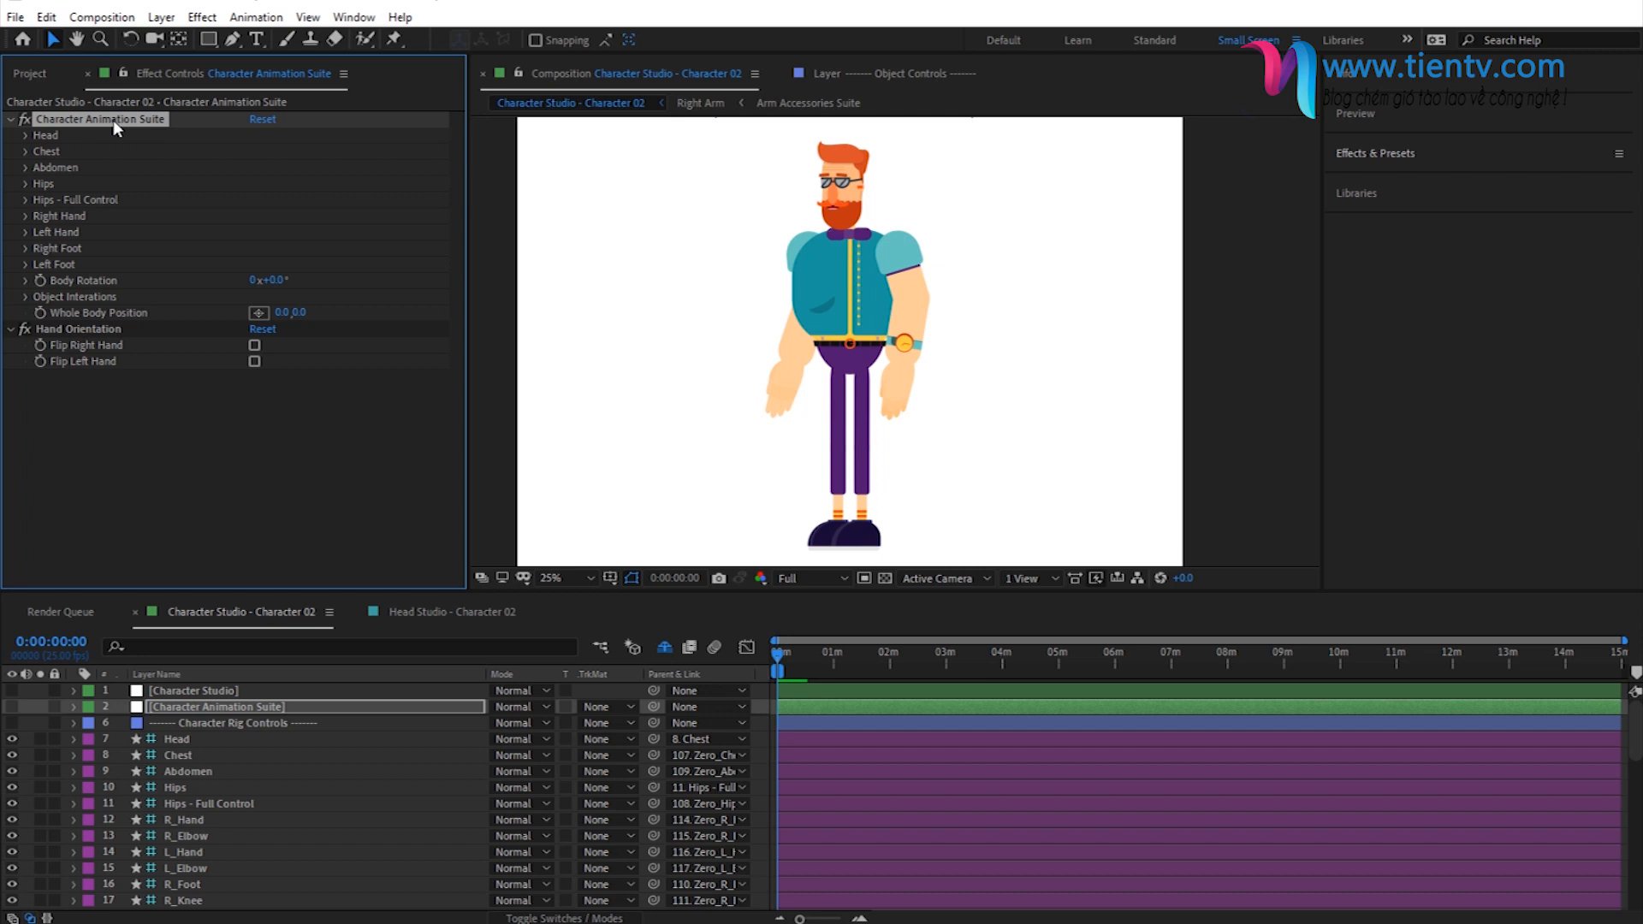
pyautogui.click(859, 919)
pyautogui.click(859, 918)
pyautogui.click(860, 919)
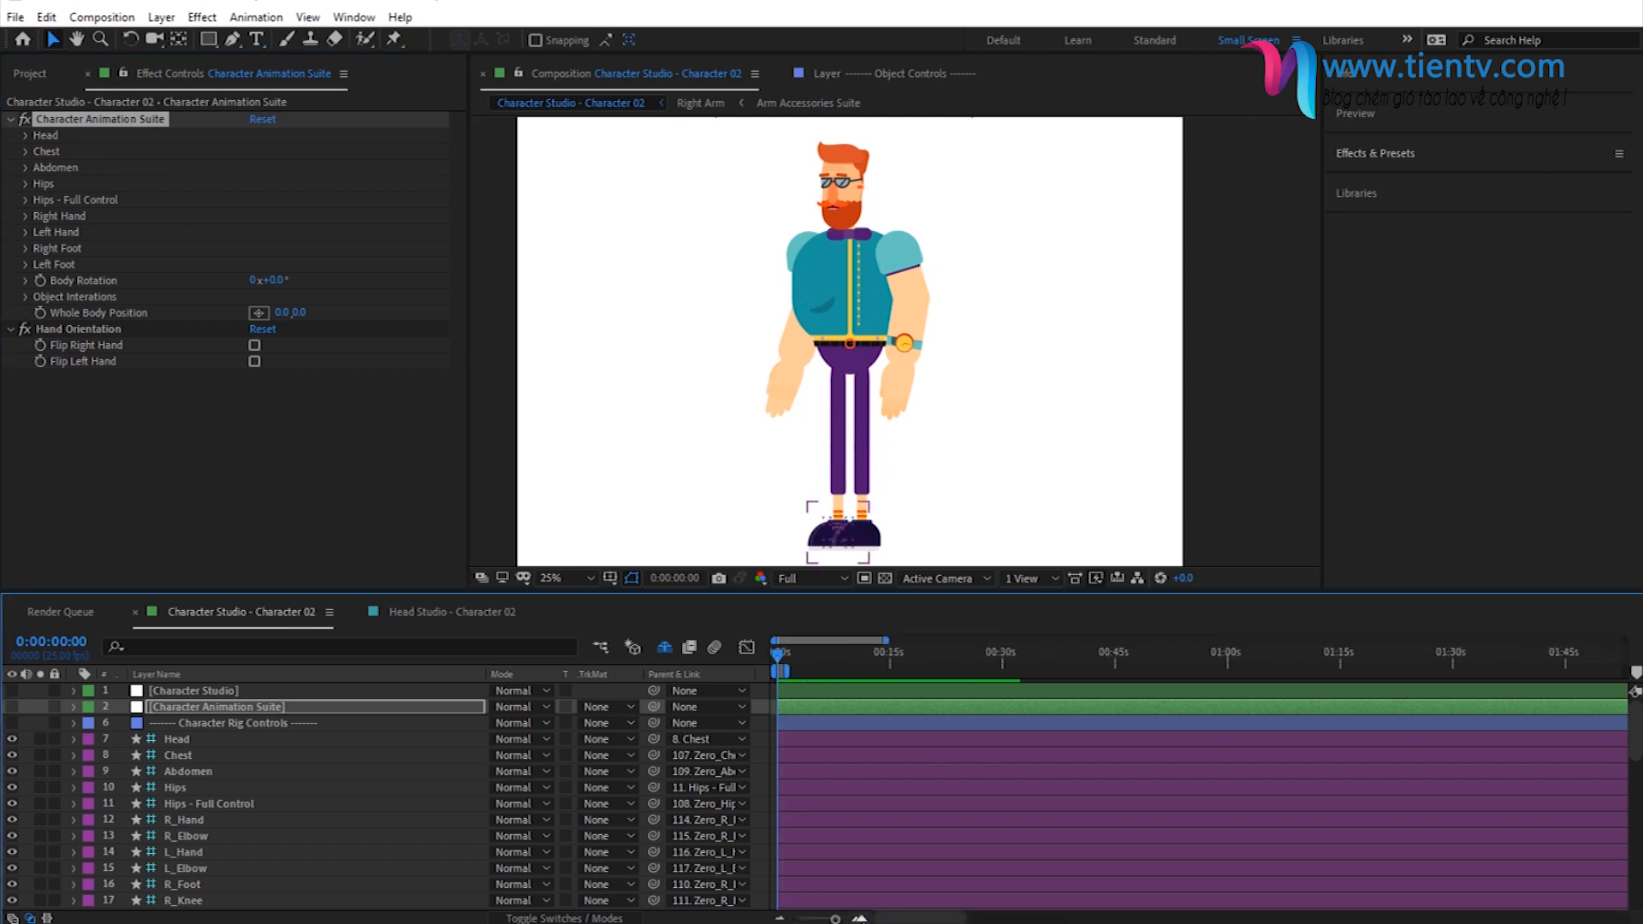
pyautogui.click(859, 919)
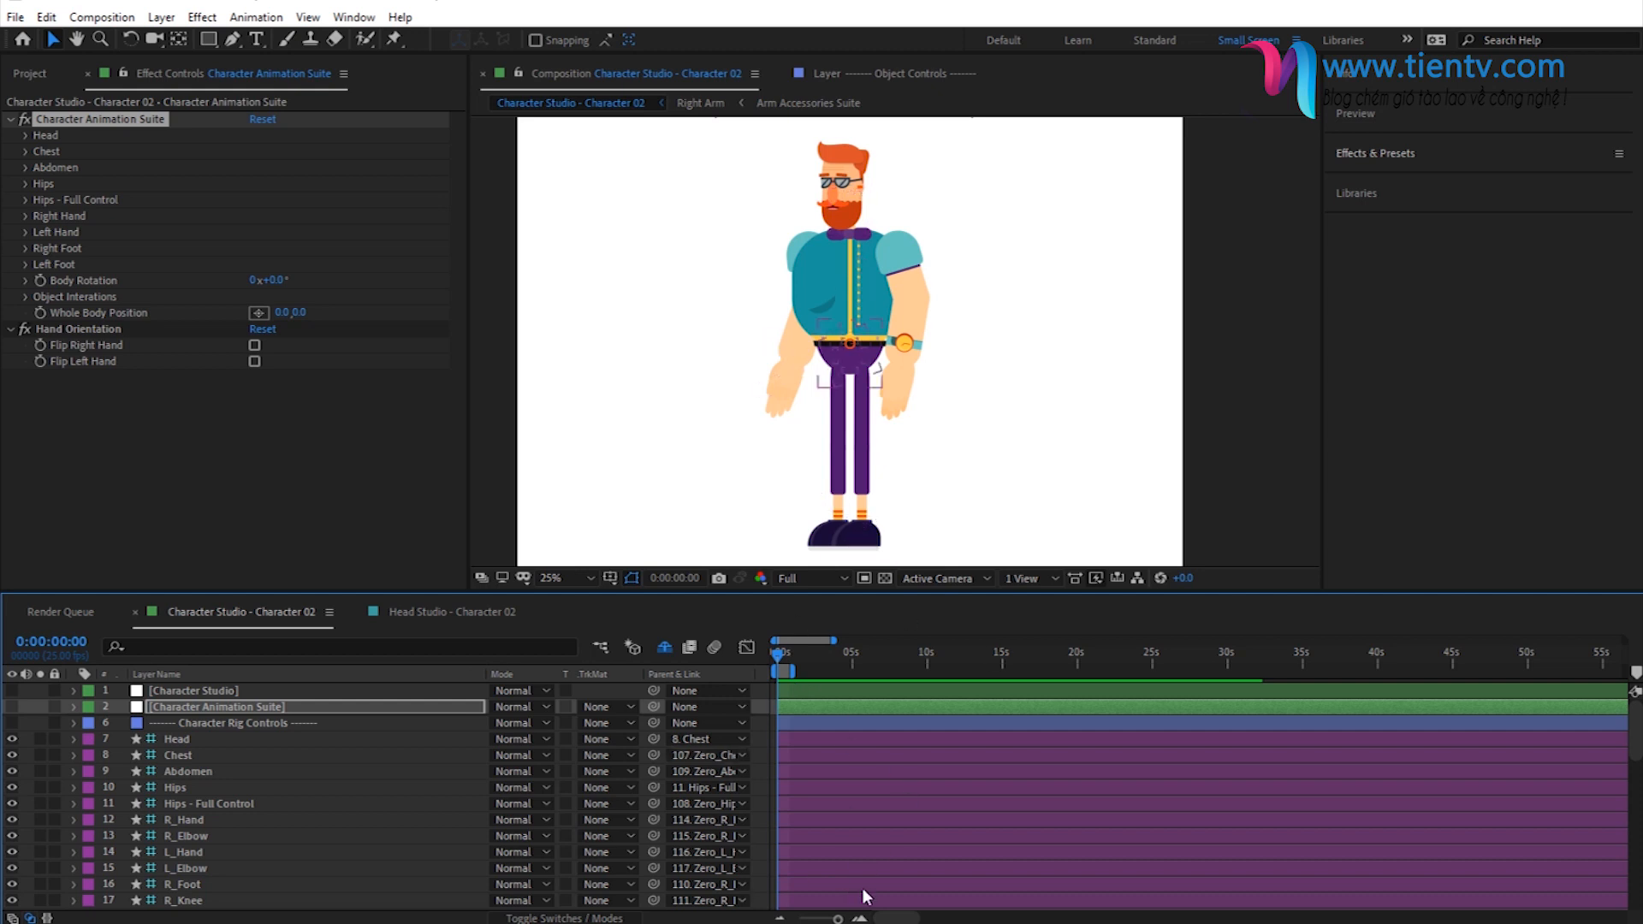
pyautogui.click(859, 919)
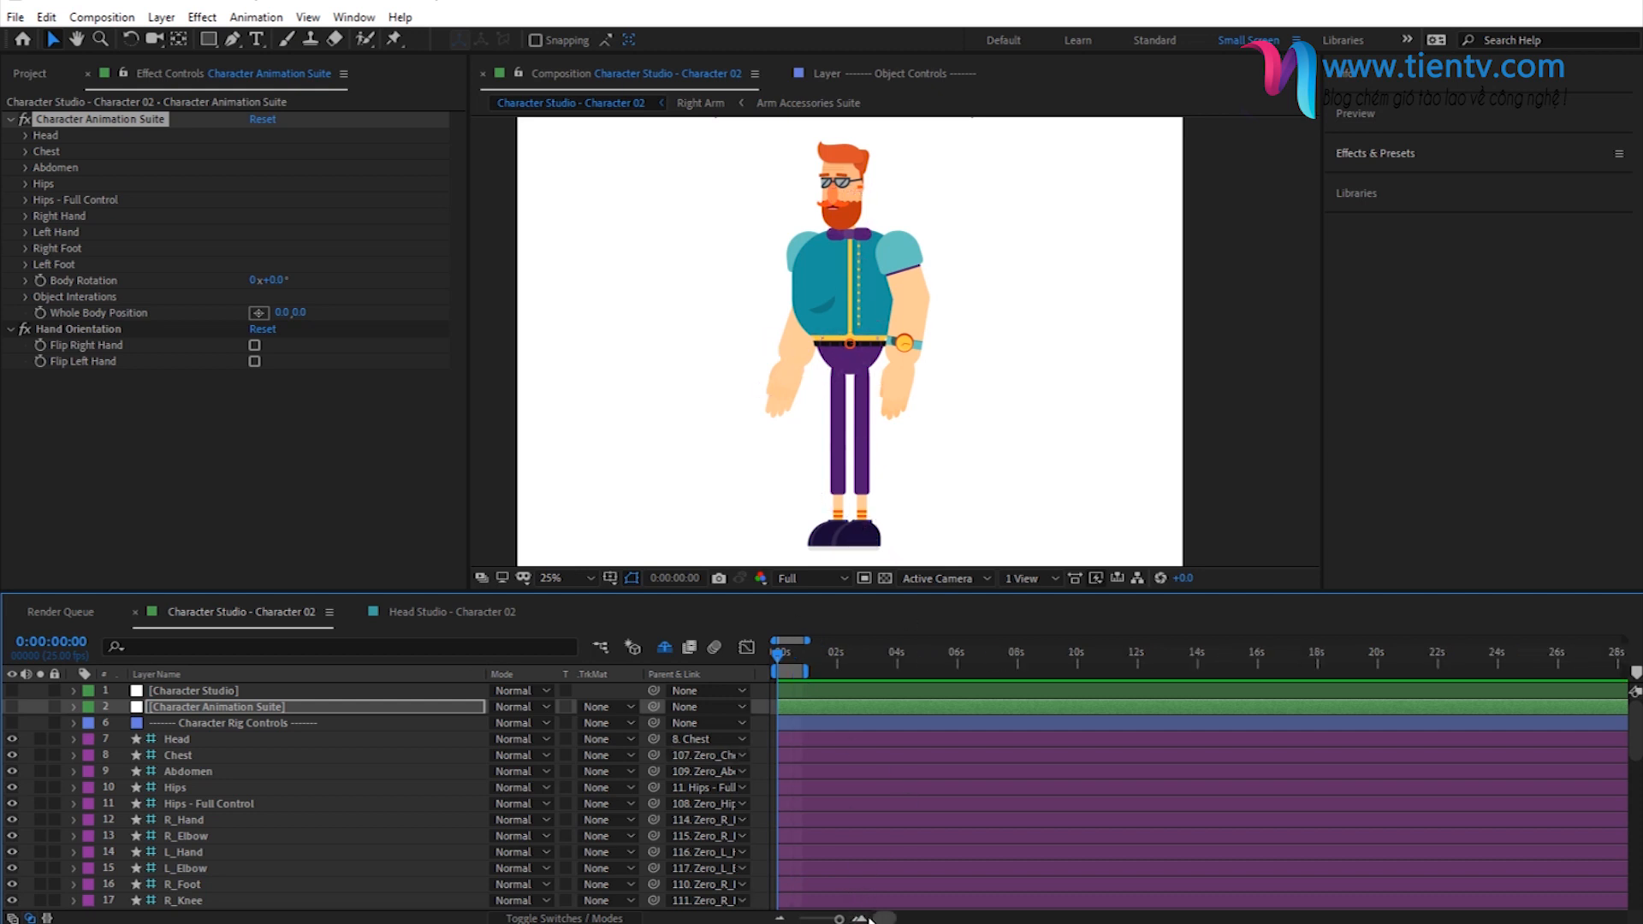
# - Extend the end of the work area to about 15 seconds and expand the Character Animations preset folder
pyautogui.moveTo(811, 674); pyautogui.dragTo(1235, 682)
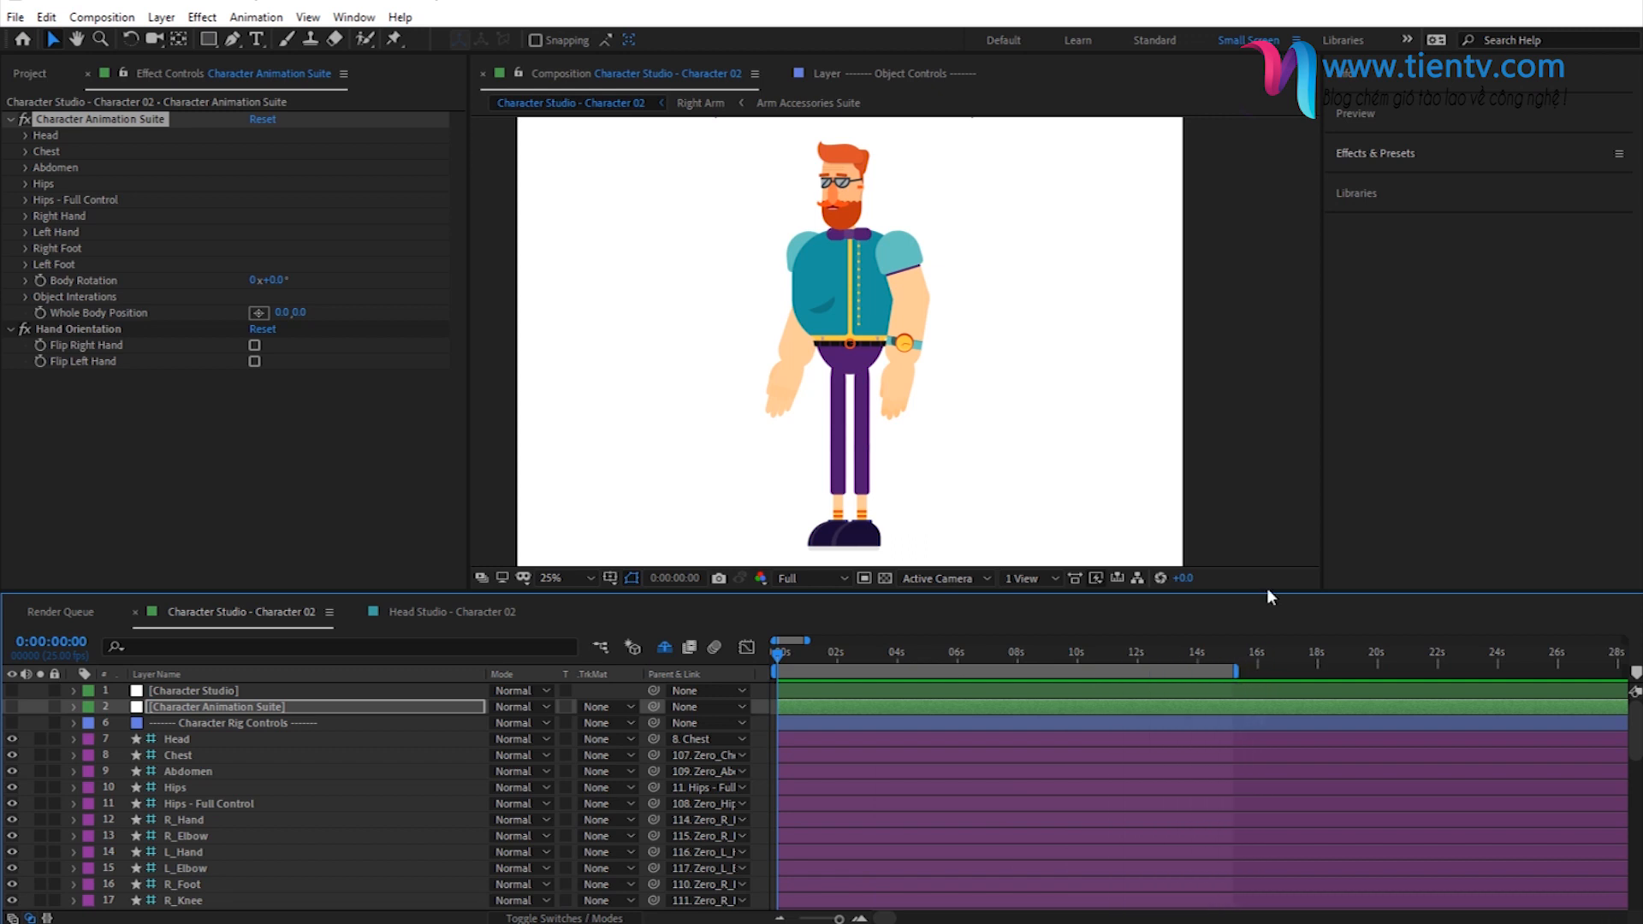
pyautogui.click(1379, 154)
pyautogui.click(1332, 205)
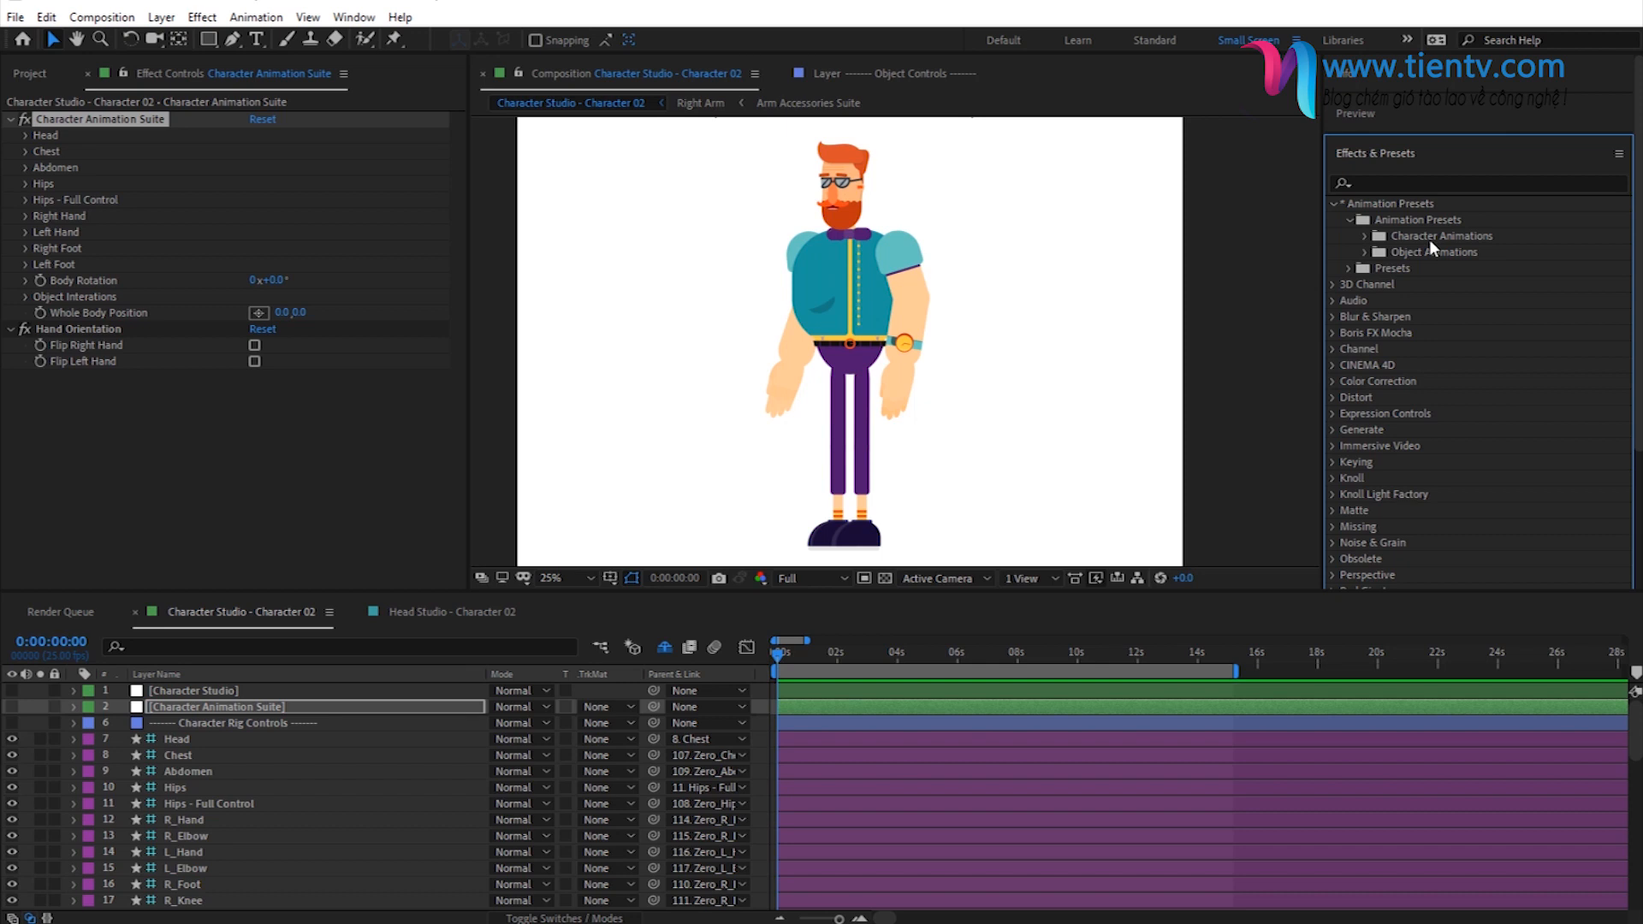
pyautogui.click(1366, 237)
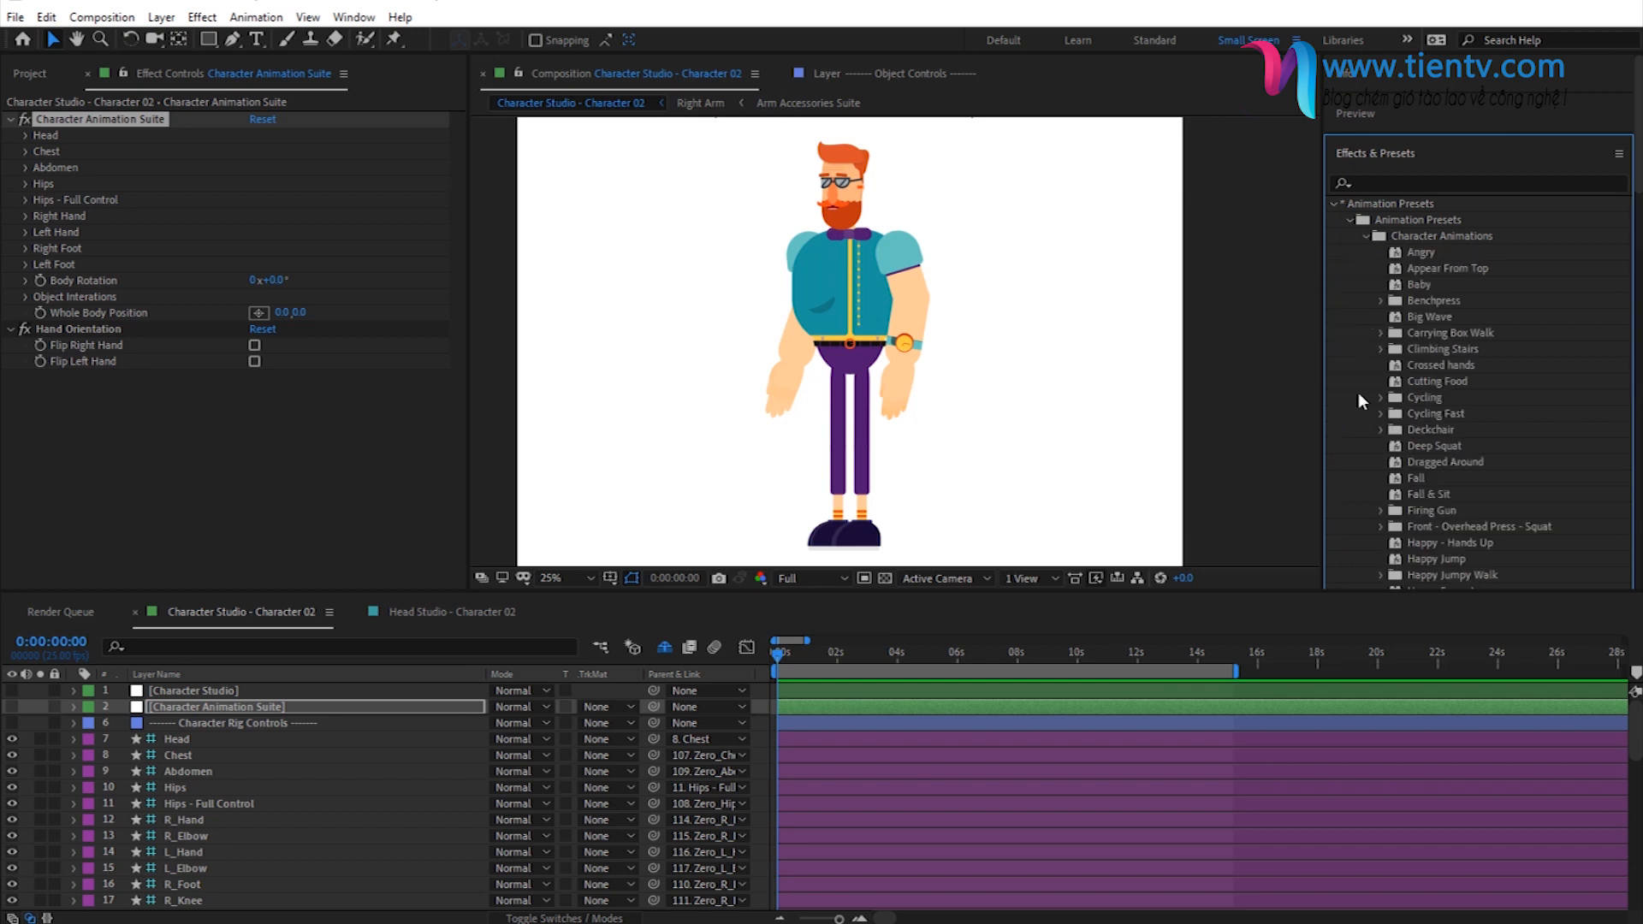
# - Look through the character animation presets, expand the Standing Poses folder and select Standing Pose 03
pyautogui.scroll(-5, 1413, 339)
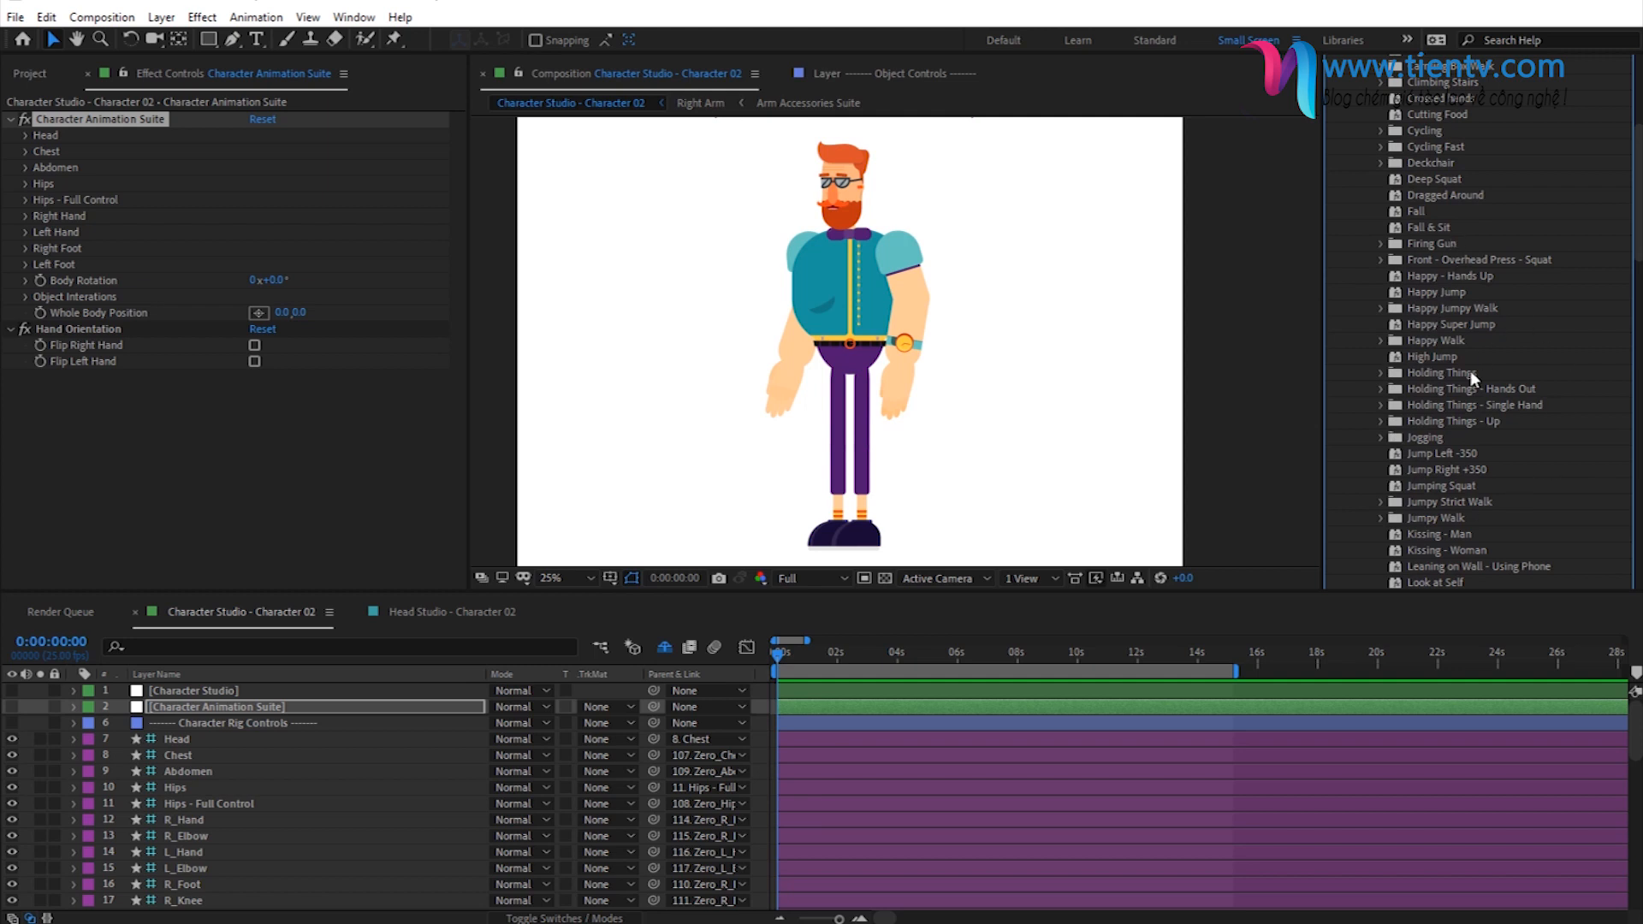
pyautogui.scroll(-3, 1470, 374)
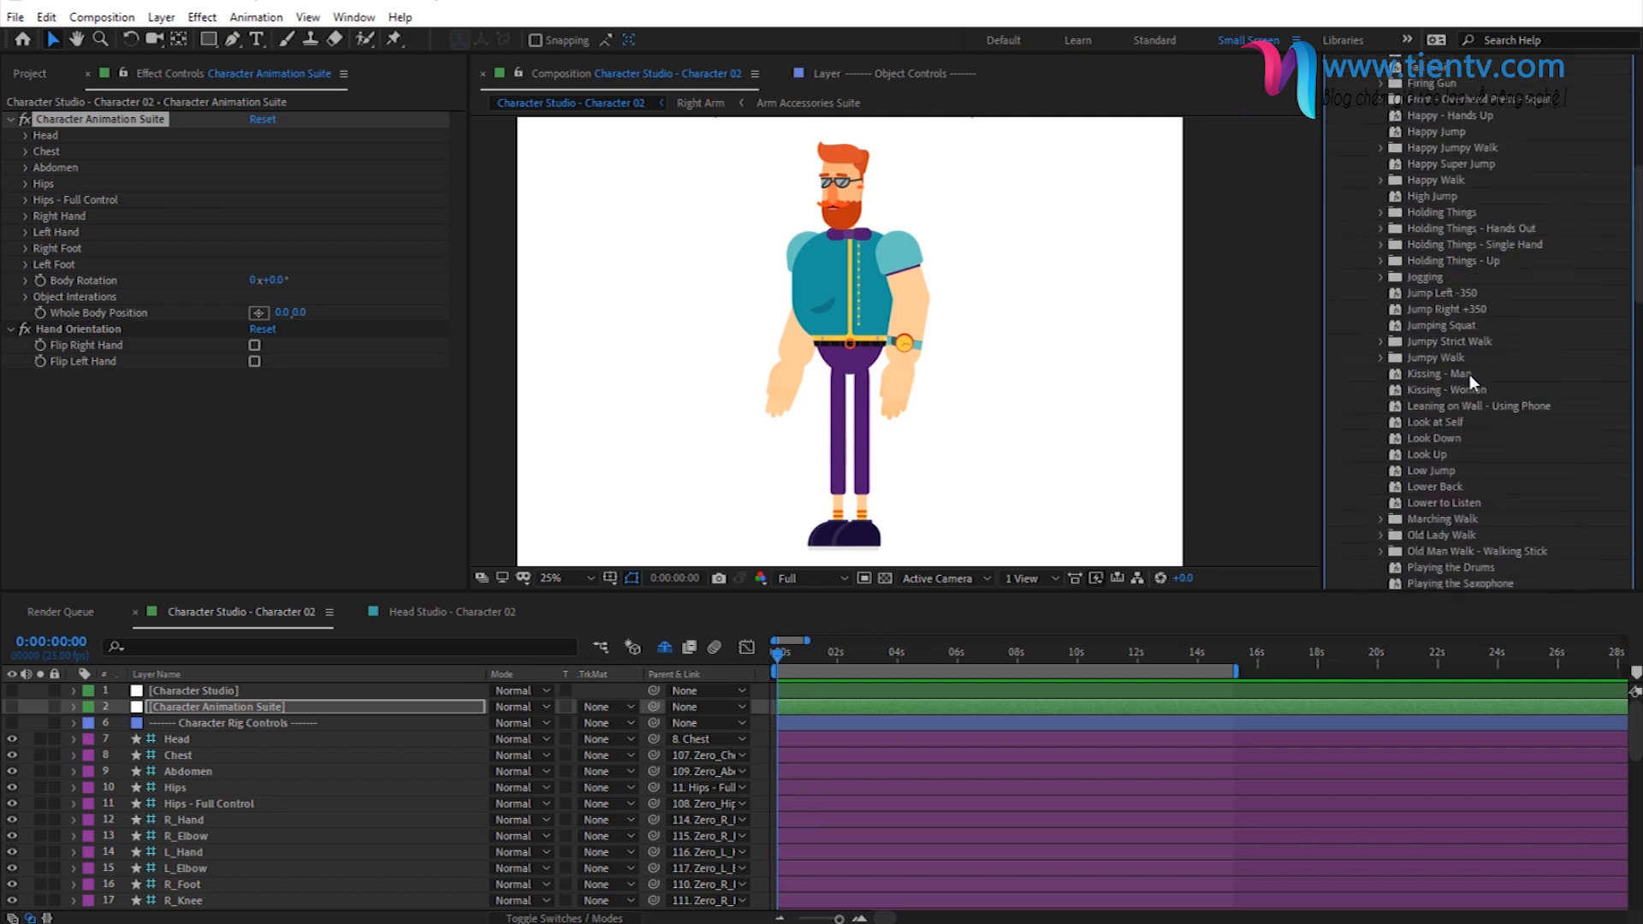
pyautogui.scroll(-3, 1446, 342)
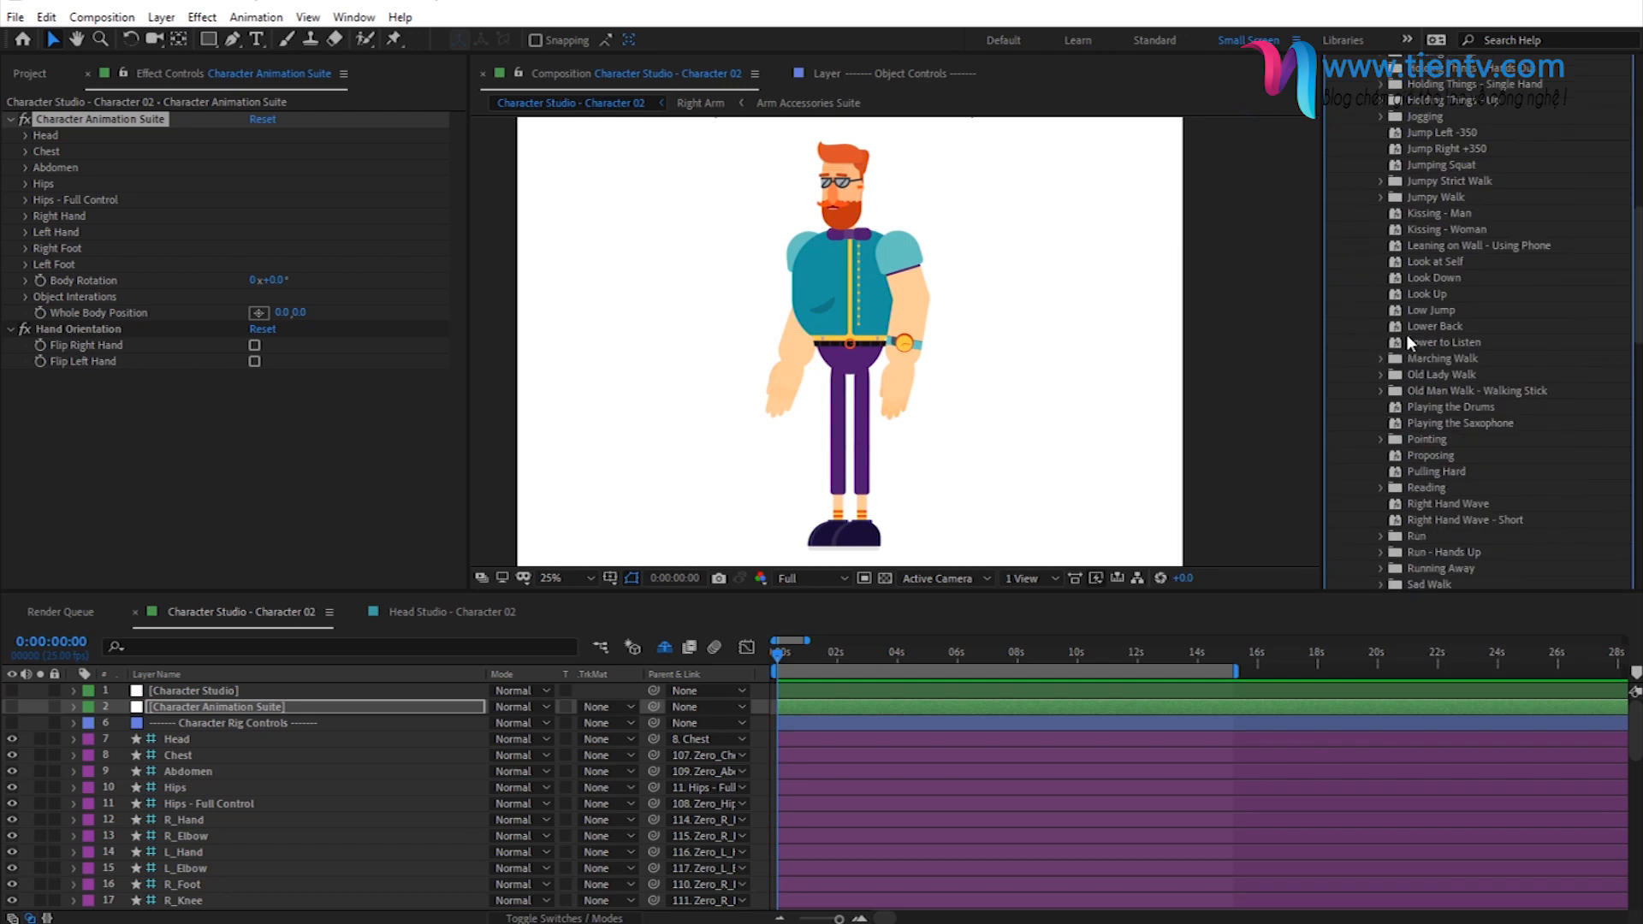
pyautogui.scroll(-6, 1452, 263)
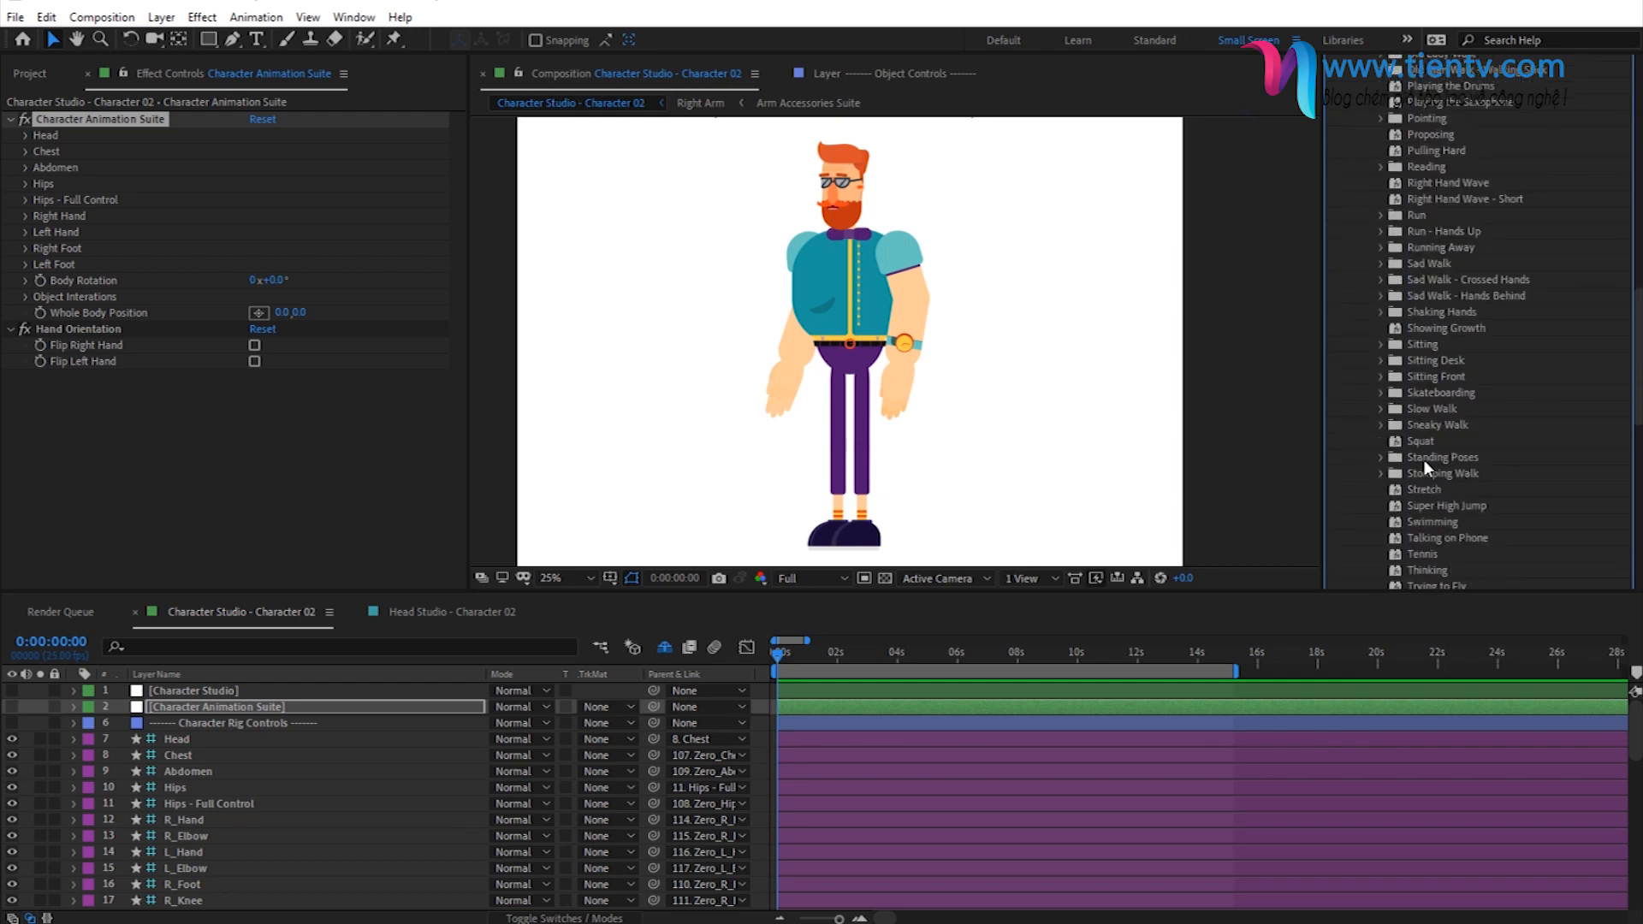
pyautogui.click(1383, 458)
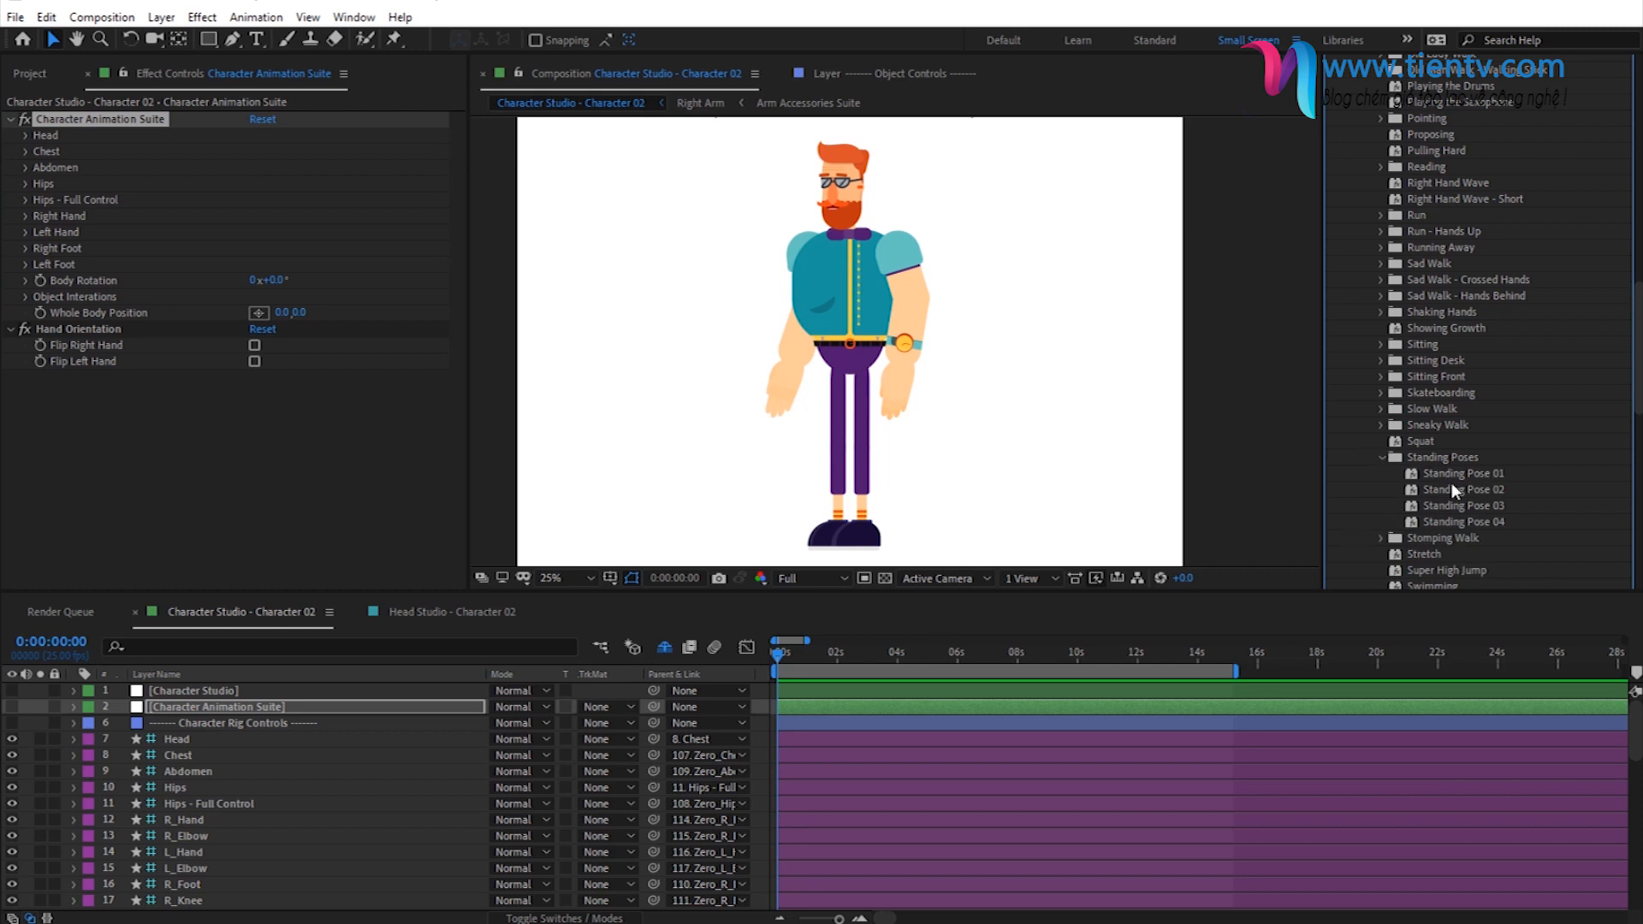
pyautogui.click(1477, 506)
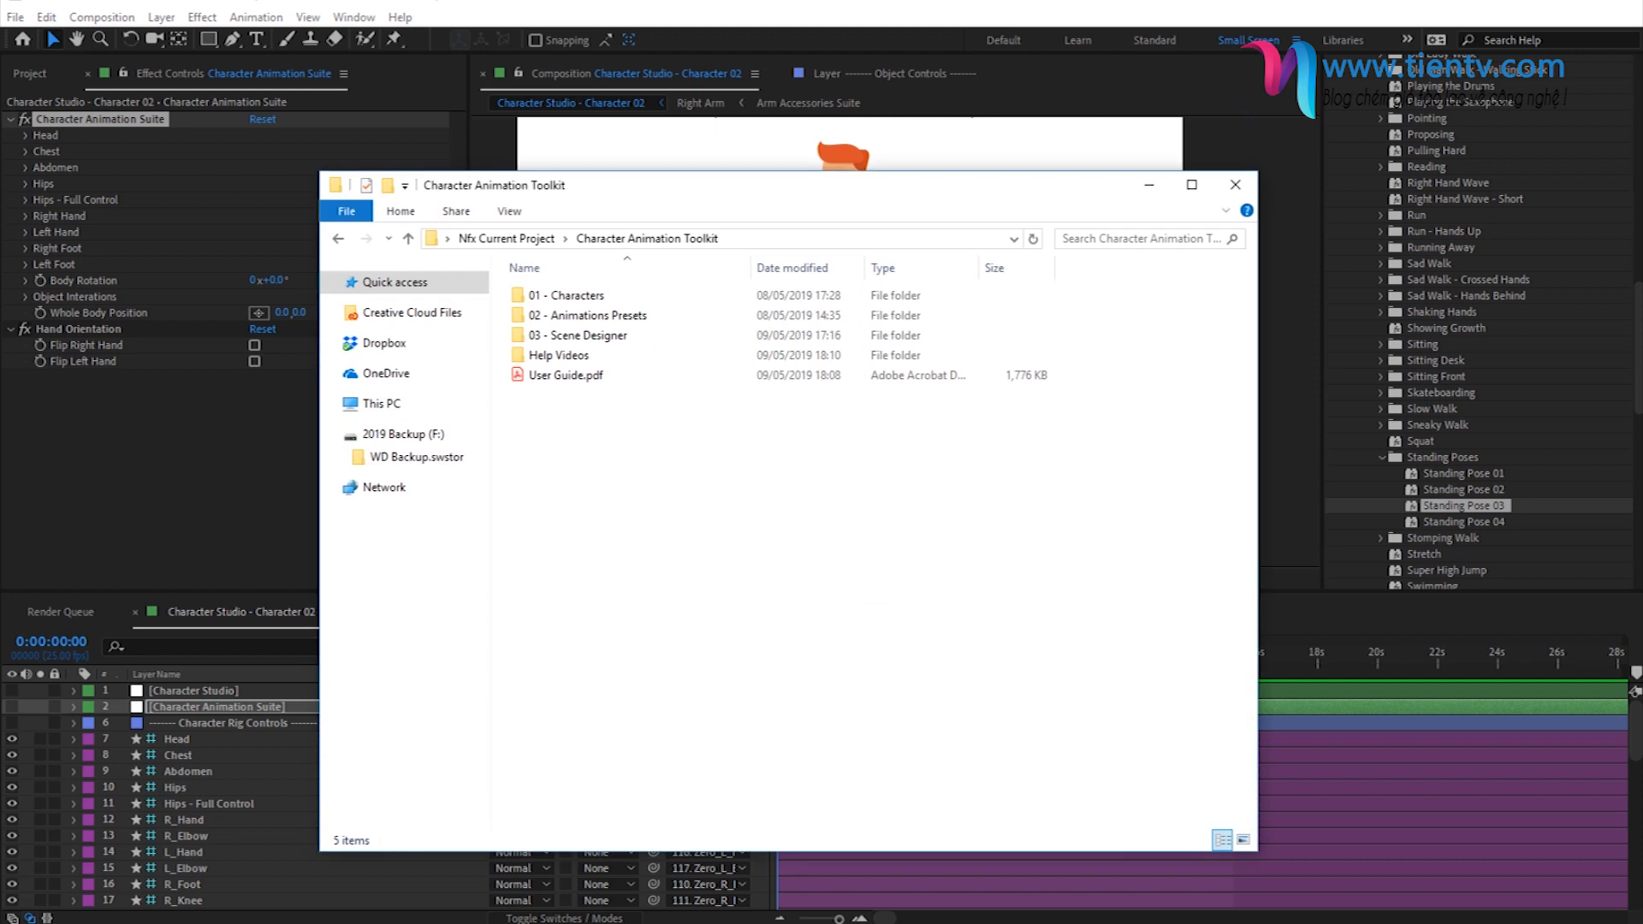
# - Switch to File Explorer and open the Standing Poses folder of character GIF previews inside 02 - Animations Presets
pyautogui.doubleClick(569, 318)
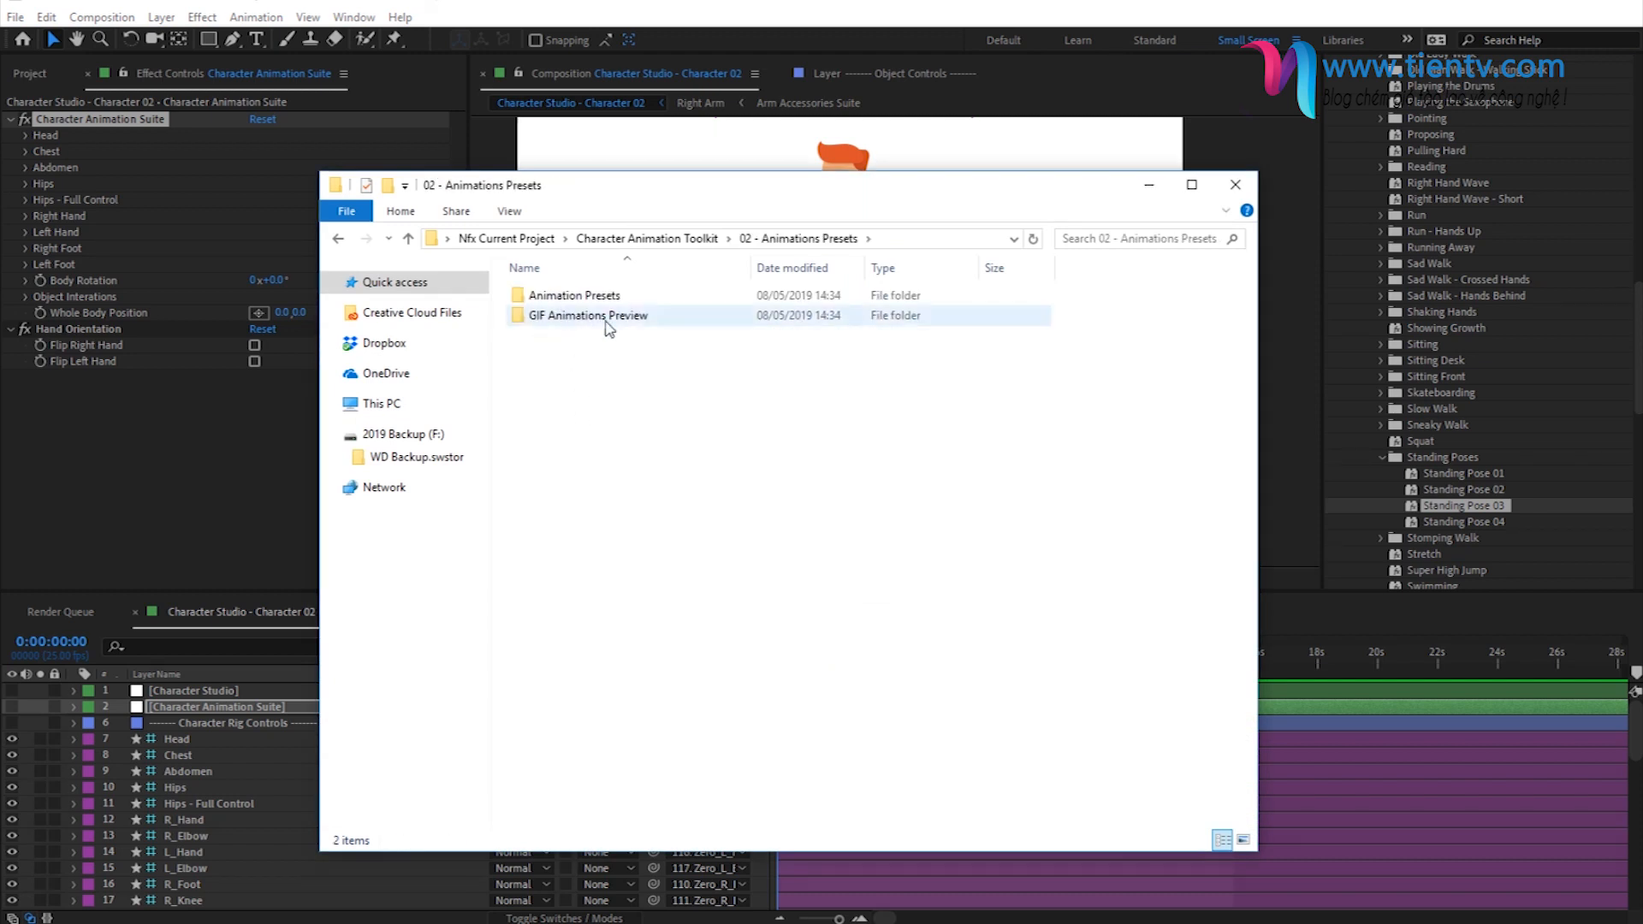
pyautogui.doubleClick(569, 321)
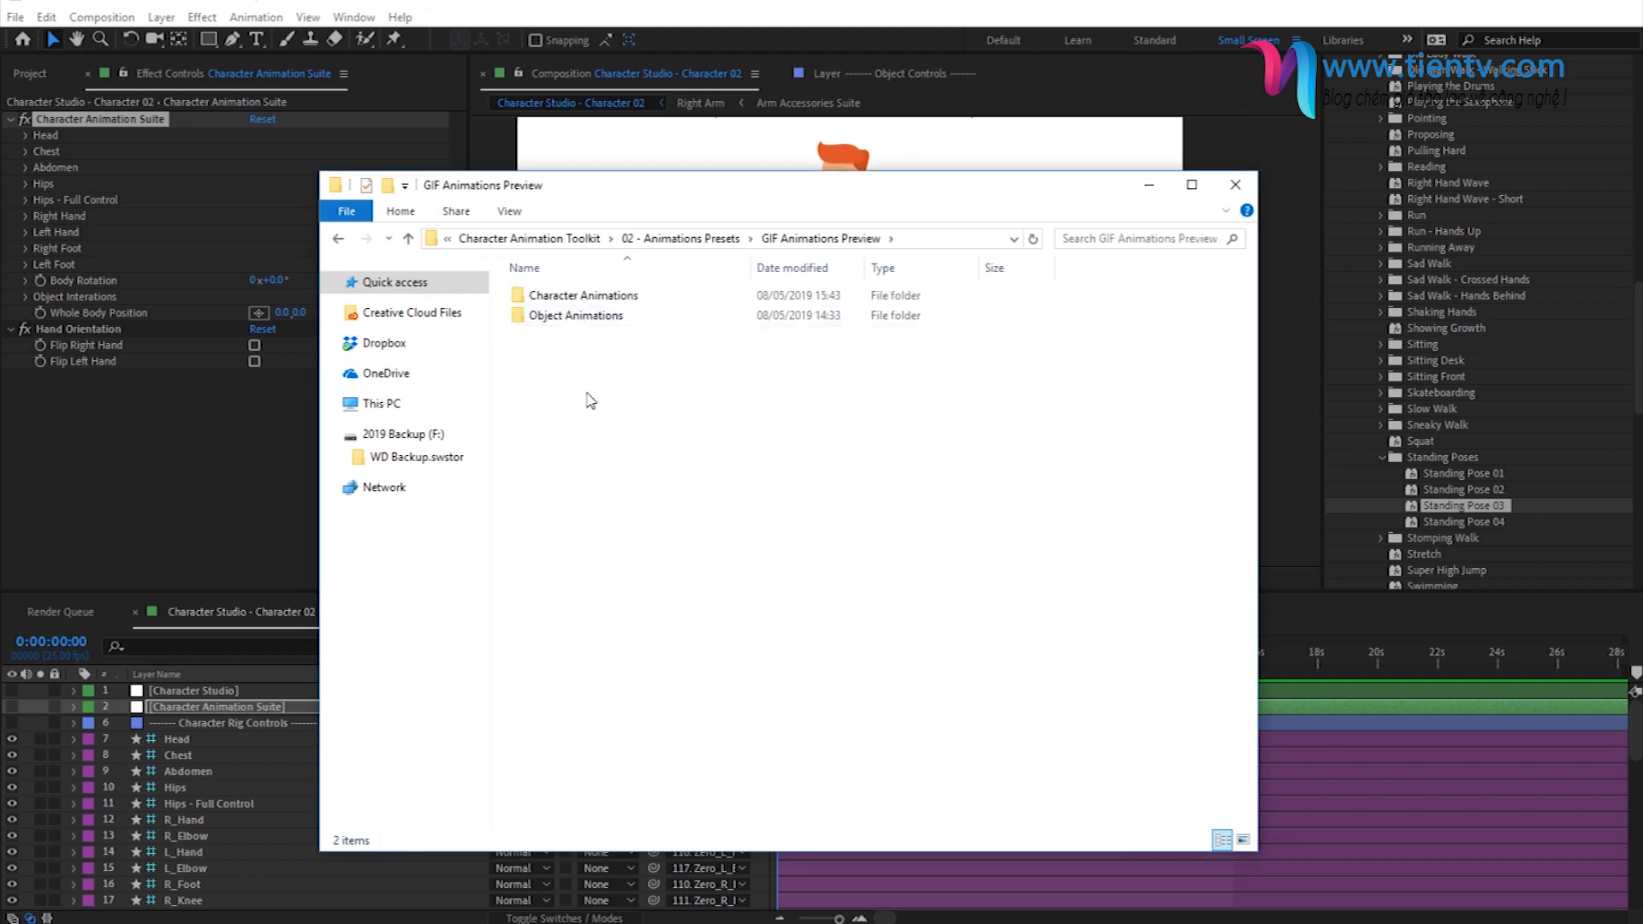
pyautogui.doubleClick(624, 296)
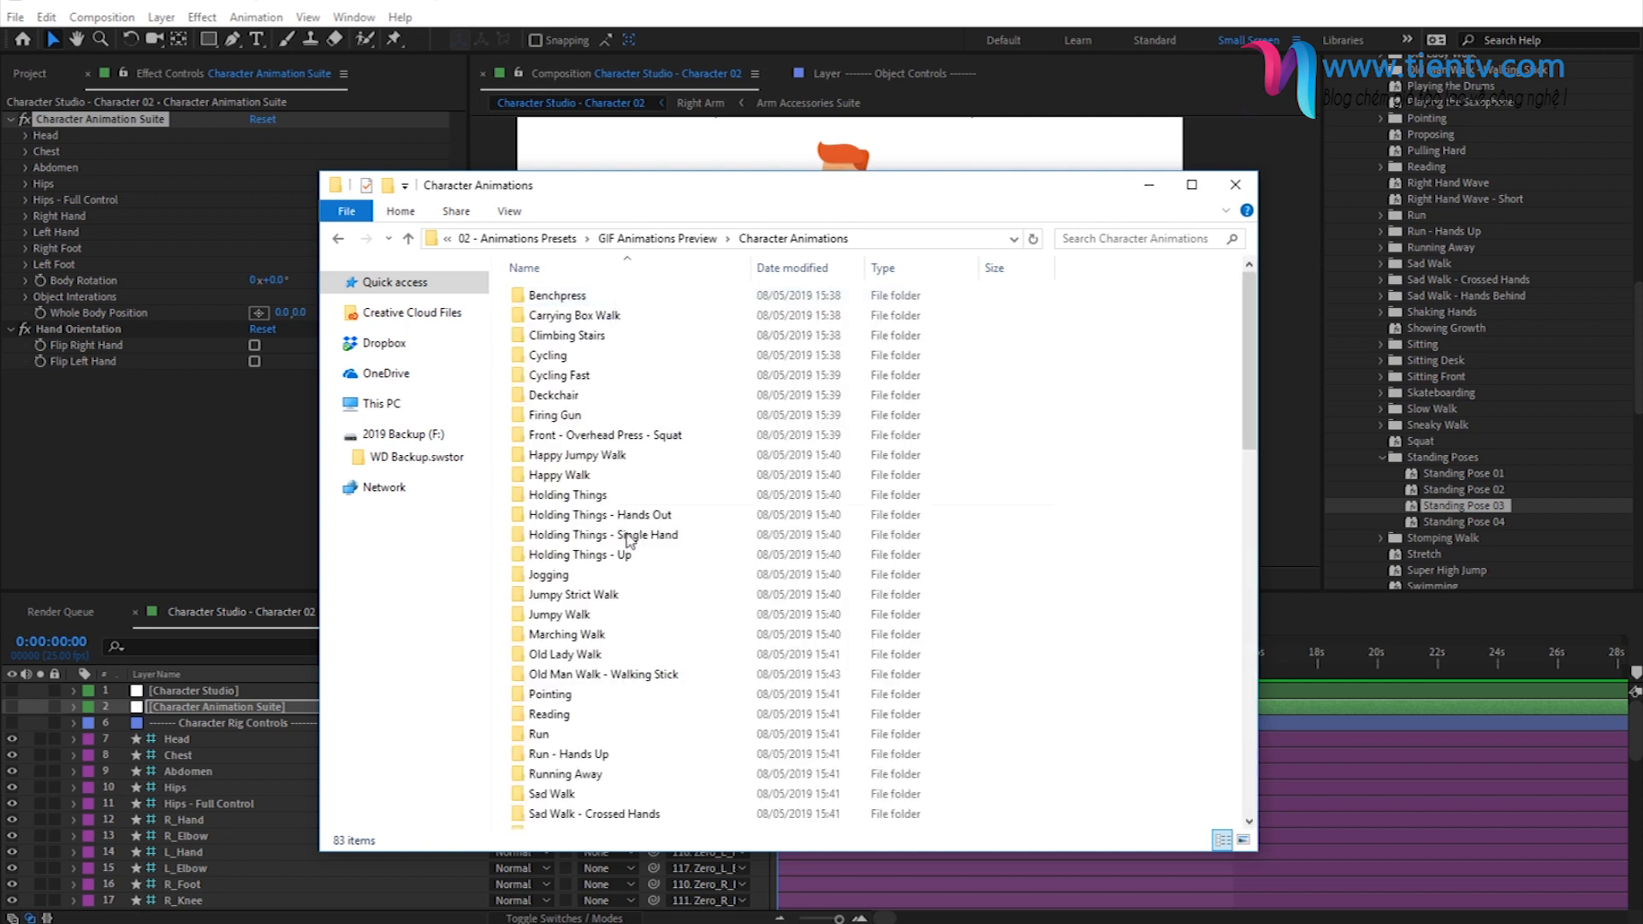
pyautogui.scroll(-1, 738, 403)
pyautogui.scroll(-7, 736, 407)
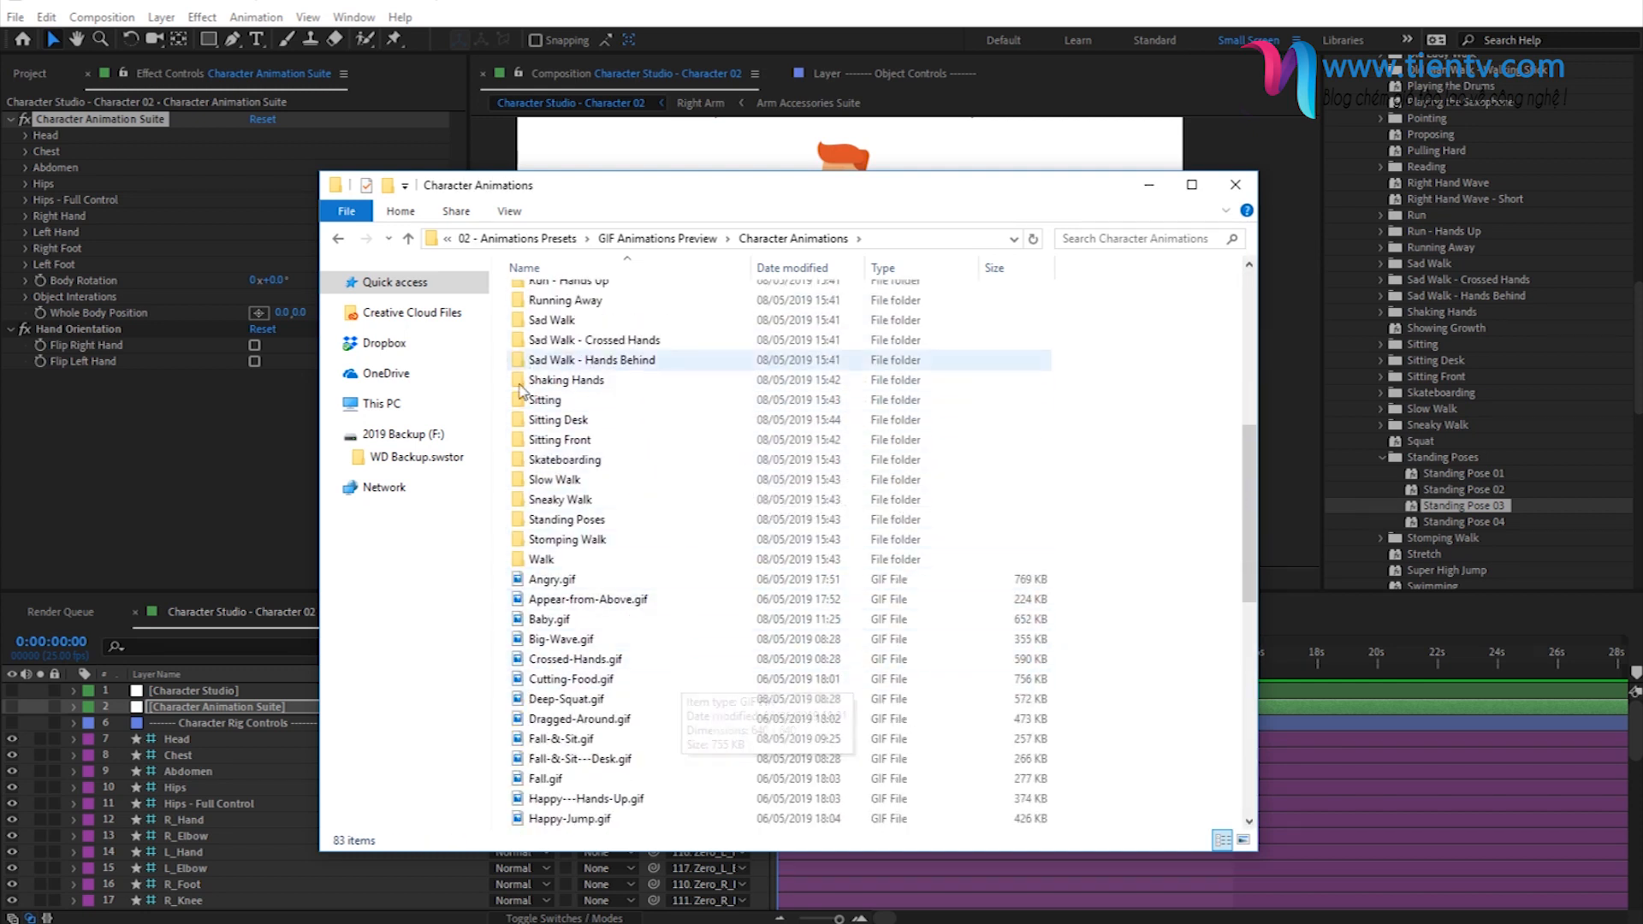
pyautogui.doubleClick(572, 521)
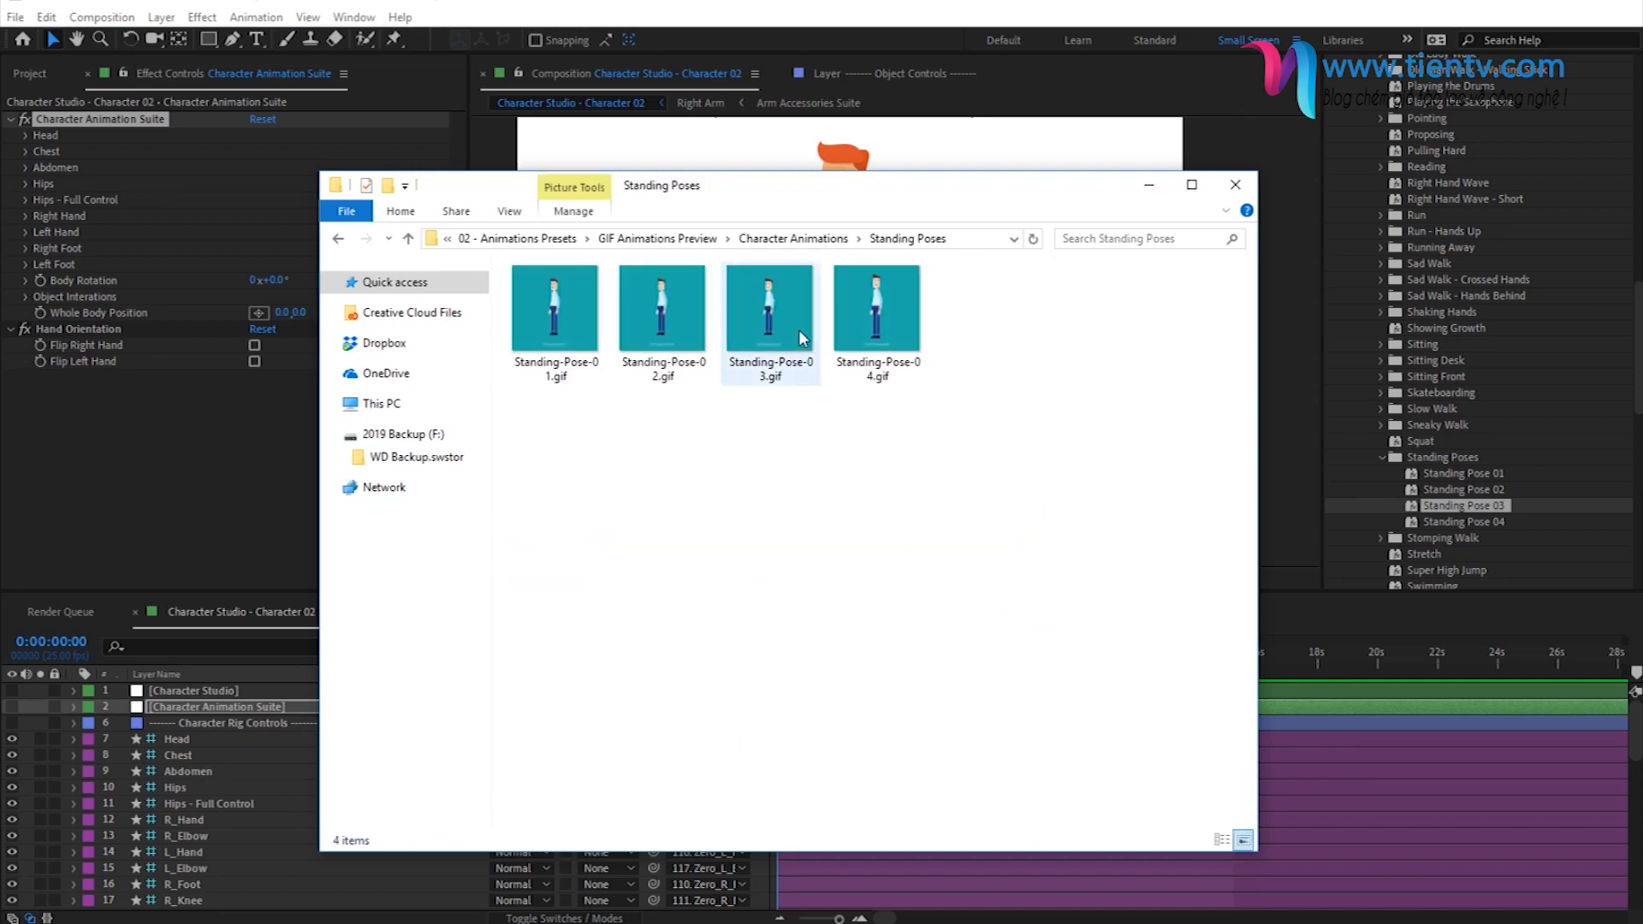
# - View the Standing-Pose-03.gif and Standing-Pose-04.gif previews, close them and return to After Effects
pyautogui.doubleClick(777, 328)
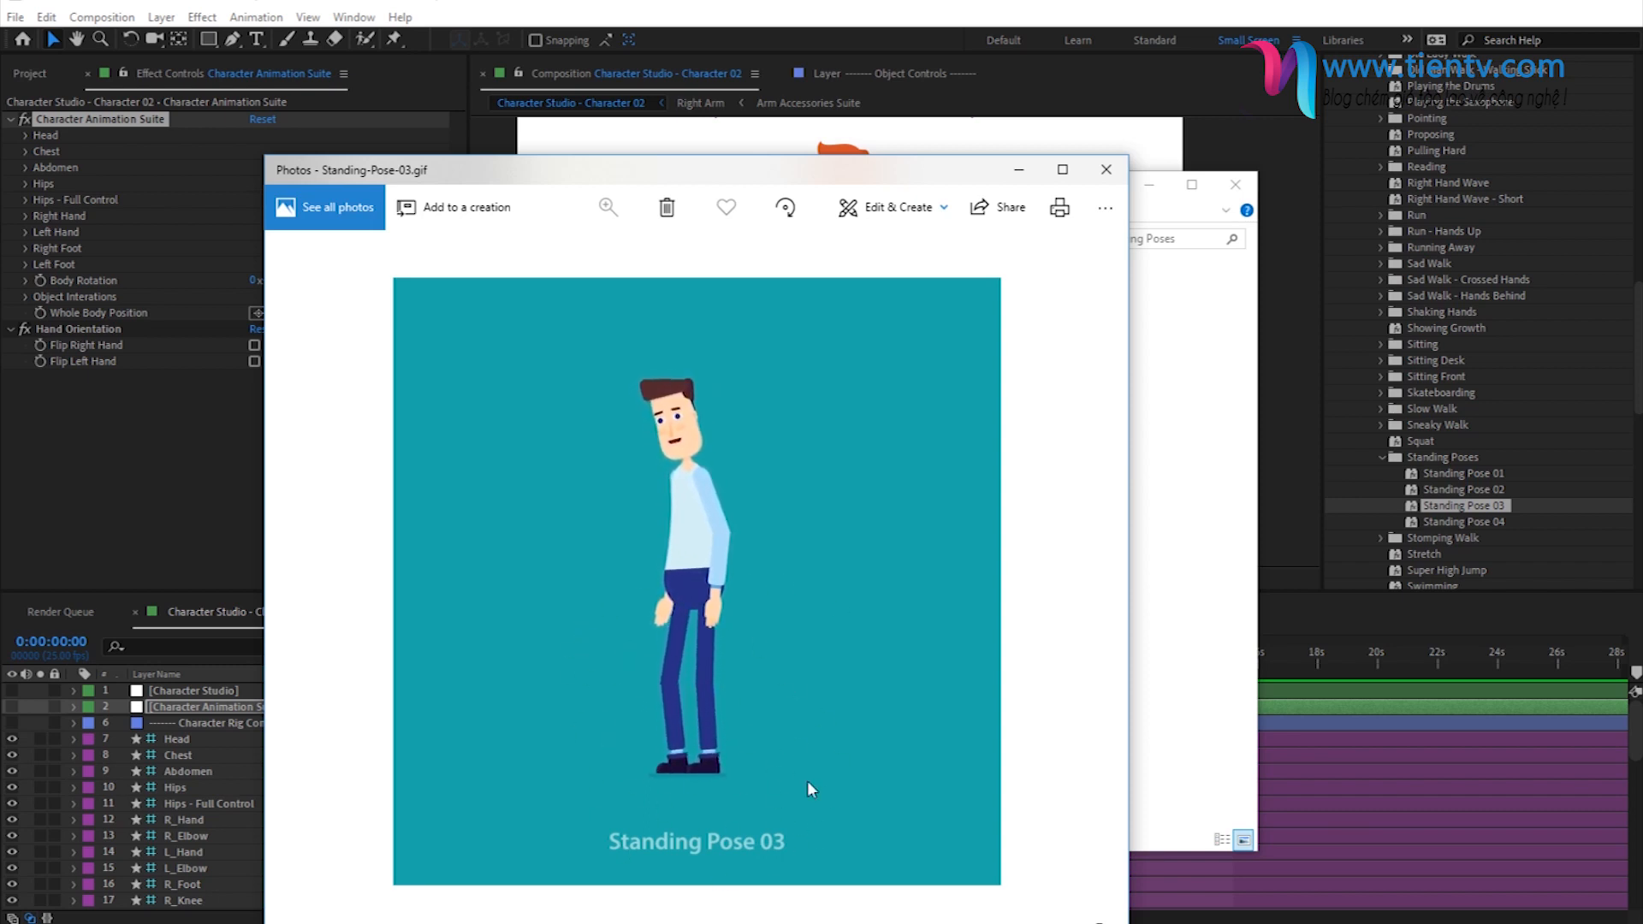
pyautogui.click(1101, 181)
pyautogui.doubleClick(877, 316)
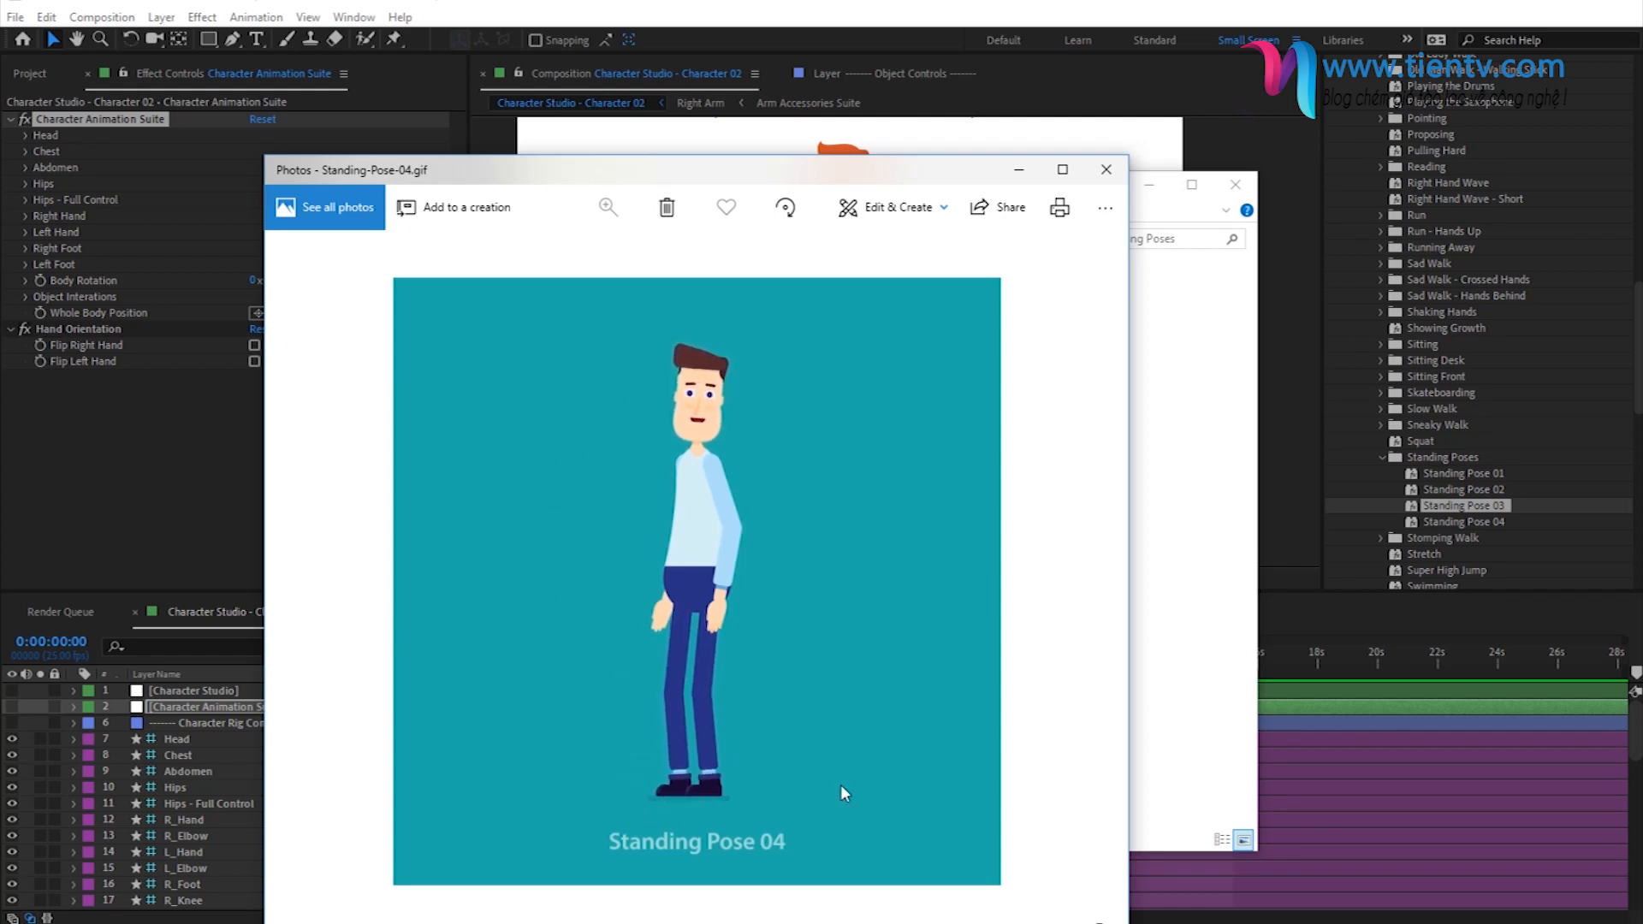
pyautogui.click(1117, 178)
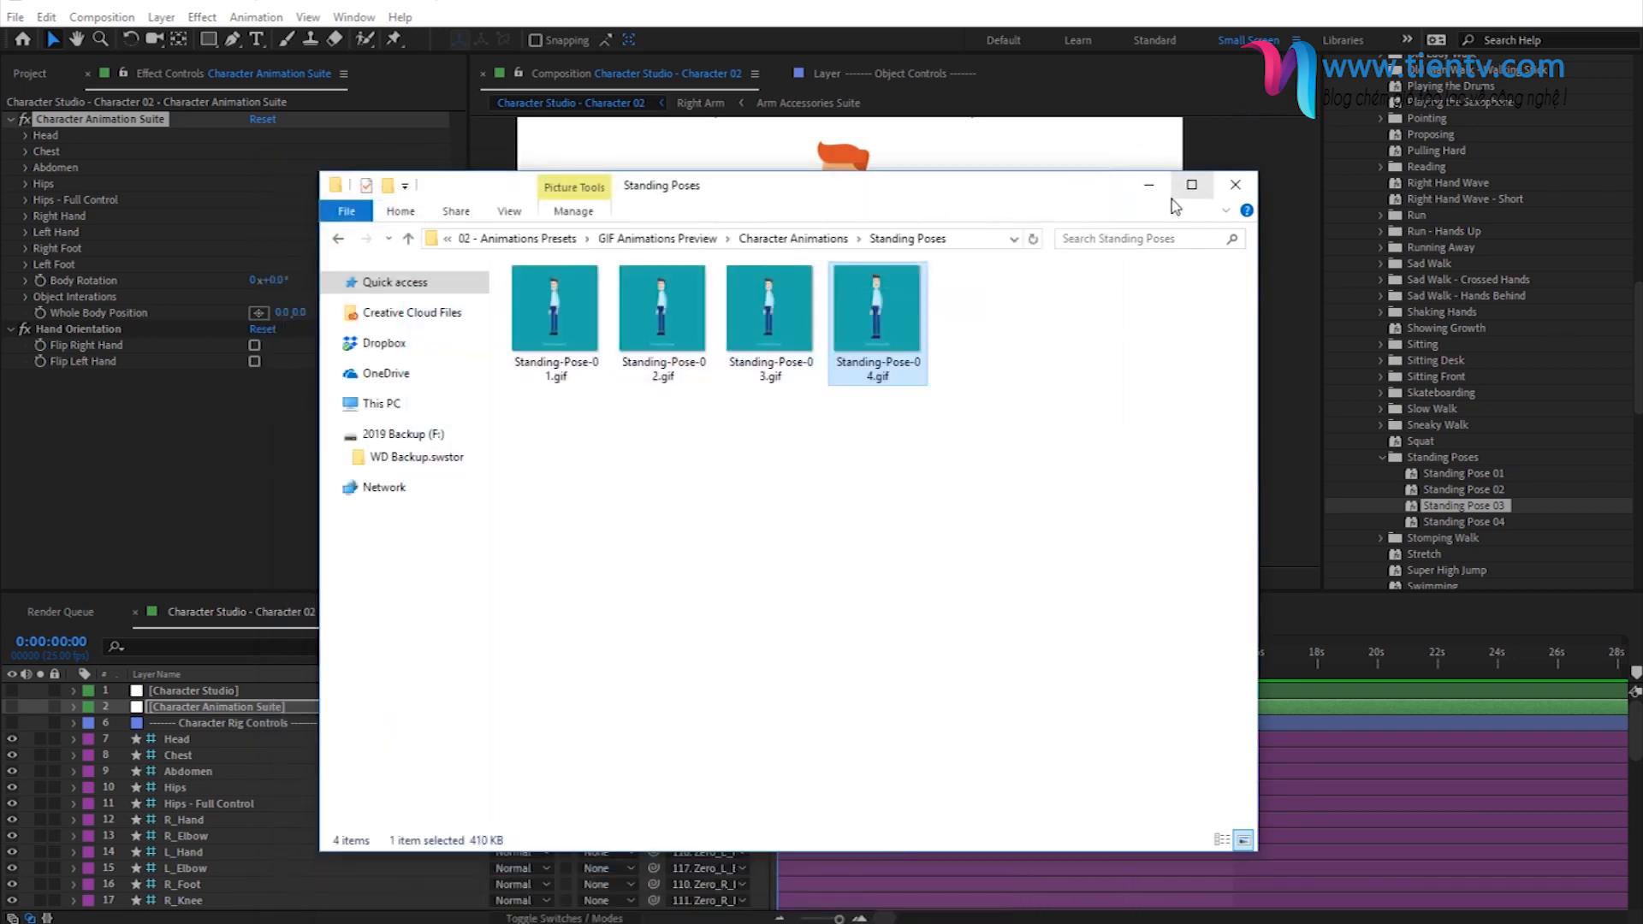
pyautogui.click(1148, 186)
# - Apply the Standing Pose 04 preset to the Character Animation Suite effect at the start of the timeline
pyautogui.click(1445, 524)
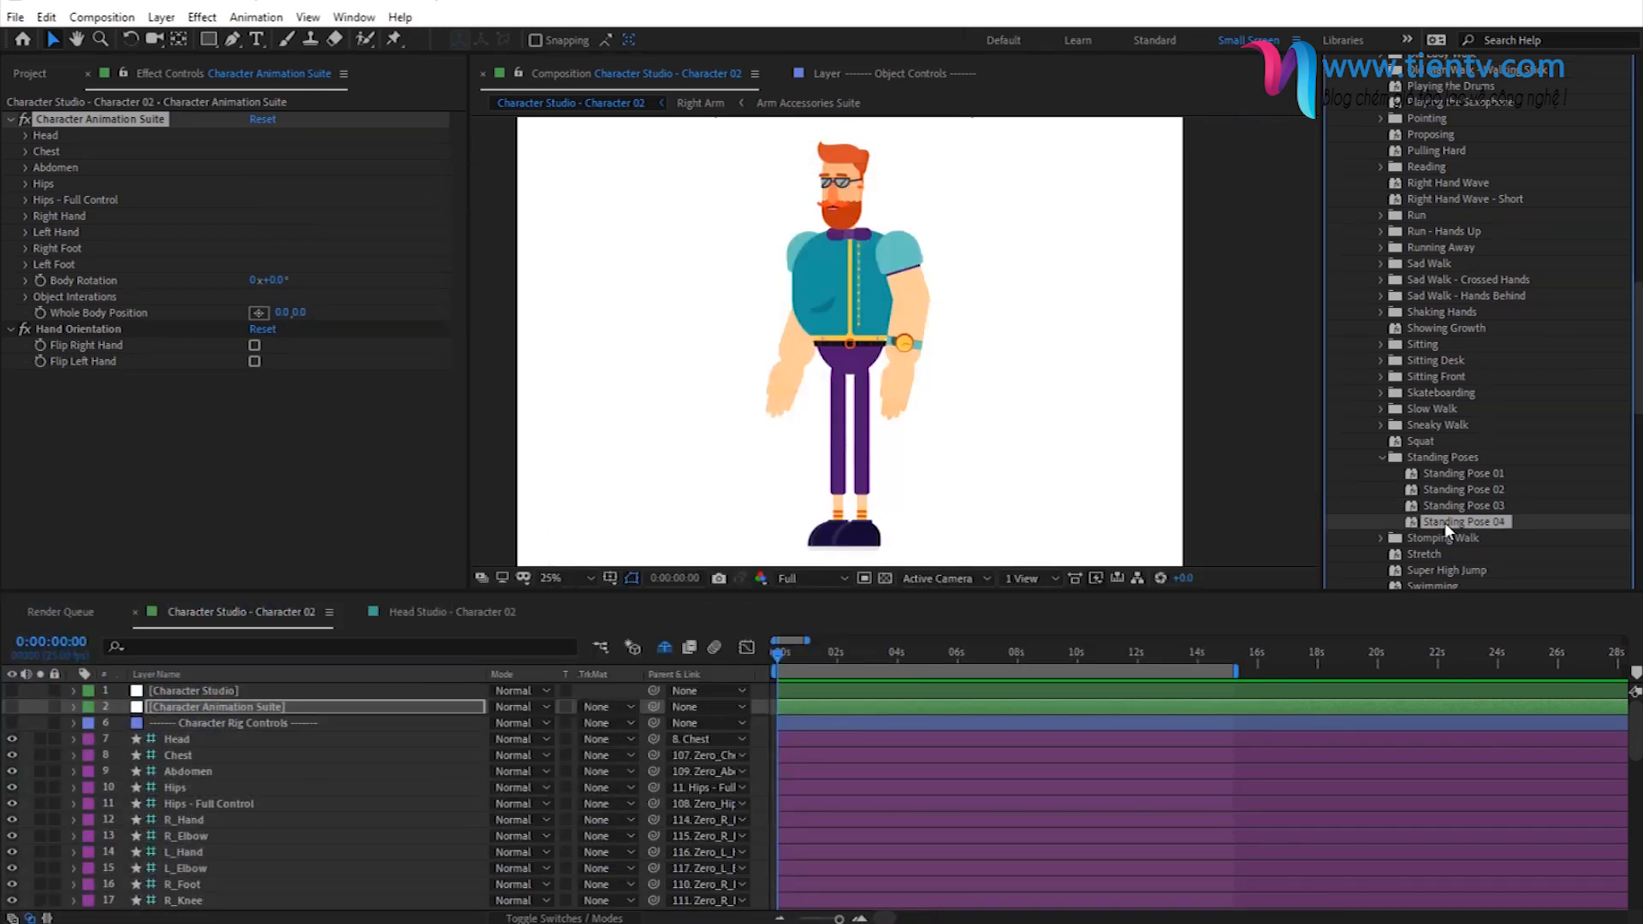
pyautogui.click(139, 125)
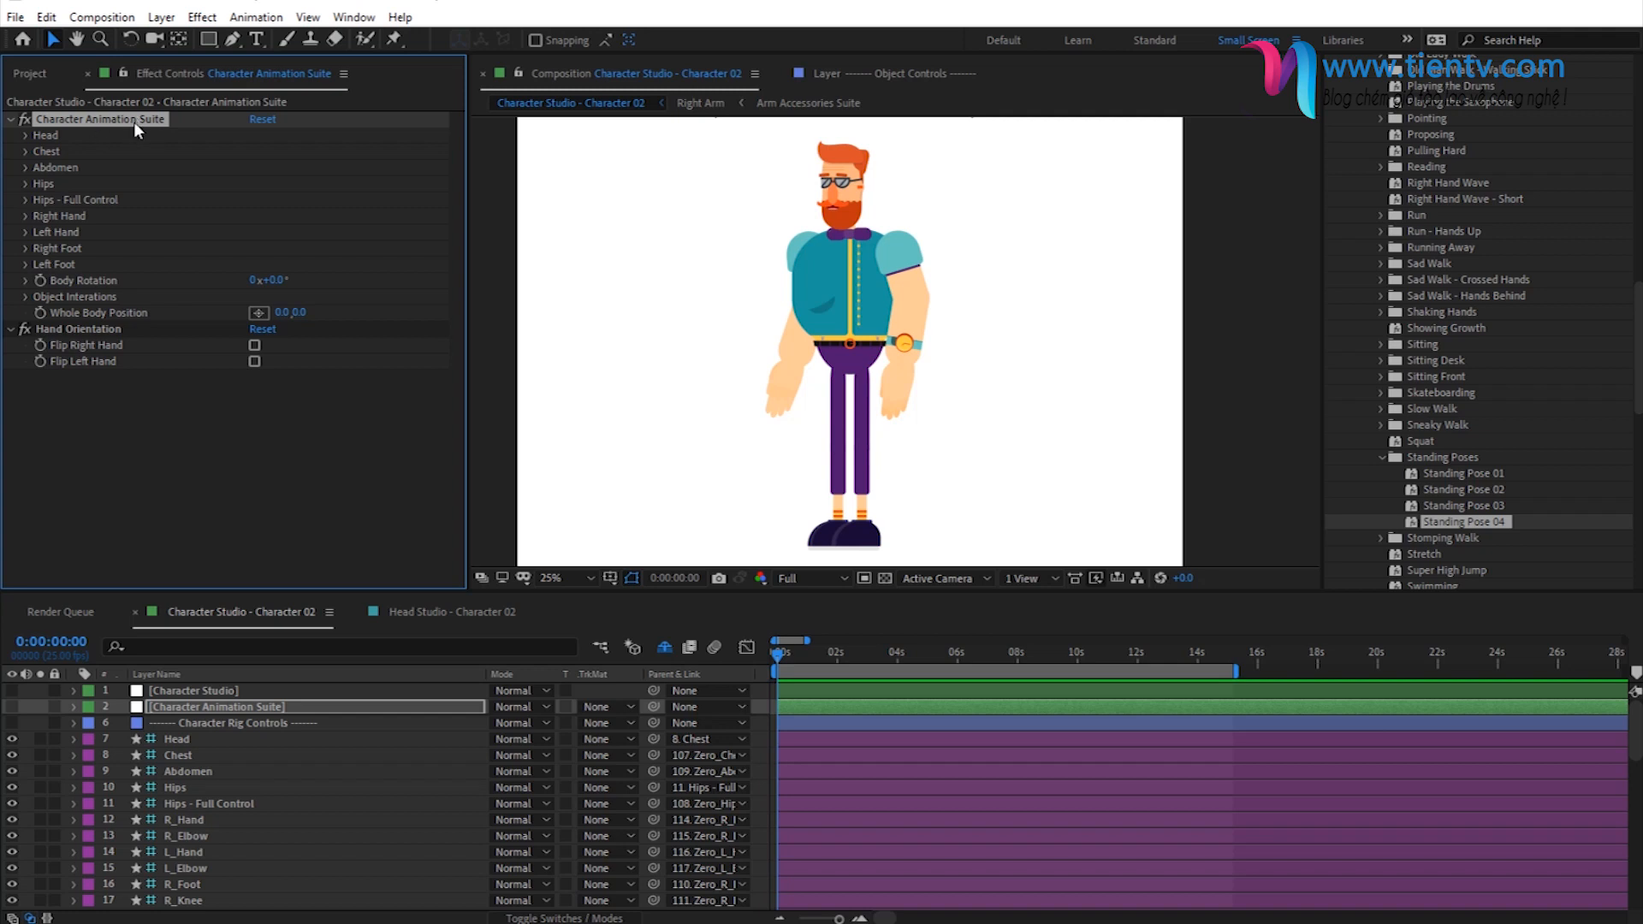
pyautogui.click(778, 660)
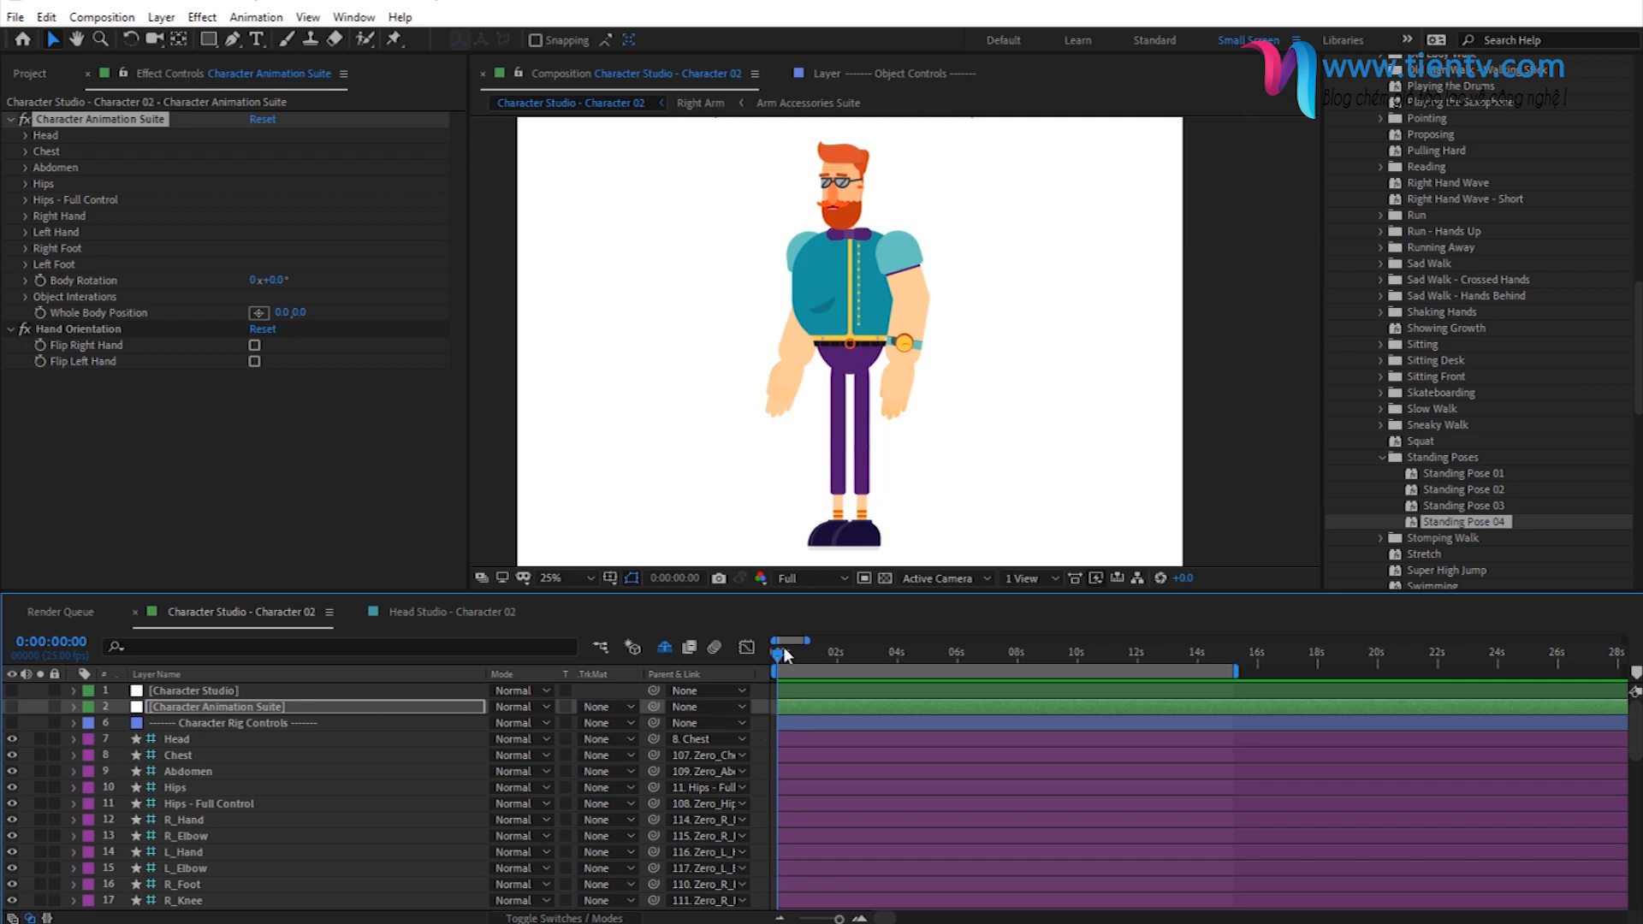
pyautogui.doubleClick(1471, 523)
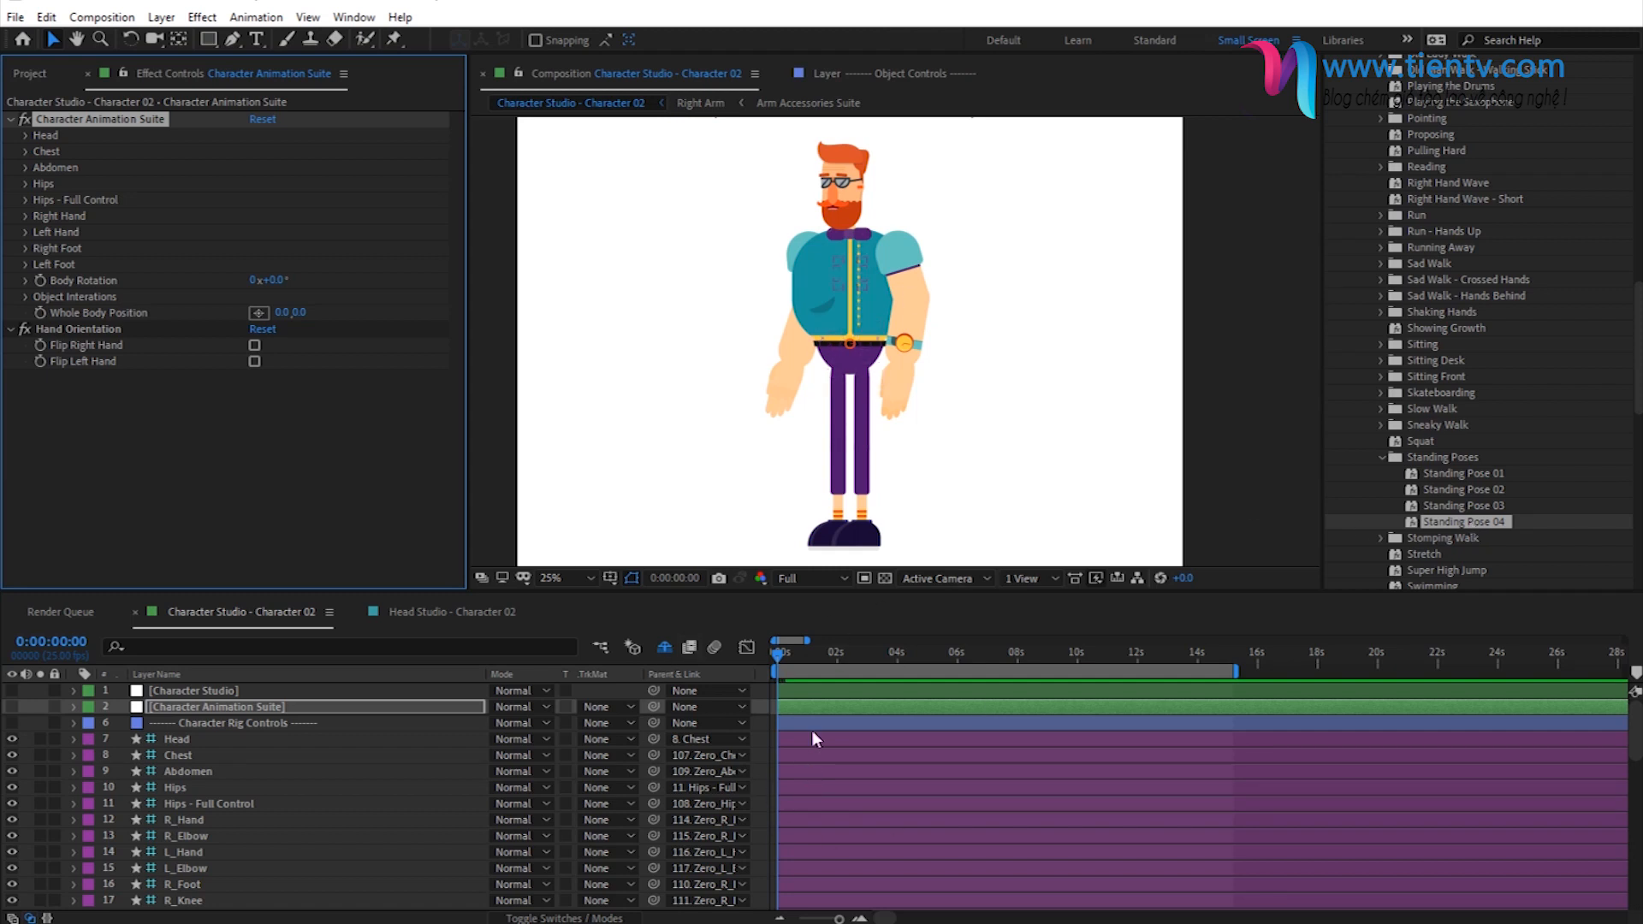
# - Reveal the keyframed properties of the Character Animation Suite layer, look through them and preview the standing animation
pyautogui.click(193, 709)
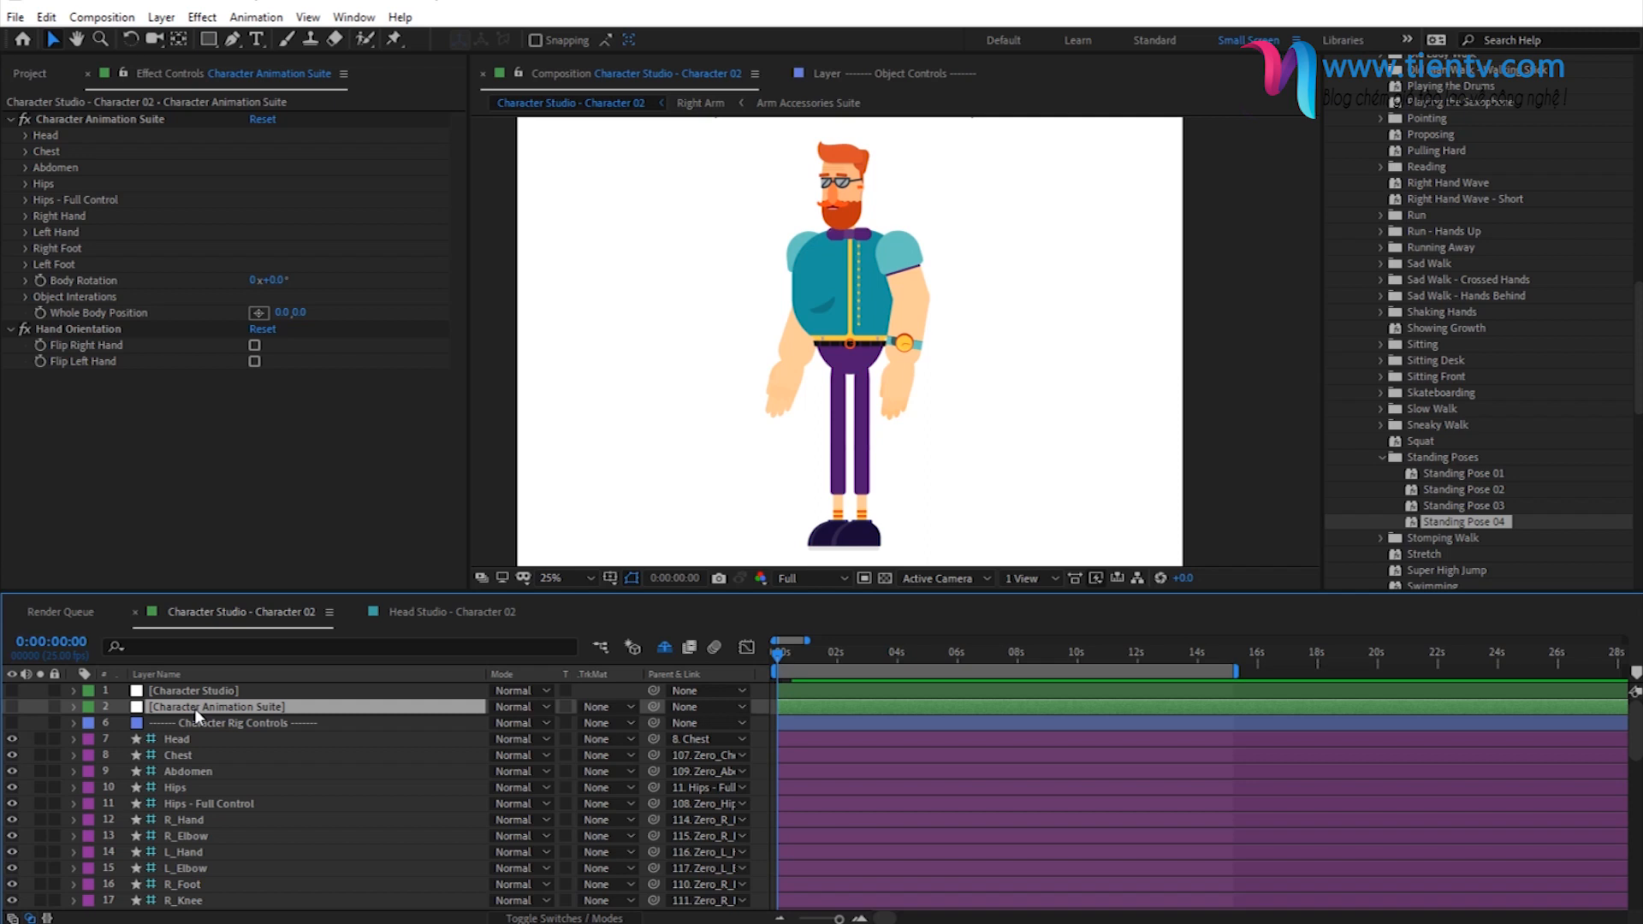
pyautogui.press('u')
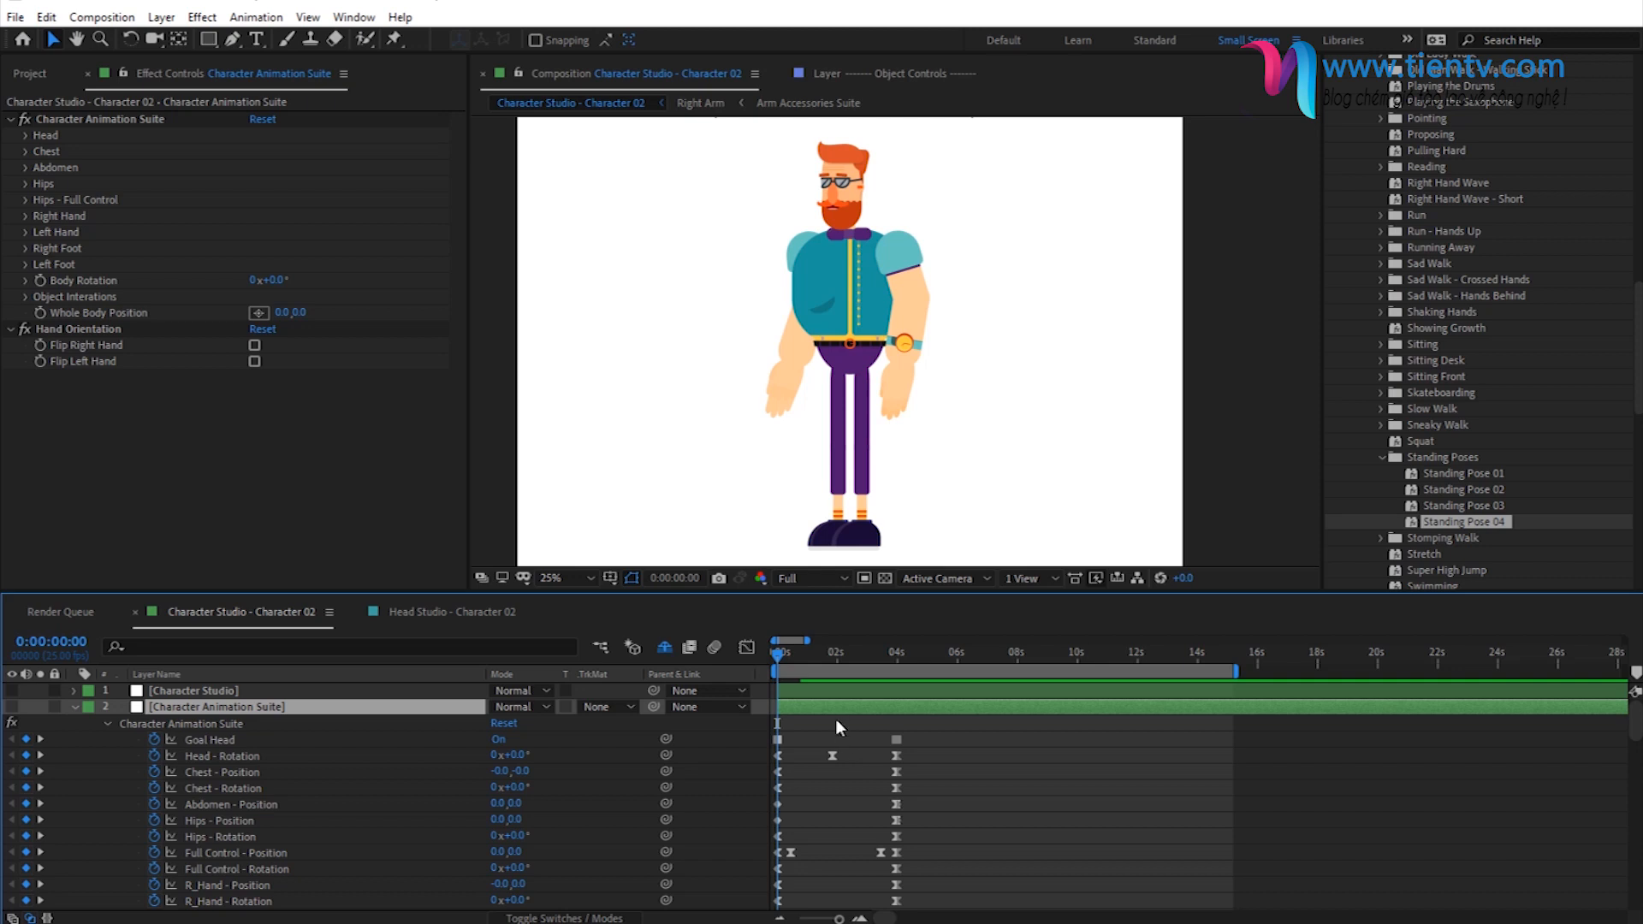
pyautogui.scroll(-10, 835, 716)
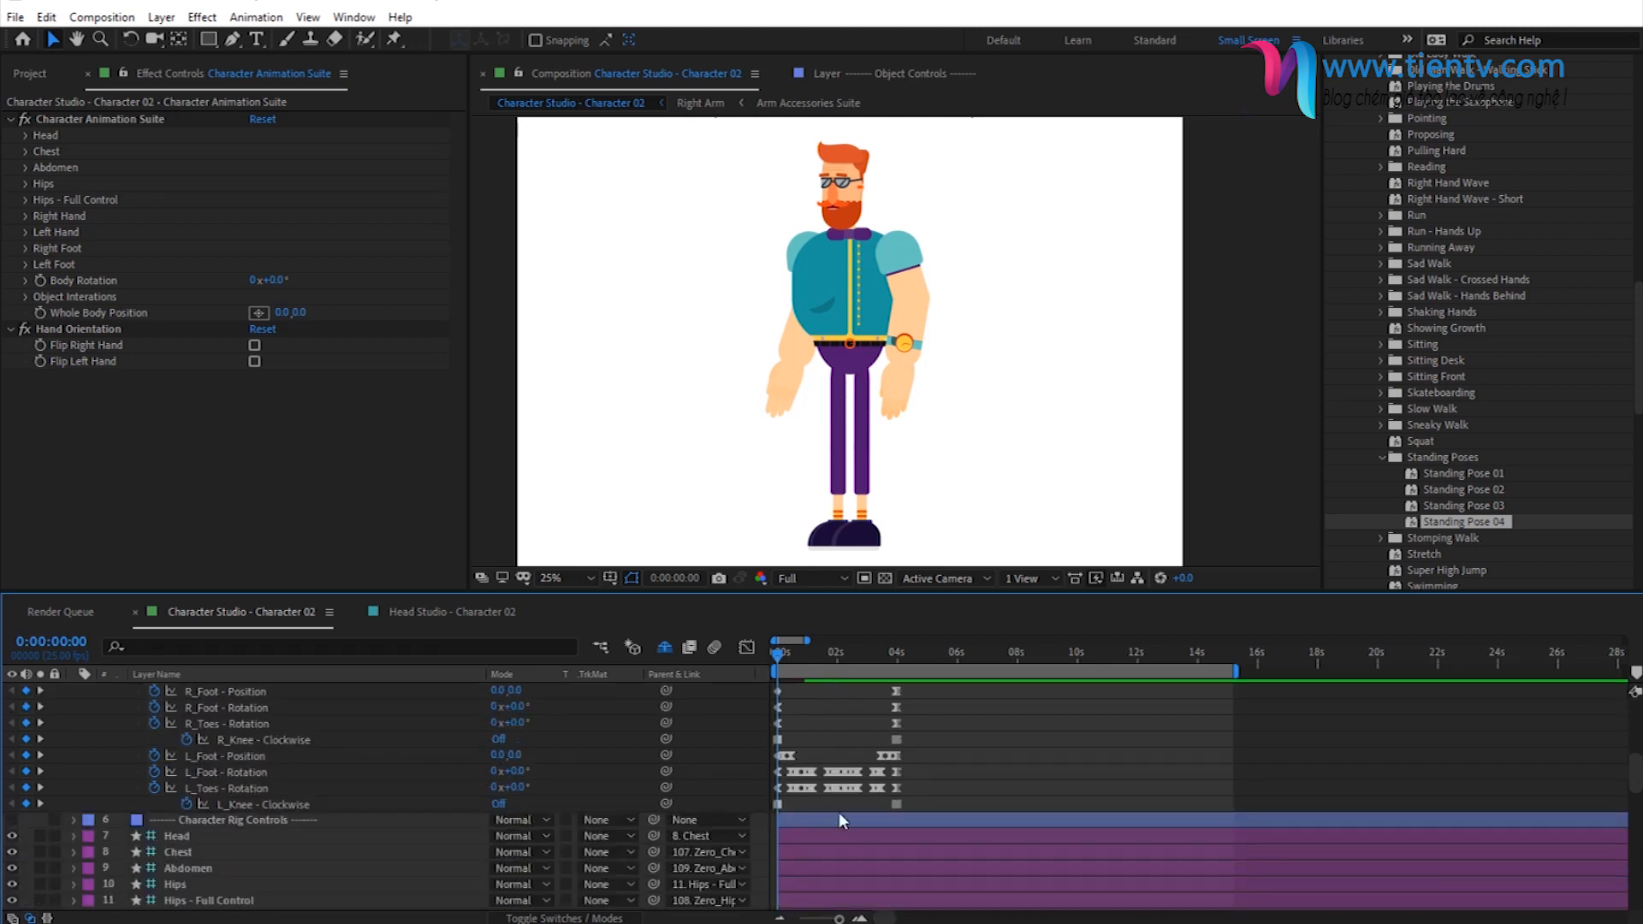
pyautogui.scroll(10, 839, 819)
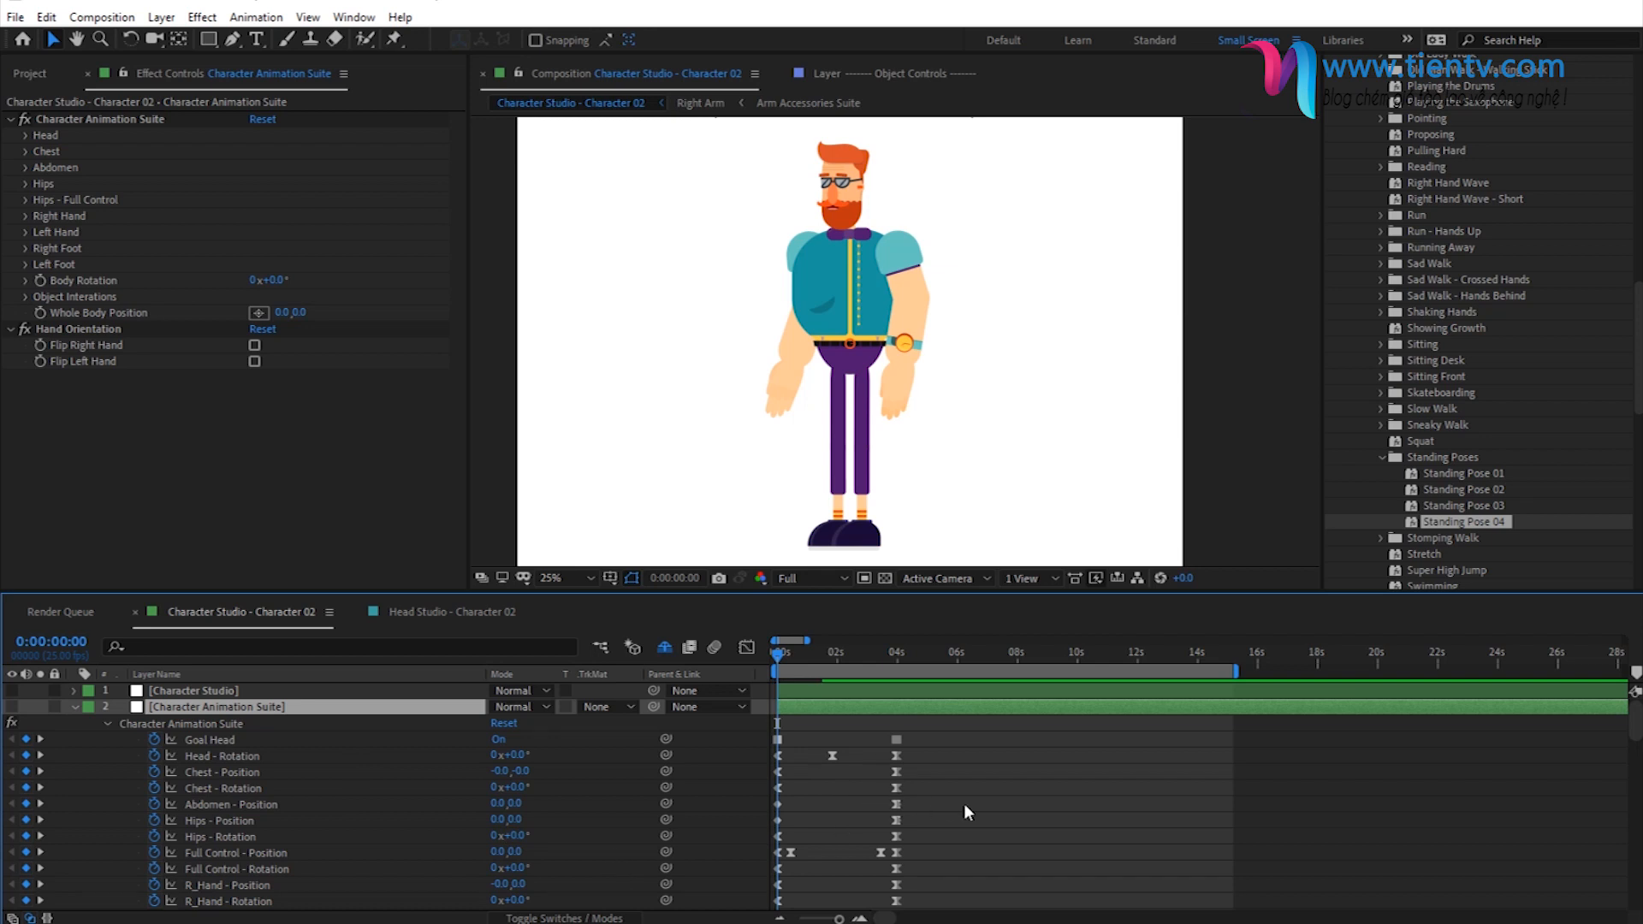
pyautogui.press('space')
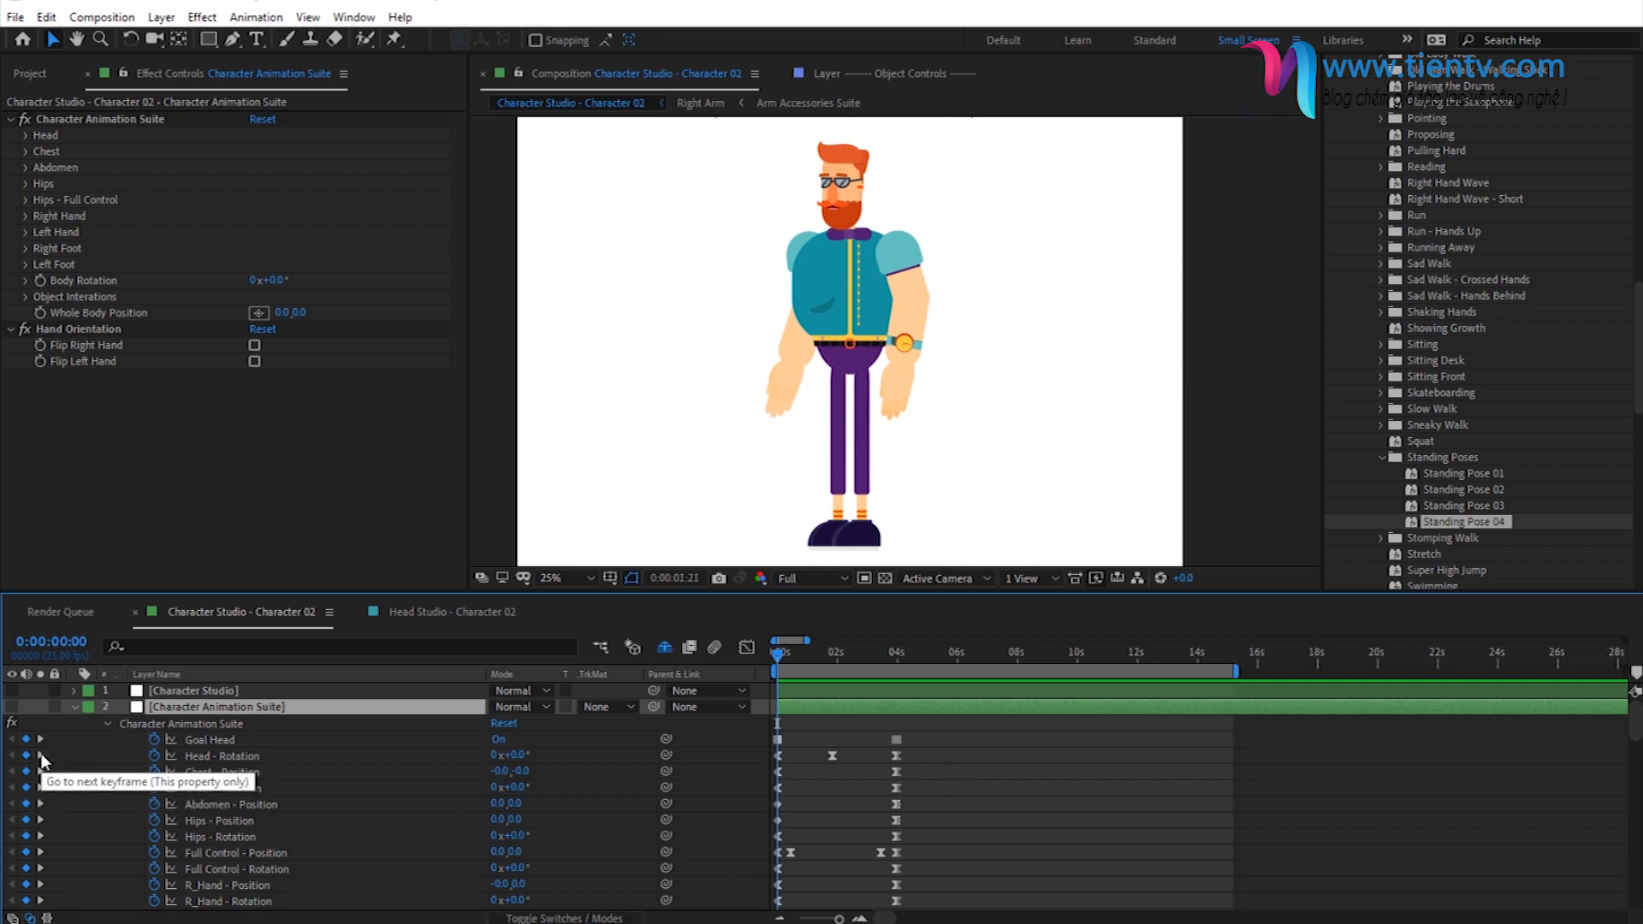
# - Add markers on the Character Animation Suite layer at the first and last standing pose keyframes, 0:00:00:00 and 0:00:04:00
pyautogui.click(41, 754)
pyautogui.click(41, 755)
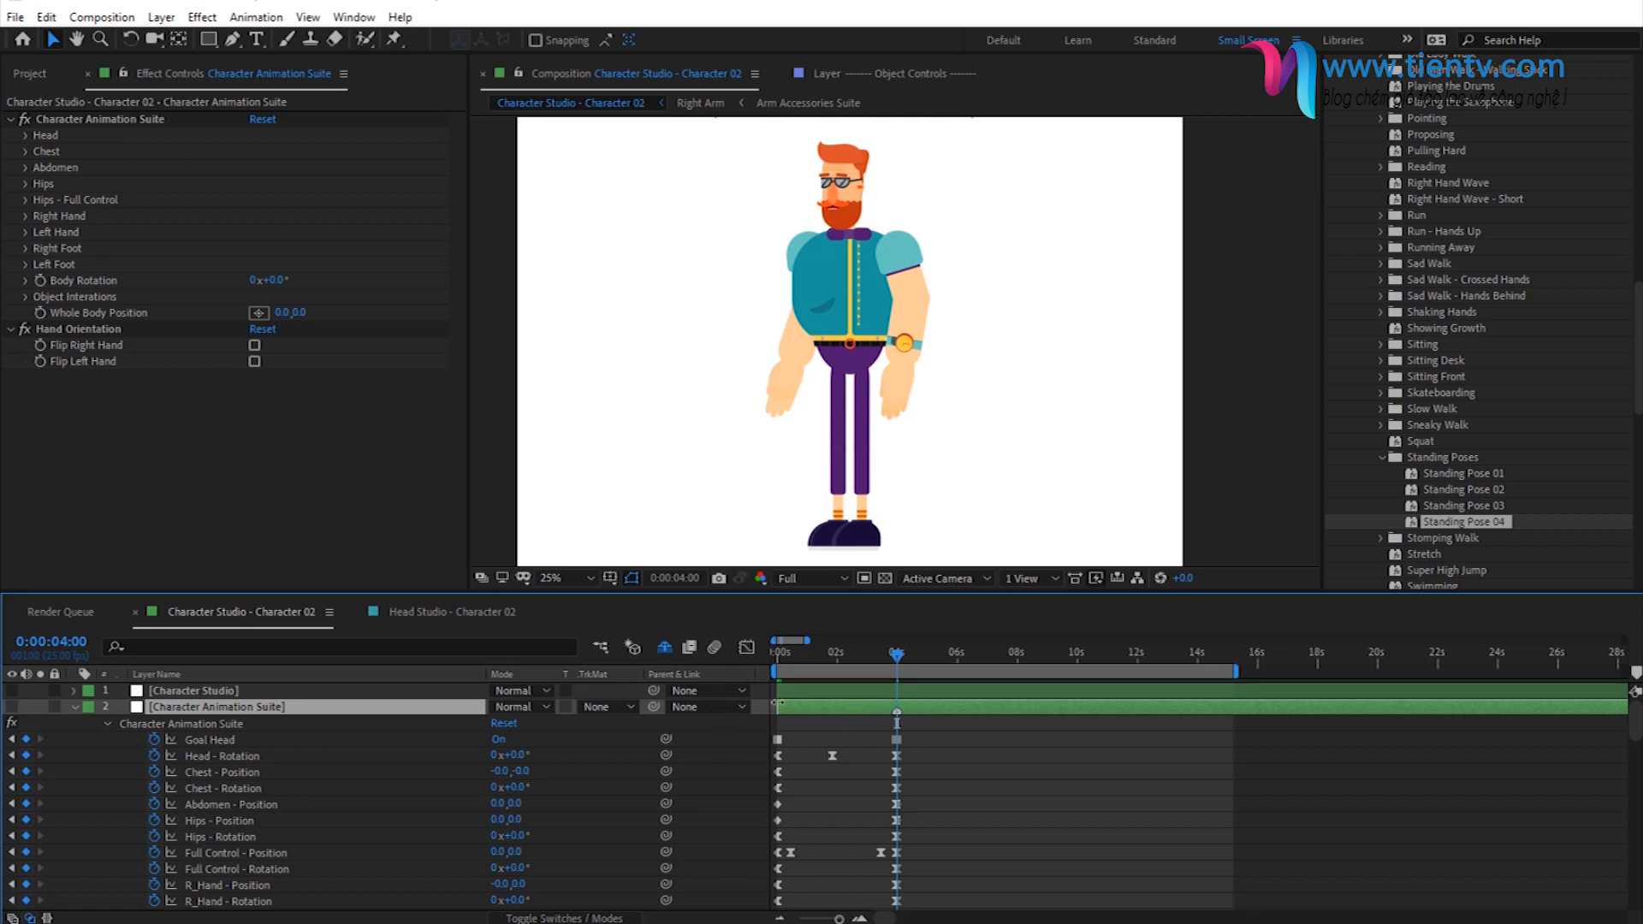
pyautogui.click(773, 654)
pyautogui.click(38, 759)
pyautogui.click(38, 759)
# - Apply the Walk - Start preset to the Character Animation Suite effect at 0:00:04:00
pyautogui.click(99, 125)
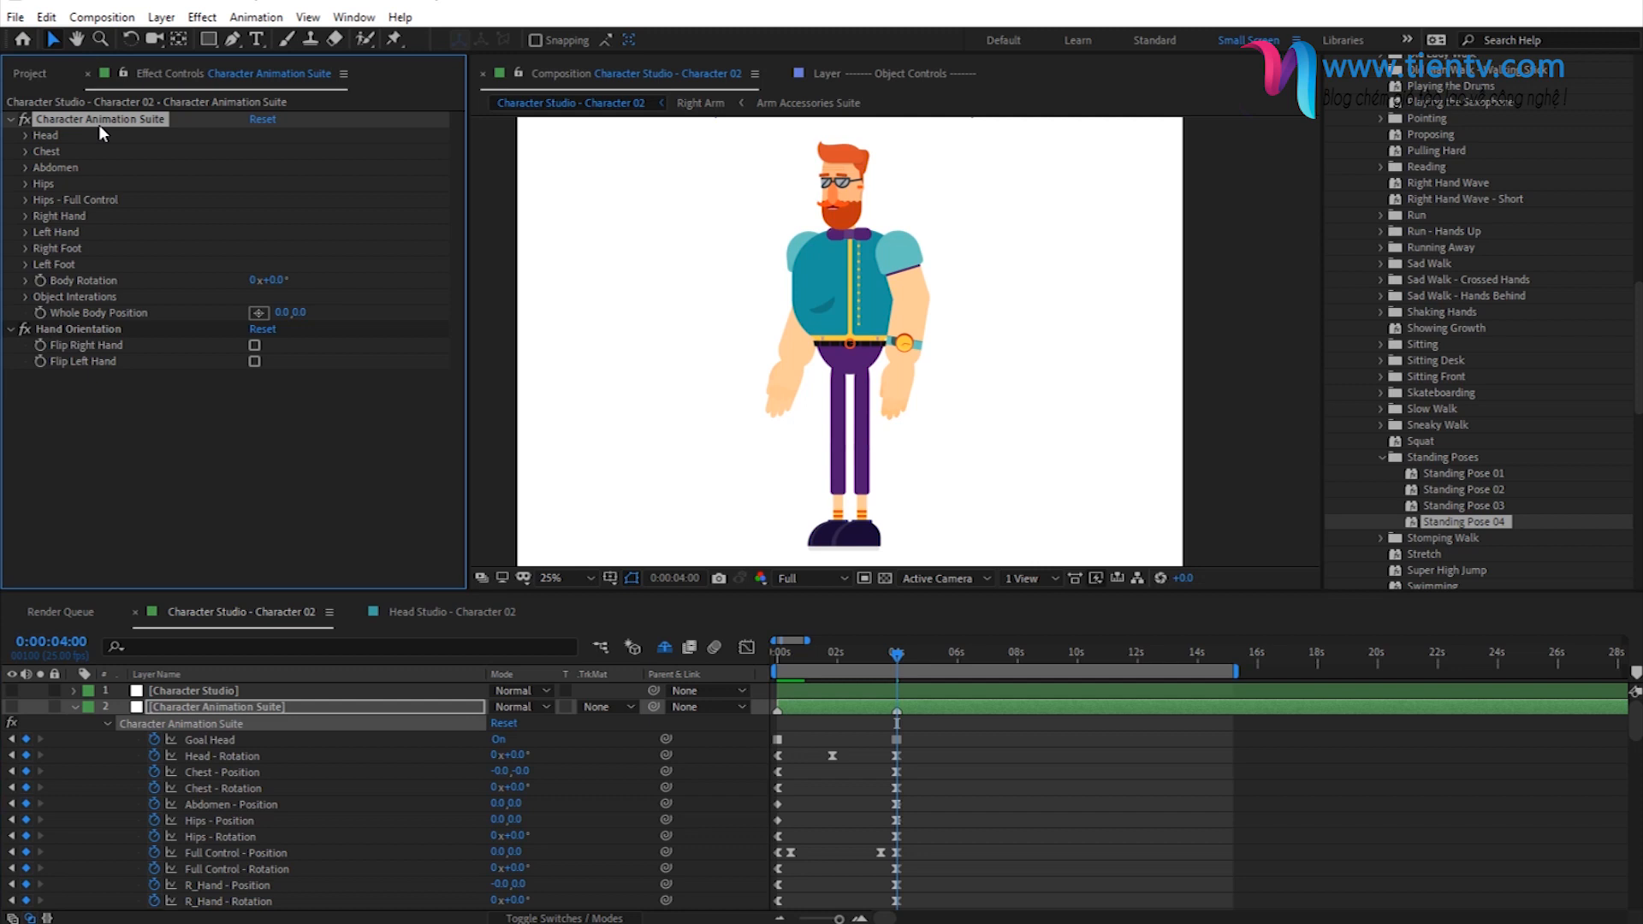
pyautogui.click(1380, 459)
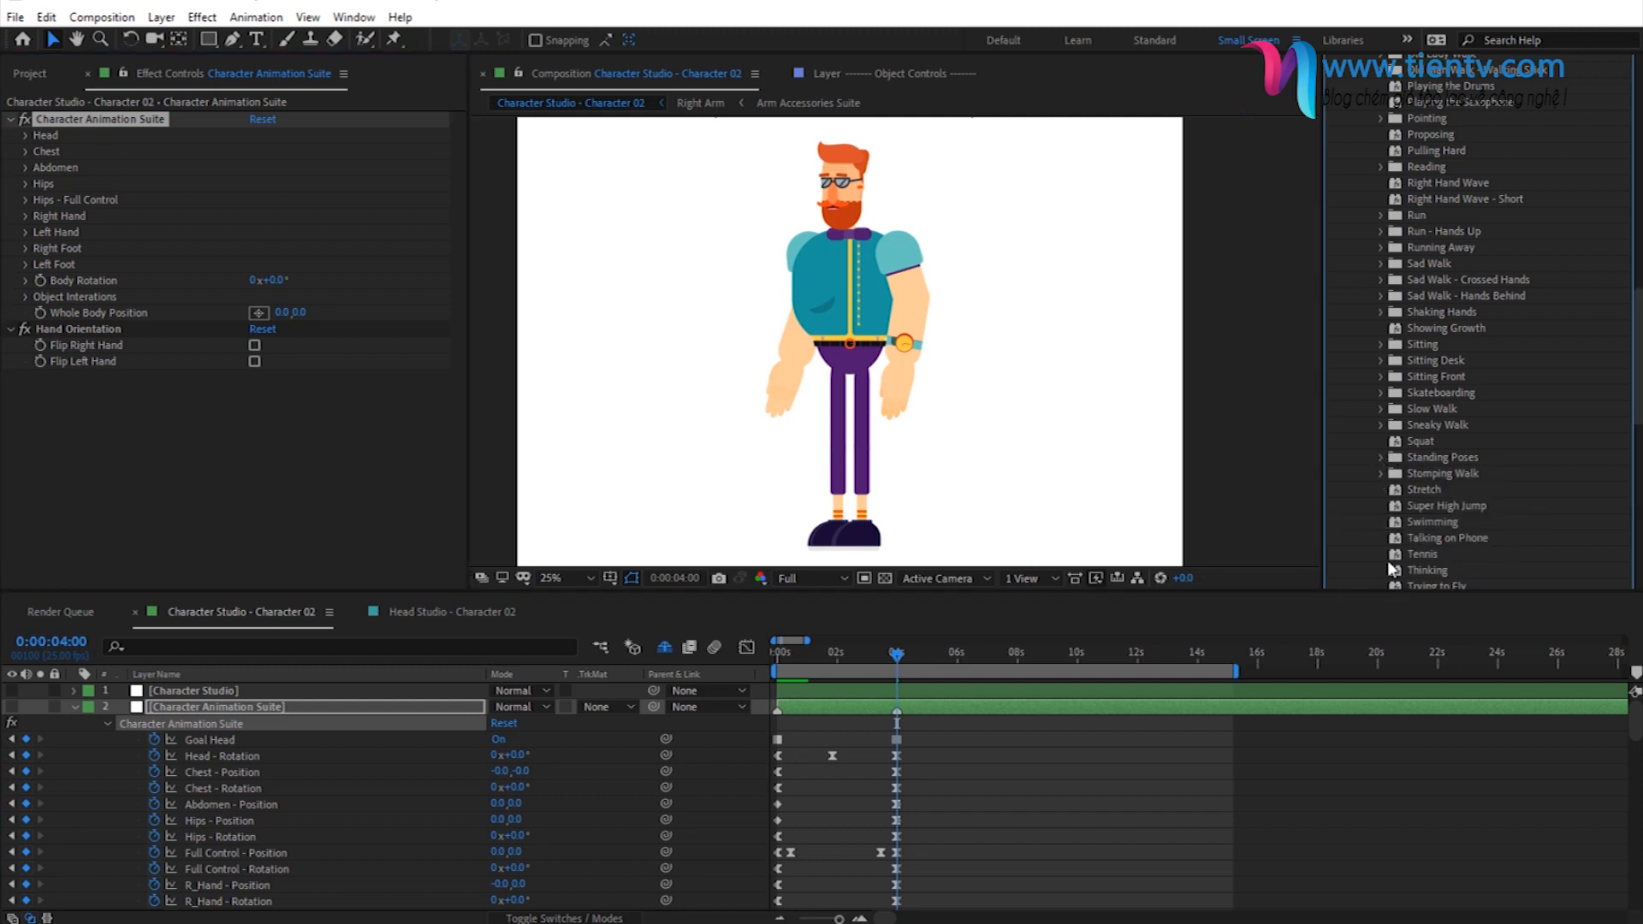
pyautogui.scroll(-5, 1453, 440)
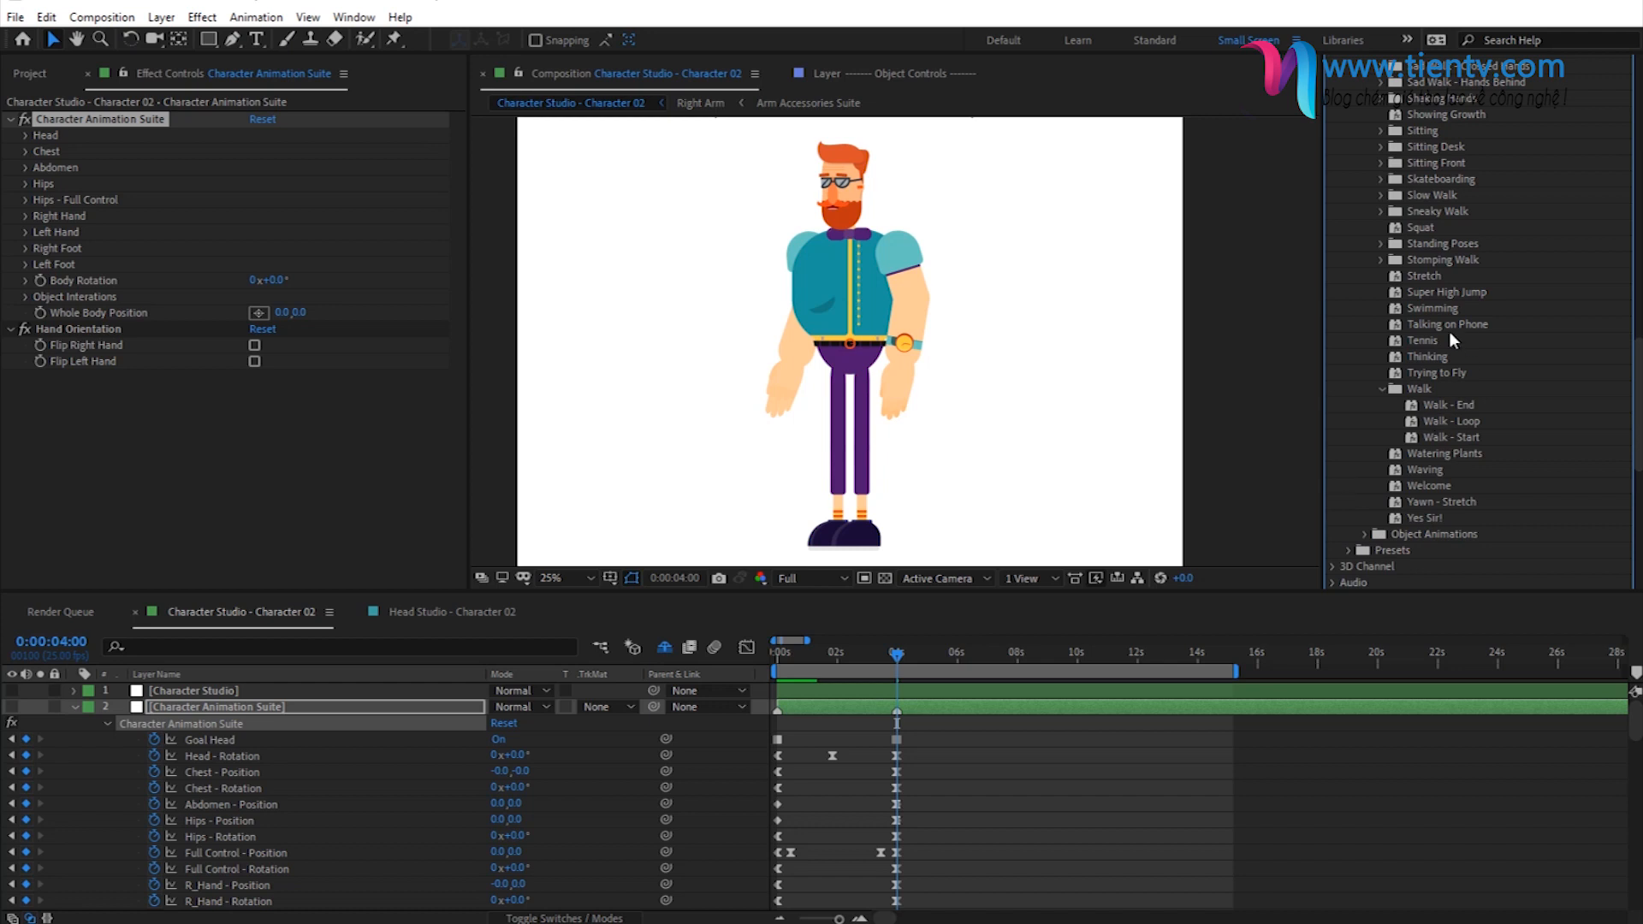
pyautogui.doubleClick(1455, 440)
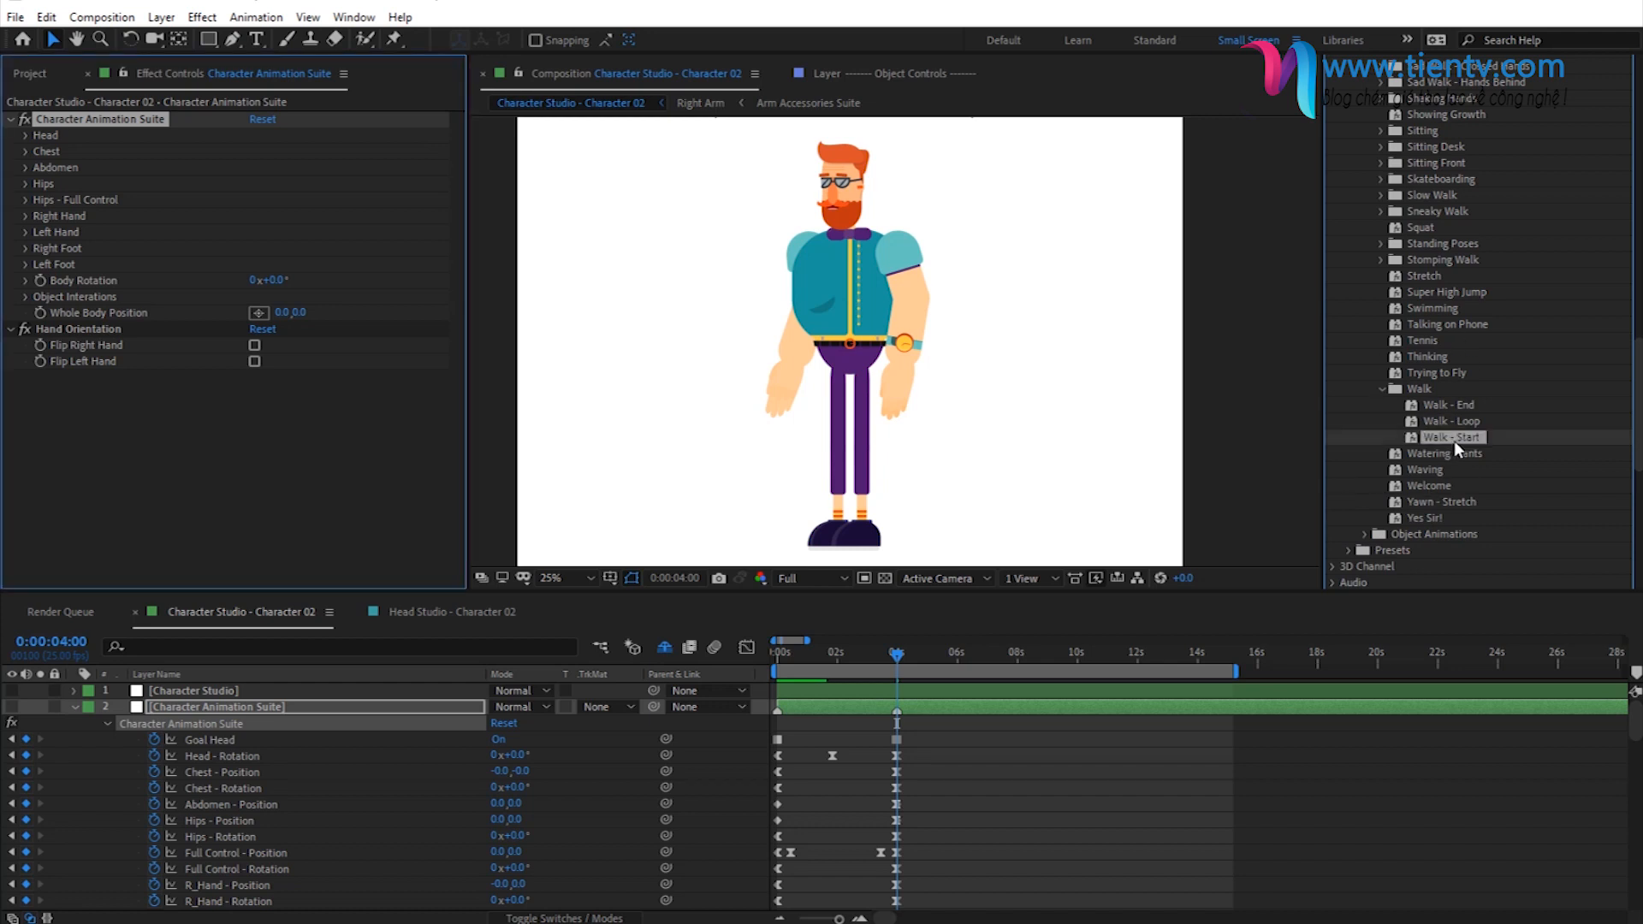
# - Add a layer marker at the last Walk - Start keyframe, 0:00:04:10, and reselect the Character Animation Suite effect
pyautogui.click(42, 787)
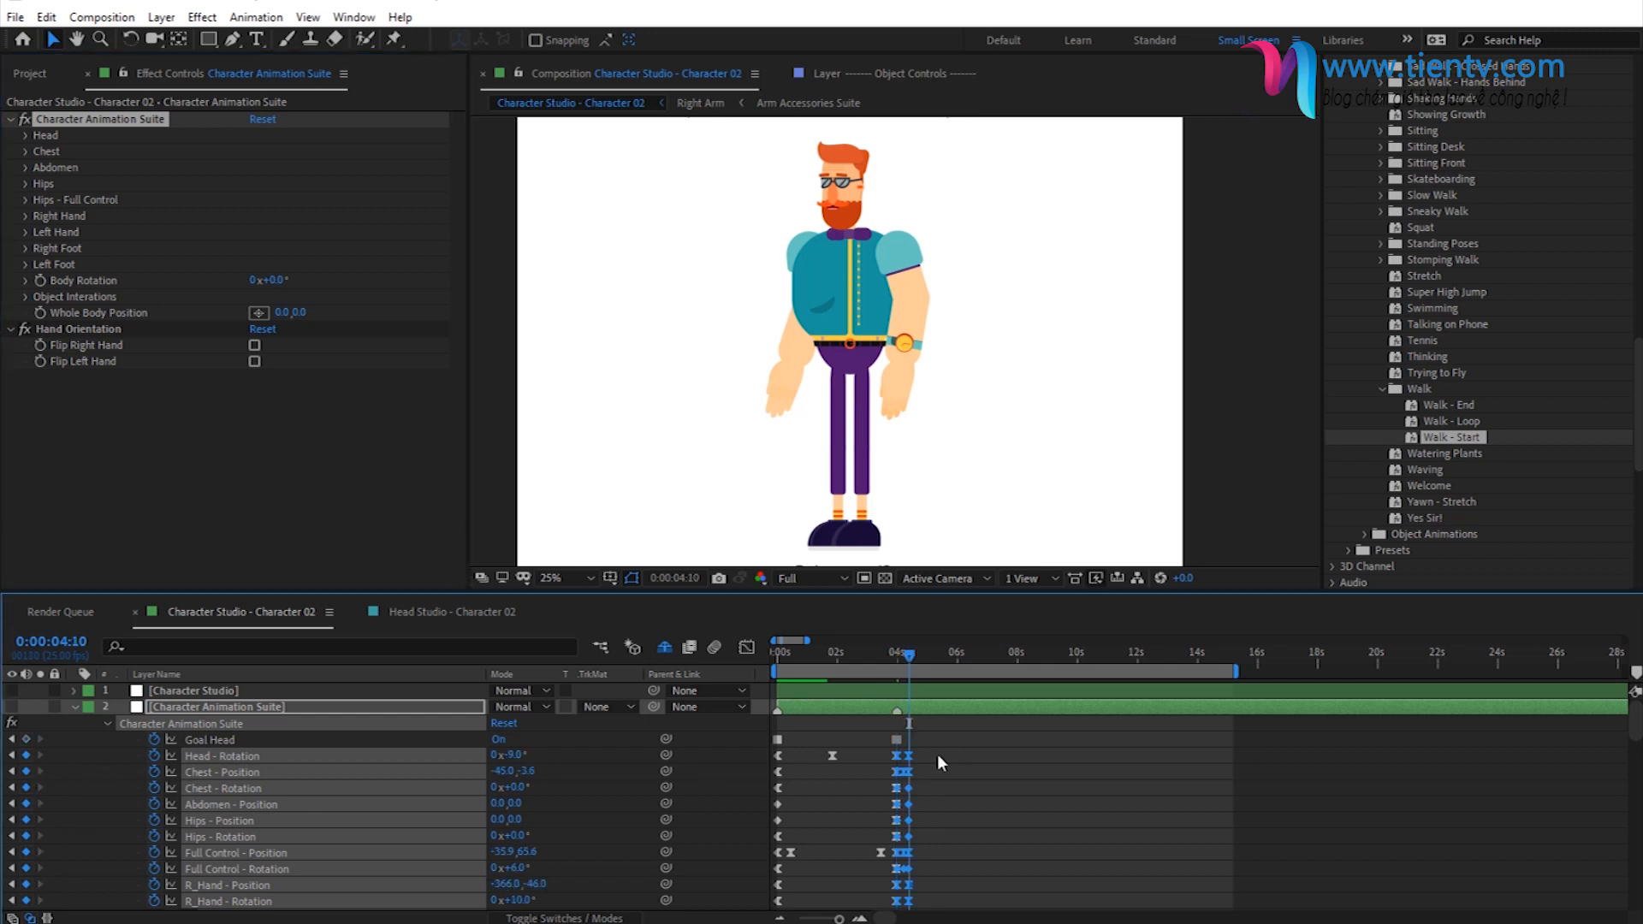
pyautogui.click(933, 710)
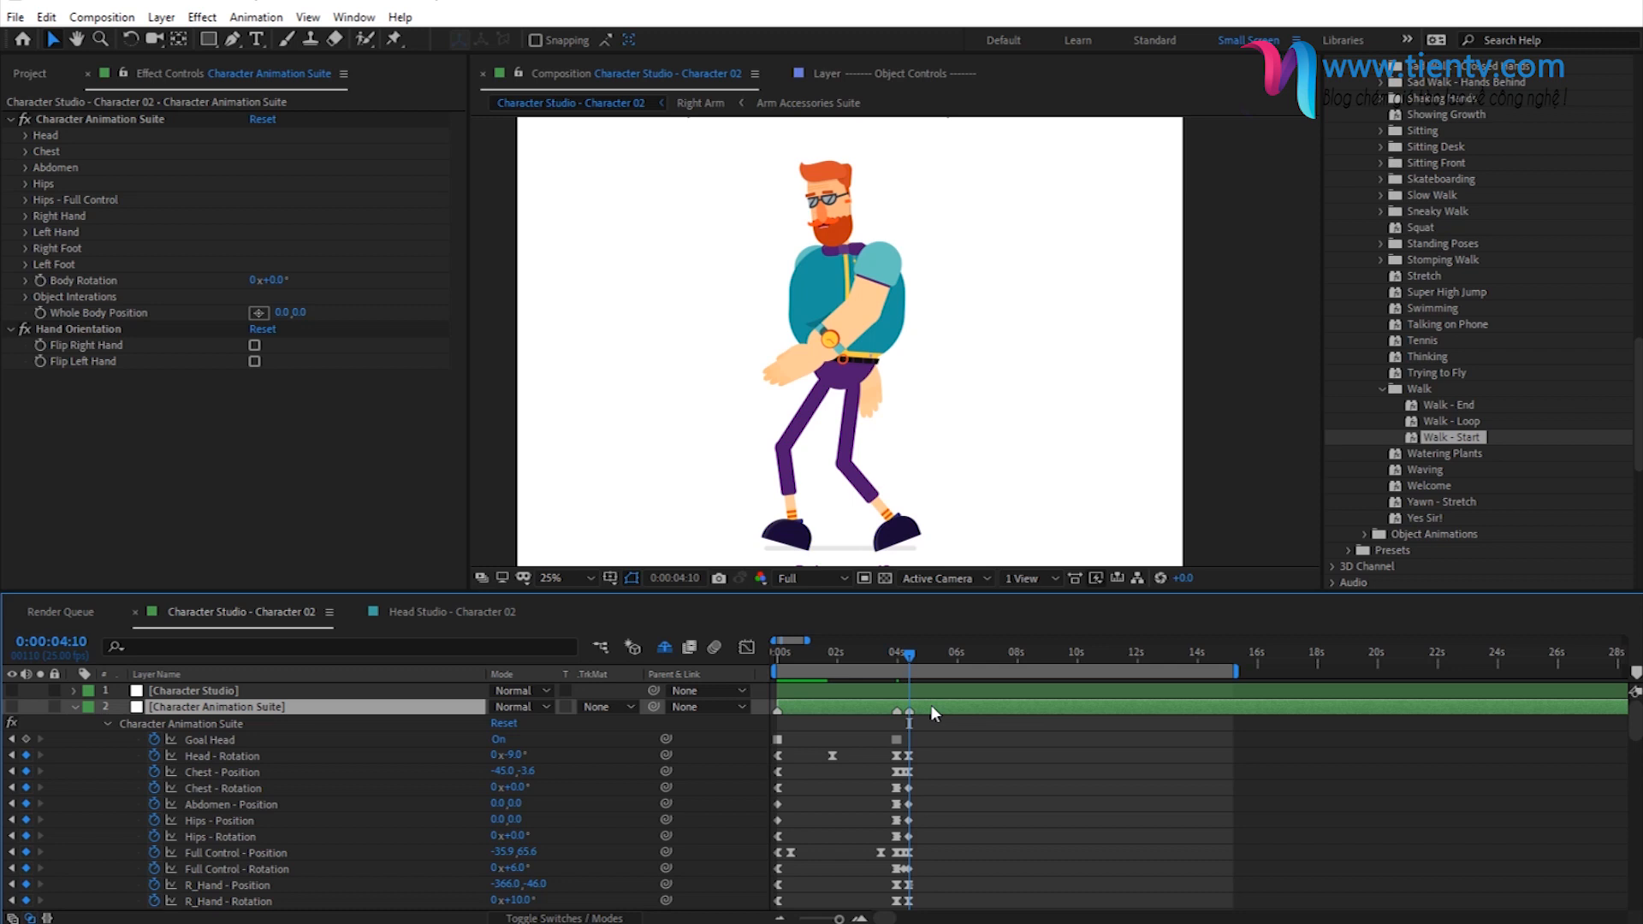
pyautogui.rightClick(931, 708)
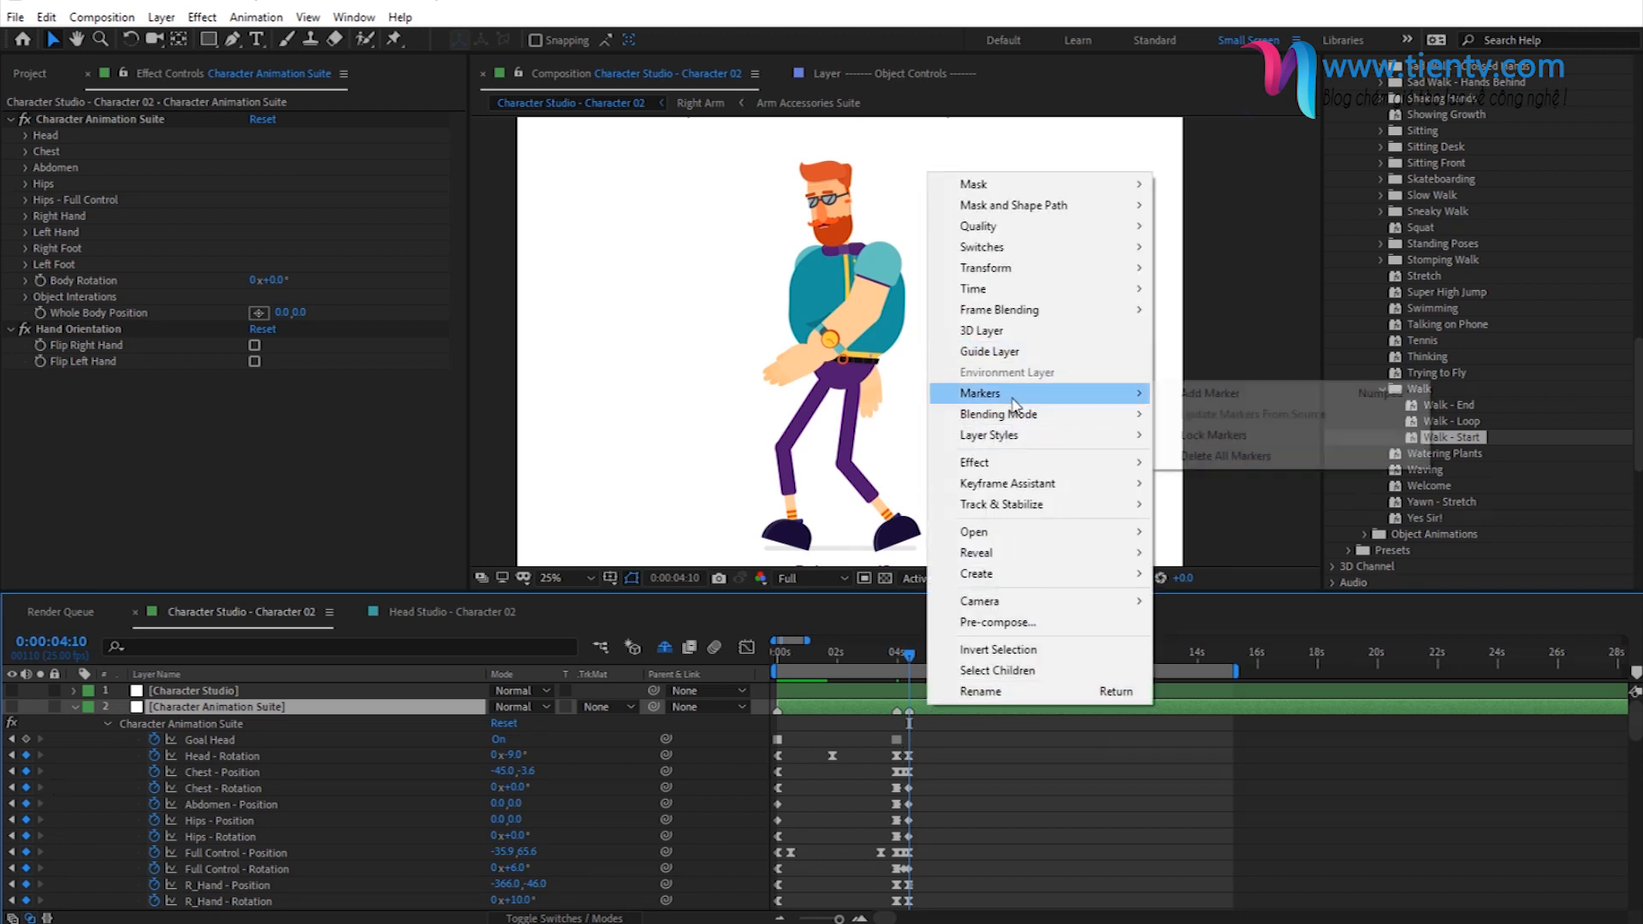
pyautogui.click(918, 715)
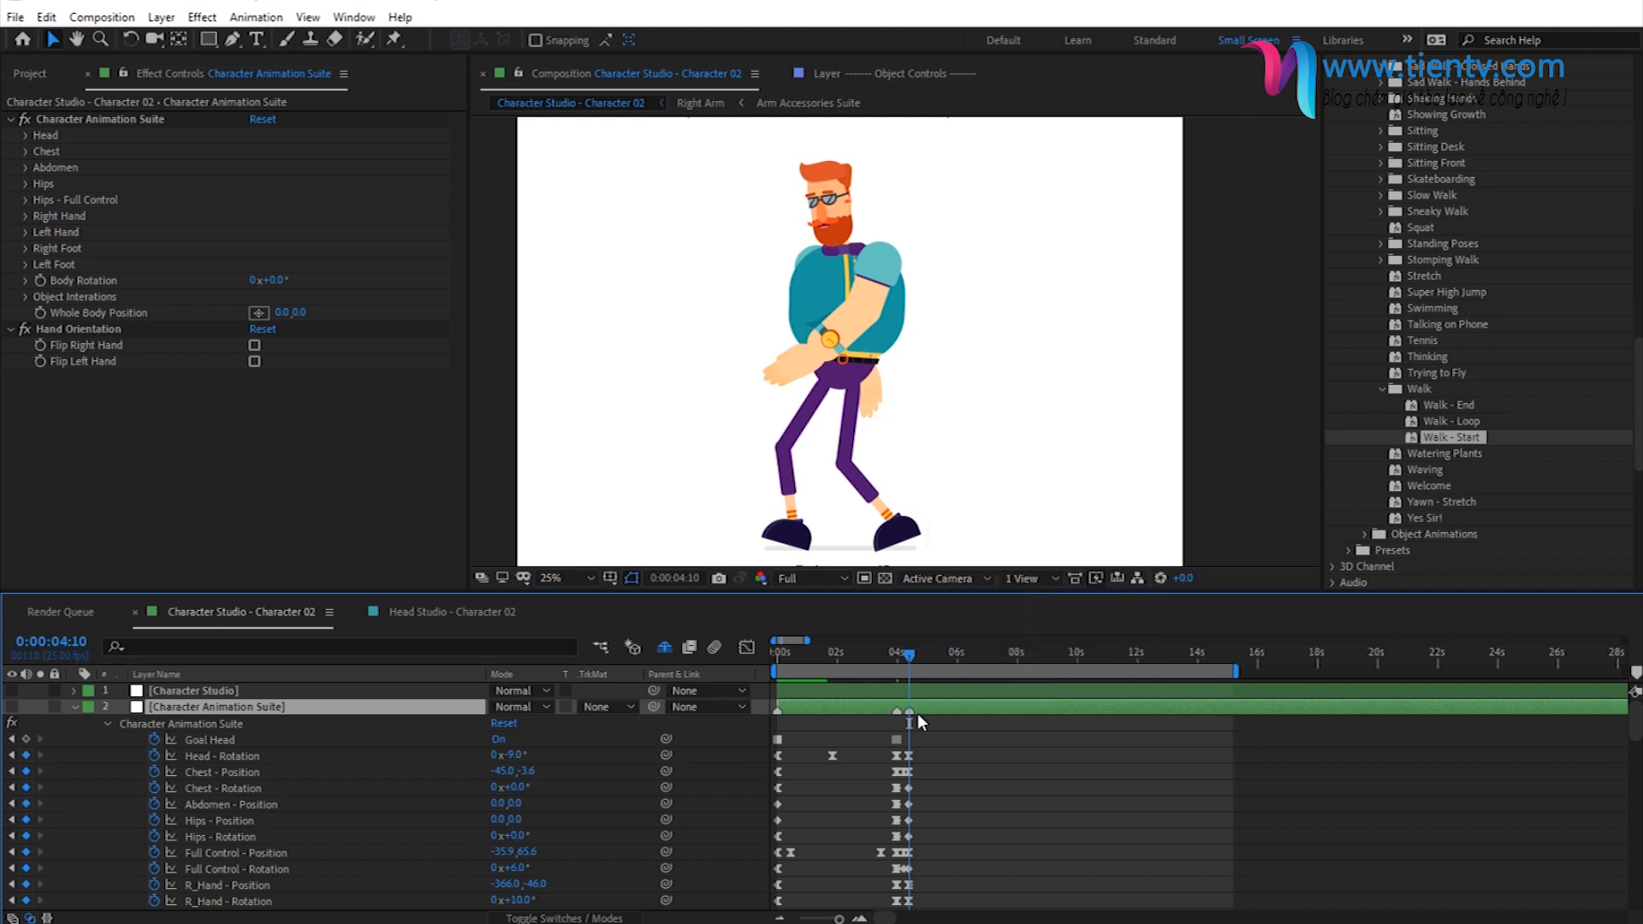
pyautogui.click(97, 122)
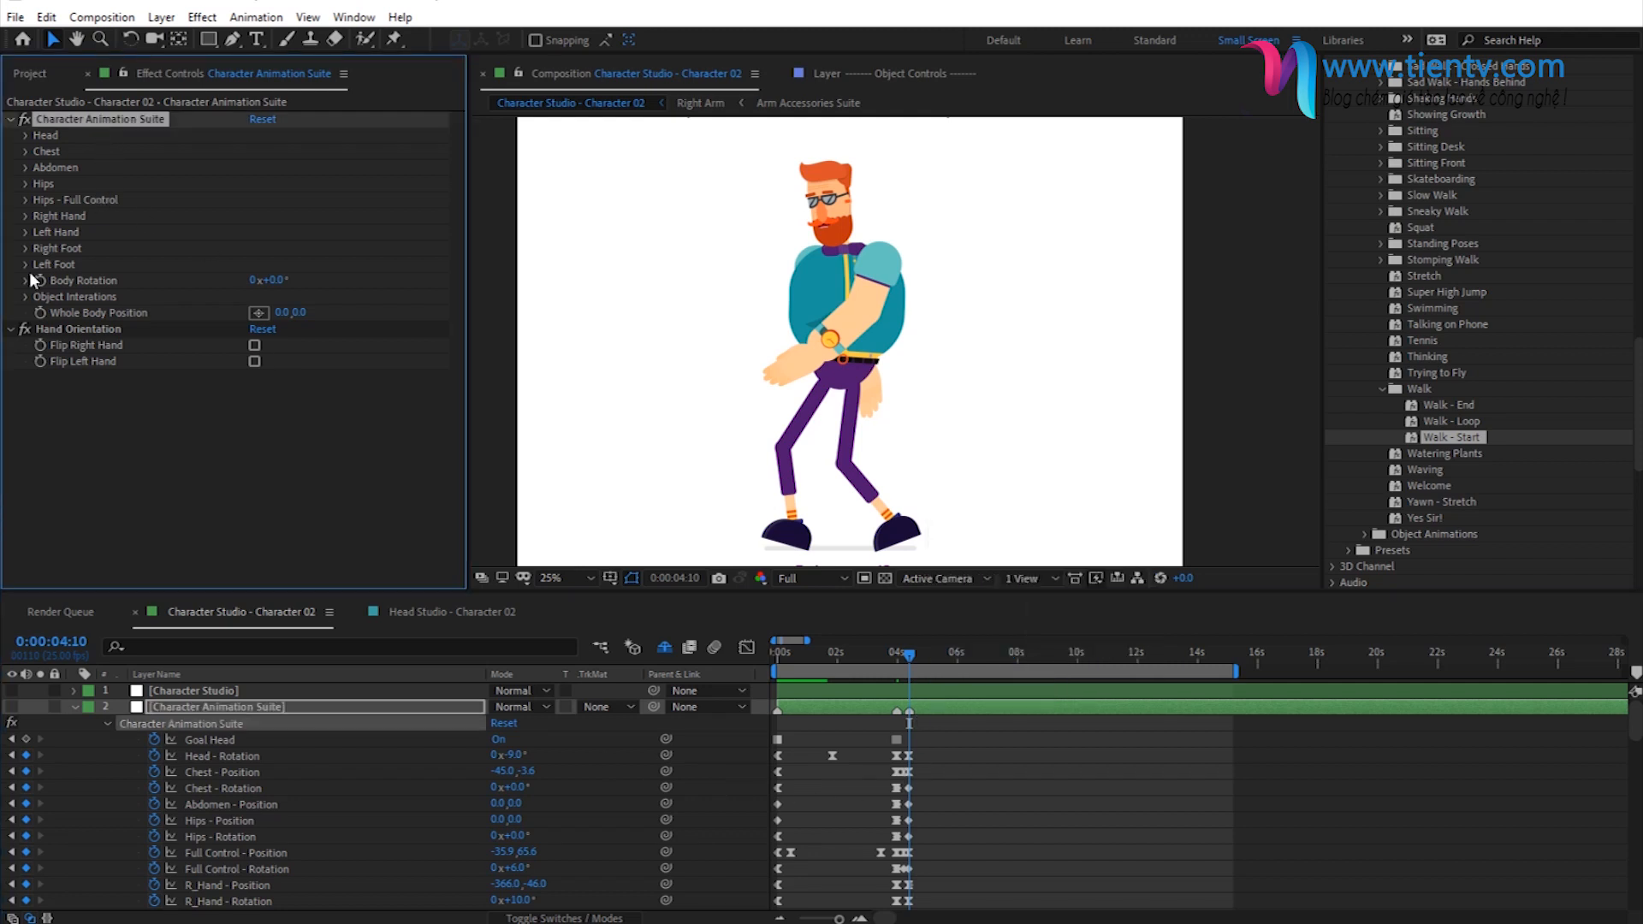
# - Apply the Walk - Loop preset at 0:00:04:10 and again at 0:00:05:05, then add a layer marker at its last keyframe, 0:00:06:00
pyautogui.doubleClick(1448, 422)
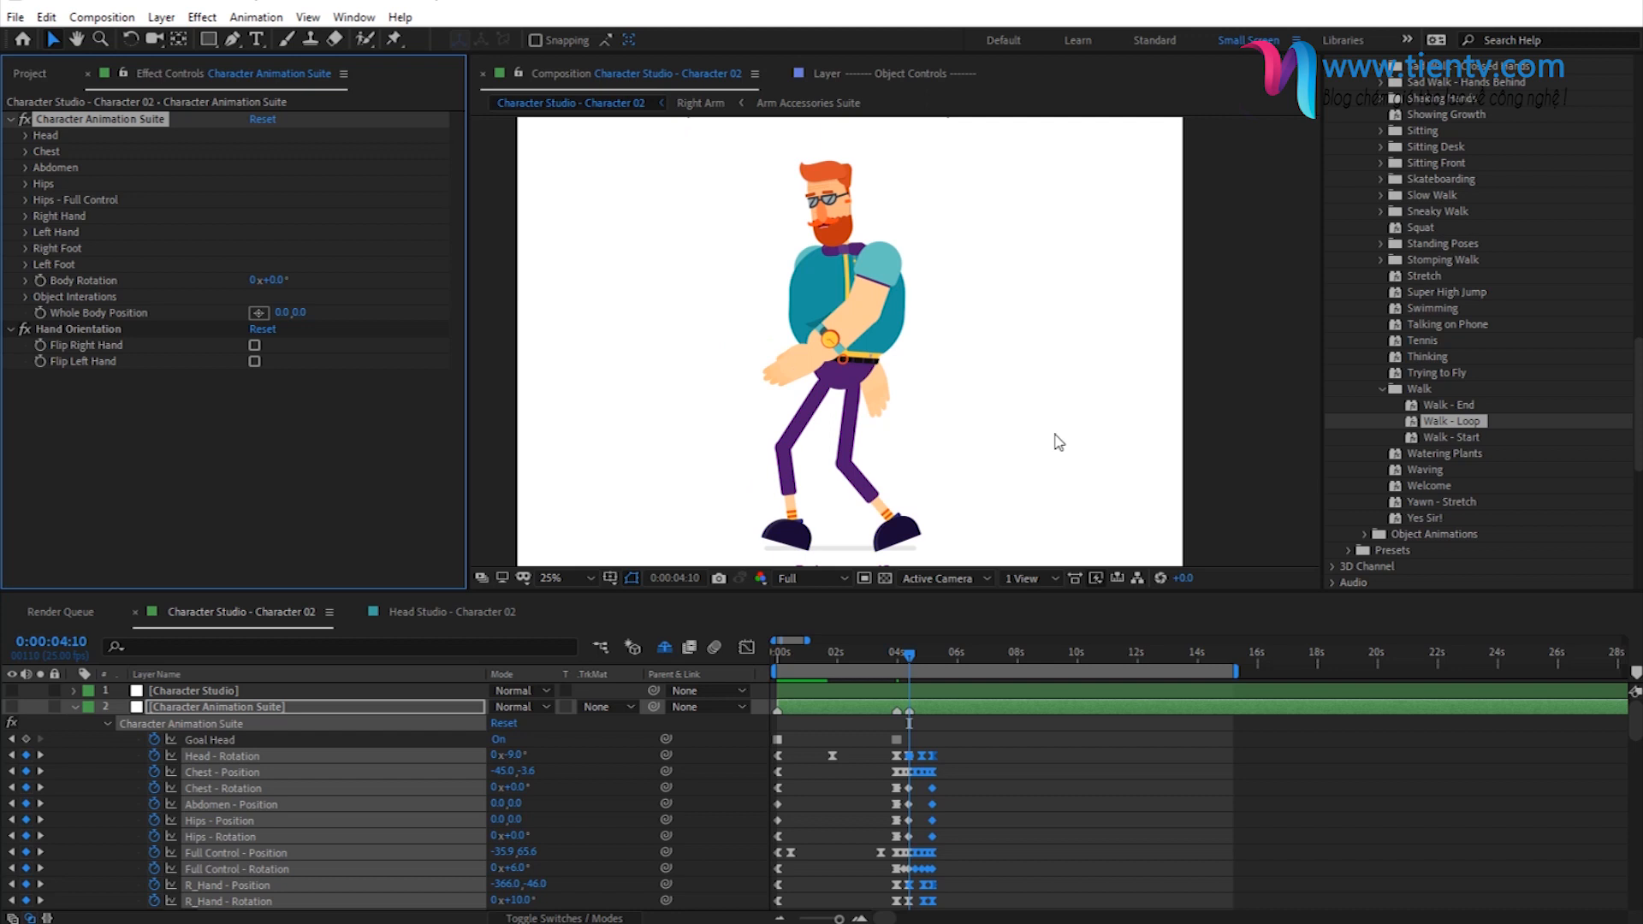
pyautogui.click(40, 771)
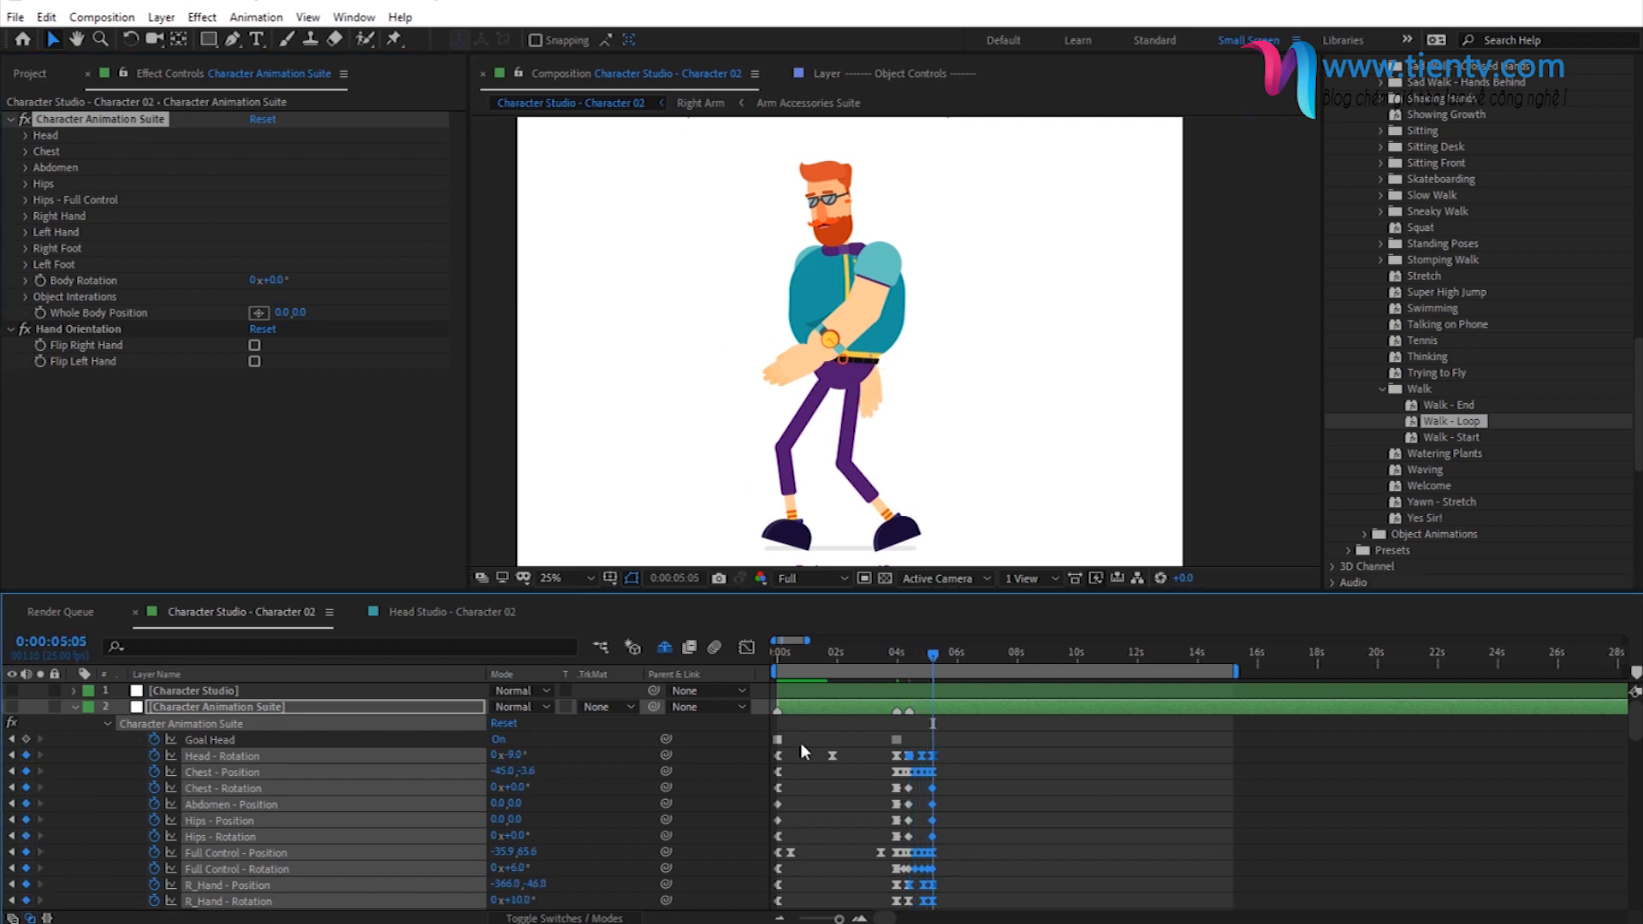
pyautogui.click(121, 125)
pyautogui.doubleClick(1472, 419)
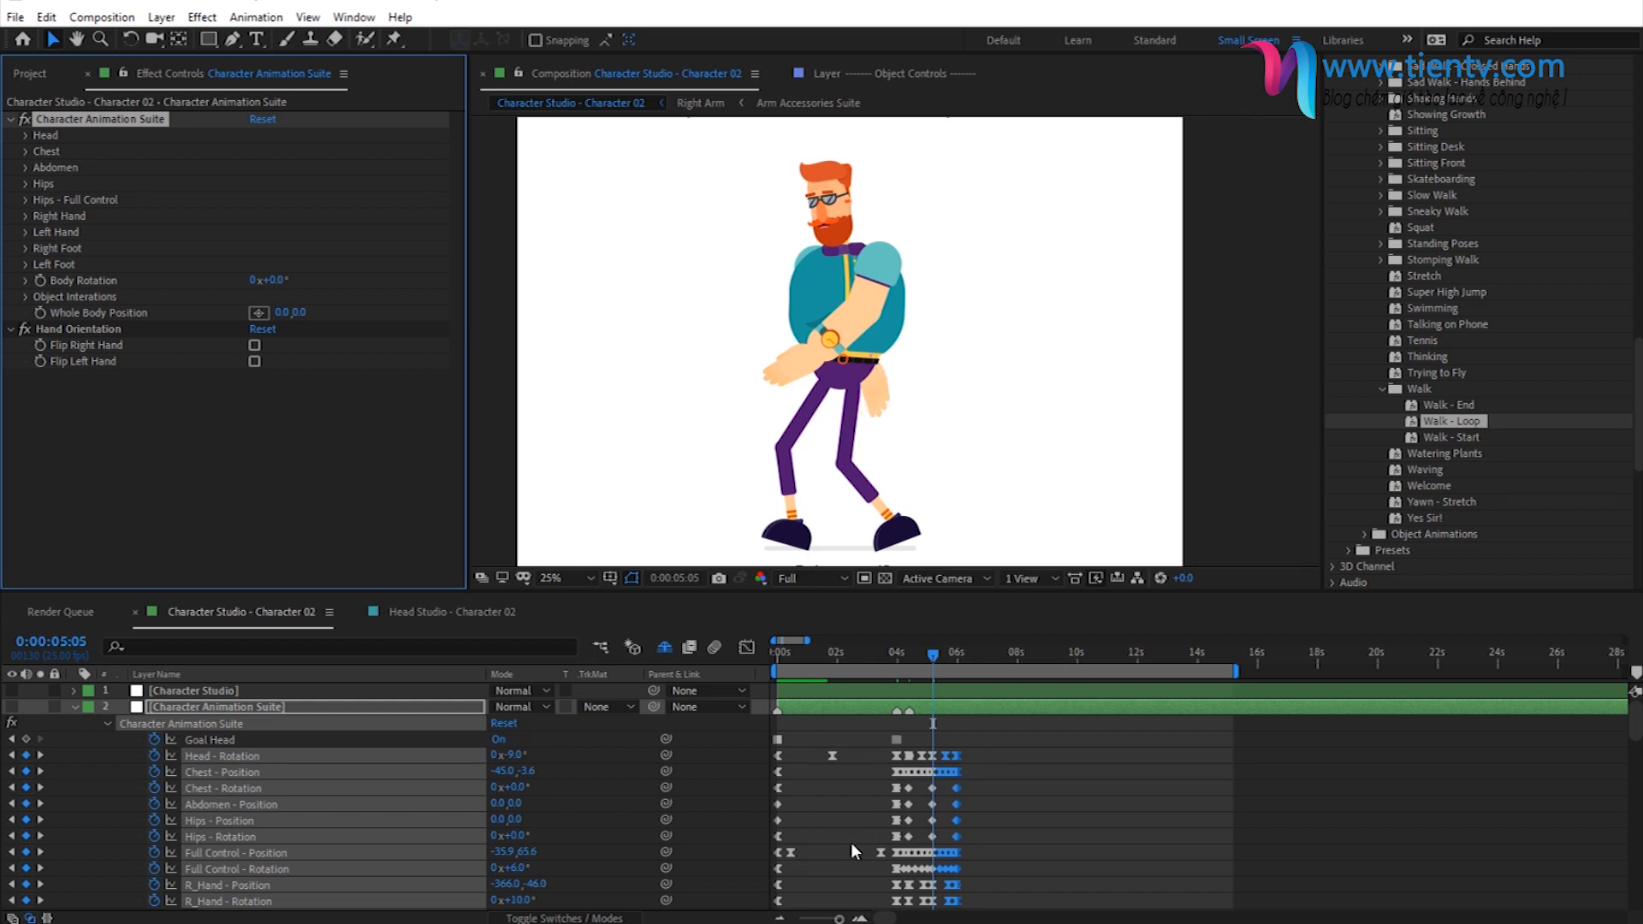
pyautogui.click(40, 788)
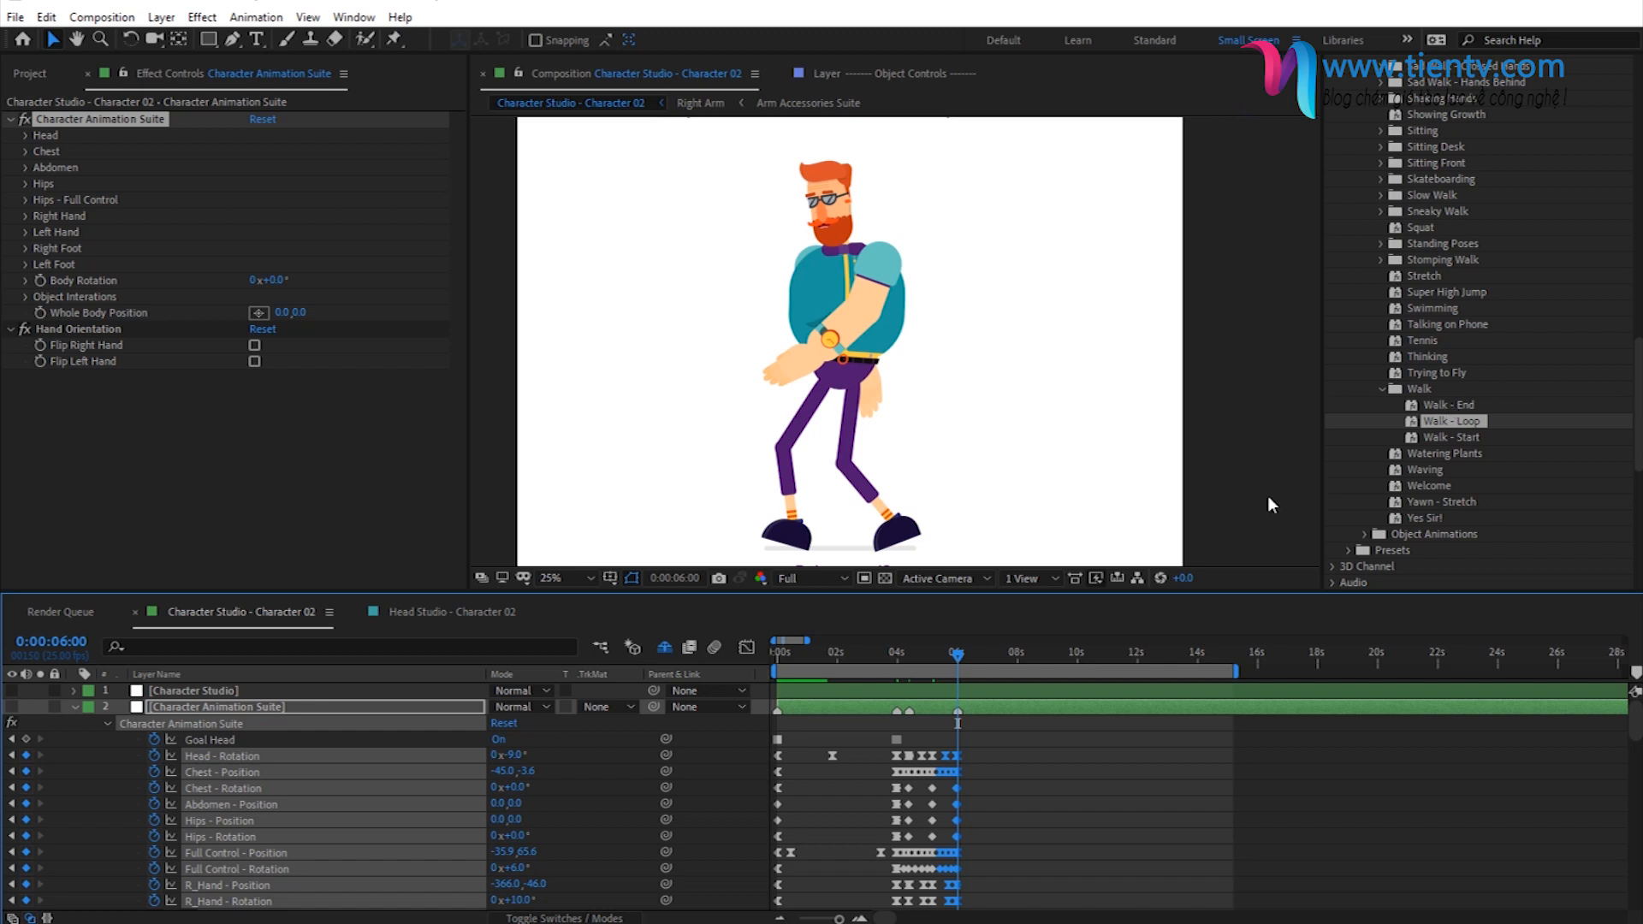
# - Apply the Walk - End preset to the Character Animation Suite effect at 0:00:06:00 and add a layer marker at its last keyframe, 0:00:06:10
pyautogui.click(120, 122)
pyautogui.doubleClick(1455, 404)
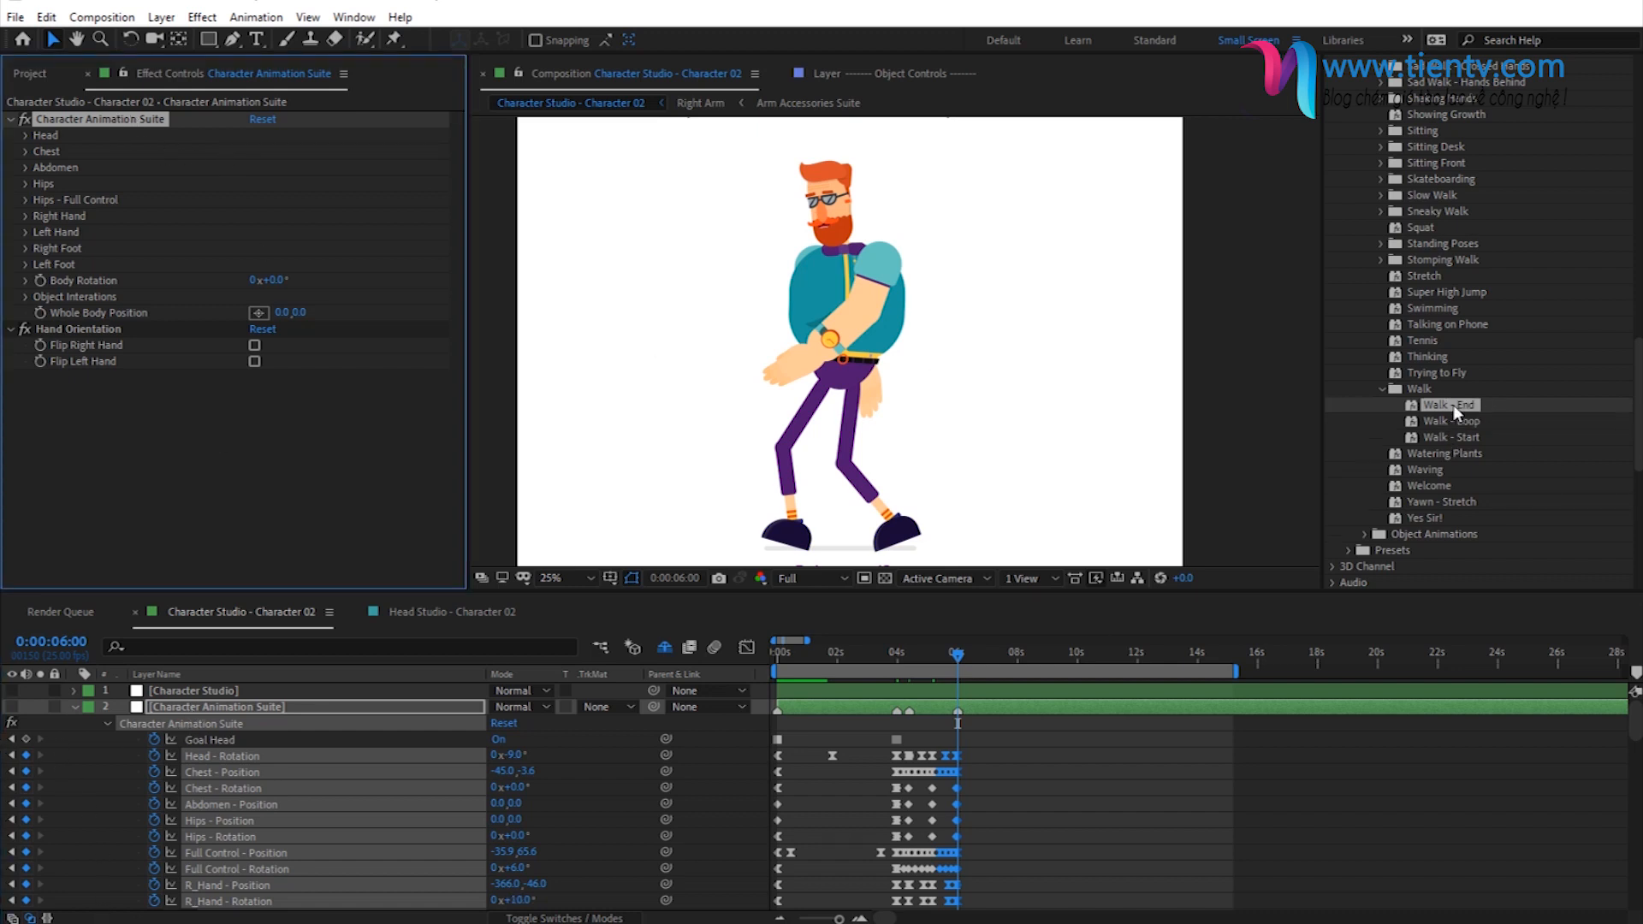
pyautogui.click(38, 800)
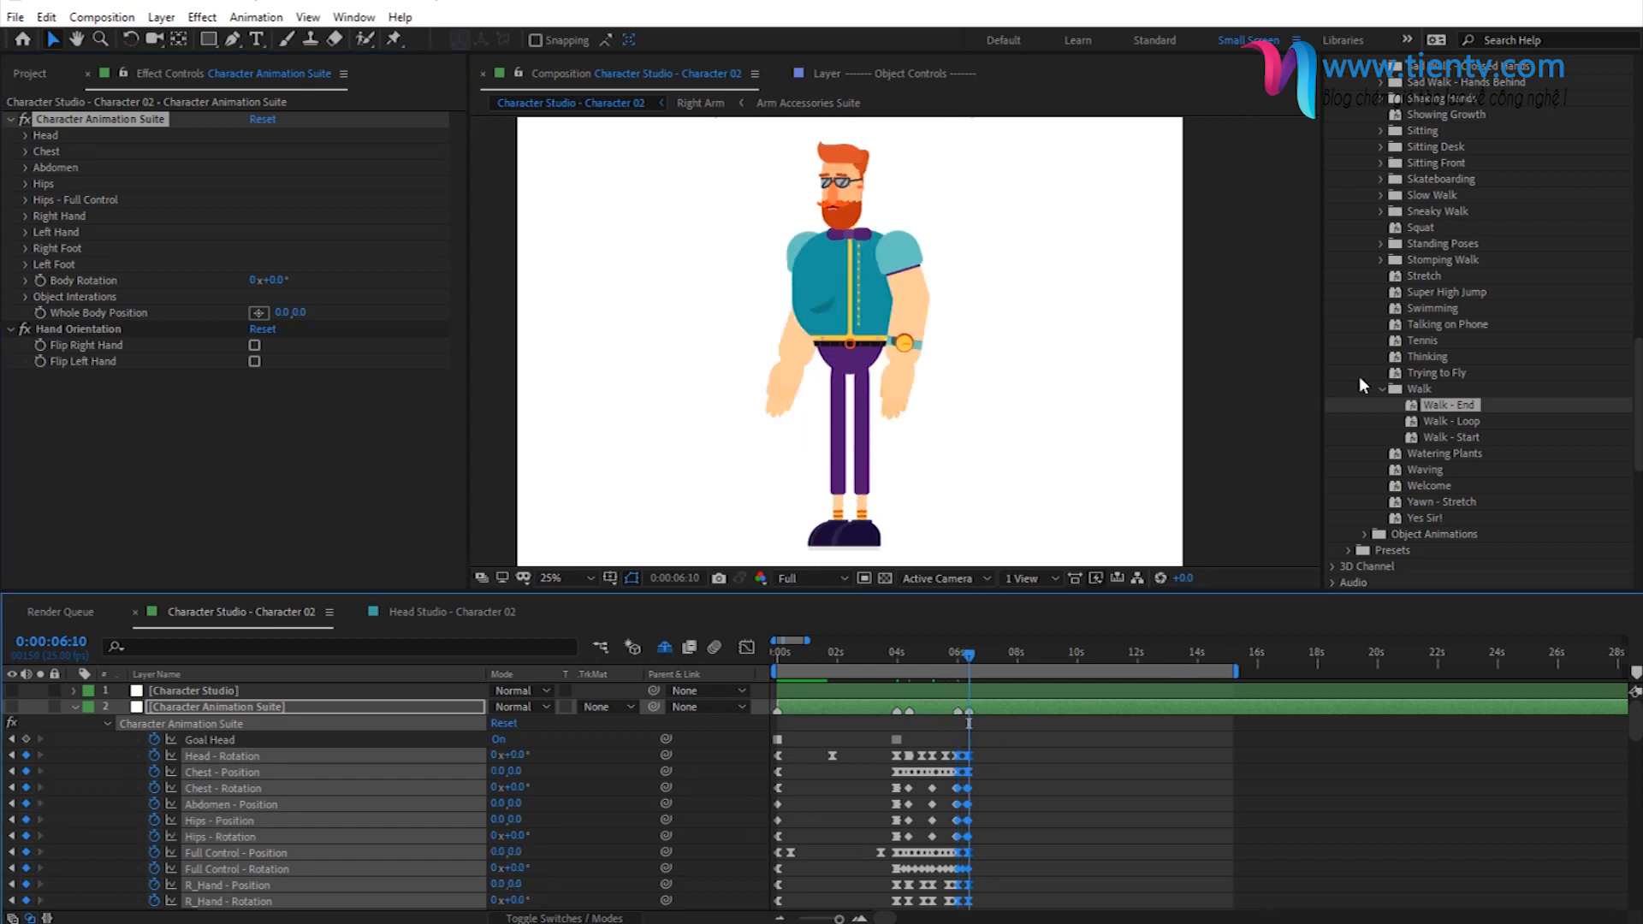
# - Apply the Sitting Down - Front preset at 0:00:06:10 and add a layer marker at its last keyframe, 0:00:07:12
pyautogui.click(1383, 389)
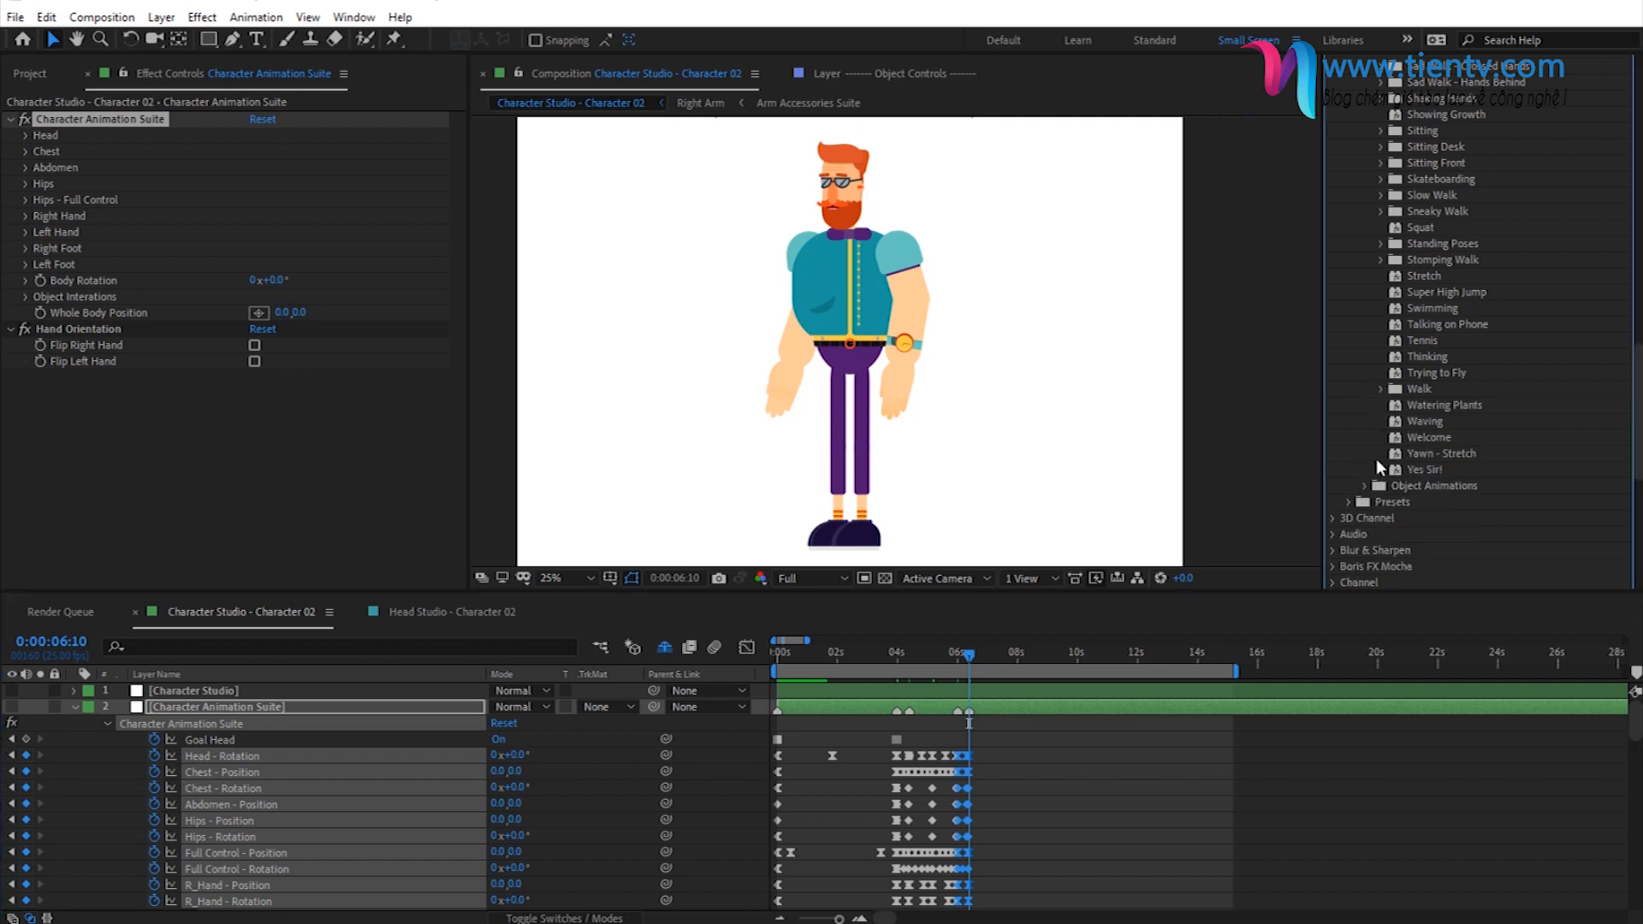
pyautogui.scroll(2, 1558, 249)
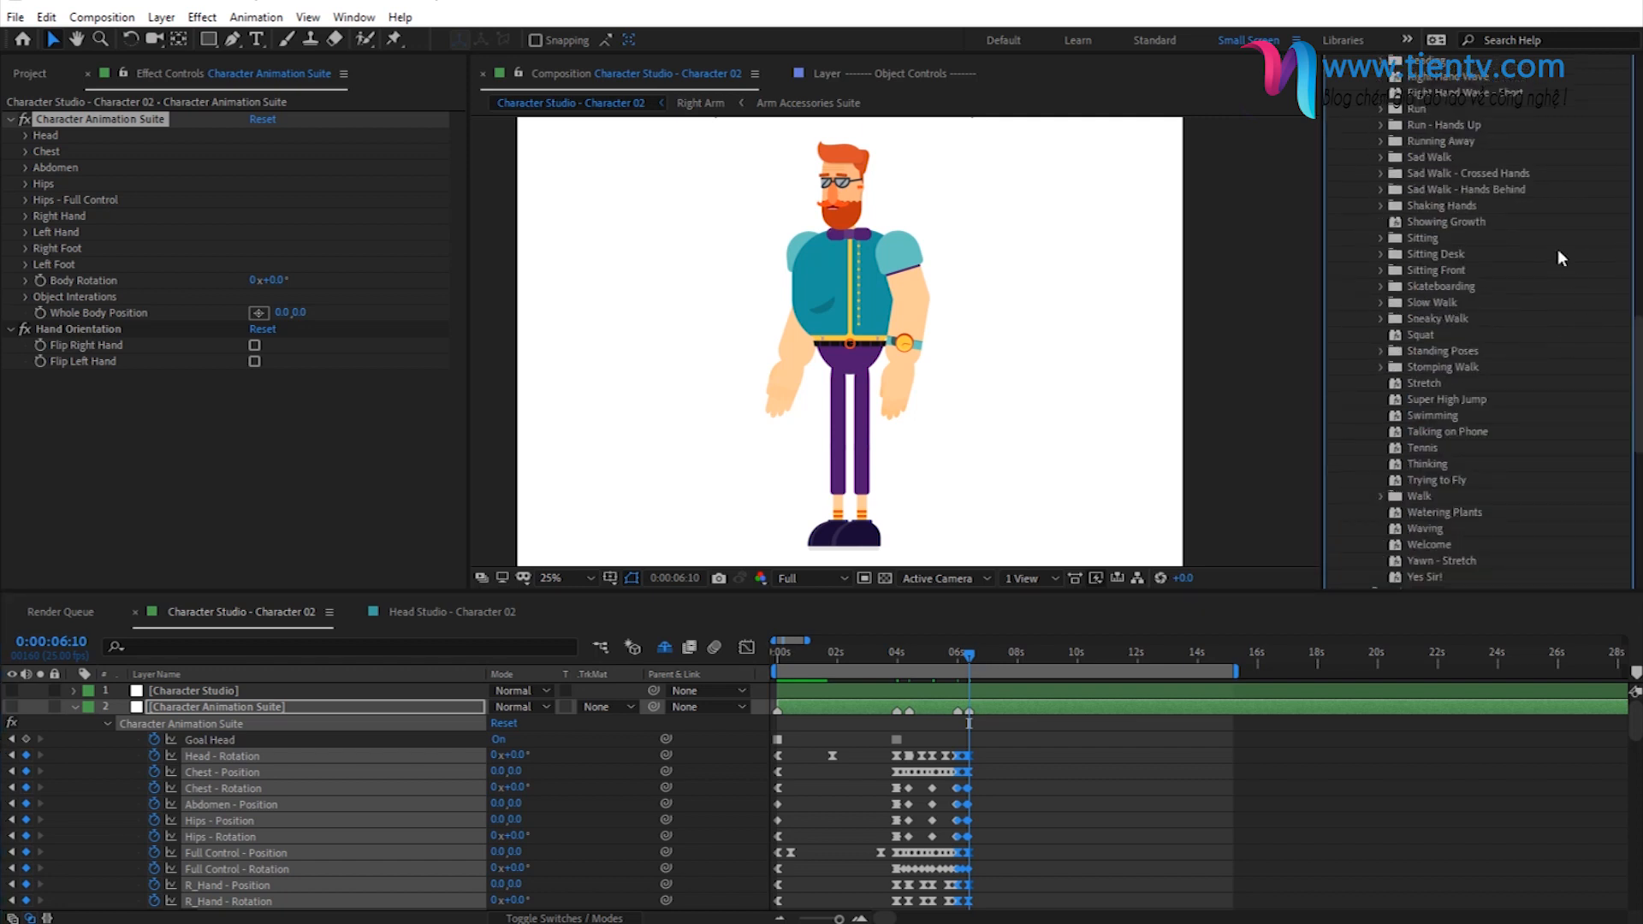
pyautogui.click(1380, 272)
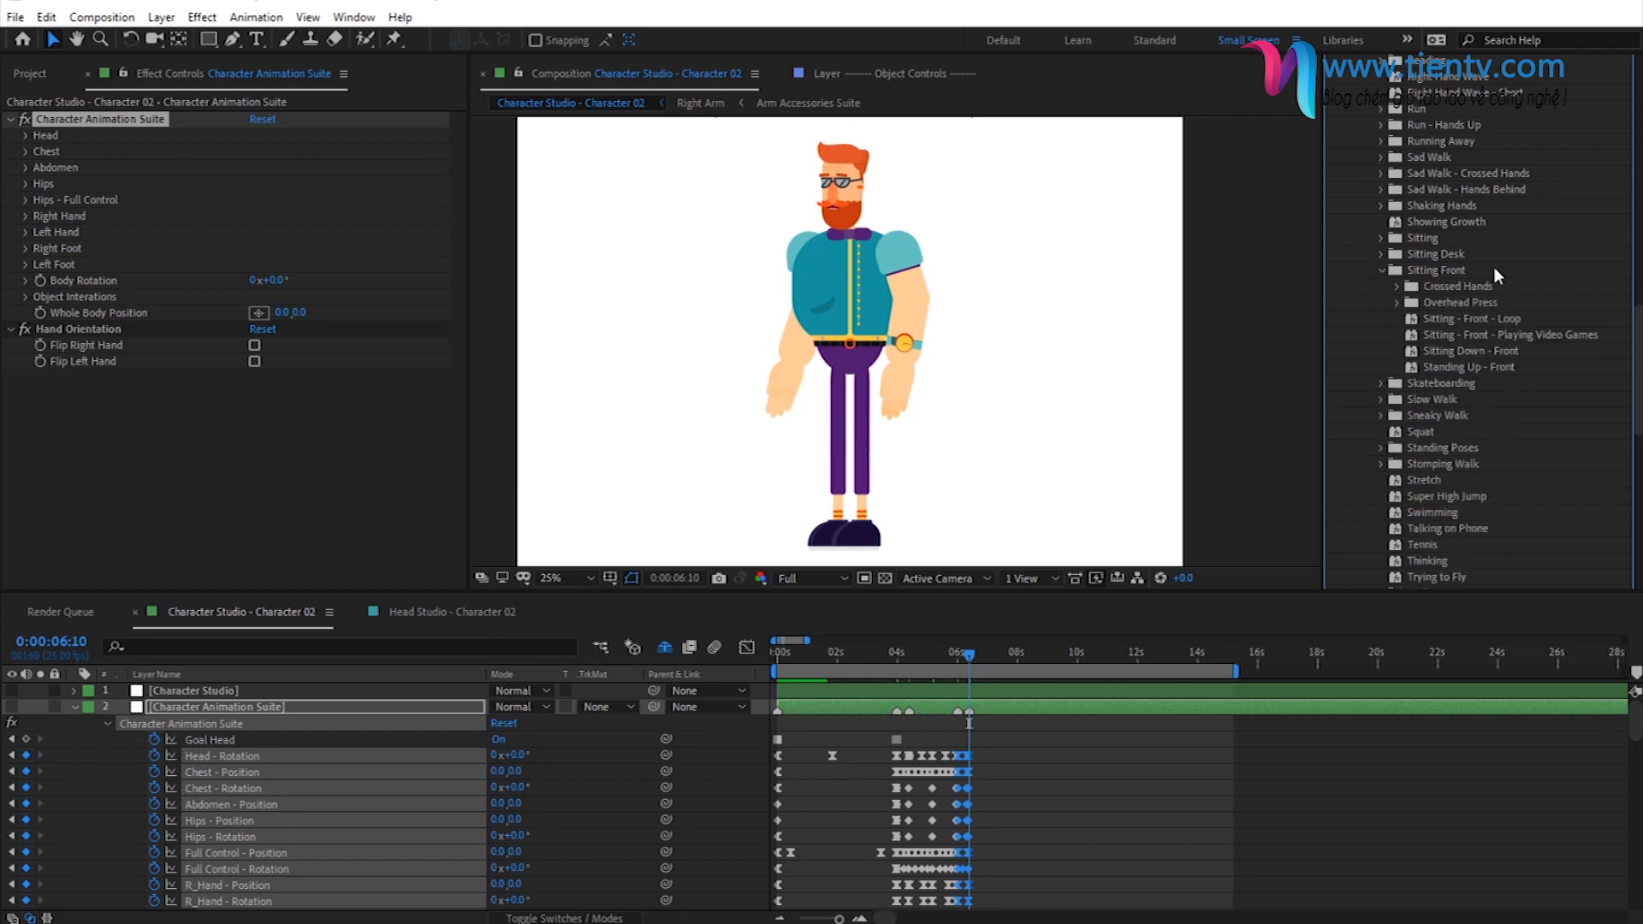
pyautogui.click(1444, 351)
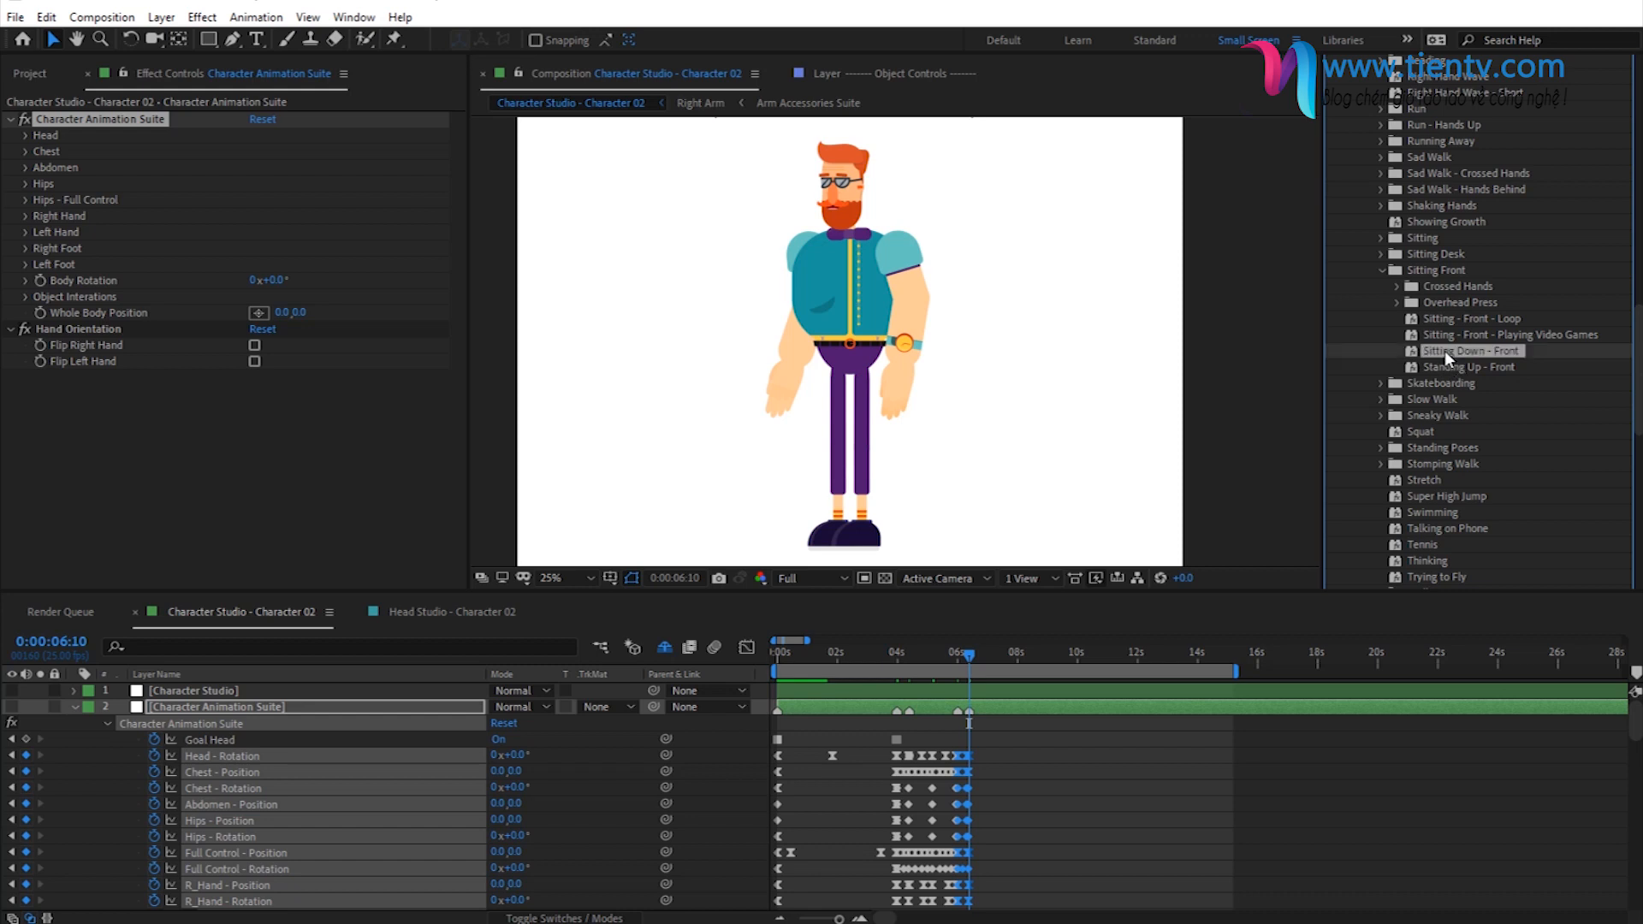
pyautogui.click(96, 123)
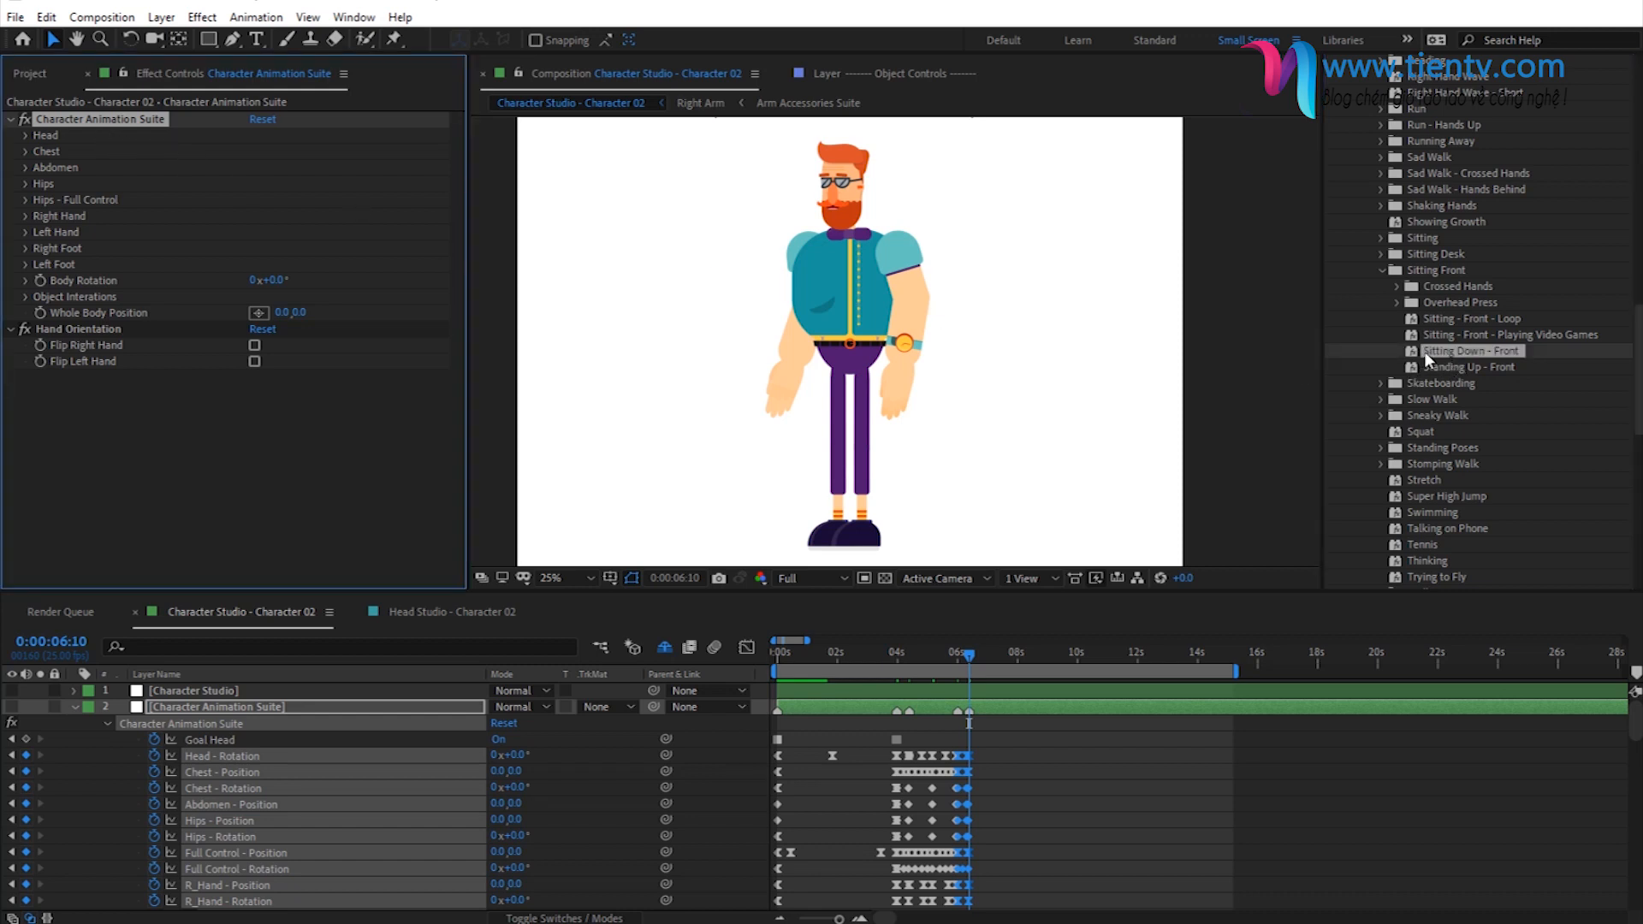
pyautogui.moveTo(1428, 357); pyautogui.dragTo(91, 823)
pyautogui.click(40, 784)
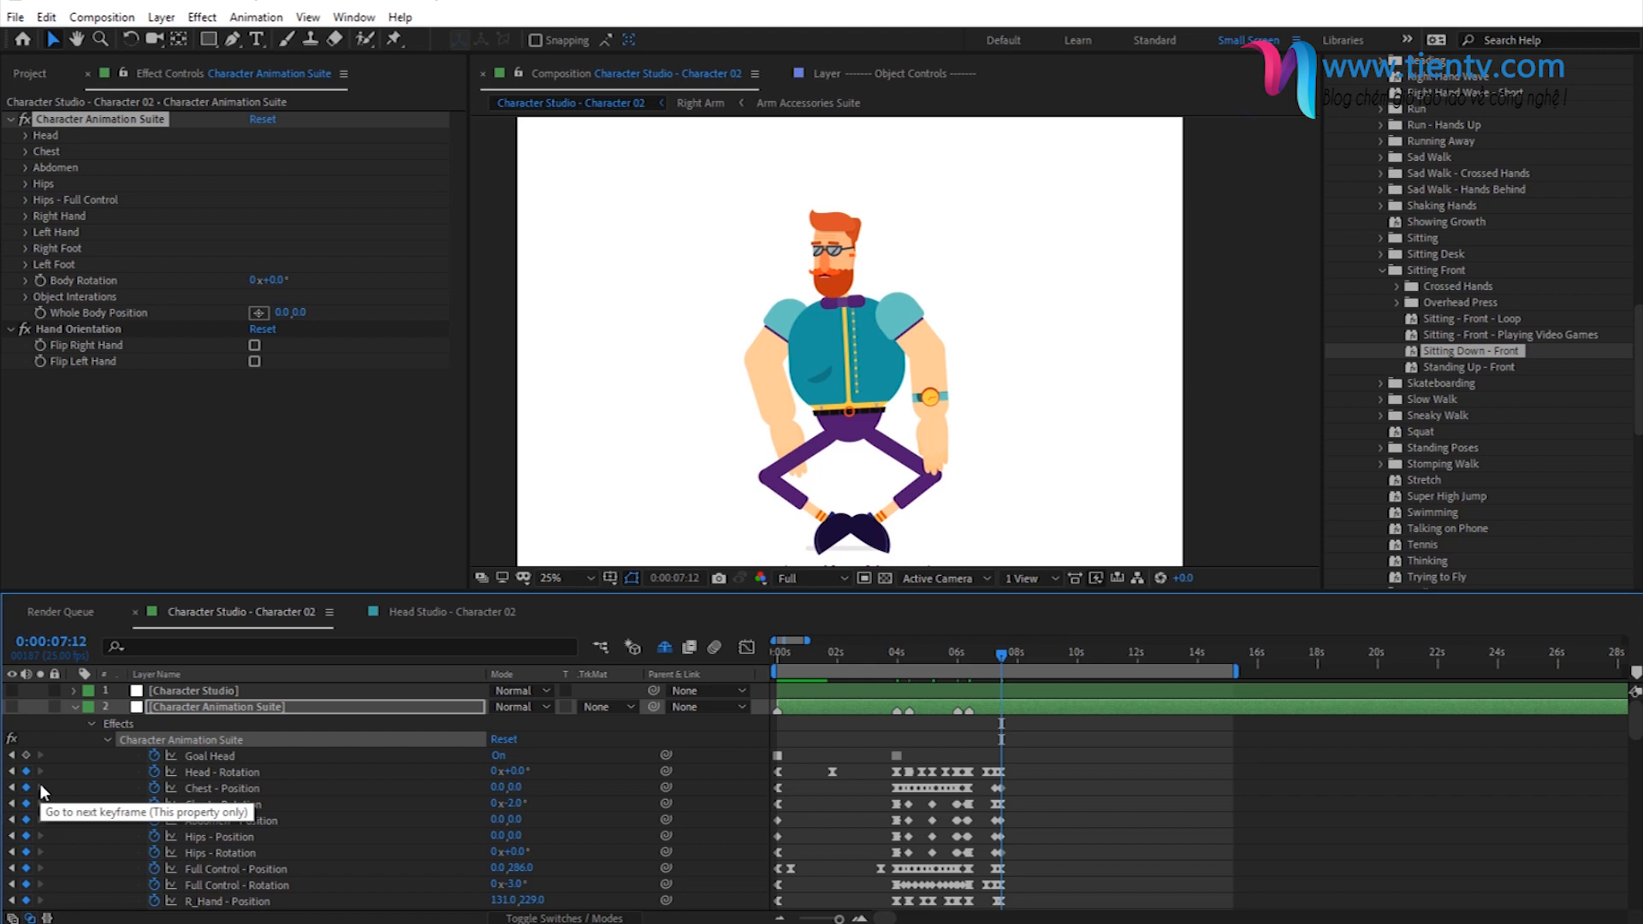
pyautogui.click(1018, 704)
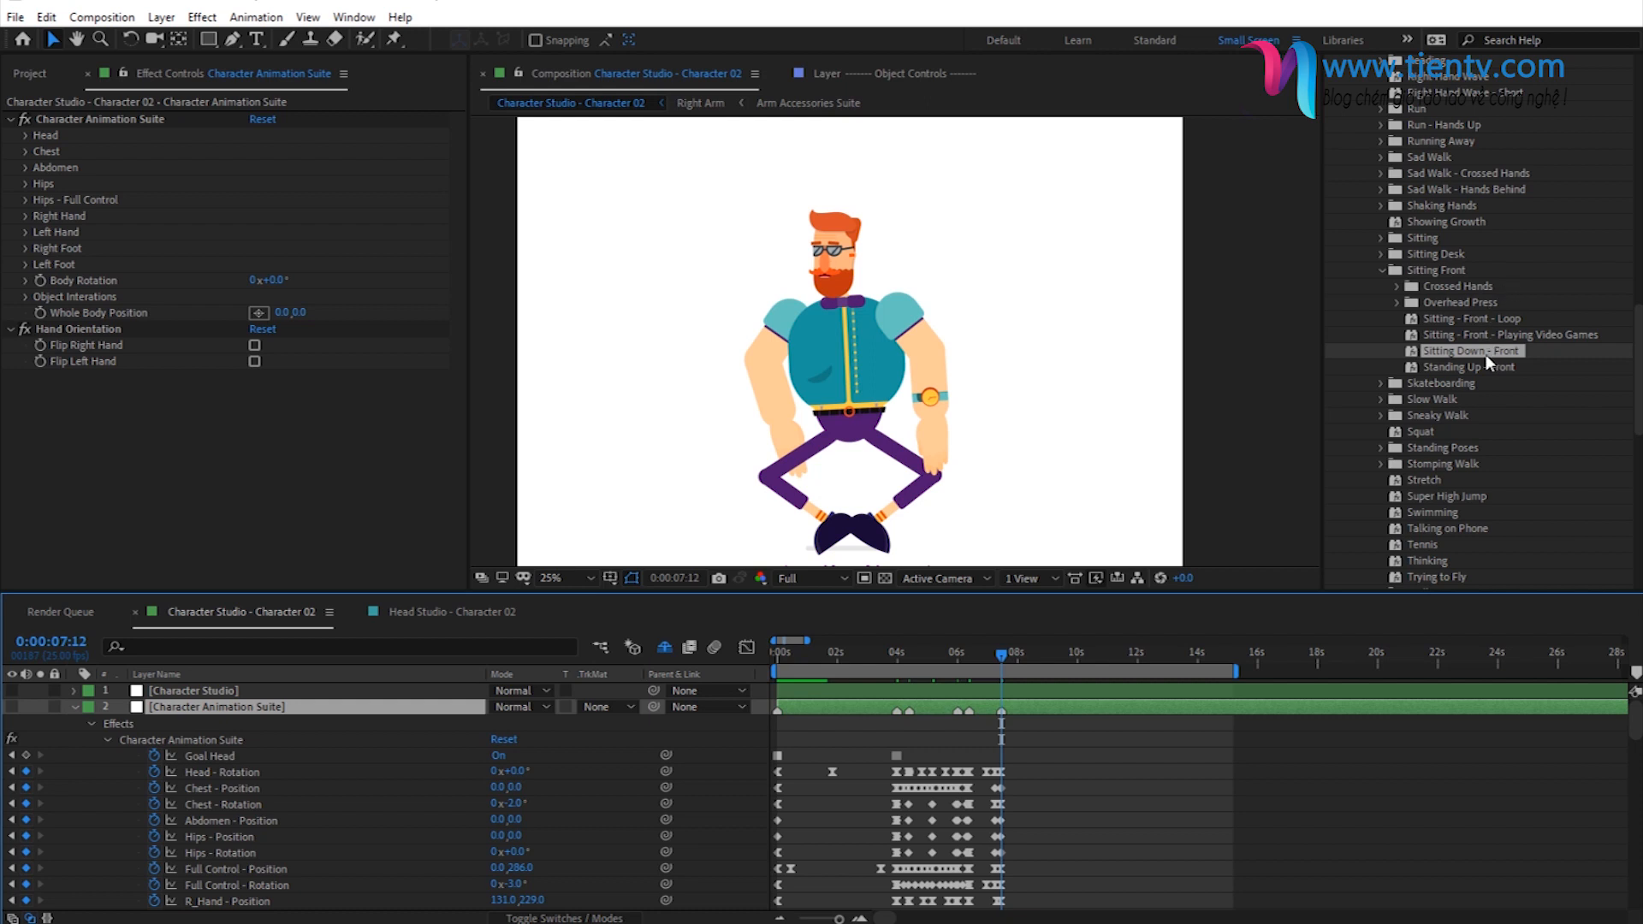
# - Apply the Sitting - Front - Crossed Hands - Start preset at 0:00:07:12 and add a layer marker at its last keyframe, 0:00:08:19
pyautogui.click(1396, 286)
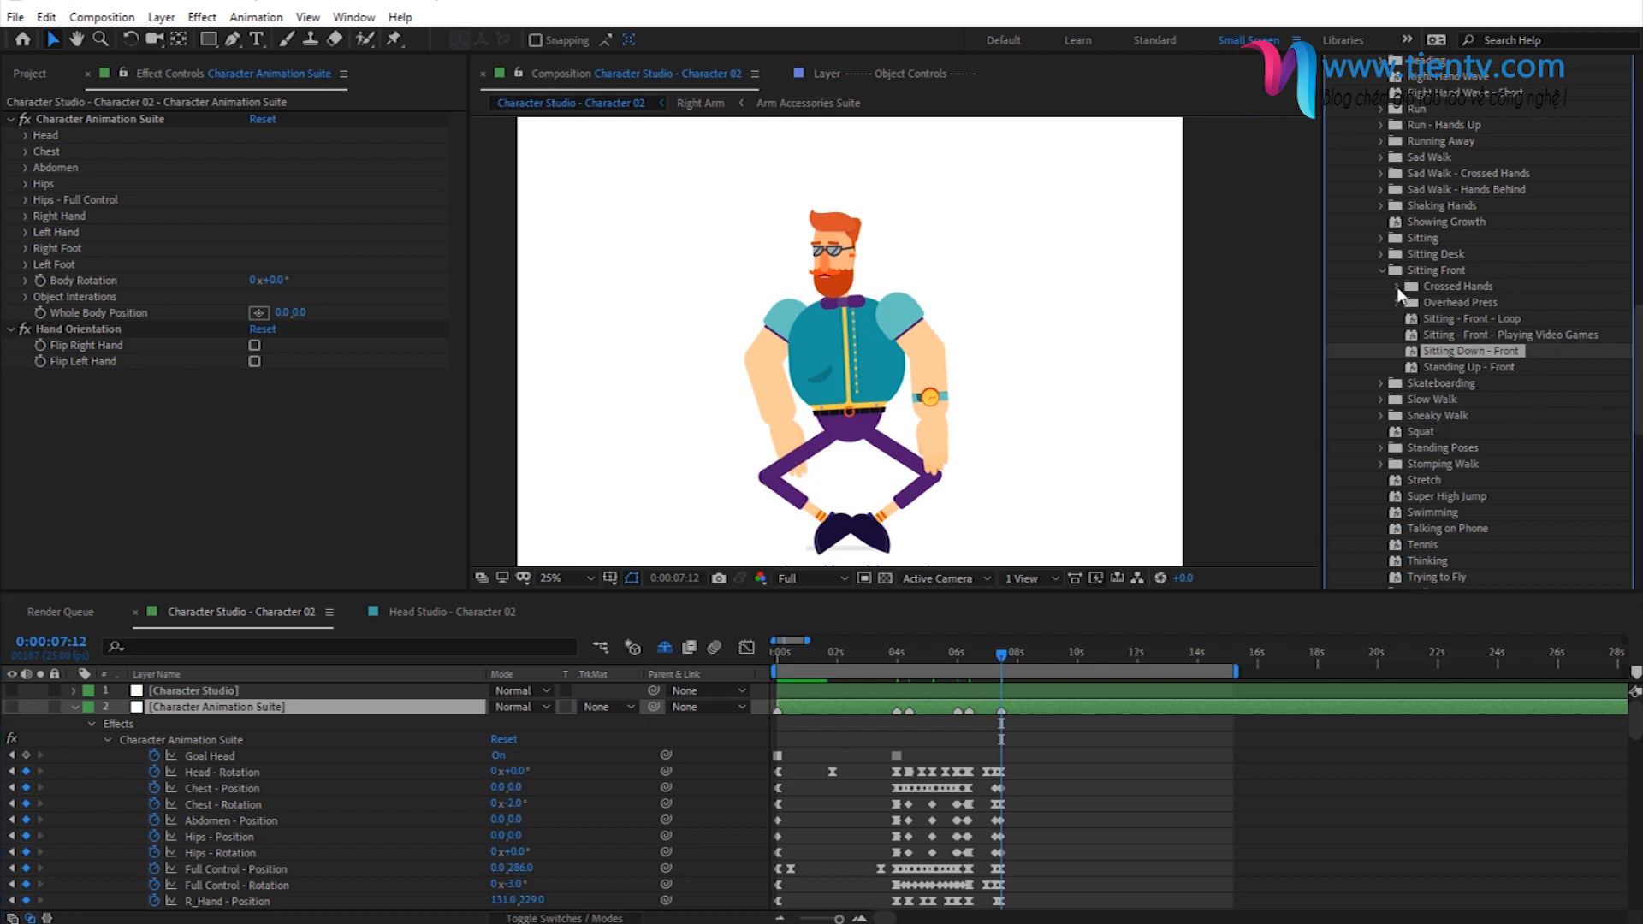
pyautogui.click(1448, 289)
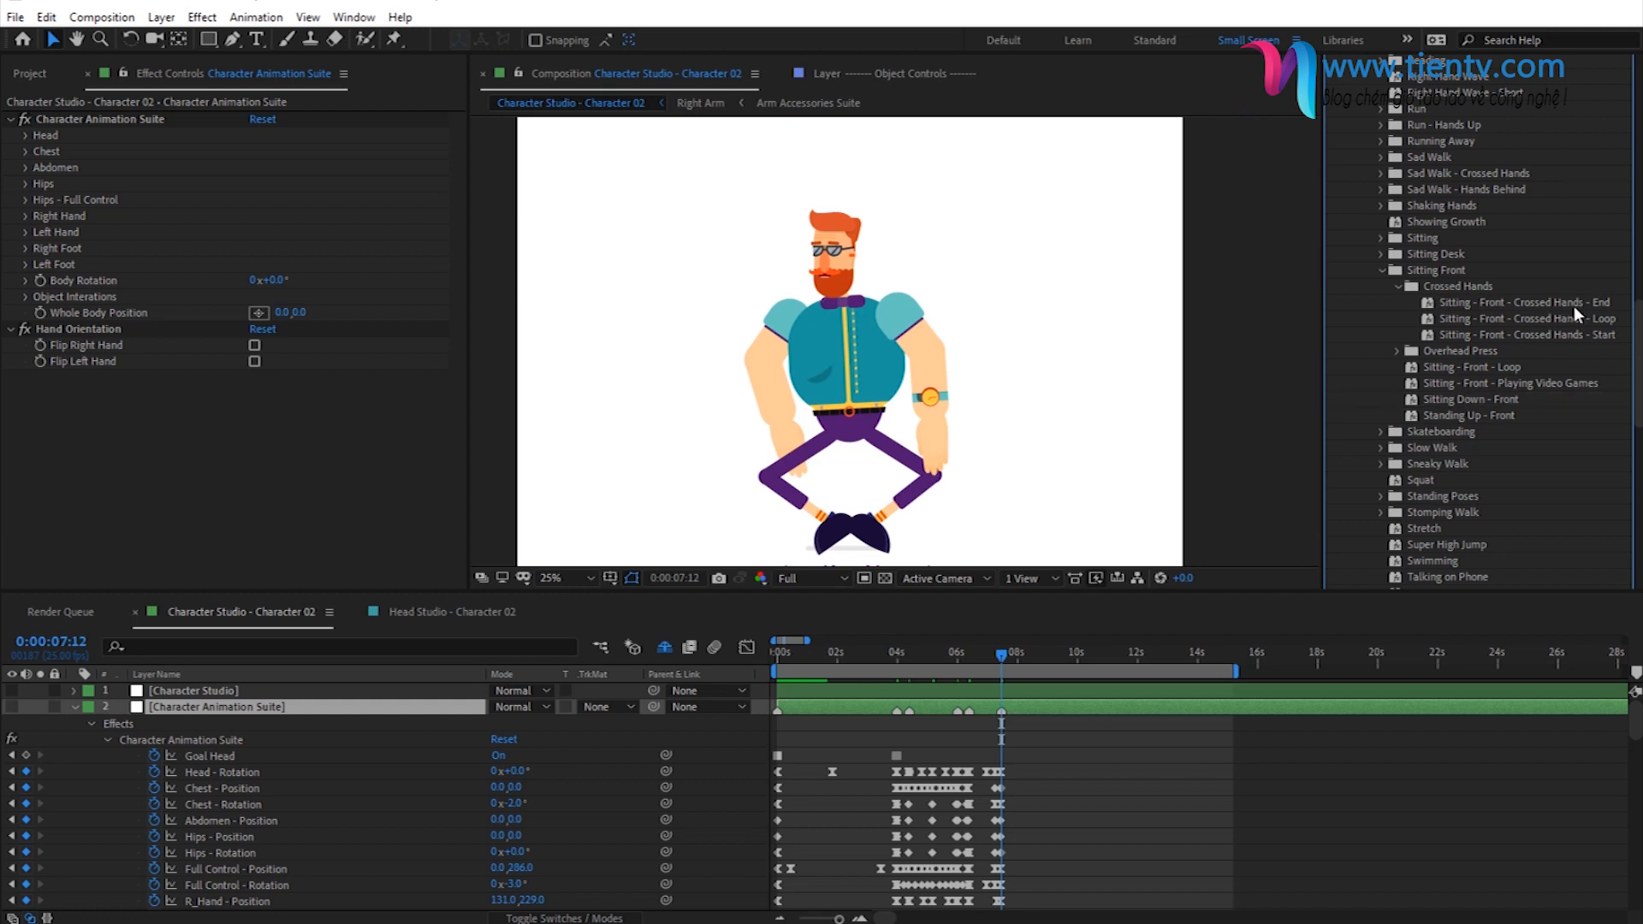
pyautogui.click(1566, 335)
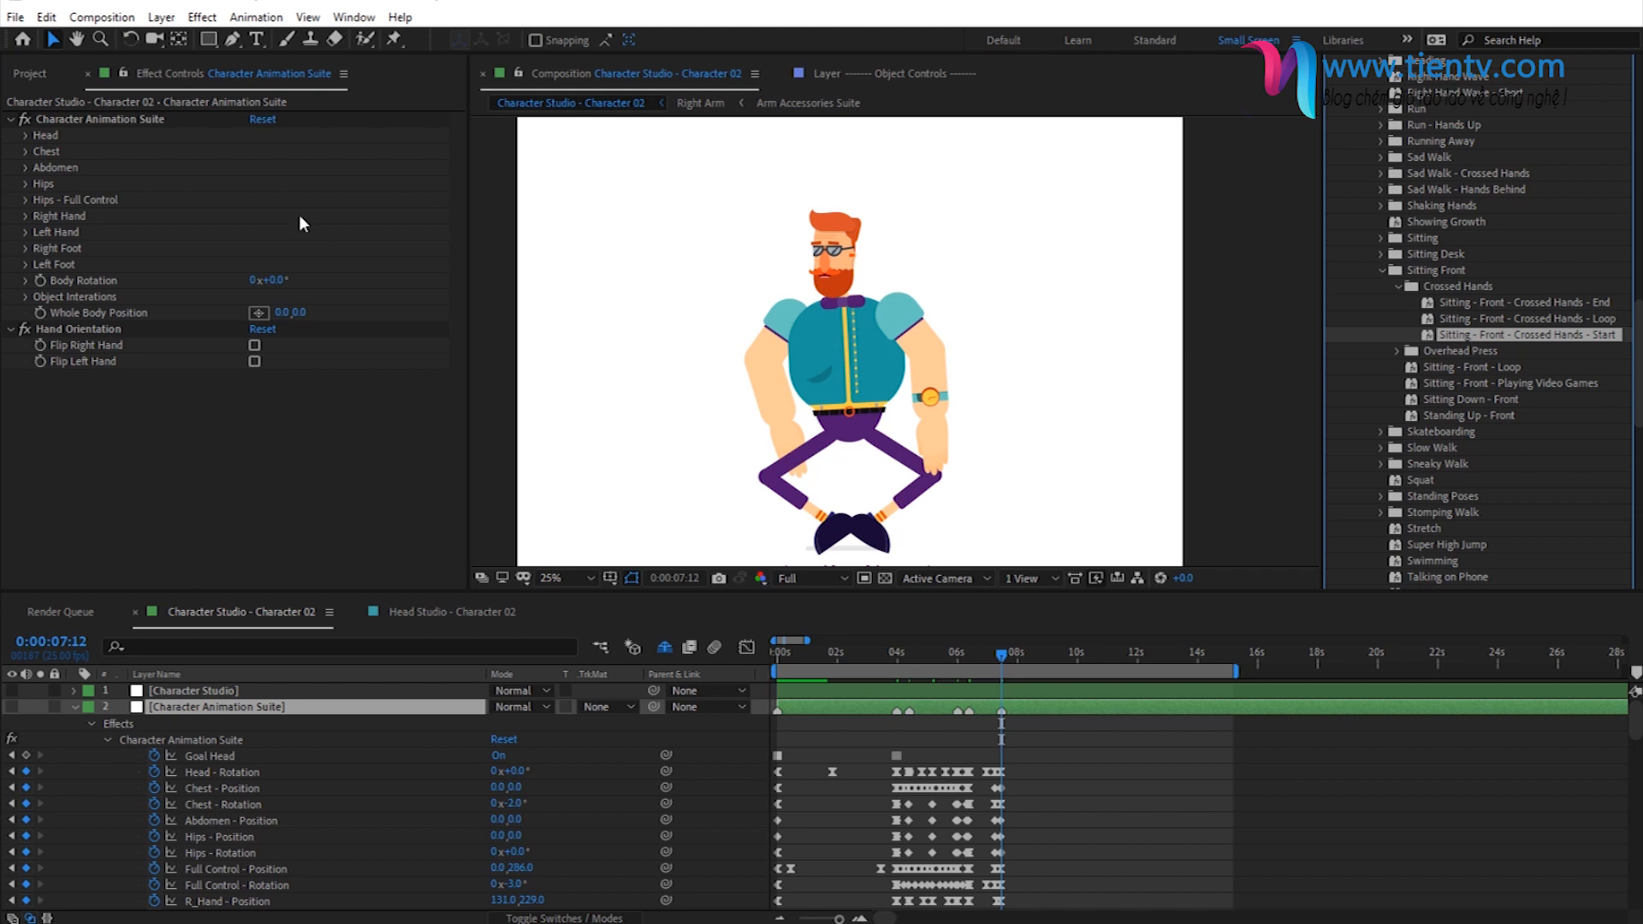
pyautogui.click(141, 120)
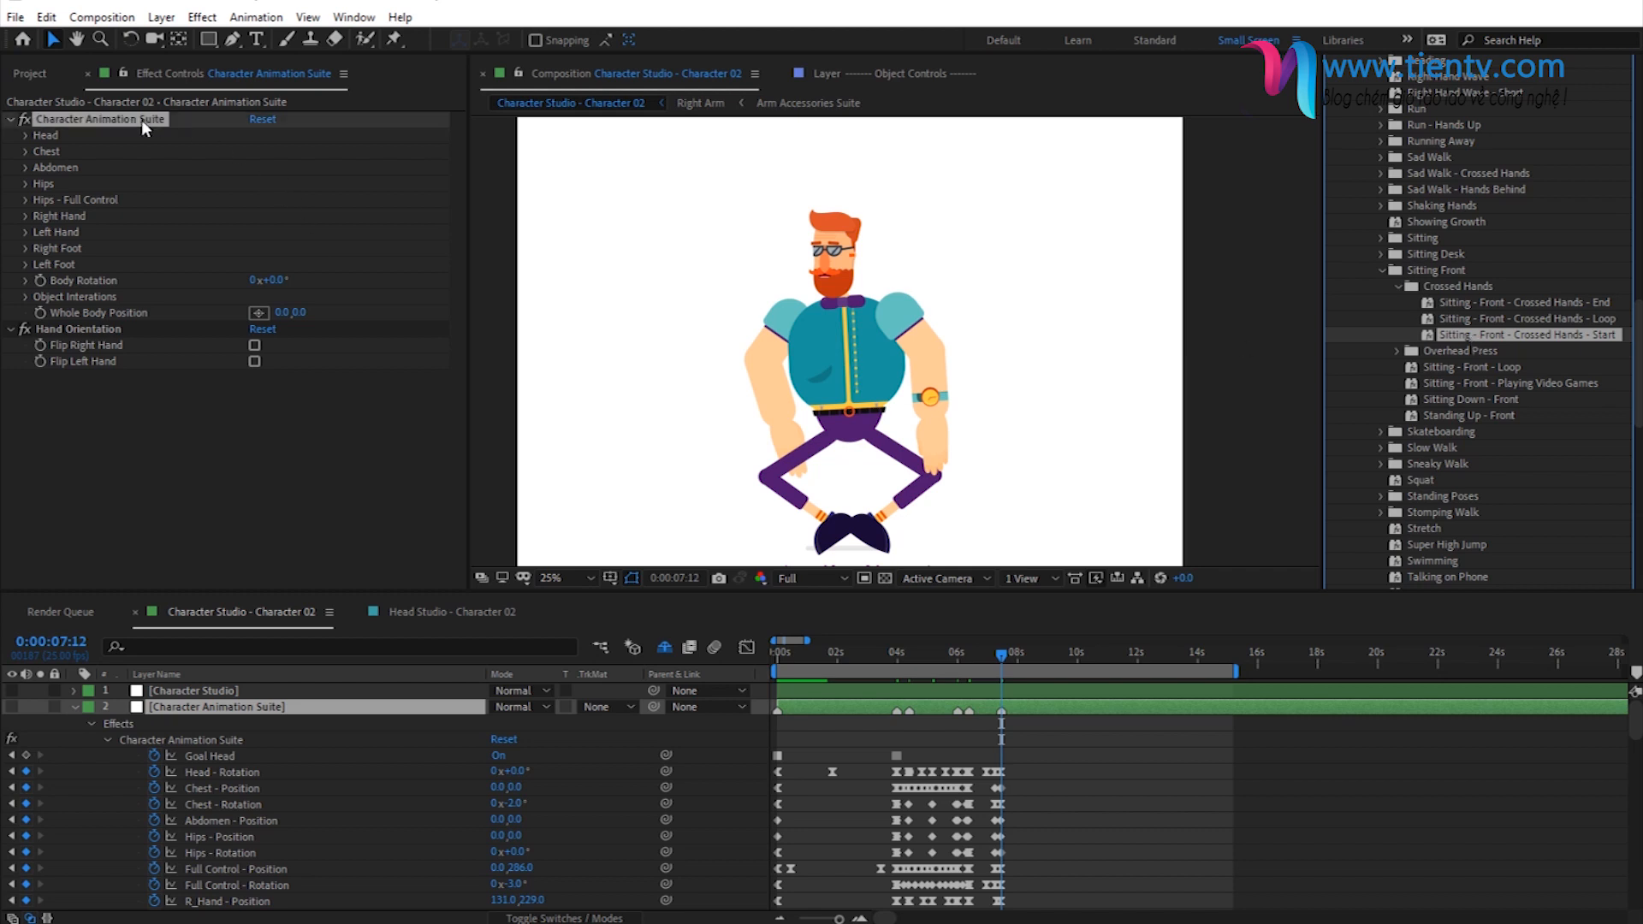
pyautogui.doubleClick(1466, 332)
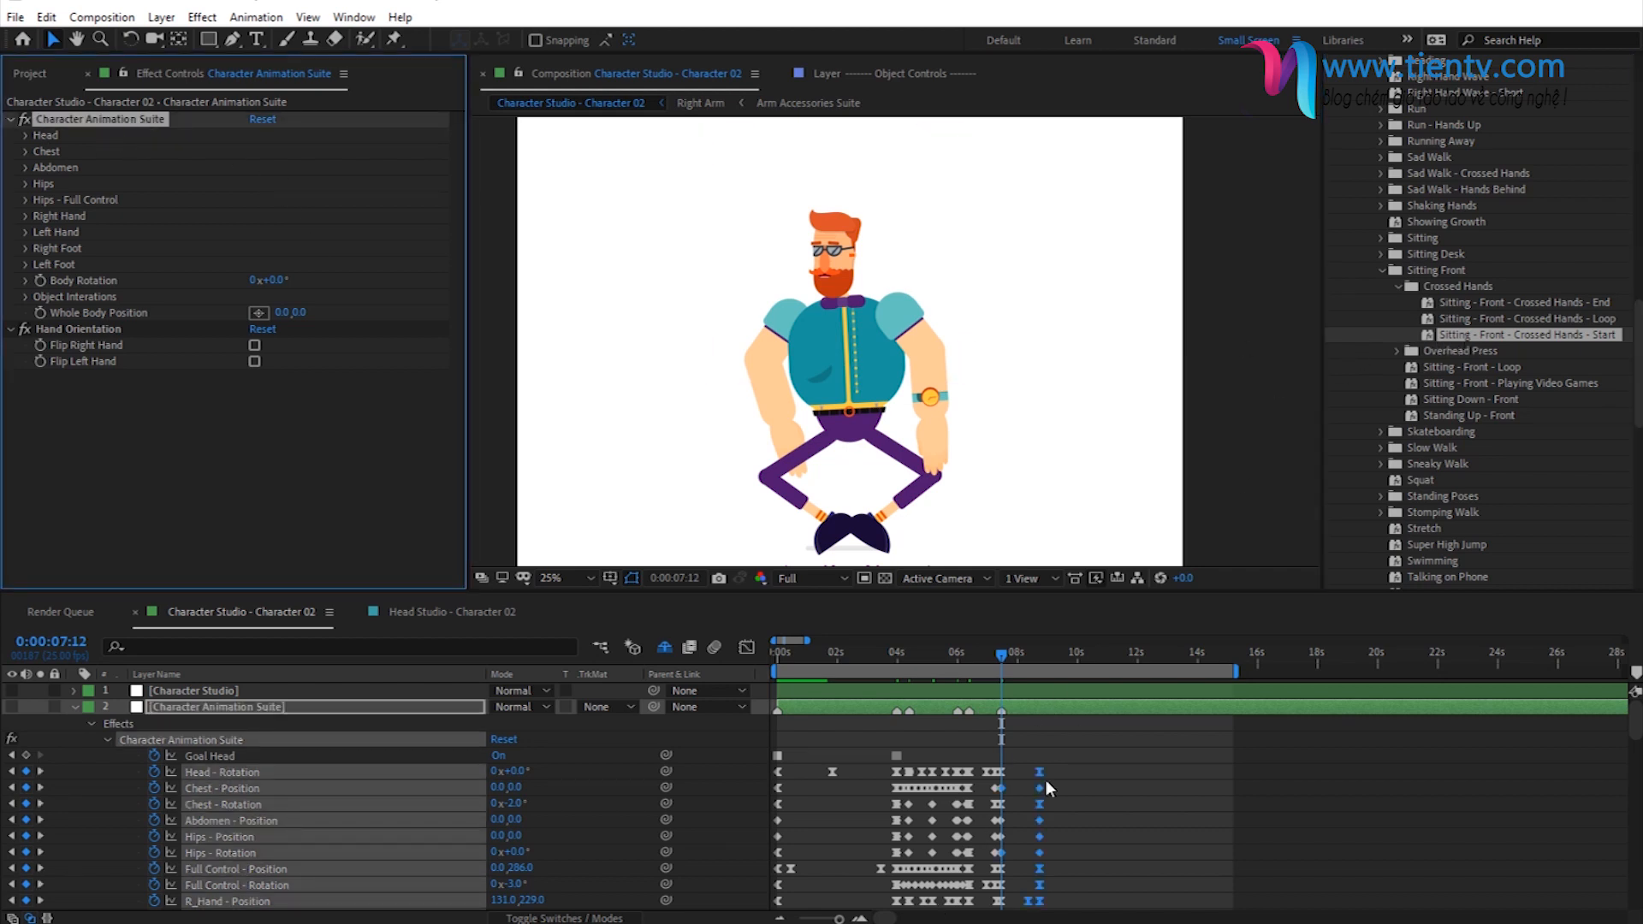
pyautogui.click(44, 773)
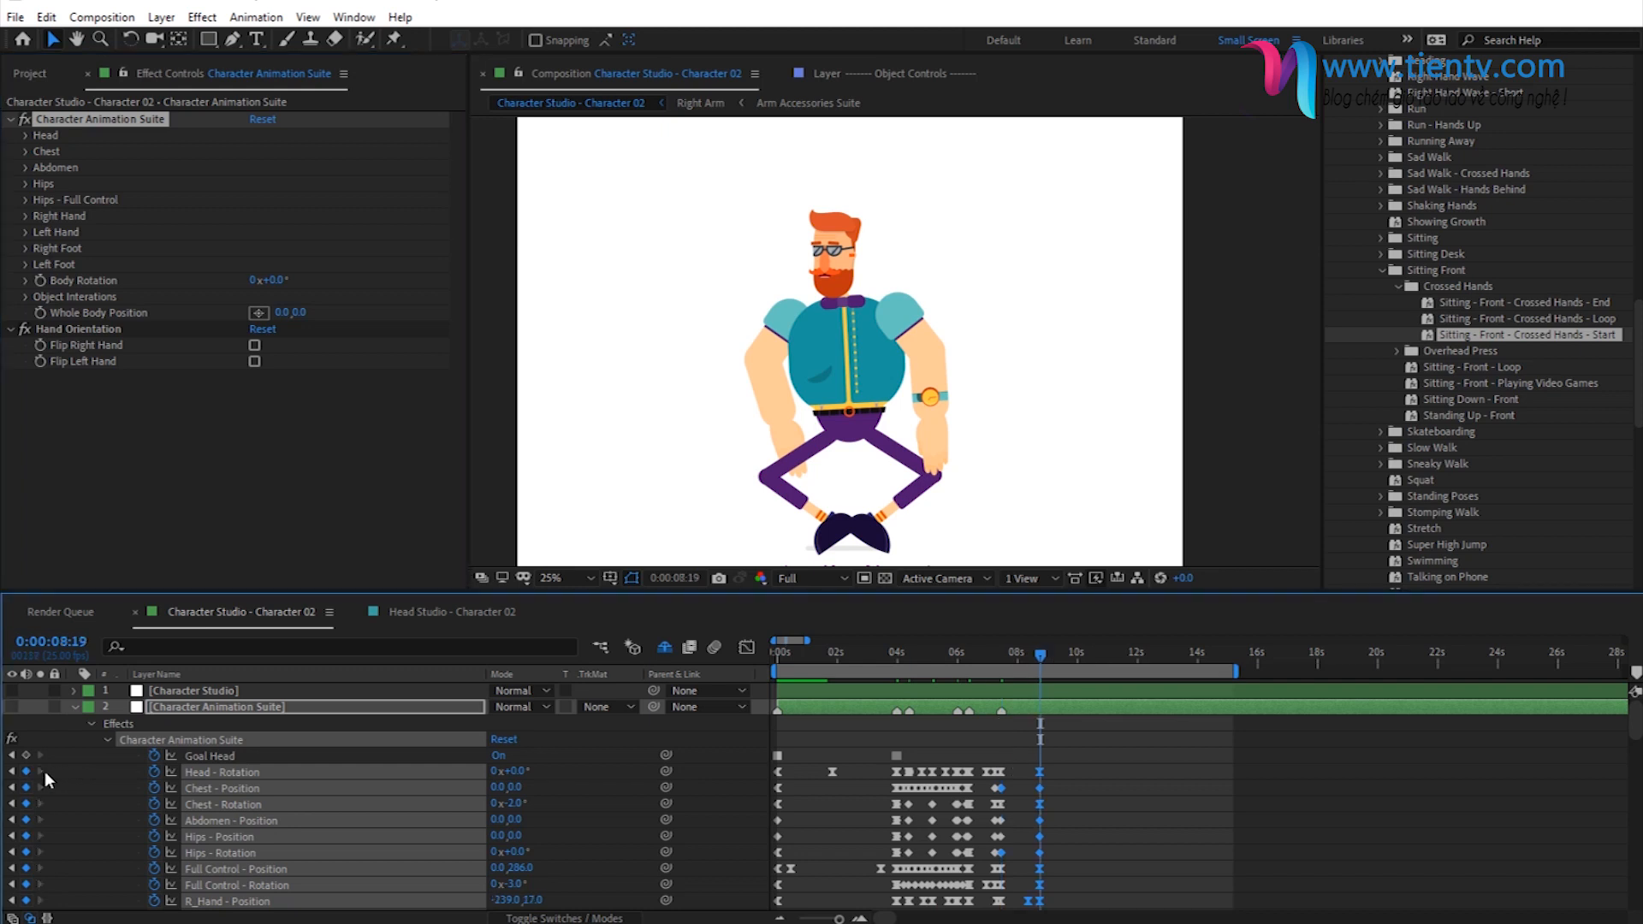
pyautogui.click(1046, 705)
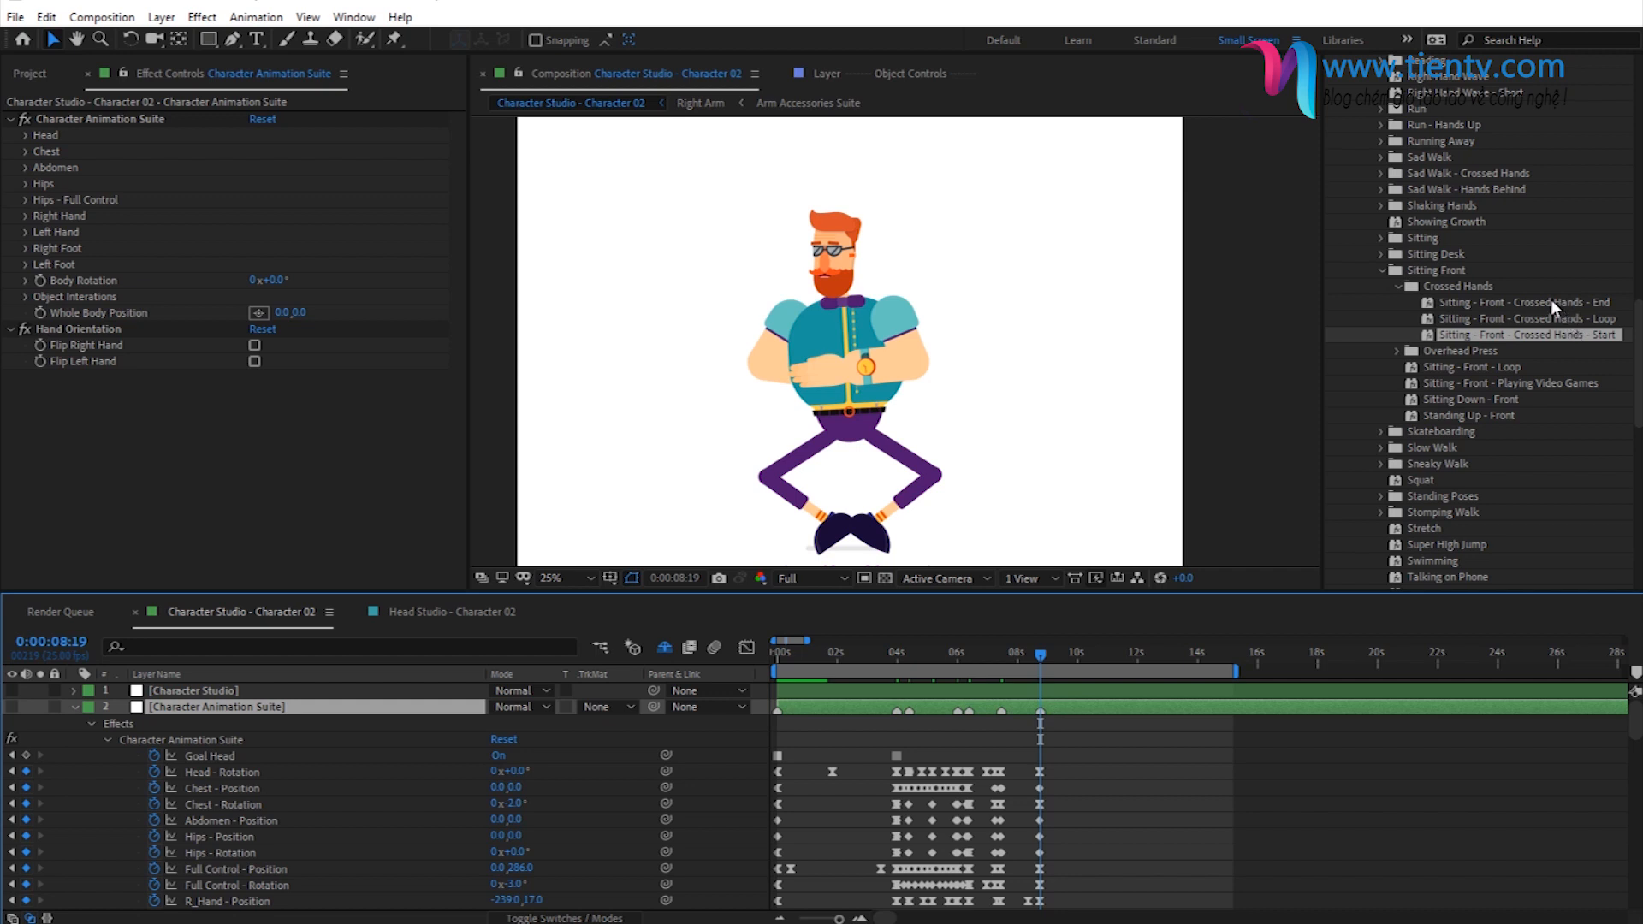
# - Apply the Sitting - Front - Crossed Hands - End preset at 0:00:08:19 and add a layer marker at its last keyframe, 0:00:10:01
pyautogui.doubleClick(1532, 334)
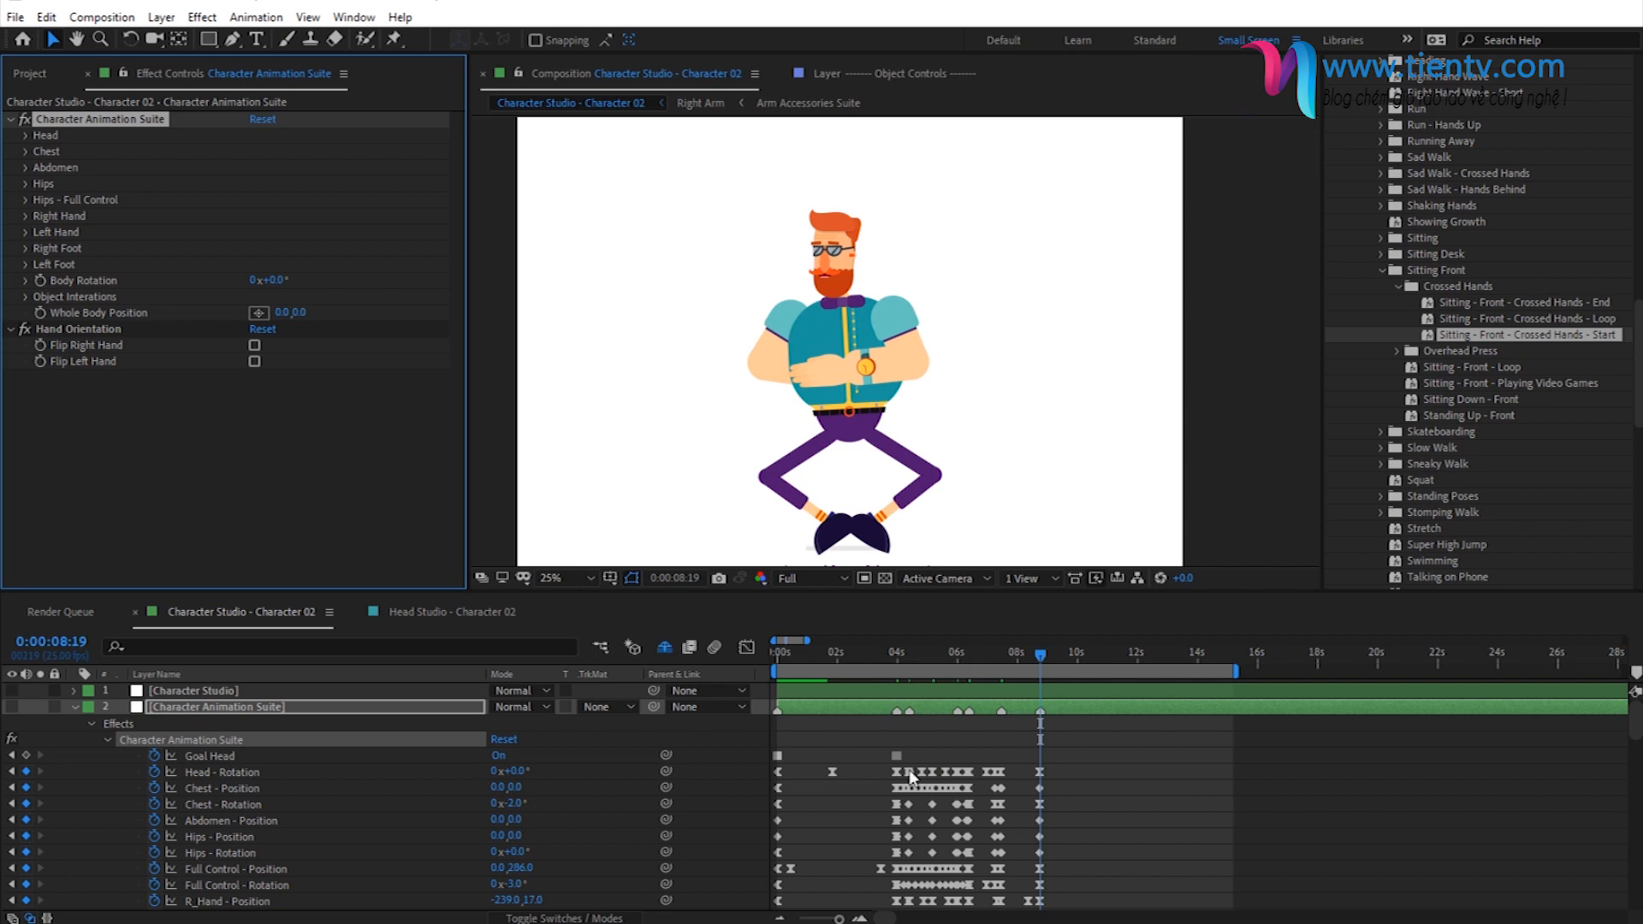
pyautogui.doubleClick(1501, 301)
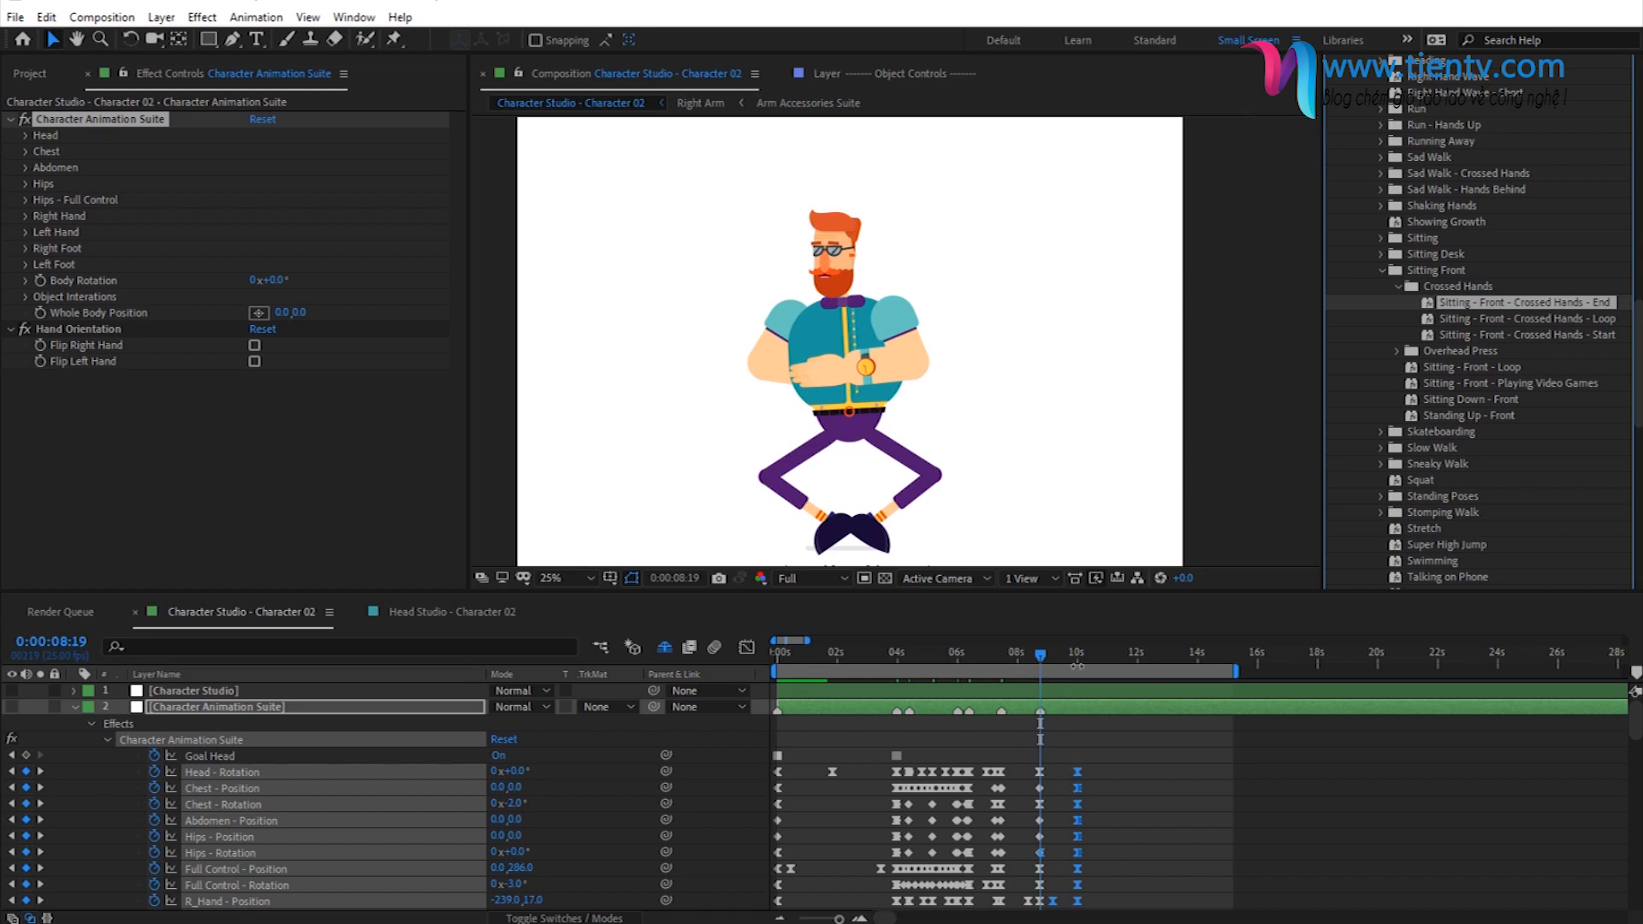
pyautogui.click(43, 765)
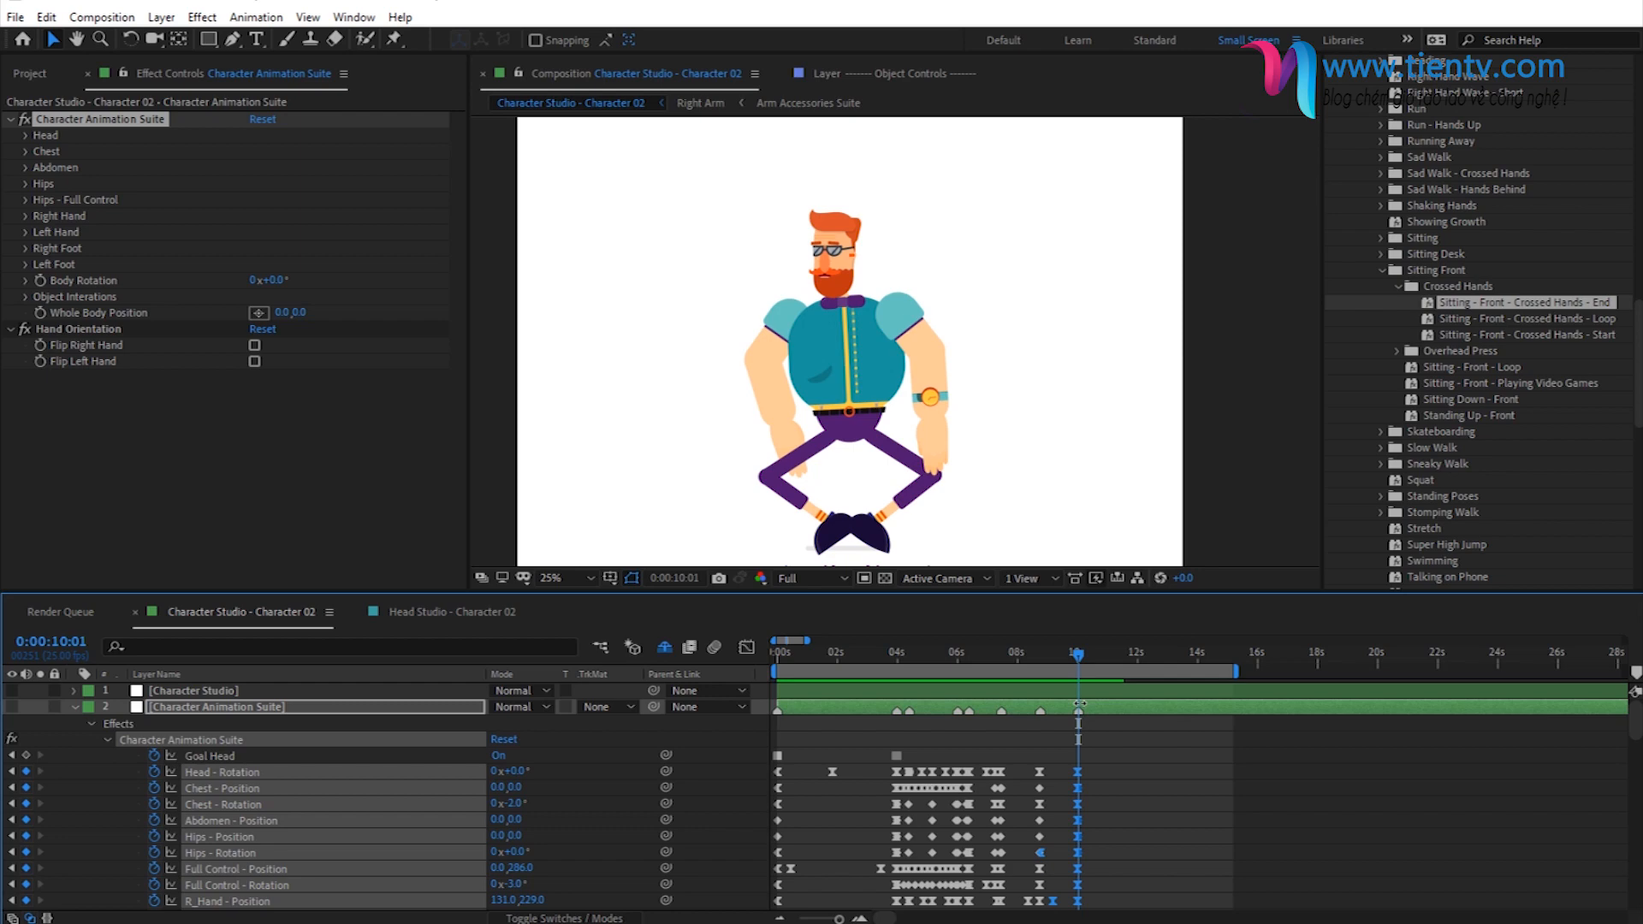
# - Preview the chained walking, sitting down and crossed hands animations, checking the poses at several times
pyautogui.press('space')
pyautogui.moveTo(1029, 652); pyautogui.dragTo(1049, 689)
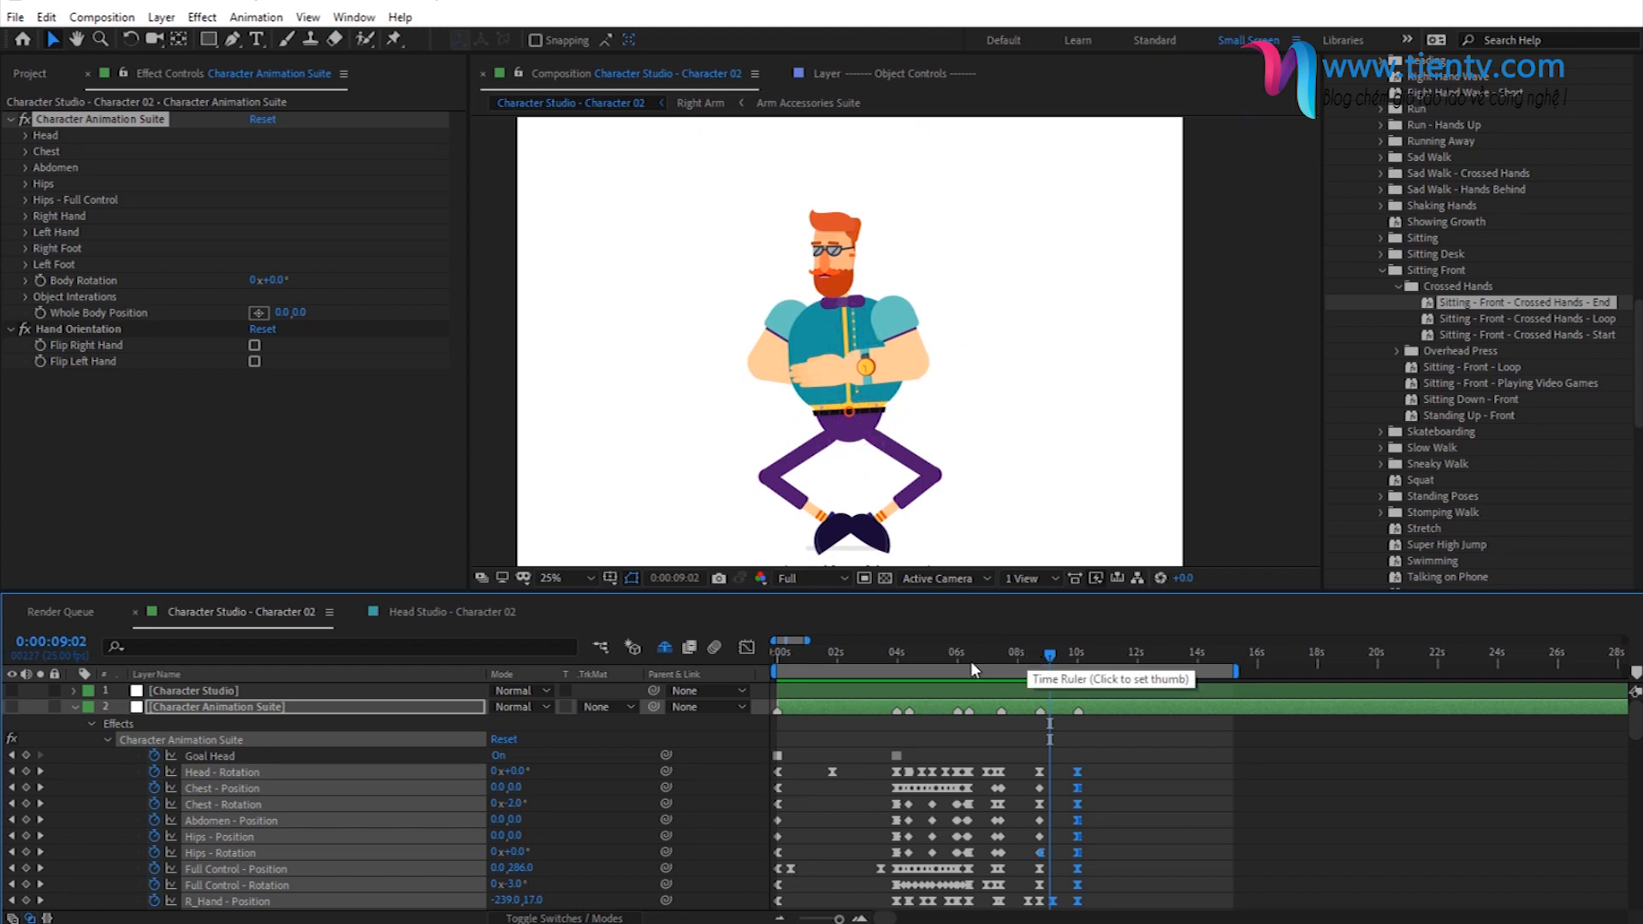
pyautogui.click(936, 650)
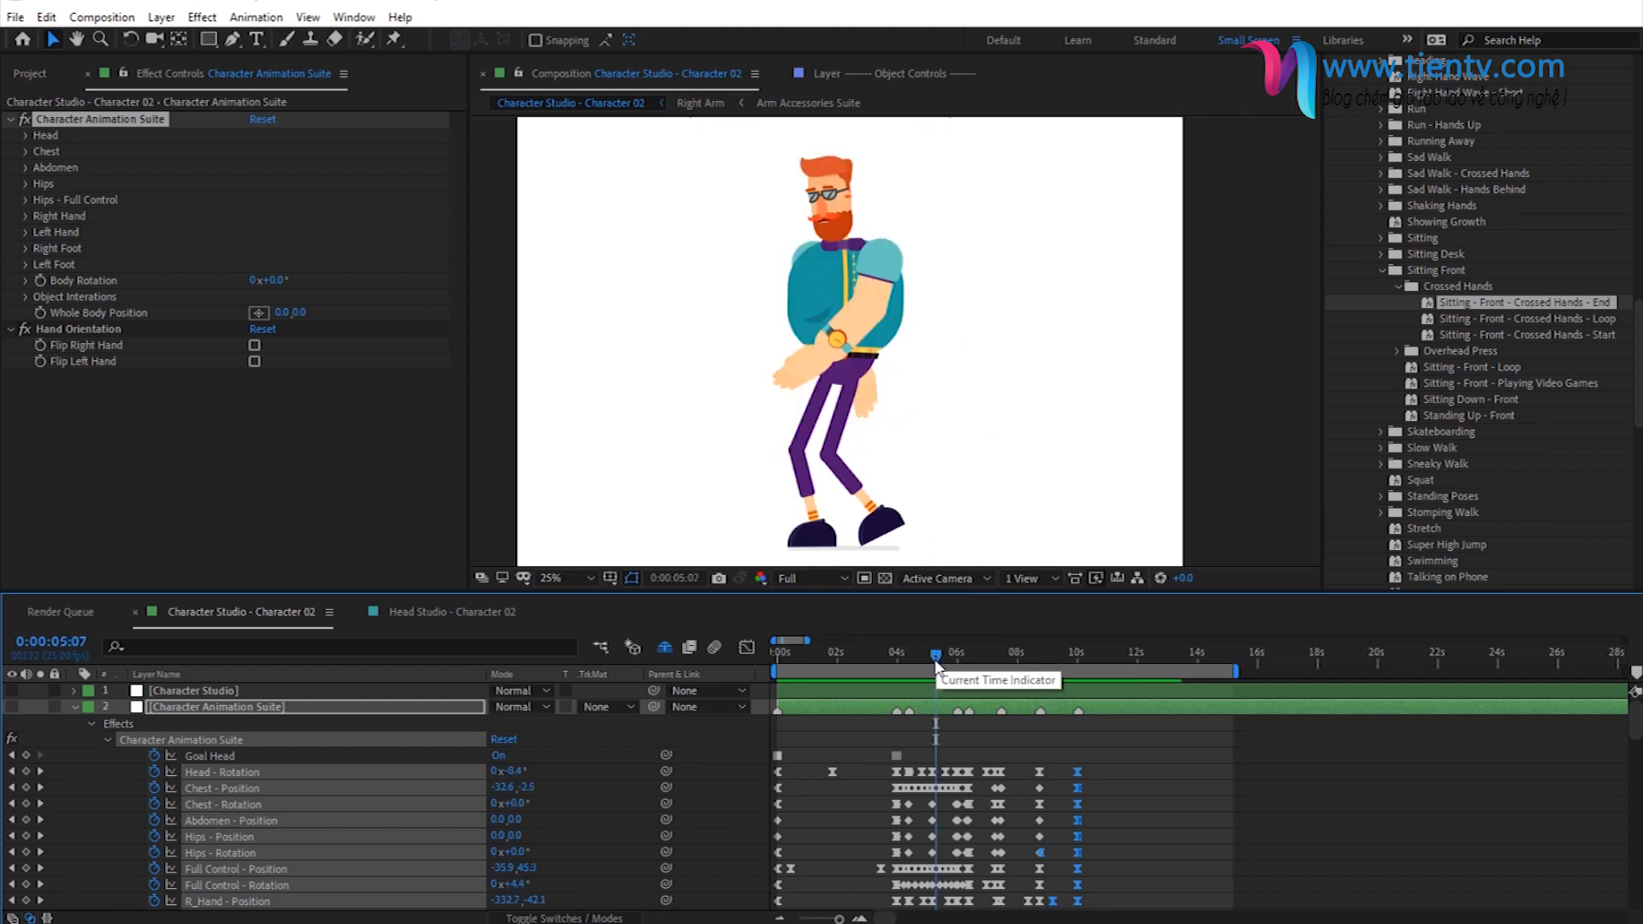
pyautogui.click(1039, 648)
pyautogui.moveTo(1040, 650); pyautogui.dragTo(1056, 650)
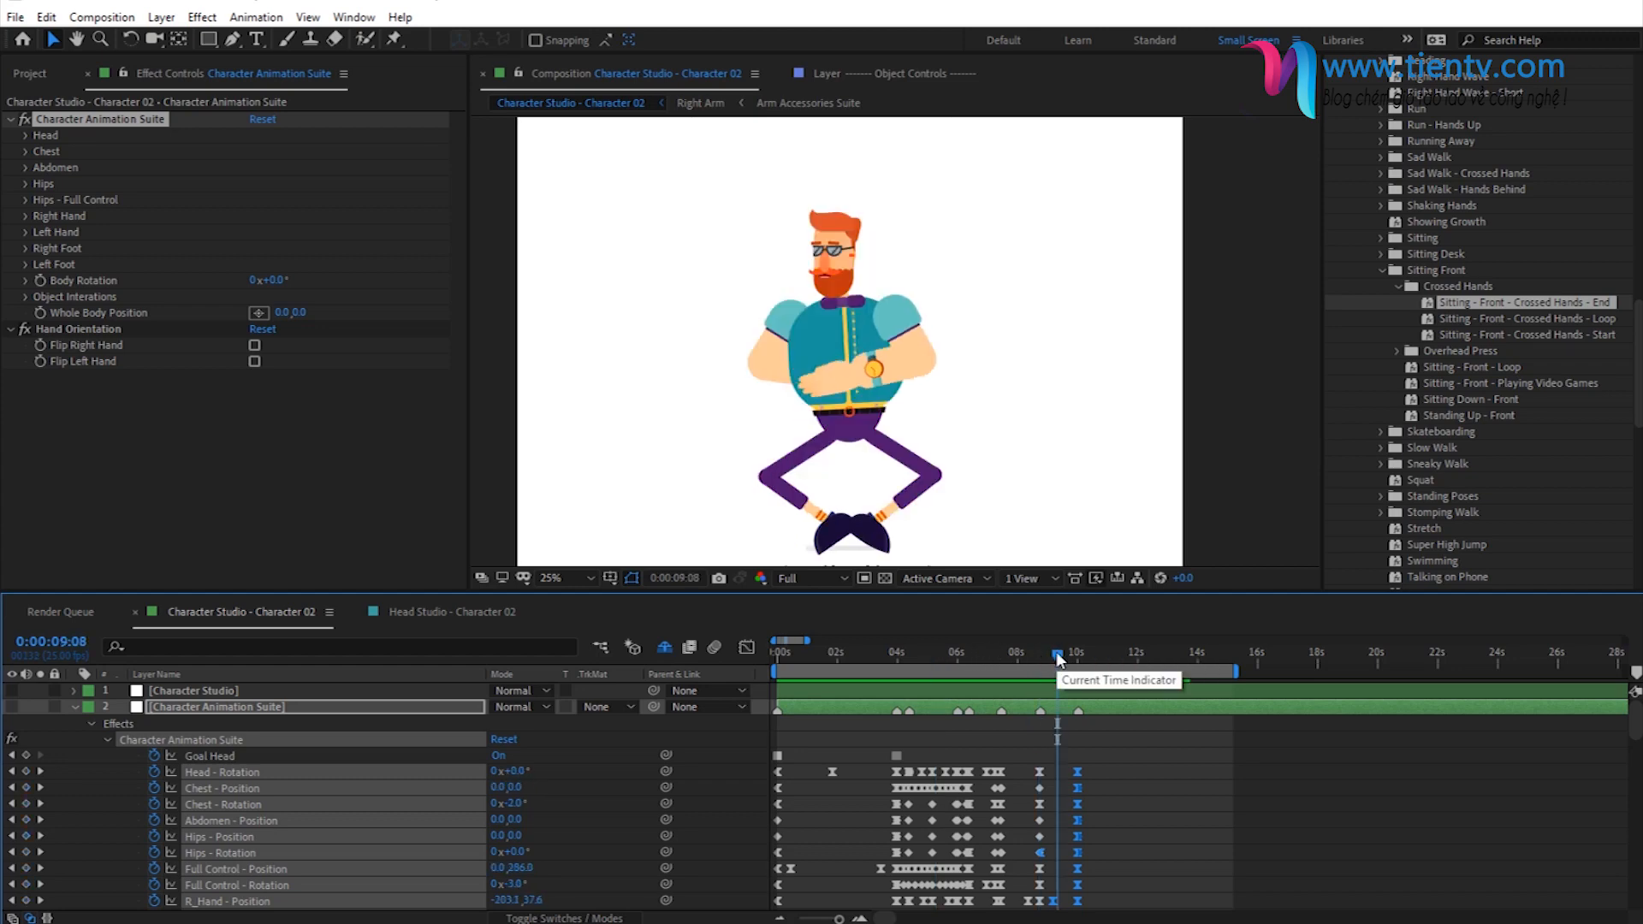
pyautogui.click(1067, 651)
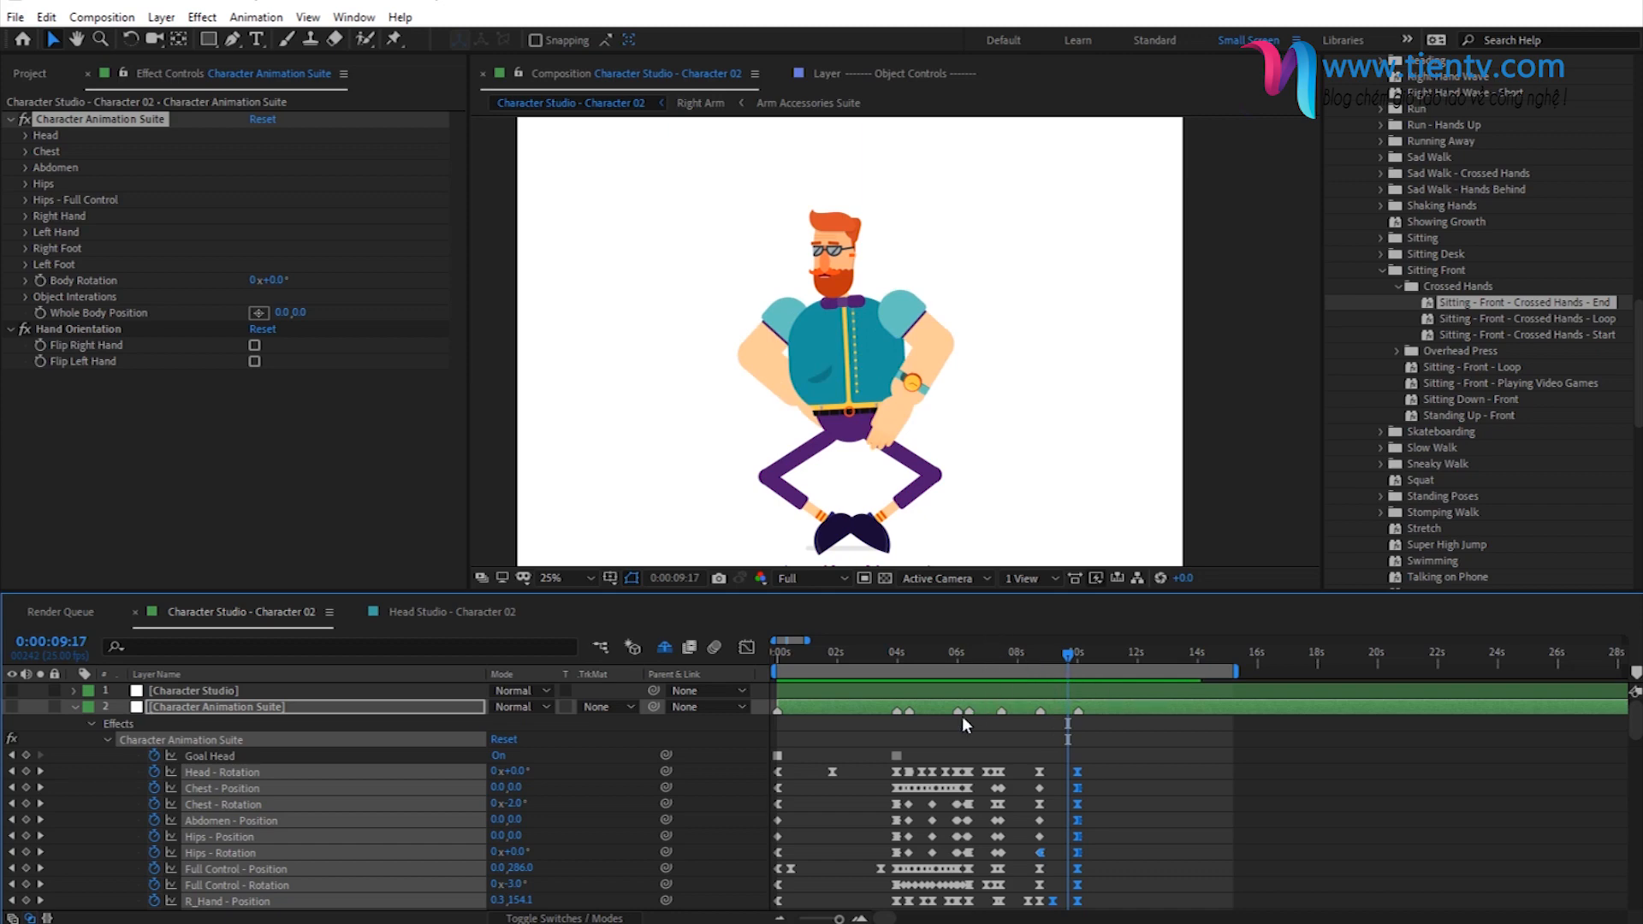
pyautogui.click(976, 663)
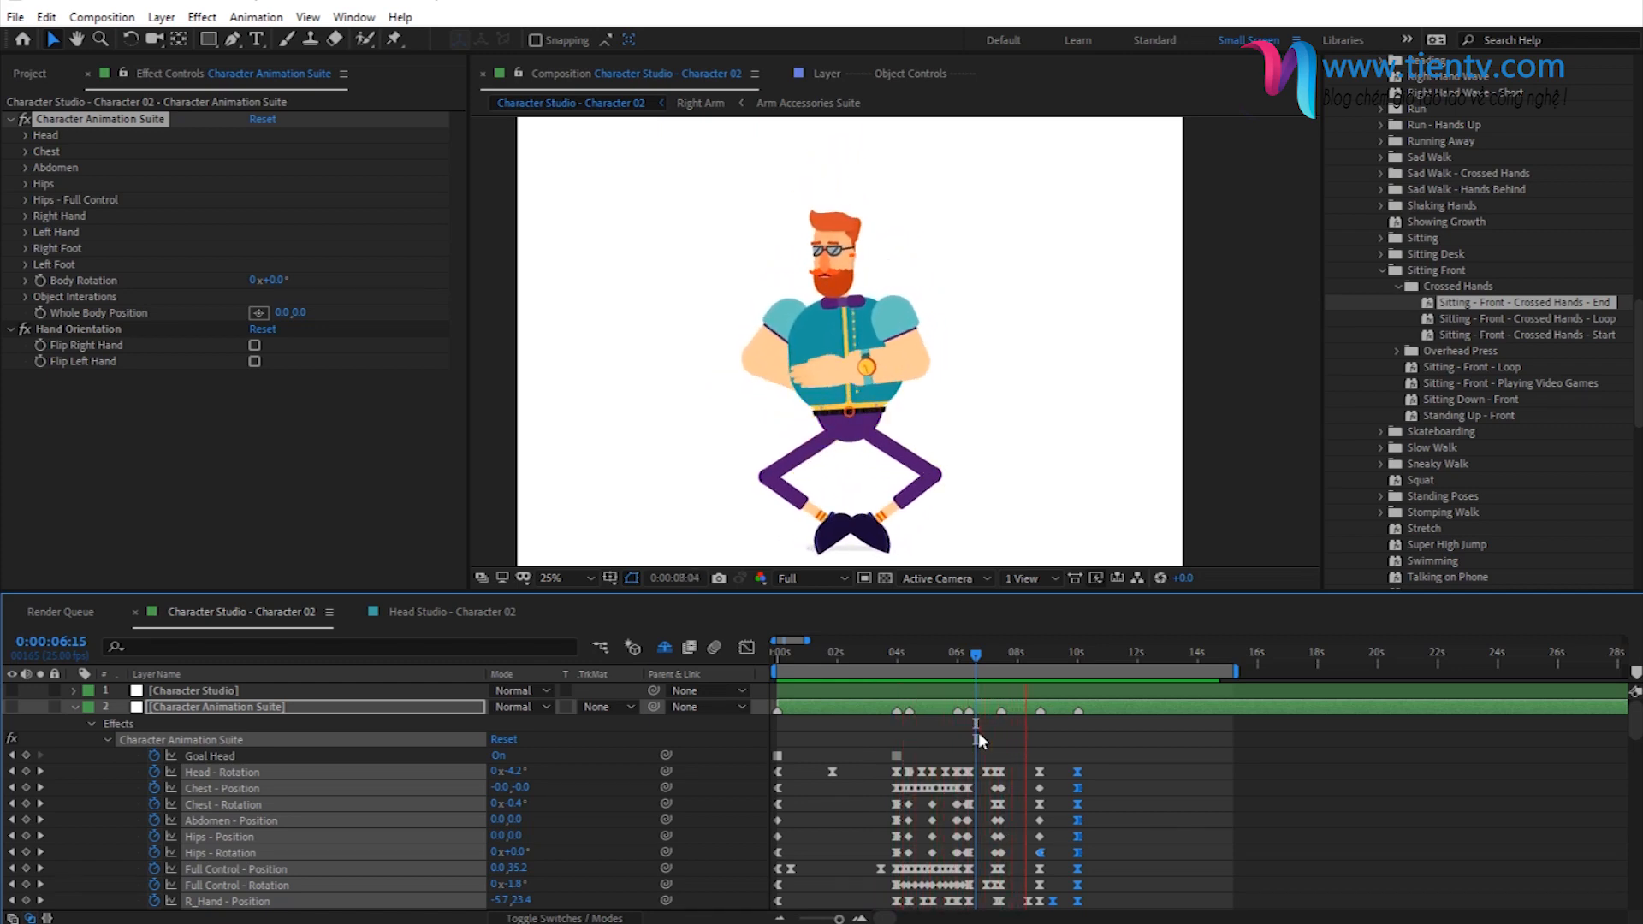
pyautogui.press('space')
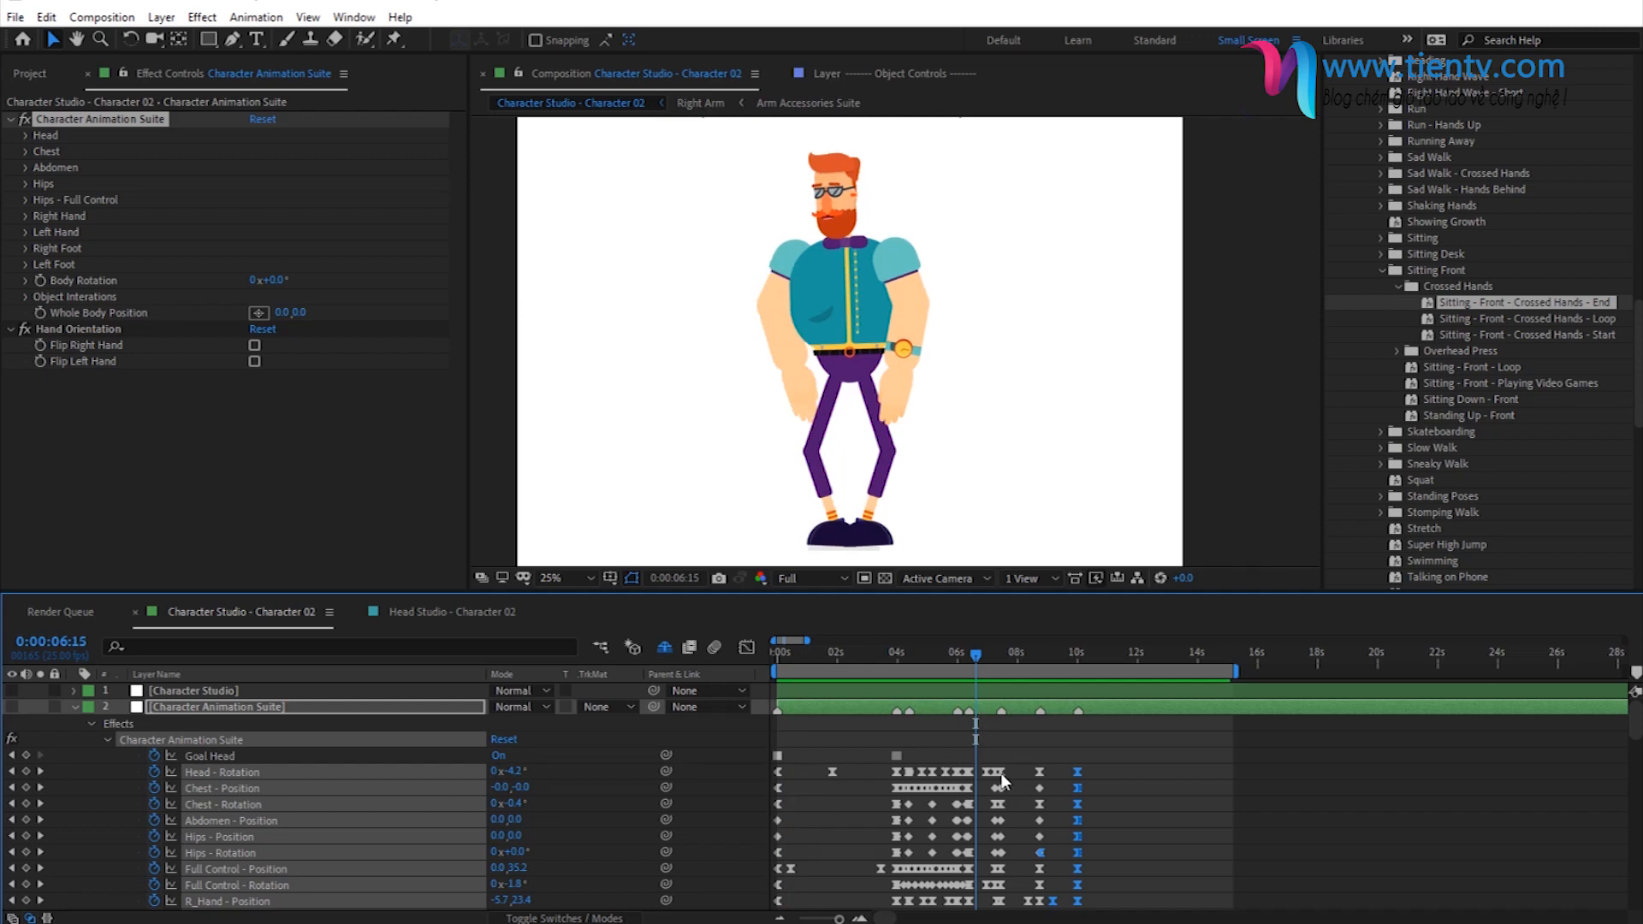
pyautogui.moveTo(972, 656); pyautogui.dragTo(965, 660)
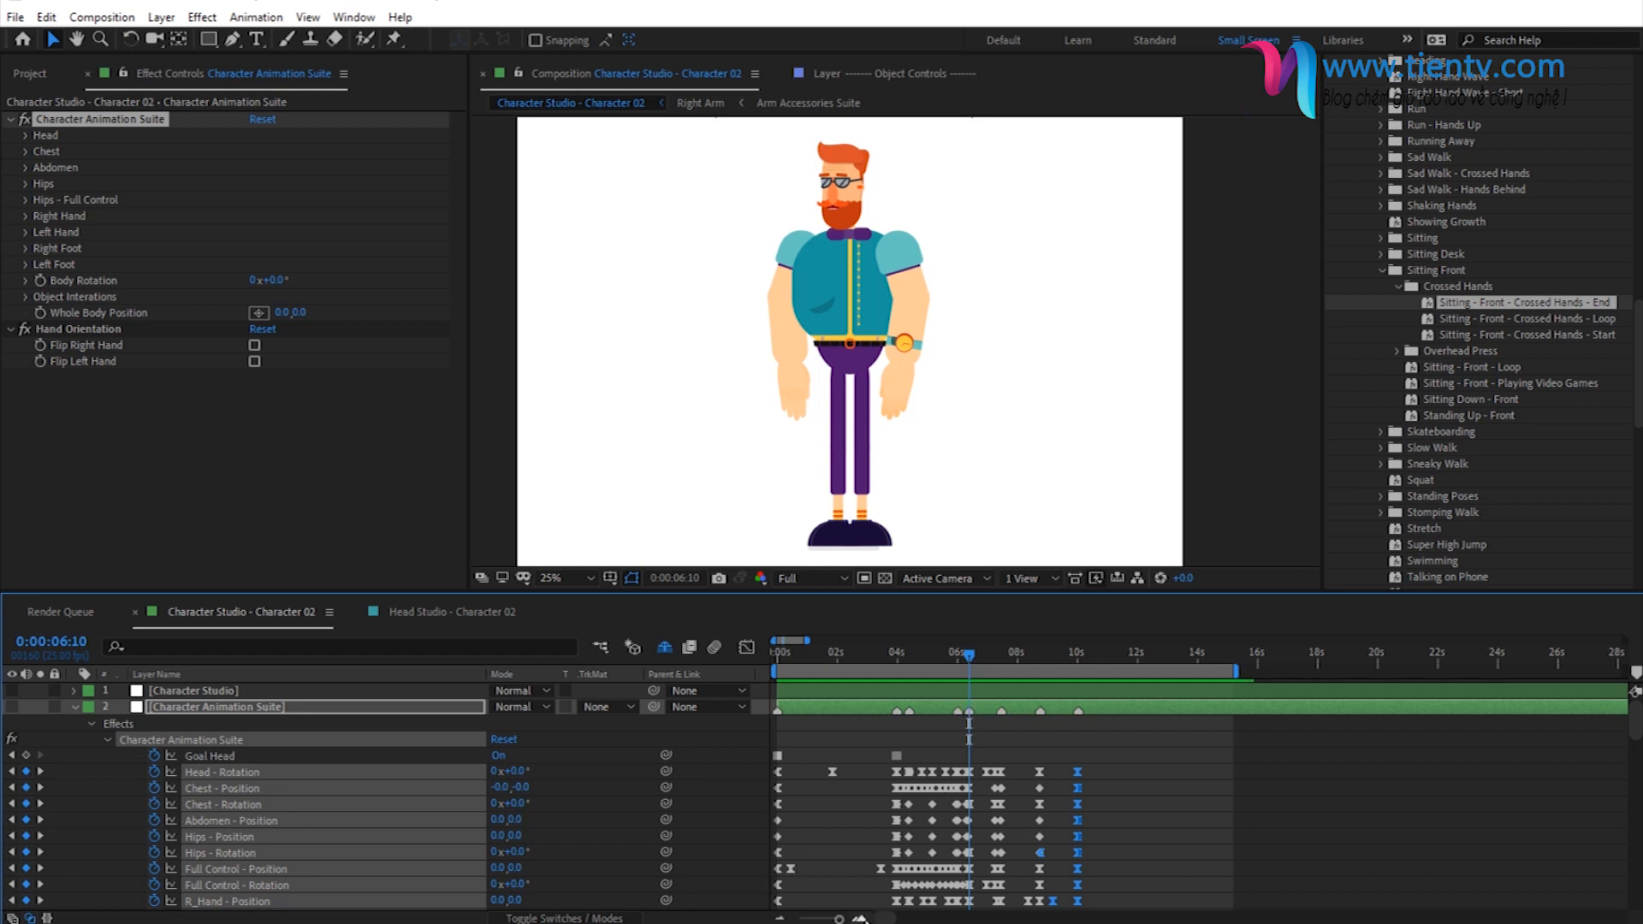
pyautogui.click(860, 919)
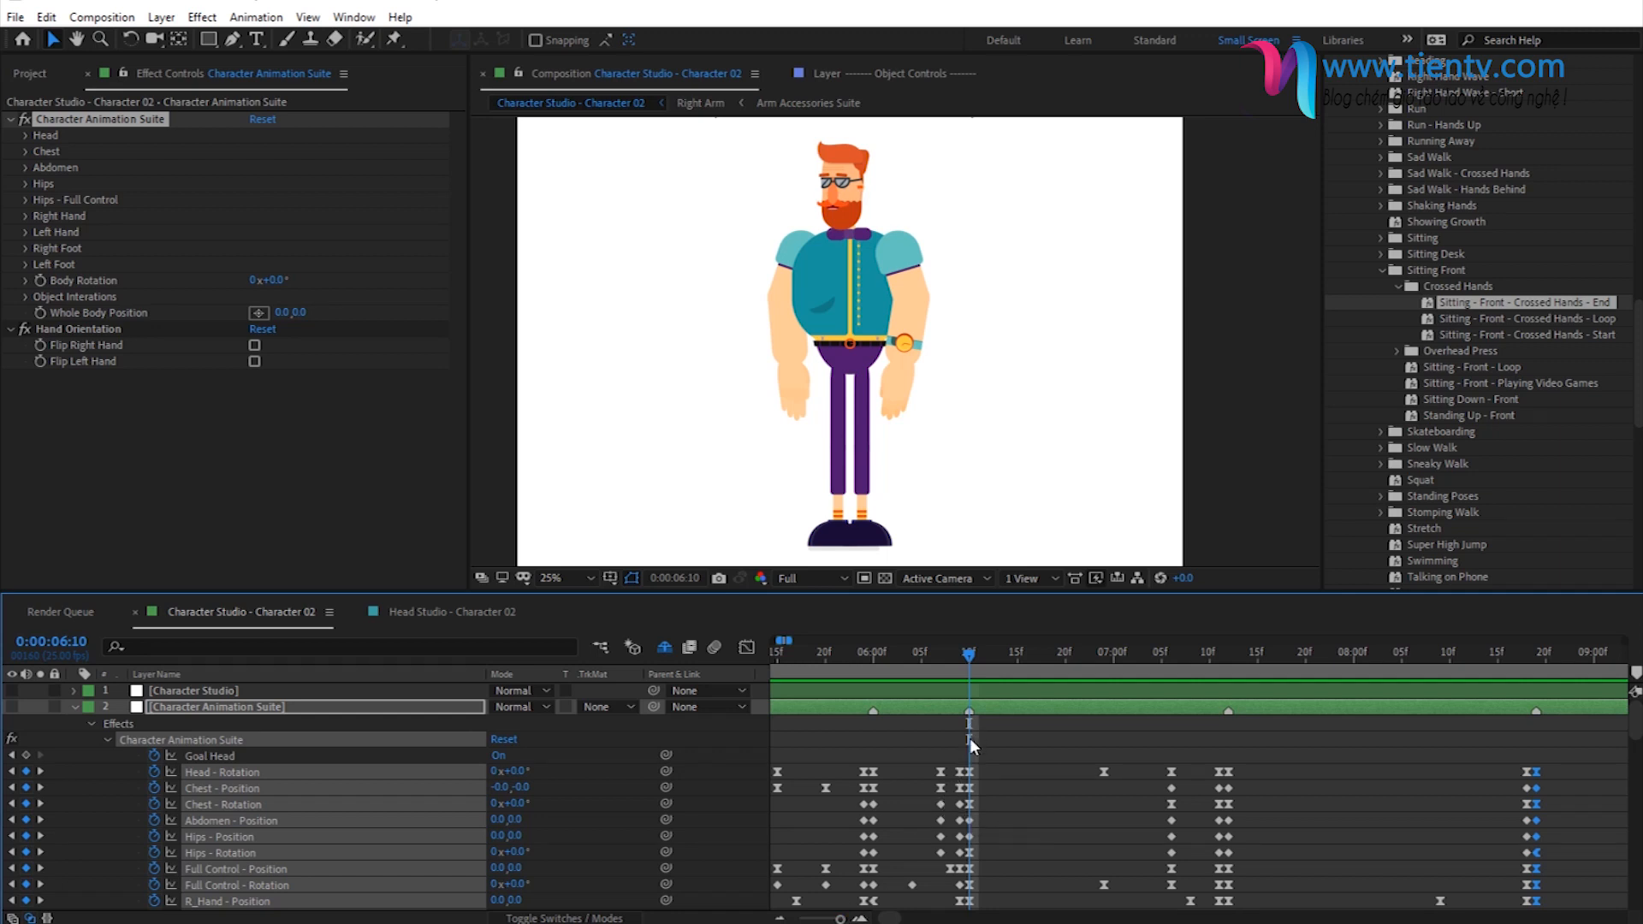
pyautogui.moveTo(969, 740); pyautogui.dragTo(1224, 848)
pyautogui.moveTo(888, 919); pyautogui.dragTo(894, 921)
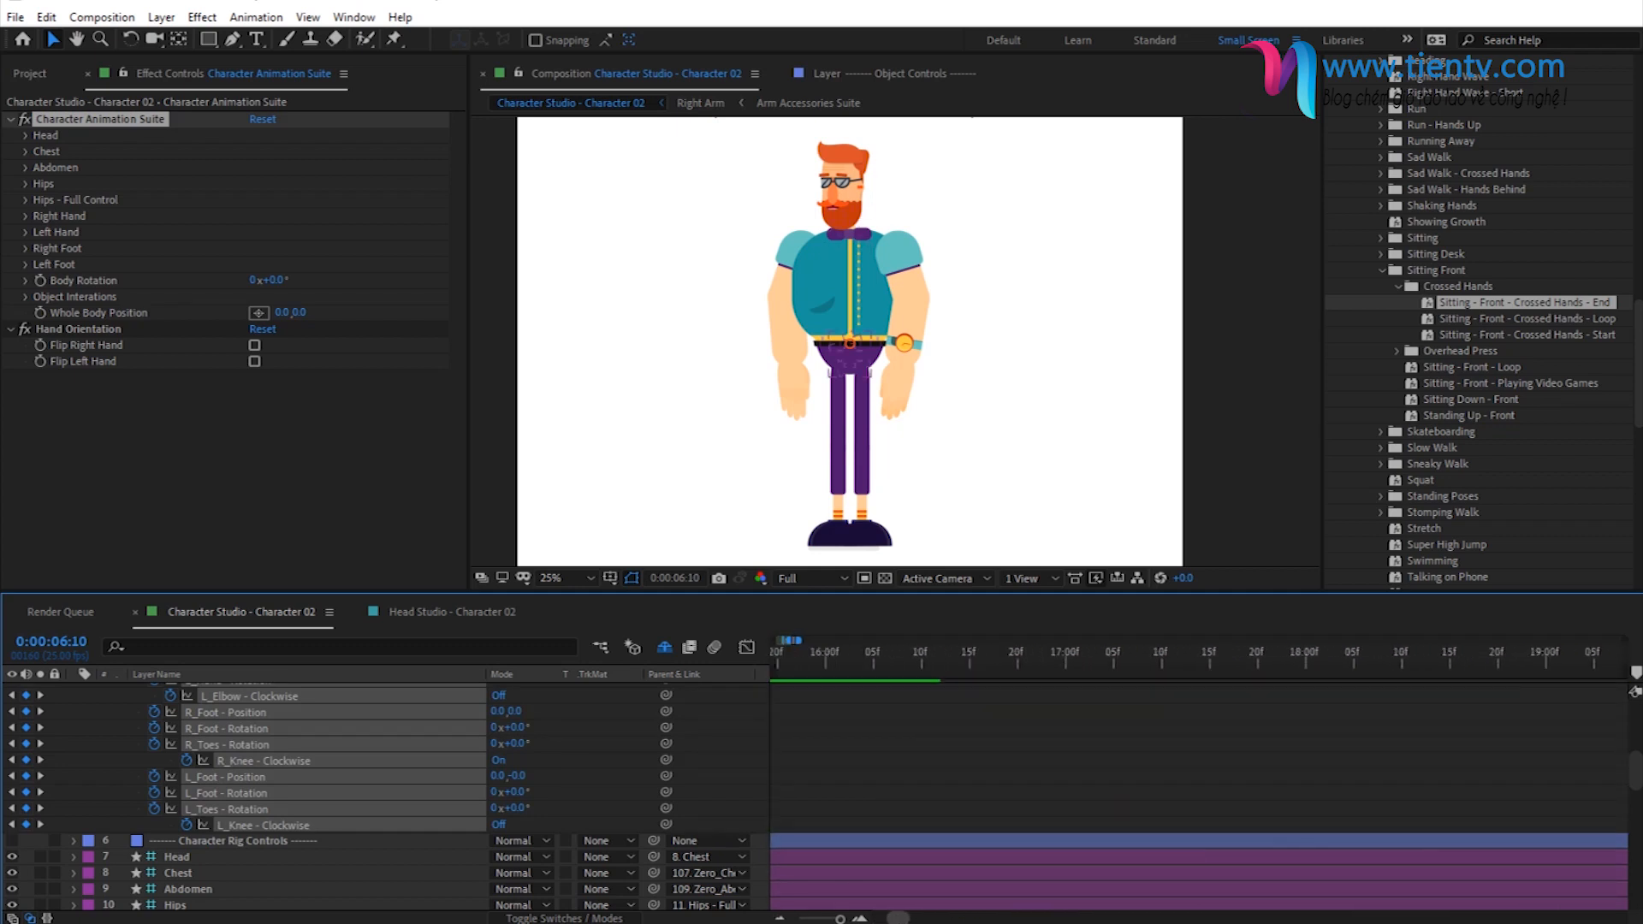
pyautogui.click(780, 920)
pyautogui.click(780, 920)
pyautogui.click(780, 920)
pyautogui.click(779, 920)
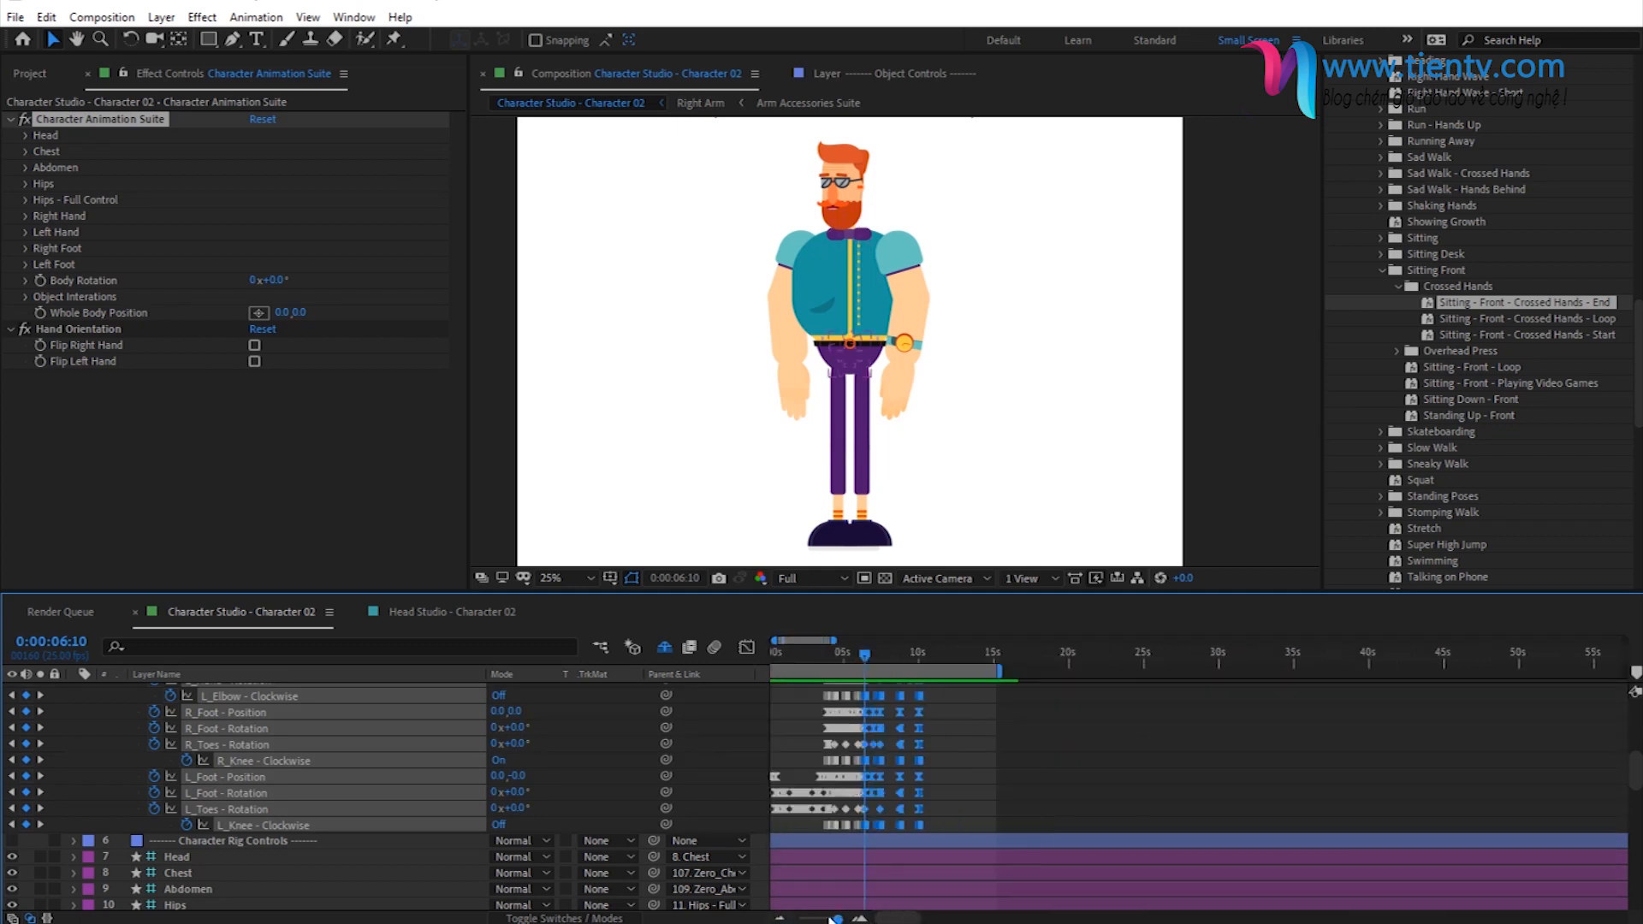
pyautogui.click(863, 920)
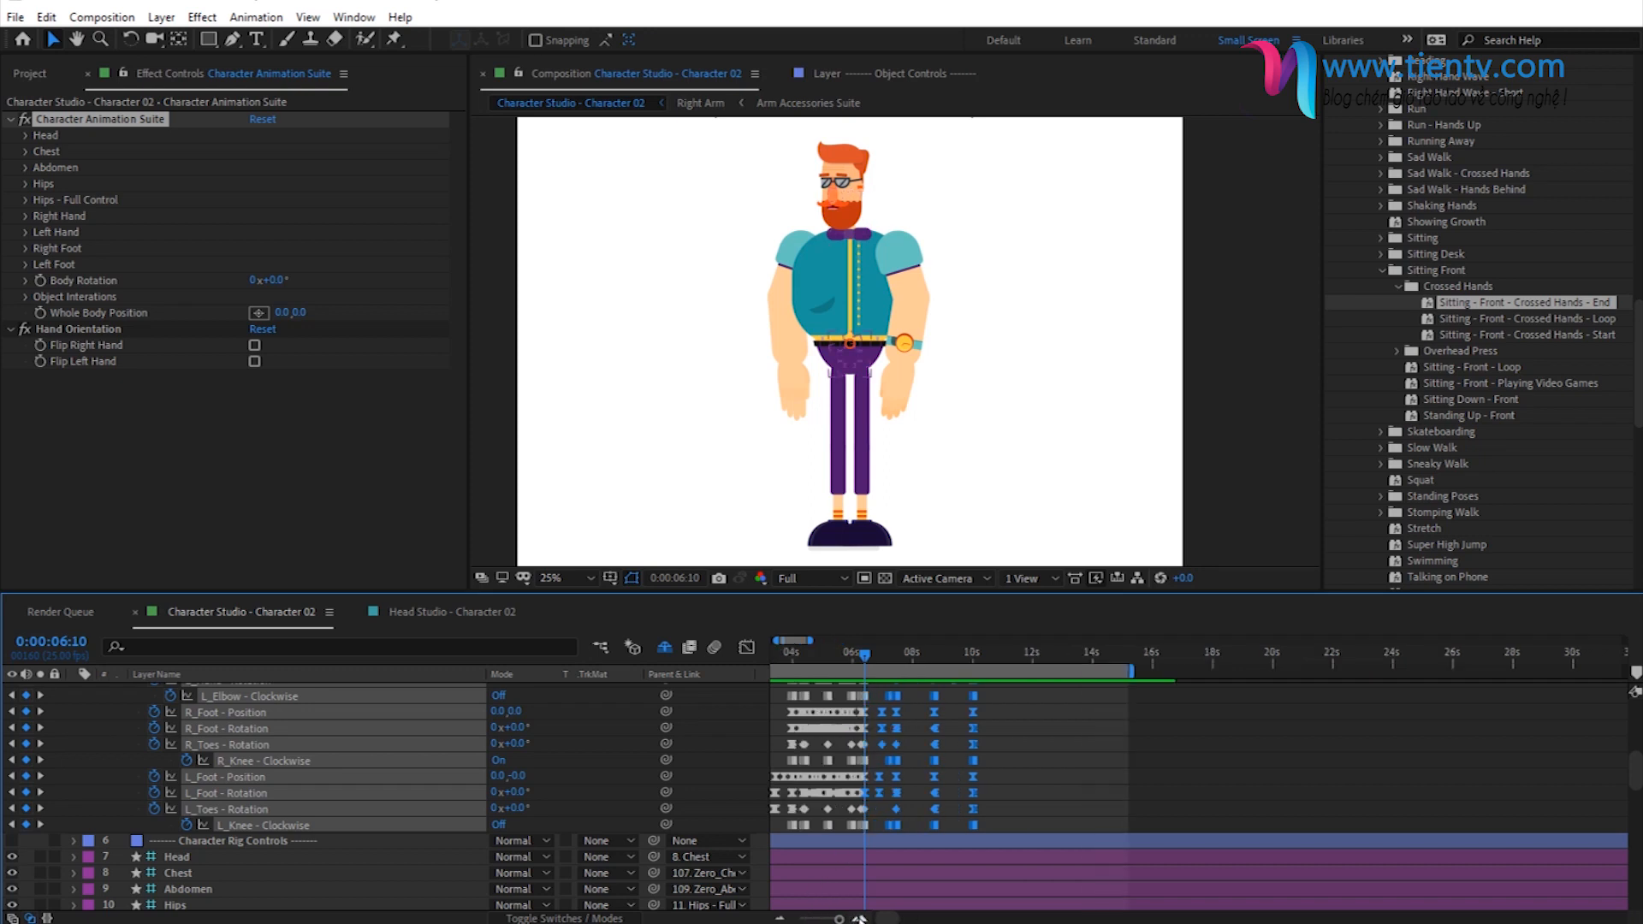
pyautogui.click(863, 919)
pyautogui.scroll(10, 911, 757)
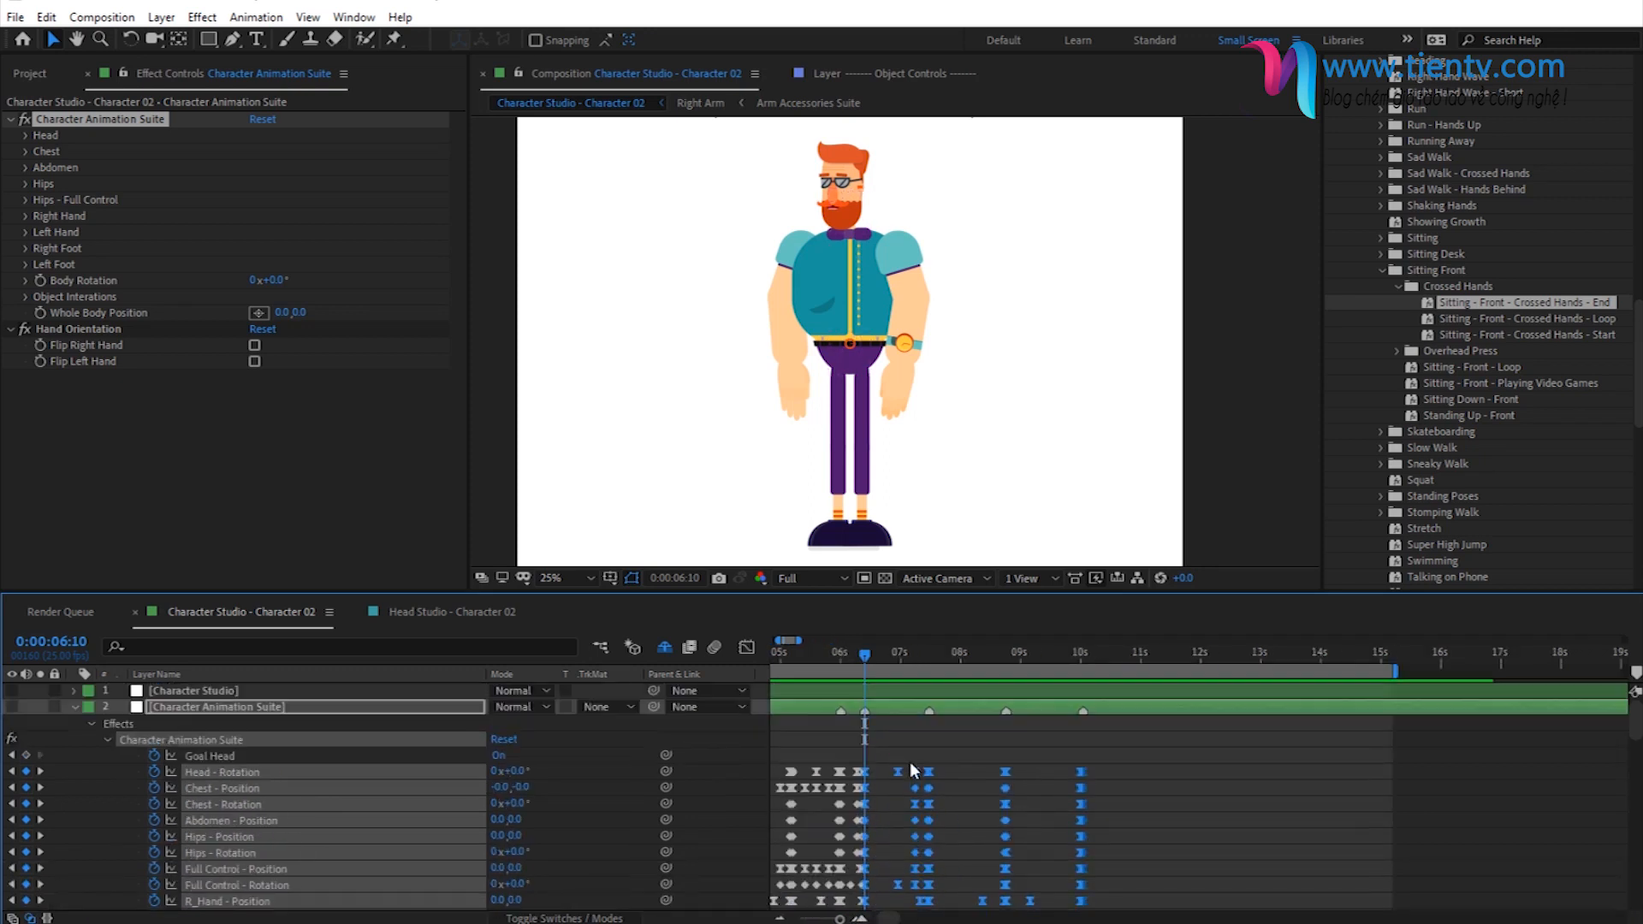
# - Select all Character Animation Suite keyframes from 0:00:06:10 onward and shift them about 2 seconds later
pyautogui.click(259, 707)
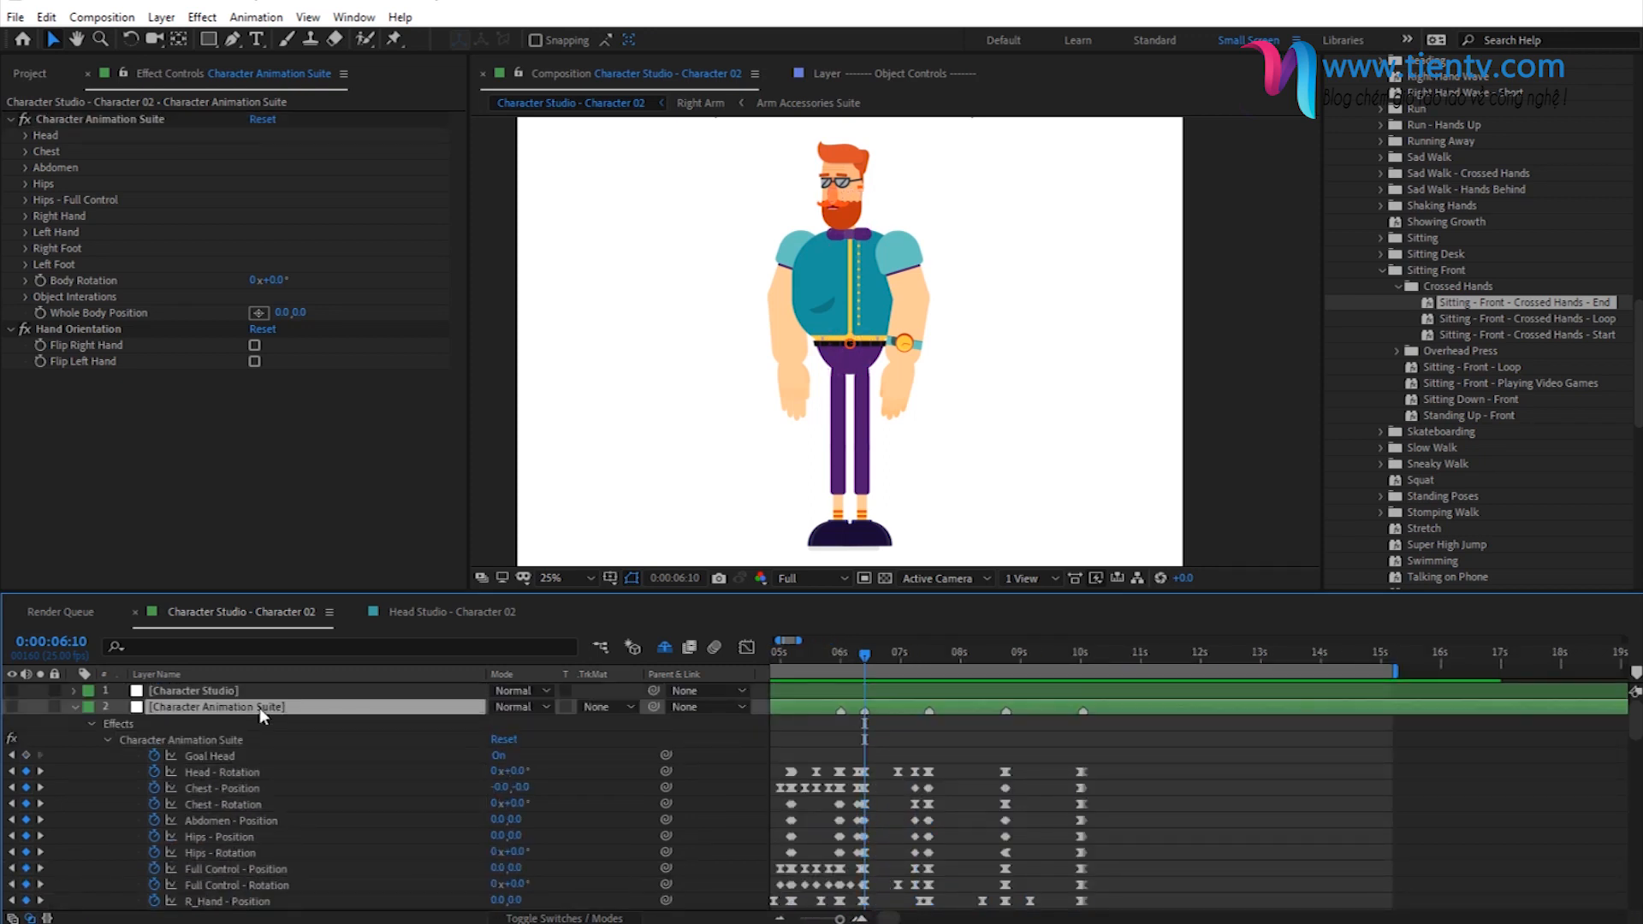
pyautogui.press('u')
pyautogui.press('u')
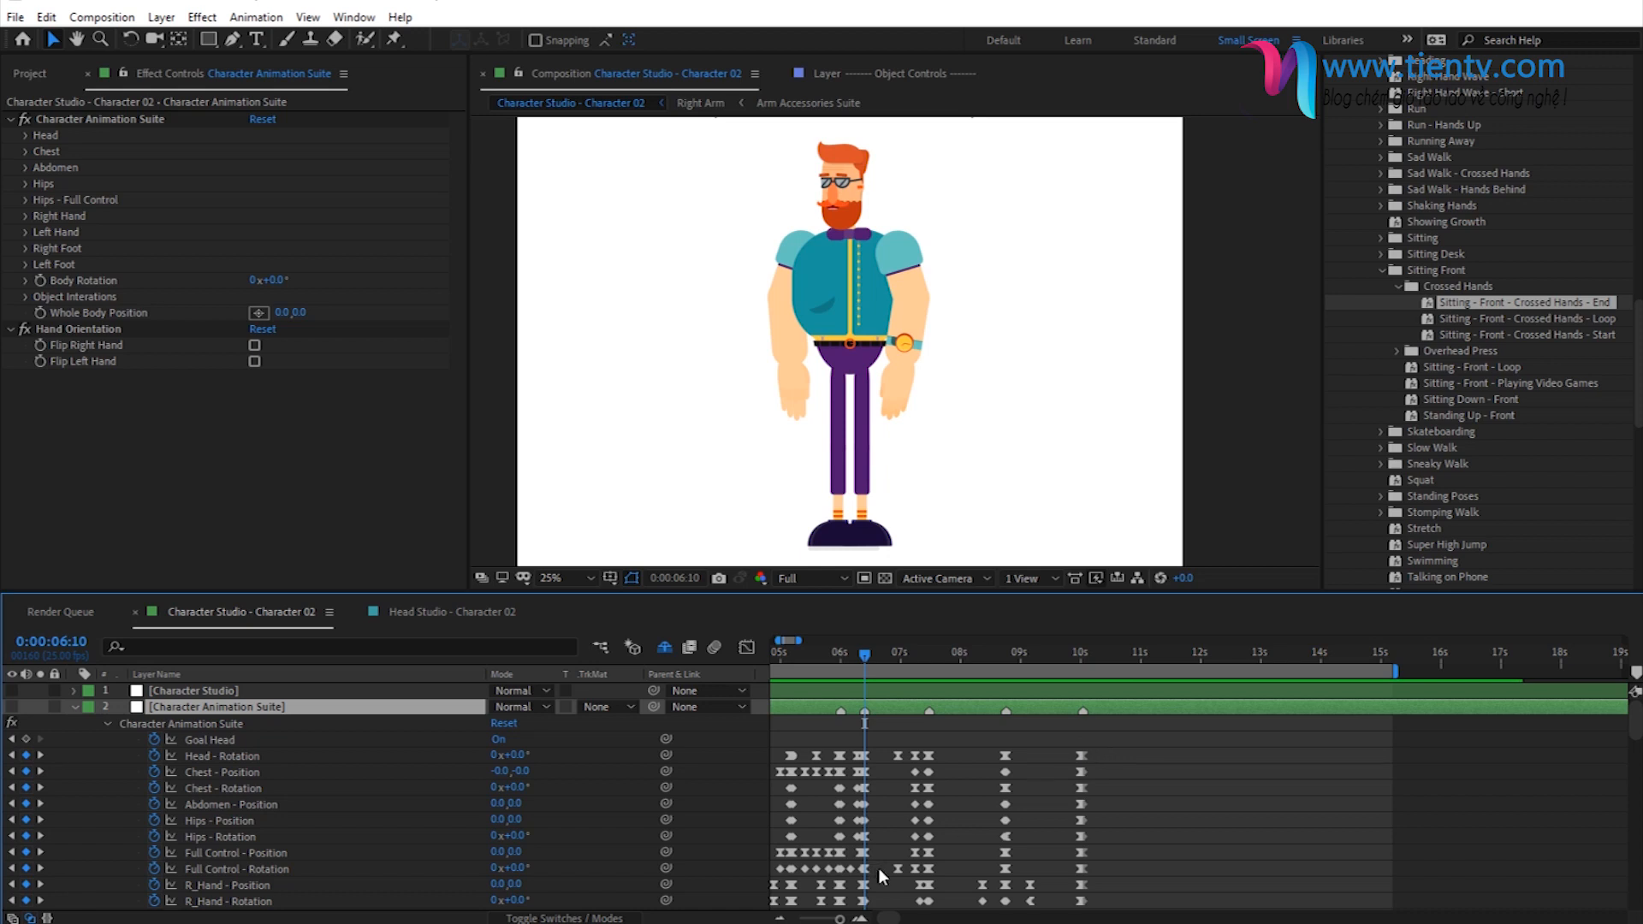
pyautogui.click(860, 919)
pyautogui.click(860, 918)
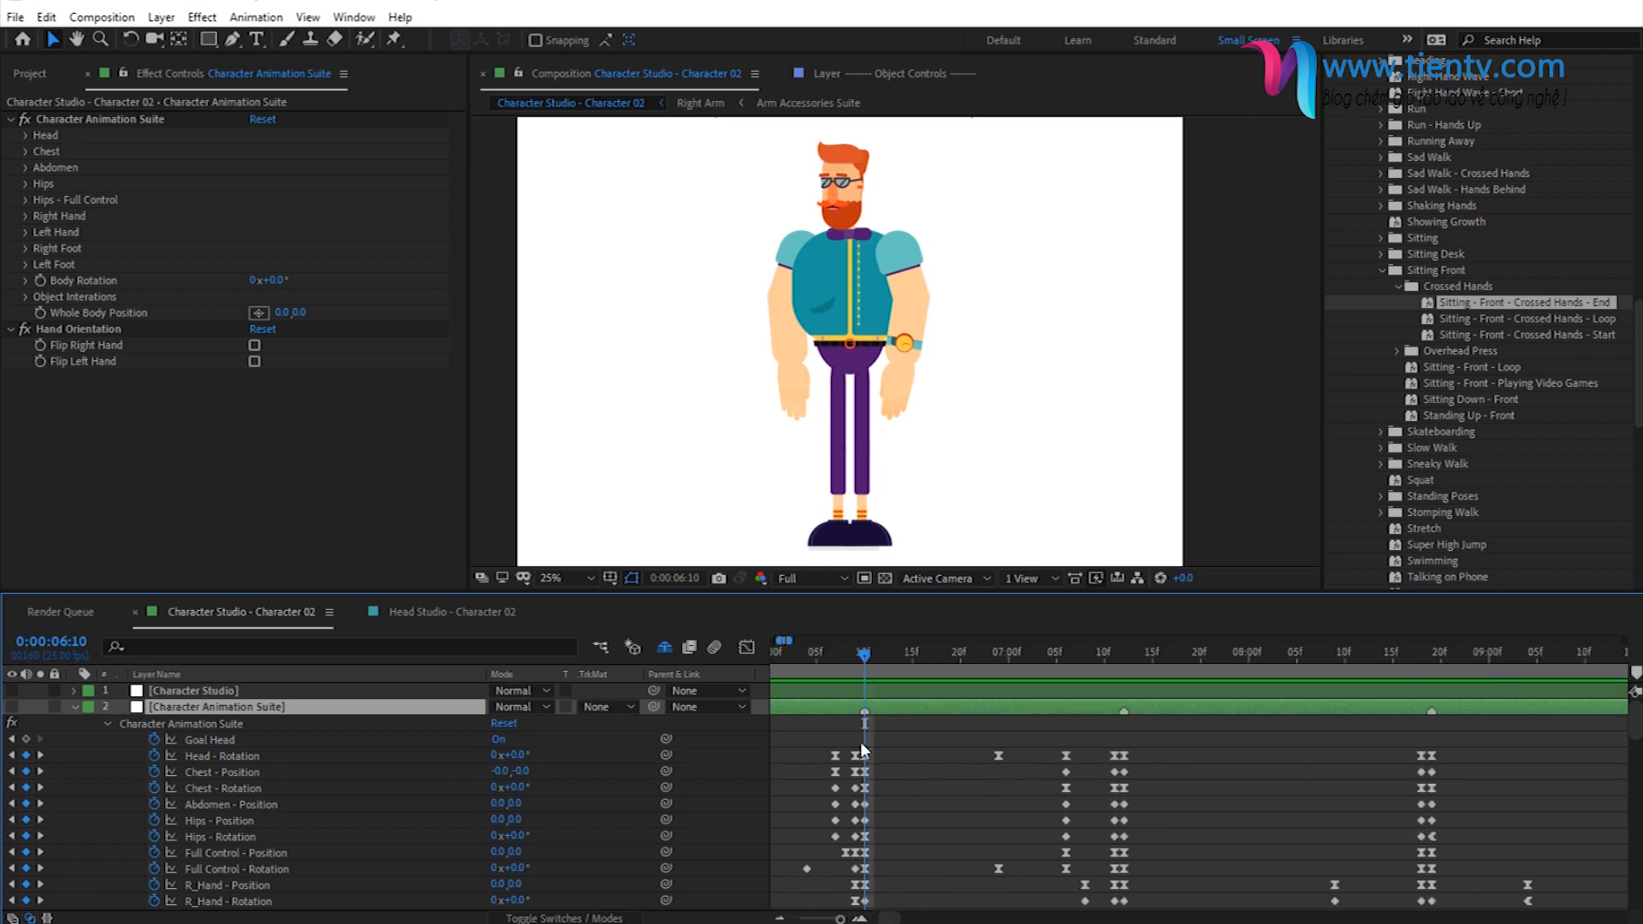
pyautogui.moveTo(861, 738); pyautogui.dragTo(1282, 820)
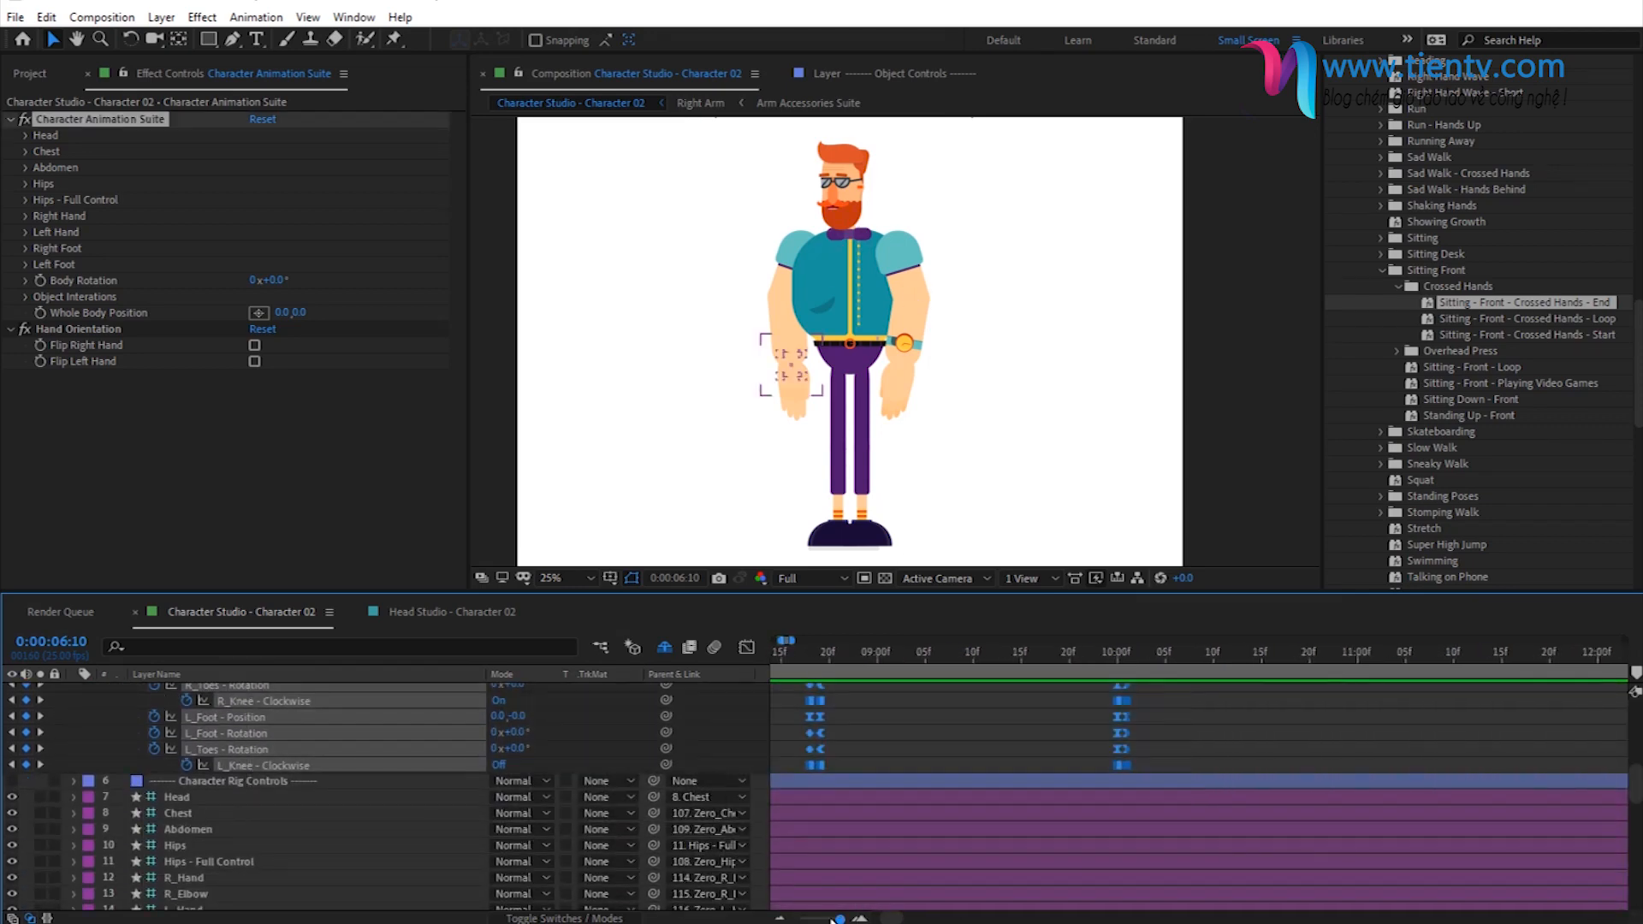
pyautogui.click(779, 920)
pyautogui.click(779, 920)
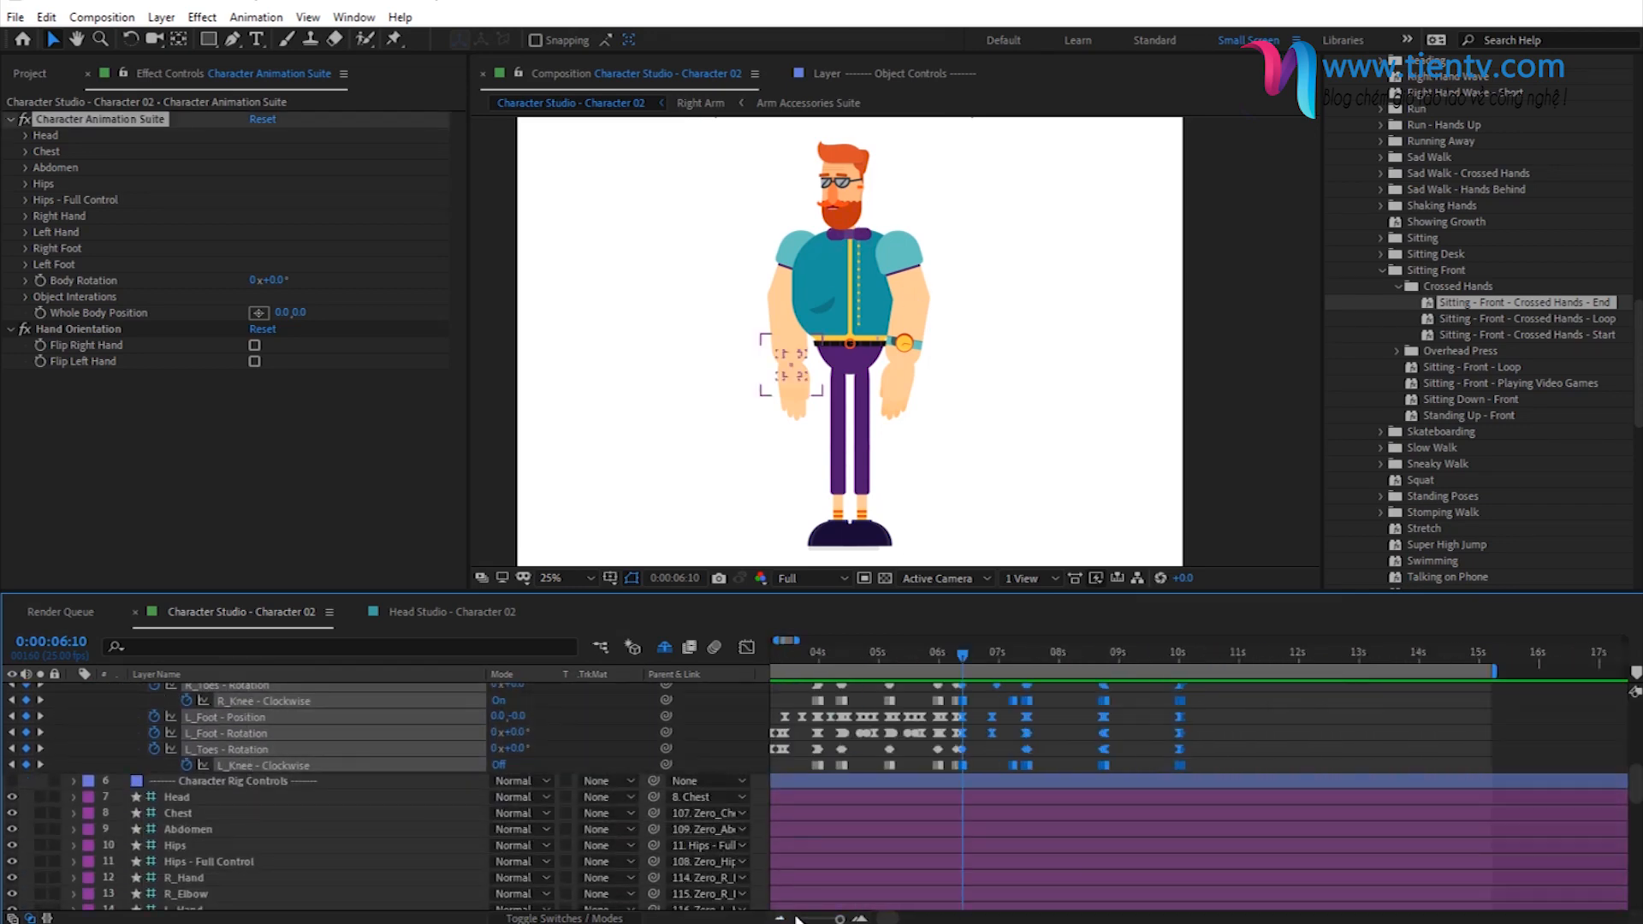
pyautogui.scroll(2, 914, 773)
pyautogui.scroll(5, 912, 772)
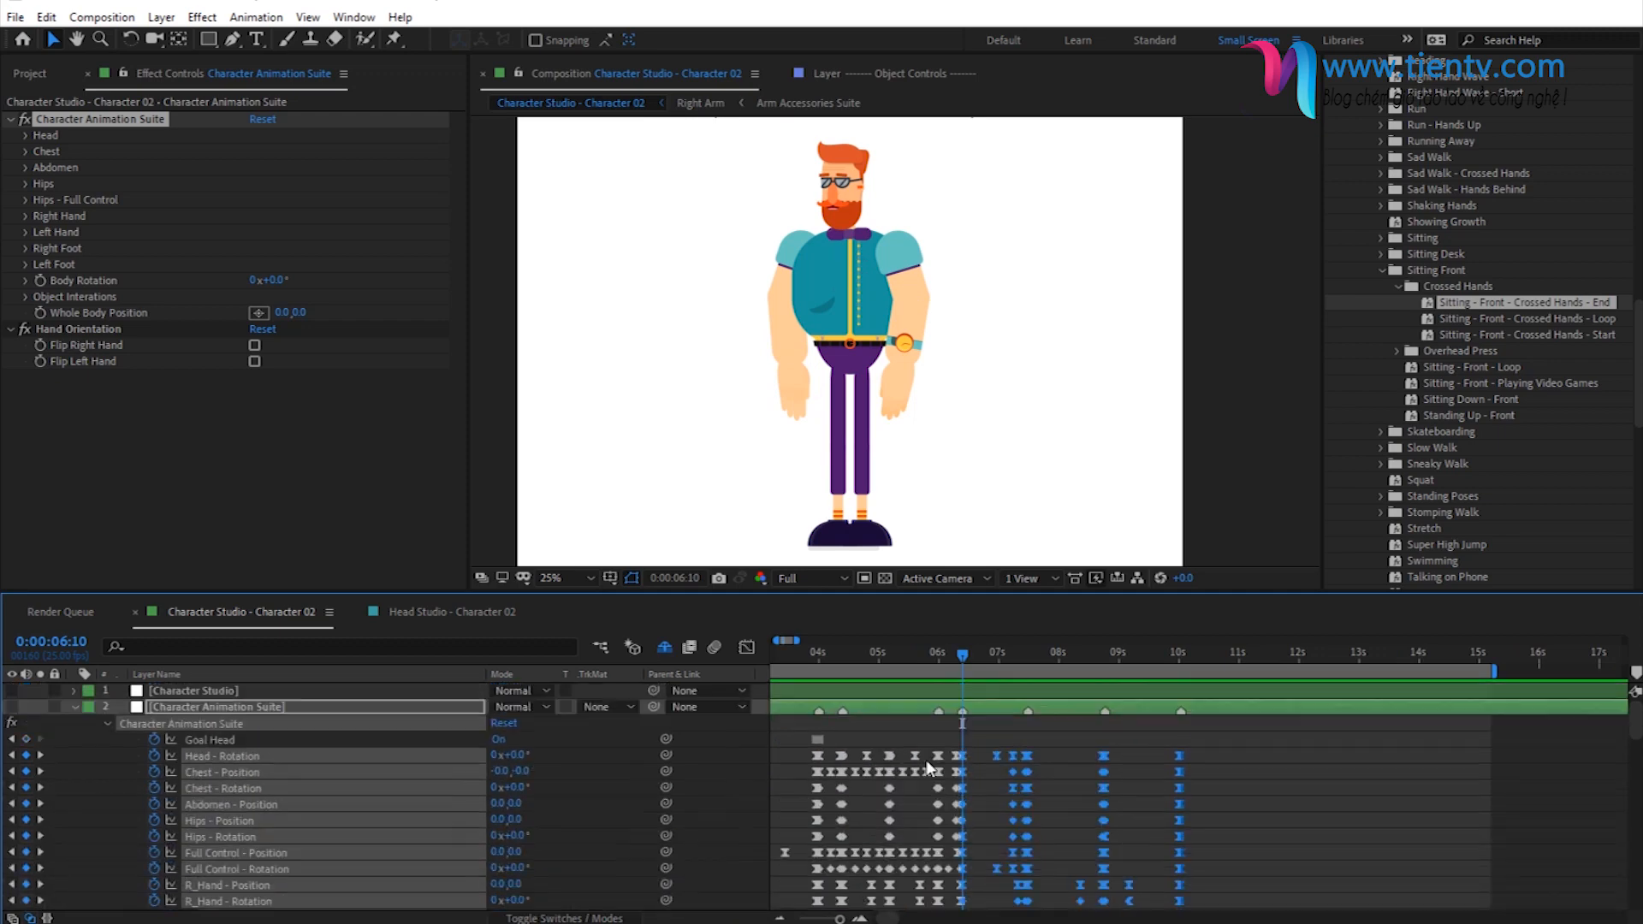
pyautogui.moveTo(999, 756); pyautogui.dragTo(1125, 756)
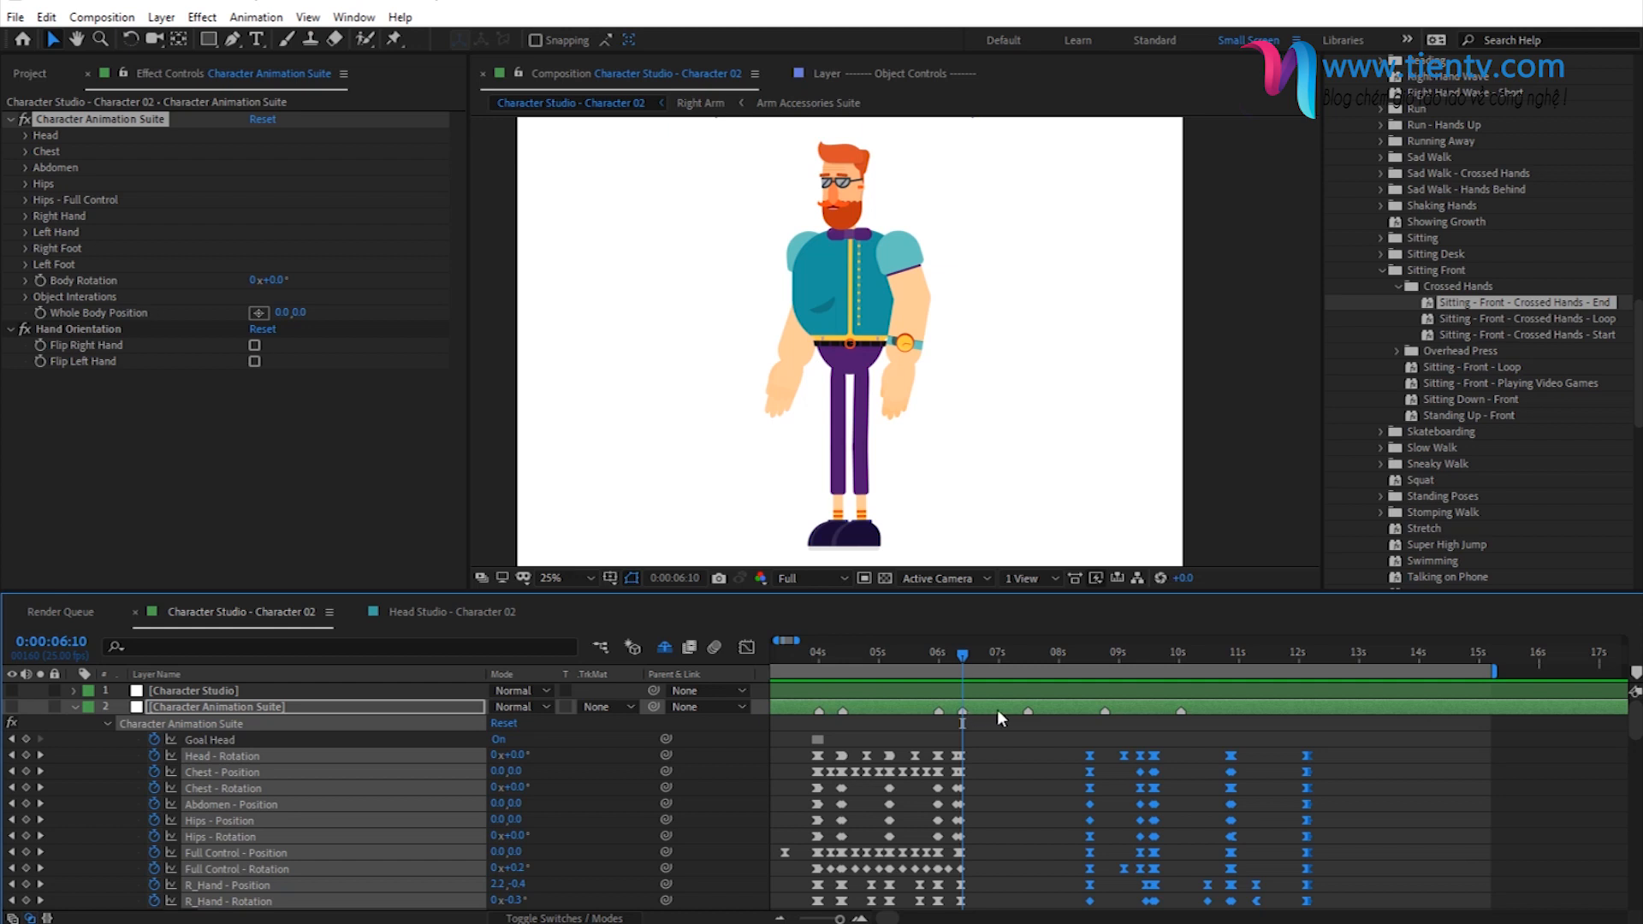
# - Move the last three layer markers on Character Animation Suite to match the shifted sitting and crossed hands keyframes
pyautogui.moveTo(1181, 710); pyautogui.dragTo(1306, 721)
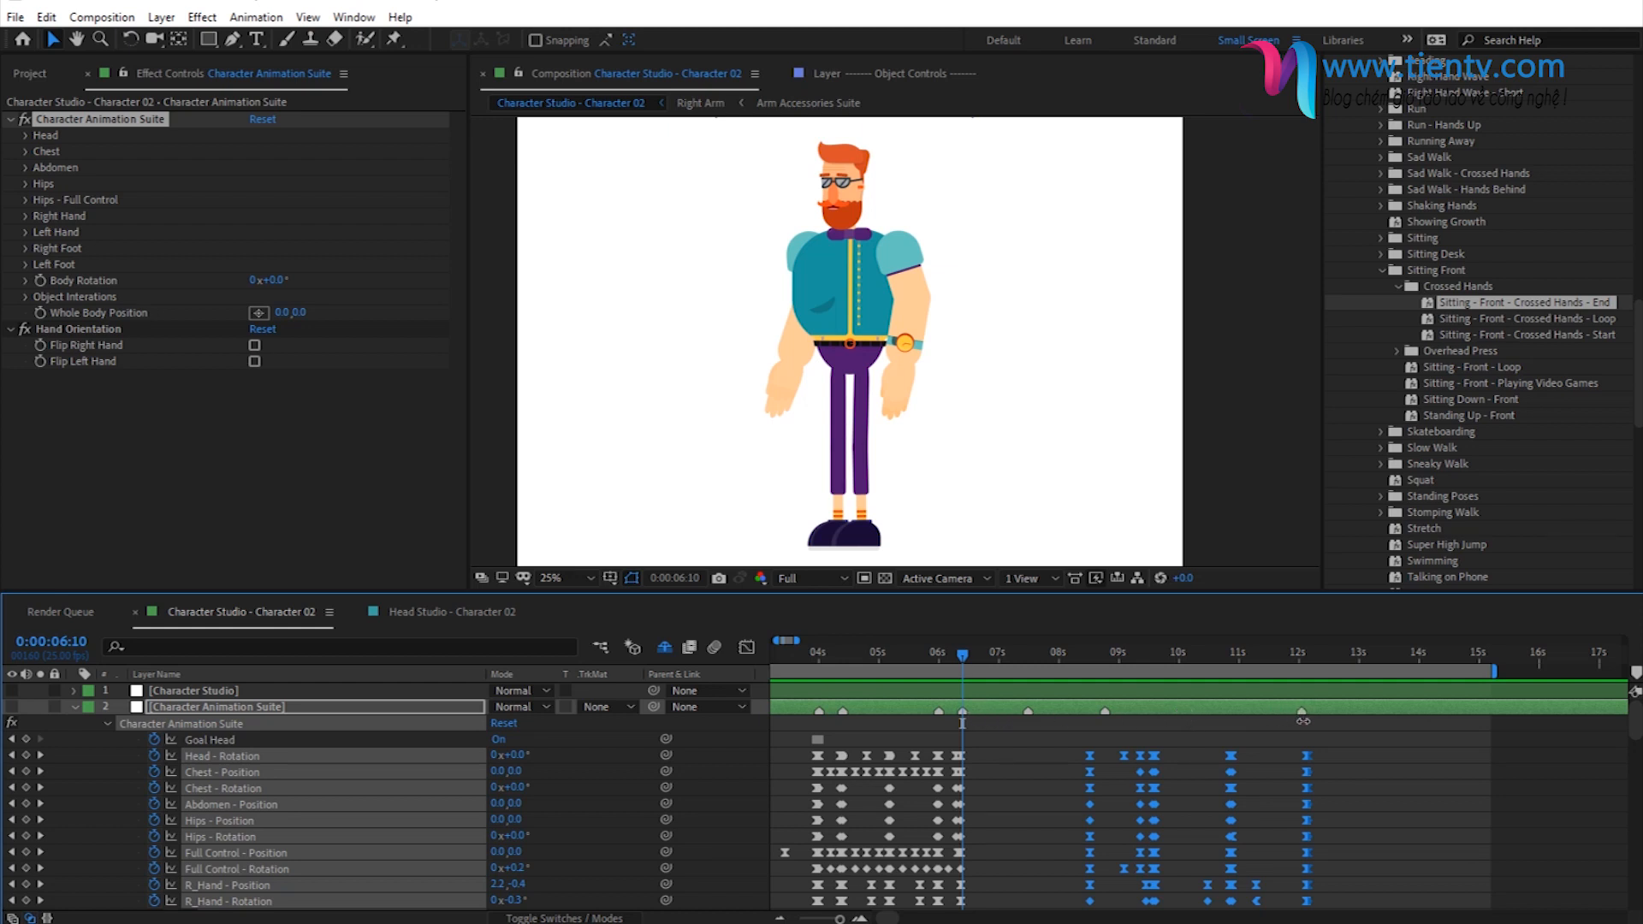
pyautogui.click(1307, 650)
pyautogui.moveTo(1106, 710); pyautogui.dragTo(1233, 718)
pyautogui.moveTo(1028, 711); pyautogui.dragTo(1155, 712)
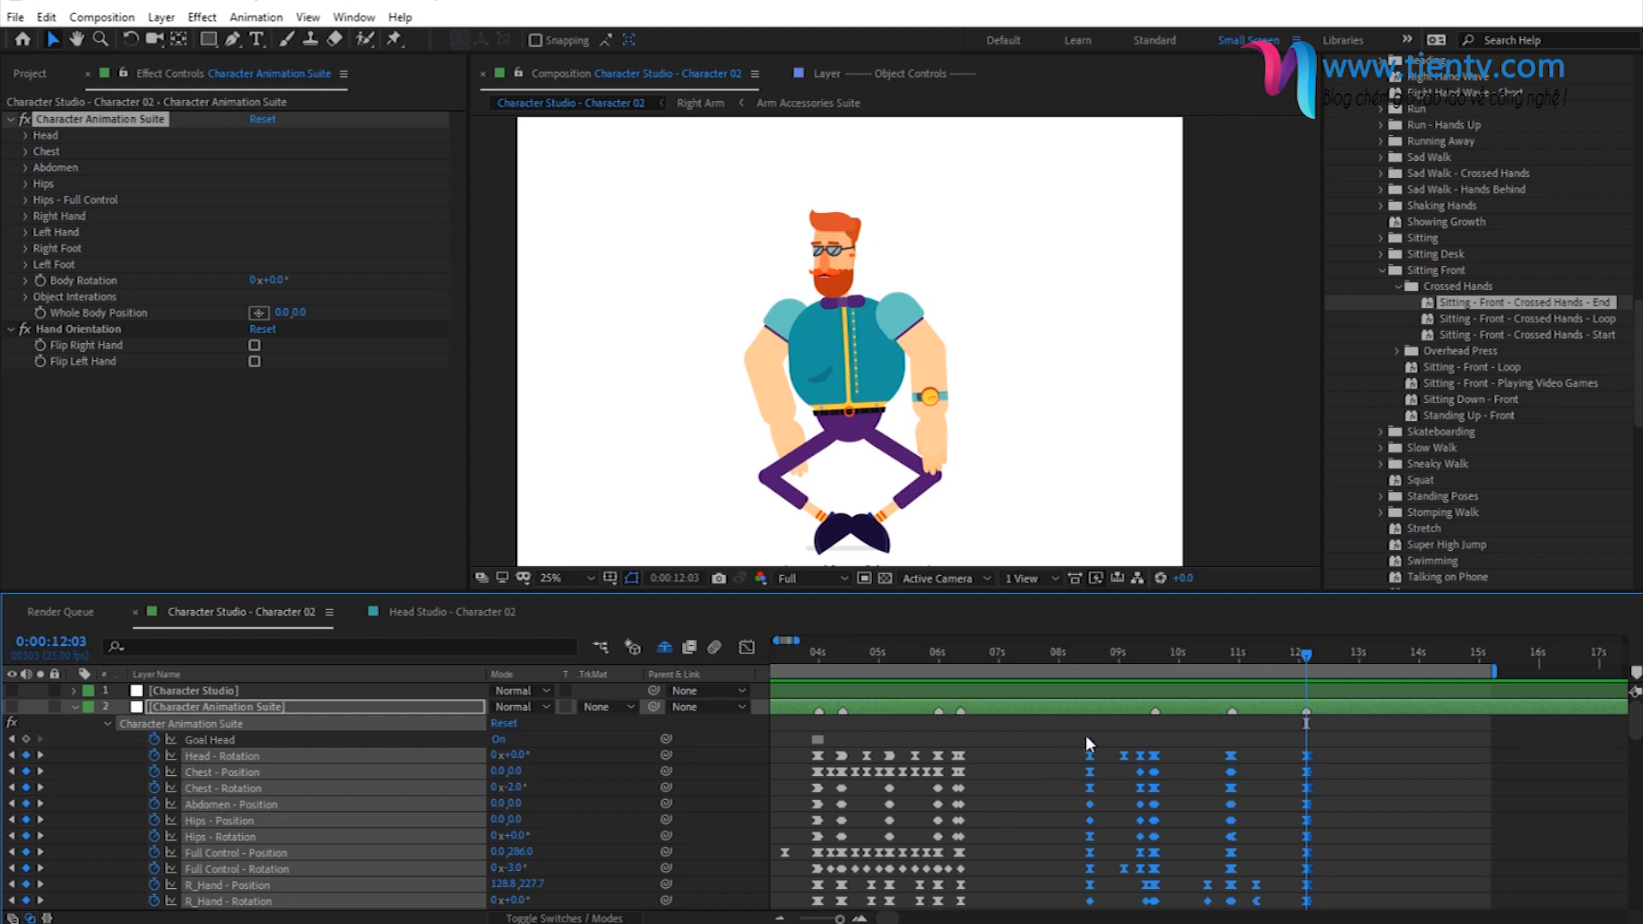
# - Apply the Look Down preset to the Character Animation Suite effect at 0:00:06:09
pyautogui.click(960, 649)
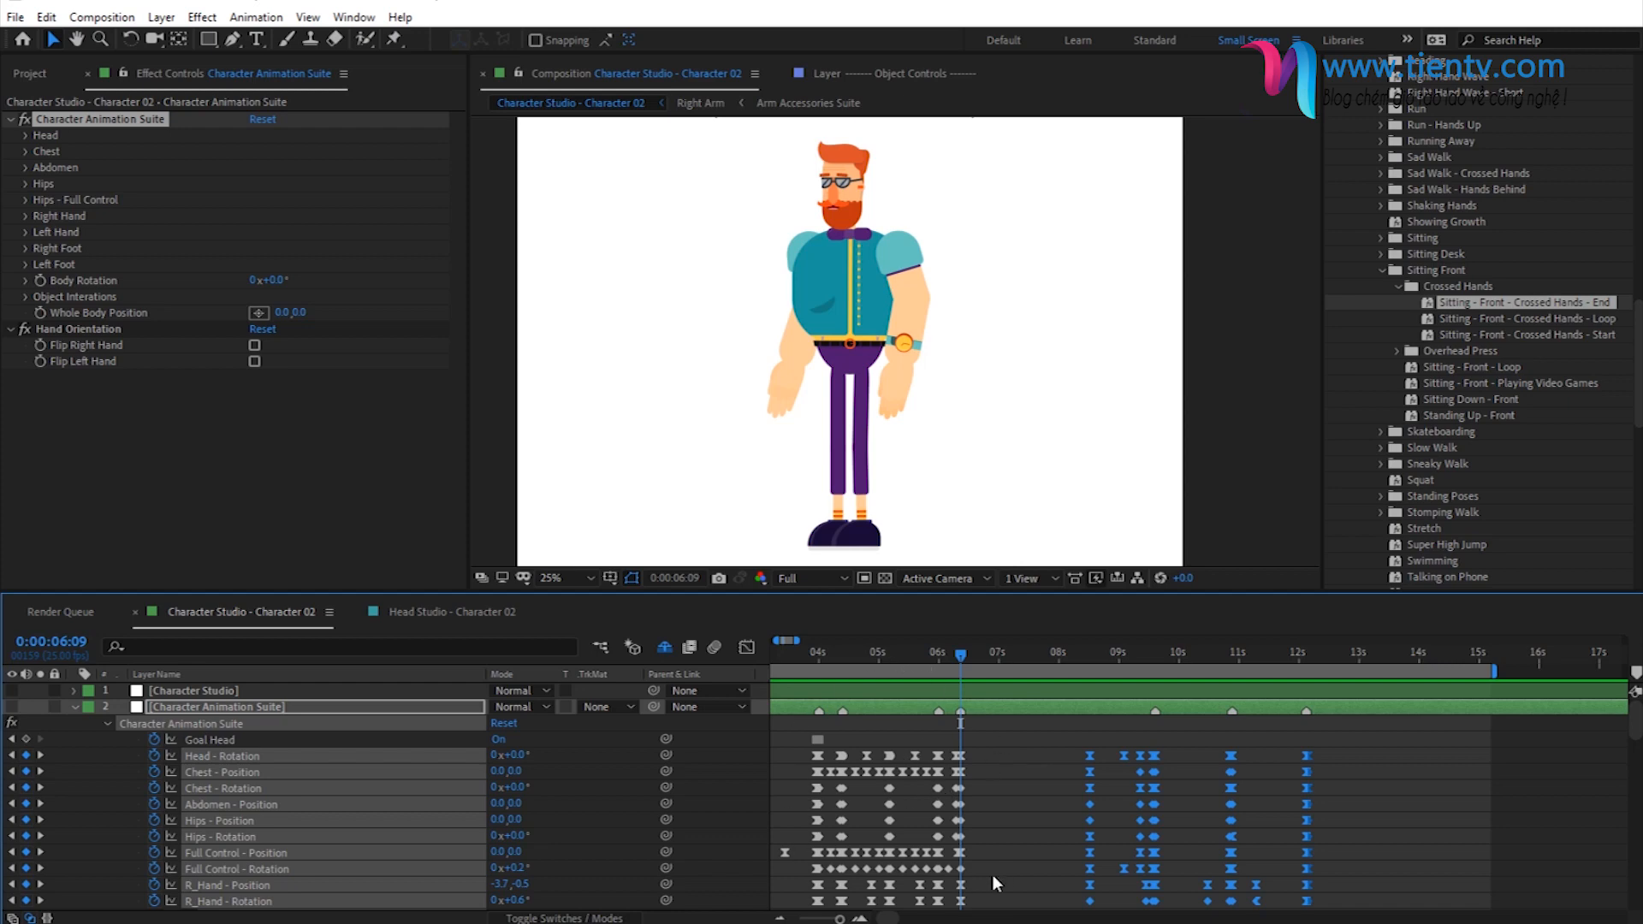
pyautogui.click(40, 756)
pyautogui.click(12, 756)
pyautogui.click(1398, 286)
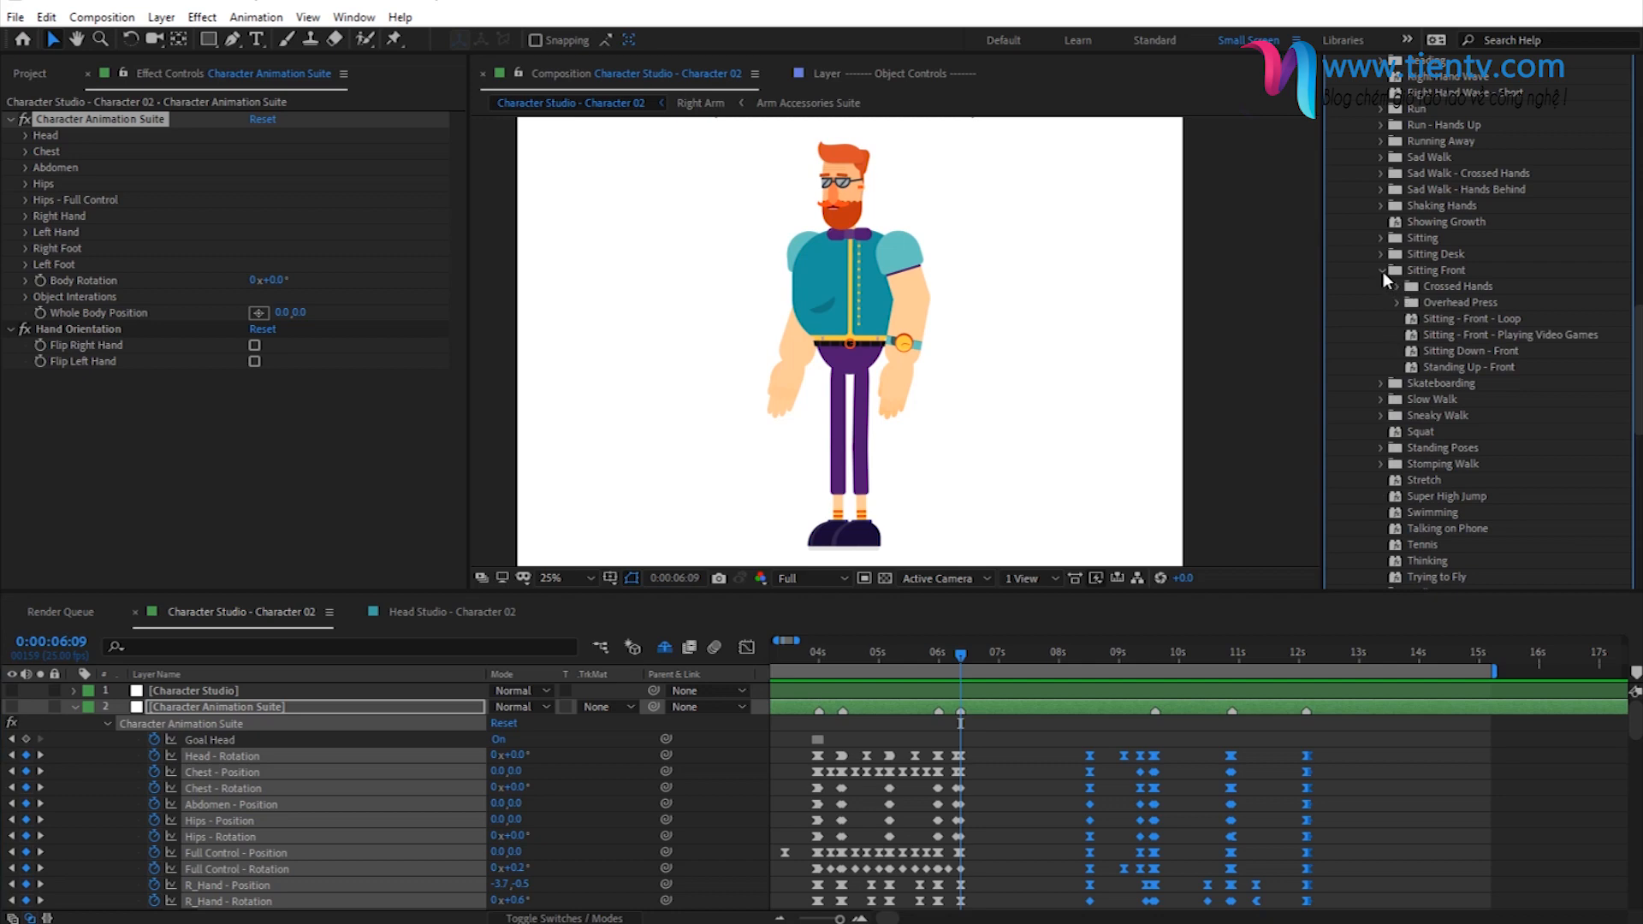
pyautogui.click(1382, 270)
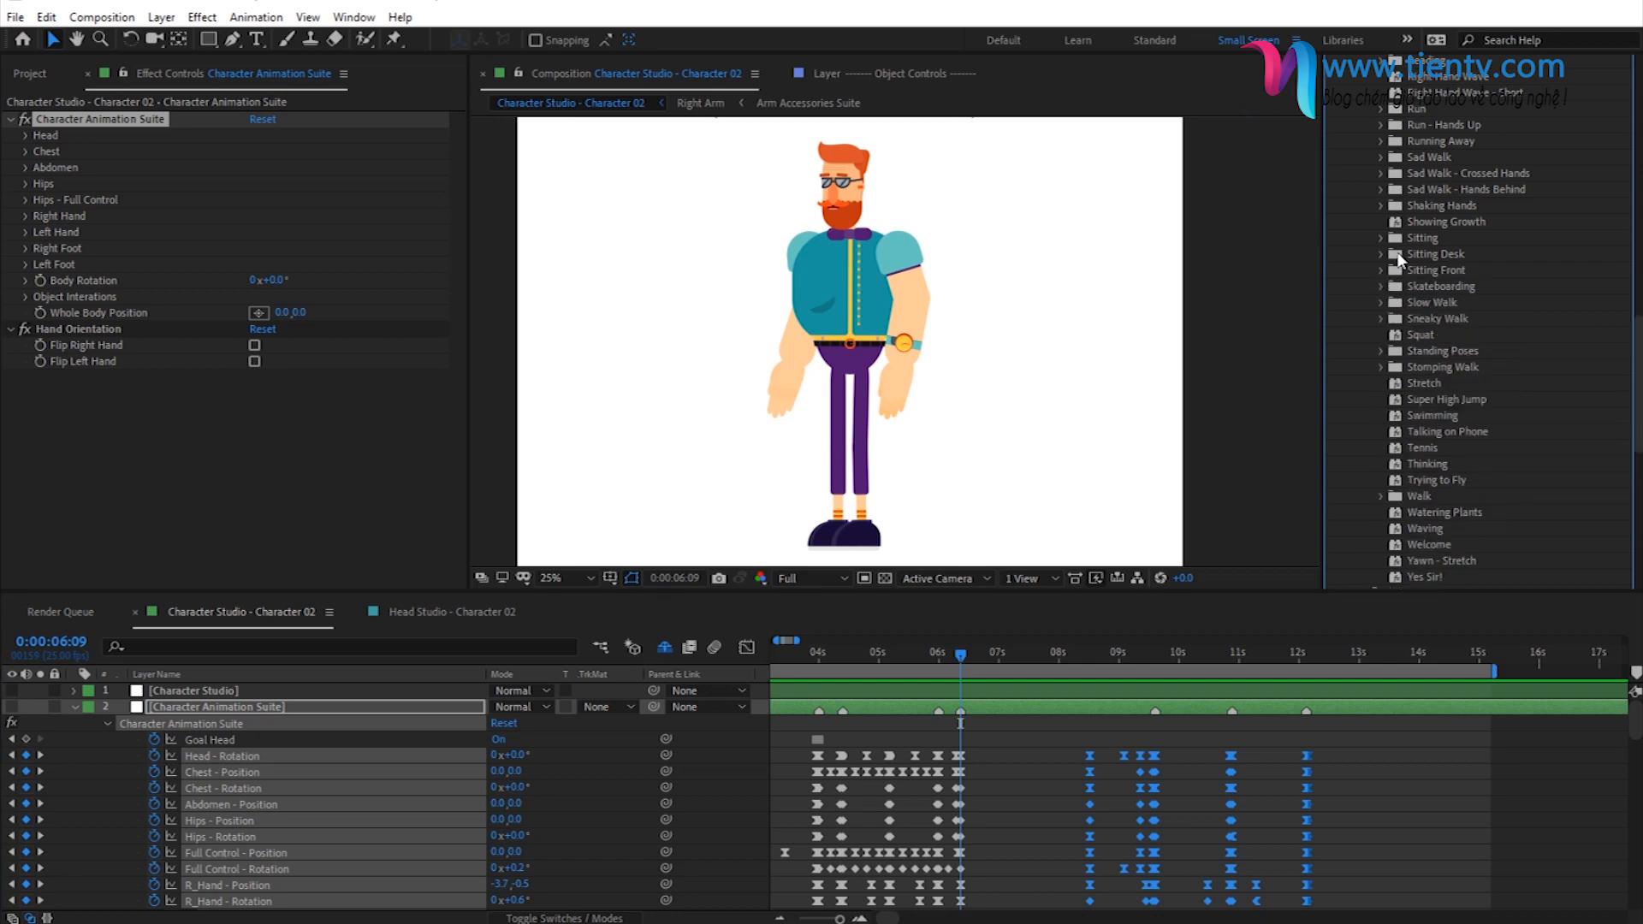
pyautogui.scroll(-3, 1400, 265)
pyautogui.scroll(8, 1464, 265)
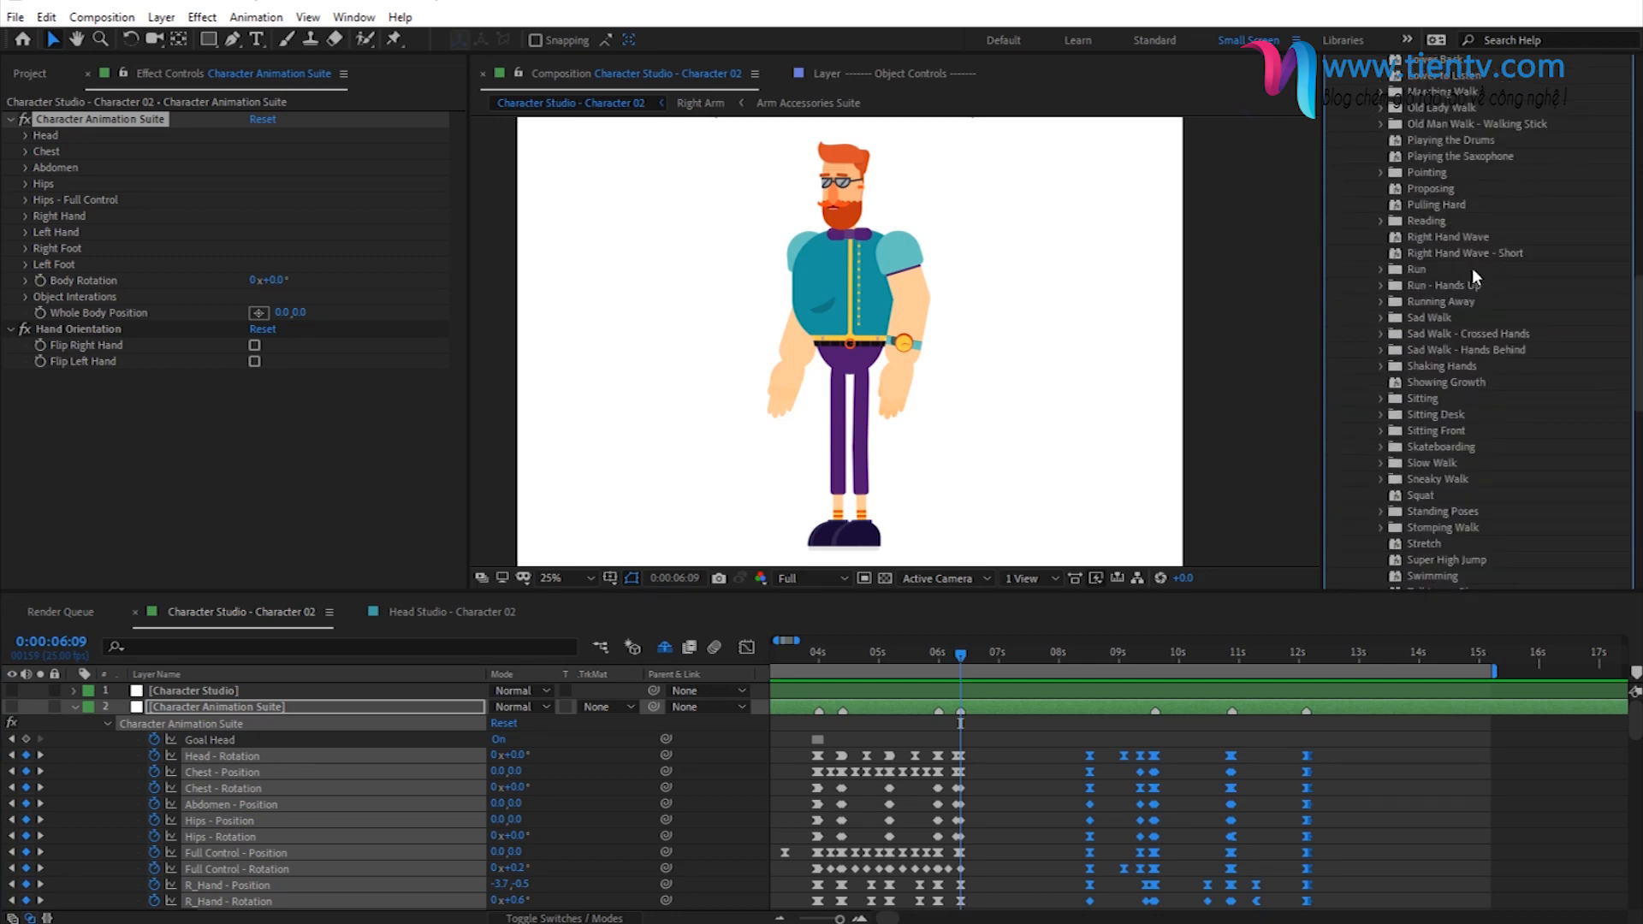
pyautogui.scroll(3, 1472, 269)
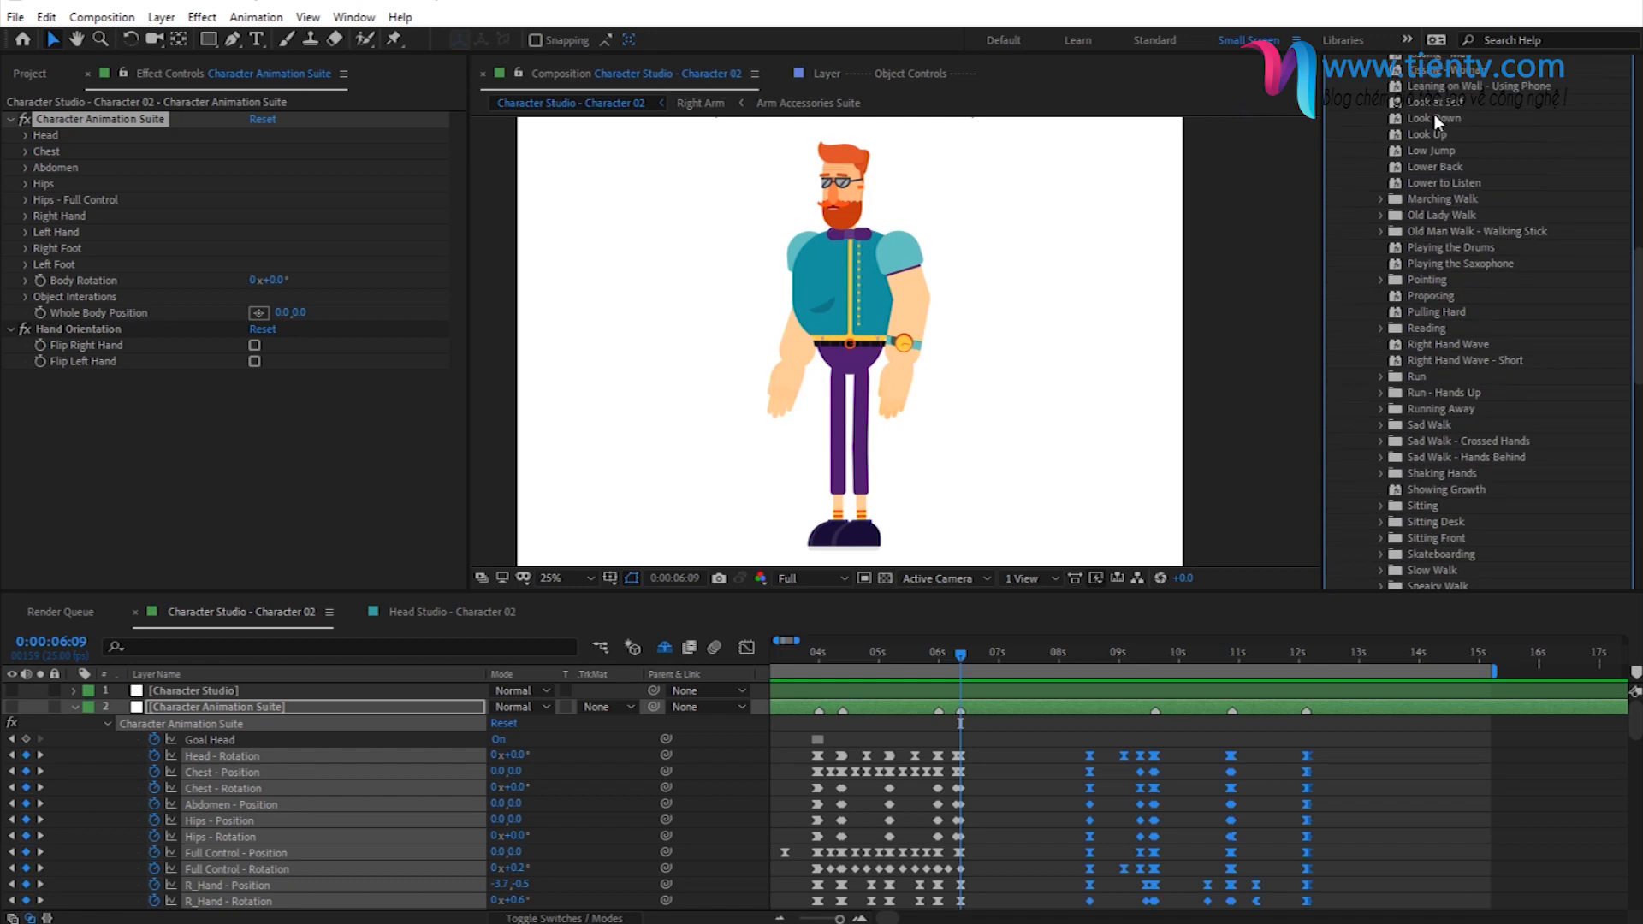
pyautogui.scroll(3, 1430, 123)
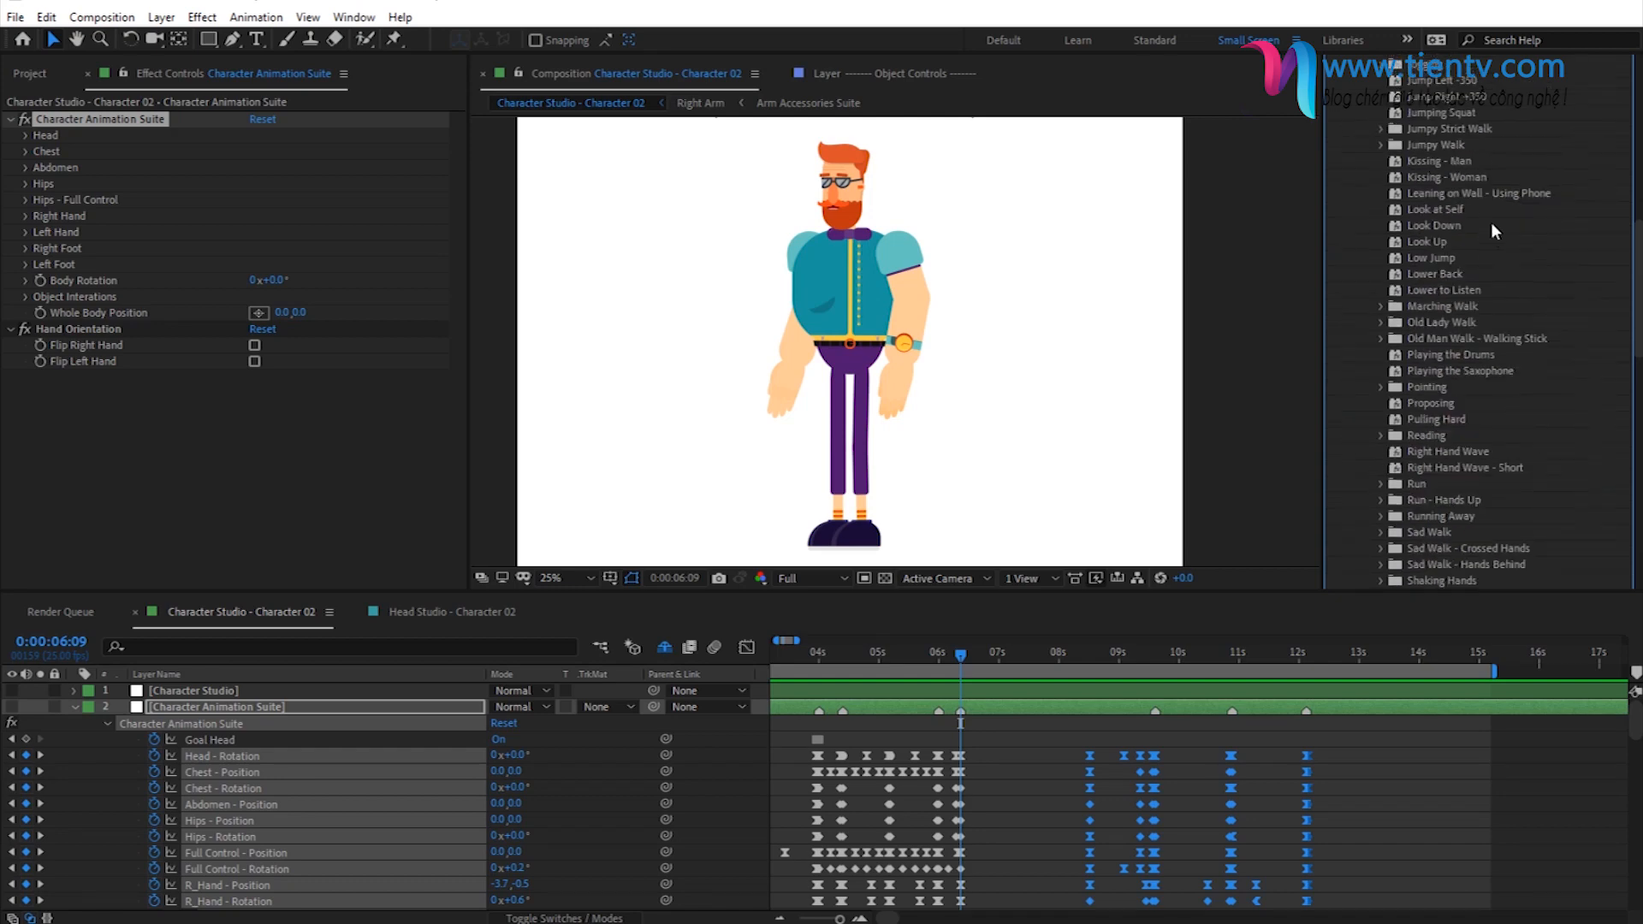
pyautogui.click(1429, 224)
pyautogui.click(133, 126)
pyautogui.doubleClick(1426, 226)
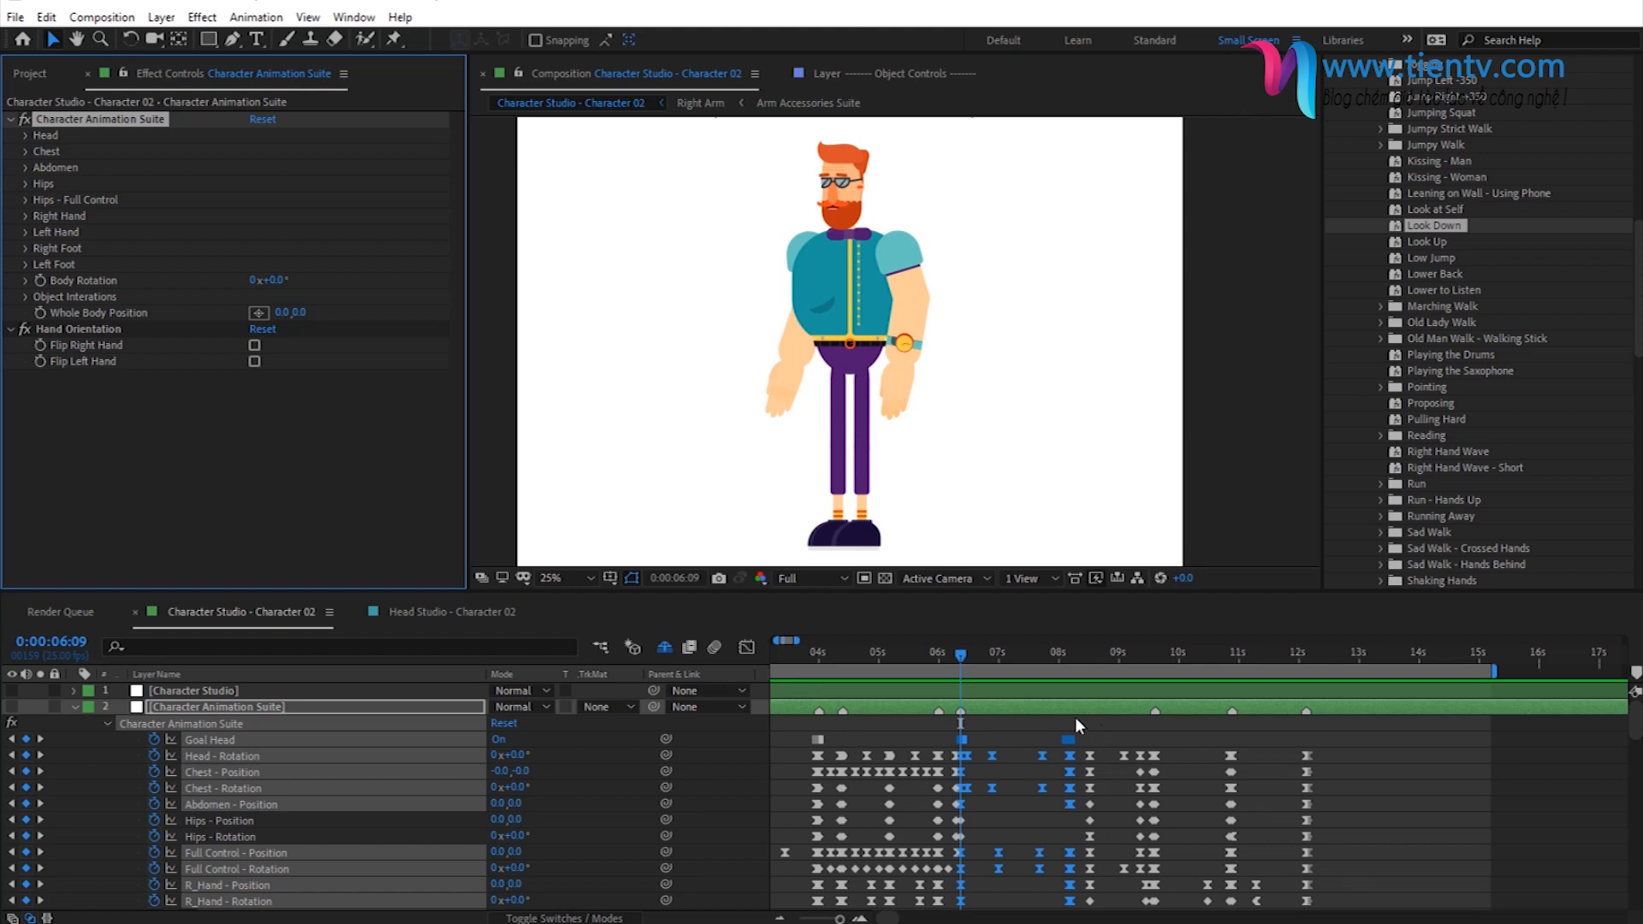
# - Select all sitting and crossed hands keyframes after the Look Down animation and move them earlier, starting at about 0:00:08:06
pyautogui.moveTo(1085, 733); pyautogui.dragTo(1360, 823)
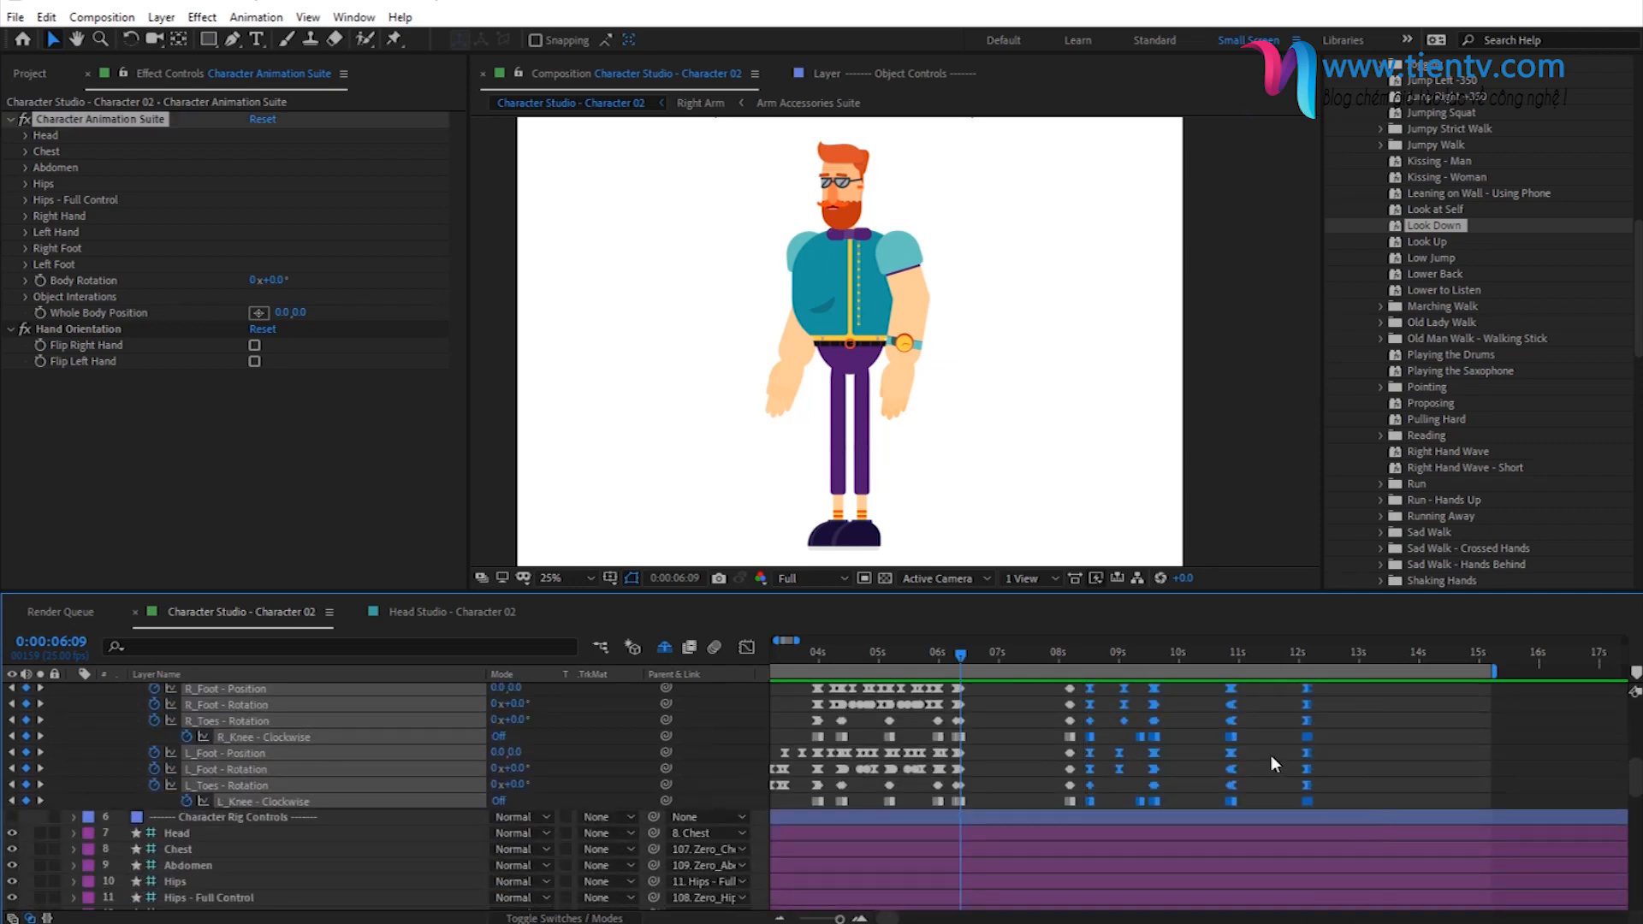
pyautogui.scroll(4, 1258, 770)
pyautogui.scroll(3, 1246, 792)
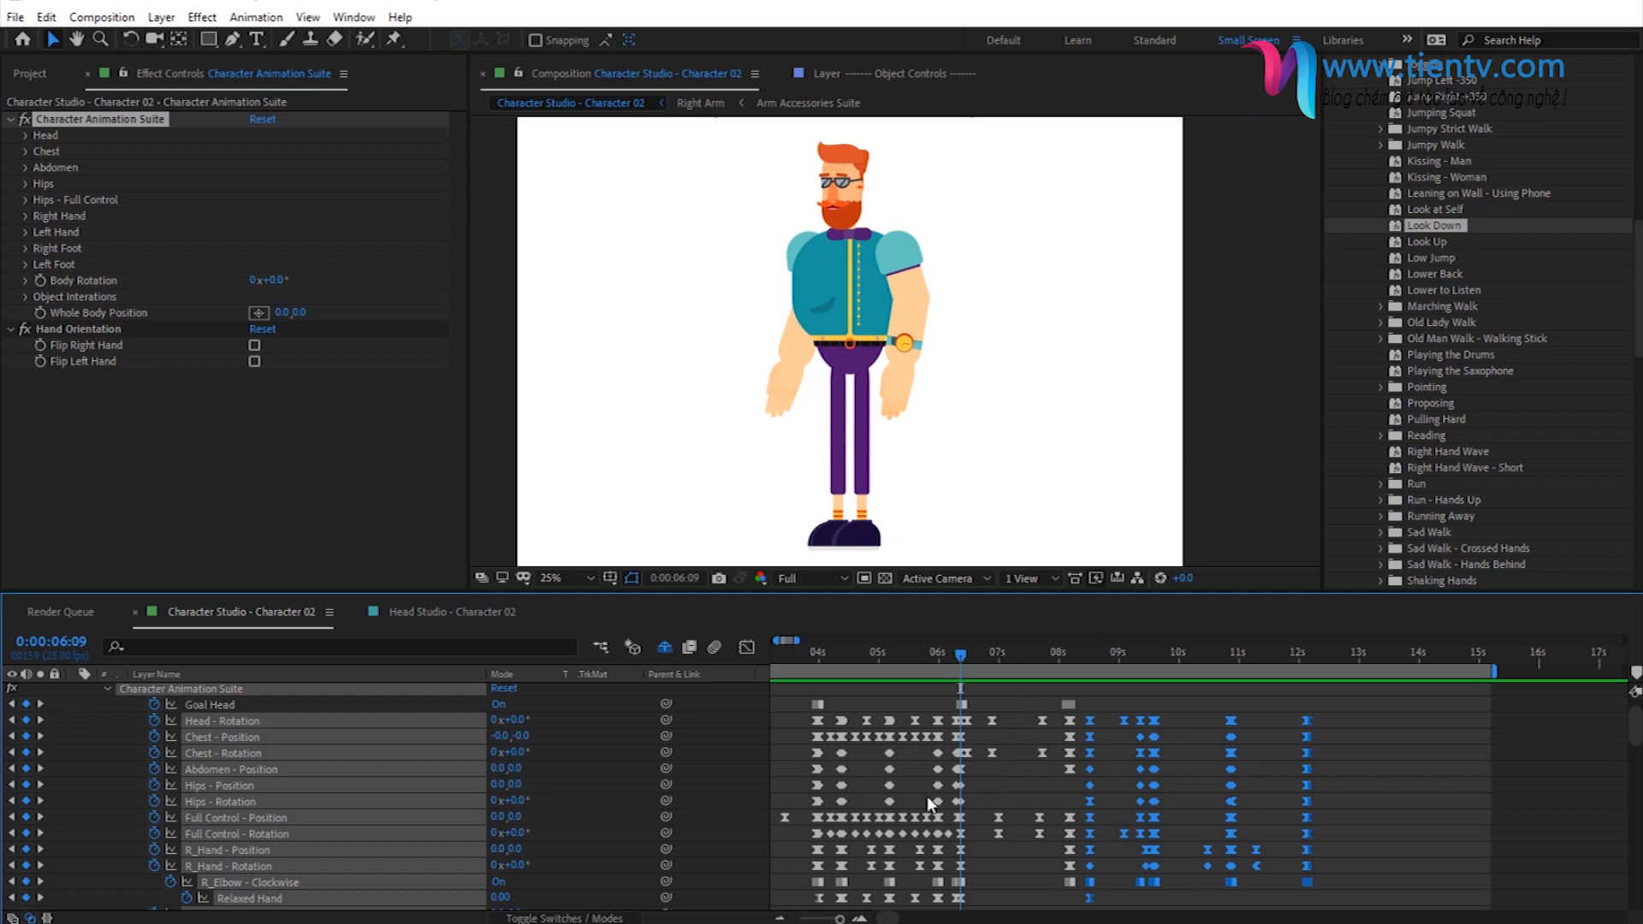
pyautogui.click(861, 919)
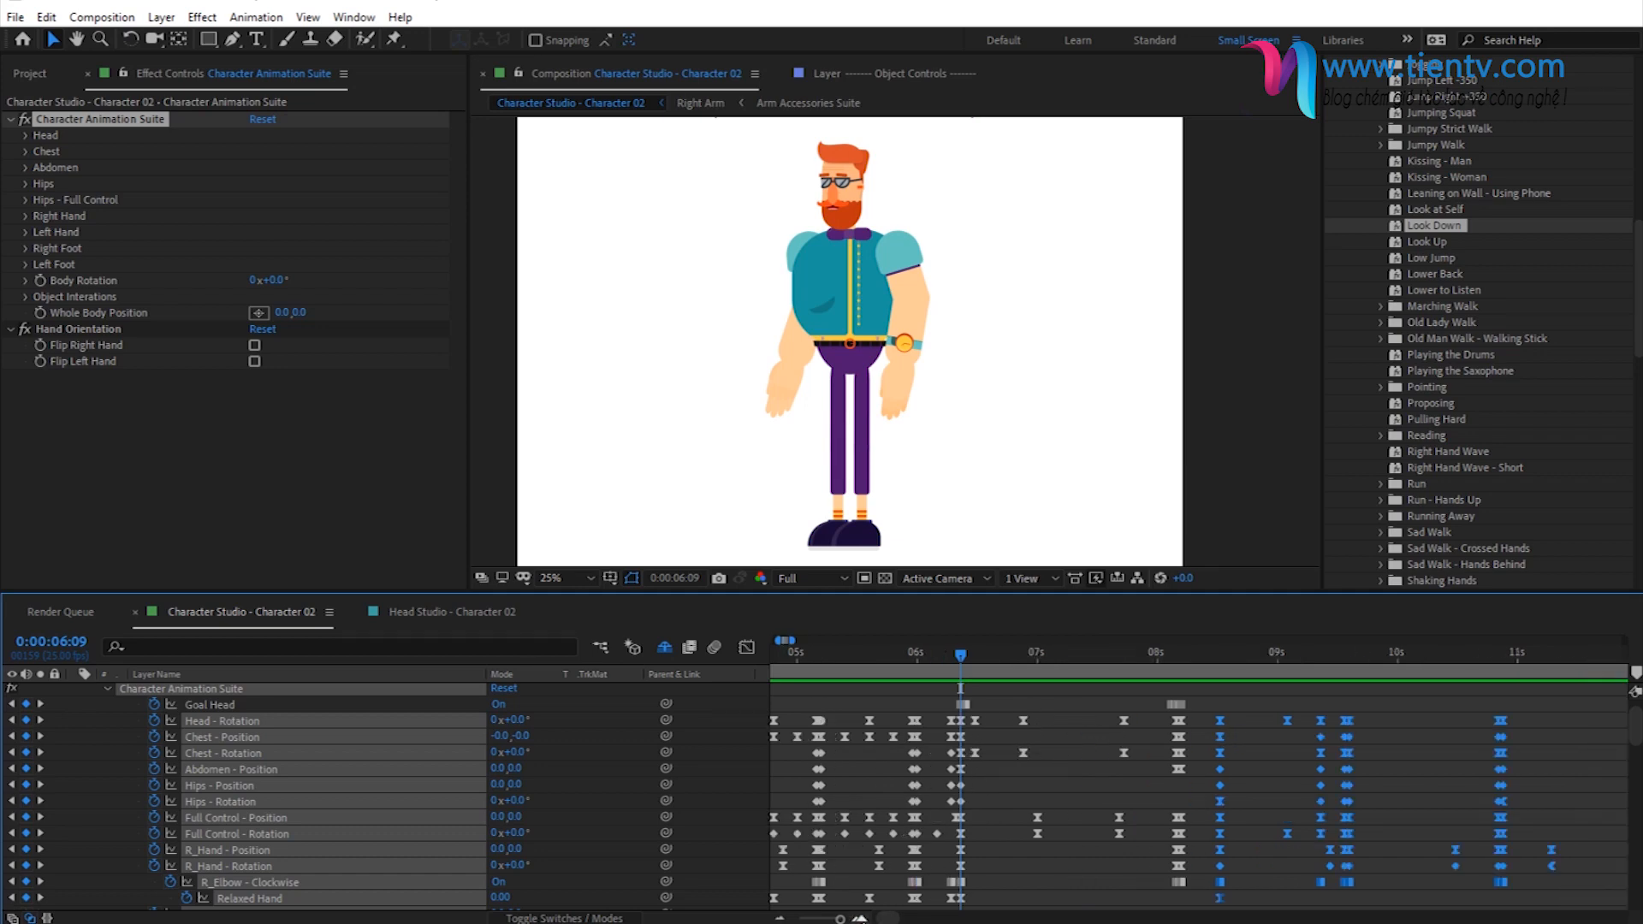
pyautogui.click(860, 919)
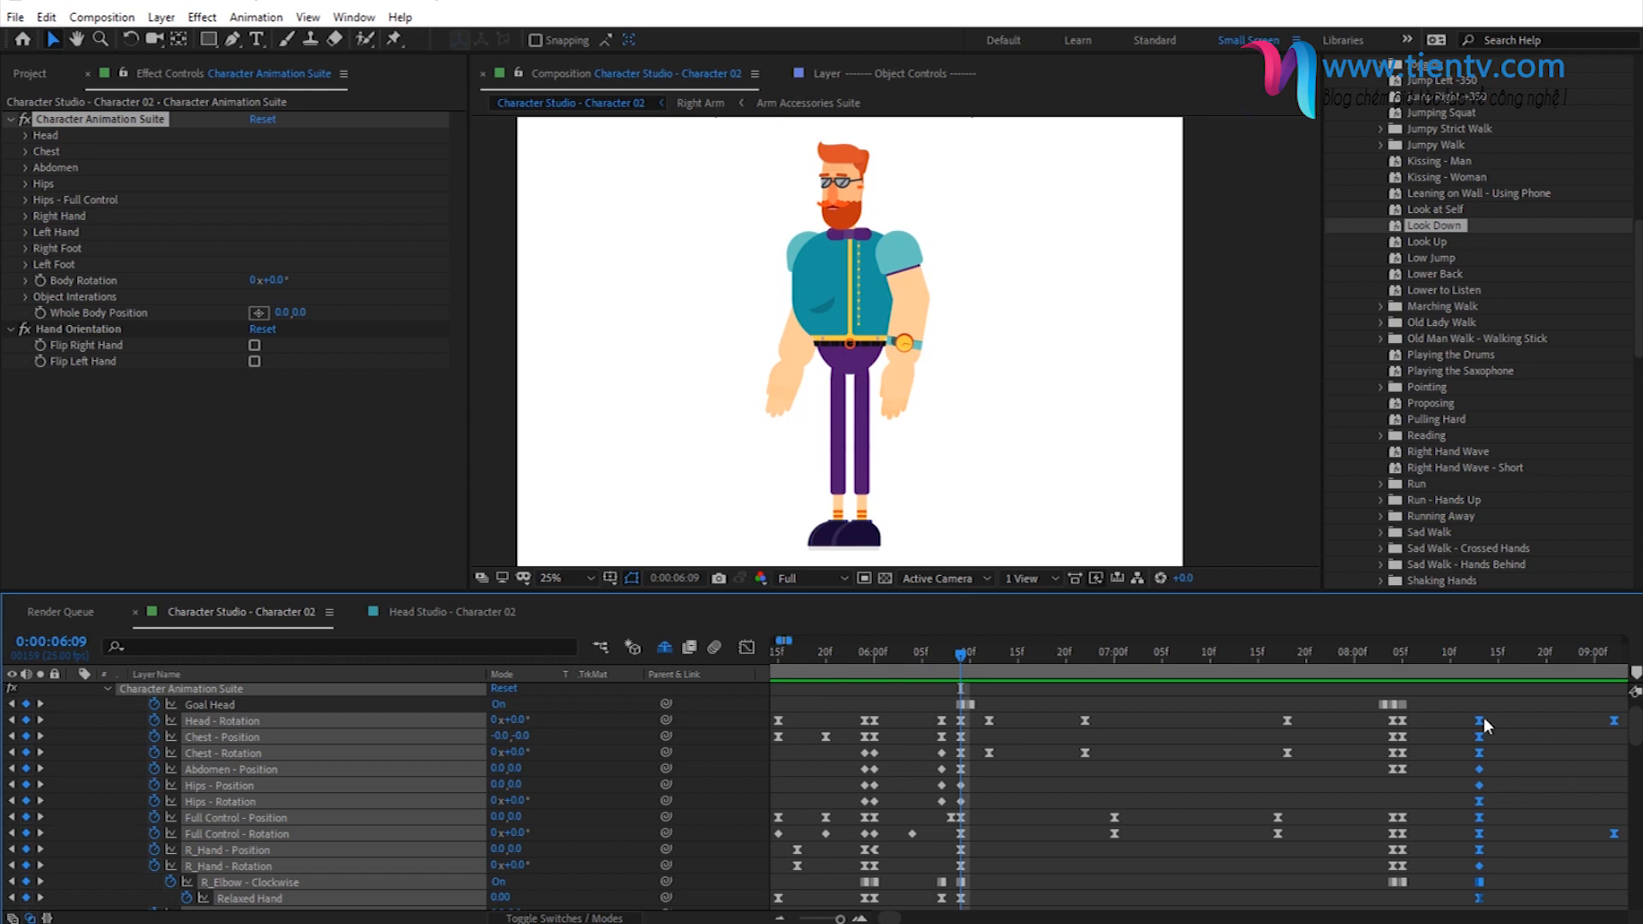
pyautogui.moveTo(840, 919); pyautogui.dragTo(840, 918)
pyautogui.scroll(-4, 1331, 788)
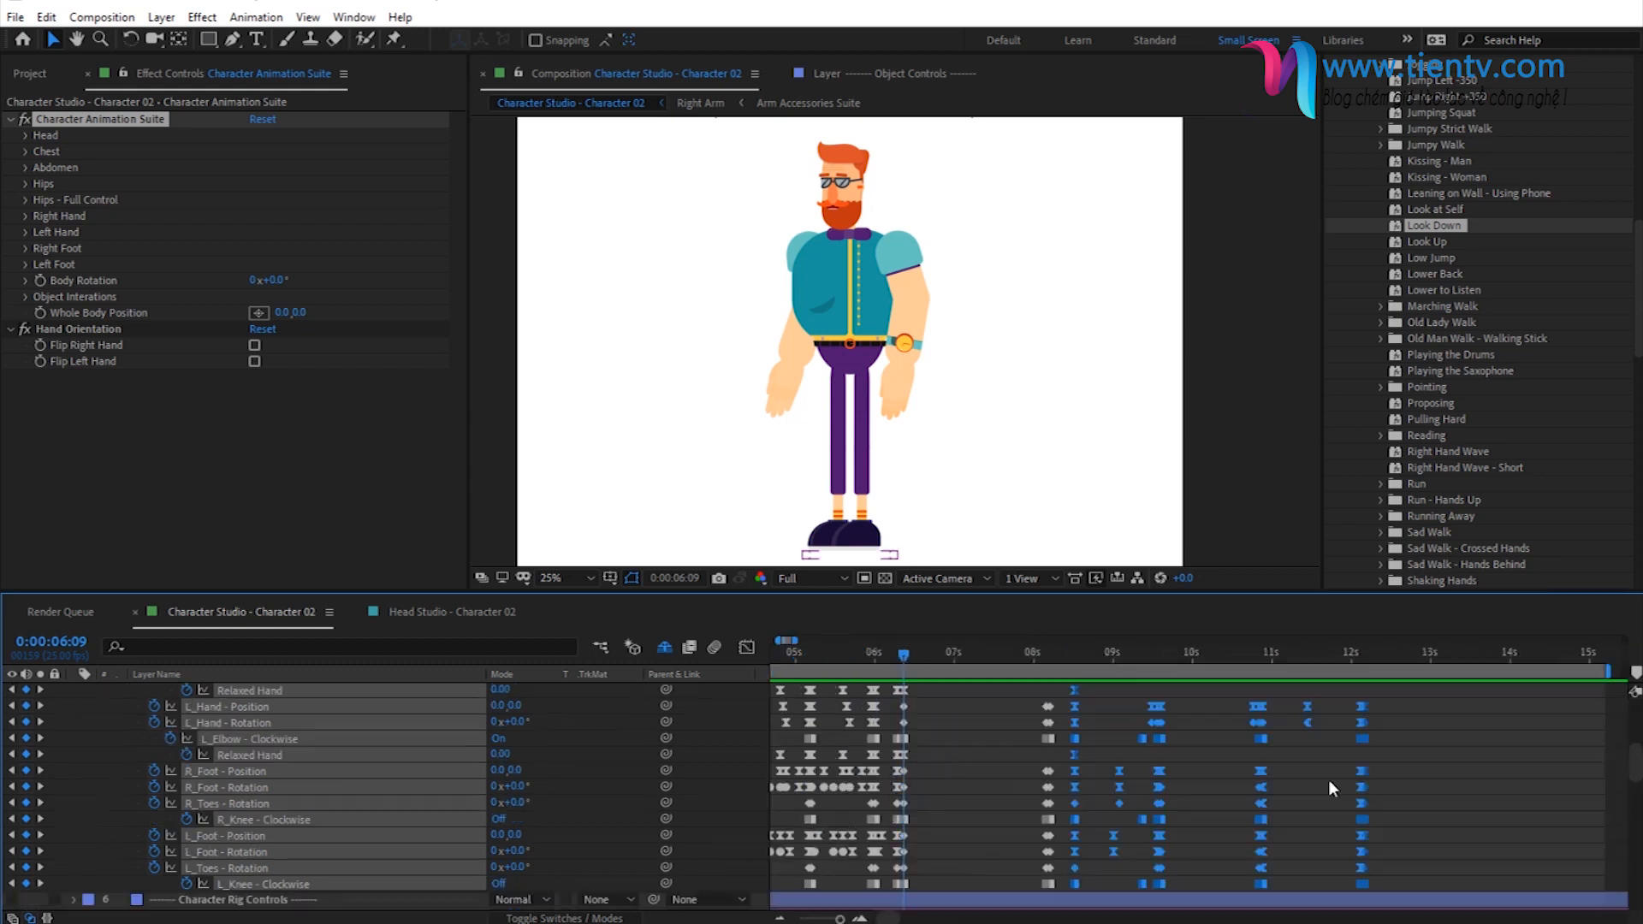
pyautogui.scroll(5, 1280, 811)
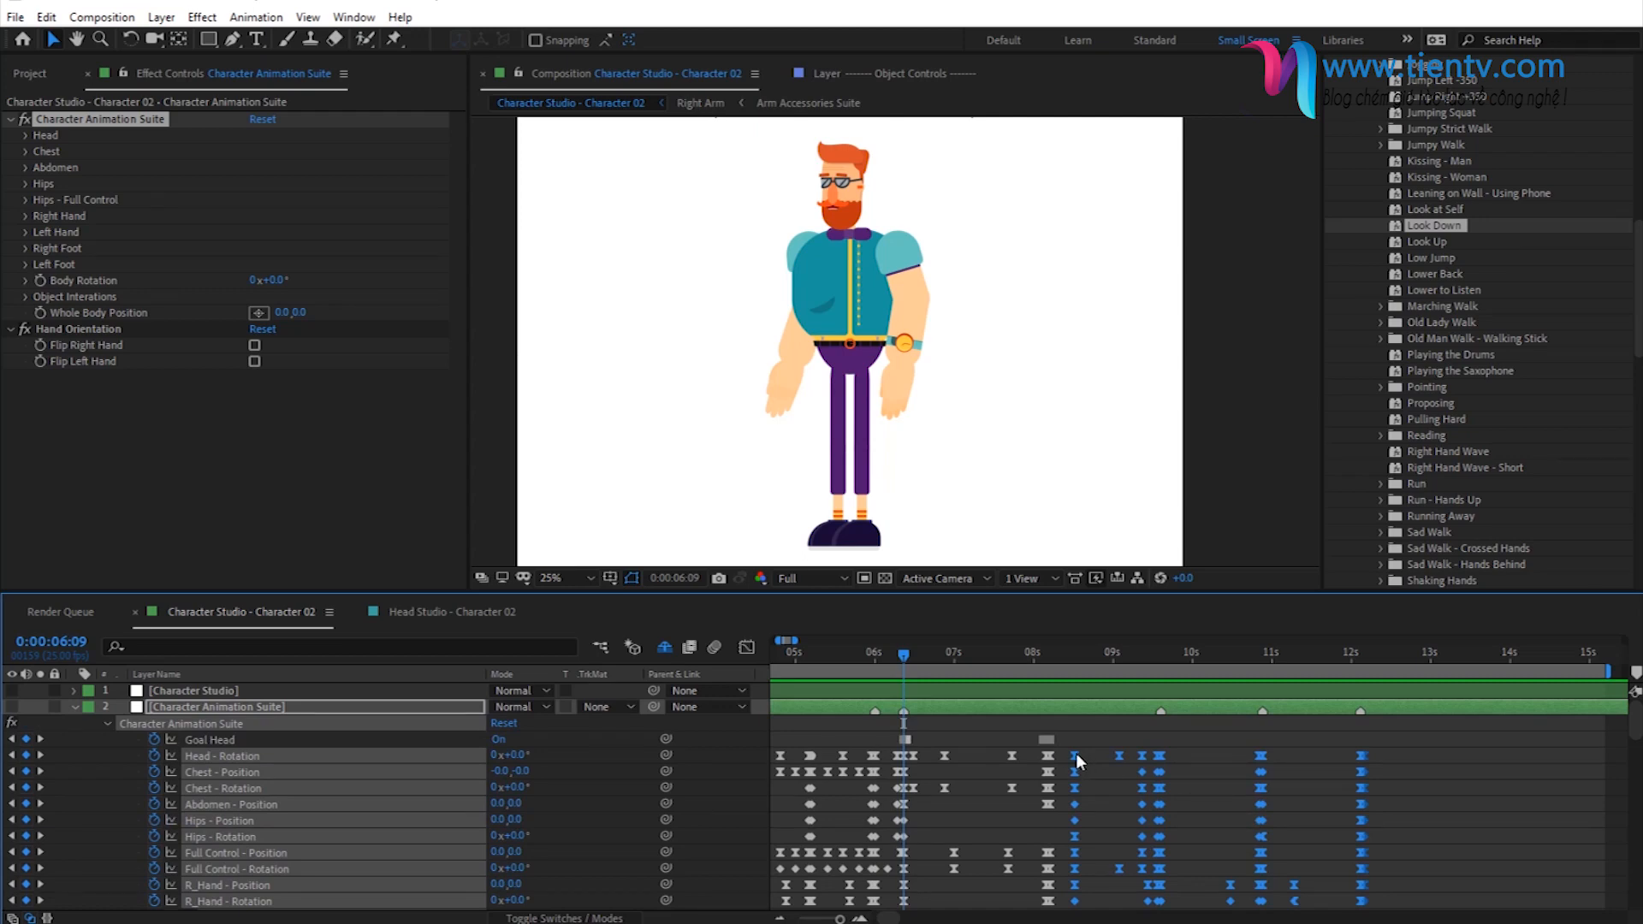
pyautogui.moveTo(1075, 754); pyautogui.dragTo(1058, 765)
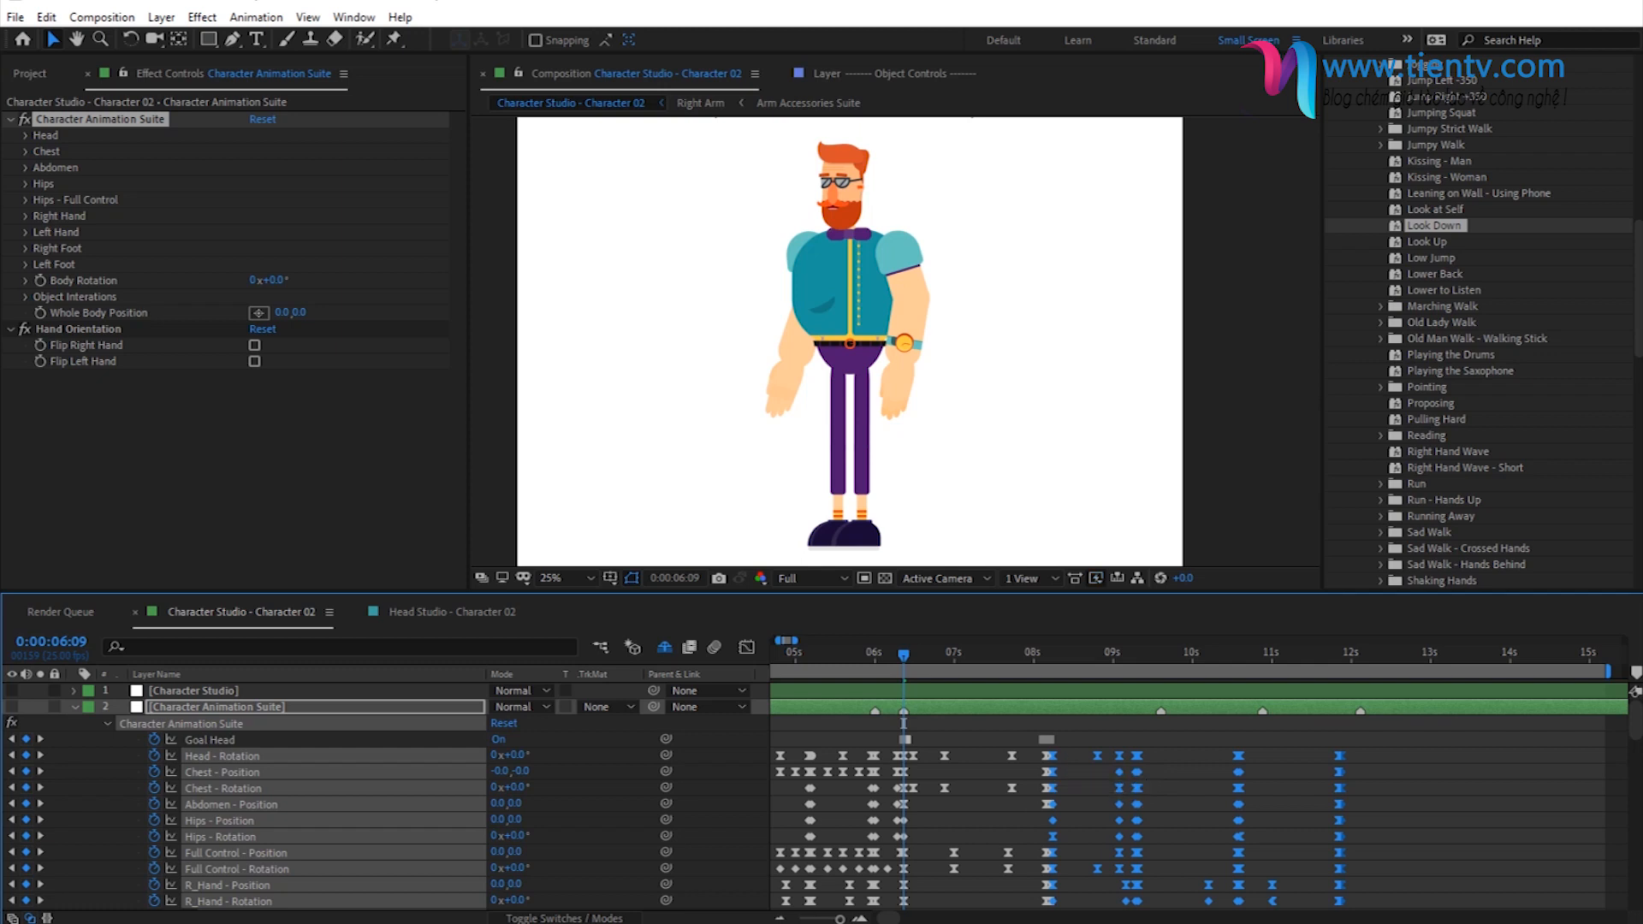
# - Nudge the selected sitting keyframes one frame earlier onto Look Down's last keyframes and realign the three layer markers with them
pyautogui.click(860, 918)
pyautogui.click(859, 919)
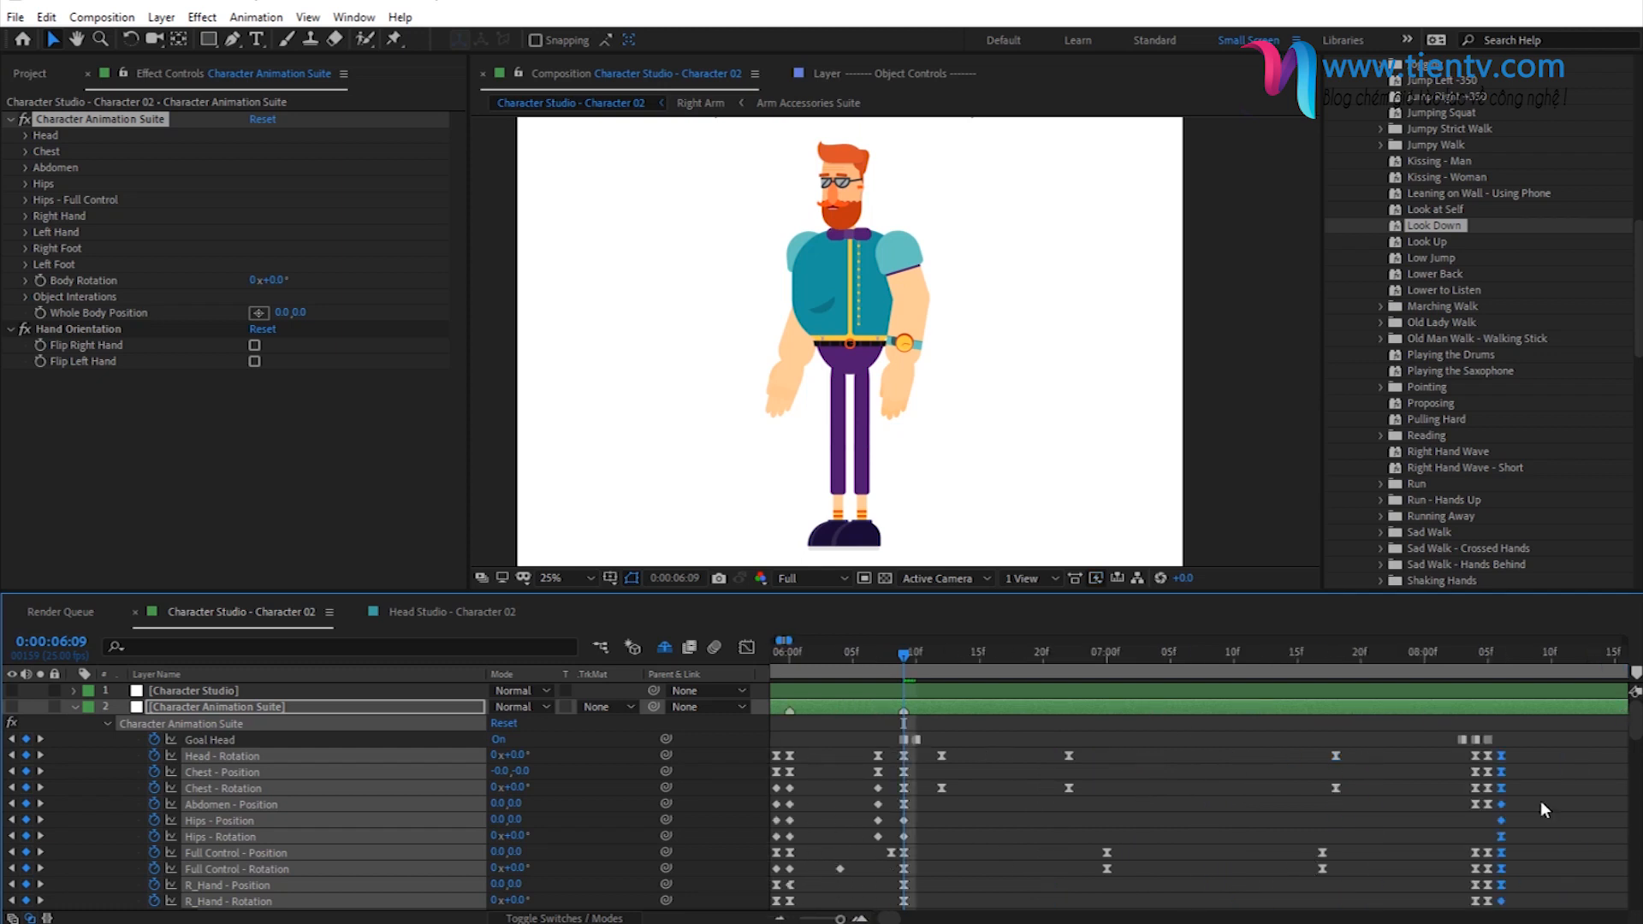
pyautogui.moveTo(1503, 753); pyautogui.dragTo(1493, 753)
pyautogui.moveTo(841, 919); pyautogui.dragTo(840, 920)
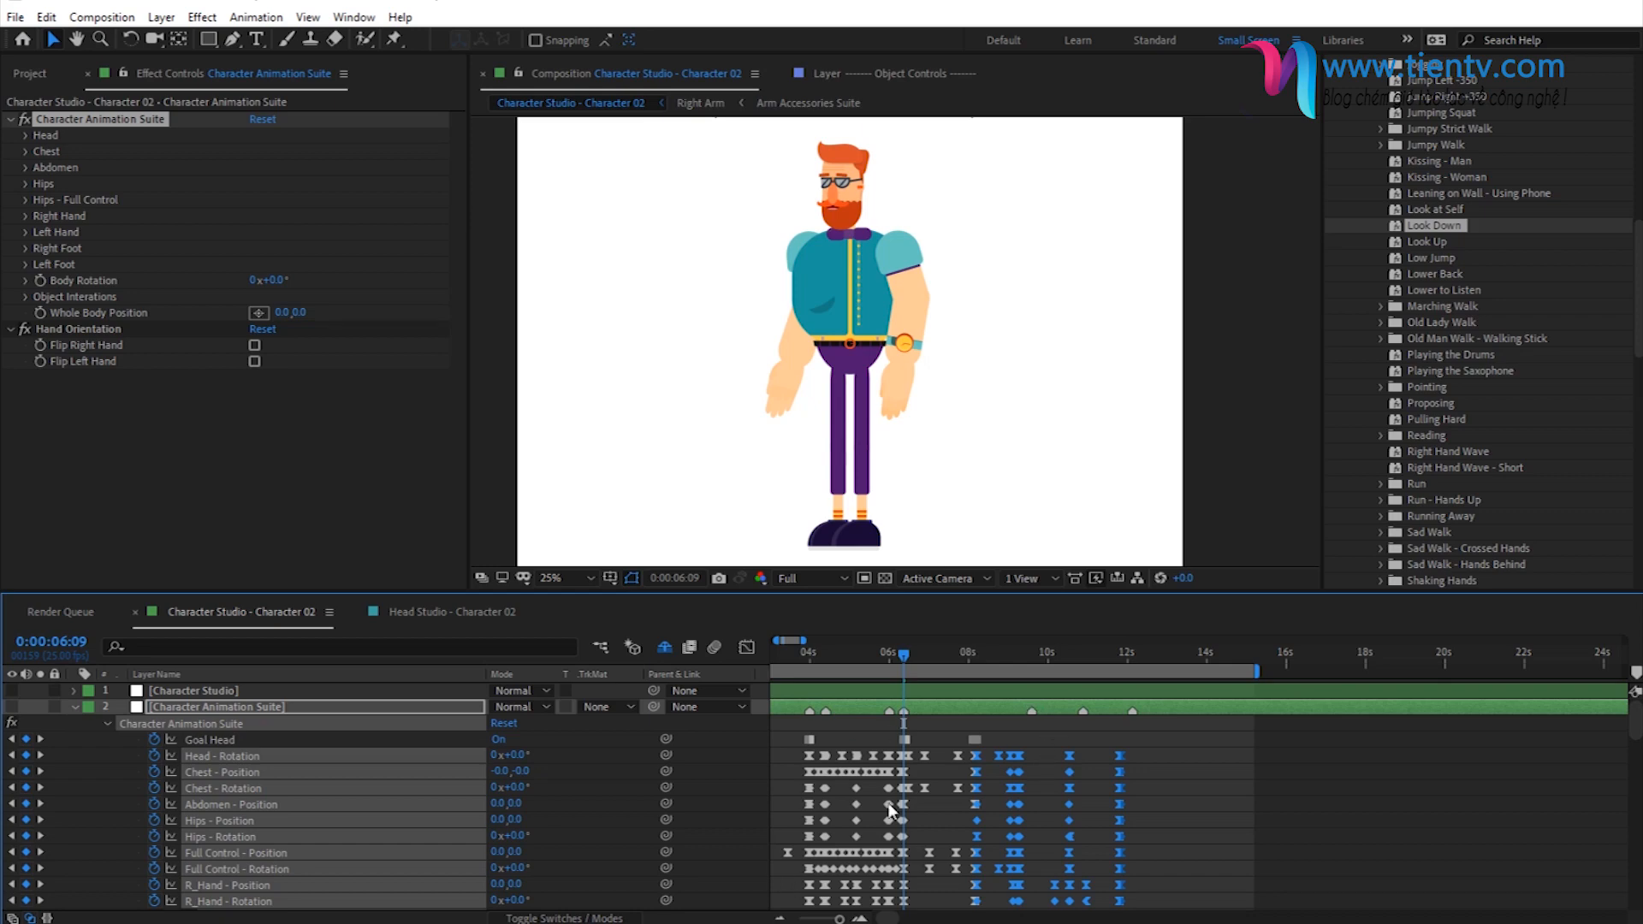
pyautogui.moveTo(1033, 711)
pyautogui.mouseDown()
pyautogui.moveTo(1015, 711)
pyautogui.moveTo(1120, 712)
pyautogui.mouseUp()
# - Preview the animation with the inserted Look Down action, through sitting down and the crossed hands poses
pyautogui.press('space')
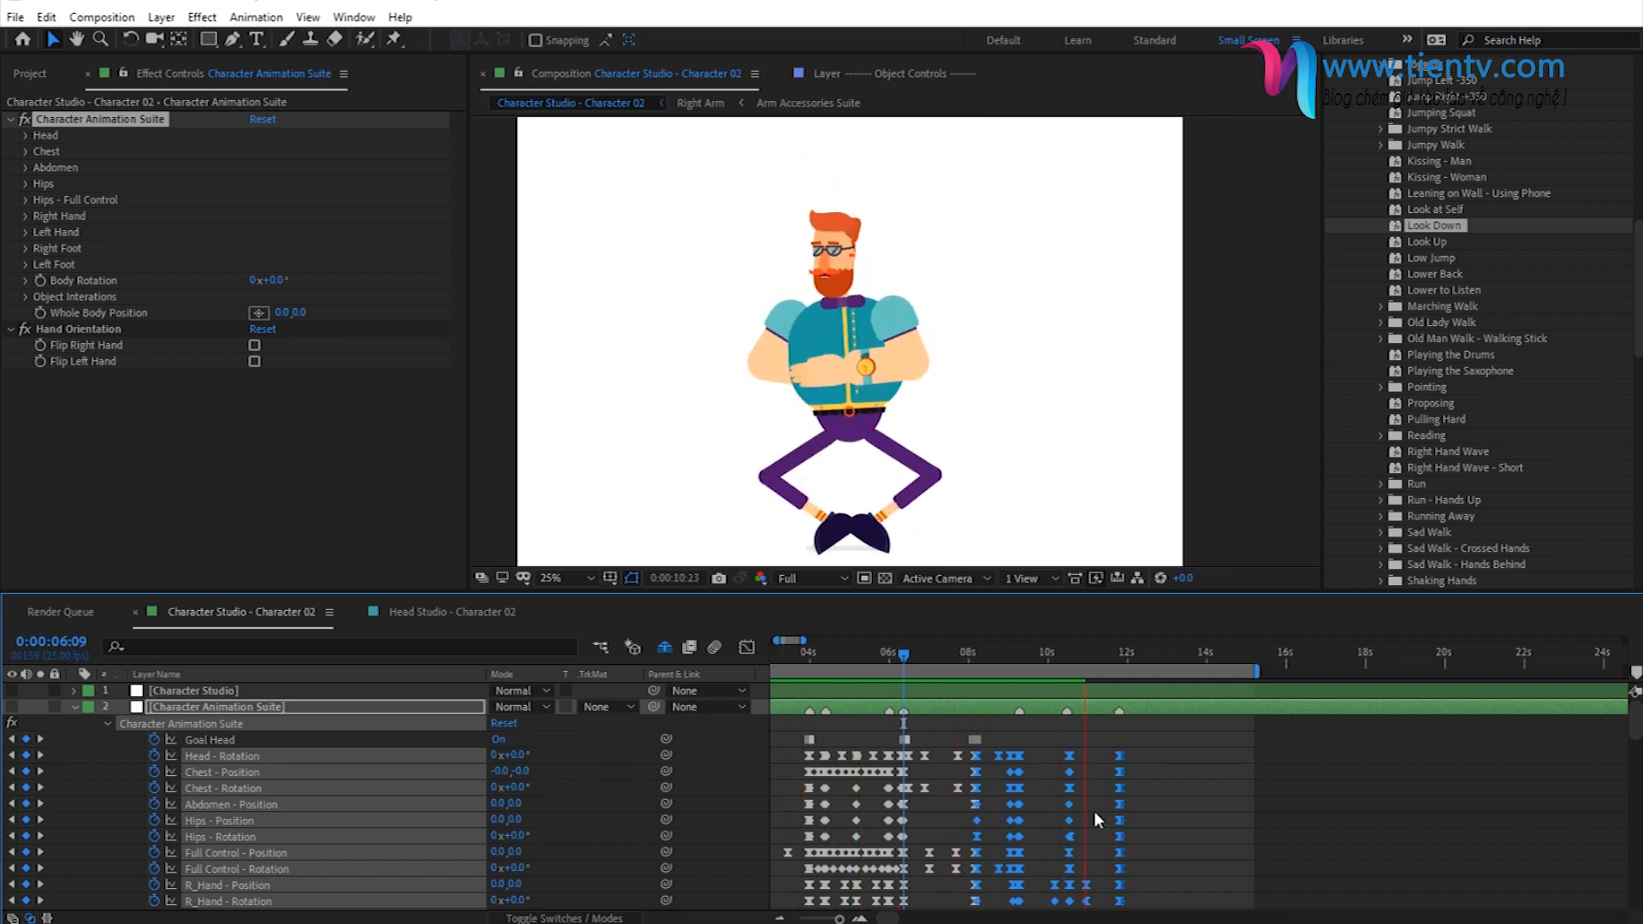
pyautogui.press('space')
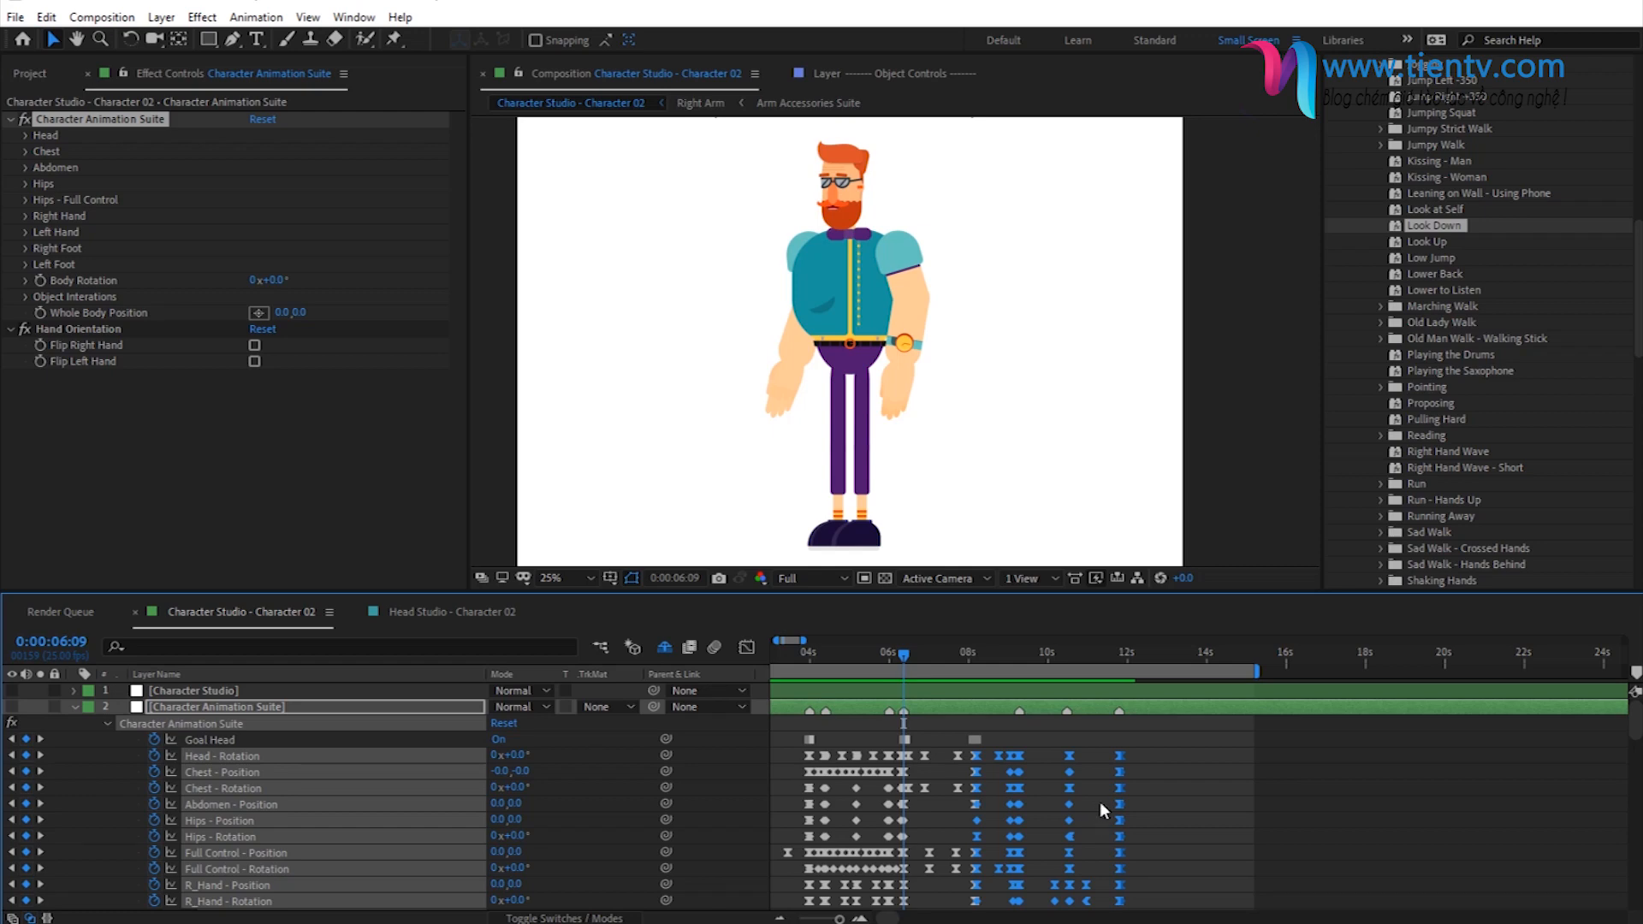
pyautogui.moveTo(837, 920); pyautogui.dragTo(835, 921)
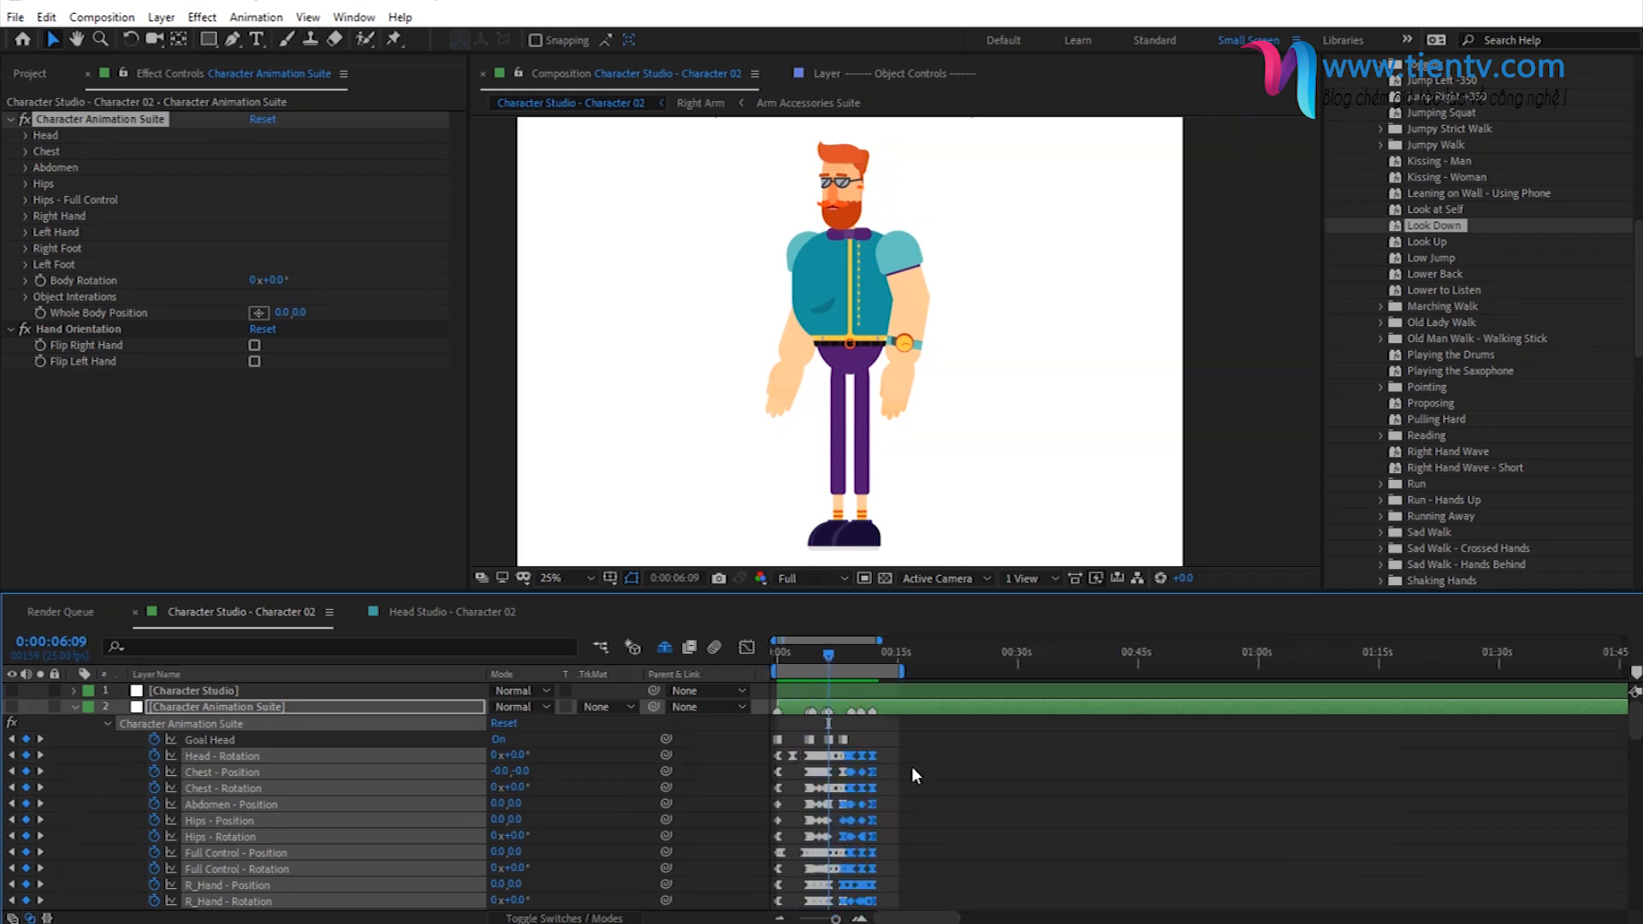
pyautogui.press('space')
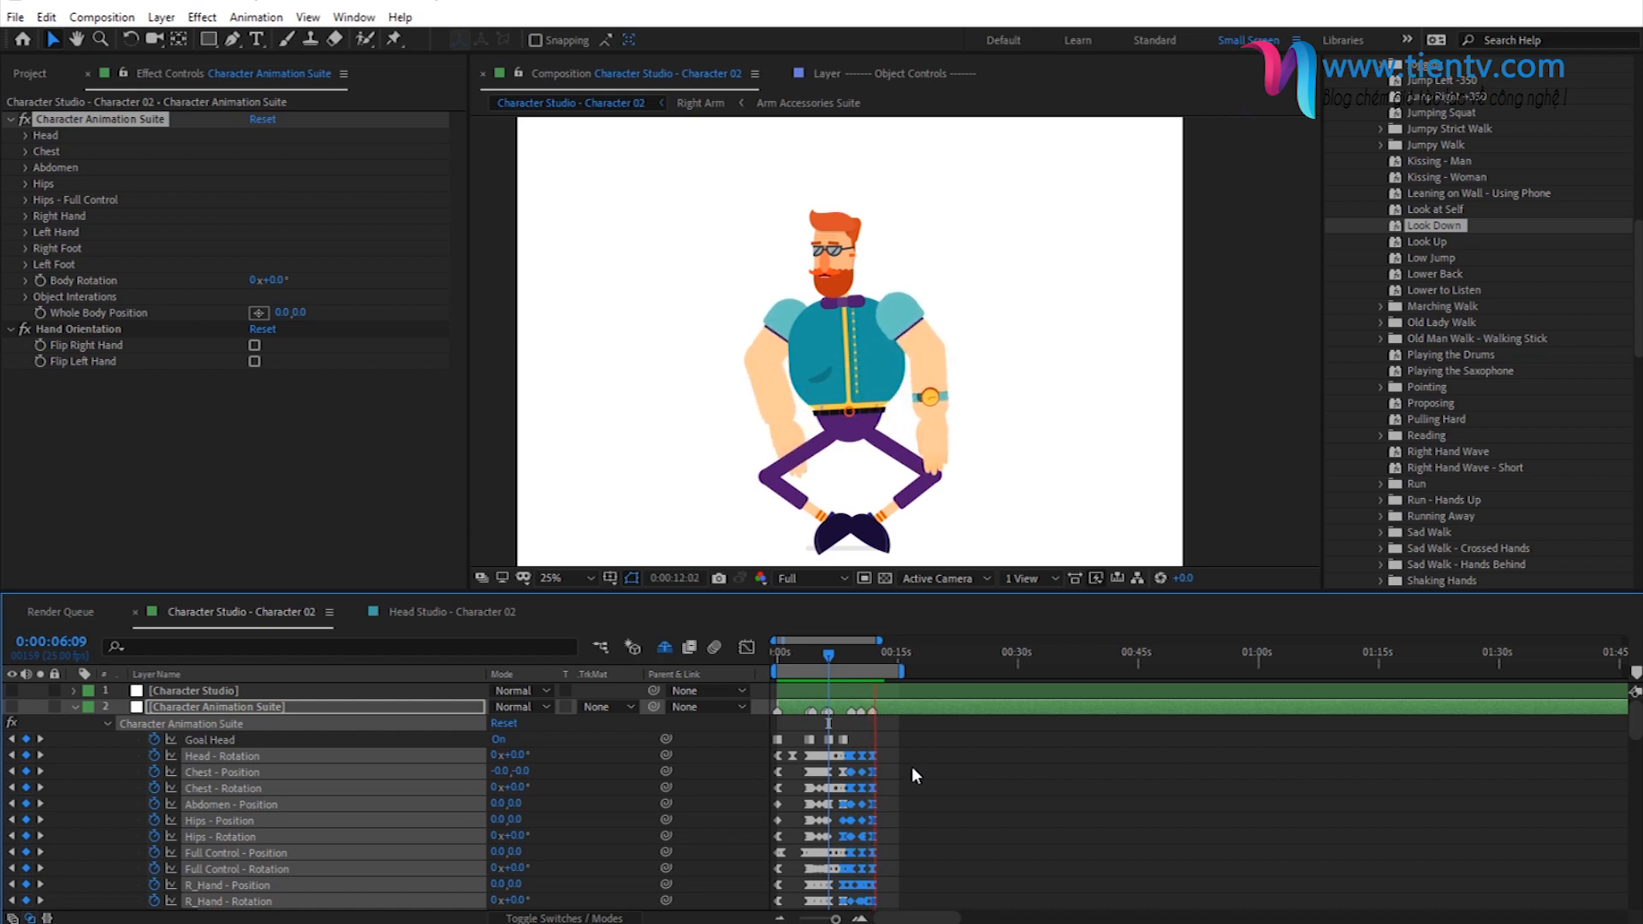
pyautogui.press('space')
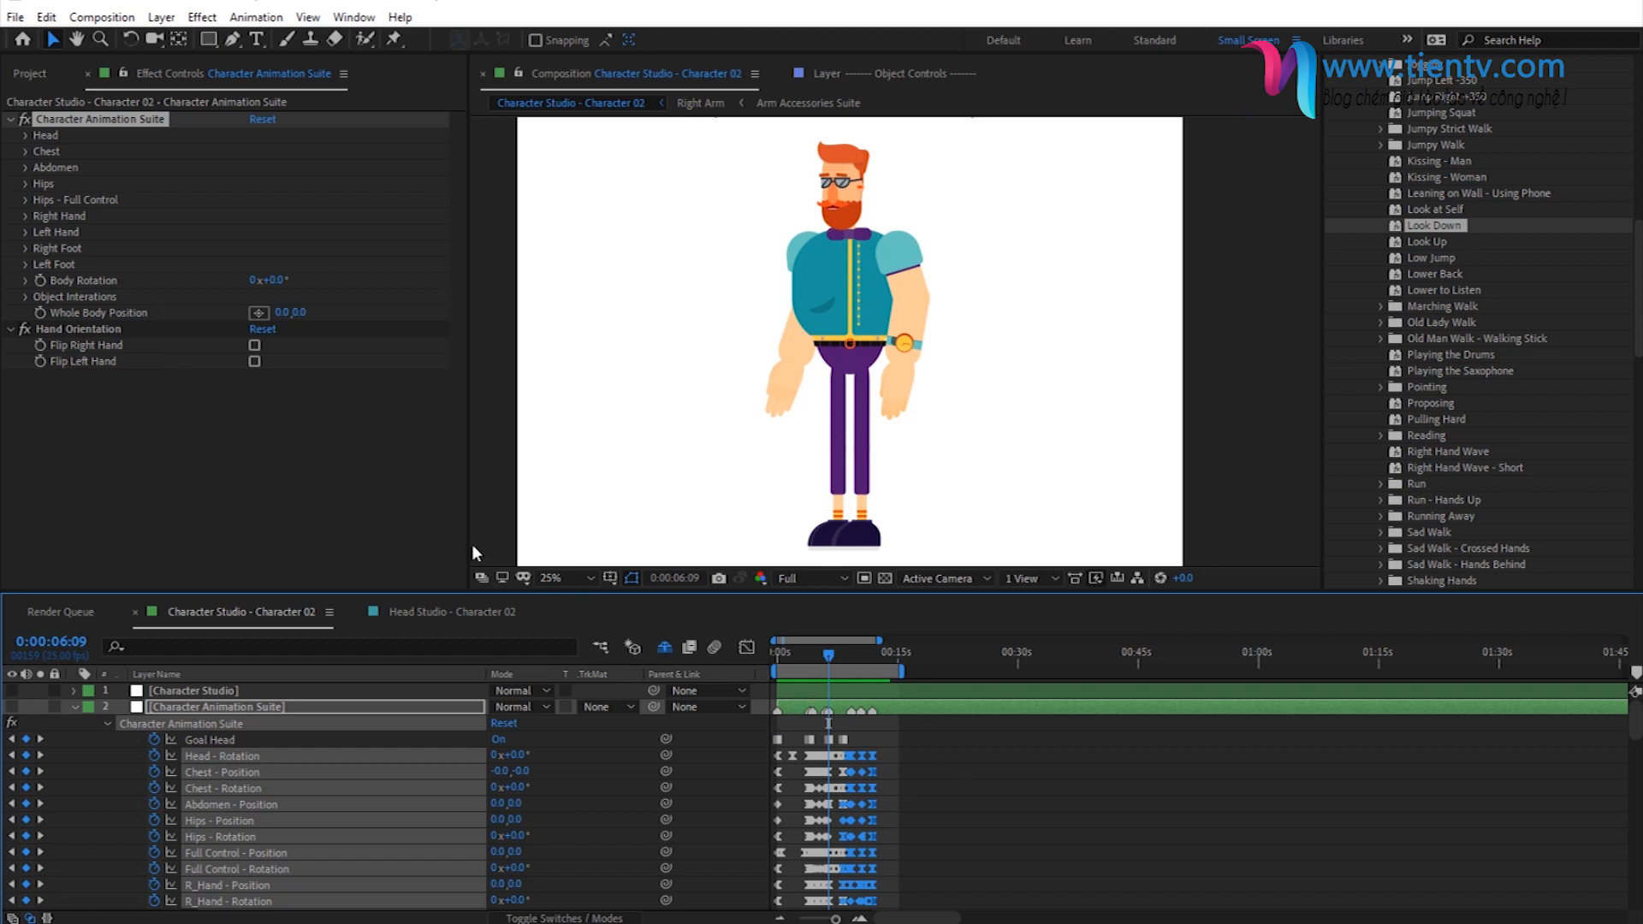
# - Start a new composition in the project and set its size to 1920 × 1080 px
pyautogui.click(43, 75)
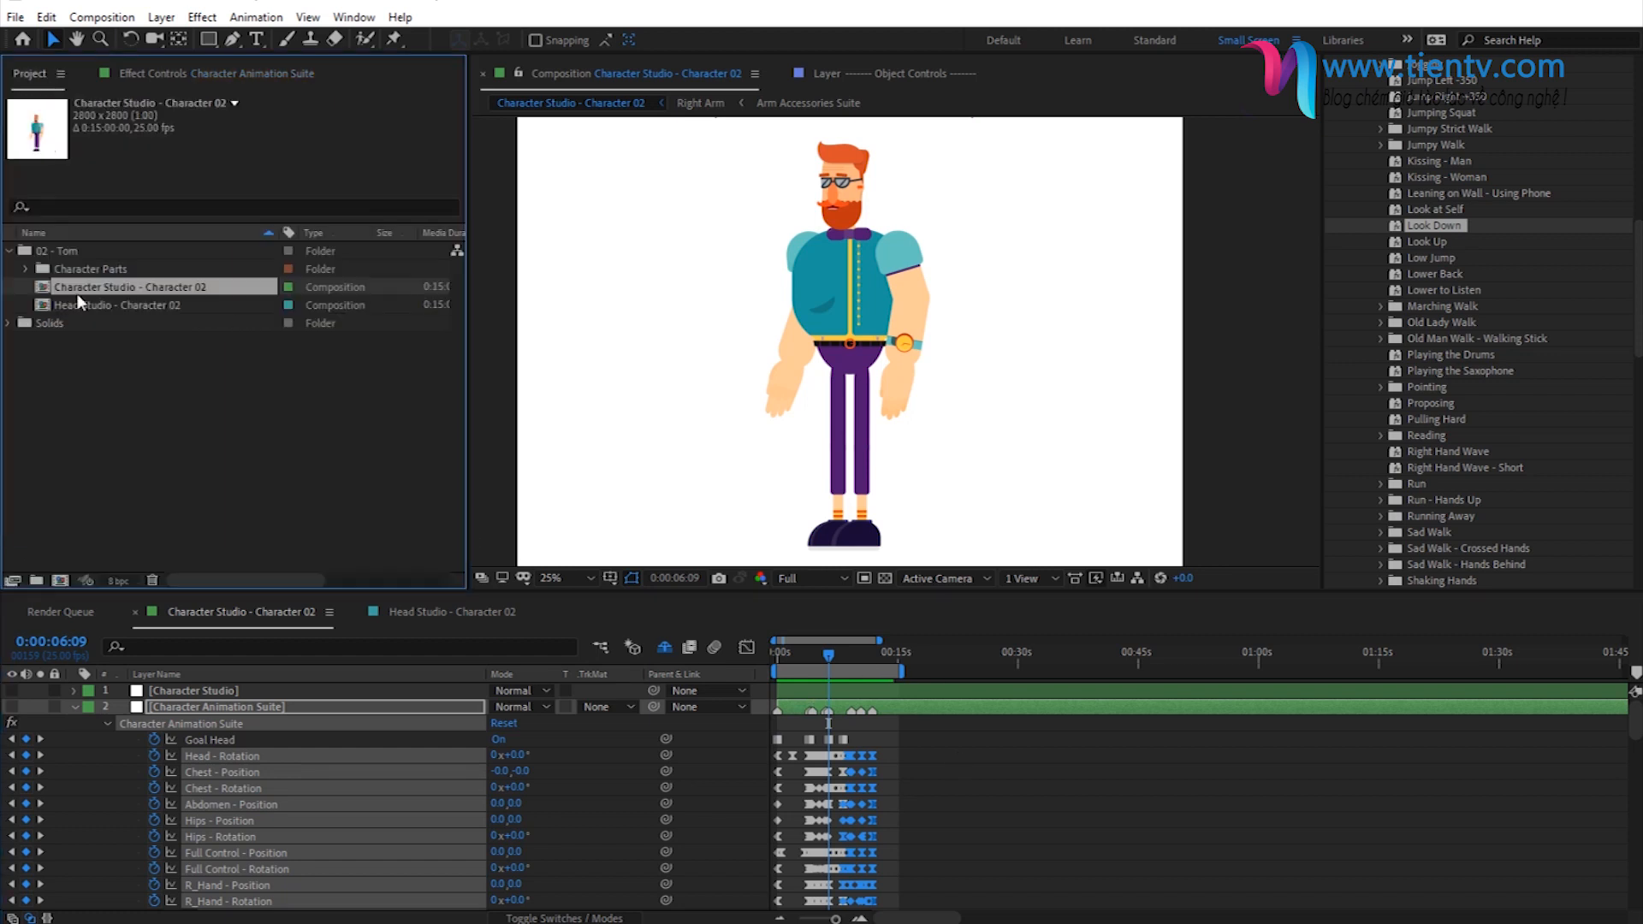
pyautogui.click(141, 459)
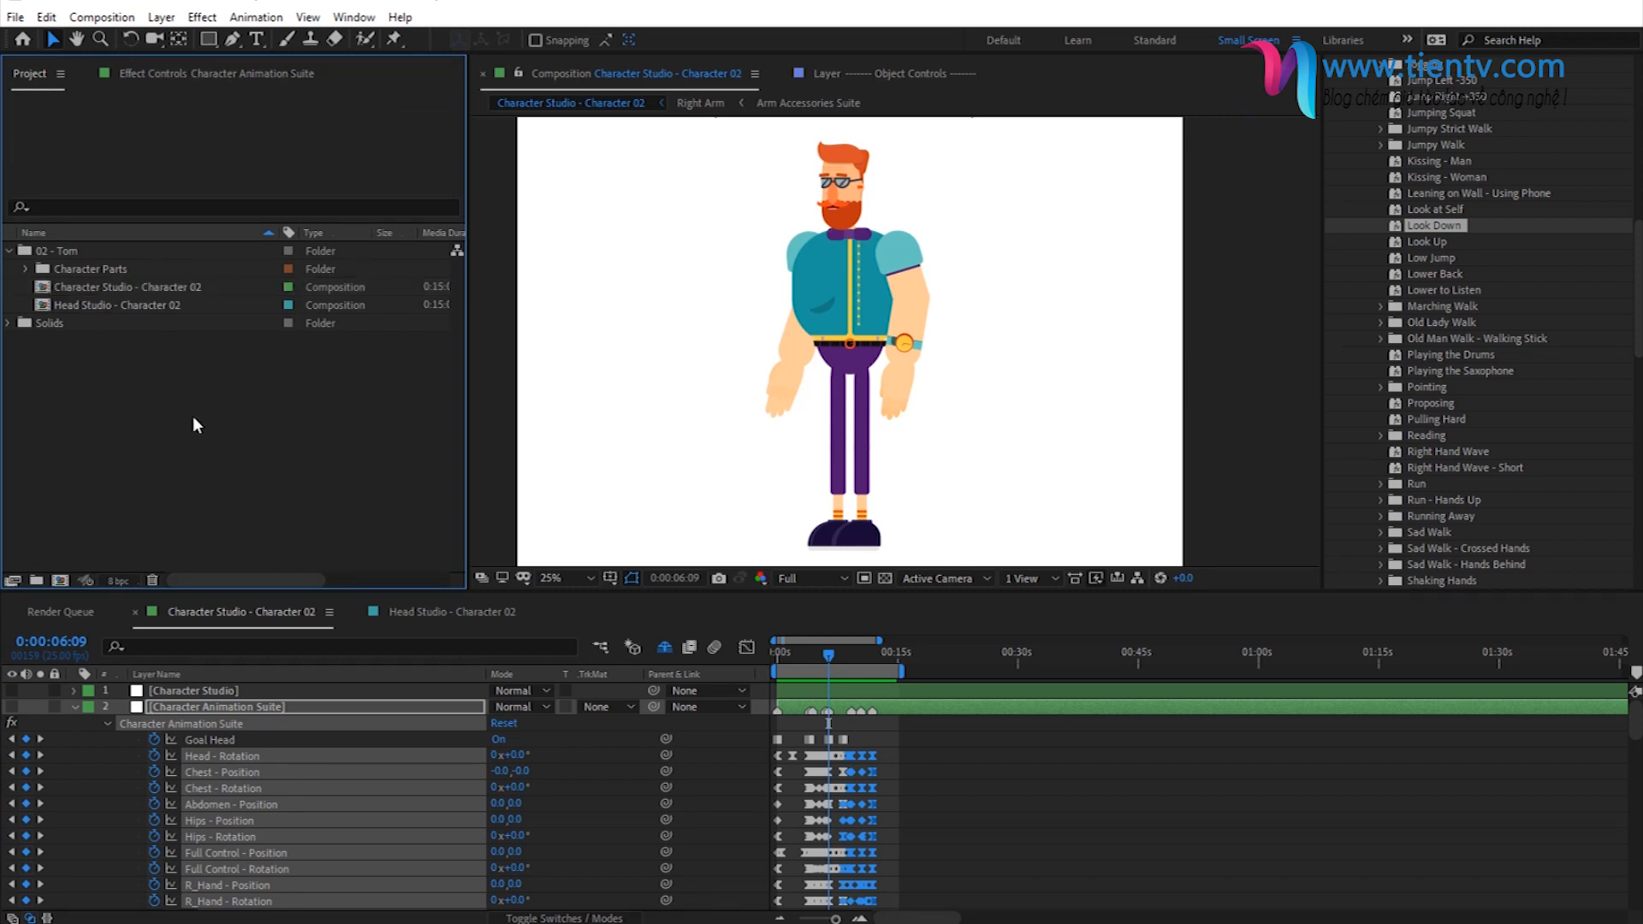
pyautogui.click(102, 19)
pyautogui.click(127, 39)
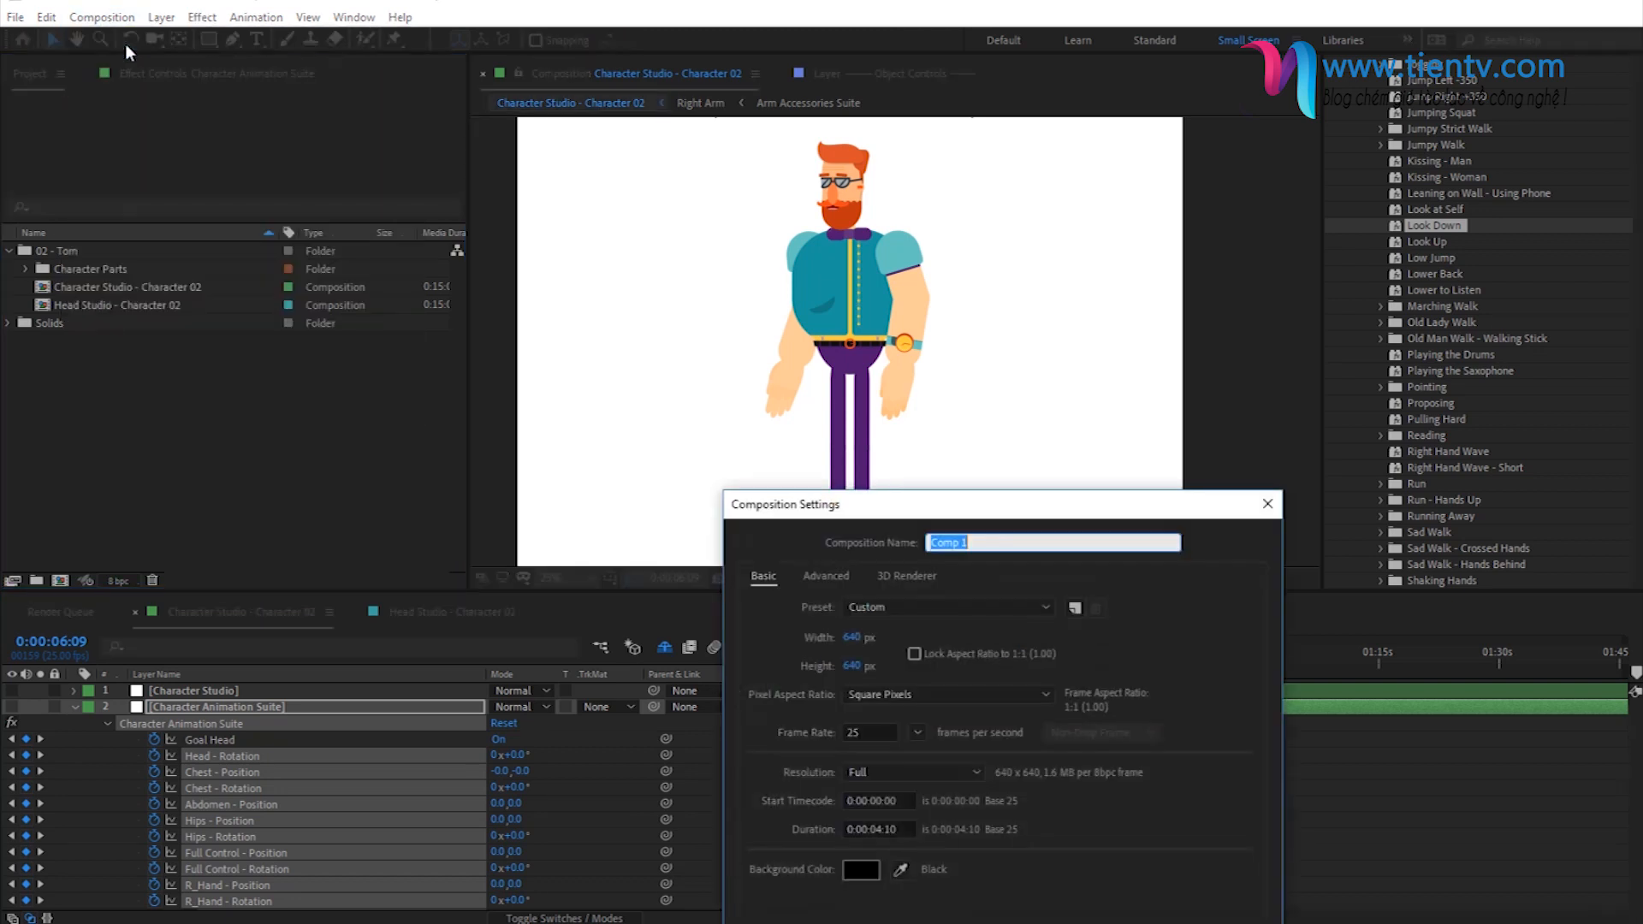
pyautogui.moveTo(870, 500); pyautogui.dragTo(711, 261)
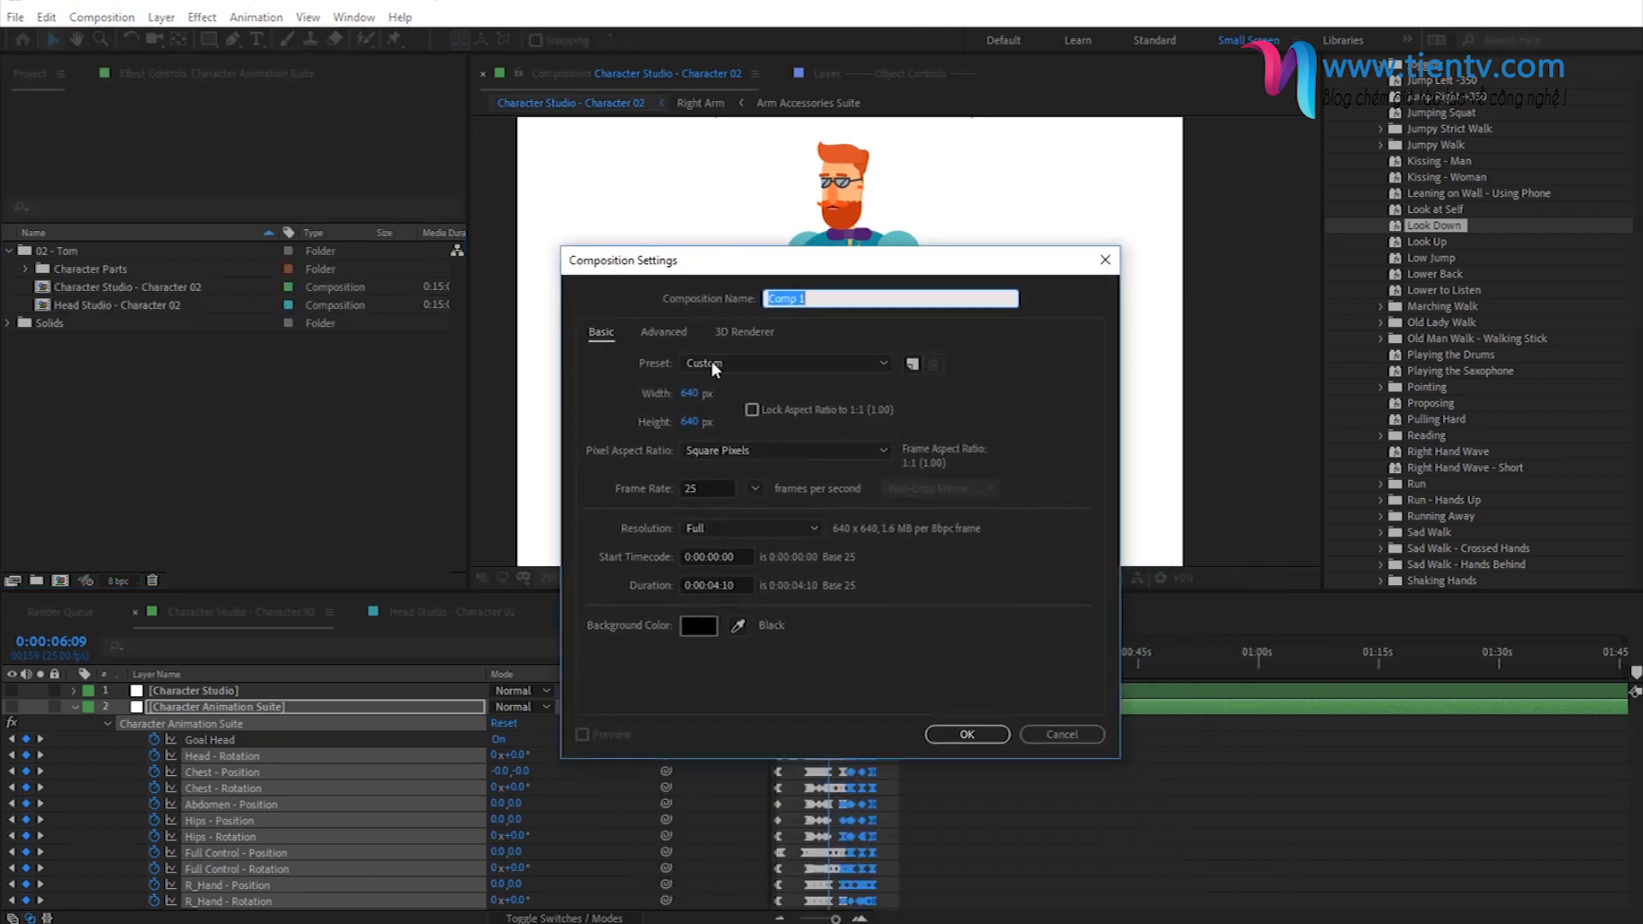
pyautogui.click(708, 392)
pyautogui.write('1920')
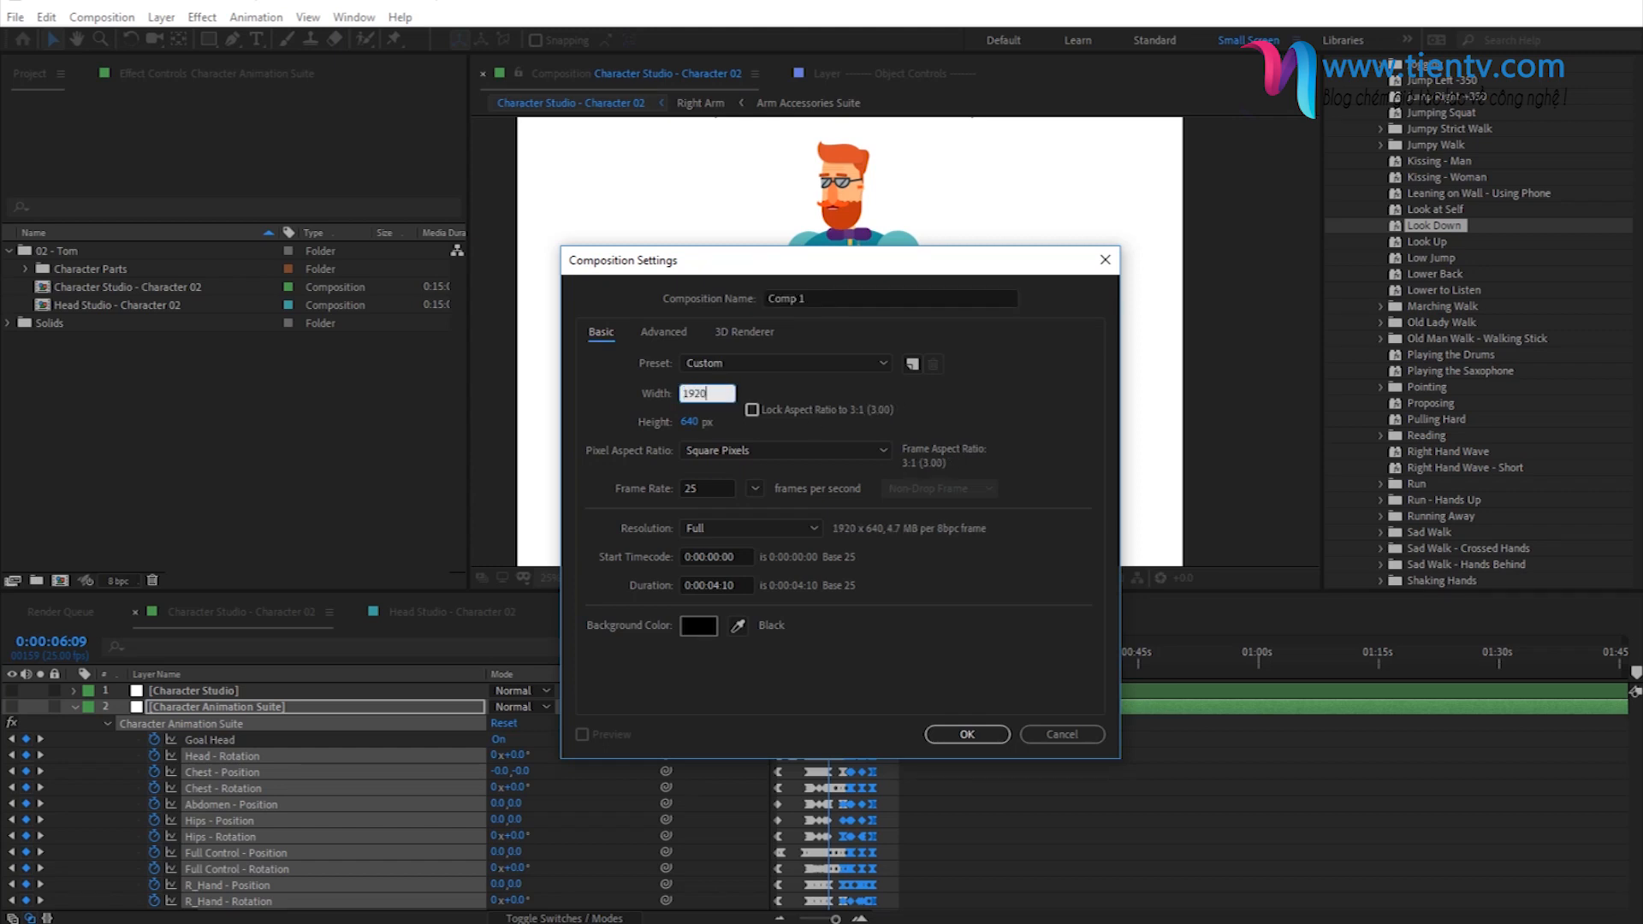
pyautogui.click(688, 423)
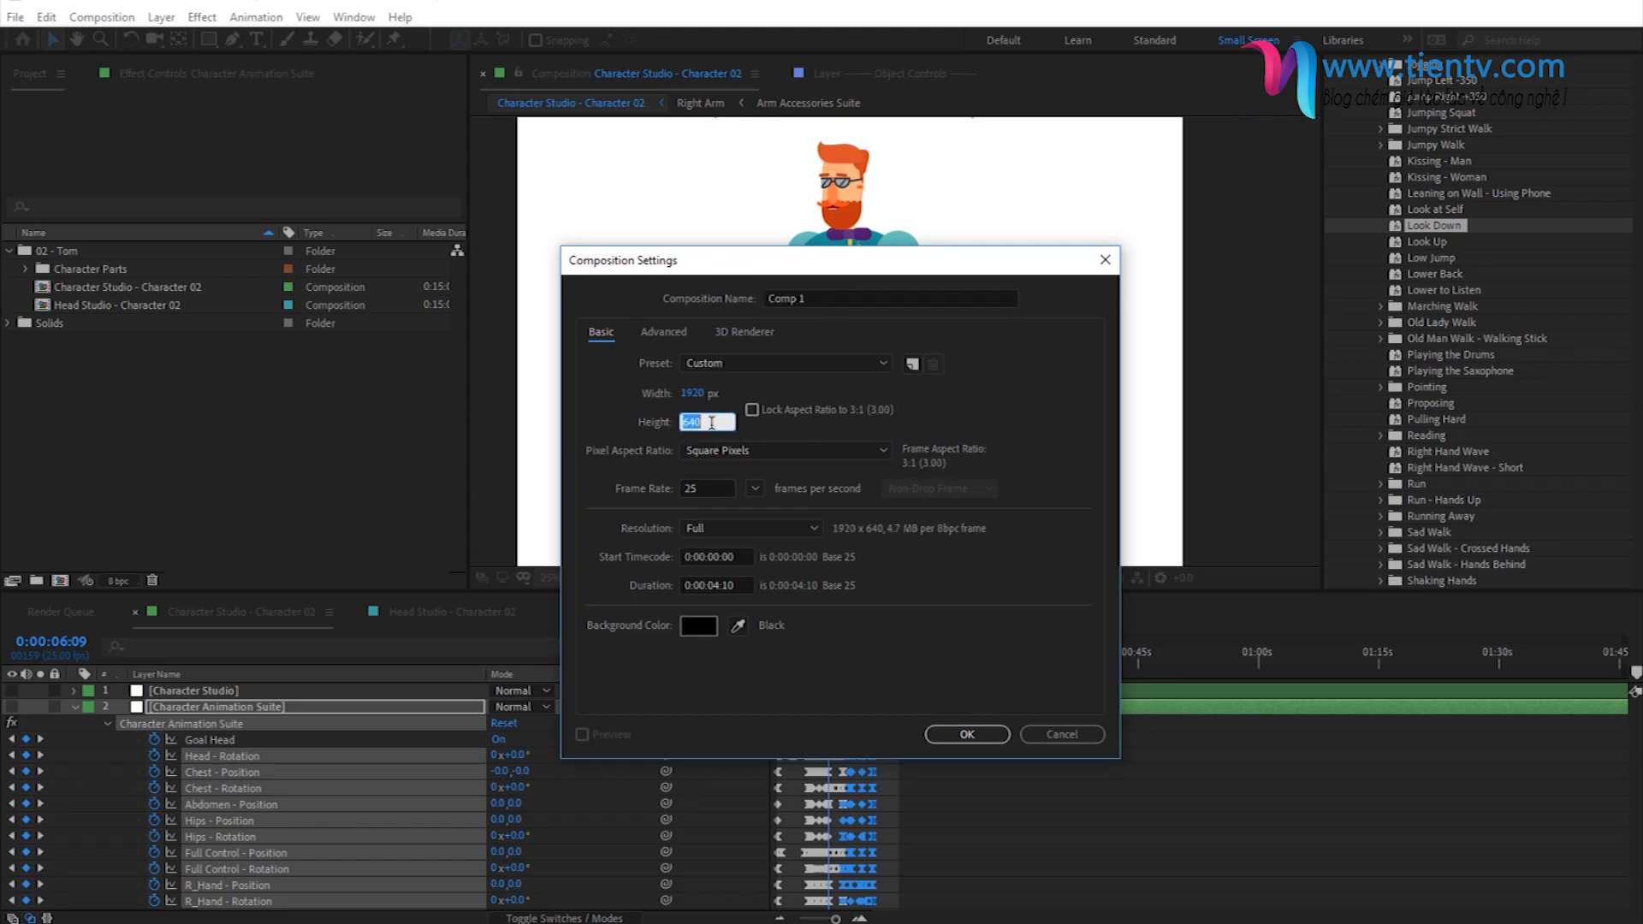
pyautogui.write('1080')
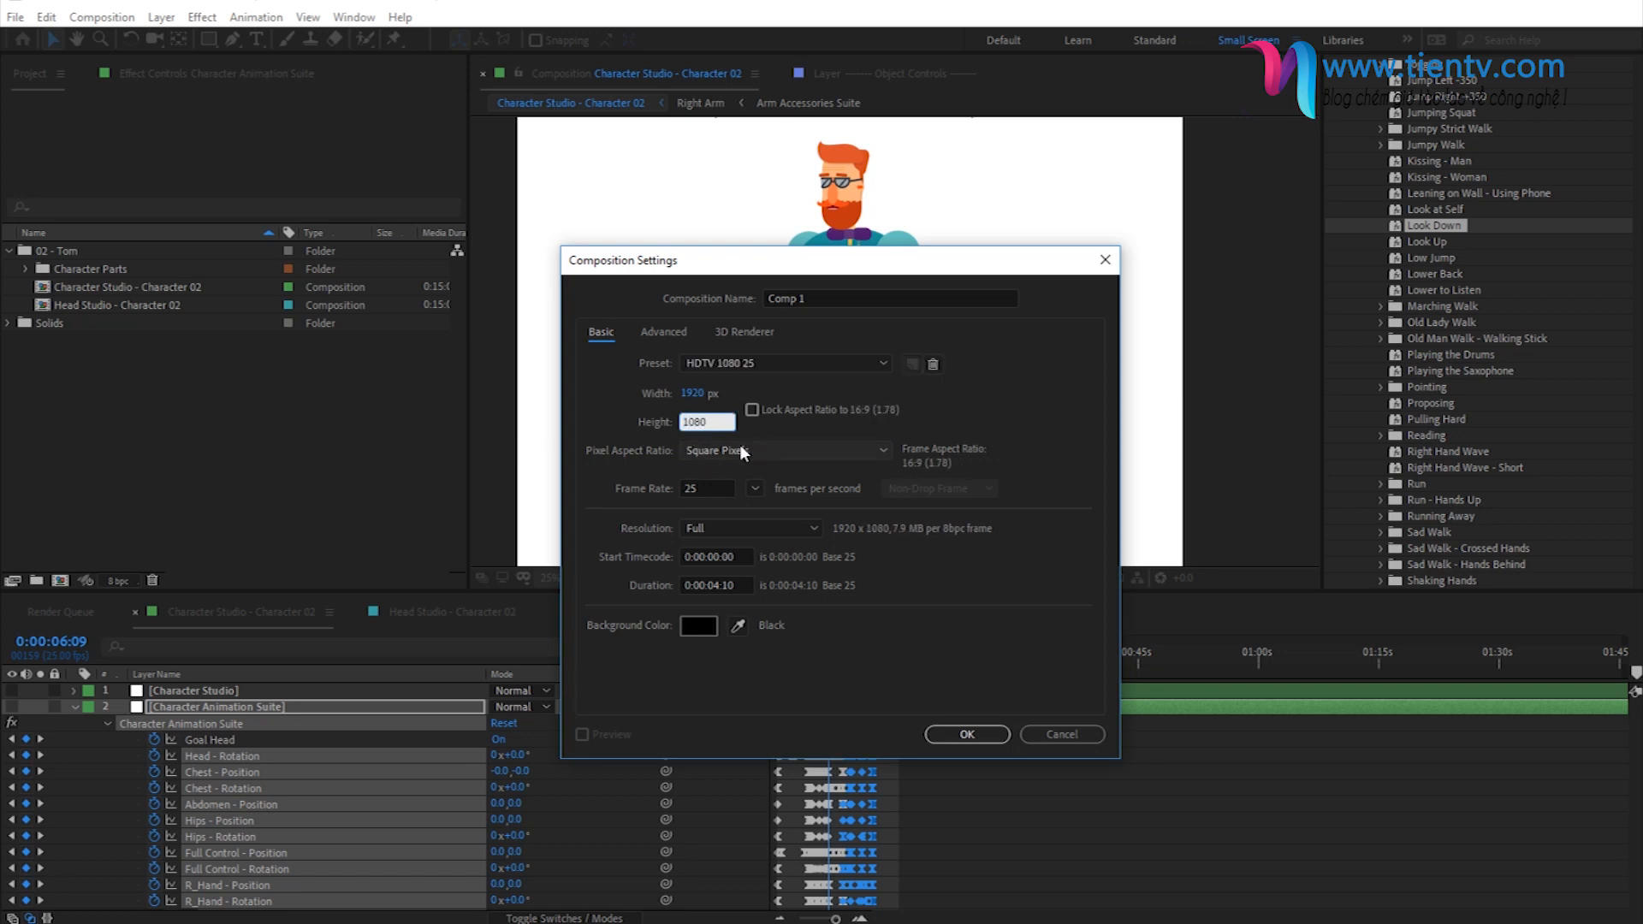
# - Lock the composition's aspect ratio to 16:9 and set its width to 2500 px
pyautogui.click(753, 410)
pyautogui.click(715, 394)
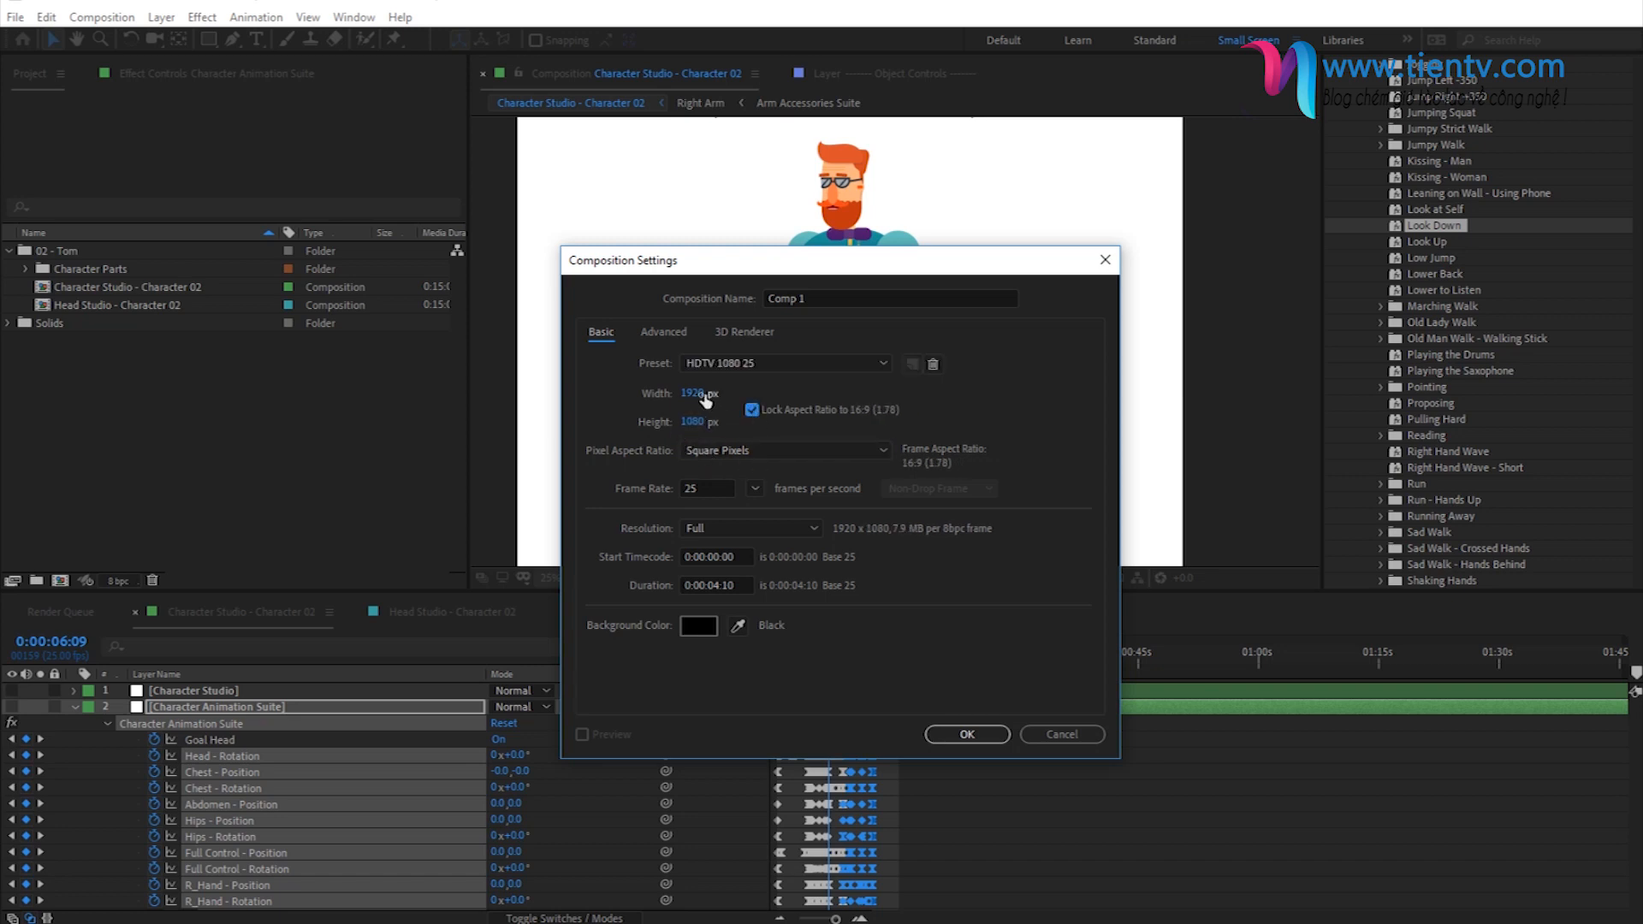
pyautogui.write('2500')
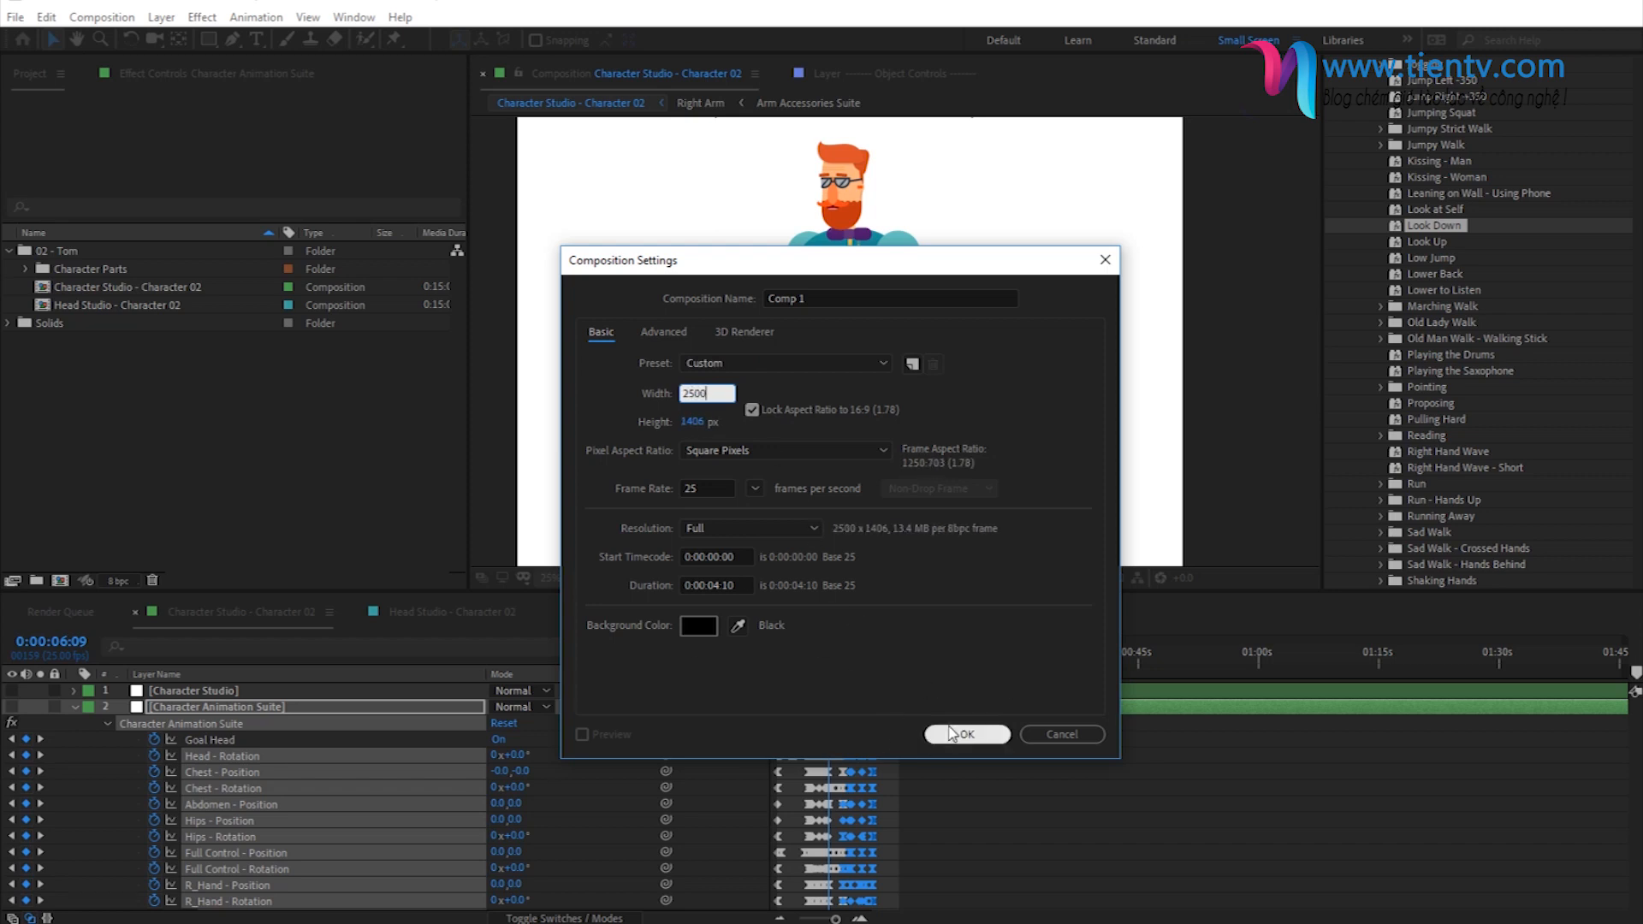
# - Set the new composition's duration to 0:01:00:10 and create it
pyautogui.click(707, 584)
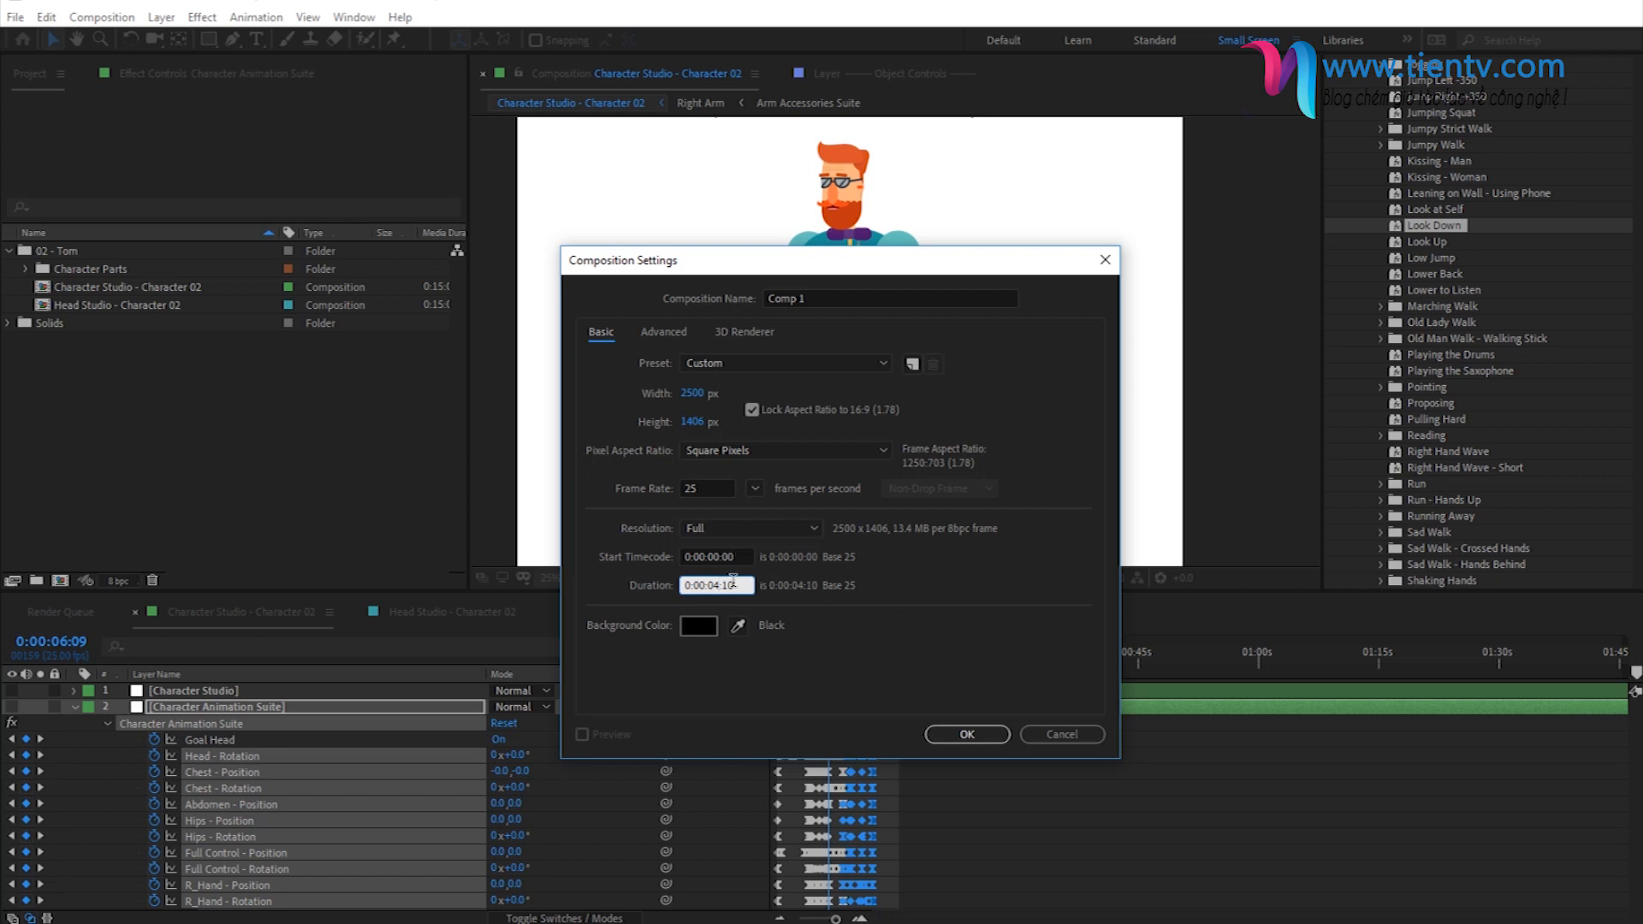
pyautogui.press('BackSpace')
pyautogui.write('0')
pyautogui.press('BackSpace')
pyautogui.write('1')
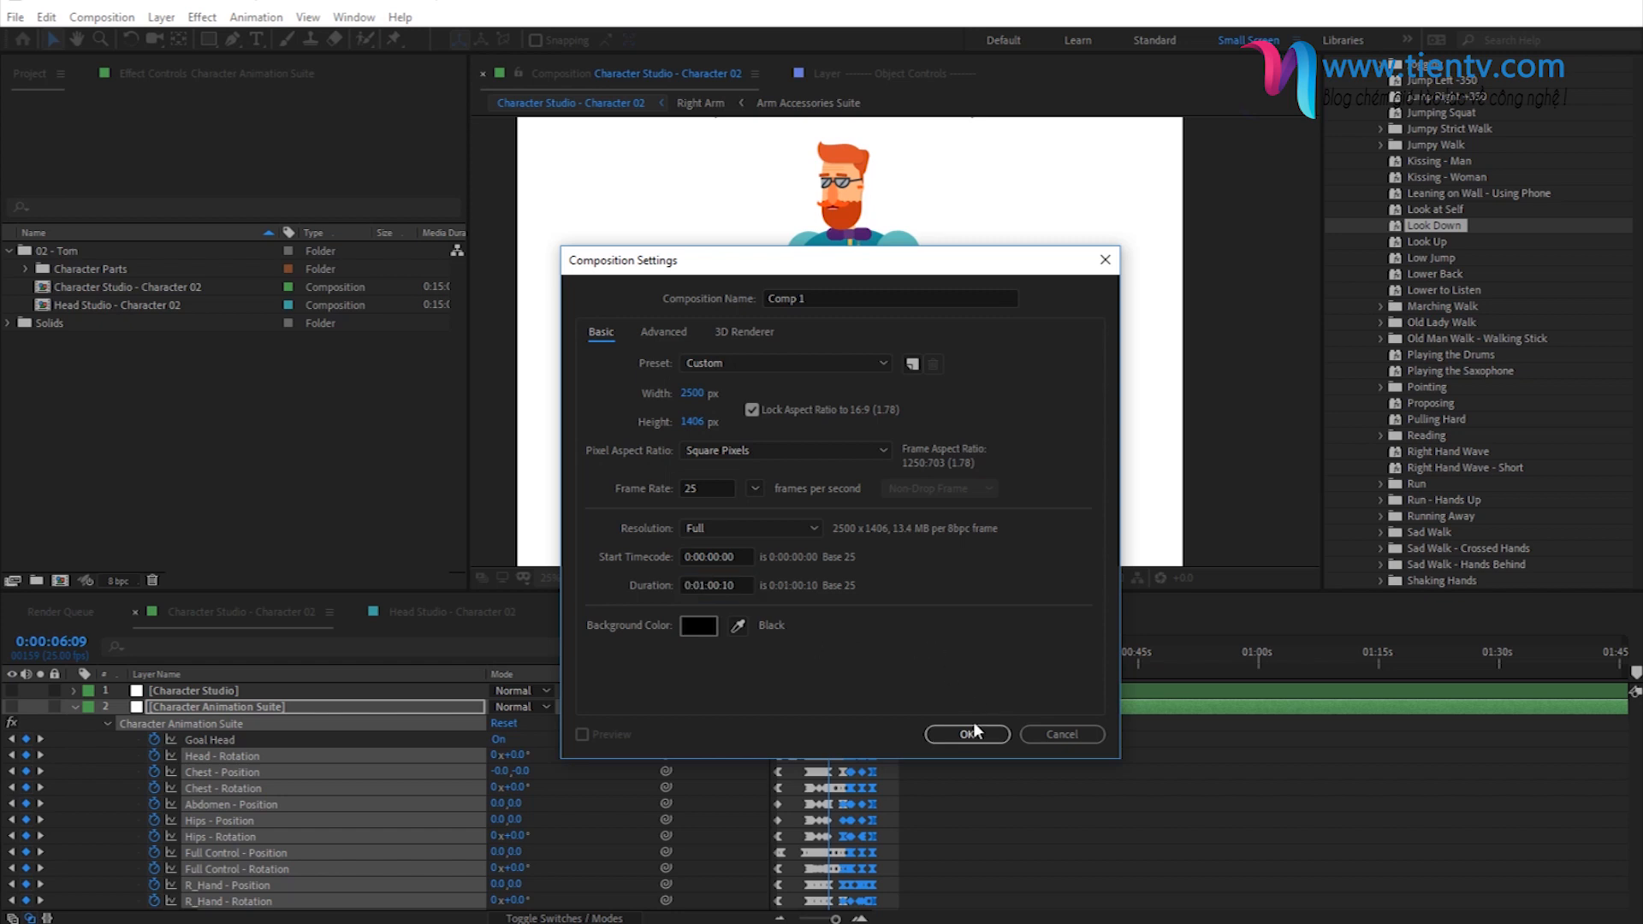
pyautogui.click(971, 732)
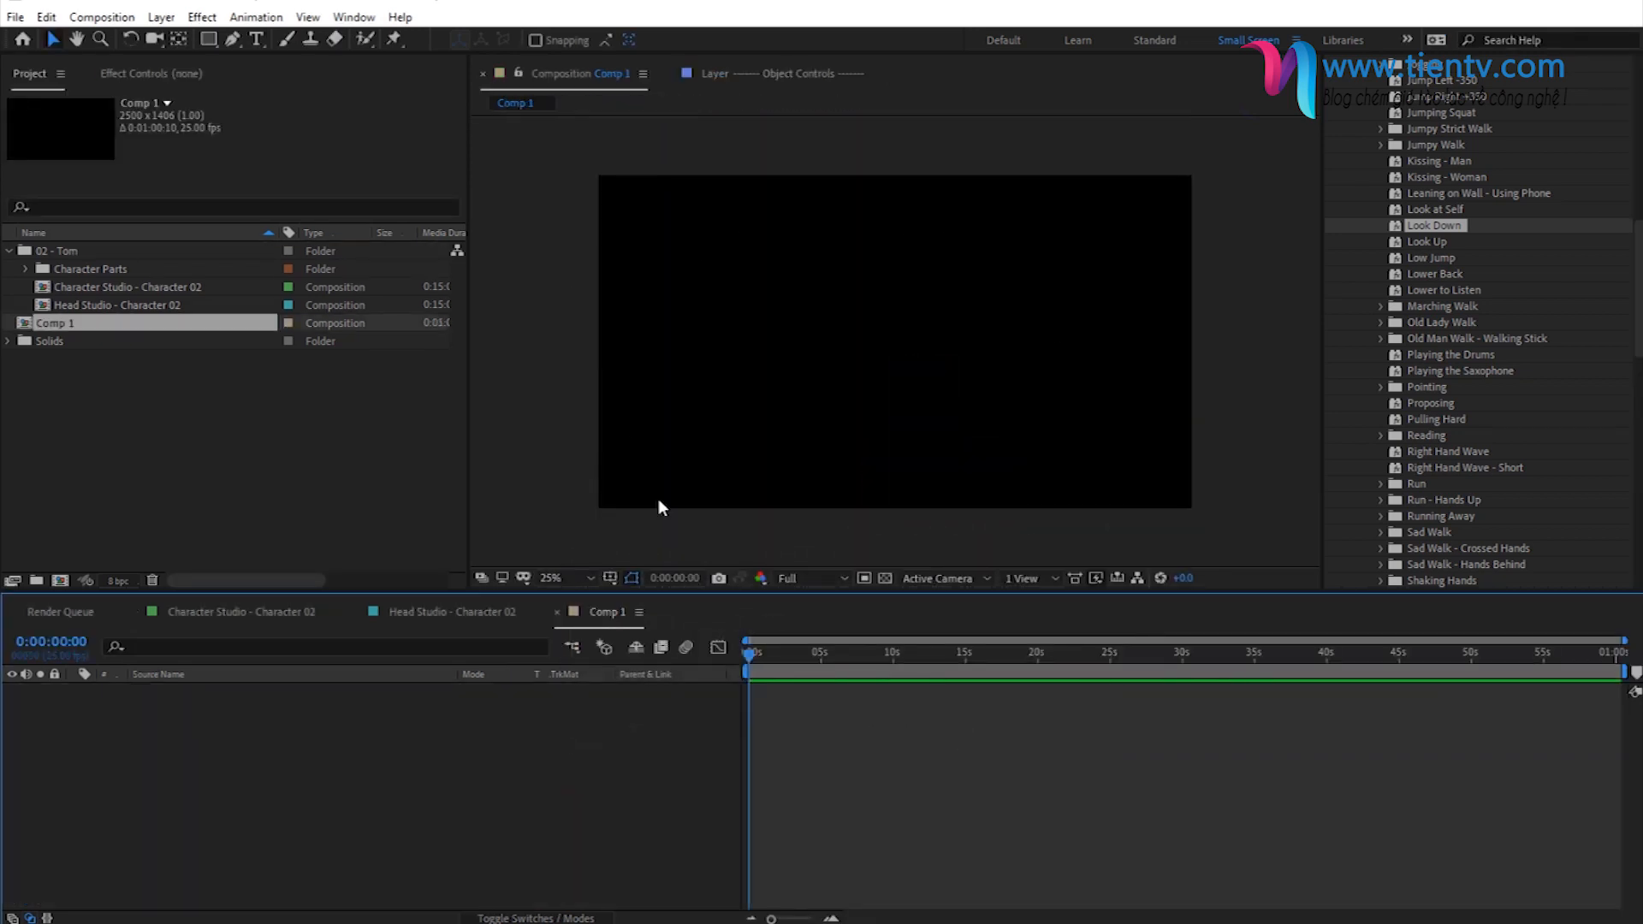
# - Rename the new composition as Character 02 - Animation Comp 01
pyautogui.click(69, 324)
pyautogui.press('Return')
pyautogui.write('Character 02 - Animation Comp 01')
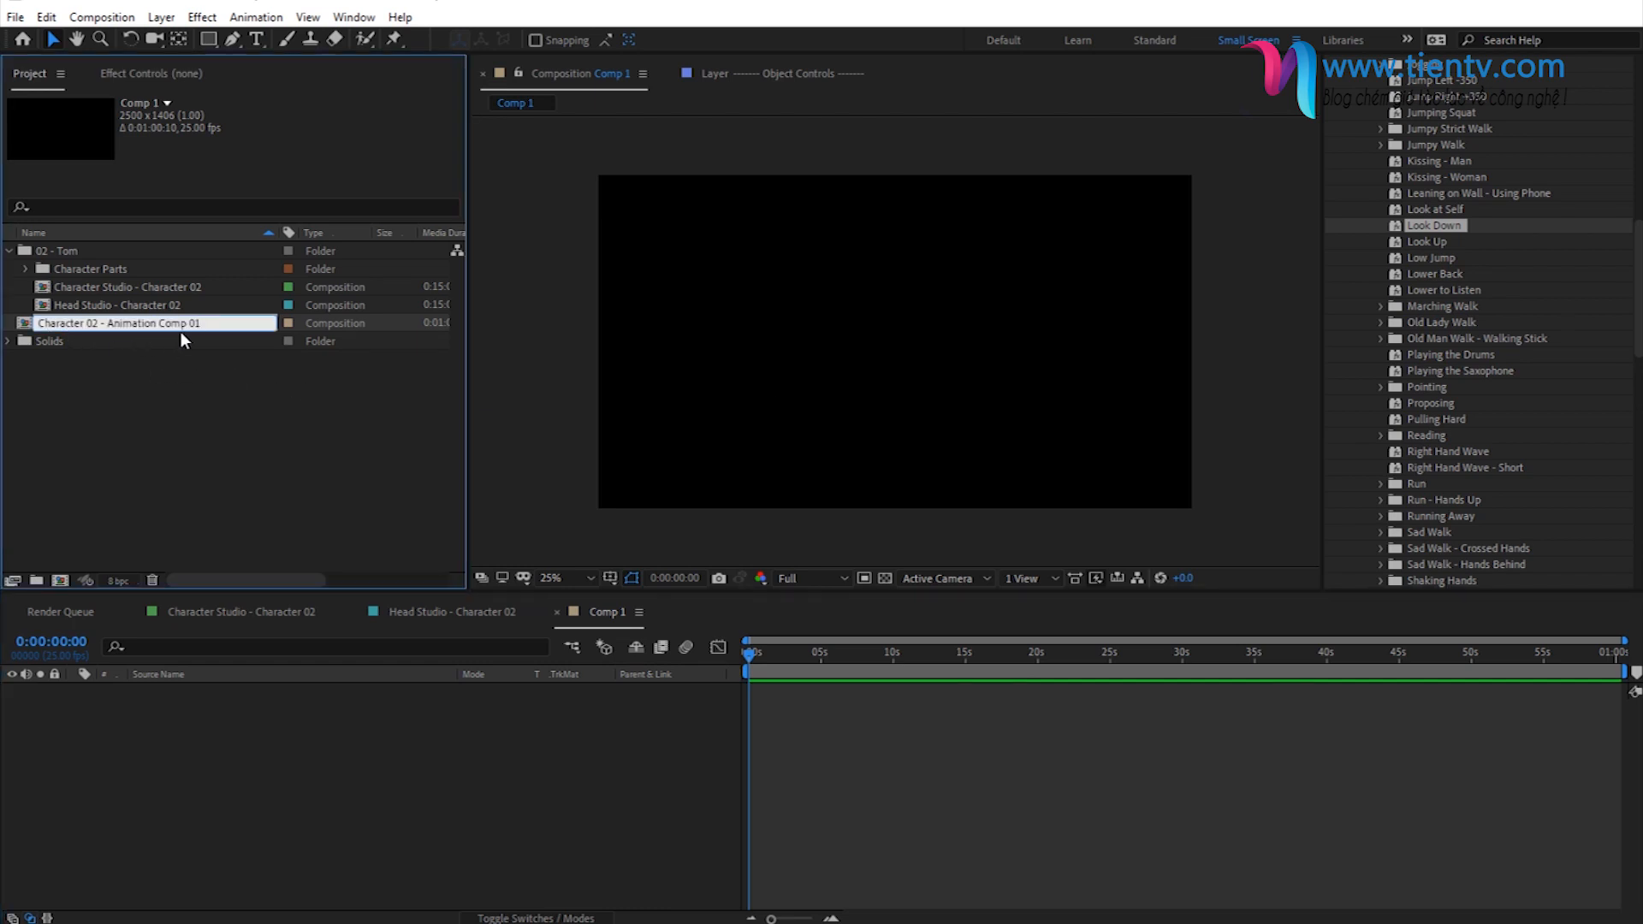
pyautogui.click(141, 367)
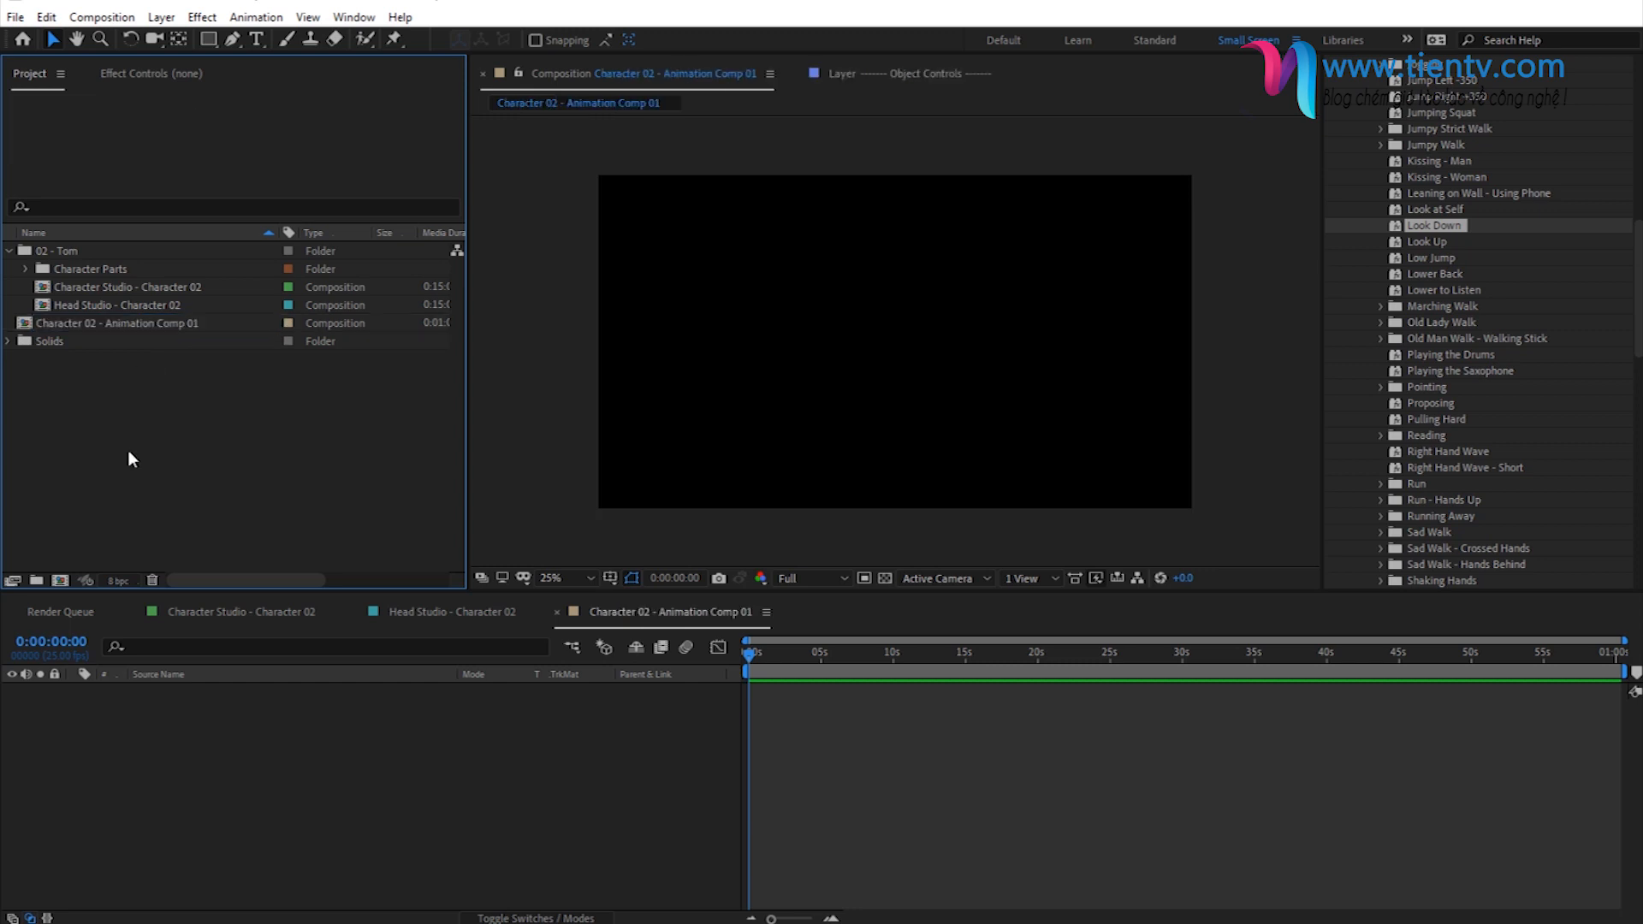
# - Add the Character Studio - Character 02 composition as a layer in the Character 02 - Animation Comp 01 timeline
pyautogui.click(89, 285)
pyautogui.moveTo(89, 286); pyautogui.dragTo(145, 803)
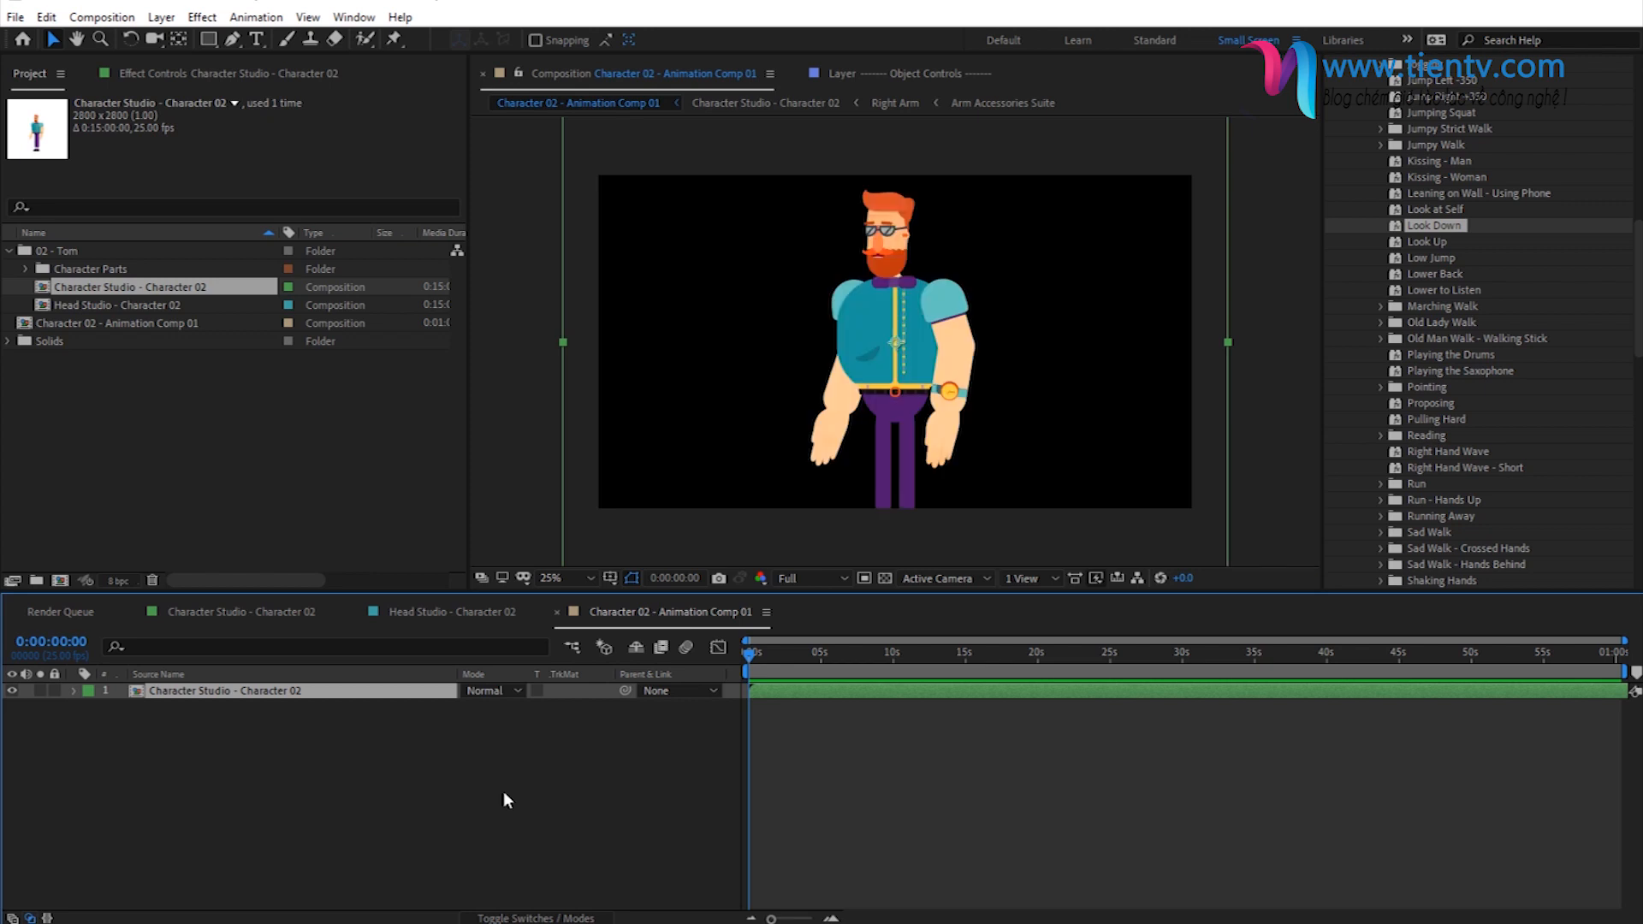
pyautogui.click(580, 576)
pyautogui.click(589, 618)
pyautogui.scroll(-2, 609, 479)
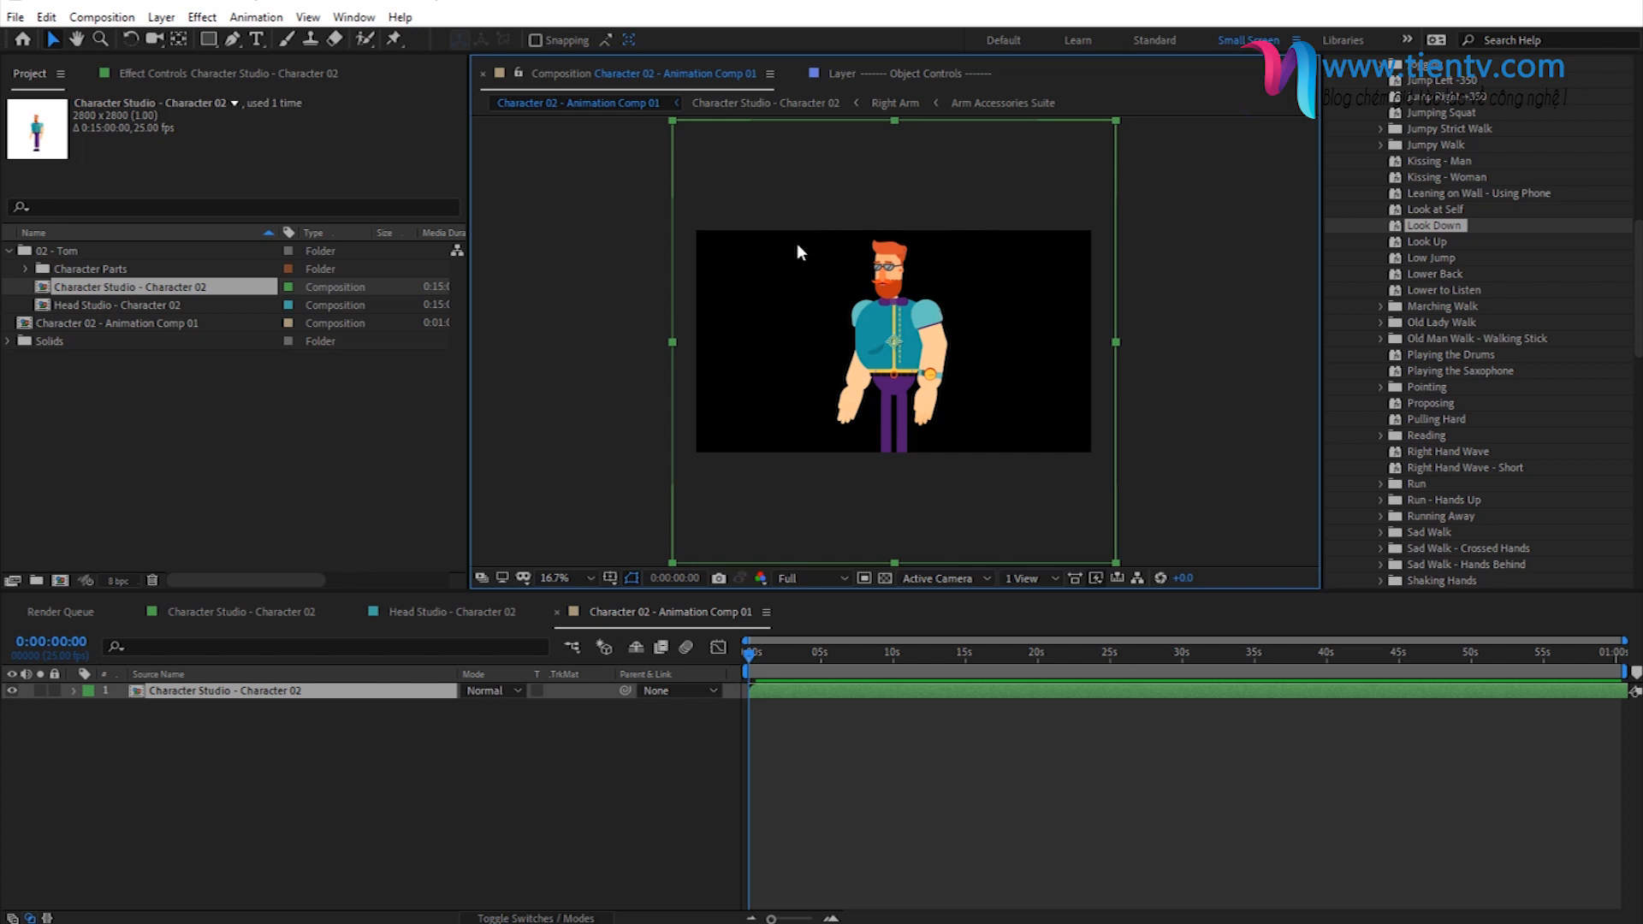
# - Scale the Character Studio - Character 02 layer to 60% so the whole character fits in the frame
pyautogui.click(300, 696)
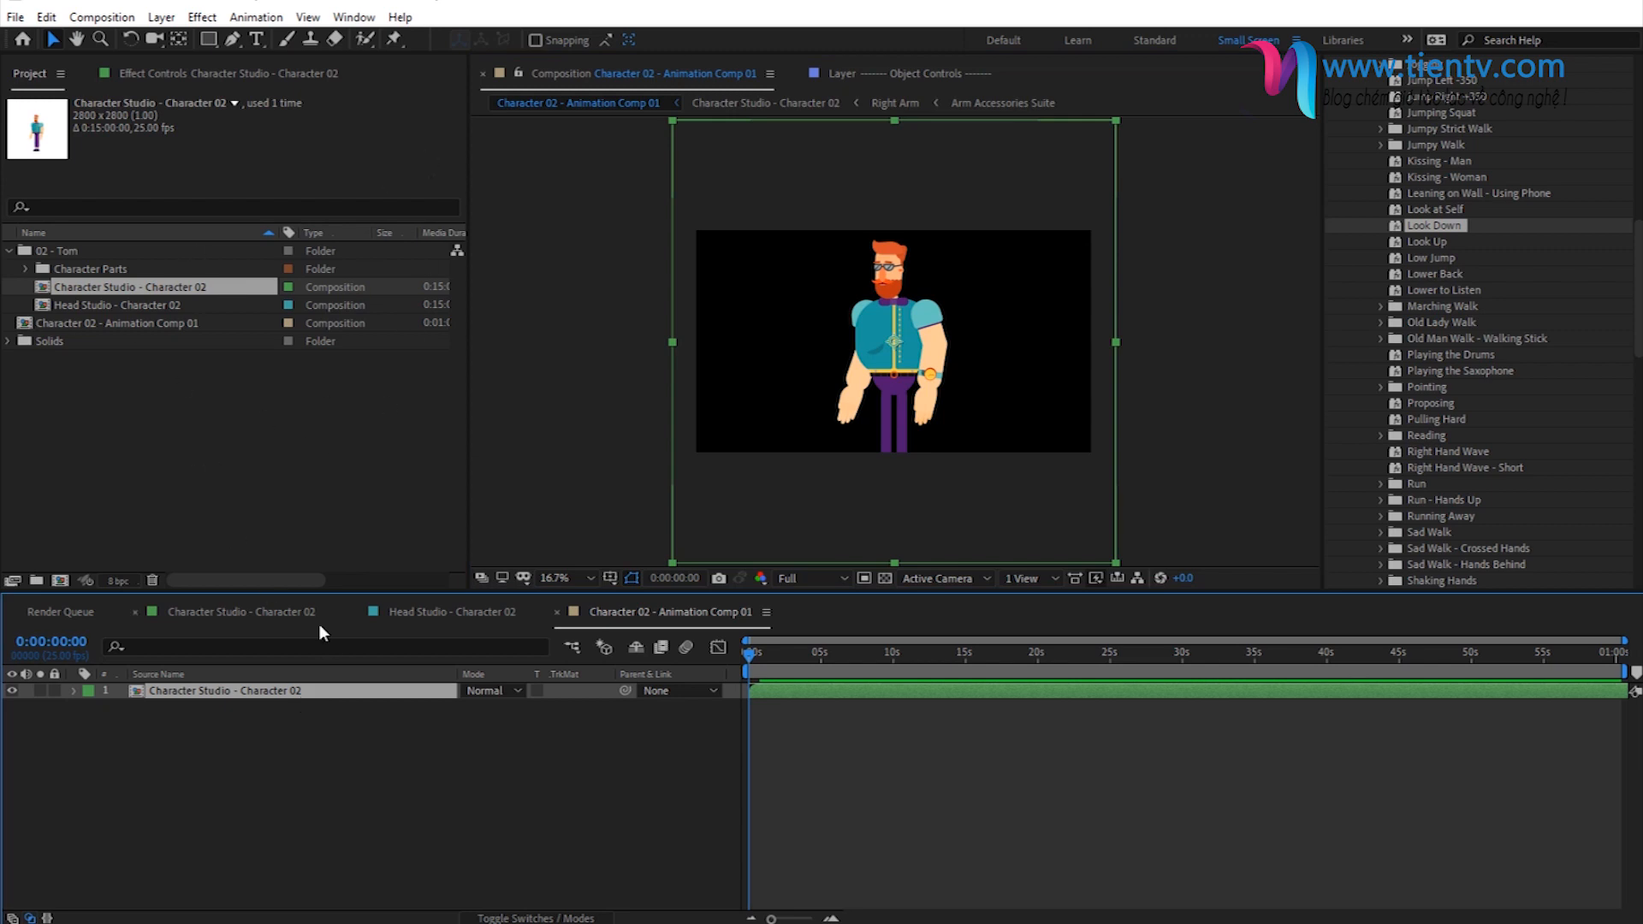
pyautogui.press('s')
pyautogui.moveTo(519, 714); pyautogui.dragTo(496, 716)
pyautogui.click(933, 449)
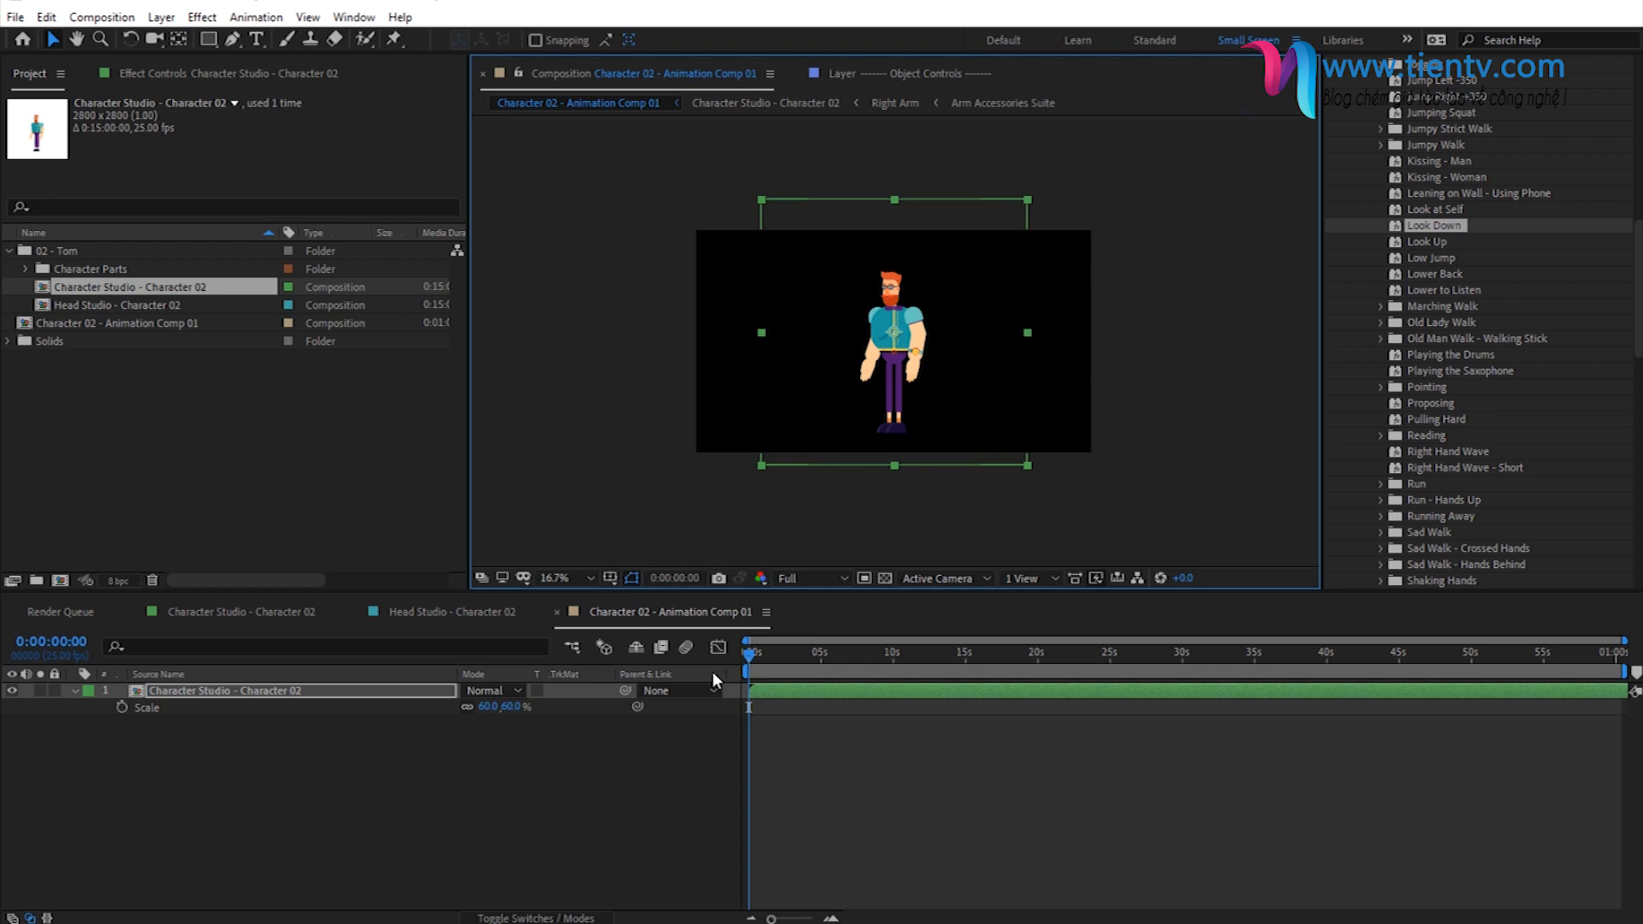
# - Turn on Collapse Transformations for the Character Studio - Character 02 layer and fold its properties away
pyautogui.click(883, 578)
pyautogui.click(884, 578)
pyautogui.click(589, 575)
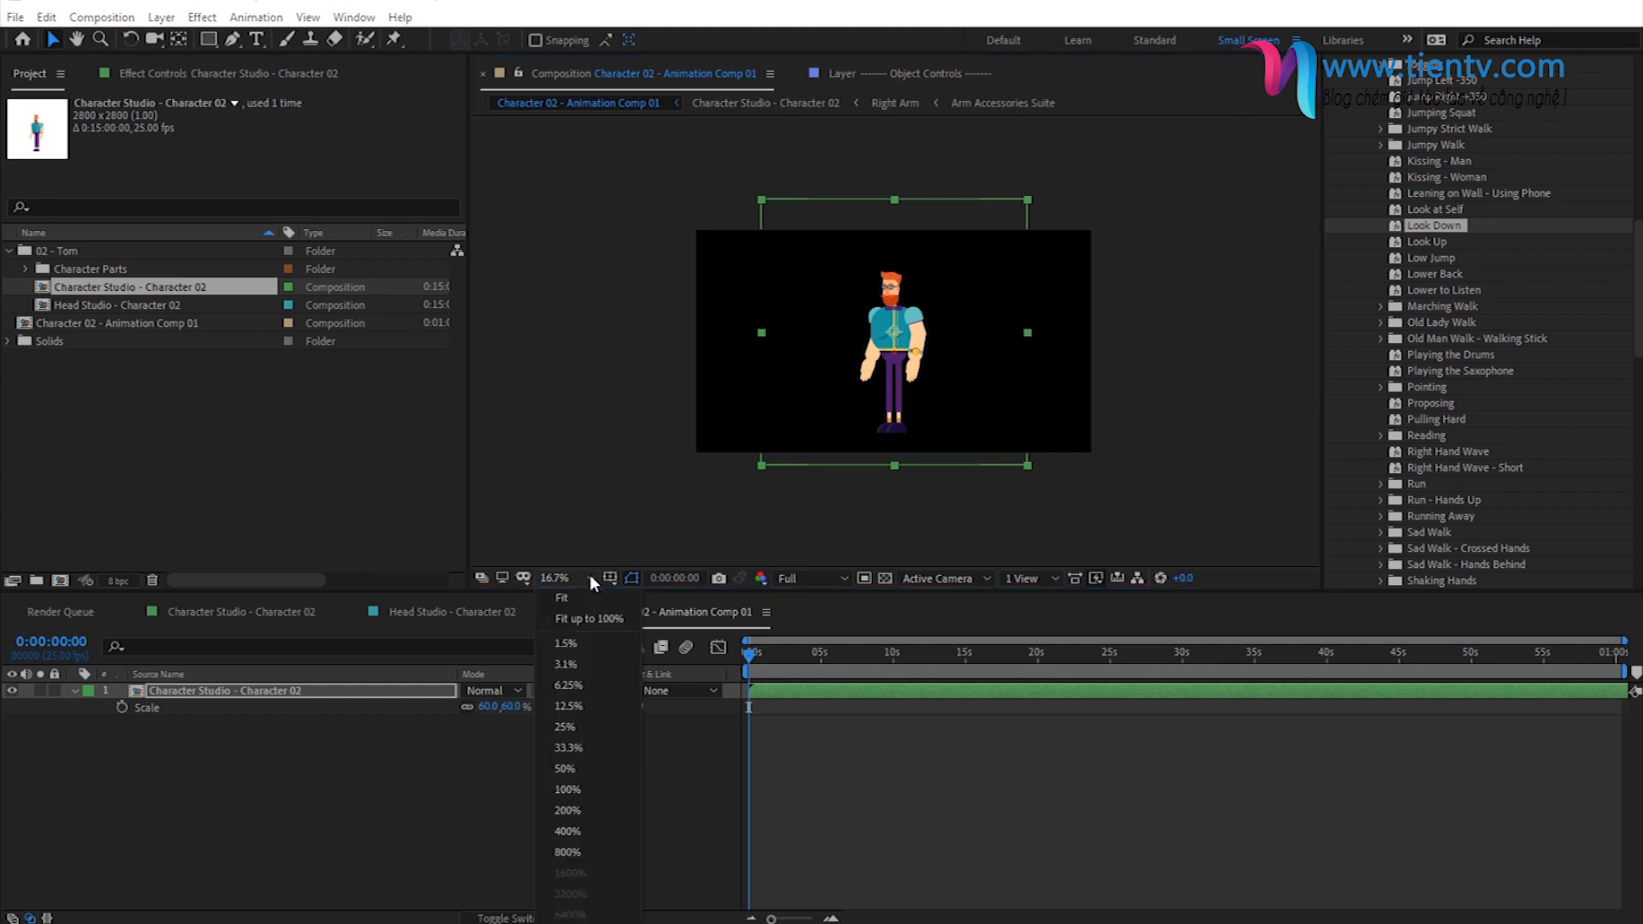
pyautogui.click(609, 620)
pyautogui.scroll(-2, 989, 445)
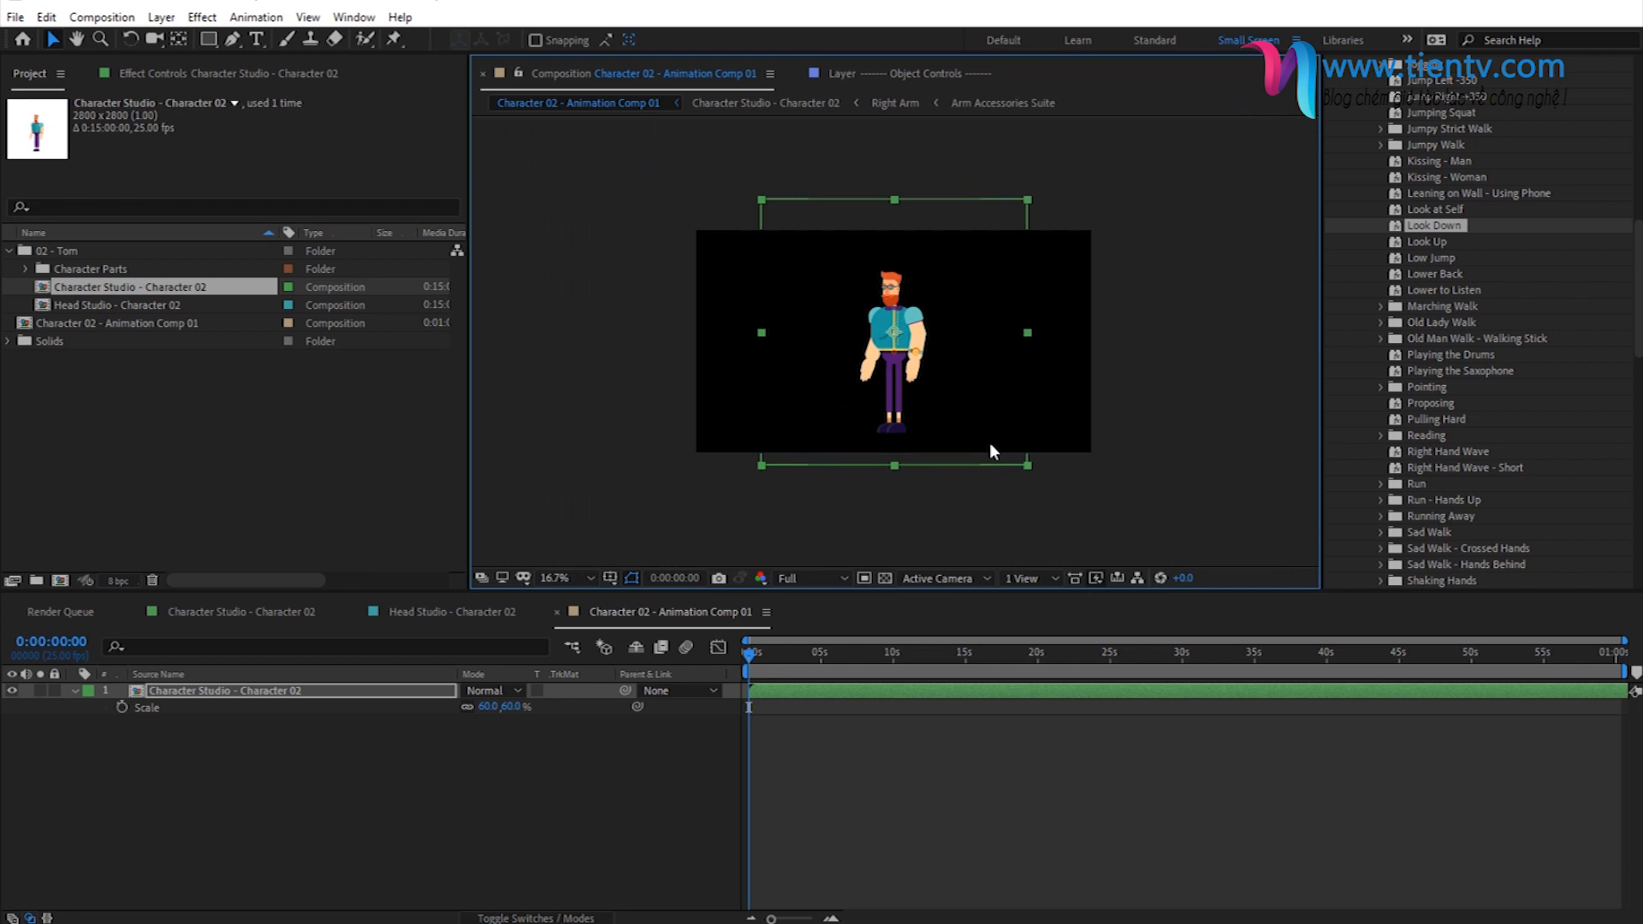
pyautogui.scroll(2, 969, 464)
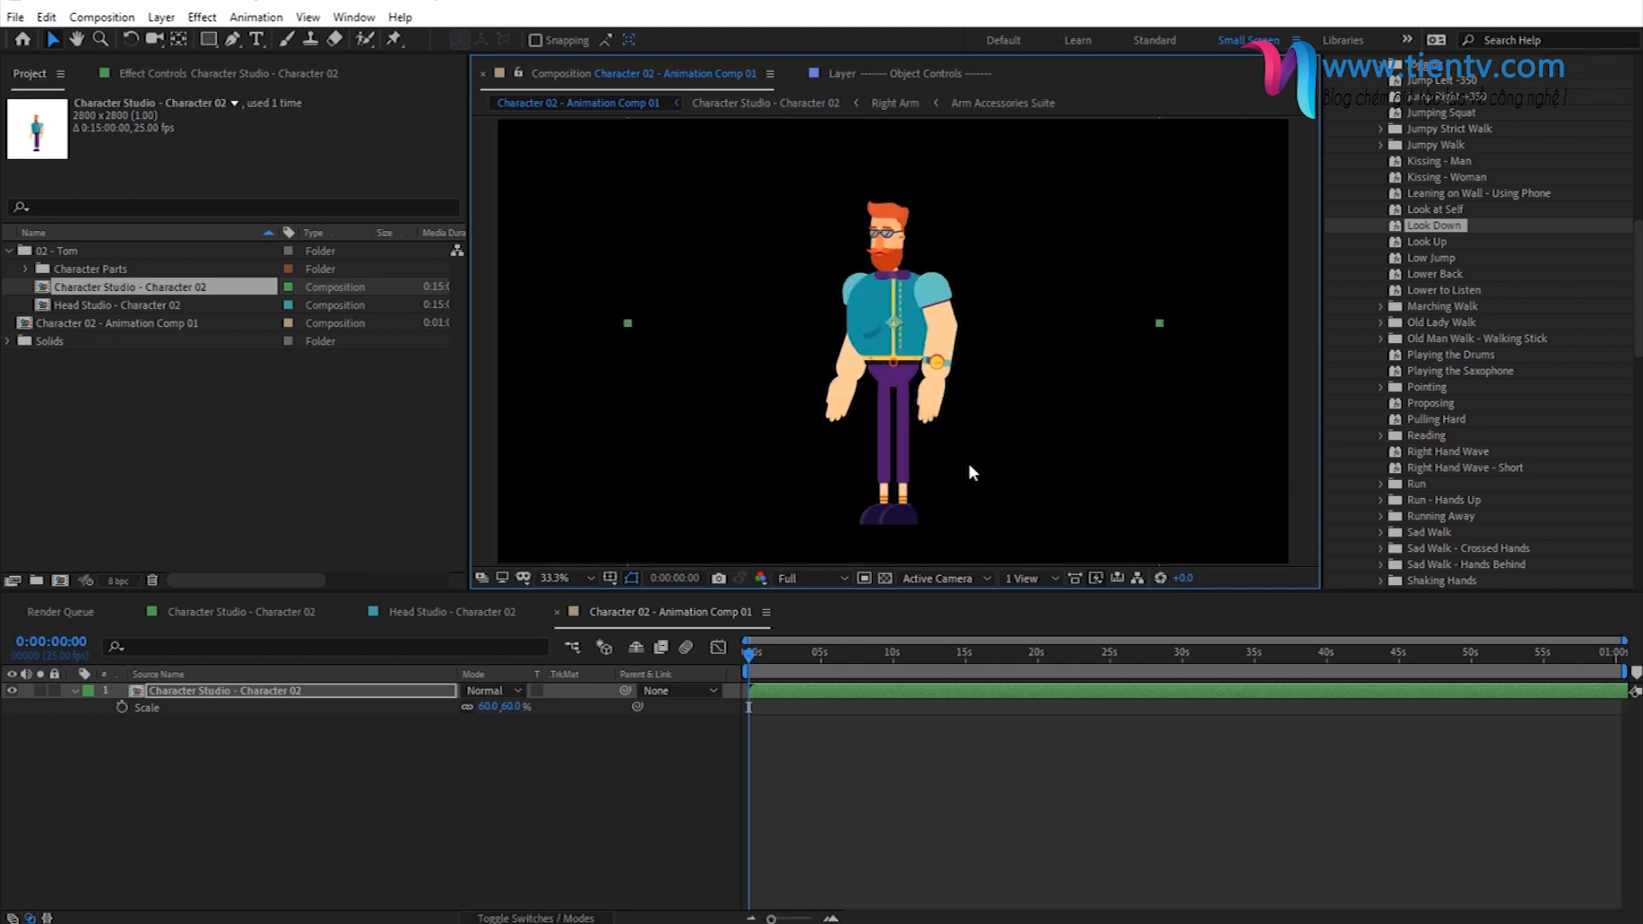
pyautogui.click(534, 918)
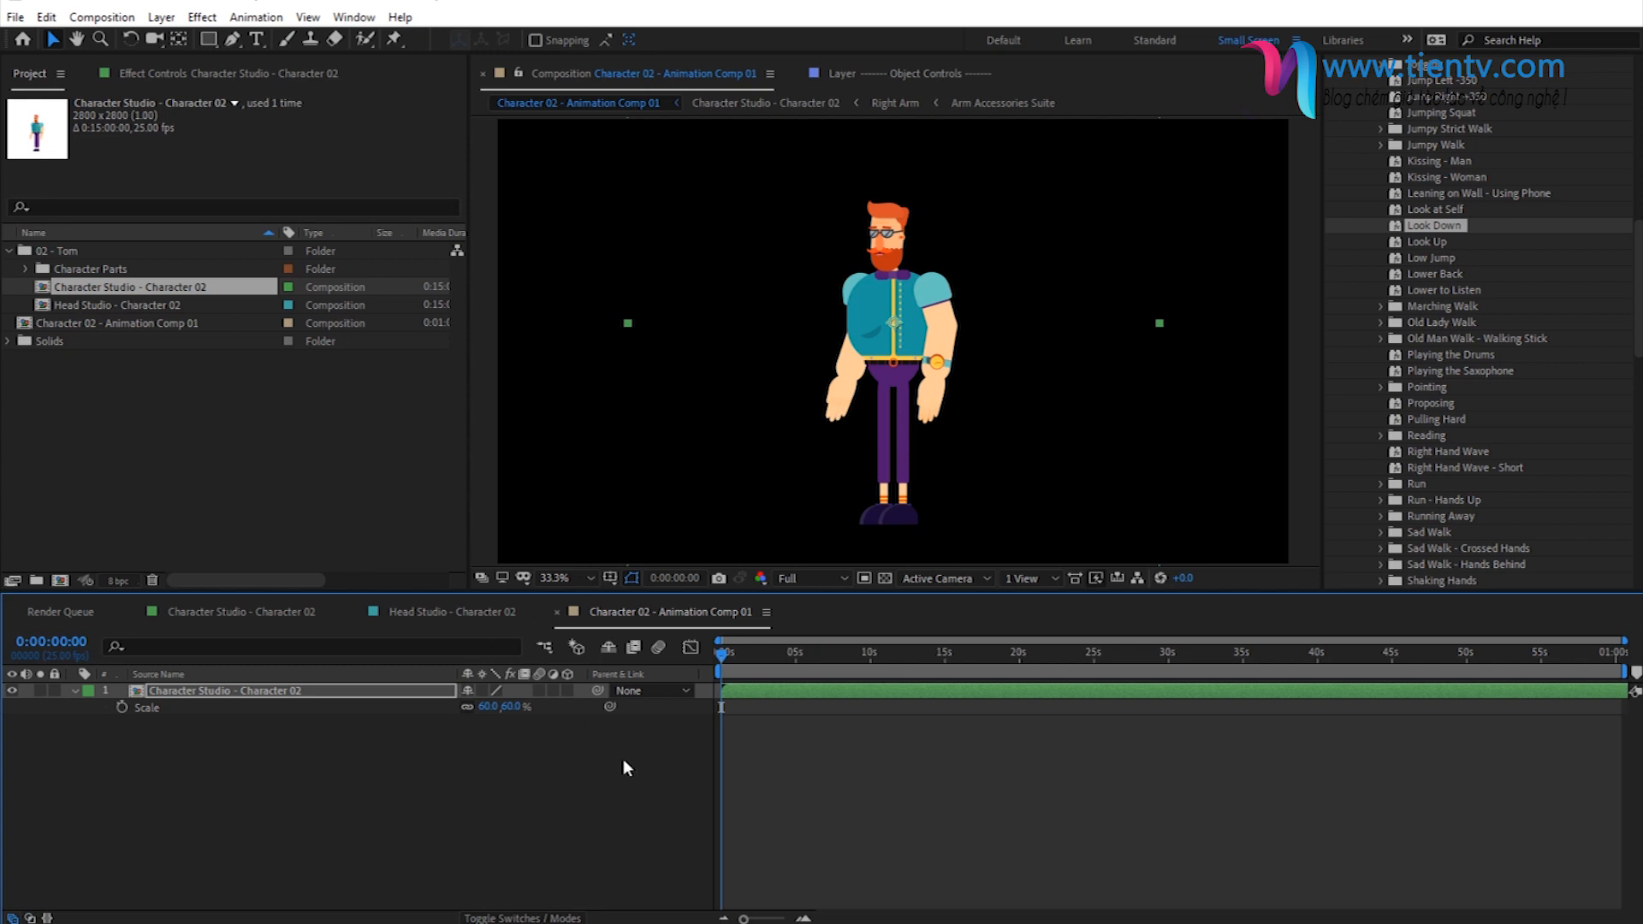
pyautogui.click(482, 691)
pyautogui.scroll(-2, 843, 357)
pyautogui.click(161, 324)
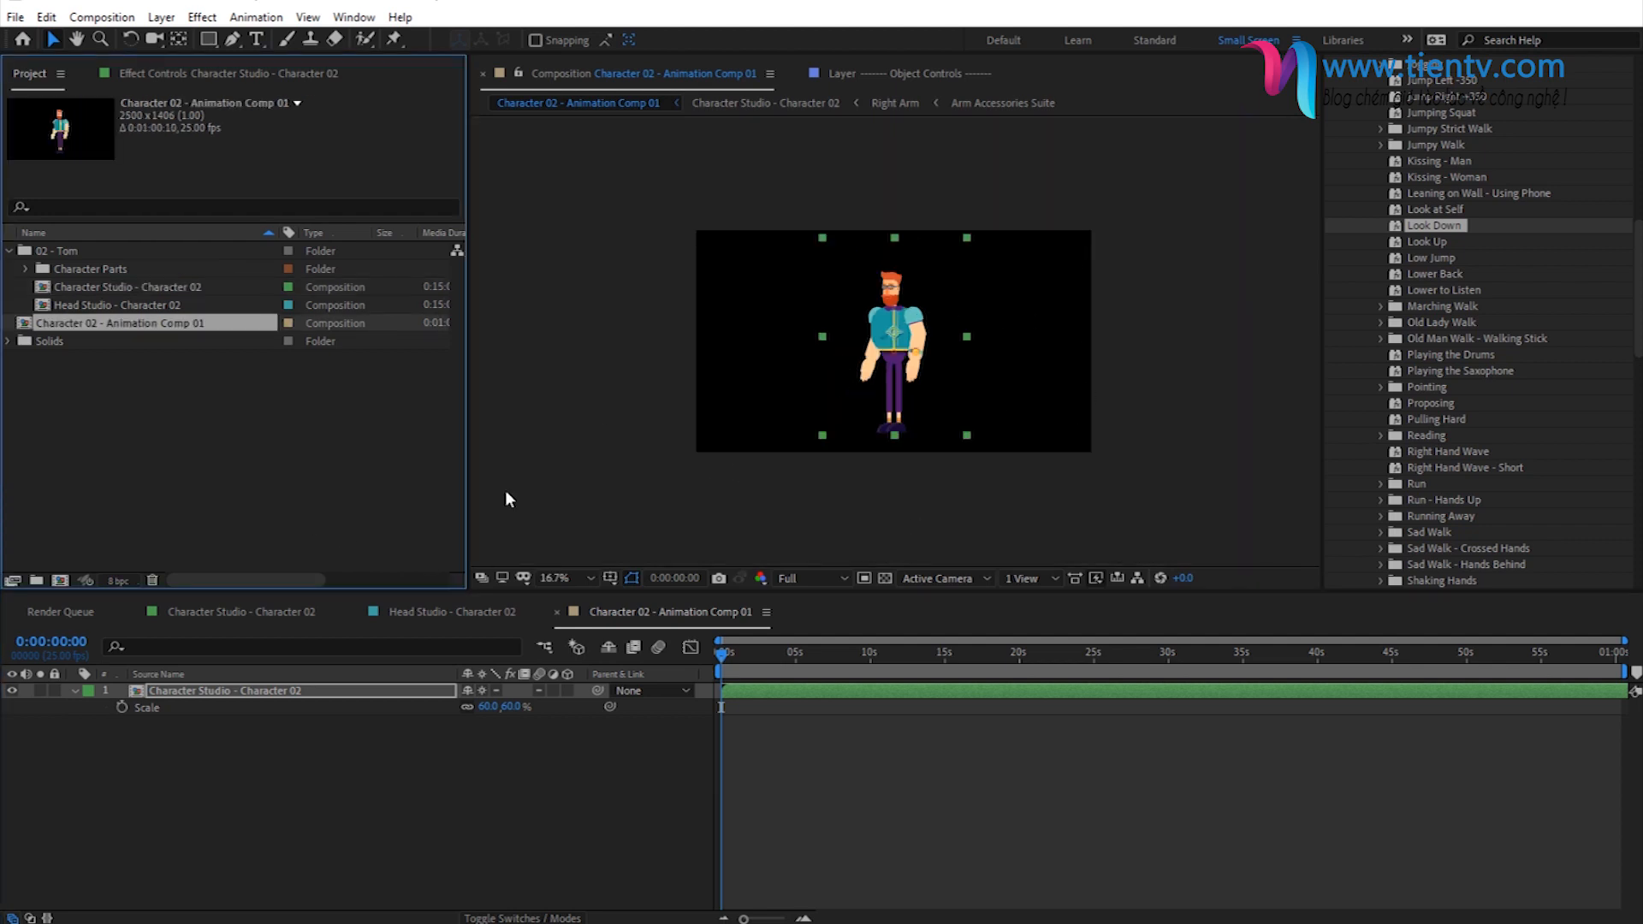
pyautogui.click(74, 691)
pyautogui.click(247, 752)
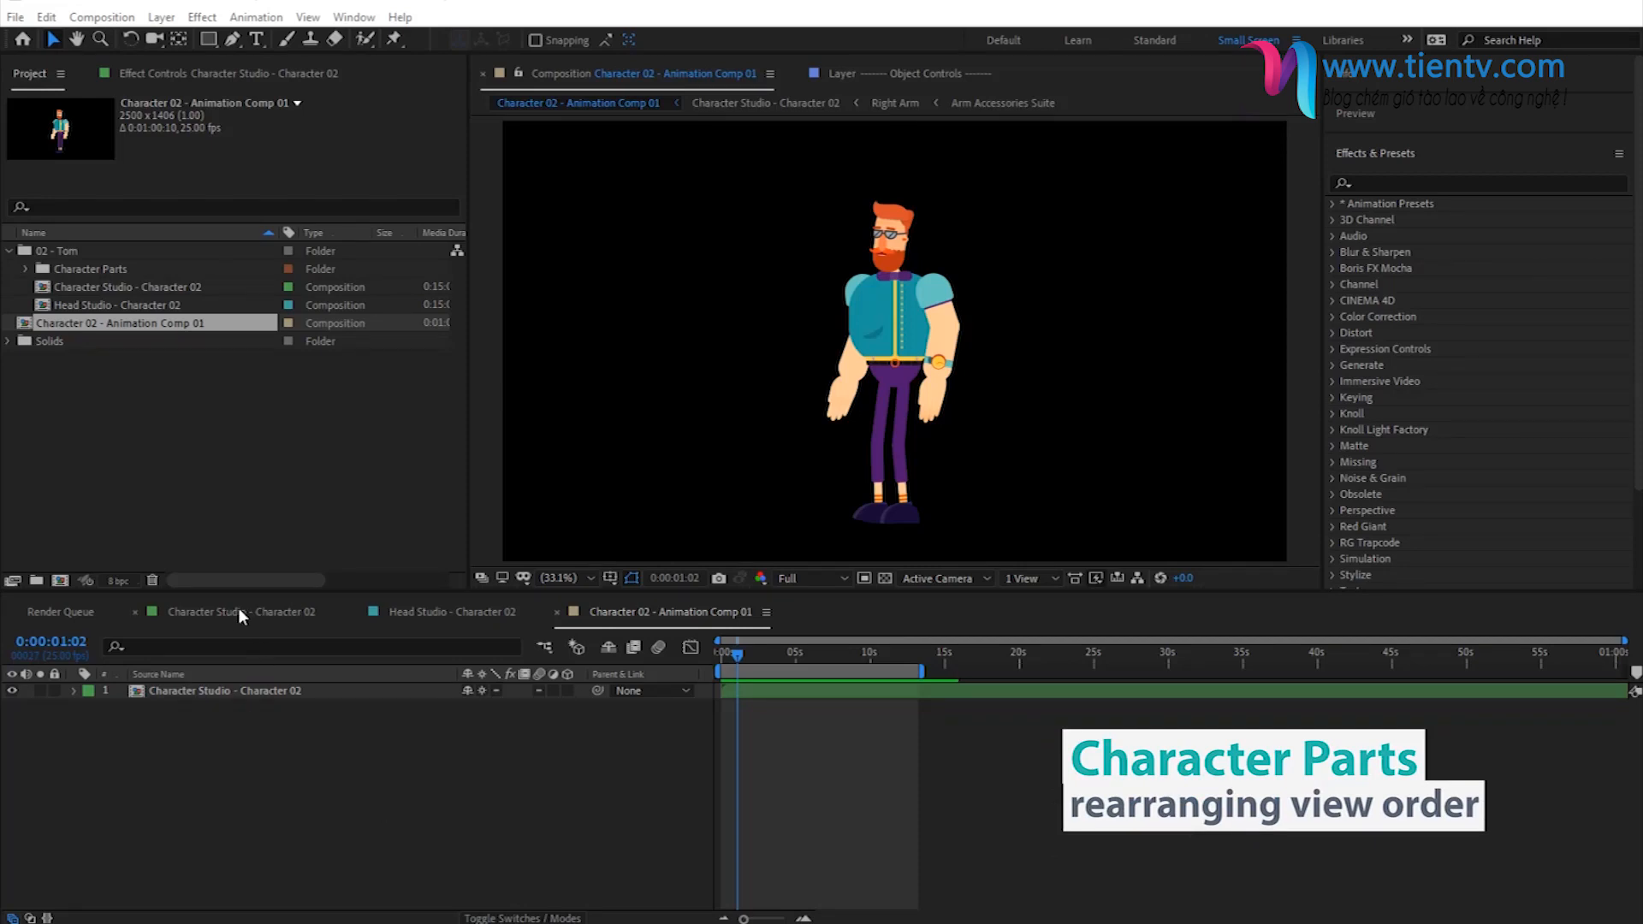
# - Scrub the animation comp to 0:00:10:06 and inspect how the arms overlap in the sitting crossed hands pose
pyautogui.moveTo(740, 657); pyautogui.dragTo(865, 675)
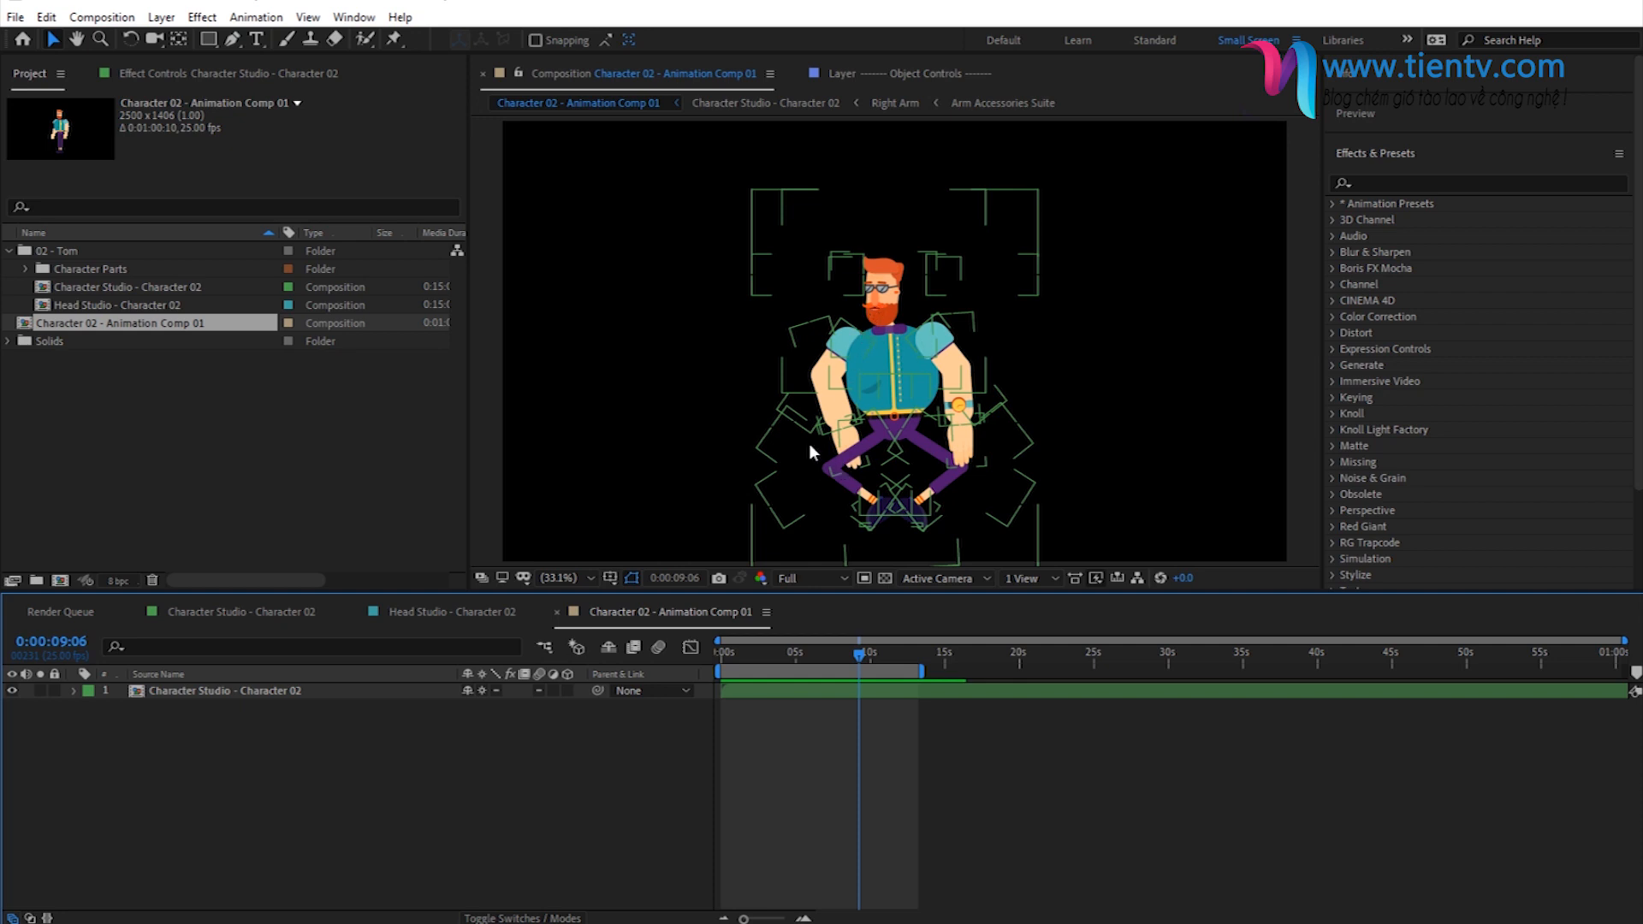
pyautogui.moveTo(867, 666); pyautogui.dragTo(875, 666)
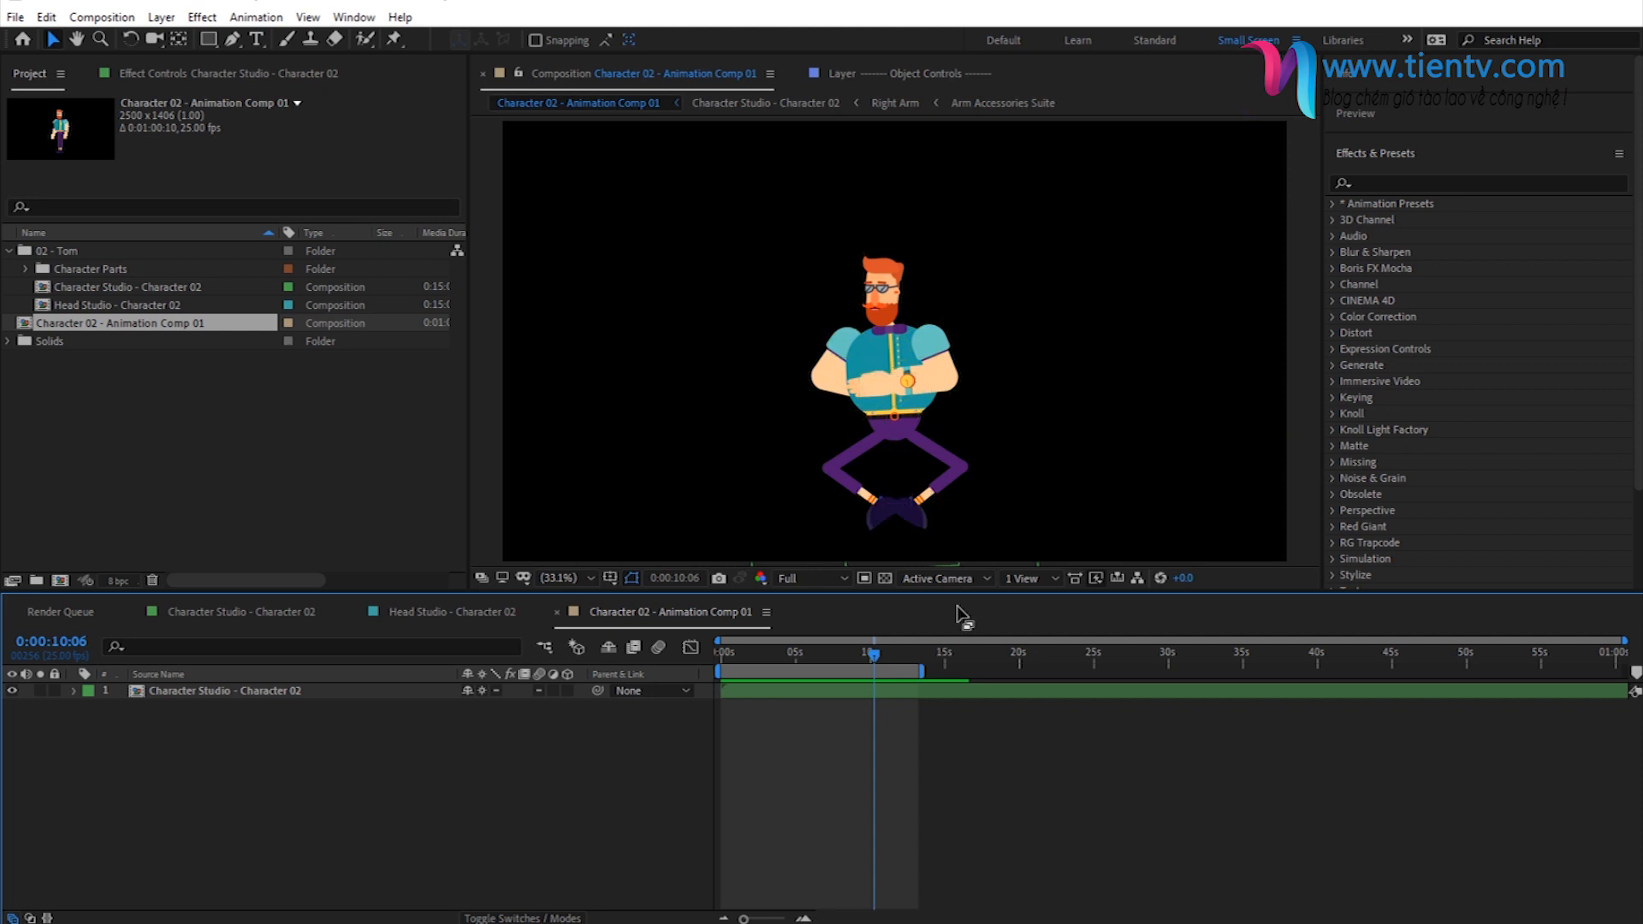
pyautogui.click(836, 384)
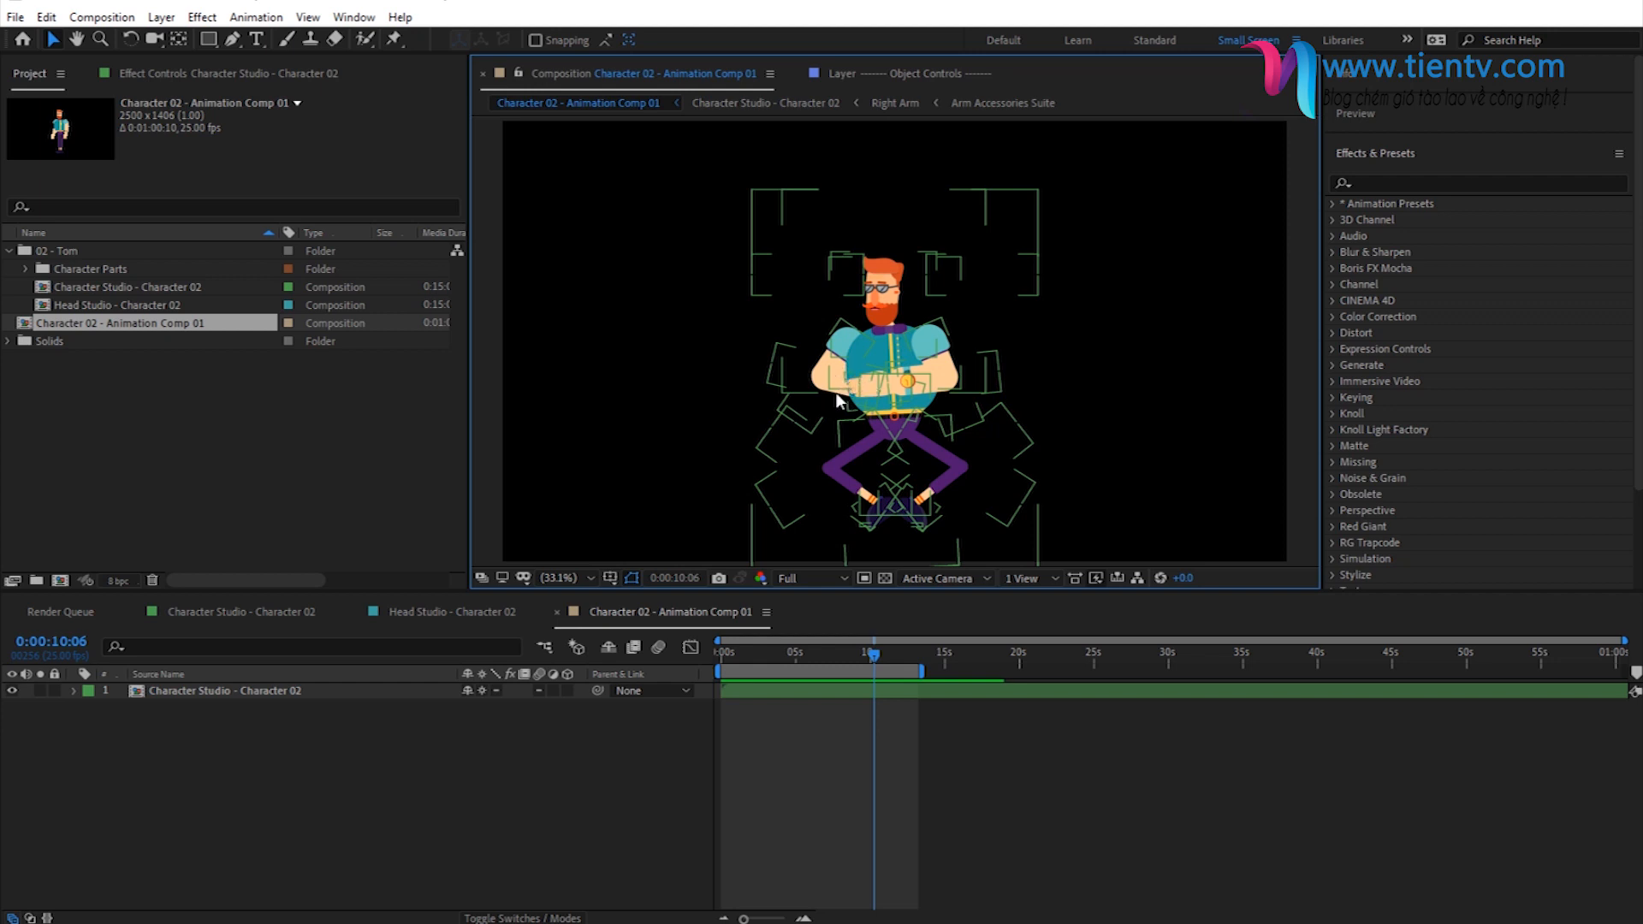
pyautogui.click(629, 741)
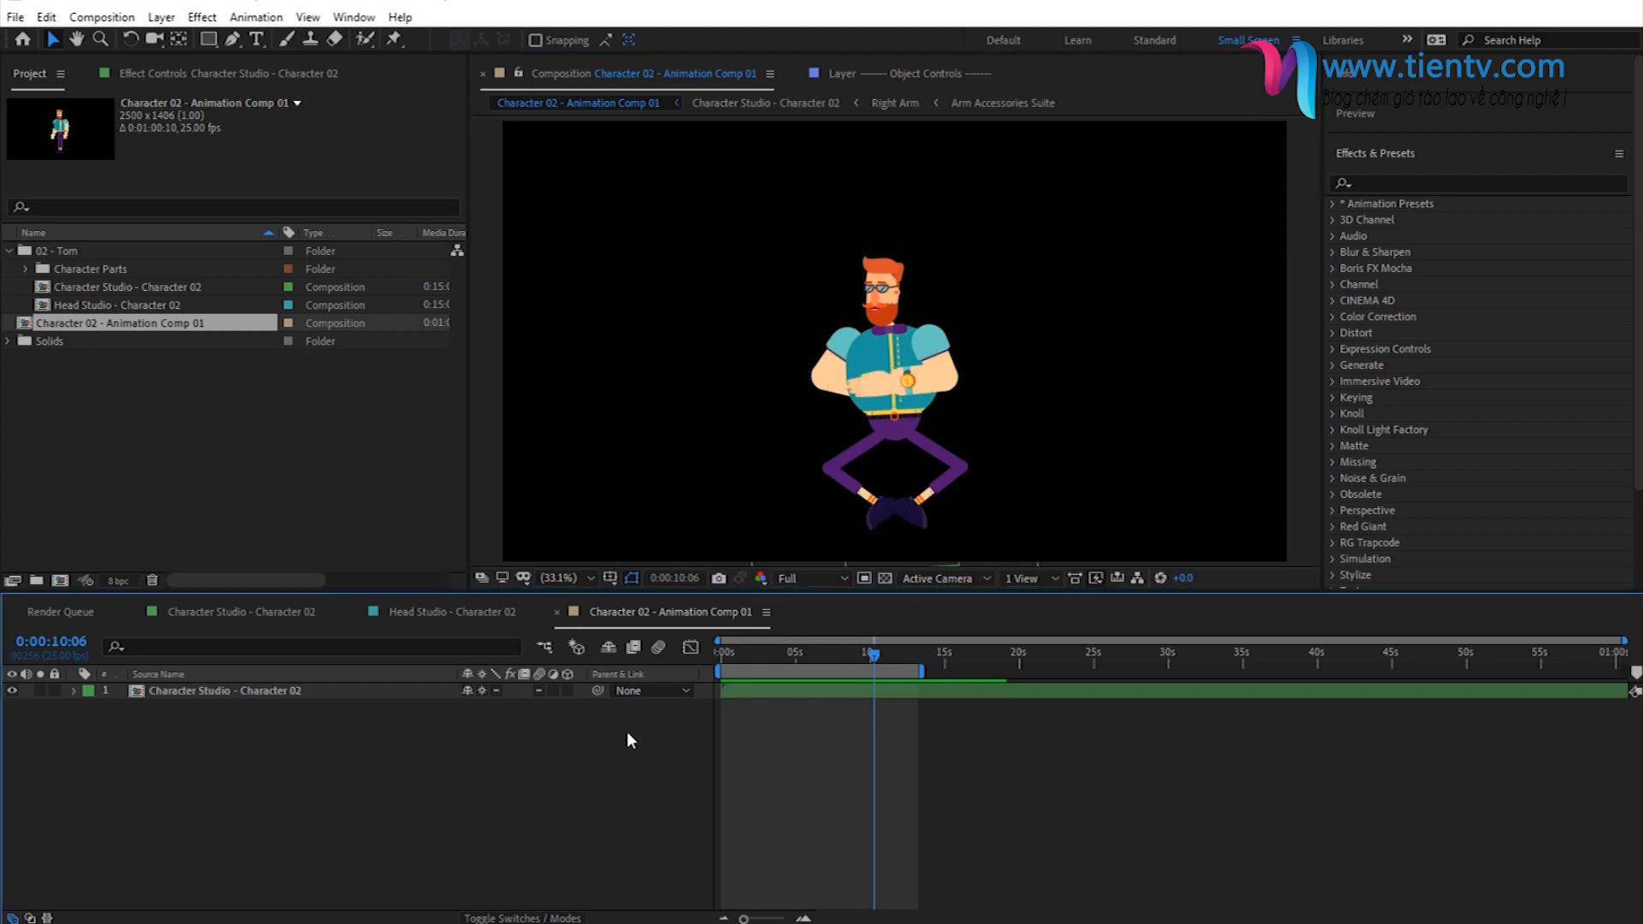
# - Return to the Character Studio - Character 02 composition, fold the Character Animation Suite layer and select the Character Parts divider layer
pyautogui.click(245, 618)
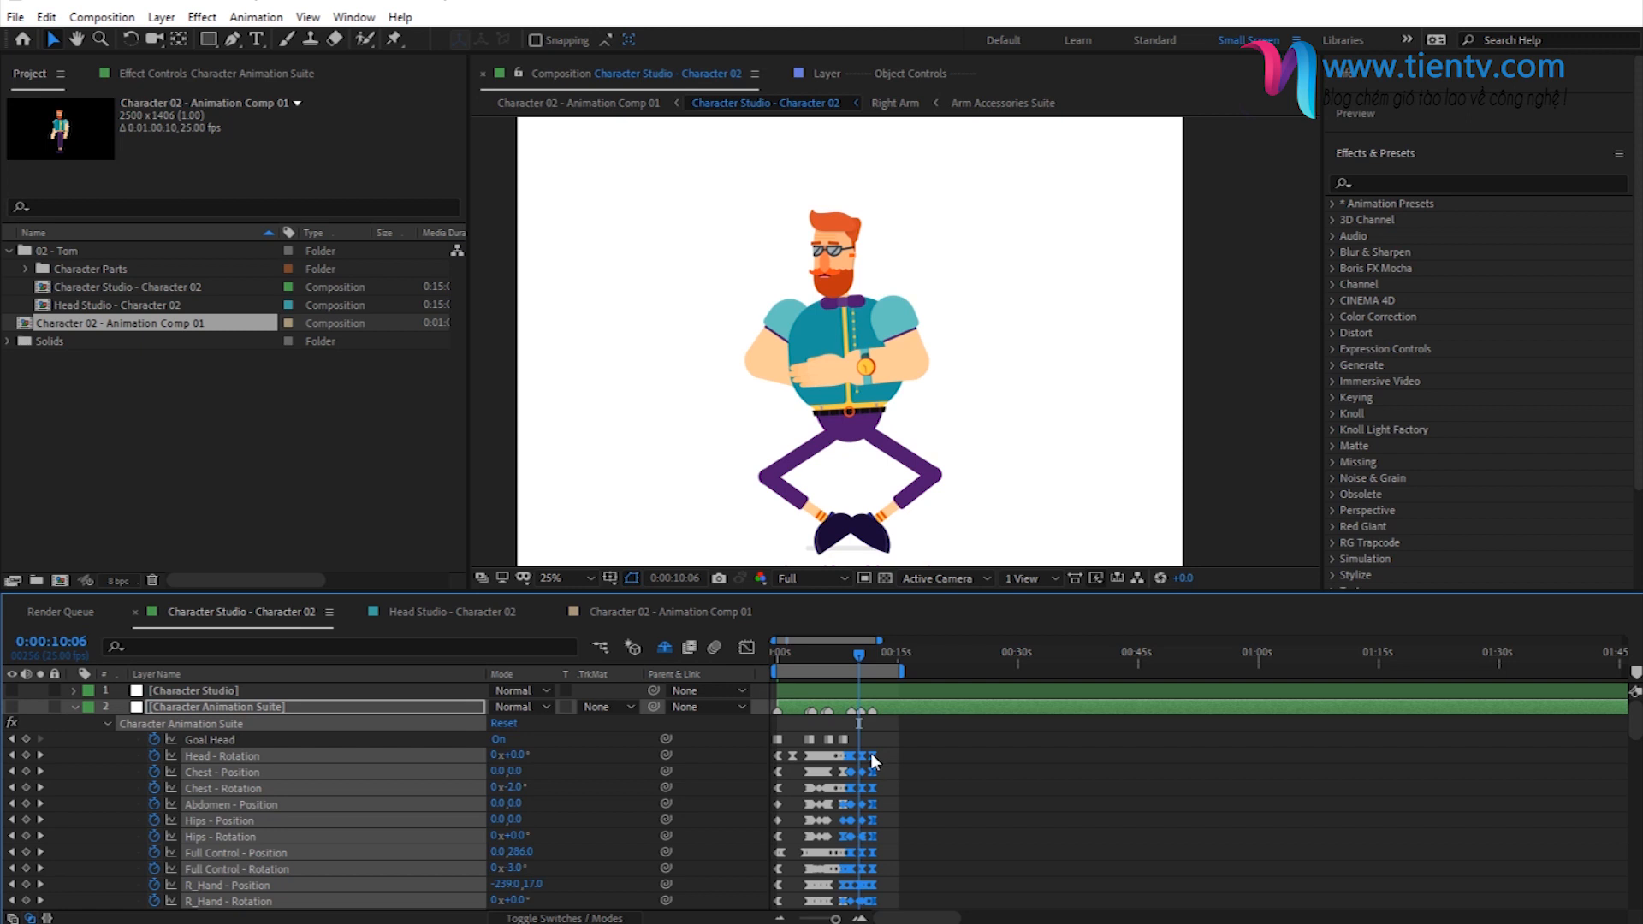
pyautogui.click(74, 706)
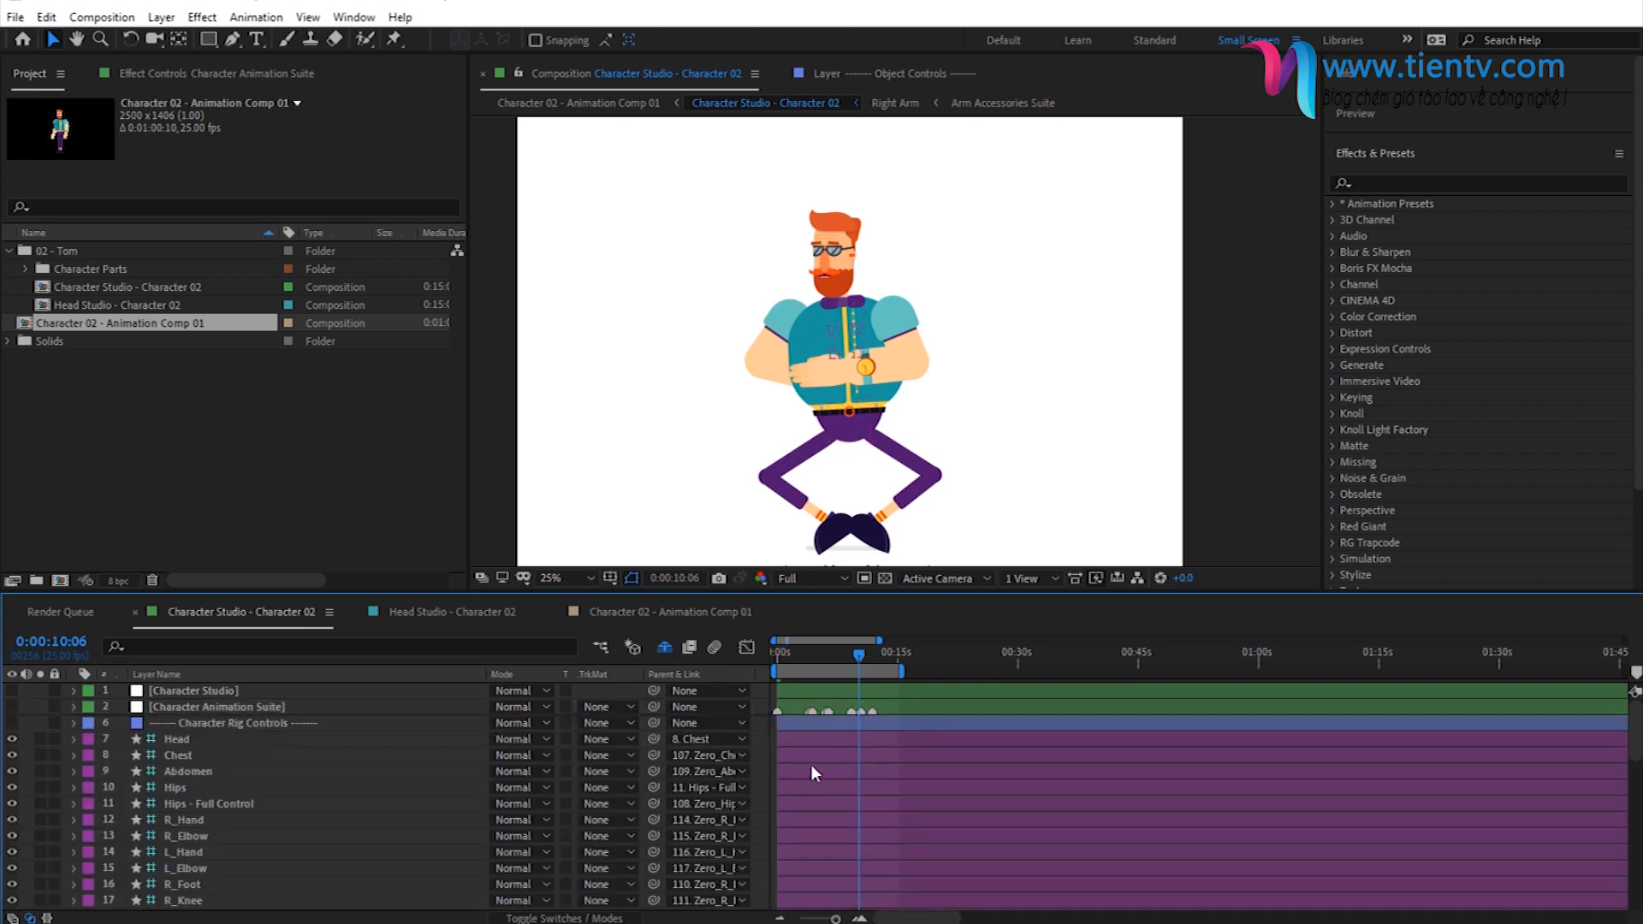
pyautogui.scroll(-4, 825, 768)
pyautogui.scroll(-3, 829, 773)
pyautogui.scroll(3, 827, 773)
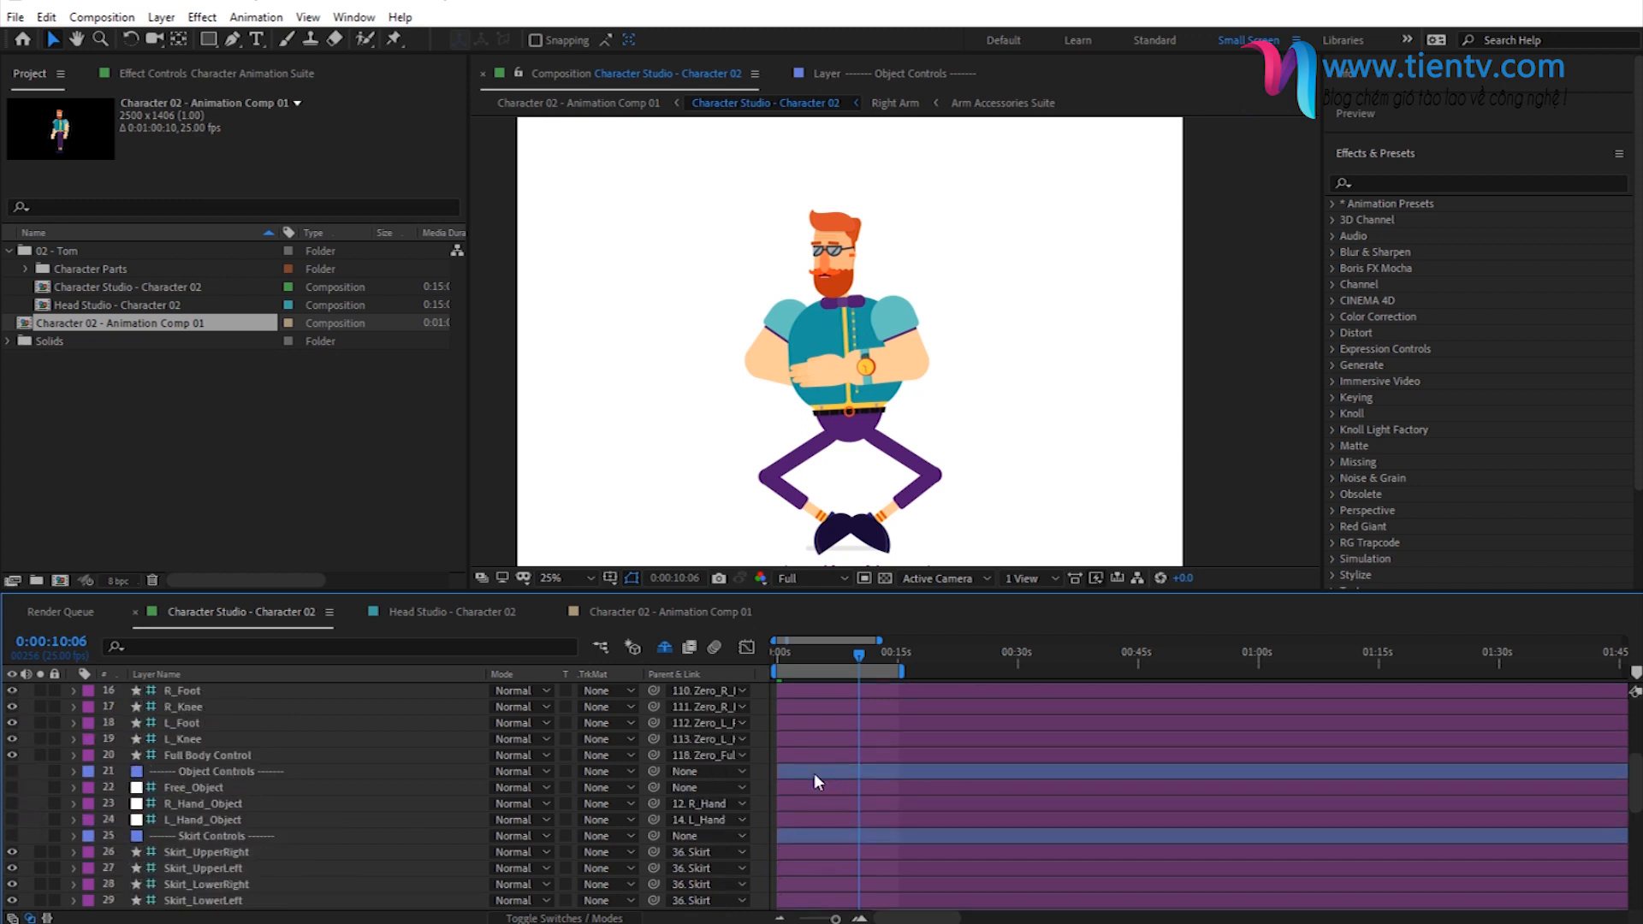
pyautogui.scroll(-3, 198, 766)
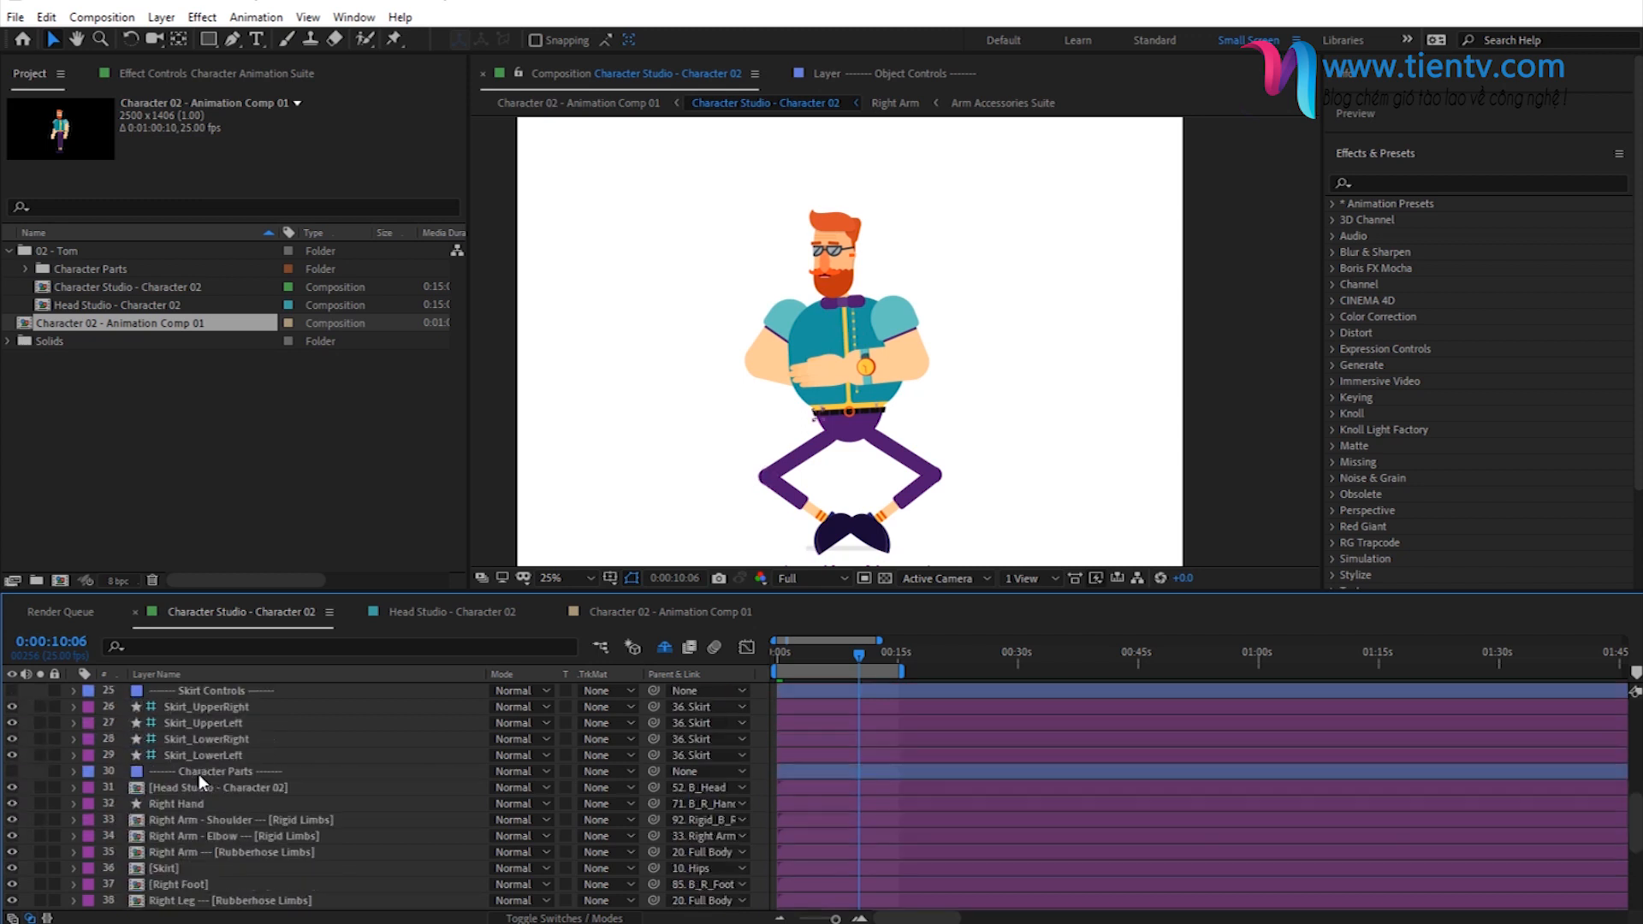
pyautogui.click(208, 773)
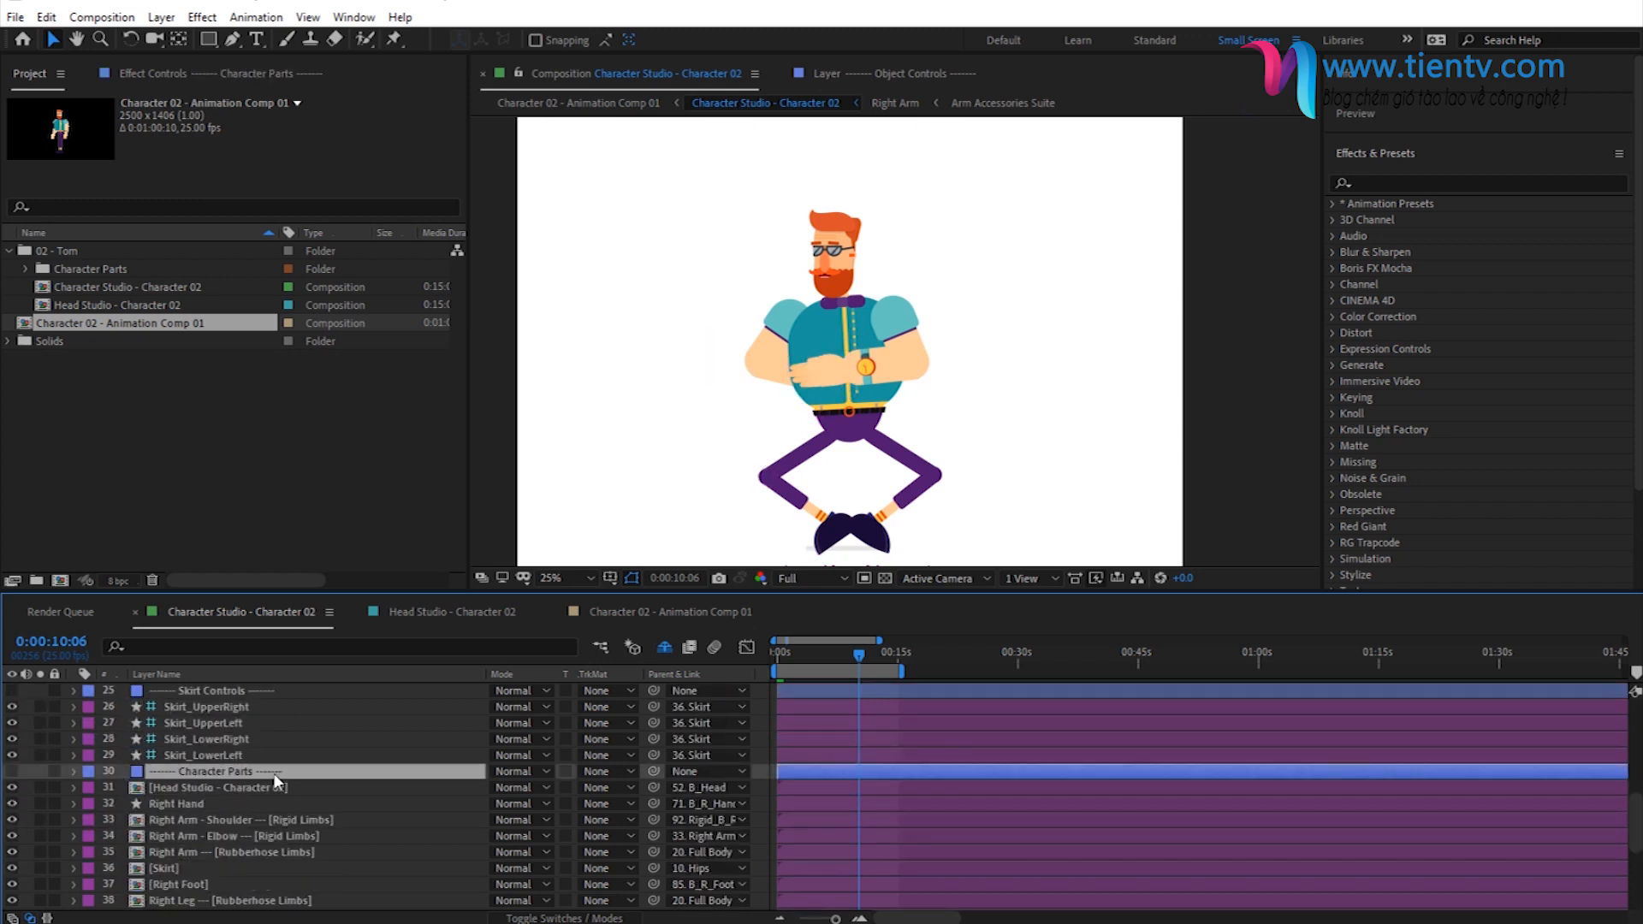
# - Look through the body part layers below the Character Parts divider and select the Head Studio - Character 02 layer
pyautogui.scroll(-2, 206, 758)
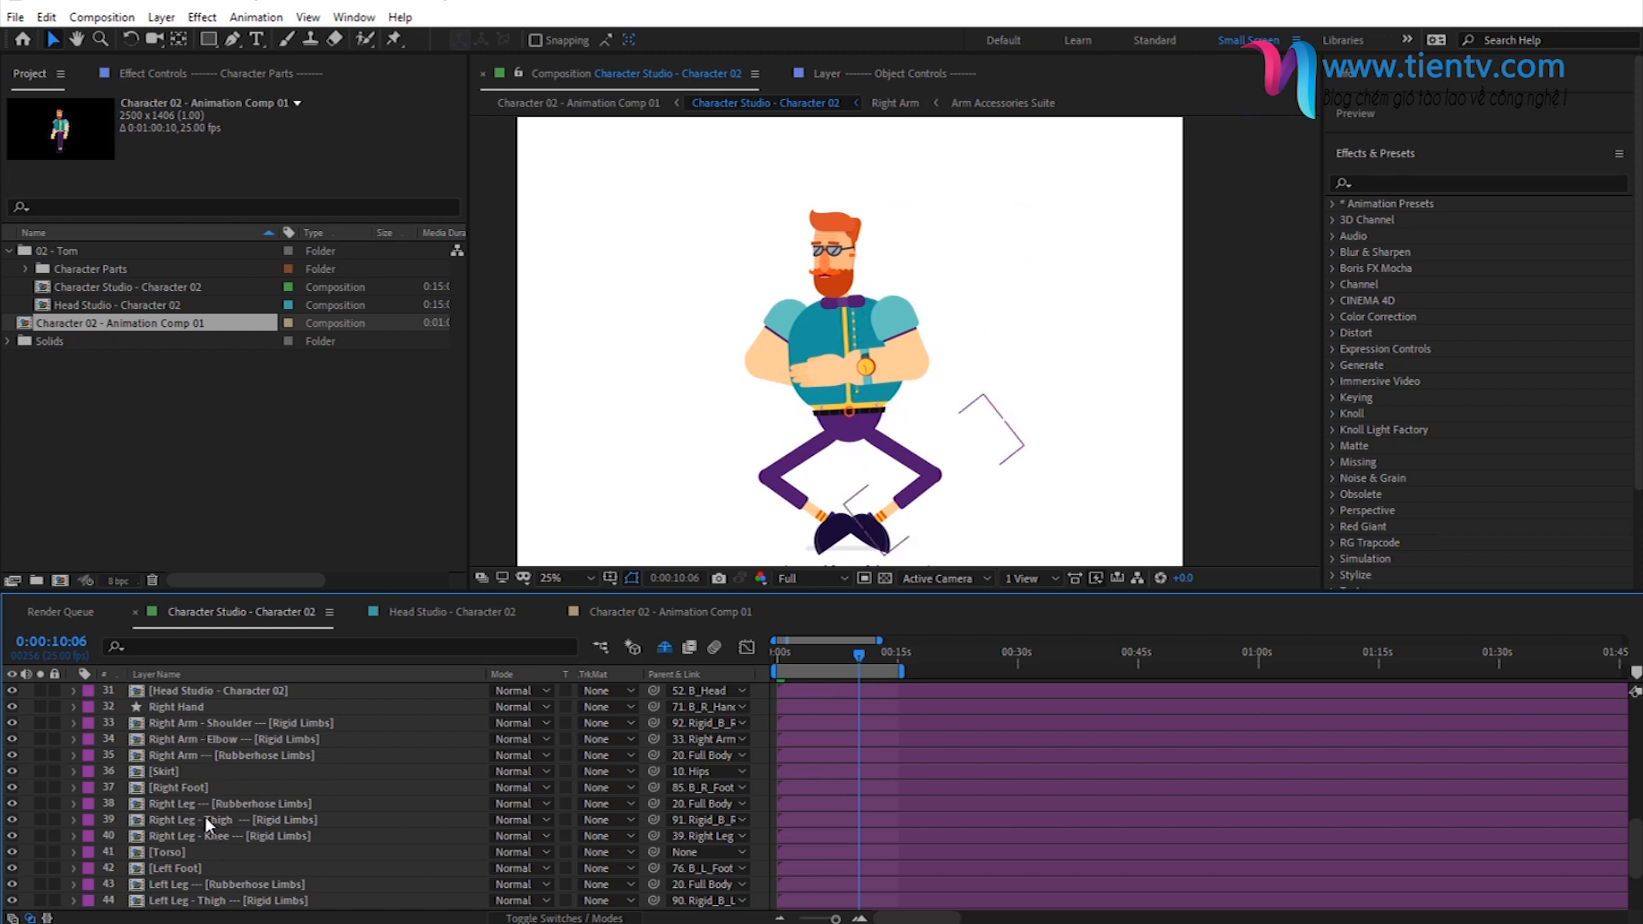
pyautogui.scroll(-2, 213, 731)
pyautogui.scroll(3, 214, 837)
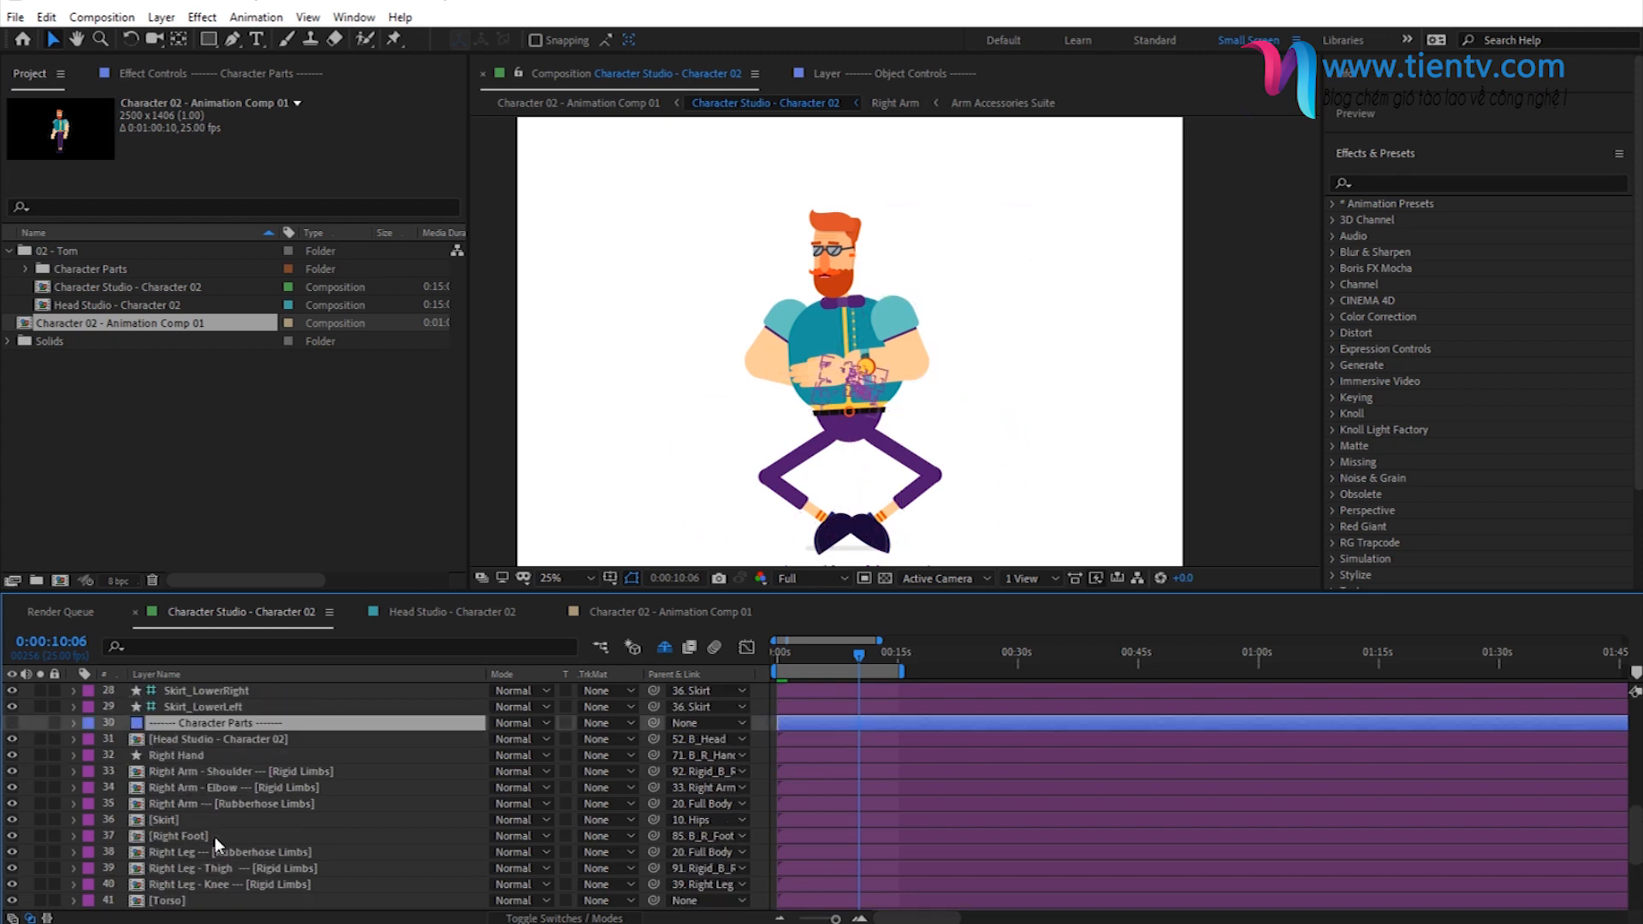
pyautogui.click(178, 740)
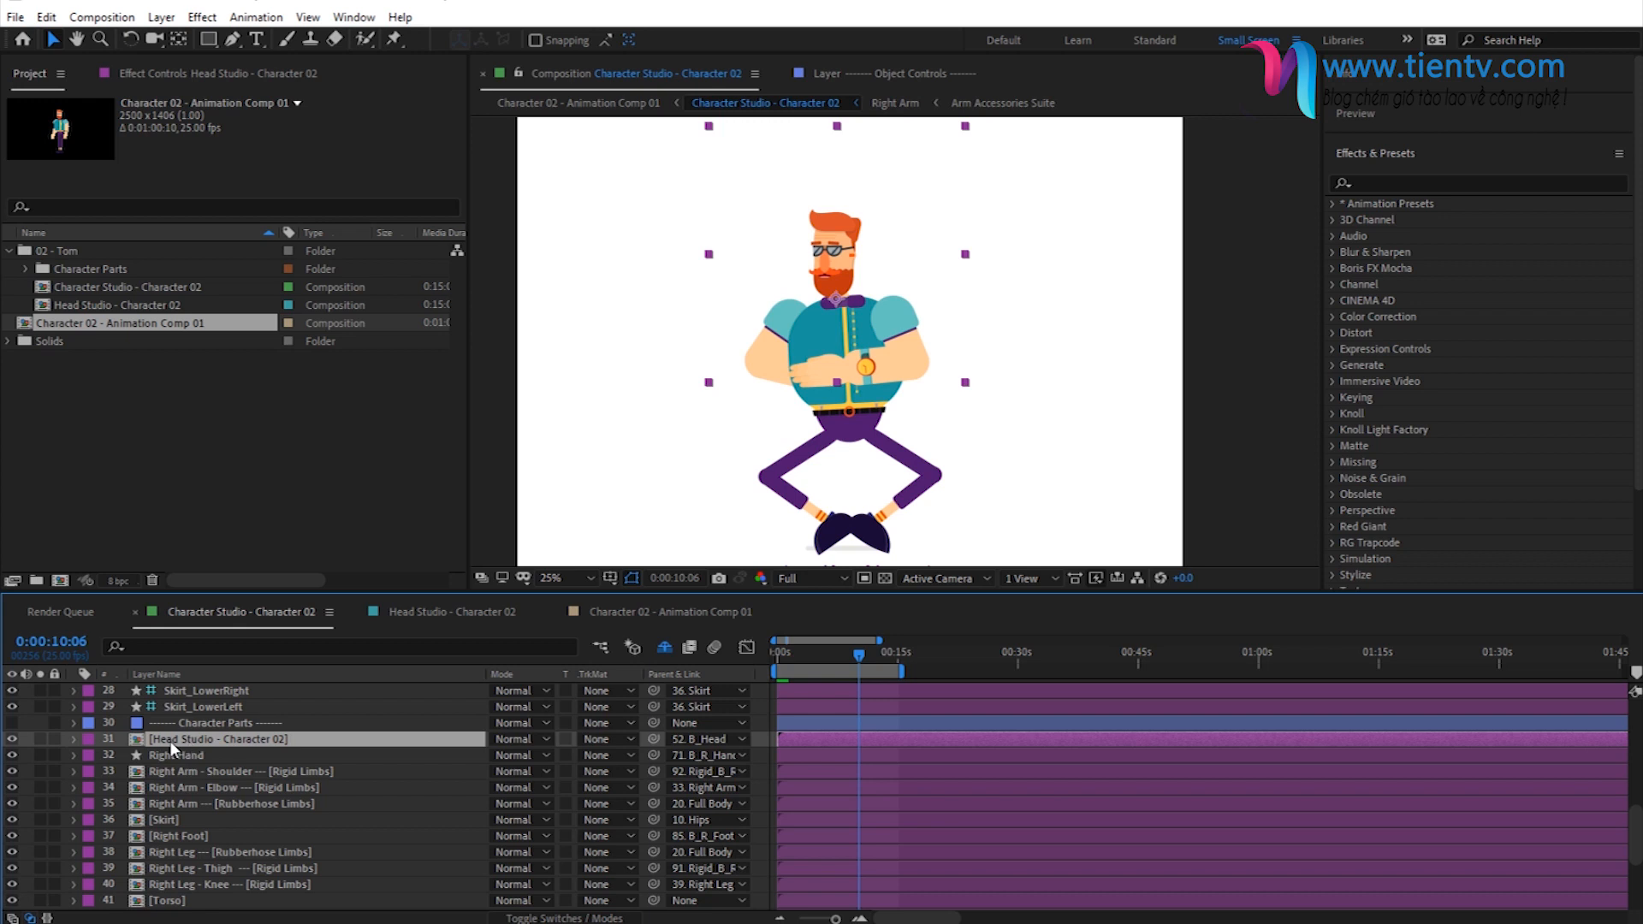
pyautogui.click(168, 754)
pyautogui.click(301, 736)
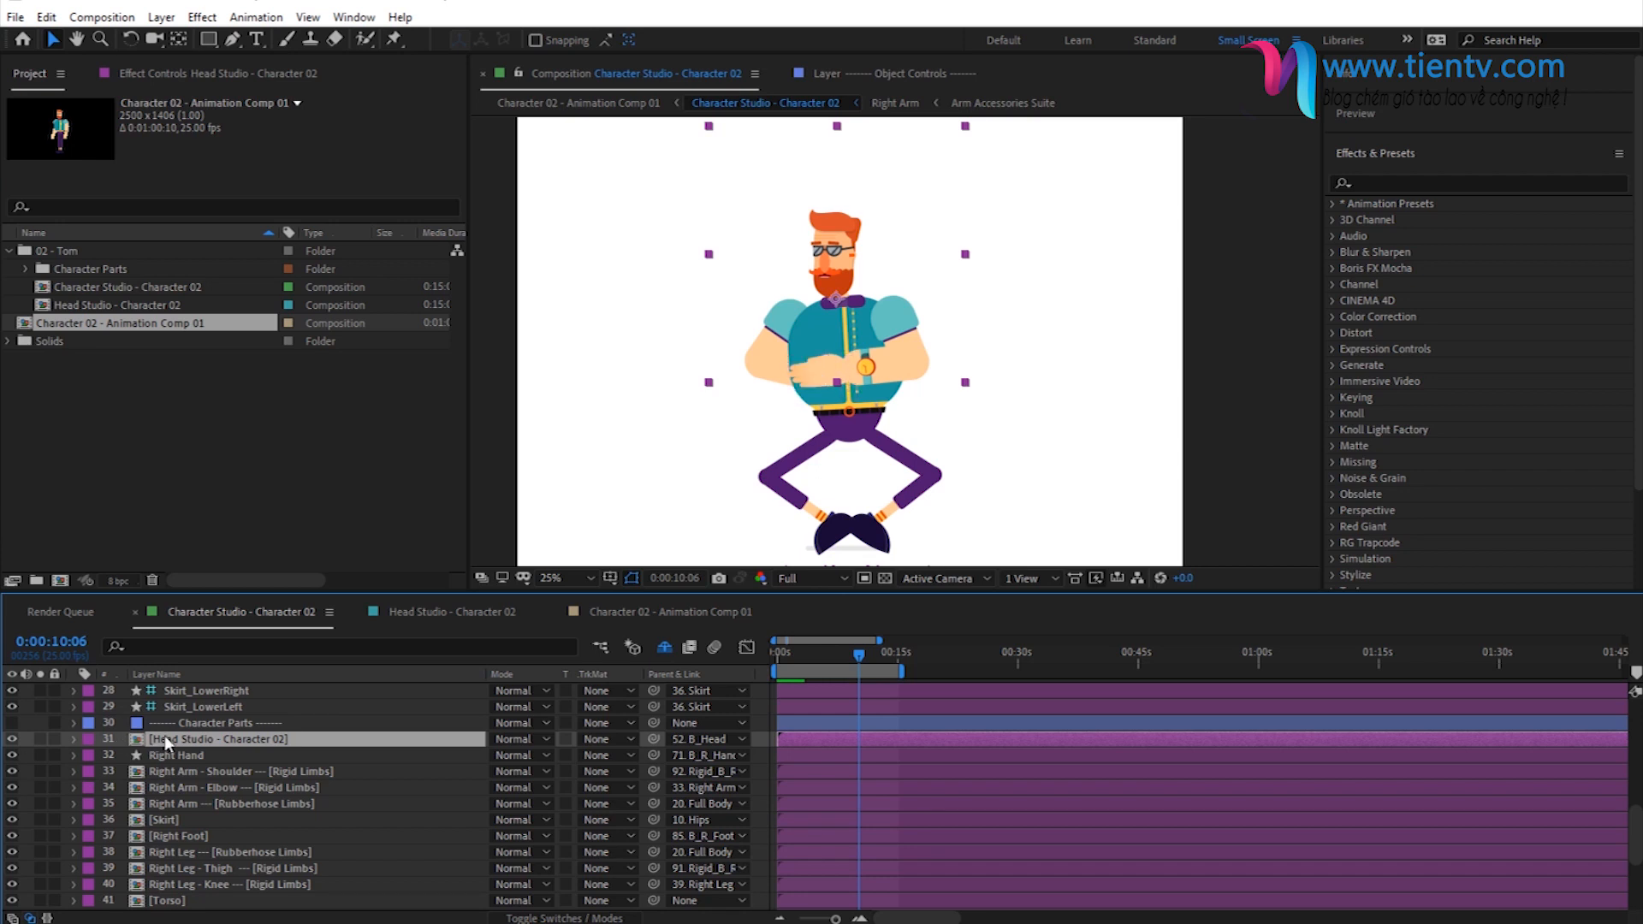
# - Move the Head Studio - Character 02 layer below the Right Arm layers, directly above Skirt
pyautogui.moveTo(172, 736); pyautogui.dragTo(229, 811)
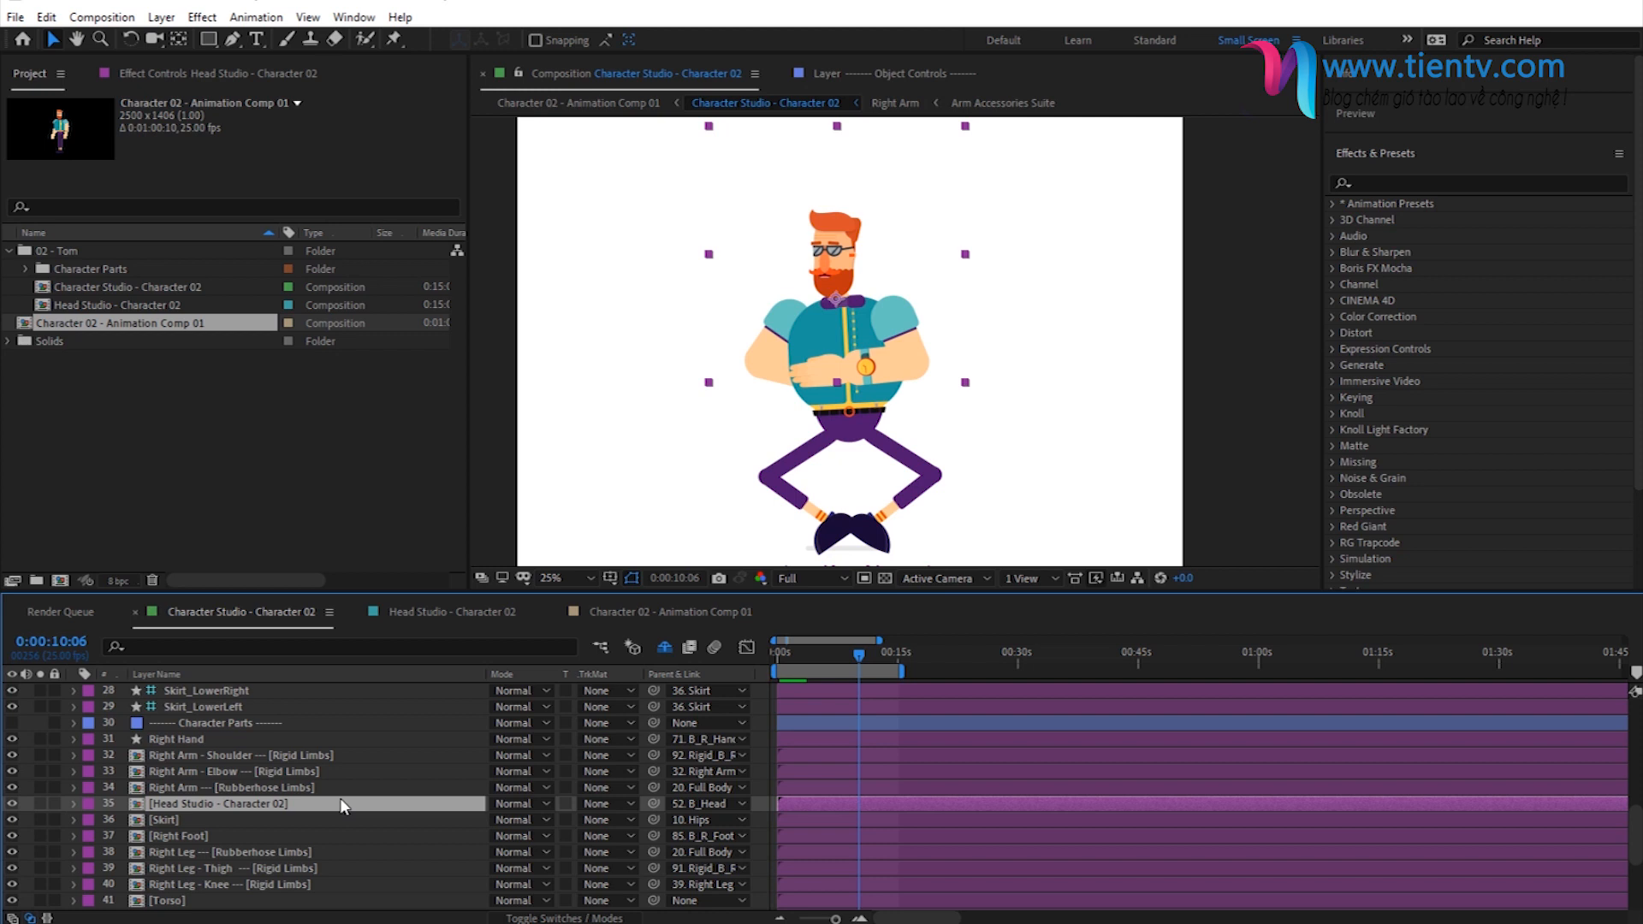
# - Move the Left Hand layer and the three Left Arm layers up, directly above Torso, and clear the selection
pyautogui.scroll(-4, 229, 787)
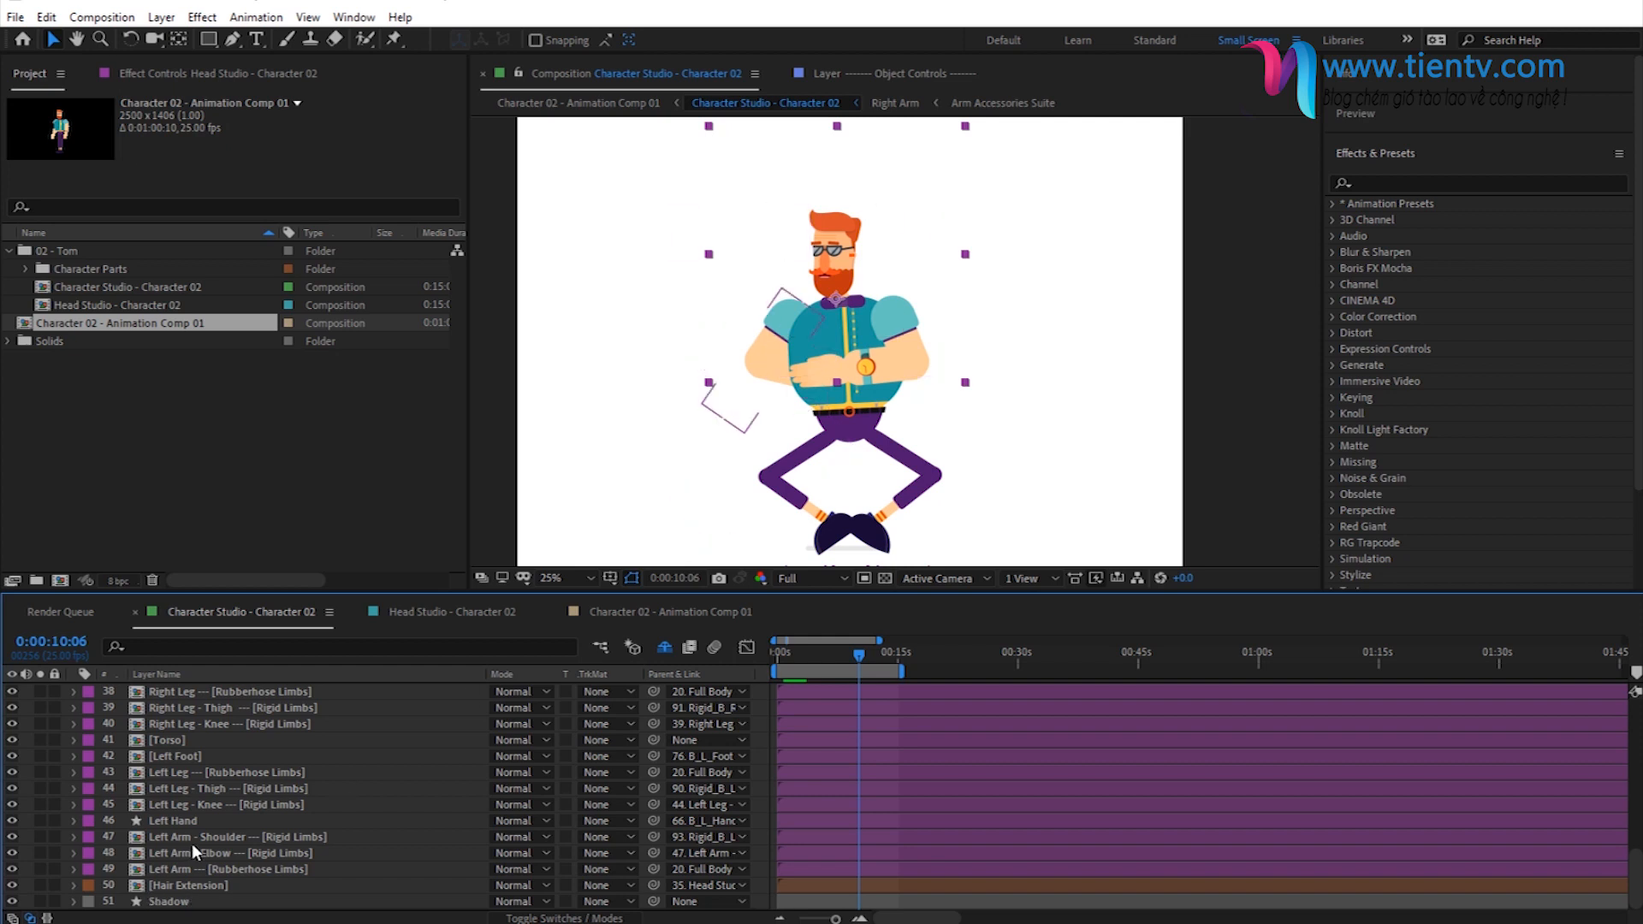
pyautogui.click(182, 824)
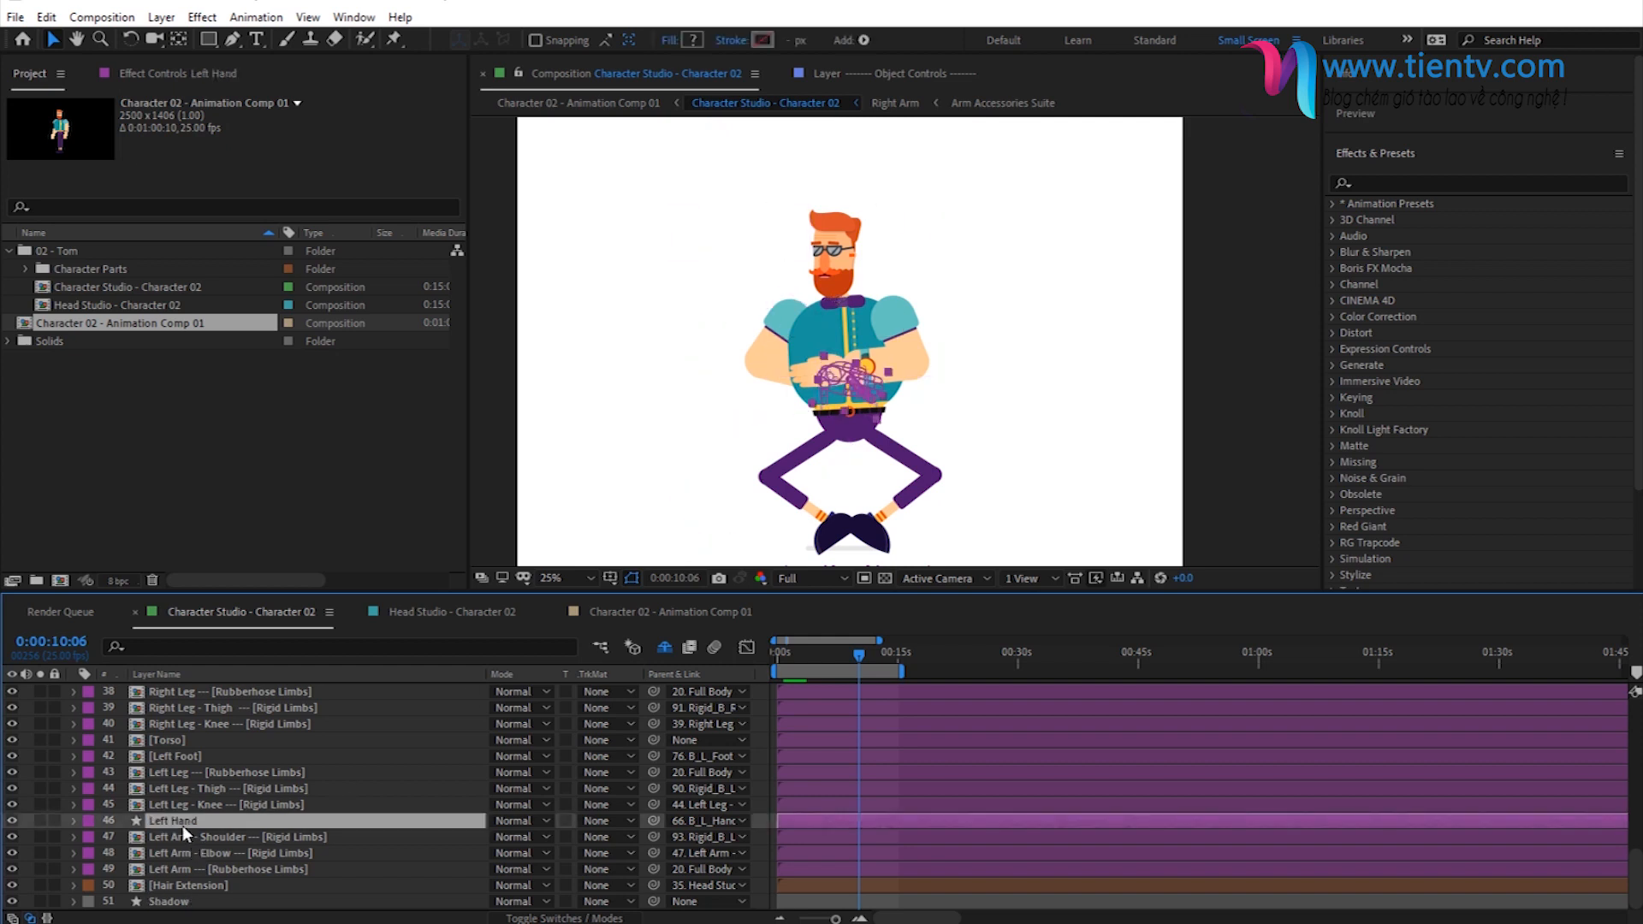
pyautogui.keyDown('shift'); pyautogui.click(181, 869); pyautogui.keyUp('shift')
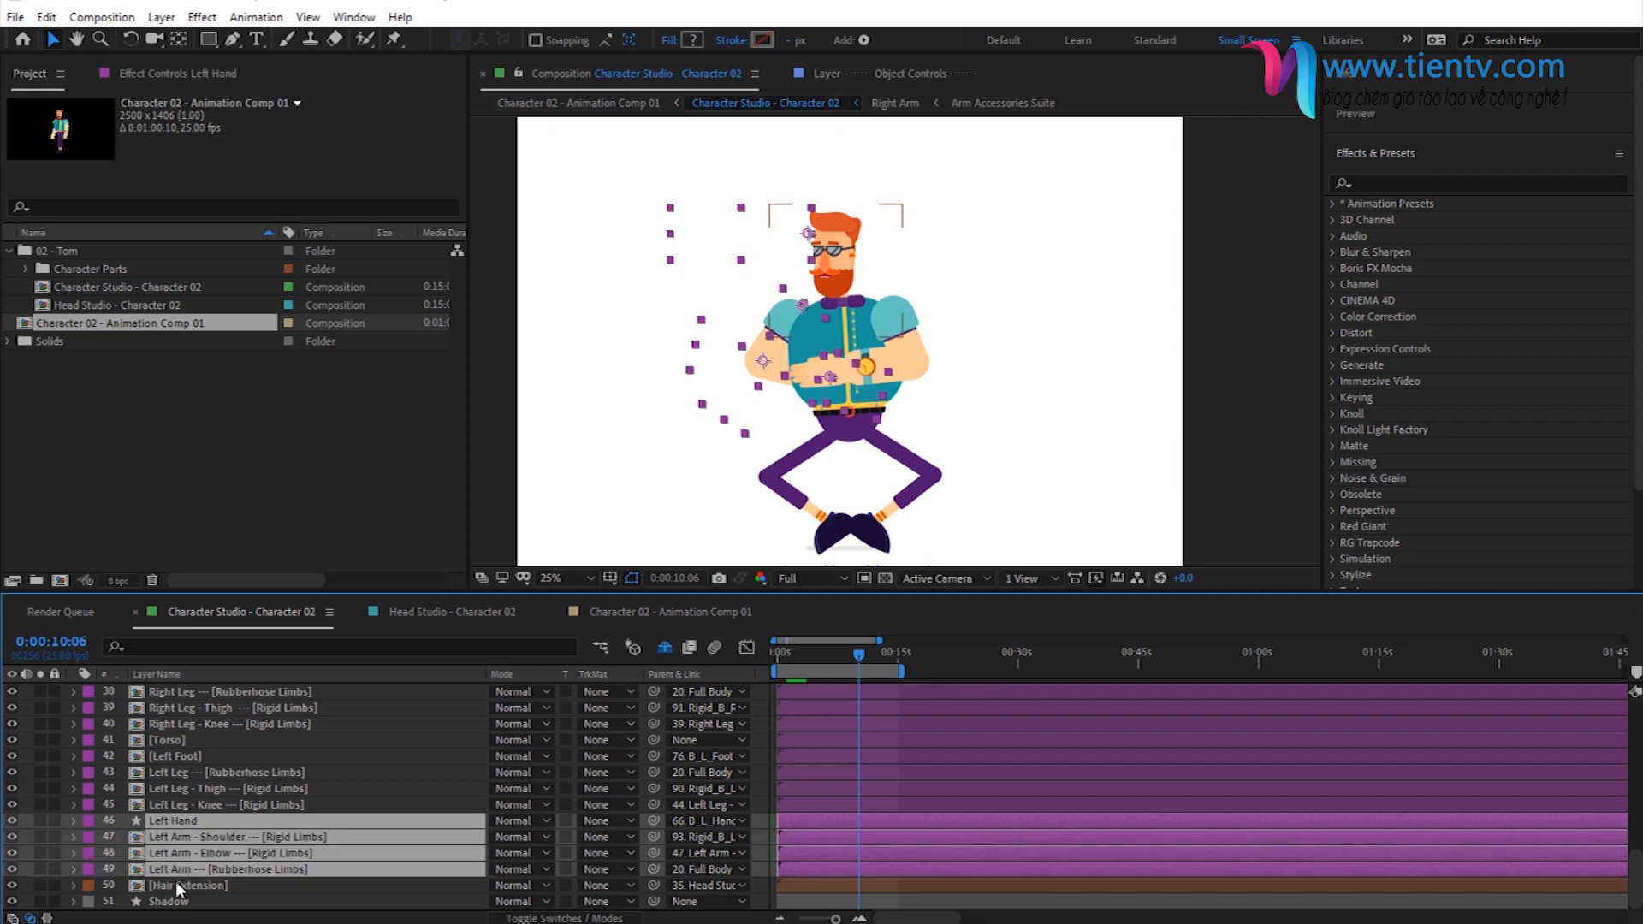
pyautogui.moveTo(184, 852)
pyautogui.mouseDown()
pyautogui.moveTo(205, 709)
pyautogui.moveTo(236, 798)
pyautogui.moveTo(214, 861)
pyautogui.mouseUp()
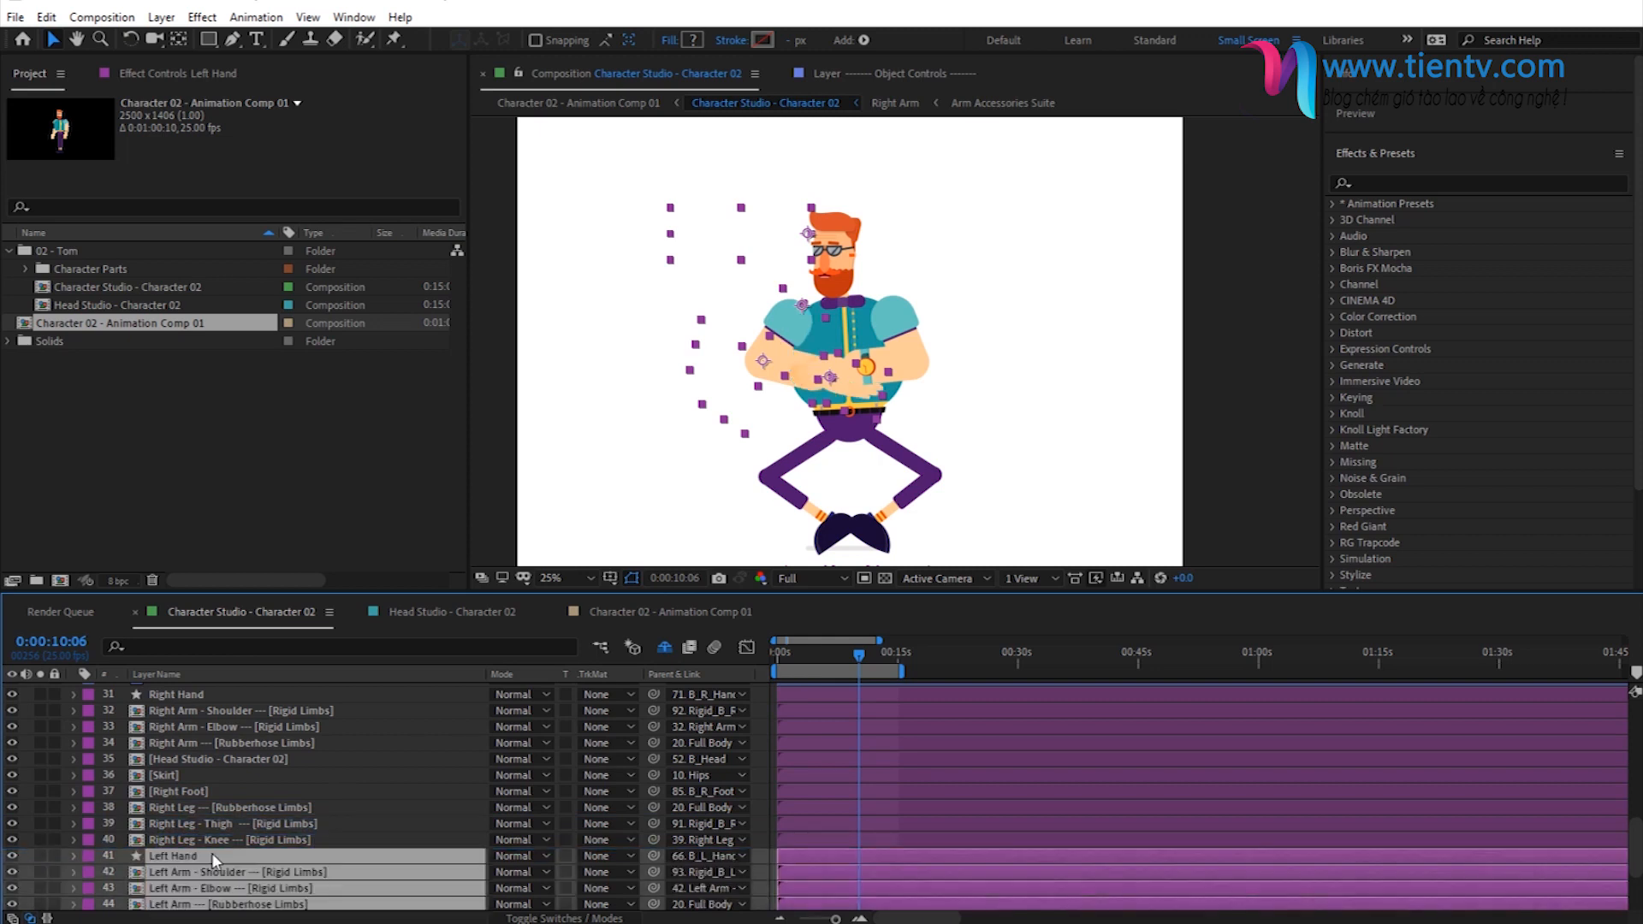
pyautogui.press('F2')
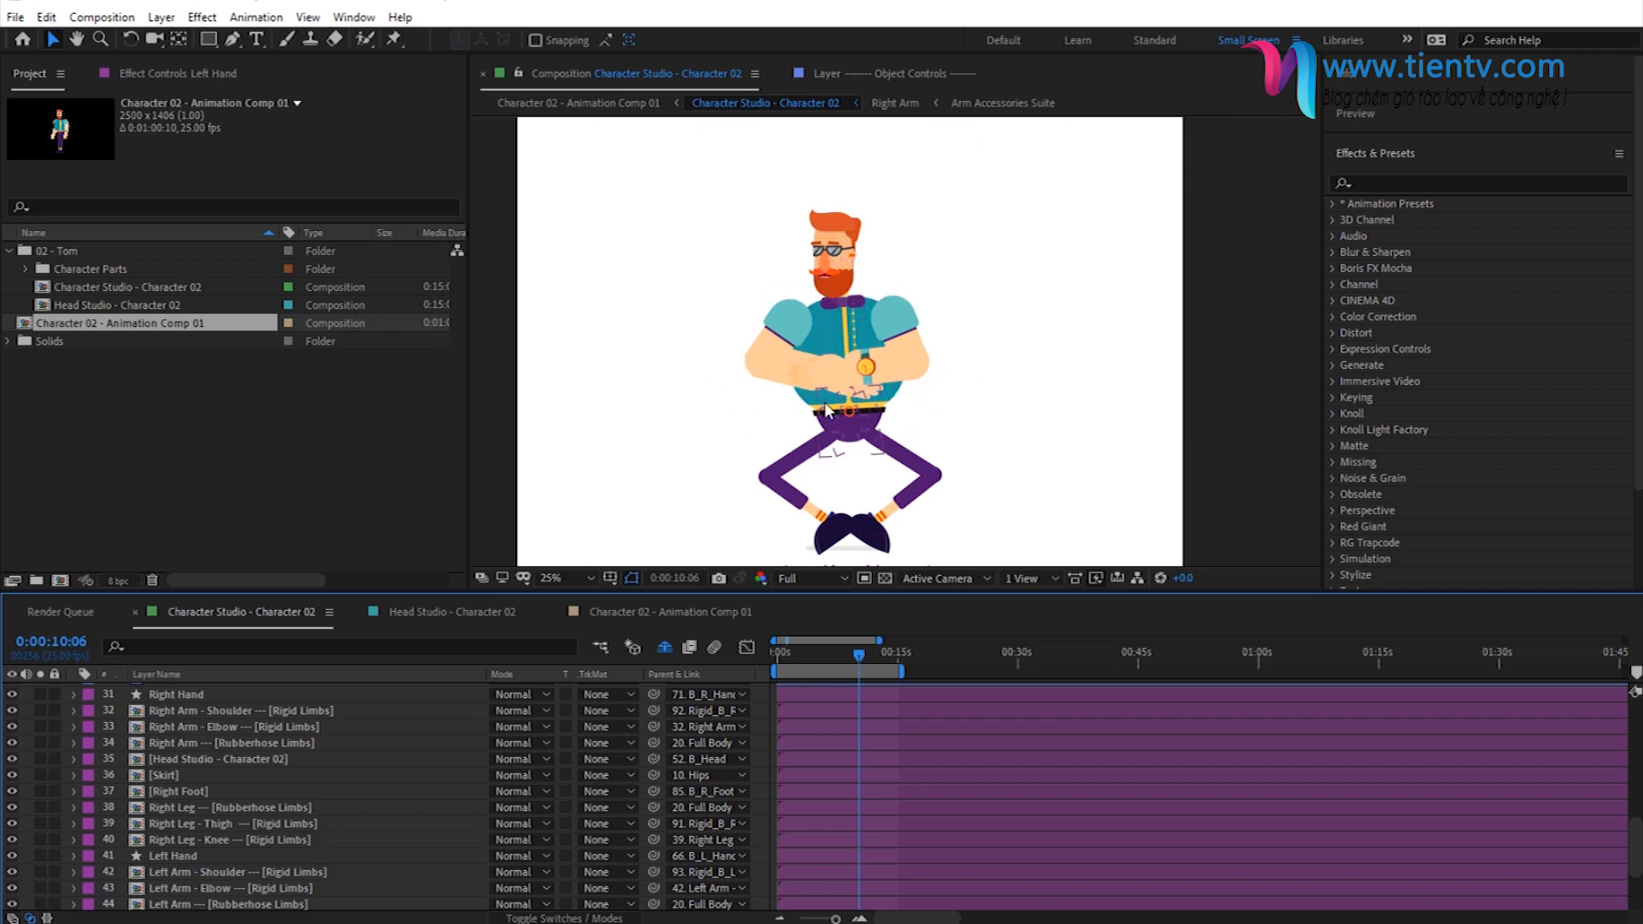
# - Preview the character animation and end the work area at 0:00:11:18
pyautogui.press('space')
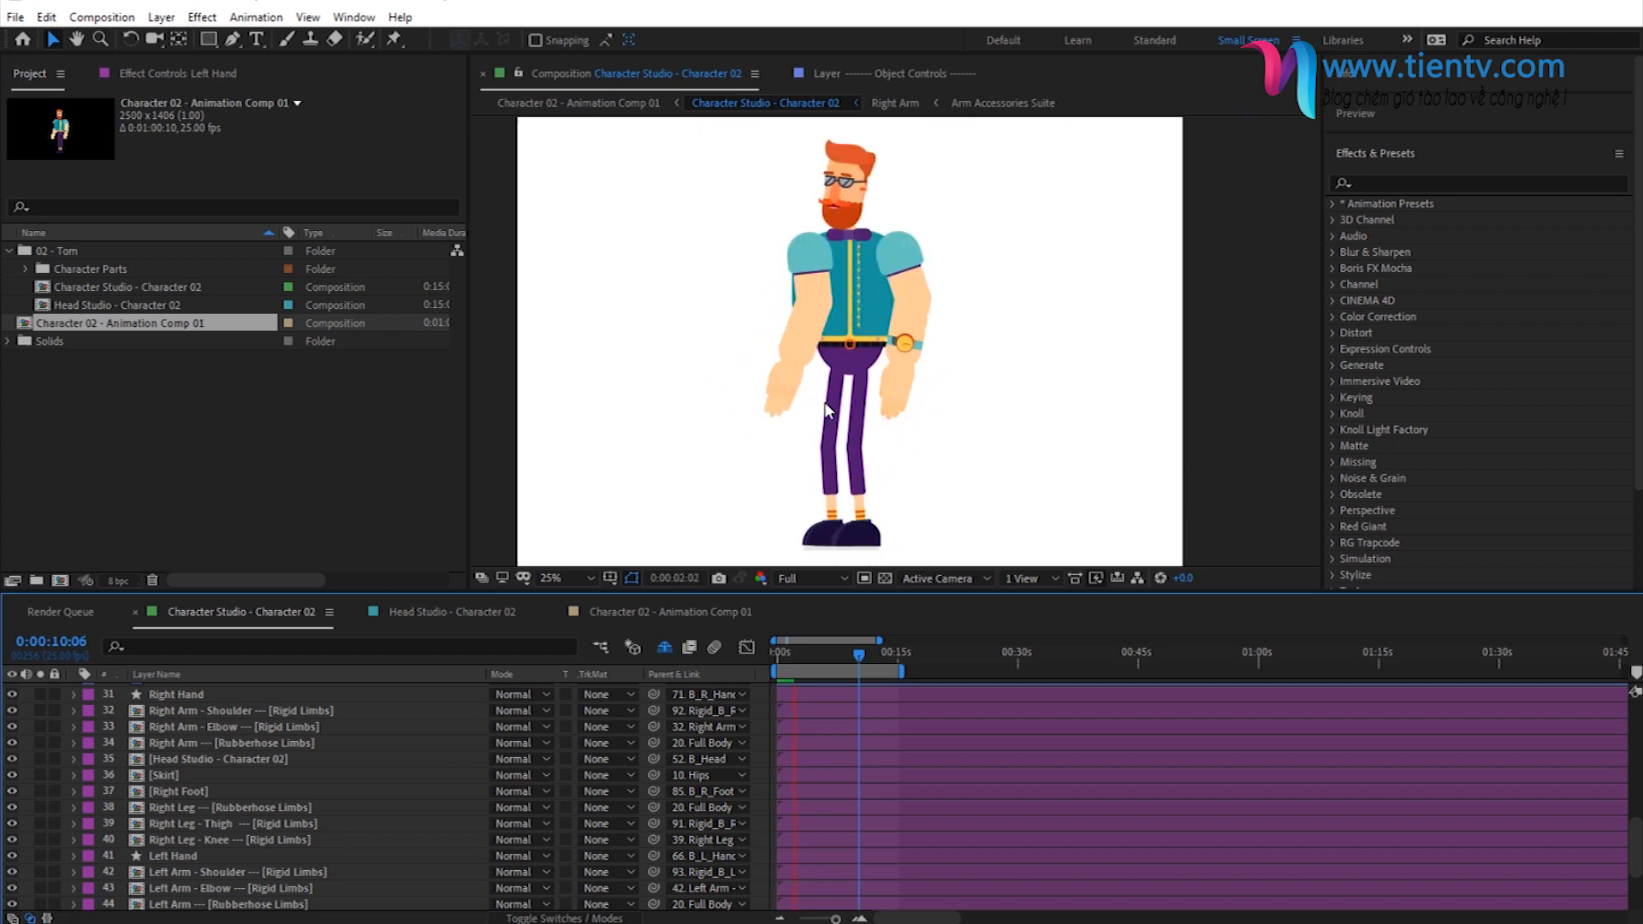
pyautogui.press('space')
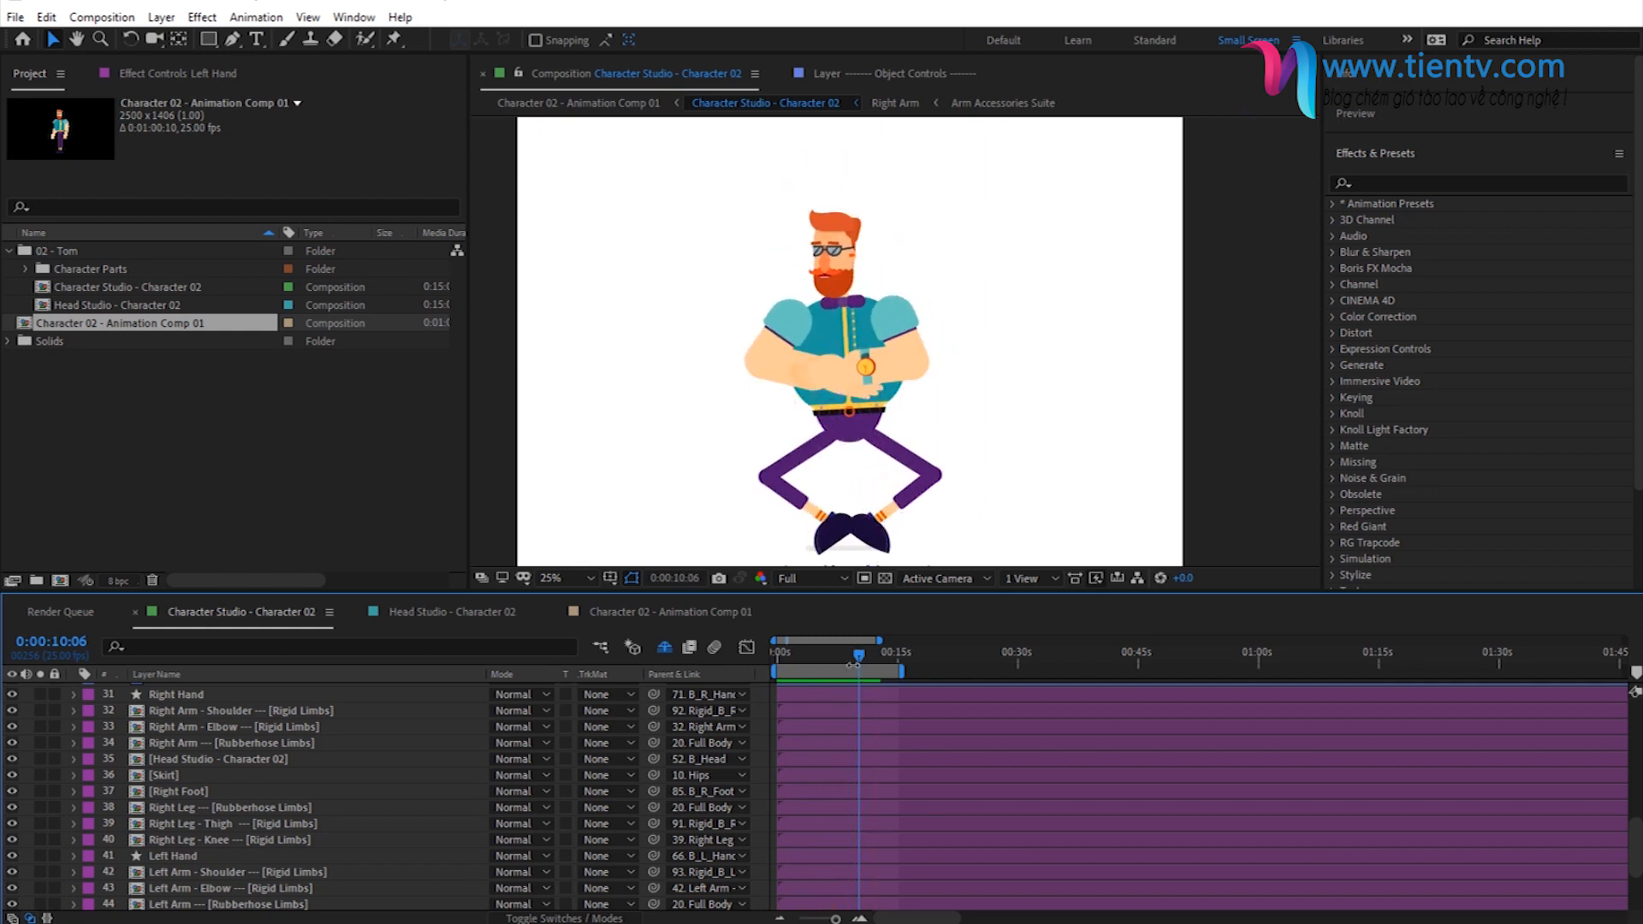
pyautogui.click(871, 660)
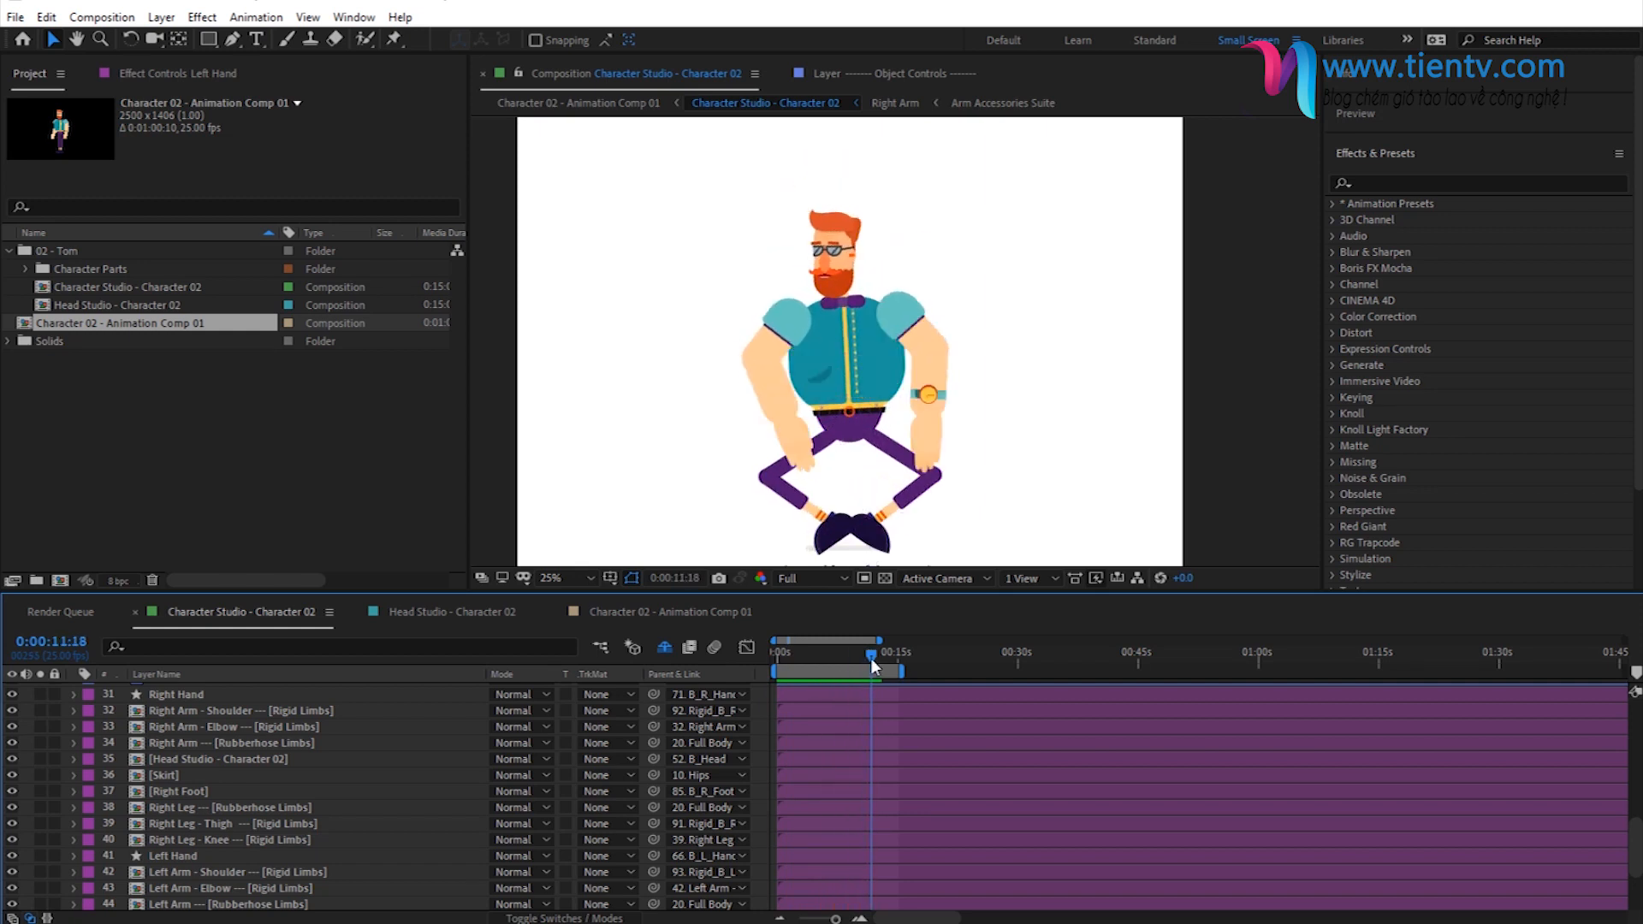
pyautogui.press('space')
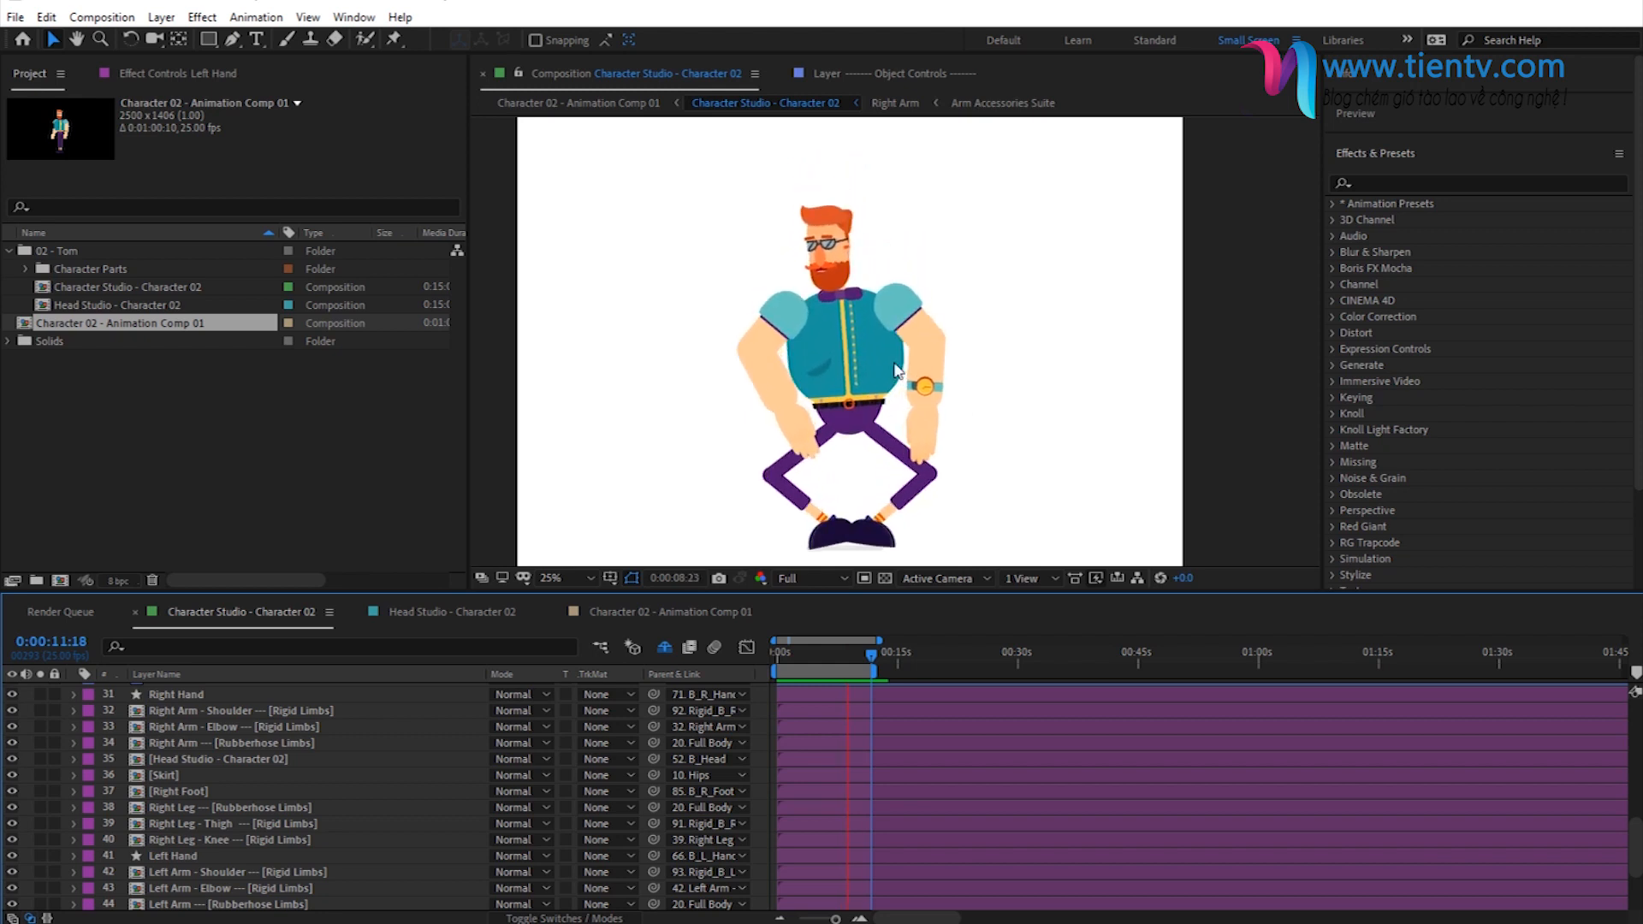
# - Check the arm layering at 0:00:02:21 and 0:00:09:00, and return to the first frame
pyautogui.click(842, 657)
pyautogui.click(800, 656)
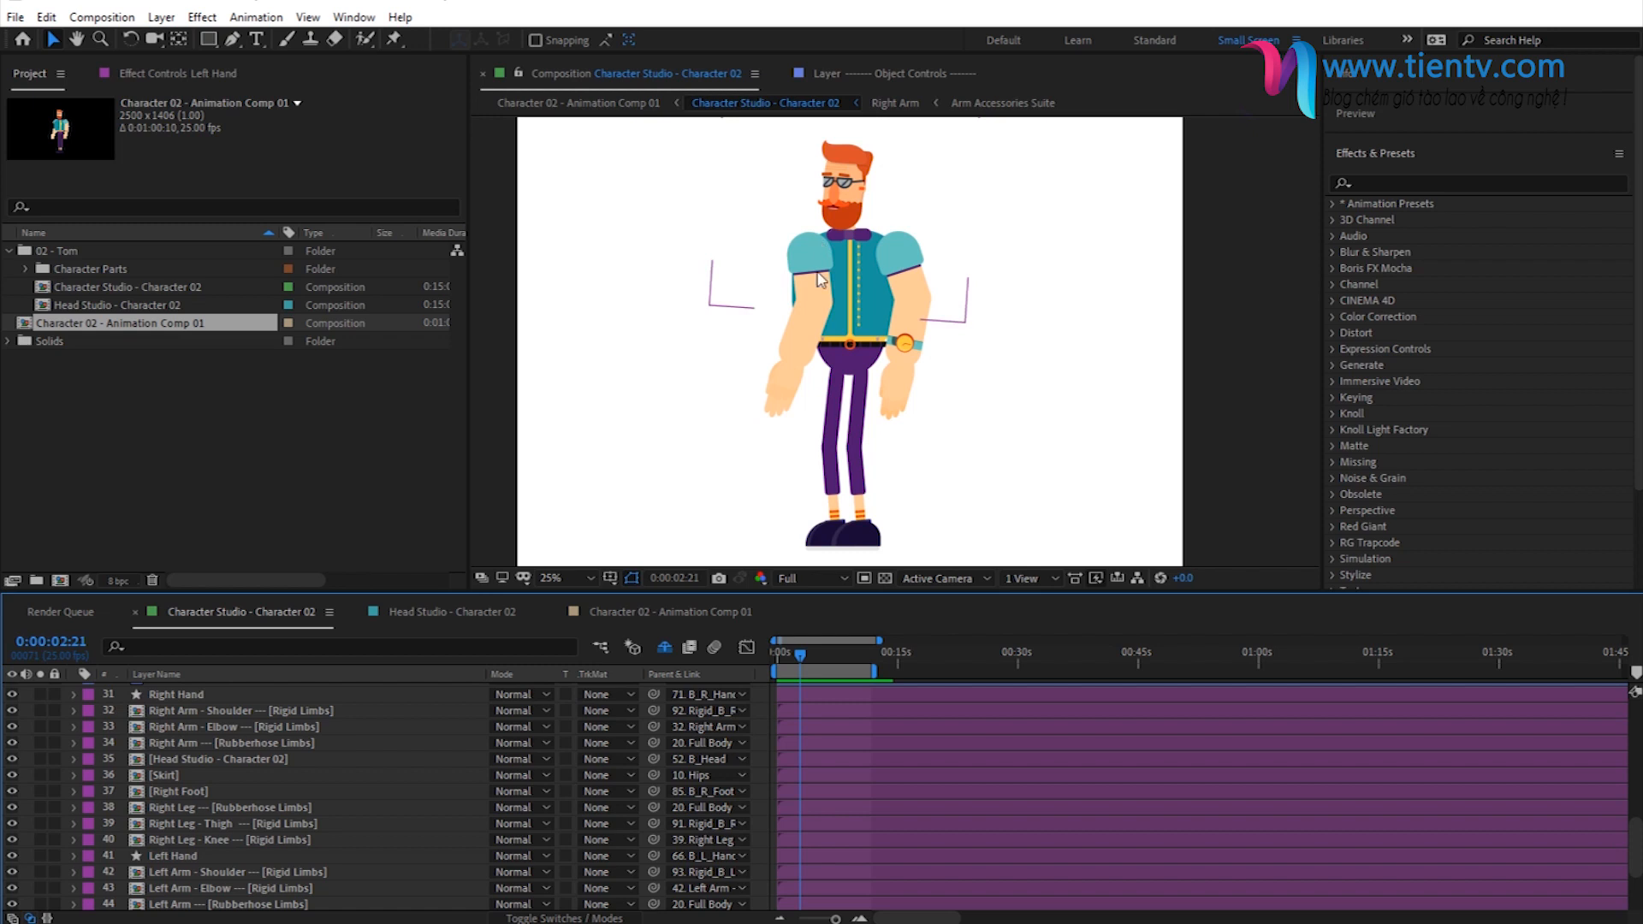
pyautogui.click(849, 659)
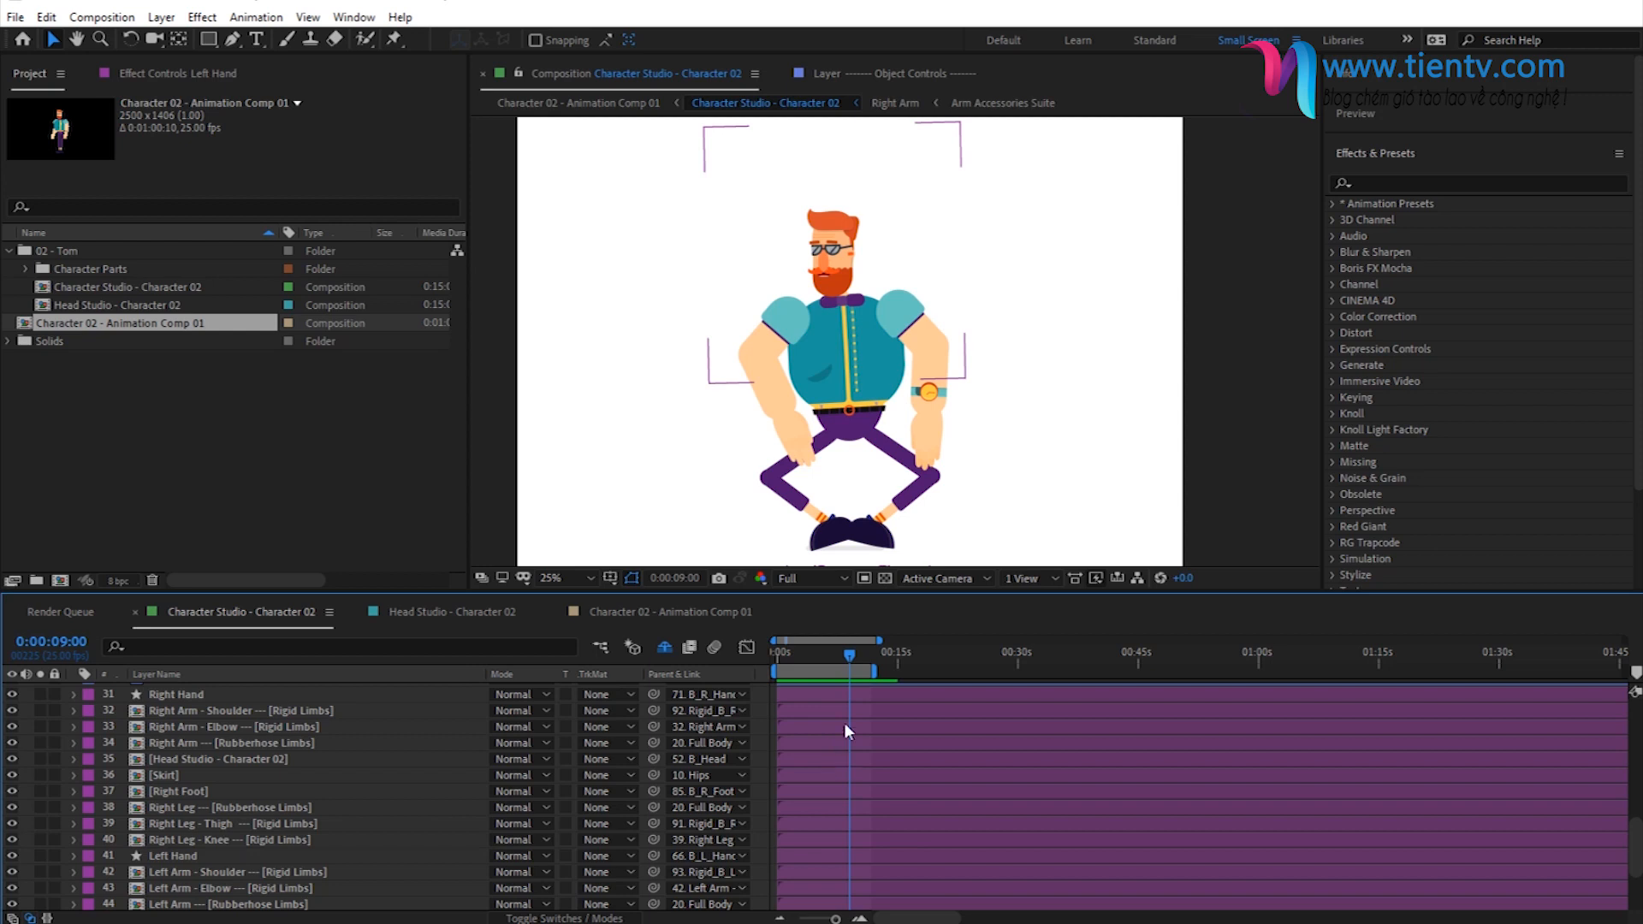
pyautogui.click(777, 657)
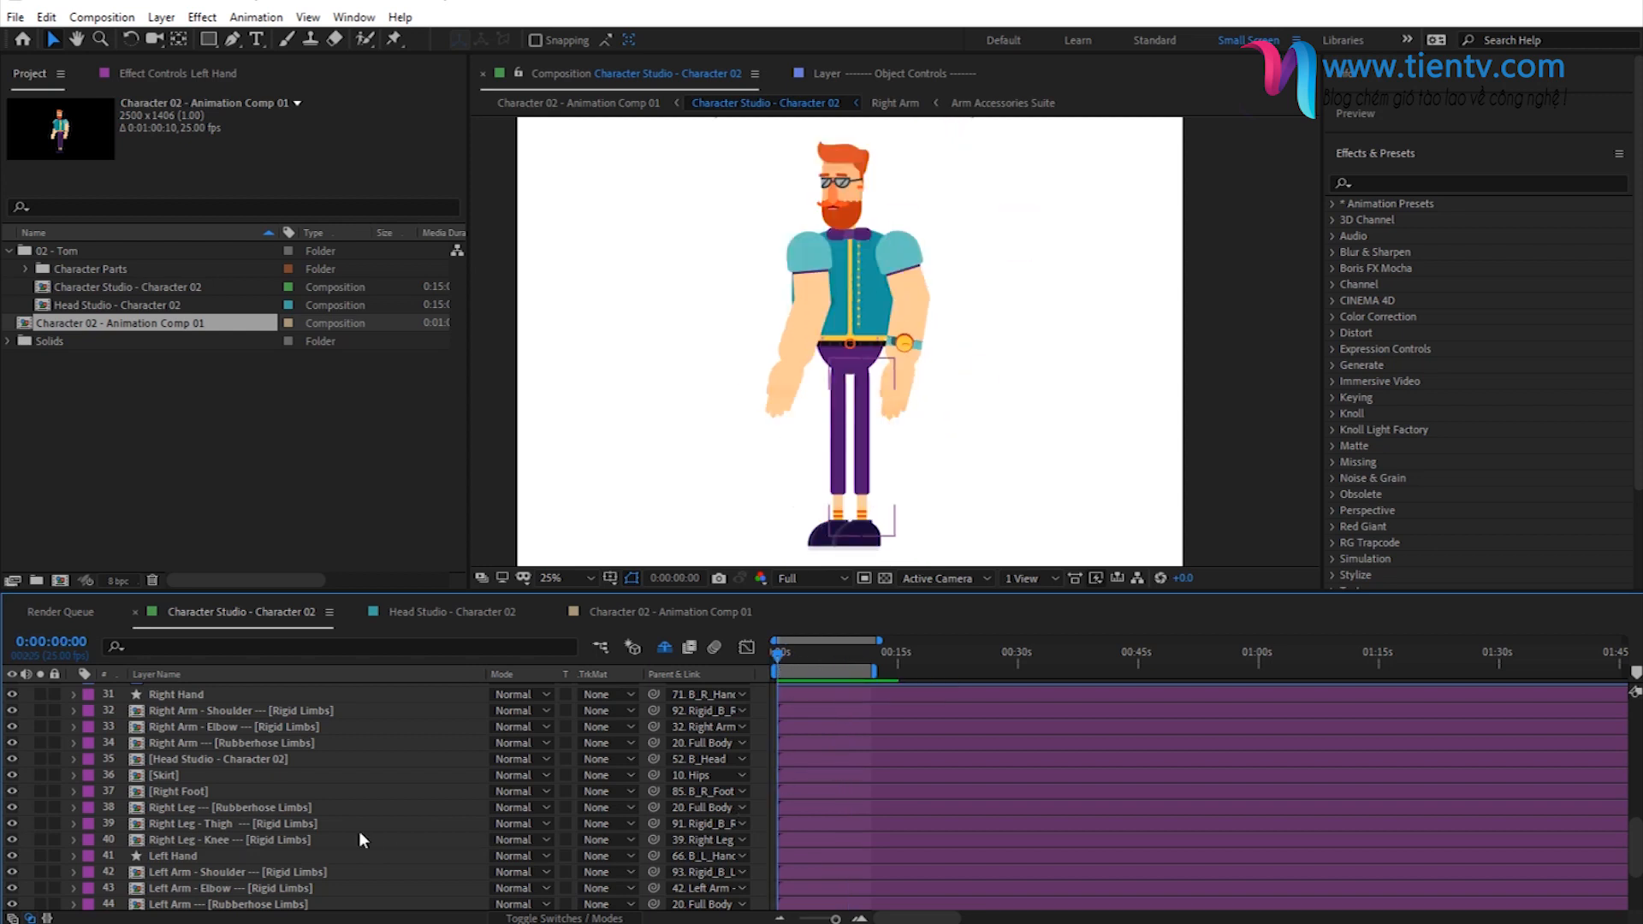
# - Move the Left Hand and Left Arm layers back behind the Torso and Left Leg layers, directly above Hair Extension
pyautogui.scroll(-2, 289, 827)
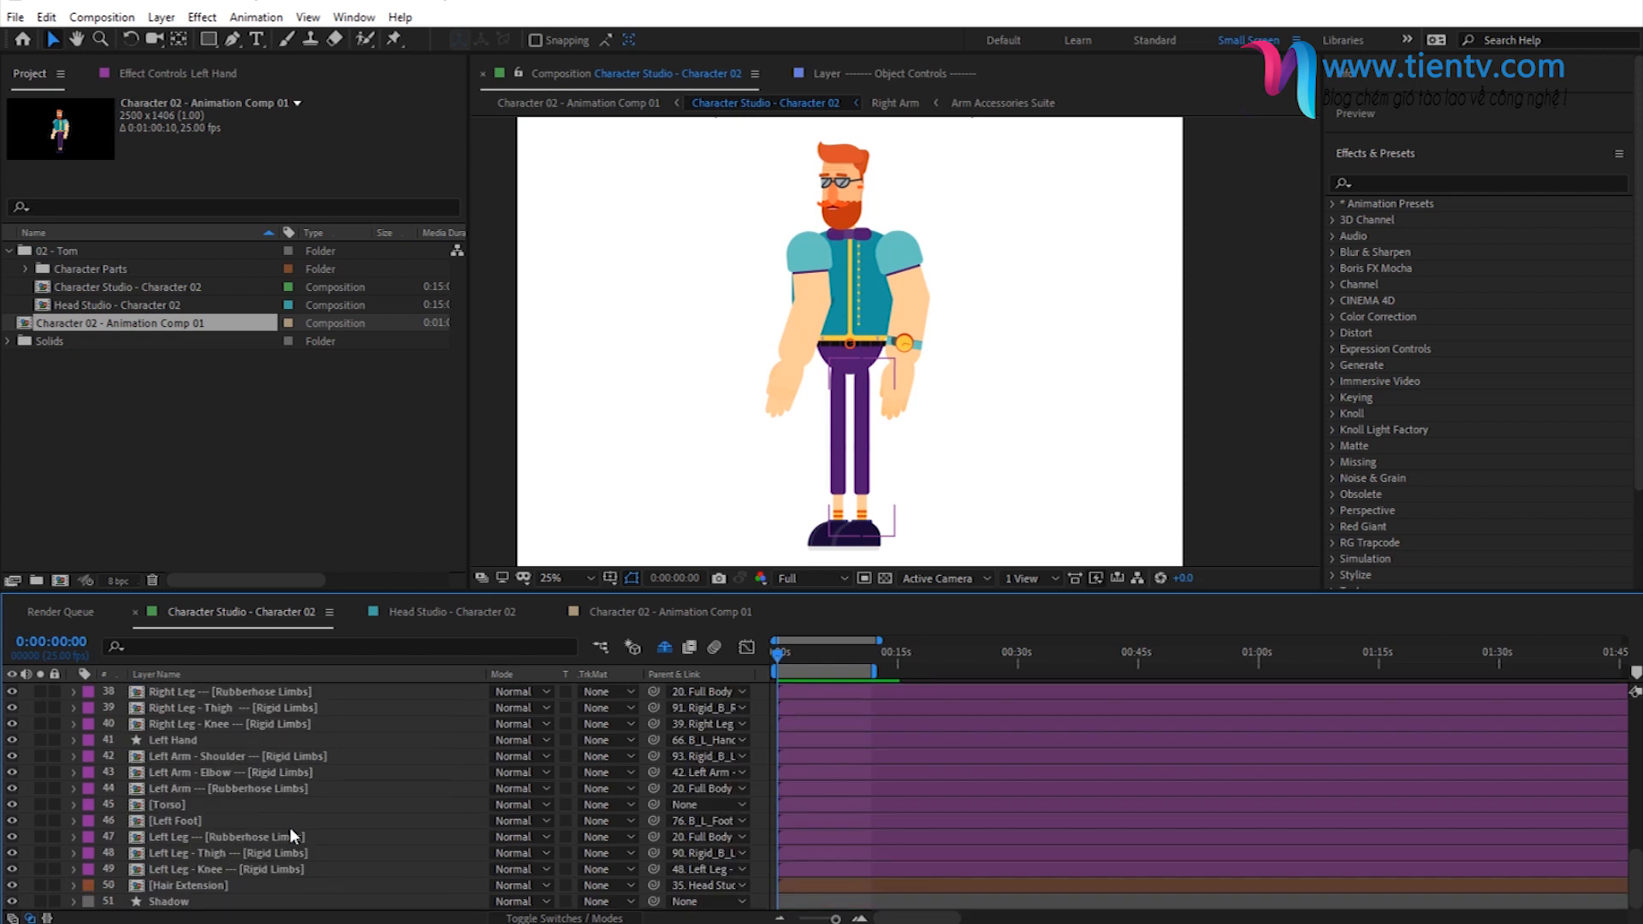
pyautogui.click(172, 785)
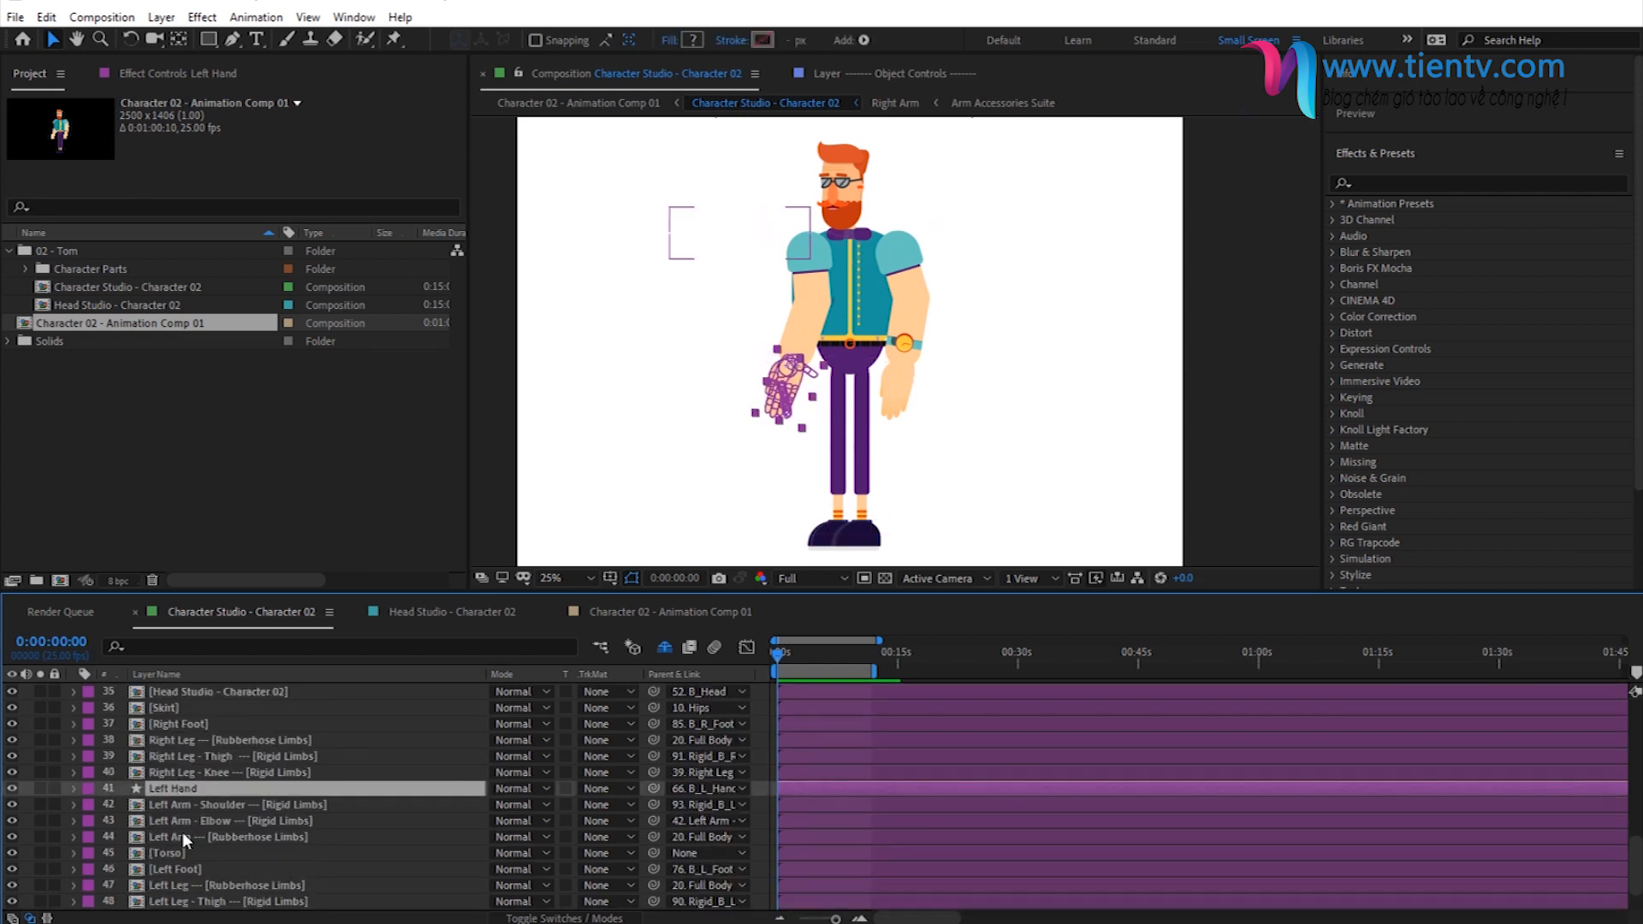
pyautogui.keyDown('shift'); pyautogui.click(182, 837); pyautogui.keyUp('shift')
pyautogui.scroll(-2, 210, 803)
pyautogui.moveTo(177, 756); pyautogui.dragTo(226, 881)
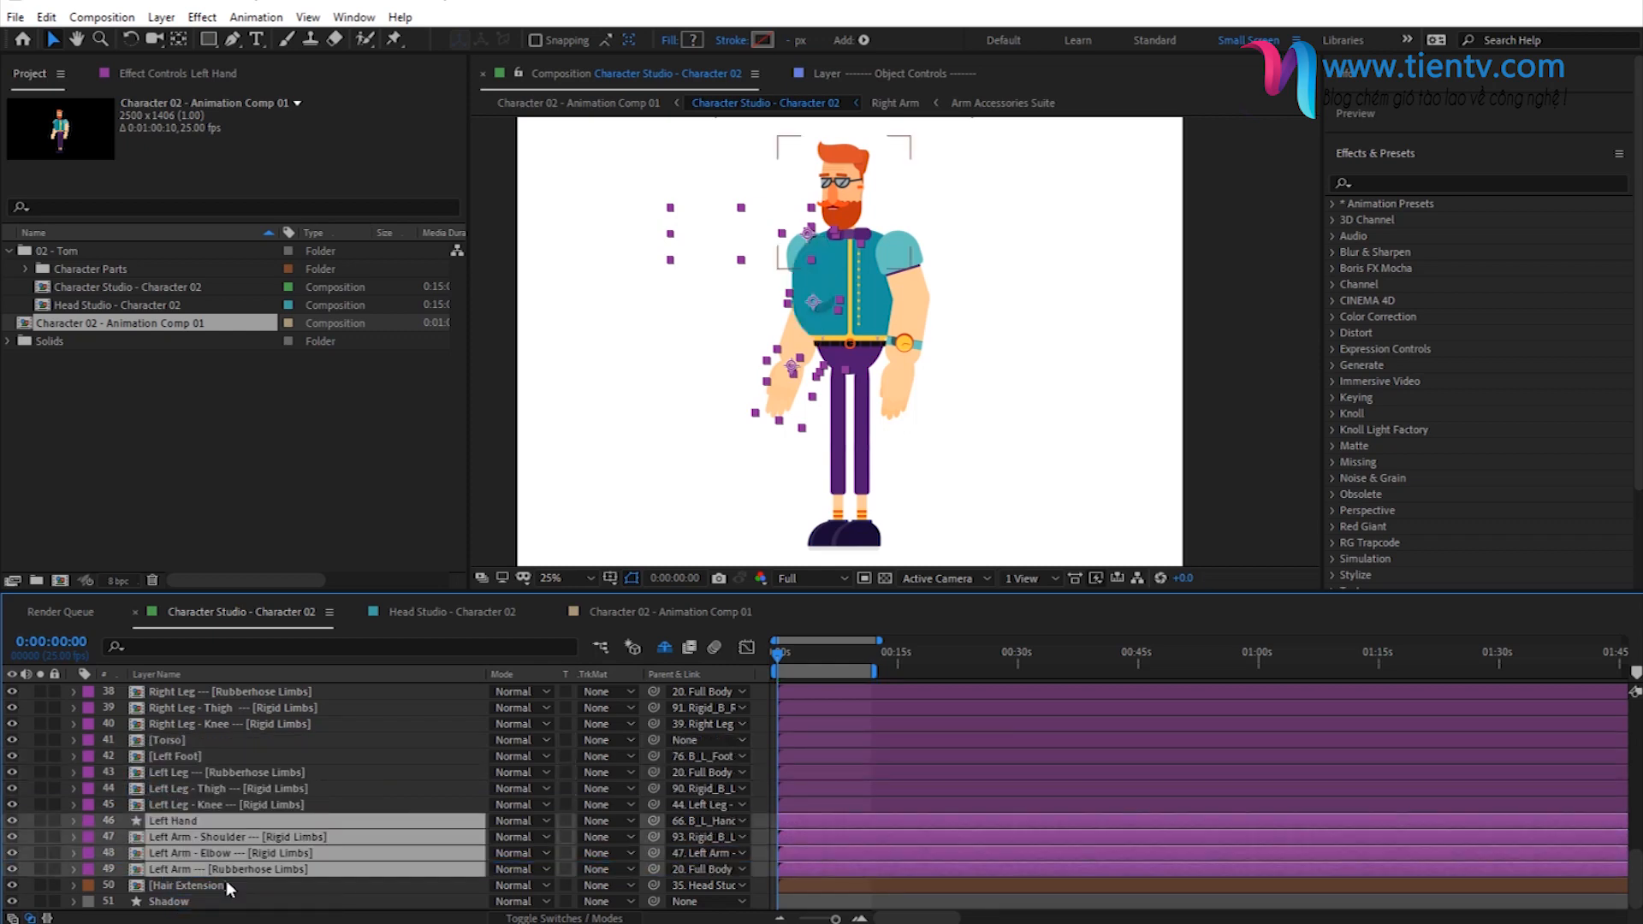
pyautogui.click(758, 760)
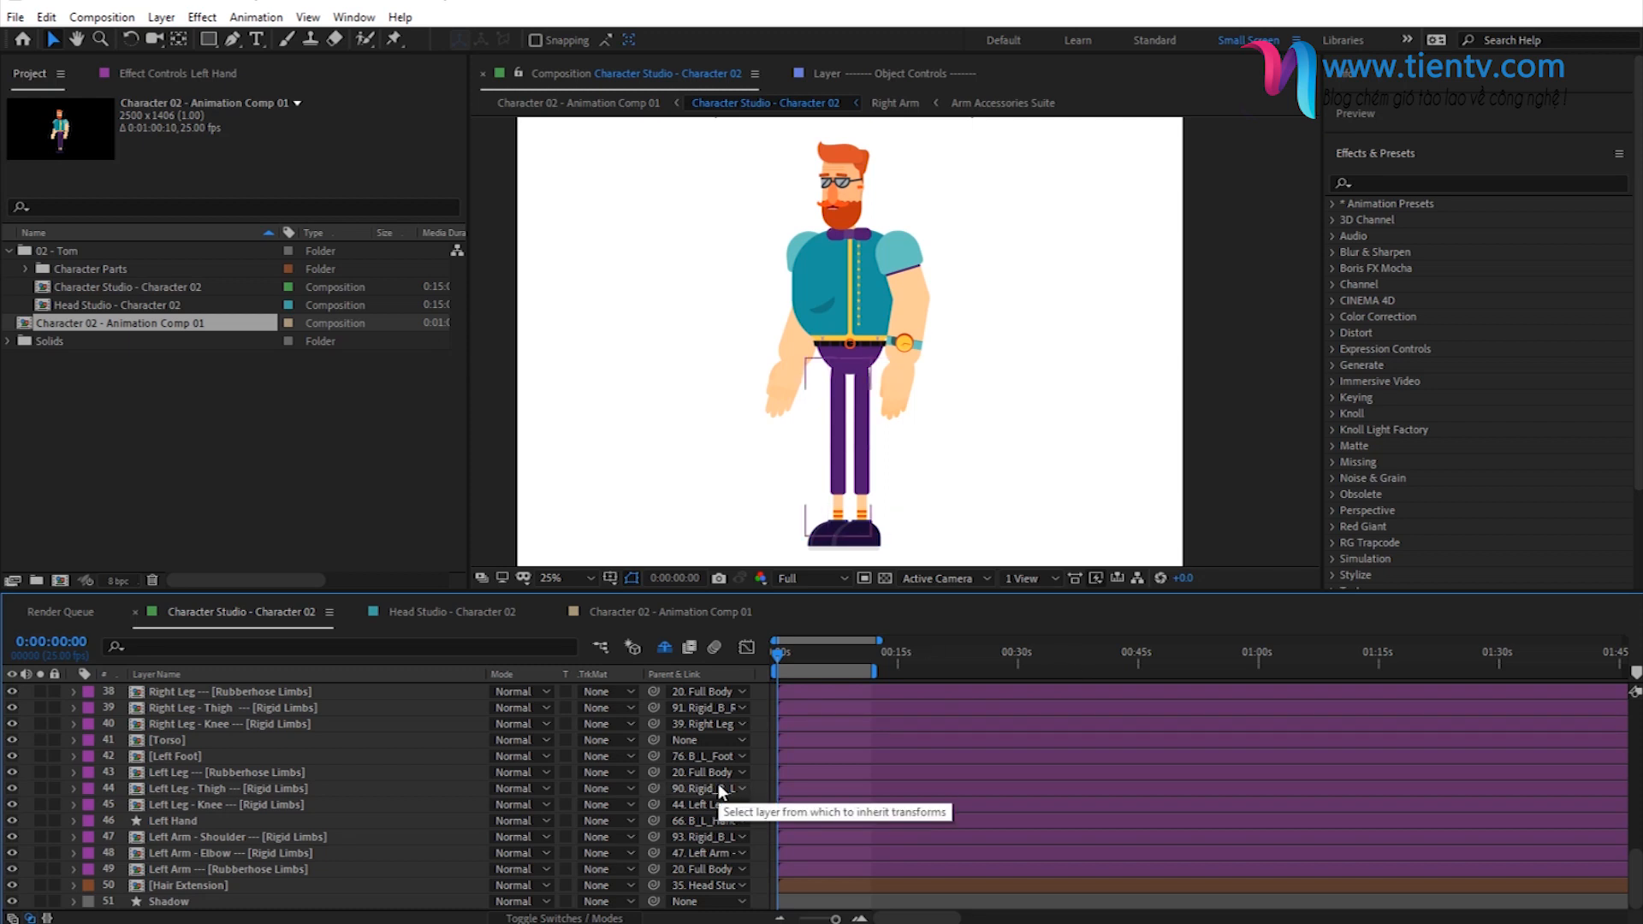
# - Duplicate the Character Studio - Character 02 composition and open the duplicate
pyautogui.click(79, 287)
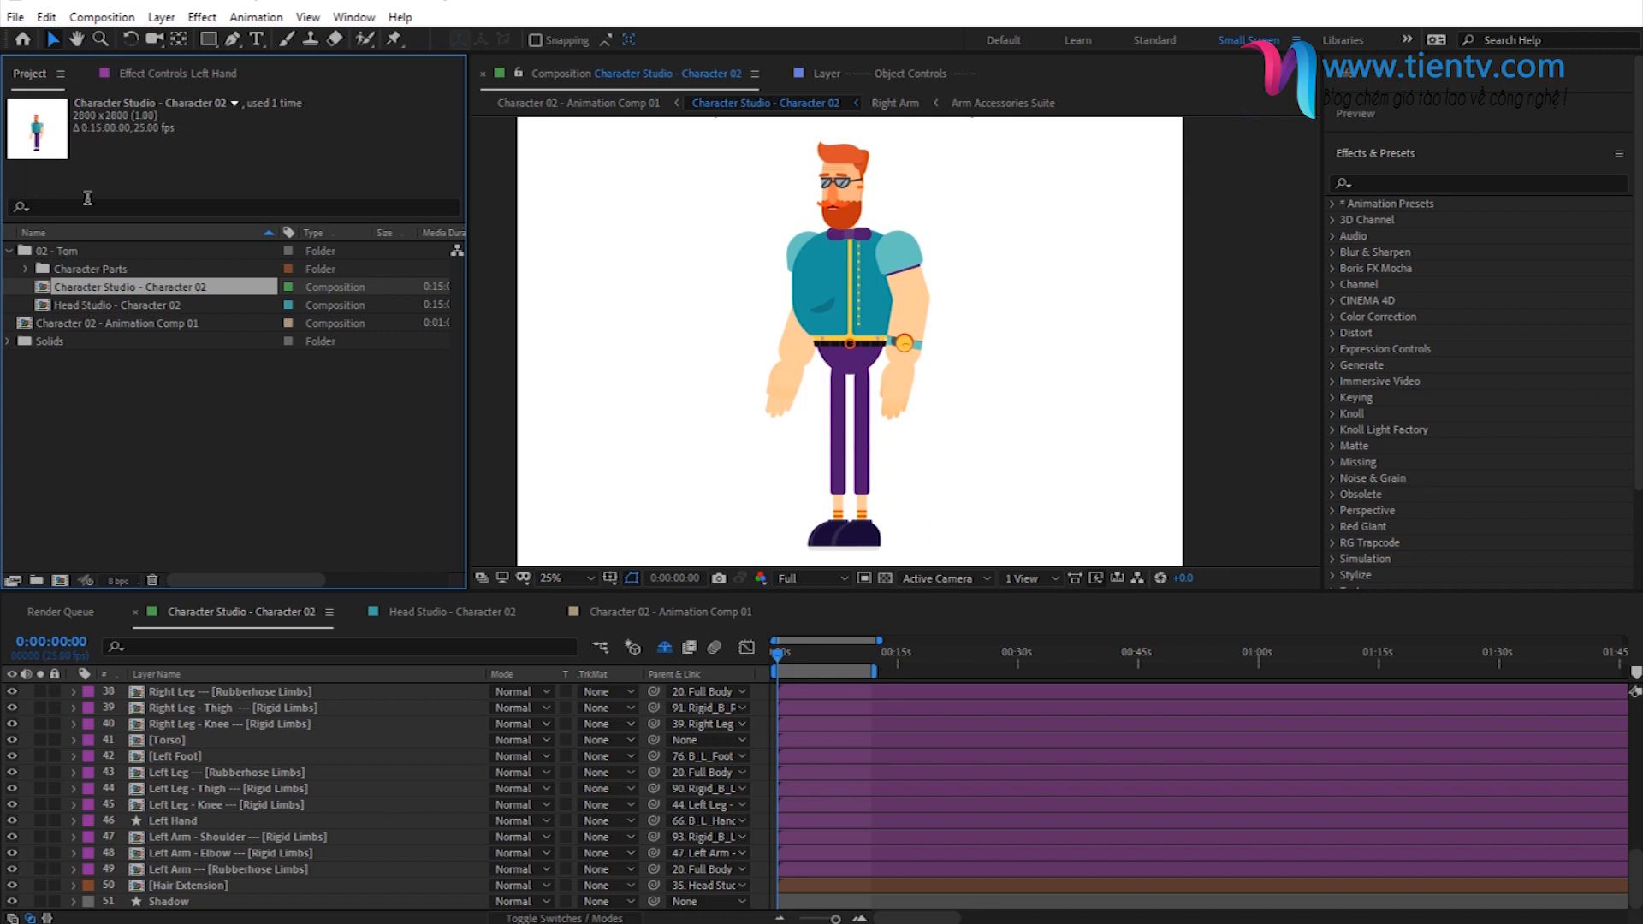
pyautogui.click(46, 17)
pyautogui.click(121, 260)
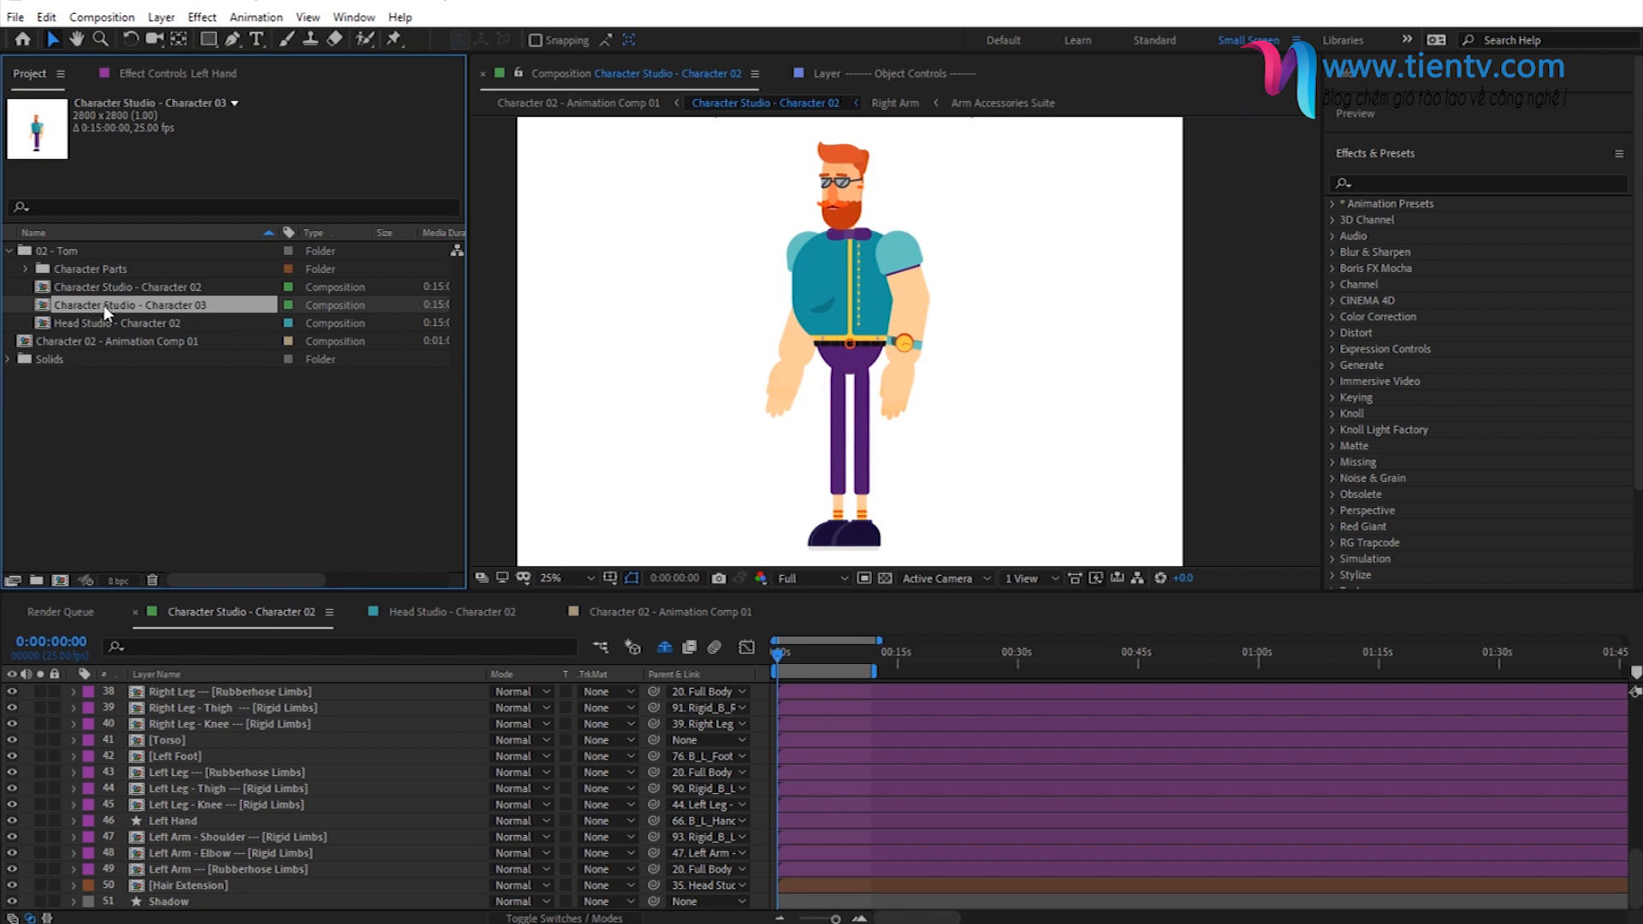
pyautogui.click(81, 288)
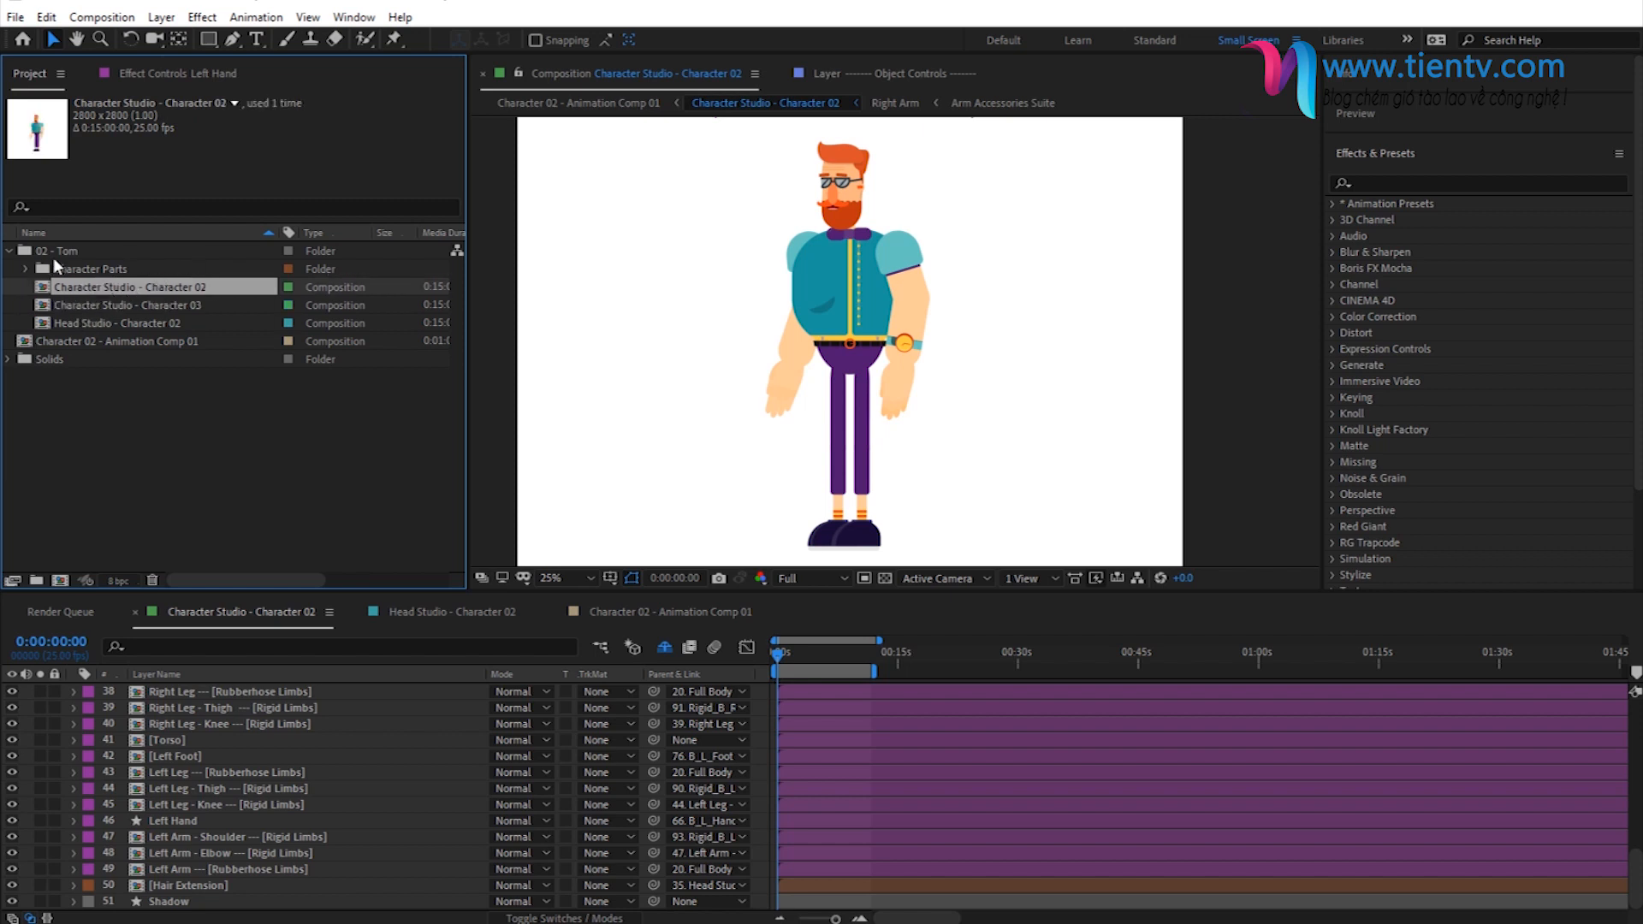
pyautogui.doubleClick(93, 310)
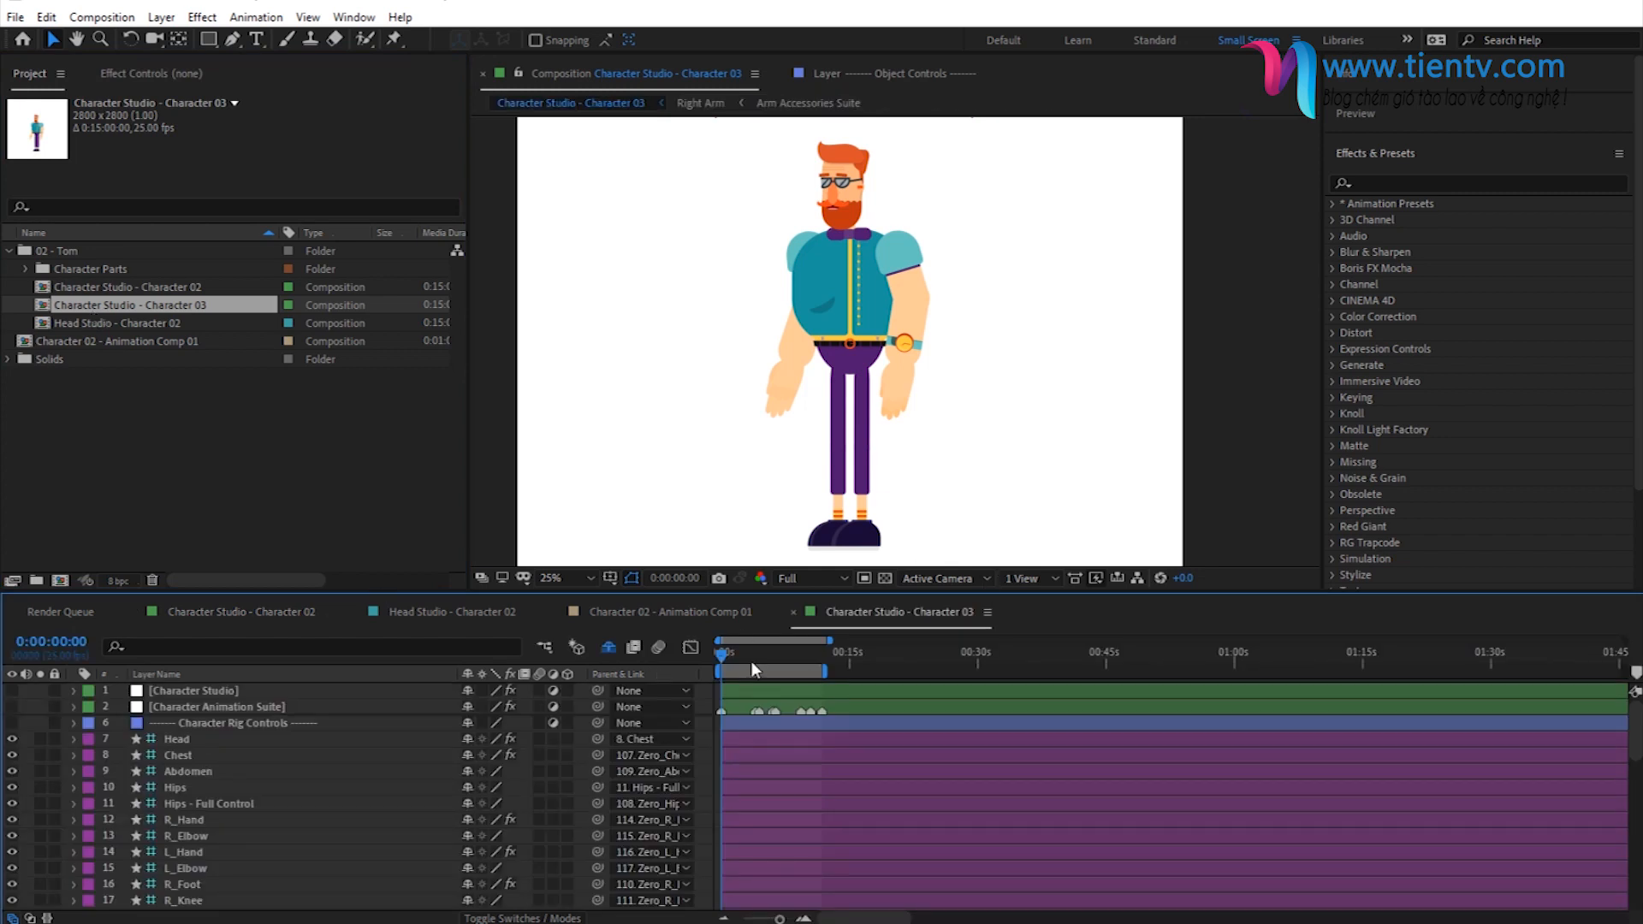
# - At the crossed-arms pose at 0:00:10:11, move the Left Hand and Left Arm layers directly below Skirt in the duplicated composition
pyautogui.click(753, 659)
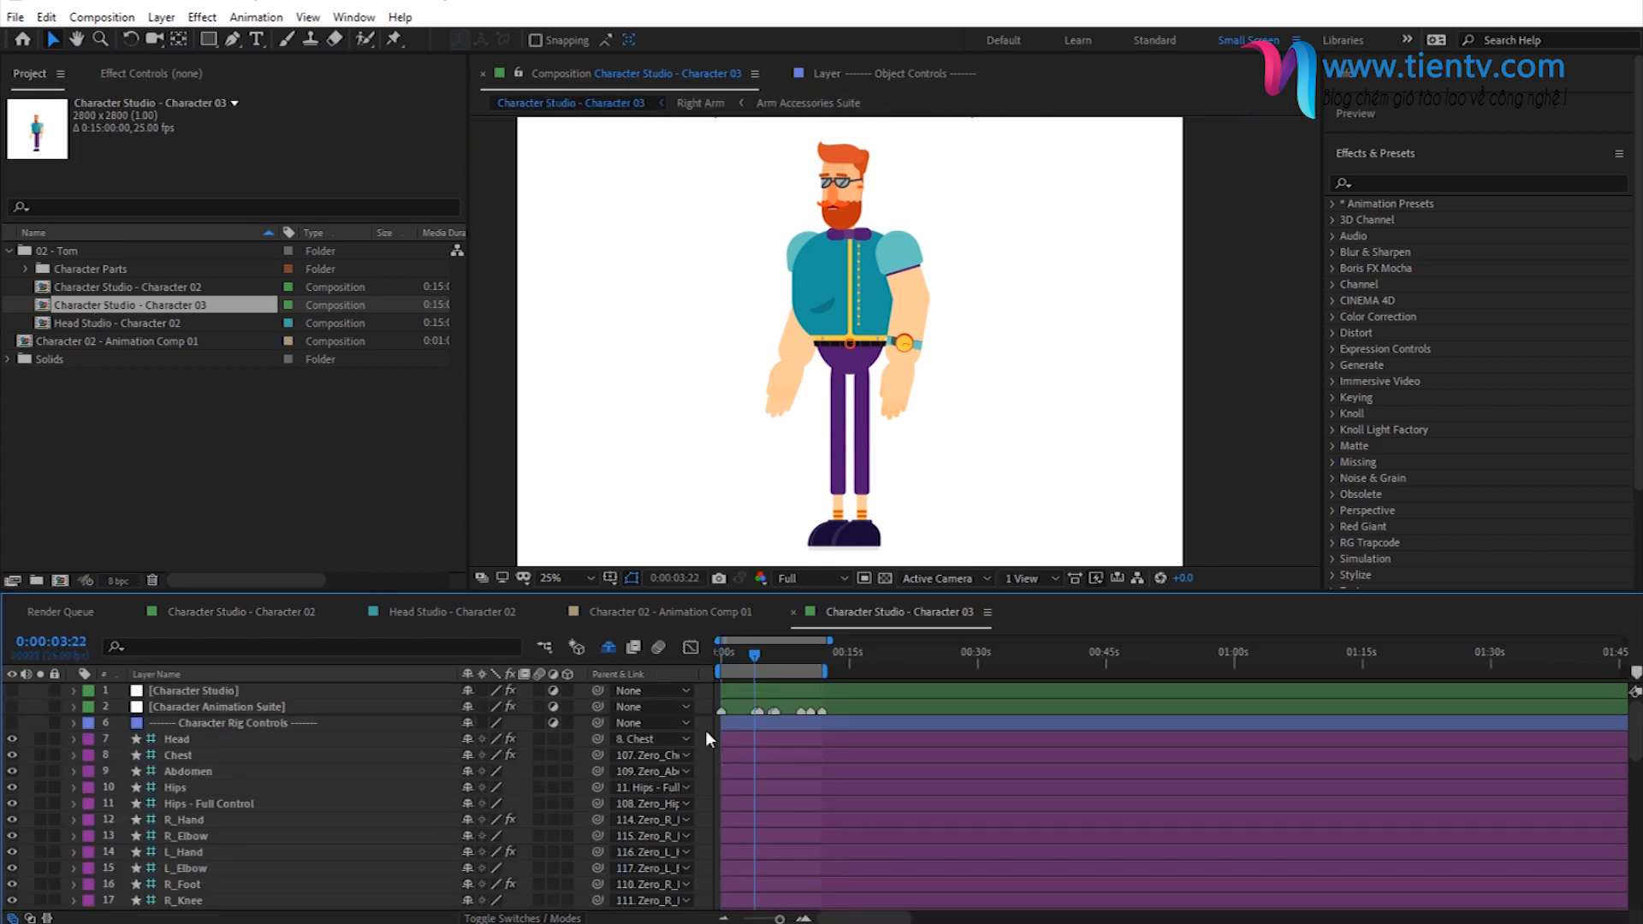
pyautogui.click(784, 659)
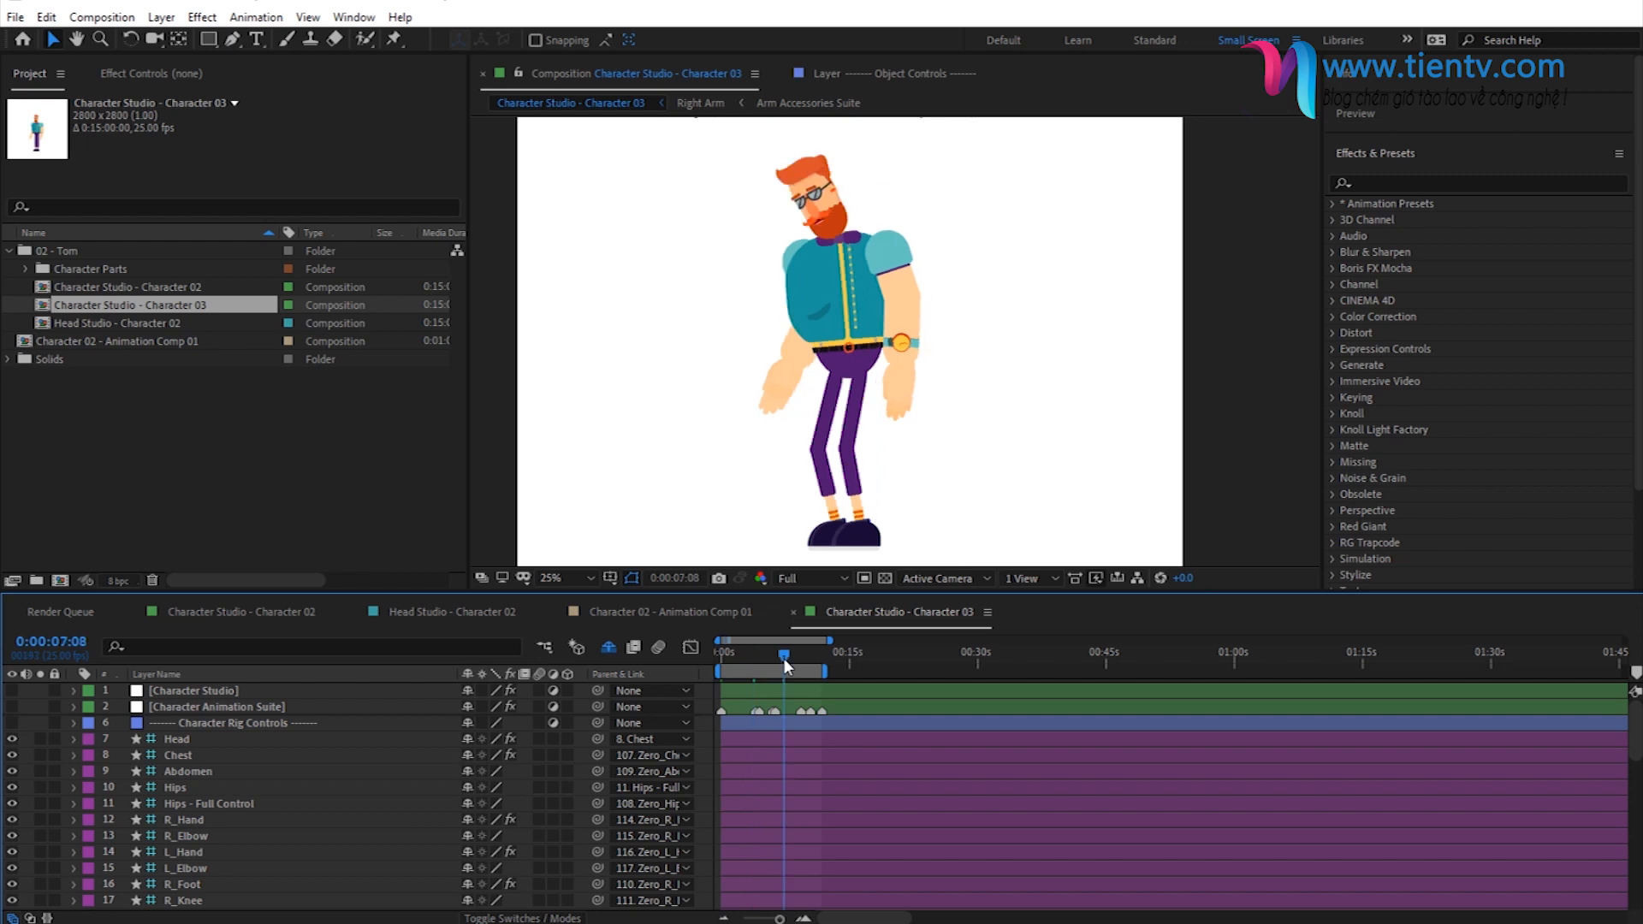
pyautogui.click(810, 657)
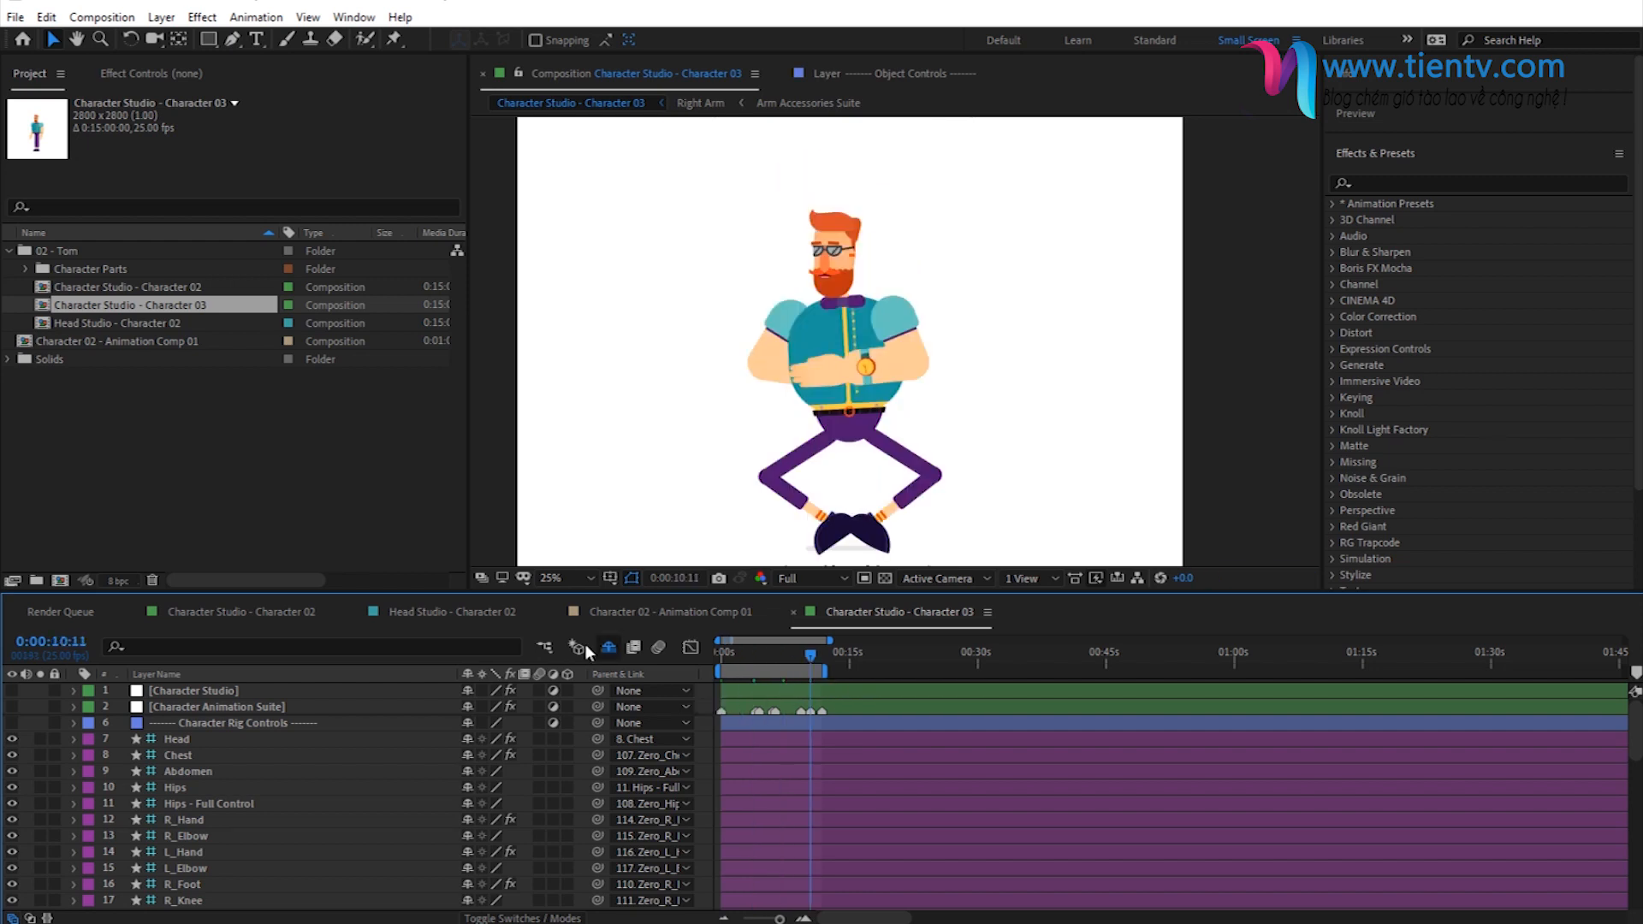
pyautogui.scroll(-10, 266, 789)
pyautogui.click(183, 867)
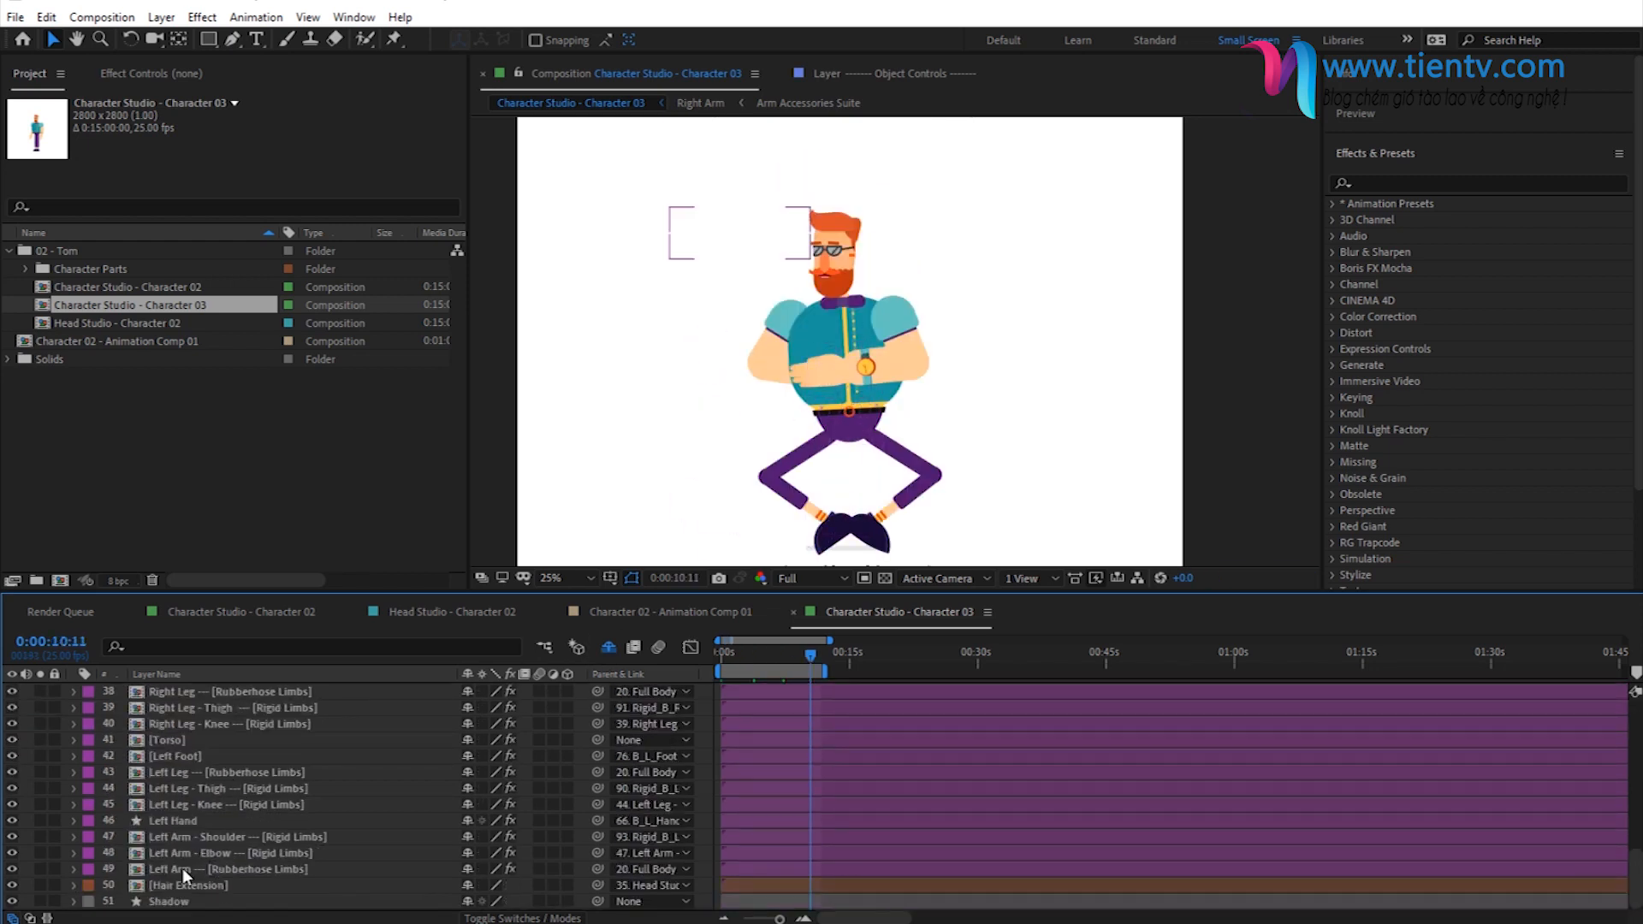
pyautogui.keyDown('shift'); pyautogui.click(166, 816); pyautogui.keyUp('shift')
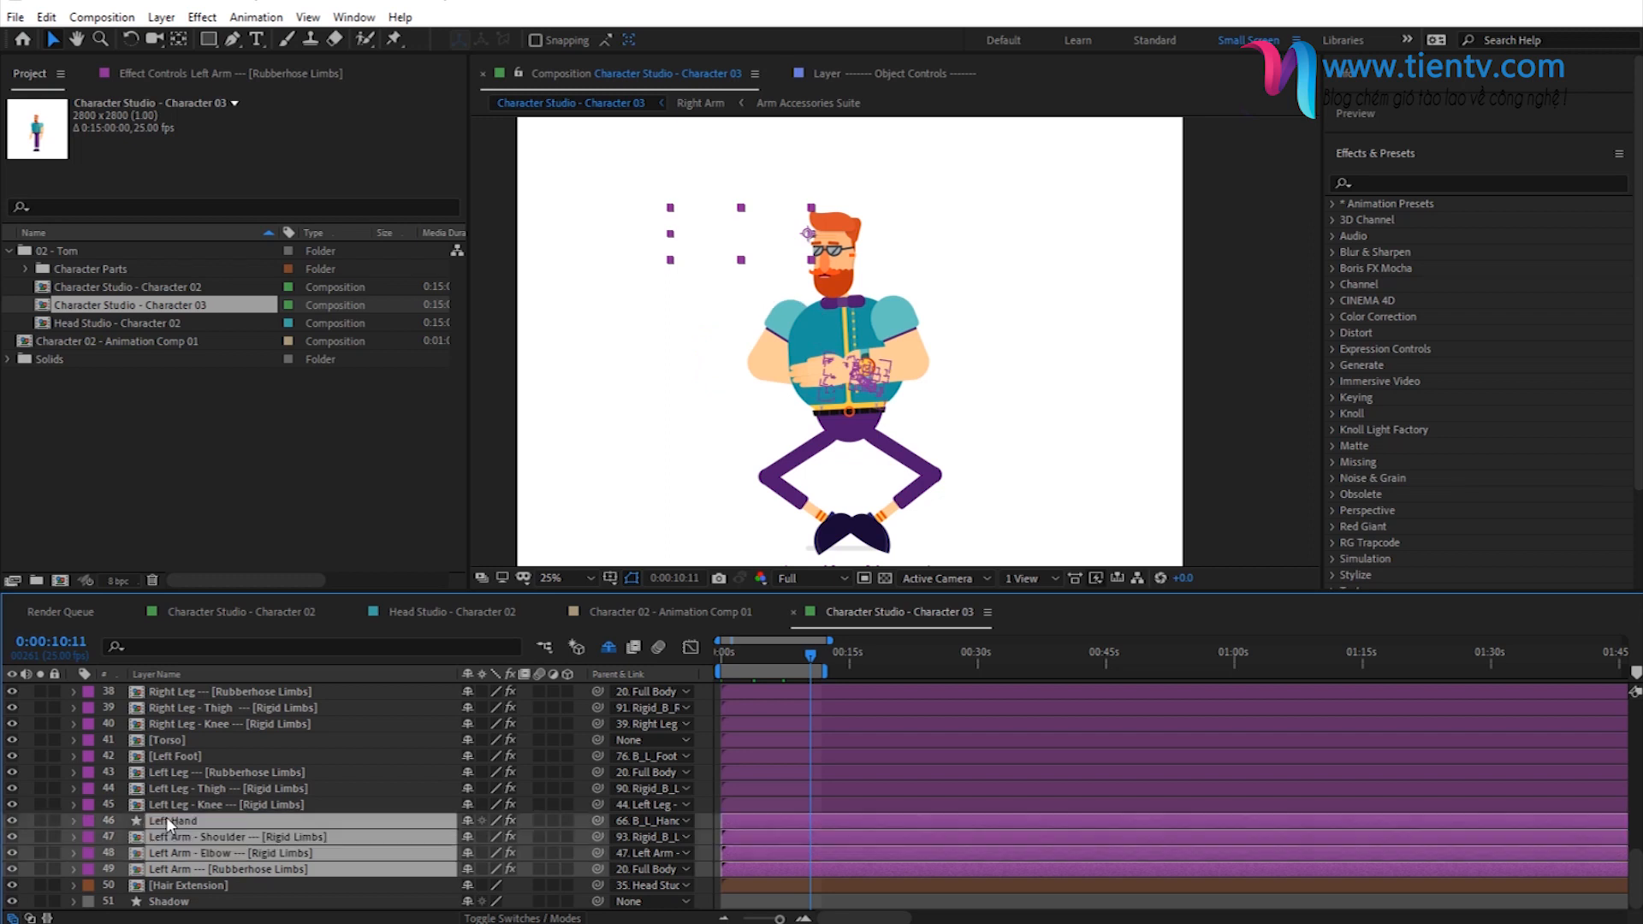
pyautogui.moveTo(177, 830)
pyautogui.mouseDown()
pyautogui.moveTo(214, 800)
pyautogui.moveTo(227, 695)
pyautogui.moveTo(262, 810)
pyautogui.moveTo(254, 850)
pyautogui.moveTo(234, 827)
pyautogui.mouseUp()
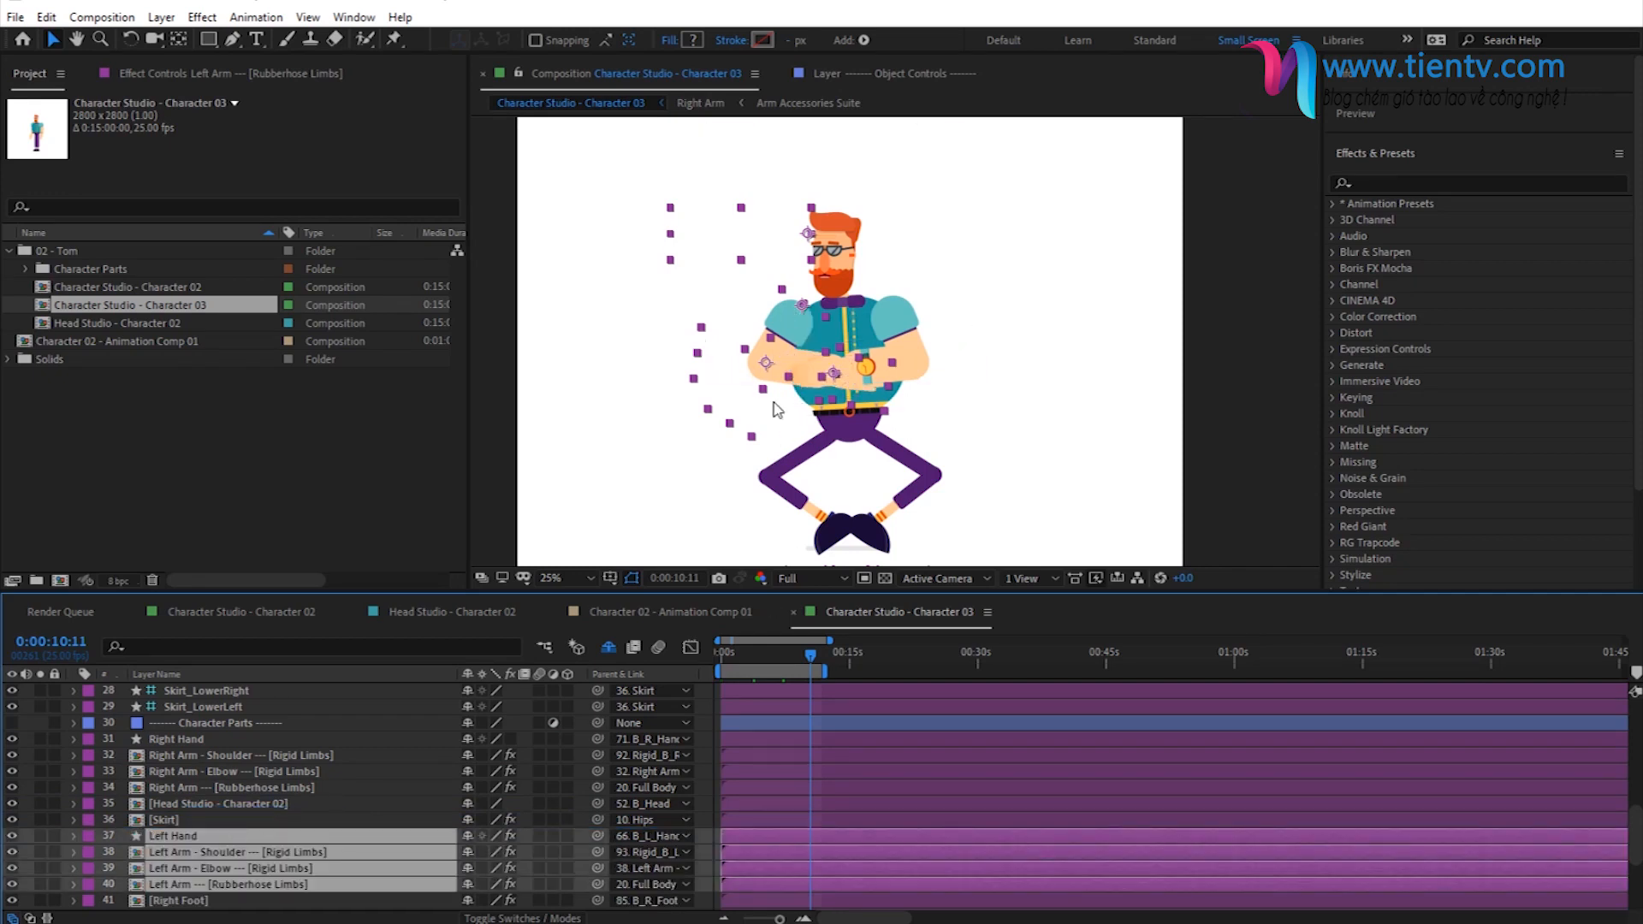
pyautogui.click(698, 756)
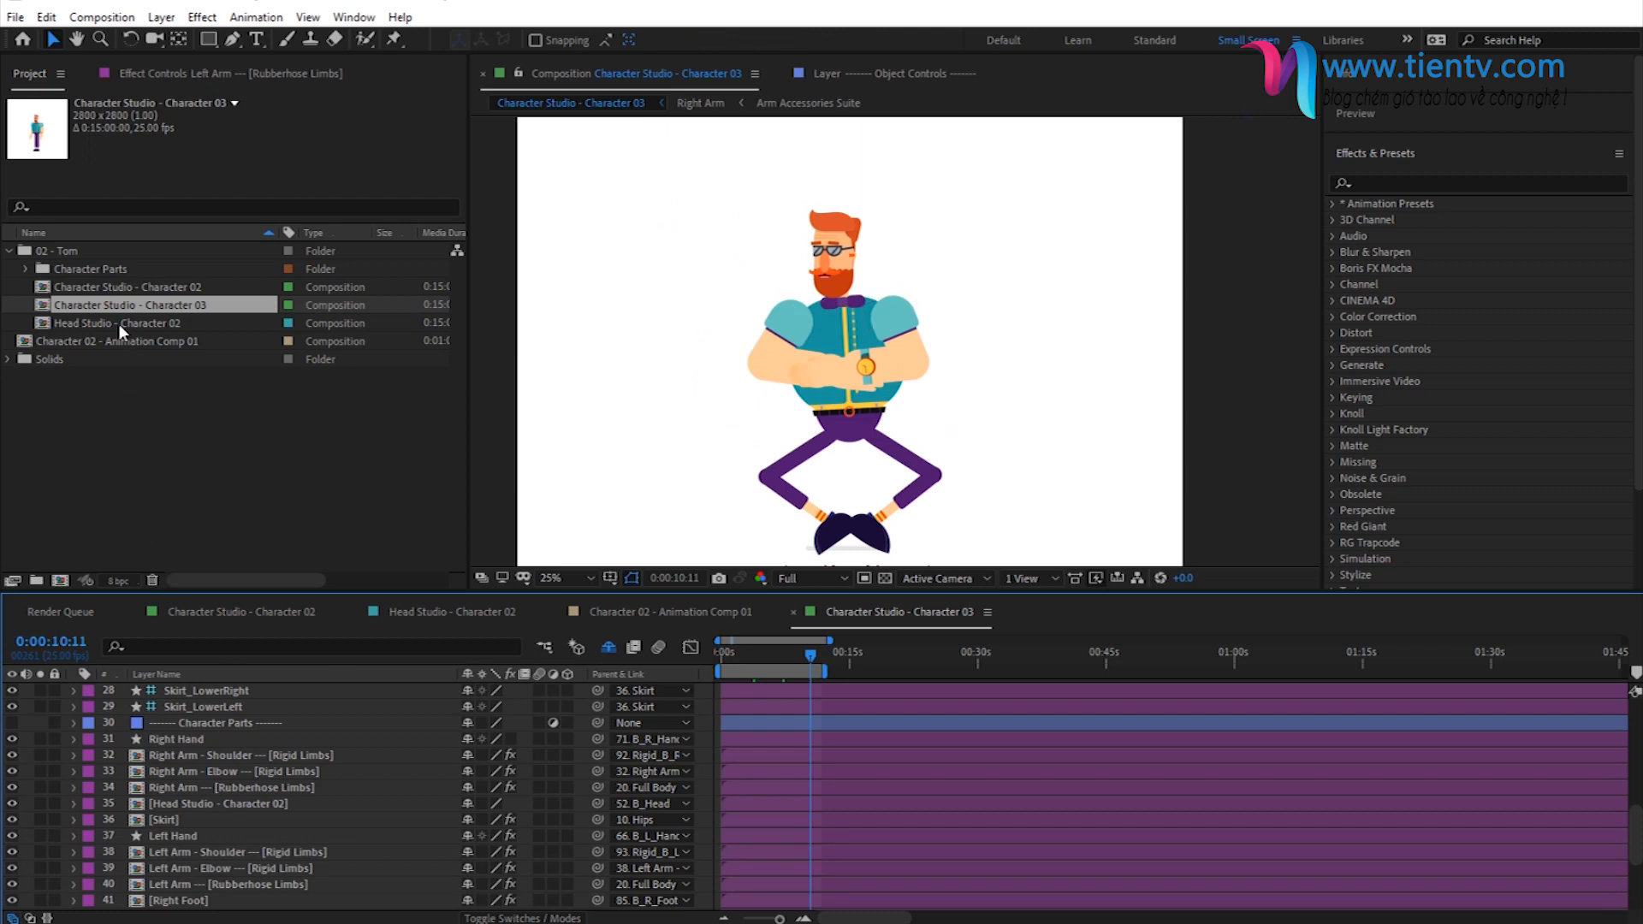
# - Compare the arm layering in Character Studio - Character 02 and Character Studio - Character 03, ending at 0:00:09:14 in the latter
pyautogui.click(96, 287)
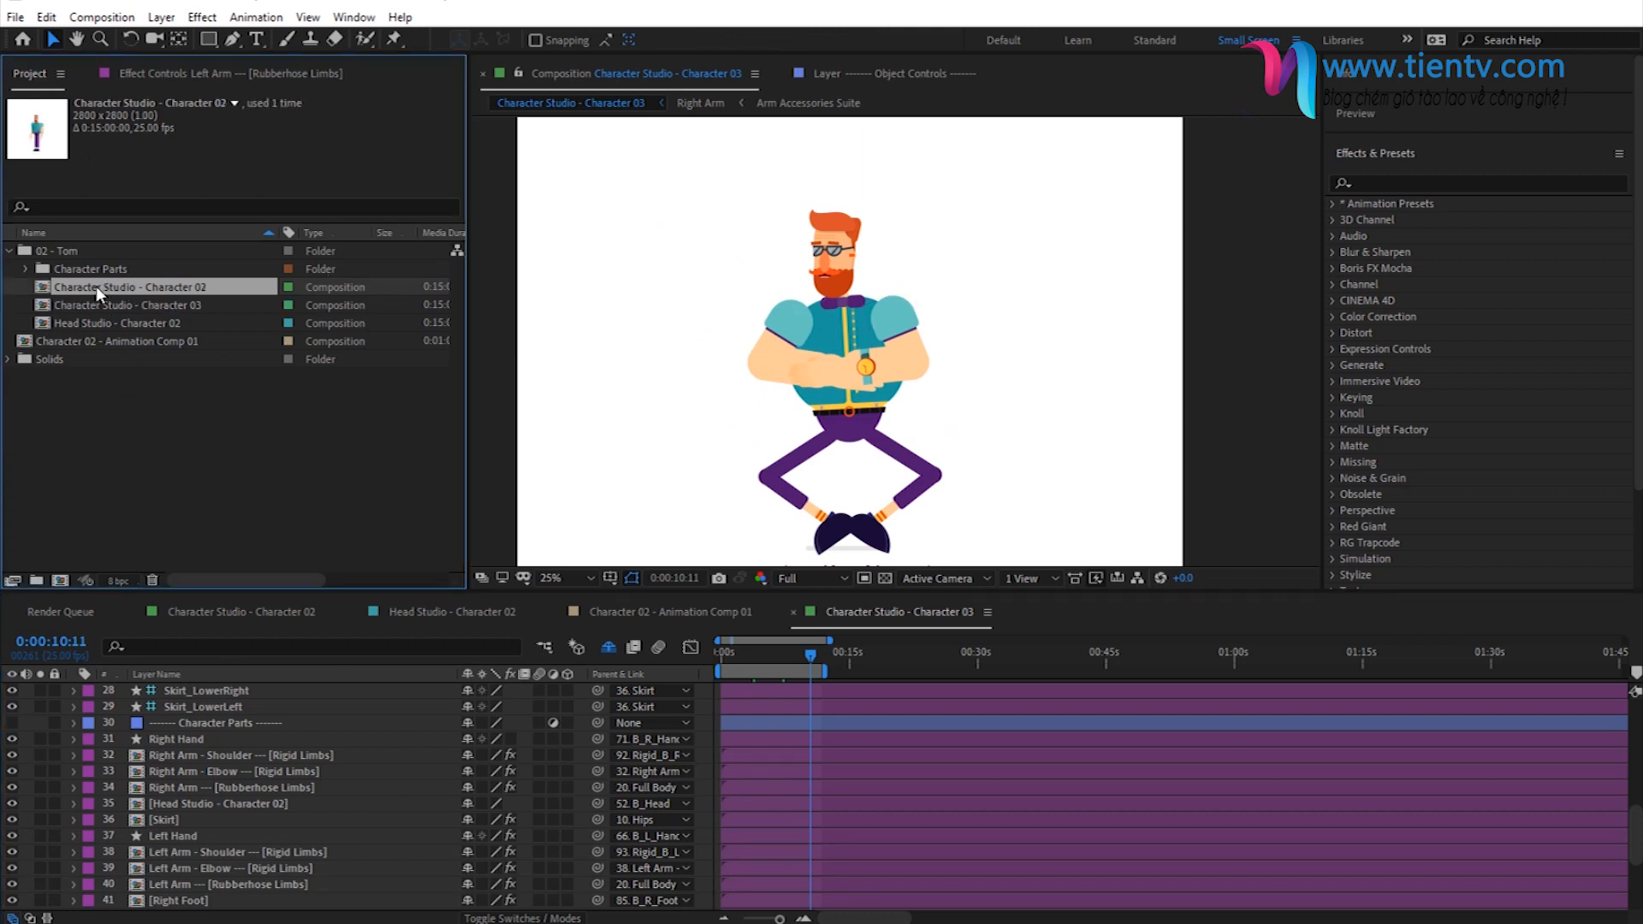
pyautogui.doubleClick(96, 286)
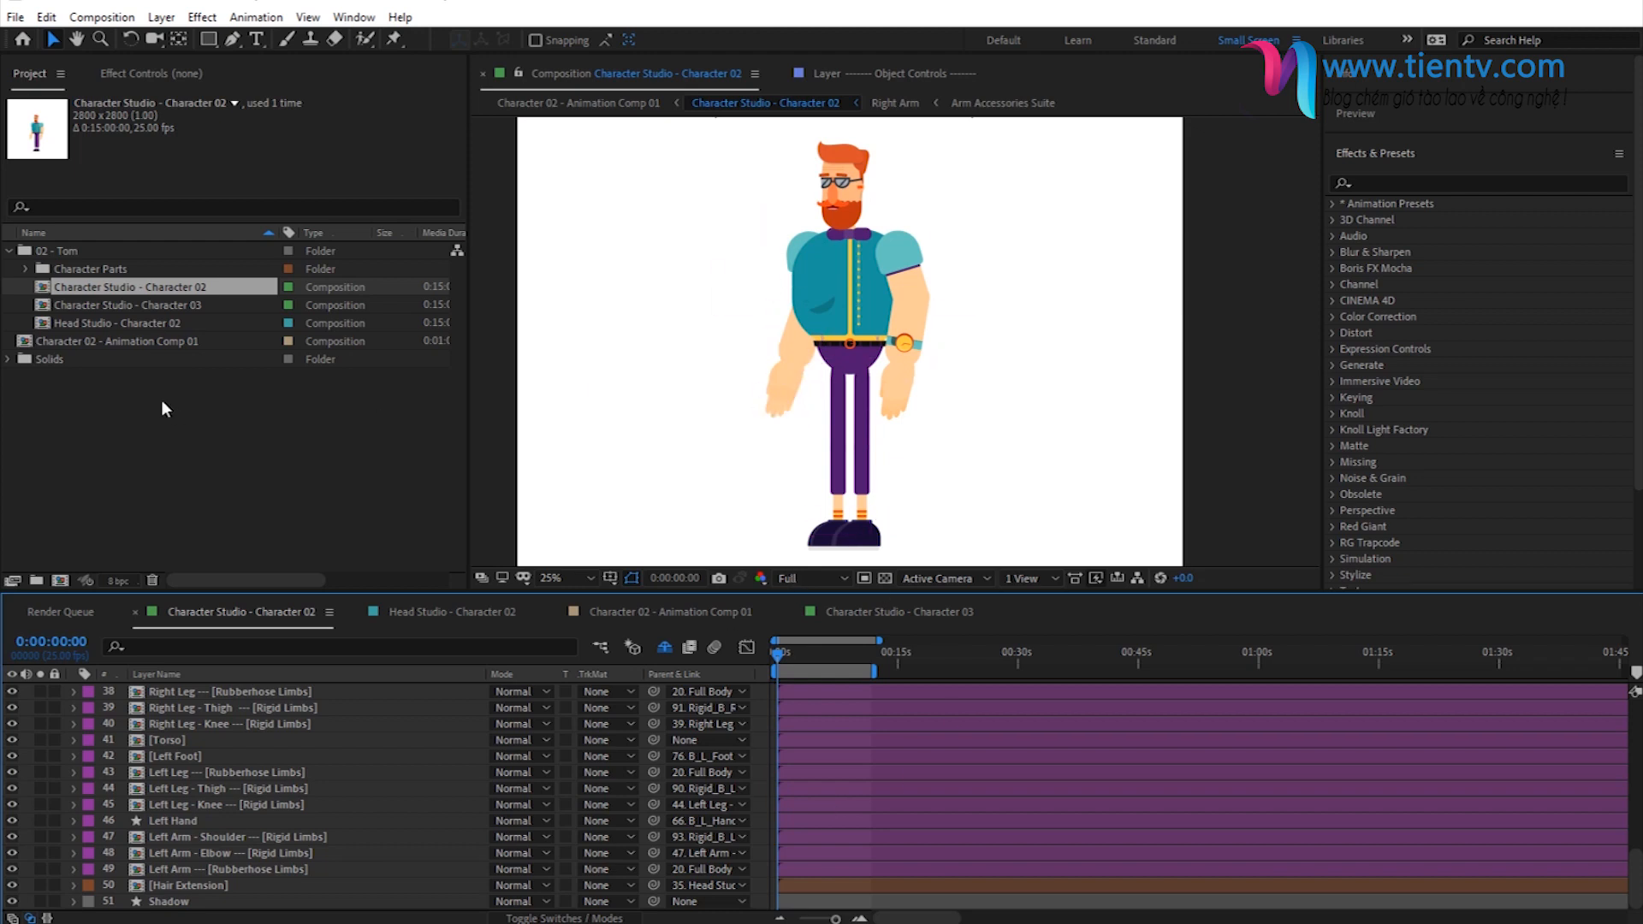
pyautogui.doubleClick(141, 303)
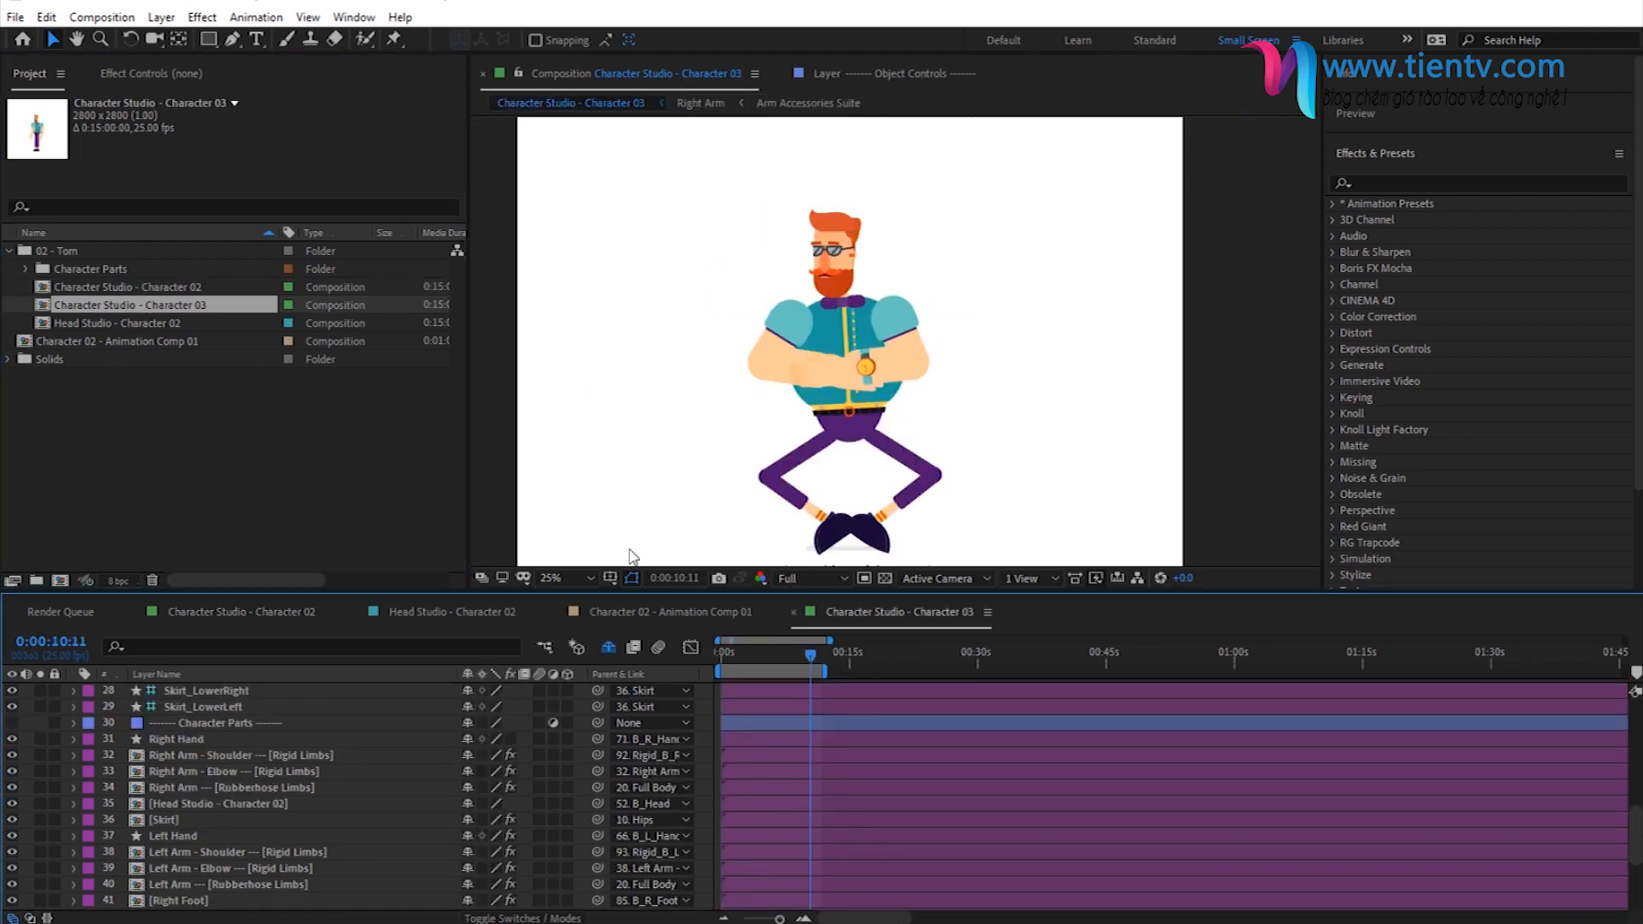
pyautogui.click(729, 654)
pyautogui.click(803, 653)
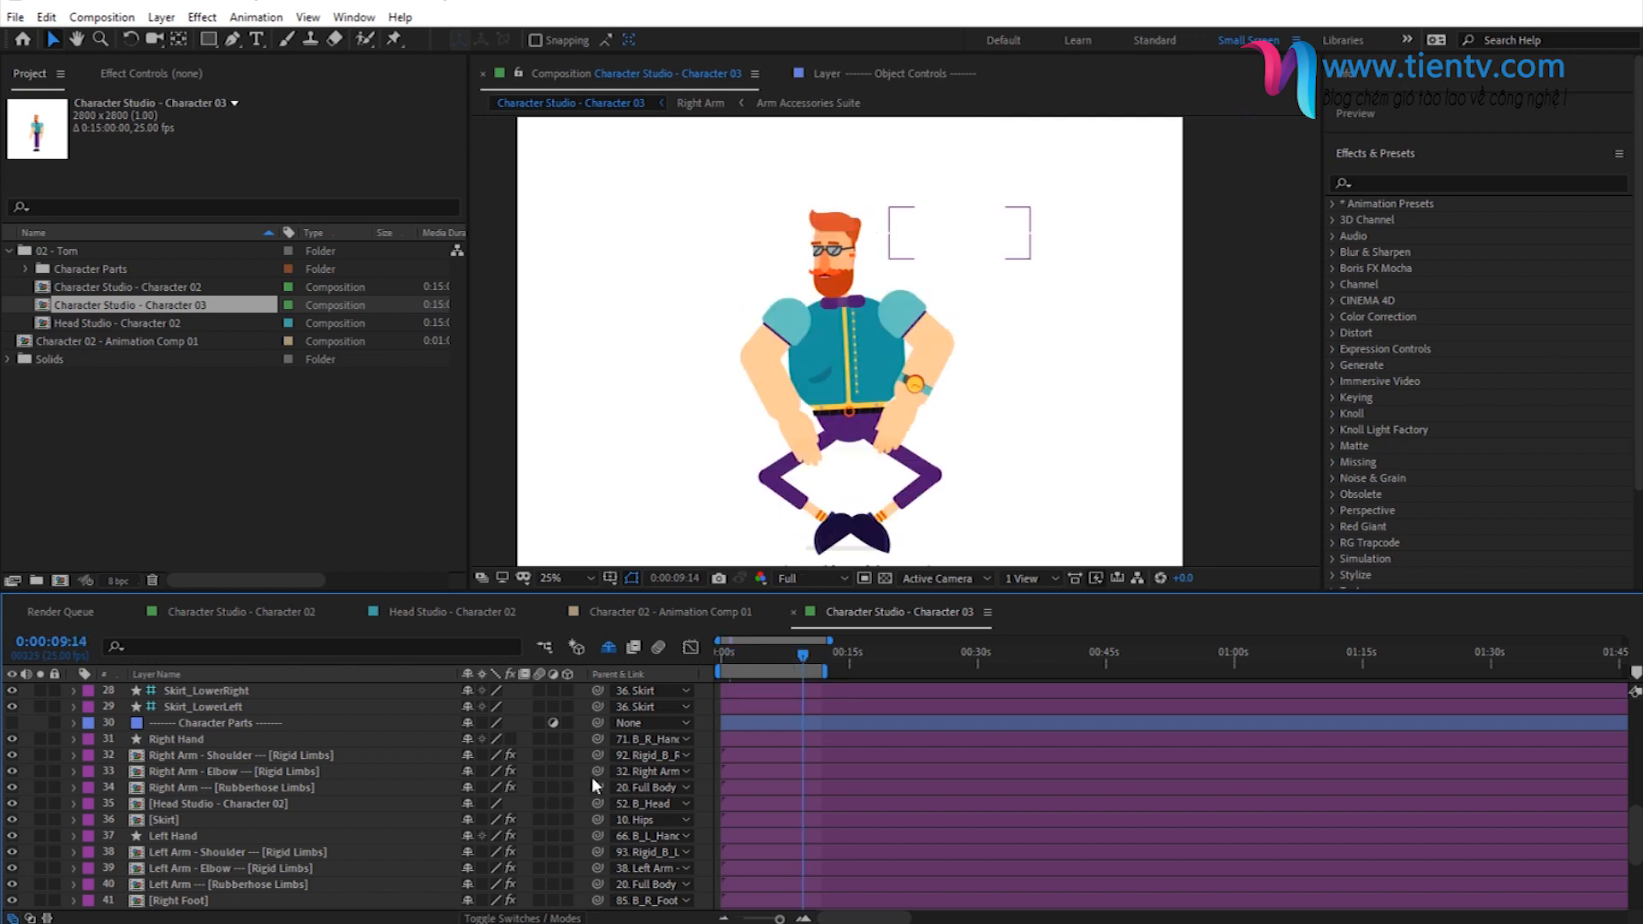
# - Open Character 02 - Animation Comp 01 and add Character Studio - Character 03 as a layer above Character Studio - Character 02
pyautogui.click(130, 341)
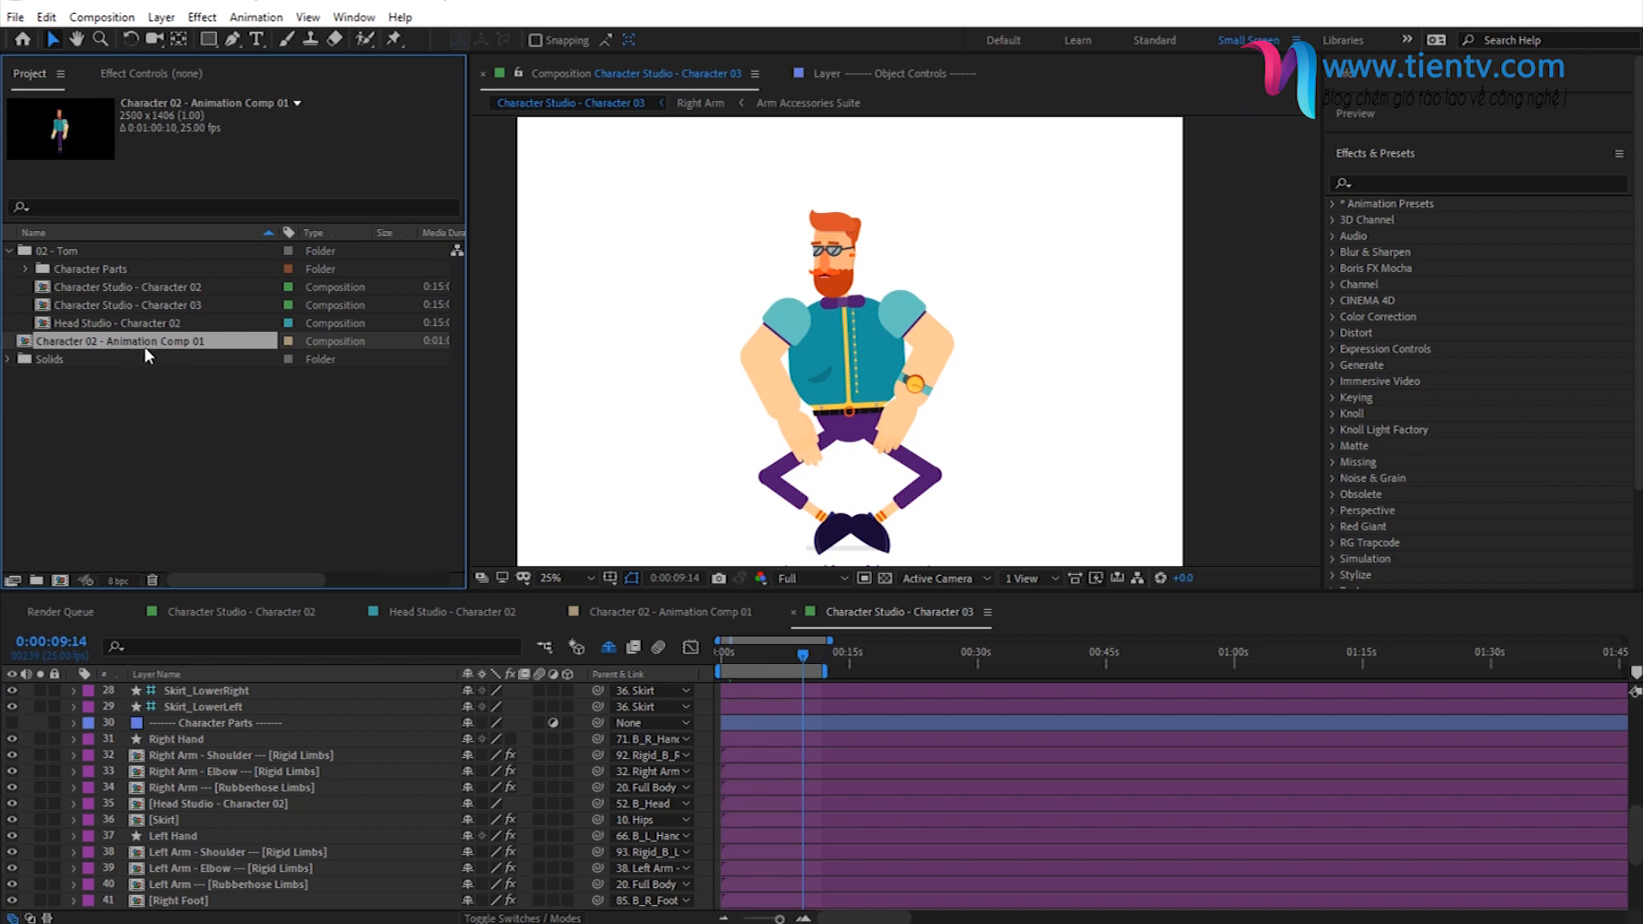
pyautogui.doubleClick(141, 347)
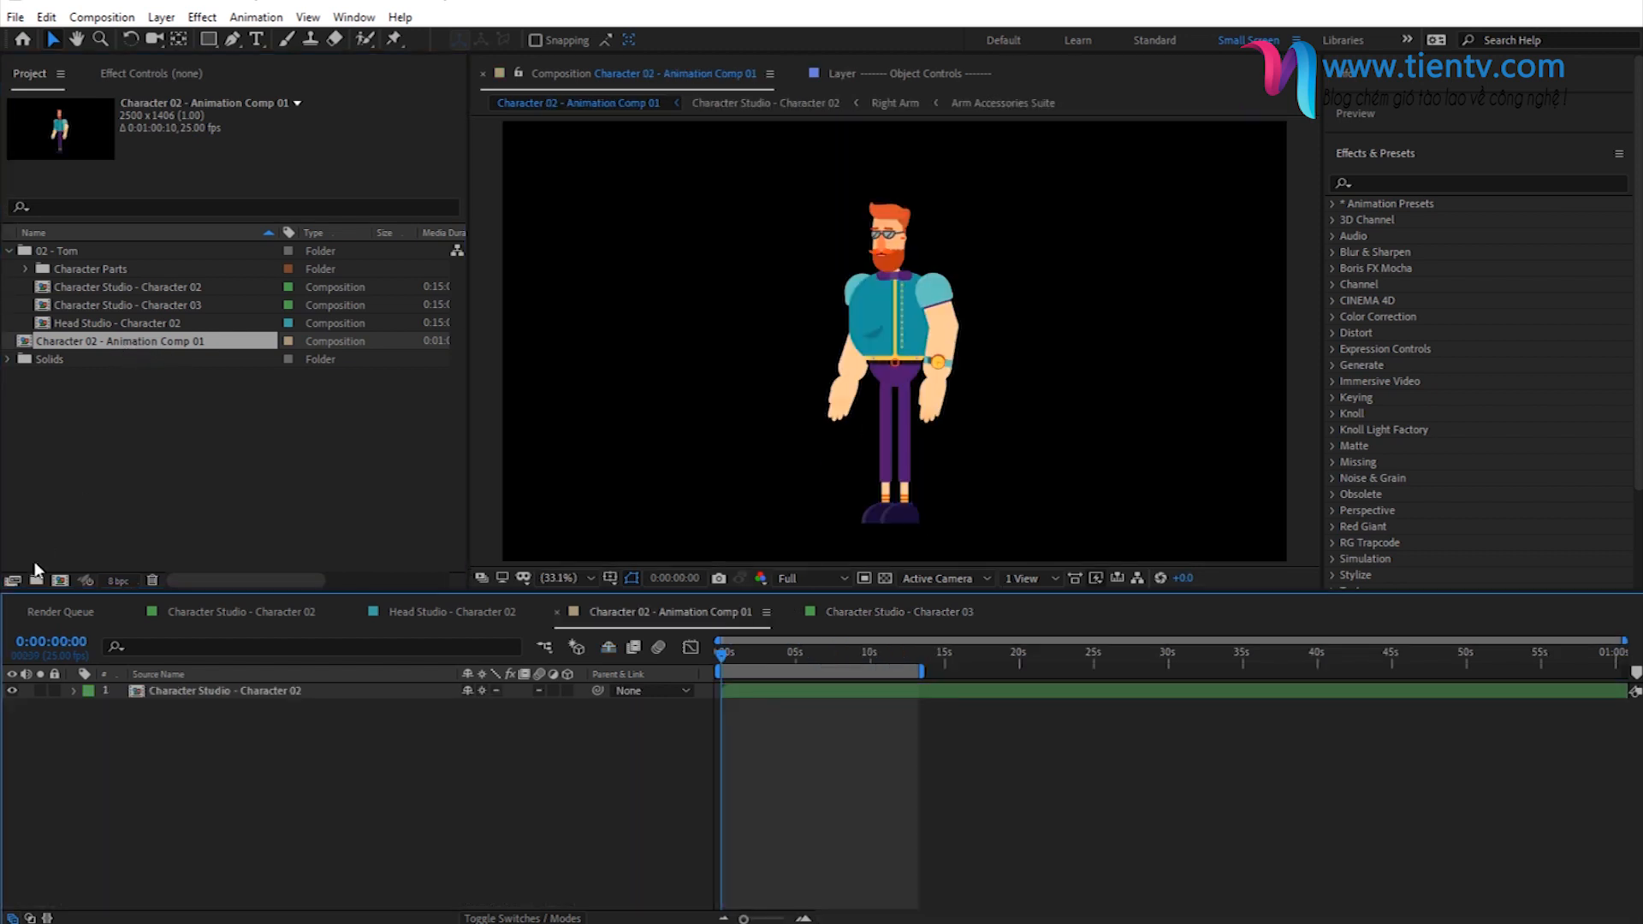
pyautogui.click(123, 303)
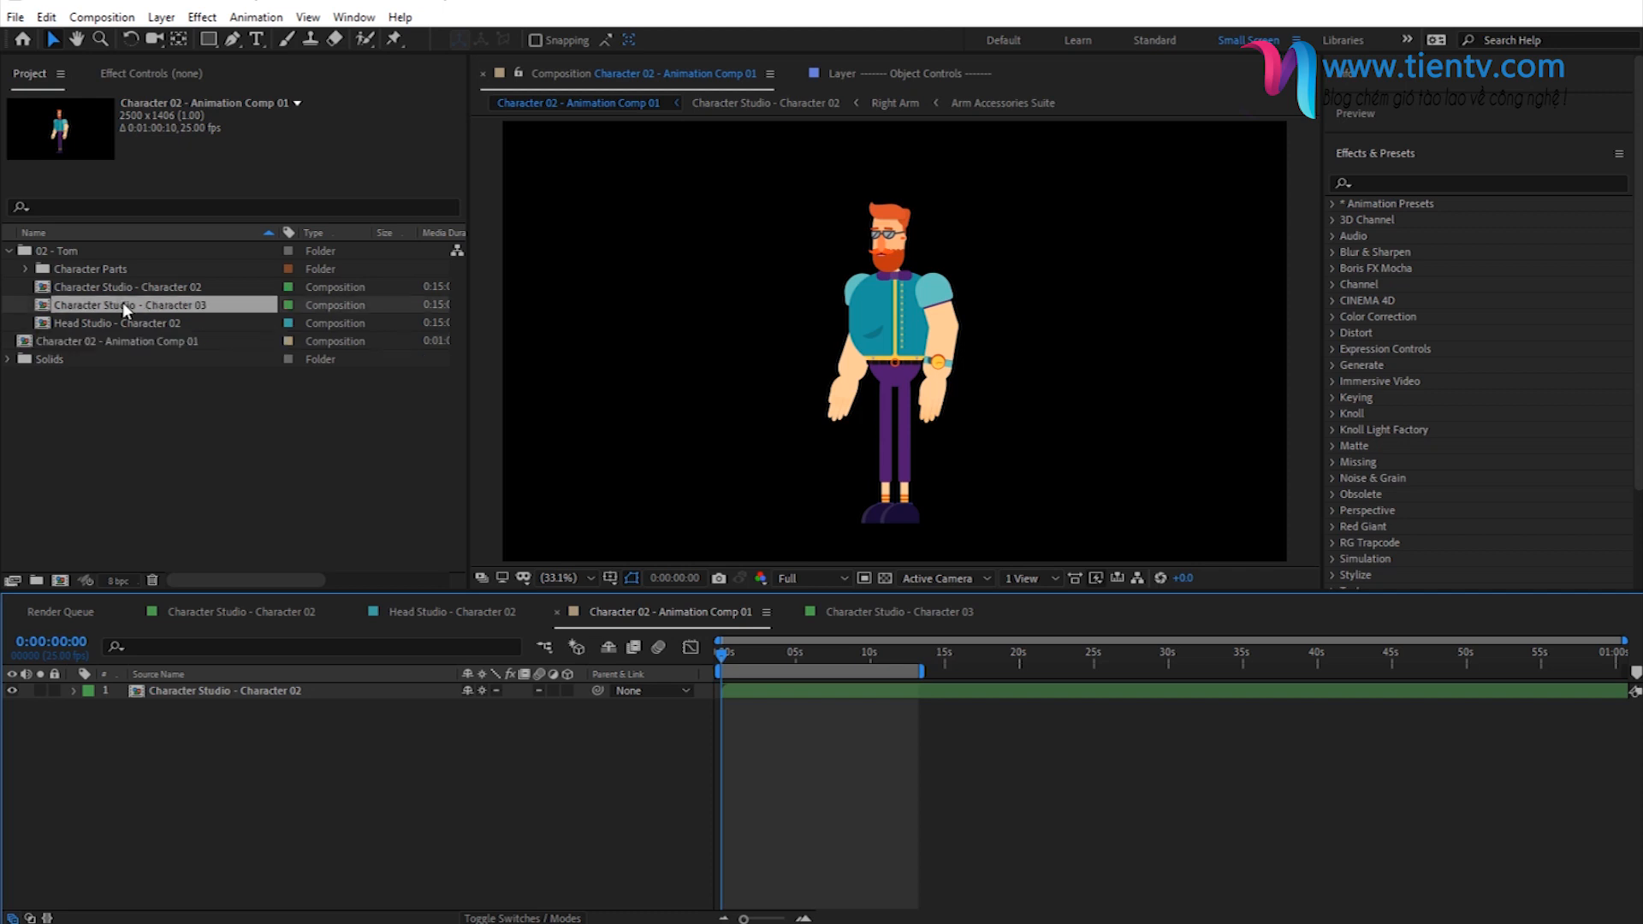
pyautogui.click(121, 306)
pyautogui.moveTo(121, 306); pyautogui.dragTo(301, 698)
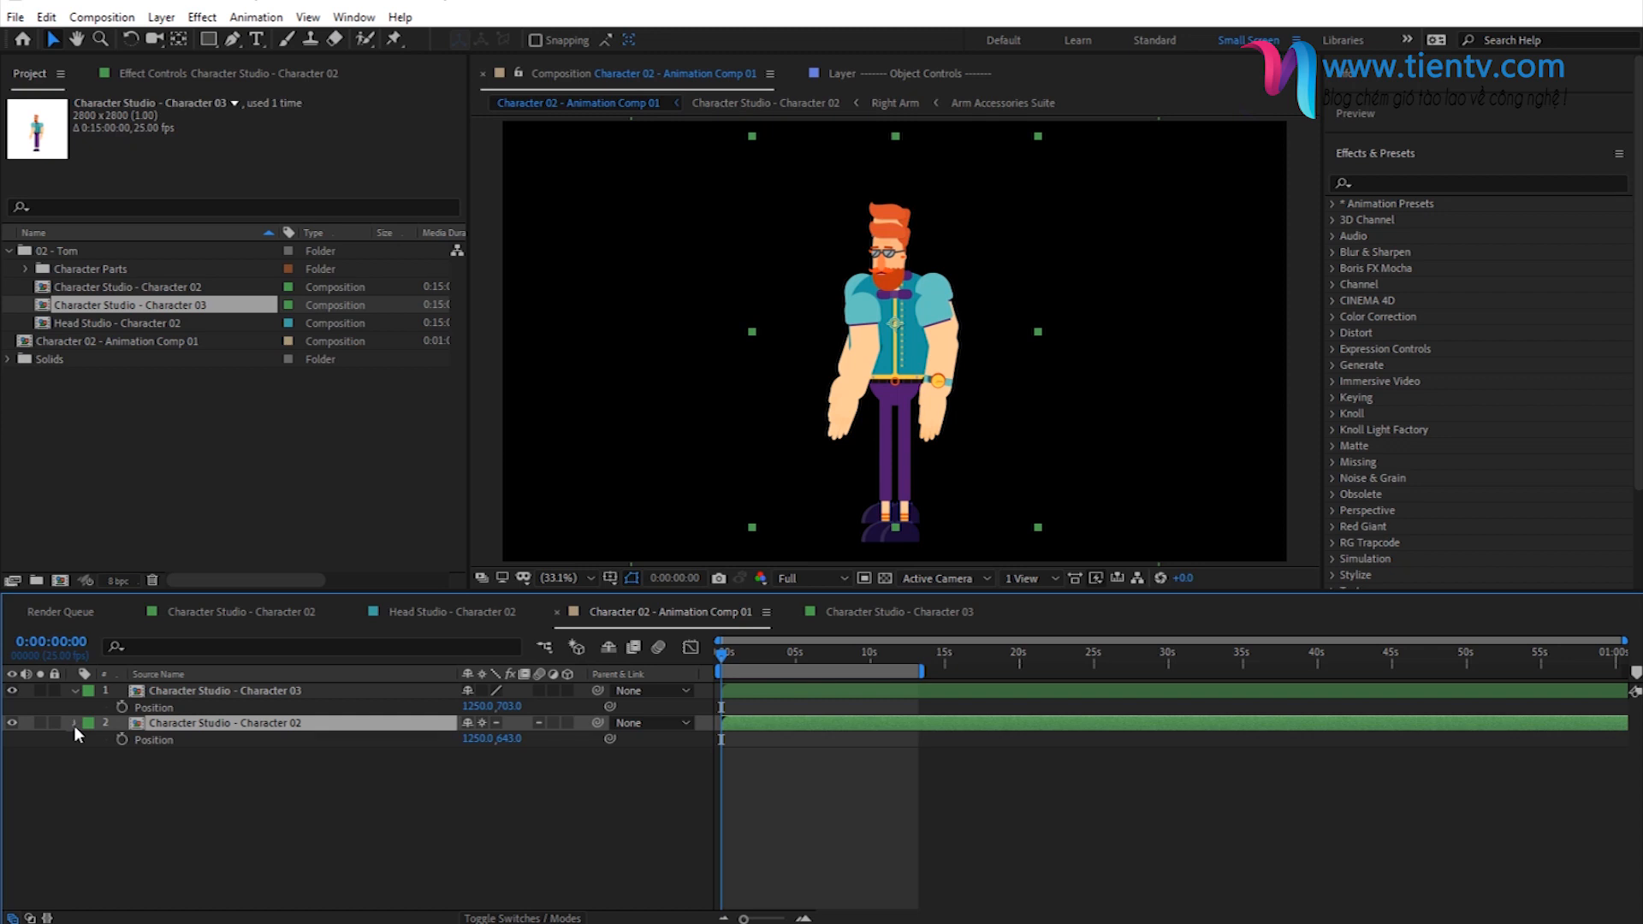
# - Copy all Transform values from the Character Studio - Character 02 layer to the Character Studio - Character 03 layer
pyautogui.click(75, 724)
pyautogui.click(75, 724)
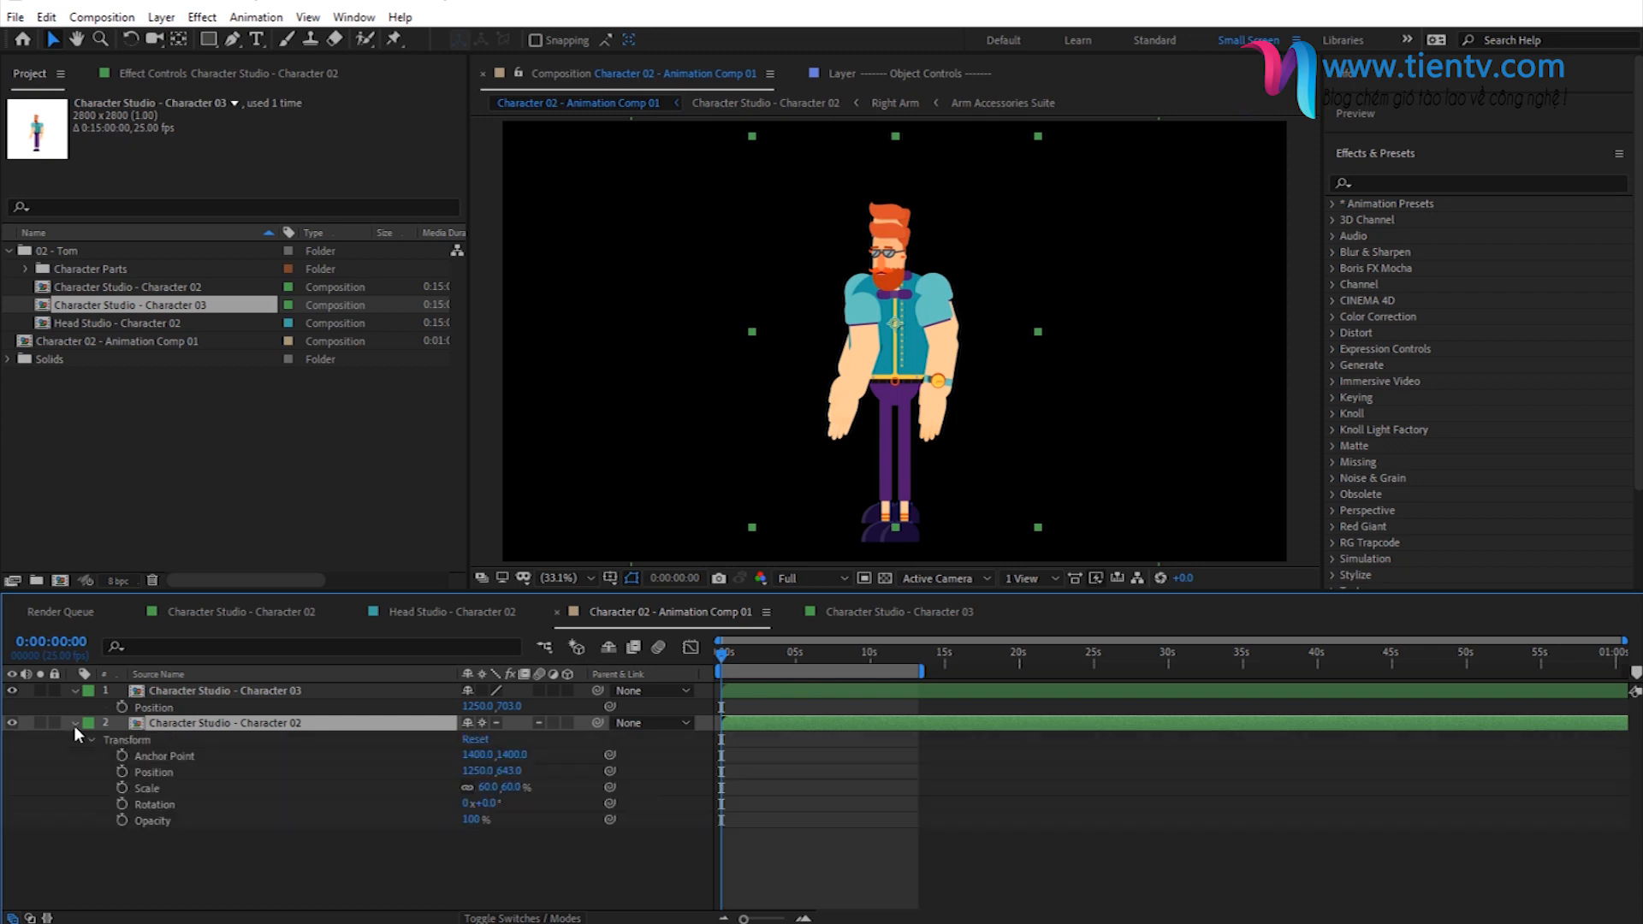
pyautogui.click(126, 742)
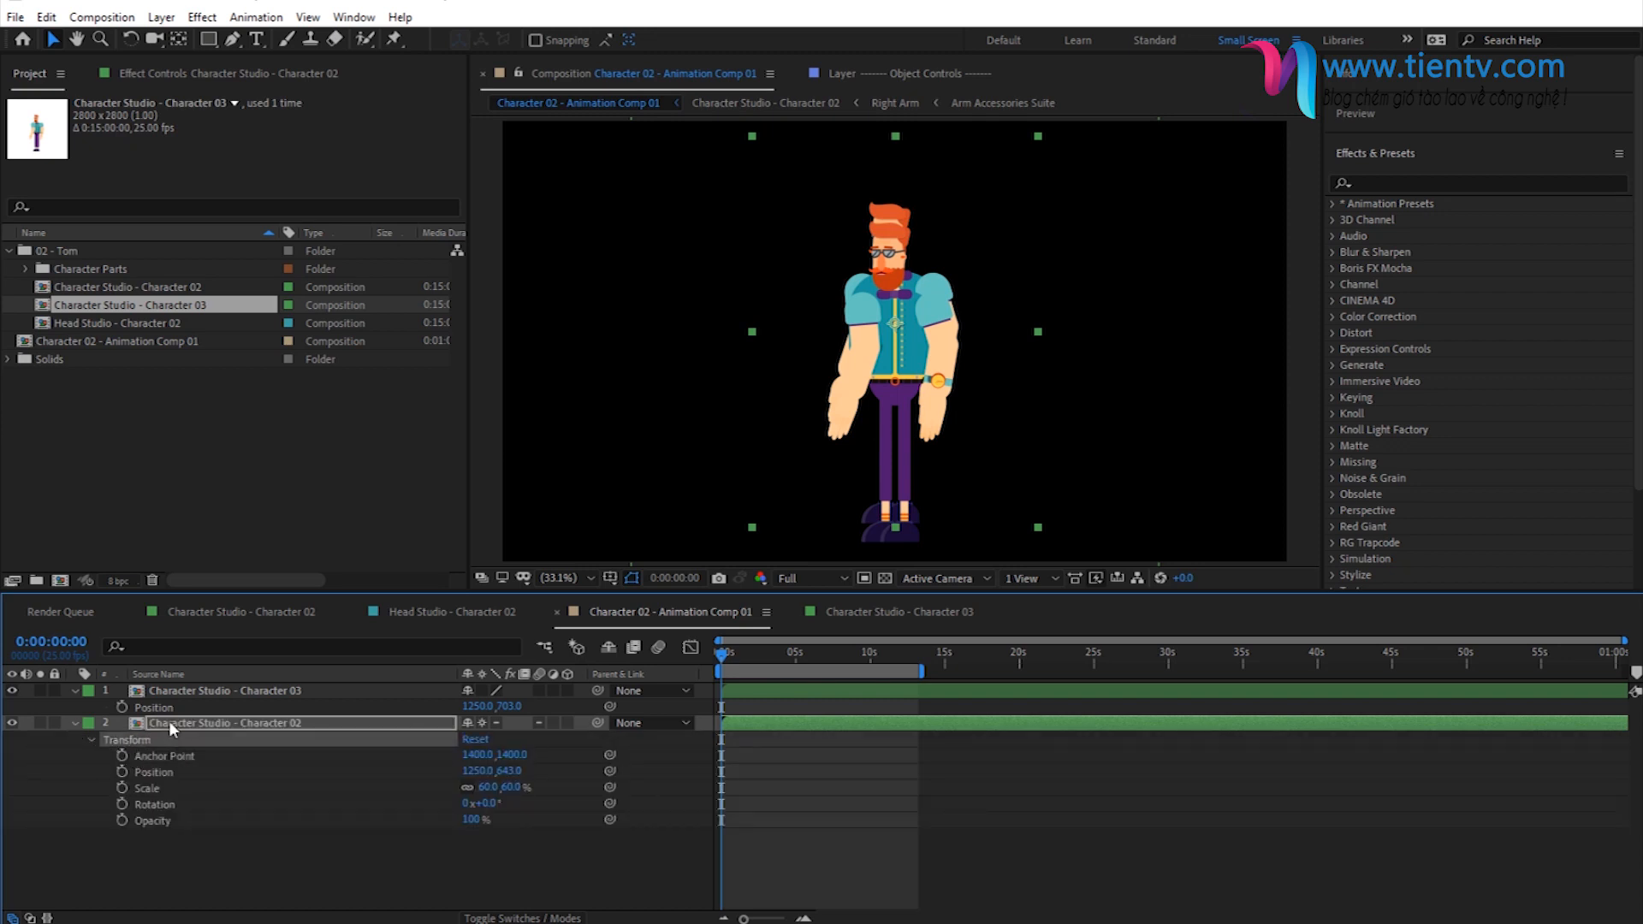
pyautogui.click(102, 691)
pyautogui.click(76, 691)
pyautogui.click(76, 692)
pyautogui.click(116, 711)
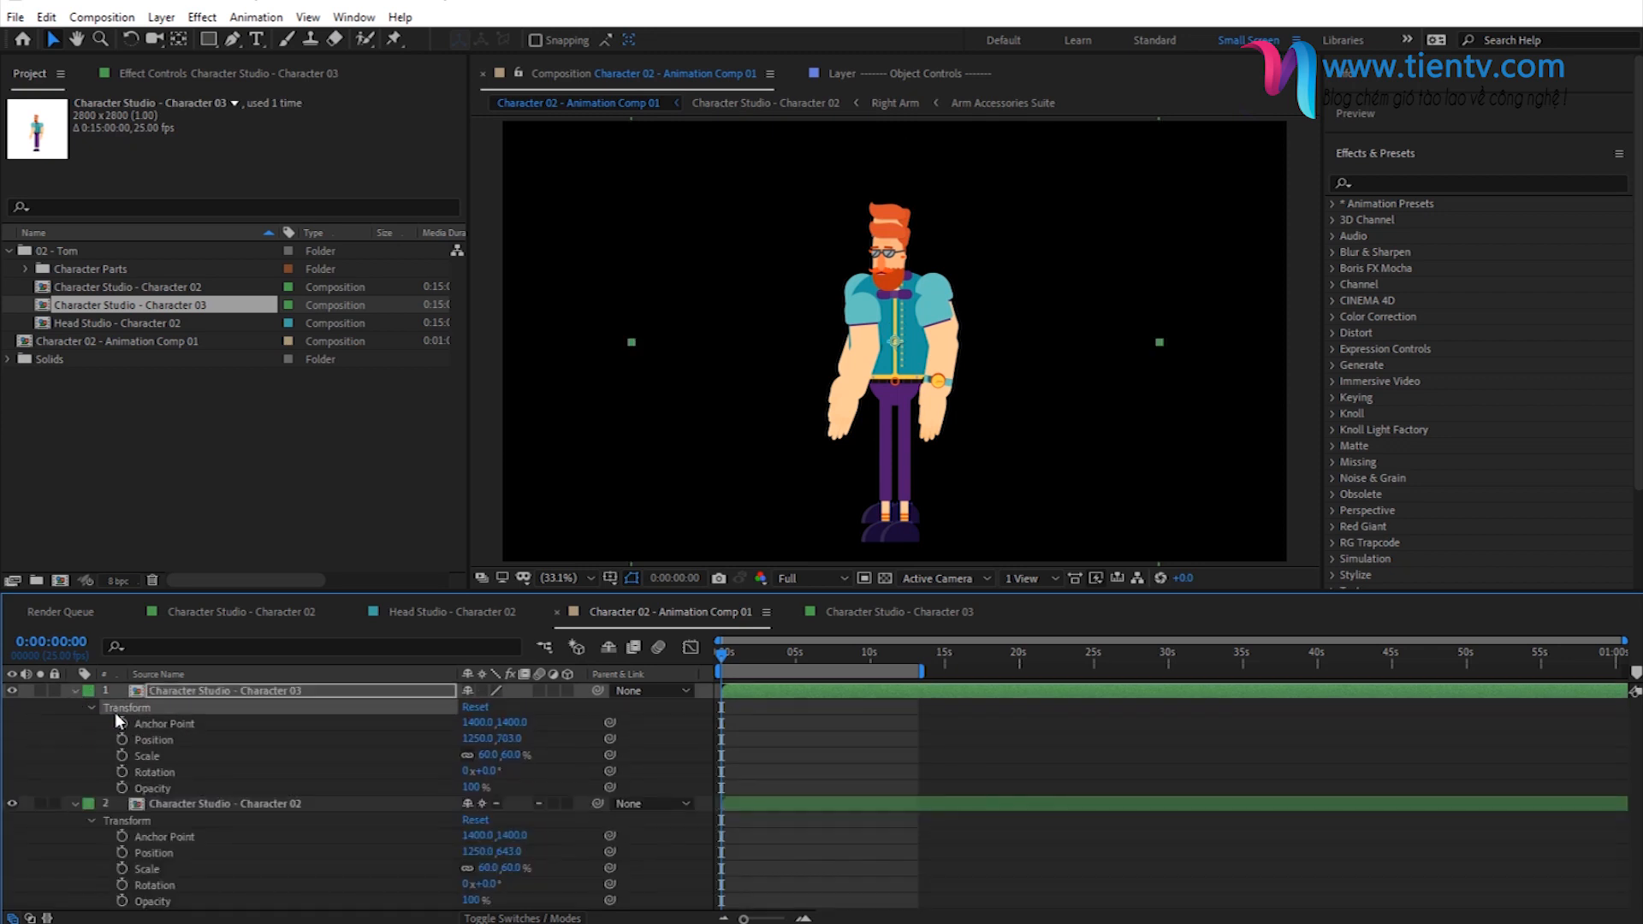
pyautogui.hotkey('ctrl', 'v')
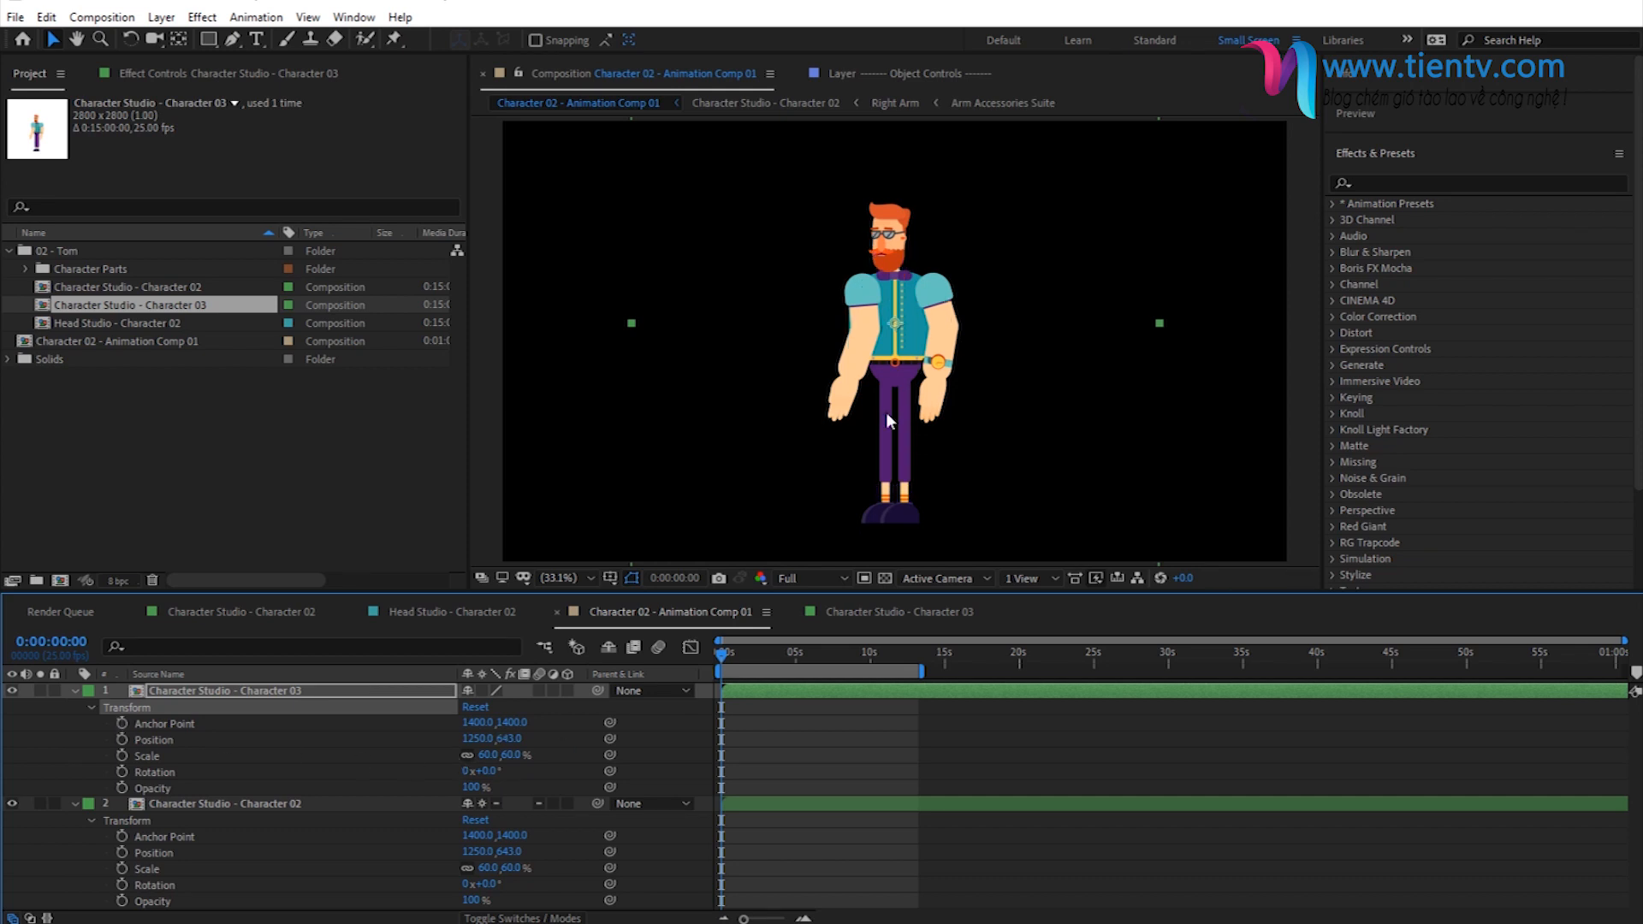
pyautogui.click(76, 691)
pyautogui.click(73, 707)
pyautogui.click(702, 837)
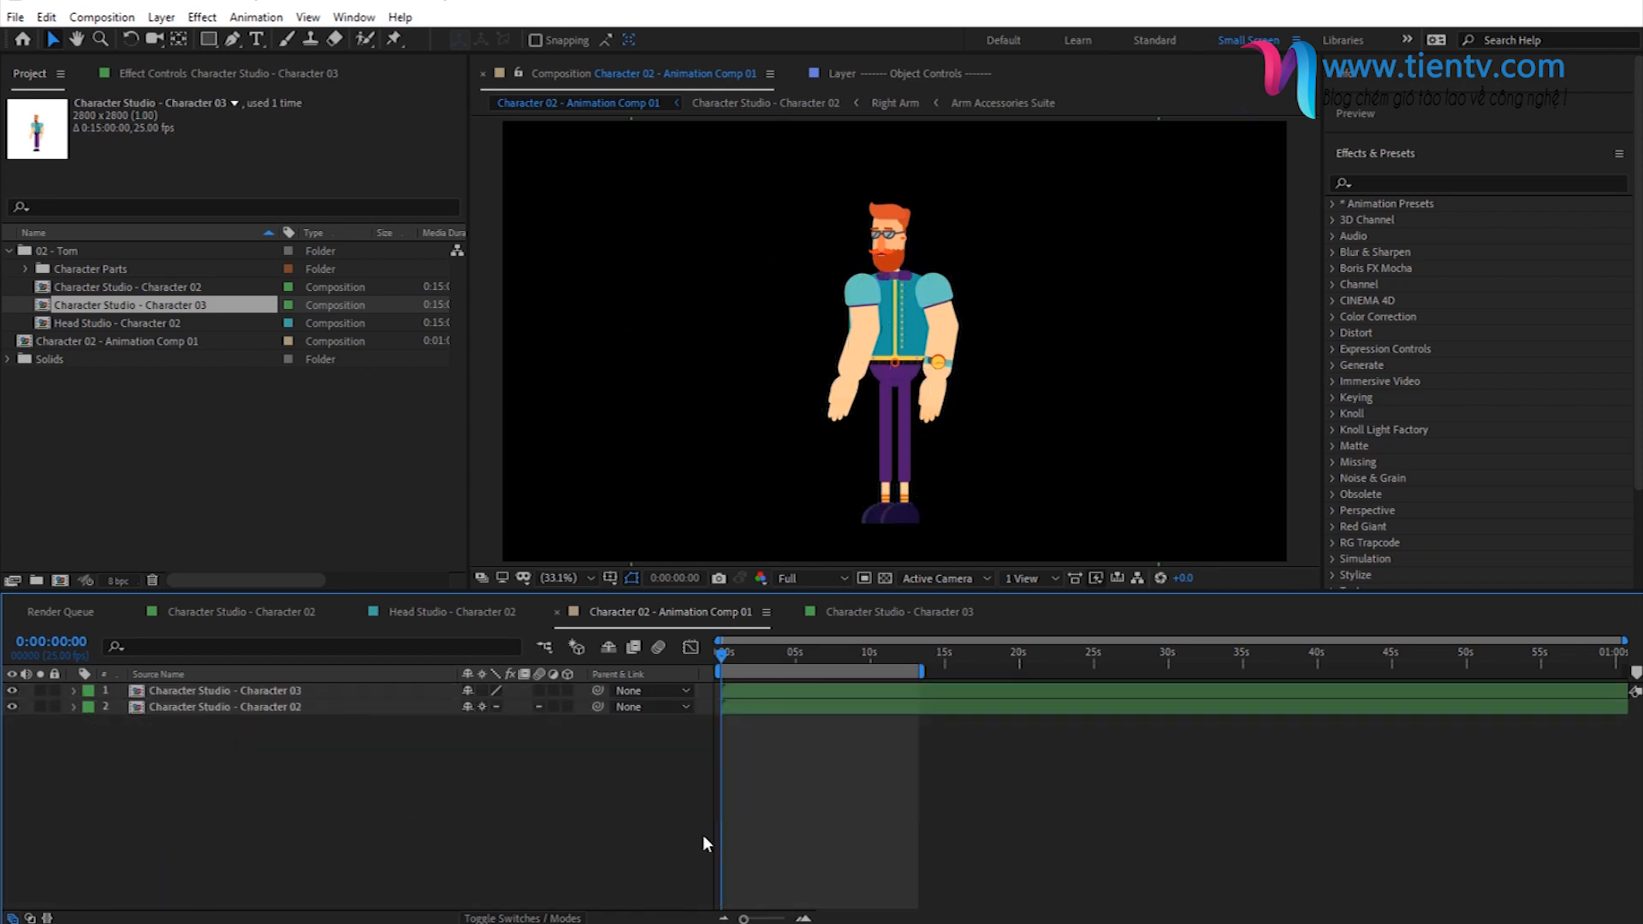
# - Trim the start of the Character Studio - Character 03 layer to about 3.5 seconds
pyautogui.click(250, 691)
pyautogui.moveTo(744, 920); pyautogui.dragTo(756, 920)
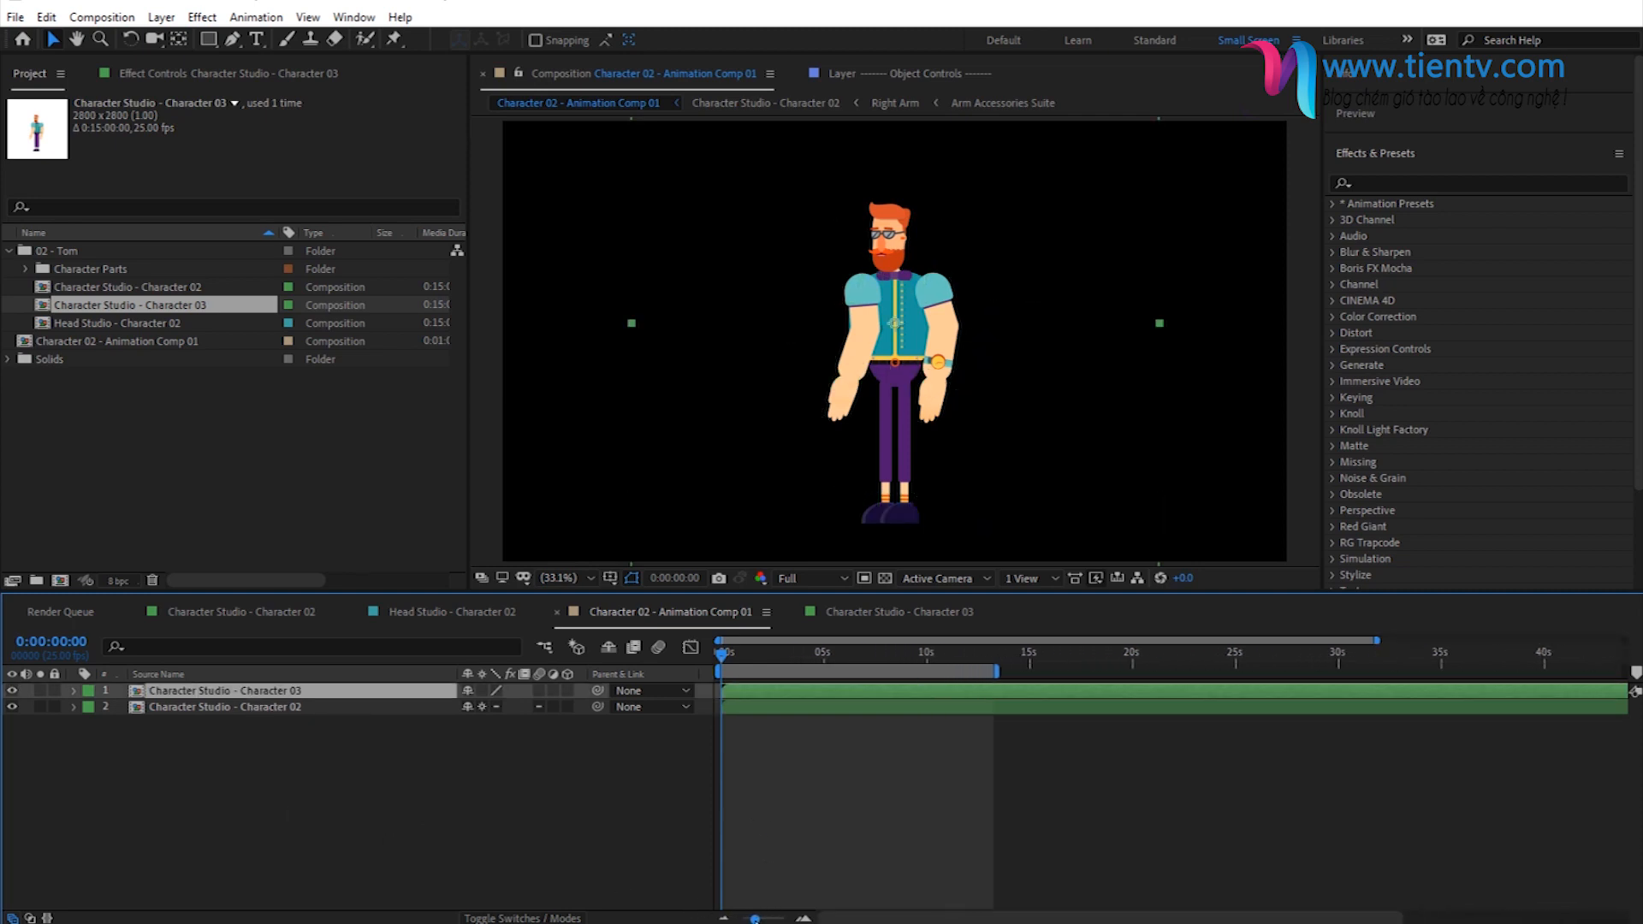
pyautogui.moveTo(722, 694); pyautogui.dragTo(793, 695)
# - Scrub through the animation and set the current time to 0:00:08:05, just before the character squats
pyautogui.click(814, 654)
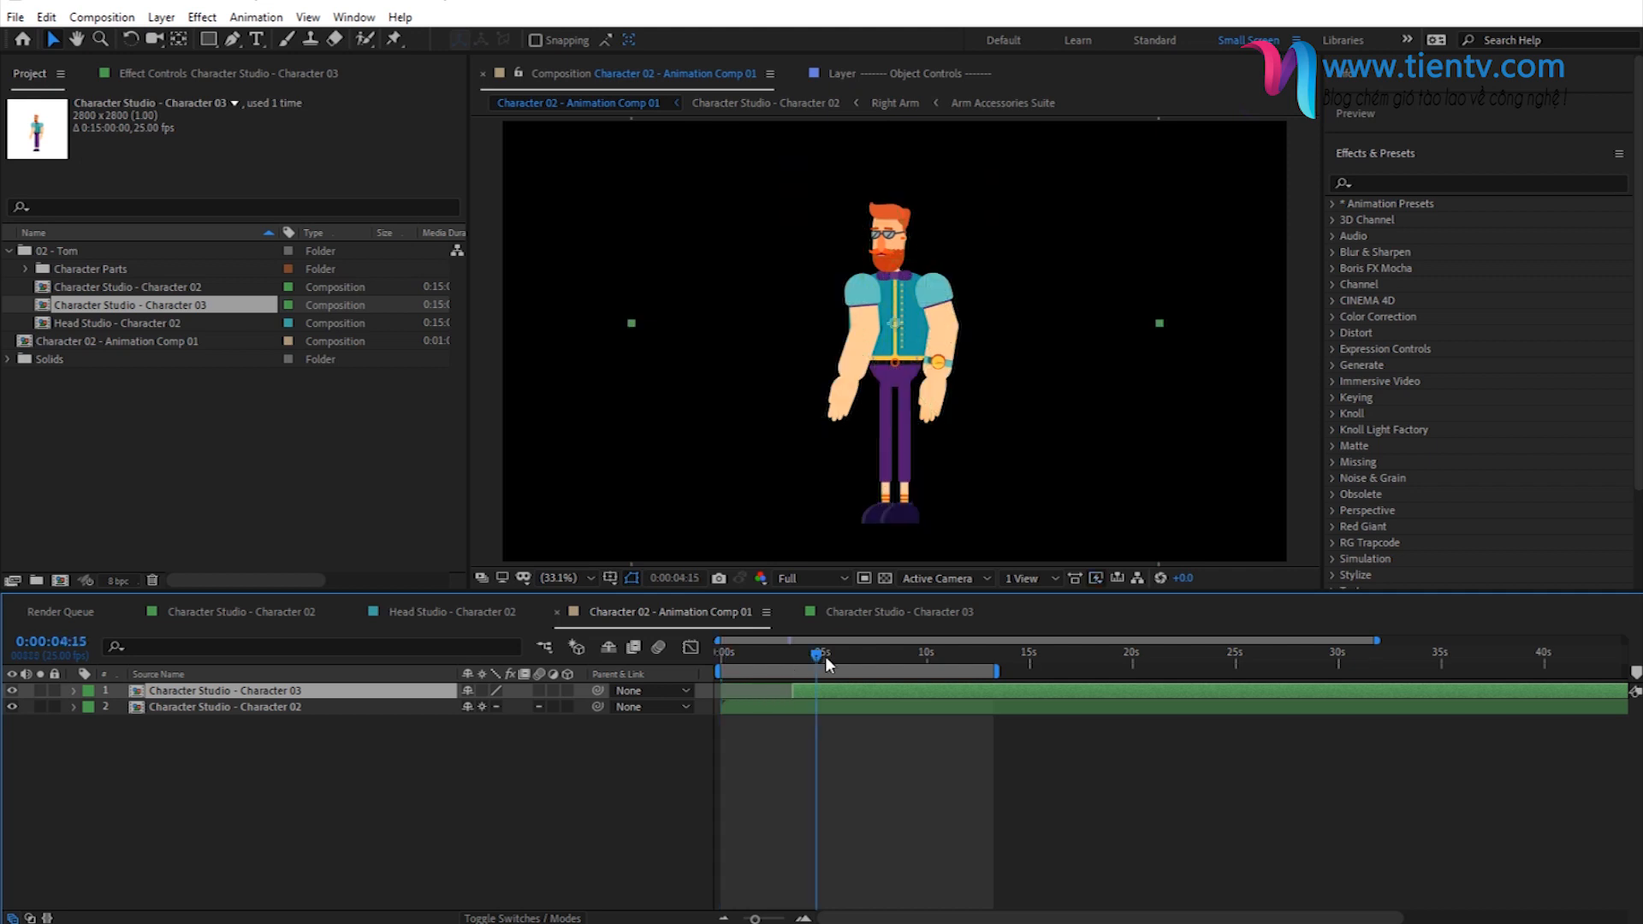
pyautogui.click(834, 660)
pyautogui.click(853, 662)
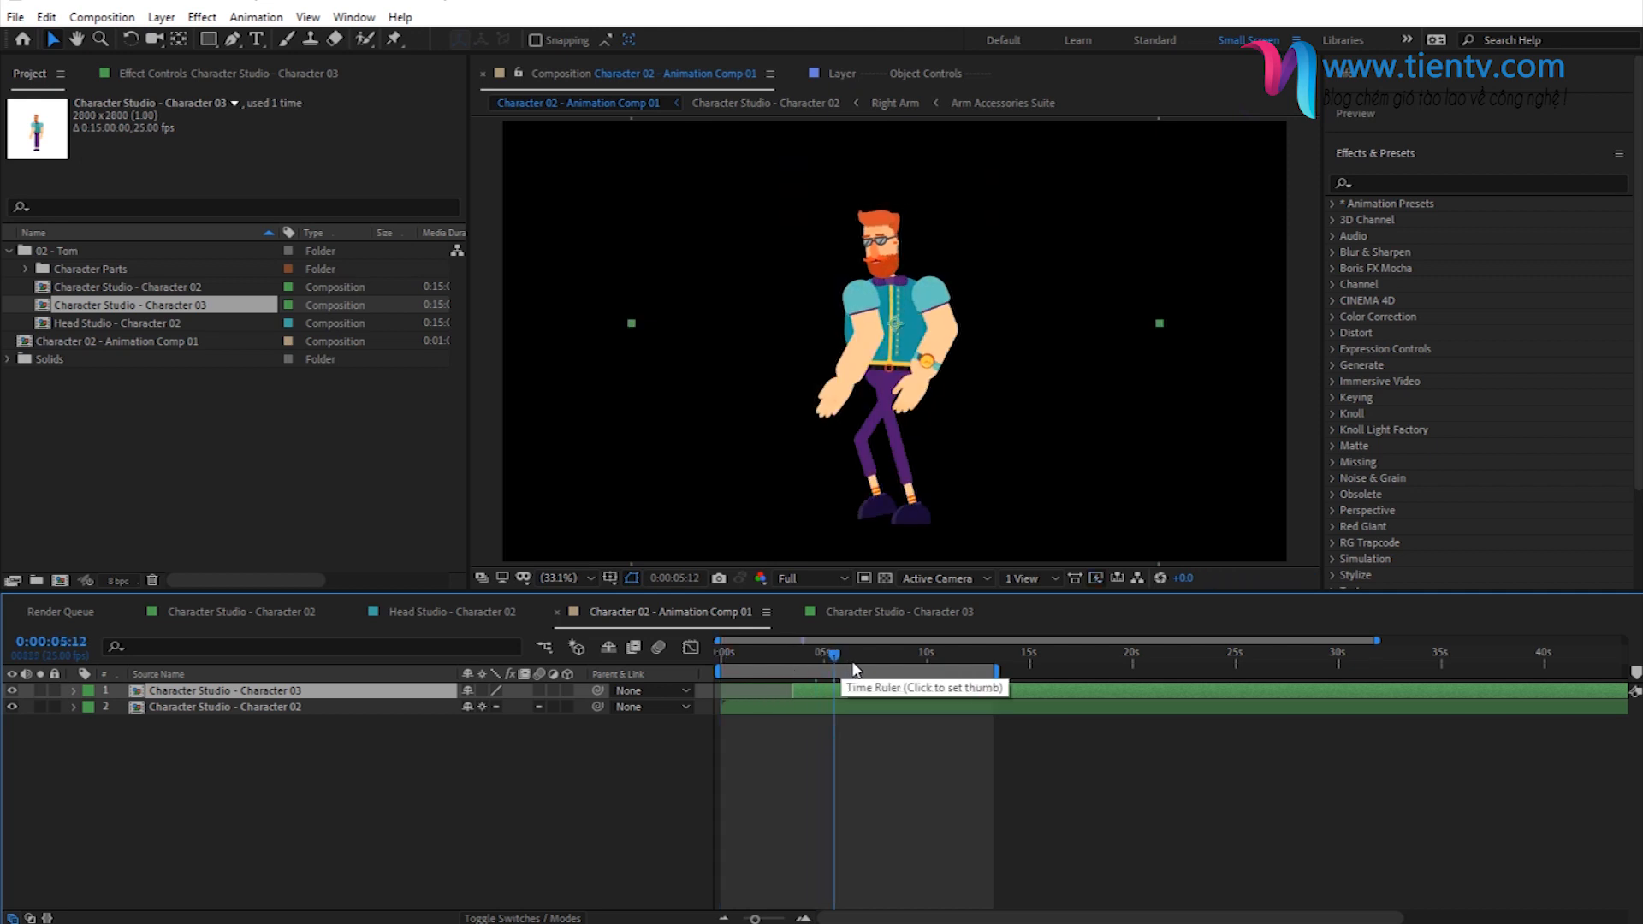
pyautogui.click(882, 659)
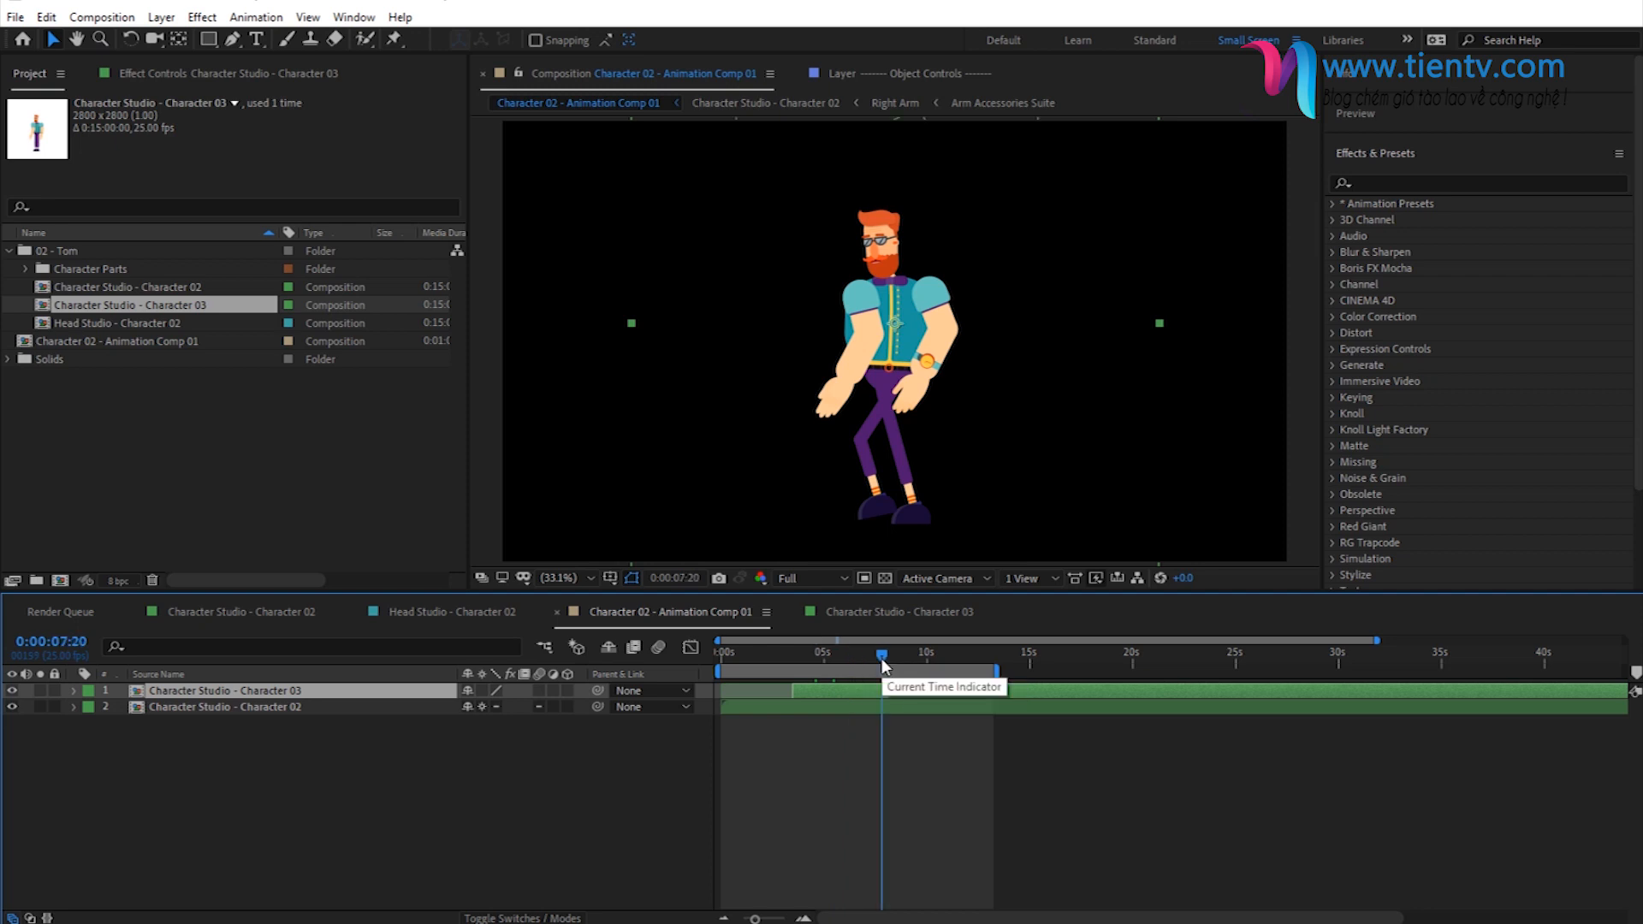
pyautogui.click(894, 657)
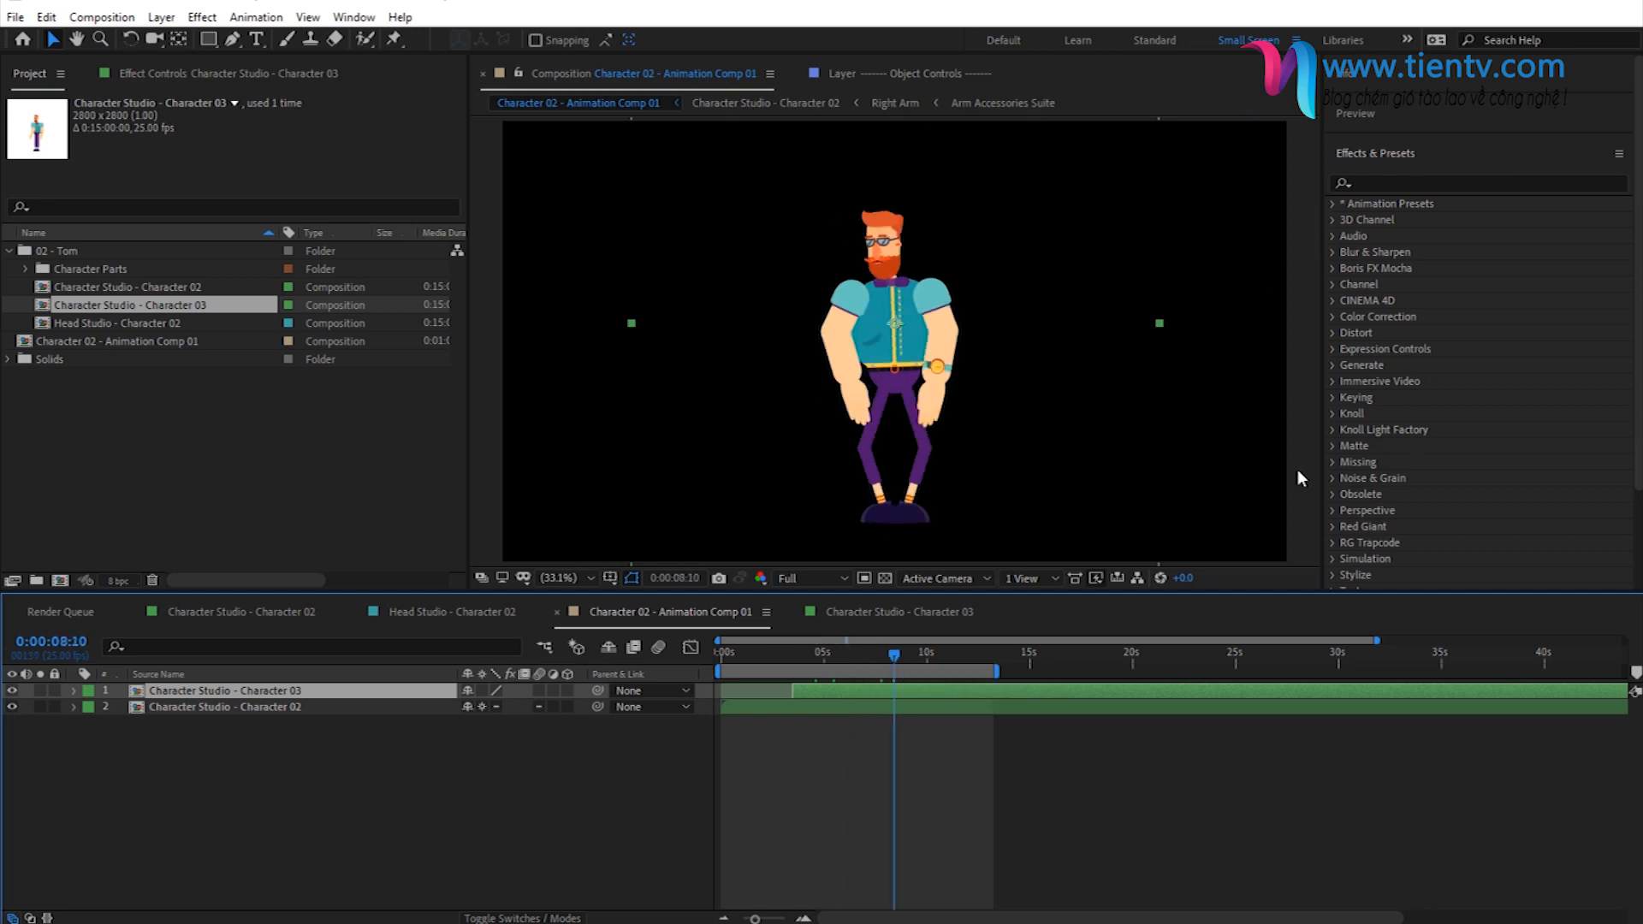
pyautogui.click(1367, 111)
pyautogui.click(1395, 146)
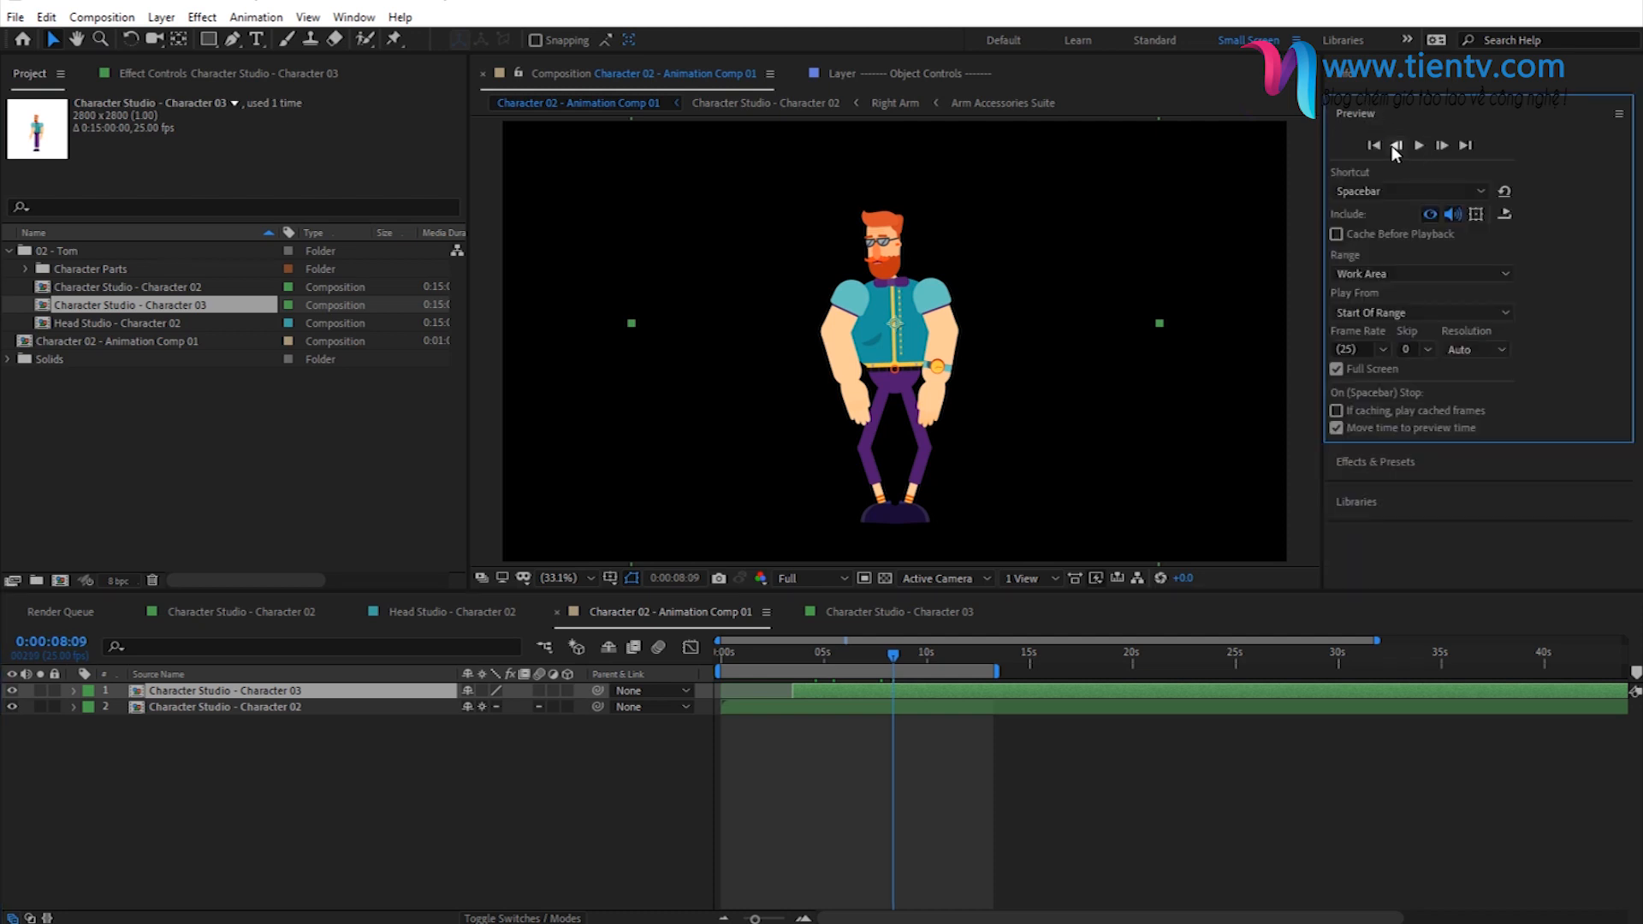
pyautogui.click(1394, 147)
pyautogui.click(1394, 147)
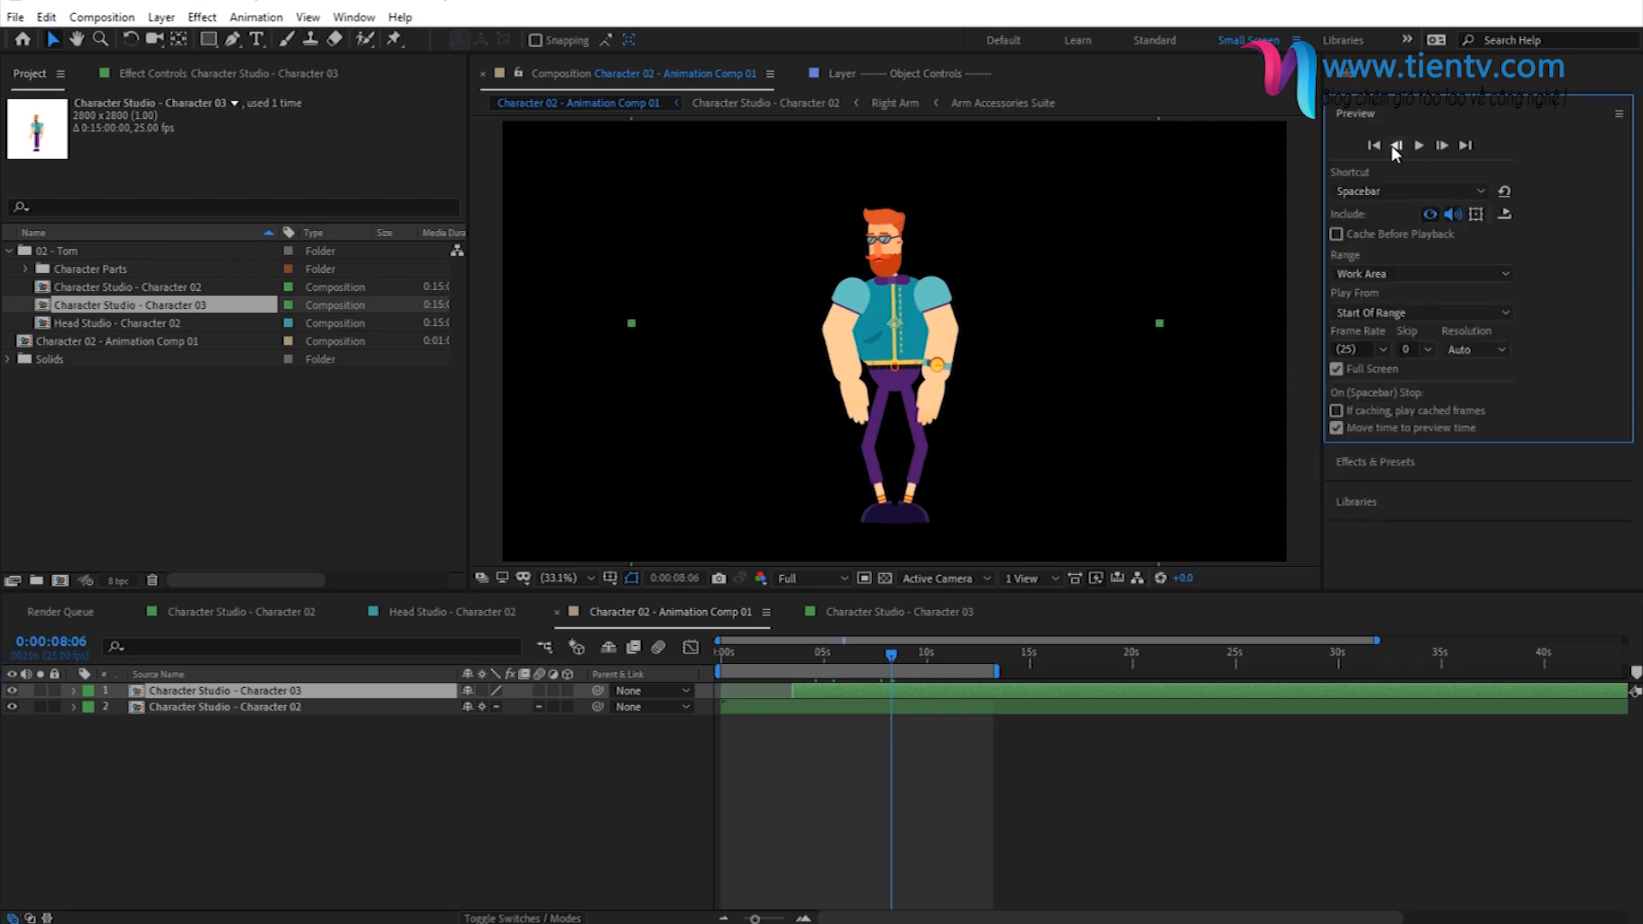
pyautogui.click(1391, 145)
pyautogui.click(1392, 146)
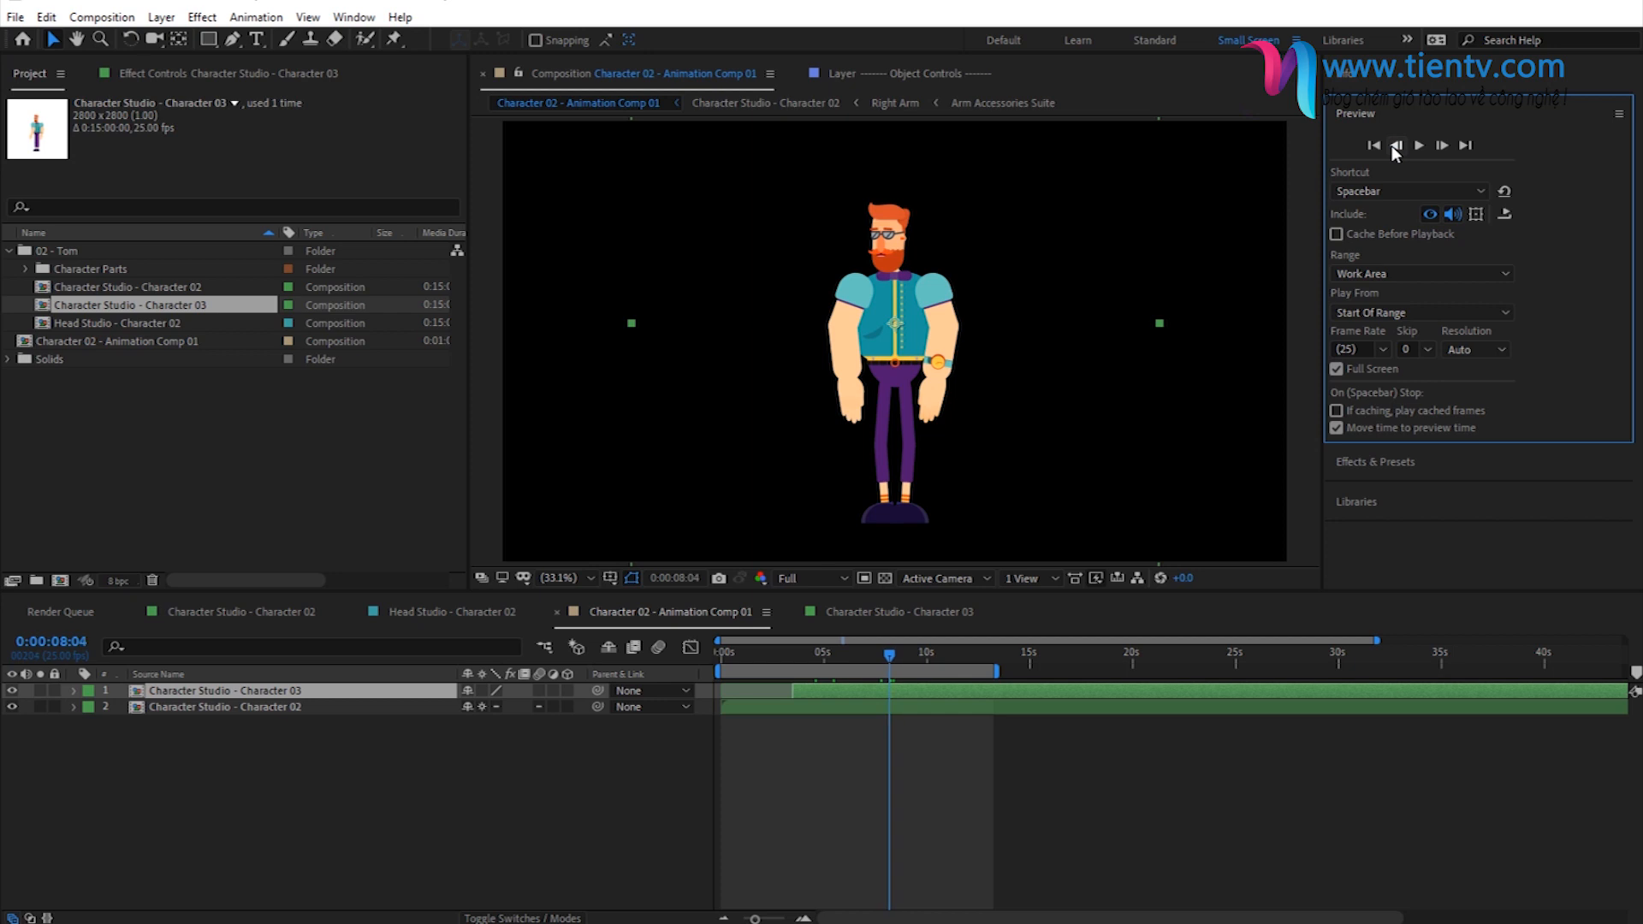
pyautogui.click(1441, 146)
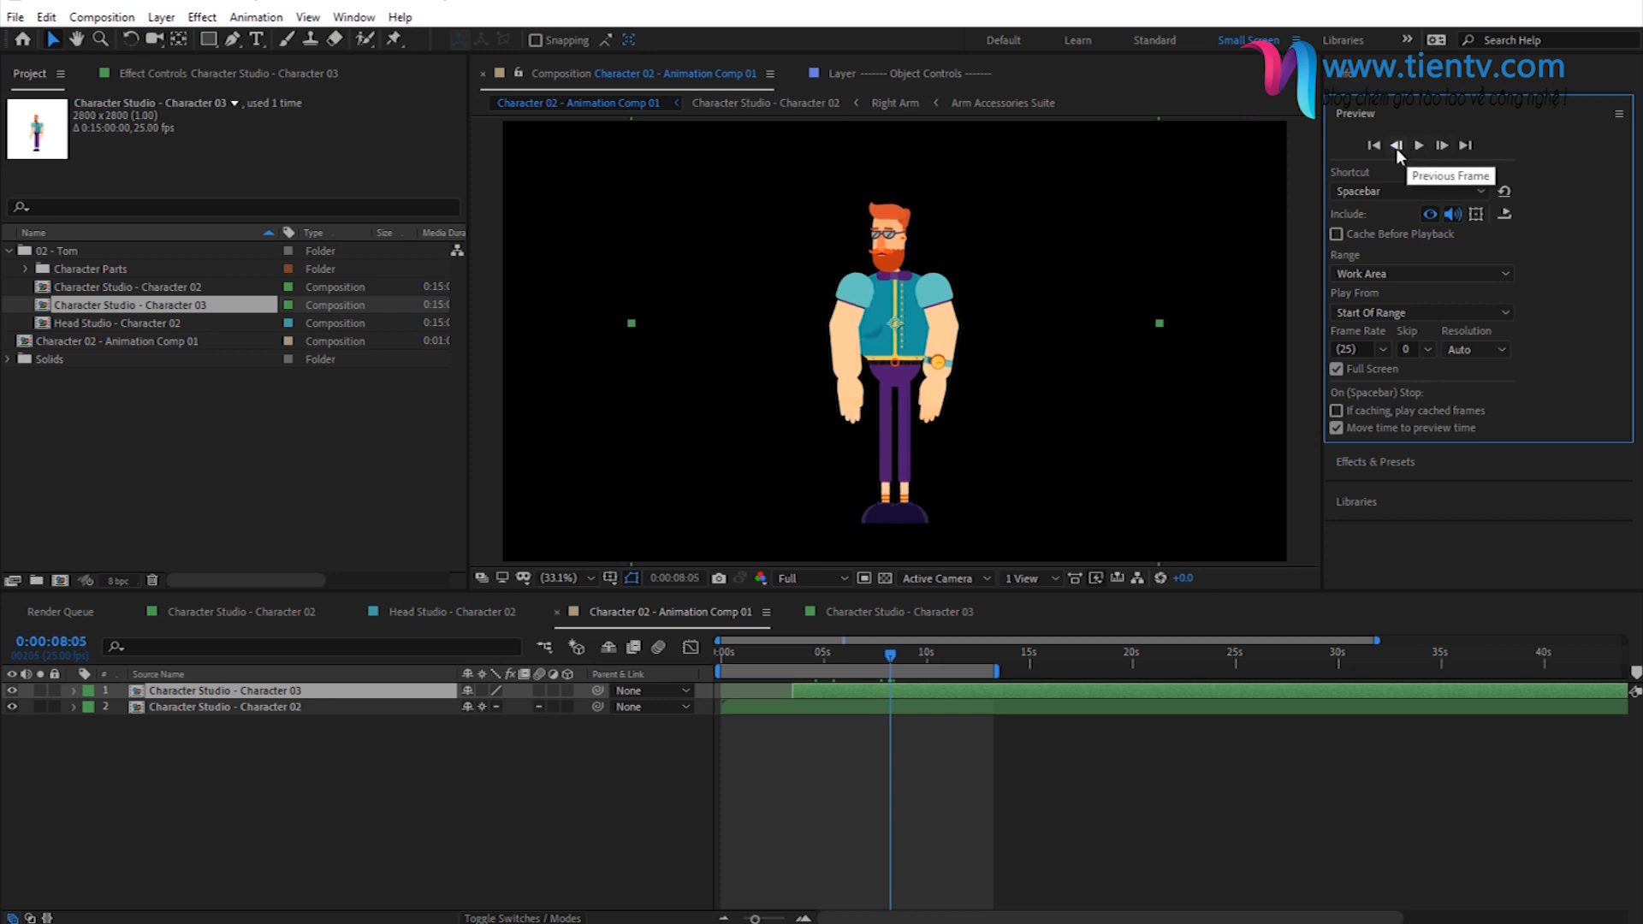
# - Split the Character Studio - Character 03 layer at 0:00:08:05 and delete its earlier part
pyautogui.click(876, 695)
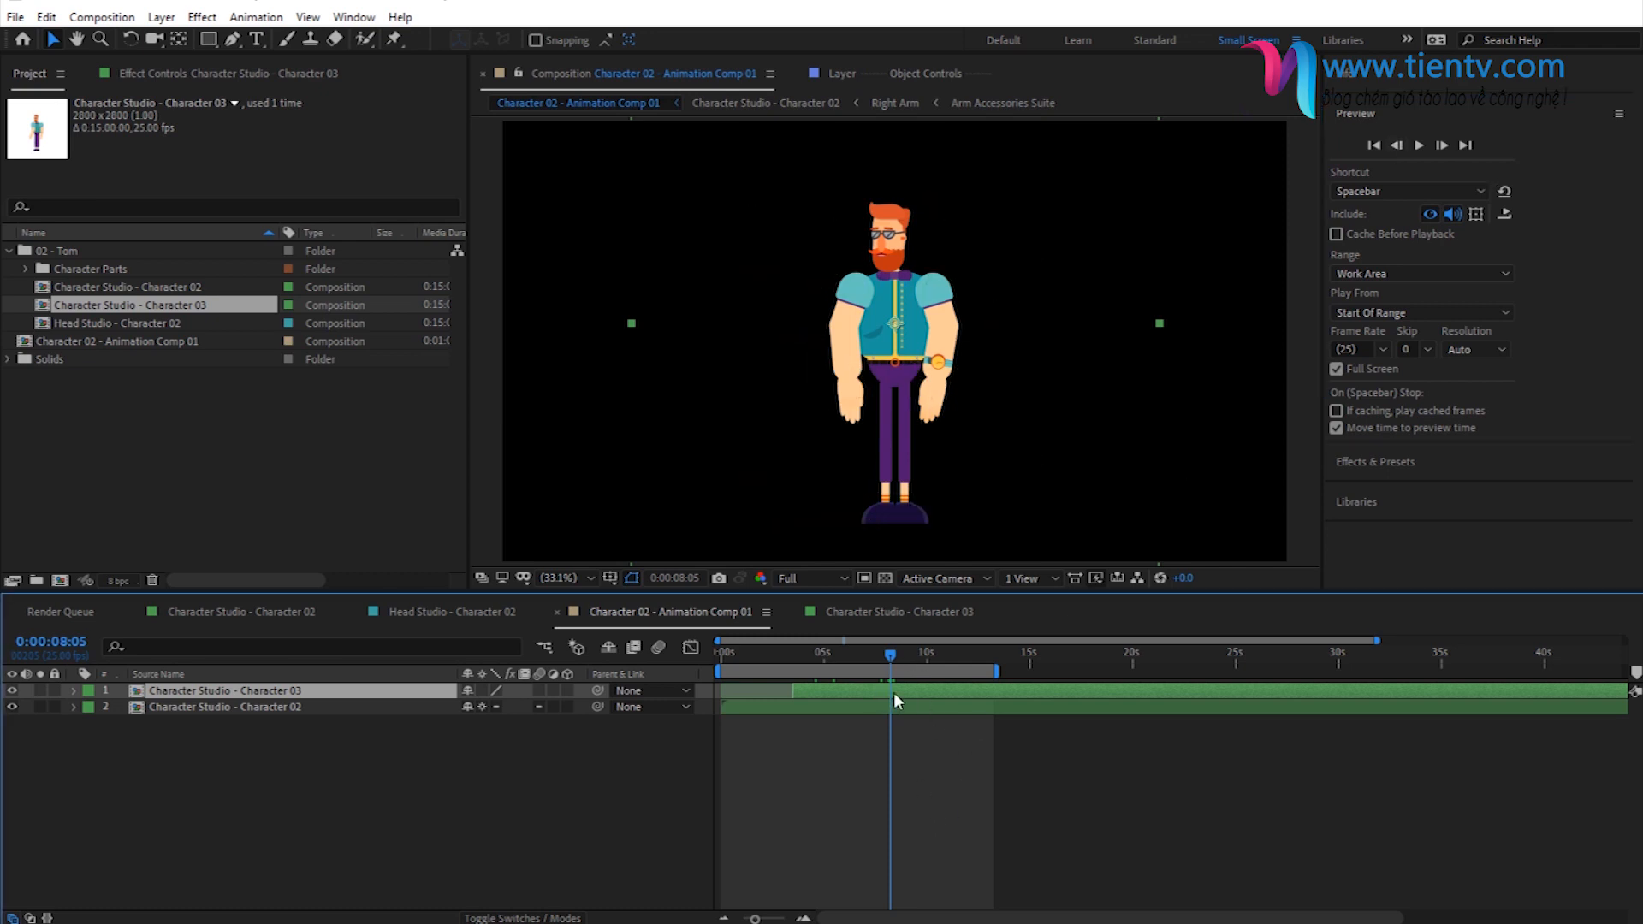
pyautogui.click(46, 17)
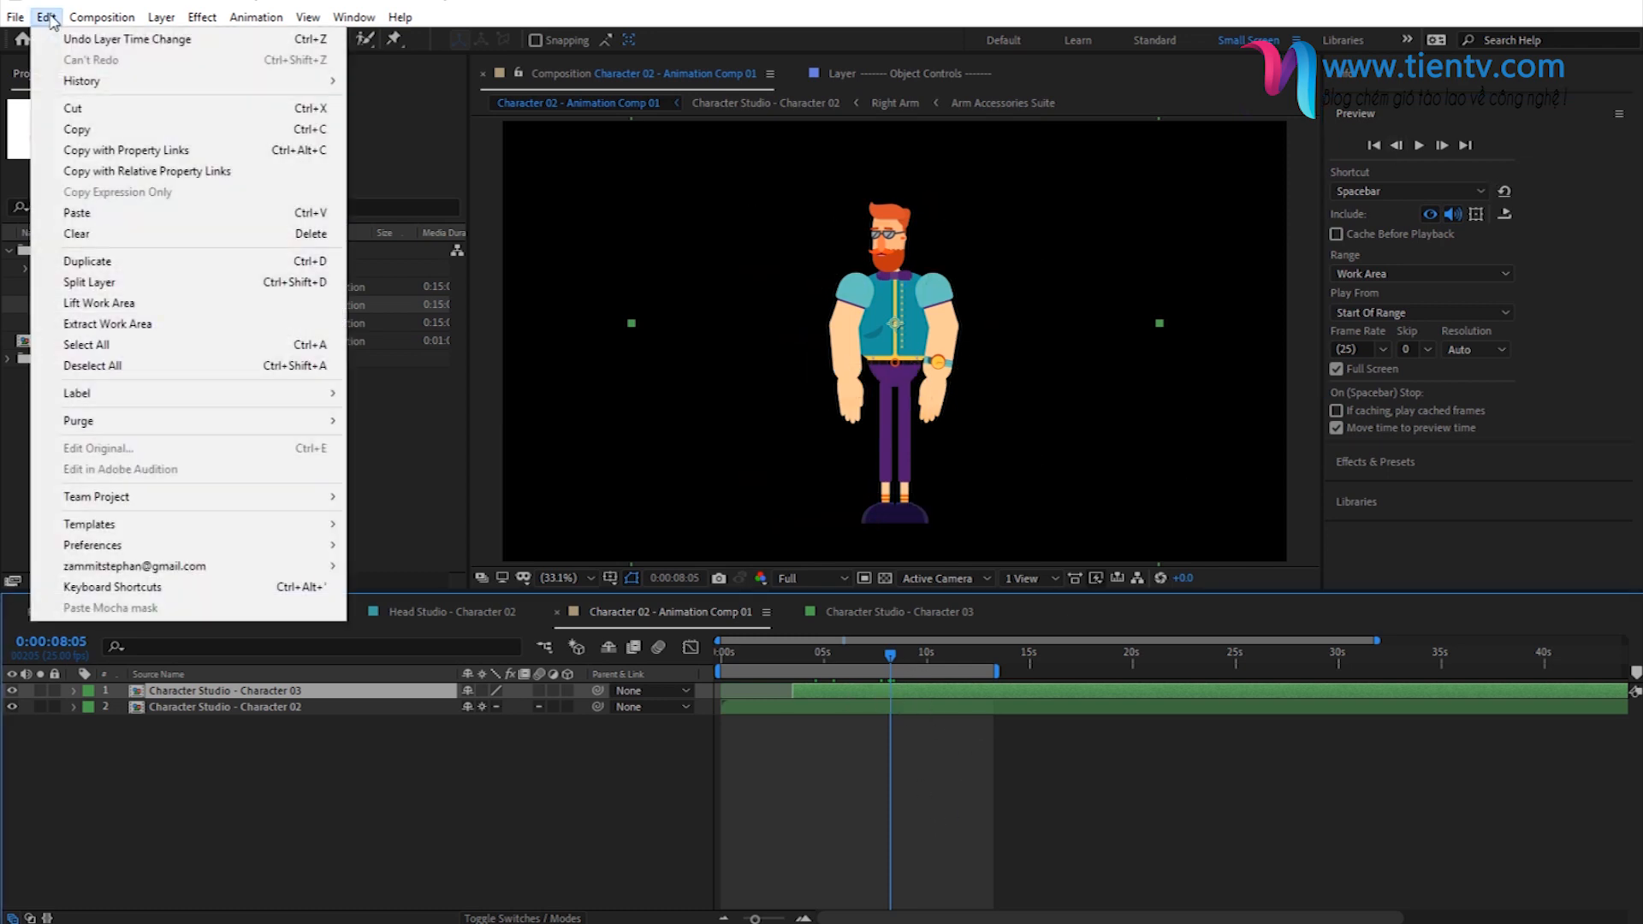
pyautogui.click(145, 287)
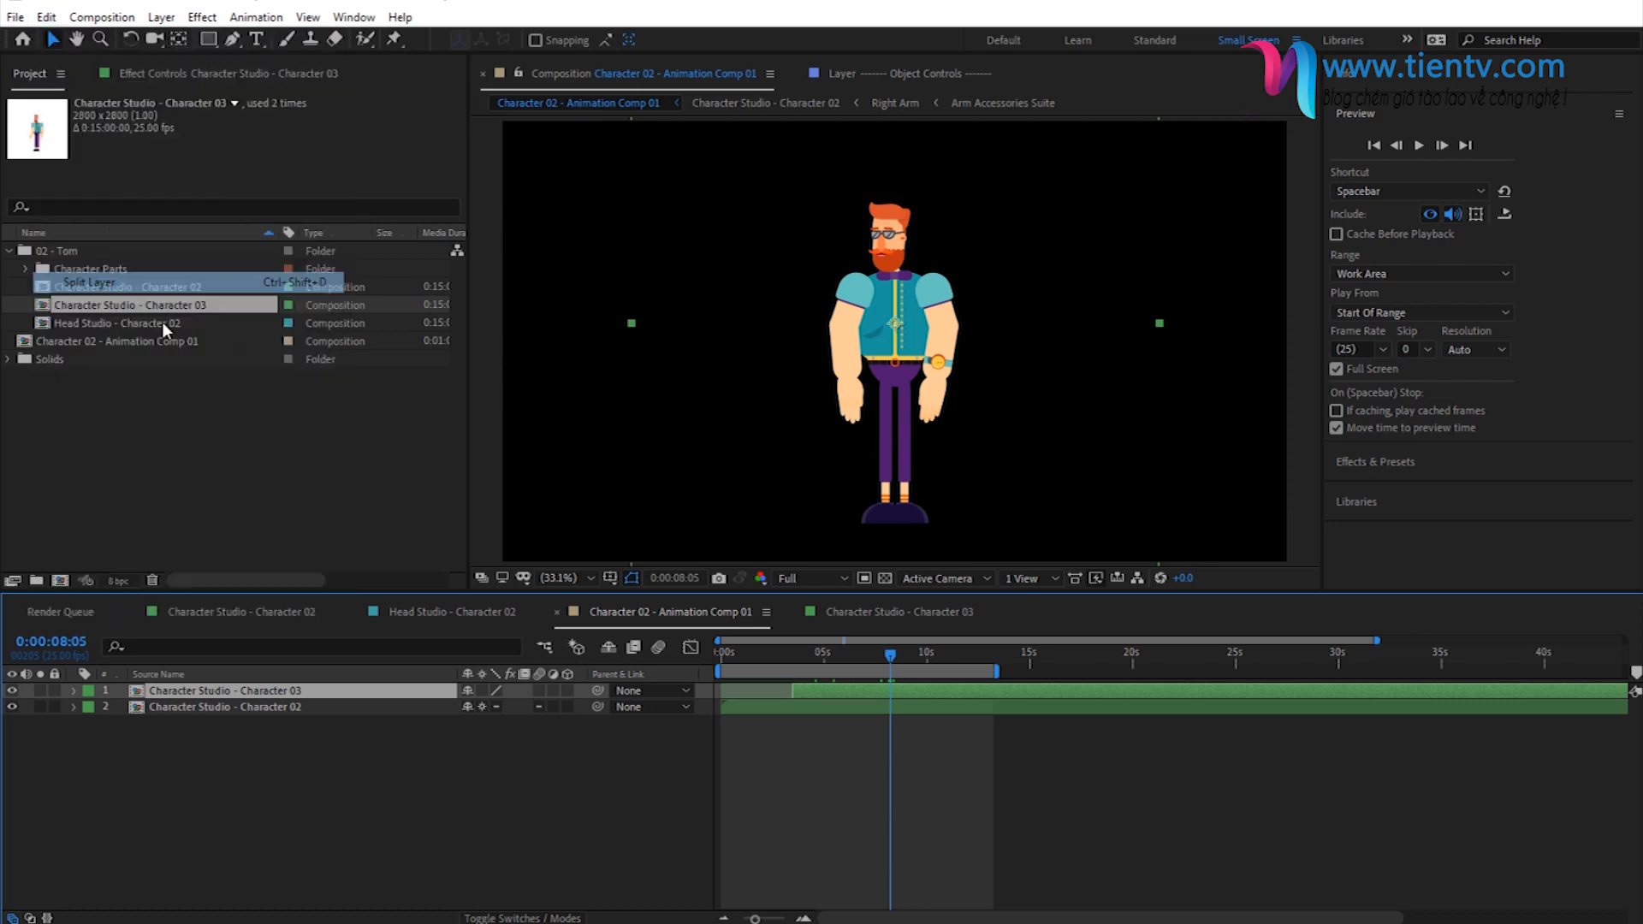
pyautogui.click(818, 707)
pyautogui.click(817, 707)
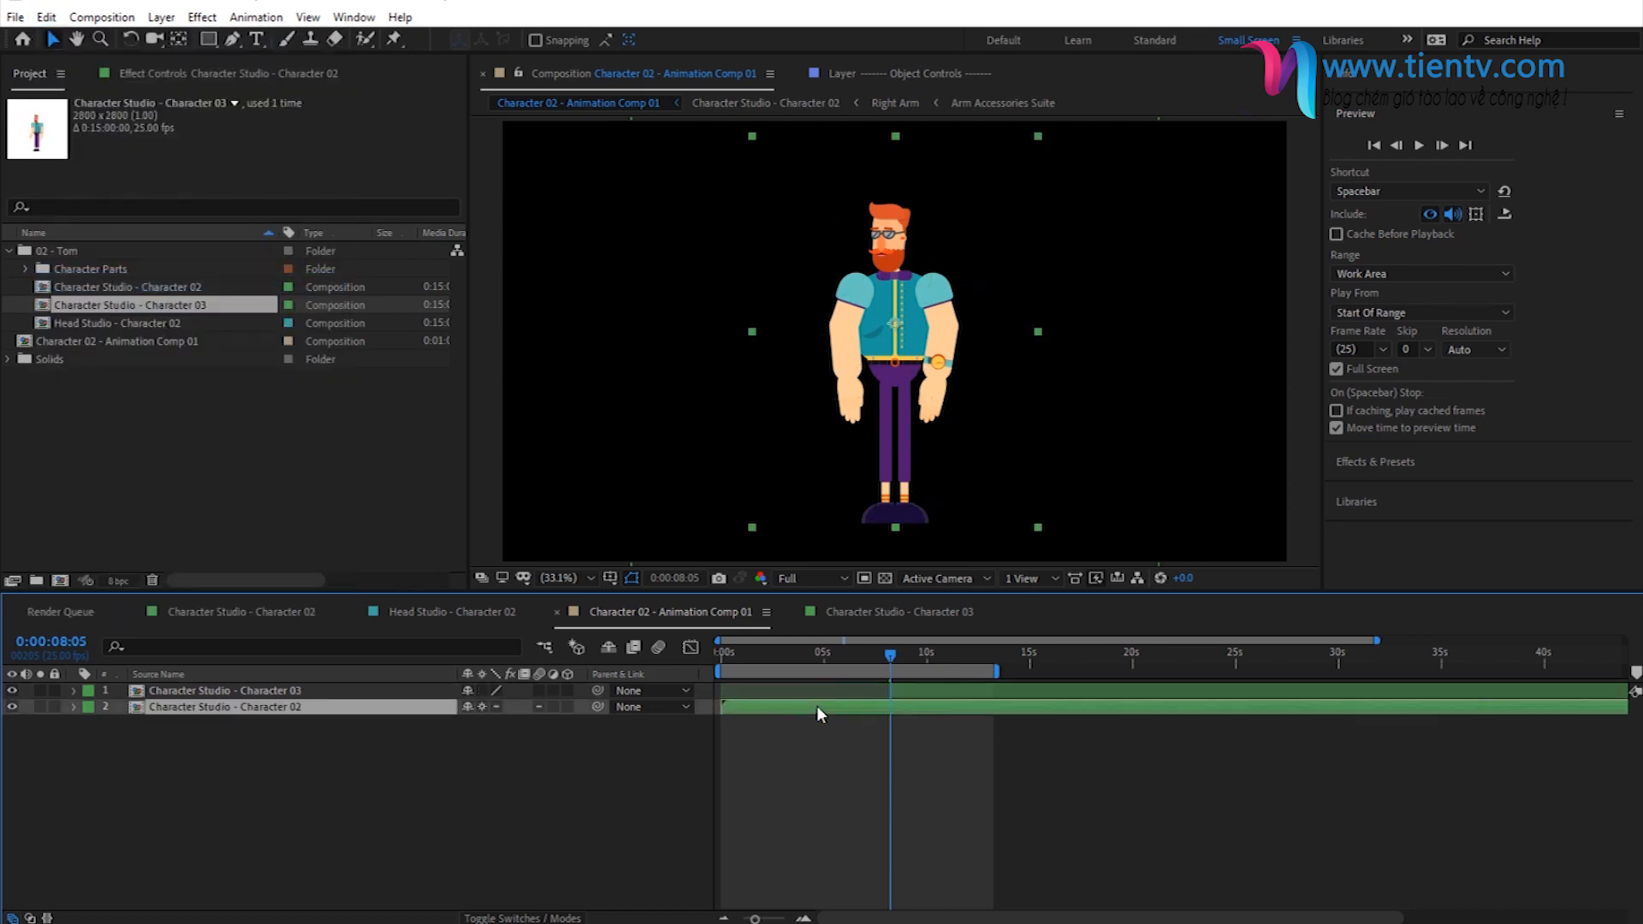
# - Split the Character Studio - Character 02 layer at 0:00:08:05 and delete its later part
pyautogui.click(101, 17)
pyautogui.click(53, 17)
pyautogui.click(53, 17)
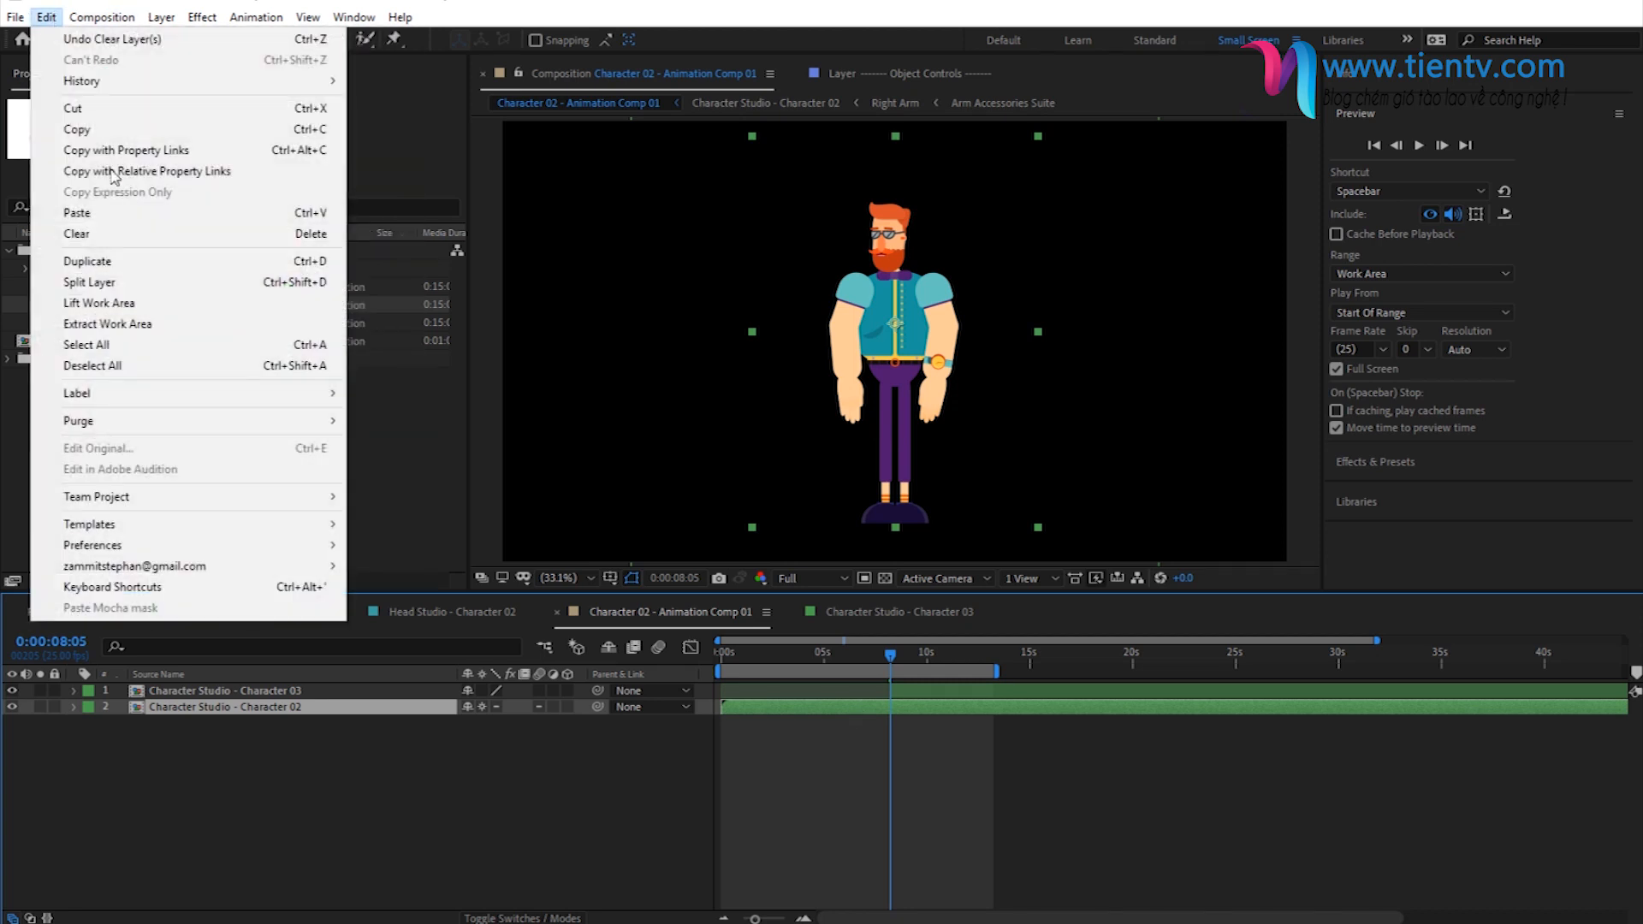
pyautogui.click(86, 281)
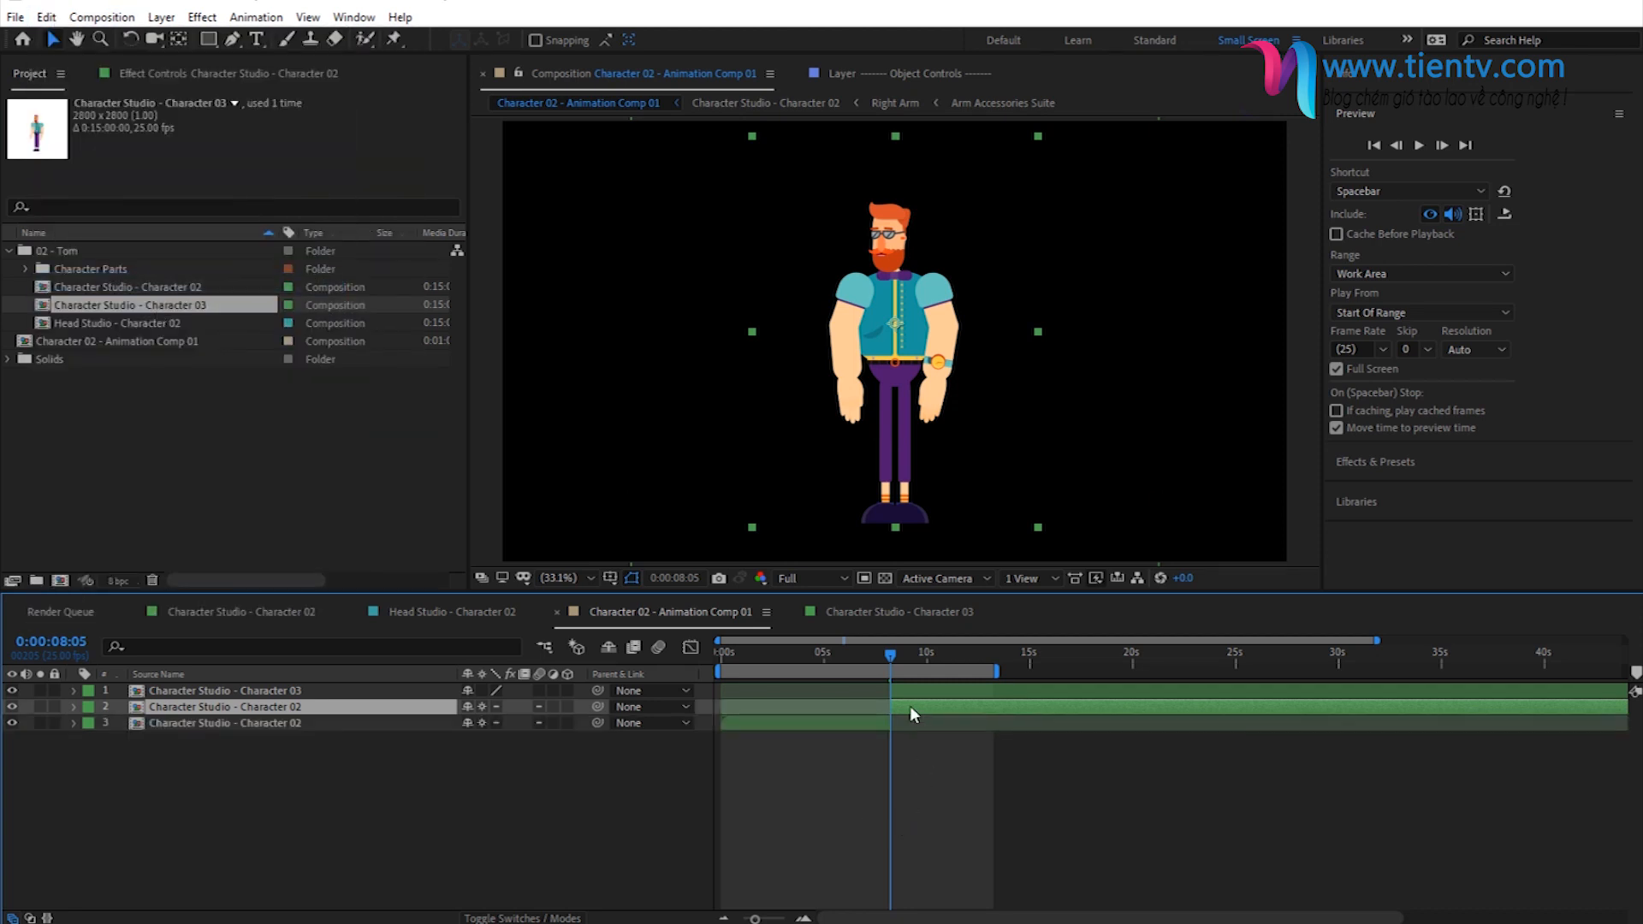
pyautogui.press('Delete')
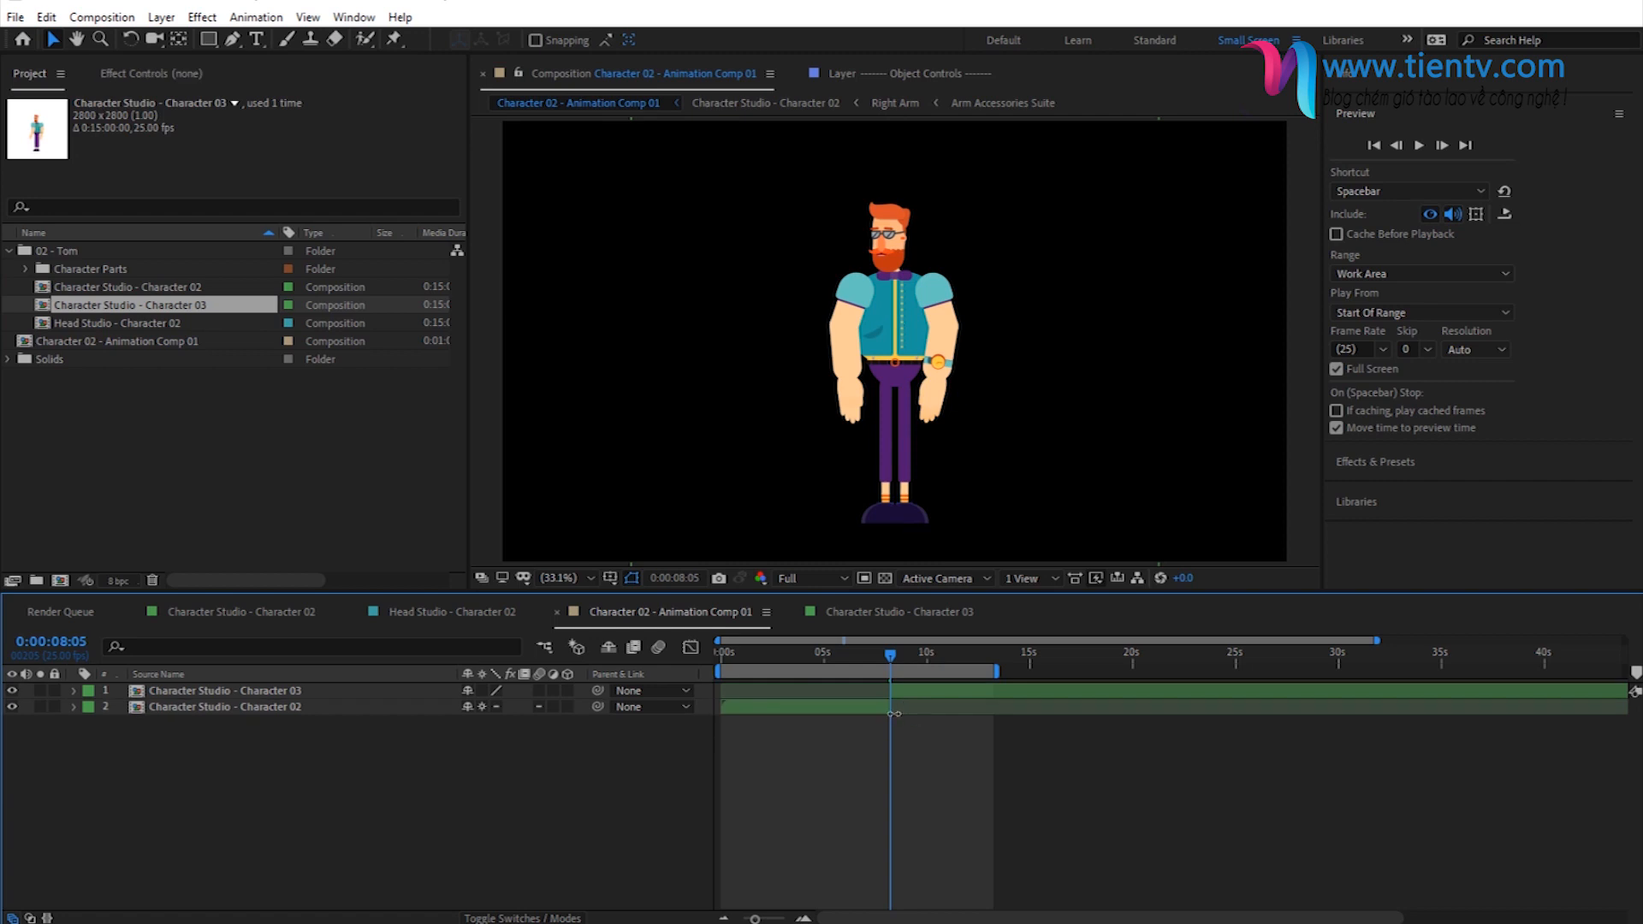
# - Scrub across the cut between the two character layers up to the crossed-arms pose at 0:00:10:11
pyautogui.click(817, 707)
pyautogui.click(772, 660)
pyautogui.click(835, 654)
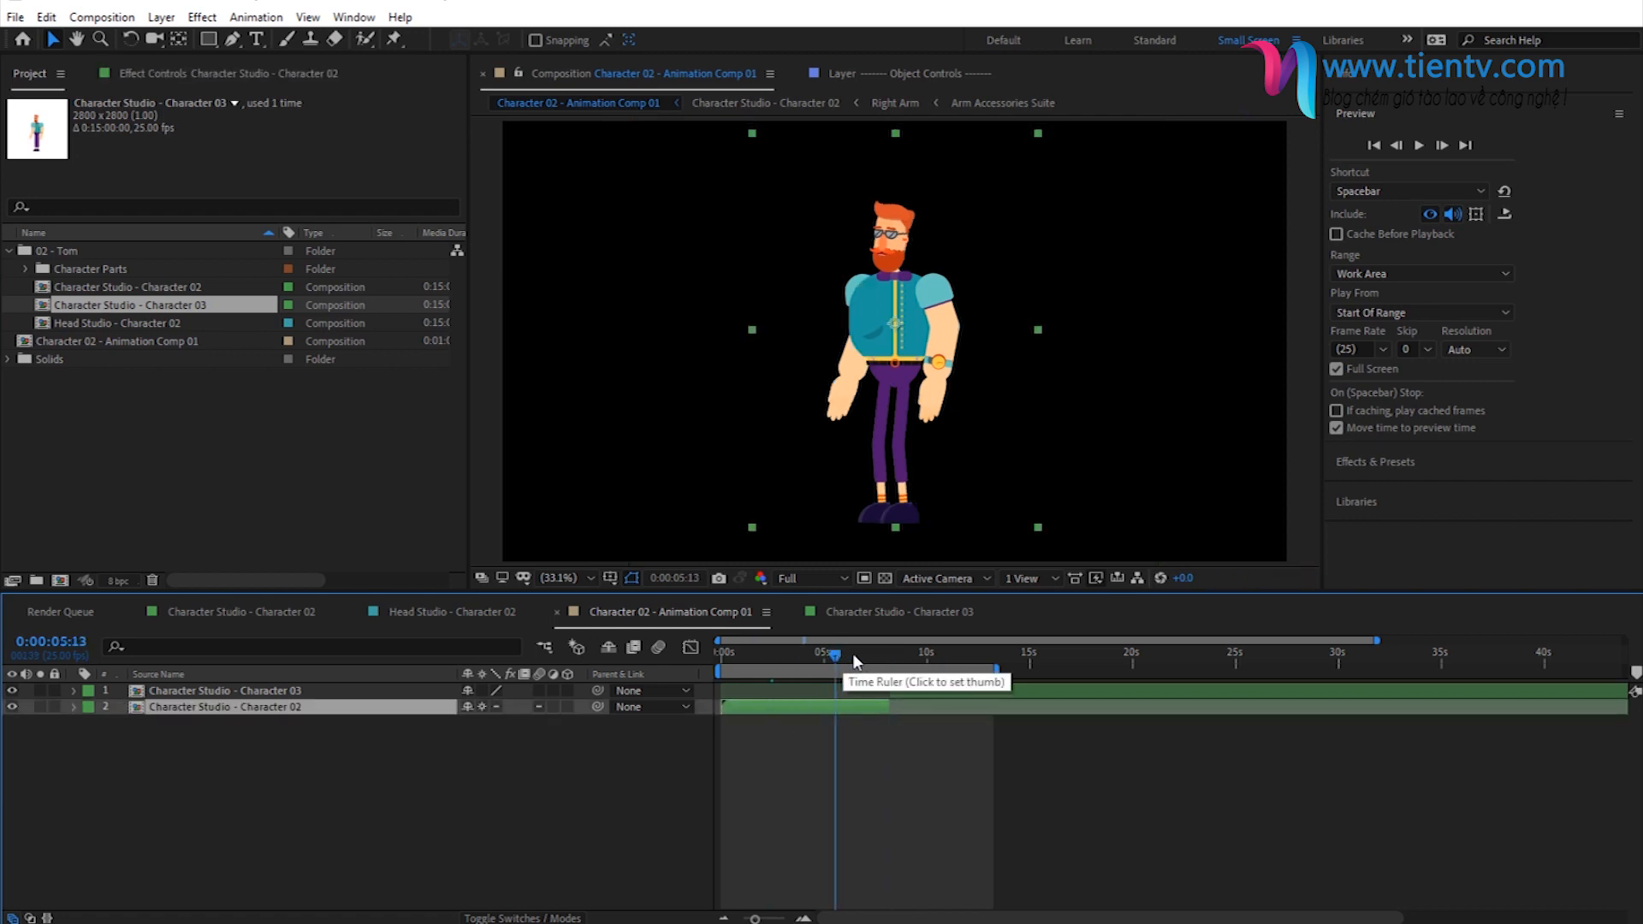
pyautogui.click(871, 654)
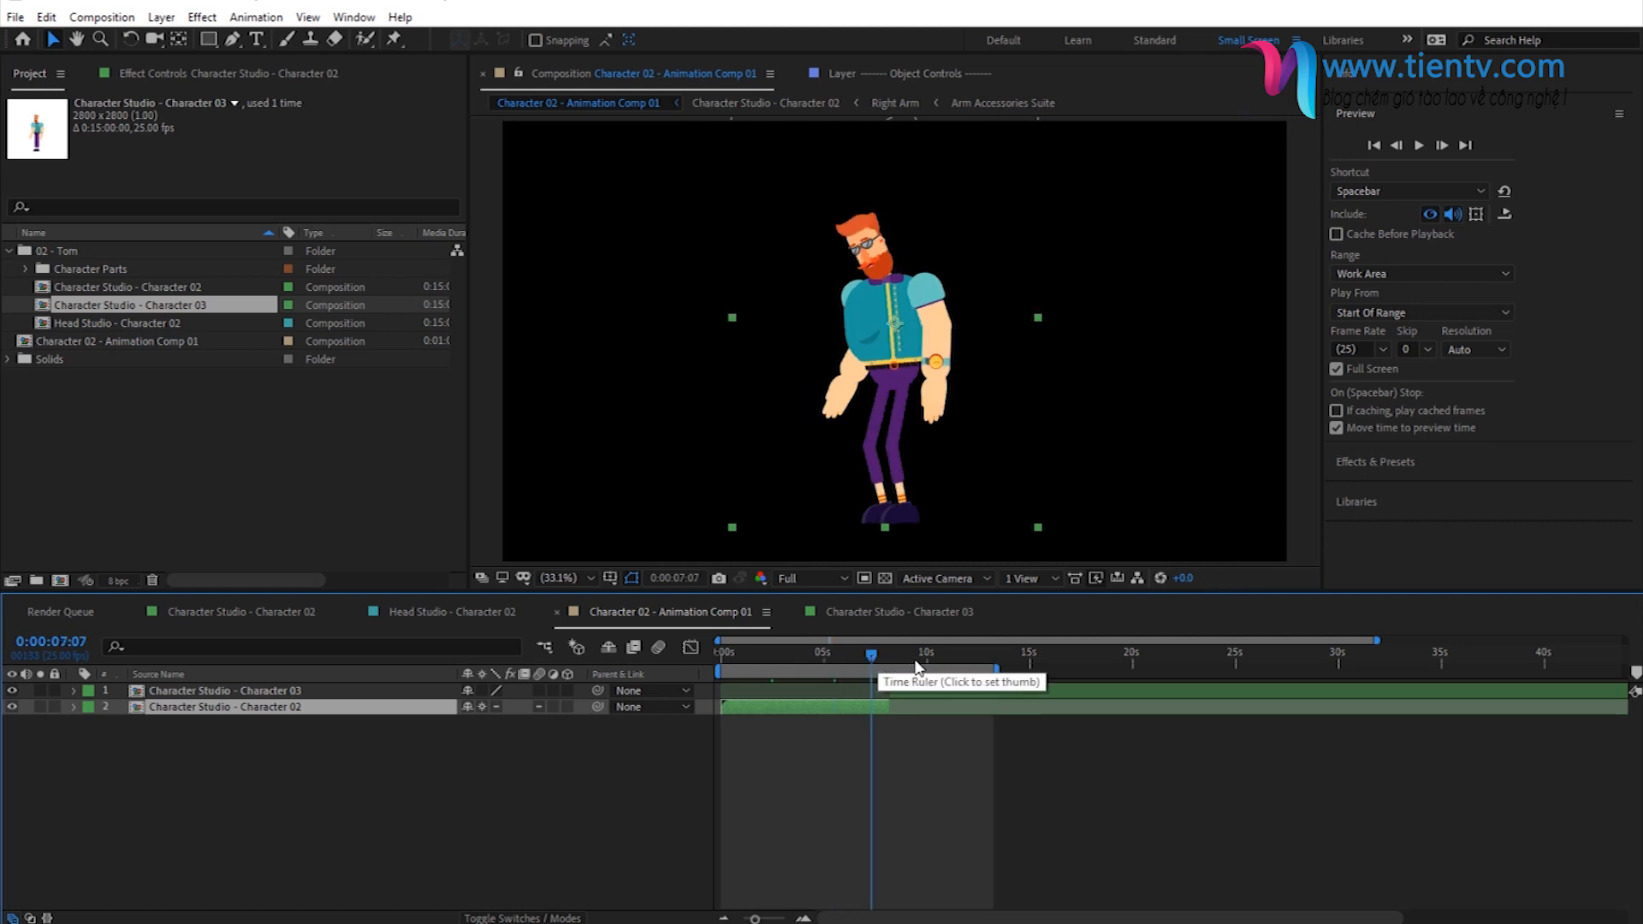
pyautogui.click(914, 656)
pyautogui.click(891, 654)
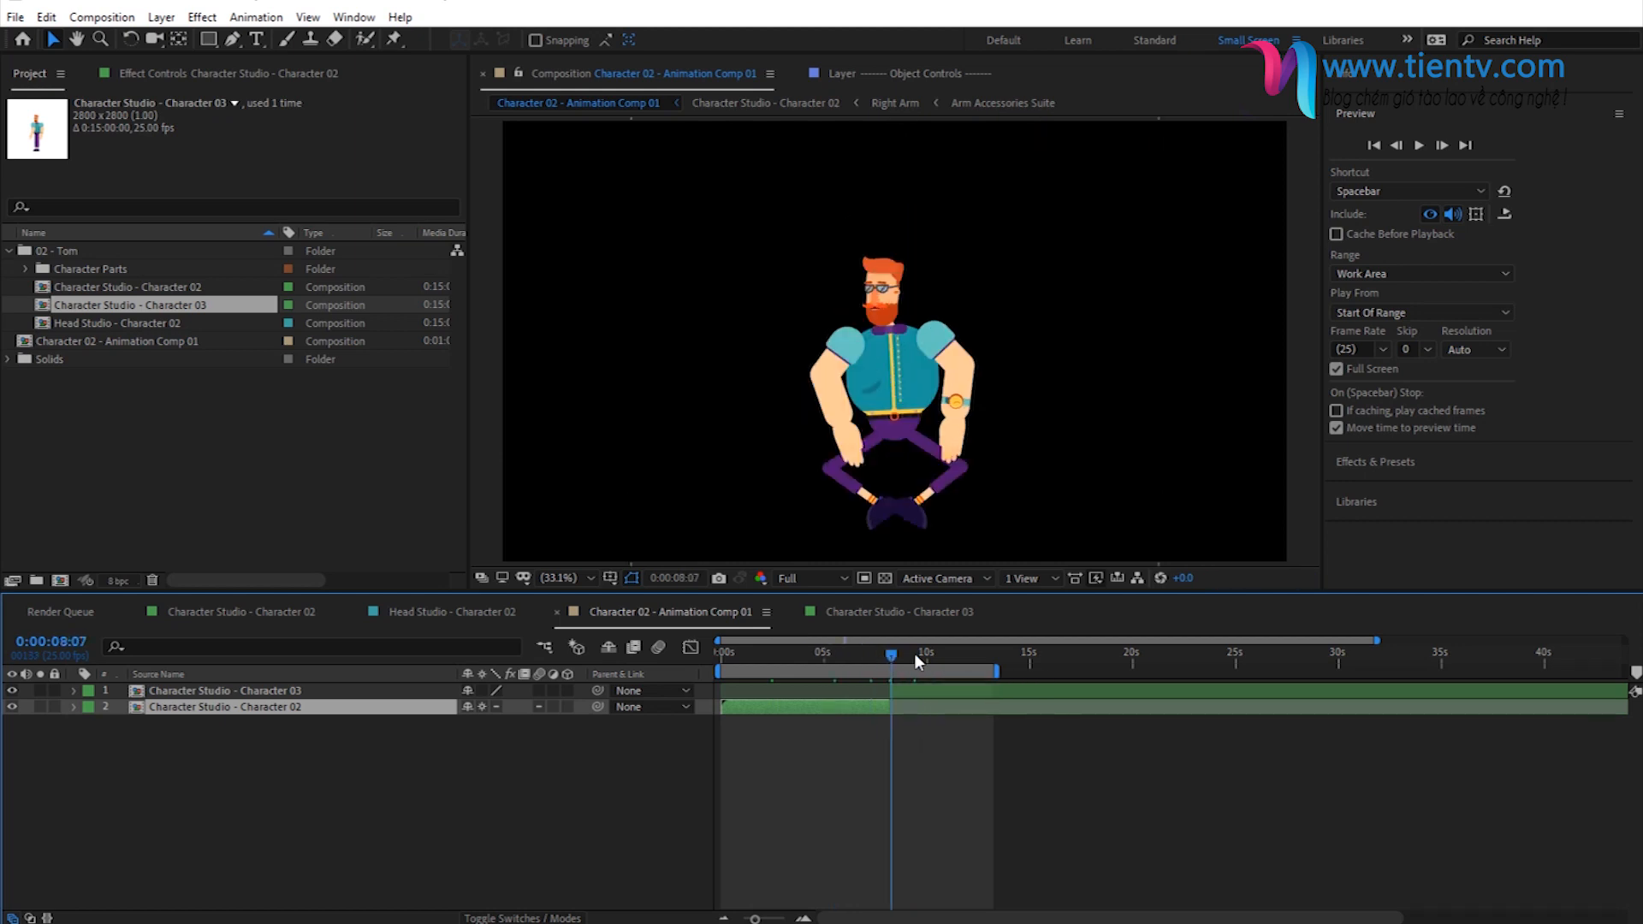
pyautogui.click(936, 654)
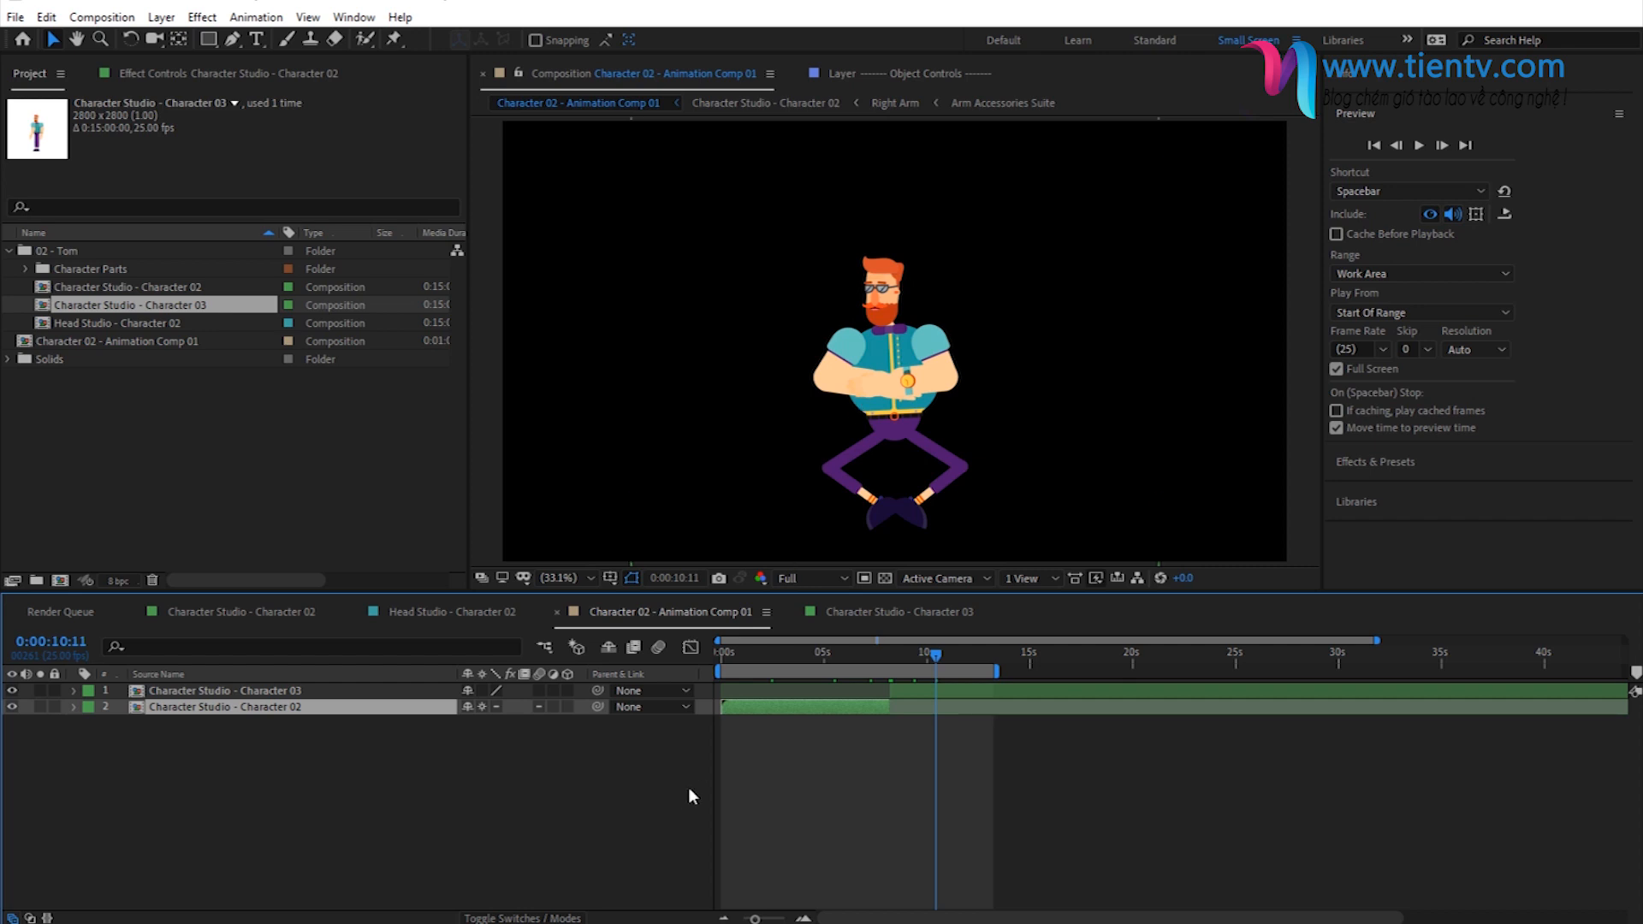
# - Preview the animation to check the switch between both character layers, ending at 0:00:12:09
pyautogui.press('space')
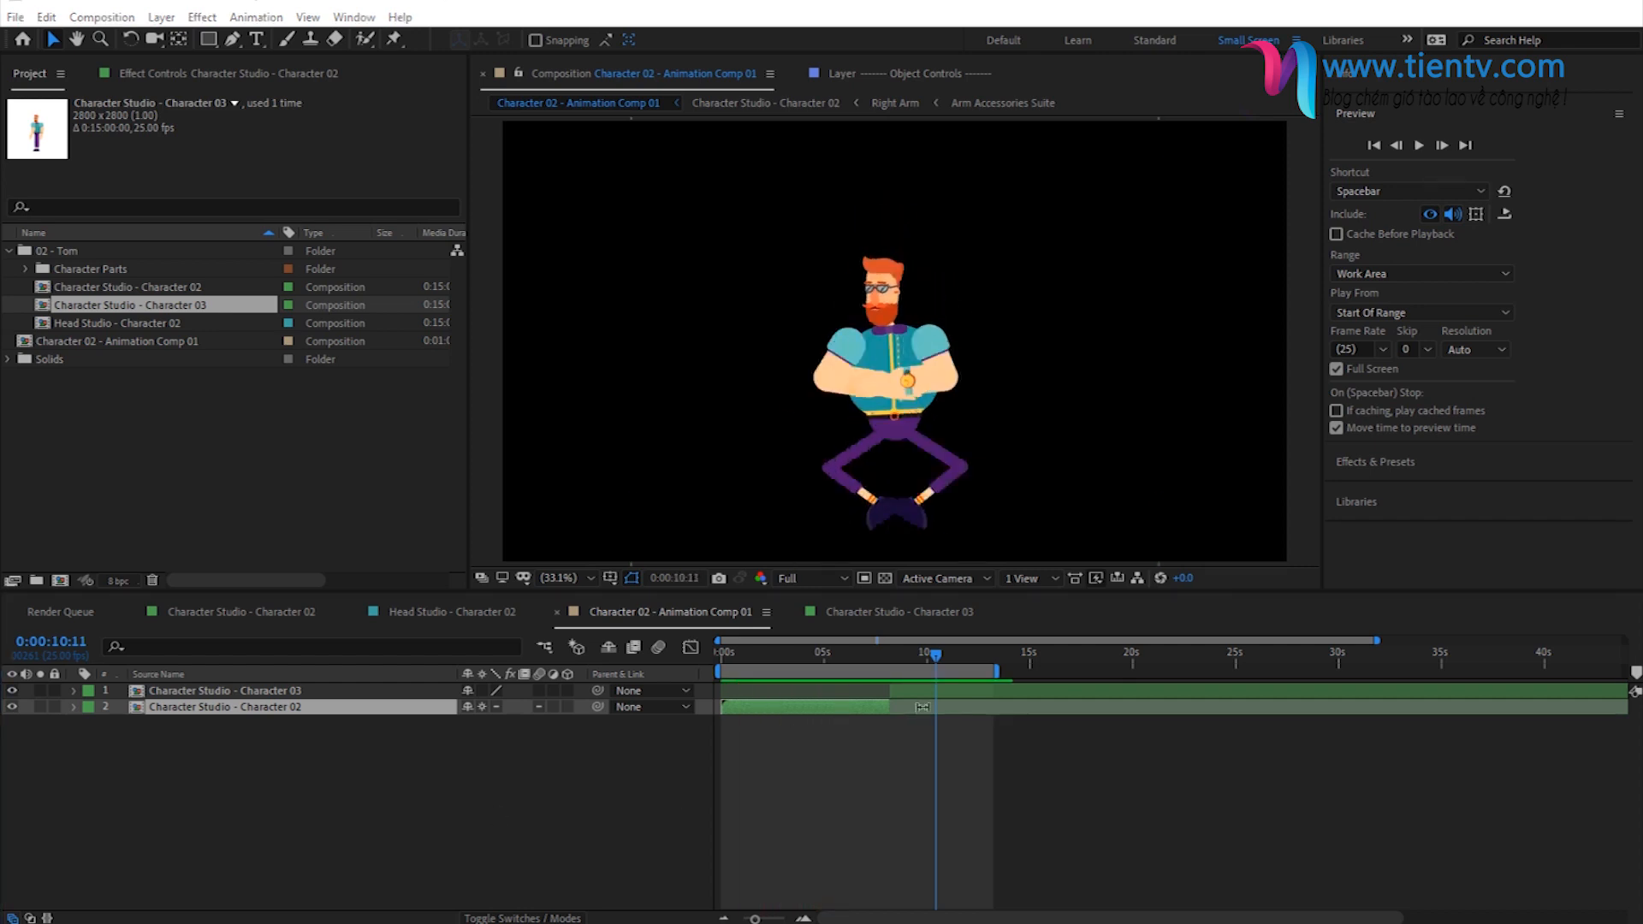
pyautogui.click(932, 663)
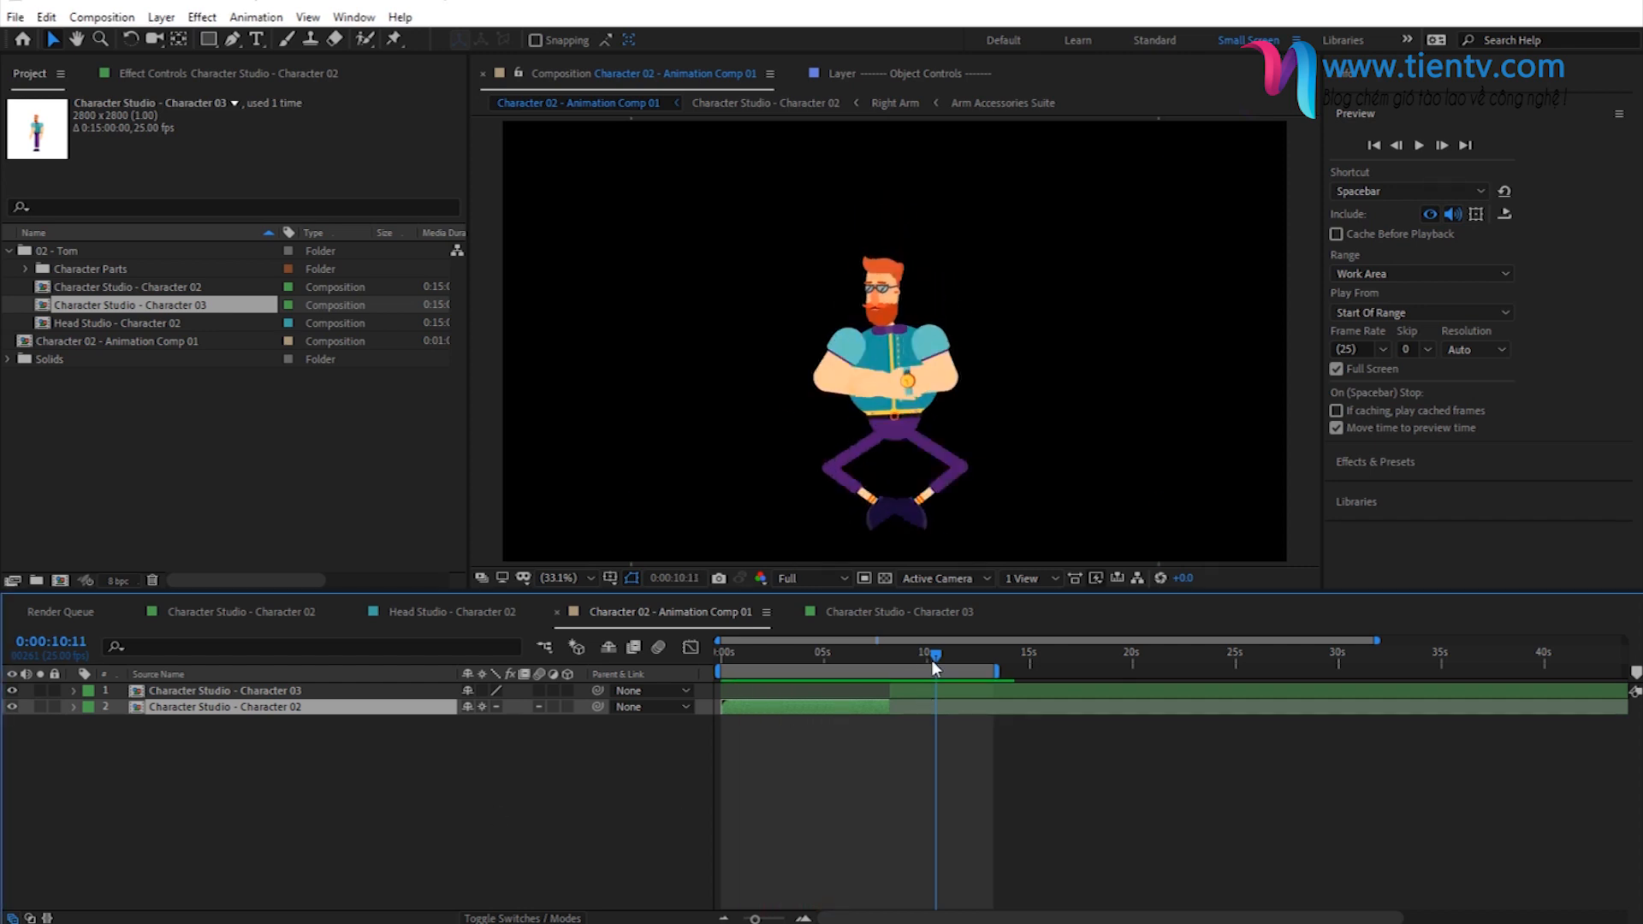
pyautogui.press('space')
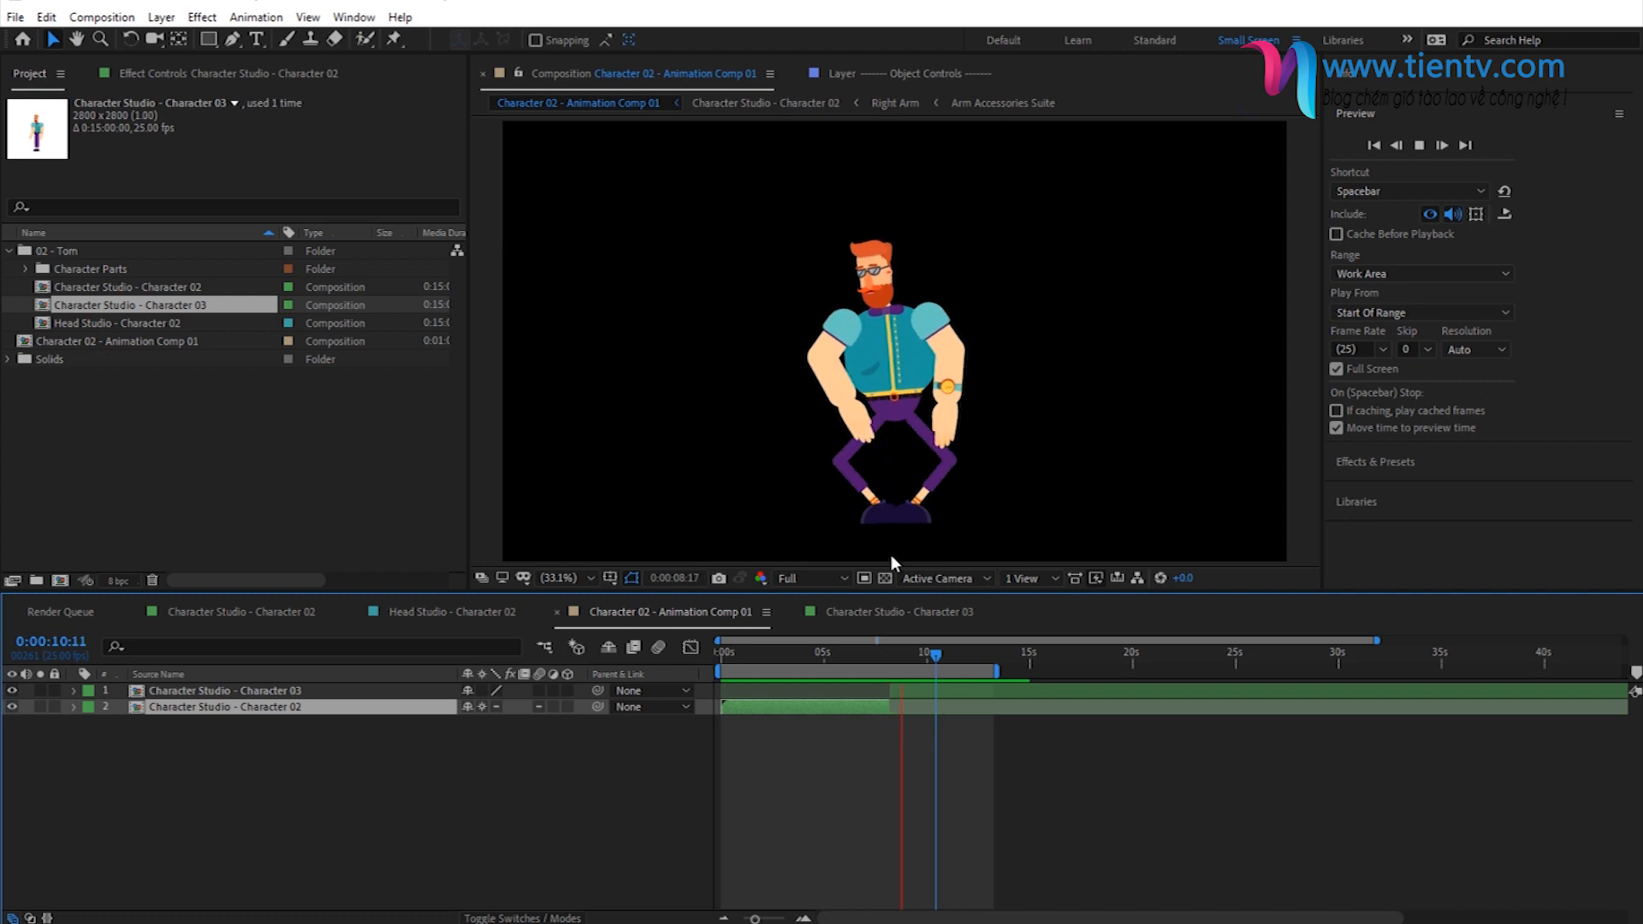
pyautogui.click(941, 652)
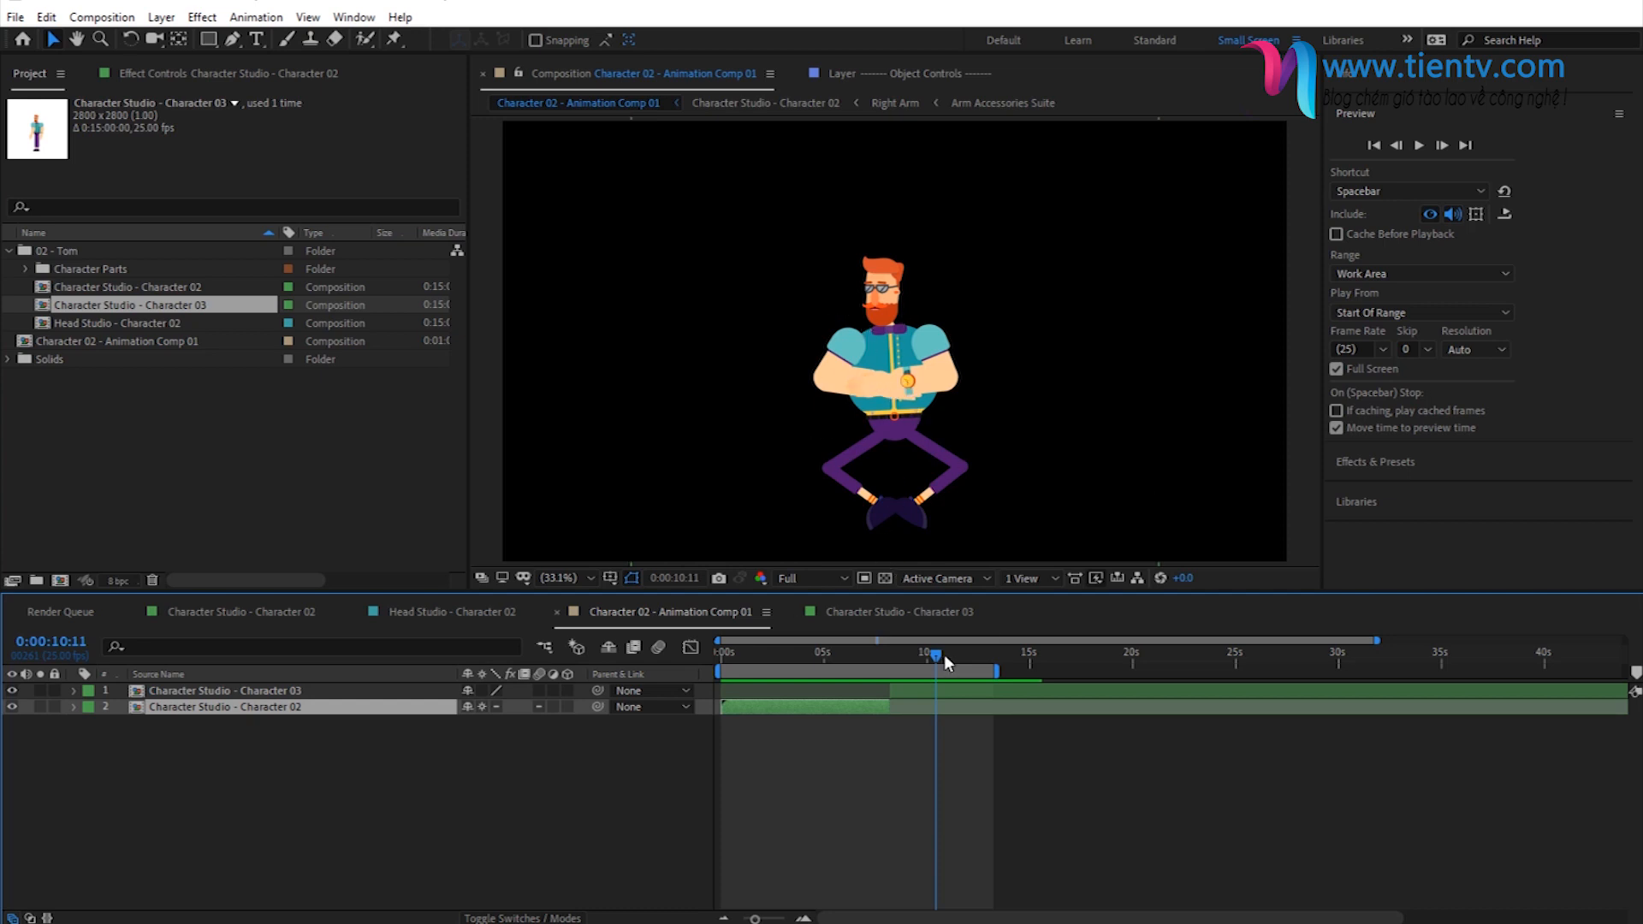
pyautogui.moveTo(943, 653); pyautogui.dragTo(962, 688)
pyautogui.click(975, 655)
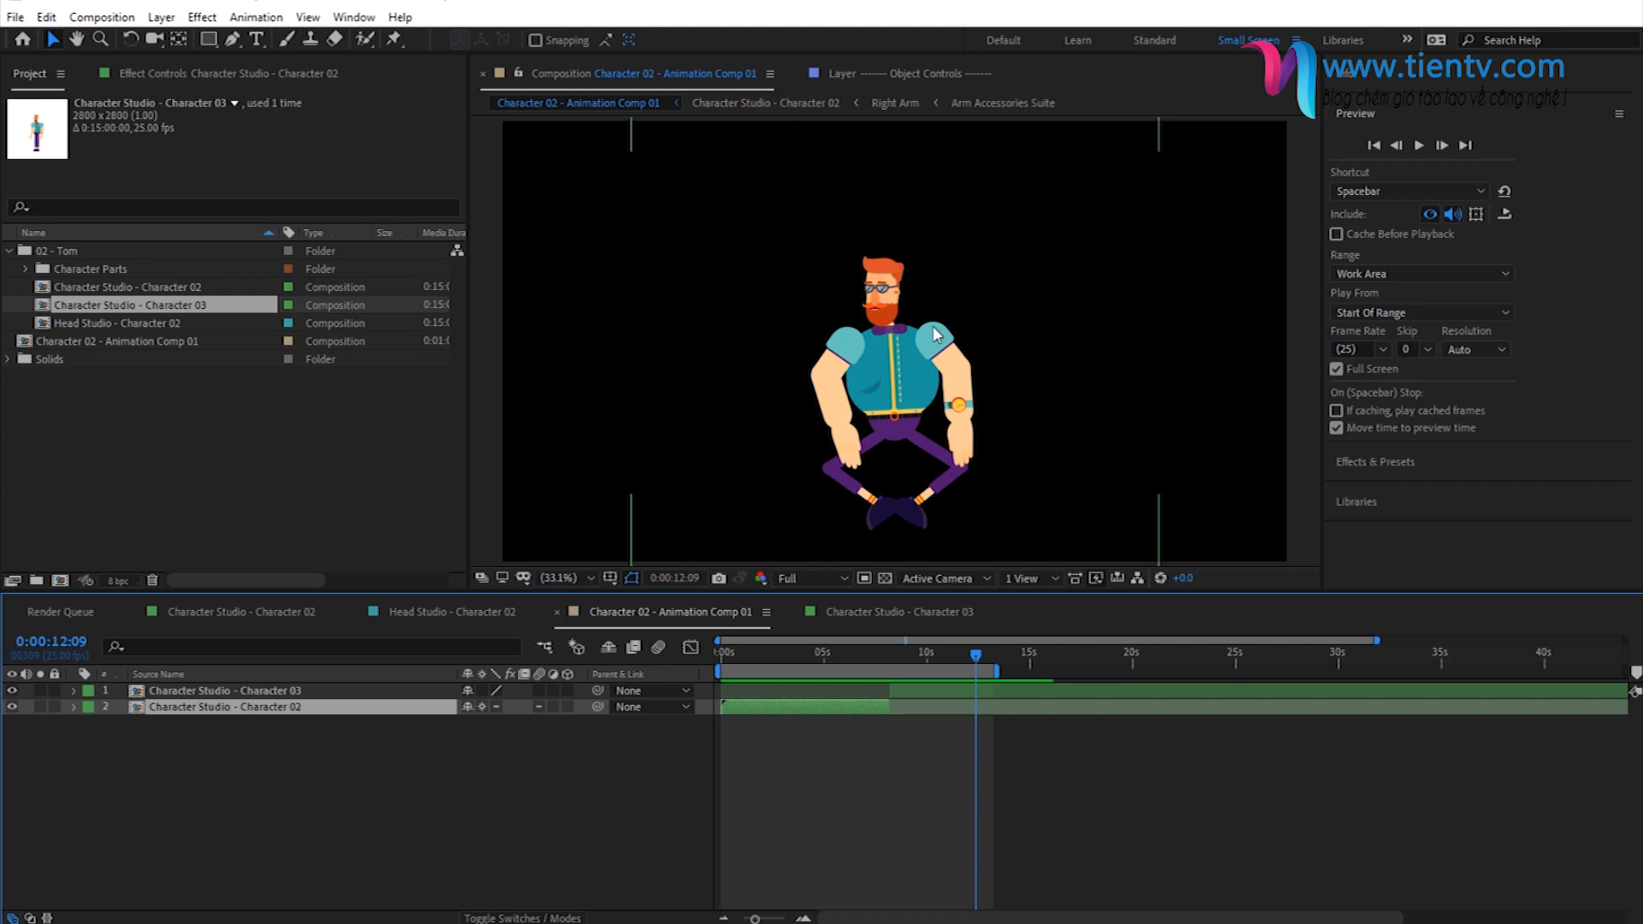
pyautogui.click(978, 692)
pyautogui.click(774, 705)
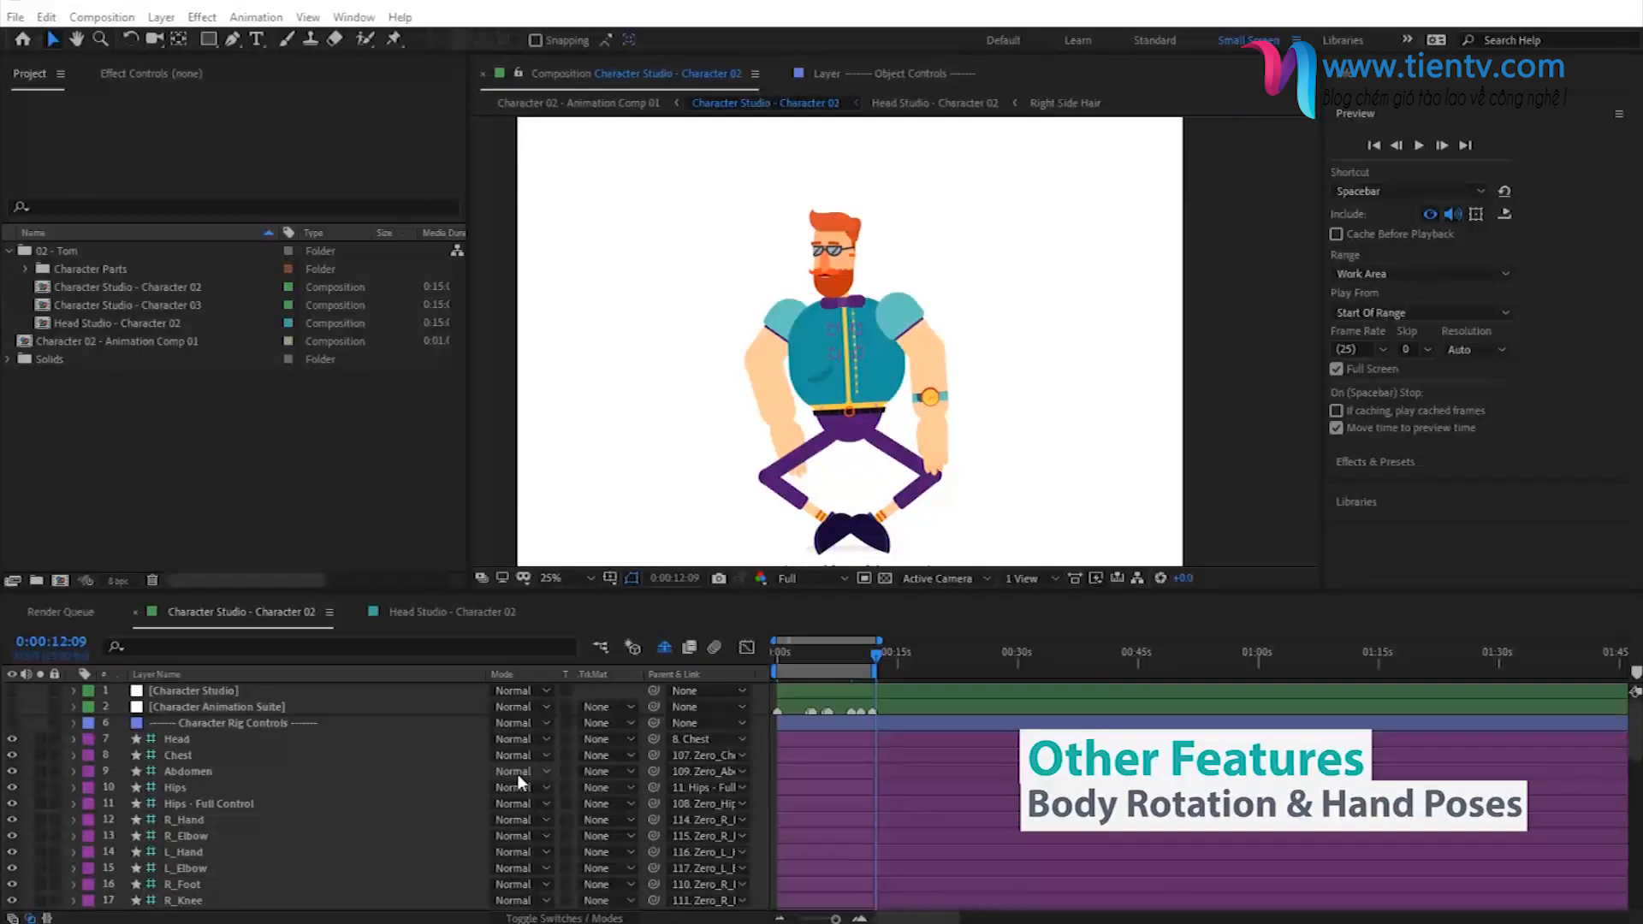
# - Show the Character Animation Suite layer's effect controls and set Body Rotation to -86° at 0:00:04:04
pyautogui.click(230, 711)
pyautogui.click(173, 73)
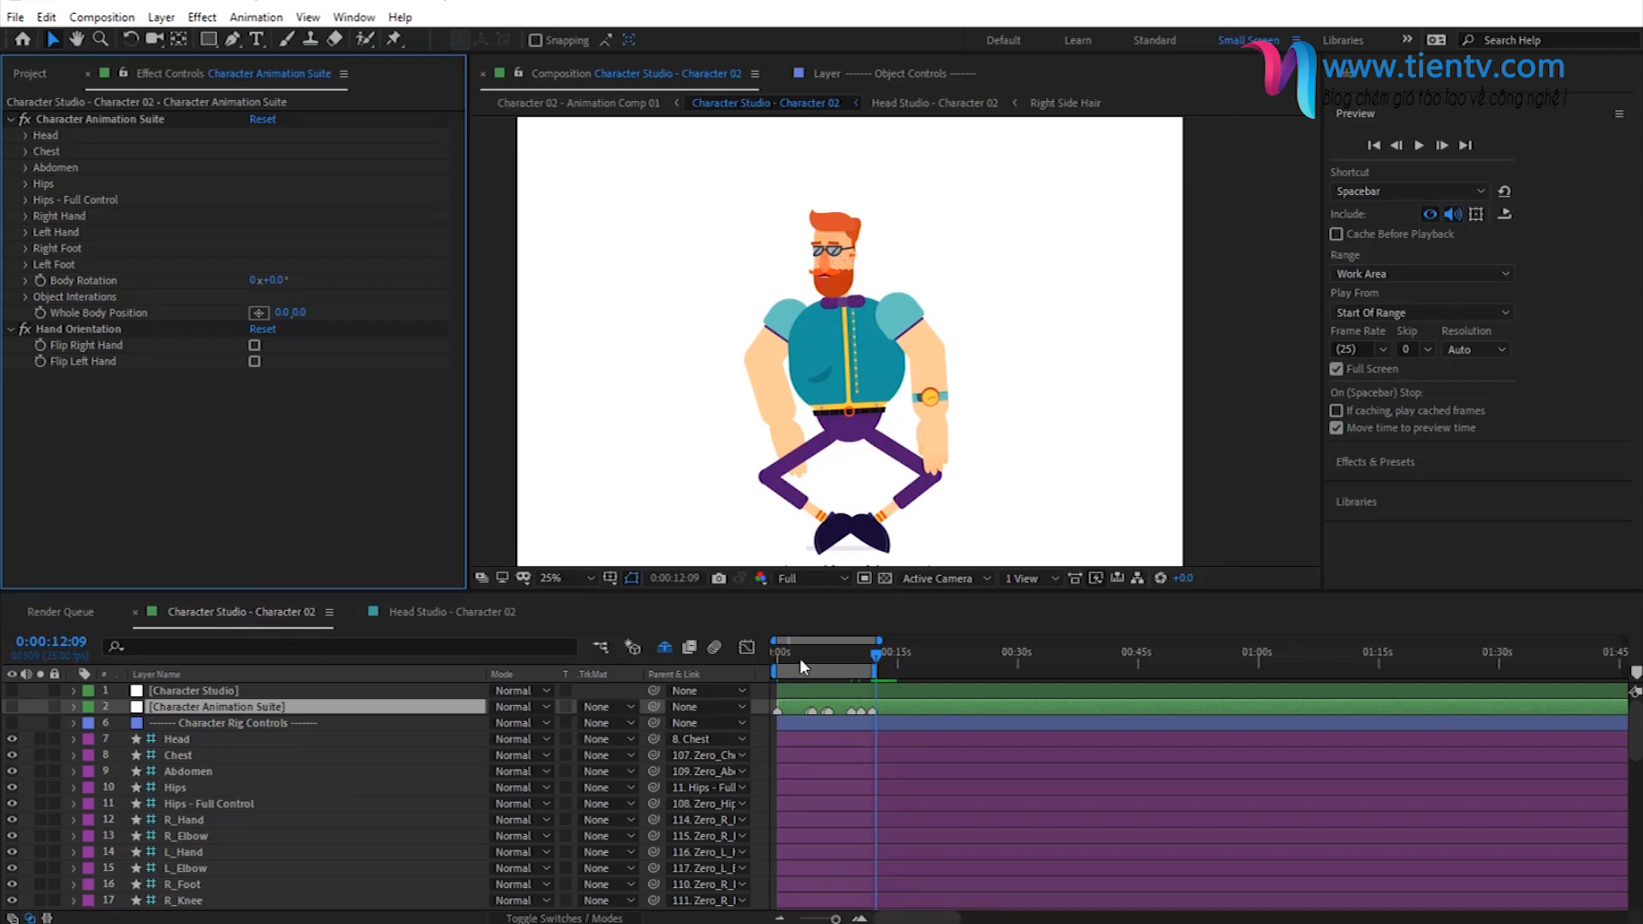
pyautogui.click(799, 657)
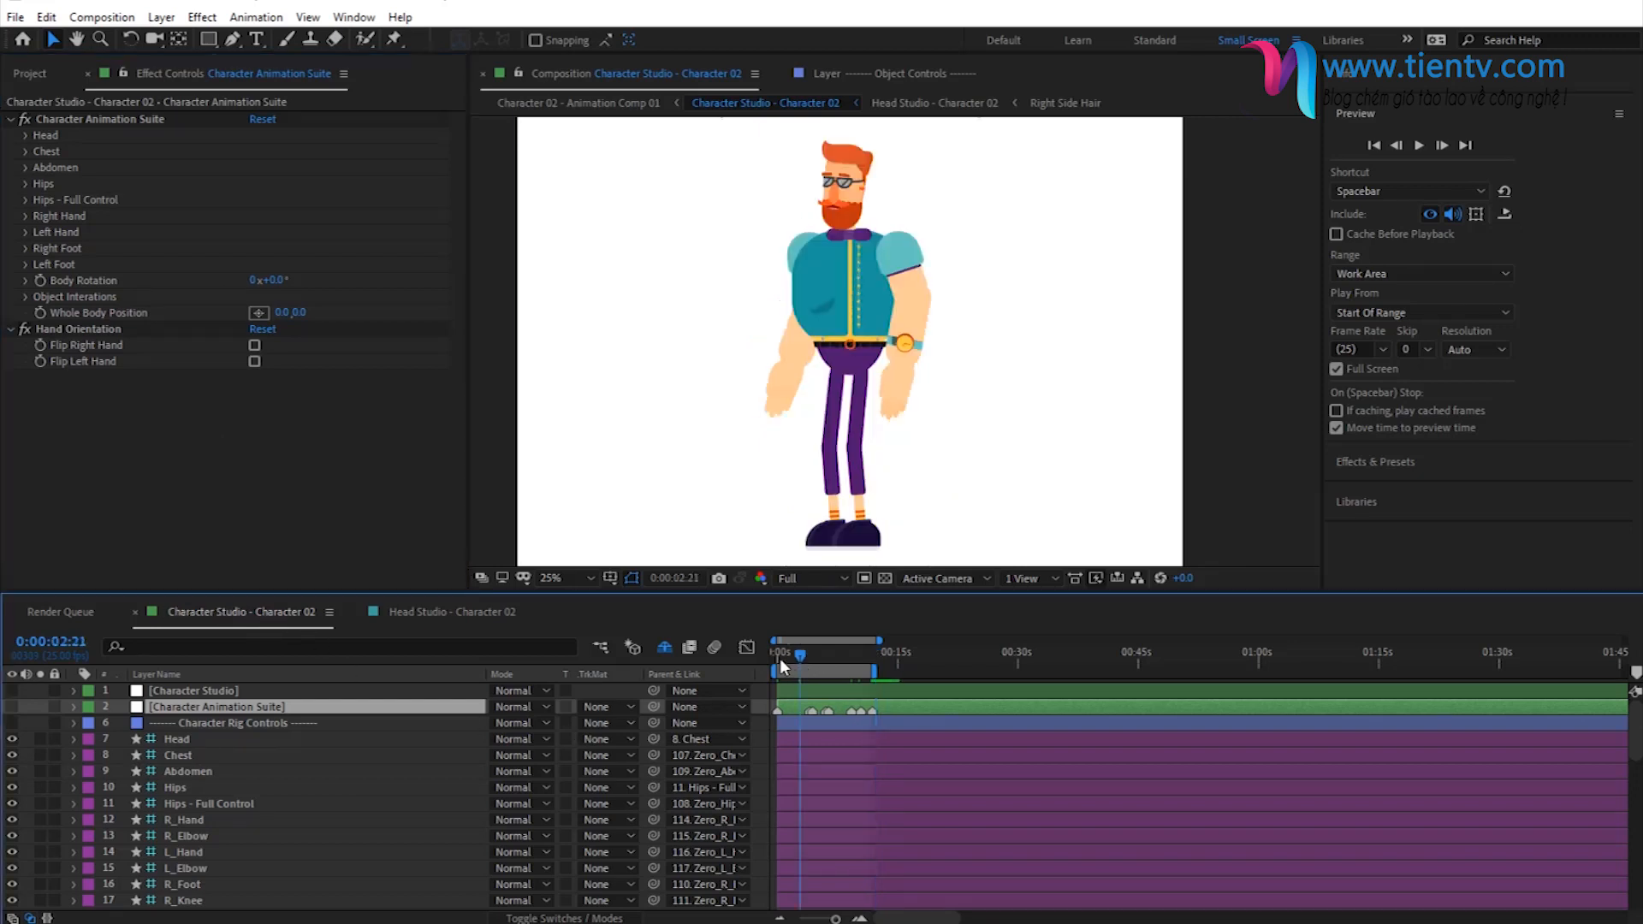
pyautogui.click(798, 657)
pyautogui.click(811, 660)
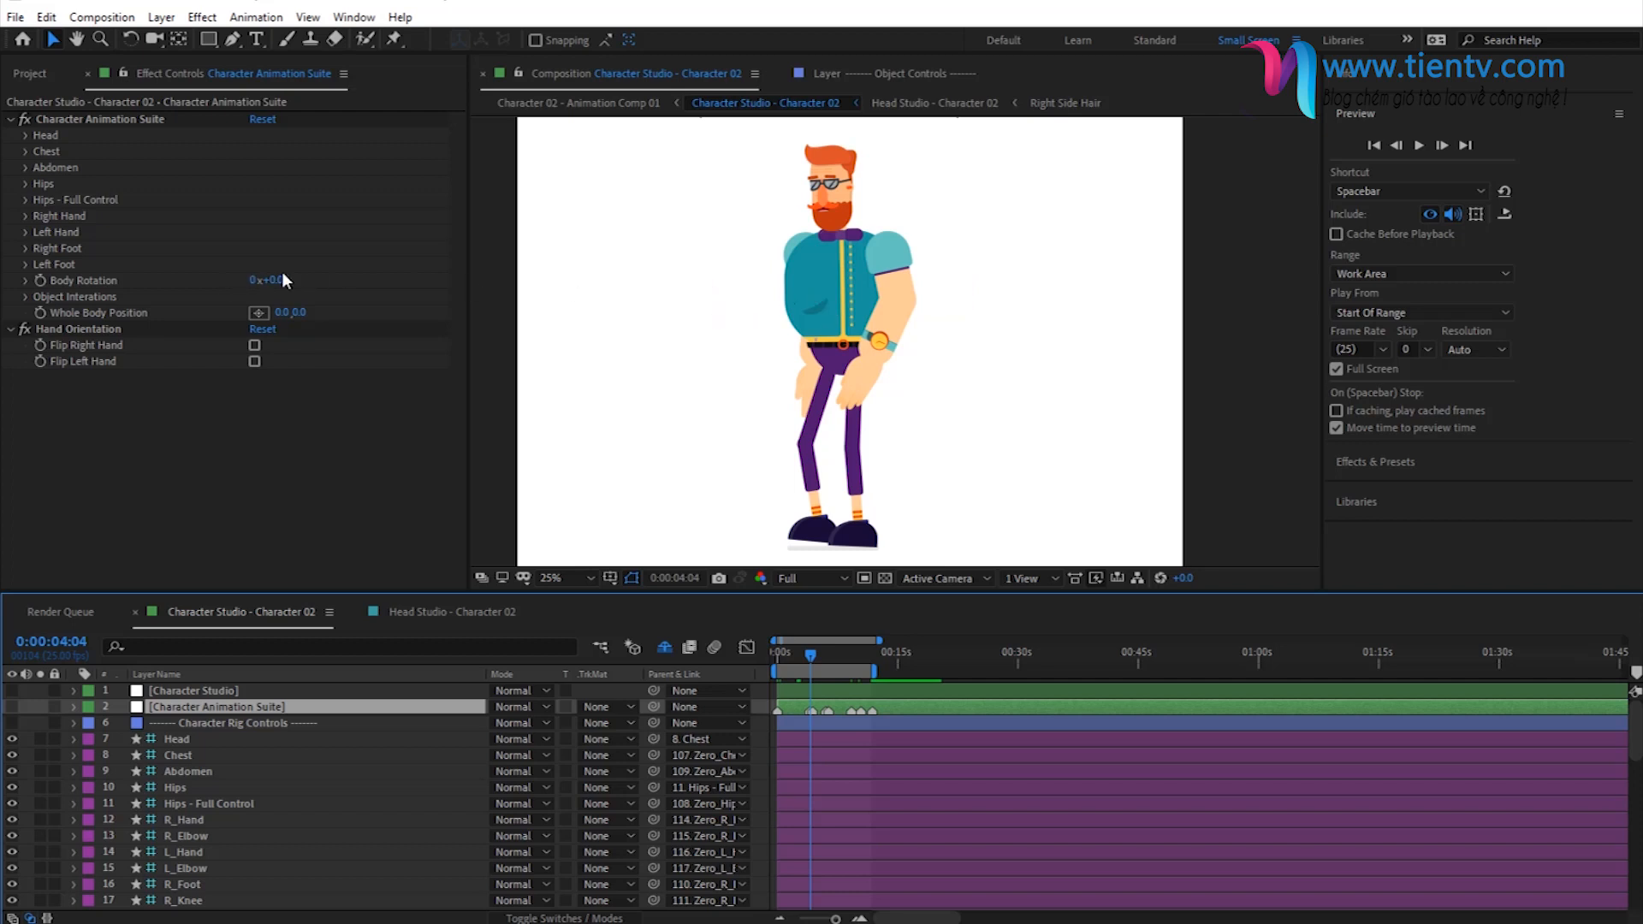
pyautogui.moveTo(274, 288); pyautogui.dragTo(231, 279)
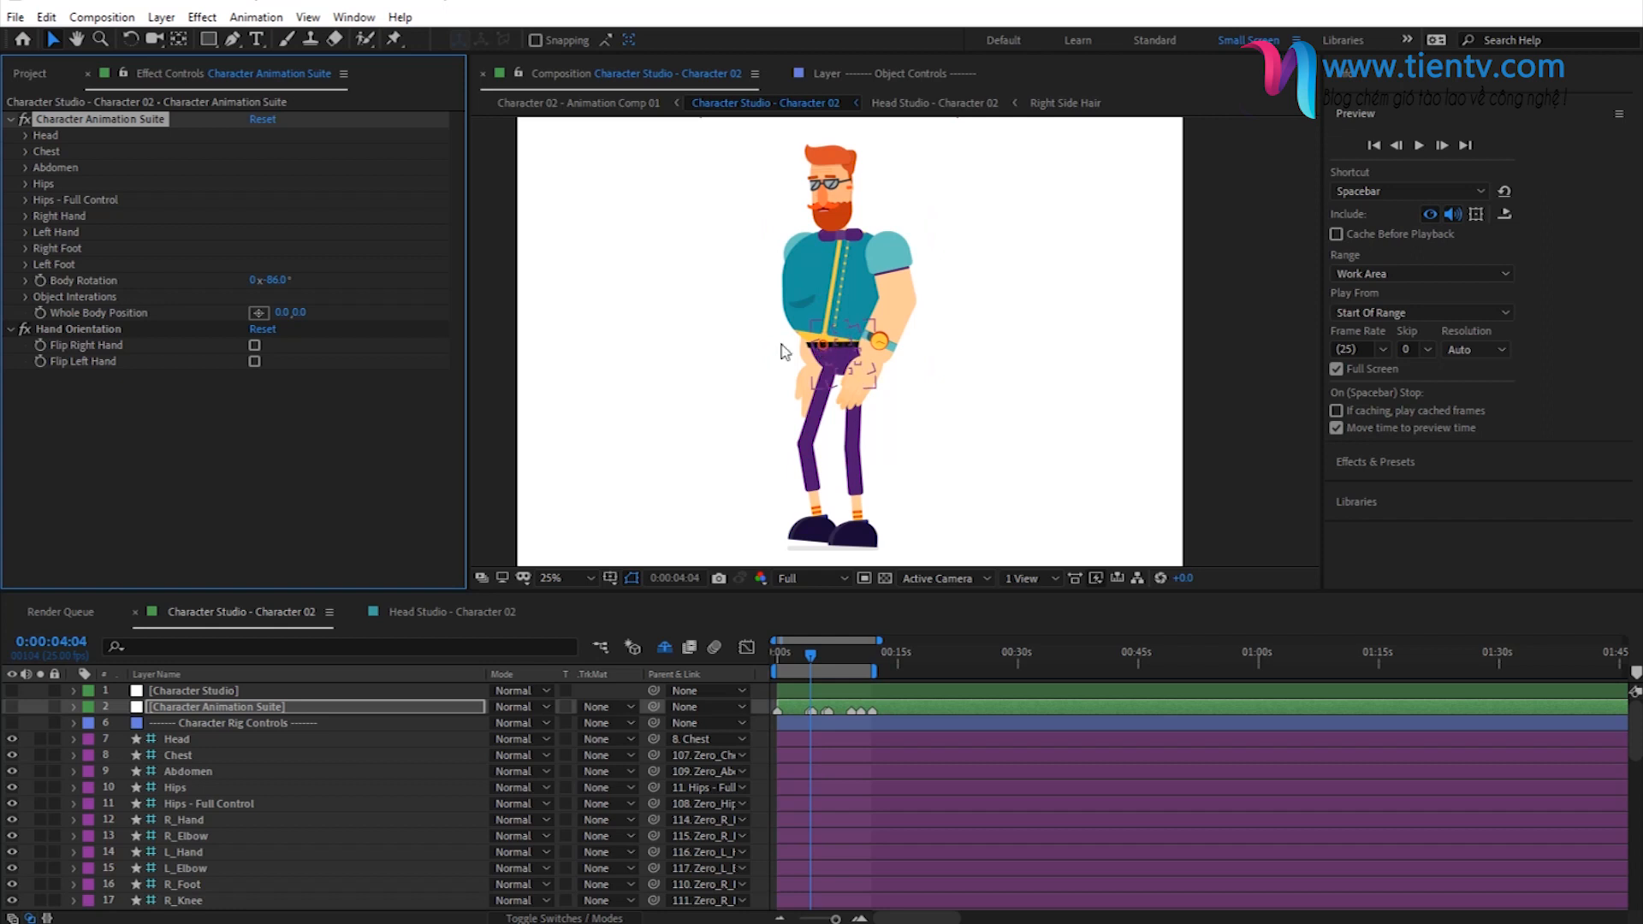
# - Check the rotated body at 0:00:01:16 with the Character Animation Suite layer selected
pyautogui.click(791, 657)
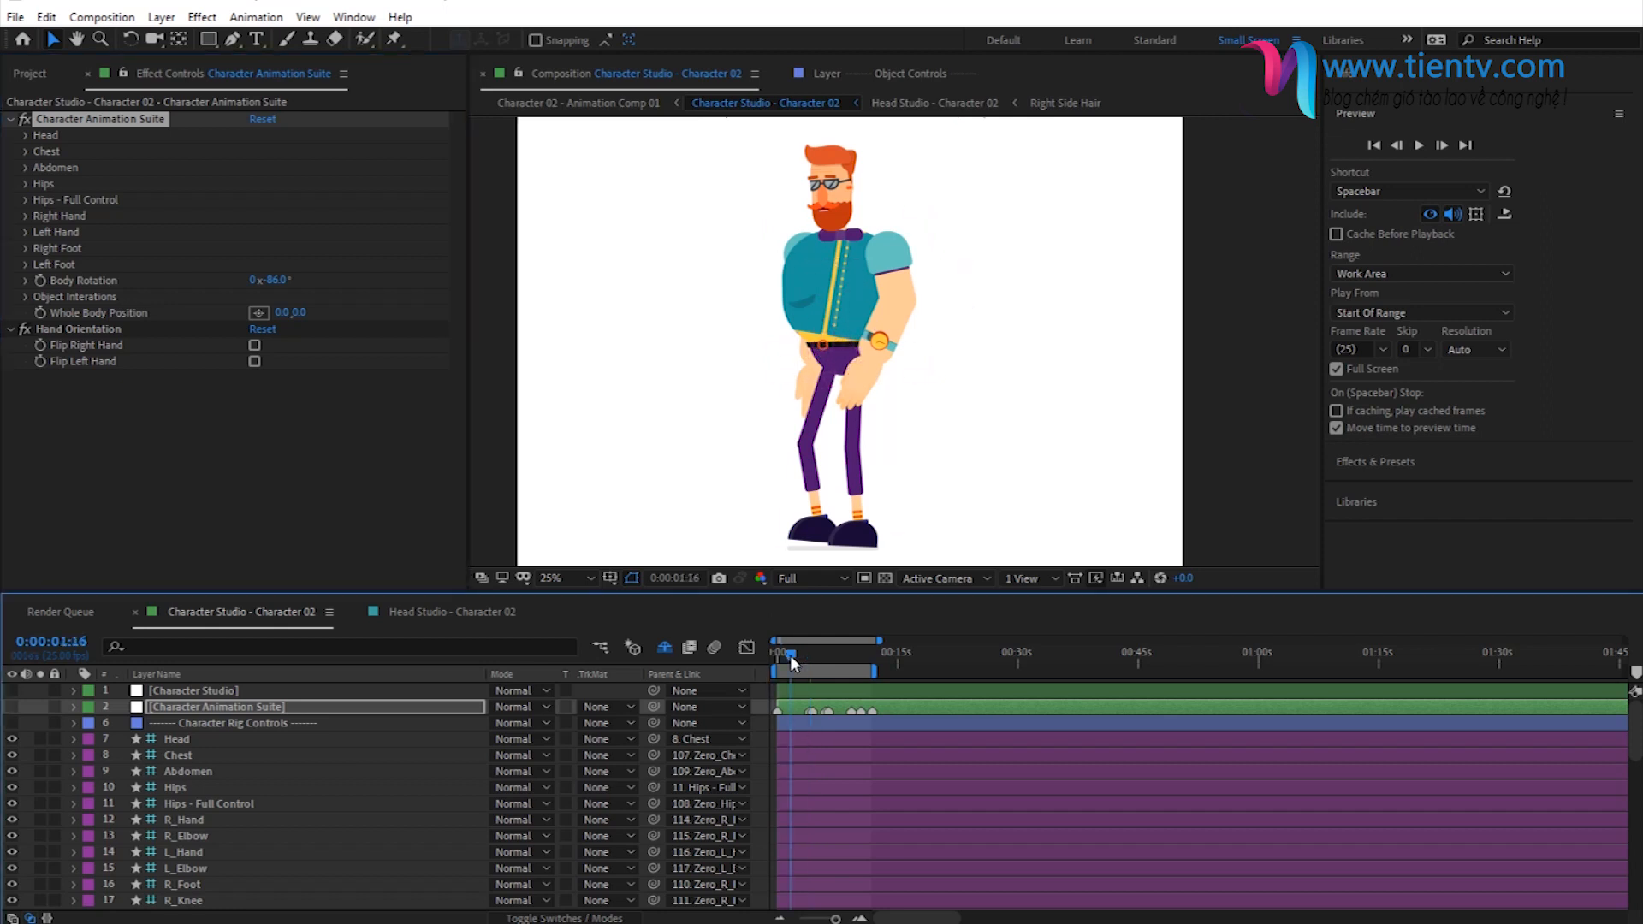
pyautogui.click(234, 709)
pyautogui.click(84, 282)
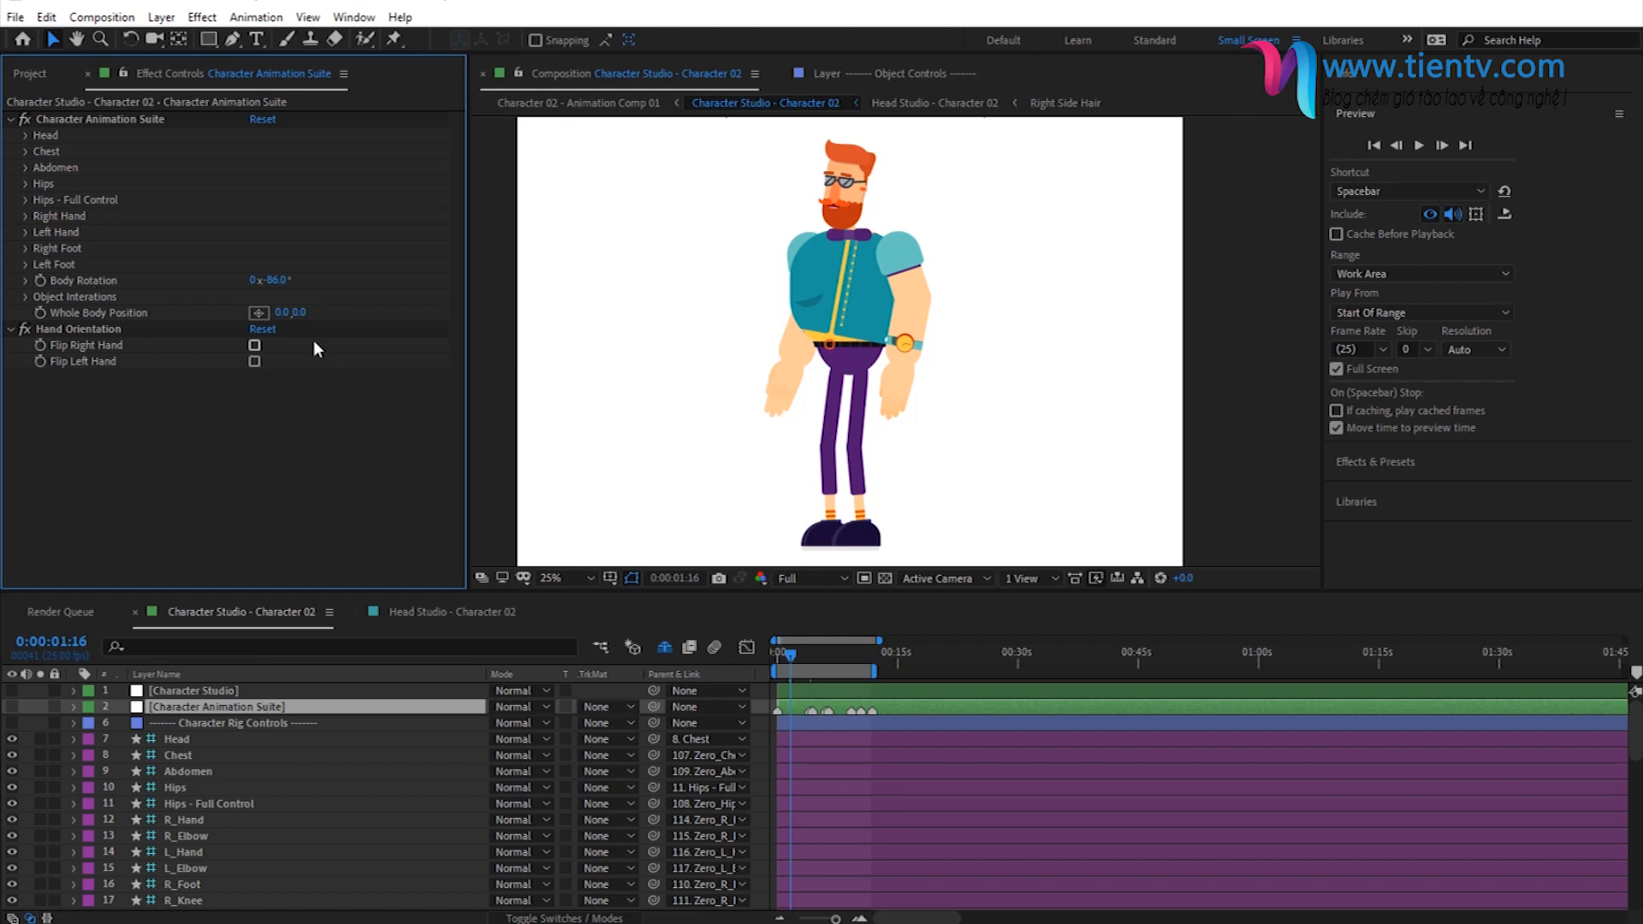
pyautogui.click(43, 280)
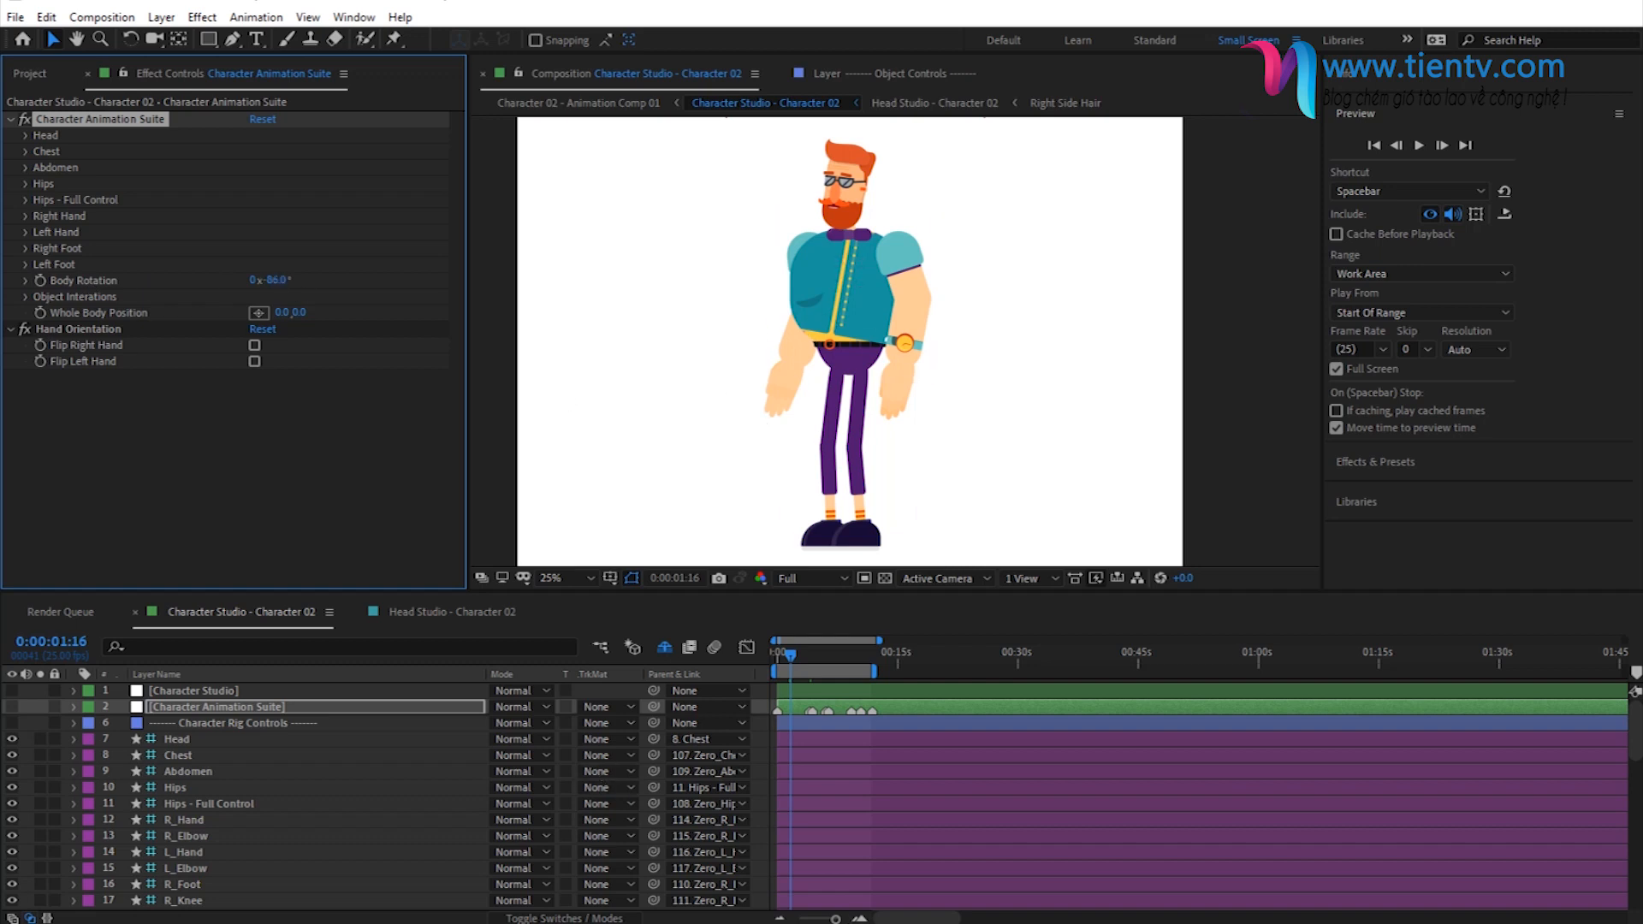
# - Start keyframing Body Rotation at 0:00:06:10, just before the character leans over
pyautogui.click(859, 920)
pyautogui.click(859, 919)
pyautogui.moveTo(886, 919); pyautogui.dragTo(875, 920)
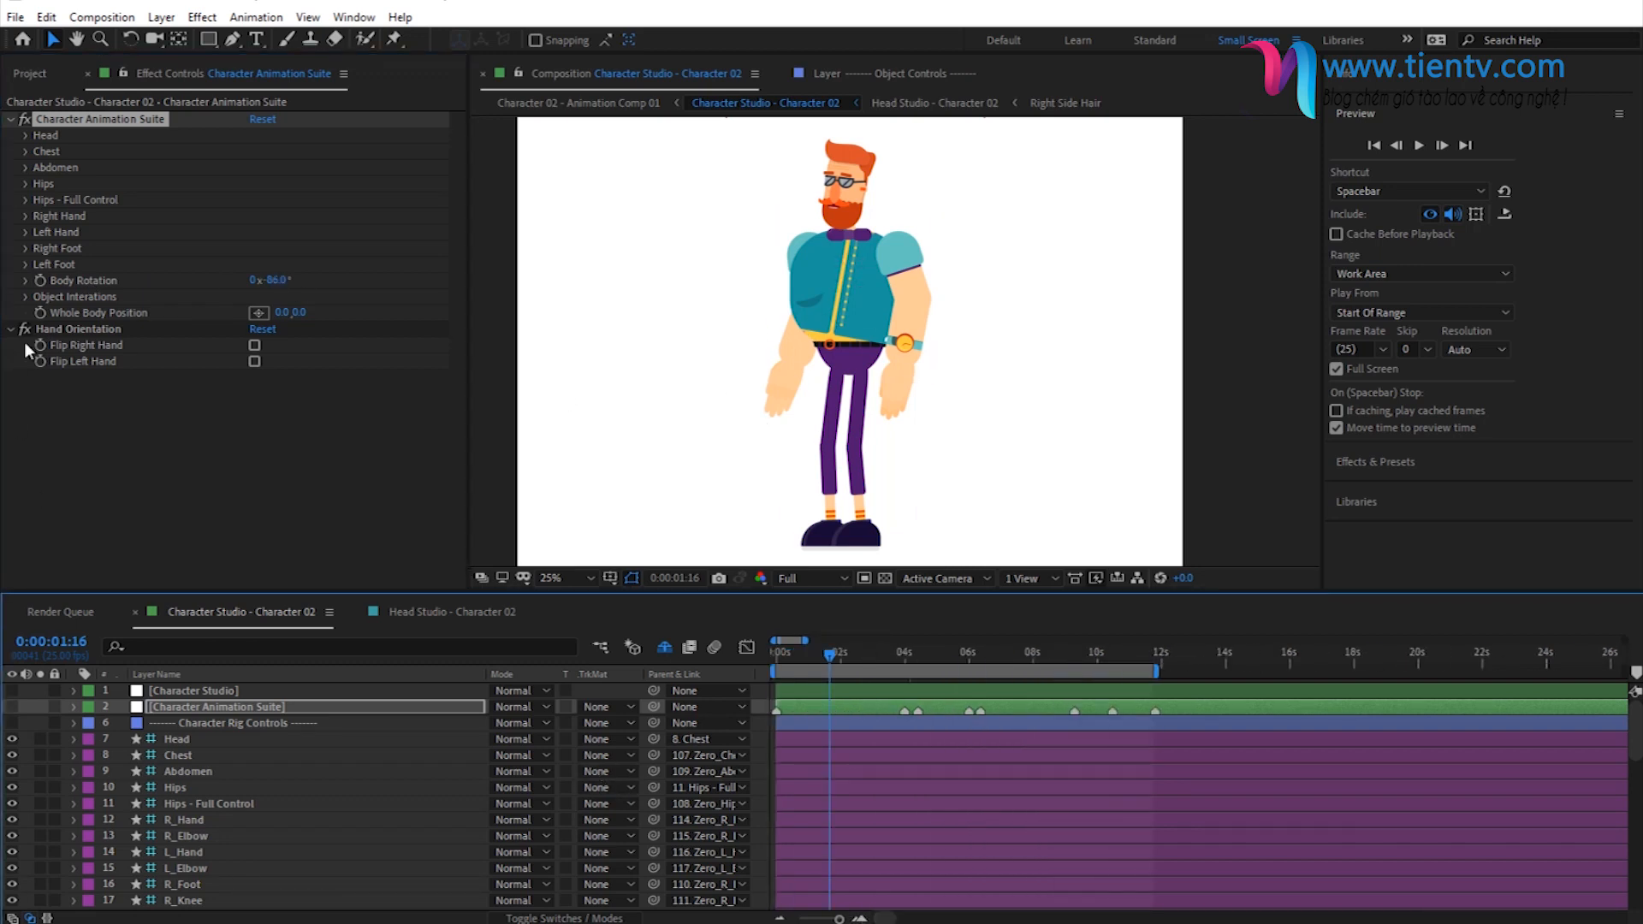
pyautogui.click(930, 654)
pyautogui.click(968, 658)
pyautogui.click(979, 658)
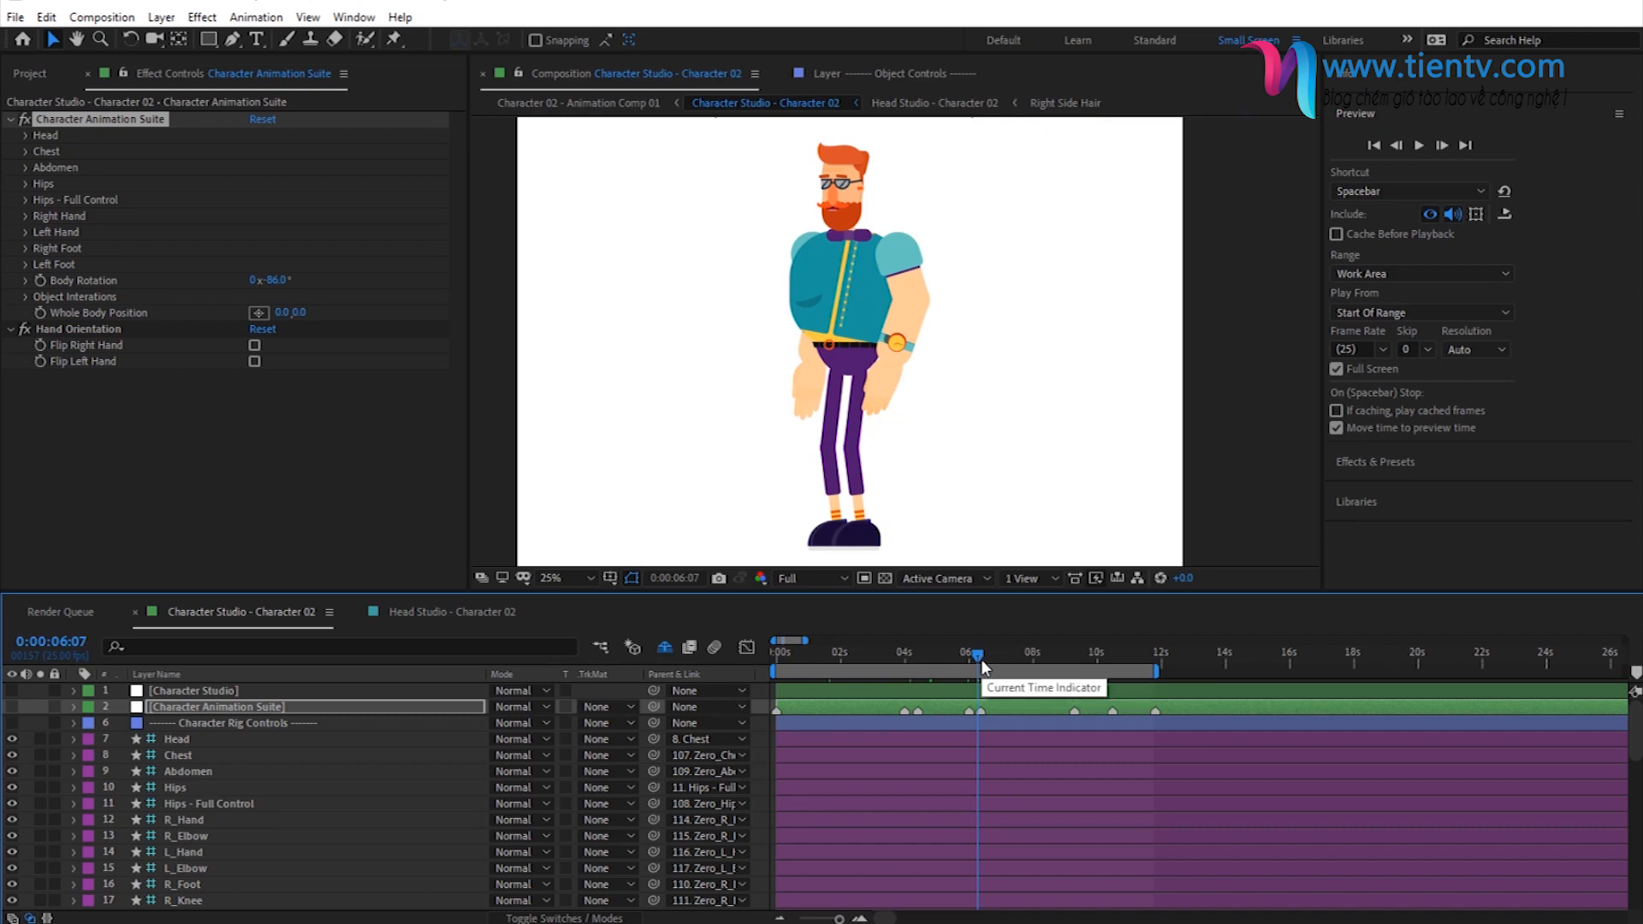
pyautogui.click(989, 659)
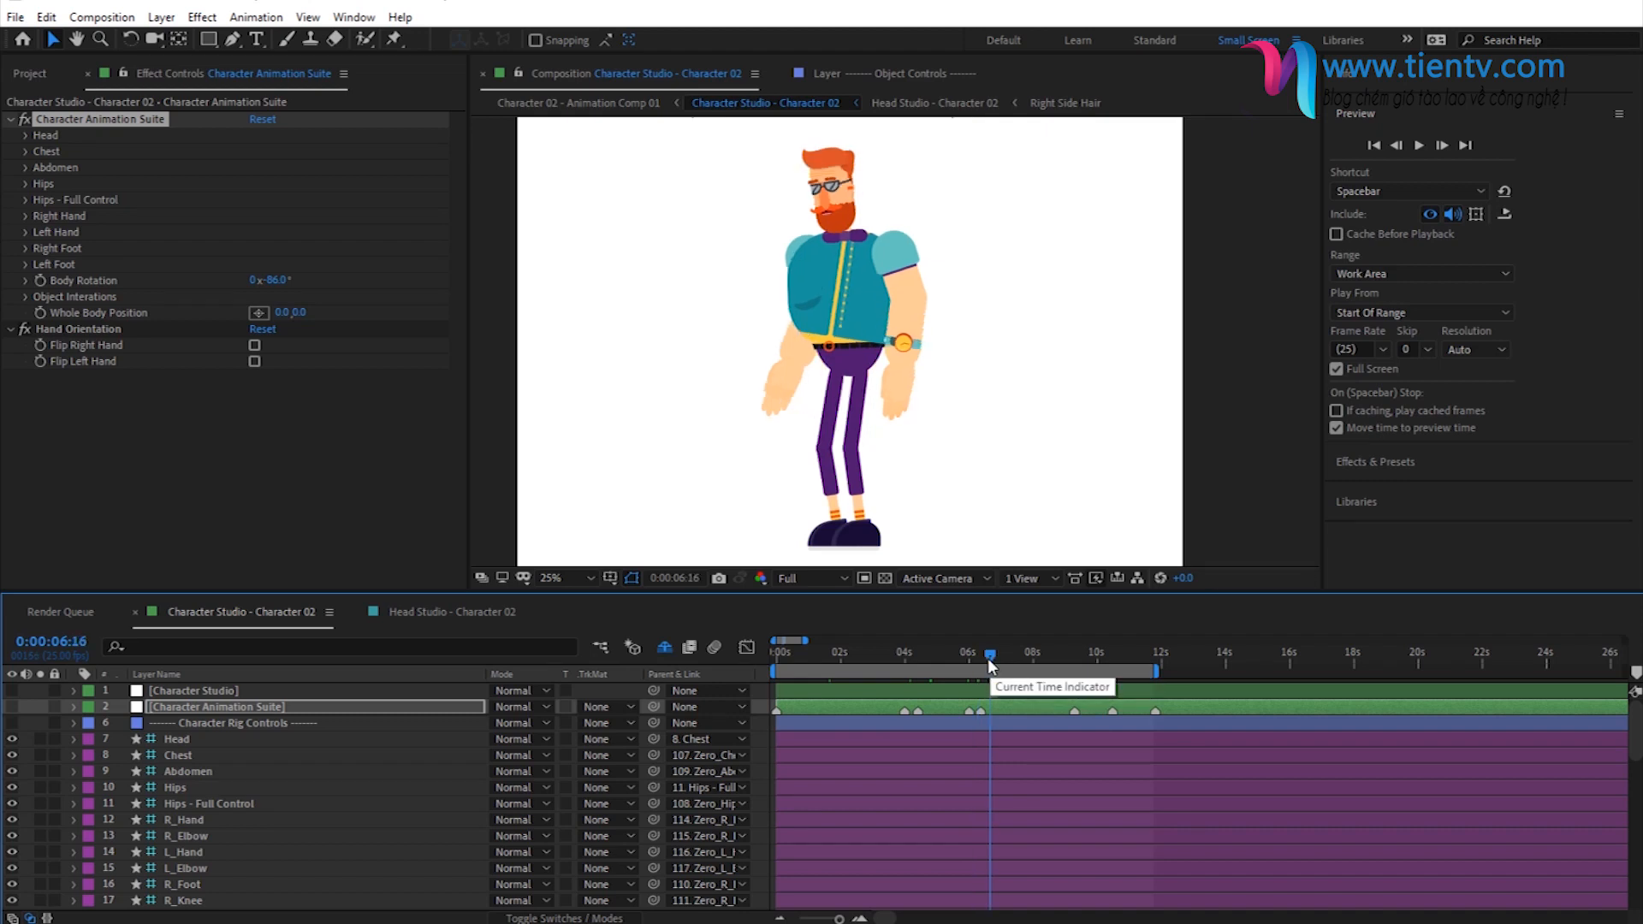
pyautogui.click(983, 660)
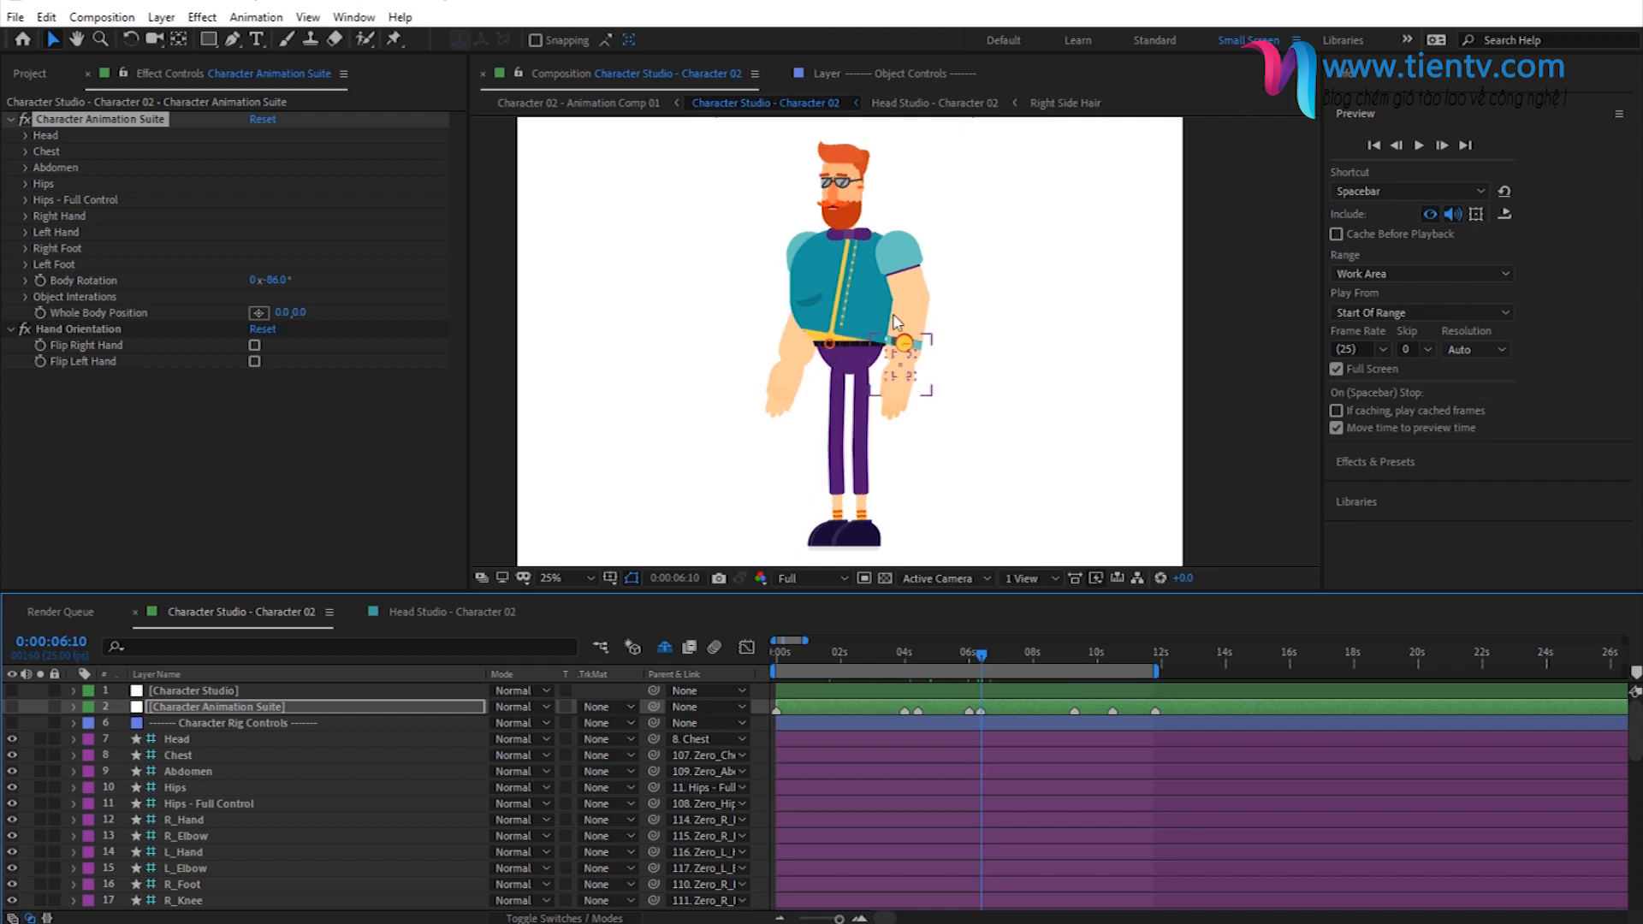
pyautogui.click(40, 287)
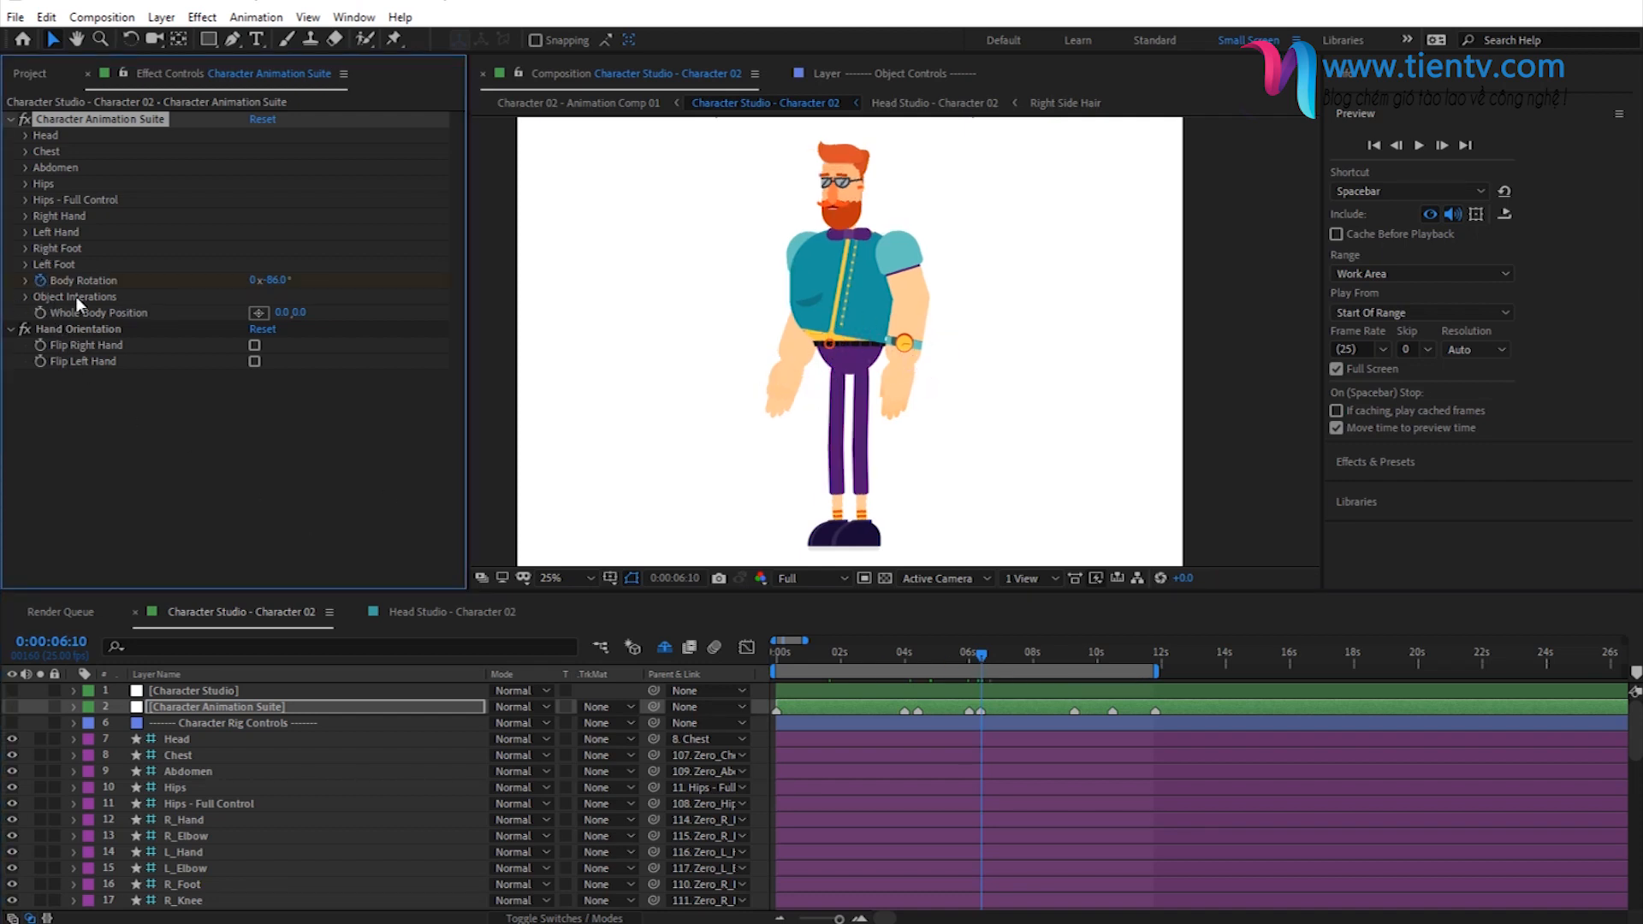
# - Set Body Rotation to 0° at 0:00:07:00 to add a second keyframe
pyautogui.click(1002, 658)
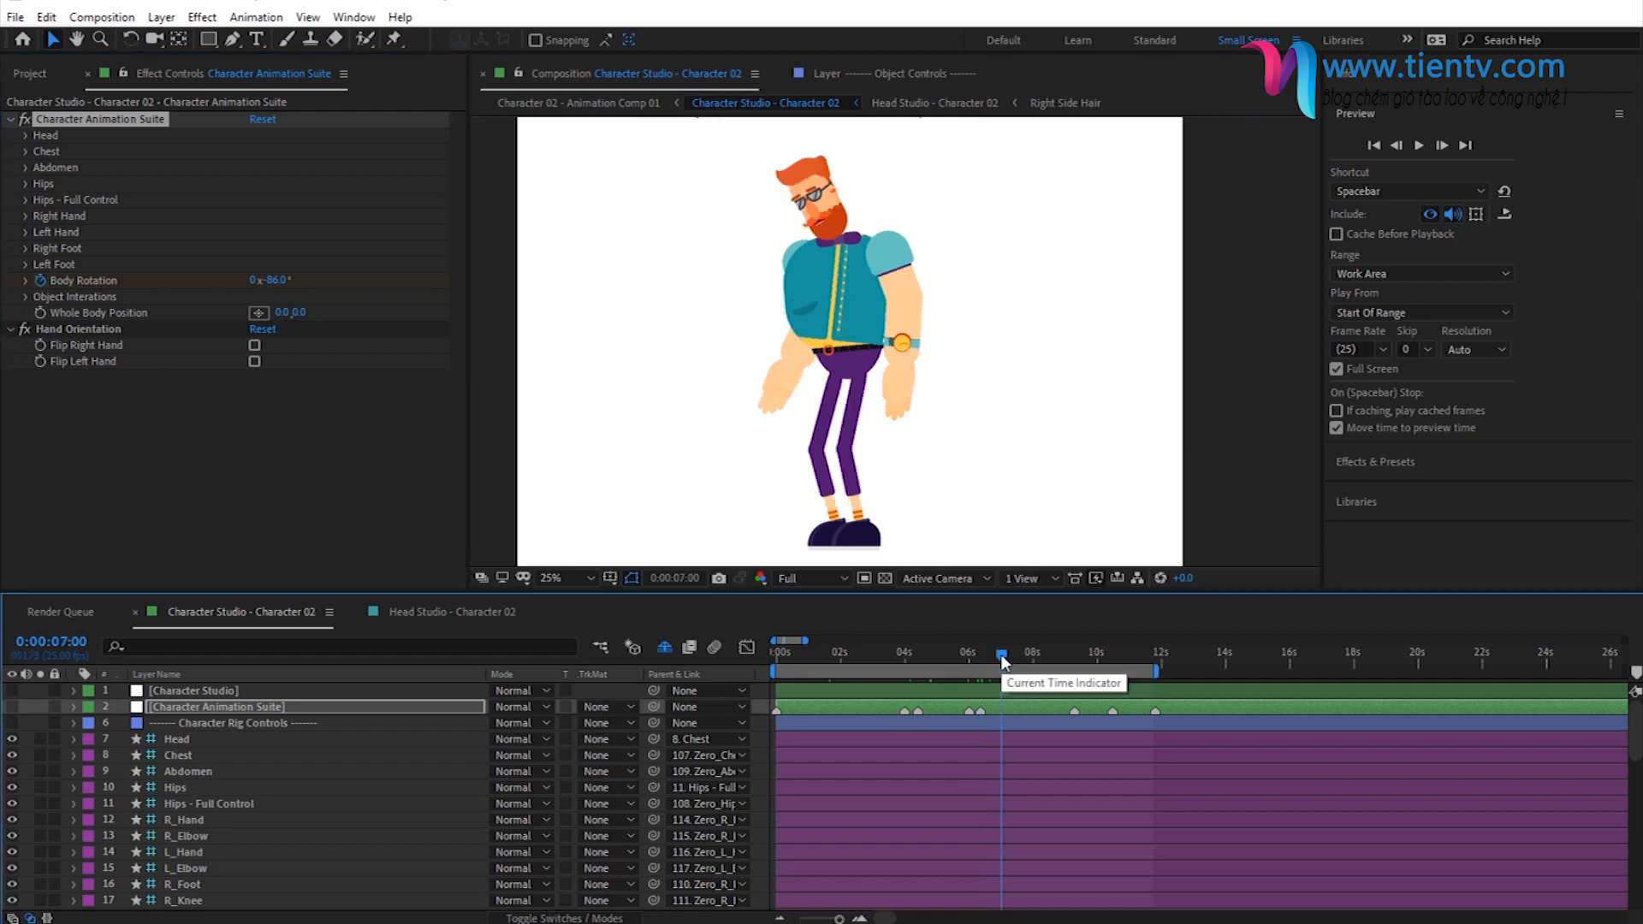
pyautogui.click(272, 281)
pyautogui.write('0')
pyautogui.press('Return')
# - Reveal the Character Animation Suite layer's keyframes and check the Body Rotation change between 0:00:06:10 and 0:00:07:18
pyautogui.click(378, 710)
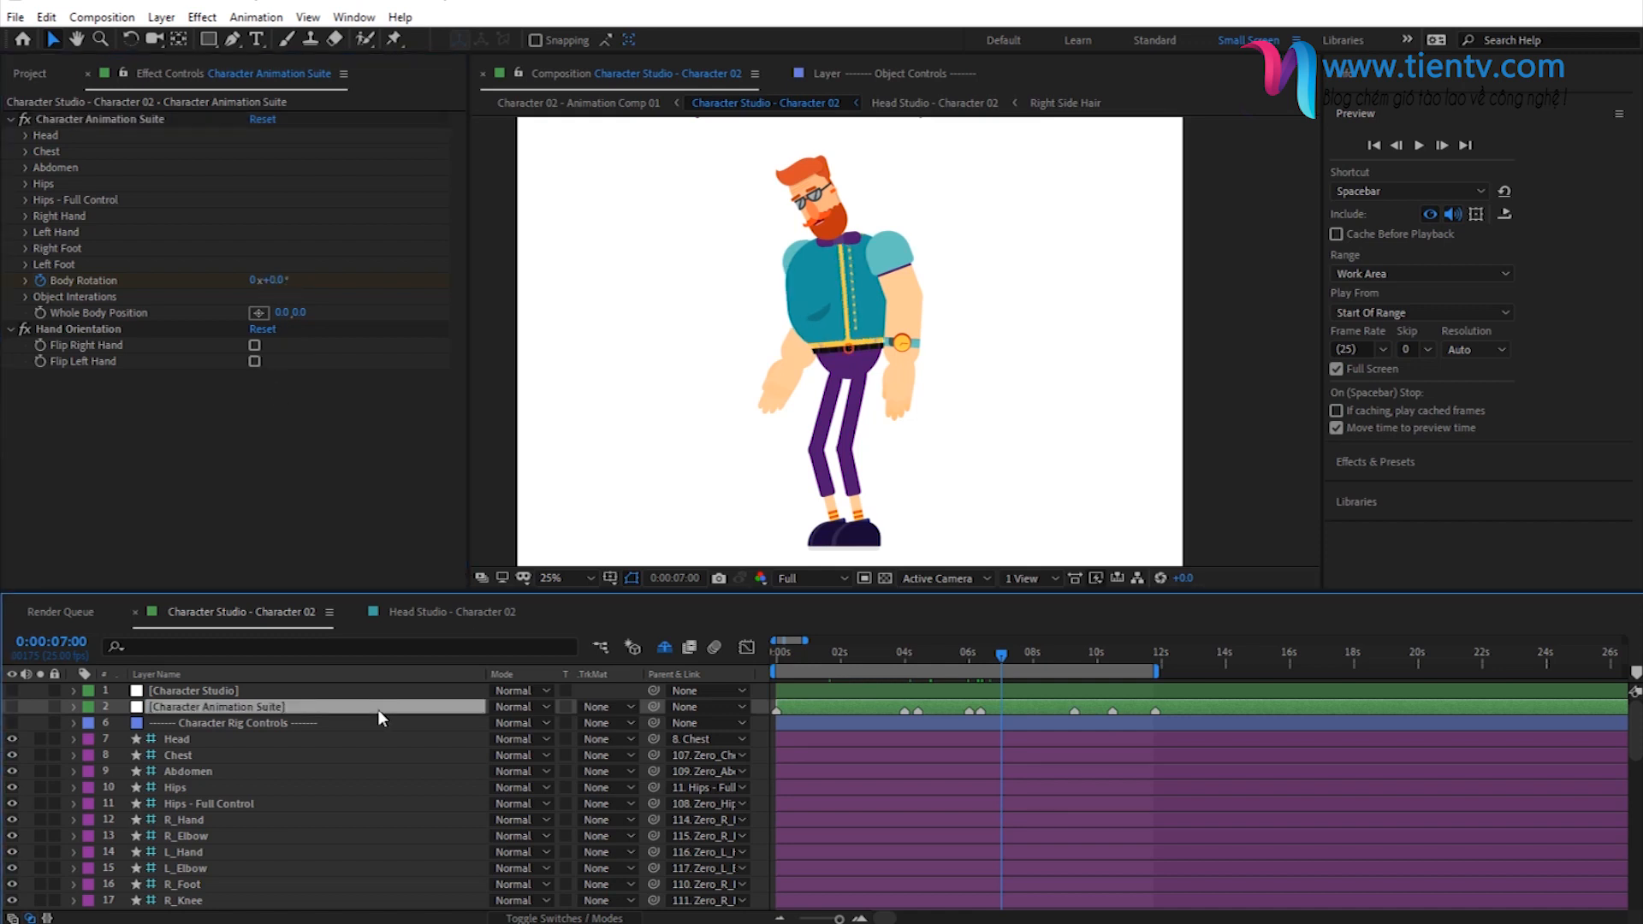
pyautogui.press('u')
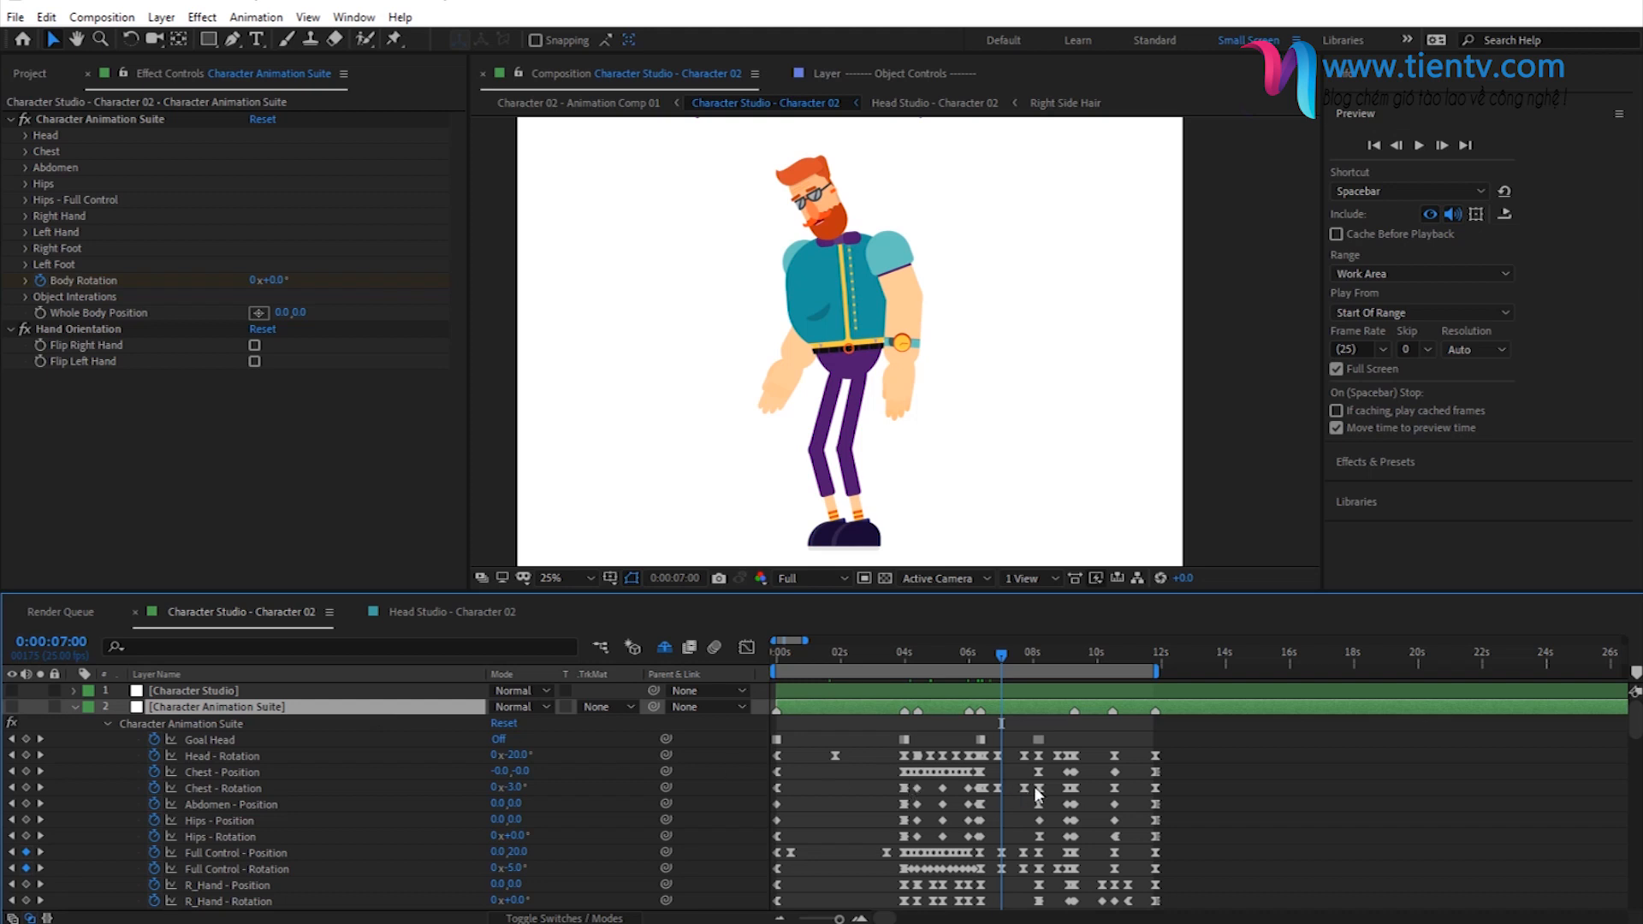
pyautogui.scroll(-8, 1034, 786)
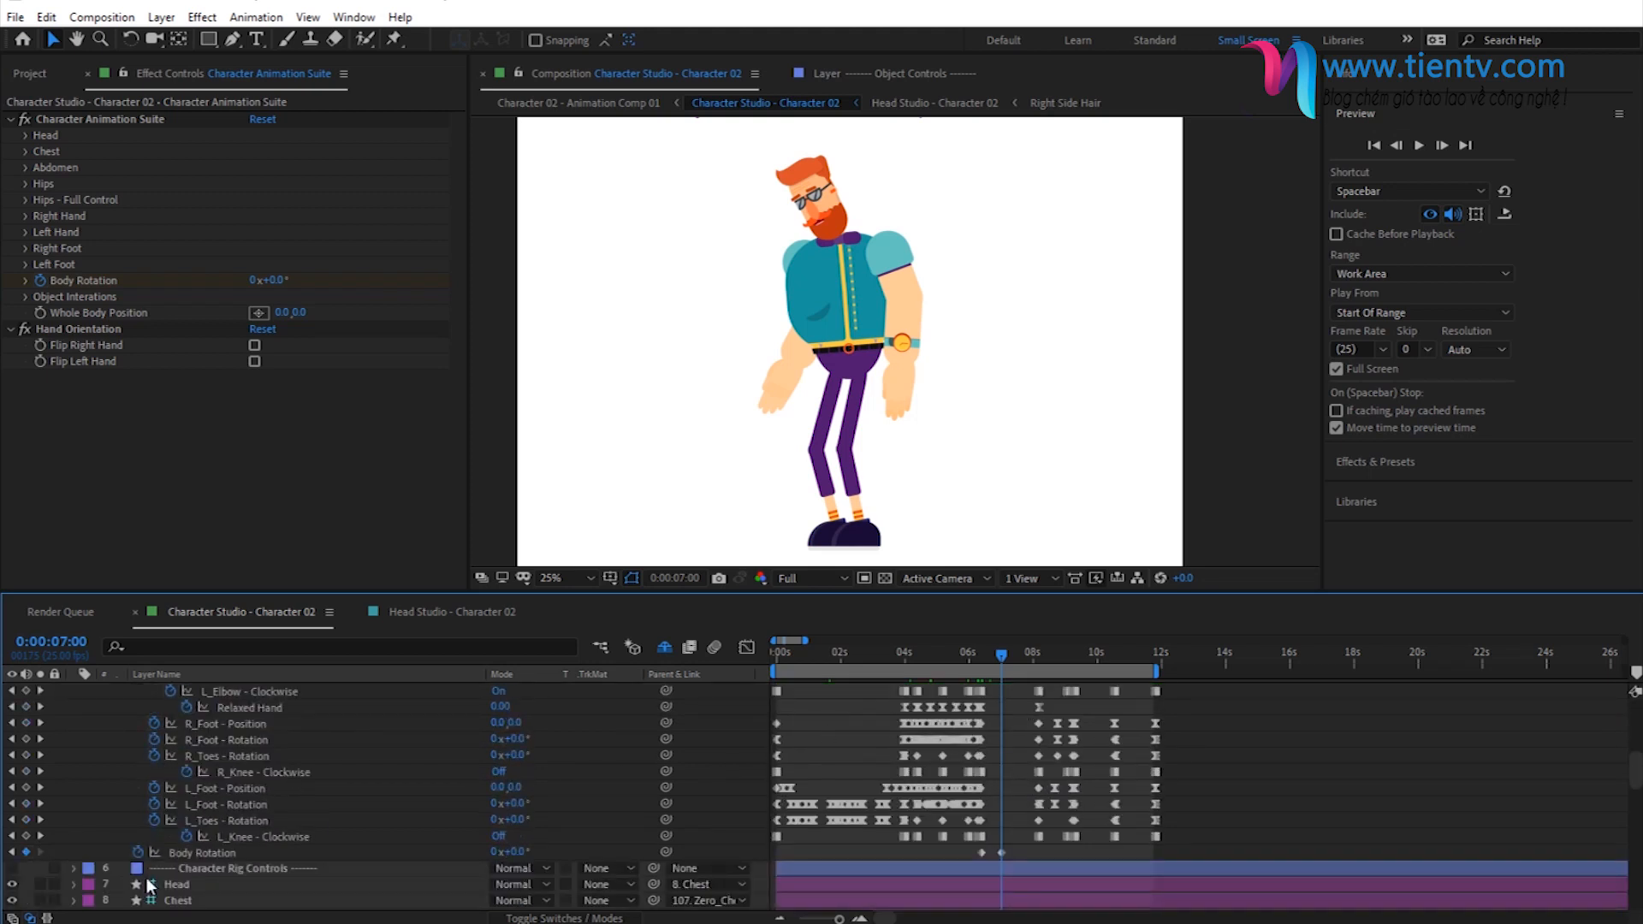
pyautogui.click(215, 854)
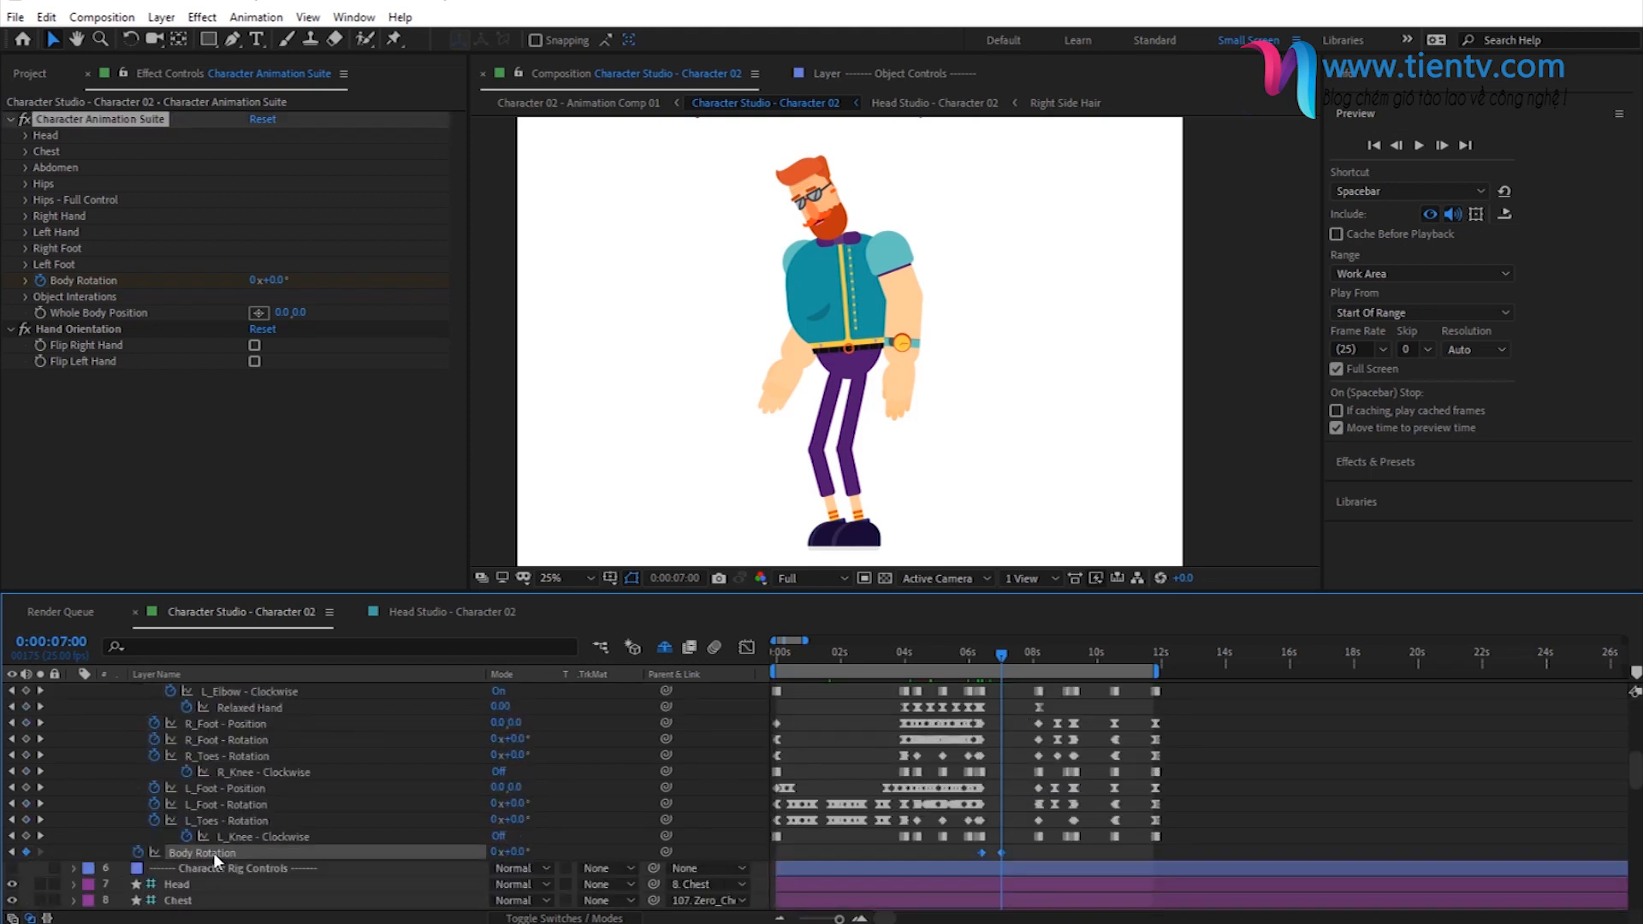
pyautogui.click(1031, 852)
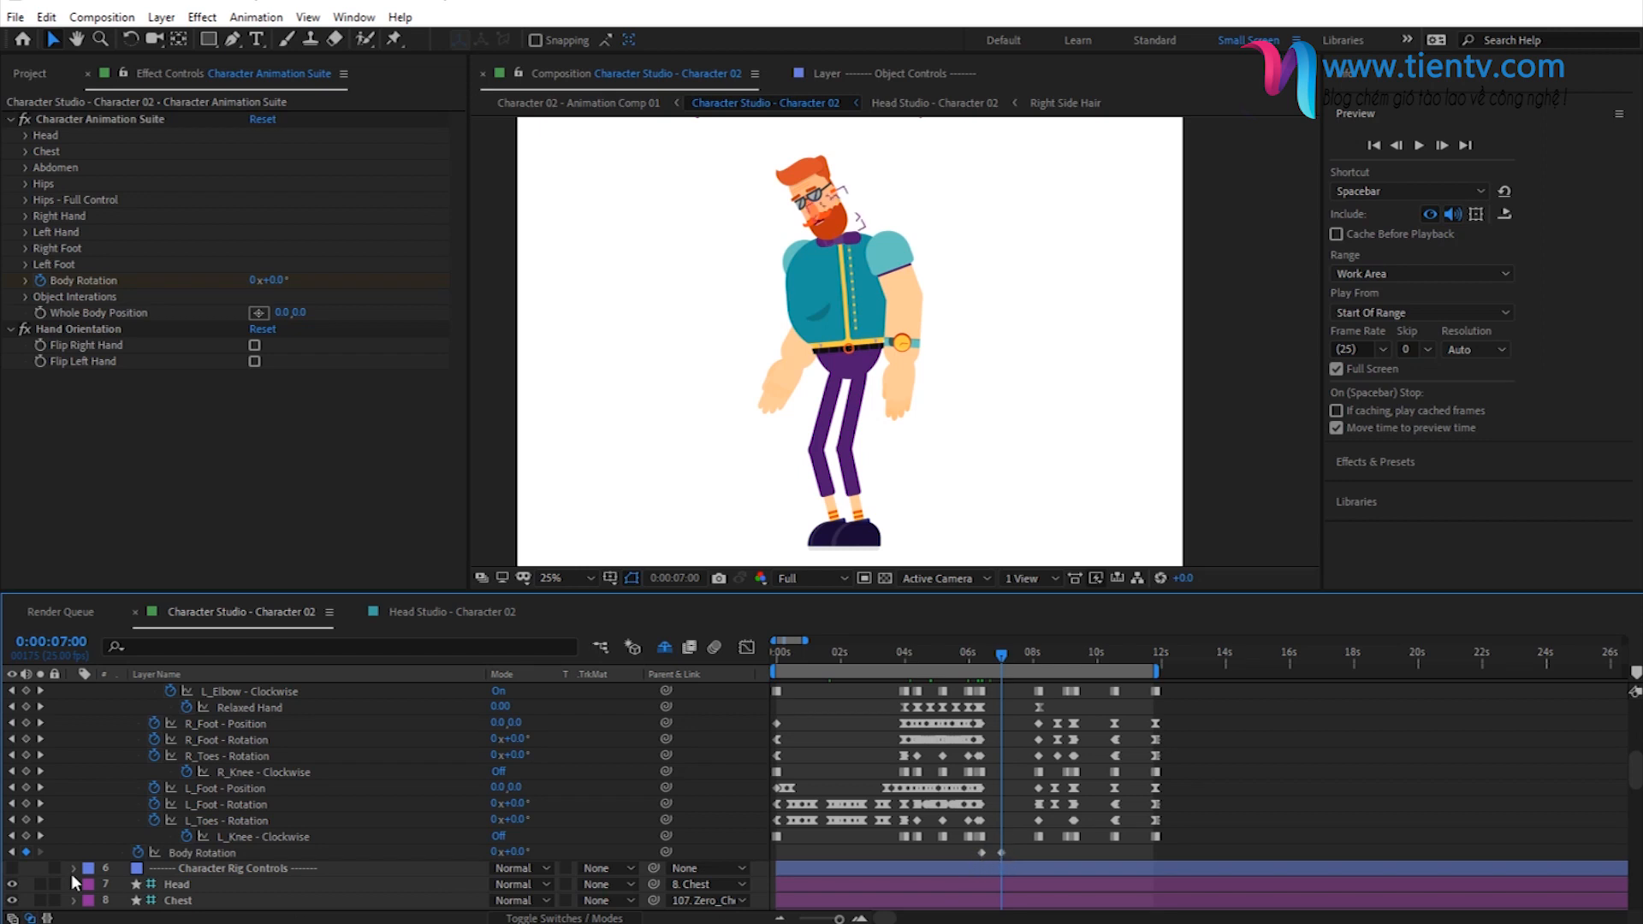
pyautogui.click(12, 854)
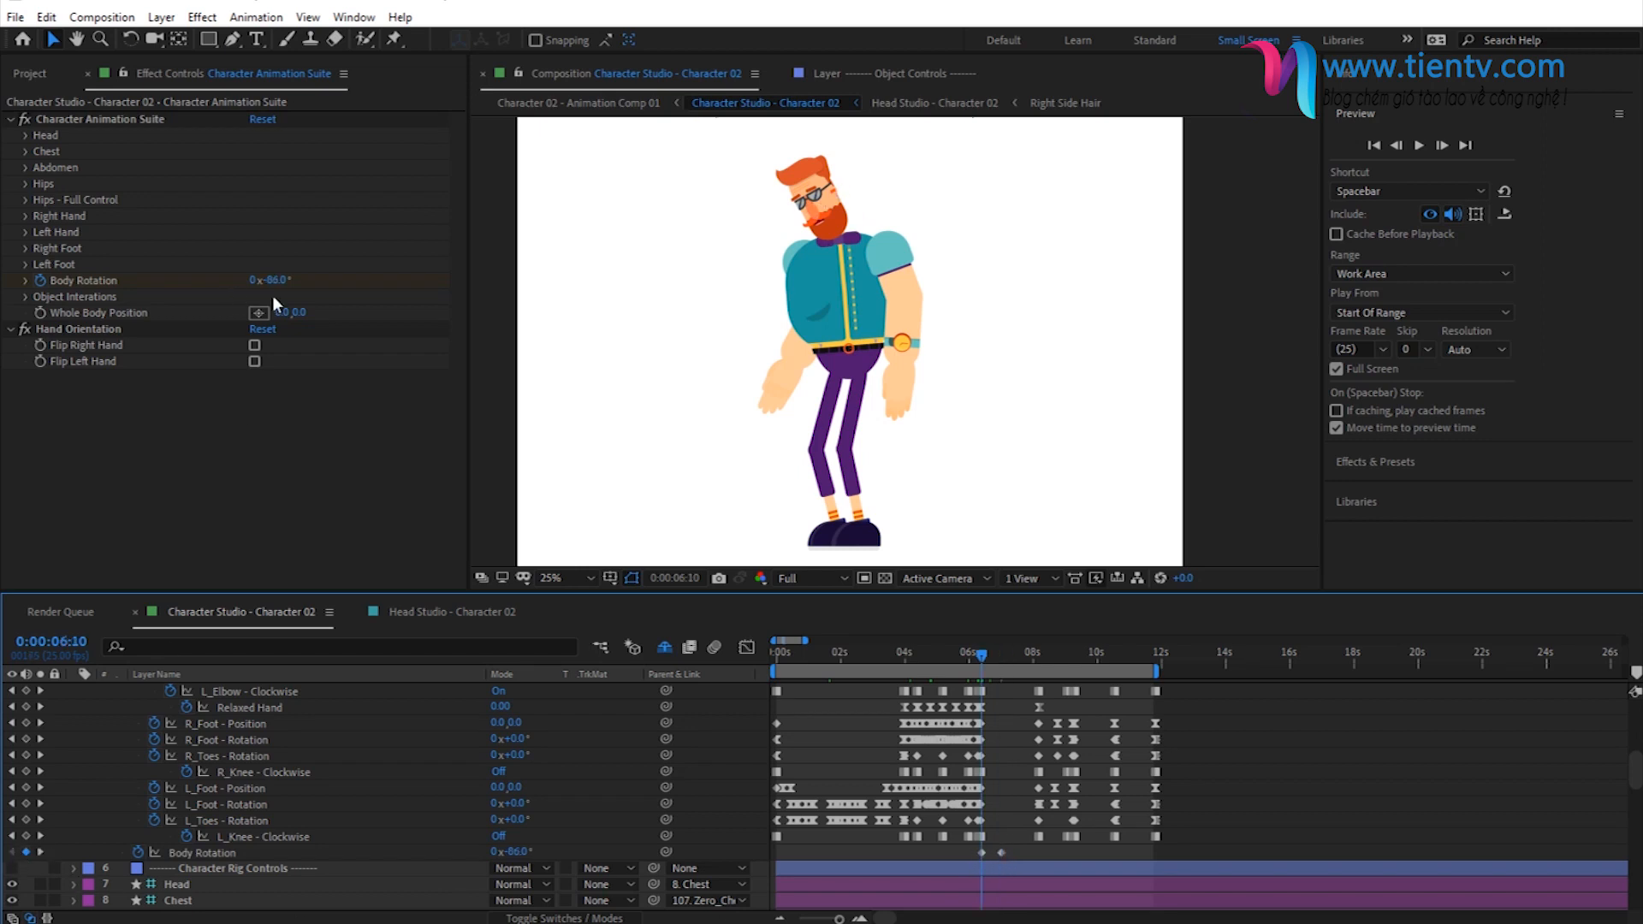
pyautogui.click(1004, 661)
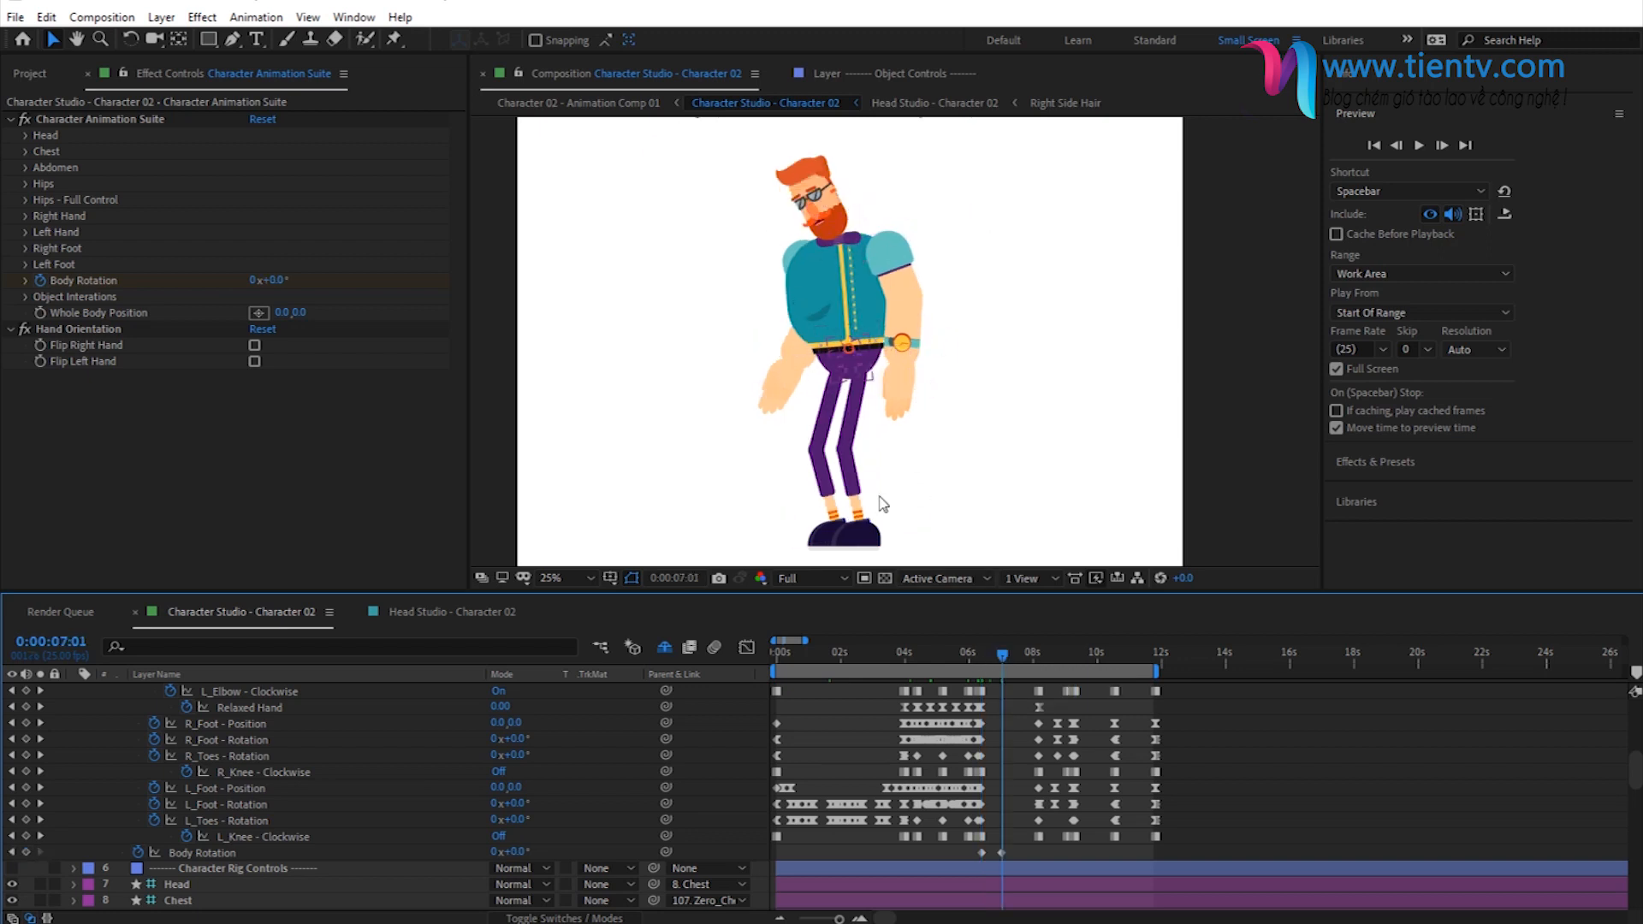
pyautogui.click(1025, 658)
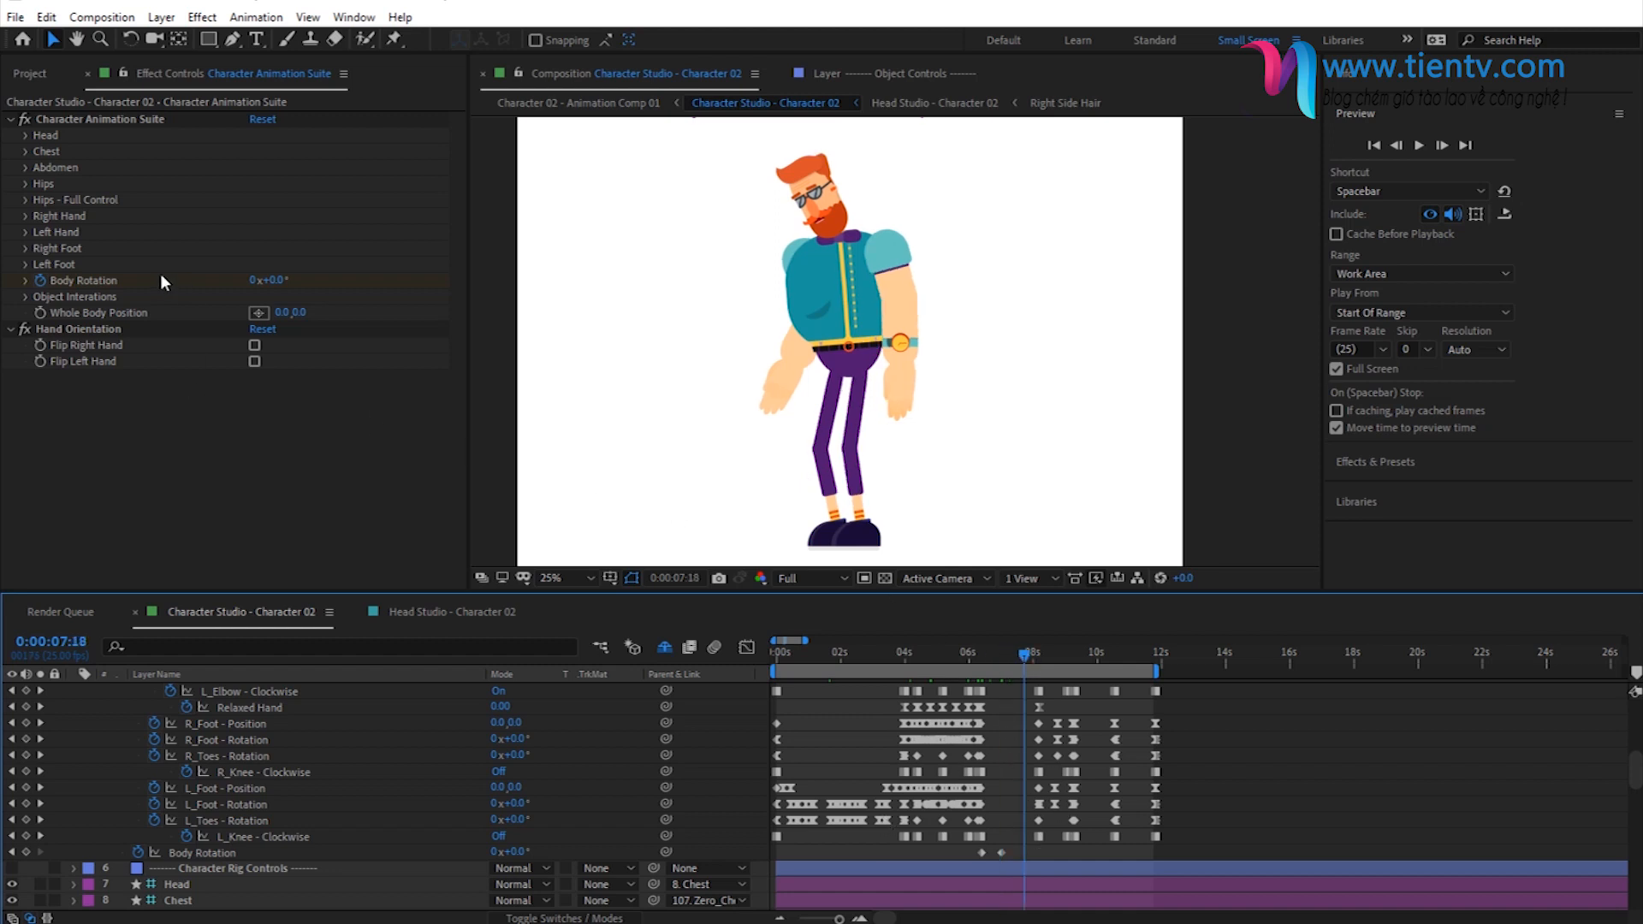
pyautogui.click(89, 279)
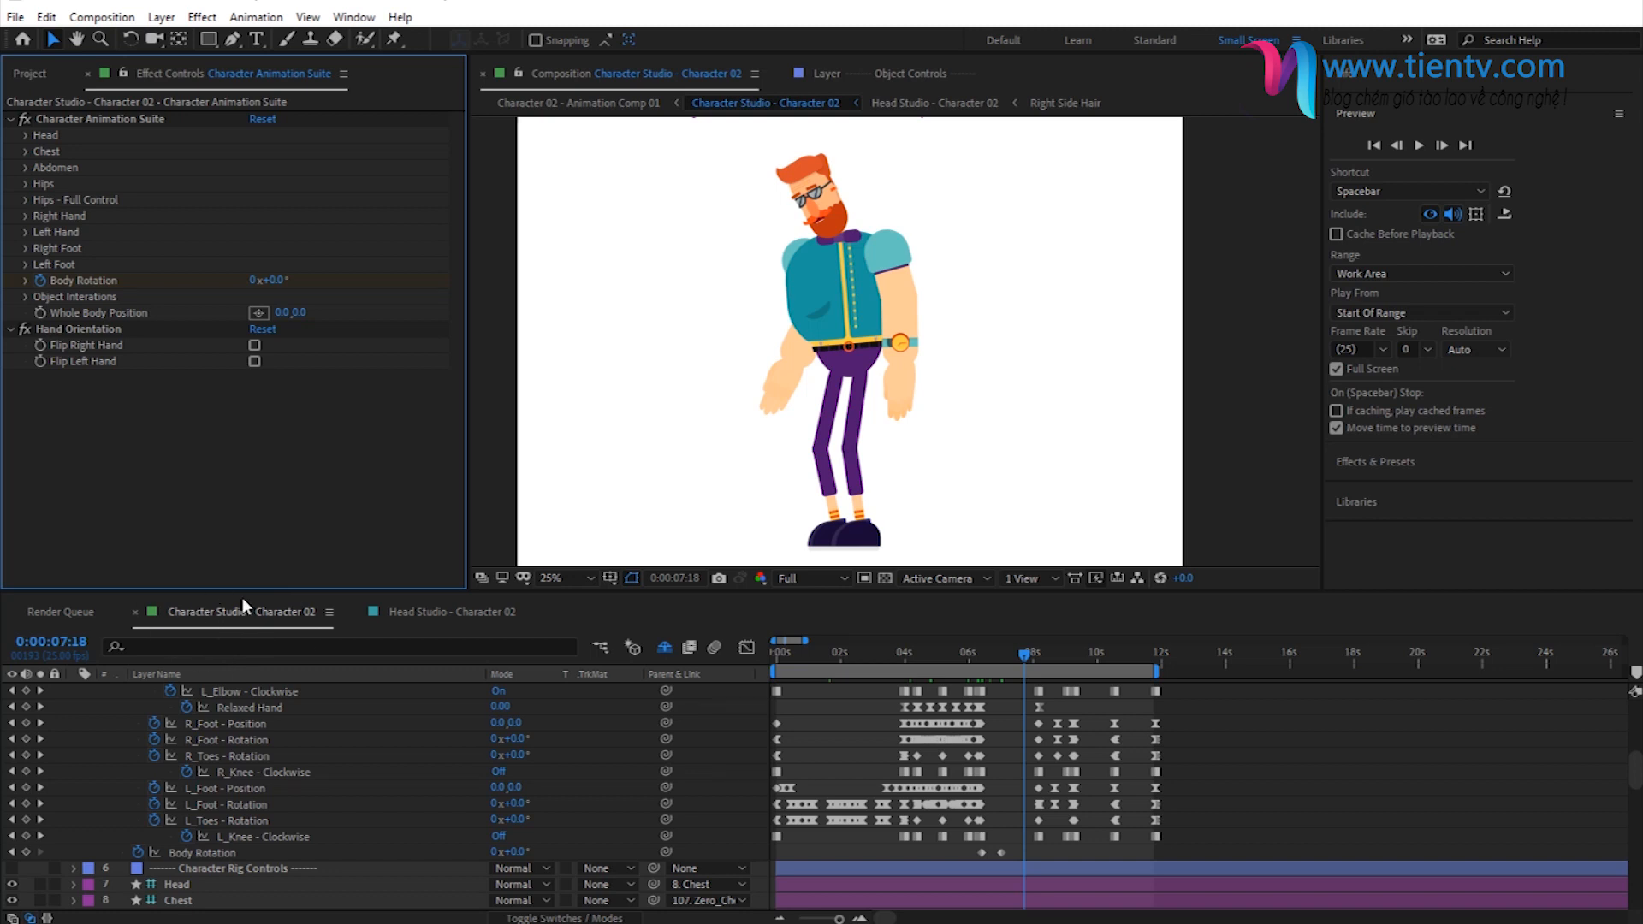
# - Rename the Character Studio - Character 03 composition in the project as Character Studio - Duplicated
pyautogui.click(33, 74)
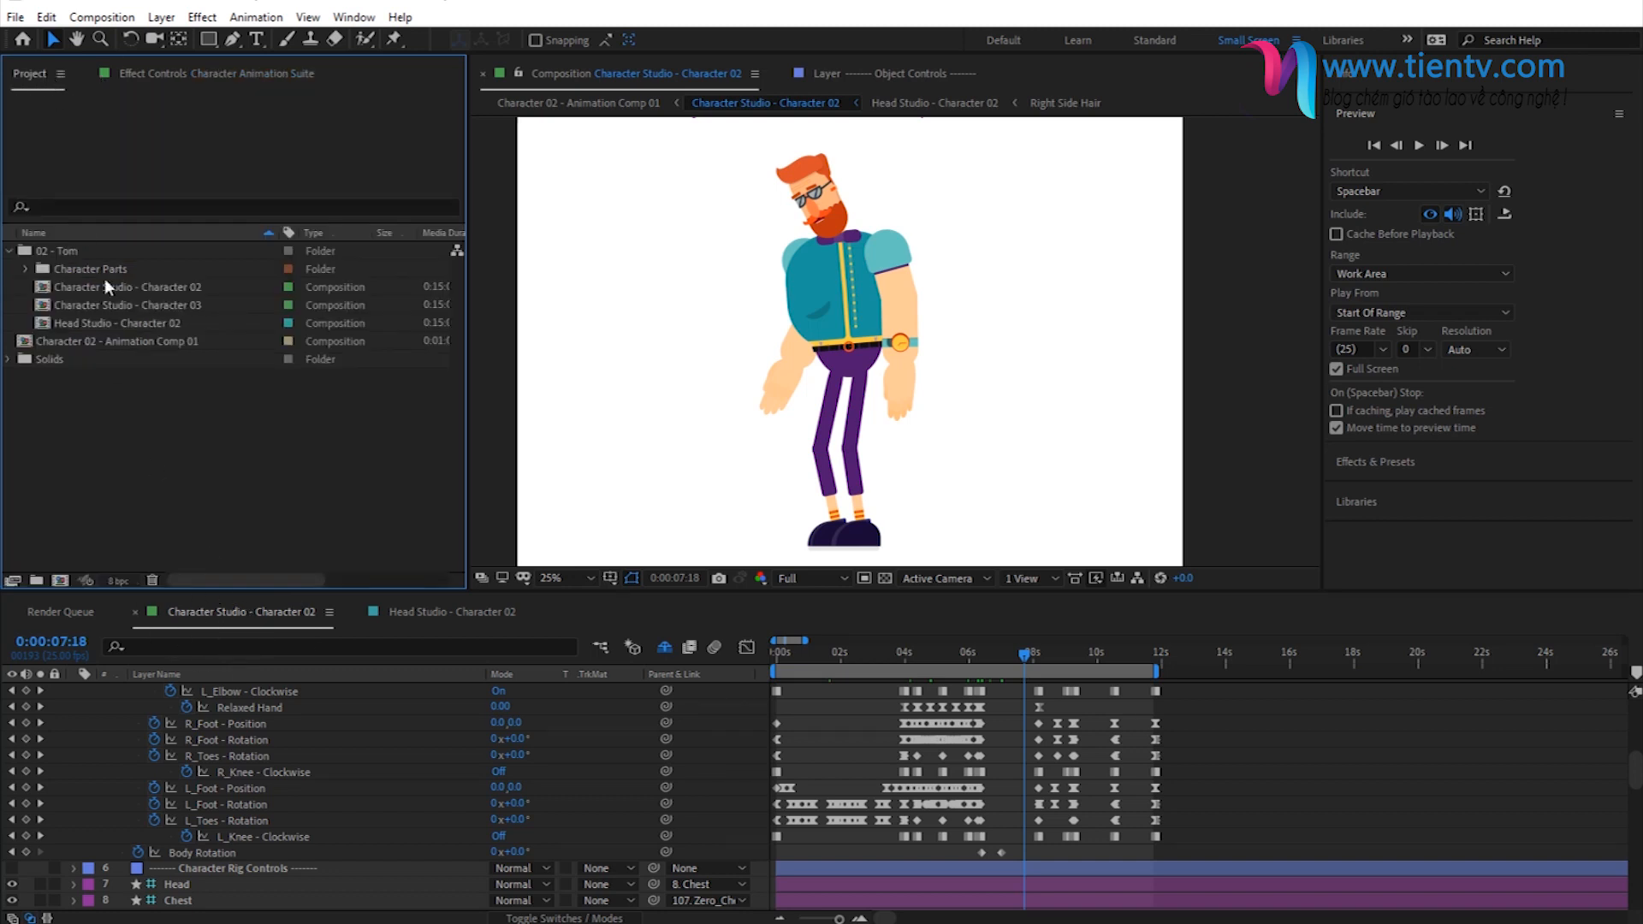
pyautogui.click(169, 310)
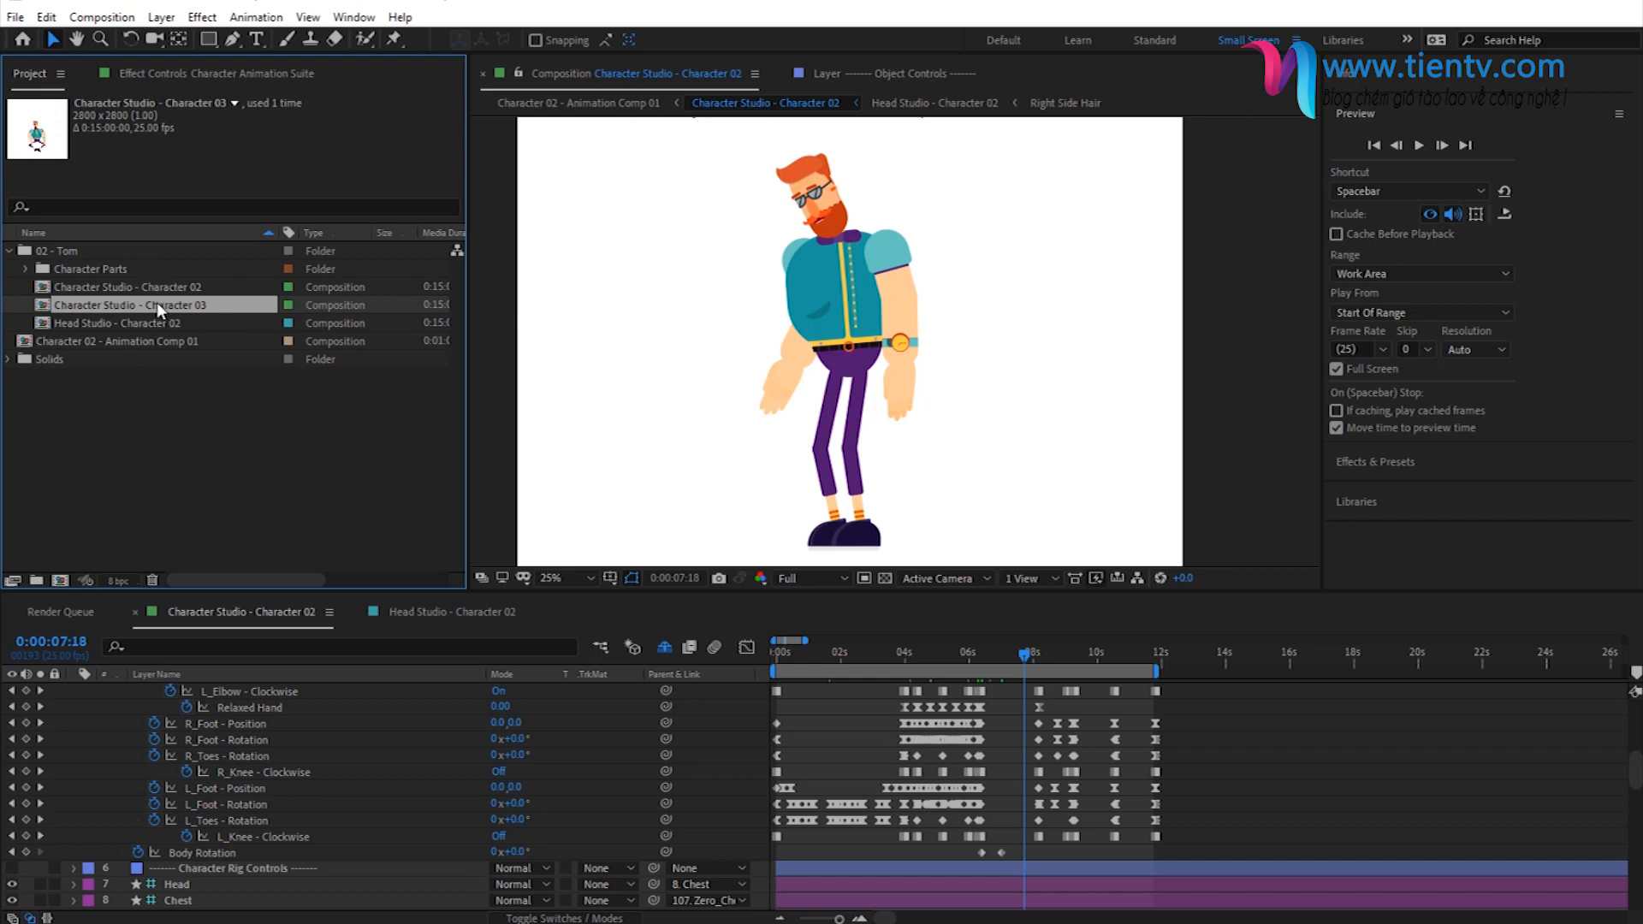
pyautogui.click(66, 285)
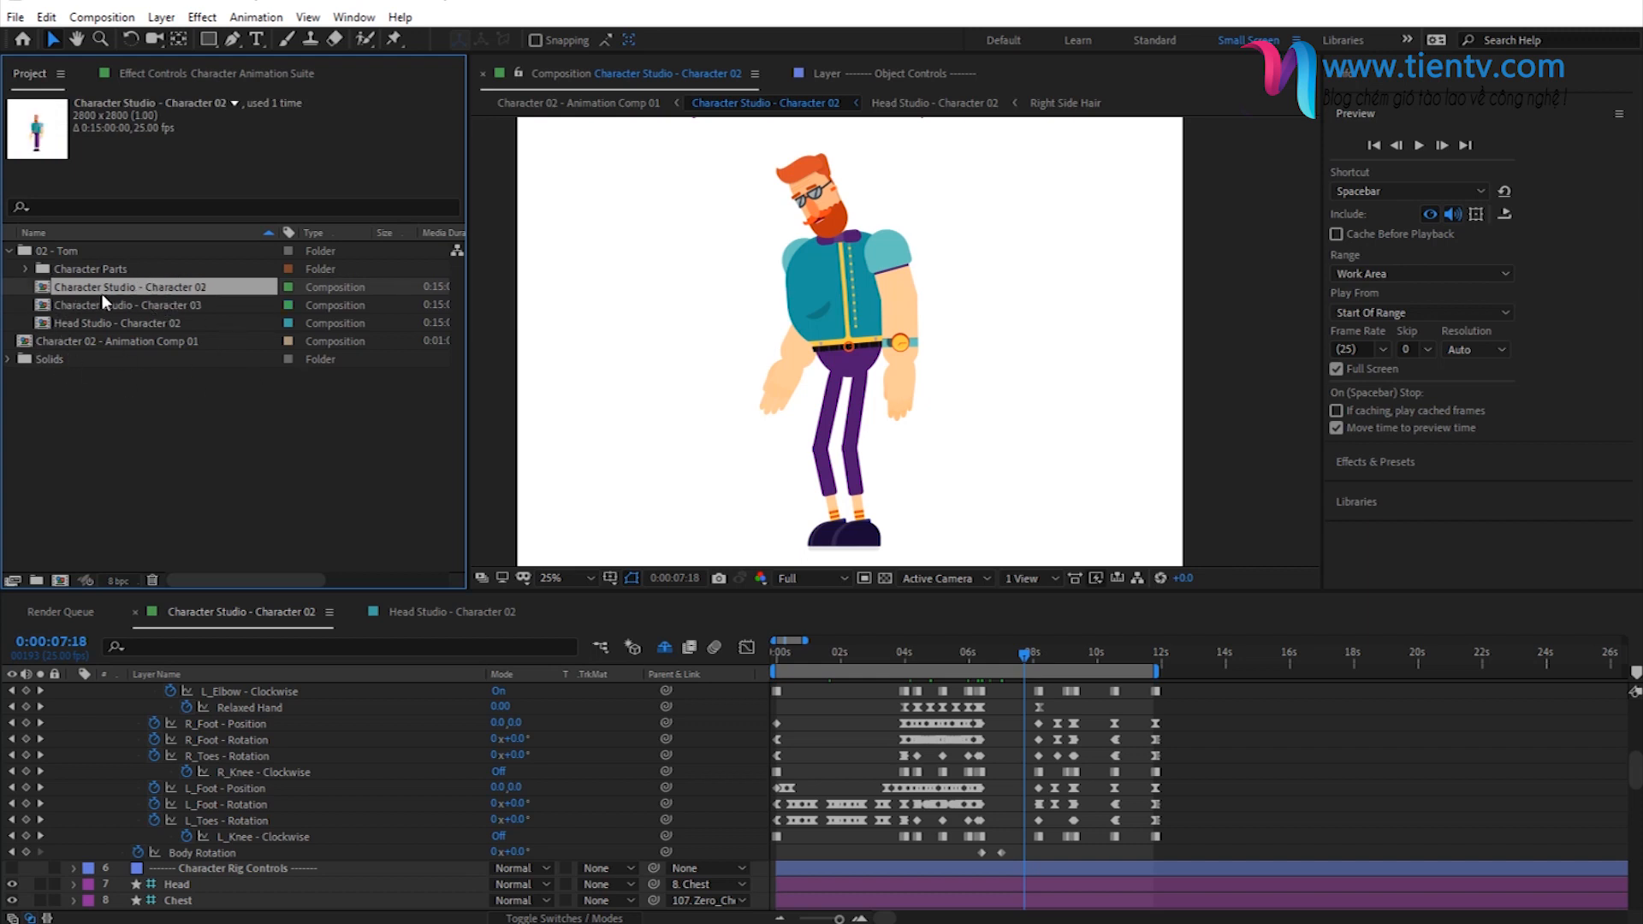
pyautogui.click(173, 306)
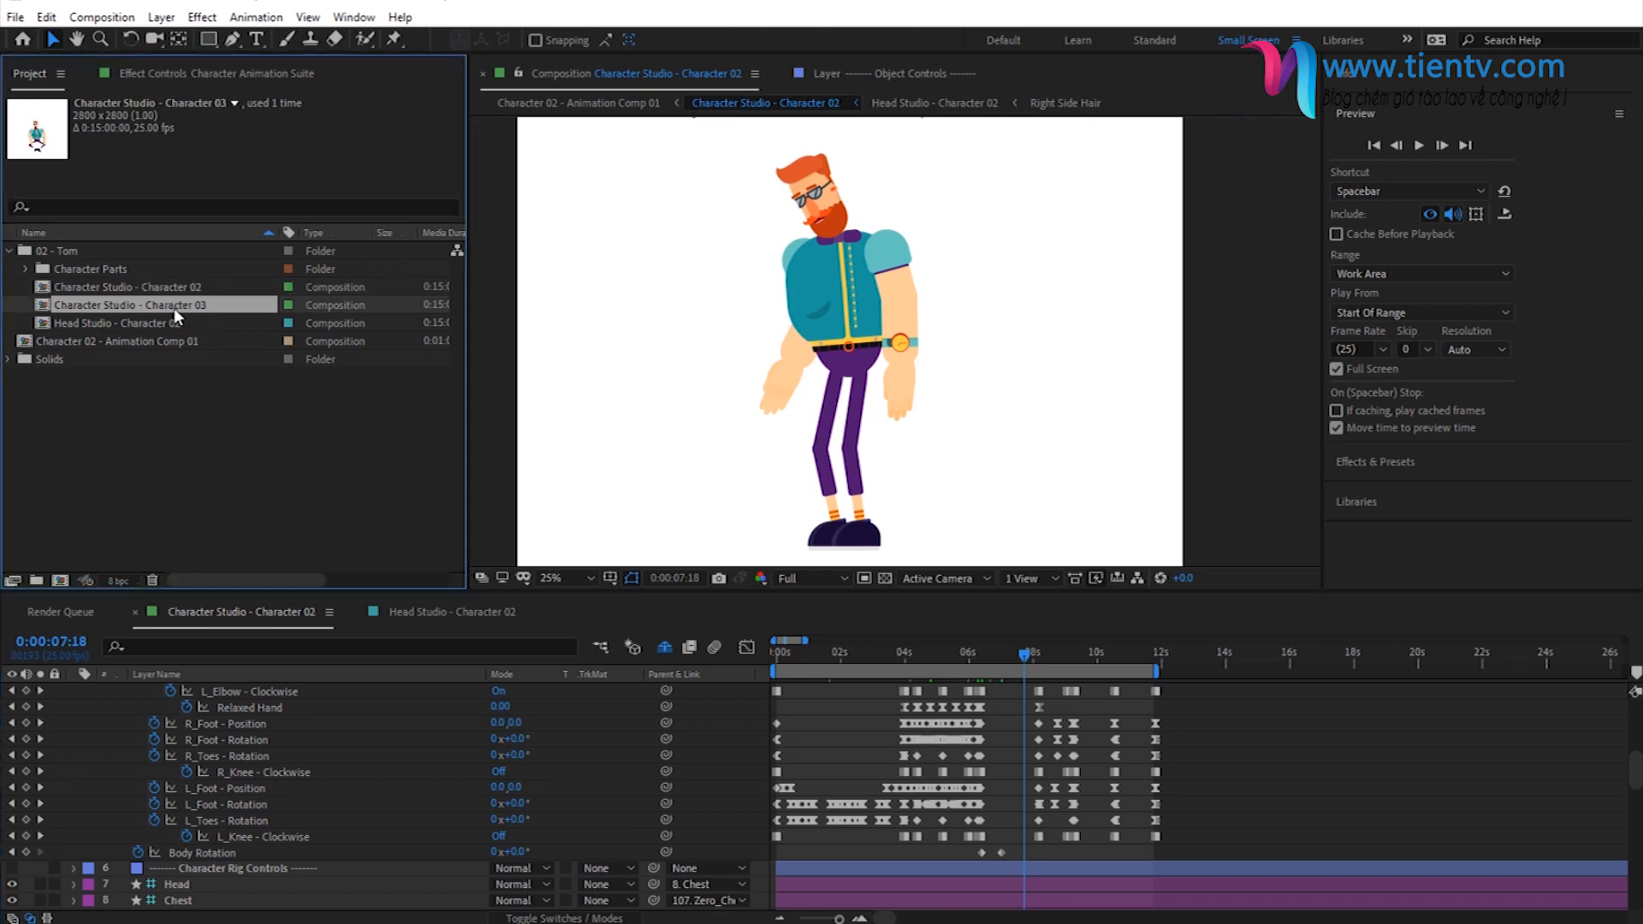
pyautogui.rightClick(164, 305)
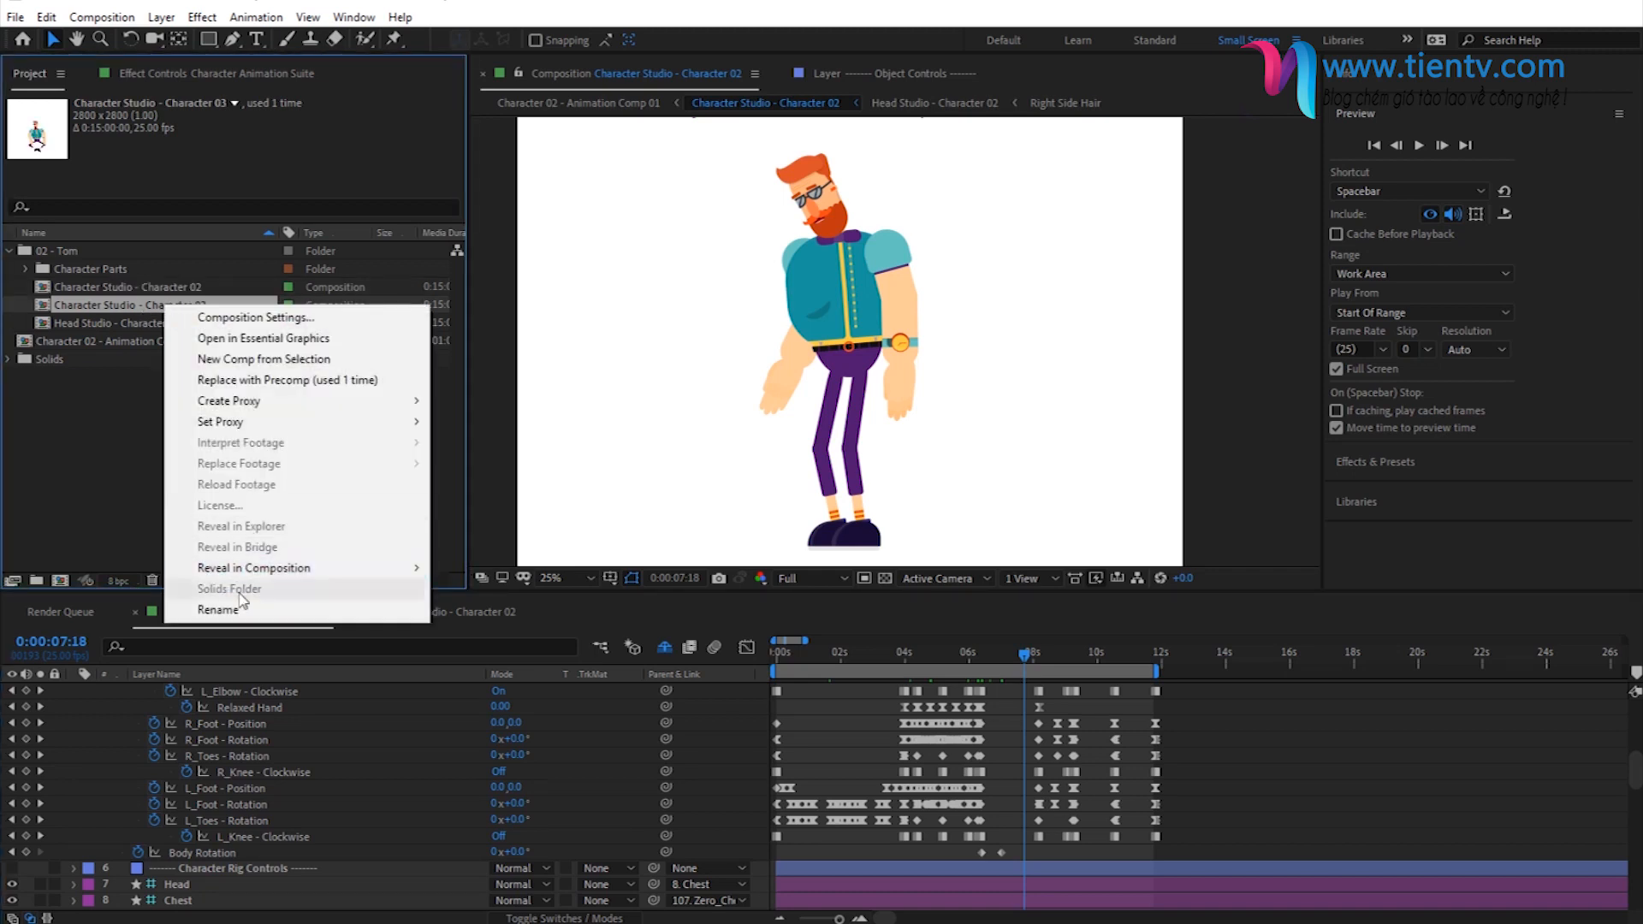
pyautogui.click(210, 585)
pyautogui.moveTo(205, 306); pyautogui.dragTo(143, 306)
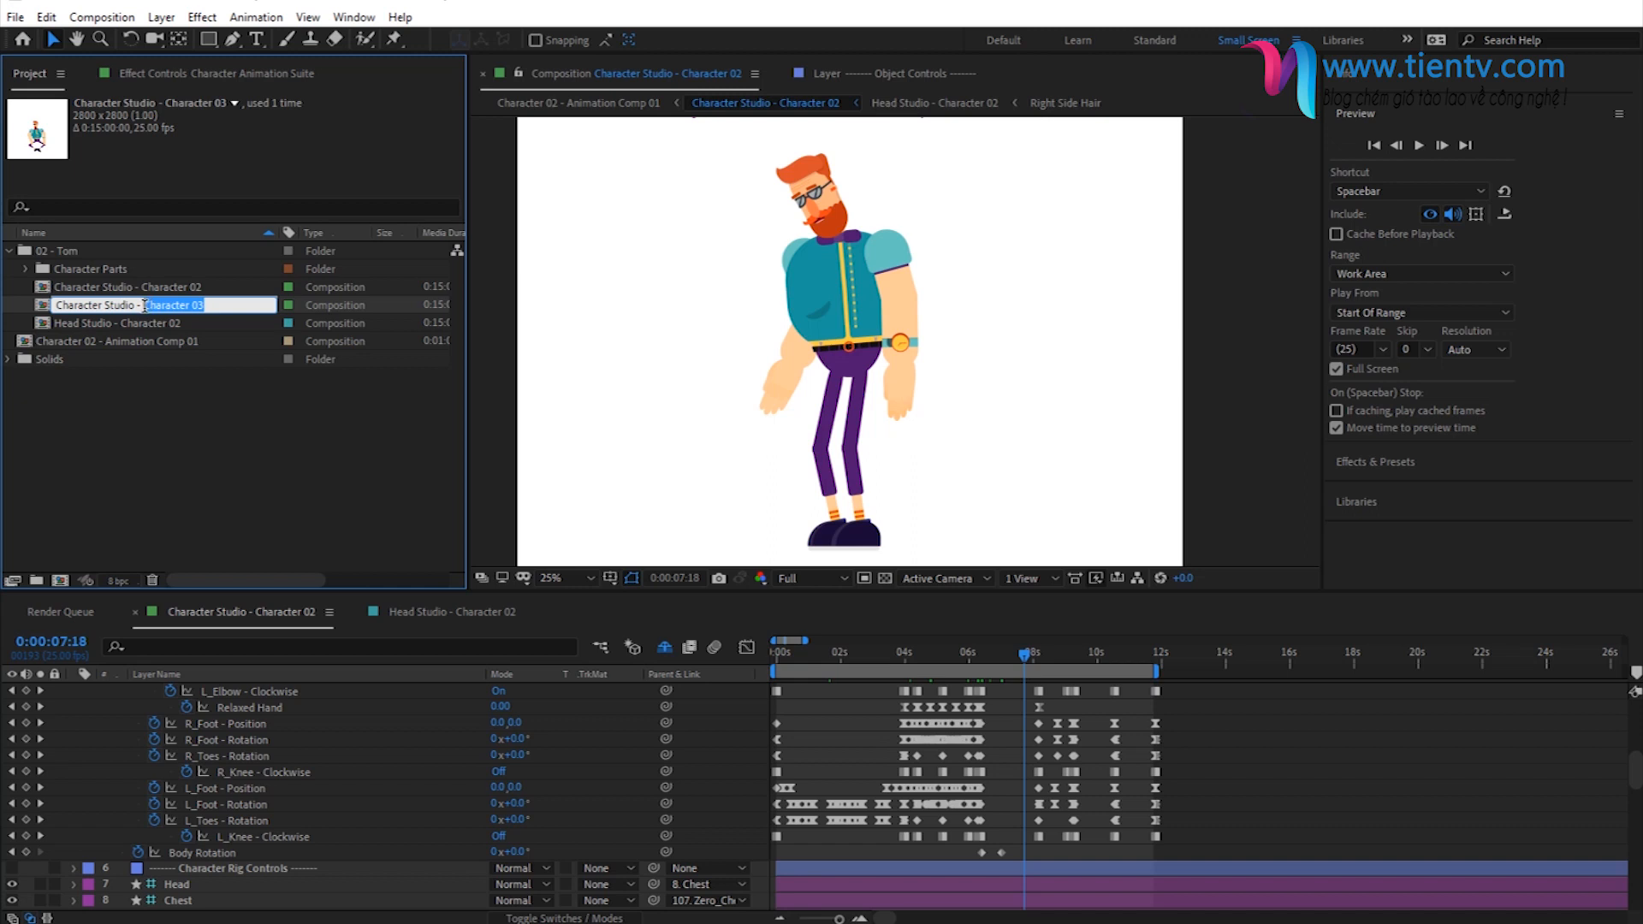
pyautogui.write('Duplicated')
pyautogui.press('Return')
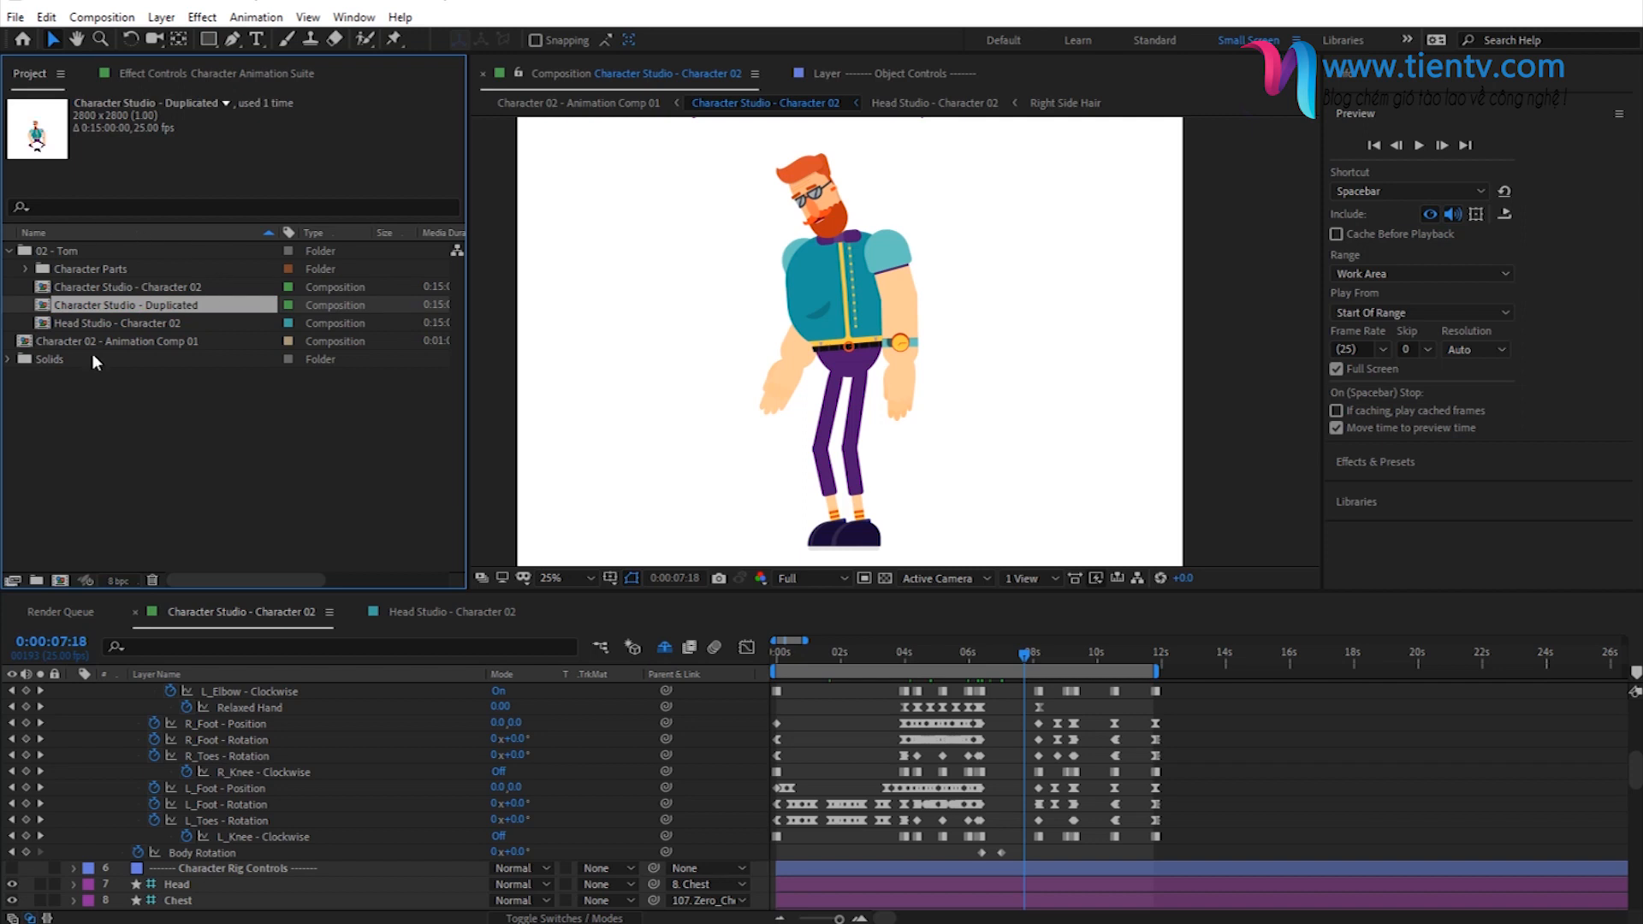
# - Return to the Character Animation Suite effect controls and examine the Front View poses available for the right hand
pyautogui.click(132, 288)
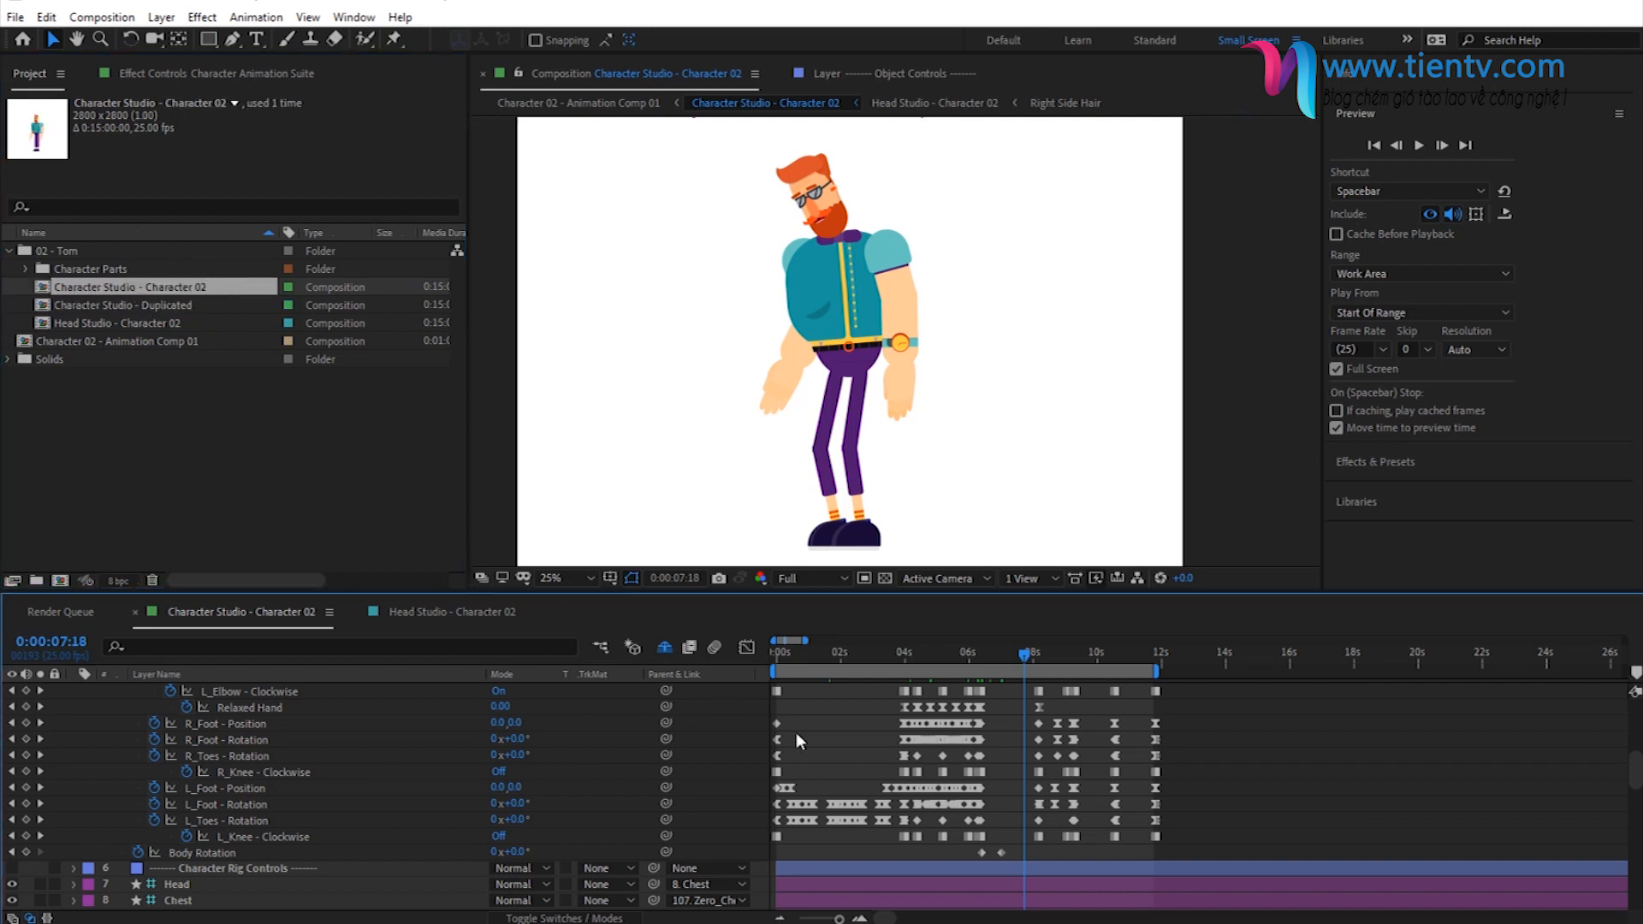
pyautogui.click(840, 406)
pyautogui.click(164, 74)
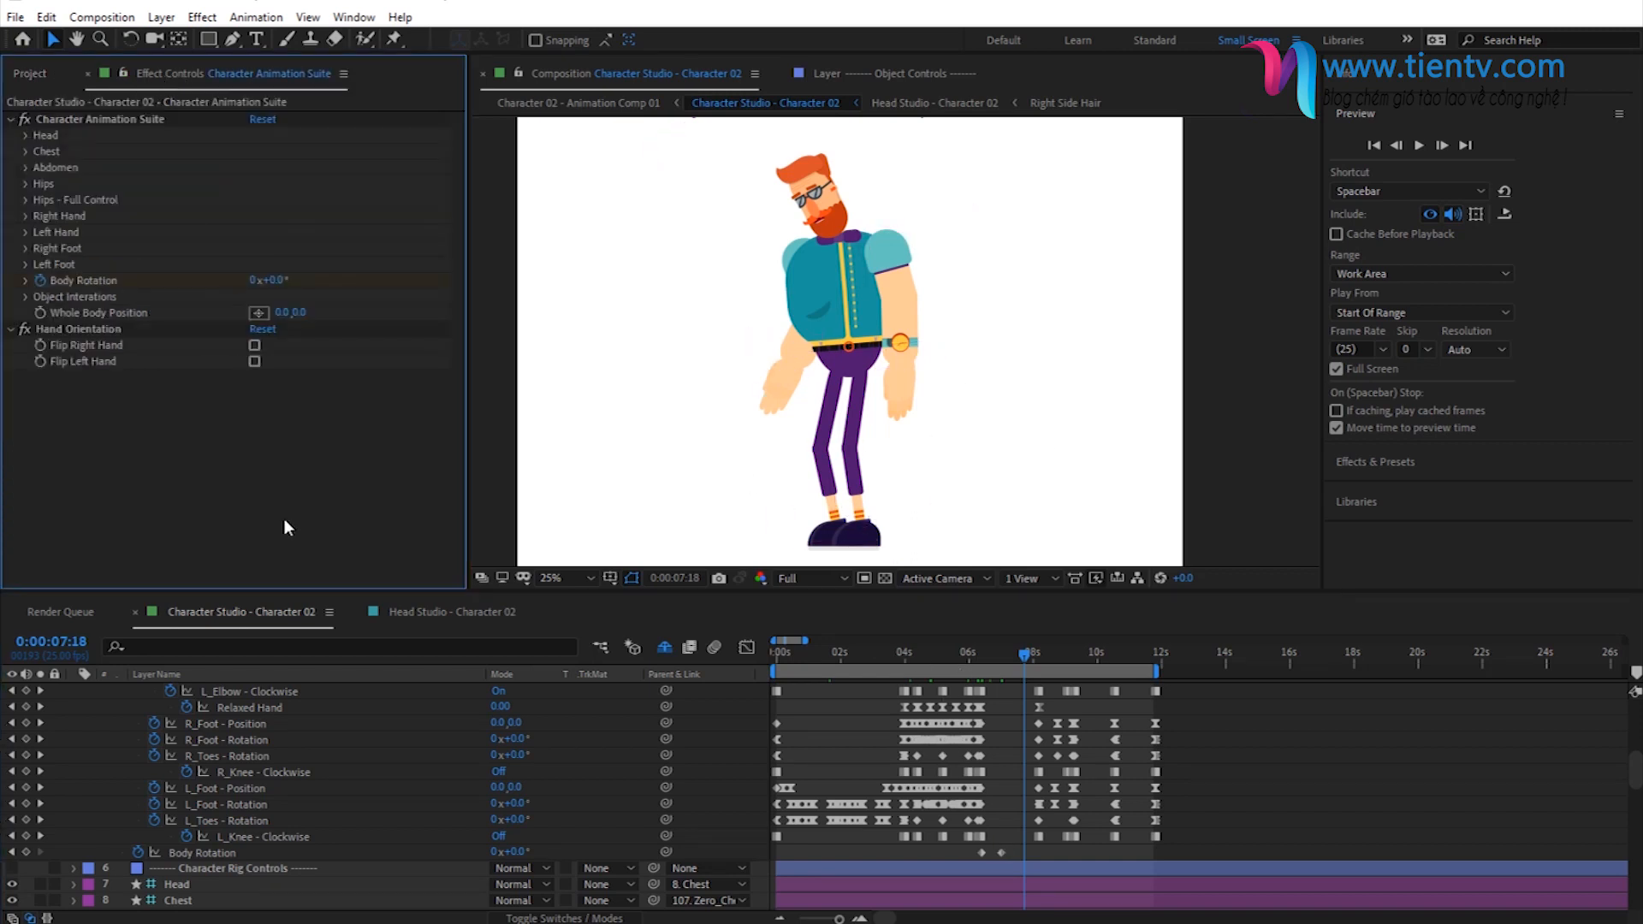
pyautogui.click(26, 216)
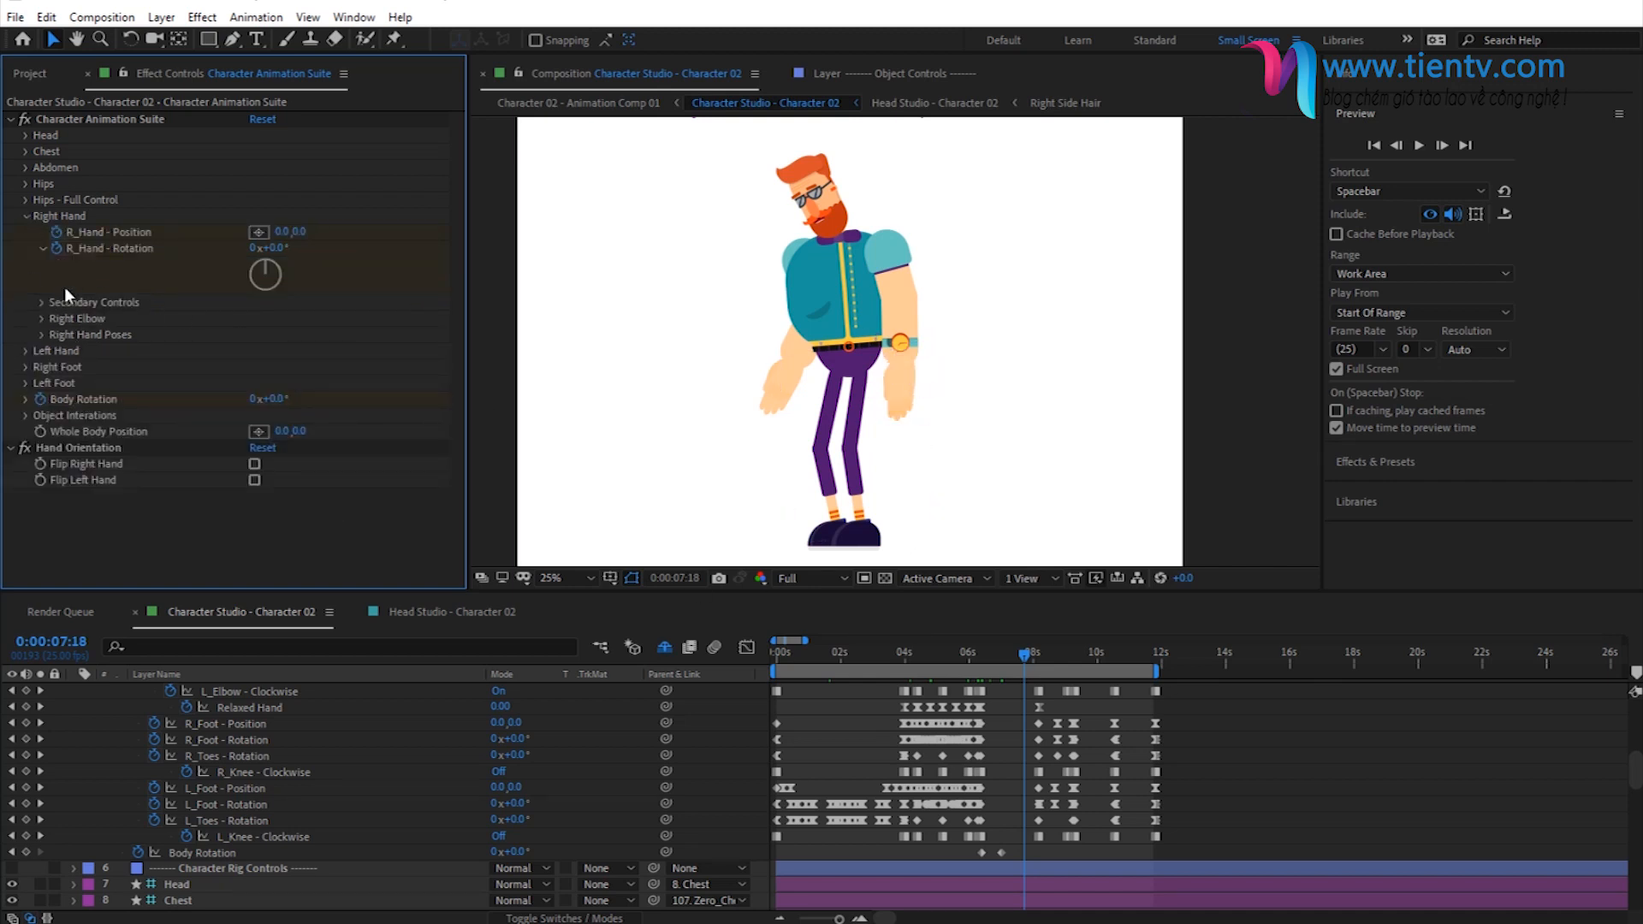
pyautogui.click(41, 335)
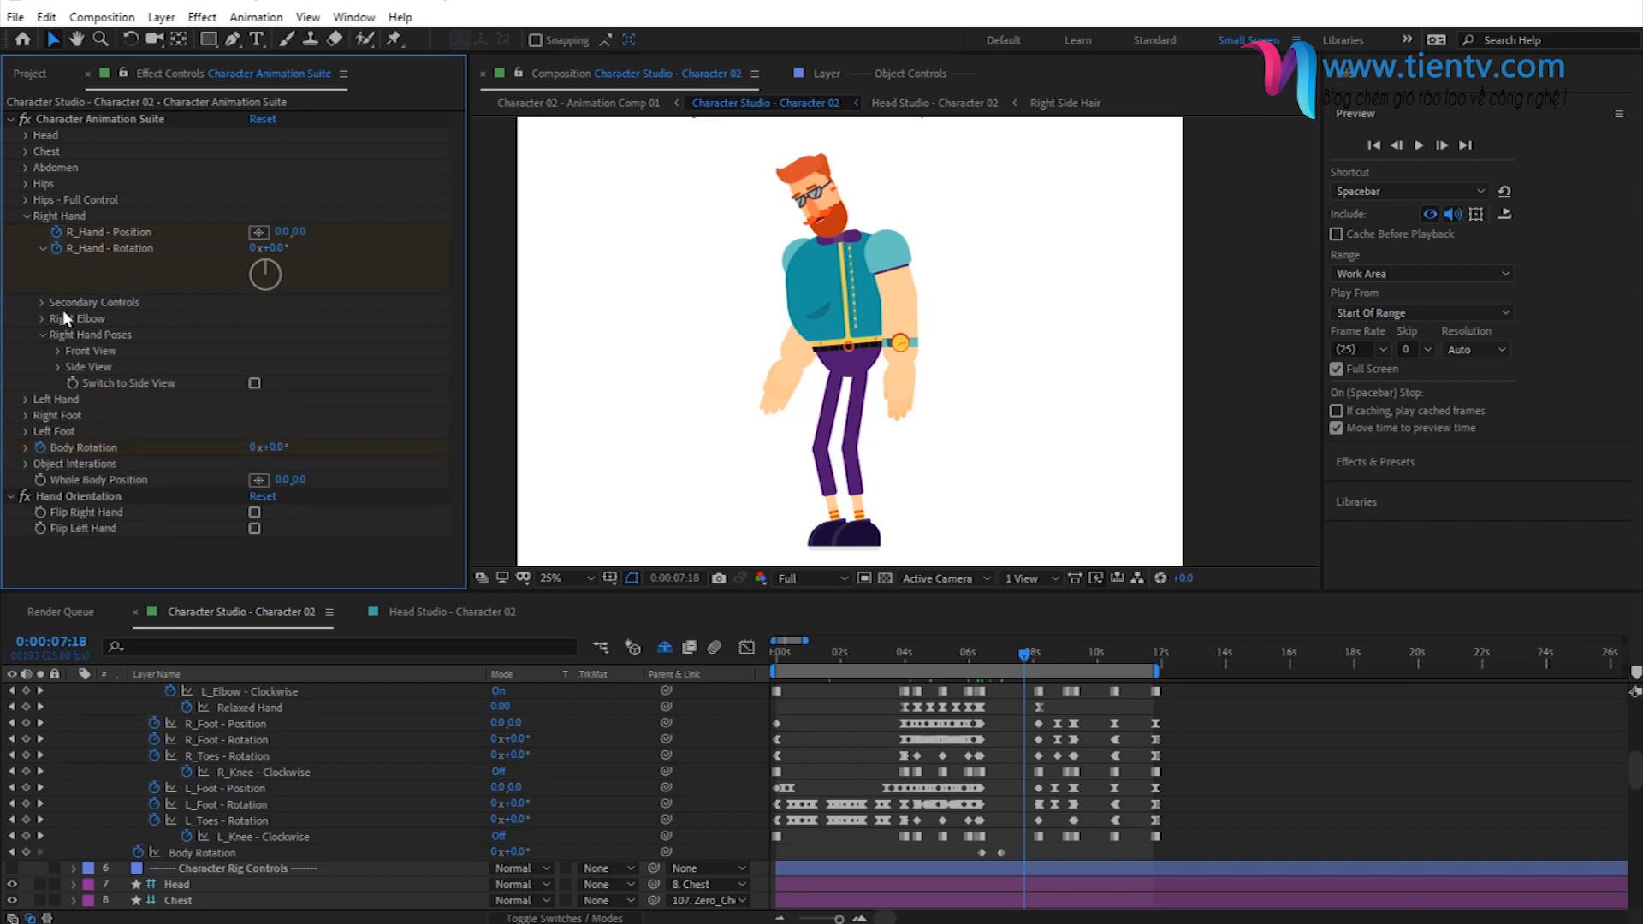
pyautogui.click(58, 351)
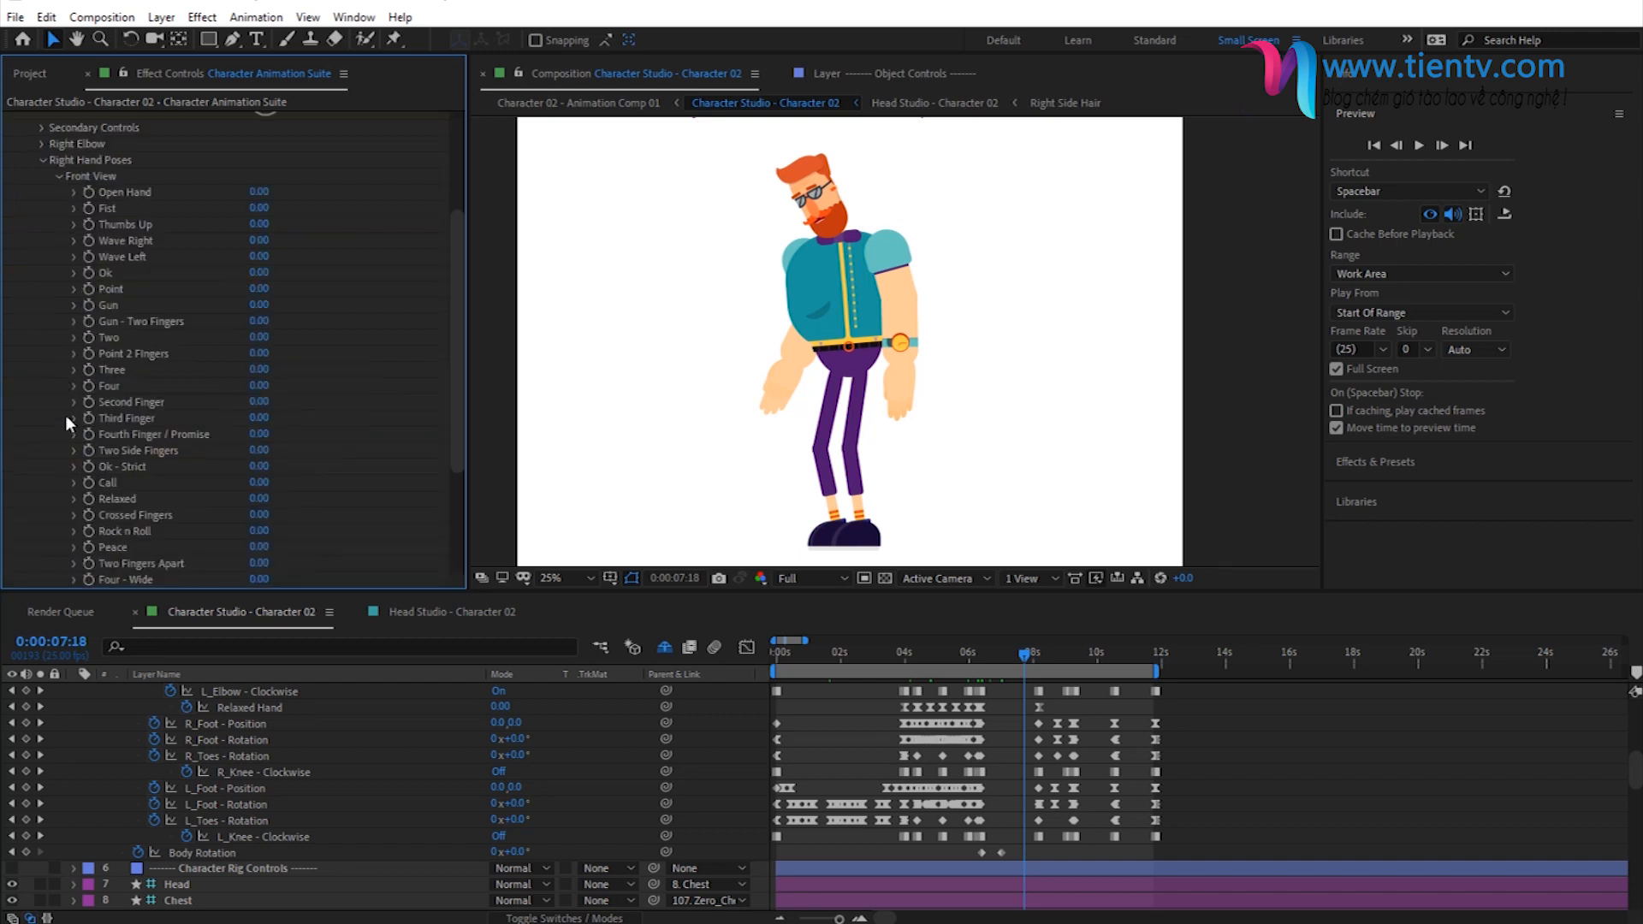
pyautogui.scroll(-5, 89, 378)
pyautogui.scroll(2, 102, 389)
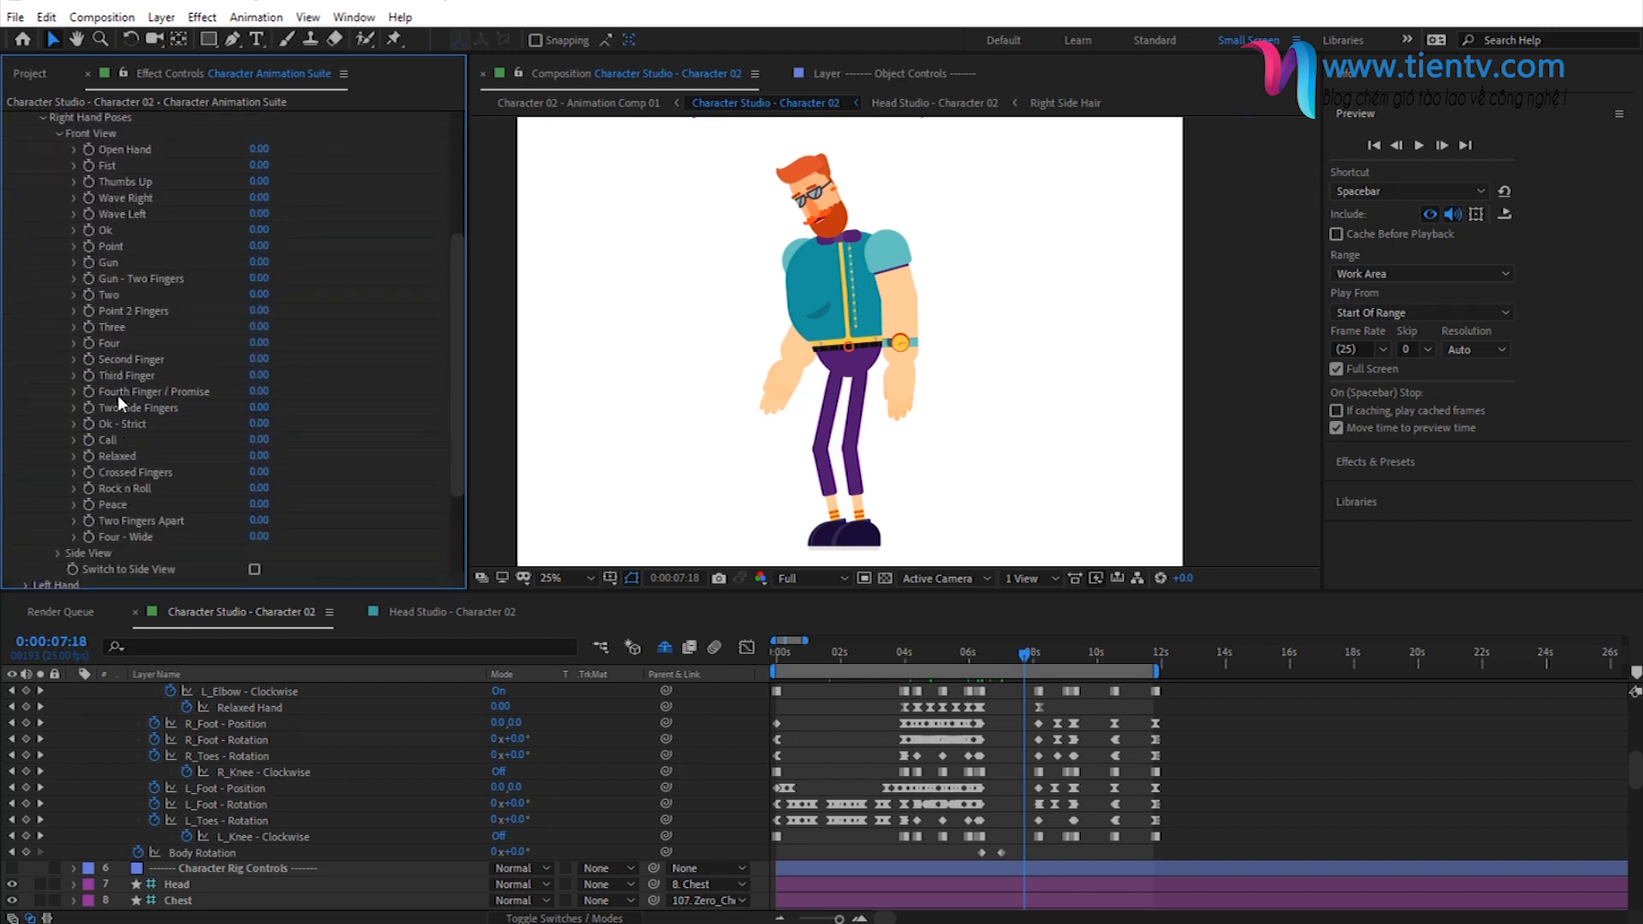
# - Examine the Side View poses available for the right hand
pyautogui.click(58, 135)
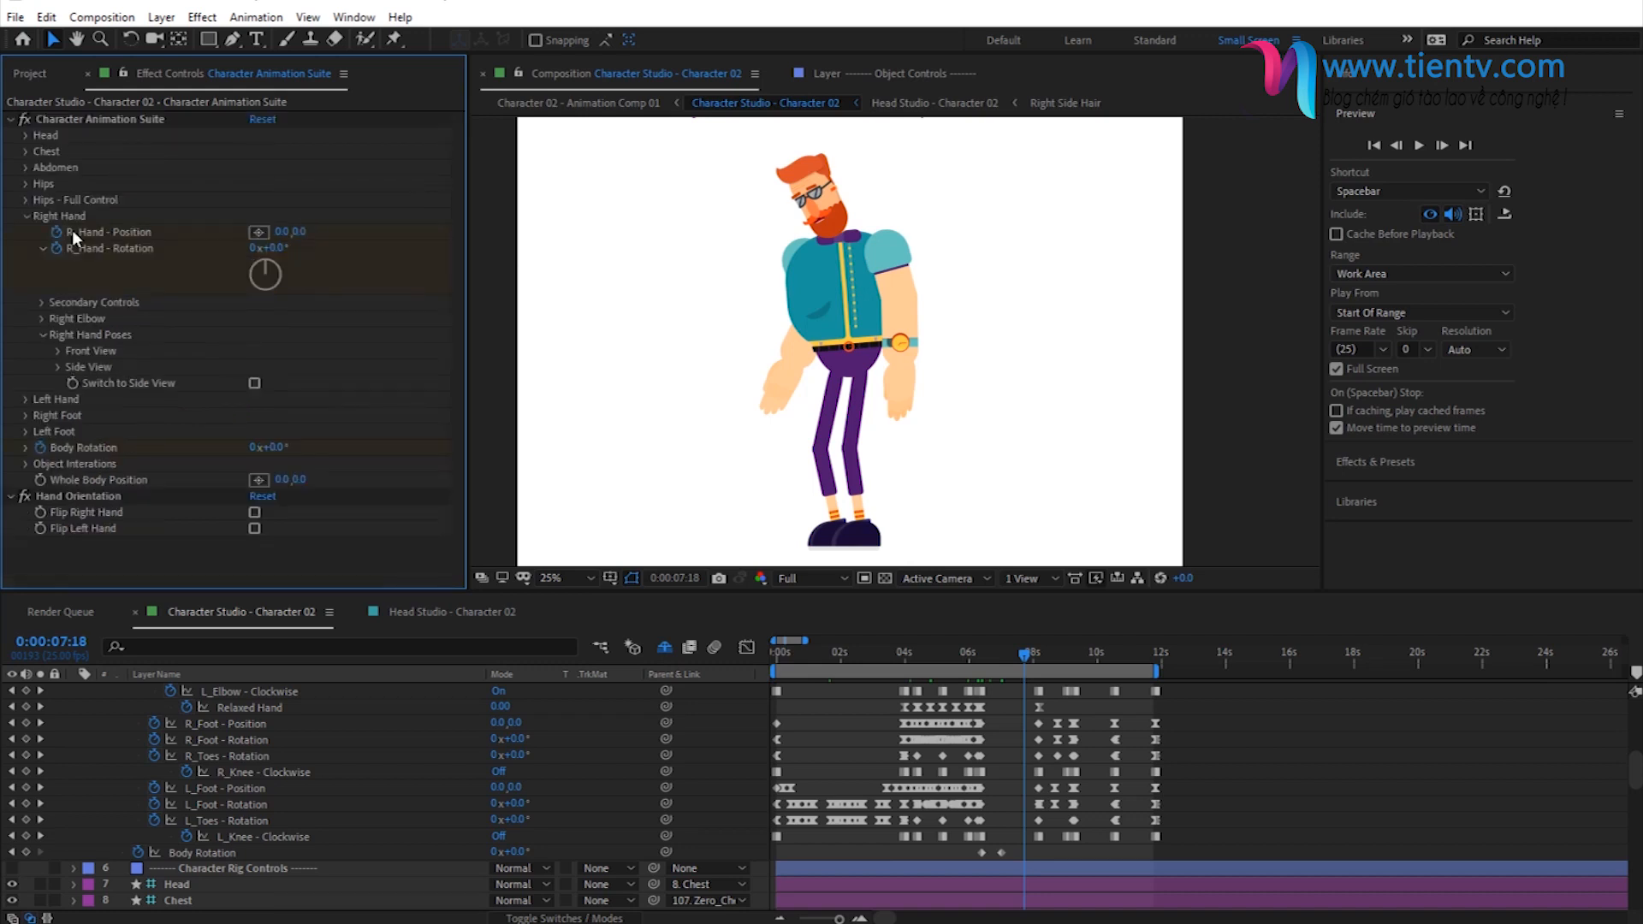
pyautogui.click(57, 366)
pyautogui.scroll(-4, 141, 359)
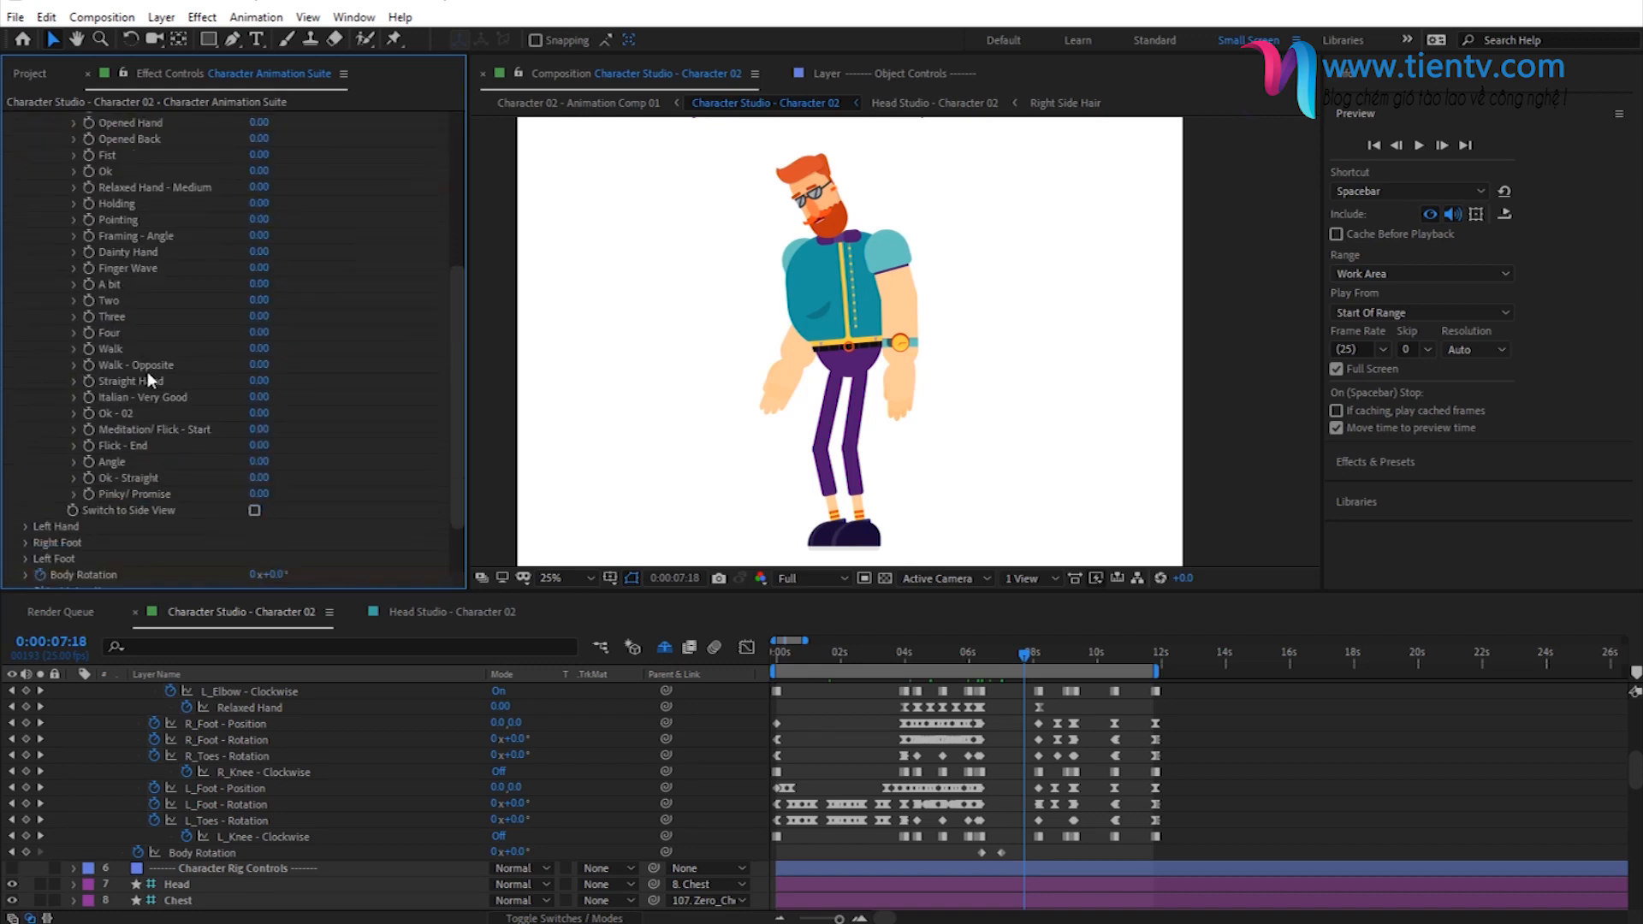
pyautogui.scroll(4, 47, 233)
pyautogui.click(58, 176)
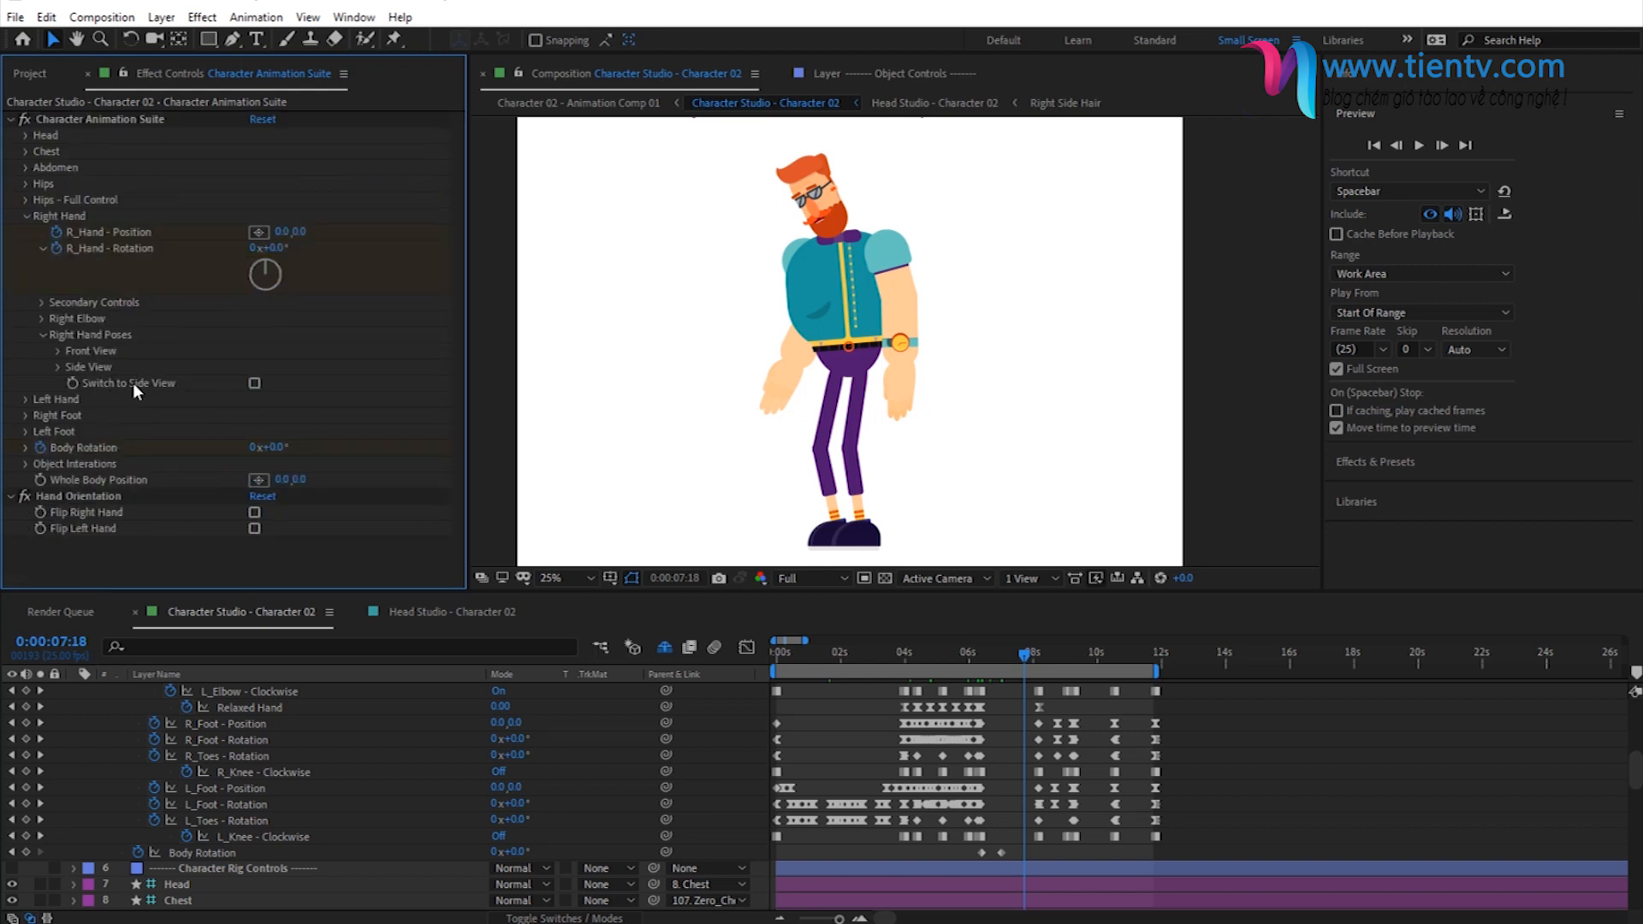
# - Switch the right hand to side view and set its Side View Opened Hand pose to 100
pyautogui.click(254, 383)
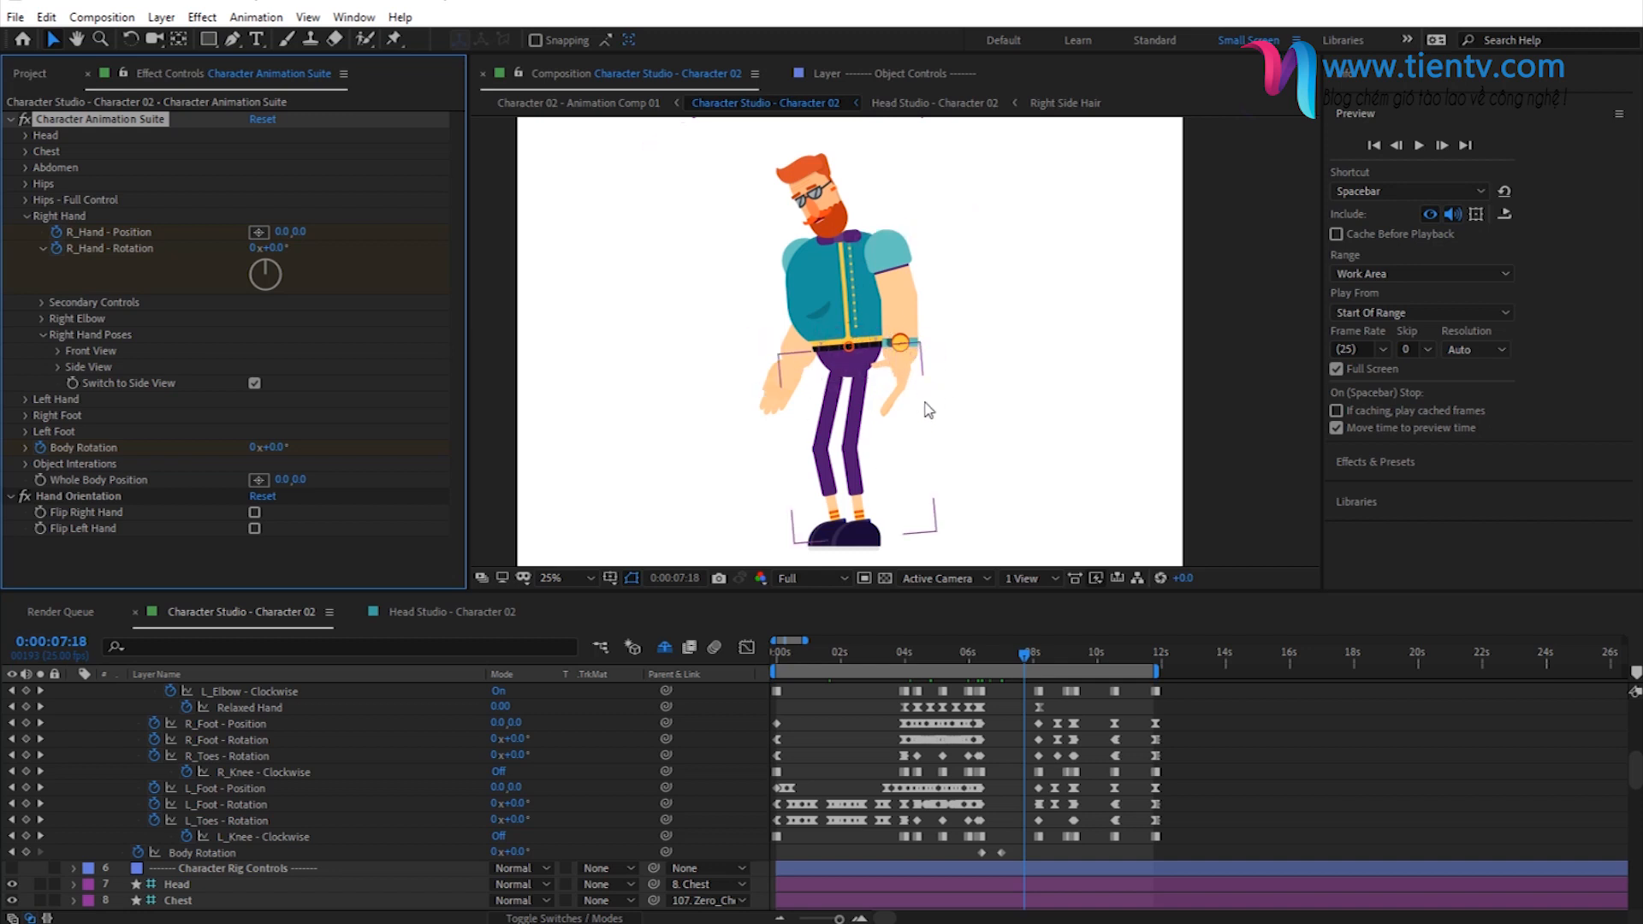
pyautogui.click(57, 366)
pyautogui.scroll(-4, 125, 216)
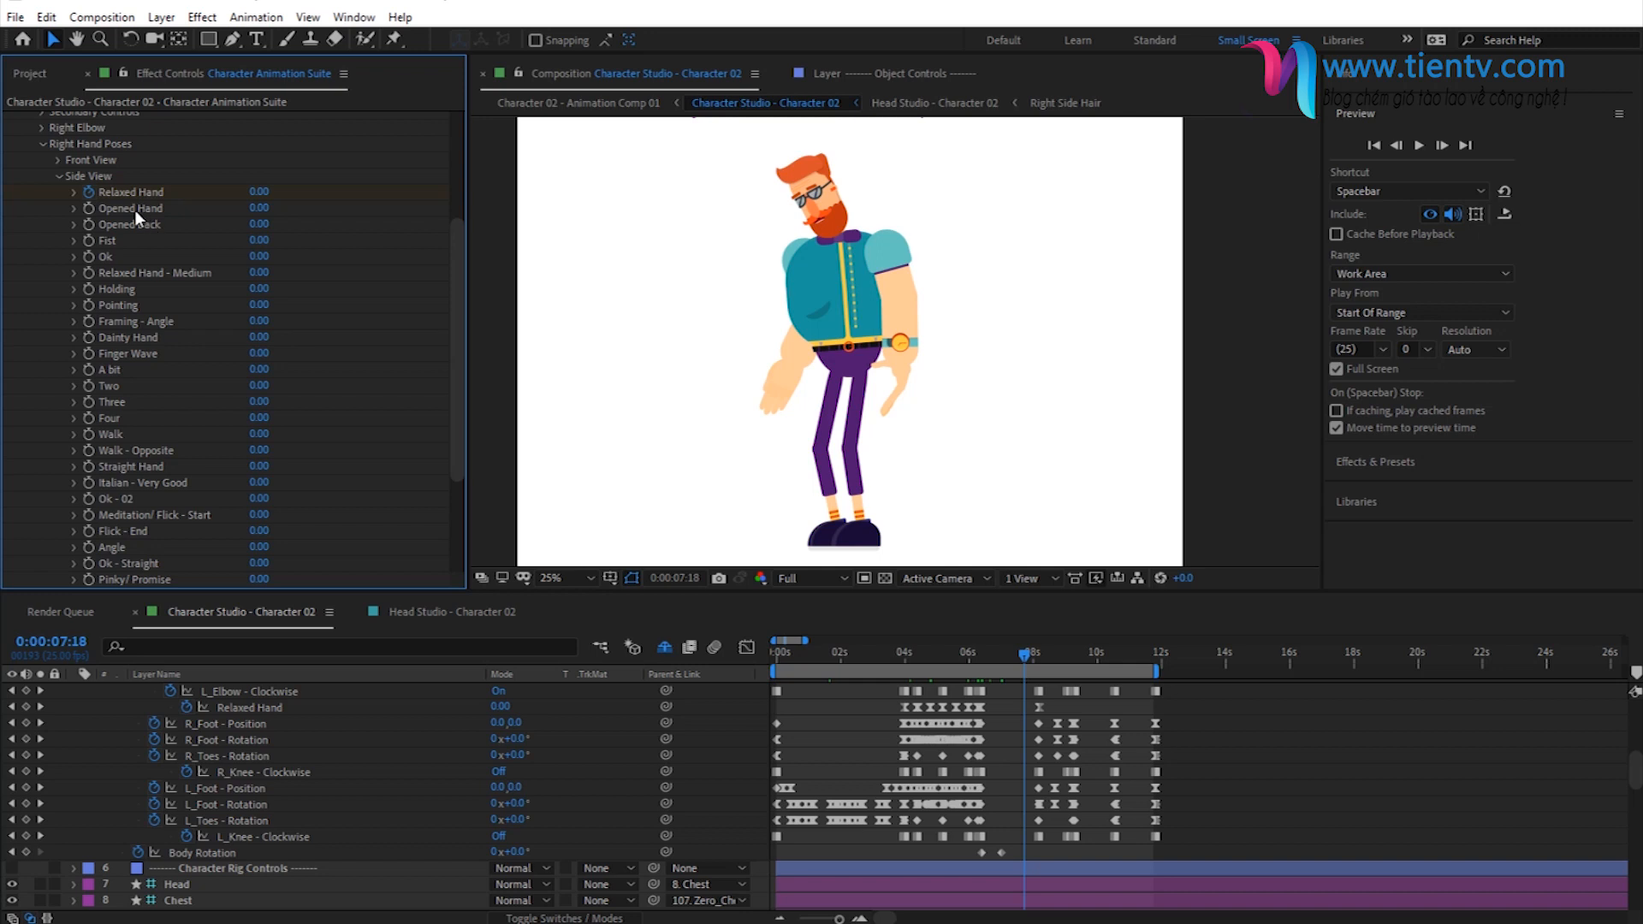
pyautogui.click(257, 210)
pyautogui.write('100')
pyautogui.press('Return')
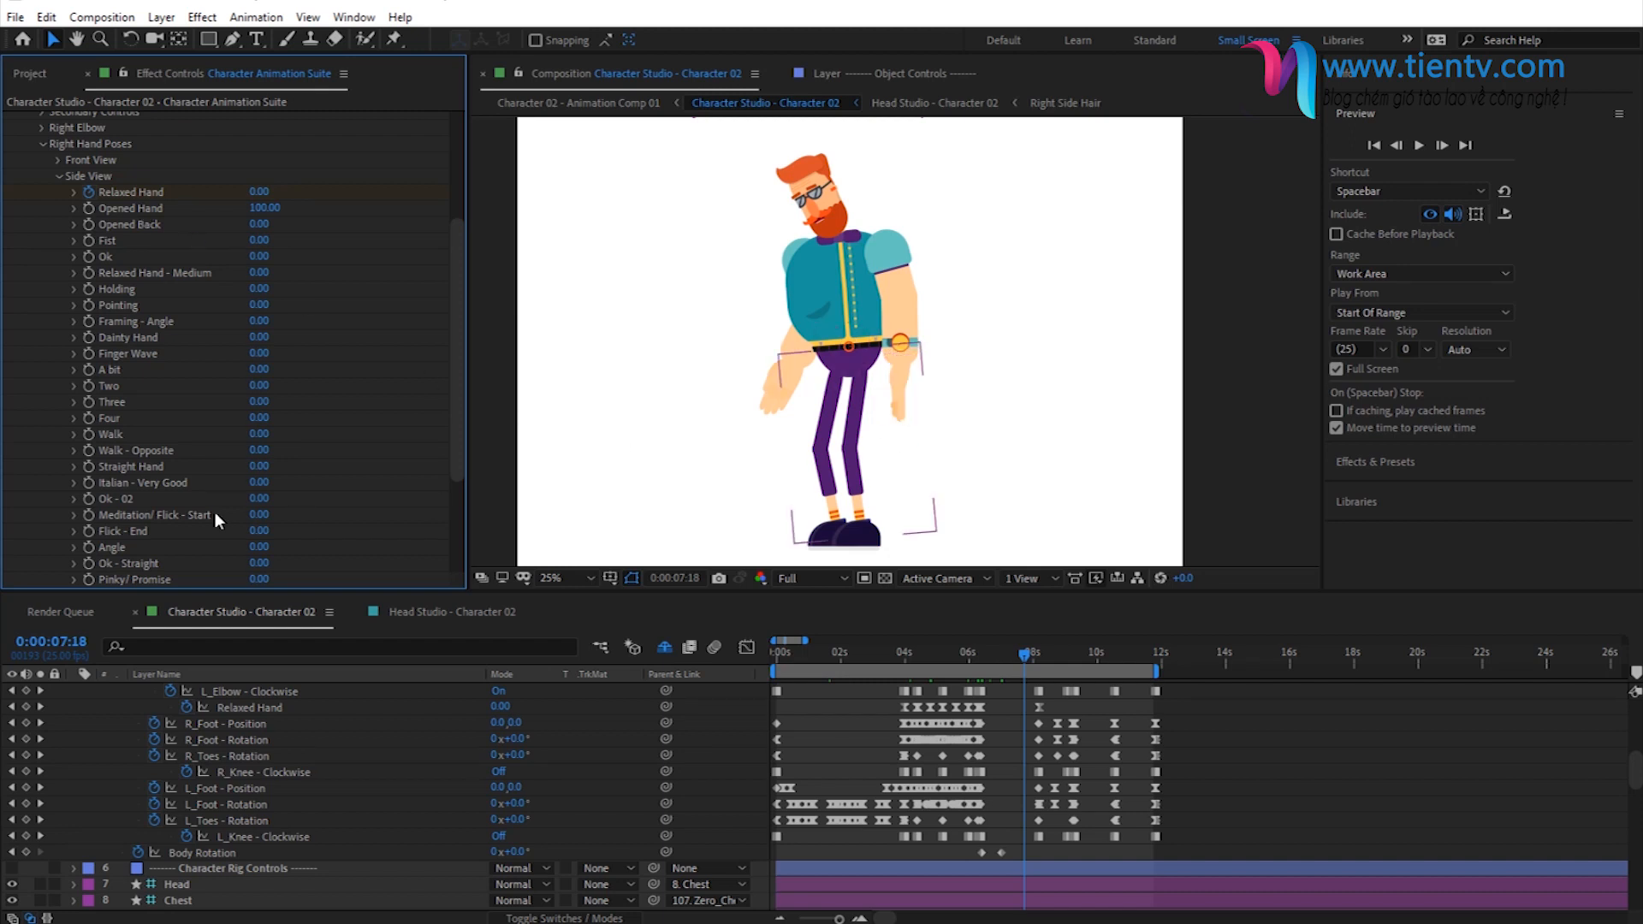
# - Reset the right hand's Opened Hand pose to 0 and turn off its side view
pyautogui.click(266, 206)
pyautogui.write('0')
pyautogui.press('Return')
pyautogui.click(56, 176)
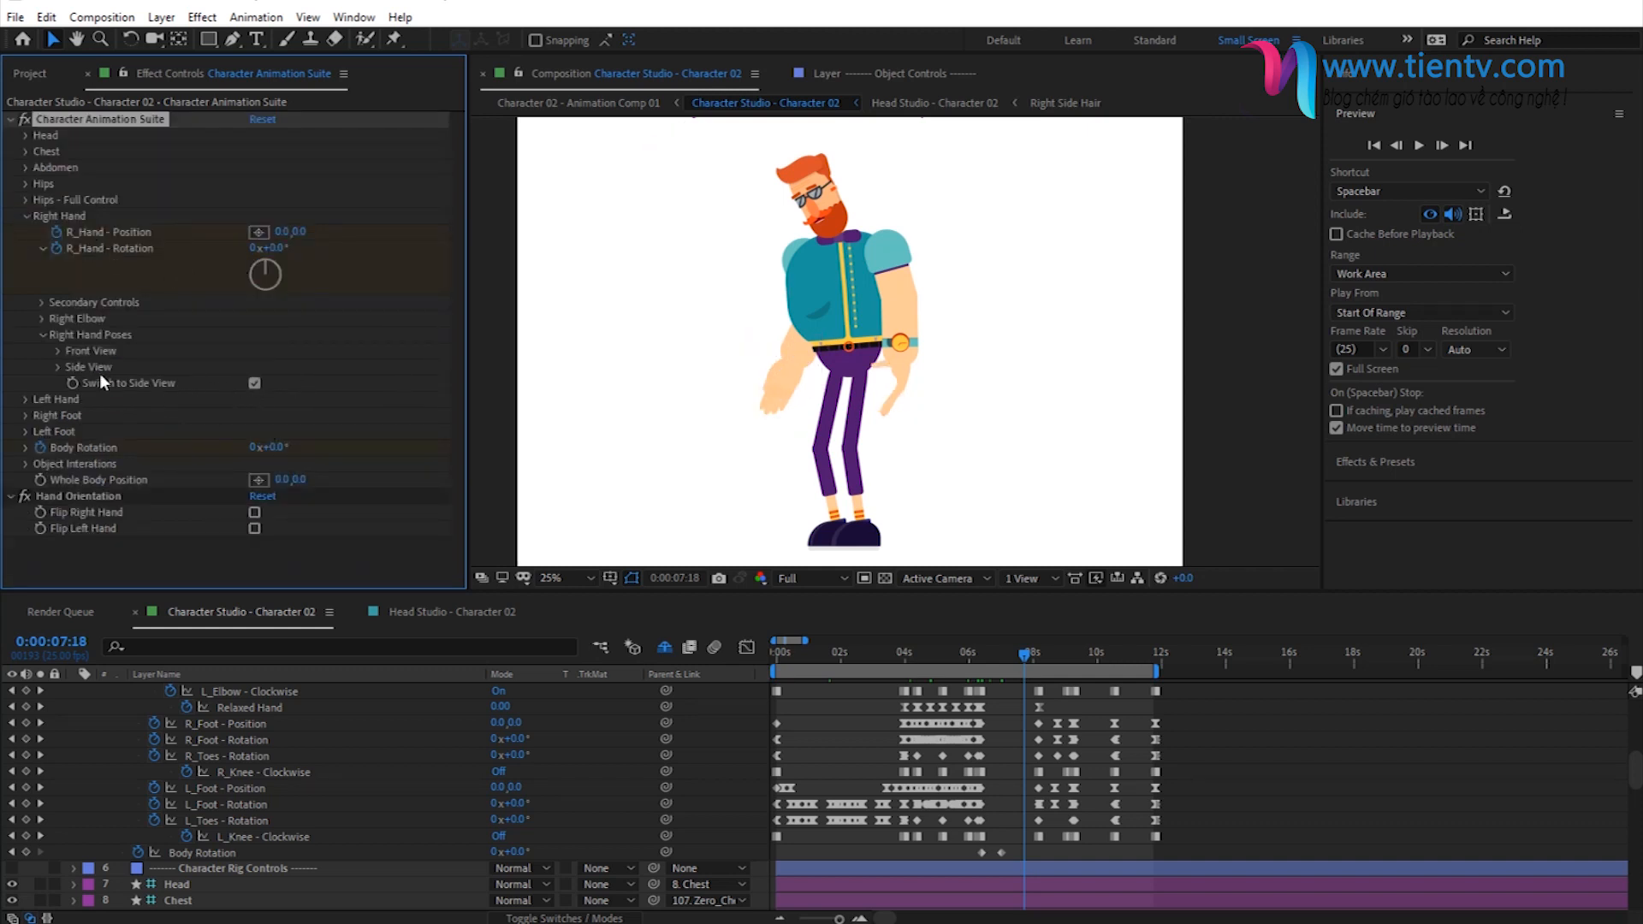
pyautogui.click(261, 382)
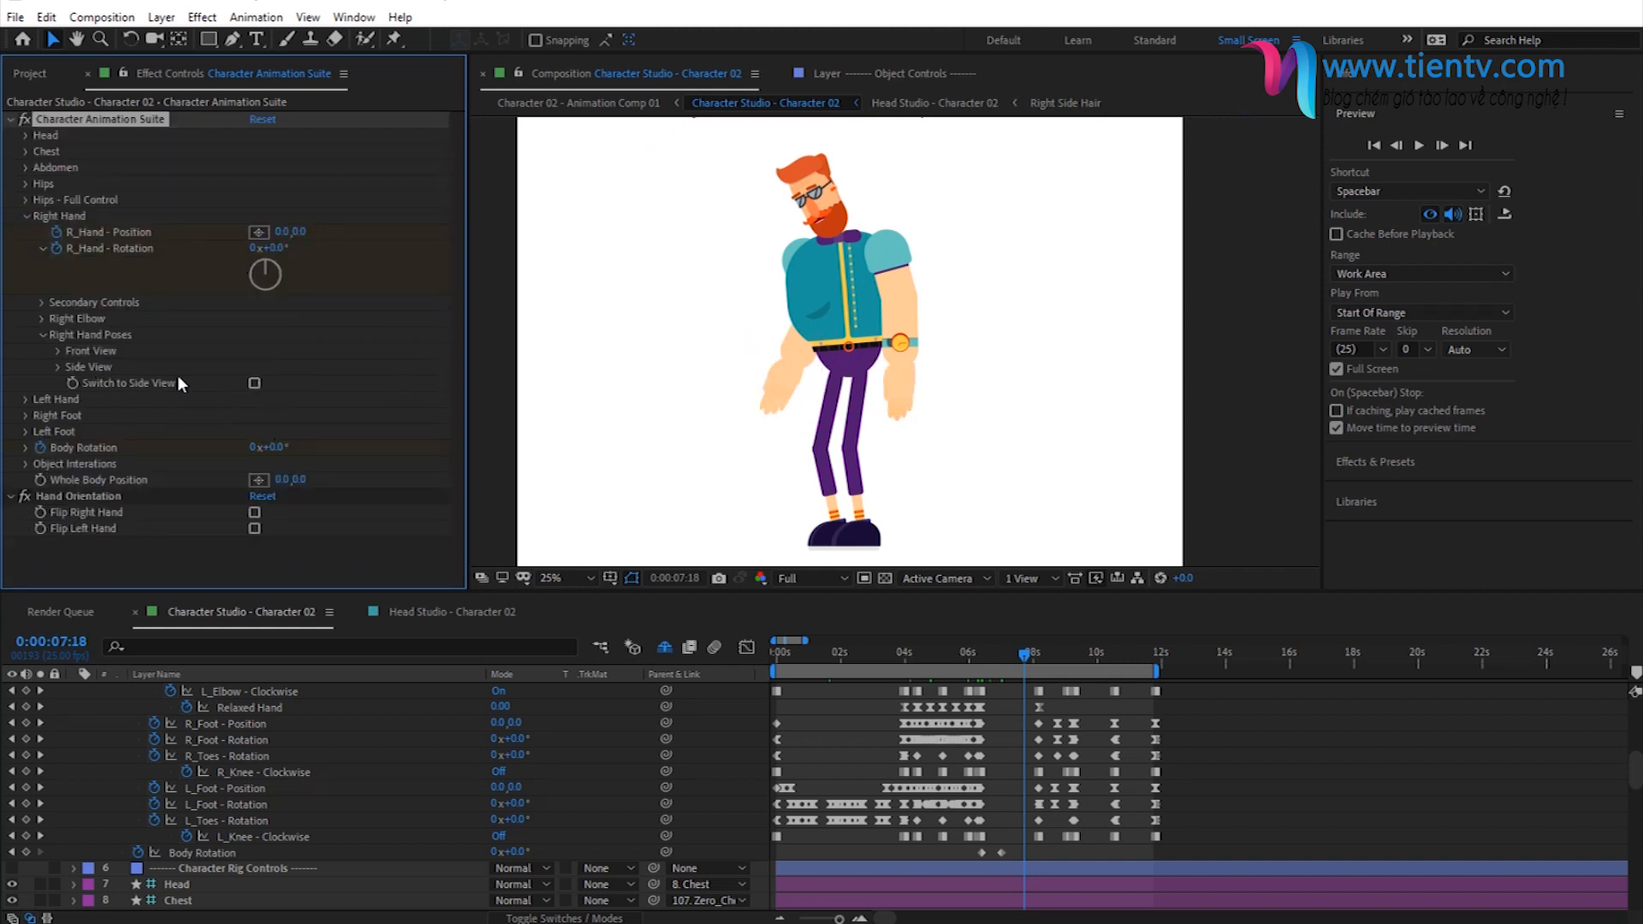
# - At 0:00:00:00, set the right hand's Front View Fist pose to 100 and start keyframing it
pyautogui.click(57, 350)
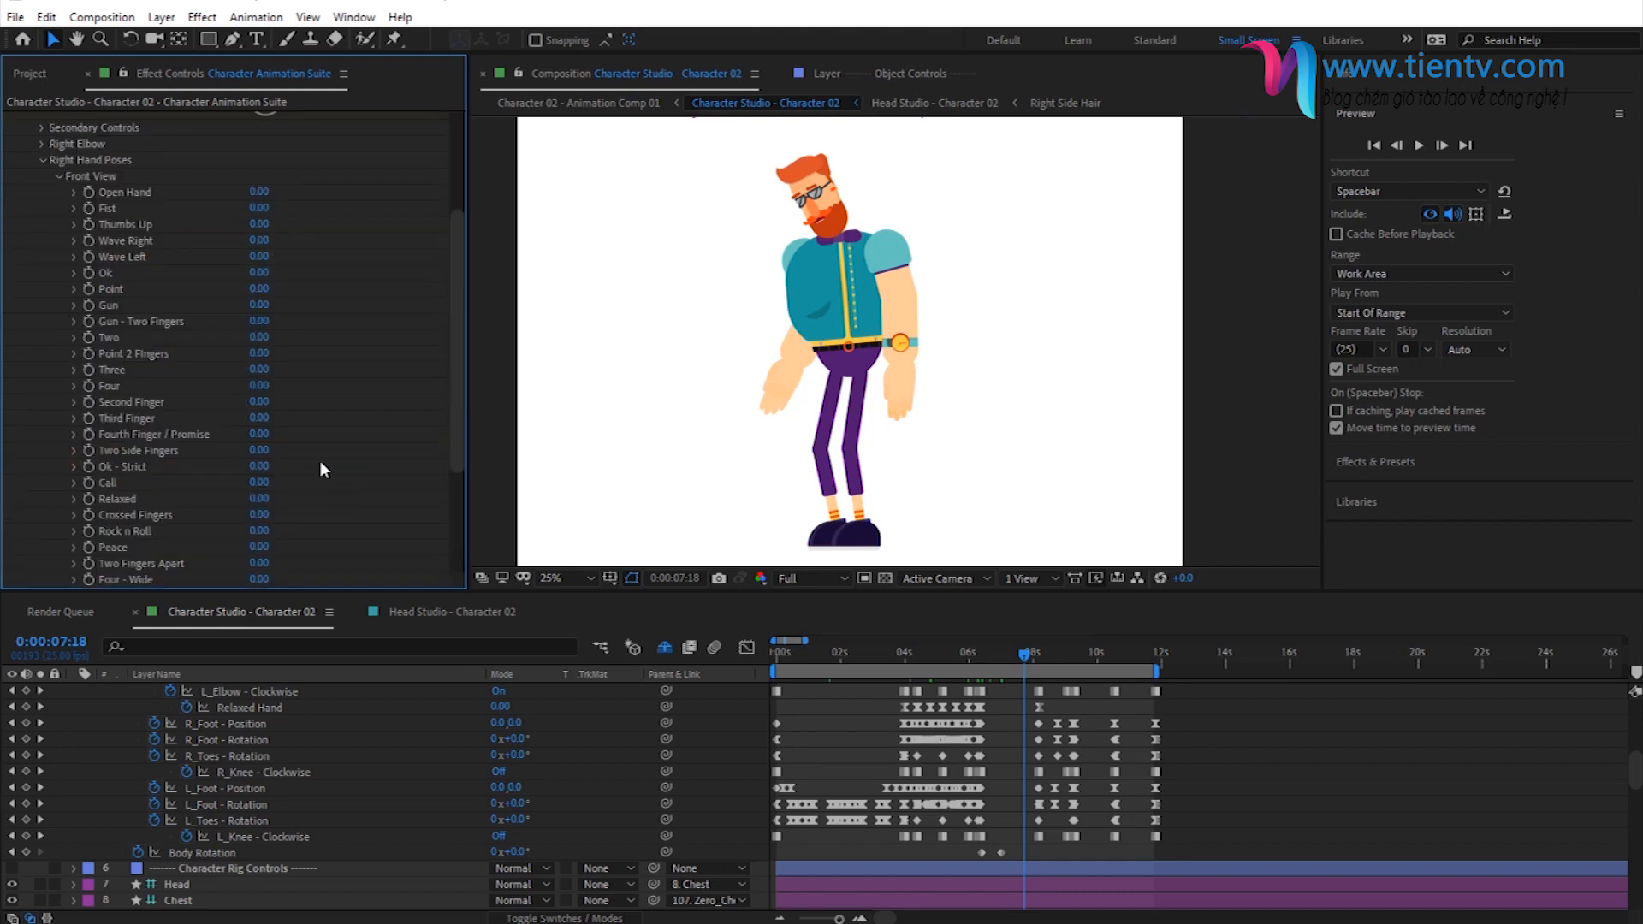
pyautogui.click(772, 660)
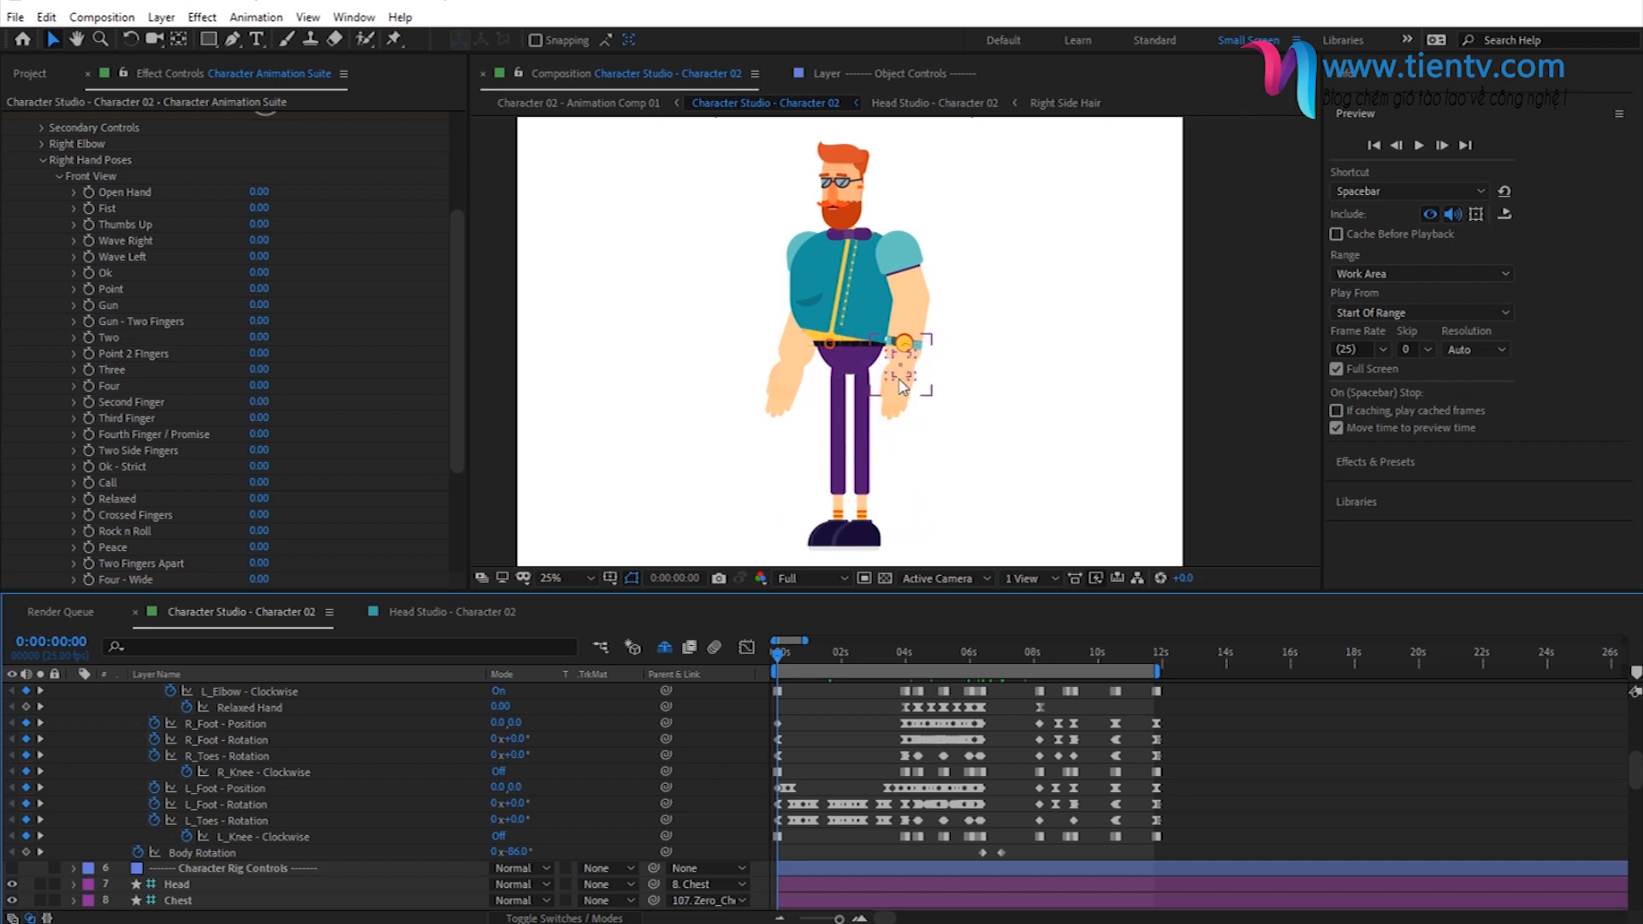
pyautogui.click(259, 208)
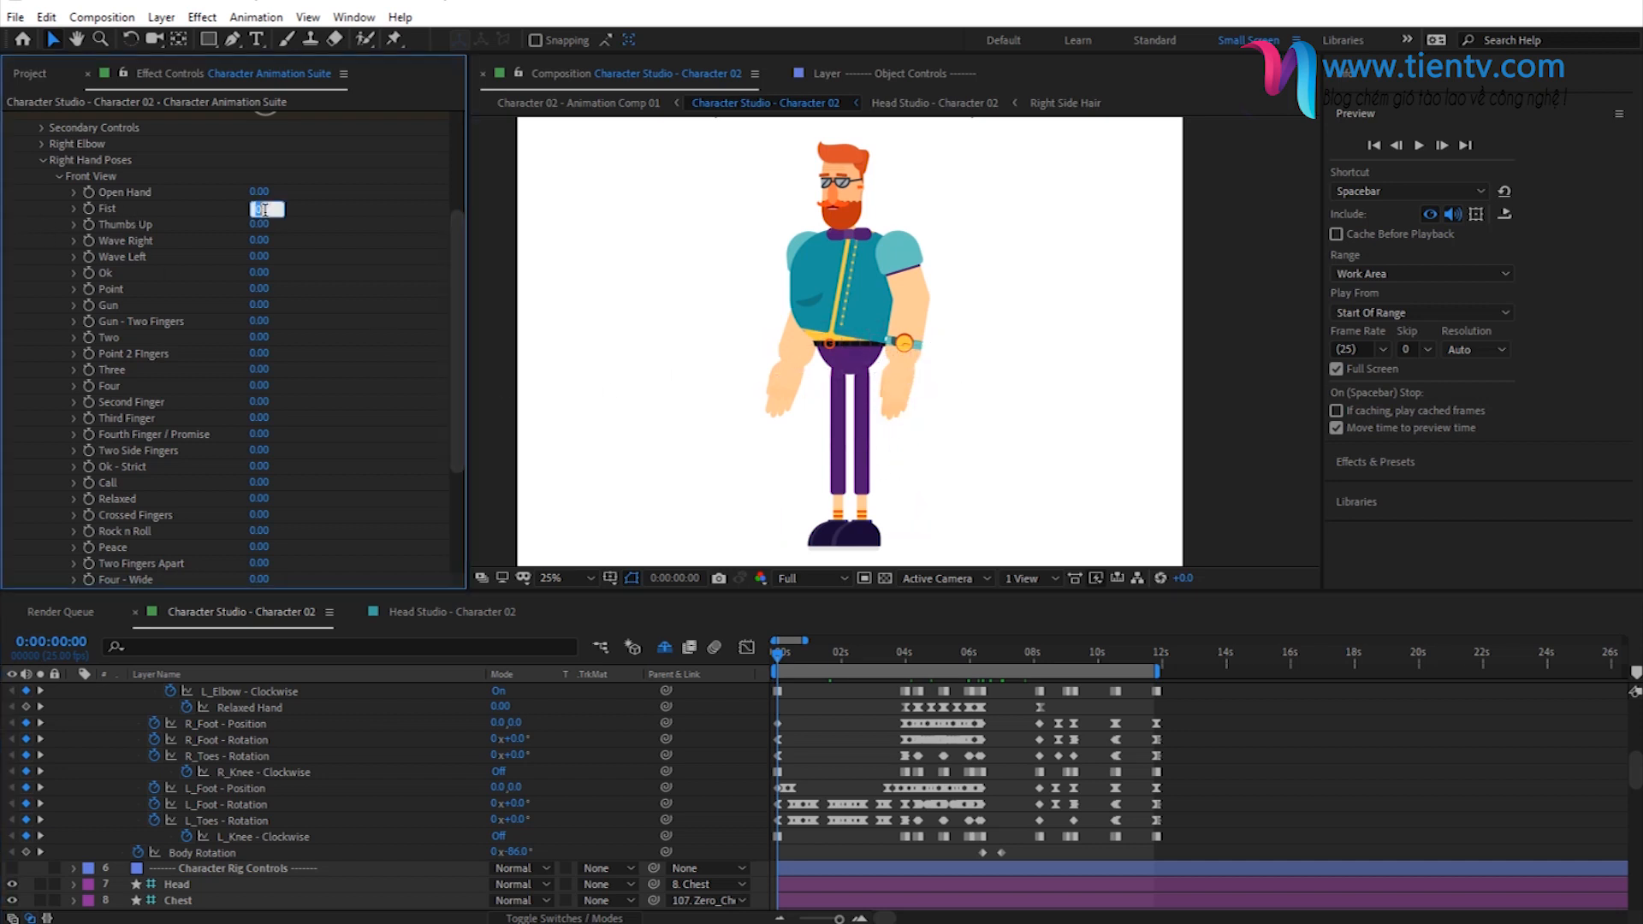
pyautogui.write('100')
pyautogui.press('Return')
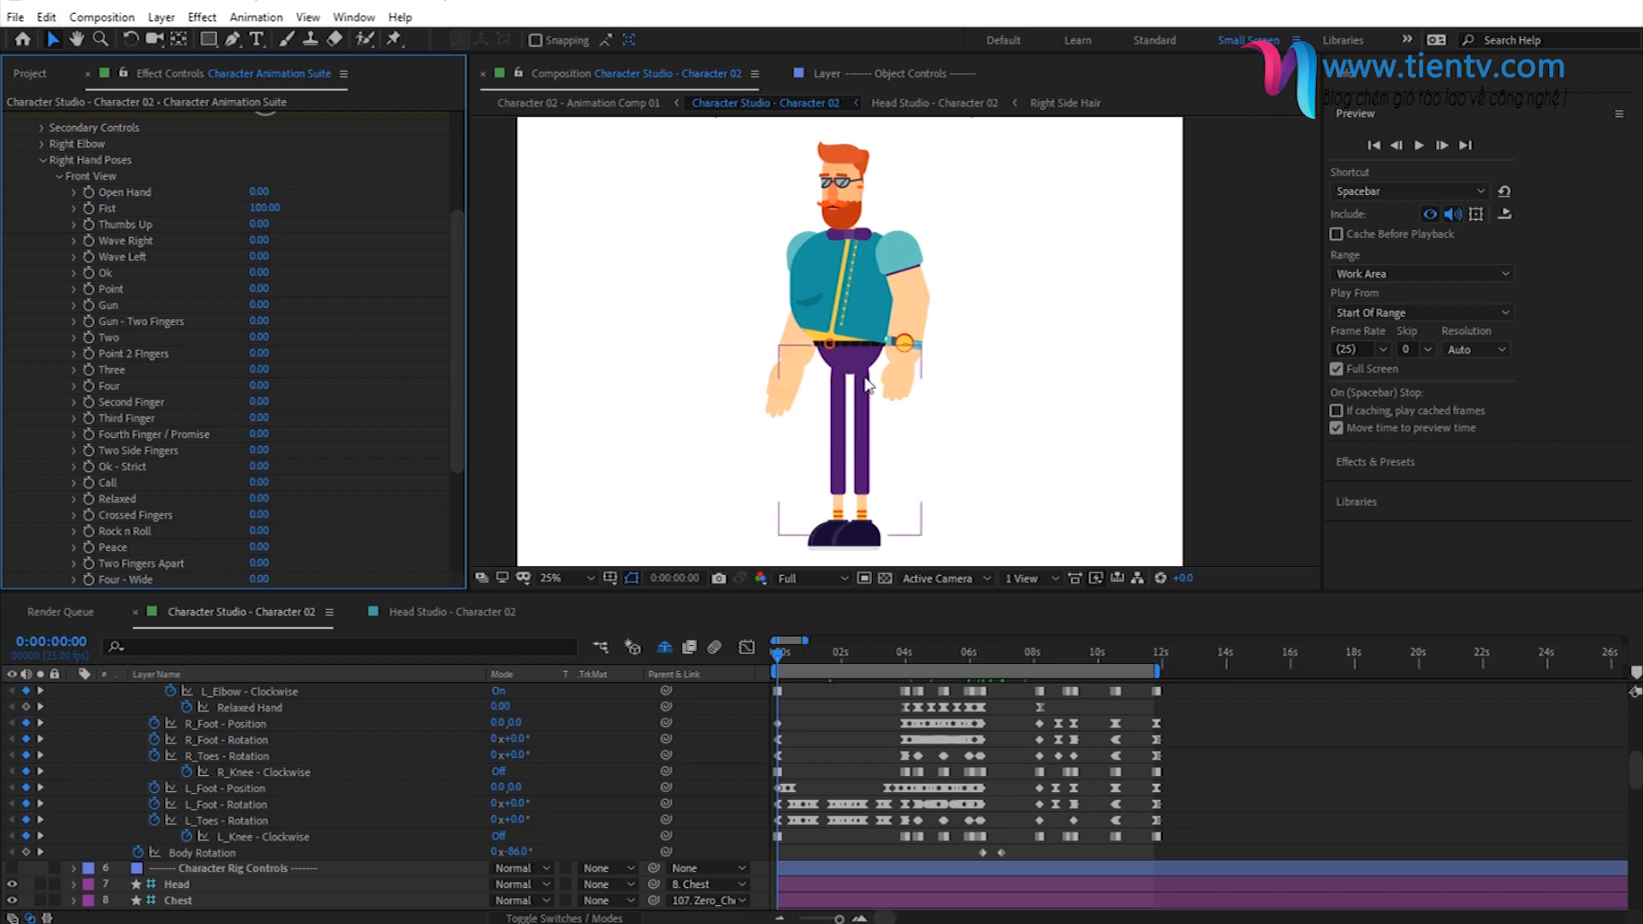
pyautogui.click(88, 208)
# - Reveal the Character Animation Suite layer's keyframed properties and locate the right hand's Fist property among them
pyautogui.scroll(10, 255, 793)
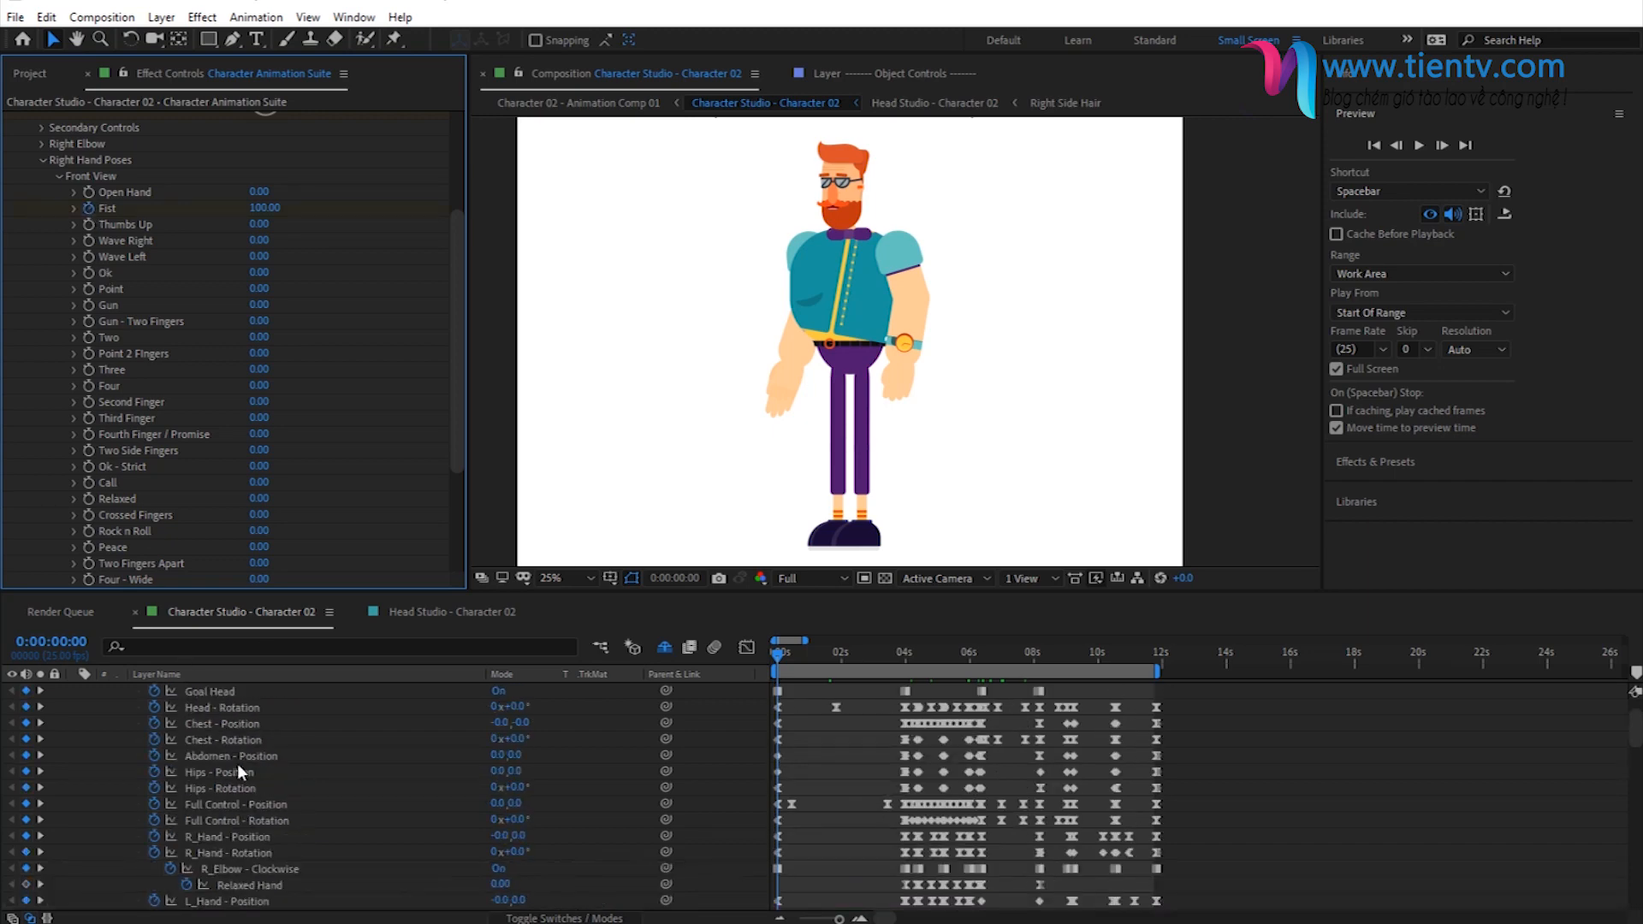
pyautogui.click(181, 707)
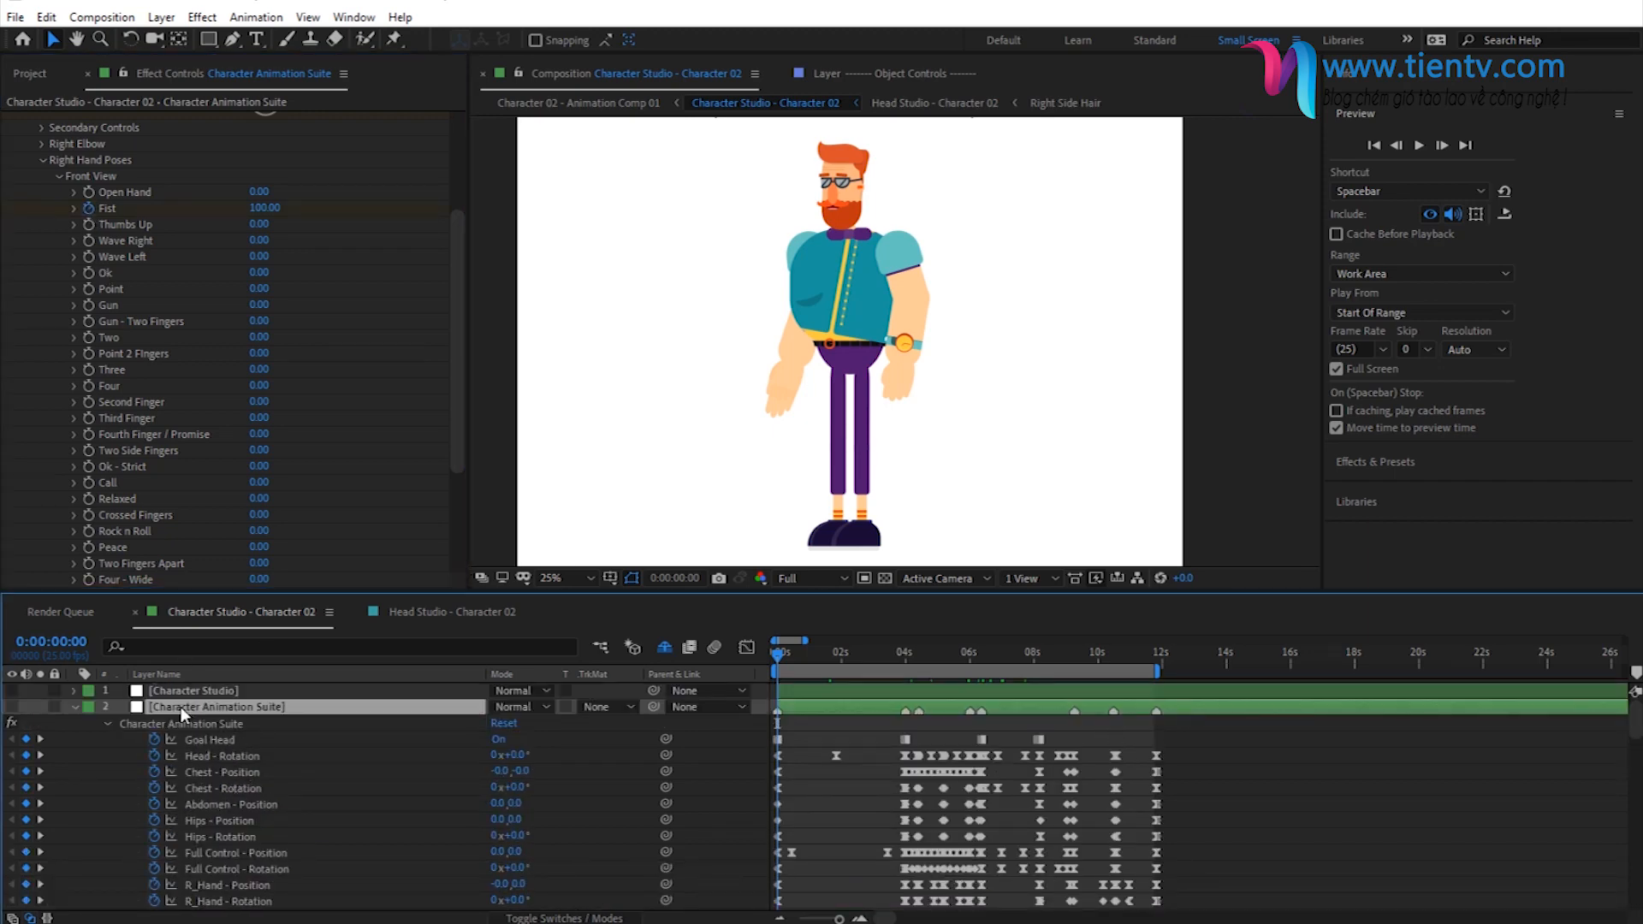
pyautogui.press('u')
pyautogui.press('u')
pyautogui.scroll(-5, 362, 771)
pyautogui.scroll(-3, 365, 762)
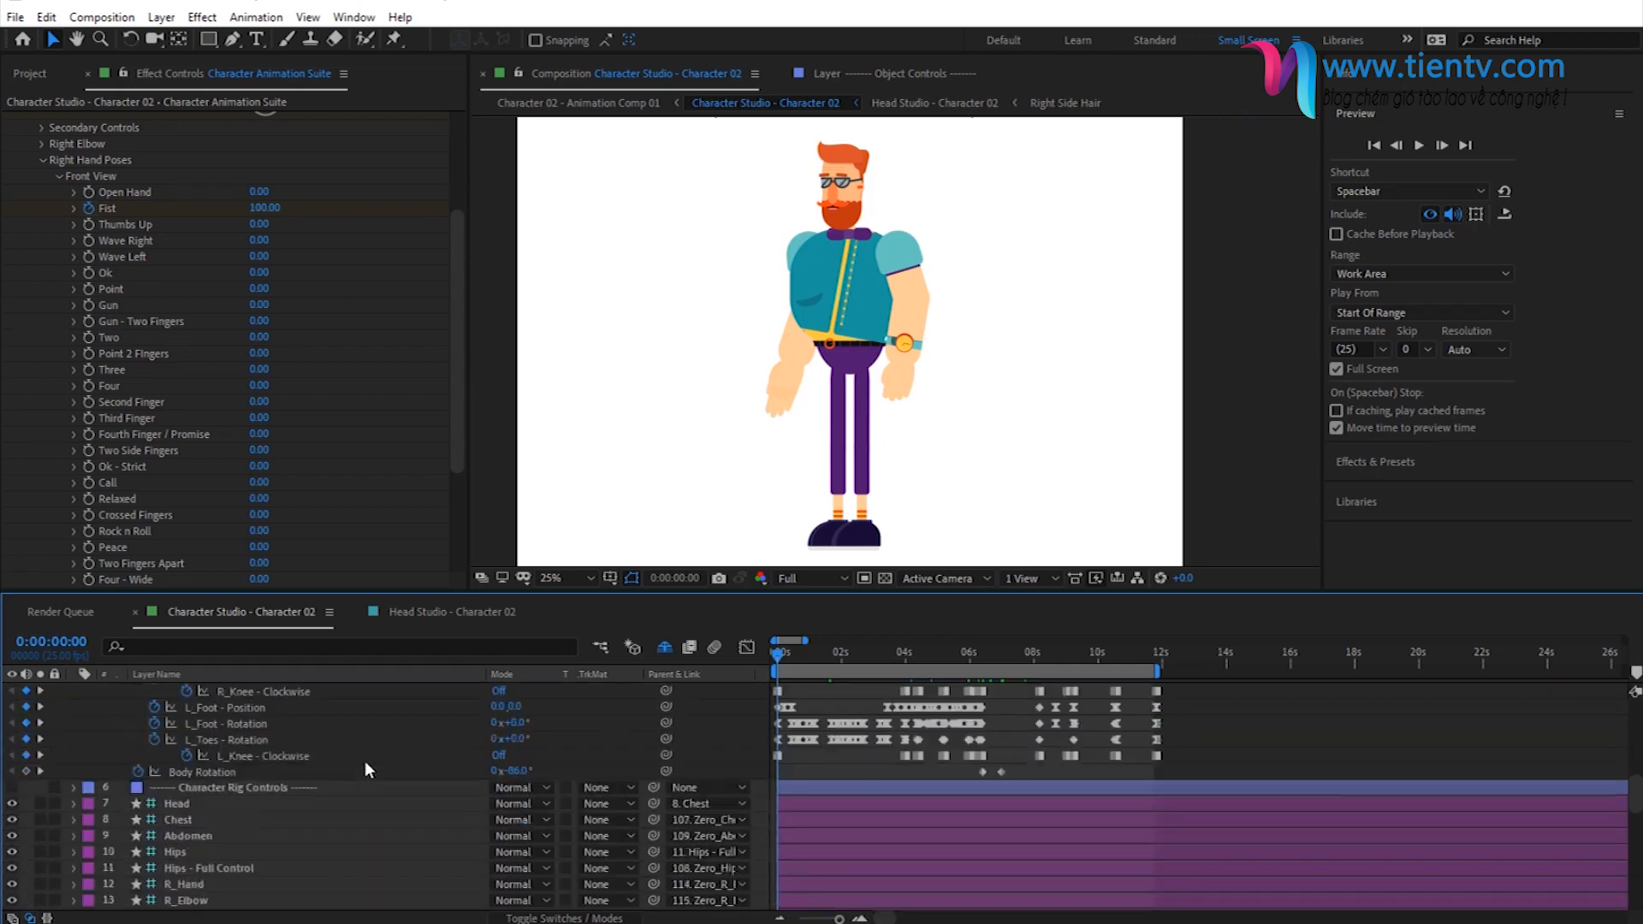
pyautogui.scroll(4, 365, 762)
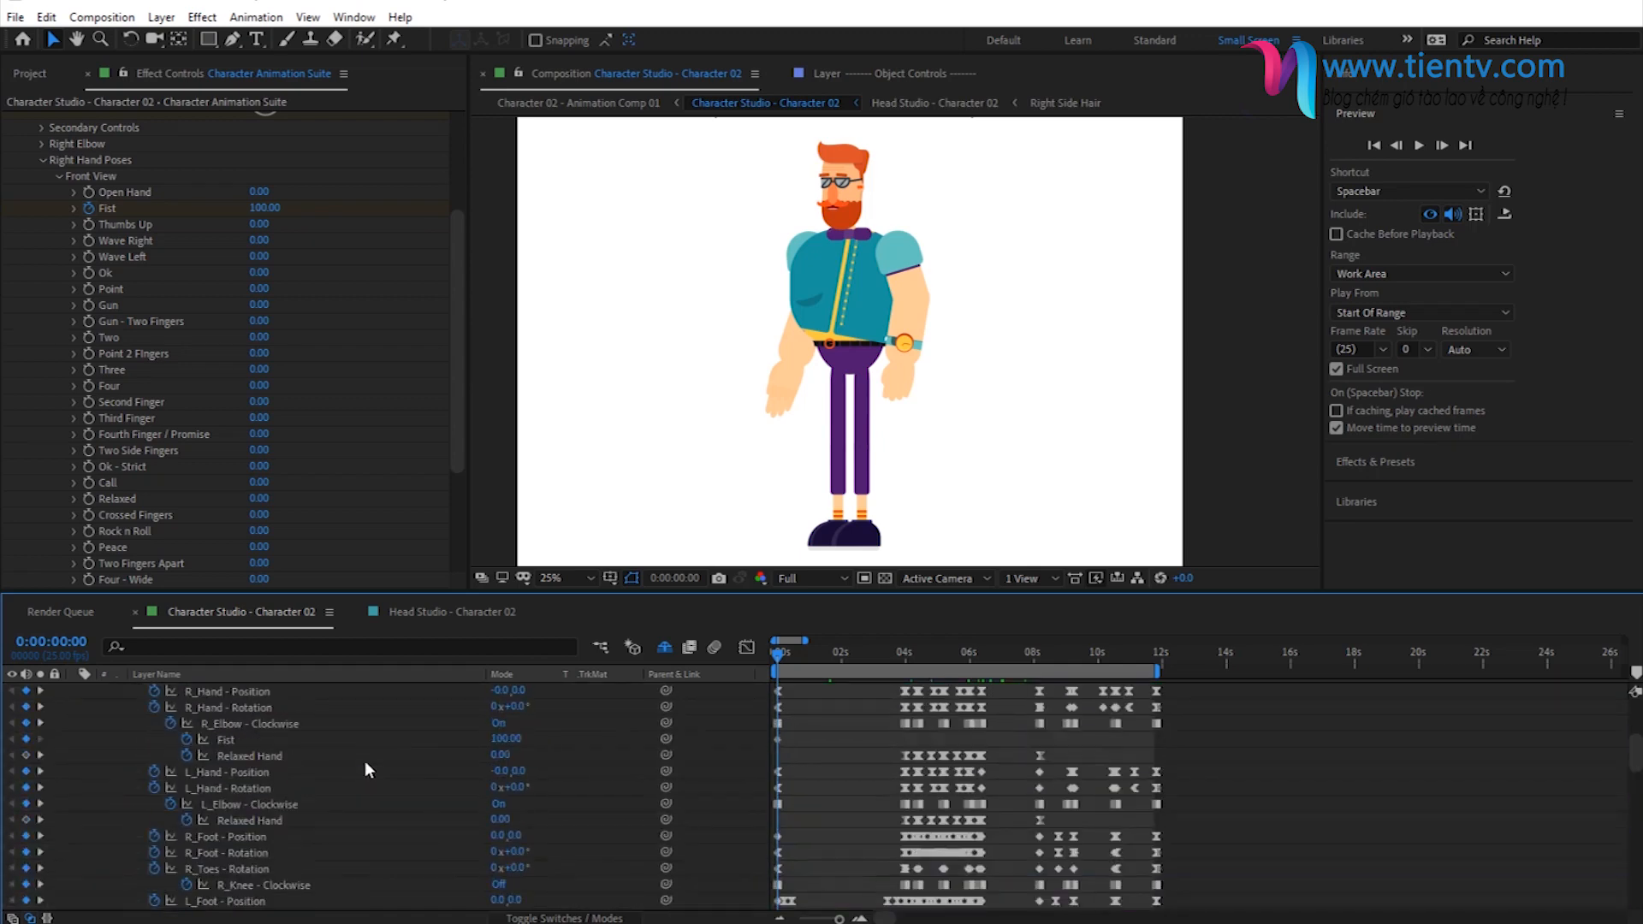
pyautogui.click(223, 741)
pyautogui.click(546, 739)
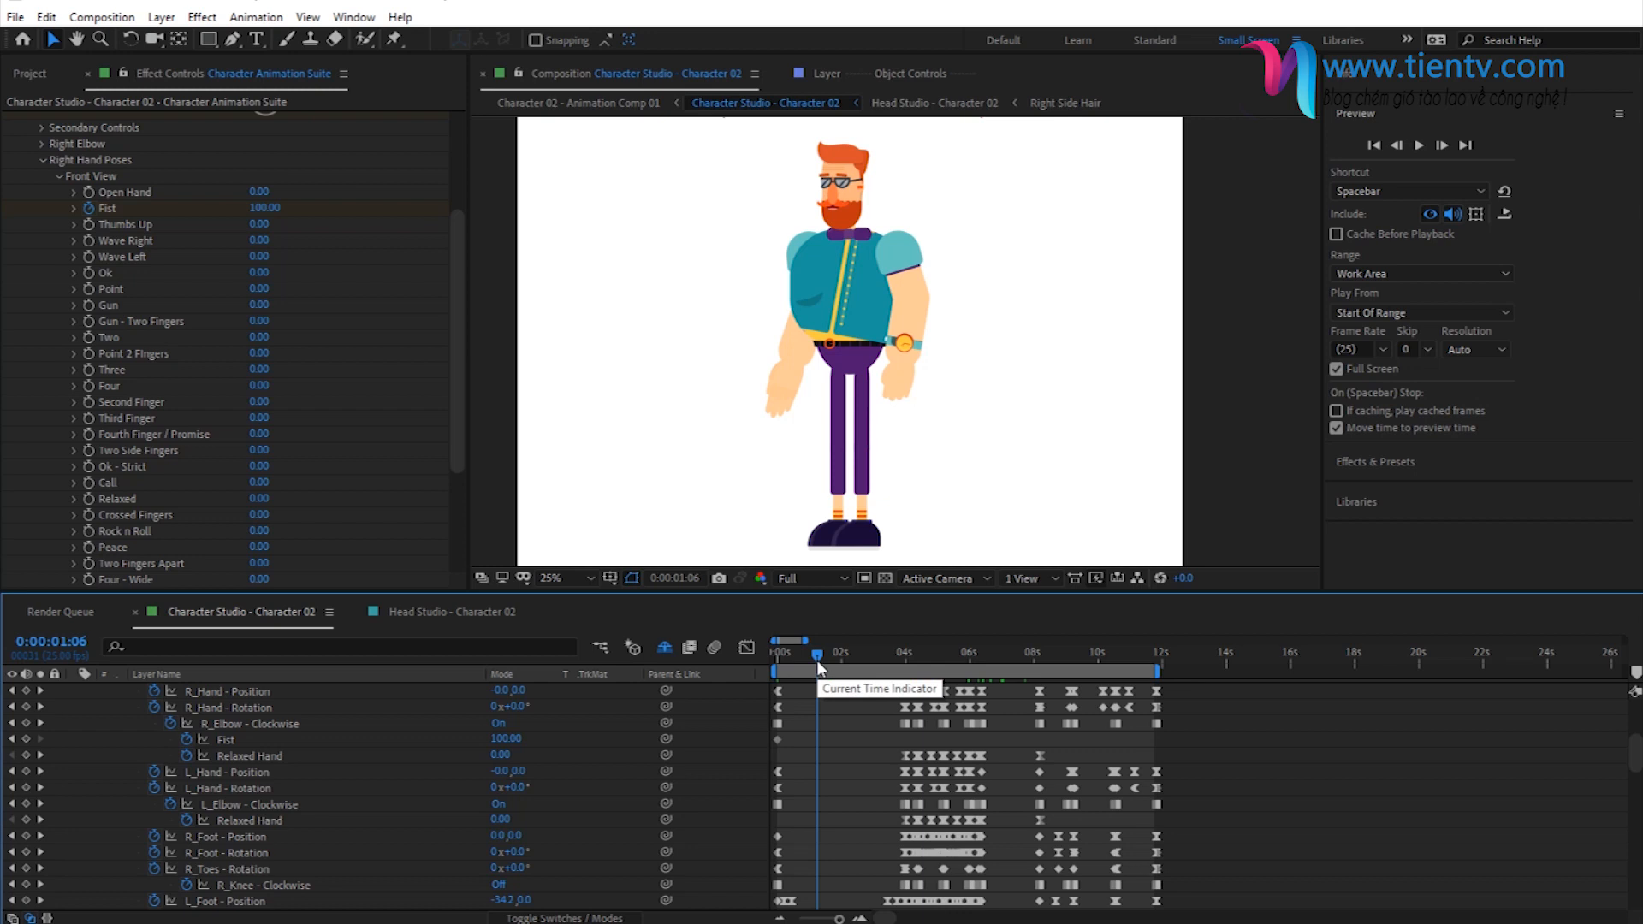
# - Set the right hand's Fist pose to 0 at 0:00:01:24 to add a second keyframe
pyautogui.click(838, 659)
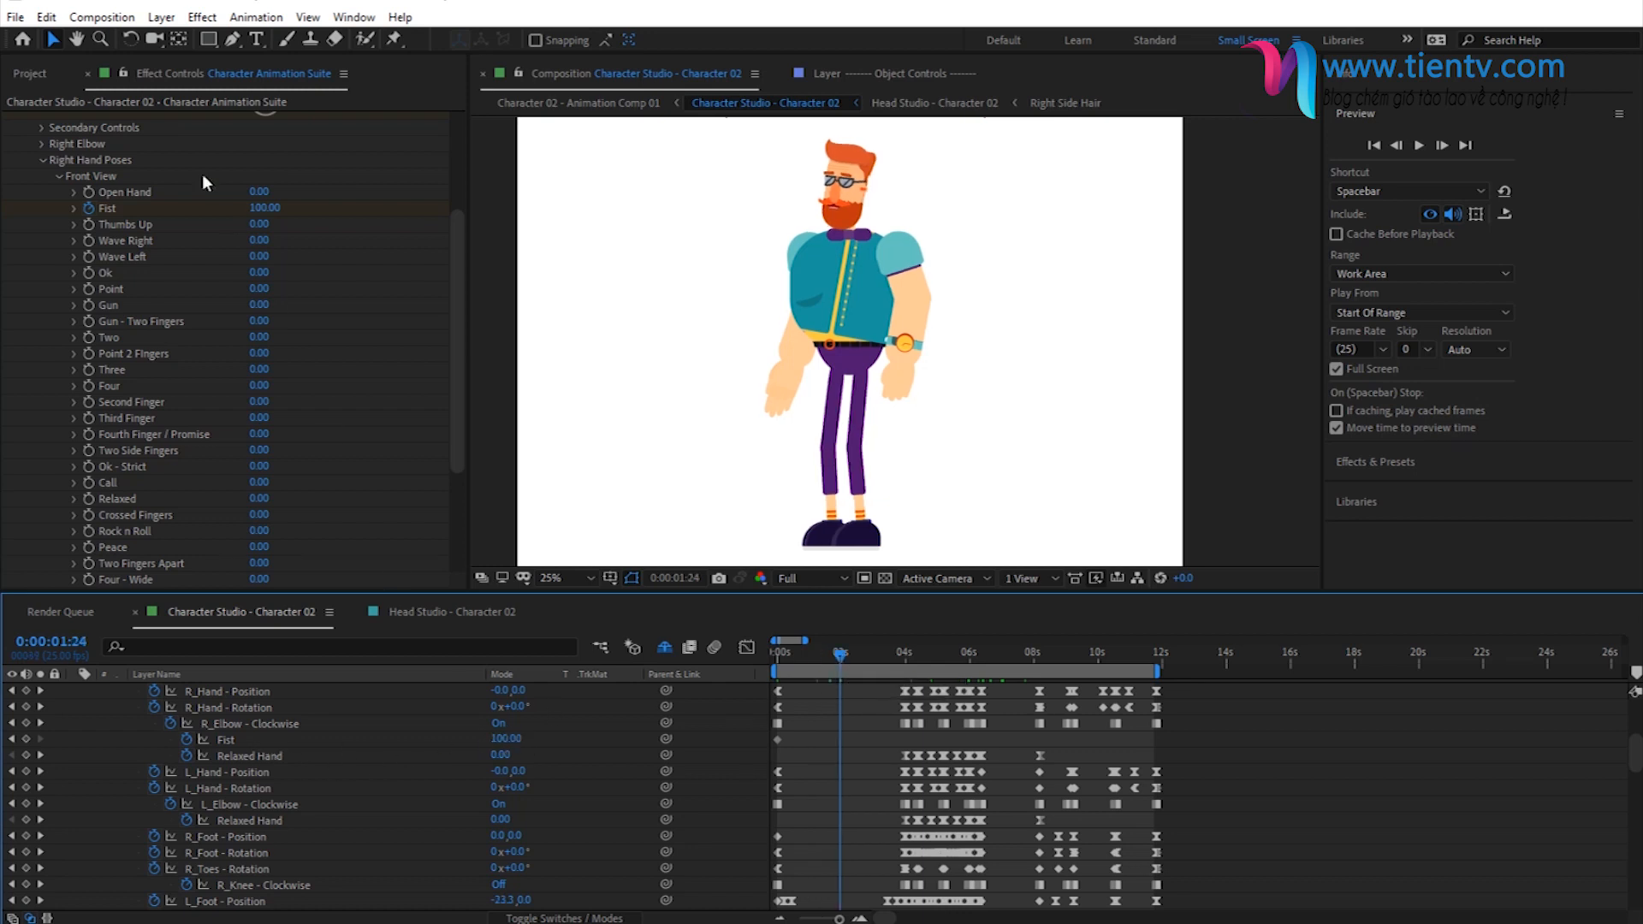
pyautogui.click(265, 208)
pyautogui.write('0')
pyautogui.press('Return')
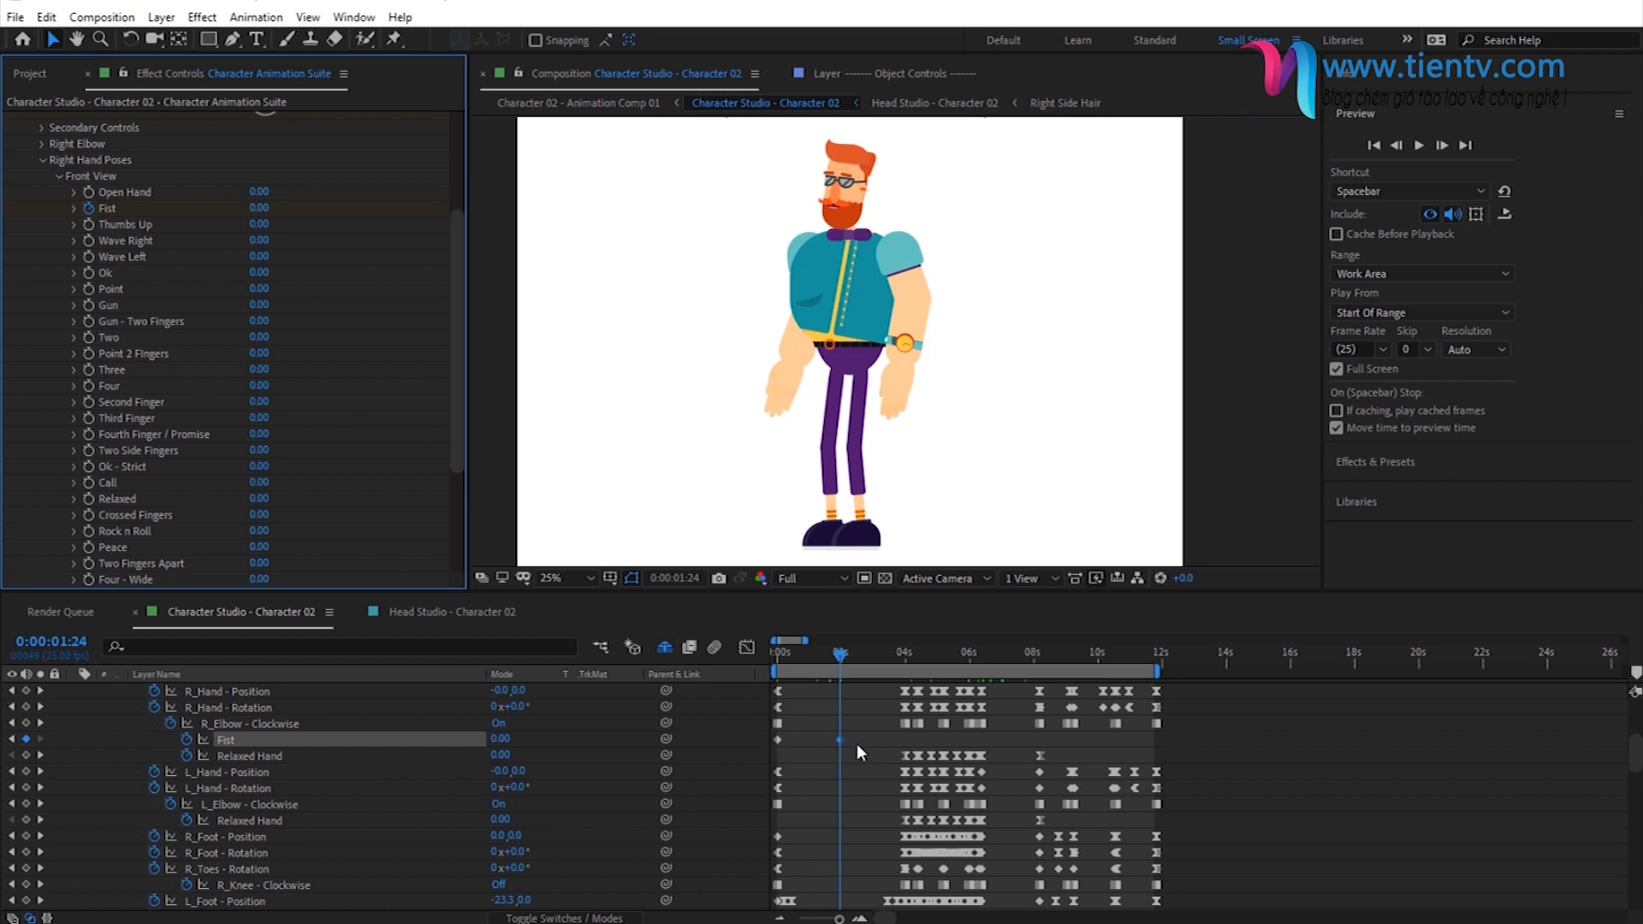
# - Scrub from 0:00:00:00 to 0:00:02:12 to check how the right hand opens from the fist
pyautogui.click(774, 656)
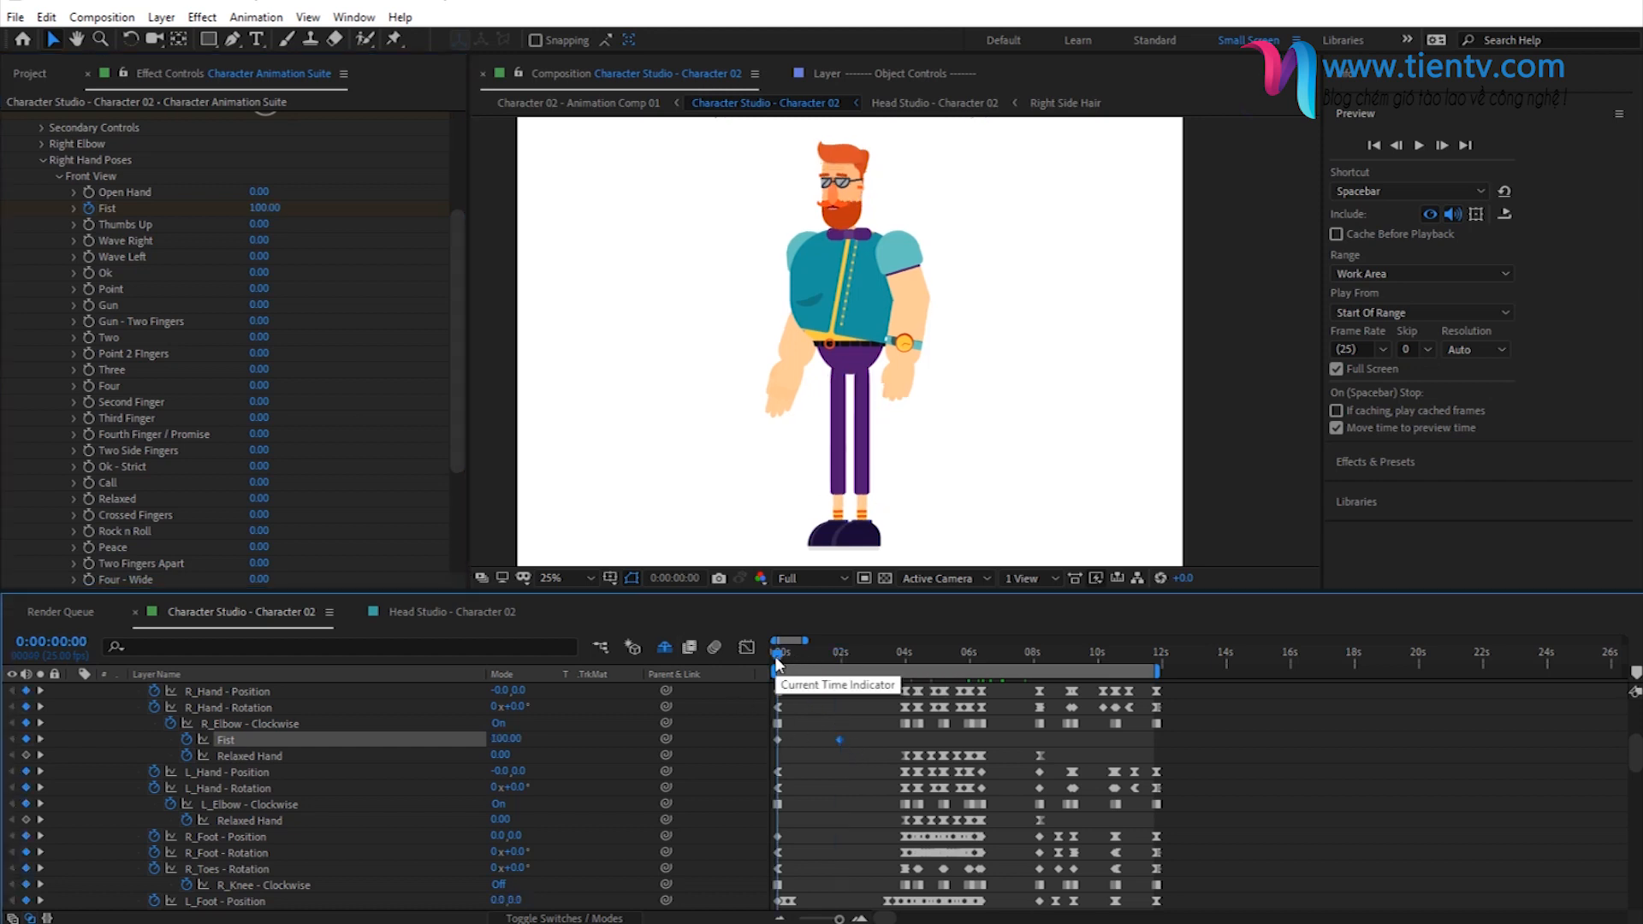
pyautogui.click(806, 661)
pyautogui.click(838, 657)
pyautogui.moveTo(839, 659); pyautogui.dragTo(856, 661)
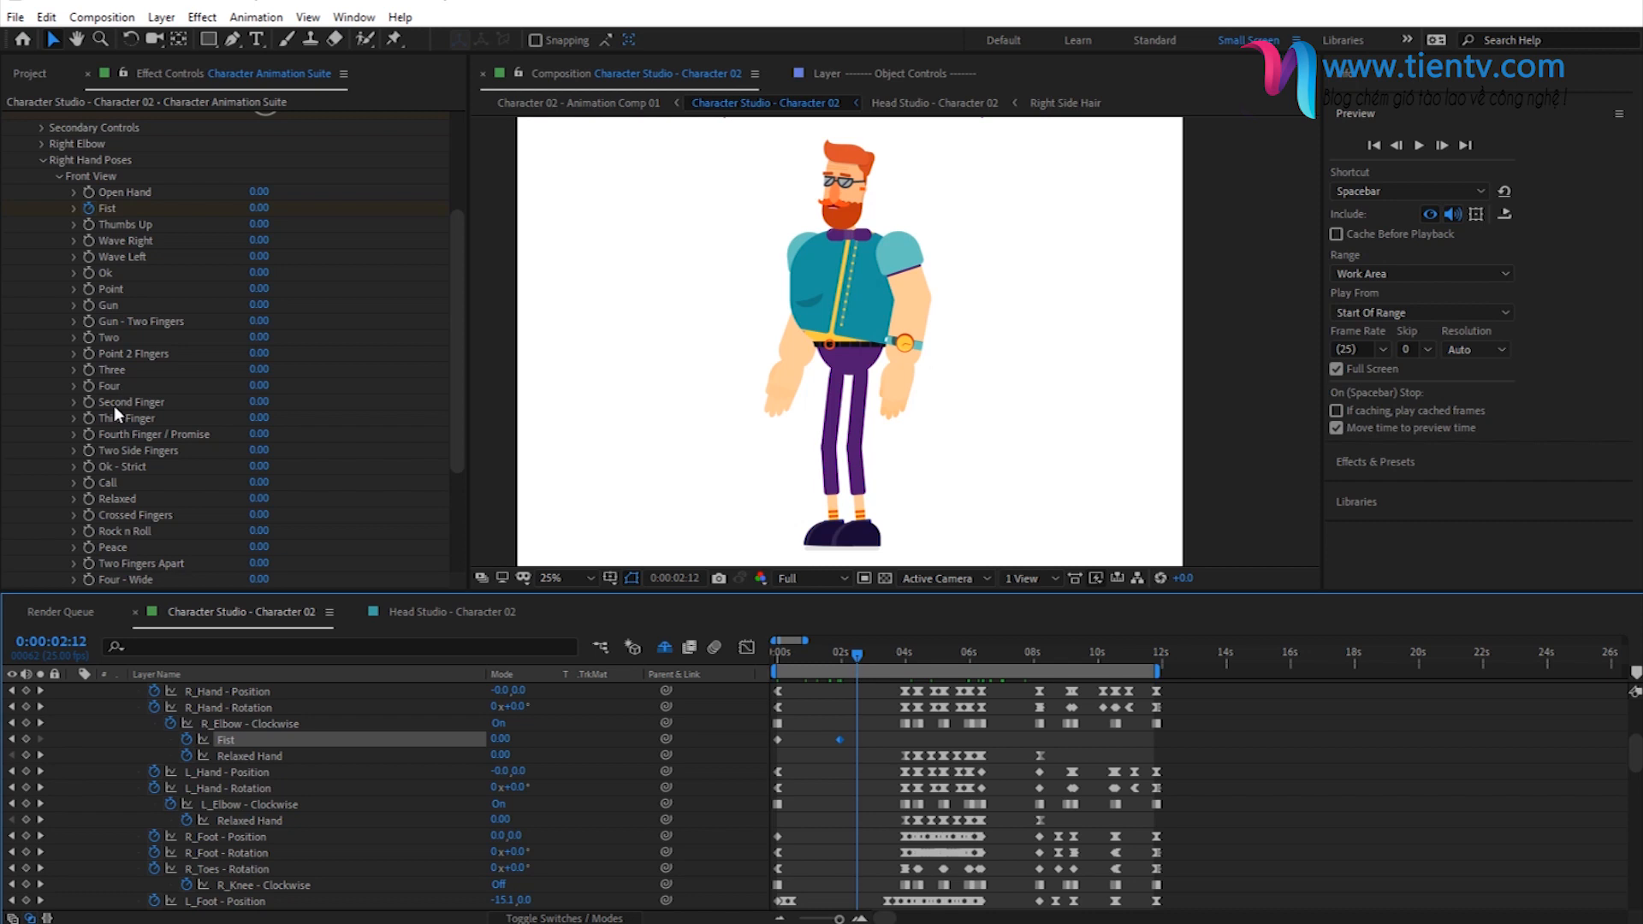
# - Try the right hand's Front View Two pose at 100 from 0:00:00:00 and check its blend with Fist at 0:00:02:00
pyautogui.moveTo(257, 337); pyautogui.dragTo(272, 335)
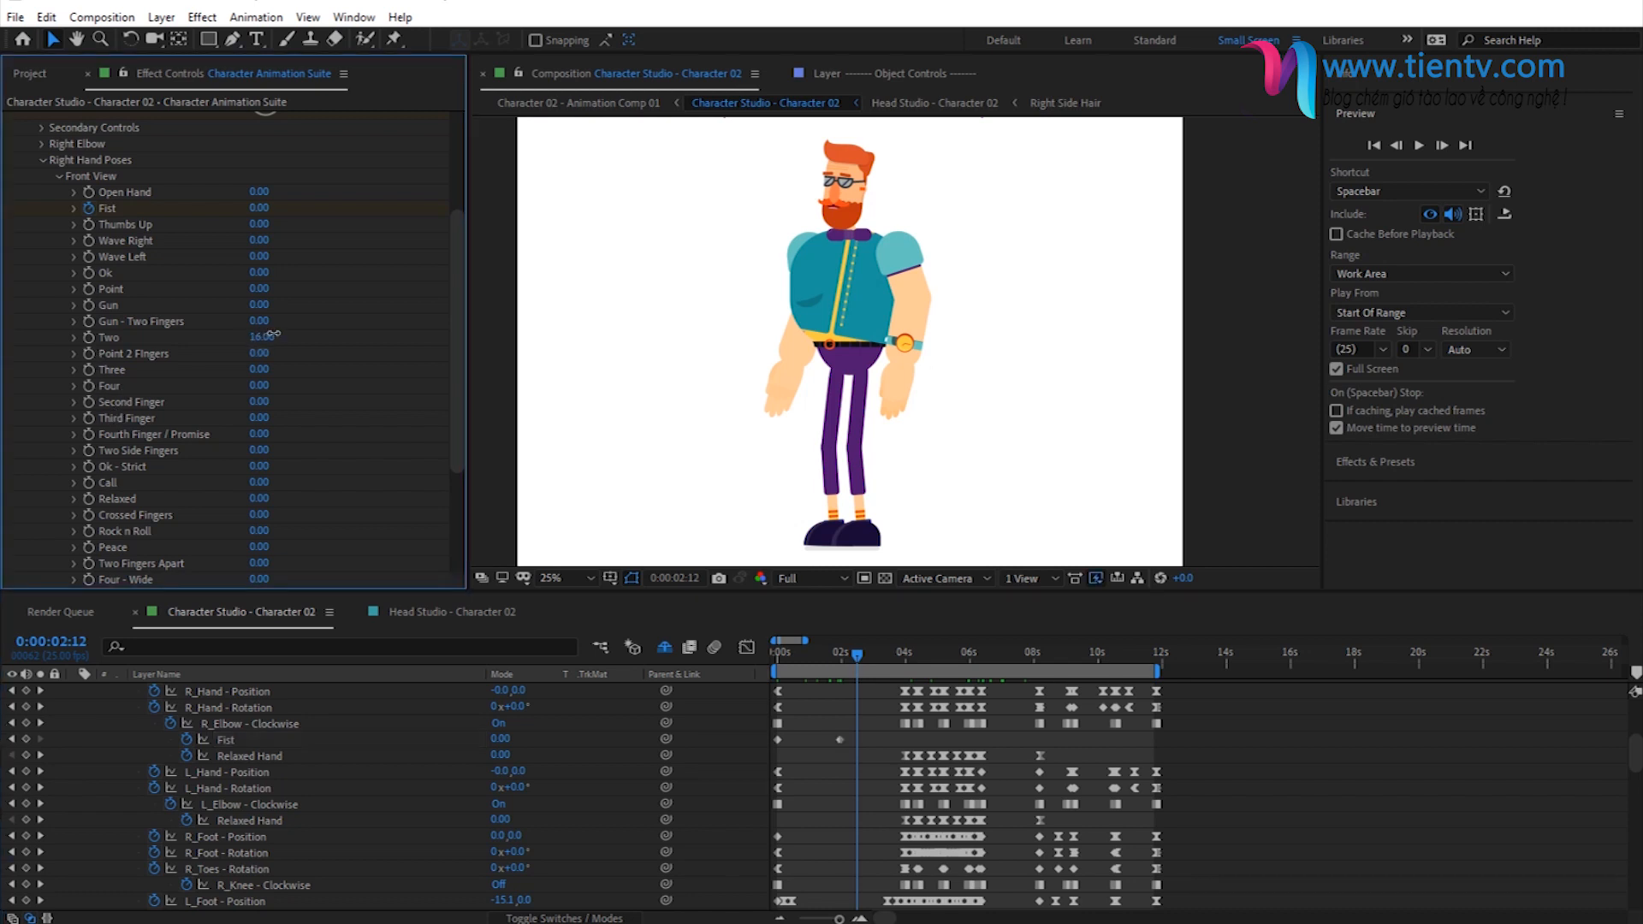
pyautogui.click(779, 659)
pyautogui.moveTo(259, 337); pyautogui.dragTo(310, 332)
pyautogui.click(258, 354)
pyautogui.click(258, 339)
pyautogui.write('100')
pyautogui.press('Return')
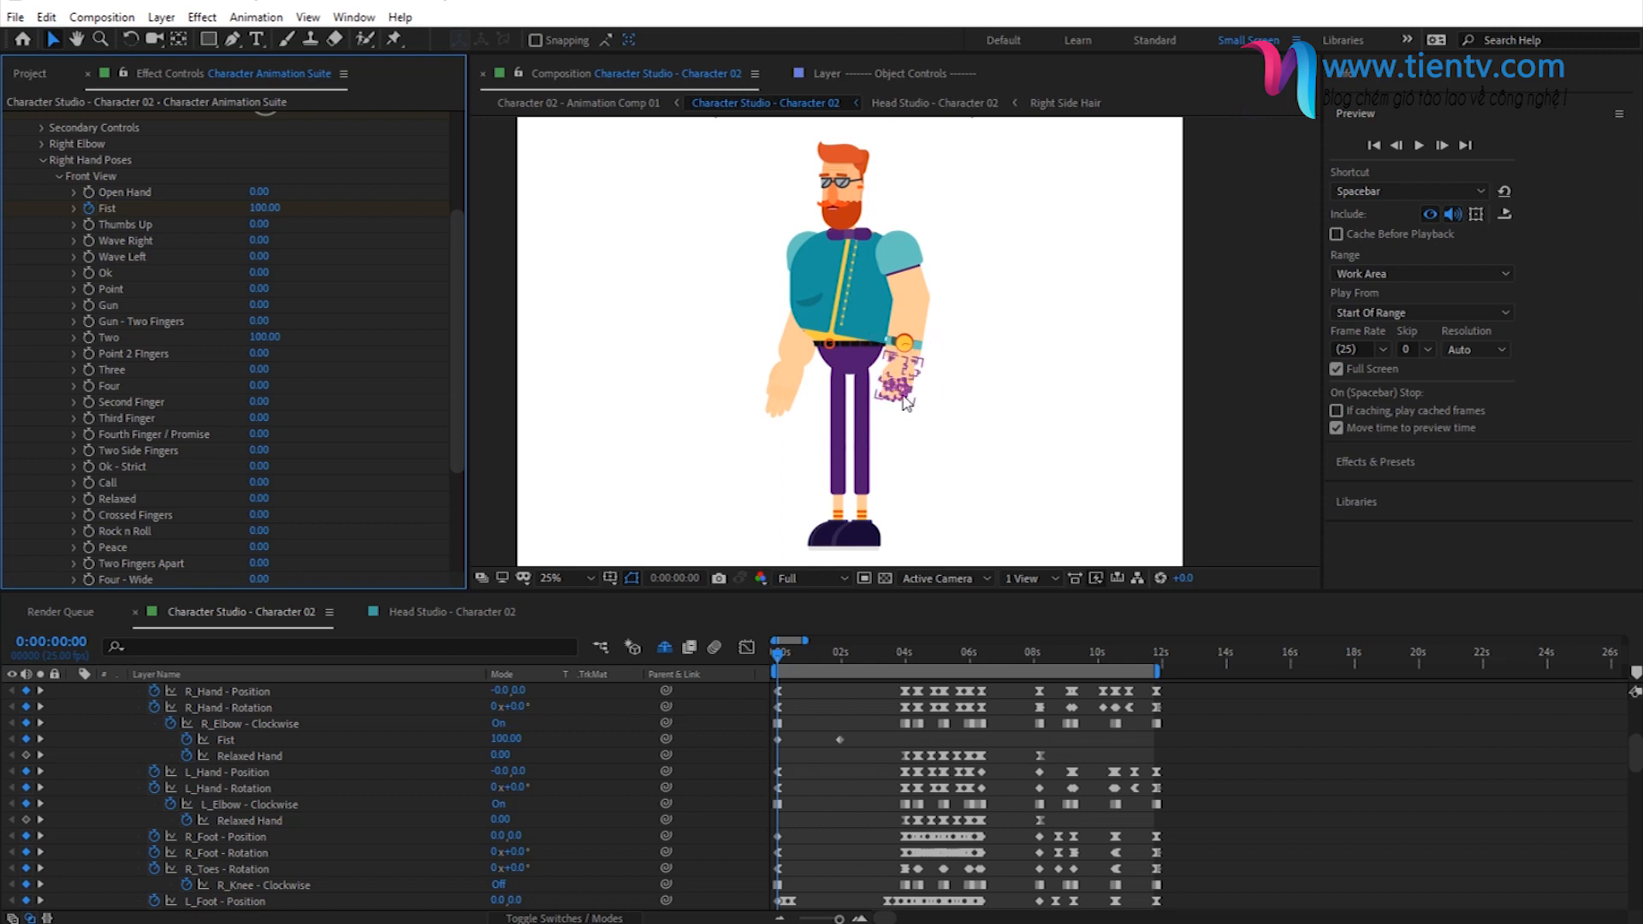
pyautogui.click(841, 657)
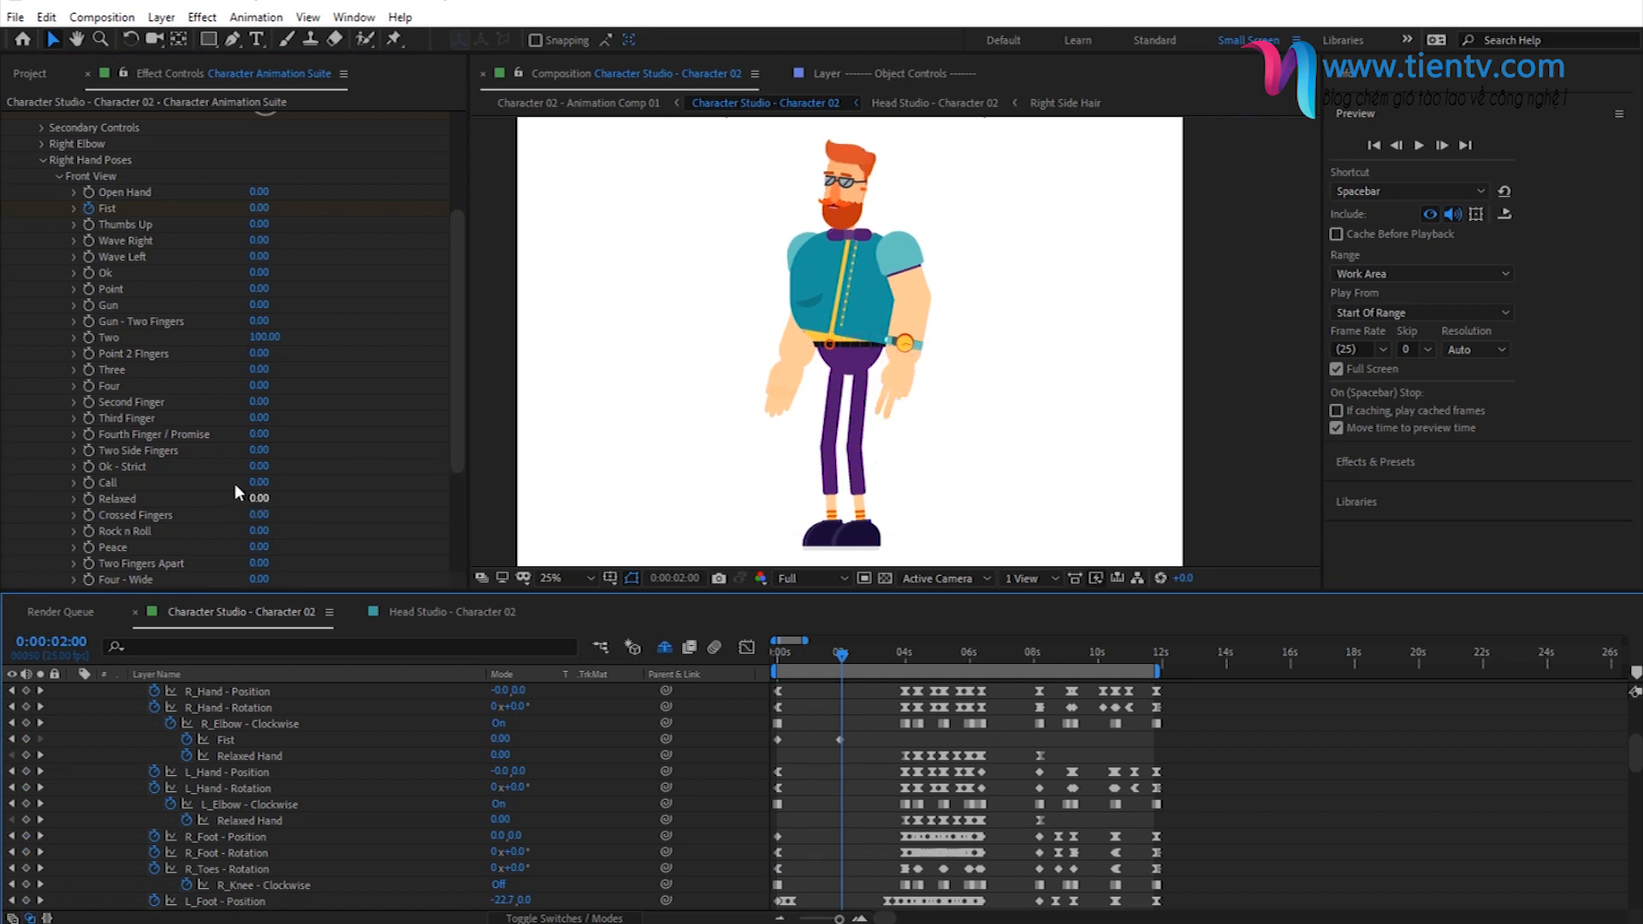
pyautogui.click(113, 177)
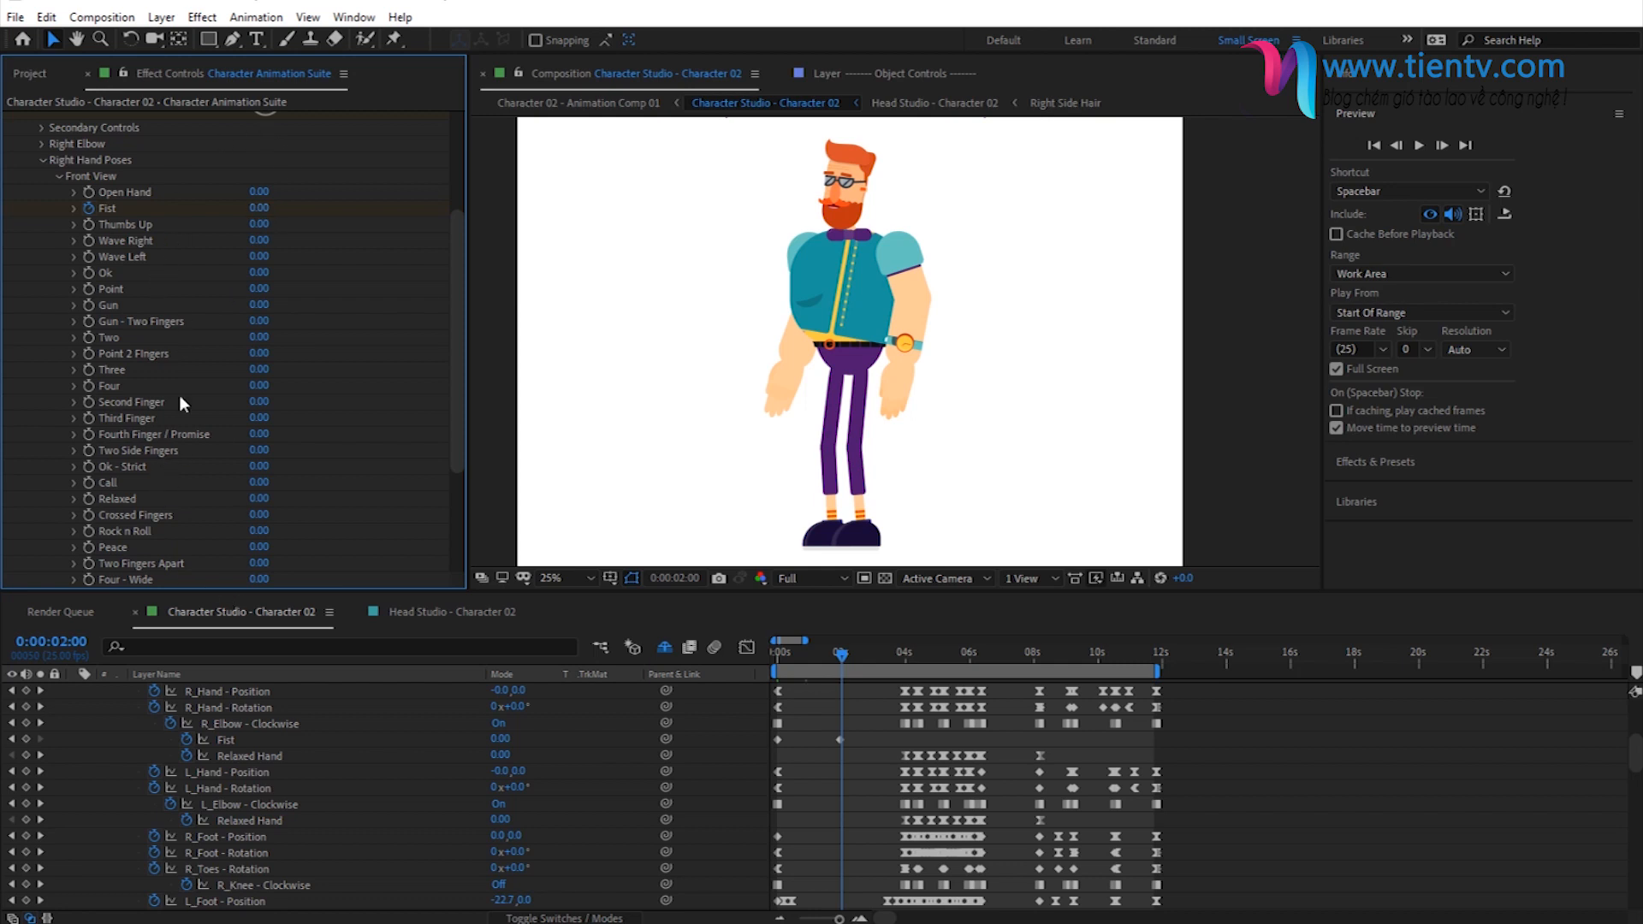
# - Review the right hand's Front View and Side View poses and scrub to 0:00:05:22 to check the Relaxed Hand animation
pyautogui.click(56, 176)
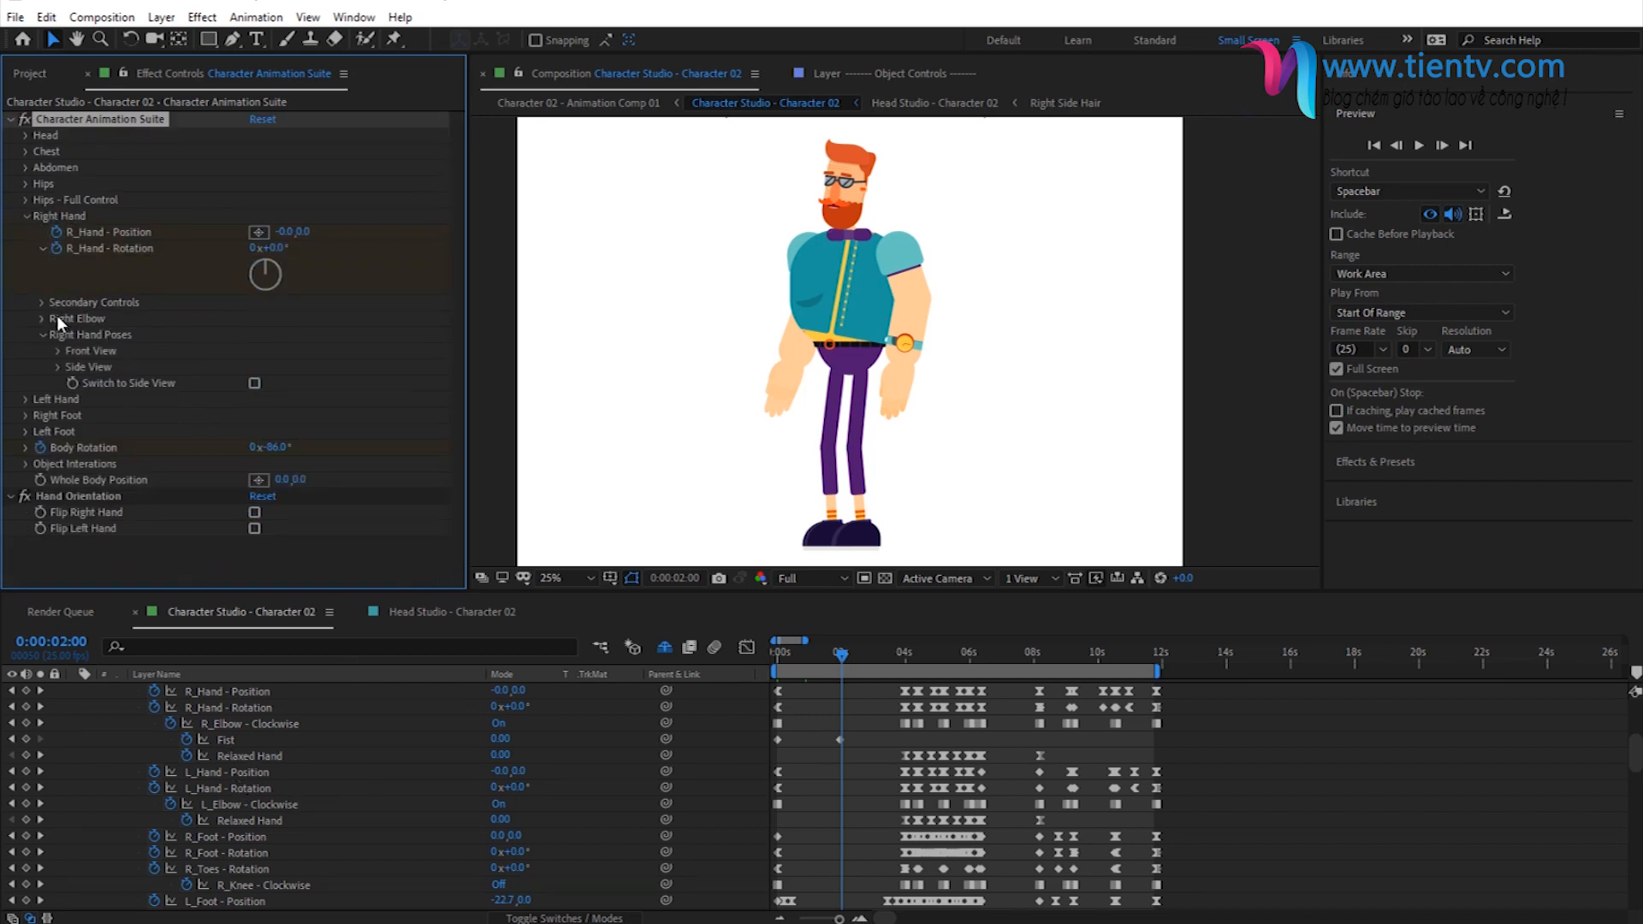
pyautogui.click(56, 351)
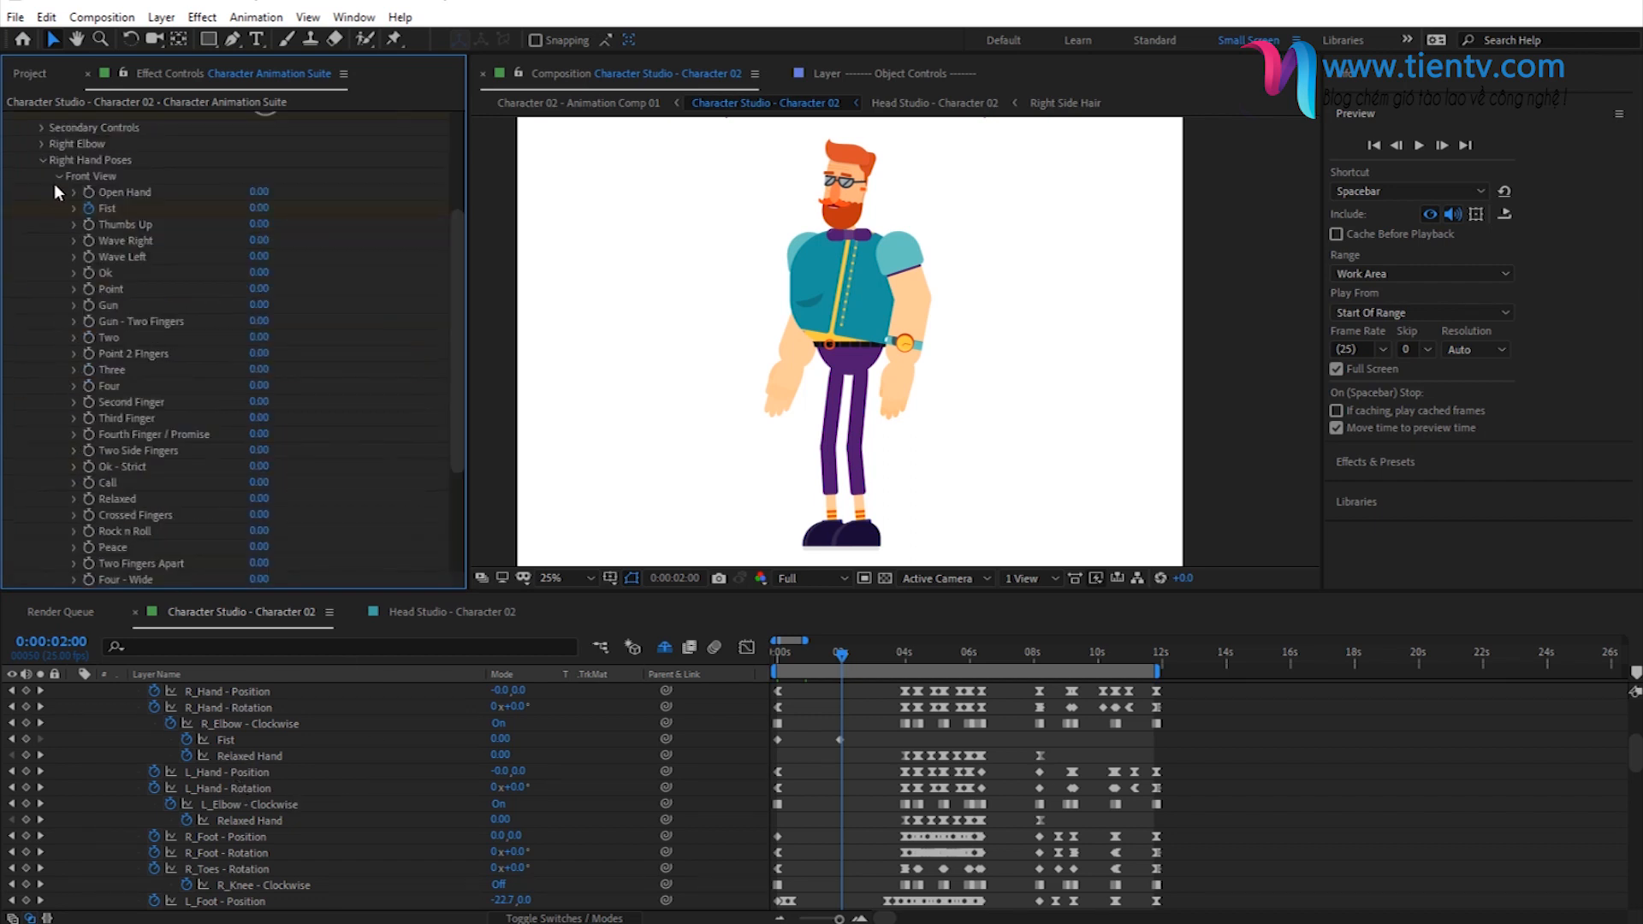
pyautogui.click(55, 179)
pyautogui.click(54, 367)
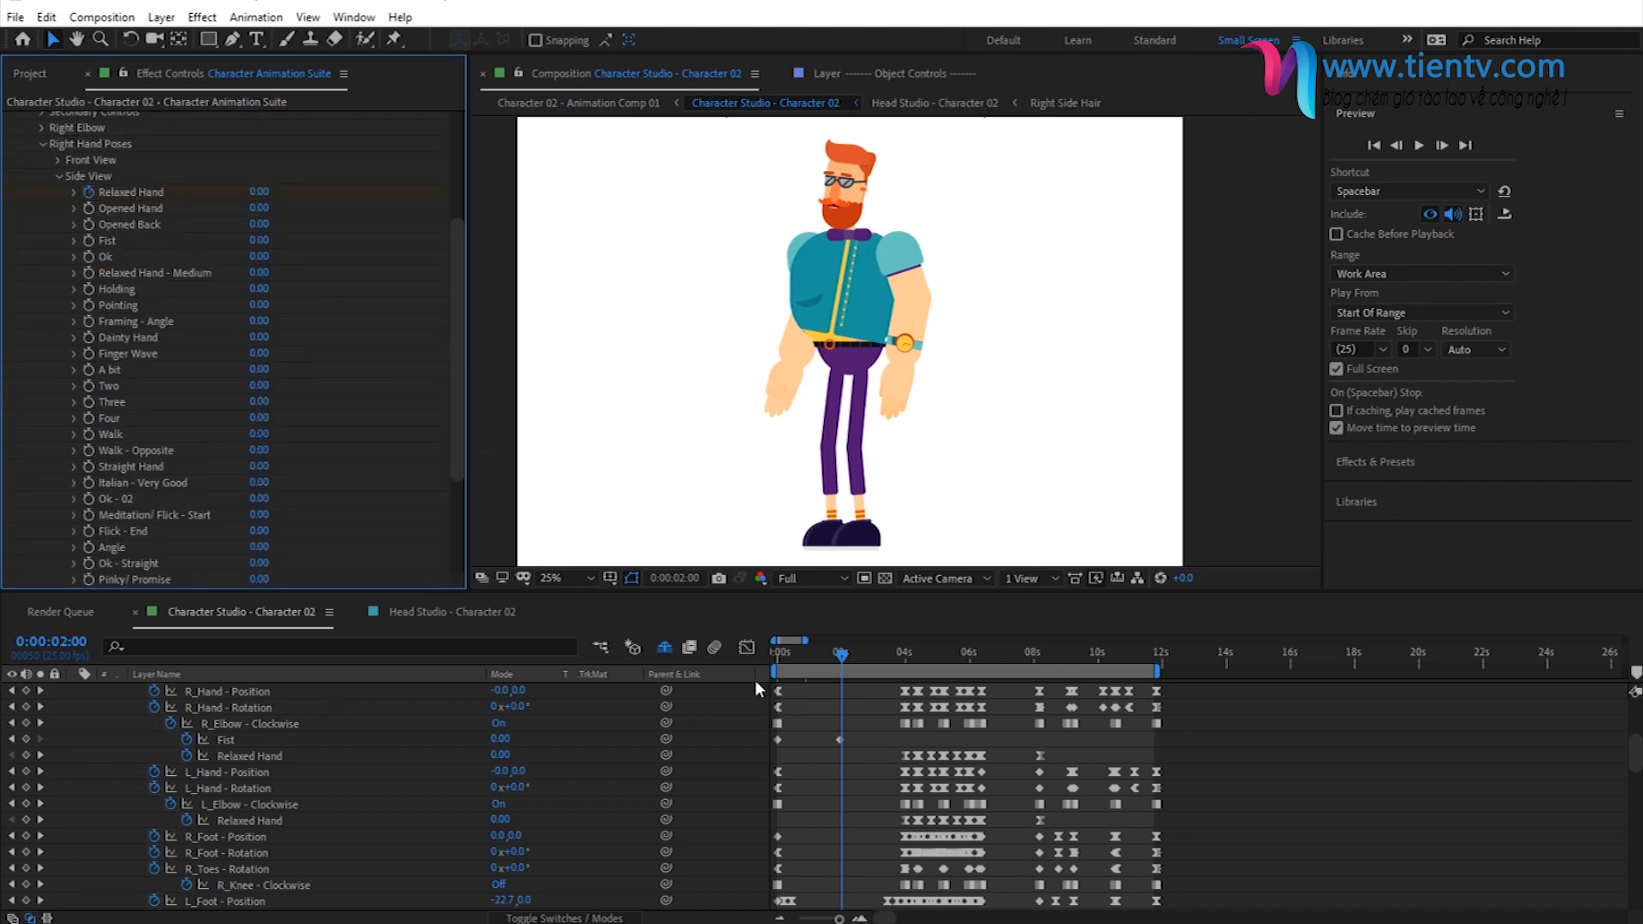
pyautogui.click(799, 657)
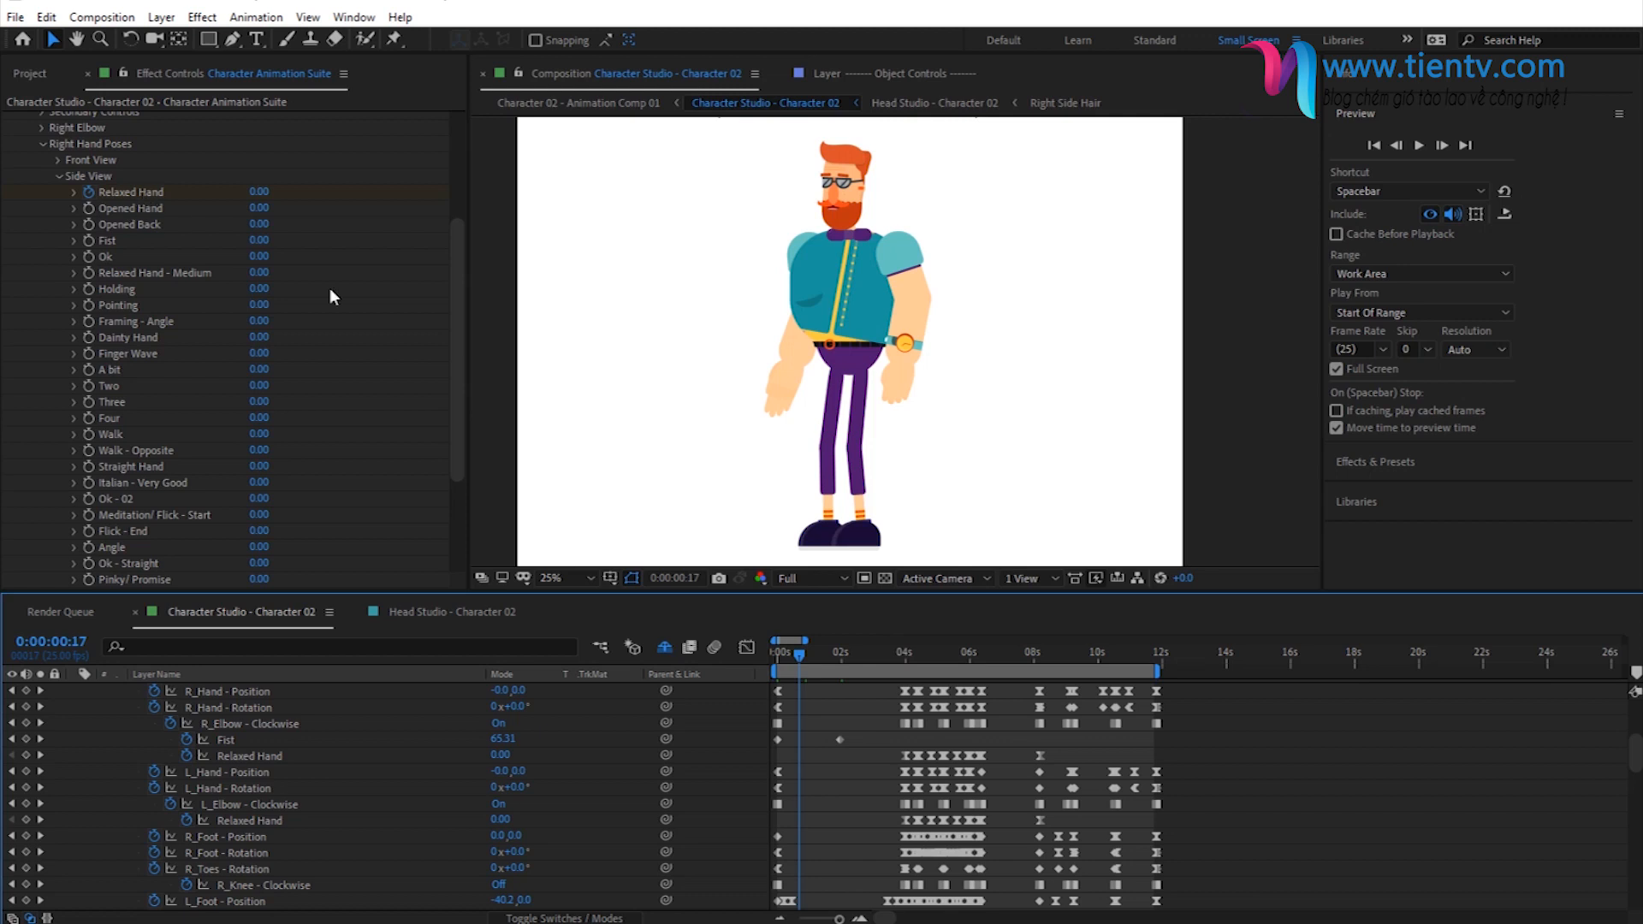
pyautogui.click(939, 649)
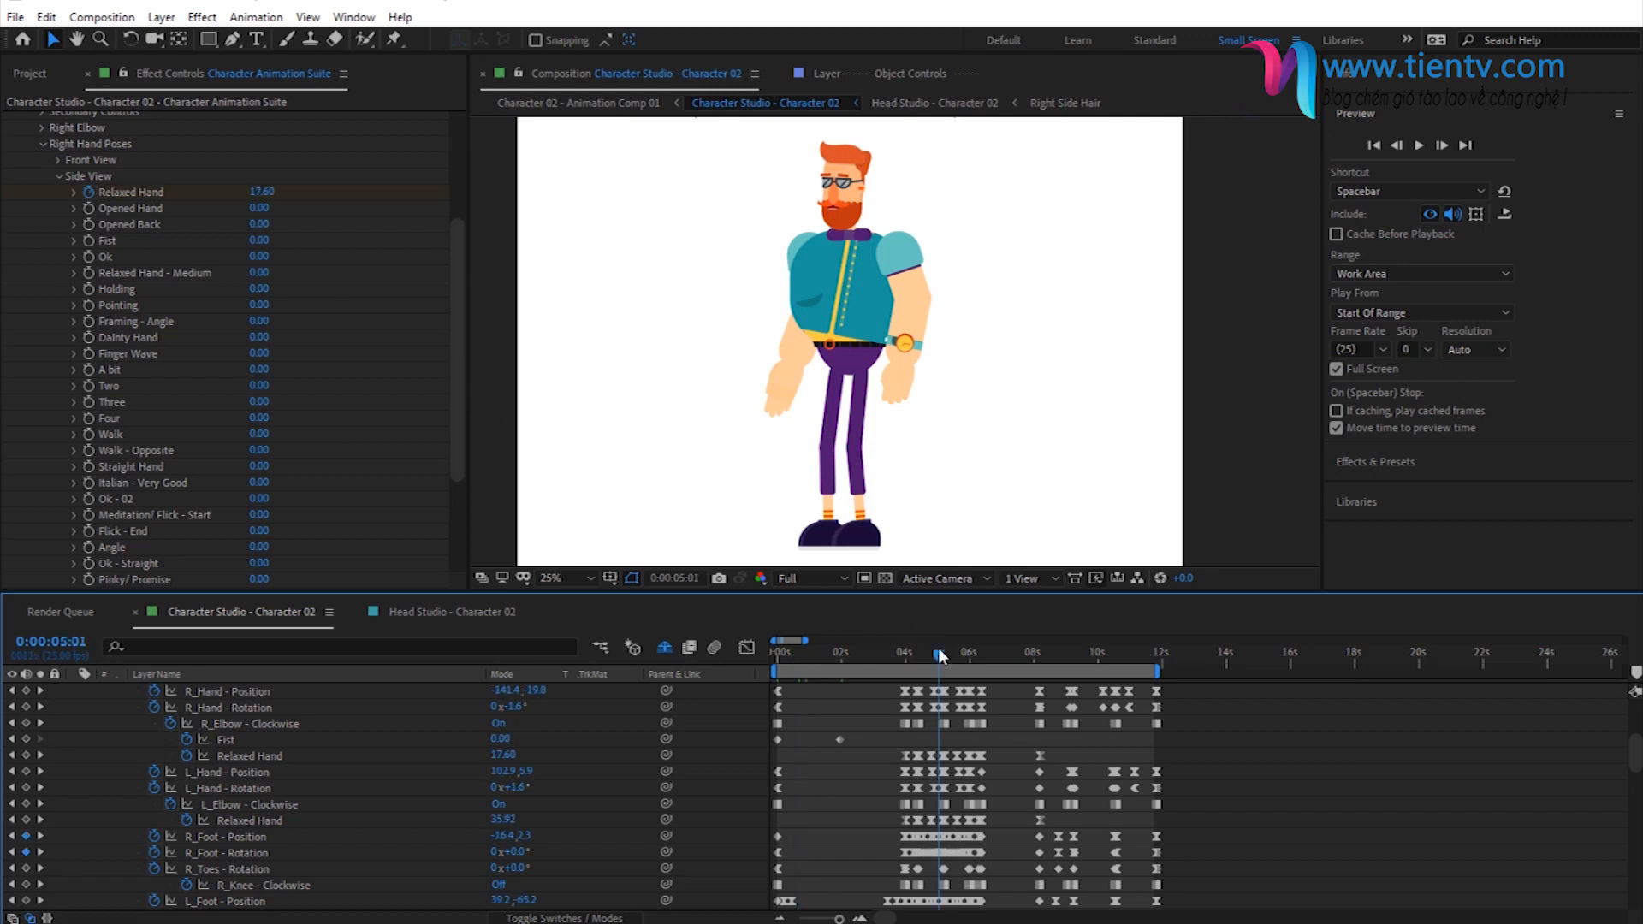
pyautogui.click(951, 659)
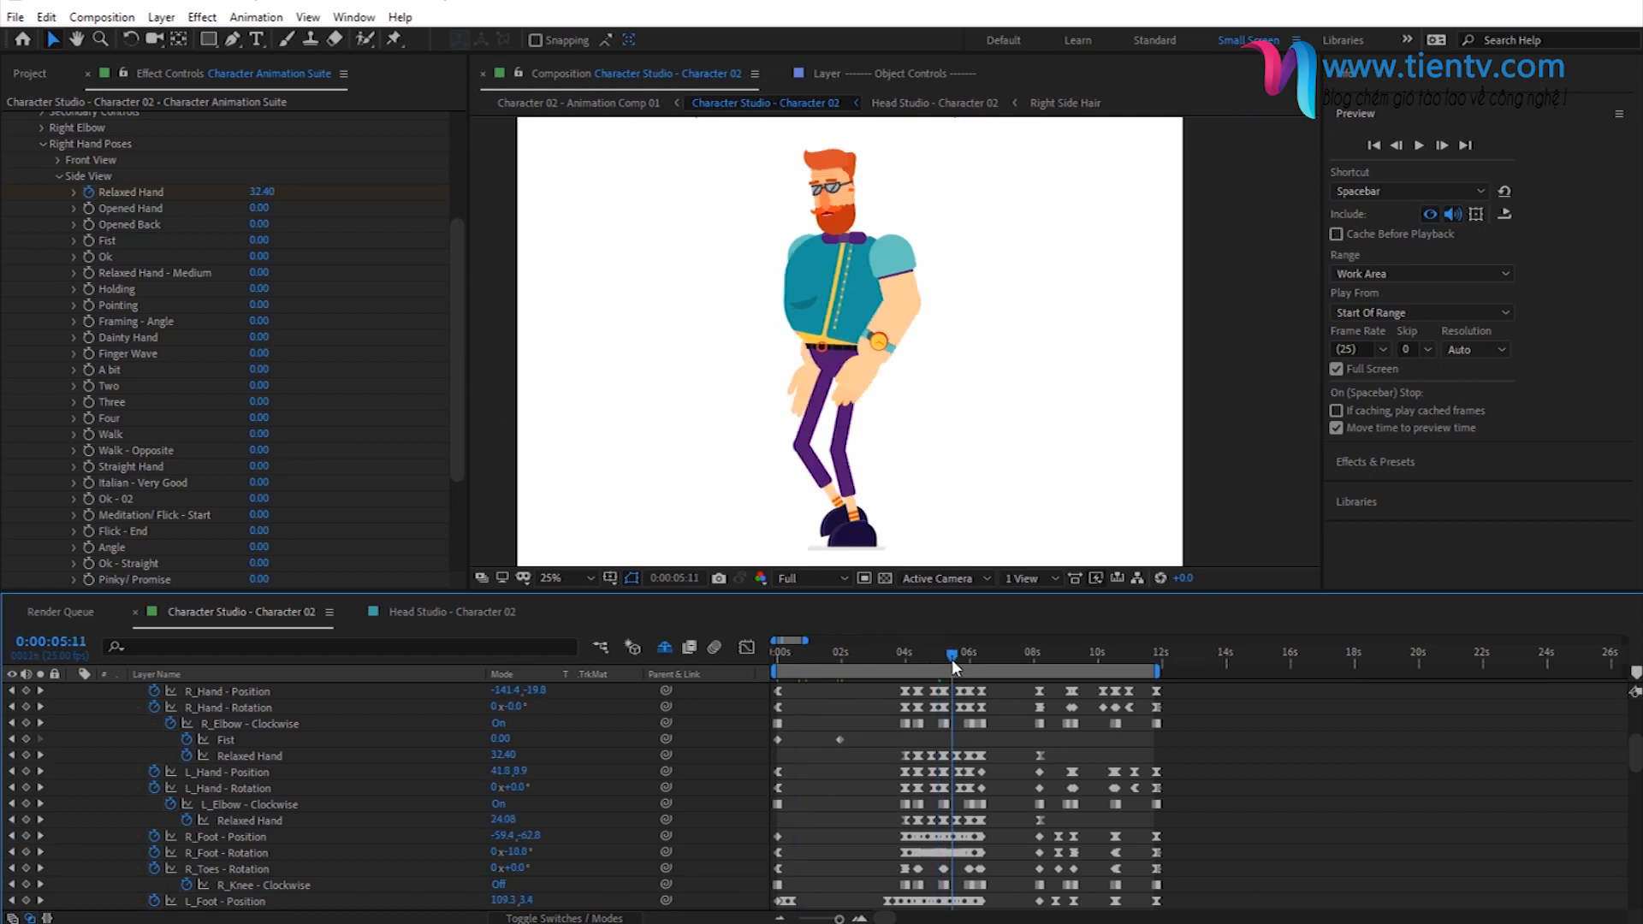
pyautogui.click(967, 655)
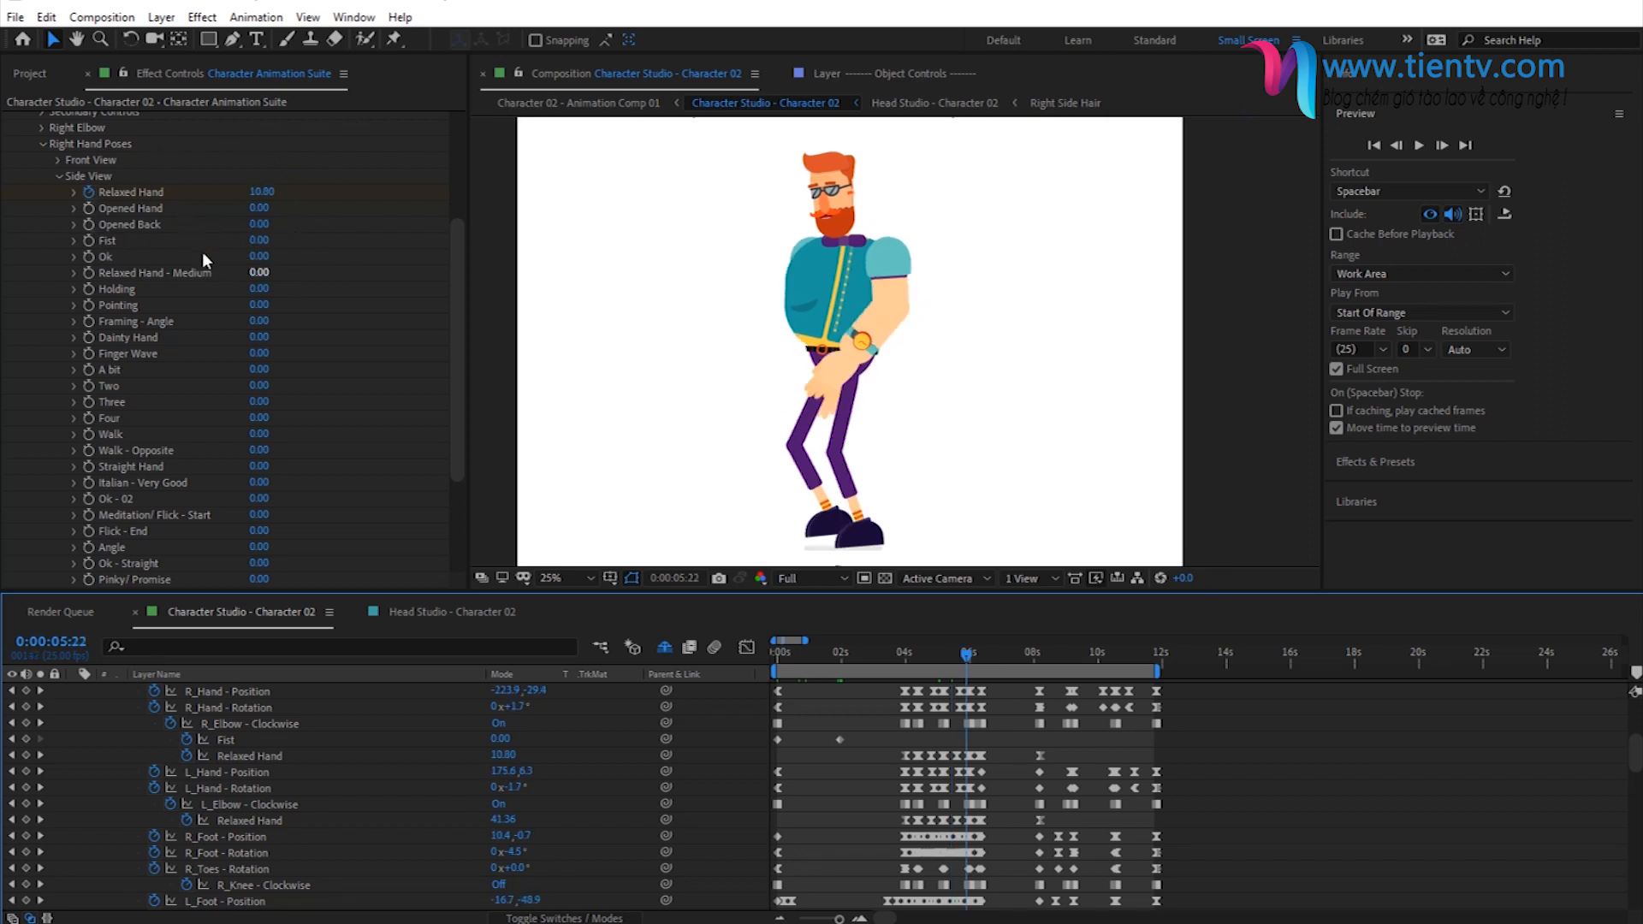
pyautogui.scroll(5, 202, 253)
pyautogui.click(56, 367)
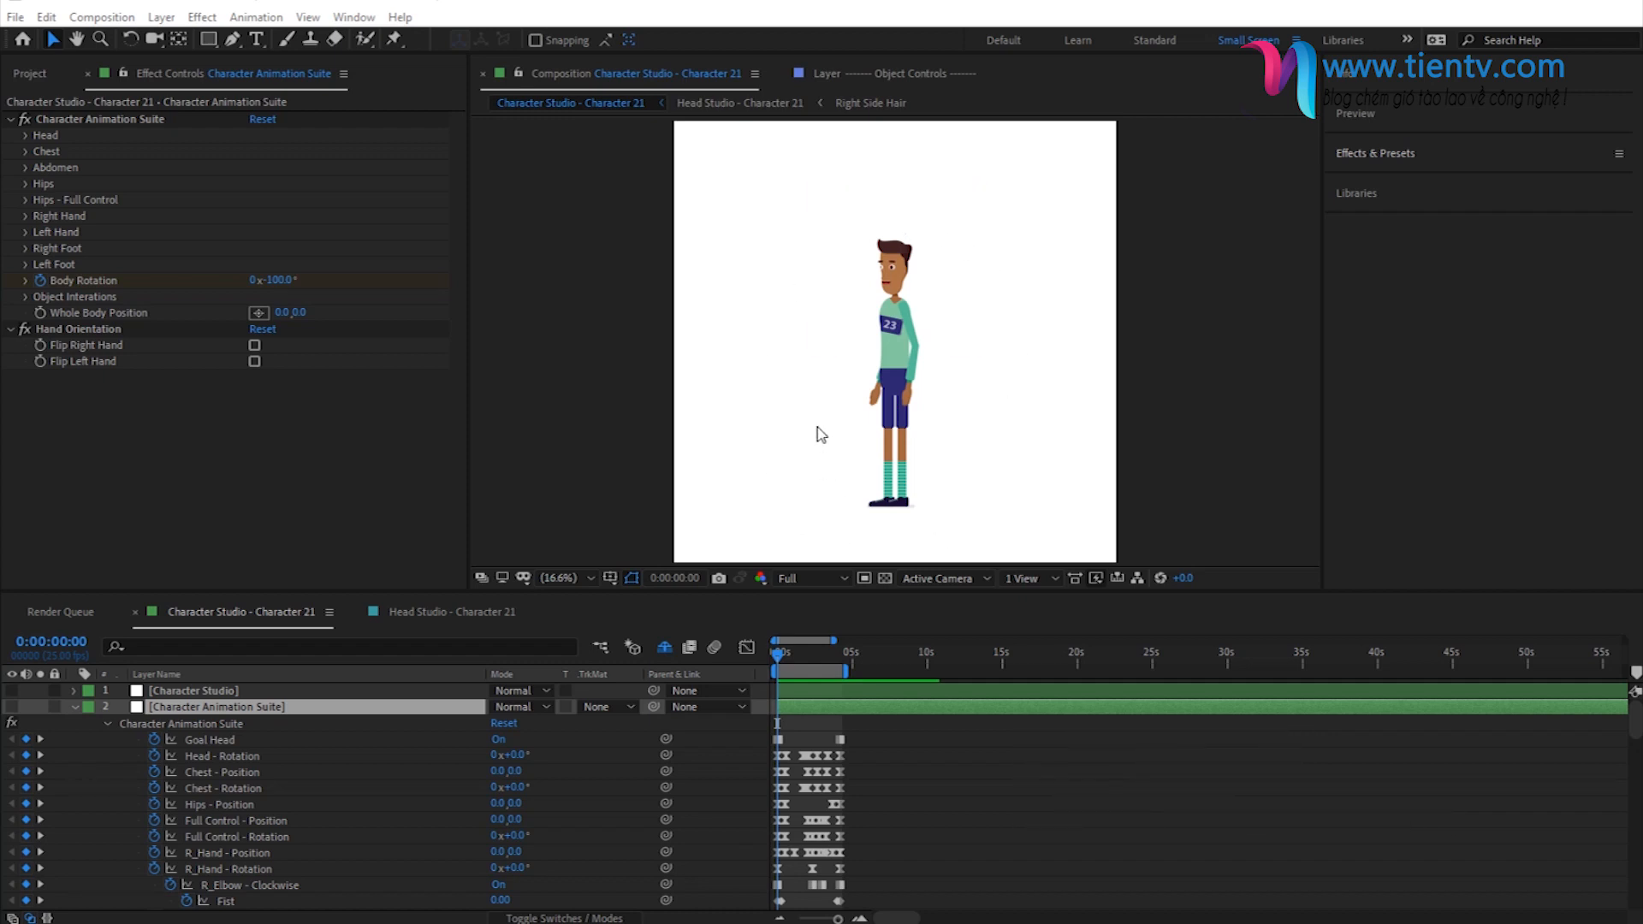
# - Preview the Character Studio - Character 21 composition's animation and stop with the time at 0:00:01:02
pyautogui.click(792, 652)
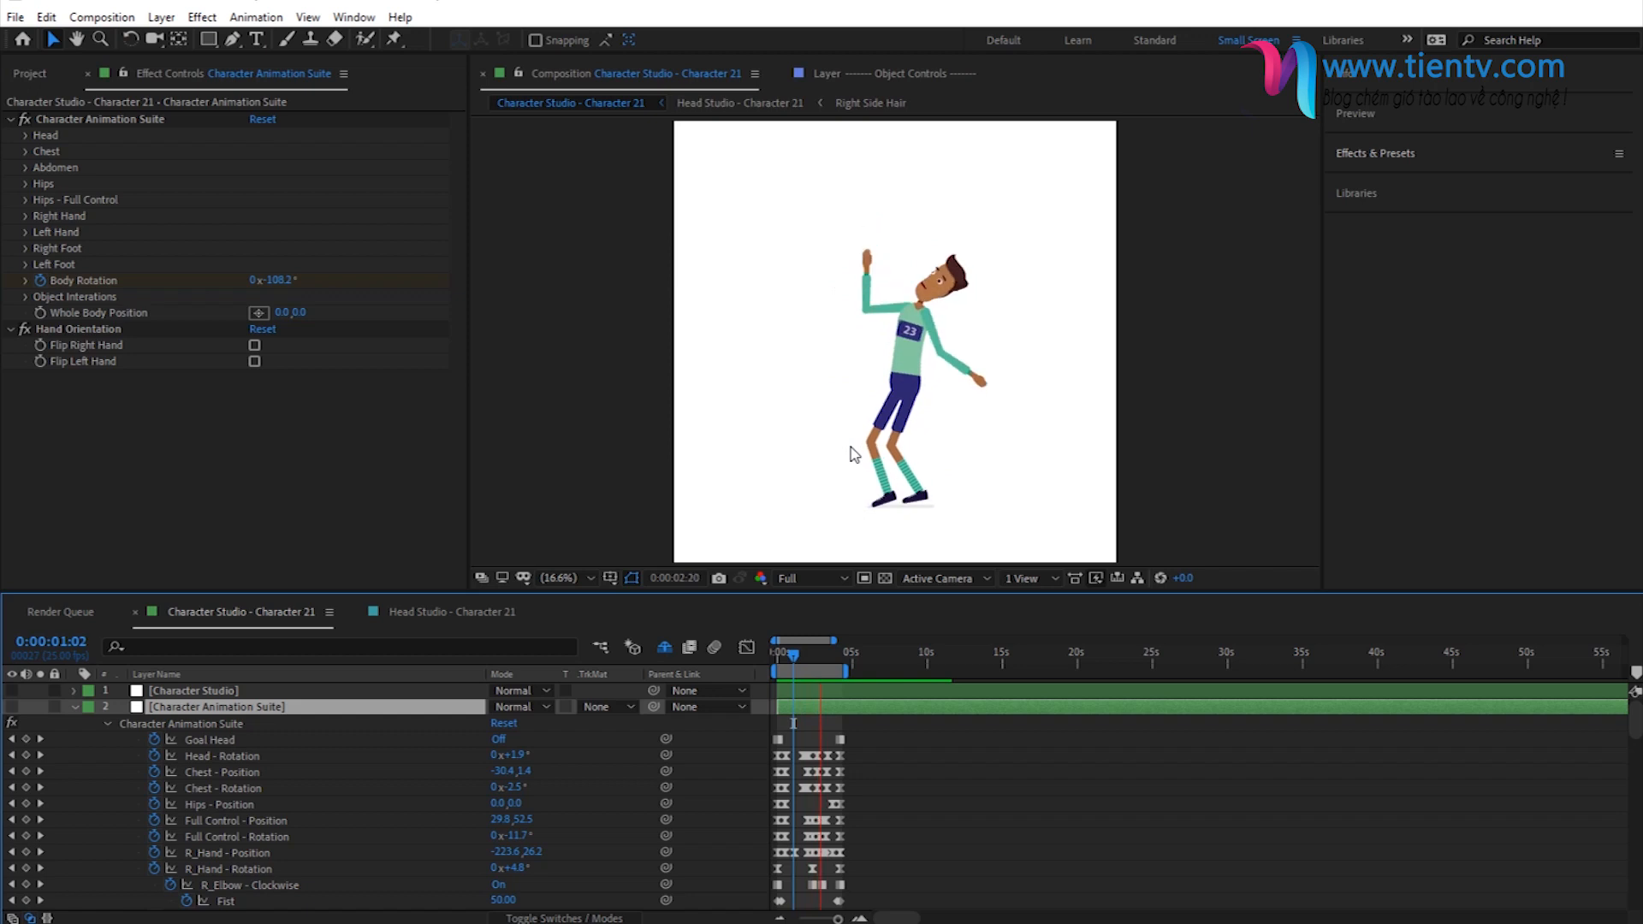
pyautogui.press('space')
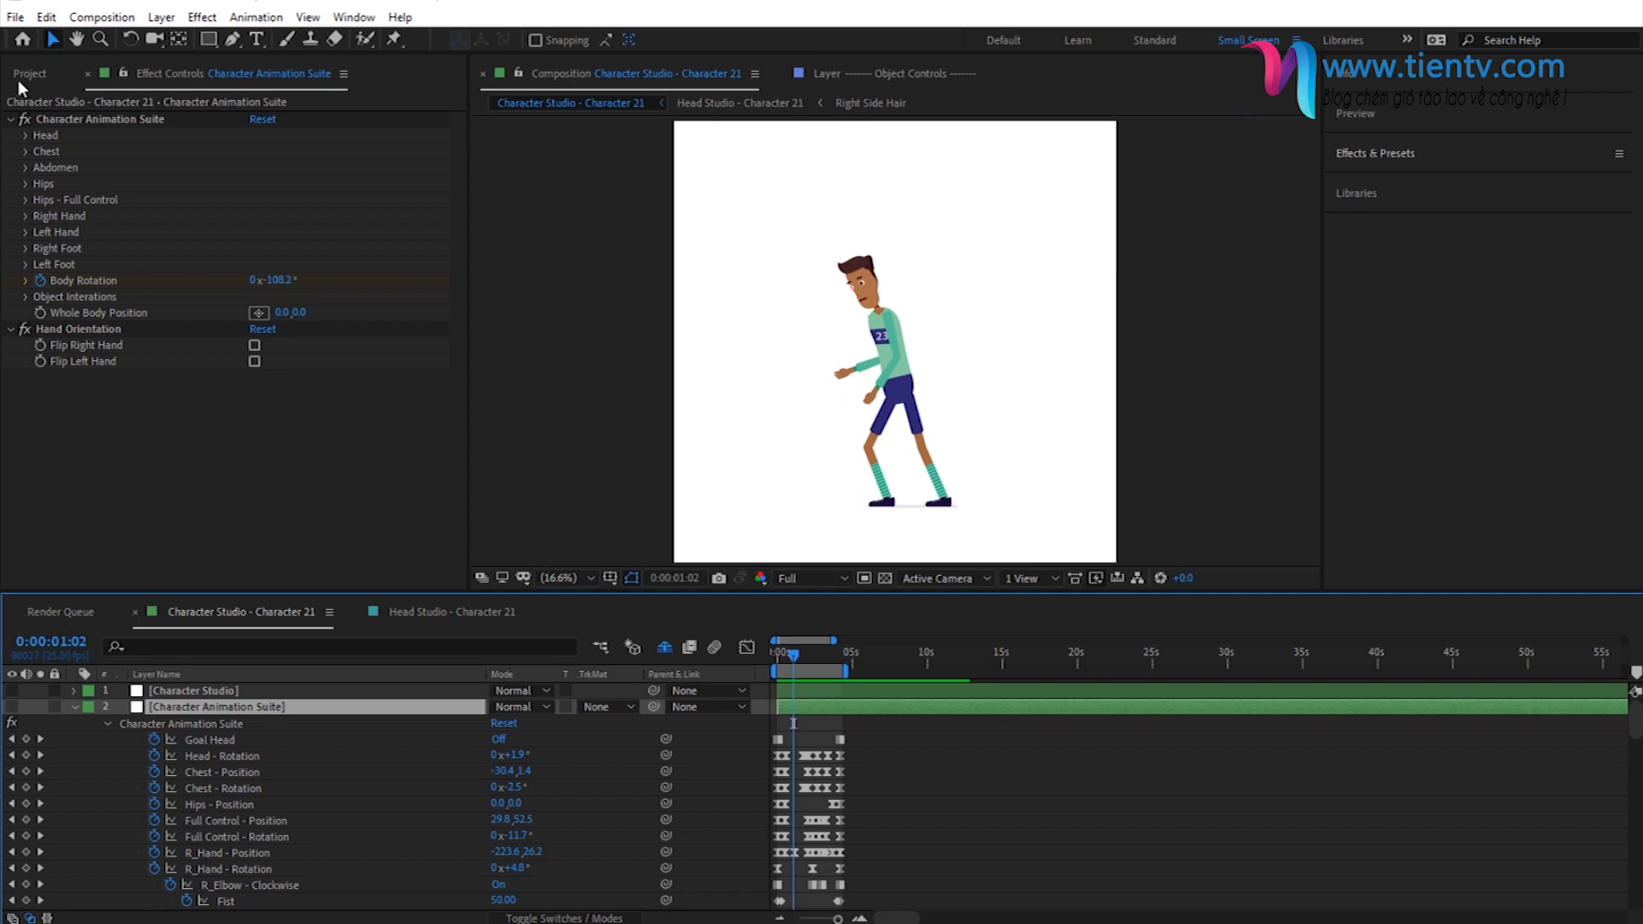
# - Import Scene Designer.aep from the Character Animation Toolkit's 03 - Scene Designer folder into the project
pyautogui.hotkey('ctrl', '0')
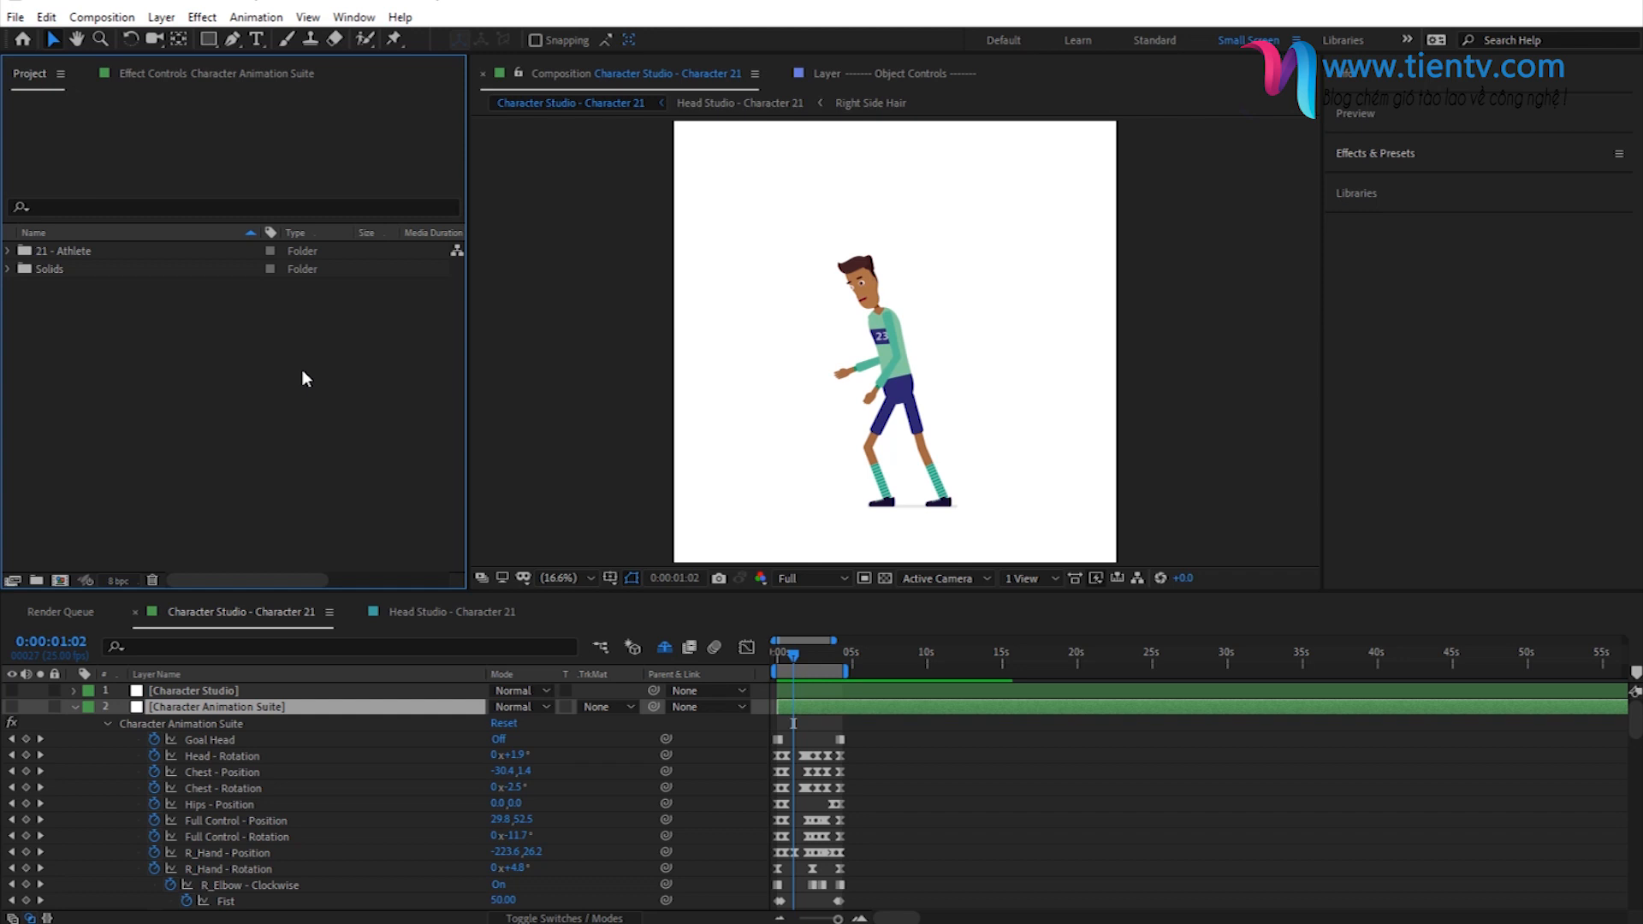
pyautogui.click(16, 17)
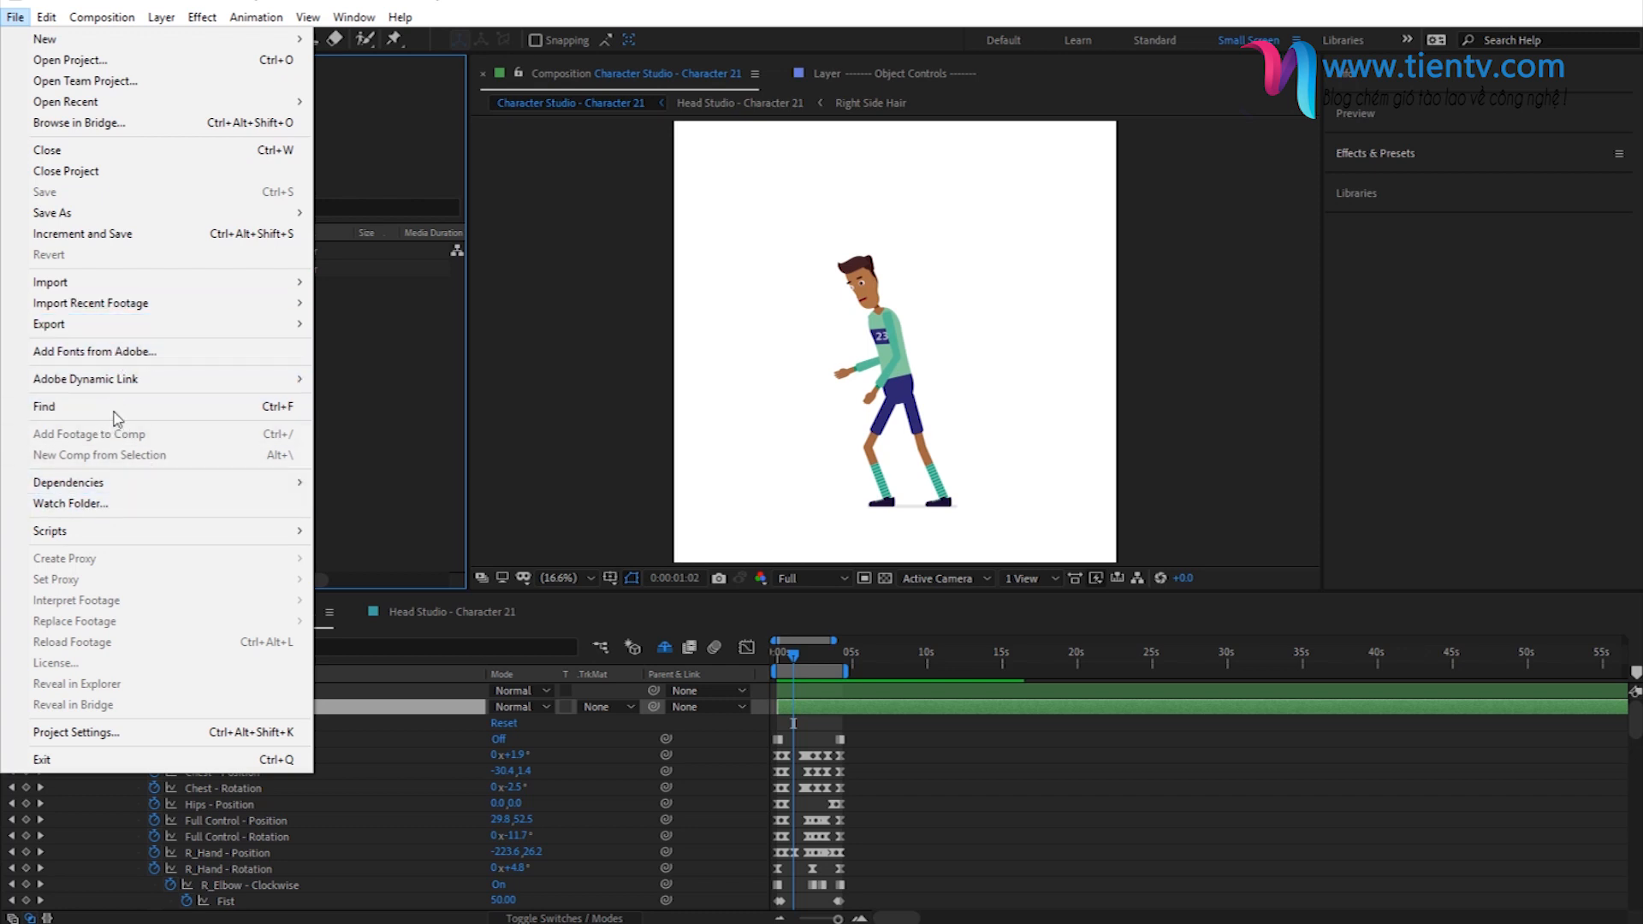
pyautogui.click(120, 235)
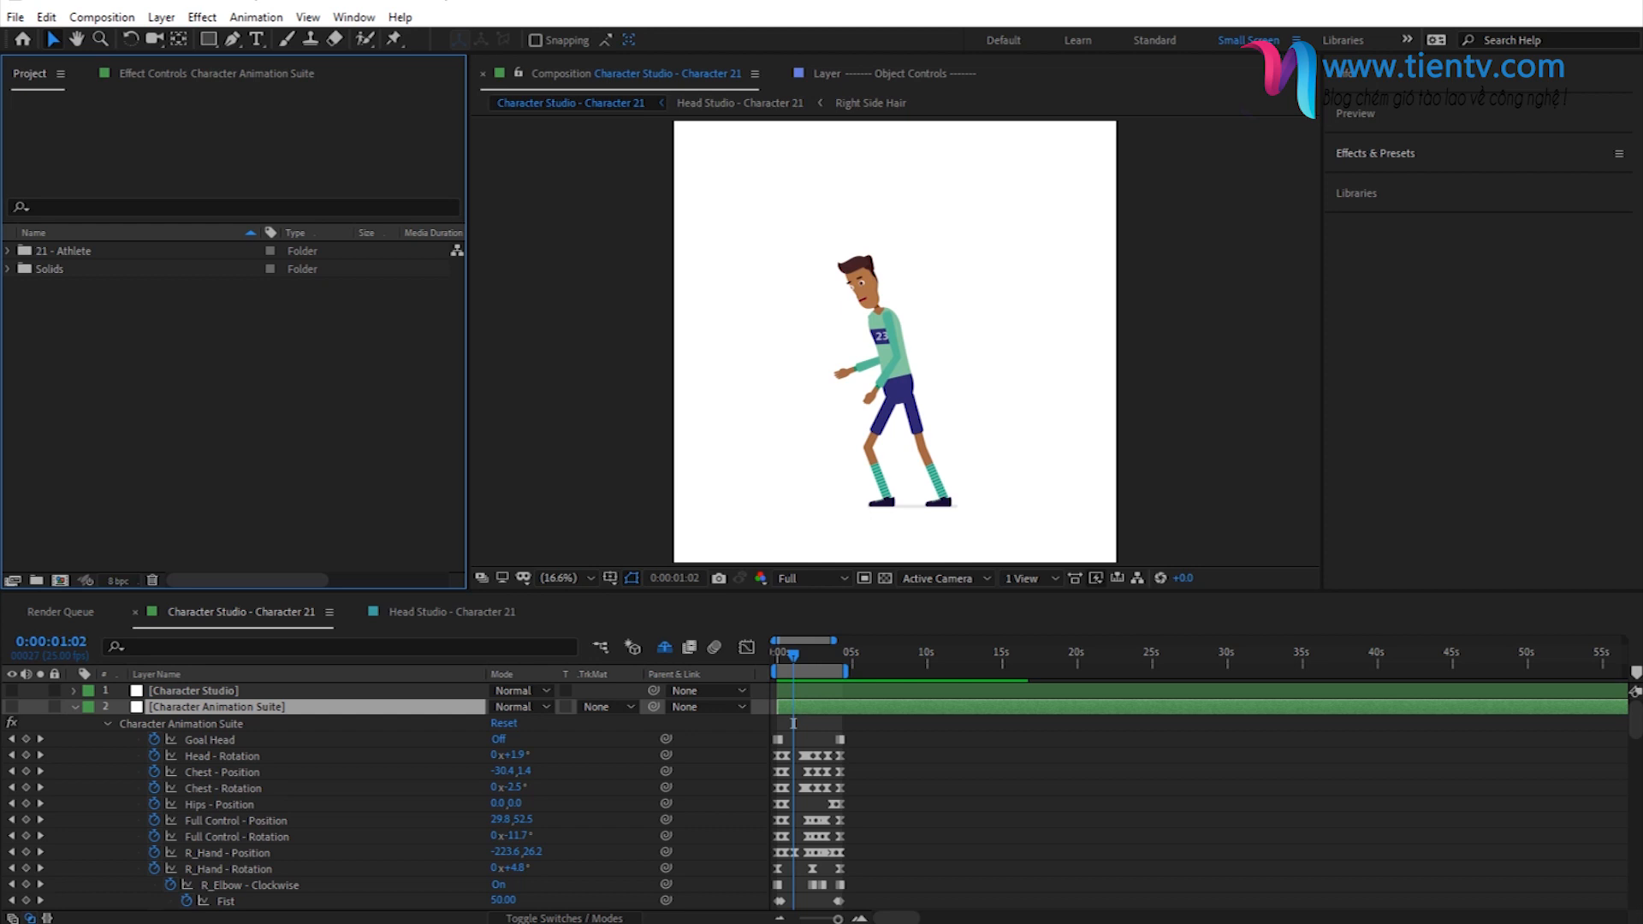
pyautogui.hotkey('alt', 'Tab')
pyautogui.click(633, 240)
pyautogui.doubleClick(582, 352)
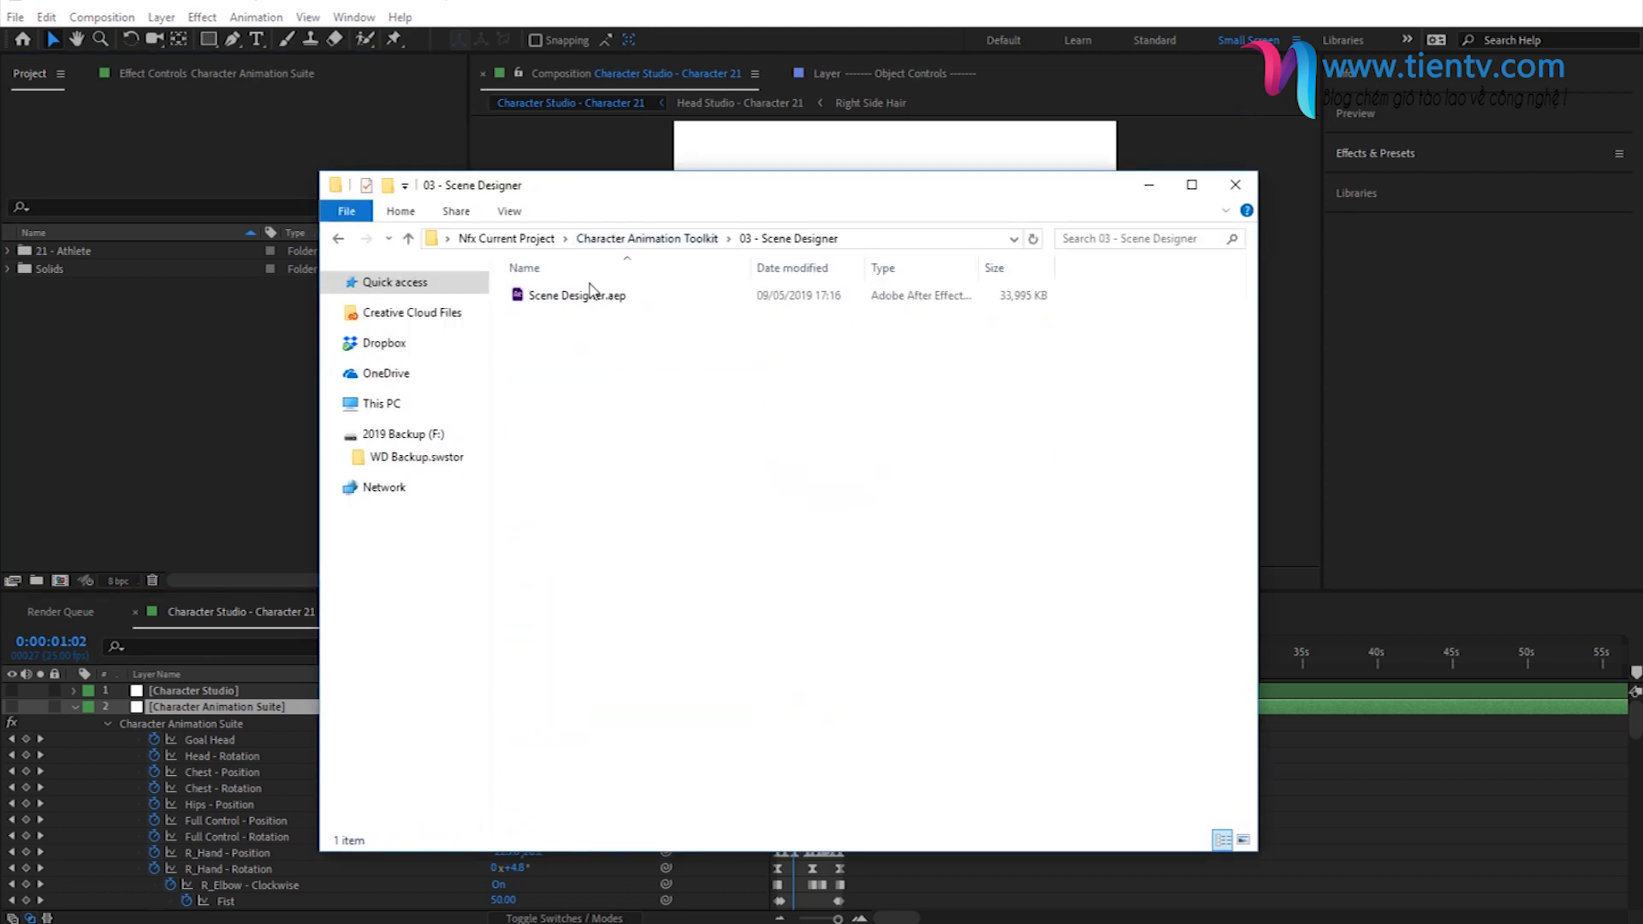
pyautogui.moveTo(597, 304); pyautogui.dragTo(198, 393)
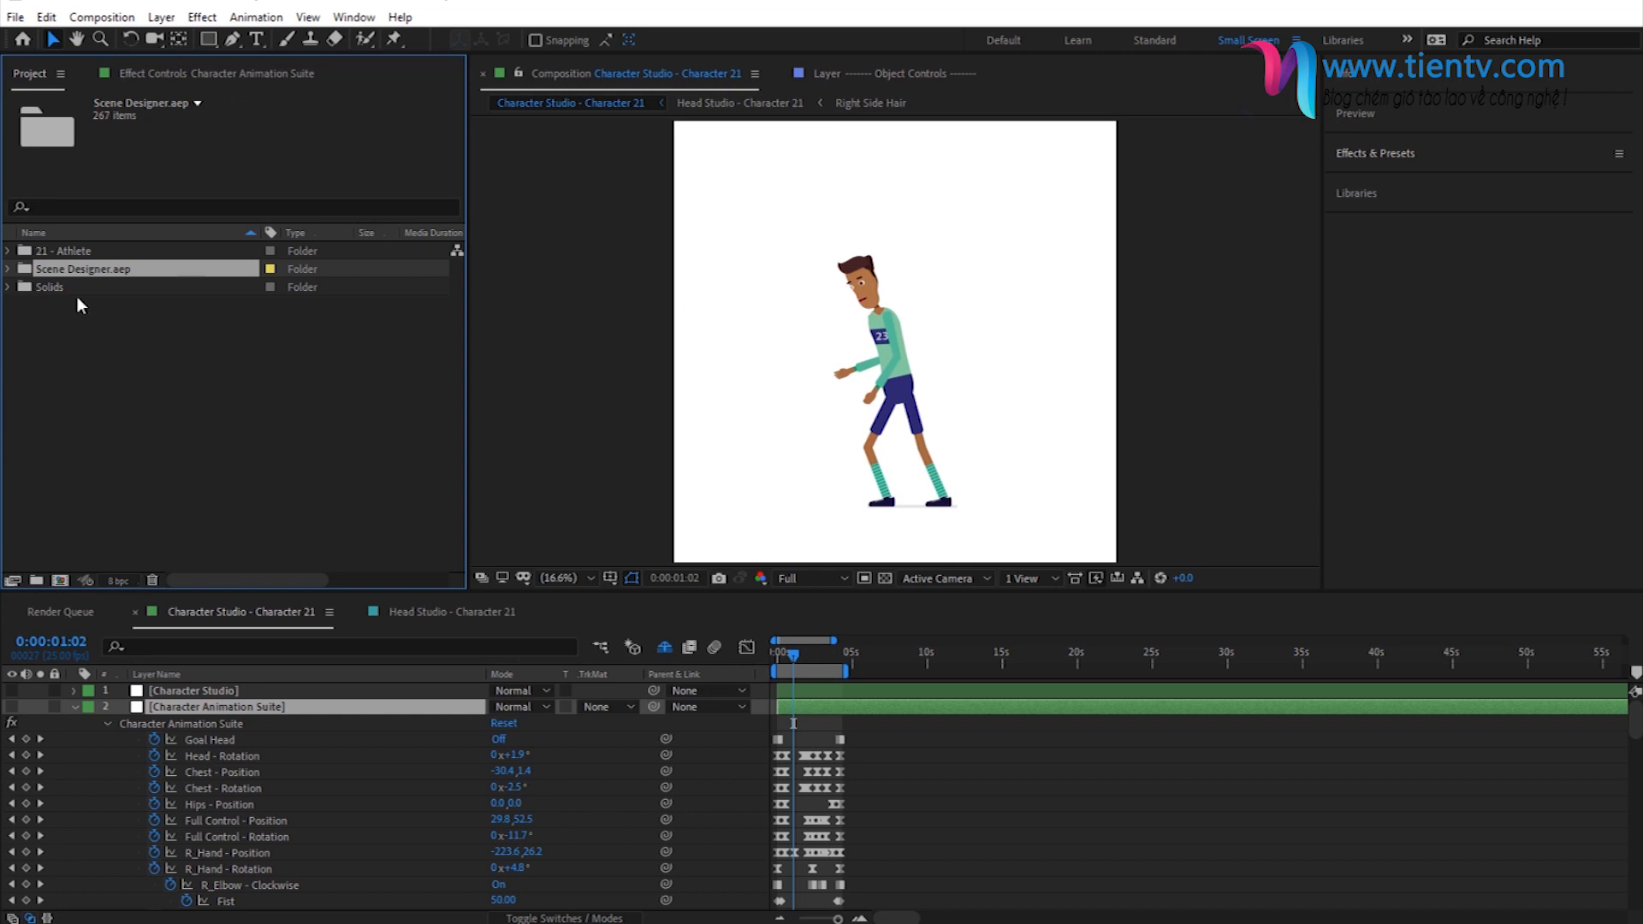
# - Expand the imported Scene Designer.aep folder and browse the object categories in 01 - Scene Design Objects
pyautogui.click(11, 271)
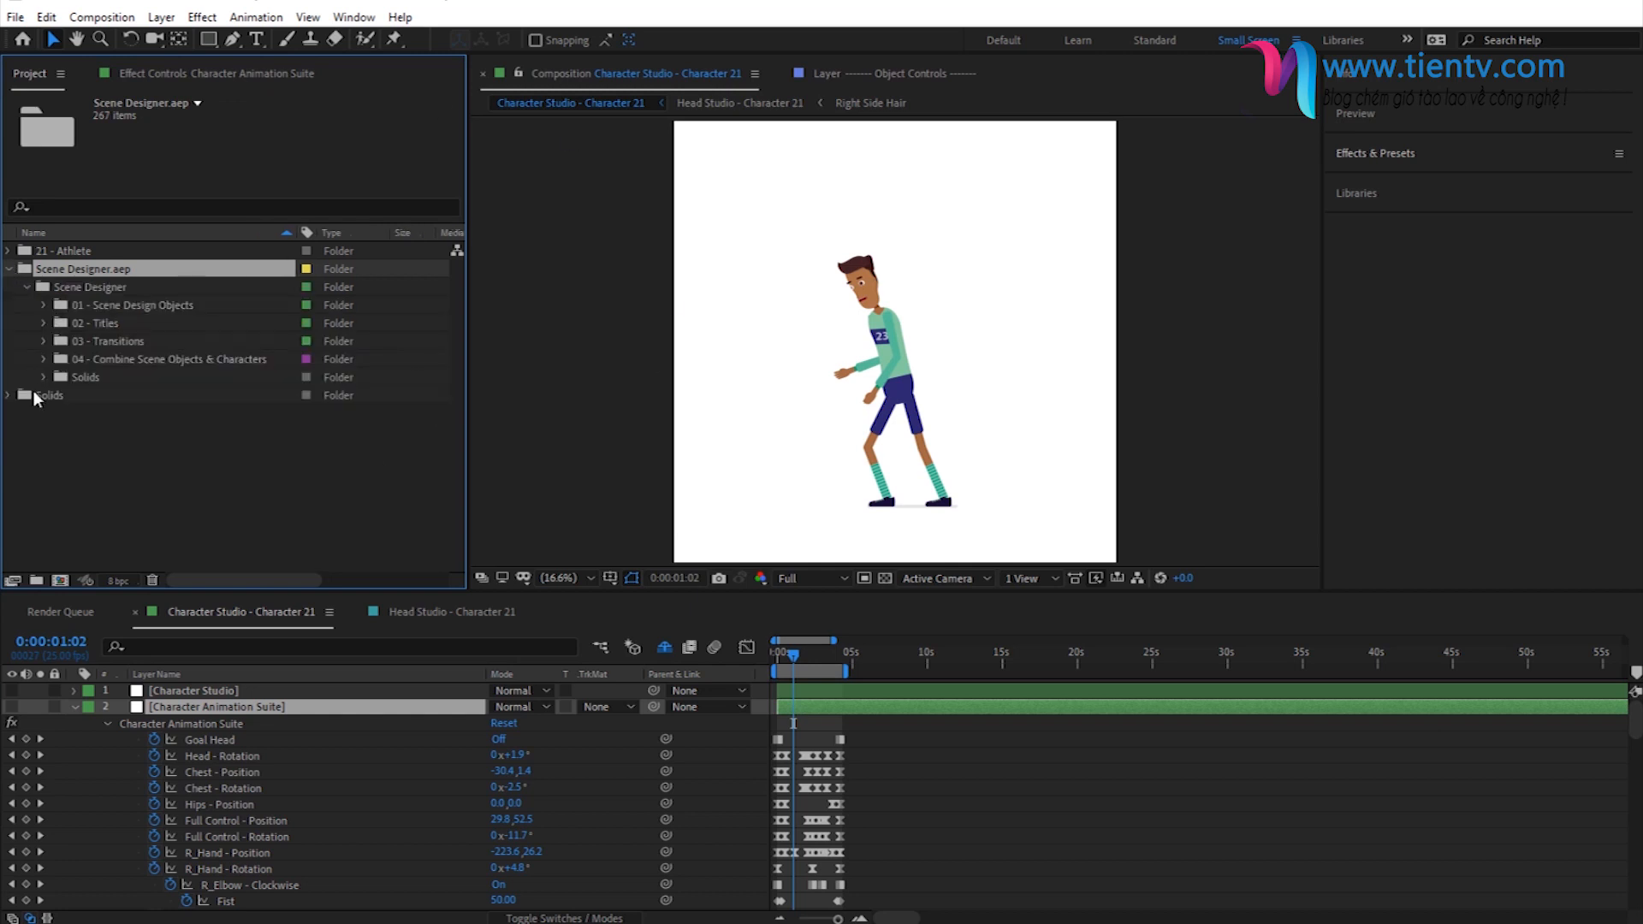
pyautogui.click(125, 306)
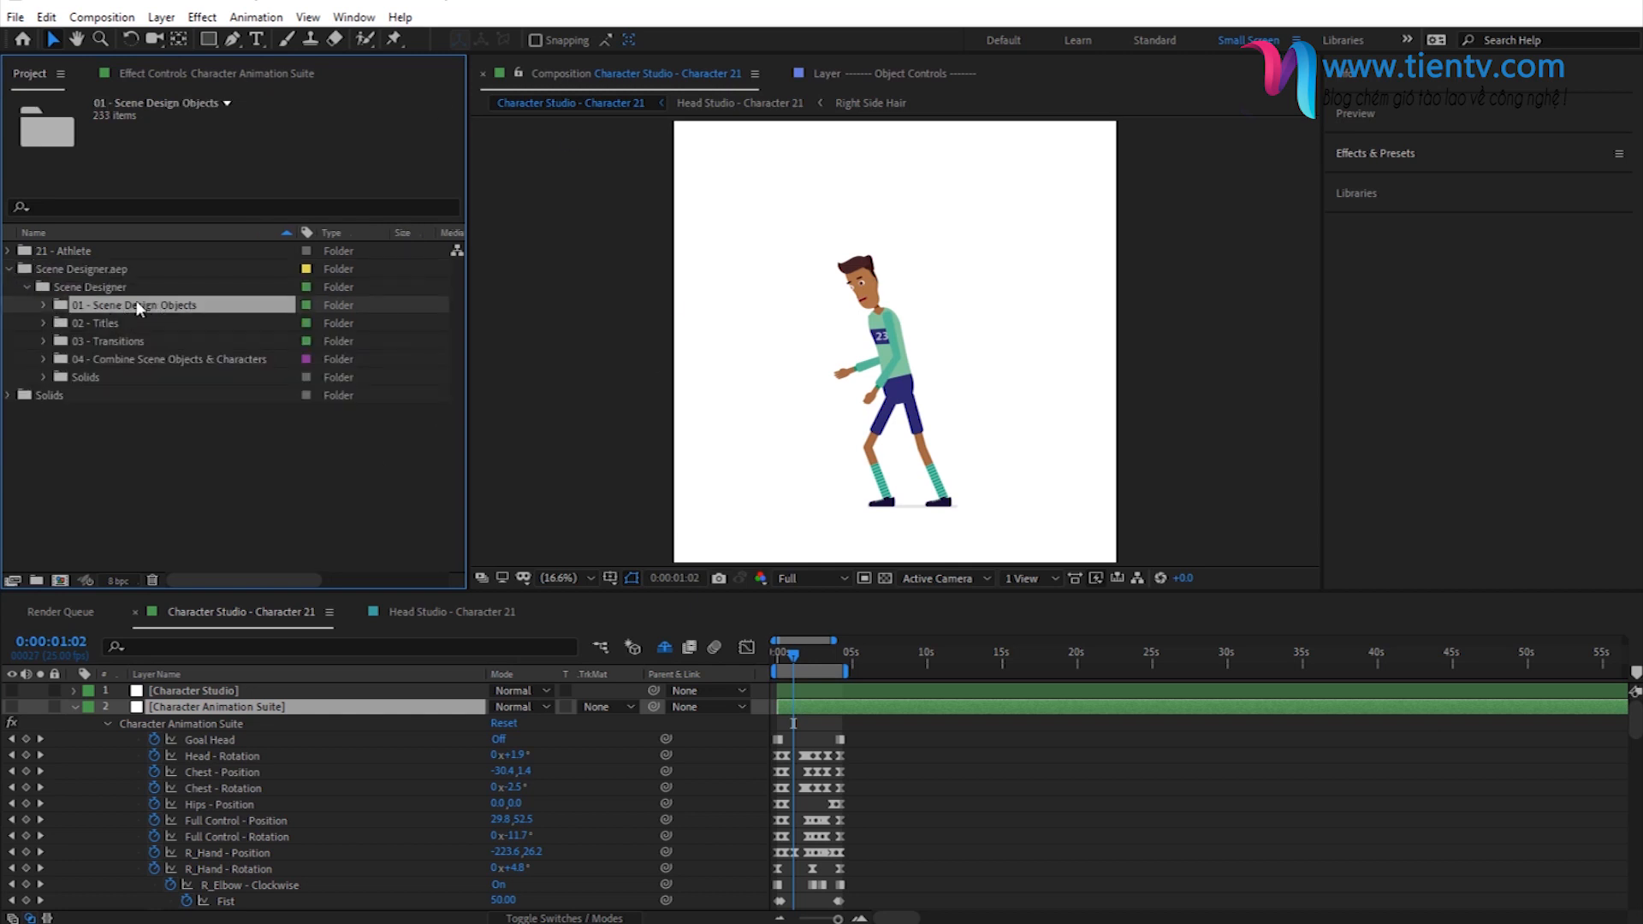
pyautogui.click(43, 305)
pyautogui.scroll(-3, 124, 359)
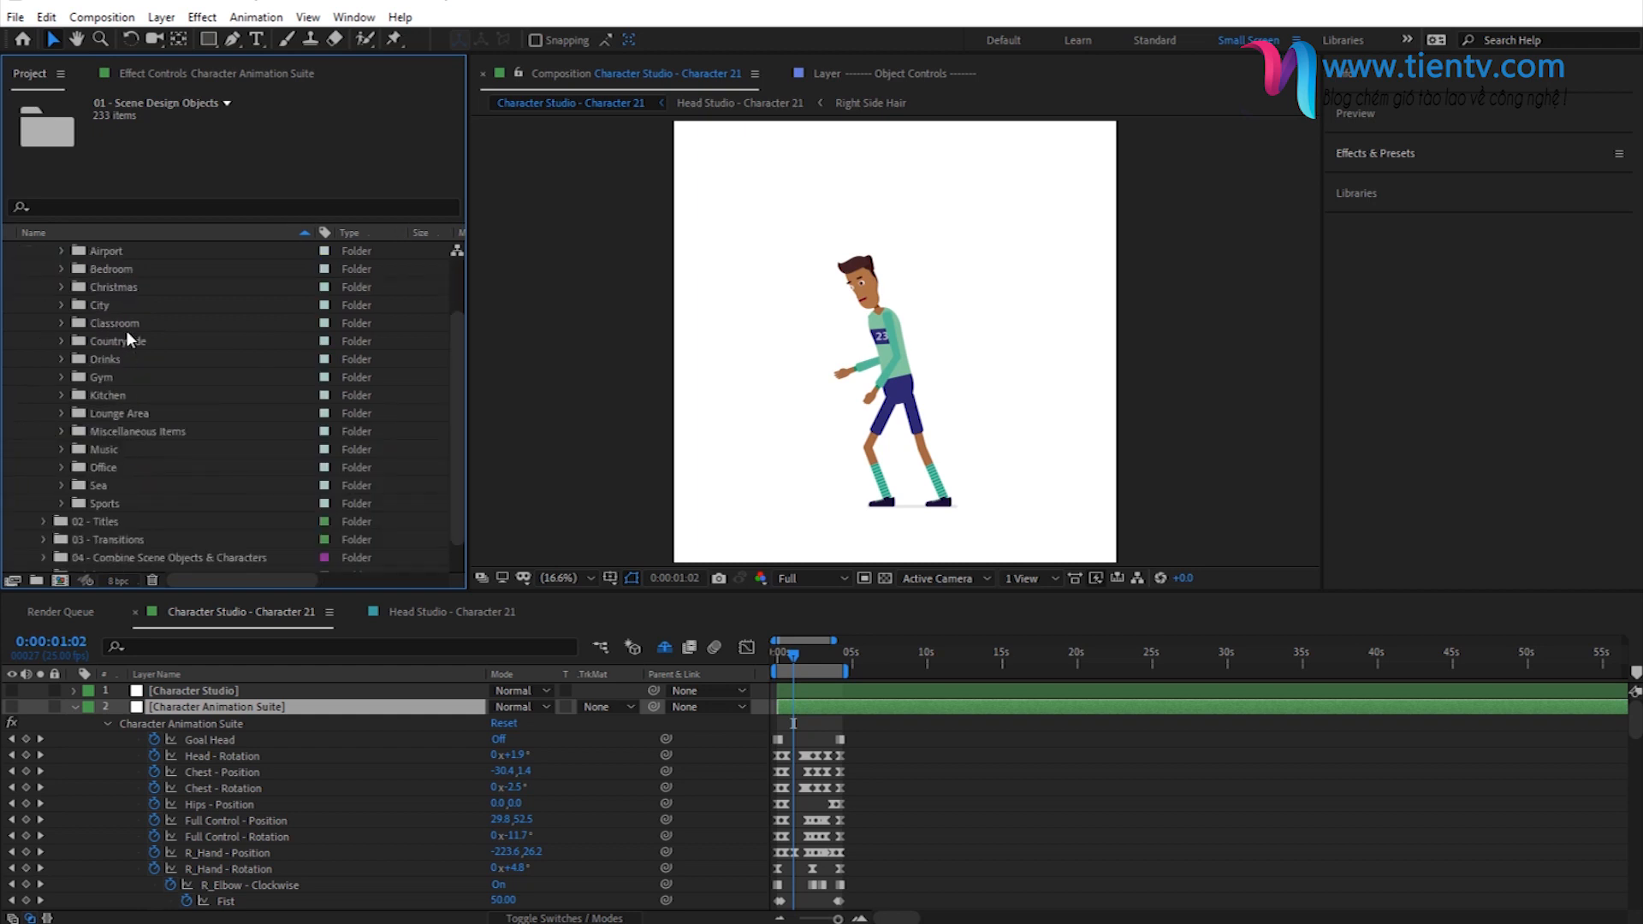
pyautogui.scroll(2, 198, 351)
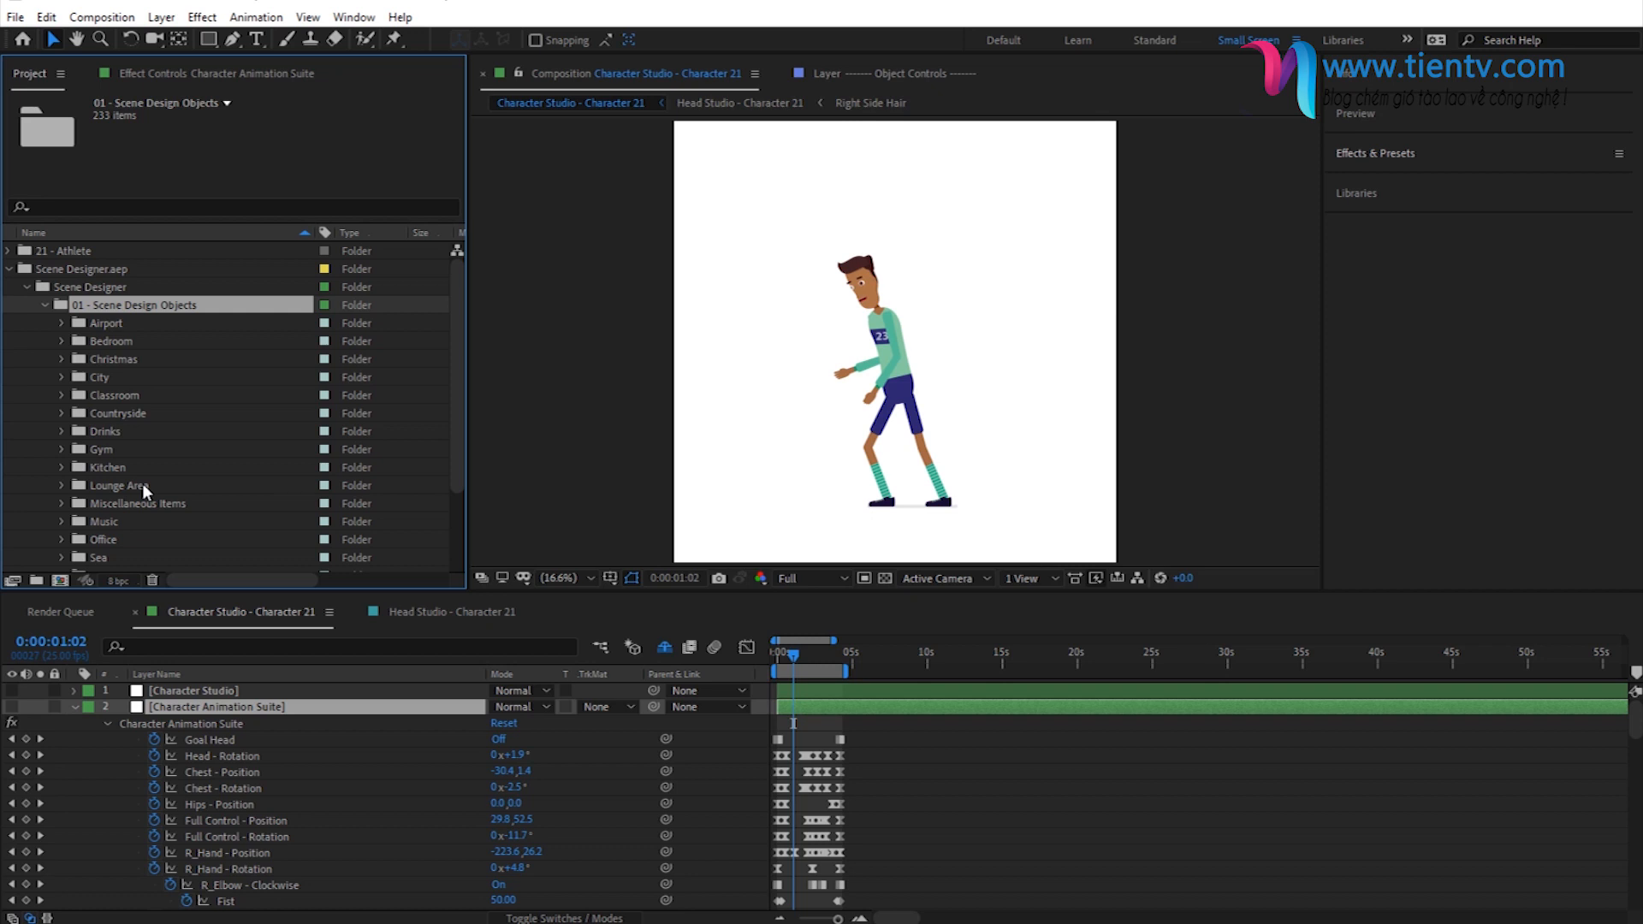
# - Expand the Sports category and its Balls subfolder to list the available ball compositions
pyautogui.scroll(-1, 135, 505)
pyautogui.click(110, 516)
pyautogui.click(63, 522)
pyautogui.scroll(-1, 64, 550)
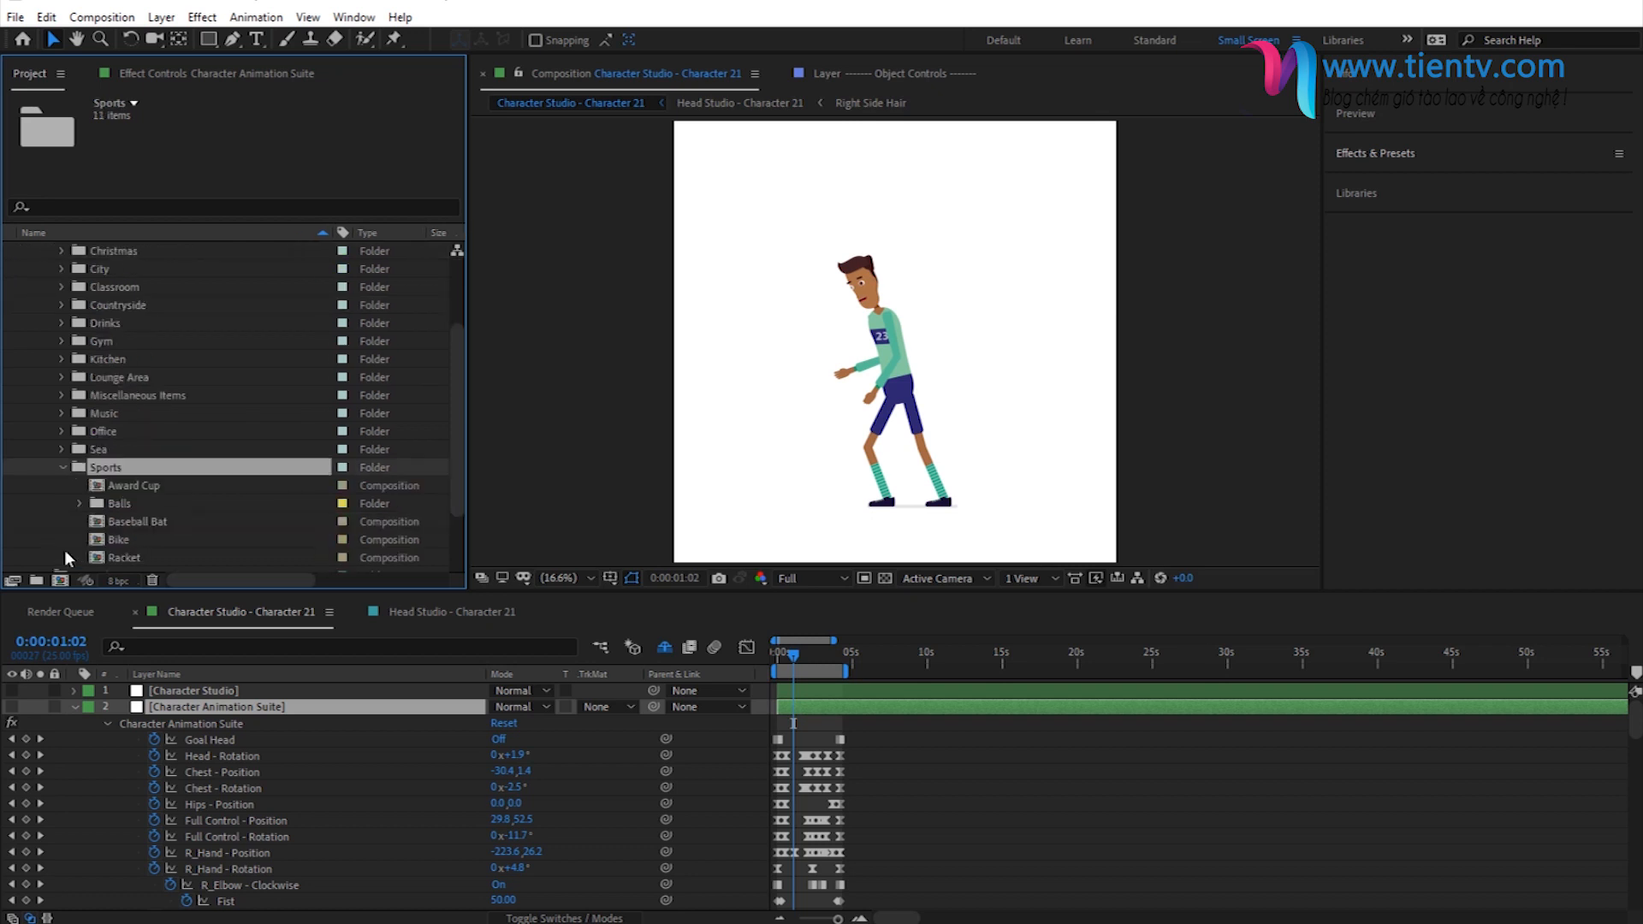
pyautogui.scroll(-1, 141, 493)
pyautogui.click(120, 448)
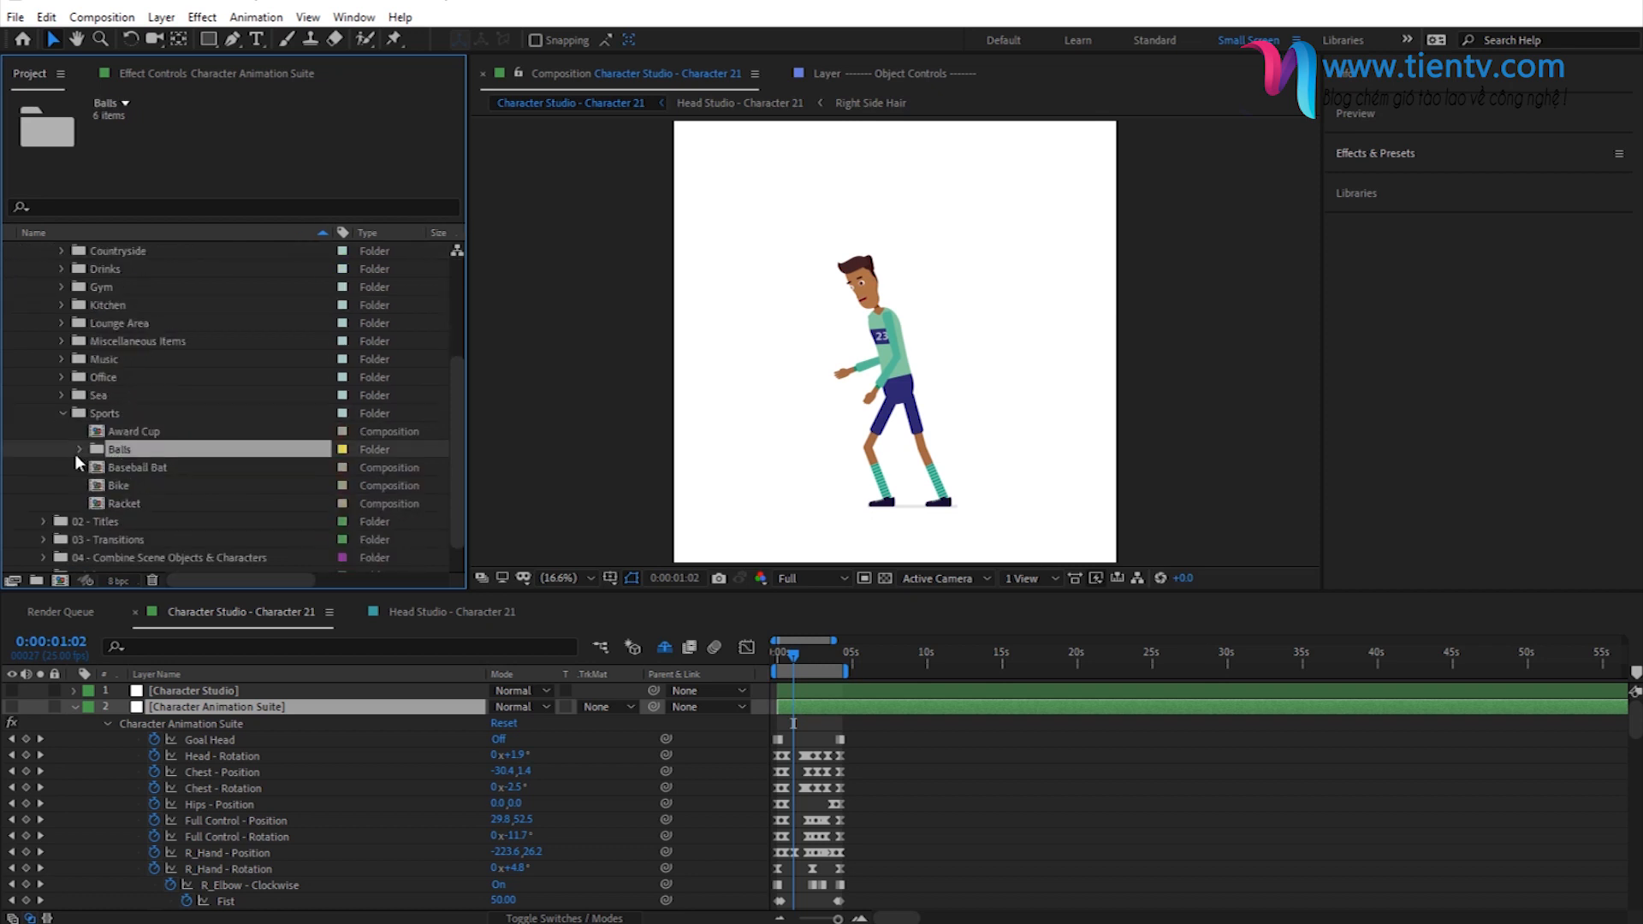
pyautogui.click(79, 450)
pyautogui.scroll(-2, 202, 426)
# - Open the Ball 01 and Ball 02 compositions to inspect their designs, and close both
pyautogui.click(142, 357)
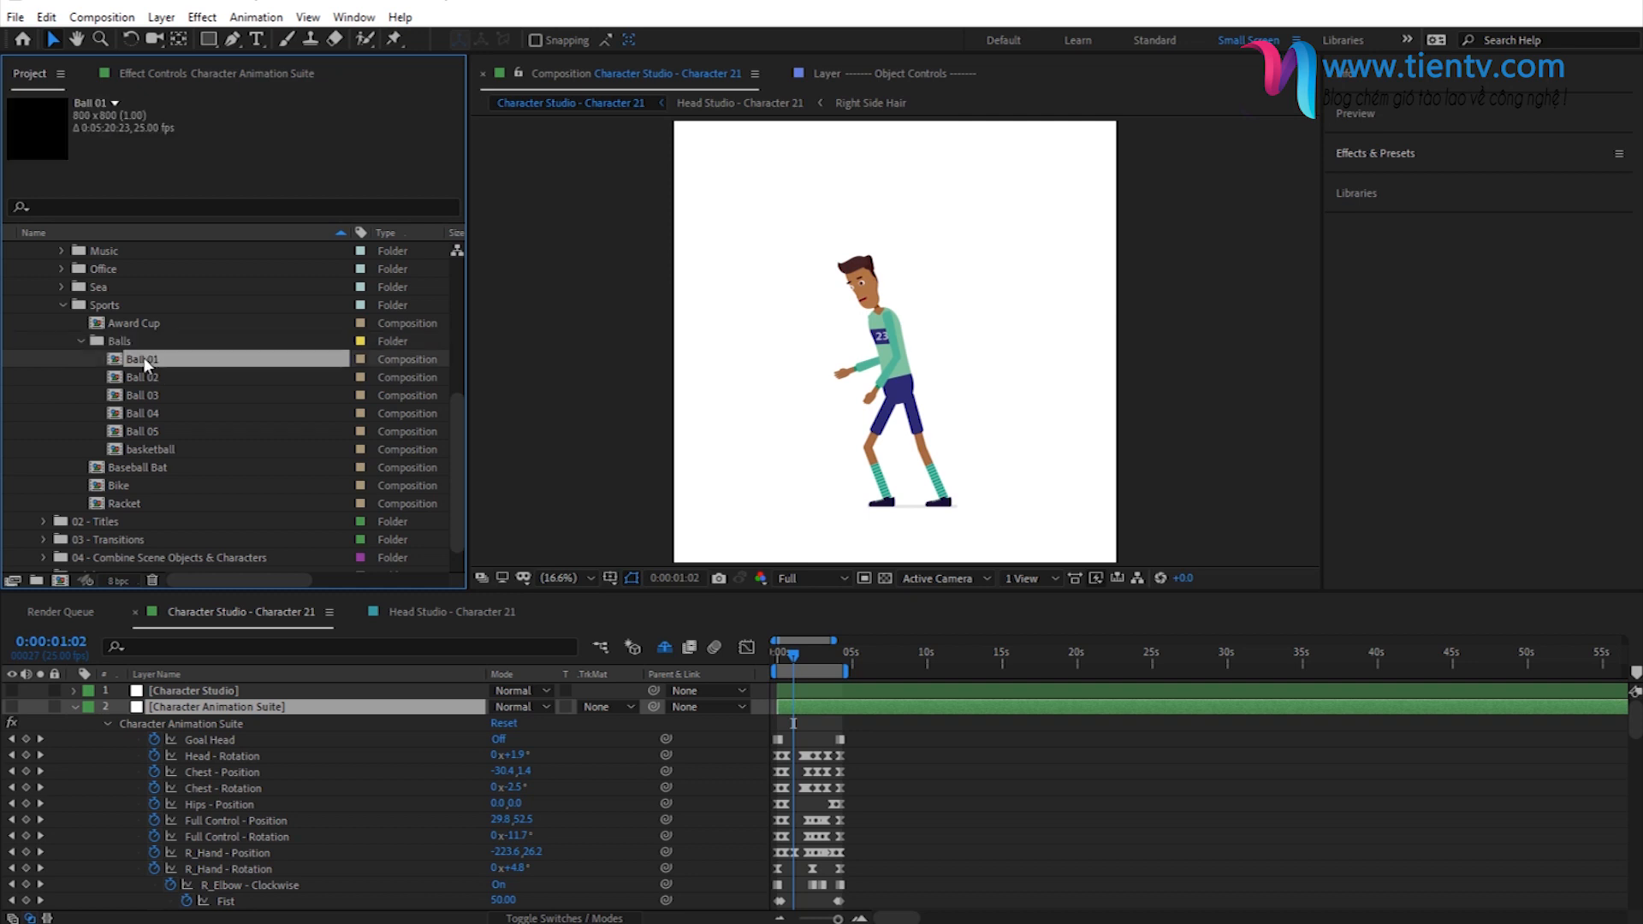
pyautogui.click(142, 381)
pyautogui.click(138, 363)
pyautogui.doubleClick(136, 364)
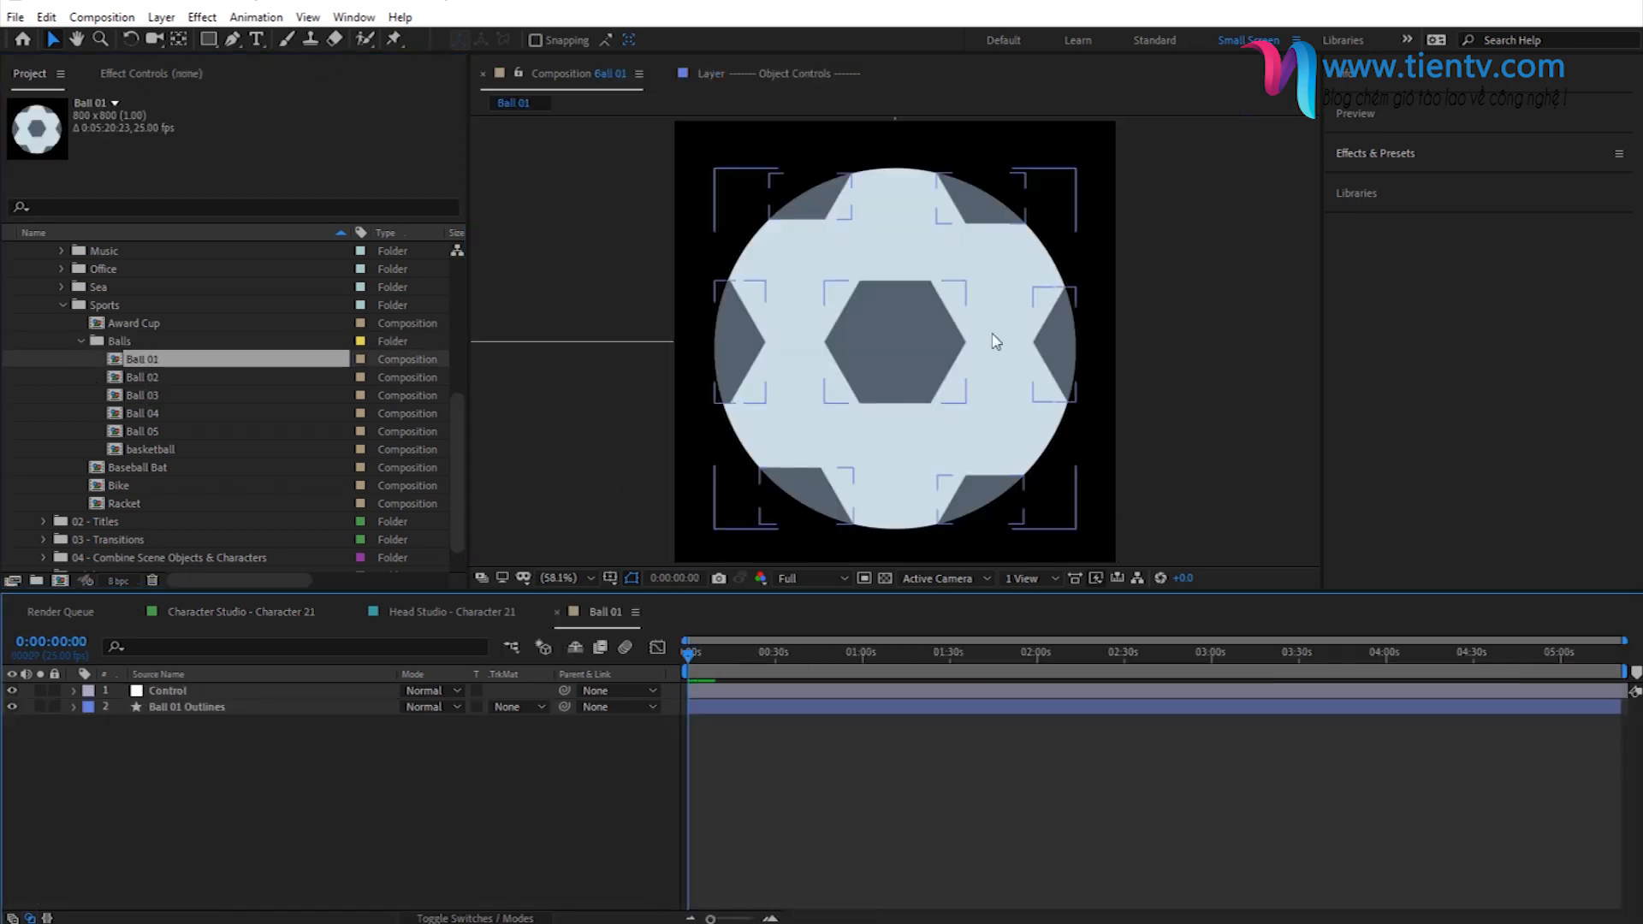
pyautogui.click(144, 380)
pyautogui.doubleClick(142, 378)
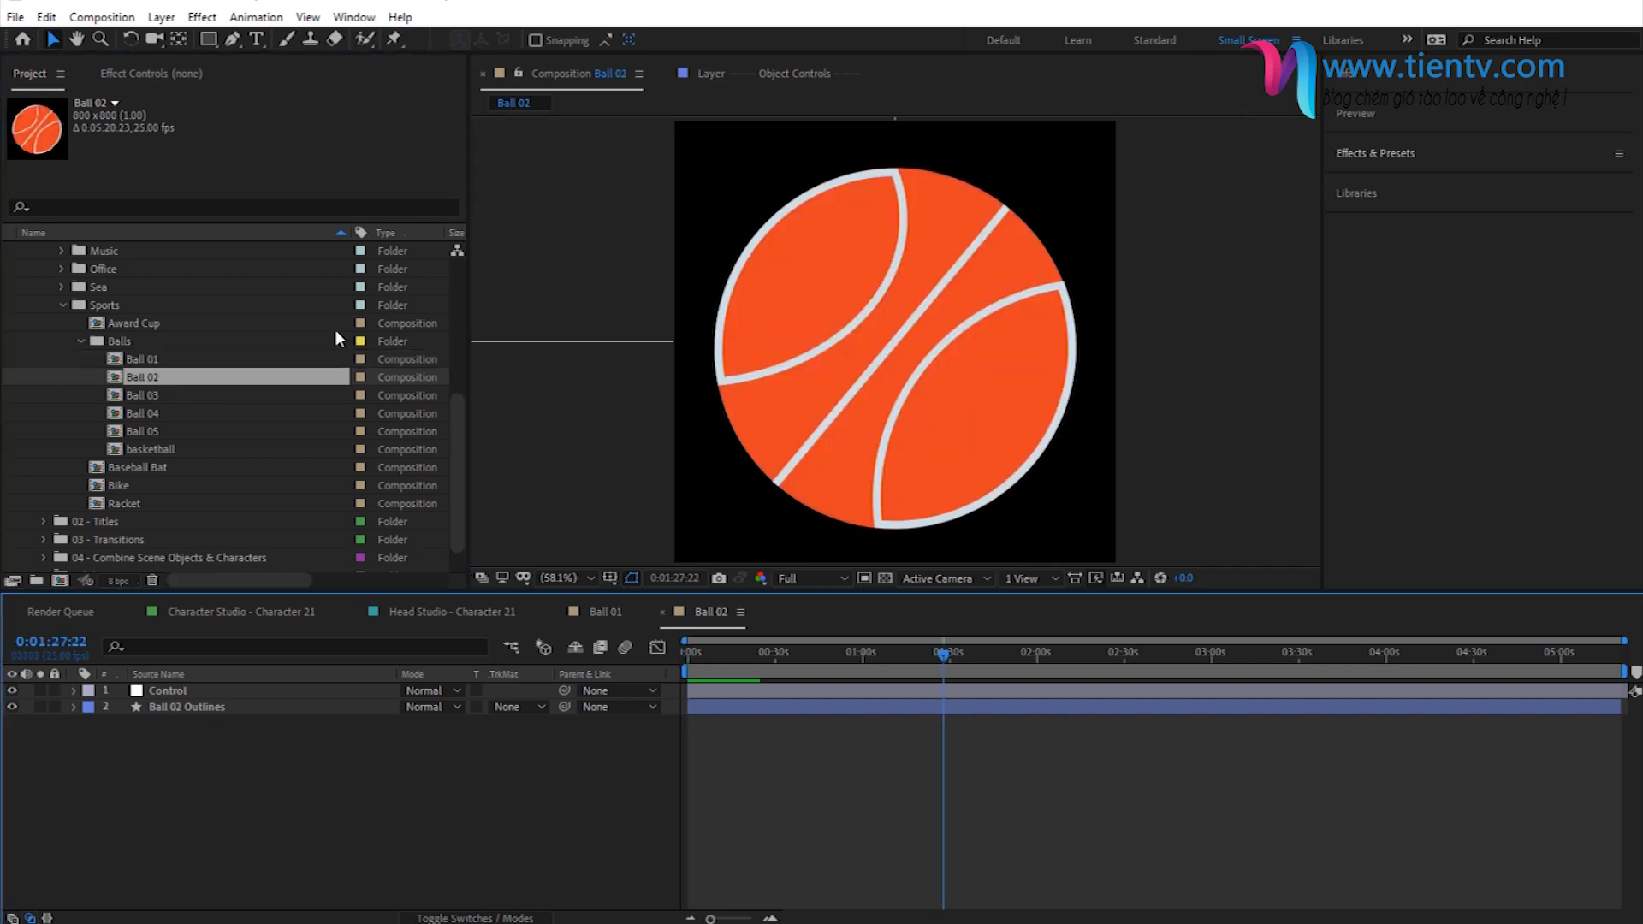
pyautogui.click(141, 375)
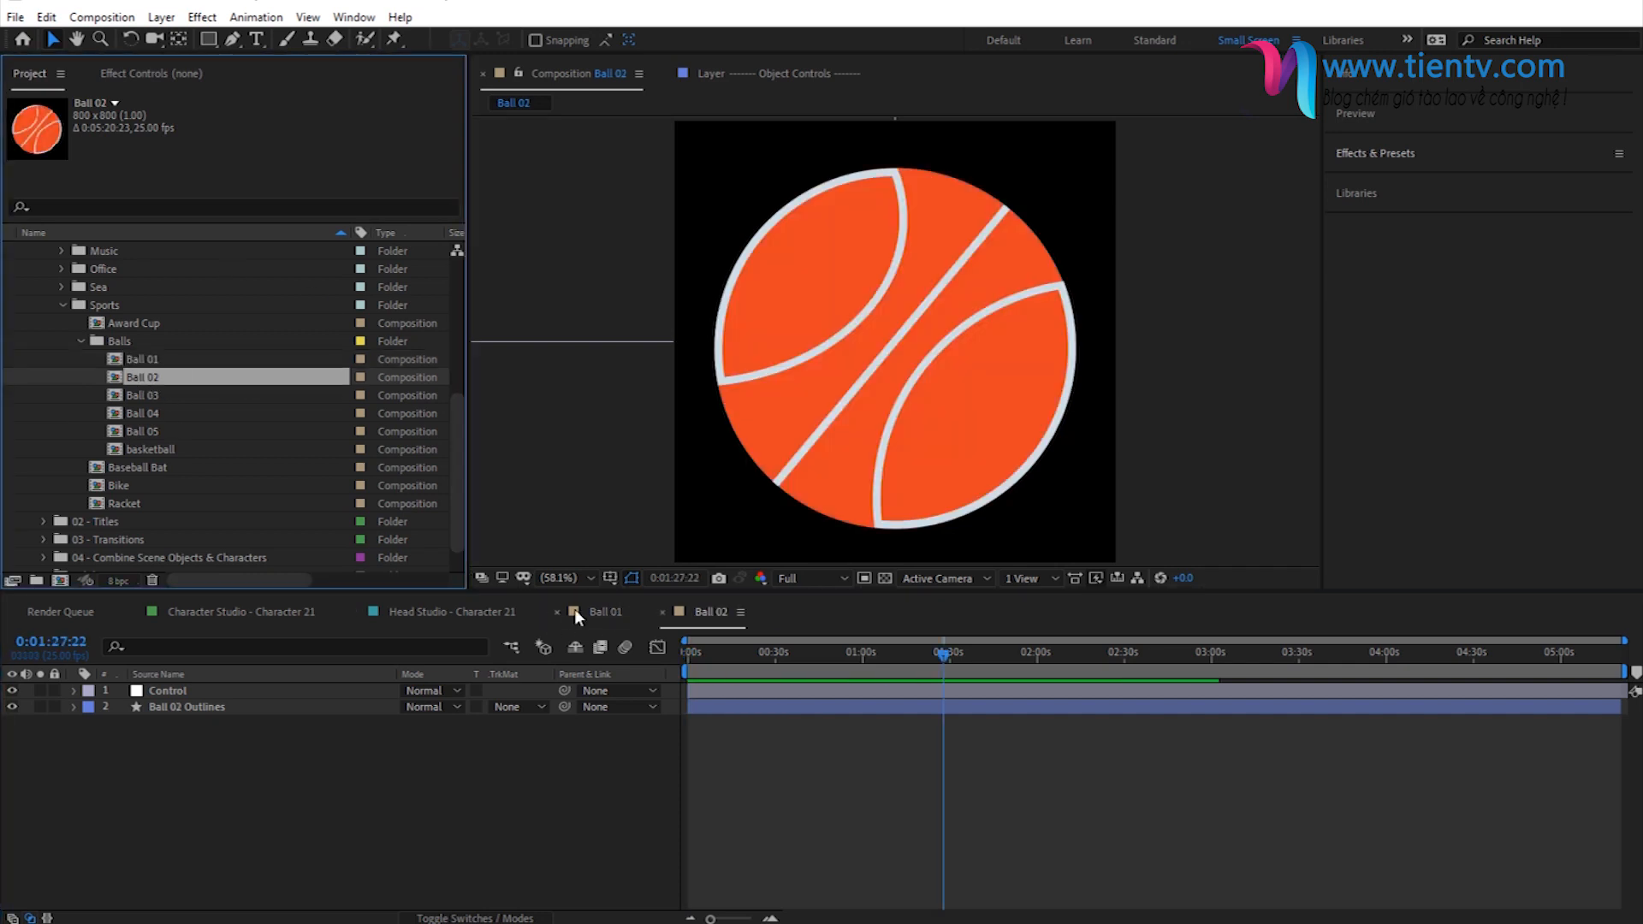
pyautogui.click(557, 612)
pyautogui.click(558, 611)
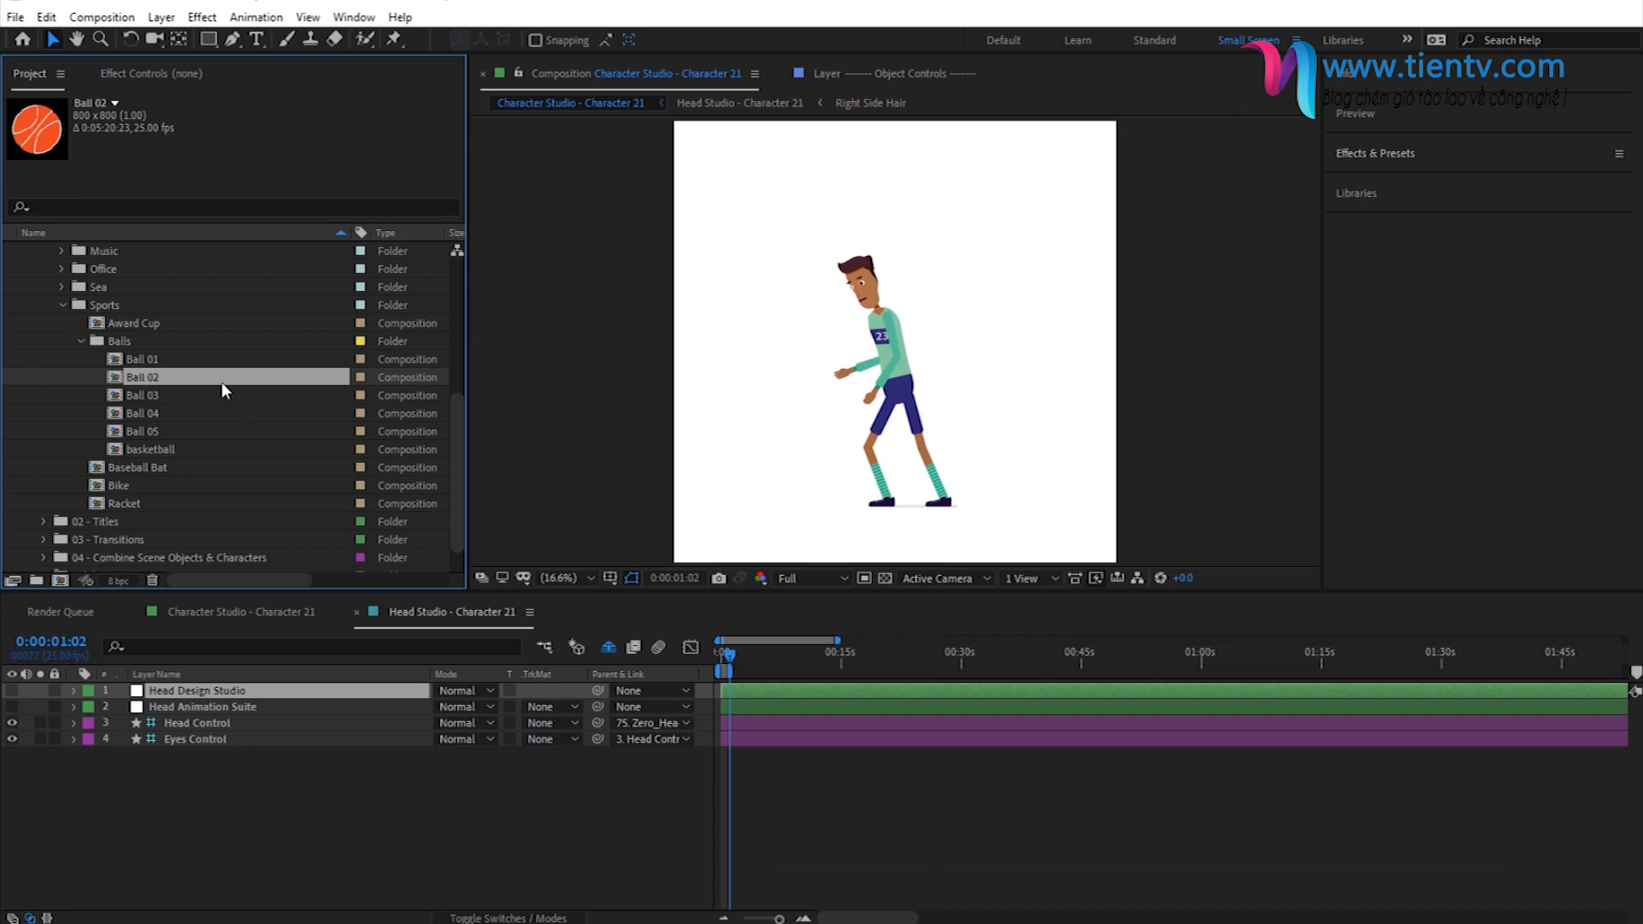
# - Return to the Character Studio - Character 21 composition, magnify its timeline and collapse the Character Animation Suite layer's properties
pyautogui.click(123, 505)
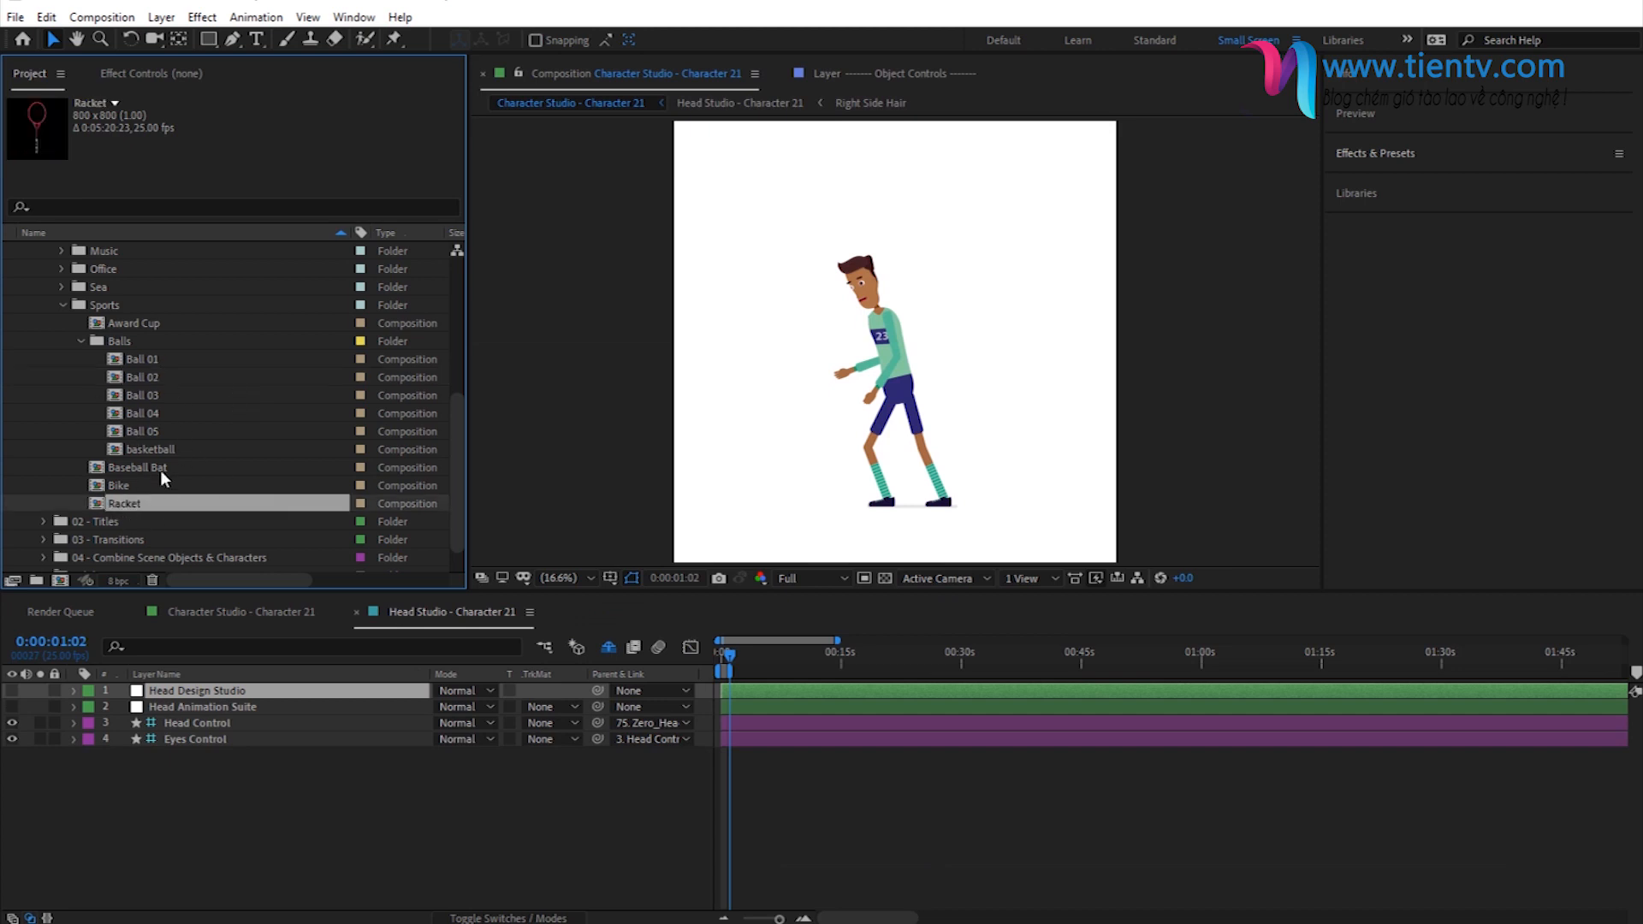
pyautogui.click(226, 612)
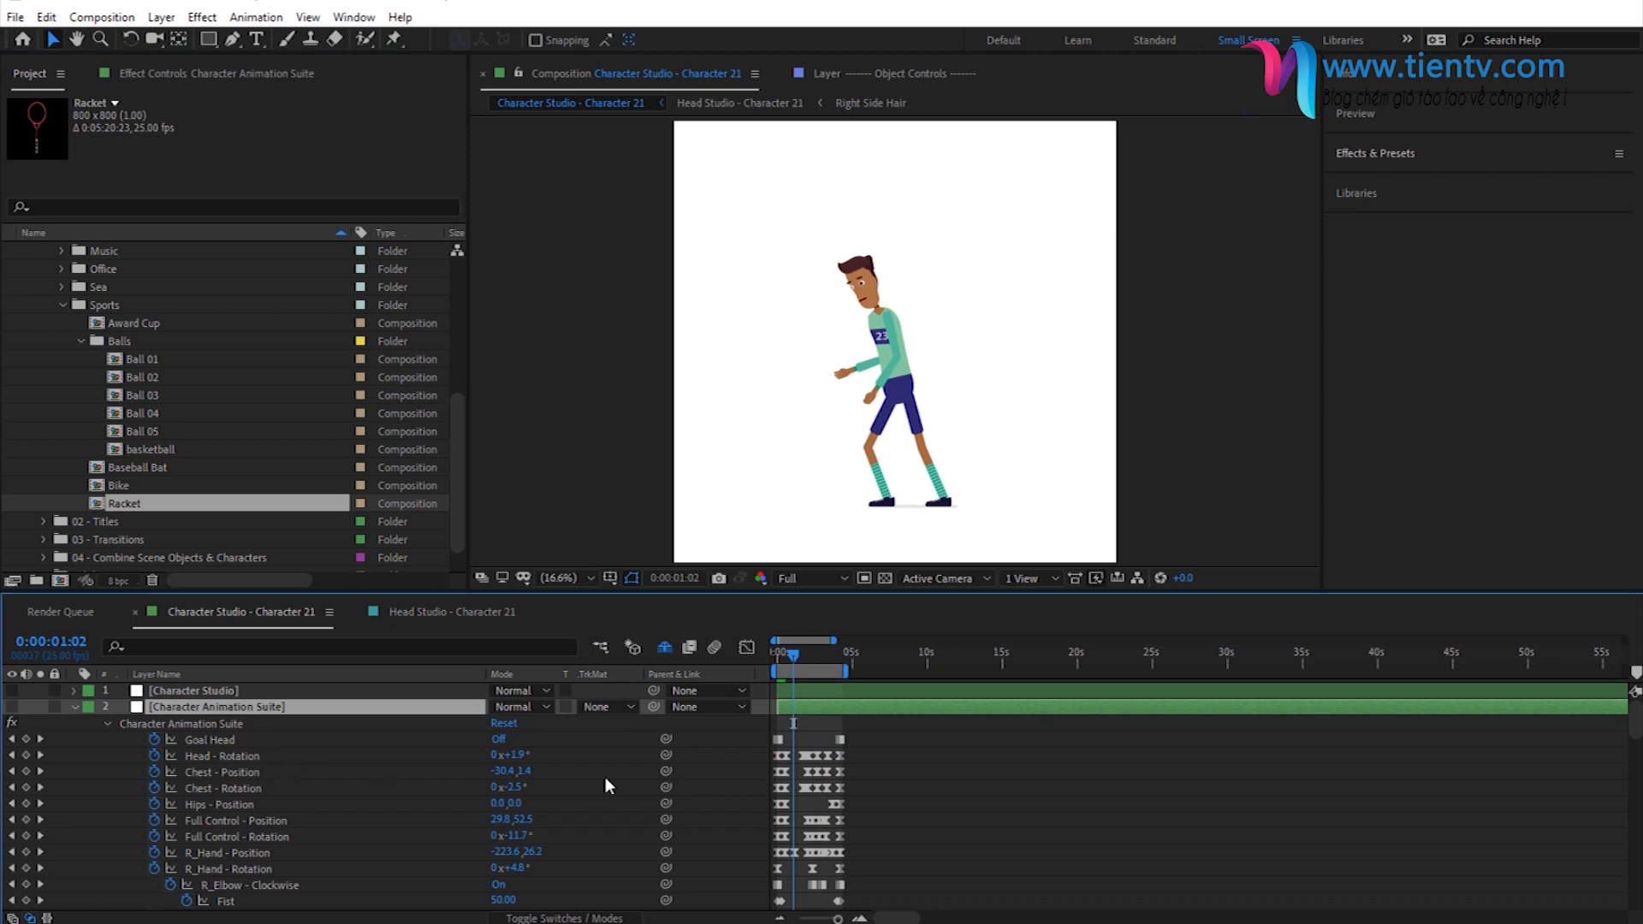
pyautogui.press('=')
pyautogui.press('=')
pyautogui.press('=')
pyautogui.press('=')
pyautogui.press('=')
pyautogui.press('=')
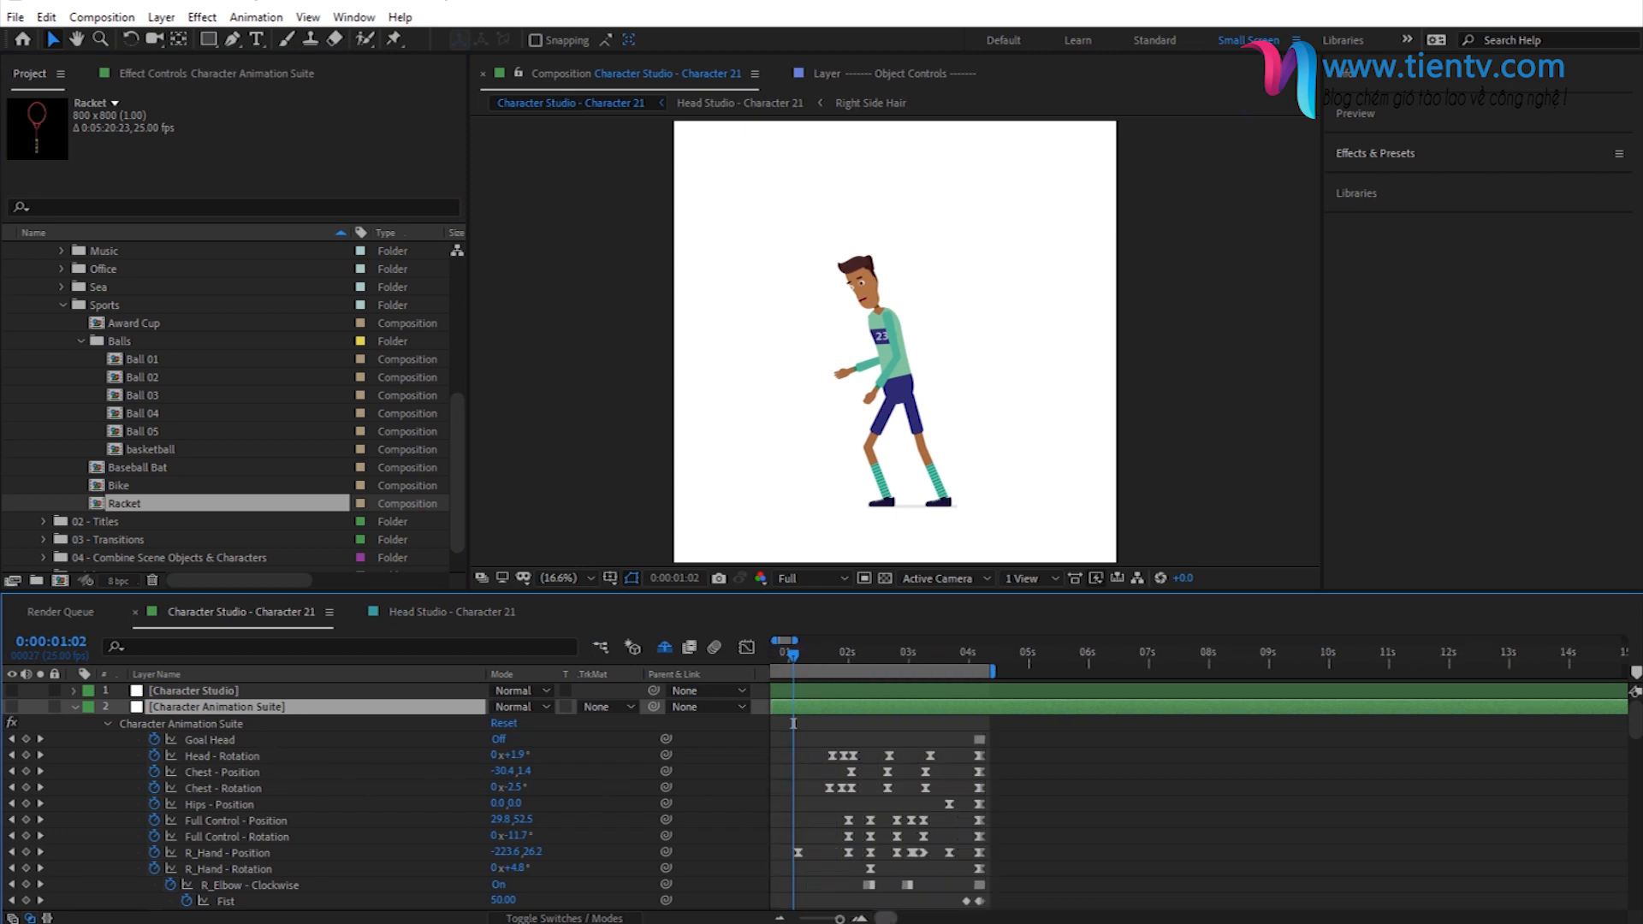
pyautogui.click(75, 707)
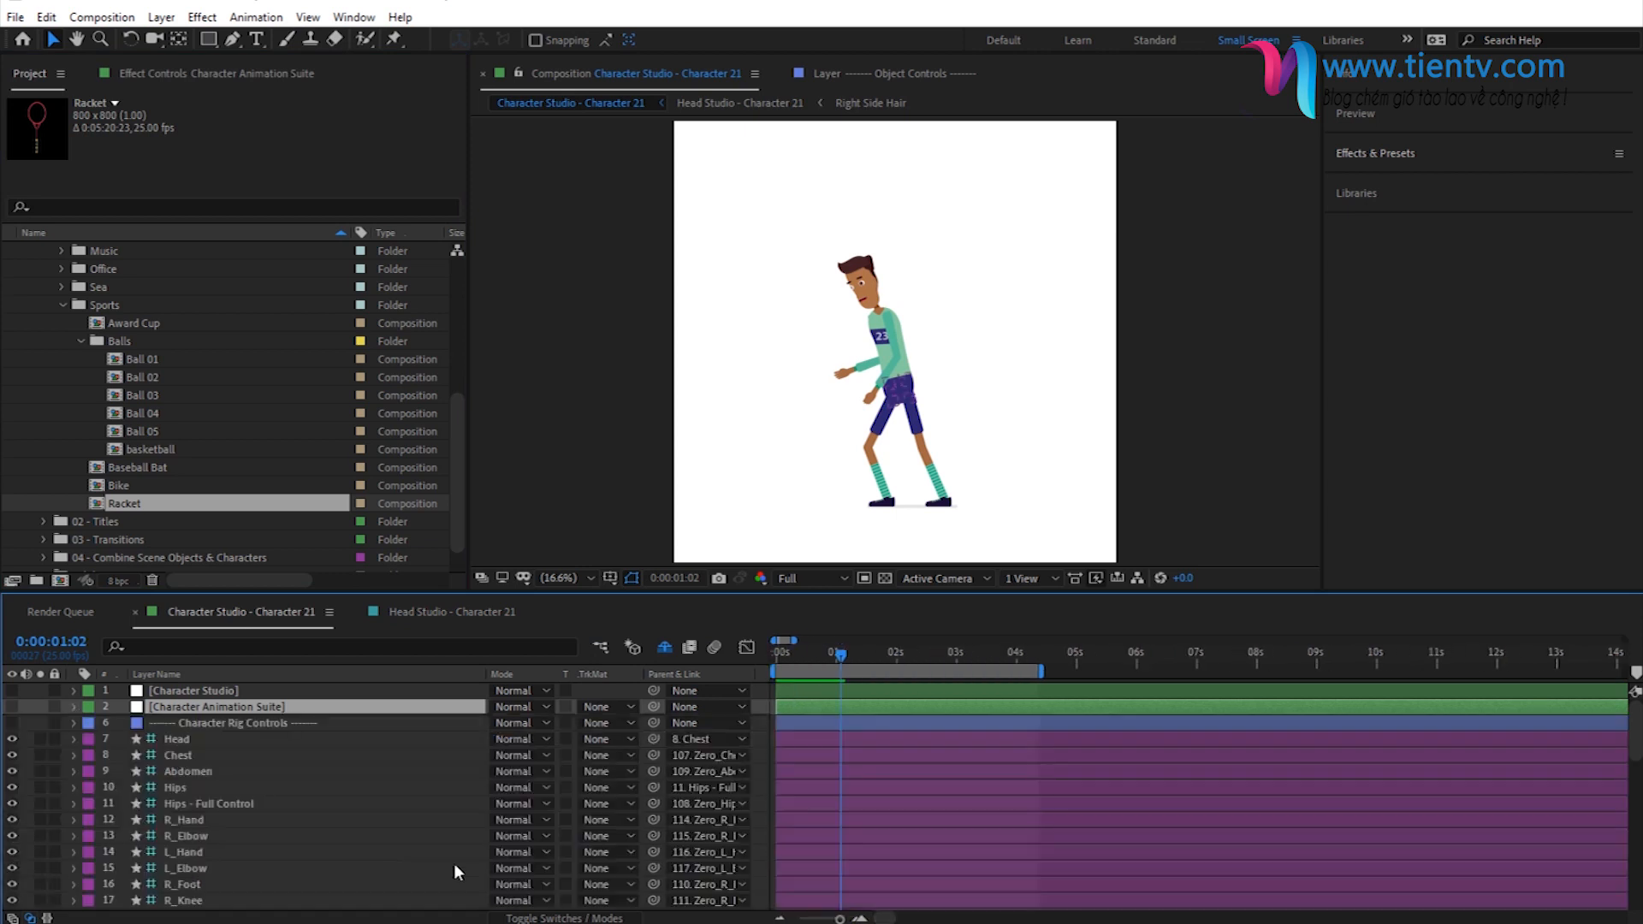
# - Add Ball 02 to the Character 21 timeline between the Left Foot and Left Leg [Rubberhose Limbs] layers
pyautogui.scroll(-3, 295, 781)
pyautogui.scroll(-5, 290, 782)
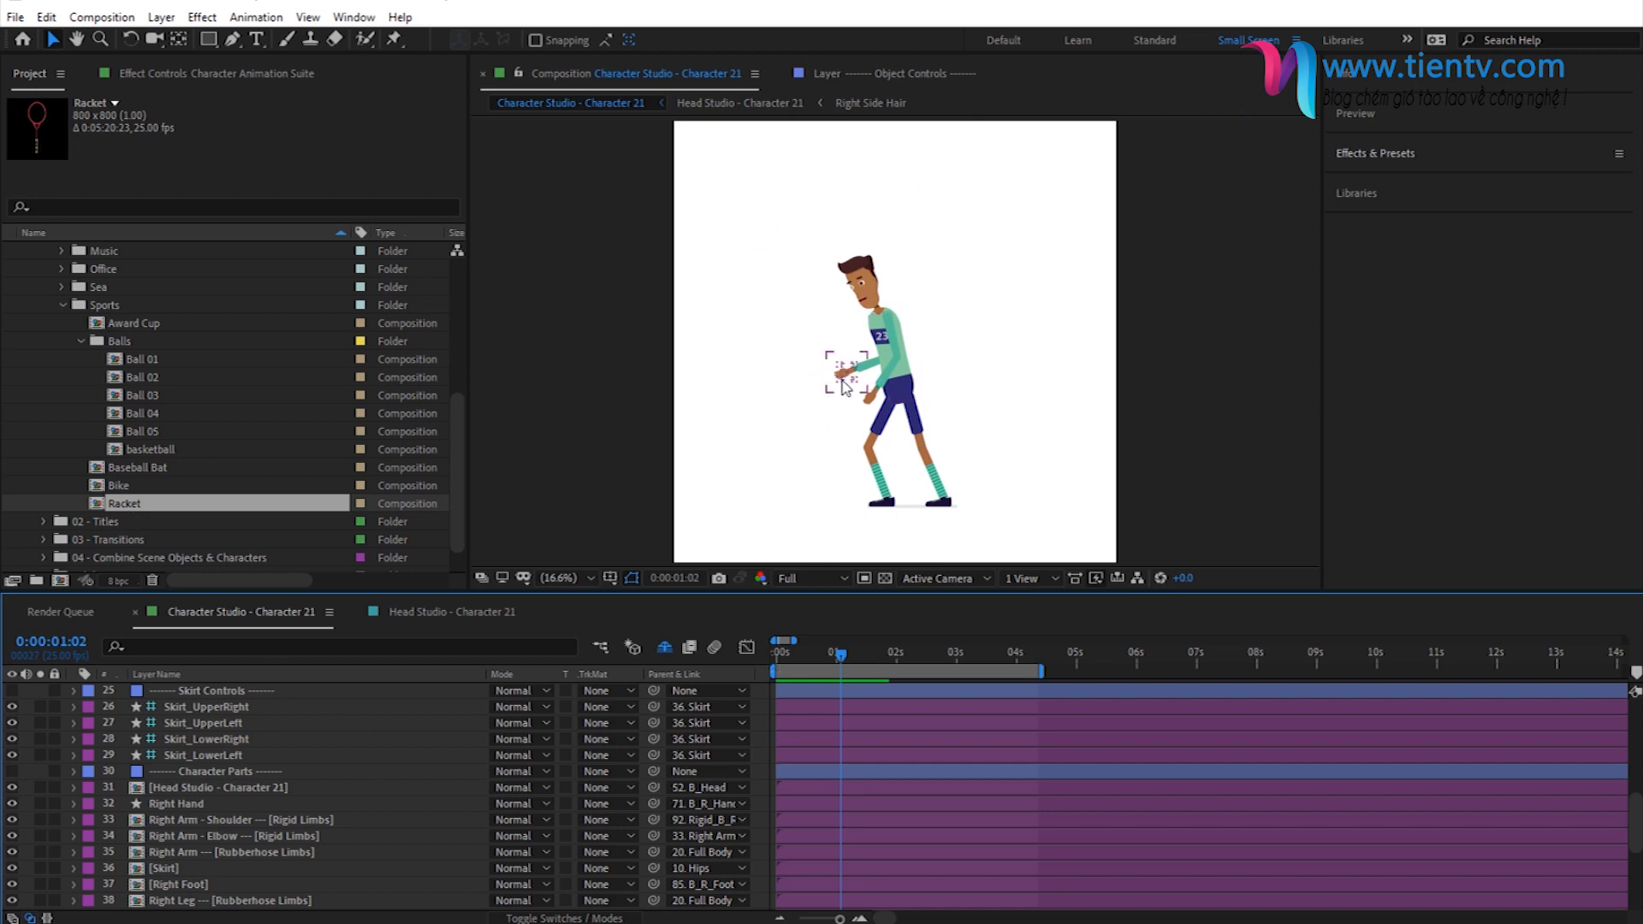
pyautogui.click(144, 377)
pyautogui.scroll(-4, 182, 847)
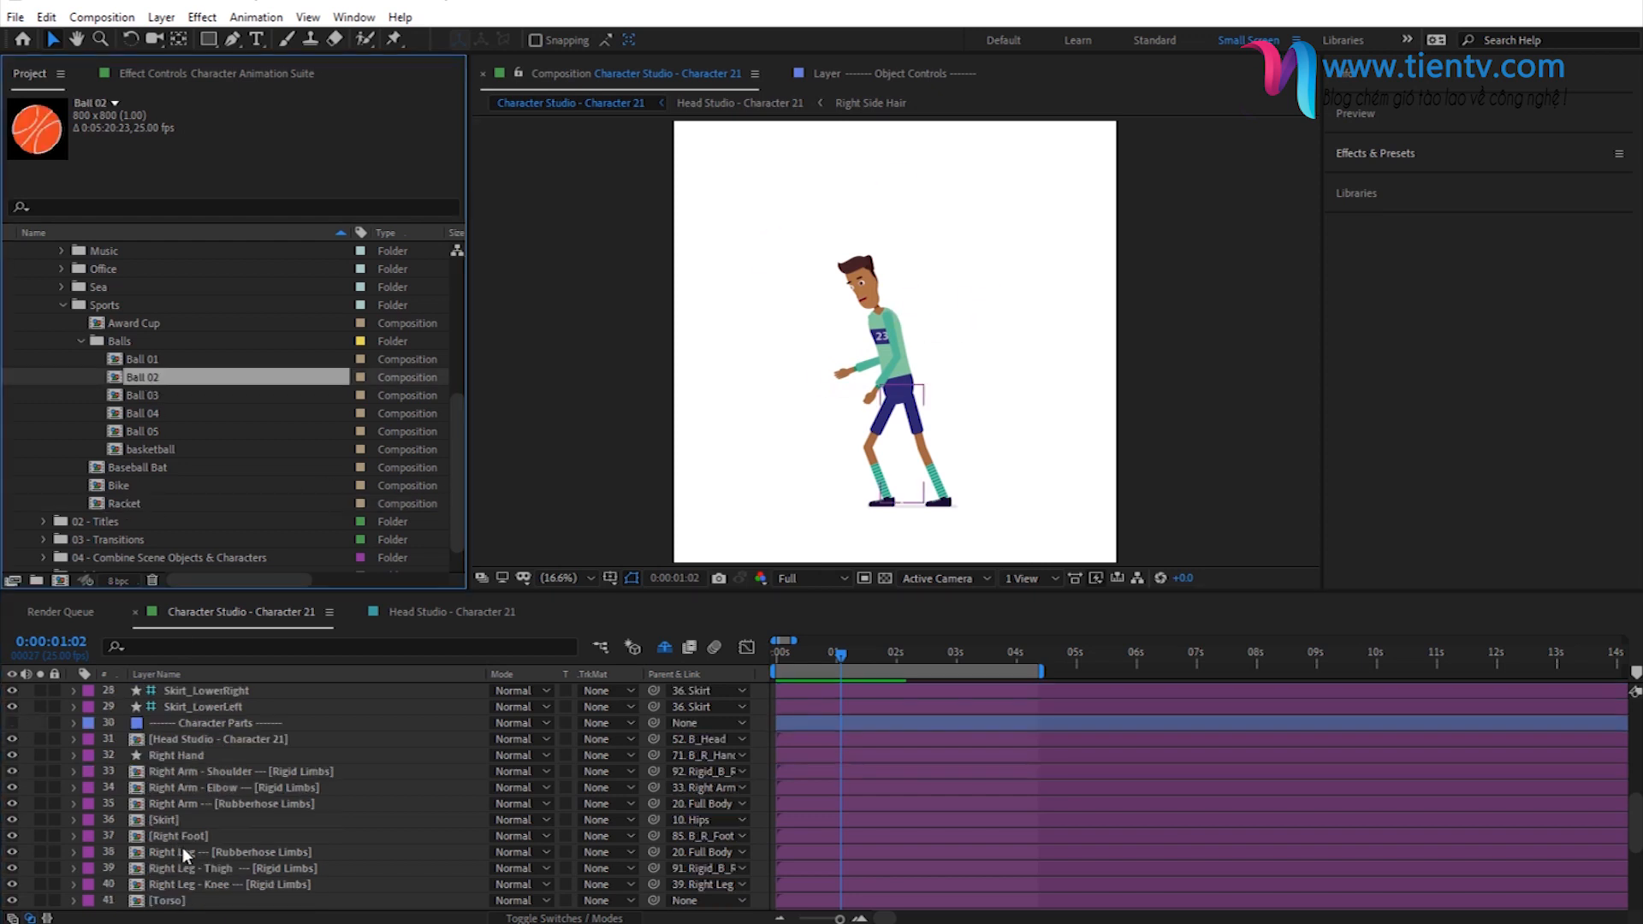
pyautogui.click(182, 788)
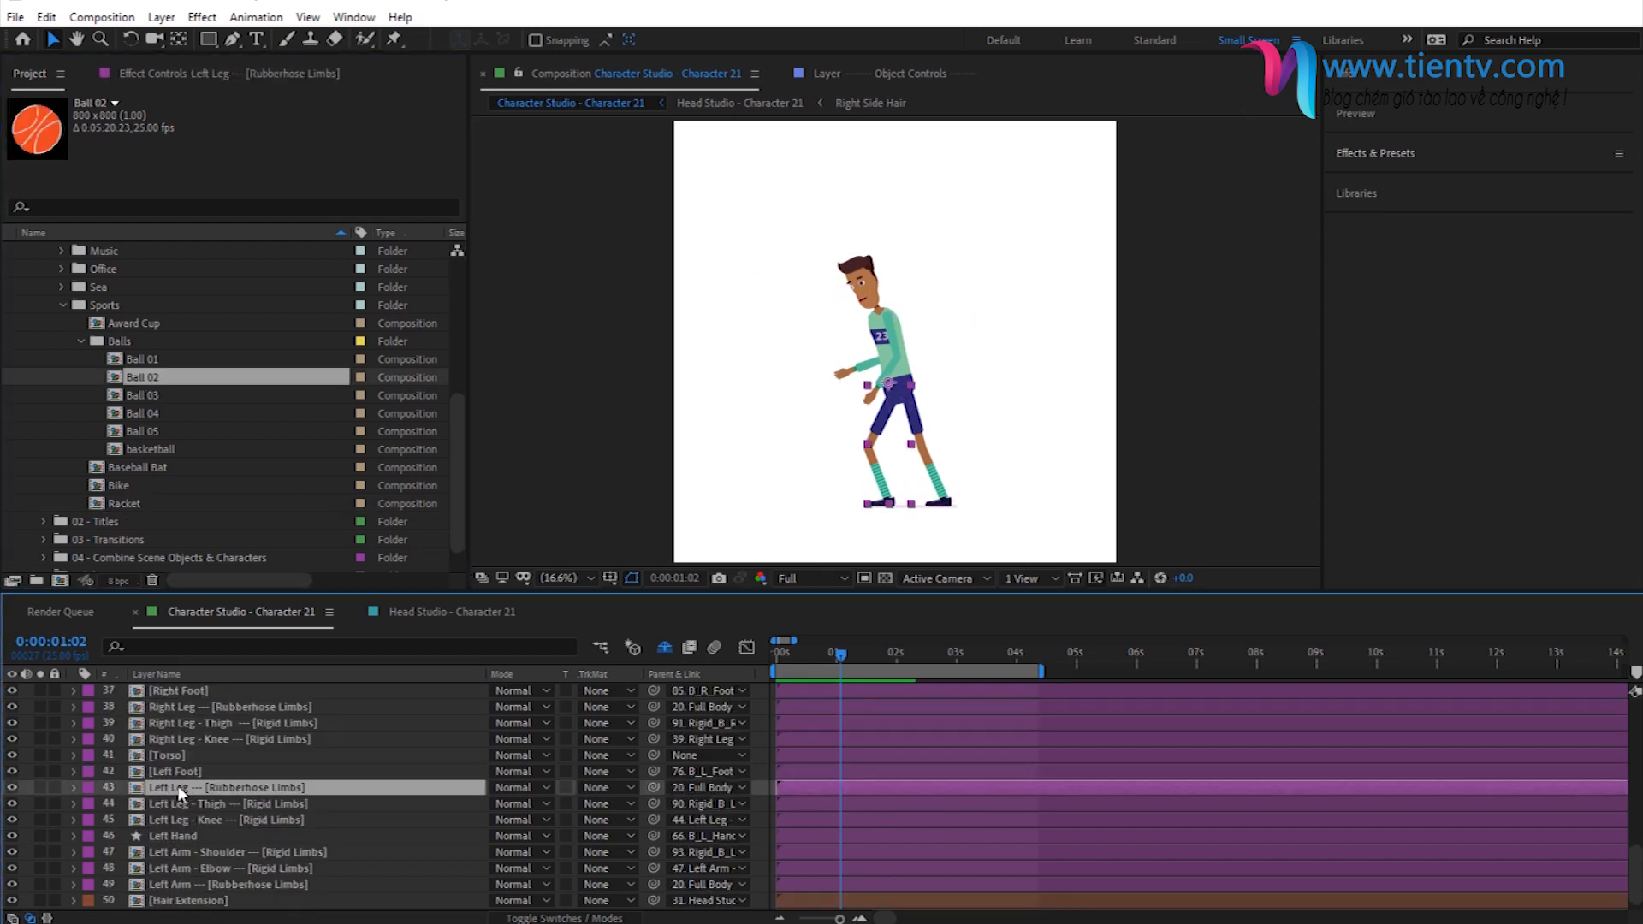
pyautogui.click(160, 769)
pyautogui.click(171, 788)
pyautogui.moveTo(147, 379); pyautogui.dragTo(227, 781)
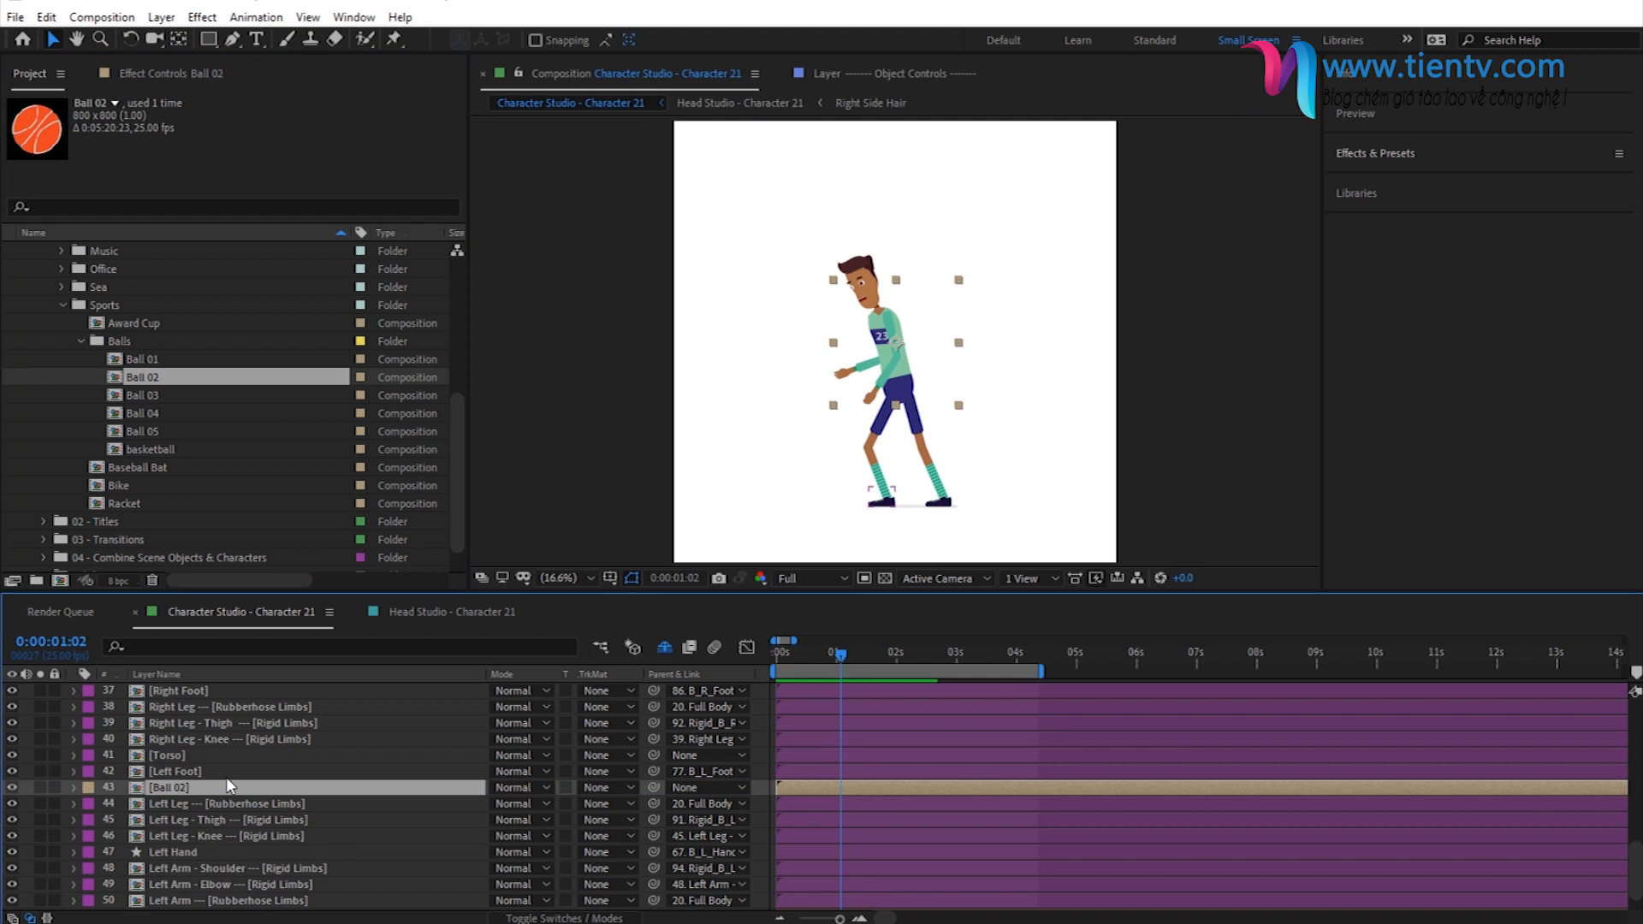
# - Scale the Ball 02 layer to 10% and position it in the character's outstretched left hand
pyautogui.click(890, 342)
pyautogui.moveTo(890, 342); pyautogui.dragTo(852, 380)
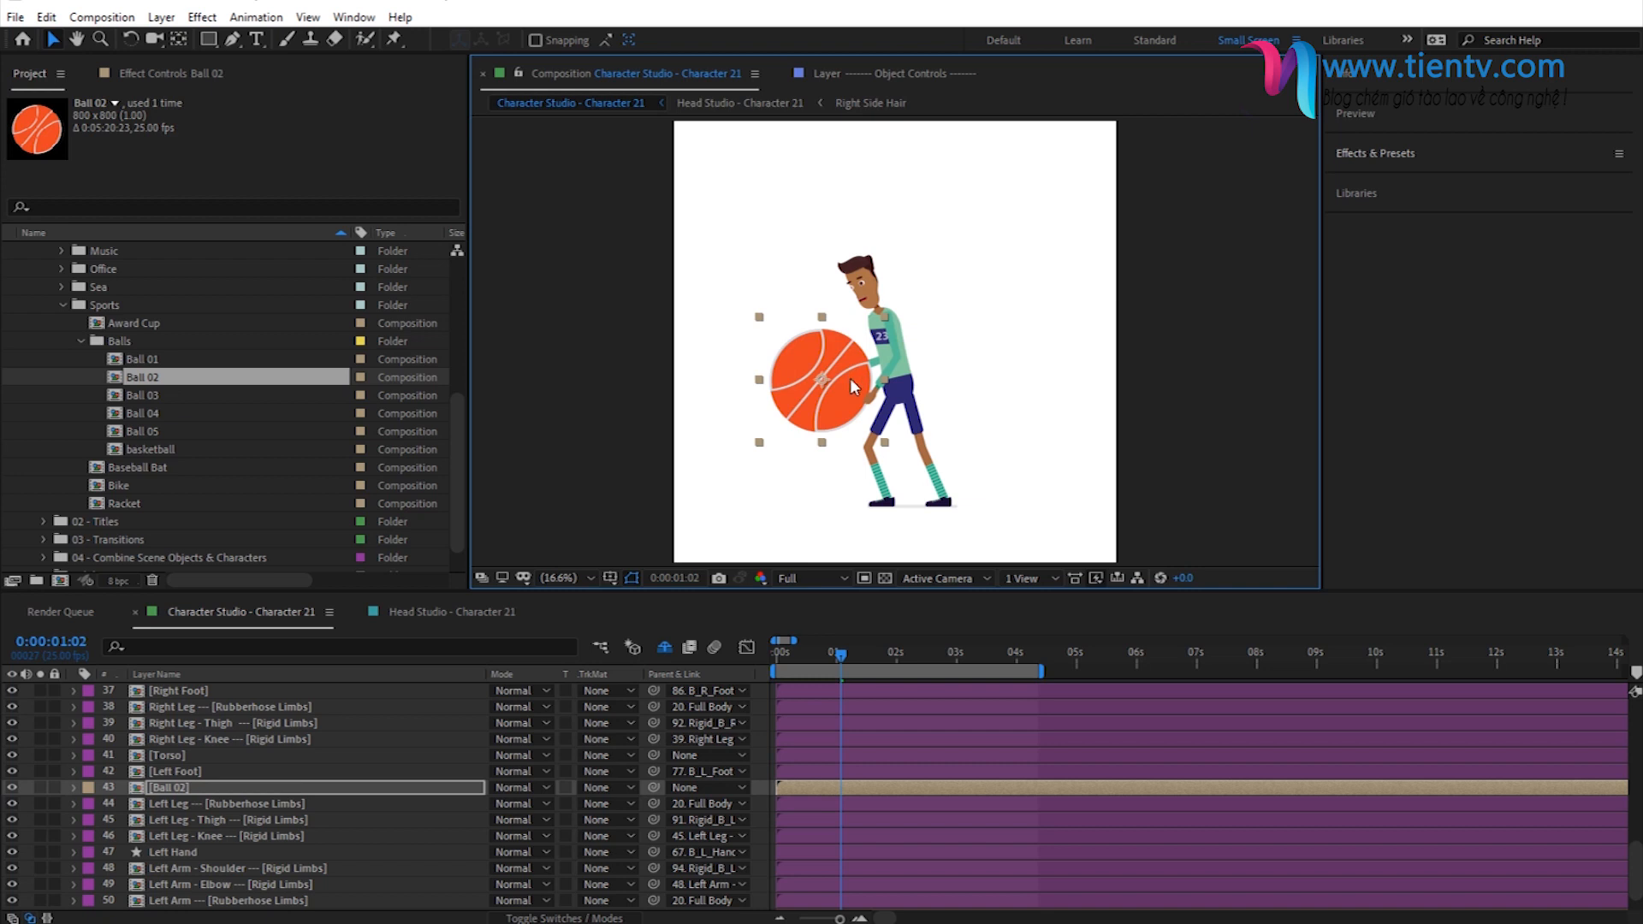
pyautogui.press('s')
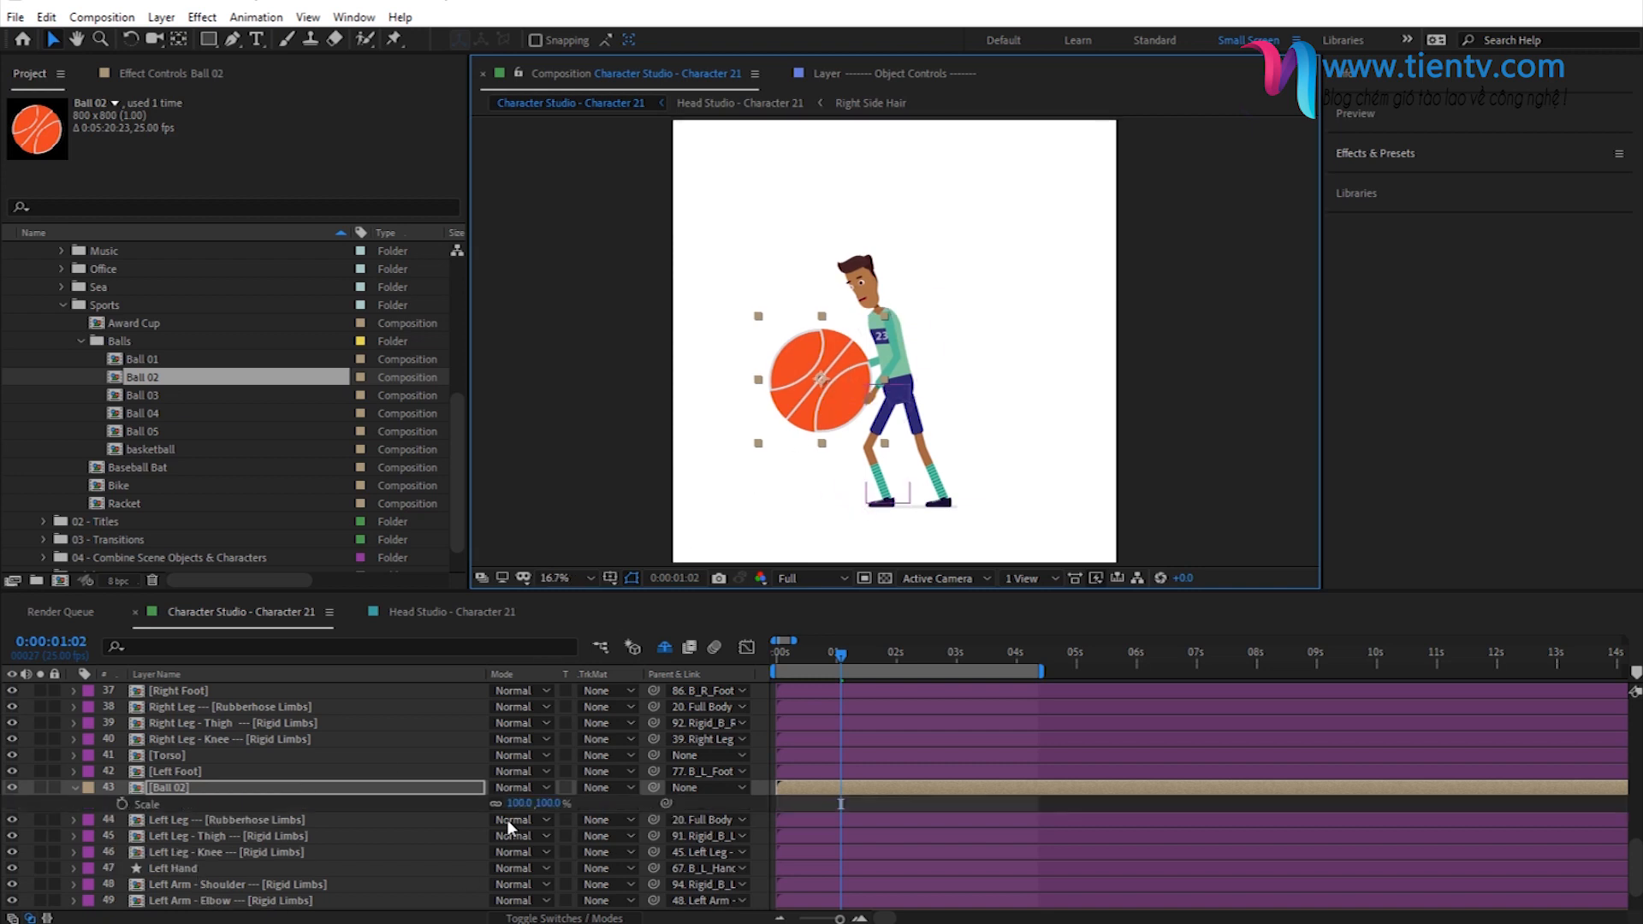
pyautogui.click(541, 803)
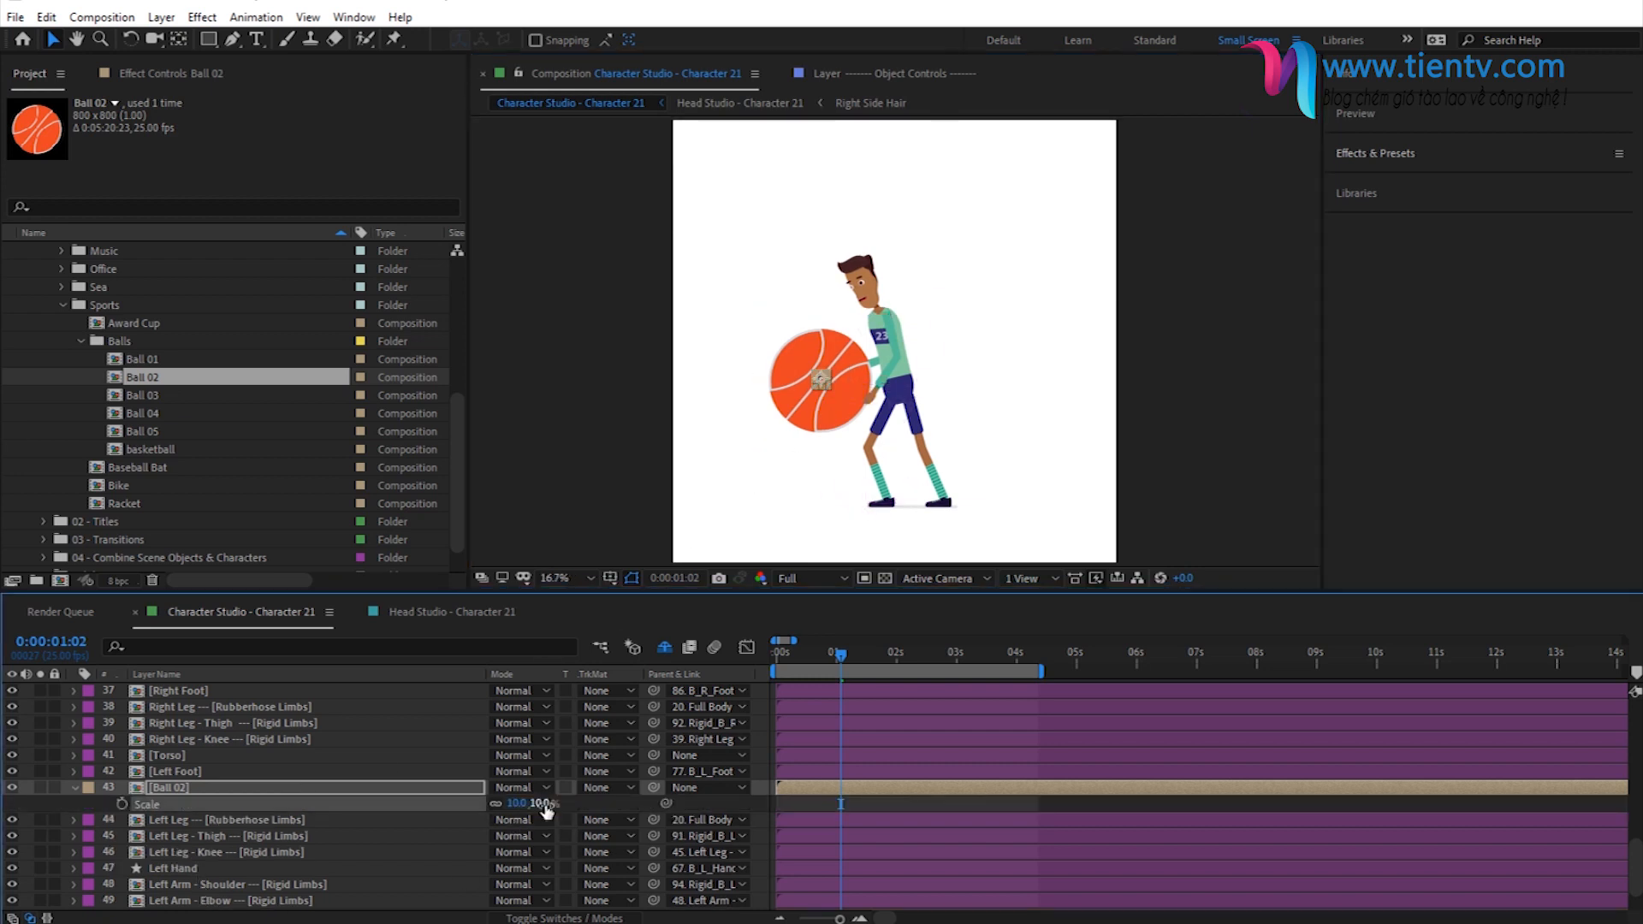
pyautogui.scroll(2, 881, 382)
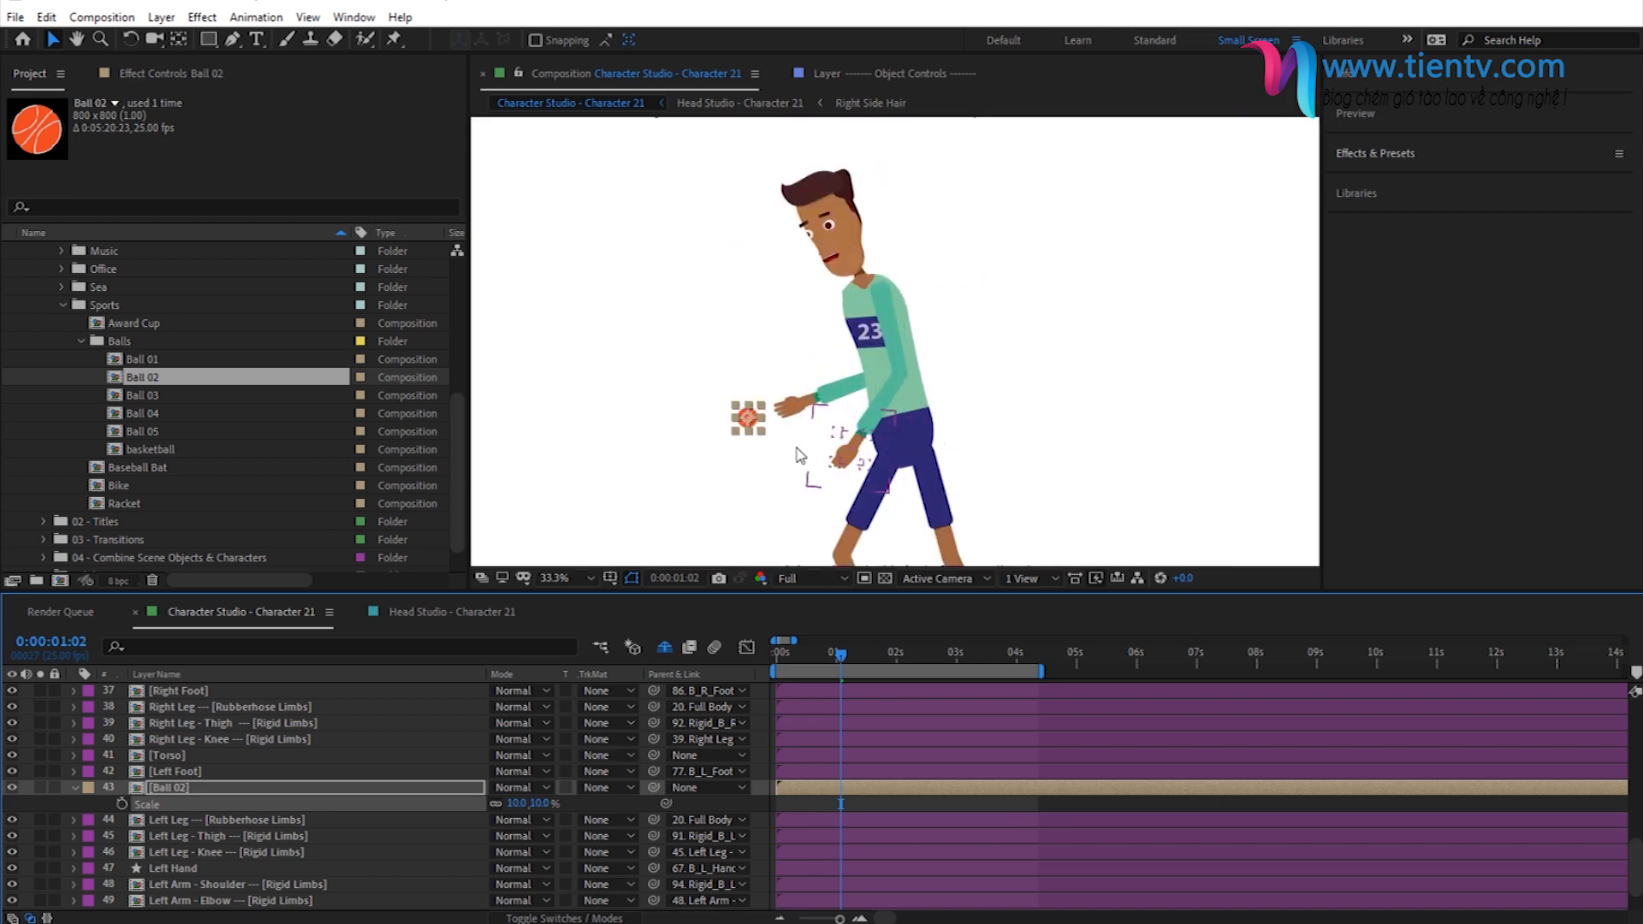
pyautogui.moveTo(748, 417); pyautogui.dragTo(790, 410)
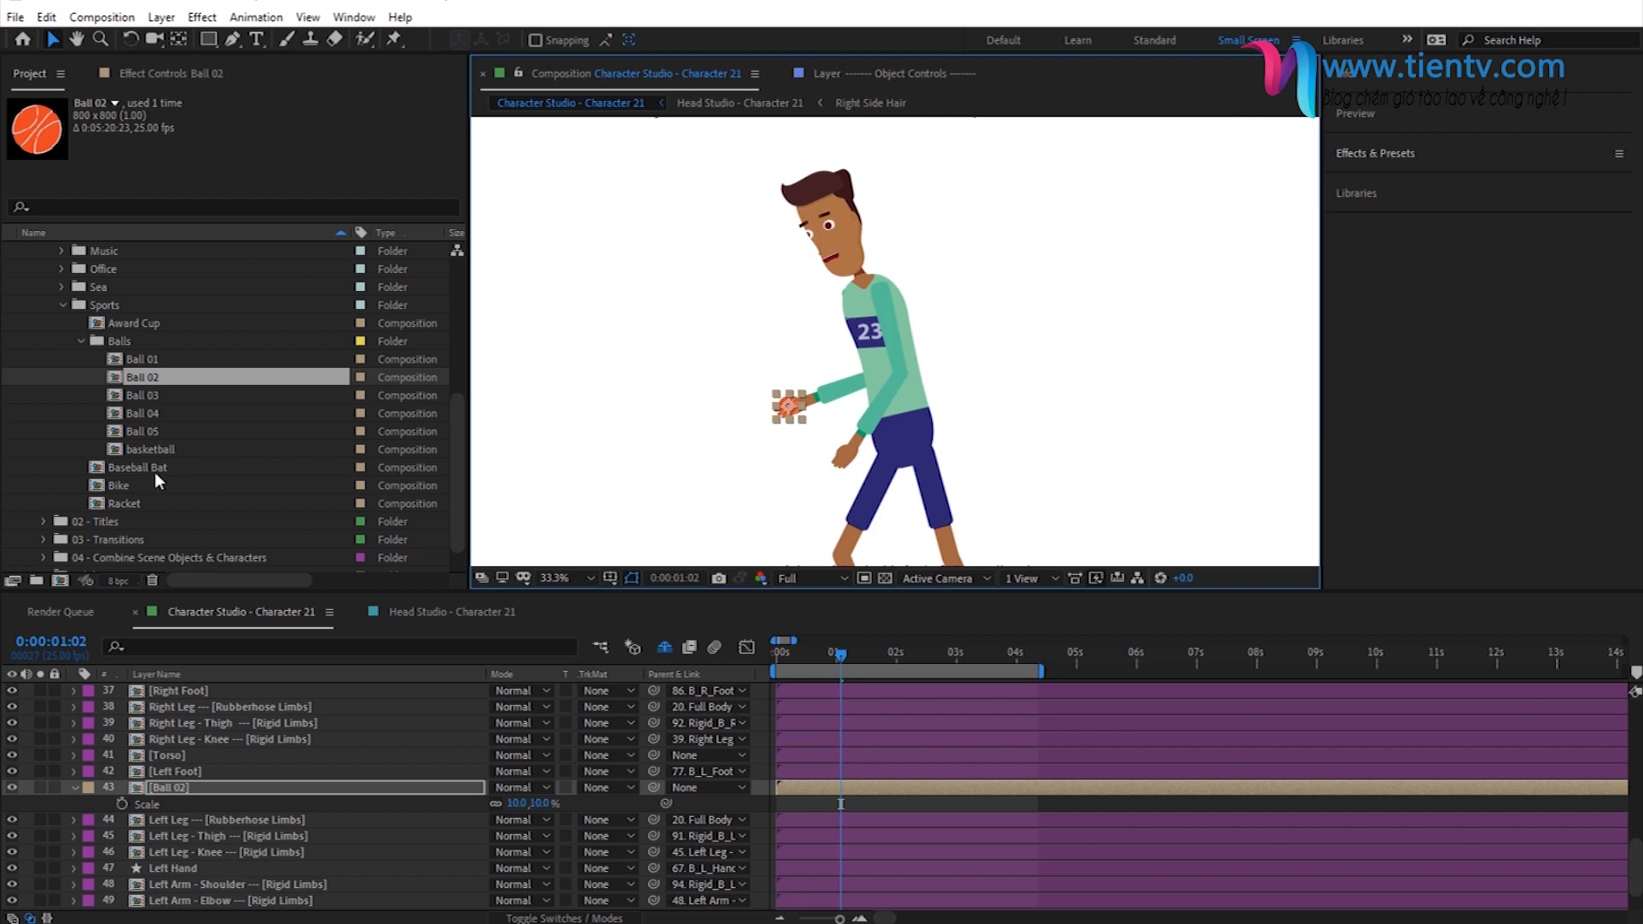
# - Add the Racket composition directly below the Right Hand layer and position its handle just above the right hand
pyautogui.click(133, 504)
pyautogui.moveTo(843, 489); pyautogui.dragTo(844, 466)
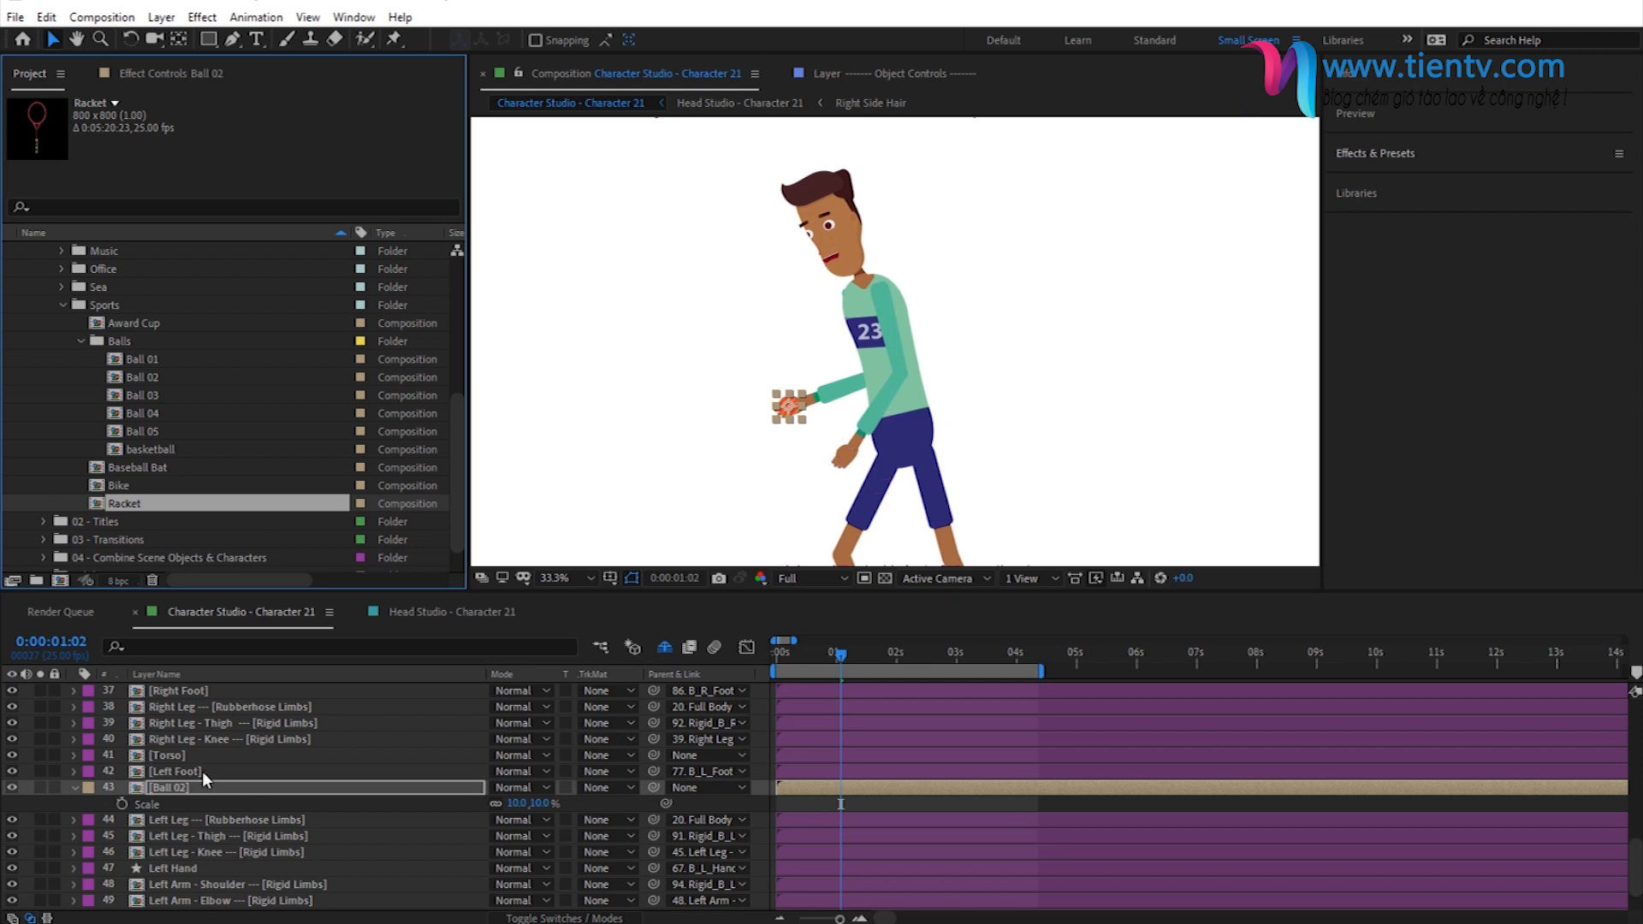
pyautogui.scroll(3, 201, 772)
pyautogui.click(172, 757)
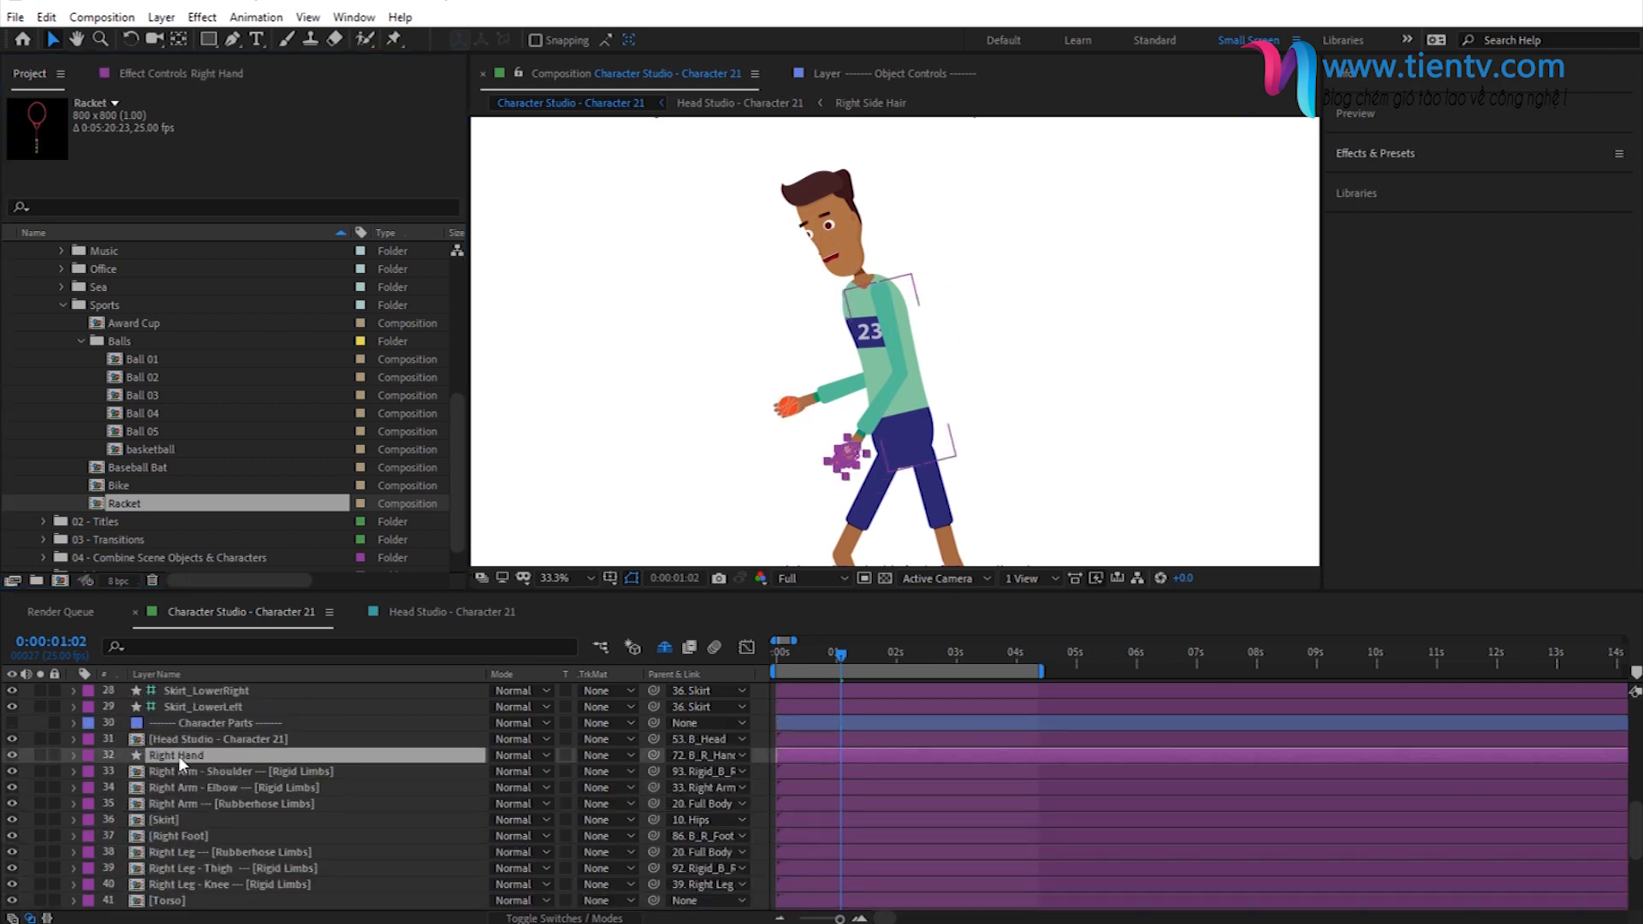
pyautogui.moveTo(126, 501); pyautogui.dragTo(220, 766)
pyautogui.moveTo(894, 347); pyautogui.dragTo(832, 351)
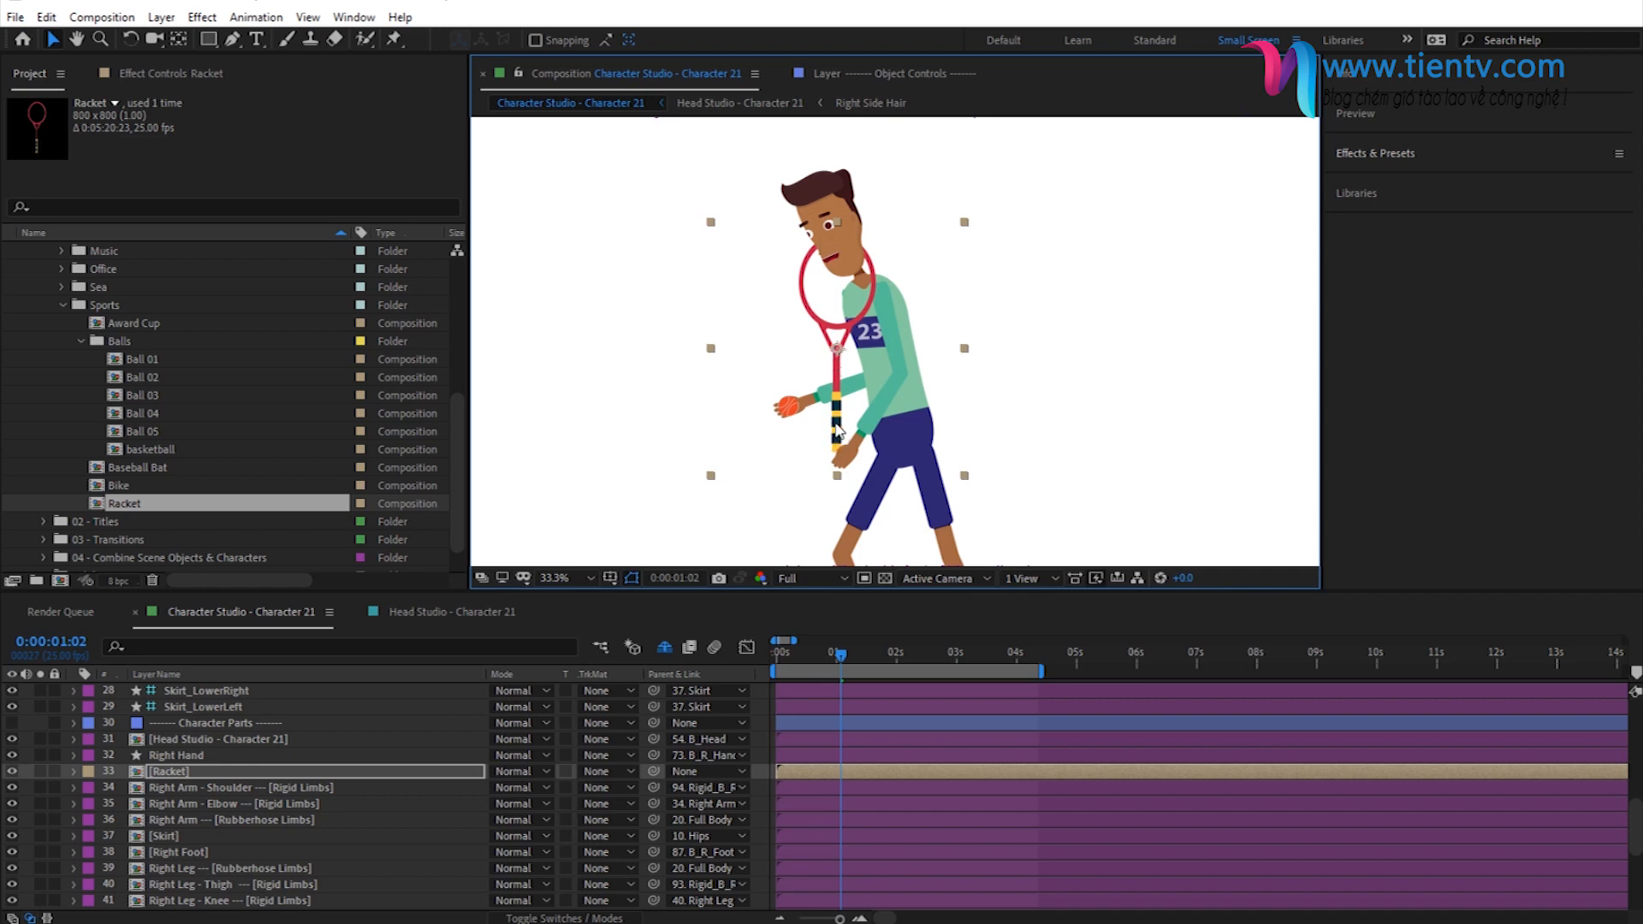
# - Relocate the Racket layer's anchor point to its handle and move the racket so the grip sits in the right hand
pyautogui.click(178, 39)
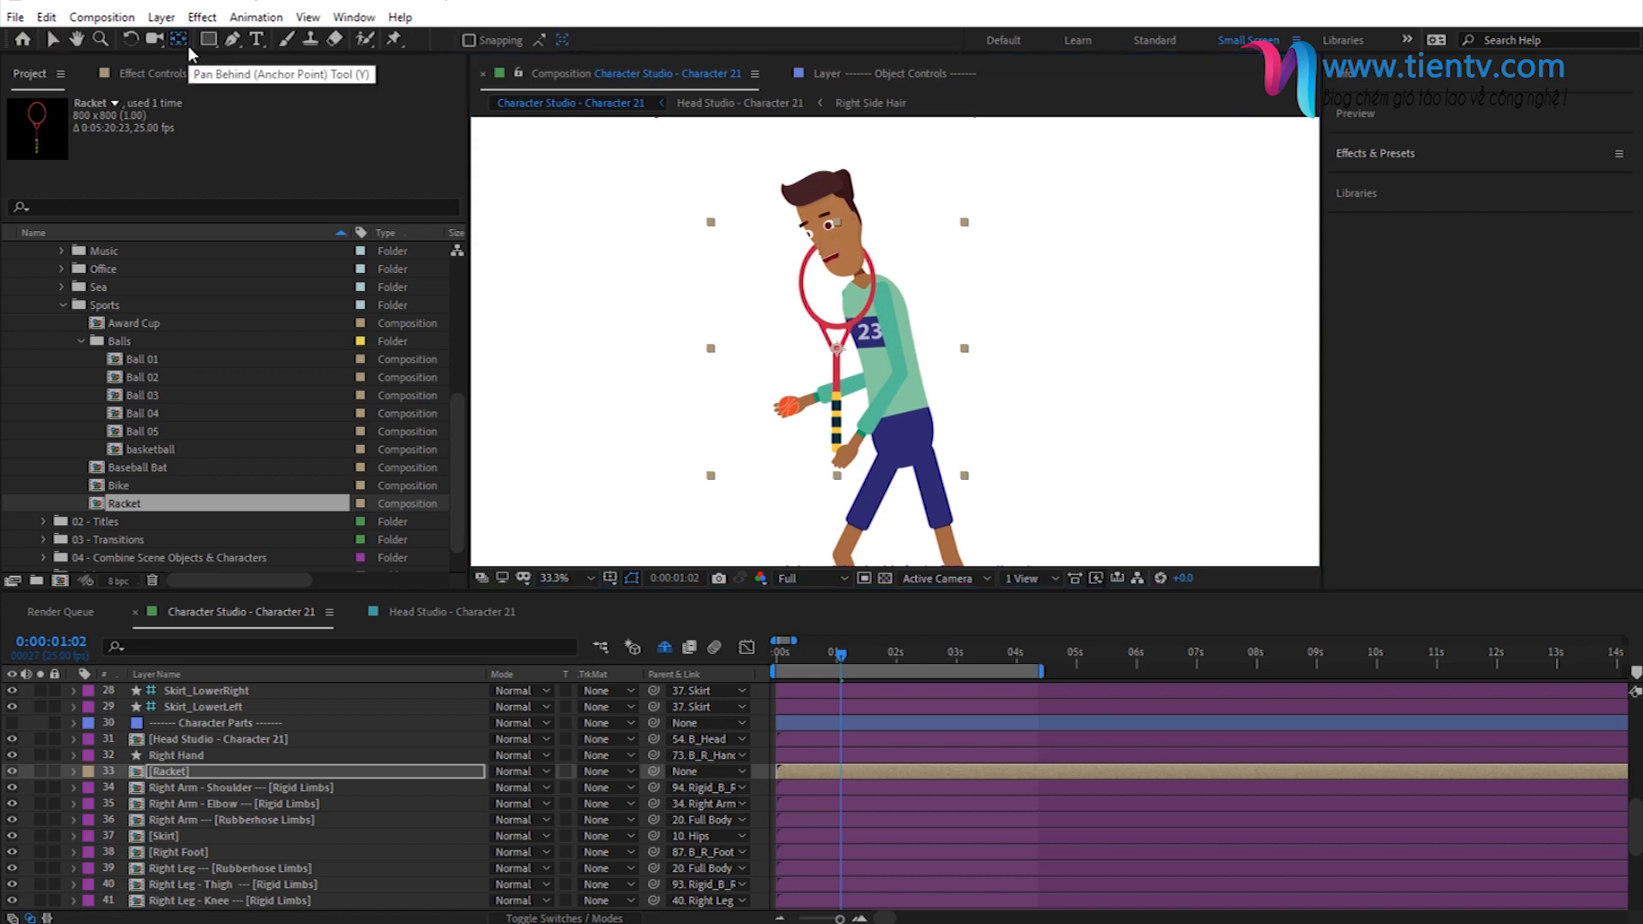
pyautogui.moveTo(839, 353); pyautogui.dragTo(837, 432)
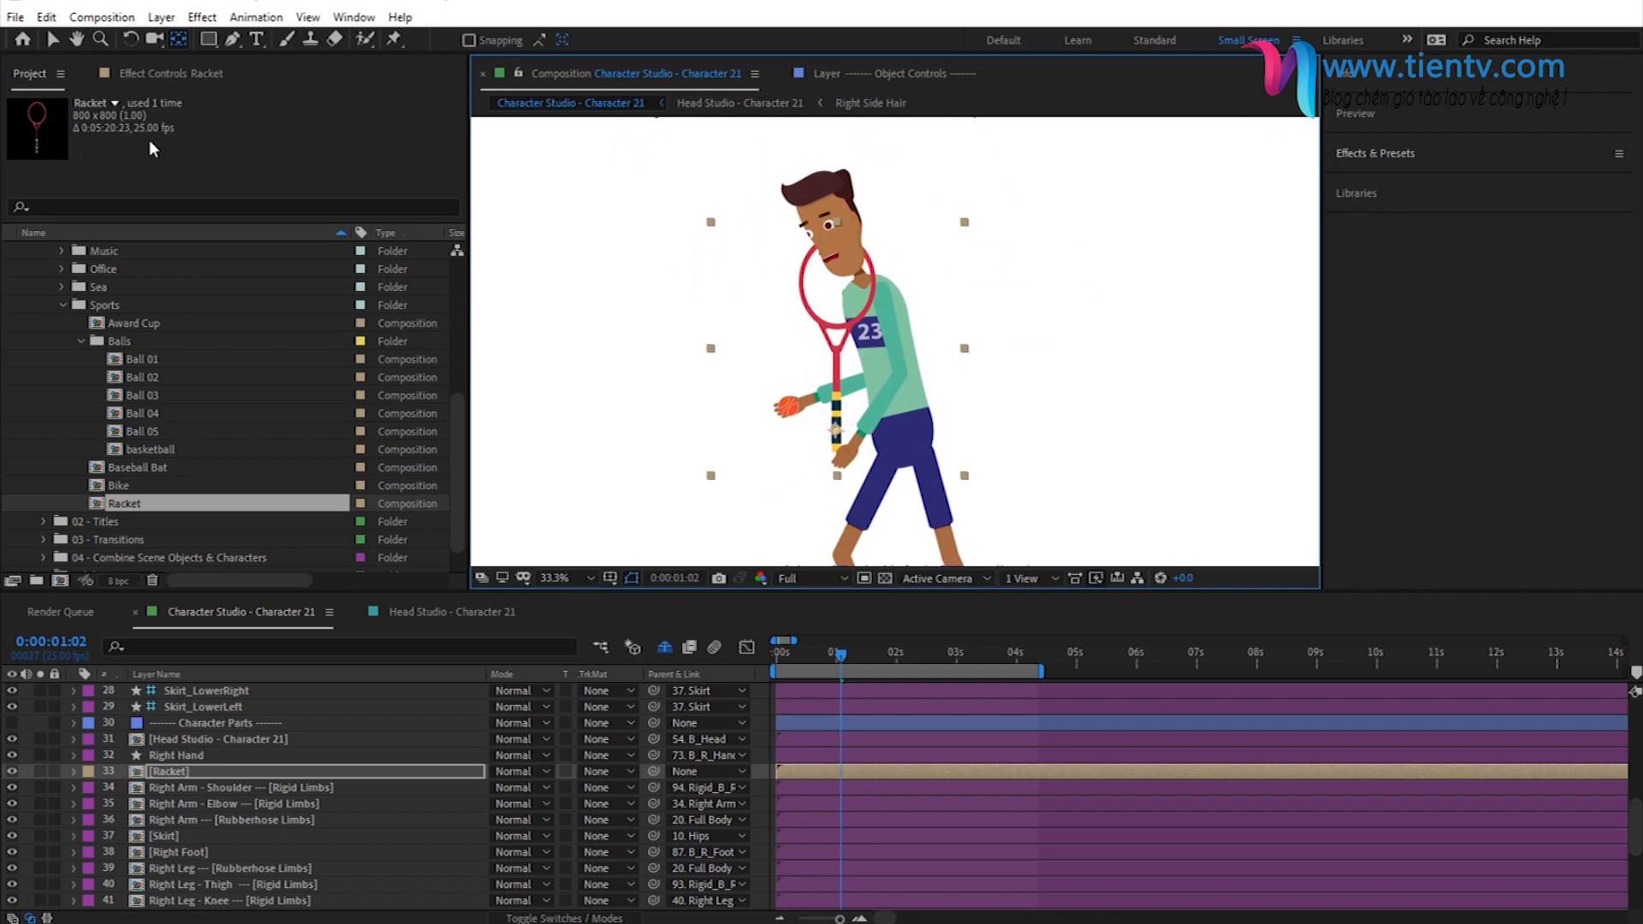
pyautogui.click(53, 38)
pyautogui.moveTo(832, 415); pyautogui.dragTo(840, 455)
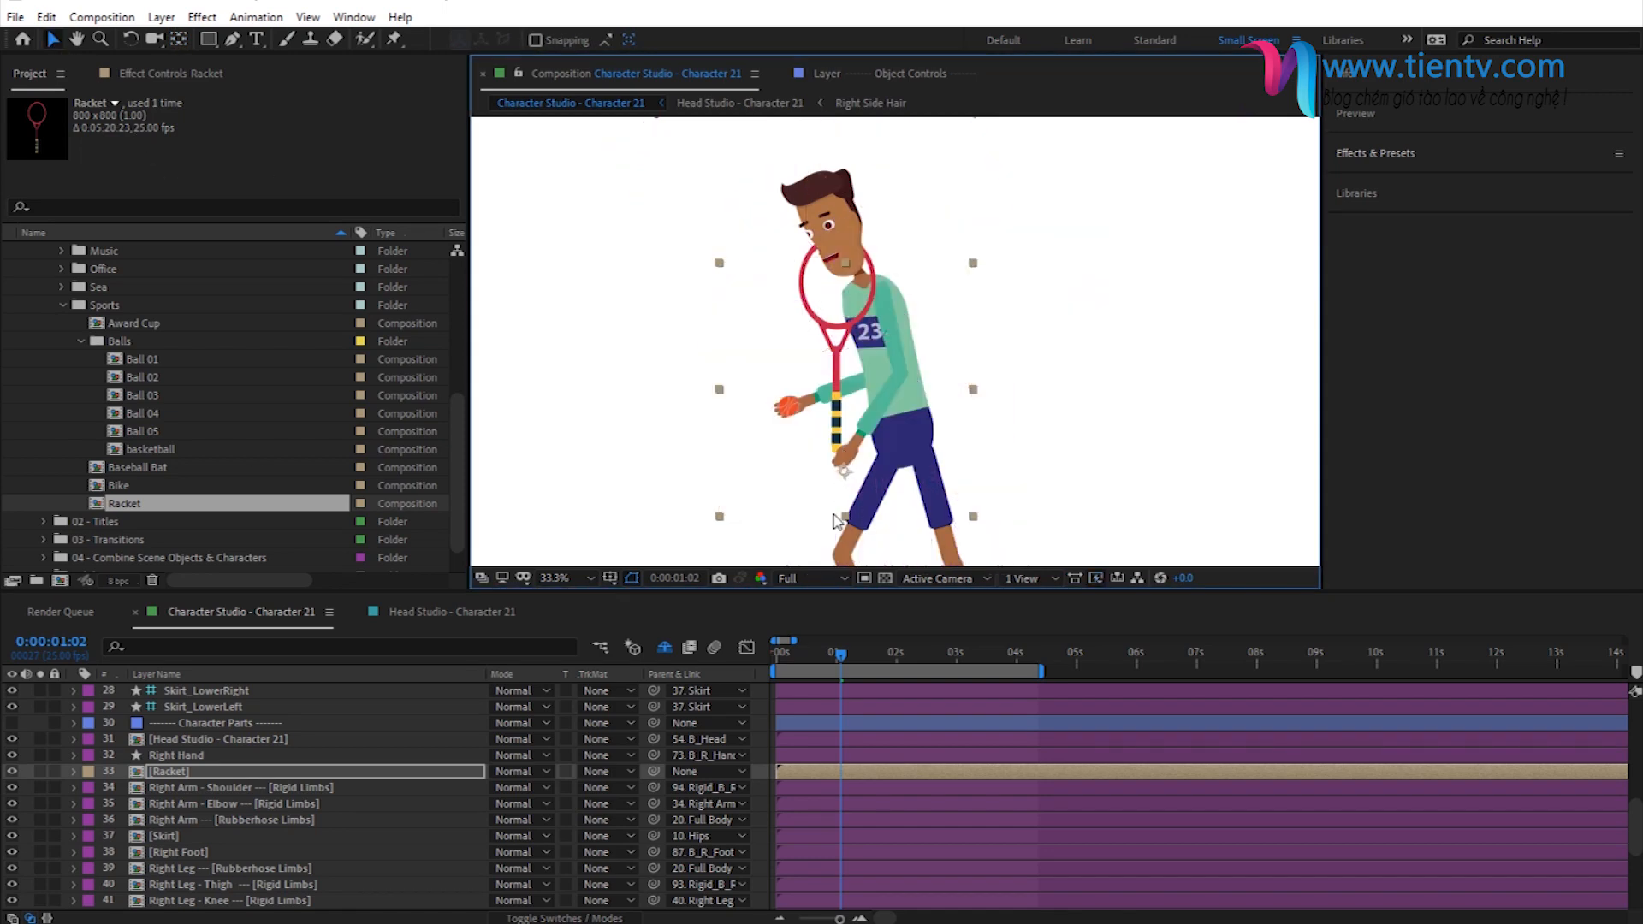
# - Seat the racket's grip in the character's right hand and rotate the Racket layer to -49°
pyautogui.moveTo(845, 466); pyautogui.dragTo(844, 461)
pyautogui.click(175, 777)
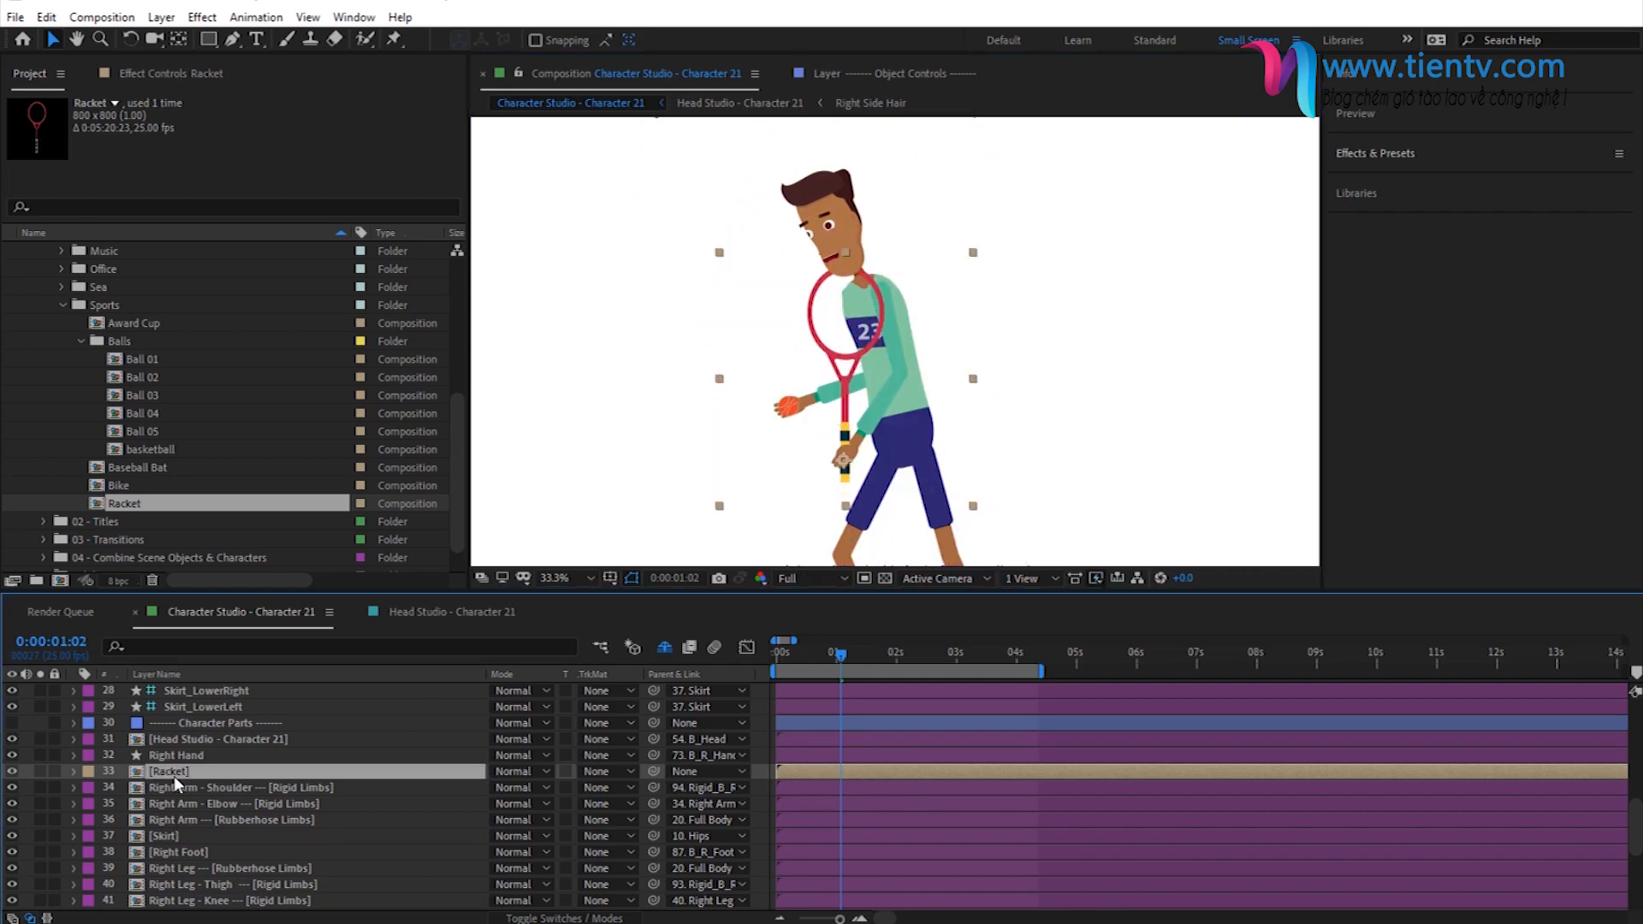
pyautogui.press('r')
pyautogui.moveTo(505, 789); pyautogui.dragTo(501, 788)
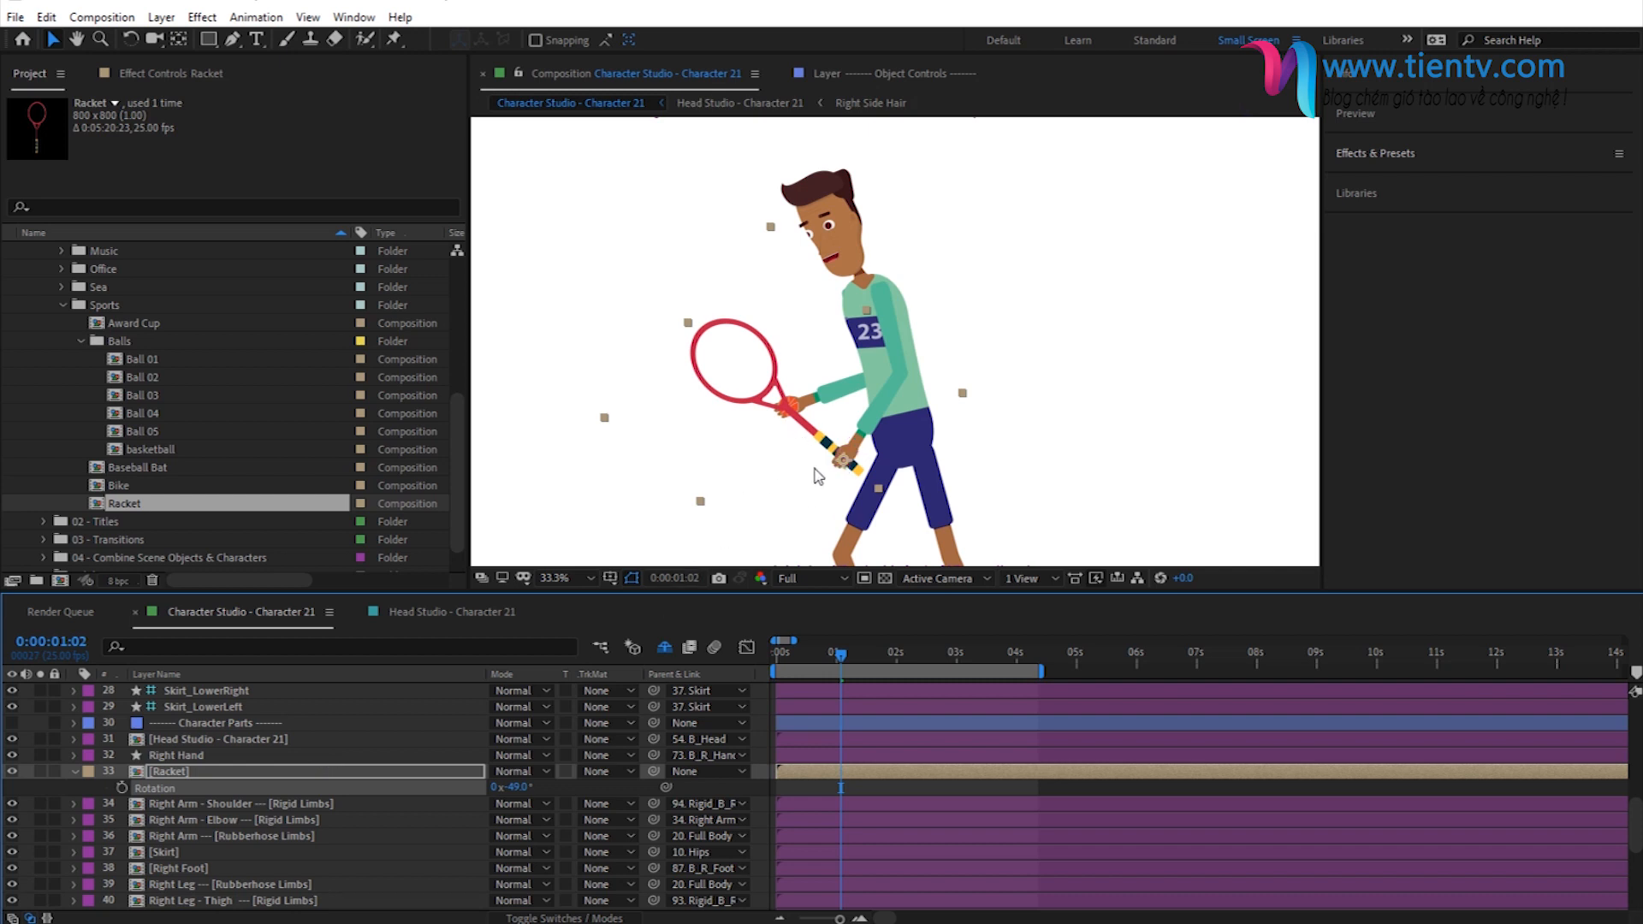
pyautogui.click(75, 771)
# - Parent the Racket layer to the R_Hand_Object controller in the Object Controls group
pyautogui.click(164, 772)
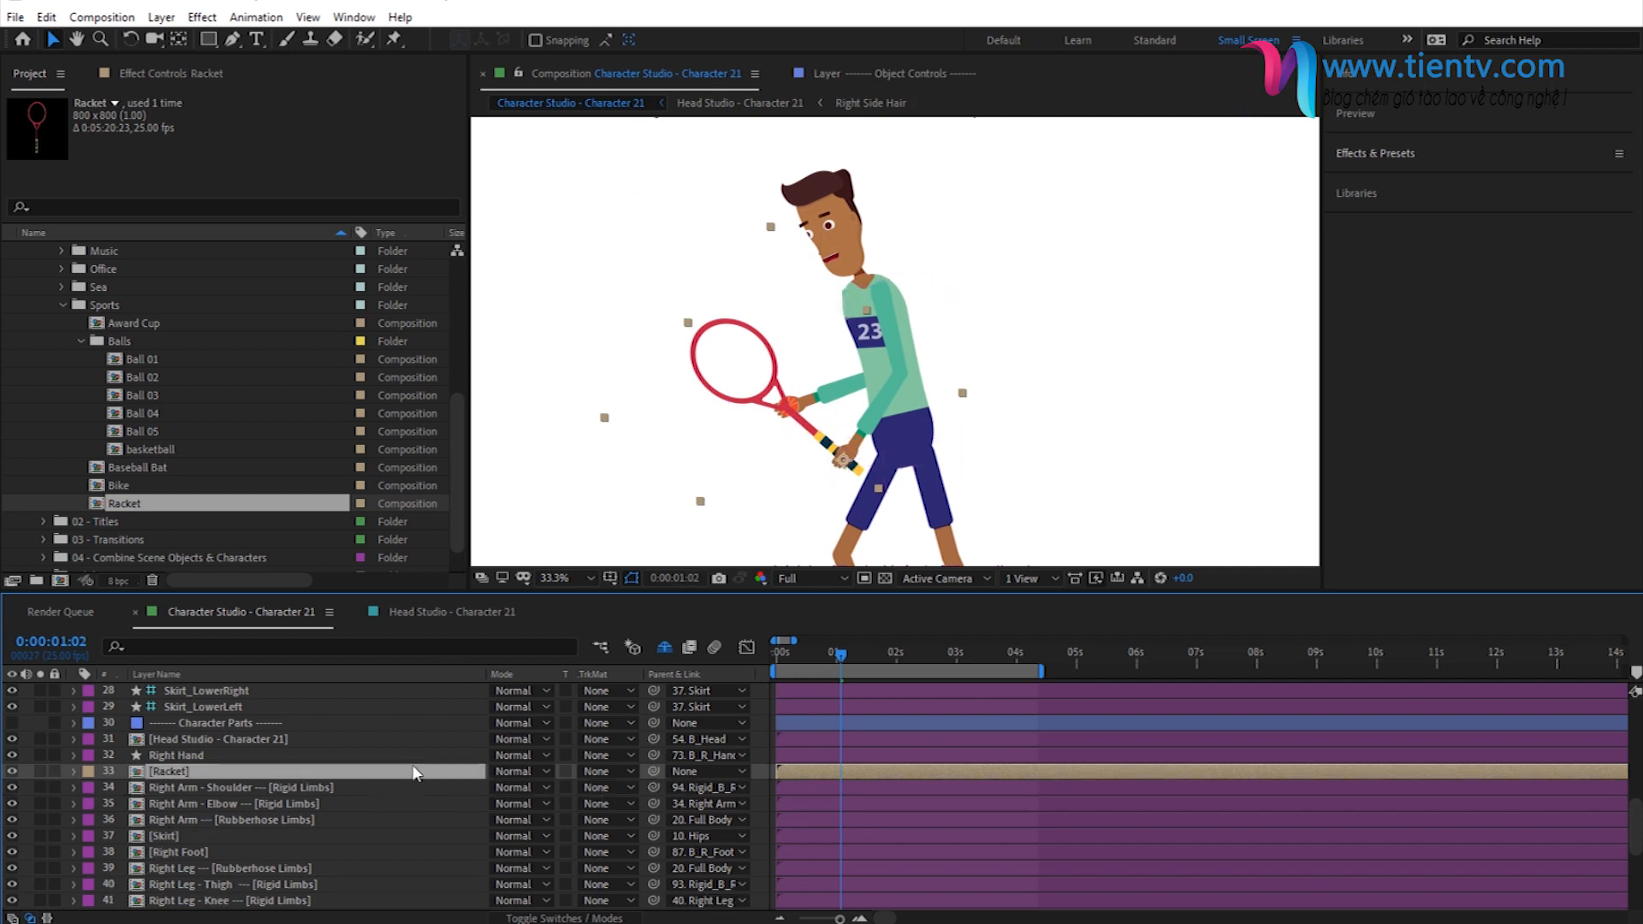
pyautogui.scroll(1, 387, 772)
pyautogui.scroll(2, 259, 811)
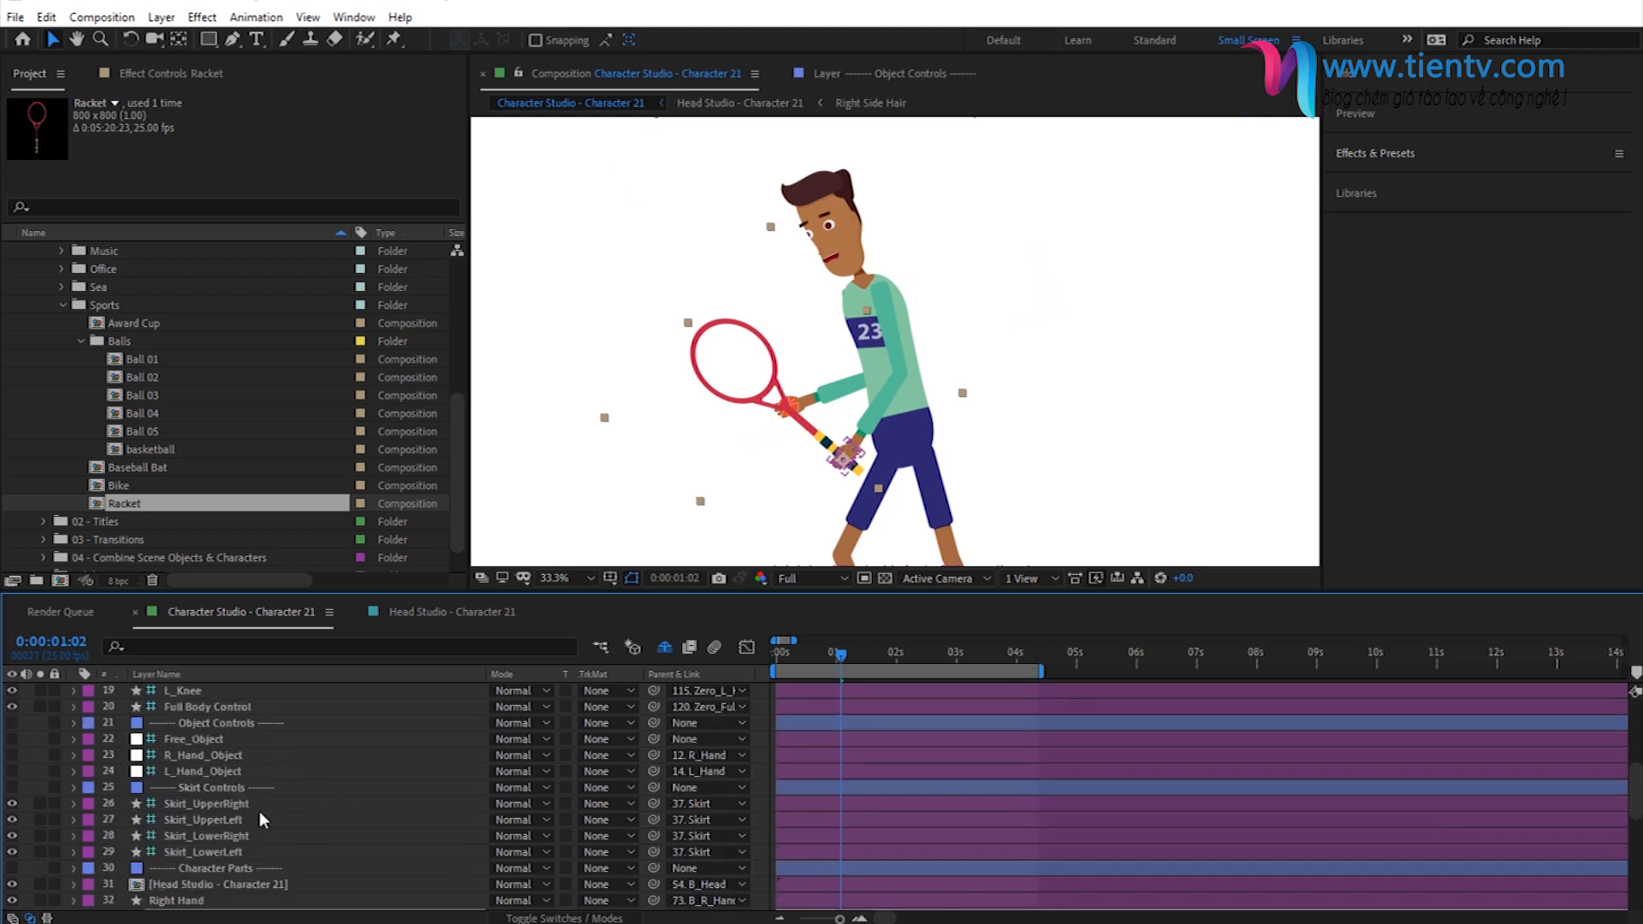
pyautogui.click(205, 725)
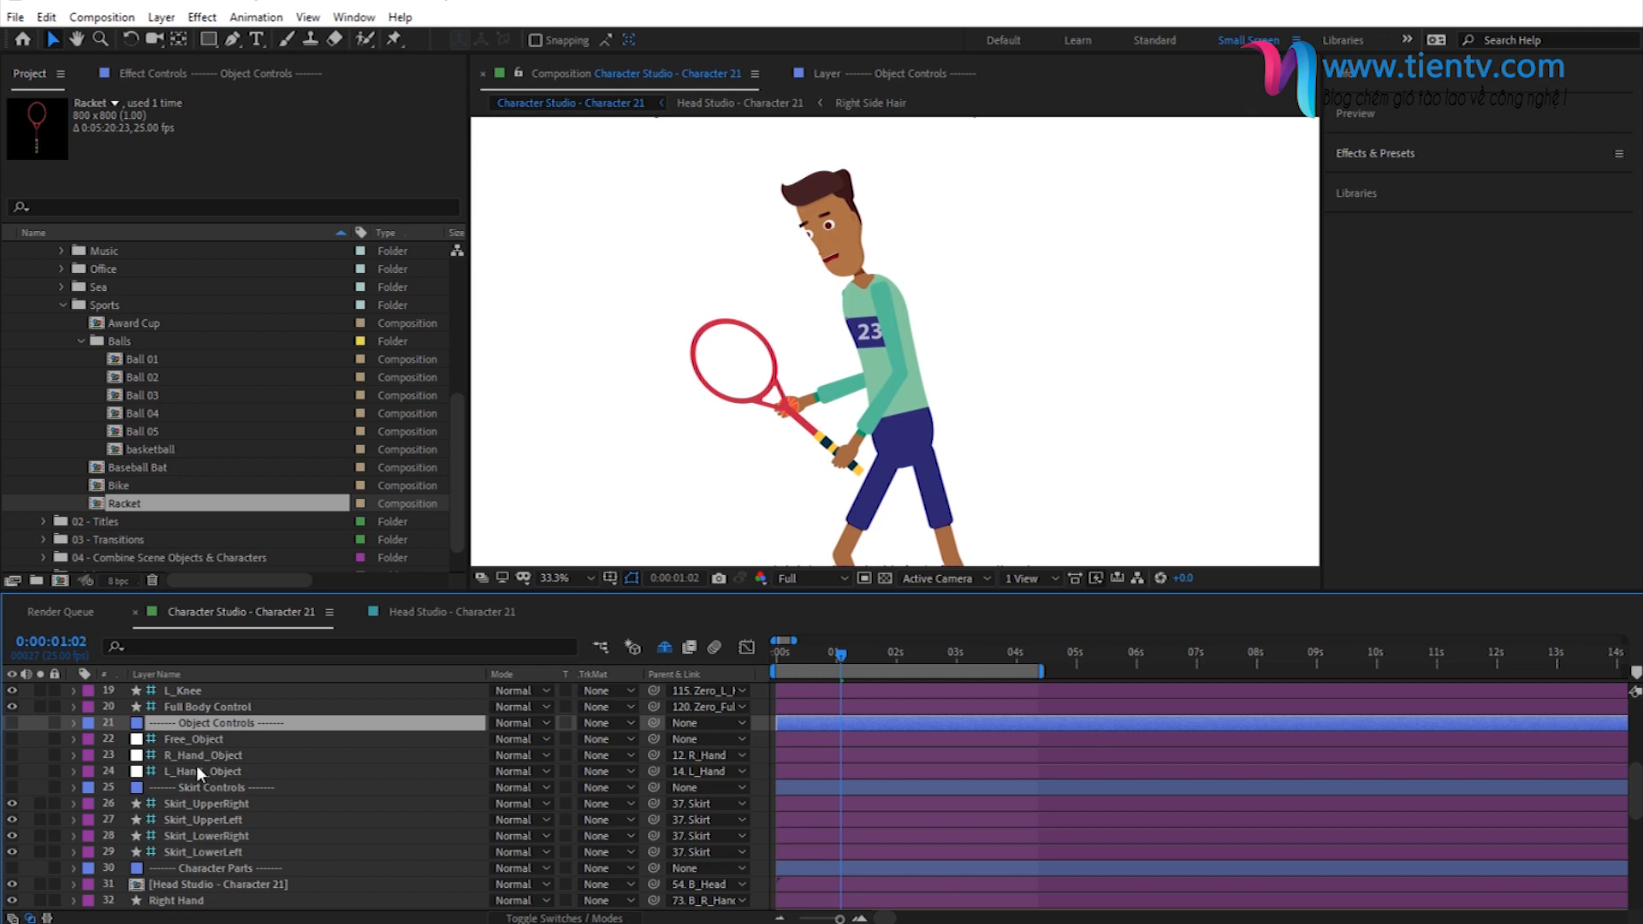
pyautogui.click(709, 396)
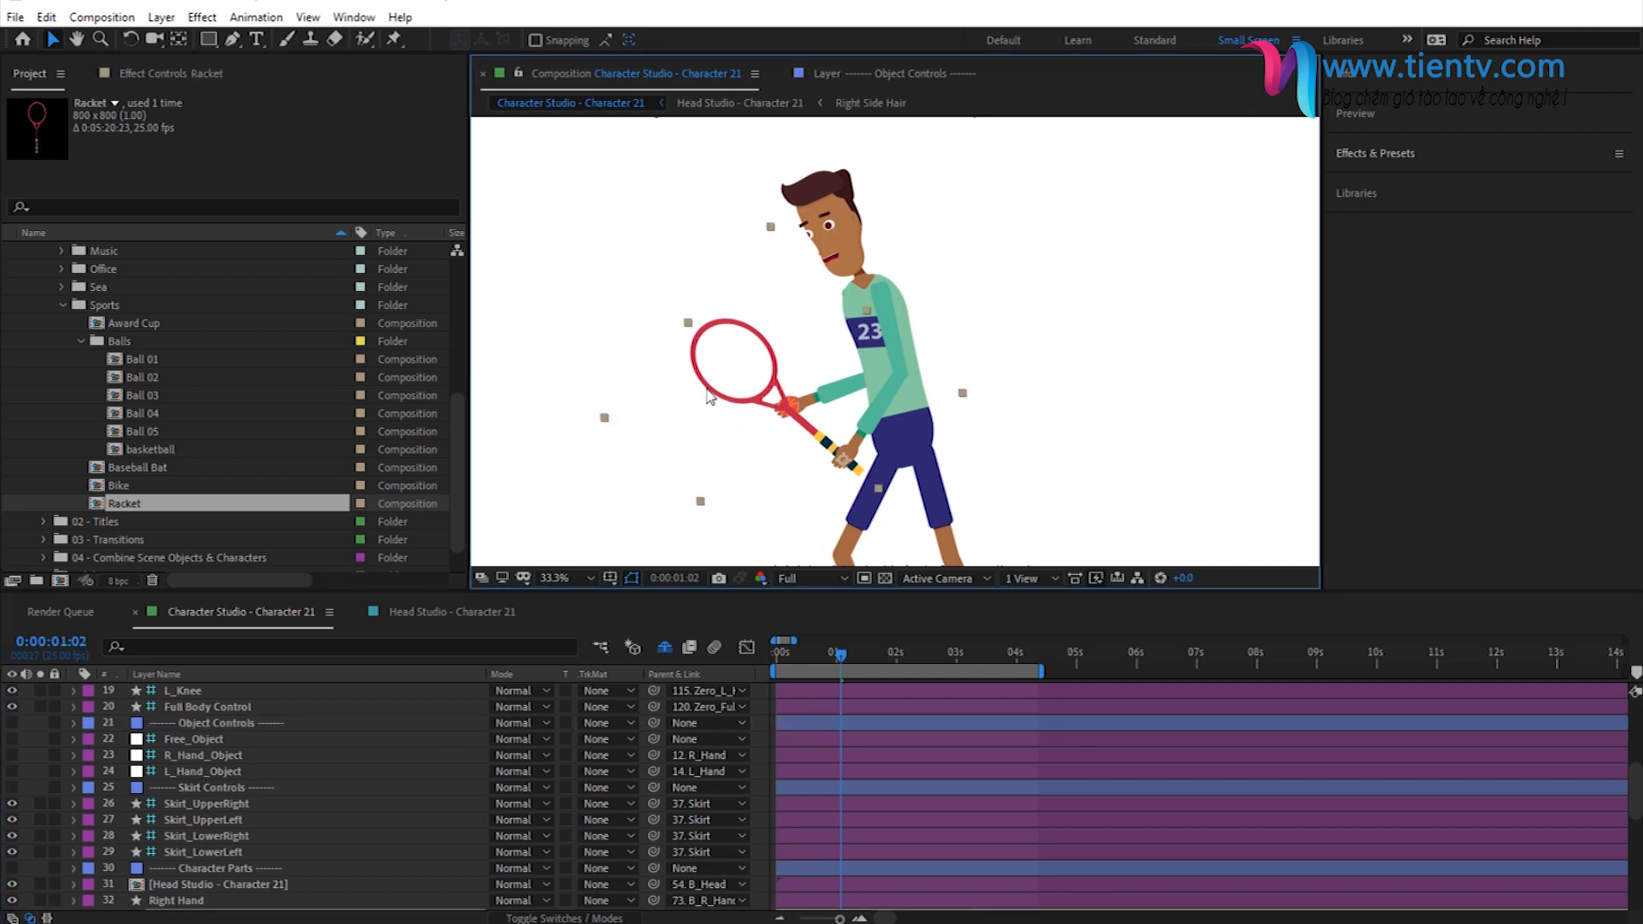
pyautogui.click(178, 753)
pyautogui.scroll(-1, 205, 822)
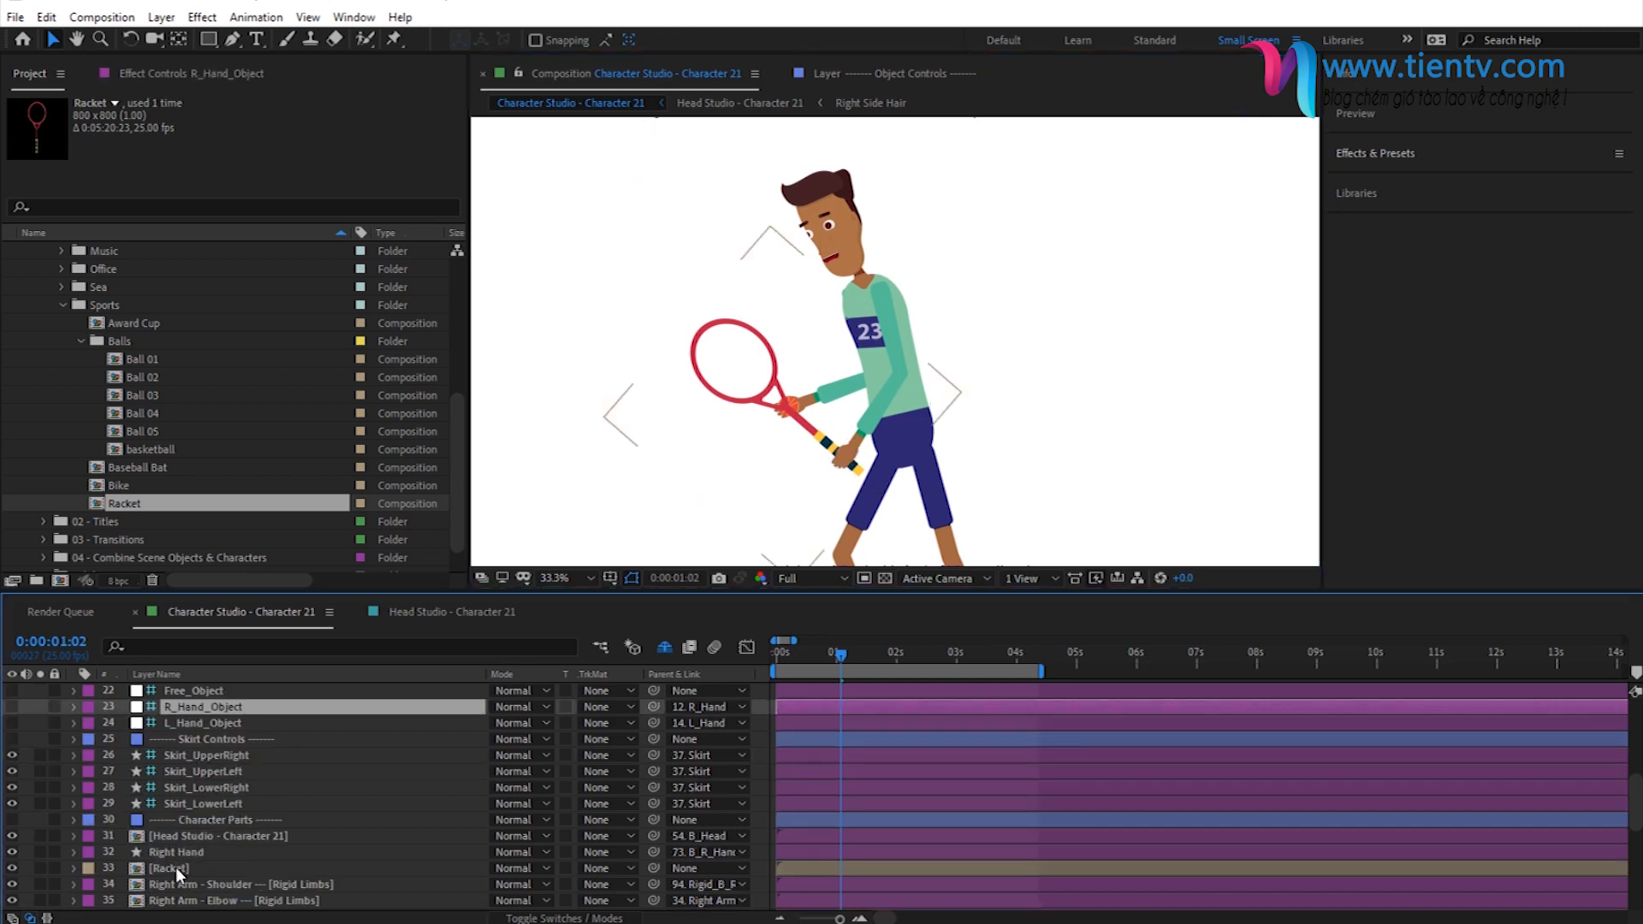
pyautogui.click(176, 867)
pyautogui.moveTo(654, 868); pyautogui.dragTo(188, 717)
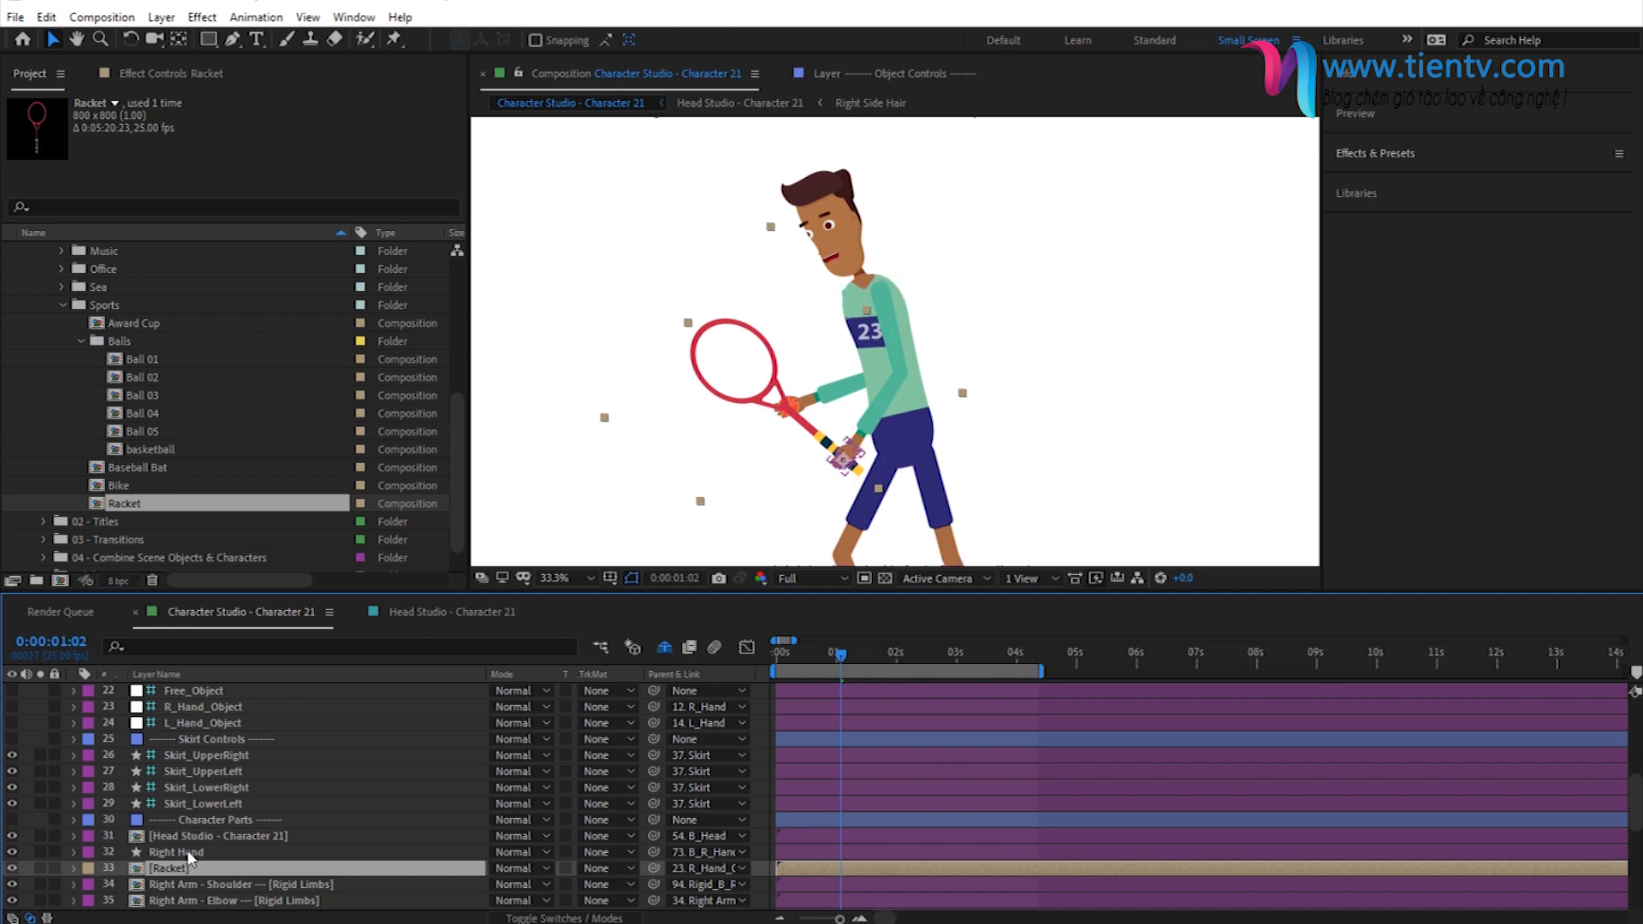
# - Parent the Ball 02 layer to the L_Hand_Object controller
pyautogui.scroll(-4, 217, 832)
pyautogui.scroll(-1, 218, 832)
pyautogui.click(168, 804)
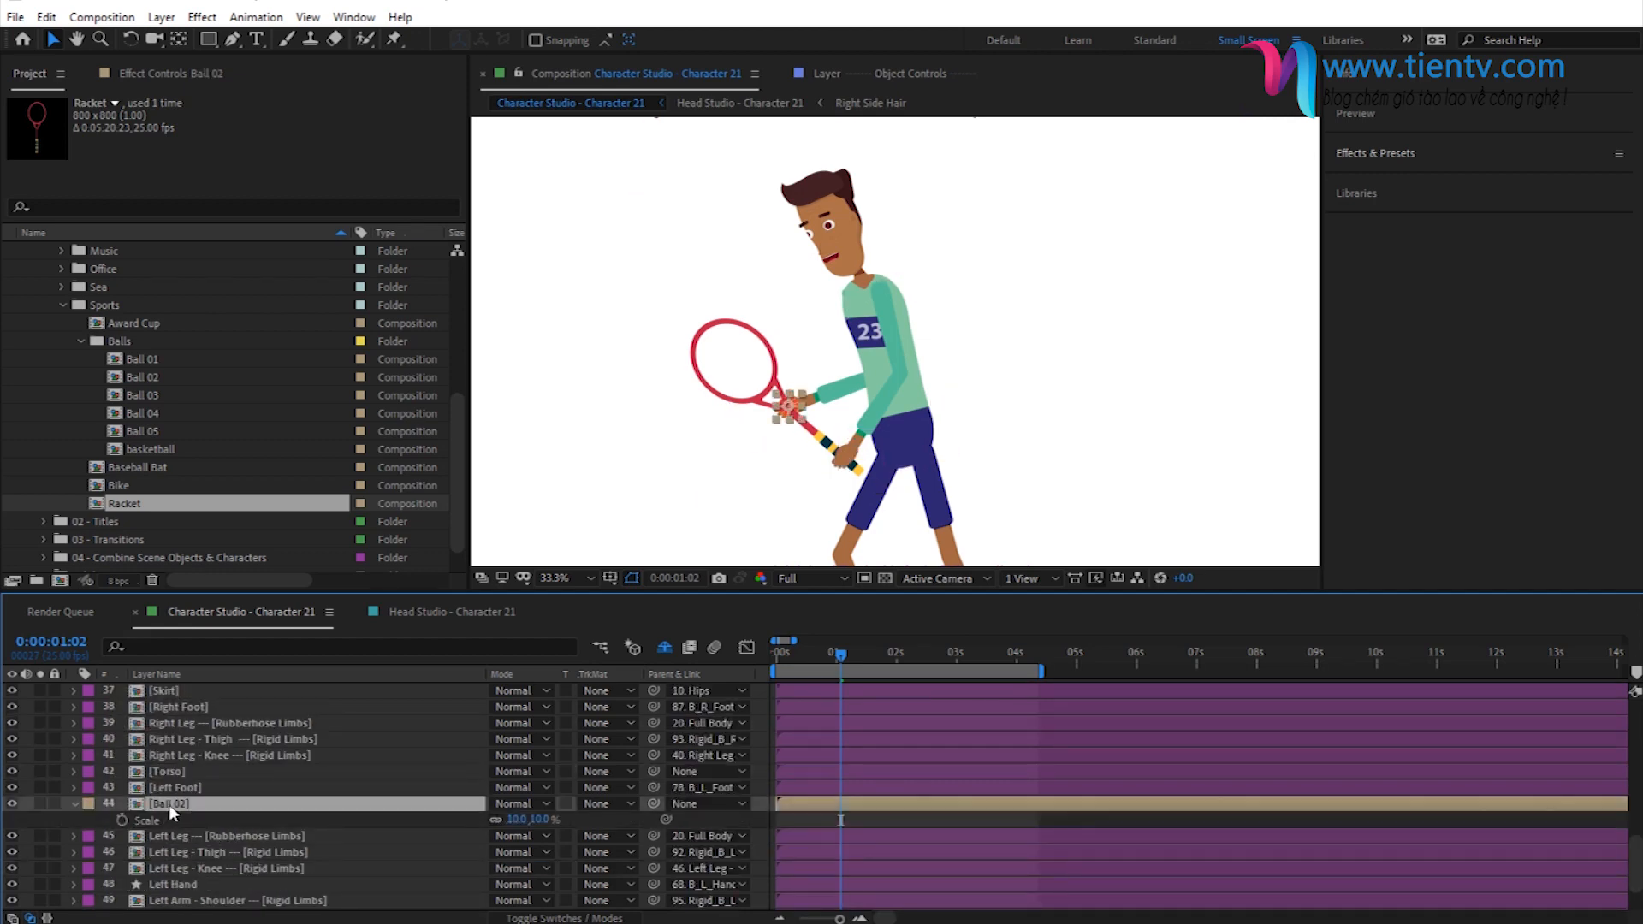
pyautogui.scroll(1, 603, 813)
pyautogui.moveTo(654, 850); pyautogui.dragTo(207, 753)
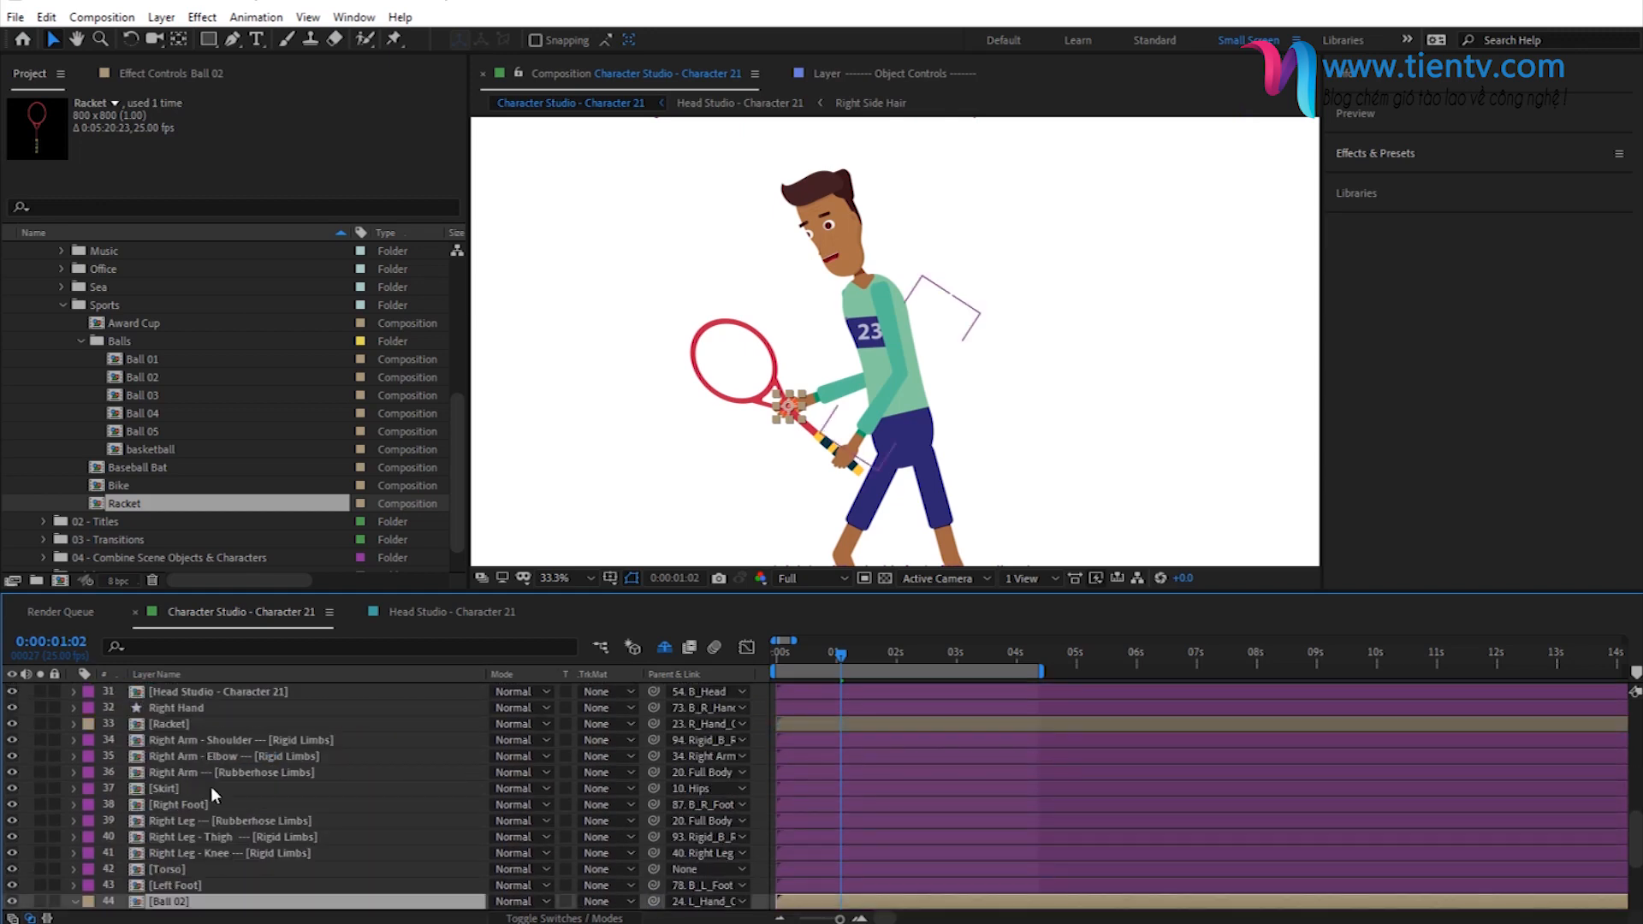
# - Reposition Ball 02 into the left hand at 0:00:00:07 and check its placement at frames up to 0:00:02:06
pyautogui.click(794, 654)
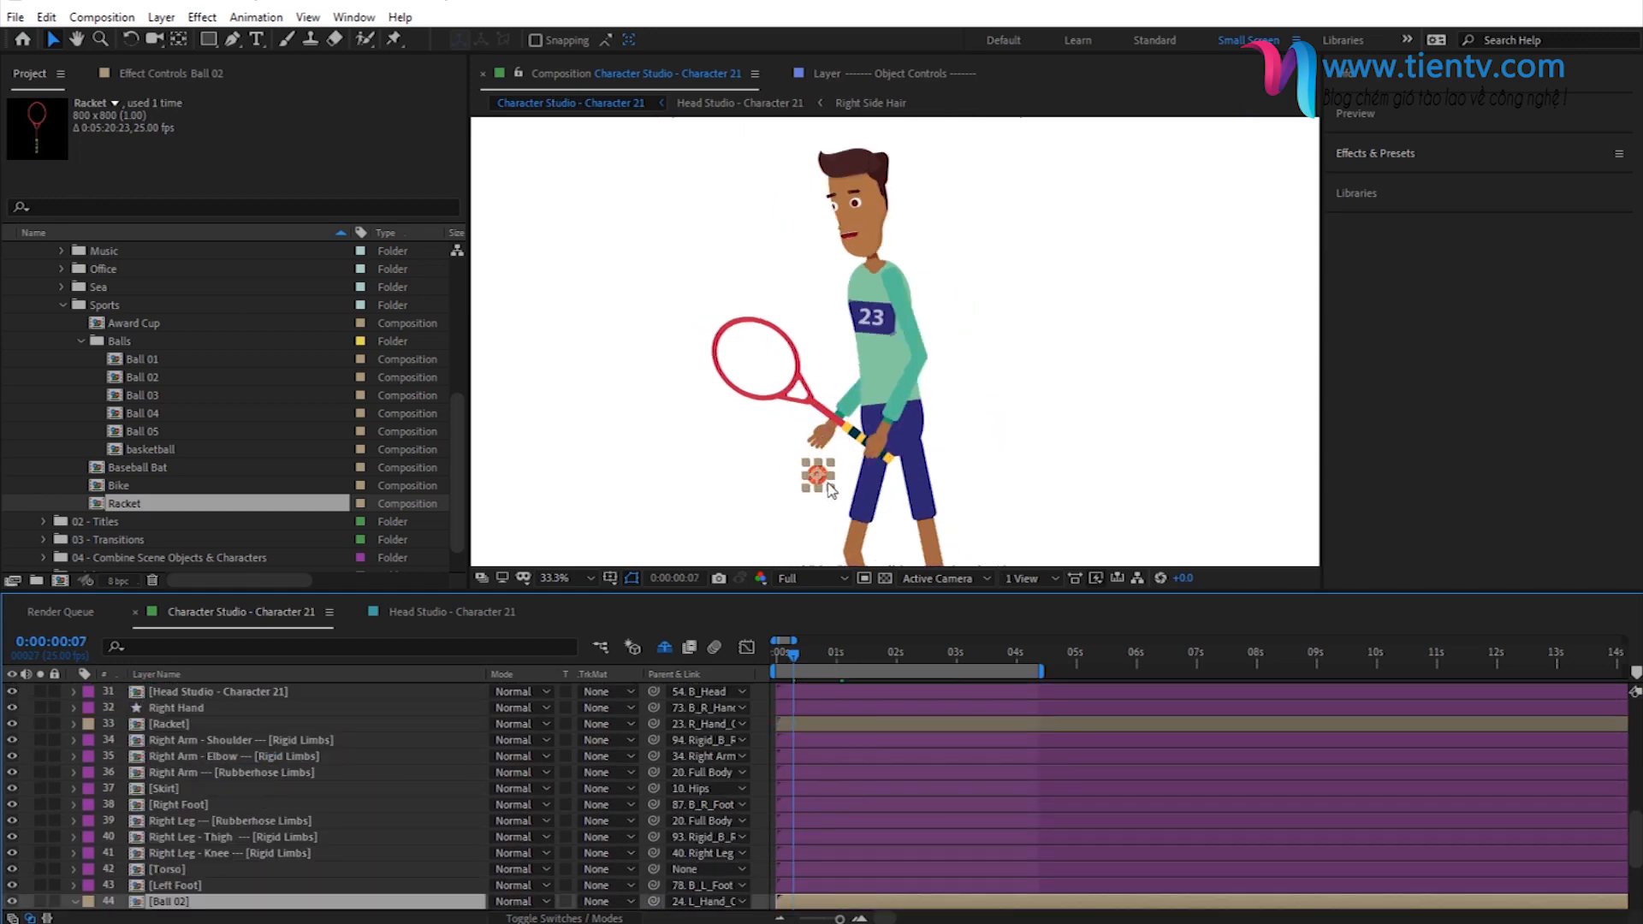
pyautogui.moveTo(816, 471); pyautogui.dragTo(820, 432)
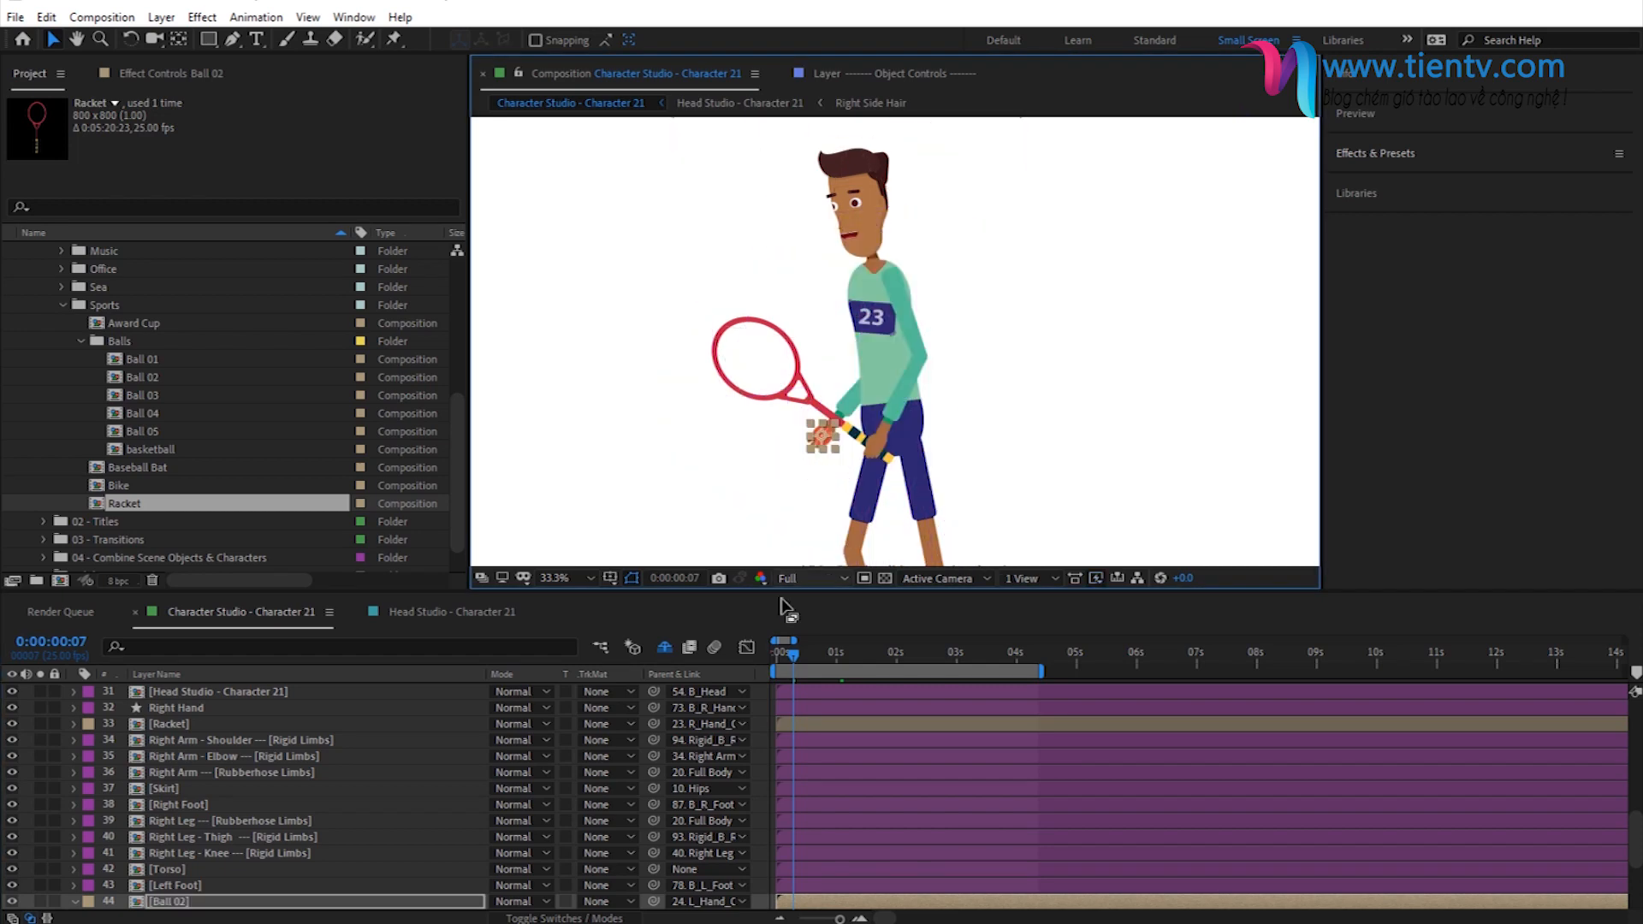
pyautogui.click(810, 652)
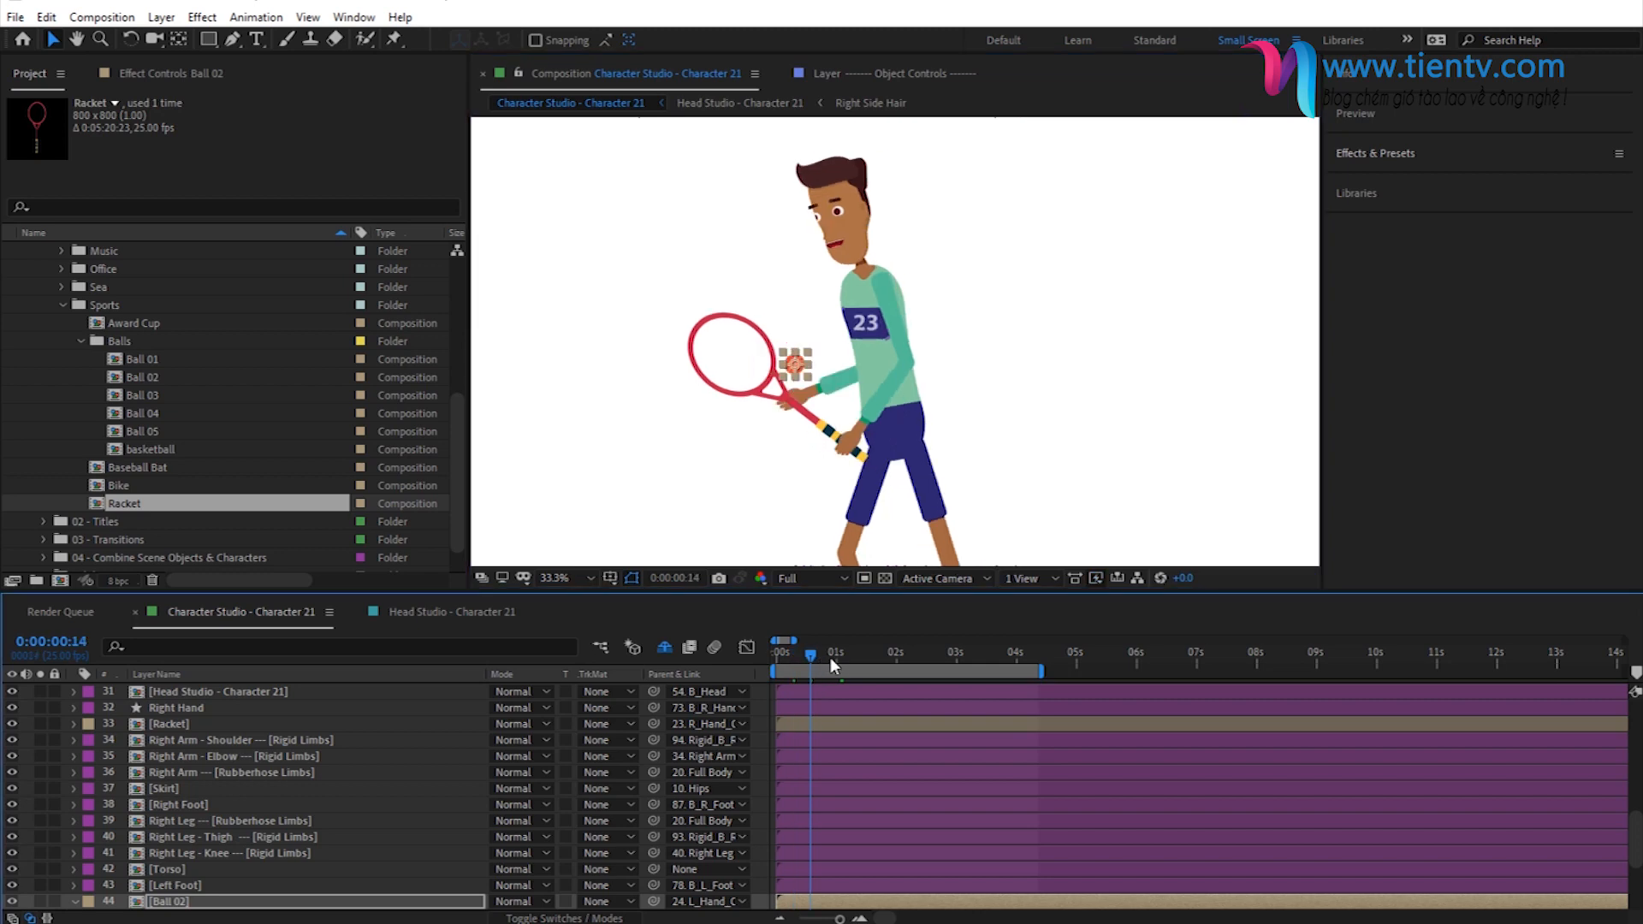
pyautogui.click(865, 652)
pyautogui.click(910, 653)
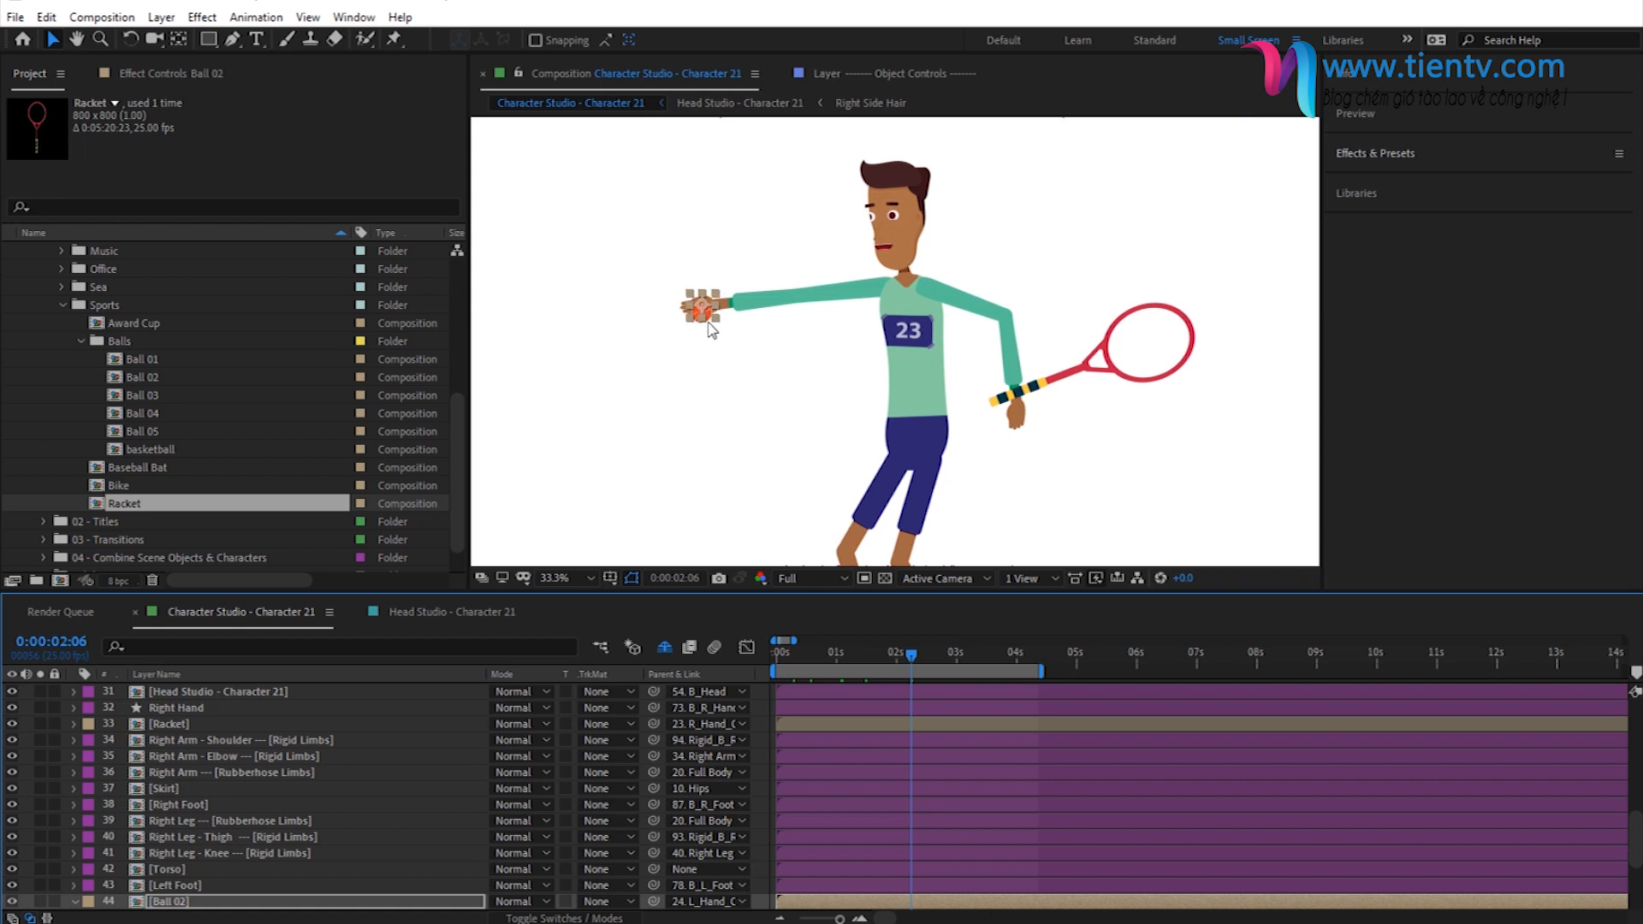
# - Nudge the racket so its grip sits in the right hand at 0:00:02:17, and readjust it at 0:00:00:23
pyautogui.click(938, 655)
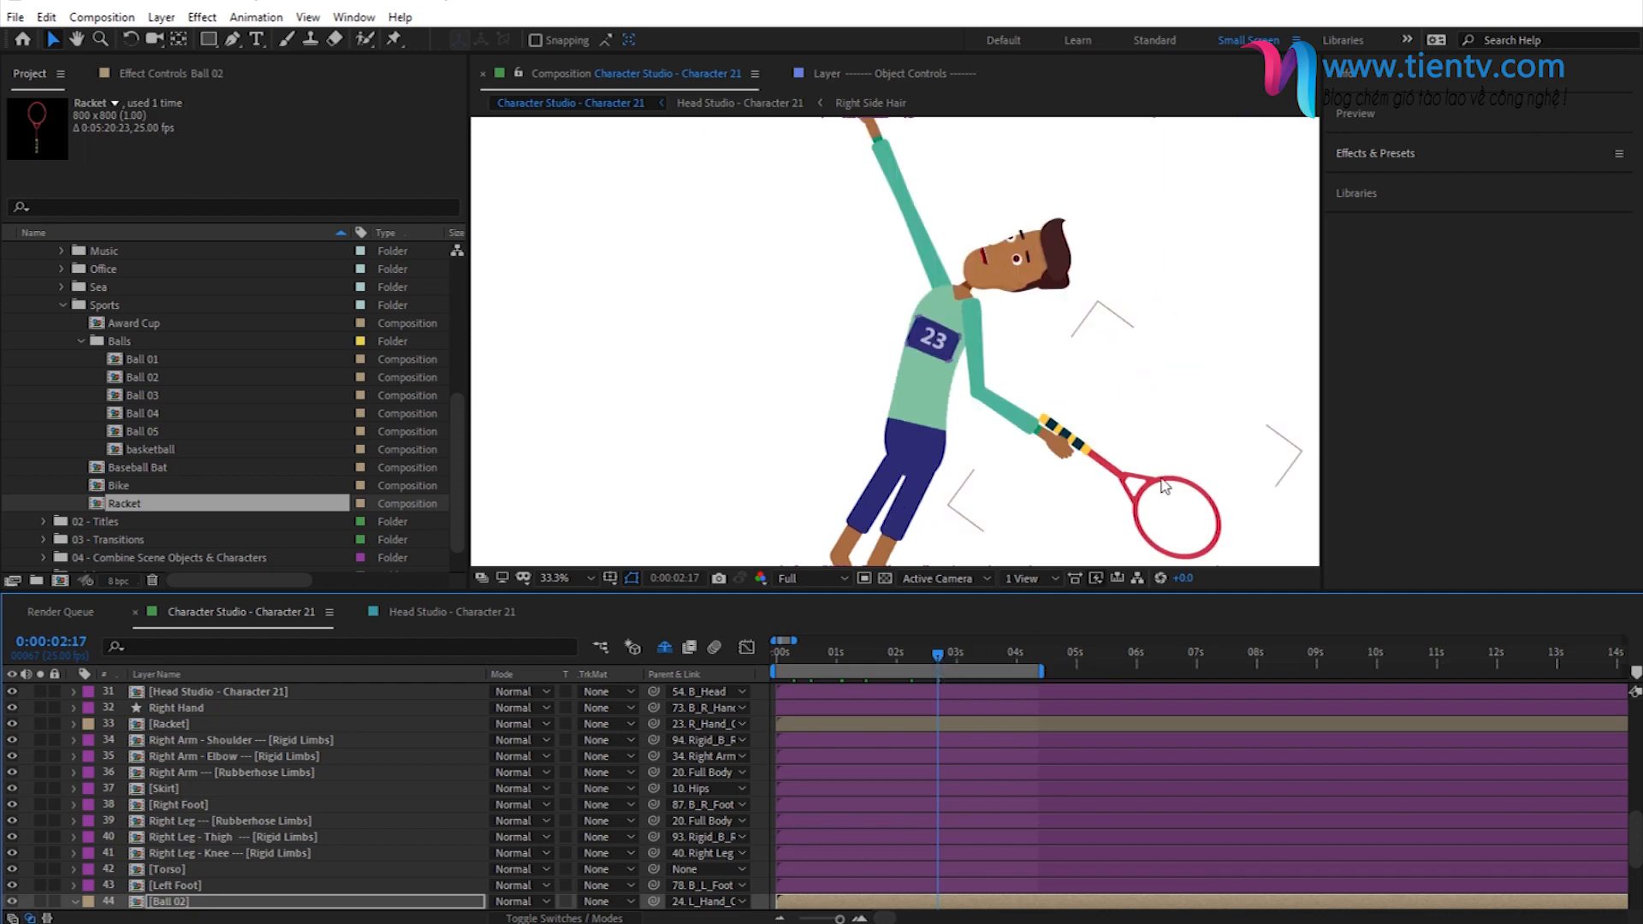
pyautogui.click(1132, 494)
pyautogui.moveTo(1125, 488); pyautogui.dragTo(1135, 500)
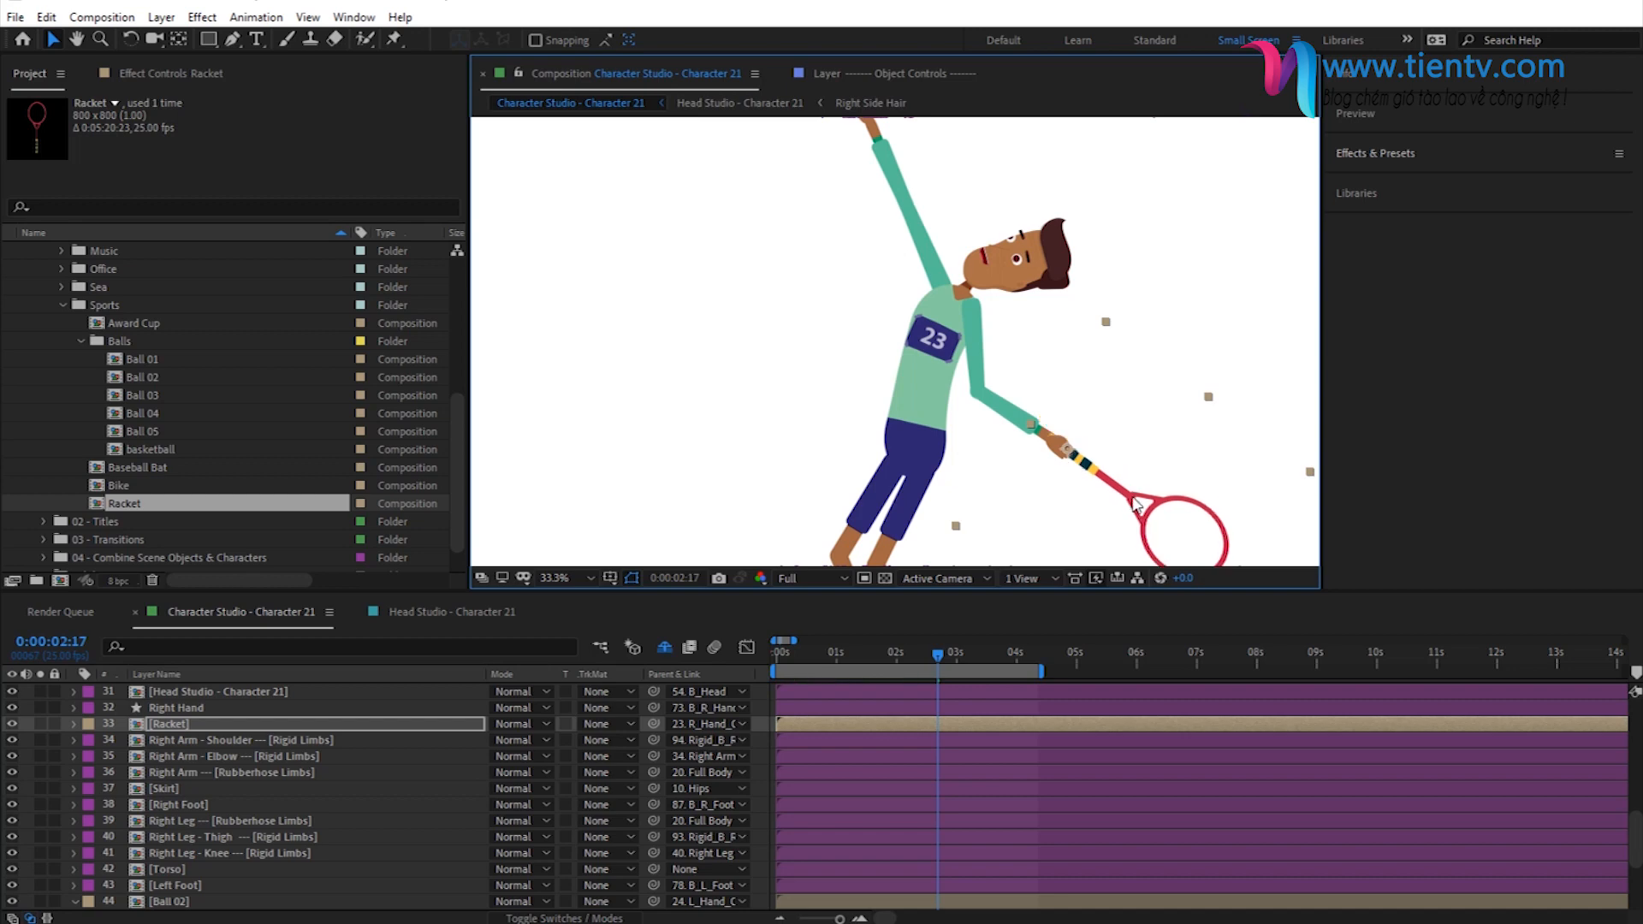
pyautogui.click(832, 659)
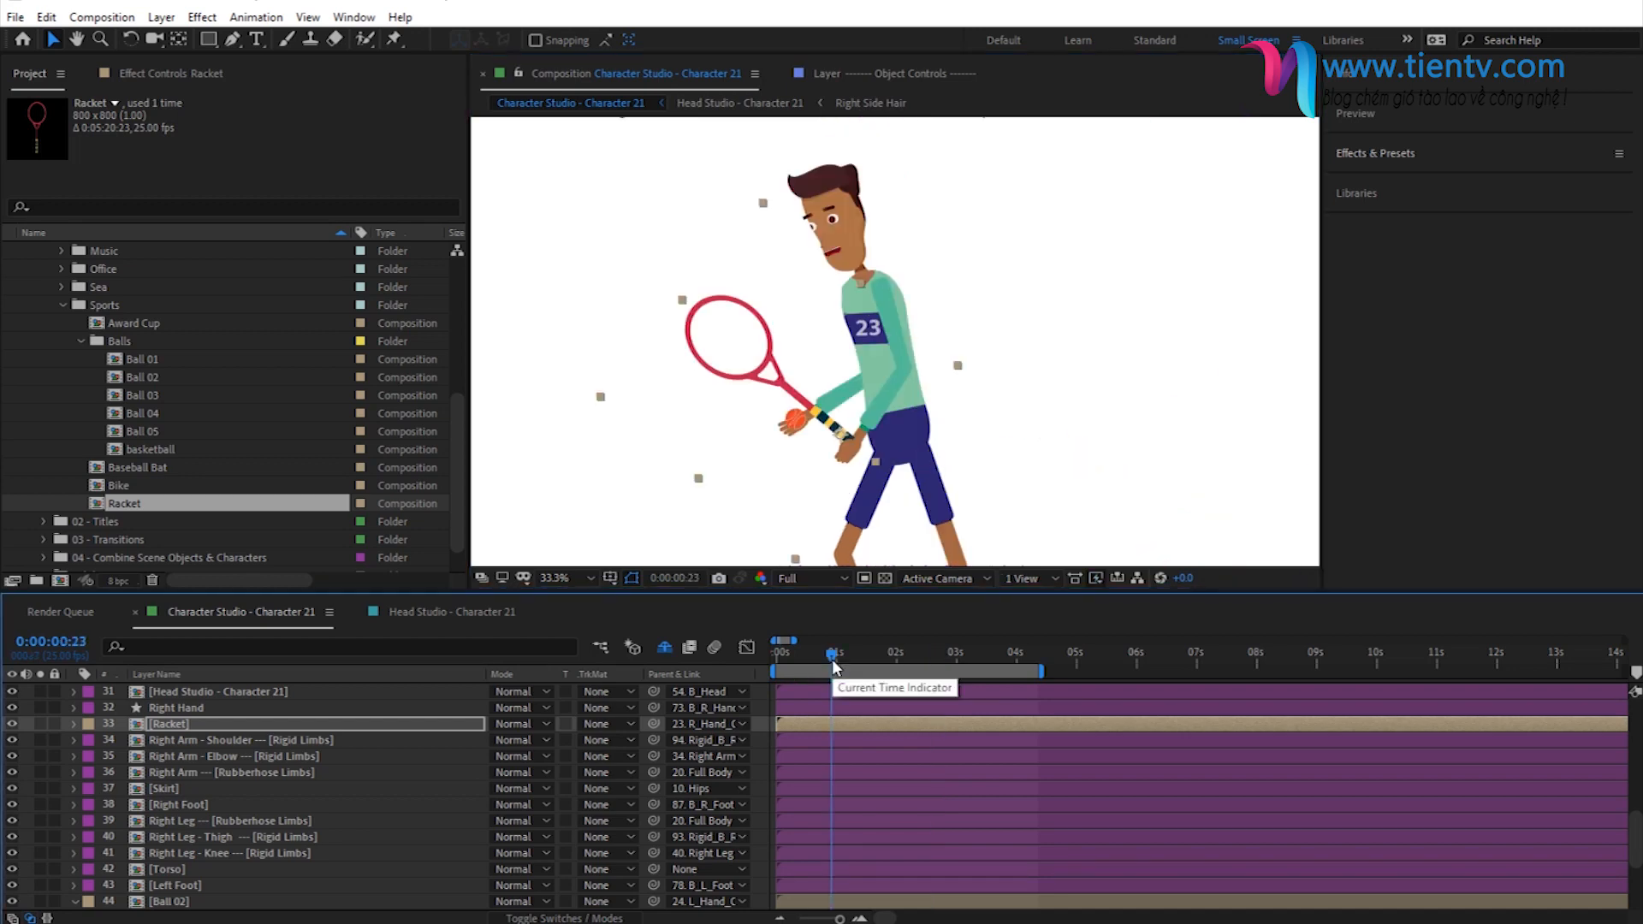
pyautogui.moveTo(834, 426); pyautogui.dragTo(834, 439)
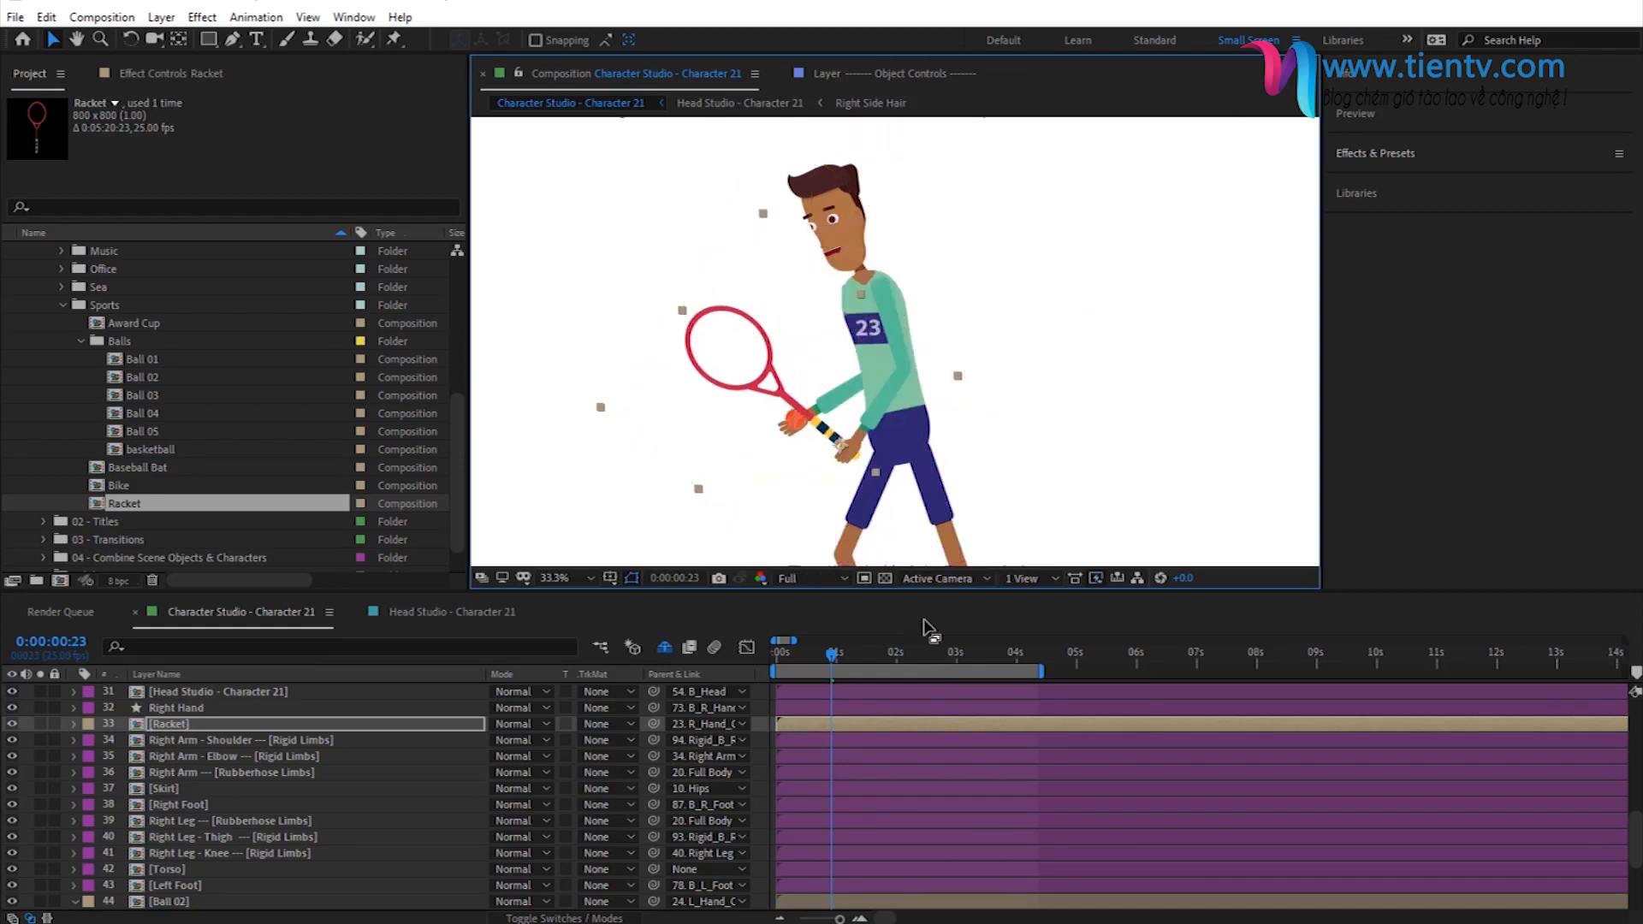
# - Check the ball and racket at several frames, fit the composition to the viewer and preview the animation
pyautogui.click(989, 654)
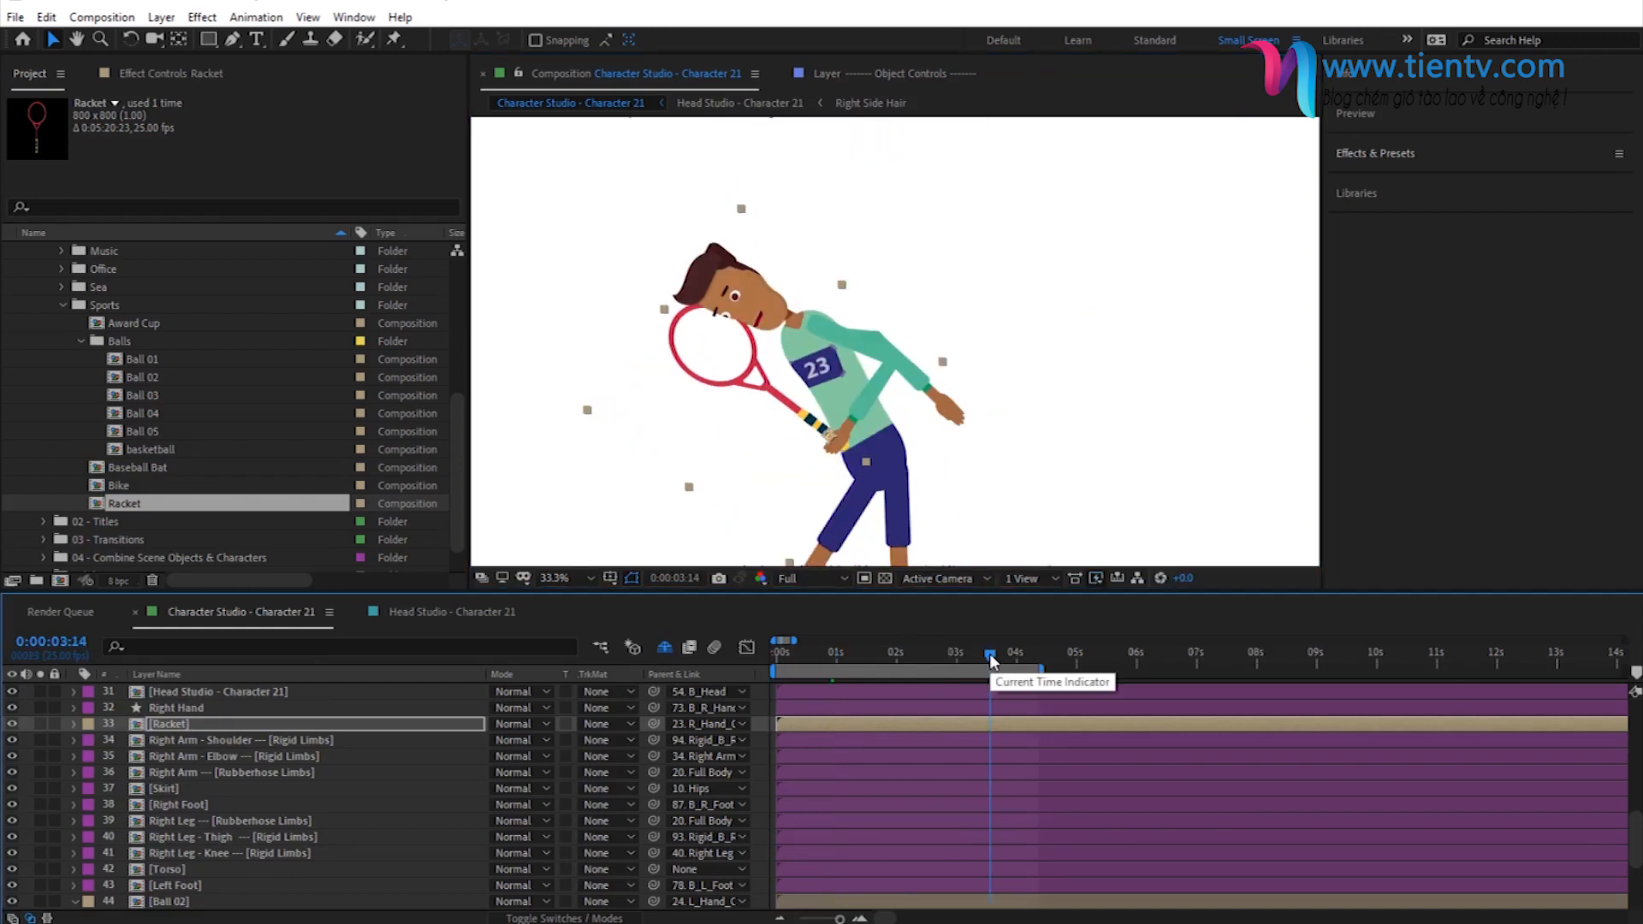
pyautogui.click(907, 653)
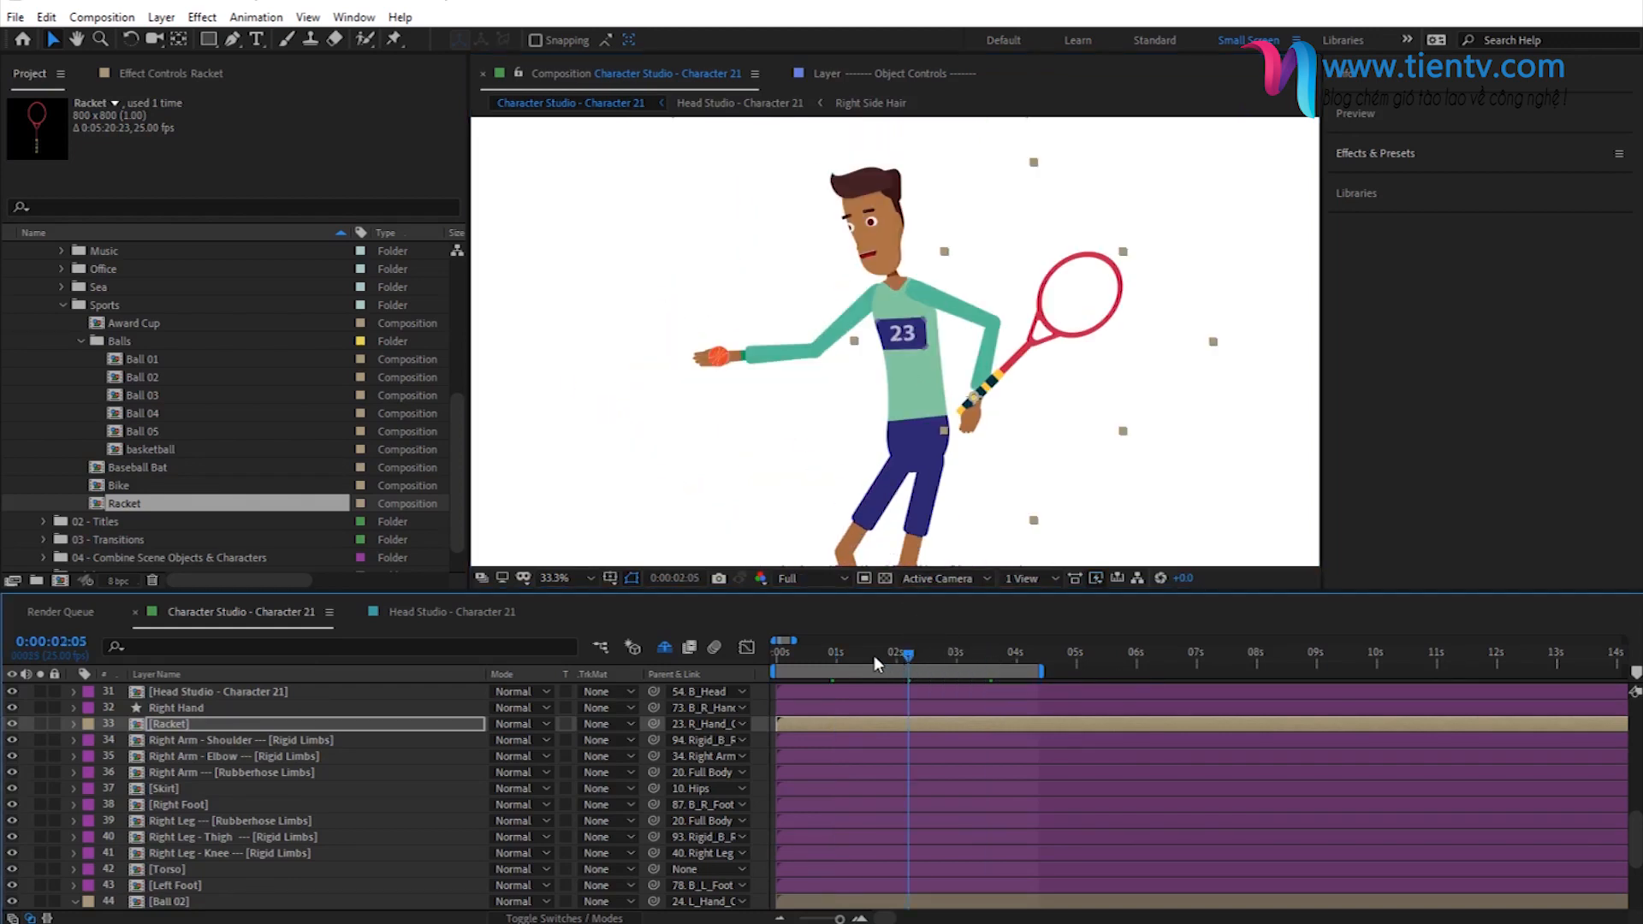
pyautogui.click(874, 656)
pyautogui.scroll(-2, 772, 503)
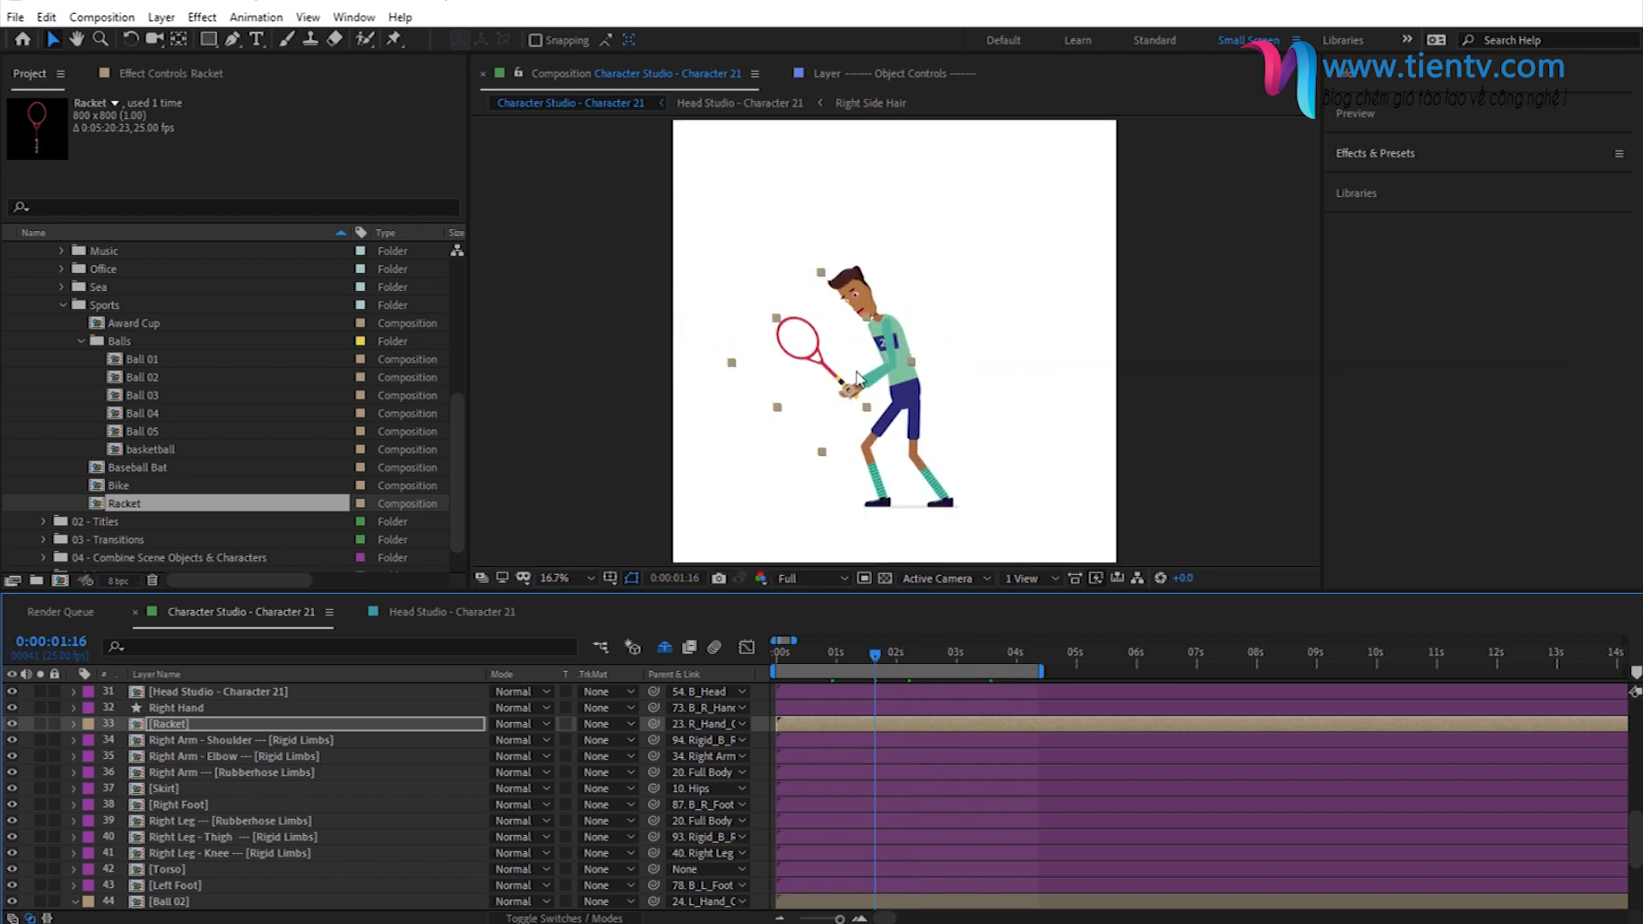
pyautogui.click(560, 574)
pyautogui.click(560, 578)
pyautogui.click(561, 599)
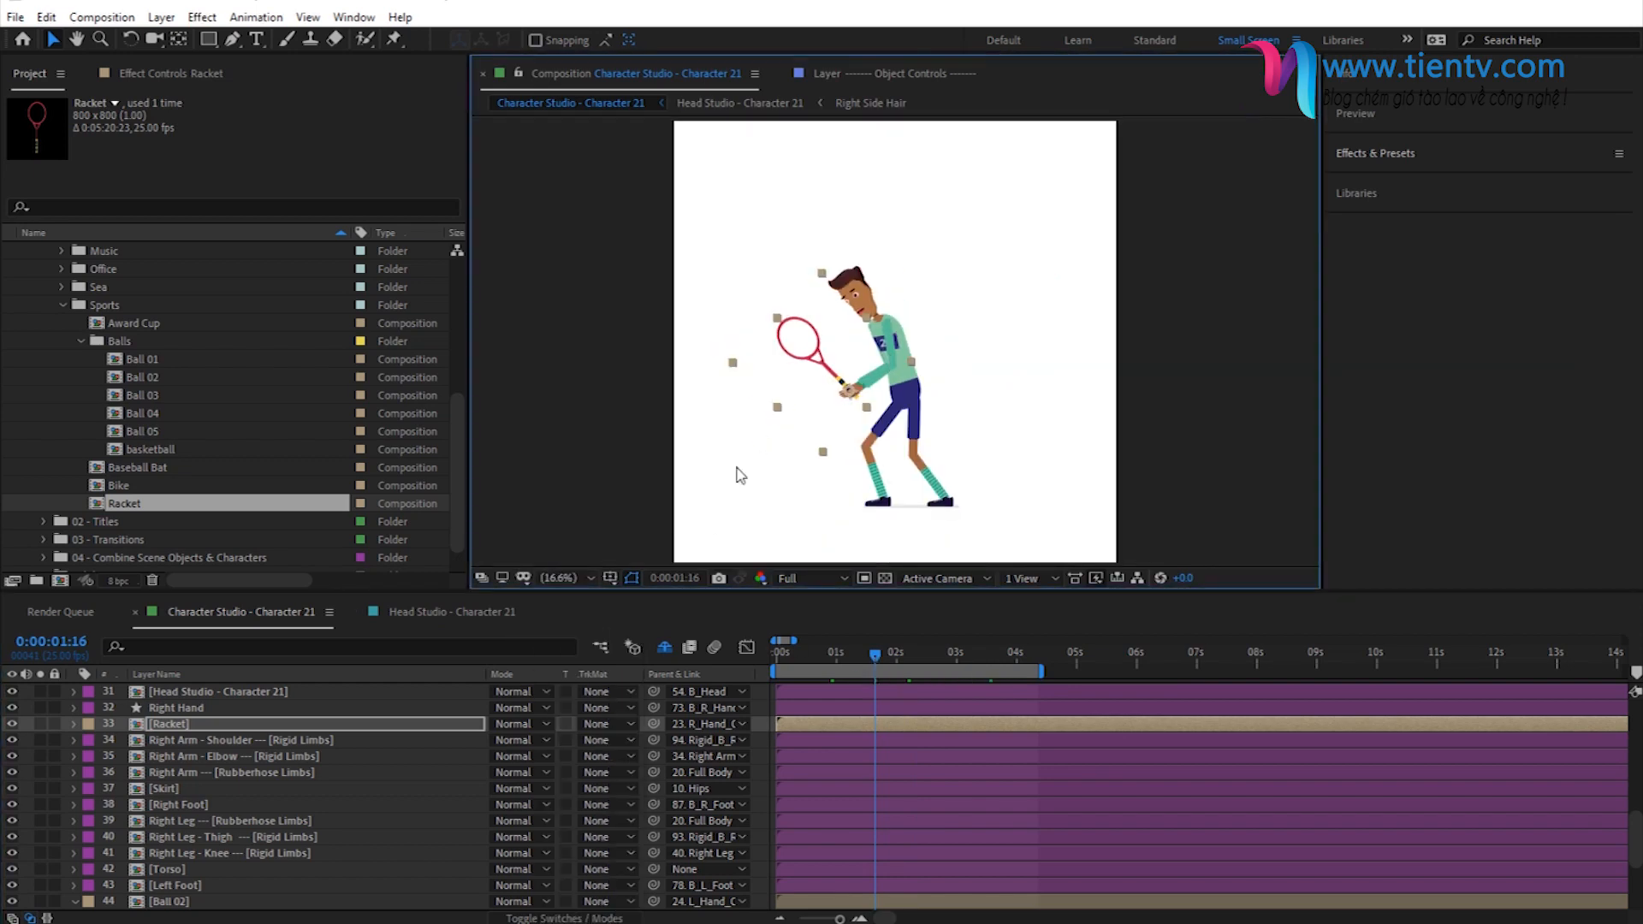
pyautogui.press('space')
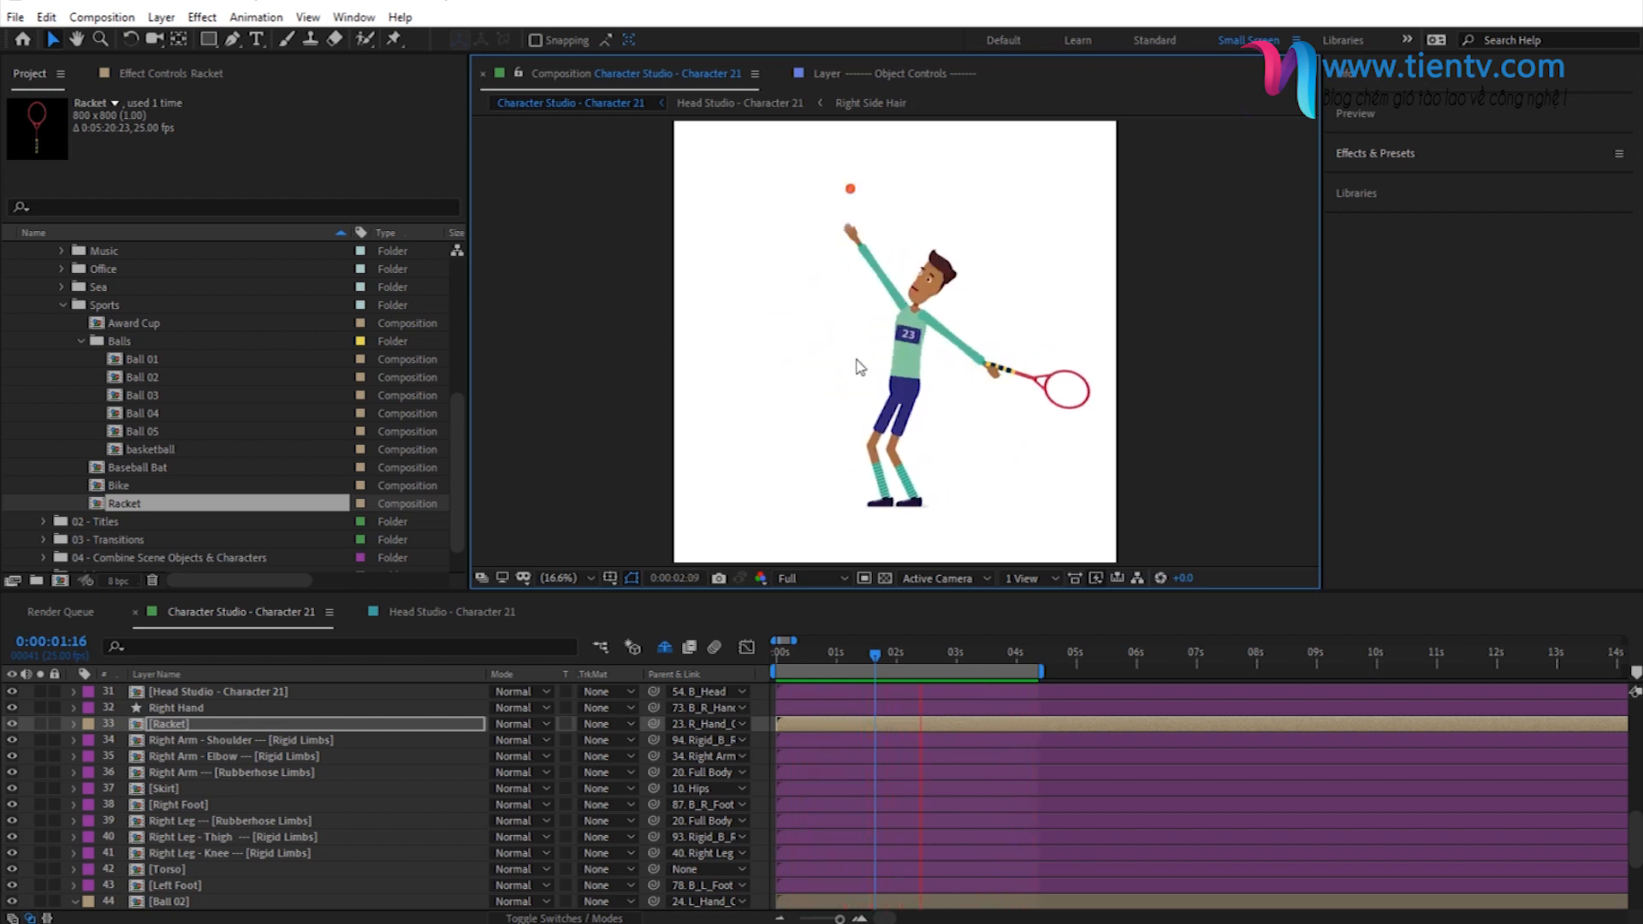
pyautogui.press('space')
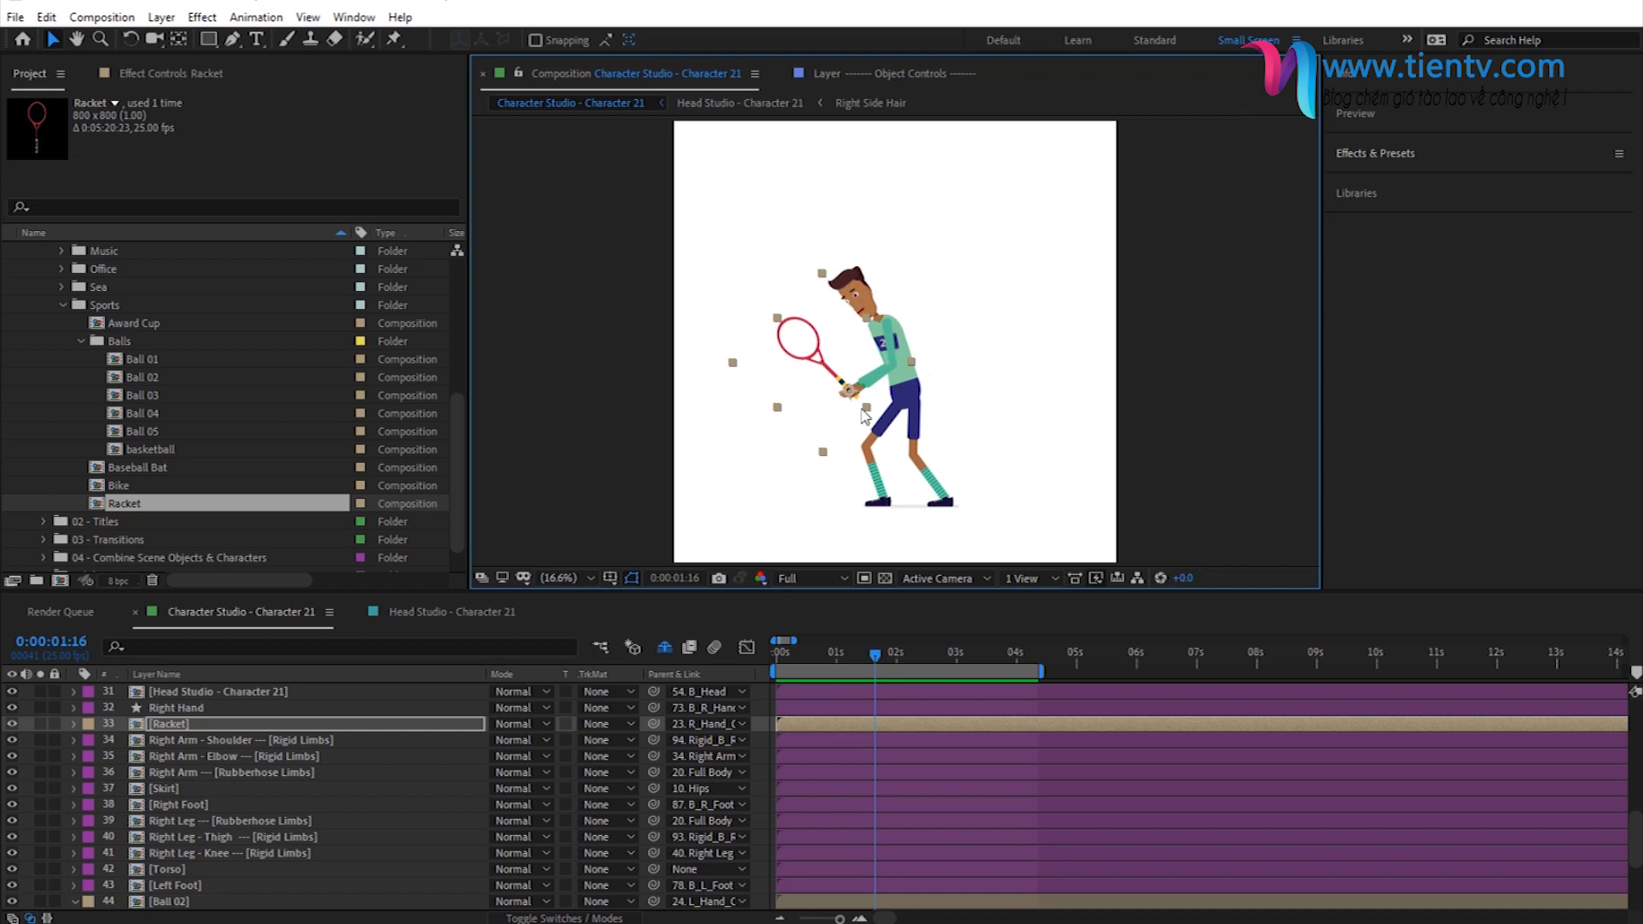
# - Return to the first frame and expand the Object Animations folder within the Animation Presets
pyautogui.click(774, 656)
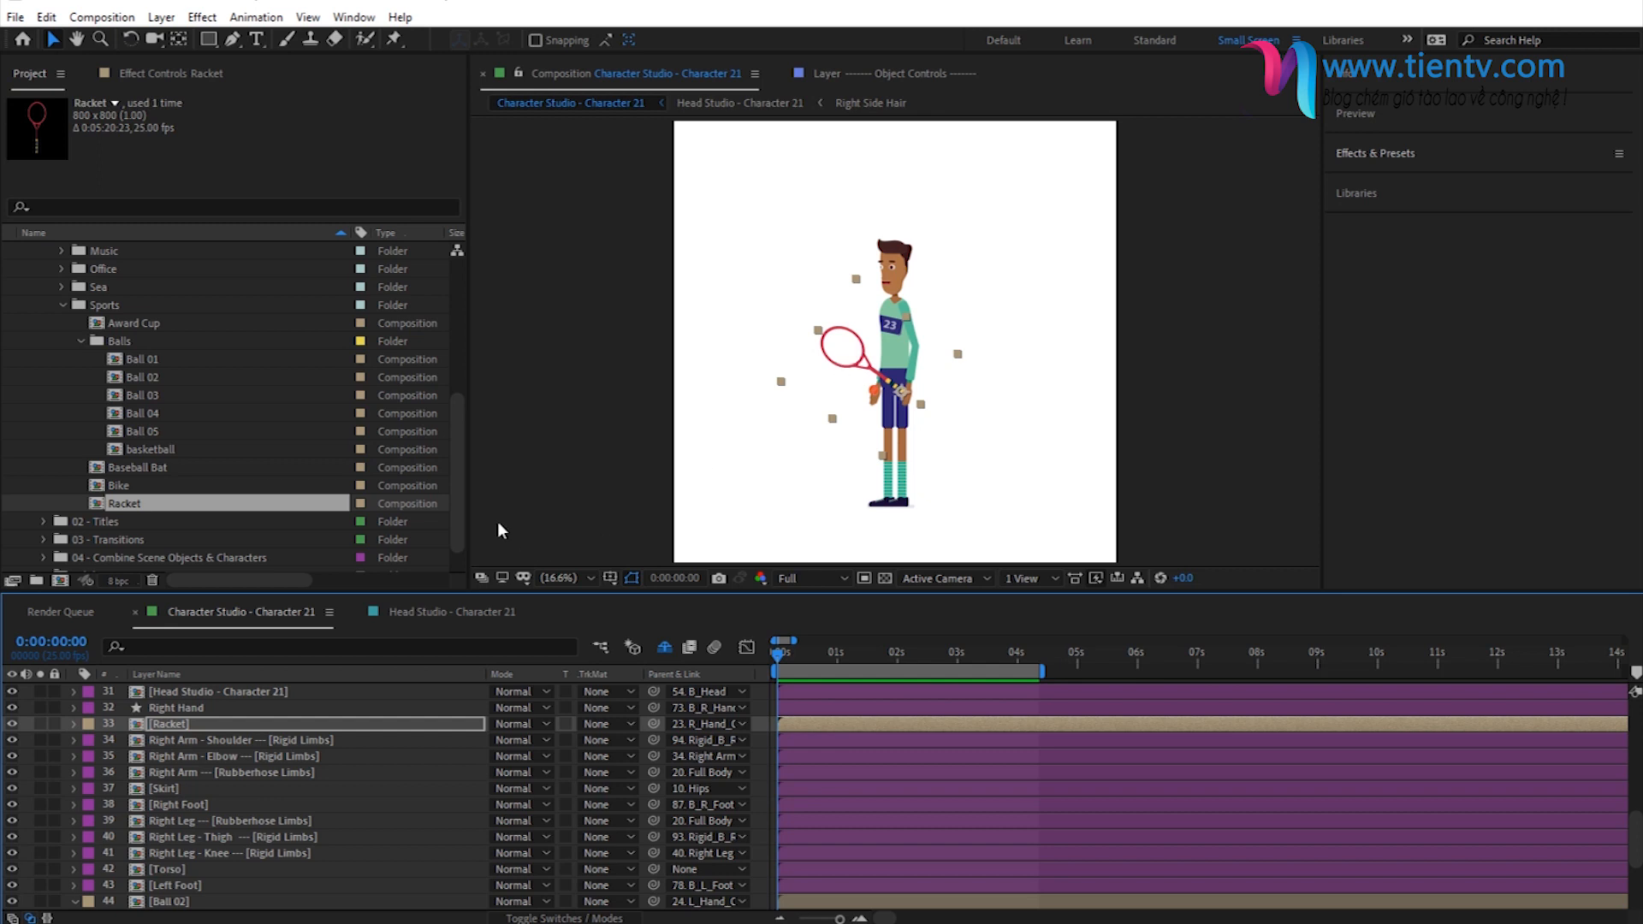
pyautogui.scroll(1, 952, 417)
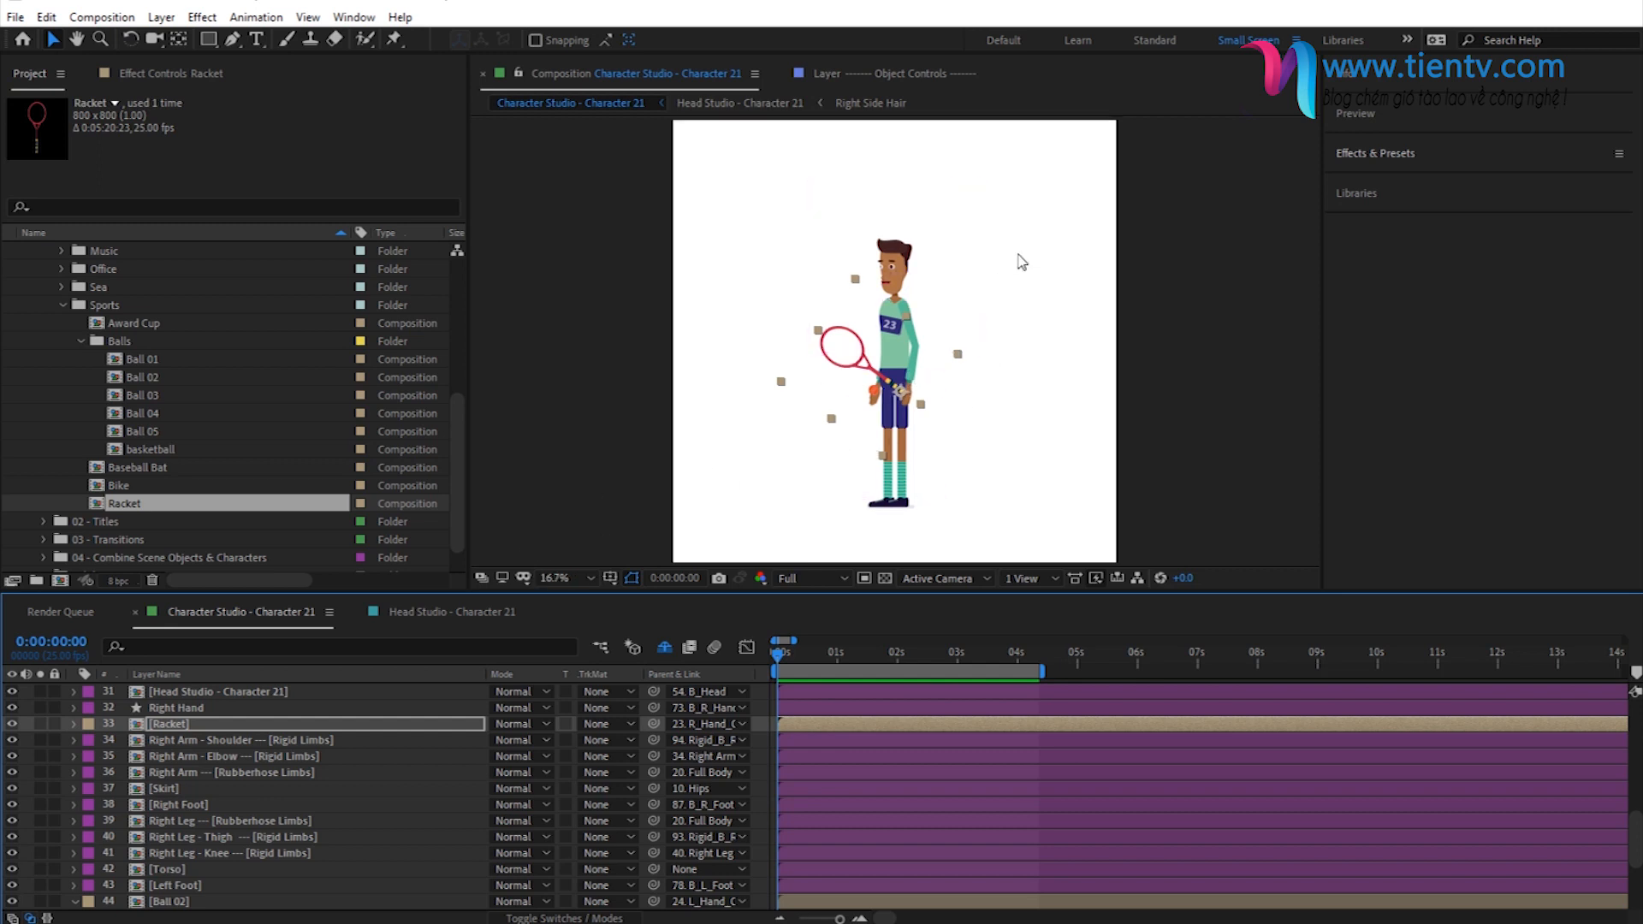
pyautogui.click(1366, 155)
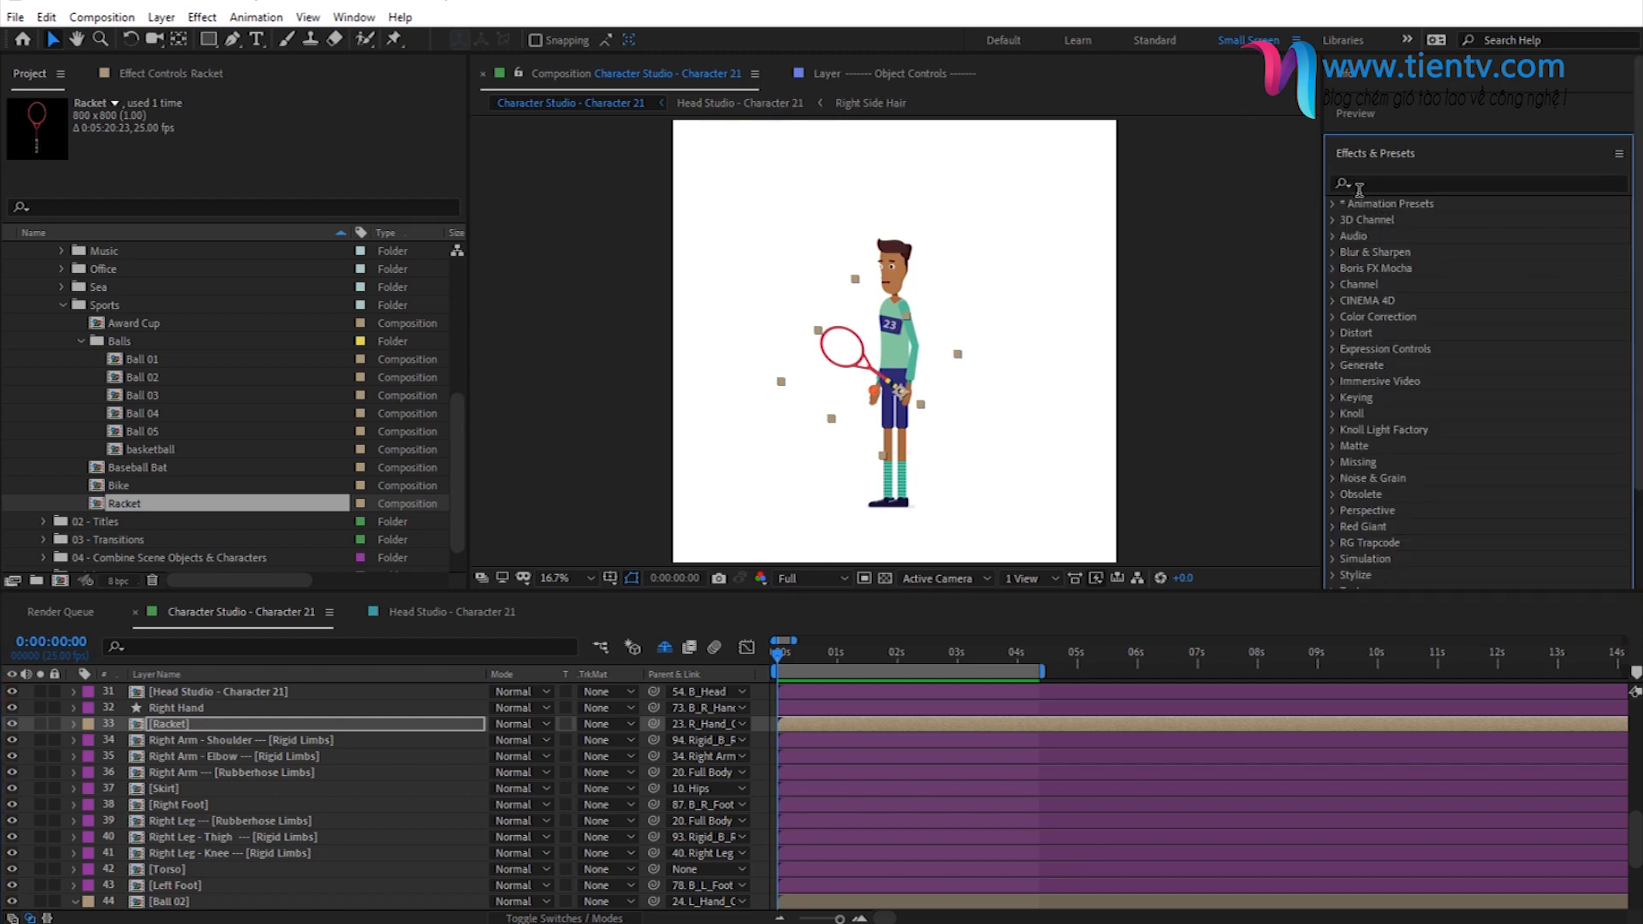
pyautogui.click(1332, 204)
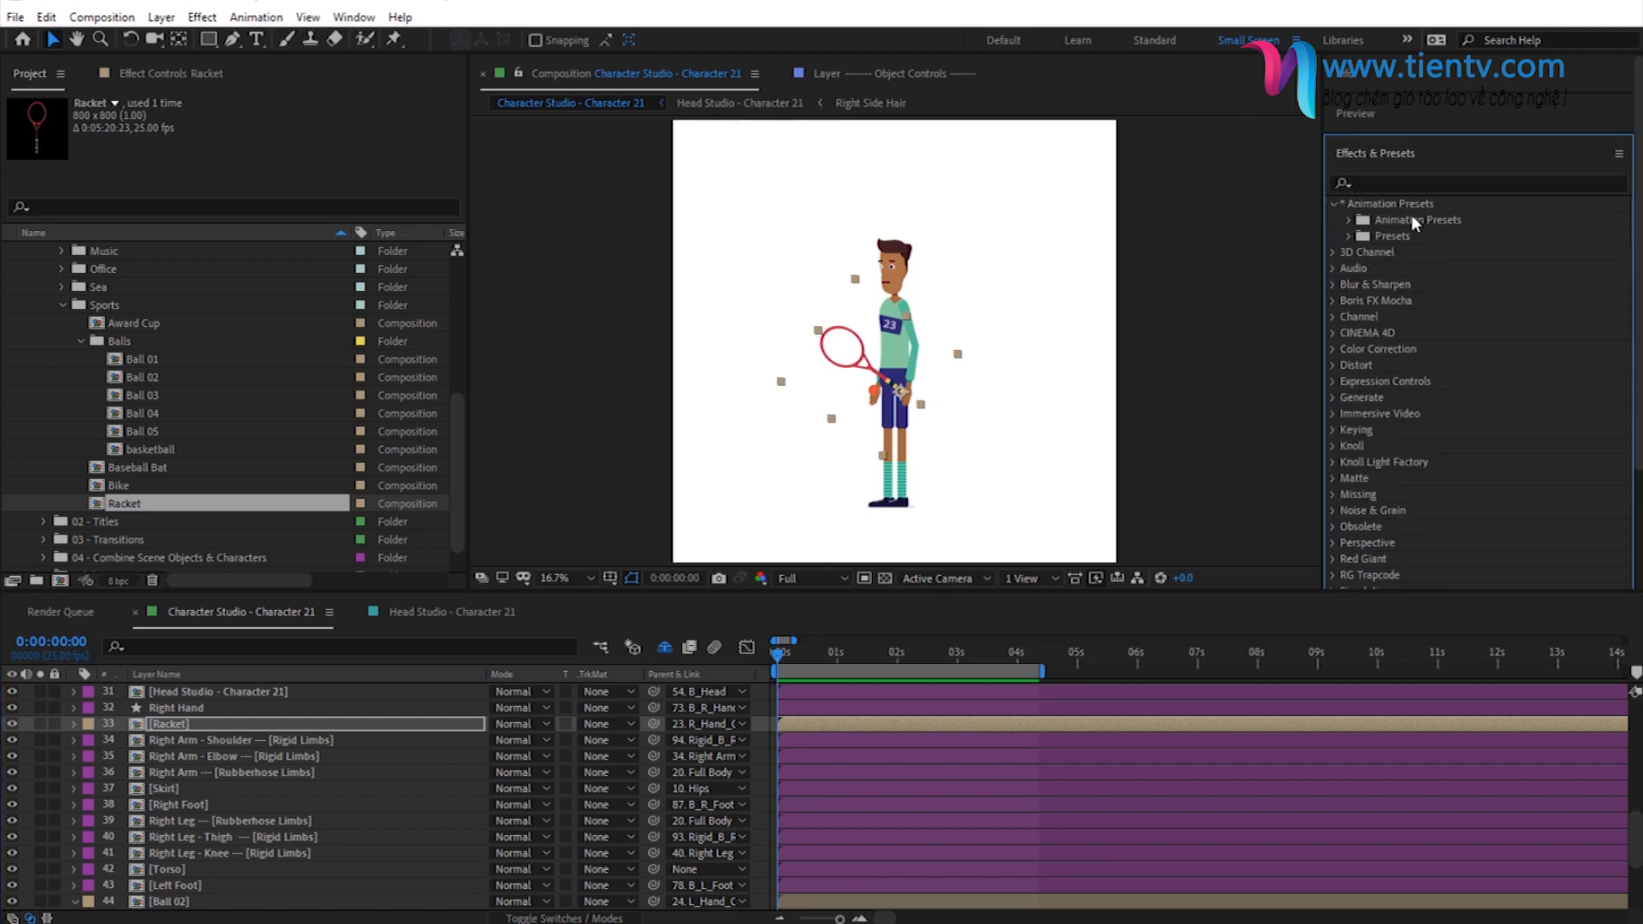
pyautogui.click(1384, 220)
pyautogui.click(1365, 251)
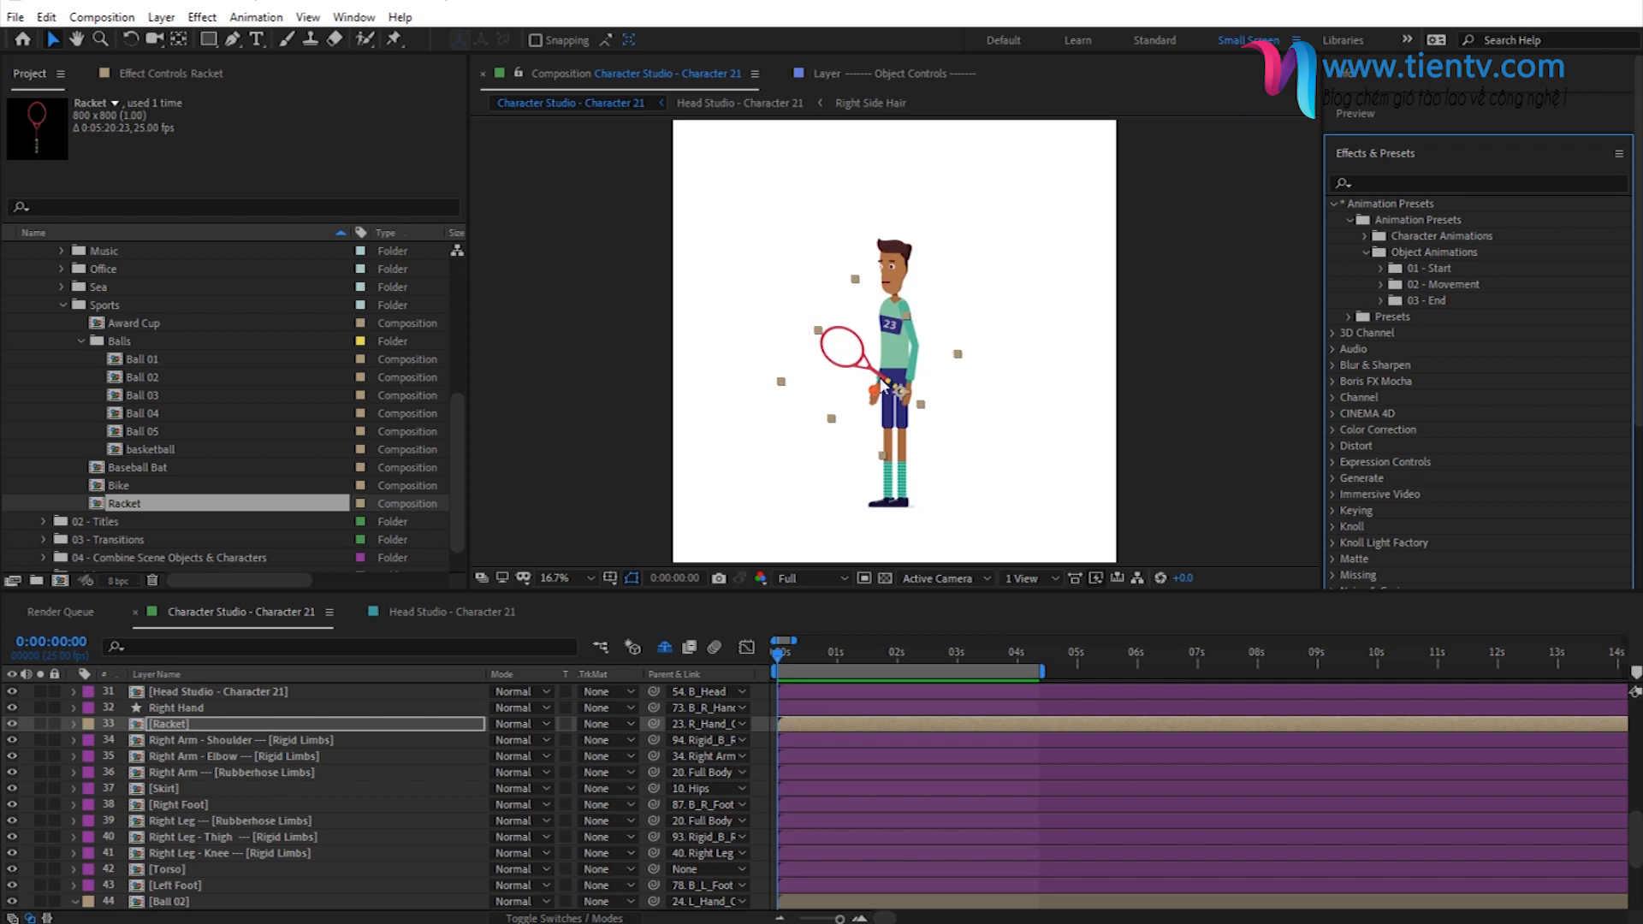
# - Apply the 01 - Pop In object animation preset to the Racket layer at the first frame
pyautogui.click(167, 725)
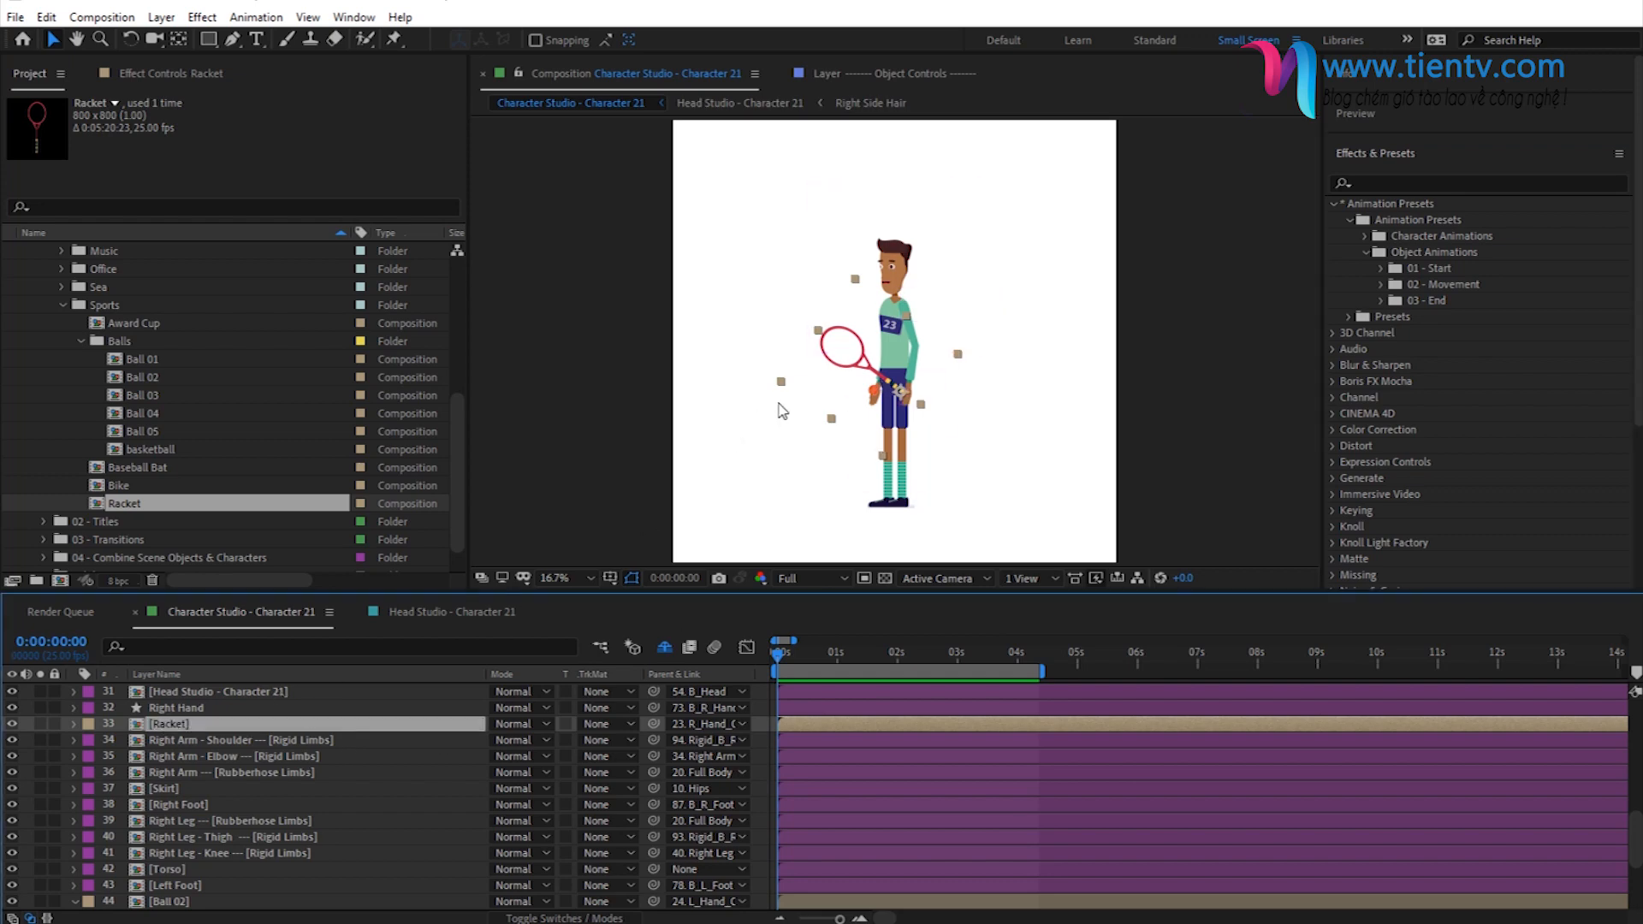
pyautogui.press('.')
pyautogui.moveTo(813, 456); pyautogui.dragTo(824, 413)
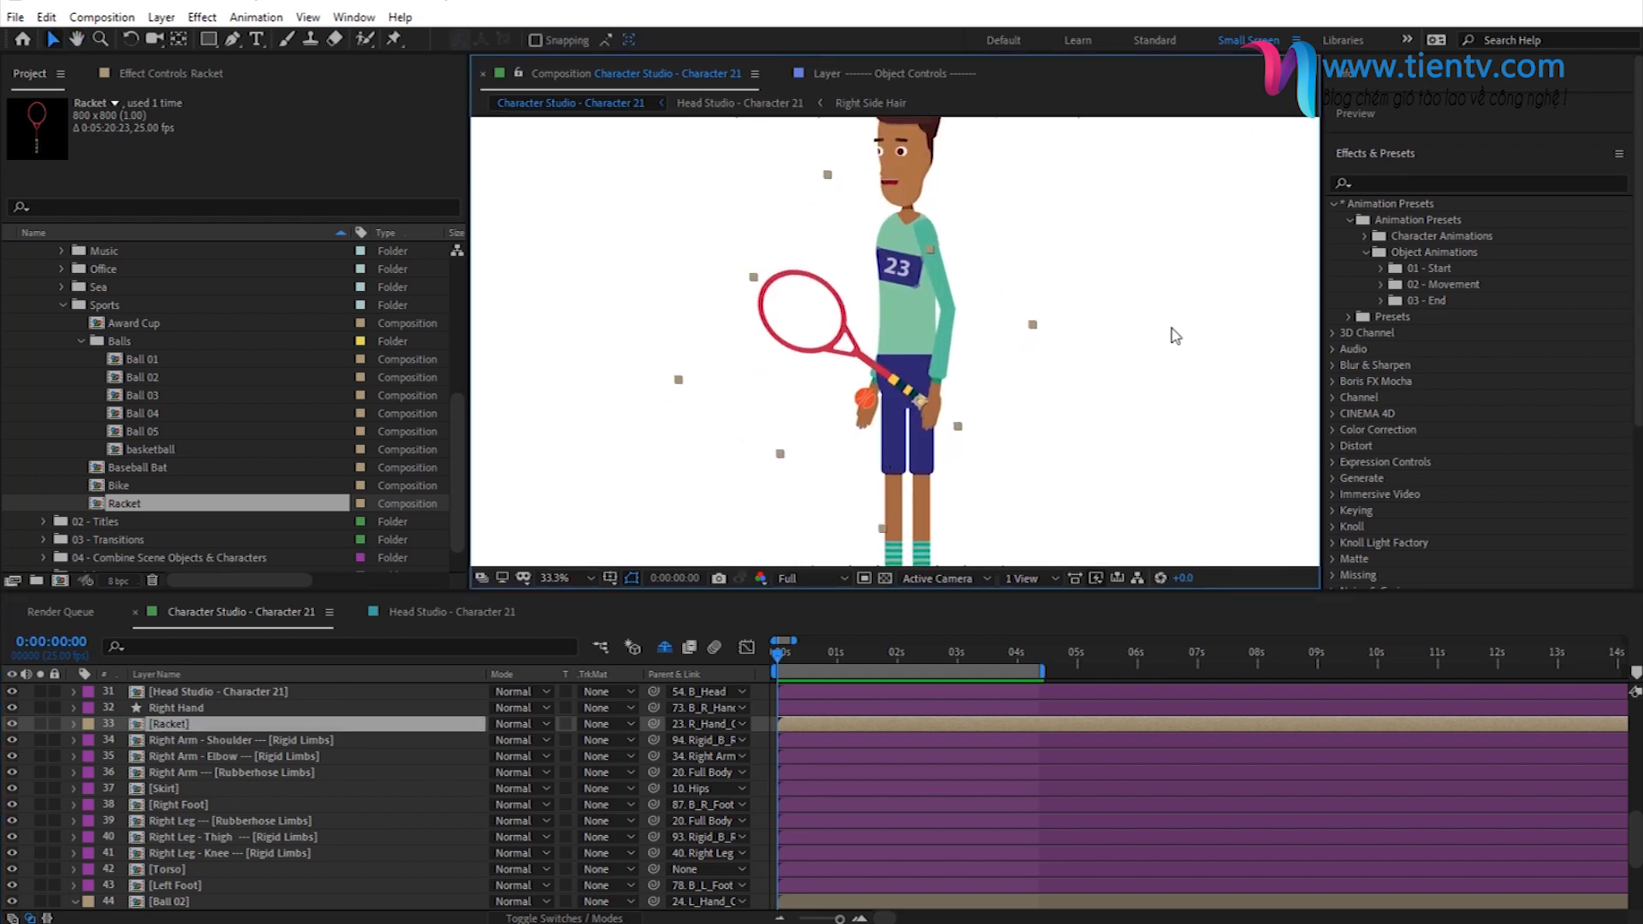
pyautogui.click(1381, 268)
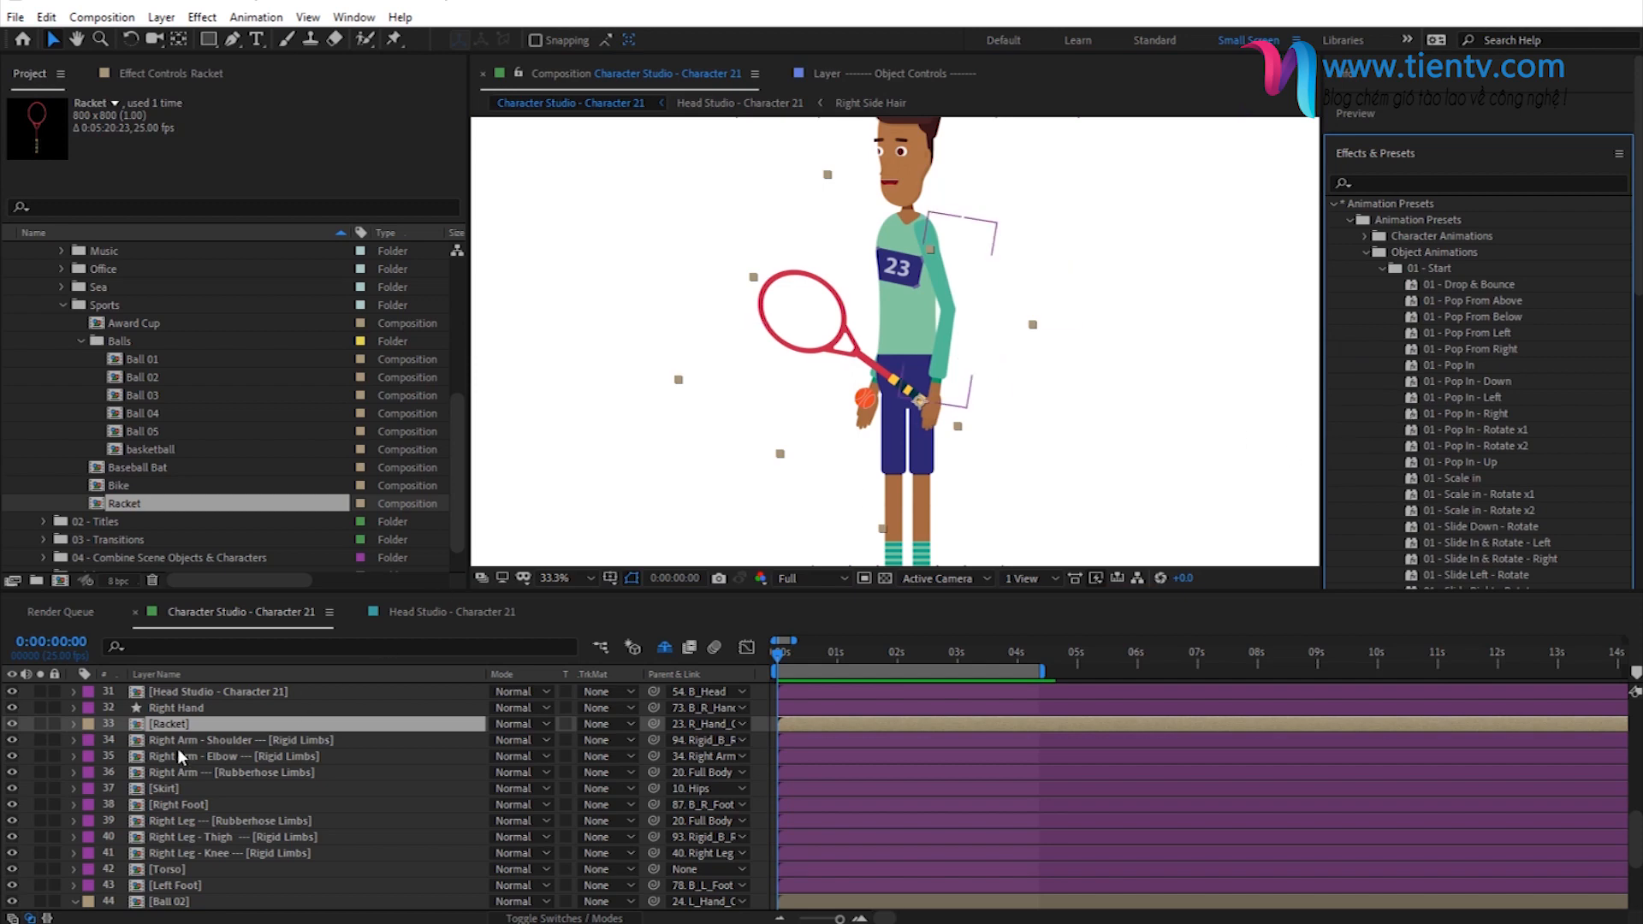
pyautogui.click(195, 725)
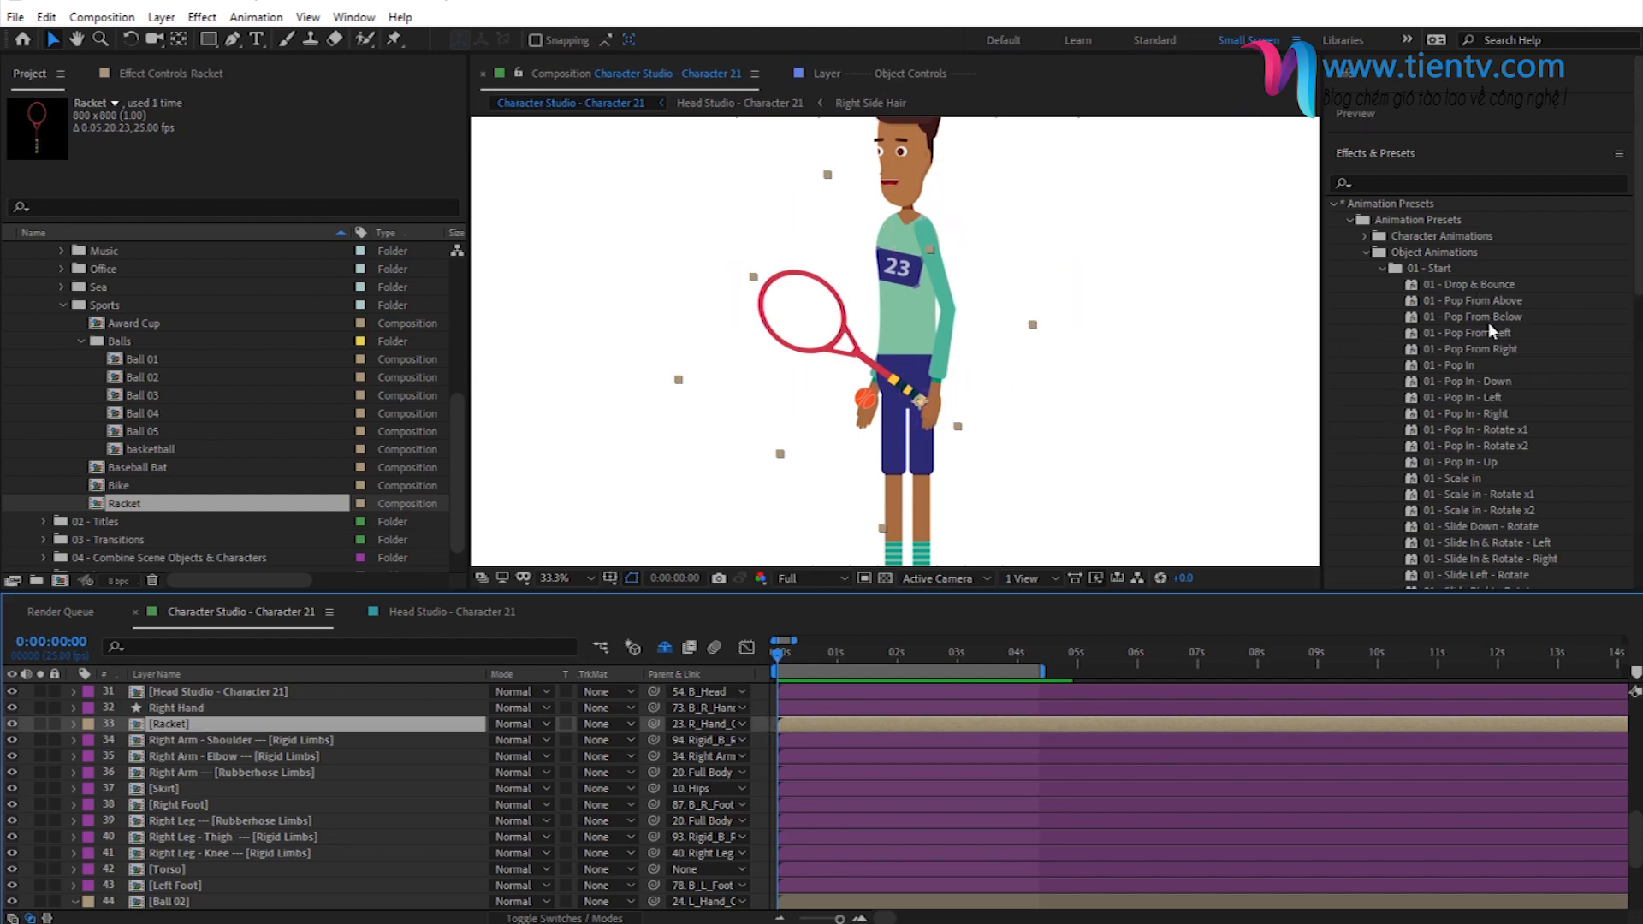
pyautogui.scroll(-2, 1445, 375)
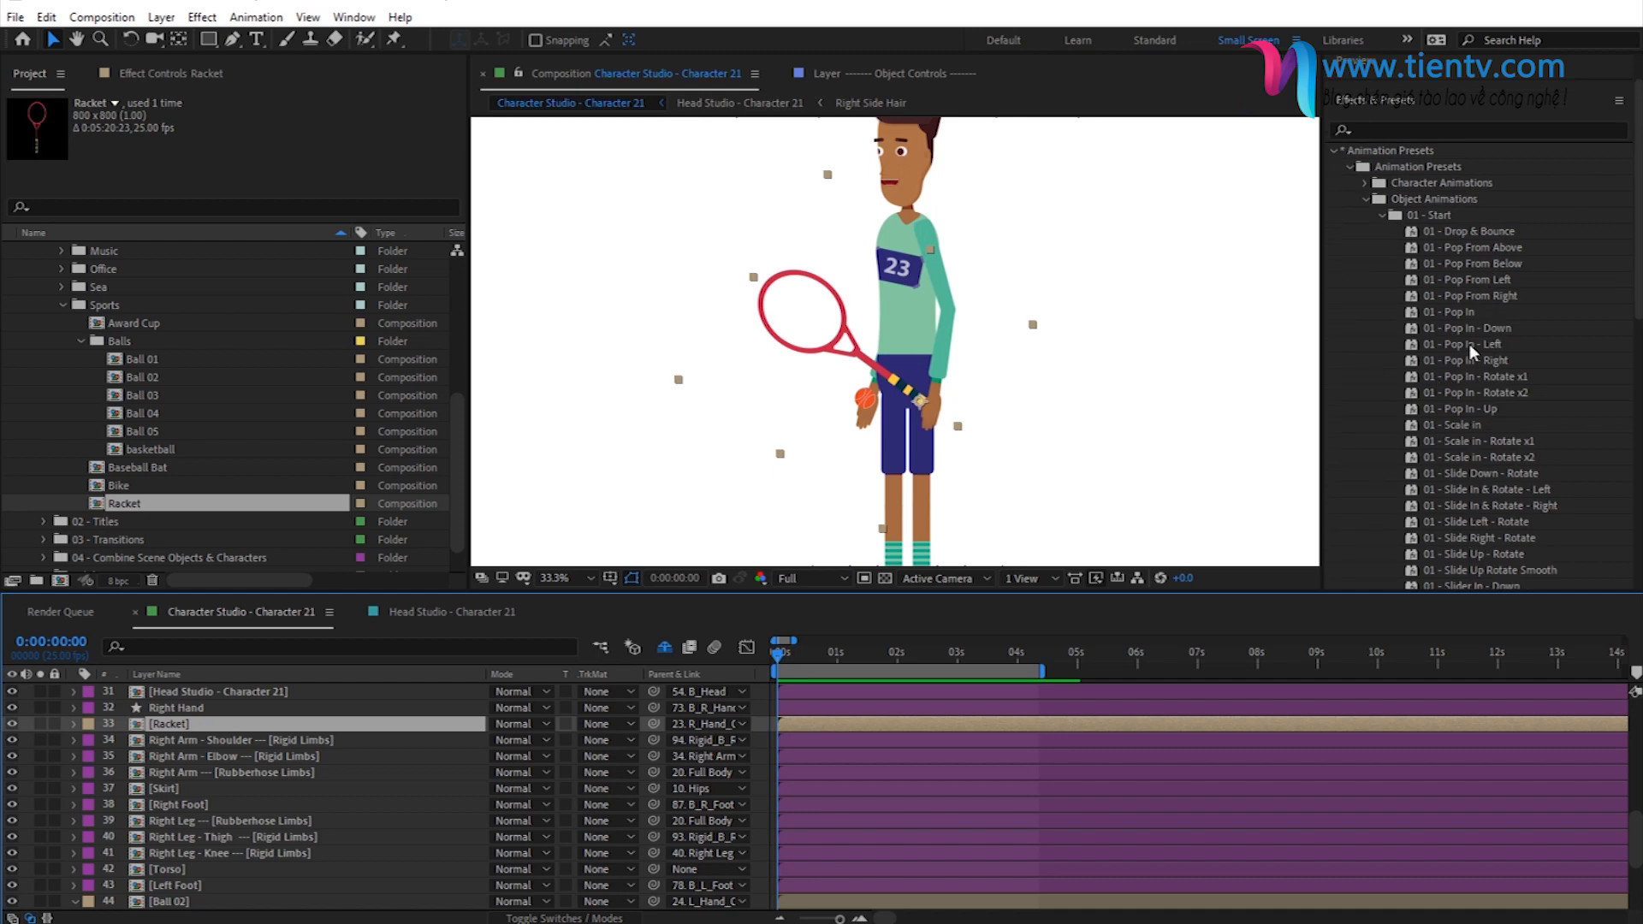
pyautogui.click(1457, 312)
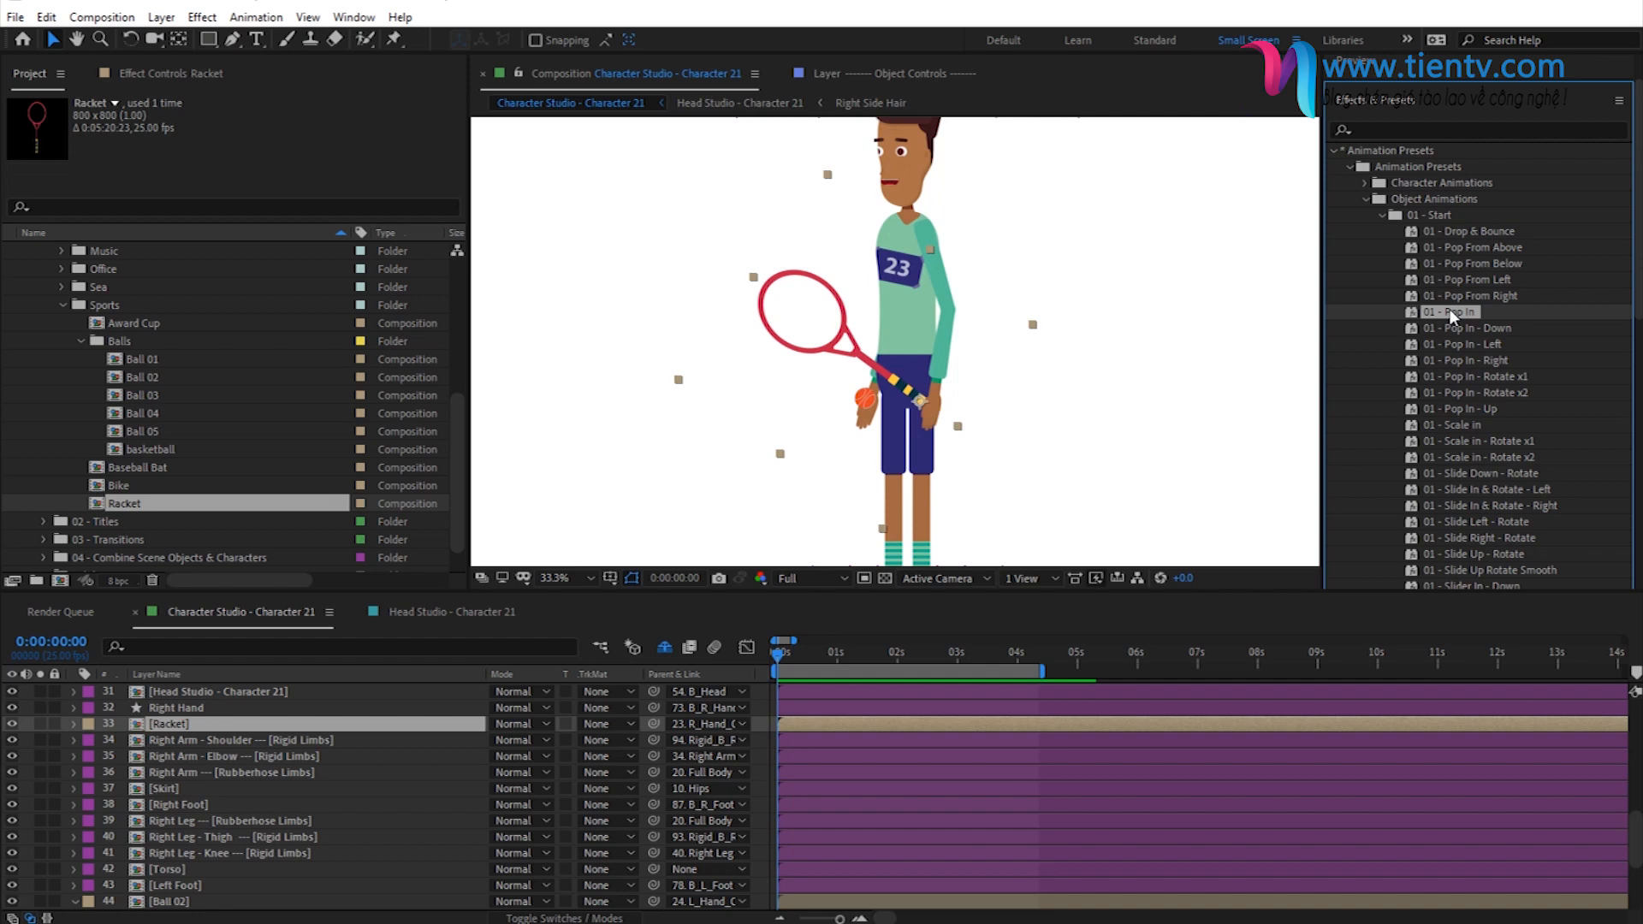
pyautogui.doubleClick(1453, 315)
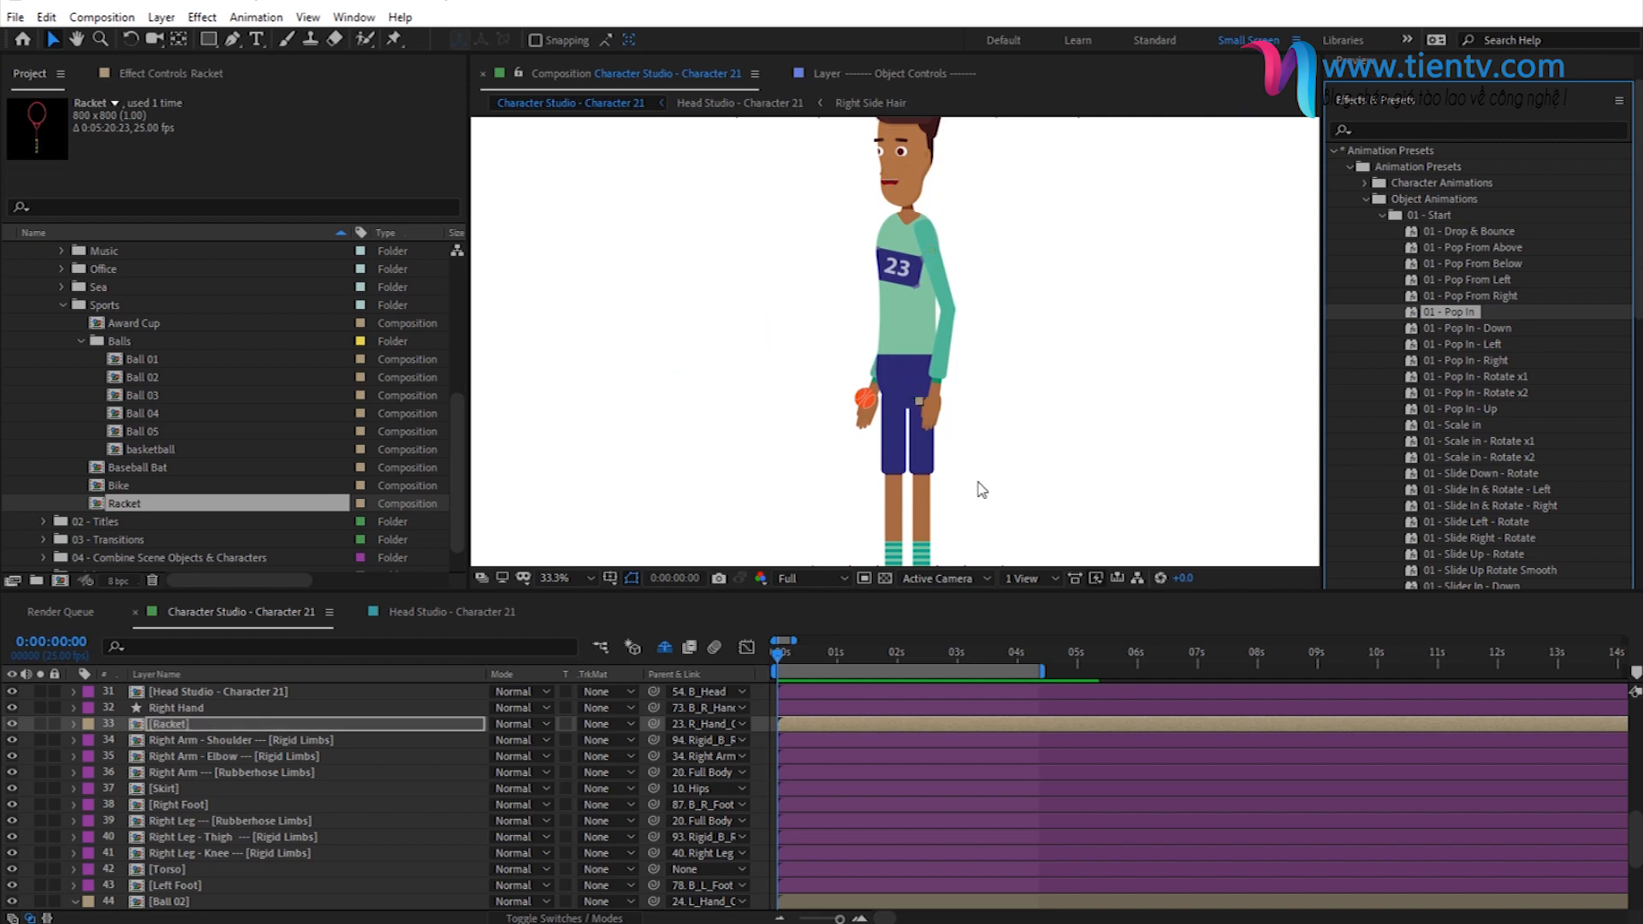
# - Check the racket's pop-in by scrubbing to 0:00:01:02 and previewing the animation
pyautogui.moveTo(782, 654); pyautogui.dragTo(840, 655)
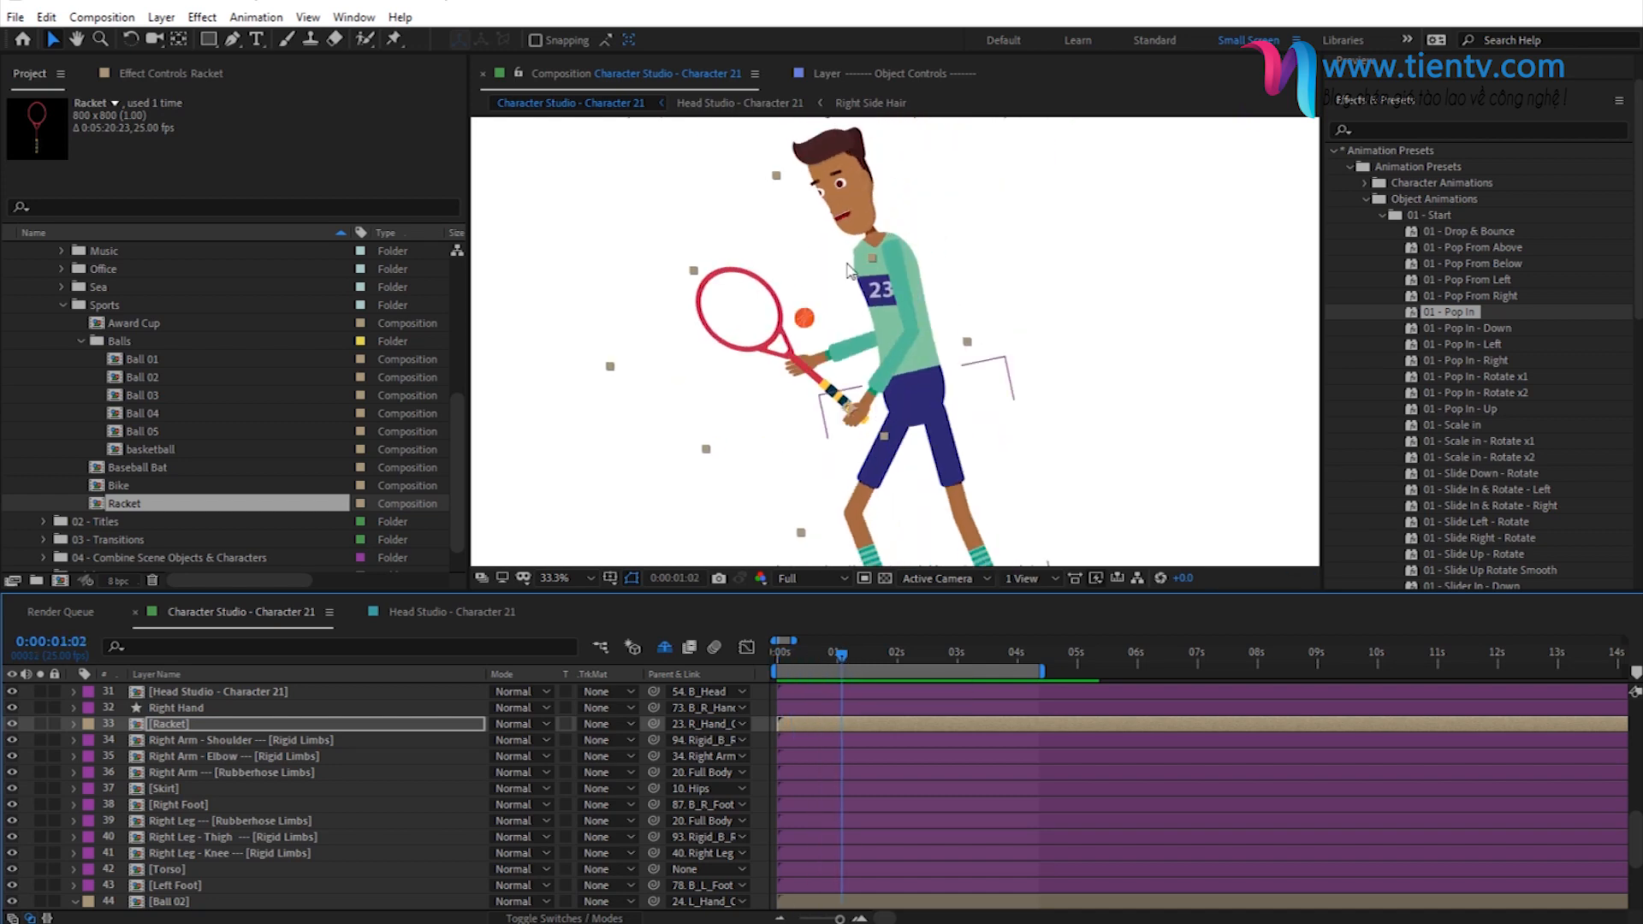
pyautogui.press('space')
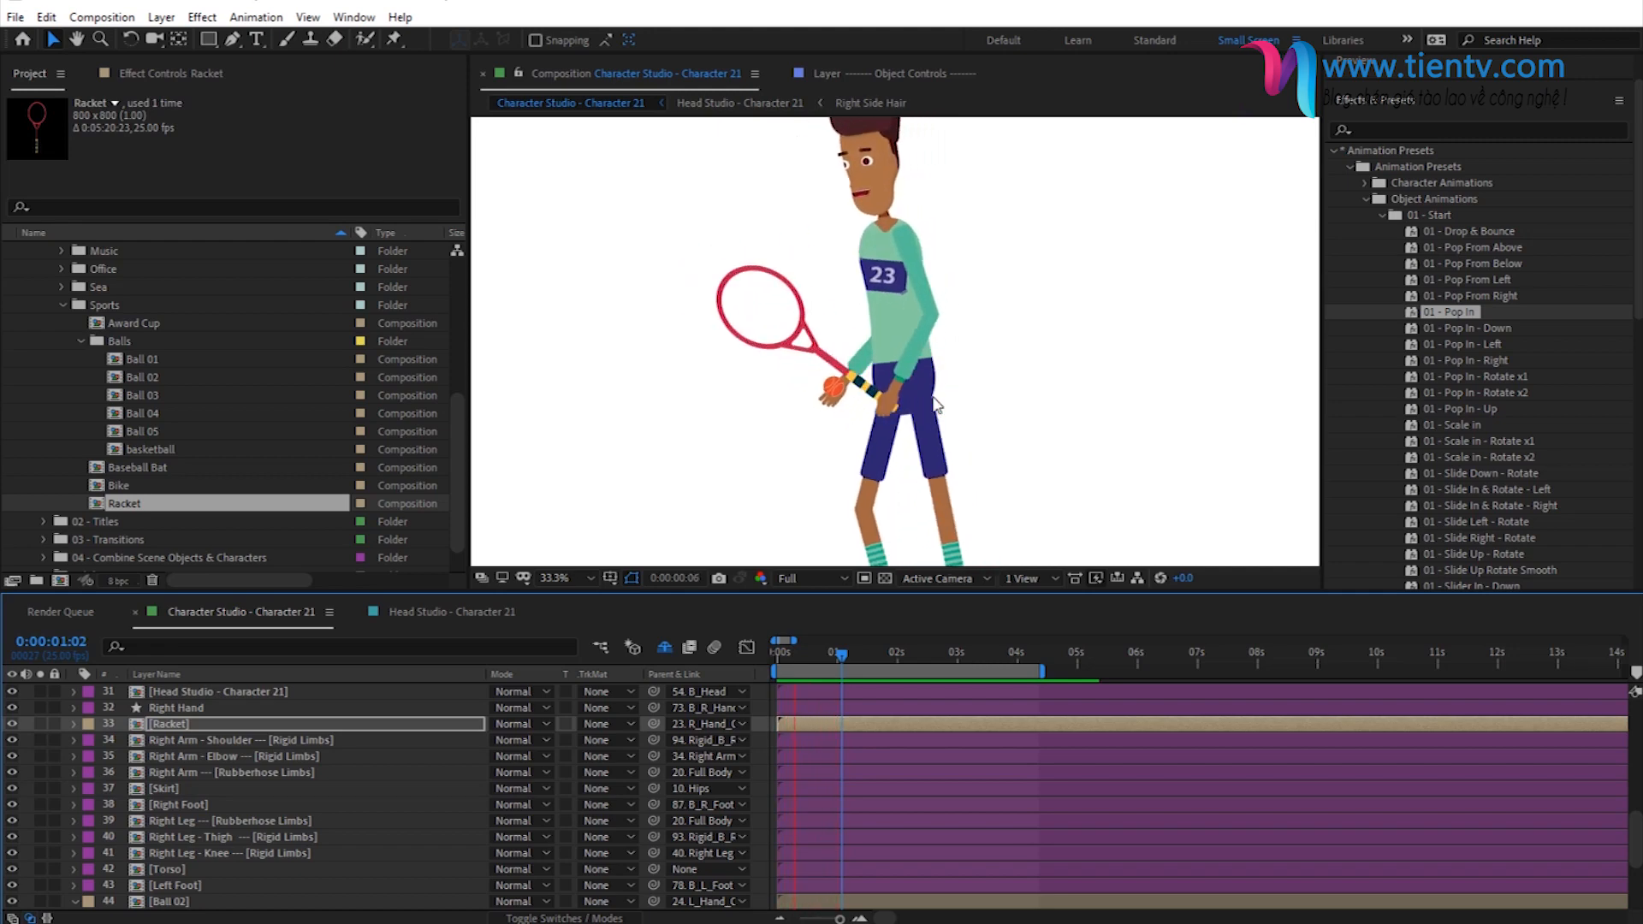
pyautogui.press('space')
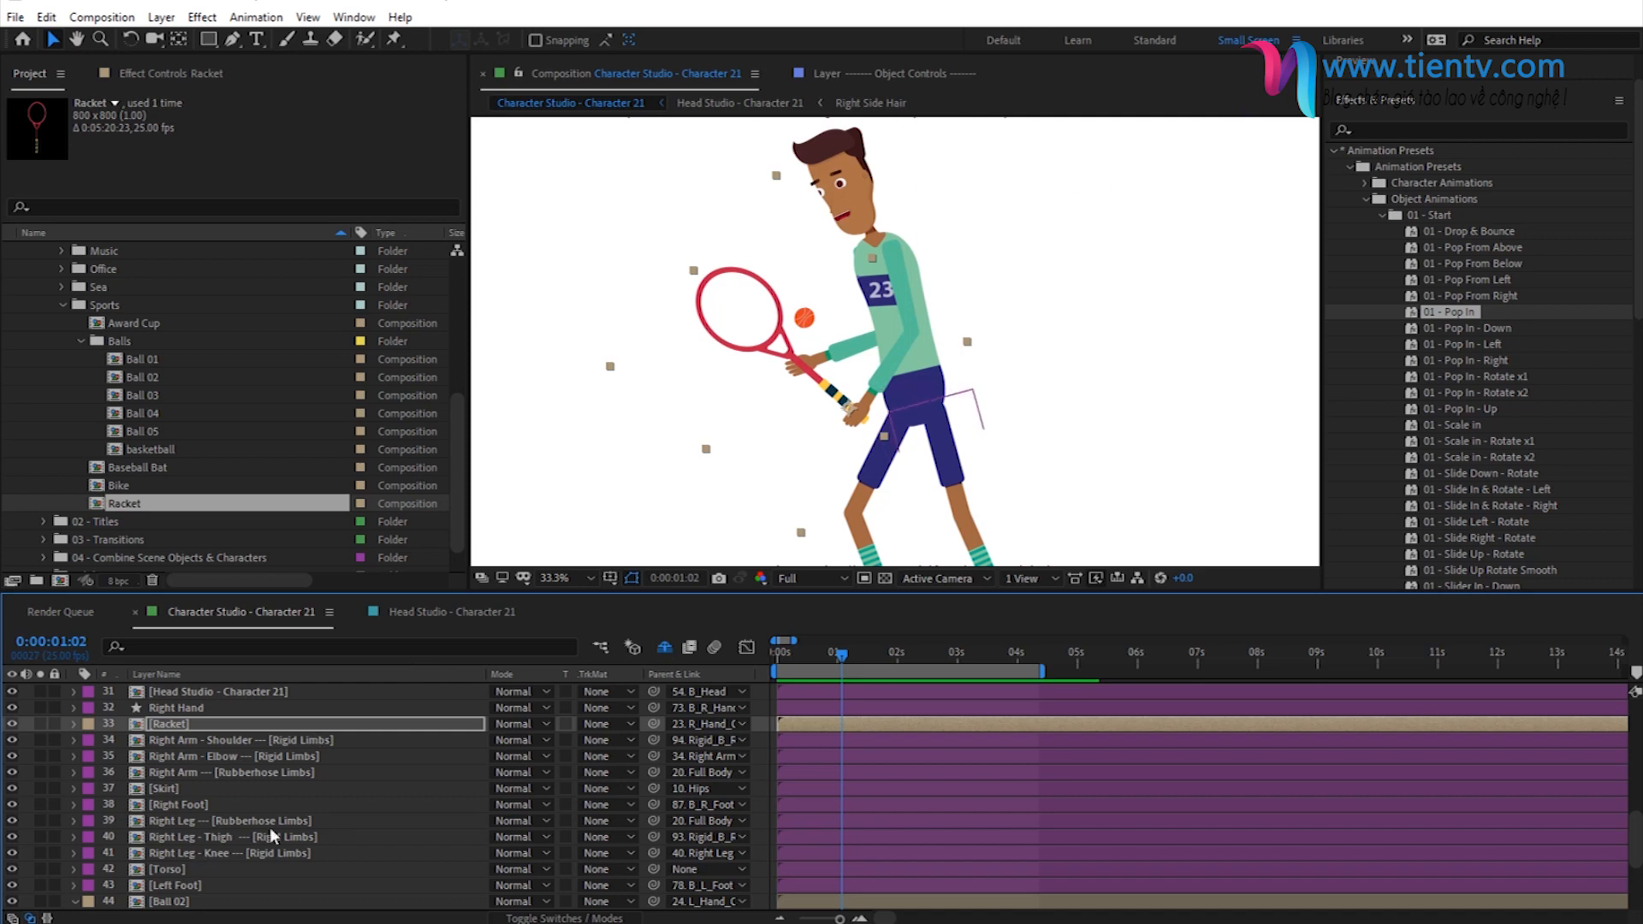
# - Apply the 01 - Pop In preset to the Ball 02 layer at the first frame
pyautogui.scroll(-1, 207, 849)
pyautogui.click(182, 853)
pyautogui.click(773, 653)
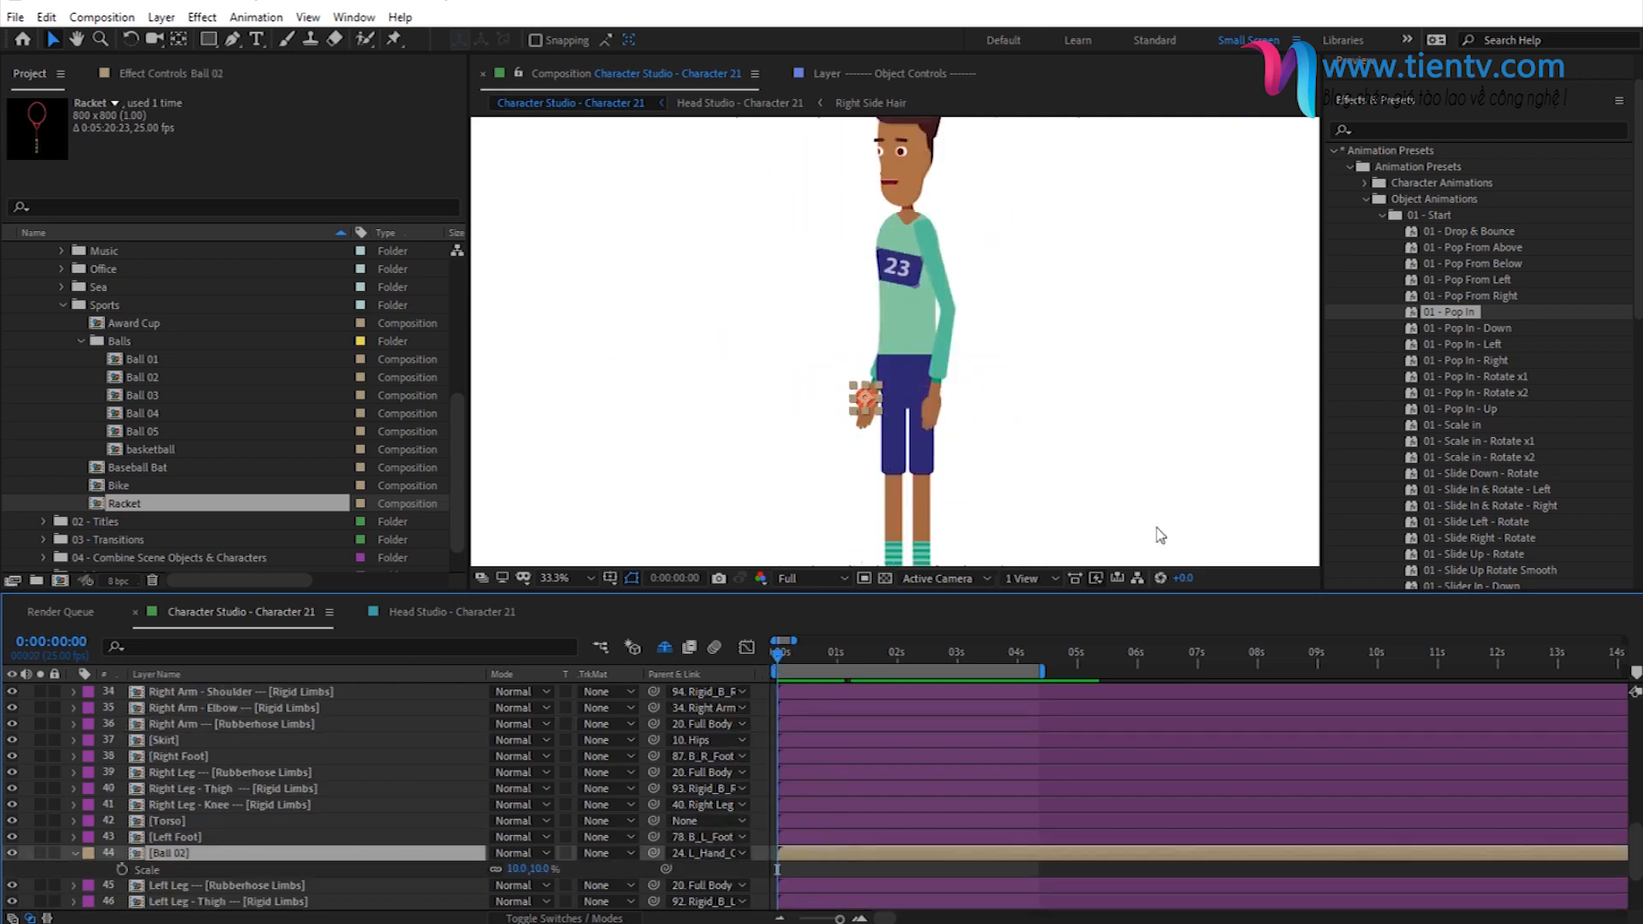
pyautogui.doubleClick(1455, 312)
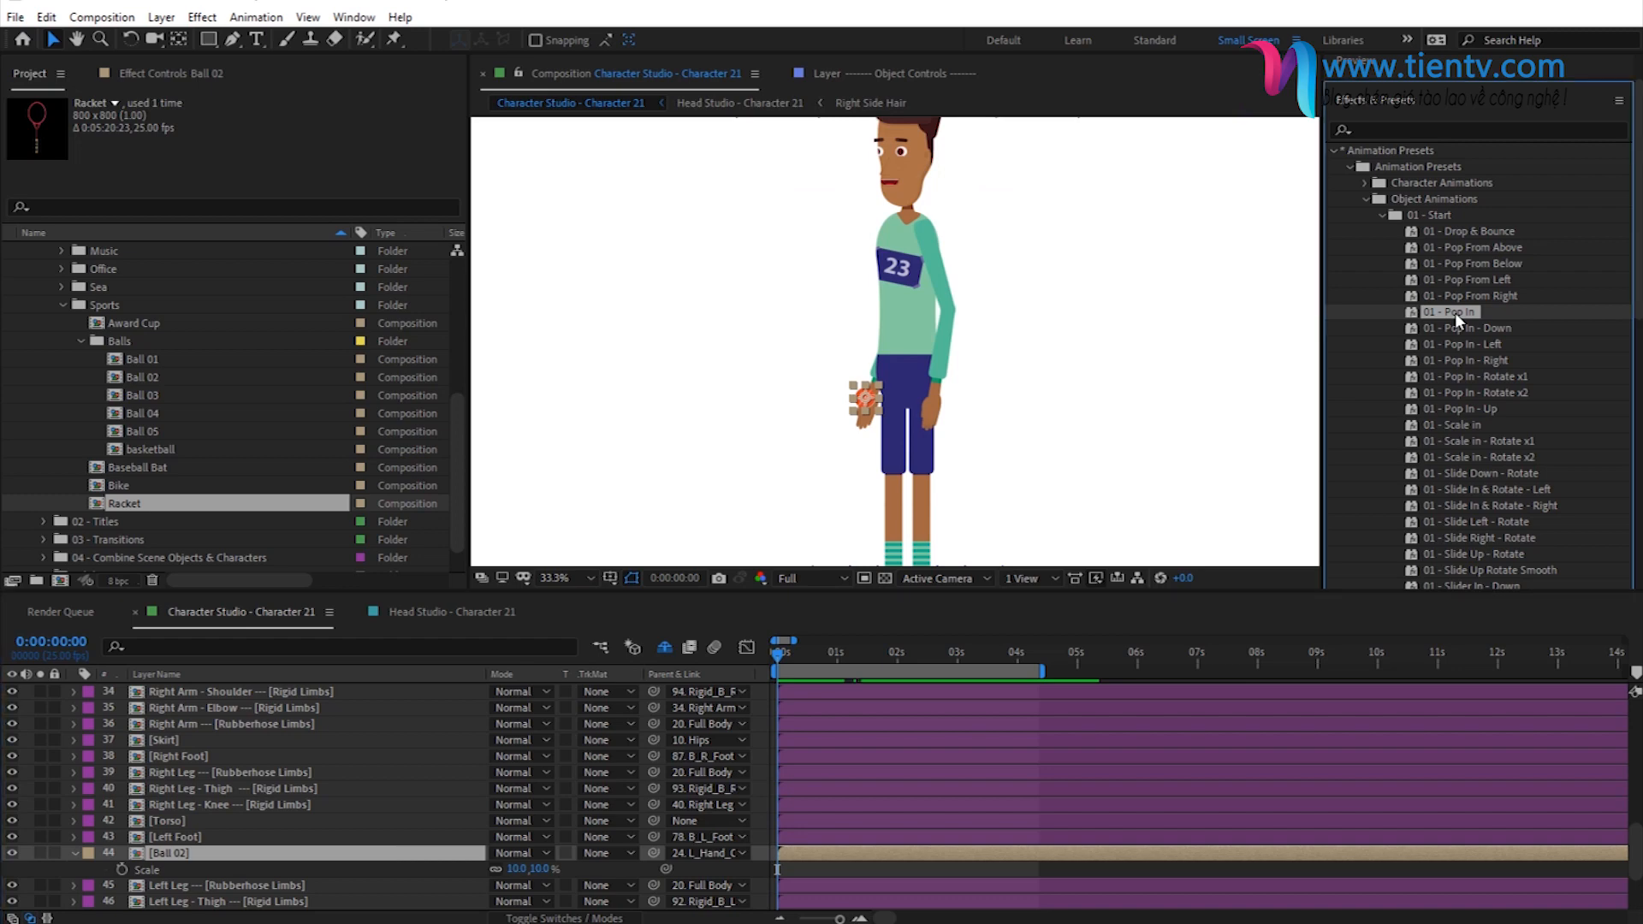
# - Set Ball 02's second scale keyframe at 0:00:00:07 to 10% and preview the pop-in
pyautogui.click(39, 869)
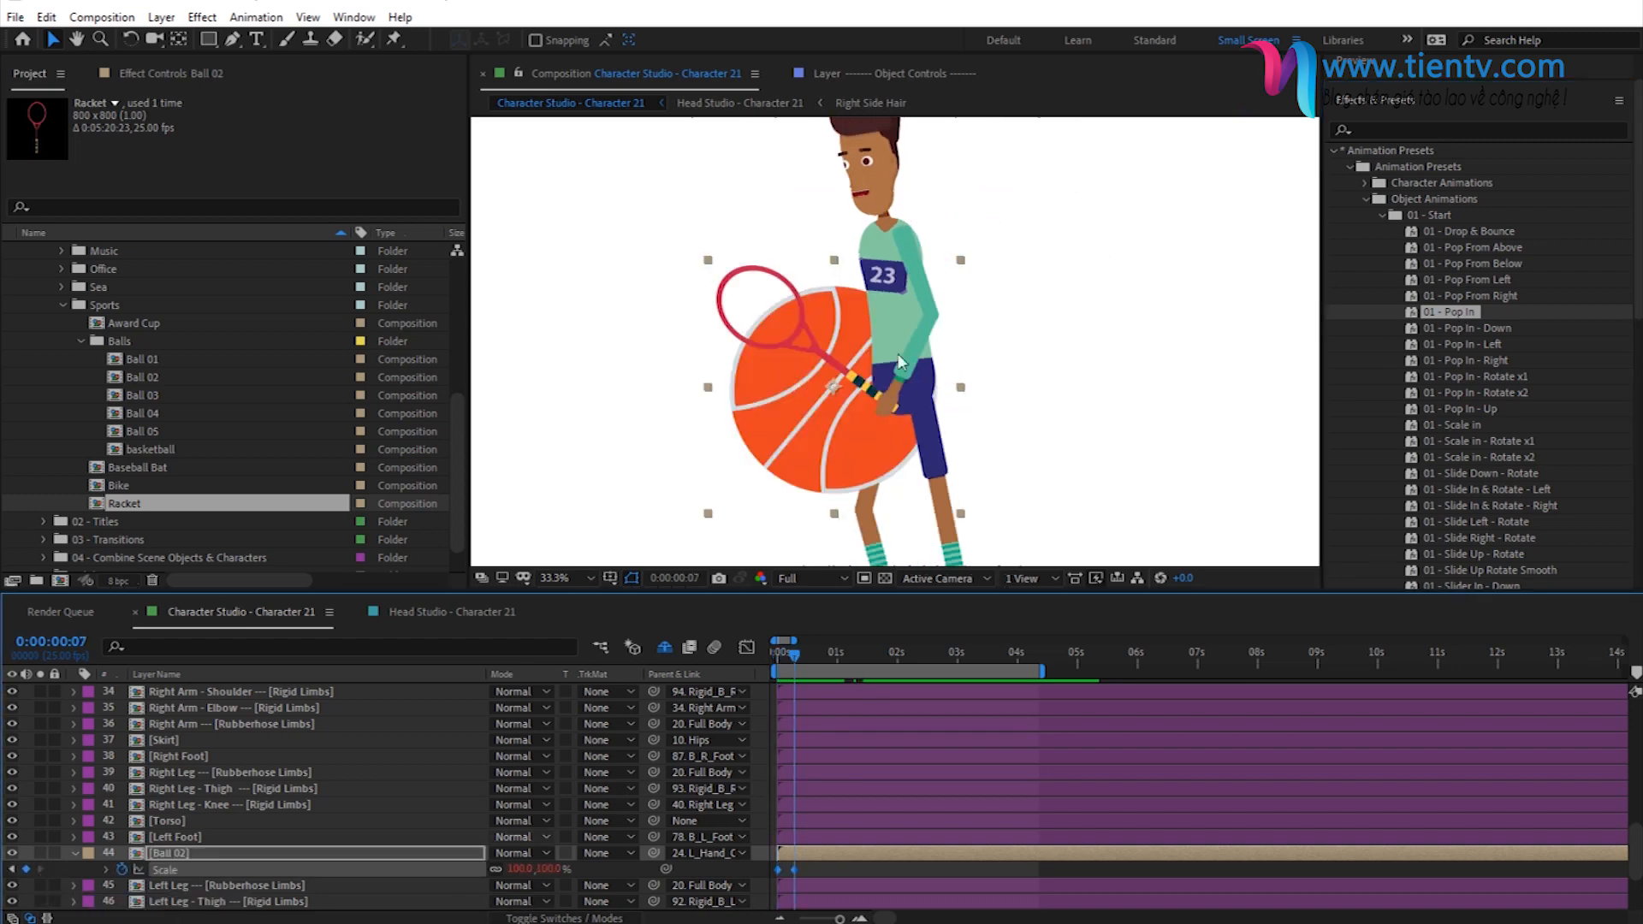
pyautogui.click(814, 866)
pyautogui.click(799, 853)
pyautogui.press('u')
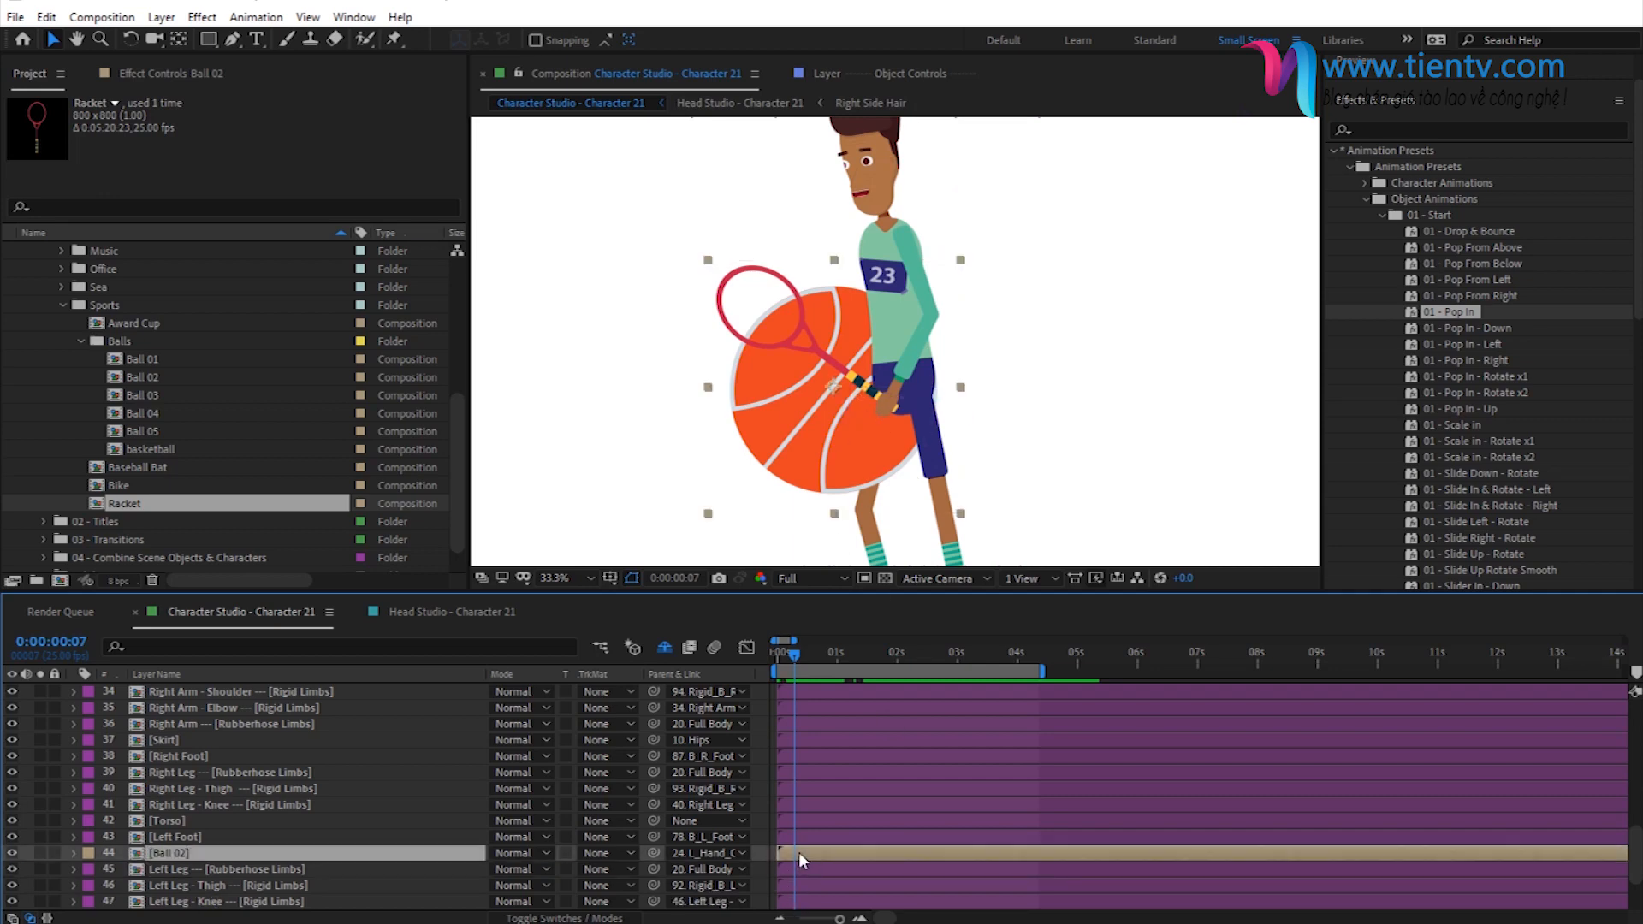
pyautogui.press('u')
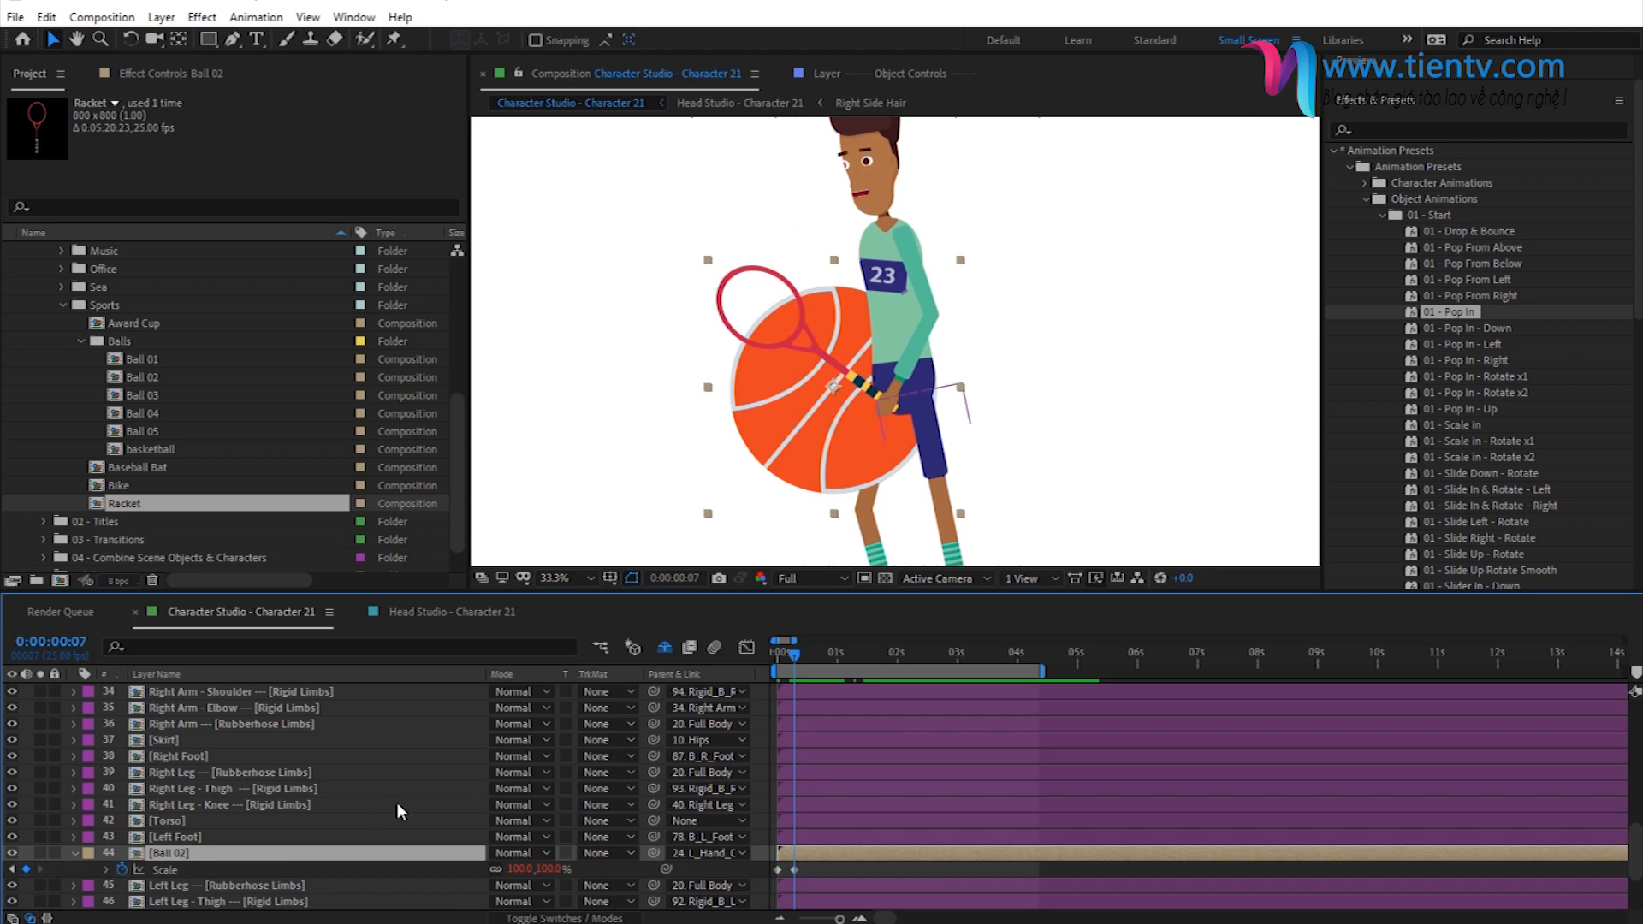
pyautogui.scroll(-1, 397, 803)
pyautogui.click(794, 821)
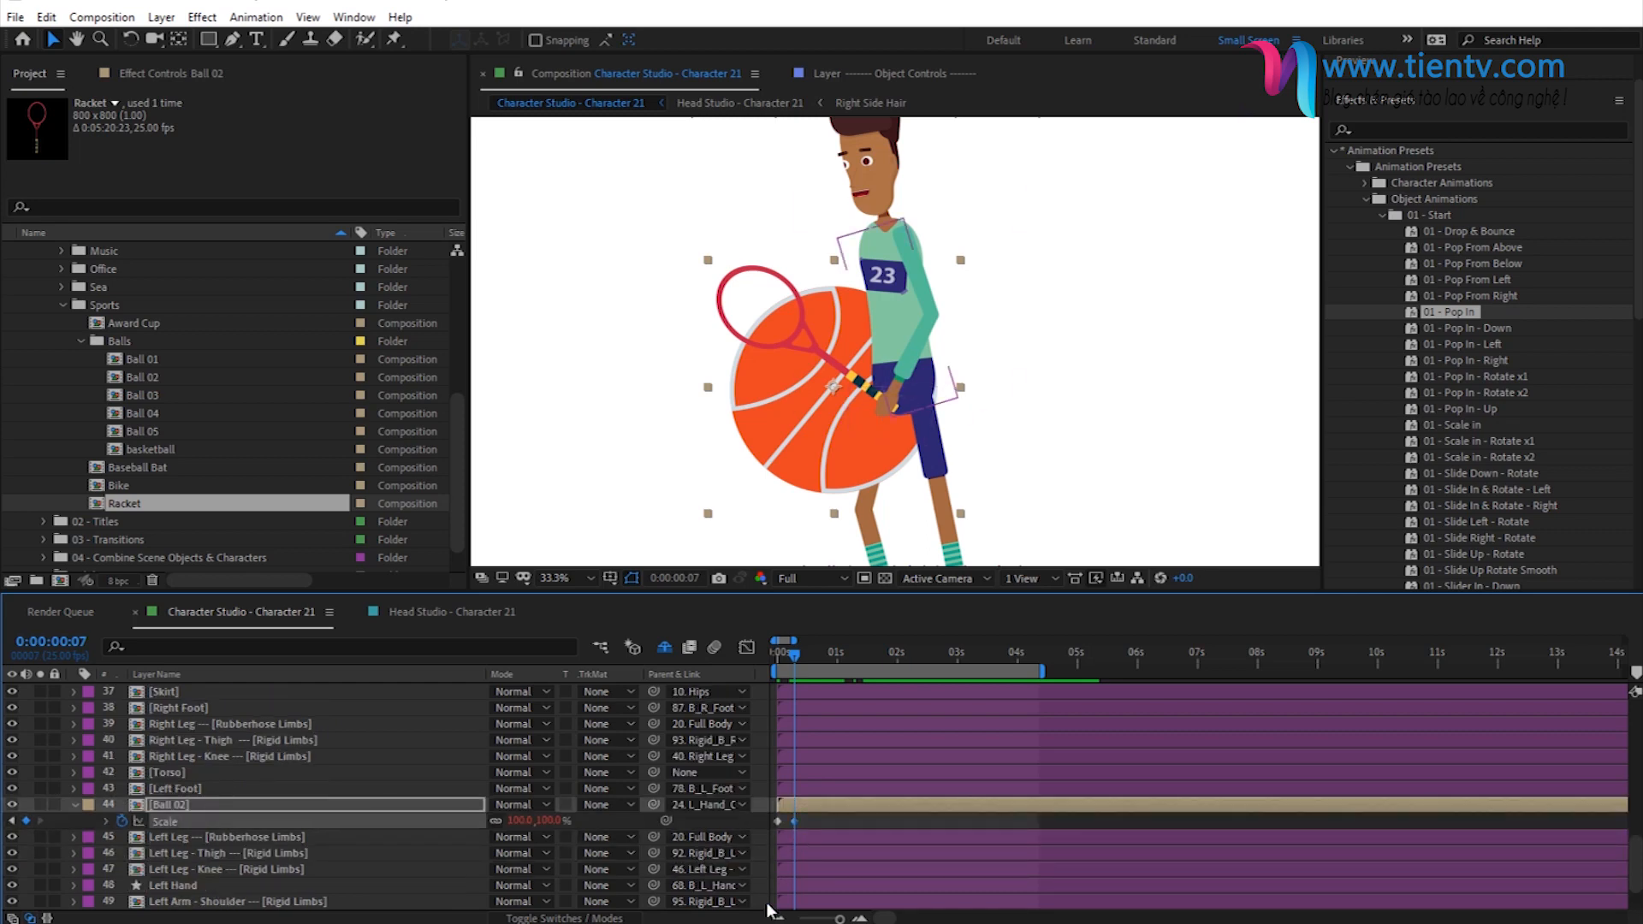
pyautogui.click(548, 820)
pyautogui.write('10')
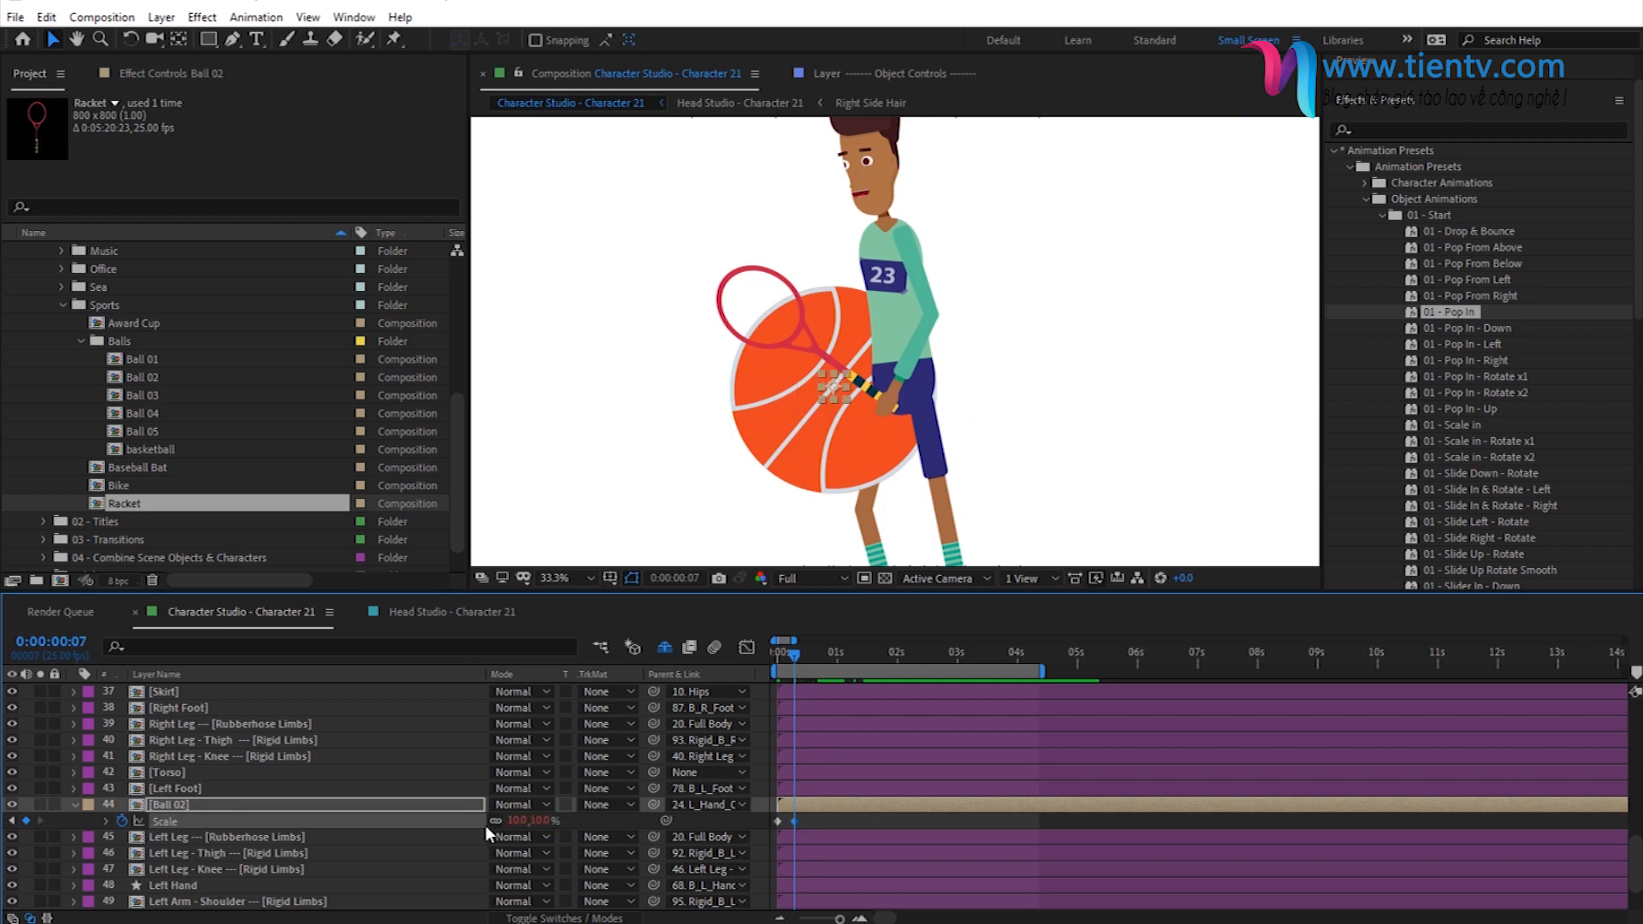
pyautogui.press('Return')
pyautogui.click(808, 823)
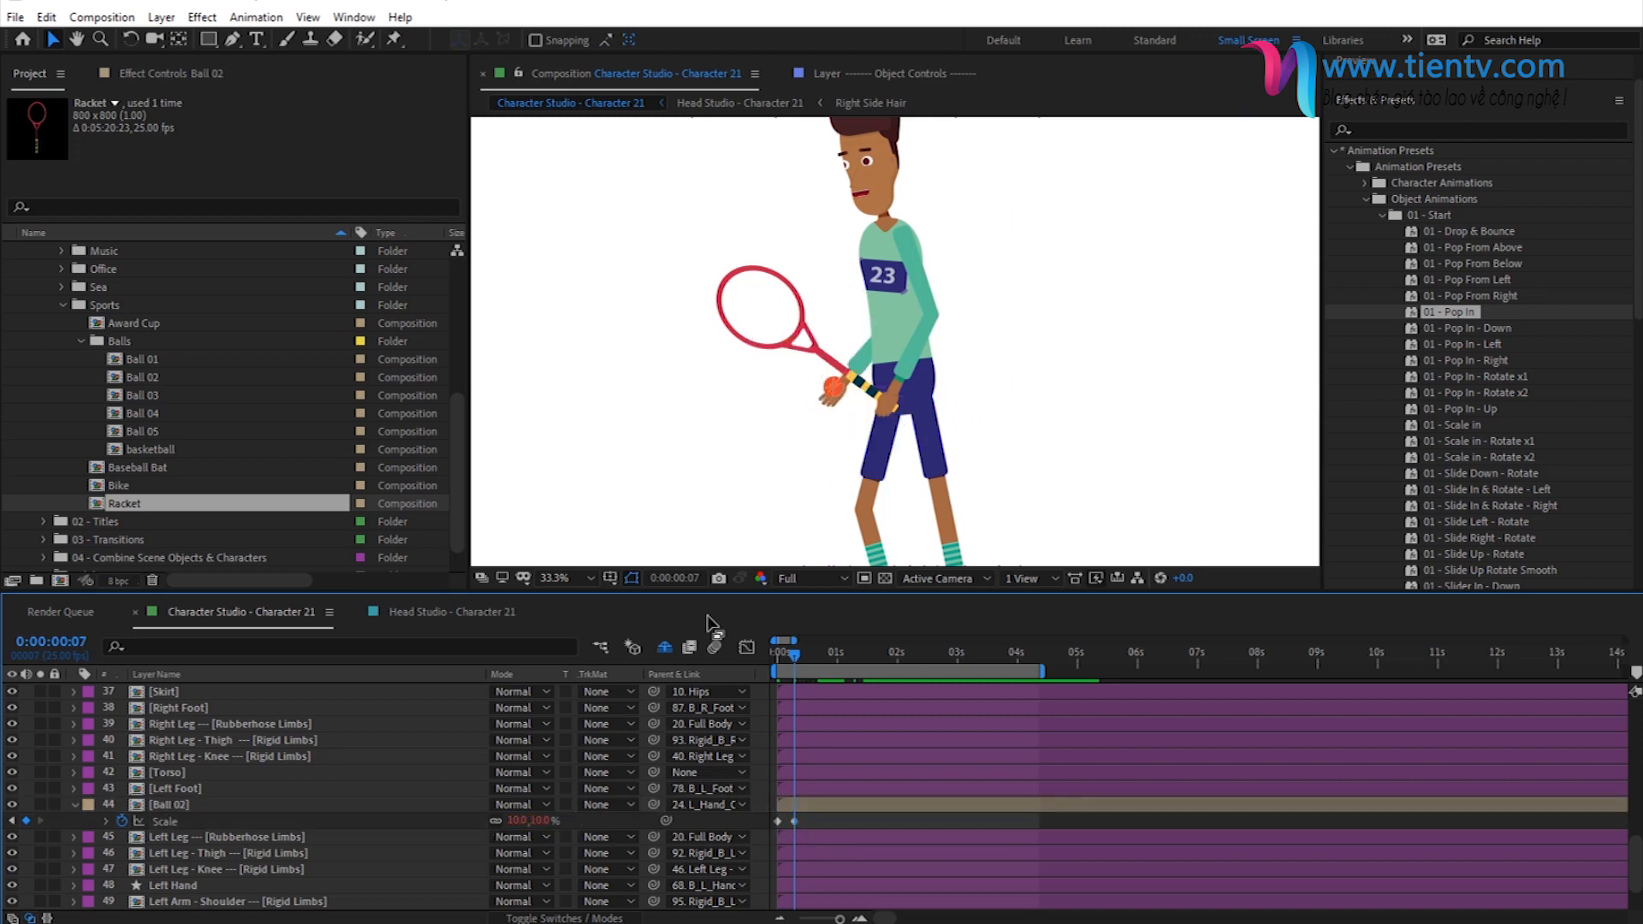
pyautogui.press('space')
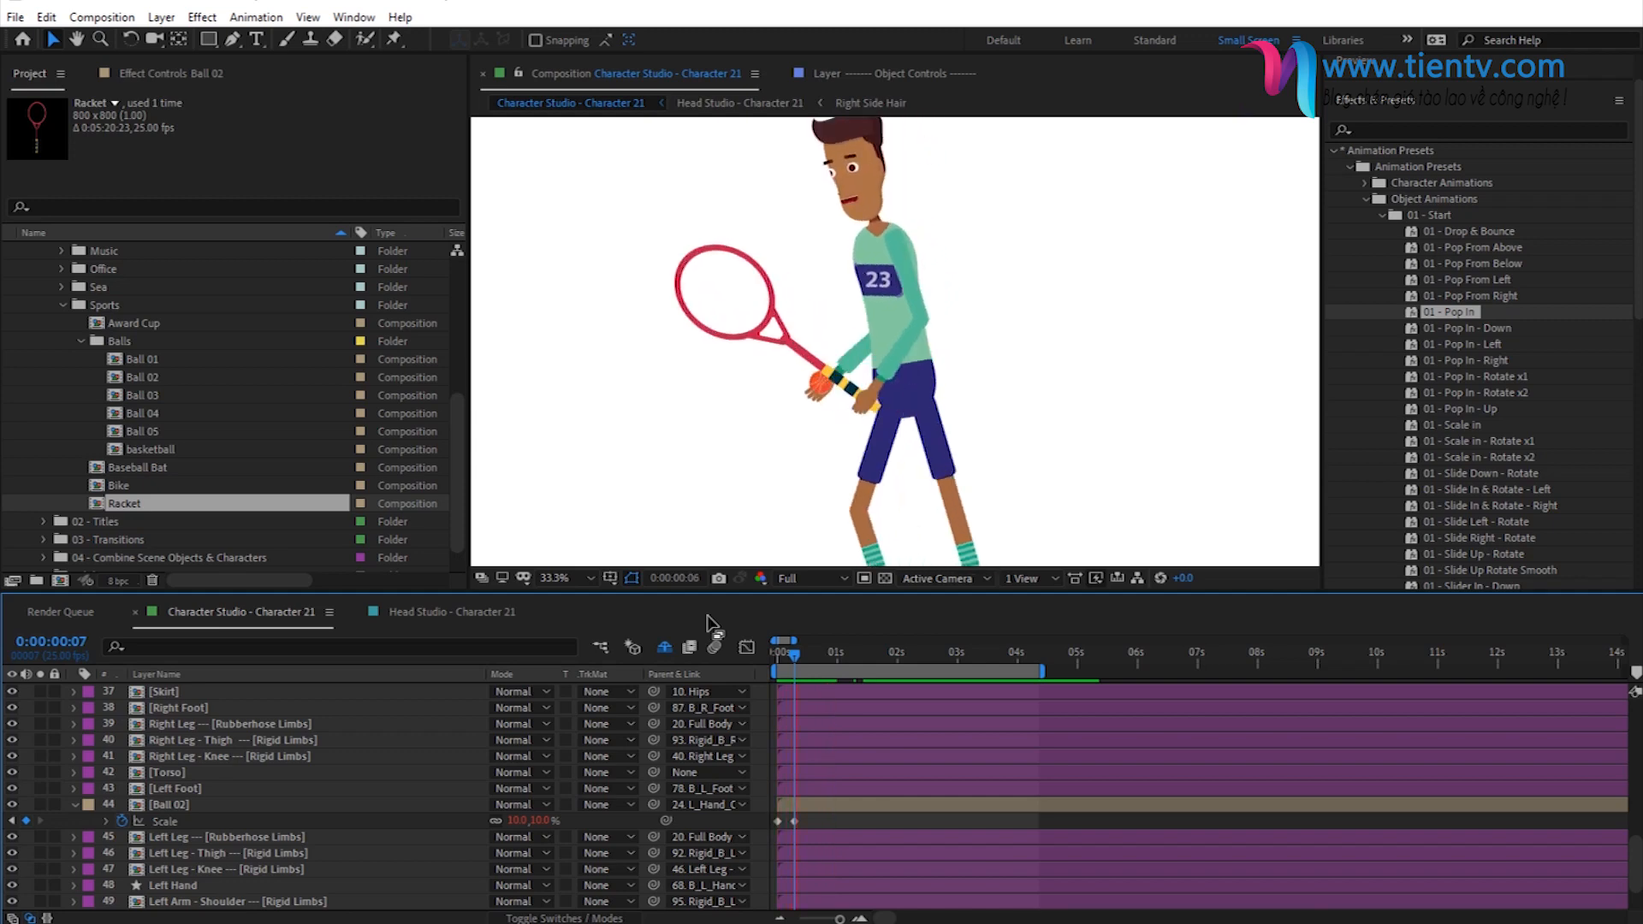
pyautogui.press('space')
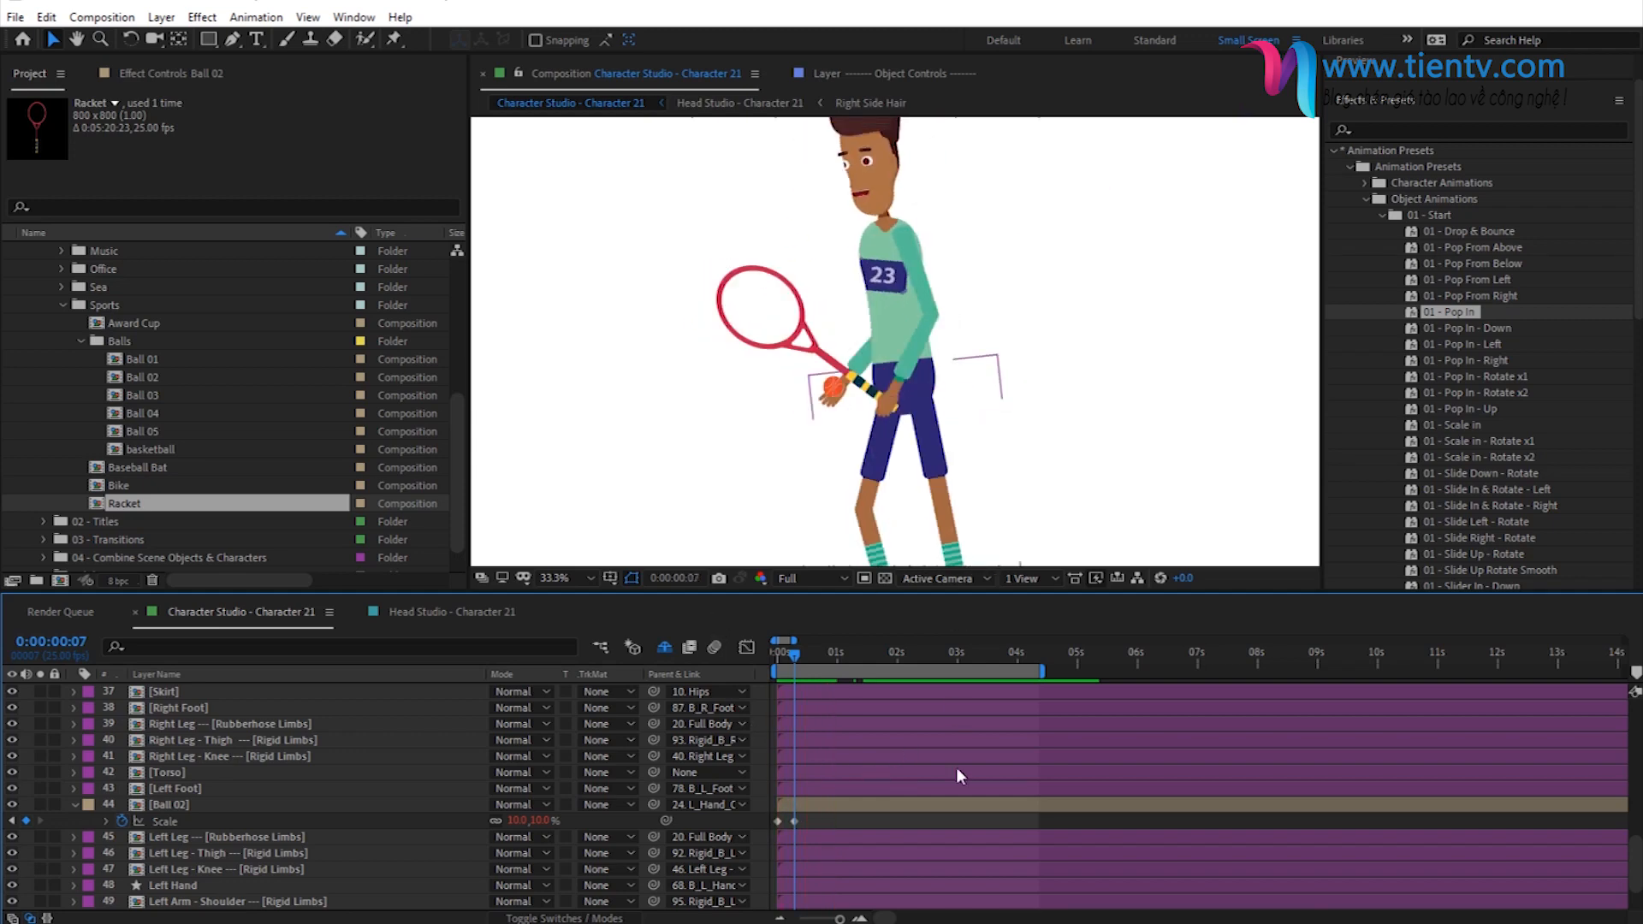
# - Select the Racket layer, move to 0:00:04:16 and expand the 03 - End object animation presets
pyautogui.click(1379, 212)
pyautogui.scroll(3, 357, 753)
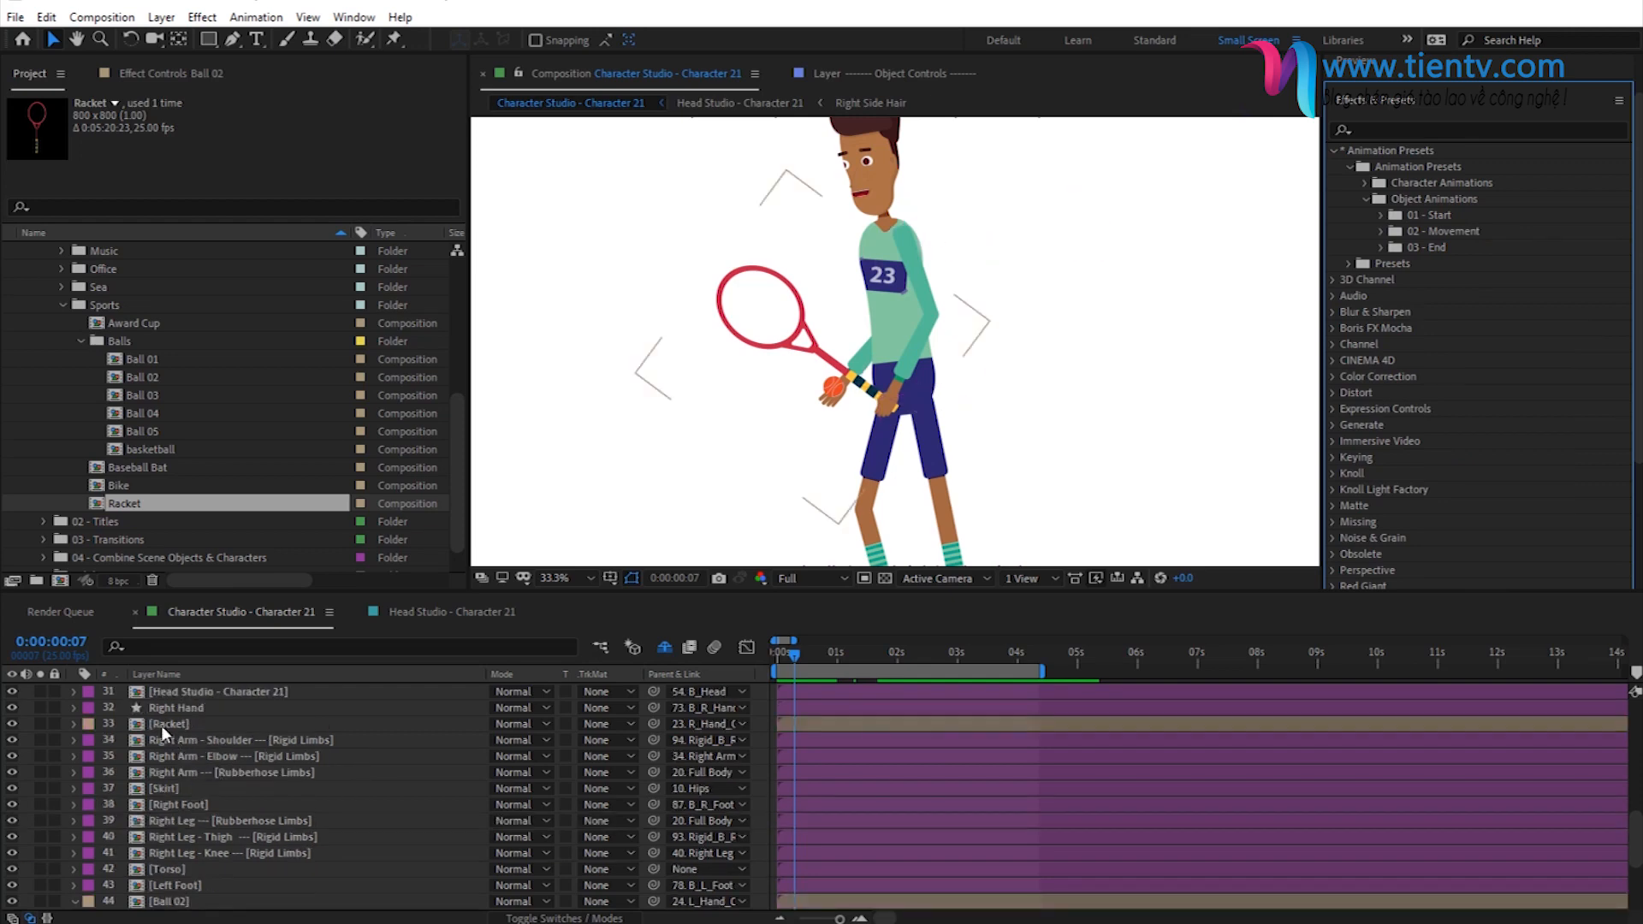
pyautogui.click(161, 725)
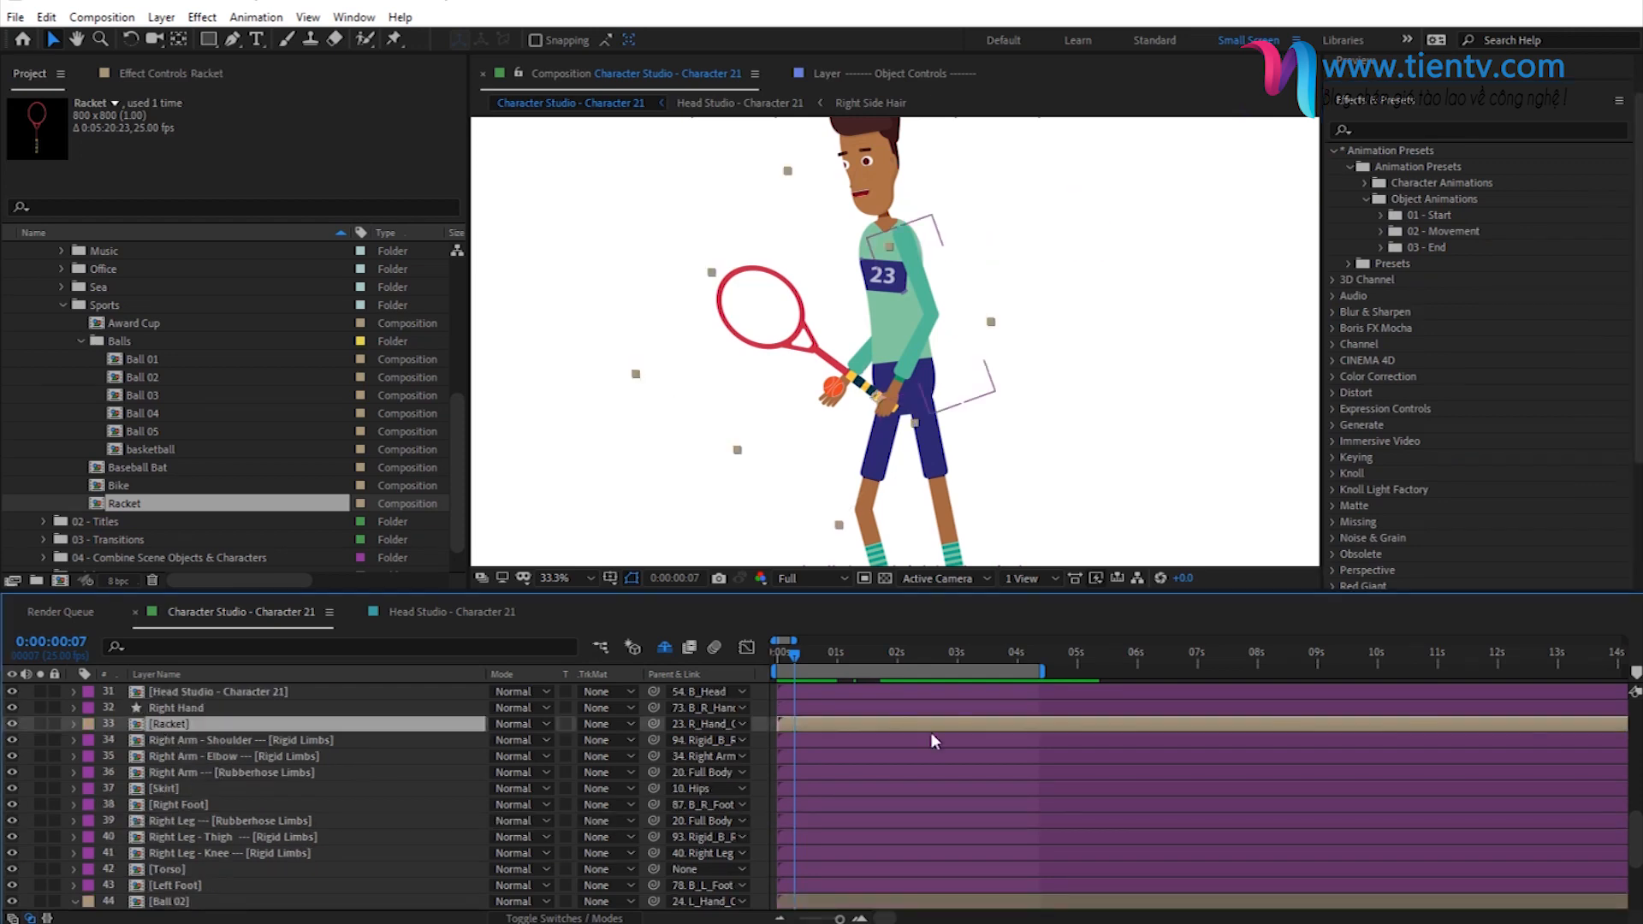
pyautogui.click(1055, 661)
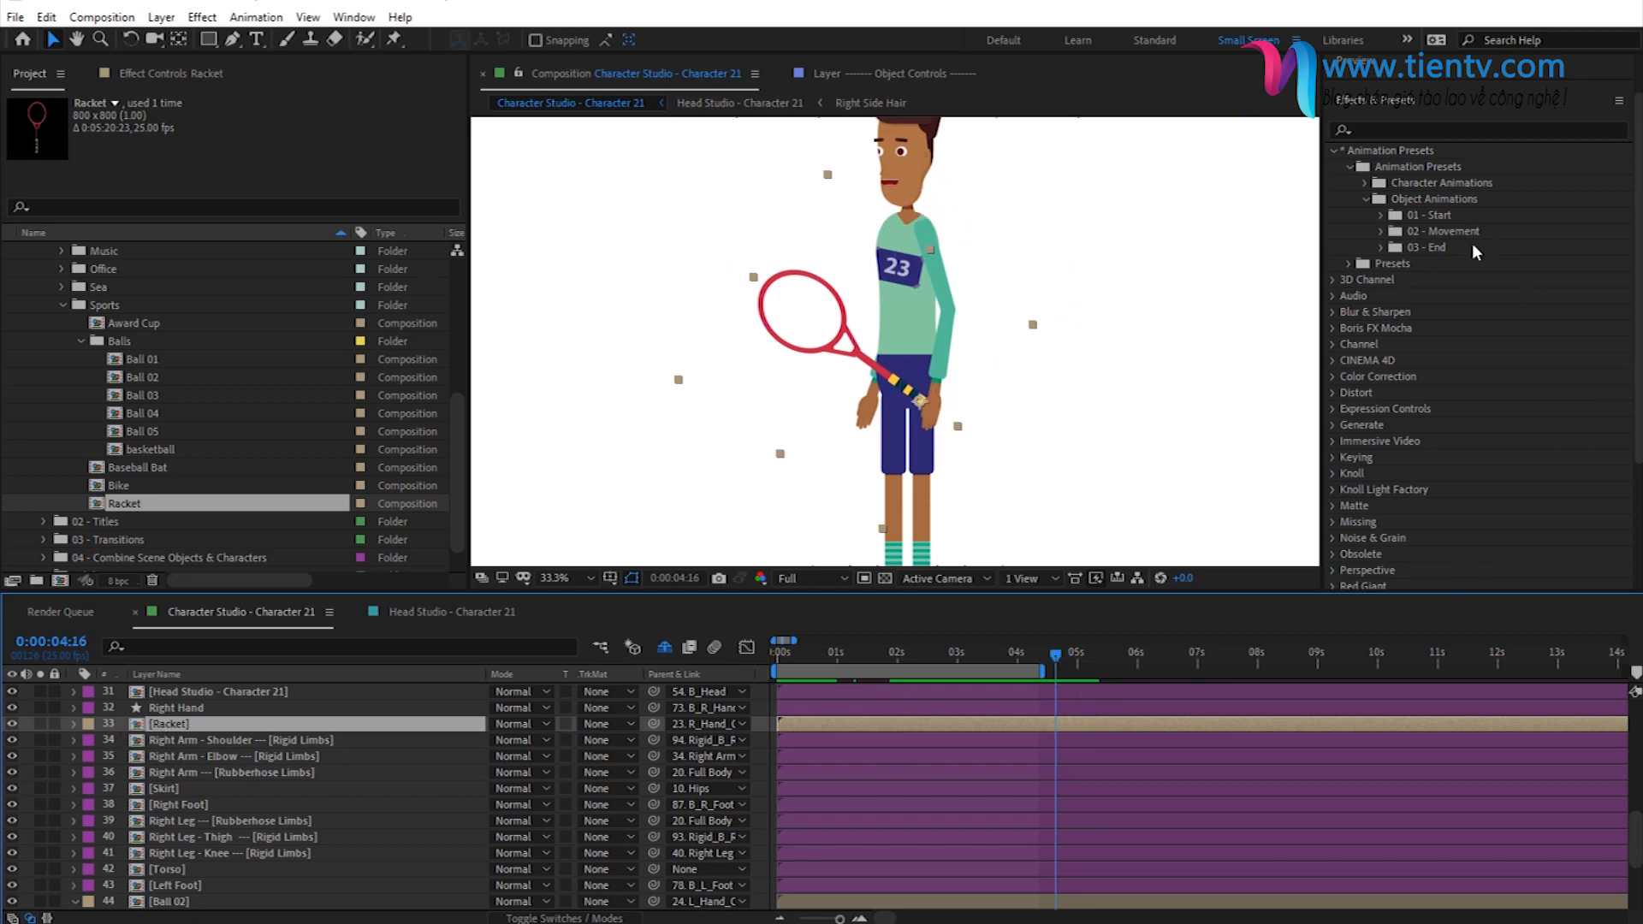
pyautogui.click(1382, 247)
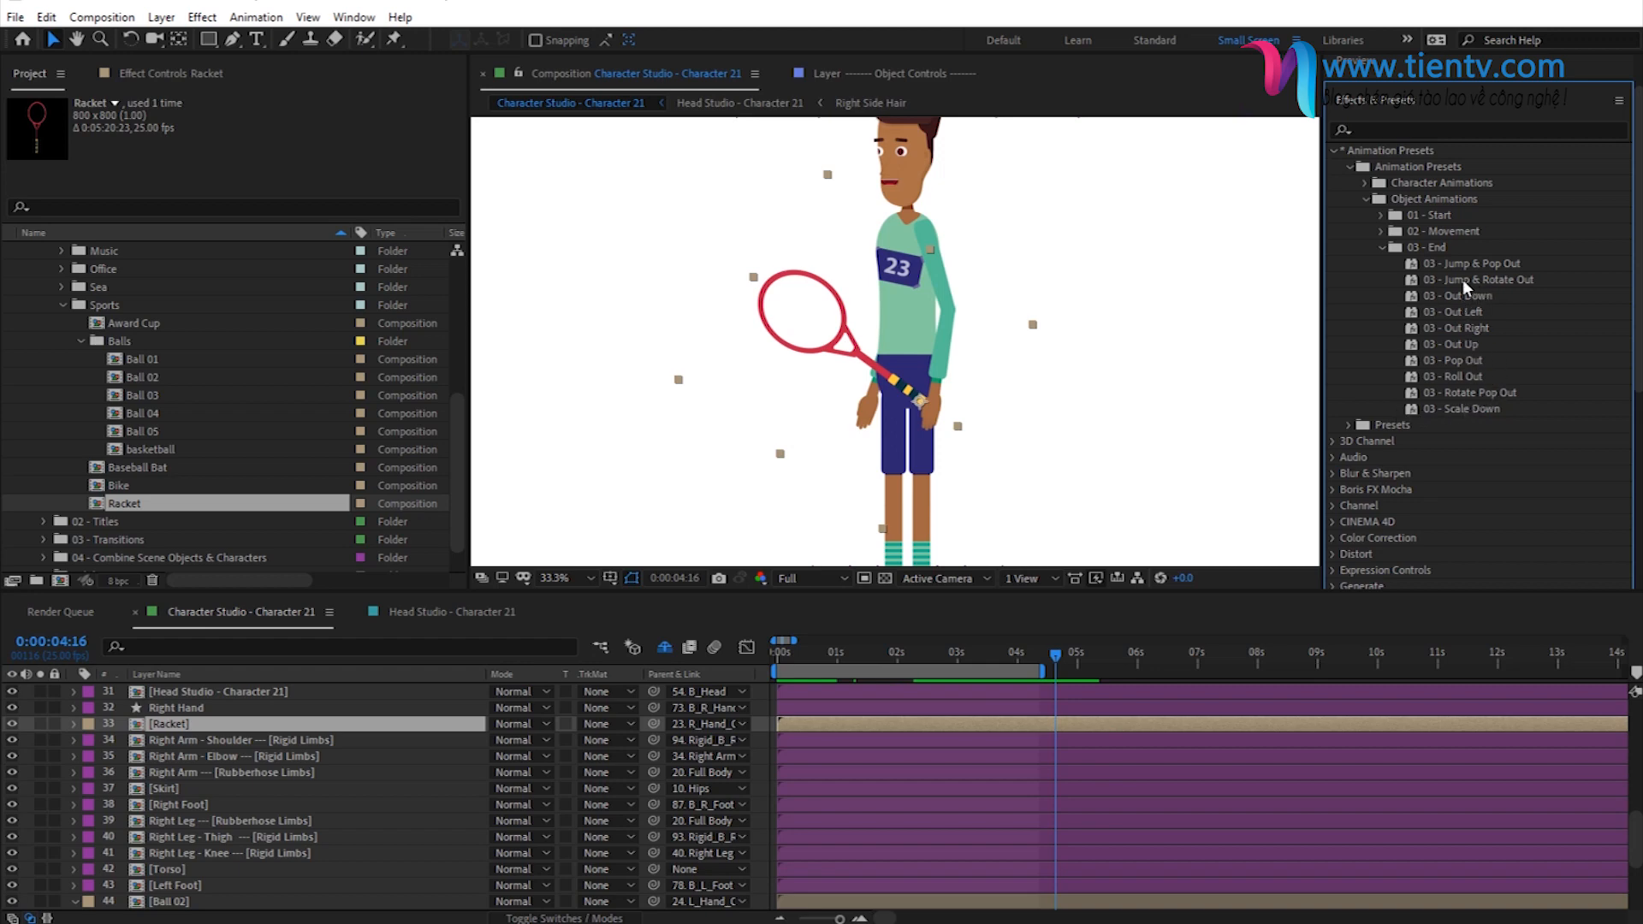
# - Try the 03 - Rotate Pop Out preset on the racket, reveal its keyframes and undo it
pyautogui.click(1466, 392)
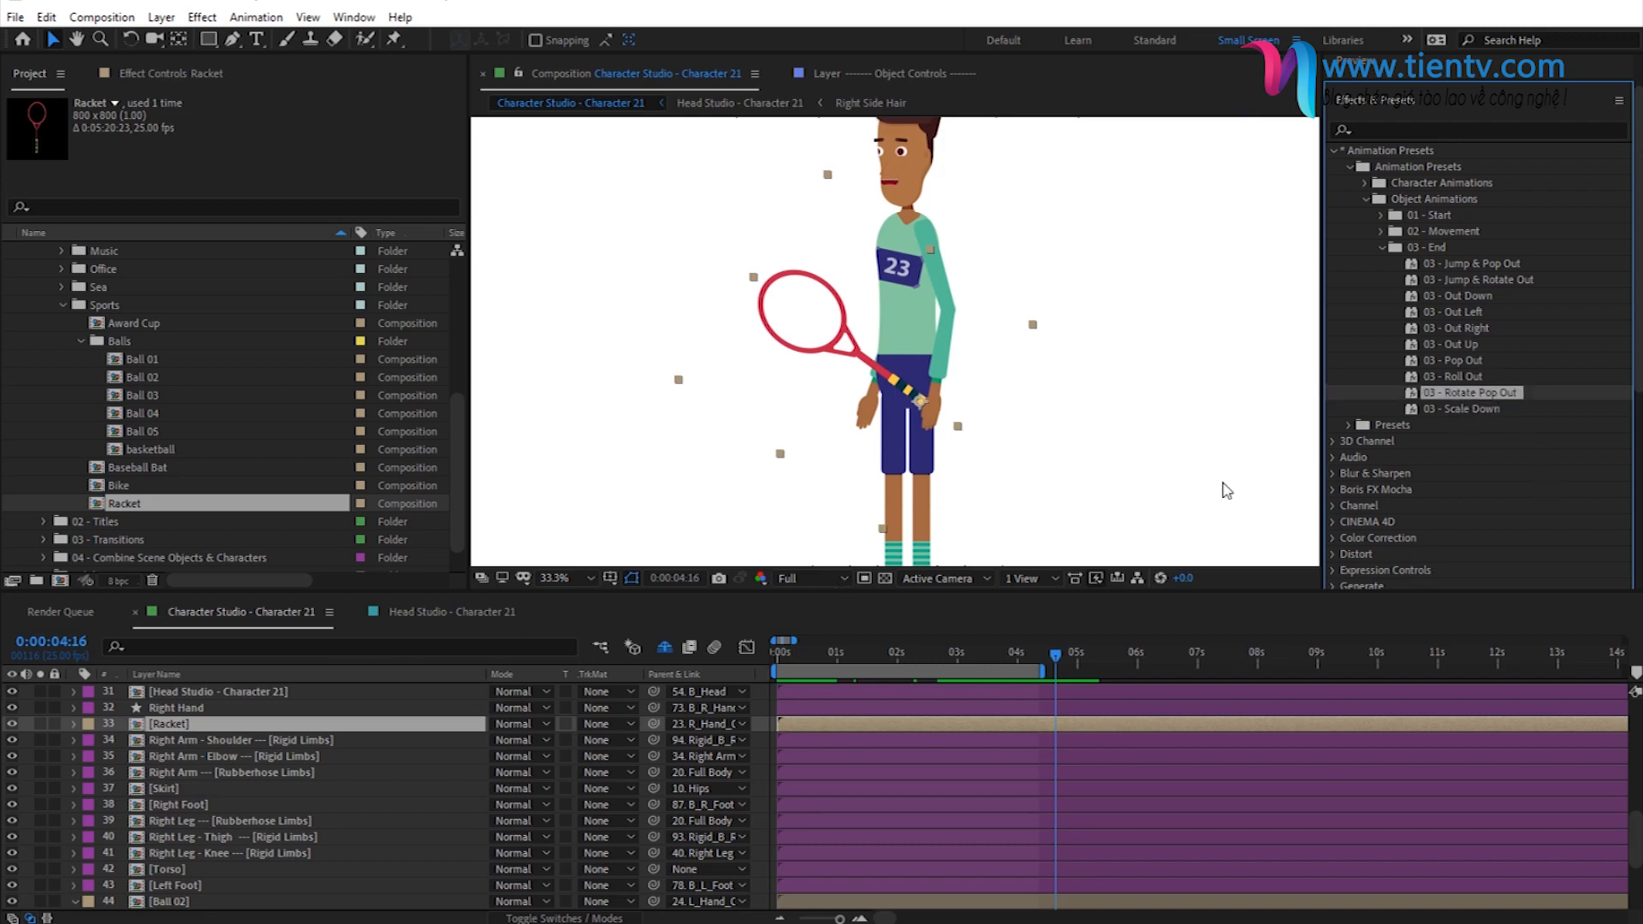
pyautogui.doubleClick(1452, 392)
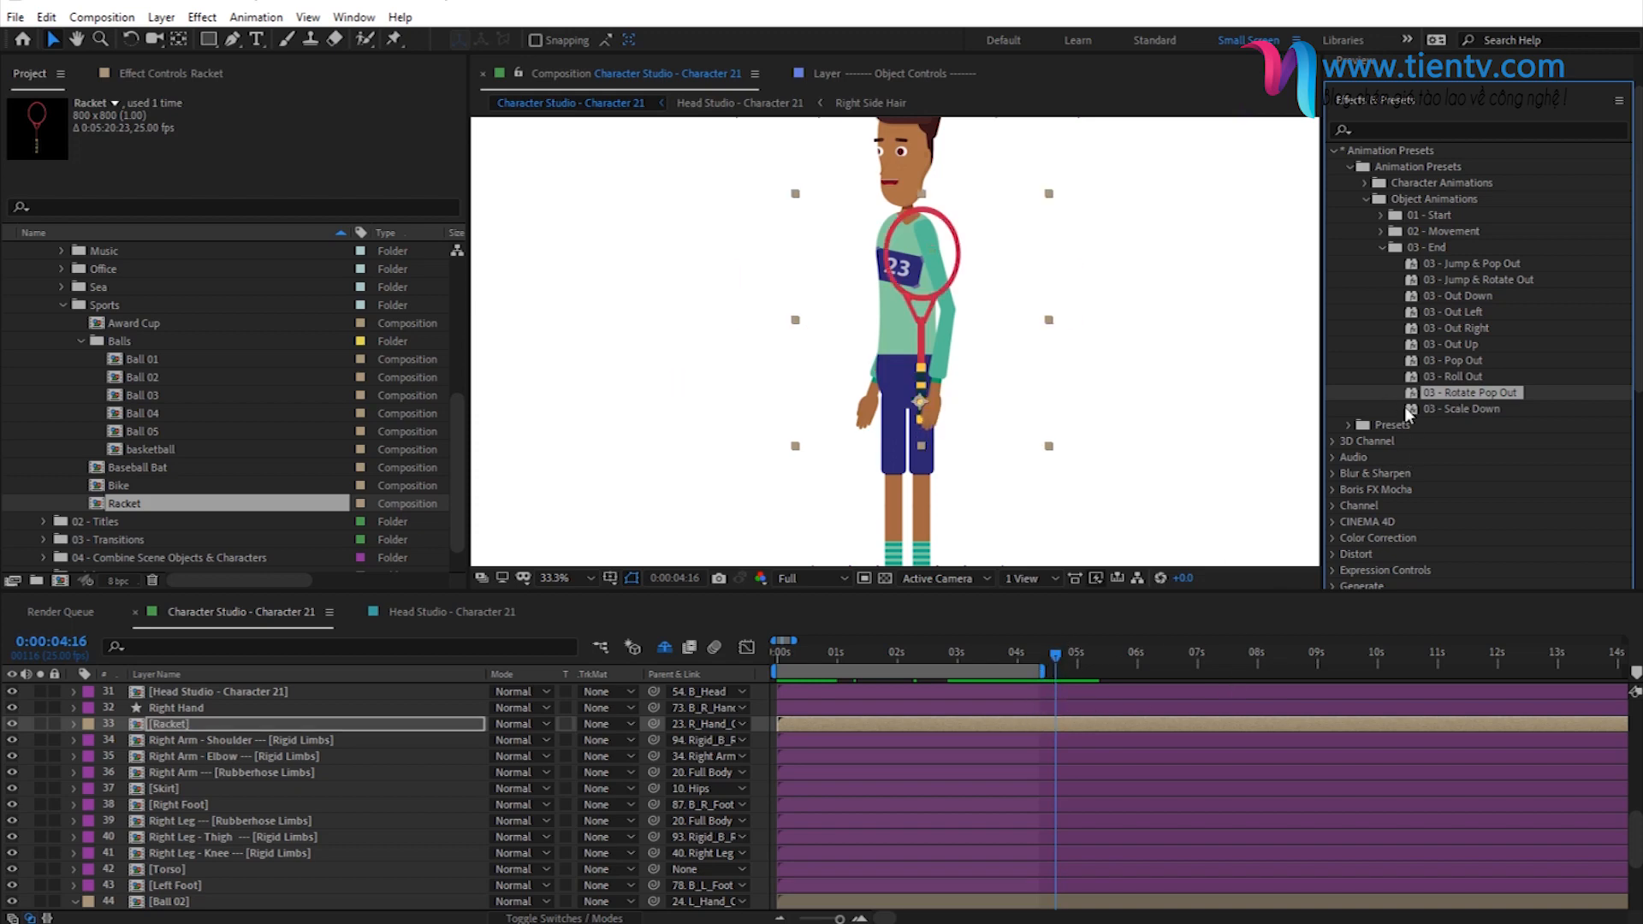
pyautogui.click(1057, 726)
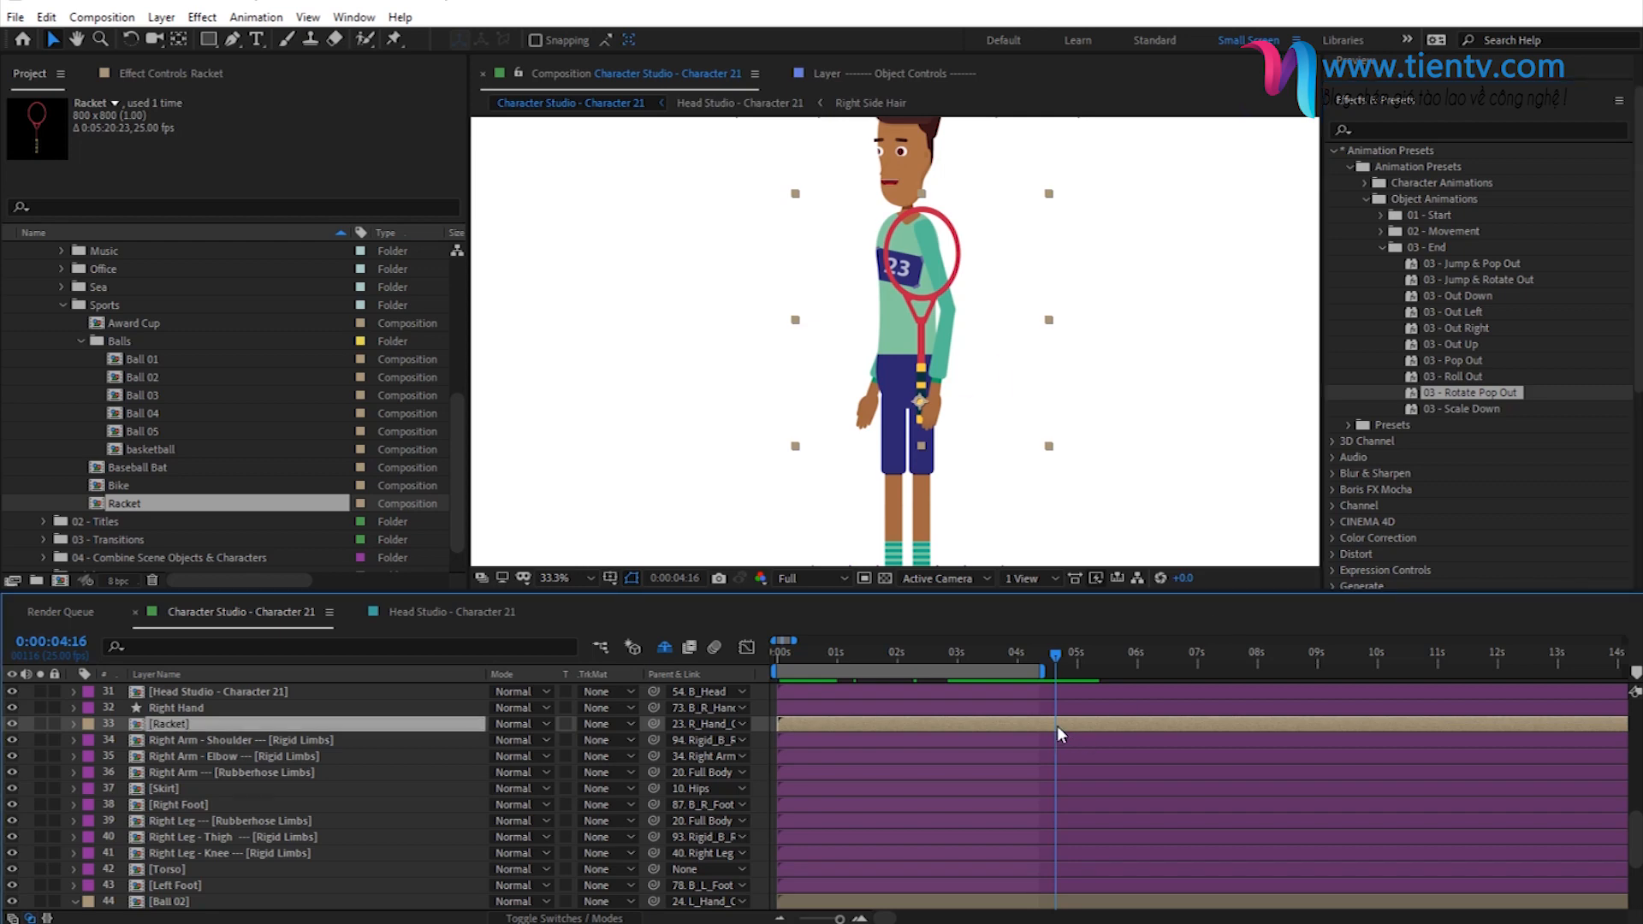
pyautogui.press('u')
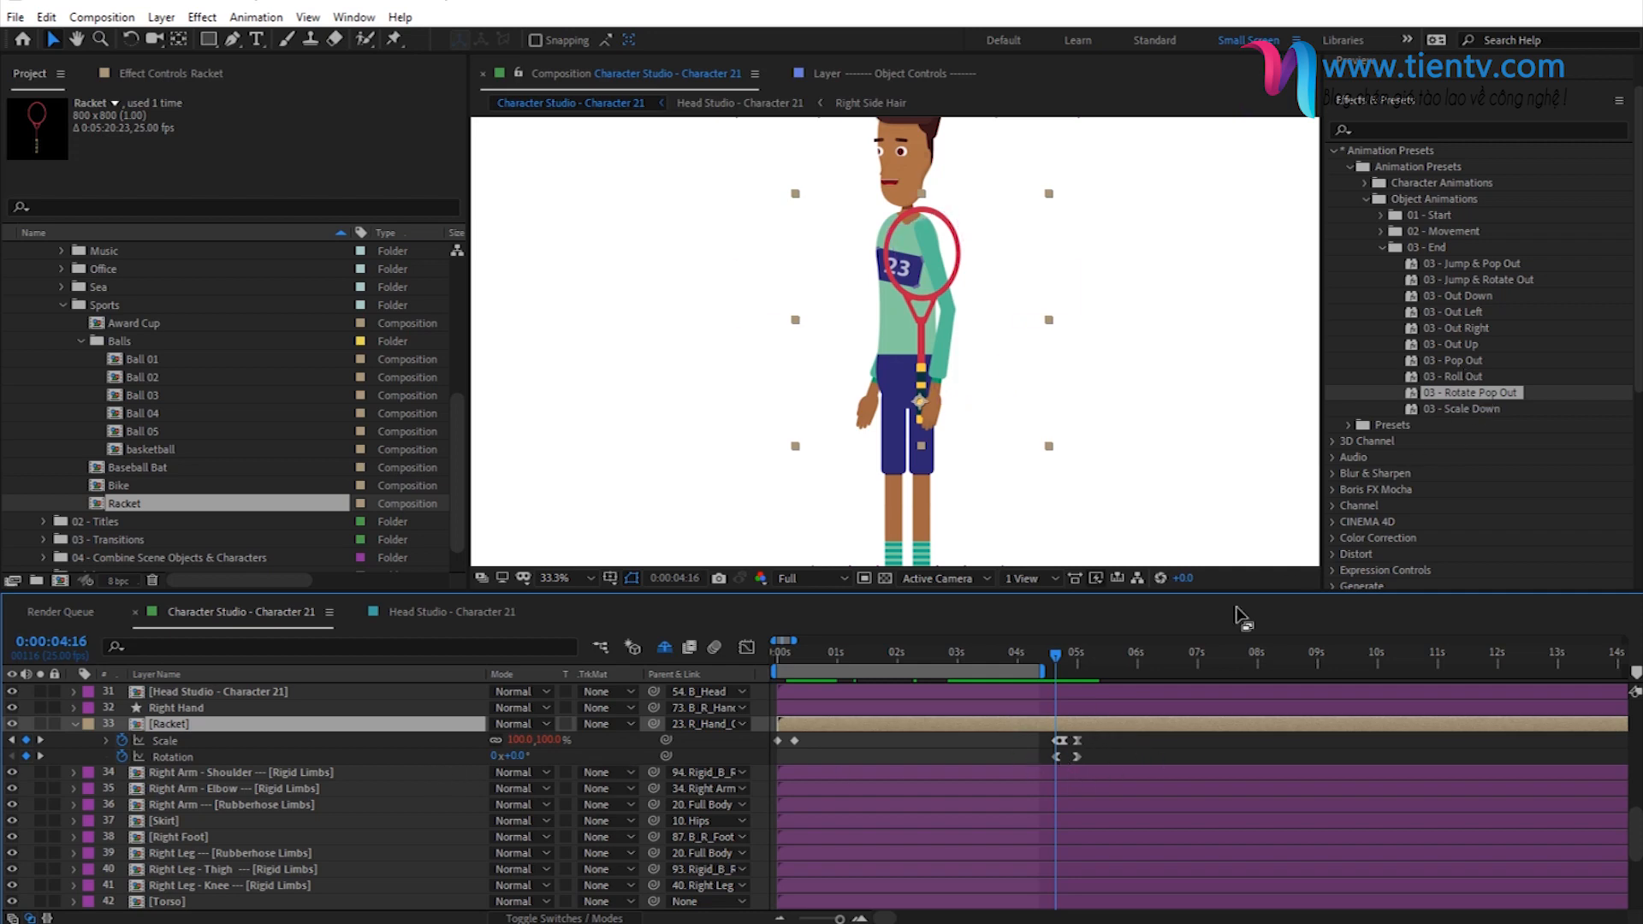
pyautogui.press('Delete')
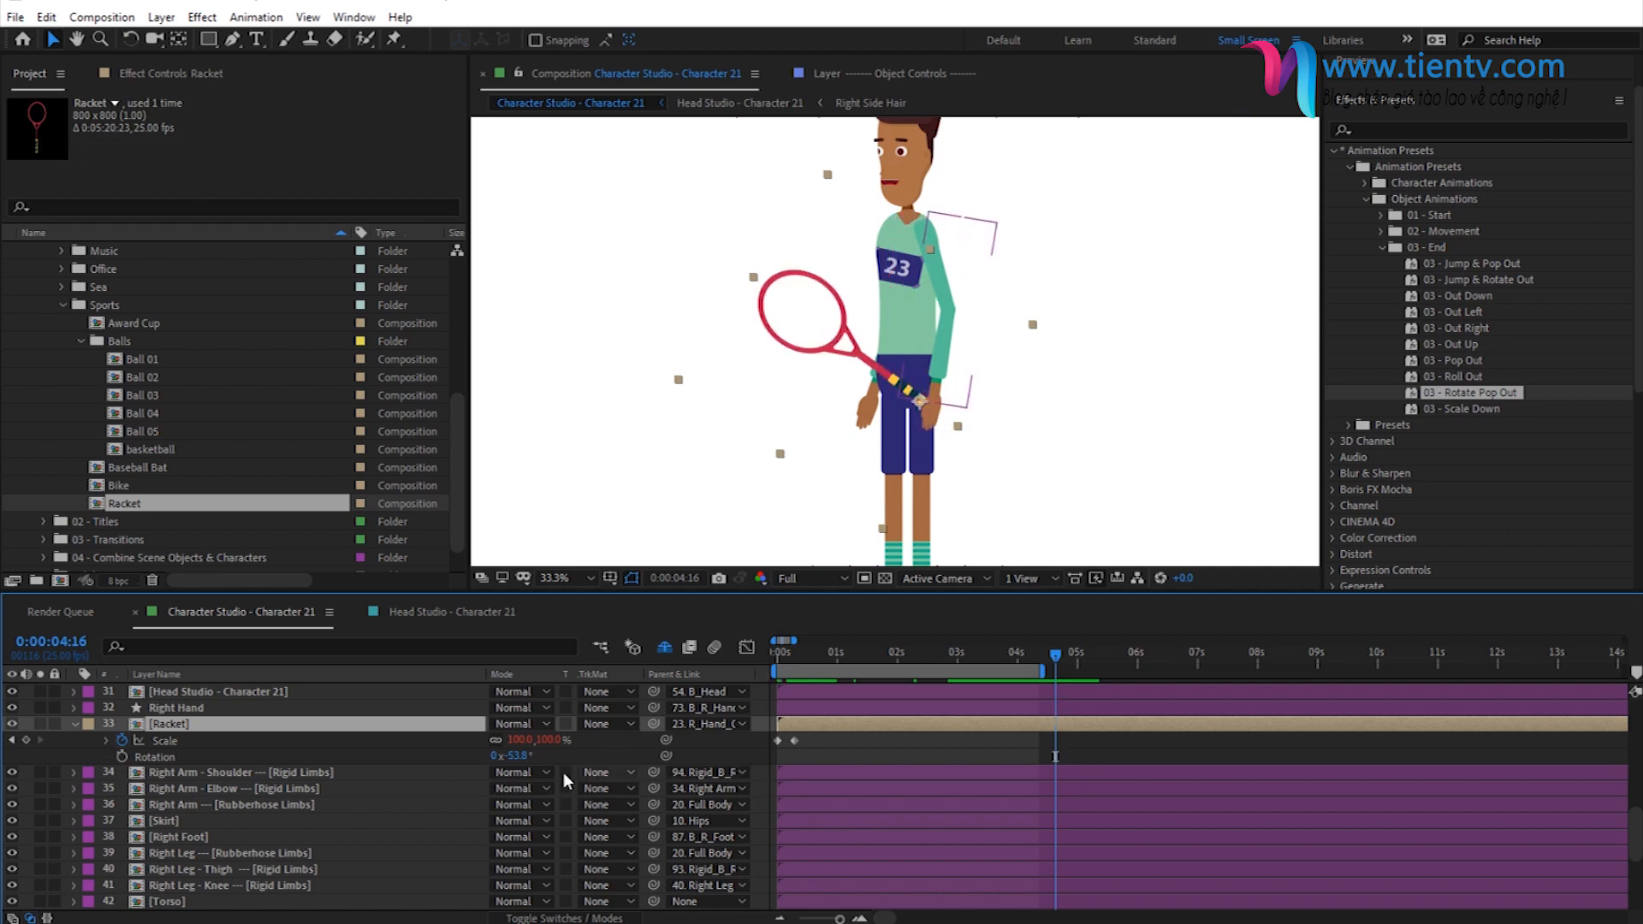
# - Copy the racket's rotation value and apply the 03 - Rotate Pop Out preset to it at 0:00:04:16
pyautogui.click(517, 756)
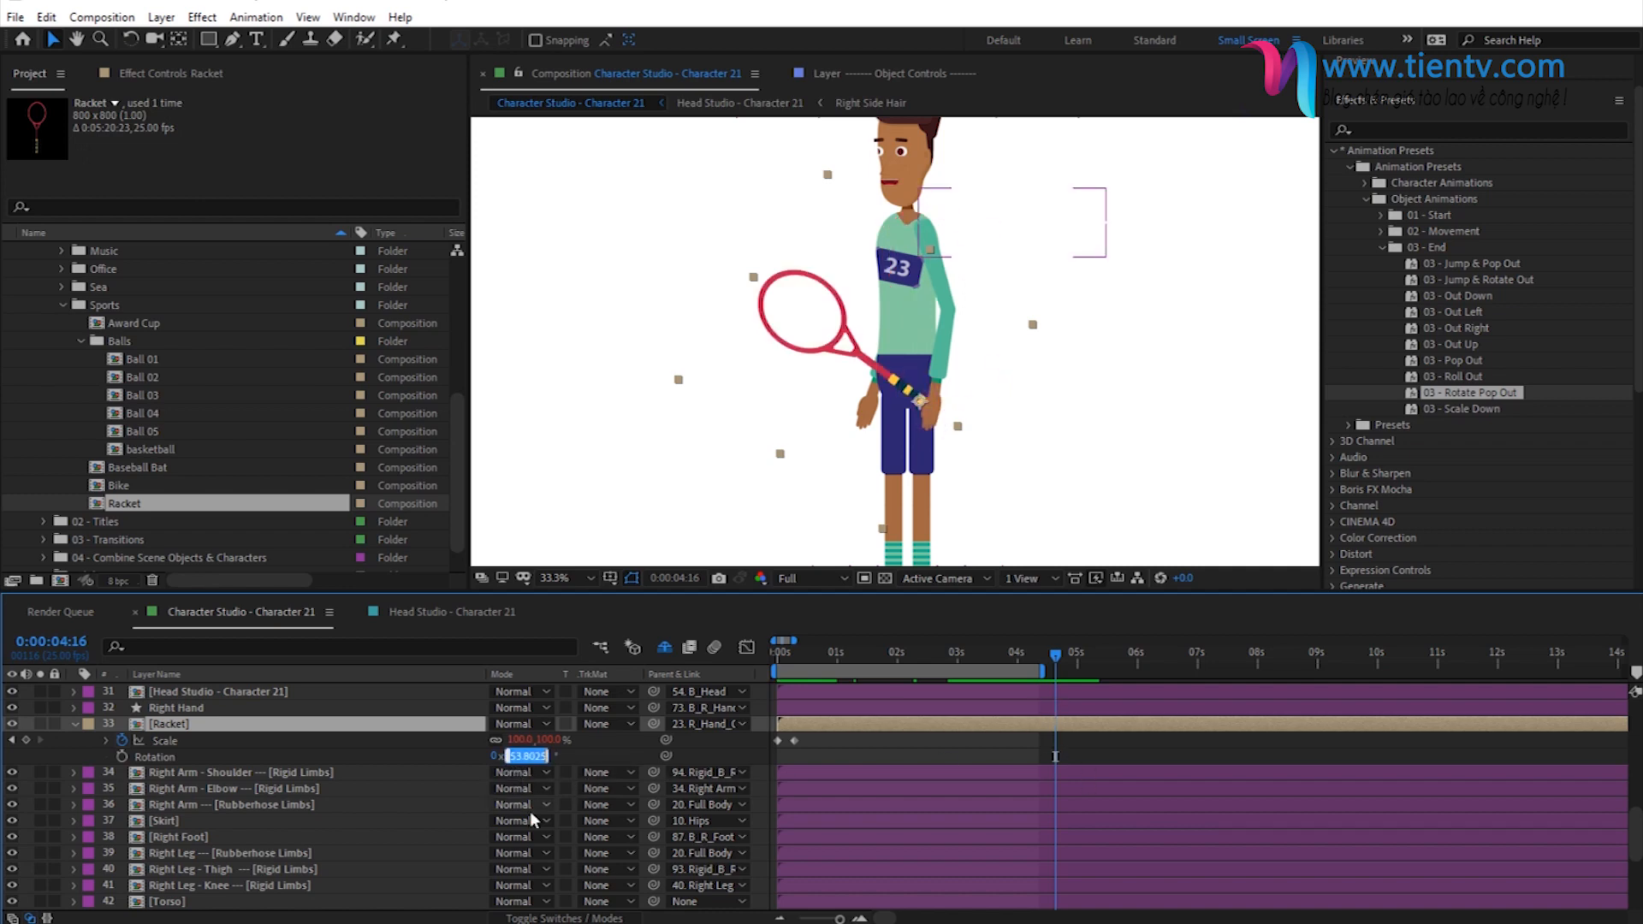
pyautogui.click(578, 752)
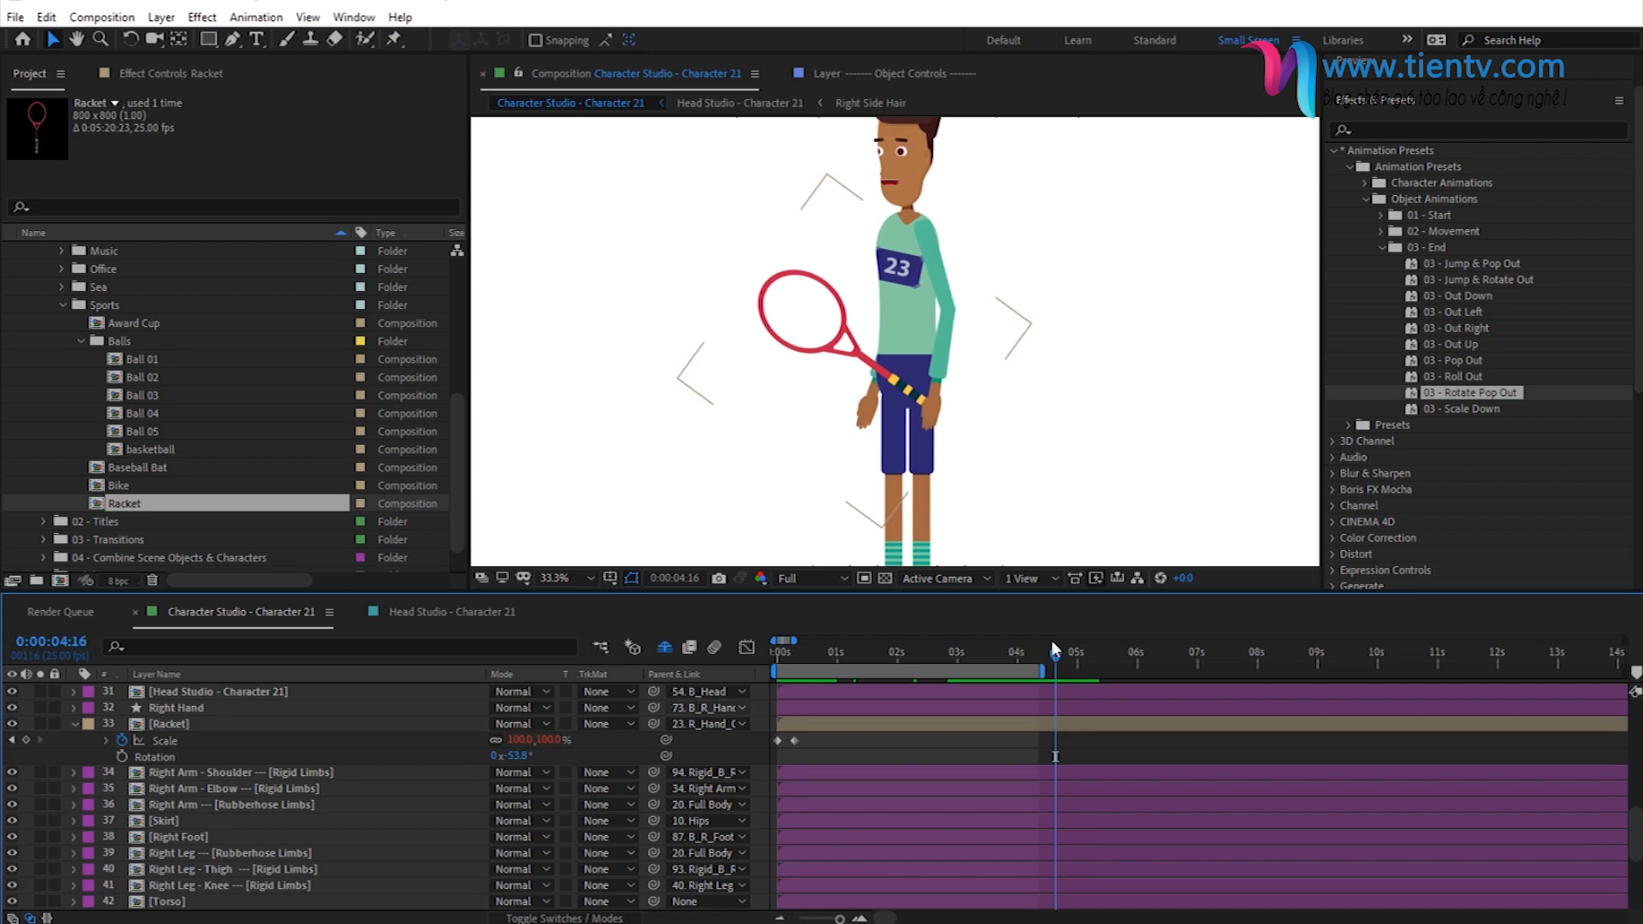
pyautogui.click(1028, 724)
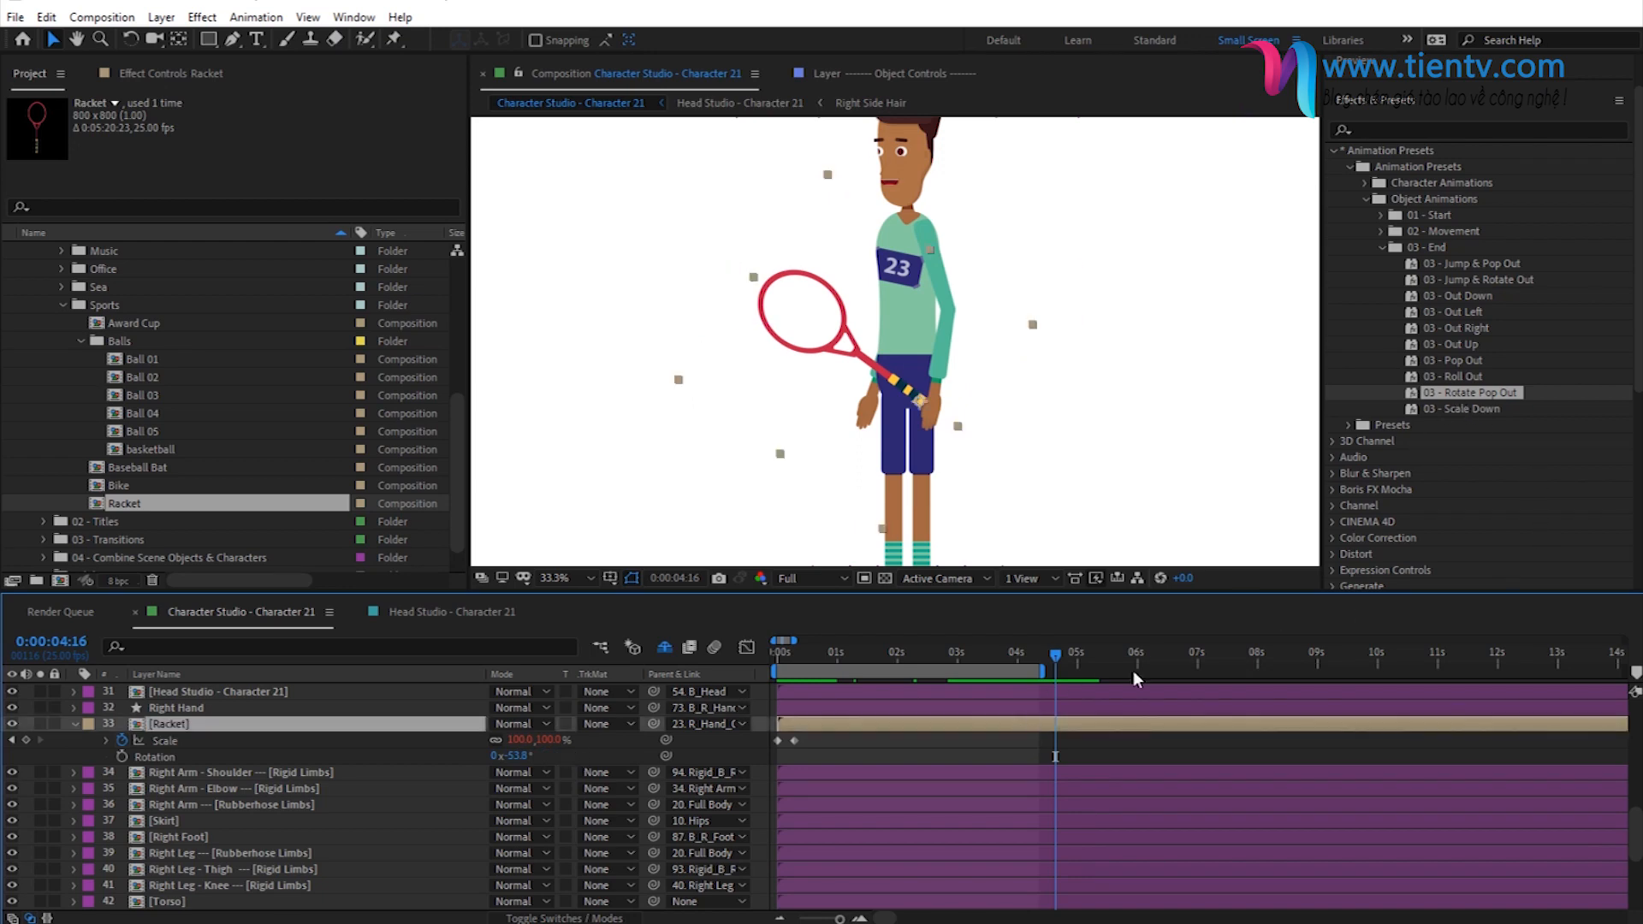
pyautogui.doubleClick(1476, 394)
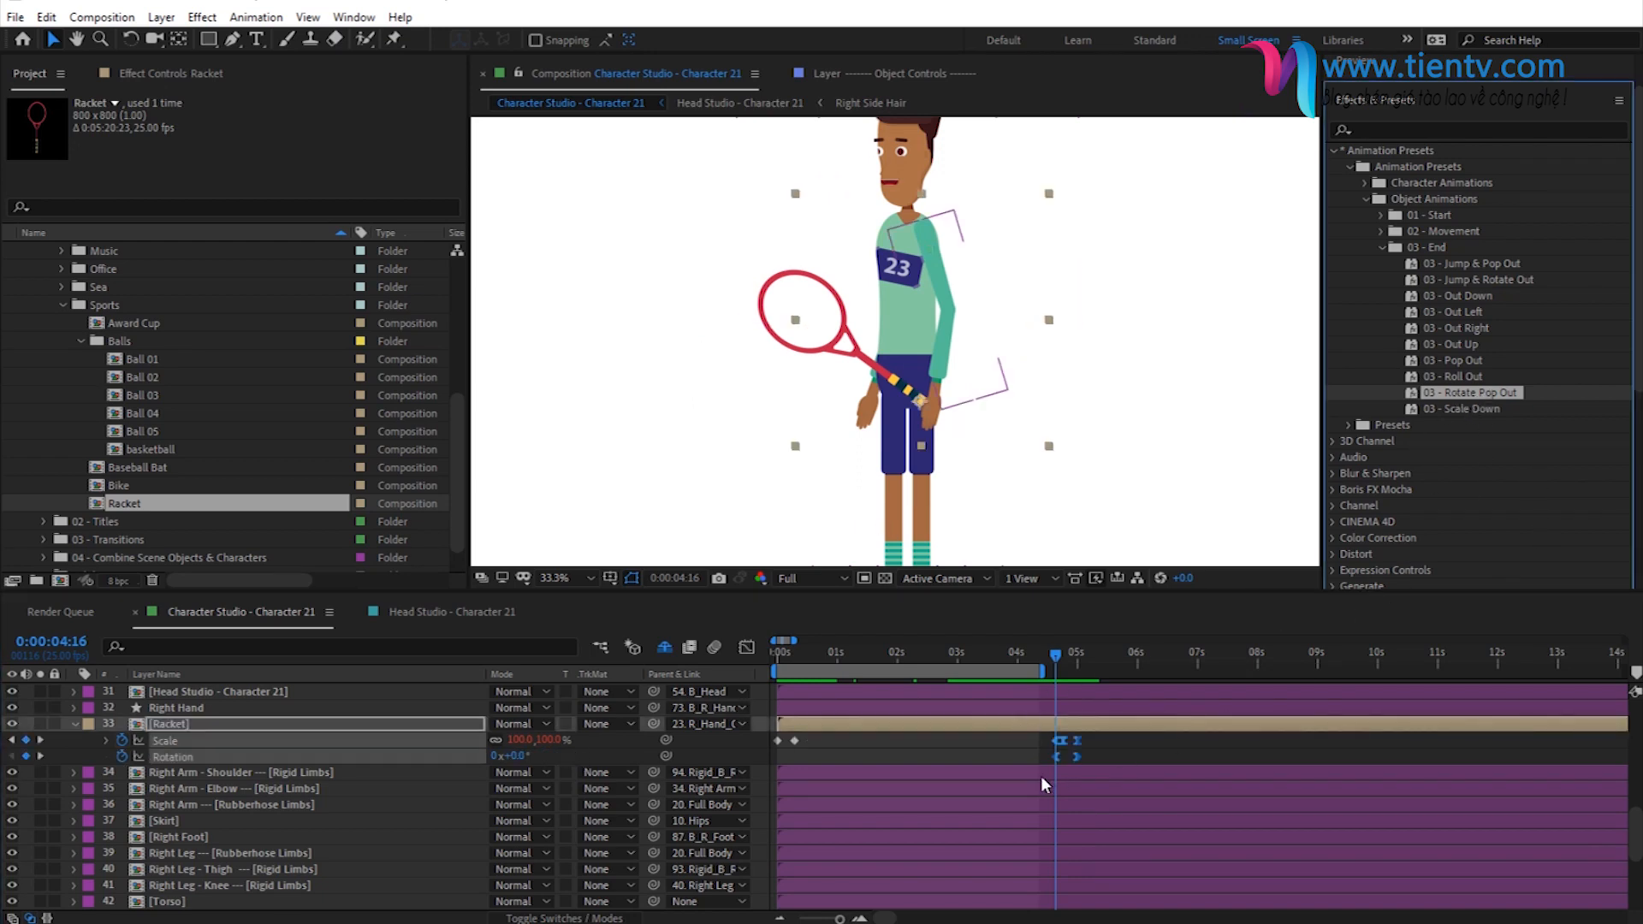
# - Paste the copied rotation of -53.8° into the racket's first rotation keyframe at 0:00:04:16
pyautogui.click(1015, 757)
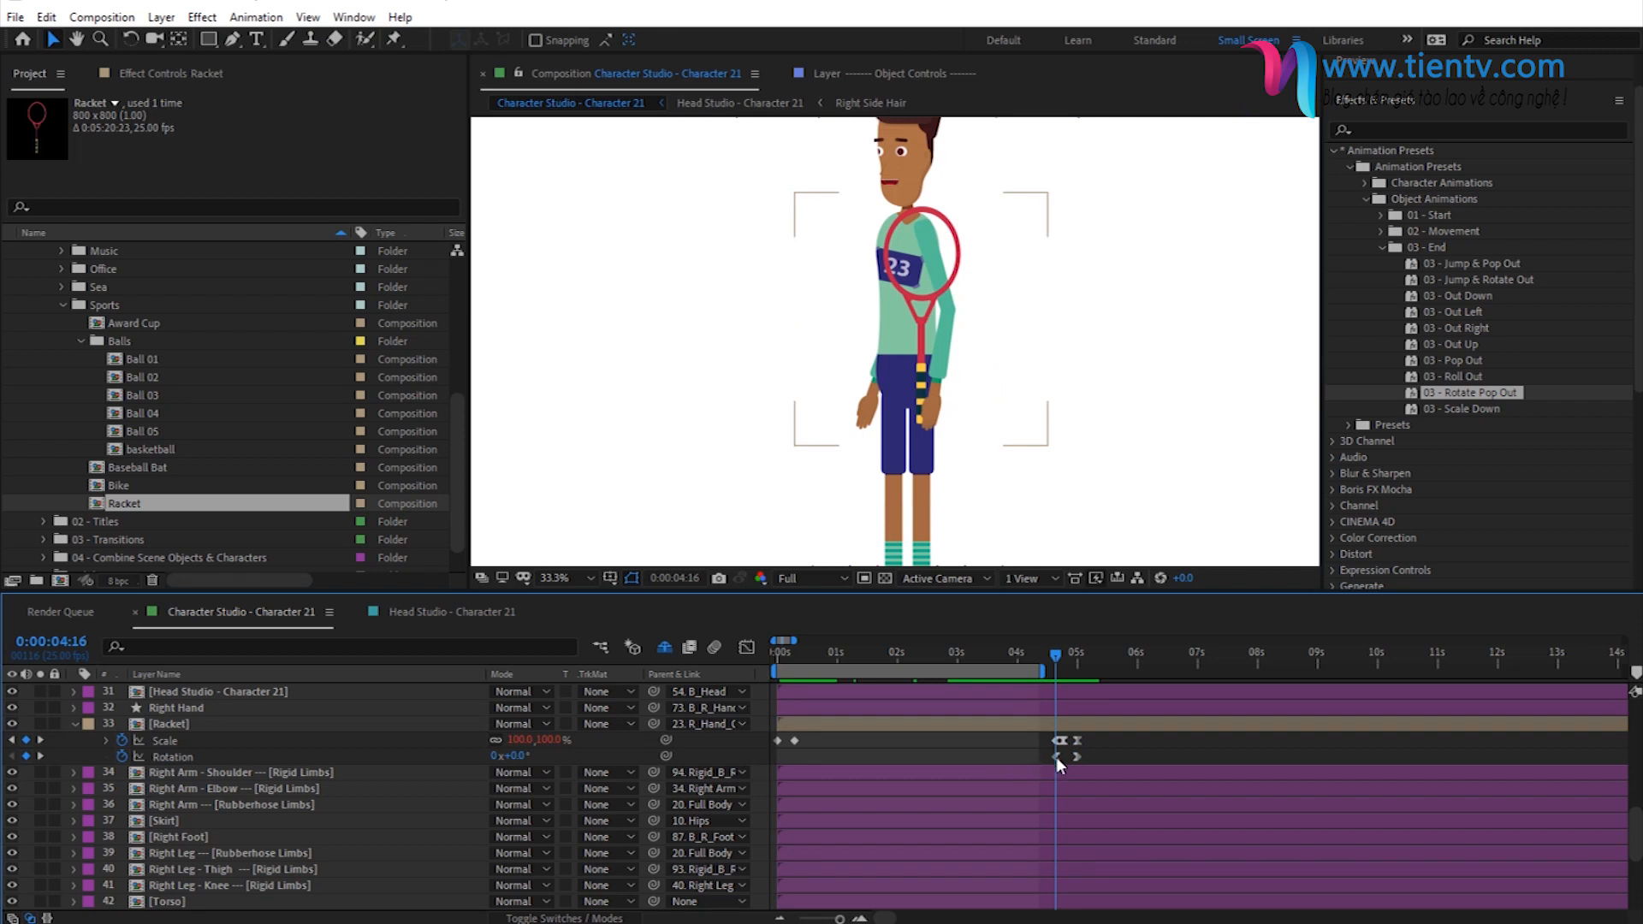
pyautogui.click(1056, 756)
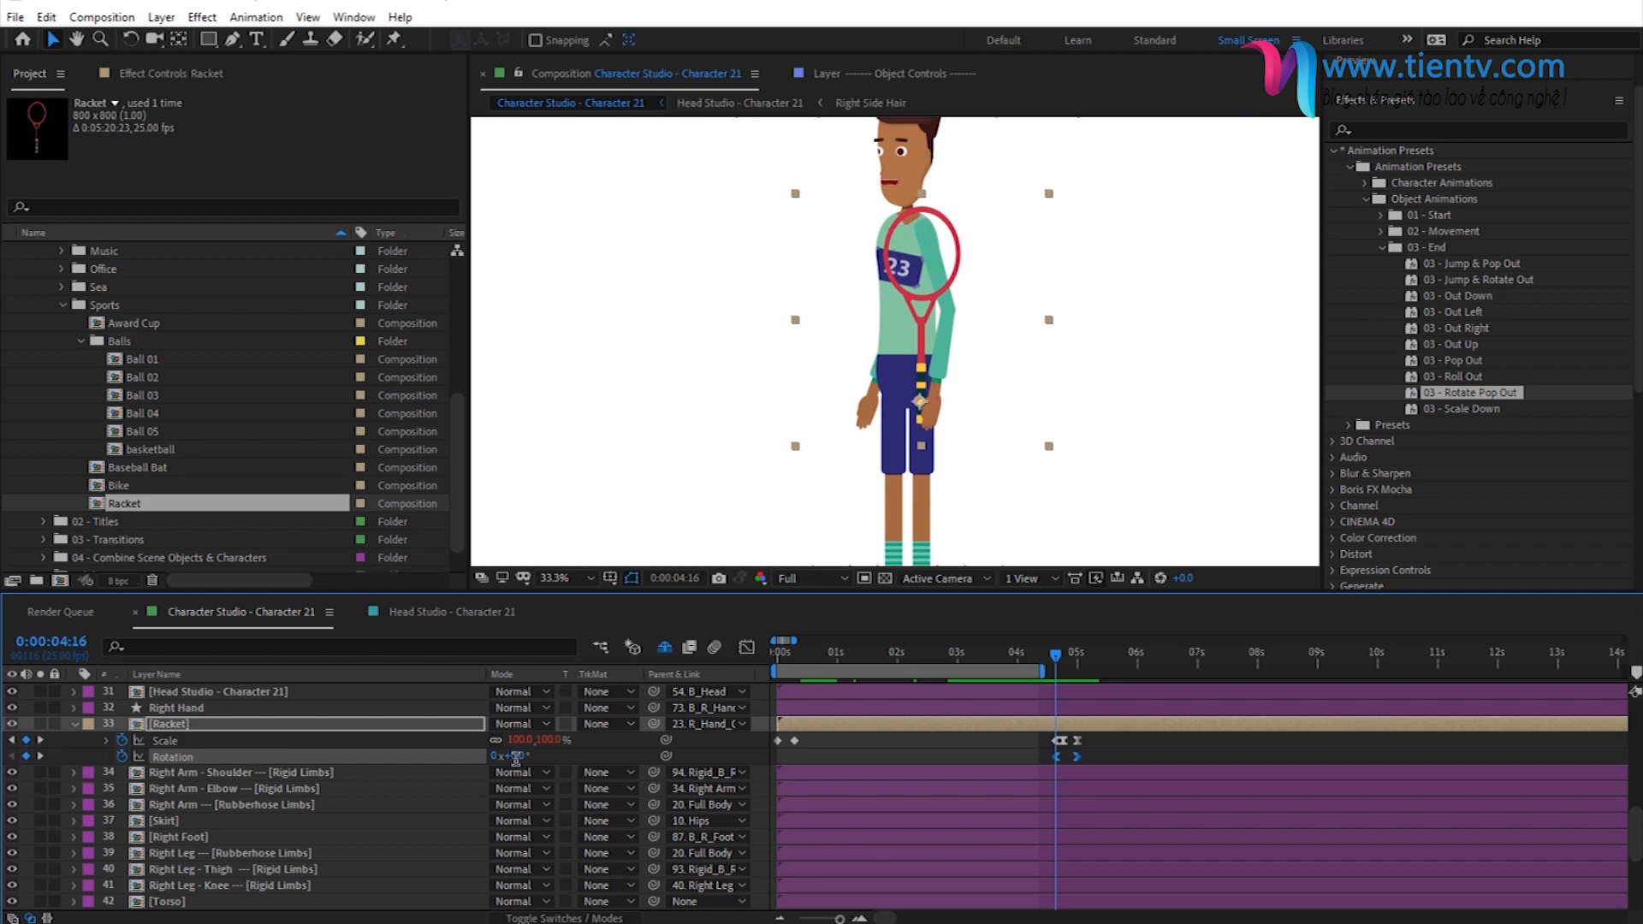
pyautogui.click(1064, 758)
pyautogui.click(1057, 757)
pyautogui.click(520, 755)
pyautogui.hotkey('ctrl', 'v')
pyautogui.click(579, 752)
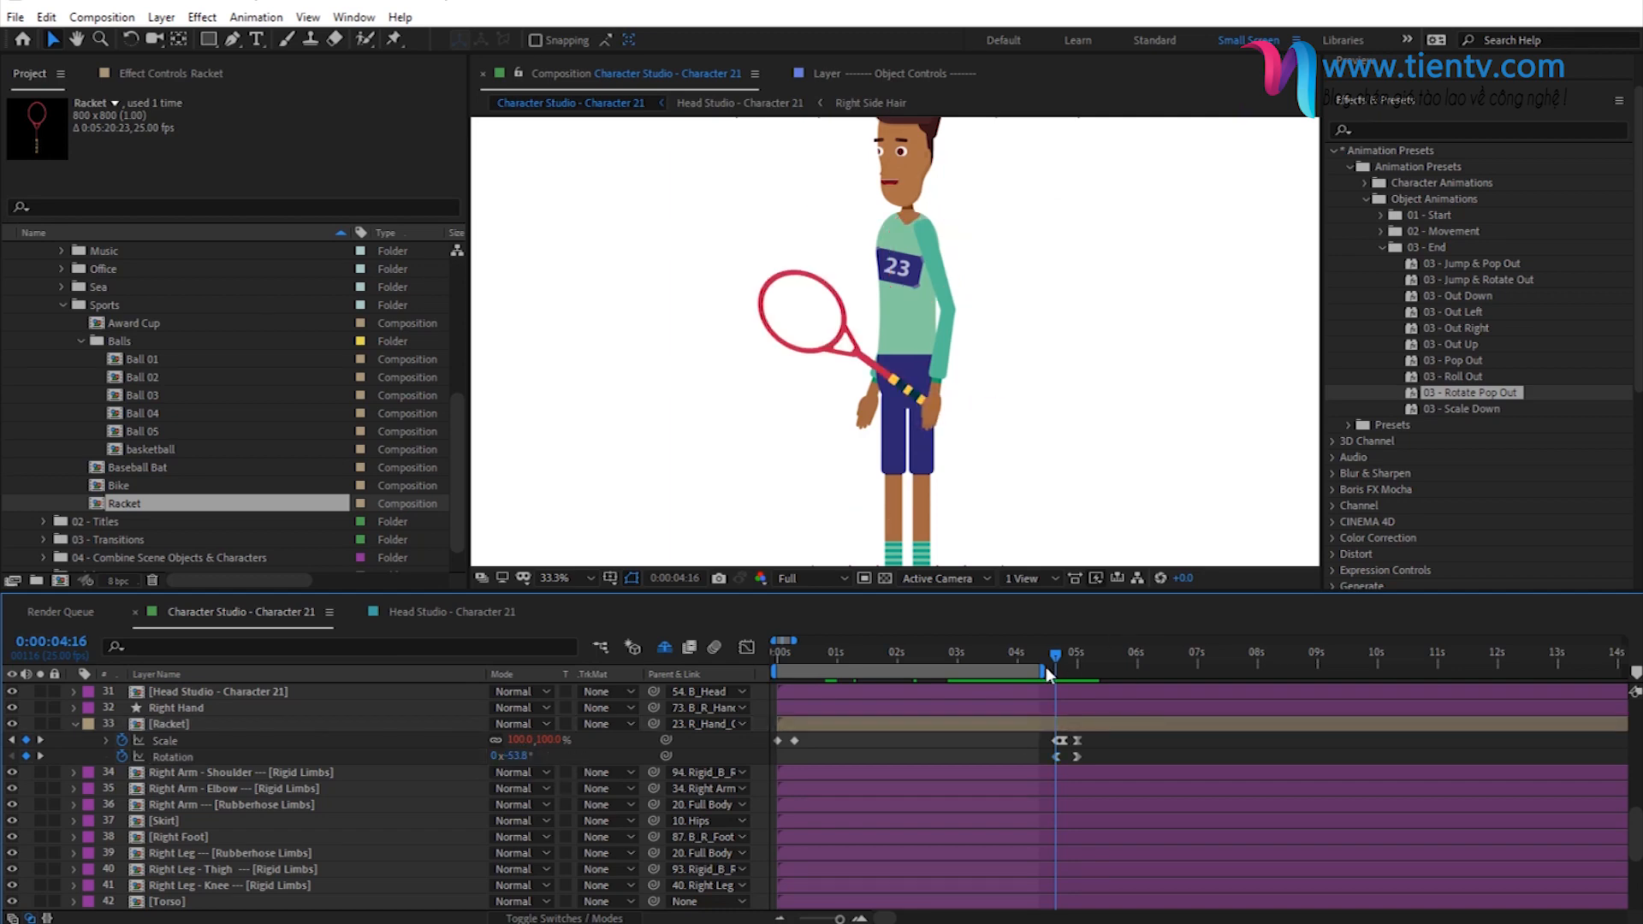
# - Extend the end of the work area to just past 5 seconds and preview the whole animation
pyautogui.moveTo(1044, 670); pyautogui.dragTo(1093, 674)
pyautogui.scroll(-1, 961, 305)
pyautogui.press('space')
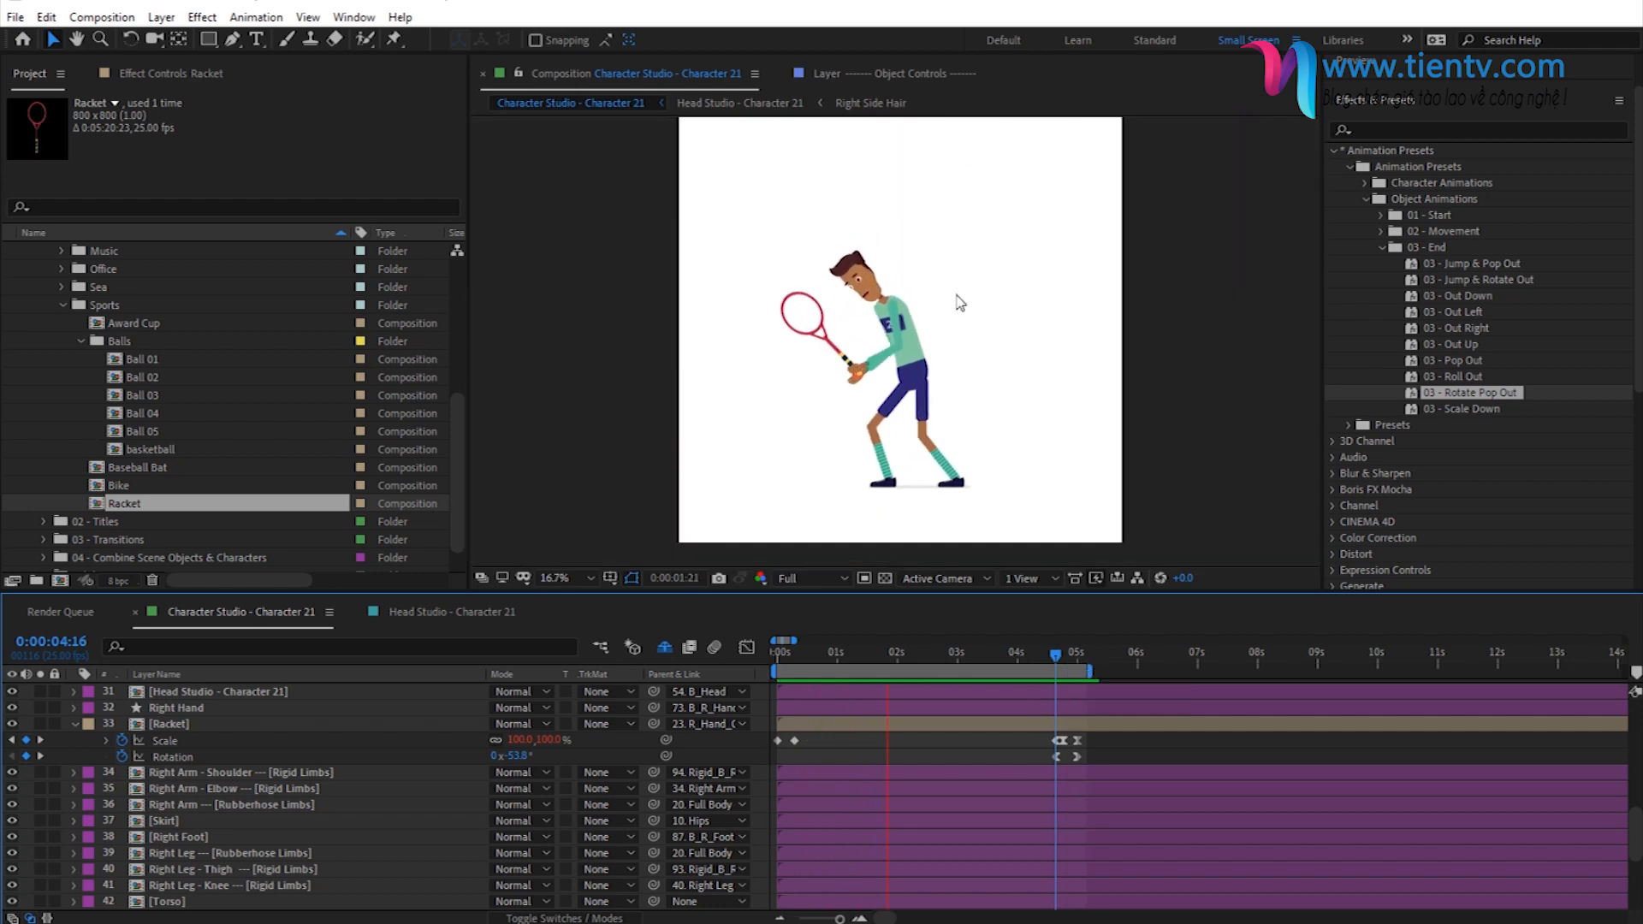
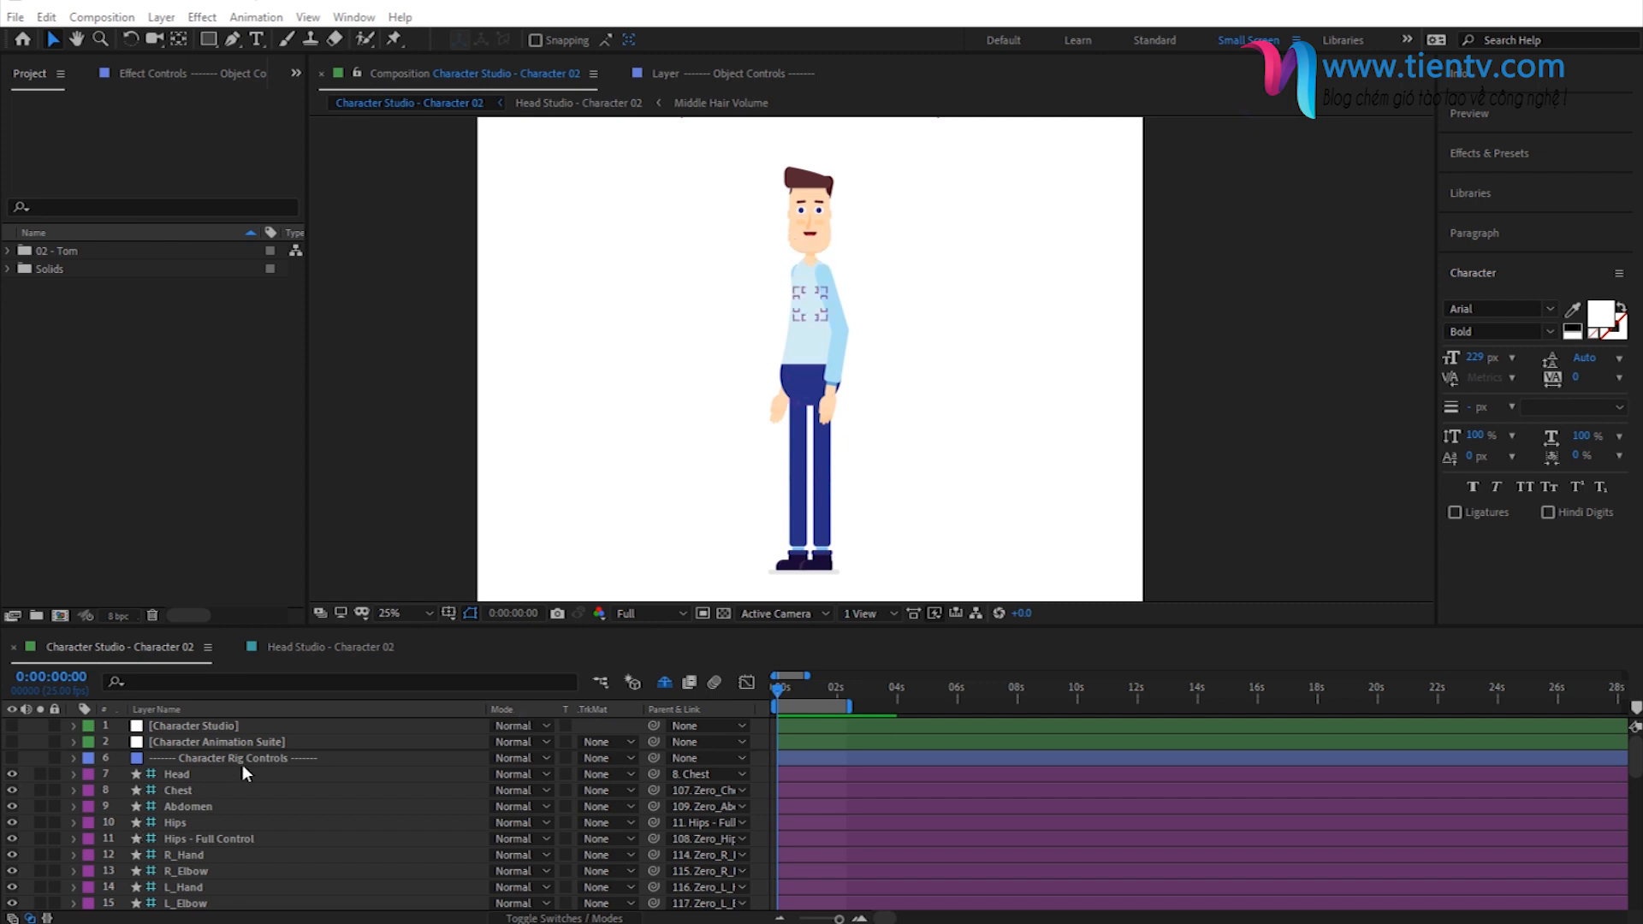
# - Show the effect controls of the Character Animation Suite layer and select its Character Animation Suite effect
pyautogui.click(225, 740)
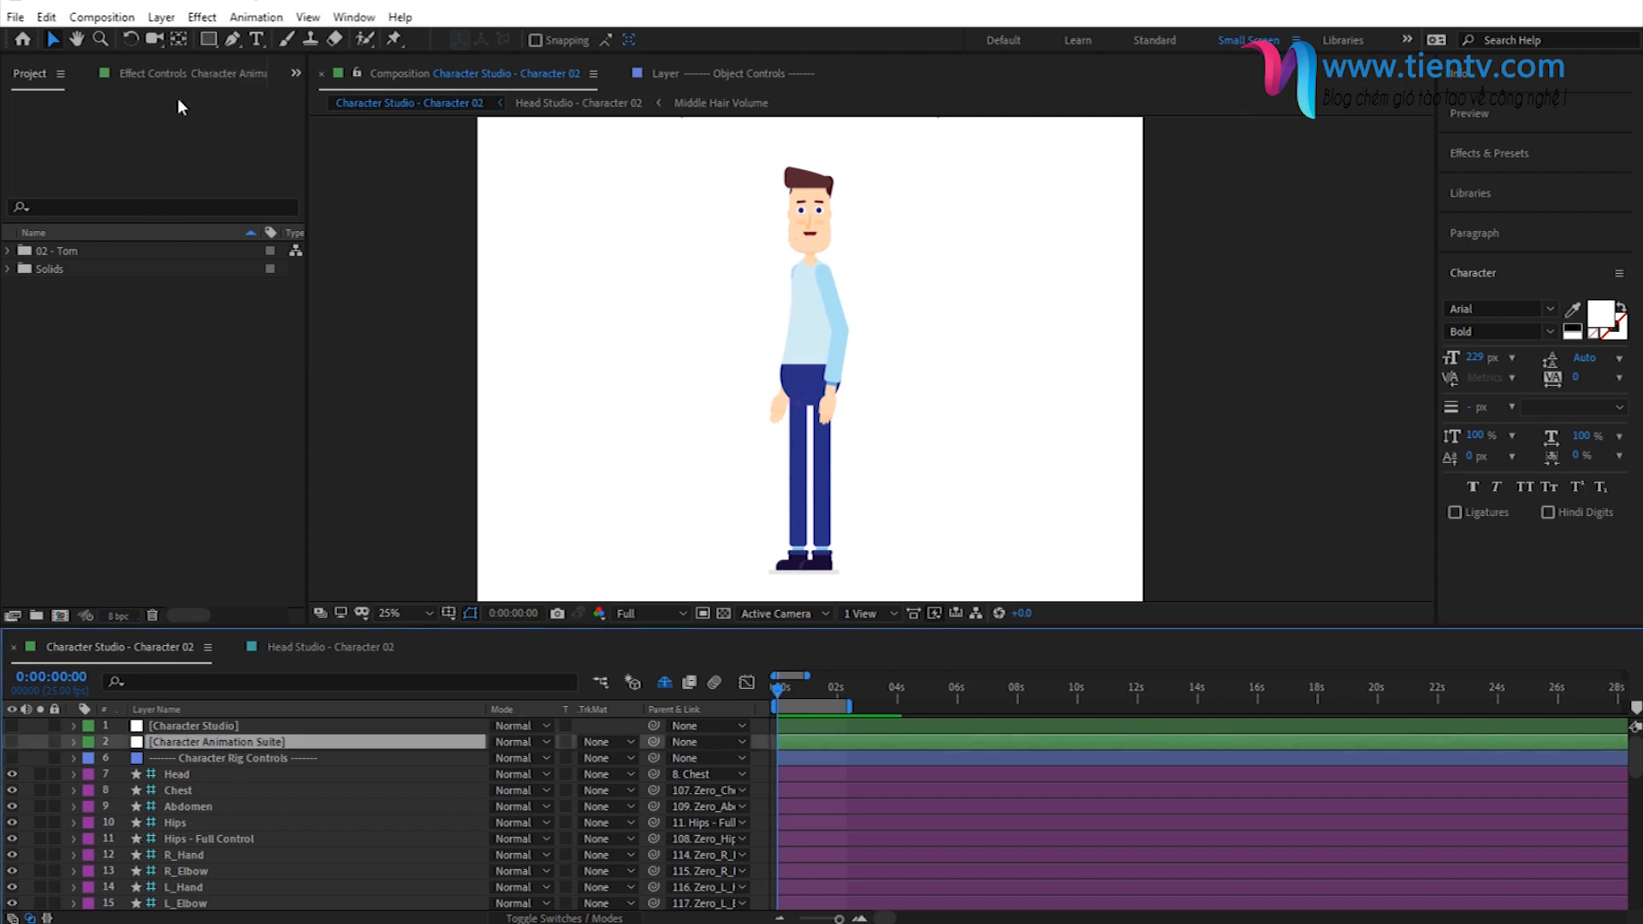
pyautogui.click(166, 76)
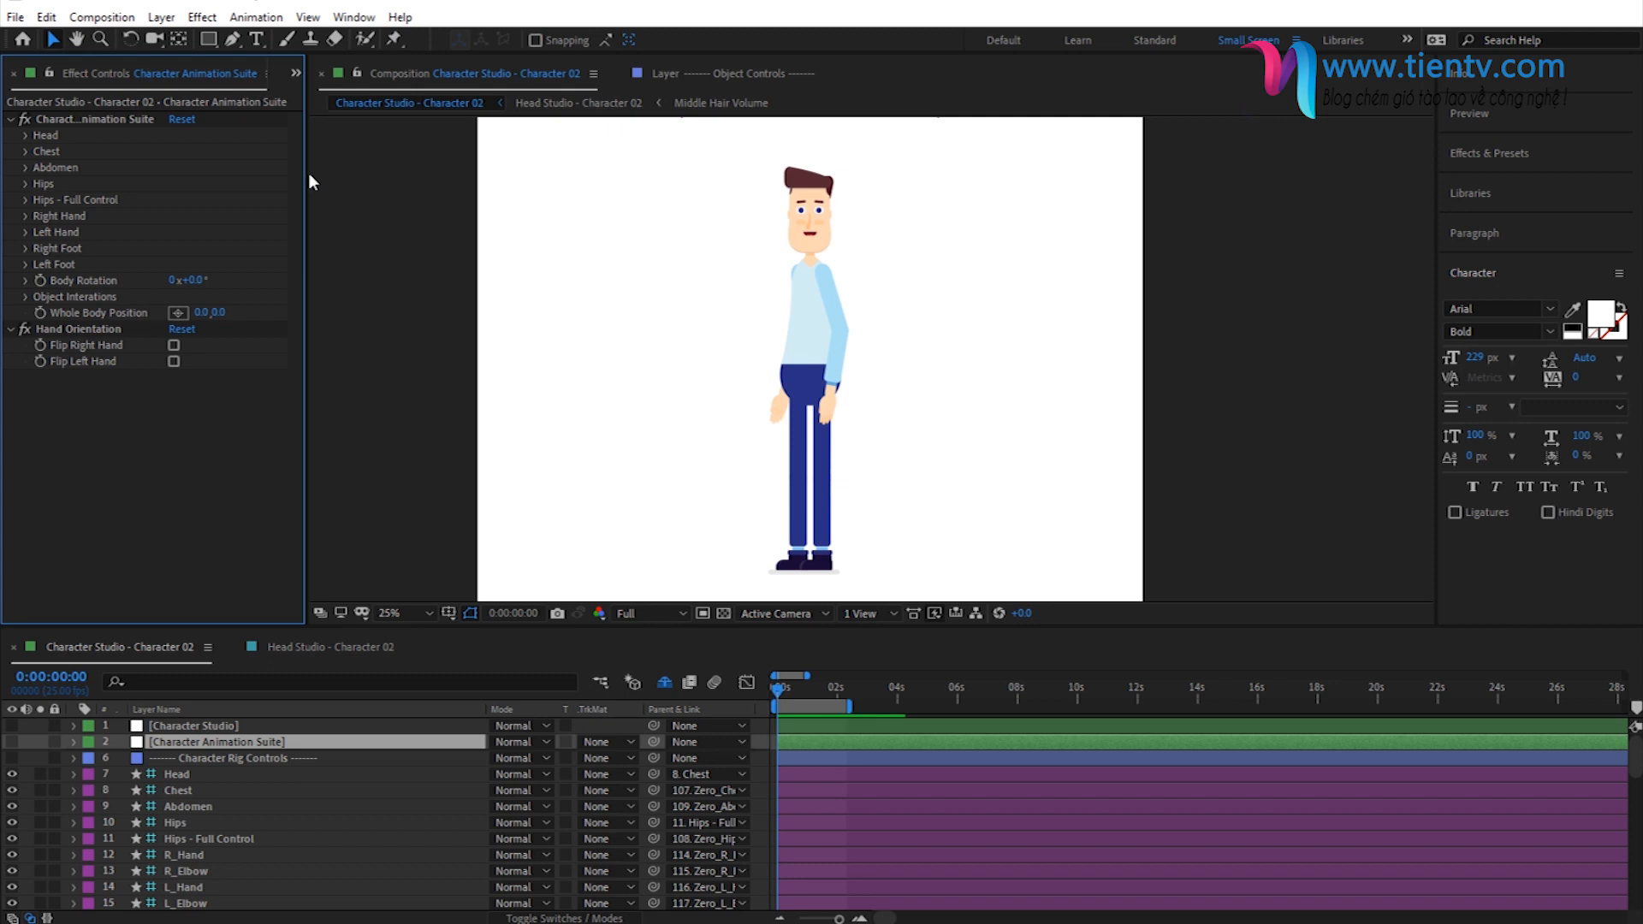
pyautogui.moveTo(304, 176); pyautogui.dragTo(389, 177)
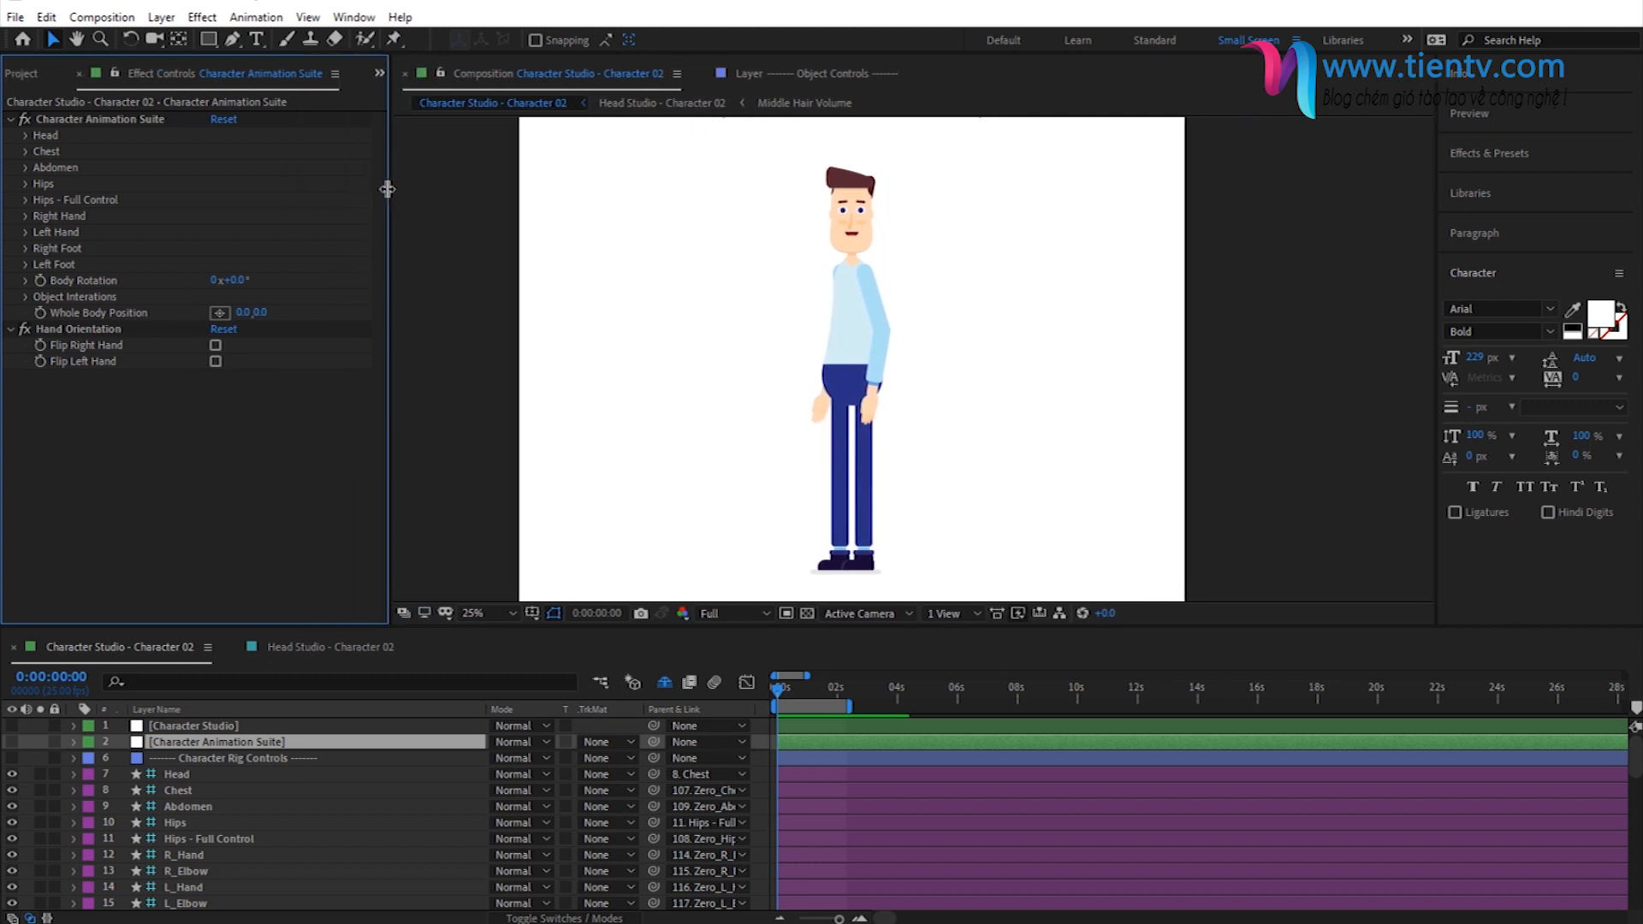
pyautogui.click(70, 119)
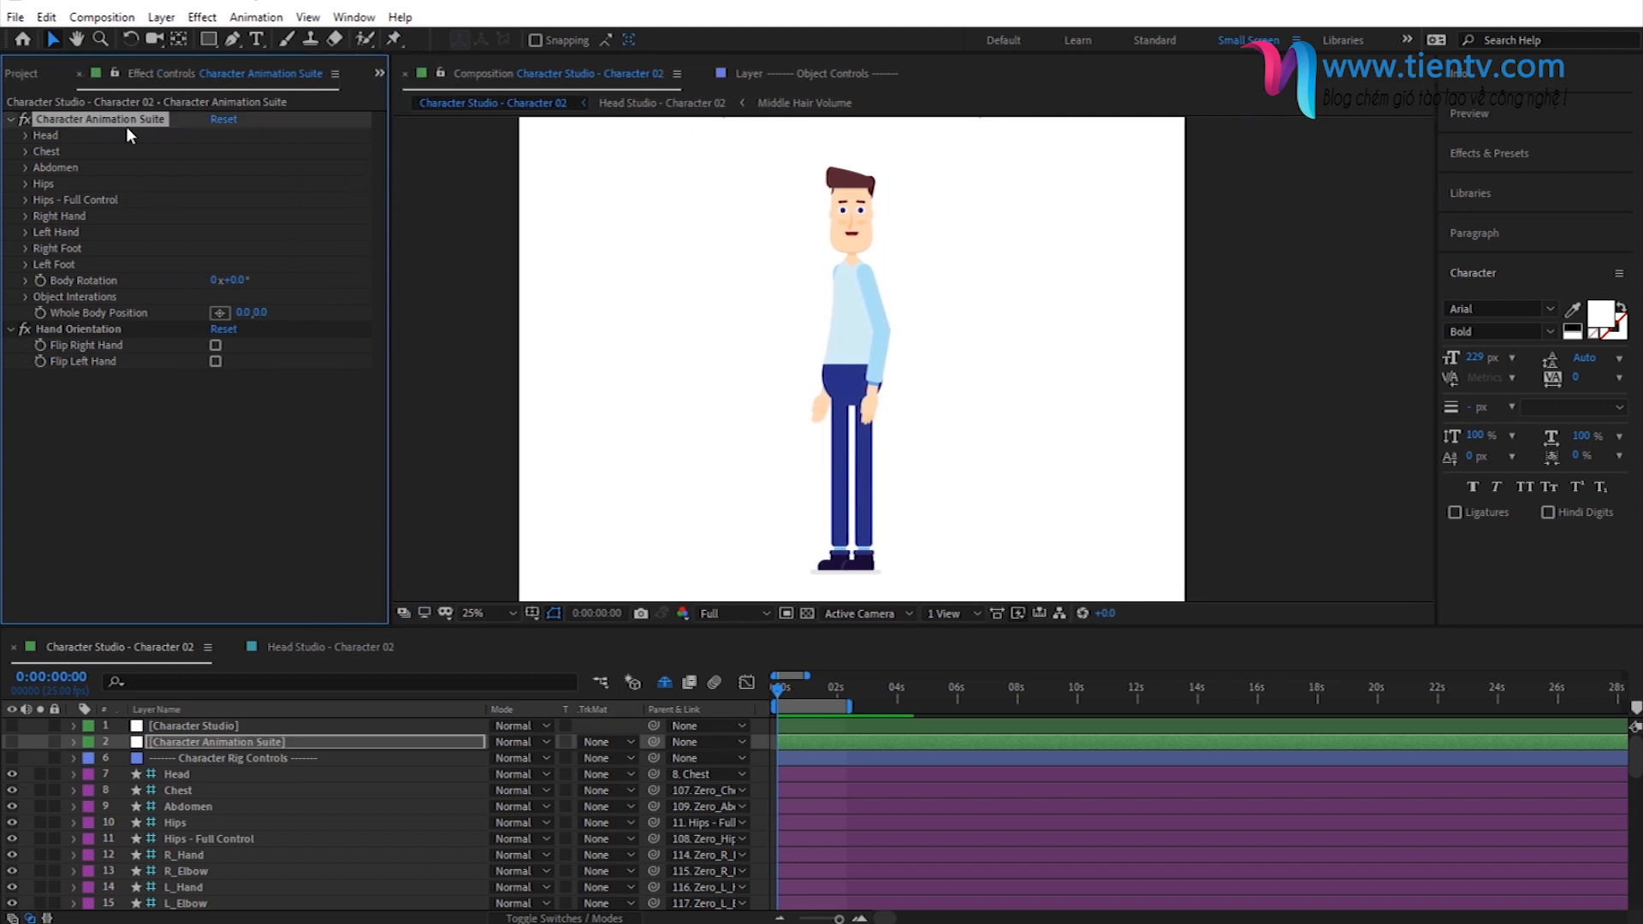
# - Find the cycling presets with the search text "cy" and apply Cycling Fast - Start at the beginning of the composition
pyautogui.click(1485, 152)
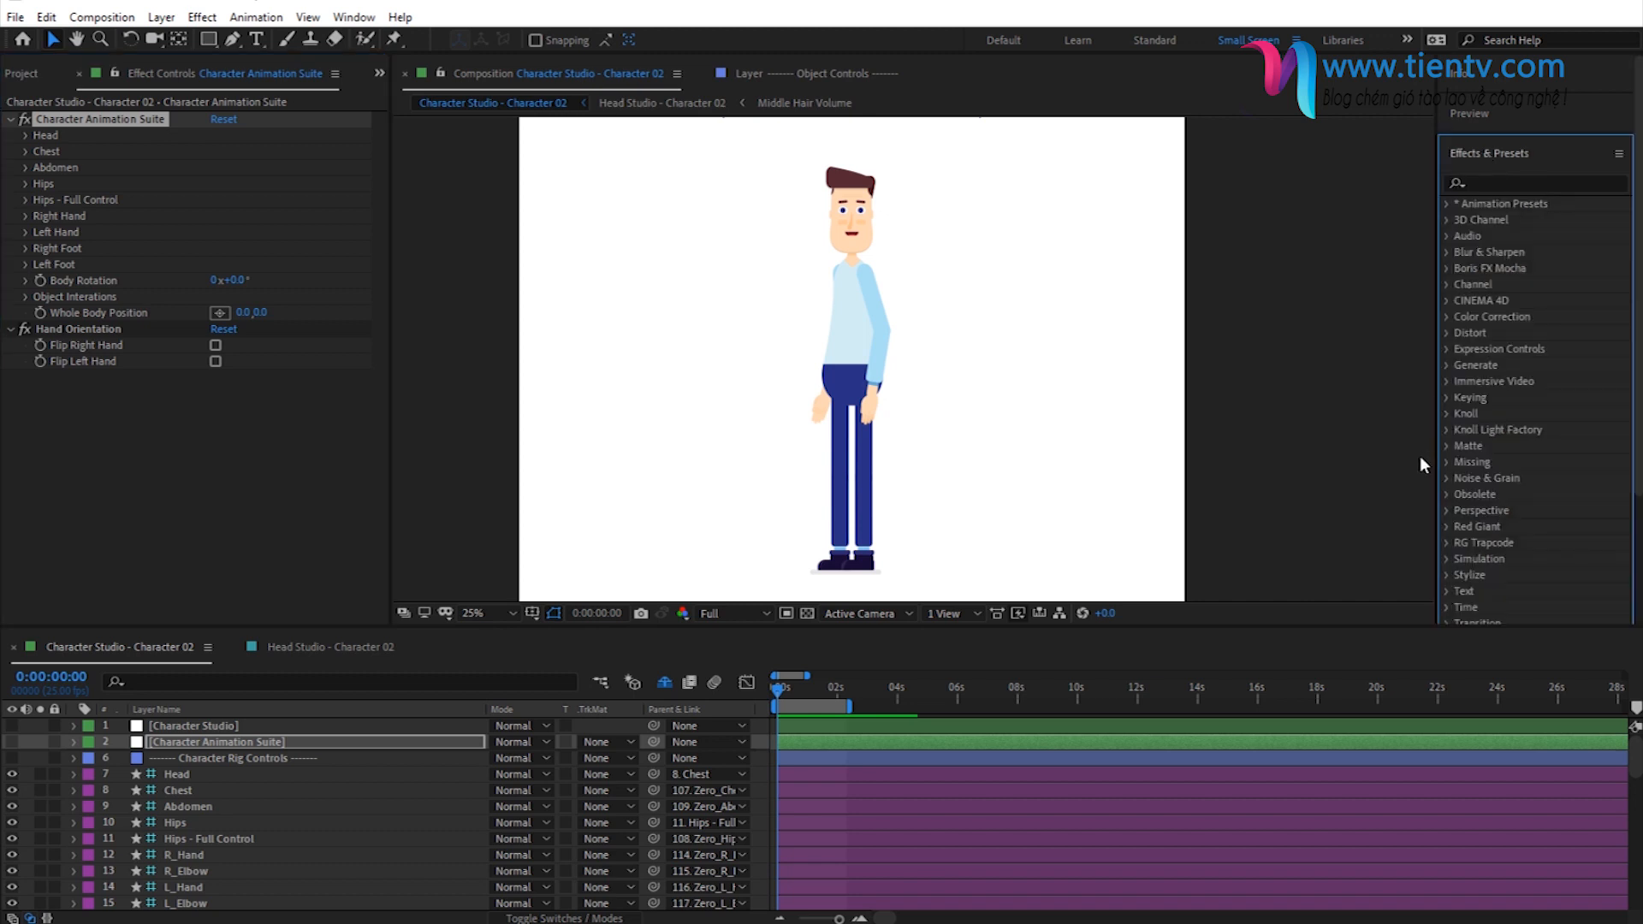
pyautogui.click(1490, 182)
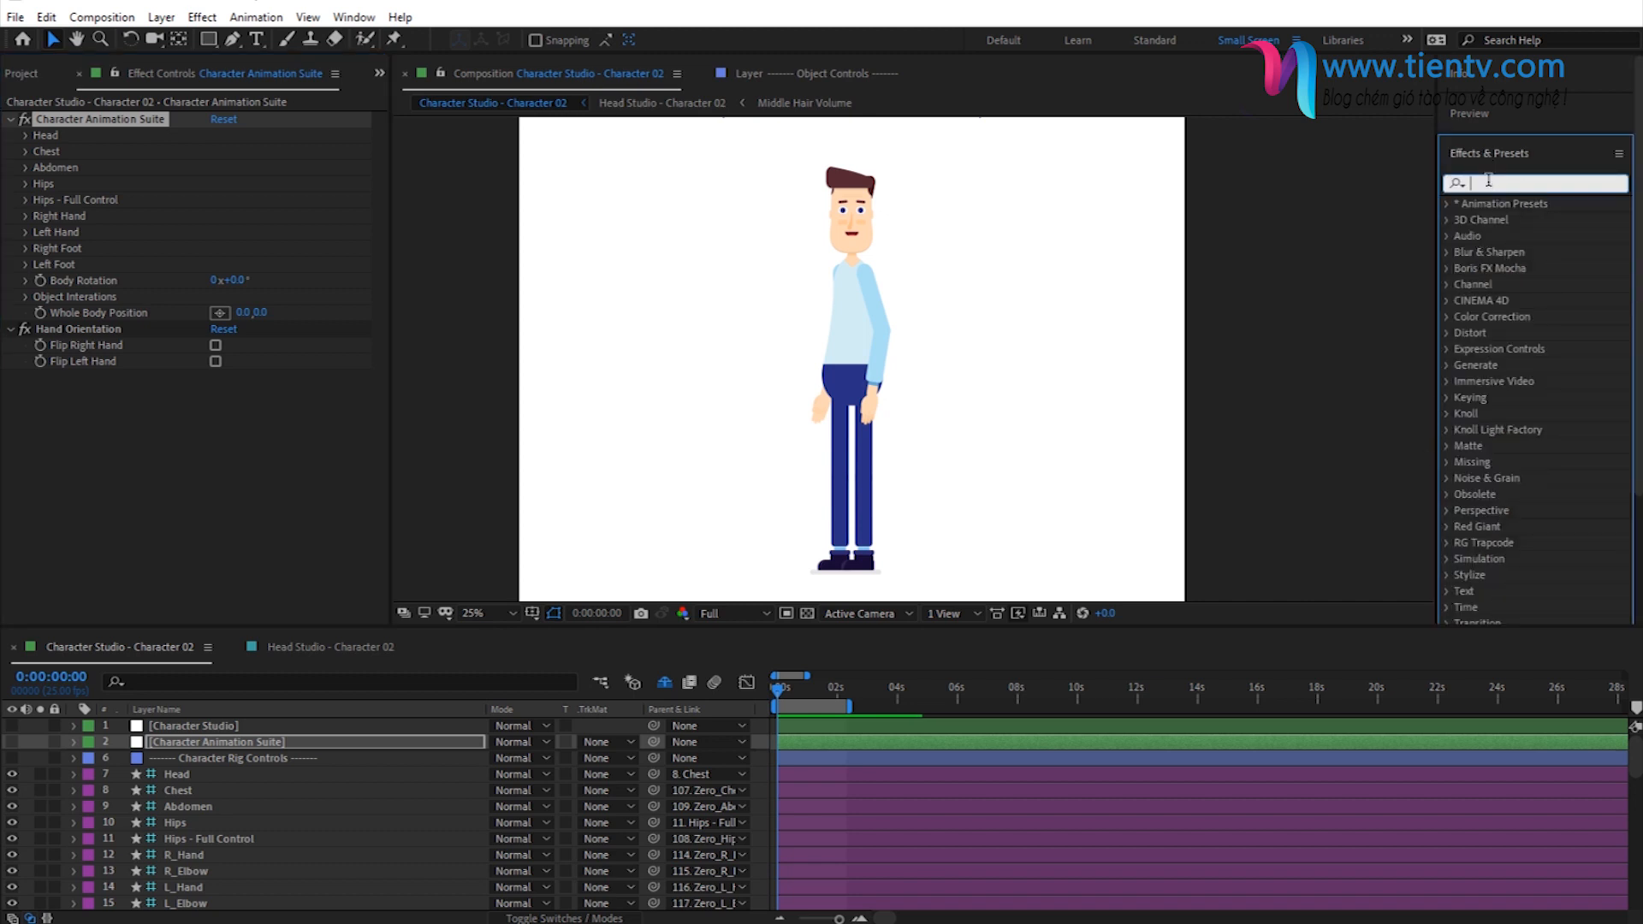
pyautogui.write('cy')
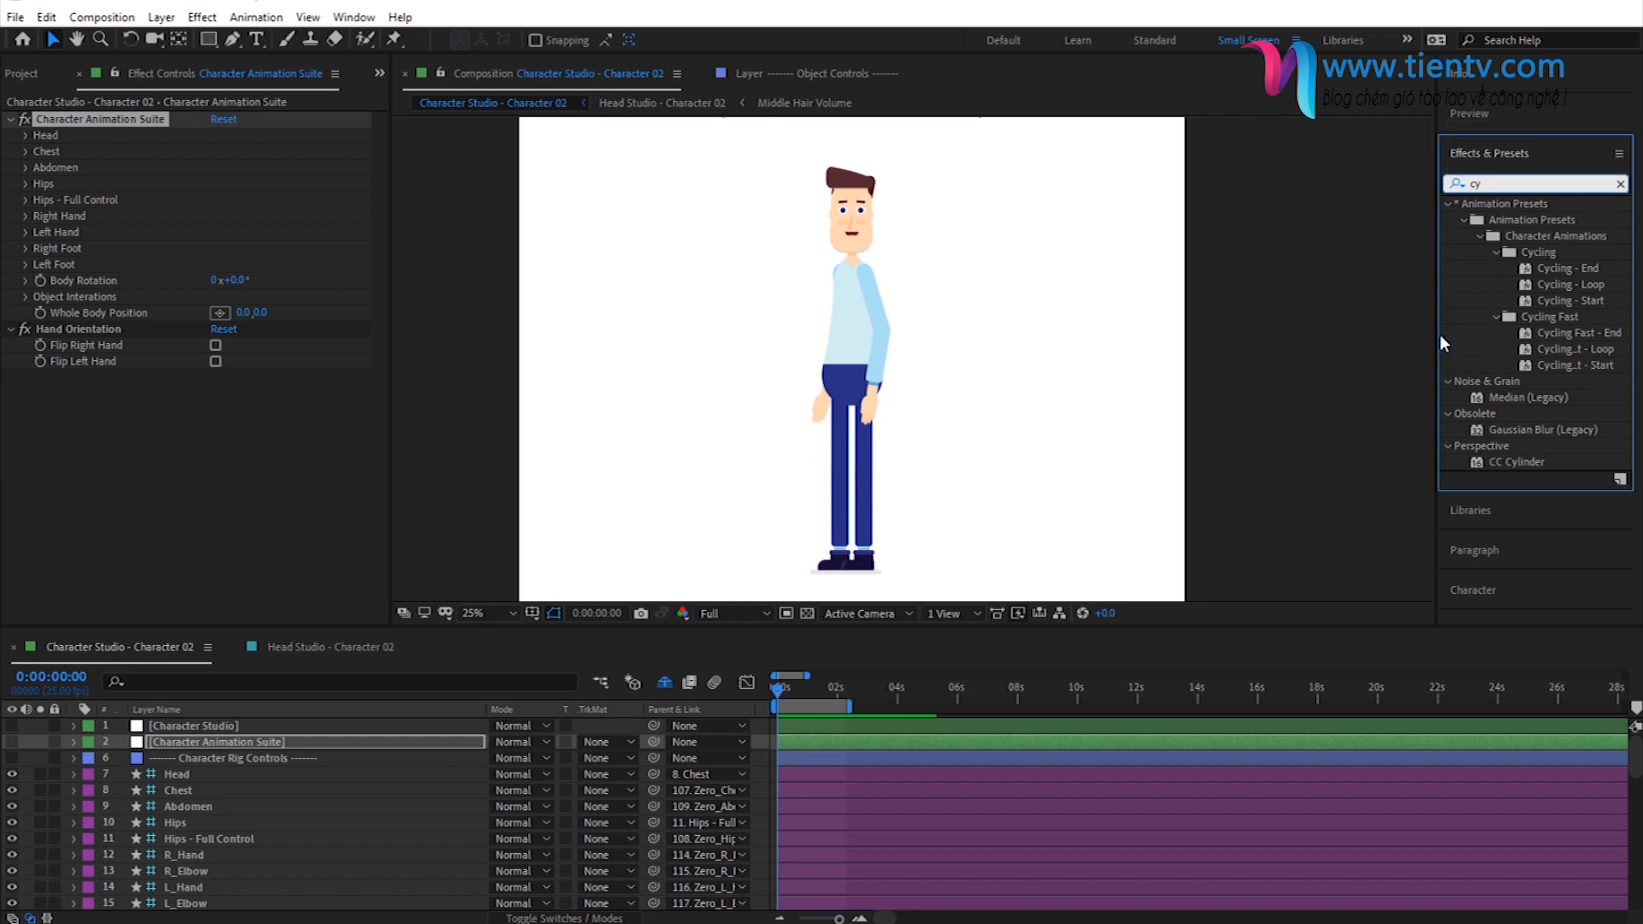
pyautogui.moveTo(1438, 338); pyautogui.dragTo(1343, 353)
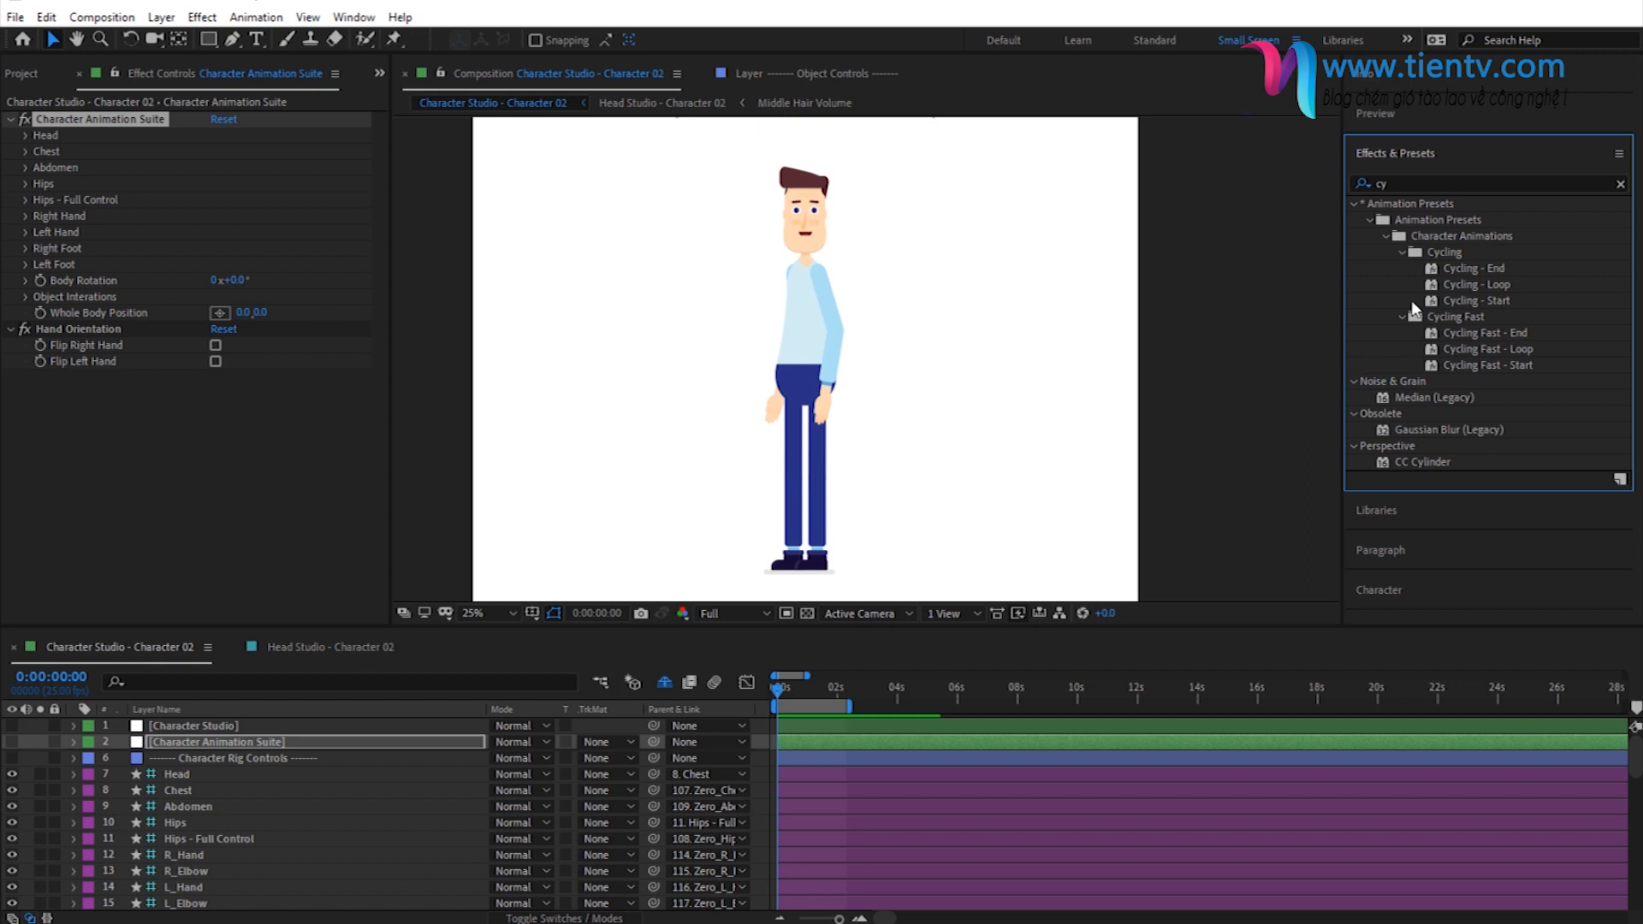
pyautogui.doubleClick(1485, 363)
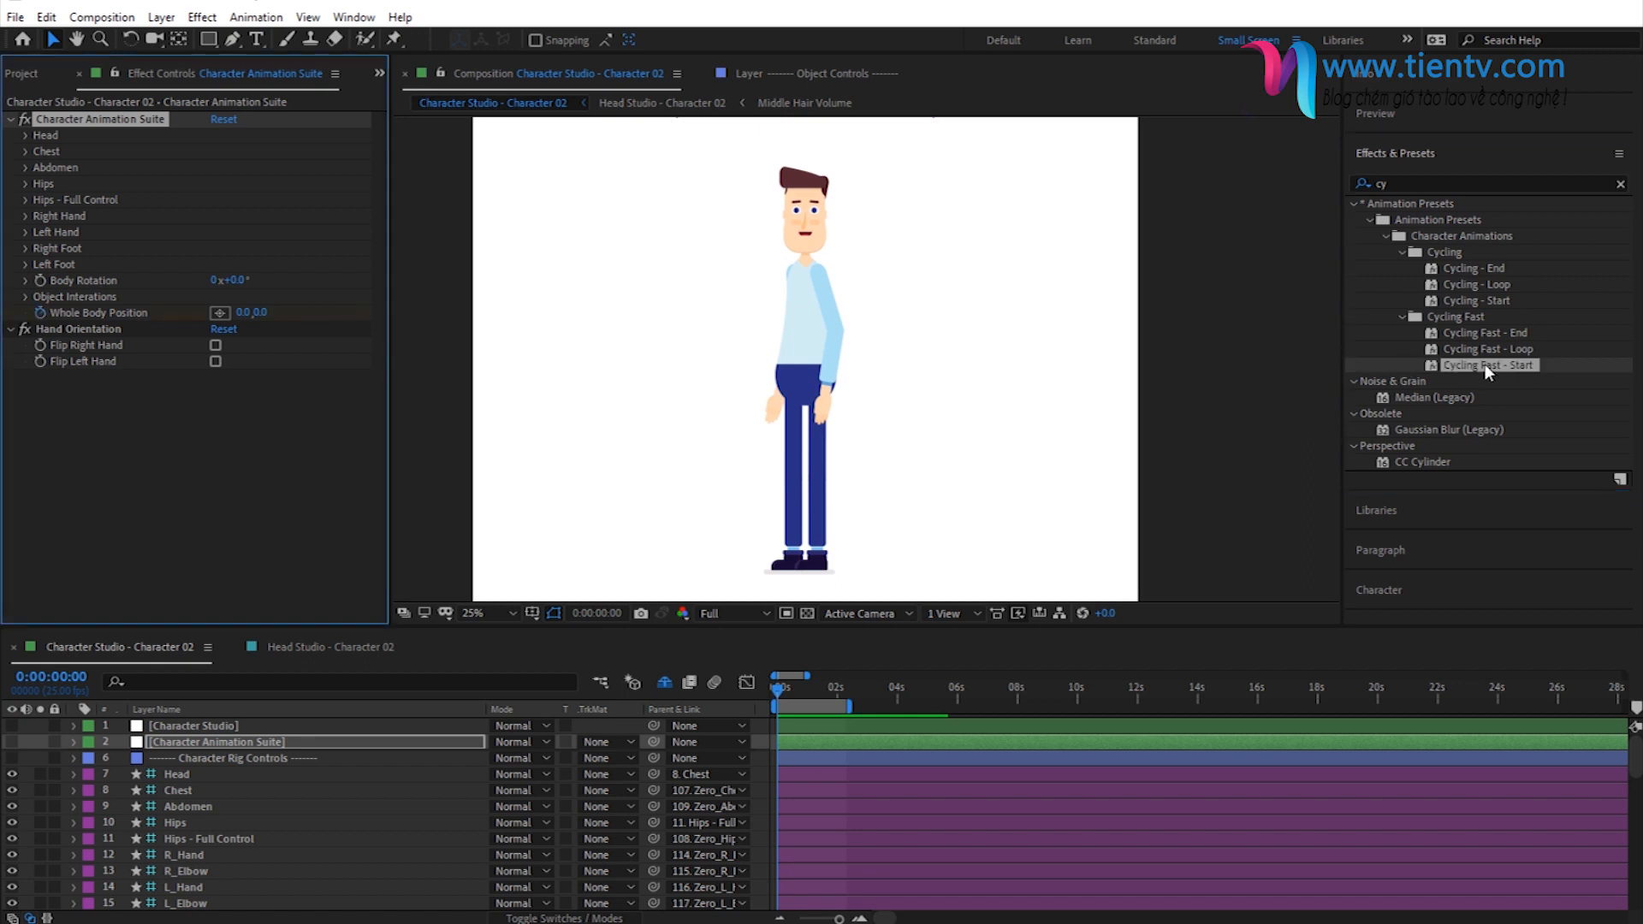
# - Reveal the Character Animation Suite layer's keyframes and apply Cycling Fast - Loop at its last keyframe, 0:00:00:14
pyautogui.click(214, 745)
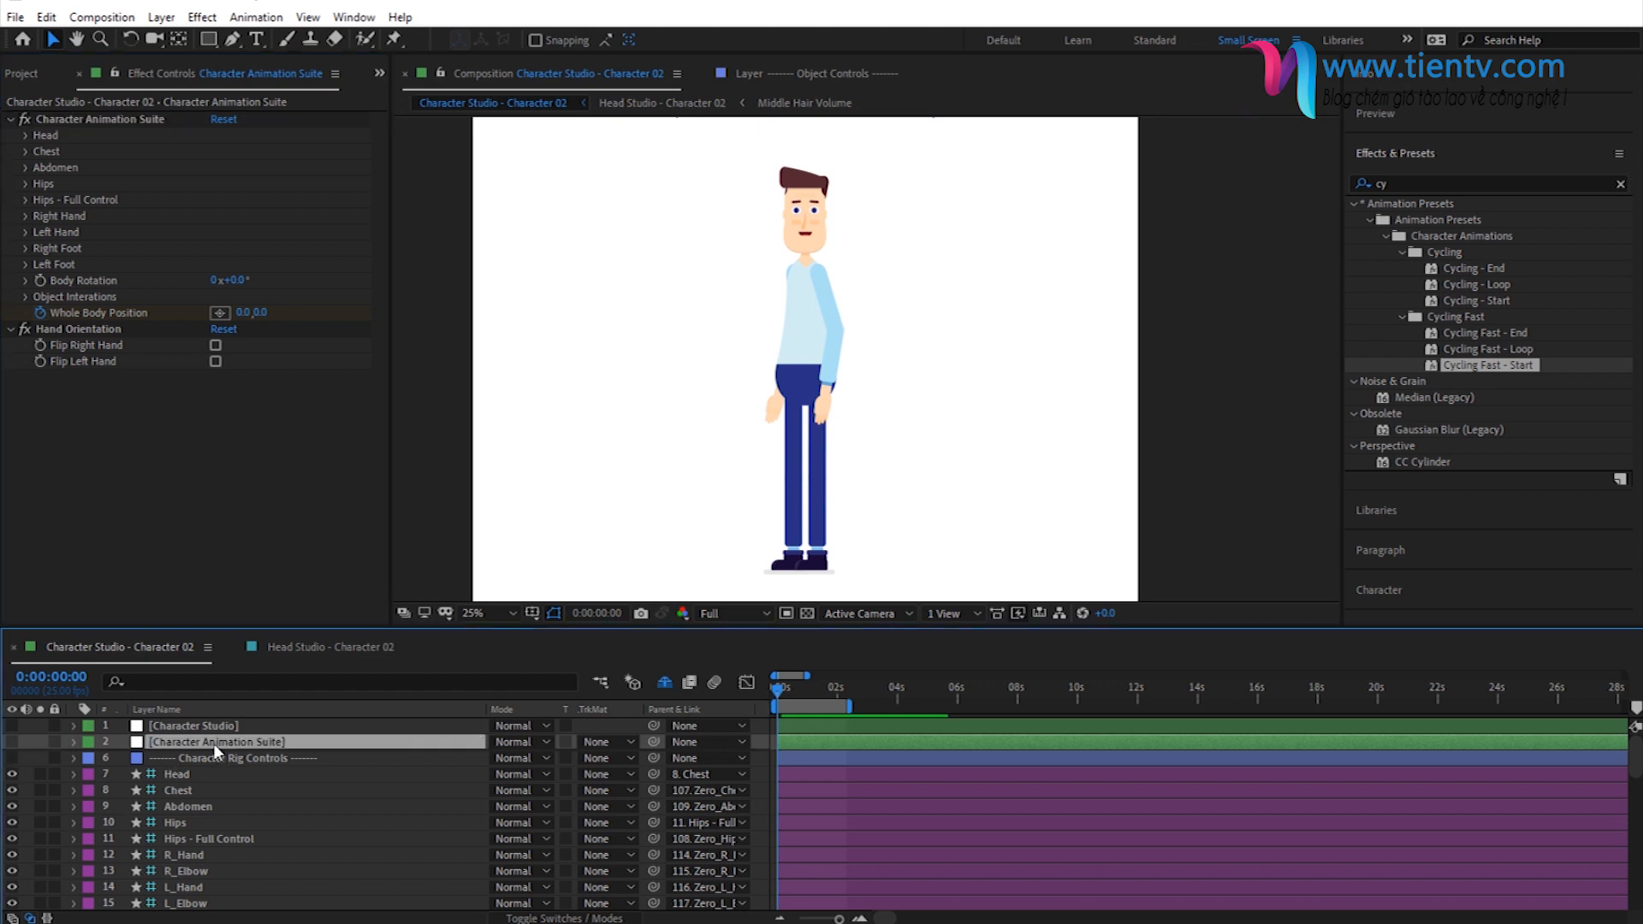
pyautogui.press('u')
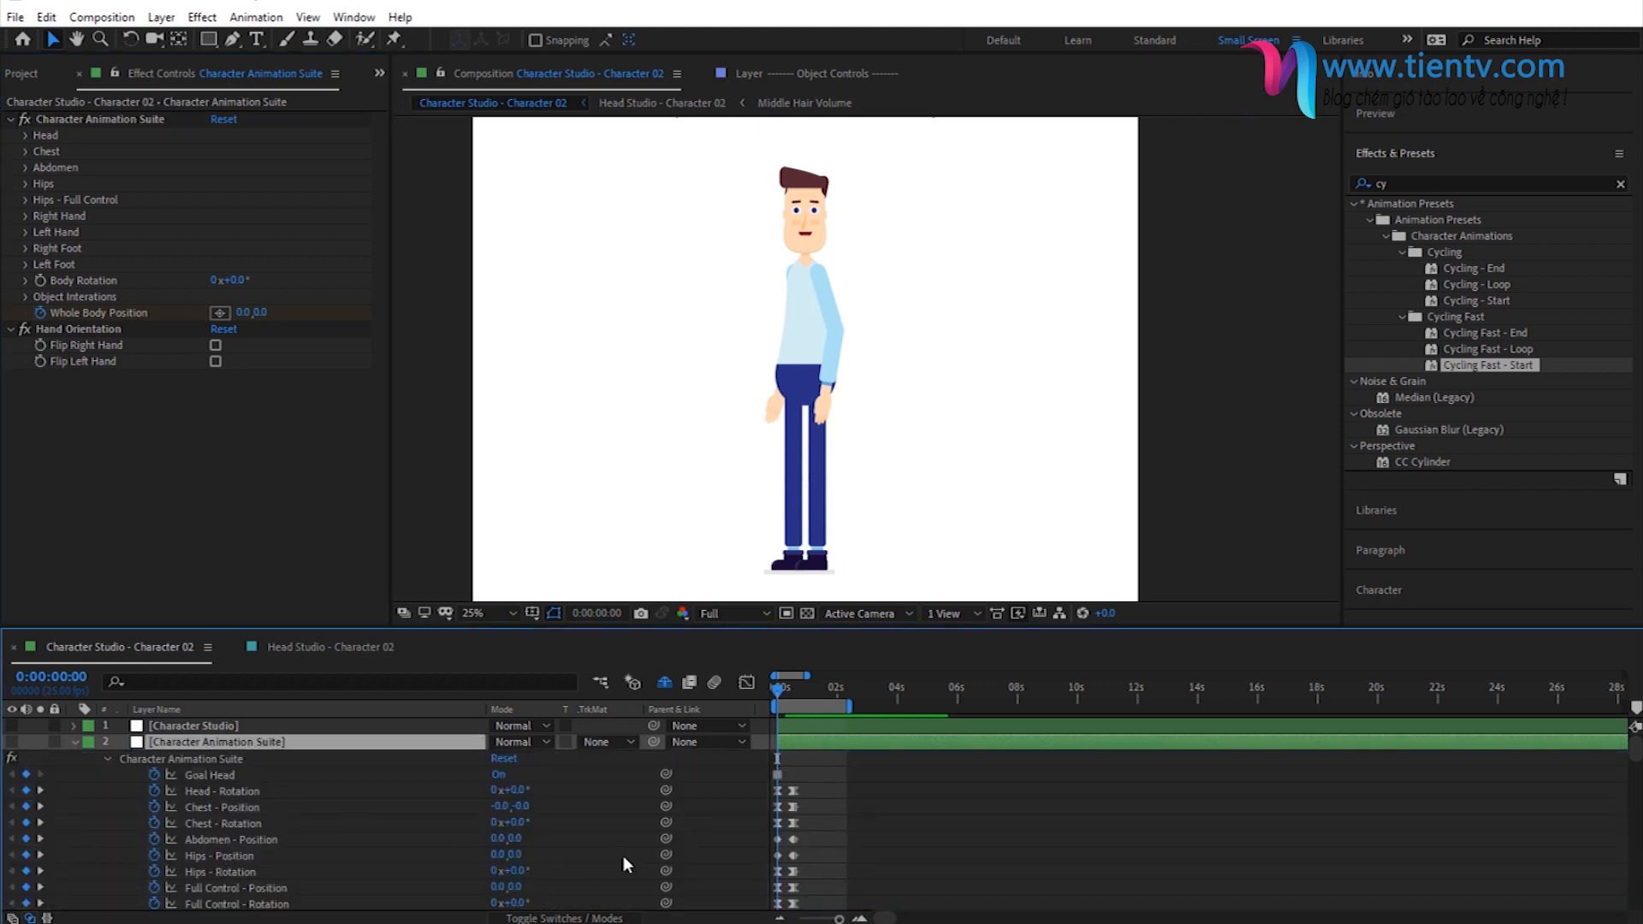
pyautogui.click(39, 792)
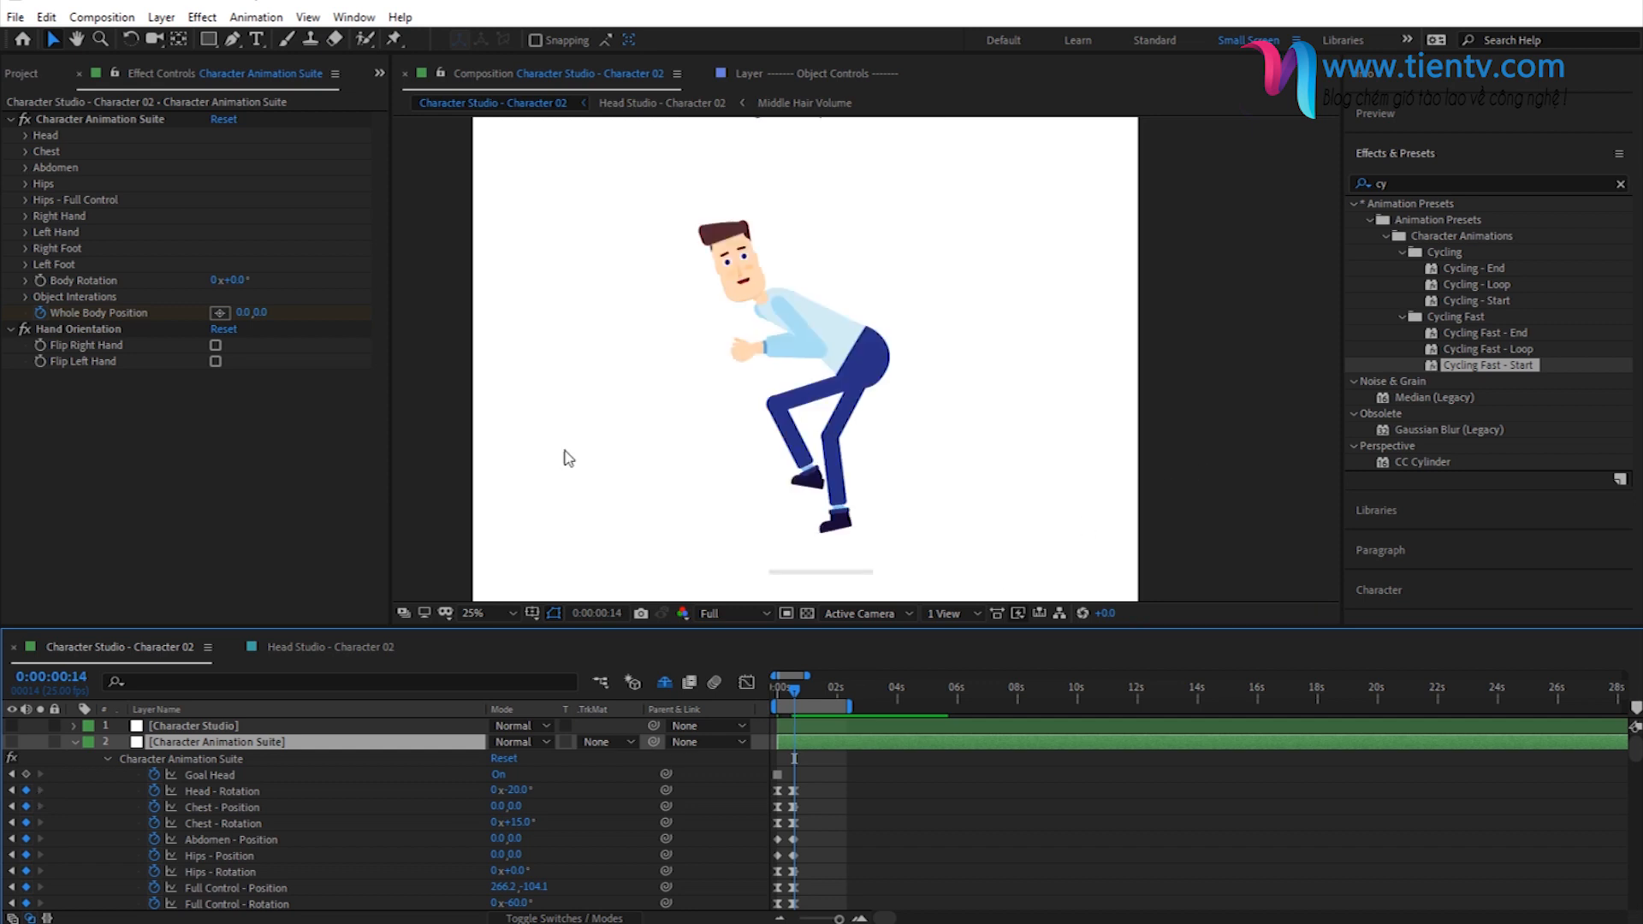
pyautogui.click(121, 124)
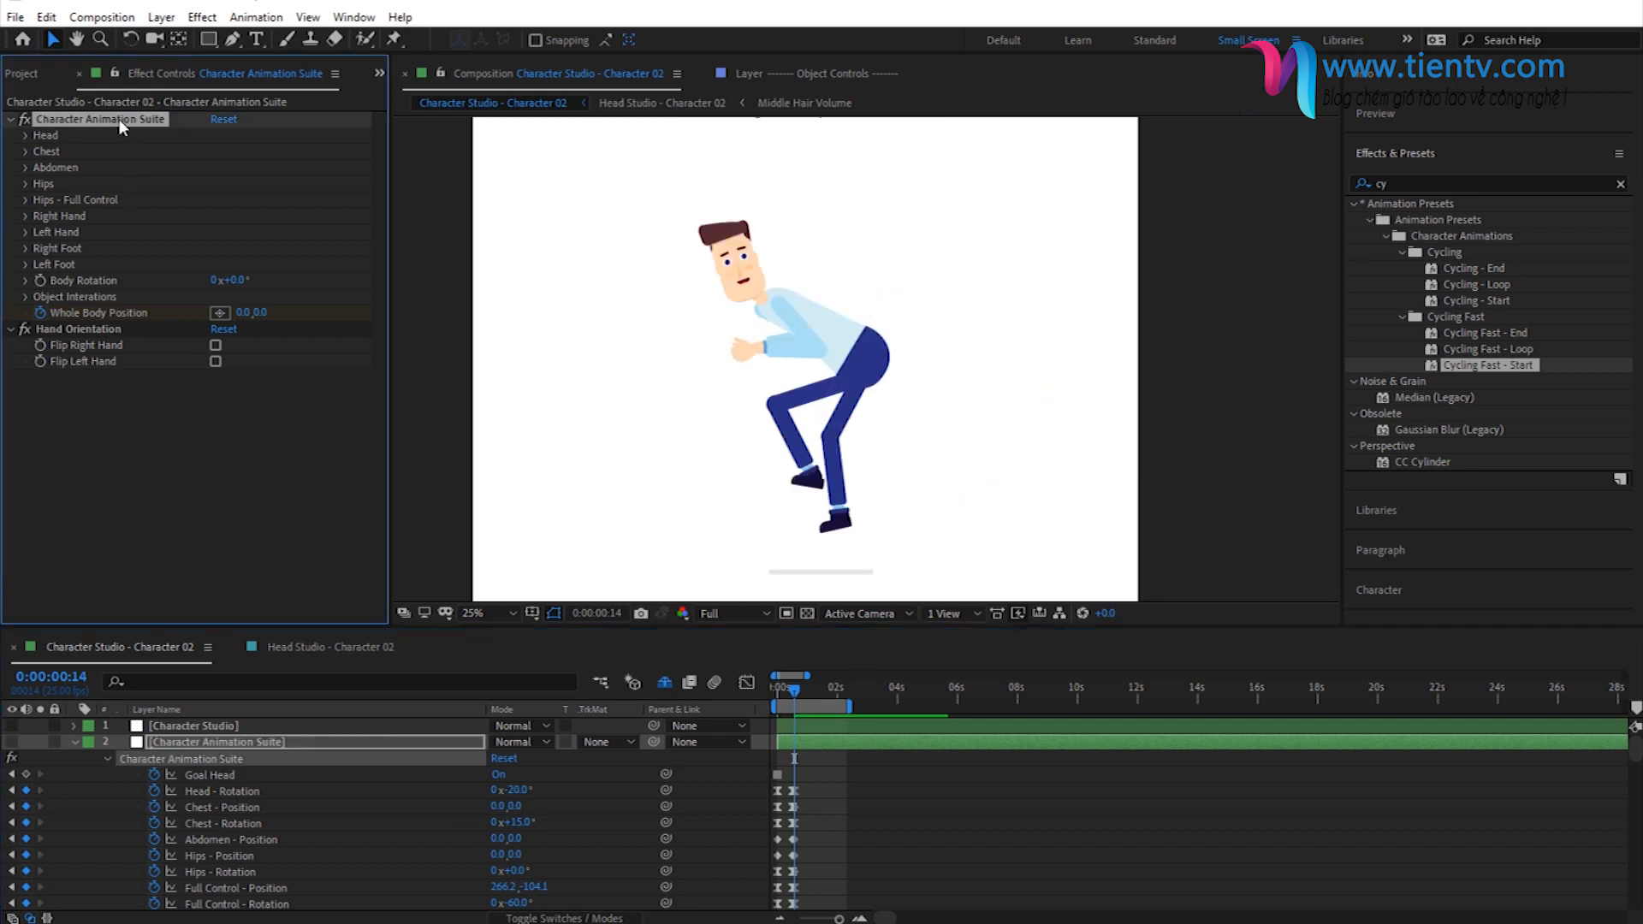
pyautogui.doubleClick(1492, 348)
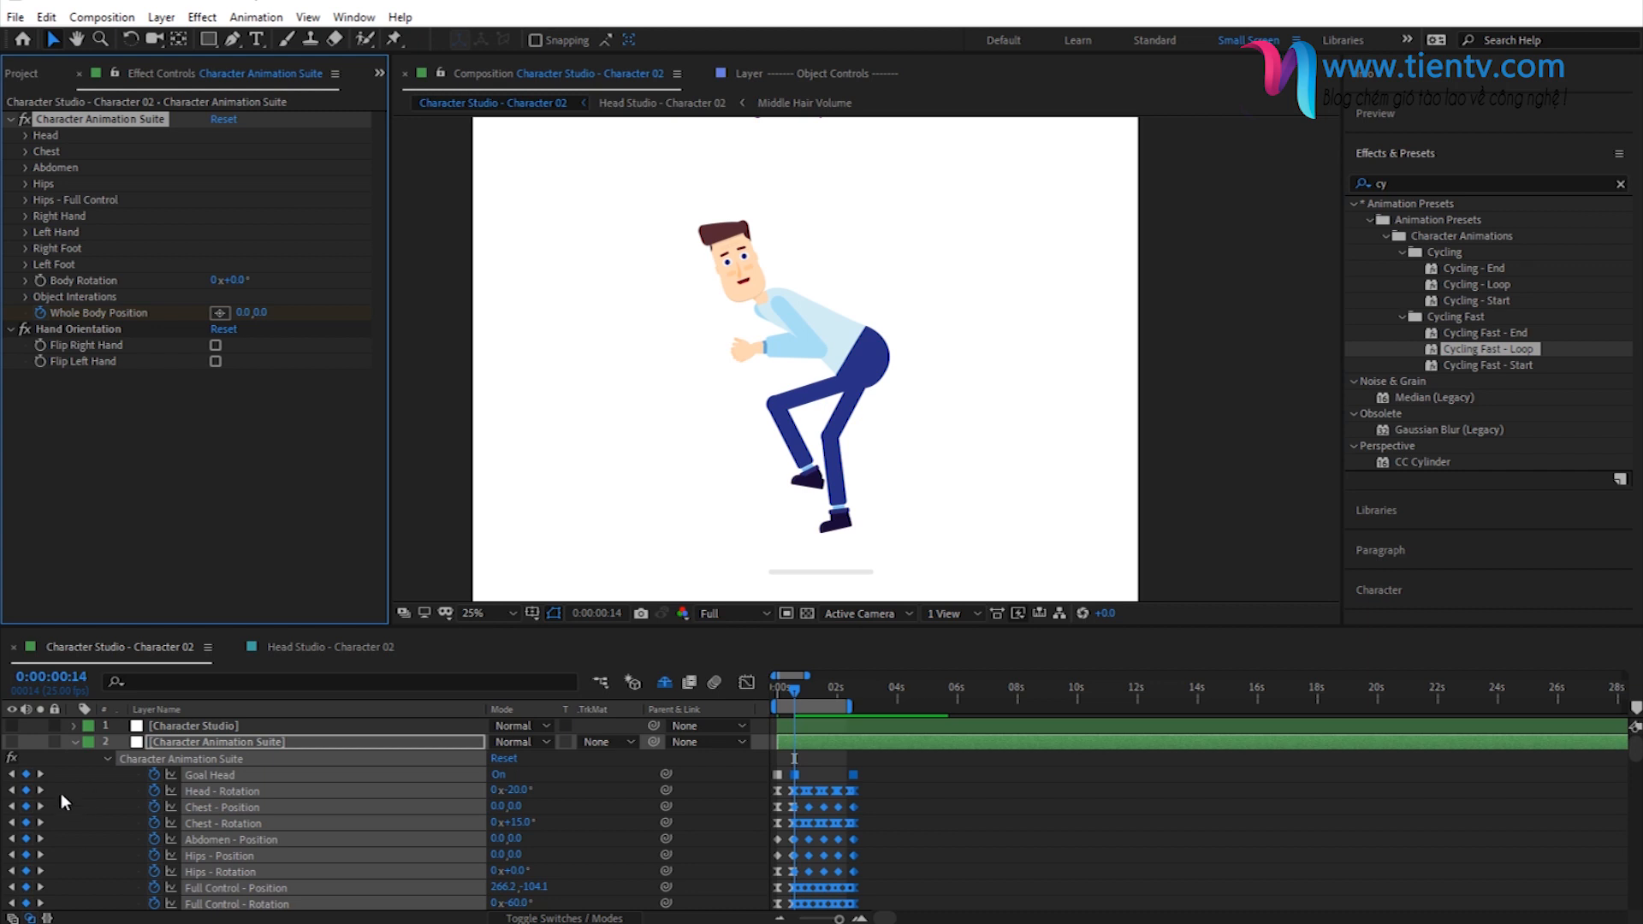
# - Apply the Cycling Fast - Loop preset a second time at the loop's last keyframe, 0:00:02:14
pyautogui.click(39, 810)
pyautogui.click(38, 810)
pyautogui.click(38, 810)
pyautogui.click(38, 810)
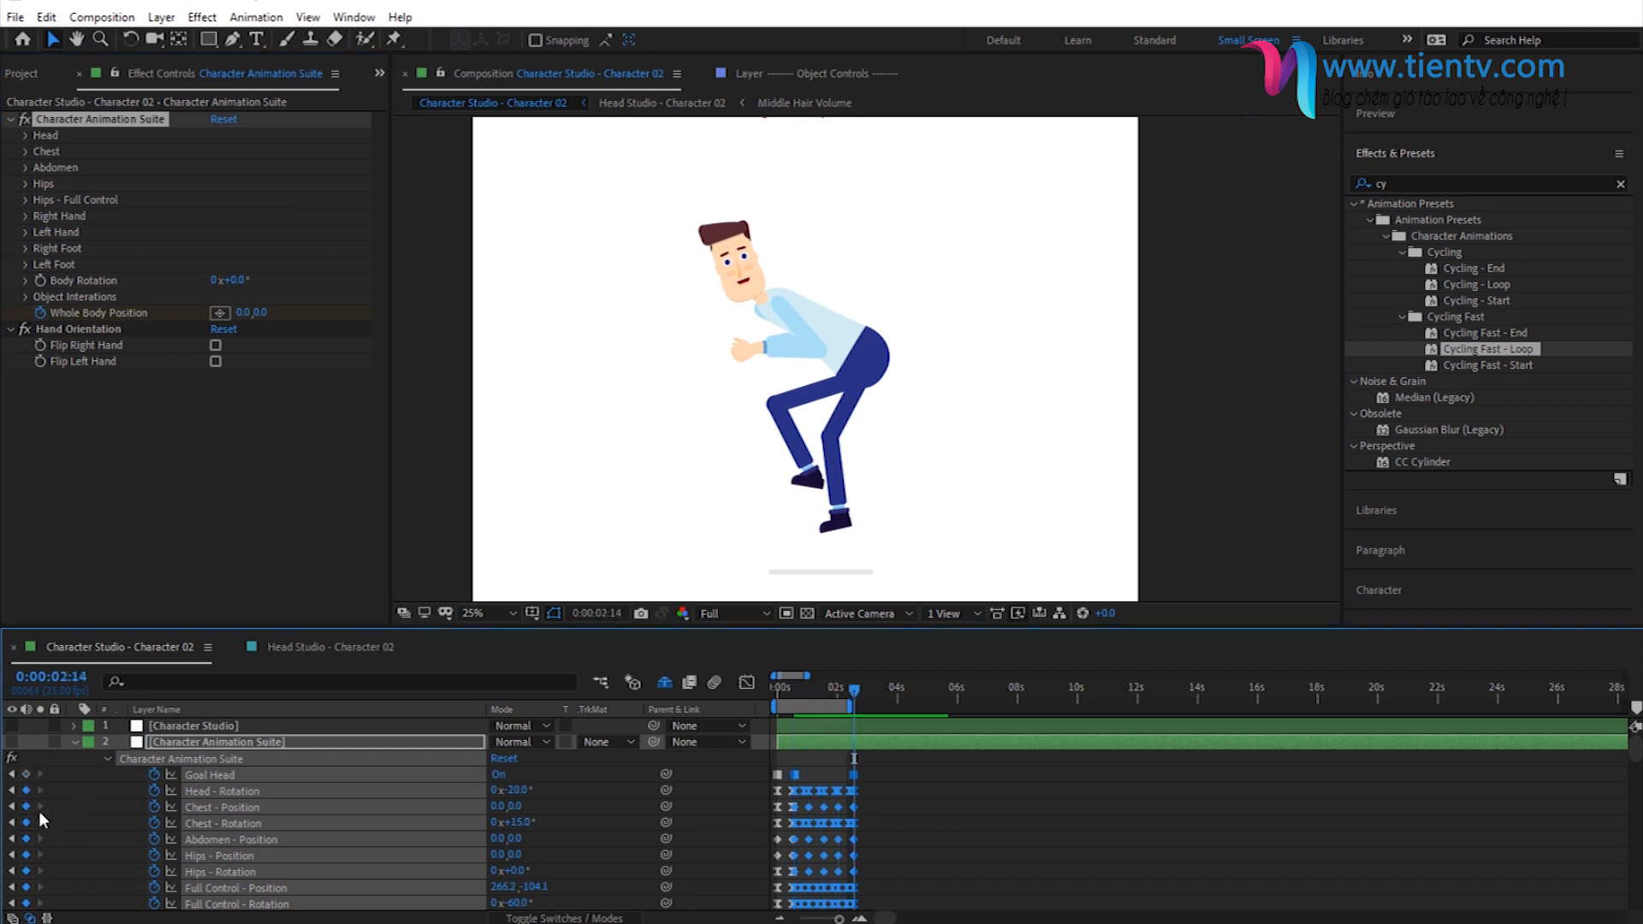
pyautogui.doubleClick(1487, 348)
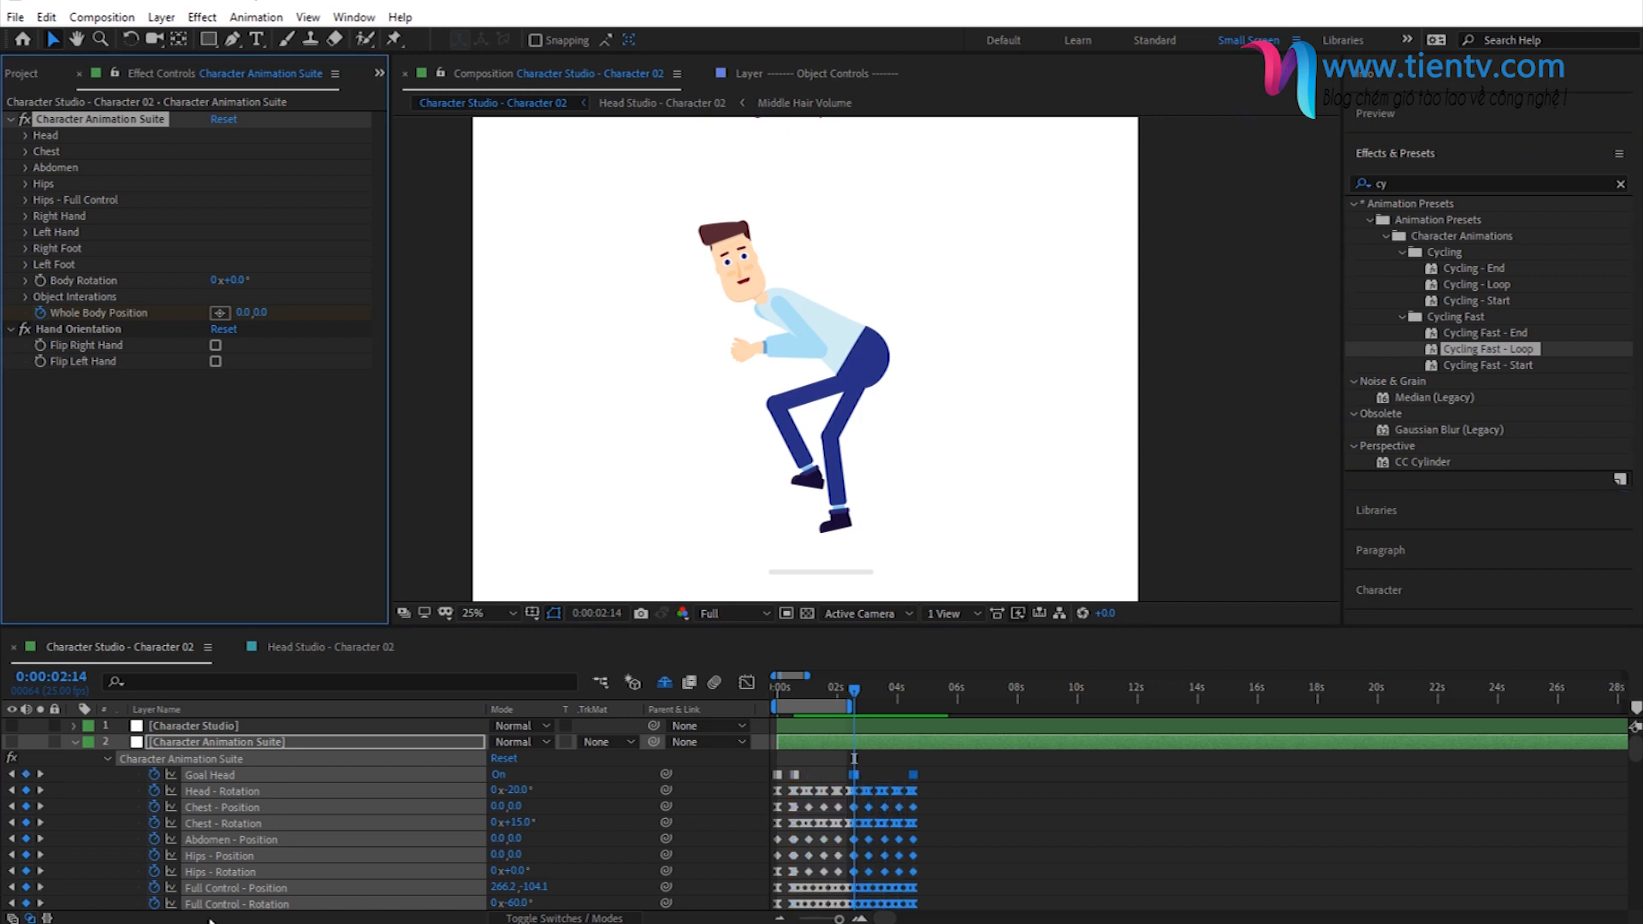
# - Apply the Cycling Fast - End preset at the second loop's last keyframe, 0:00:04:14
pyautogui.click(43, 823)
pyautogui.click(43, 824)
pyautogui.click(43, 823)
pyautogui.click(43, 824)
pyautogui.click(42, 824)
pyautogui.click(43, 823)
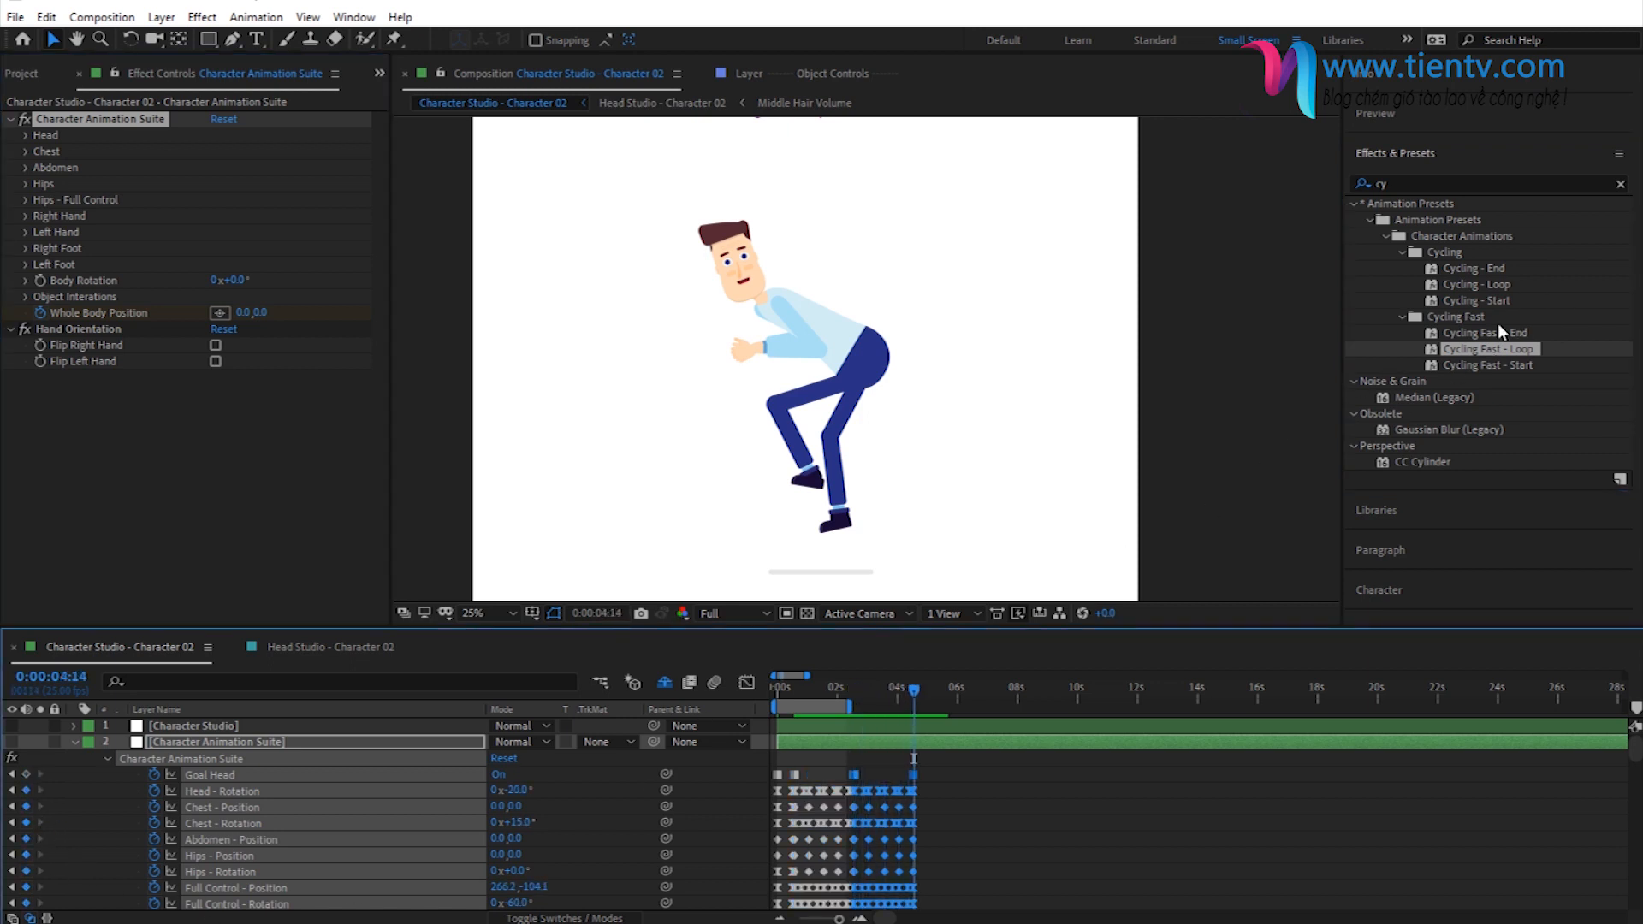
pyautogui.doubleClick(1497, 336)
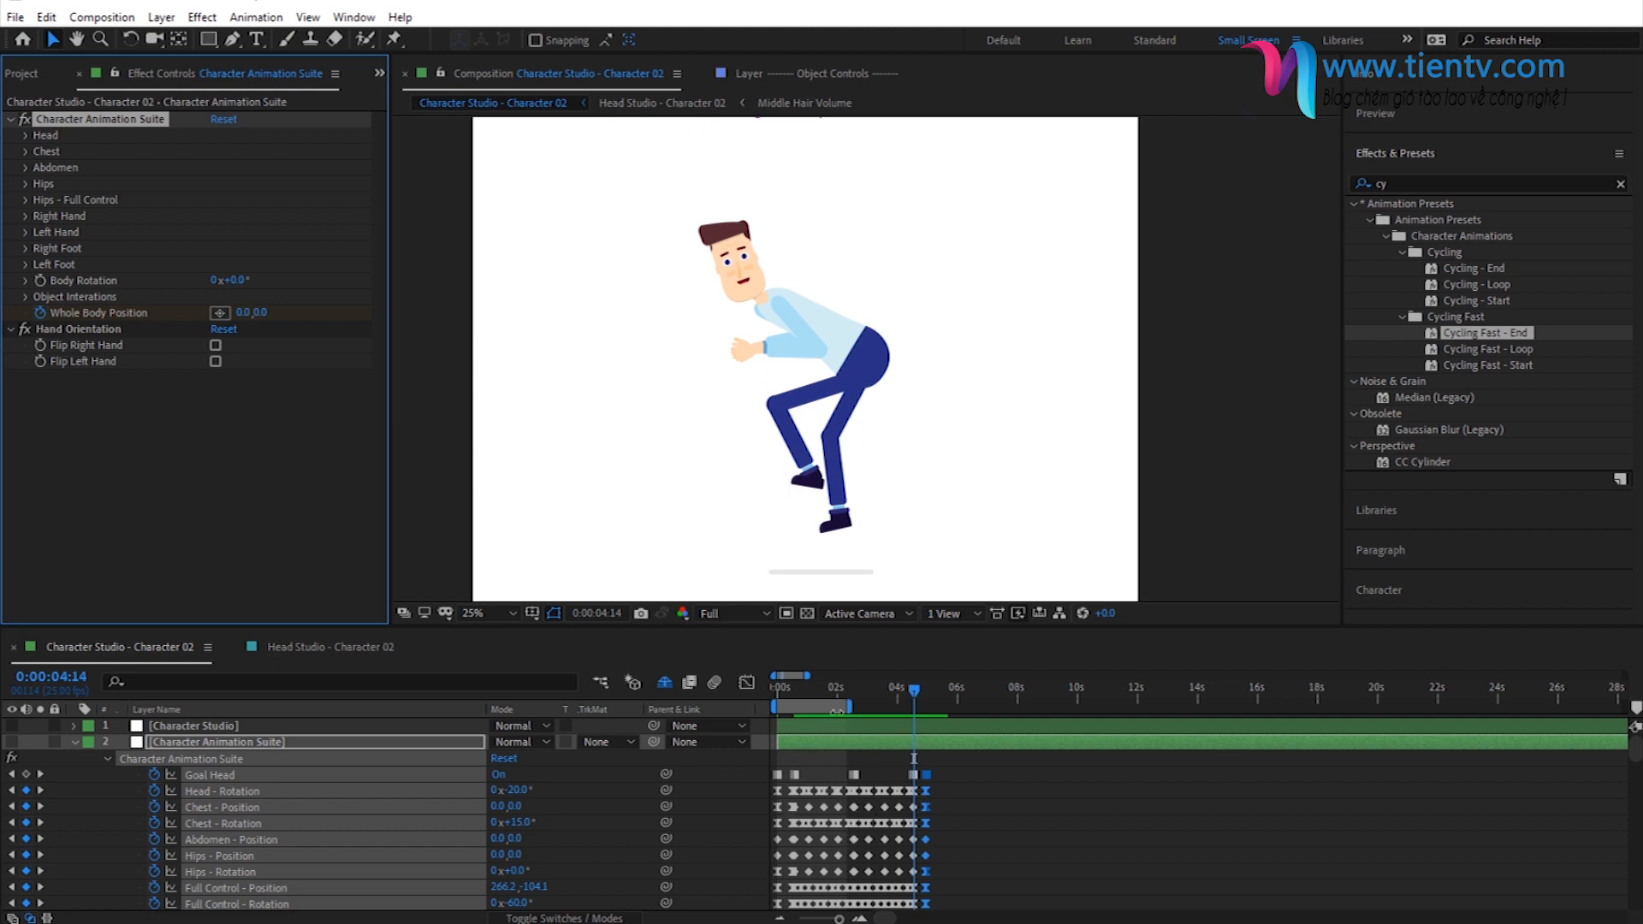
# - Extend the end of the work area to just past 5 seconds and enlarge the timeline scale around the keyframes
pyautogui.moveTo(850, 706); pyautogui.dragTo(930, 706)
pyautogui.click(860, 918)
pyautogui.click(860, 917)
pyautogui.click(861, 918)
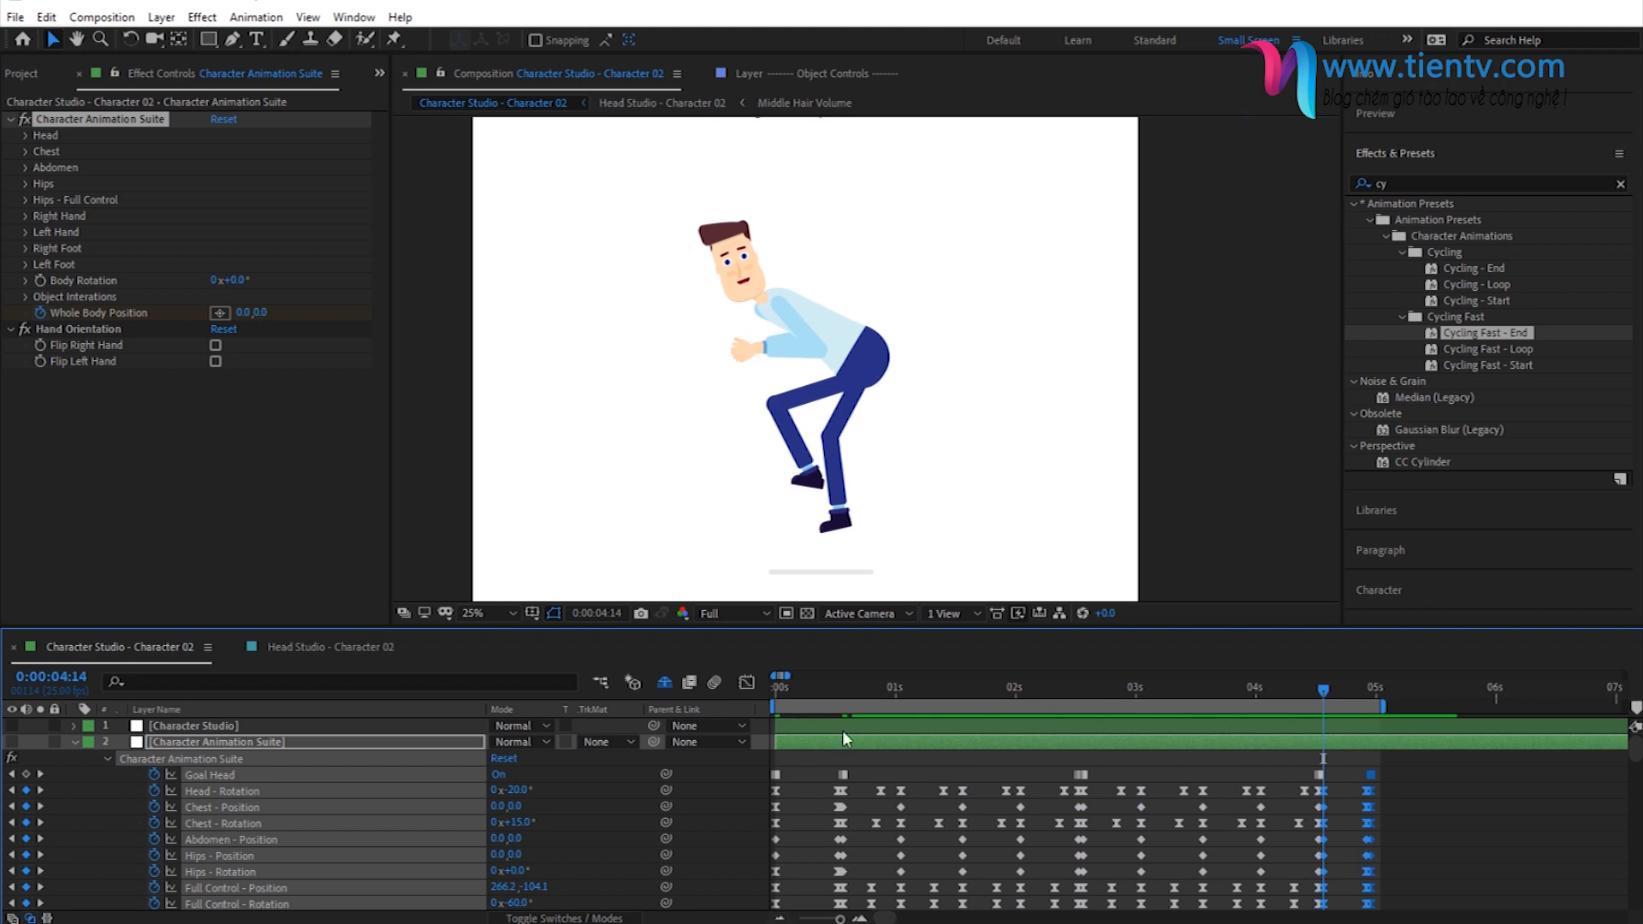
# - Add markers to the Character Animation Suite layer at 0:00:00:14, 0:00:02:14, 0:00:04:14 and 0:00:04:24, and collapse its properties
pyautogui.click(839, 685)
pyautogui.click(852, 743)
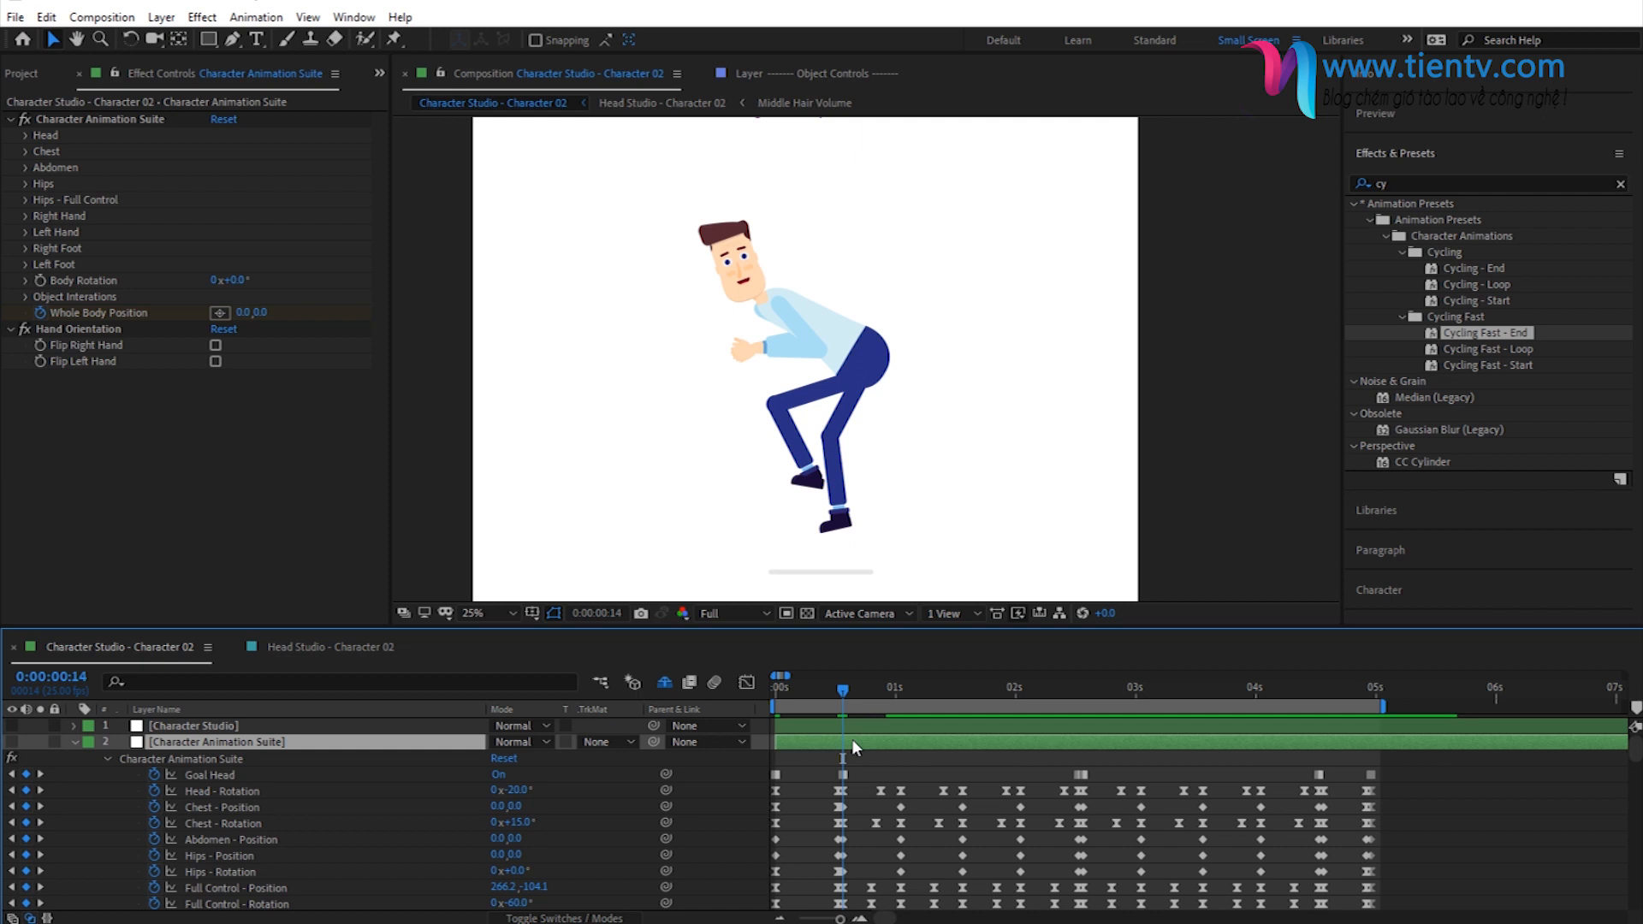
pyautogui.click(1083, 690)
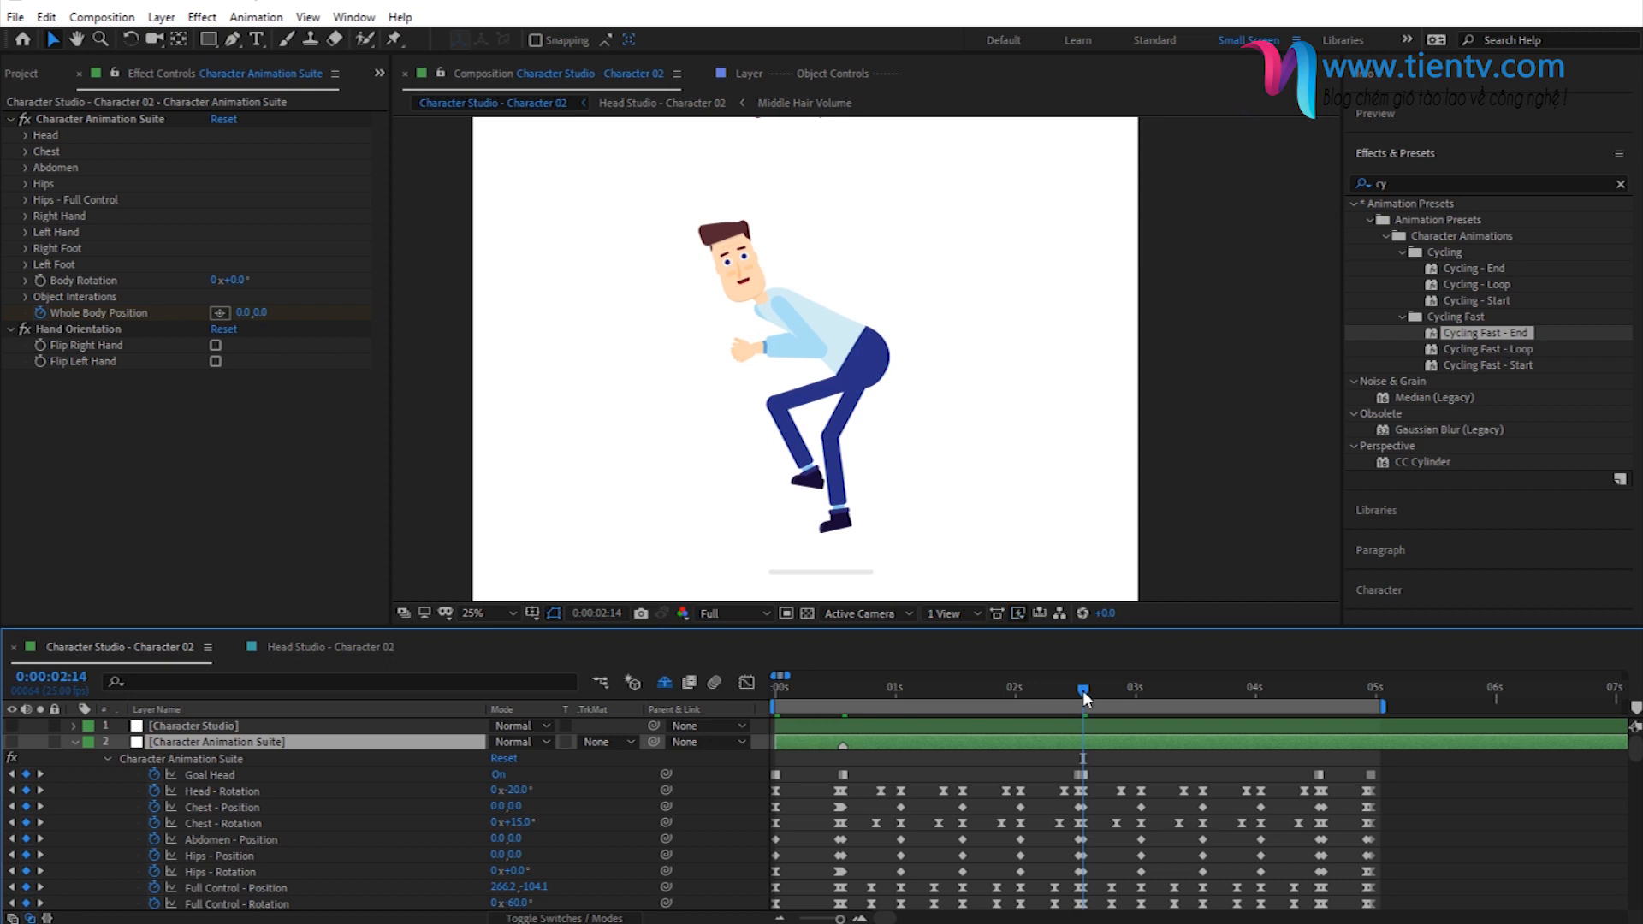
pyautogui.moveTo(1316, 685); pyautogui.dragTo(1323, 685)
pyautogui.click(1373, 690)
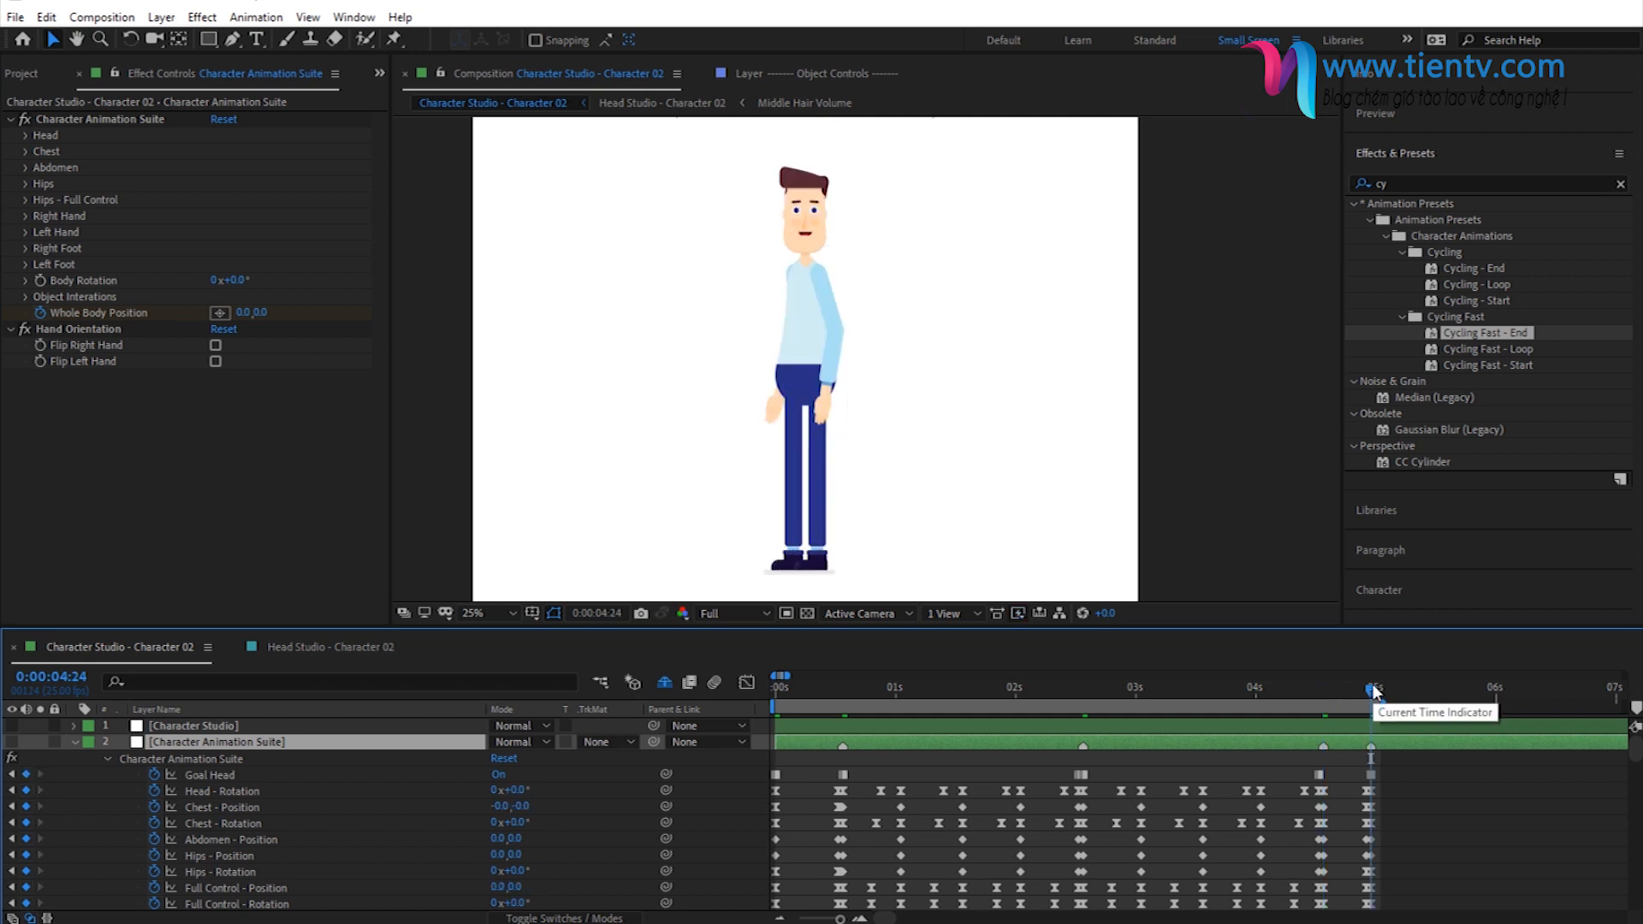
pyautogui.click(75, 741)
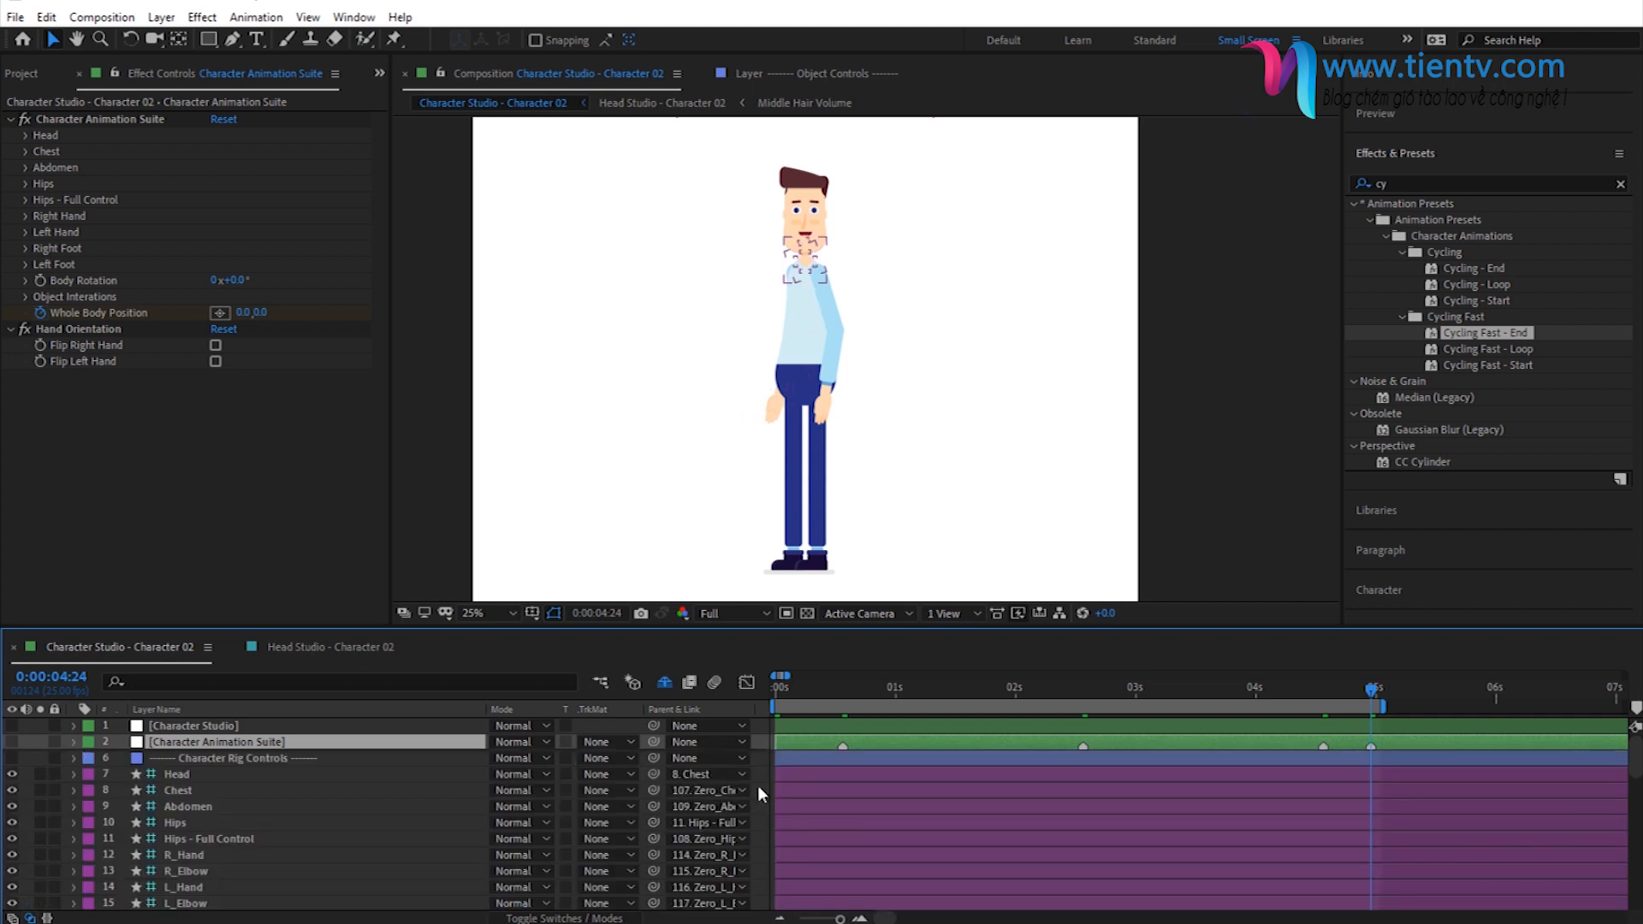
pyautogui.click(784, 695)
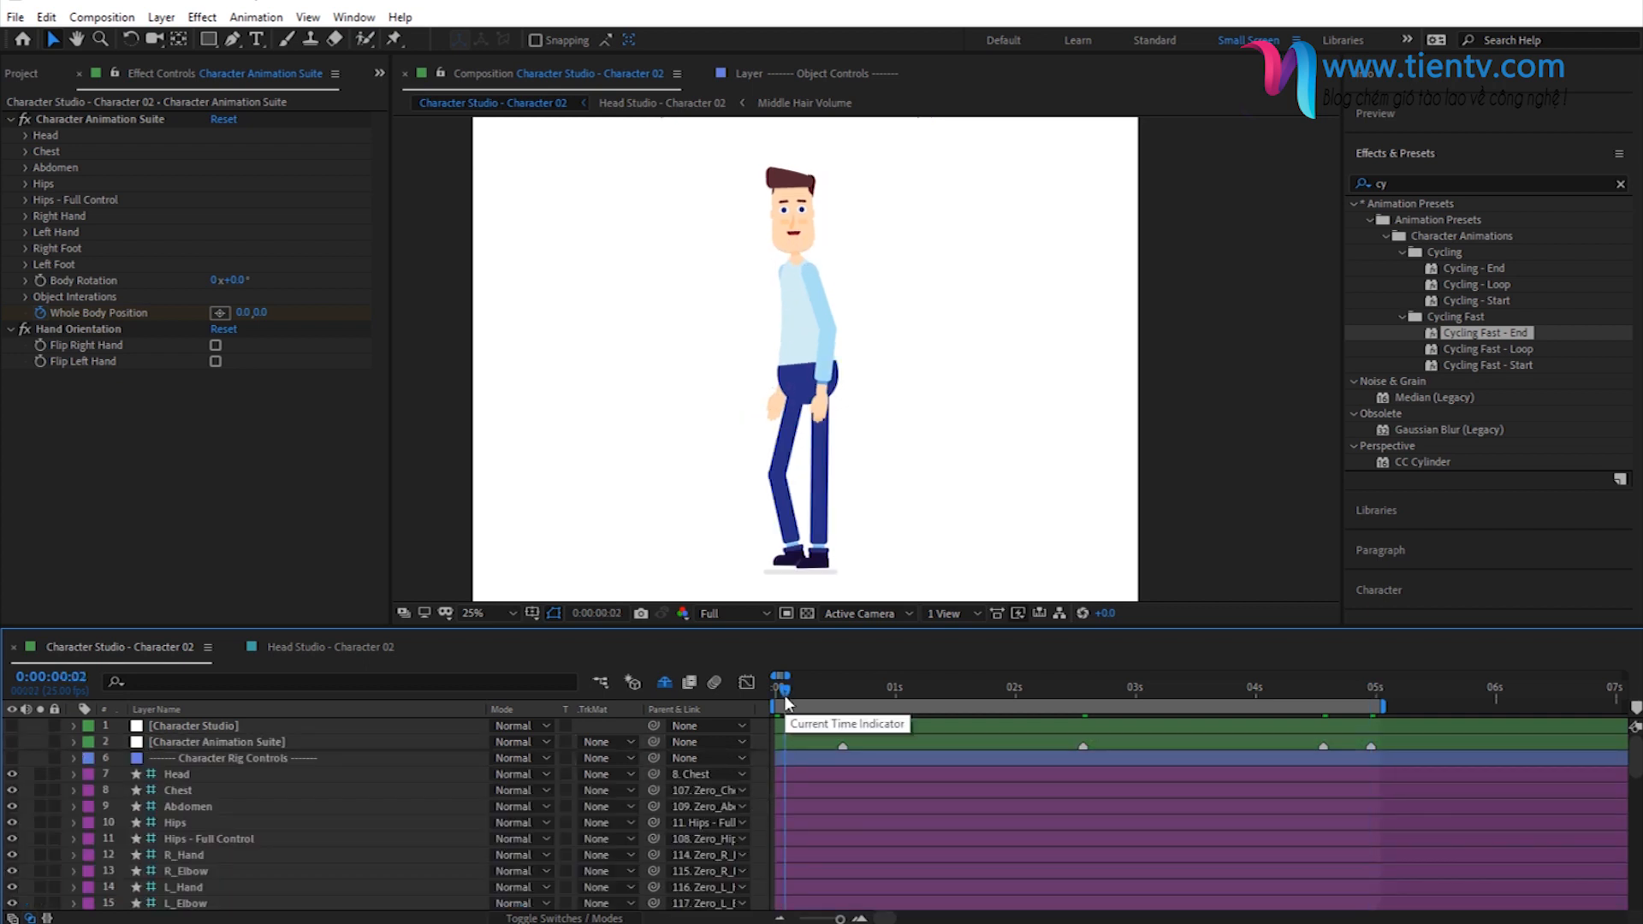
# - Import Scene Designer.aep into the project from the toolkit's 03 - Scene Designer folder in the file manager
pyautogui.click(24, 74)
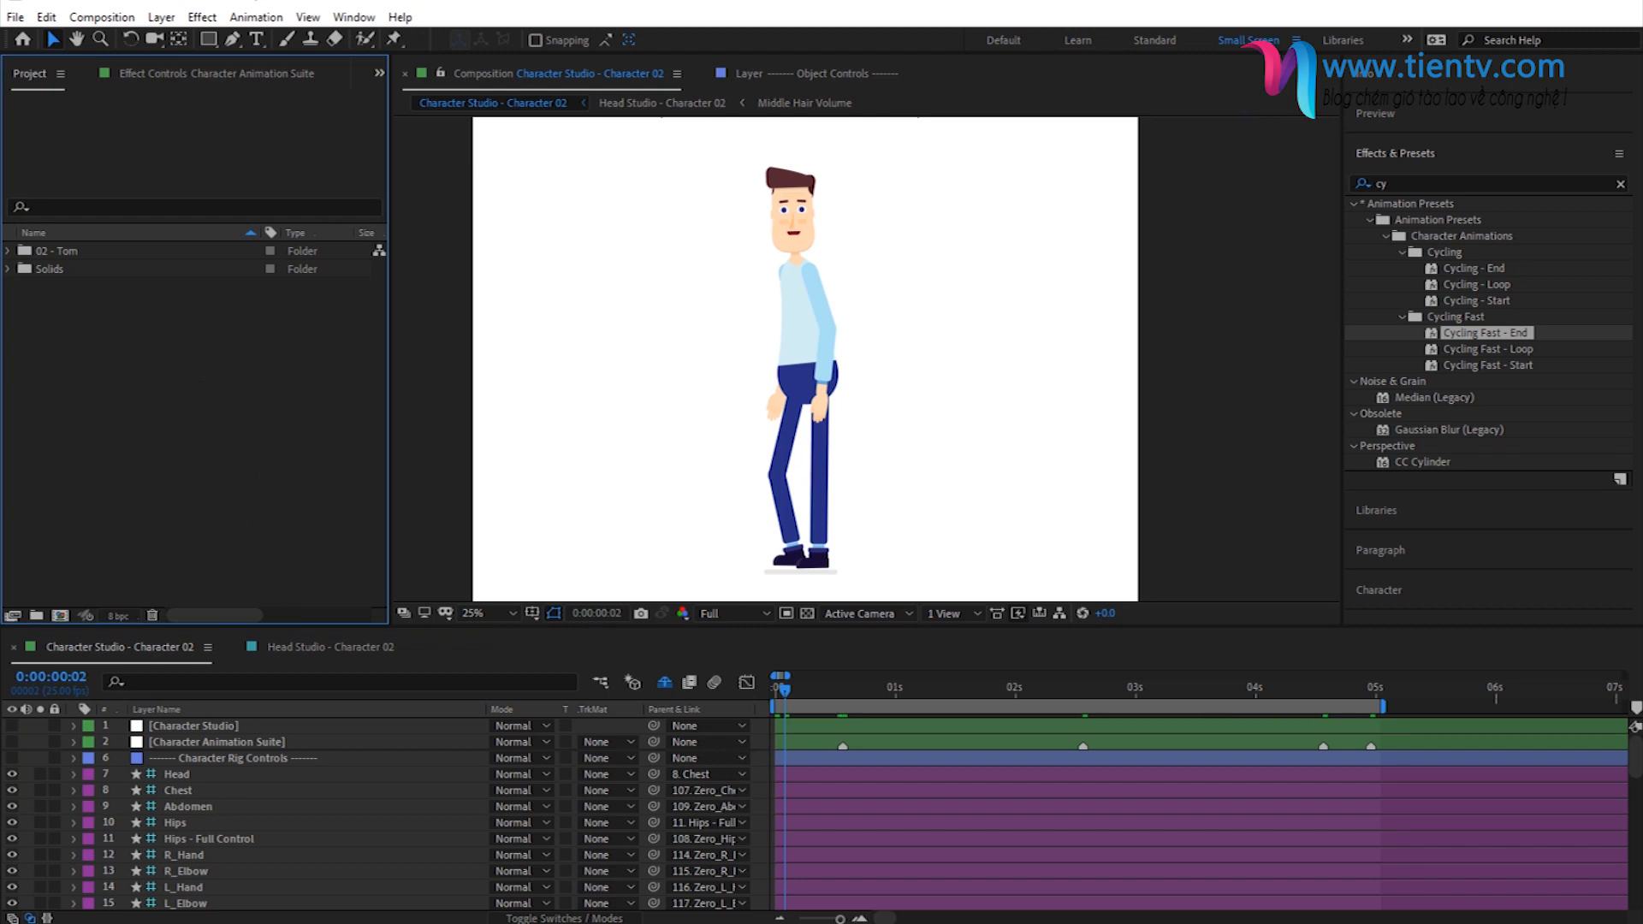
pyautogui.hotkey('alt', 'Tab')
pyautogui.click(539, 239)
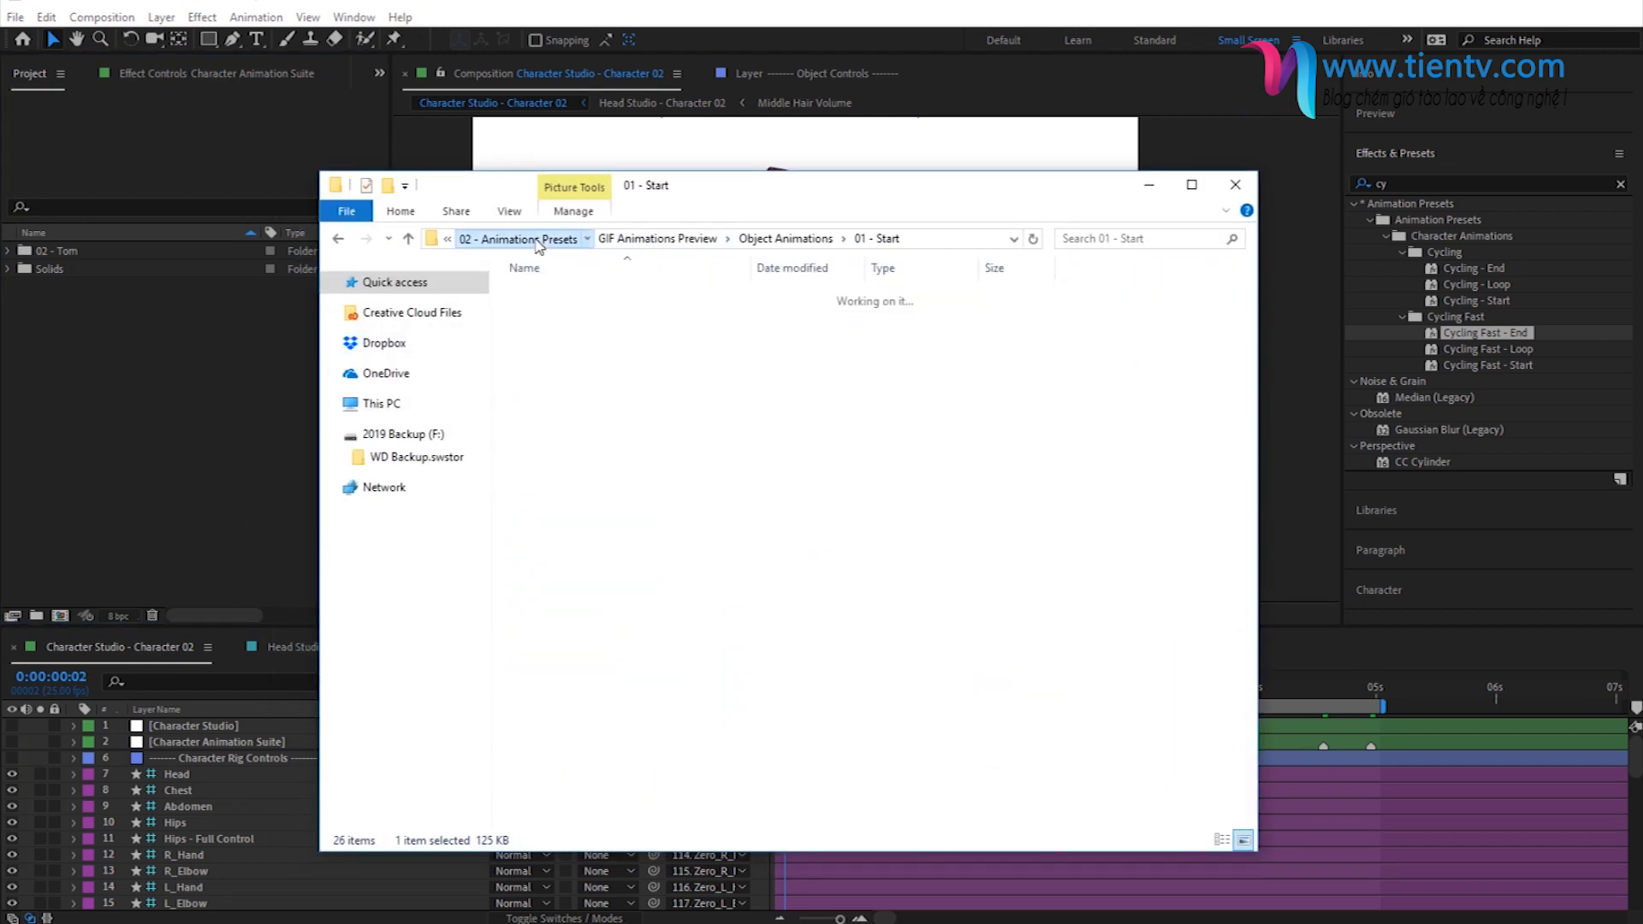
pyautogui.click(644, 239)
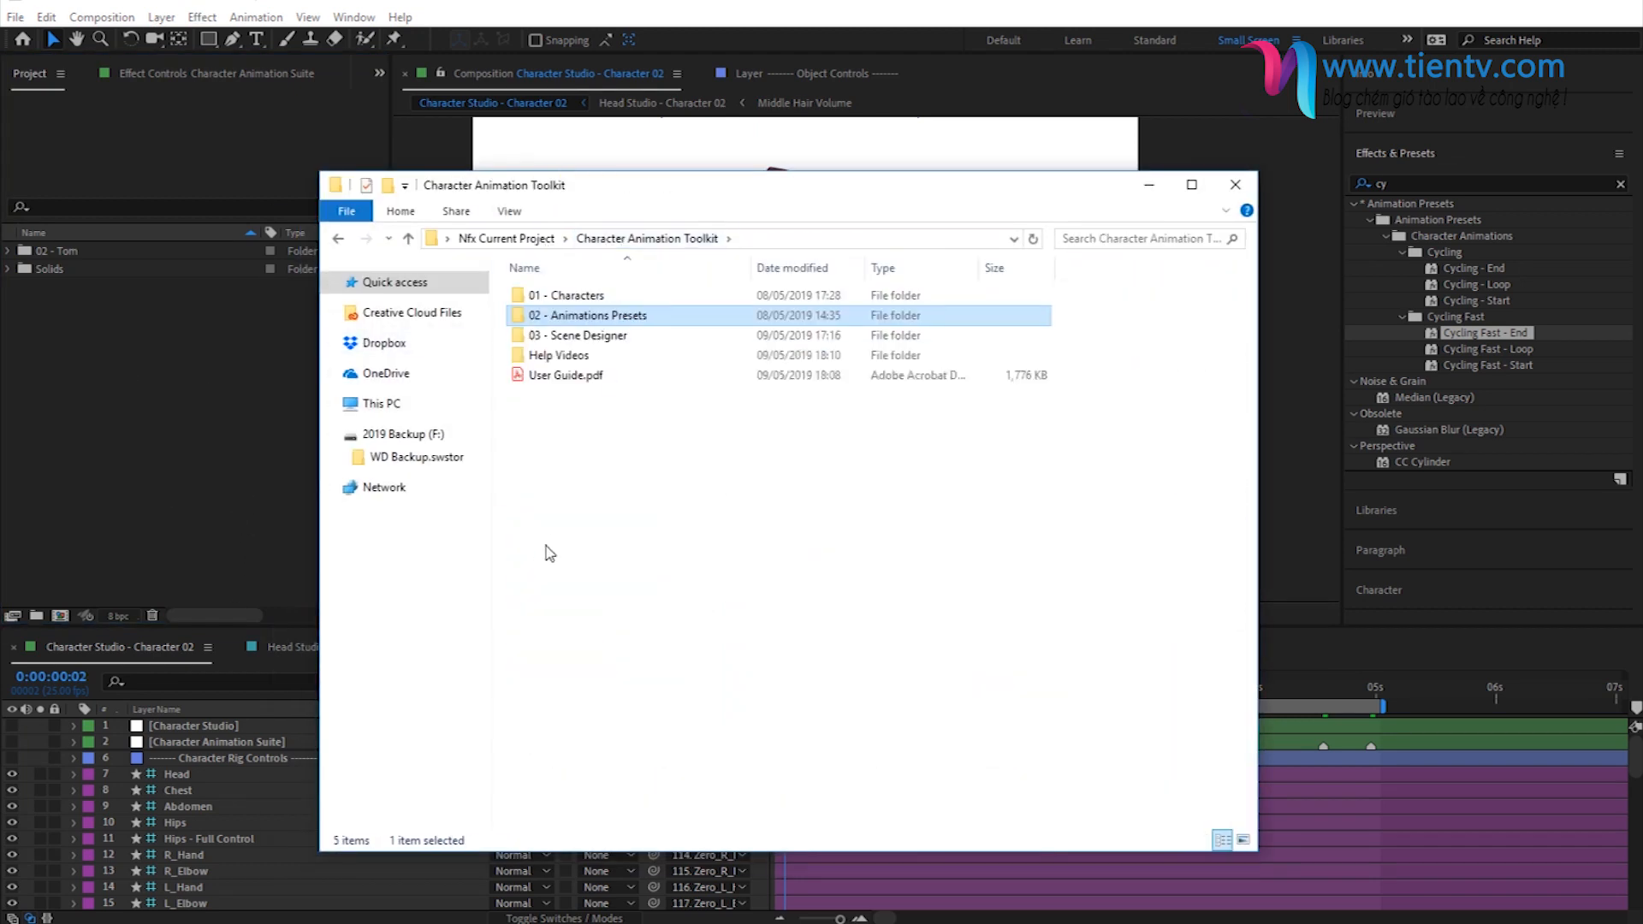
pyautogui.doubleClick(578, 335)
pyautogui.moveTo(599, 300); pyautogui.dragTo(208, 402)
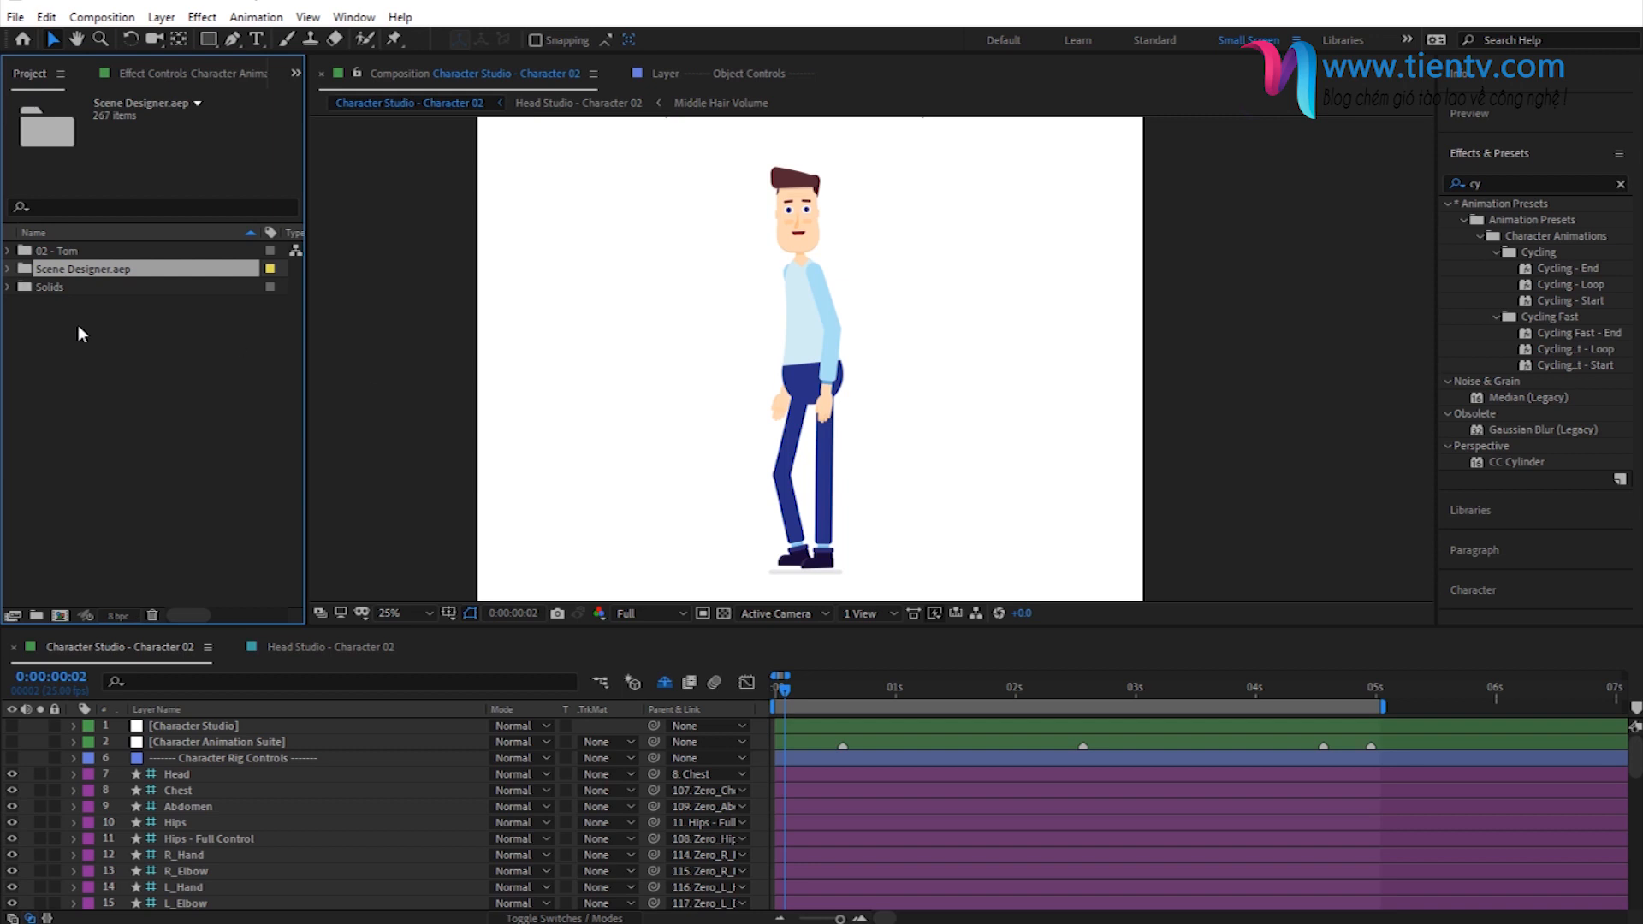
# - Expand the imported project's 01 - Scene Design Objects and Countryside folders and select the Bicycle - Cycling Fast folder
pyautogui.click(8, 268)
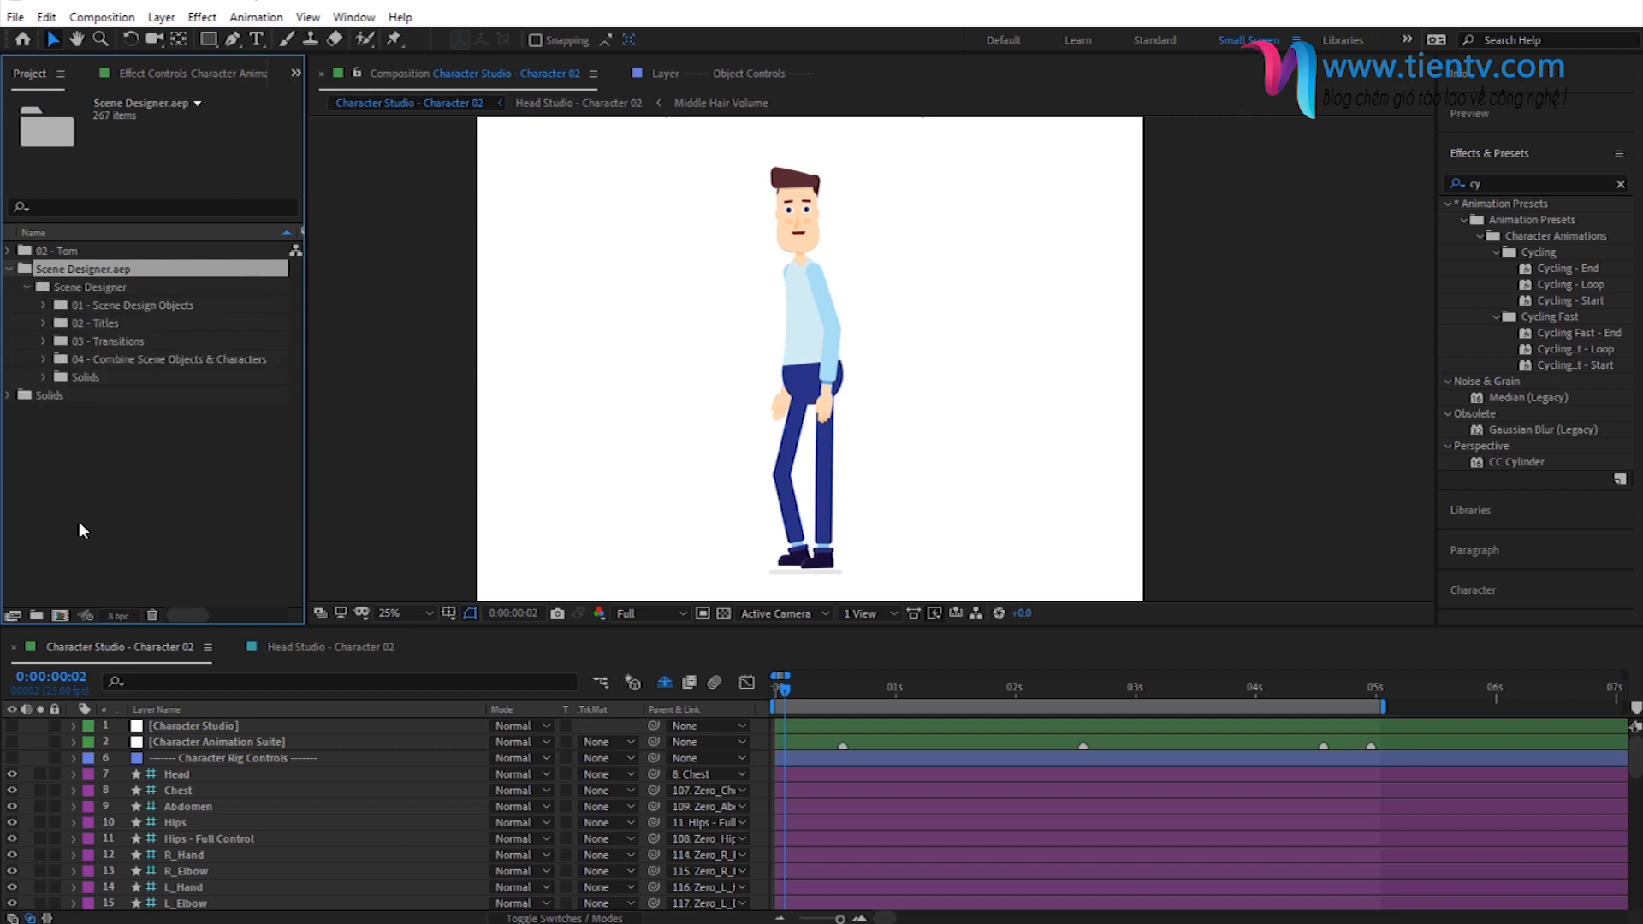
pyautogui.click(43, 305)
pyautogui.scroll(-2, 138, 293)
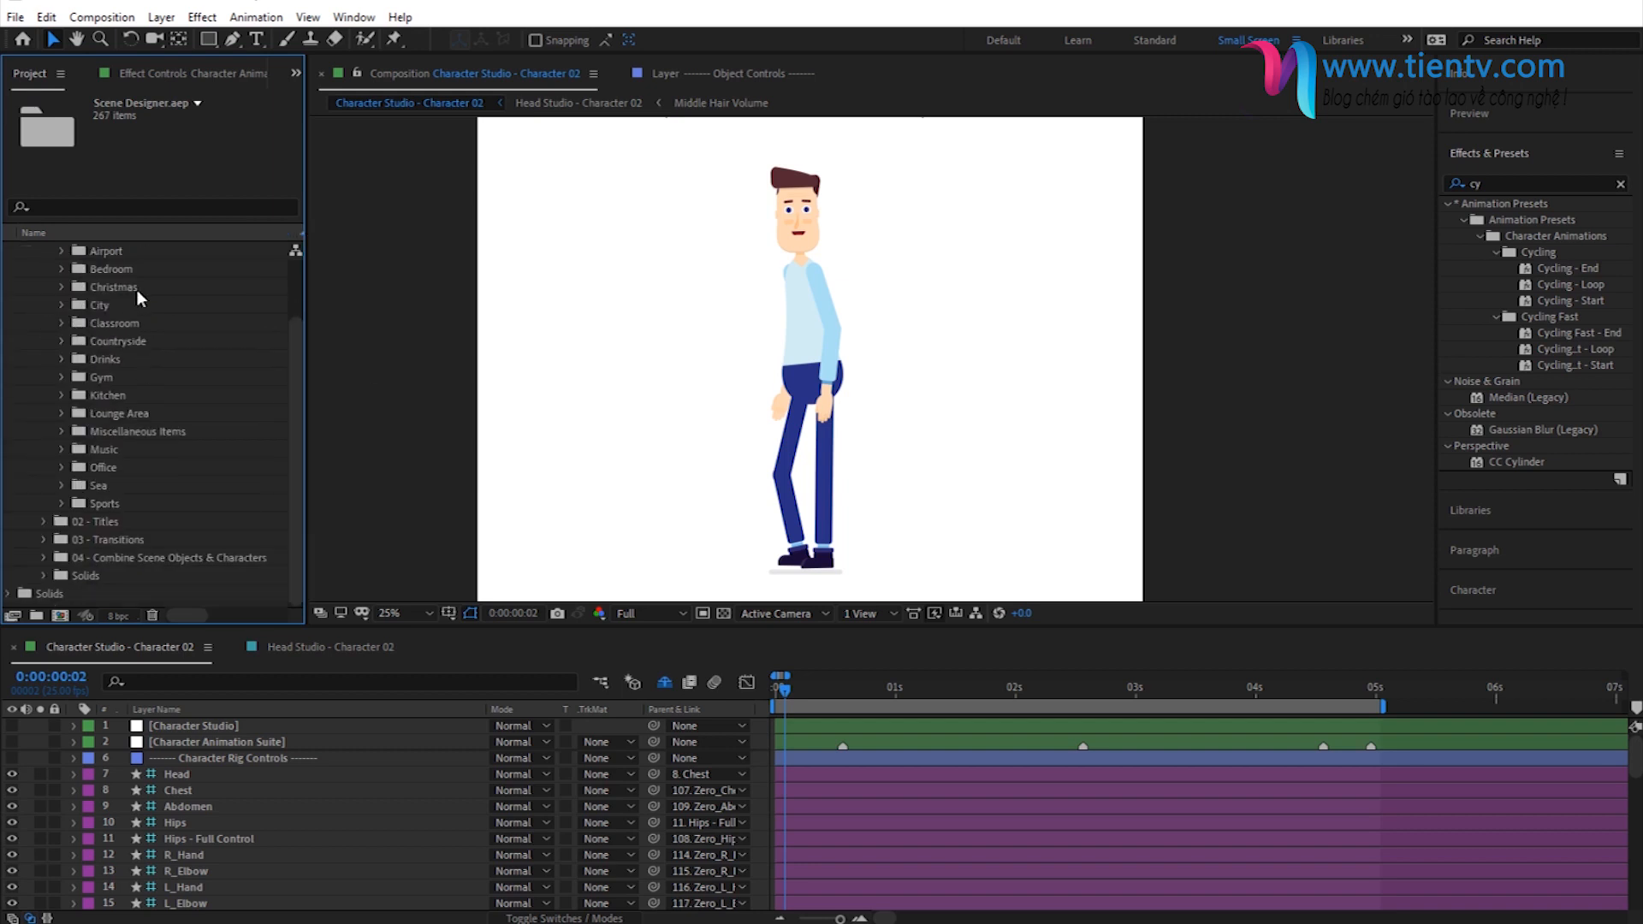
pyautogui.scroll(2, 137, 347)
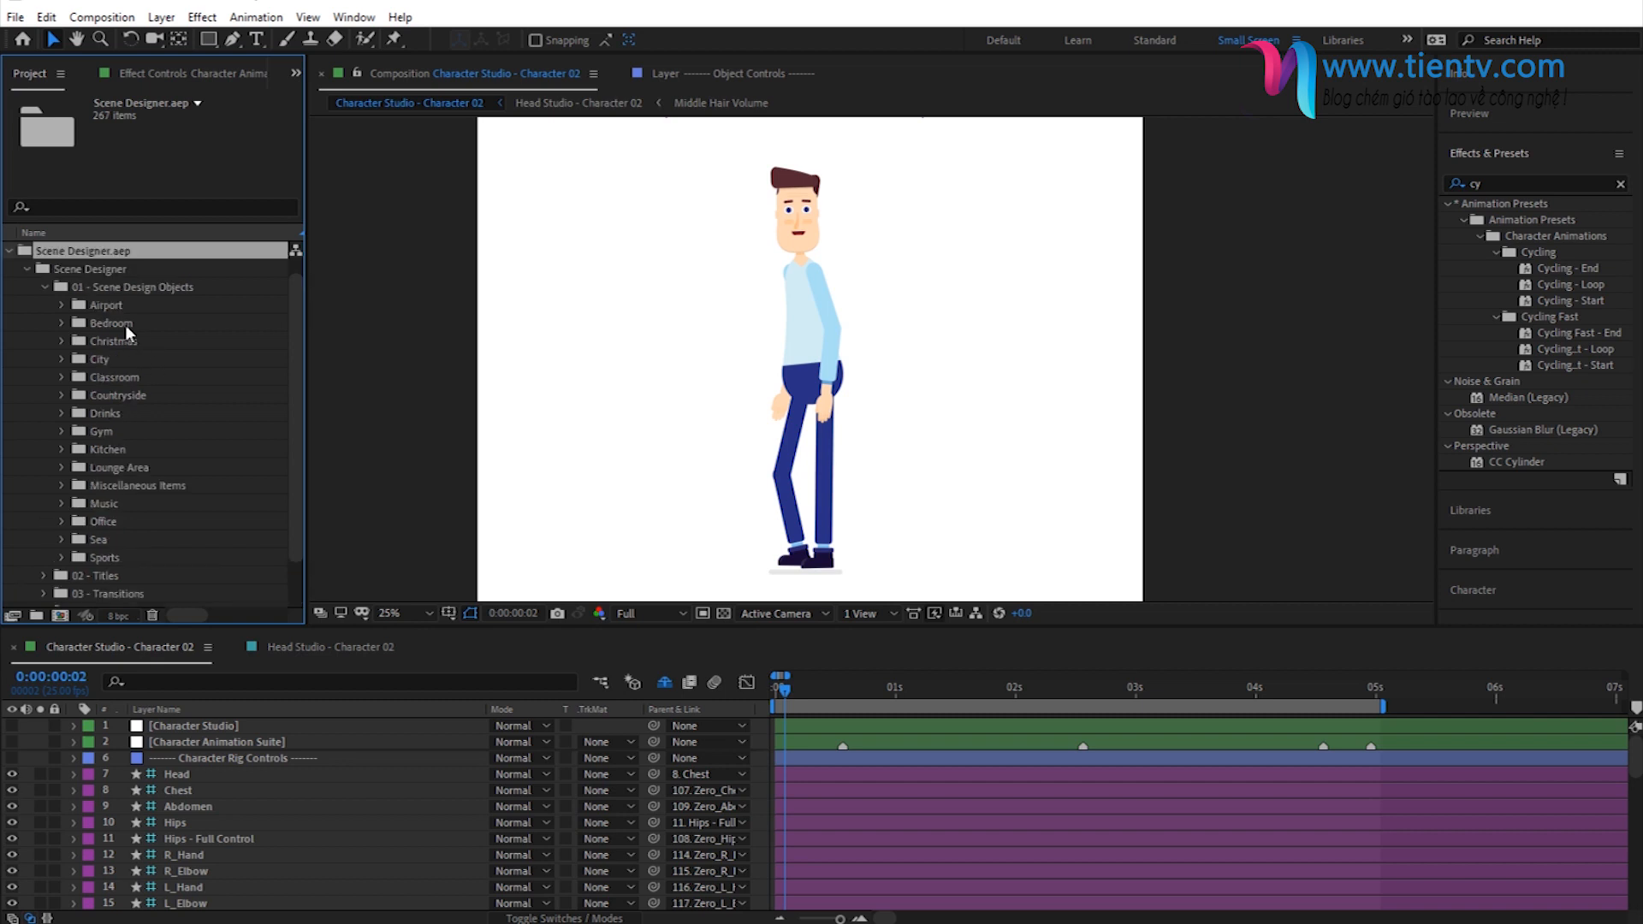
pyautogui.click(106, 395)
pyautogui.click(61, 394)
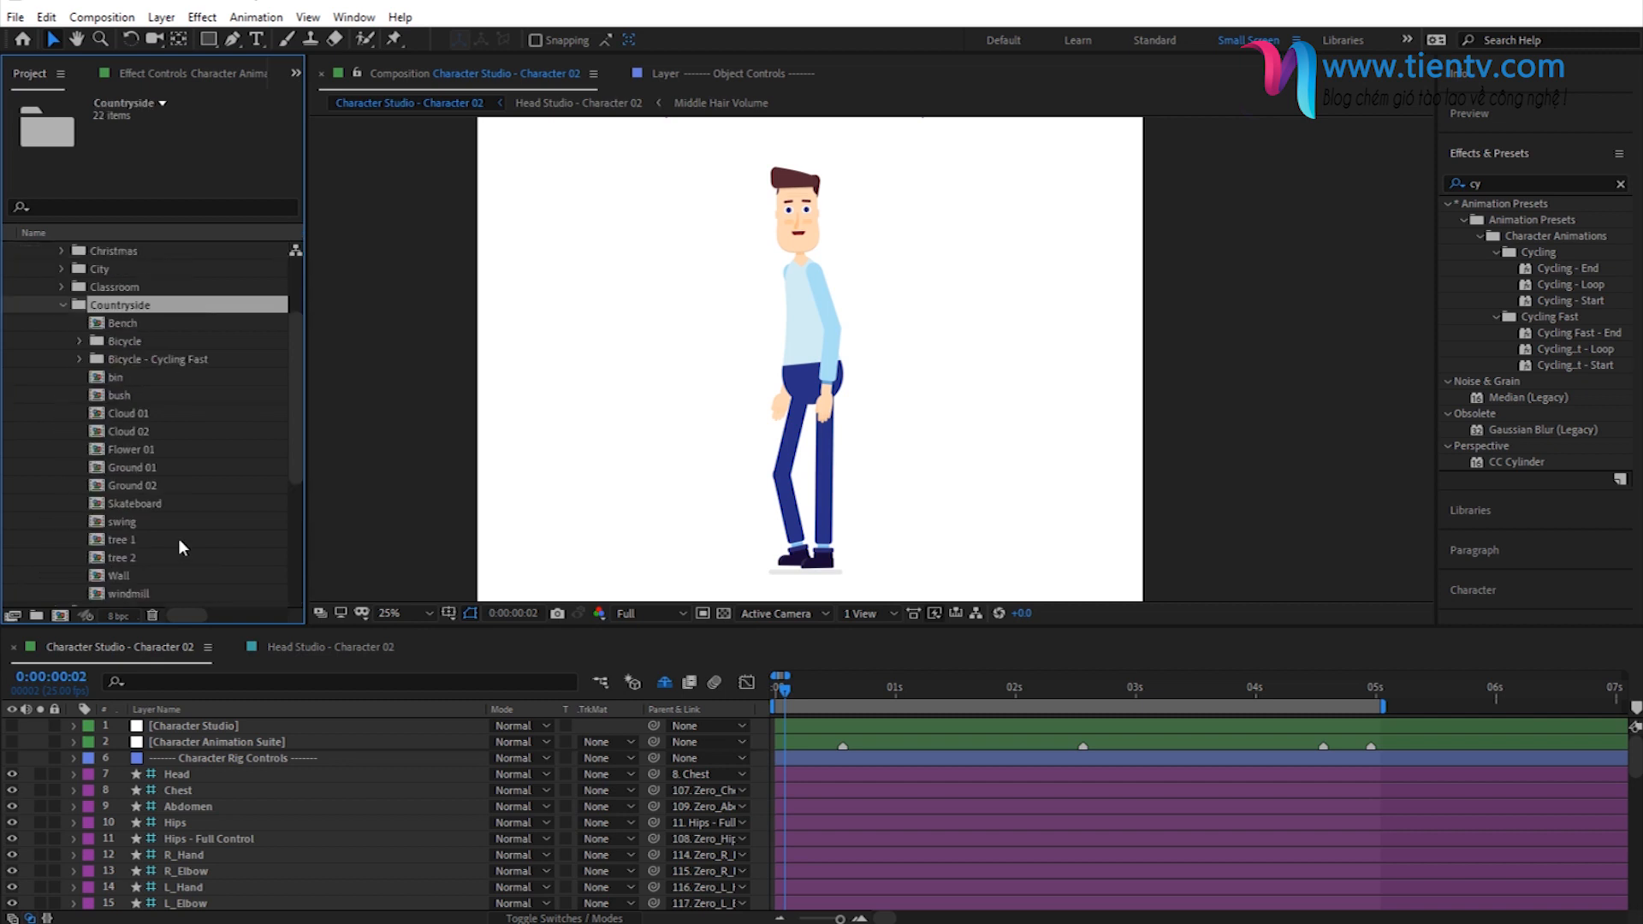
pyautogui.click(135, 358)
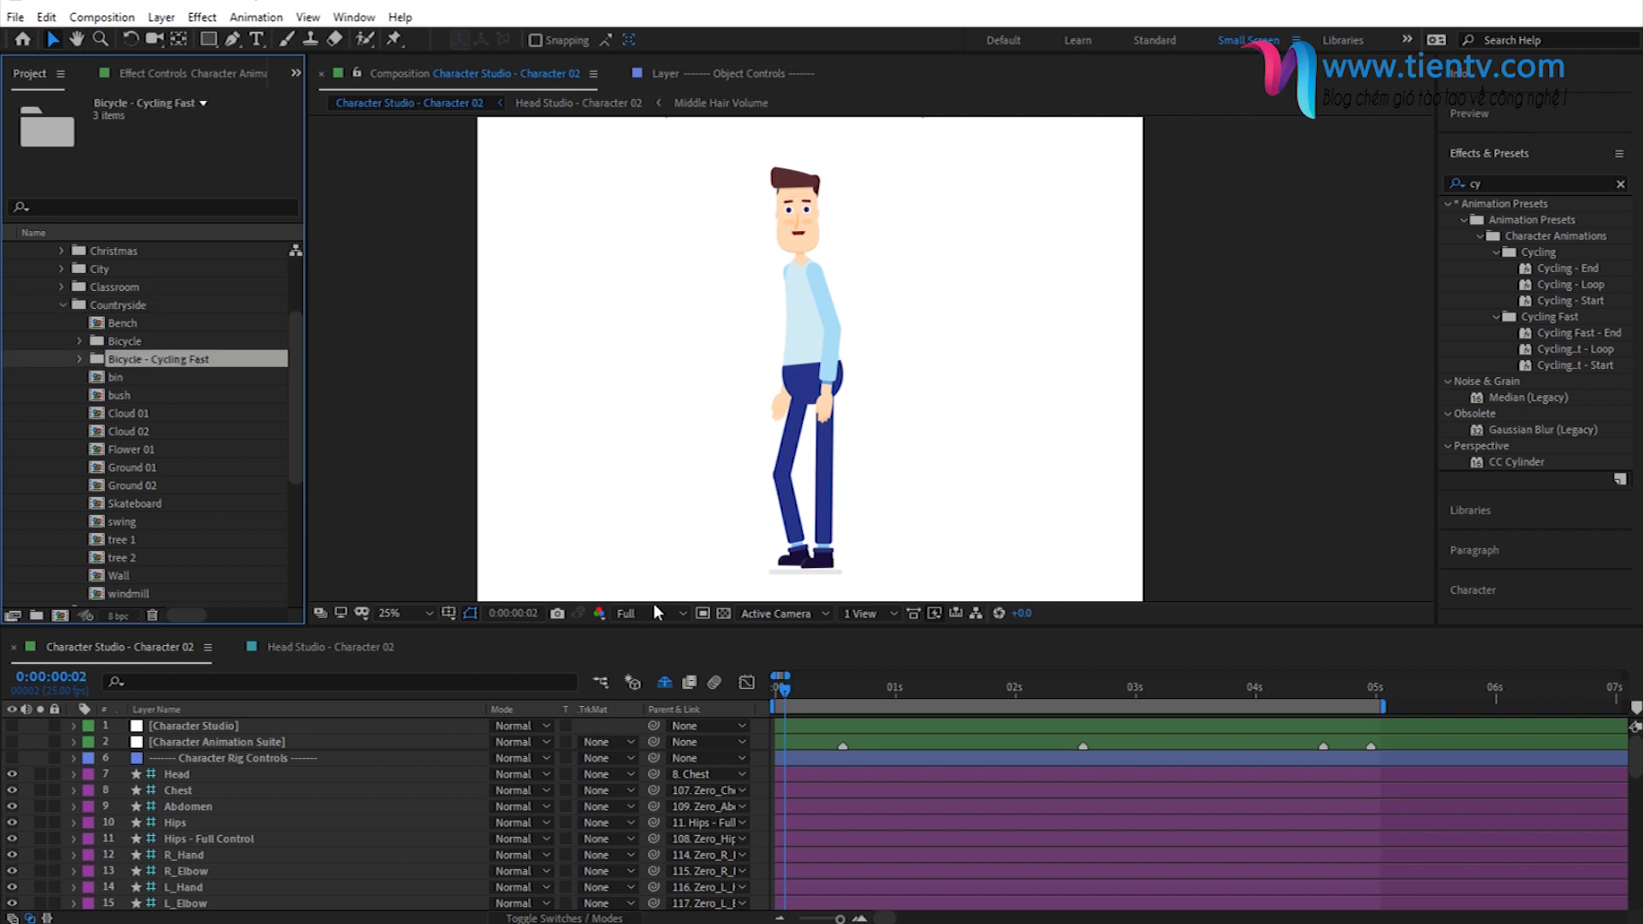
# - Place the Bicycle - Racing - Start composition from the Bicycle - Cycling Fast folder in the timeline just above the Torso layer
pyautogui.click(943, 690)
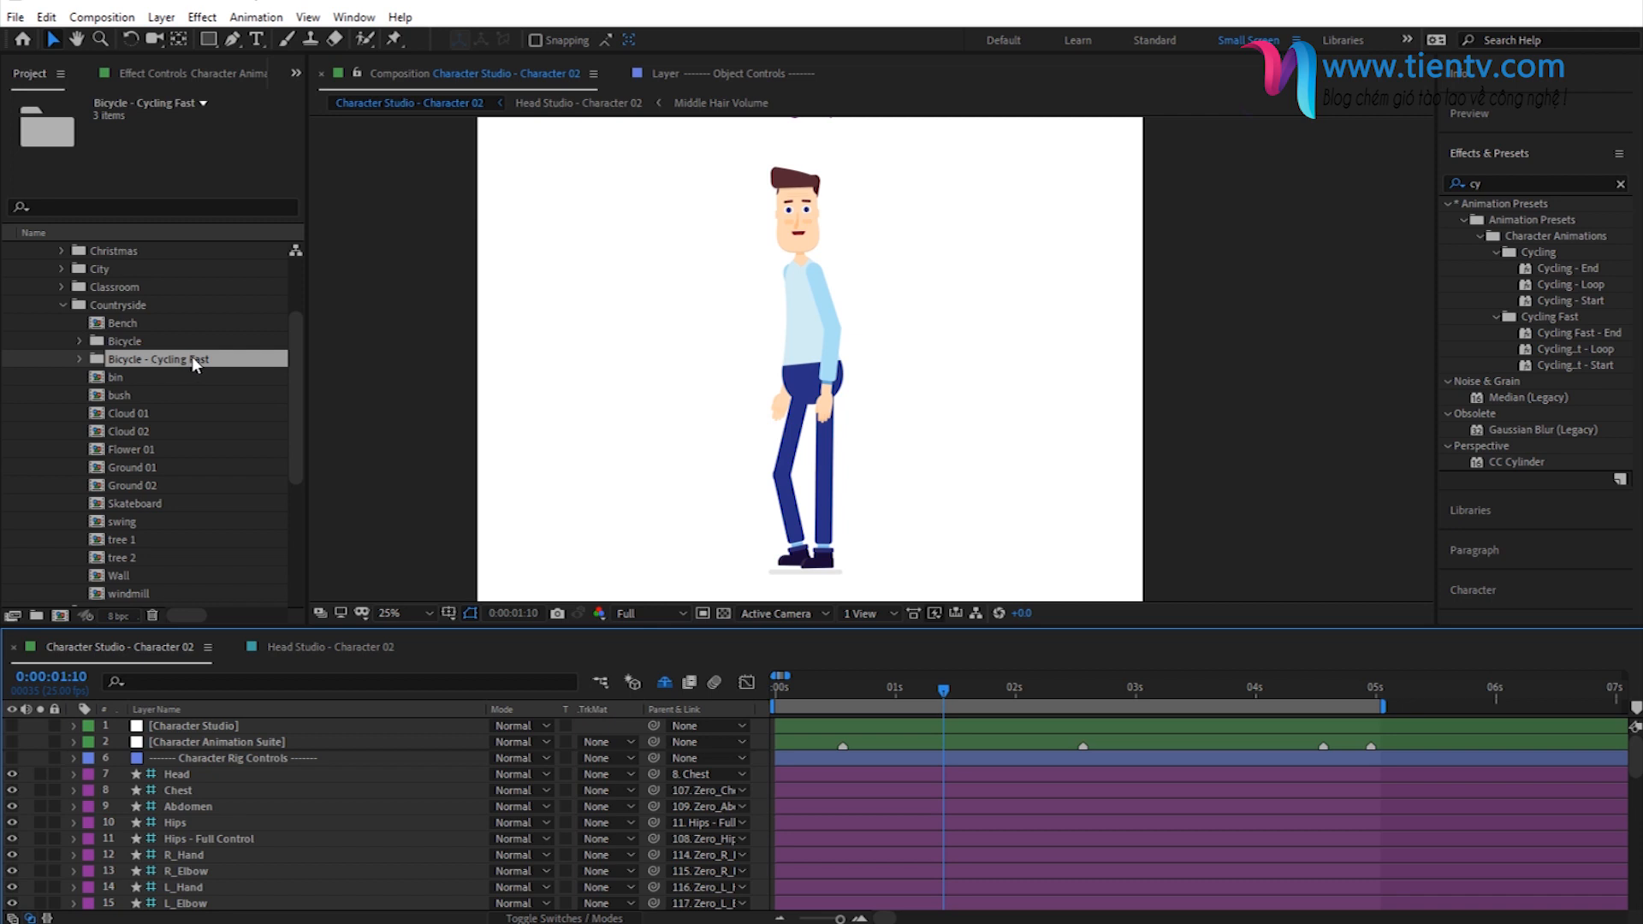
pyautogui.click(982, 690)
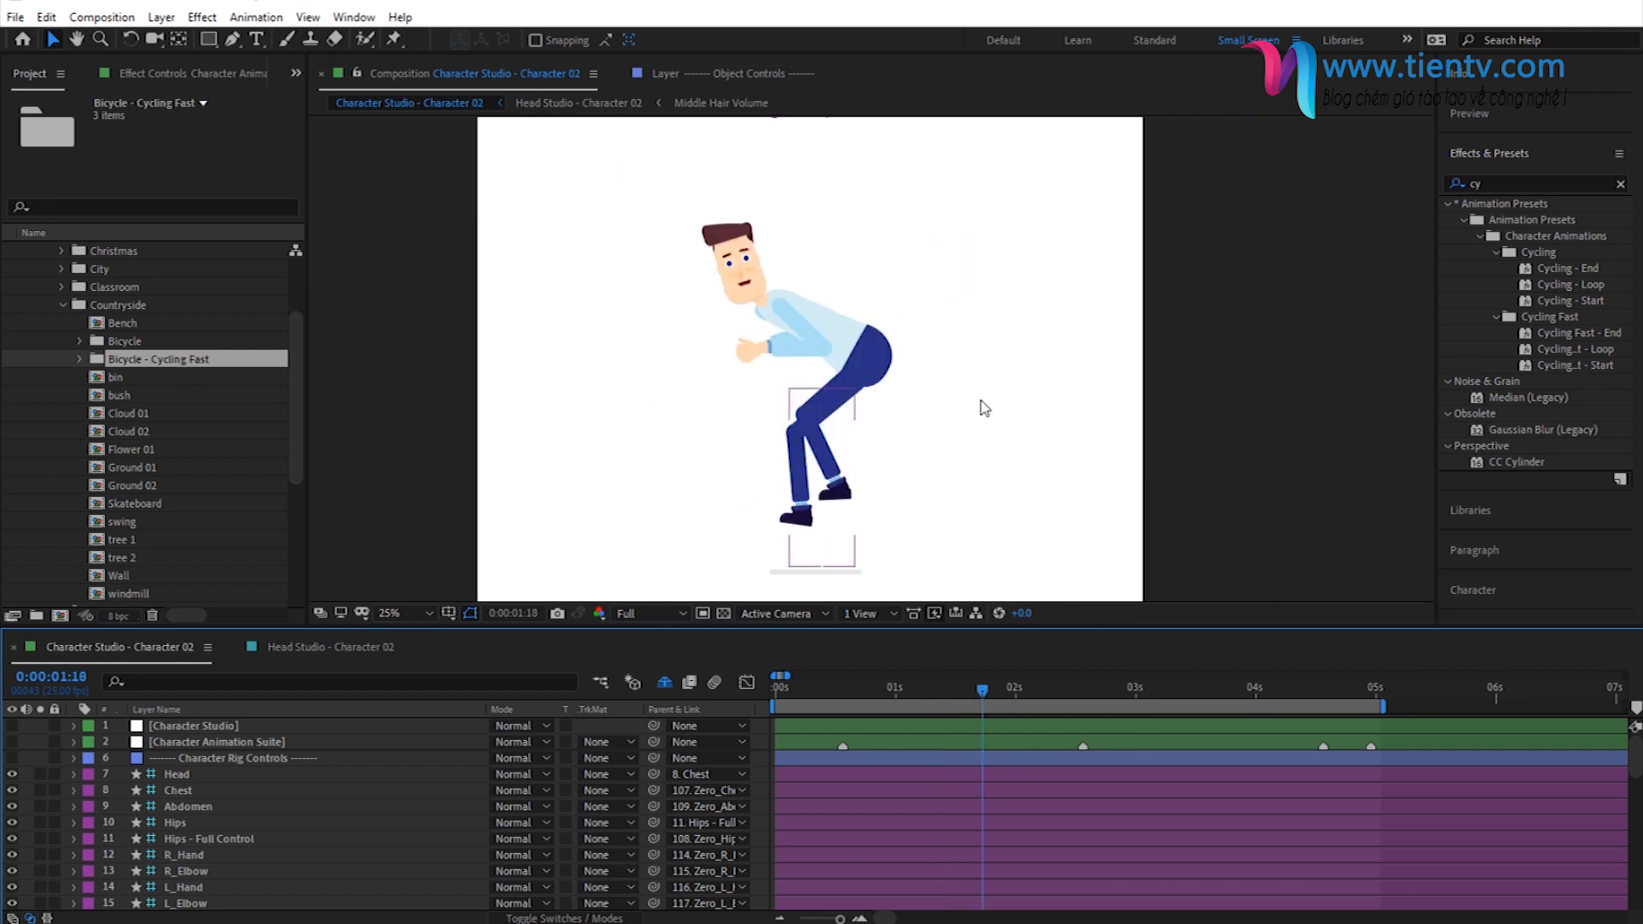
pyautogui.click(80, 359)
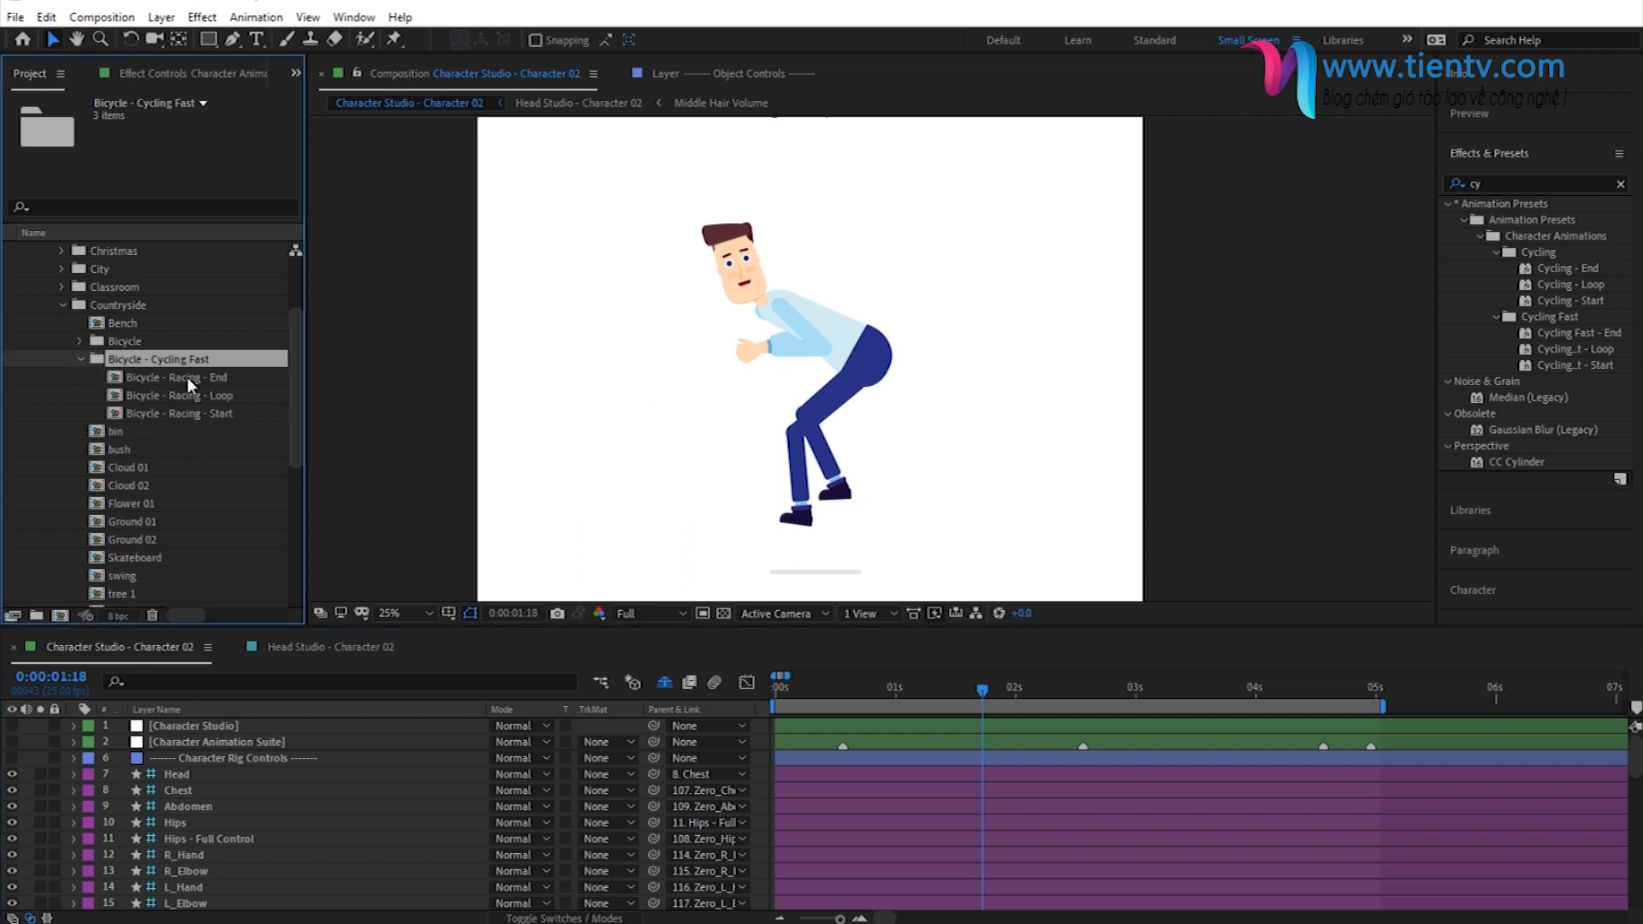
pyautogui.moveTo(166, 411); pyautogui.dragTo(399, 811)
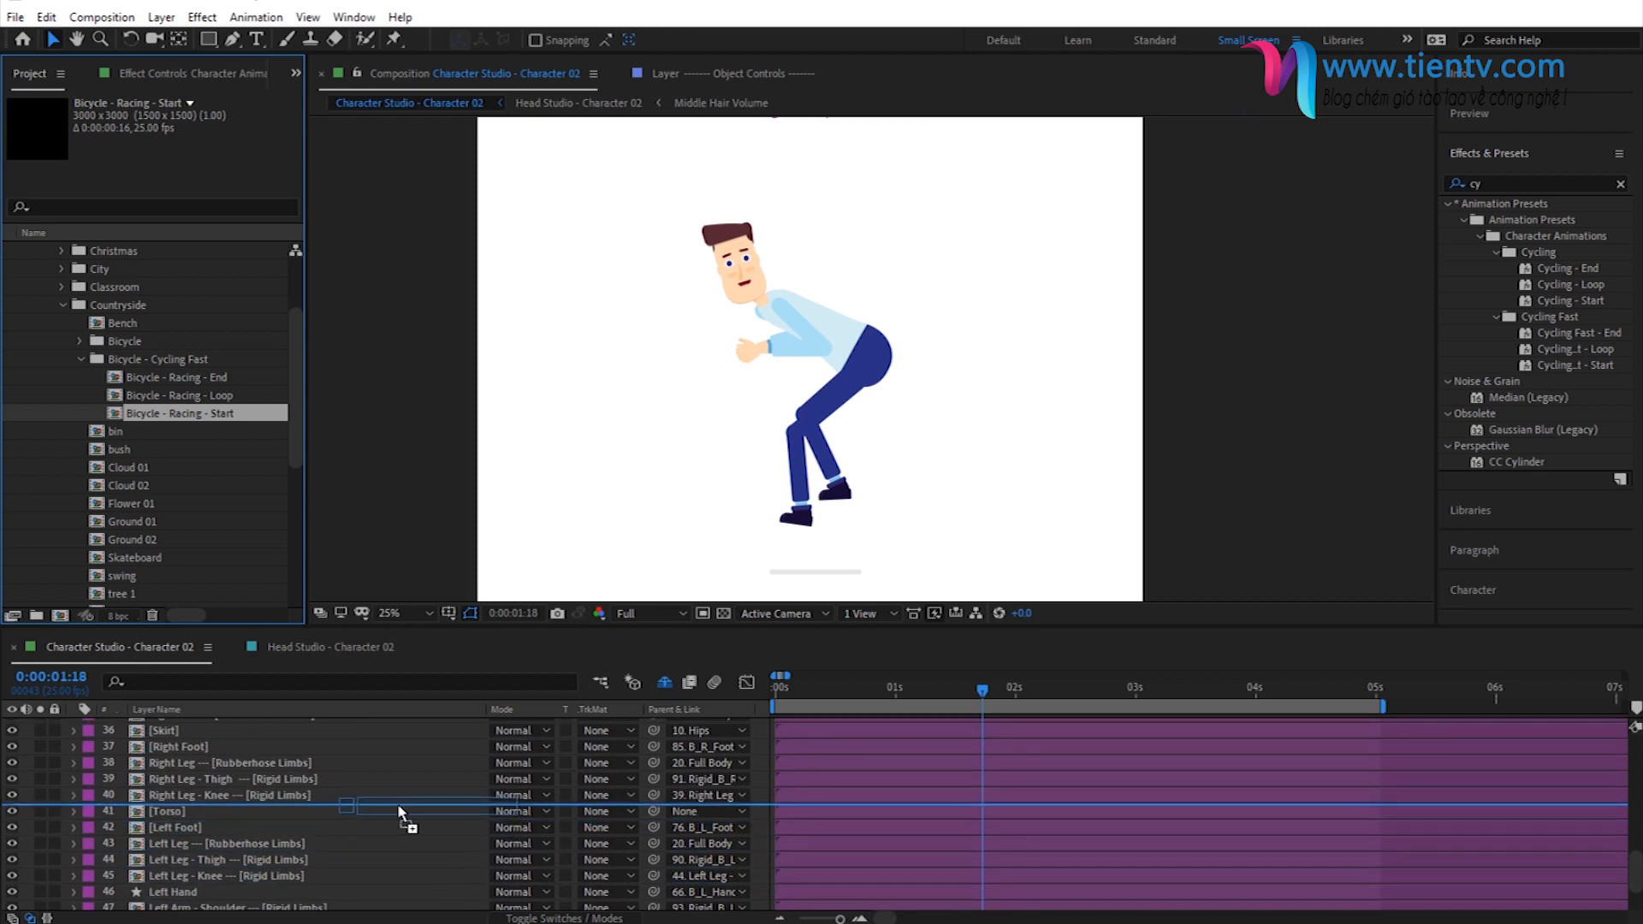
pyautogui.moveTo(399, 812); pyautogui.dragTo(316, 812)
# - Set the scale of the Bicycle - Racing - Start layer to 65%
pyautogui.click(800, 690)
pyautogui.moveTo(801, 689)
pyautogui.mouseDown()
pyautogui.moveTo(835, 690)
pyautogui.moveTo(805, 690)
pyautogui.mouseUp()
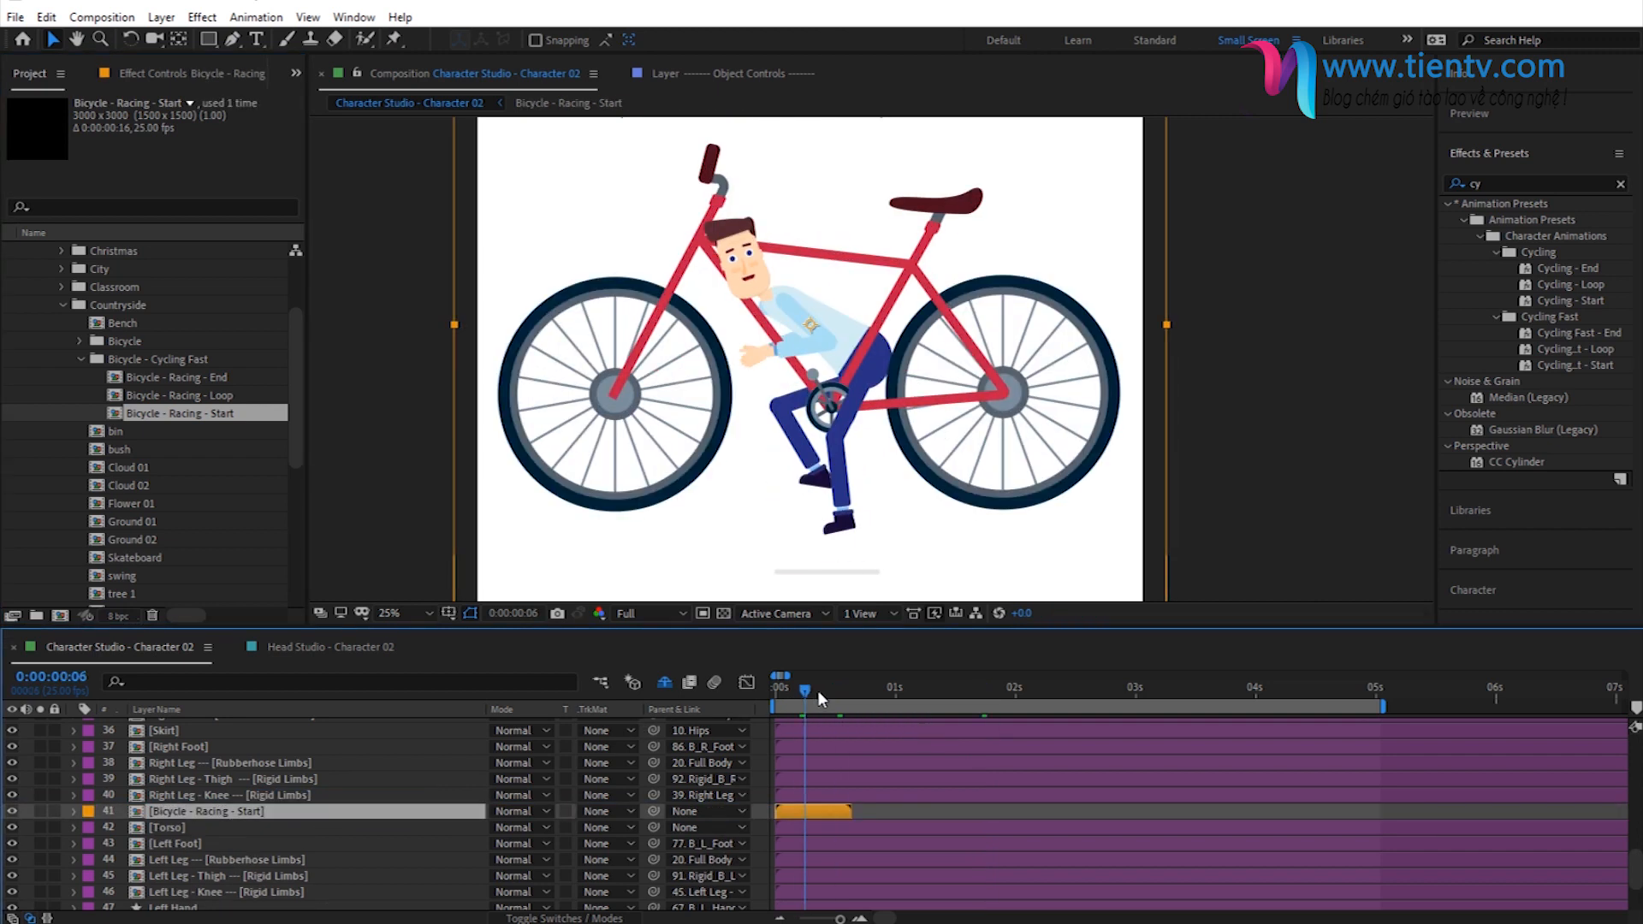
pyautogui.click(818, 691)
pyautogui.press('s')
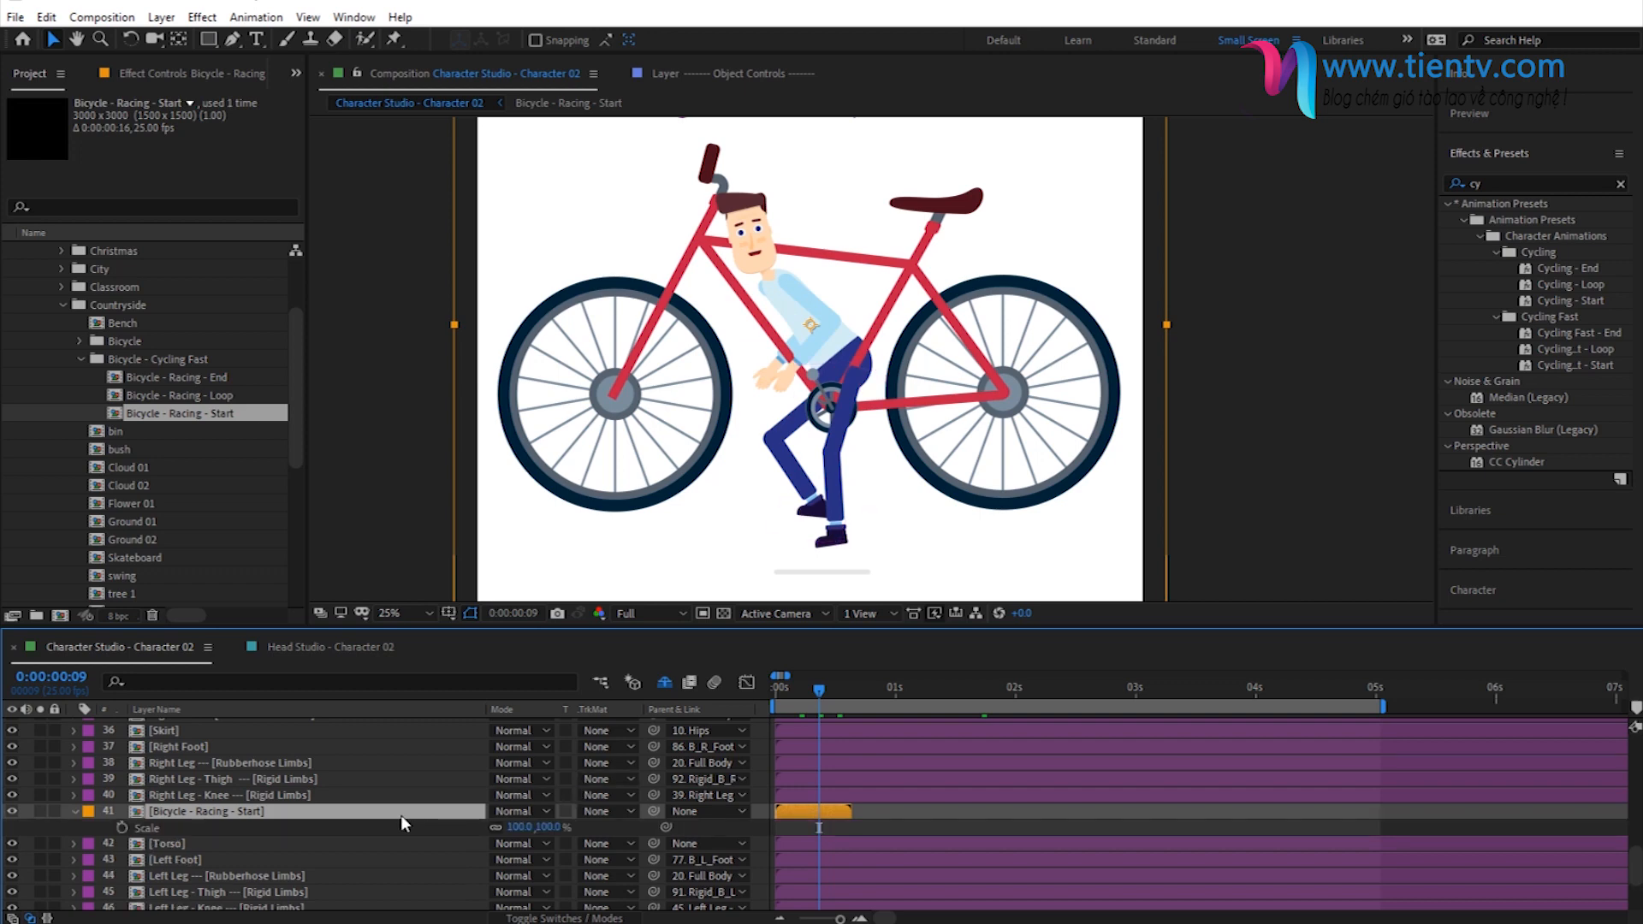
pyautogui.moveTo(545, 830); pyautogui.dragTo(535, 832)
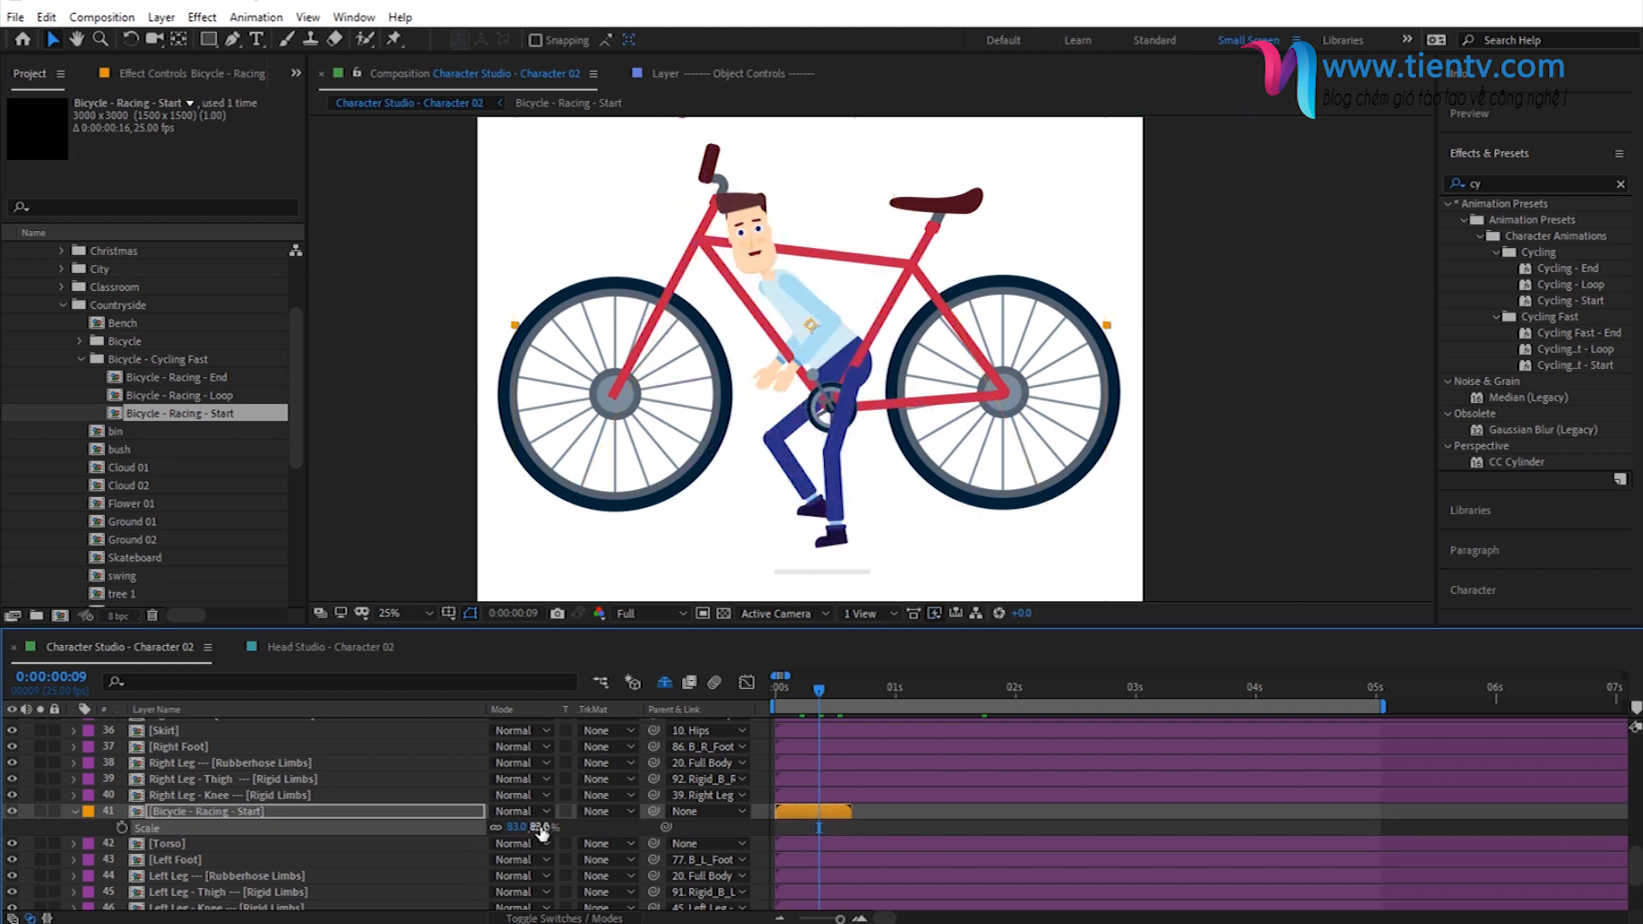
pyautogui.click(548, 827)
pyautogui.write('65')
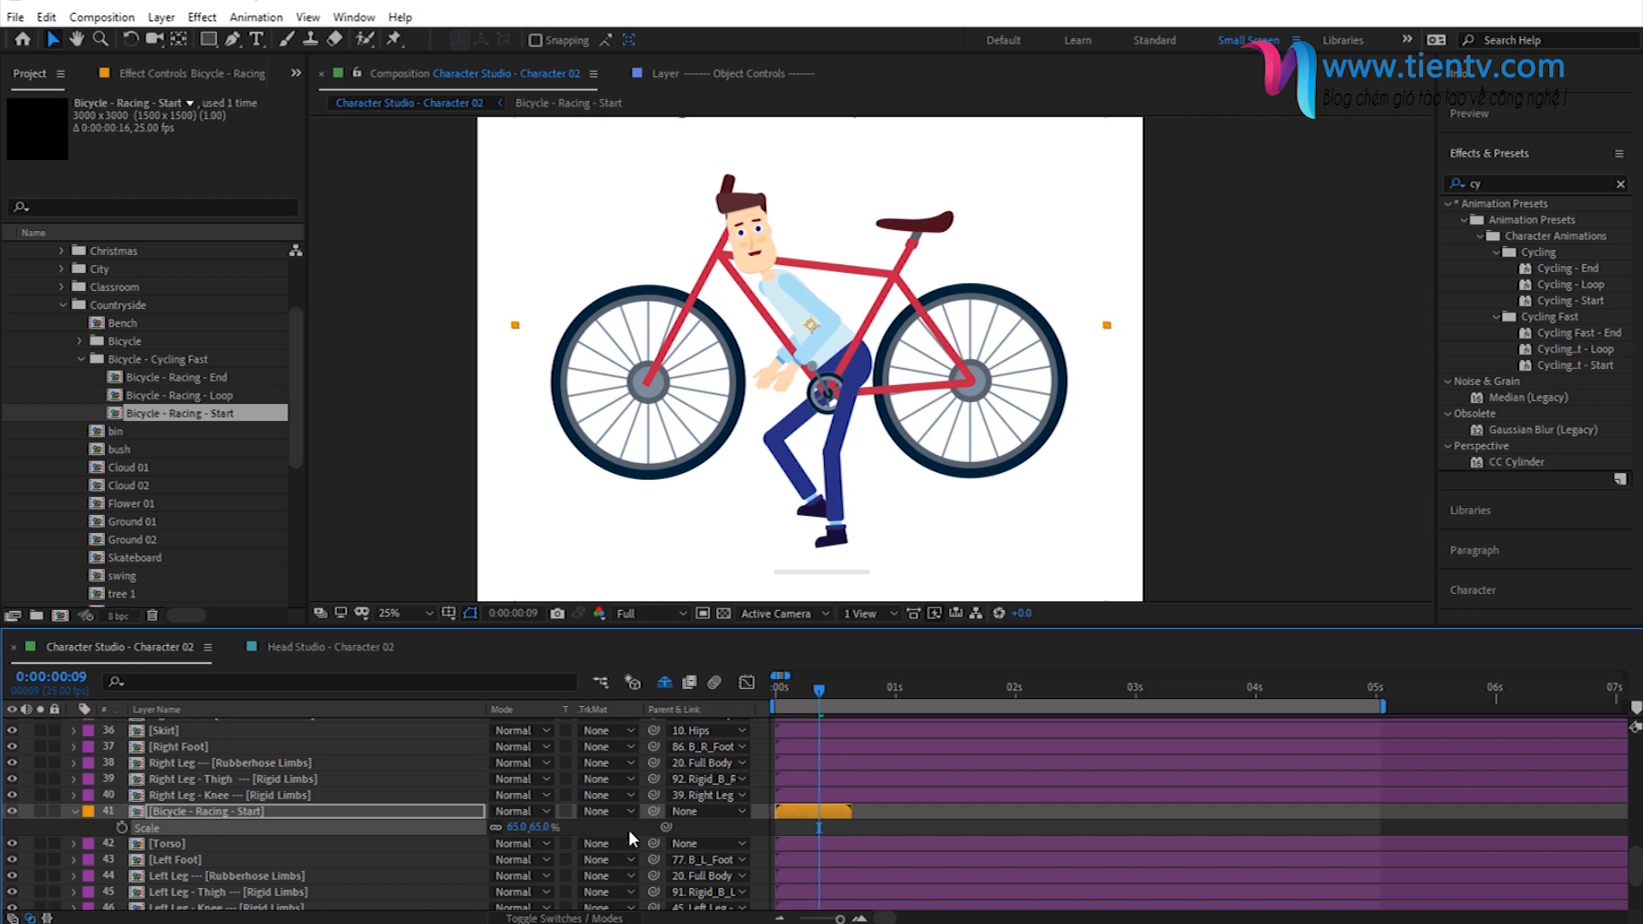
pyautogui.press('Return')
# - Move the bicycle under the character so its handlebar, saddle and pedals line up with the riding pose at 0:00:00:15
pyautogui.click(956, 387)
pyautogui.moveTo(956, 387); pyautogui.dragTo(968, 466)
pyautogui.click(848, 692)
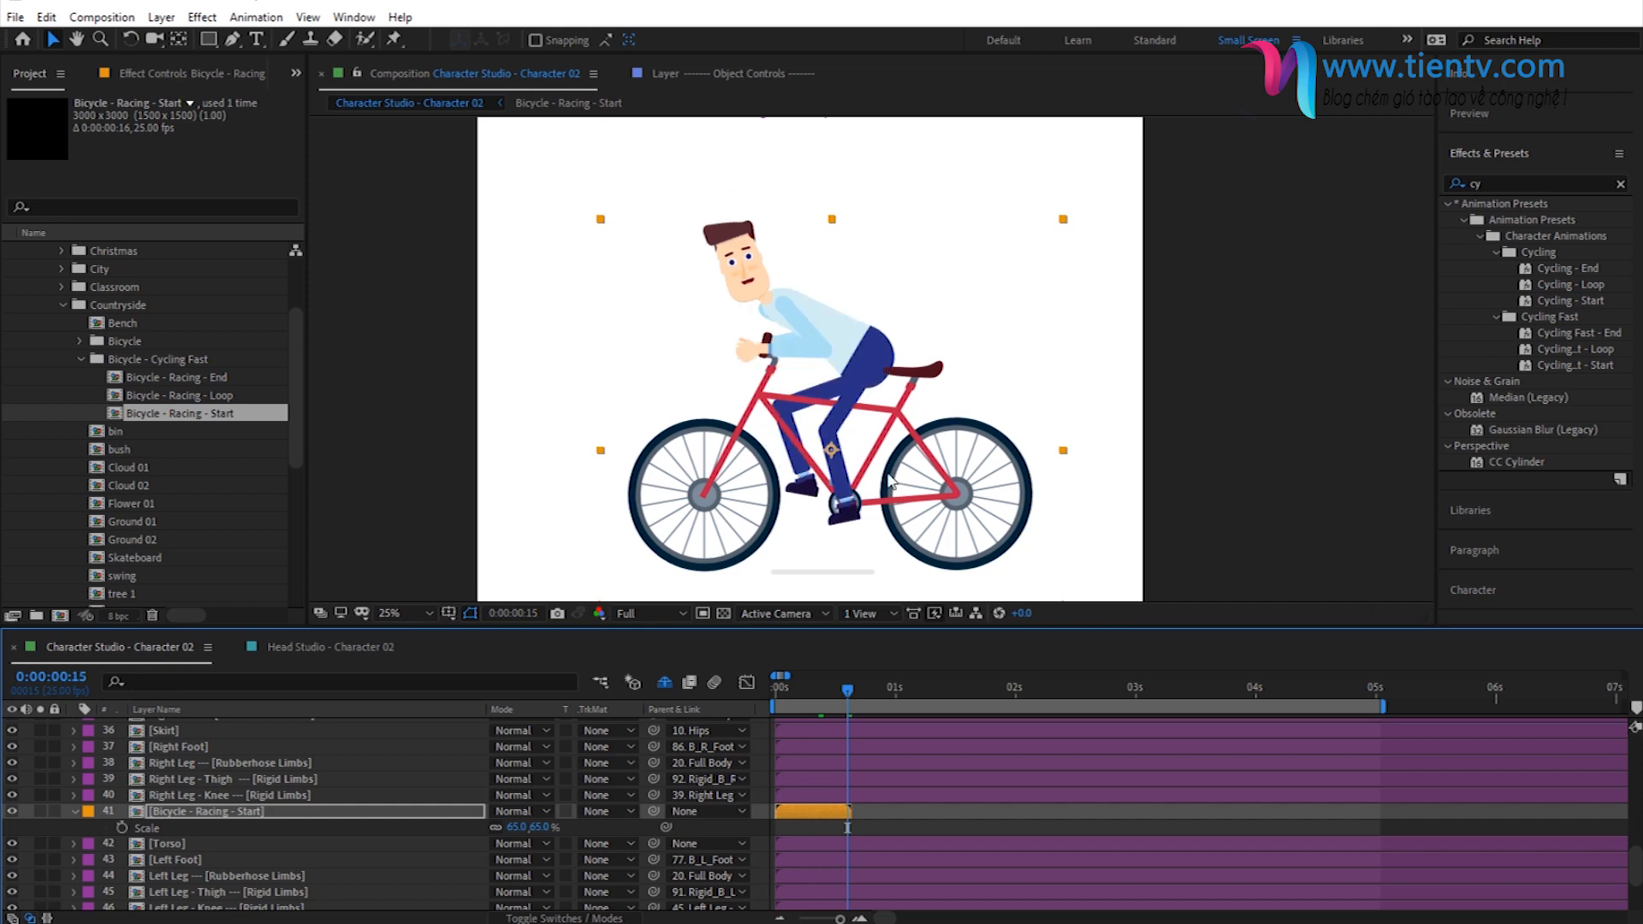
pyautogui.moveTo(963, 490); pyautogui.dragTo(943, 491)
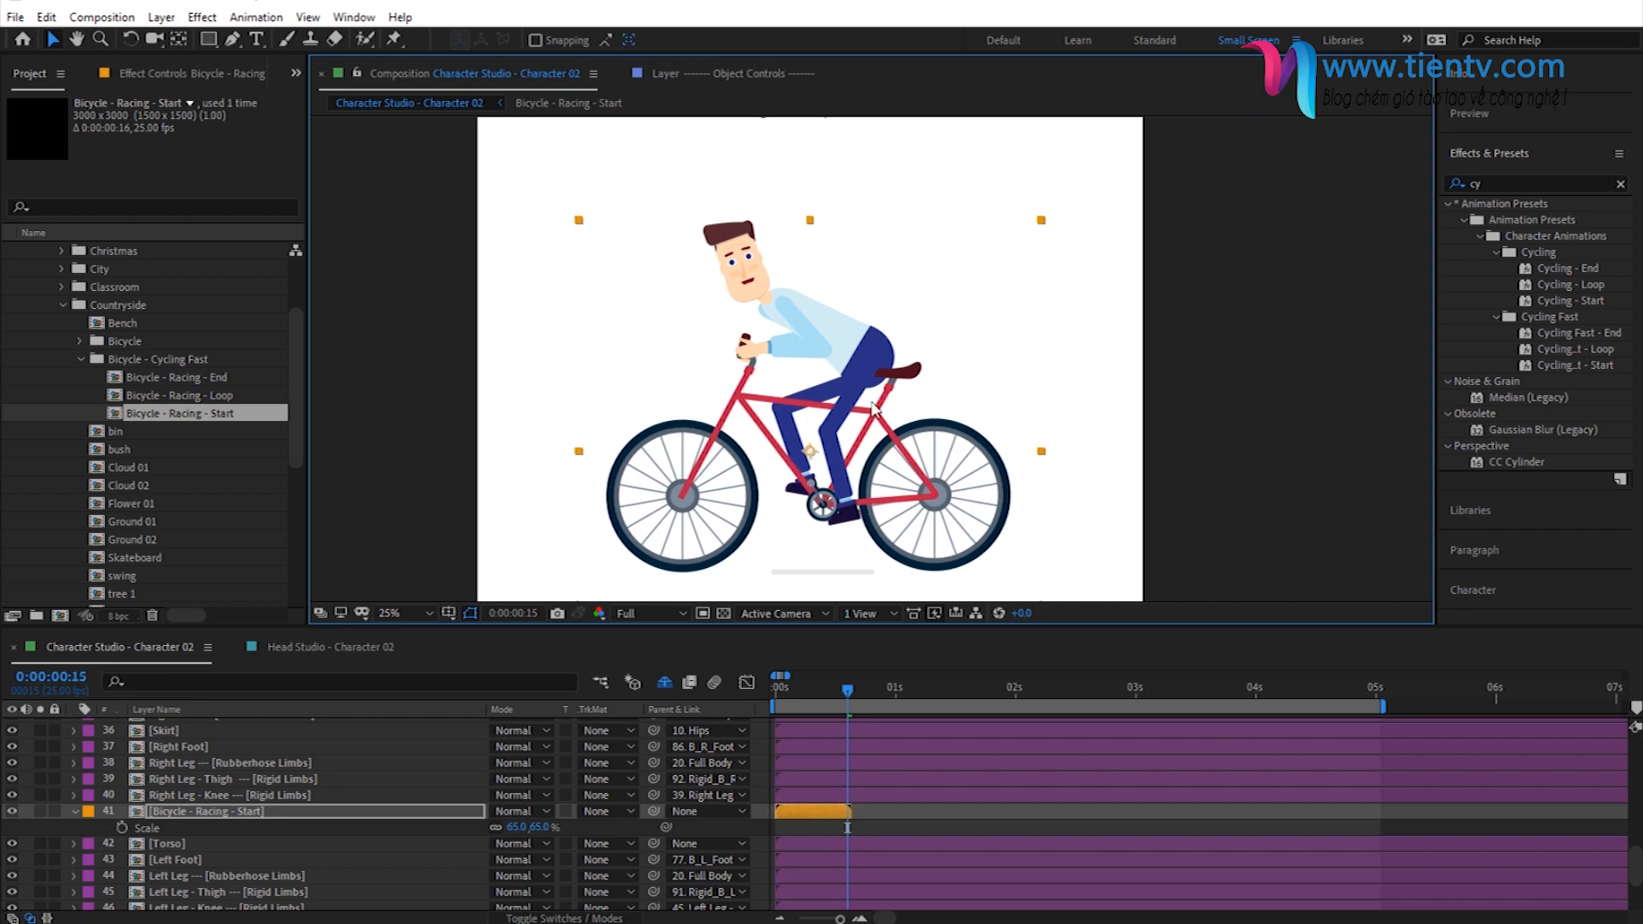
# - Go to 0:00:00:14 and duplicate the Bicycle - Racing - Start layer
pyautogui.scroll(10, 846, 798)
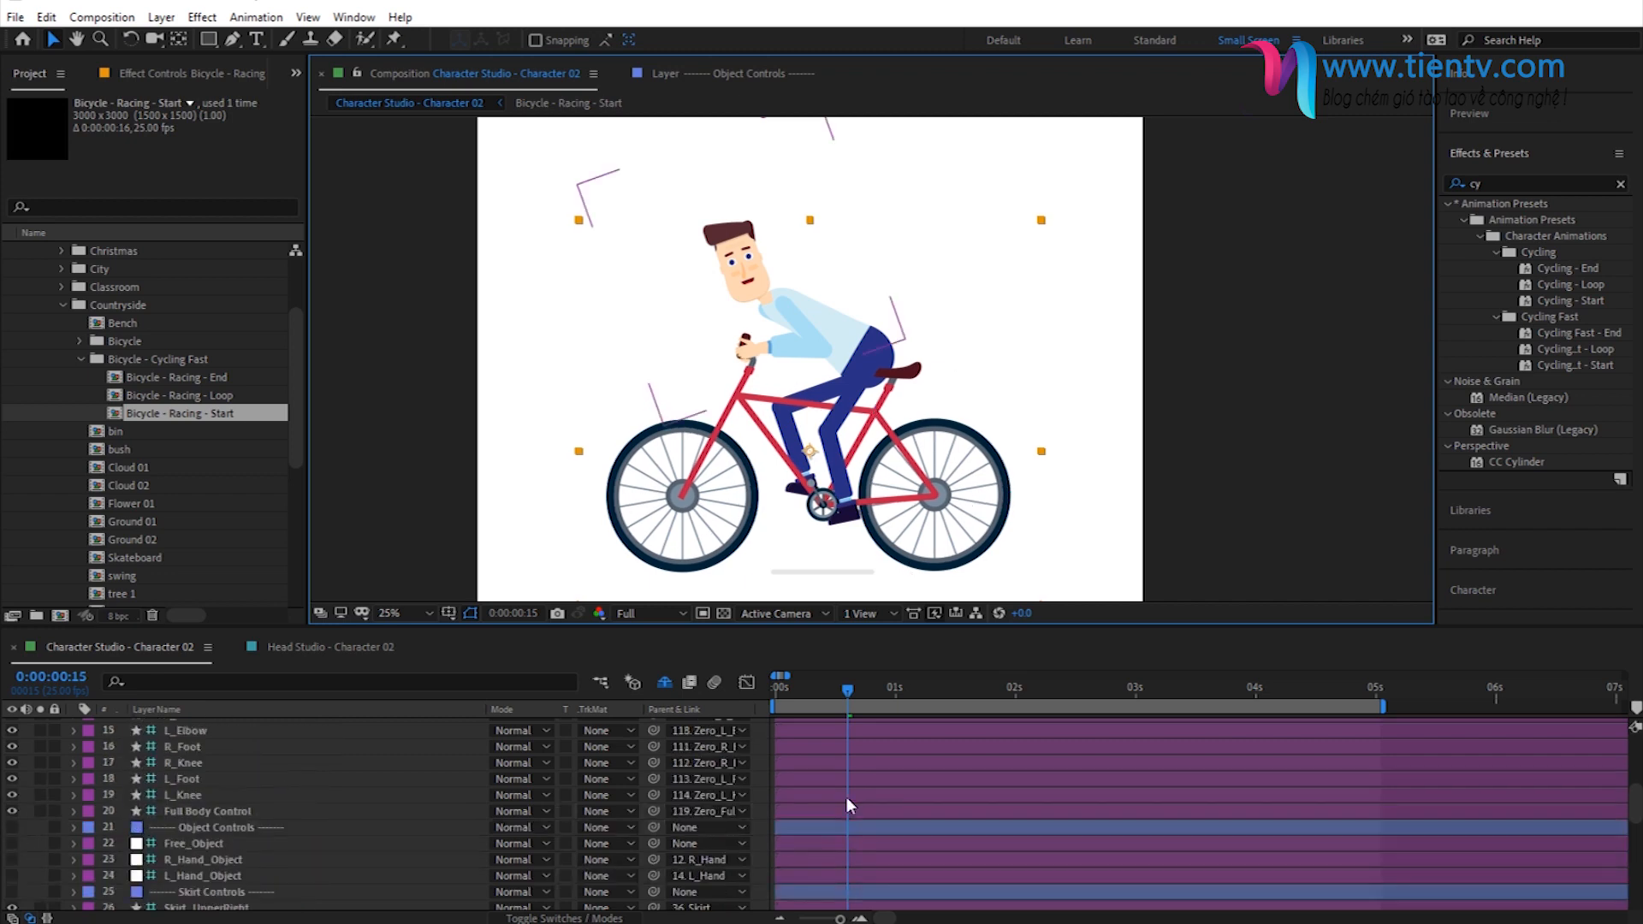
pyautogui.click(842, 695)
pyautogui.scroll(-4, 847, 770)
pyautogui.scroll(-5, 848, 768)
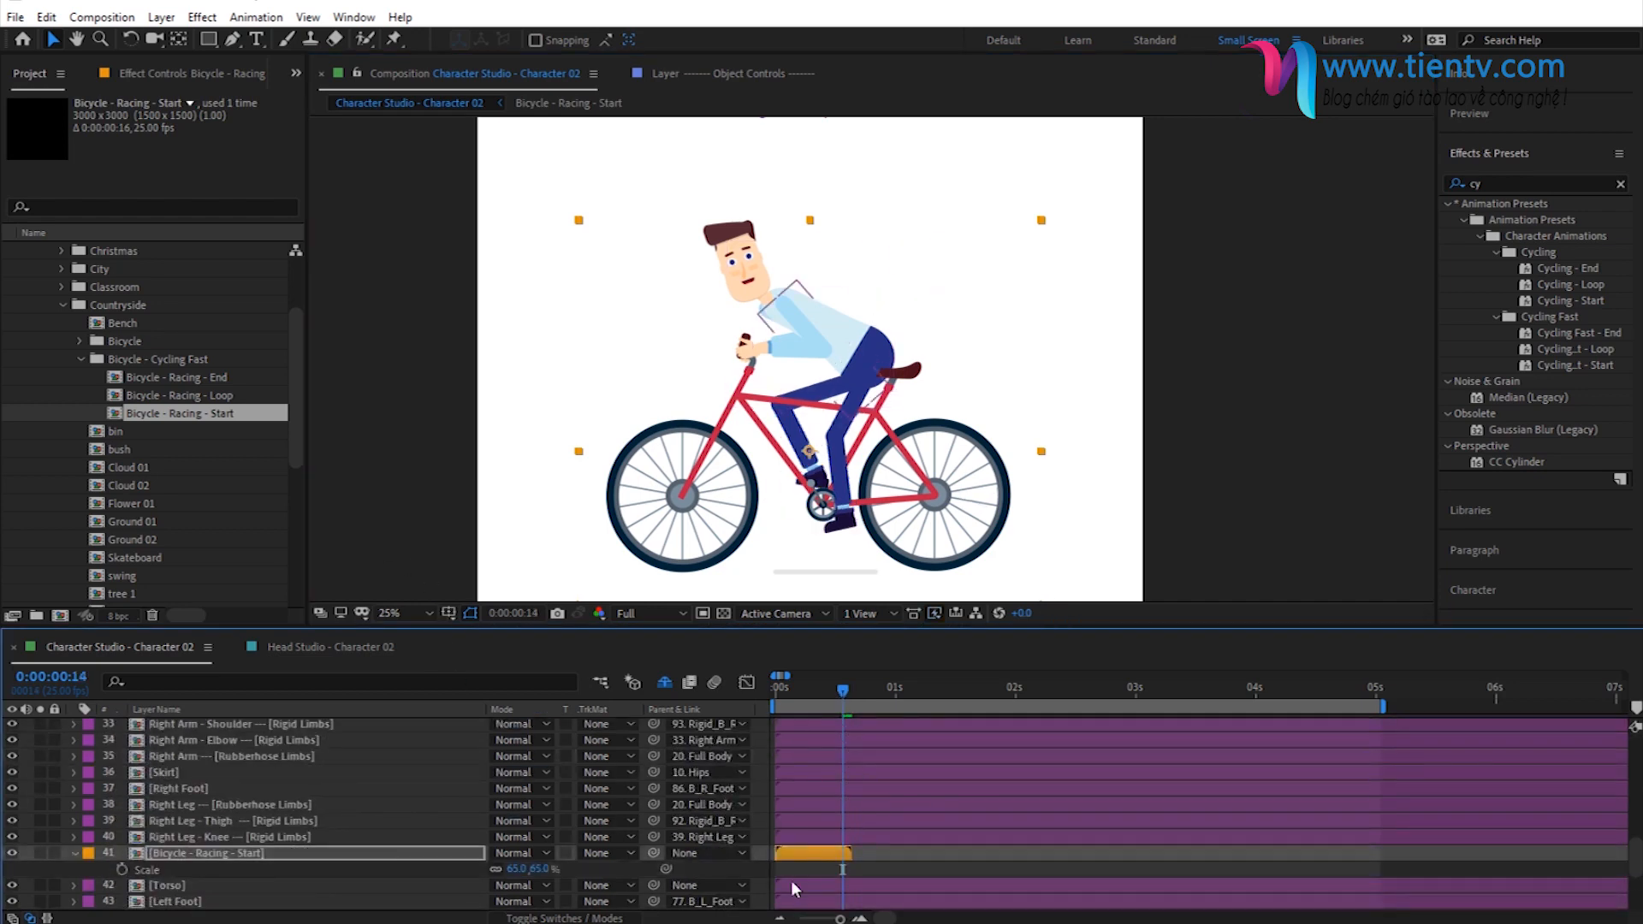
pyautogui.click(800, 856)
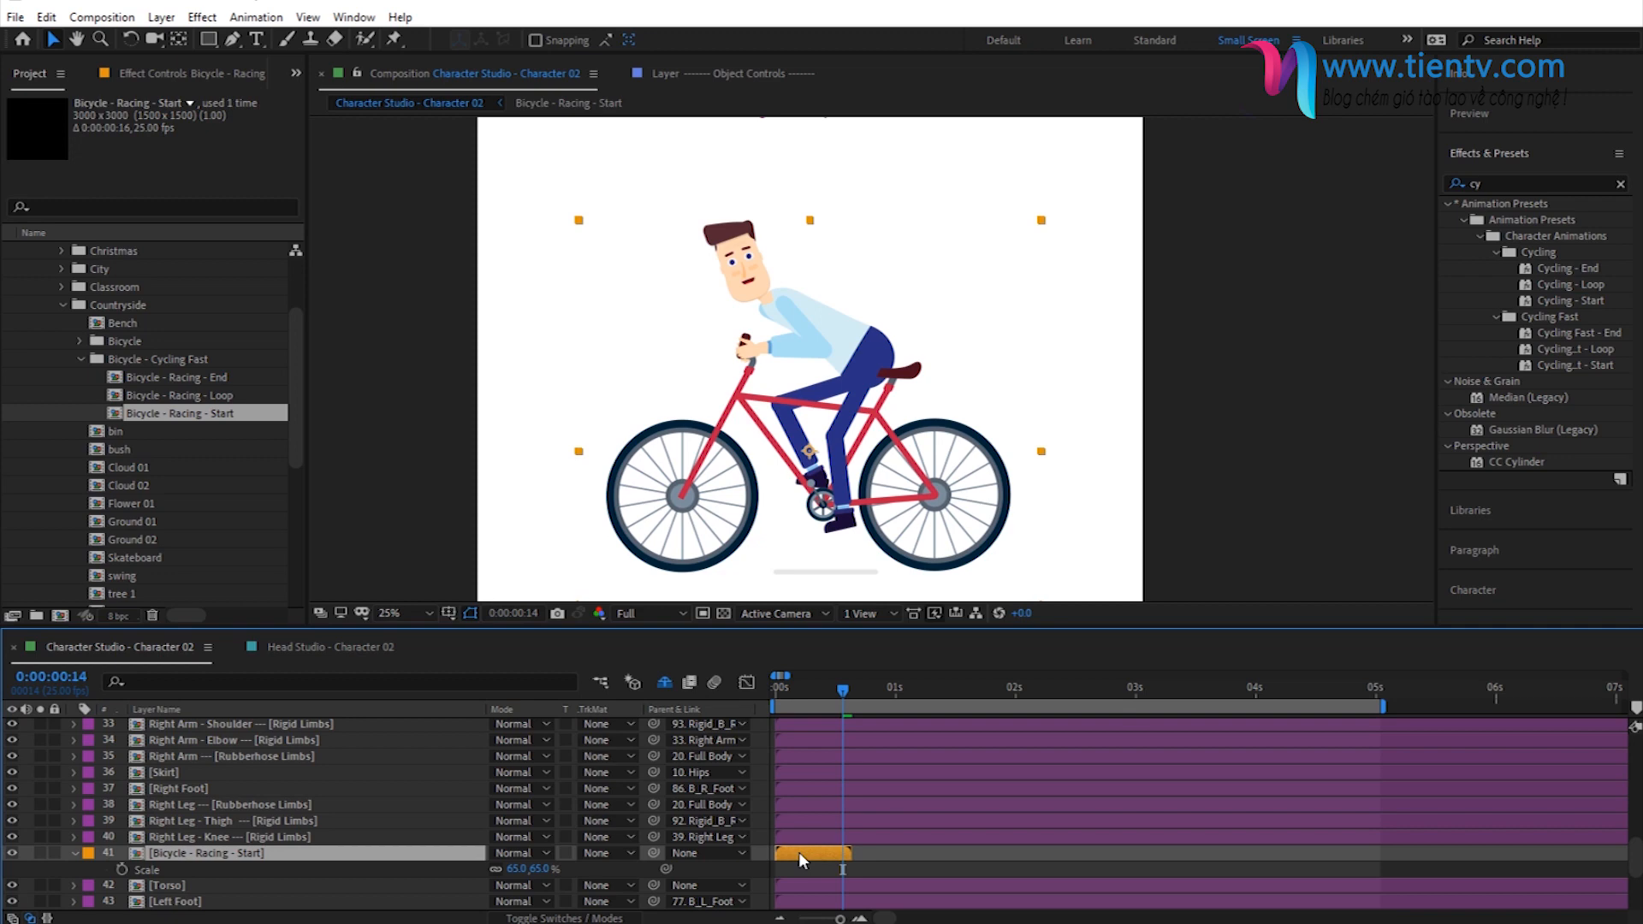
pyautogui.hotkey('ctrl', 'd')
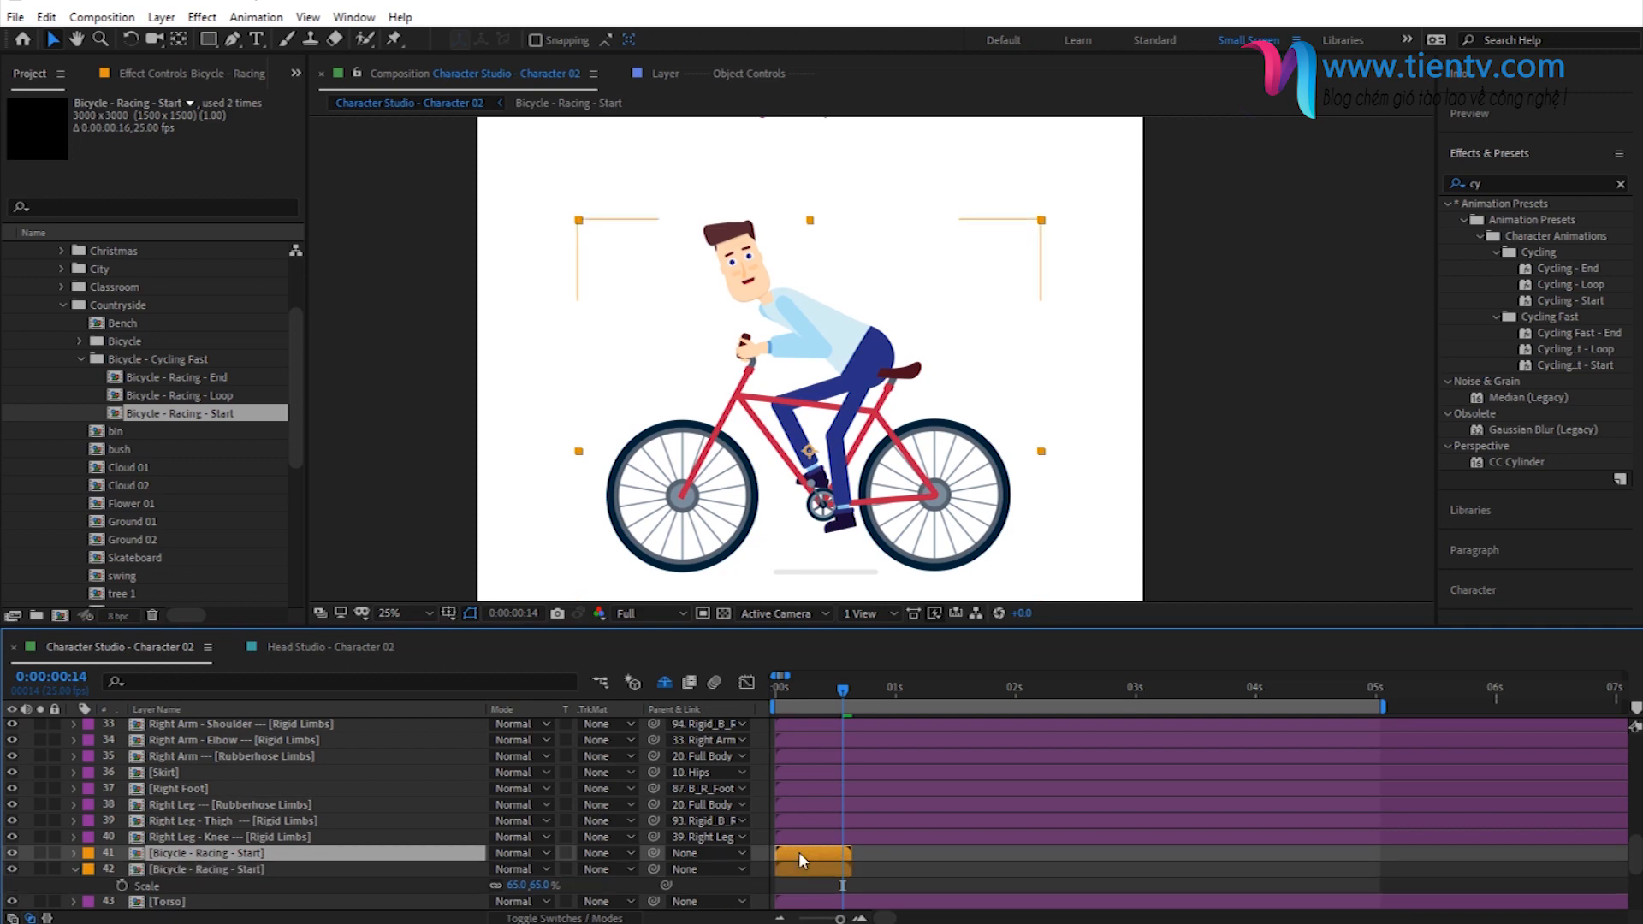
# - Replace the source of the upper duplicated bicycle layer with the Bicycle - Racing - Loop composition
pyautogui.click(46, 18)
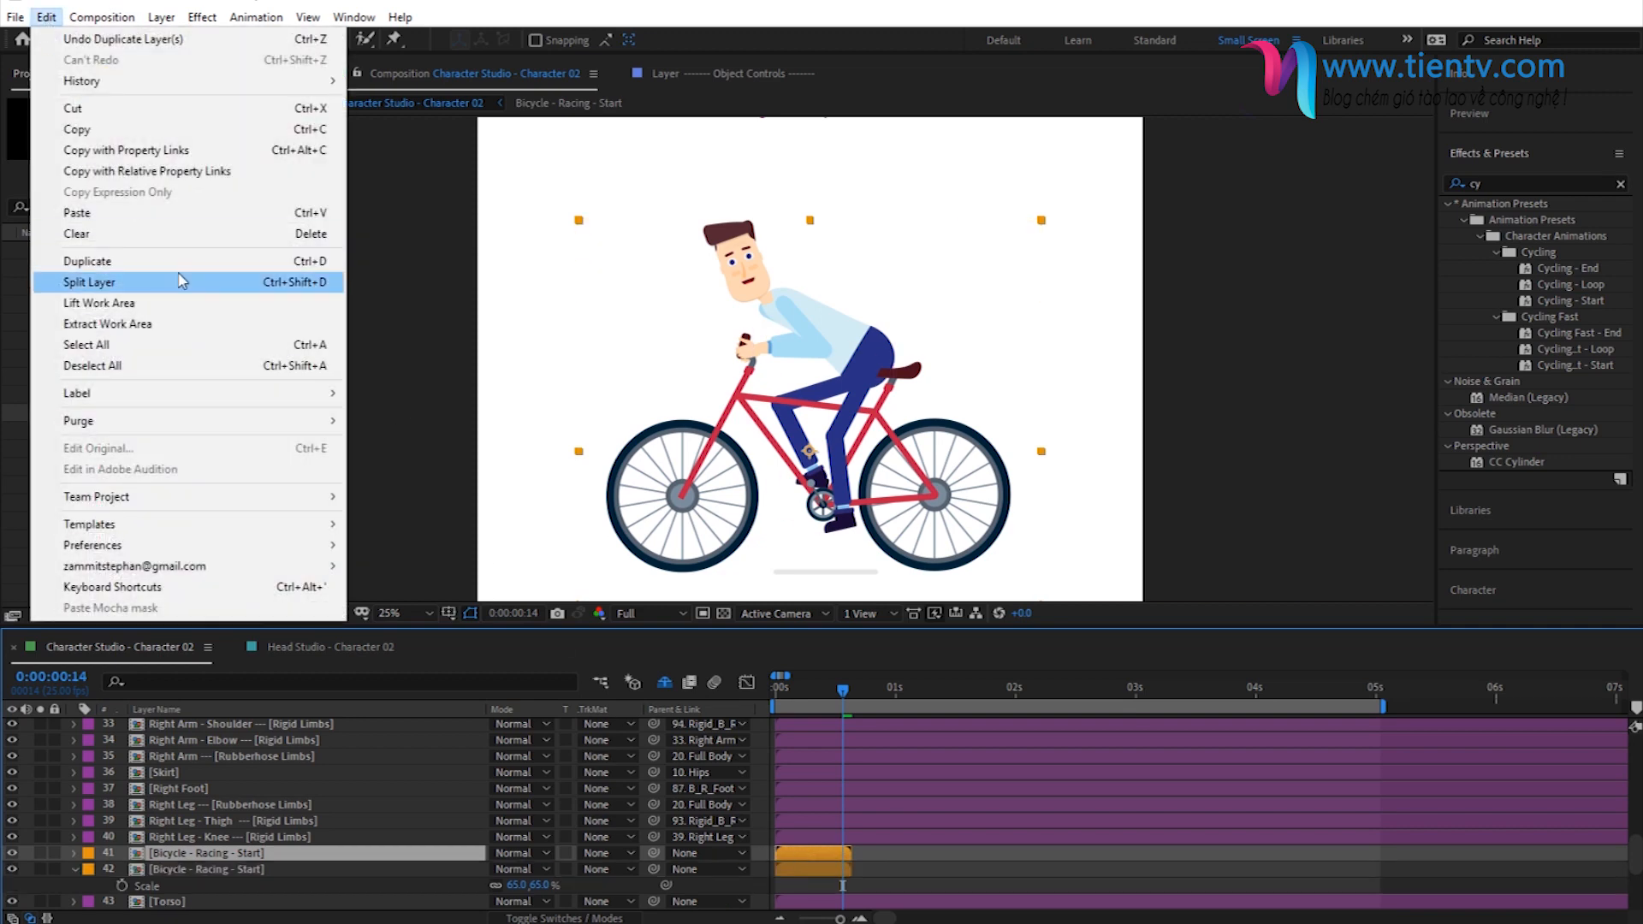
pyautogui.click(821, 854)
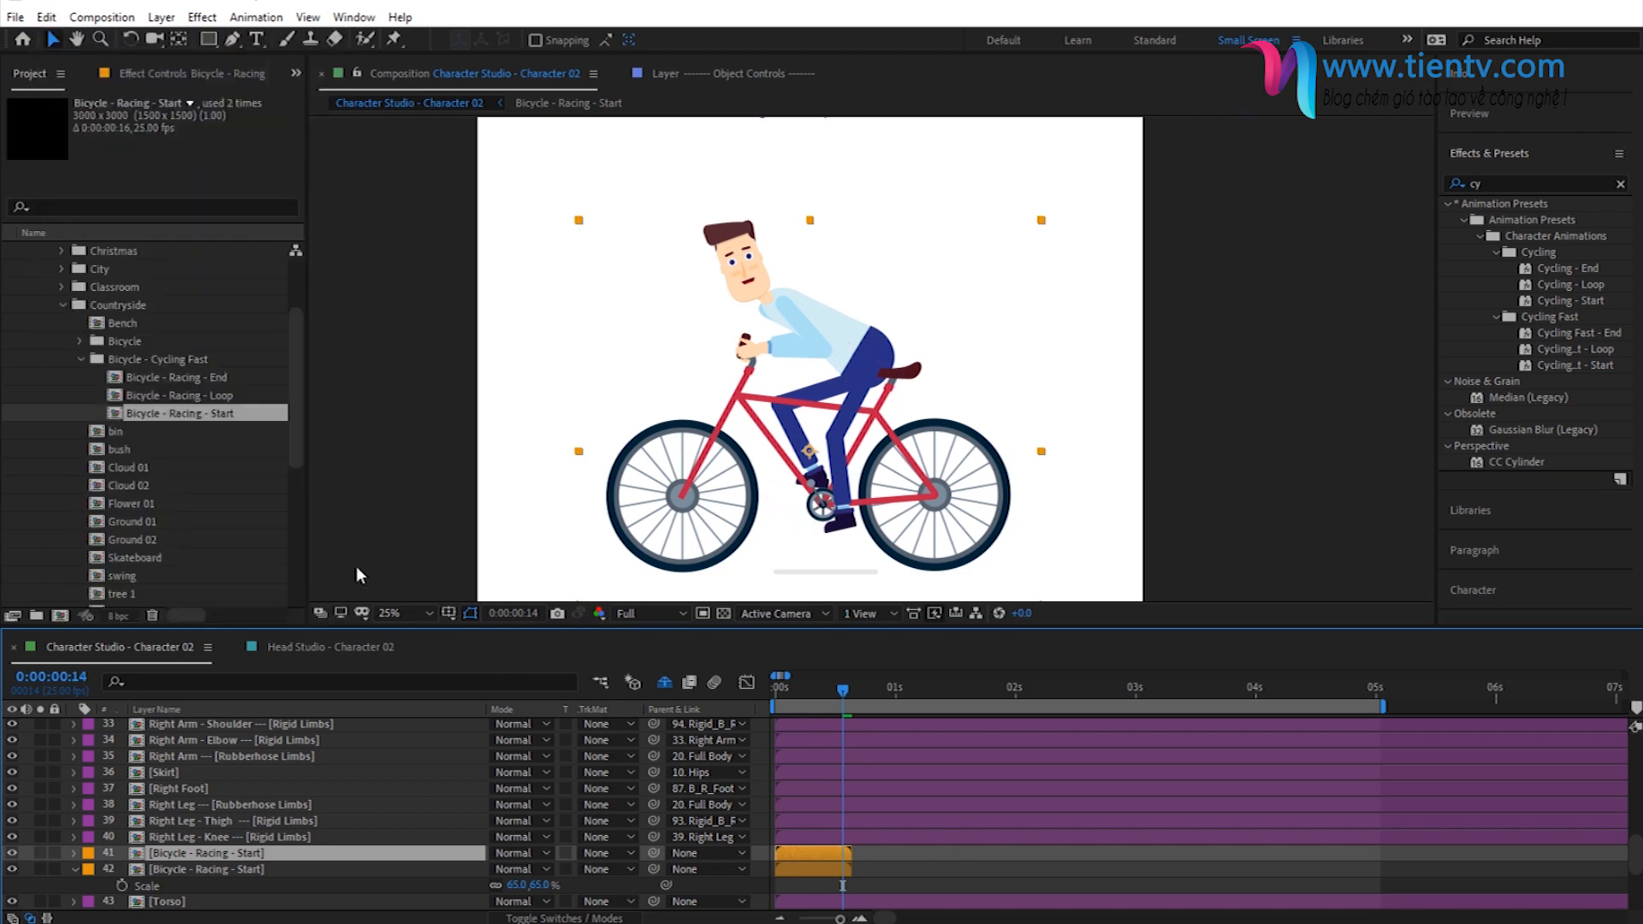
pyautogui.click(190, 398)
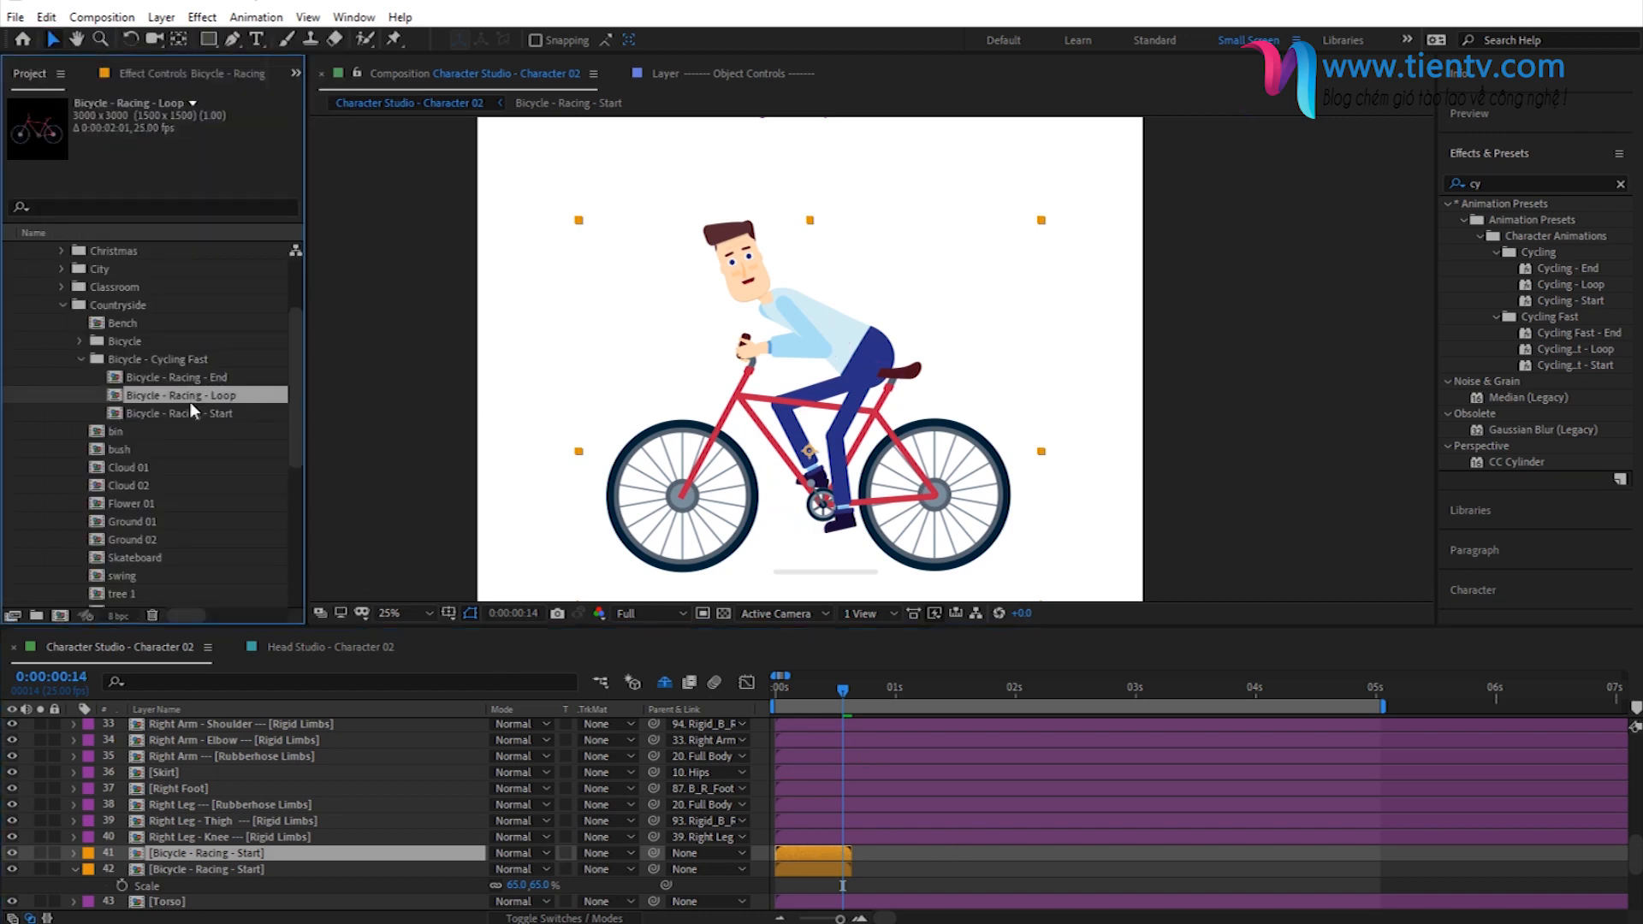
pyautogui.moveTo(168, 393); pyautogui.dragTo(810, 854)
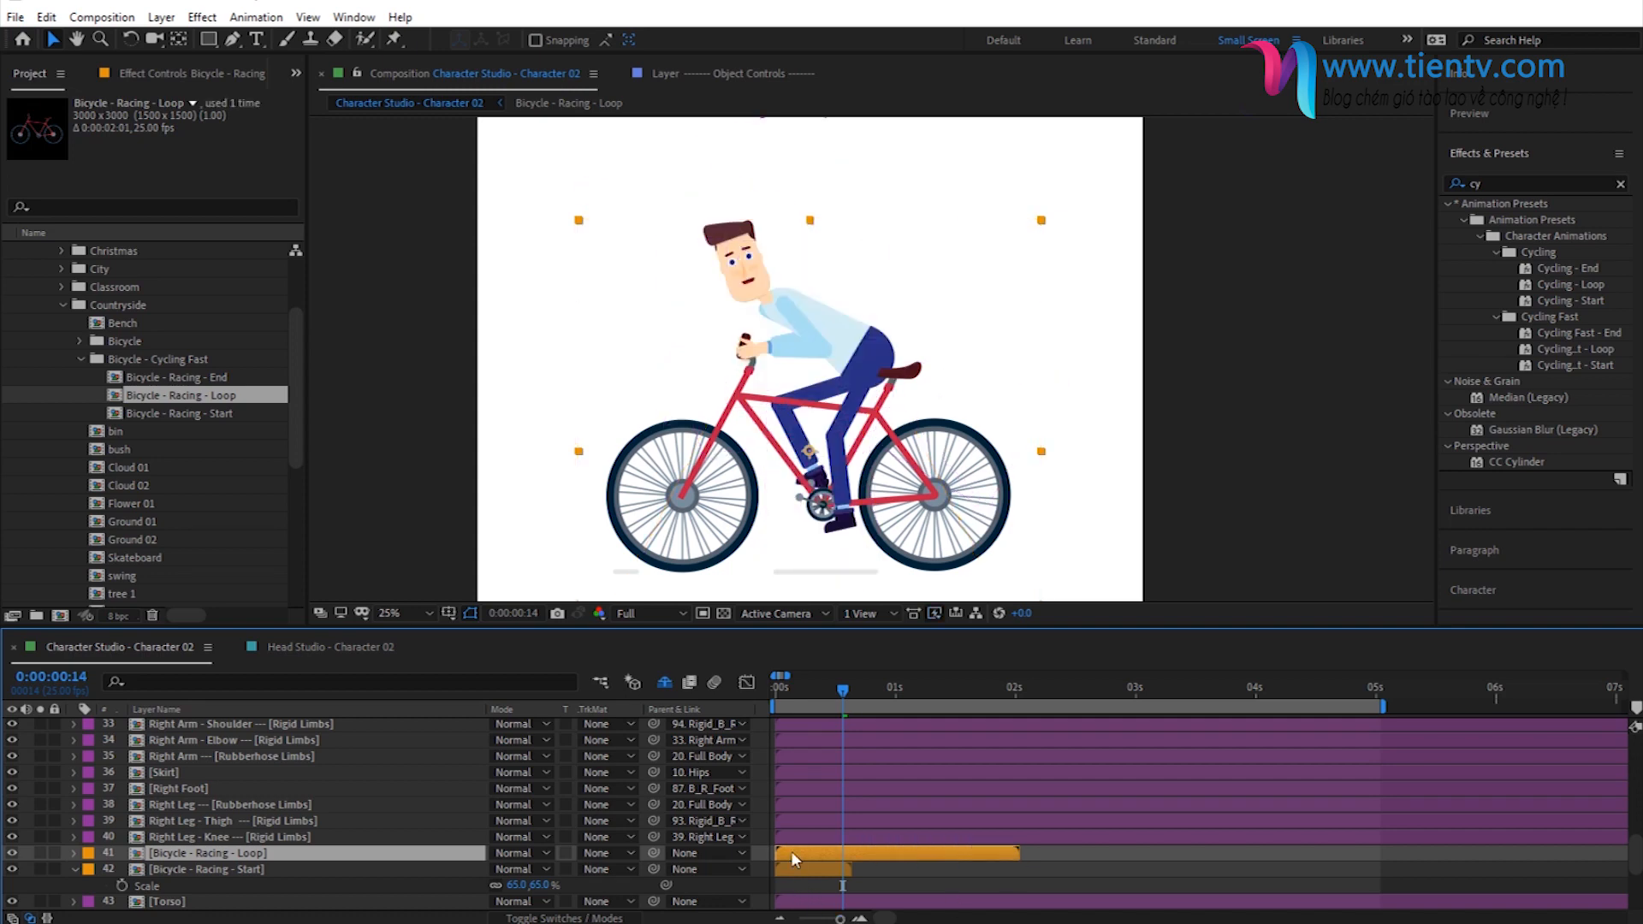
# - Shift the Bicycle - Racing - Loop layer so it starts at the first marker, 0:00:00:14
pyautogui.scroll(10, 867, 779)
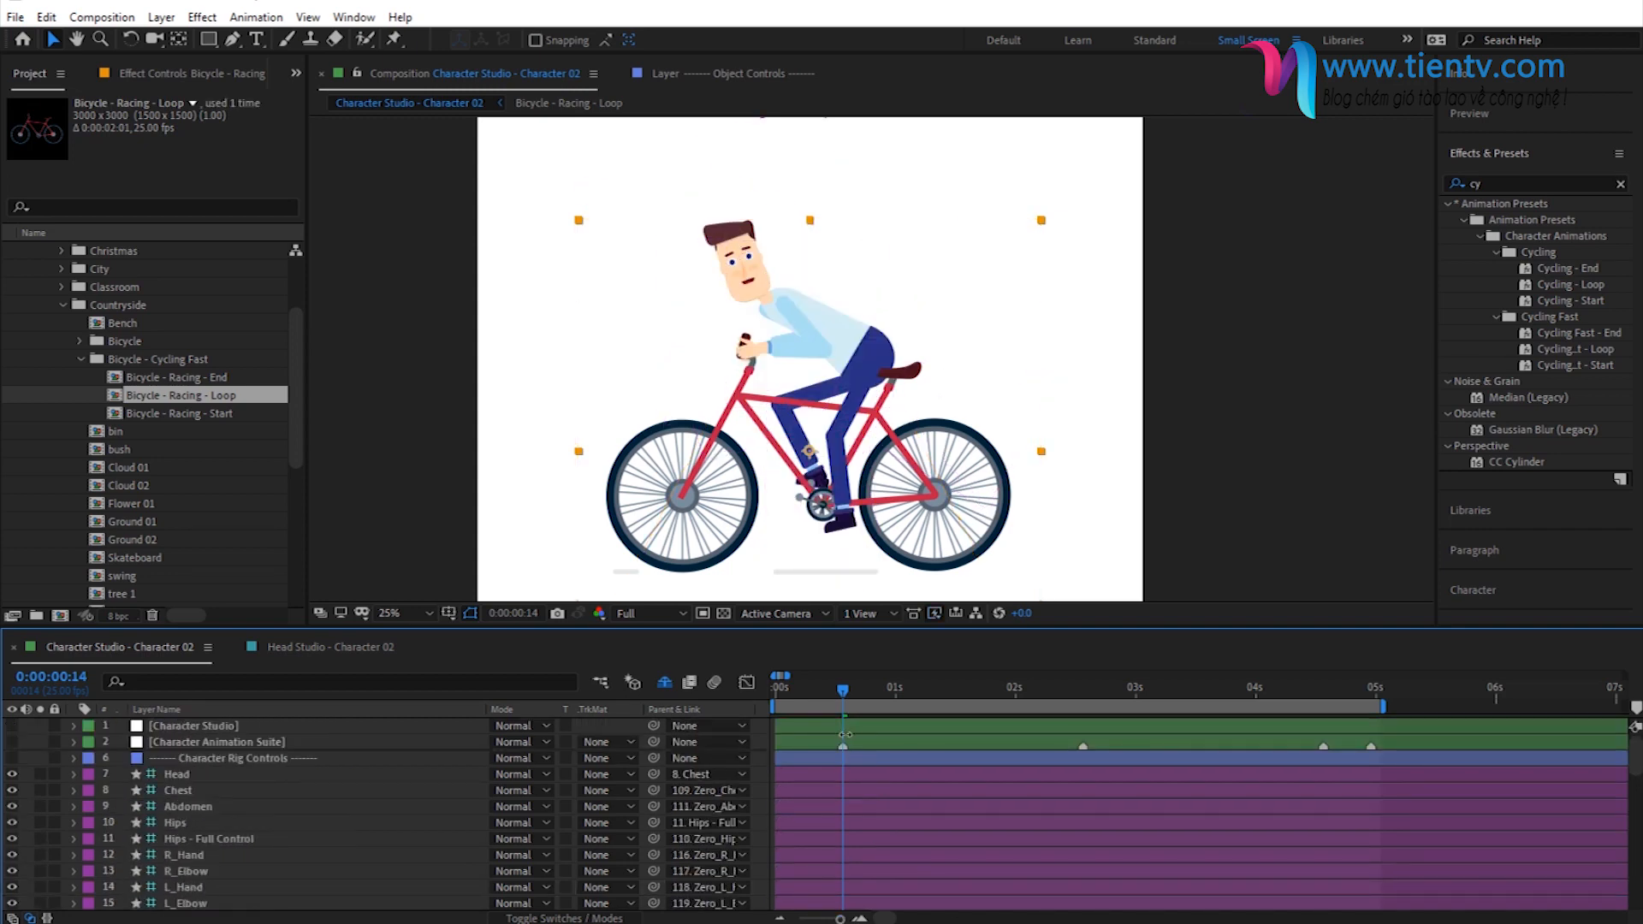
pyautogui.scroll(-10, 840, 796)
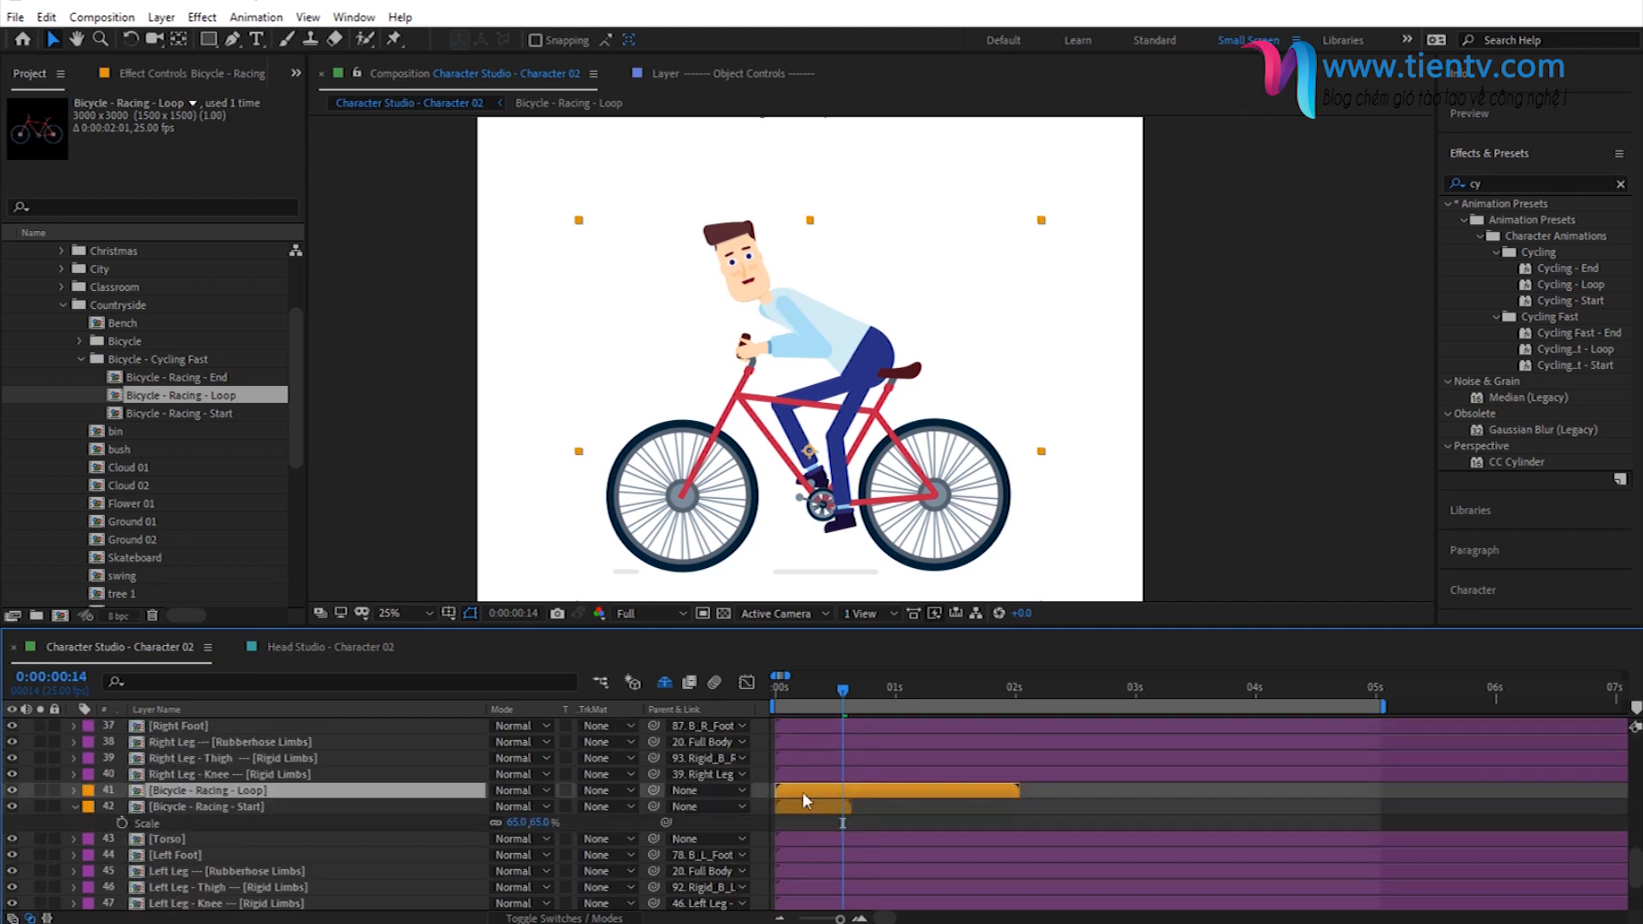
pyautogui.press('[')
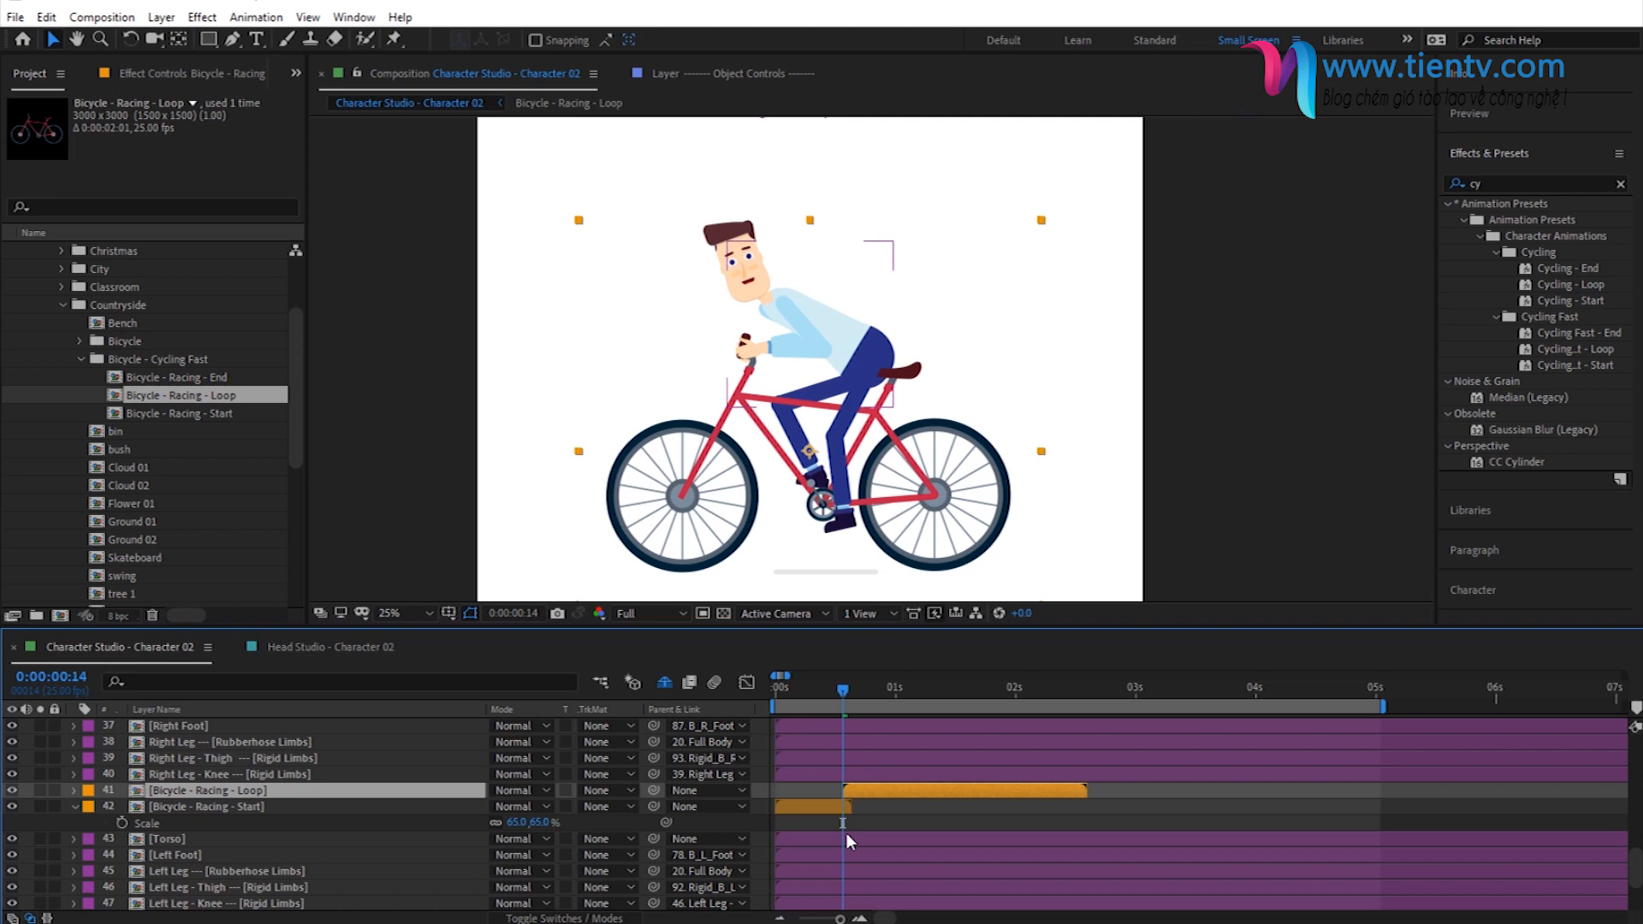
# - Trim the end of the Bicycle - Racing - Start layer to 0:00:00:14, where the loop begins
pyautogui.scroll(1, 841, 814)
pyautogui.scroll(2, 841, 813)
pyautogui.click(929, 812)
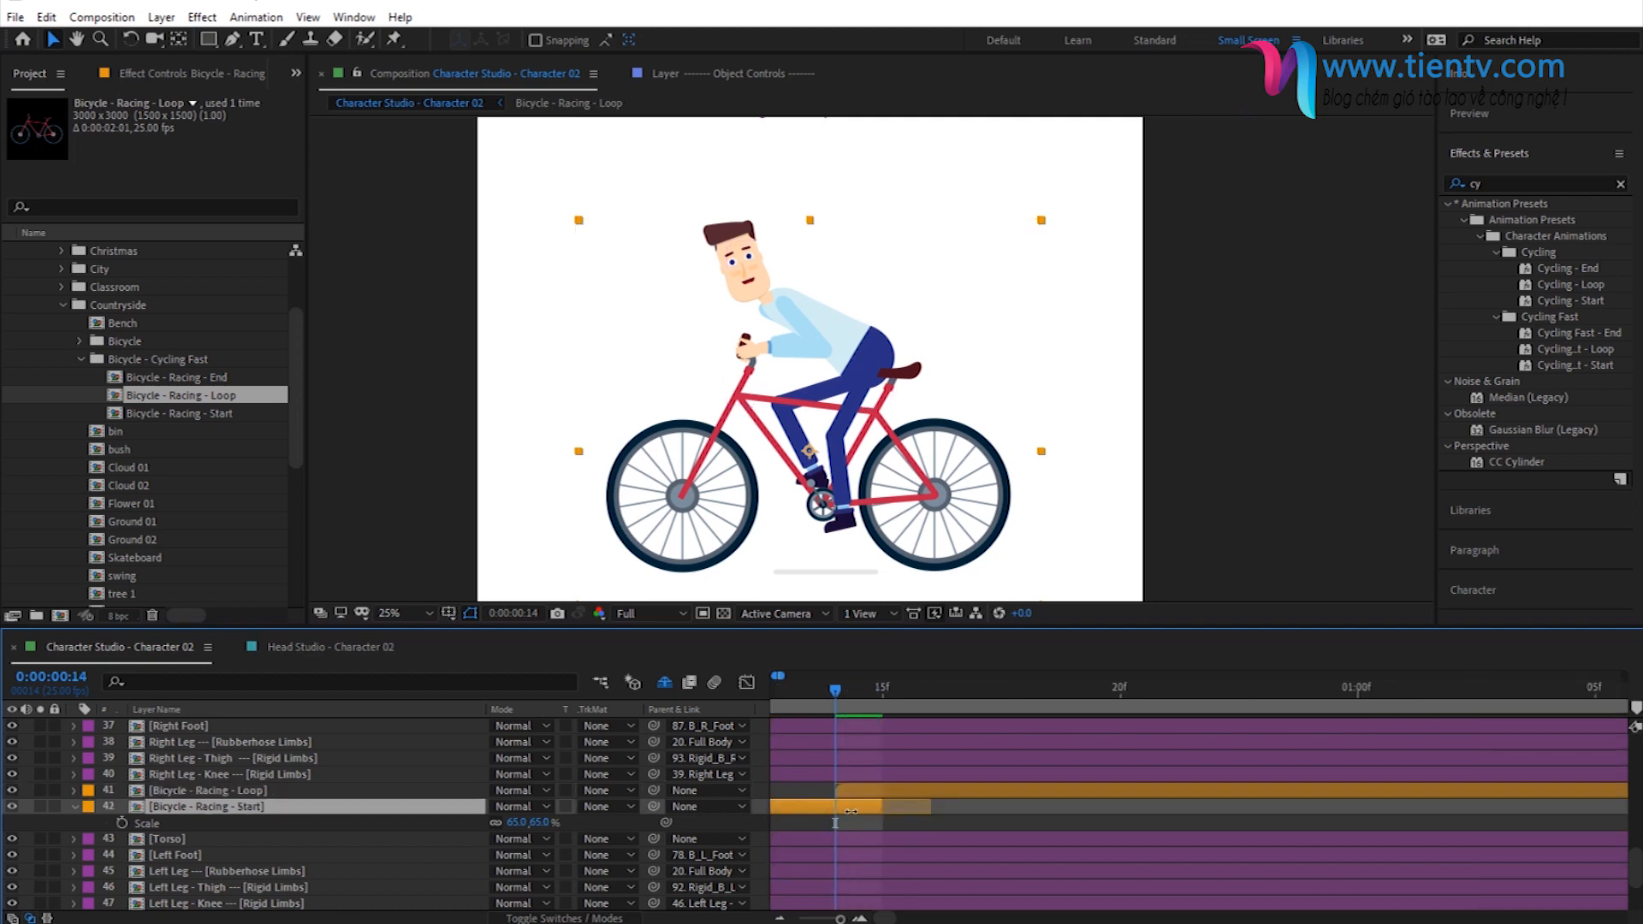
pyautogui.scroll(-5, 902, 765)
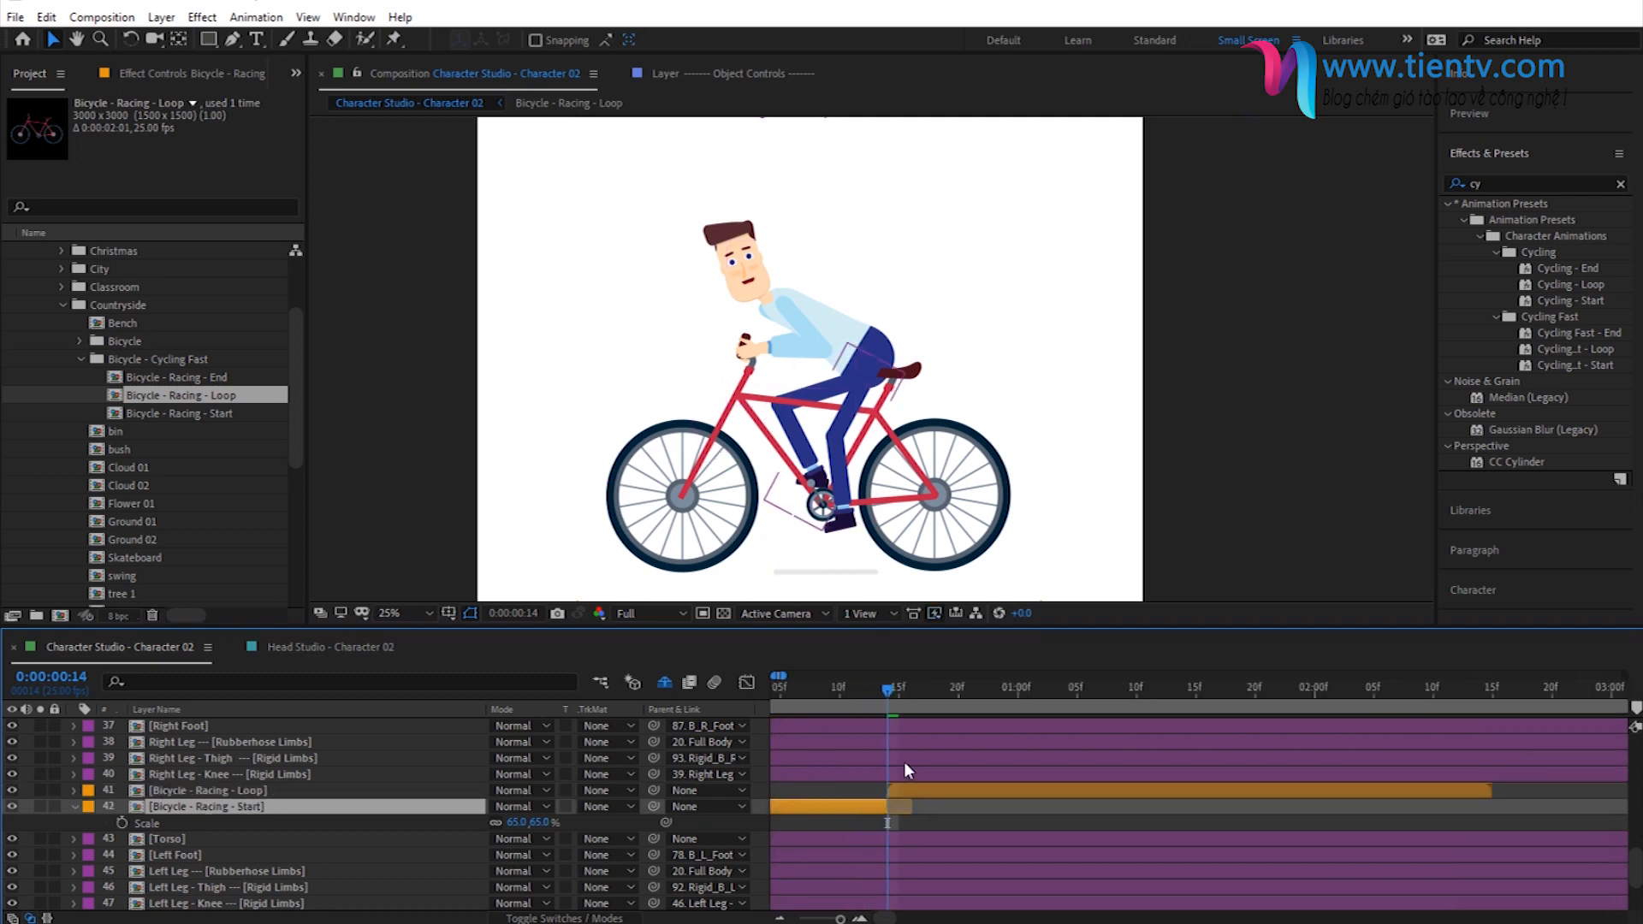
pyautogui.scroll(3, 882, 738)
pyautogui.scroll(-3, 882, 738)
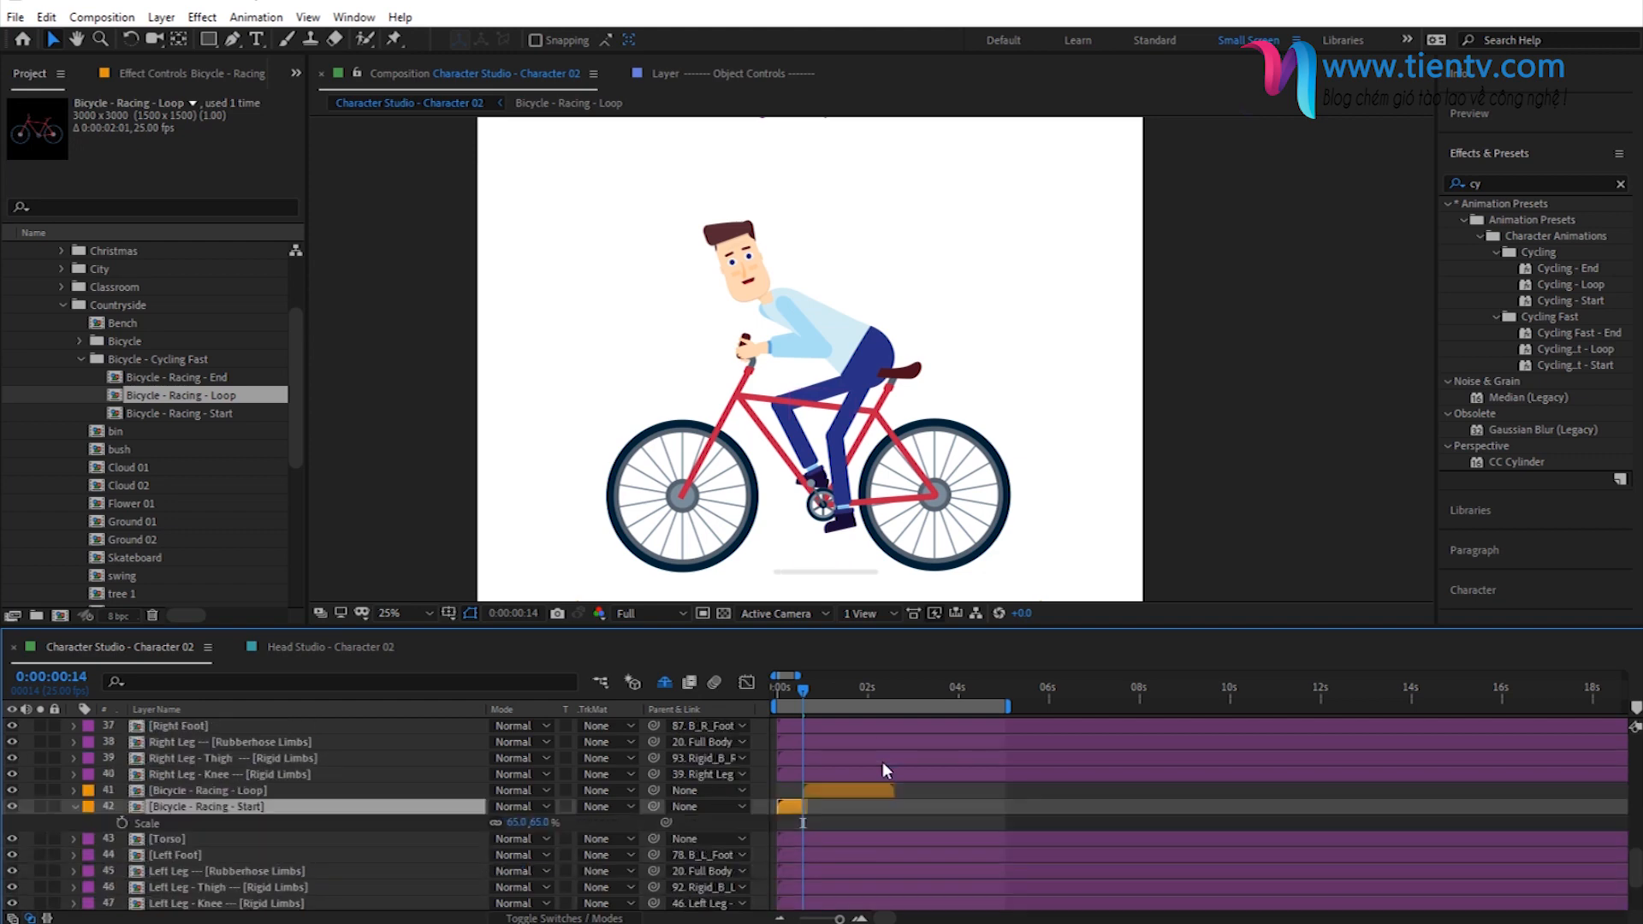
# - Duplicate the Bicycle - Racing - Loop layer, start the copy at the 0:00:02:14 marker, and trim the original to end there
pyautogui.click(885, 788)
pyautogui.scroll(11, 857, 724)
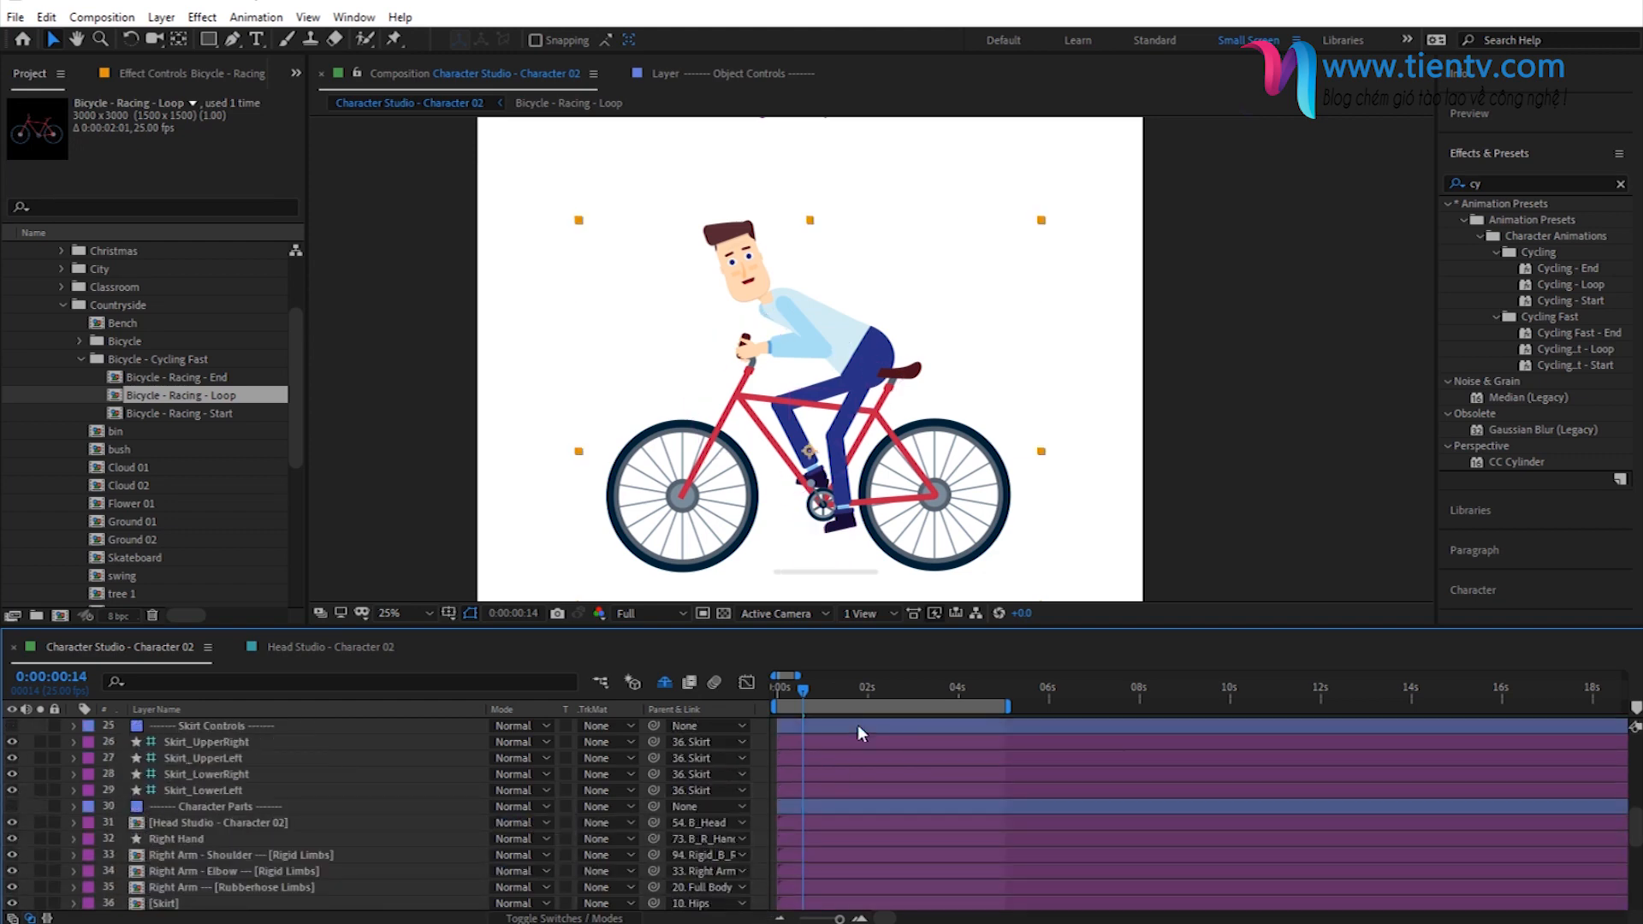
pyautogui.click(891, 694)
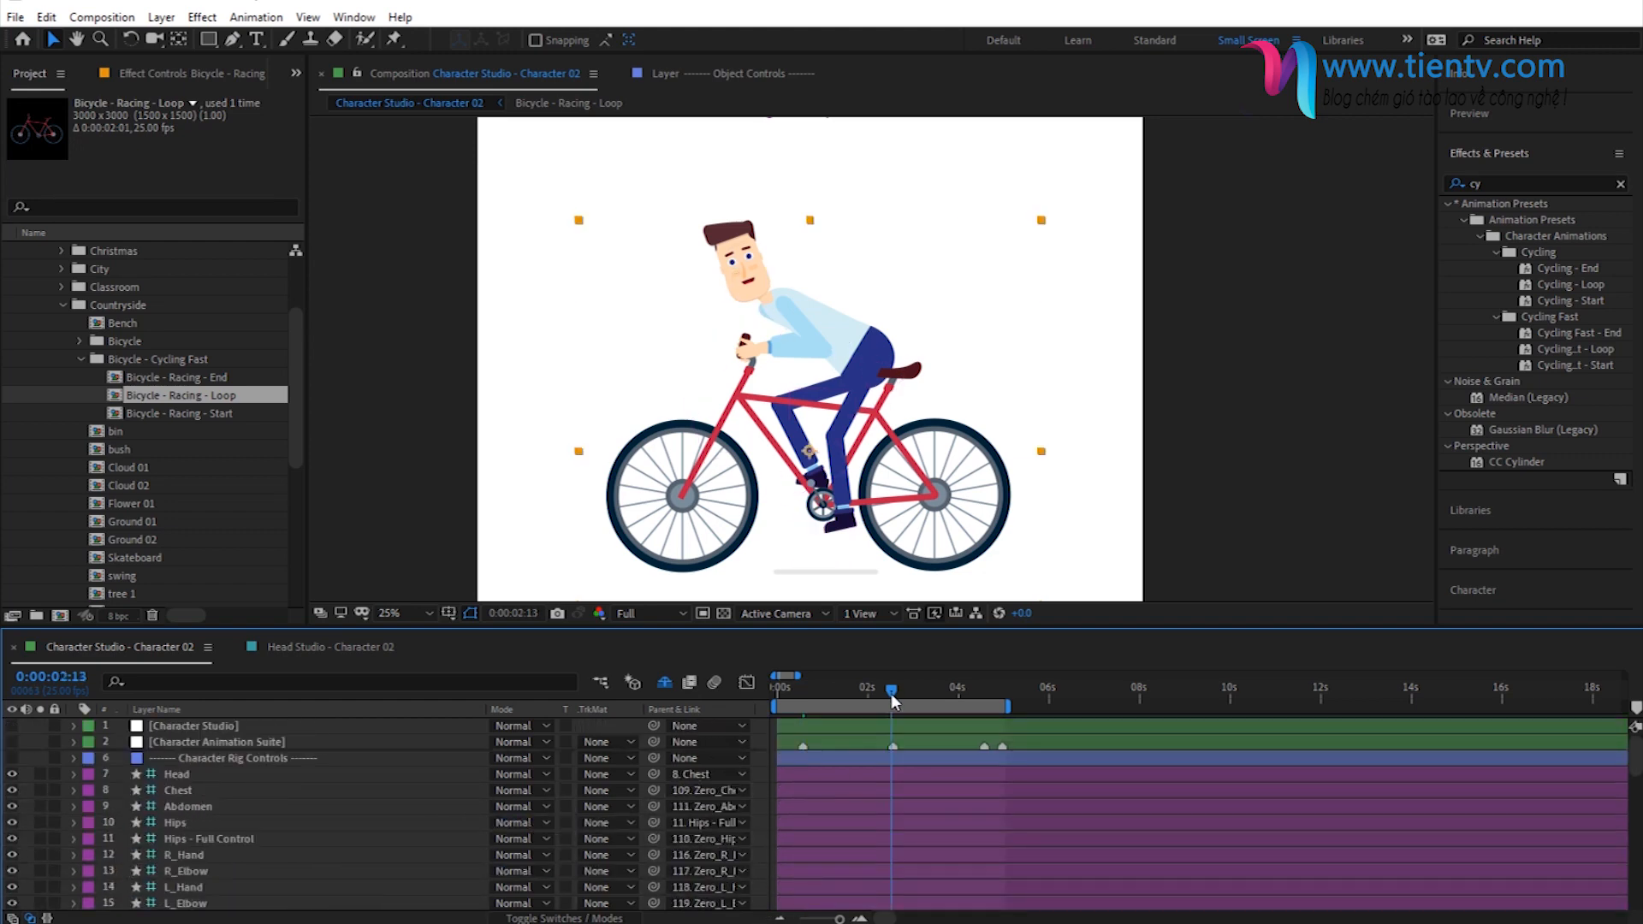
pyautogui.click(1491, 112)
pyautogui.click(1556, 146)
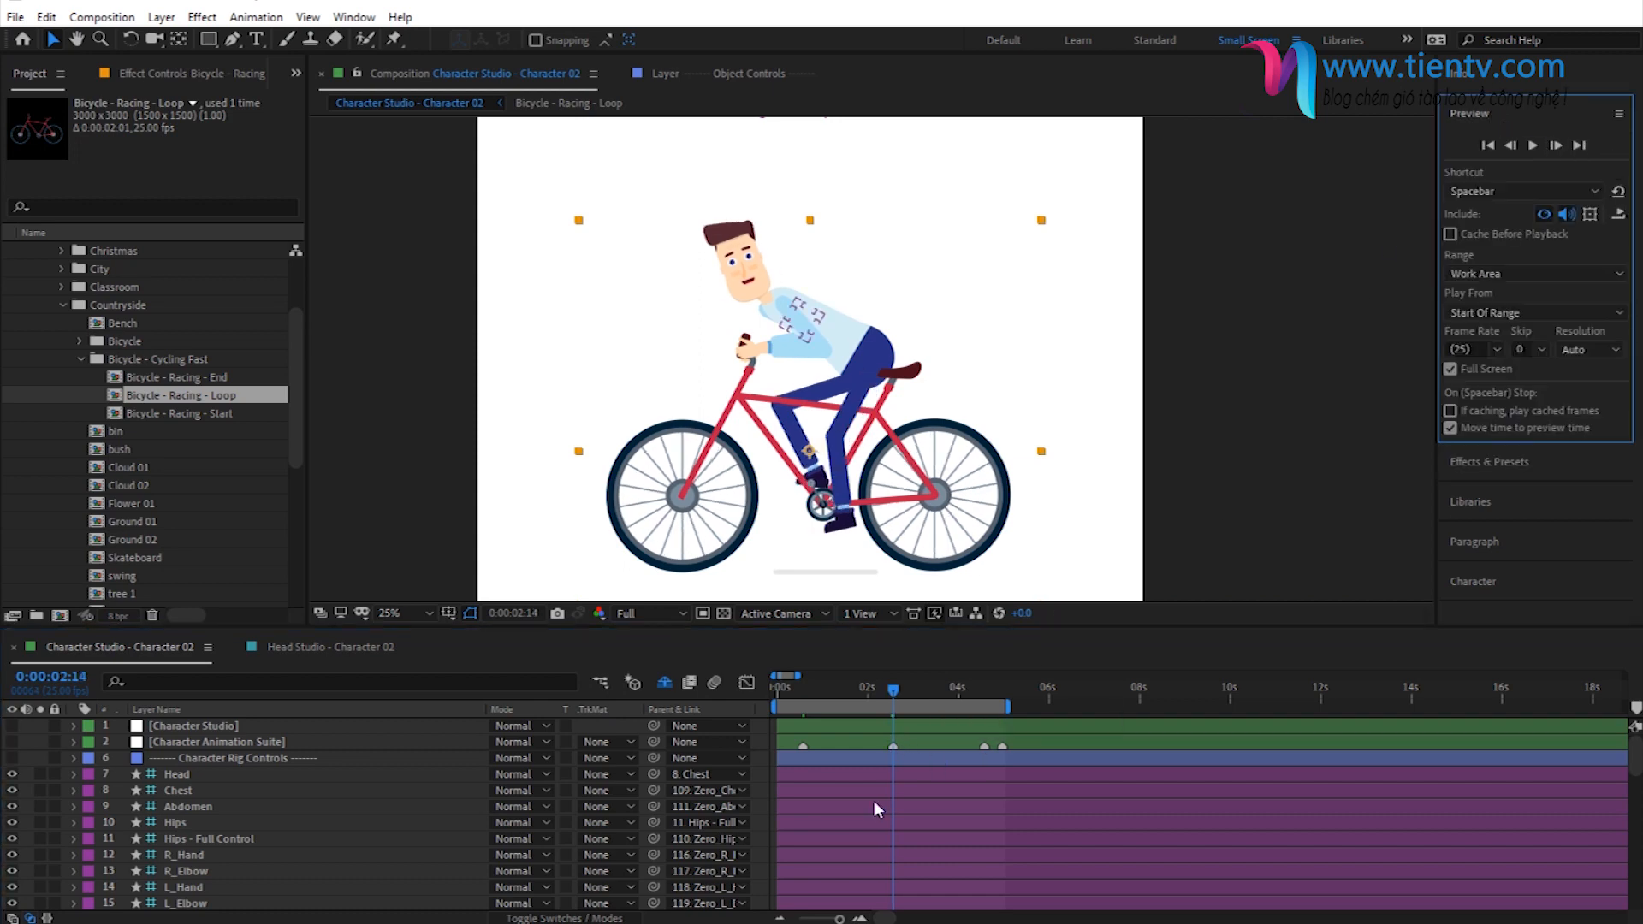
pyautogui.scroll(-11, 875, 799)
pyautogui.scroll(3, 879, 821)
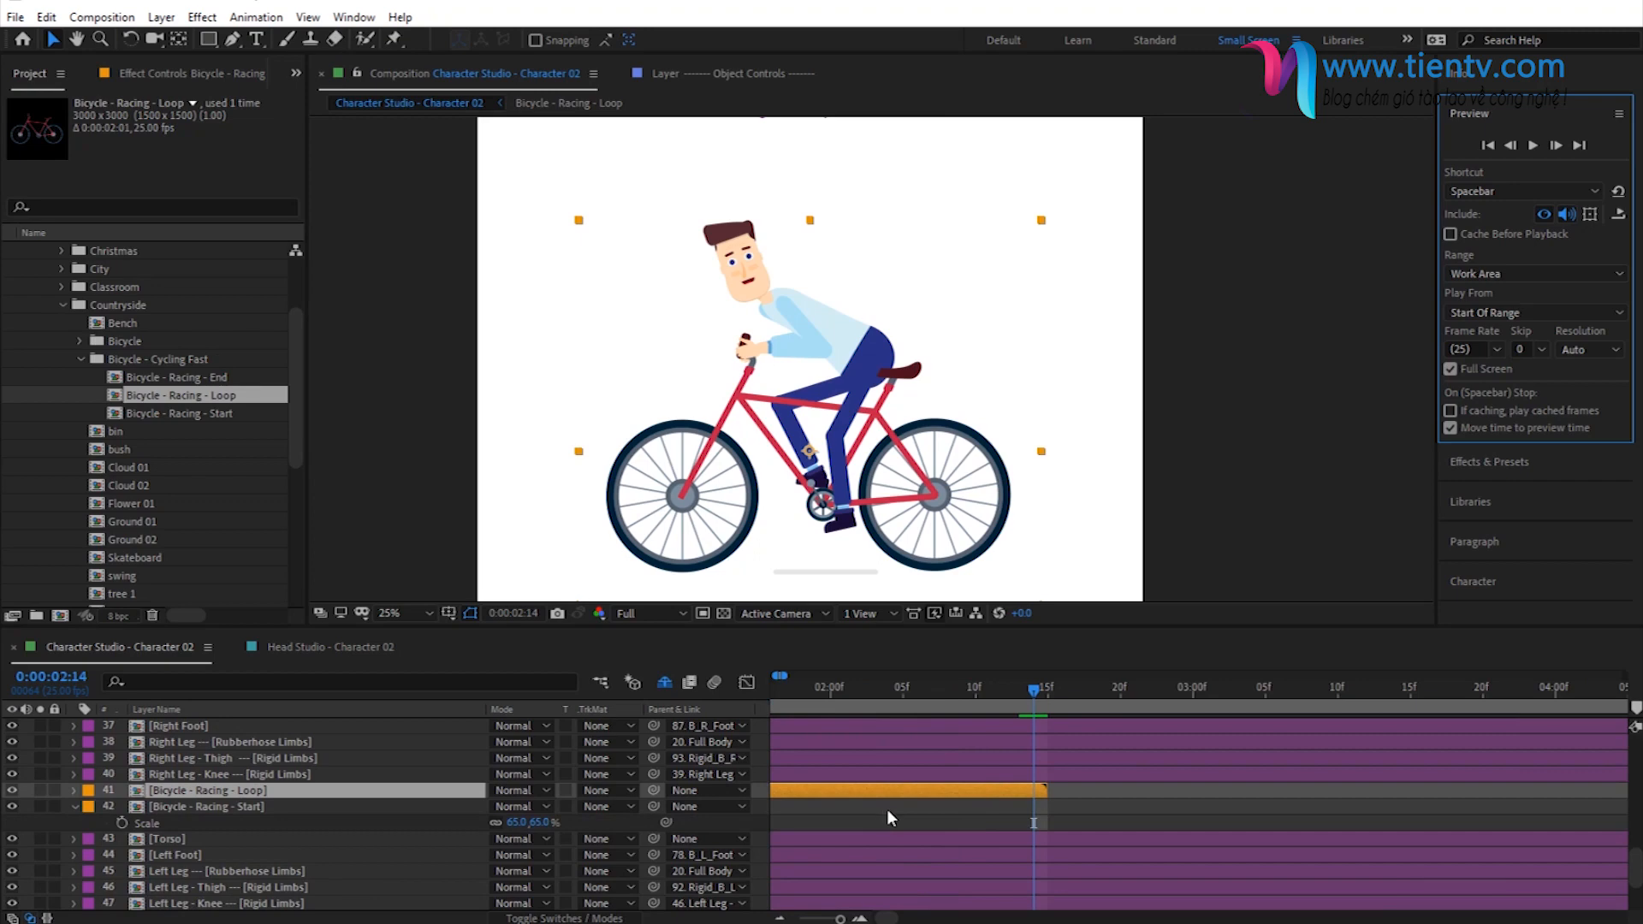
pyautogui.click(889, 796)
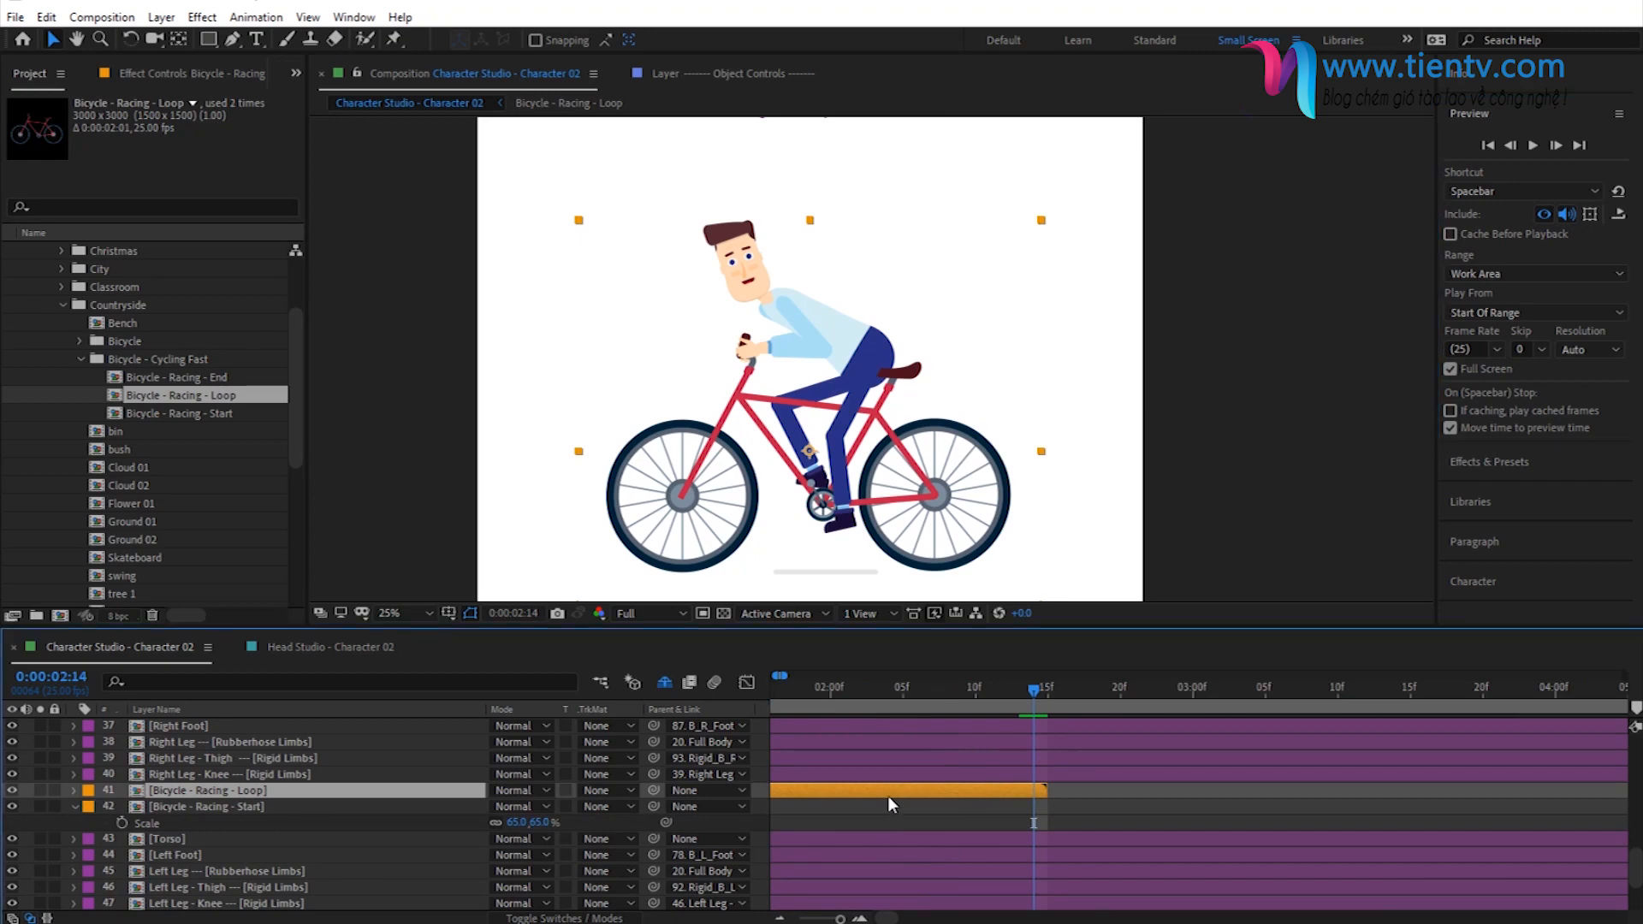
pyautogui.hotkey('ctrl', 'd')
pyautogui.moveTo(877, 792); pyautogui.dragTo(1476, 780)
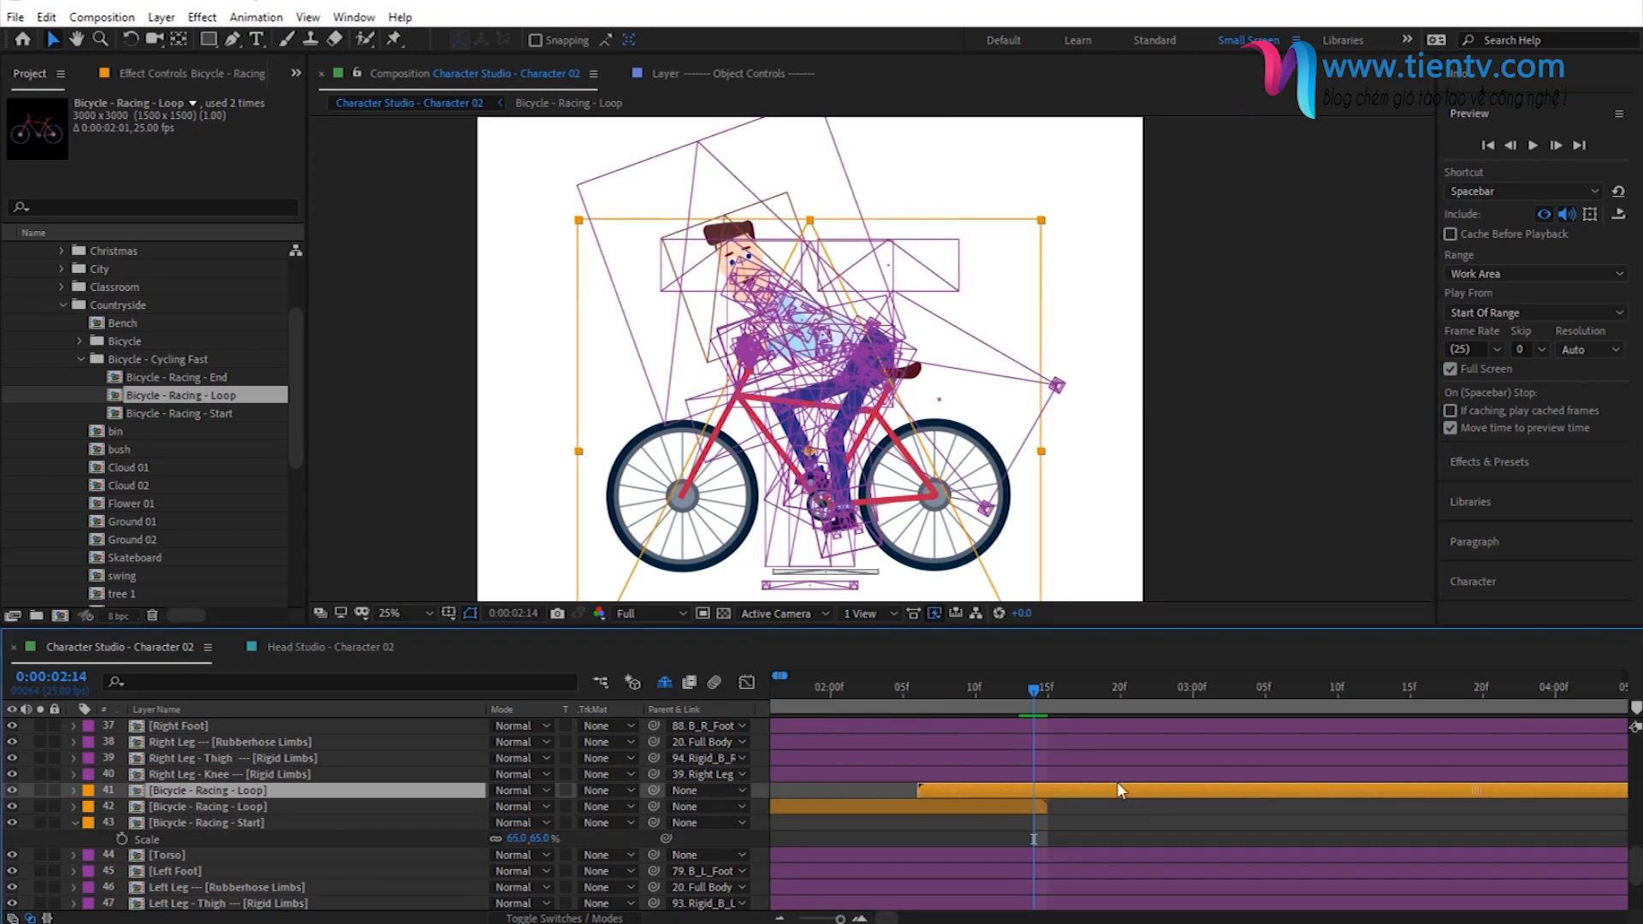
pyautogui.moveTo(993, 788); pyautogui.dragTo(1037, 811)
pyautogui.click(1038, 808)
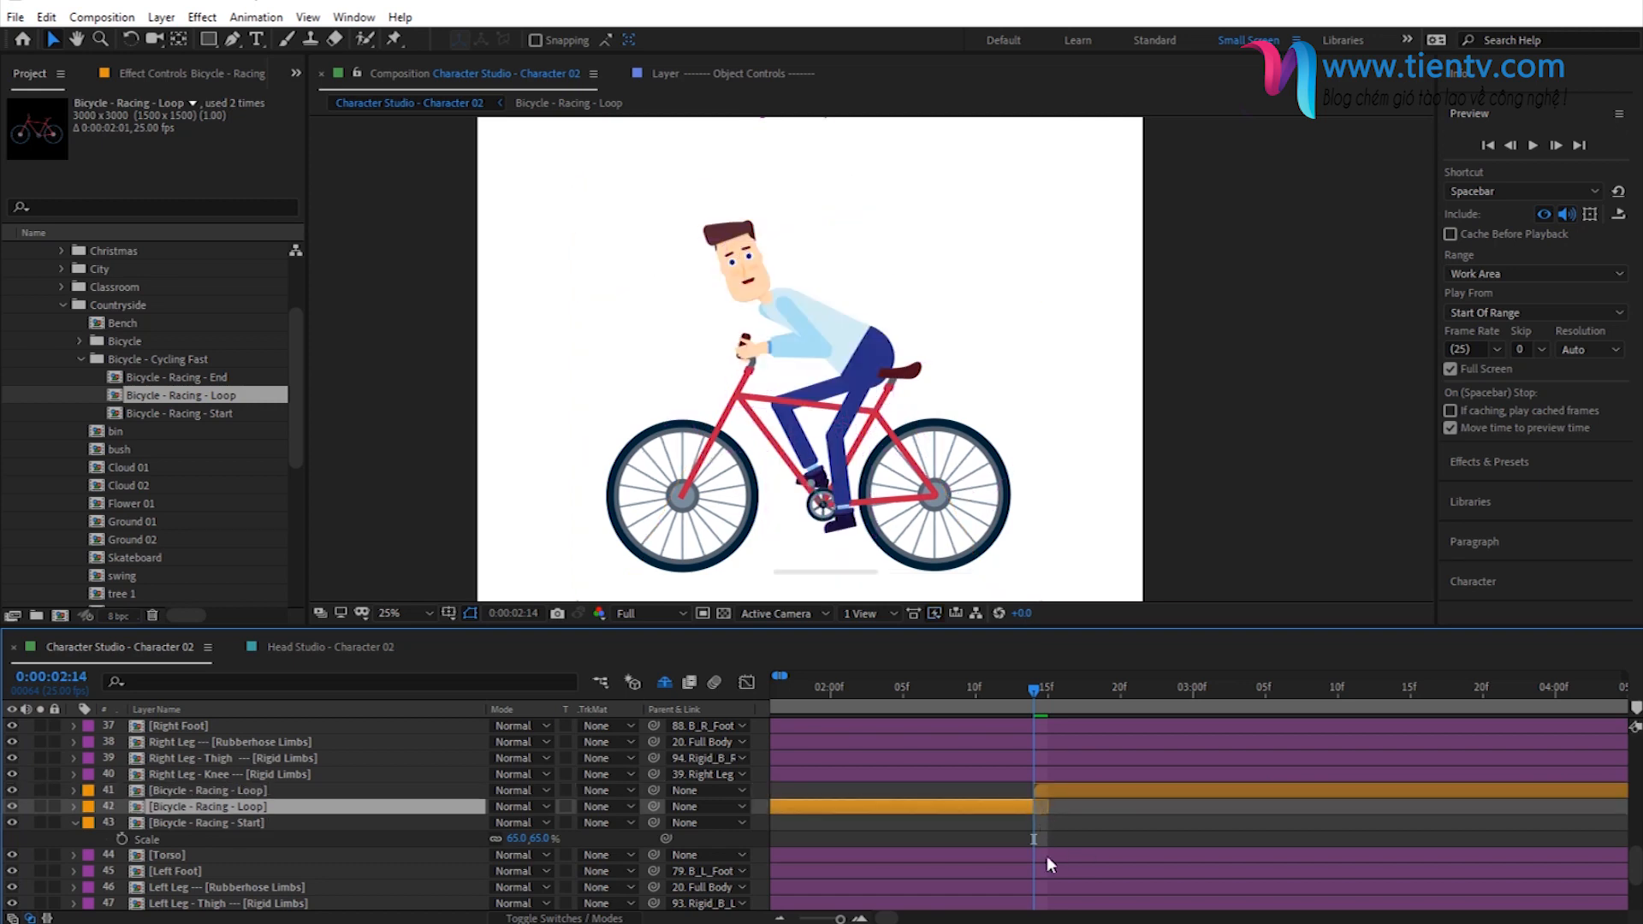
# - Duplicate the upper Bicycle - Racing - Loop layer and slide the copy along the timeline to follow the end of its original
pyautogui.moveTo(842, 920); pyautogui.dragTo(829, 920)
pyautogui.scroll(4, 869, 803)
pyautogui.click(857, 795)
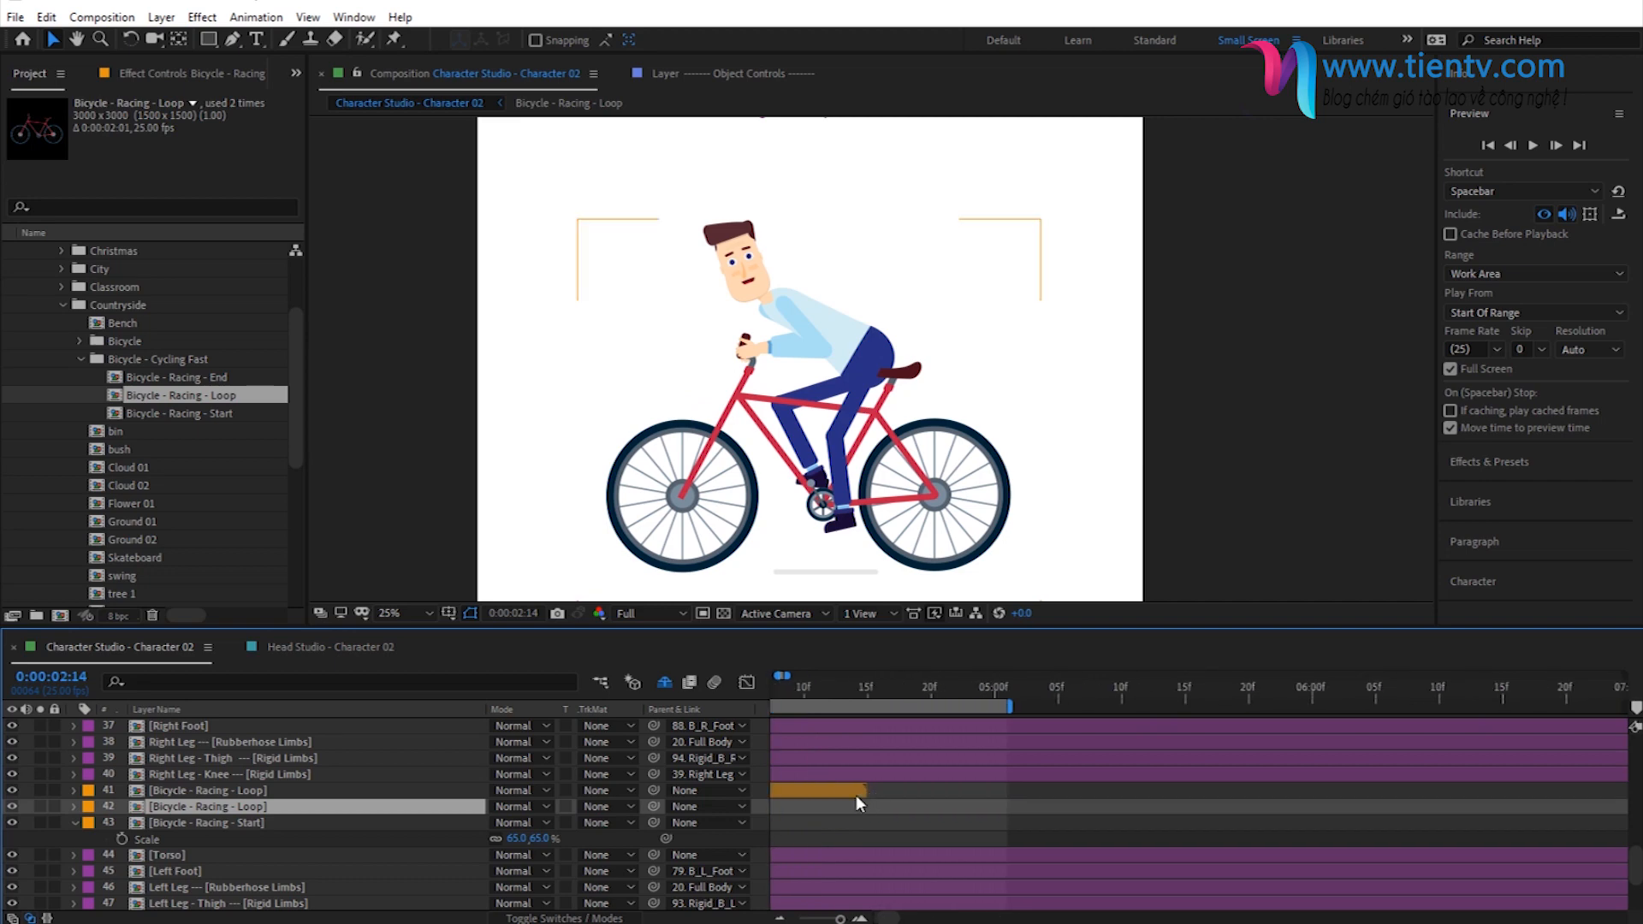
pyautogui.hotkey('ctrl', 'd')
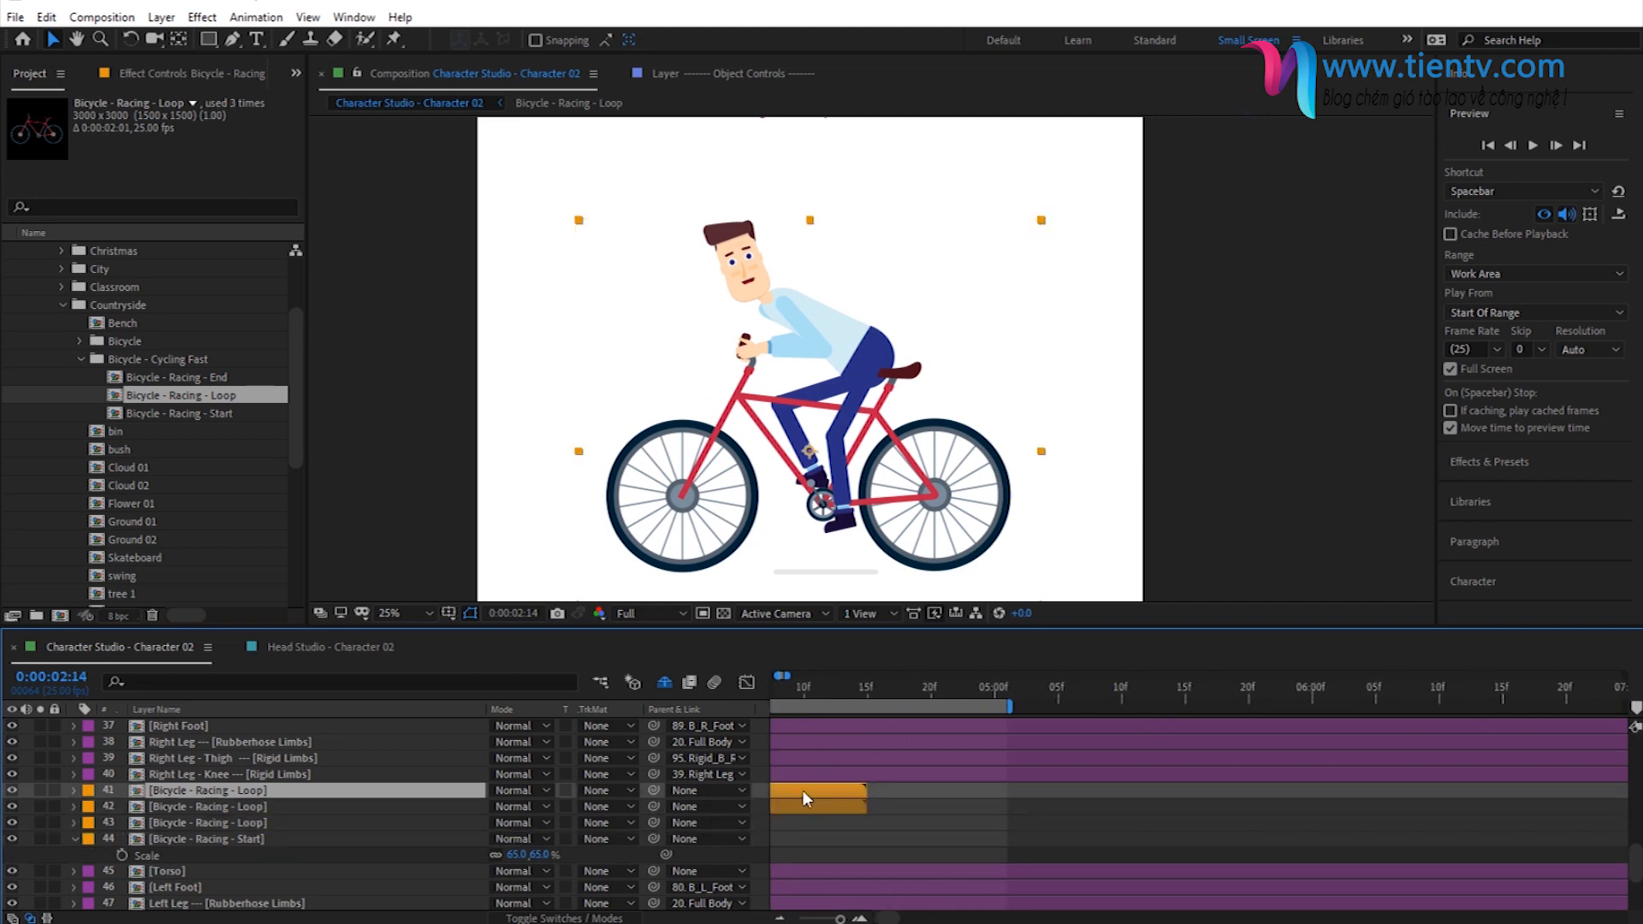
pyautogui.moveTo(866, 790); pyautogui.dragTo(1007, 791)
pyautogui.moveTo(1118, 793); pyautogui.dragTo(1301, 807)
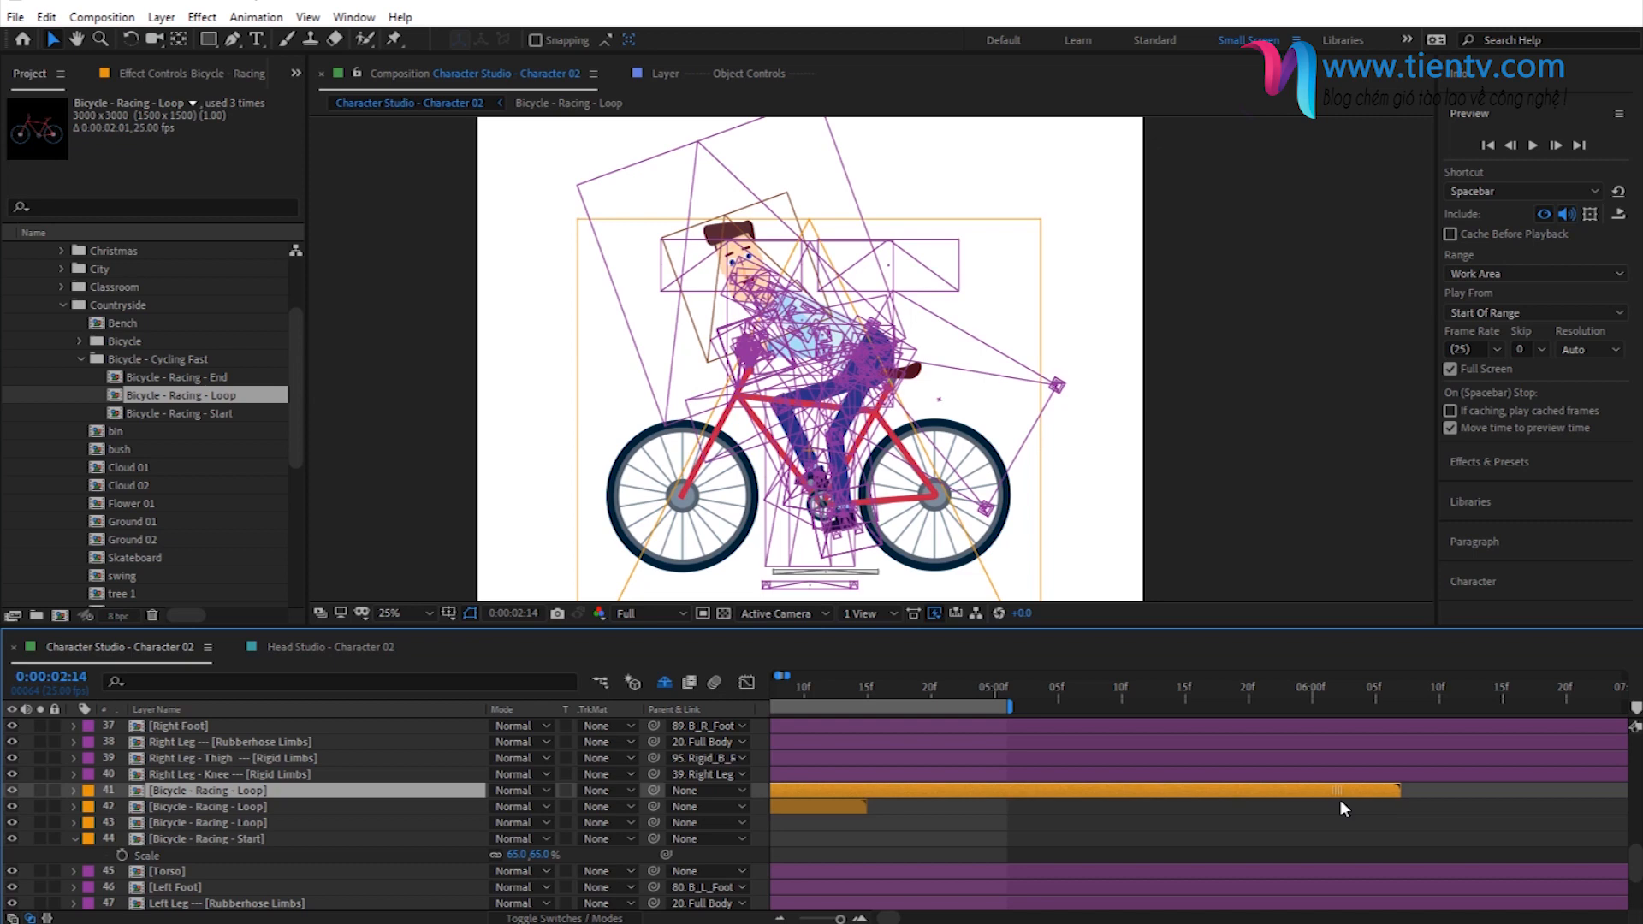
pyautogui.moveTo(779, 787); pyautogui.dragTo(894, 793)
# - Start the new Bicycle - Racing - Loop copy at the 0:00:04:14 marker and trim the preceding loop layer to end there
pyautogui.scroll(10, 888, 753)
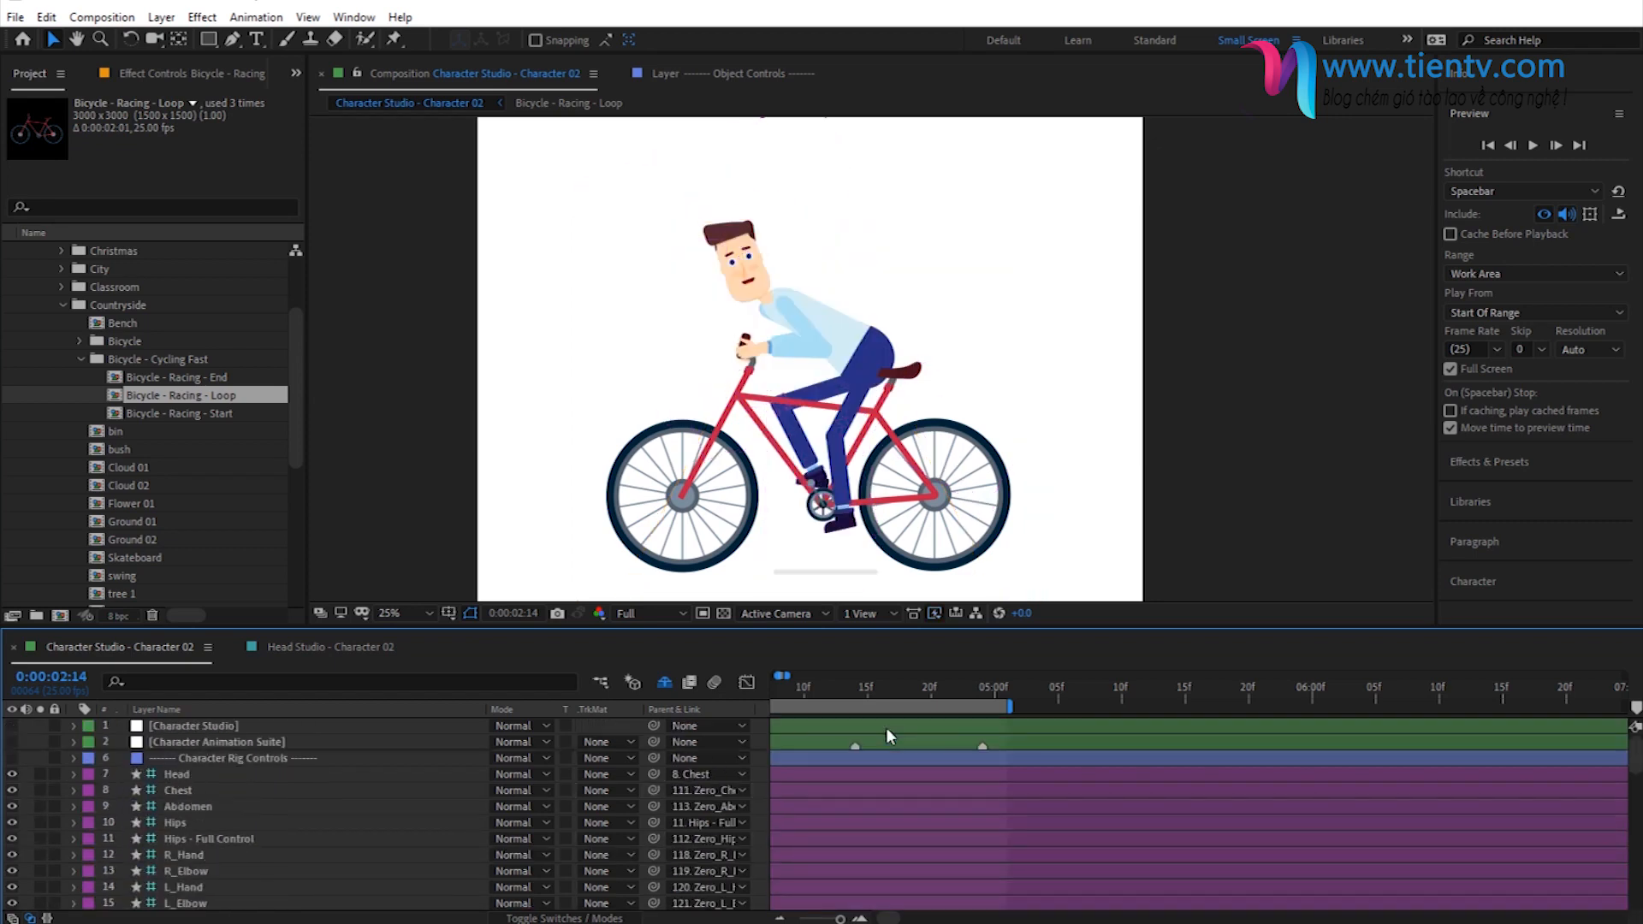
pyautogui.click(856, 692)
pyautogui.scroll(-8, 856, 782)
pyautogui.scroll(-2, 855, 783)
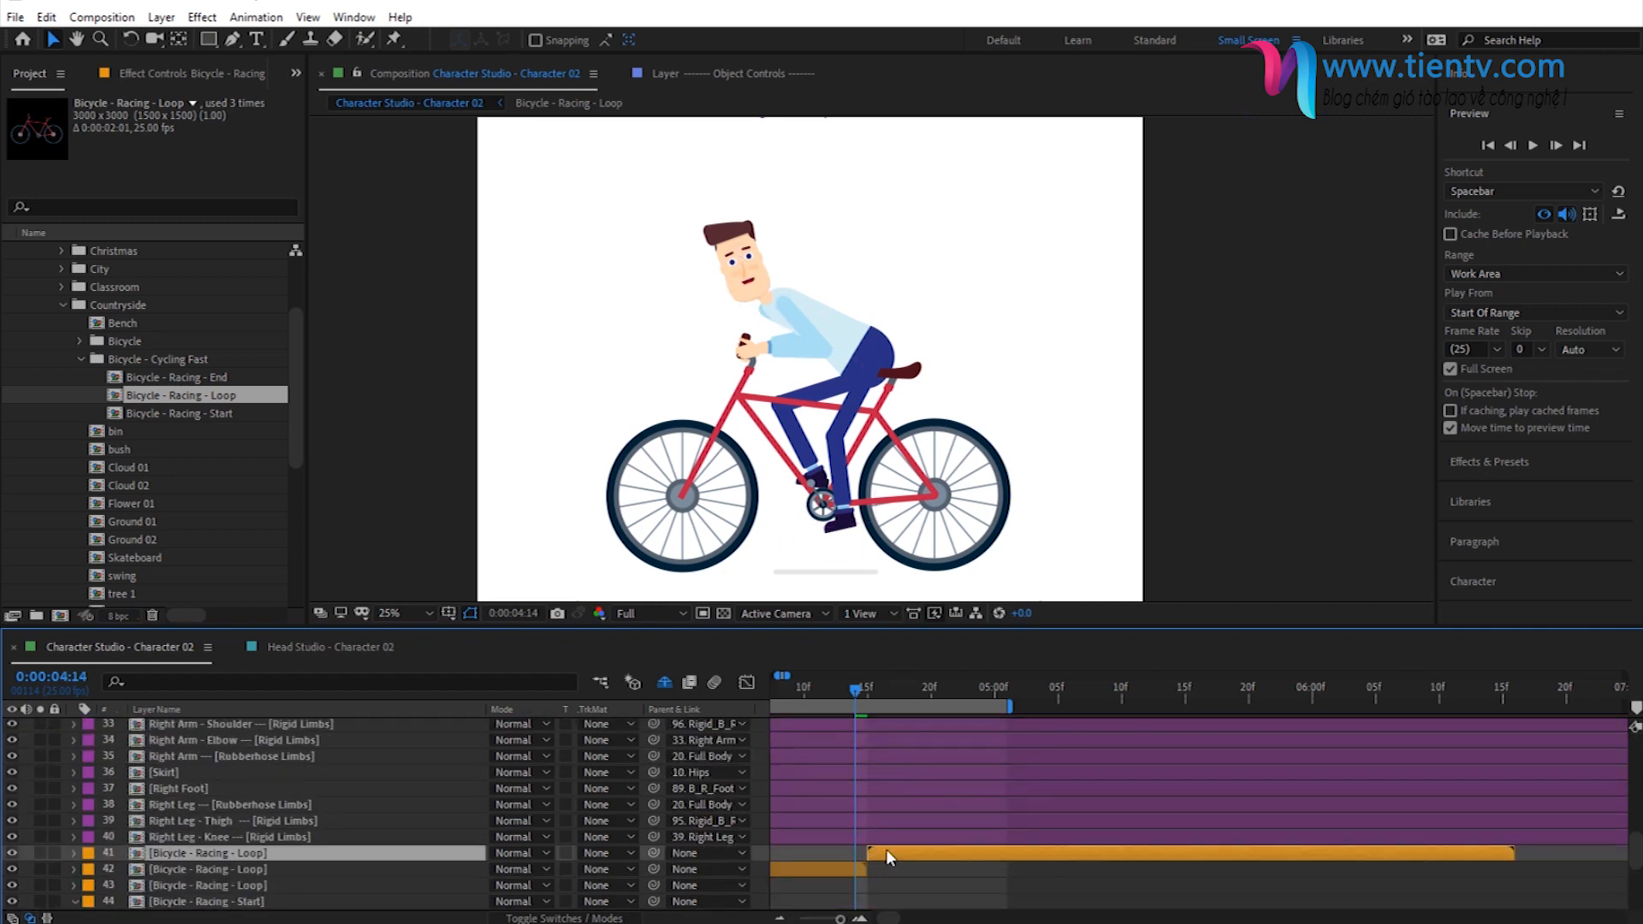
pyautogui.click(861, 871)
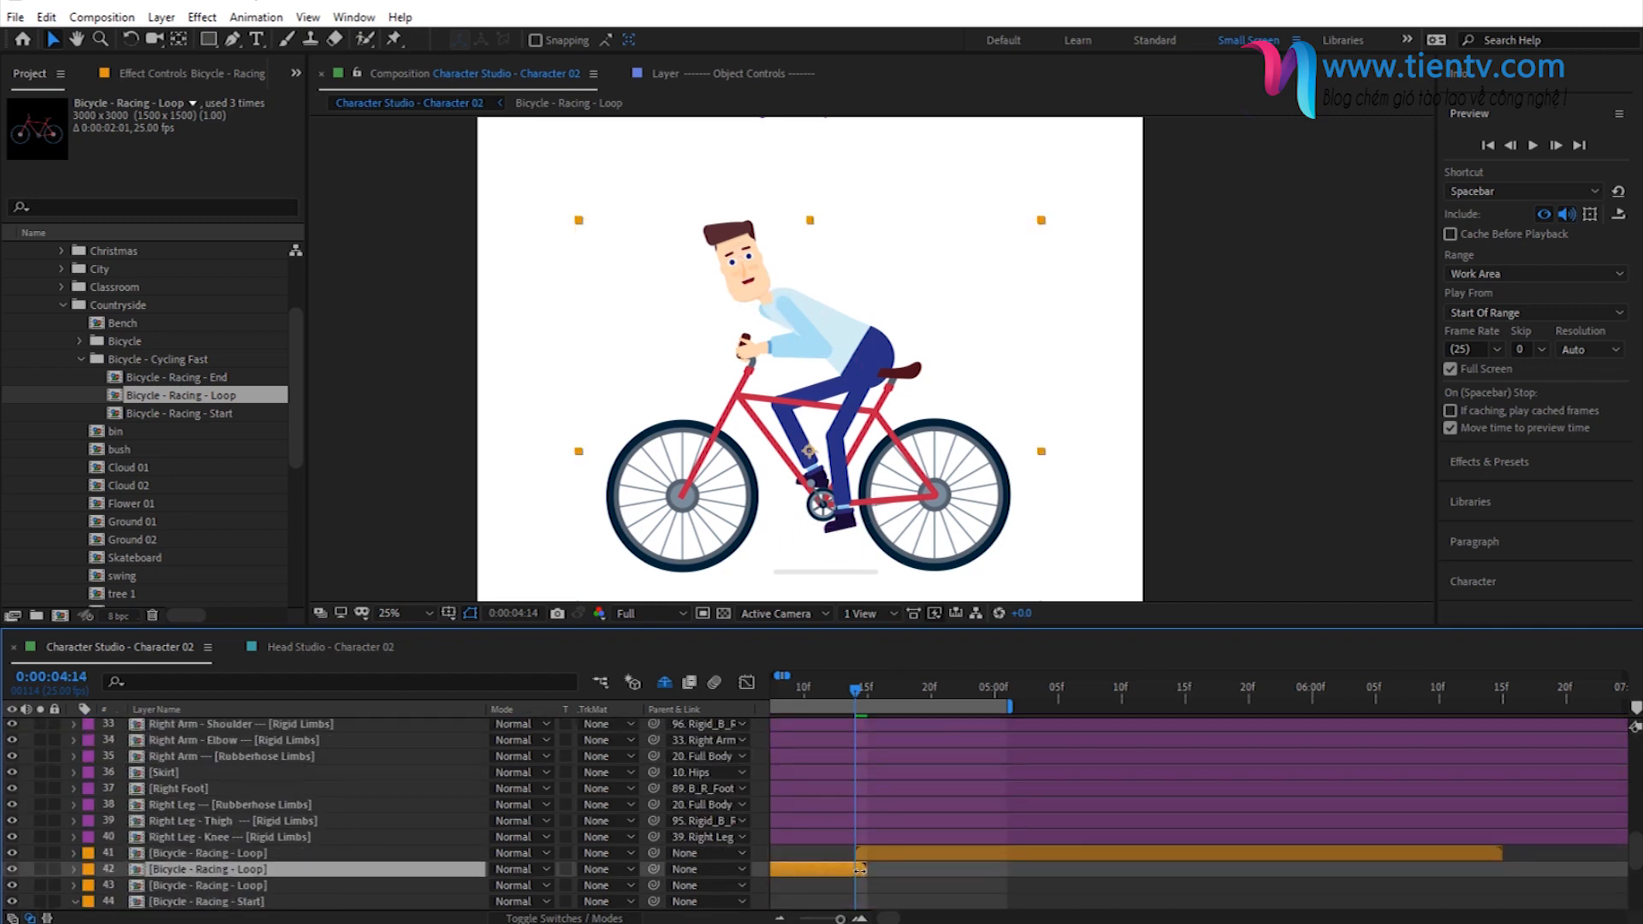
pyautogui.click(877, 855)
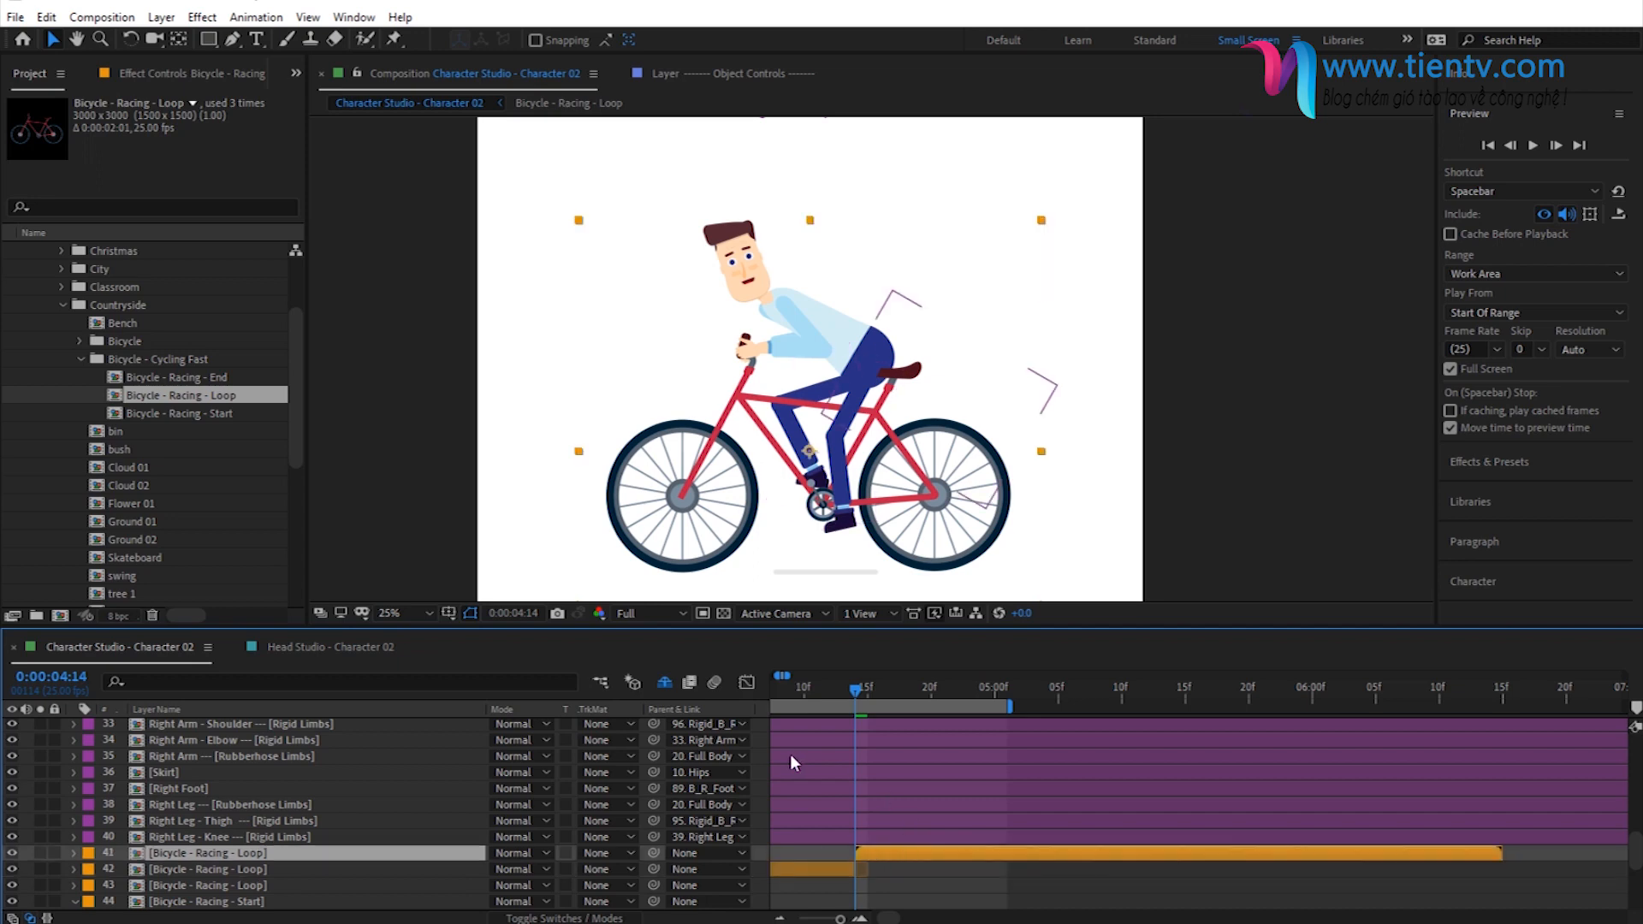
# - Replace the source of the last Bicycle - Racing - Loop copy with the Bicycle - Racing - End composition
pyautogui.click(185, 411)
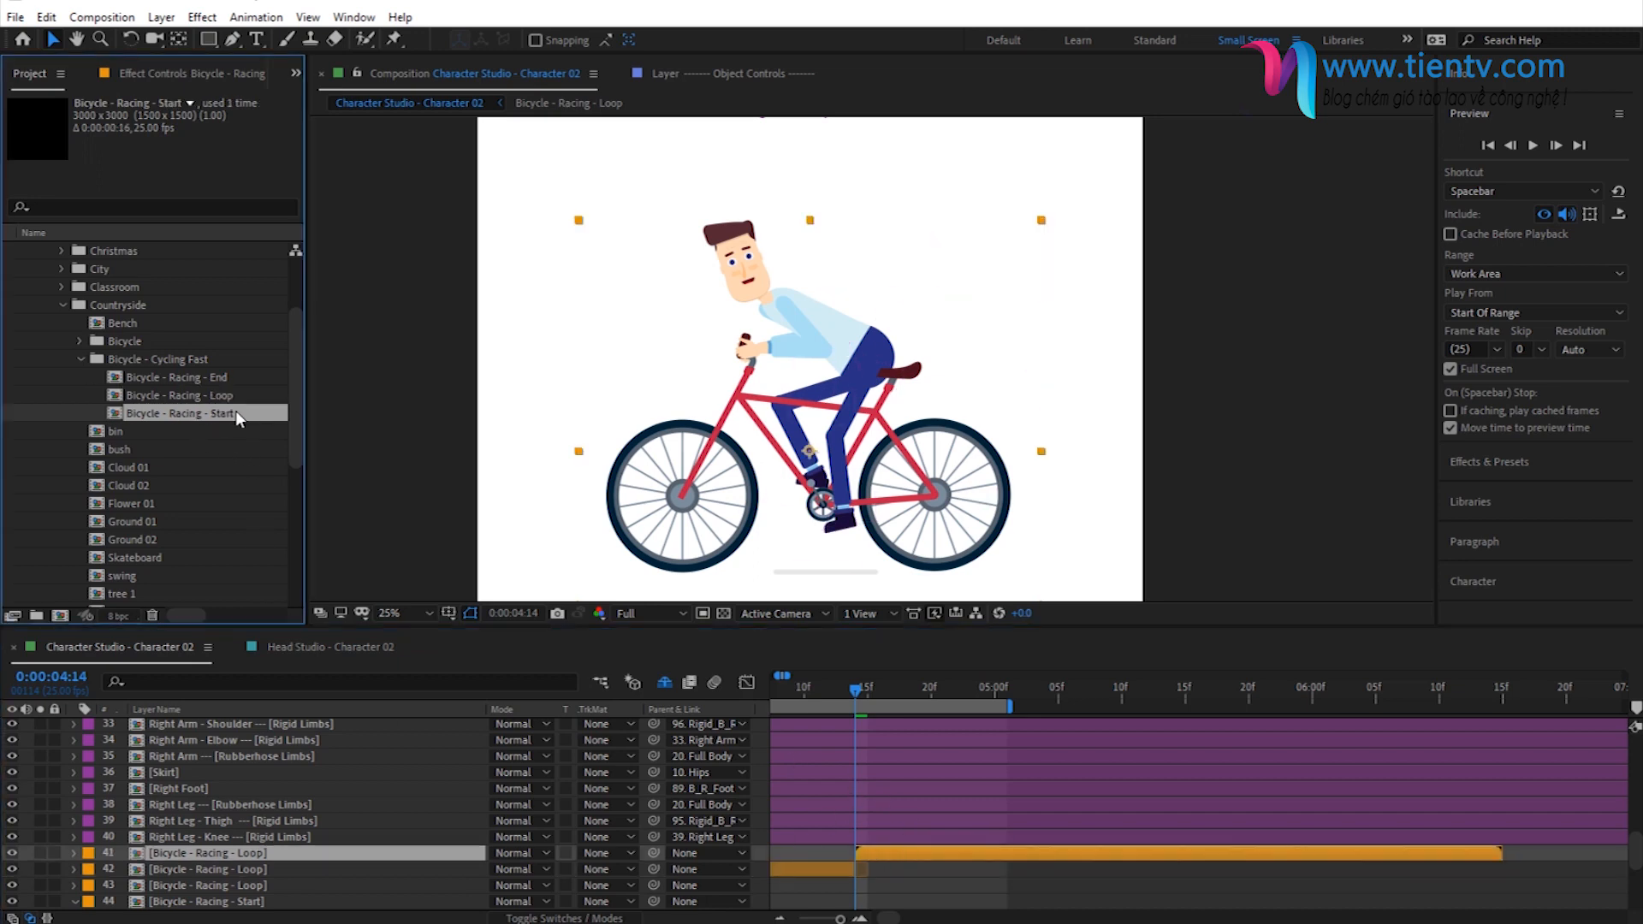
pyautogui.click(197, 379)
pyautogui.moveTo(198, 383); pyautogui.dragTo(914, 850)
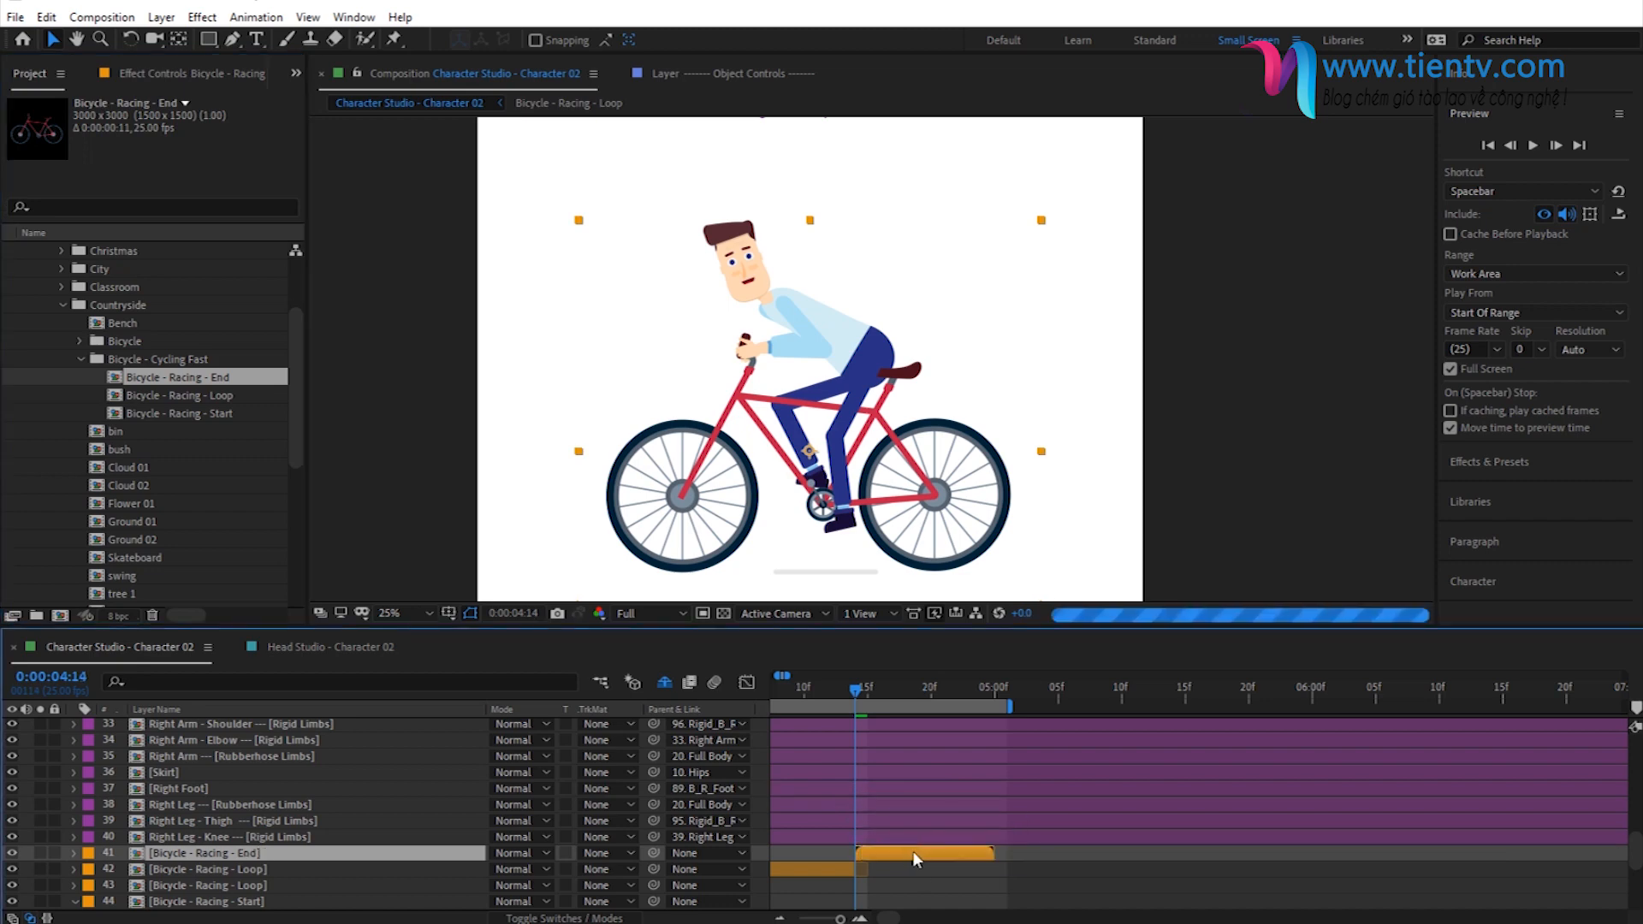
# - Set the work area to end with the Bicycle - Racing - End layer and preview the full cycling animation
pyautogui.moveTo(1010, 705); pyautogui.dragTo(996, 705)
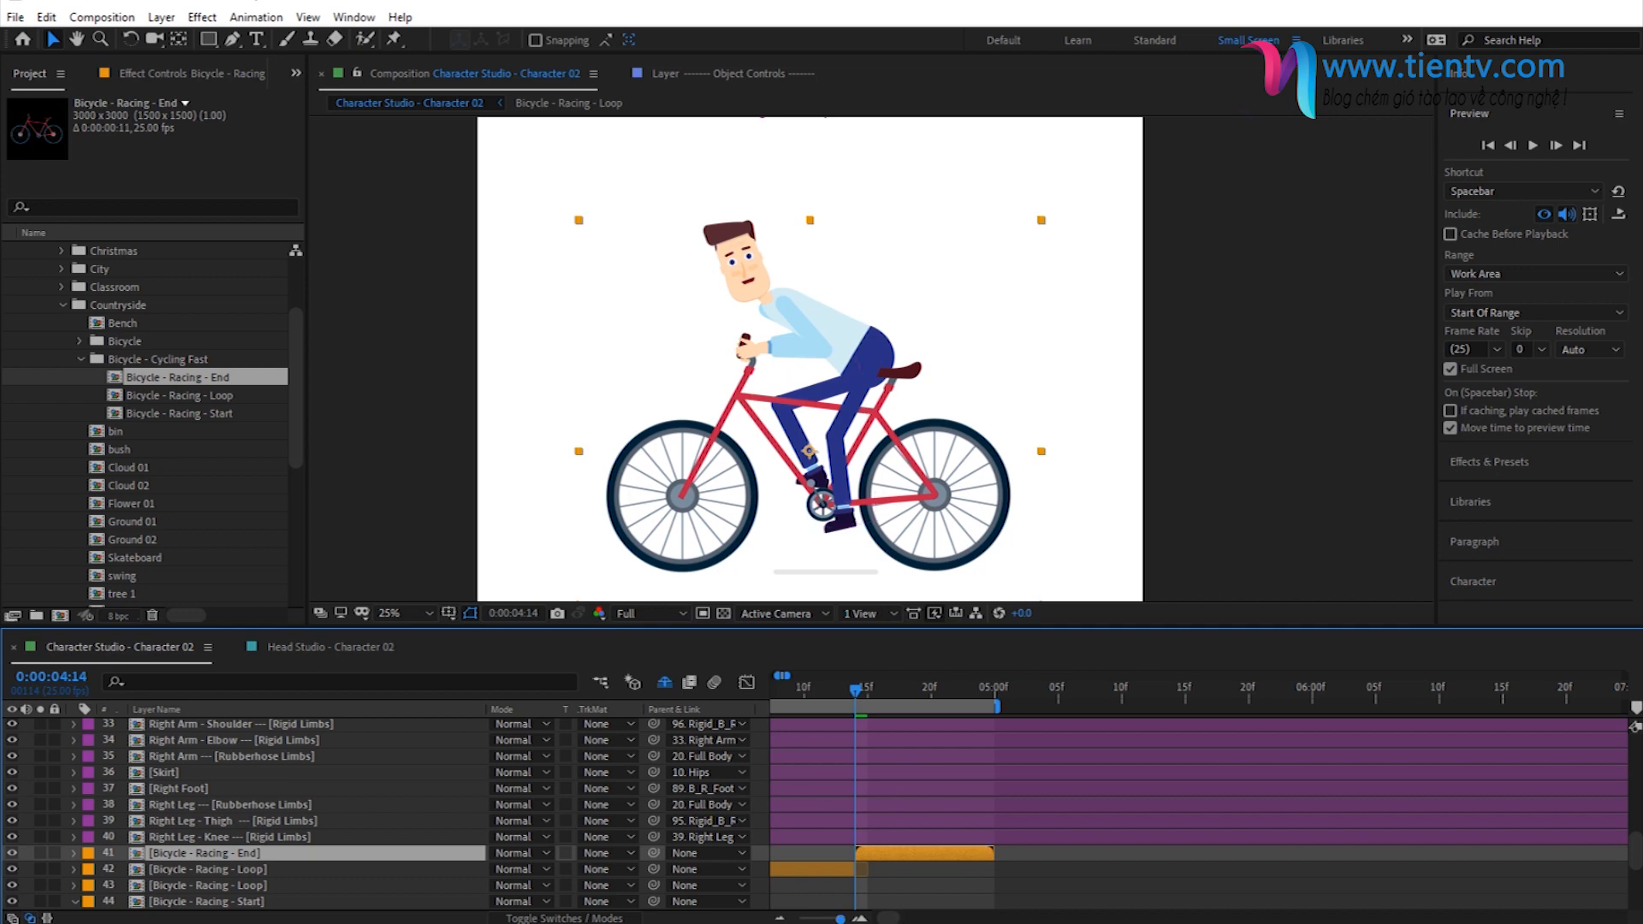
pyautogui.press('-')
pyautogui.press('-')
pyautogui.press('-')
pyautogui.press('-')
pyautogui.press('-')
pyautogui.press('-')
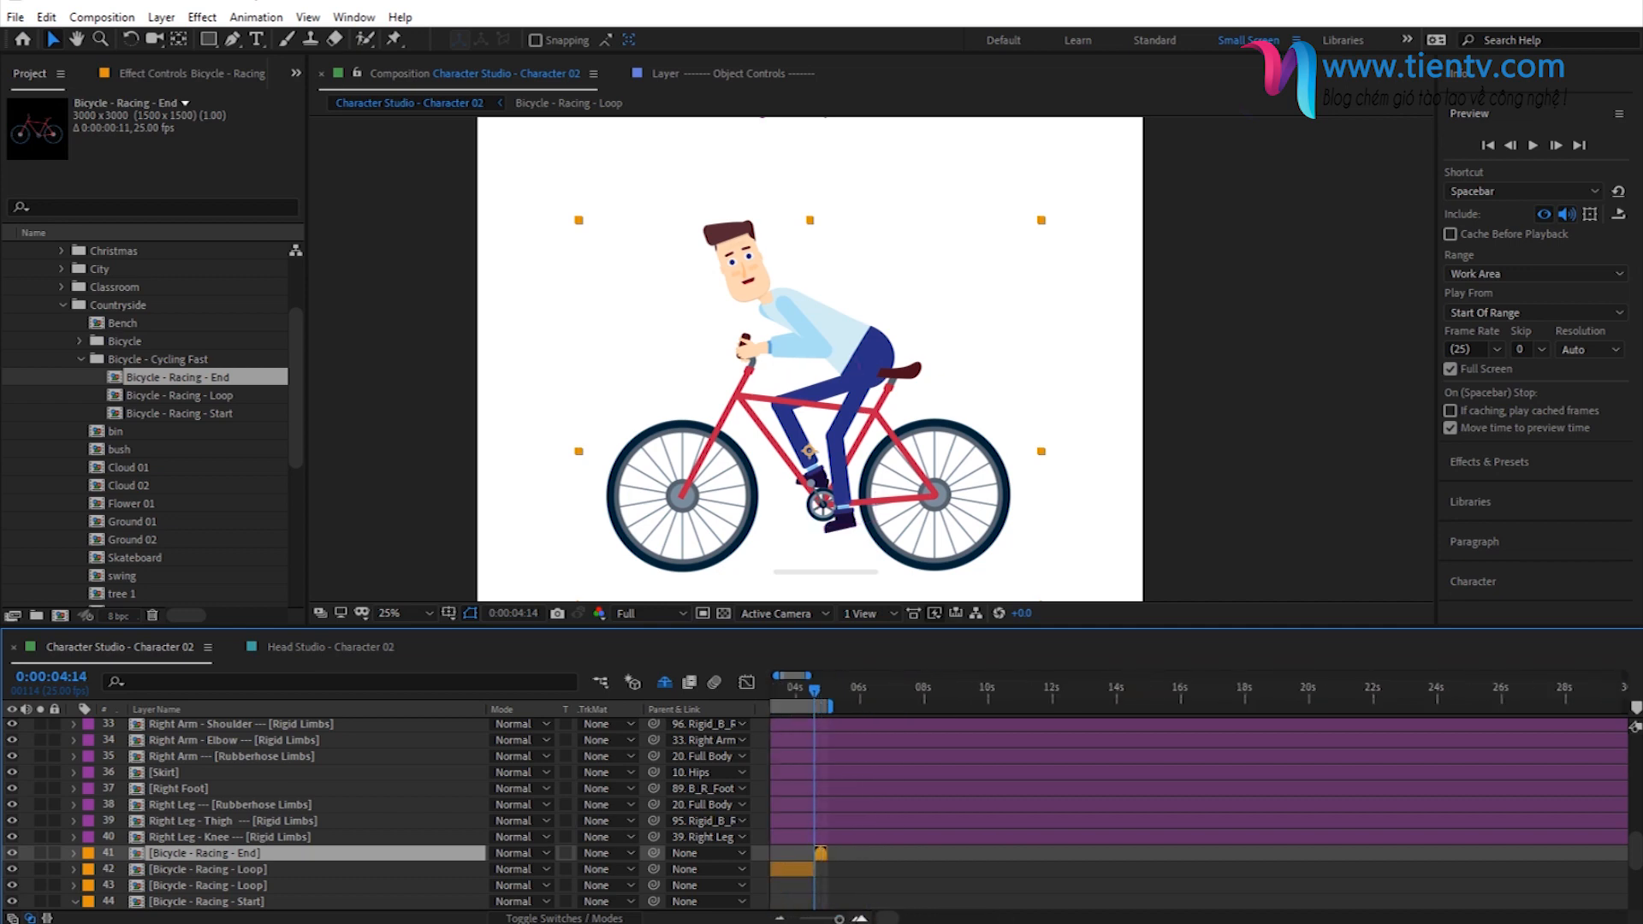
pyautogui.press('=')
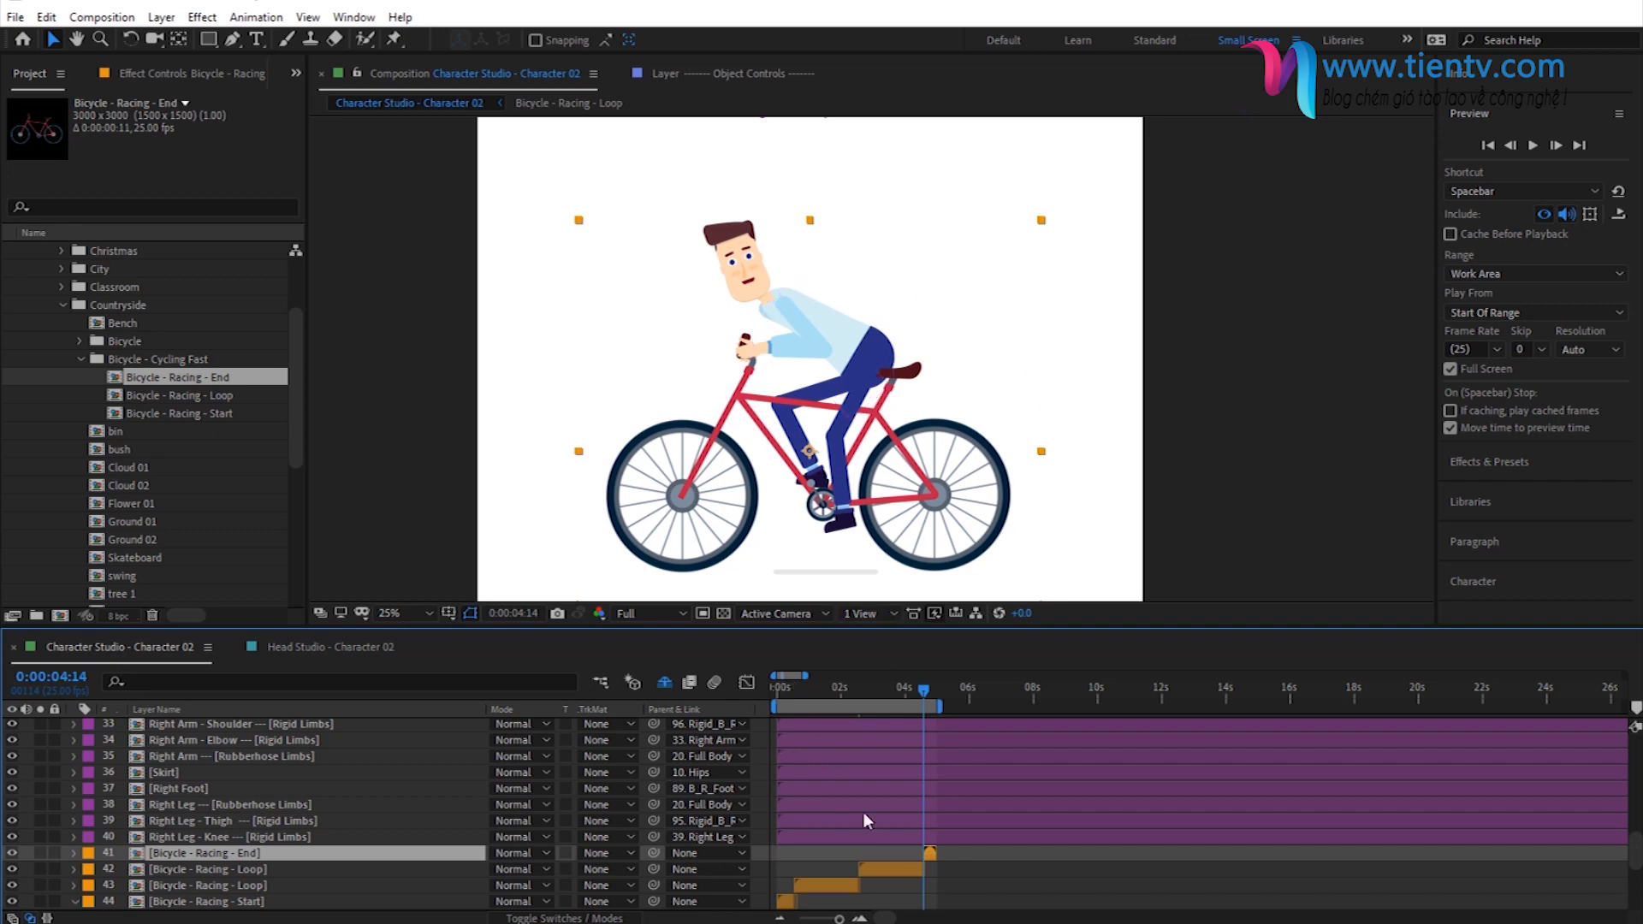
pyautogui.press('space')
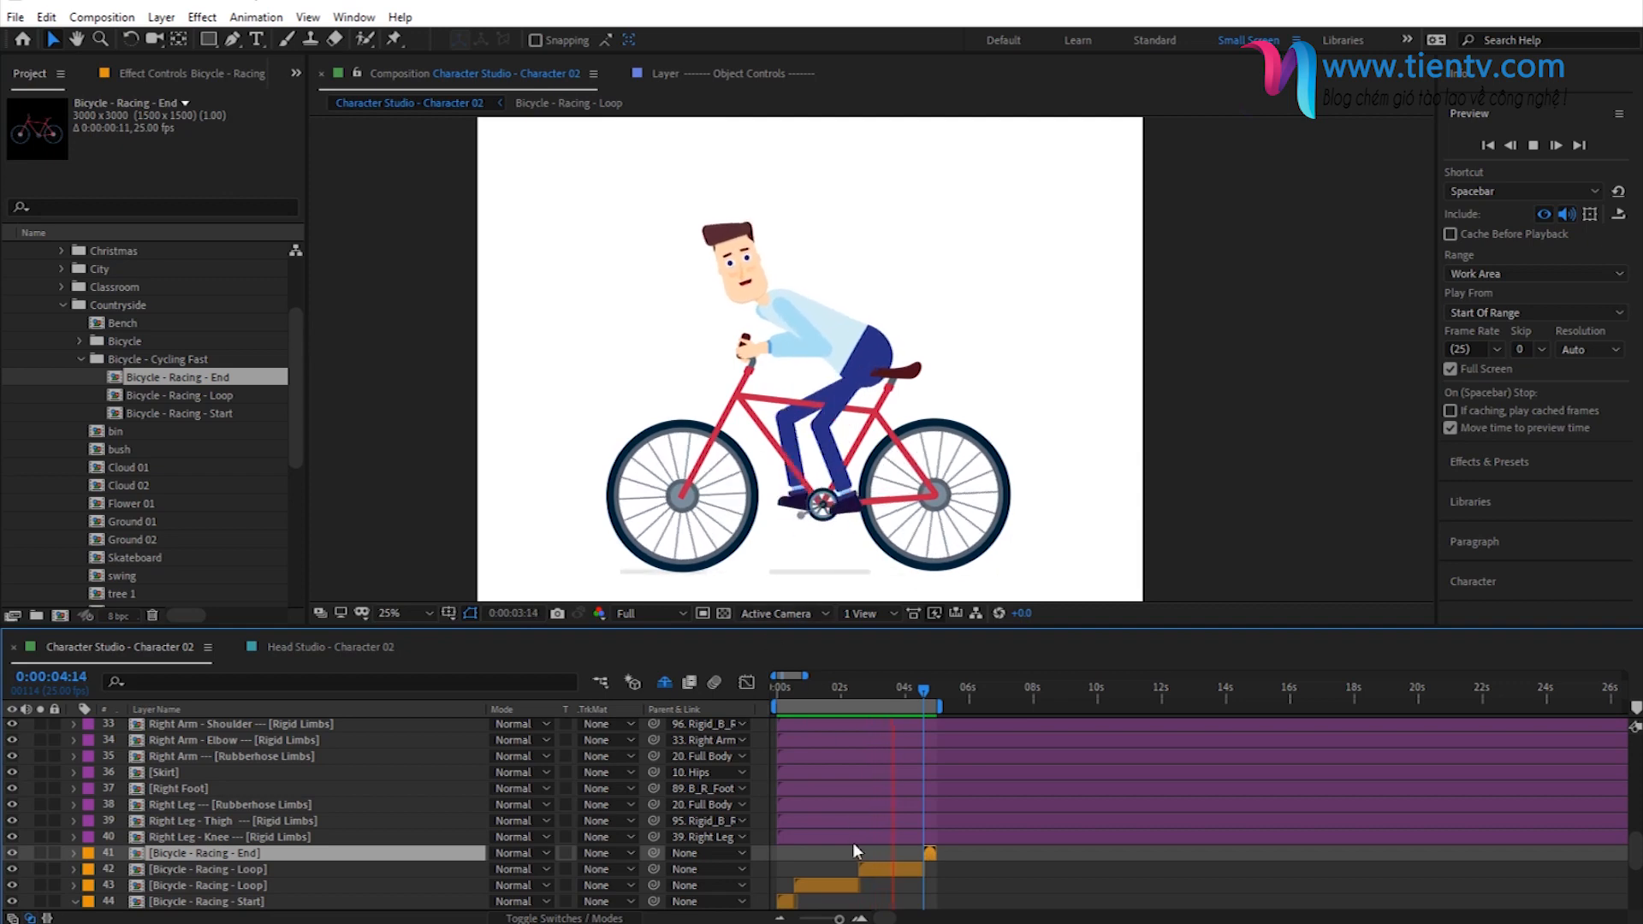
# - Examine the feet against the bicycle pedals at several frames of the first loop, and review the layer stack and markers
pyautogui.click(829, 690)
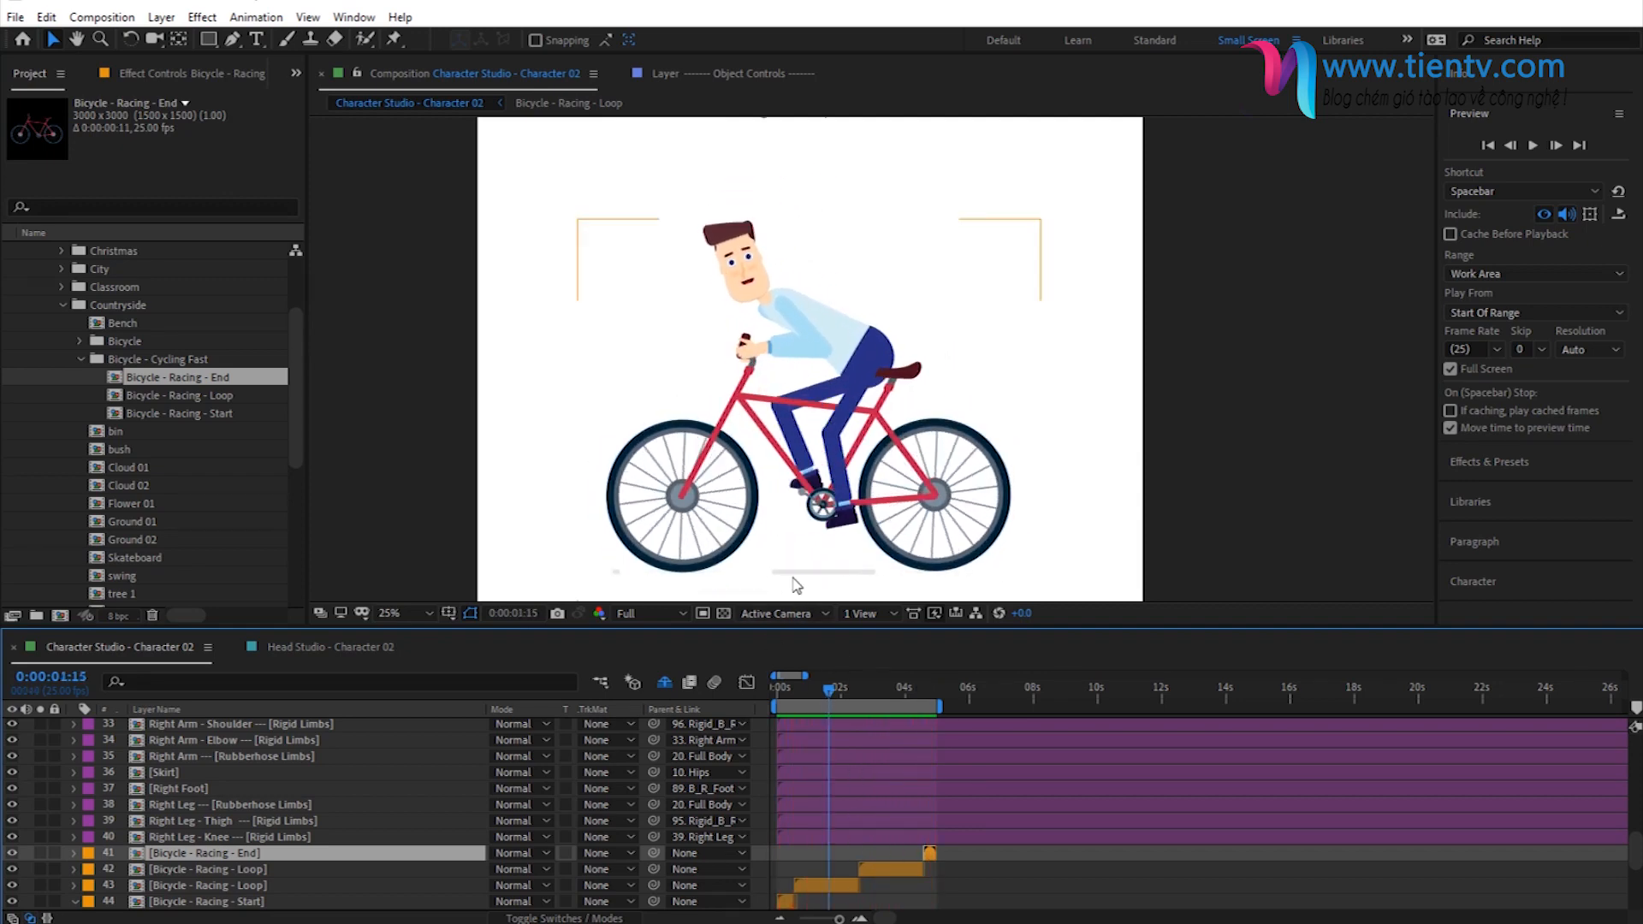
pyautogui.click(805, 691)
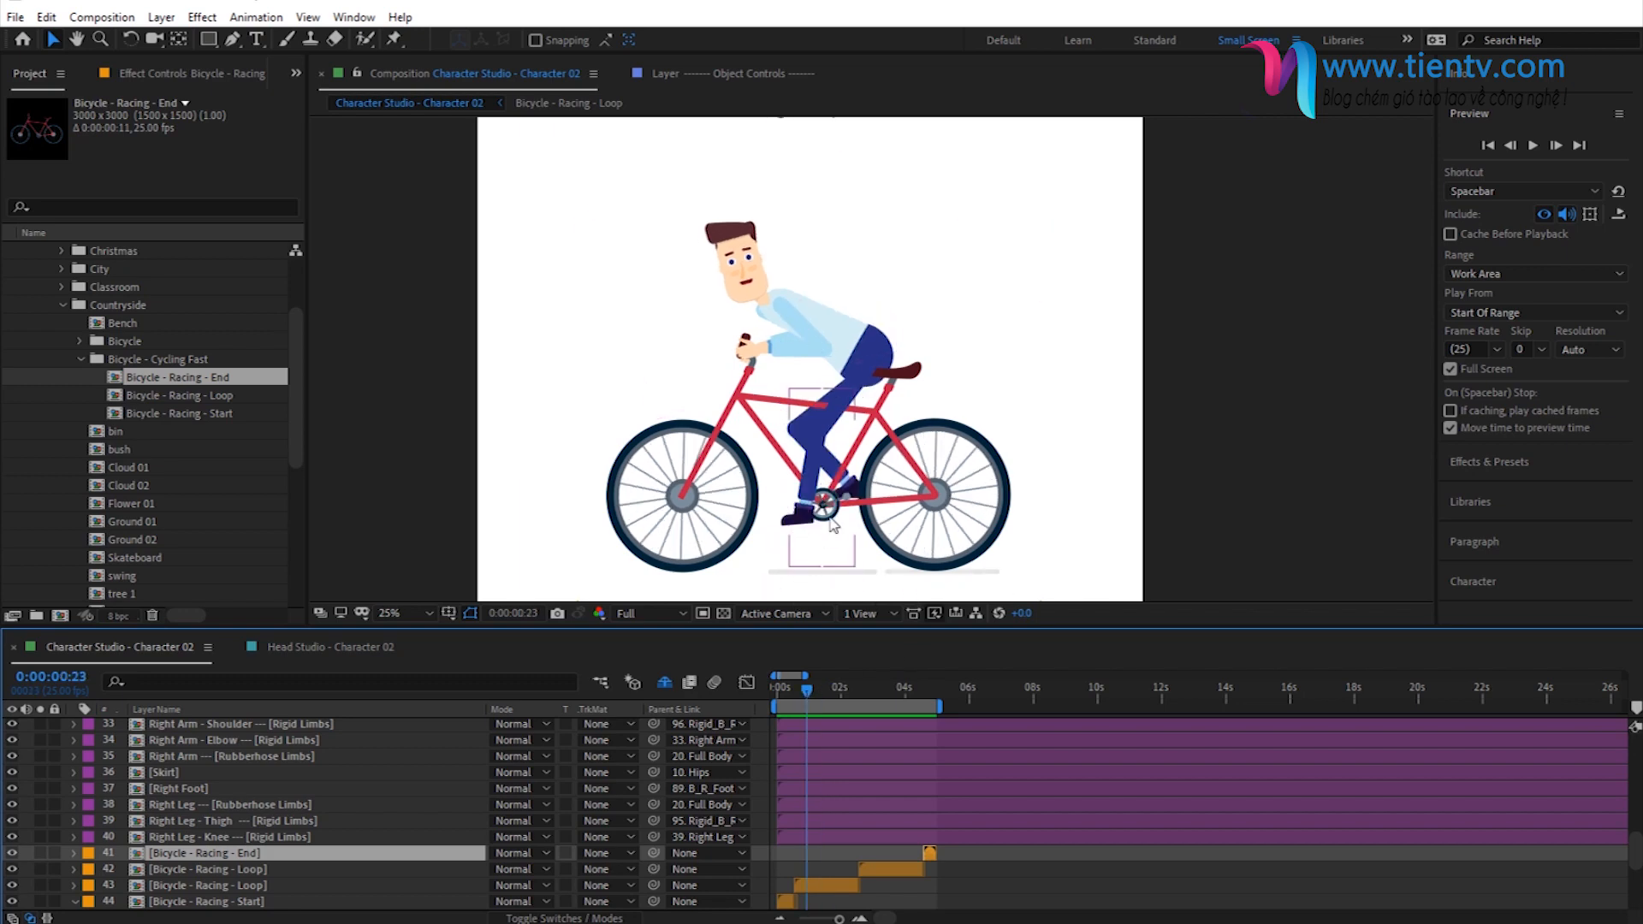
pyautogui.click(833, 693)
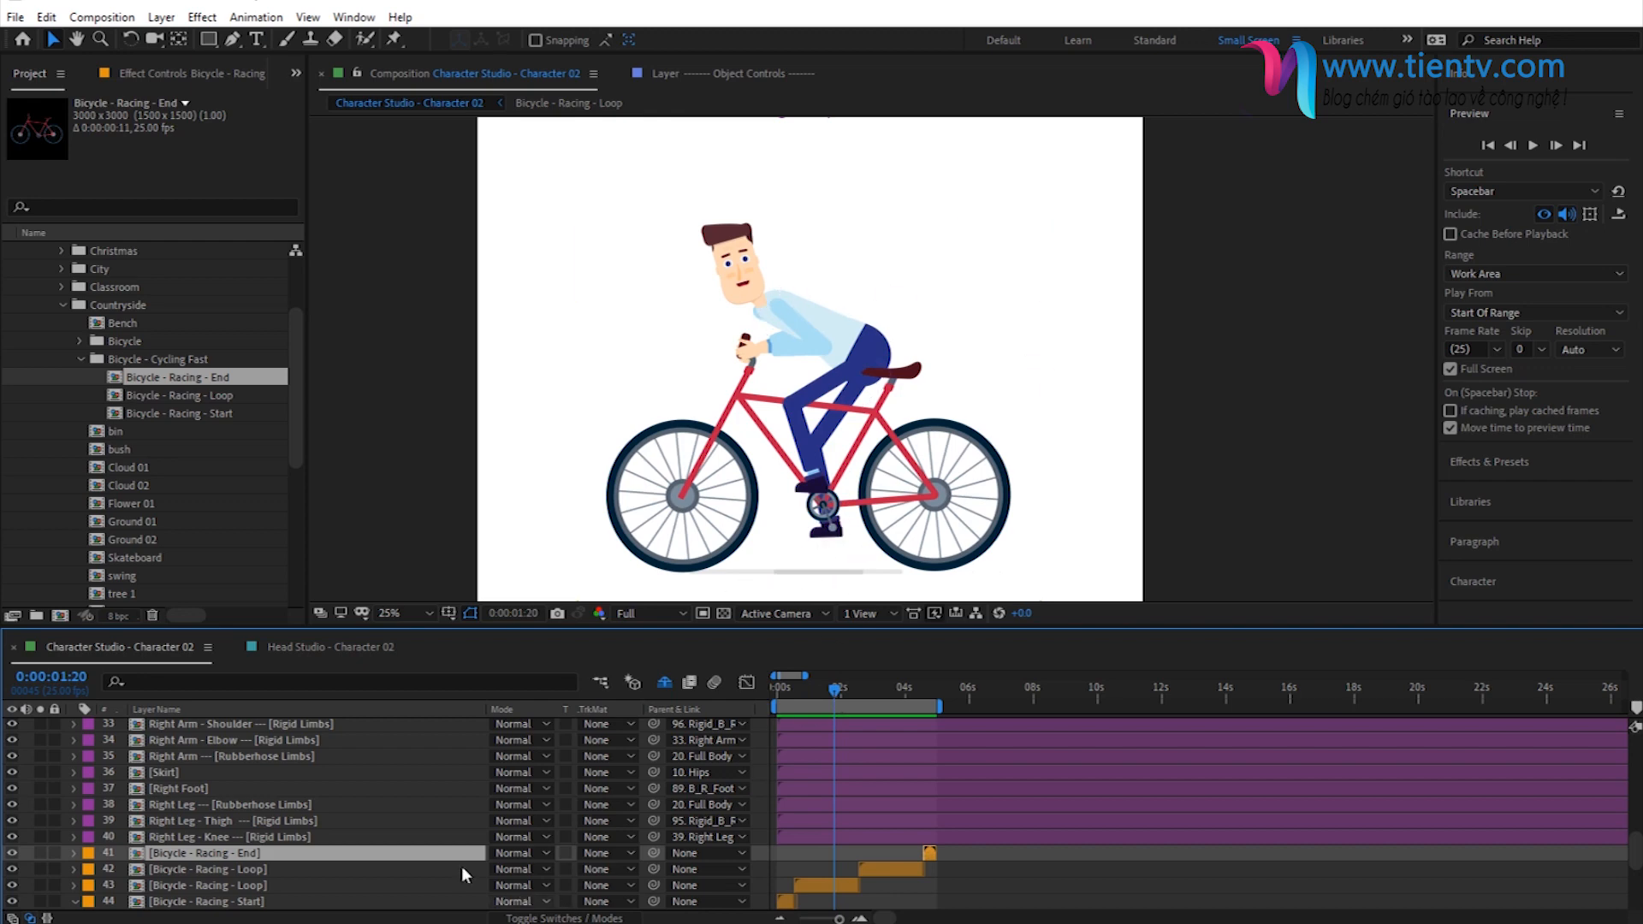
pyautogui.scroll(-4, 296, 878)
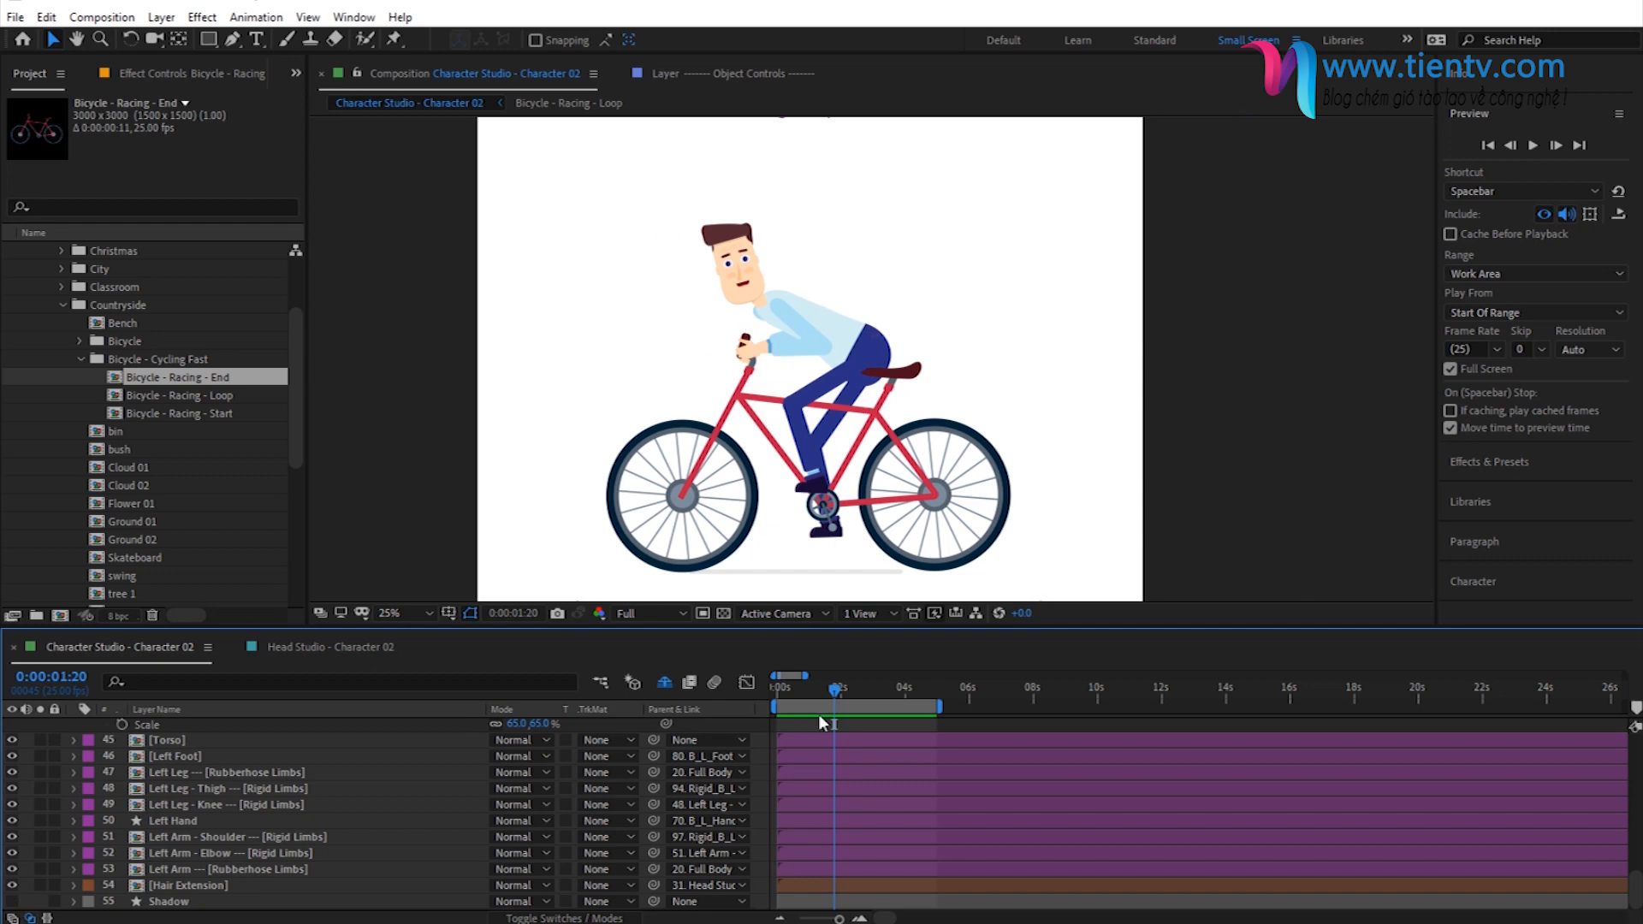
pyautogui.click(808, 691)
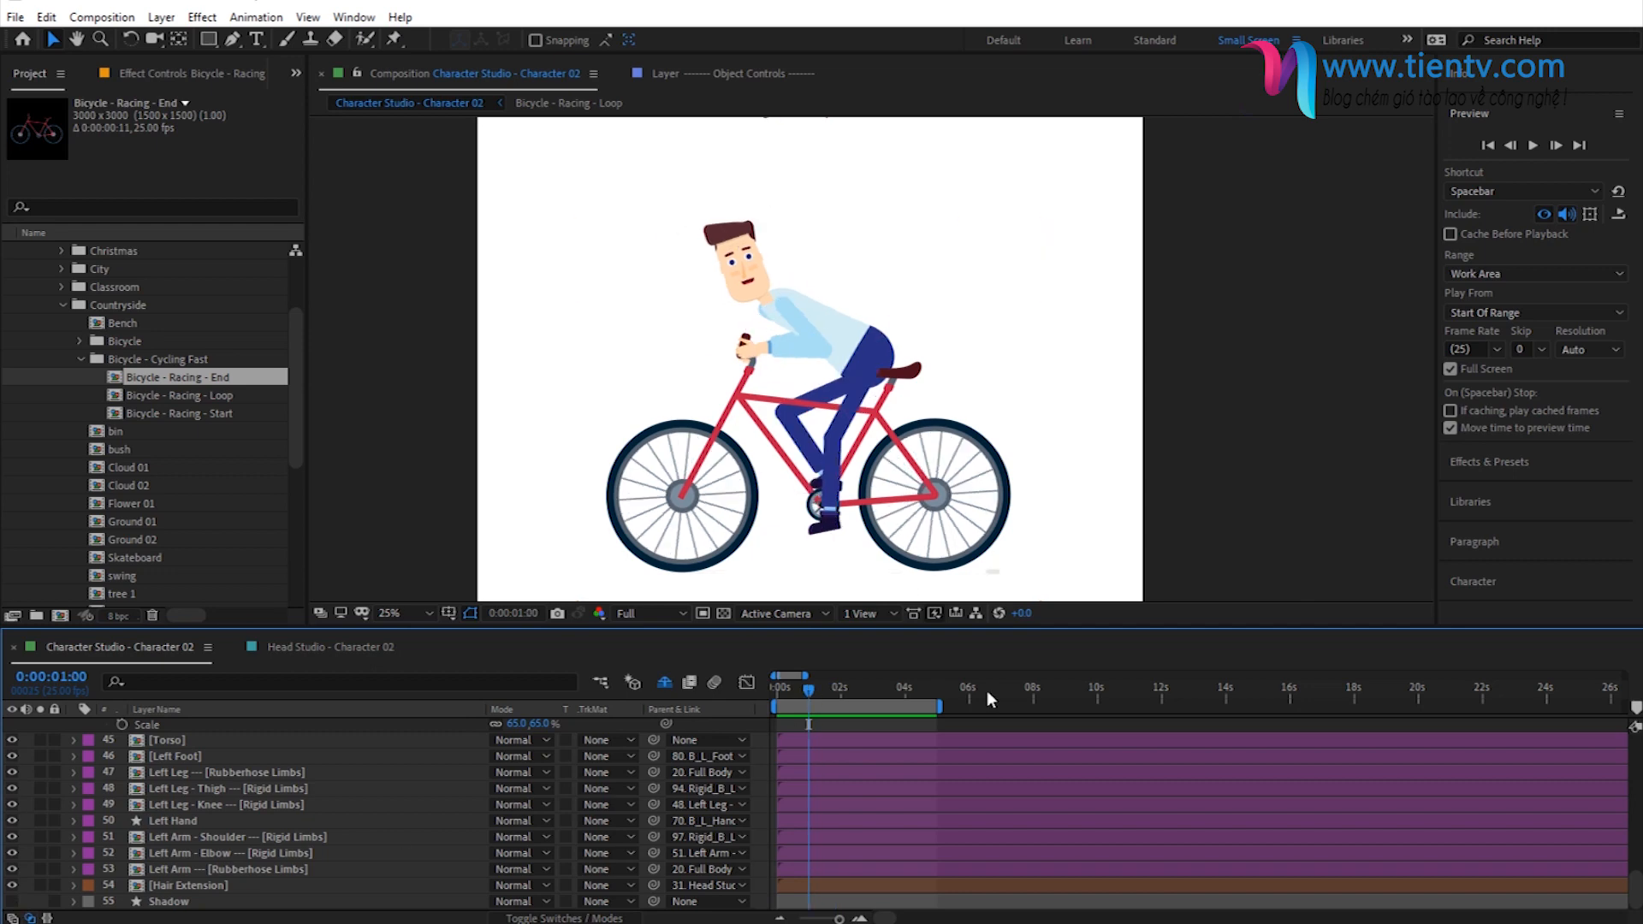
pyautogui.click(840, 686)
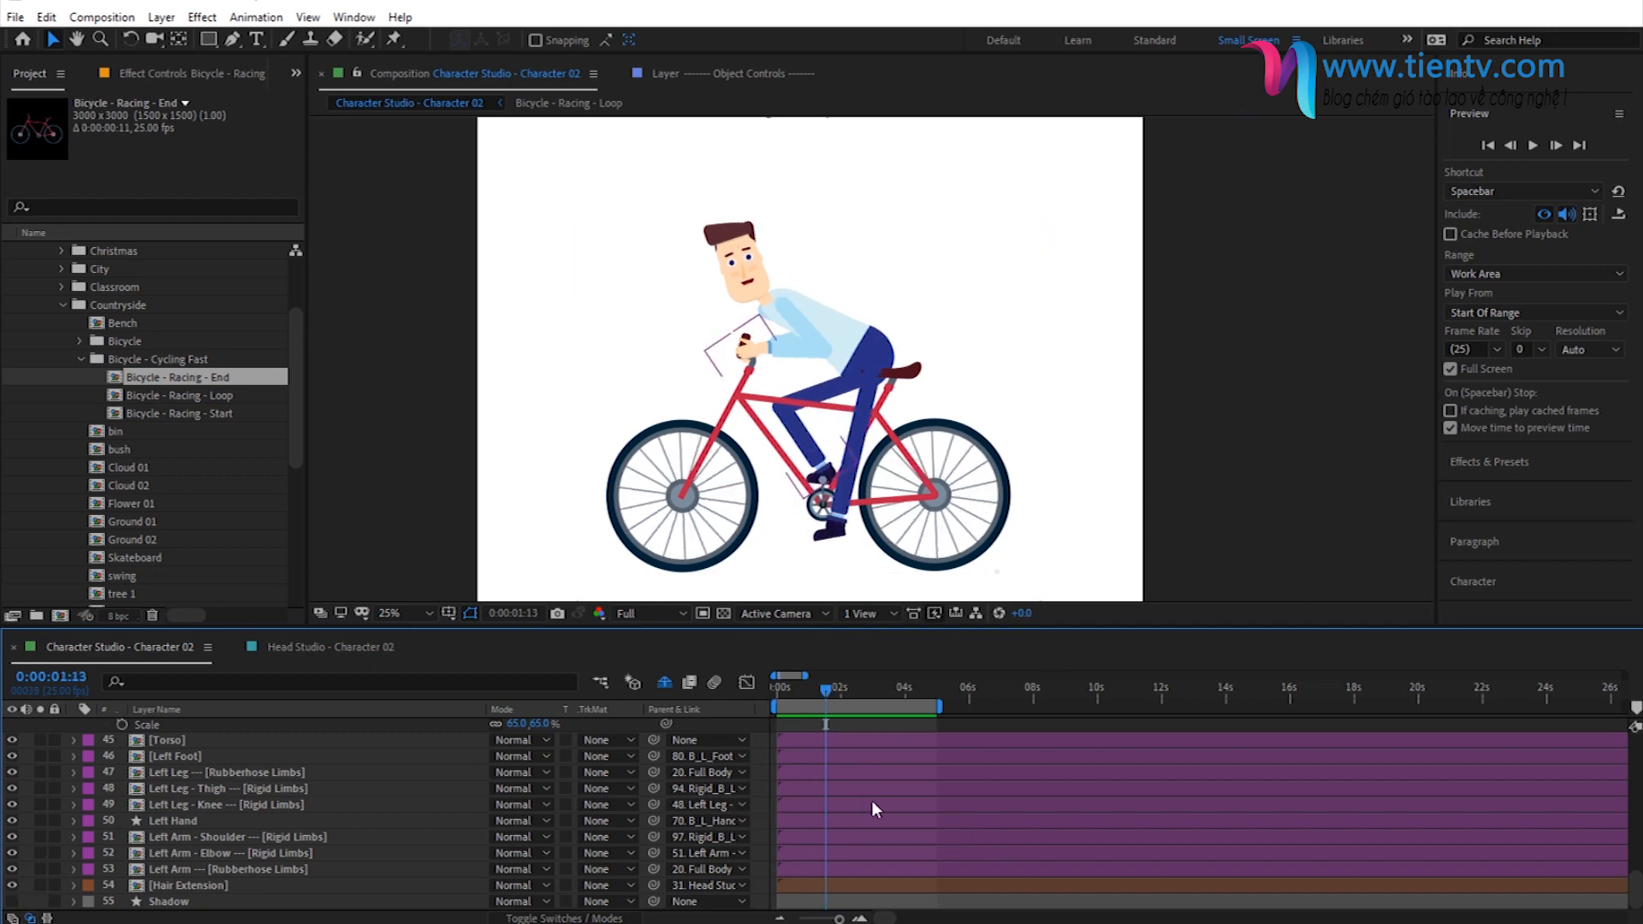
pyautogui.scroll(7, 872, 799)
pyautogui.scroll(6, 871, 799)
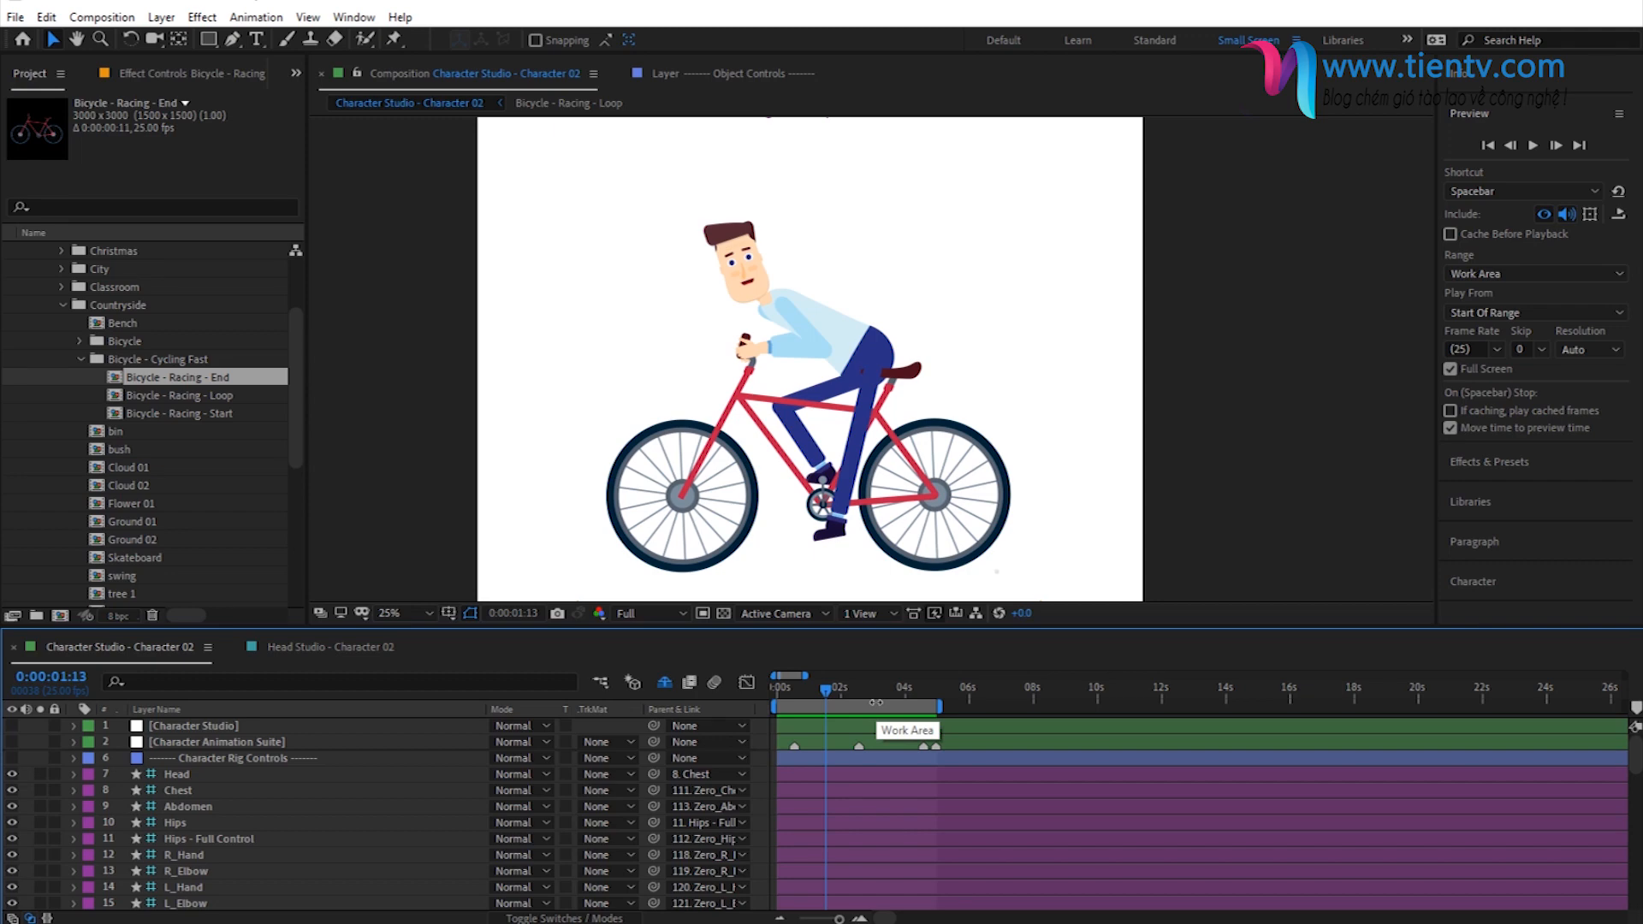
pyautogui.scroll(-4, 206, 782)
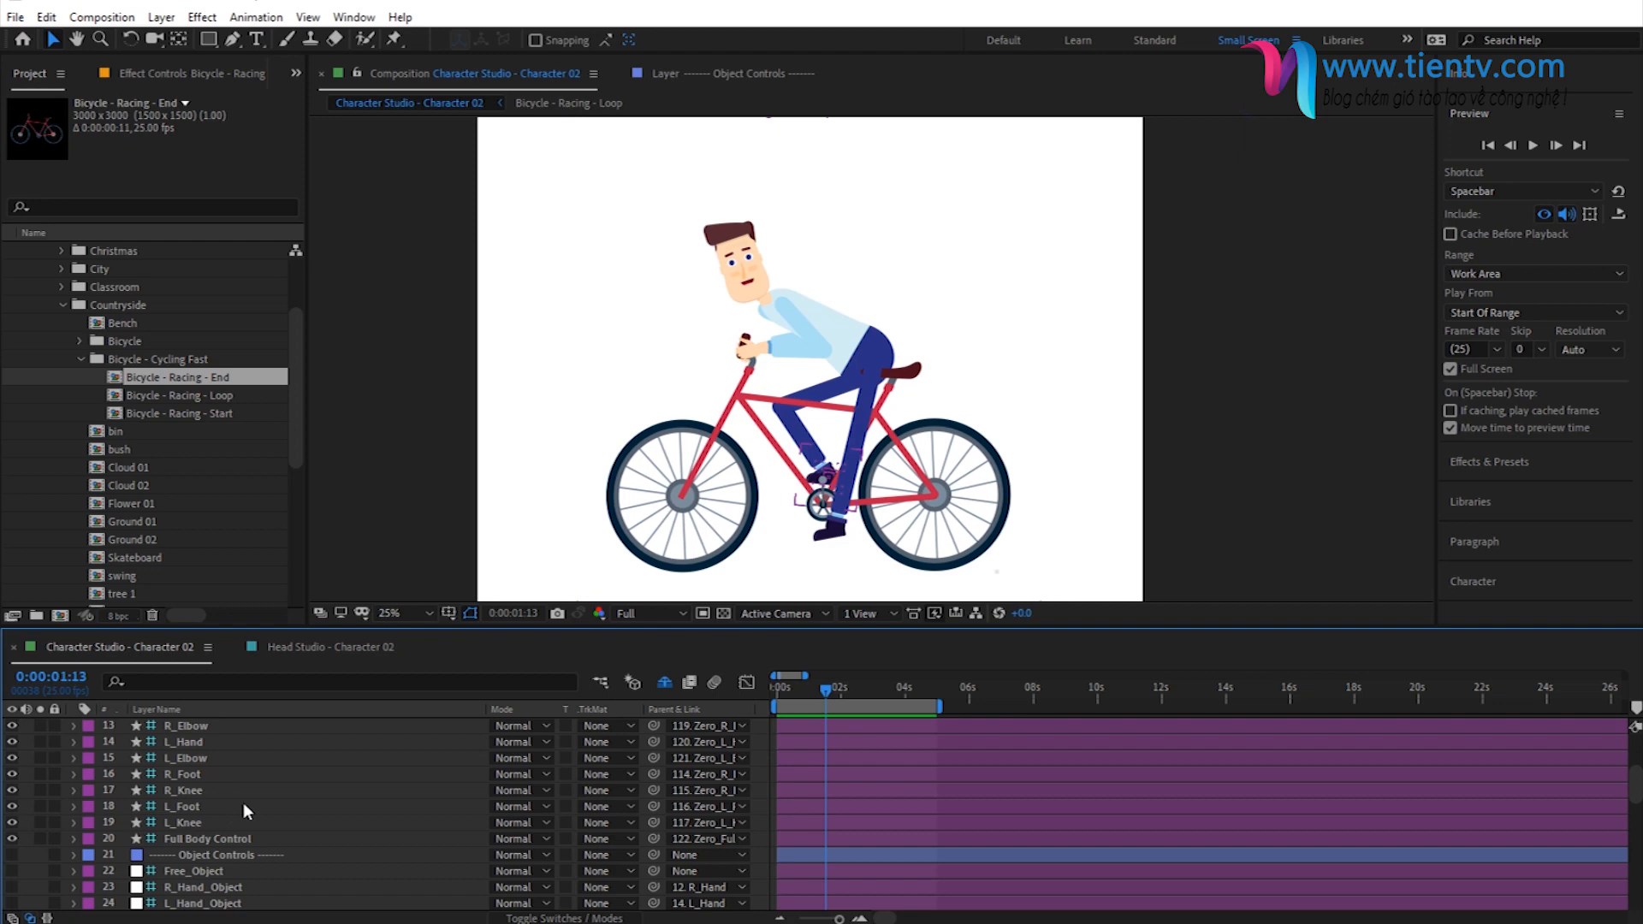
# - Search the effects and presets for "ska" and widen the results to show the full Skateboarding preset names
pyautogui.click(990, 690)
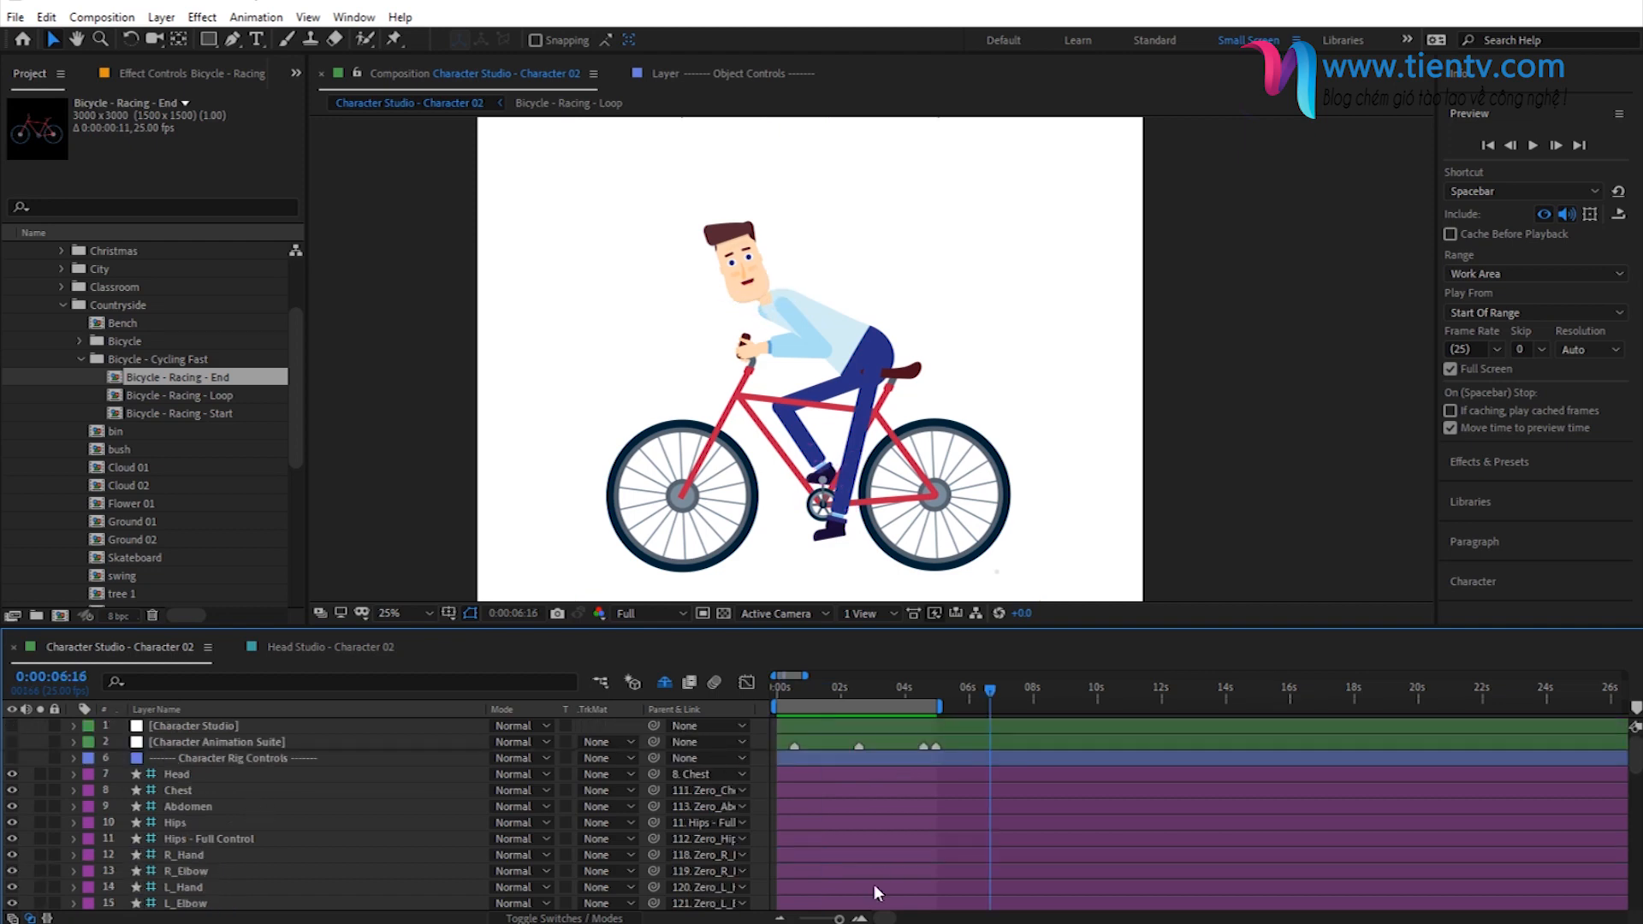
pyautogui.click(962, 690)
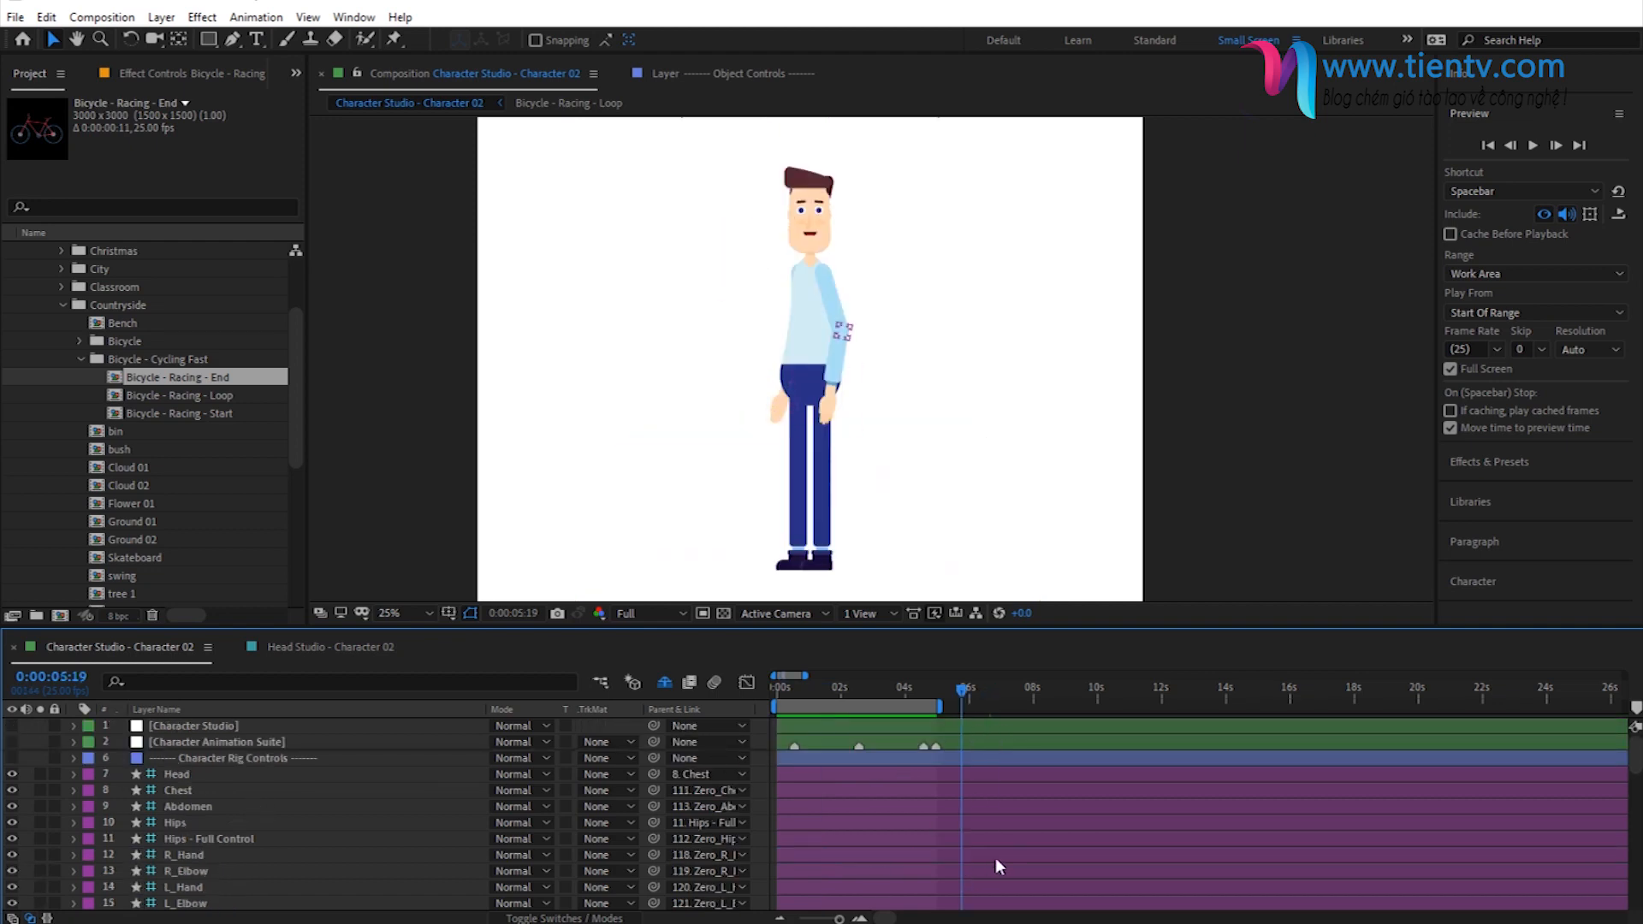
pyautogui.click(1512, 466)
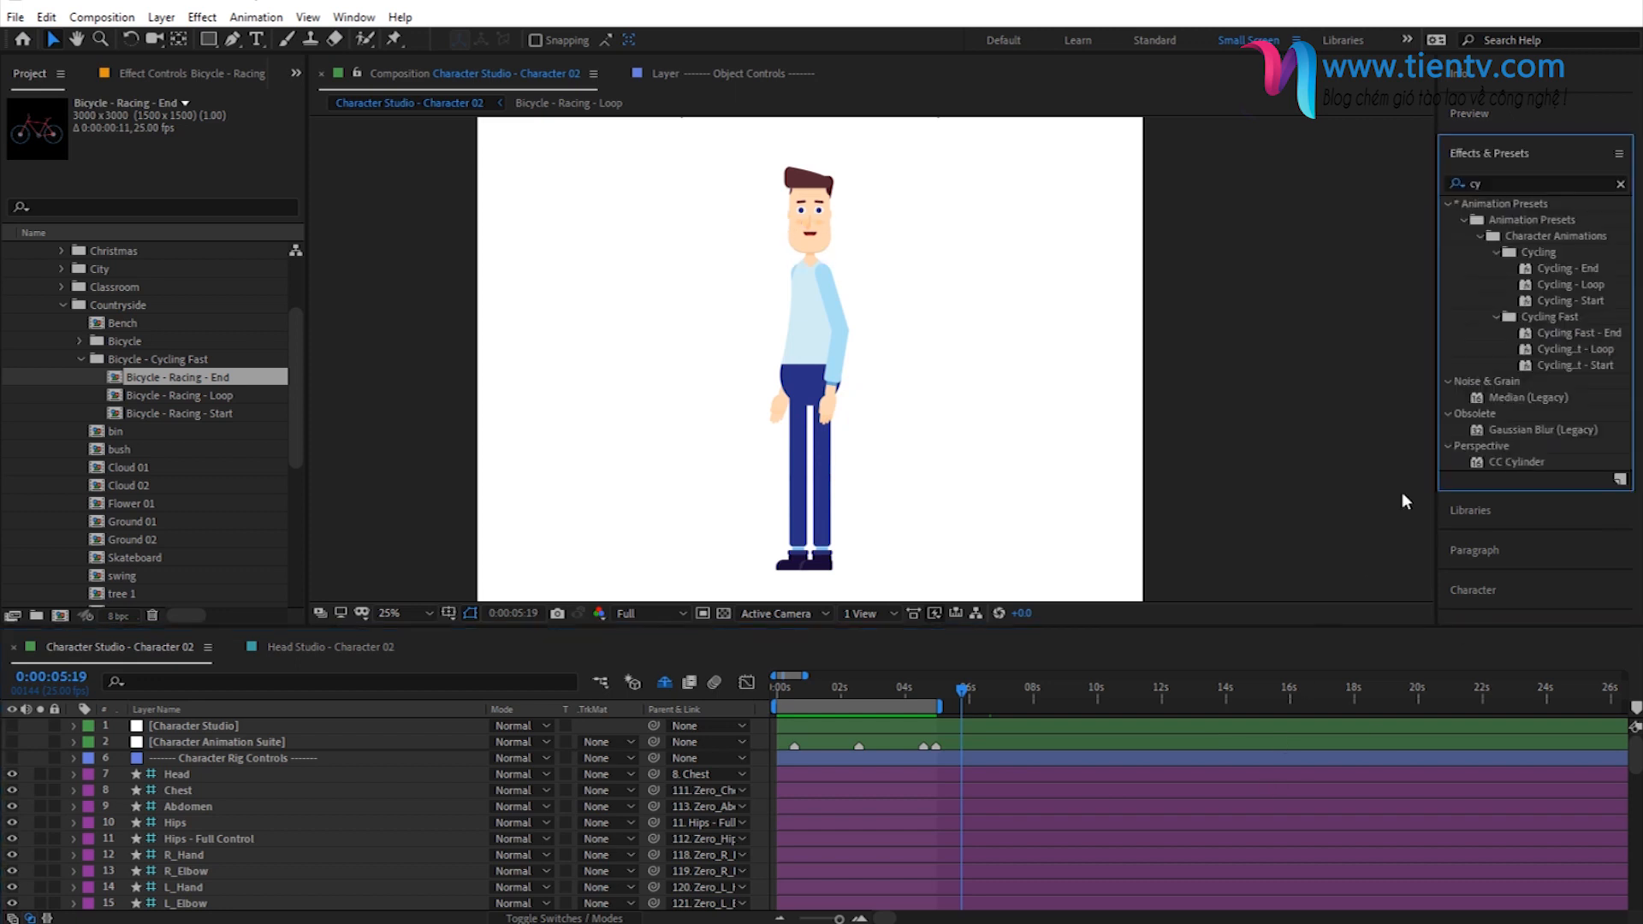
pyautogui.click(1491, 183)
pyautogui.write('ska')
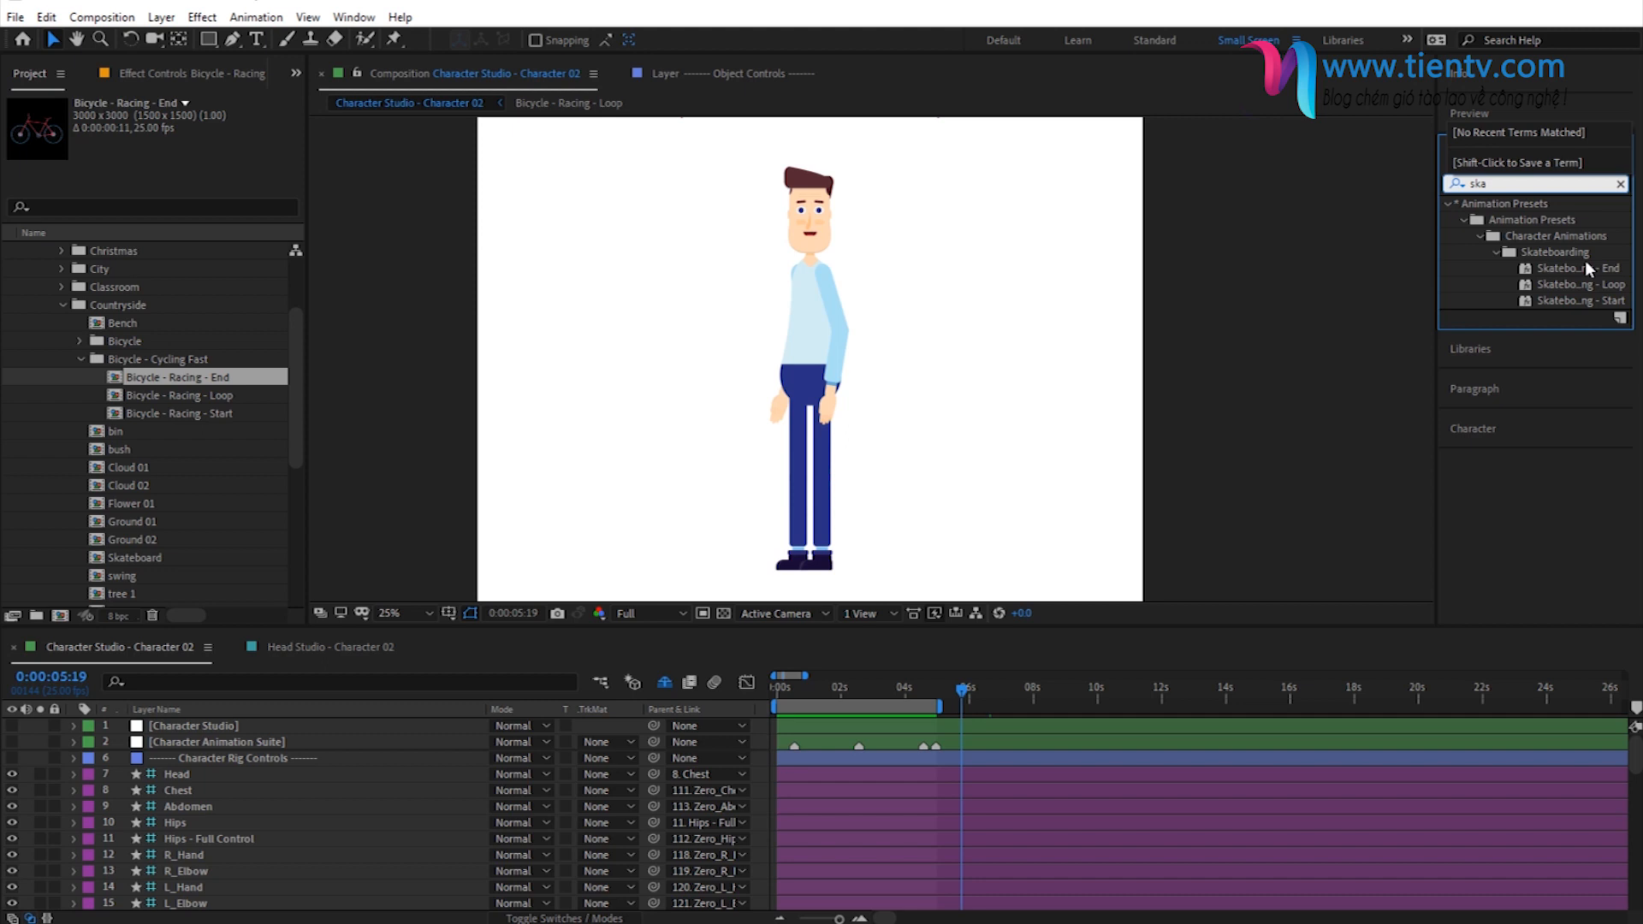
pyautogui.click(1583, 303)
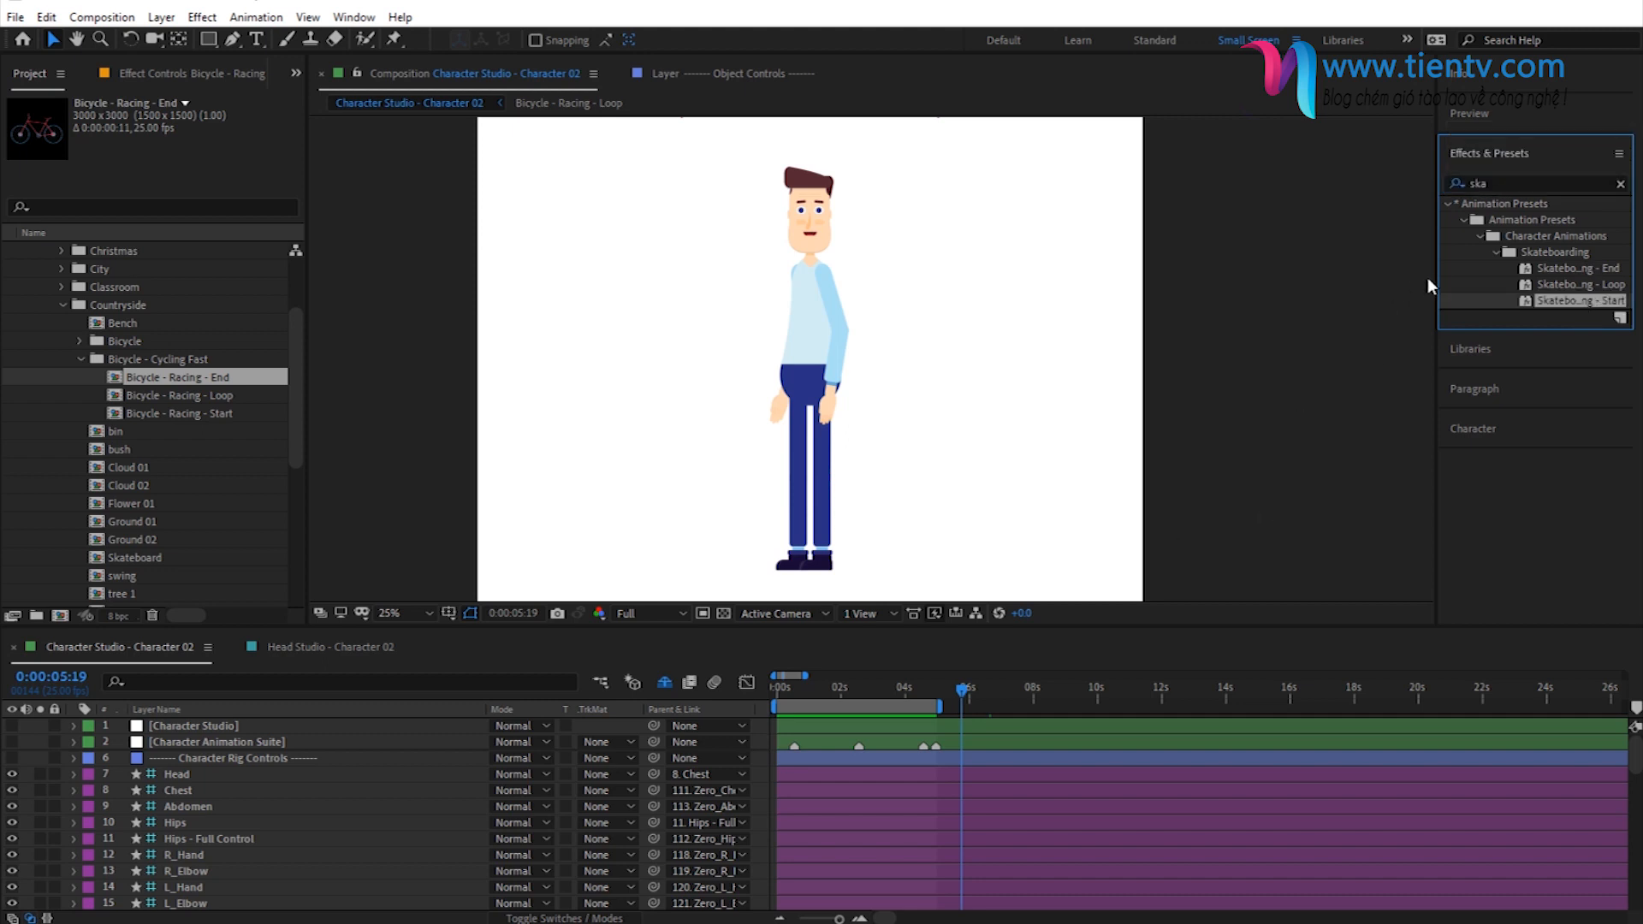
pyautogui.moveTo(1438, 280); pyautogui.dragTo(1385, 302)
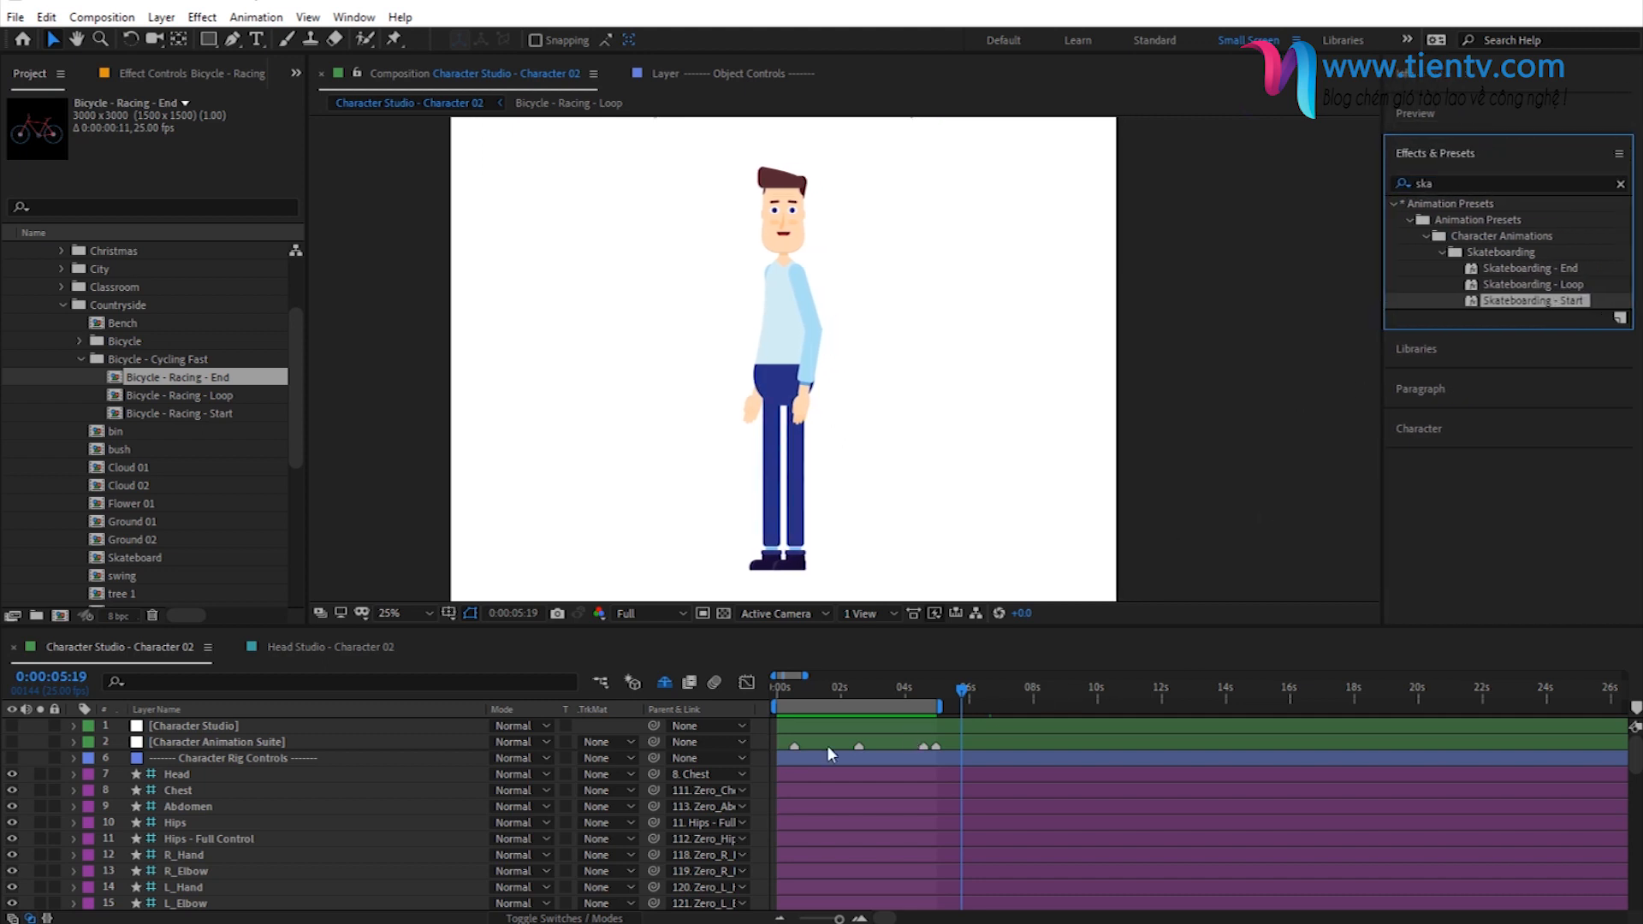
# - Reveal the Character Animation Suite effect's keyframes and move the playhead to its last keyframe at 0:00:04:24
pyautogui.click(233, 741)
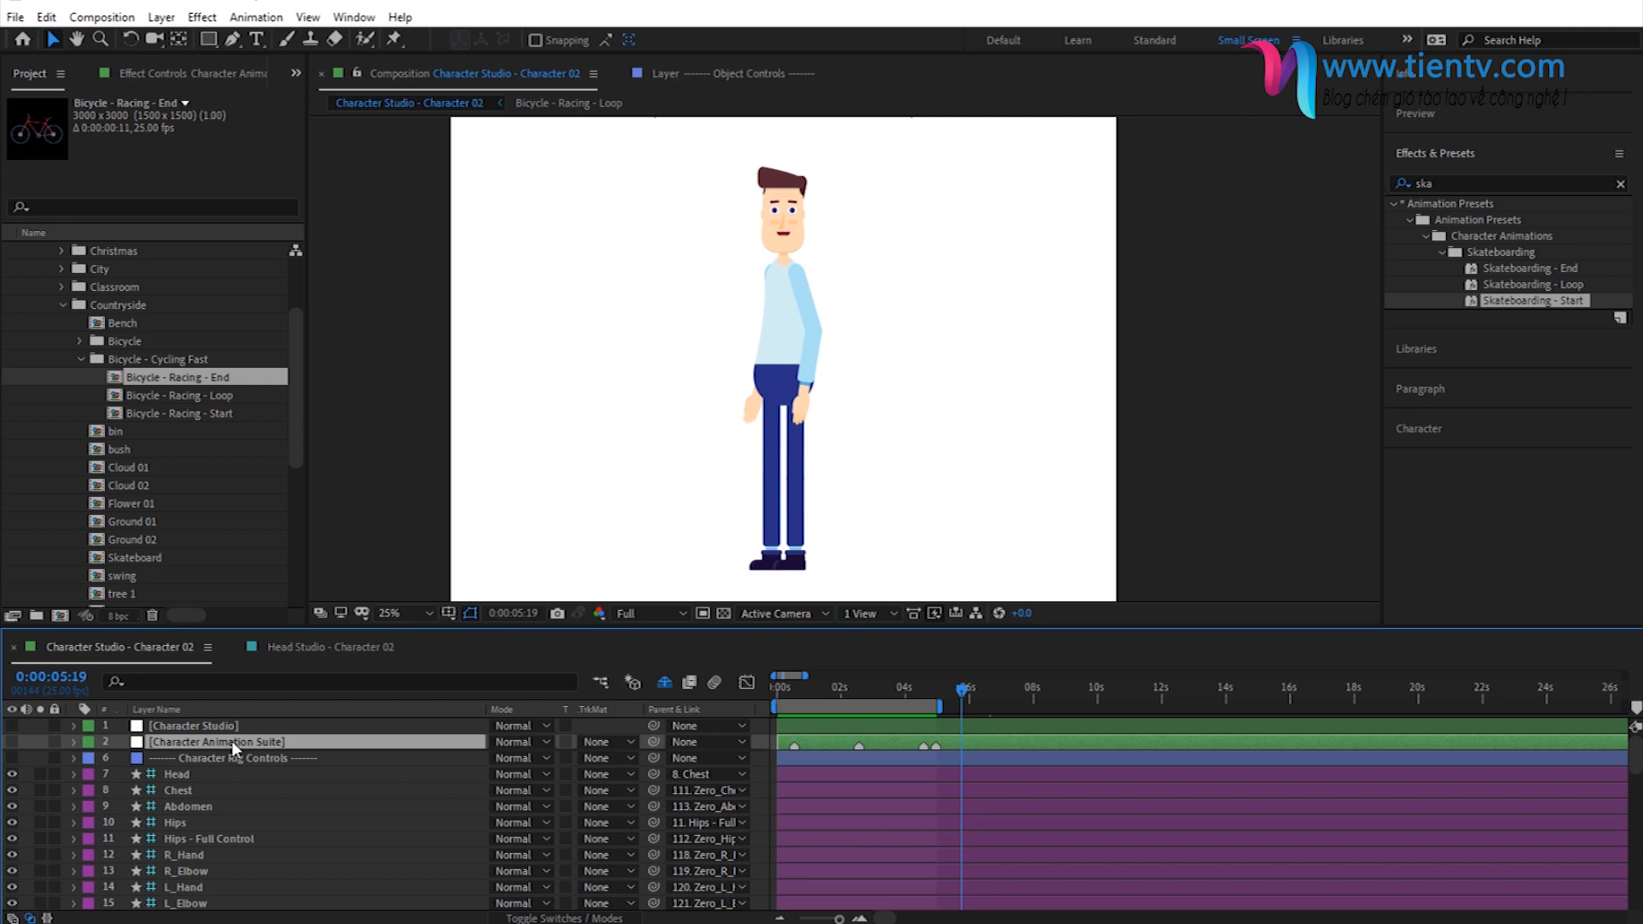
pyautogui.press('e')
pyautogui.click(13, 787)
pyautogui.click(13, 787)
pyautogui.click(42, 774)
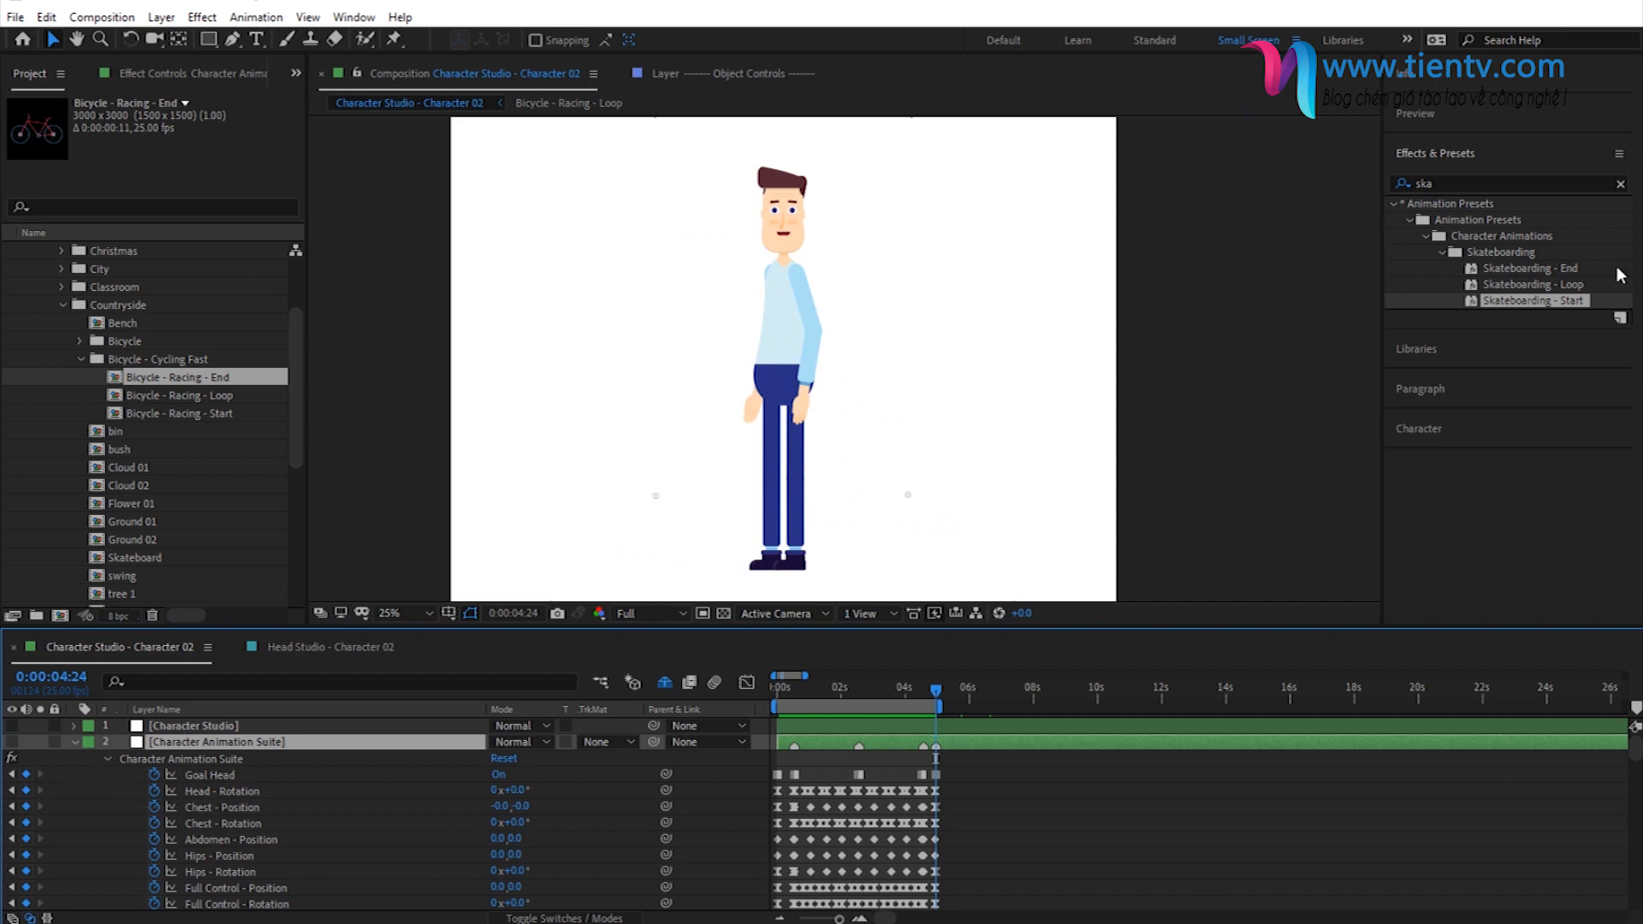
# - Select the Character Animation Suite effect and apply the Skateboarding - Start preset to it at 0:00:04:24
pyautogui.click(147, 77)
pyautogui.click(81, 122)
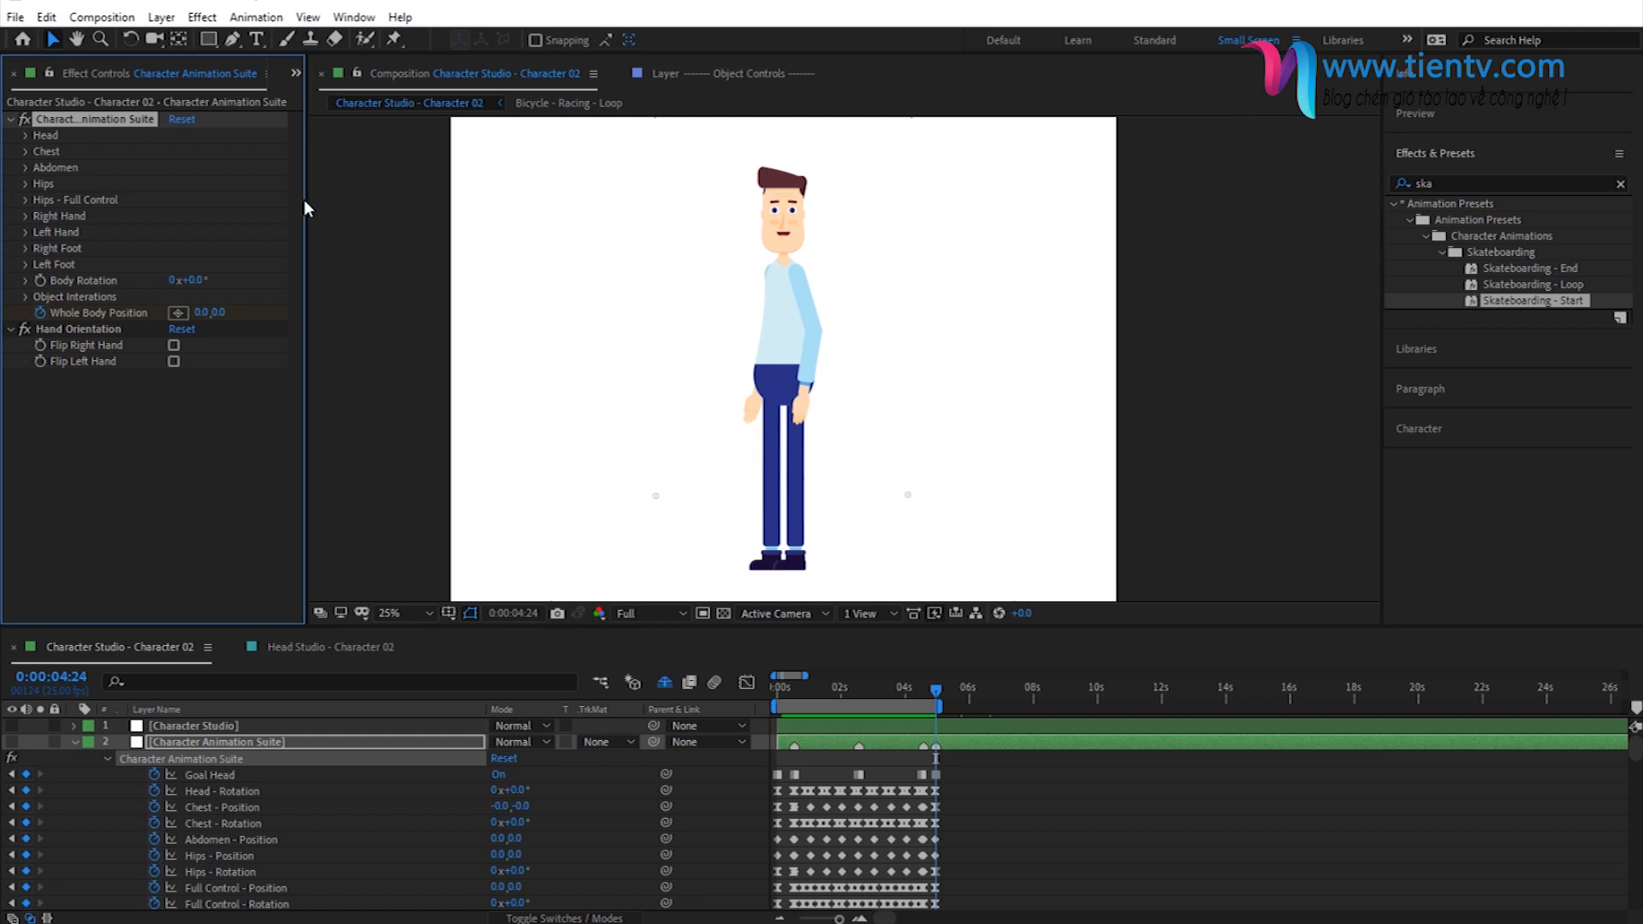
pyautogui.moveTo(306, 200); pyautogui.dragTo(366, 200)
pyautogui.doubleClick(1543, 296)
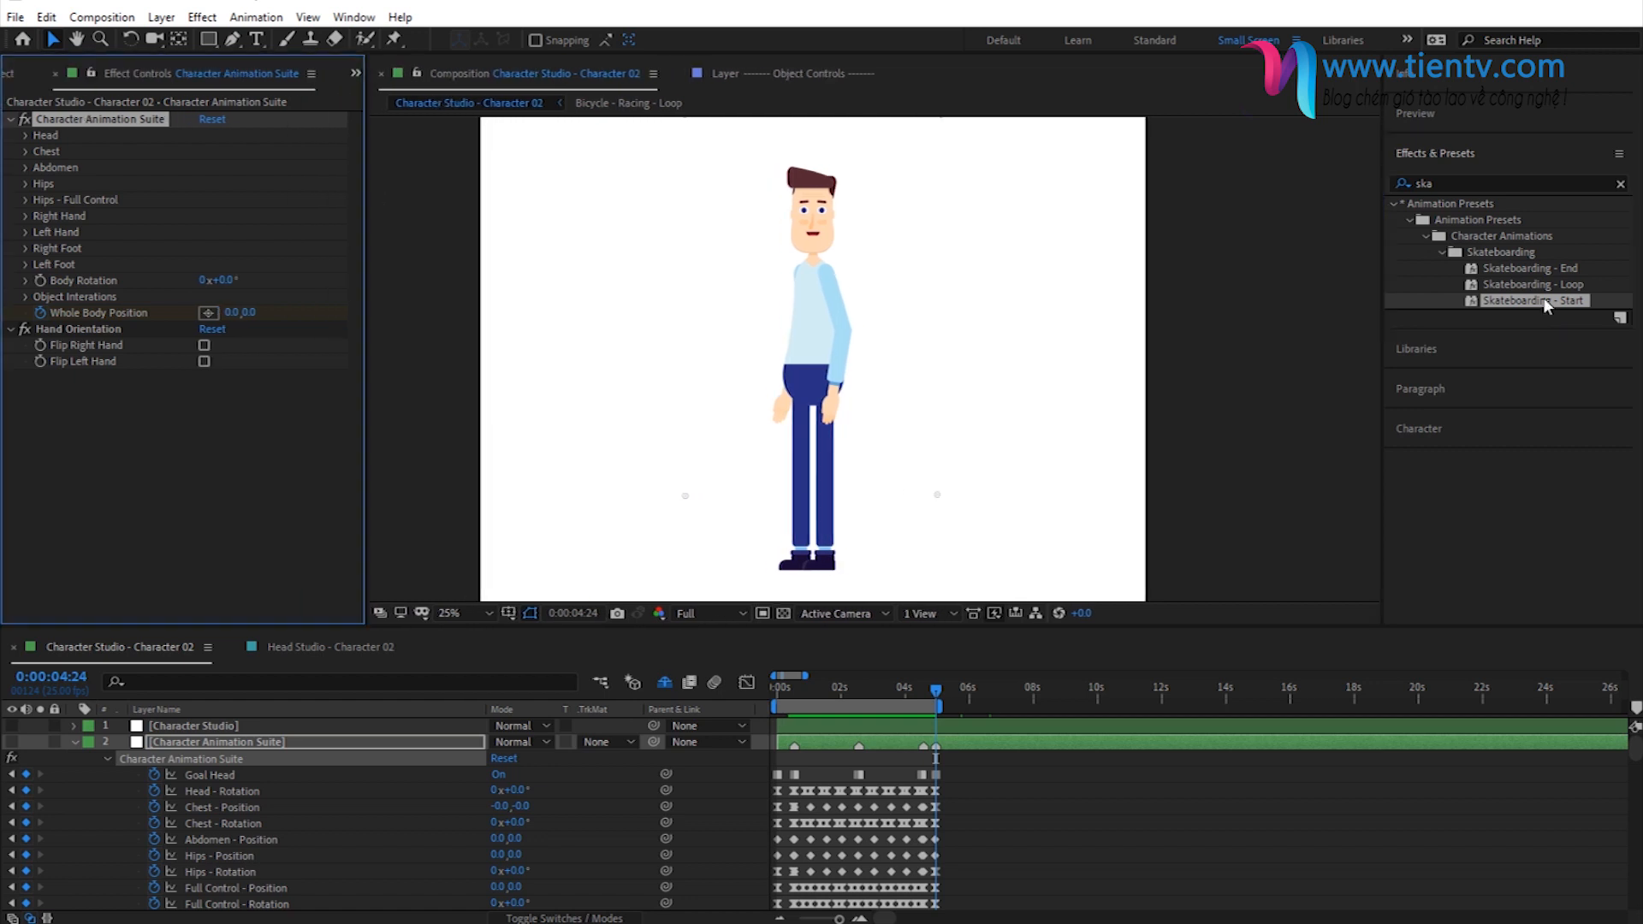
# - Apply the Skateboarding - Loop preset to the Character Animation Suite effect at the last start keyframe, 0:00:05:17
pyautogui.click(40, 809)
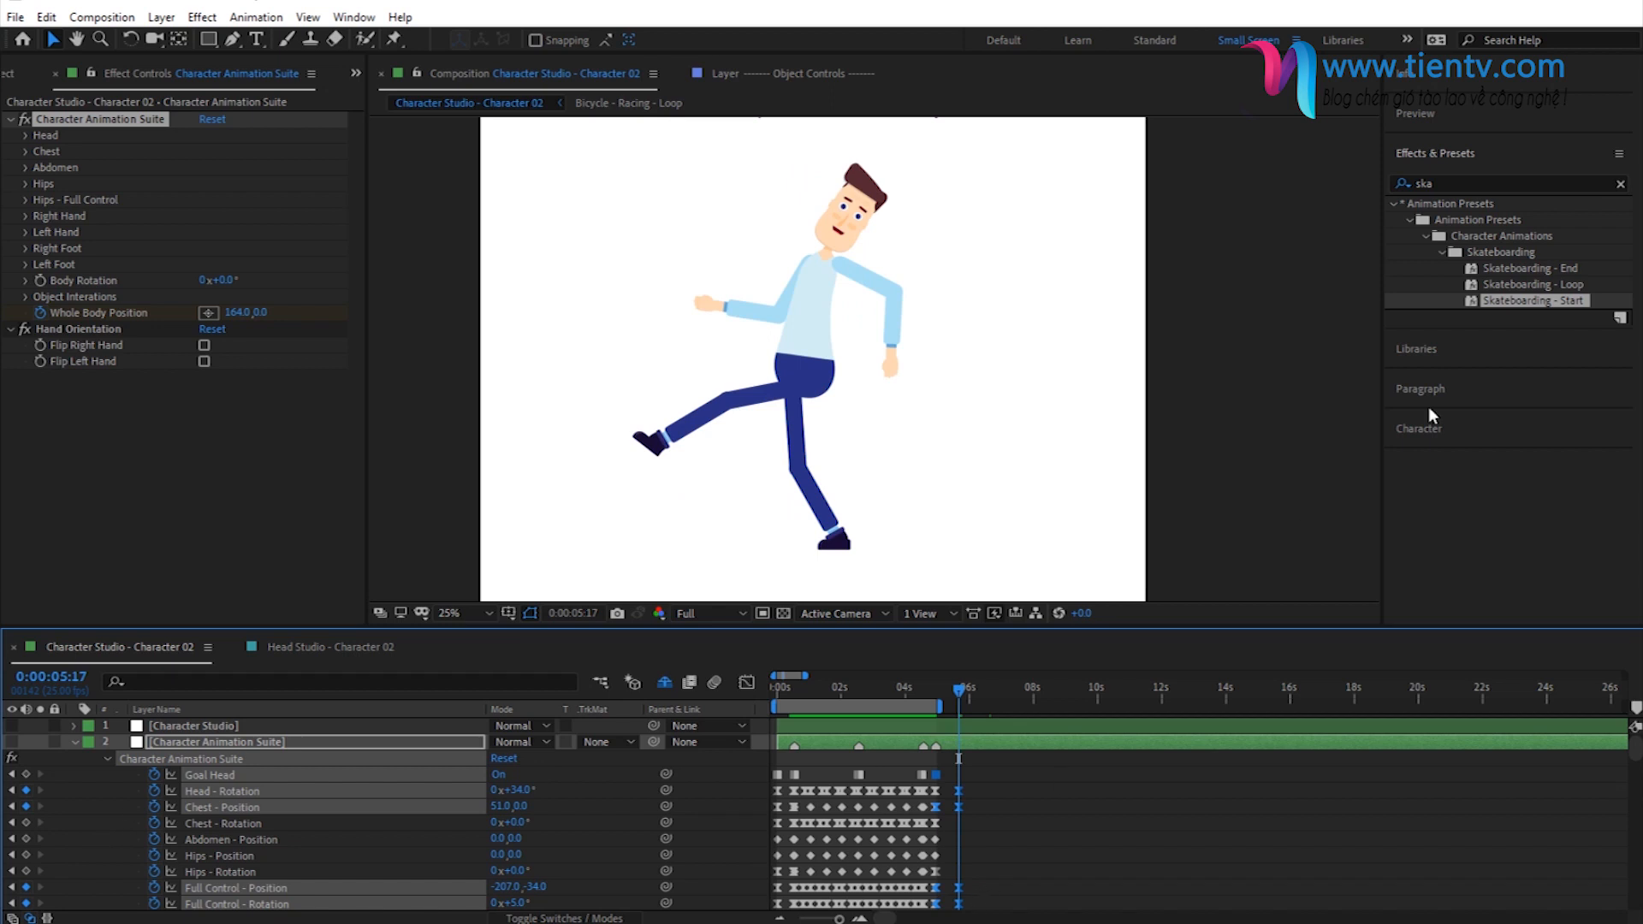
pyautogui.click(124, 120)
pyautogui.doubleClick(1543, 291)
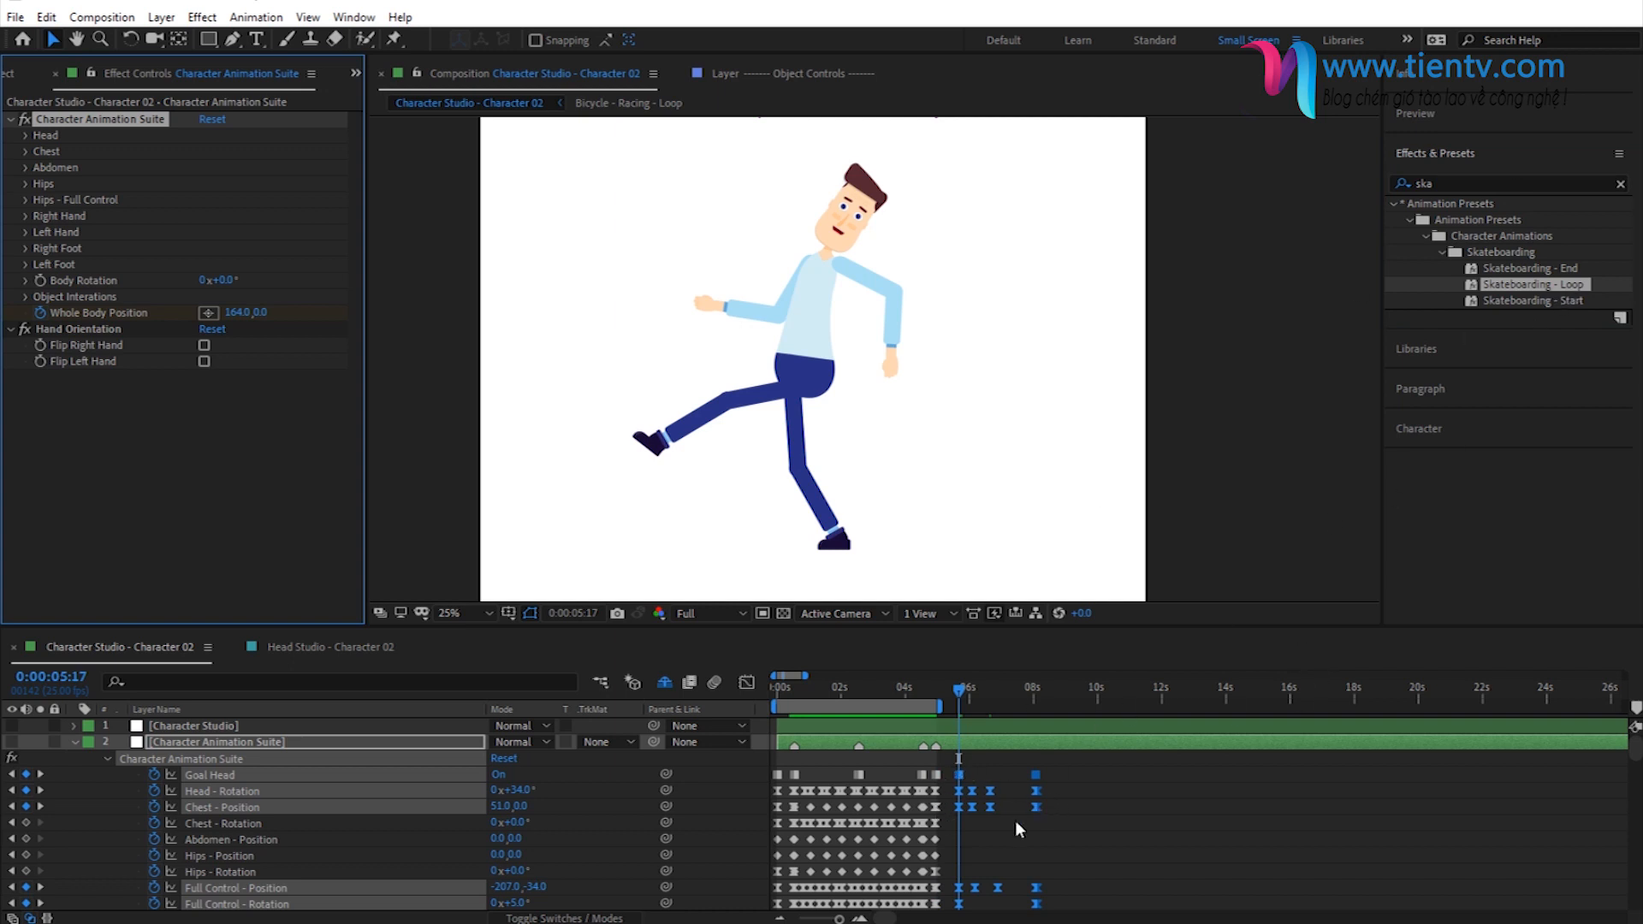
# - Inspect the skateboarding start and loop poses at frames between 0:00:05:09 and 0:00:06:14
pyautogui.scroll(2, 999, 823)
pyautogui.click(891, 697)
pyautogui.click(896, 693)
pyautogui.click(900, 692)
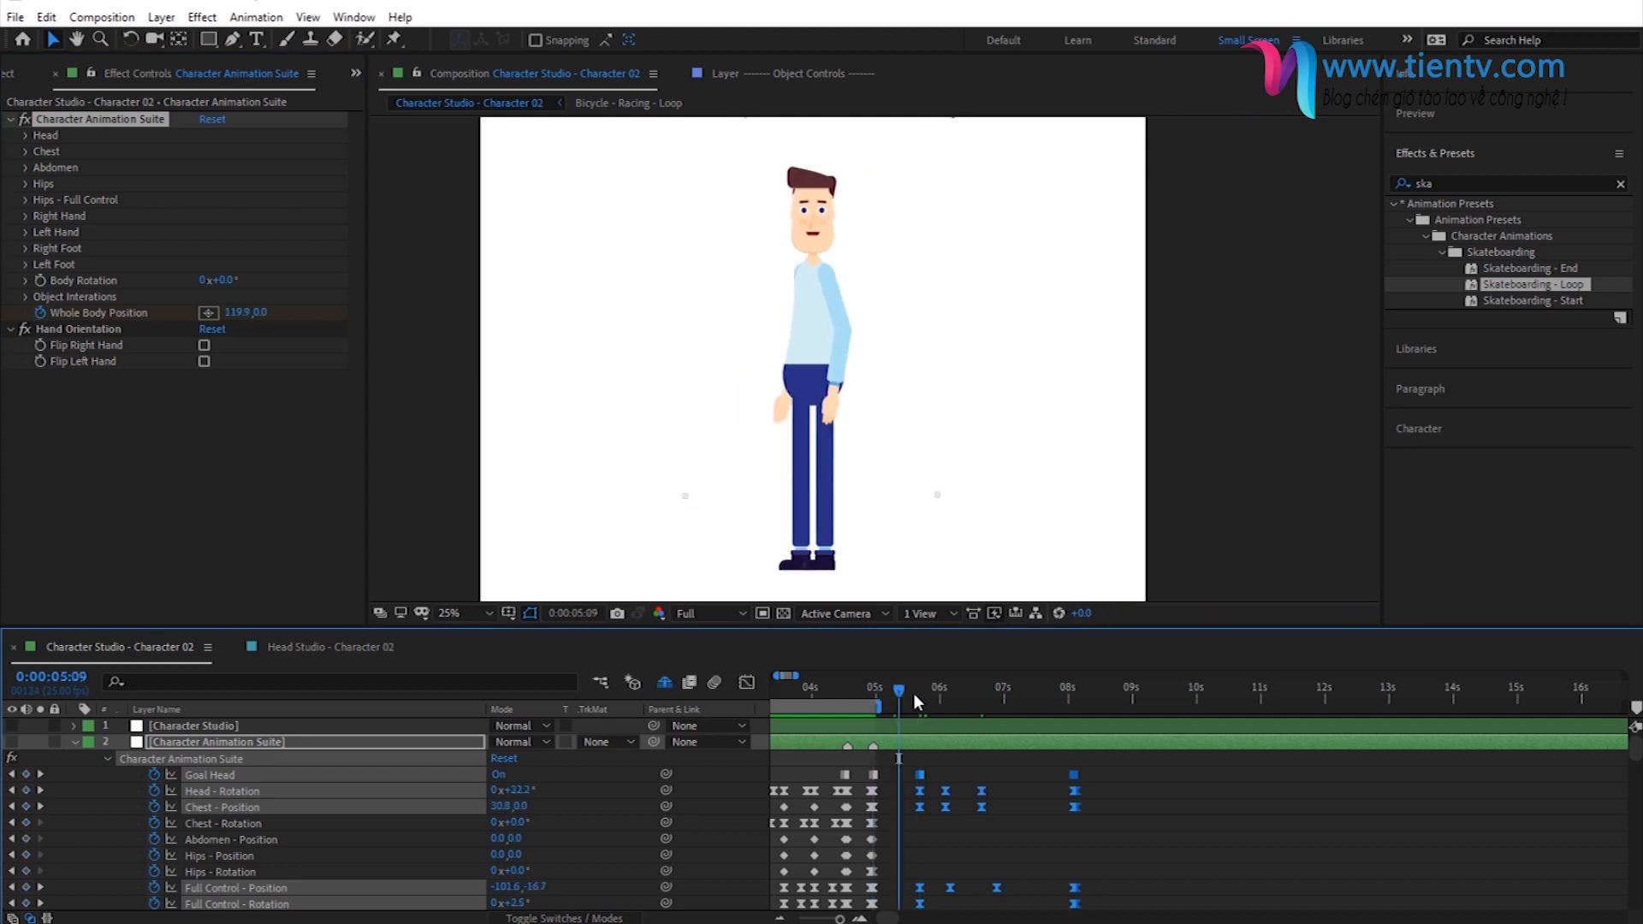
pyautogui.click(920, 695)
pyautogui.click(975, 700)
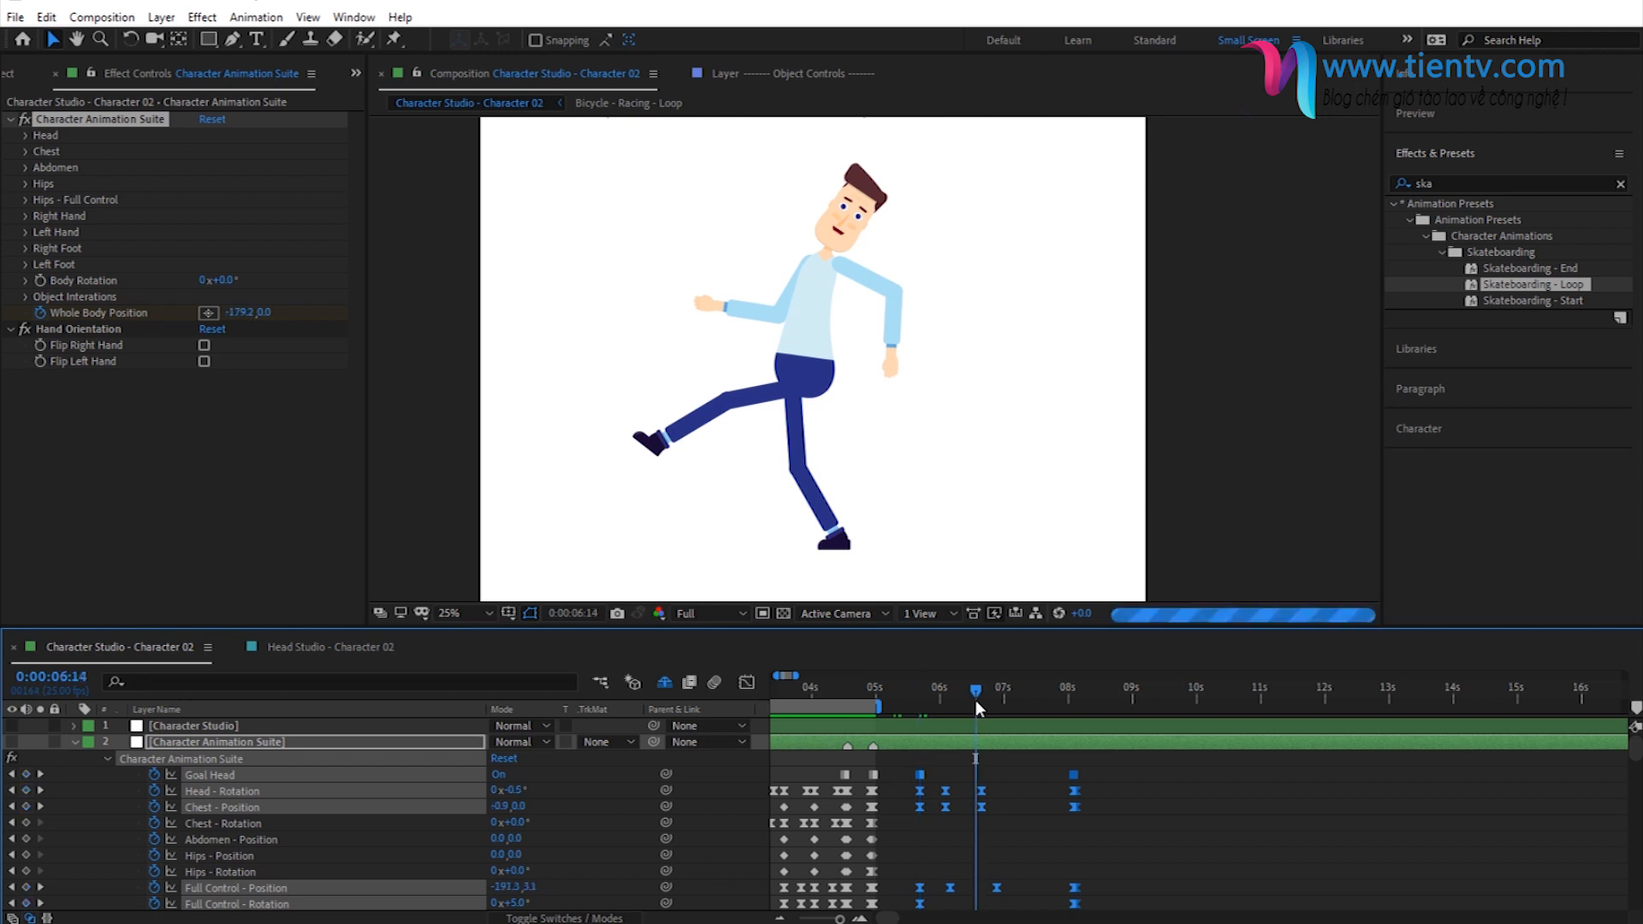
# - Set the work area to span the skateboarding keyframes, from about 5 to 8 seconds
pyautogui.click(1015, 698)
pyautogui.moveTo(845, 705); pyautogui.dragTo(1164, 754)
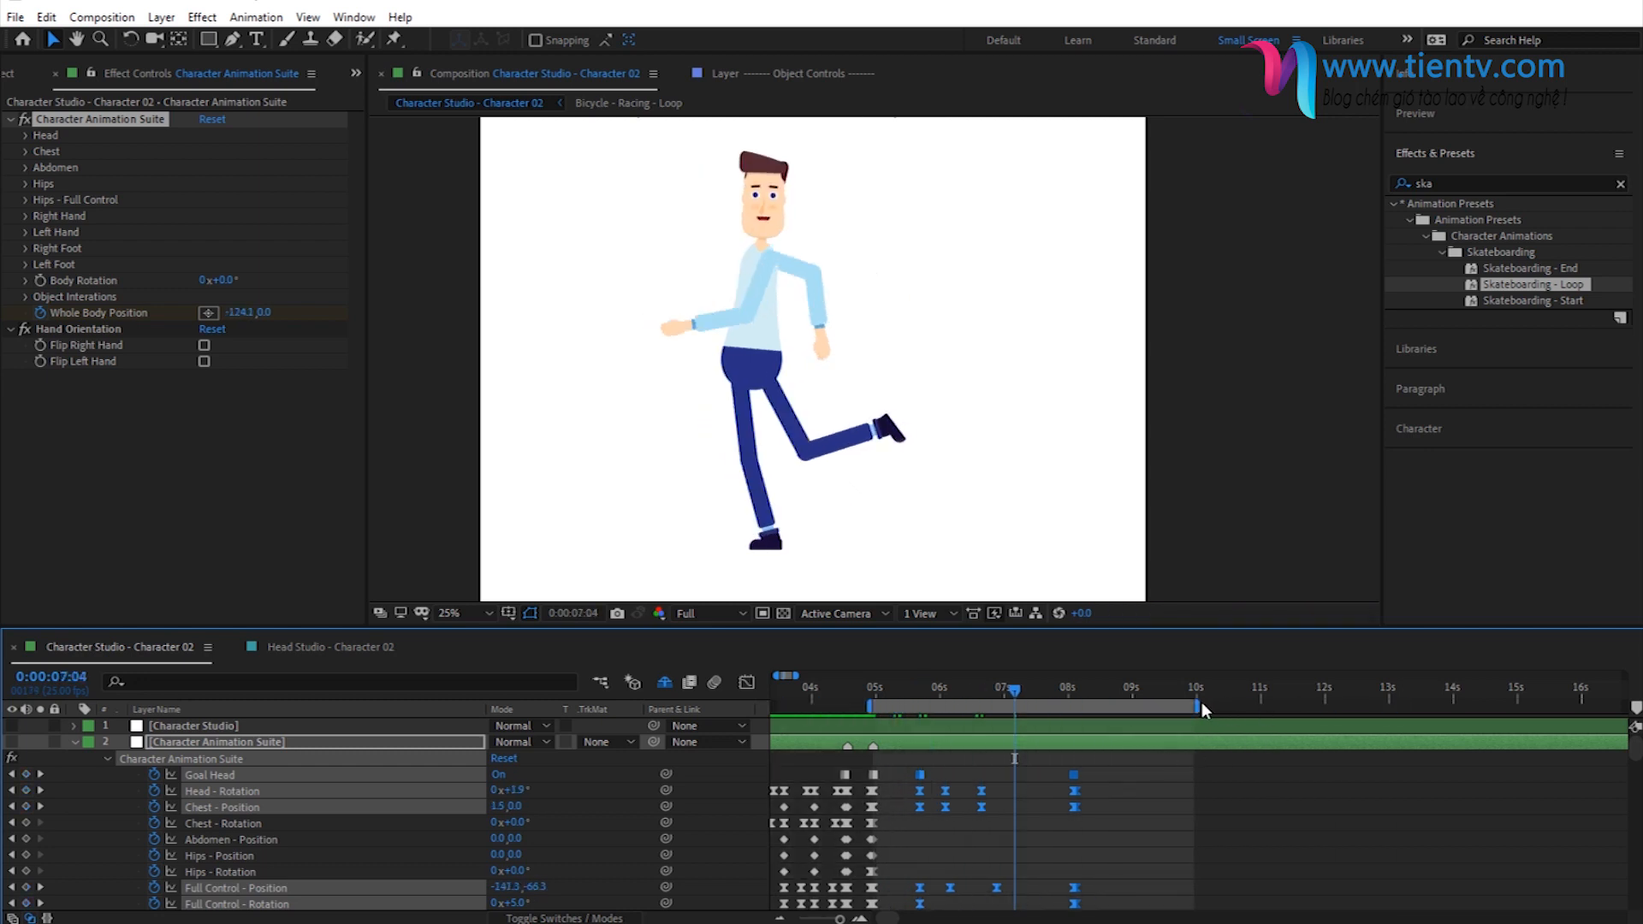
pyautogui.moveTo(1201, 701); pyautogui.dragTo(1083, 711)
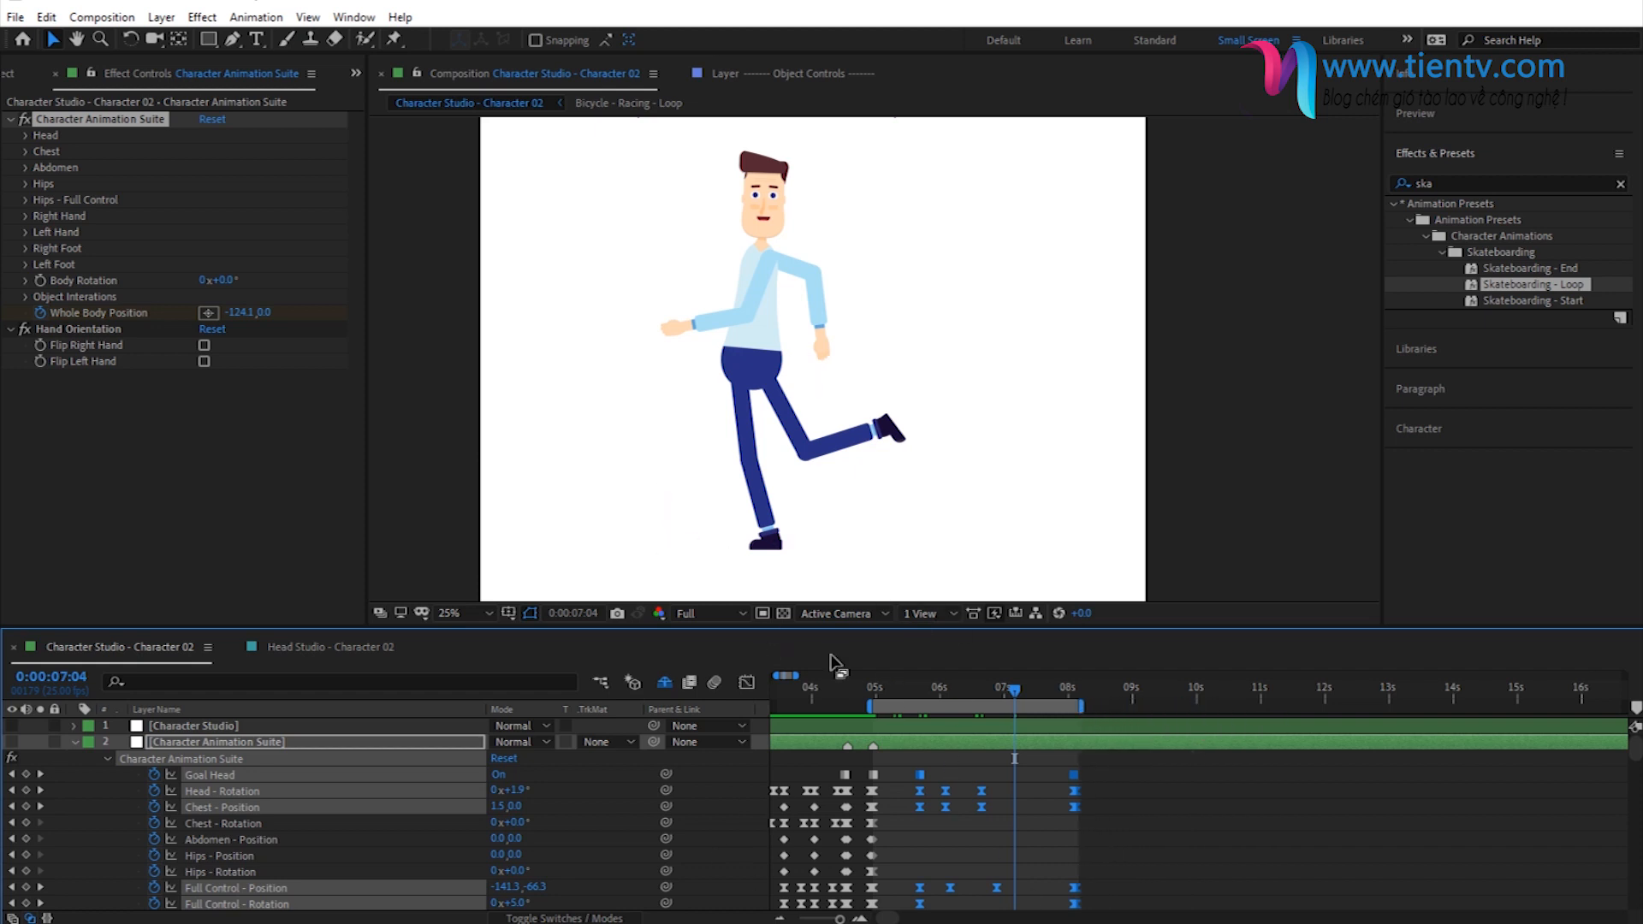
# - Add the Skateboard composition from the Countryside folder below the left arm layers and position it under the character's standing foot
pyautogui.click(17, 74)
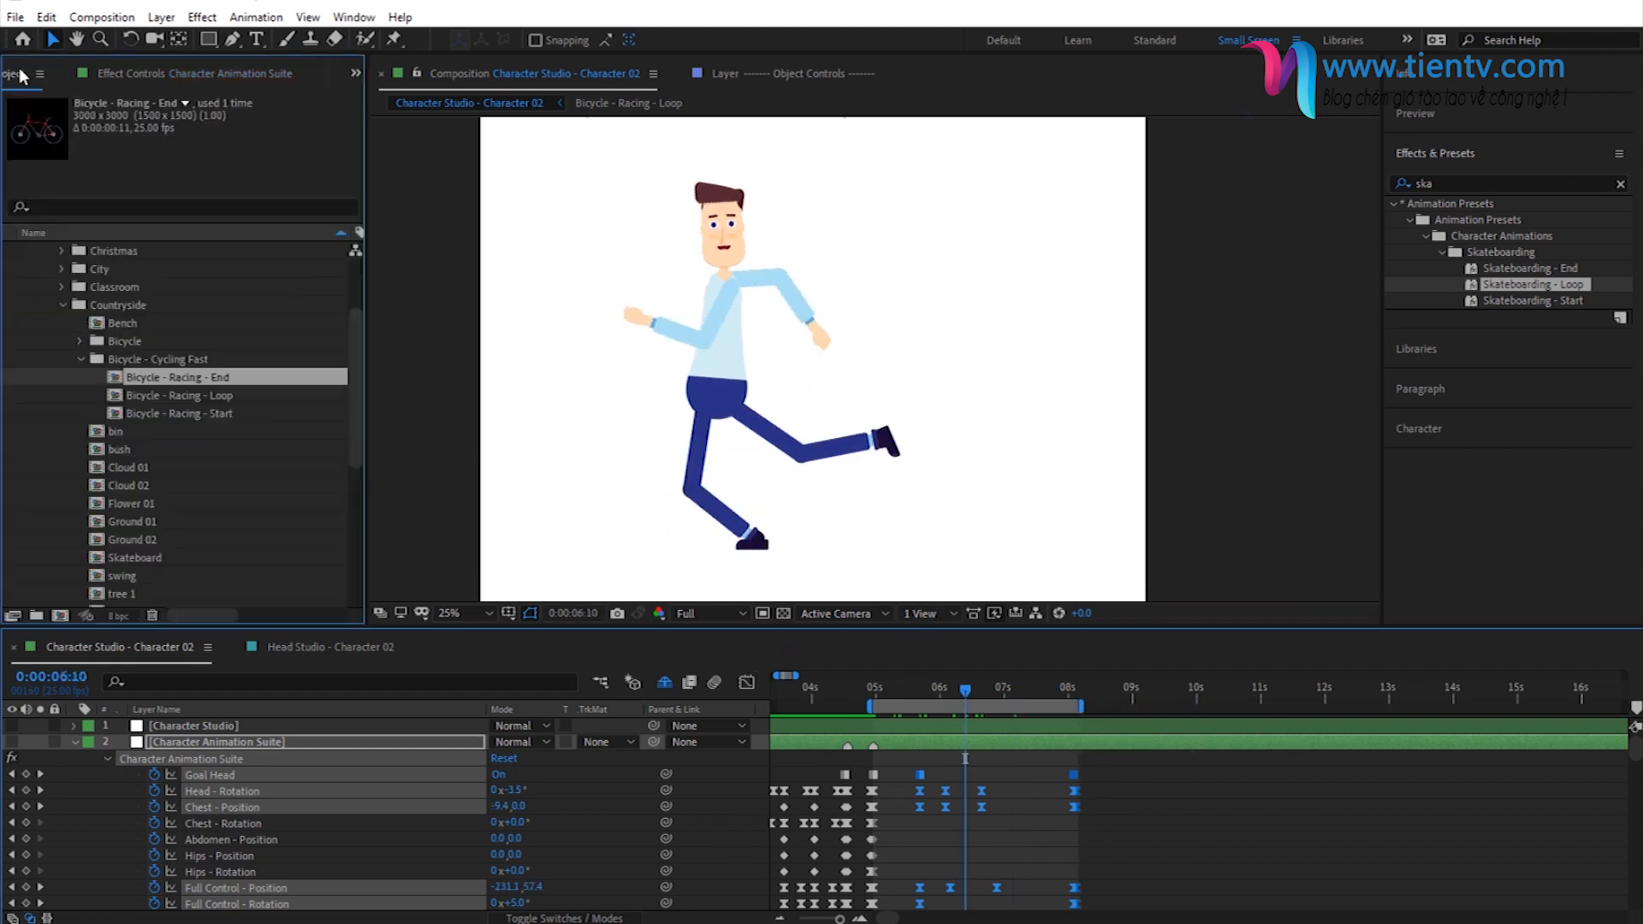
pyautogui.click(80, 359)
pyautogui.scroll(-1, 120, 411)
pyautogui.moveTo(117, 450); pyautogui.dragTo(357, 882)
pyautogui.moveTo(850, 337)
pyautogui.mouseDown()
pyautogui.moveTo(791, 561)
pyautogui.moveTo(820, 563)
pyautogui.mouseUp()
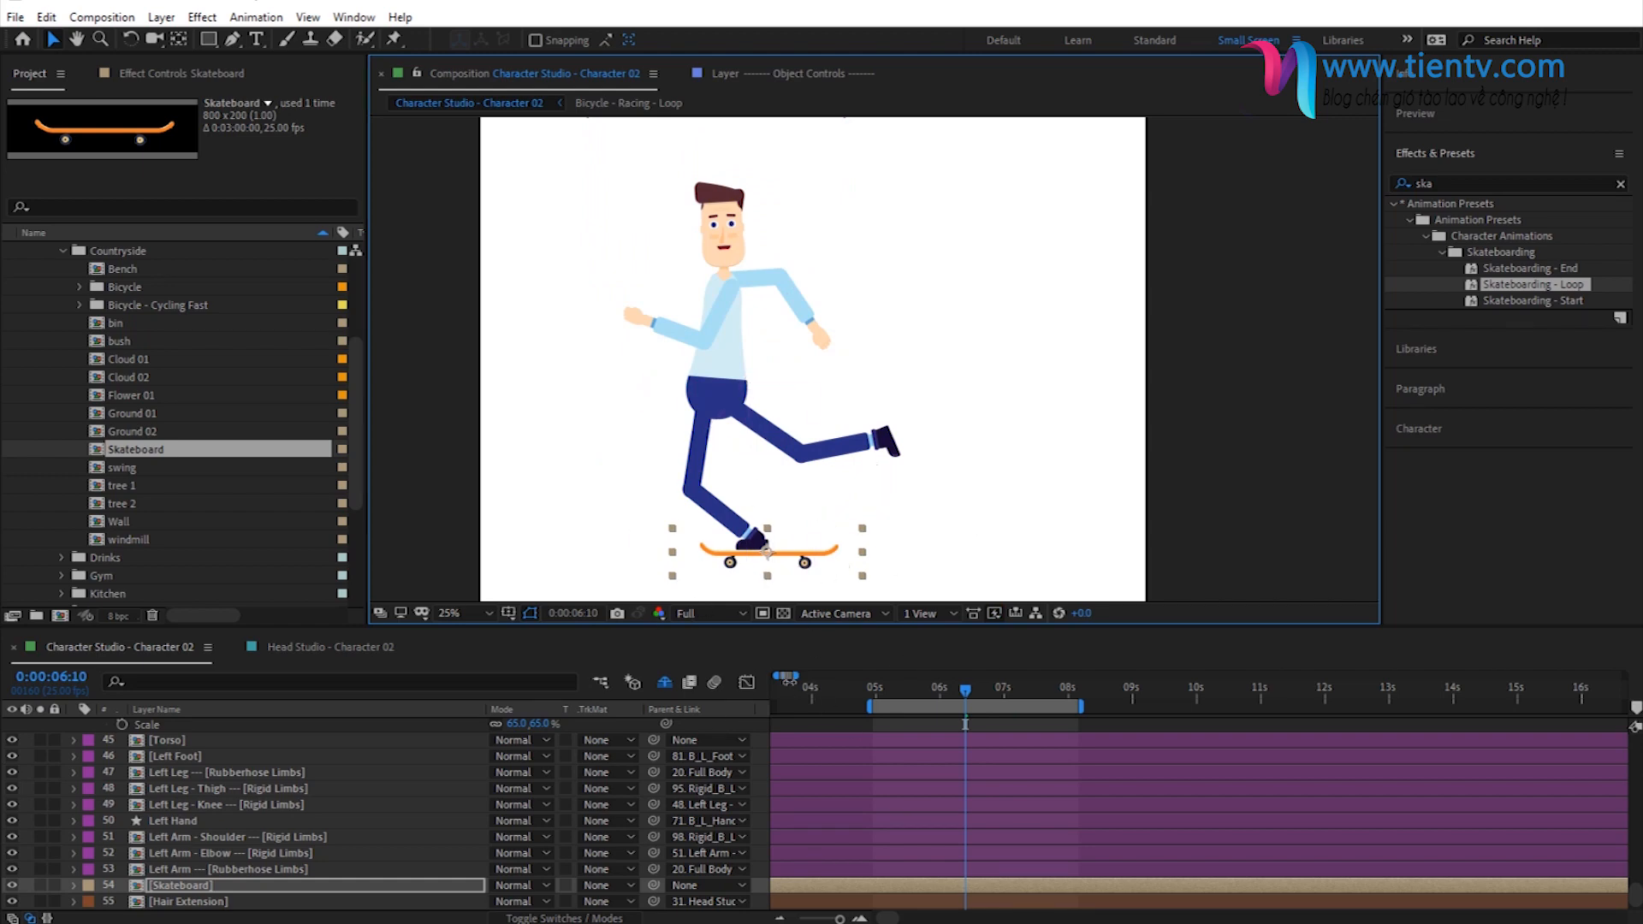
# - Parent the Skateboard layer to the Full Body Control layer and preview the animation from 0:00:05:09
pyautogui.scroll(6, 962, 782)
pyautogui.scroll(9, 961, 773)
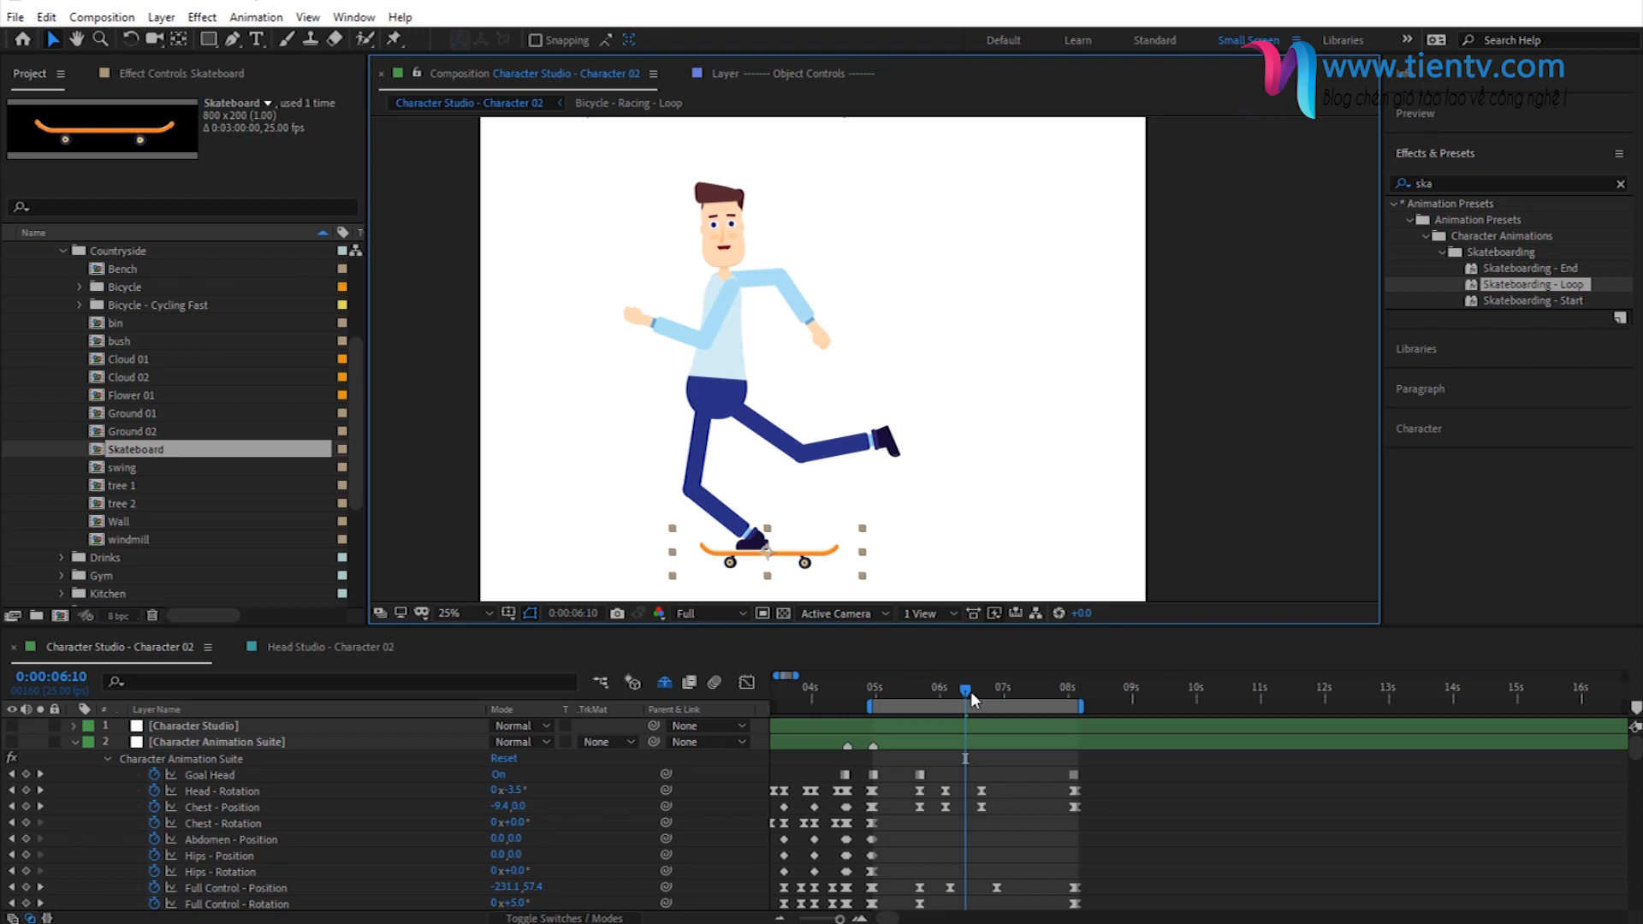
pyautogui.scroll(-8, 907, 794)
pyautogui.scroll(-10, 890, 793)
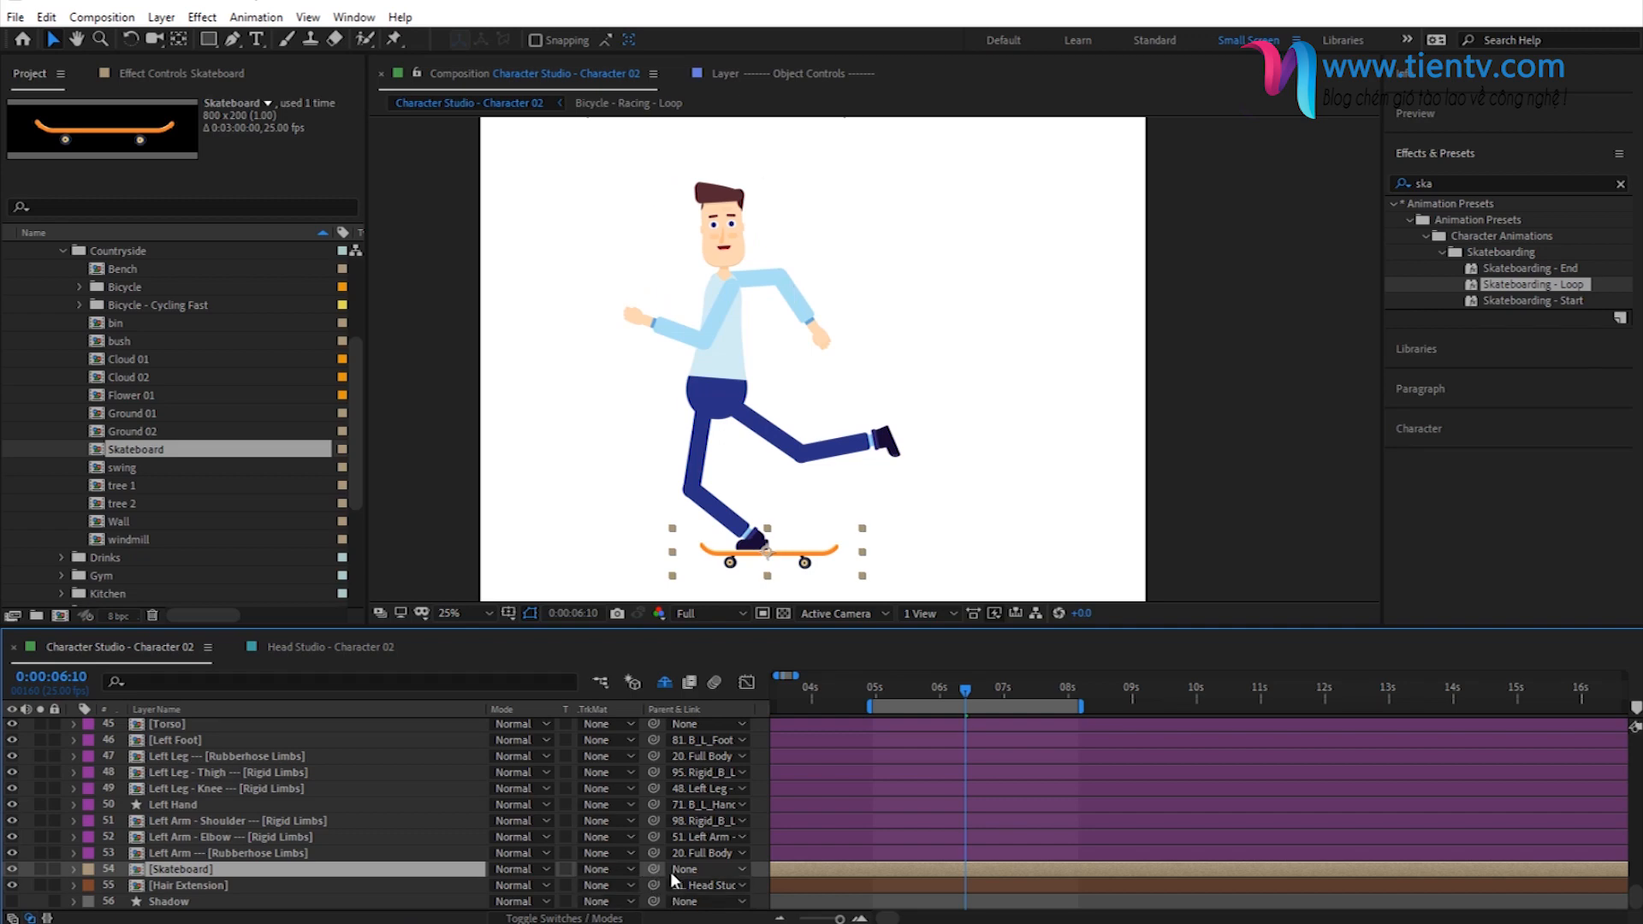
pyautogui.scroll(2, 222, 865)
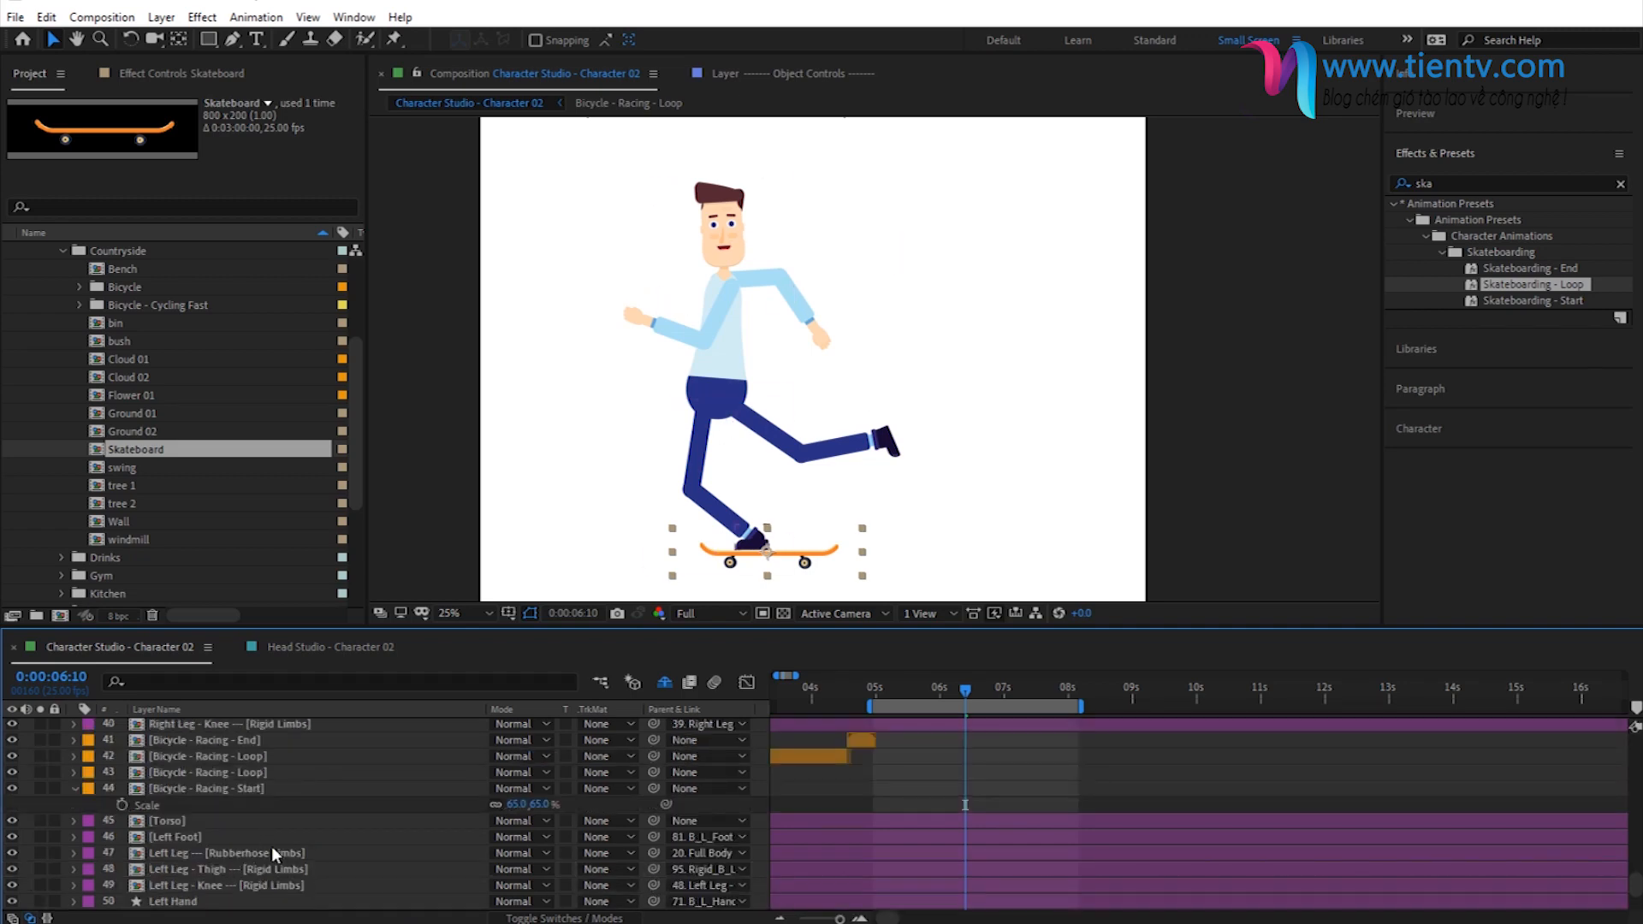
pyautogui.scroll(3, 306, 848)
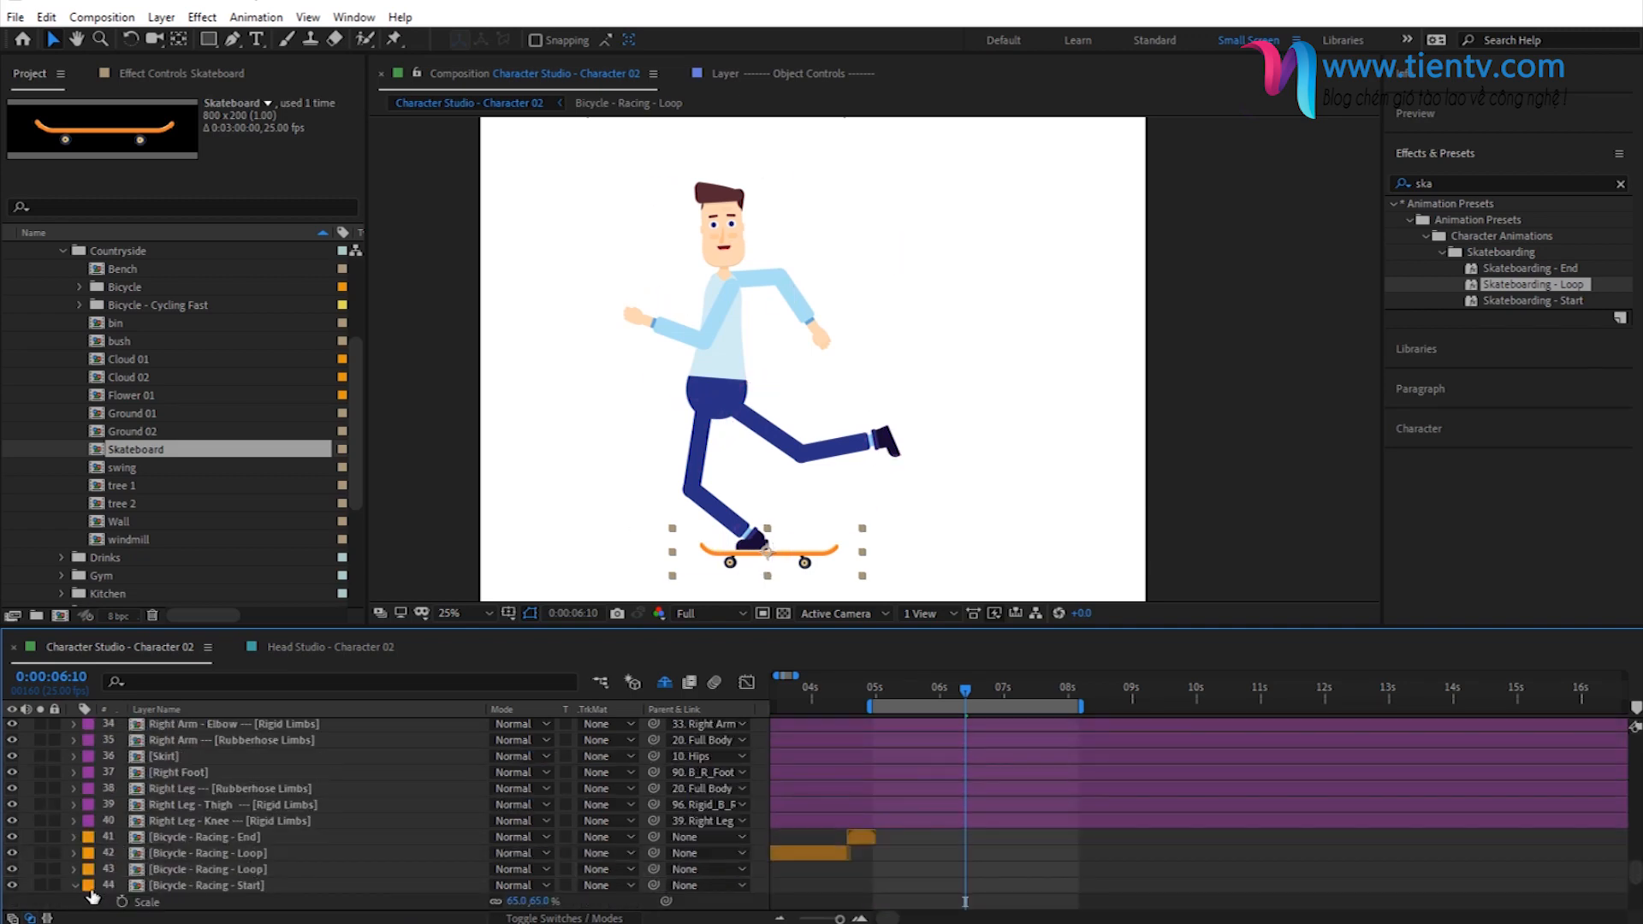
pyautogui.scroll(10, 269, 813)
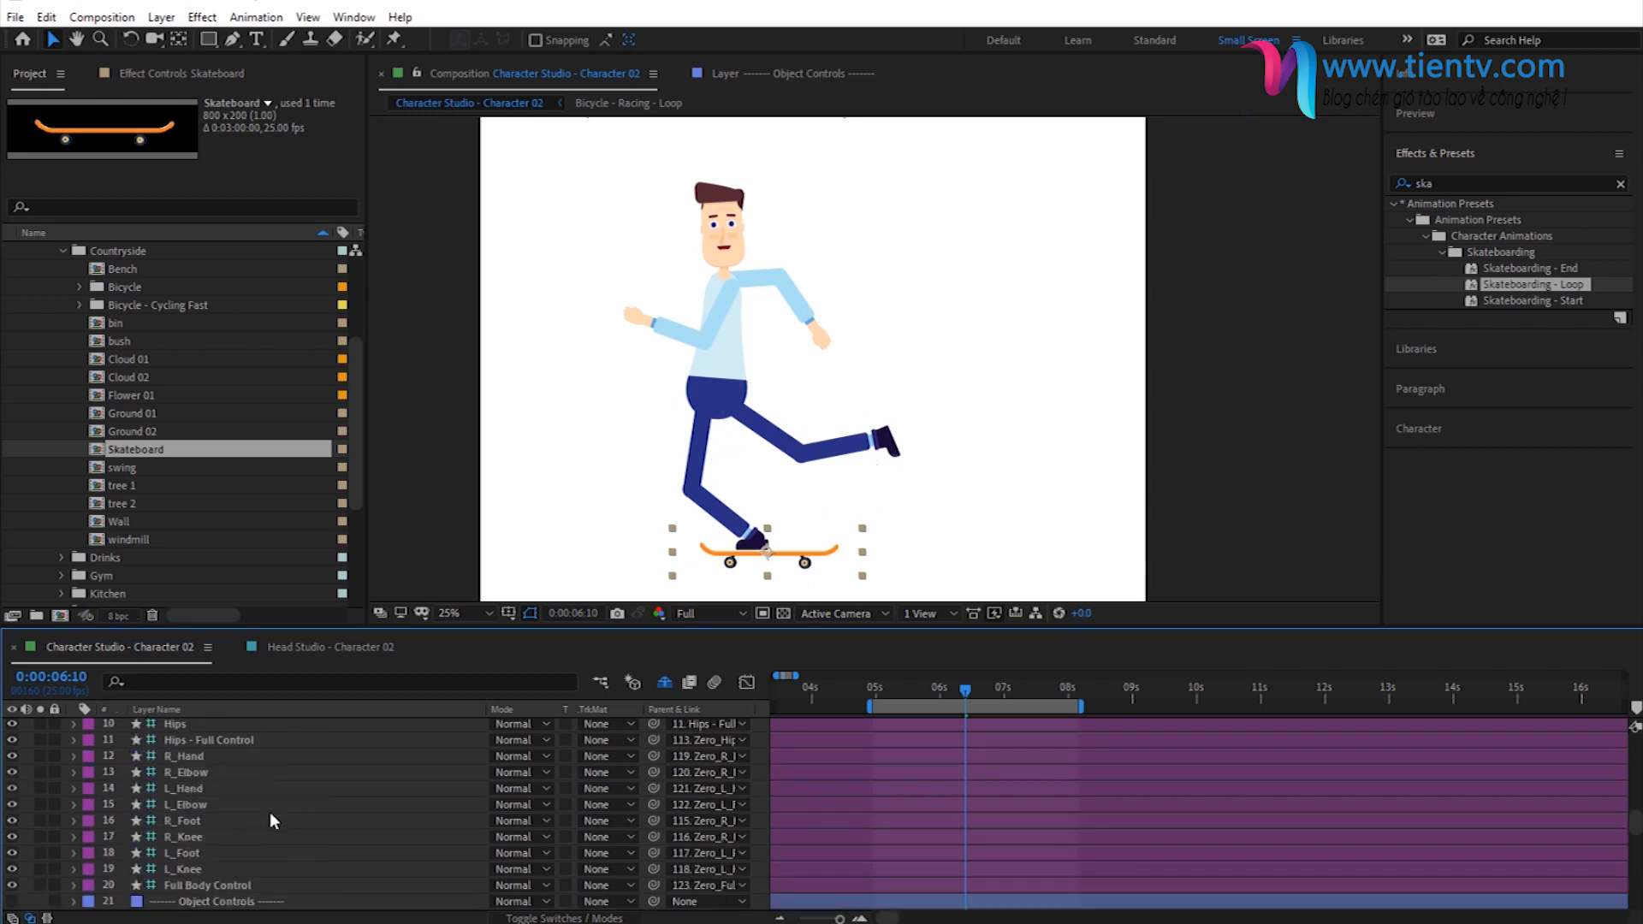
pyautogui.scroll(-4, 223, 811)
pyautogui.click(236, 890)
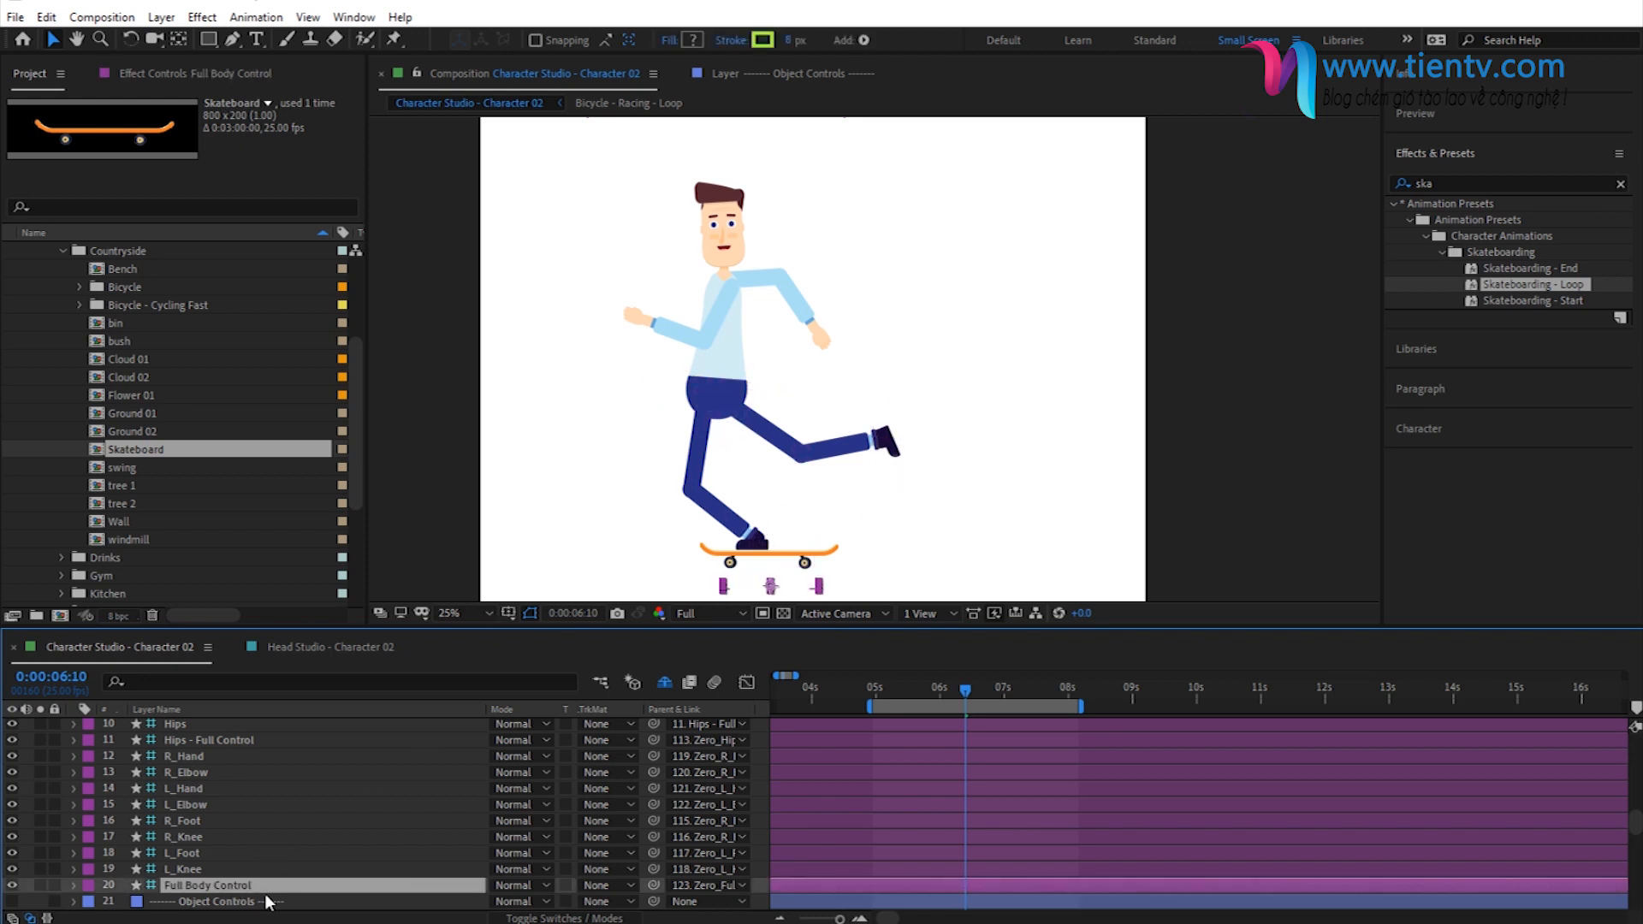
pyautogui.scroll(-10, 330, 794)
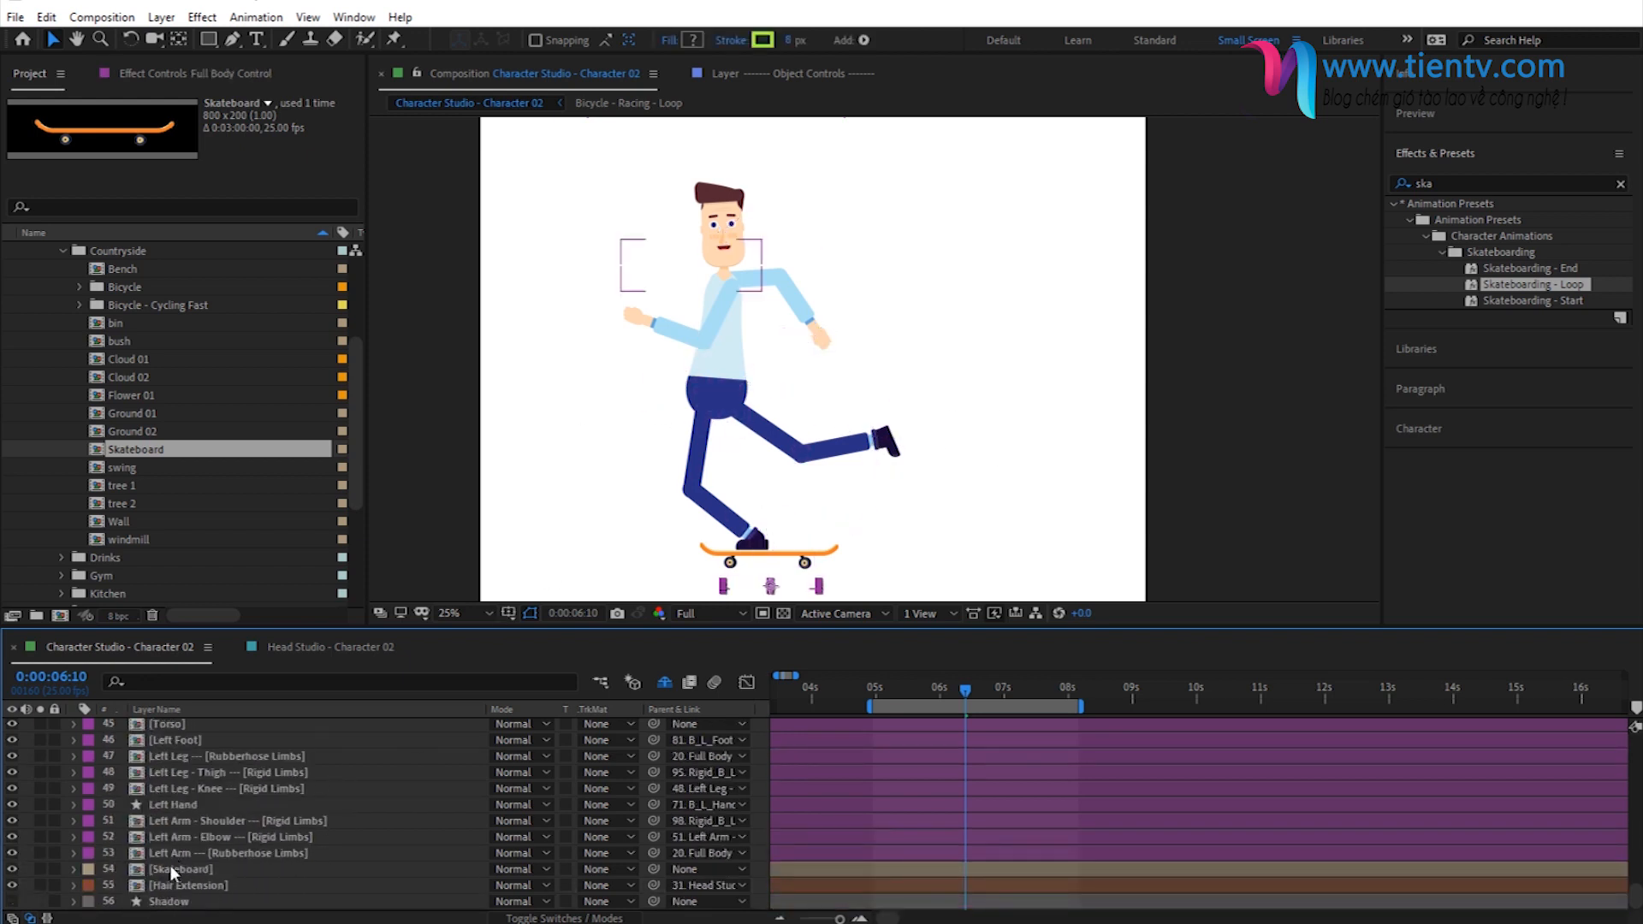
pyautogui.click(172, 867)
pyautogui.moveTo(654, 869); pyautogui.dragTo(216, 828)
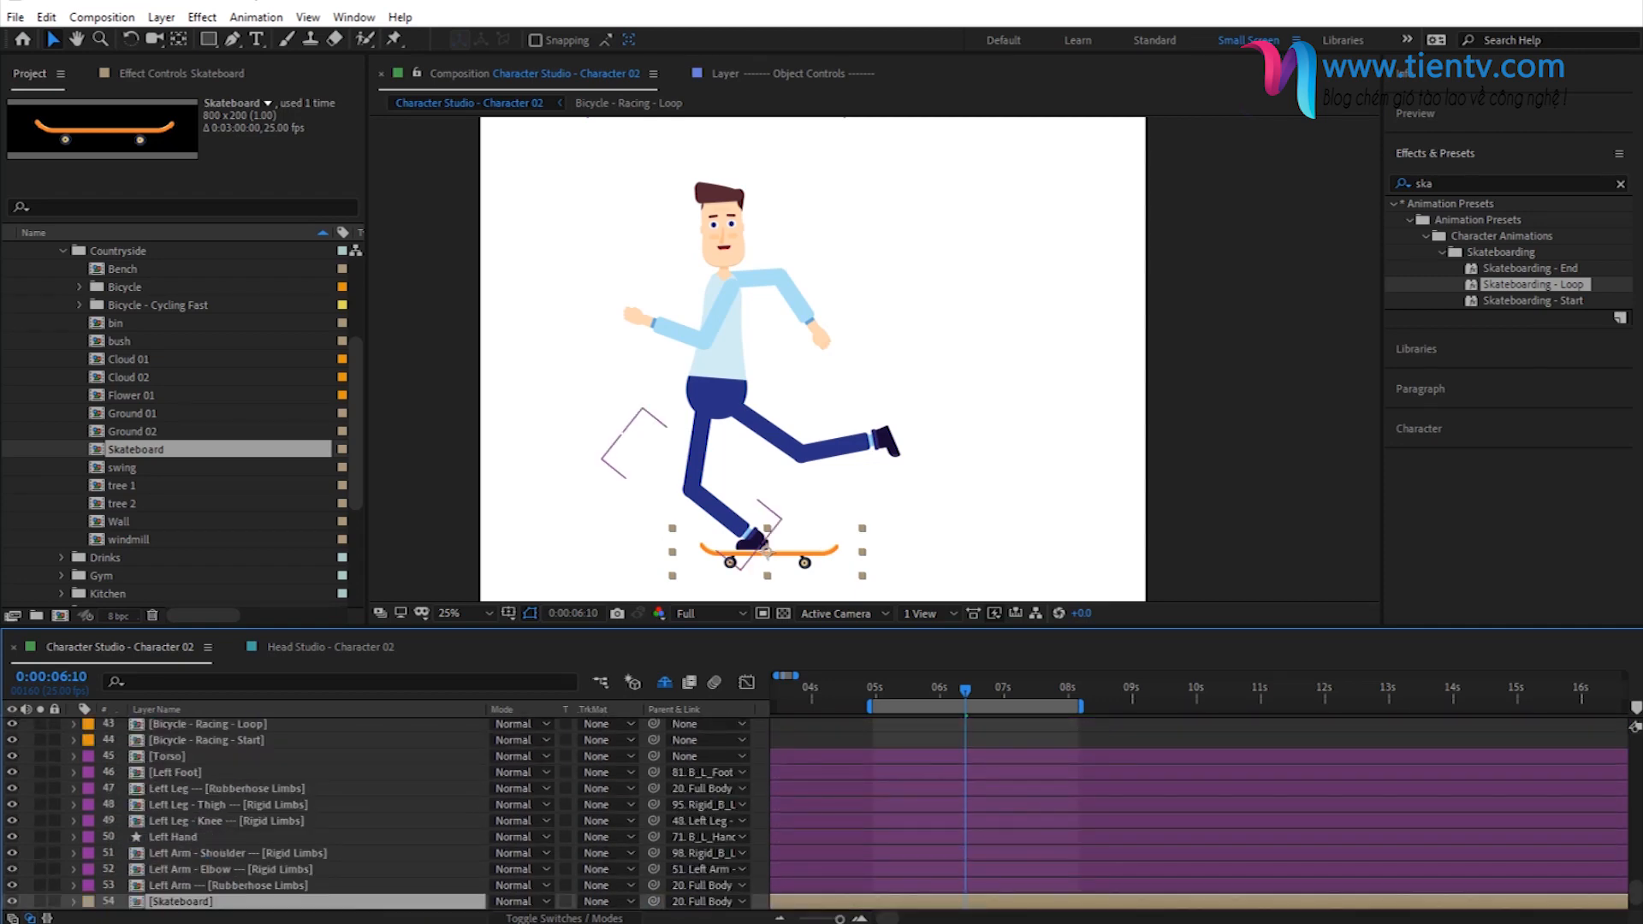
pyautogui.click(899, 692)
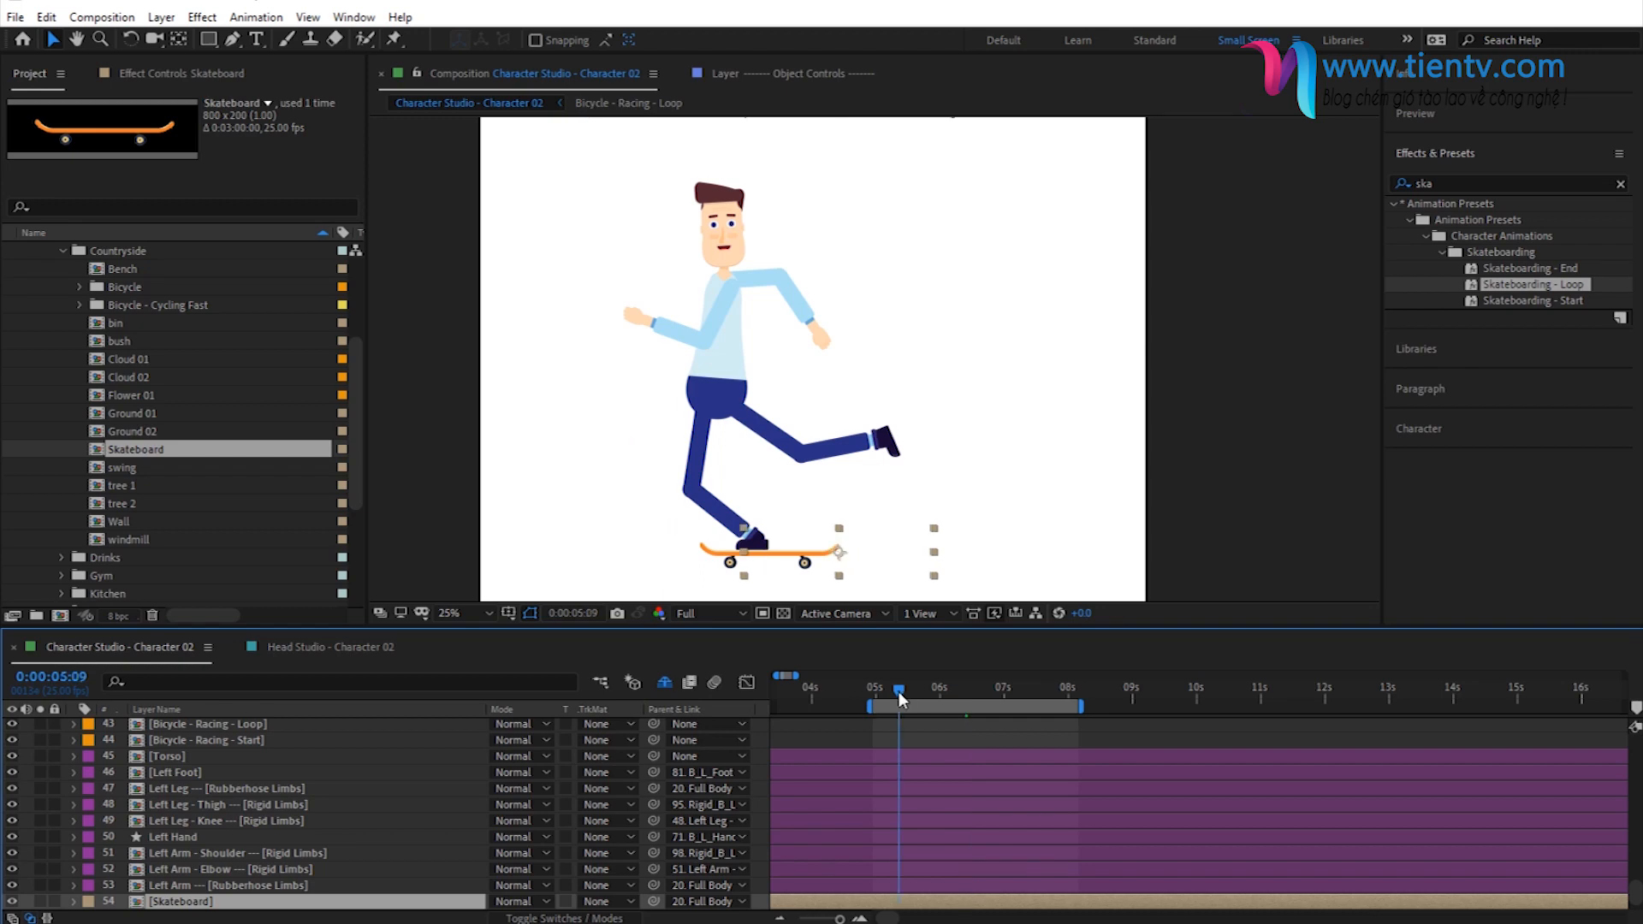
pyautogui.press('space')
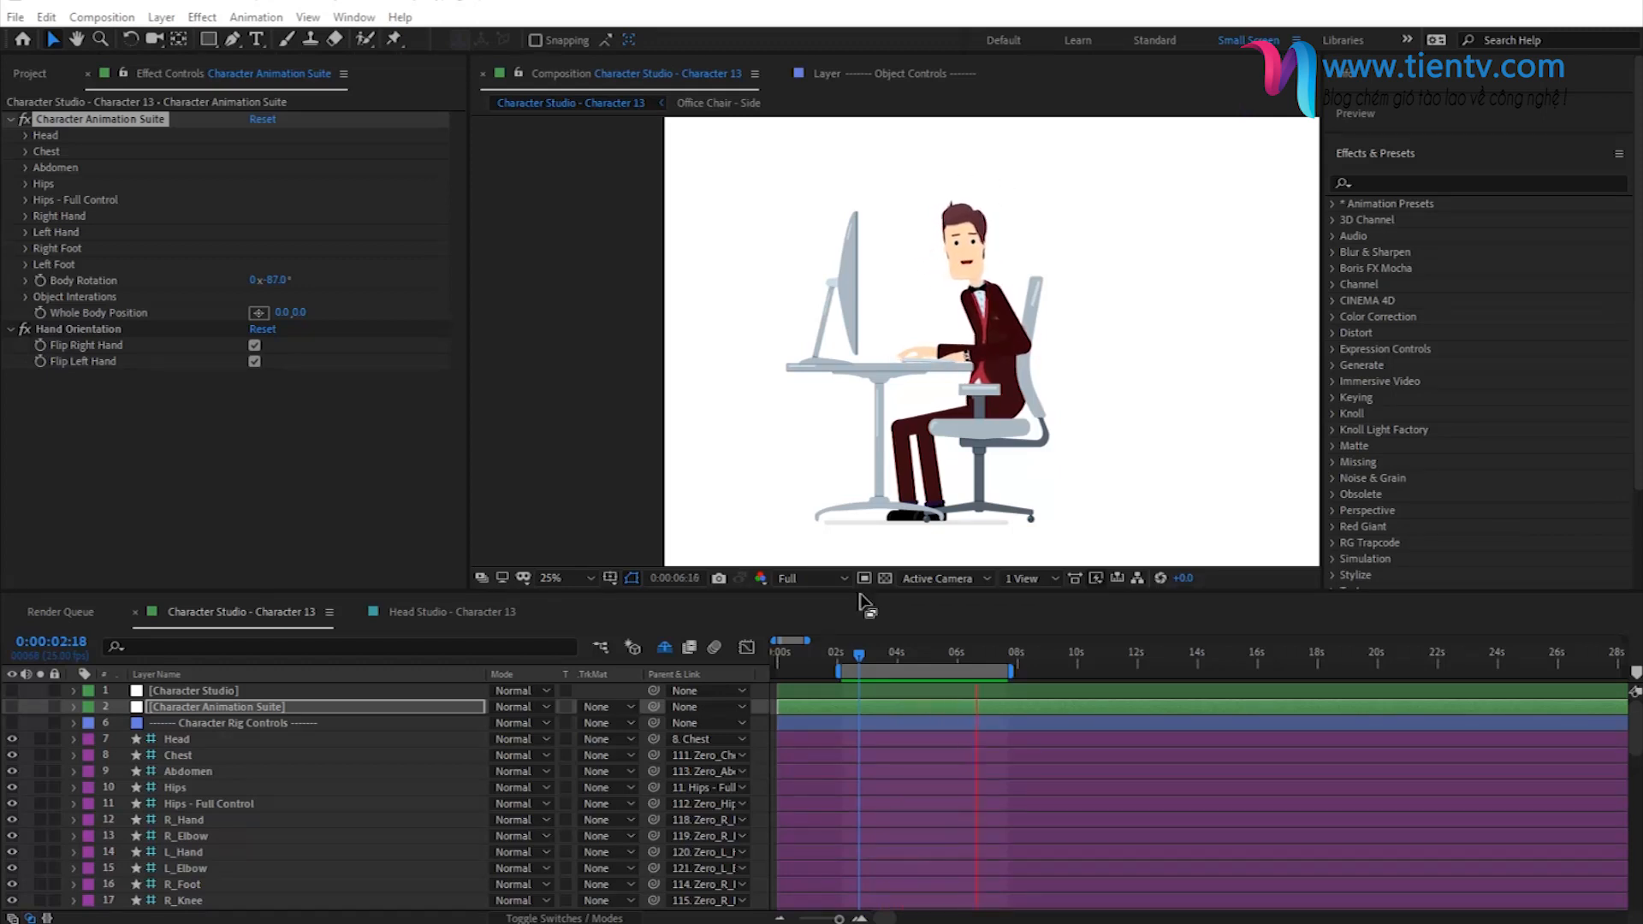
# - Open the Head Studio - Character 13 composition, select the Head Animation Suite effect, and set the viewer magnification to 50%
pyautogui.click(441, 614)
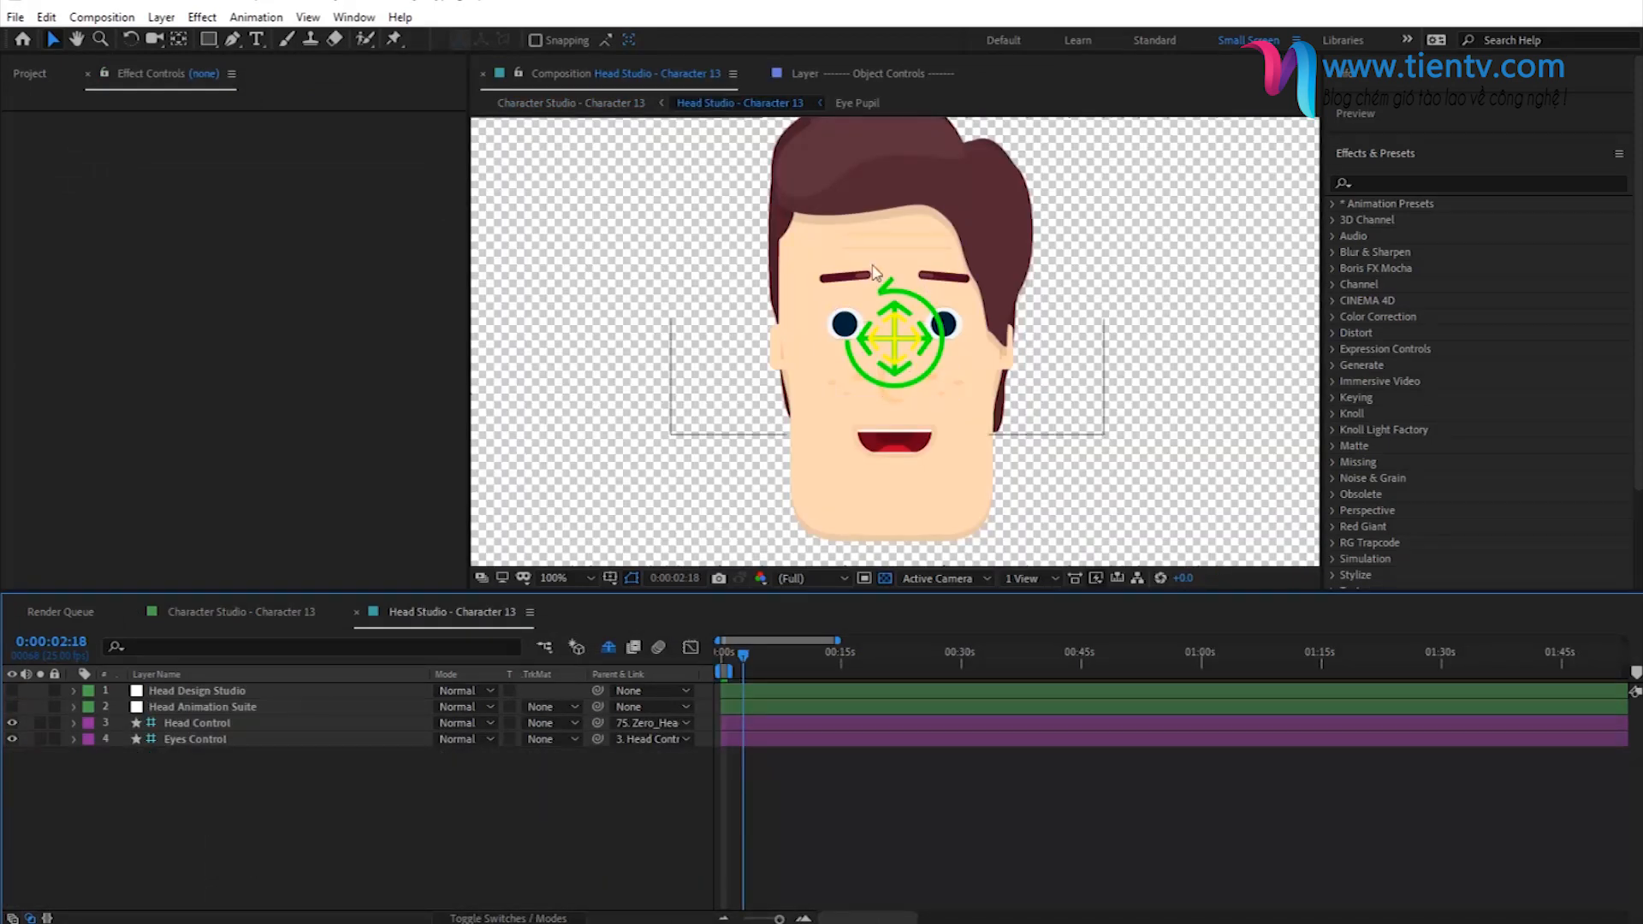
pyautogui.click(175, 707)
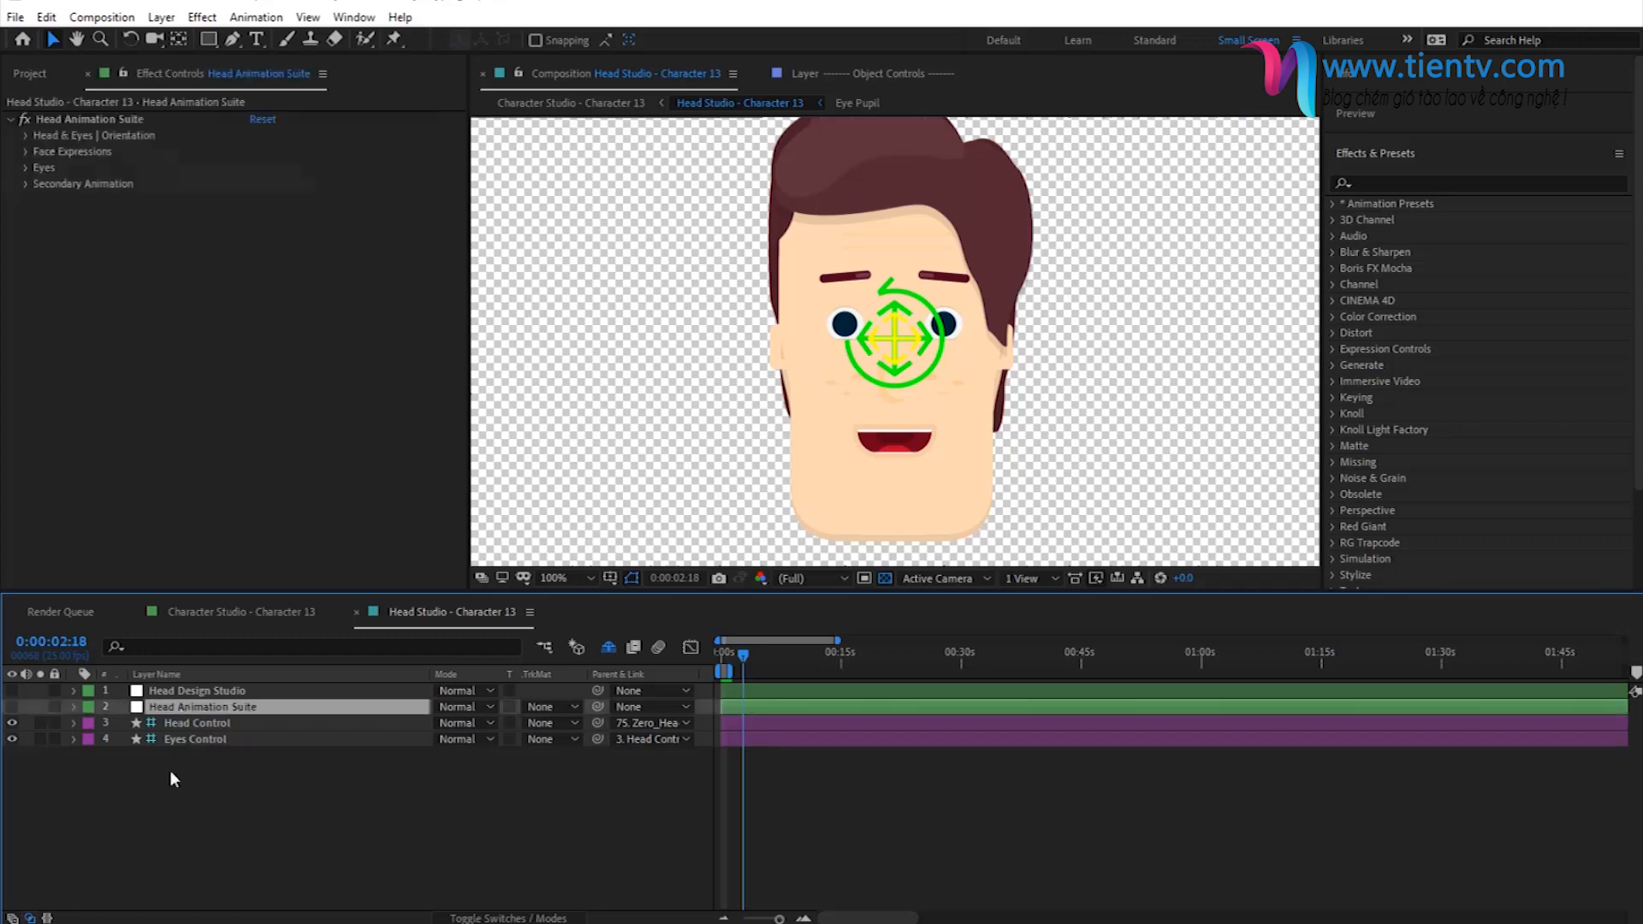
pyautogui.click(70, 122)
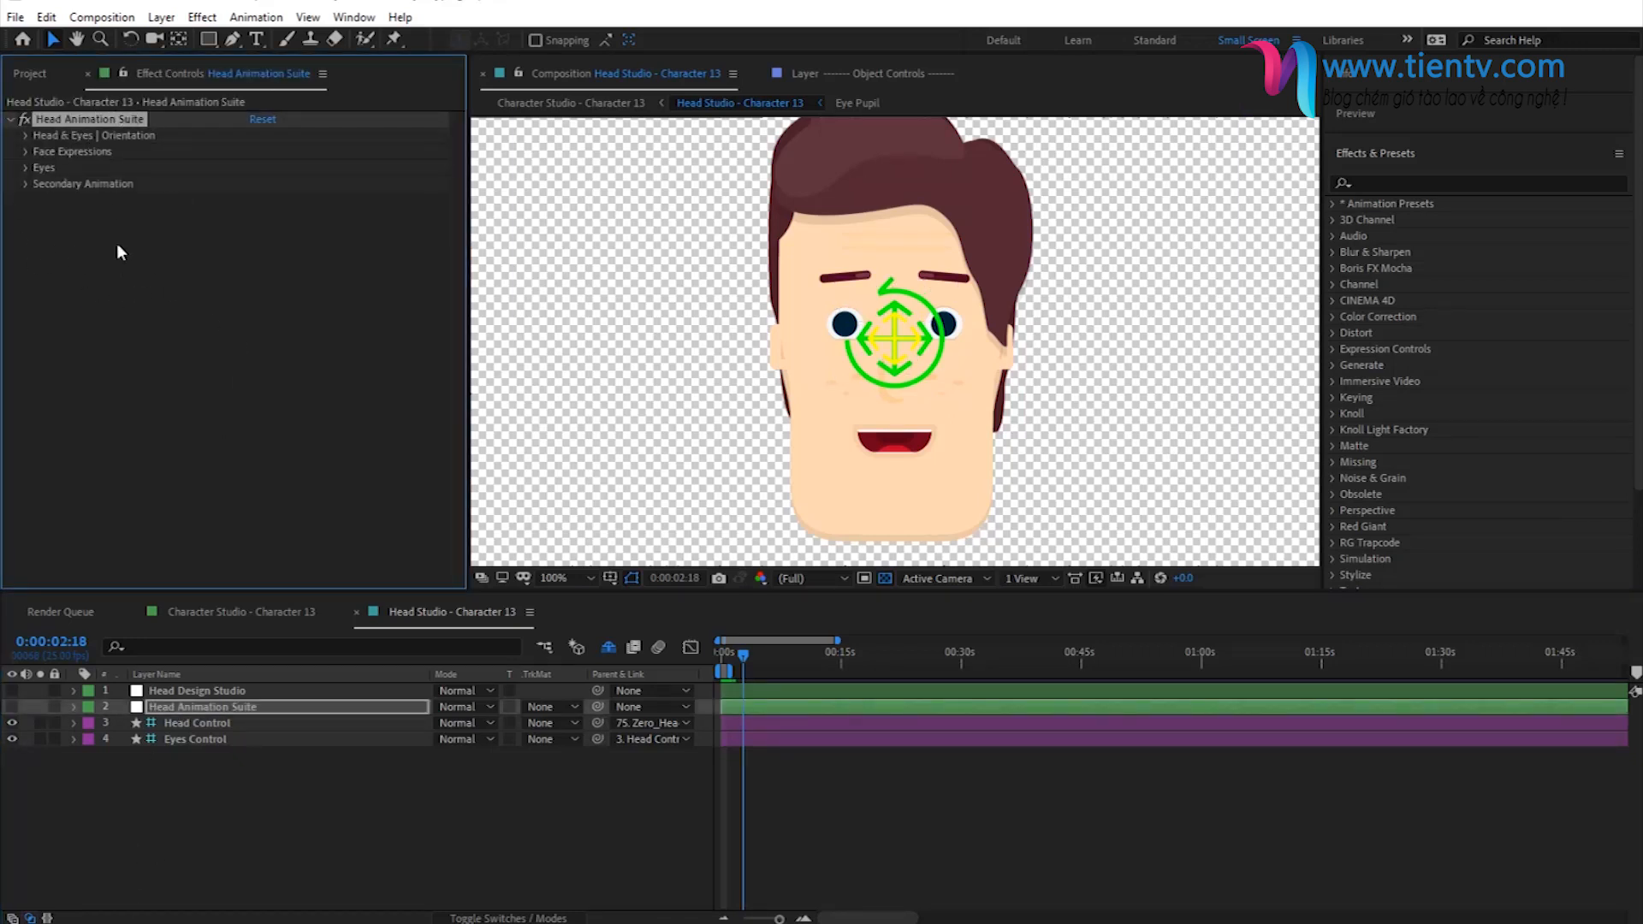
pyautogui.press('h')
pyautogui.moveTo(649, 424); pyautogui.dragTo(656, 449)
pyautogui.click(571, 579)
pyautogui.click(587, 625)
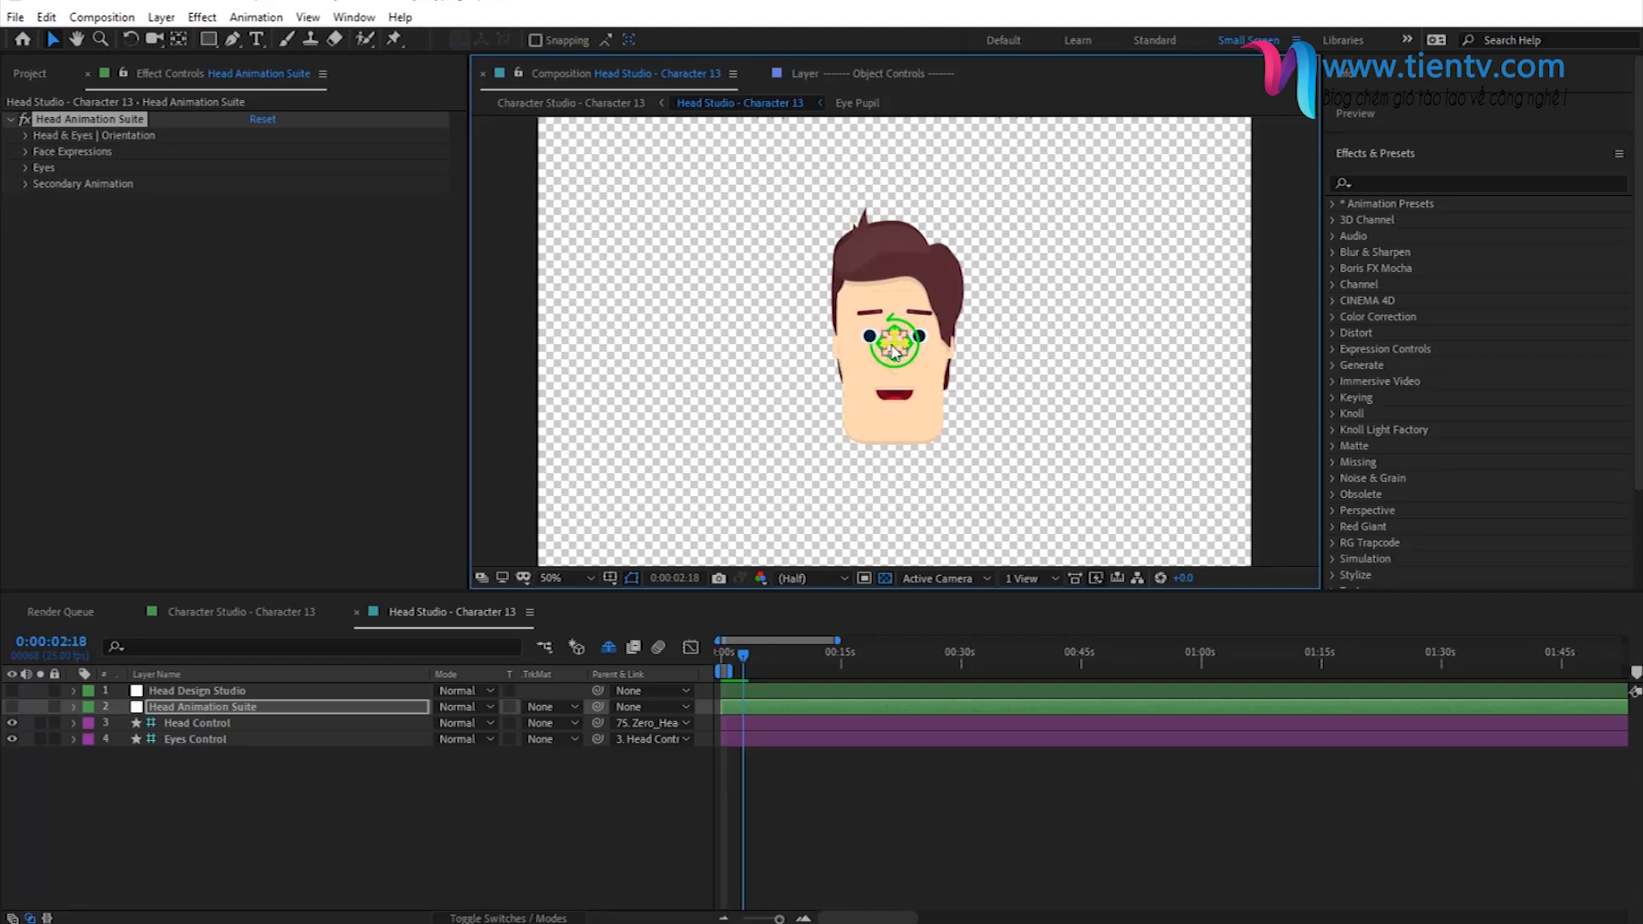
# - Turn the head sideways by moving Head Control to about X -298, Y 4, and enable X and Y Position keyframes at 0:00:02:18
pyautogui.moveTo(894, 351); pyautogui.dragTo(761, 346)
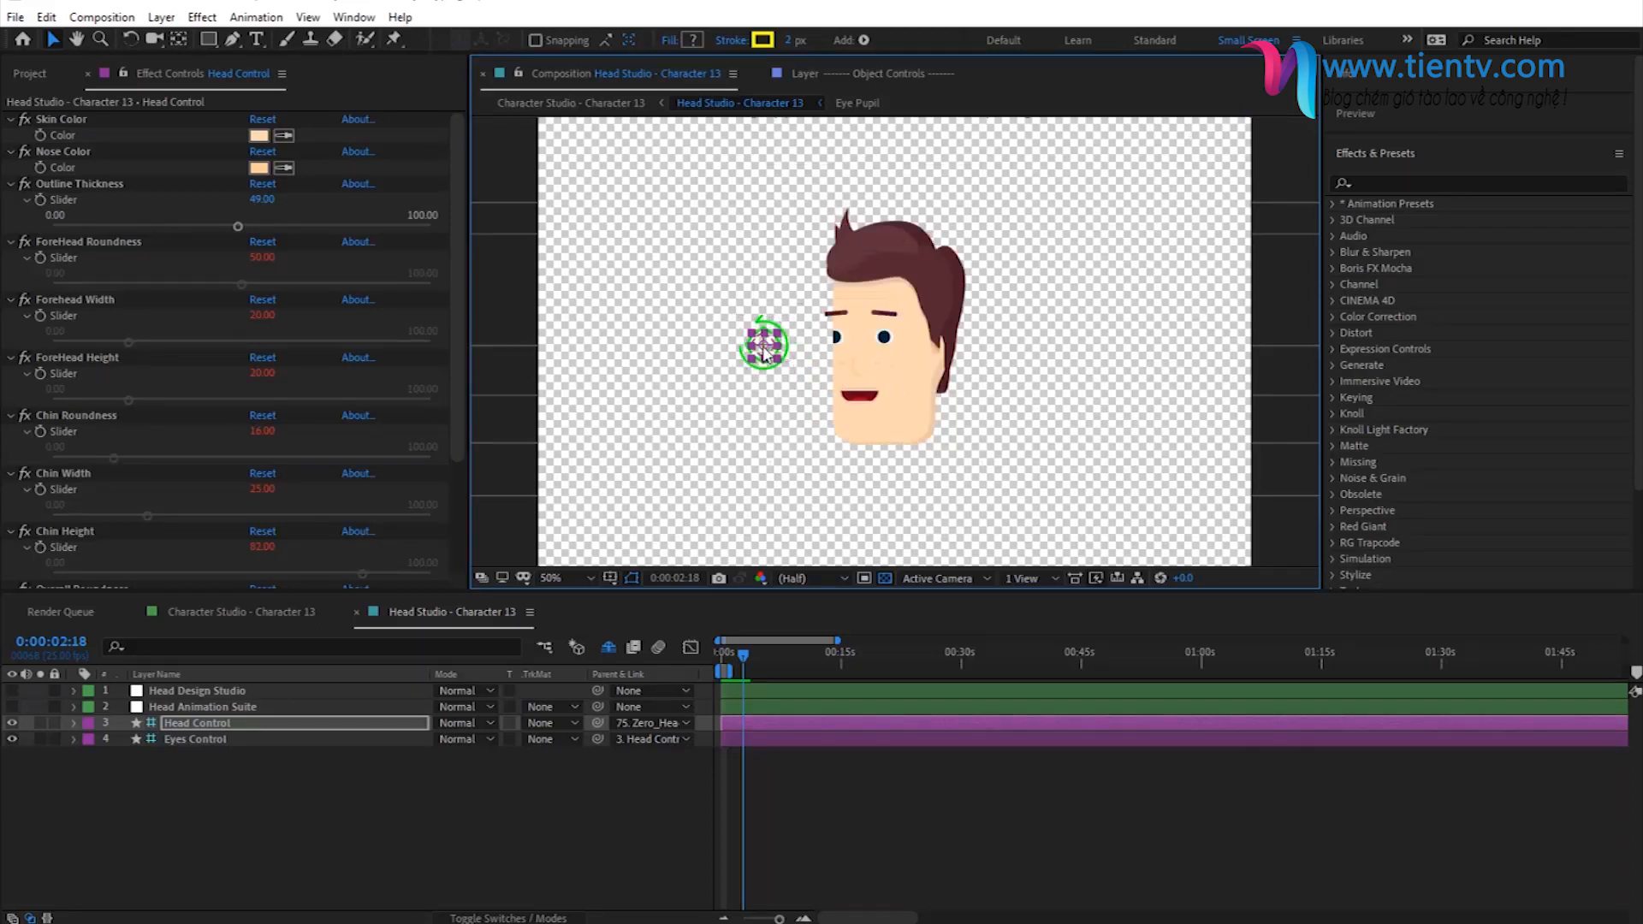
pyautogui.moveTo(758, 346); pyautogui.dragTo(747, 347)
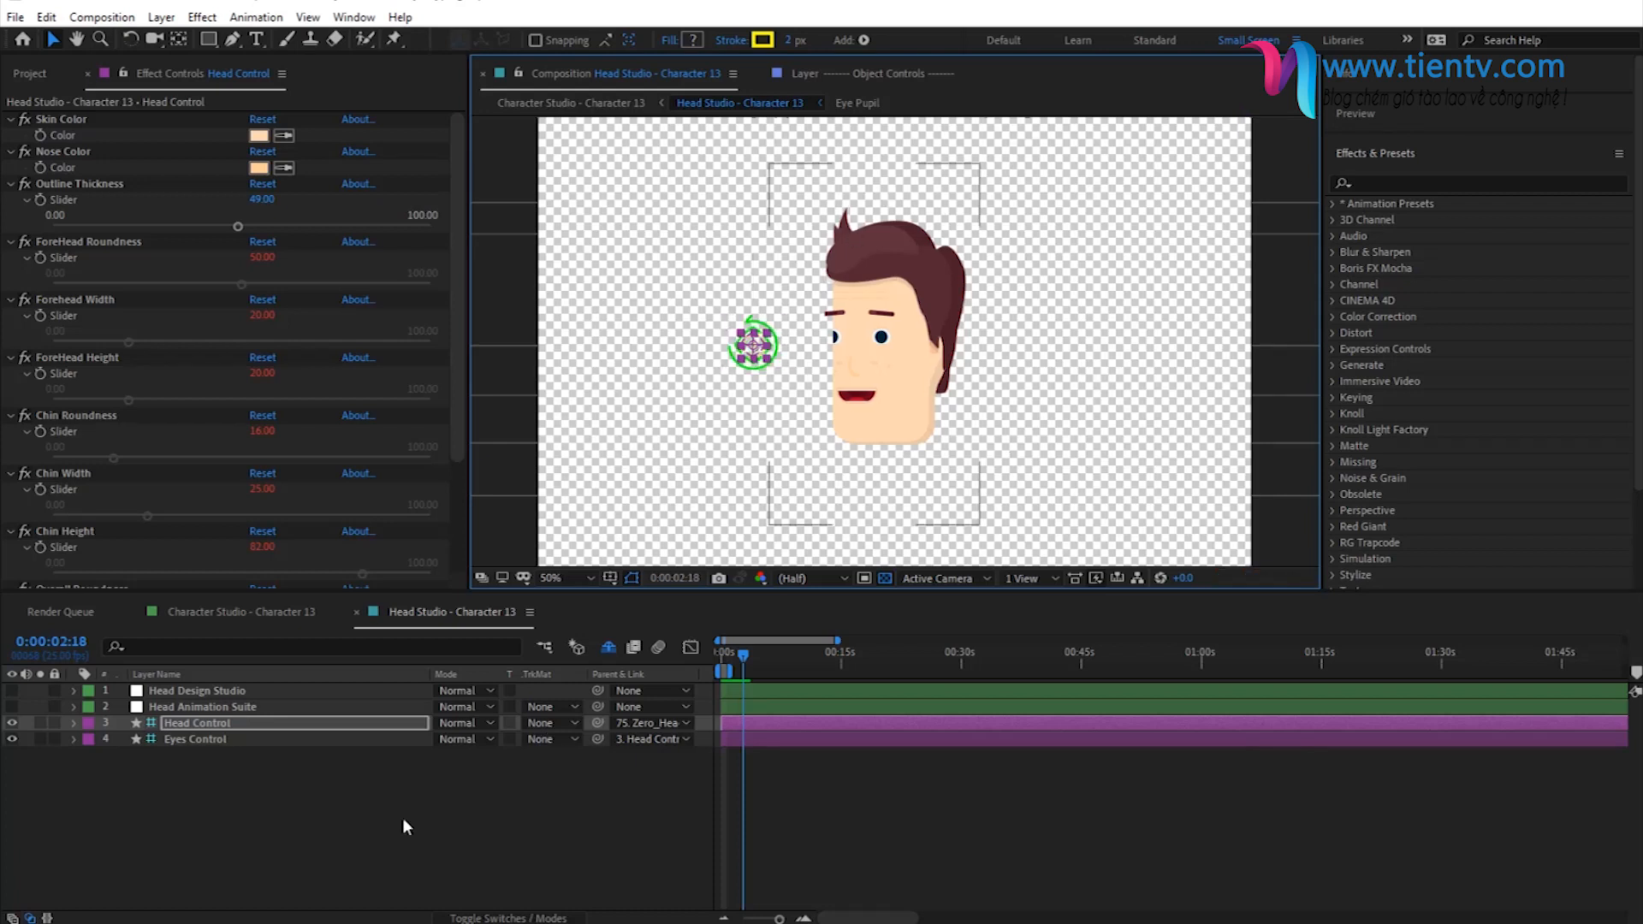
pyautogui.click(198, 725)
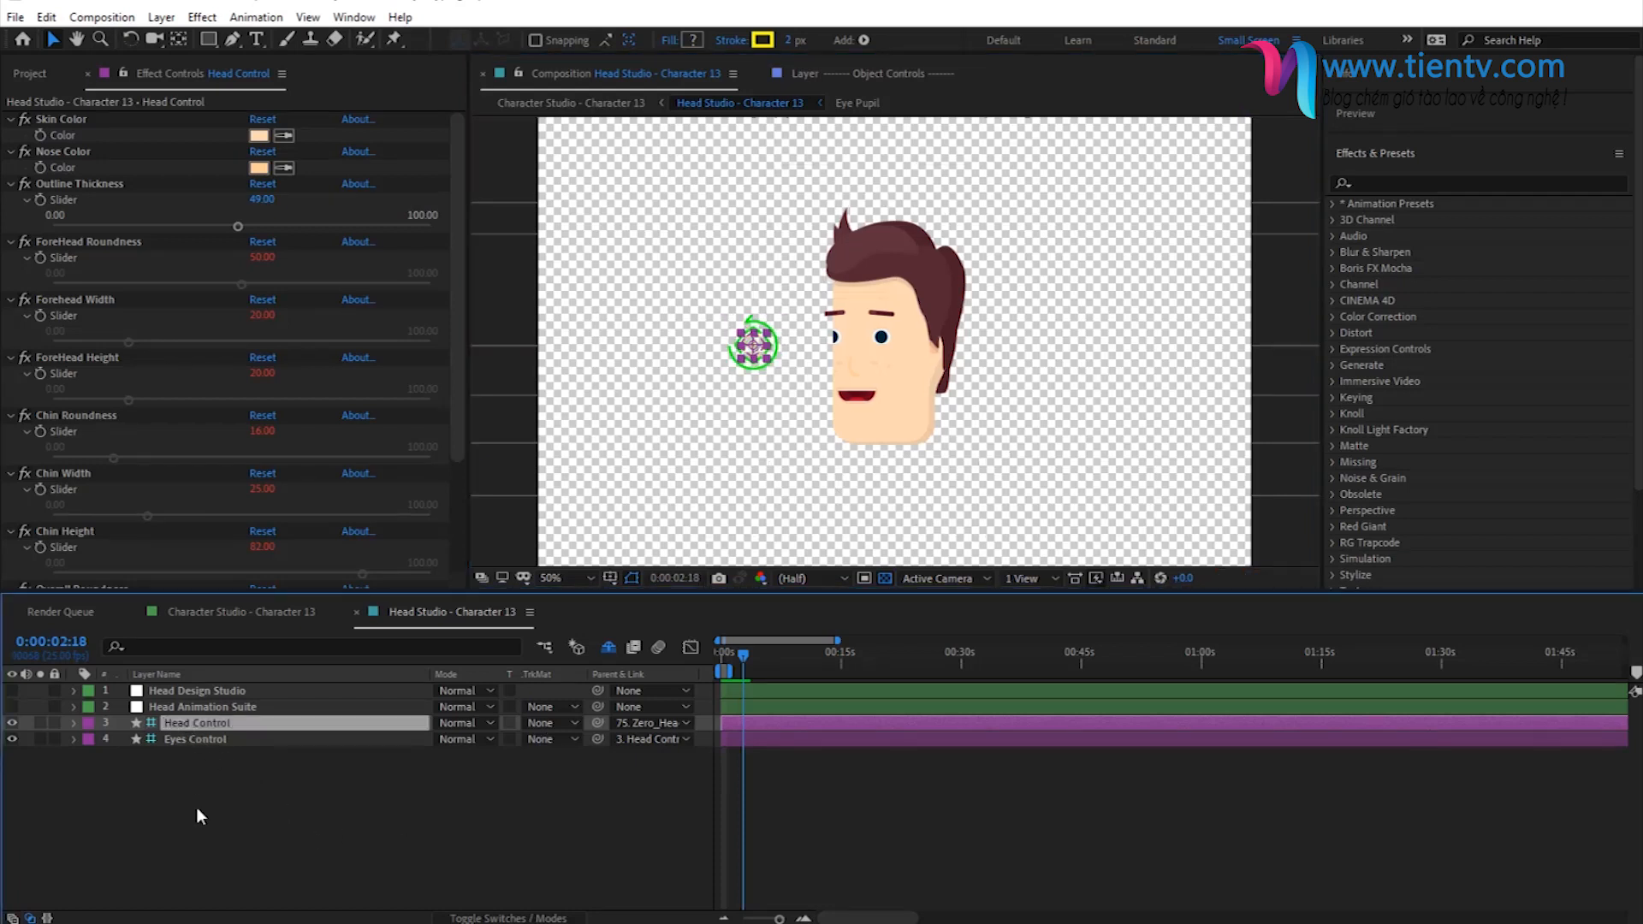
pyautogui.press('u')
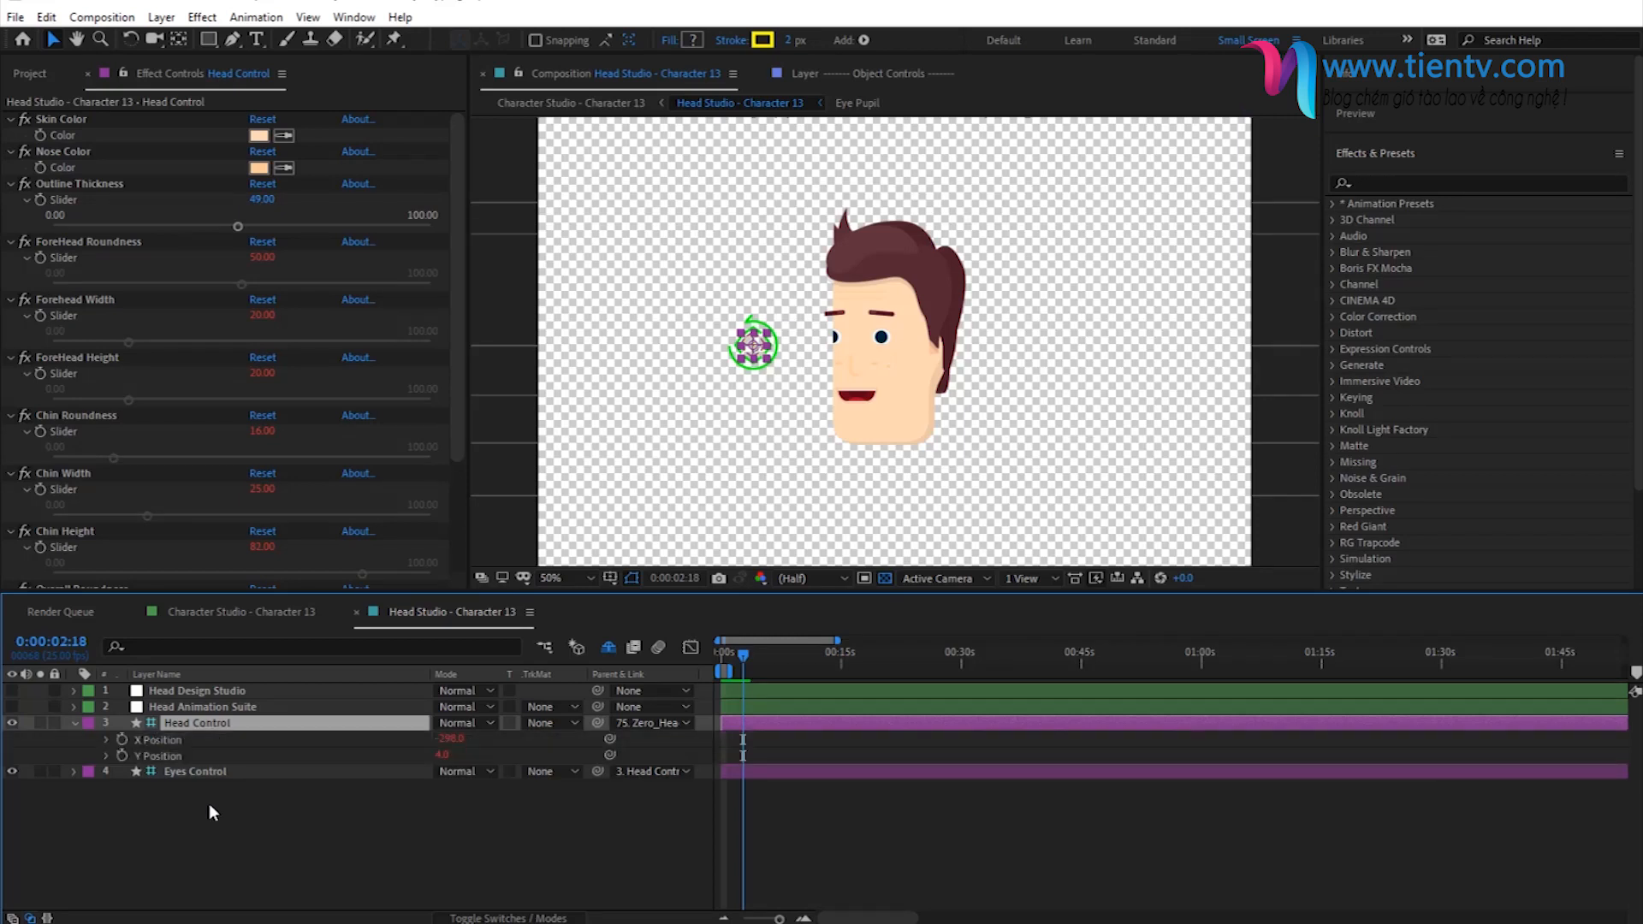
pyautogui.click(113, 743)
pyautogui.click(120, 741)
pyautogui.click(122, 755)
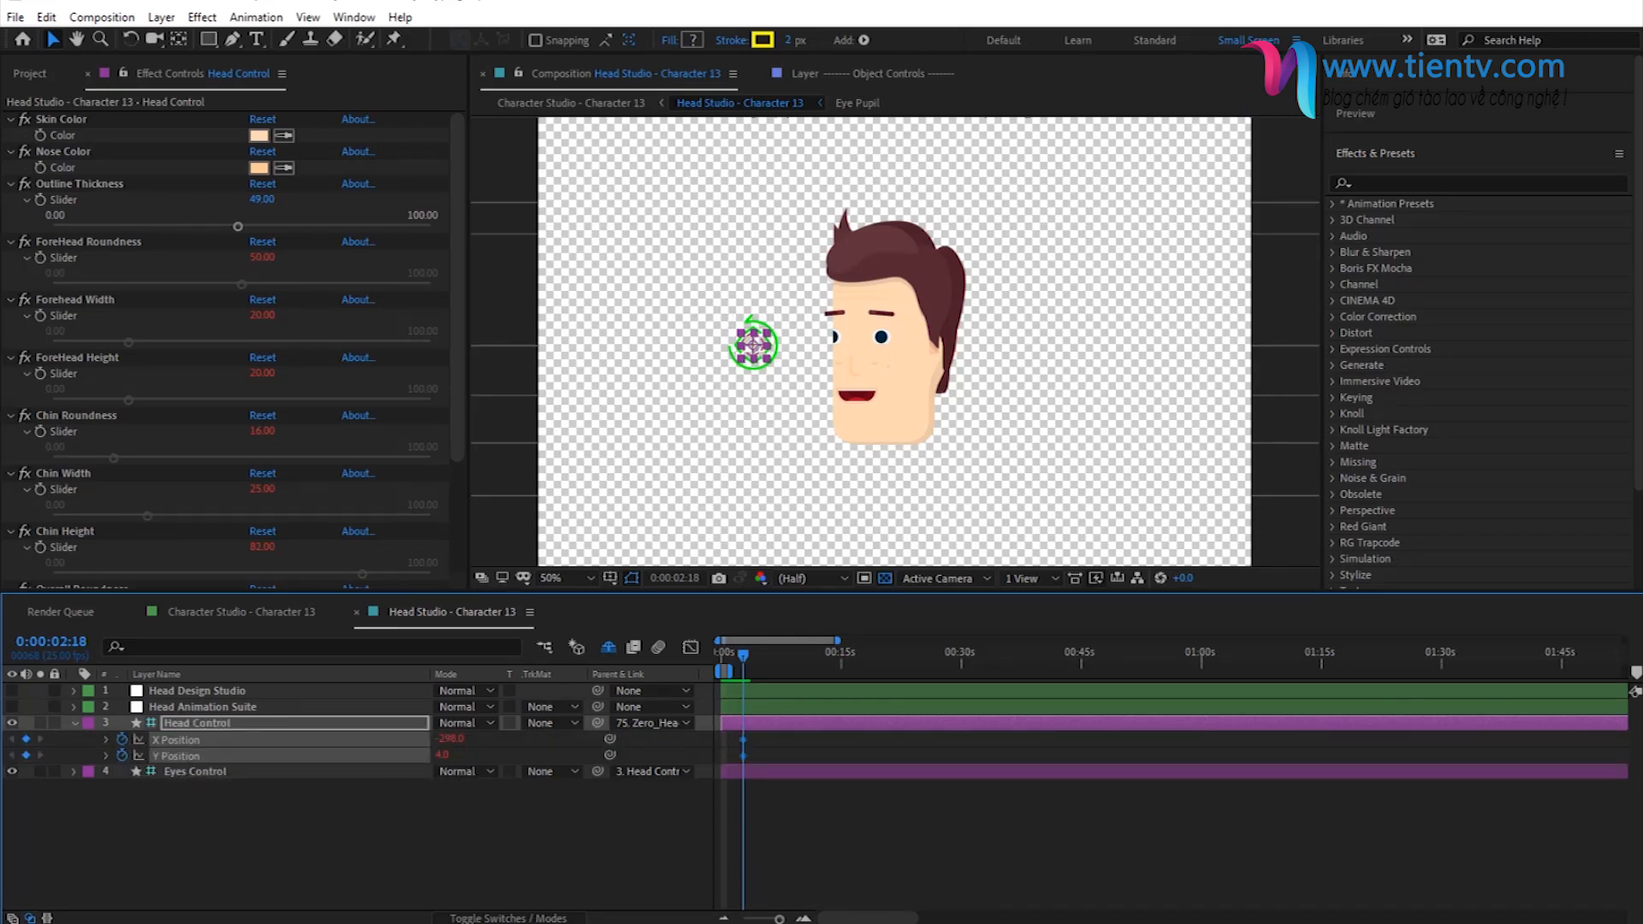
# - Keyframe Head Control at about X -250, Y 2 at 0:00:05:07 and check the head turn between the two keyframes
pyautogui.click(803, 919)
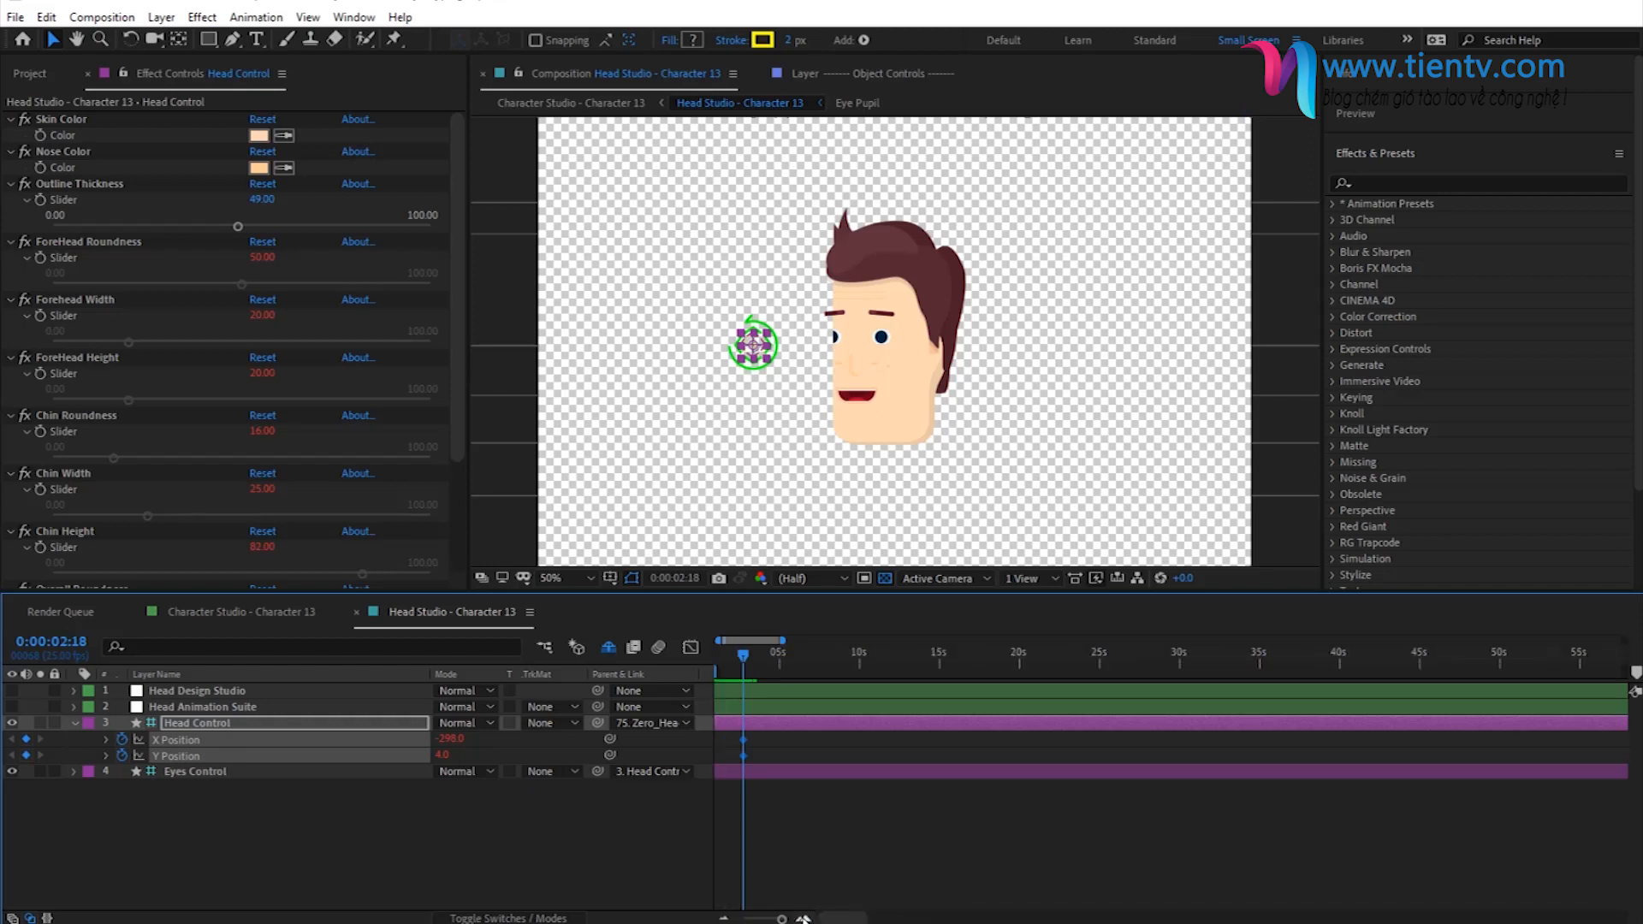
pyautogui.click(784, 670)
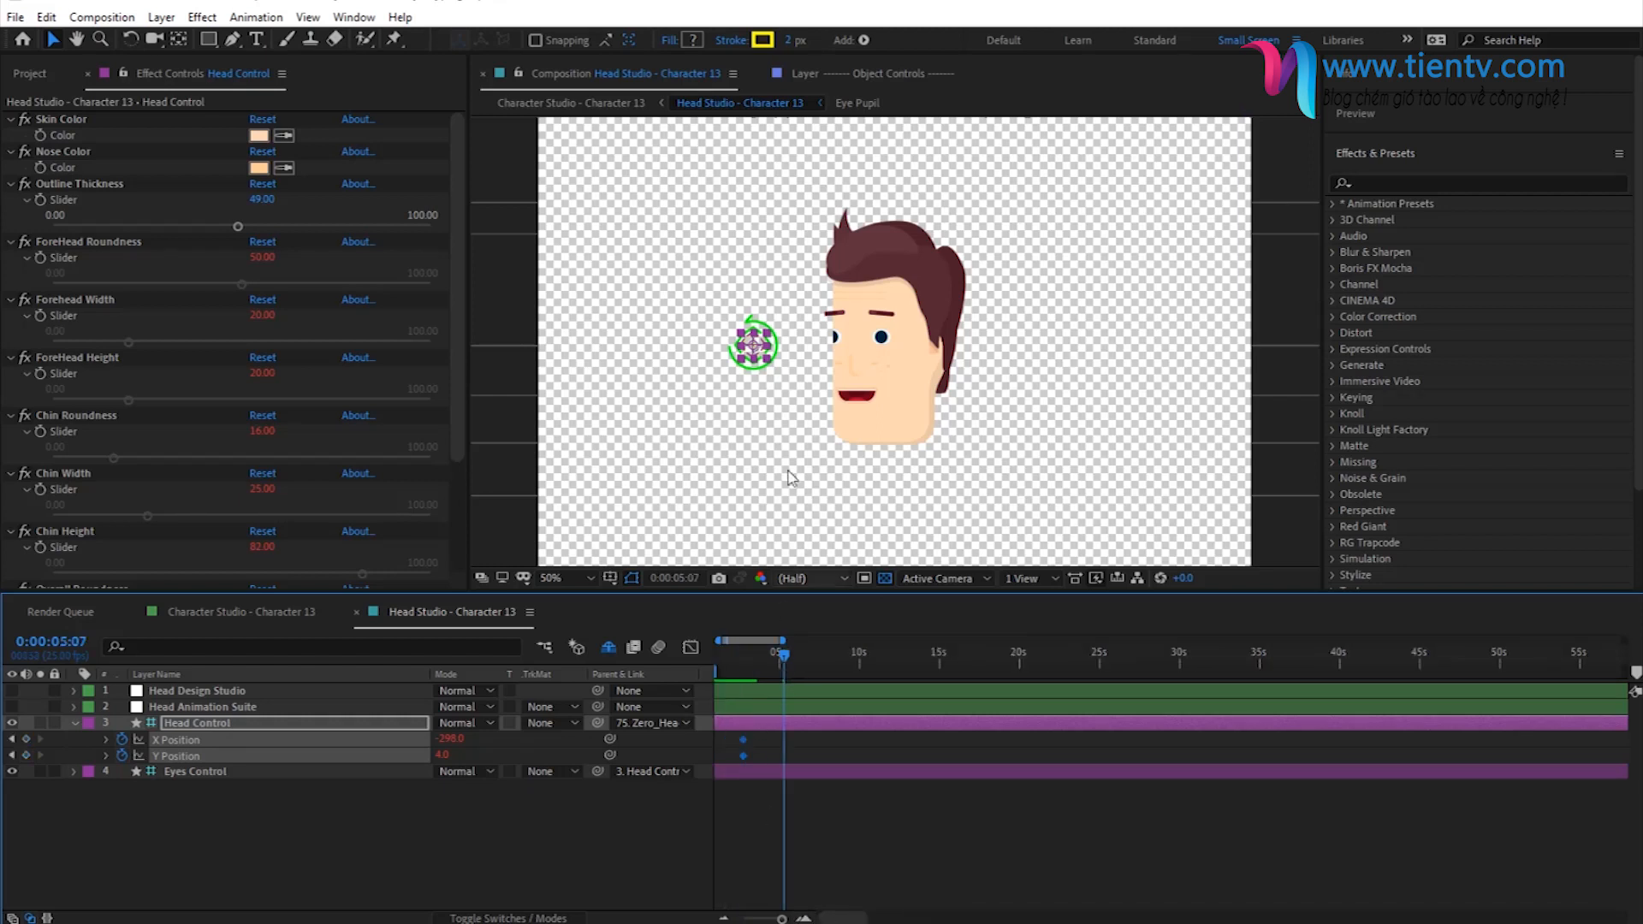
pyautogui.moveTo(756, 355); pyautogui.dragTo(779, 351)
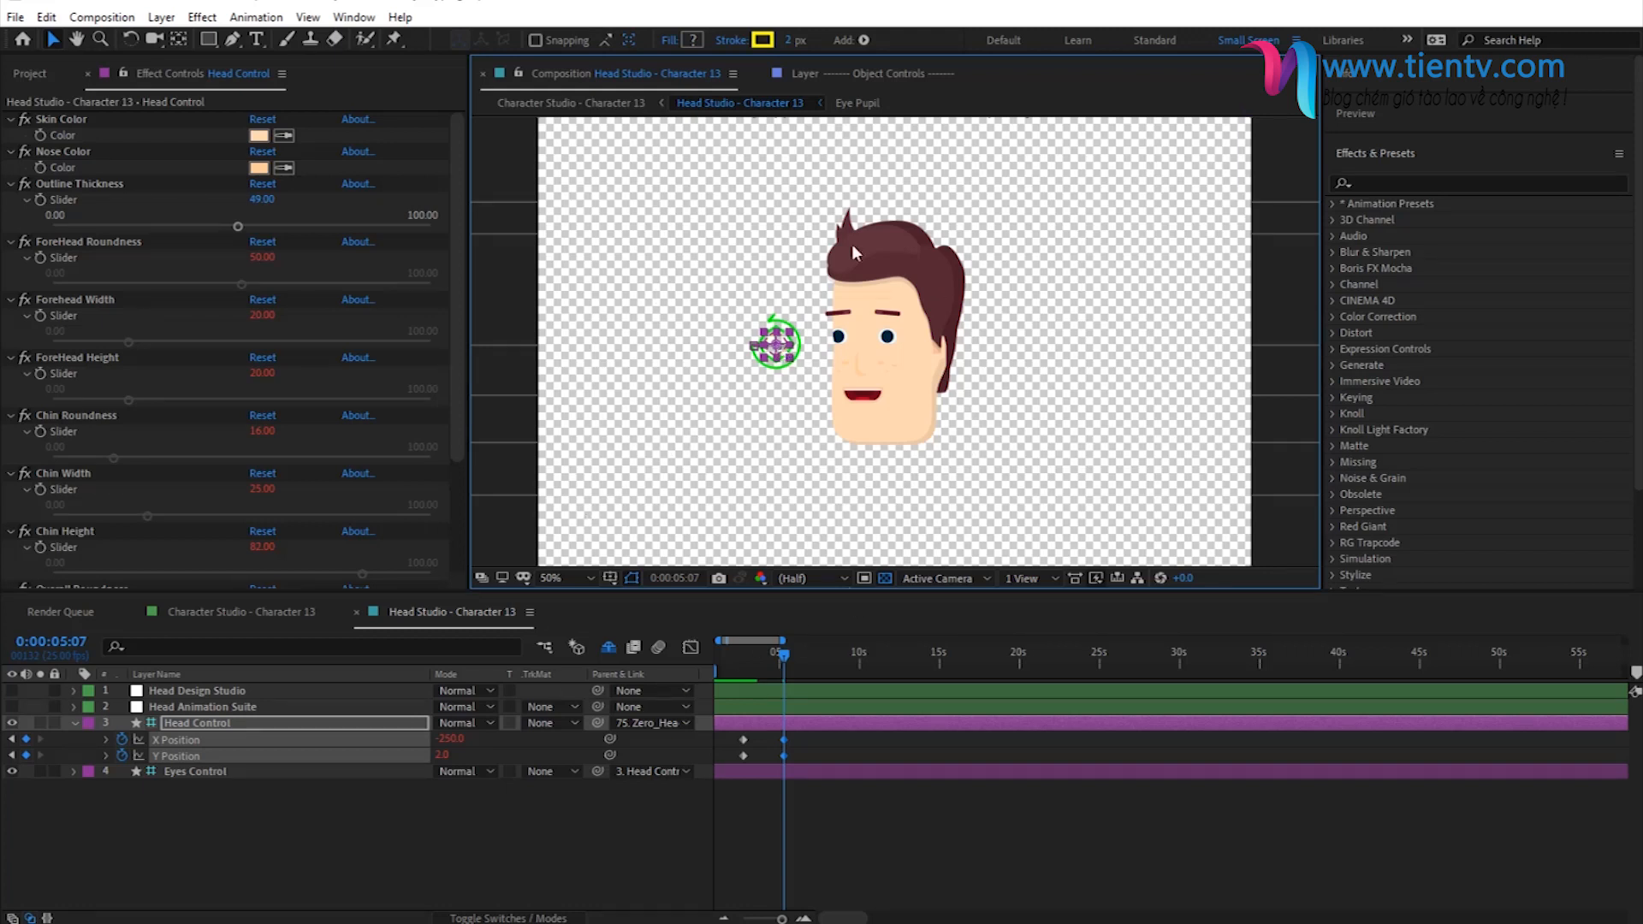
pyautogui.click(635, 840)
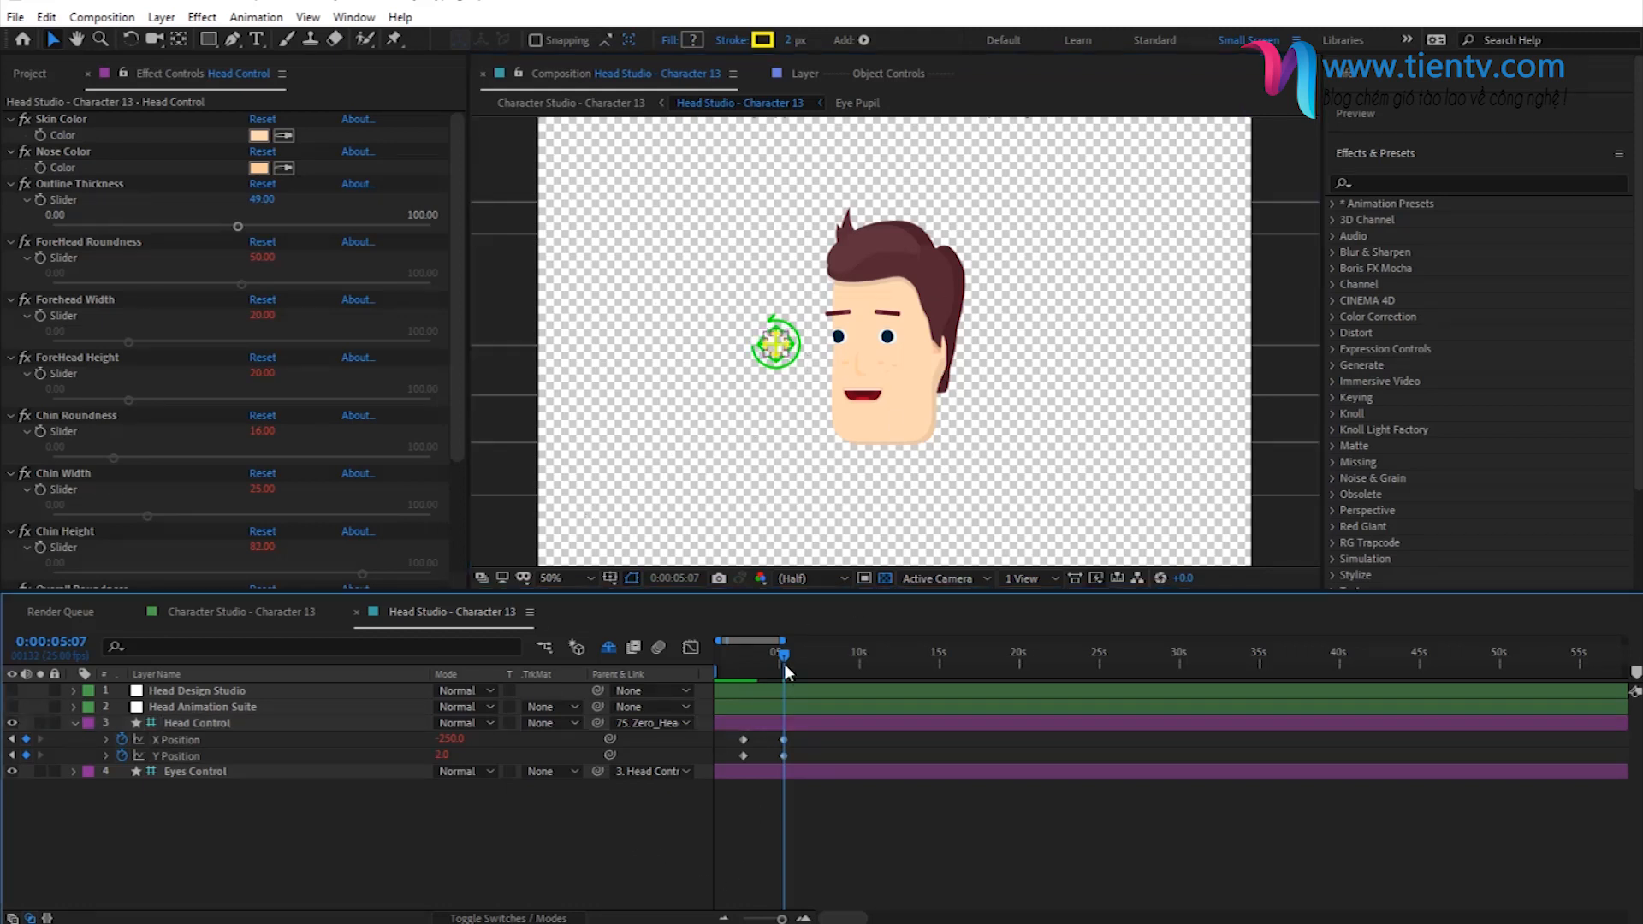
pyautogui.click(749, 670)
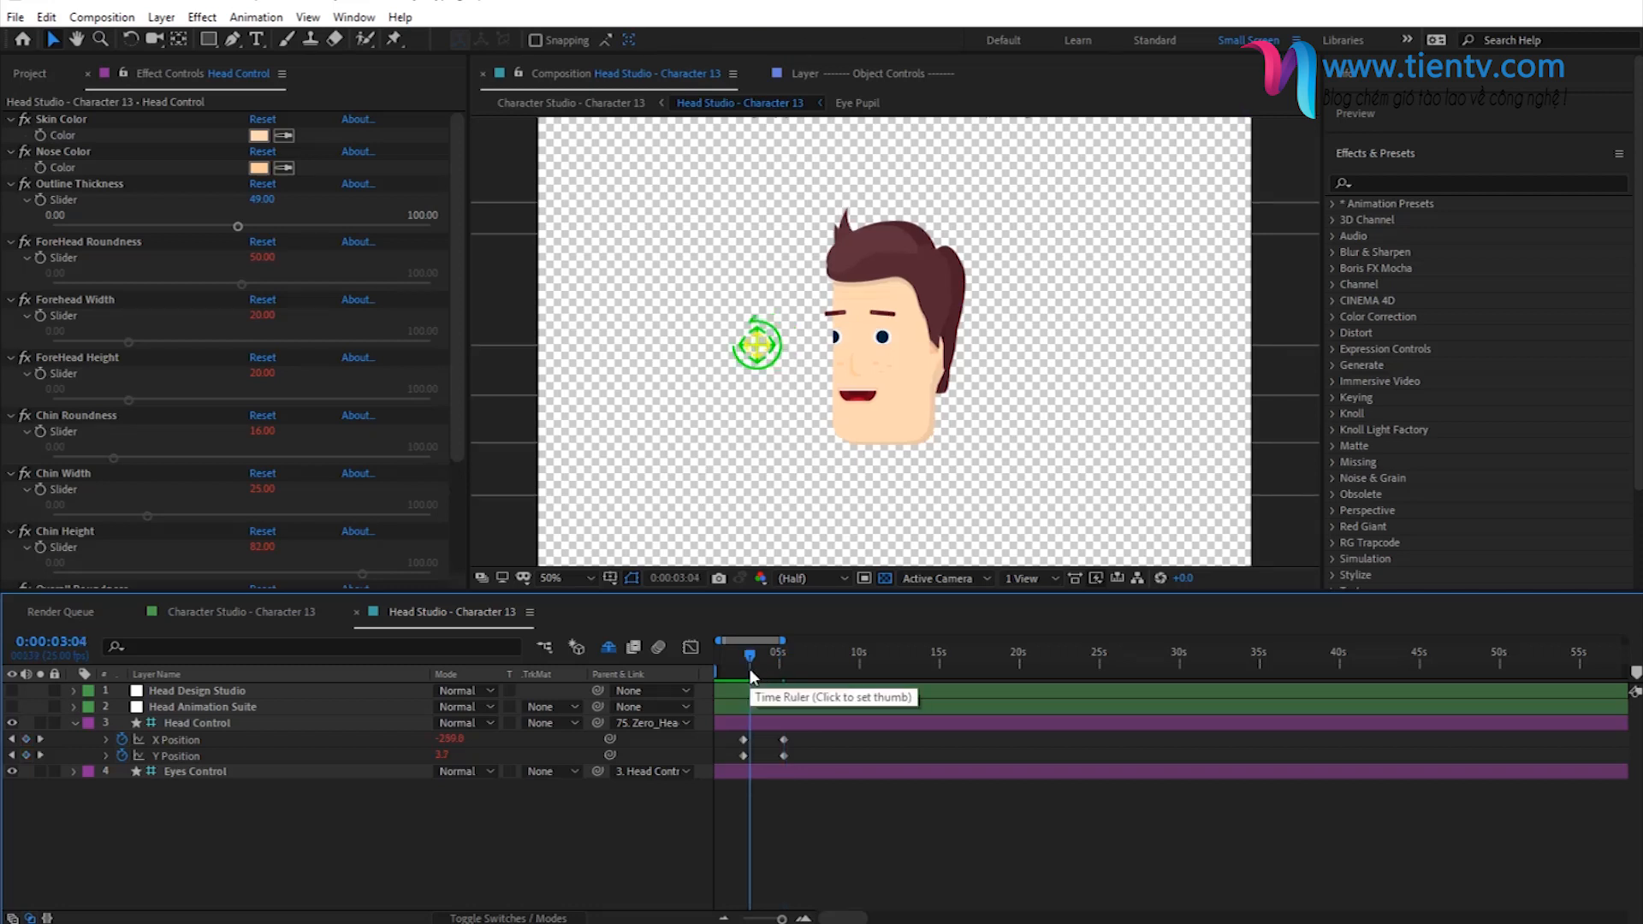
pyautogui.click(777, 666)
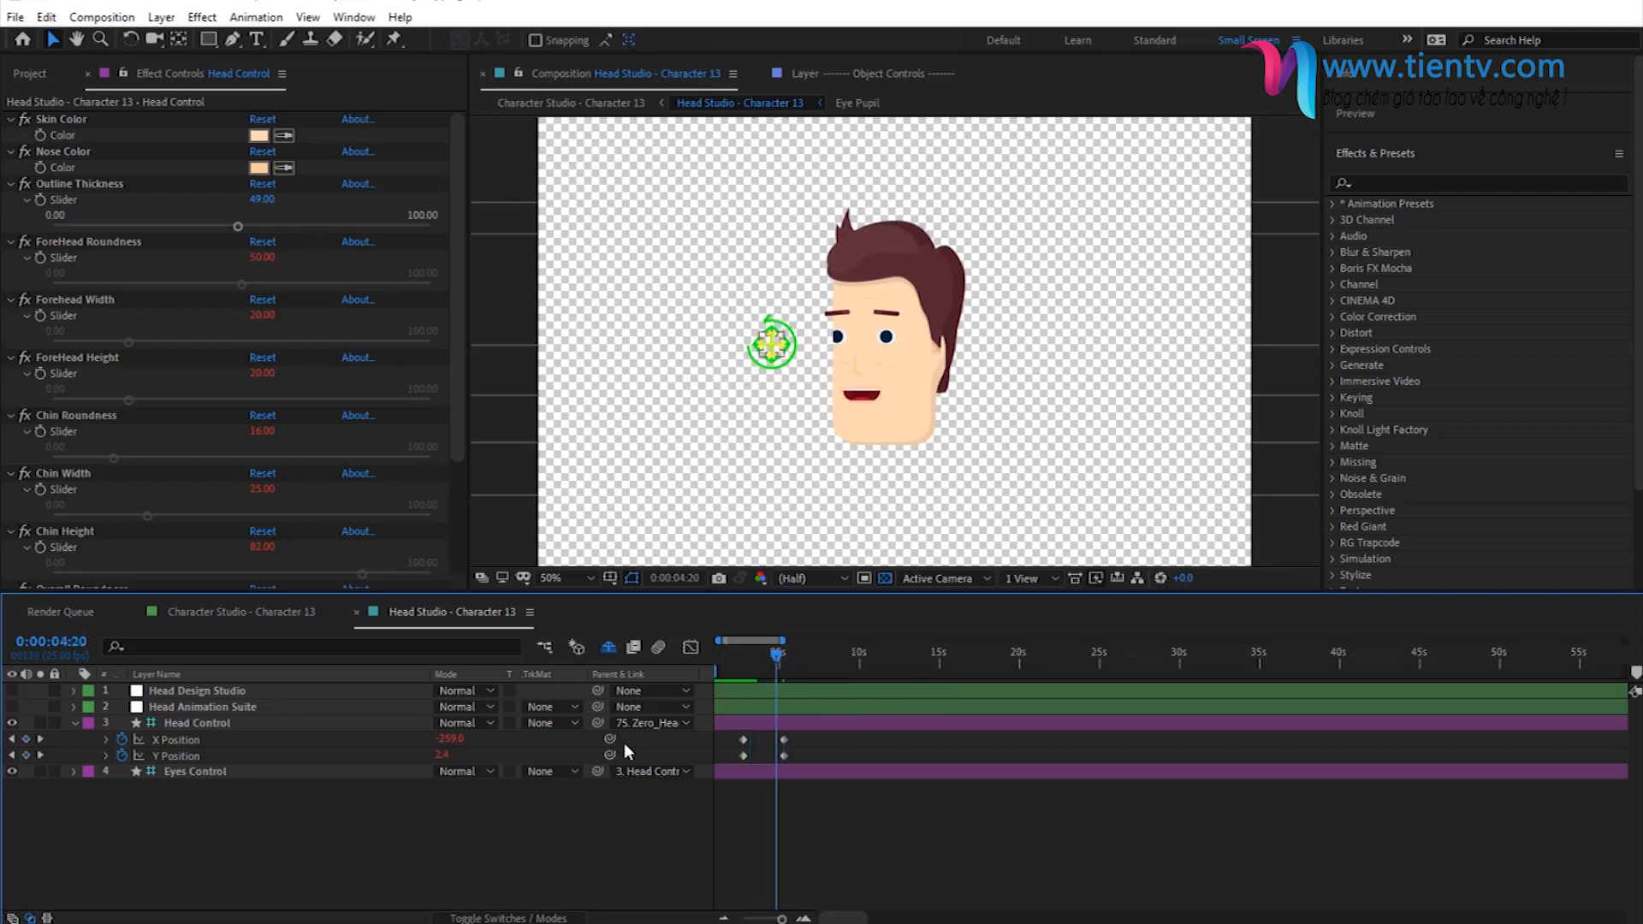
# - Redirect the gaze by moving Eyes Control up to the forehead, and bring it back over the head control
pyautogui.click(168, 774)
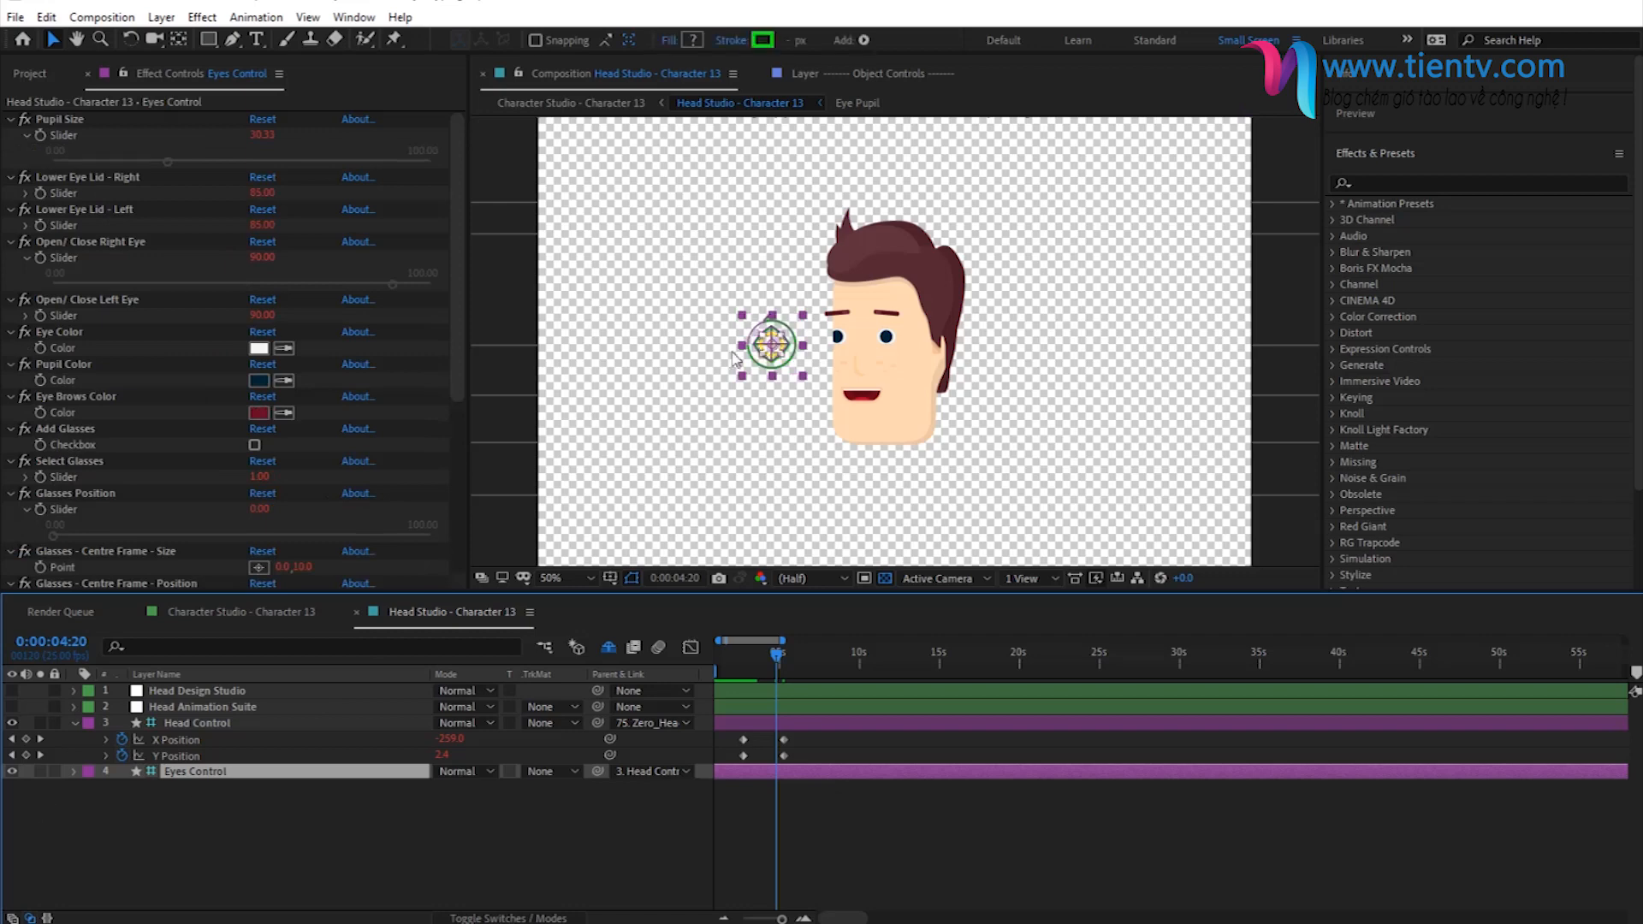
pyautogui.moveTo(787, 344); pyautogui.dragTo(794, 327)
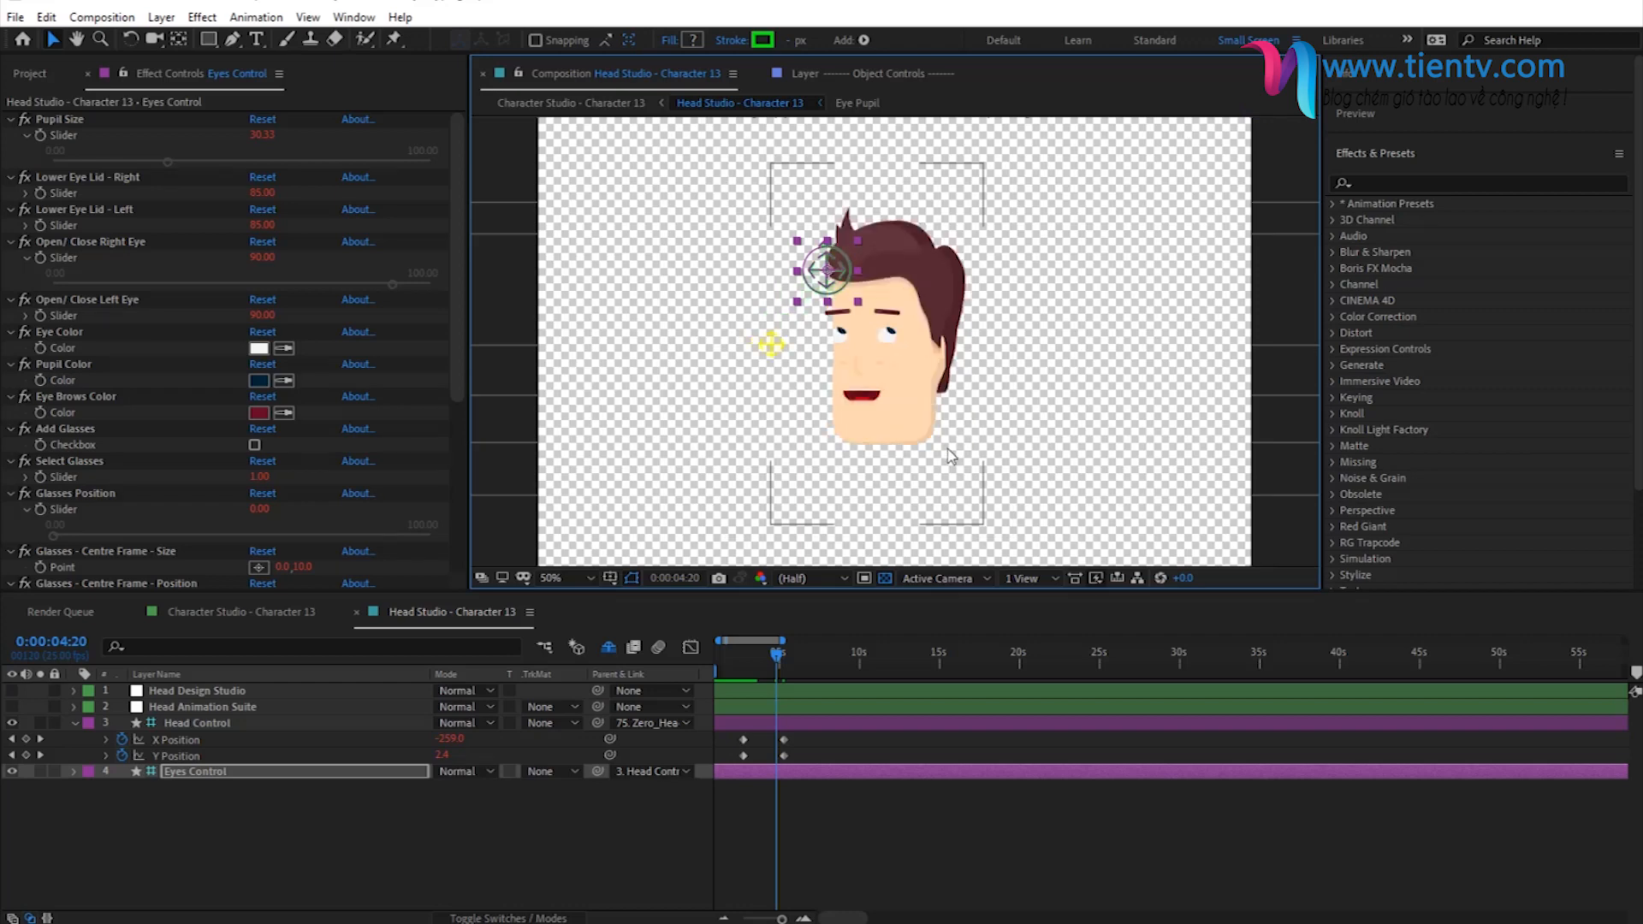
pyautogui.moveTo(767, 332); pyautogui.dragTo(768, 335)
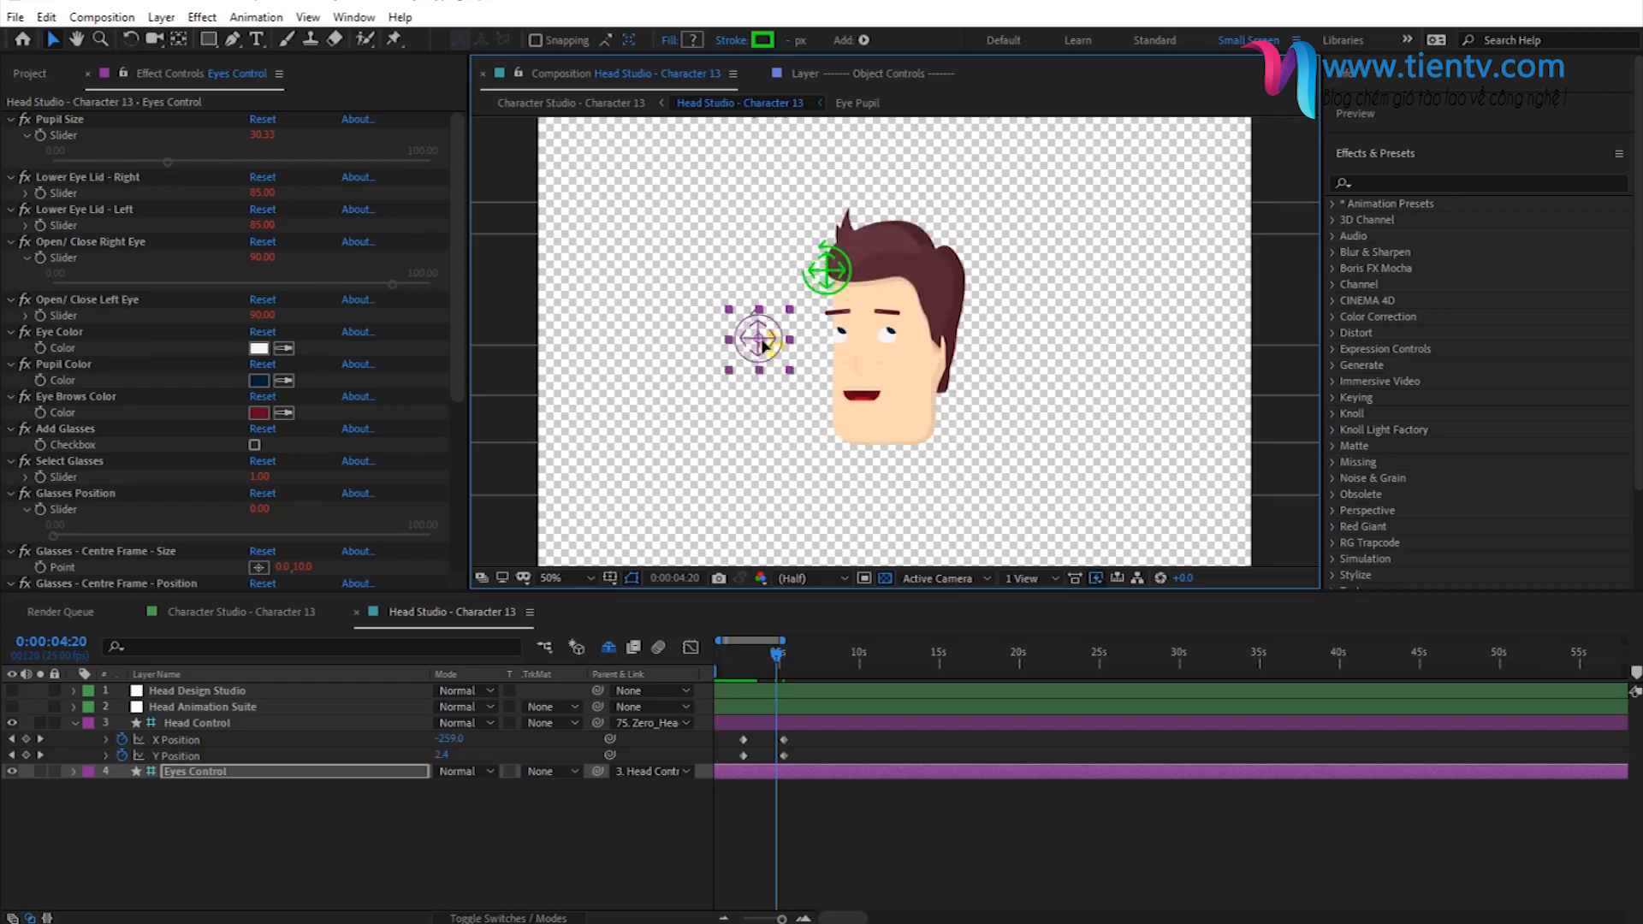
# - Examine the Head & Eyes Orientation properties of the Head Animation Suite effect and the Head Control and Eyes Control layers
pyautogui.click(181, 707)
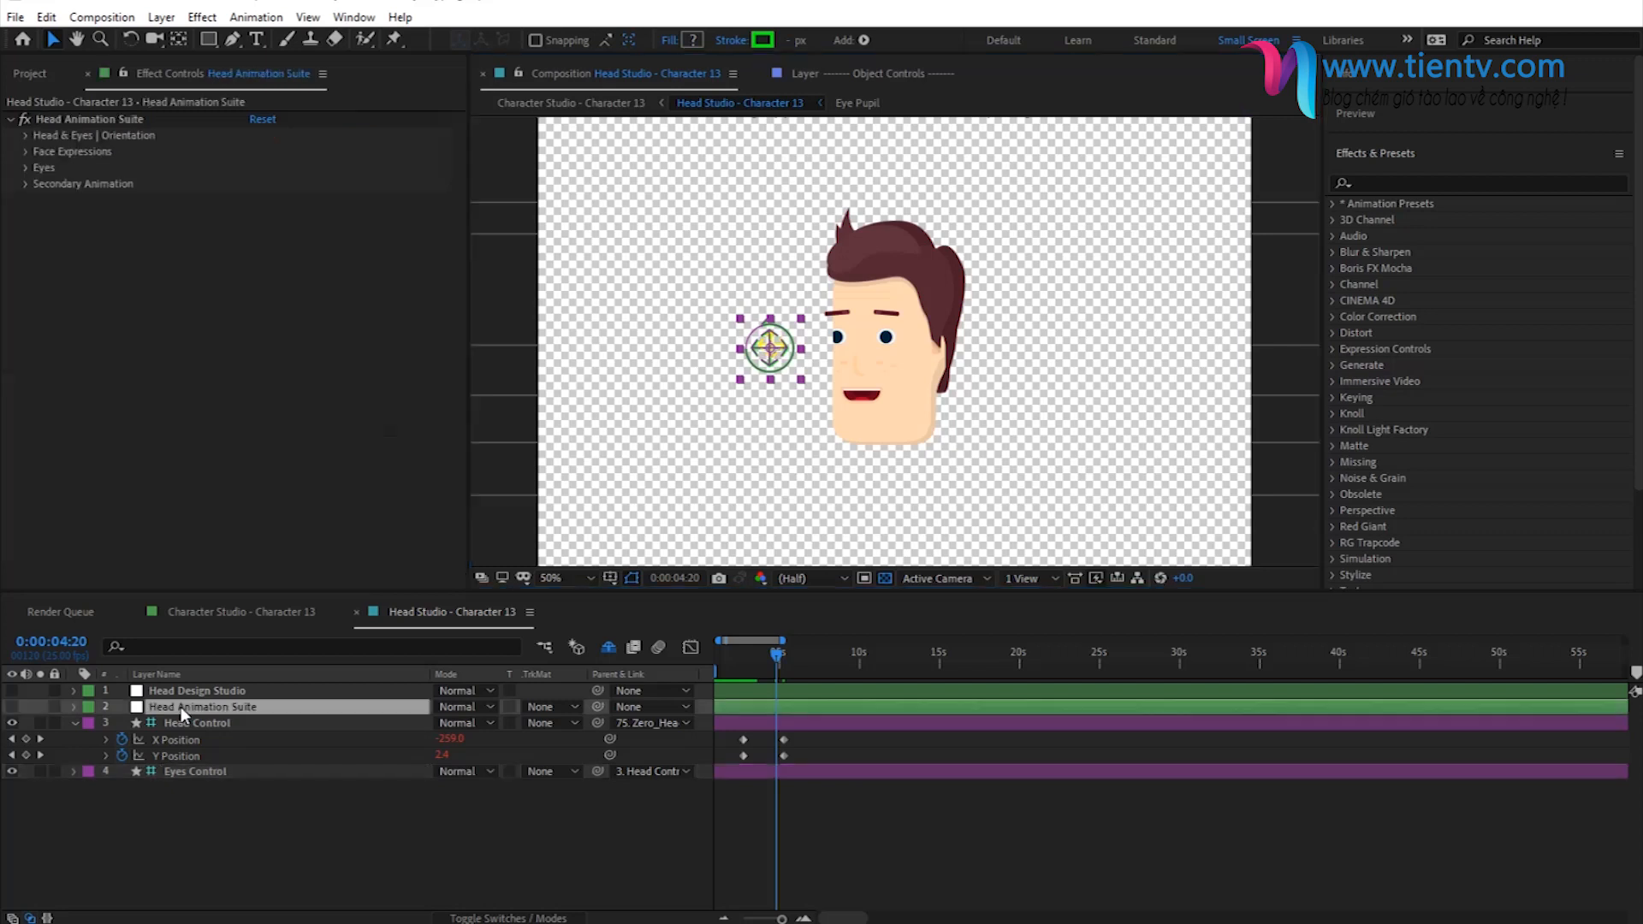
pyautogui.click(60, 118)
pyautogui.click(26, 136)
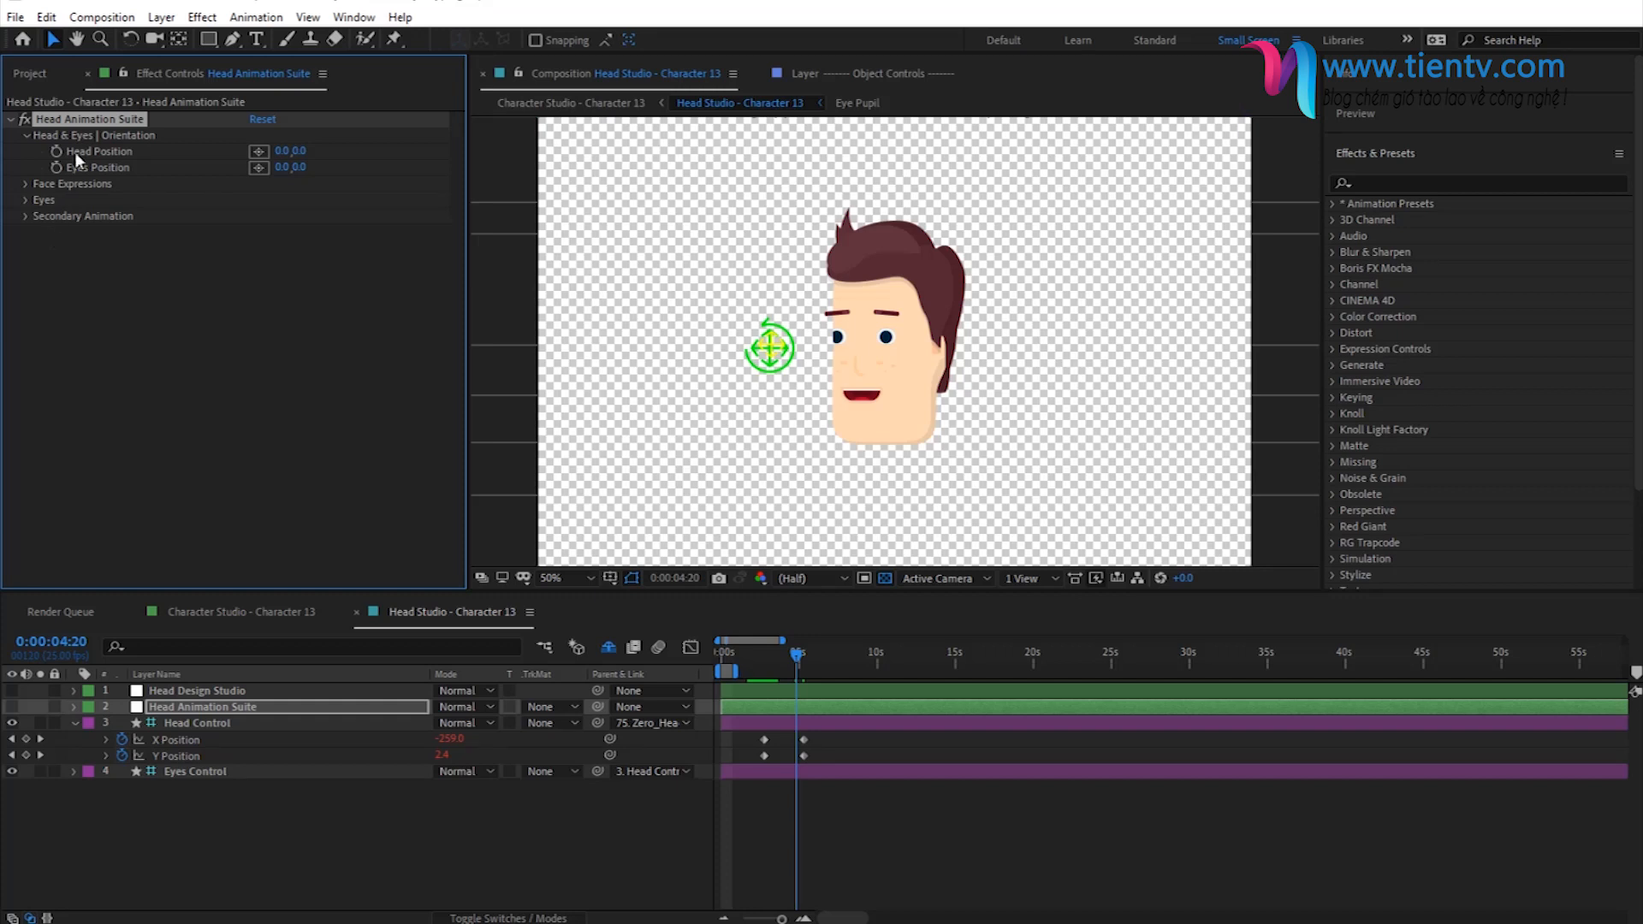
pyautogui.click(178, 724)
pyautogui.click(177, 772)
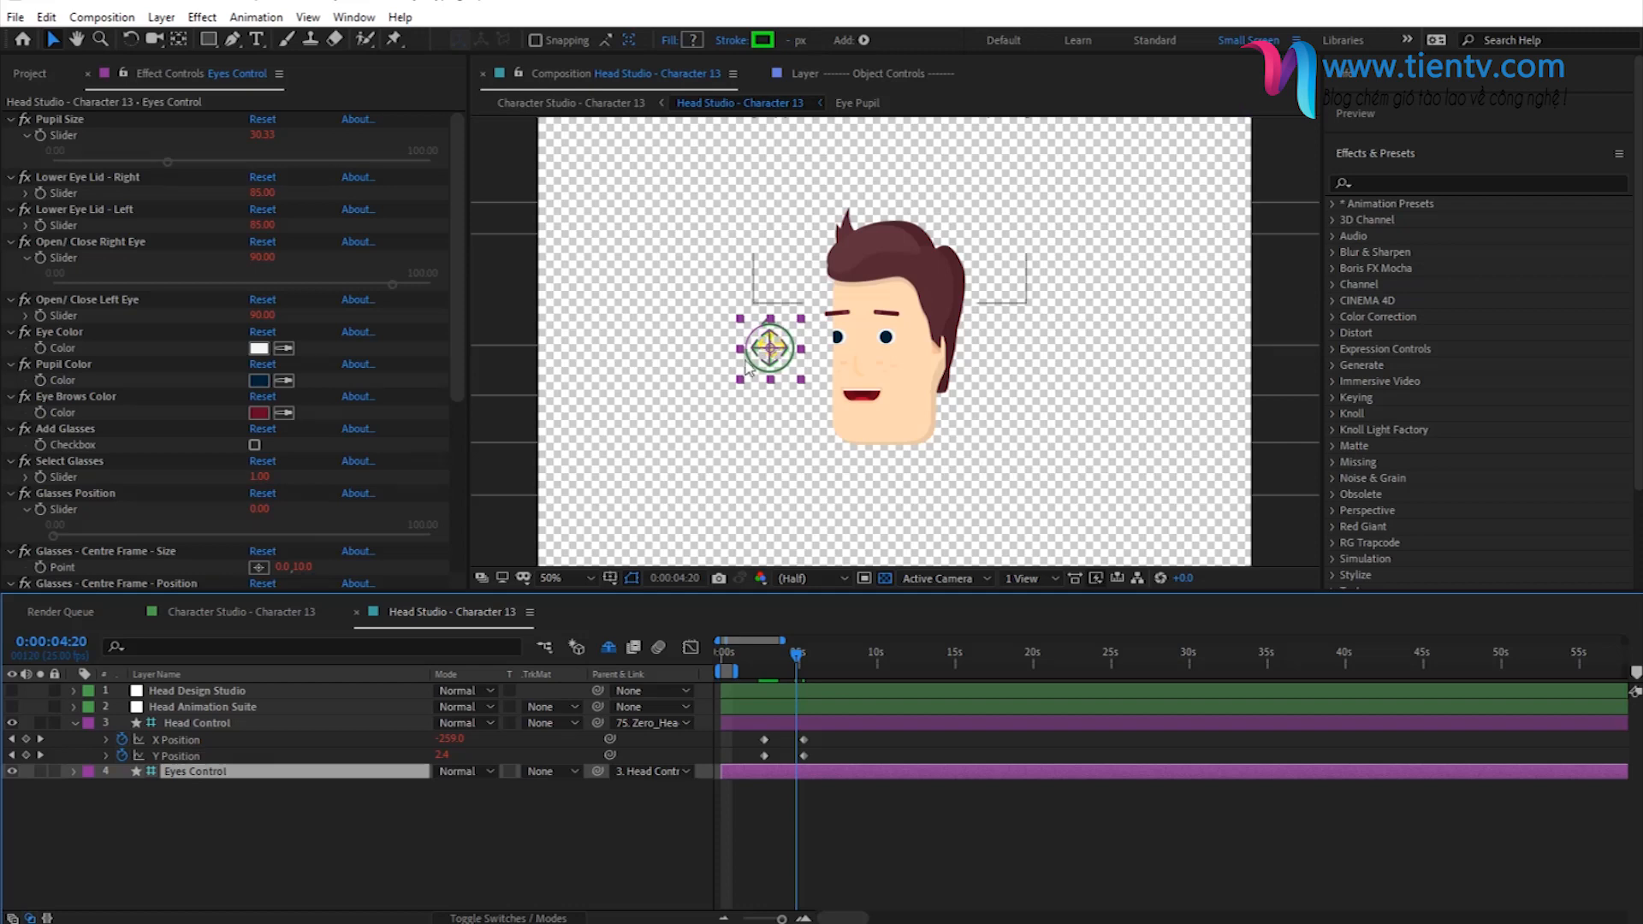
# - Examine the Face, Mouth and Lip-Sync Alphabet groups under Face Expressions in the Head Animation Suite effect
pyautogui.click(101, 707)
pyautogui.click(74, 723)
pyautogui.click(27, 135)
pyautogui.click(24, 151)
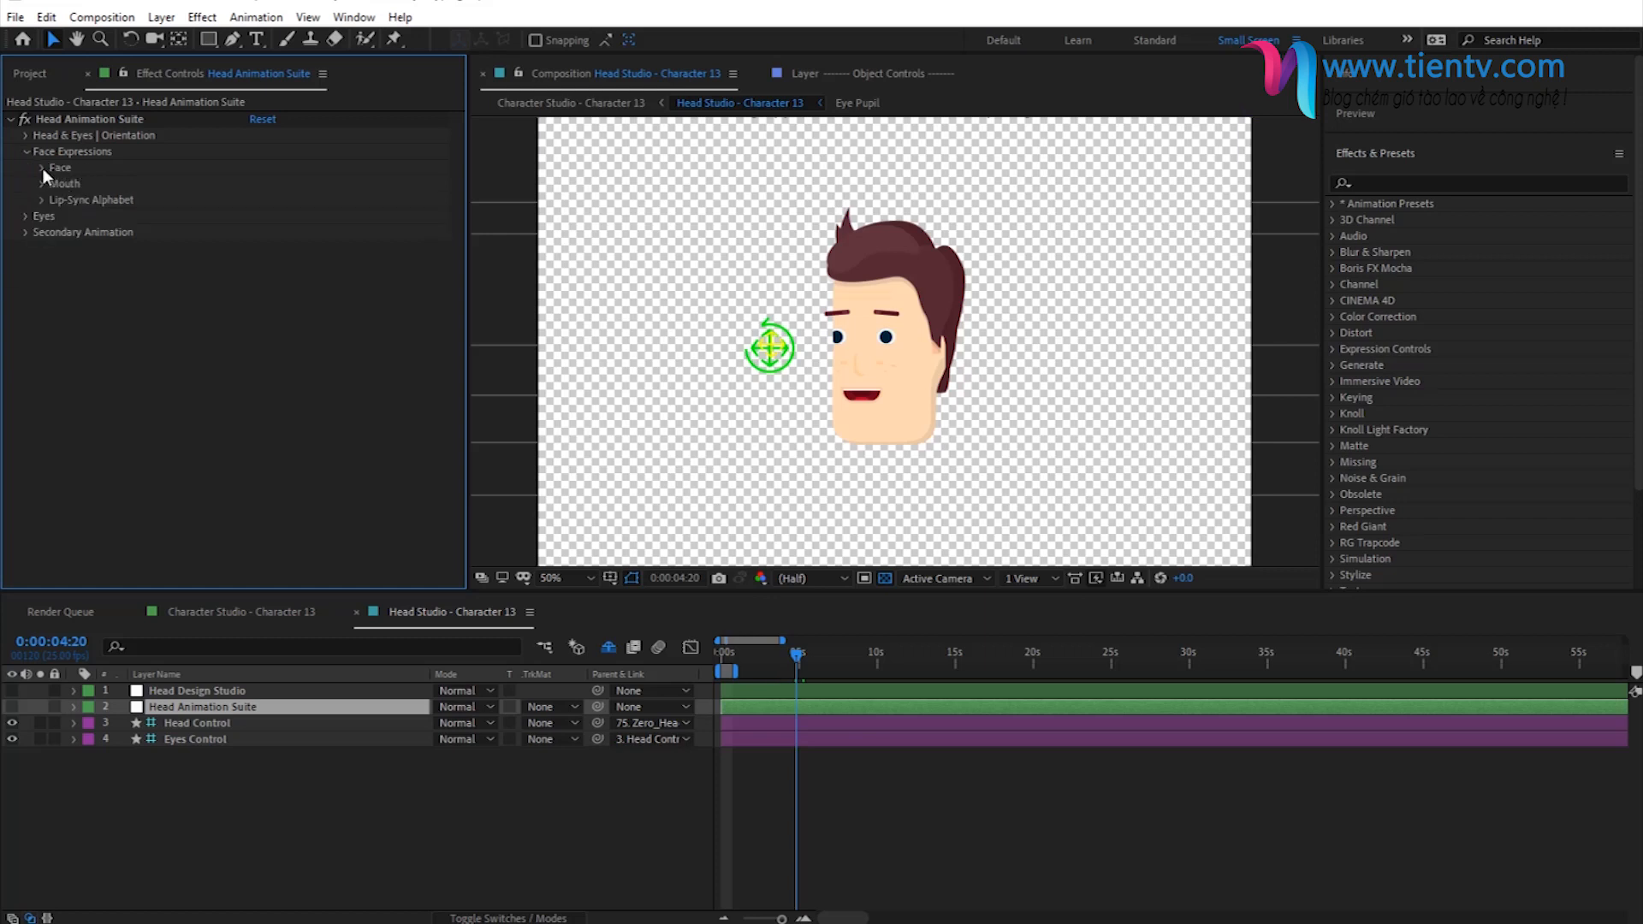
pyautogui.click(42, 168)
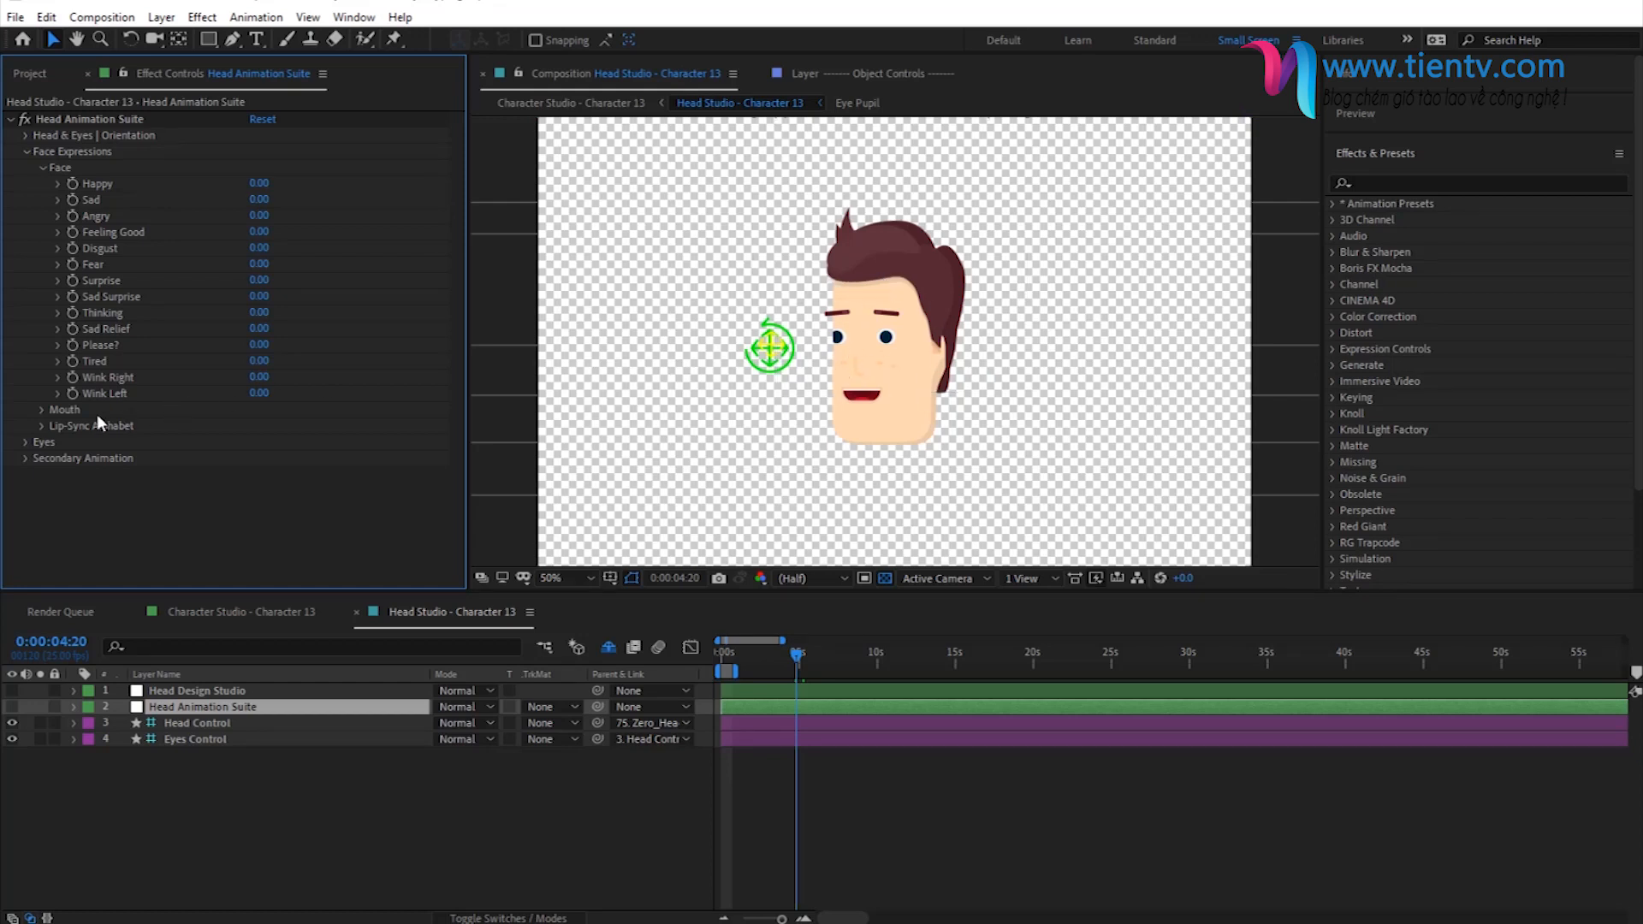
pyautogui.click(41, 411)
pyautogui.scroll(-5, 106, 486)
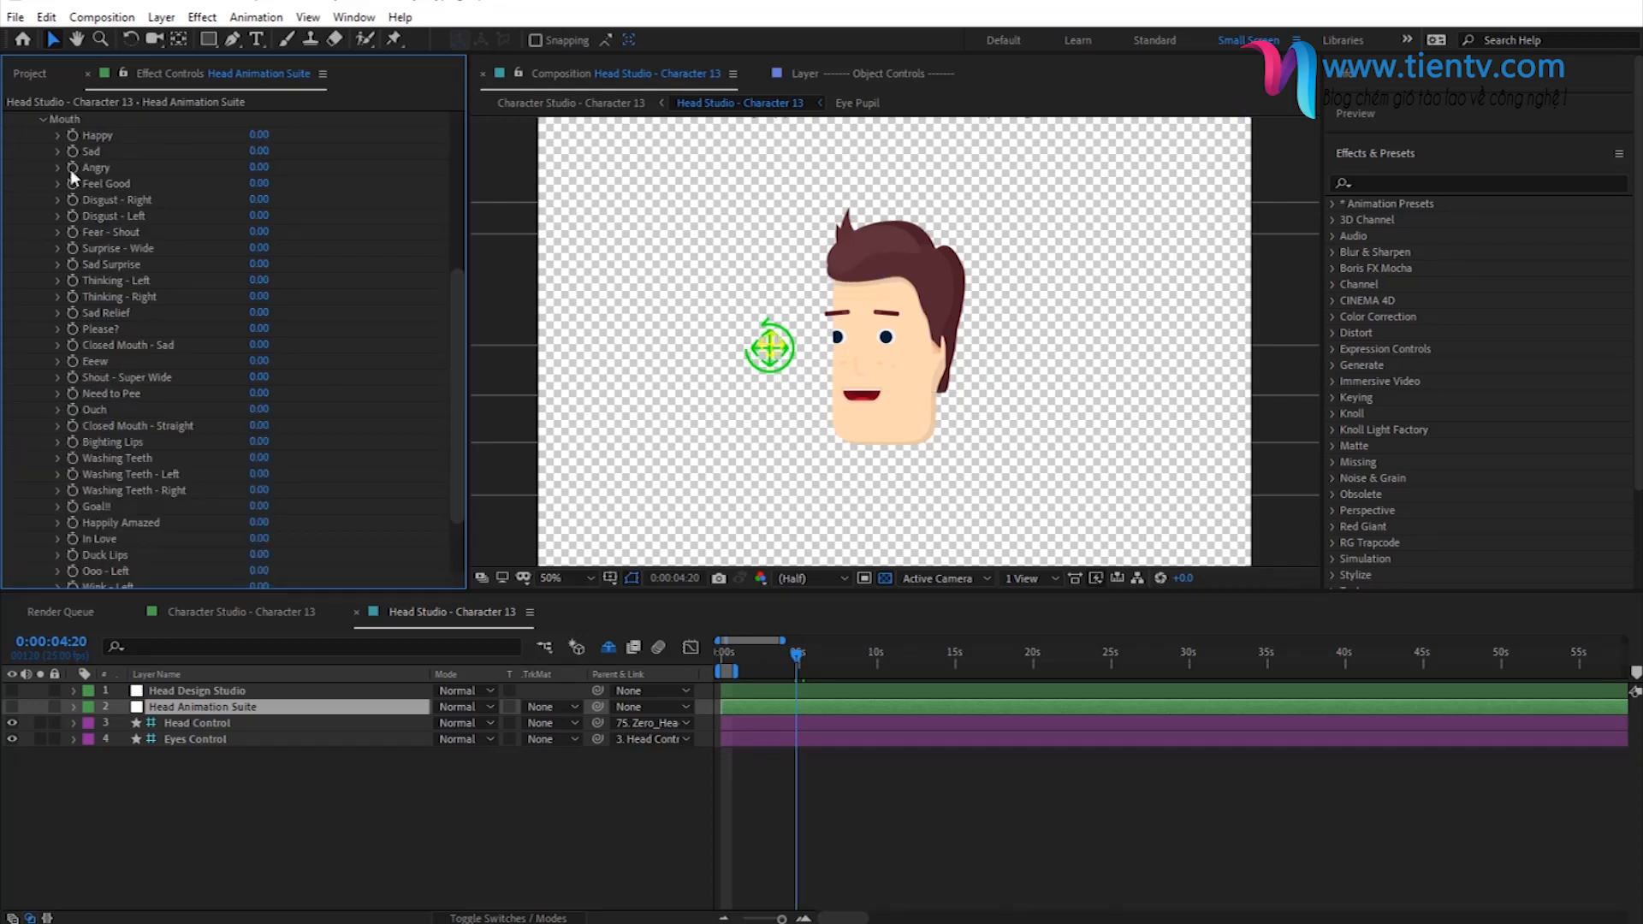
pyautogui.click(40, 120)
pyautogui.click(42, 425)
pyautogui.scroll(-2, 154, 402)
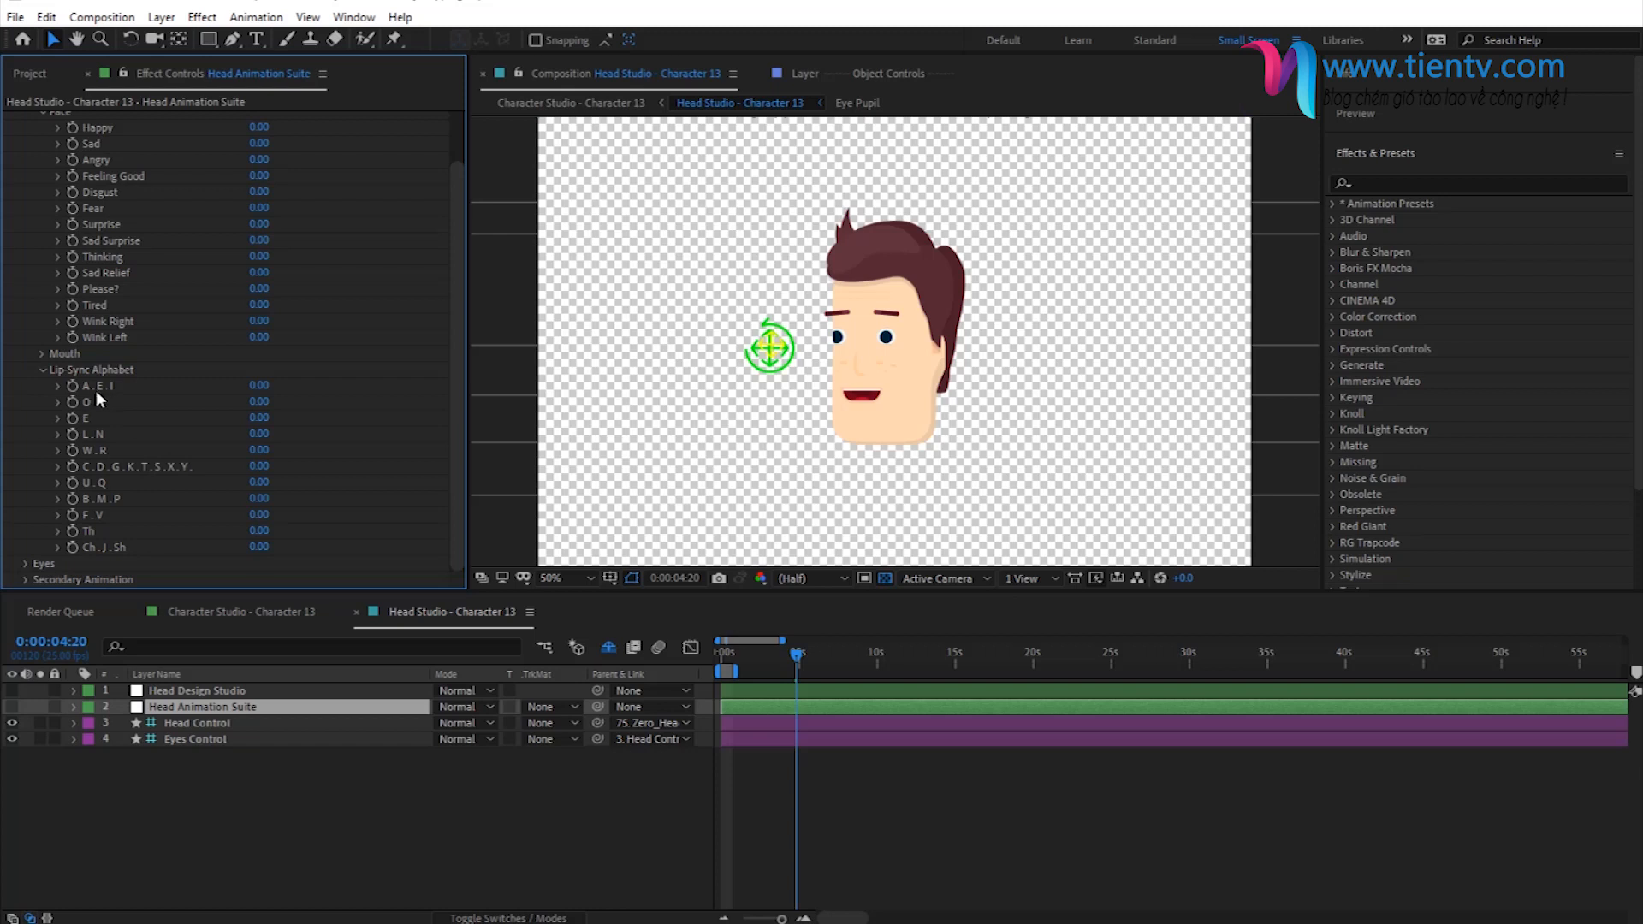
# - Try the A.E.I lip-sync shape at 100, and set it back to 0
pyautogui.click(257, 385)
pyautogui.write('100')
pyautogui.press('Return')
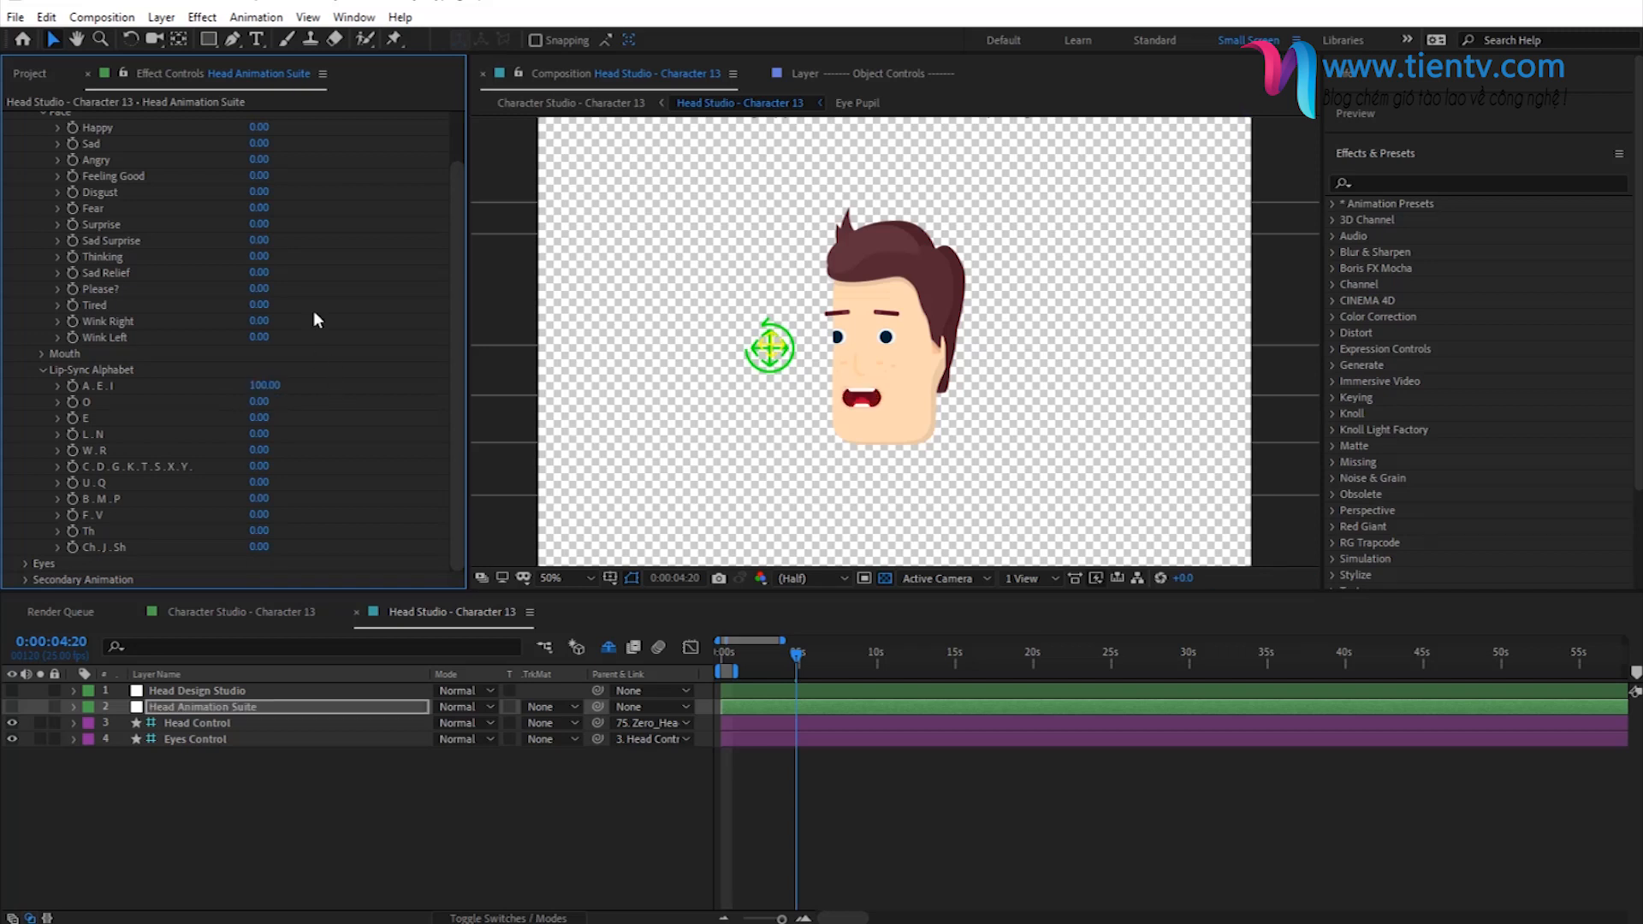
pyautogui.click(257, 384)
pyautogui.write('0')
pyautogui.press('Return')
# - Review the complete list of face, mouth and lip-sync sliders with all three groups expanded
pyautogui.scroll(2, 77, 191)
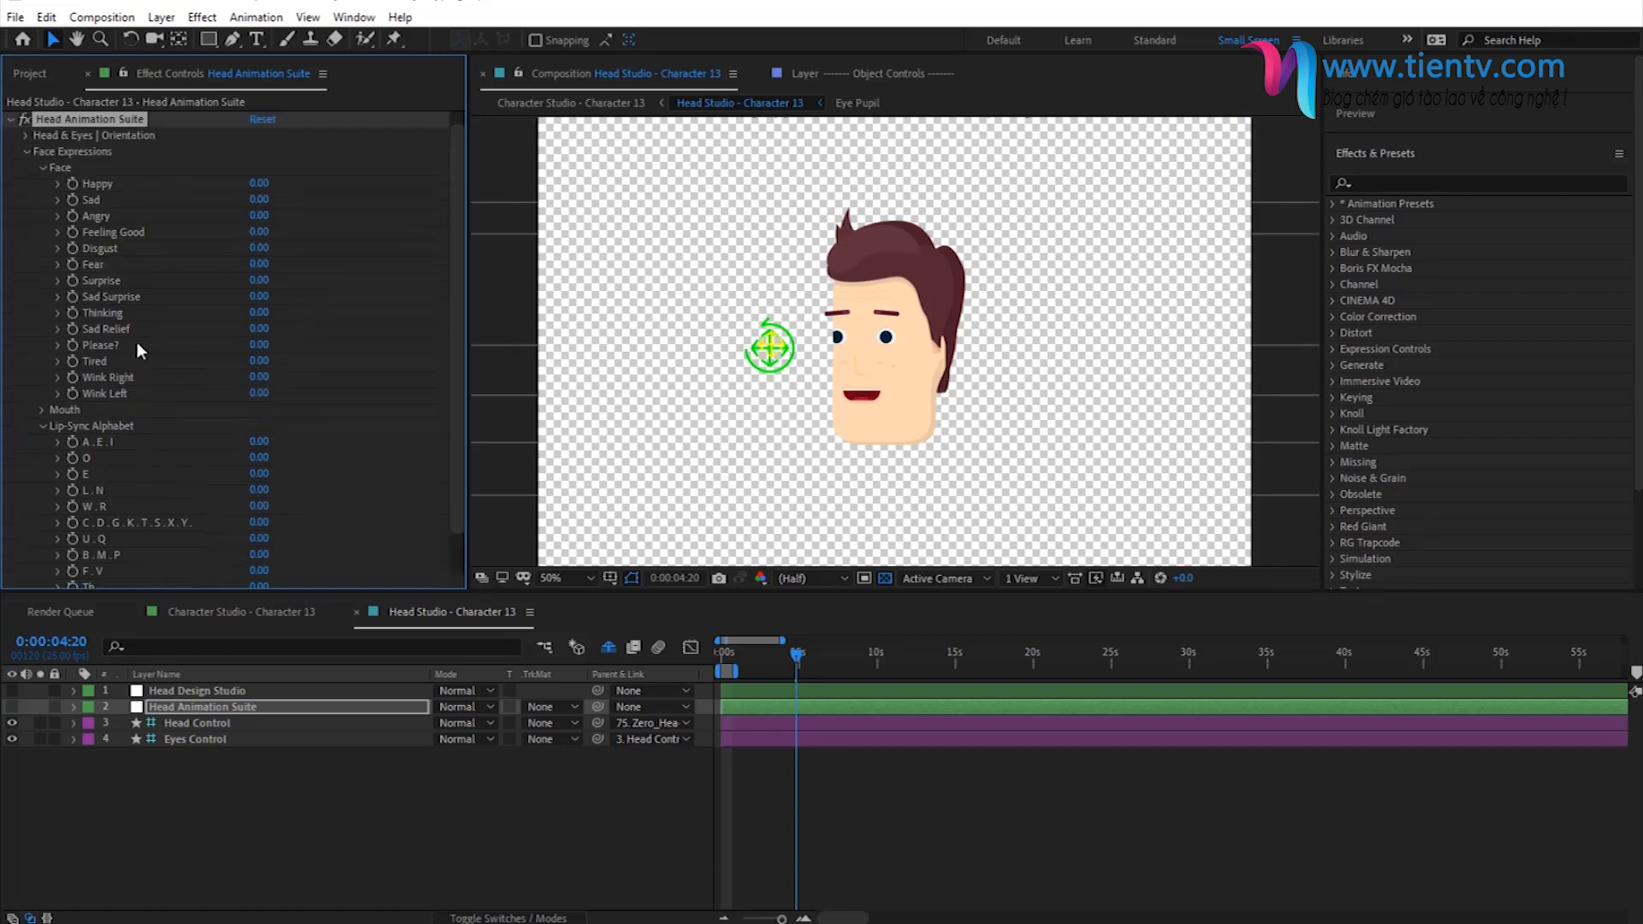
pyautogui.click(43, 426)
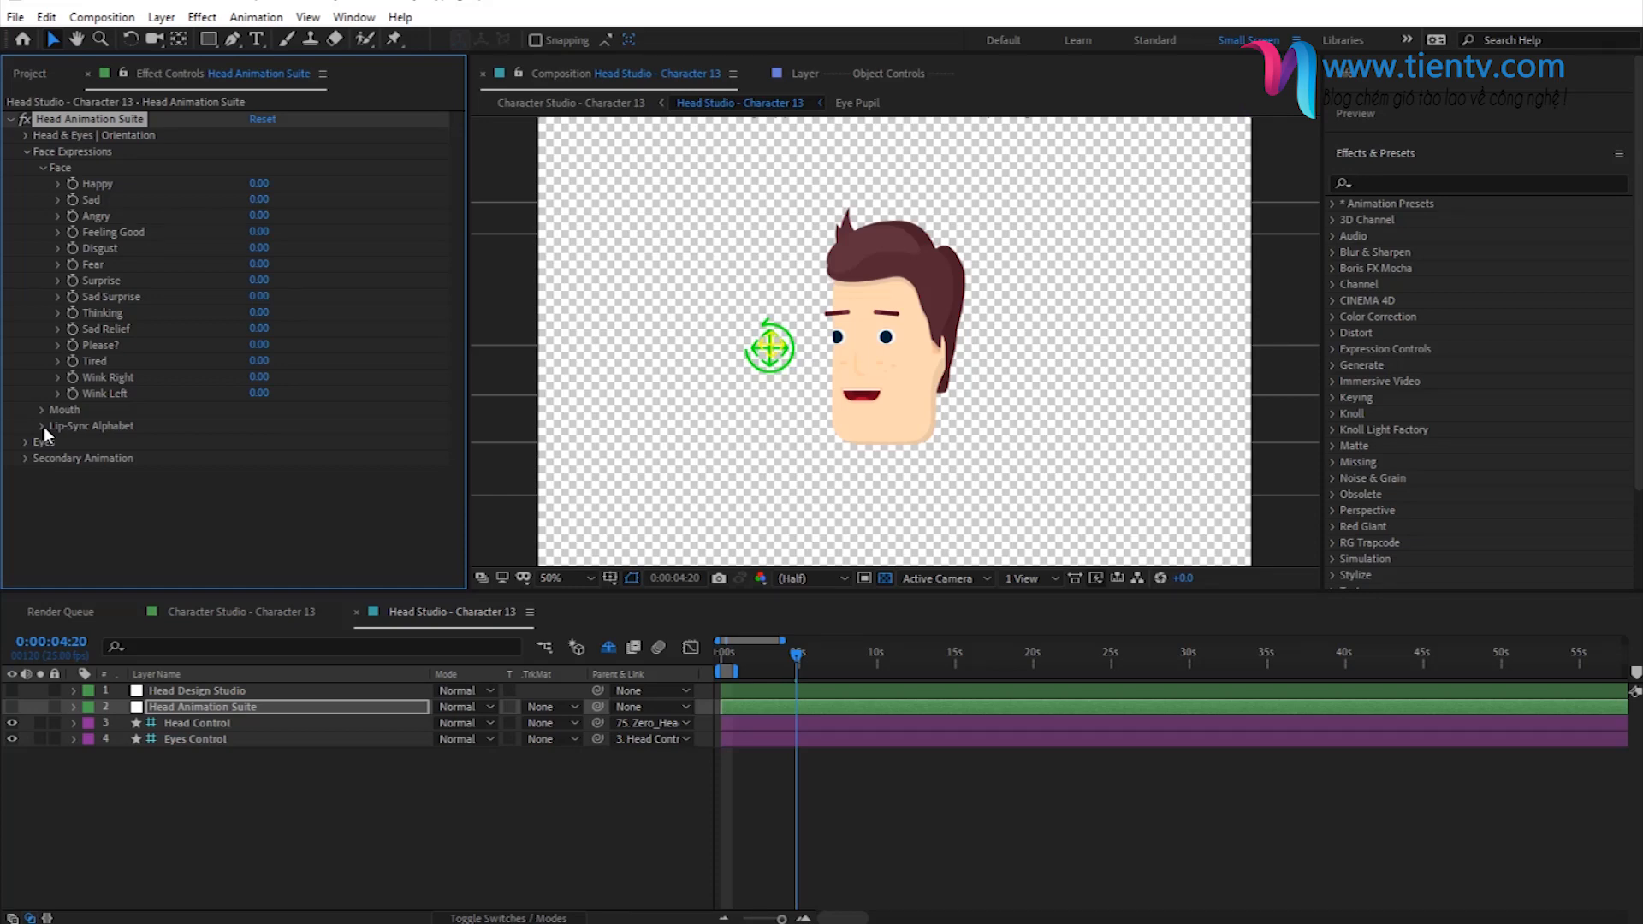
pyautogui.click(43, 427)
pyautogui.click(41, 386)
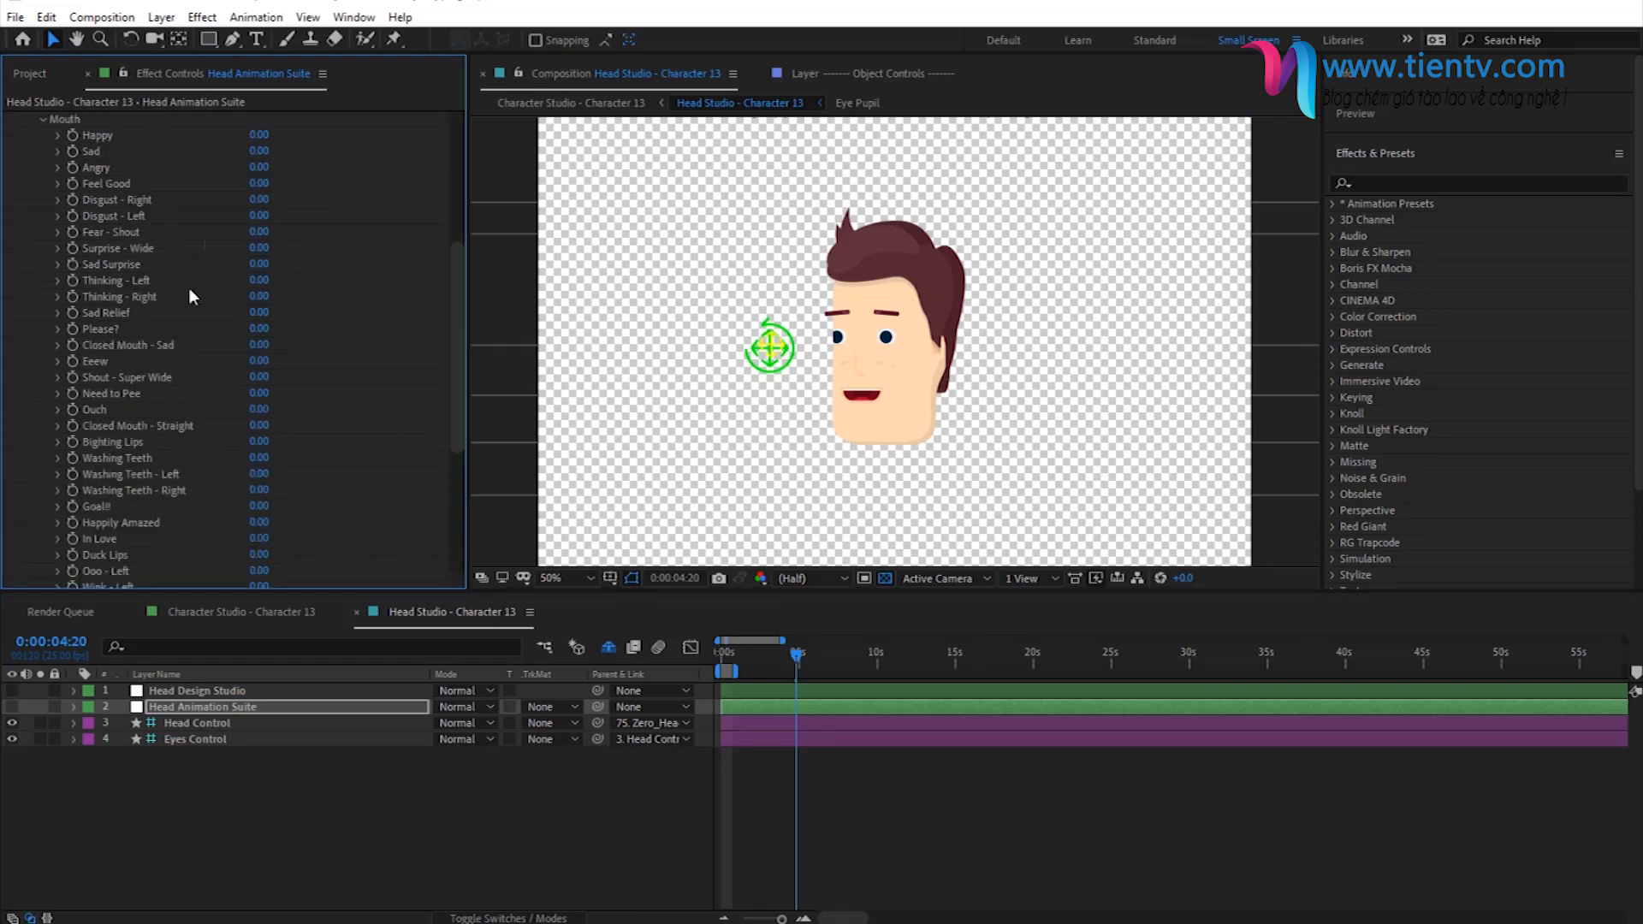
pyautogui.scroll(5, 157, 296)
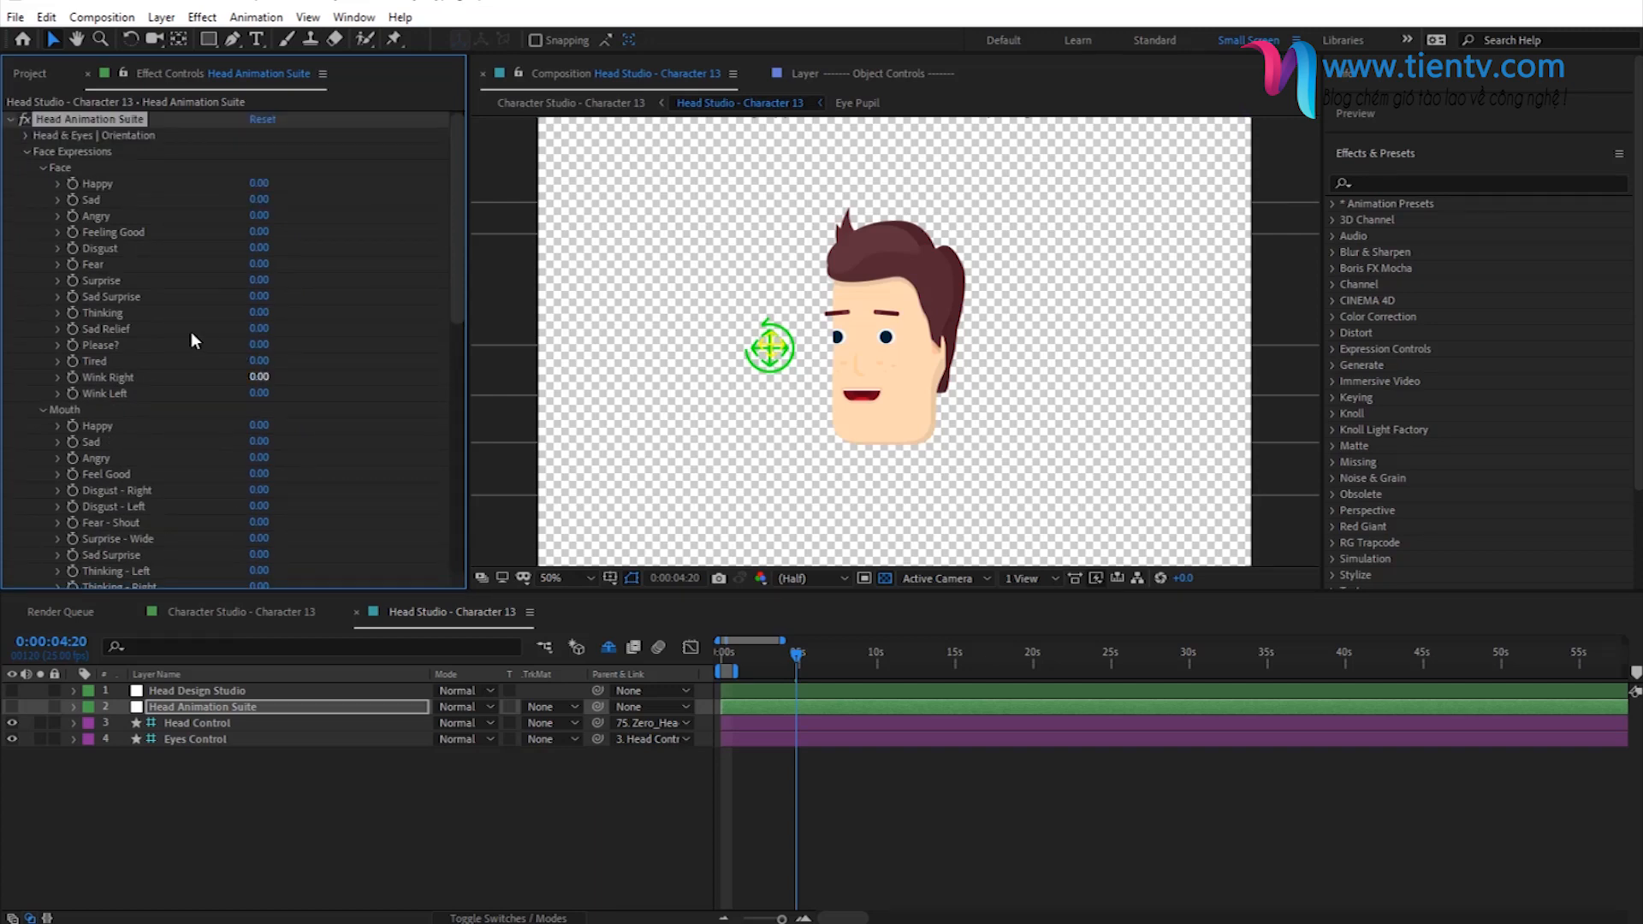
pyautogui.scroll(-5, 176, 345)
pyautogui.scroll(-5, 174, 344)
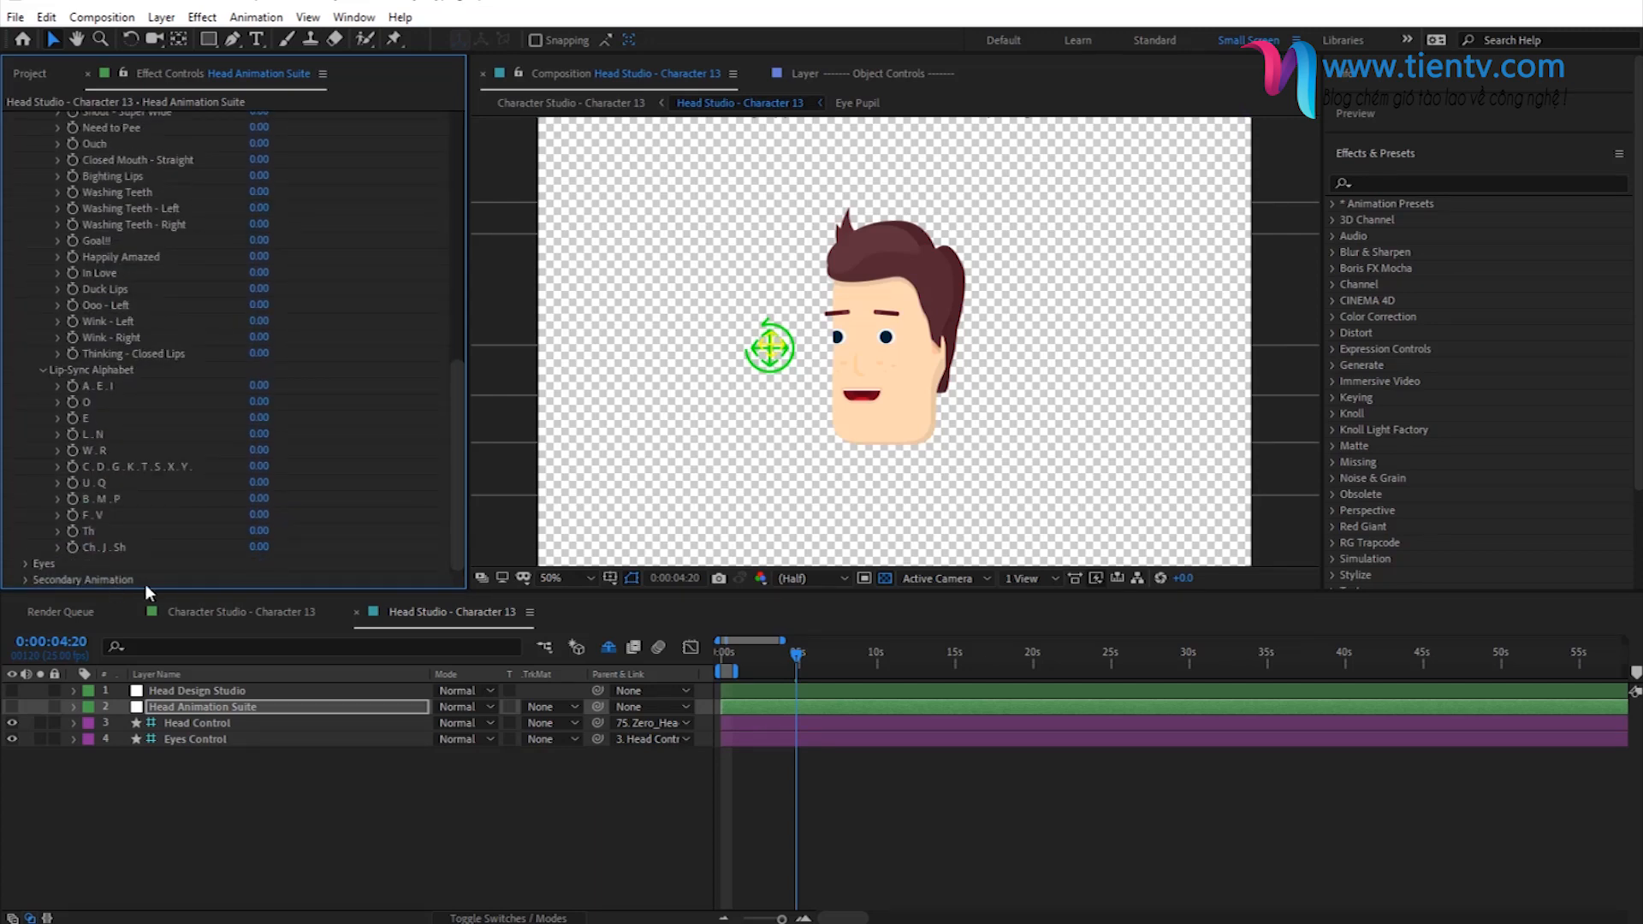
pyautogui.scroll(10, 121, 418)
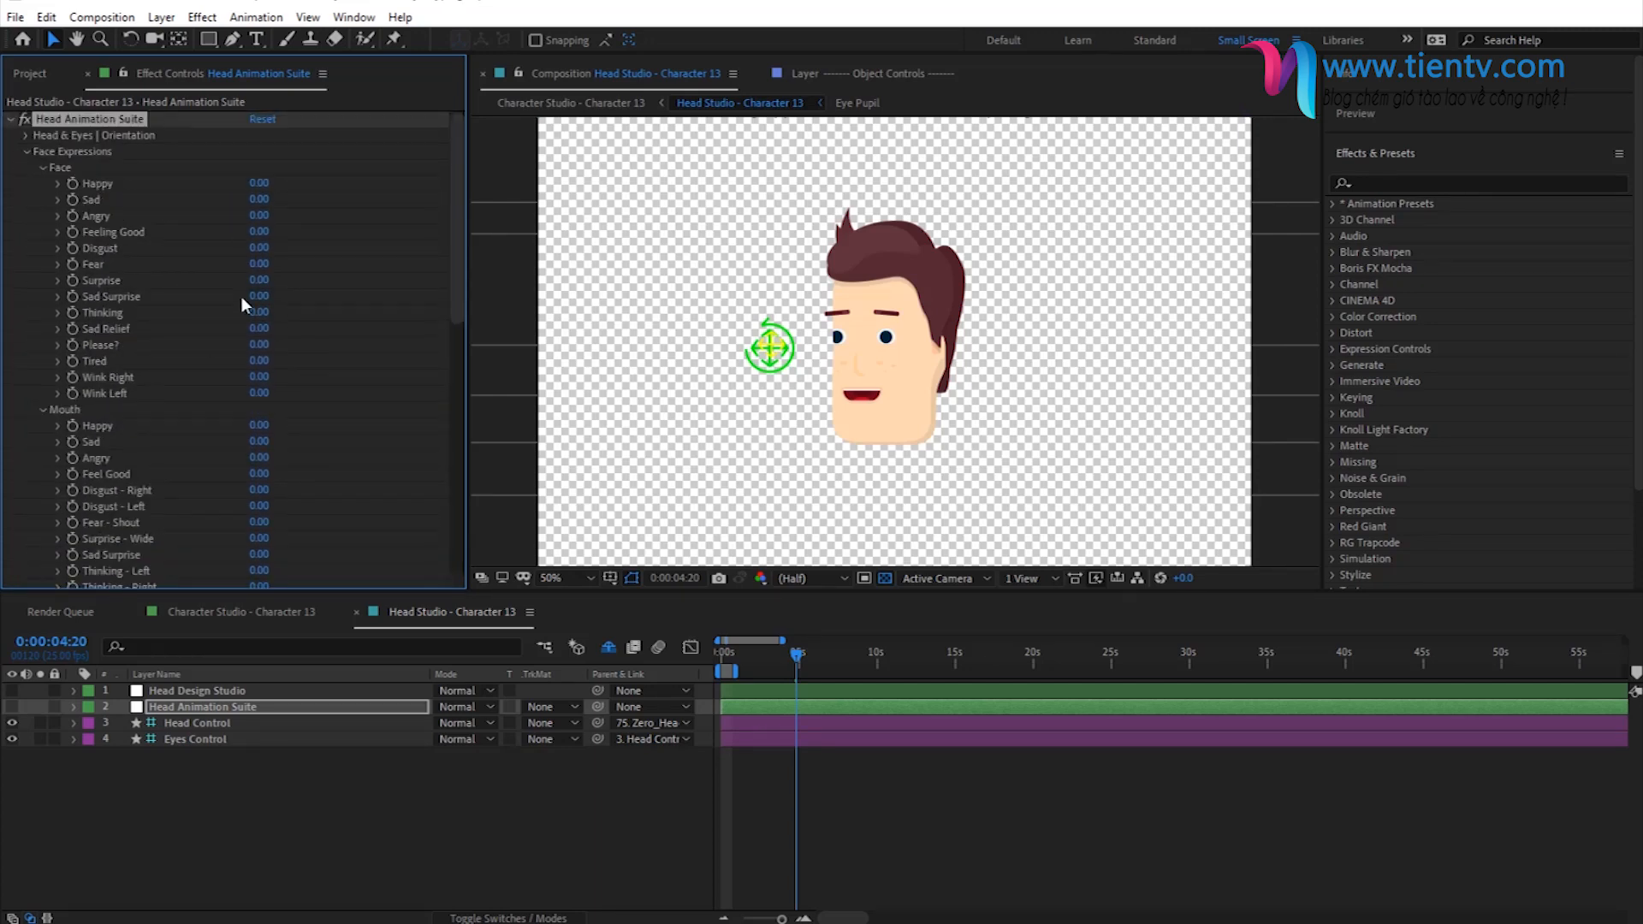
# - Try a mixed expression with Face Happy, Mouth Happy and Mouth Sad each at 100
pyautogui.click(257, 184)
pyautogui.press('Return')
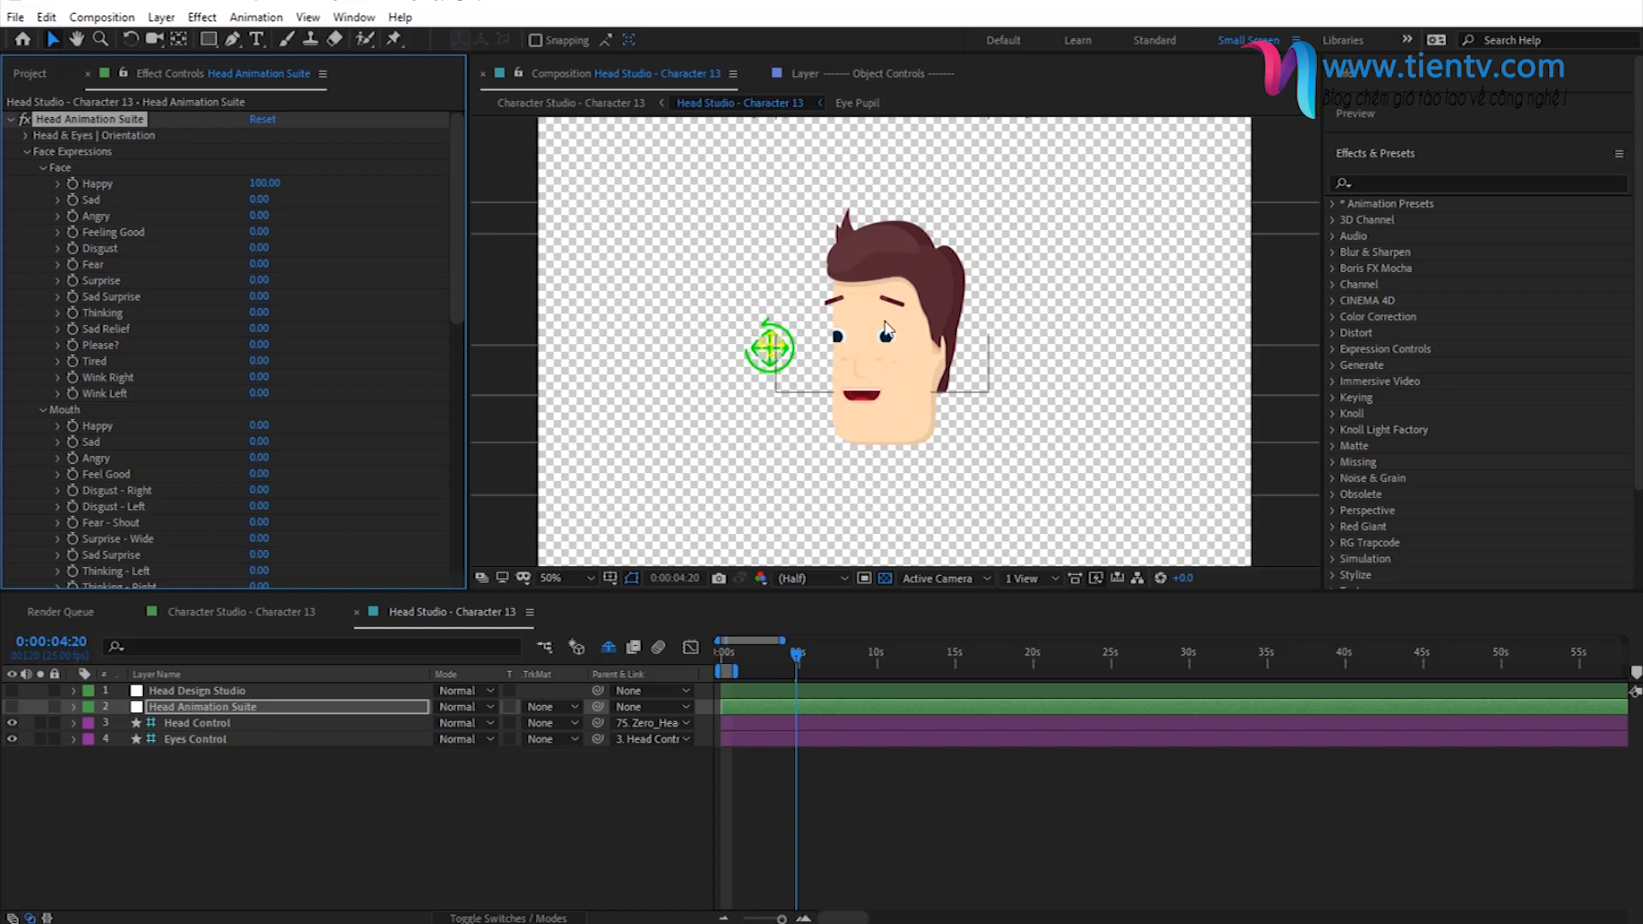
pyautogui.scroll(-2, 22, 380)
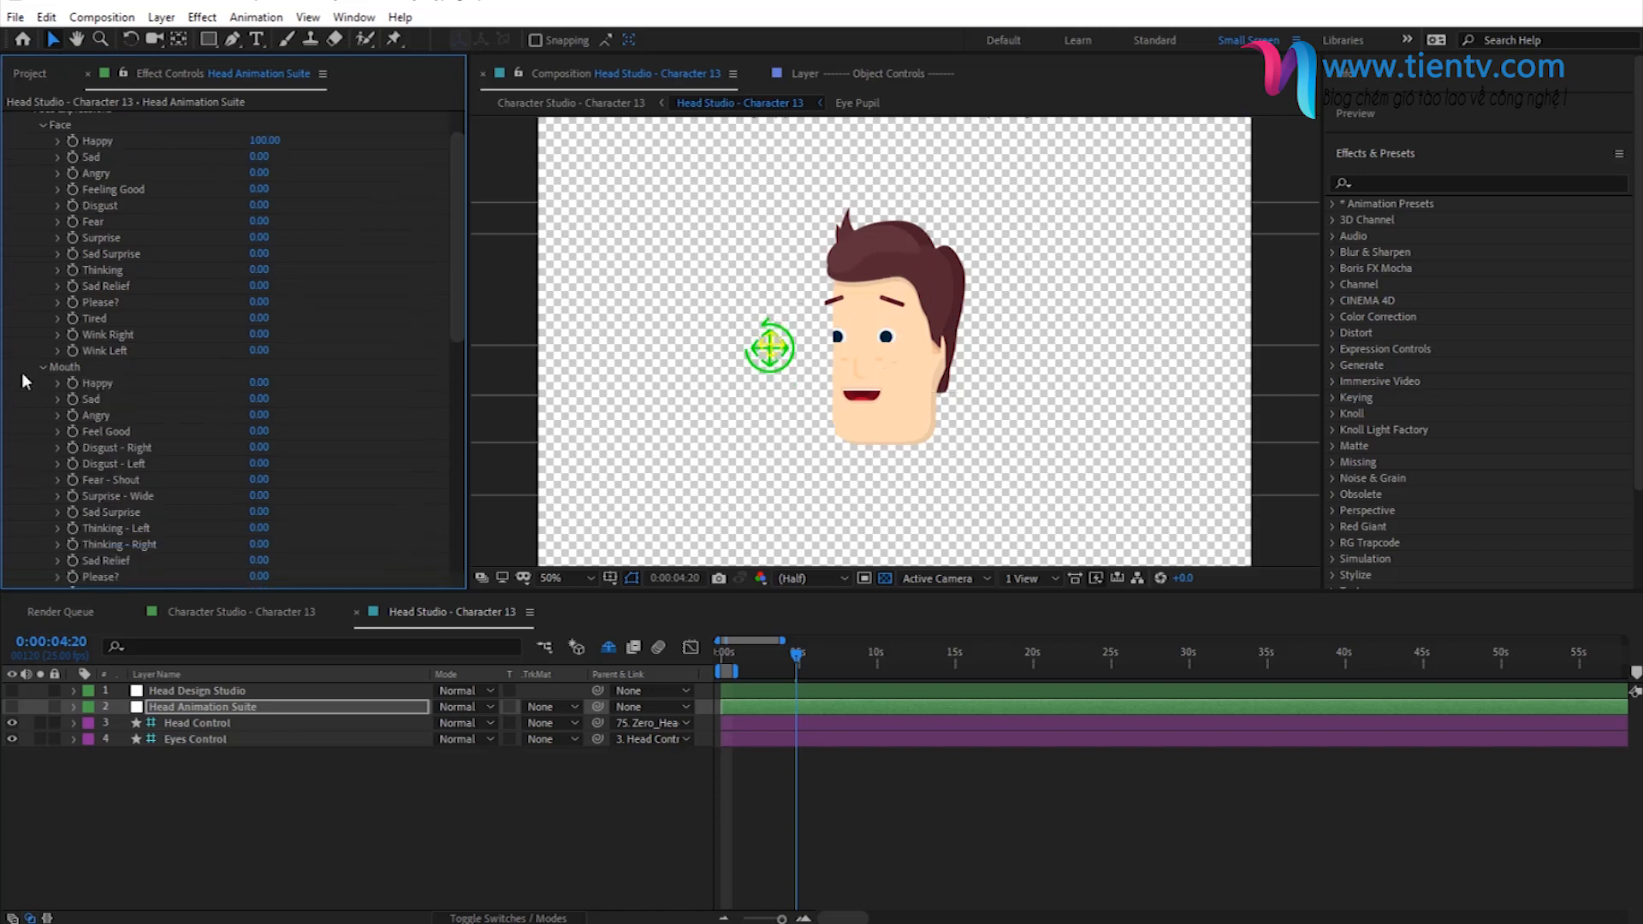
pyautogui.click(259, 383)
pyautogui.write('100')
pyautogui.press('Return')
pyautogui.click(261, 398)
pyautogui.write('100')
pyautogui.press('Return')
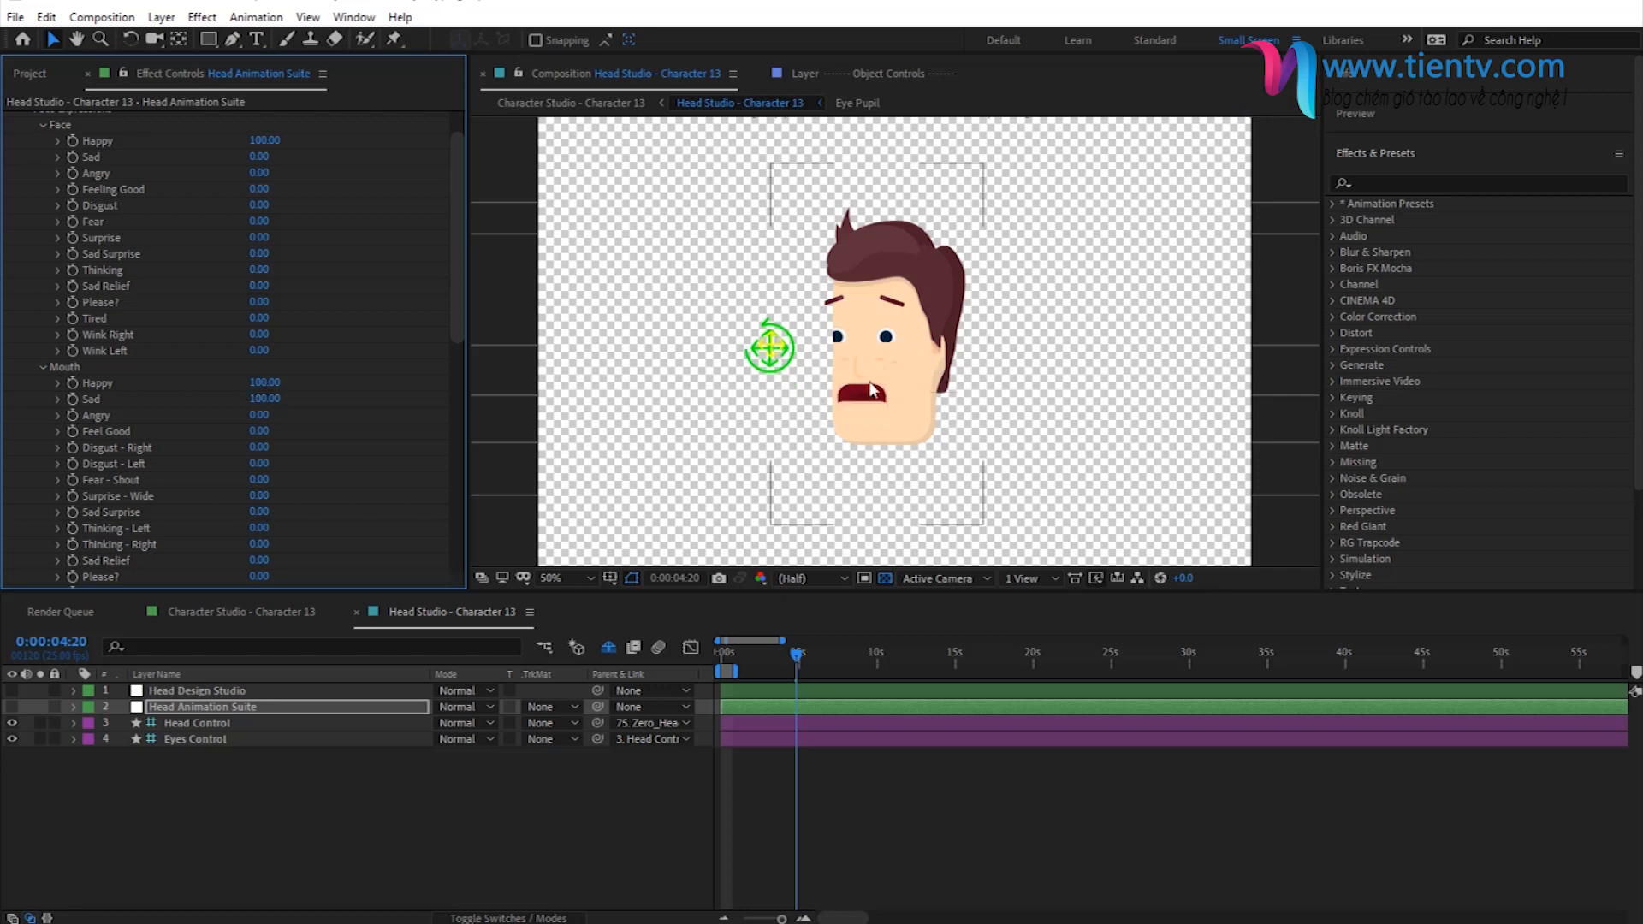
# - Reset the Mouth group's Happy and Sad expressions to 0
pyautogui.click(261, 385)
pyautogui.write('0')
pyautogui.press('Return')
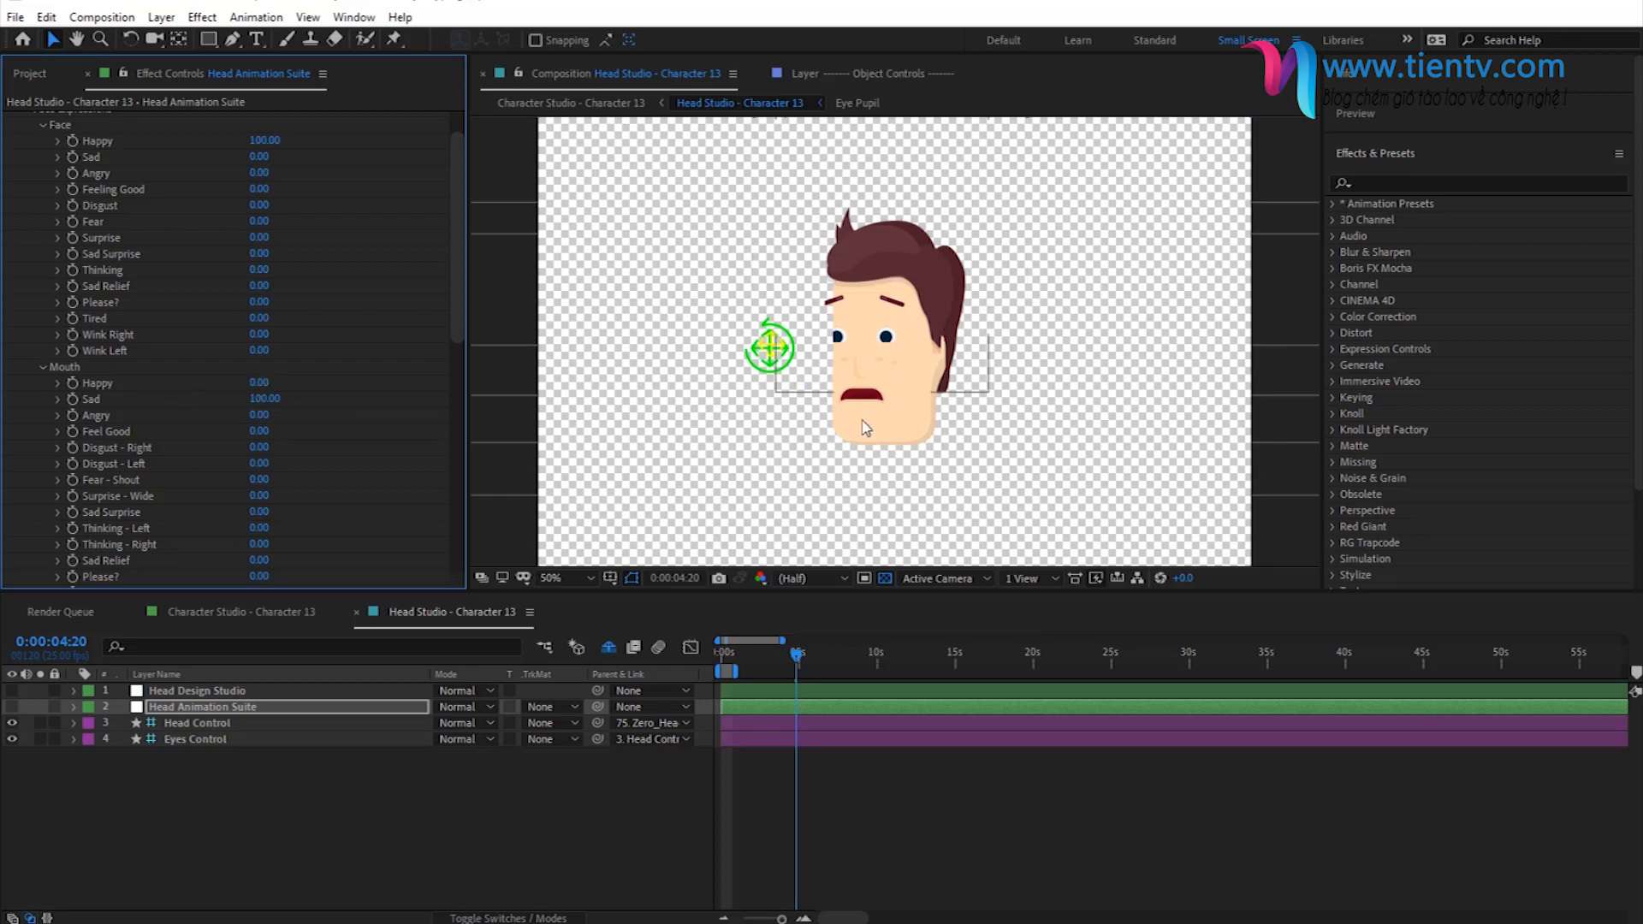
pyautogui.click(264, 399)
pyautogui.write('0')
pyautogui.scroll(2, 233, 329)
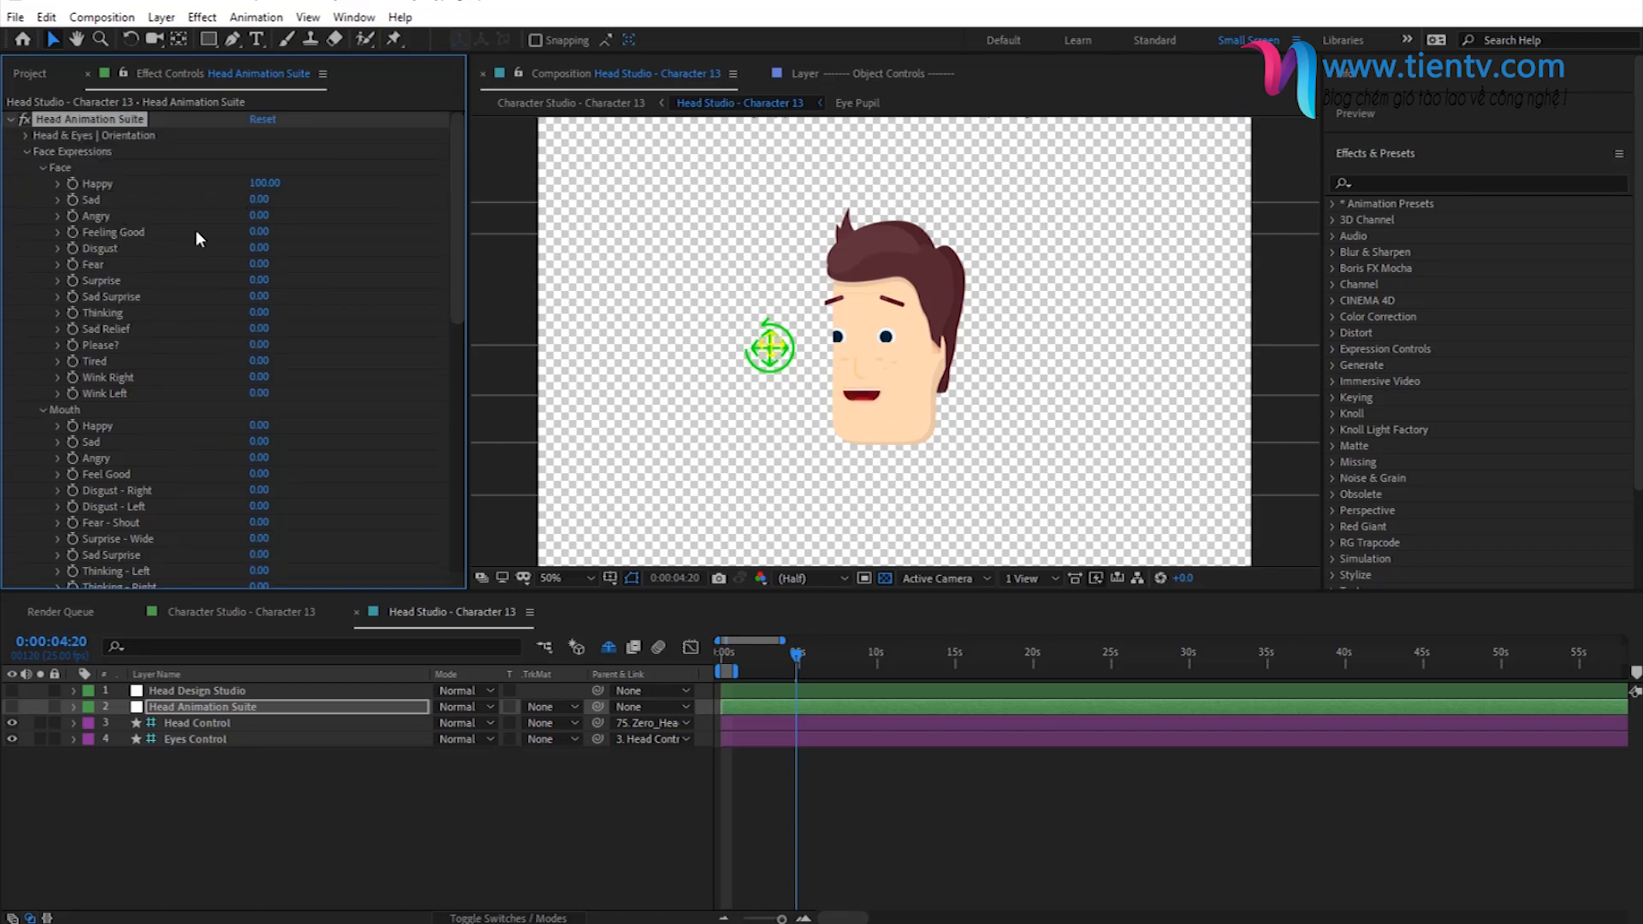
# - Blend anger into the happy face by raising Face Angry to 90, and check the eyebrows close up
pyautogui.click(259, 215)
pyautogui.write('50')
pyautogui.press('Return')
pyautogui.moveTo(260, 220); pyautogui.dragTo(286, 213)
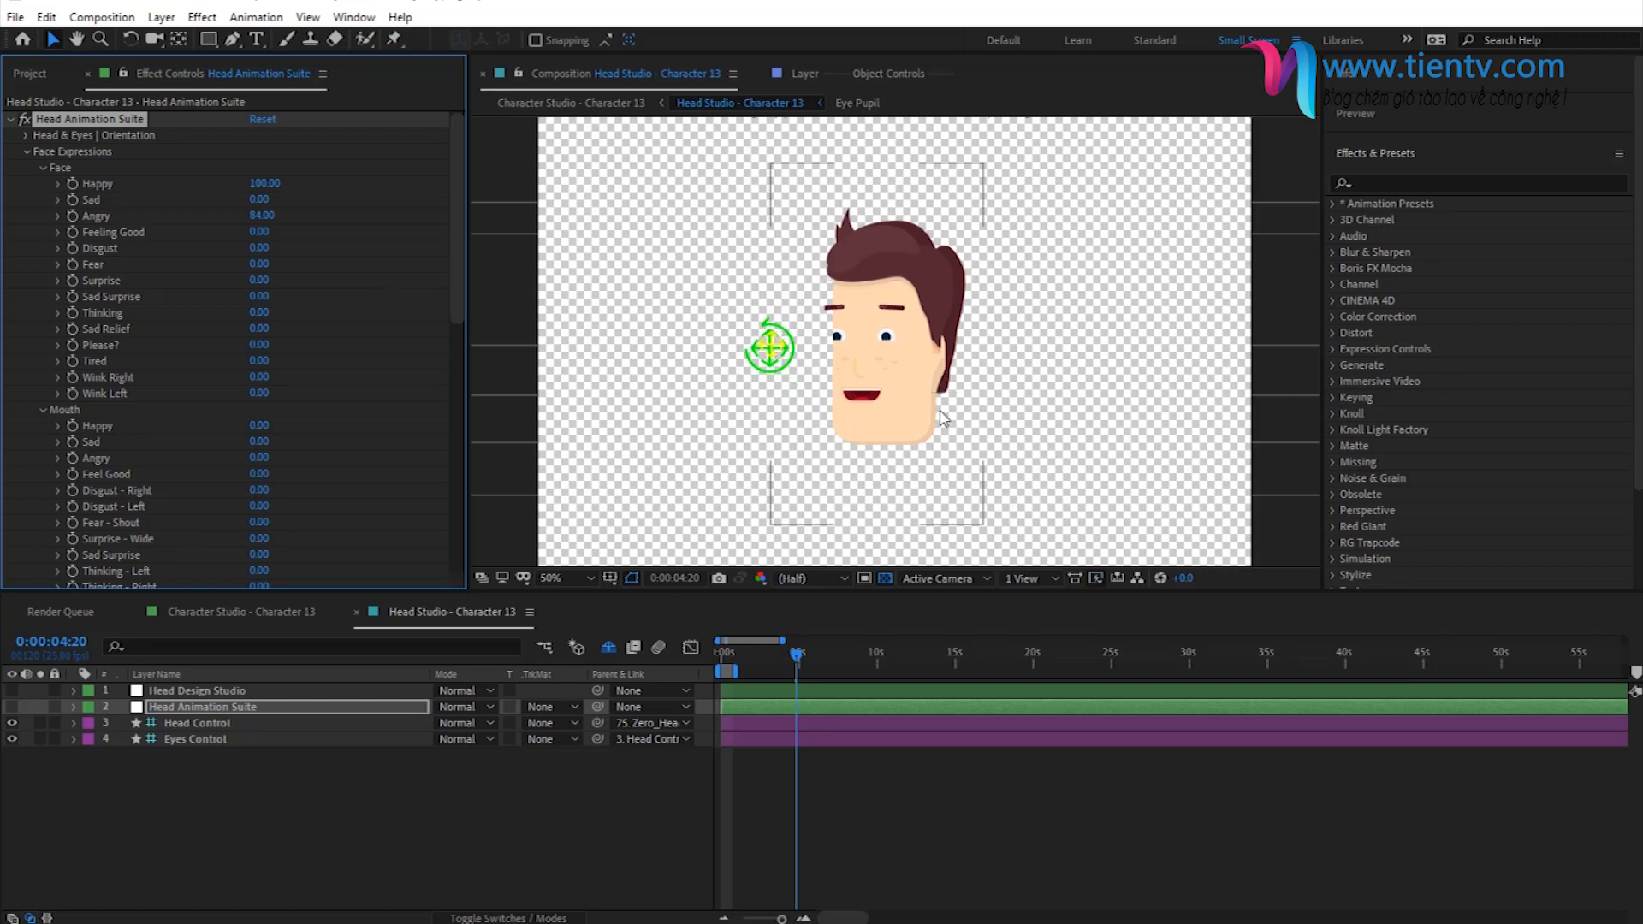
pyautogui.press('.')
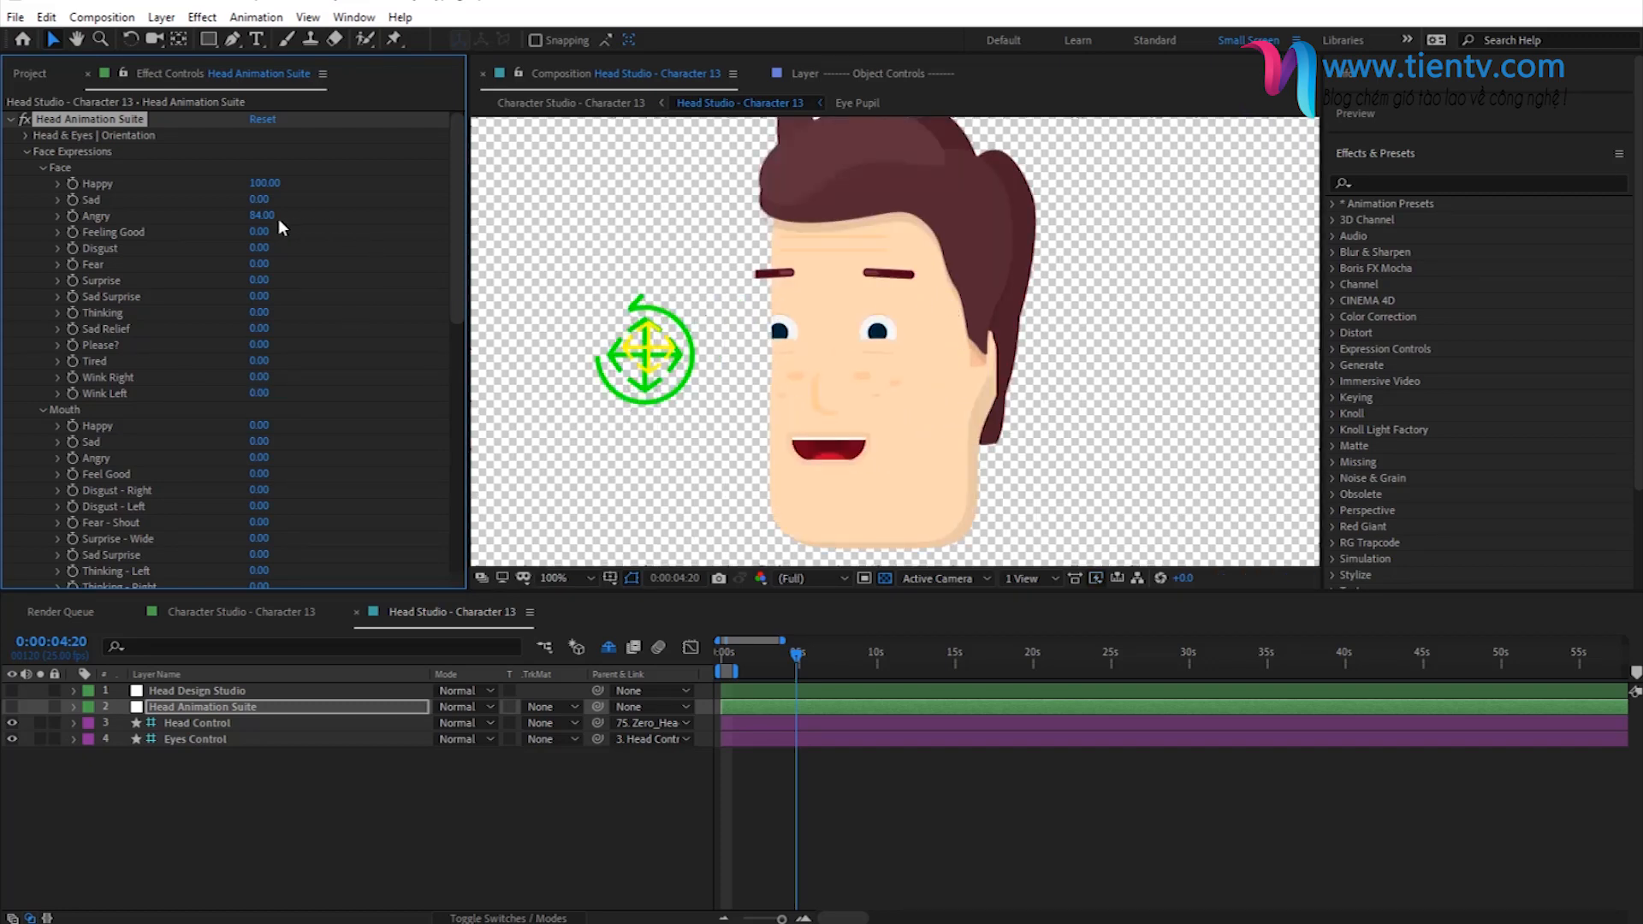
pyautogui.moveTo(272, 216); pyautogui.dragTo(287, 215)
# - Set Mouth Happy to 100, try Mouth Angry at 50, and return Mouth Angry to 0
pyautogui.click(262, 426)
pyautogui.write('100')
pyautogui.press('Return')
pyautogui.click(259, 458)
pyautogui.write('50')
pyautogui.press('Return')
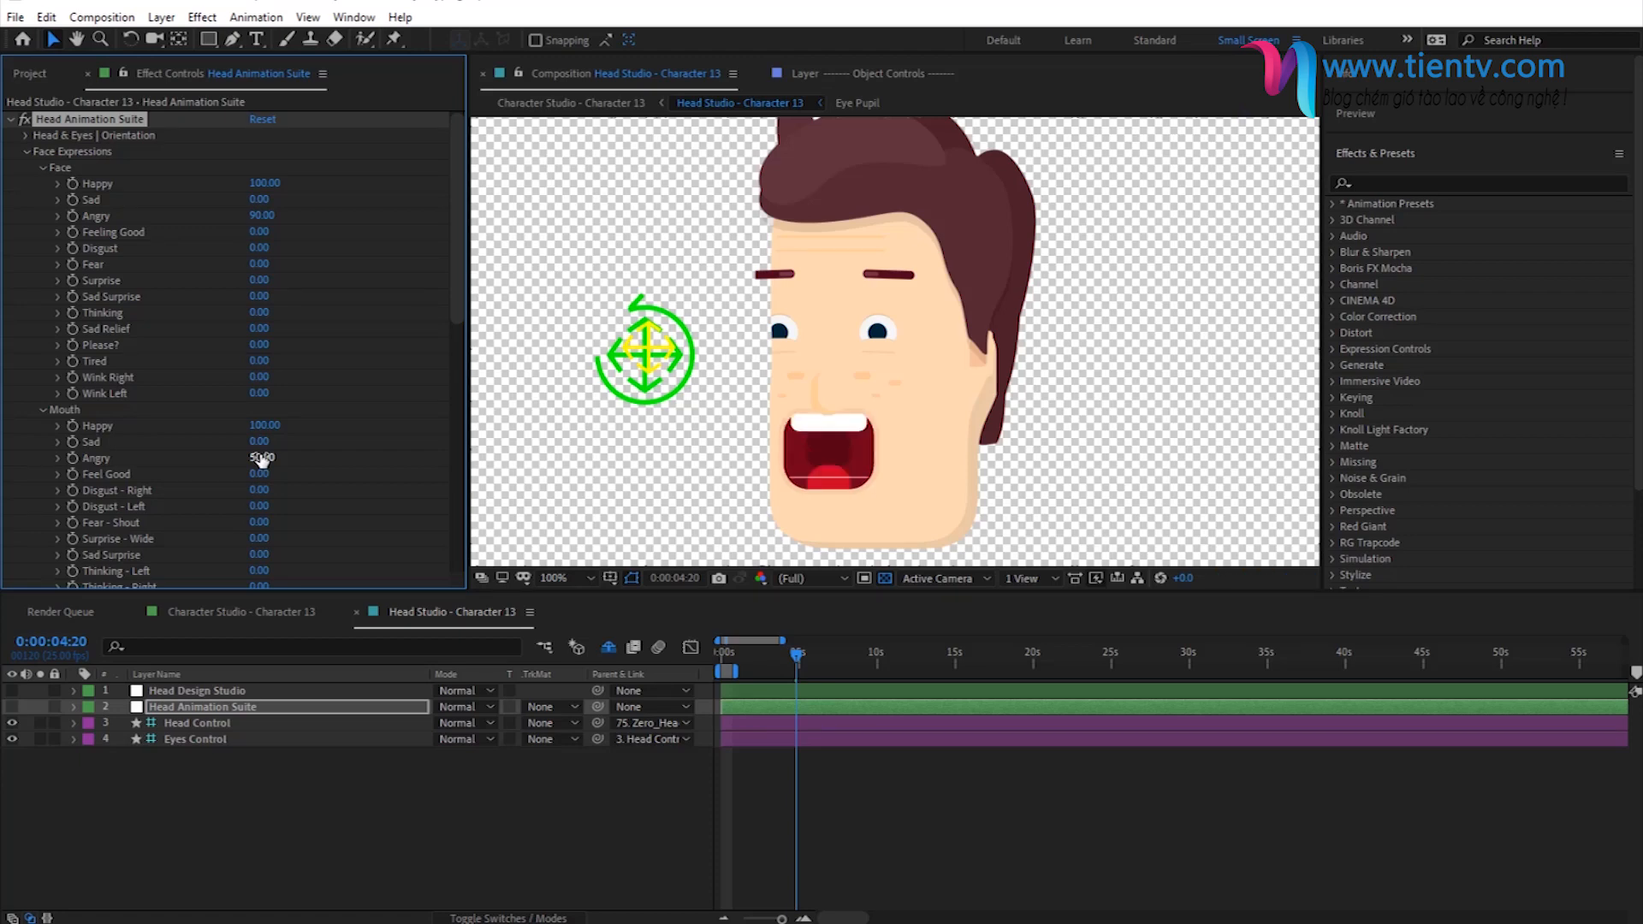
pyautogui.click(261, 459)
pyautogui.write('0')
pyautogui.press('Return')
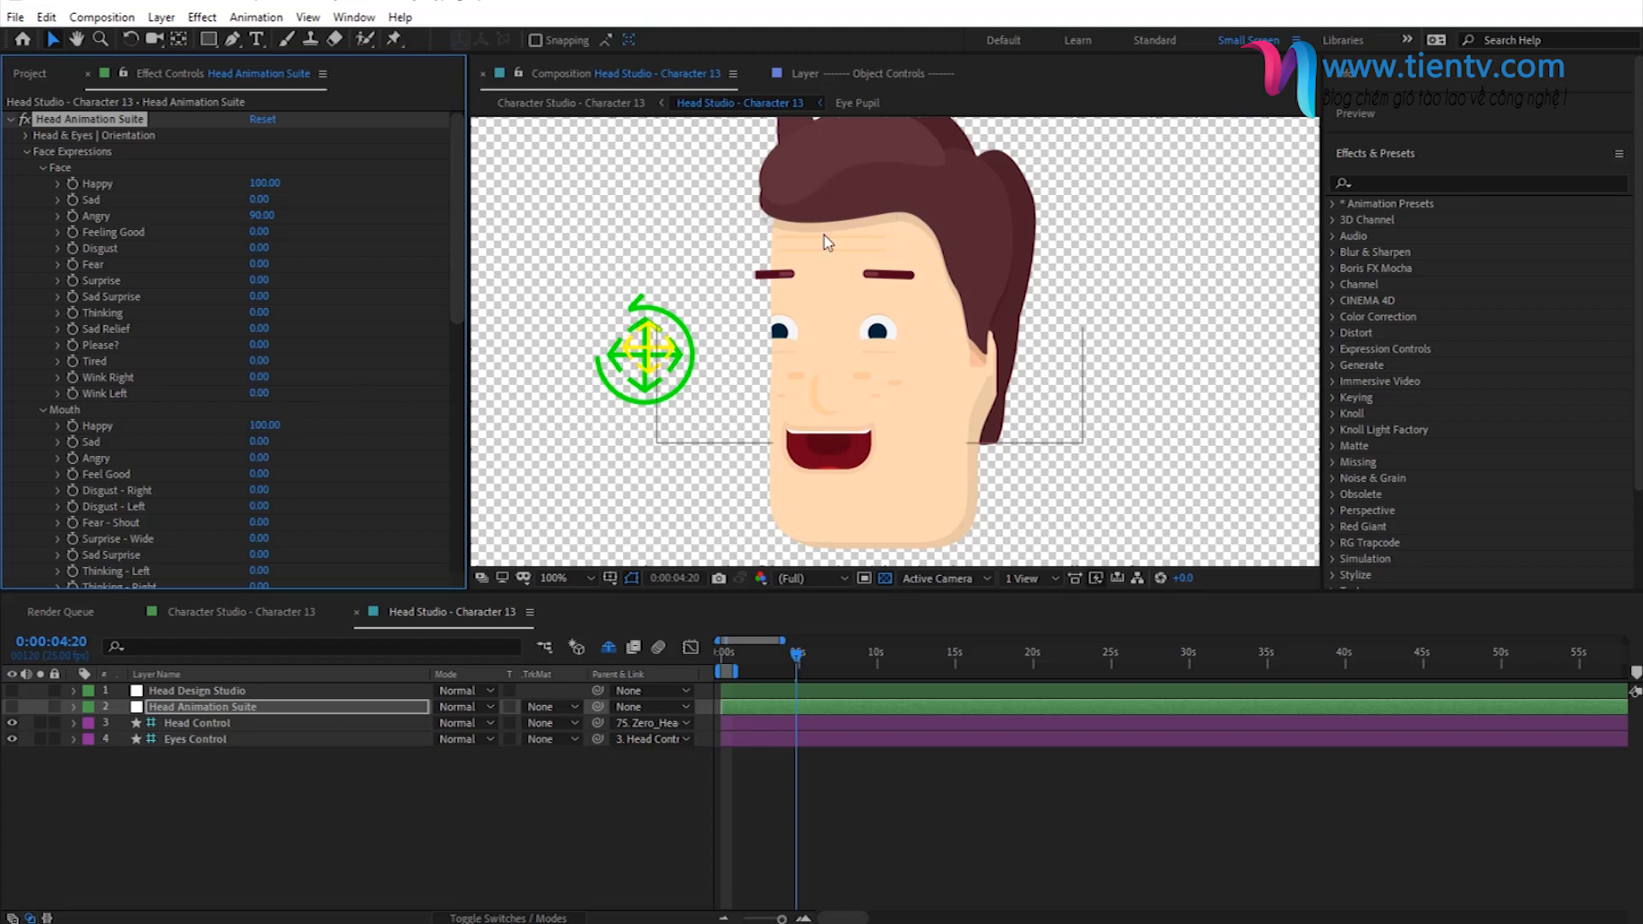
# - Reset Mouth Happy, Face Angry and Face Happy to 0
pyautogui.scroll(-1, 722, 220)
pyautogui.click(261, 432)
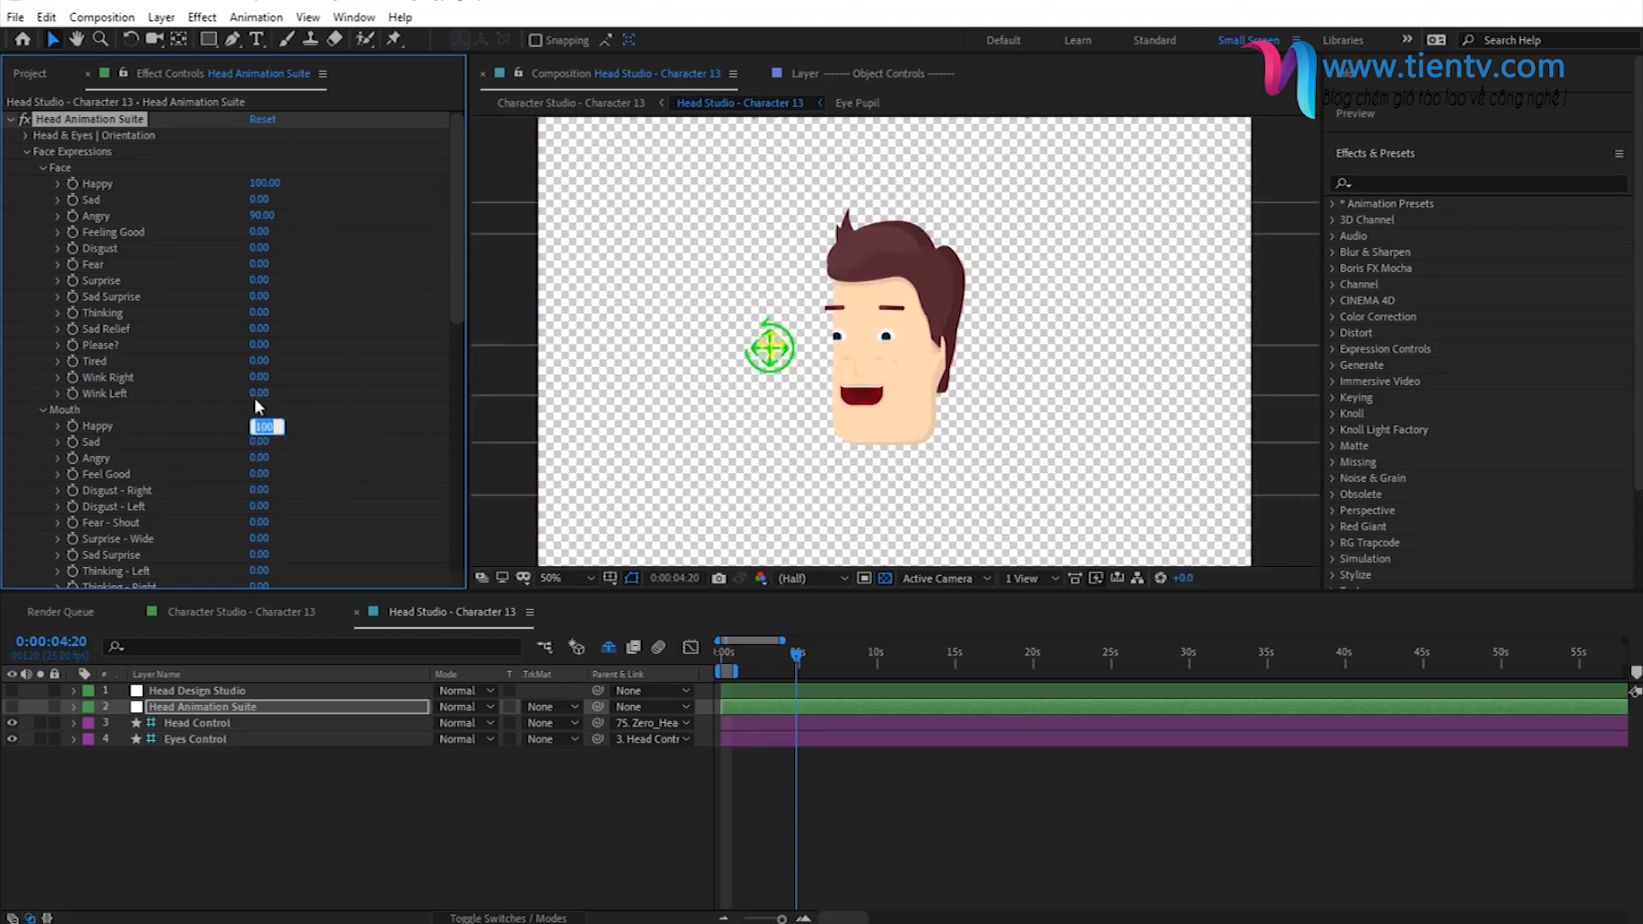
pyautogui.write('0.')
pyautogui.click(261, 215)
pyautogui.write('0')
pyautogui.click(249, 187)
pyautogui.write('0')
pyautogui.press('Return')
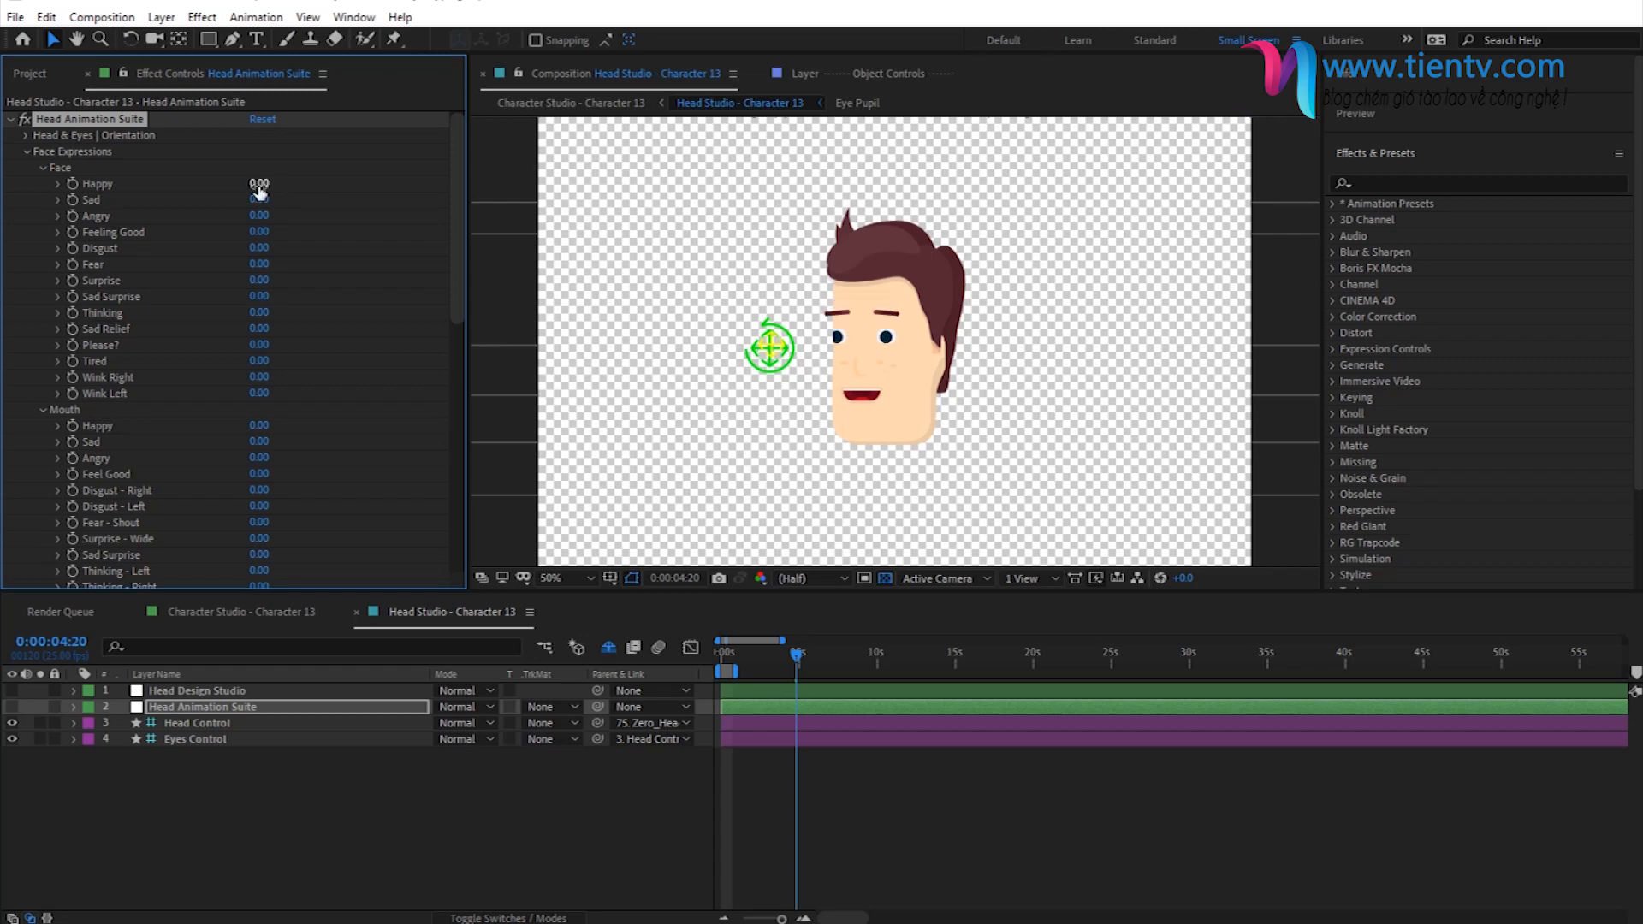
# - Examine the seated character's head movement at the desk in Character Studio - Character 13, between about 2 and 6 seconds
pyautogui.click(571, 104)
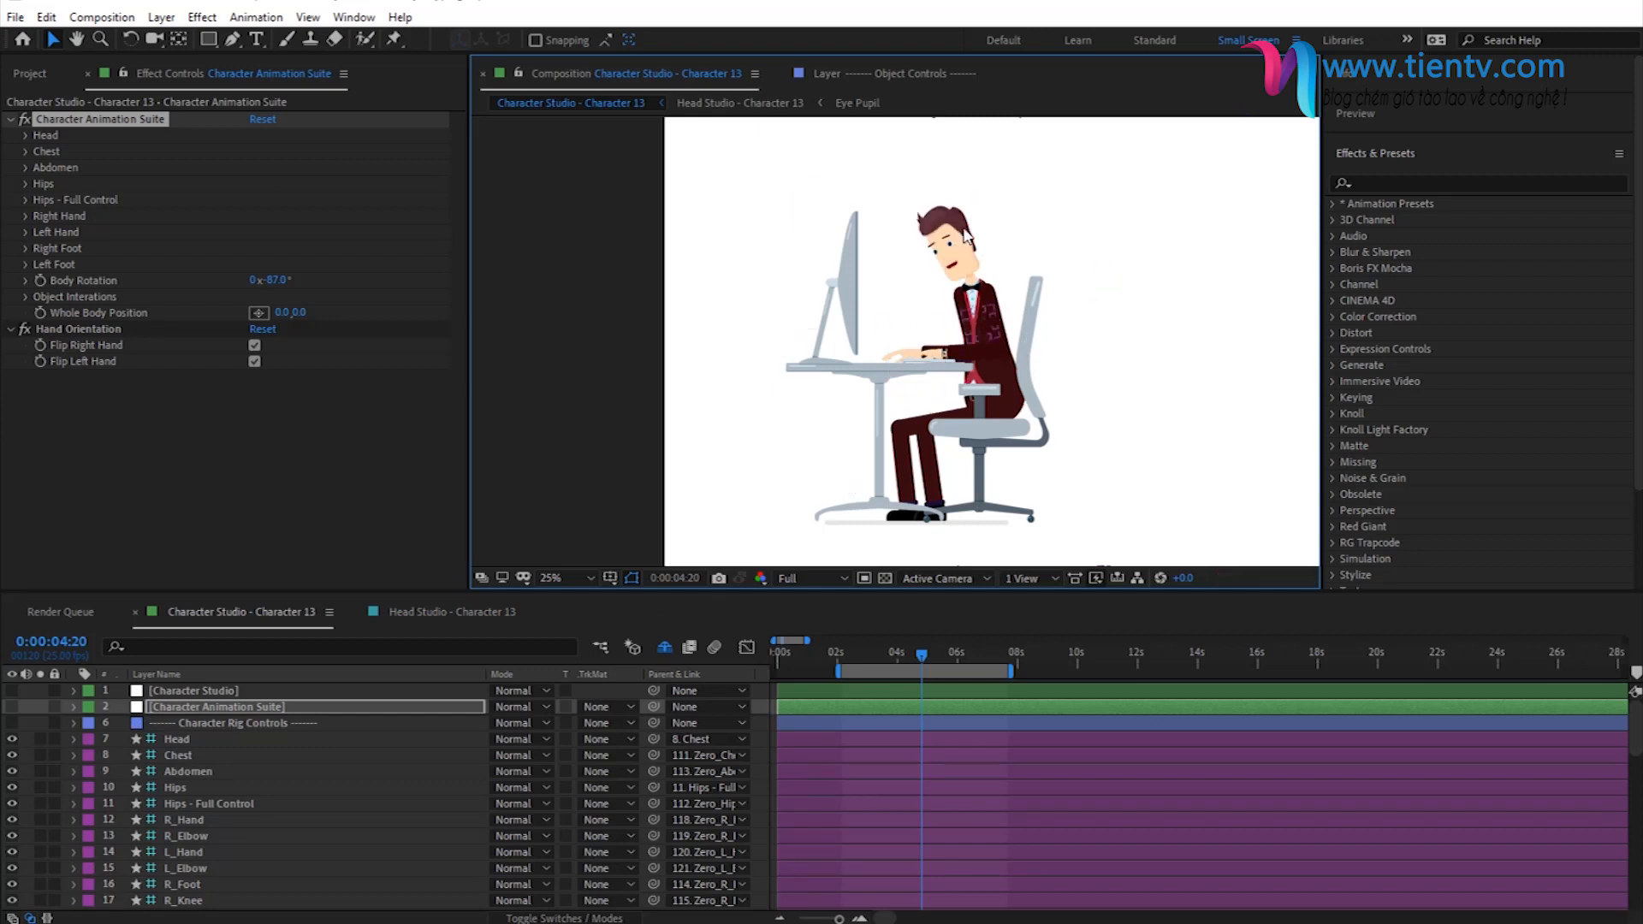
pyautogui.click(841, 651)
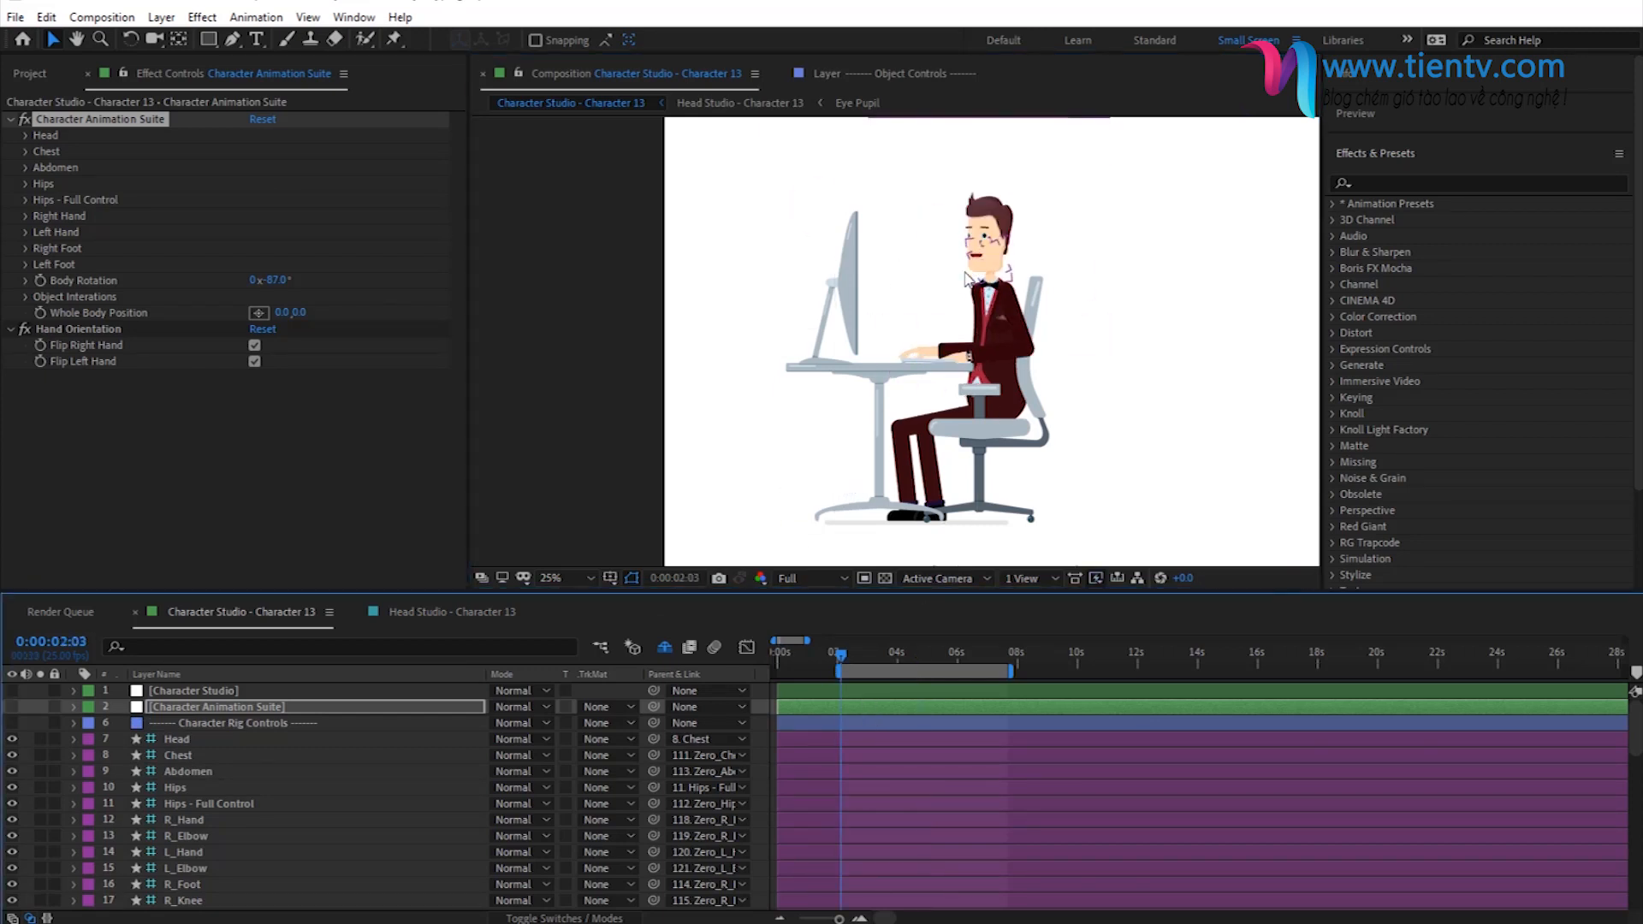
pyautogui.click(899, 660)
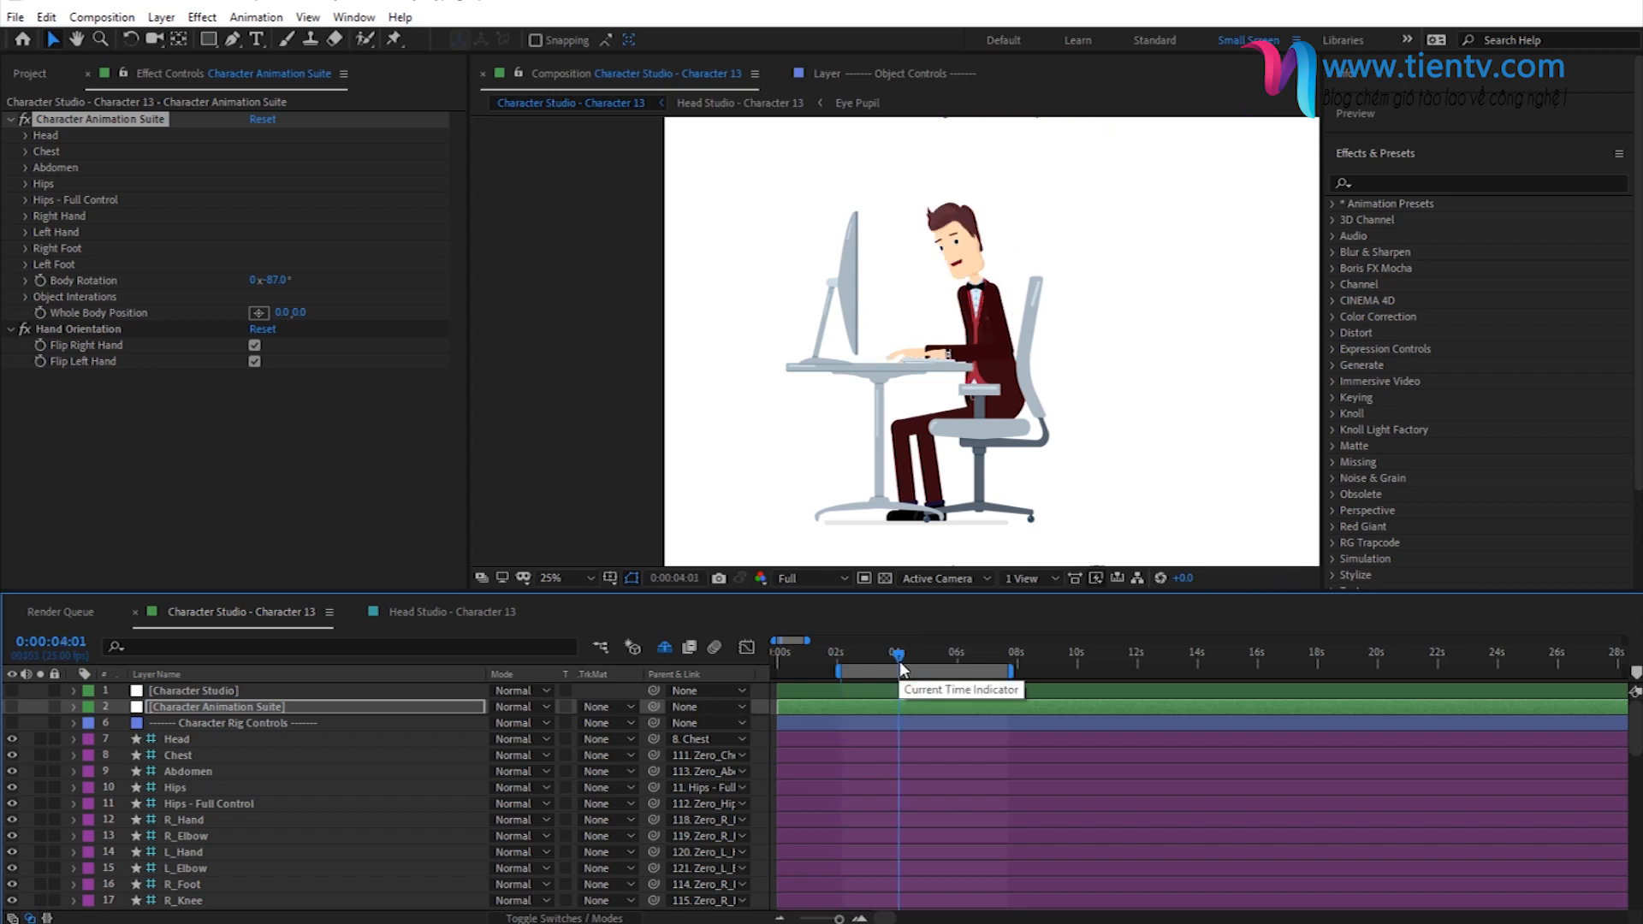
pyautogui.click(907, 659)
pyautogui.click(931, 659)
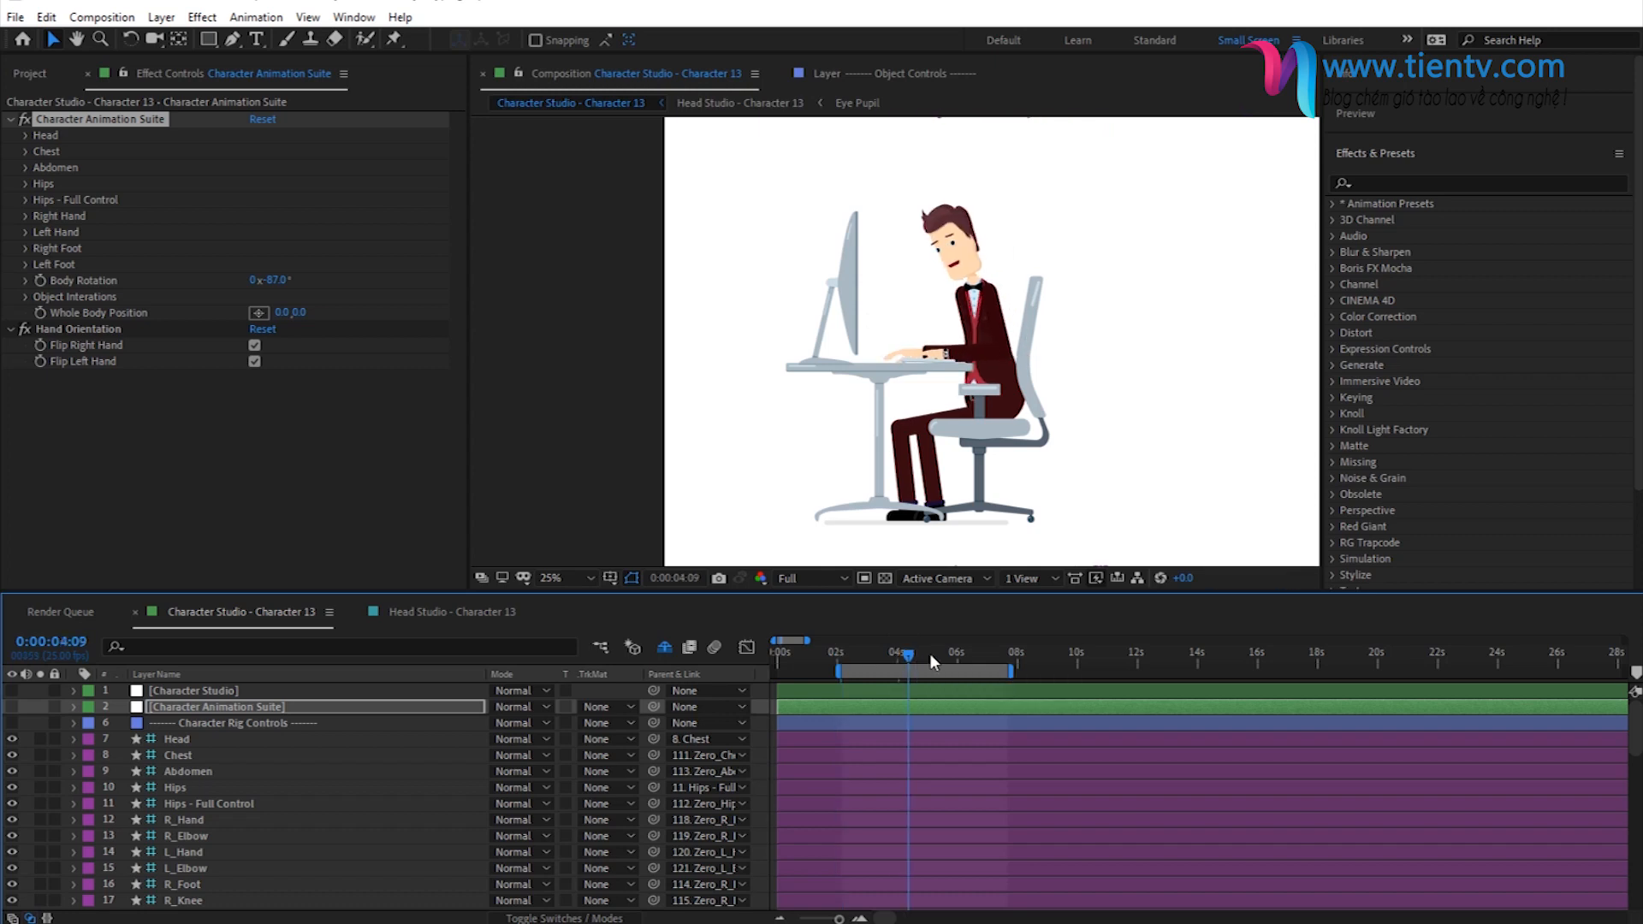
pyautogui.click(939, 660)
pyautogui.click(961, 659)
pyautogui.click(971, 659)
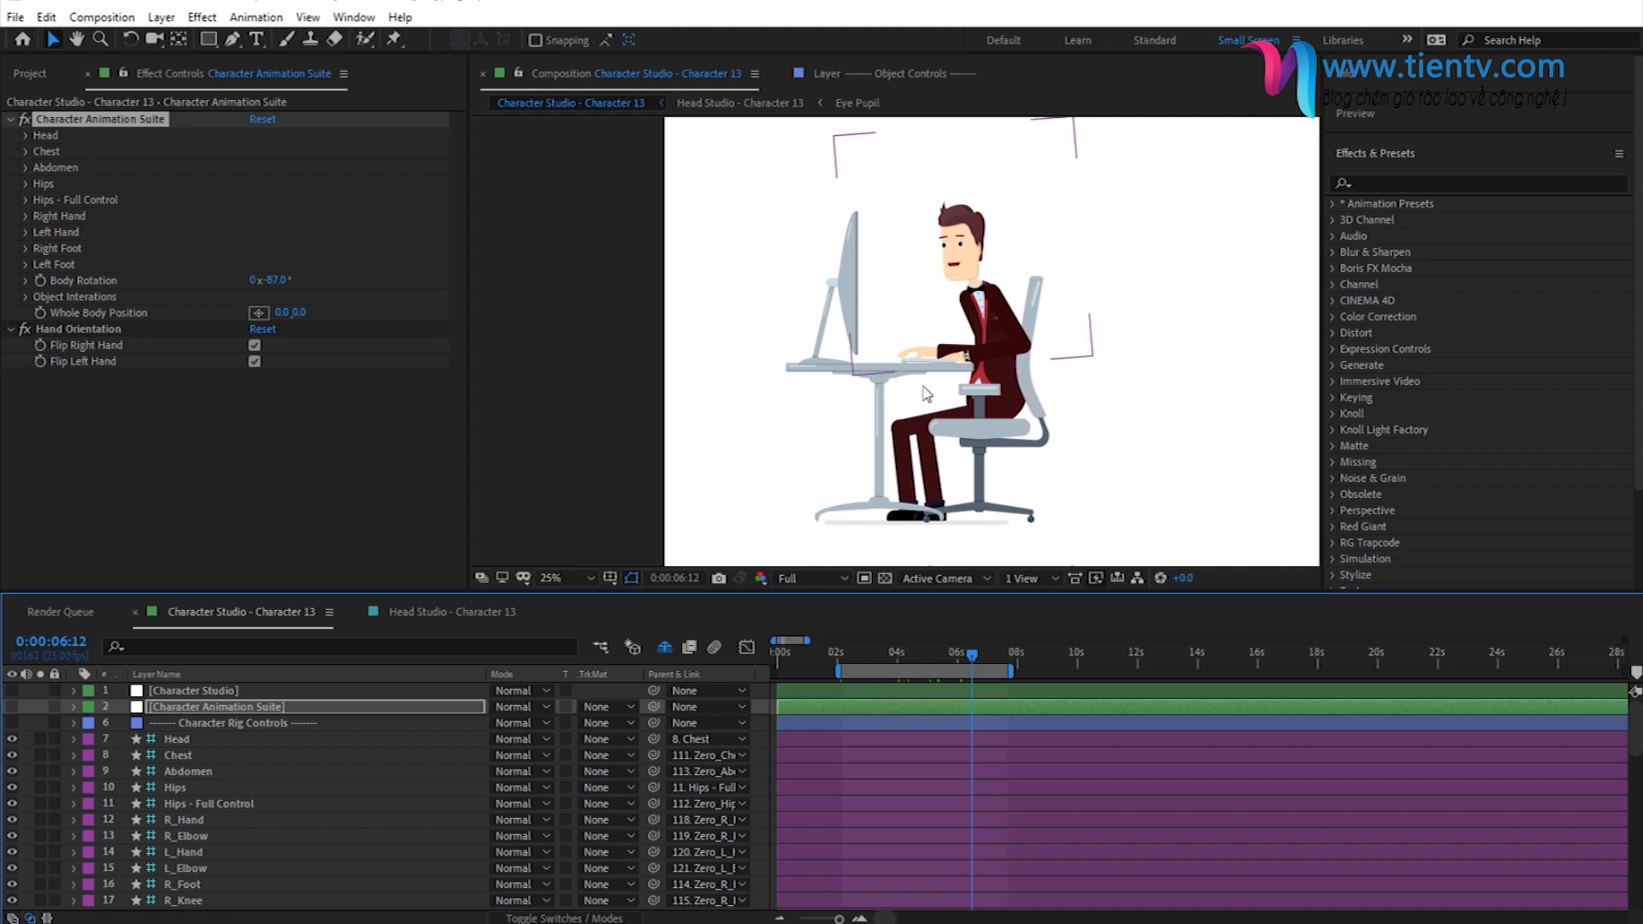
# - Place the current time at 0:00:02:03 in the Character Studio - Character 13 timeline, where the character sits upright
pyautogui.click(843, 659)
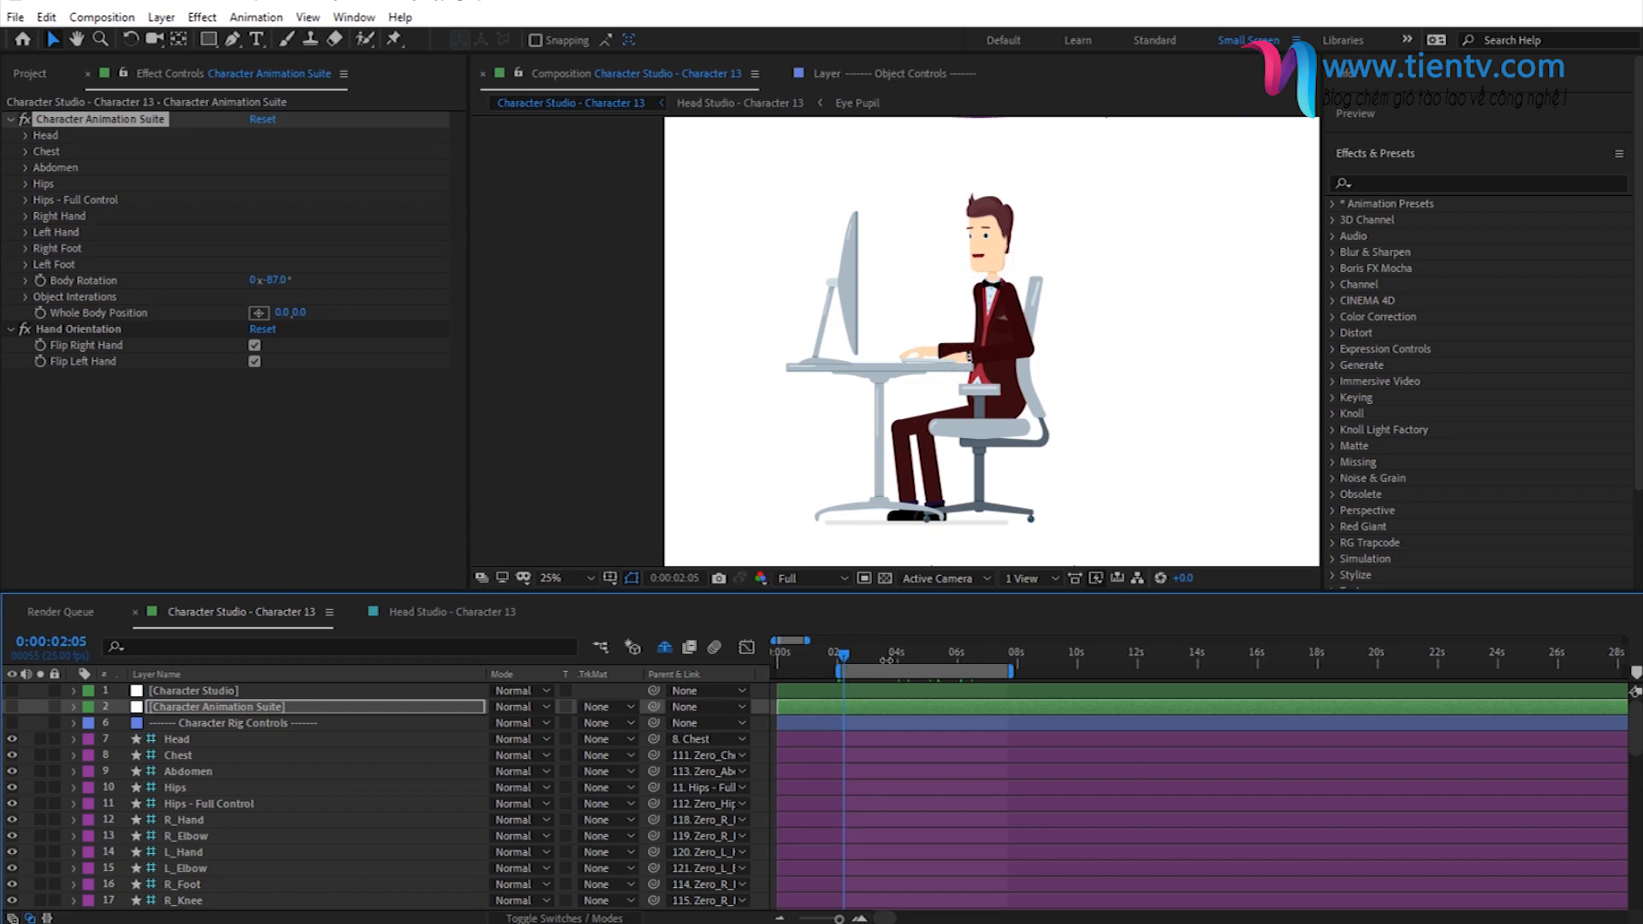
pyautogui.click(840, 656)
pyautogui.moveTo(842, 666); pyautogui.dragTo(840, 667)
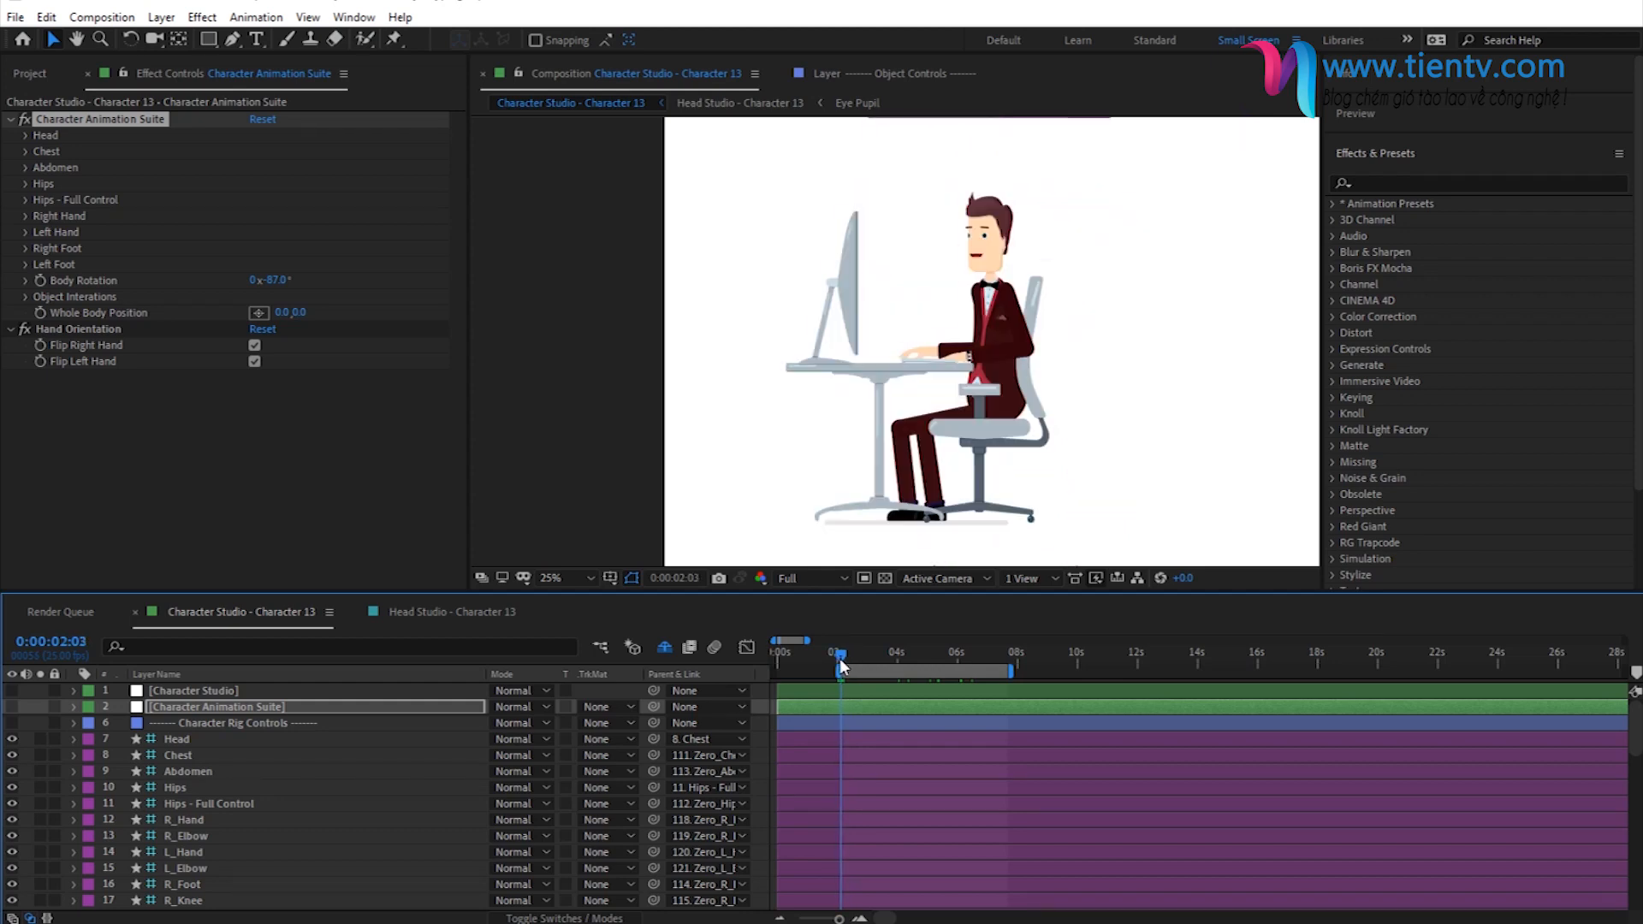
# - Set the work area of Head Studio - Character 13 to run from 0:00:02:03 to about 5.3 seconds
pyautogui.click(460, 611)
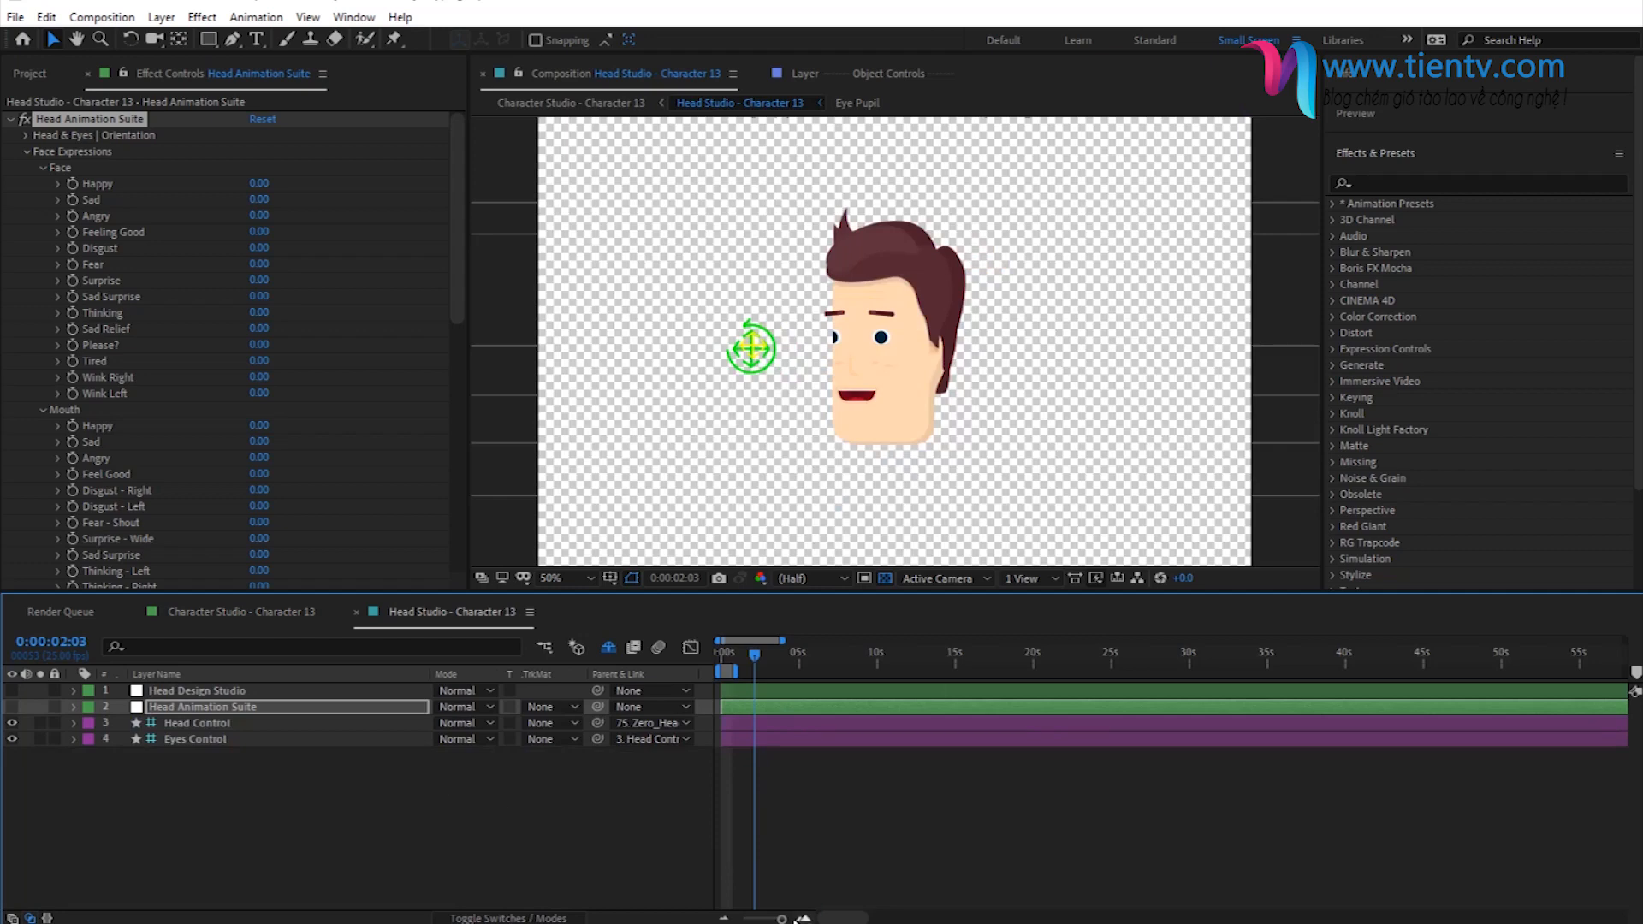
pyautogui.click(805, 919)
pyautogui.click(804, 920)
pyautogui.click(804, 919)
pyautogui.moveTo(830, 919); pyautogui.dragTo(796, 918)
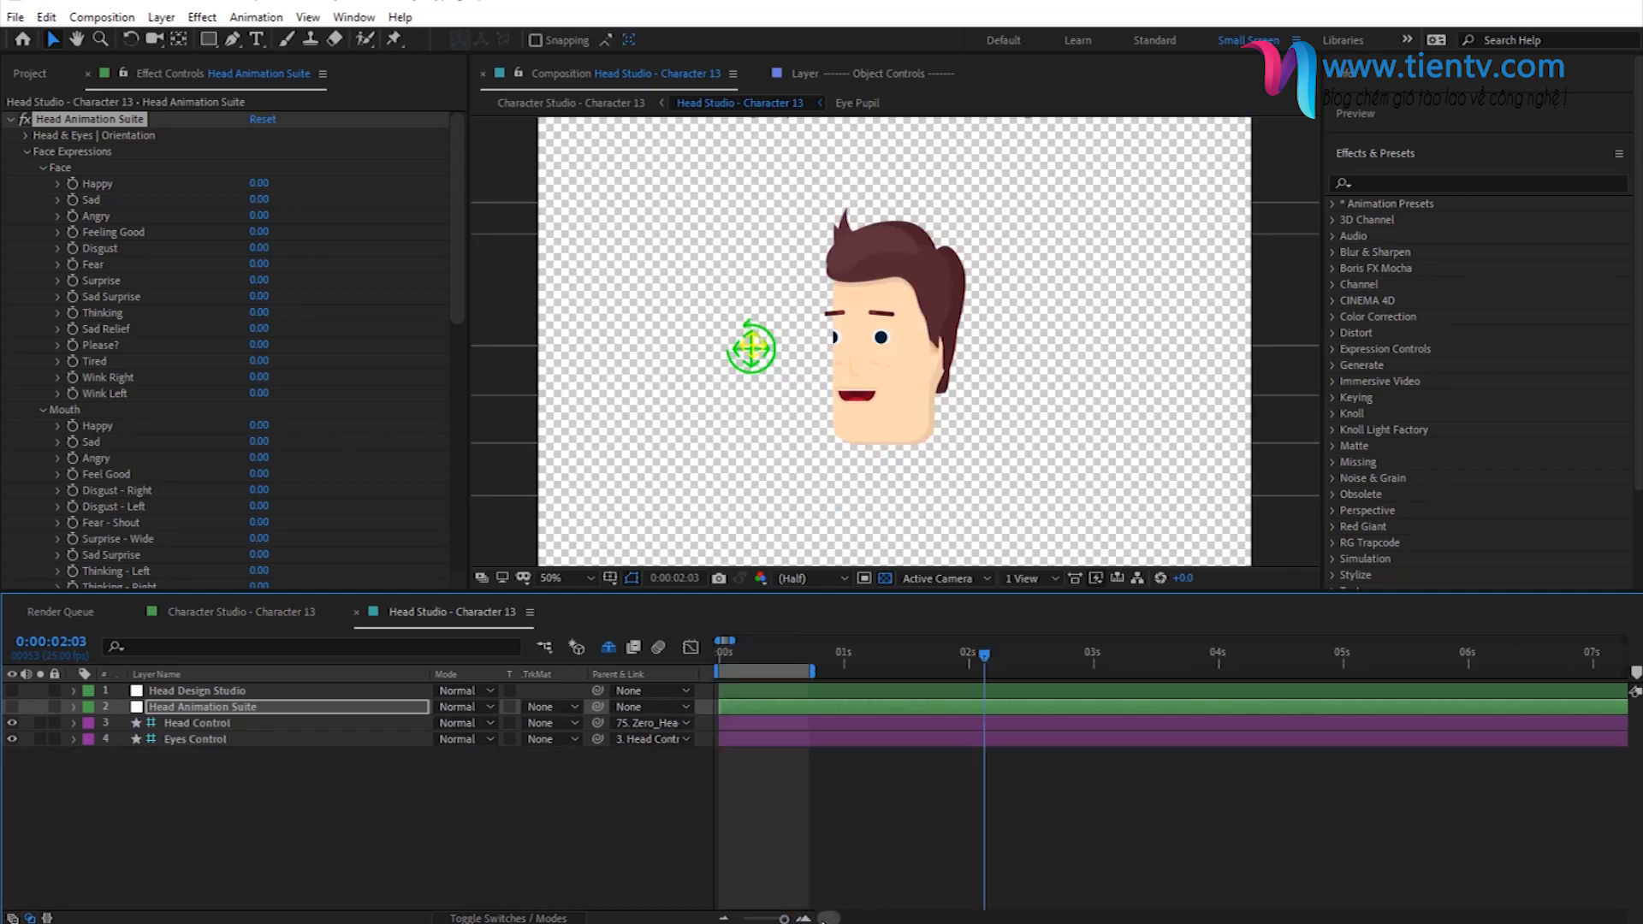
pyautogui.moveTo(768, 672); pyautogui.dragTo(1387, 675)
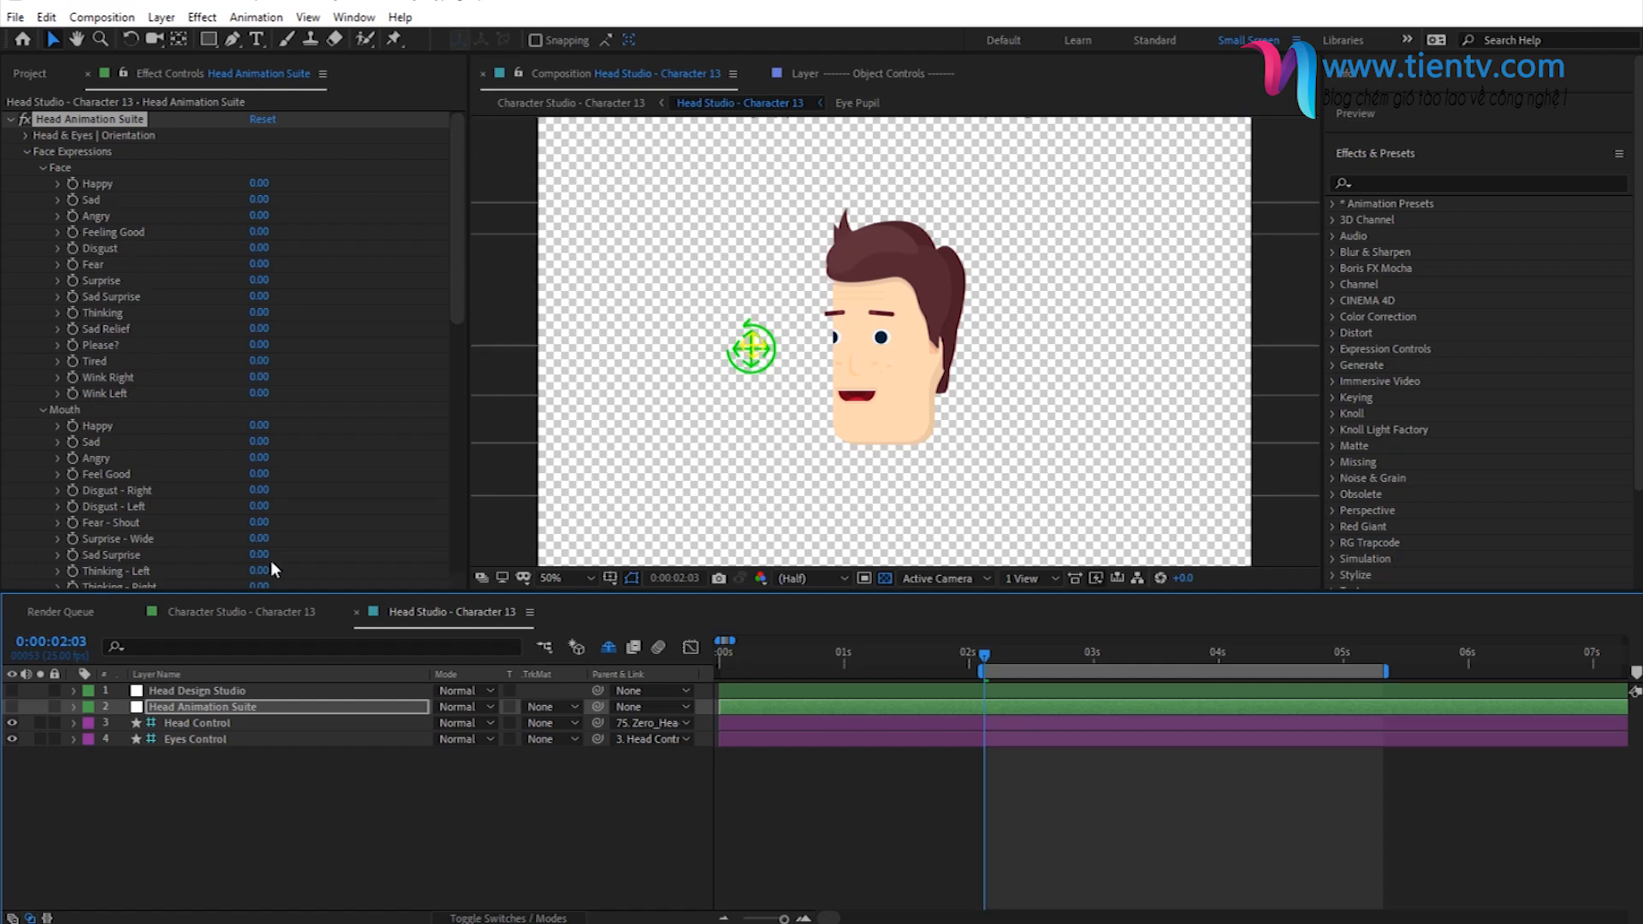
# - Enable keyframes for Face Tired and Mouth Closed Mouth - Straight at 0:00:02:03, and reveal the keyframed properties in the timeline
pyautogui.click(73, 361)
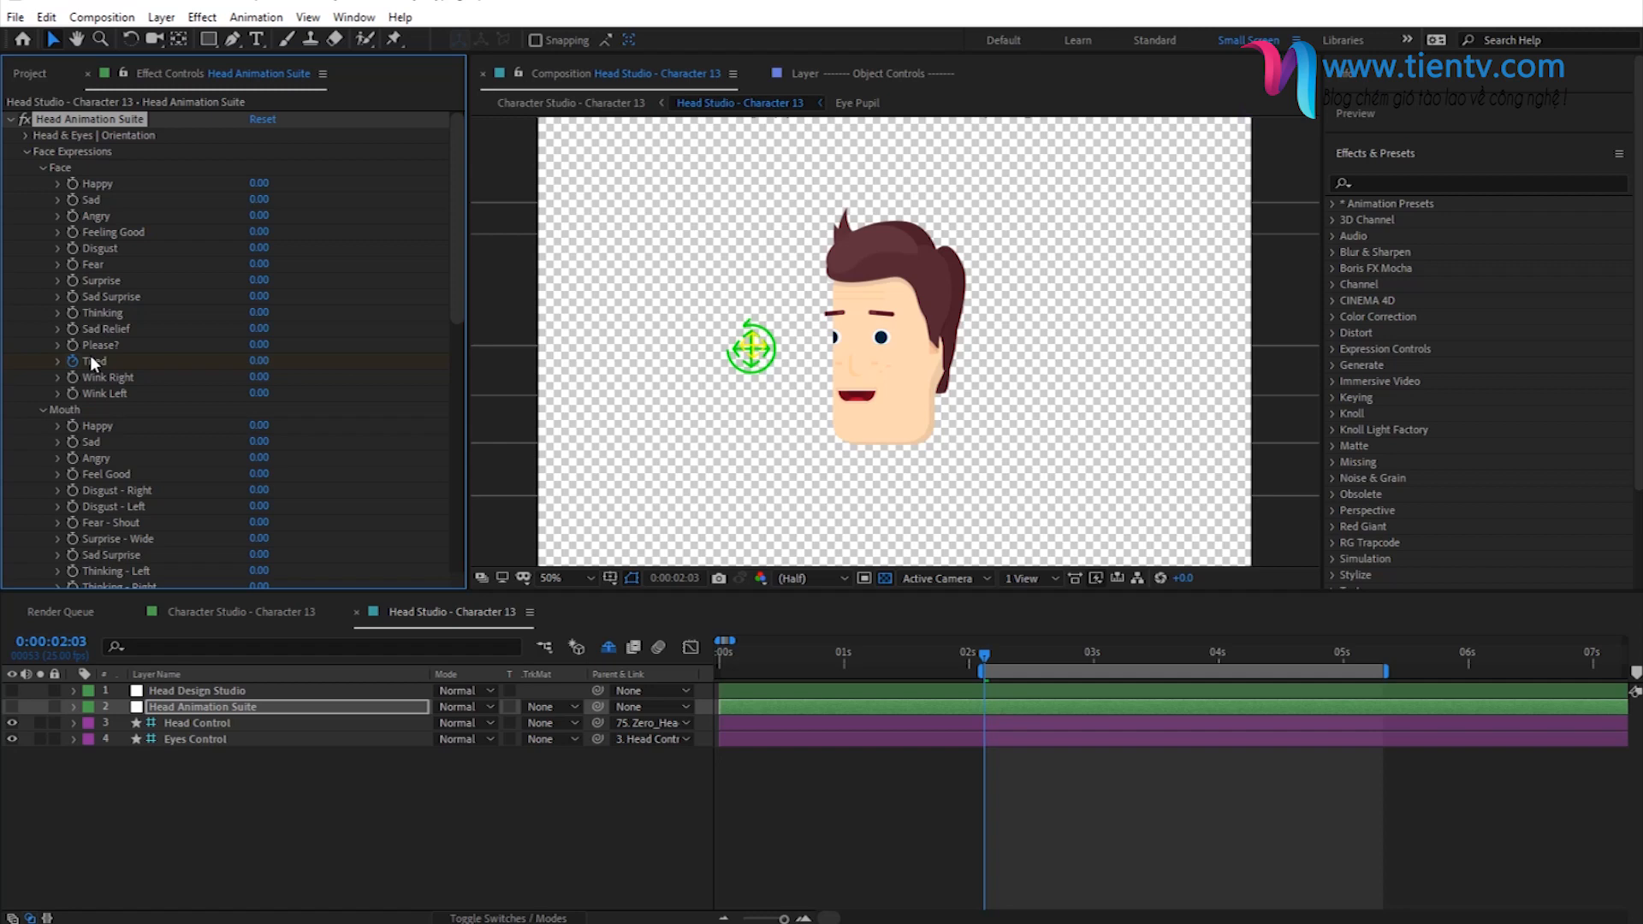
pyautogui.scroll(-5, 90, 356)
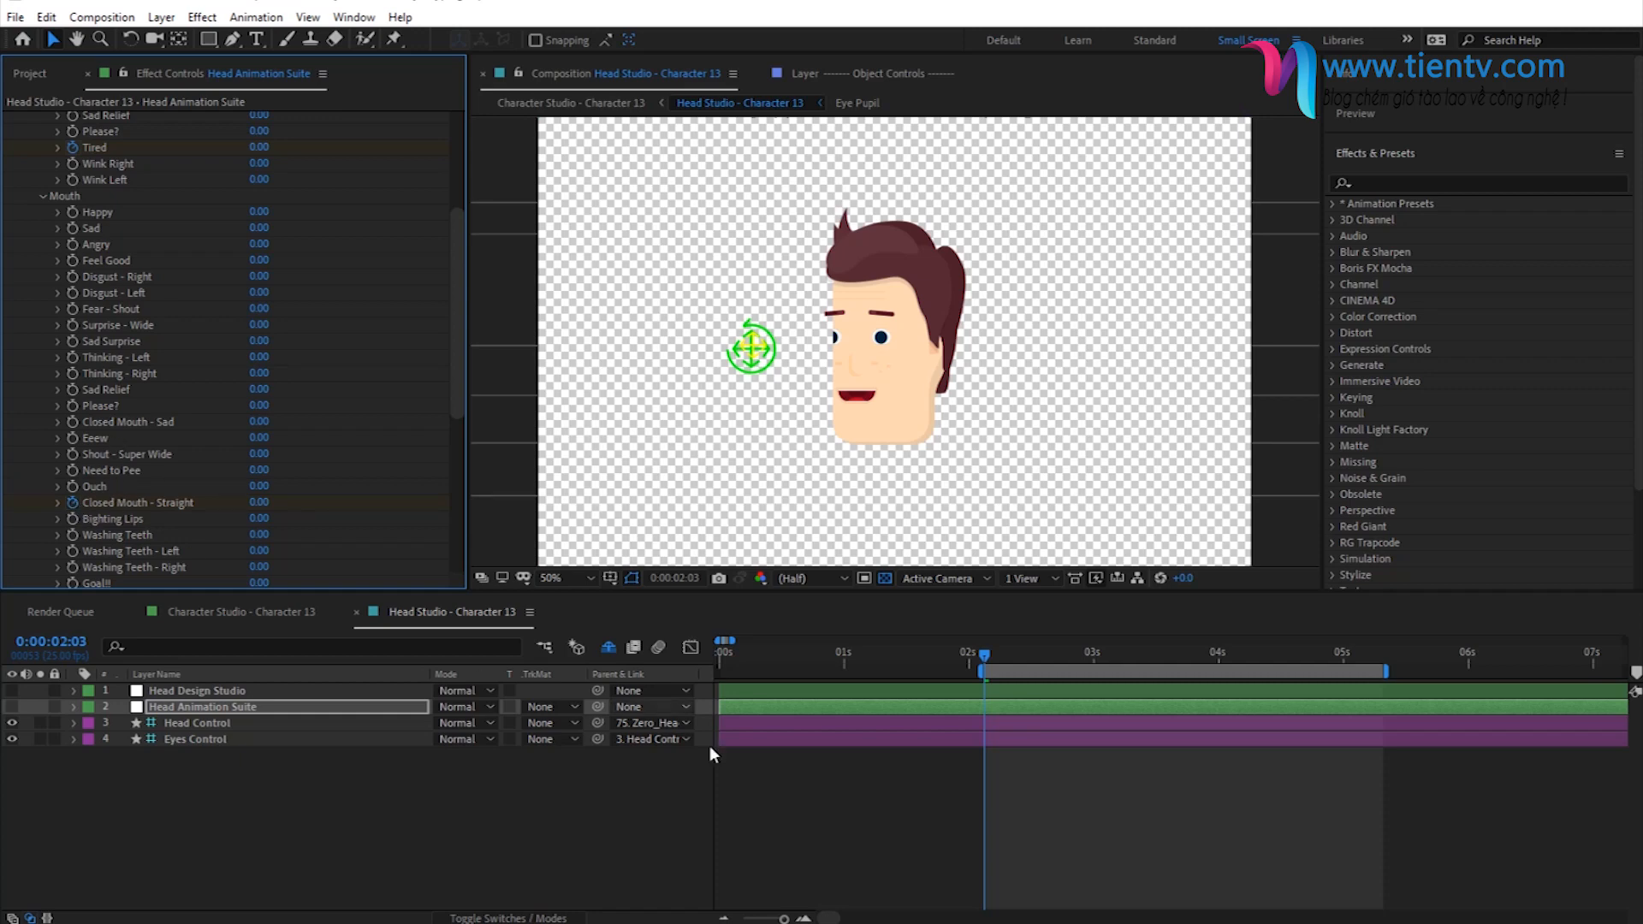
pyautogui.press('u')
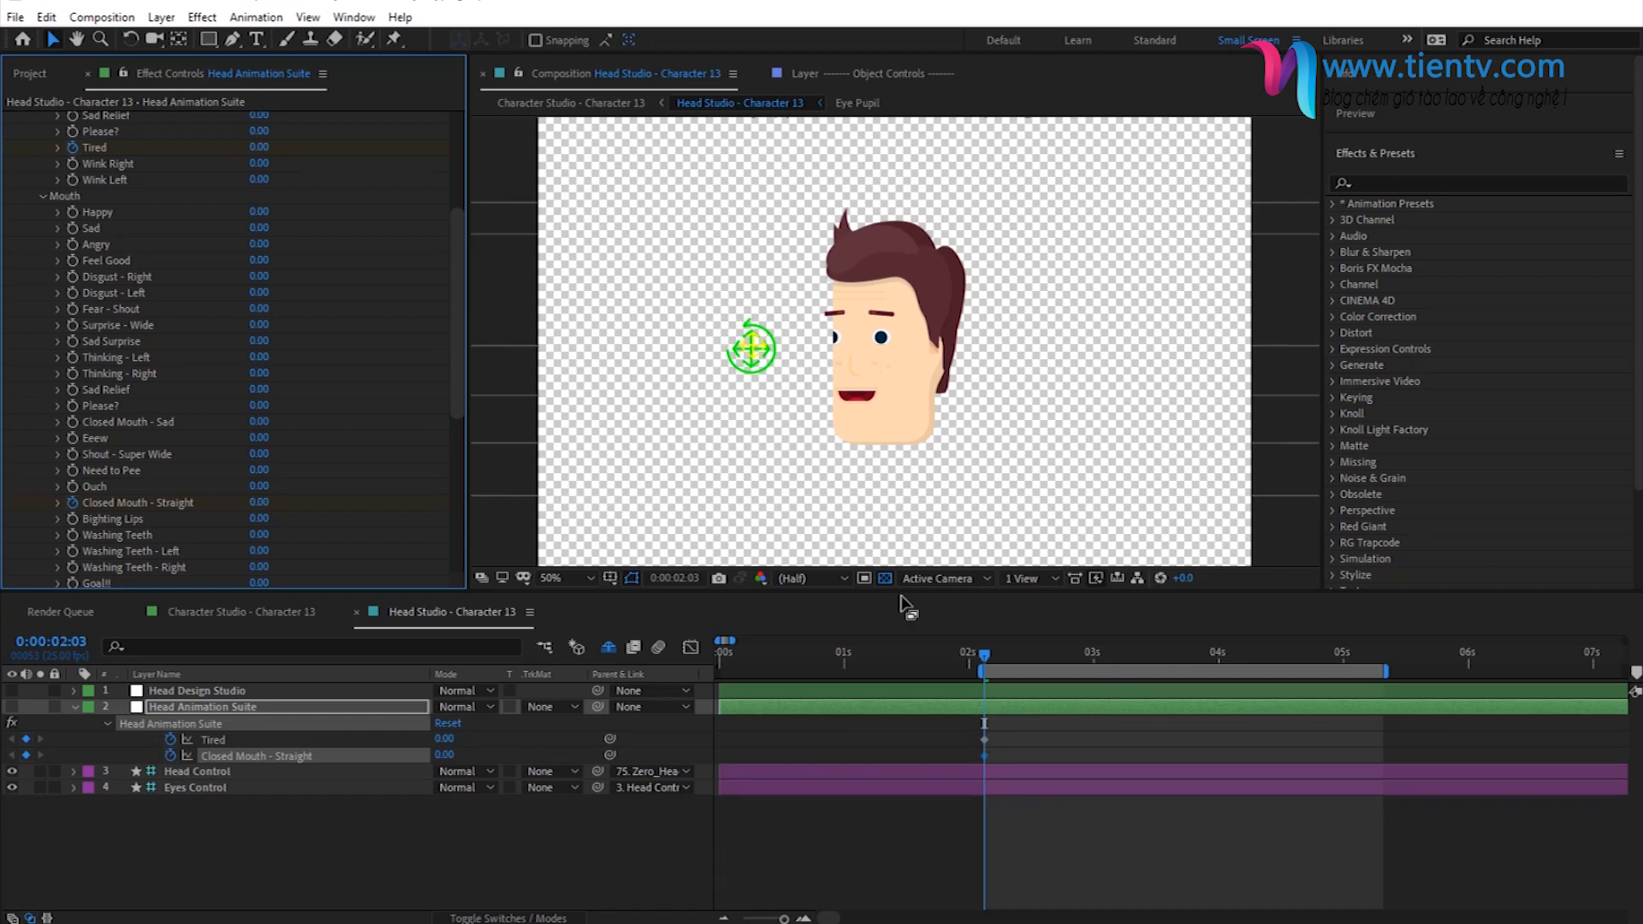
# - Place the current time at 0:00:05:01 in Character Studio - Character 13, just before the leaning character lifts his head
pyautogui.click(552, 104)
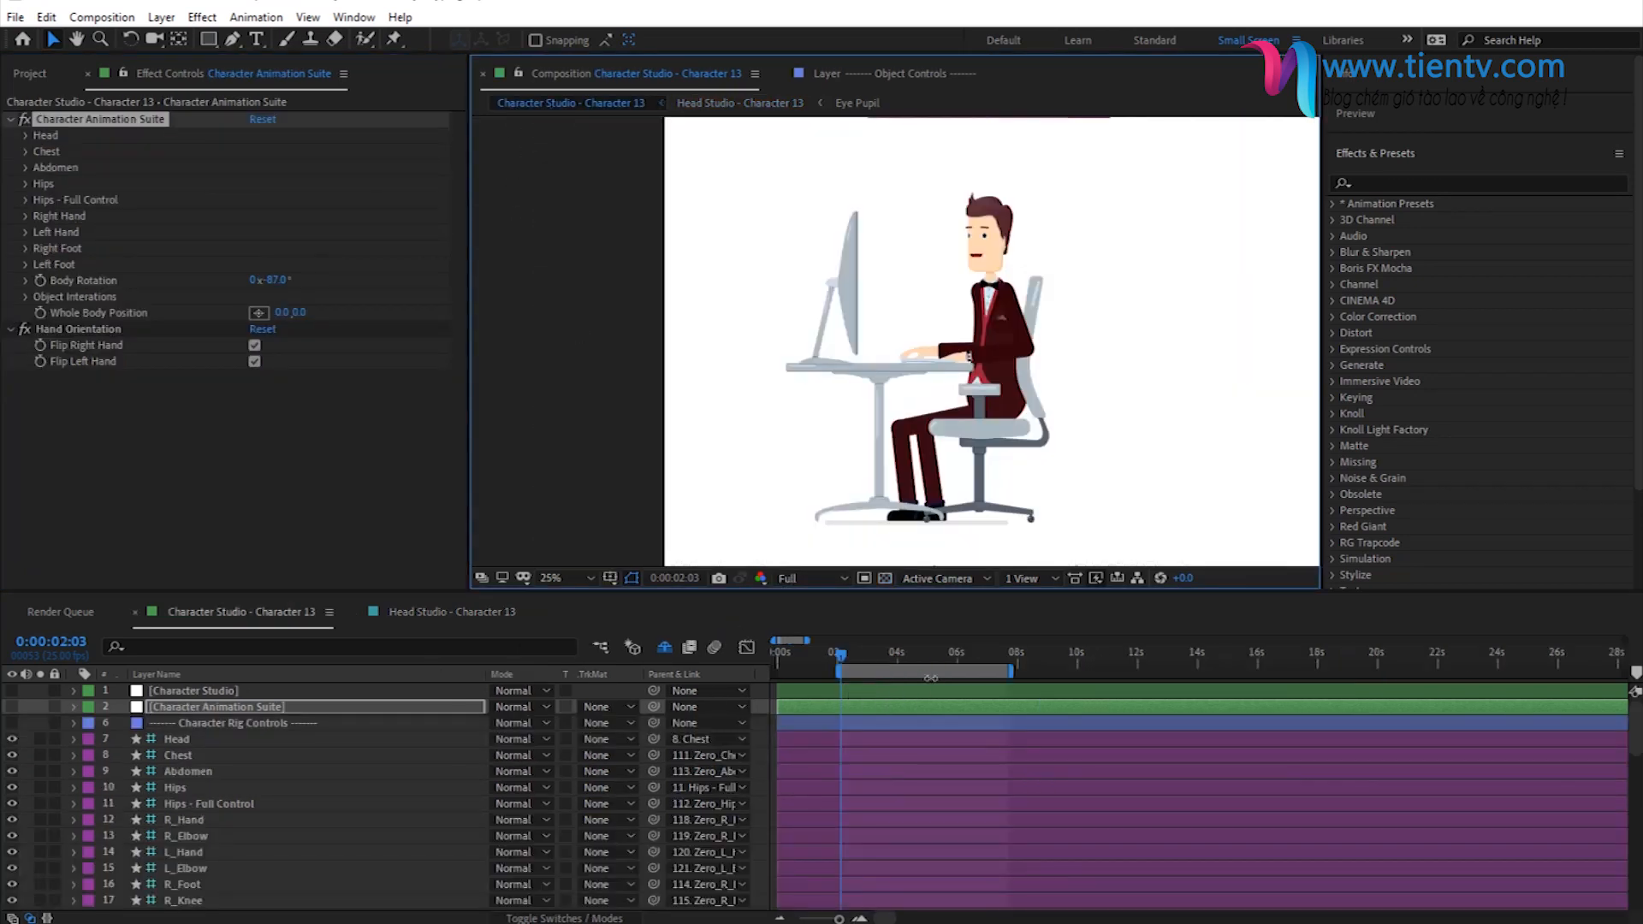
pyautogui.click(907, 656)
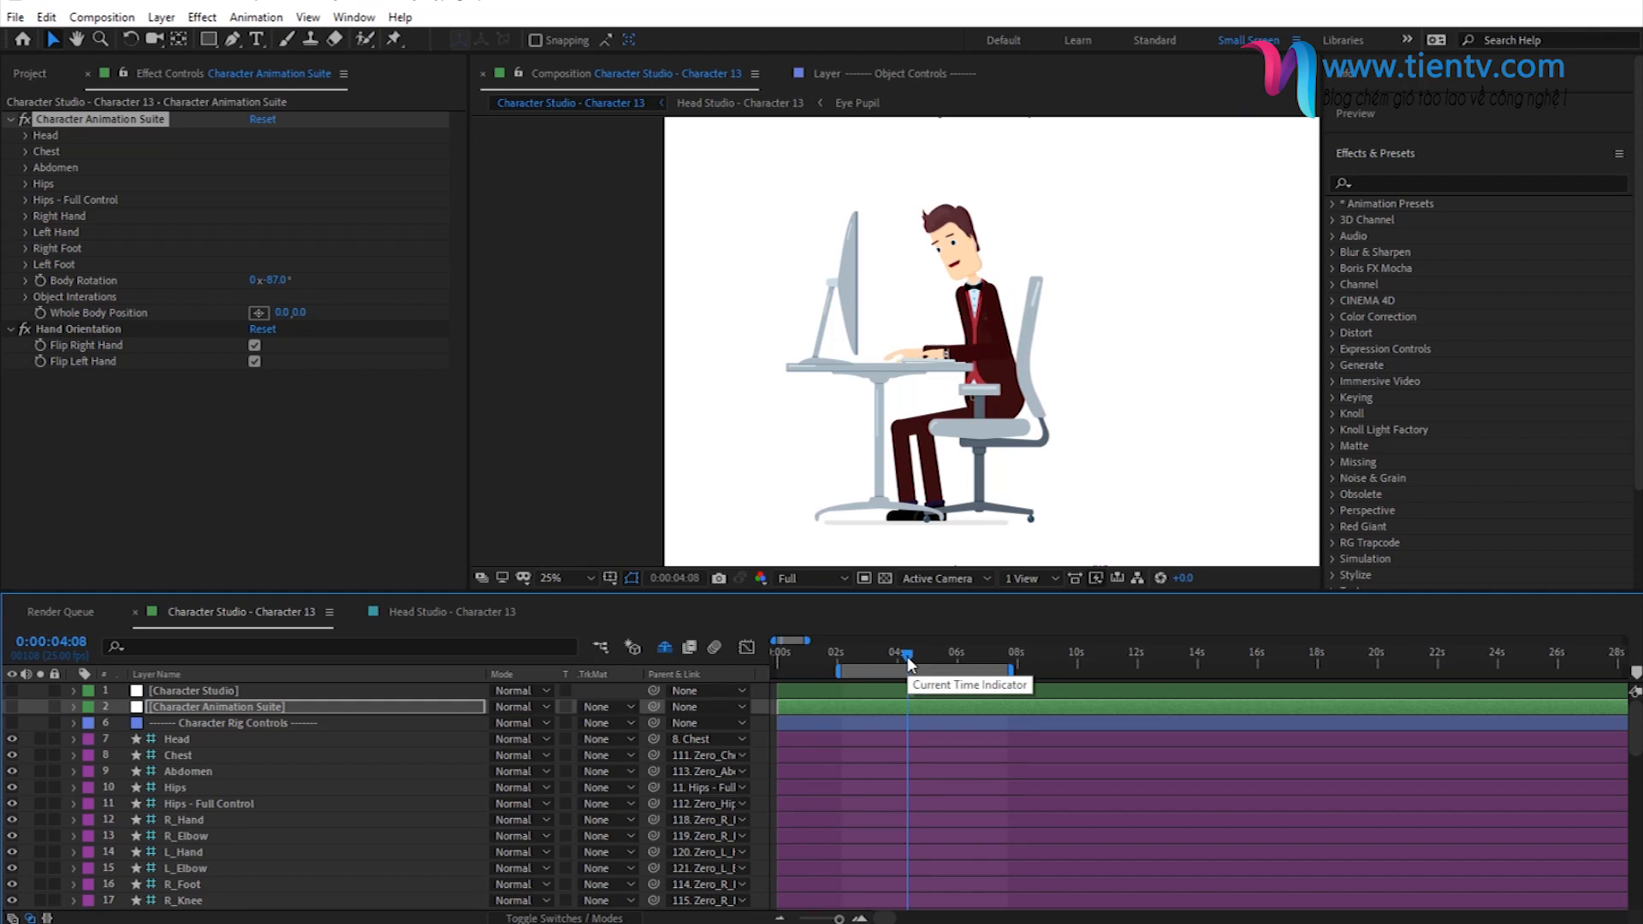
pyautogui.click(921, 657)
pyautogui.click(931, 656)
pyautogui.click(938, 652)
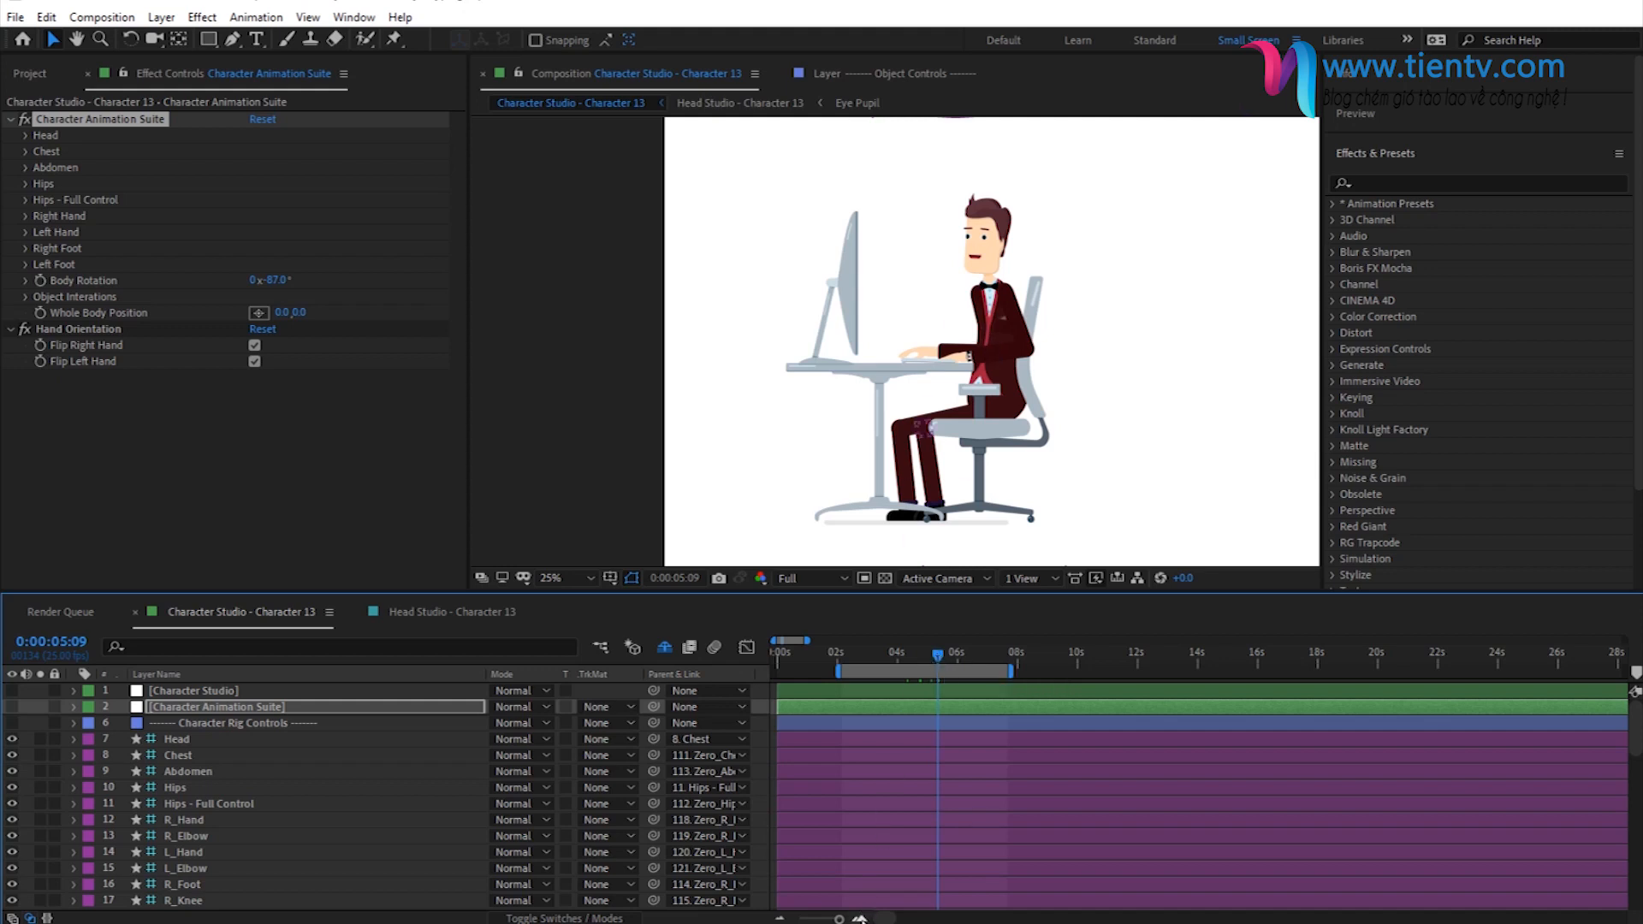
pyautogui.click(859, 918)
pyautogui.click(859, 919)
pyautogui.click(919, 652)
pyautogui.click(909, 654)
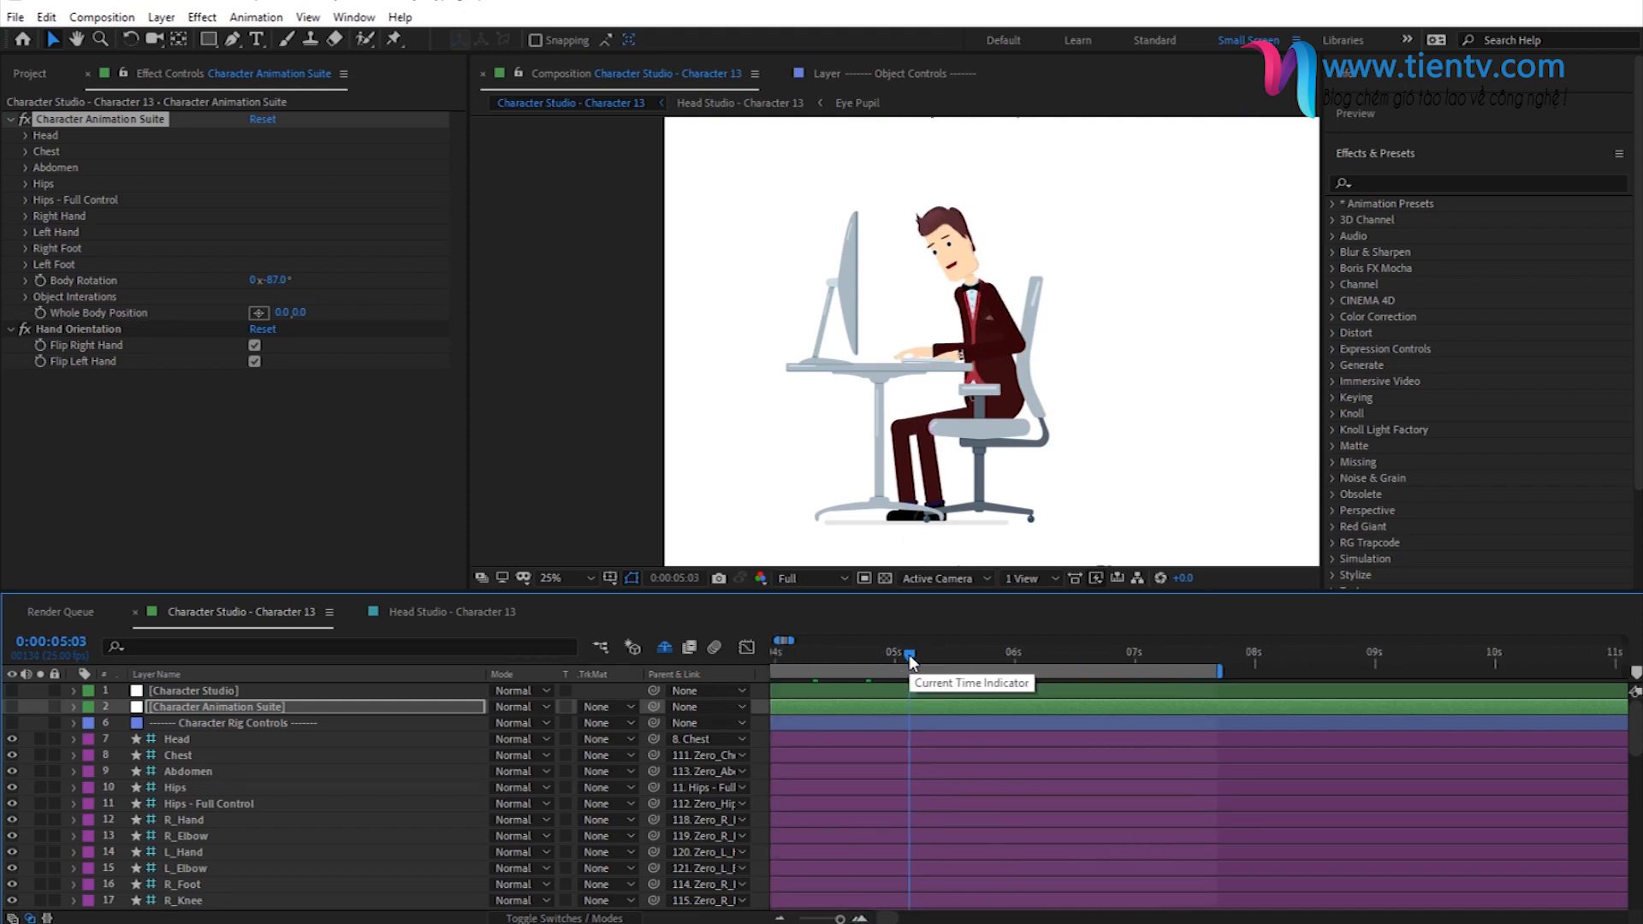
pyautogui.click(899, 655)
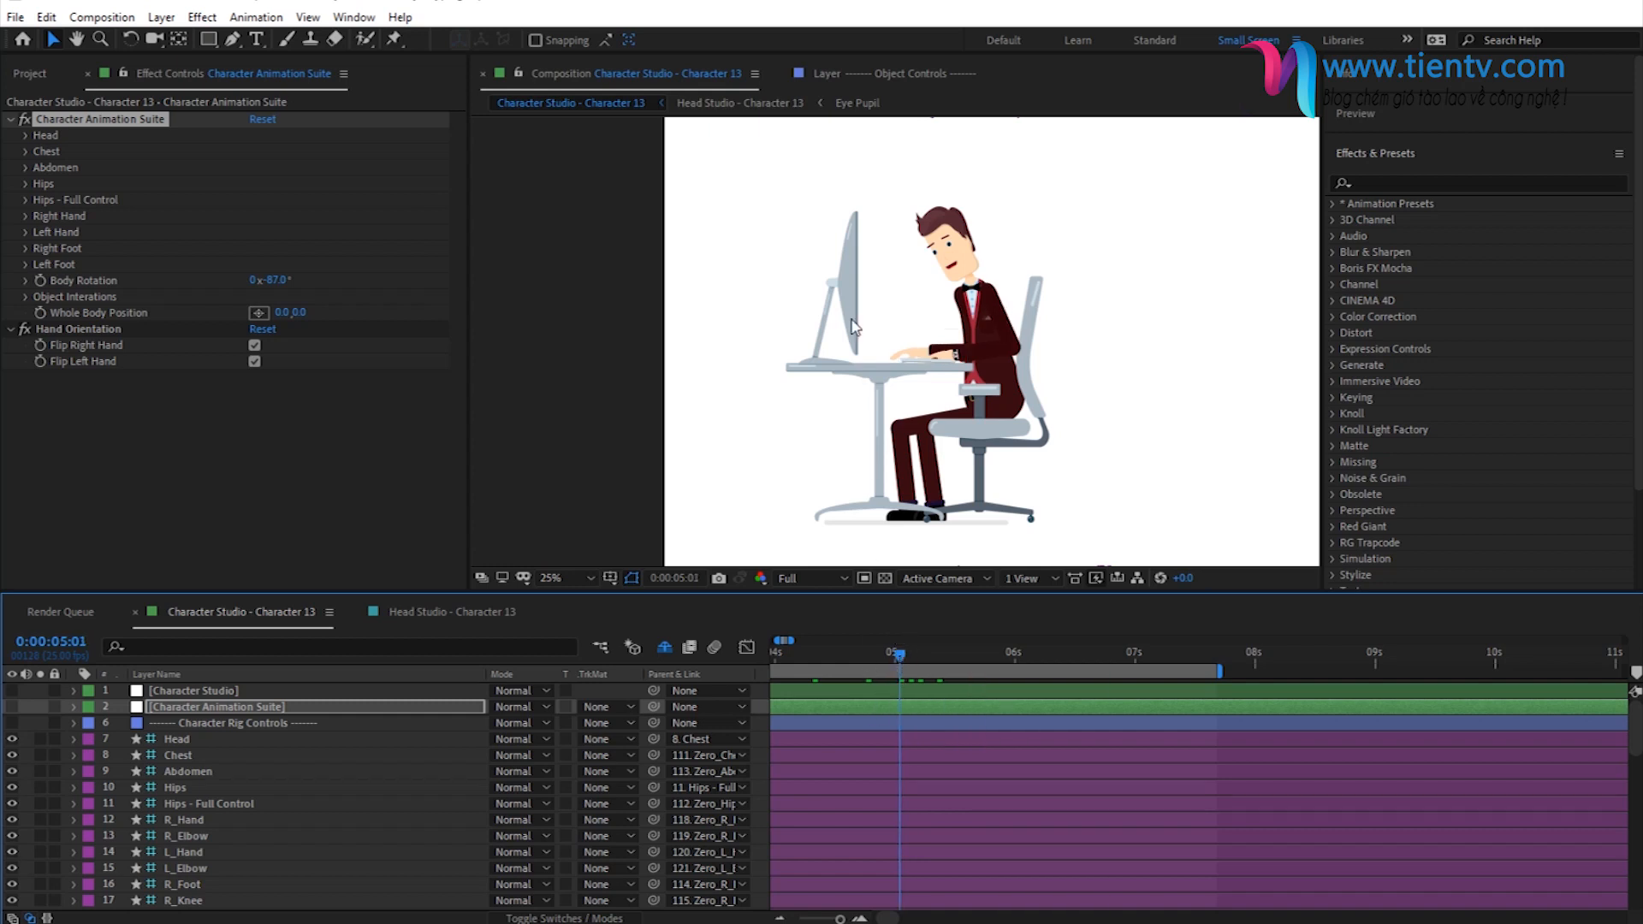
# - Set the keyframed Tired expression to 100 at 0:00:05:01 in Head Studio - Character 13
pyautogui.click(759, 104)
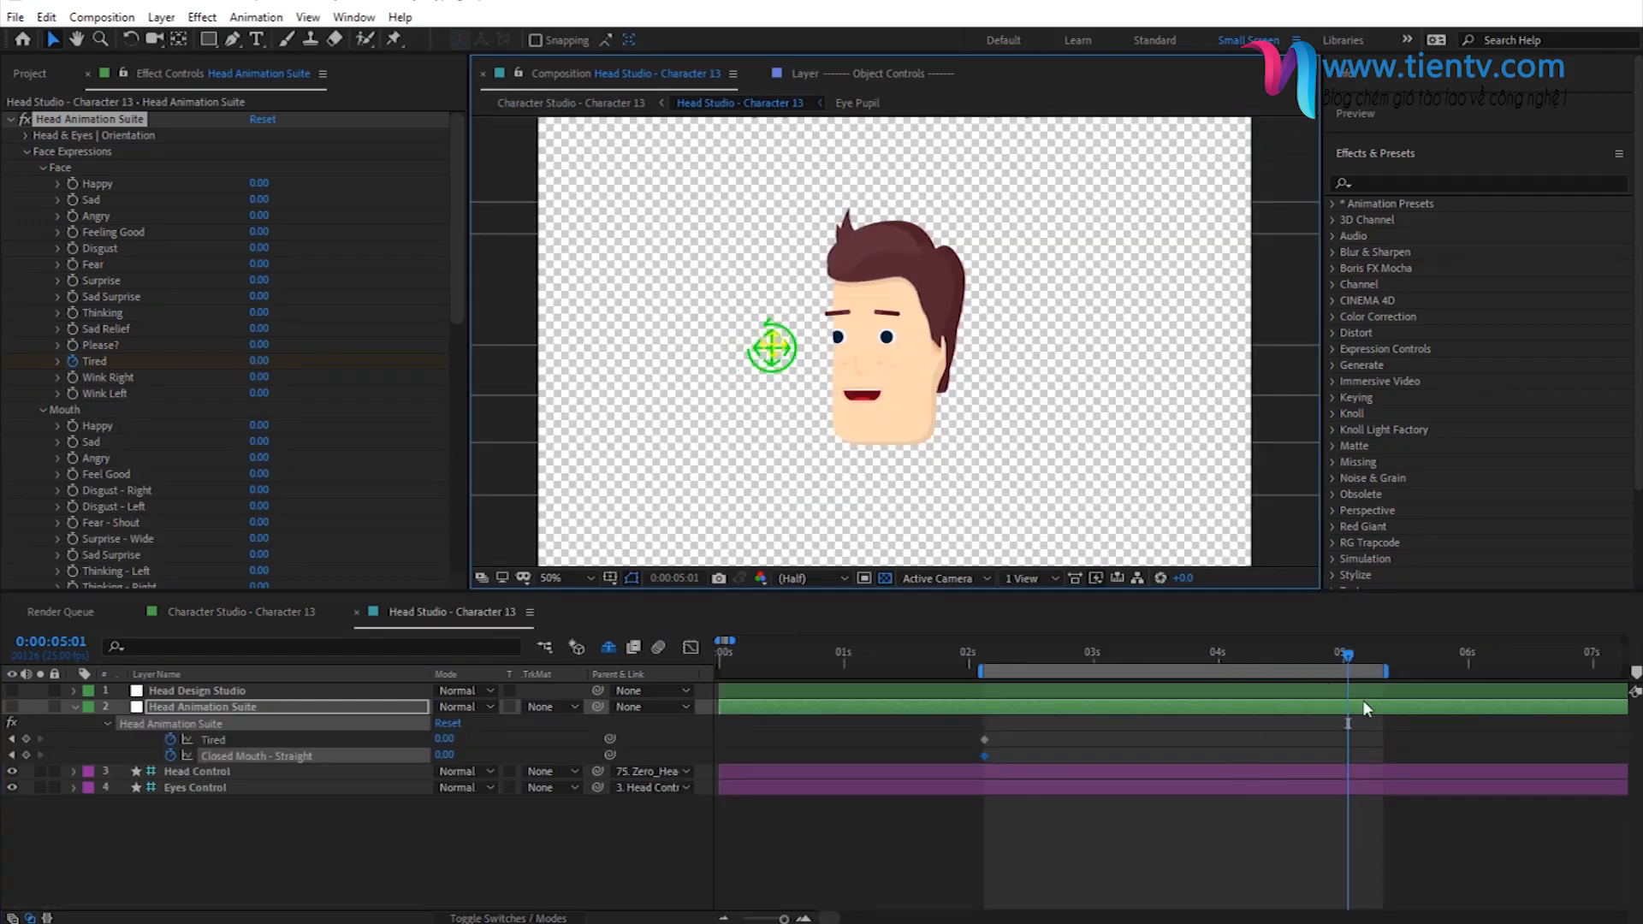
pyautogui.click(579, 110)
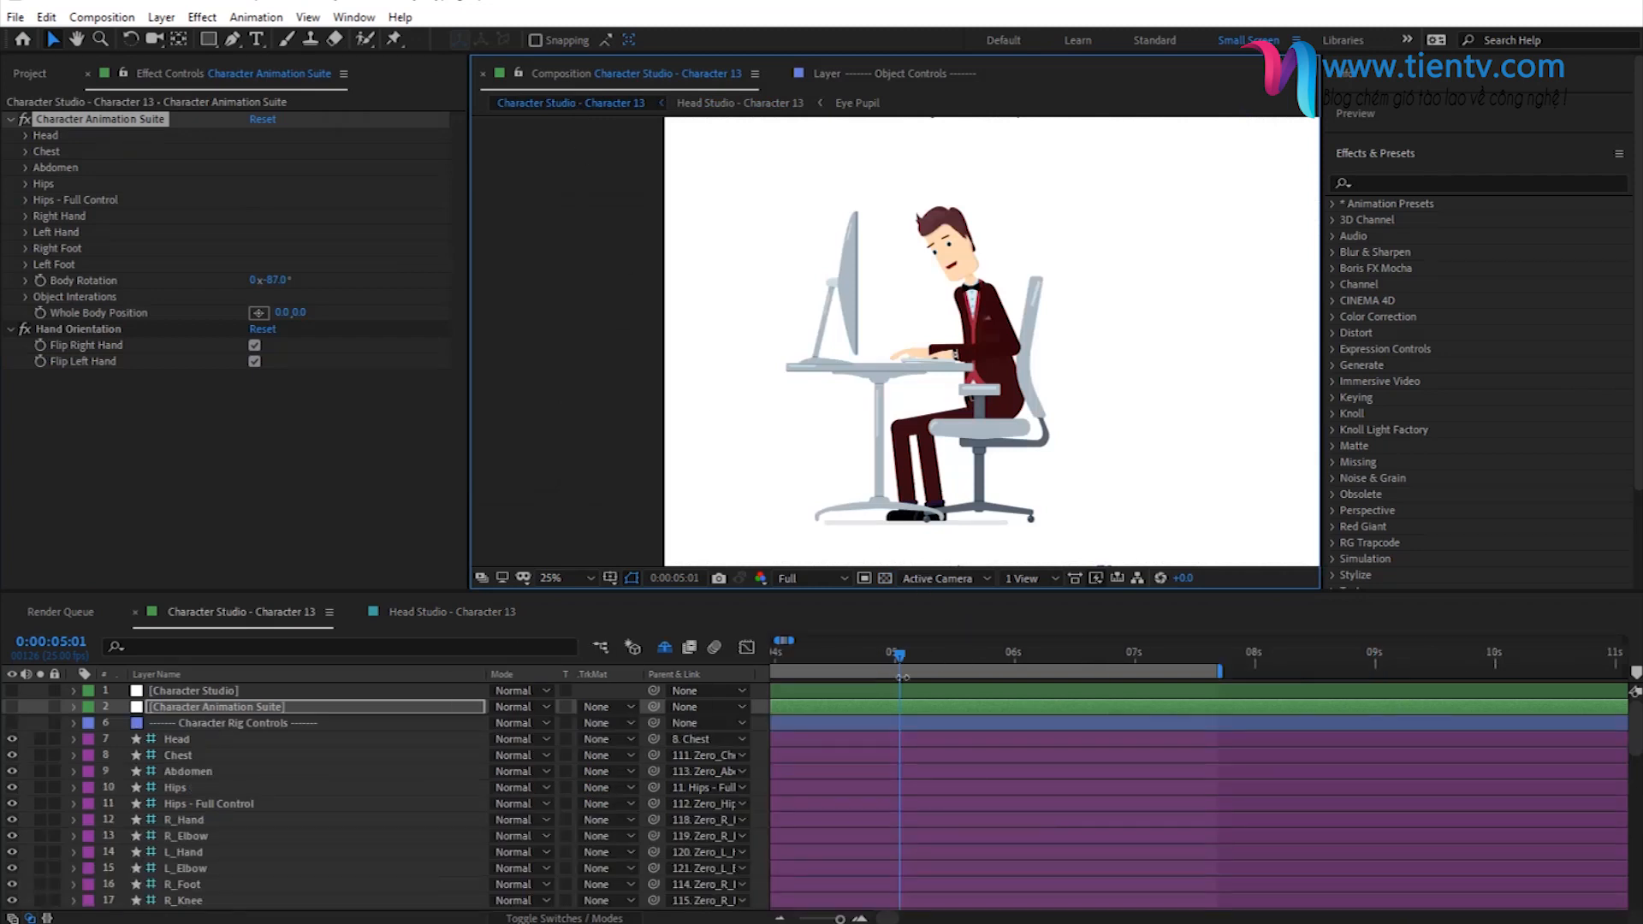
pyautogui.click(723, 105)
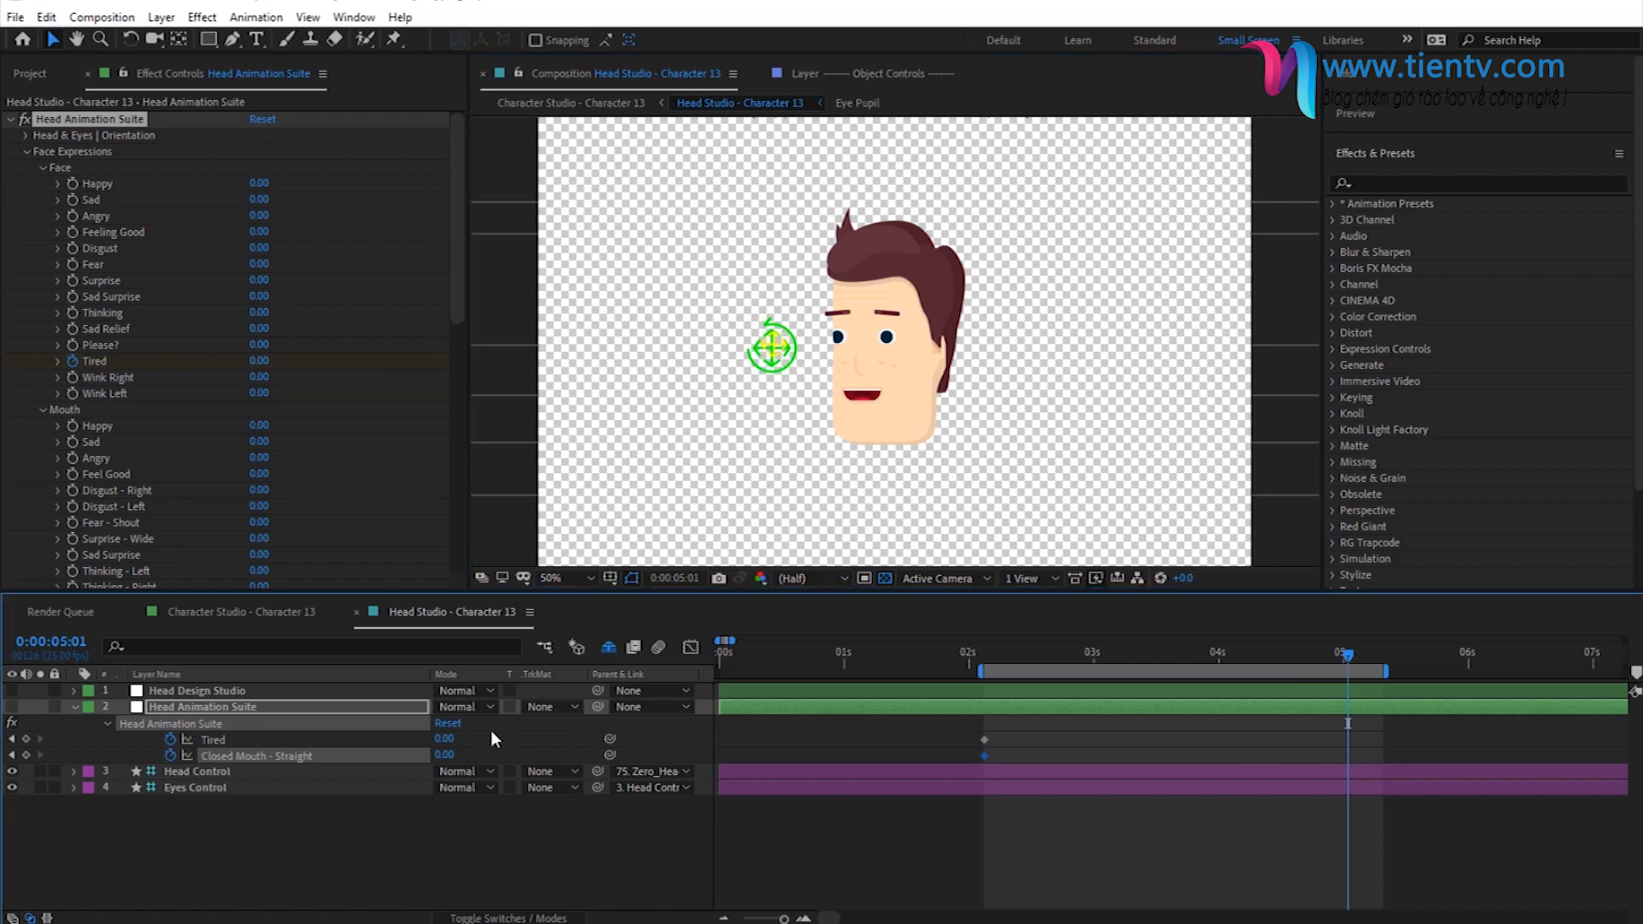
pyautogui.click(444, 739)
pyautogui.write('100')
pyautogui.press('Return')
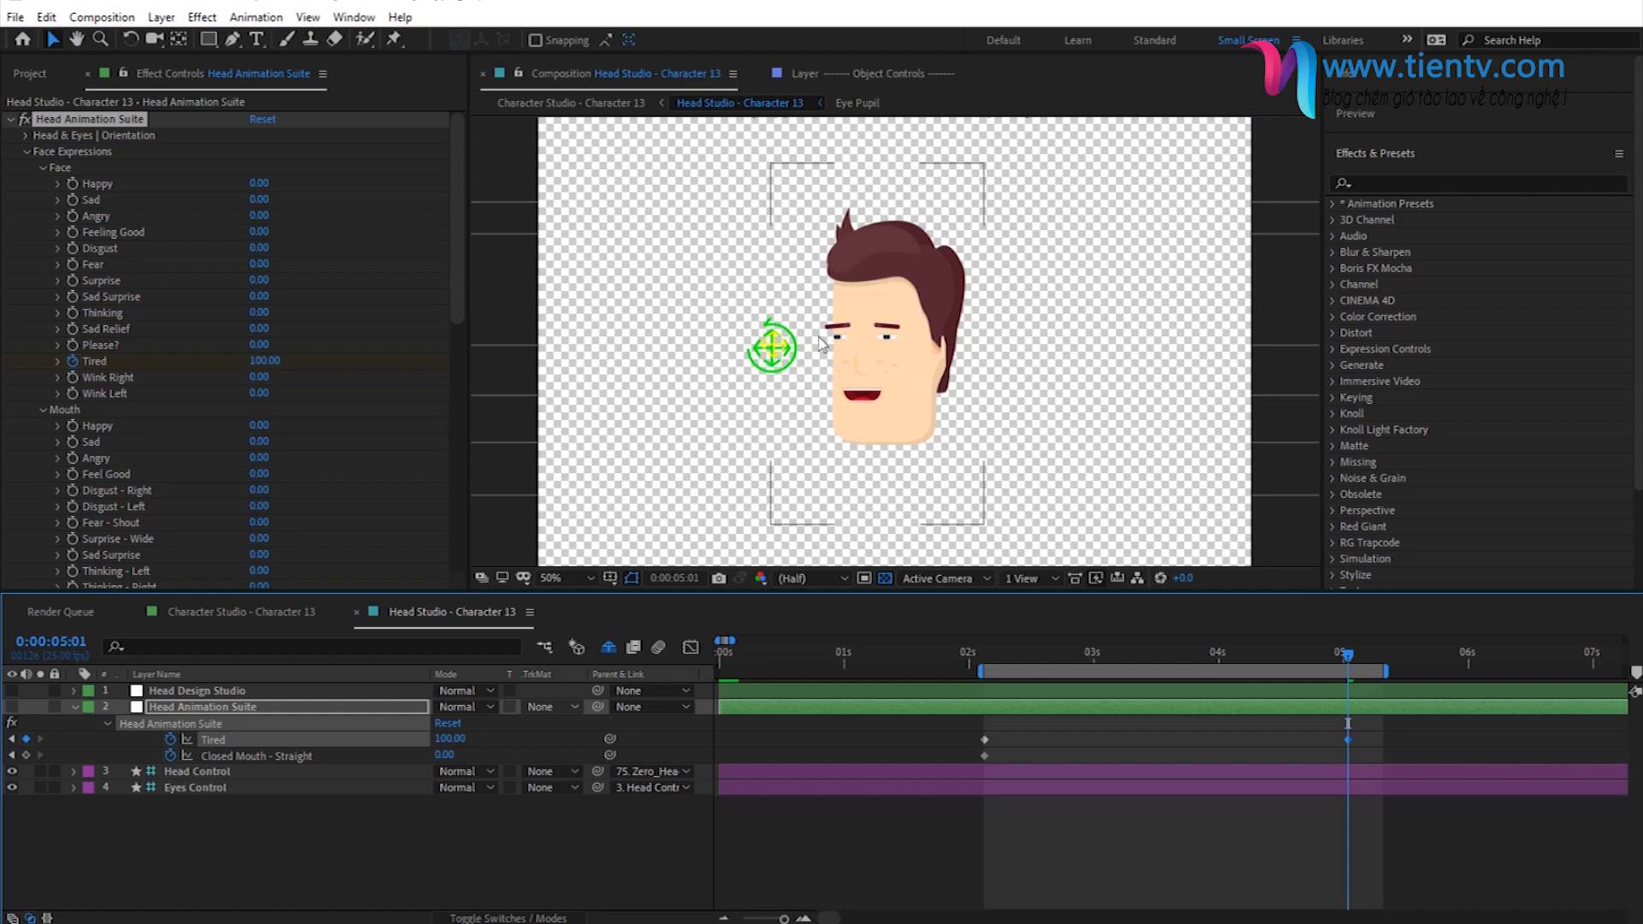
# - Try Closed Mouth - Straight at 100 at 0:00:05:01, and settle on a value of 50
pyautogui.click(441, 755)
pyautogui.write('10')
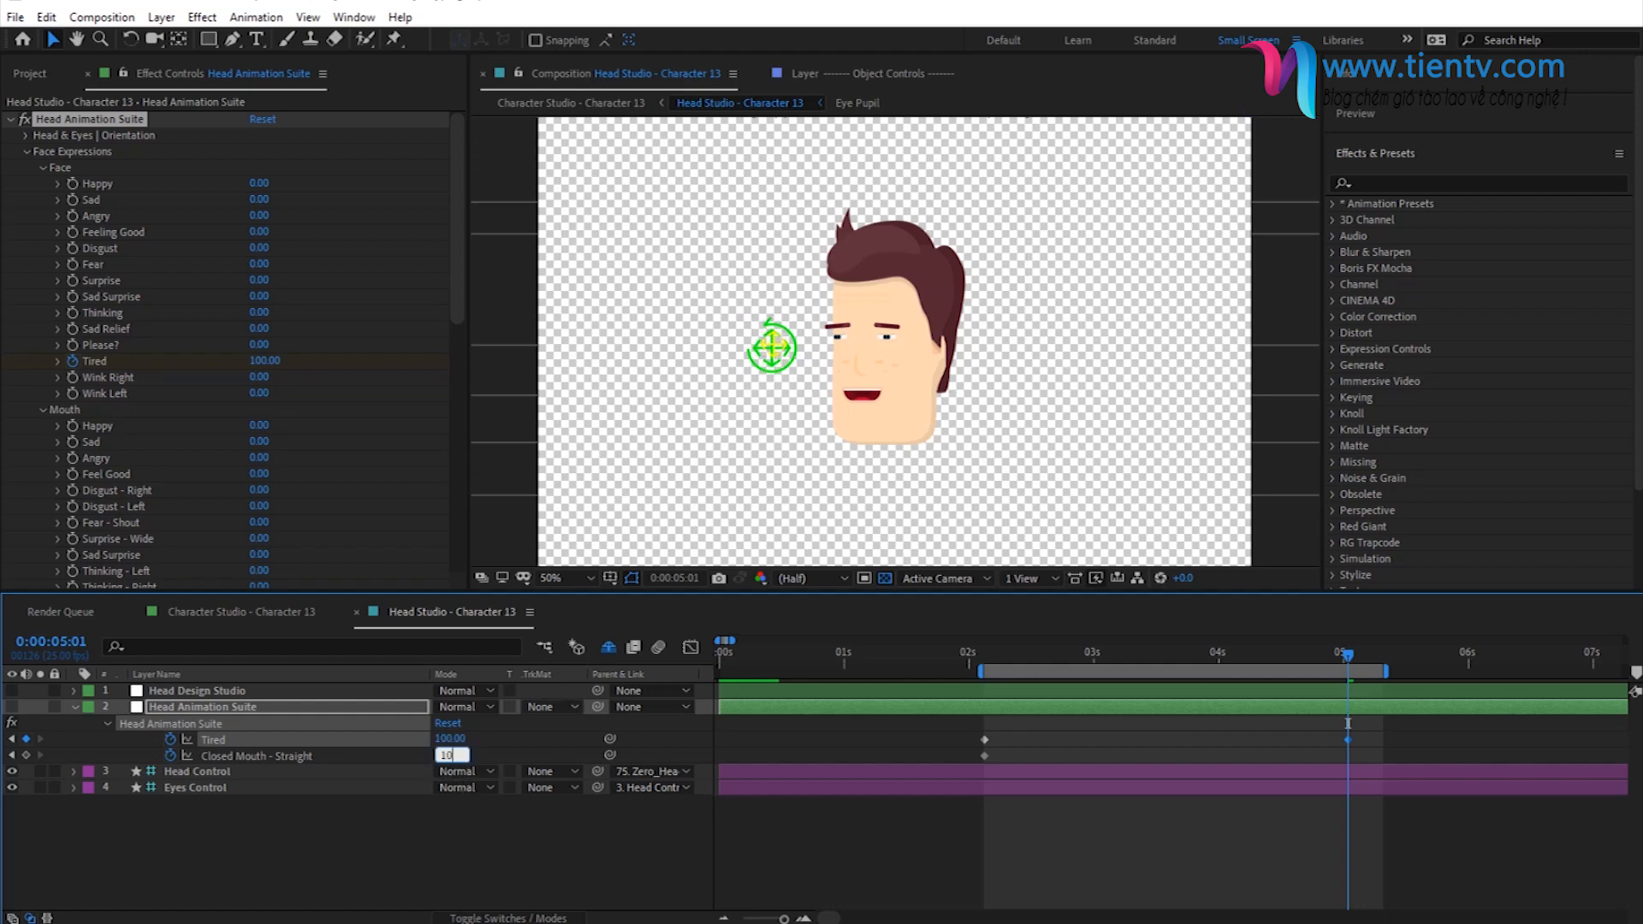
pyautogui.write('0')
pyautogui.press('Return')
pyautogui.click(439, 755)
pyautogui.write('50')
pyautogui.press('Return')
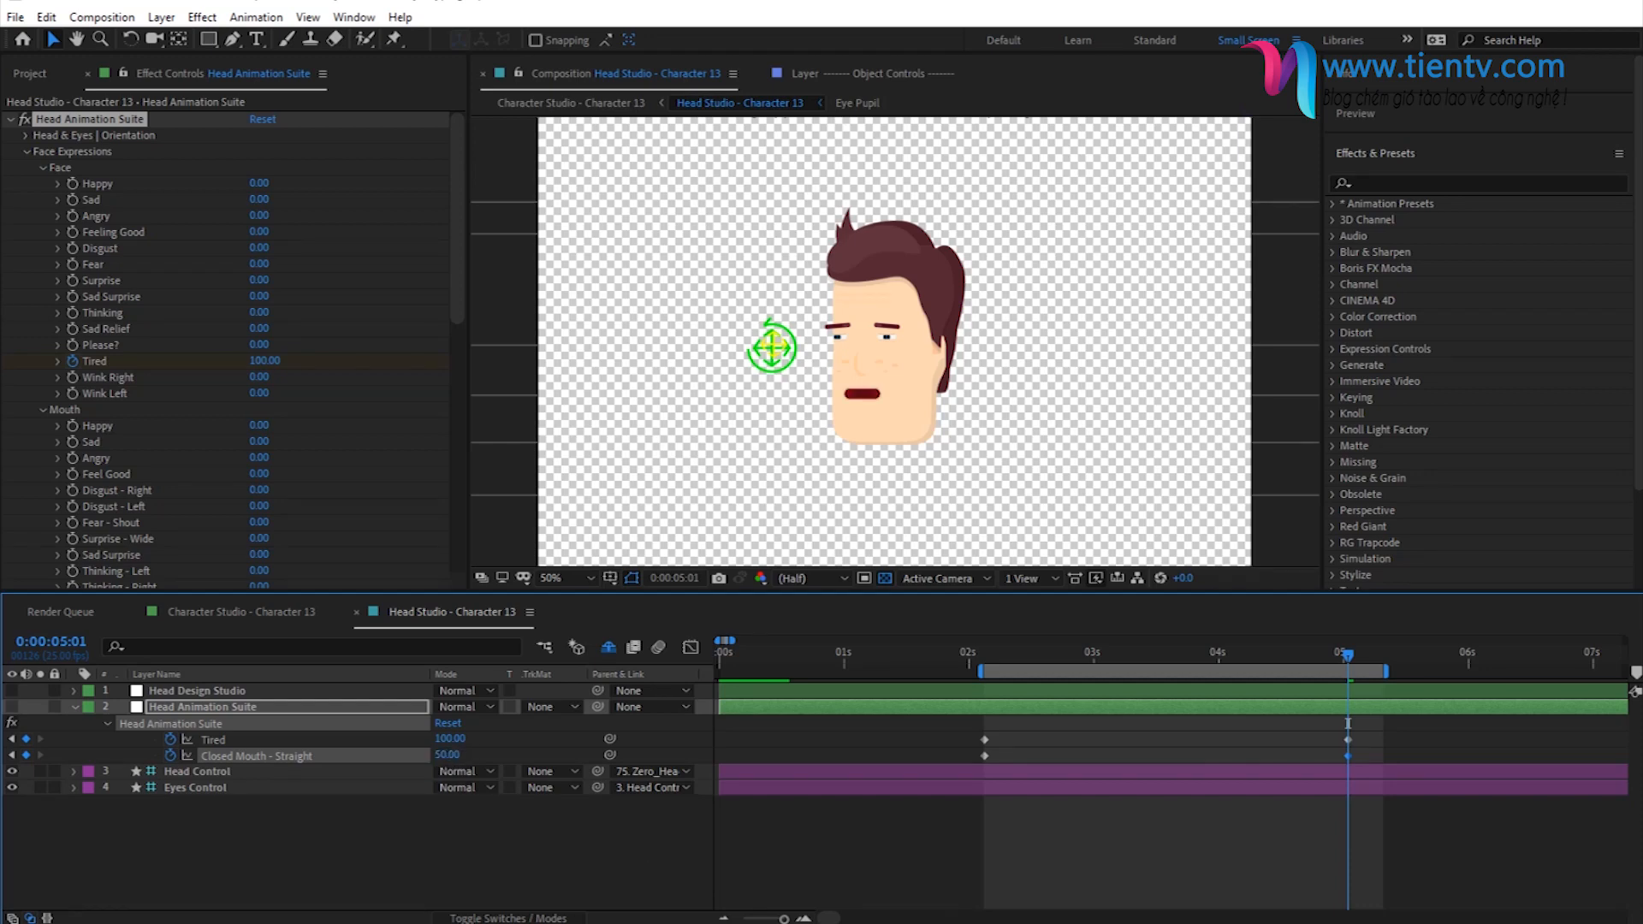
# - Place the current time at 0:00:05:09 in Character Studio - Character 13, where the character sits upright again
pyautogui.hscroll(2, 835, 919)
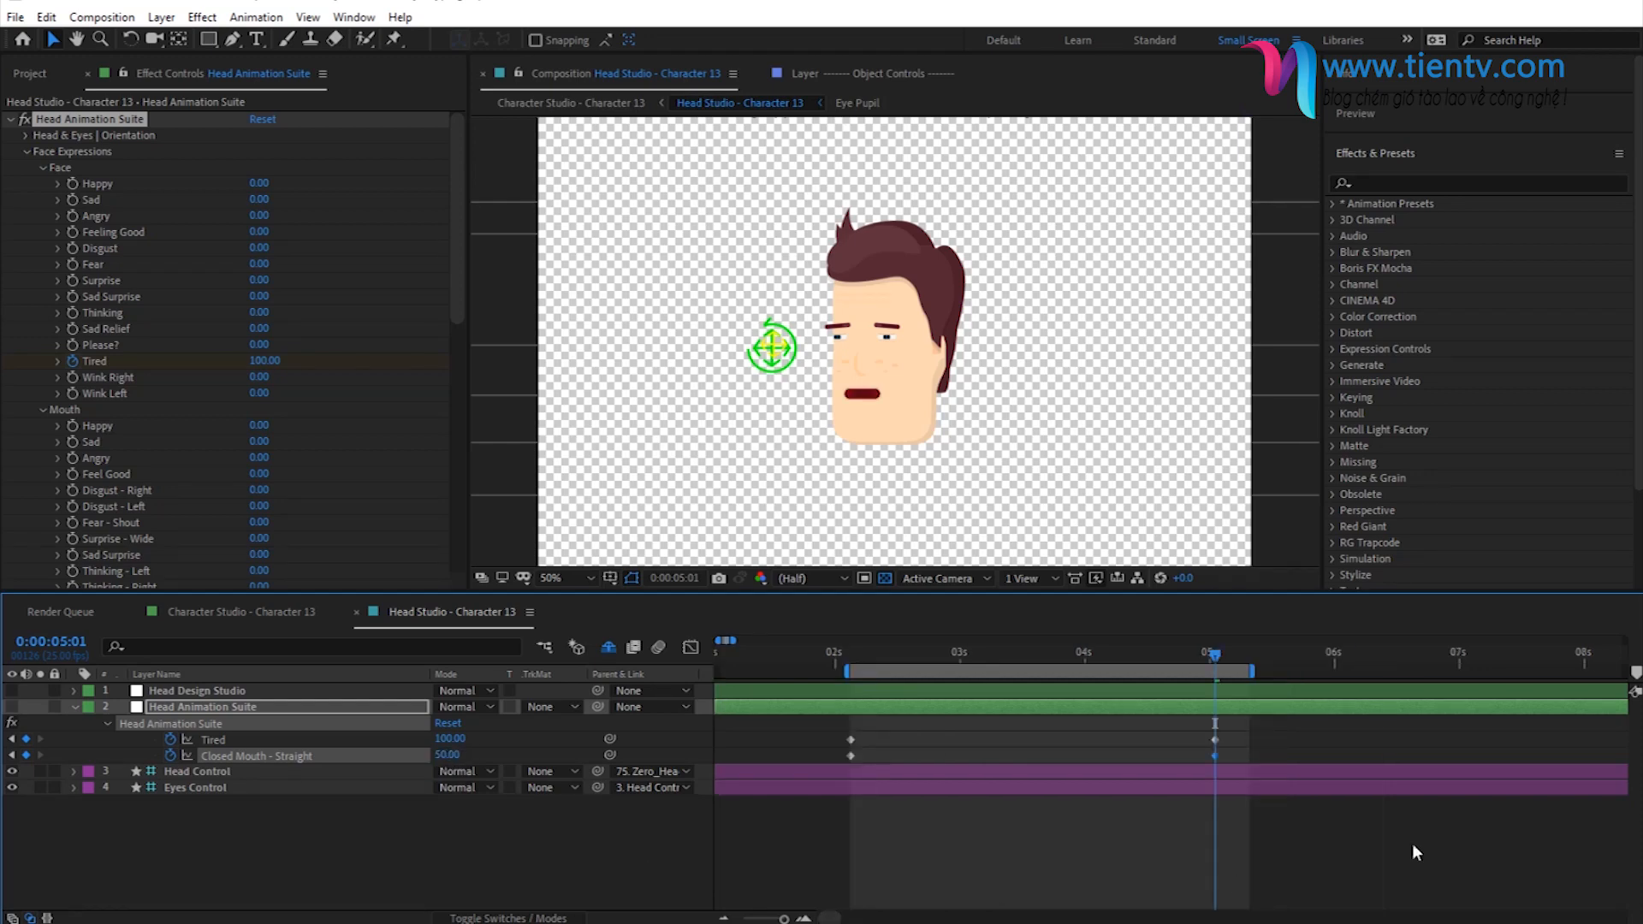
pyautogui.click(571, 102)
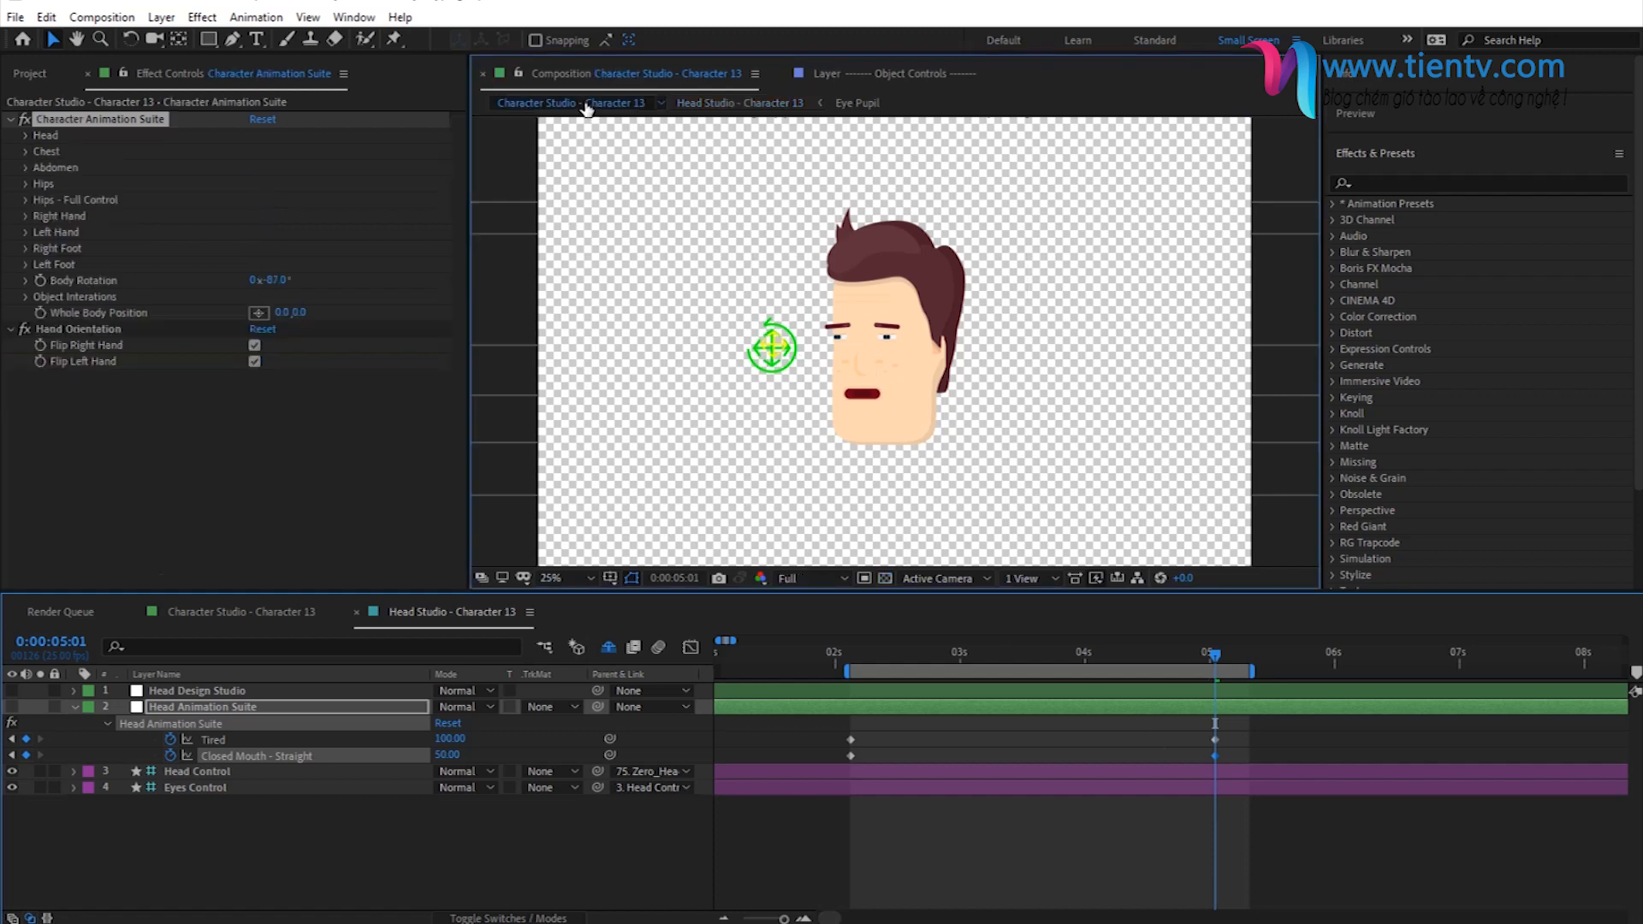
pyautogui.click(937, 655)
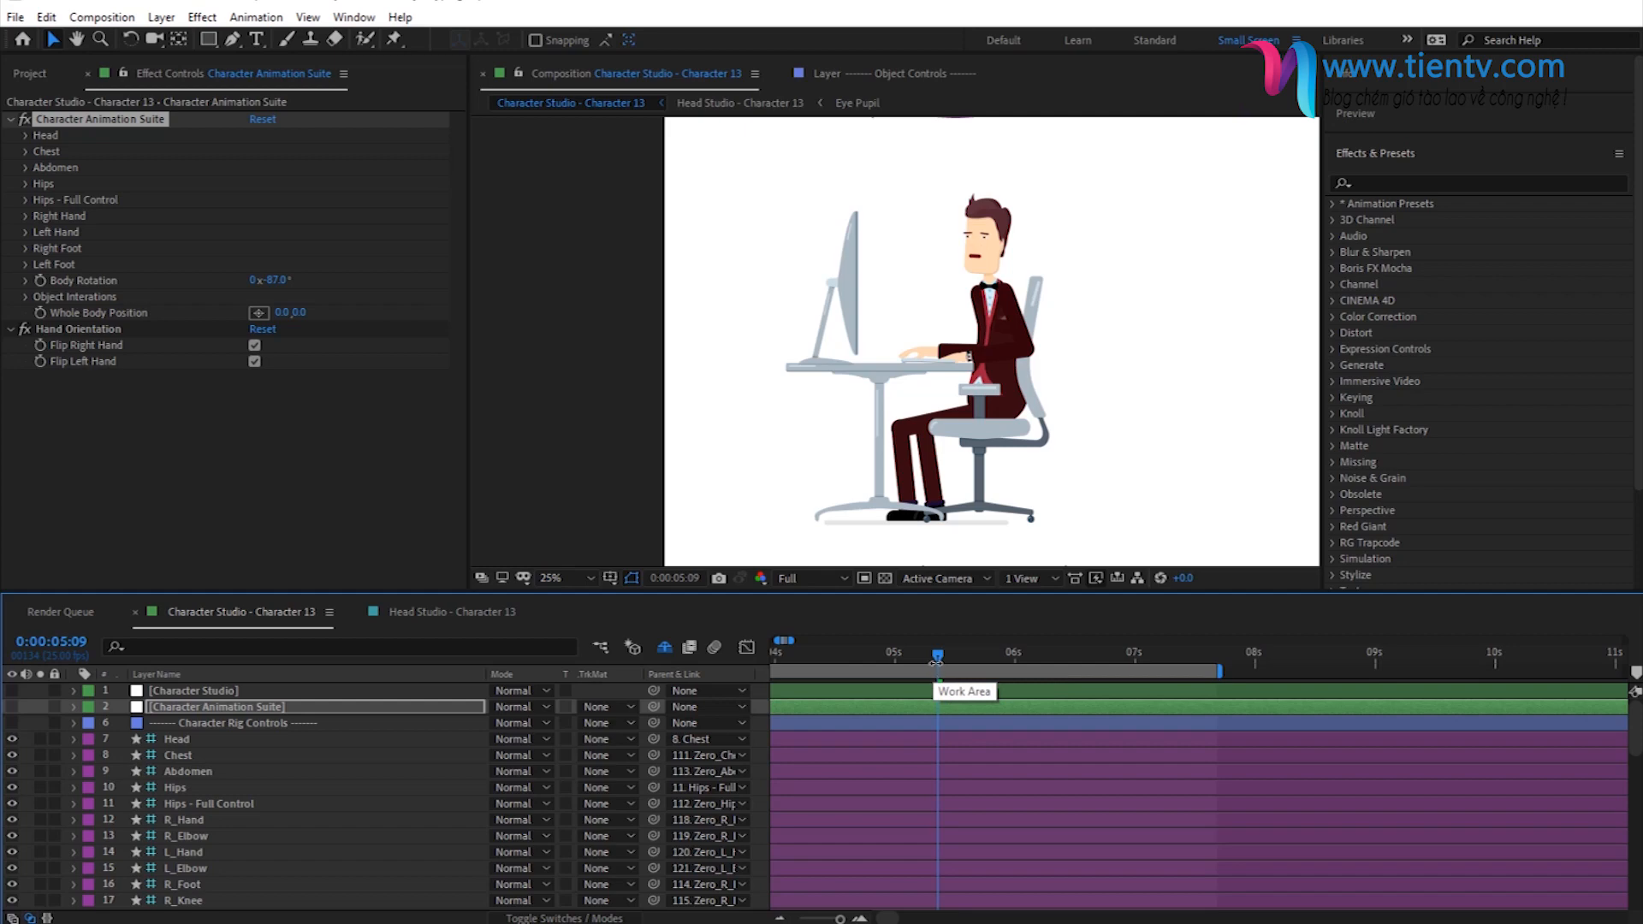
# - Set Tired and Closed Mouth - Straight to 0 at 0:00:05:09 in Head Studio - Character 13, and extend the work area to about 6 seconds
pyautogui.click(740, 103)
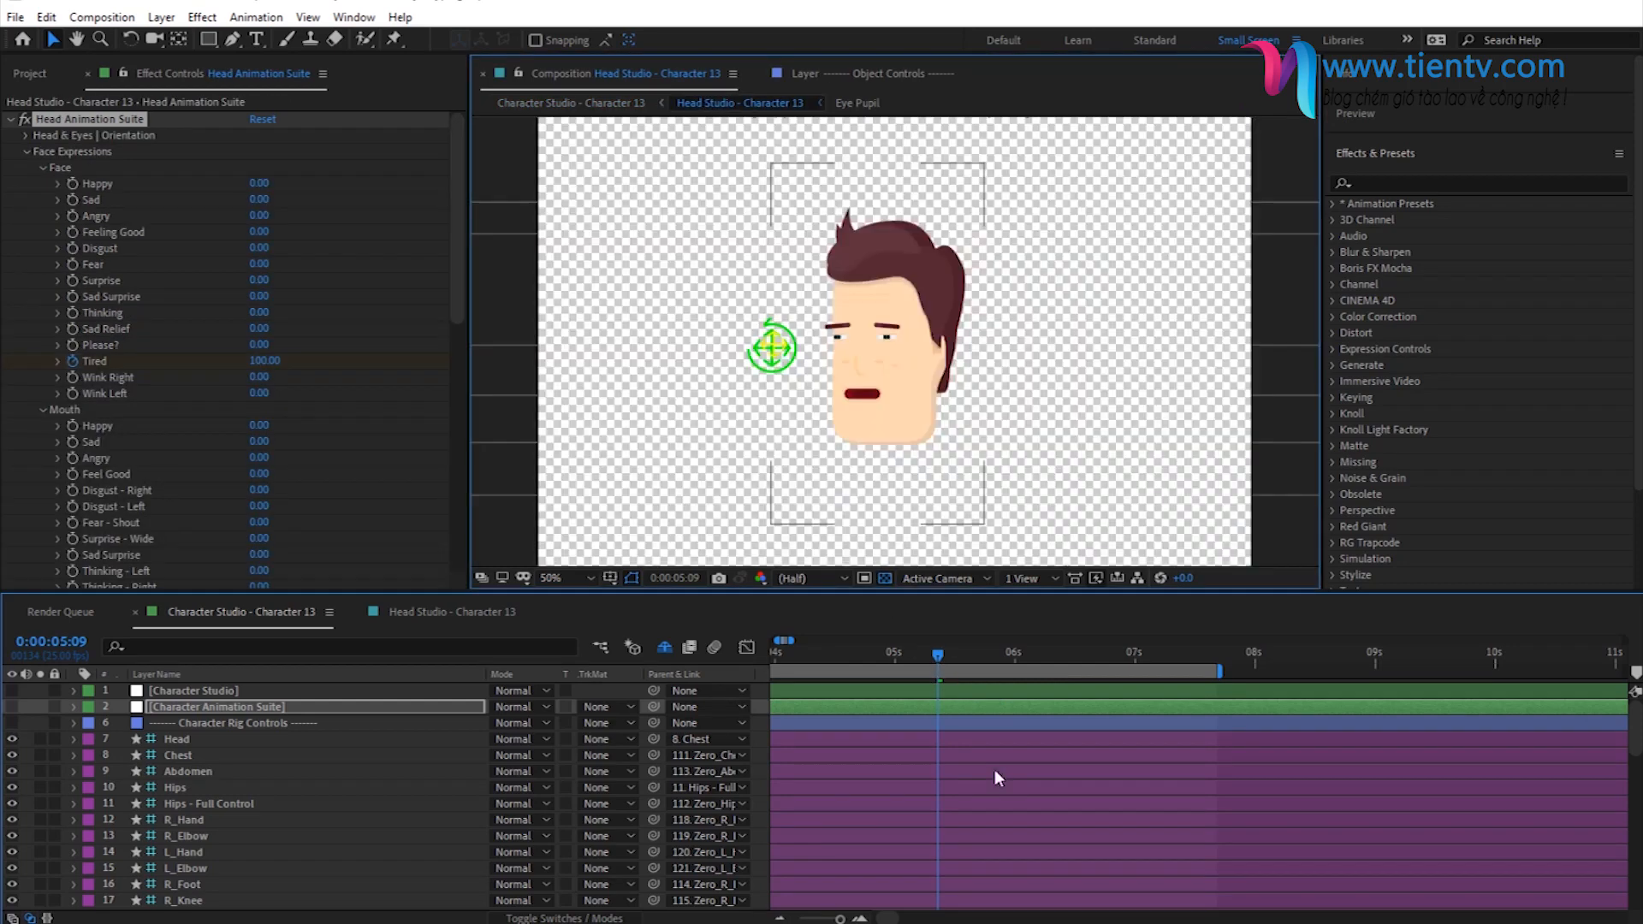
pyautogui.click(449, 739)
pyautogui.write('0')
pyautogui.click(446, 755)
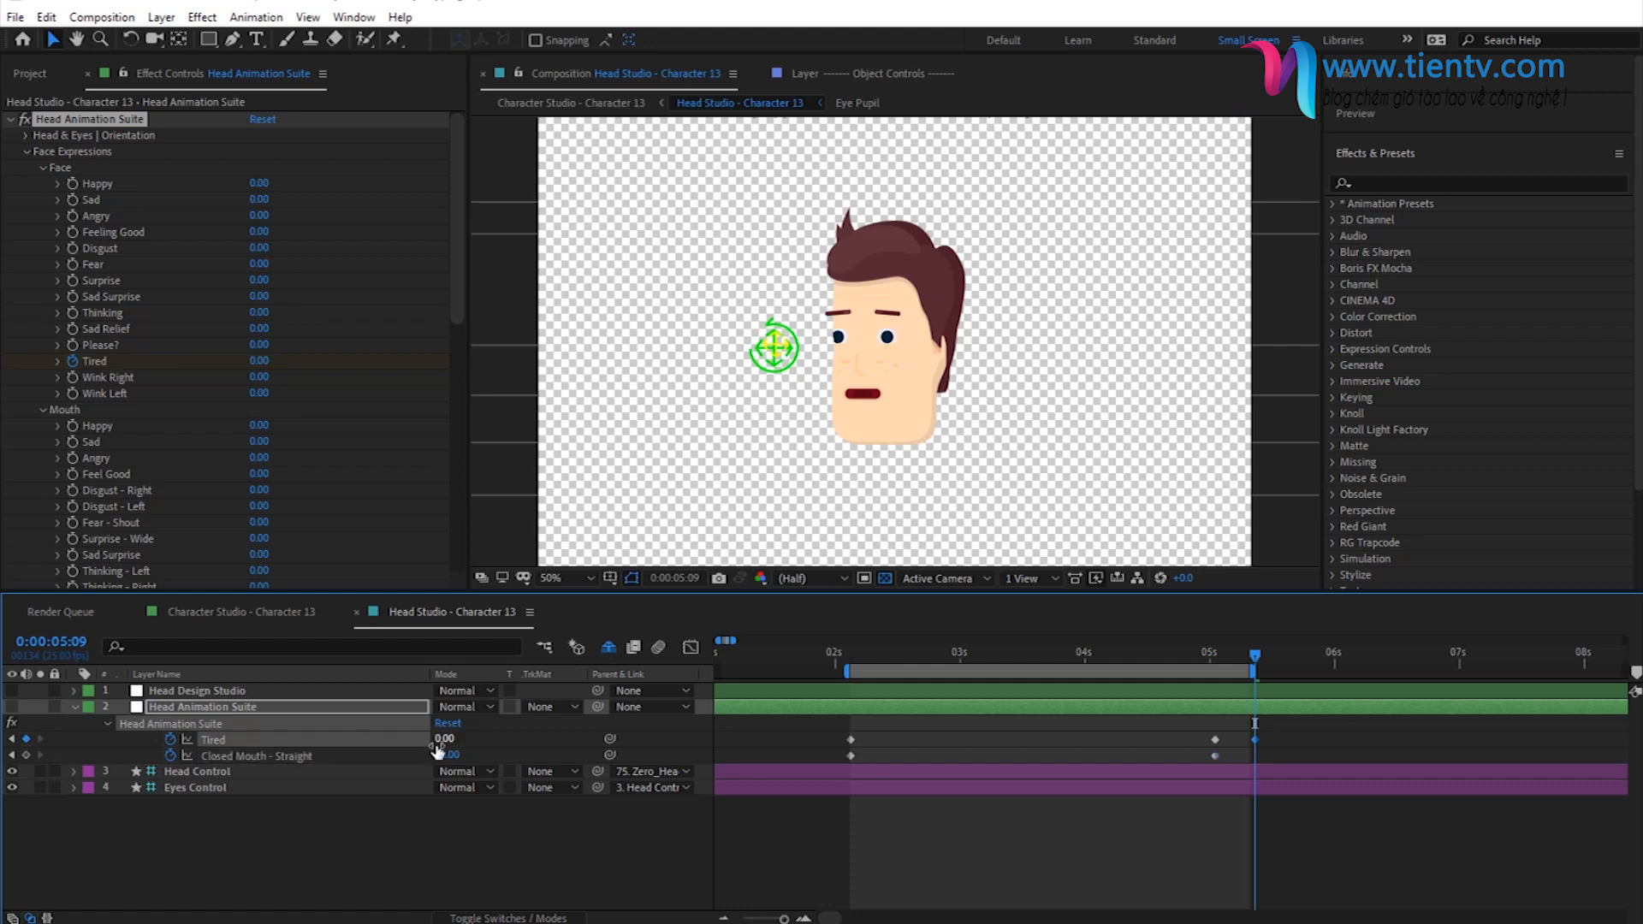
pyautogui.write('0')
pyautogui.press('Return')
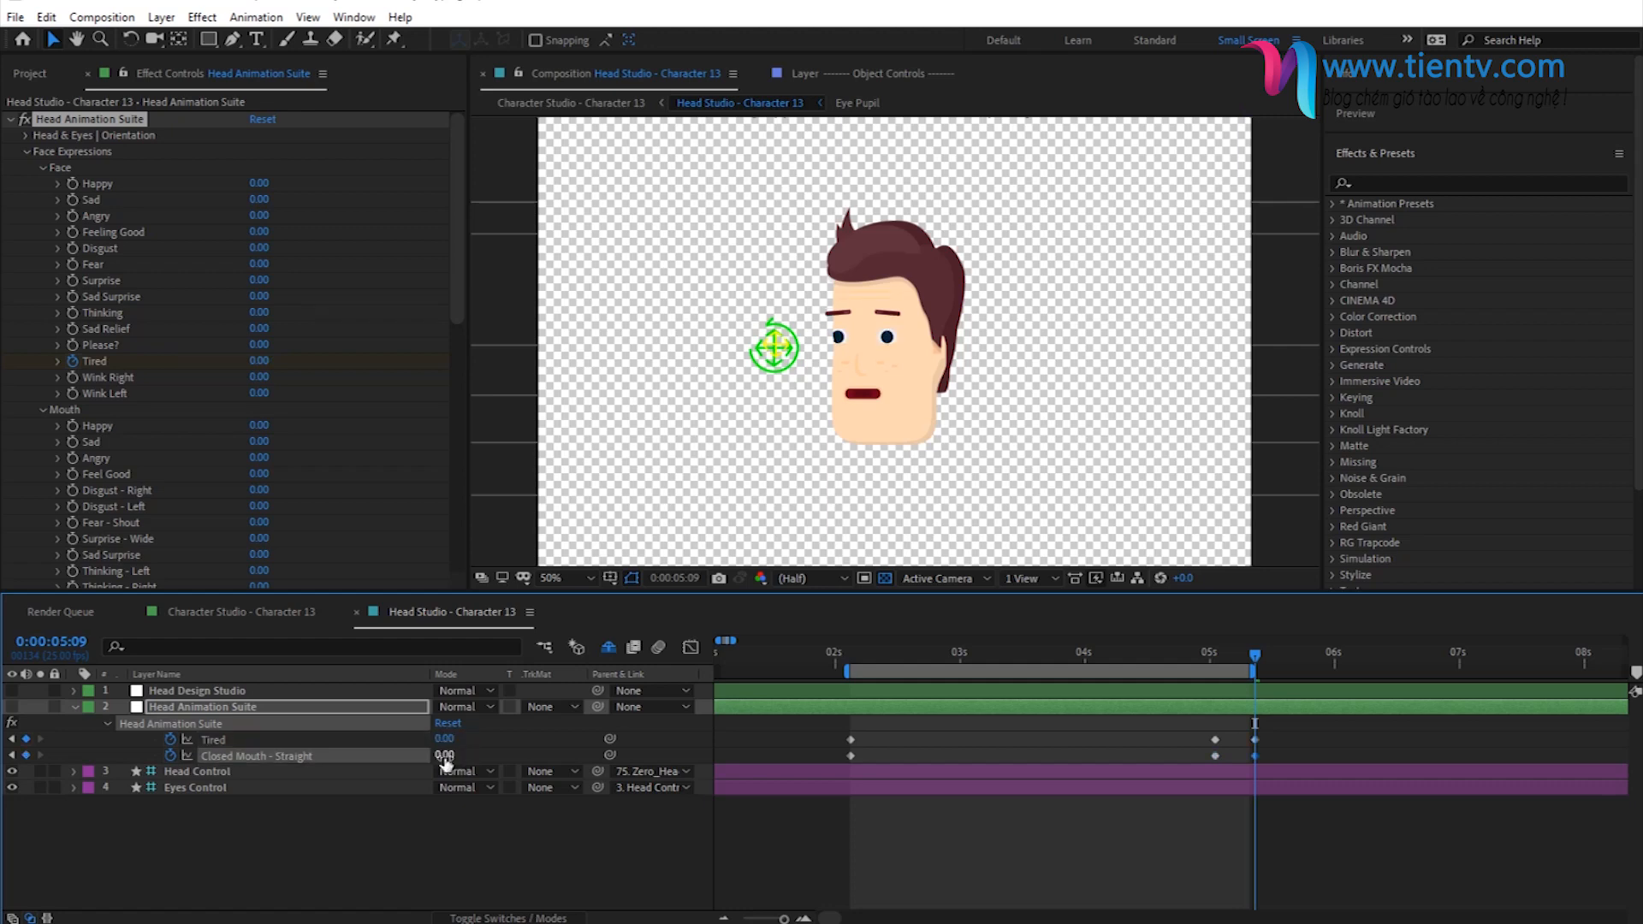
# - Play back the desk animation in Character Studio - Character 13 and check the face between 0:00:04:17 and 0:00:05:11
pyautogui.click(564, 104)
pyautogui.press('space')
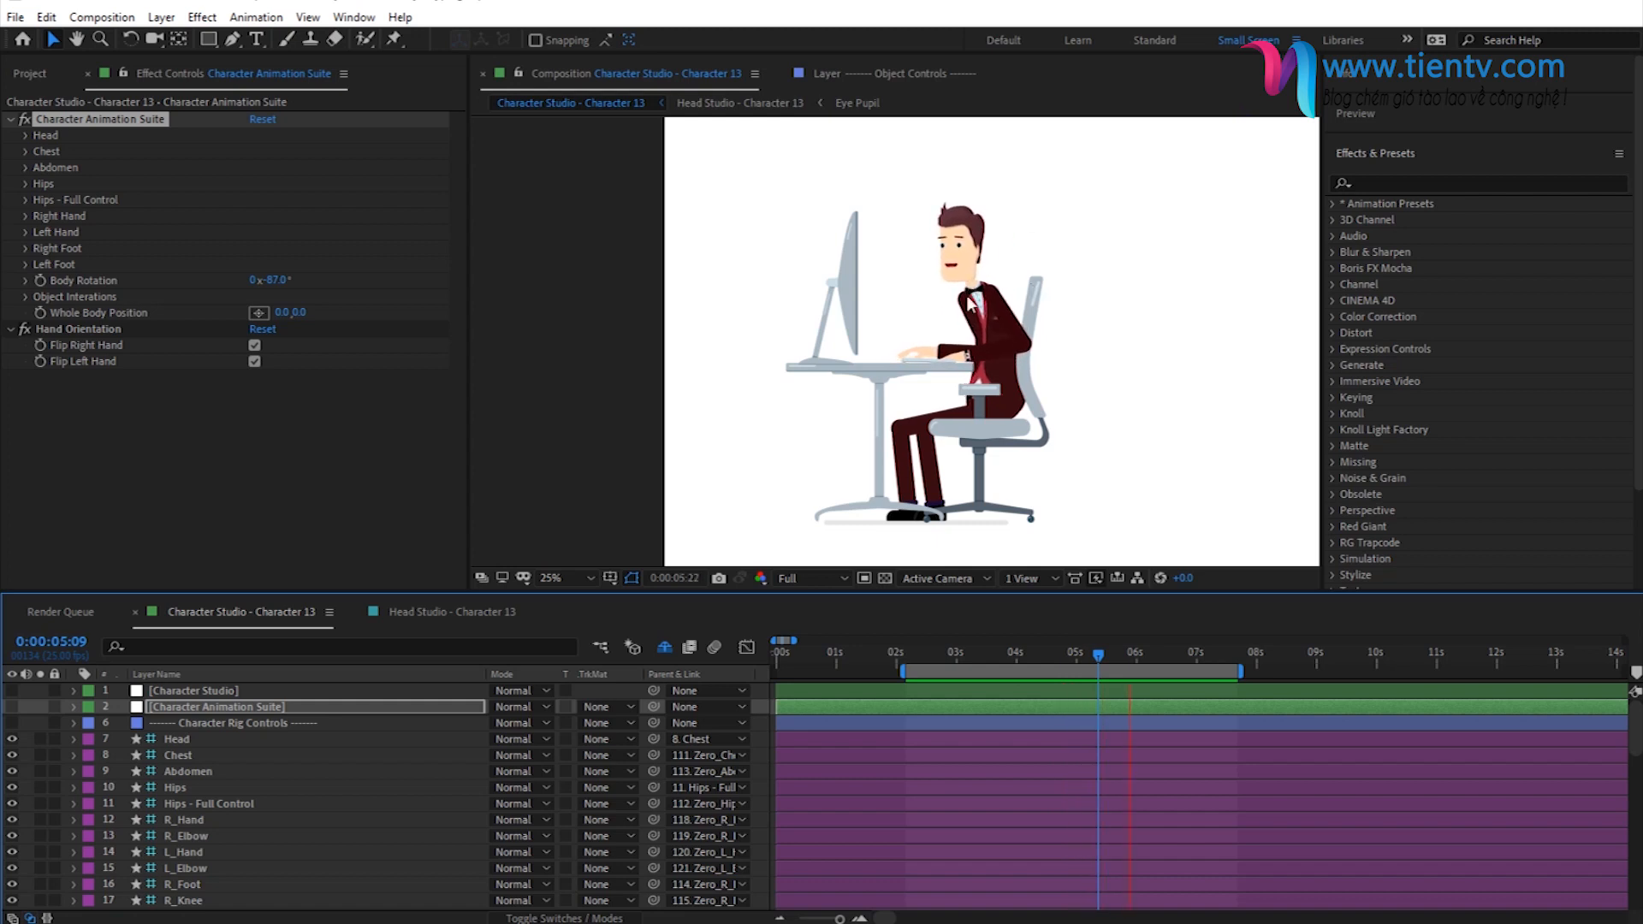
pyautogui.click(1057, 659)
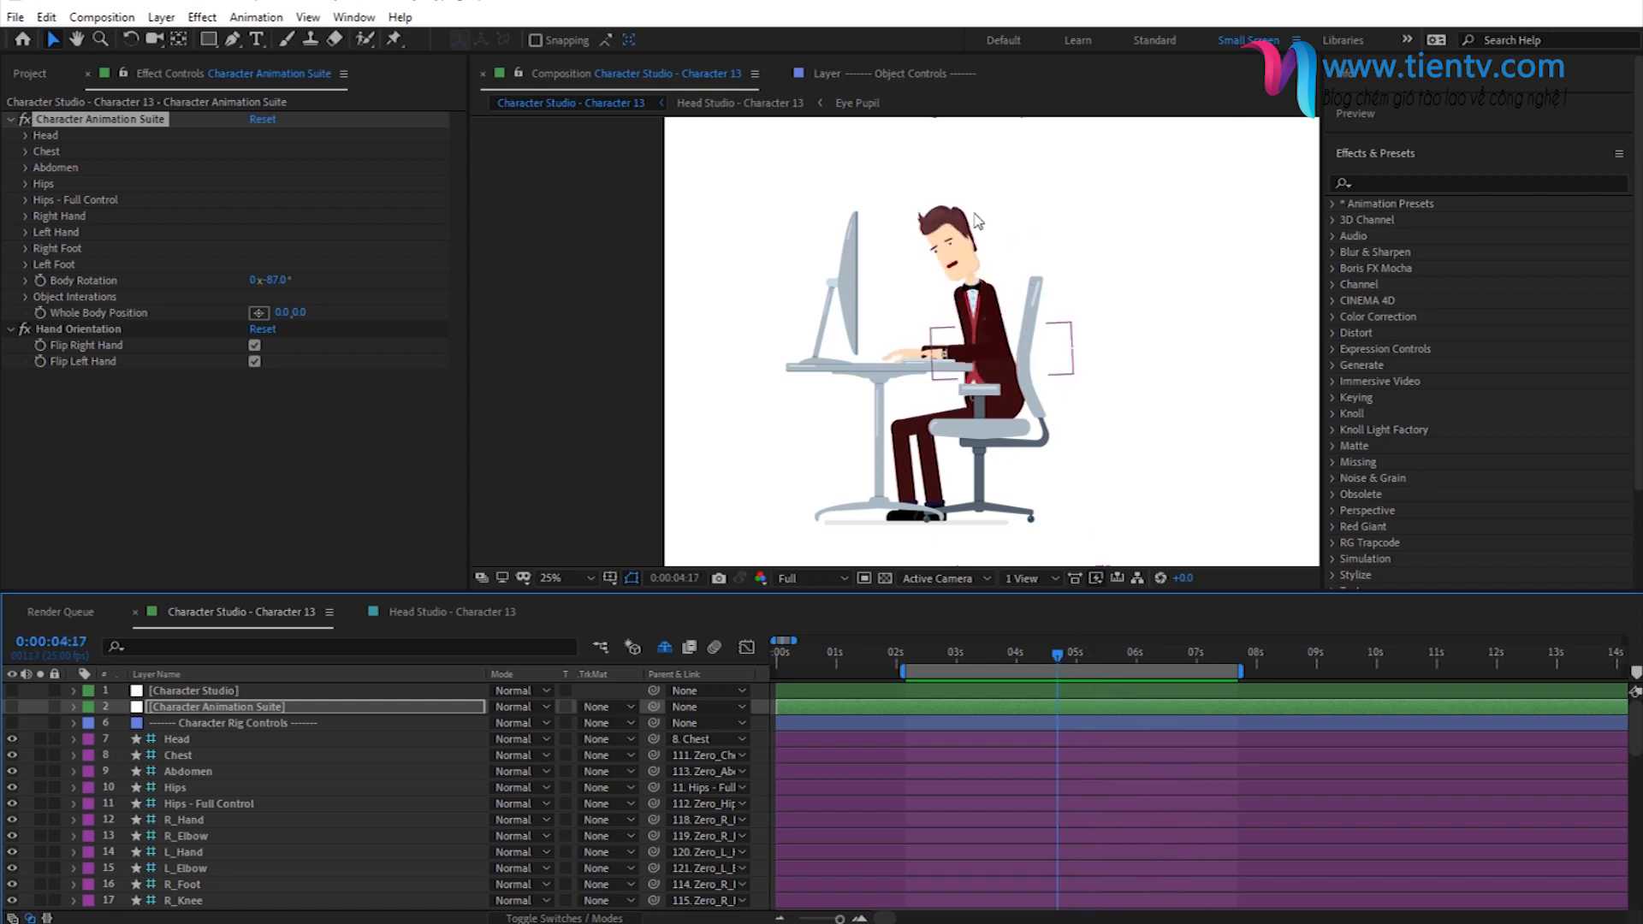
pyautogui.moveTo(1067, 654); pyautogui.dragTo(1103, 655)
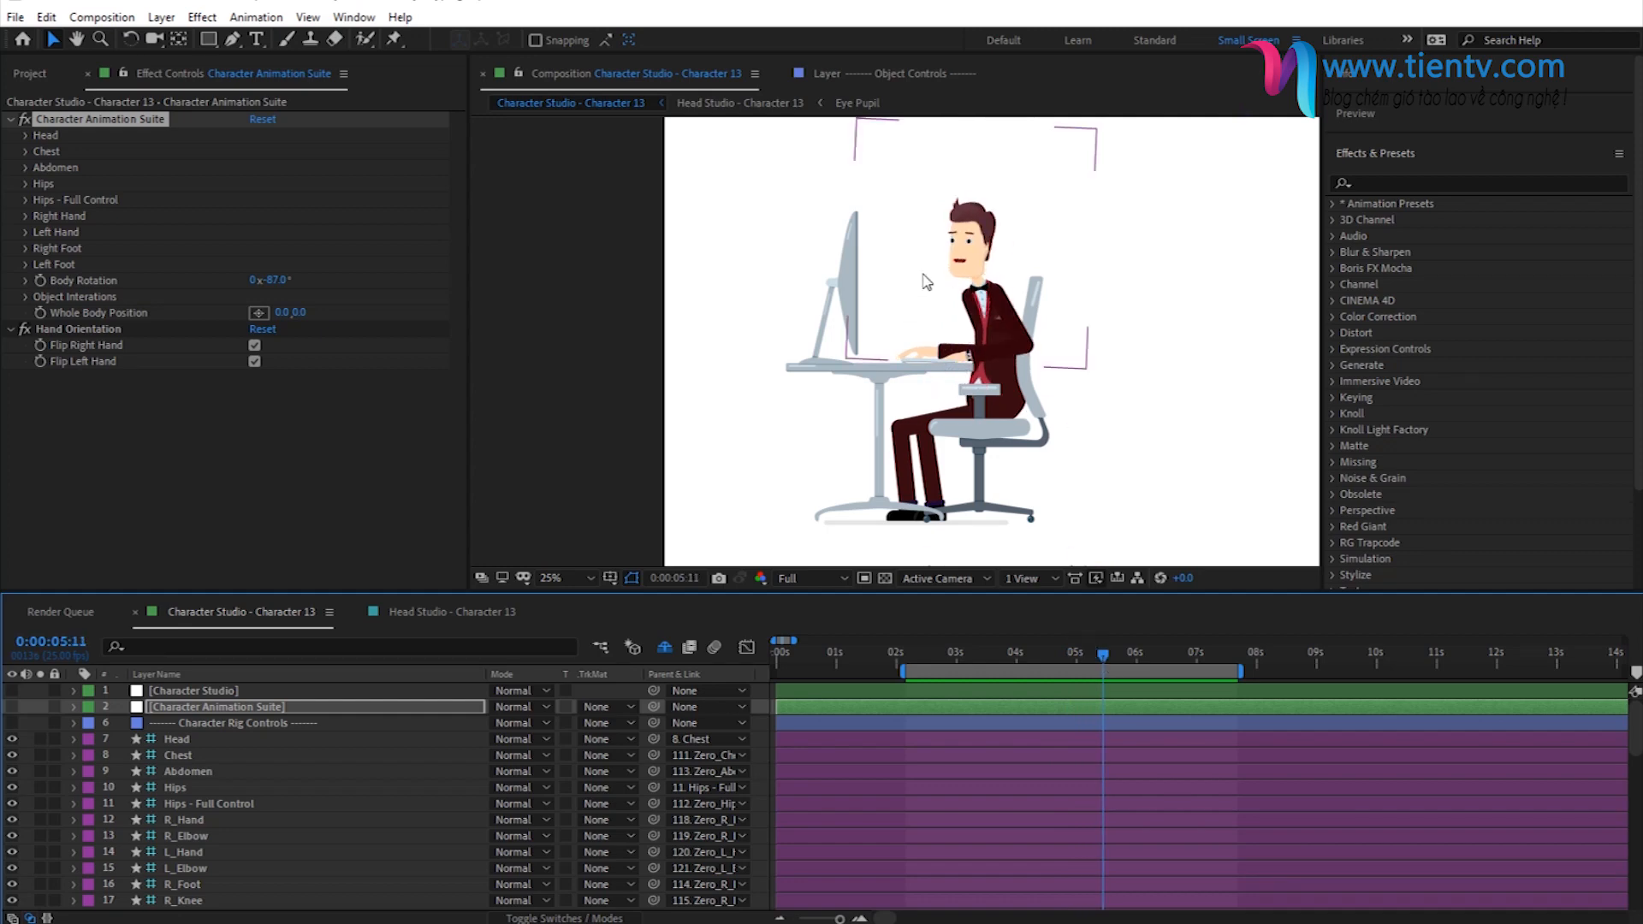
# - Collapse the Face Expressions groups of the Head Animation Suite in Head Studio - Character 13, and expand the Right Eye and Left Eye controls
pyautogui.click(439, 607)
pyautogui.press('u')
pyautogui.click(163, 707)
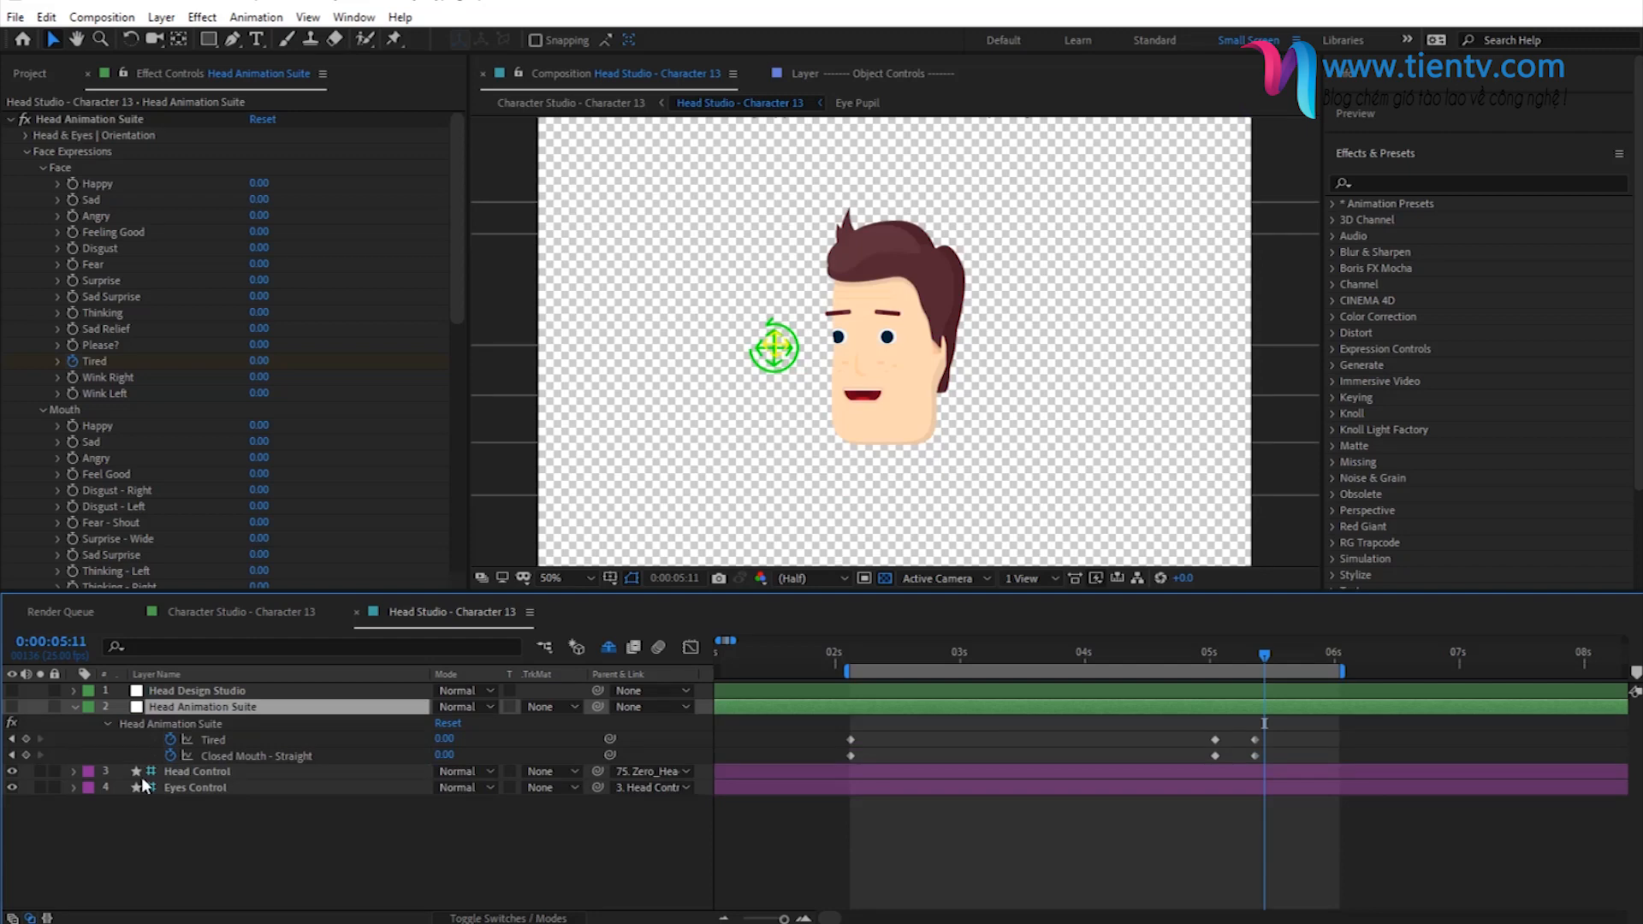
pyautogui.click(39, 168)
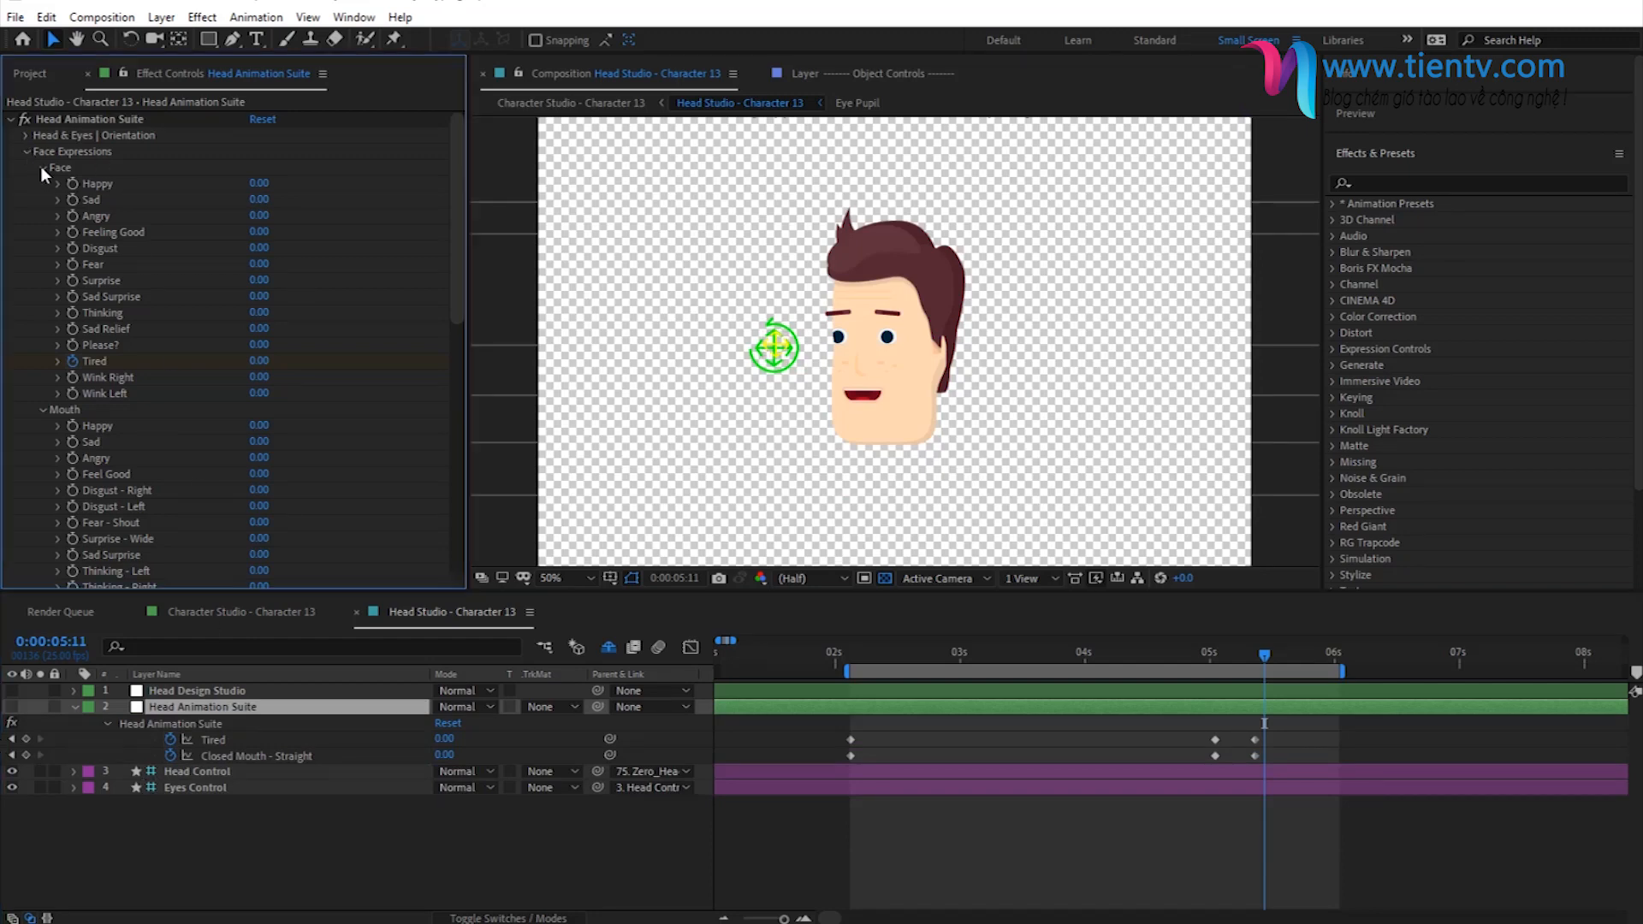
pyautogui.click(40, 181)
pyautogui.click(42, 201)
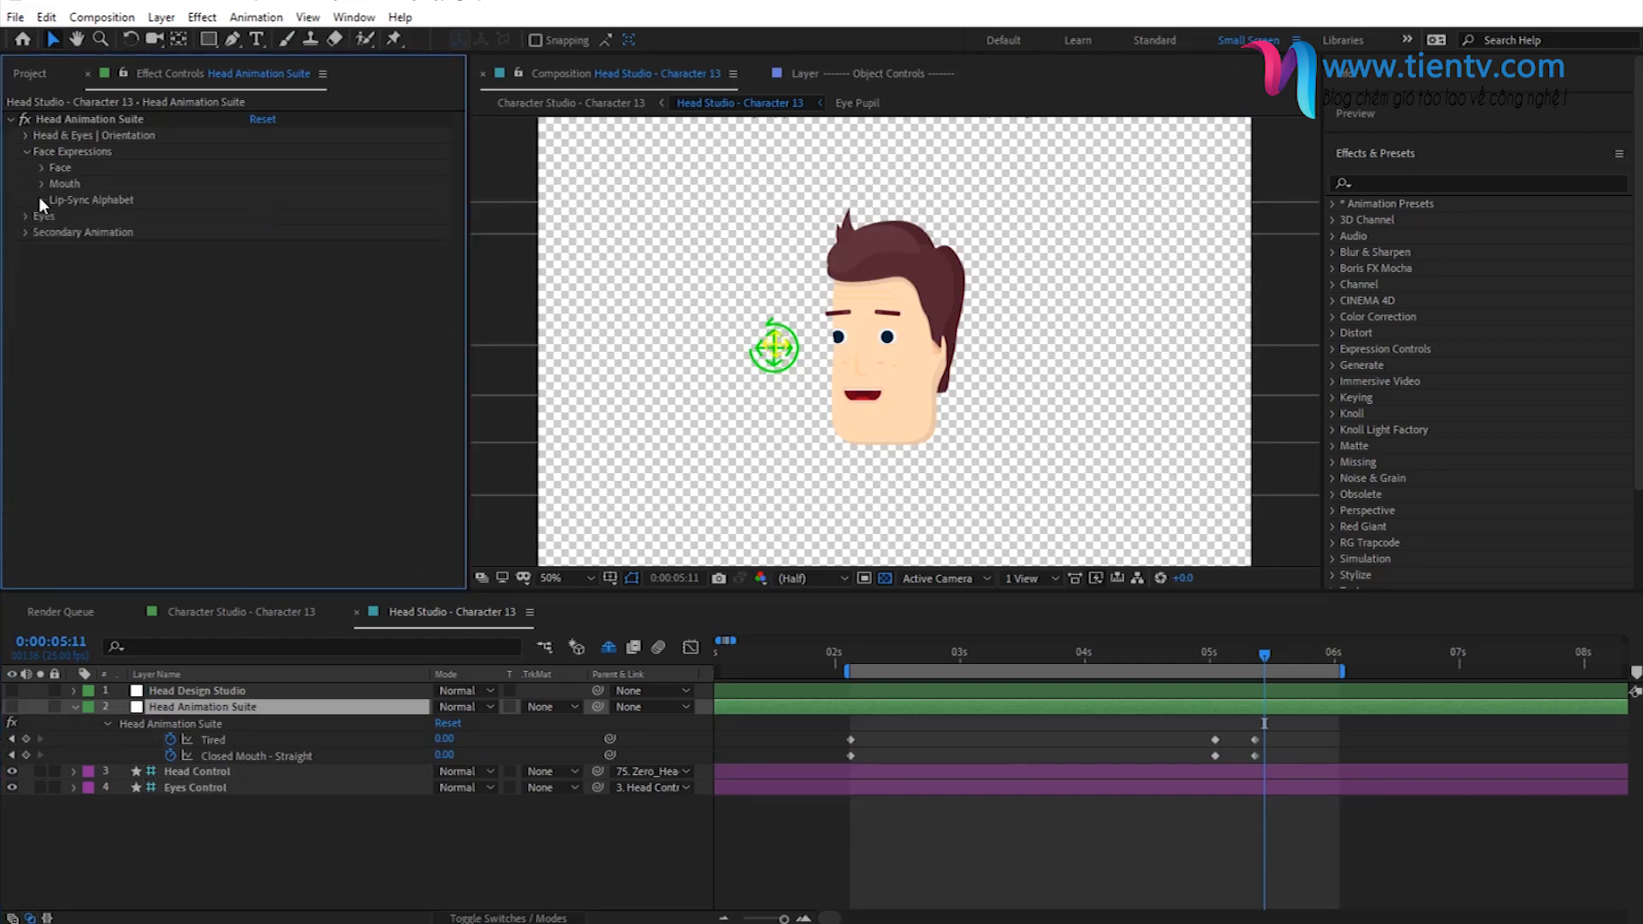
pyautogui.click(27, 153)
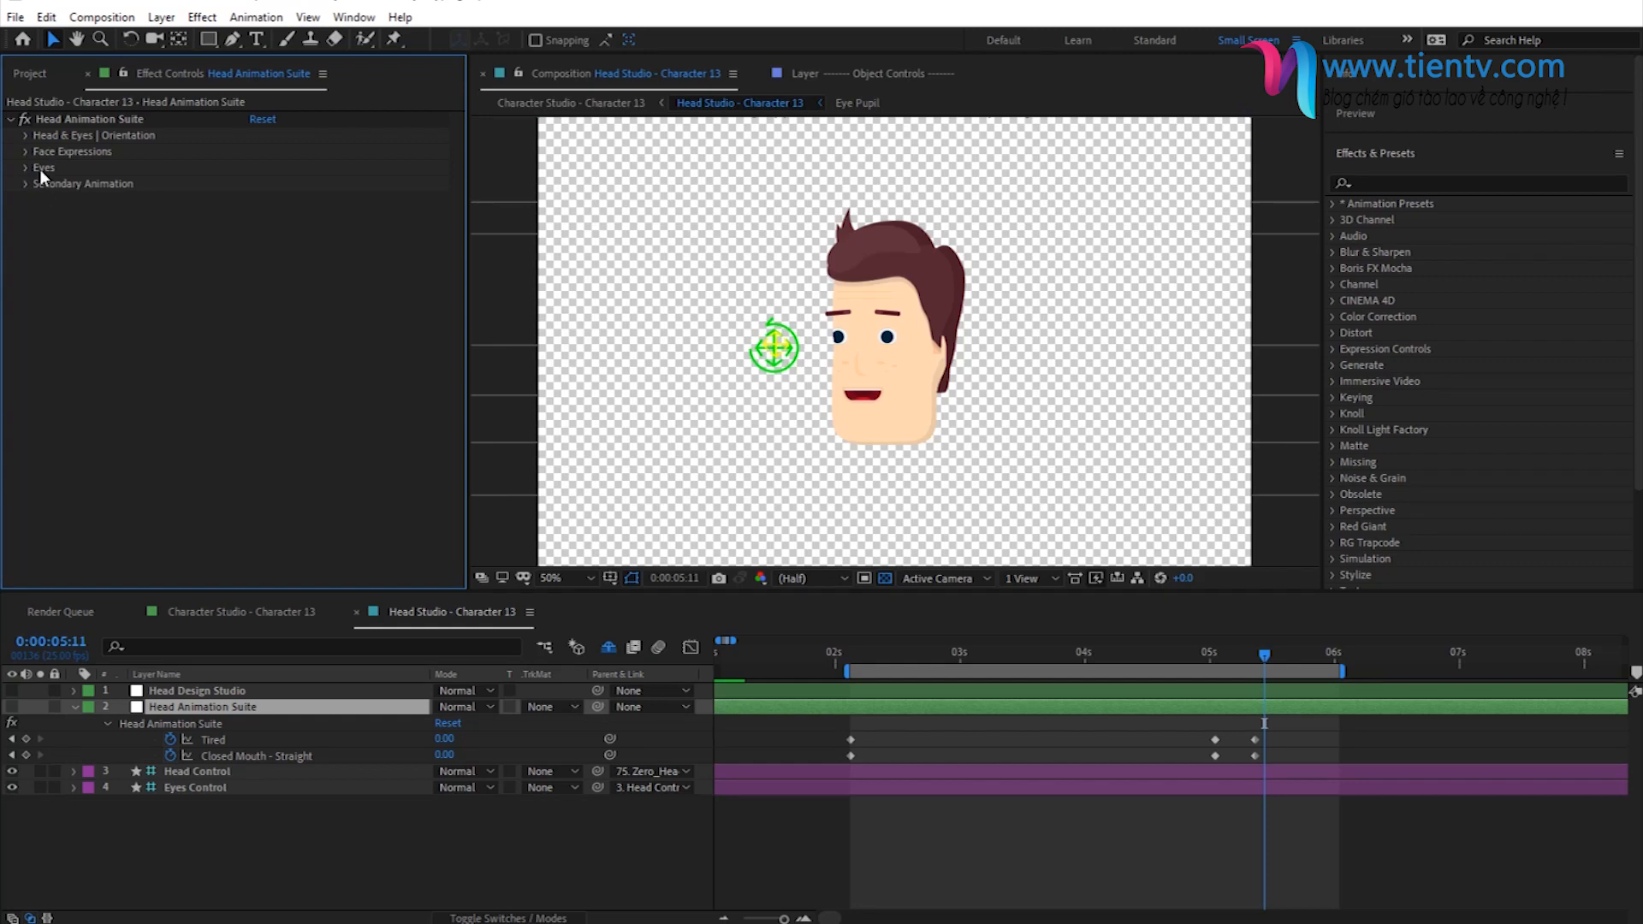
pyautogui.click(24, 168)
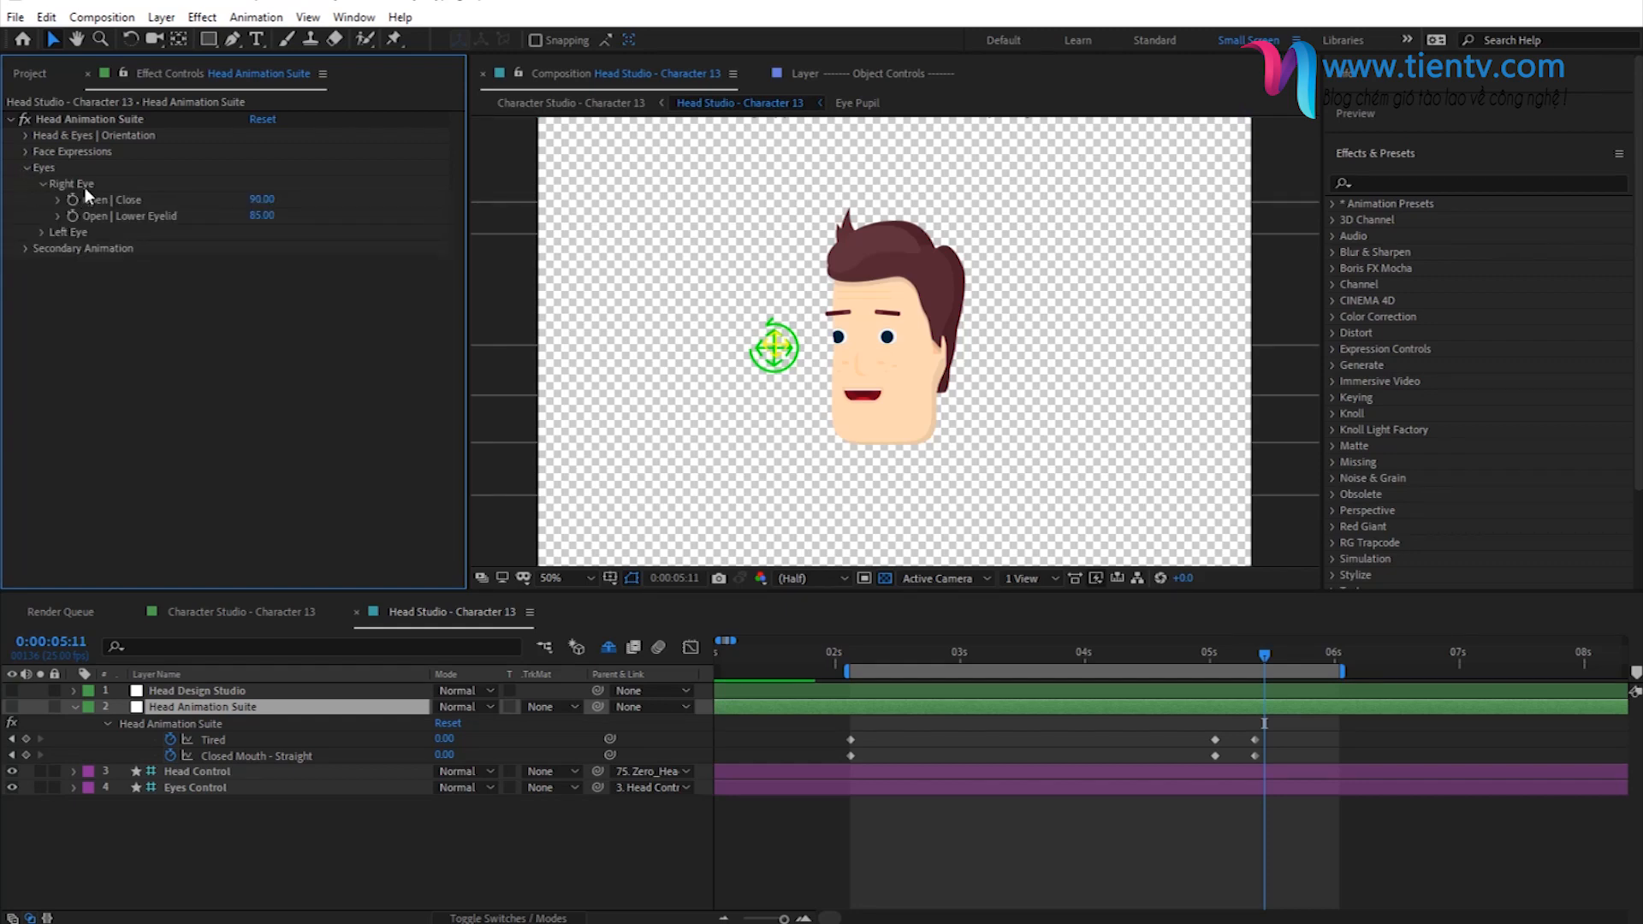
pyautogui.click(39, 234)
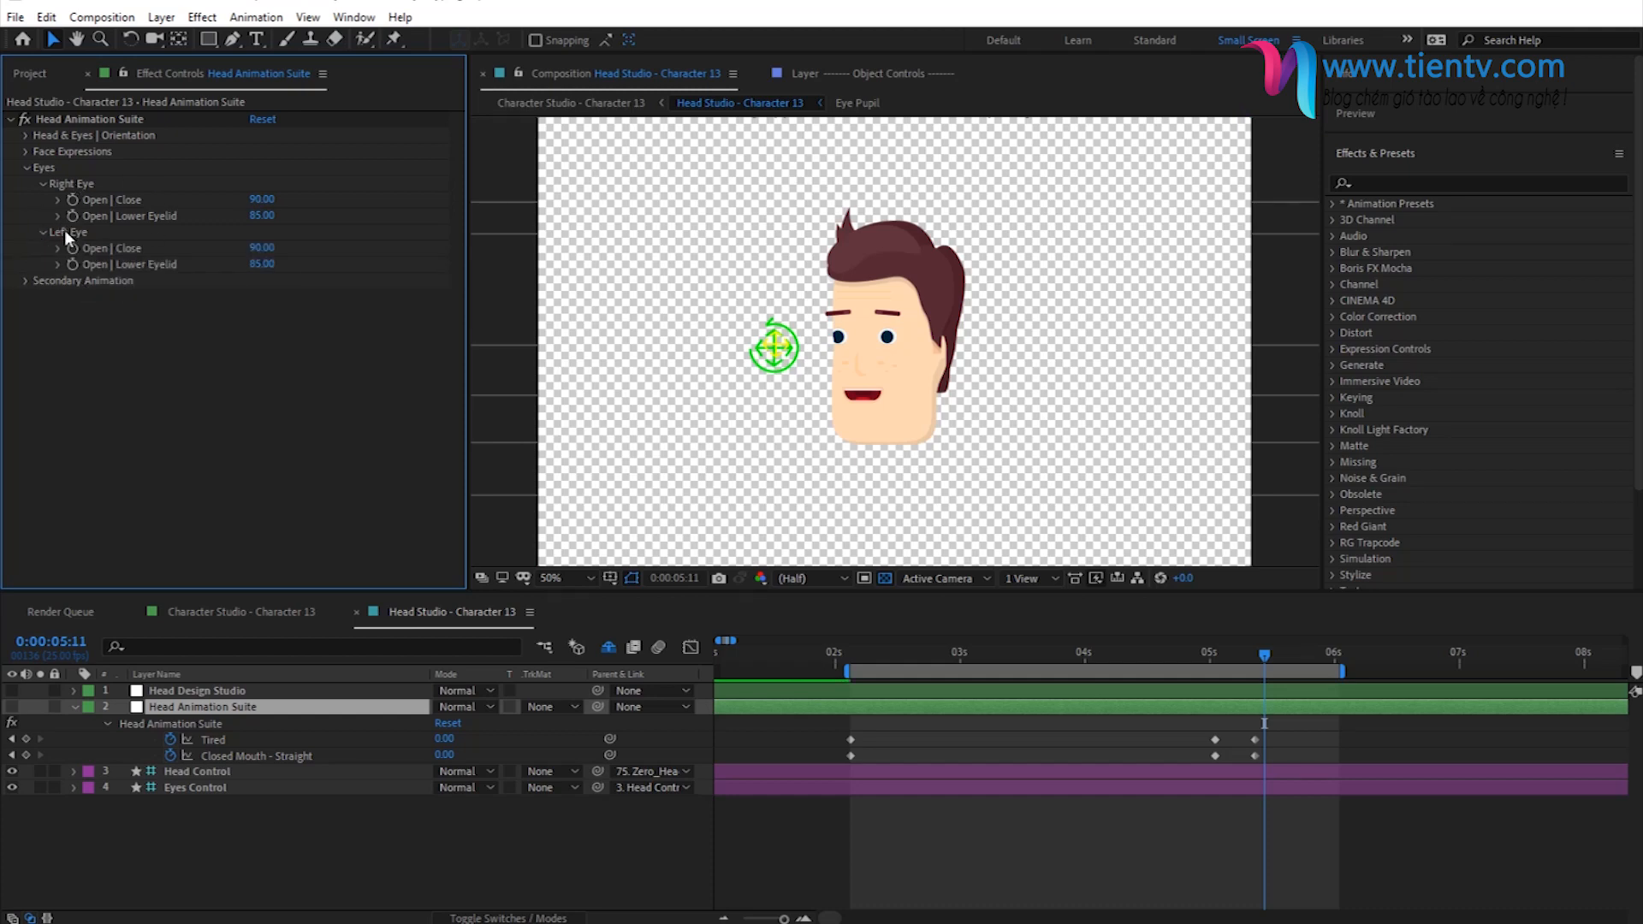
# - Enable keyframes for Open | Close on both eyes at 0:00:05:12, and reveal the new keyframed properties in the timeline
pyautogui.click(1271, 656)
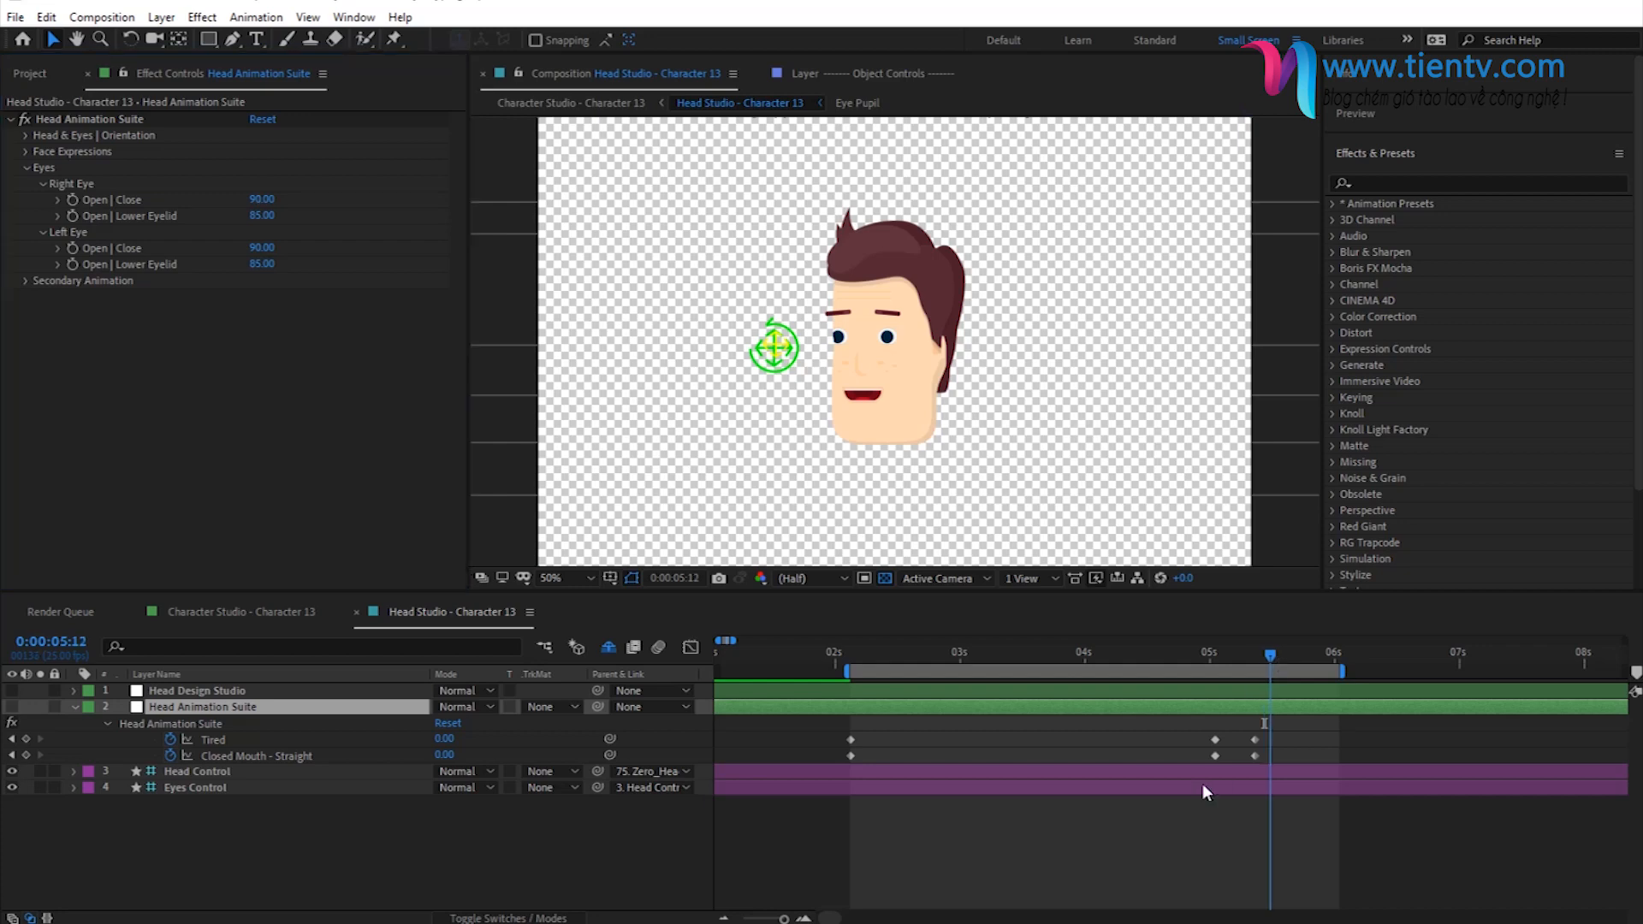
pyautogui.click(71, 200)
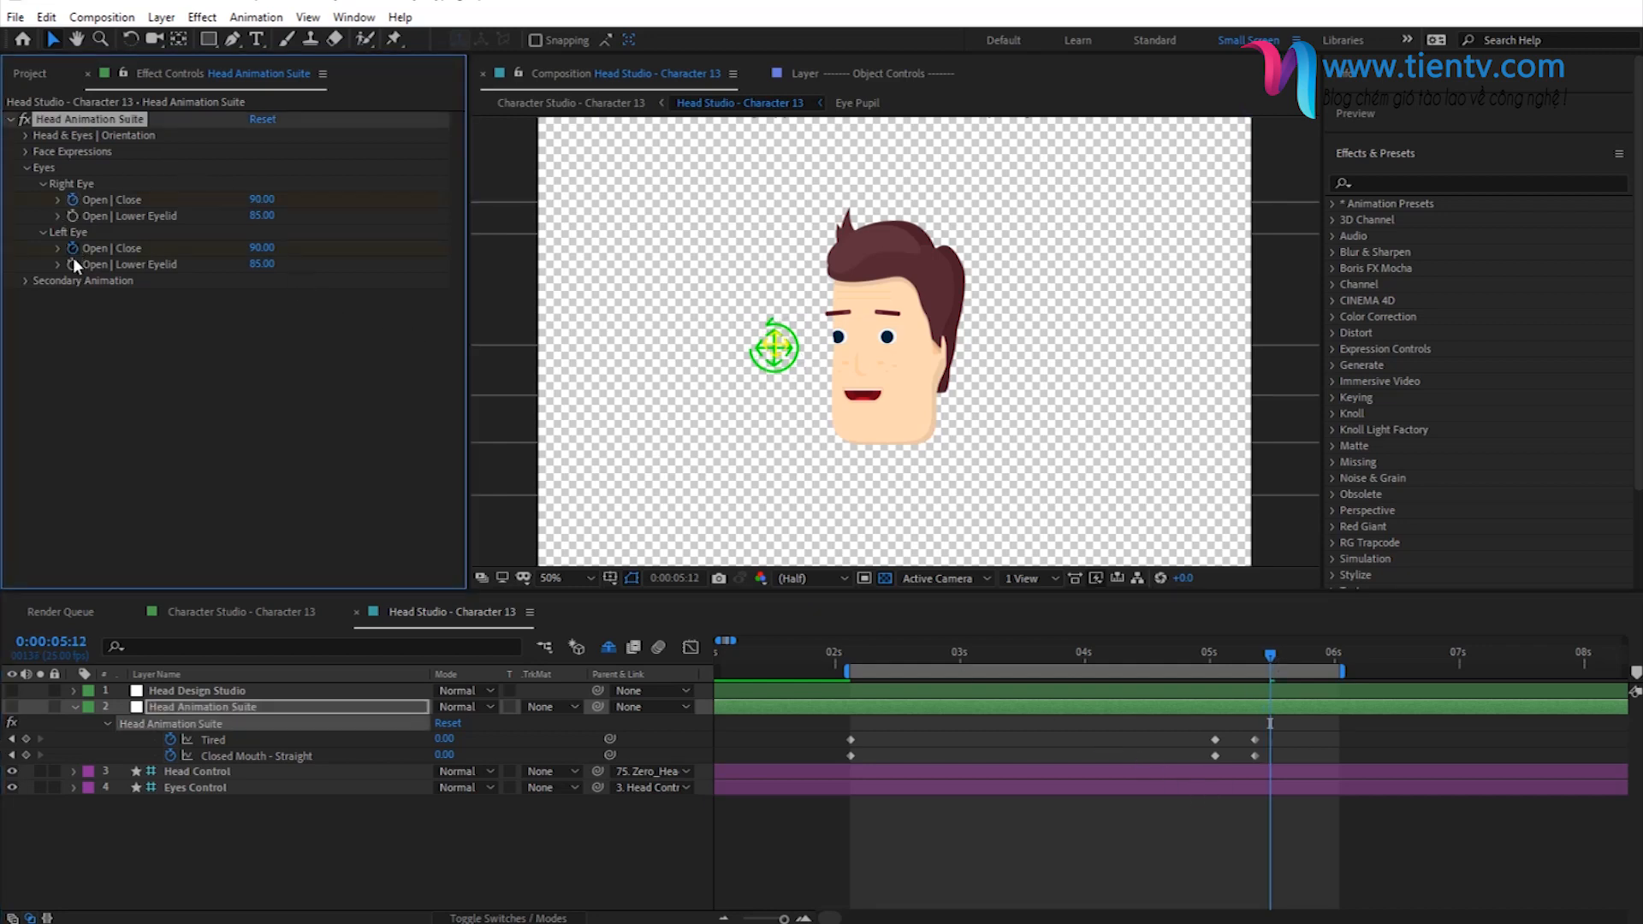
pyautogui.click(1424, 119)
pyautogui.click(1443, 147)
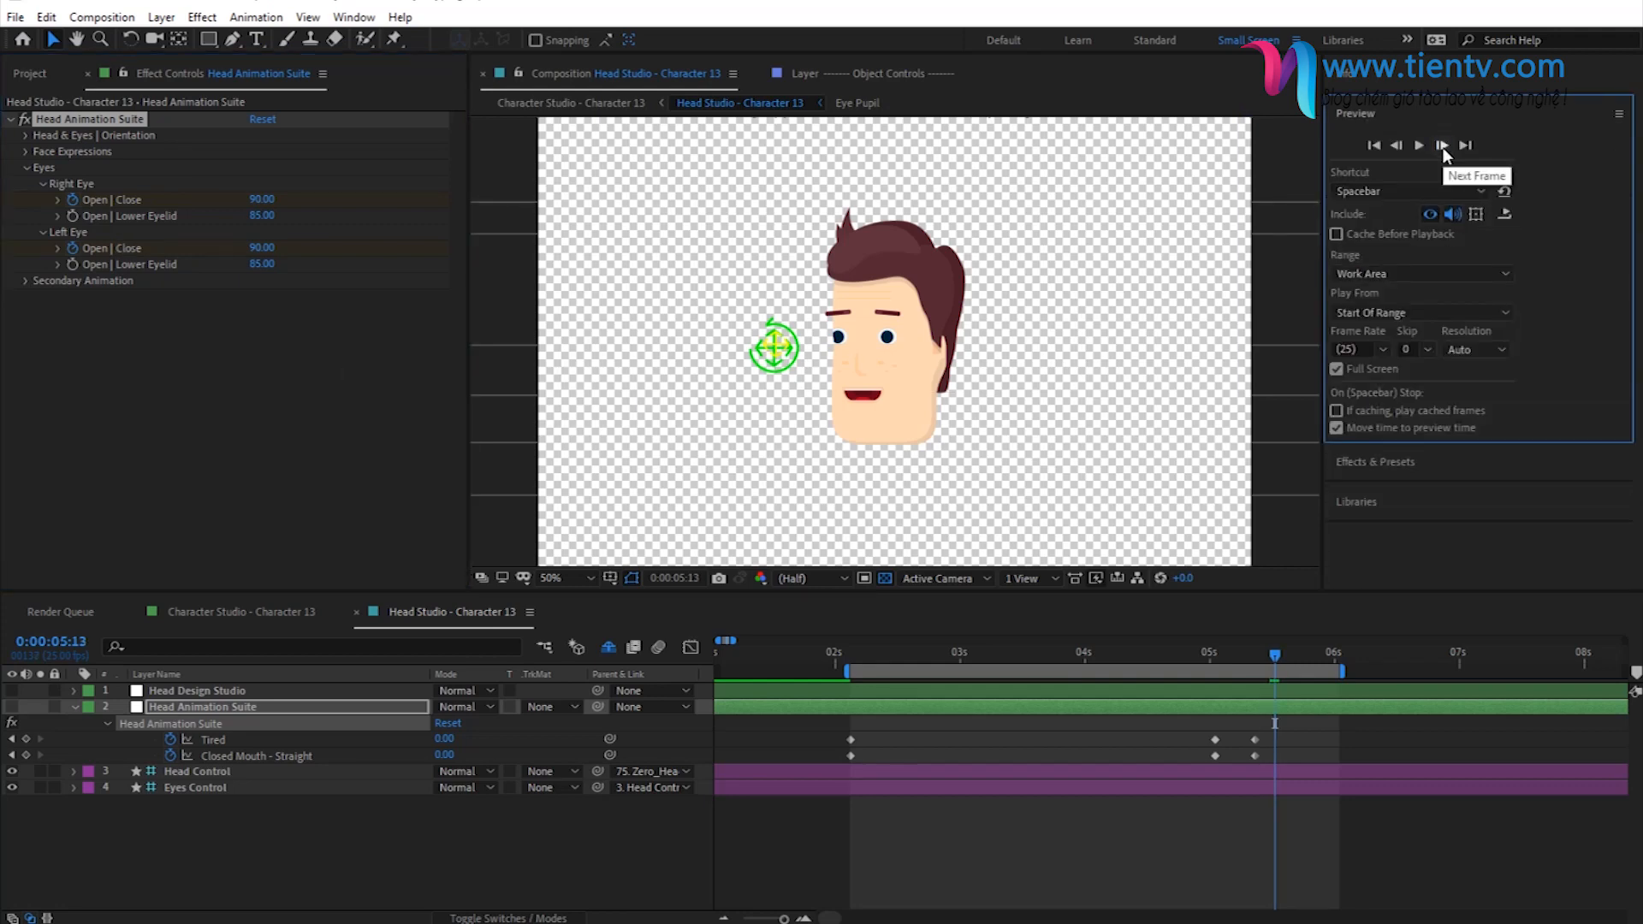
pyautogui.click(1181, 712)
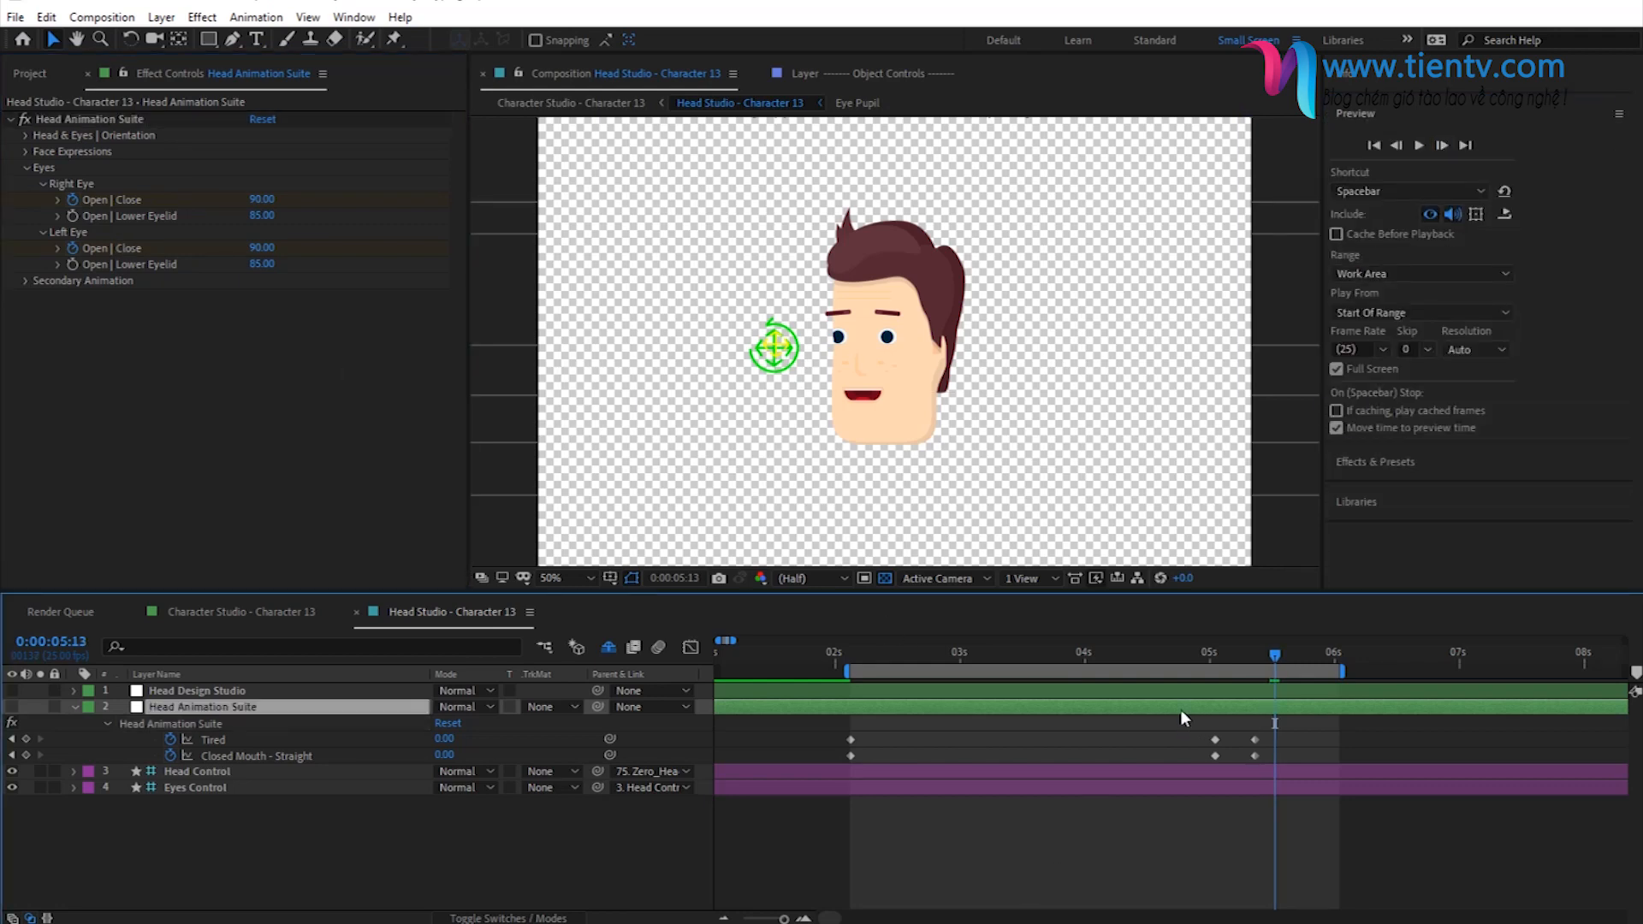
pyautogui.press('u')
pyautogui.press('u')
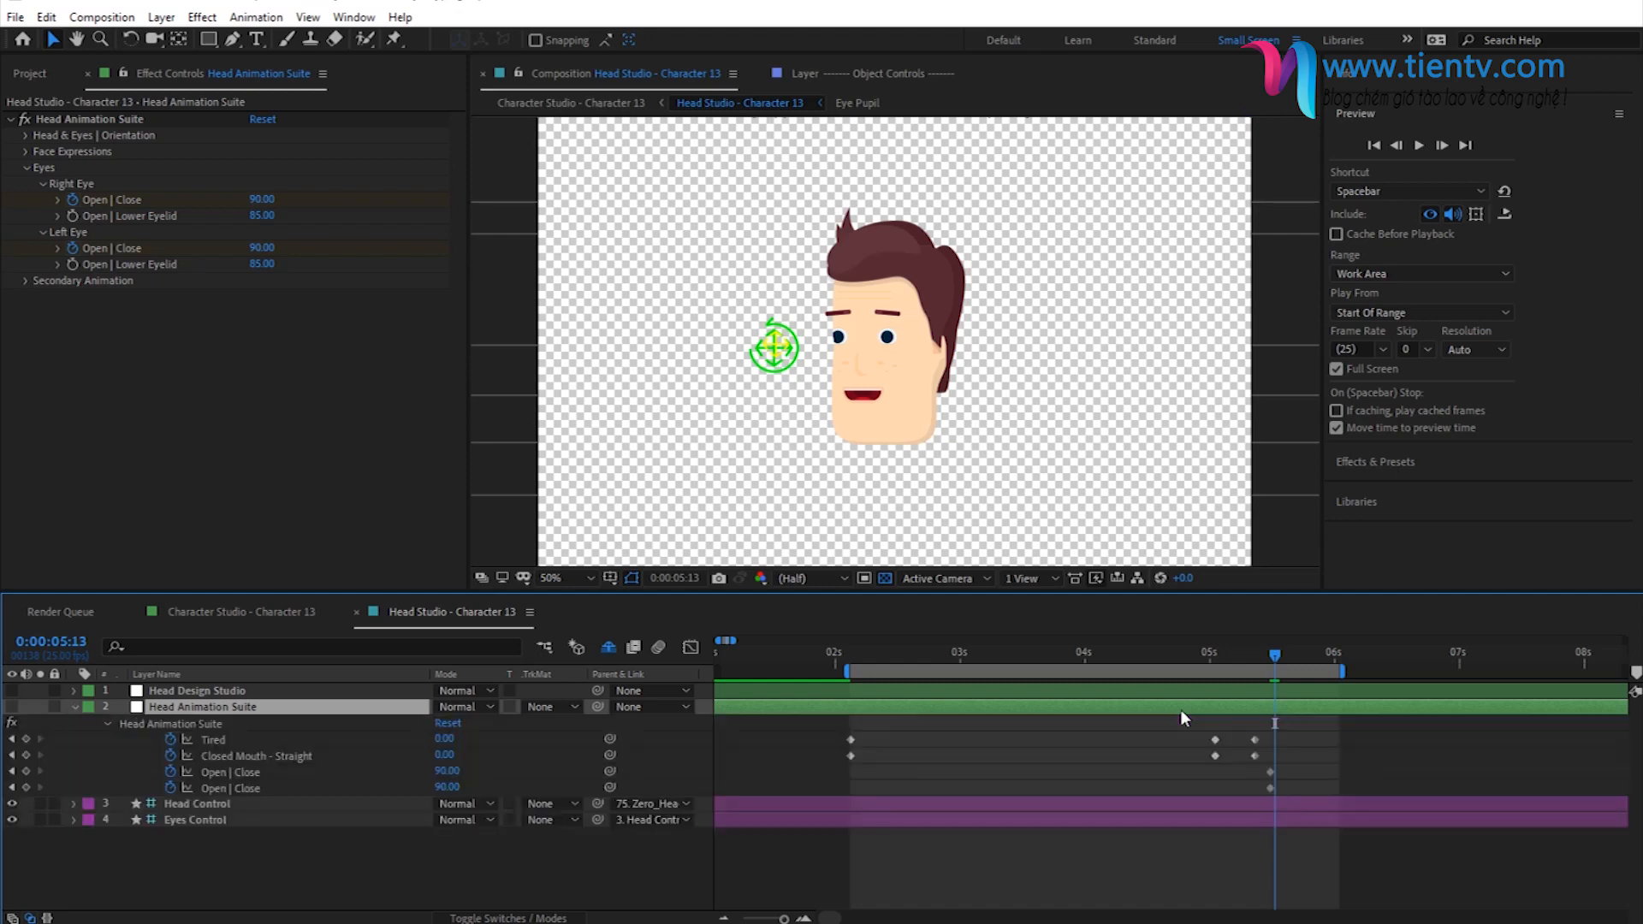
# - Close both eyes at 0:00:05:13 by setting Open | Close to 0 for the right and left eye
pyautogui.click(261, 199)
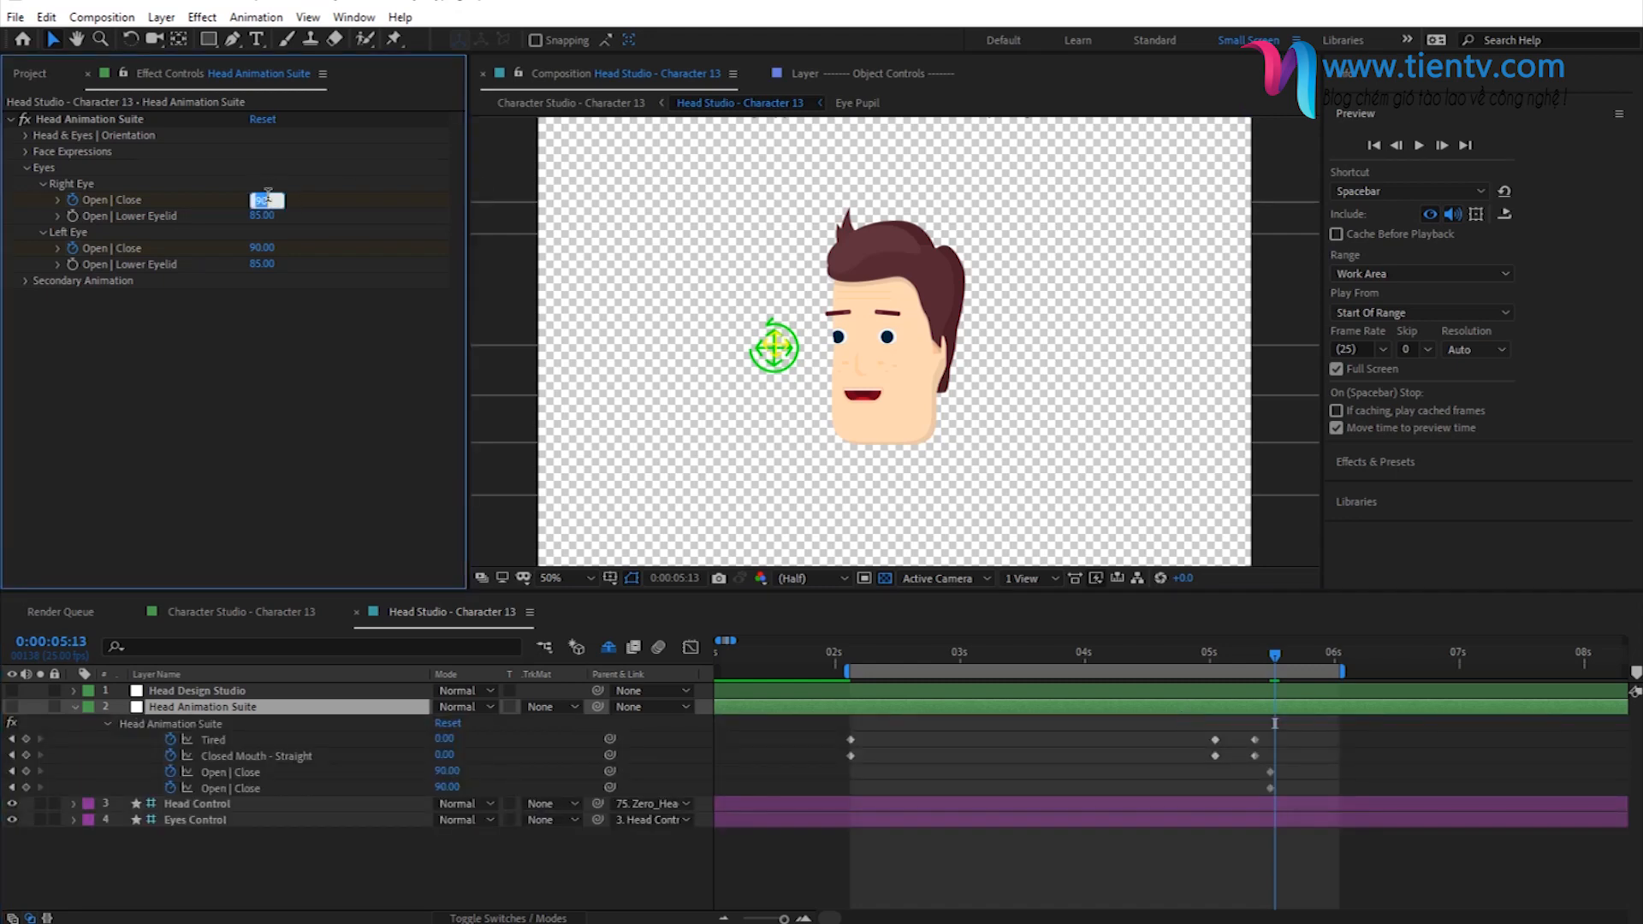
pyautogui.write('0')
pyautogui.press('Return')
pyautogui.click(261, 249)
pyautogui.write('0')
pyautogui.press('Return')
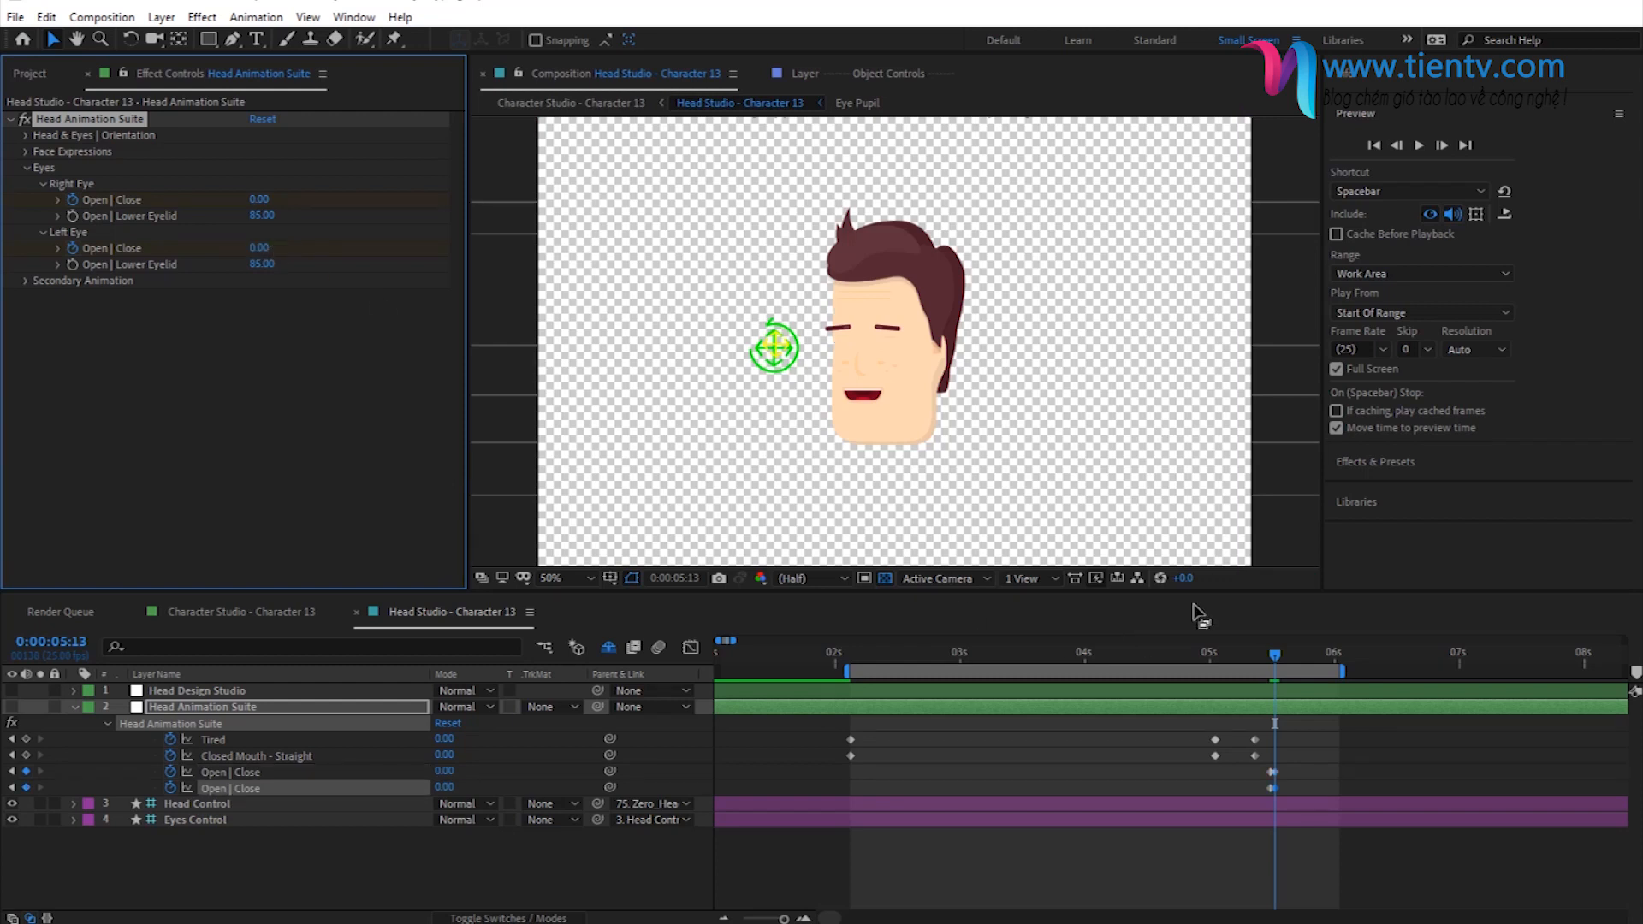
# - Reopen both eyes at 0:00:05:15 by setting Open | Close to 90 for the right and left eye
pyautogui.click(1434, 151)
pyautogui.click(1434, 150)
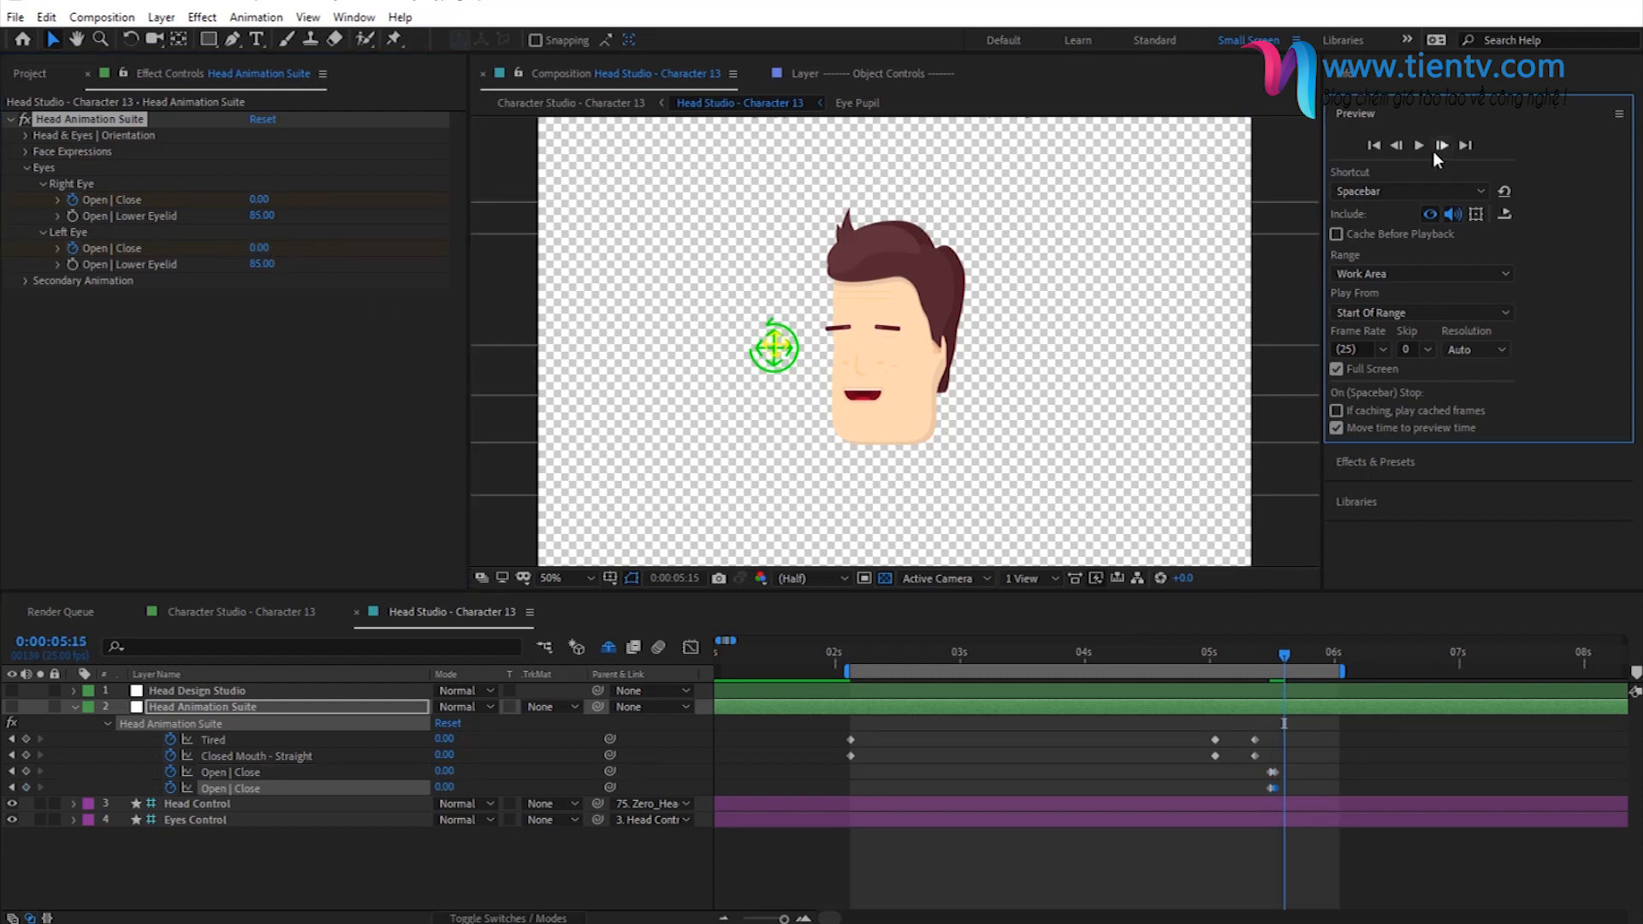
pyautogui.click(261, 200)
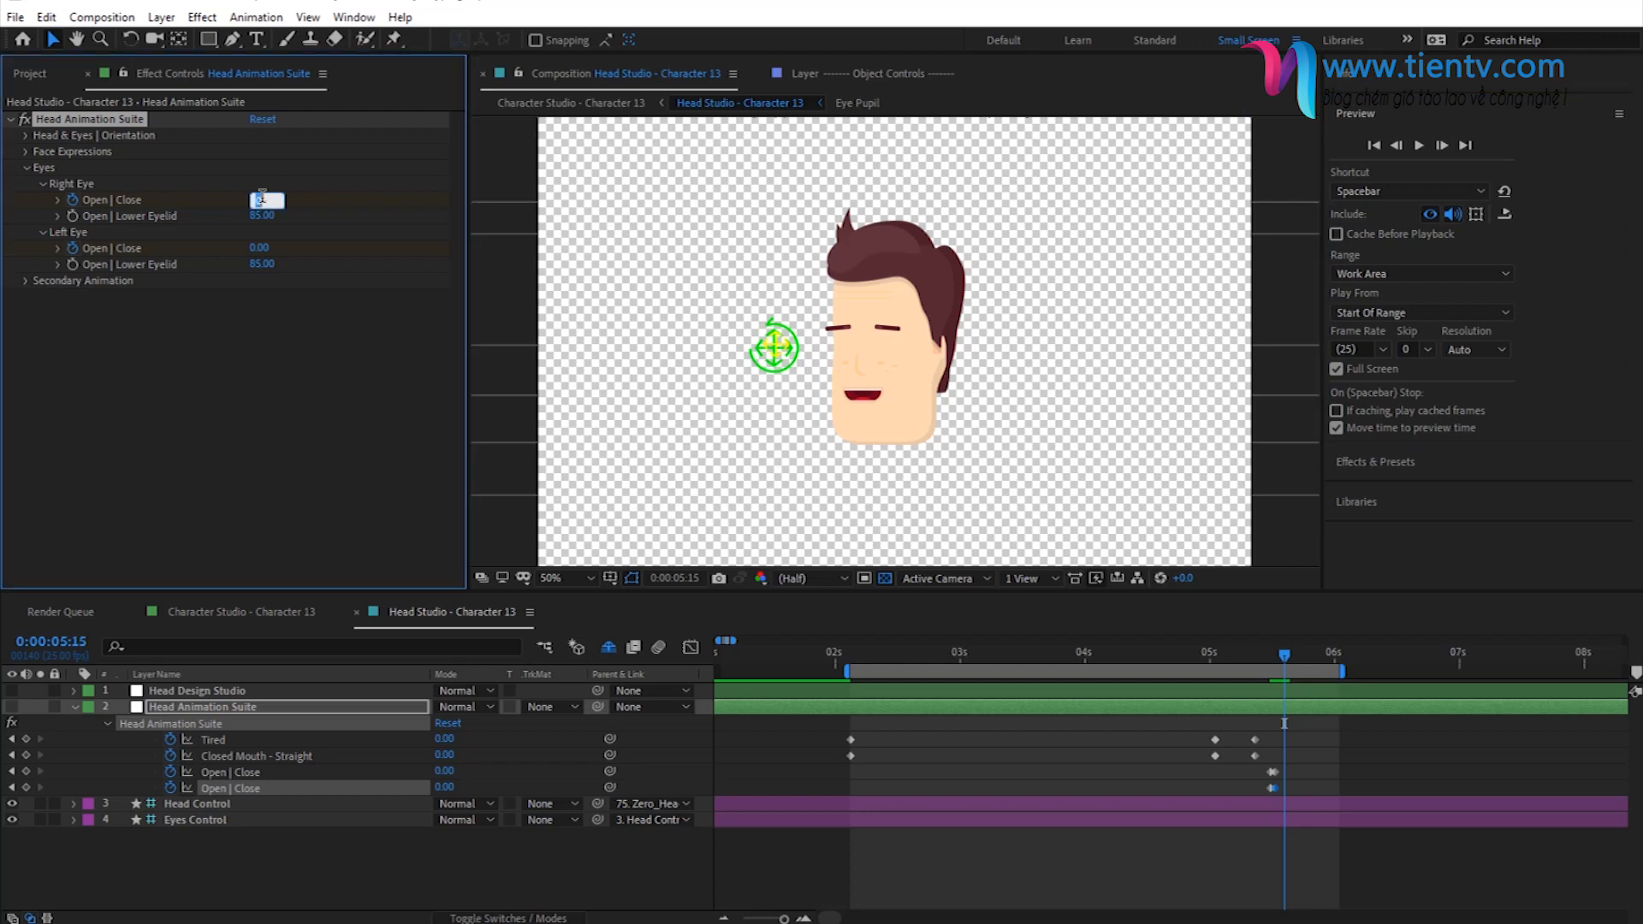
pyautogui.press('Return')
pyautogui.click(258, 248)
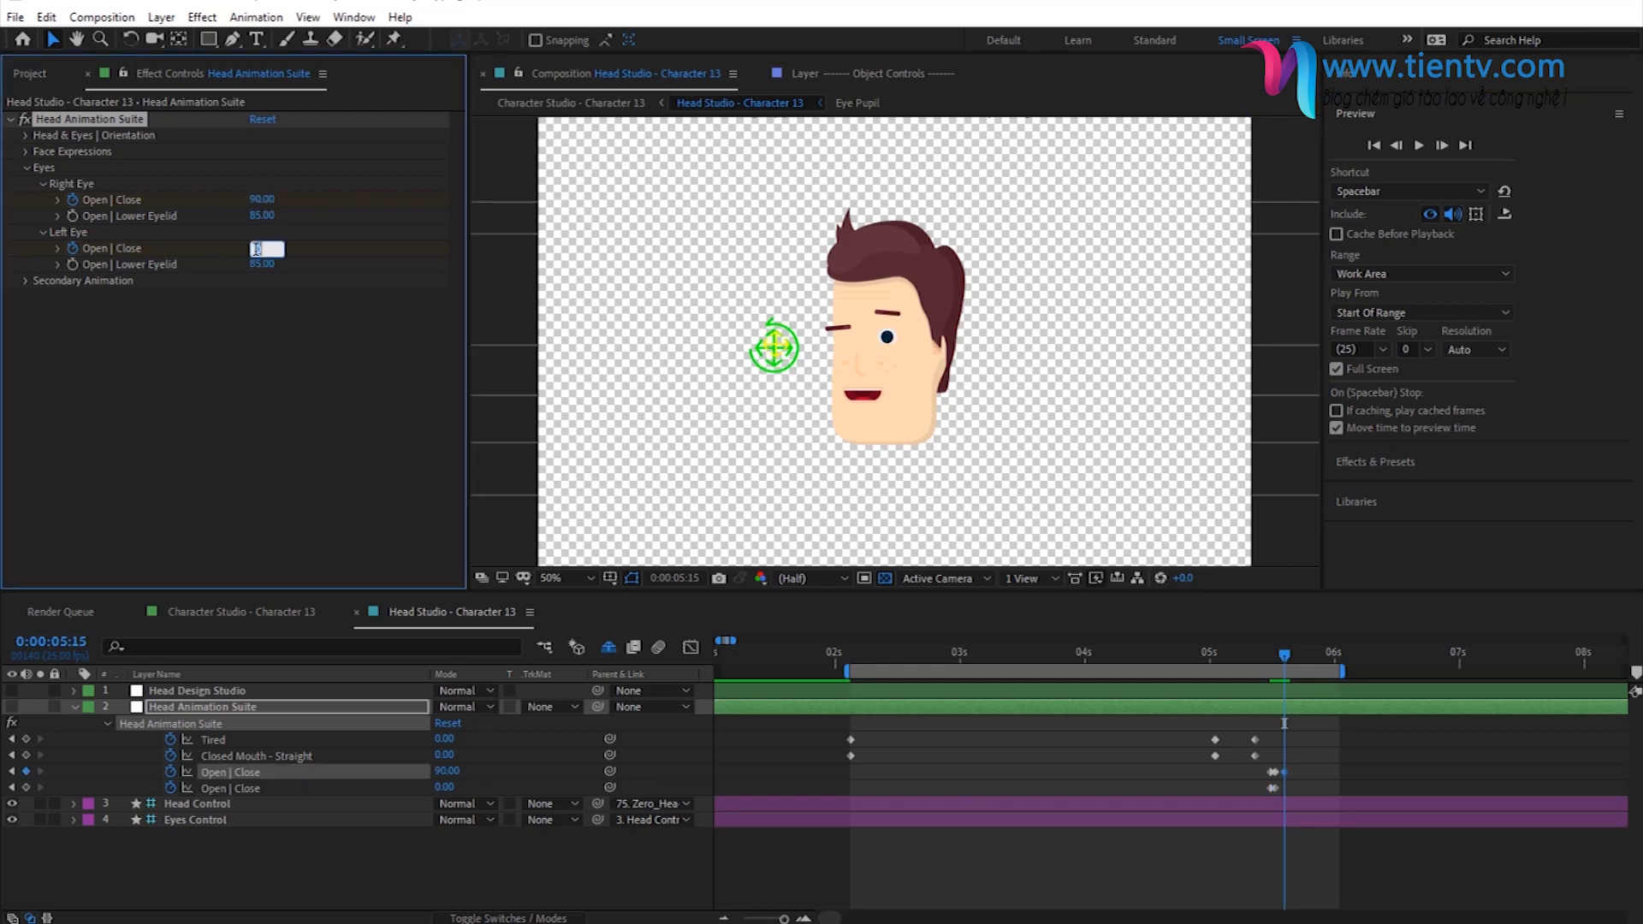
pyautogui.write('90')
pyautogui.press('Return')
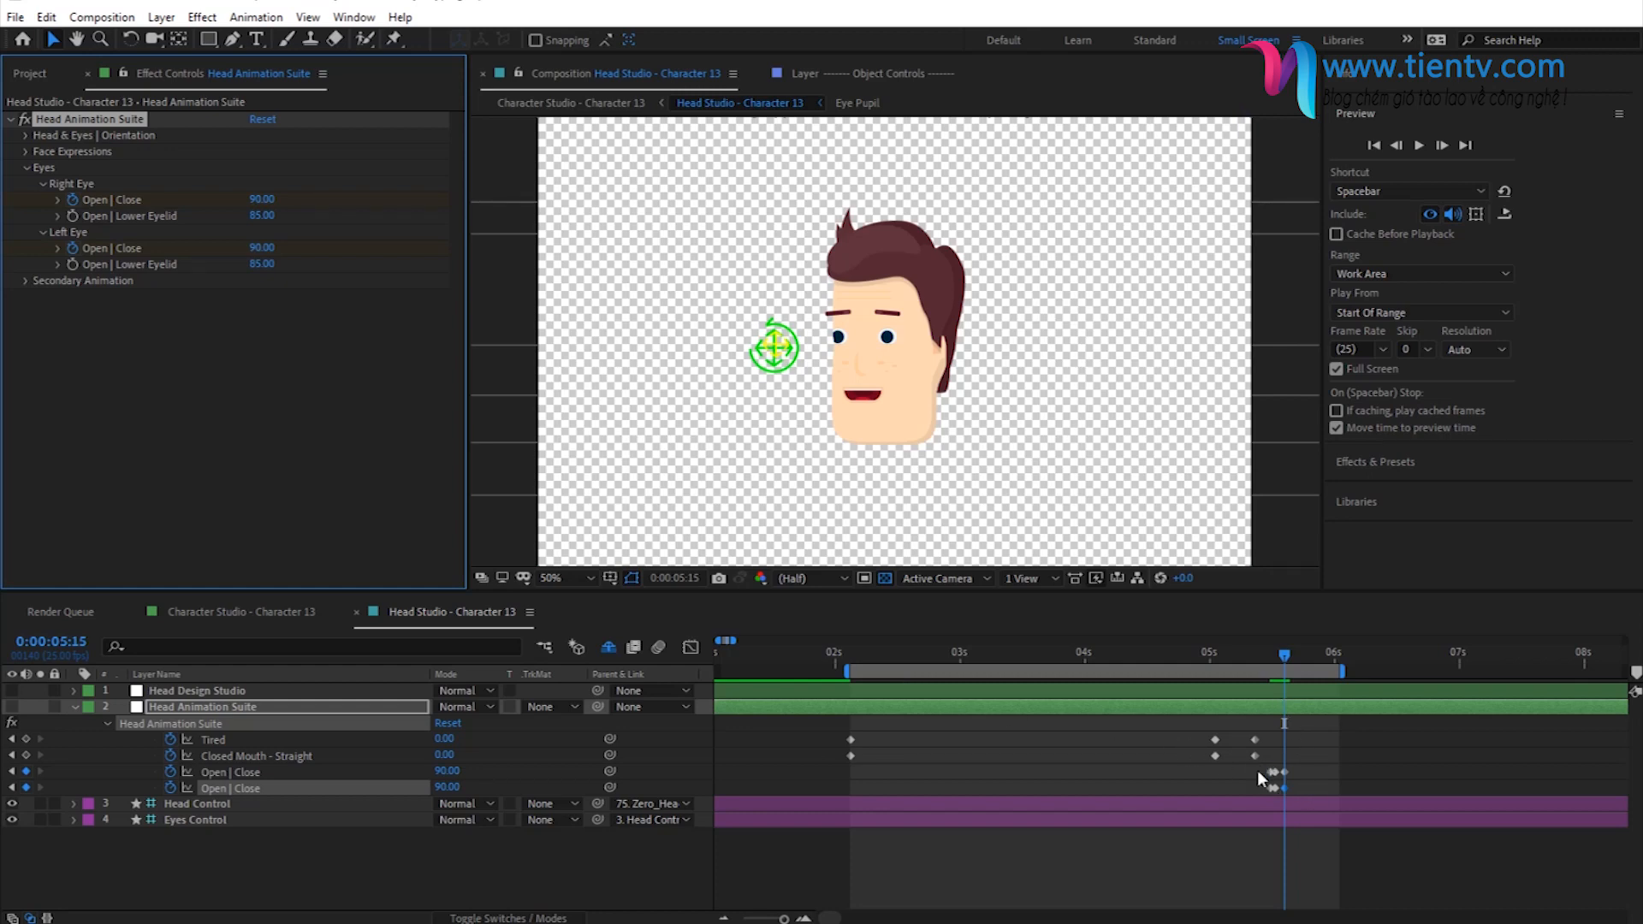
# - Copy the blink keyframes of both Open | Close properties and paste them at 0:00:05:18 for a second blink
pyautogui.moveTo(1257, 770); pyautogui.dragTo(1289, 788)
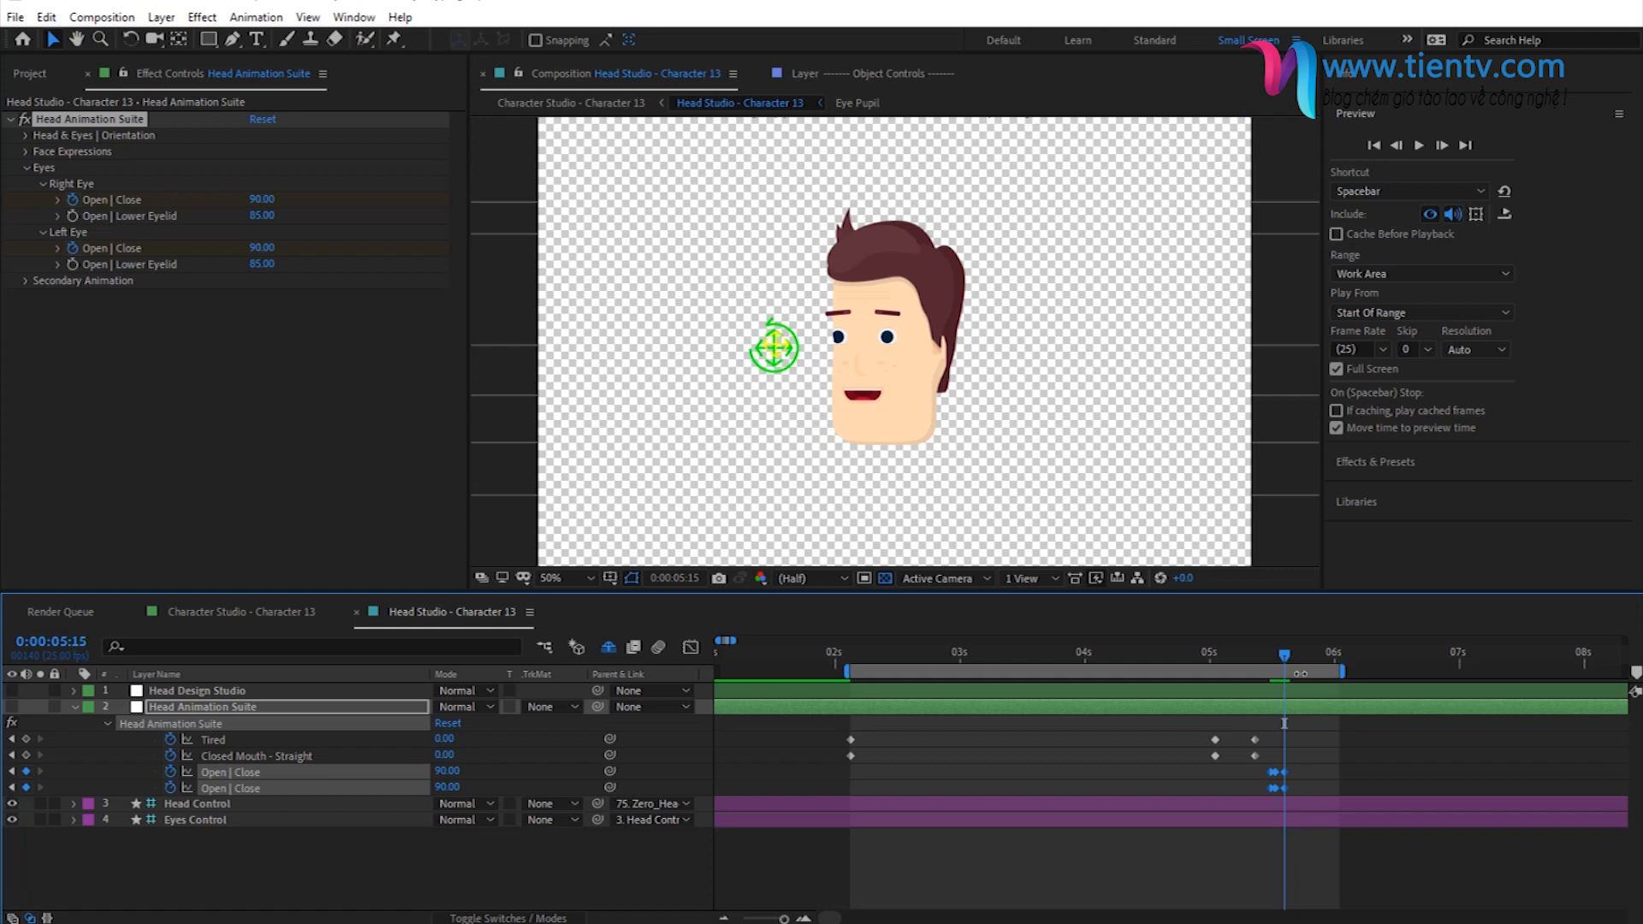
pyautogui.click(1301, 660)
pyautogui.hotkey('ctrl', 'v')
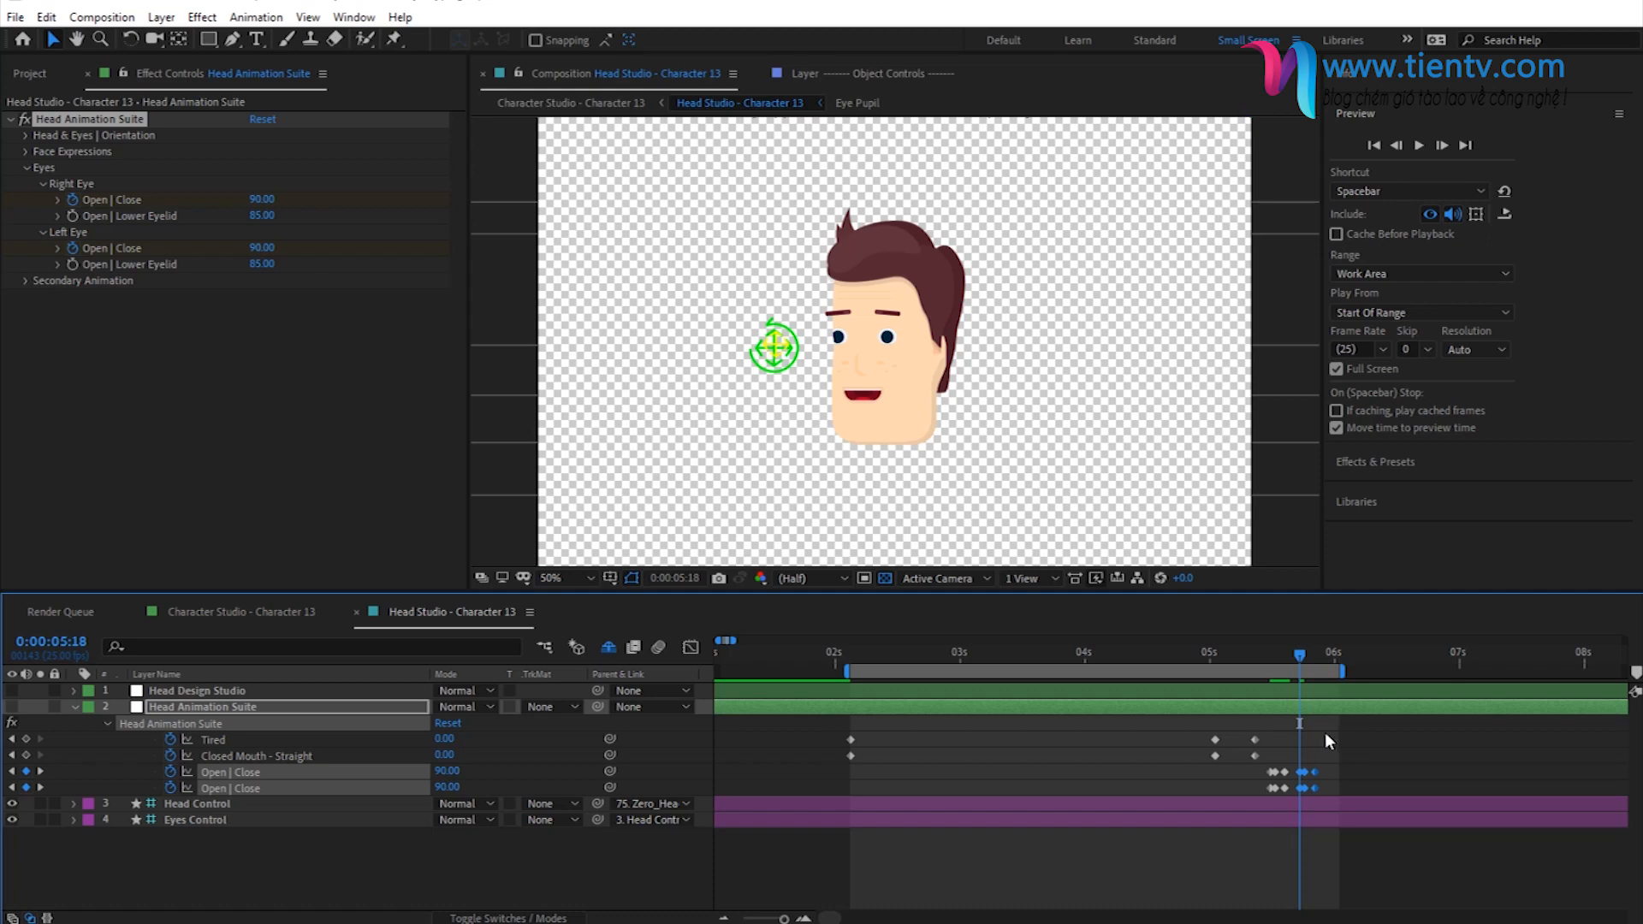
# - Play back the double blink on the seated character in Character Studio - Character 13, stopping at 0:00:06:12
pyautogui.click(599, 106)
pyautogui.press('space')
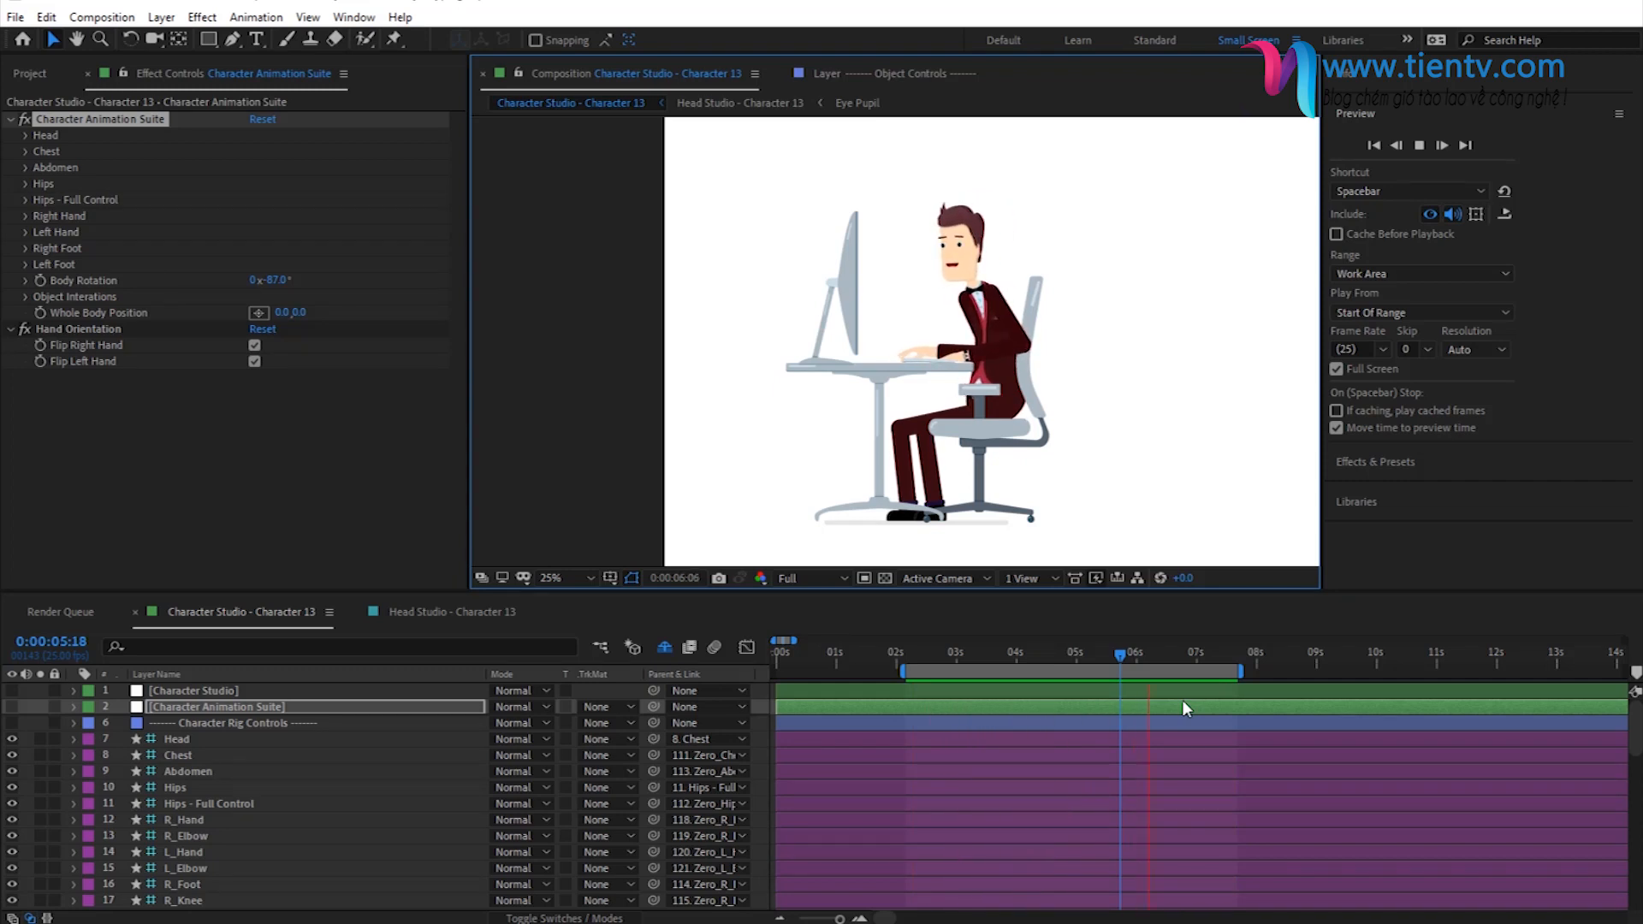
pyautogui.click(1164, 653)
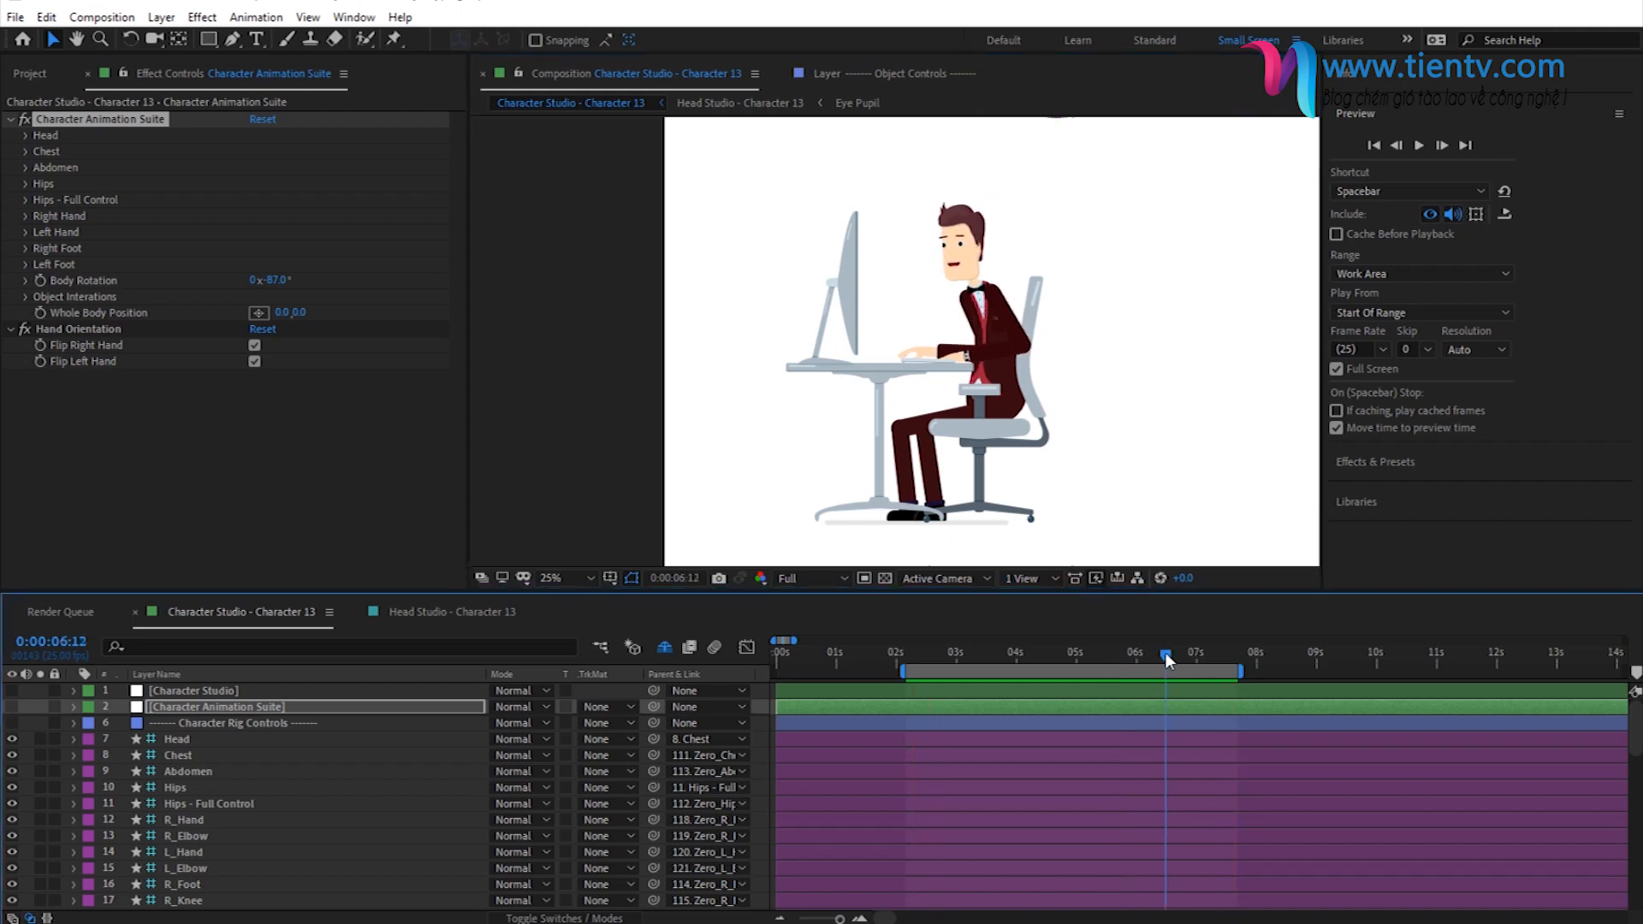
# - In the Head Animation Suite of Head Studio - Character 13, collapse the eye groups and expand the Secondary Animation controls
pyautogui.click(433, 618)
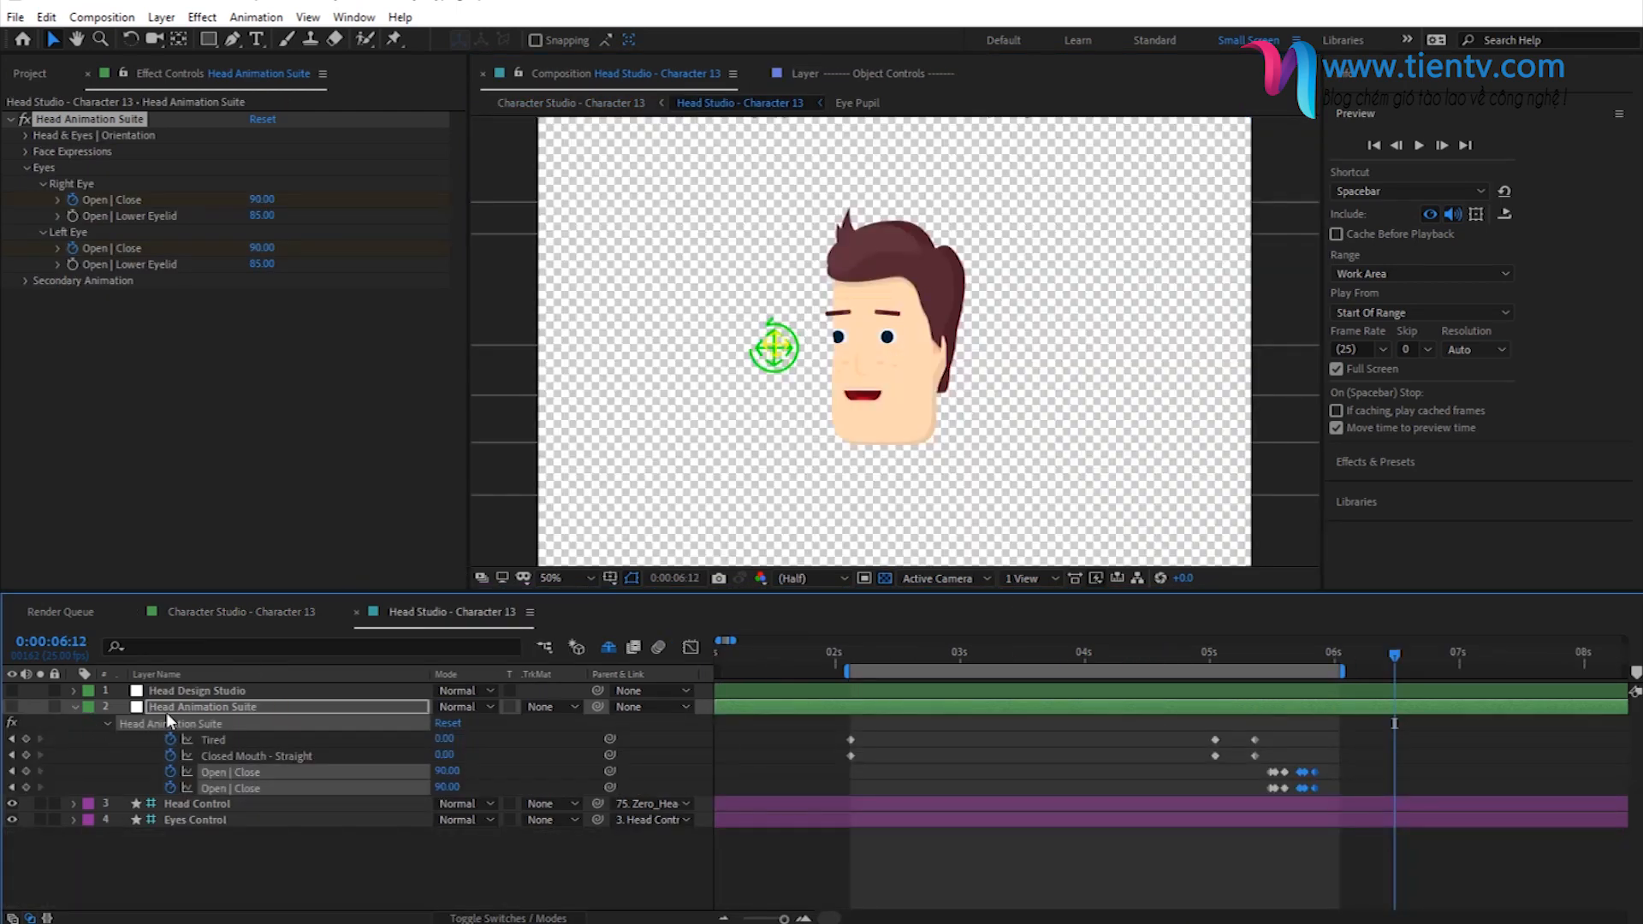
pyautogui.click(163, 707)
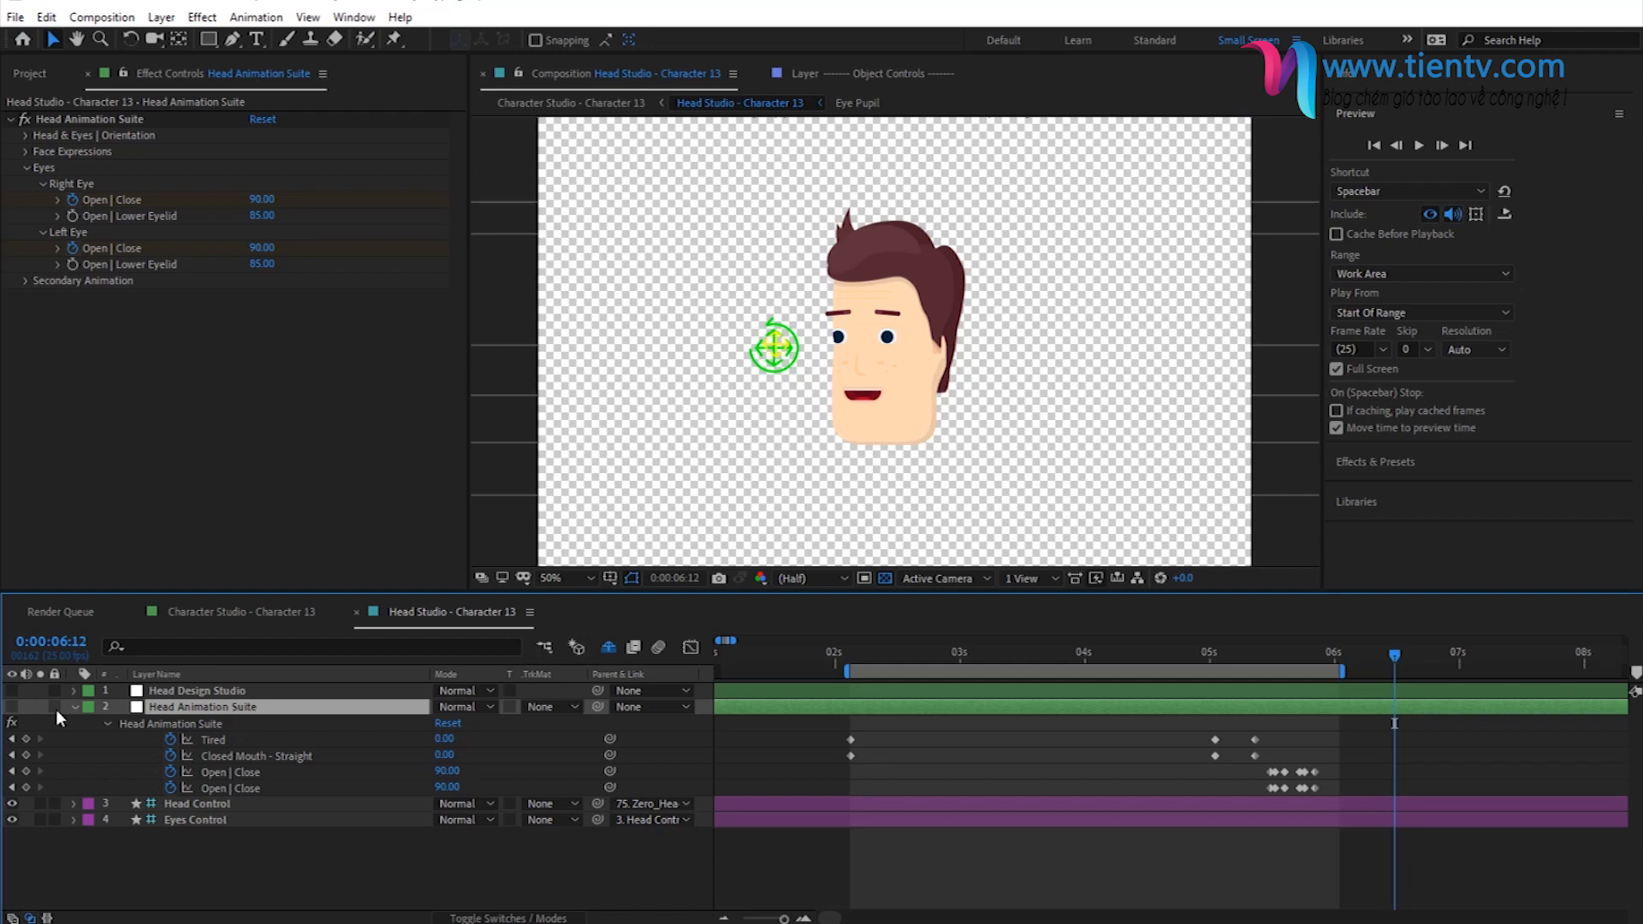
pyautogui.click(42, 184)
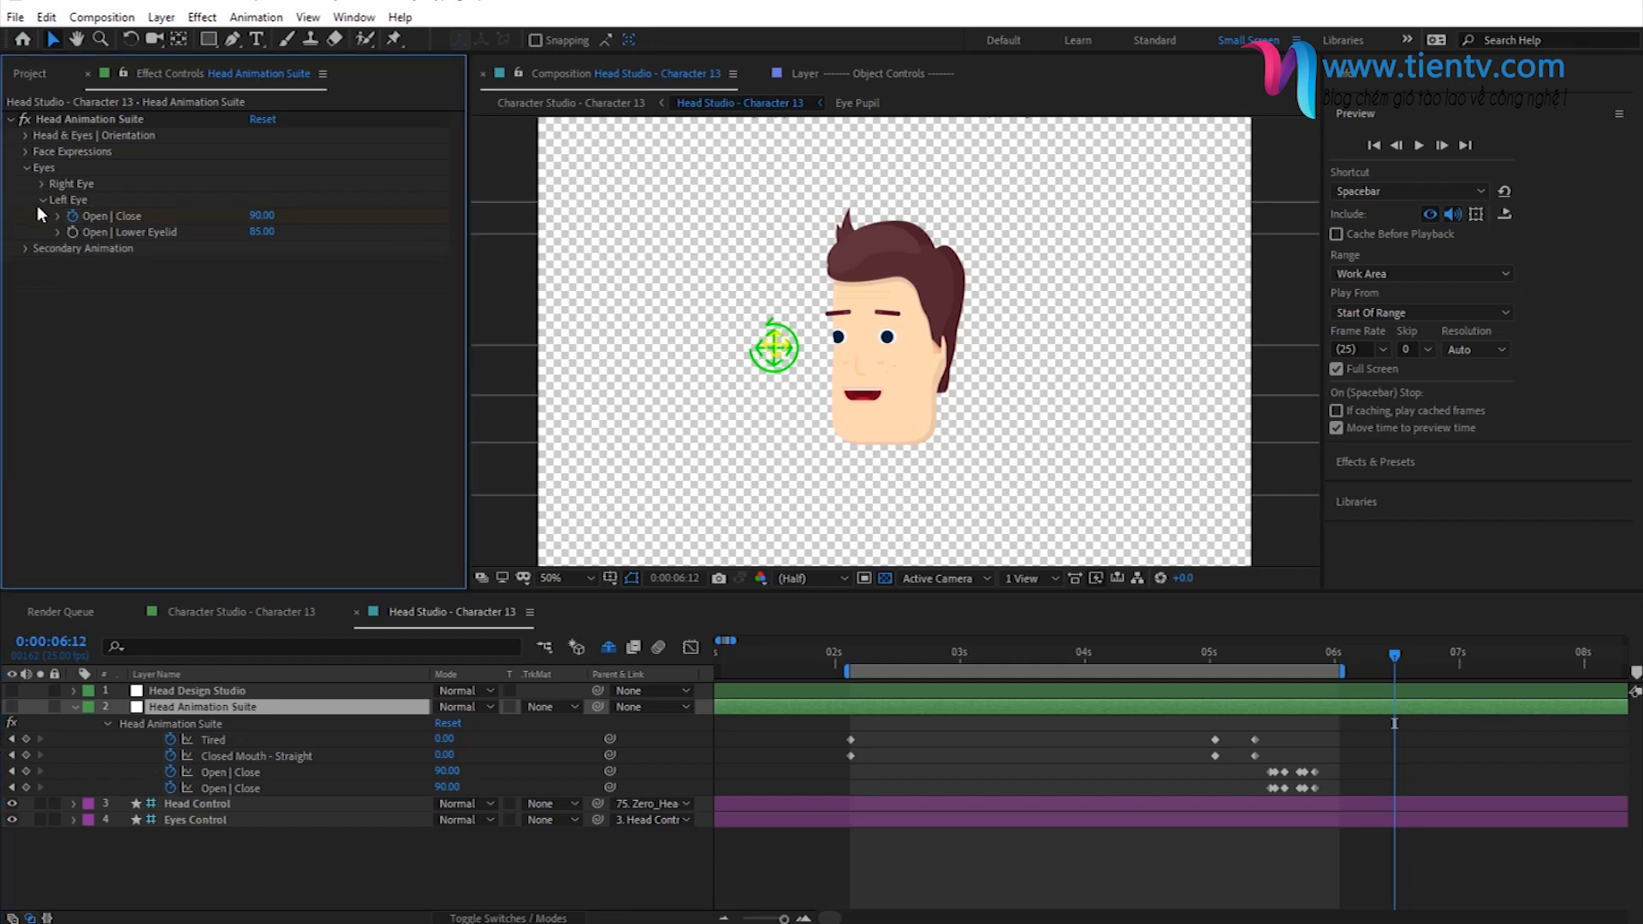
pyautogui.click(41, 200)
pyautogui.click(26, 169)
pyautogui.click(26, 183)
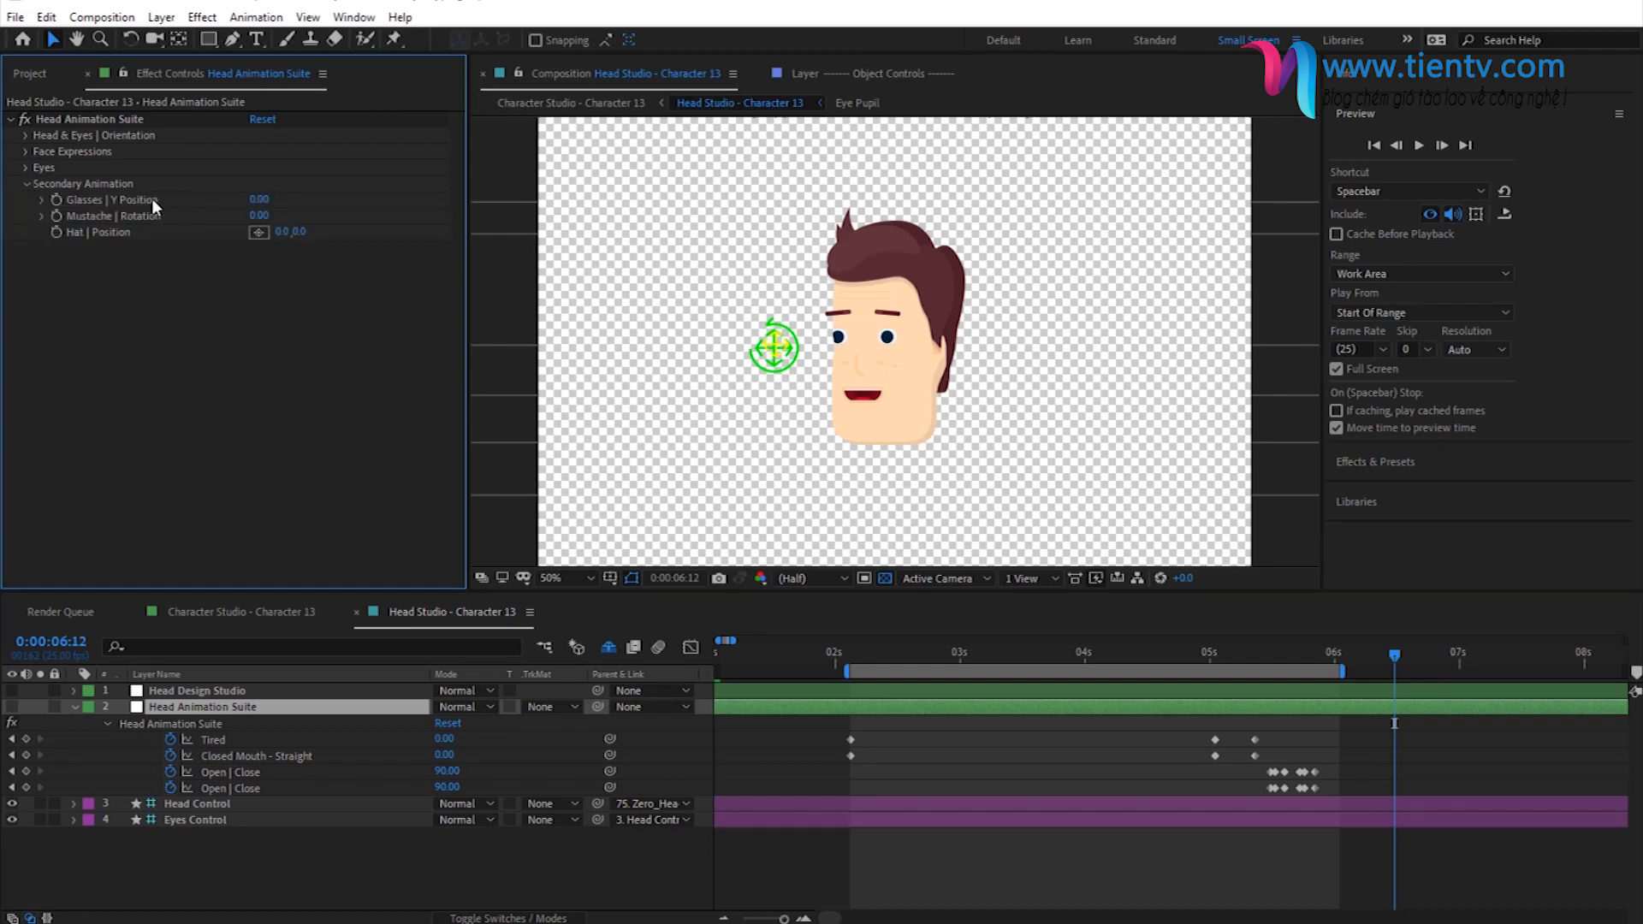
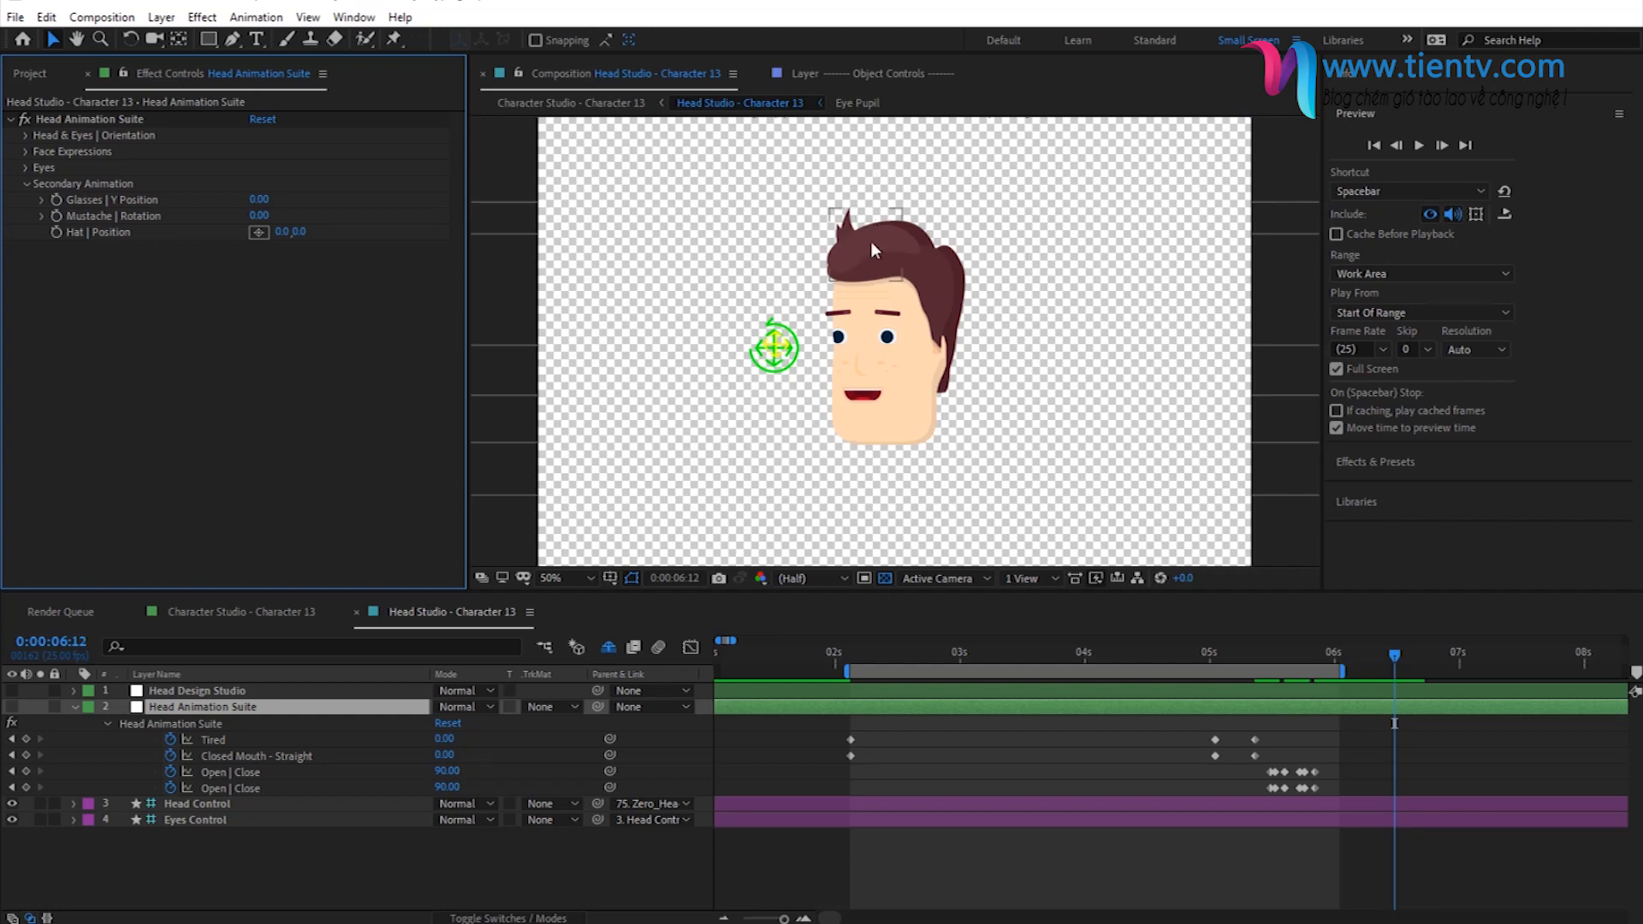
# - Collapse the Secondary Animation controls, deselect the Head Animation Suite layer and fold up its keyframed properties
pyautogui.click(27, 184)
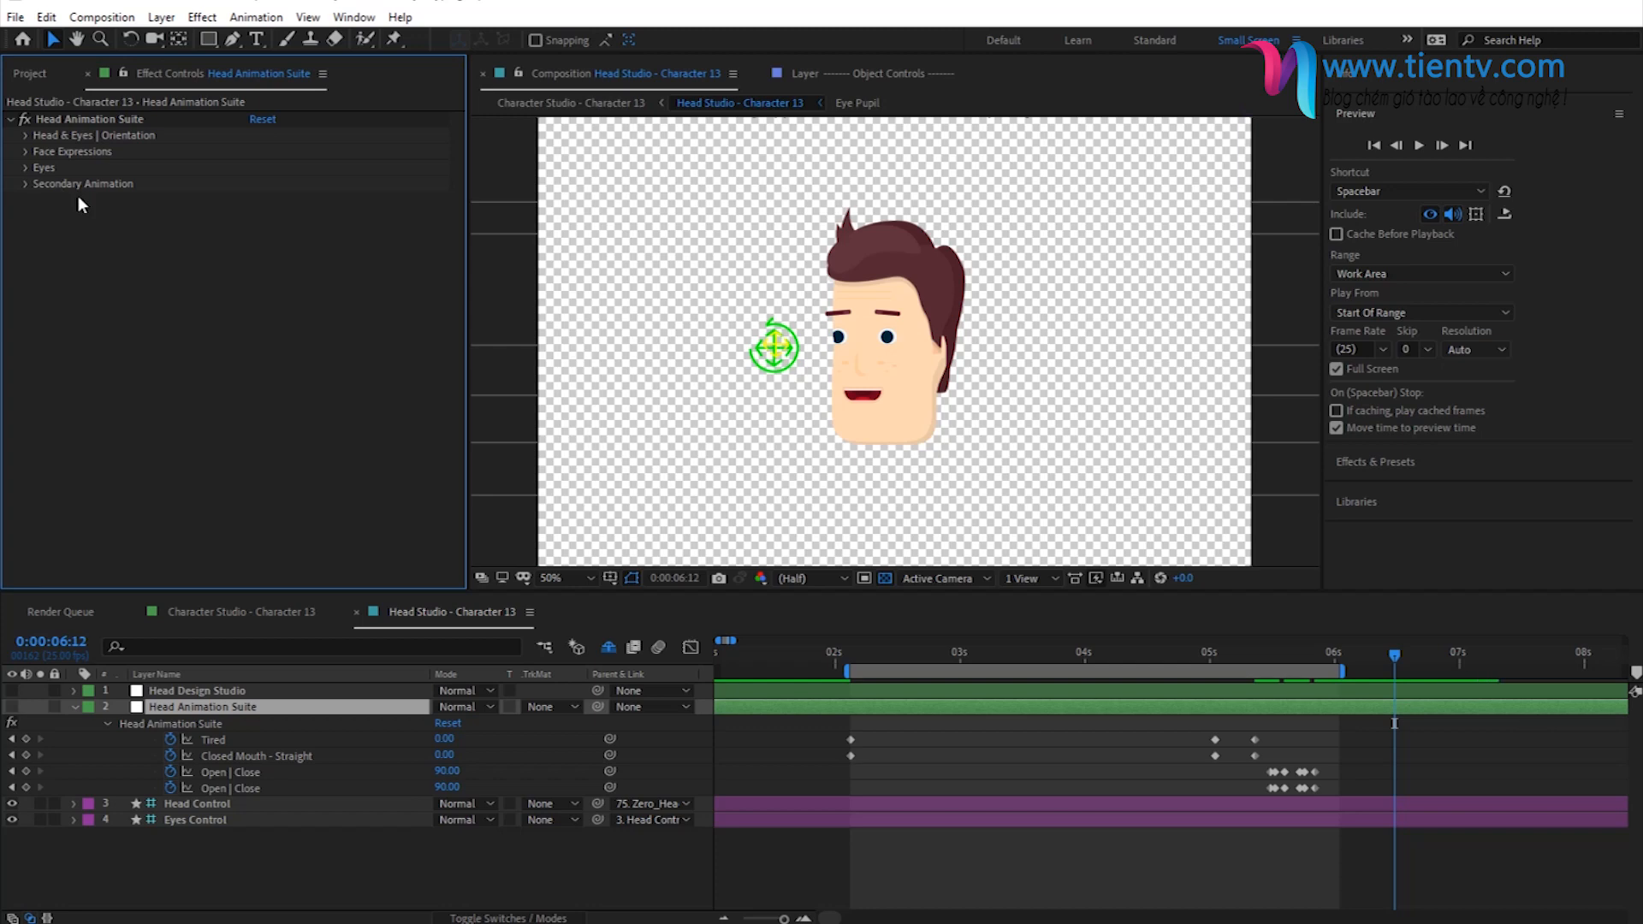
pyautogui.click(299, 858)
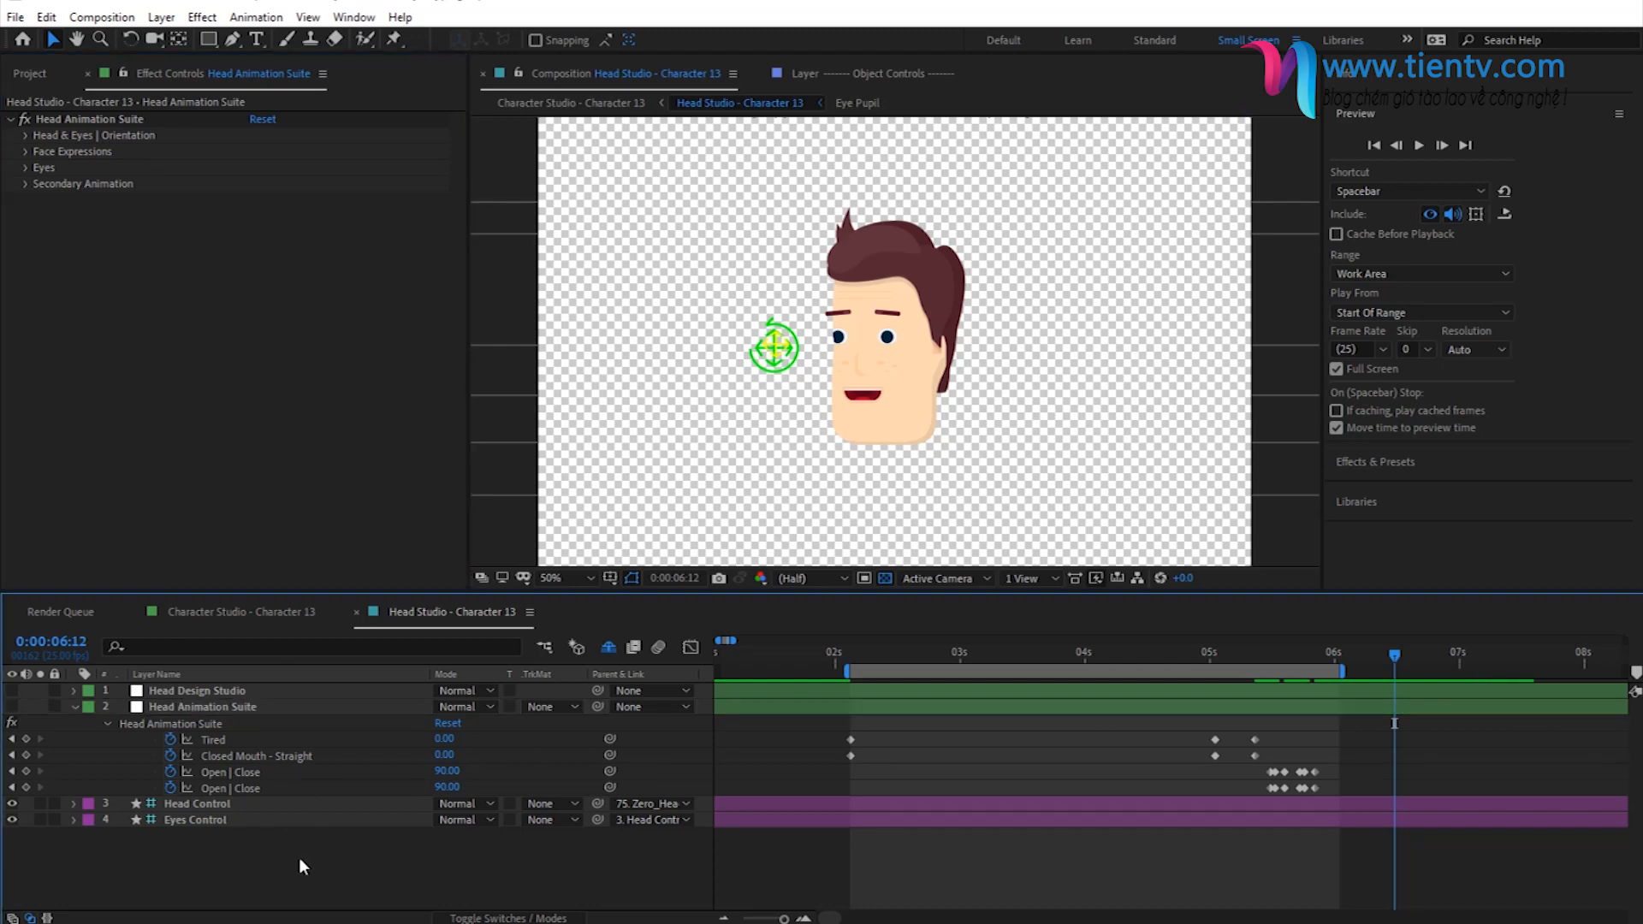
pyautogui.click(75, 707)
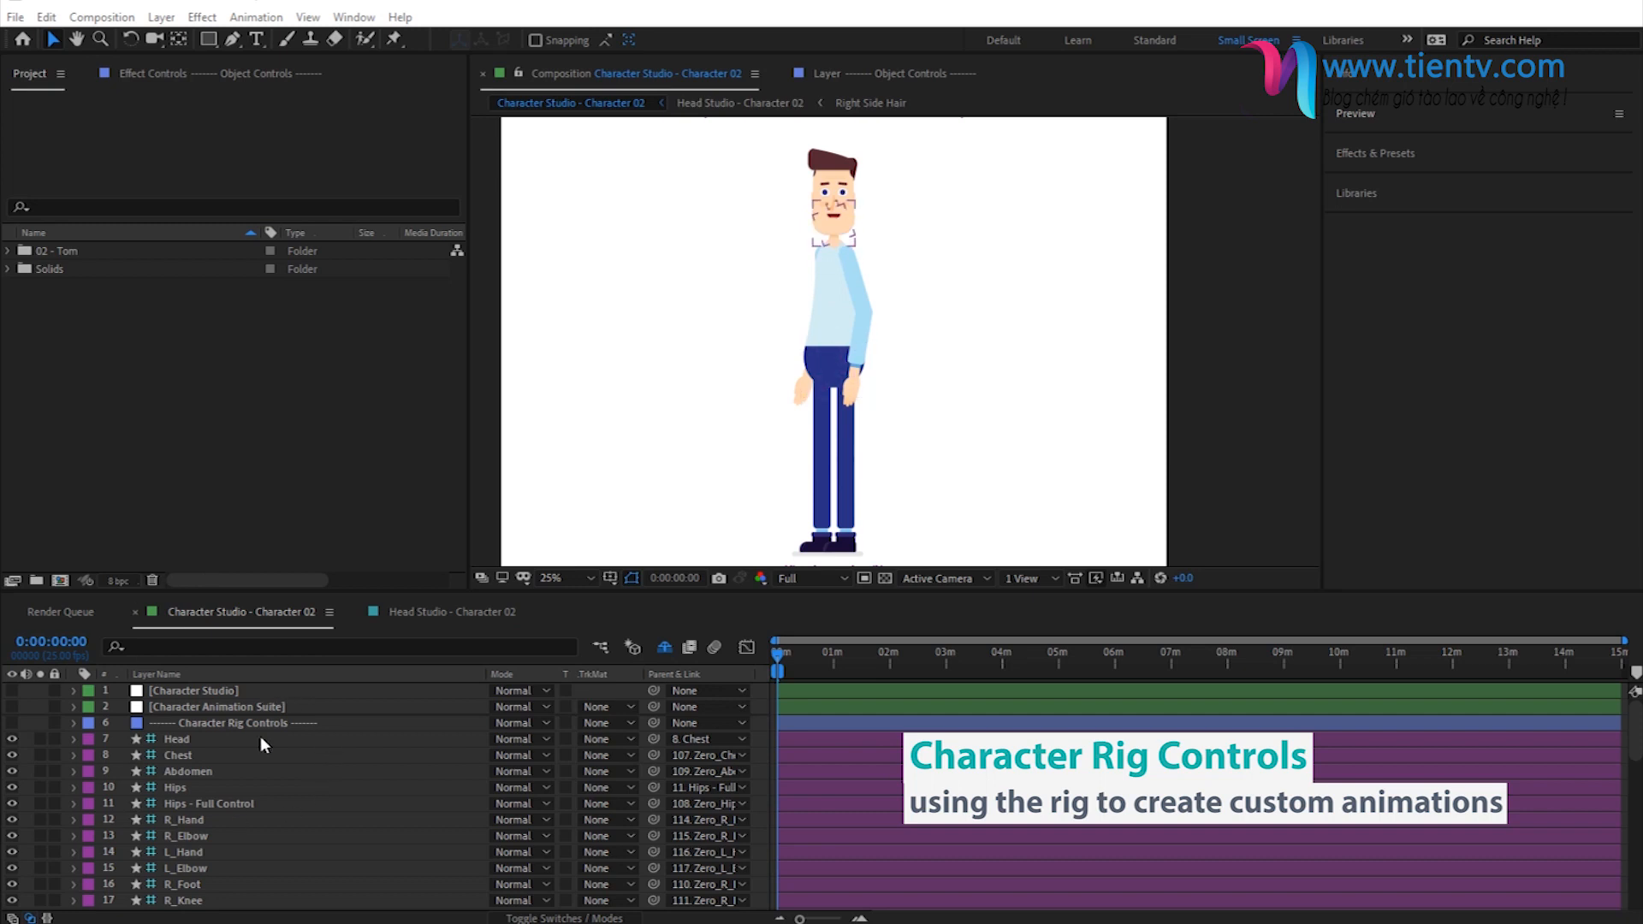
# - Look through the Character Rig Controls layers of Character Studio - Character 02, from Head down to Full Body Control
pyautogui.click(242, 726)
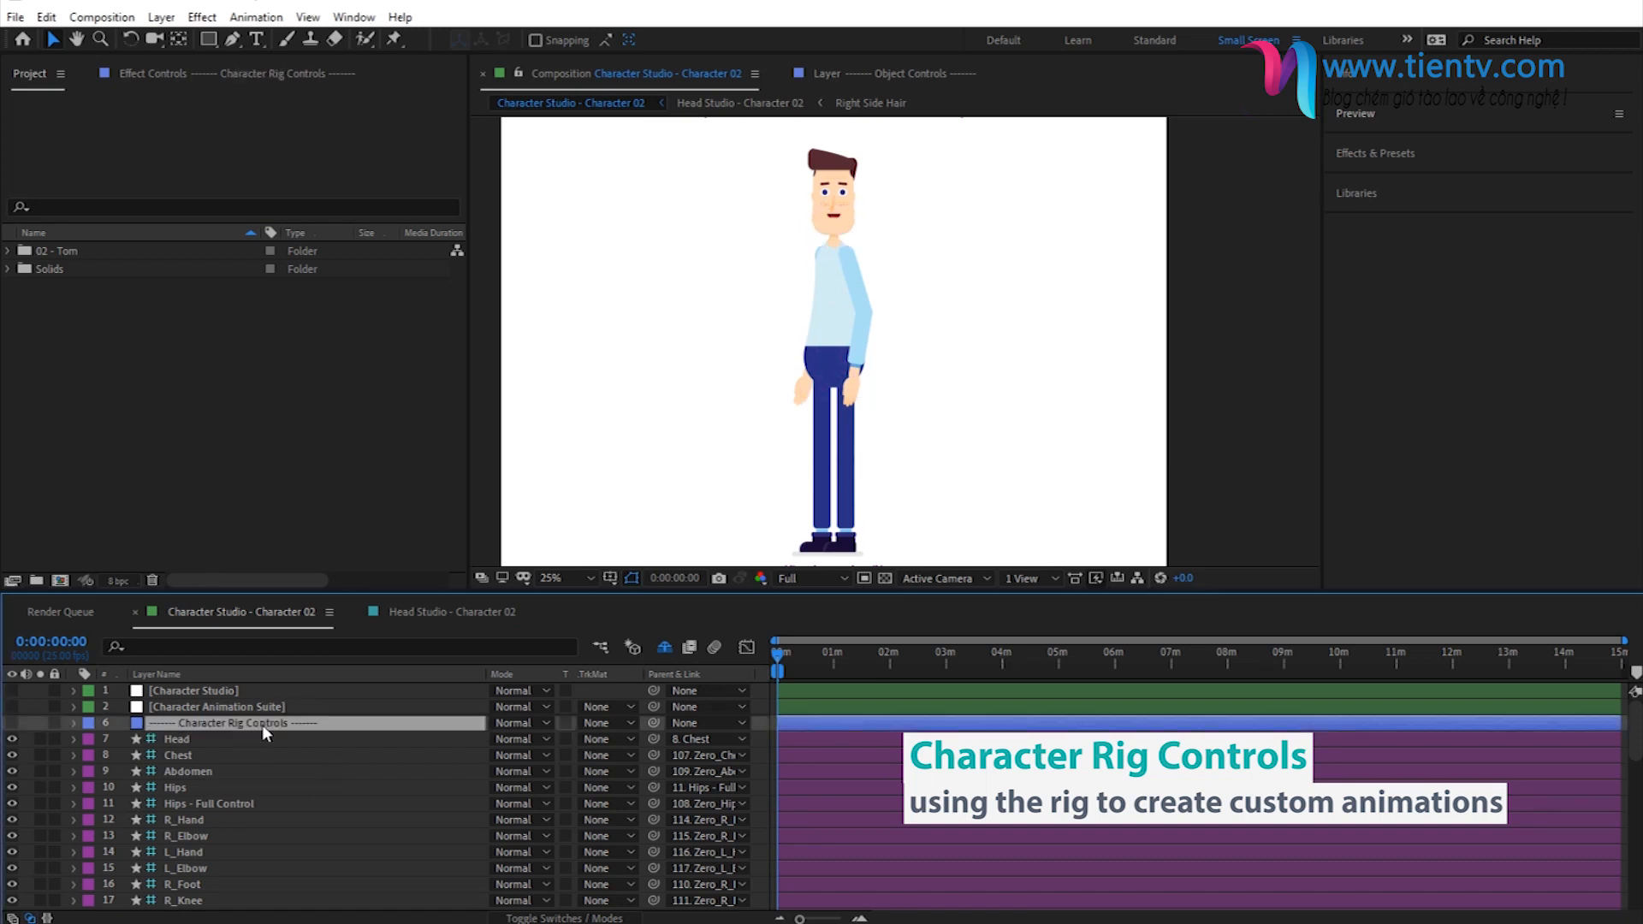
pyautogui.scroll(-3, 217, 762)
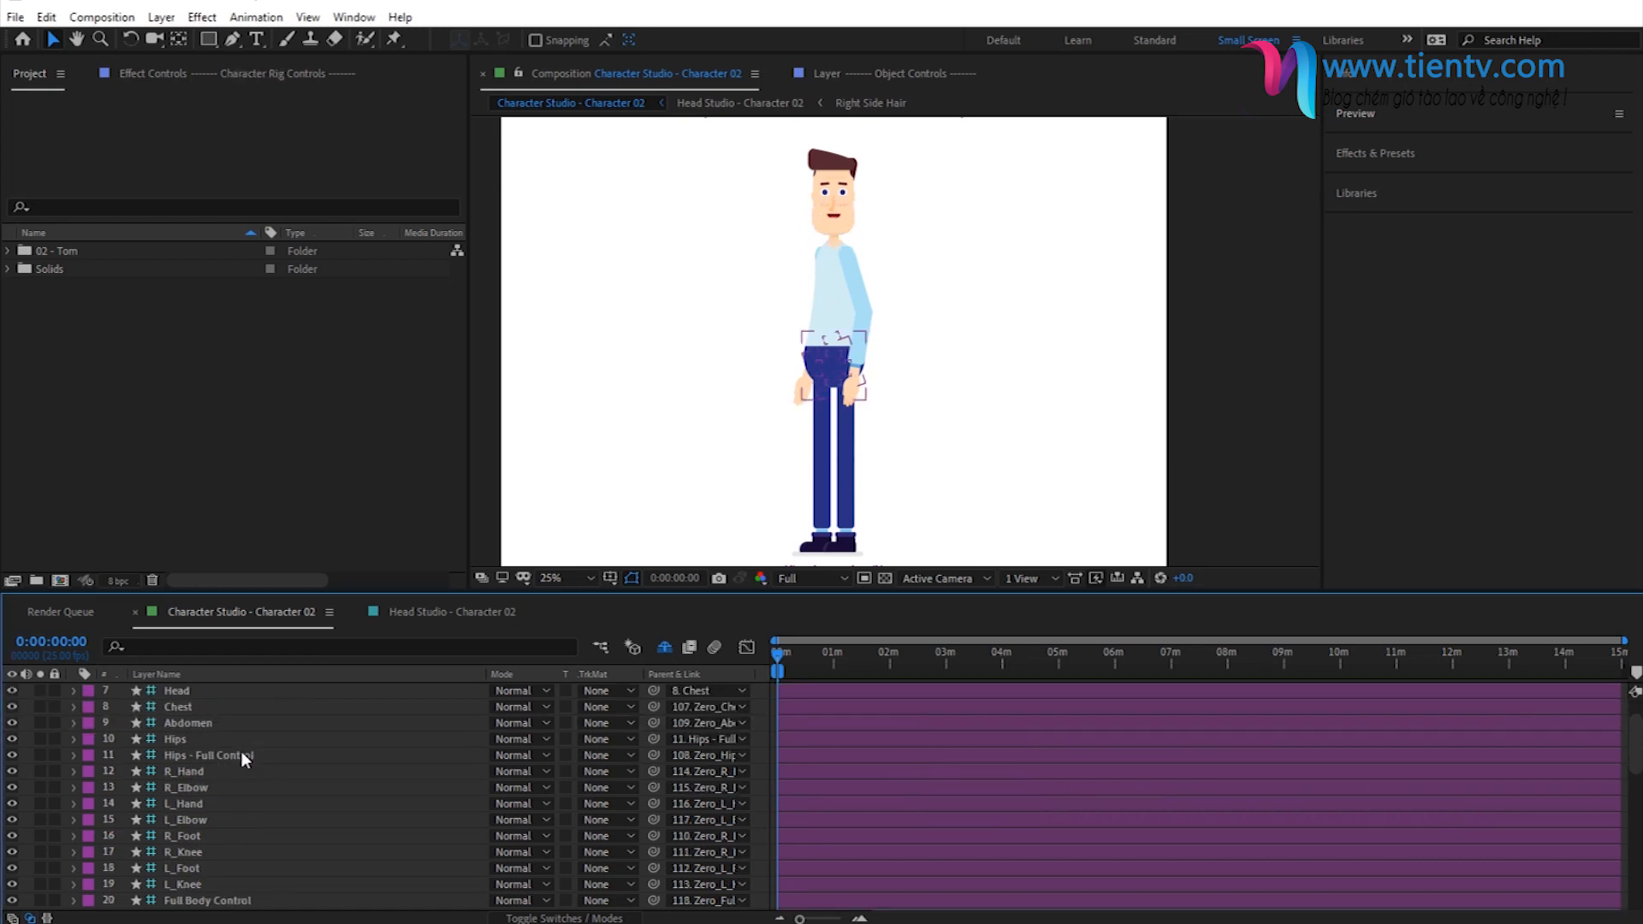
pyautogui.click(188, 857)
pyautogui.scroll(3, 221, 825)
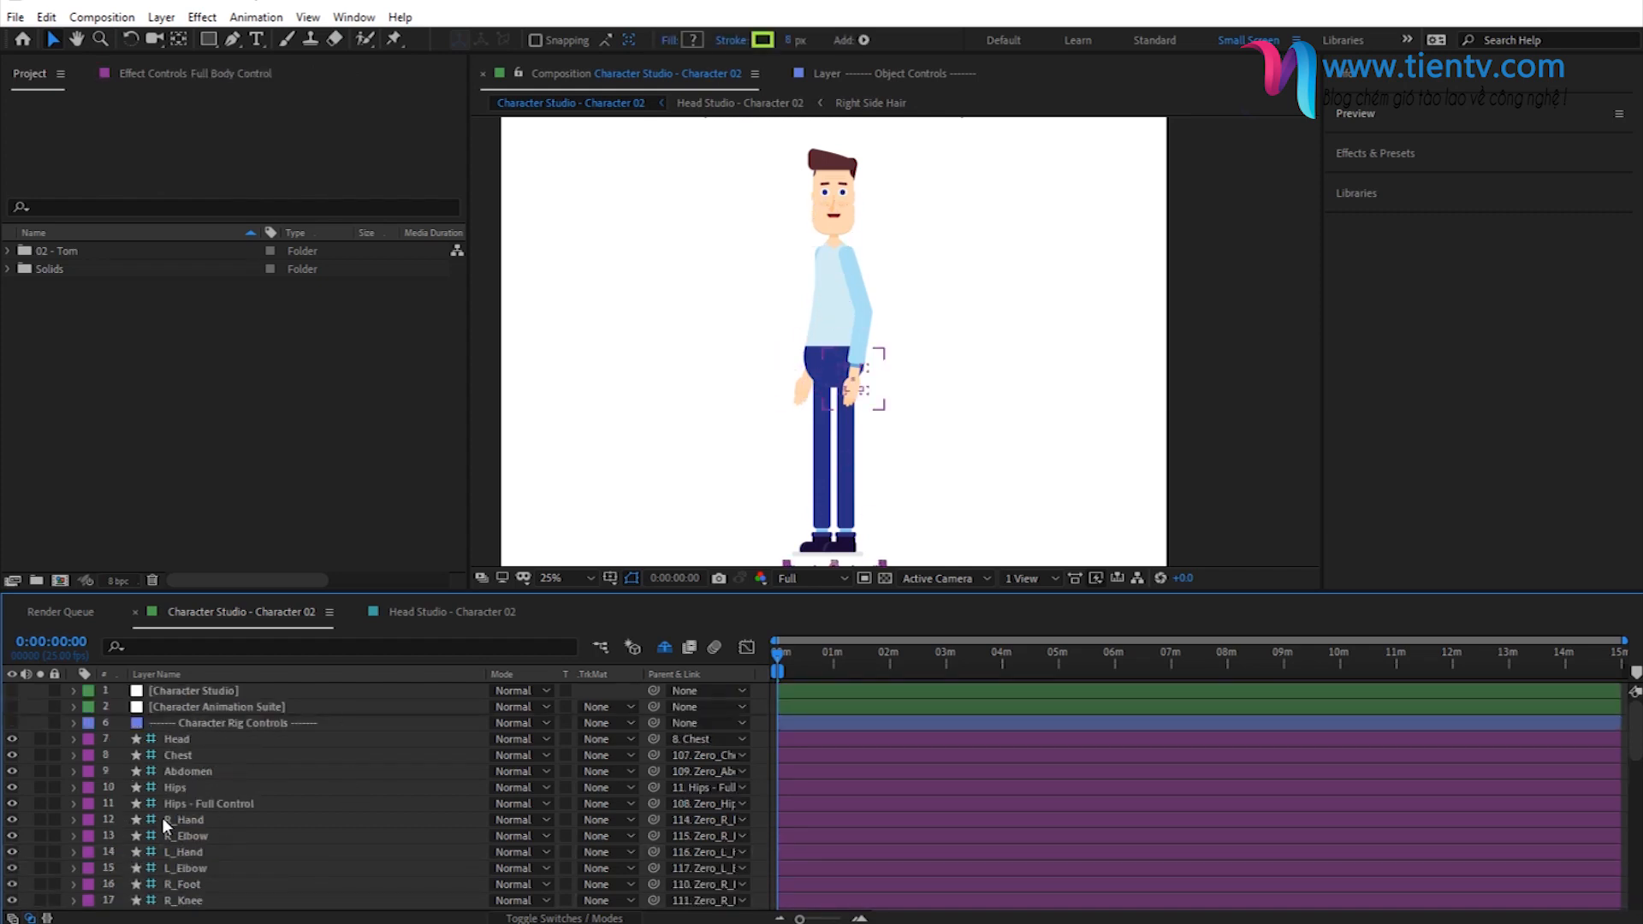
pyautogui.click(238, 726)
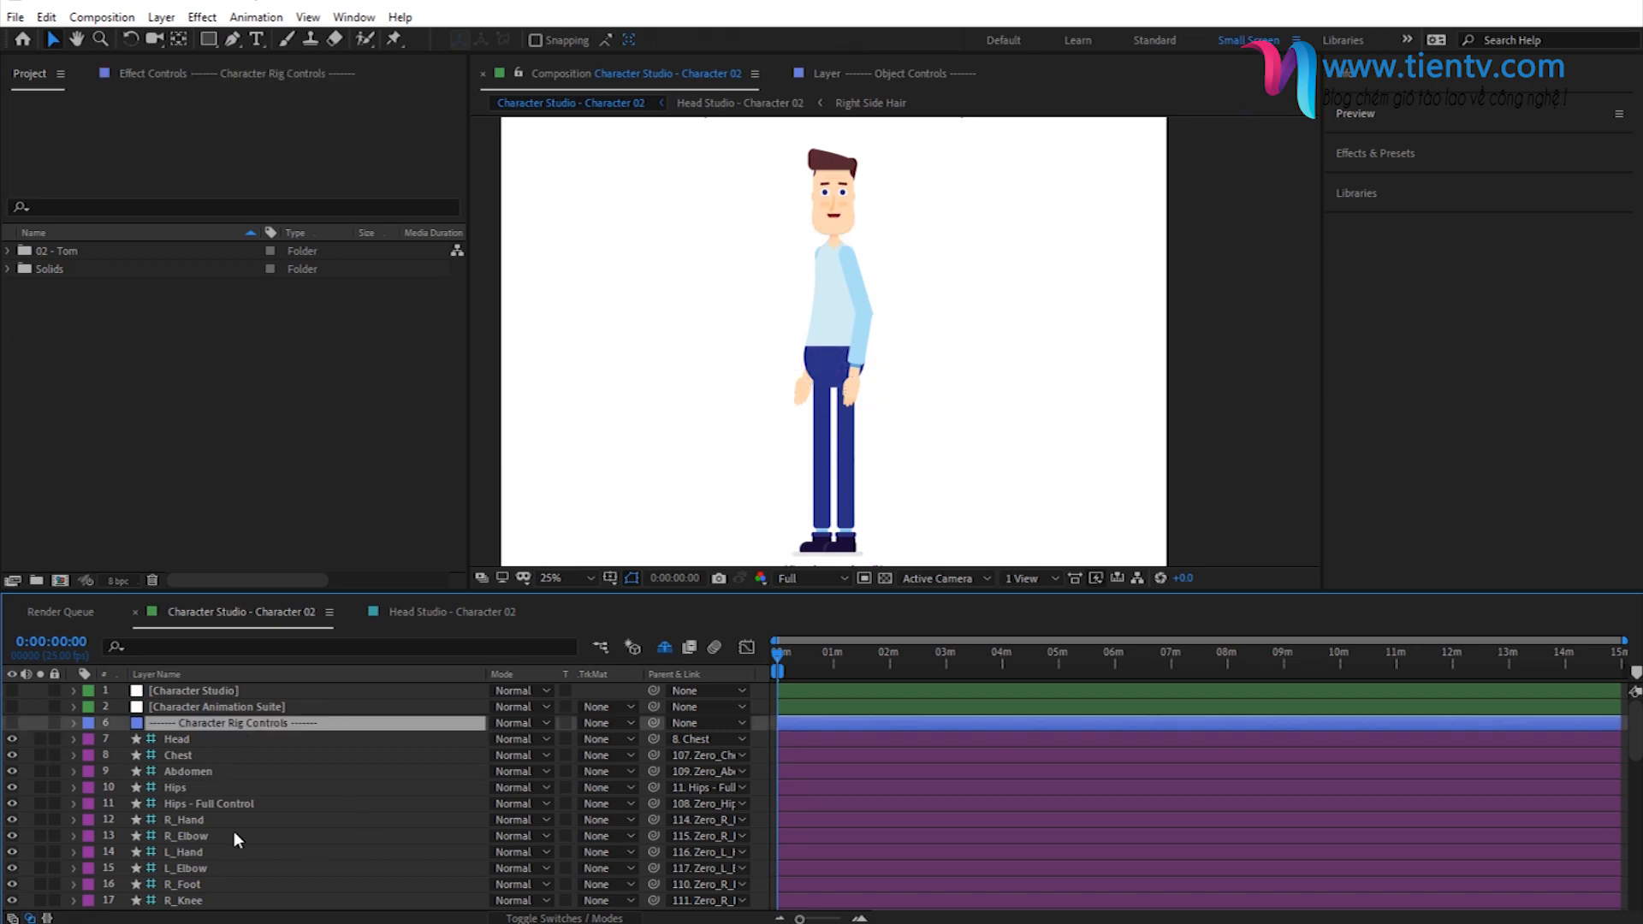
# - Turn on Show/Hide Rig Controllers in the Rig Controls of the Character Studio layer's effect
pyautogui.click(197, 686)
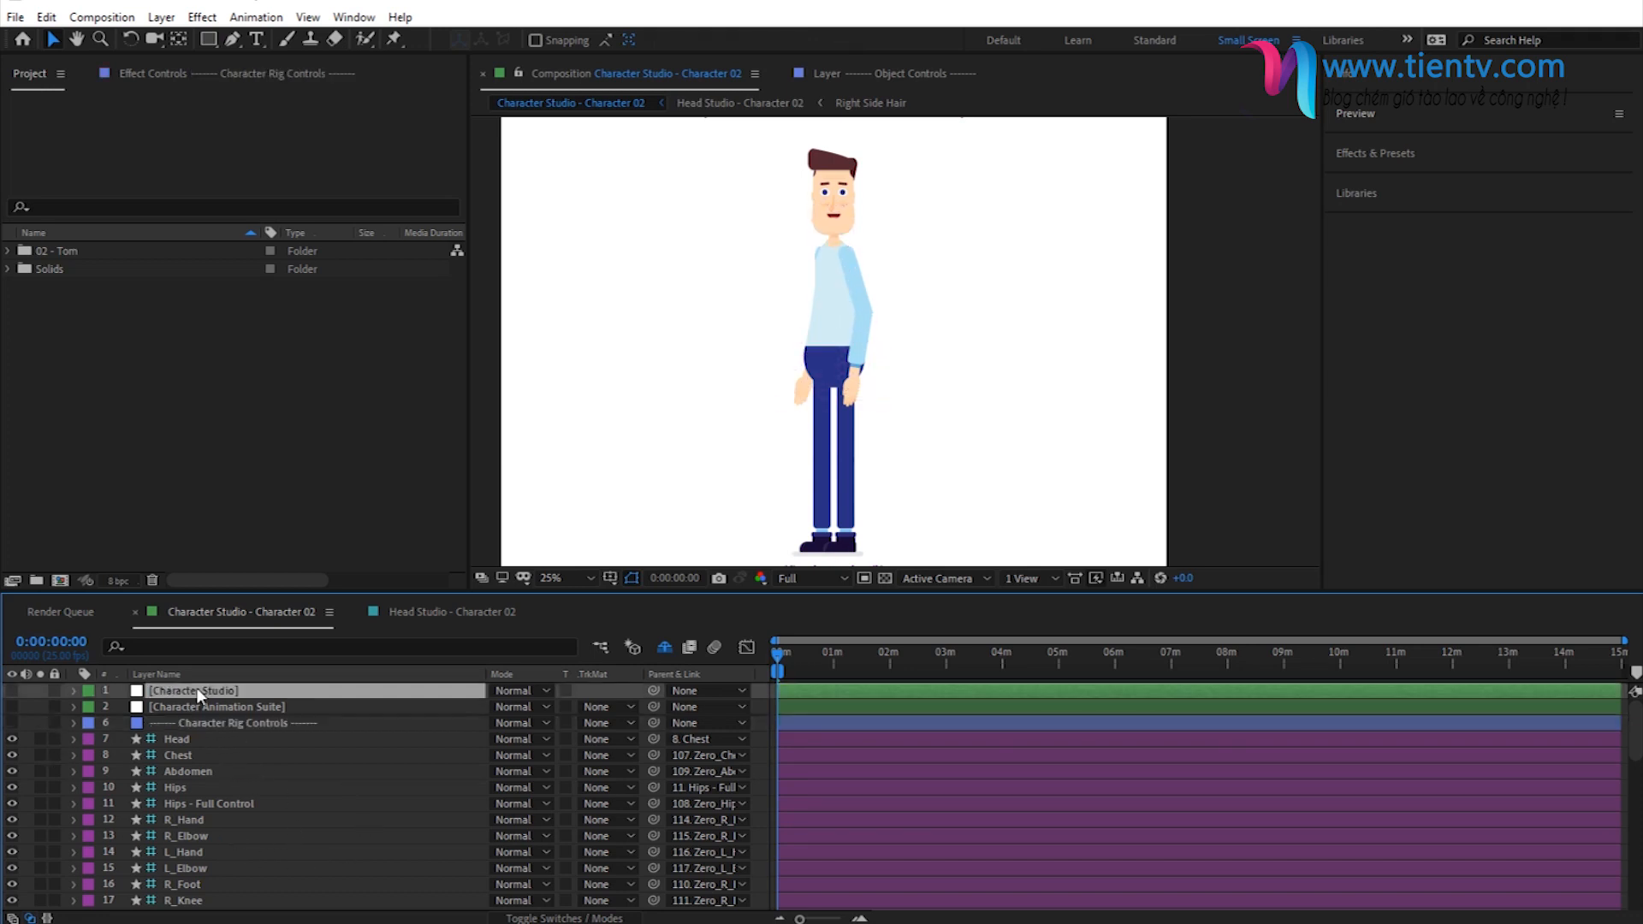
pyautogui.click(161, 74)
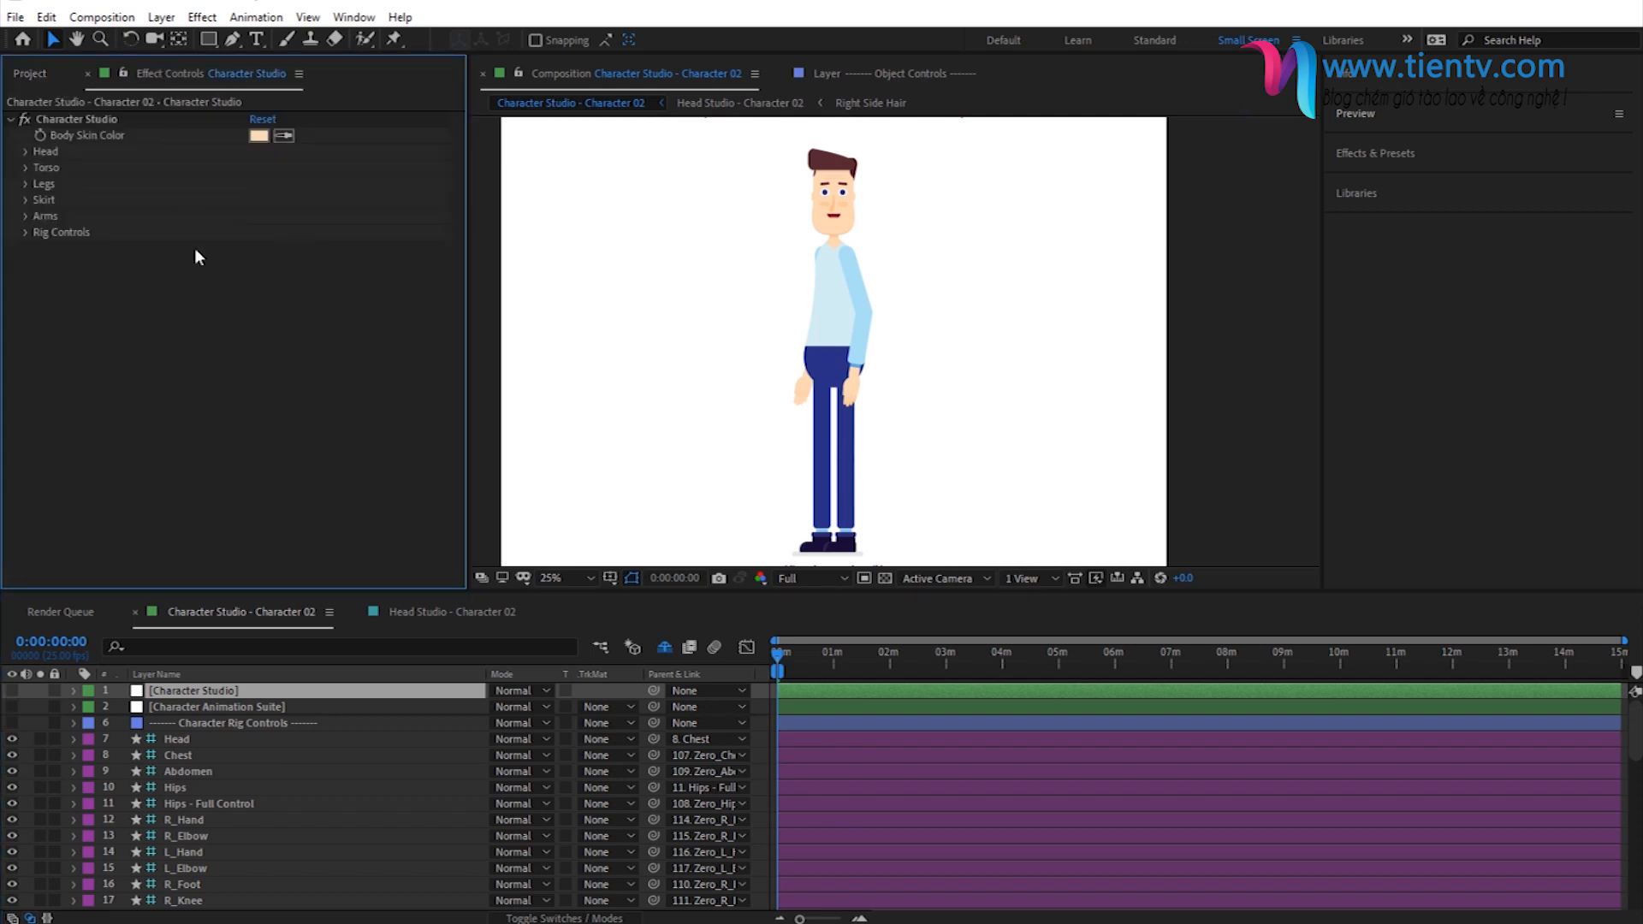
pyautogui.click(28, 236)
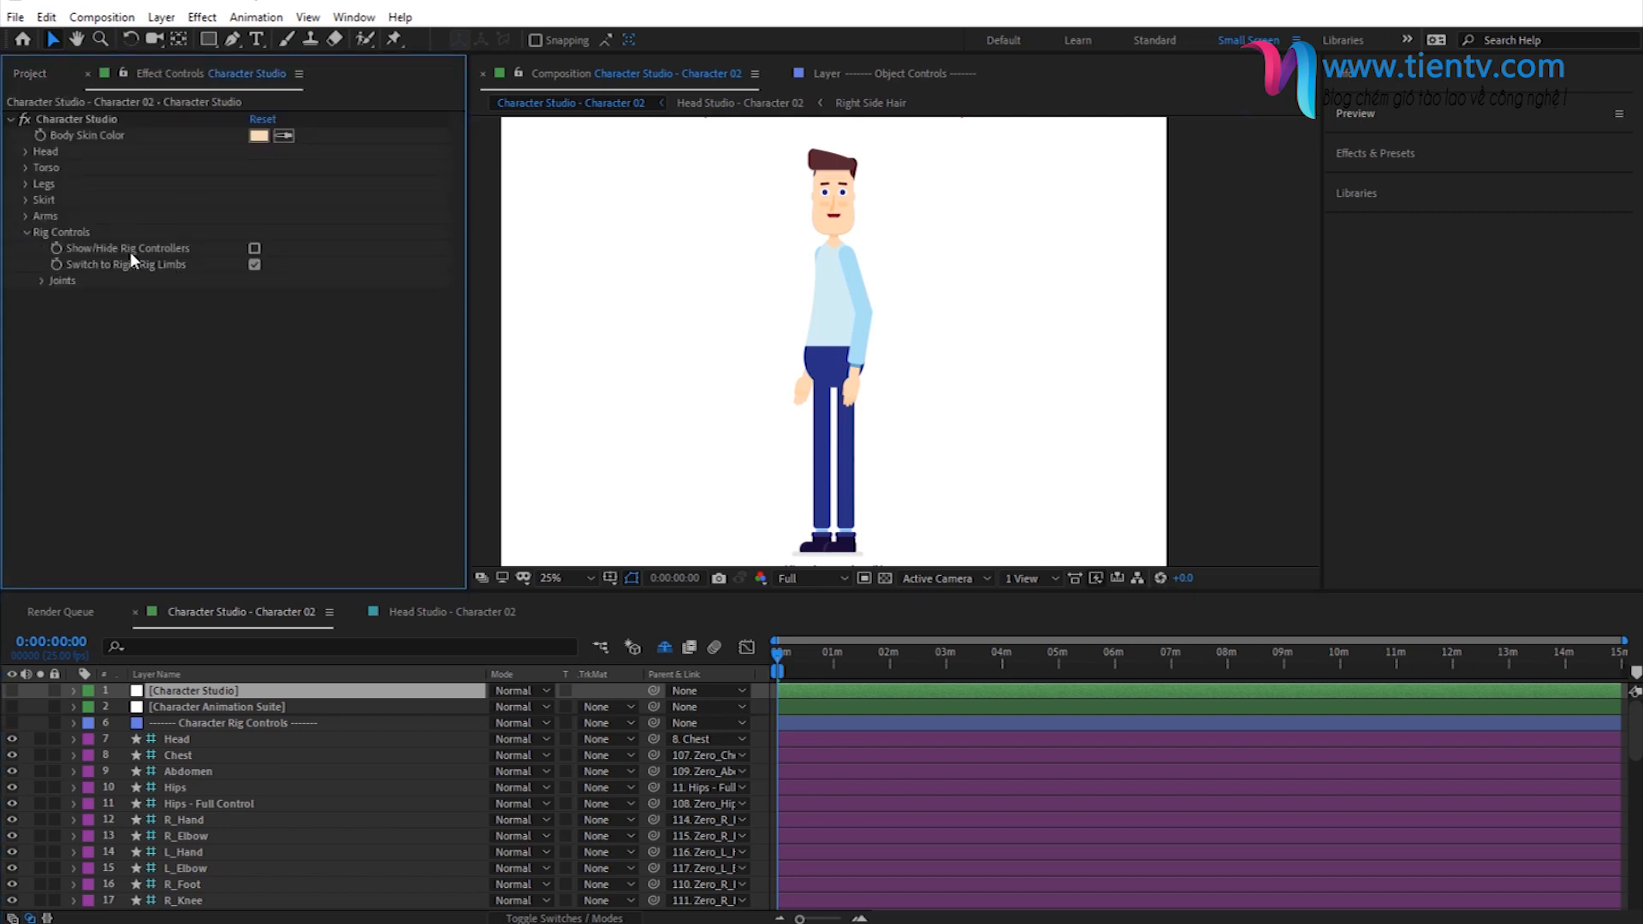
pyautogui.click(254, 248)
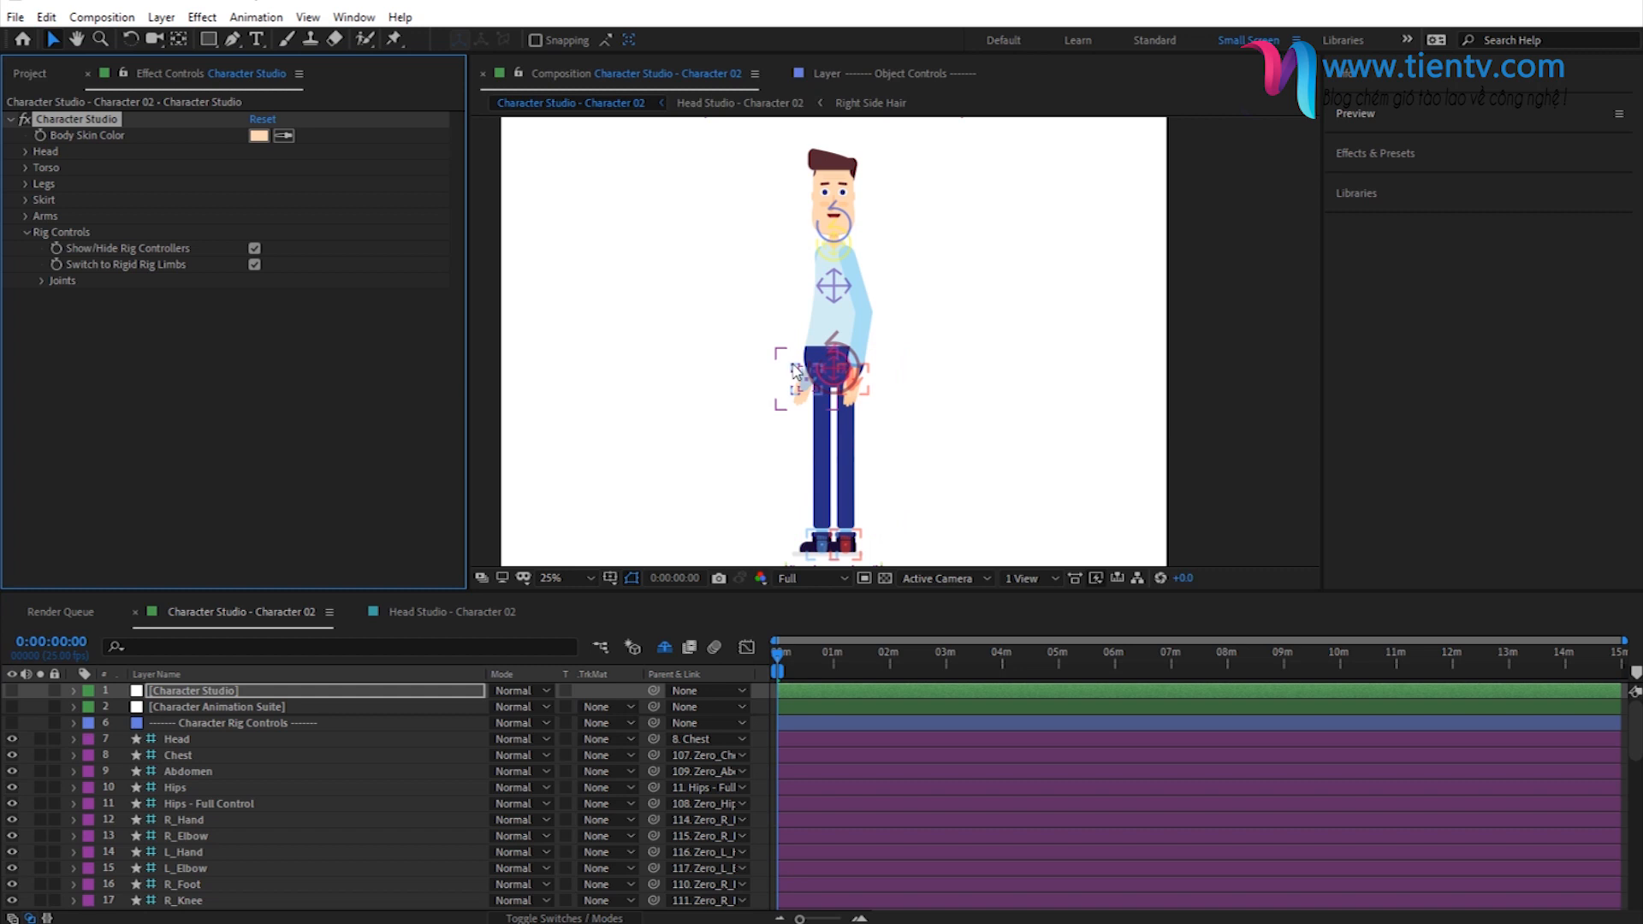
# - Raise the L_Hand controller from beside the hips to about chest height in front of the character, and deselect it
pyautogui.click(802, 389)
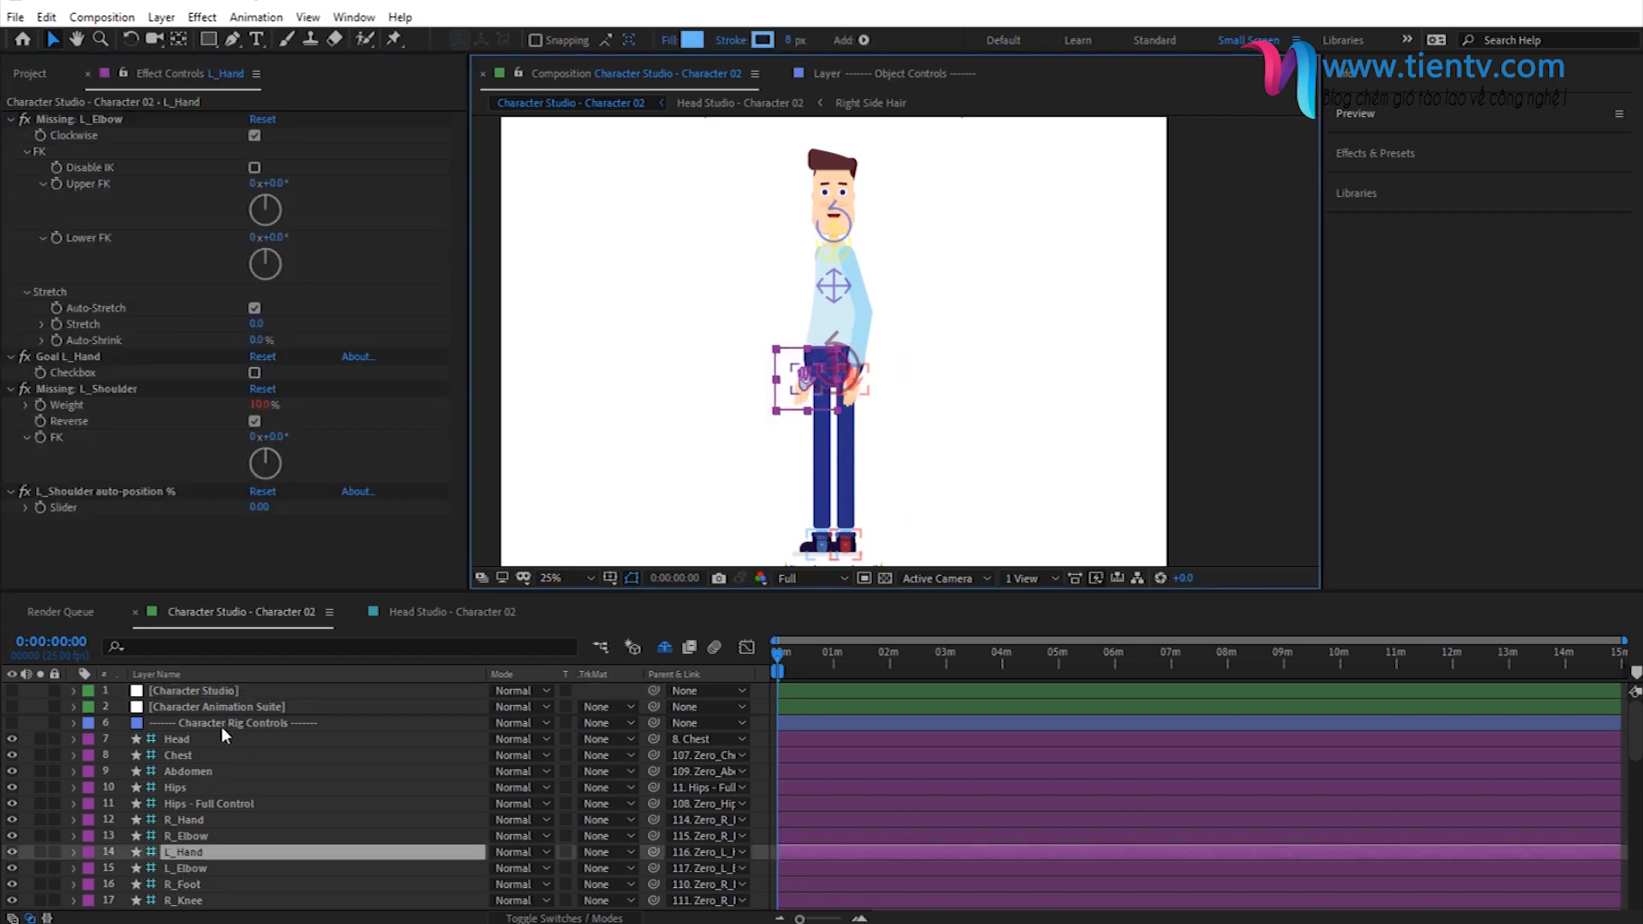
pyautogui.click(202, 851)
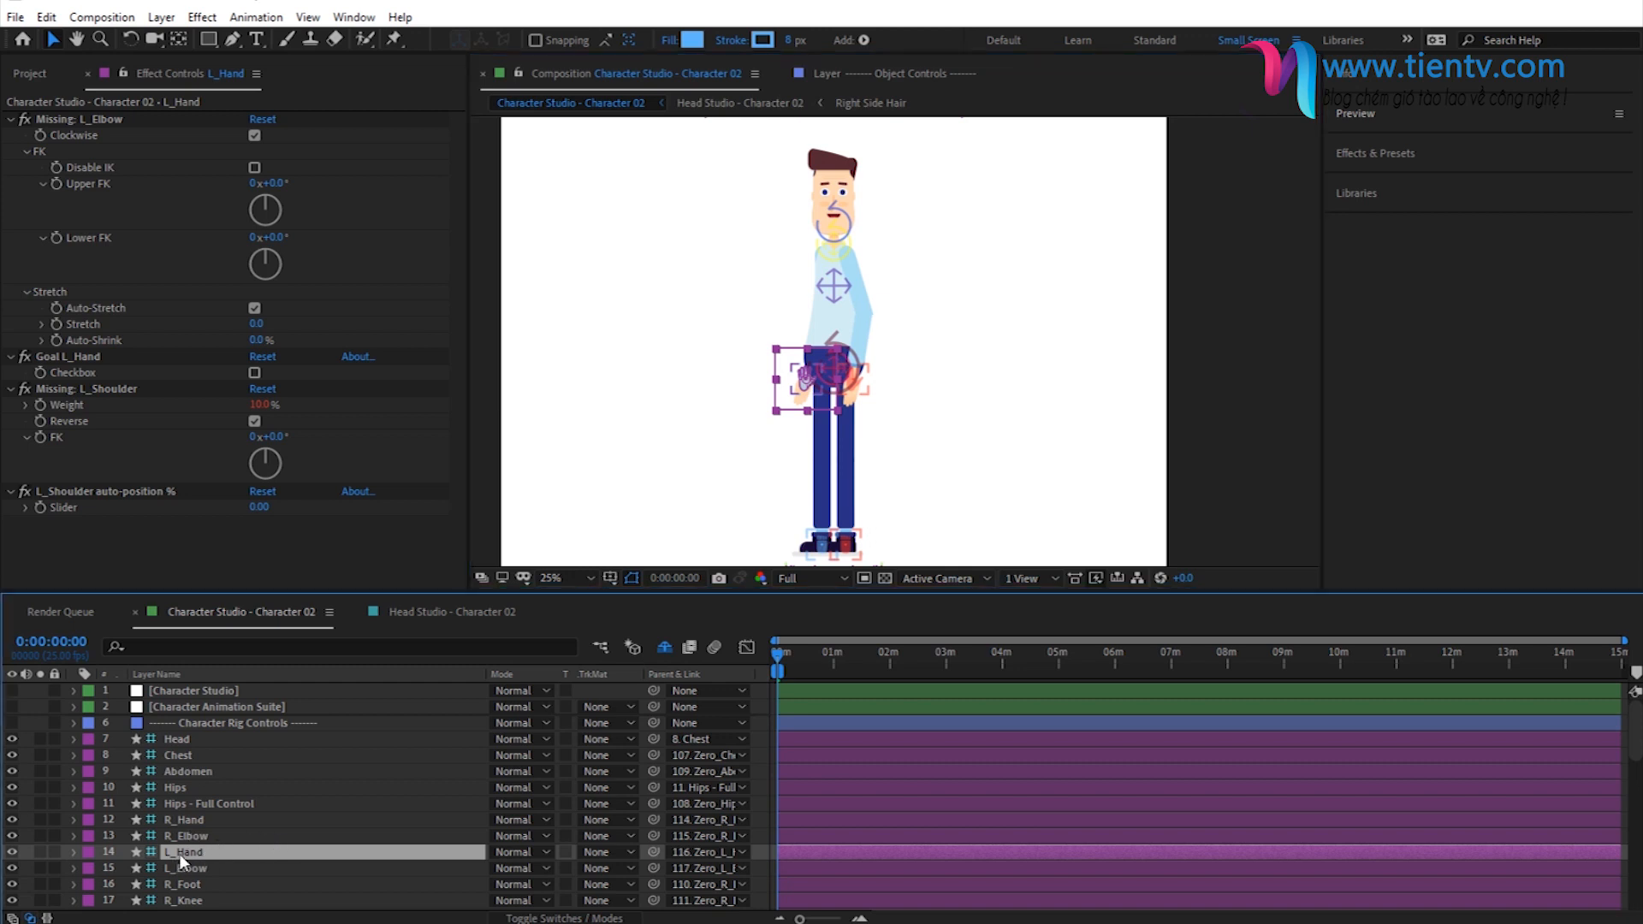
pyautogui.moveTo(802, 382); pyautogui.dragTo(723, 272)
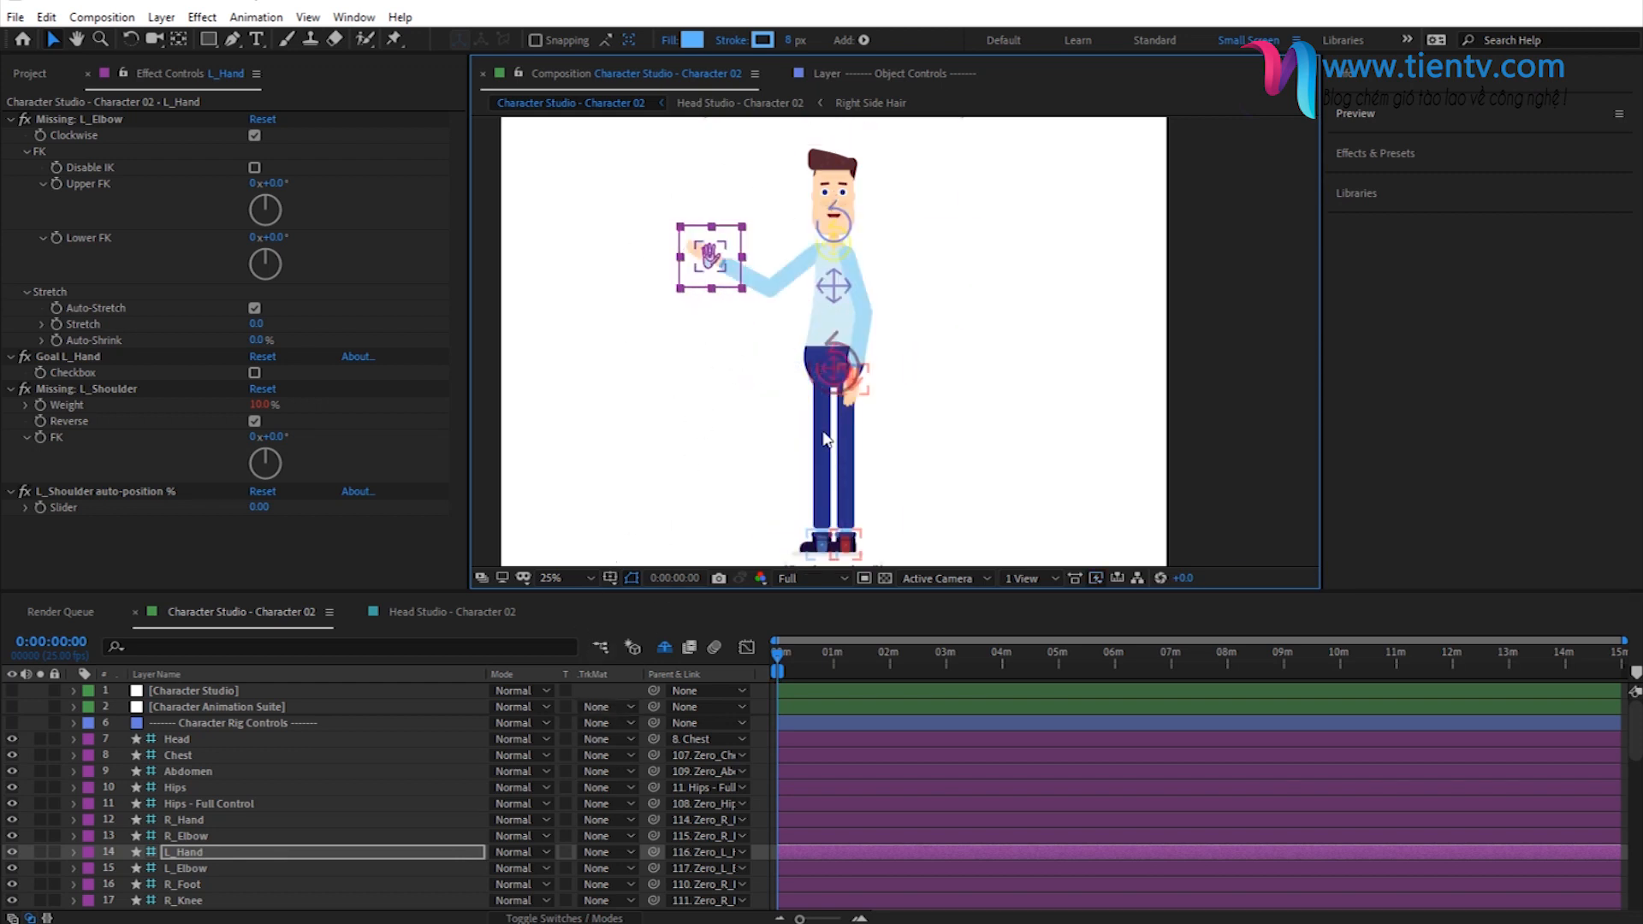
pyautogui.click(765, 798)
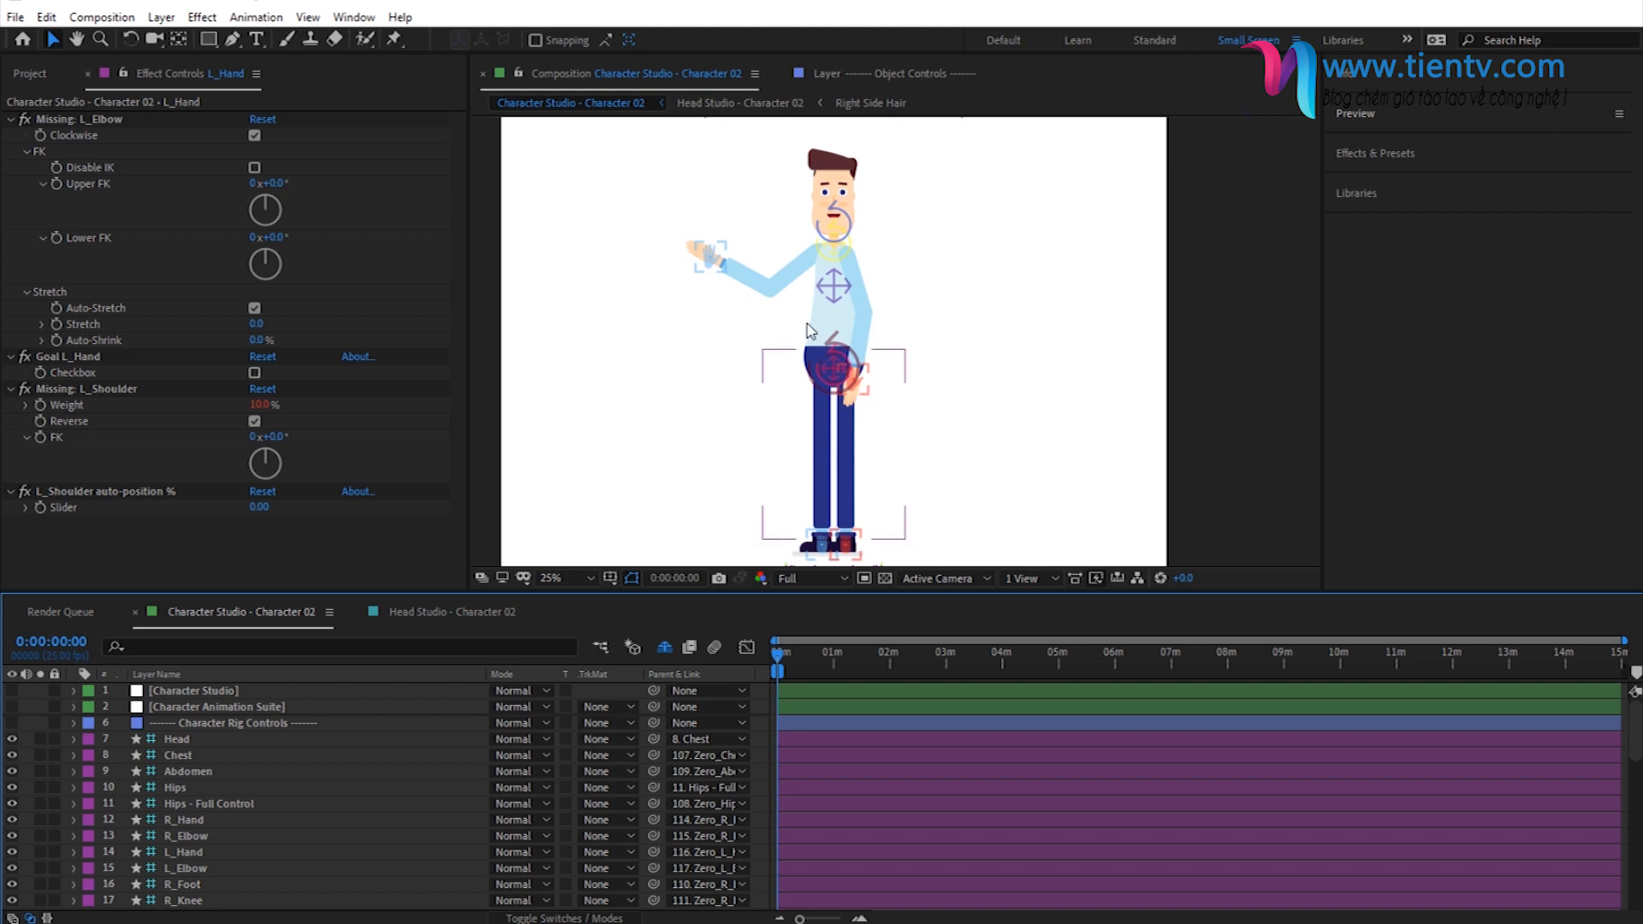
# - Expand the Left Hand and its Secondary Controls in Character Animation Suite, and move the L_Hand controller up beside the face
pyautogui.click(199, 707)
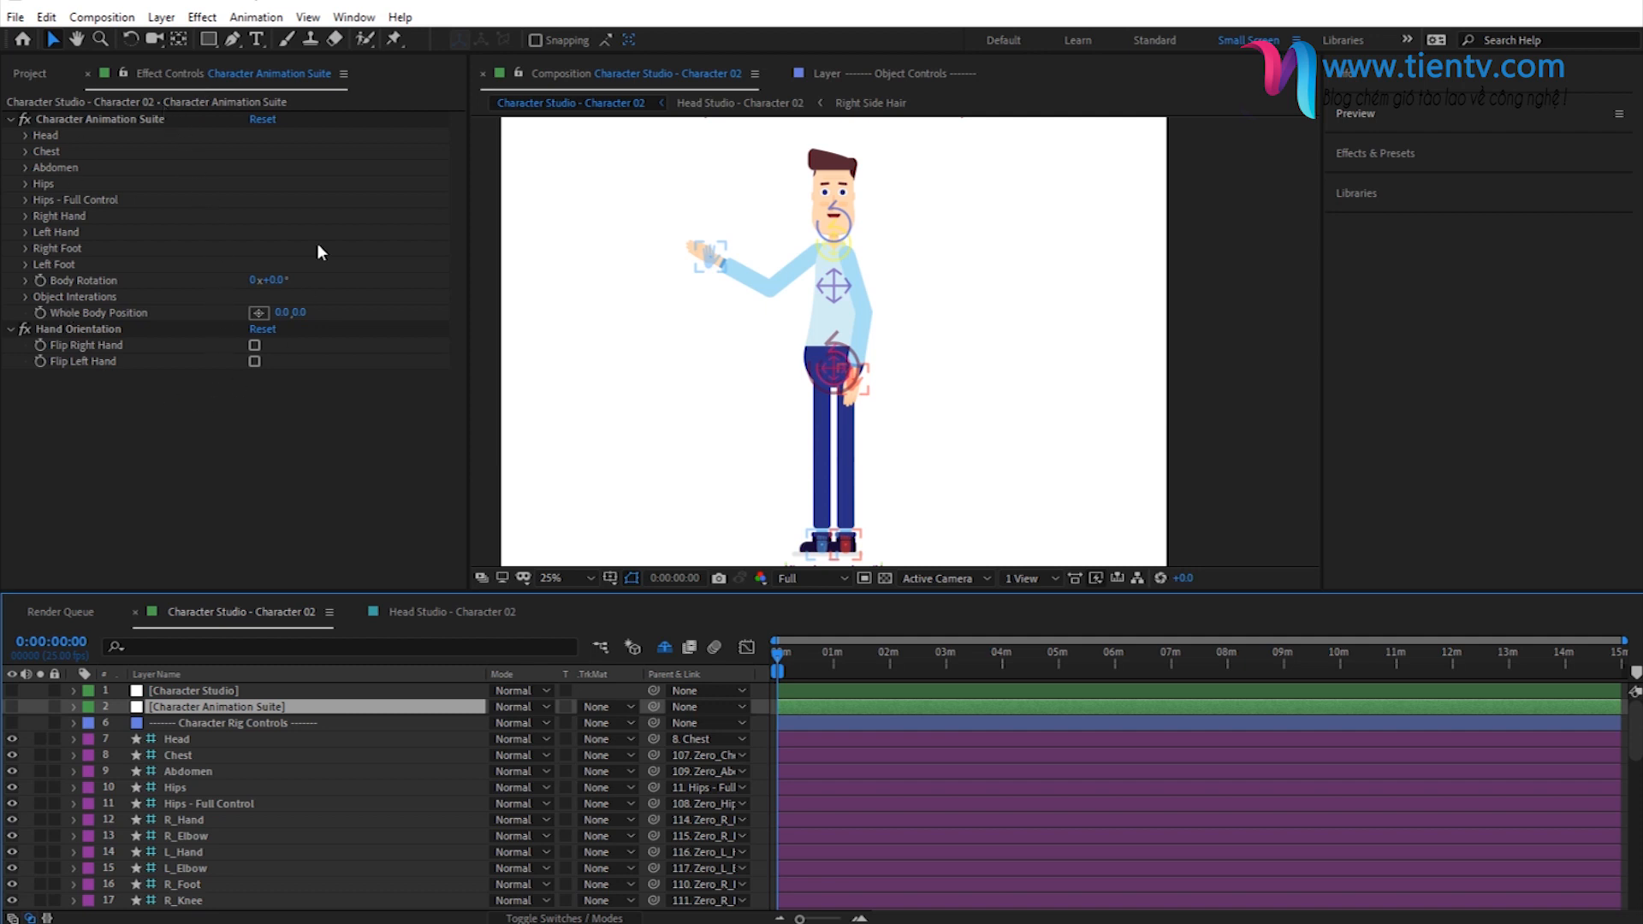
pyautogui.click(34, 233)
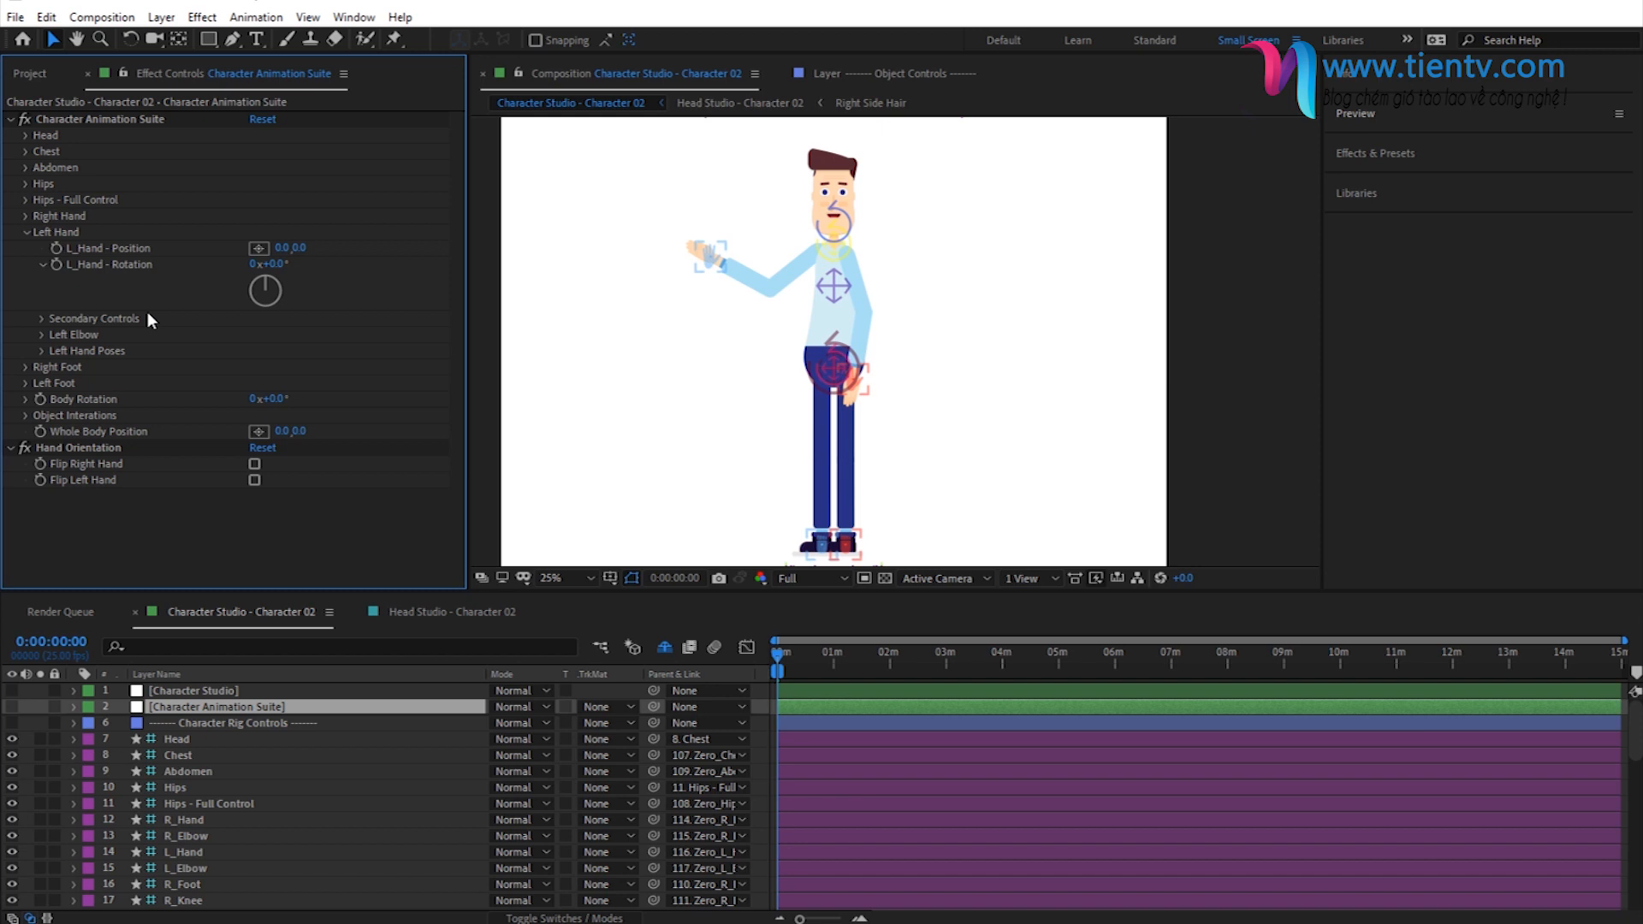
pyautogui.click(42, 319)
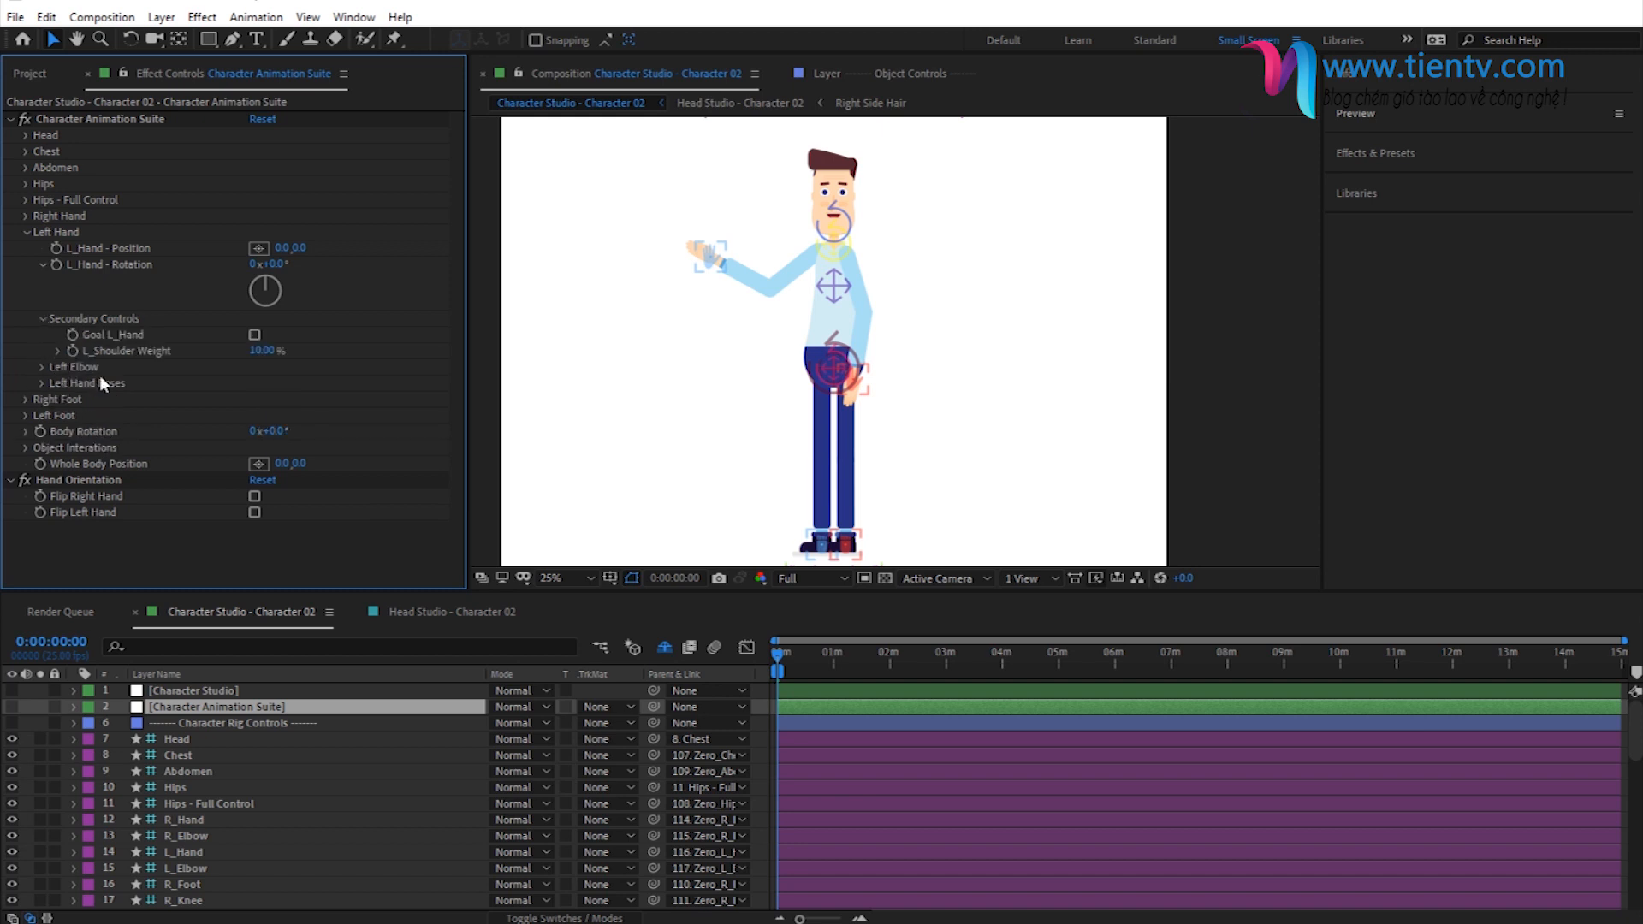
pyautogui.click(711, 255)
pyautogui.moveTo(710, 255); pyautogui.dragTo(755, 220)
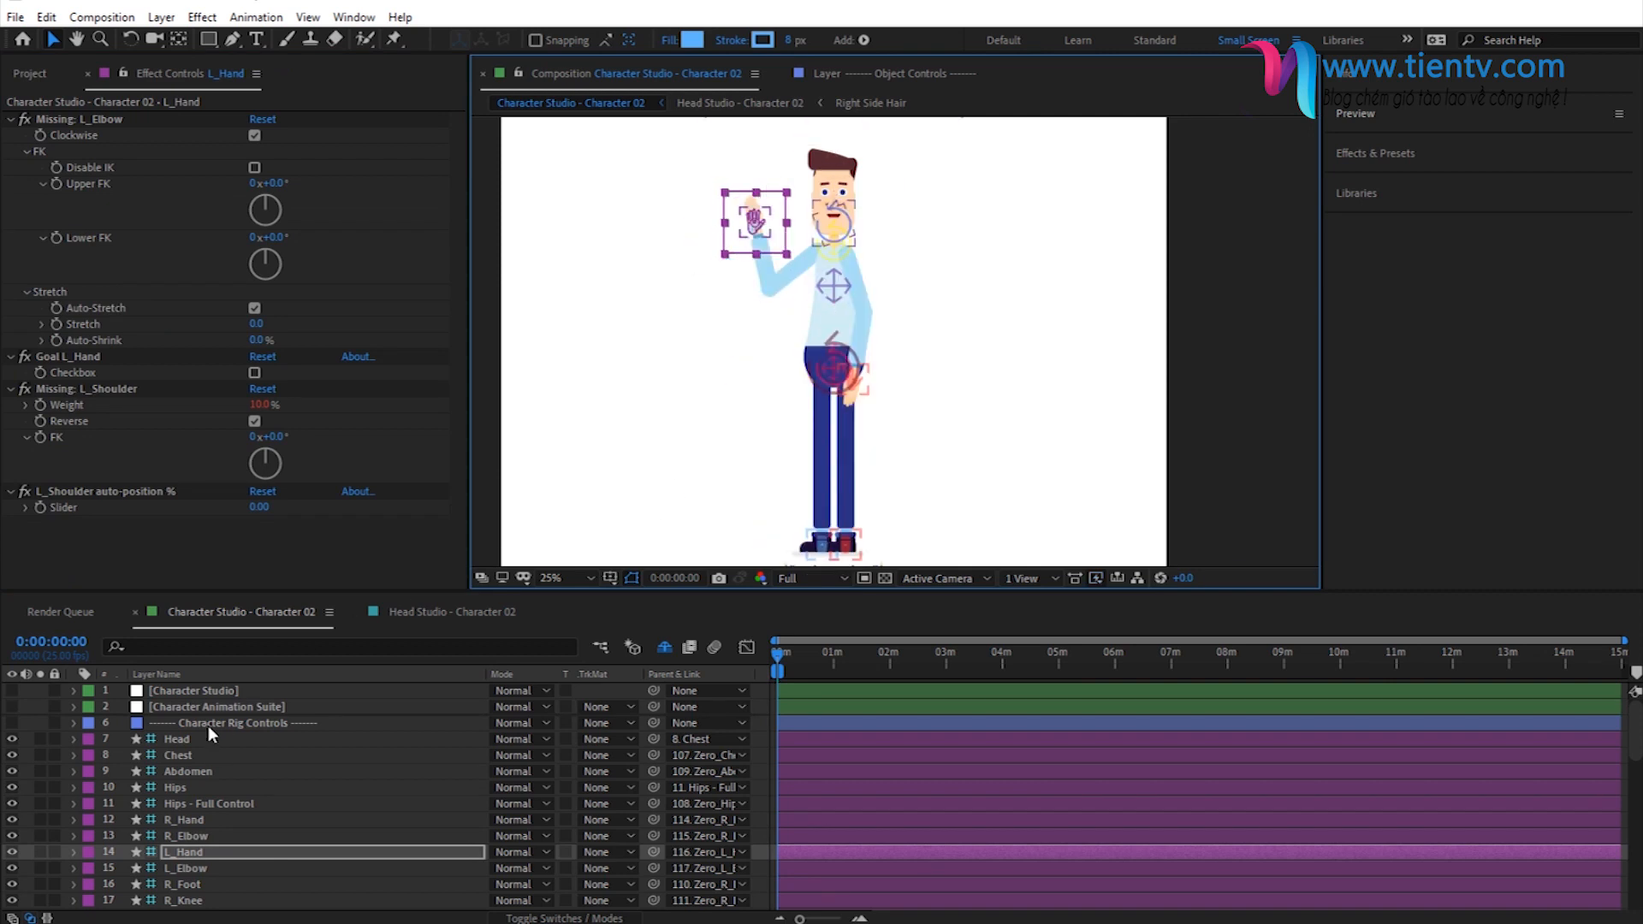
# - Enable Goal L_Hand in the left hand's Secondary Controls of Character Animation Suite
pyautogui.click(194, 706)
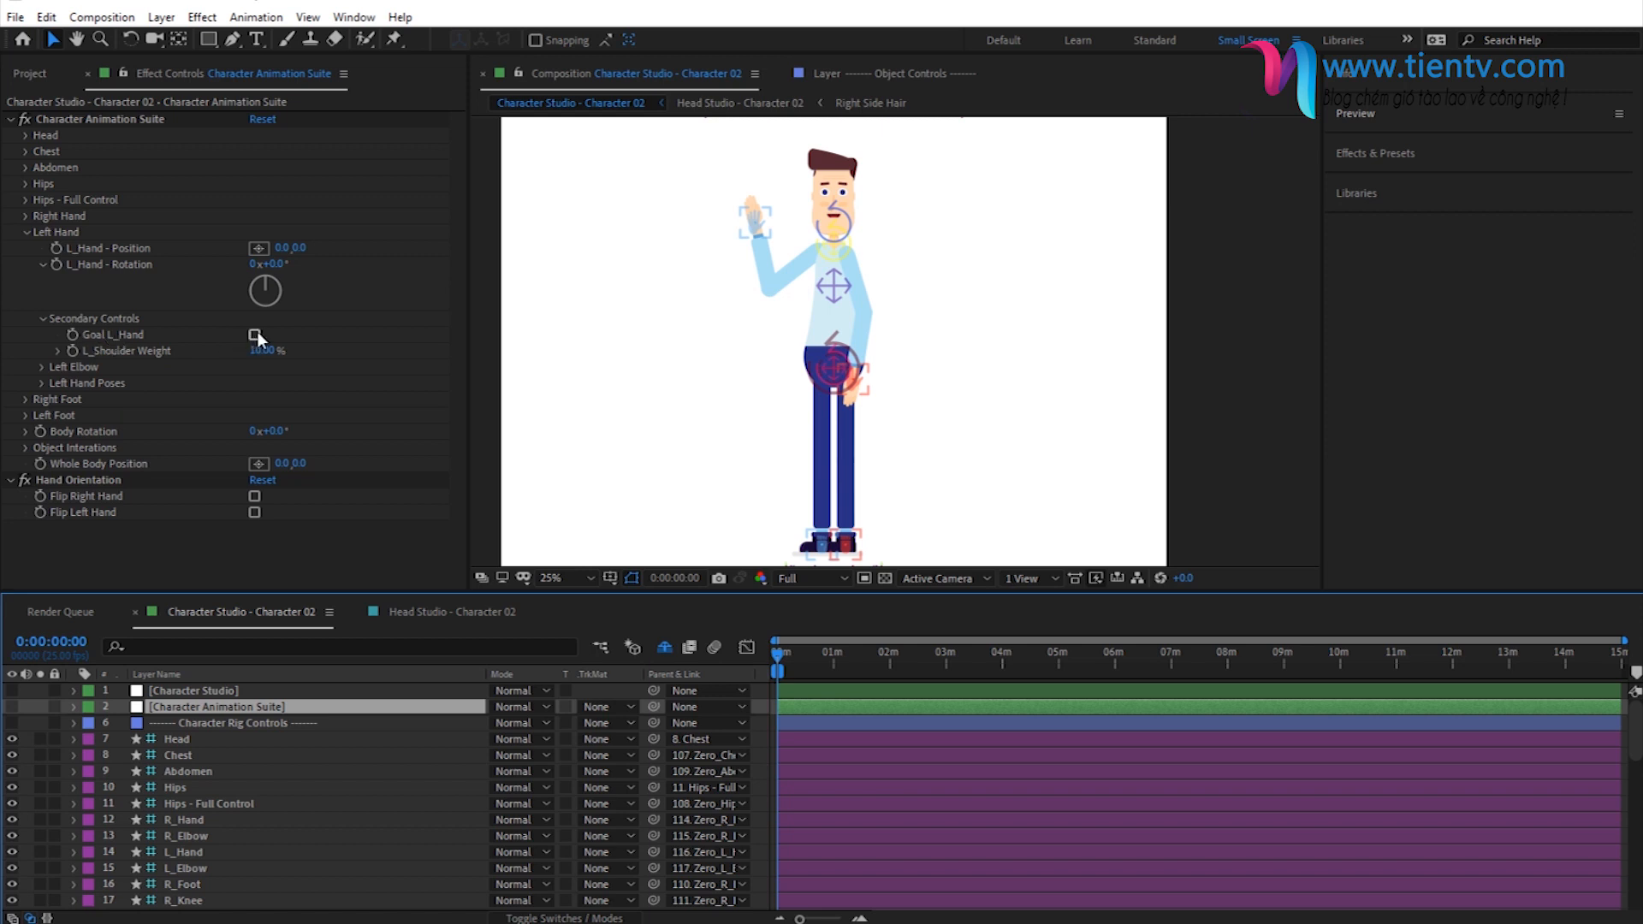
pyautogui.scroll(2, 720, 234)
pyautogui.moveTo(671, 251); pyautogui.dragTo(741, 446)
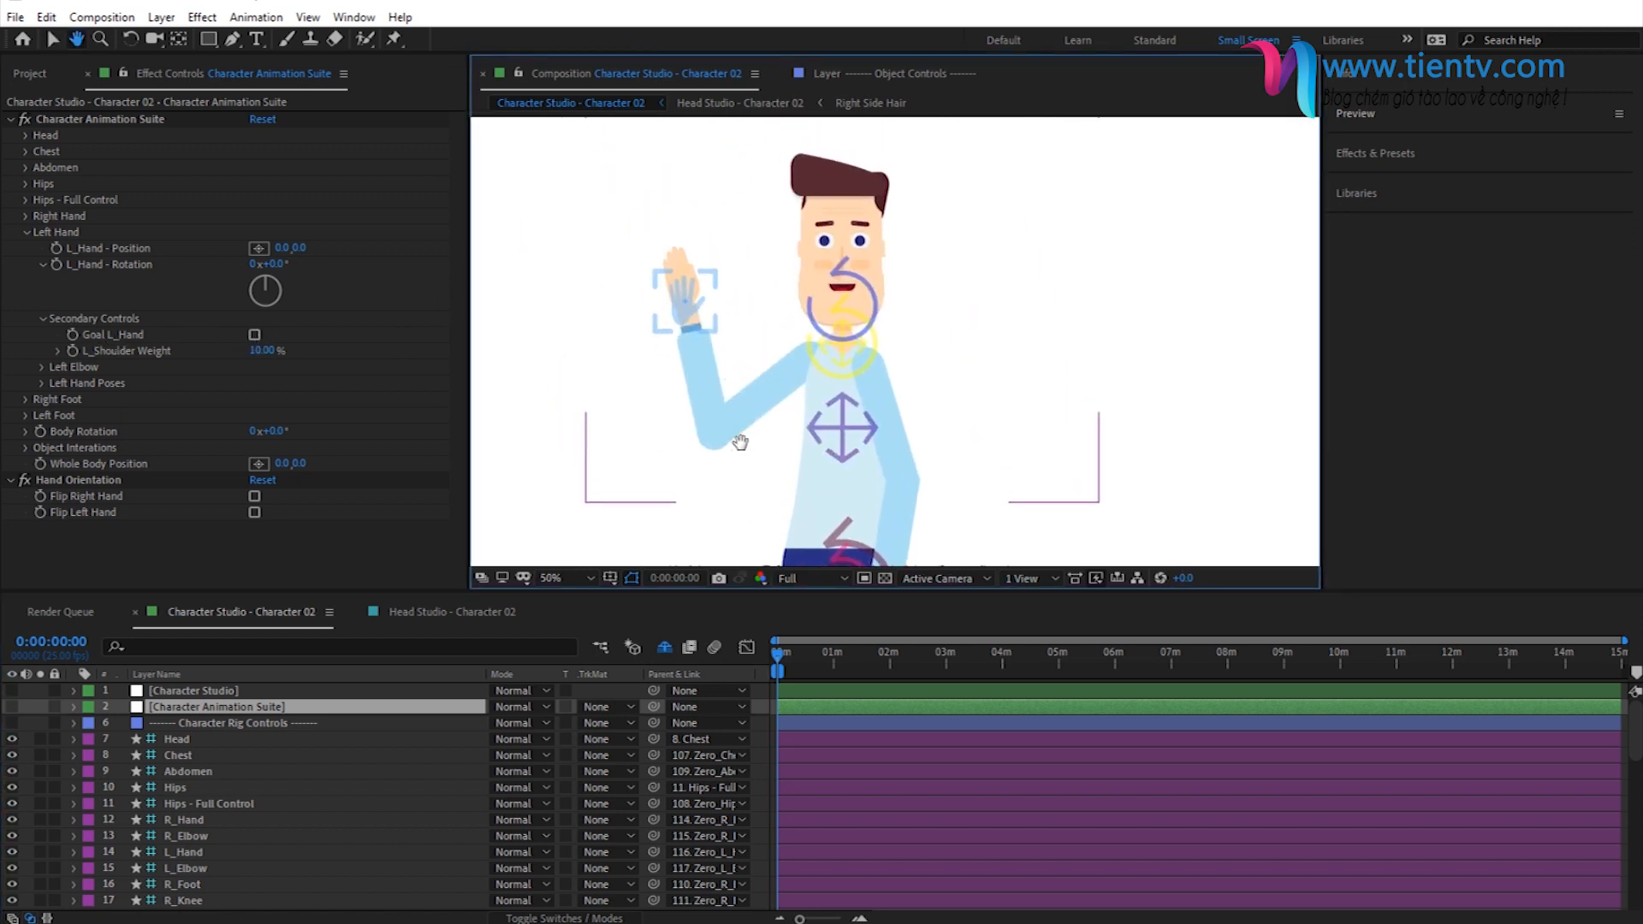
pyautogui.click(255, 335)
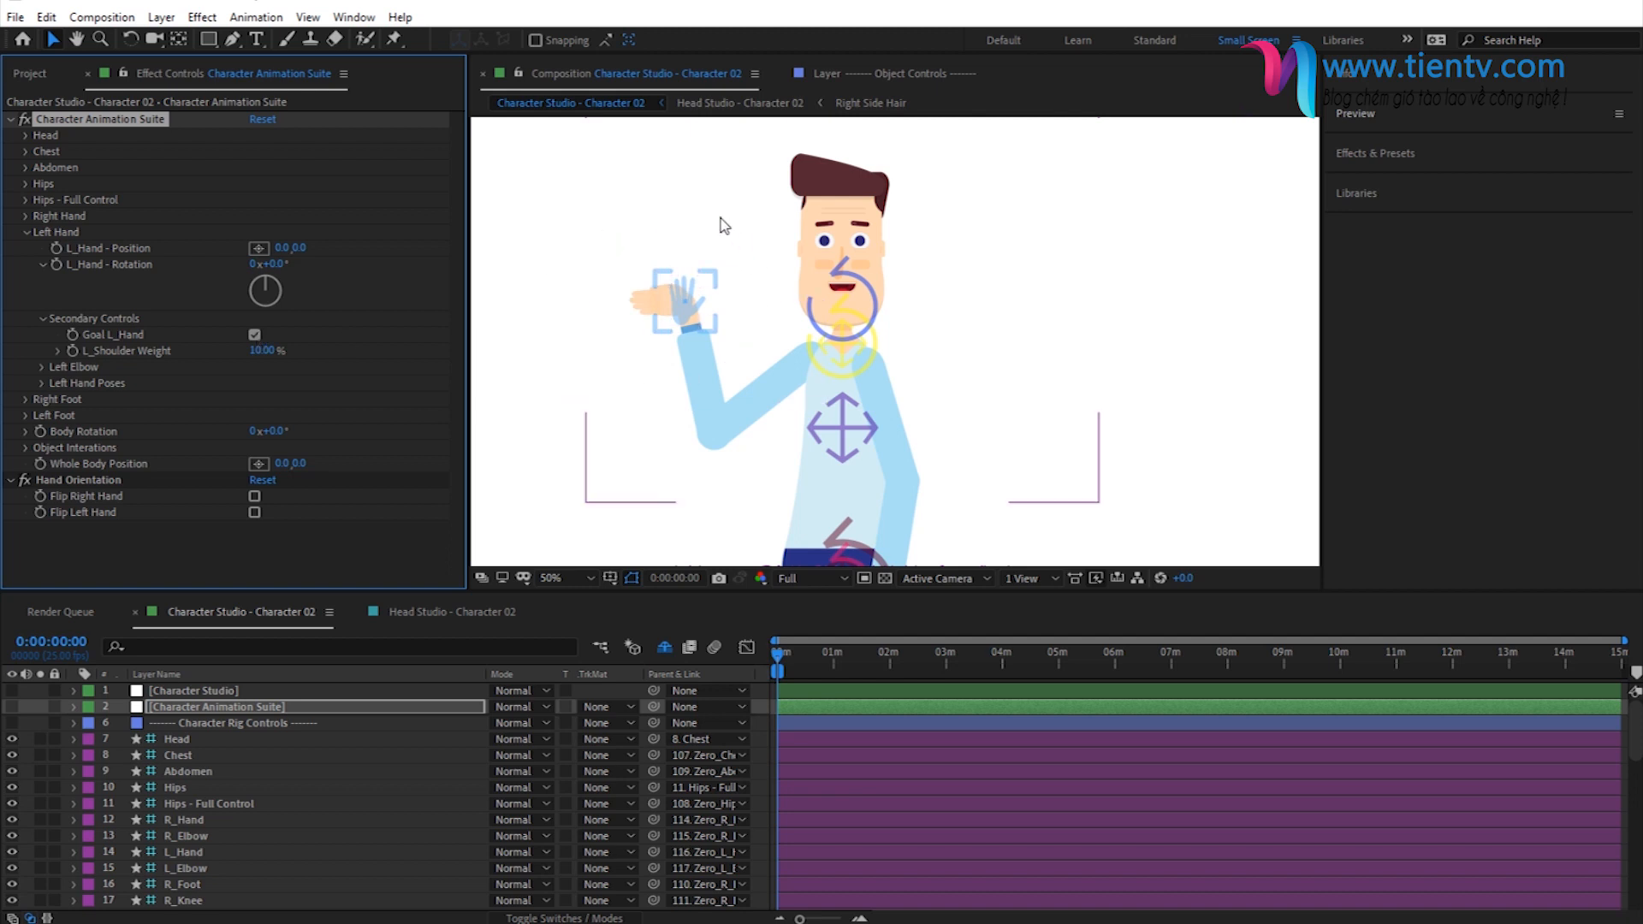
# - Test the goal setting by moving the L_Hand controller down and back up, and disable Goal L_Hand
pyautogui.moveTo(683, 308); pyautogui.dragTo(635, 458)
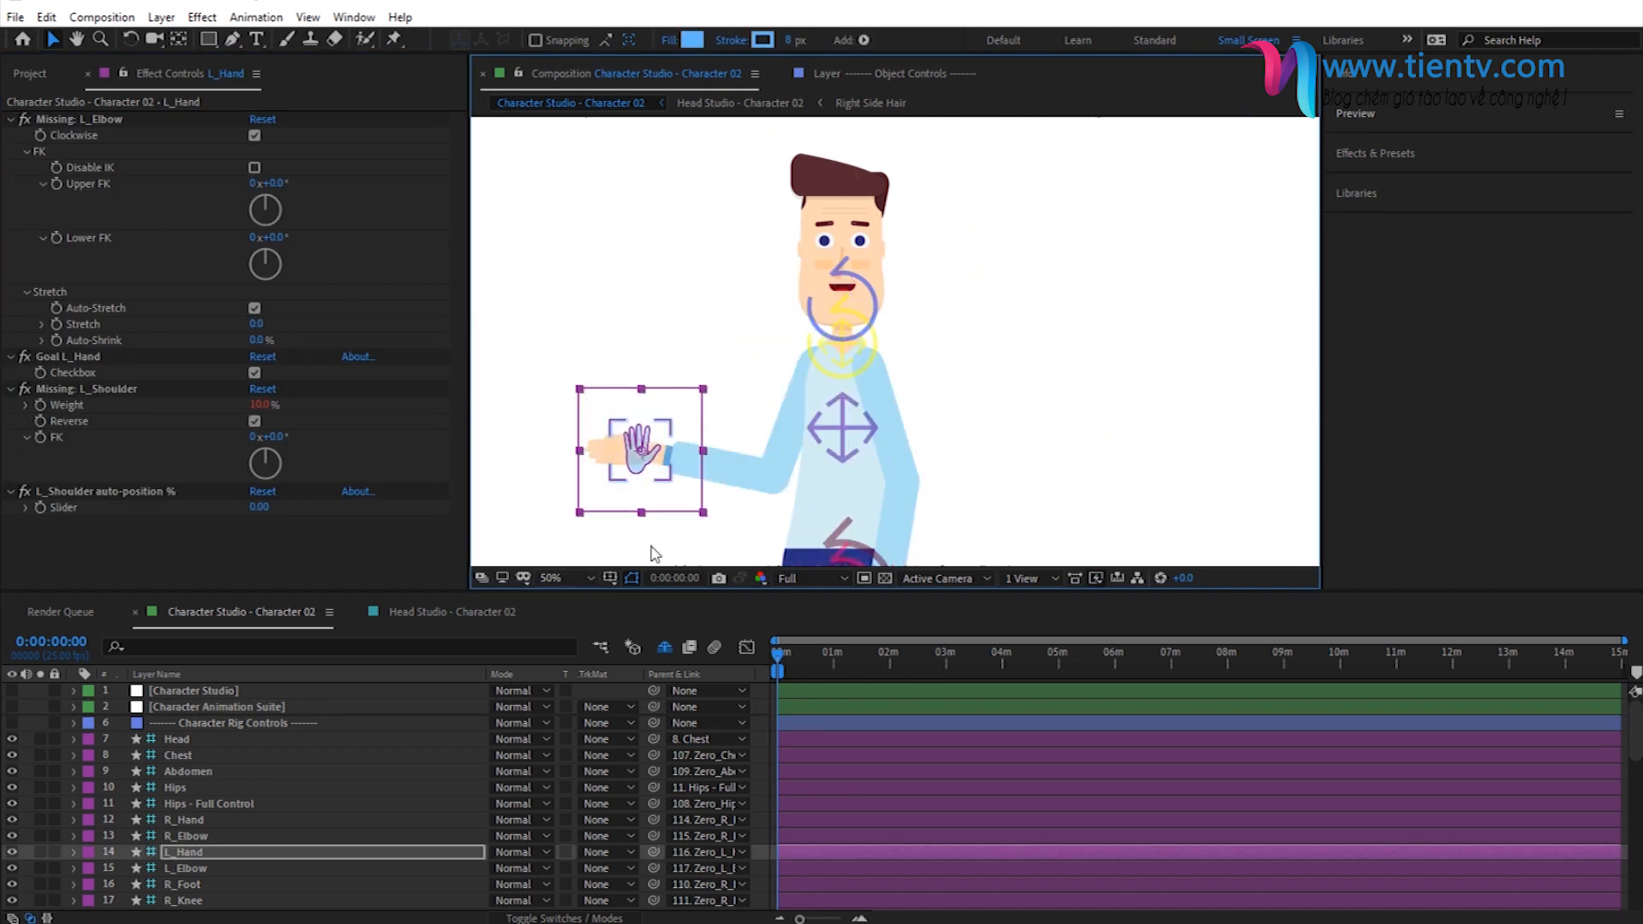
pyautogui.hotkey('ctrl', 'z')
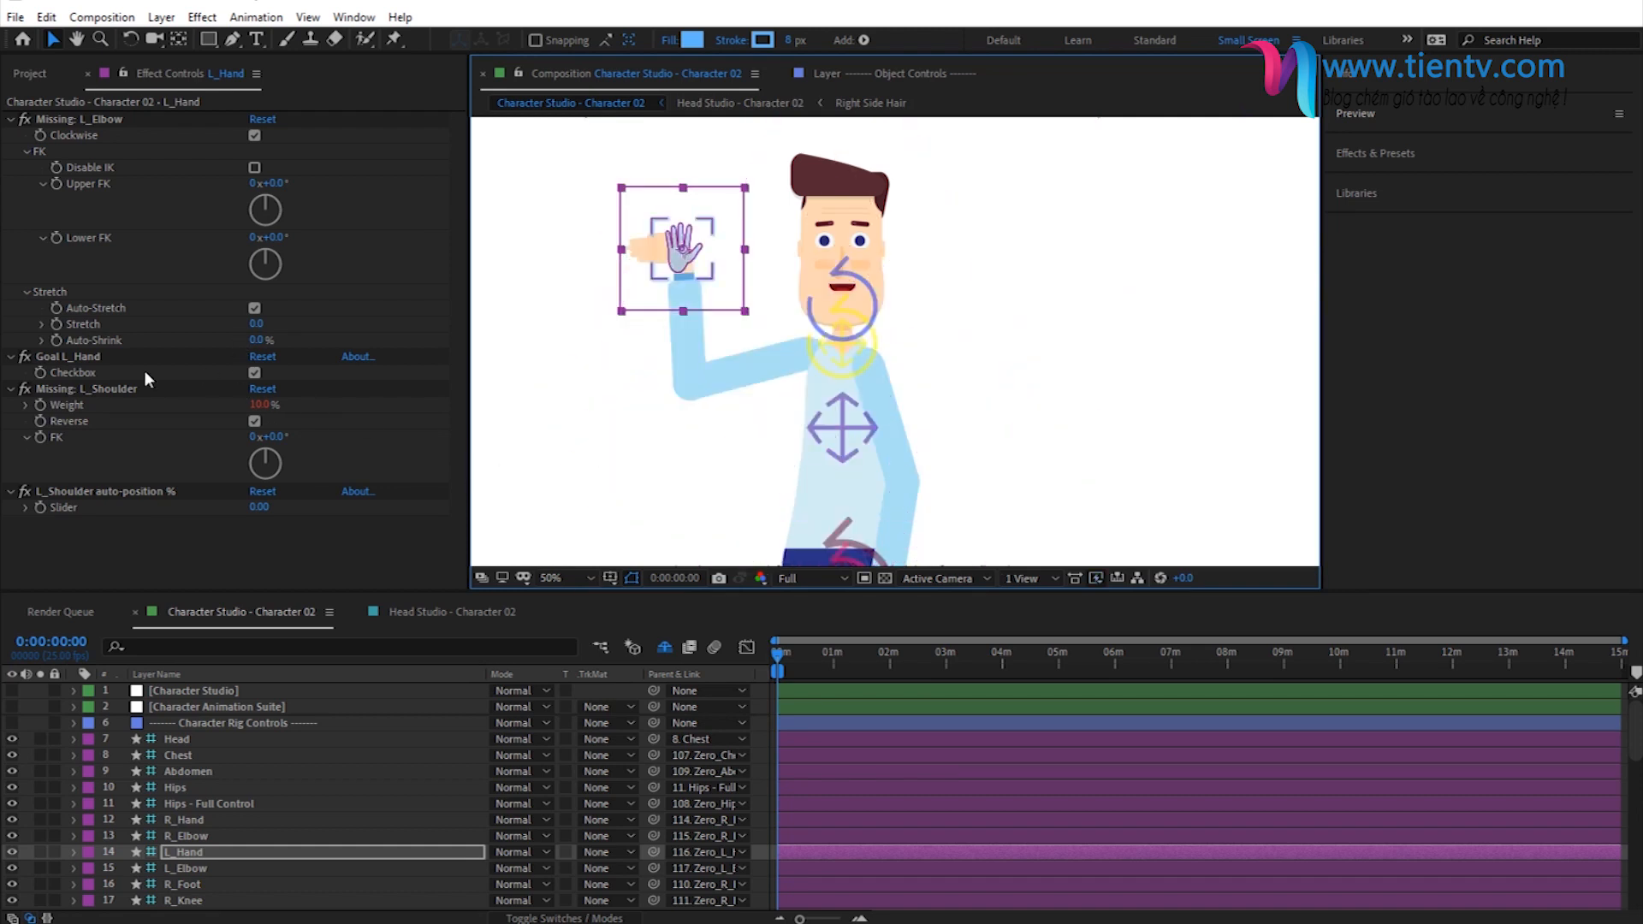
pyautogui.click(236, 702)
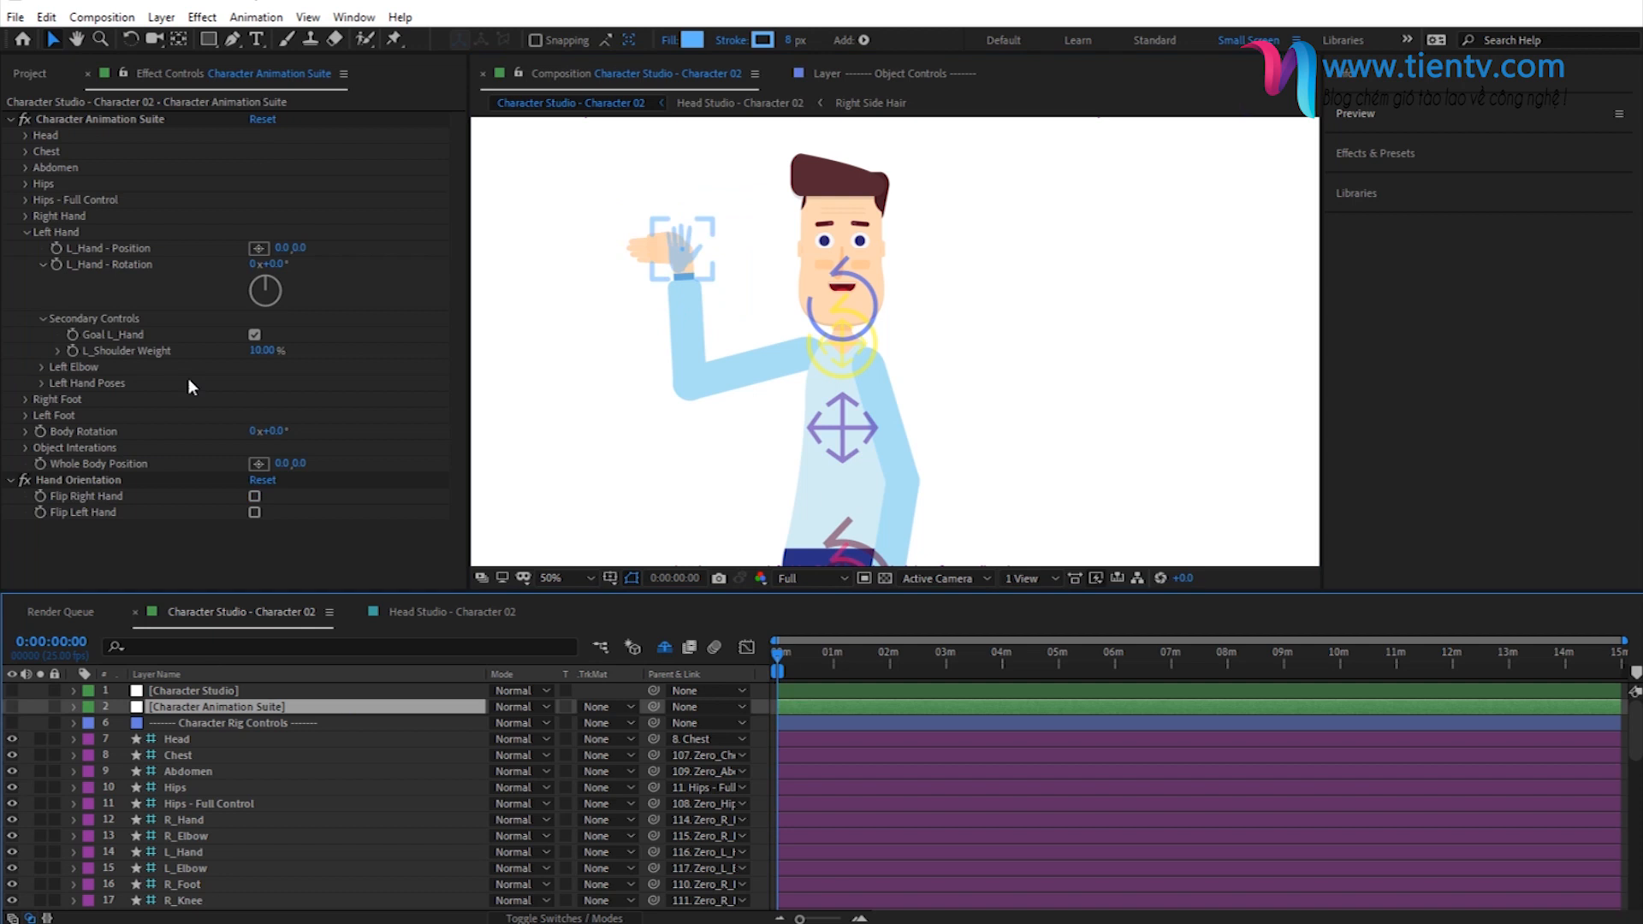
pyautogui.click(255, 335)
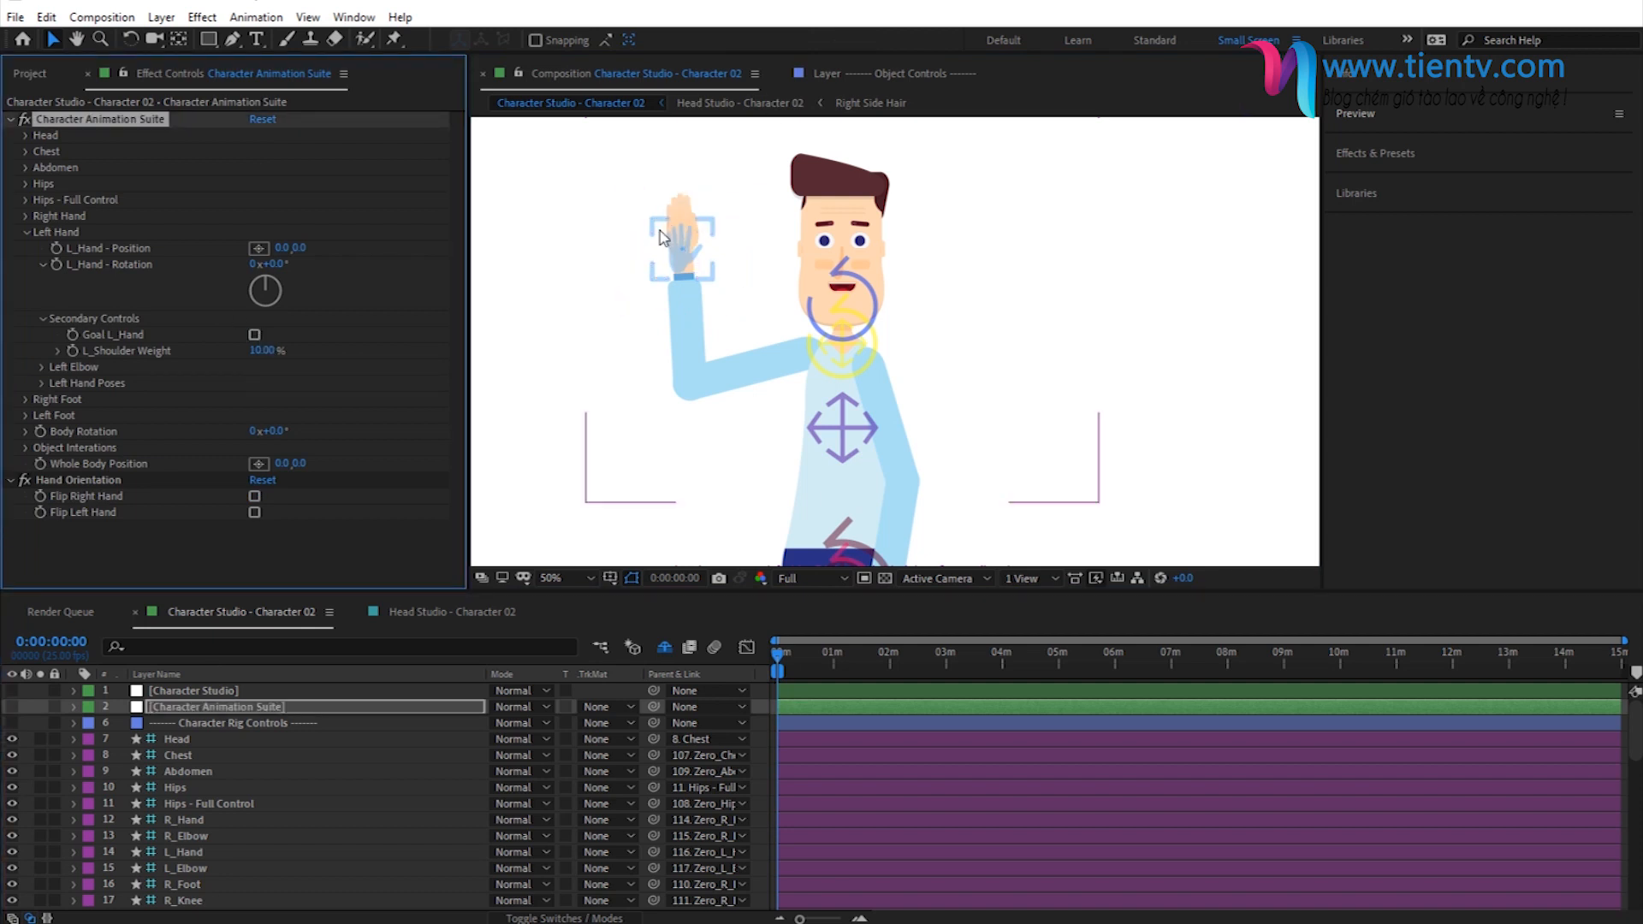
# - Move the L_Hand controller from beside the face down to about chest height, away from the body
pyautogui.click(695, 284)
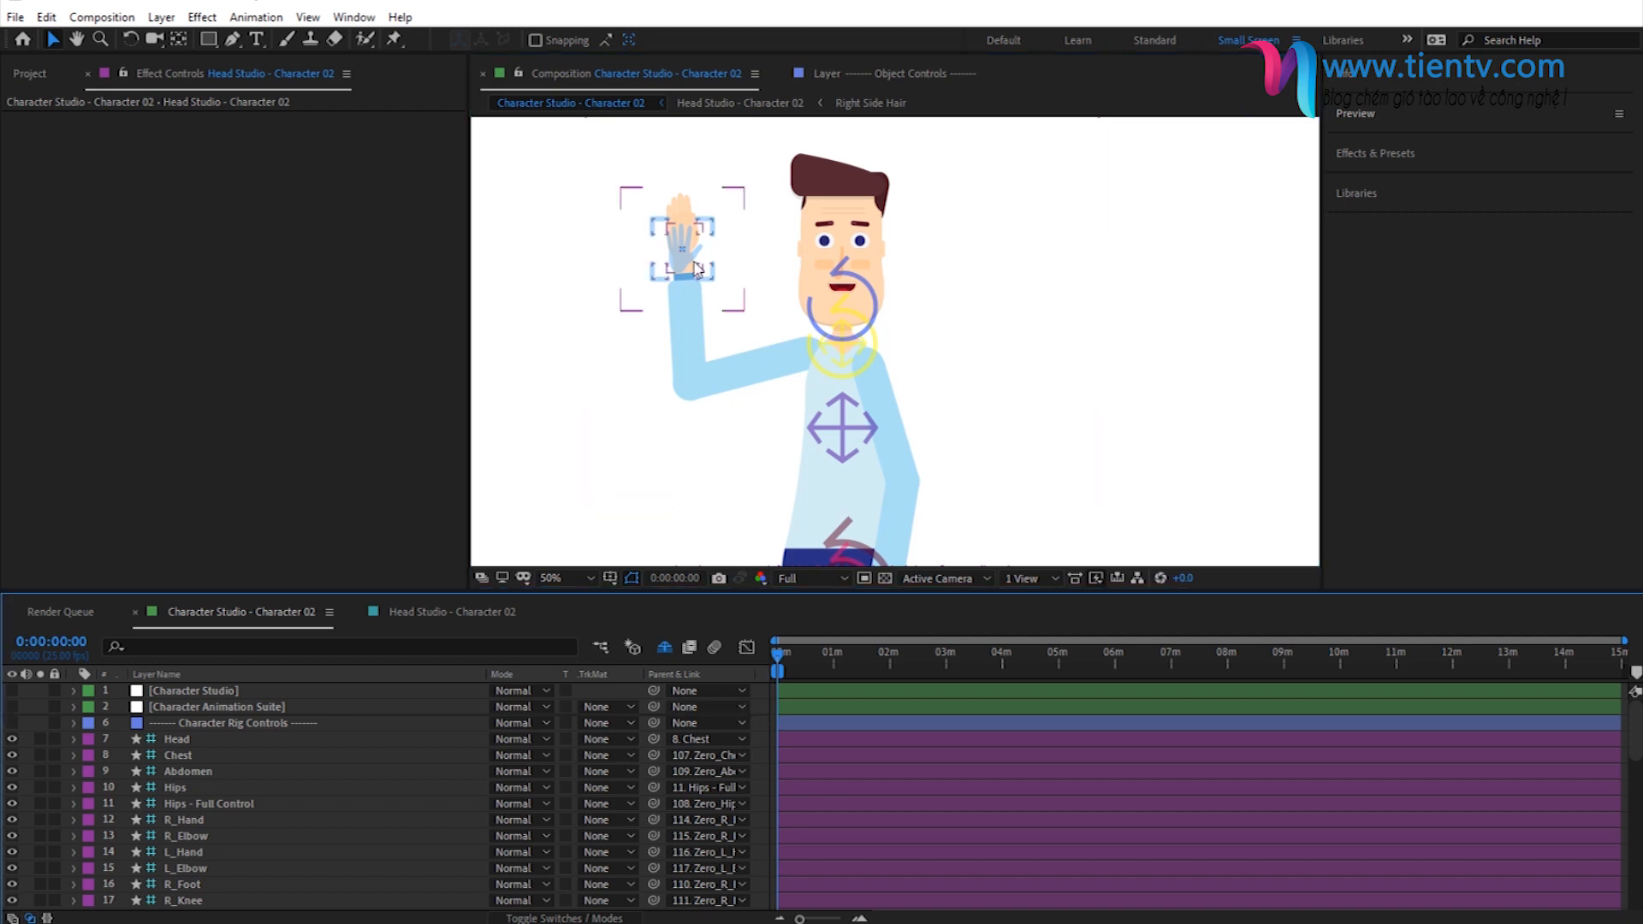
pyautogui.click(682, 280)
pyautogui.moveTo(683, 257); pyautogui.dragTo(620, 390)
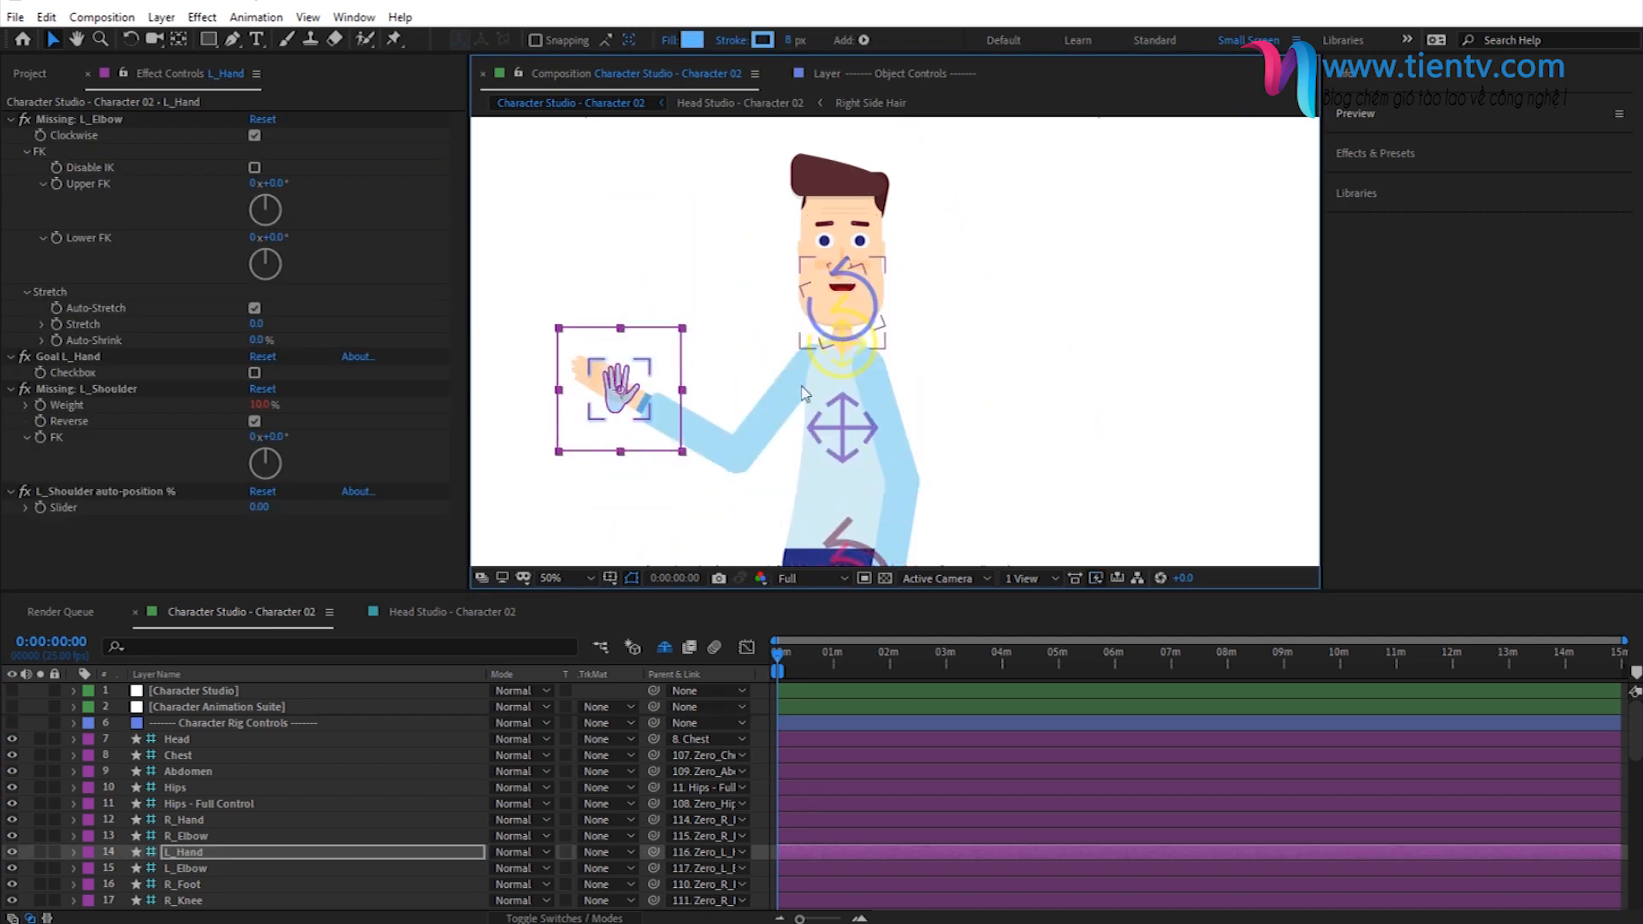
# - Move the L_Hand controller across the chest so the left arm stretches out on the other side at shoulder height
pyautogui.click(237, 709)
pyautogui.click(121, 462)
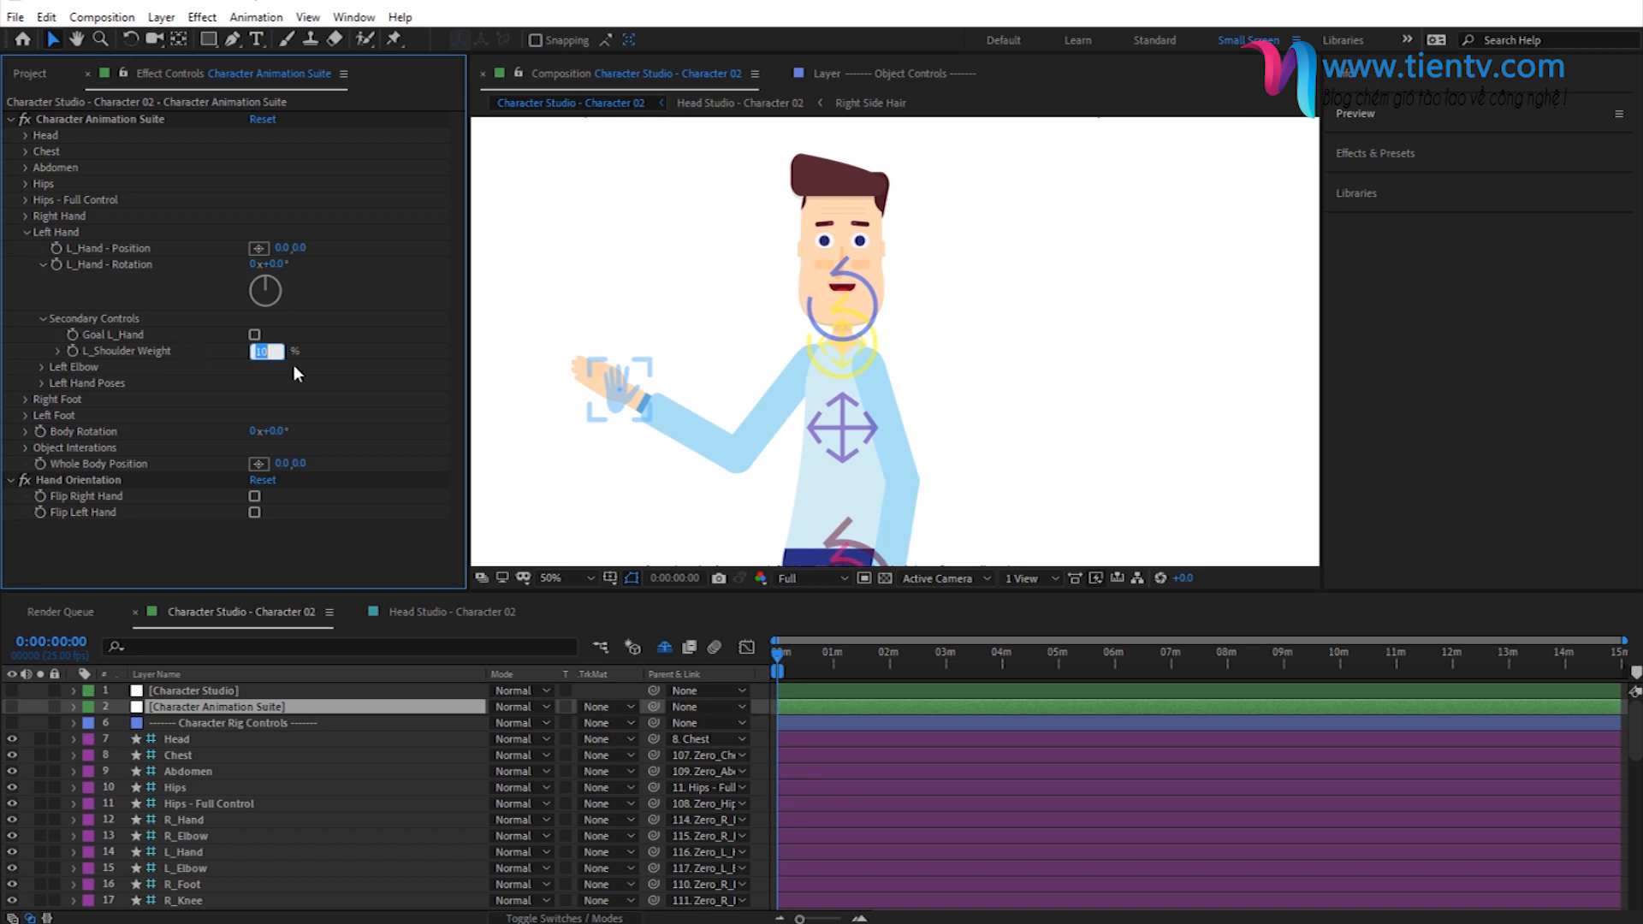
pyautogui.press('Return')
pyautogui.moveTo(614, 389); pyautogui.dragTo(1125, 313)
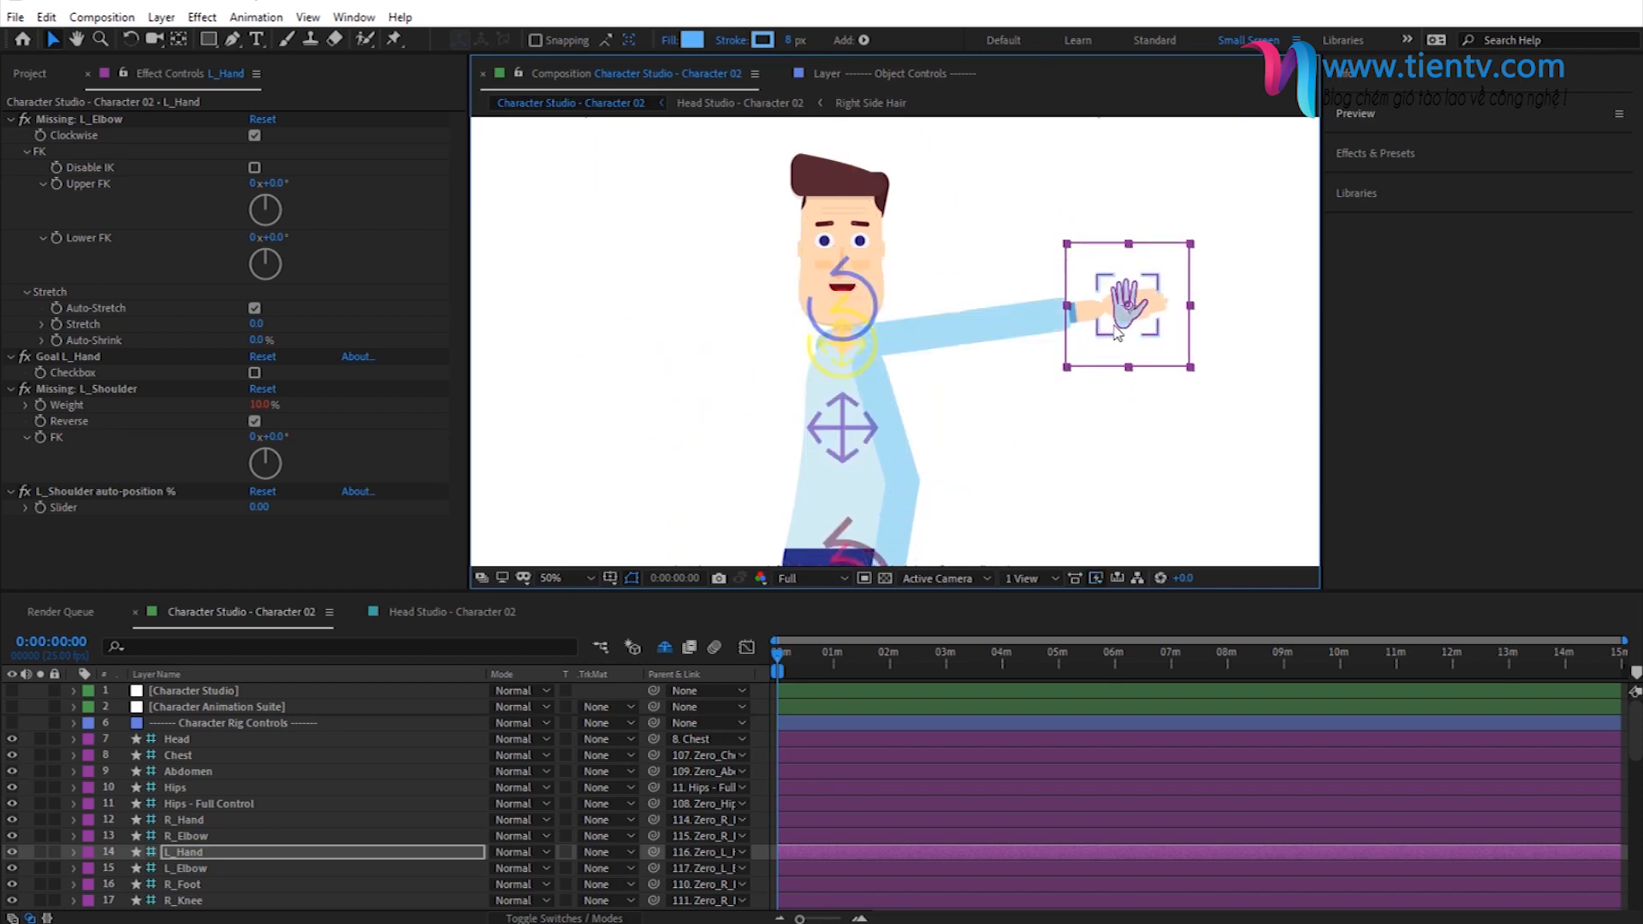
# - Set L_Shoulder Weight to 0% in the left hand's Secondary Controls of Character Animation Suite
pyautogui.click(224, 707)
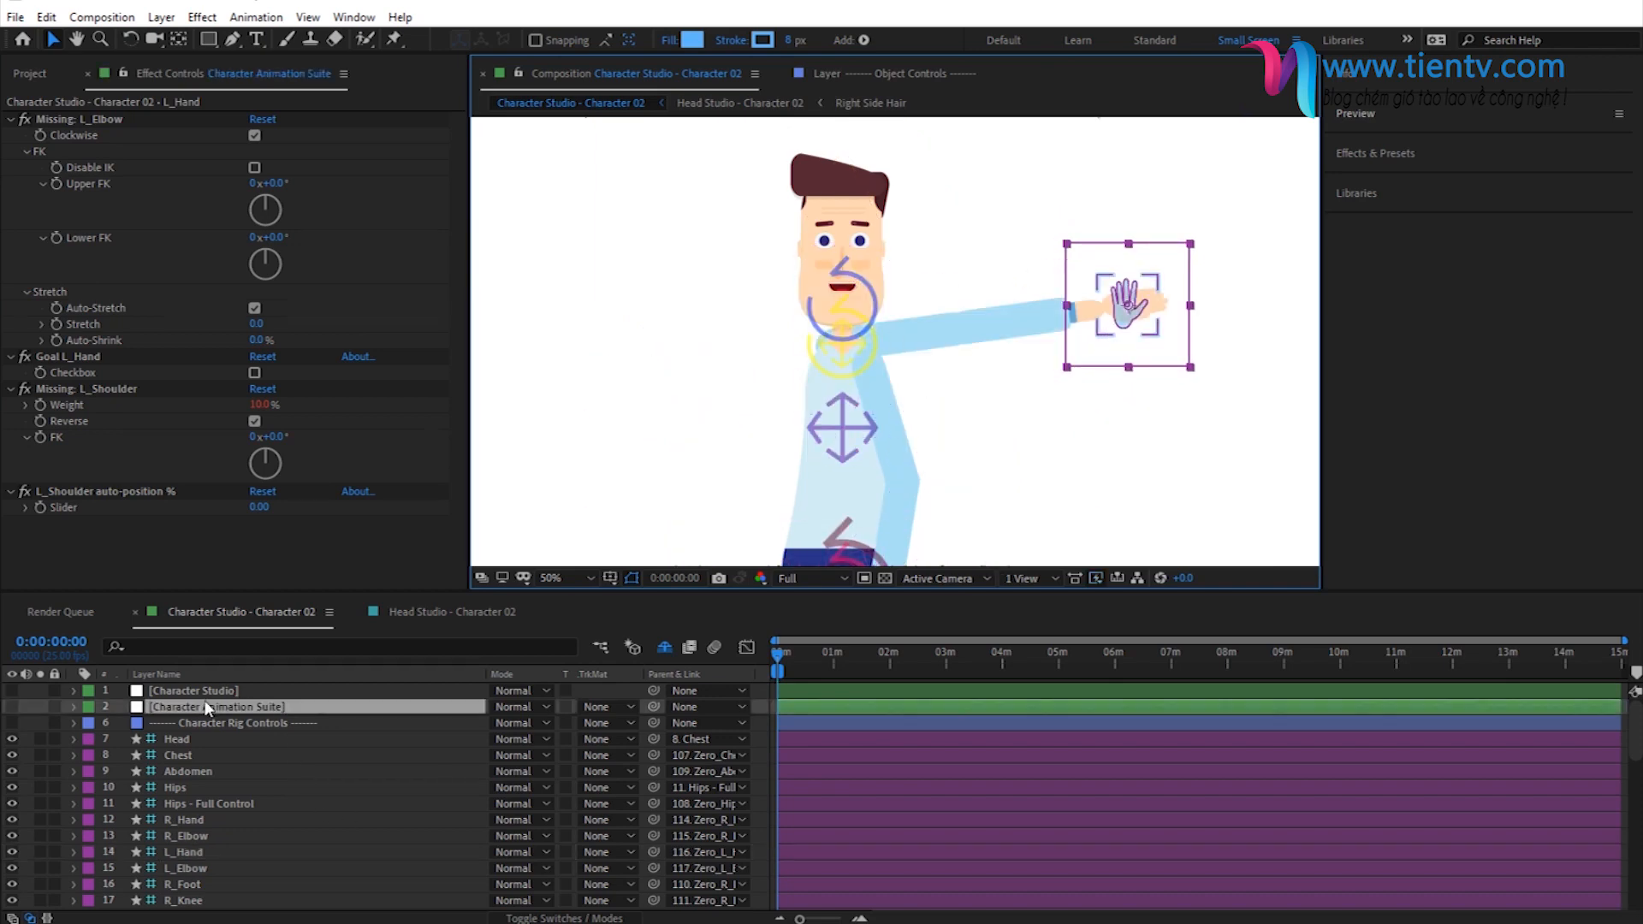
pyautogui.click(263, 351)
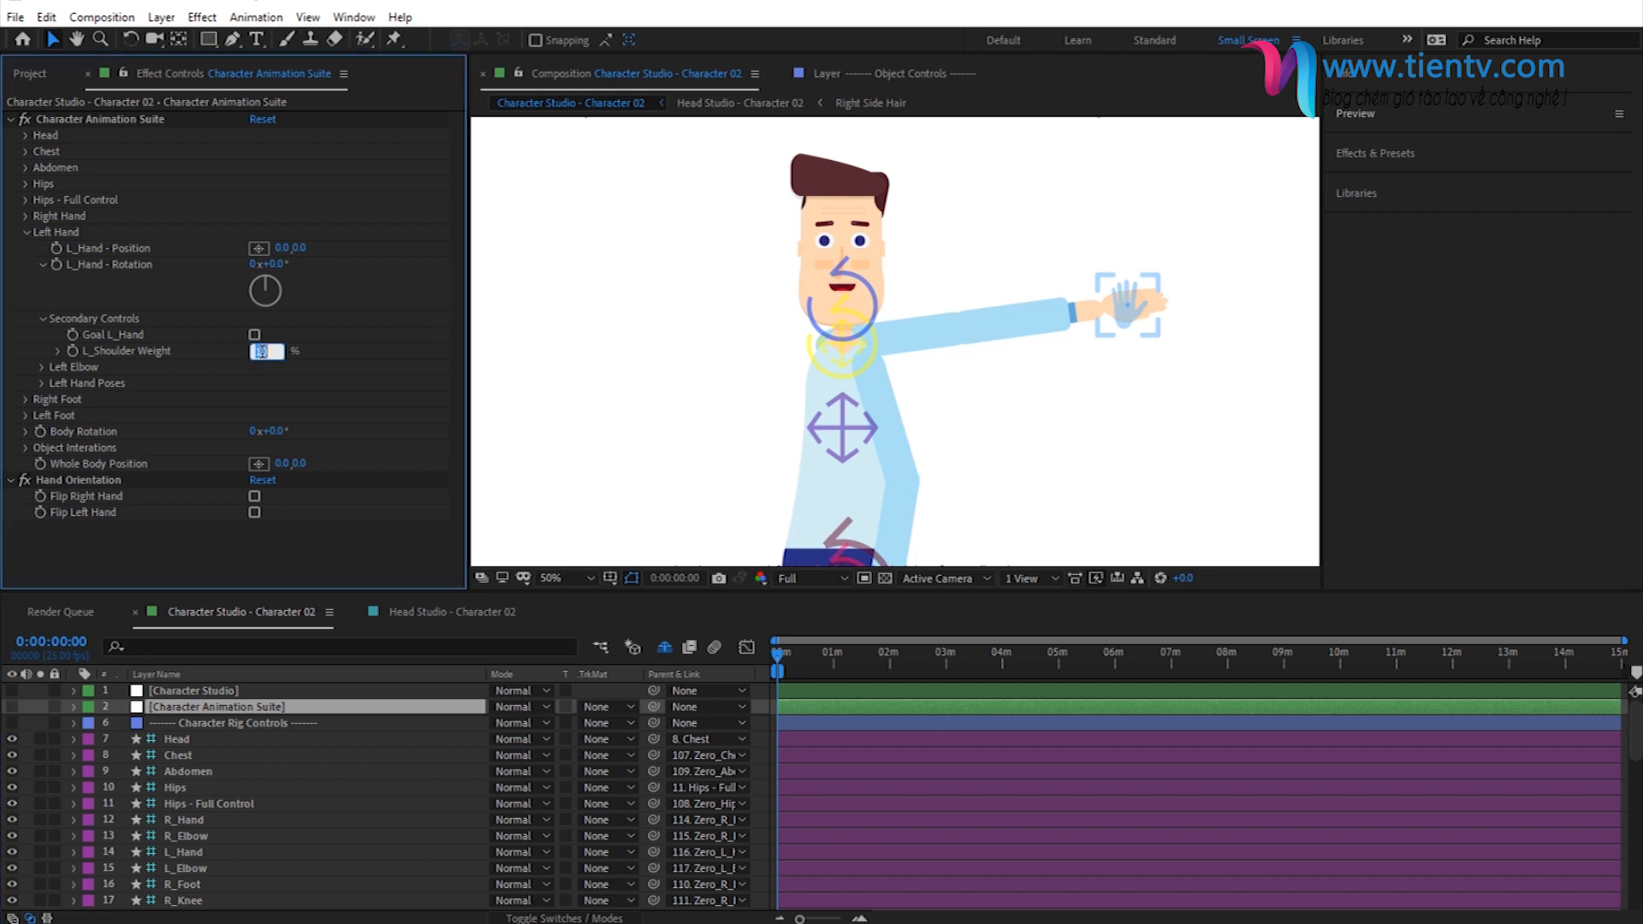
pyautogui.write('0')
pyautogui.press('Return')
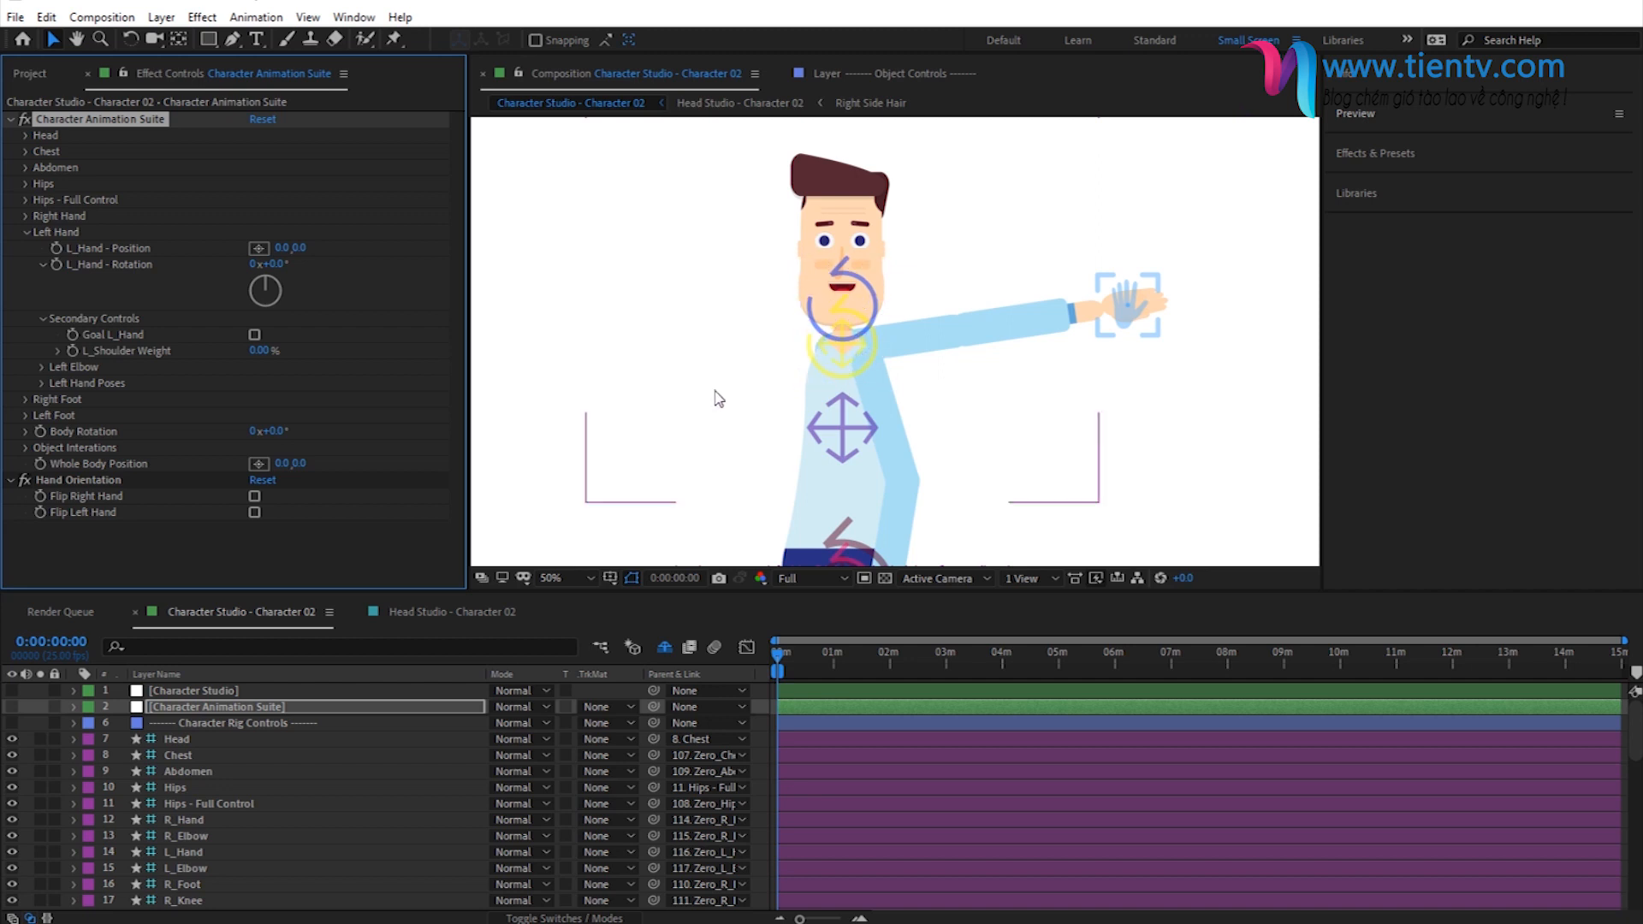
# - Set L_Shoulder Weight to 100% for the outstretched left arm
pyautogui.click(263, 350)
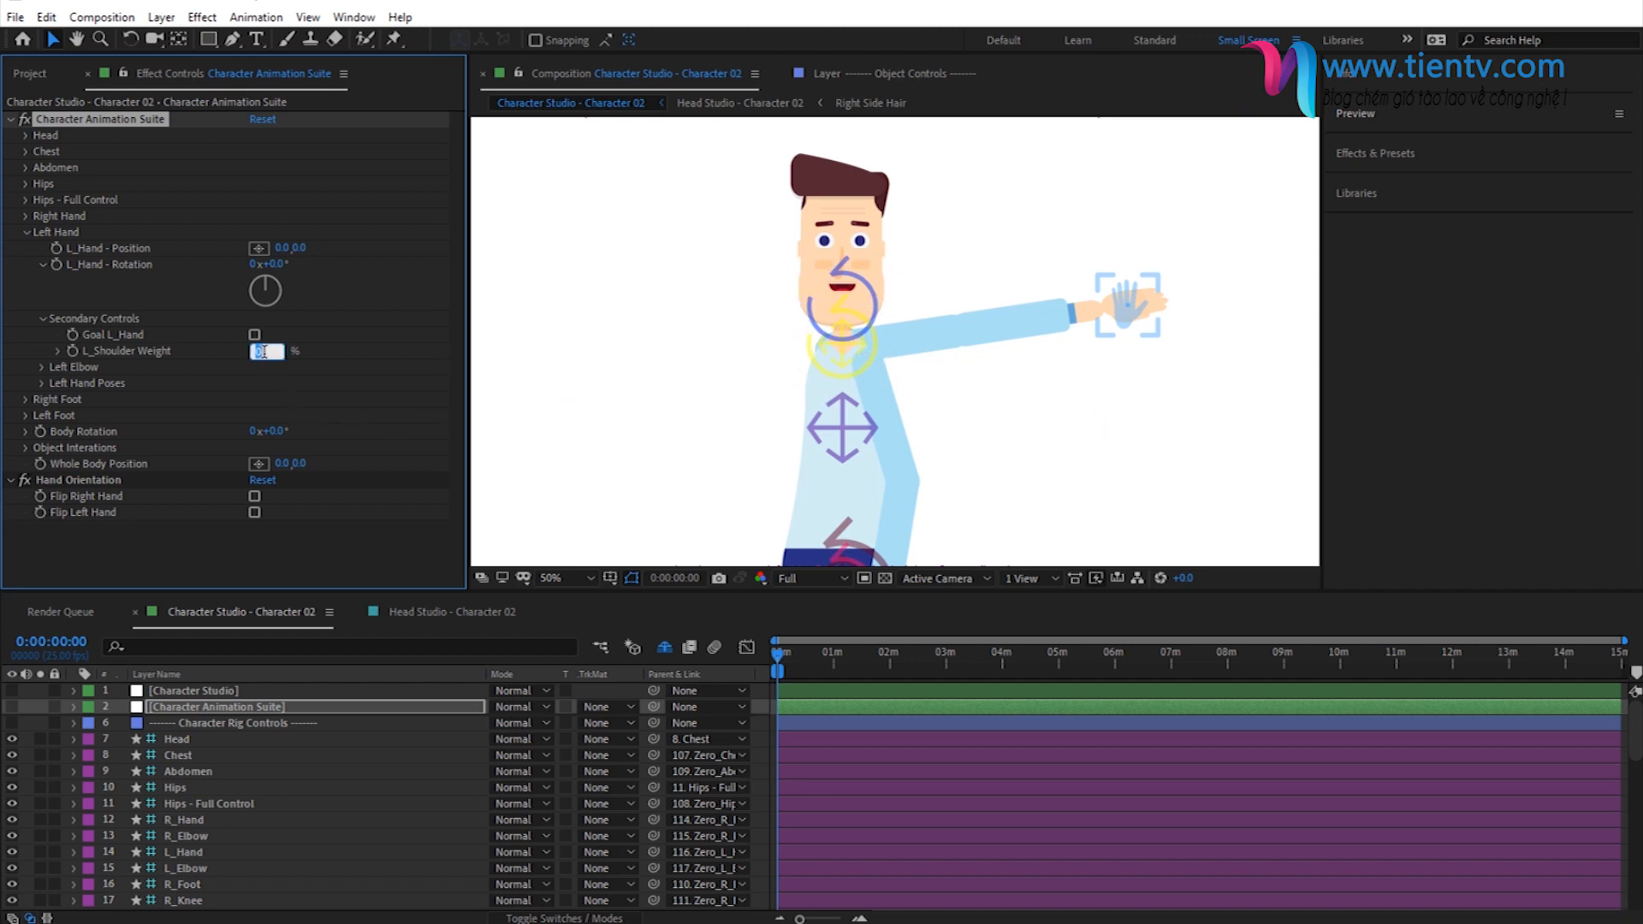
pyautogui.write('100')
pyautogui.press('Return')
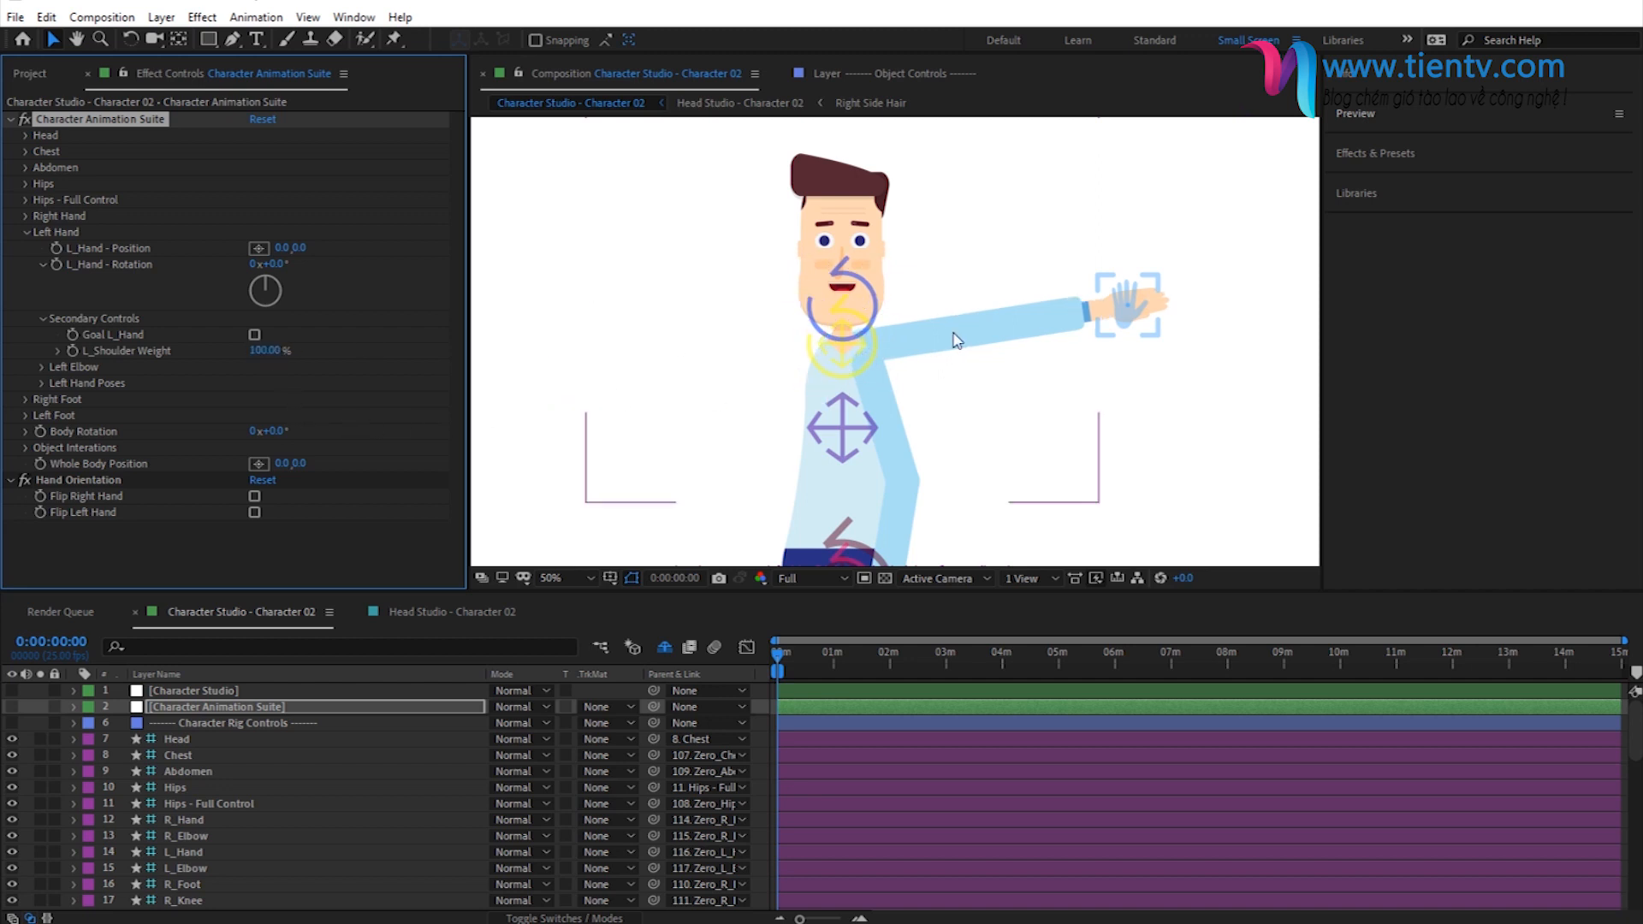
# - Move the L_Hand controller slightly farther from the body and set L_Shoulder Weight to 0% in Character Animation Suite
pyautogui.click(1152, 312)
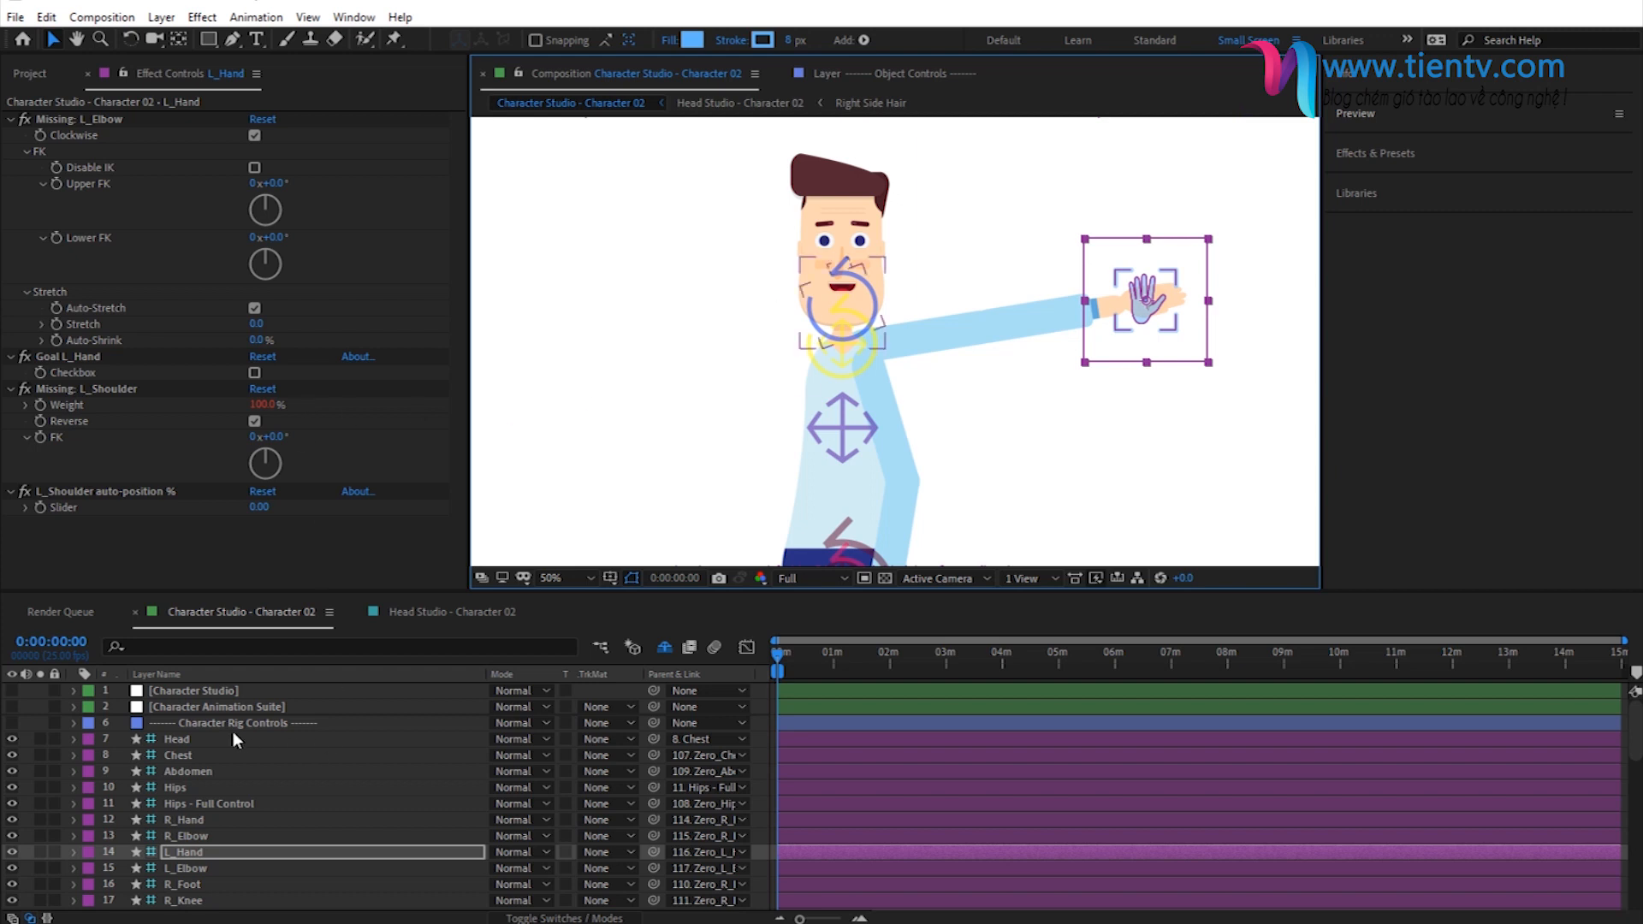
pyautogui.click(221, 709)
pyautogui.click(261, 350)
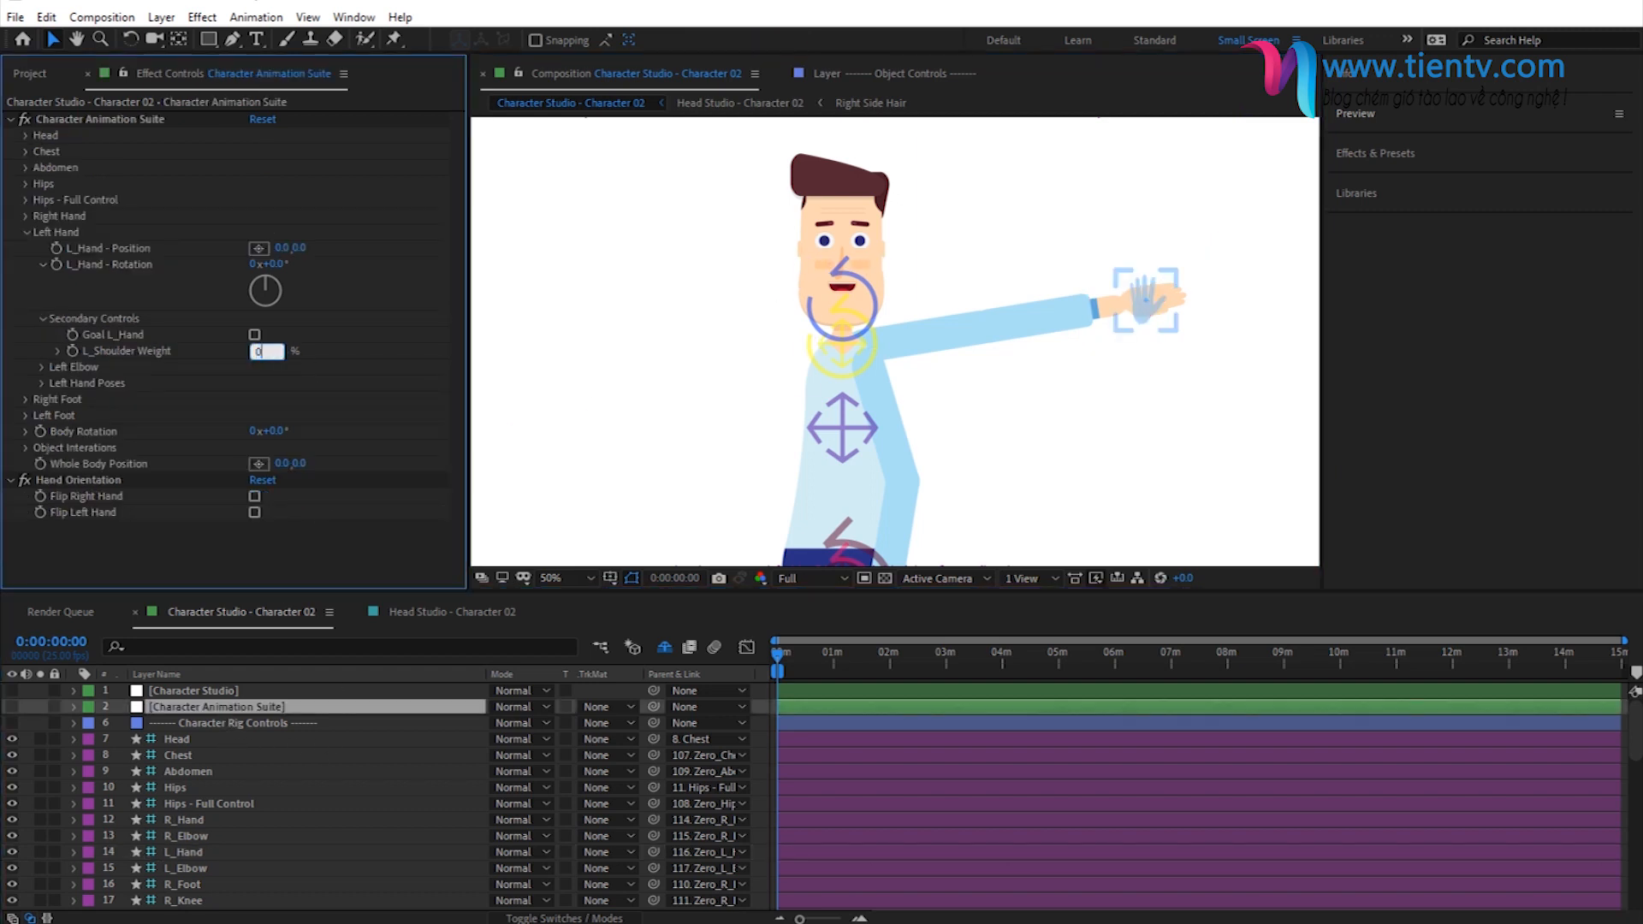
pyautogui.press('Return')
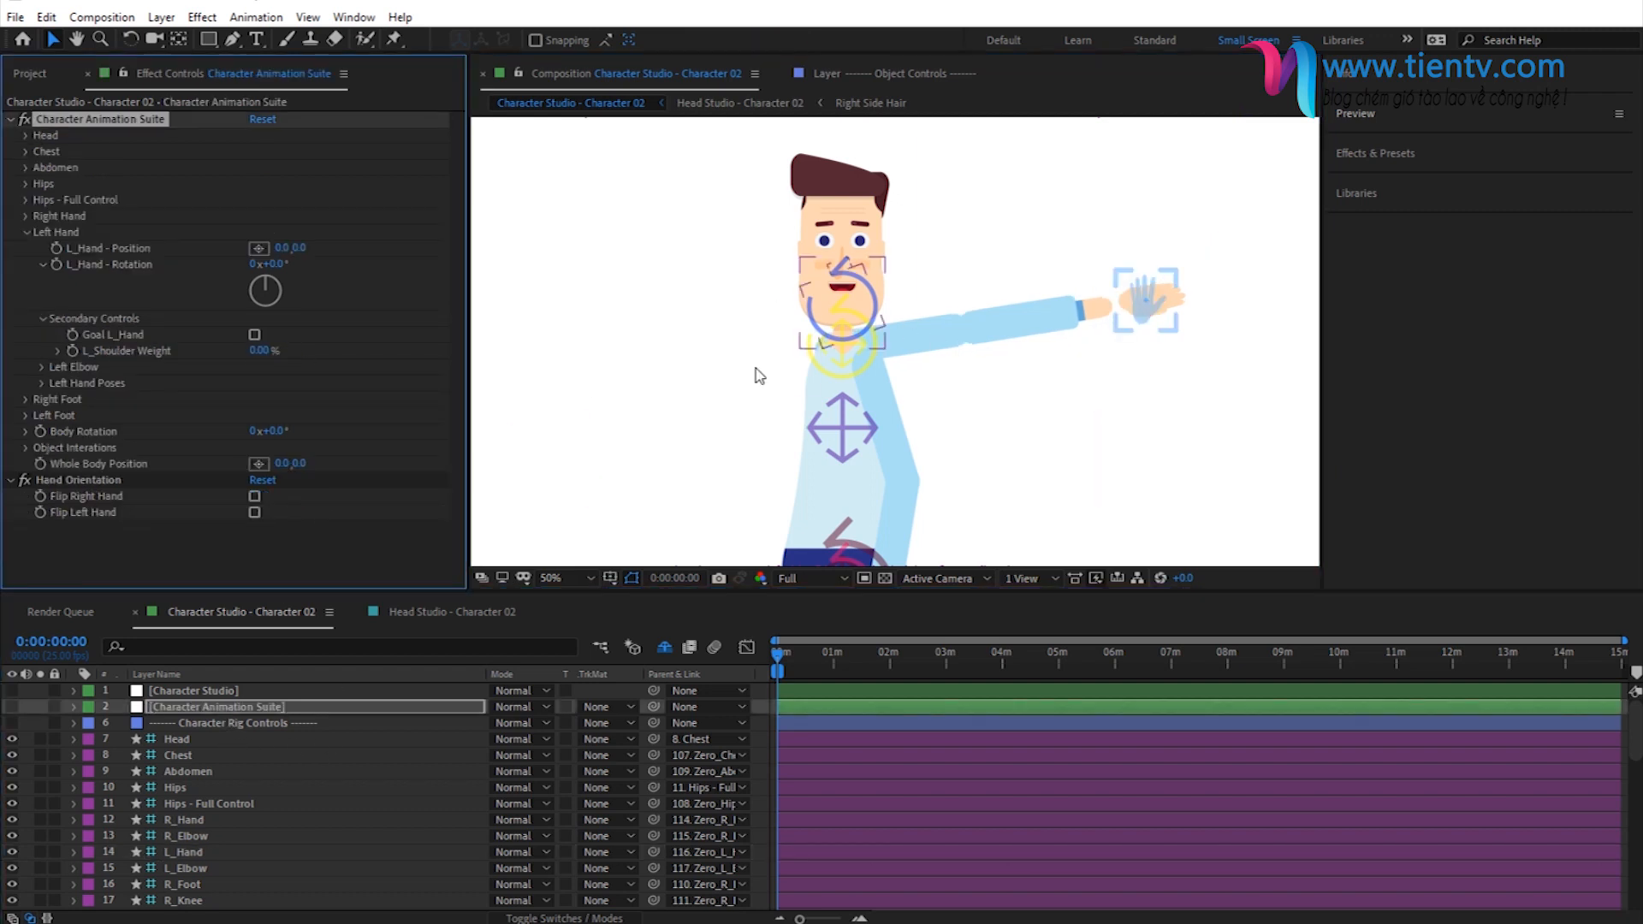
# - Set L_Shoulder Weight to 10% and move the L_Hand controller to the other side of the body at lower-torso height
pyautogui.click(262, 350)
pyautogui.press('Return')
pyautogui.moveTo(1147, 301); pyautogui.dragTo(681, 467)
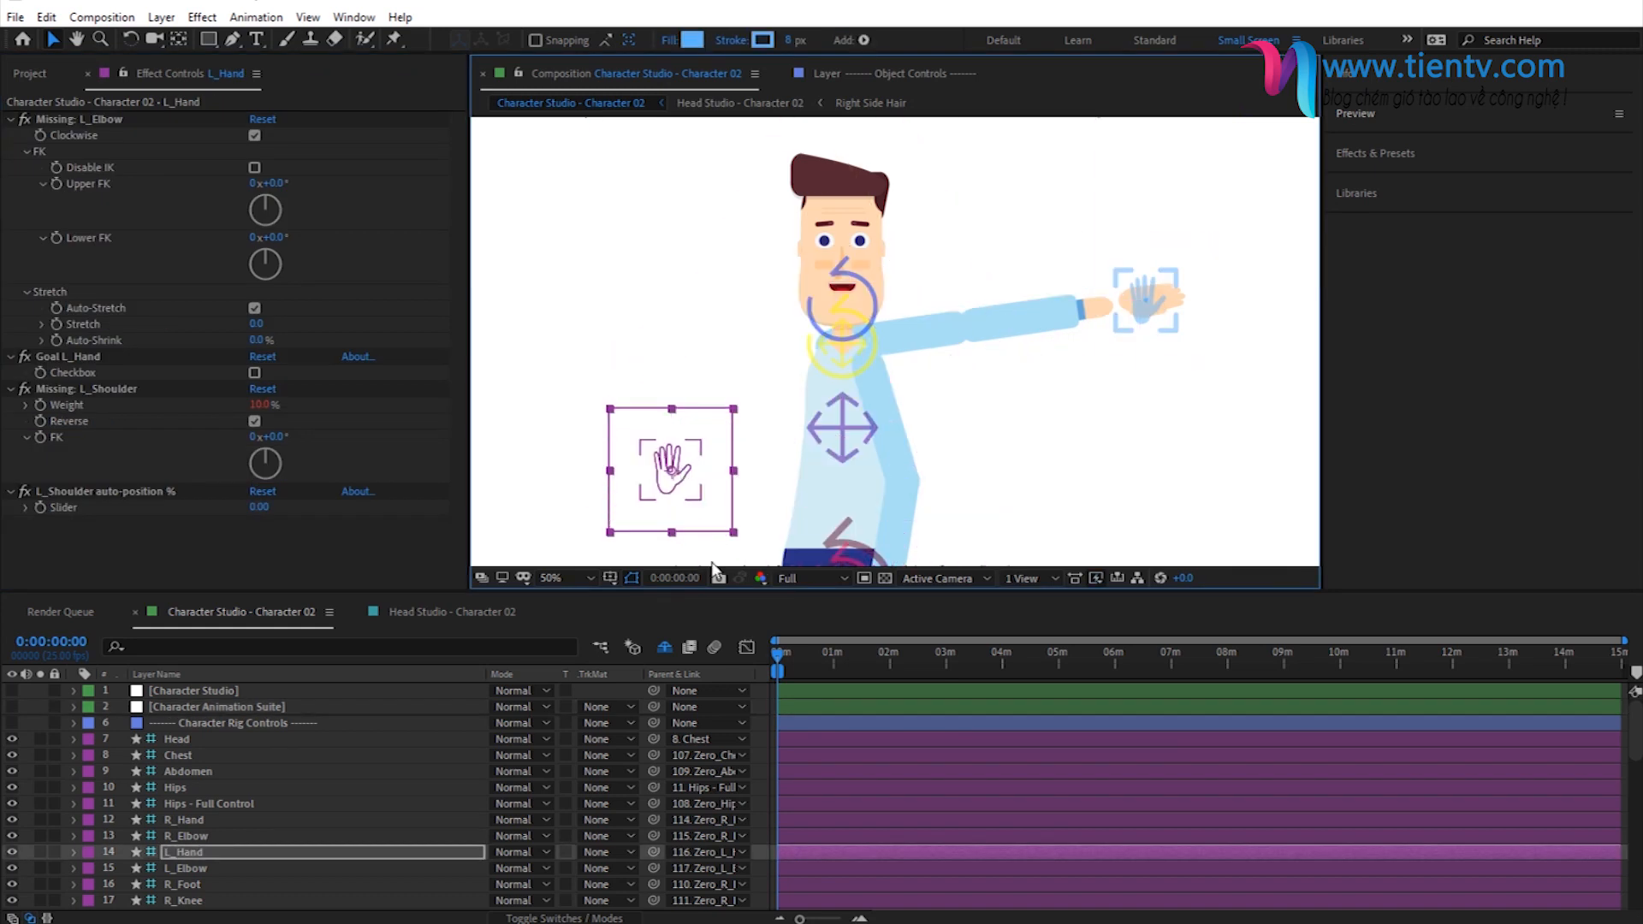
# - Collapse the left hand's Secondary Controls in Character Animation Suite and expand the Left Elbow controls
pyautogui.click(214, 707)
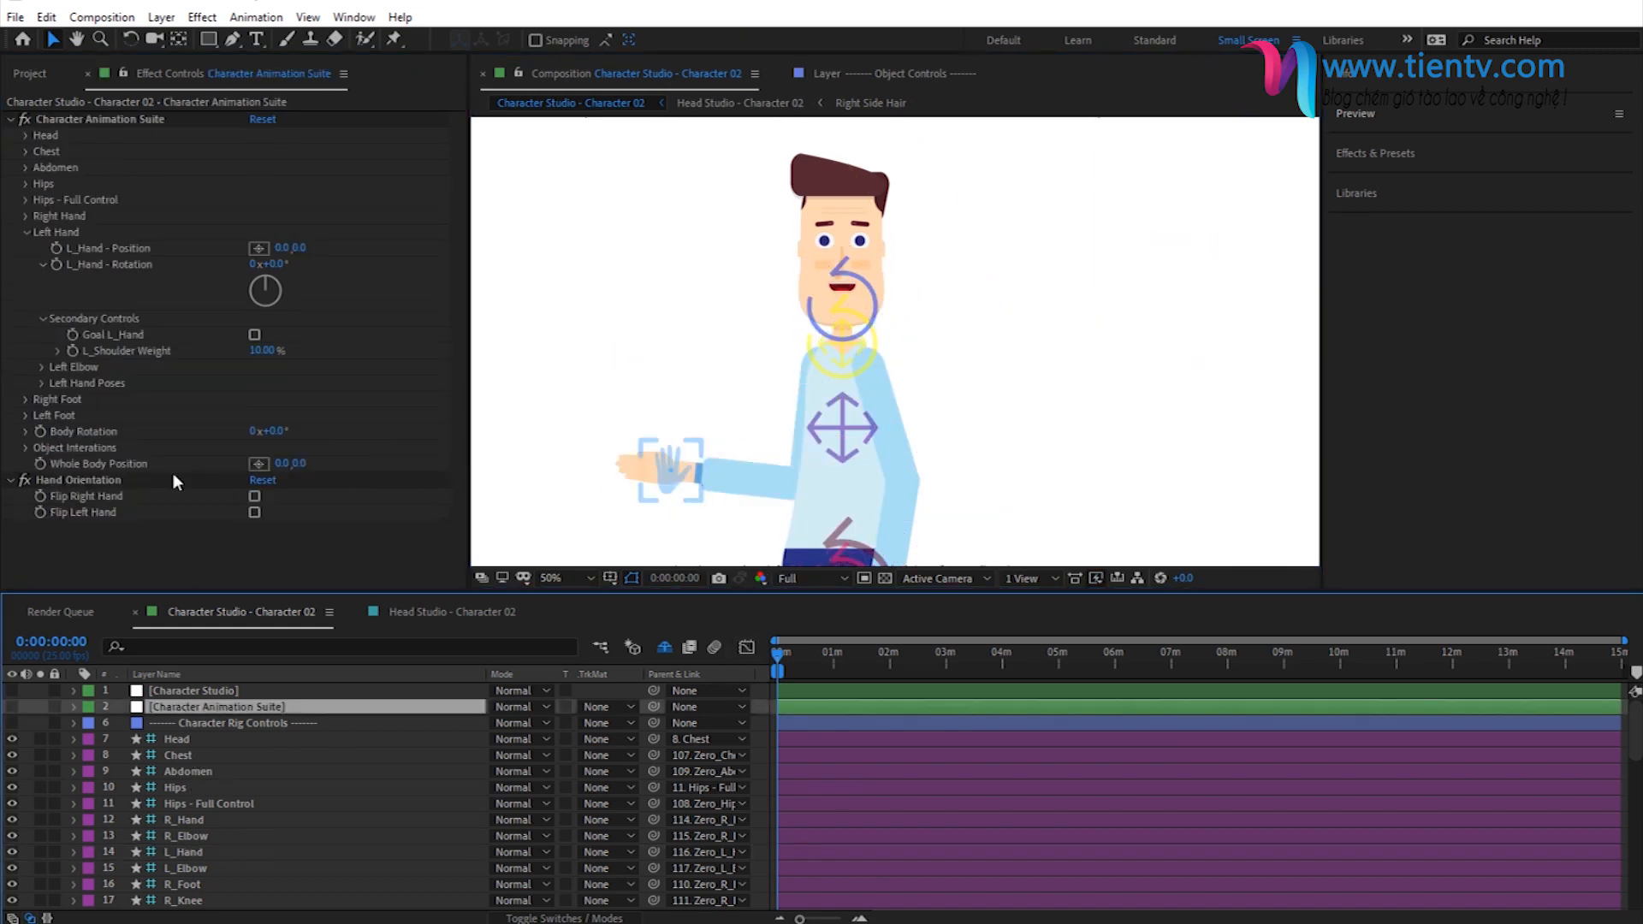
pyautogui.click(45, 320)
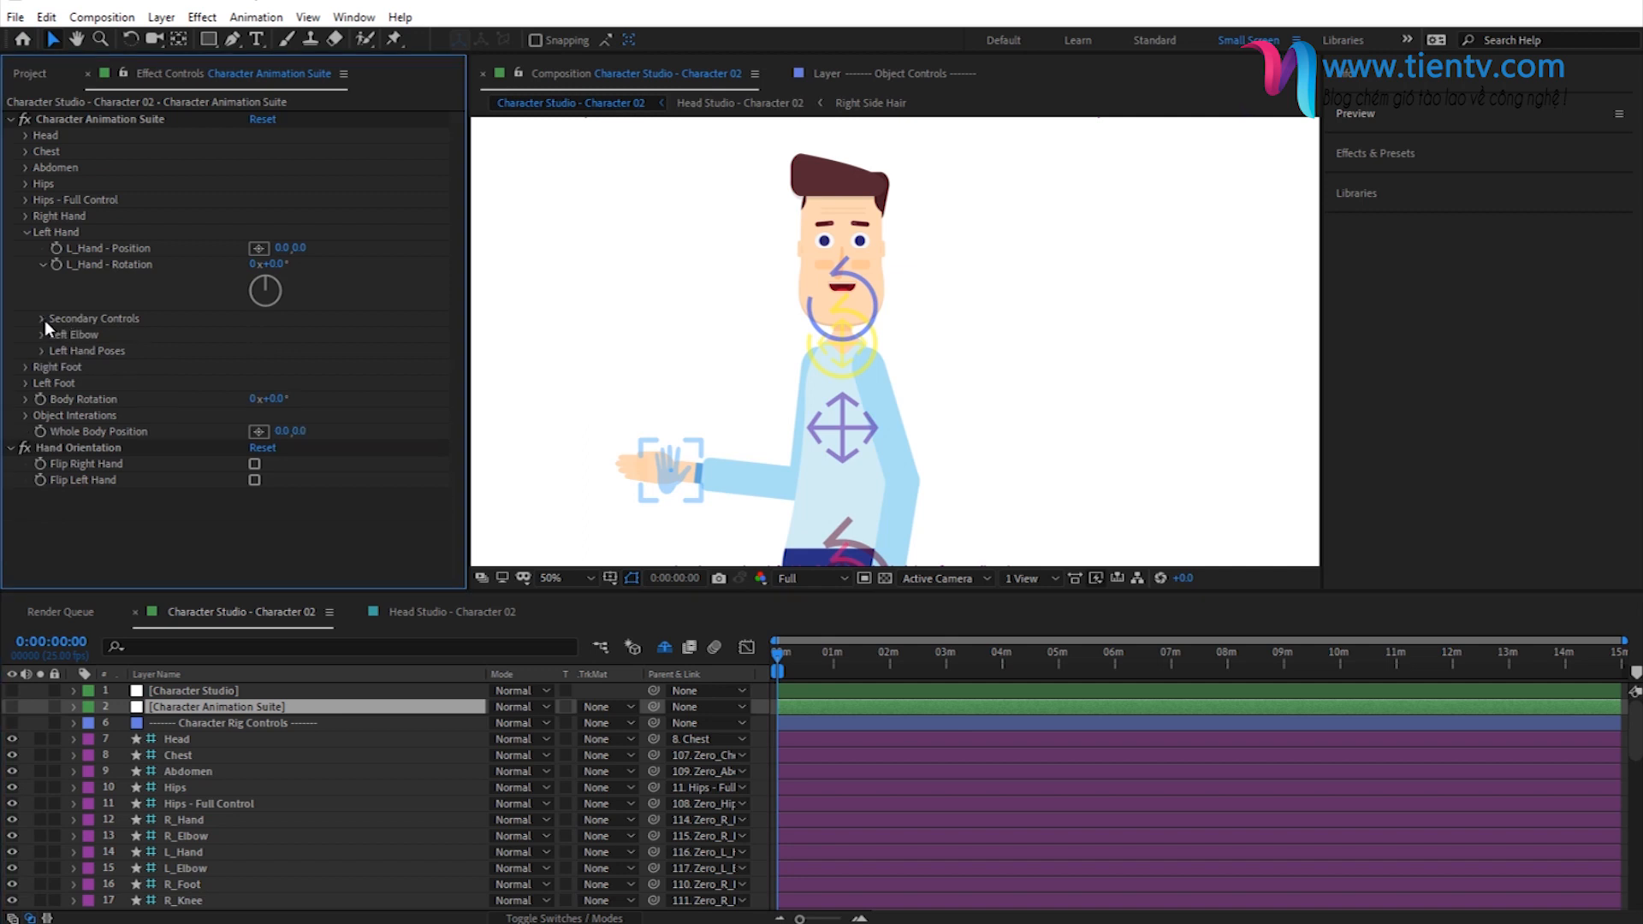
pyautogui.click(42, 336)
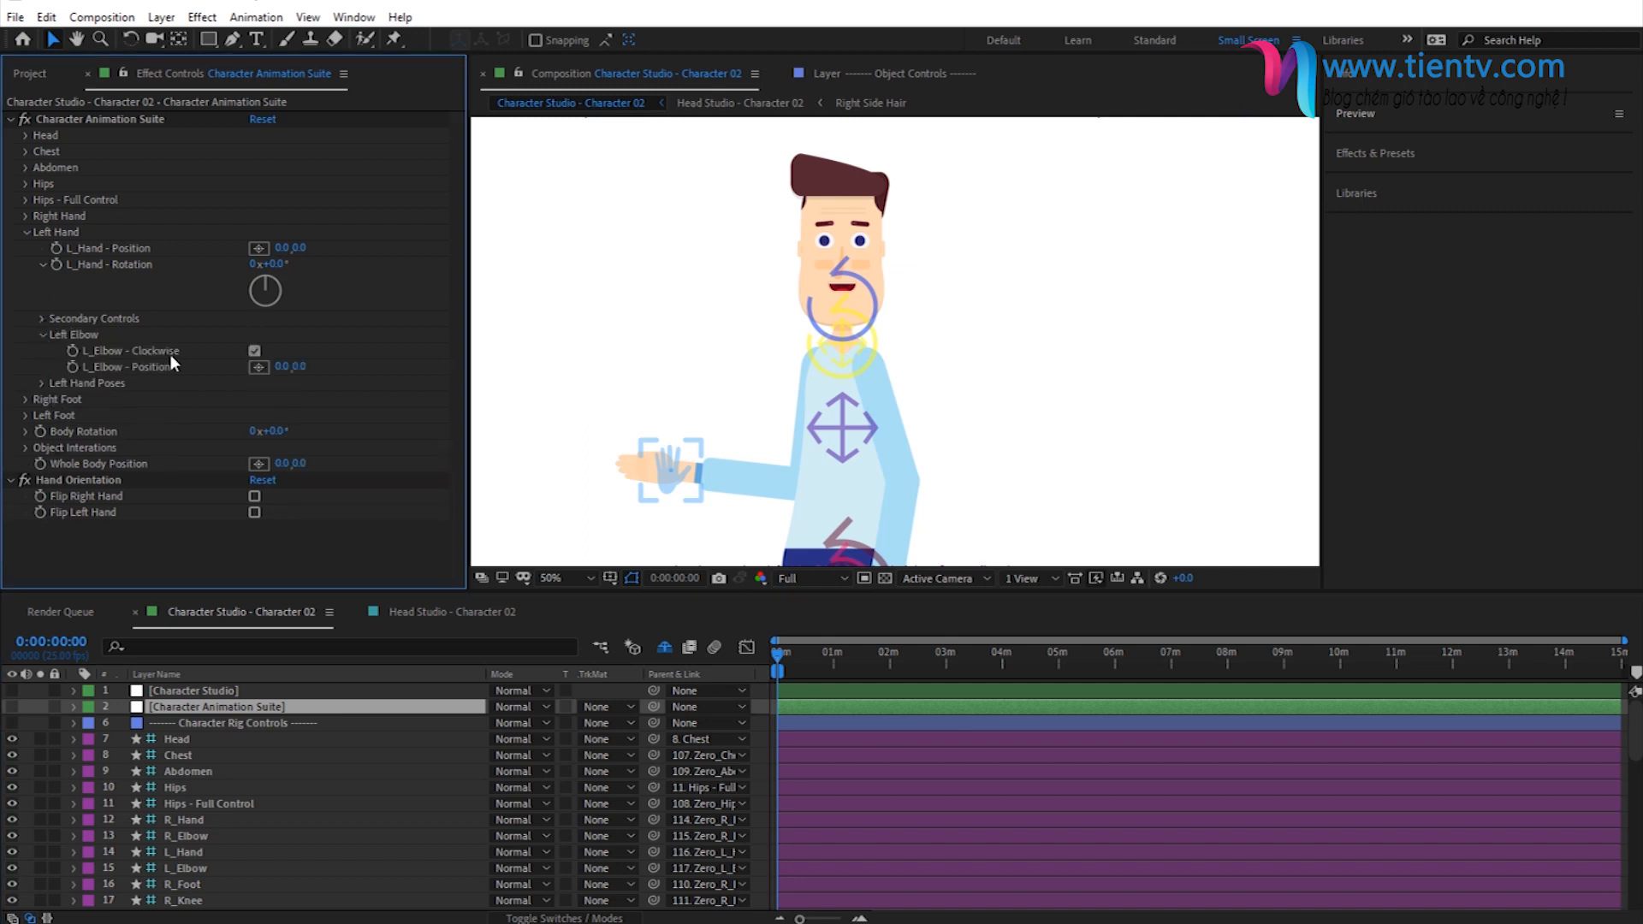
# - Move the L_Hand controller farther out and slightly down so the left arm stretches straight
pyautogui.moveTo(738, 320); pyautogui.dragTo(785, 177)
pyautogui.click(717, 330)
pyautogui.moveTo(599, 366); pyautogui.dragTo(602, 366)
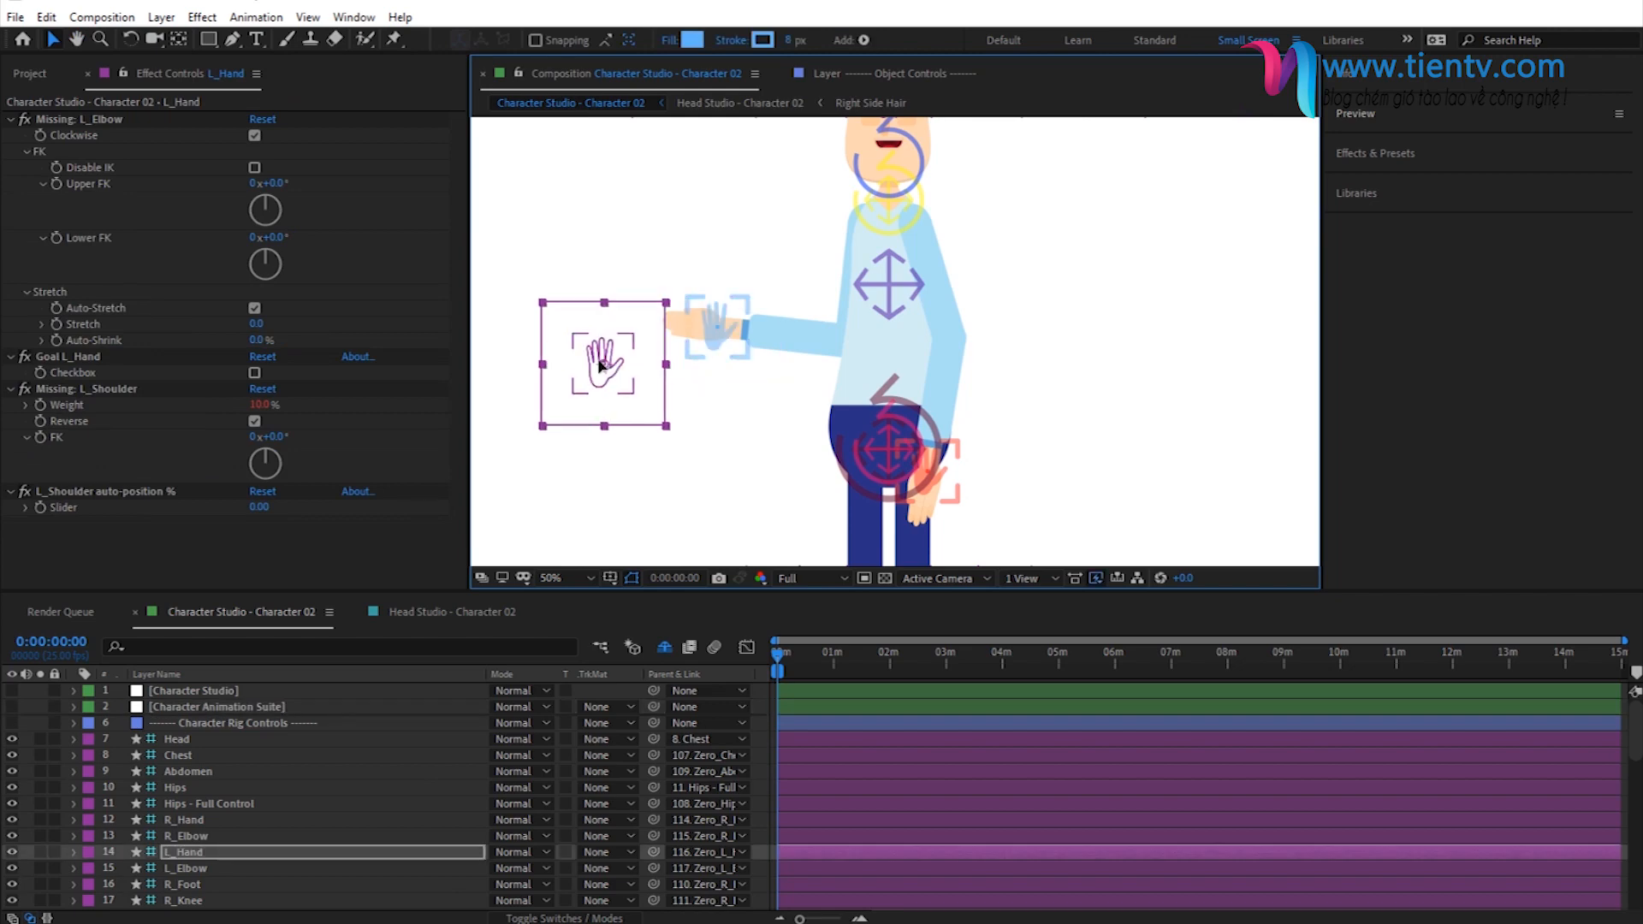
pyautogui.click(209, 702)
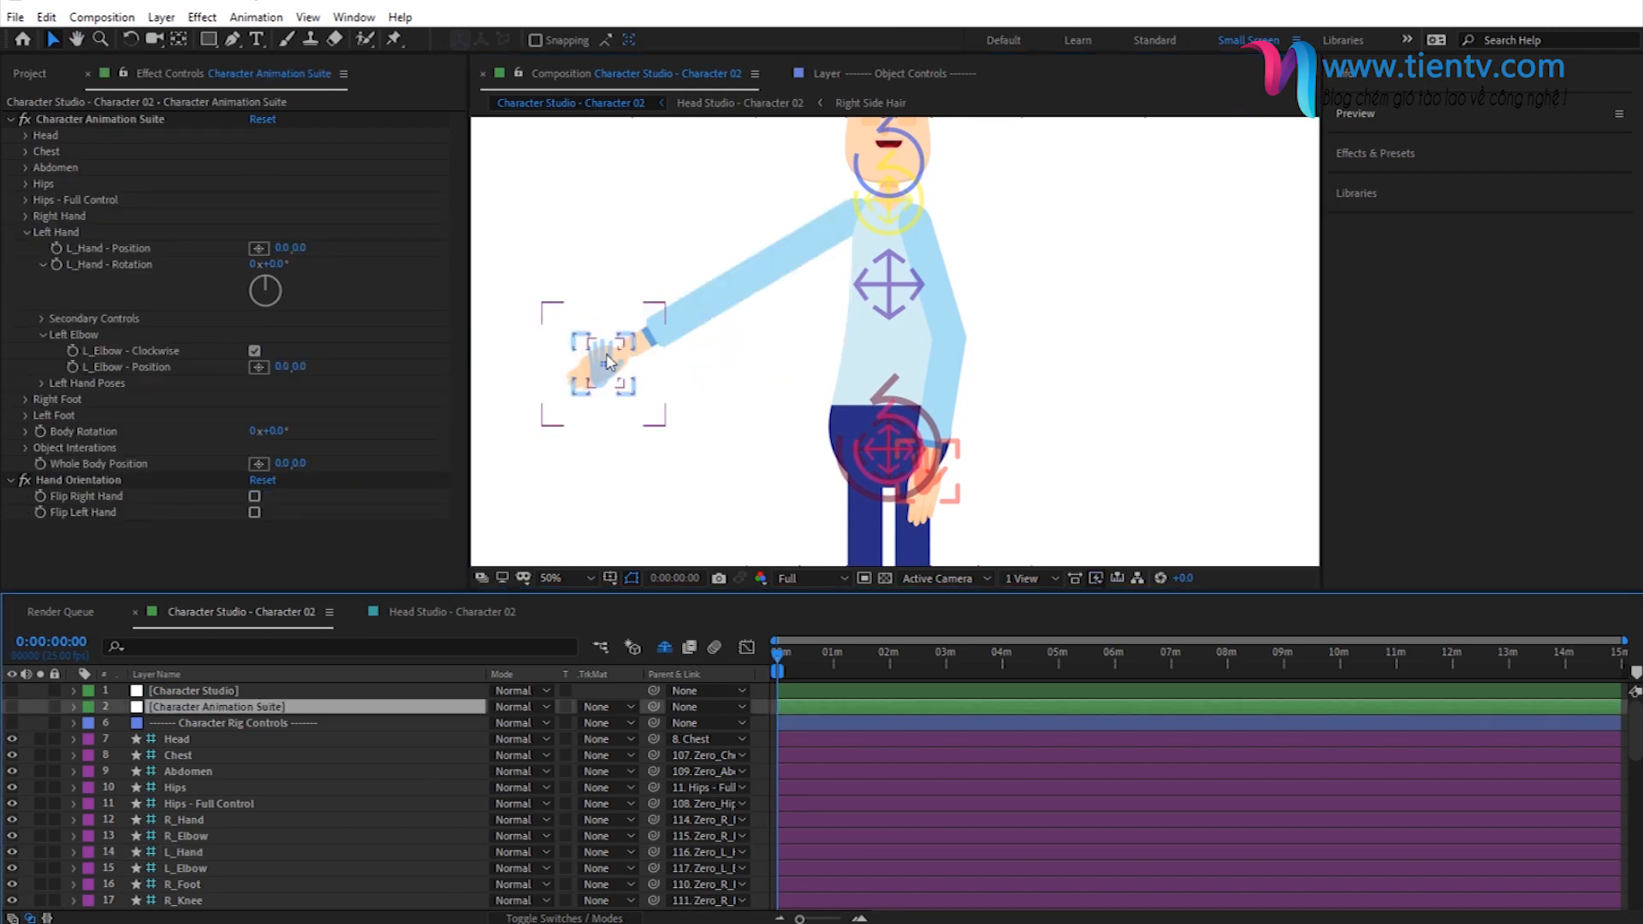
# - Move the L_Hand controller back toward the body so the left elbow bends, and reselect Character Animation Suite
pyautogui.click(659, 347)
pyautogui.moveTo(659, 347); pyautogui.dragTo(728, 330)
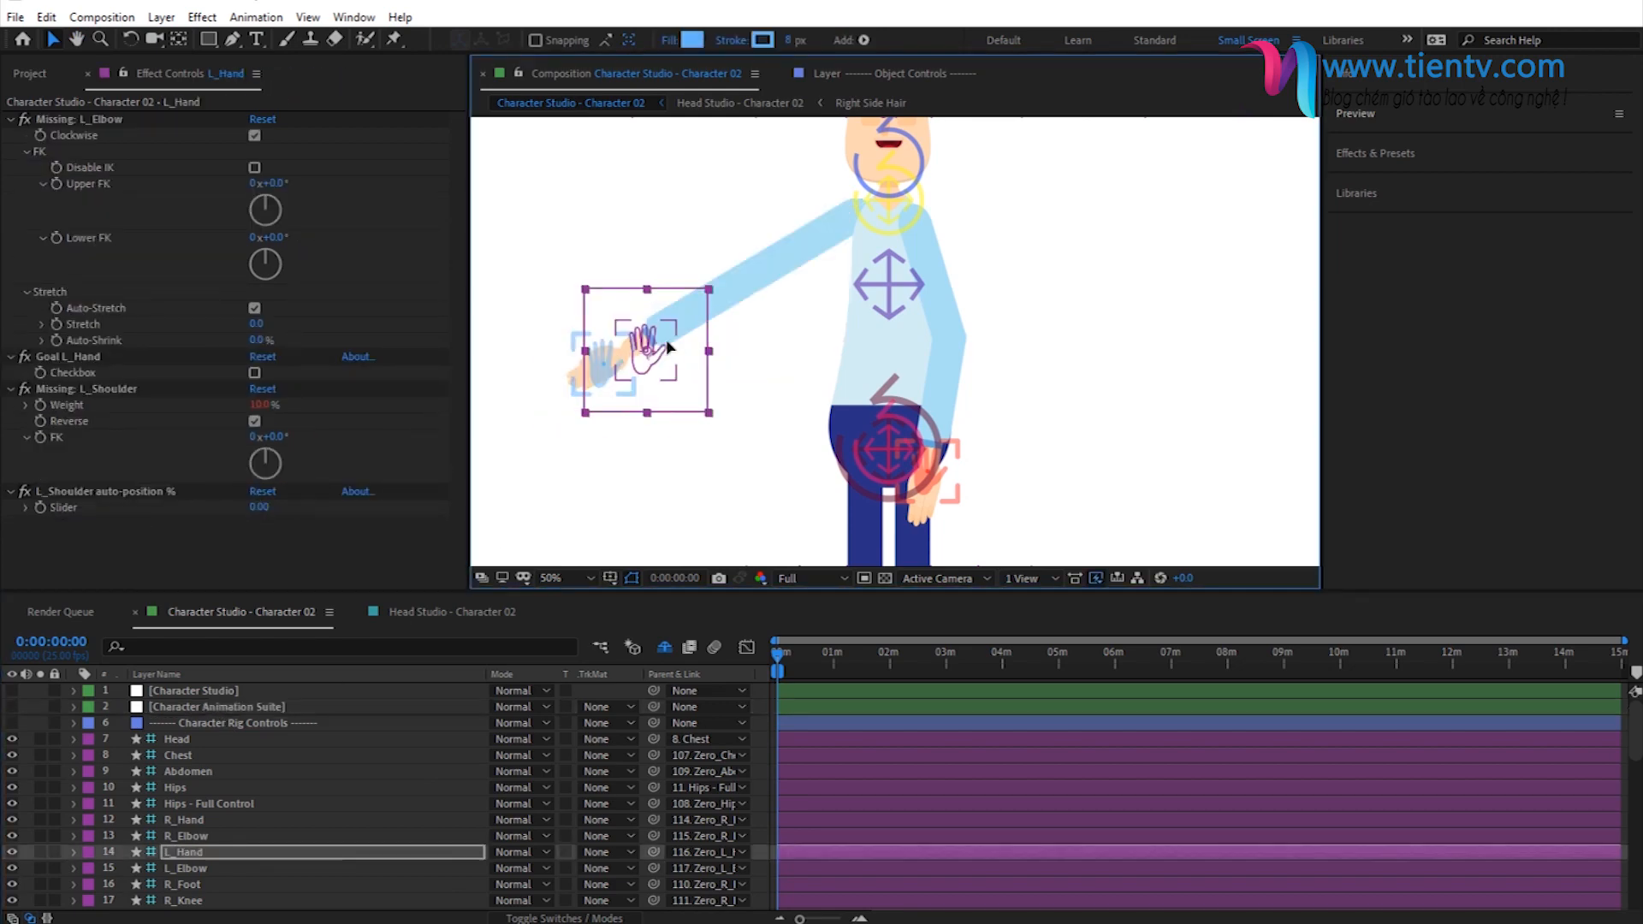
pyautogui.click(207, 700)
pyautogui.click(207, 700)
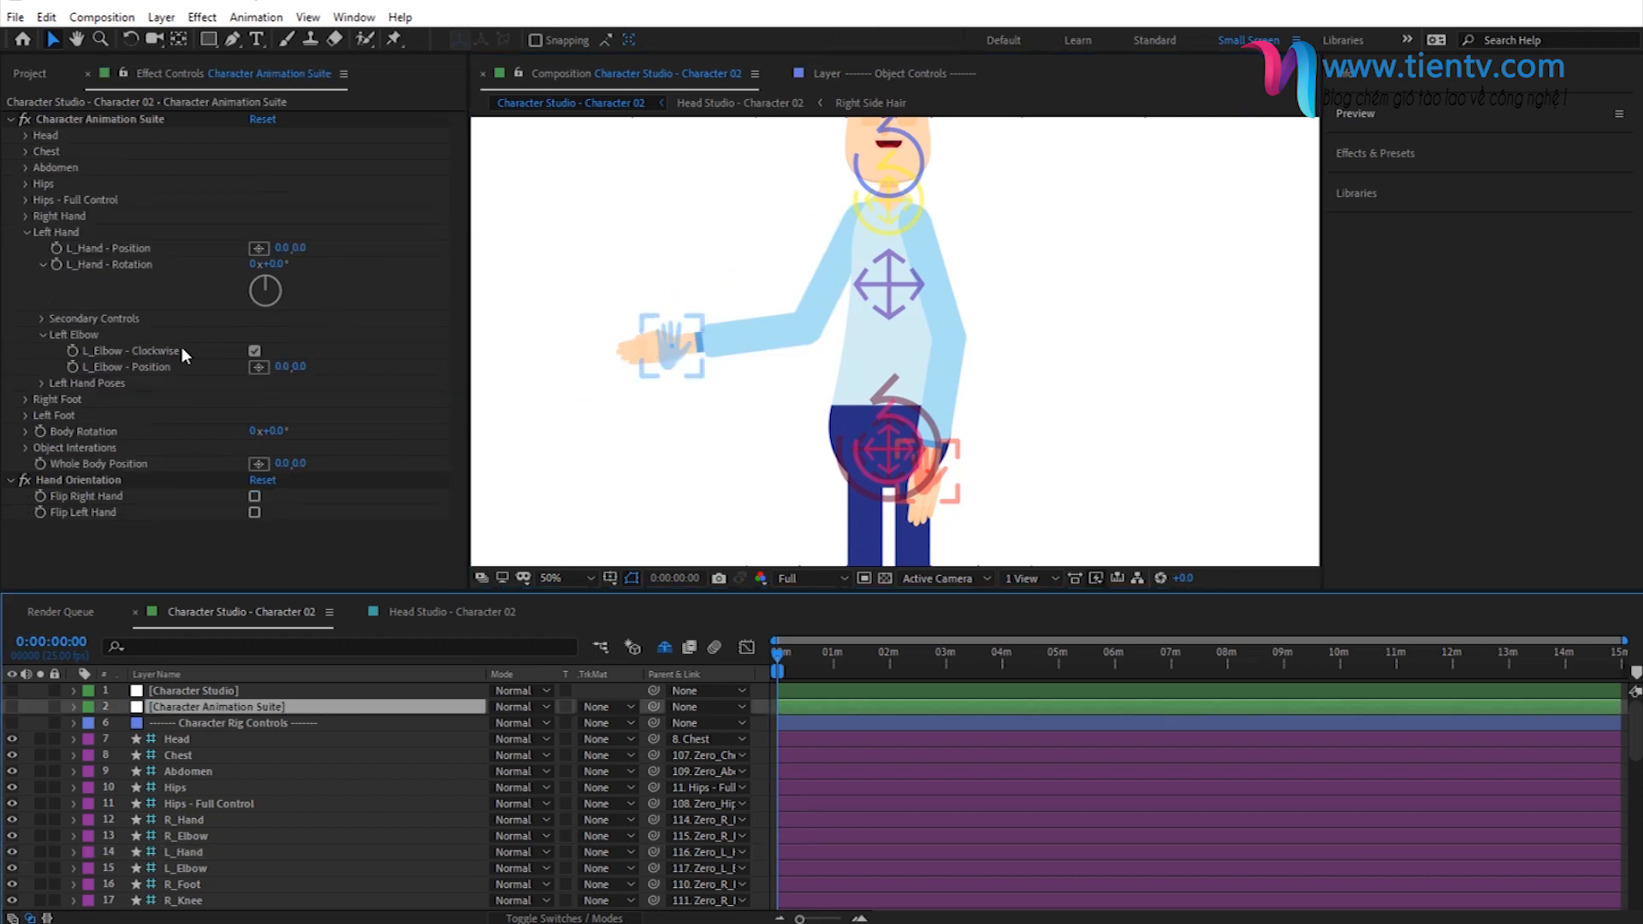
# - Turn L_Elbow - Clockwise off to flip the left elbow's bend, and turn it back on
pyautogui.click(254, 350)
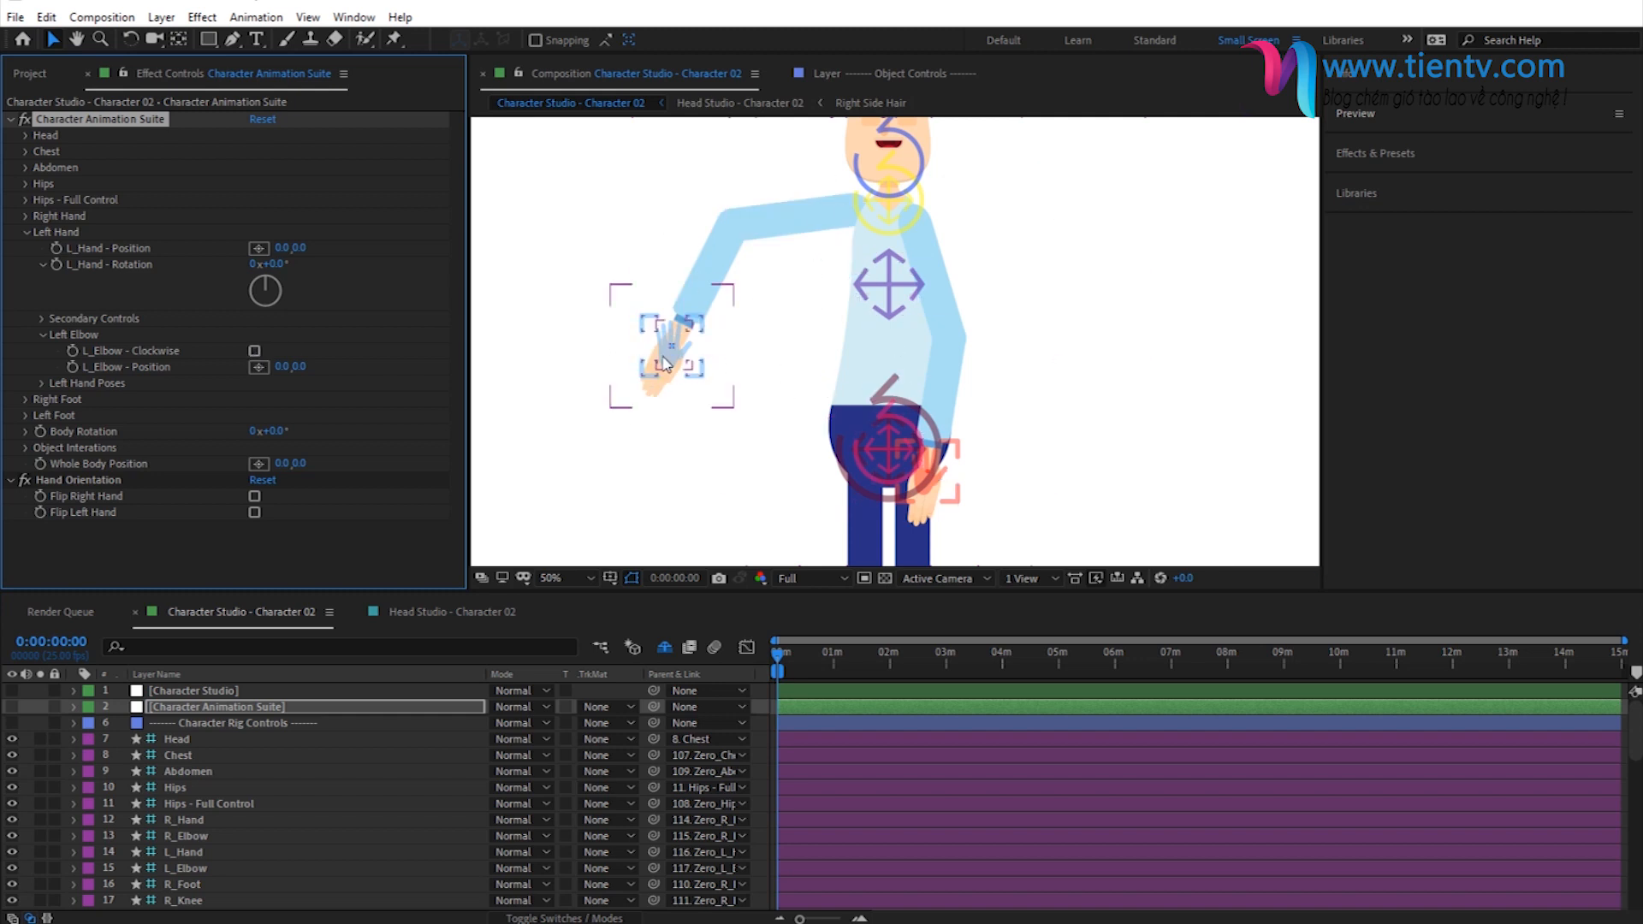
pyautogui.click(254, 349)
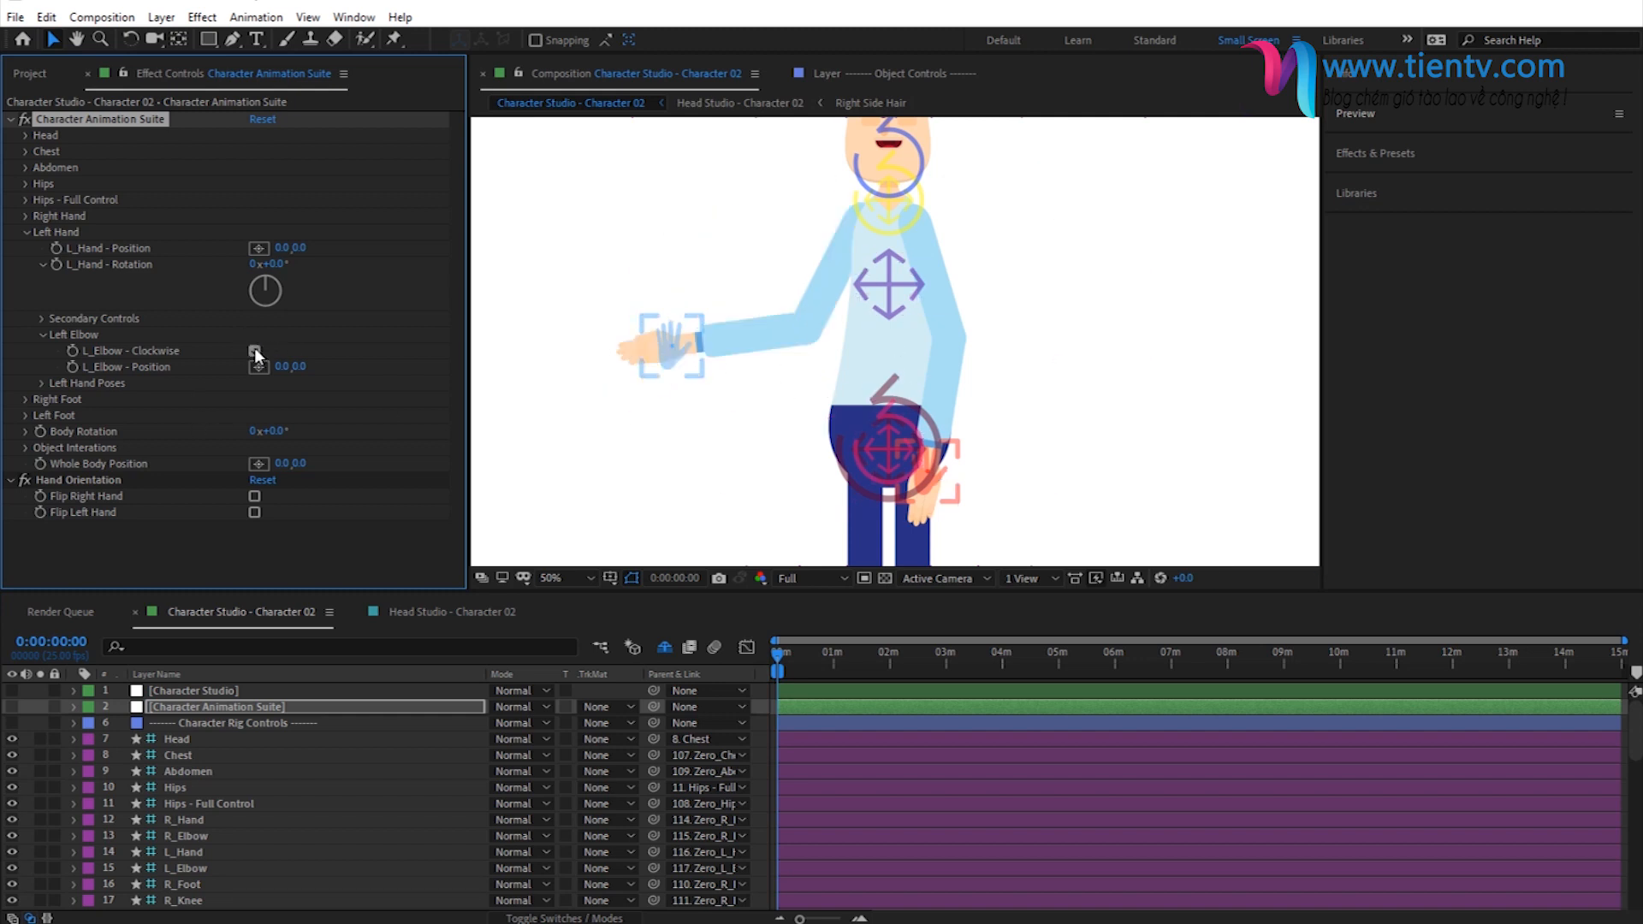
pyautogui.click(254, 349)
# - Turn off Switch to Rigid Rig Limbs in Character Studio and move the L_Elbow controller slightly up and outward
pyautogui.click(213, 689)
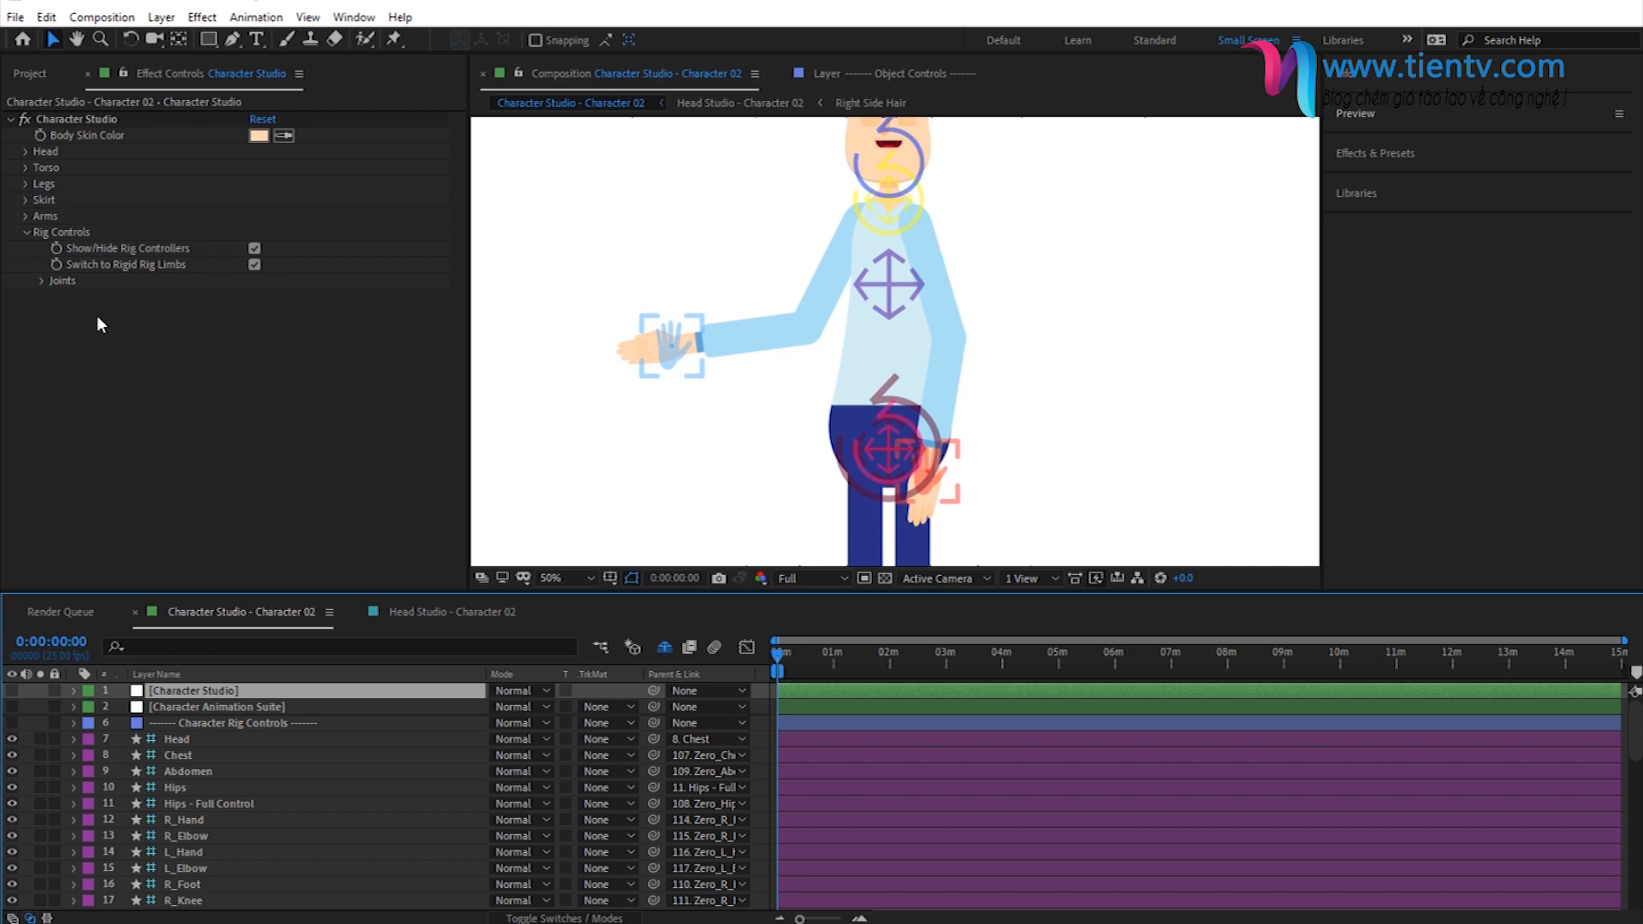
pyautogui.click(254, 264)
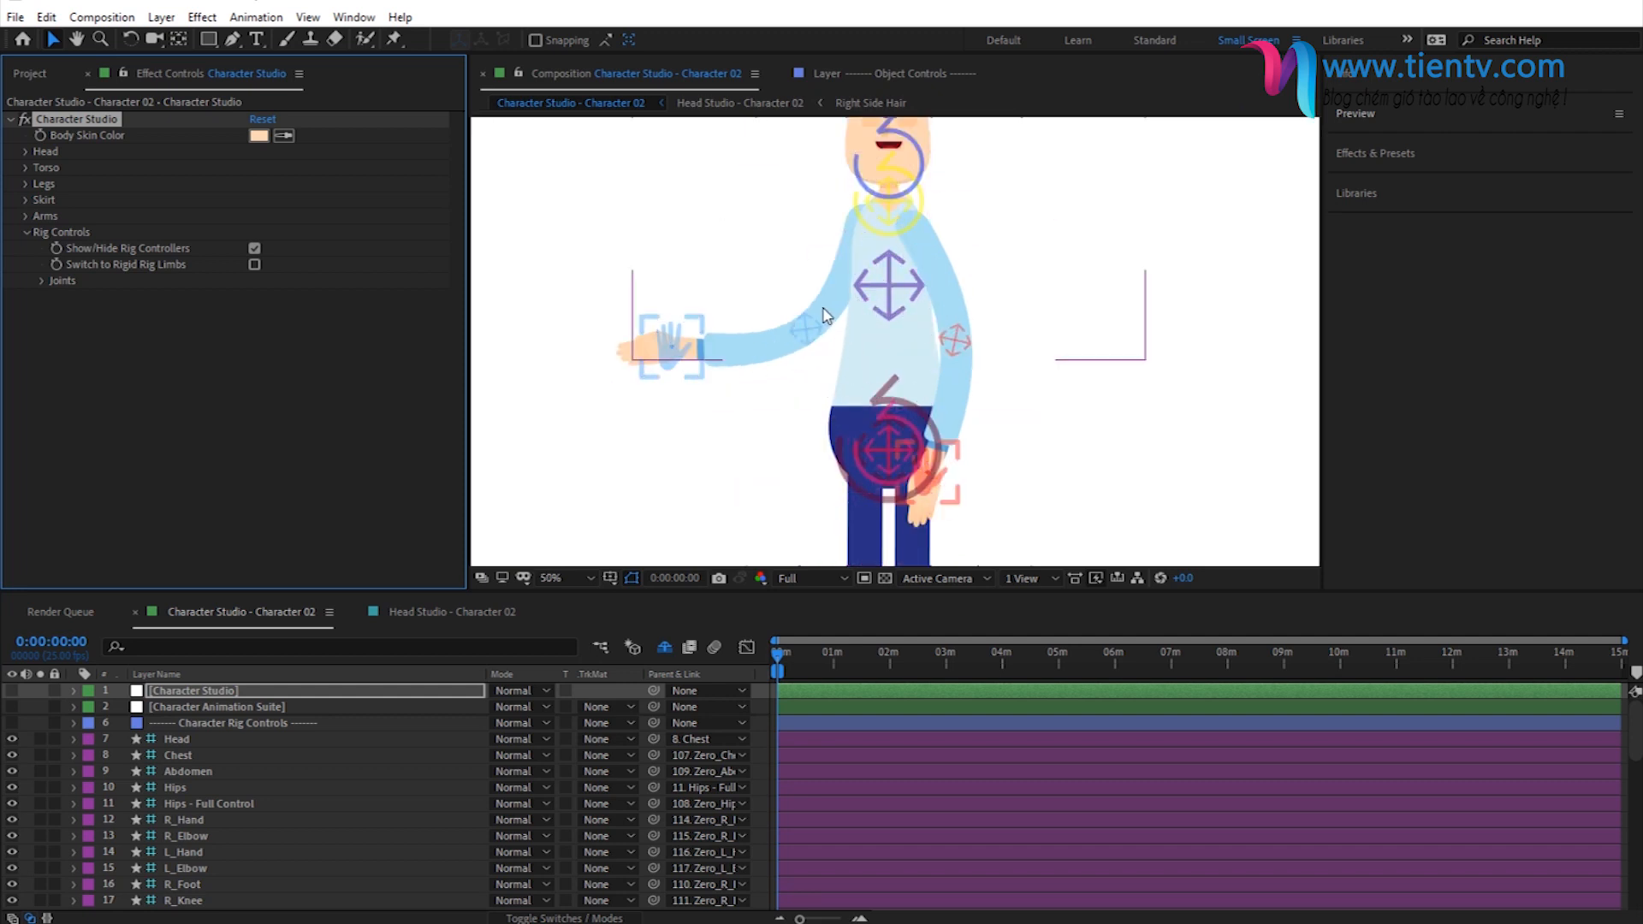
pyautogui.click(815, 329)
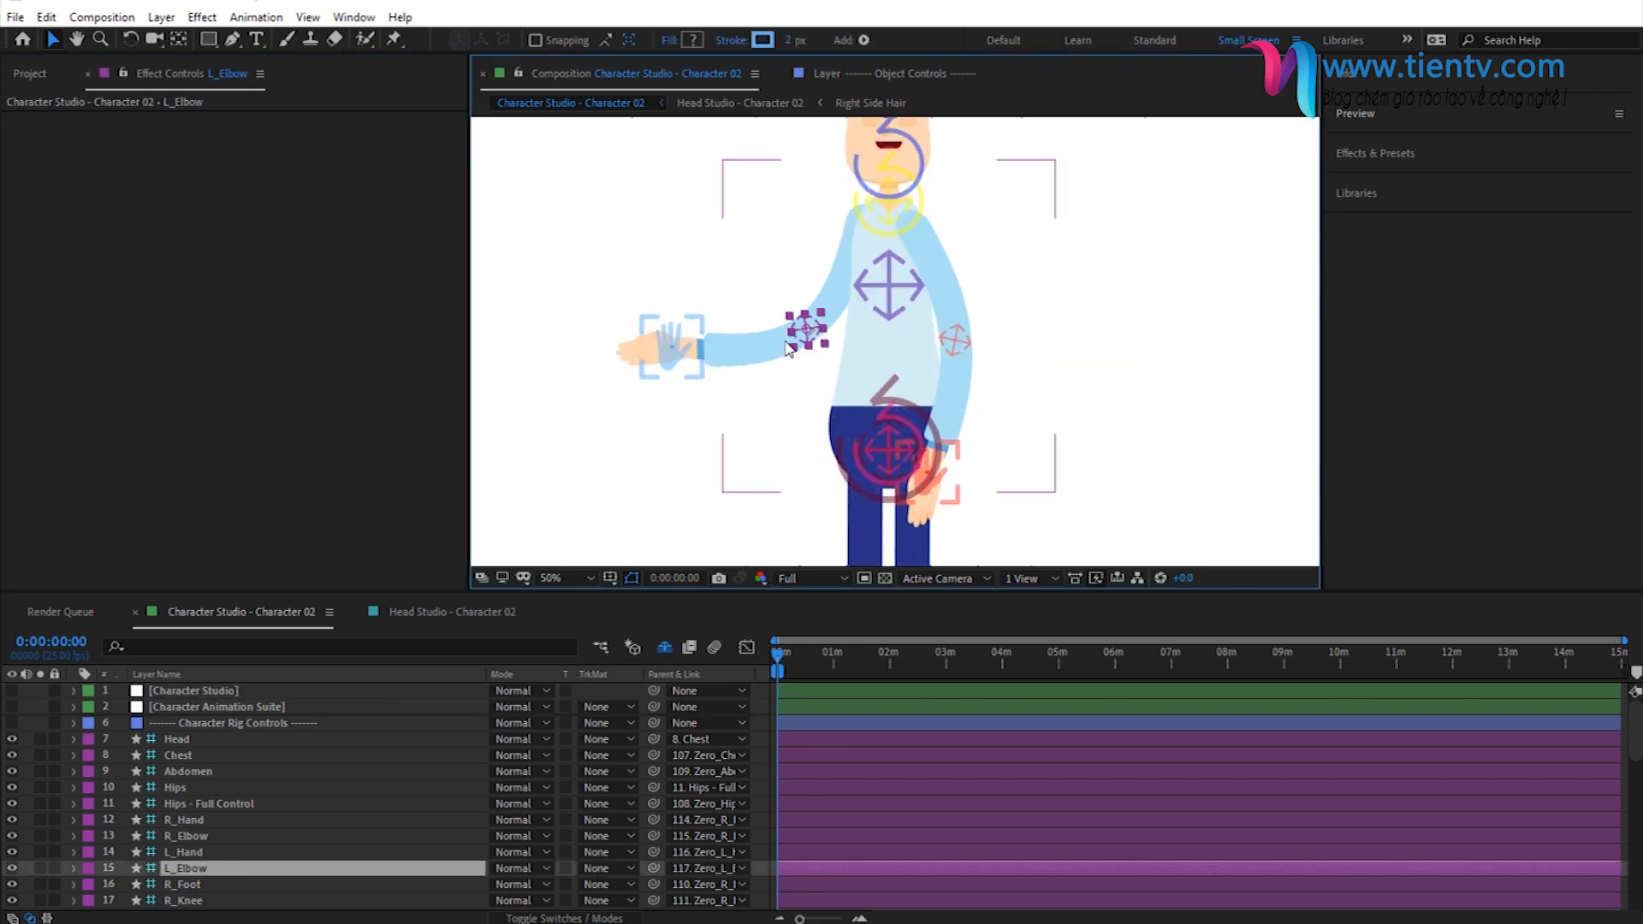
pyautogui.moveTo(808, 336); pyautogui.dragTo(799, 309)
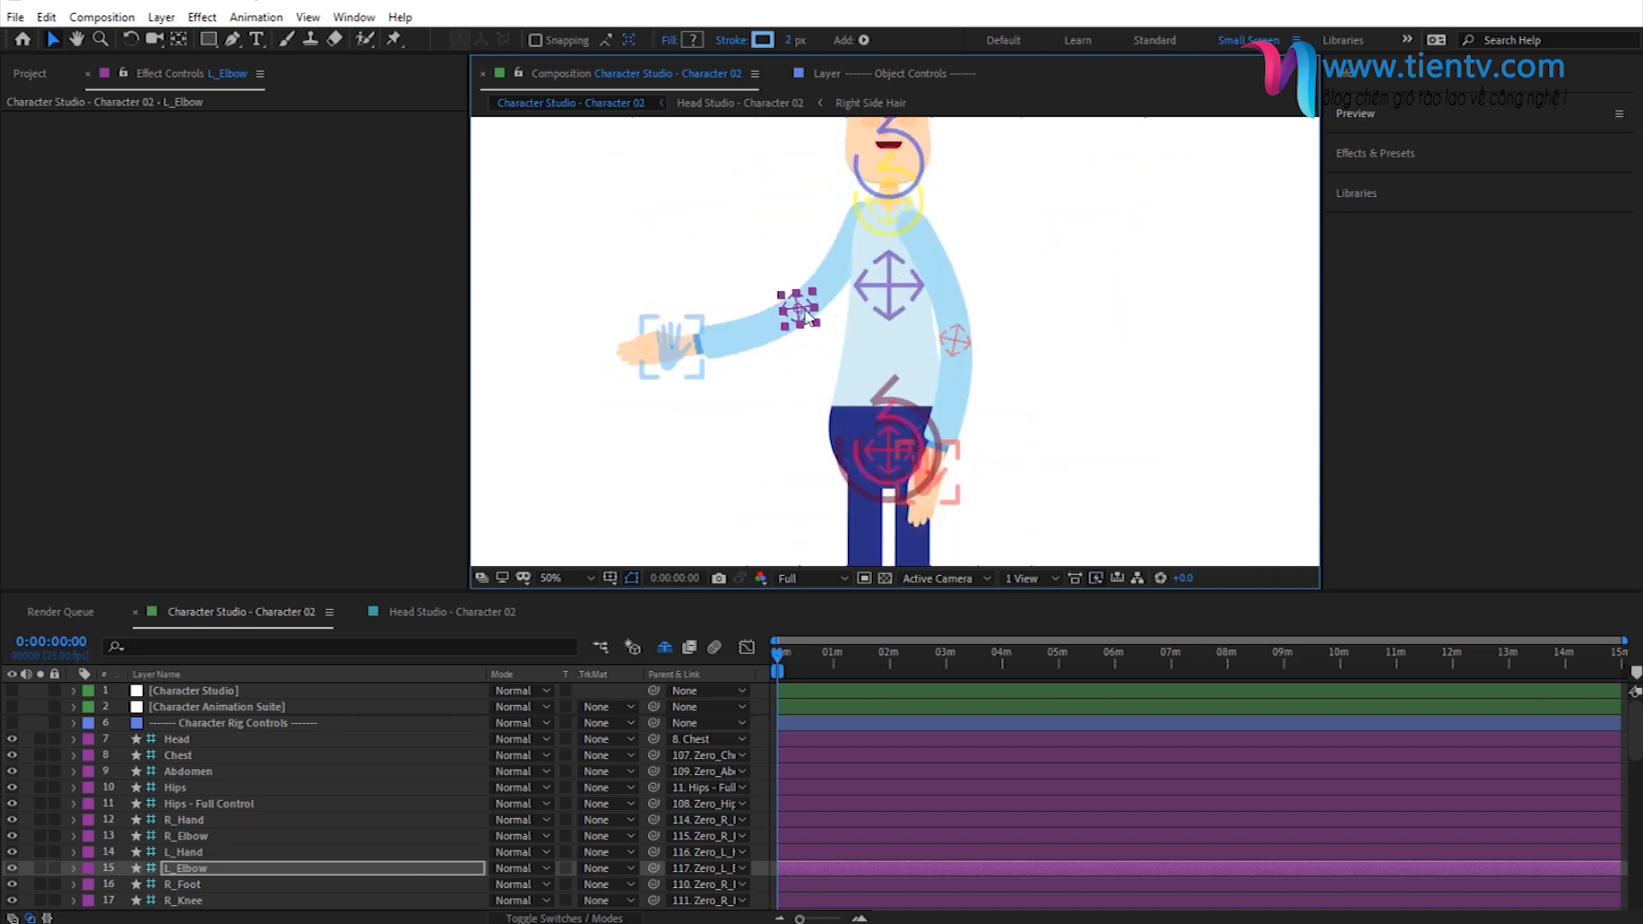
pyautogui.moveTo(798, 309); pyautogui.dragTo(788, 306)
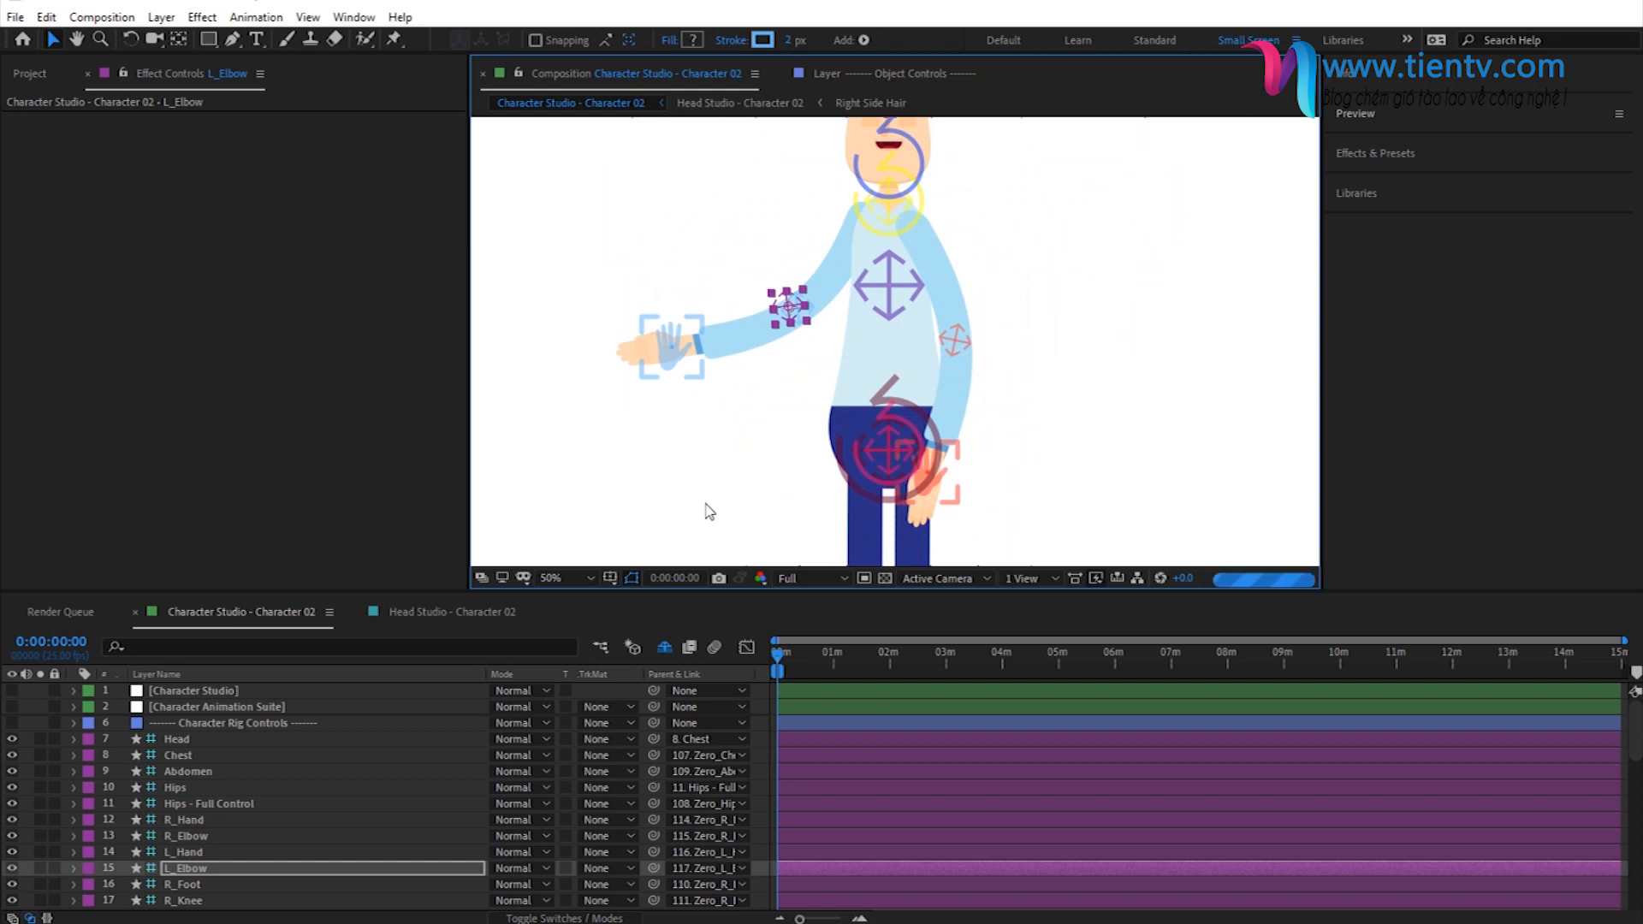
# - Turn Switch to Rigid Rig Limbs back on in the Rig Controls of Character Studio
pyautogui.click(201, 692)
pyautogui.click(254, 265)
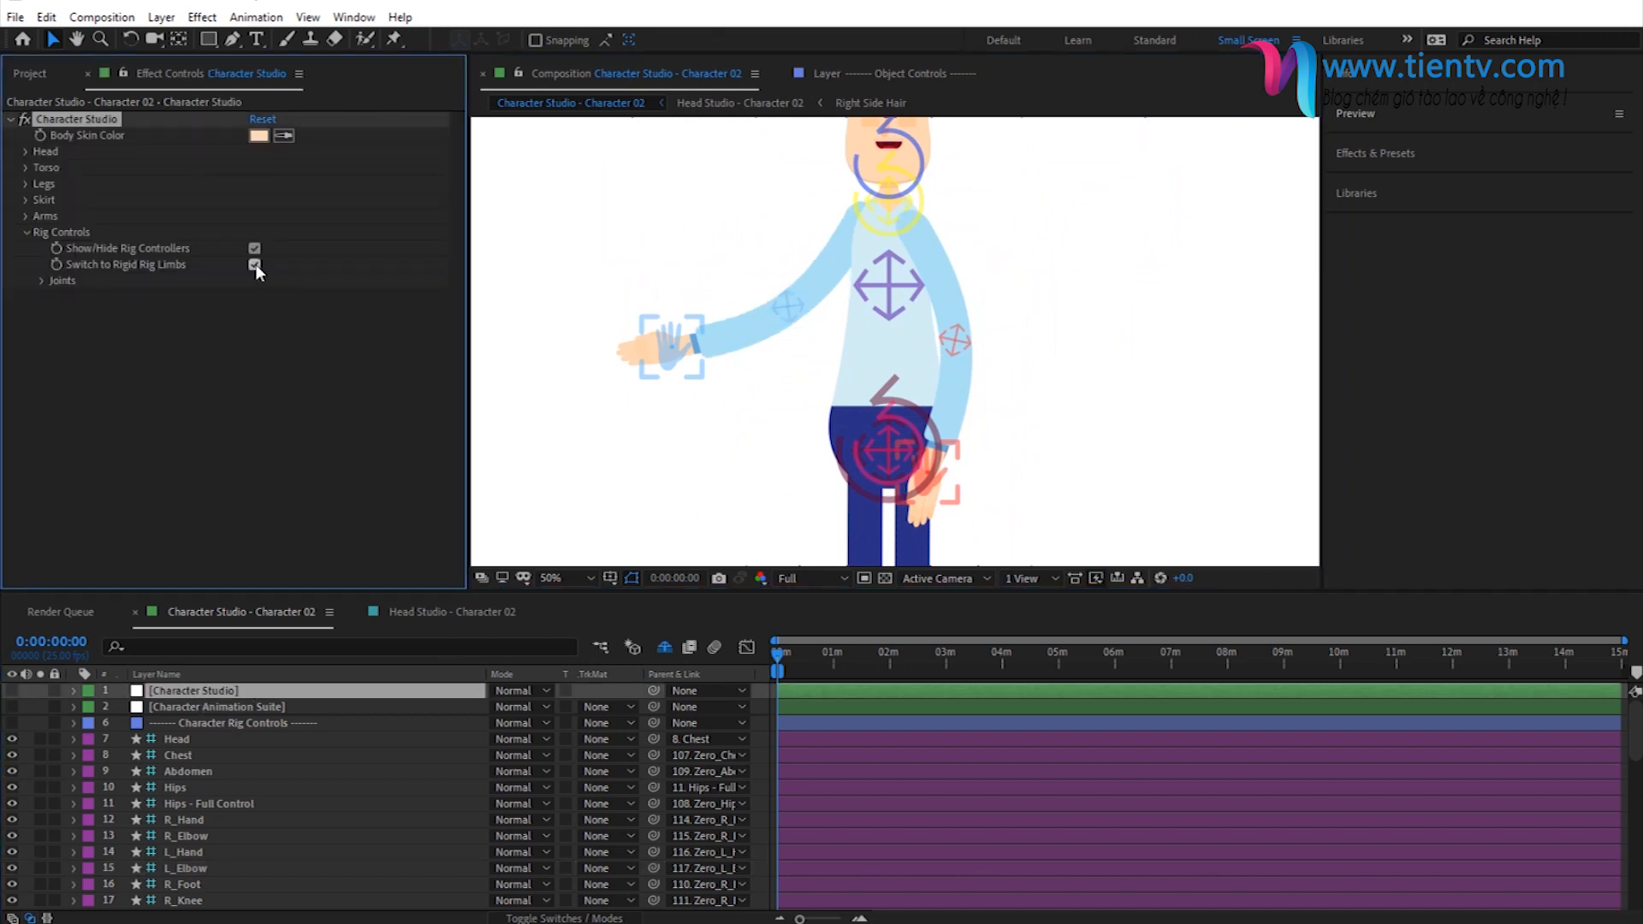
# - Collapse the Left Hand controls of Character Animation Suite and expand Right Foot with its Secondary Controls and Right Knee
pyautogui.click(218, 709)
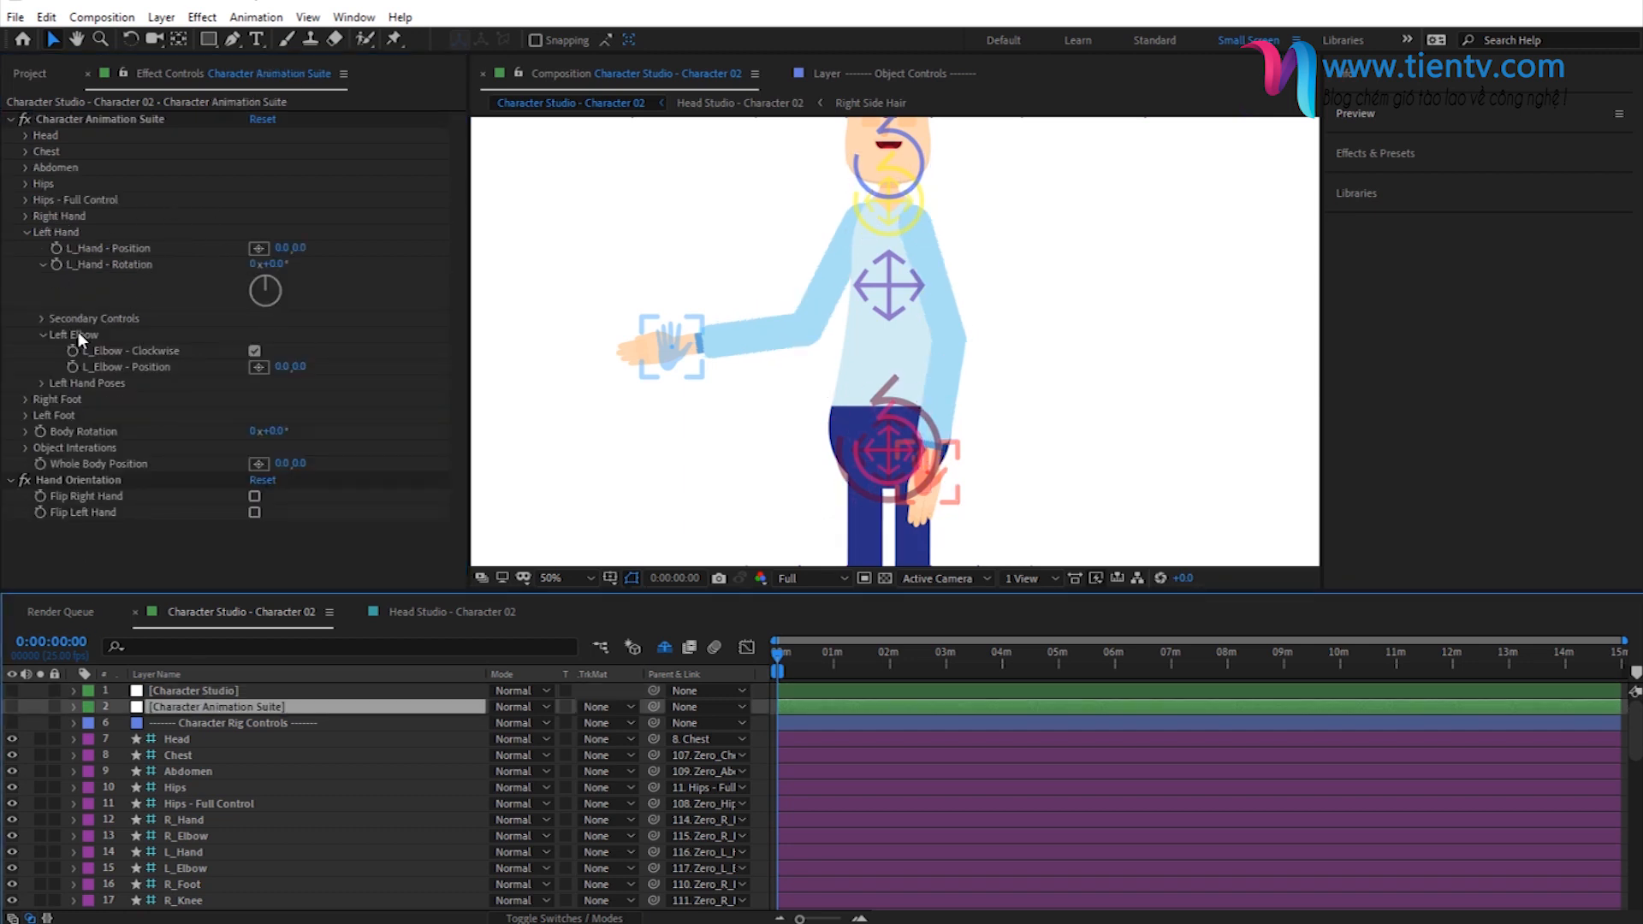
pyautogui.click(43, 334)
pyautogui.click(43, 264)
pyautogui.click(27, 233)
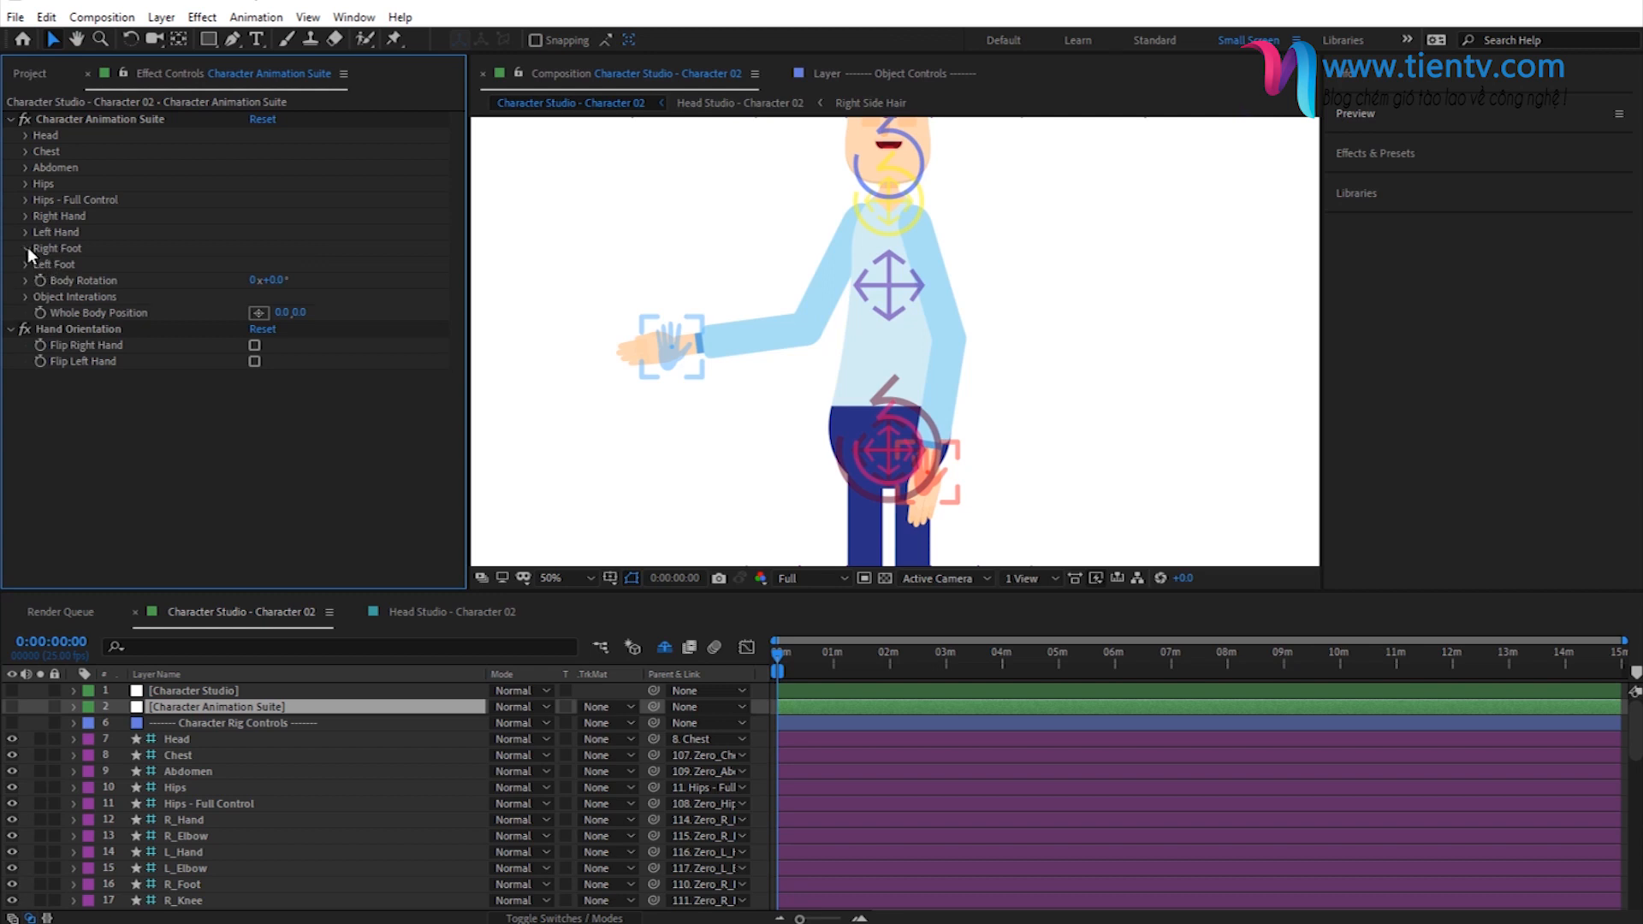
pyautogui.click(28, 247)
pyautogui.click(42, 388)
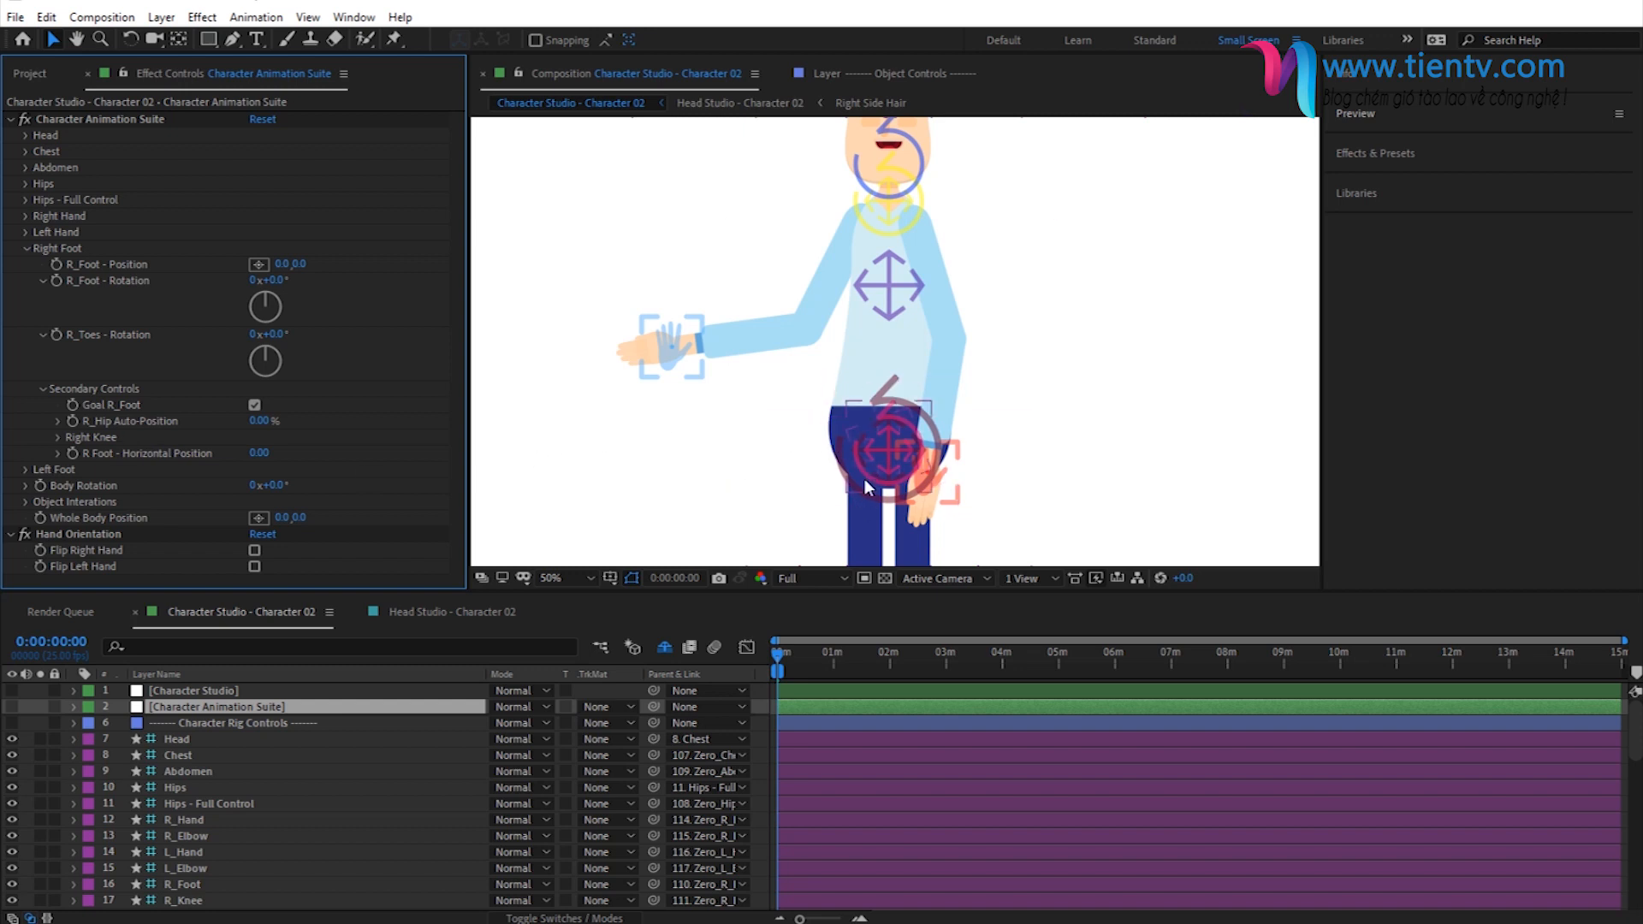
pyautogui.click(109, 437)
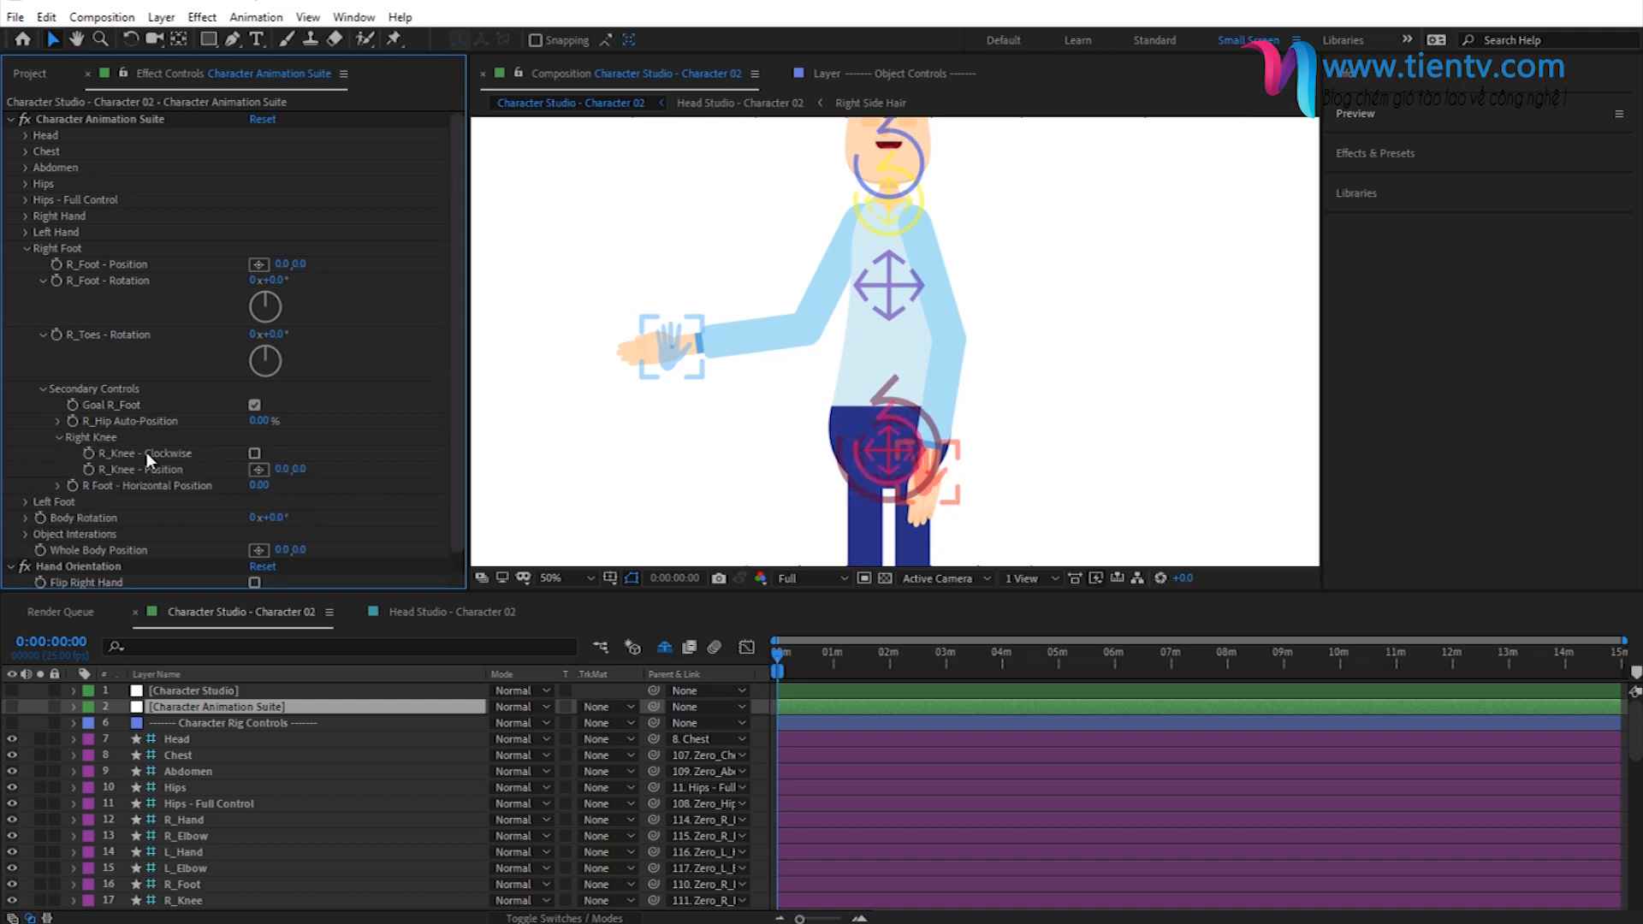
# - Set R Foot - Horizontal Position to 20 in the right foot's Secondary Controls
pyautogui.moveTo(709, 459); pyautogui.dragTo(694, 165)
pyautogui.moveTo(702, 318); pyautogui.dragTo(730, 279)
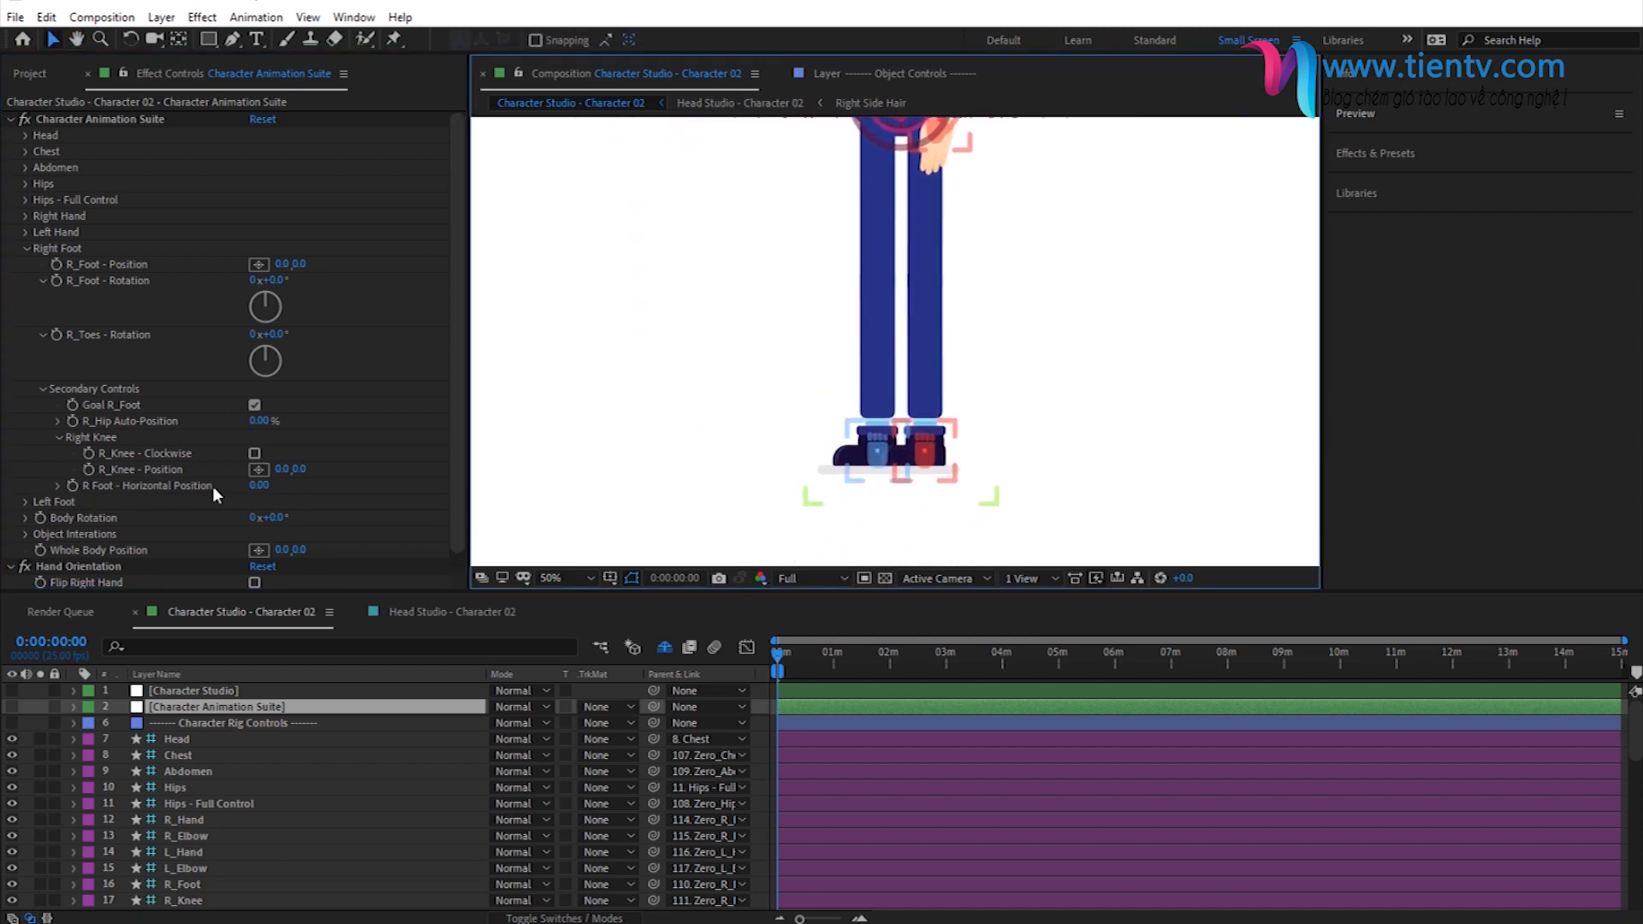
pyautogui.click(257, 486)
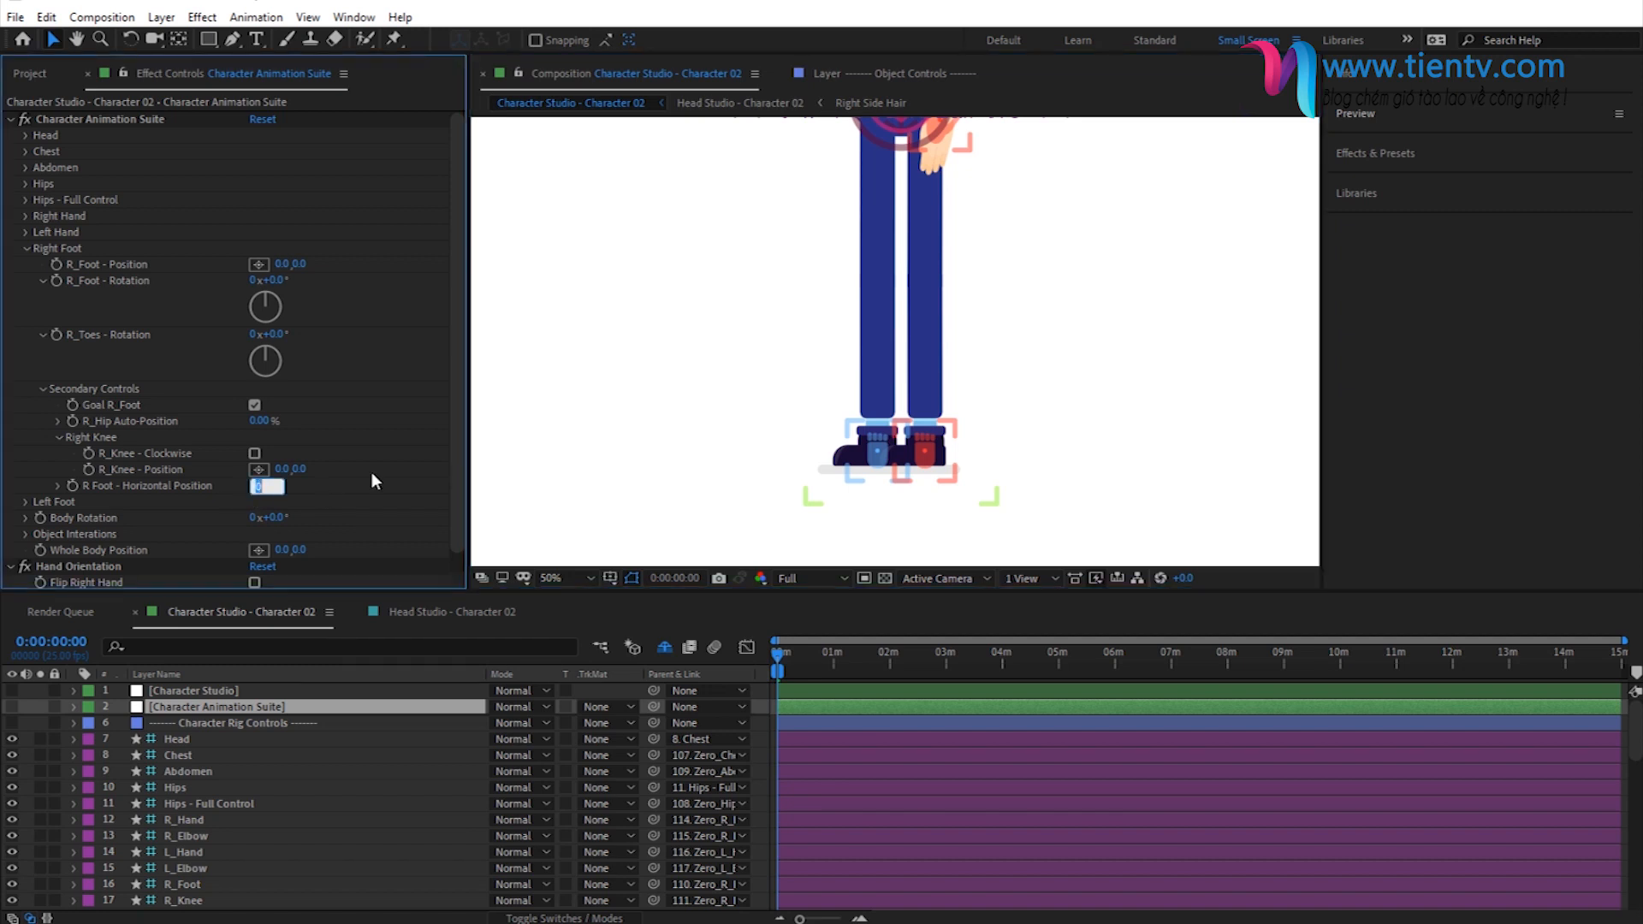
pyautogui.write('20')
pyautogui.press('Return')
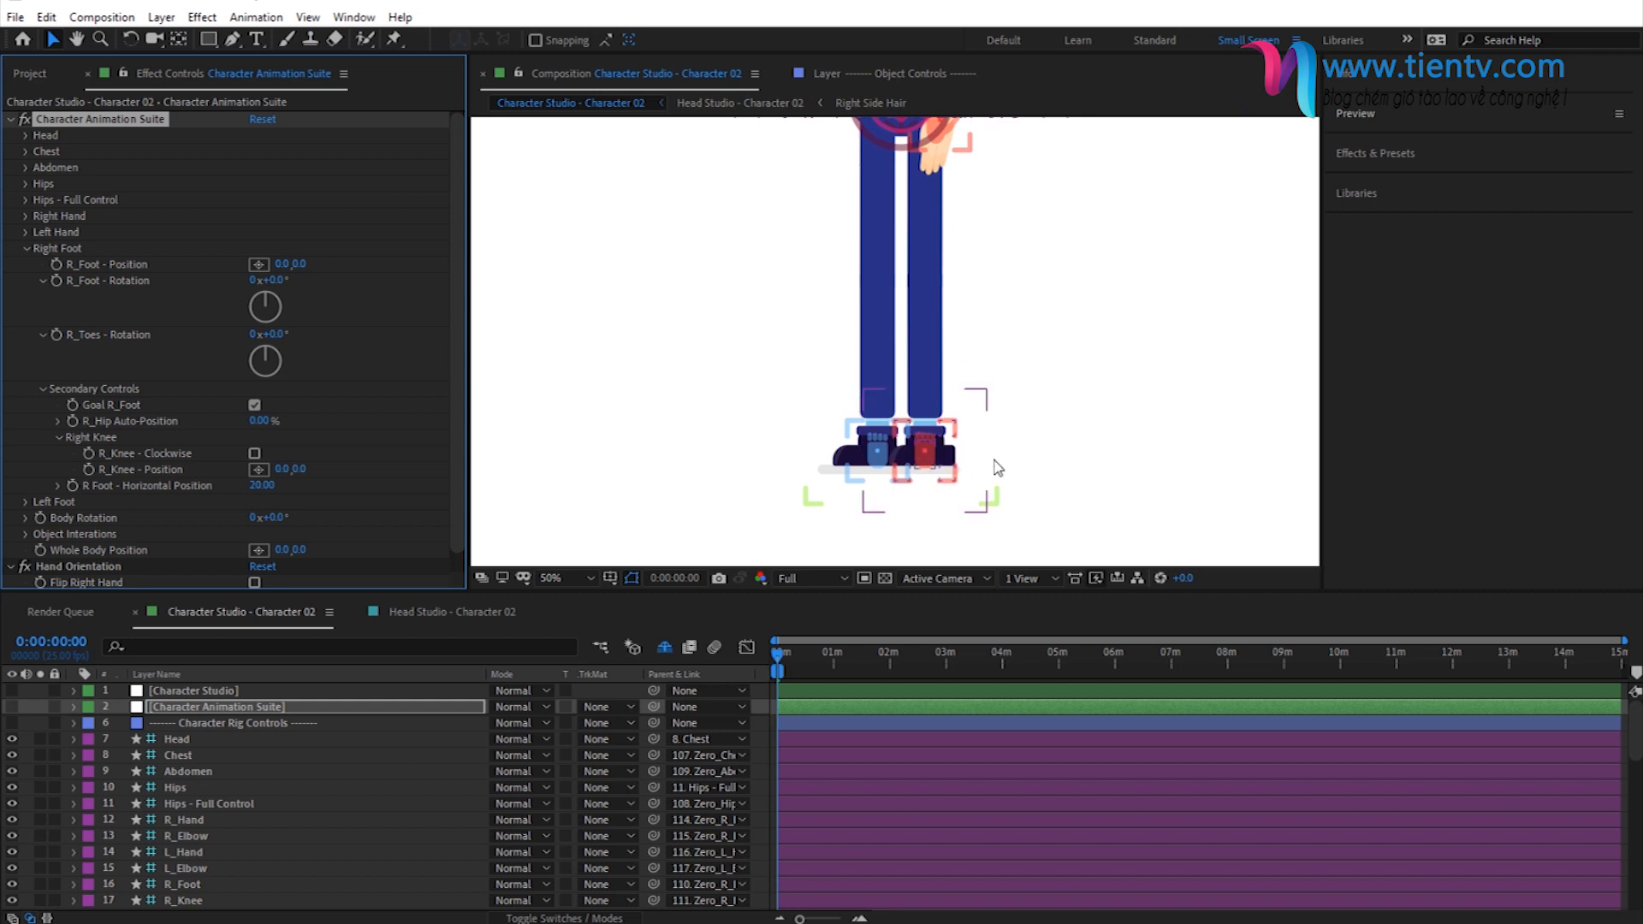
# - Try R Foot - Horizontal Position at -2 and set it back to 0
pyautogui.click(261, 486)
pyautogui.write('-2')
pyautogui.press('Return')
pyautogui.click(265, 485)
pyautogui.write('0')
# - Turn off Show/Hide Rig Controllers in the Rig Controls of Character Studio
pyautogui.click(183, 689)
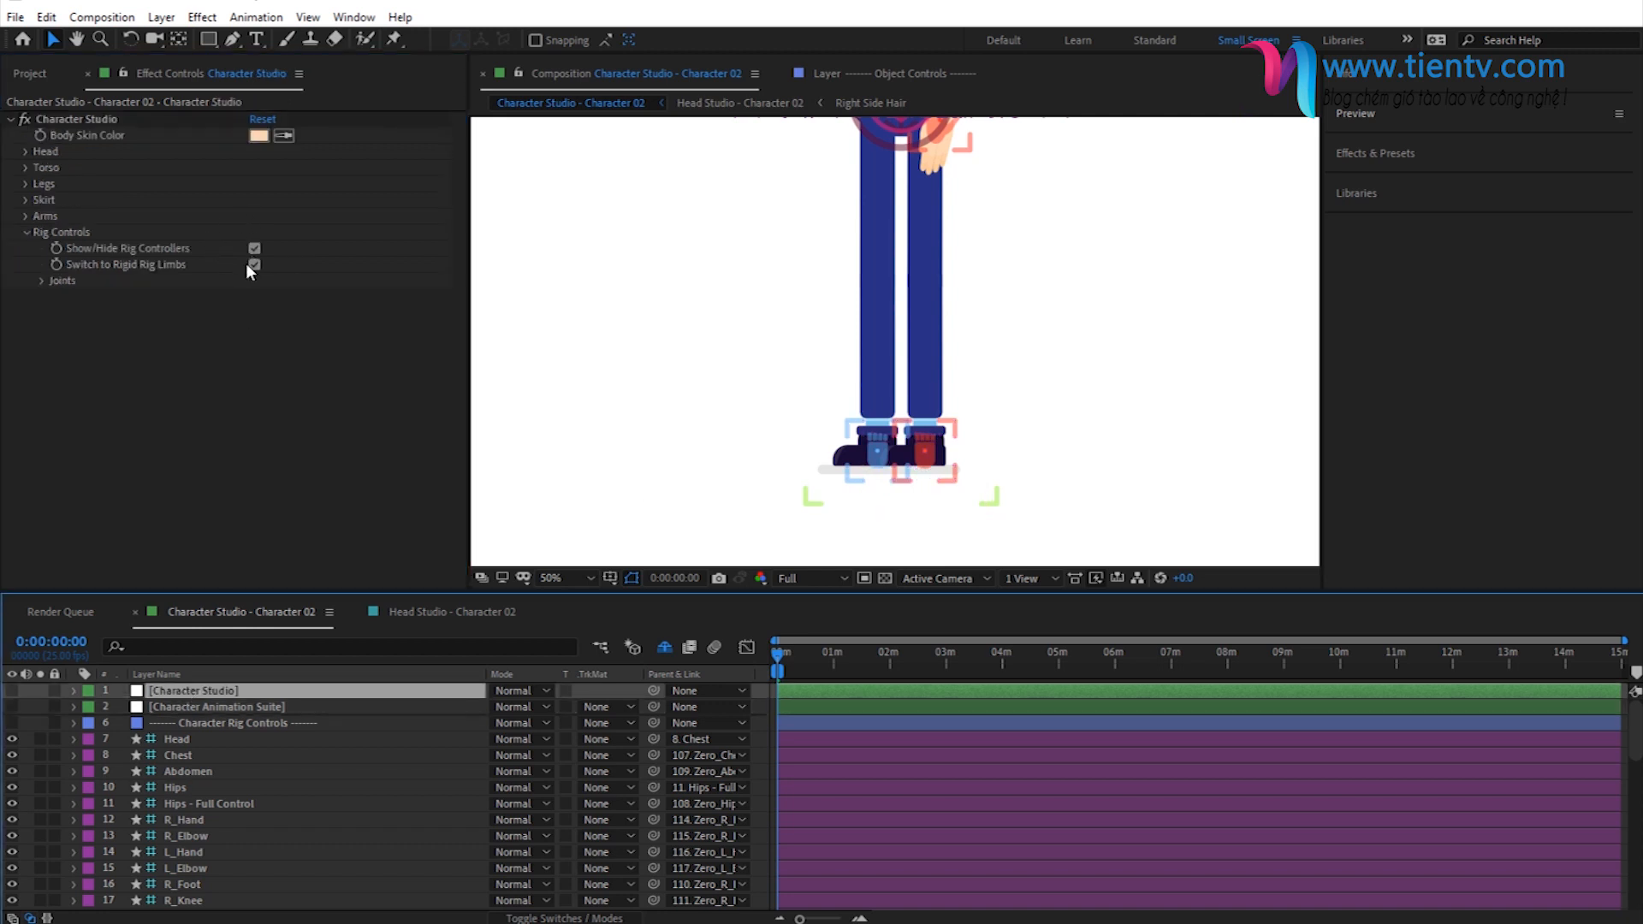
pyautogui.click(253, 248)
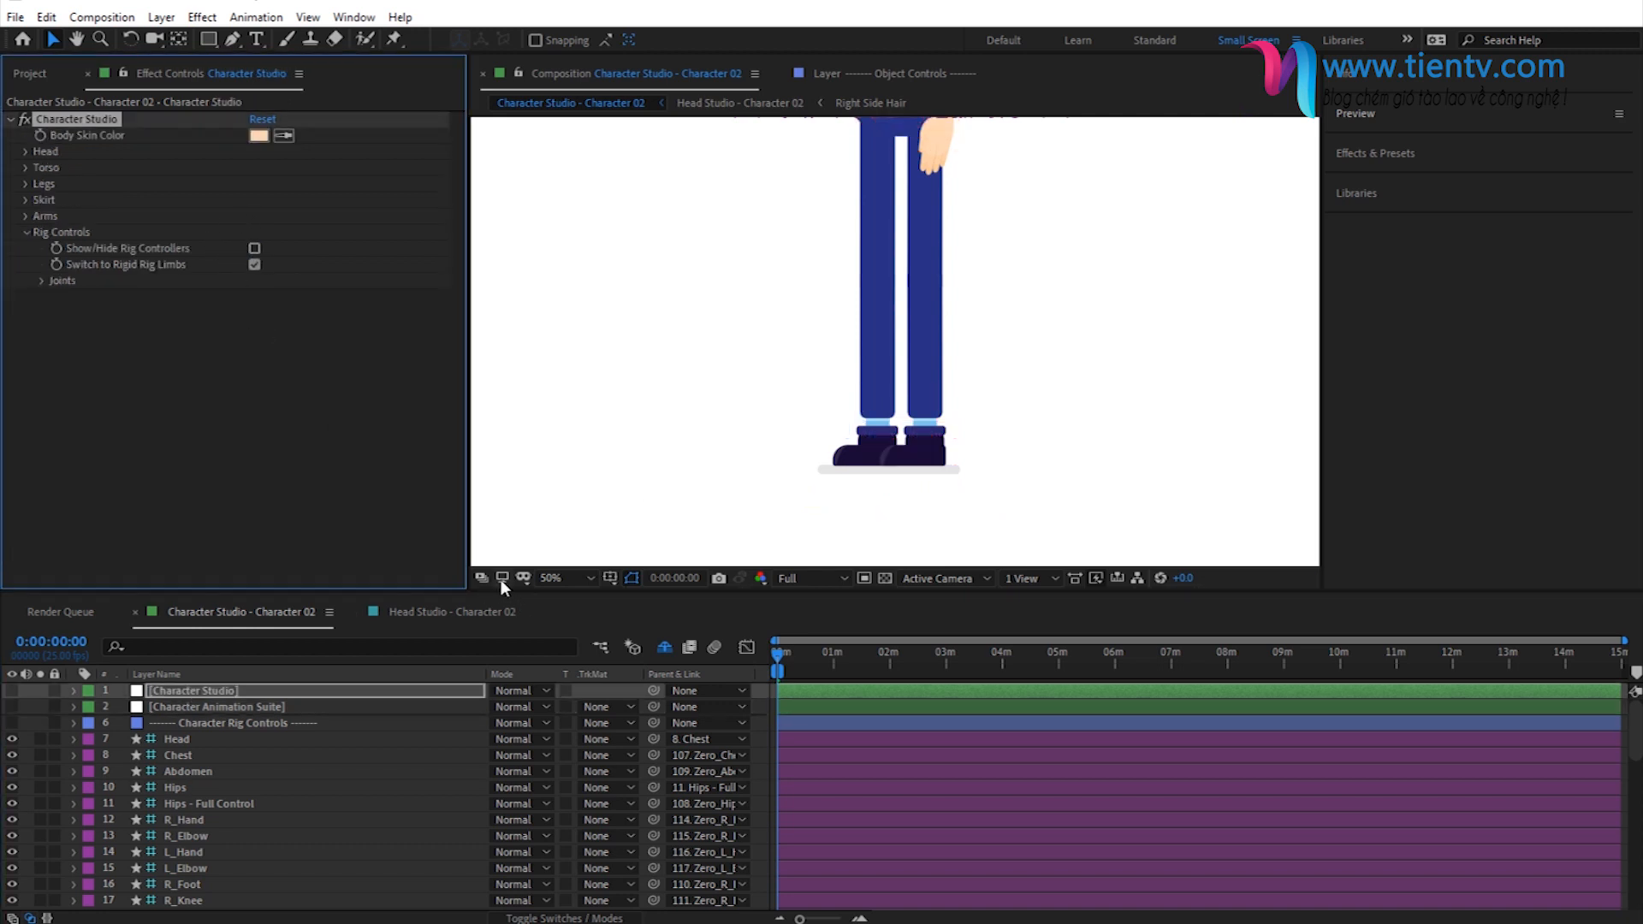
# - Set Select Shoes to 10 in the Shoes settings of the character's Legs
pyautogui.click(27, 183)
pyautogui.click(43, 265)
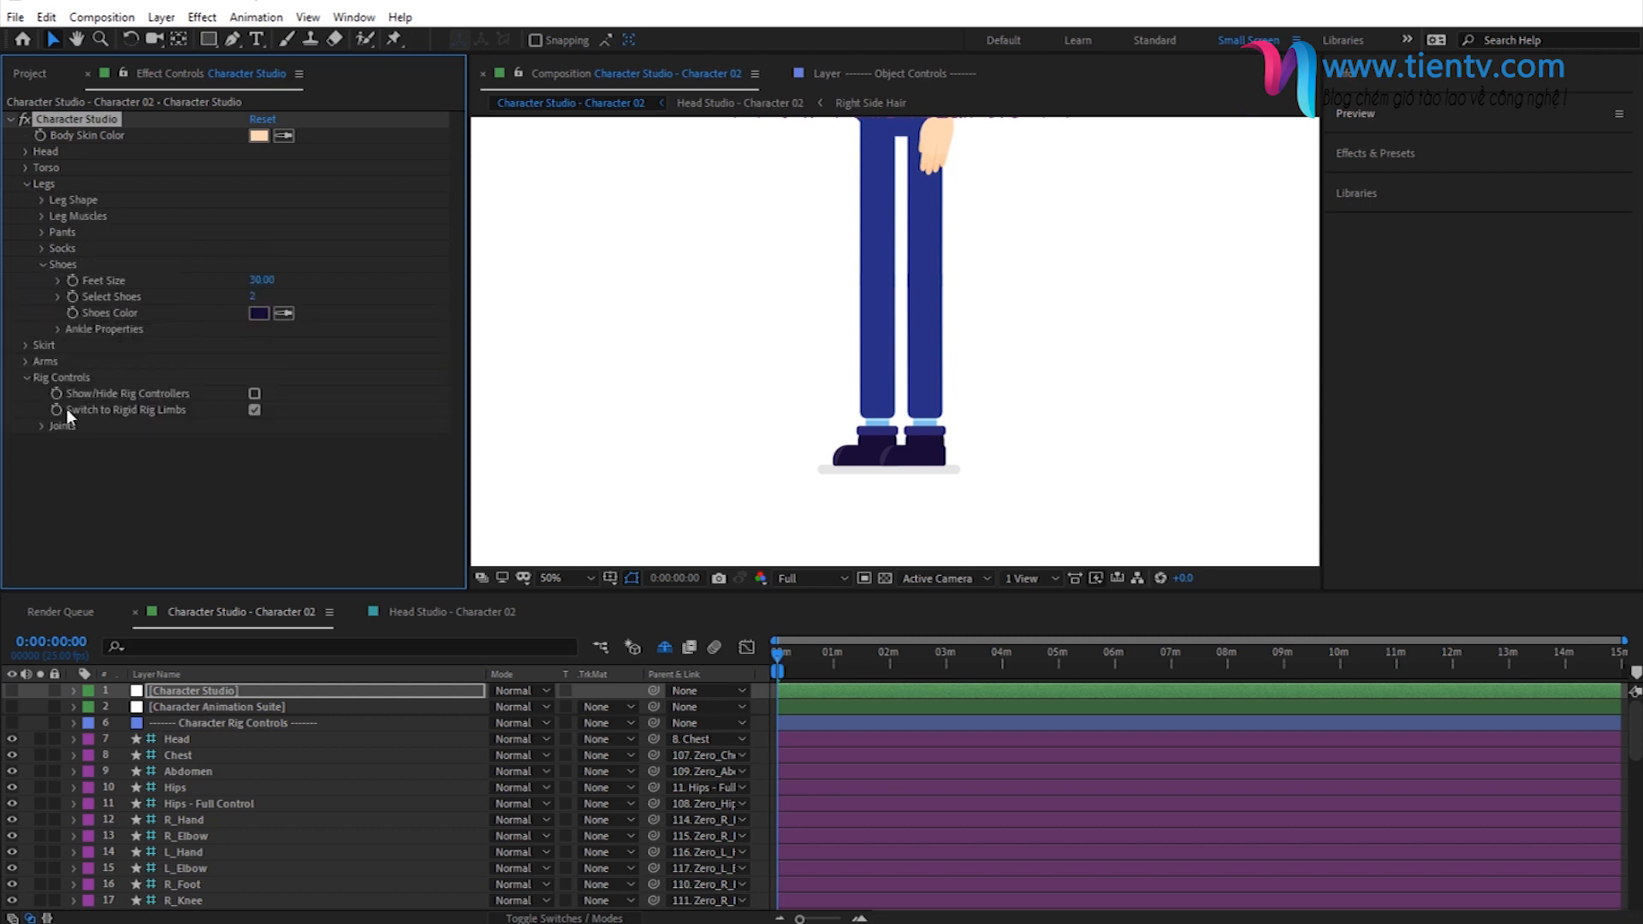
pyautogui.click(253, 298)
pyautogui.write('10')
pyautogui.press('Return')
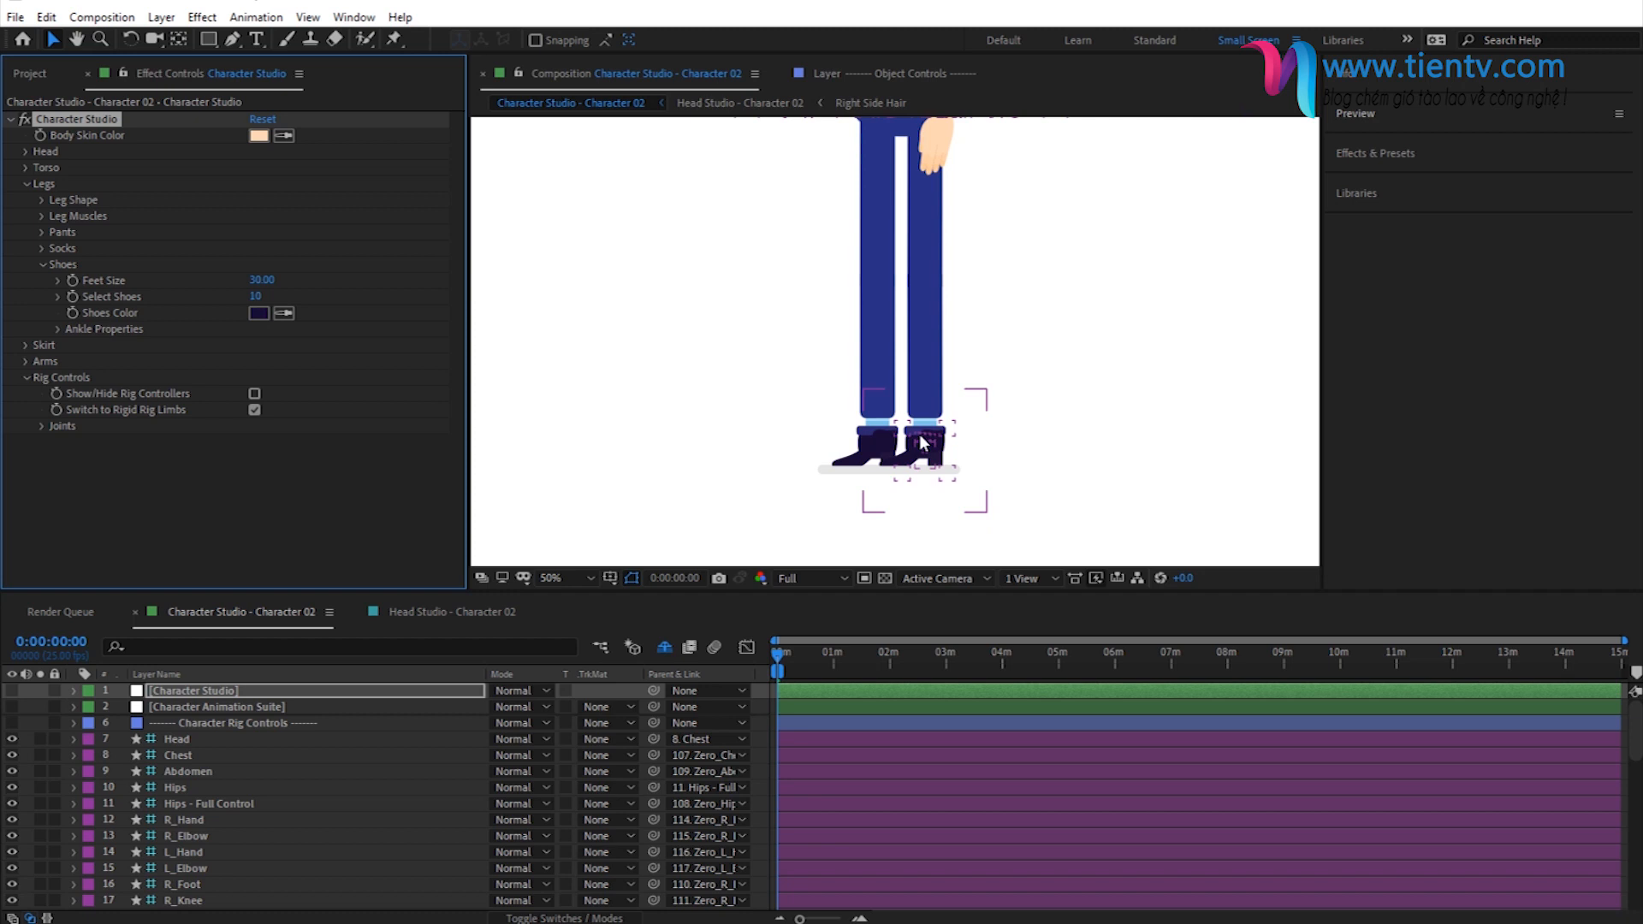
# - Set Feet Size to 54 in the character's Shoes settings
pyautogui.click(261, 279)
pyautogui.write('54')
pyautogui.press('Return')
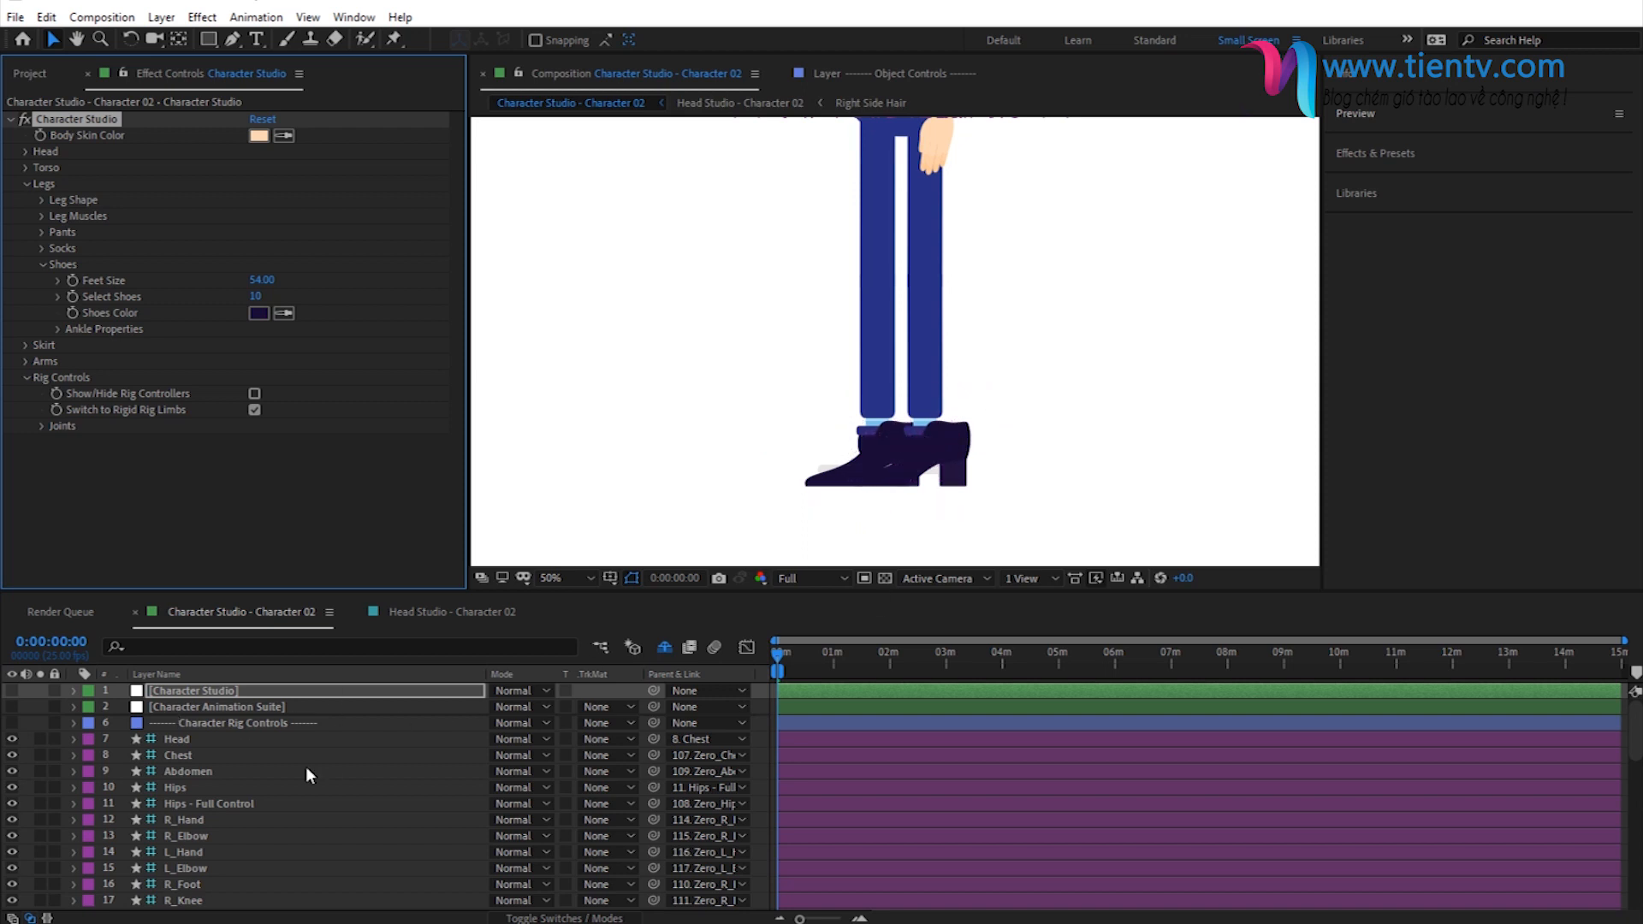
# - Set R Foot - Horizontal Position to -50 in Character Animation Suite
pyautogui.click(202, 709)
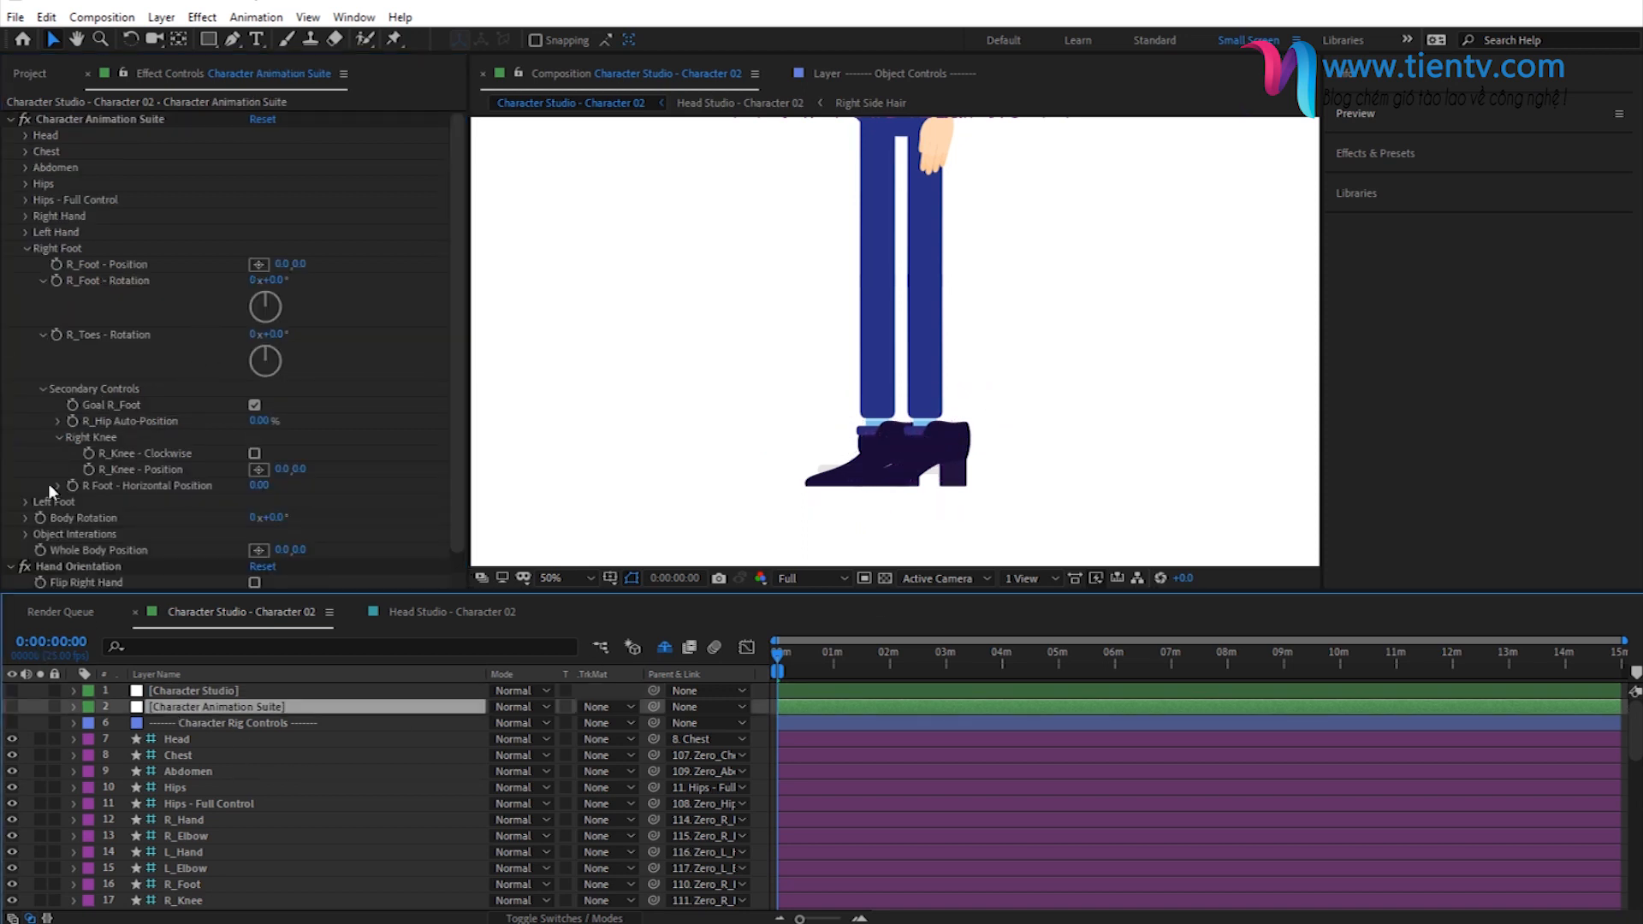
pyautogui.moveTo(270, 484); pyautogui.dragTo(181, 504)
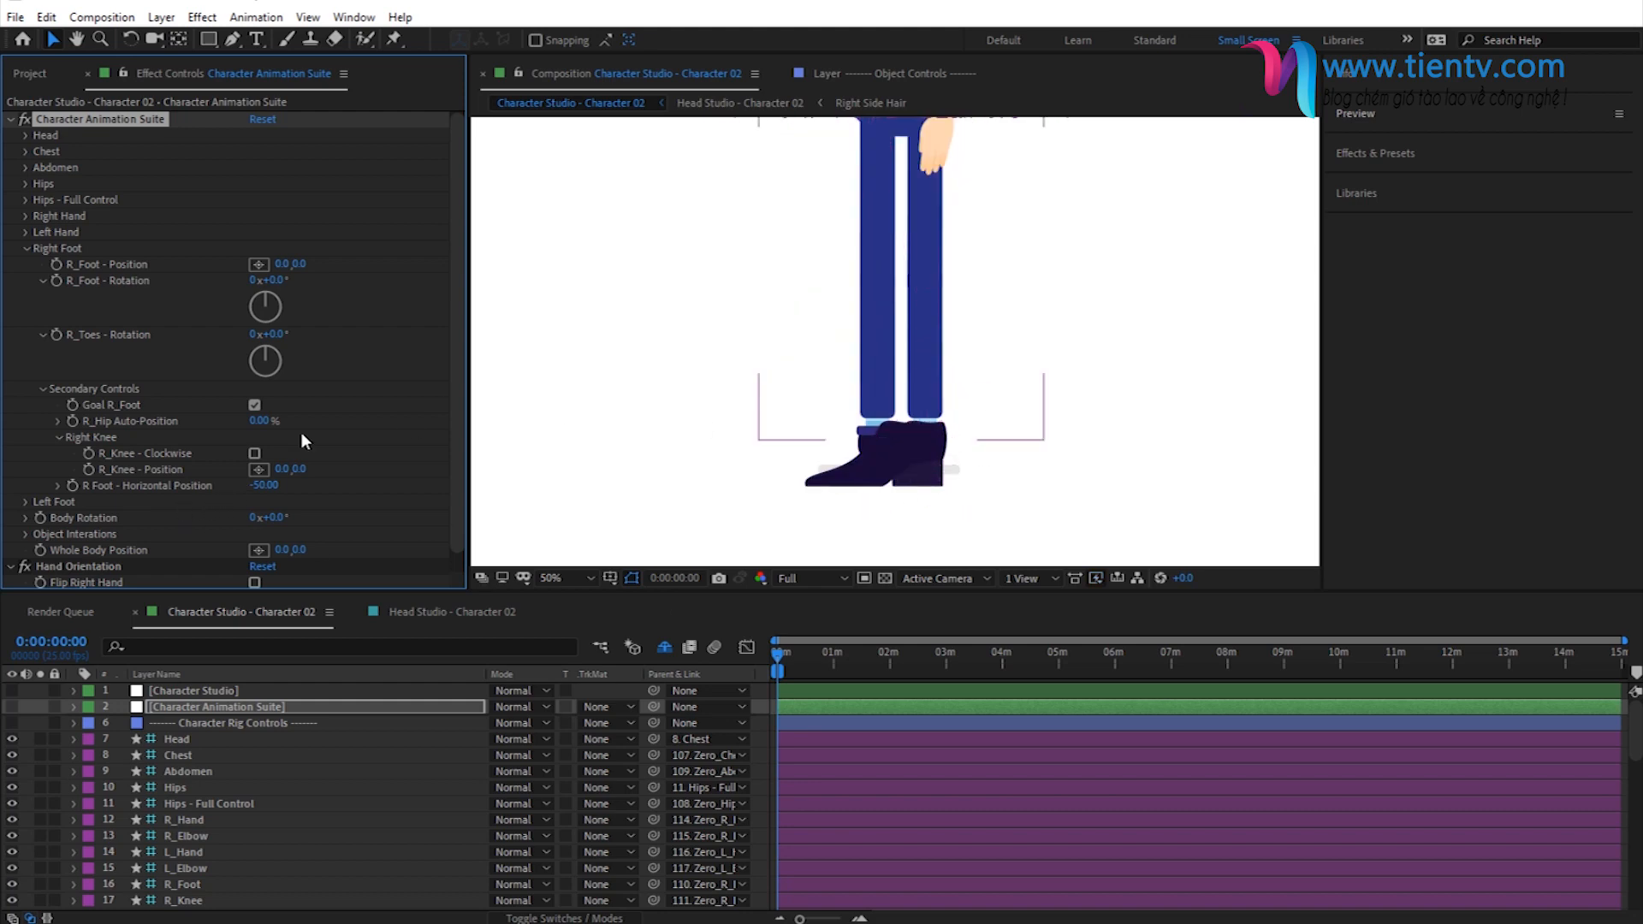
# - Set L Foot - Horizontal Position to -48 in the Left Foot secondary controls of Character Animation Suite
pyautogui.click(26, 249)
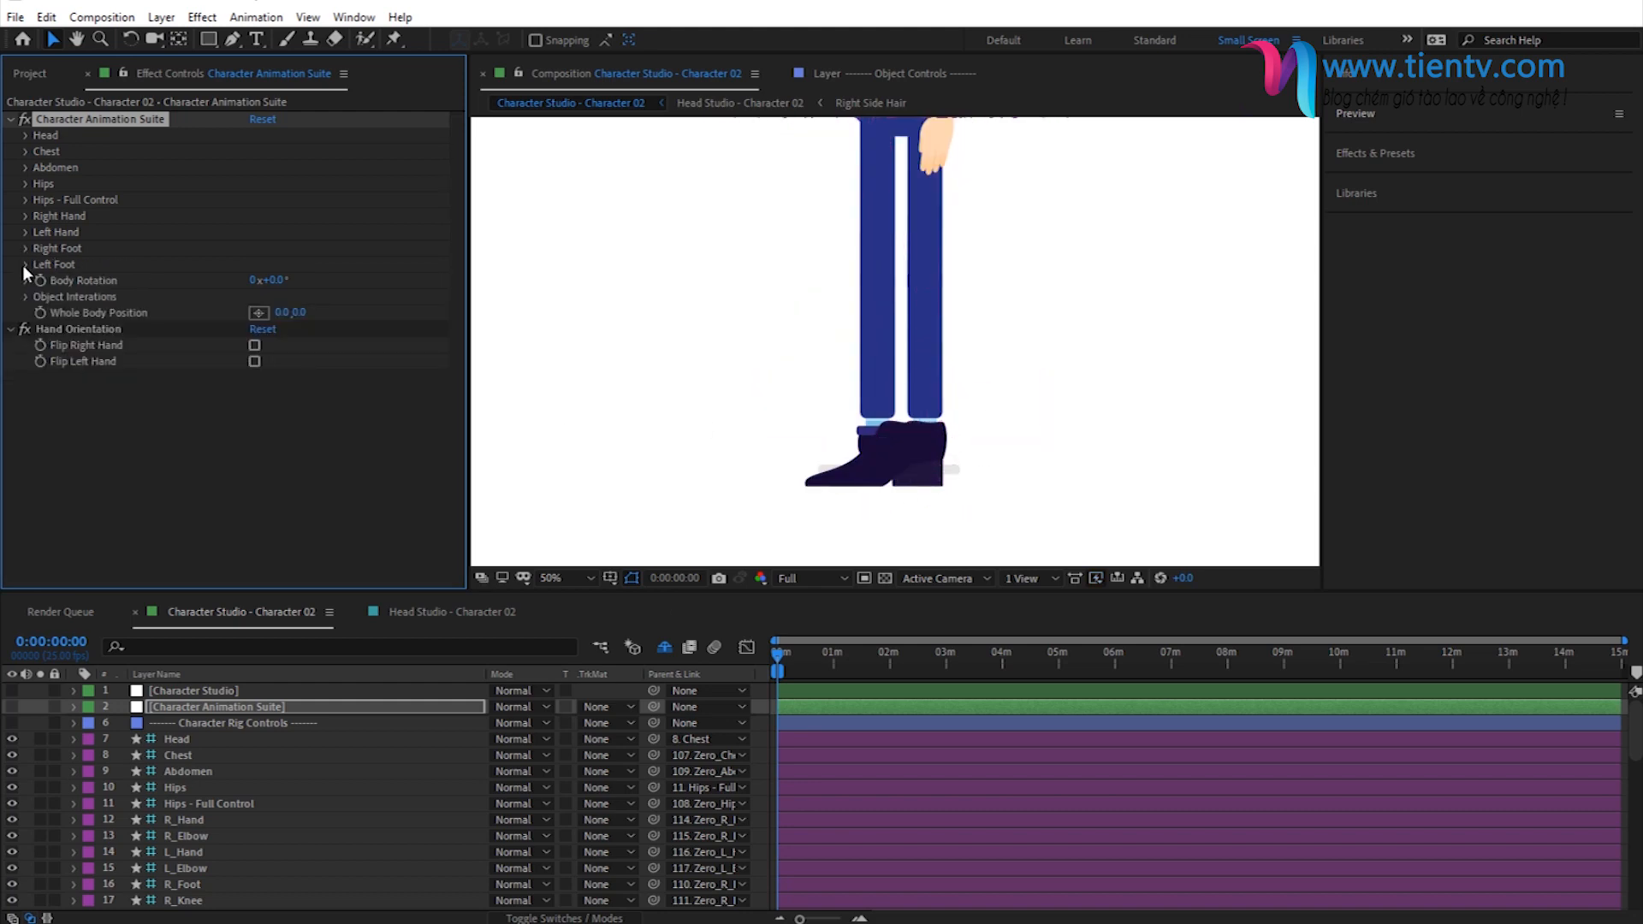
pyautogui.click(25, 265)
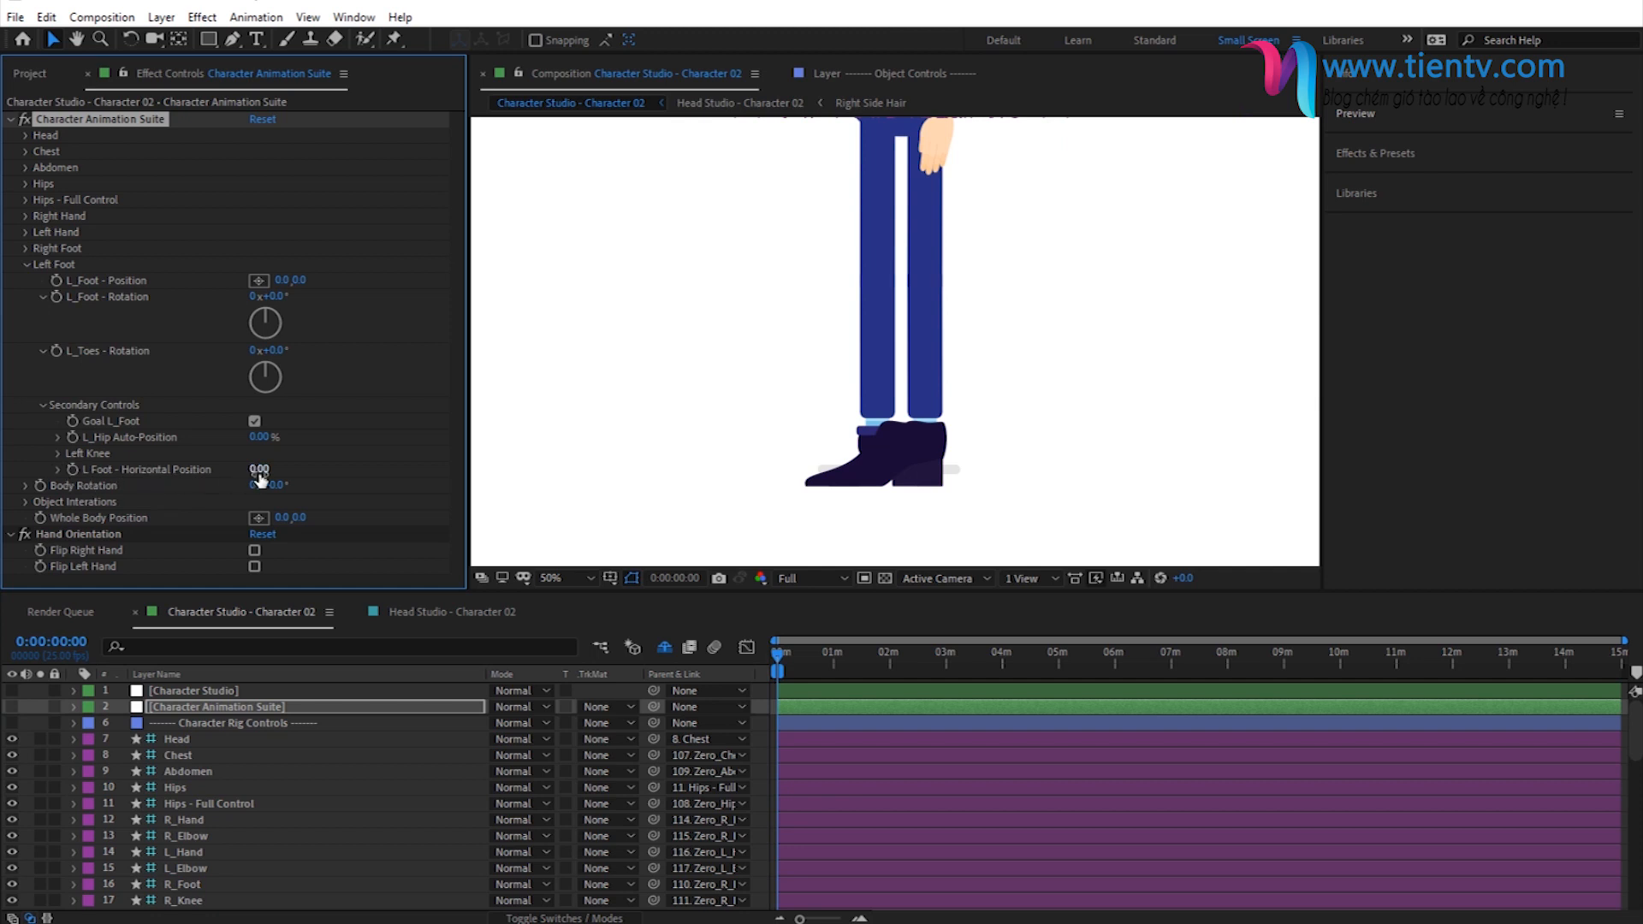
pyautogui.moveTo(259, 473)
pyautogui.mouseDown()
pyautogui.moveTo(243, 508)
pyautogui.moveTo(253, 483)
pyautogui.mouseUp()
pyautogui.click(263, 474)
pyautogui.write('-38')
pyautogui.press('Return')
pyautogui.moveTo(264, 473); pyautogui.dragTo(255, 471)
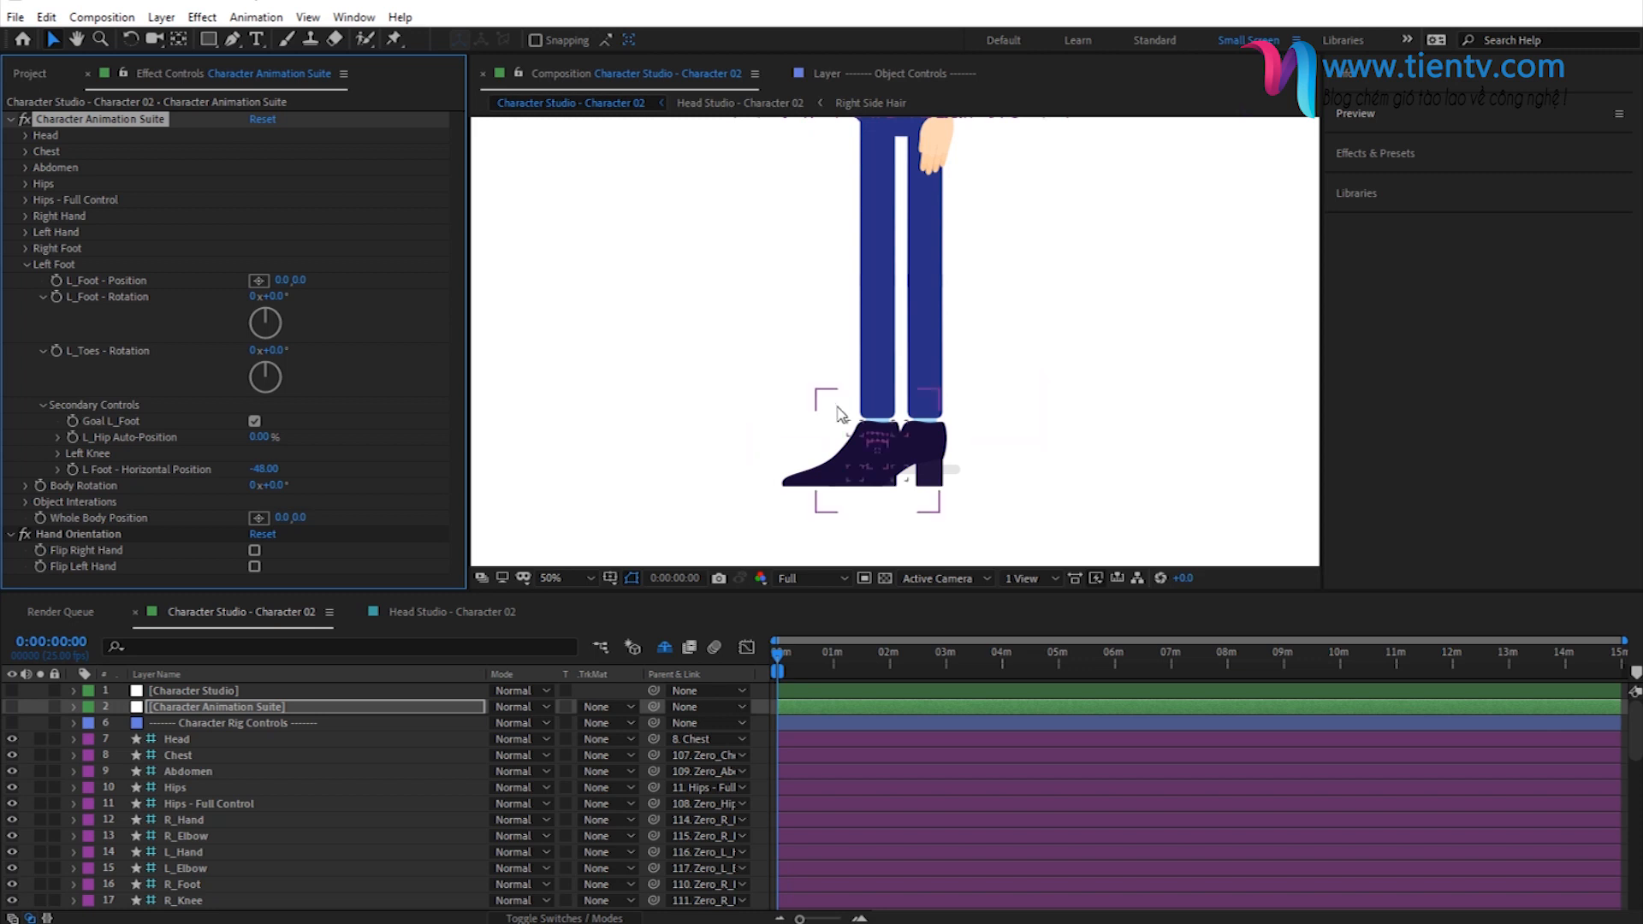
pyautogui.scroll(-2, 834, 413)
pyautogui.scroll(-1, 855, 400)
pyautogui.scroll(1, 881, 385)
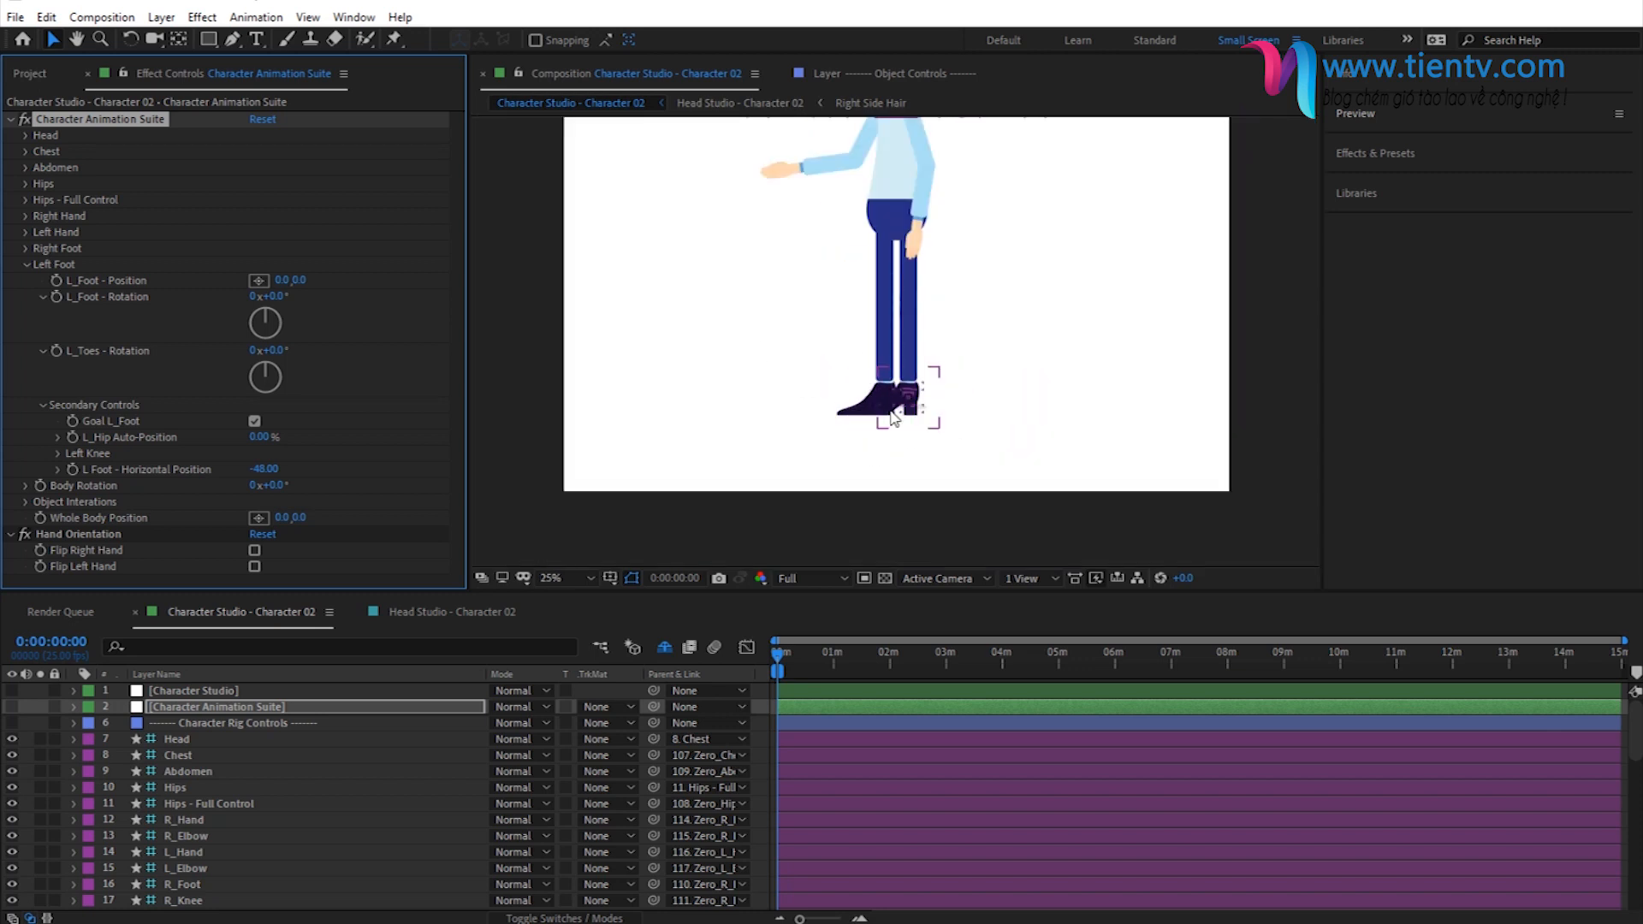
pyautogui.moveTo(844, 323); pyautogui.dragTo(822, 451)
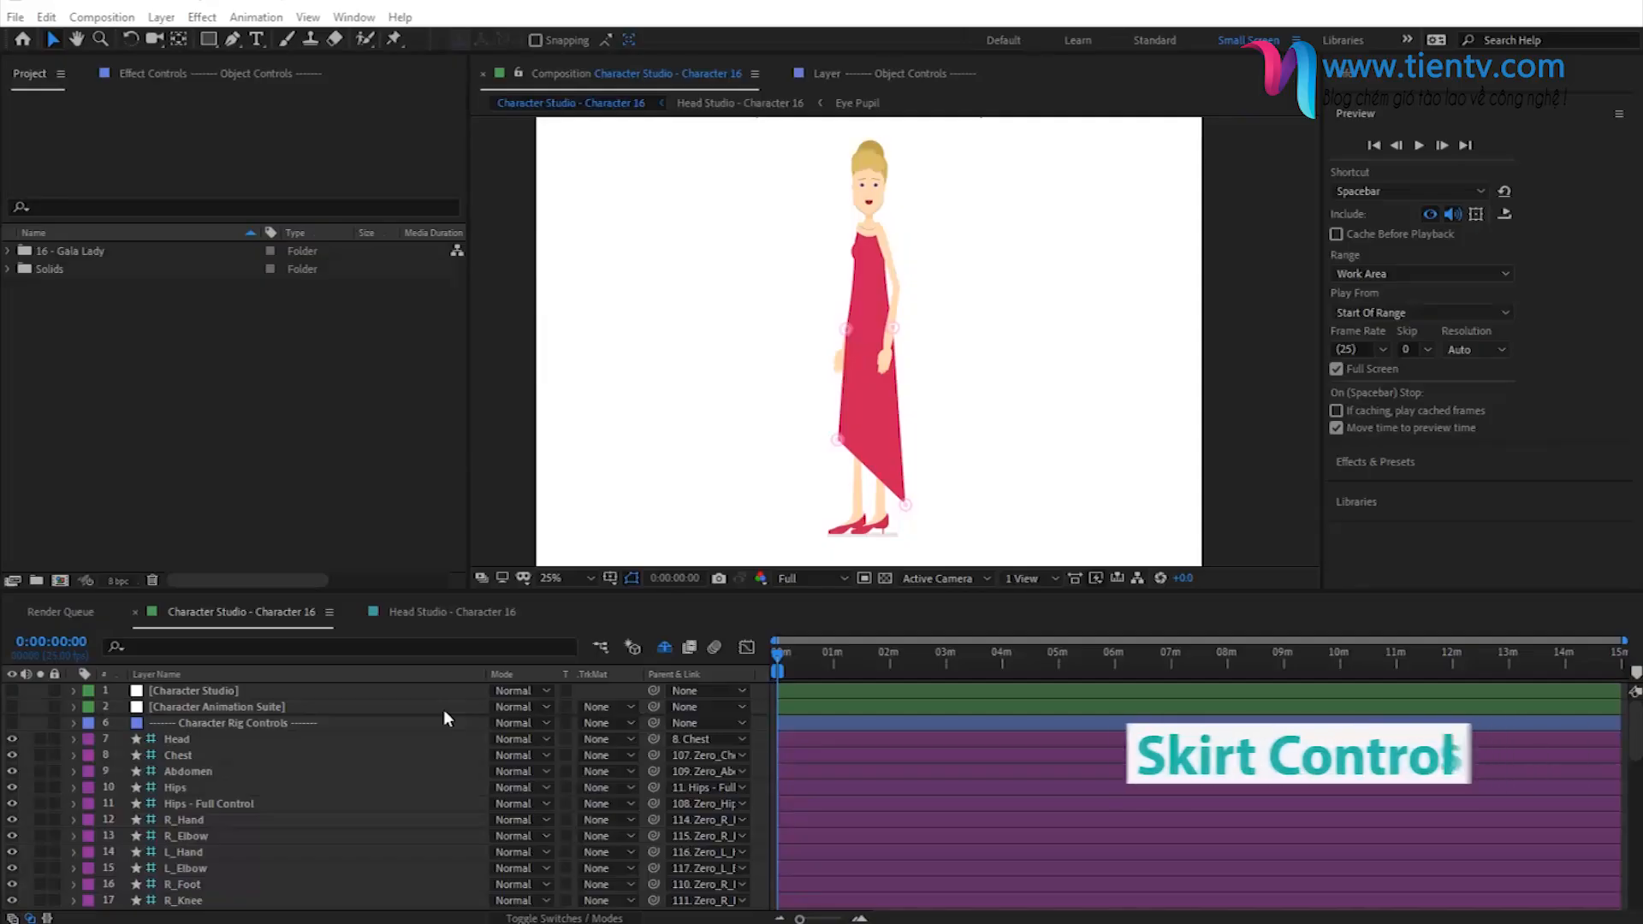
# - Open the Skirt settings of the Character Studio layer in Character 16, with Add Skirt enabled
pyautogui.click(1356, 114)
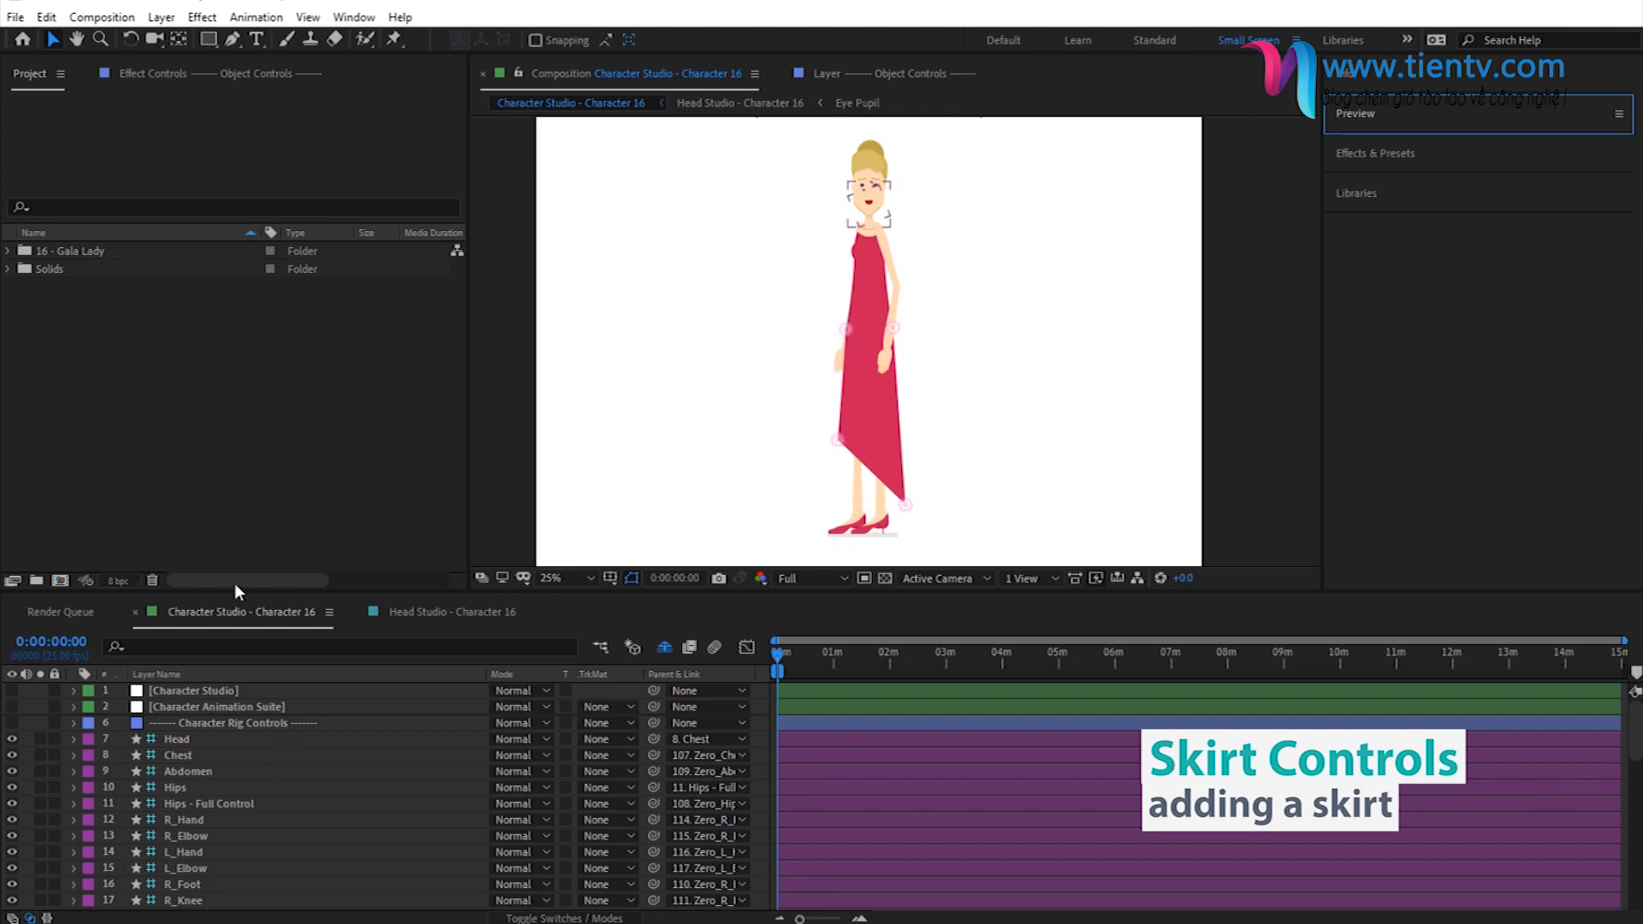
pyautogui.click(207, 692)
pyautogui.click(166, 90)
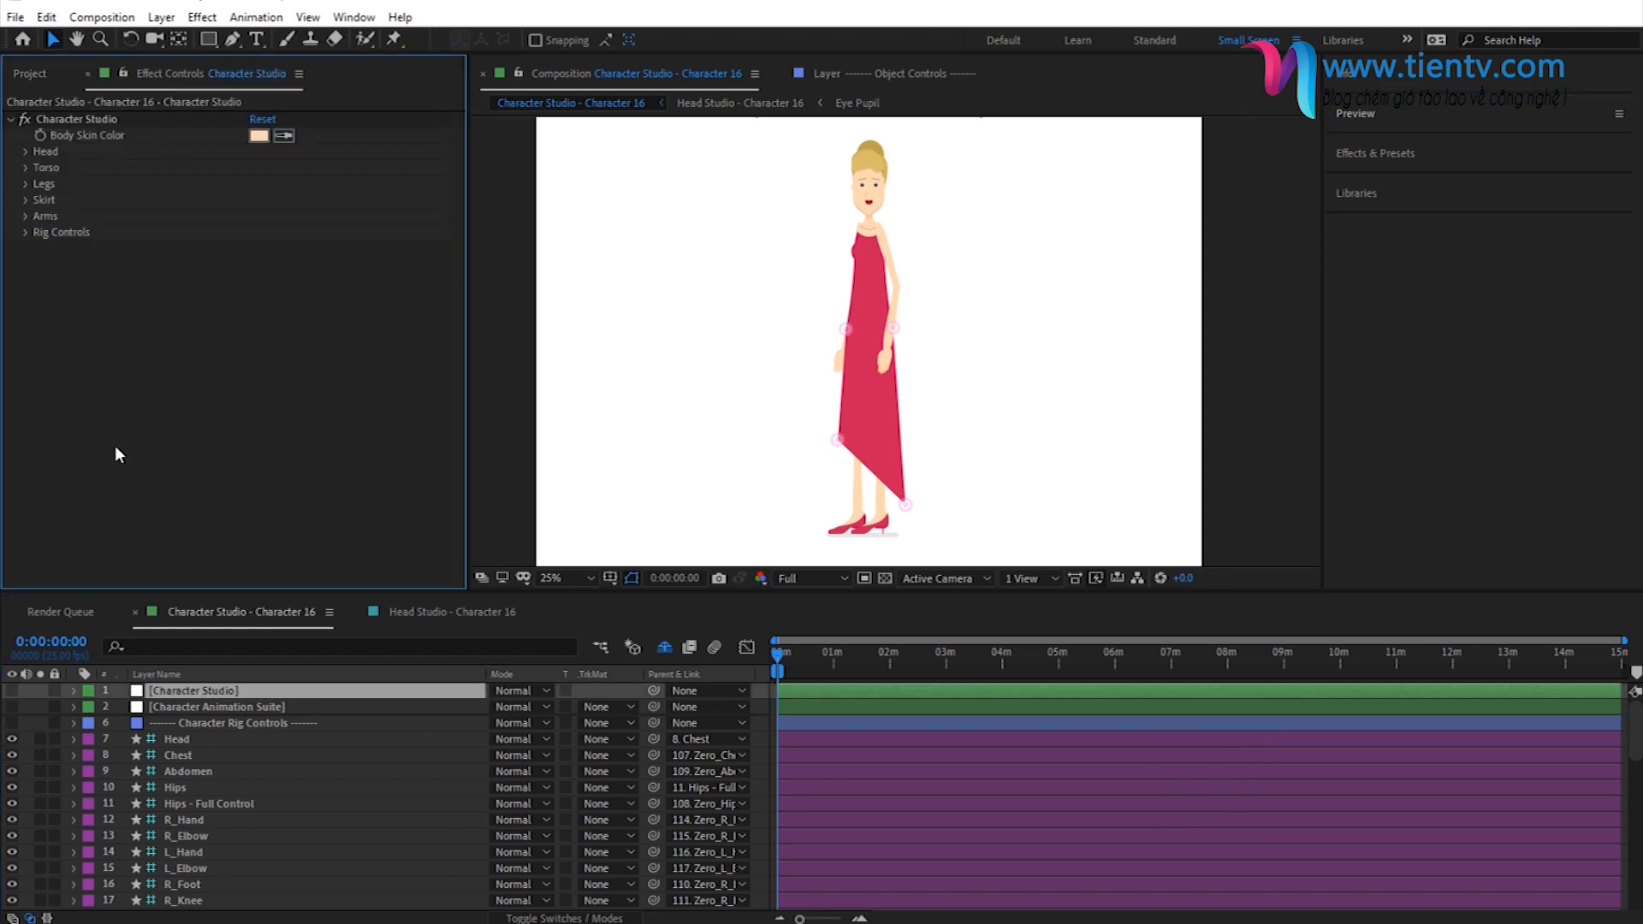
pyautogui.click(25, 199)
pyautogui.click(255, 216)
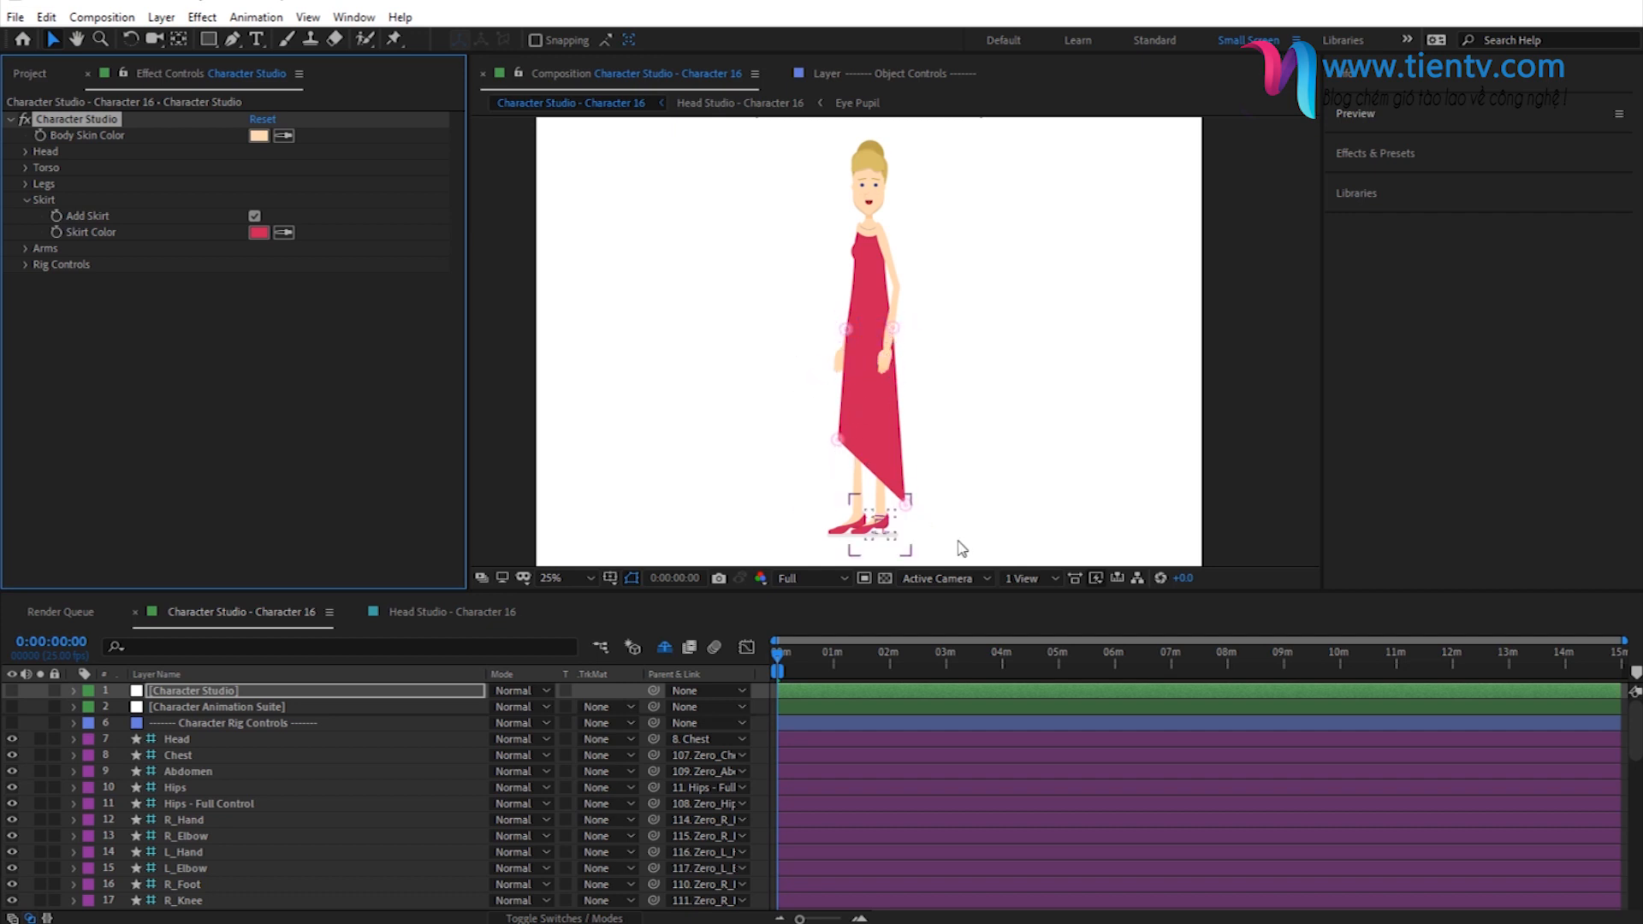
# - Select the four skirt controller layers from Skirt_UpperRight to Skirt_LowerLeft, and switch their visibility off and back on
pyautogui.scroll(2, 929, 540)
pyautogui.scroll(-3, 820, 413)
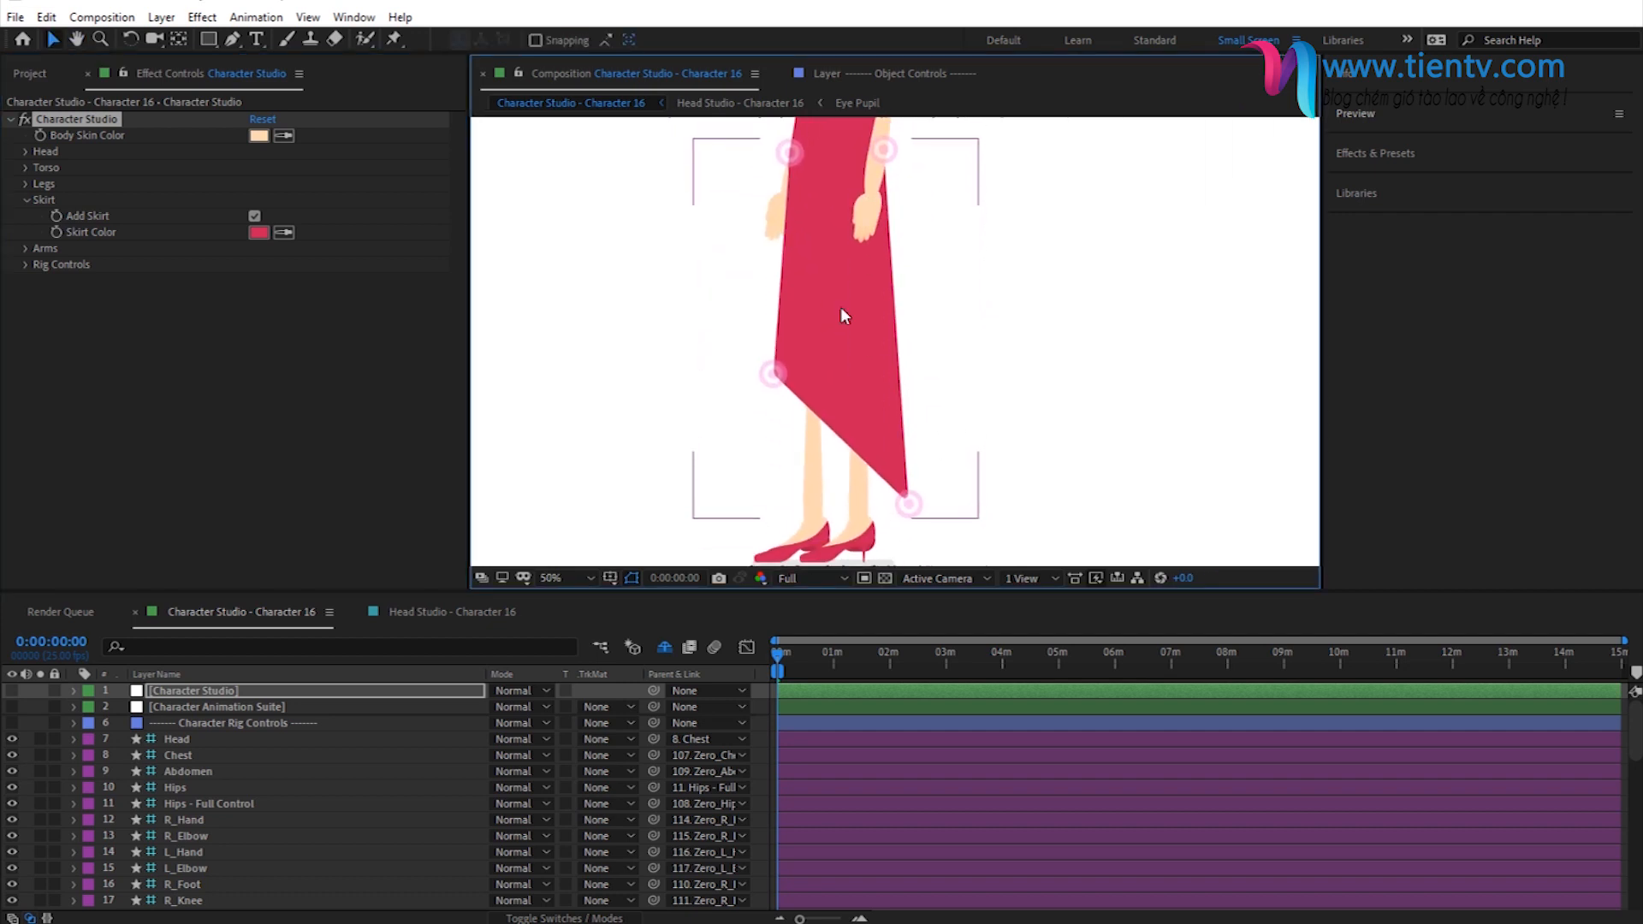
pyautogui.scroll(-4, 211, 832)
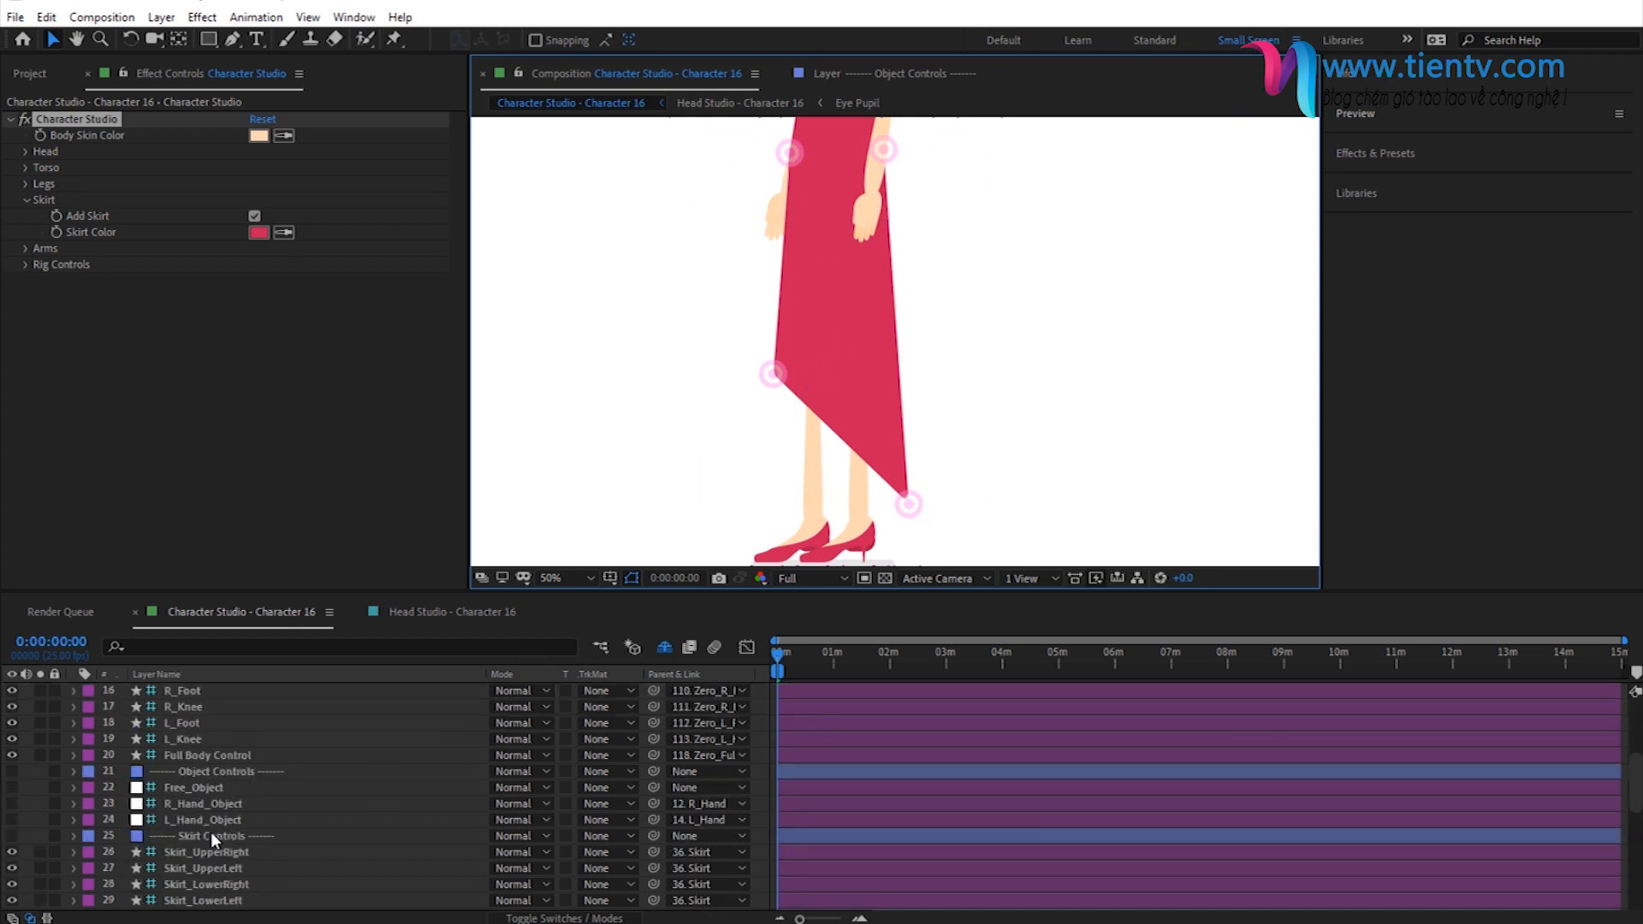
pyautogui.scroll(-1, 274, 801)
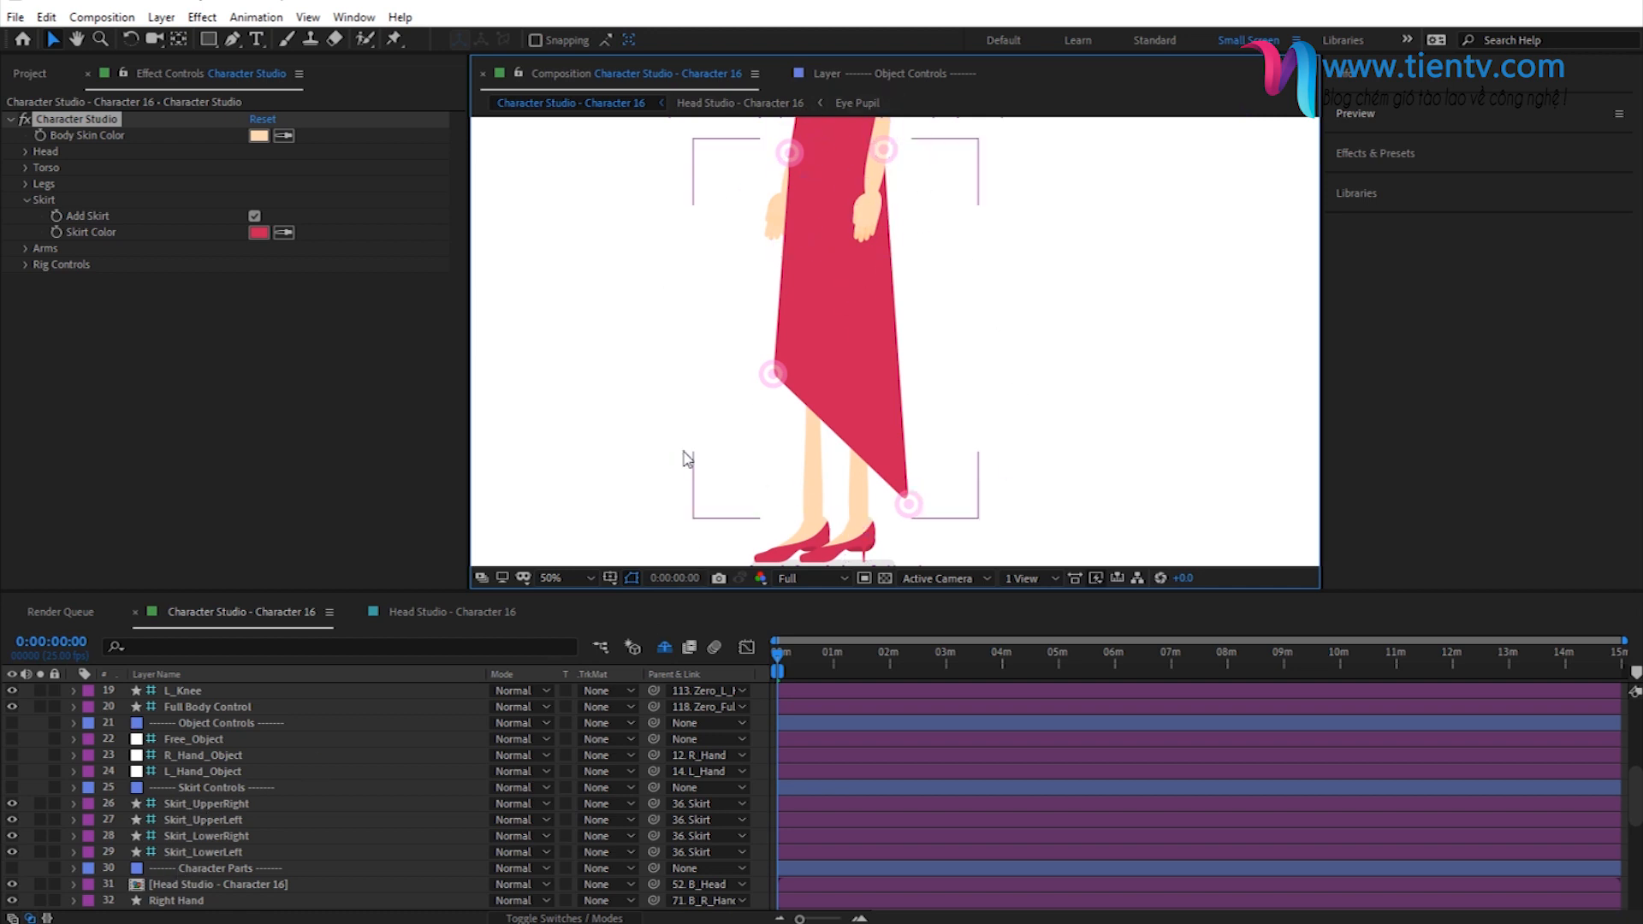
pyautogui.click(191, 804)
pyautogui.keyDown('shift'); pyautogui.click(177, 850); pyautogui.keyUp('shift')
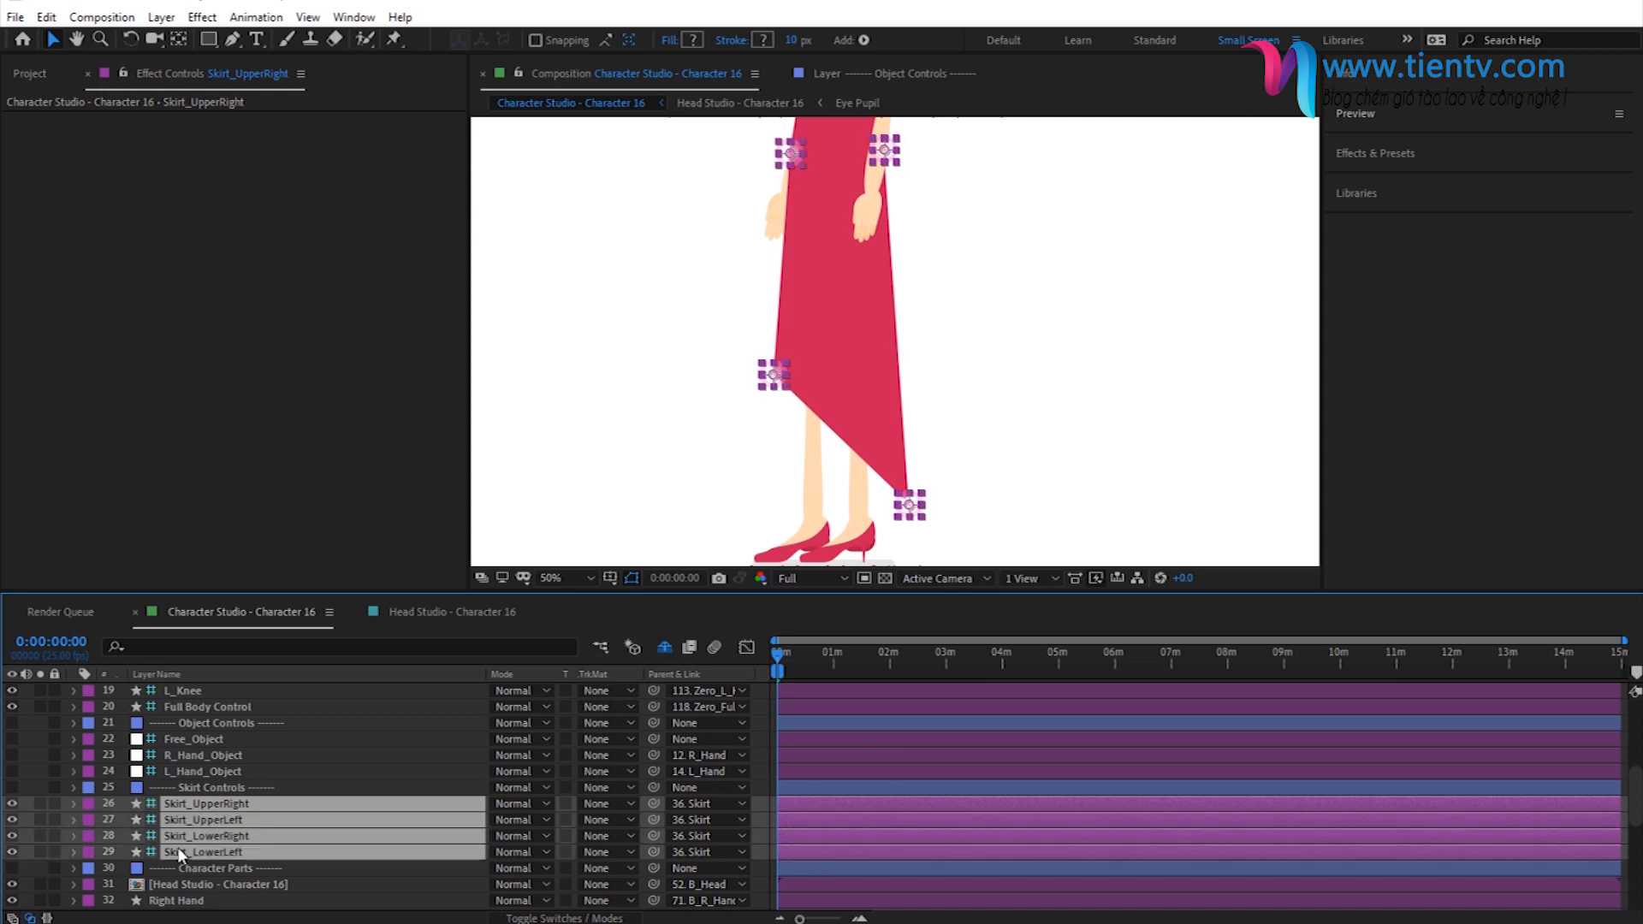
pyautogui.click(12, 820)
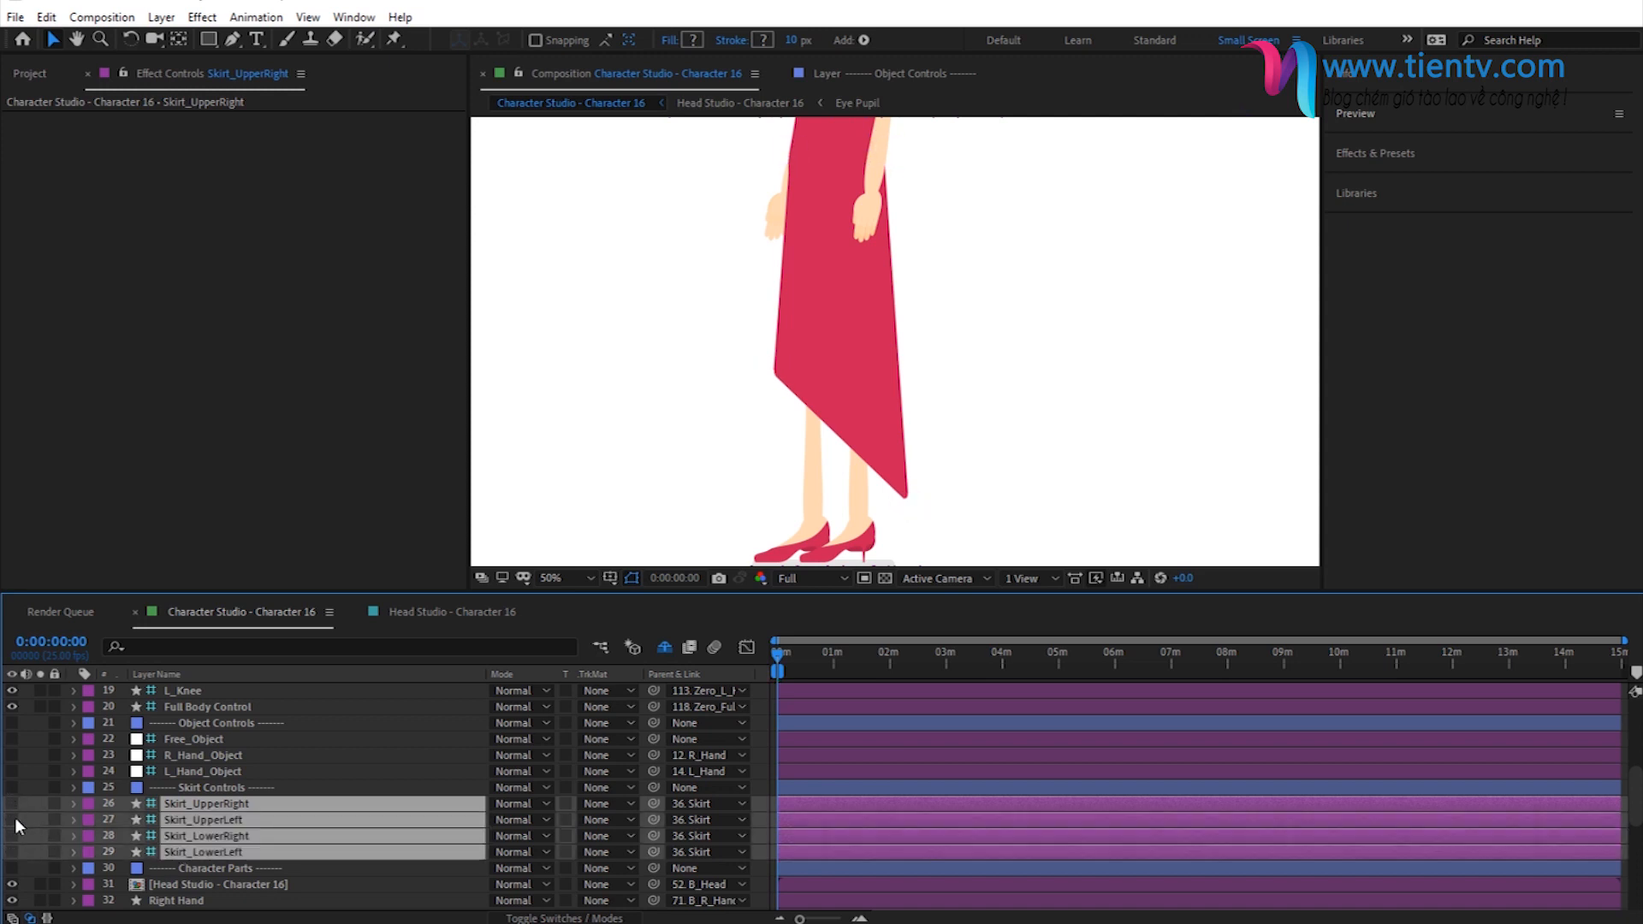
pyautogui.click(14, 822)
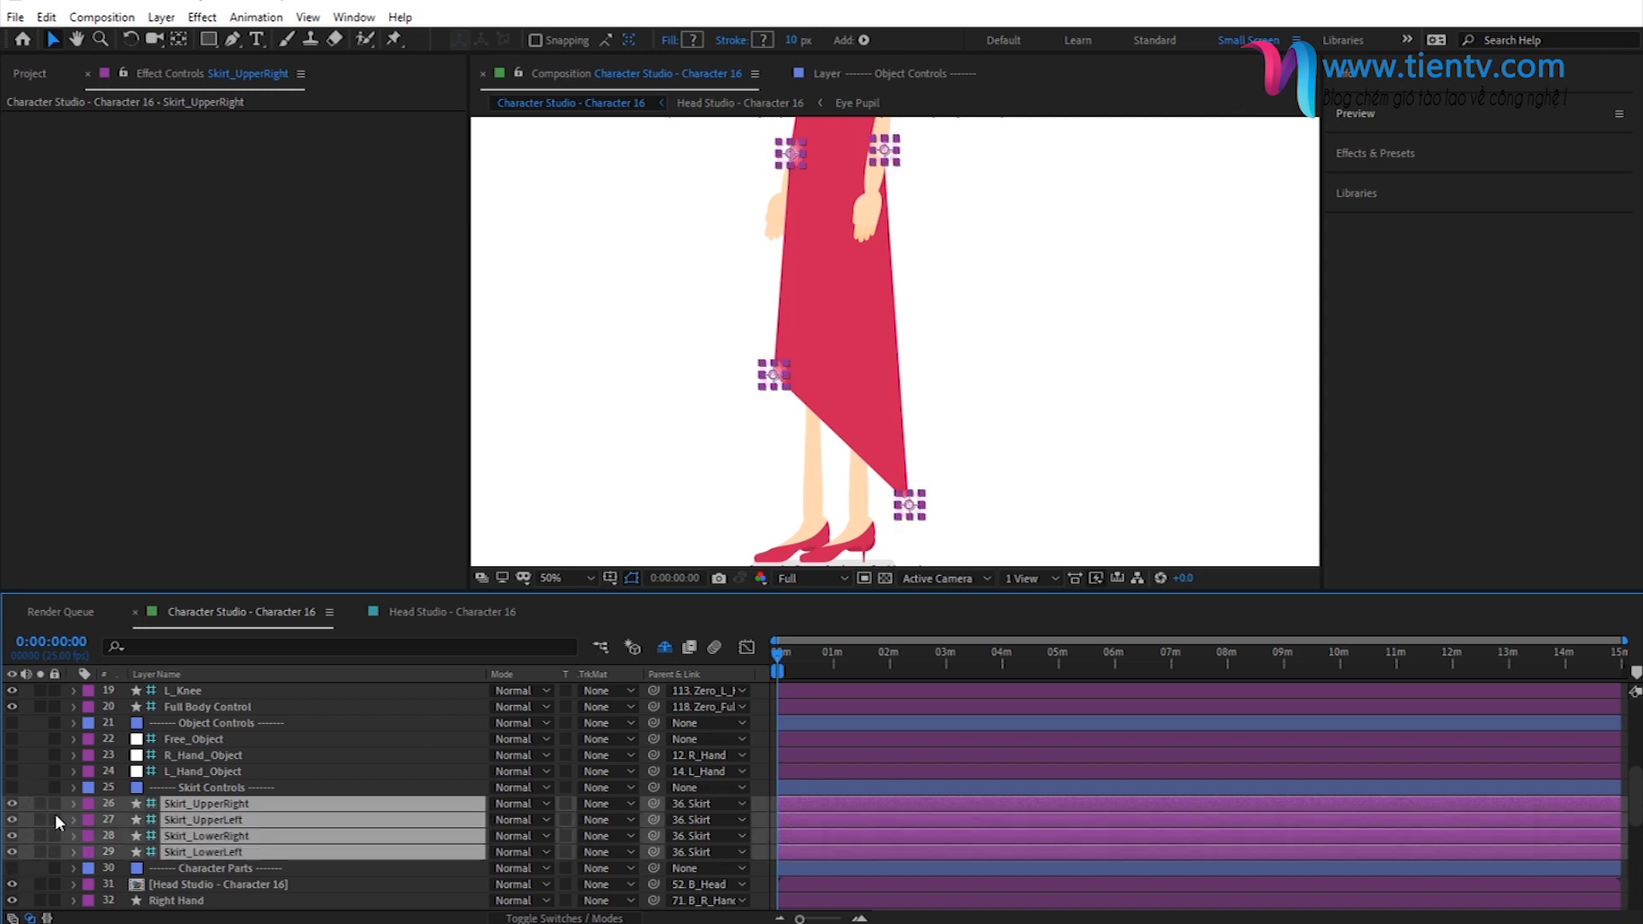
# - Raise the Skirt_LowerRight and Skirt_LowerLeft controllers to about hand level to shorten the skirt with a nearly level hem
pyautogui.click(342, 789)
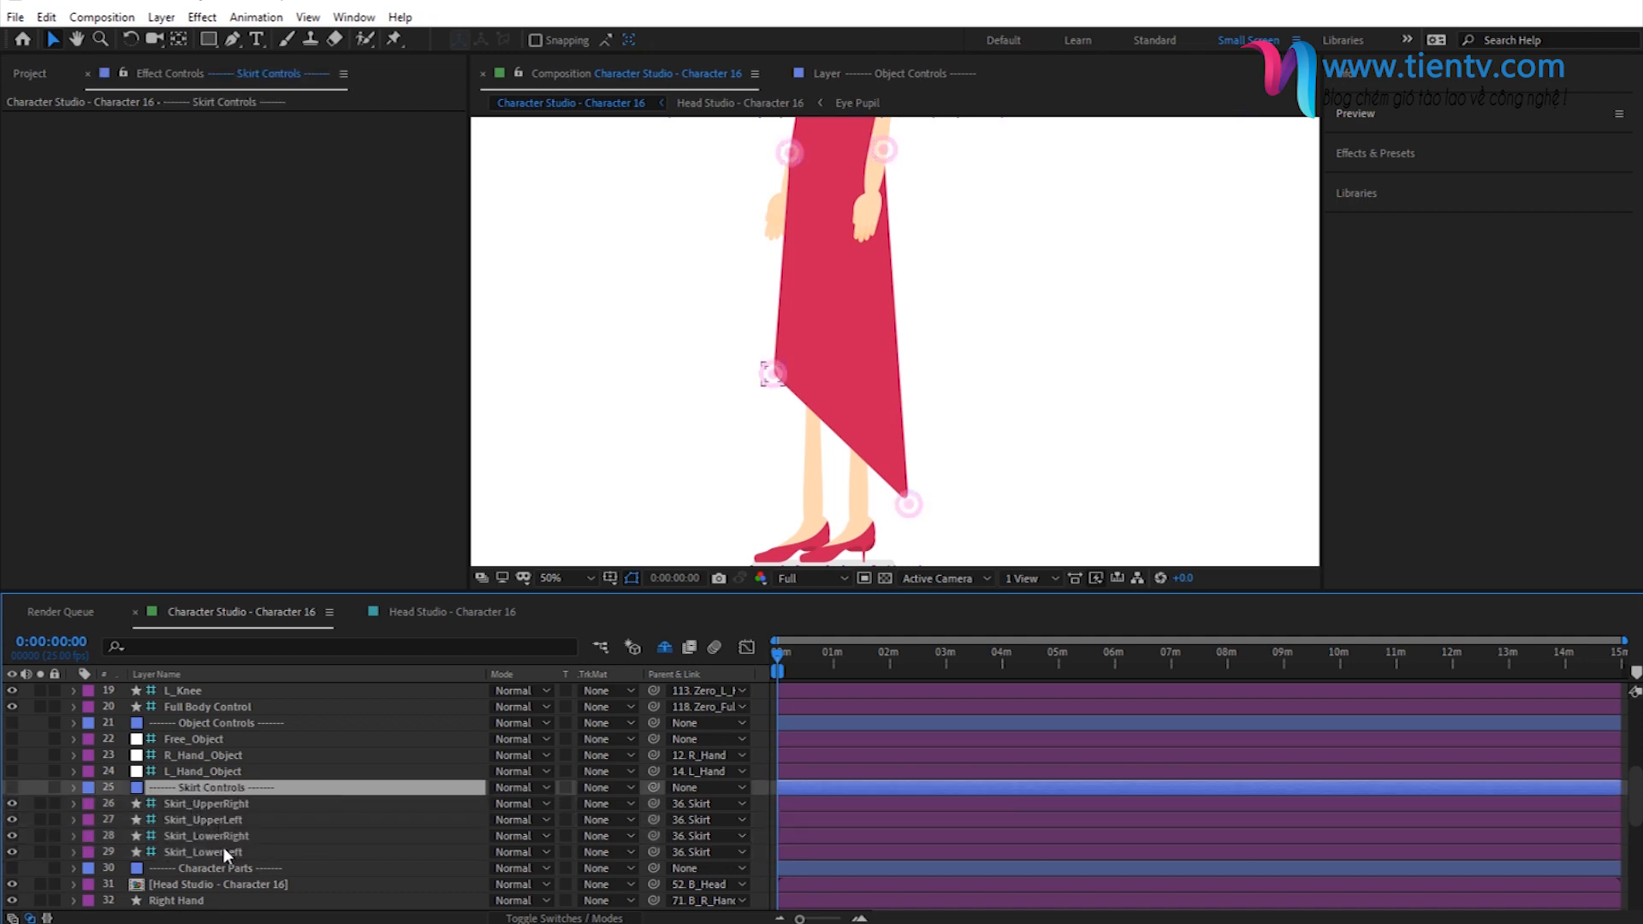
pyautogui.click(200, 803)
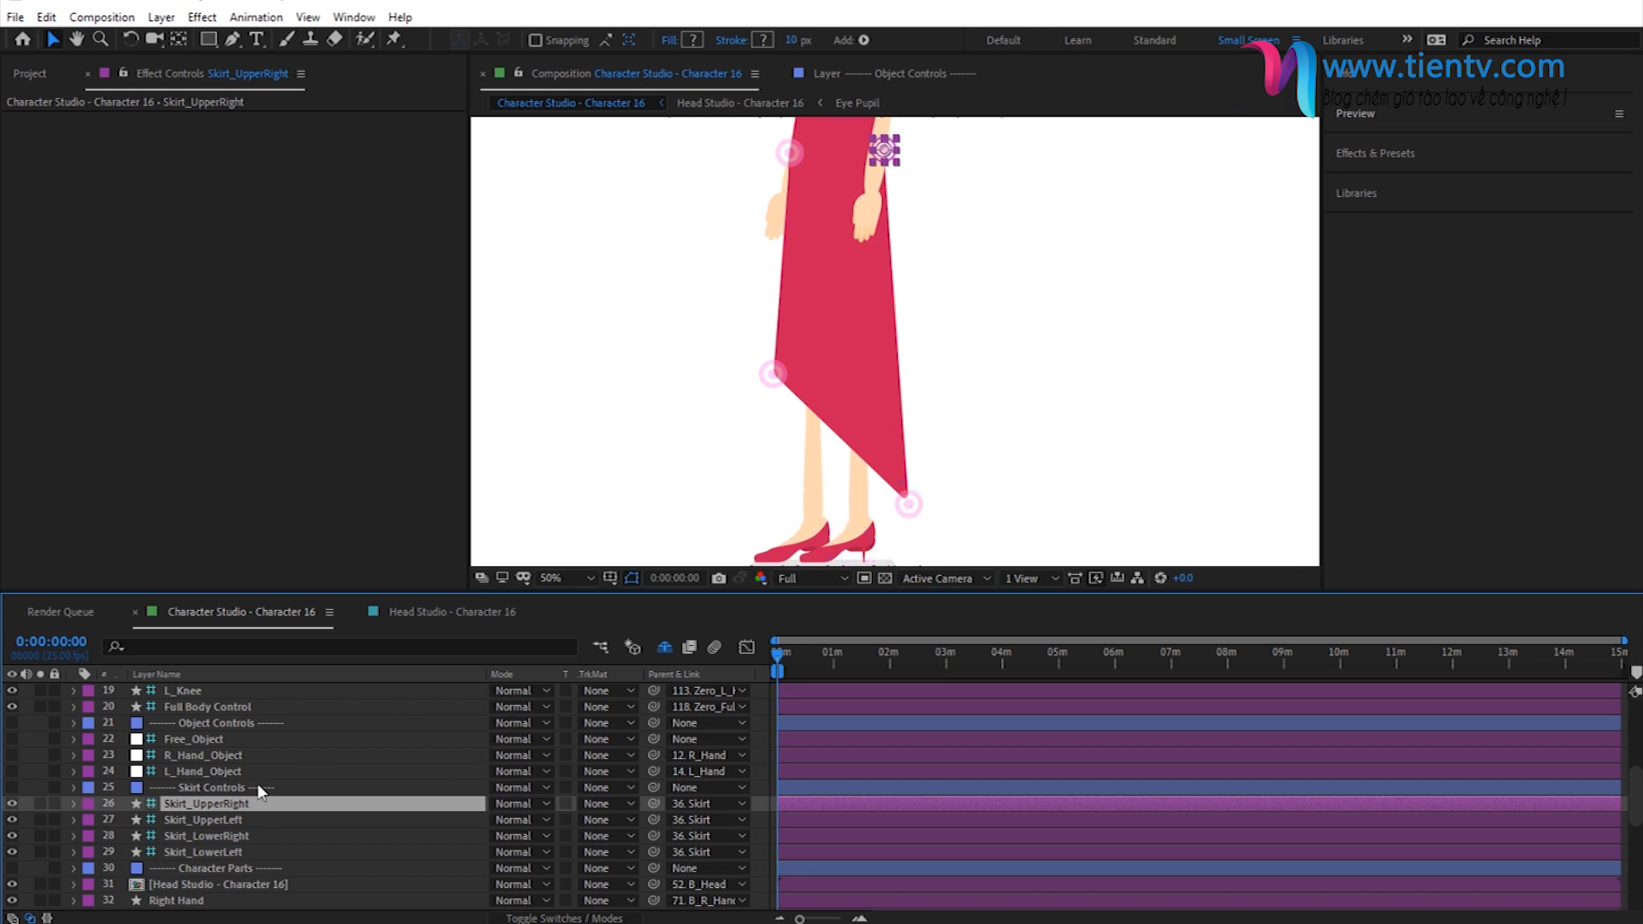
pyautogui.click(206, 837)
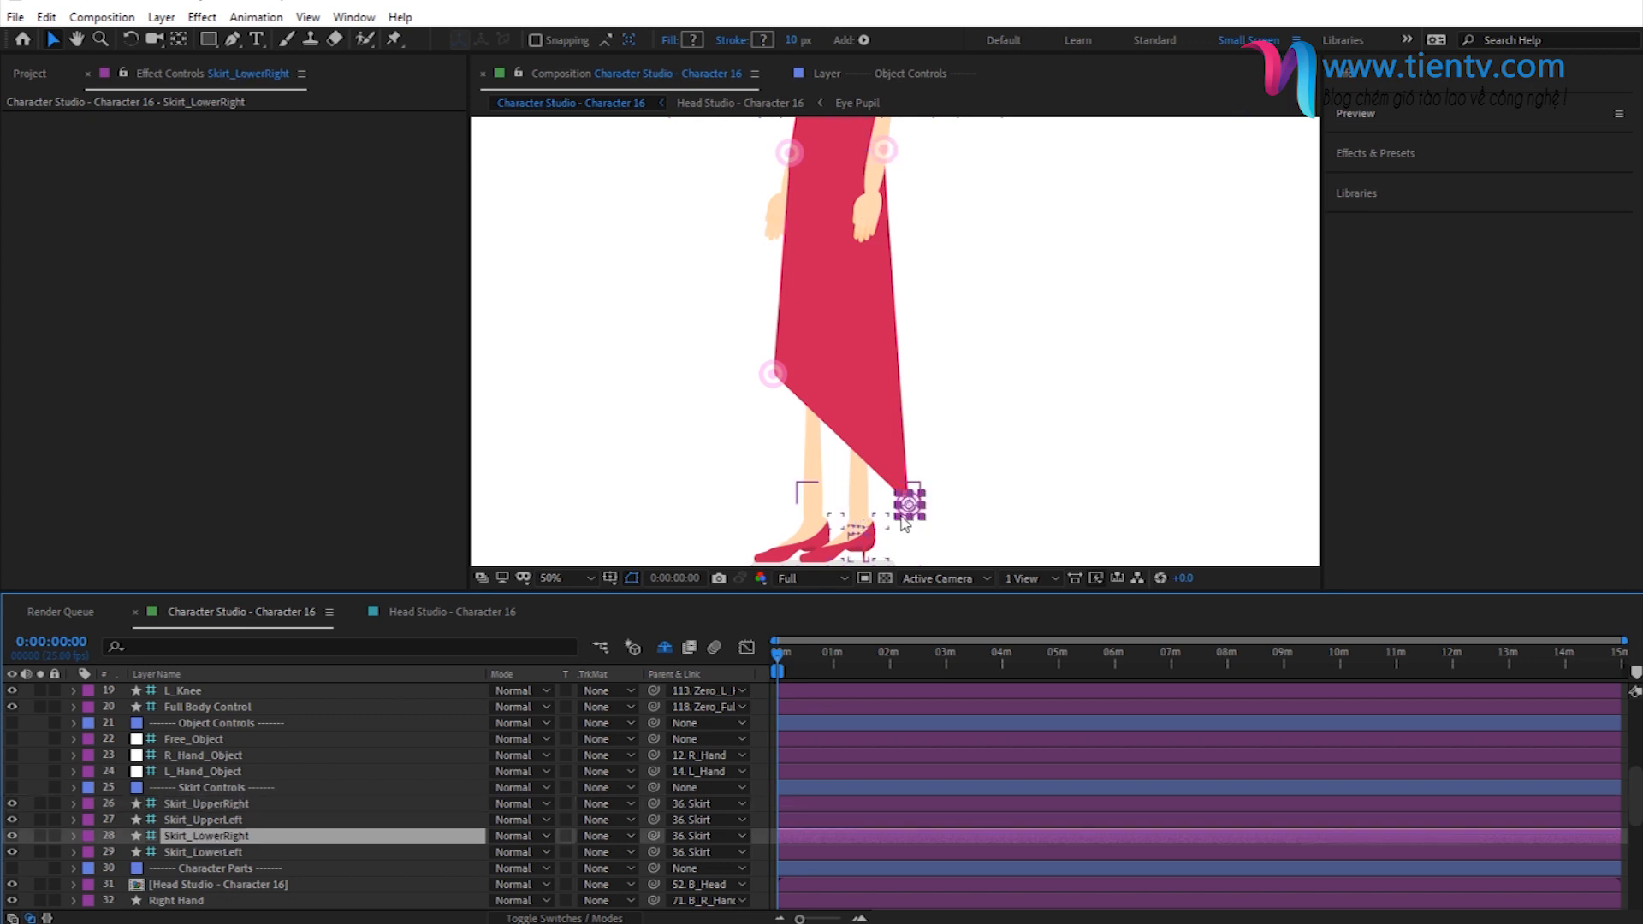
pyautogui.moveTo(912, 509); pyautogui.dragTo(898, 248)
pyautogui.click(772, 368)
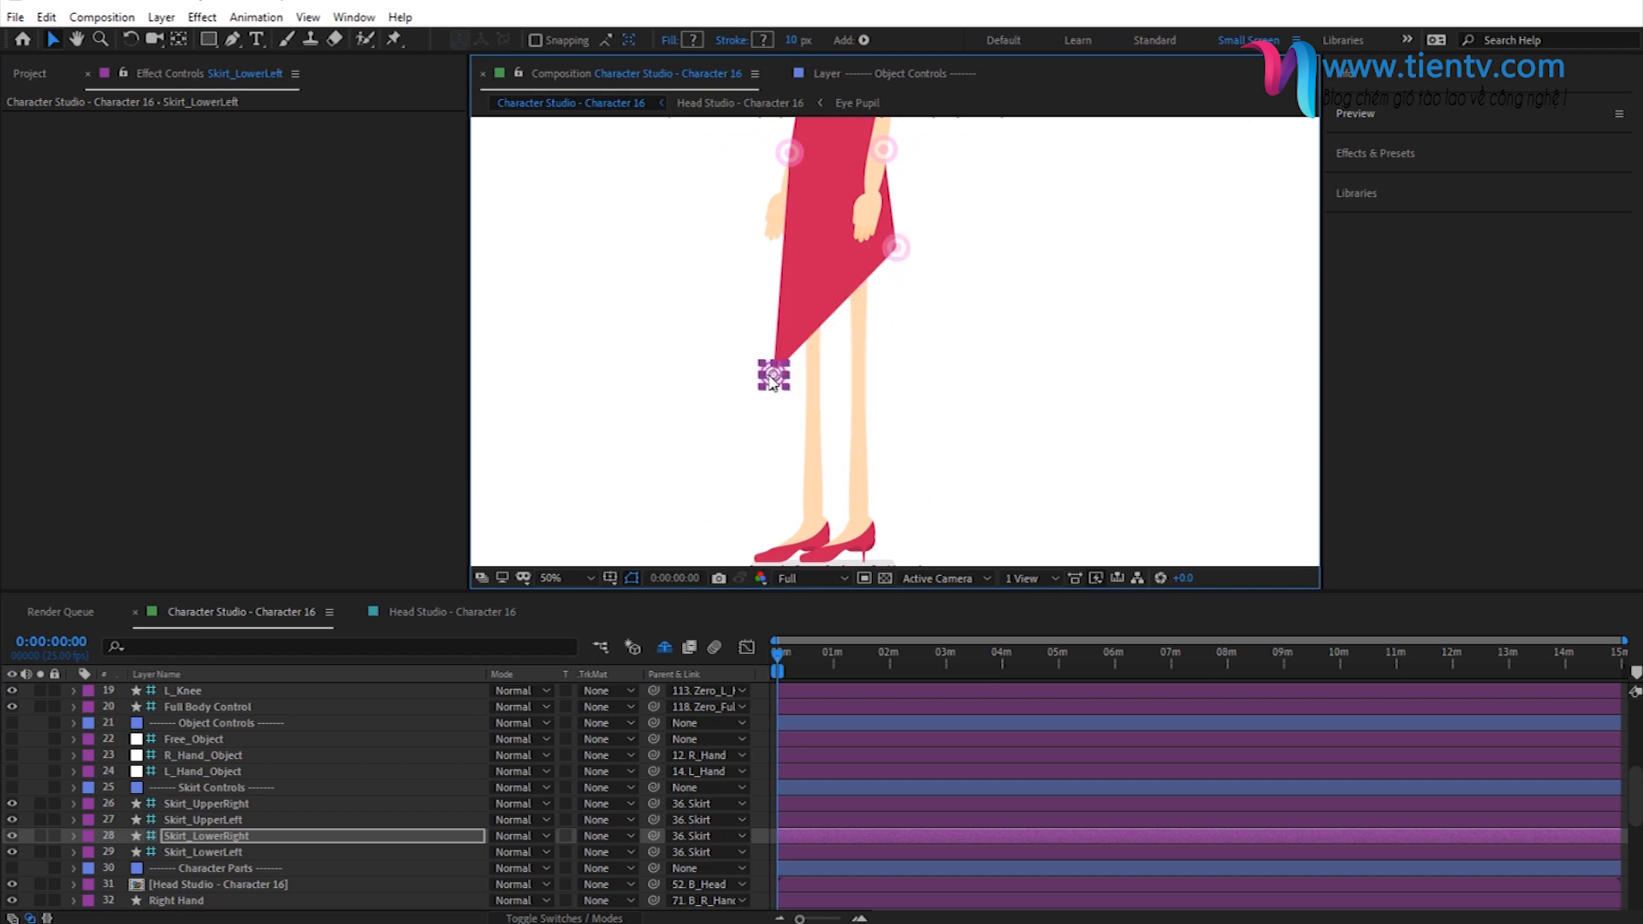
pyautogui.moveTo(779, 299); pyautogui.dragTo(778, 240)
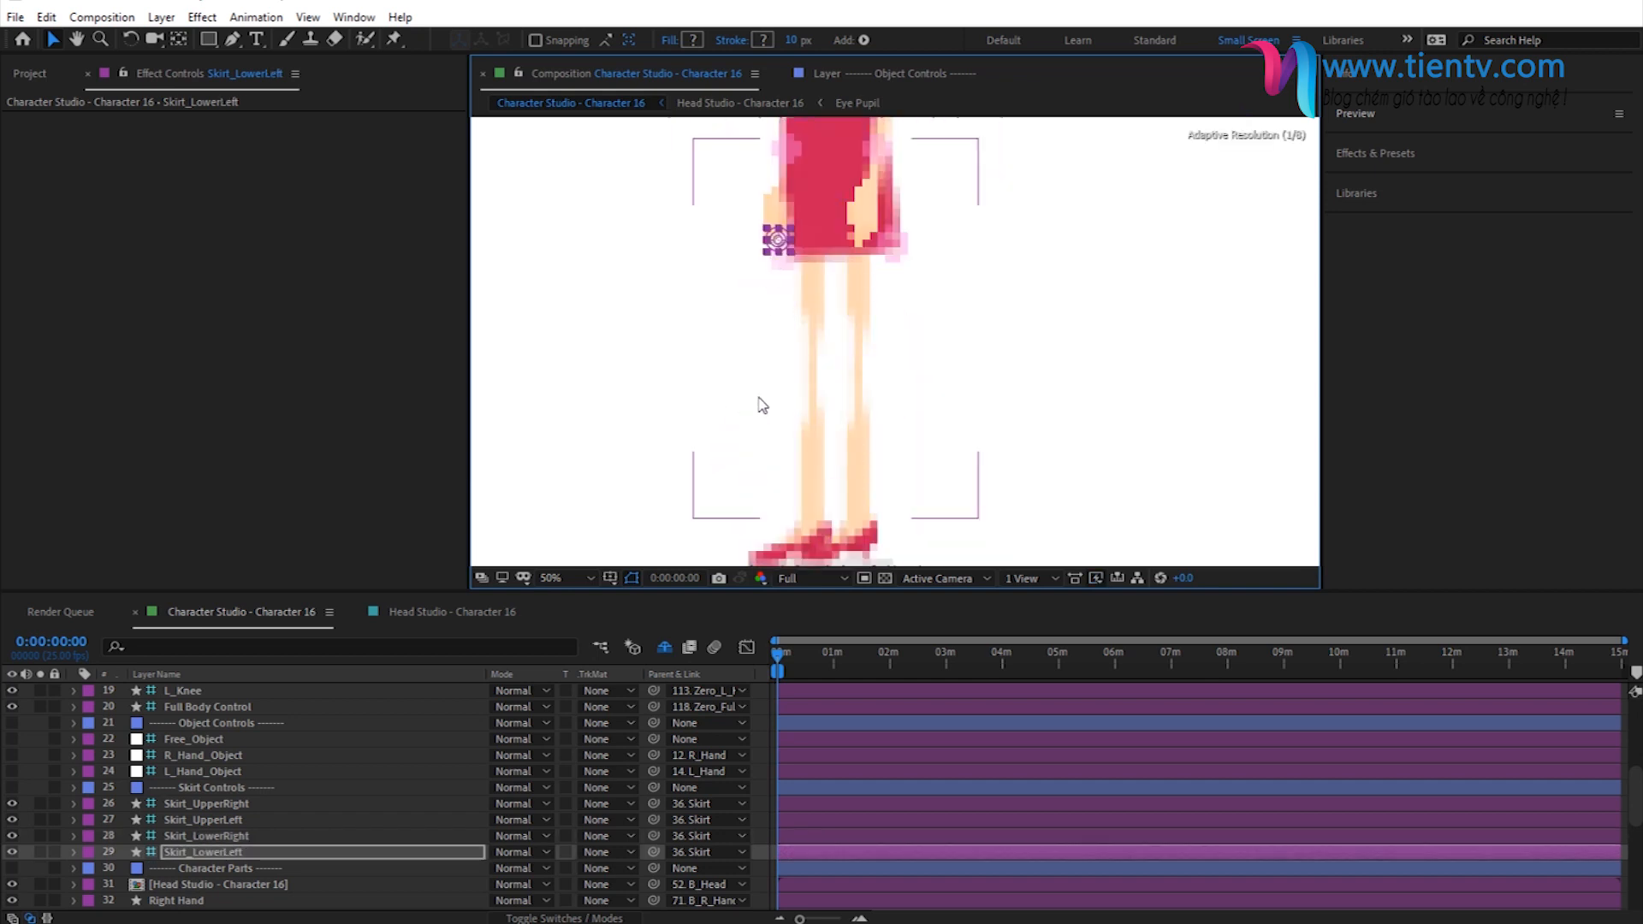
pyautogui.scroll(-2, 921, 349)
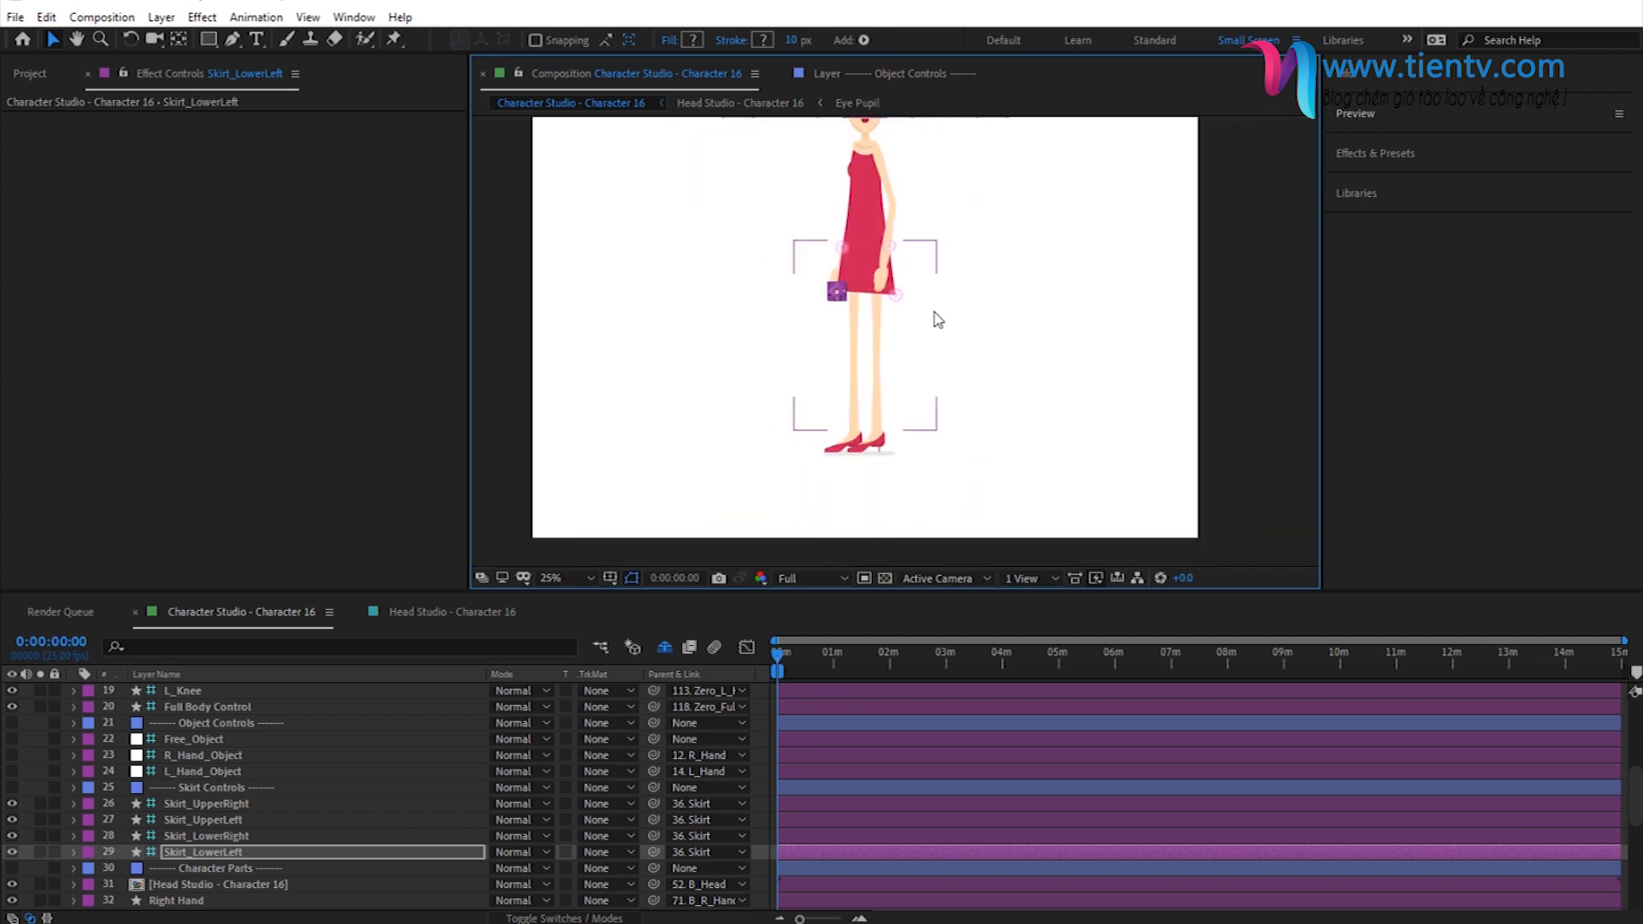
pyautogui.moveTo(934, 314); pyautogui.dragTo(903, 360)
pyautogui.scroll(2, 903, 360)
pyautogui.press('v')
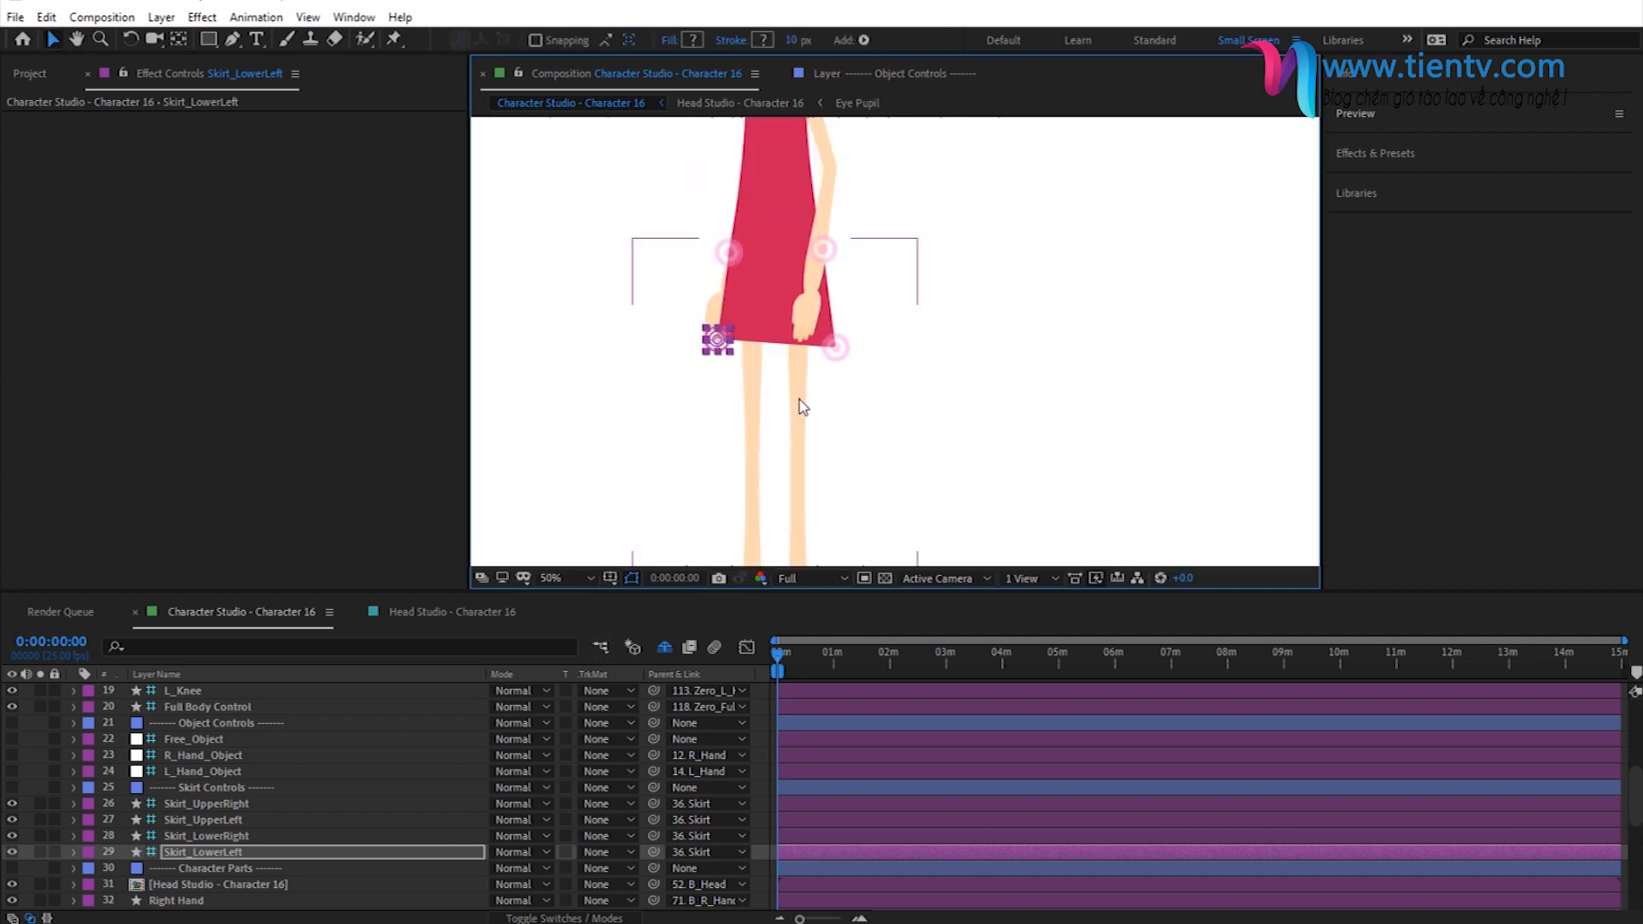
# - Reveal the Position property of the Skirt_LowerLeft layer and collapse it again
pyautogui.click(172, 854)
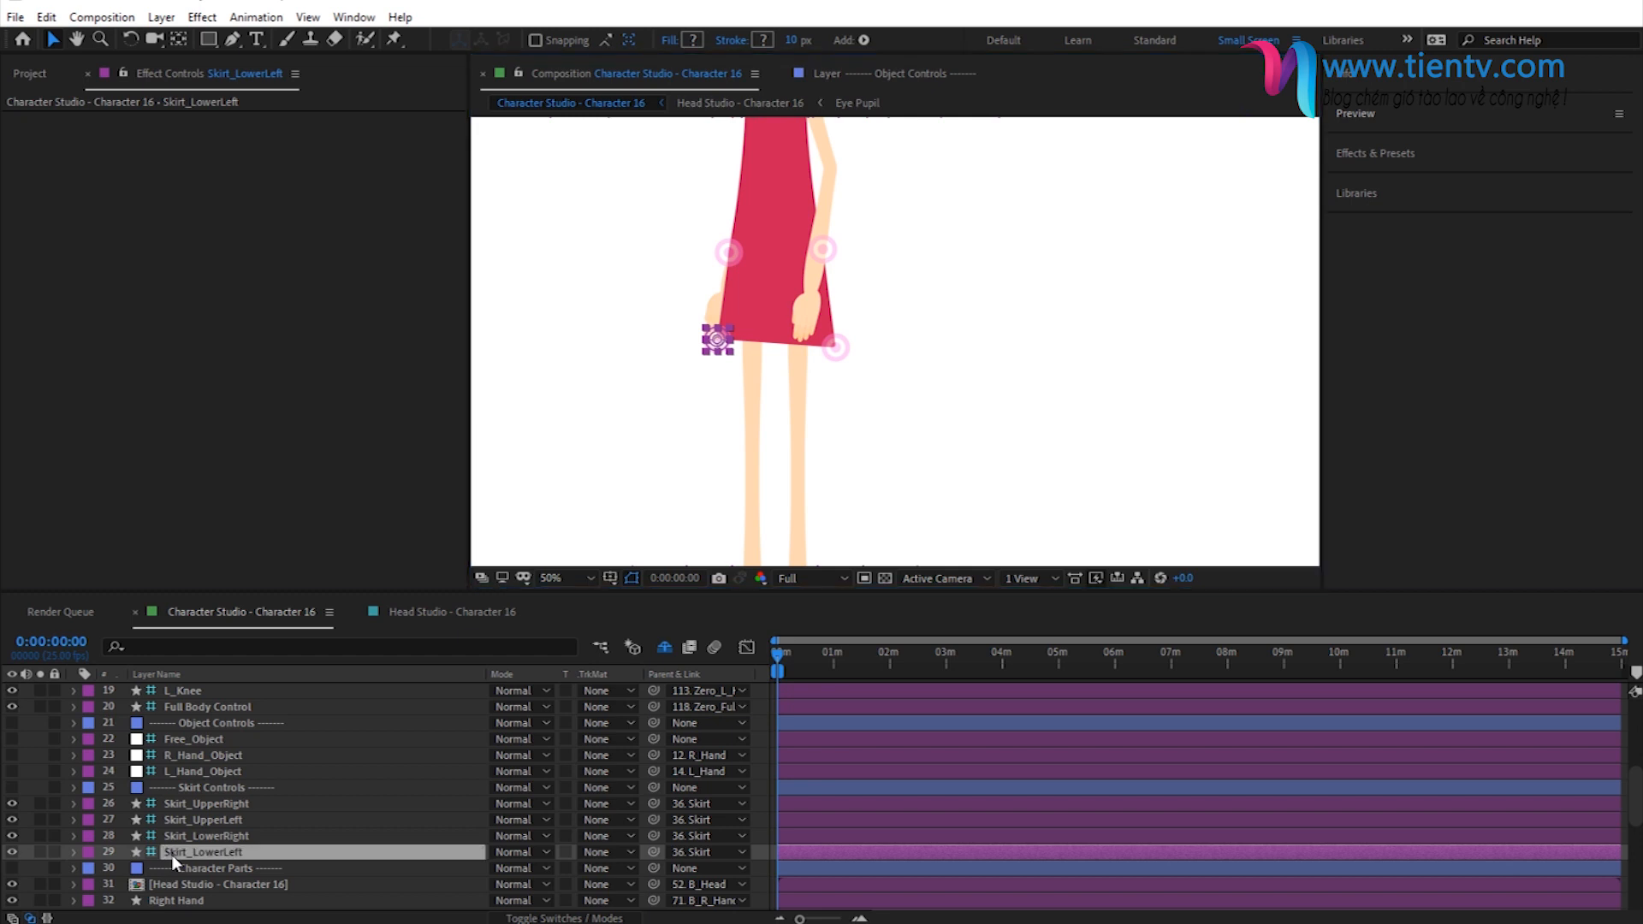
pyautogui.press('p')
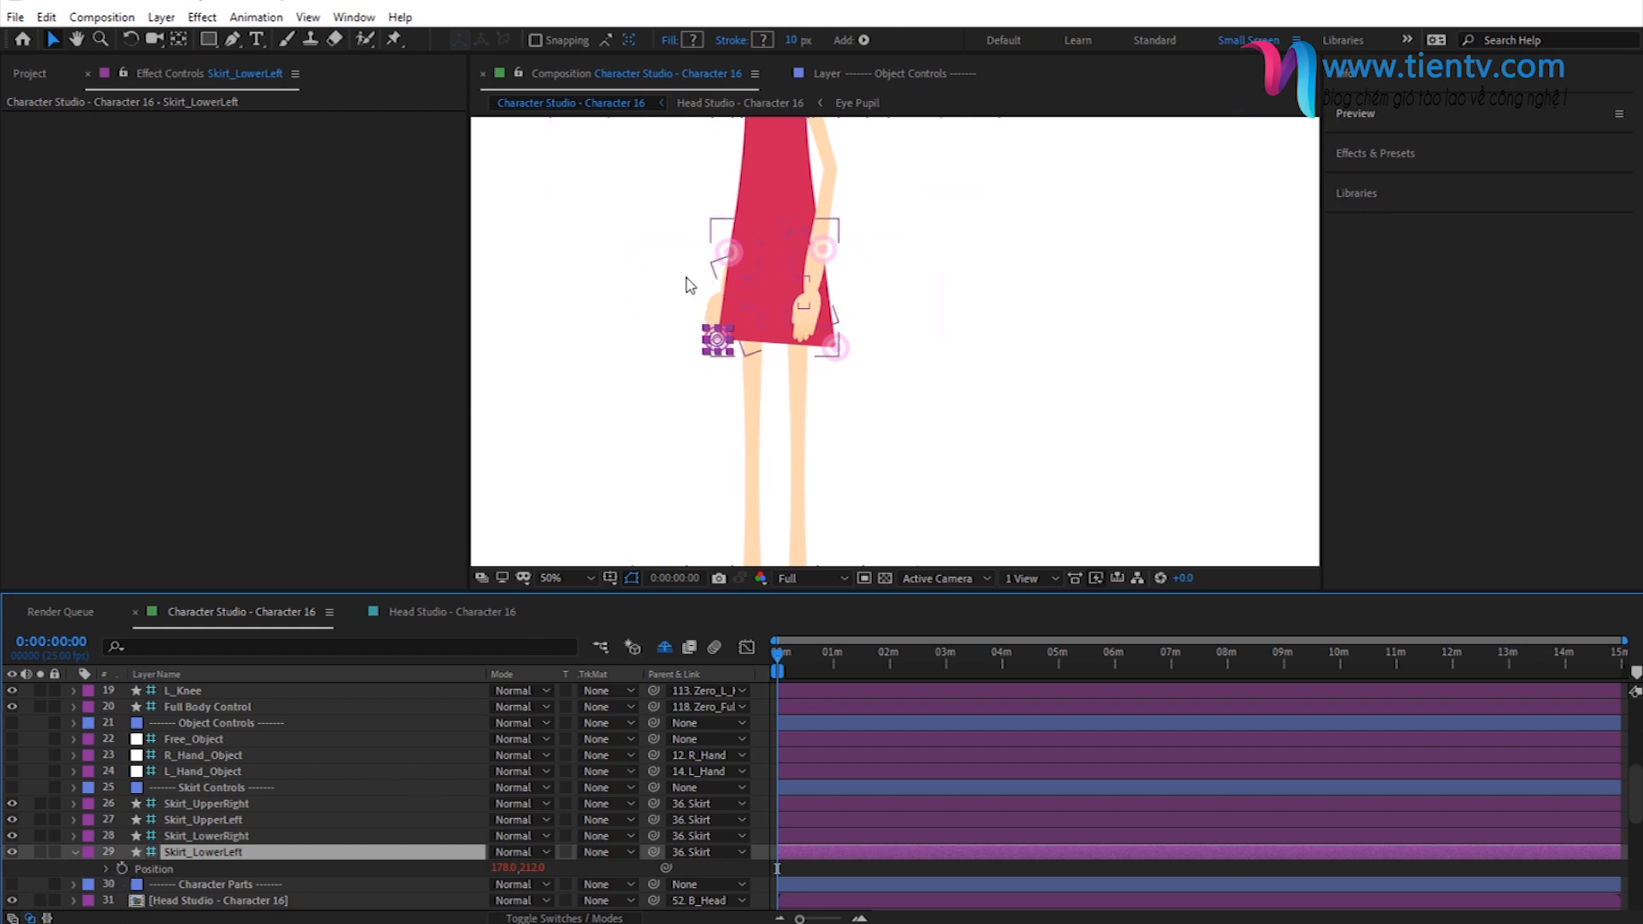
pyautogui.click(74, 852)
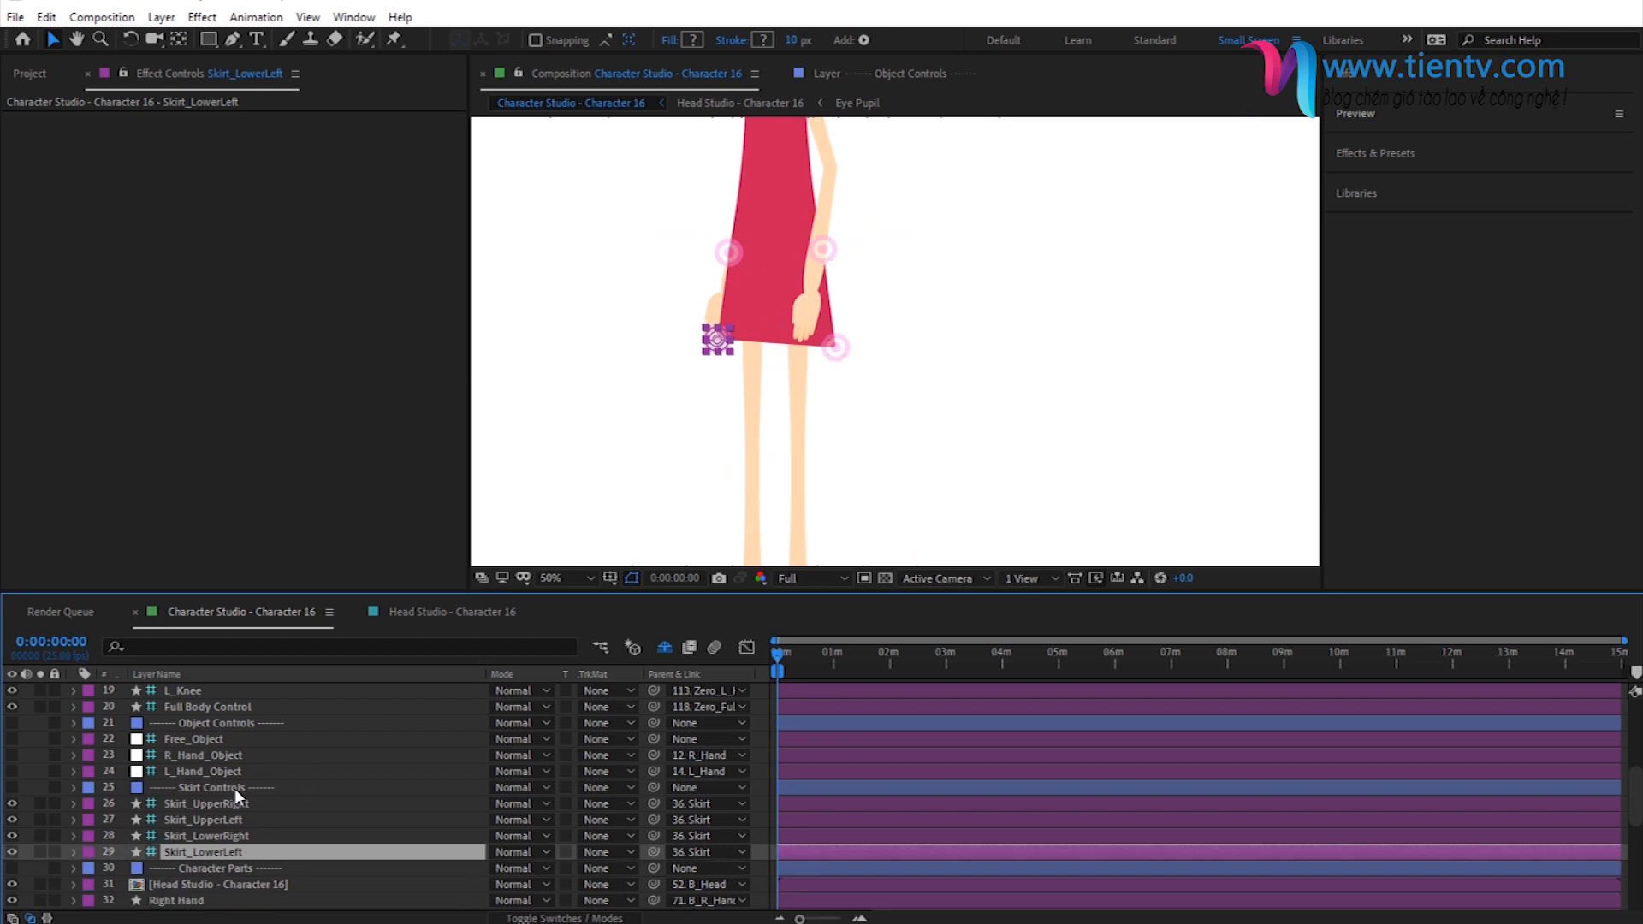
# - Move the Skirt layer in the Character Parts group directly below the Torso layer
pyautogui.scroll(-3, 235, 789)
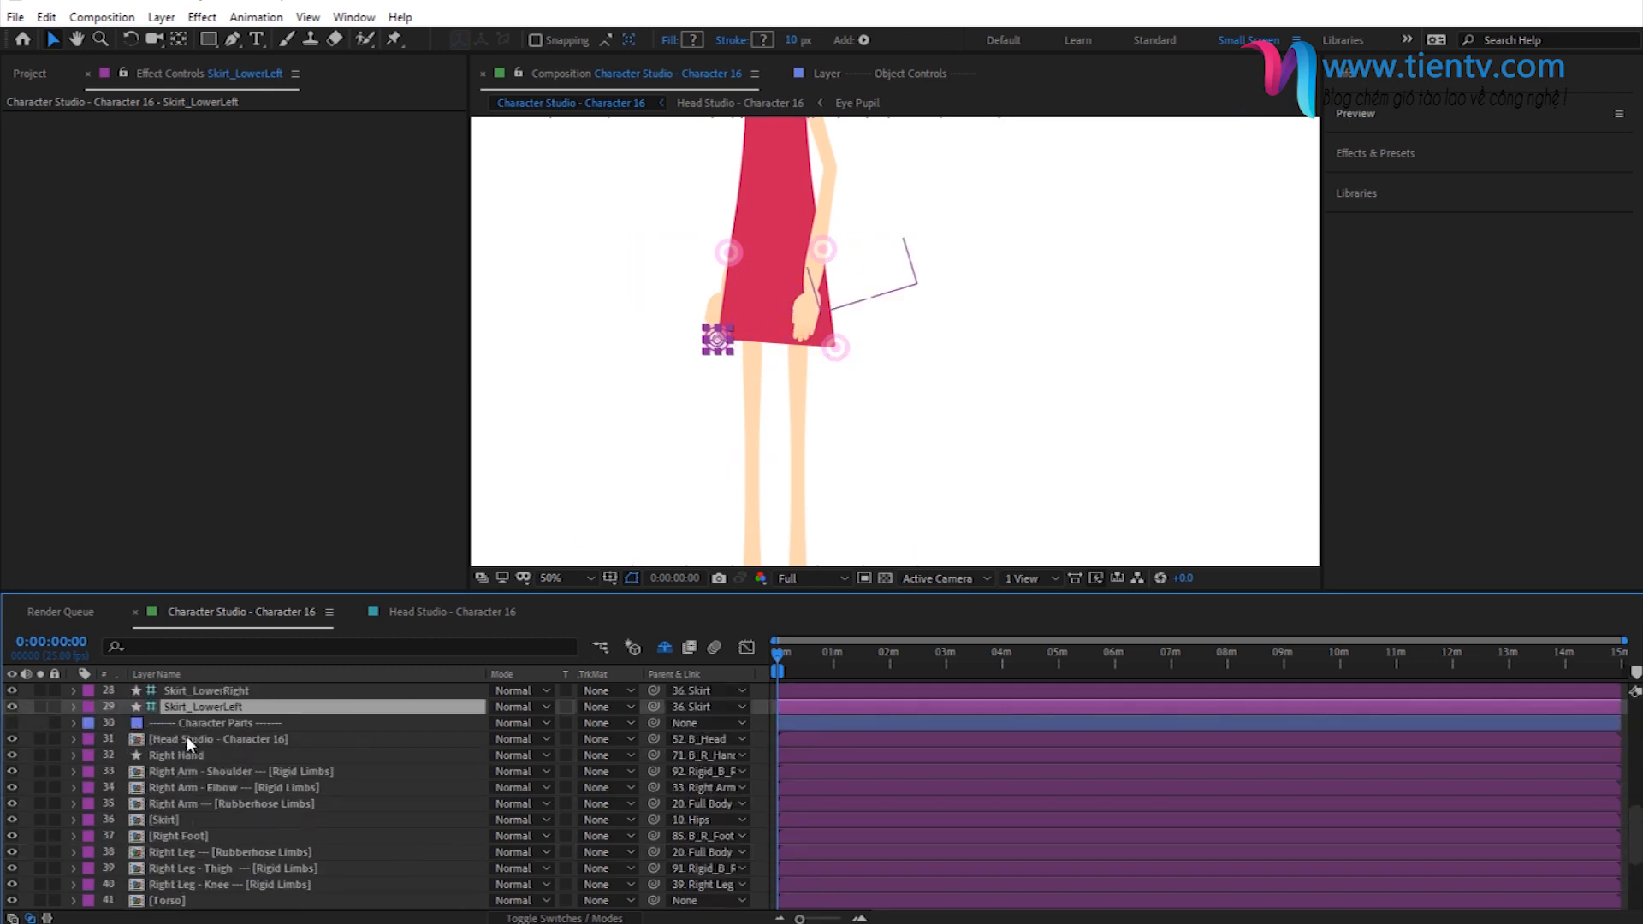
pyautogui.scroll(1, 197, 753)
pyautogui.click(199, 778)
pyautogui.scroll(-1, 176, 815)
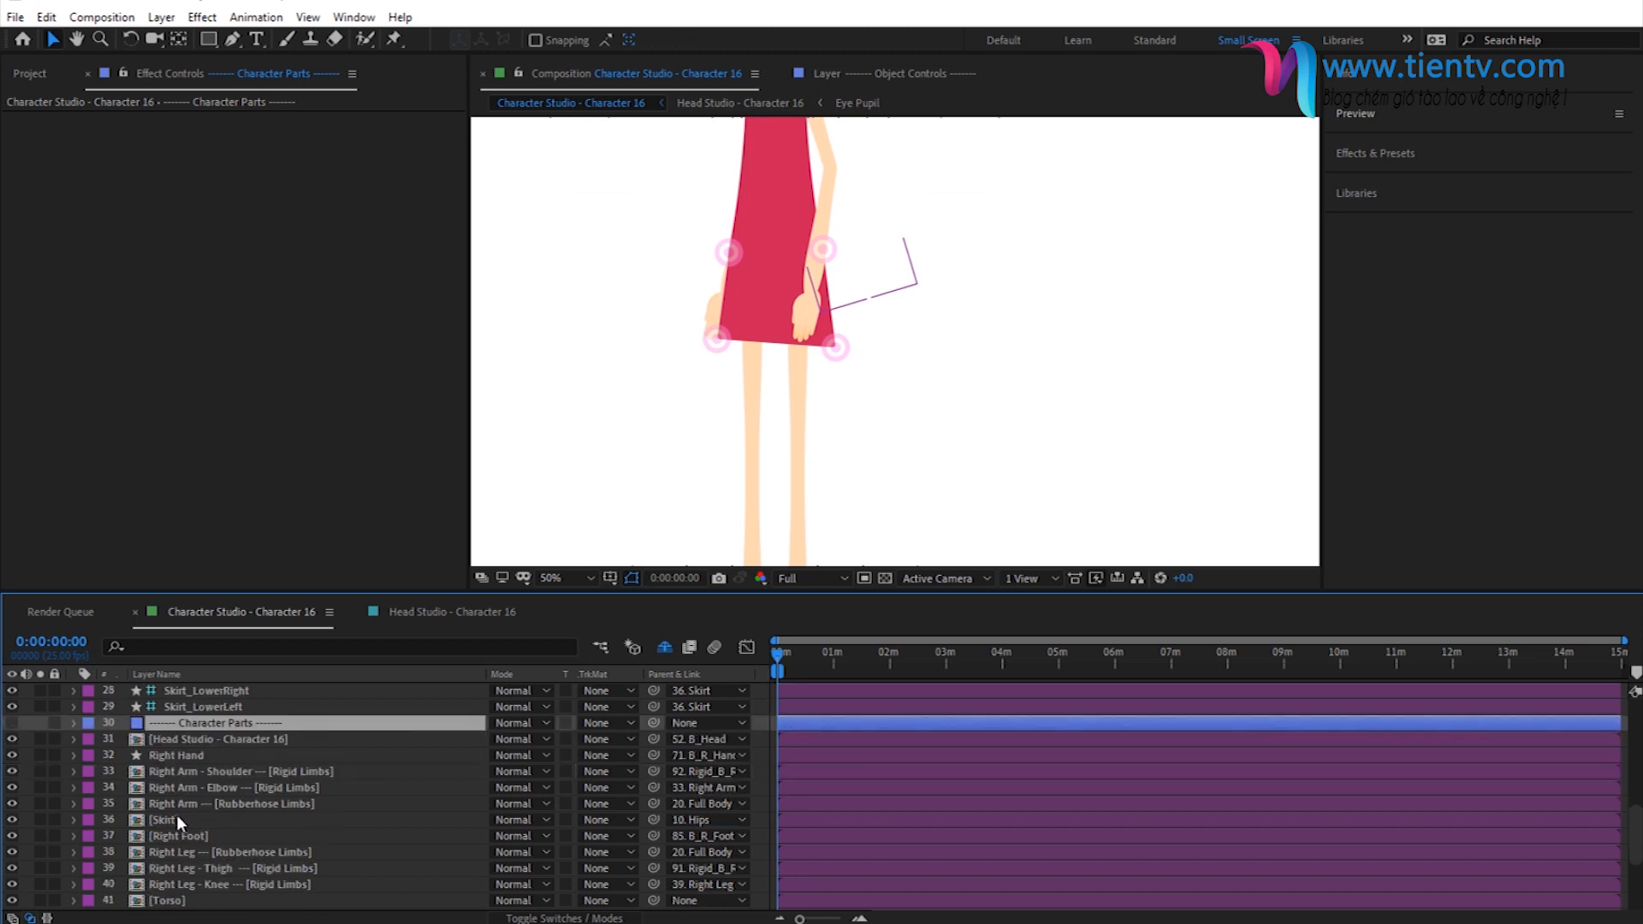
pyautogui.click(161, 820)
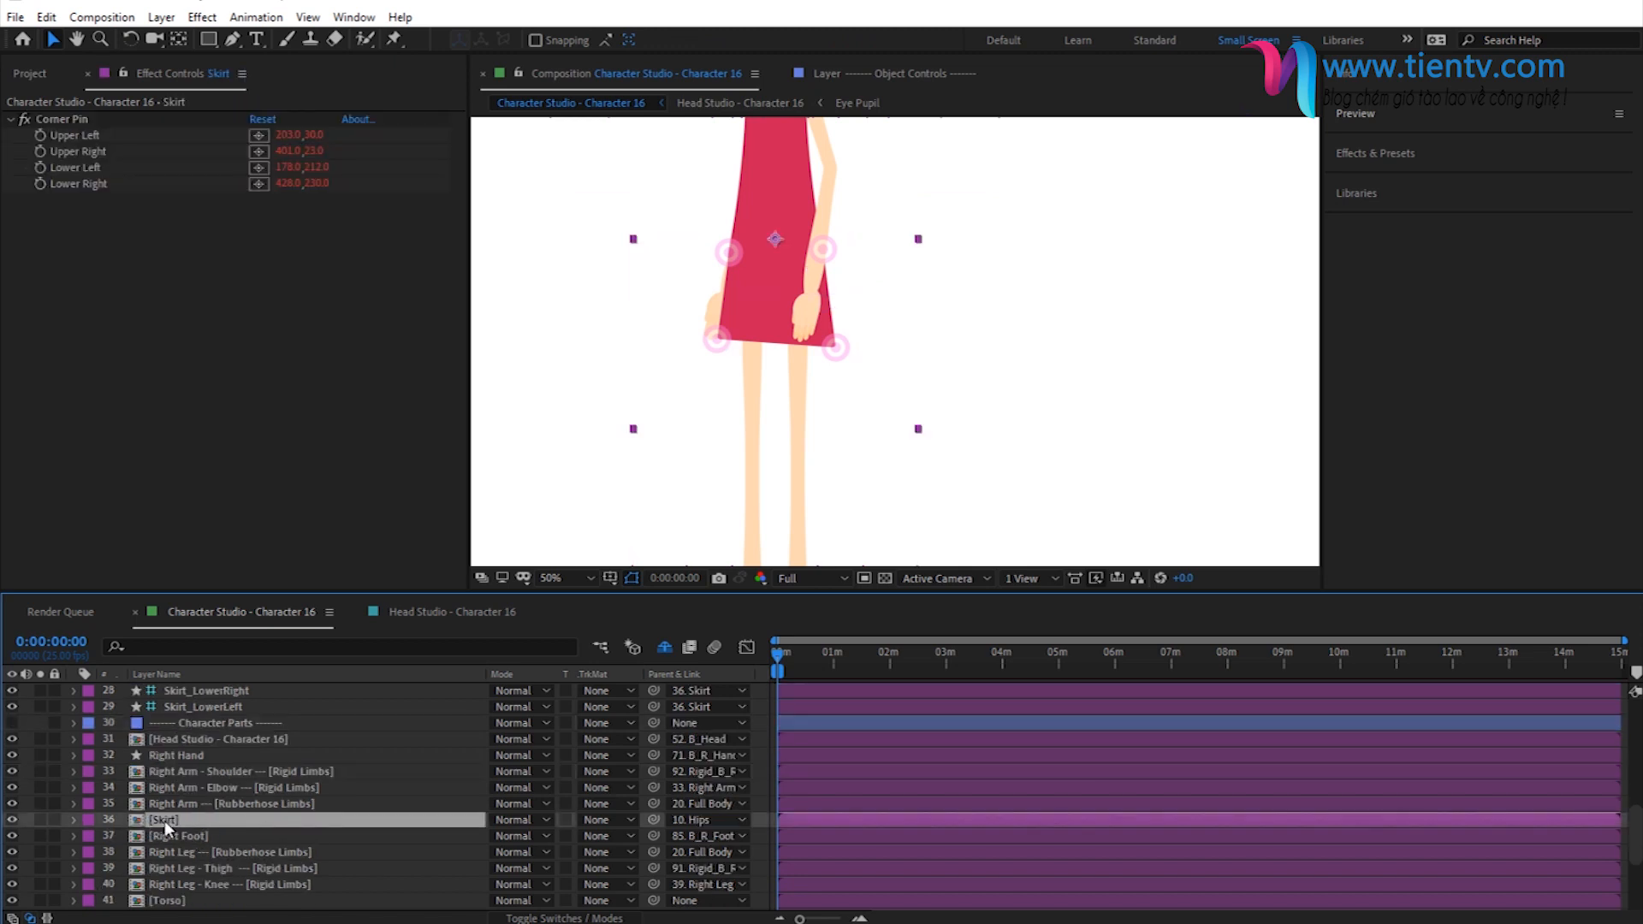
pyautogui.scroll(-1, 178, 799)
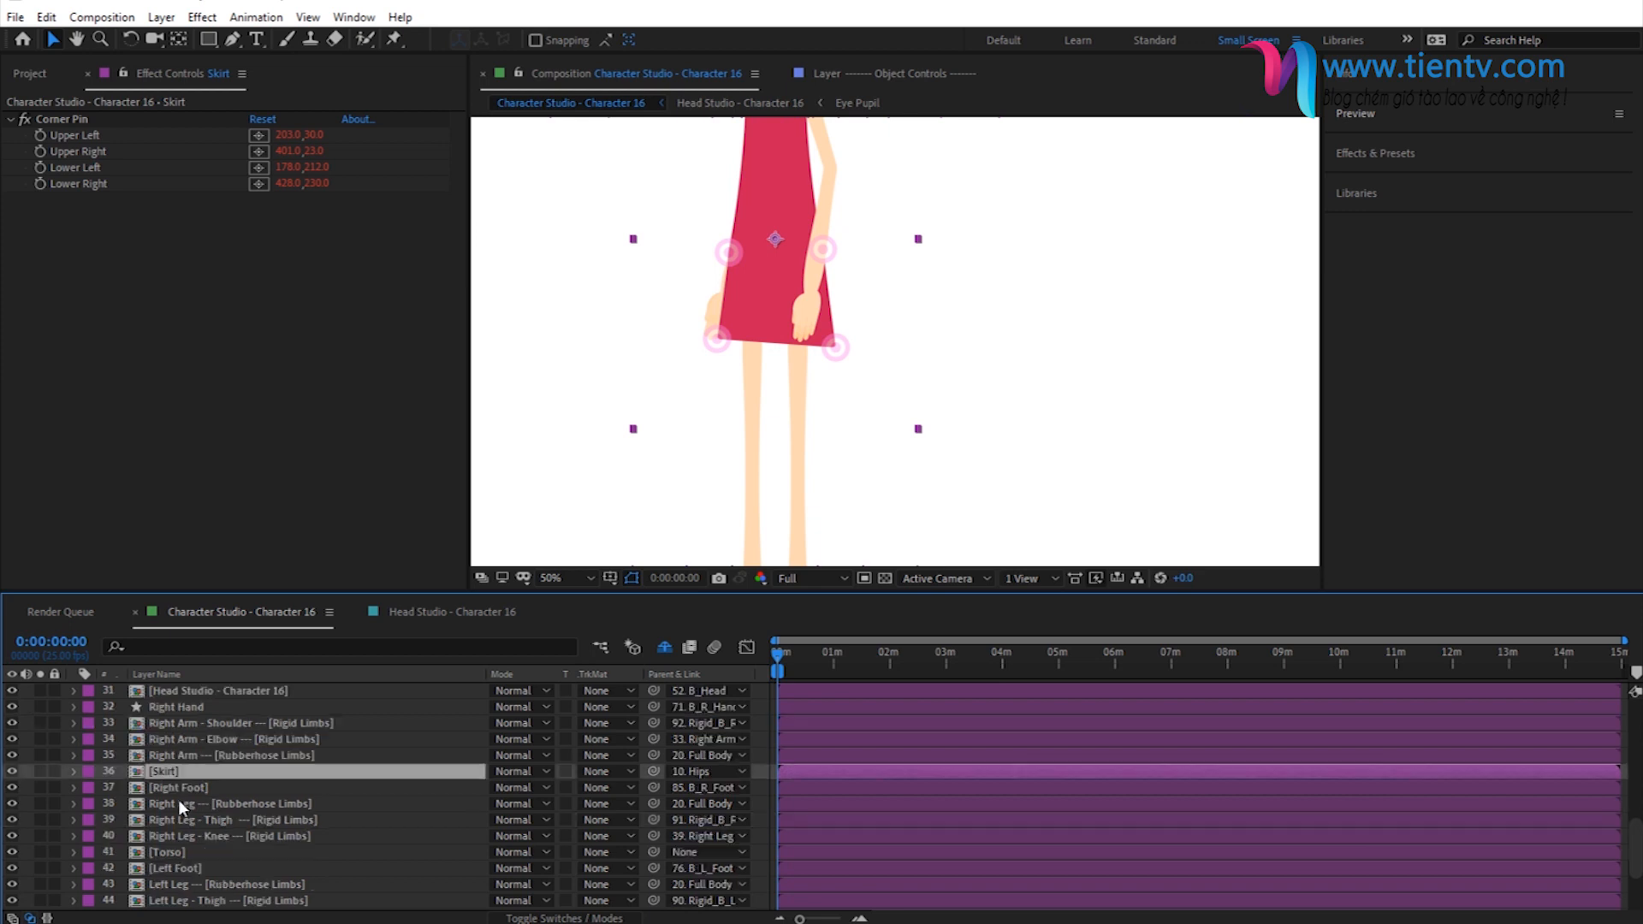
pyautogui.moveTo(157, 774); pyautogui.dragTo(209, 859)
# - Move the Skirt layer further down the stack, between Left Arm --- [Rubberhose Limbs] and Hair Extension
pyautogui.scroll(-2, 240, 753)
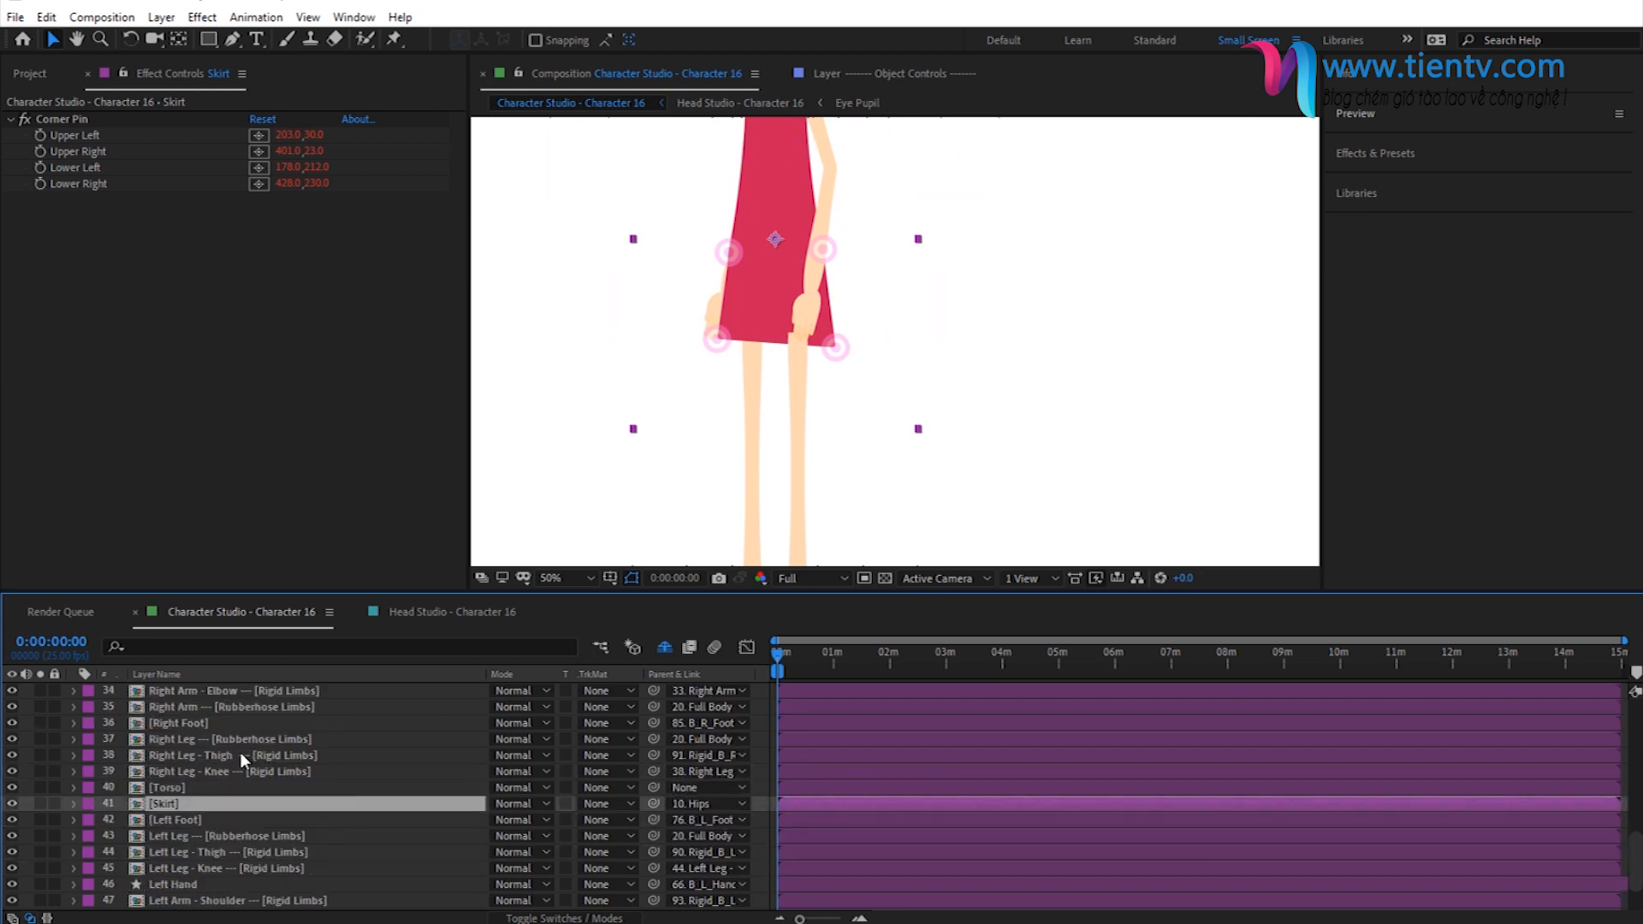
pyautogui.moveTo(157, 755); pyautogui.dragTo(221, 892)
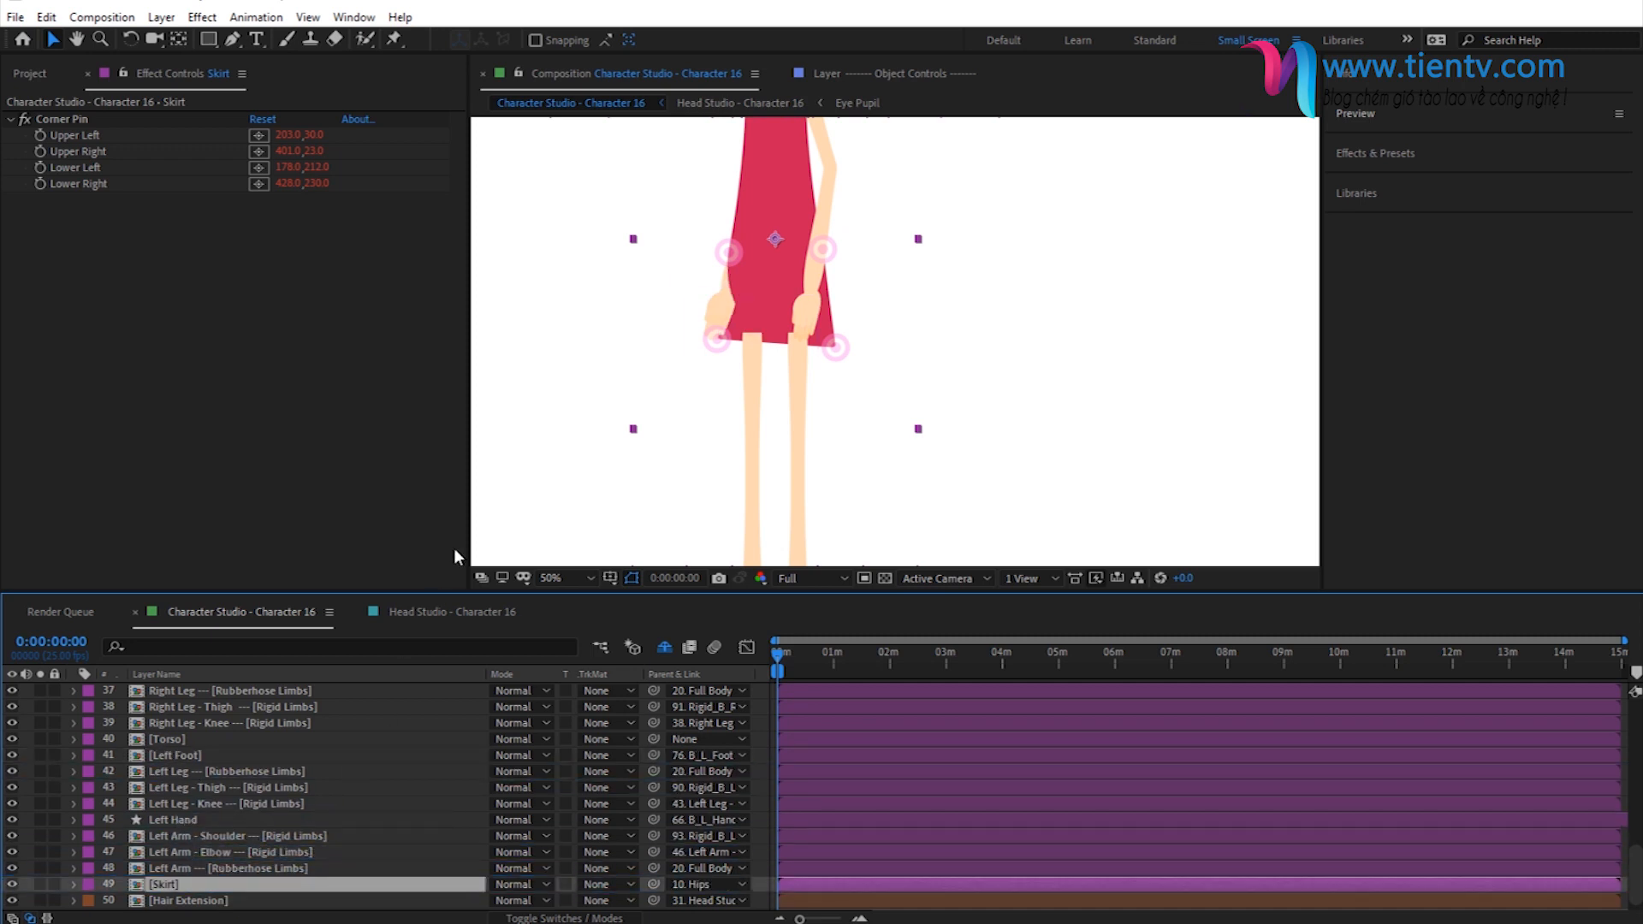
pyautogui.click(759, 763)
# - Lower the Skirt_LowerRight and Skirt_LowerLeft controllers to below the knees to lengthen the skirt behind the legs
pyautogui.scroll(5, 194, 794)
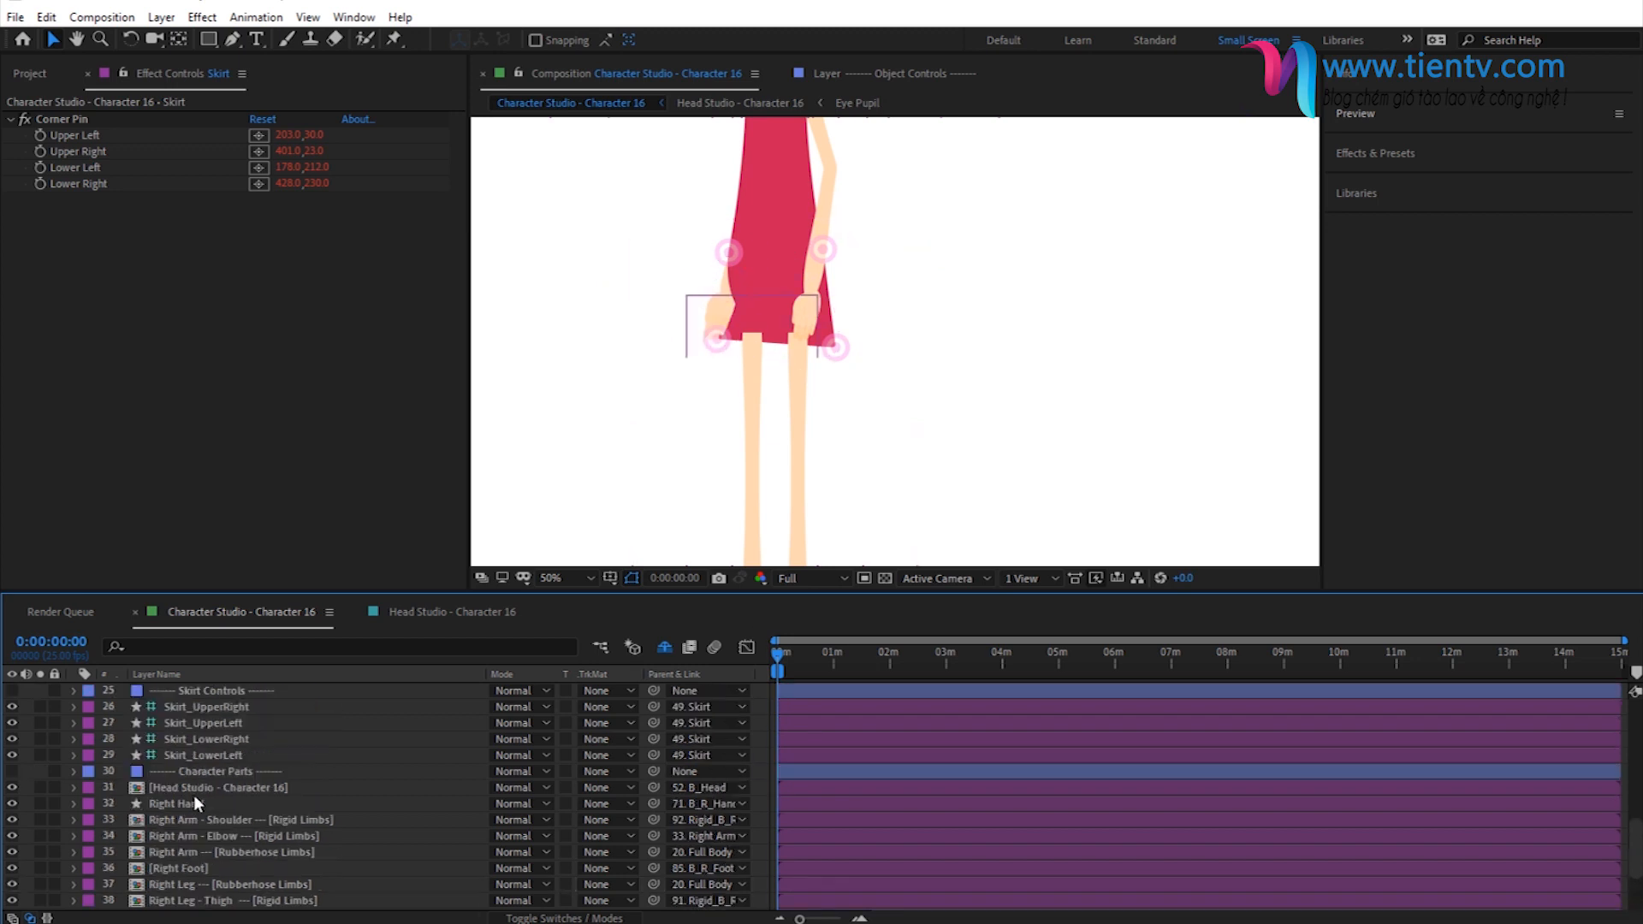
pyautogui.click(187, 787)
pyautogui.moveTo(837, 348); pyautogui.dragTo(834, 512)
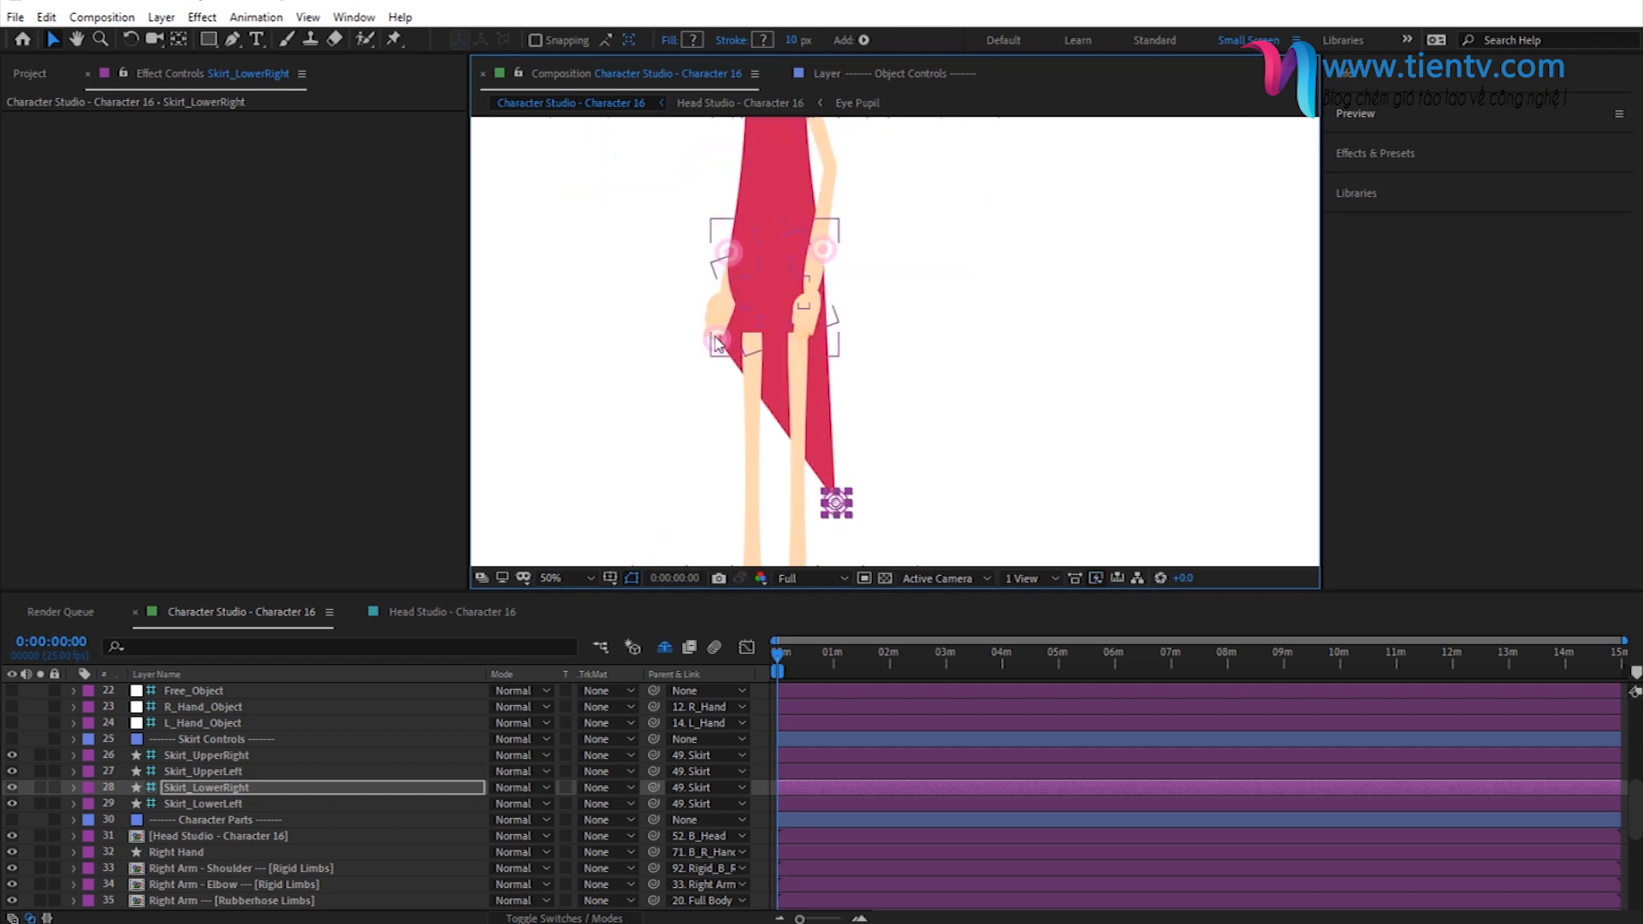
pyautogui.click(206, 804)
pyautogui.moveTo(717, 339); pyautogui.dragTo(722, 488)
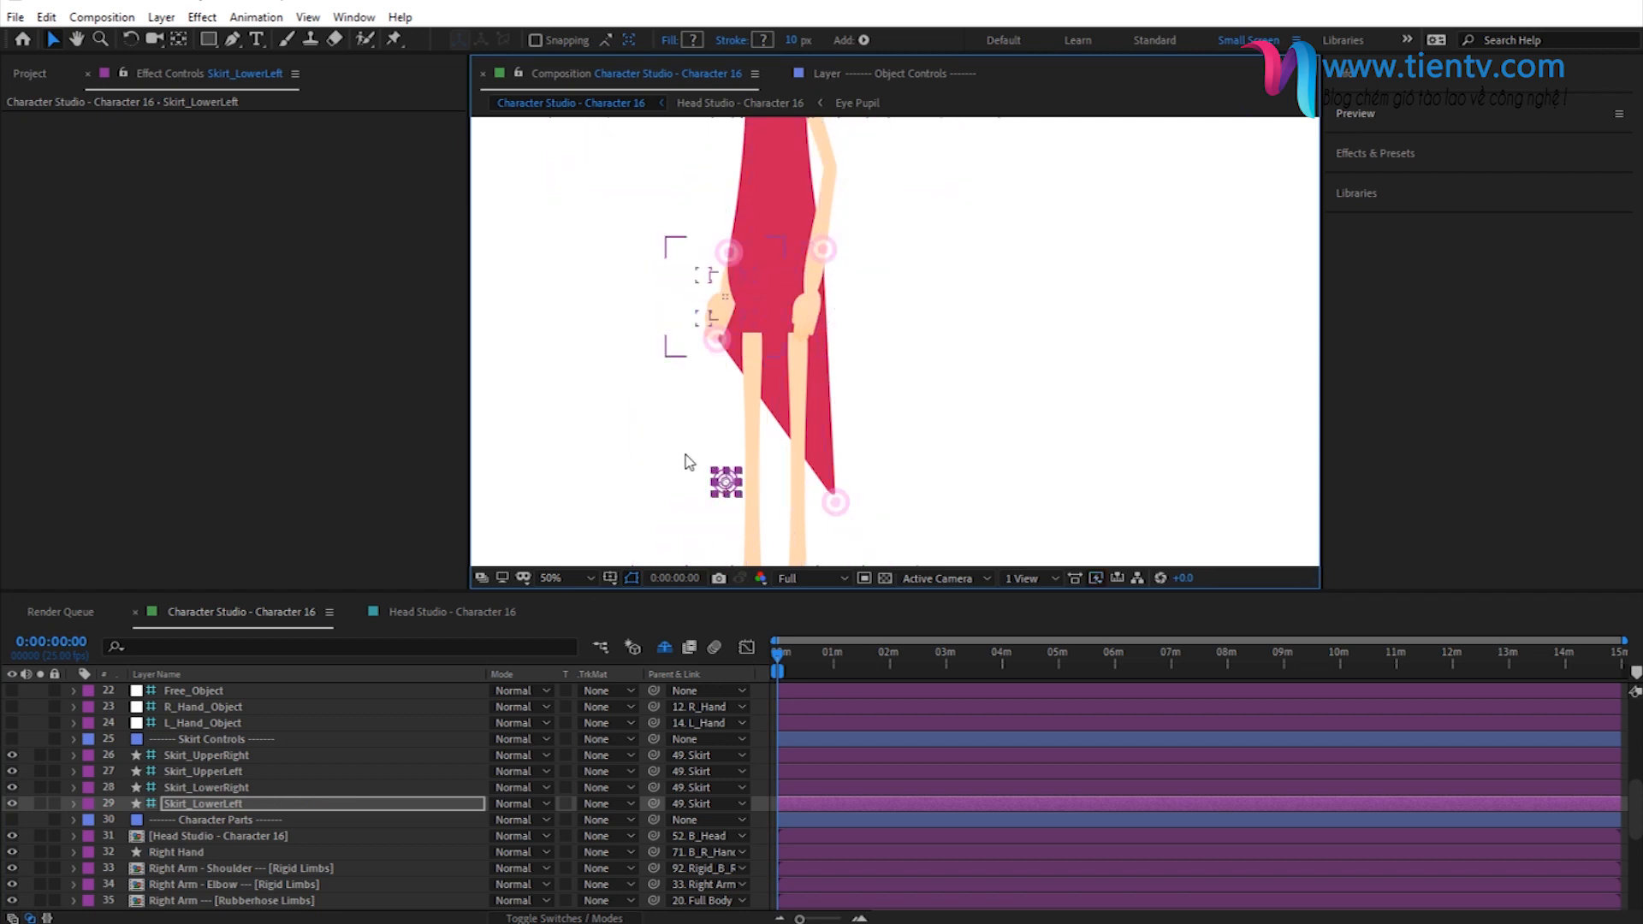
pyautogui.scroll(-2, 562, 415)
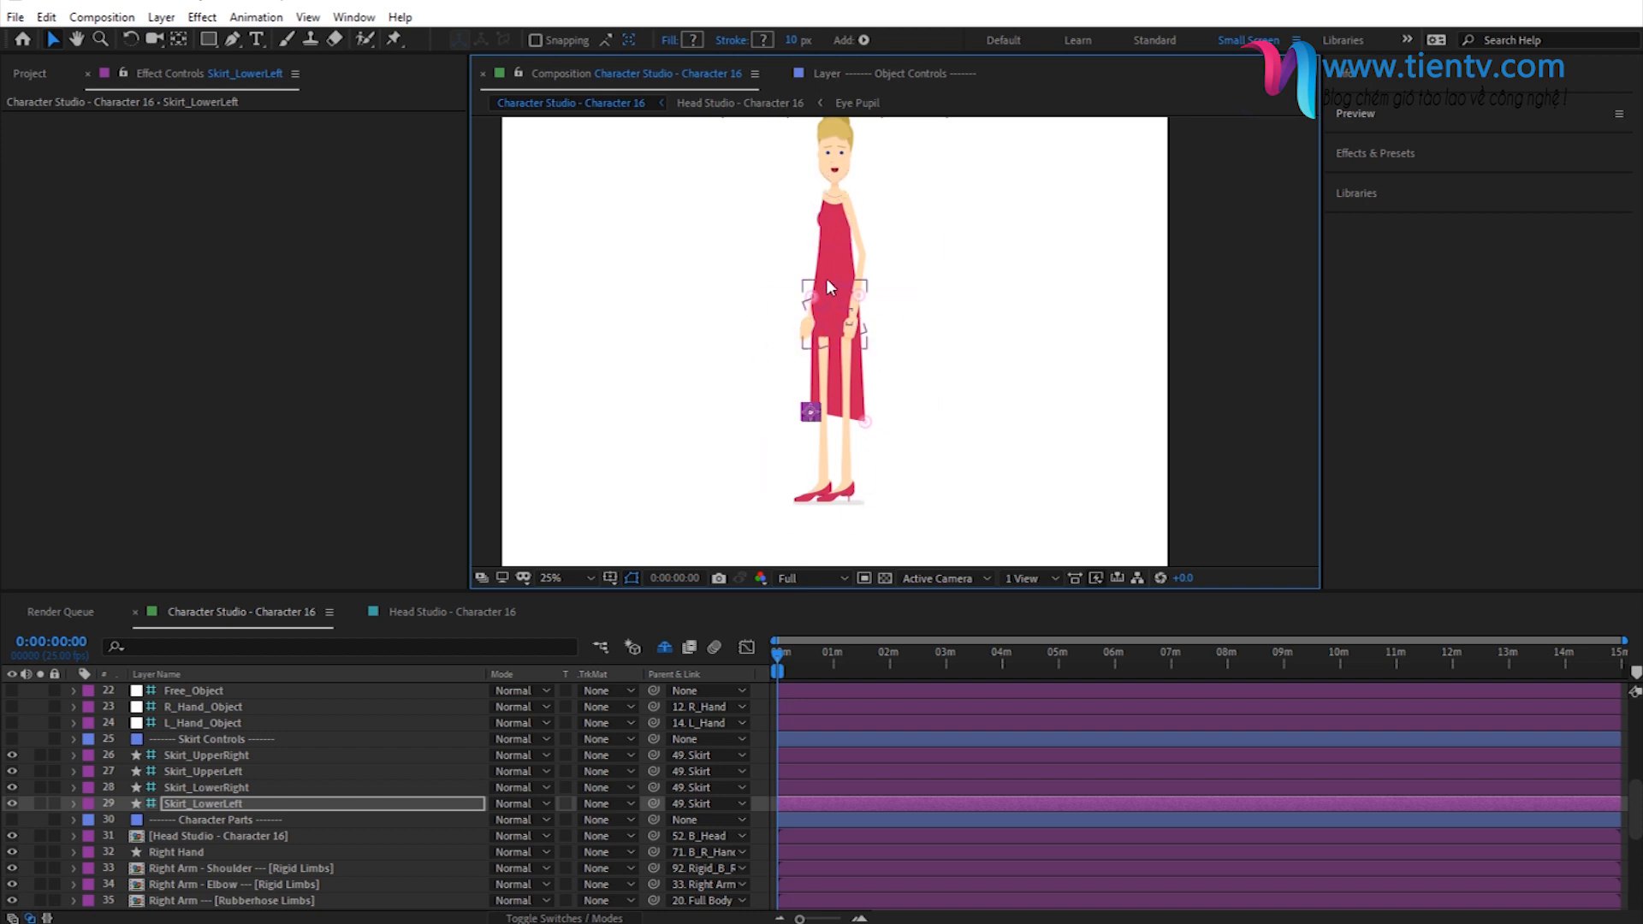
pyautogui.click(795, 732)
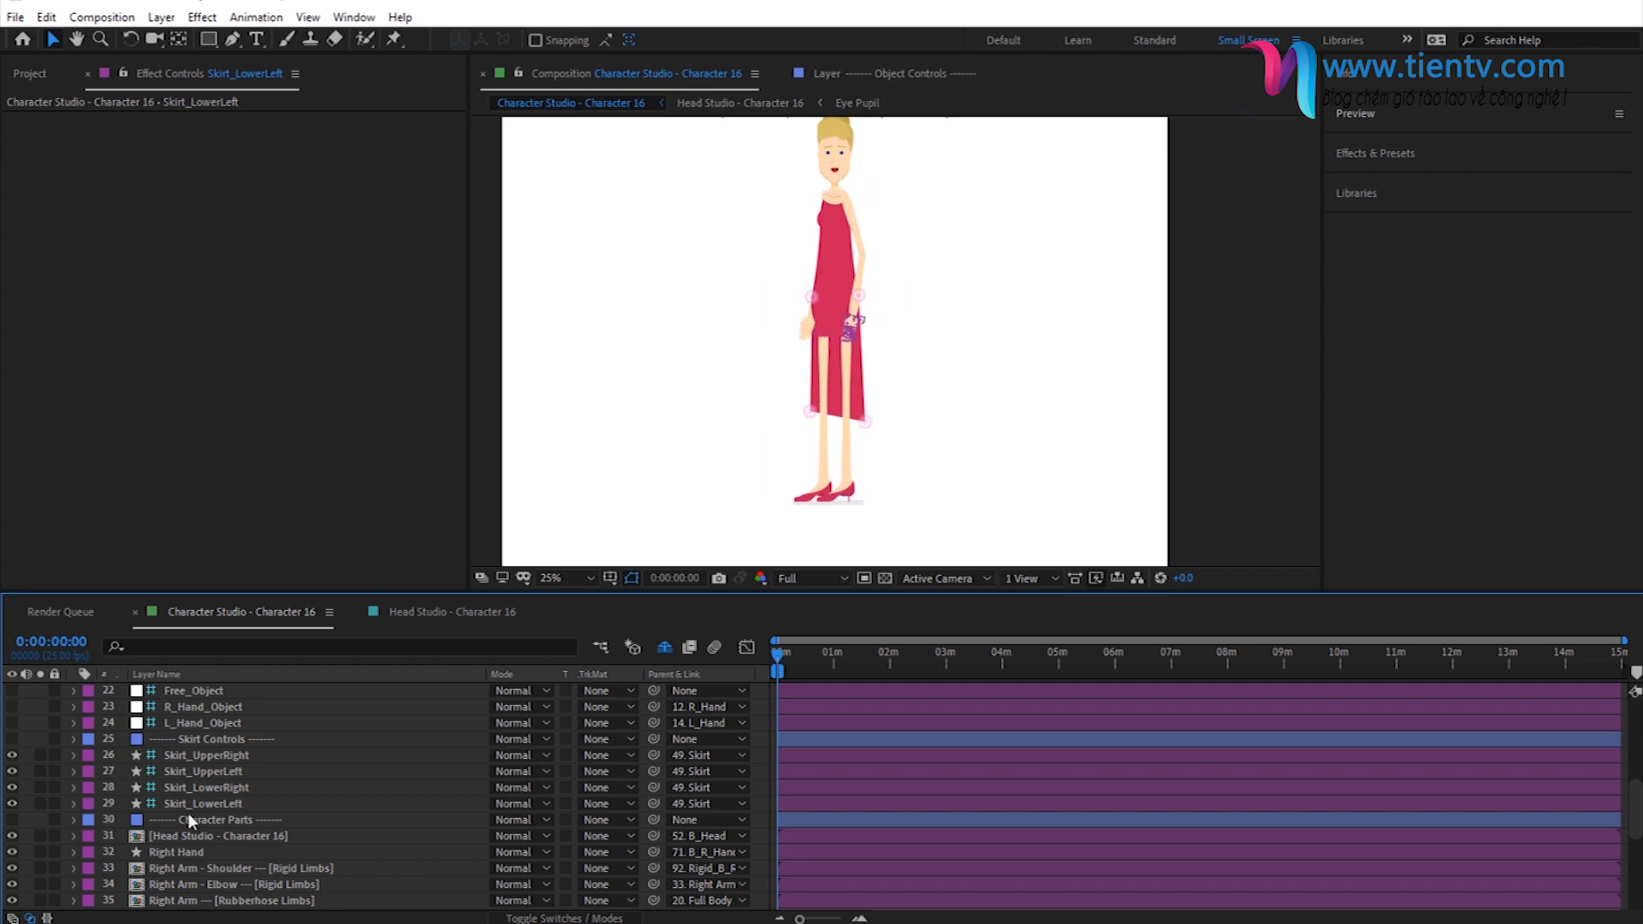
pyautogui.scroll(-3, 230, 831)
pyautogui.scroll(10, 336, 772)
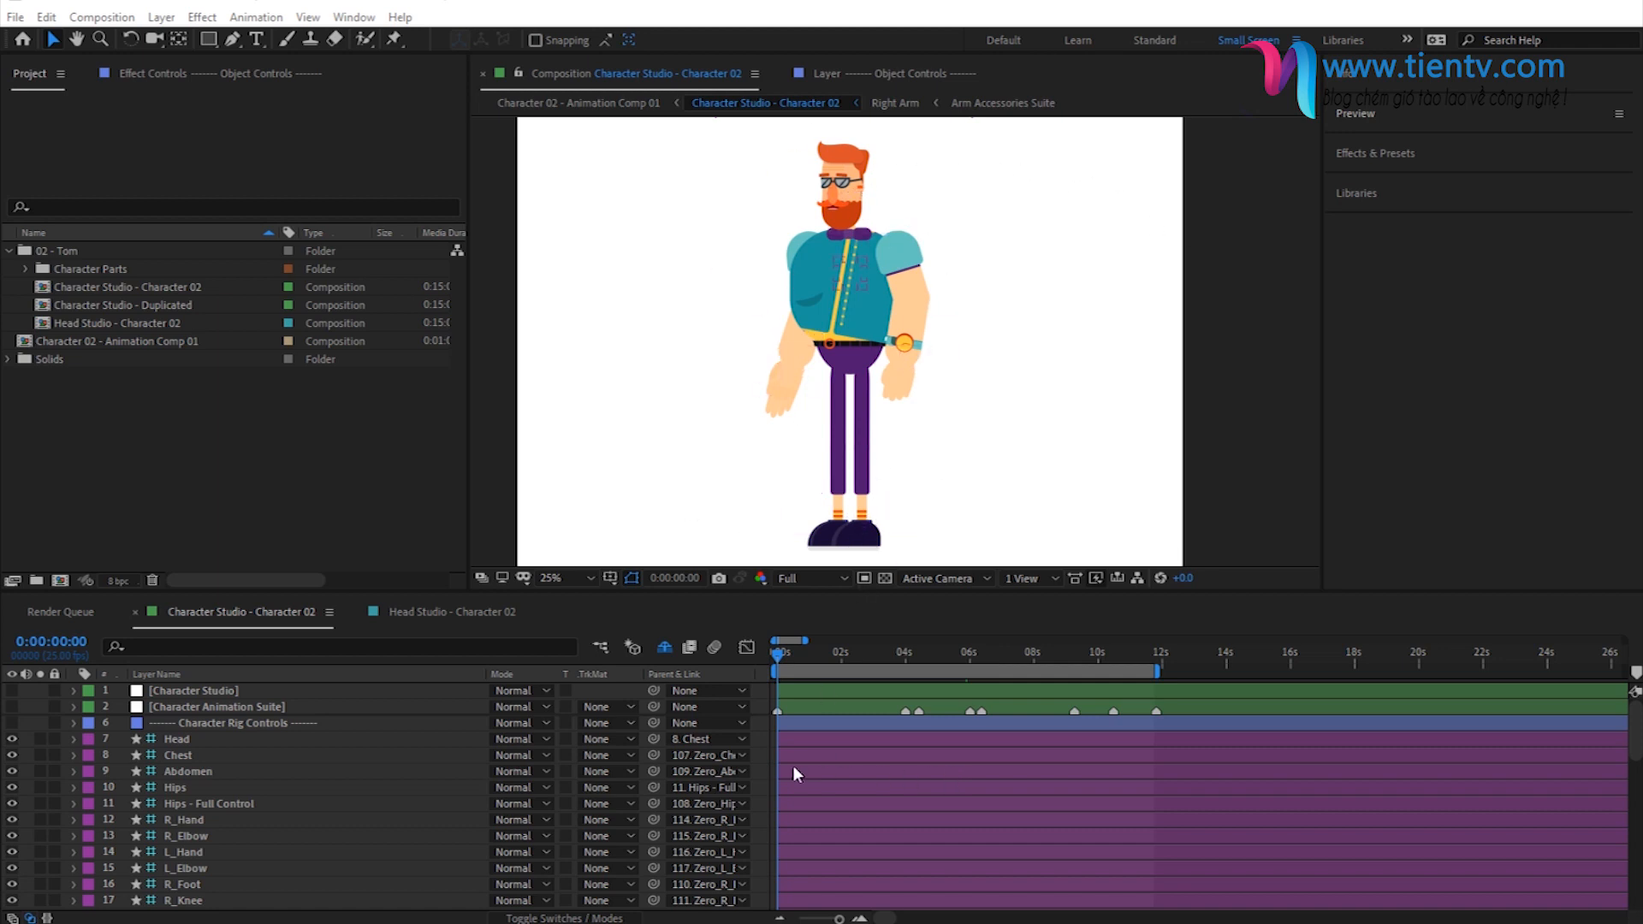
# - Open Character 02 - Animation Comp 01, preview the character's animation at several times and return to the start
pyautogui.click(101, 342)
pyautogui.doubleClick(79, 342)
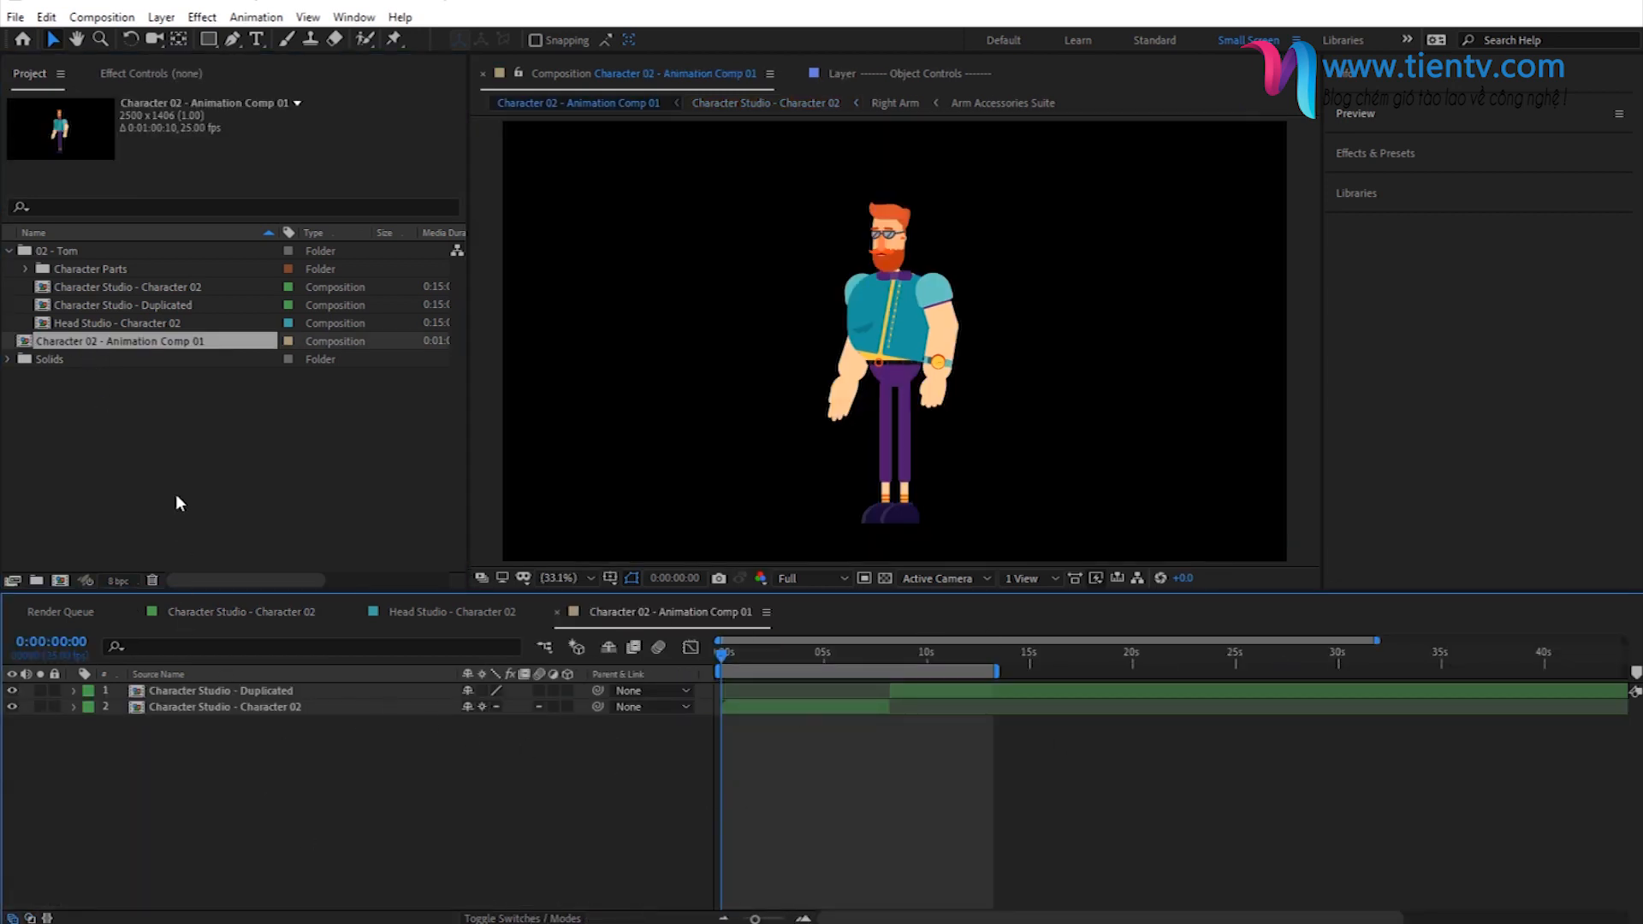
pyautogui.click(834, 657)
pyautogui.click(923, 657)
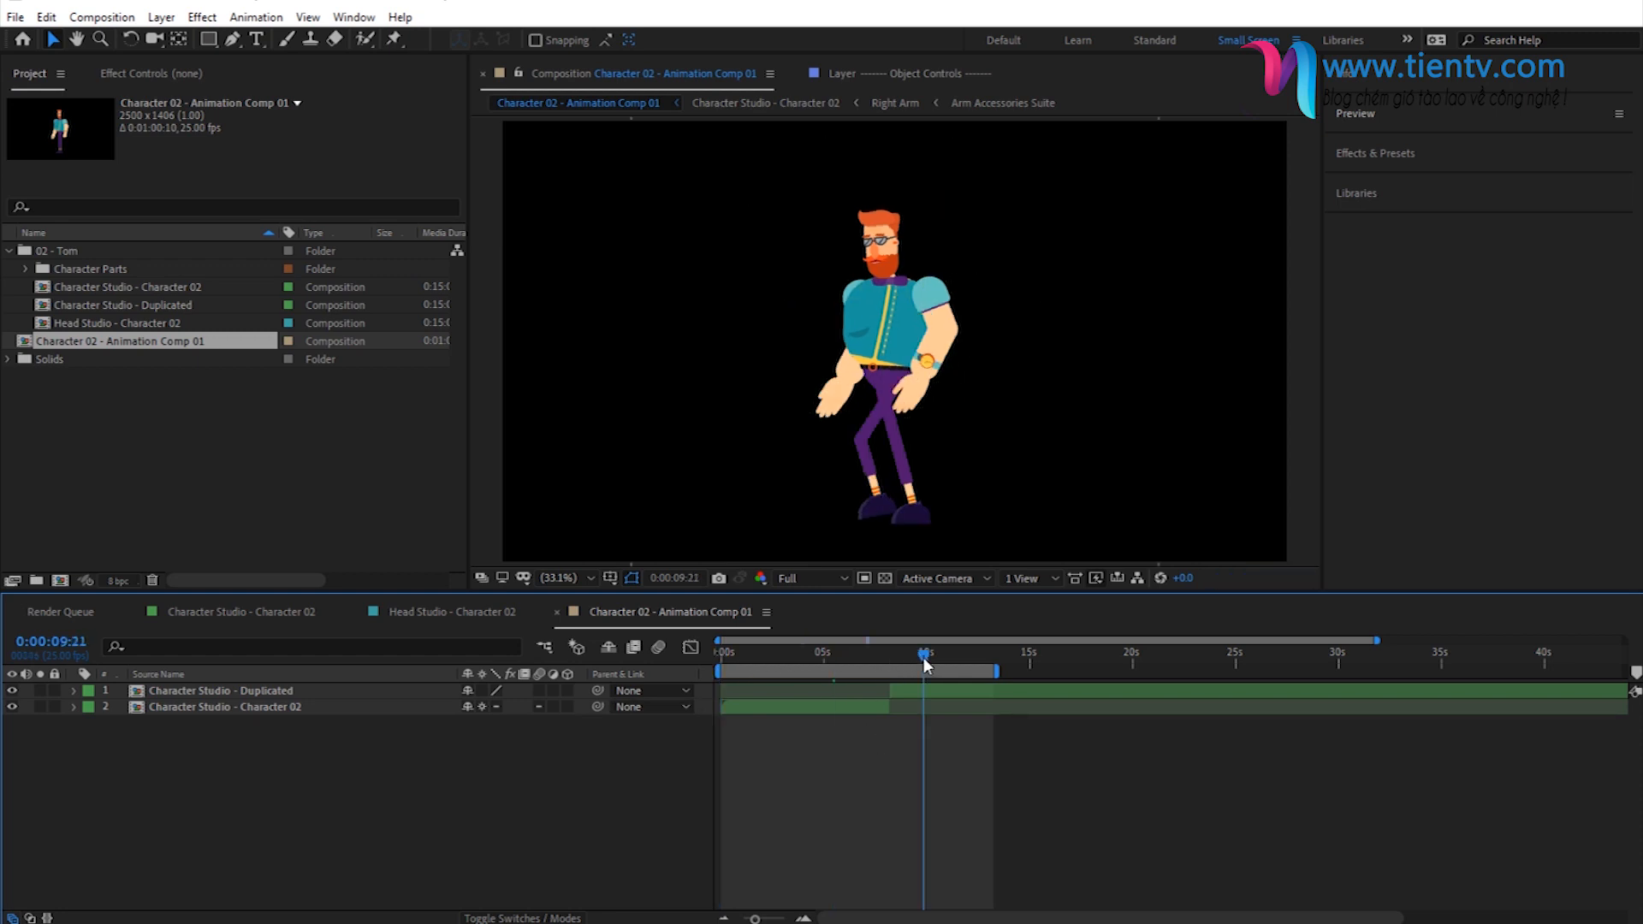
pyautogui.moveTo(923, 657); pyautogui.dragTo(719, 657)
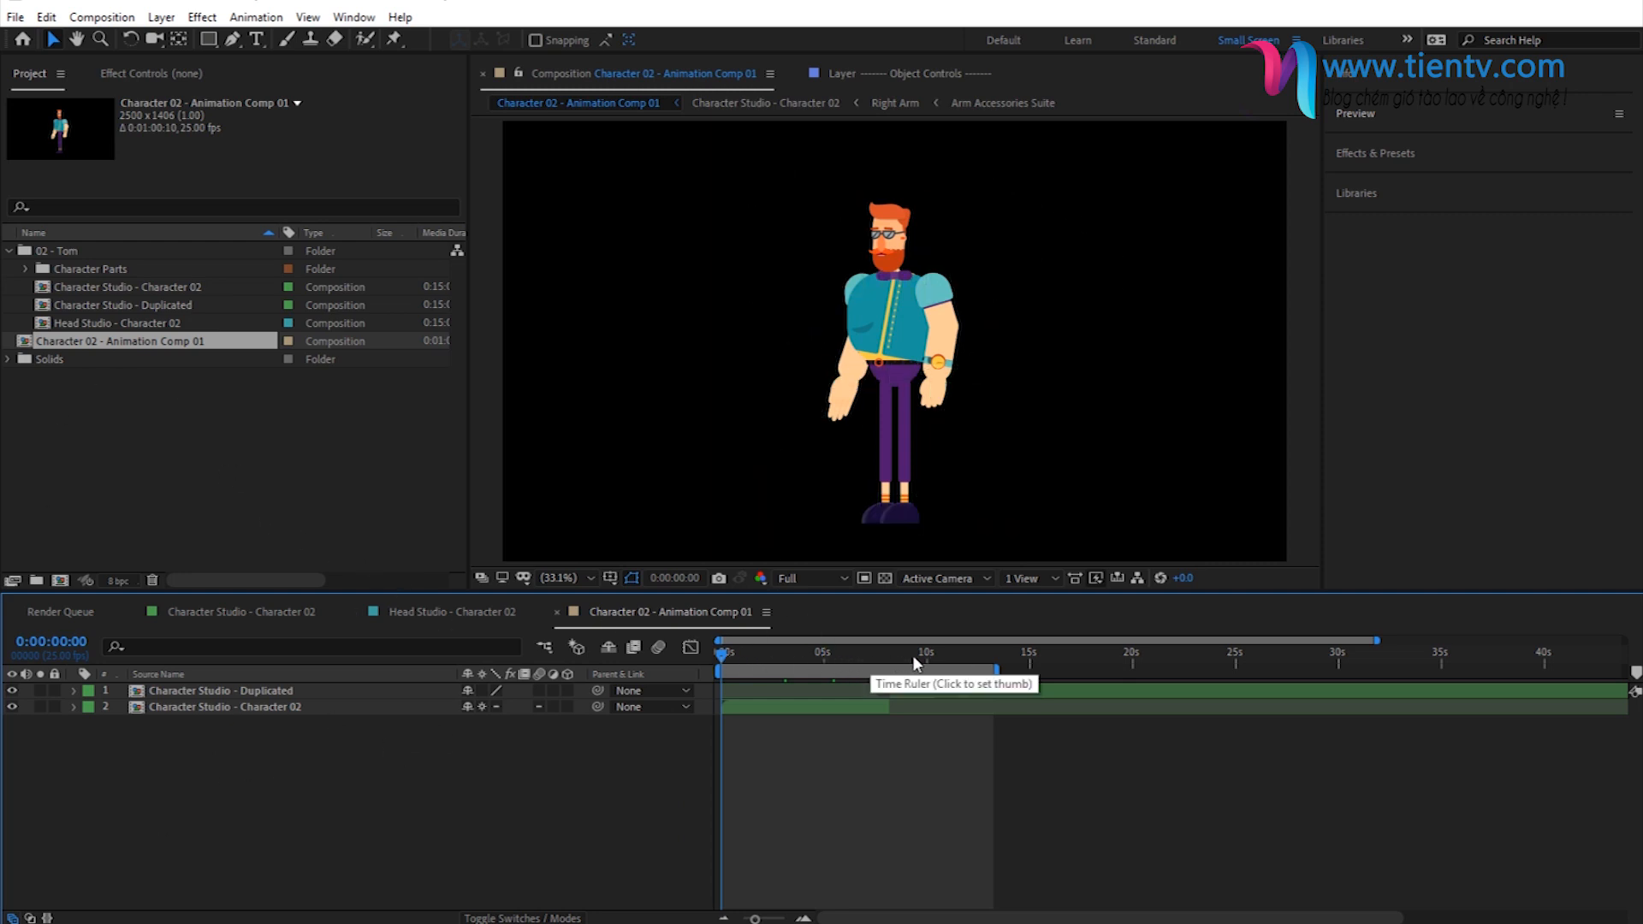
pyautogui.click(877, 657)
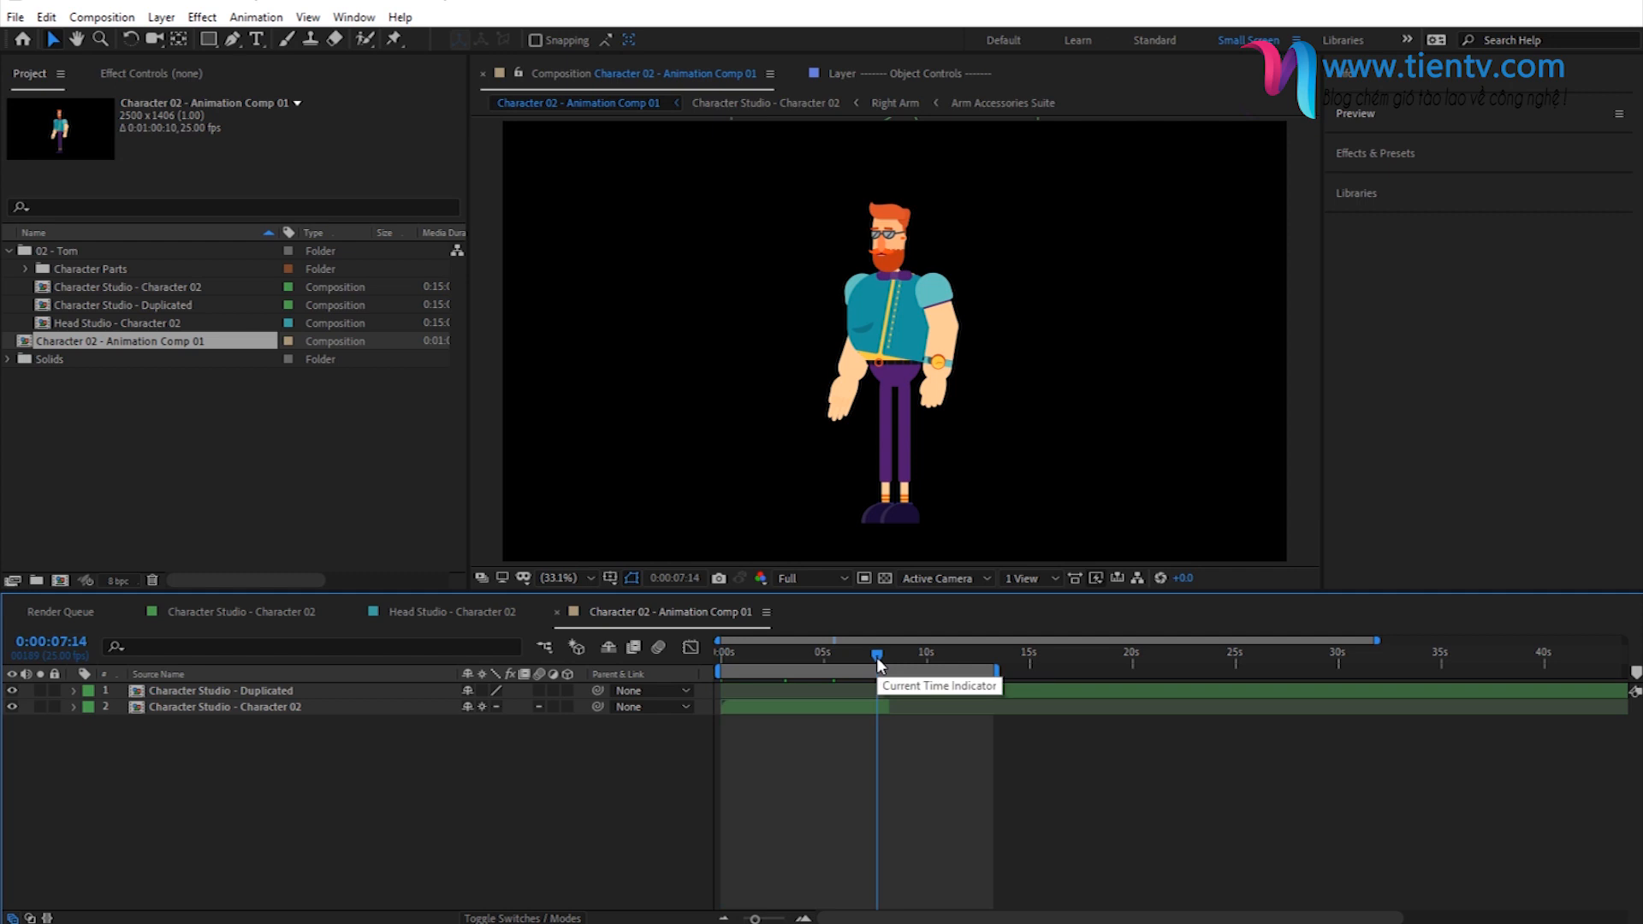
pyautogui.press('Home')
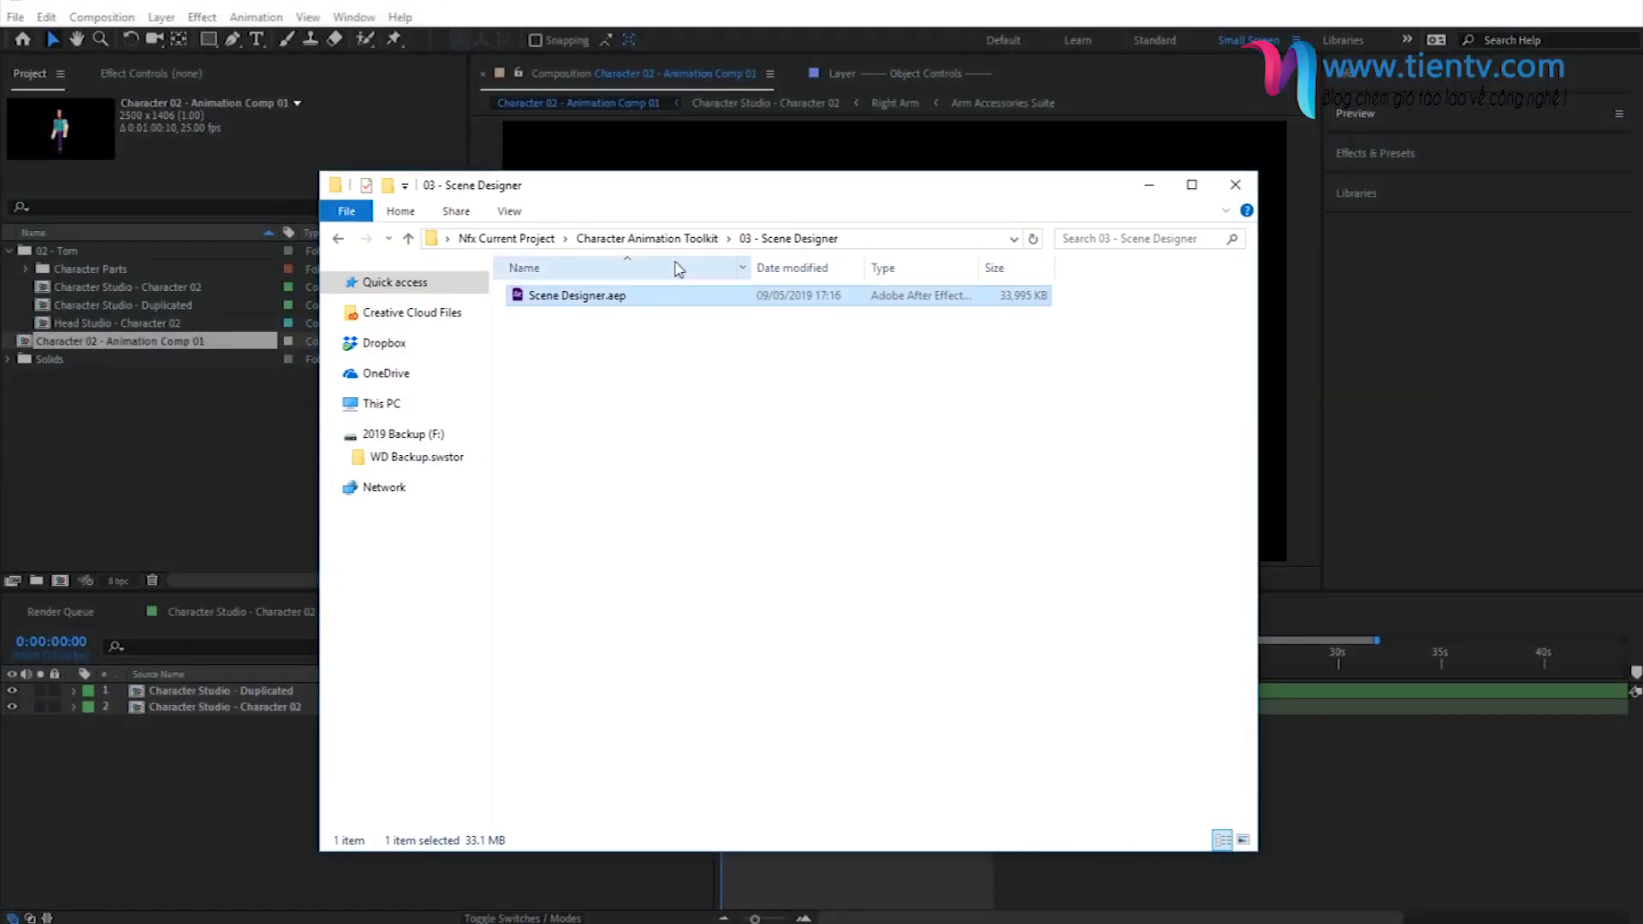
# - Switch to File Explorer and look up 12 - Lady.aep in the 12 - Lady folder under 01 - Characters
pyautogui.click(647, 239)
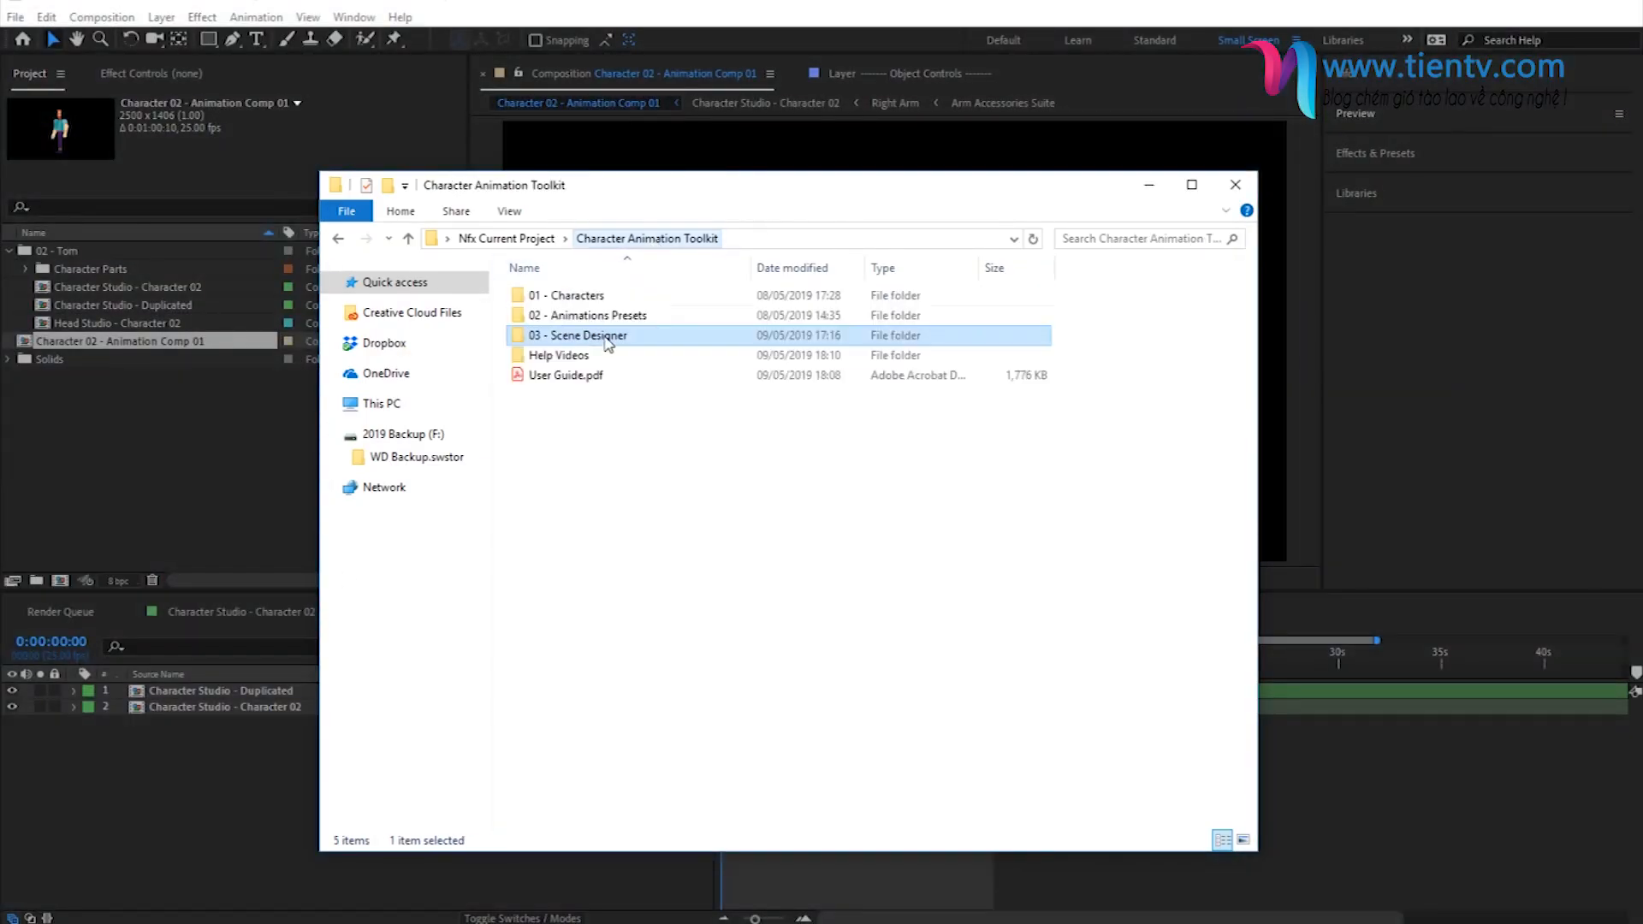
pyautogui.doubleClick(587, 296)
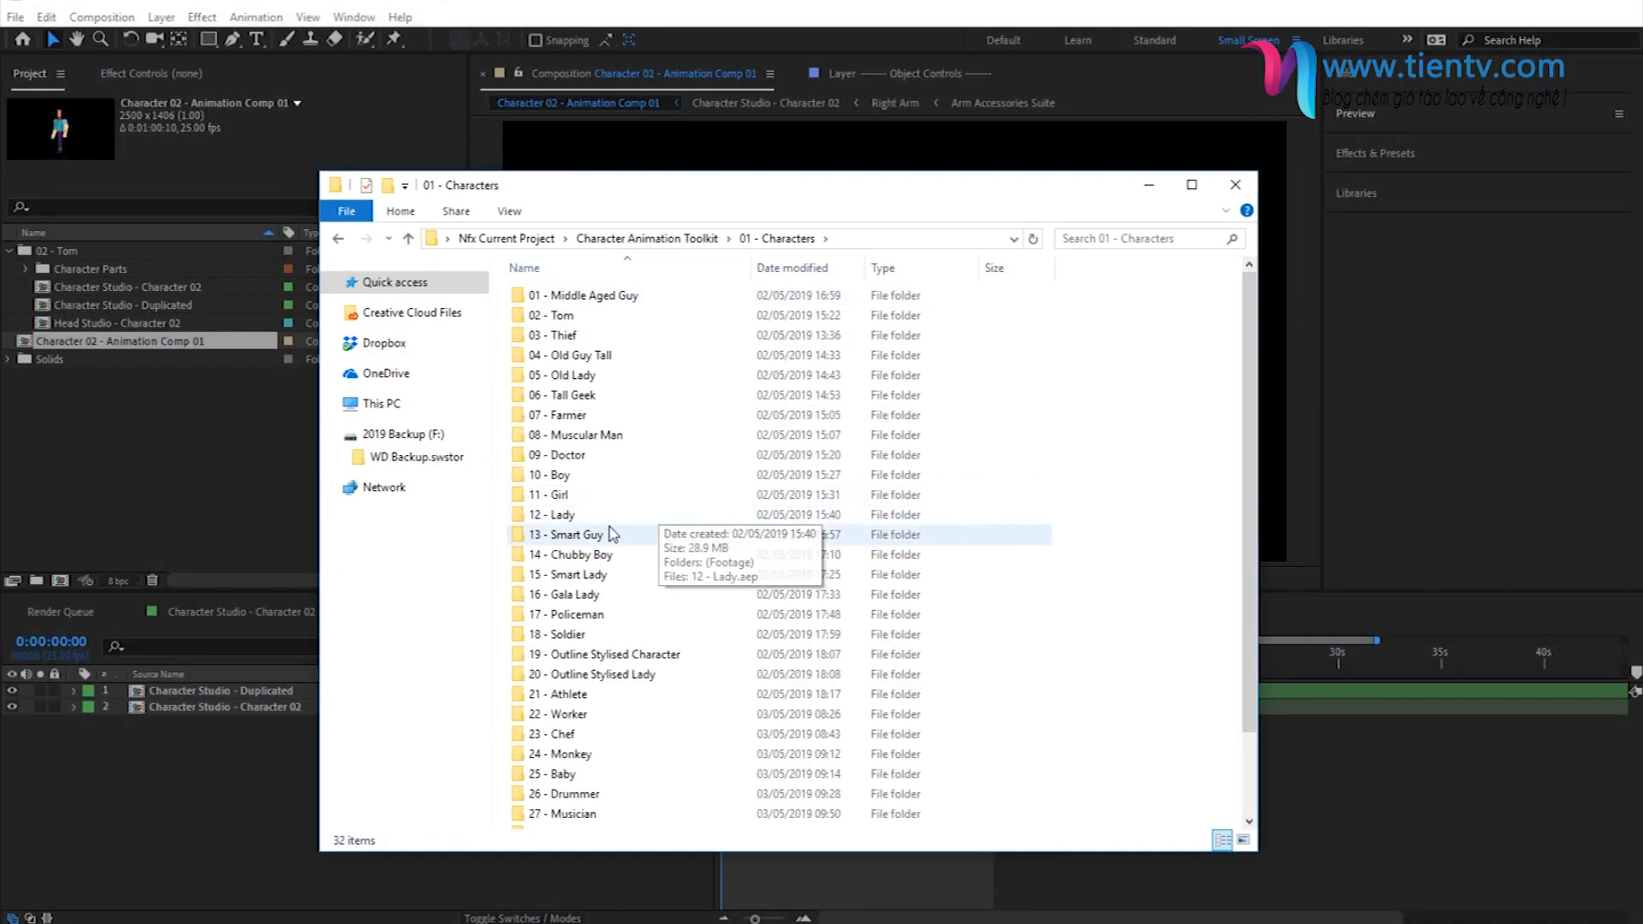
pyautogui.doubleClick(573, 513)
pyautogui.click(560, 318)
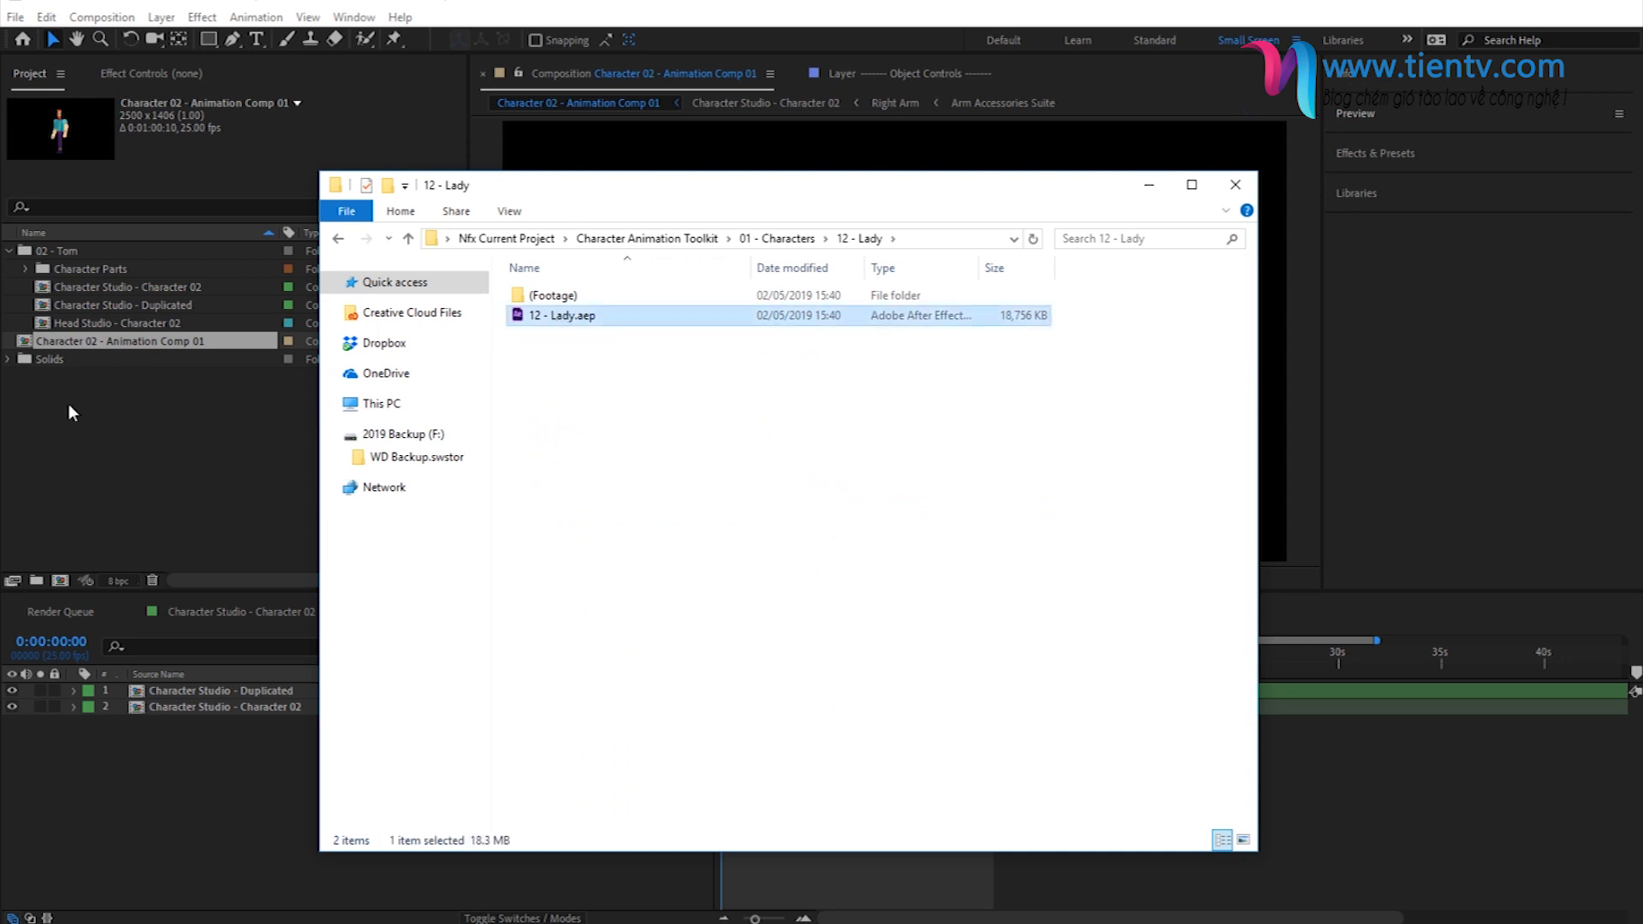
pyautogui.click(1149, 185)
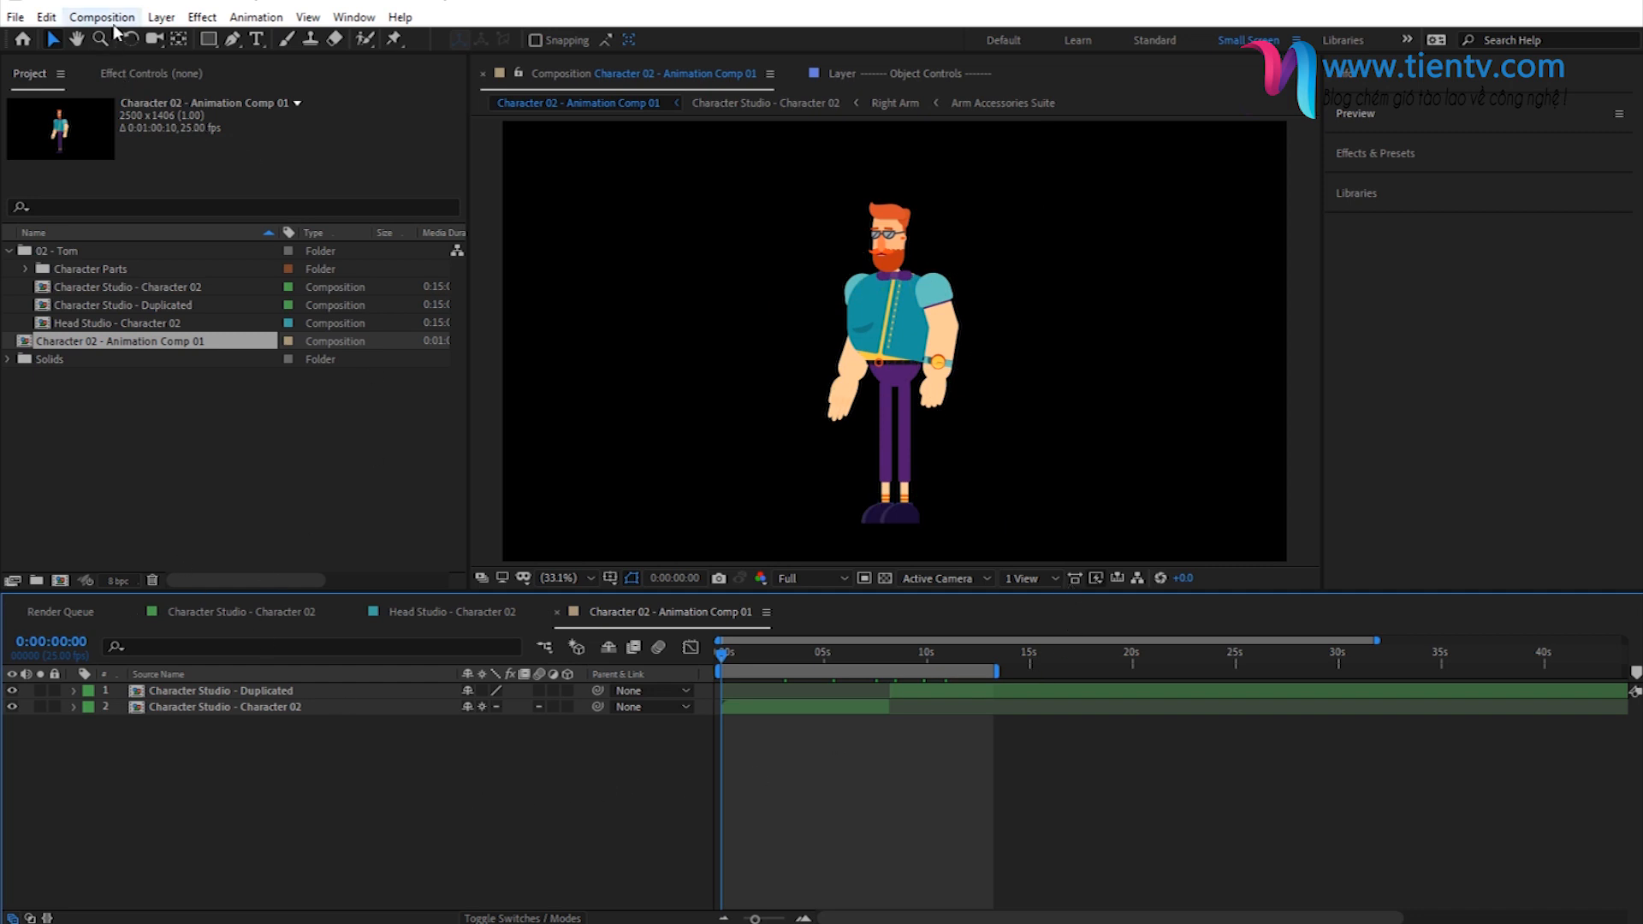
# - Shorten the work area of Character 02 - Animation Comp 01 so it ends at about 12:20
pyautogui.moveTo(997, 671)
pyautogui.mouseDown()
pyautogui.moveTo(1036, 672)
pyautogui.moveTo(930, 673)
pyautogui.moveTo(984, 673)
pyautogui.mouseUp()
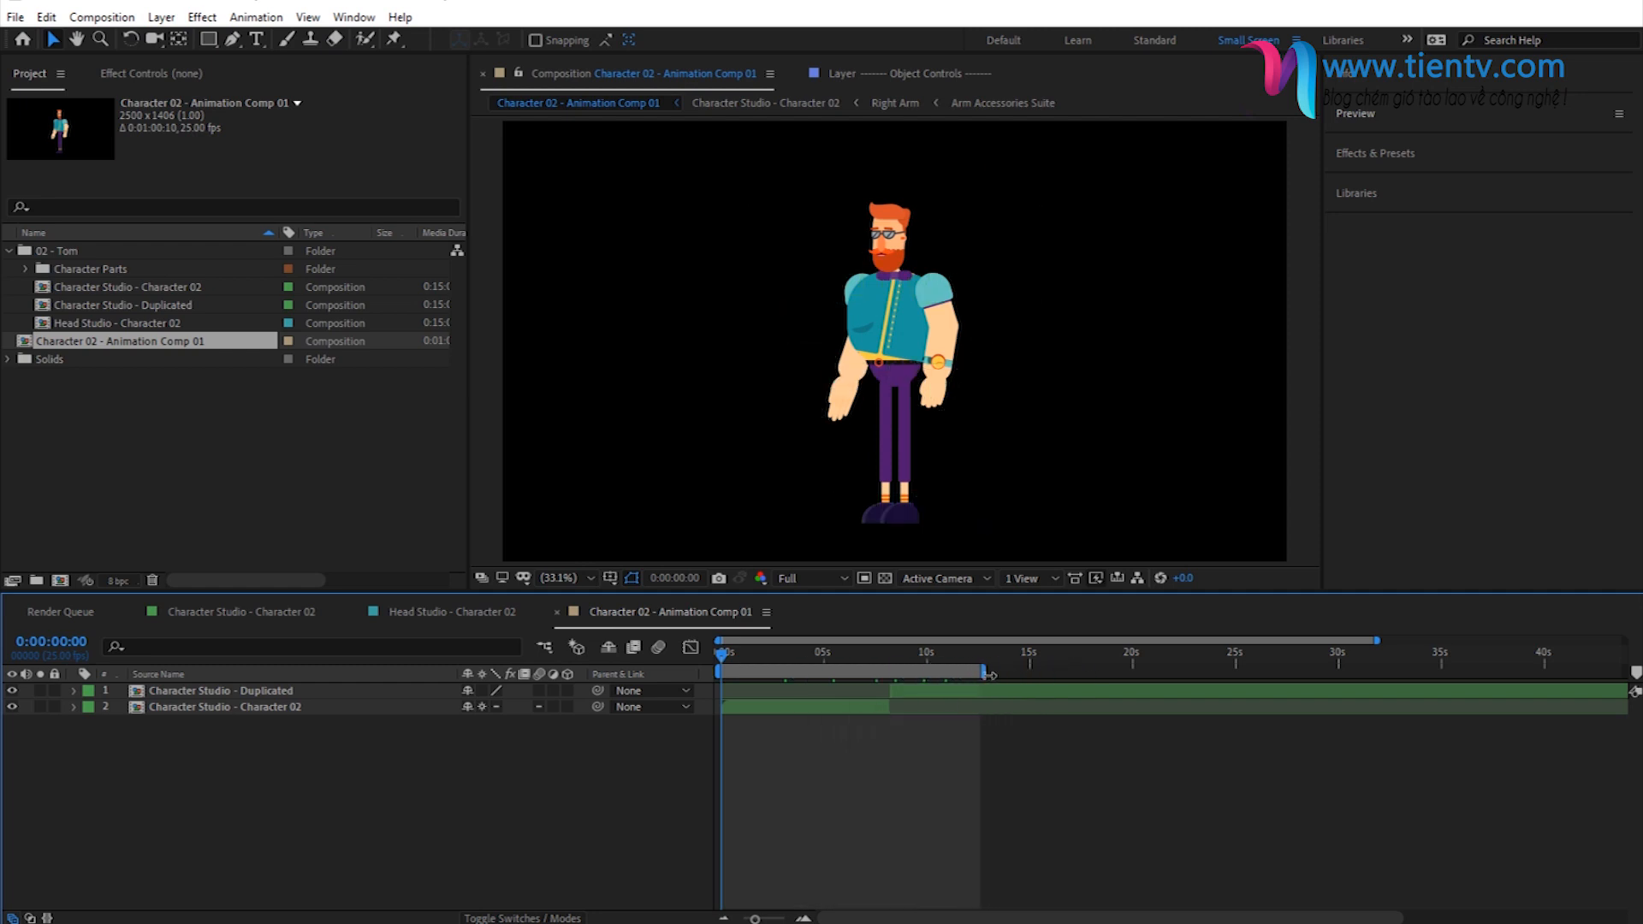
pyautogui.click(959, 659)
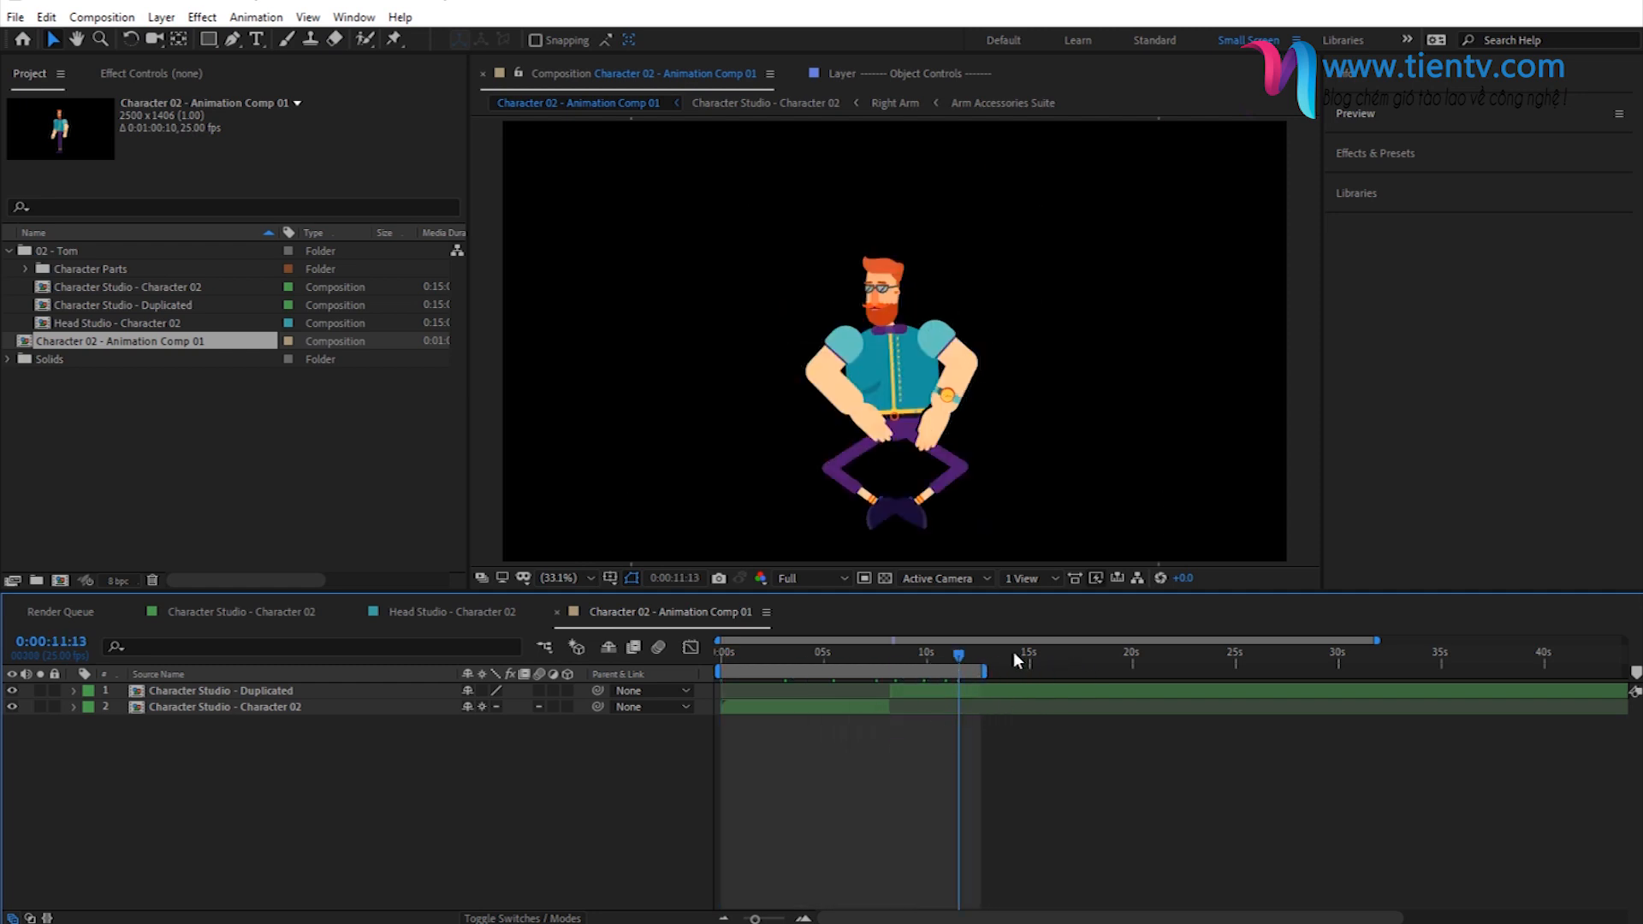
pyautogui.click(977, 648)
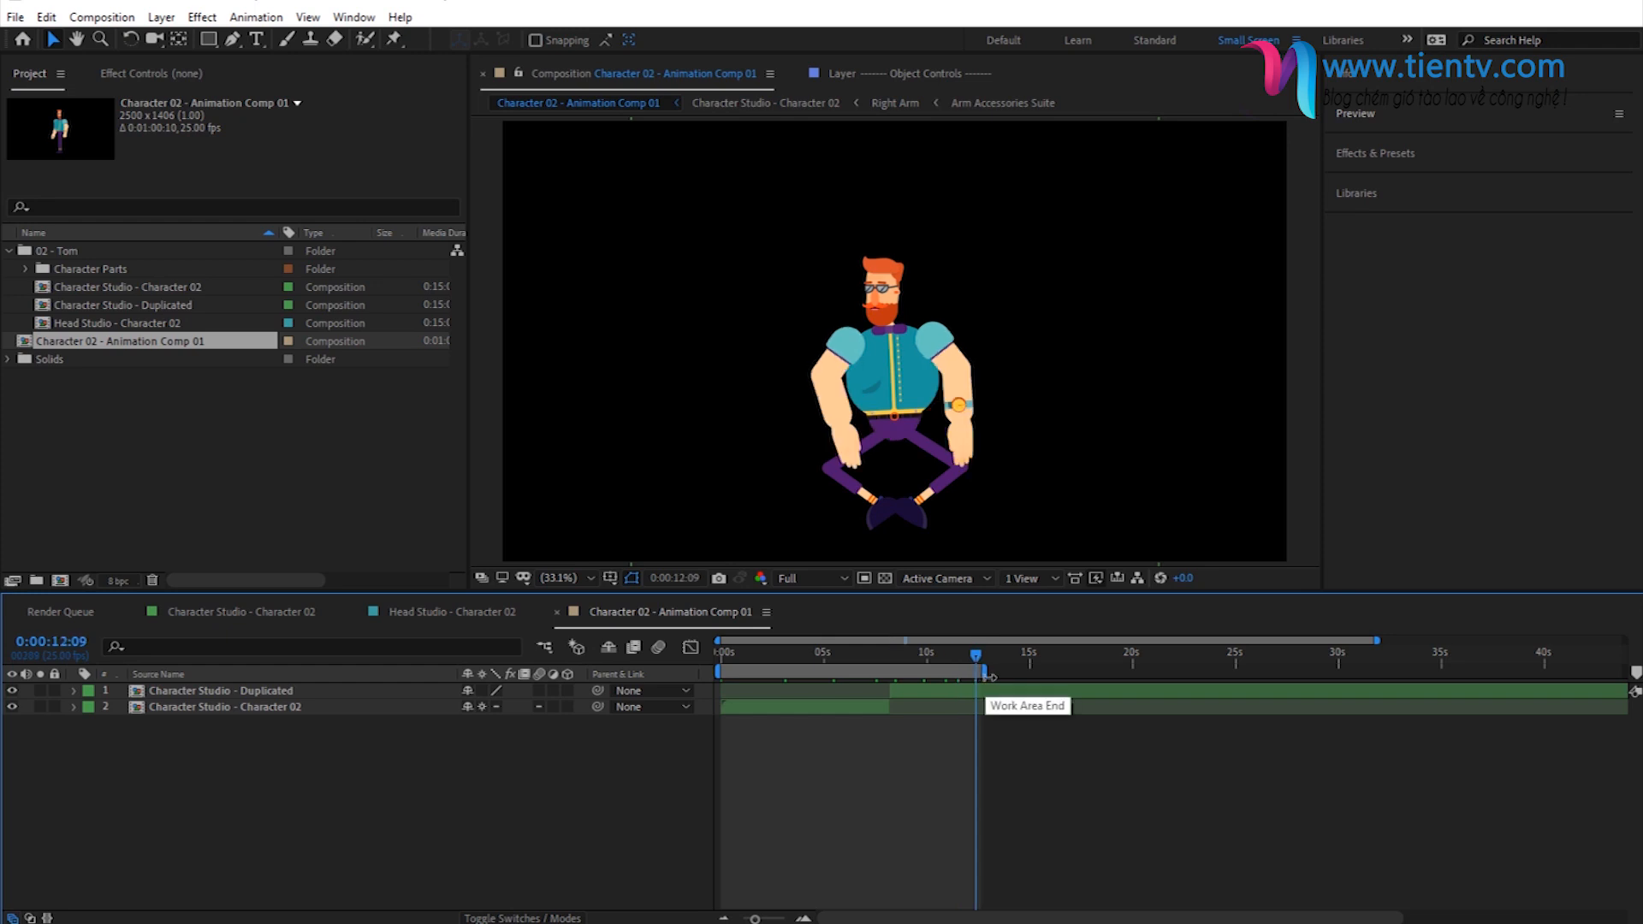
pyautogui.click(984, 659)
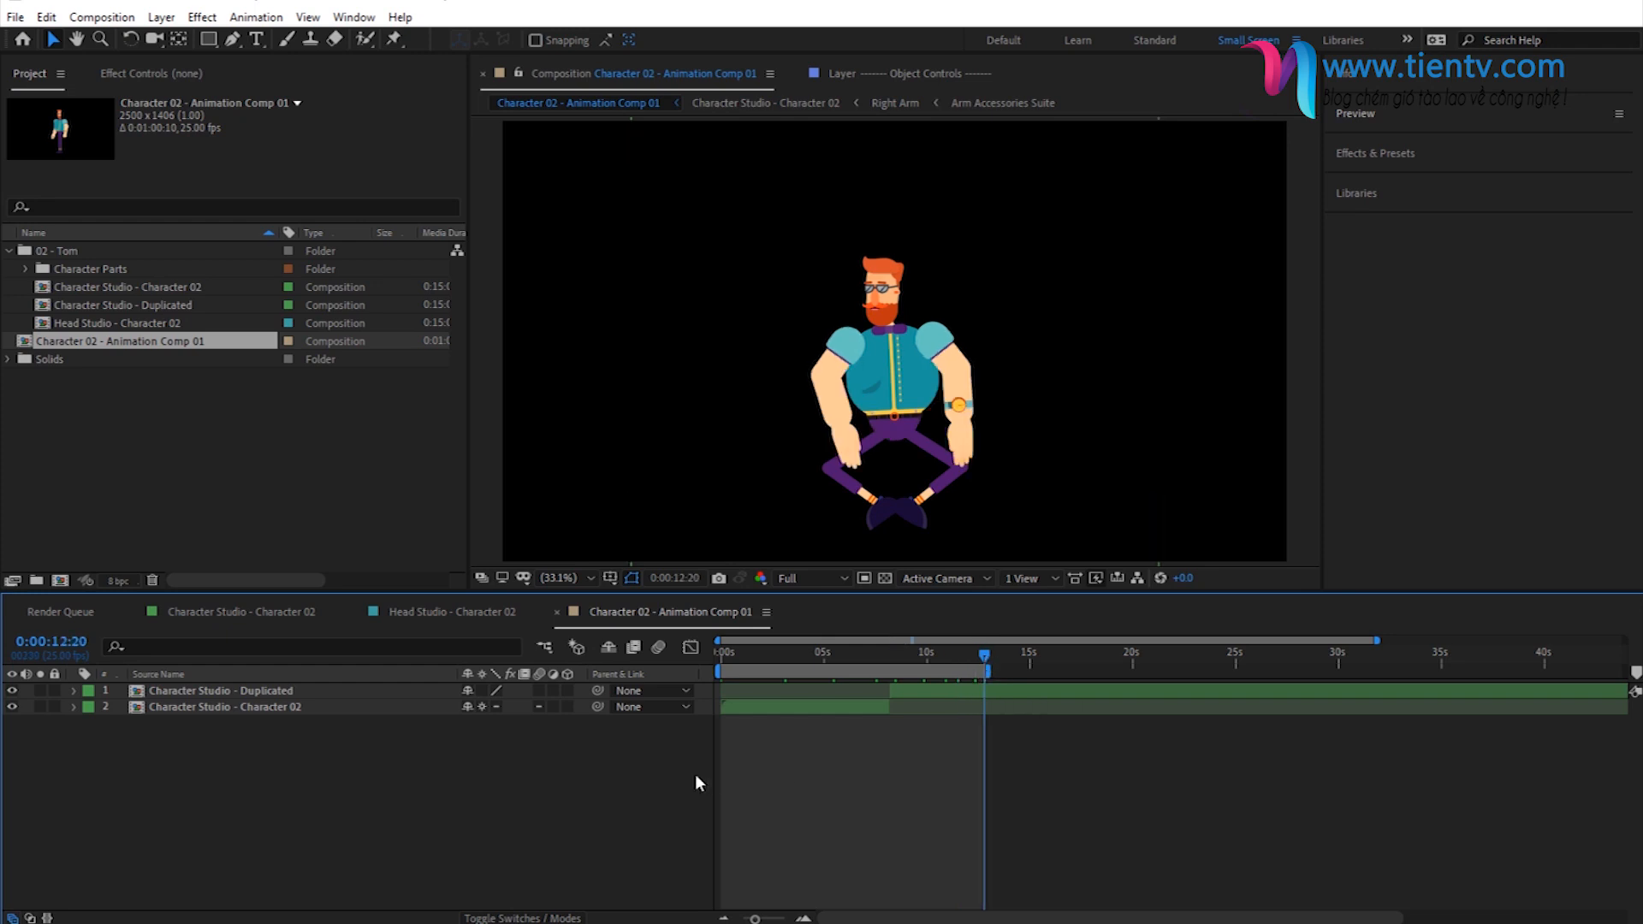
# - Add Character 02 - Animation Comp 01 to the render queue and set its output module format to QuickTime
pyautogui.click(105, 17)
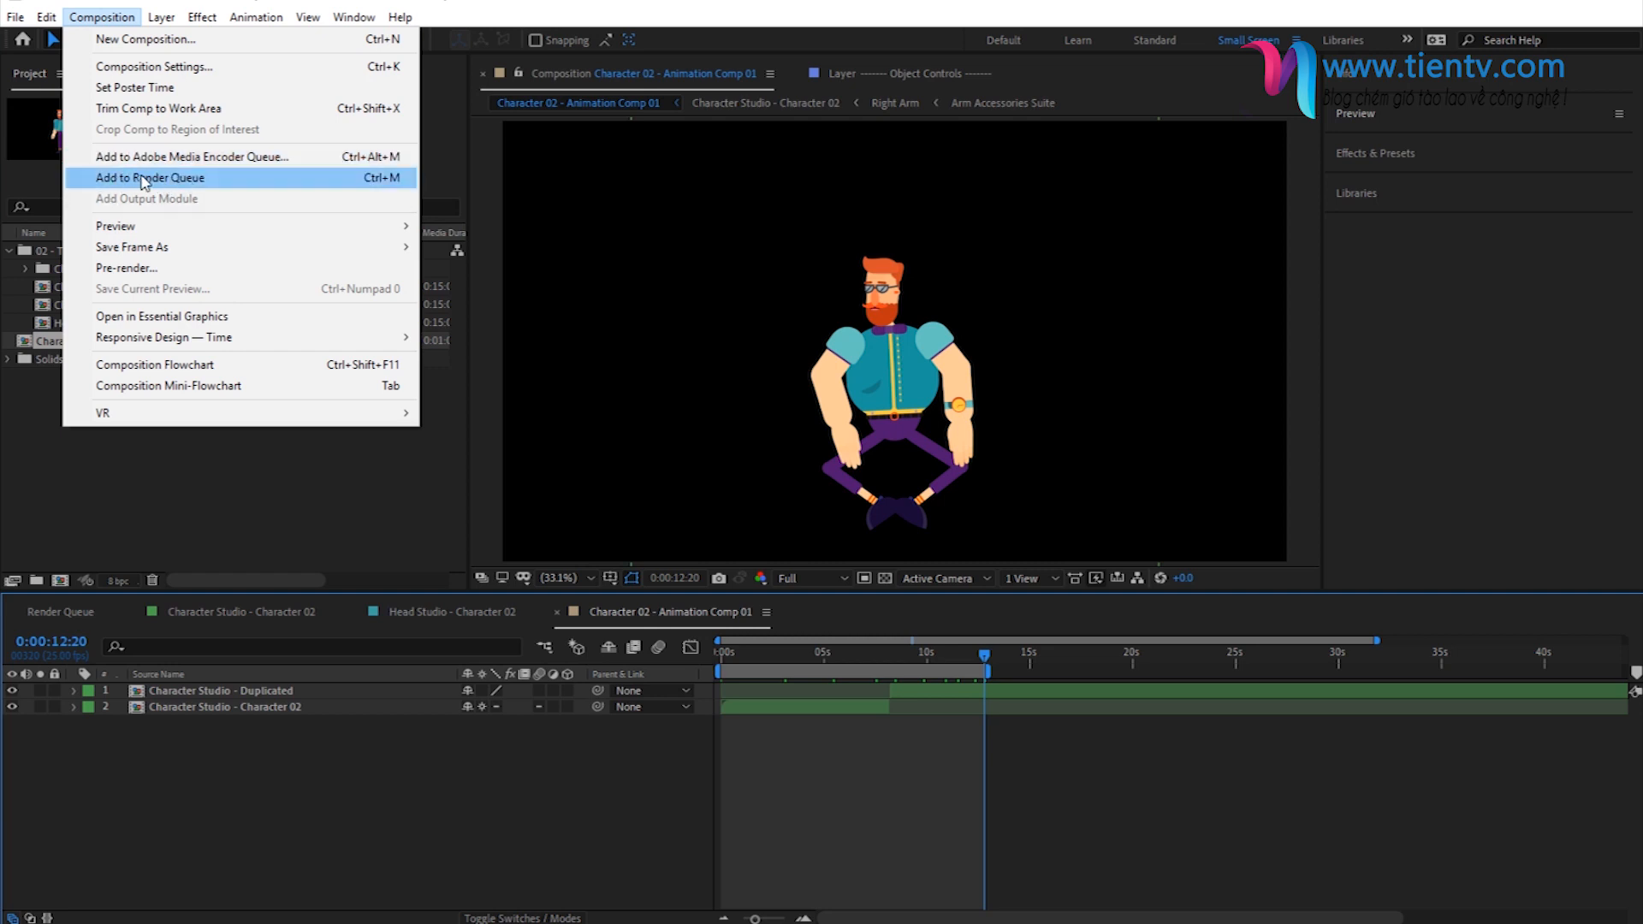
pyautogui.click(144, 179)
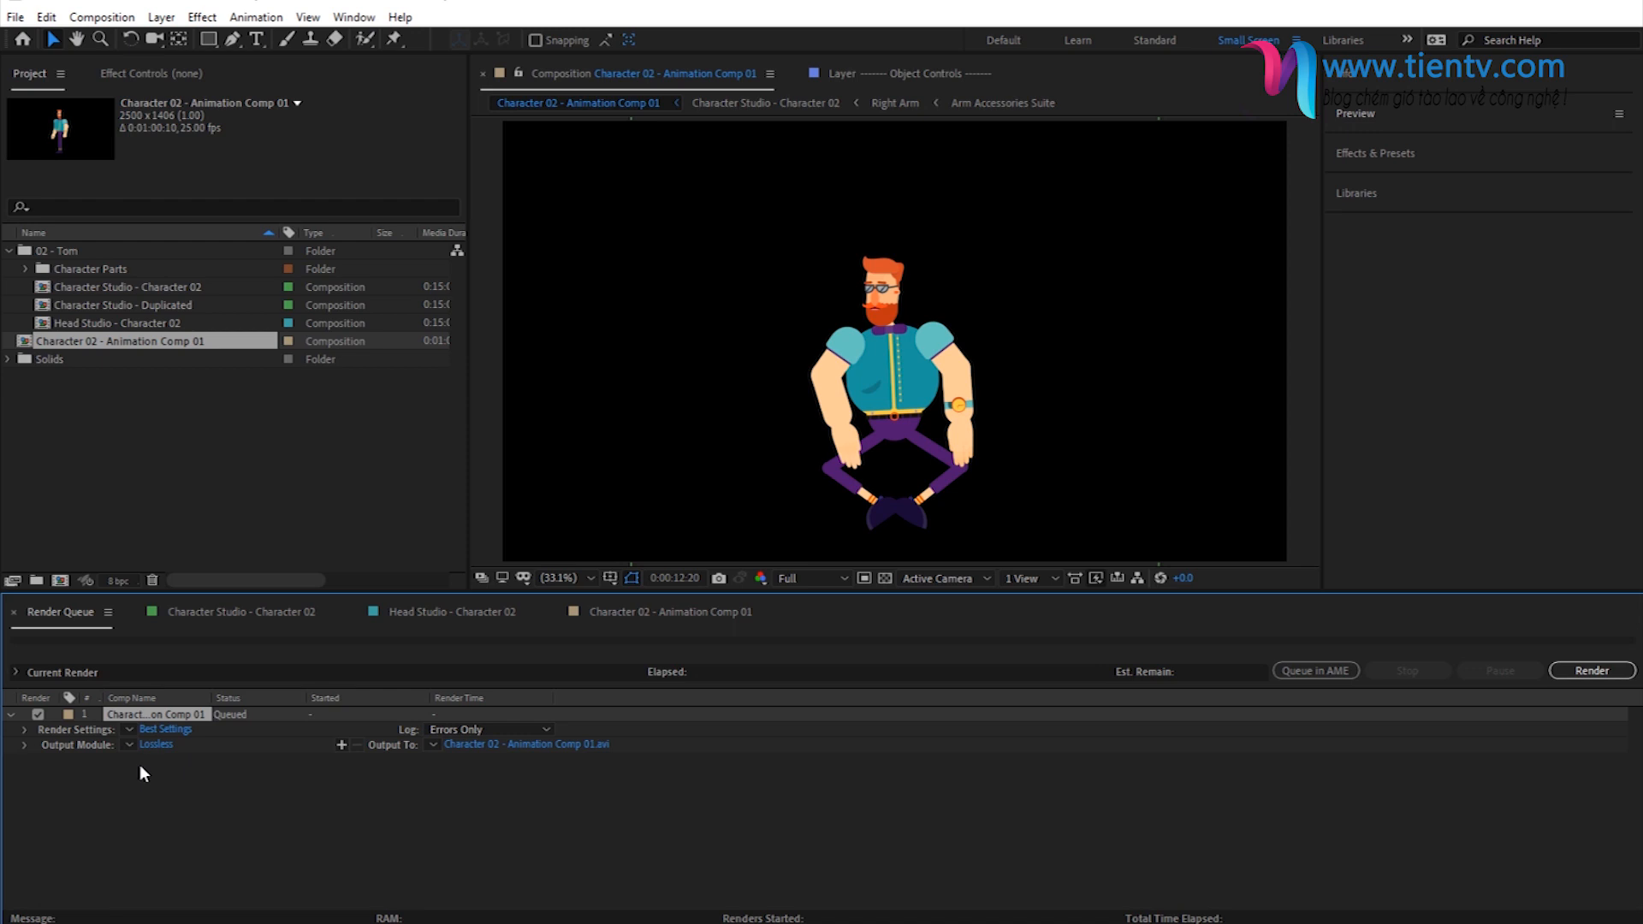
pyautogui.click(156, 744)
pyautogui.moveTo(402, 548); pyautogui.dragTo(446, 185)
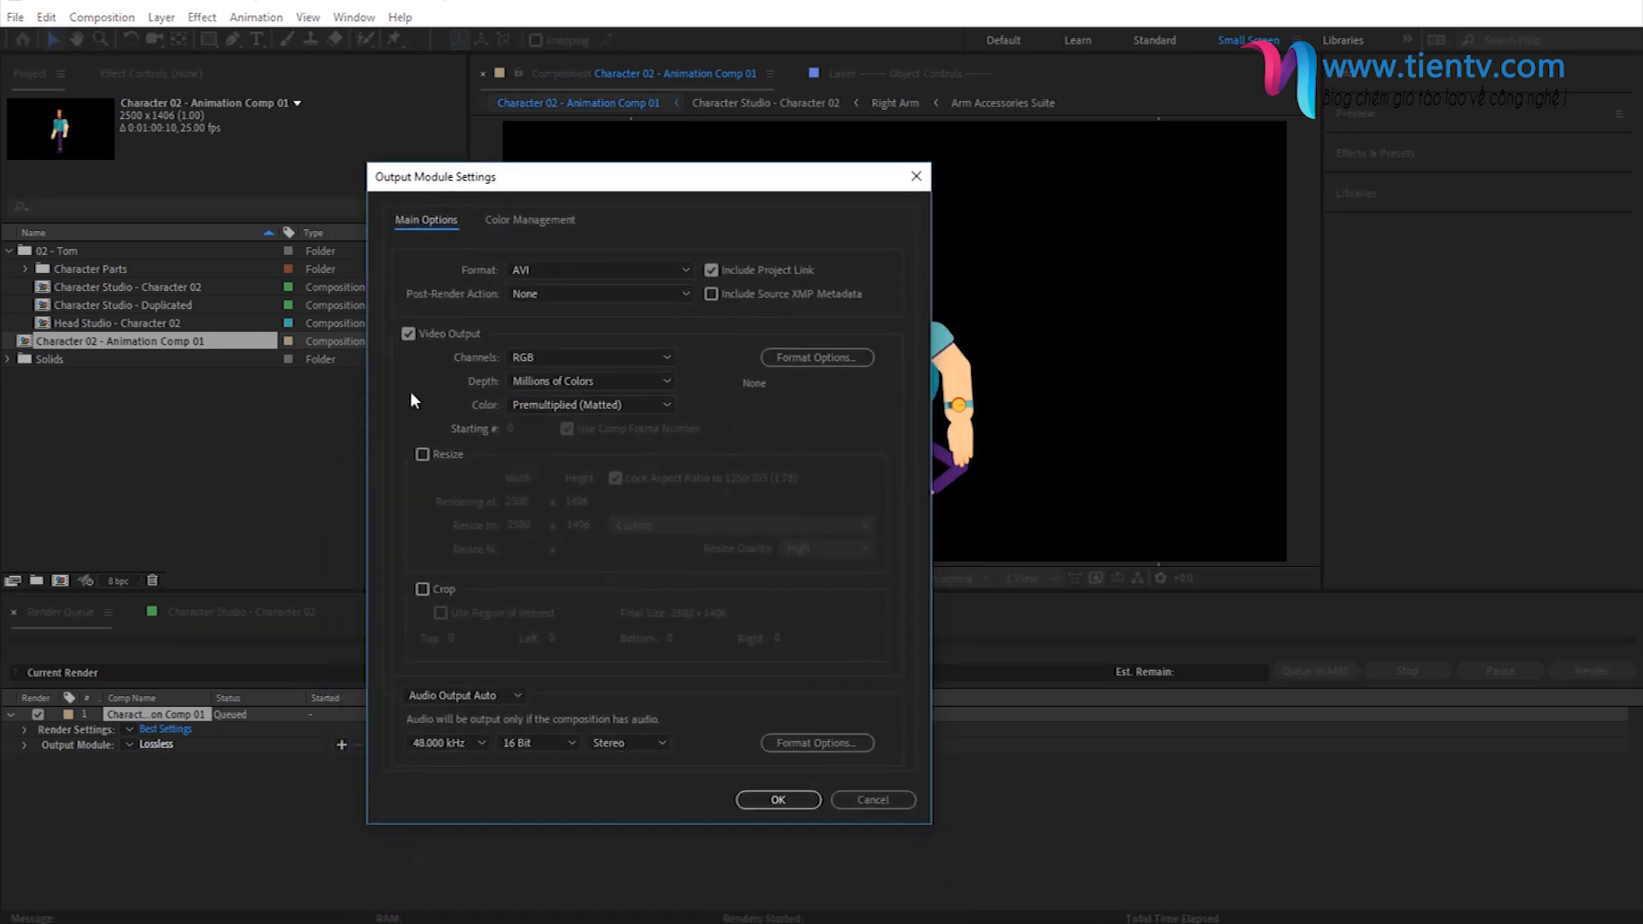
pyautogui.click(526, 274)
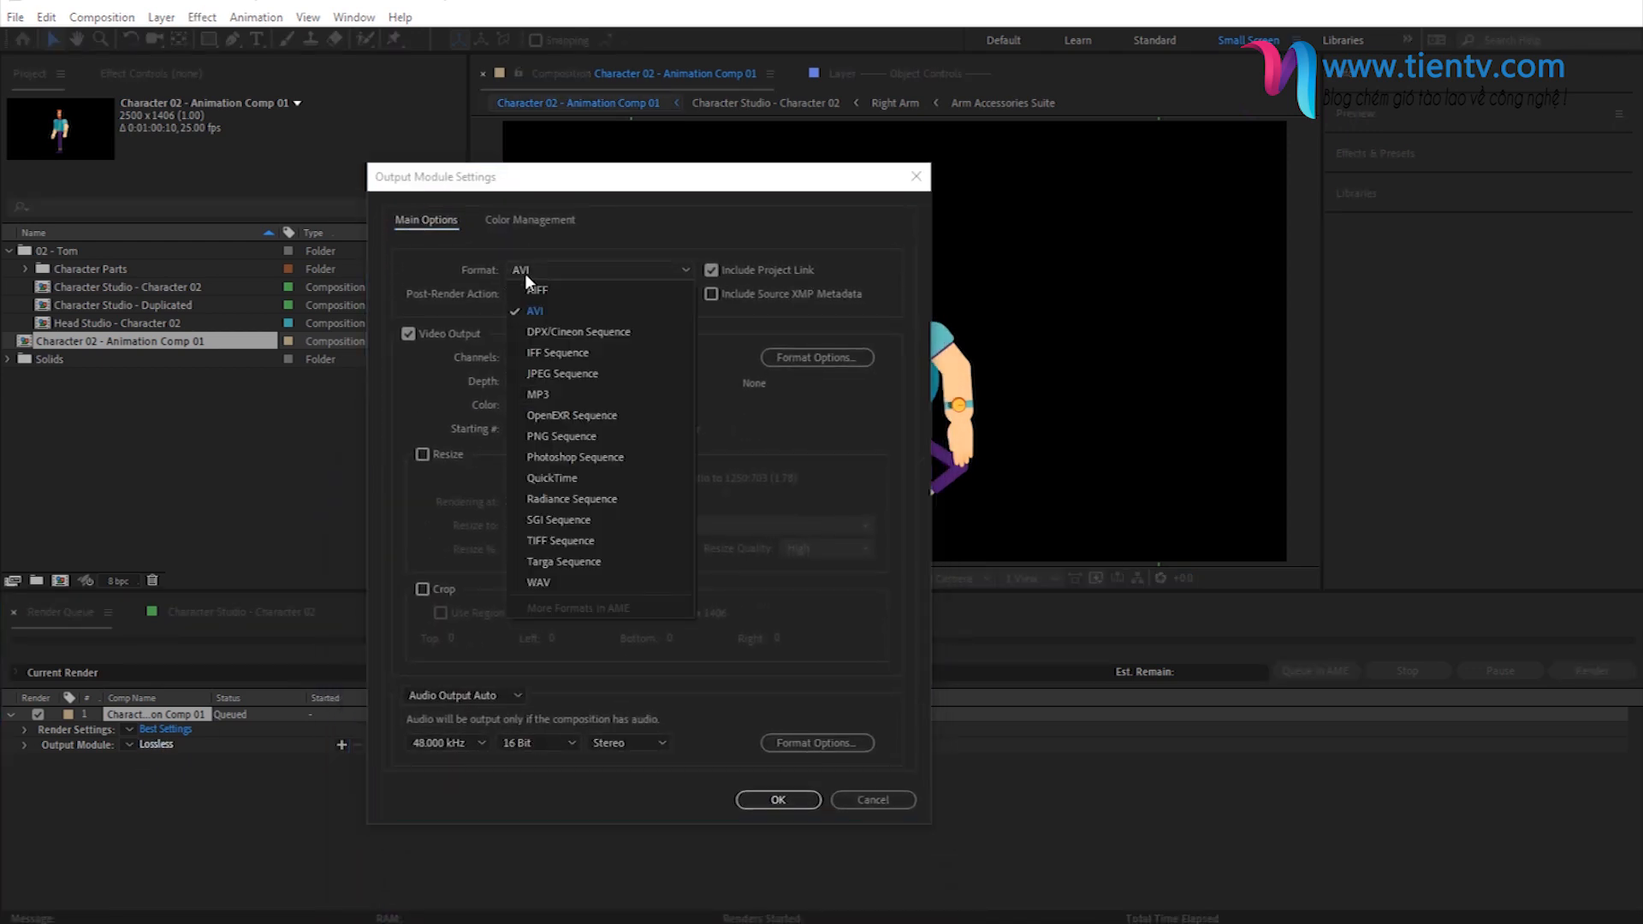
pyautogui.click(556, 476)
# - Set the output module's video channels to RGB + Alpha and its audio to Audio Output Off
pyautogui.click(537, 357)
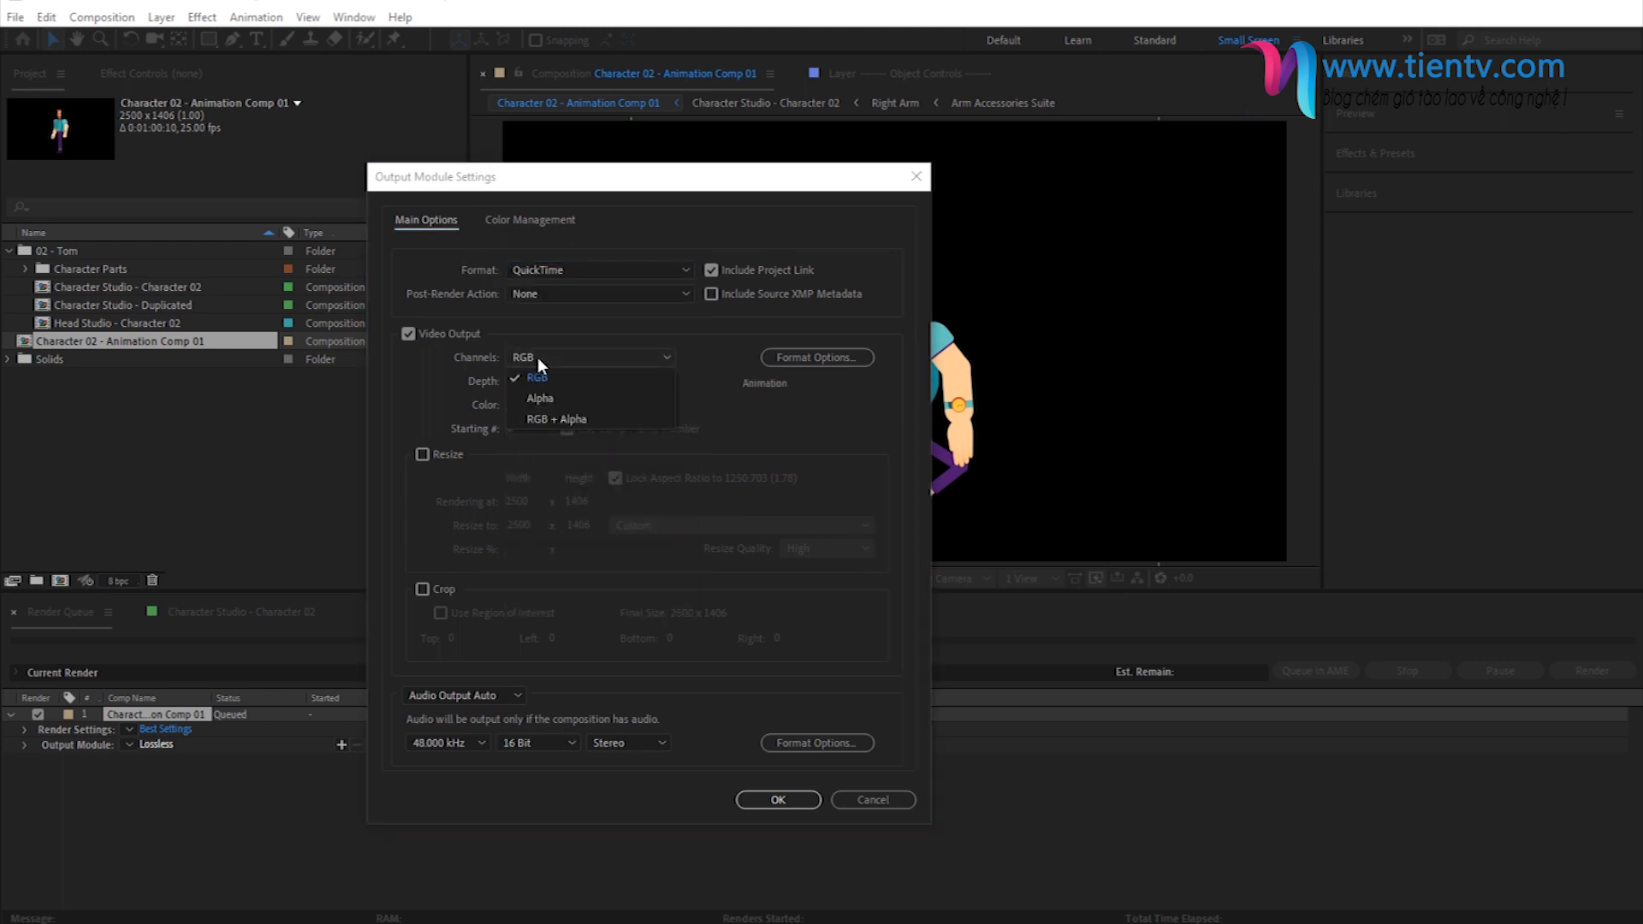
pyautogui.click(550, 417)
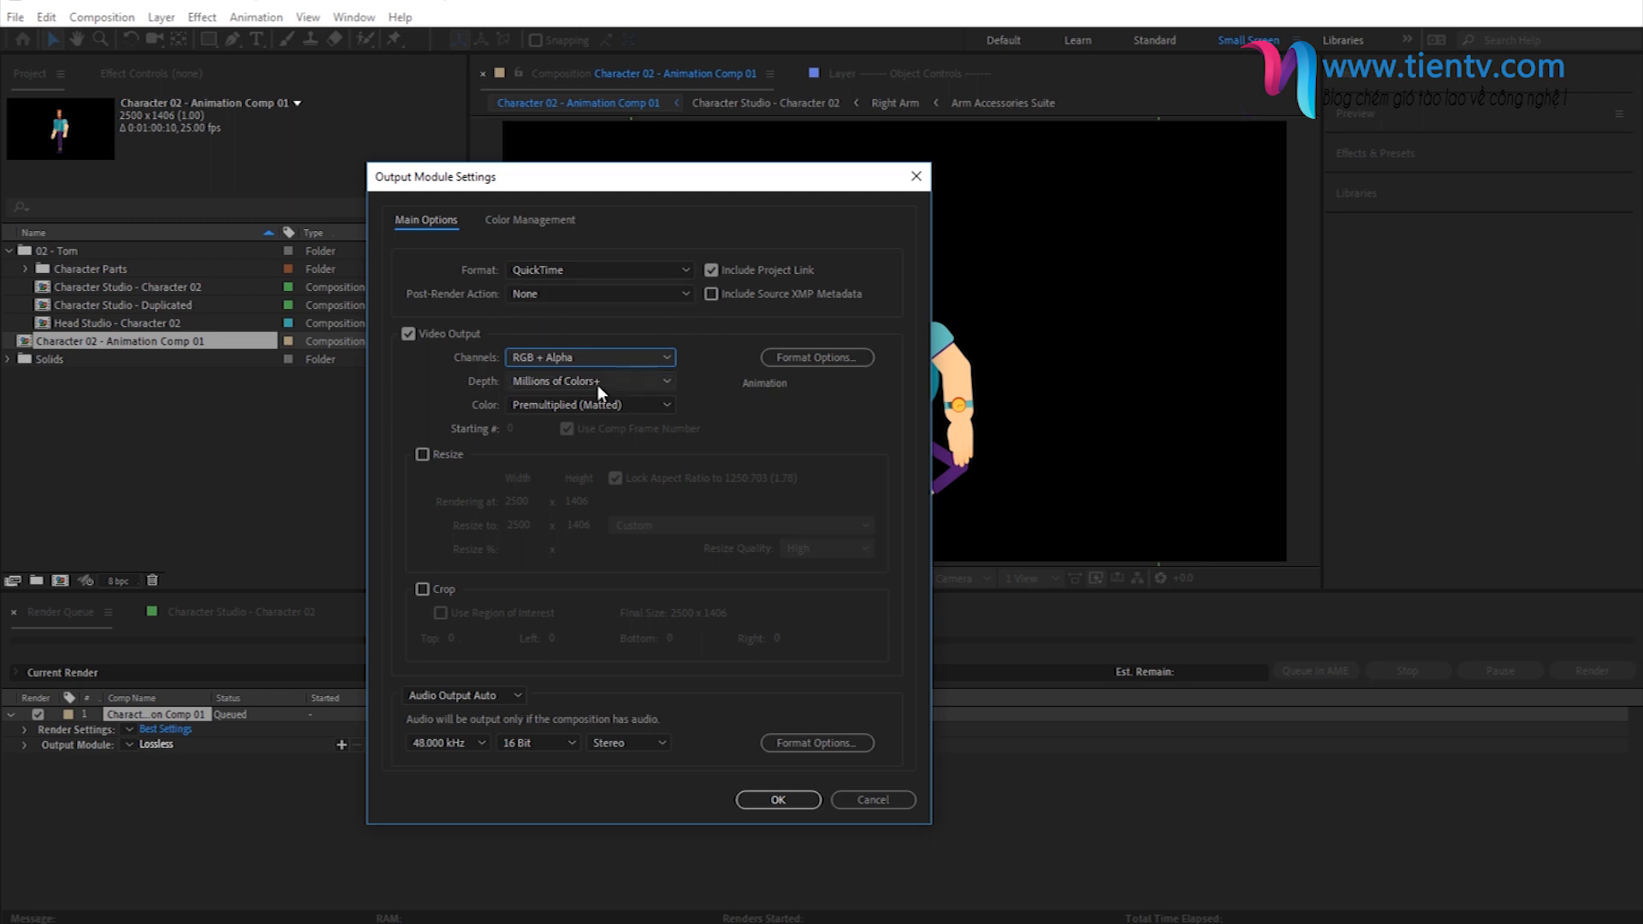
pyautogui.click(490, 697)
pyautogui.click(489, 755)
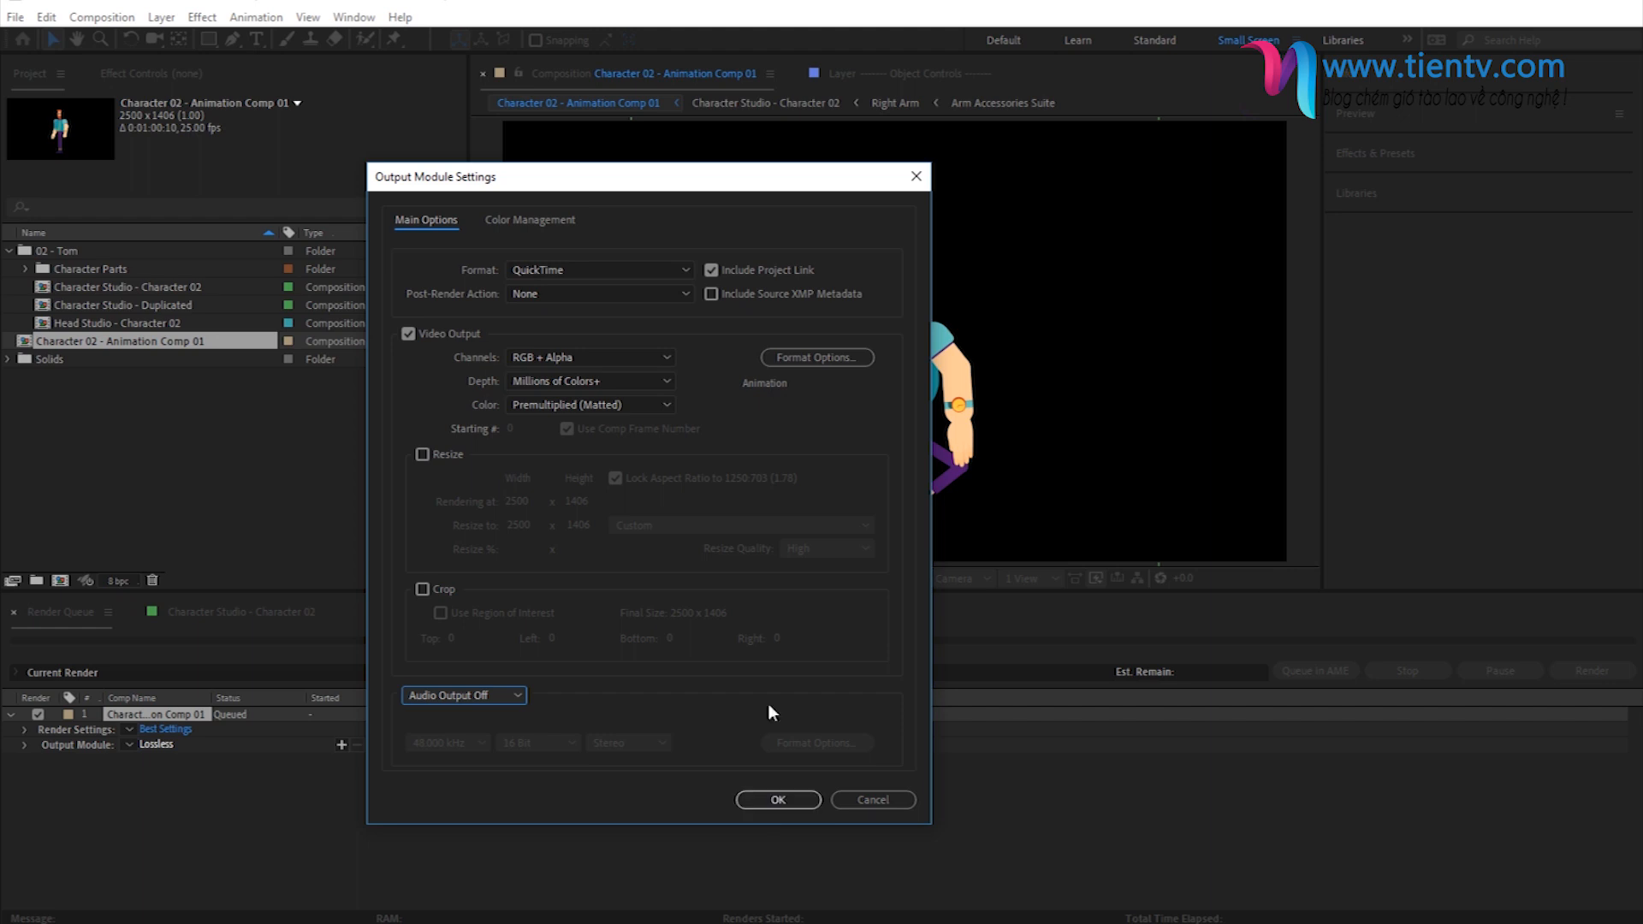
# - Choose Animation as the QuickTime video codec and apply the output module settings
pyautogui.click(782, 360)
pyautogui.click(450, 168)
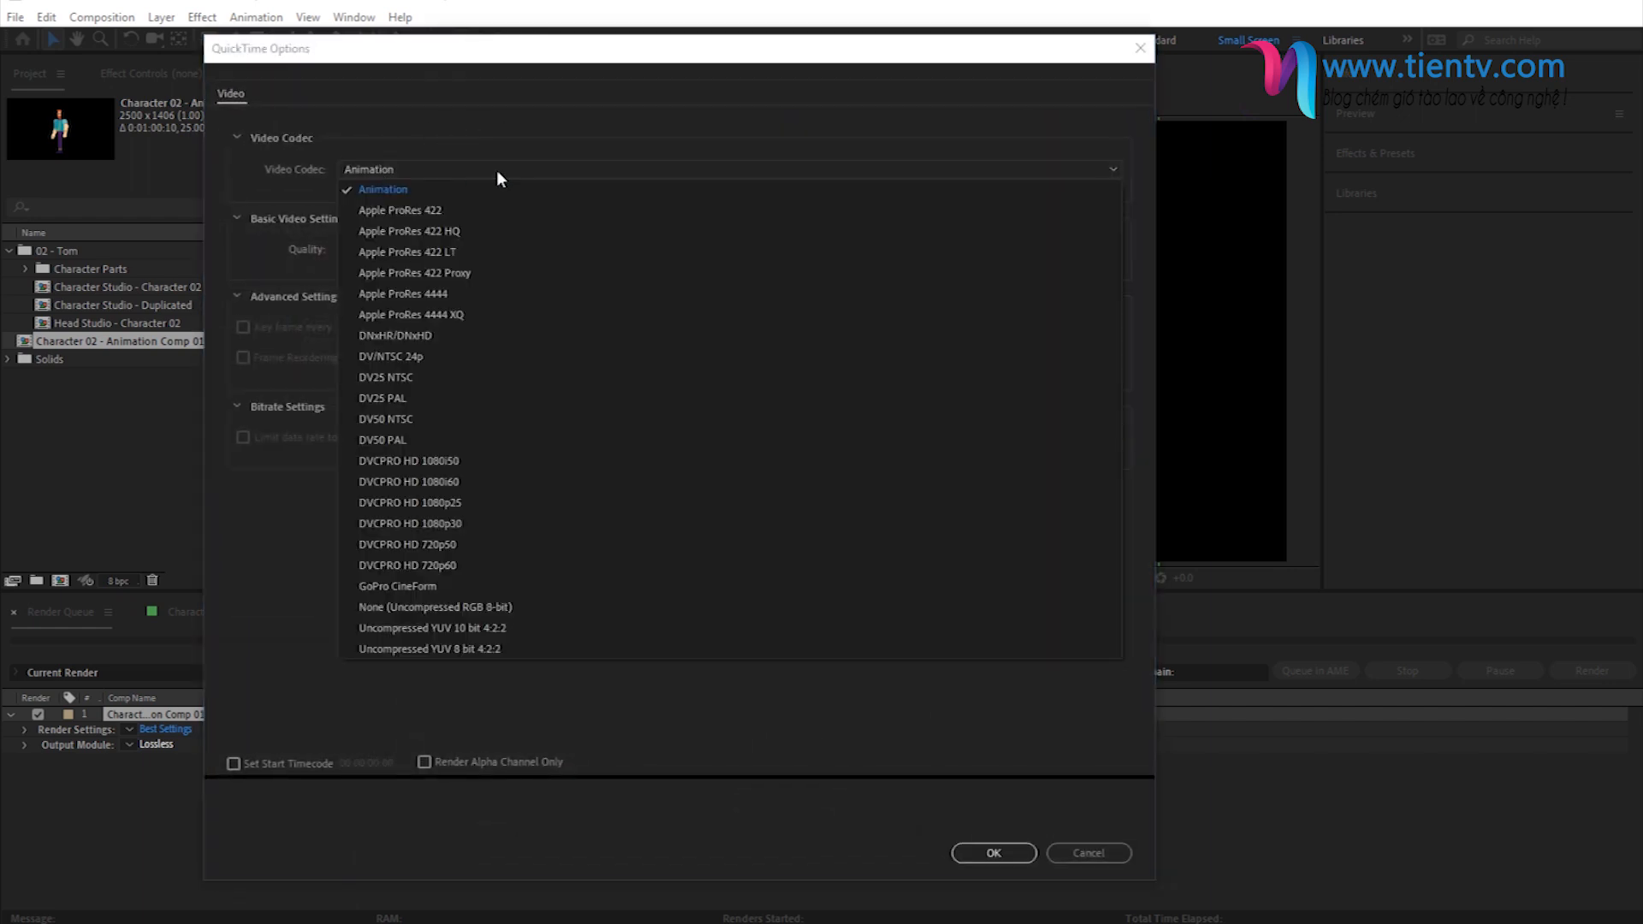
pyautogui.click(398, 191)
pyautogui.click(988, 853)
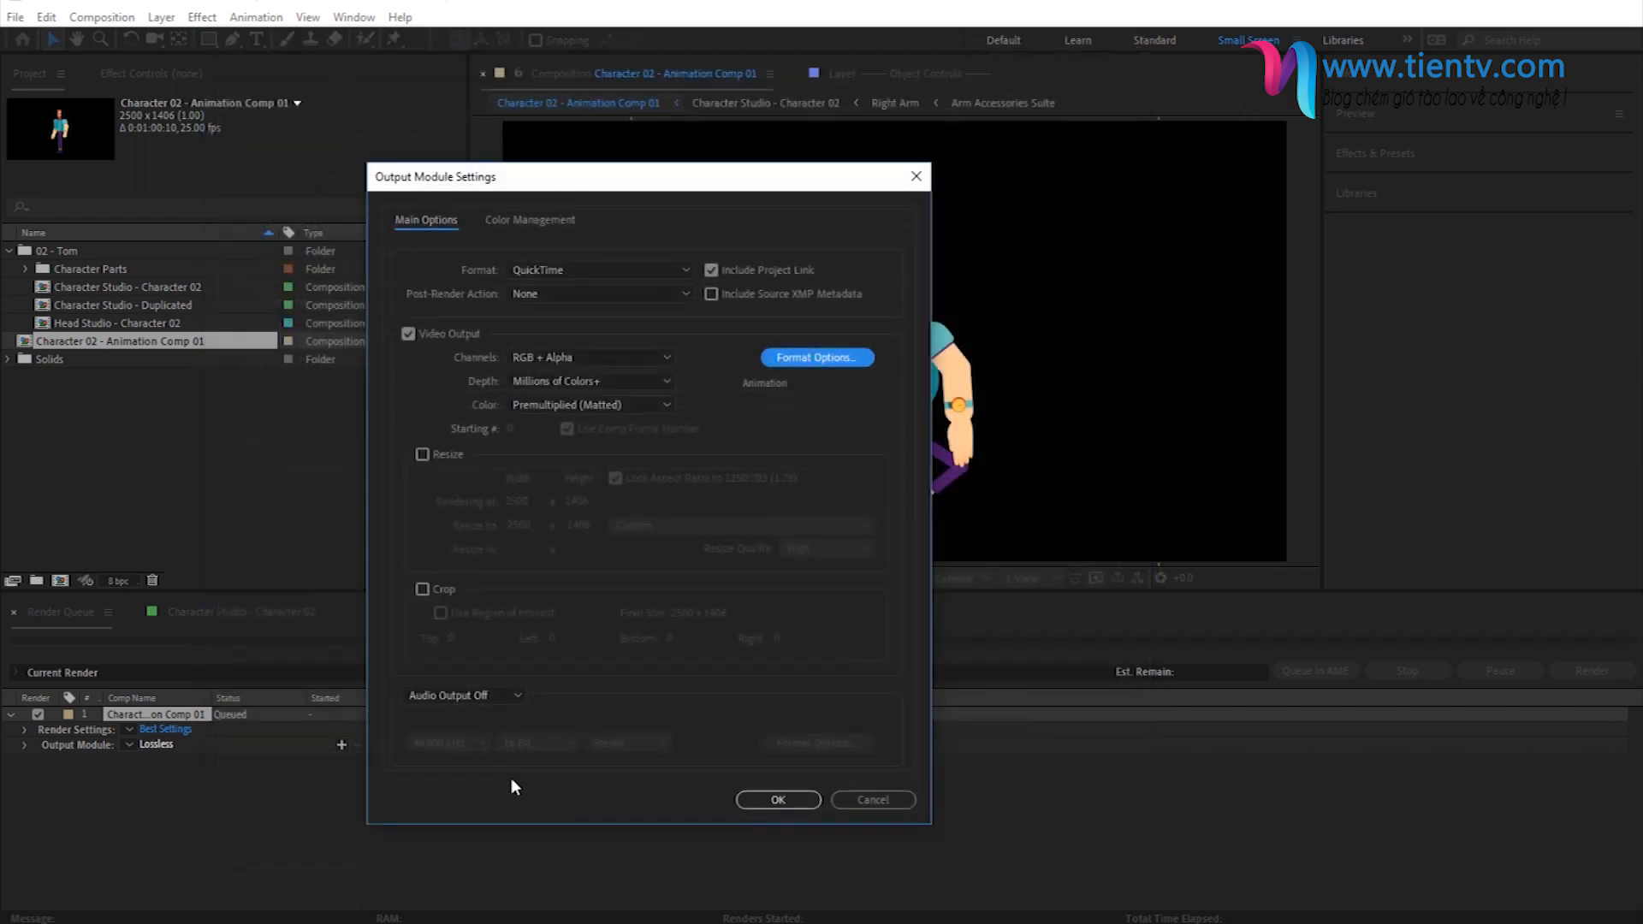
pyautogui.click(779, 801)
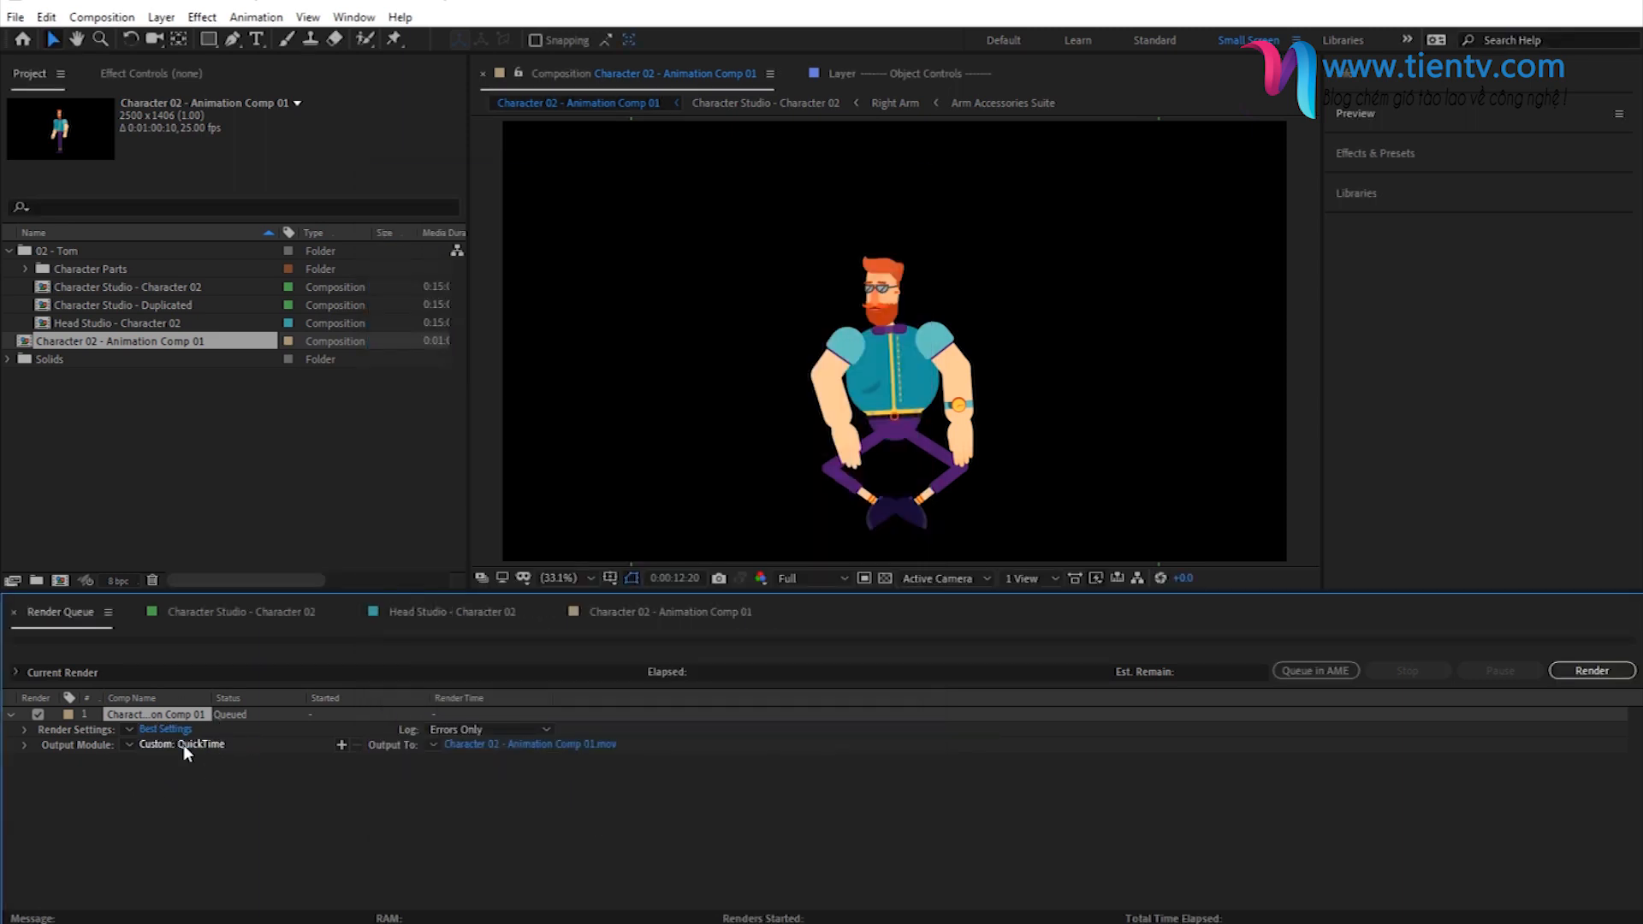
# - Name the output movie Character Animation in the Custom Character folder and start the render
pyautogui.click(501, 746)
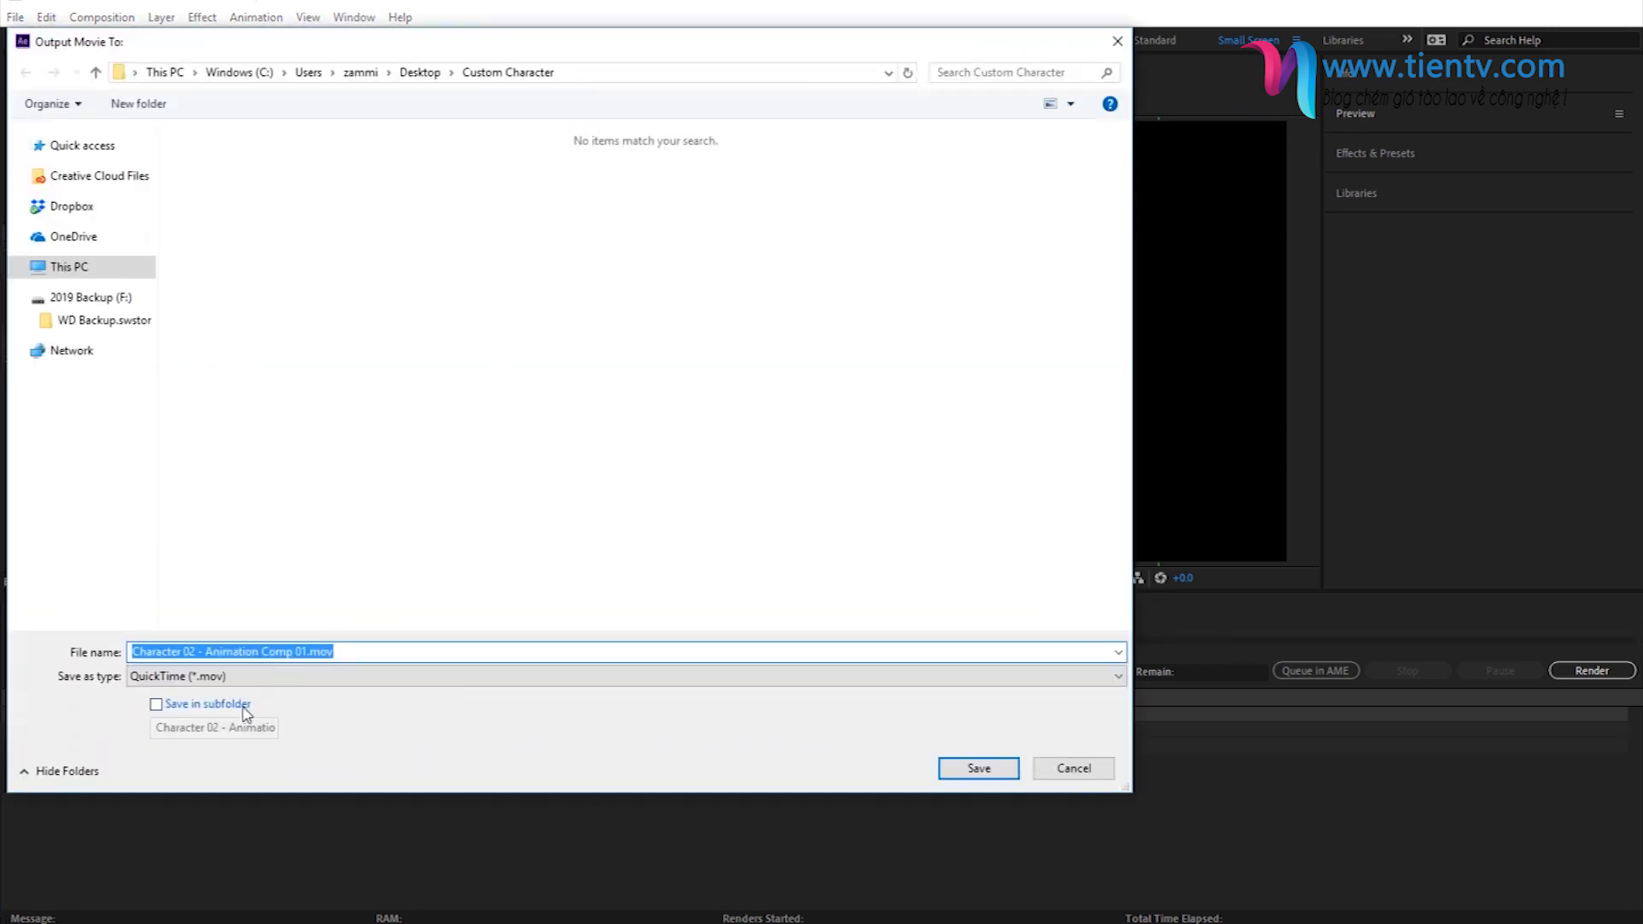
pyautogui.write('Character Animation')
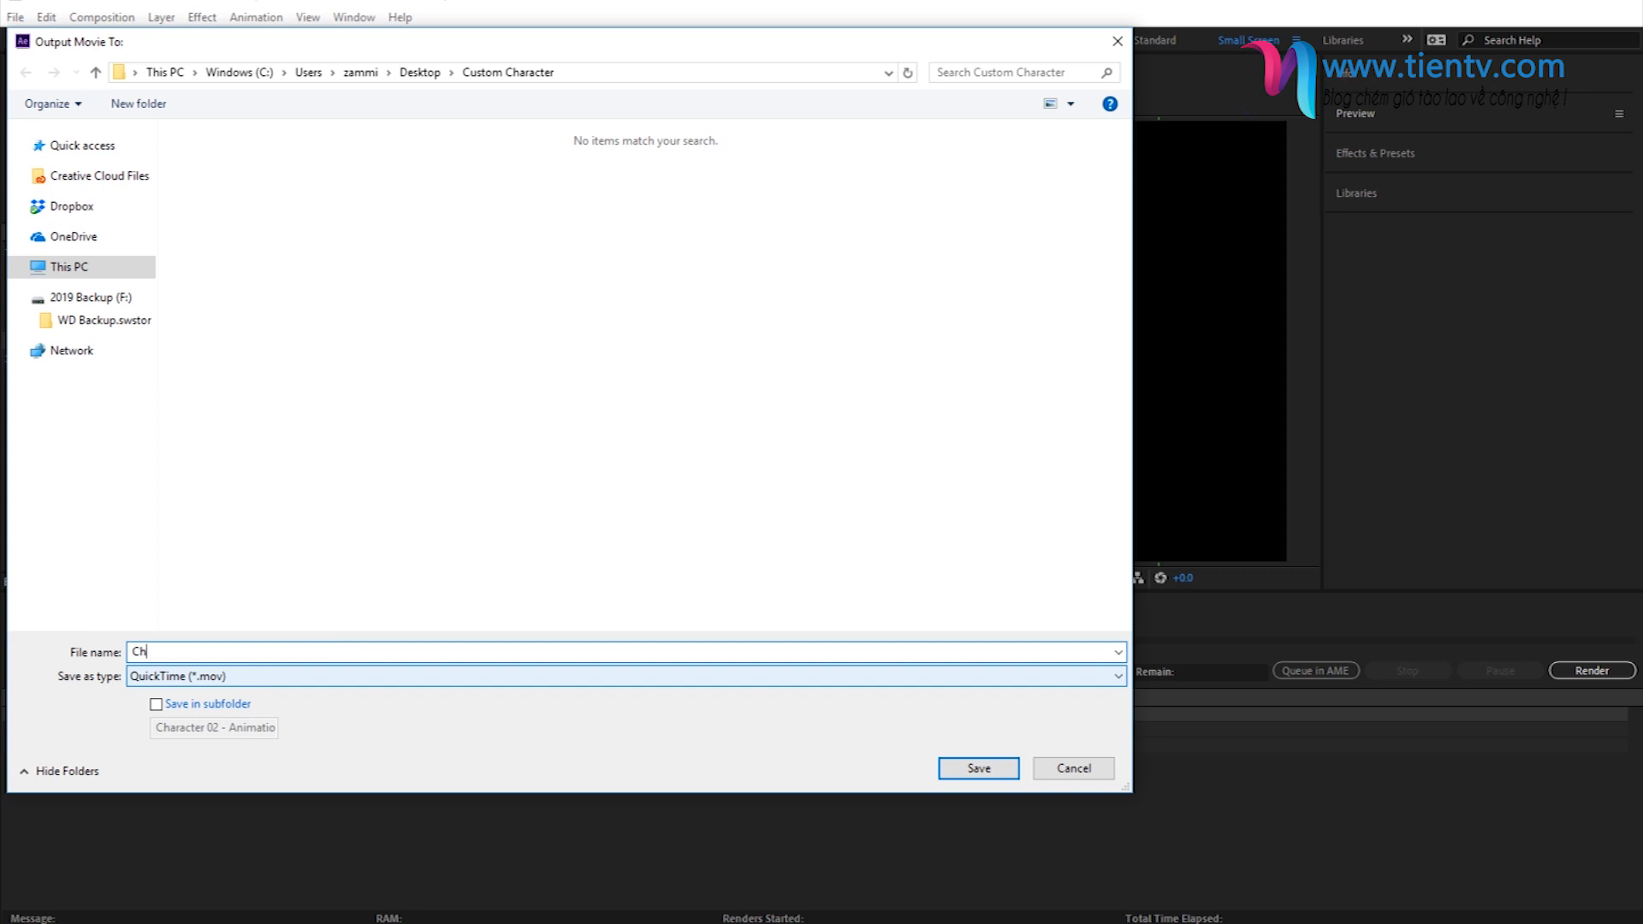
pyautogui.click(976, 769)
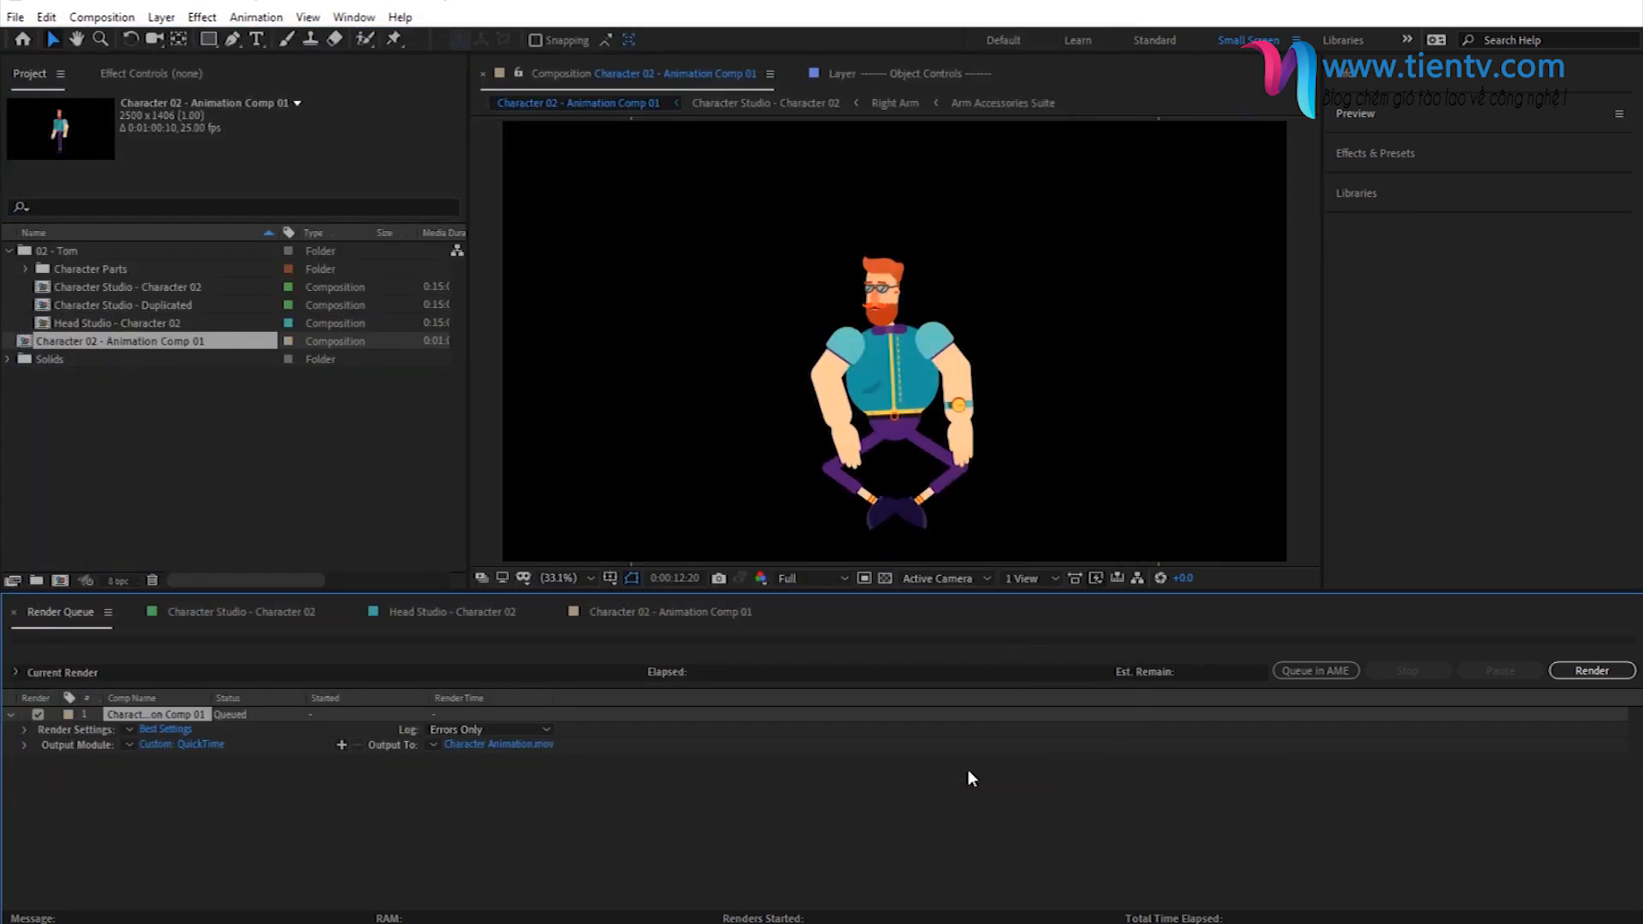
pyautogui.click(1590, 670)
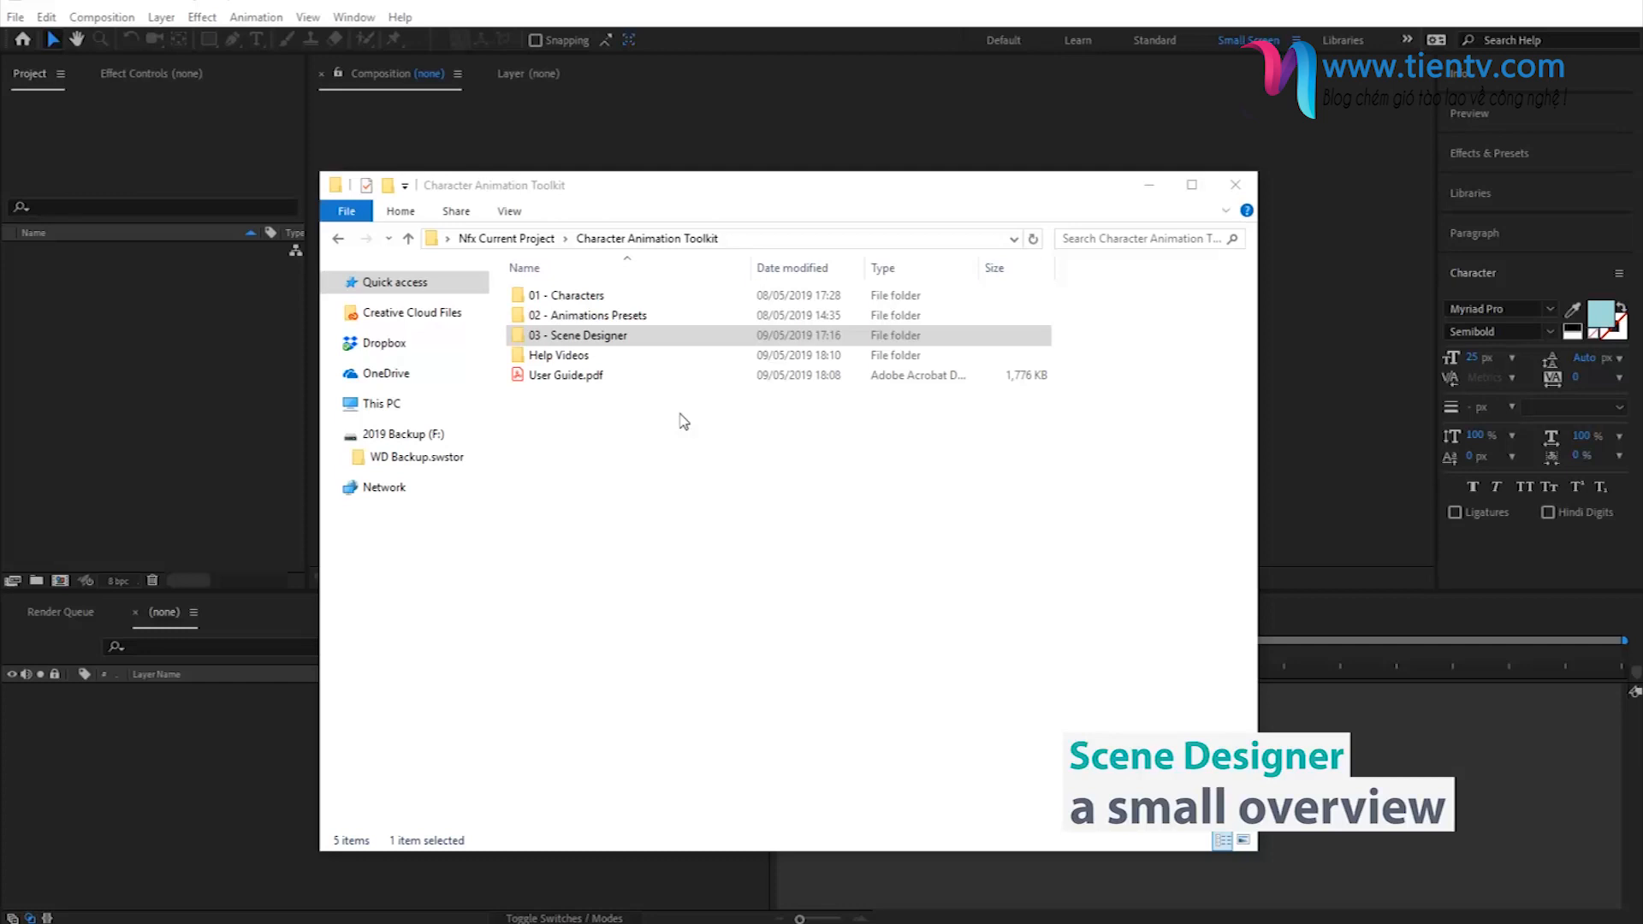
# - Open the Scene Designer.aep project from the toolkit's 03 - Scene Designer folder in File Explorer
pyautogui.doubleClick(593, 334)
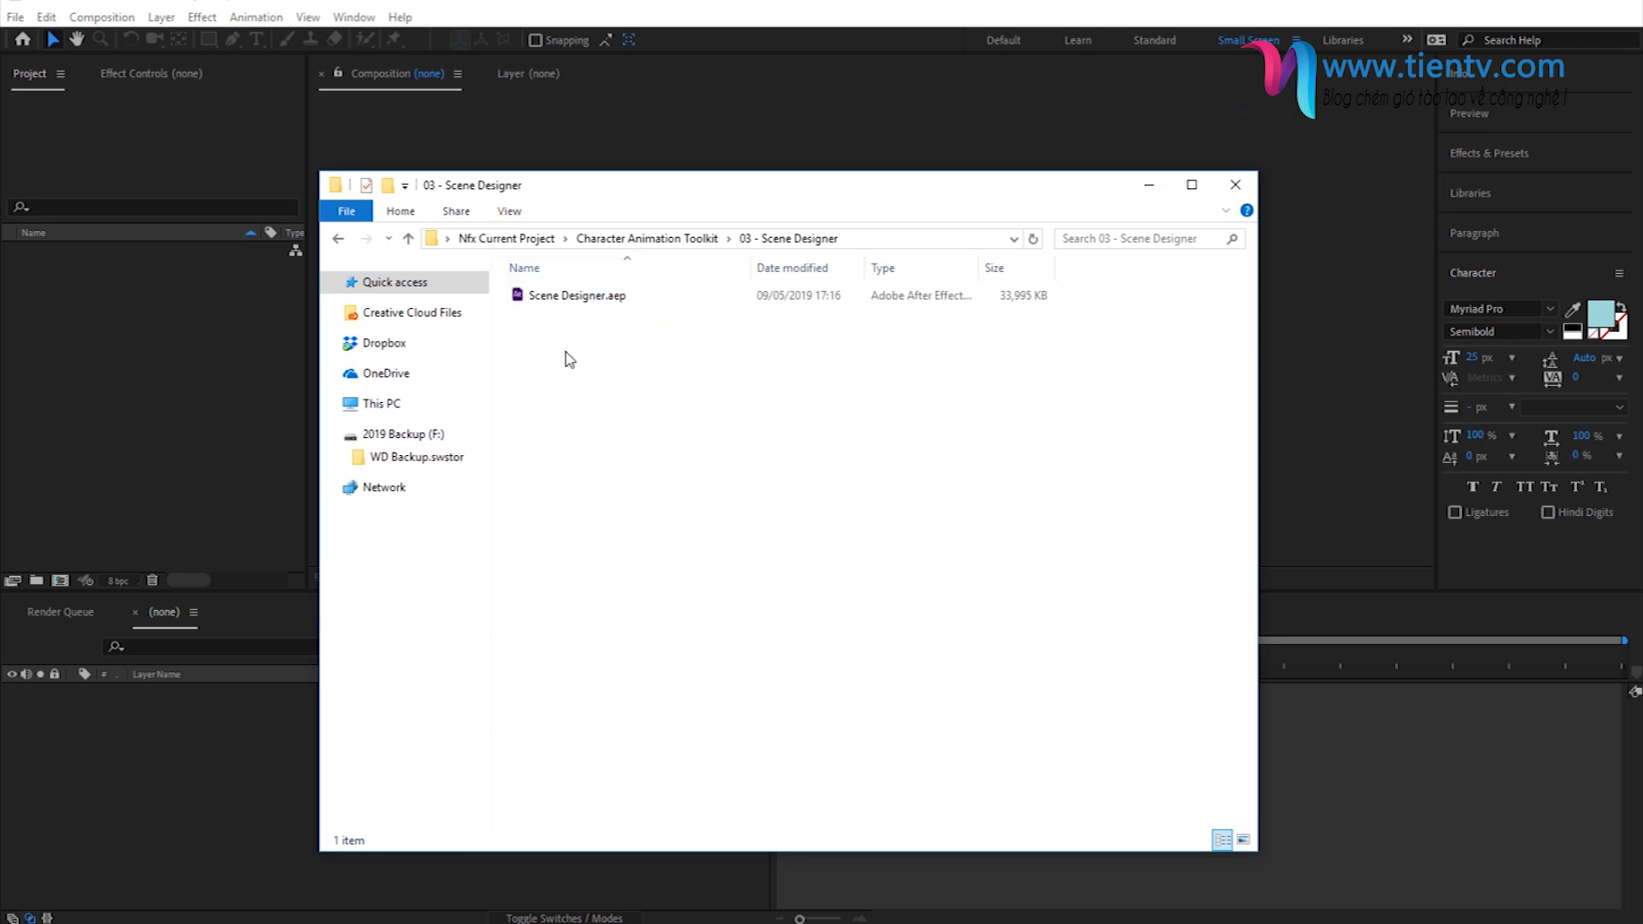
pyautogui.doubleClick(565, 296)
pyautogui.click(1008, 497)
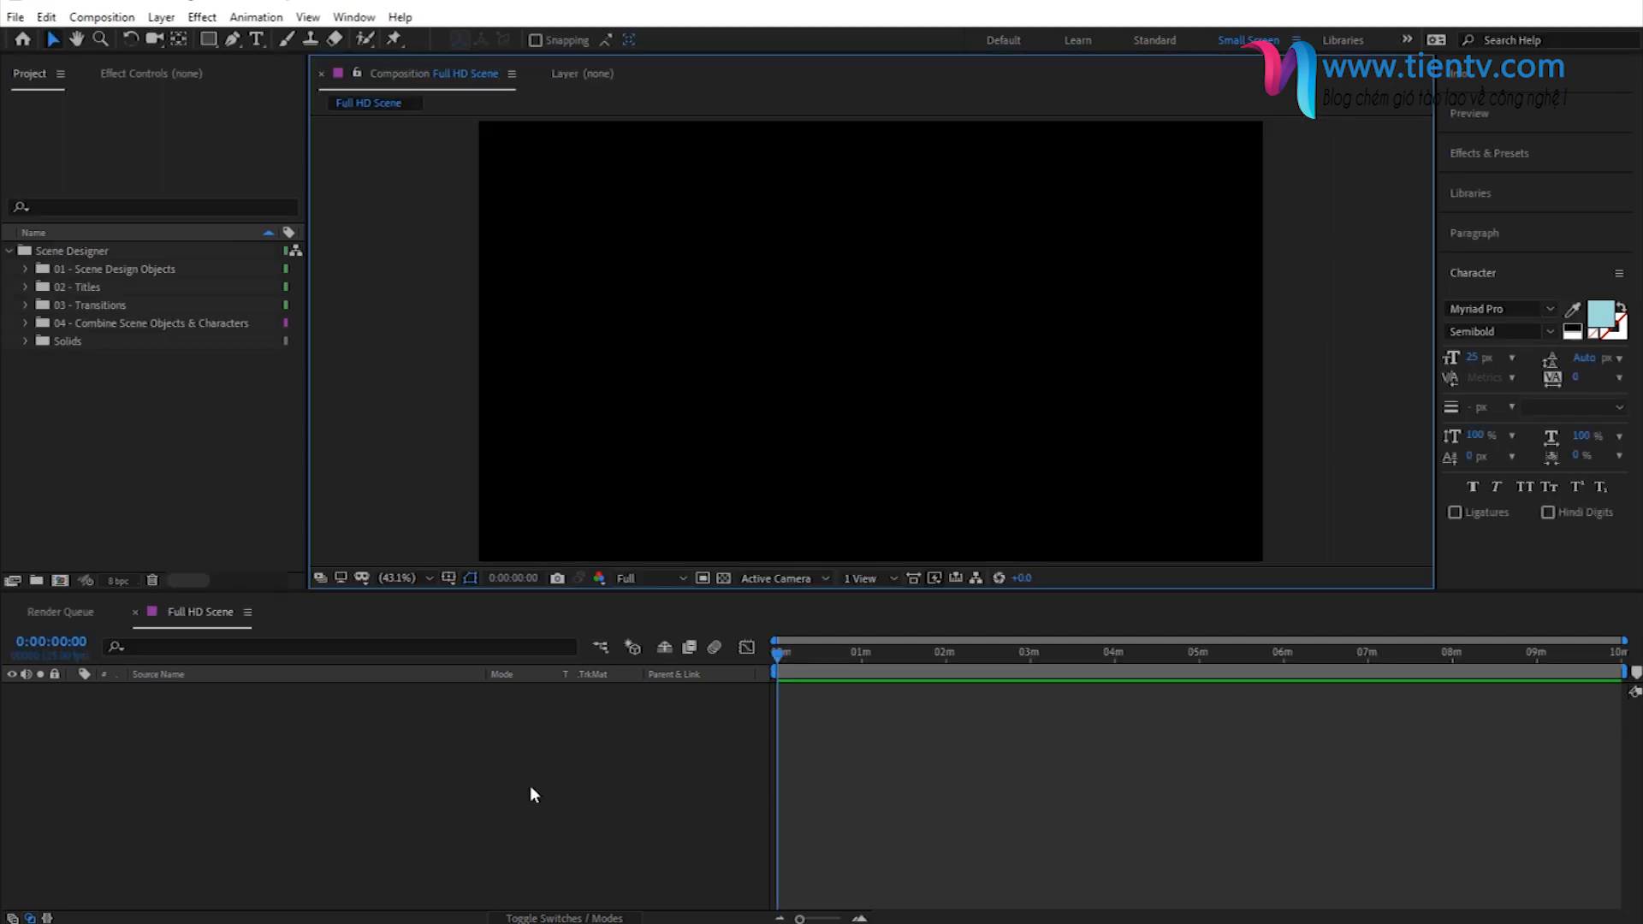
# - Expand the 01 - Scene Design Objects folder inside the Scene Designer project folder
pyautogui.click(74, 254)
pyautogui.click(72, 270)
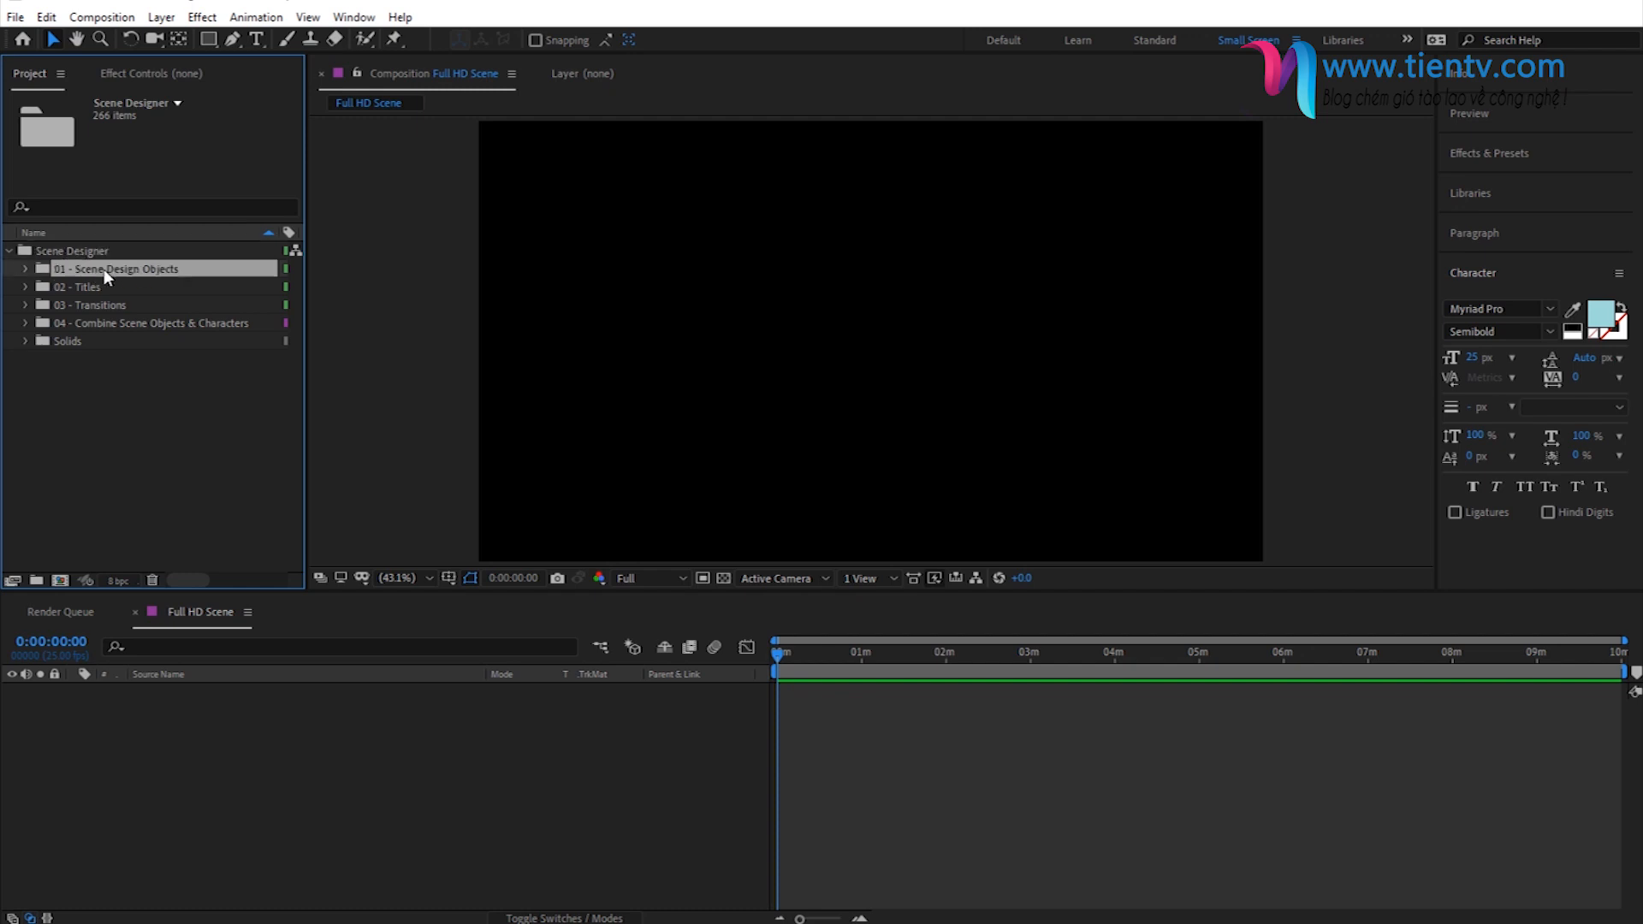
pyautogui.click(24, 269)
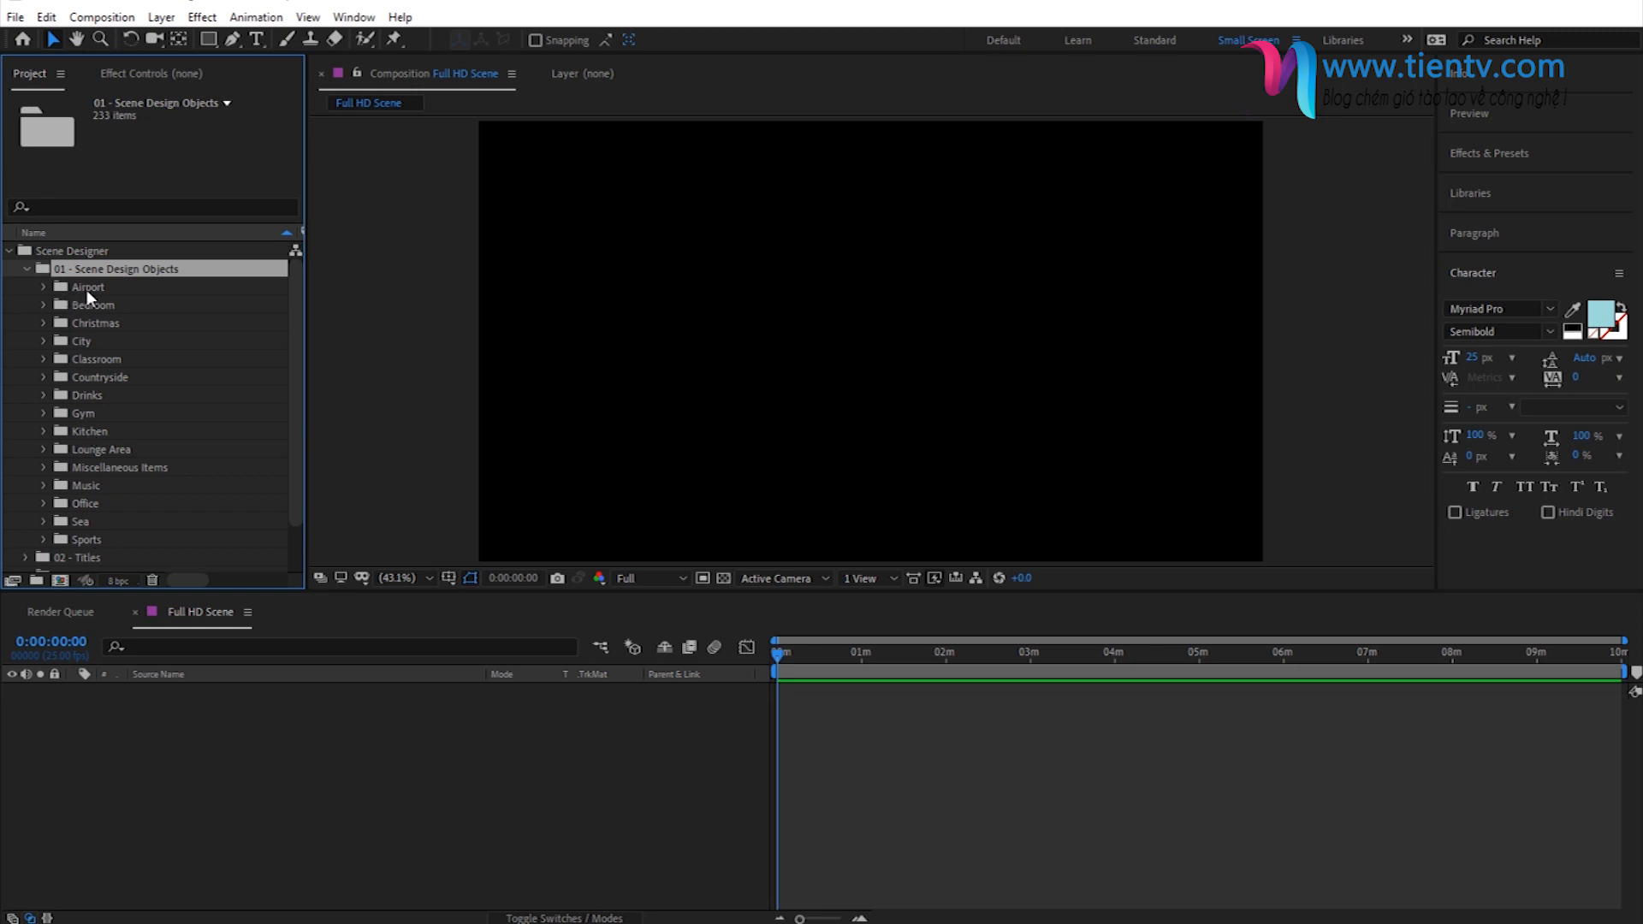
# - Expand the Music folder of the scene design objects and open the Saxophone composition
pyautogui.click(91, 412)
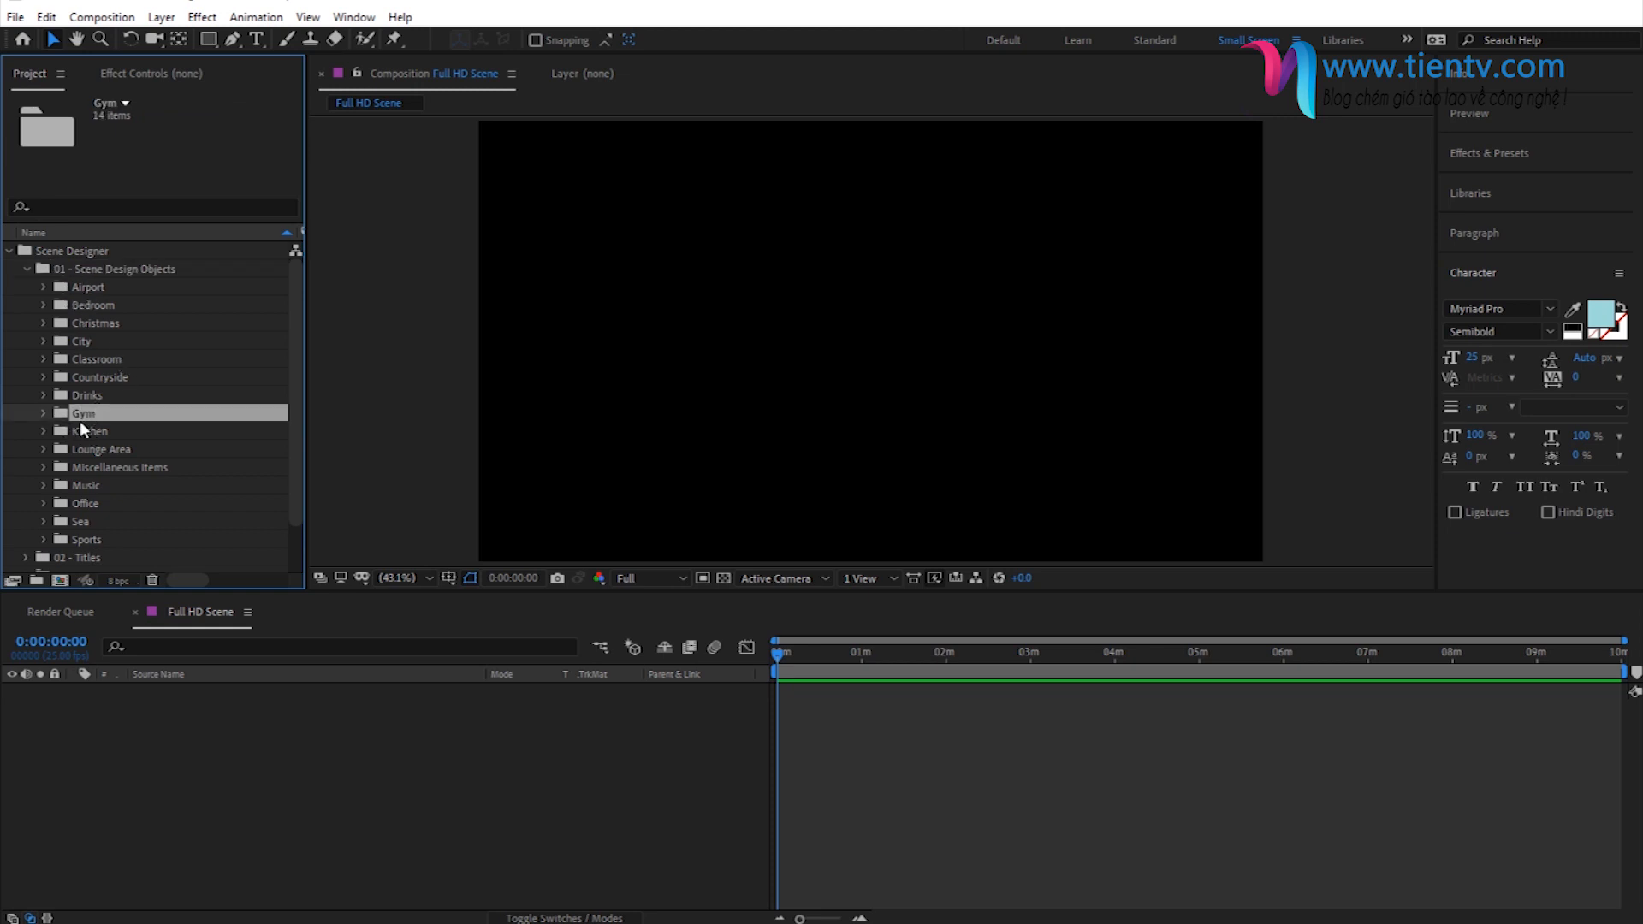
pyautogui.click(88, 483)
pyautogui.click(43, 485)
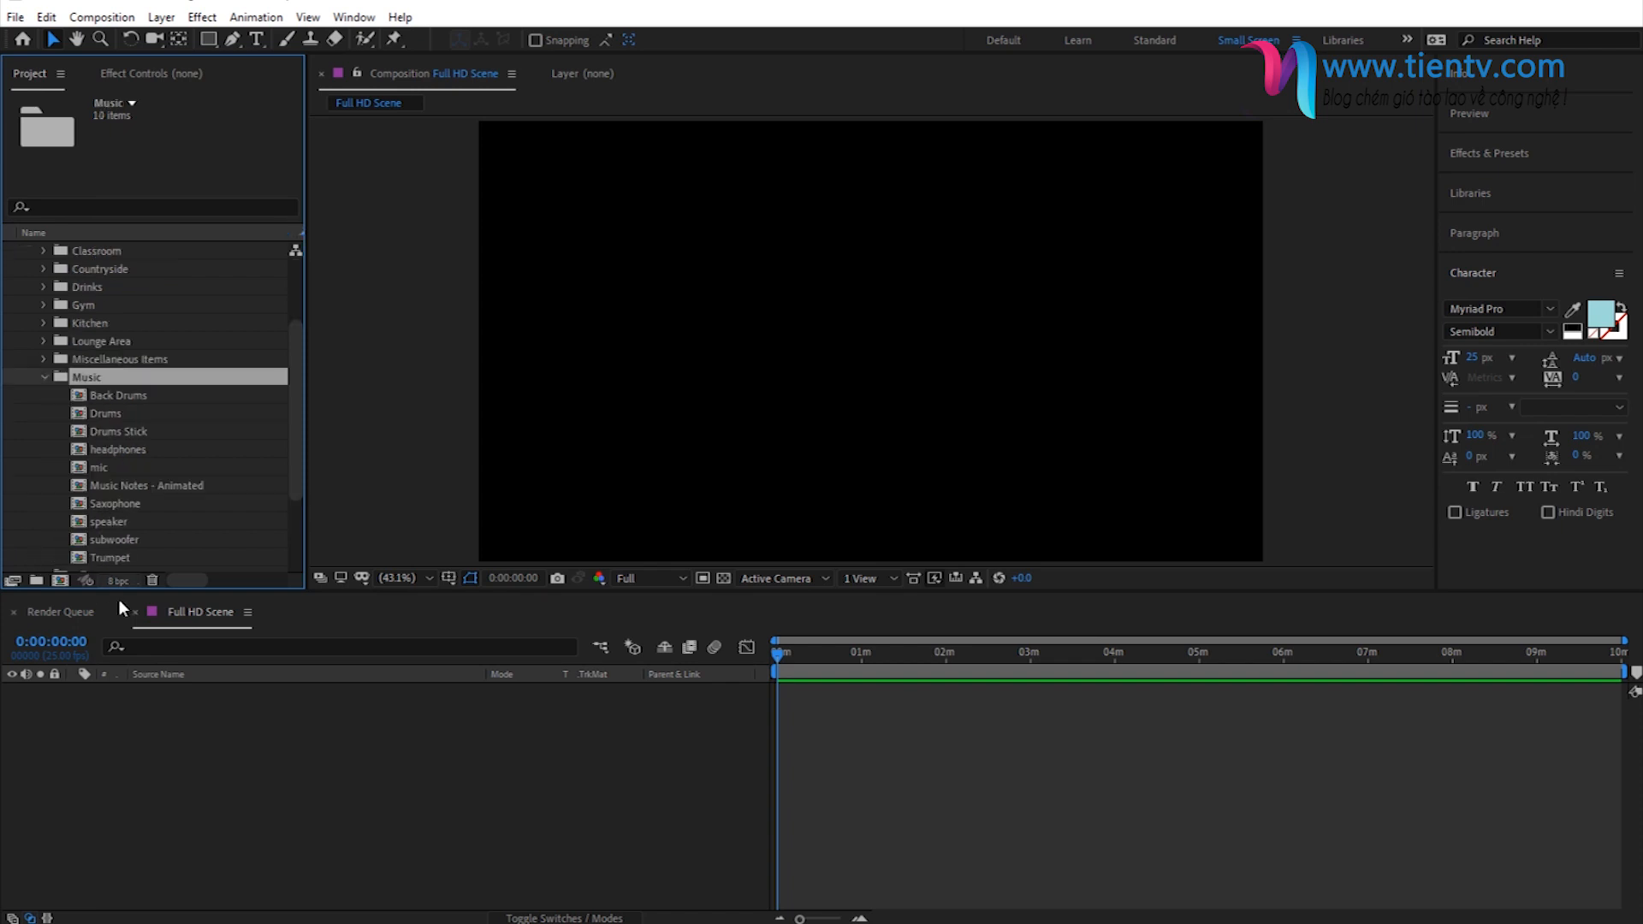
pyautogui.doubleClick(108, 505)
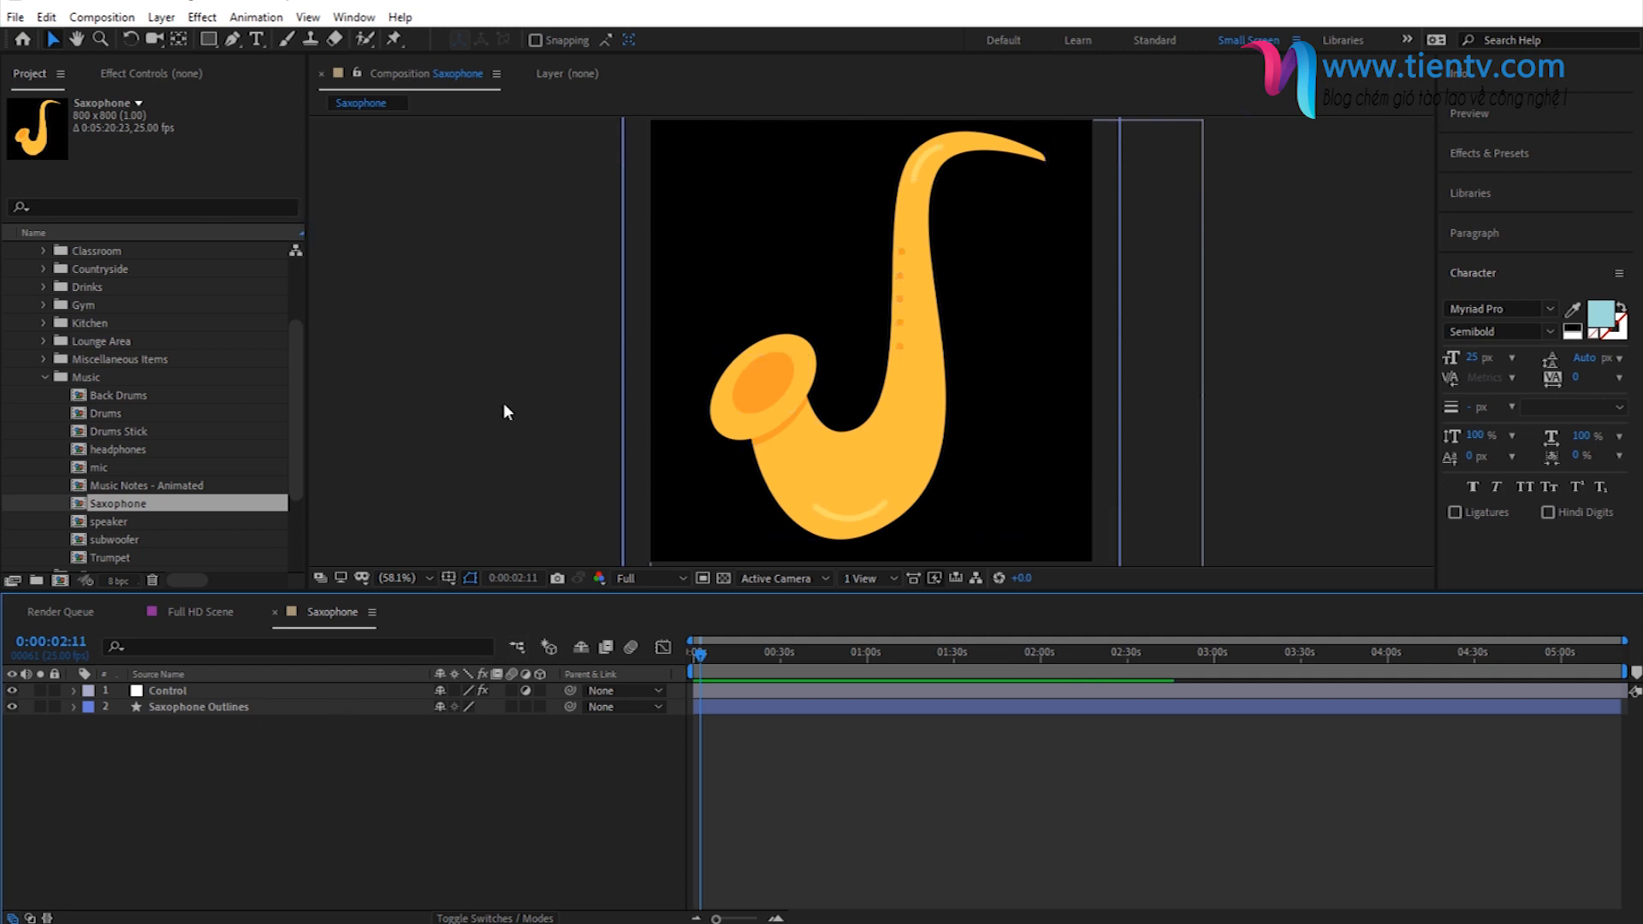
# - Show the effect controls of the Saxophone composition's Control layer and change Color 01 to pink
pyautogui.click(182, 690)
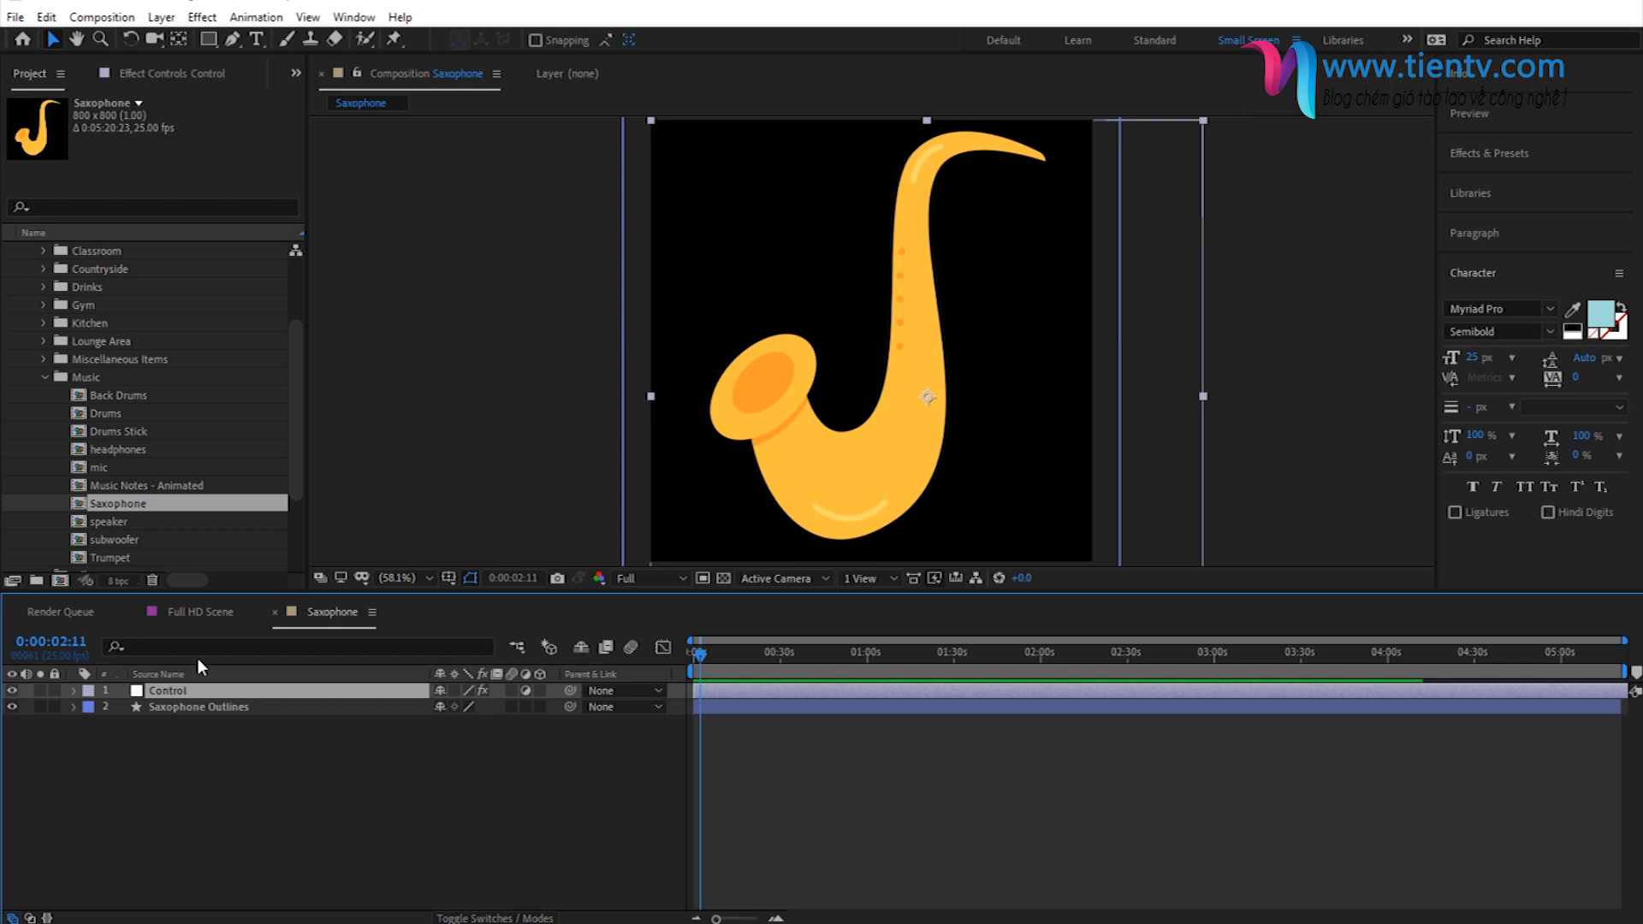
pyautogui.click(180, 72)
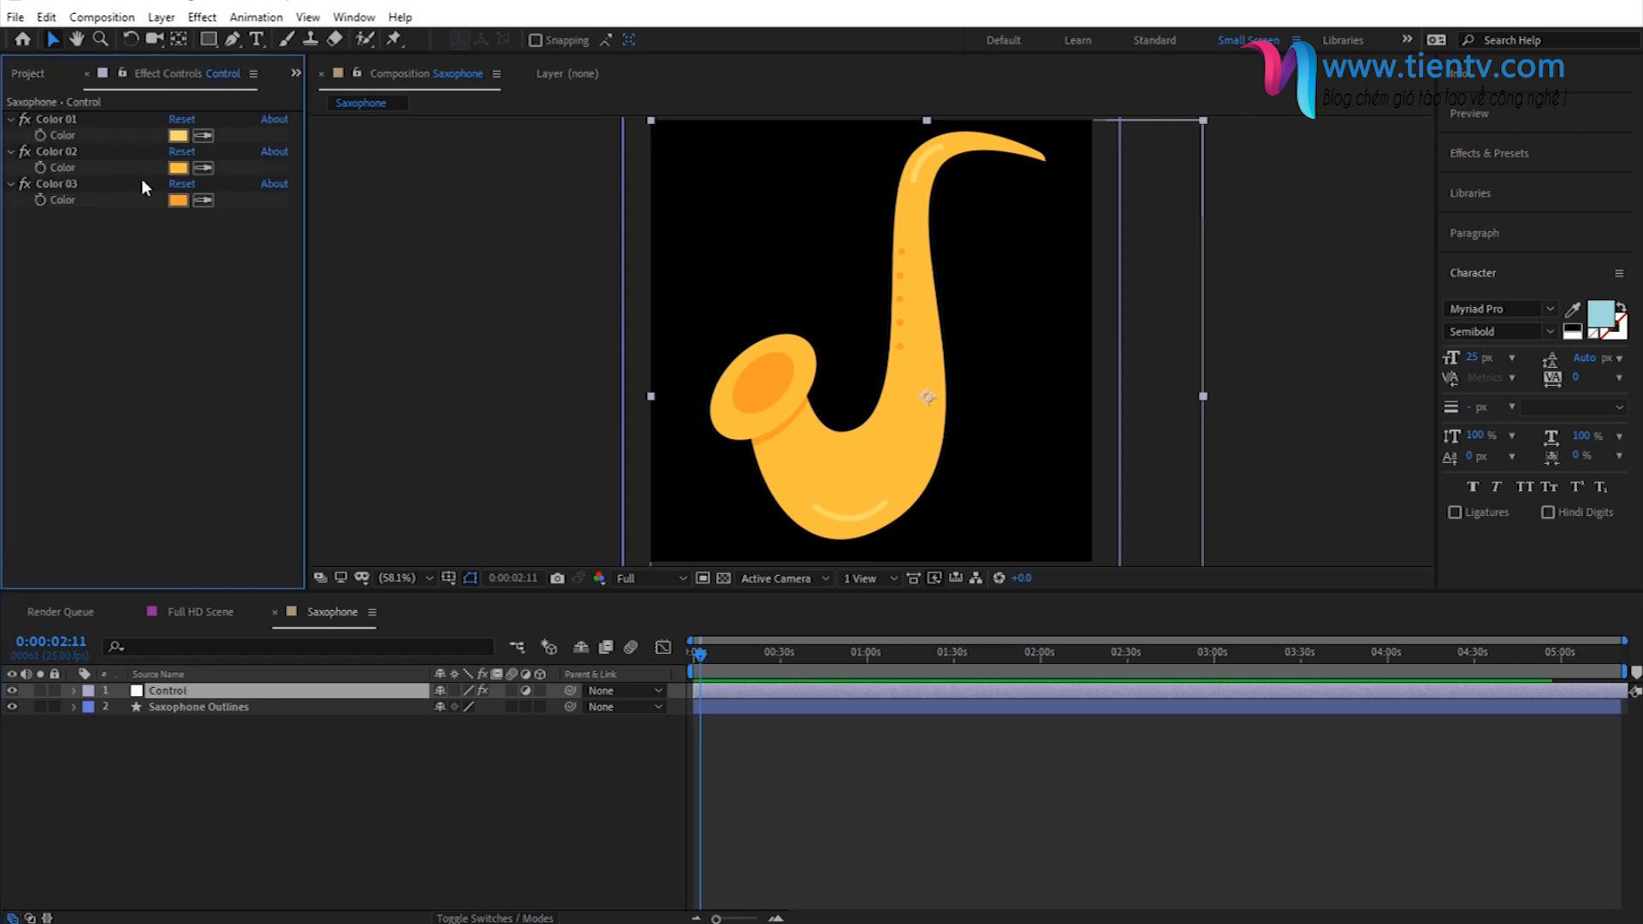
pyautogui.click(176, 136)
pyautogui.moveTo(578, 382); pyautogui.dragTo(560, 314)
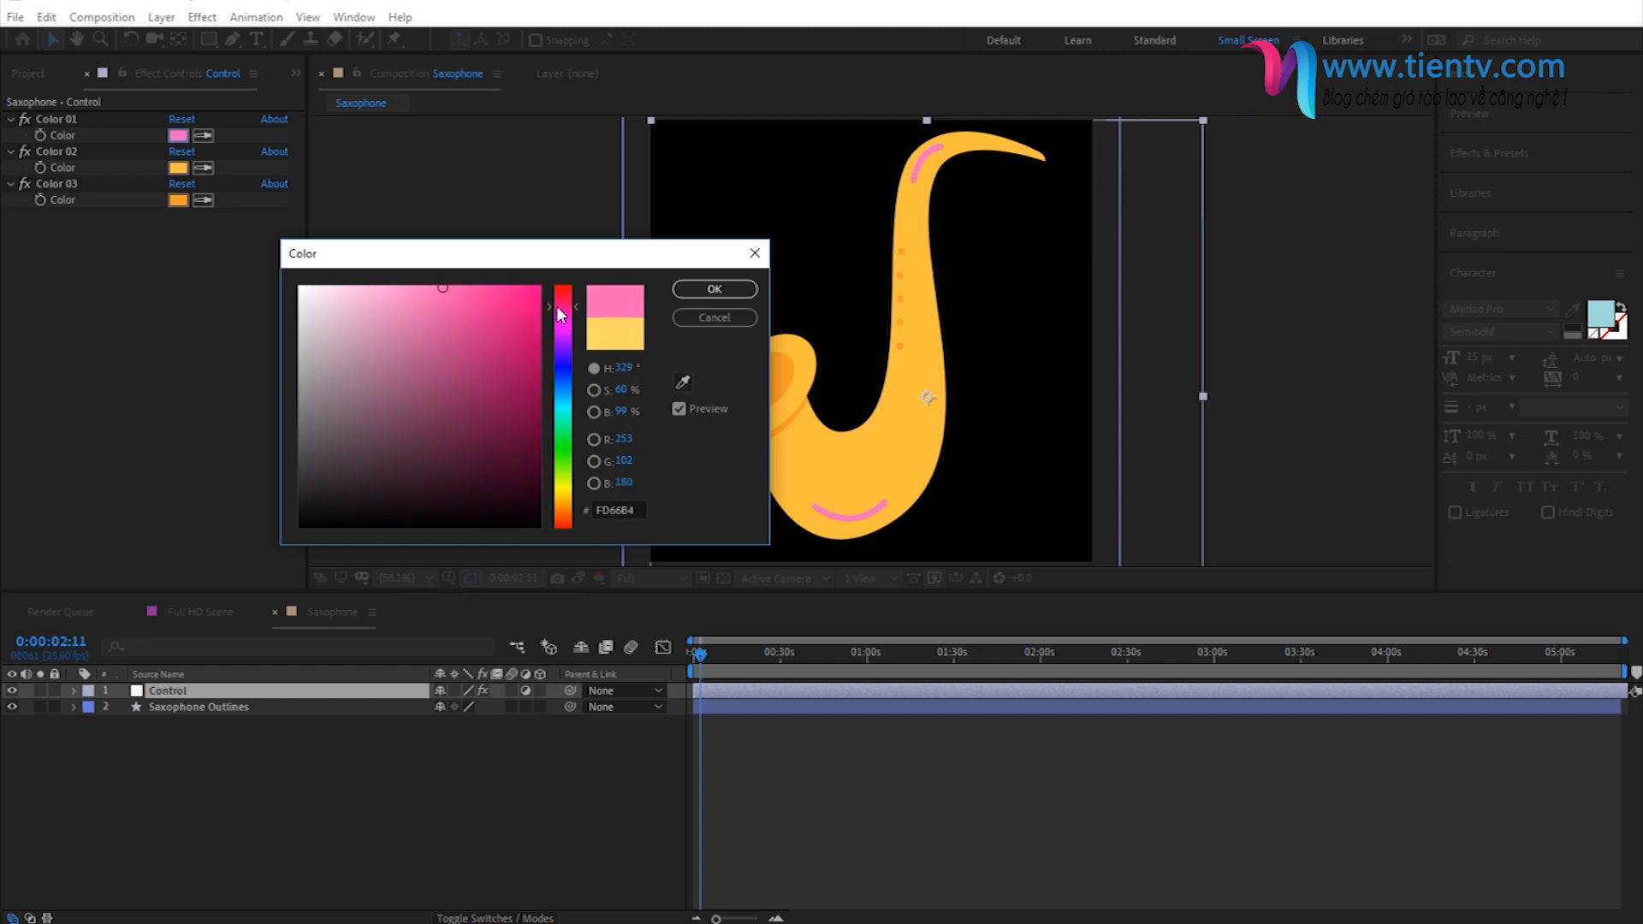
pyautogui.click(715, 289)
# - Set the saxophone's Color 02 to magenta FE3EE5 and its Color 03 to pinkish red, about F82968
pyautogui.click(178, 168)
pyautogui.moveTo(561, 373); pyautogui.dragTo(554, 328)
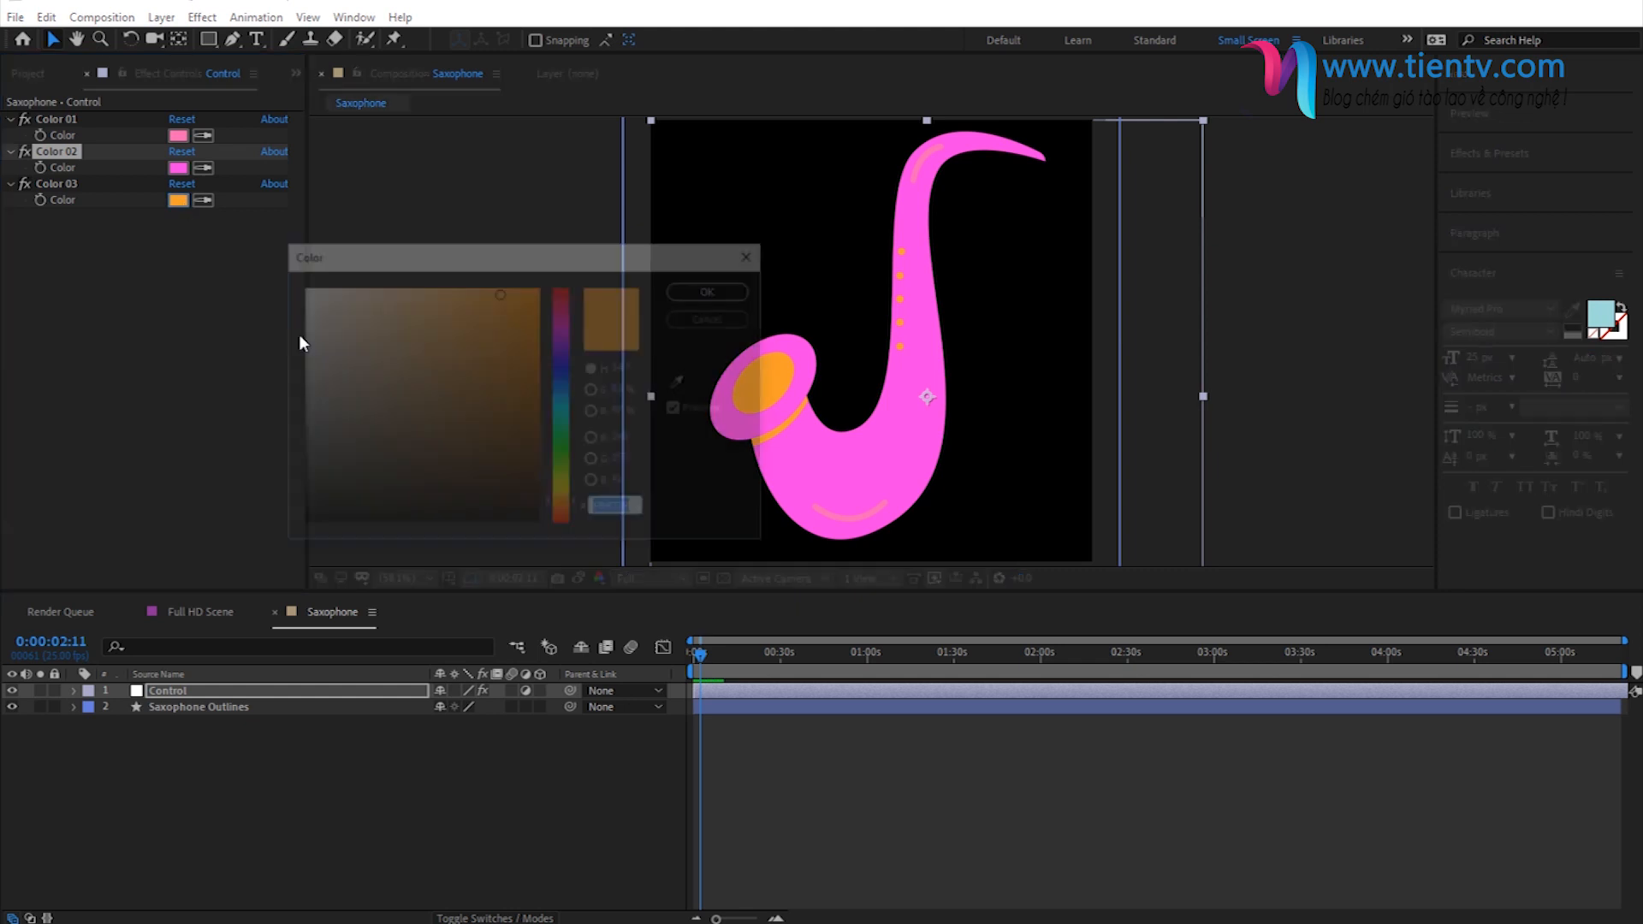
pyautogui.moveTo(565, 424); pyautogui.dragTo(553, 301)
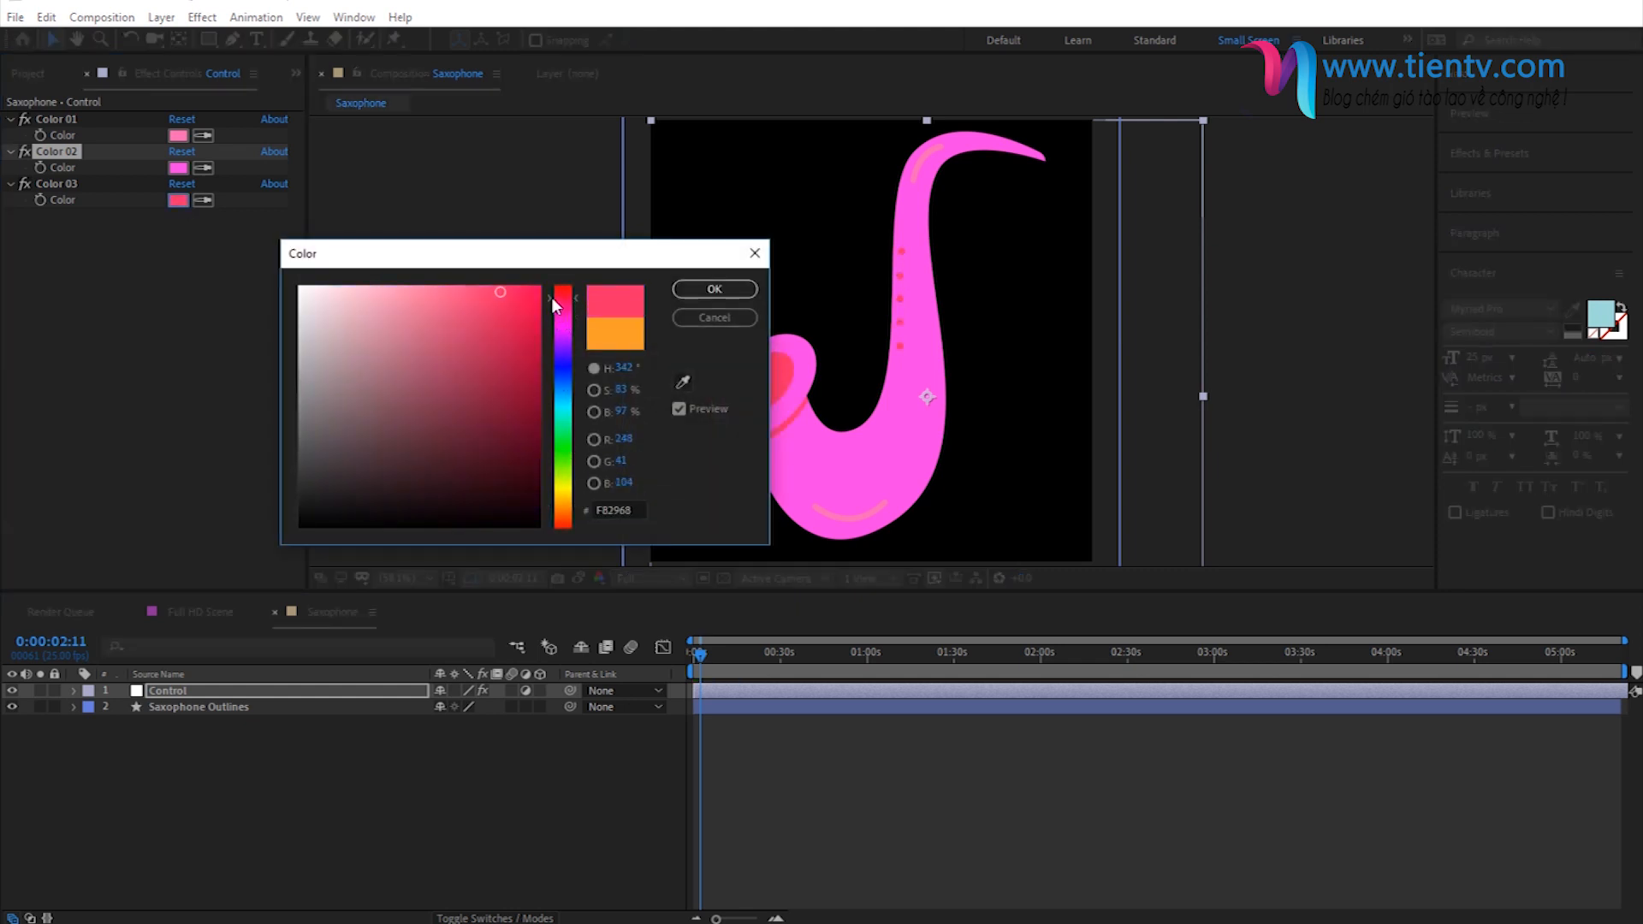
pyautogui.click(715, 289)
pyautogui.click(486, 702)
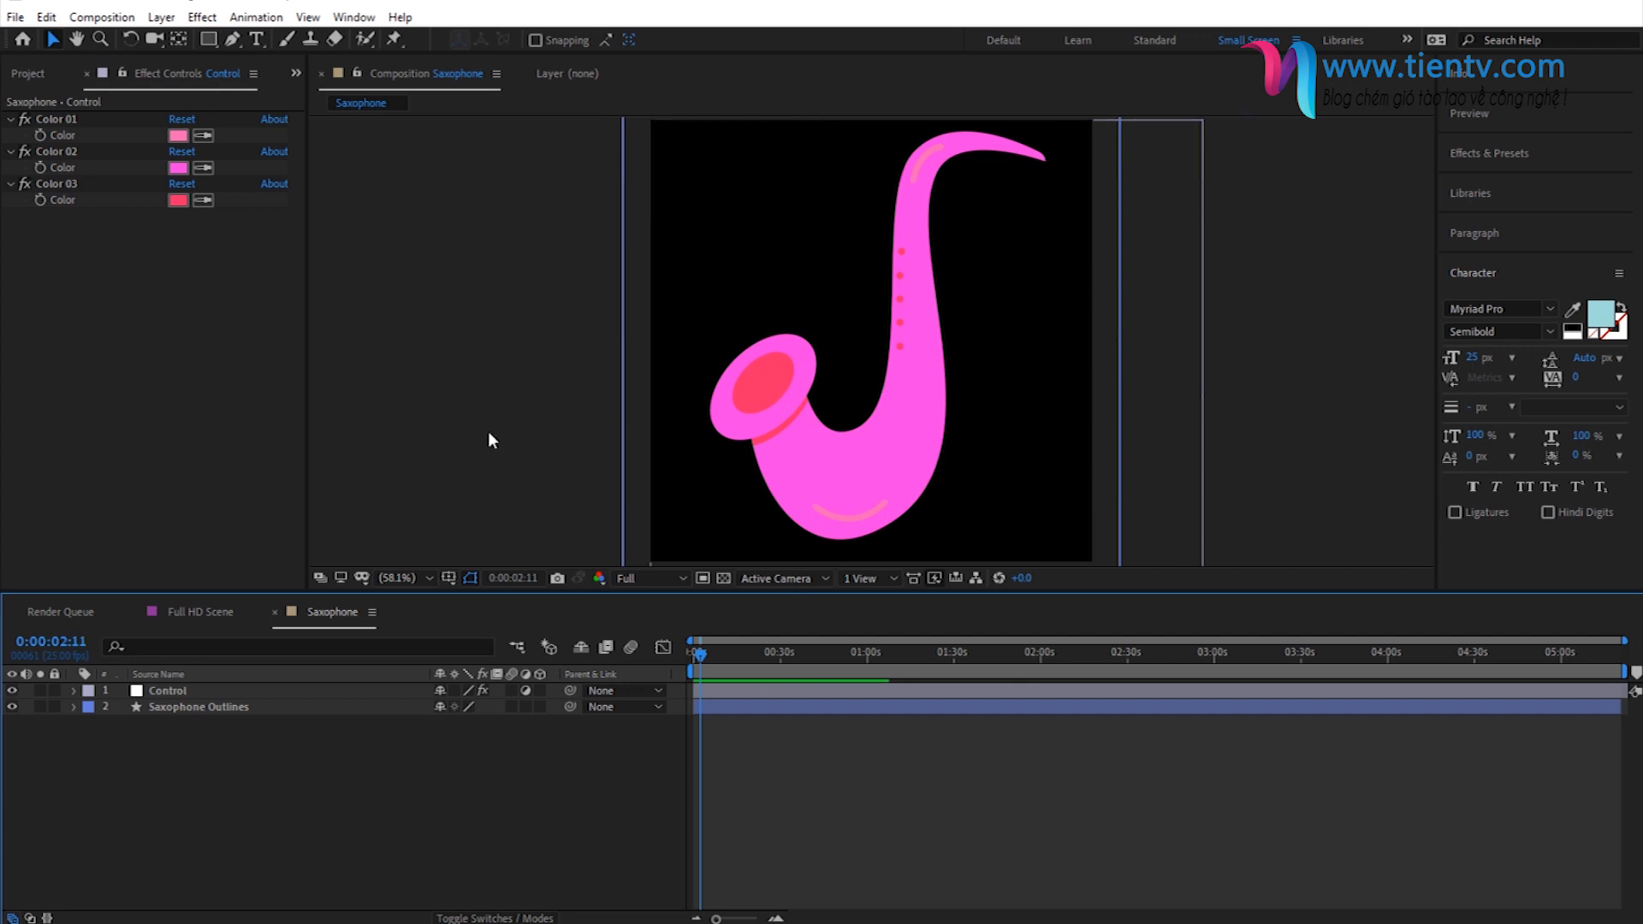
# - Collapse the 01 - Scene Design Objects folder and open the Title 06 composition from the 02 - Titles folder
pyautogui.click(38, 76)
pyautogui.click(45, 377)
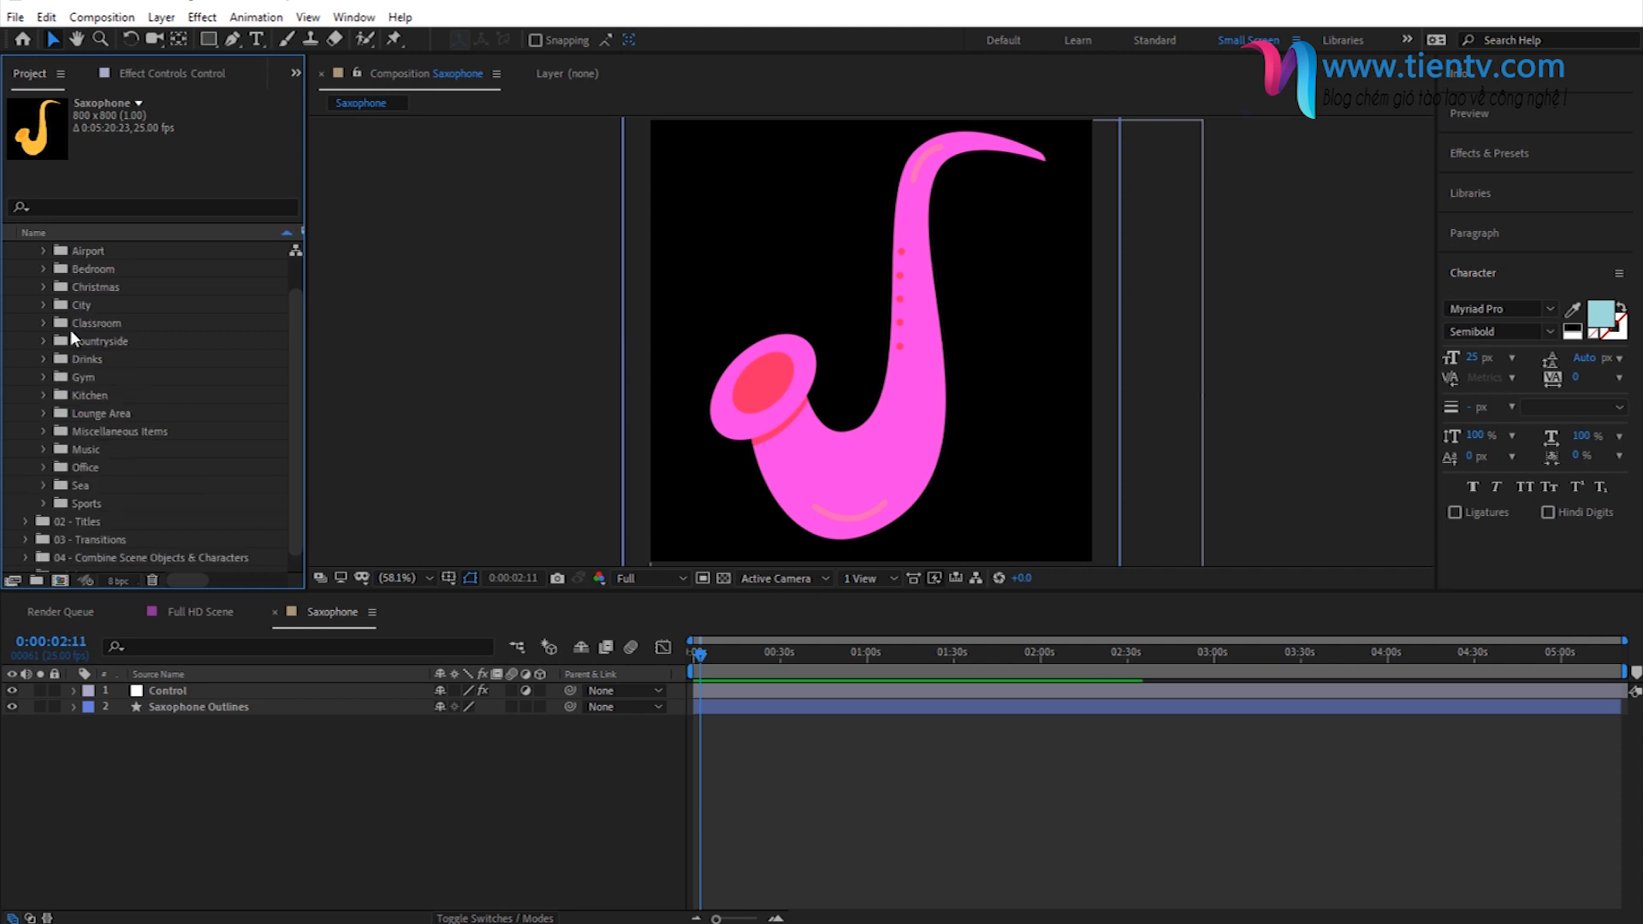
pyautogui.scroll(3, 39, 342)
pyautogui.click(26, 270)
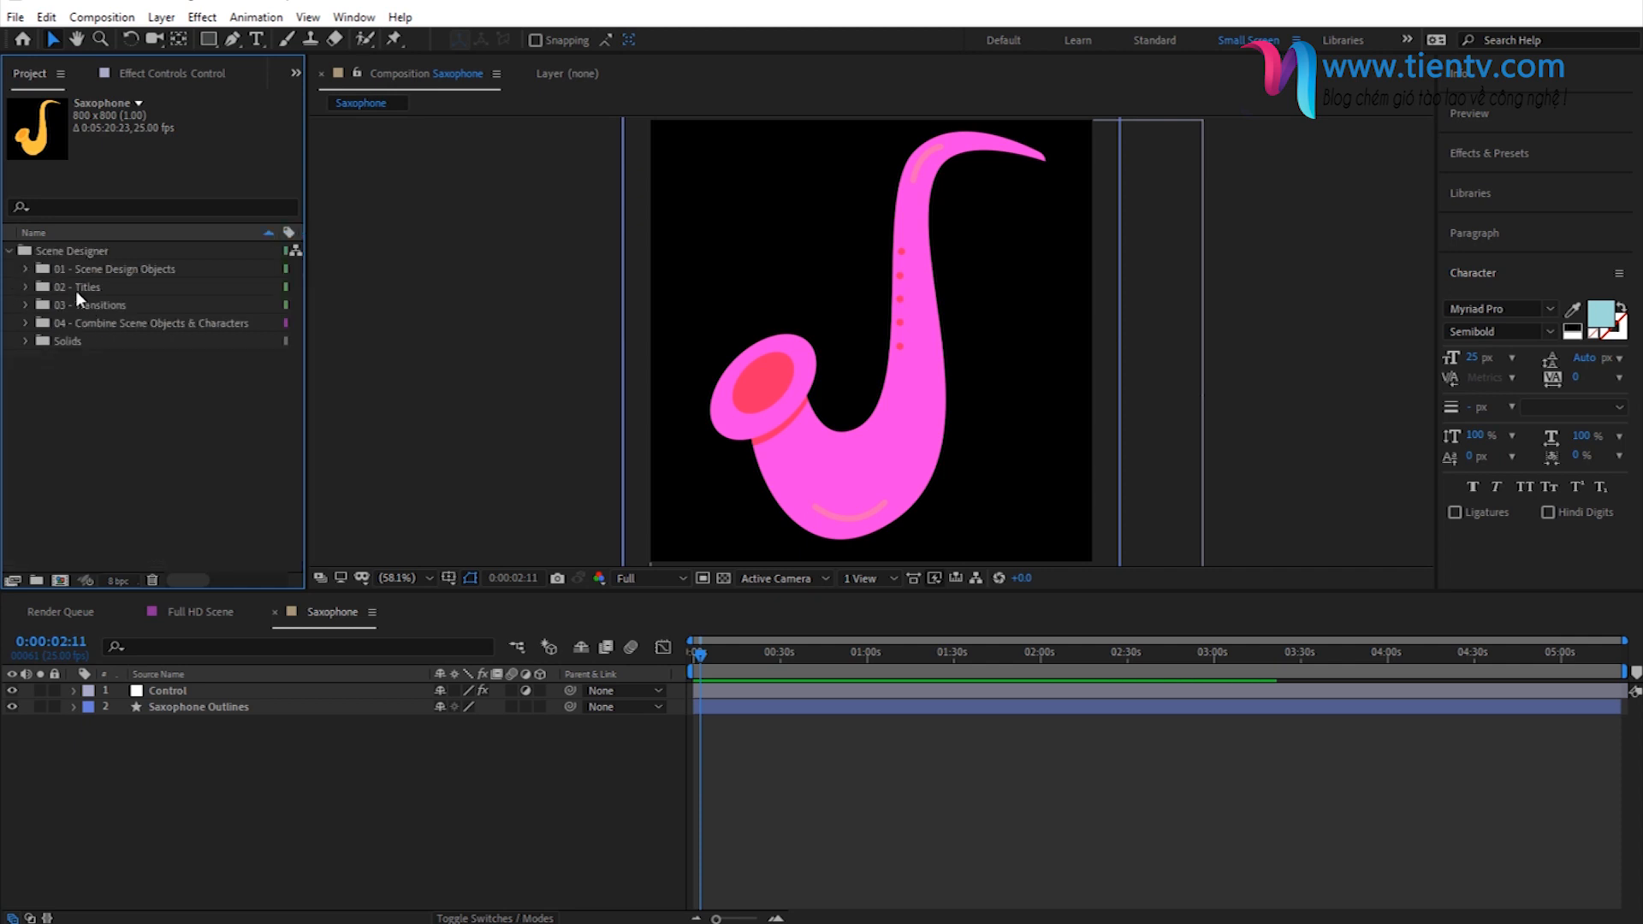
pyautogui.click(75, 289)
pyautogui.click(25, 287)
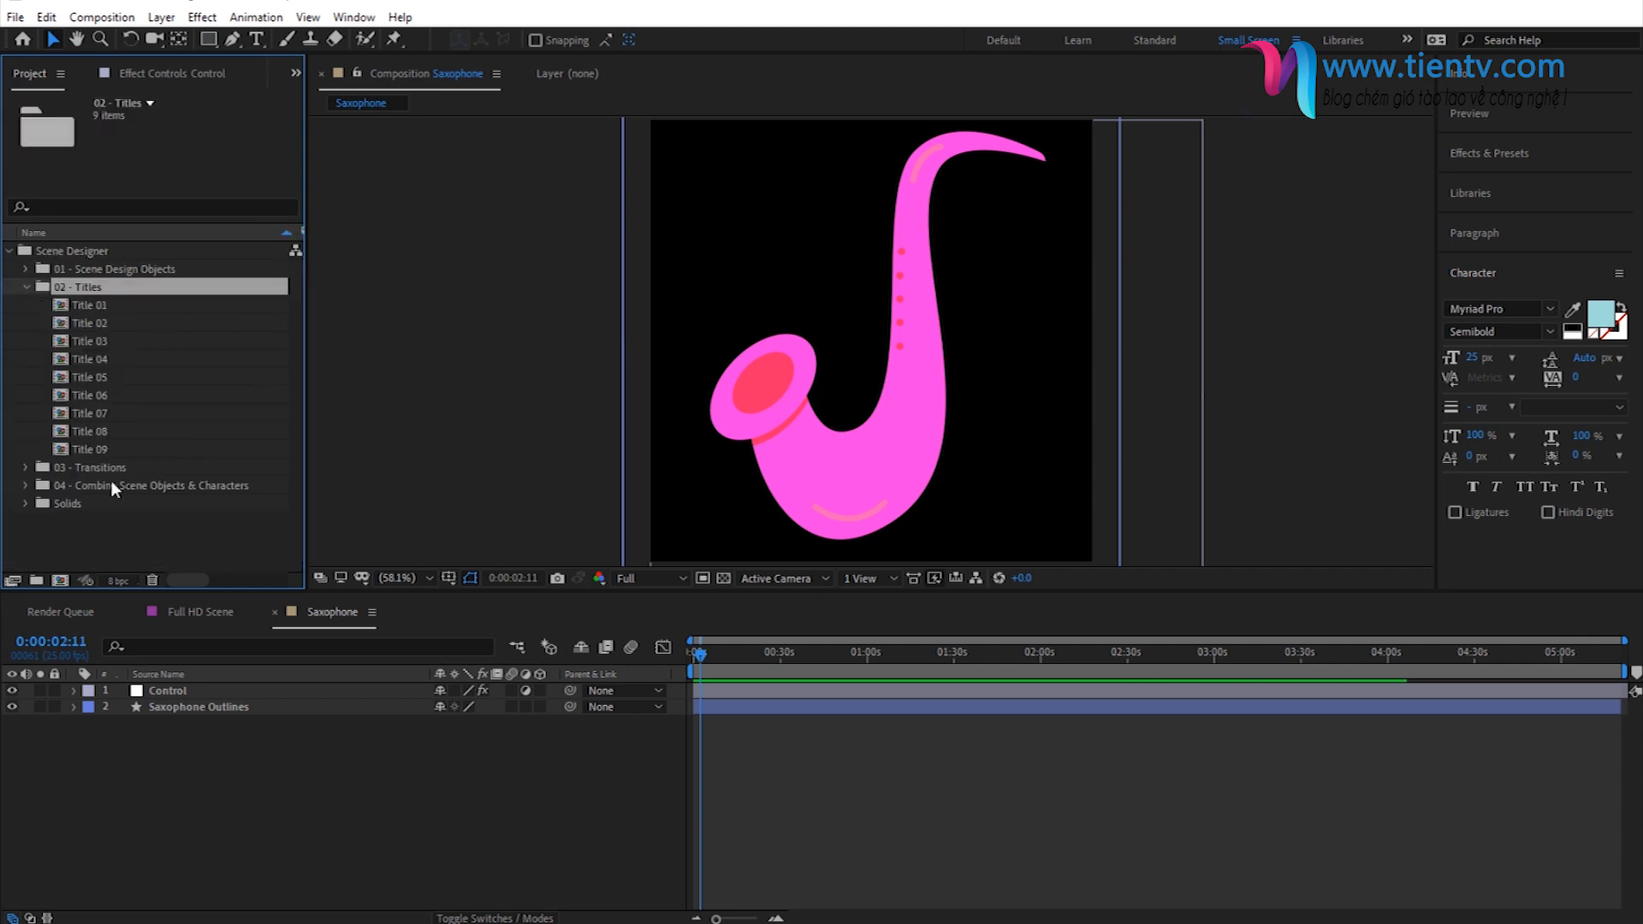
pyautogui.doubleClick(91, 397)
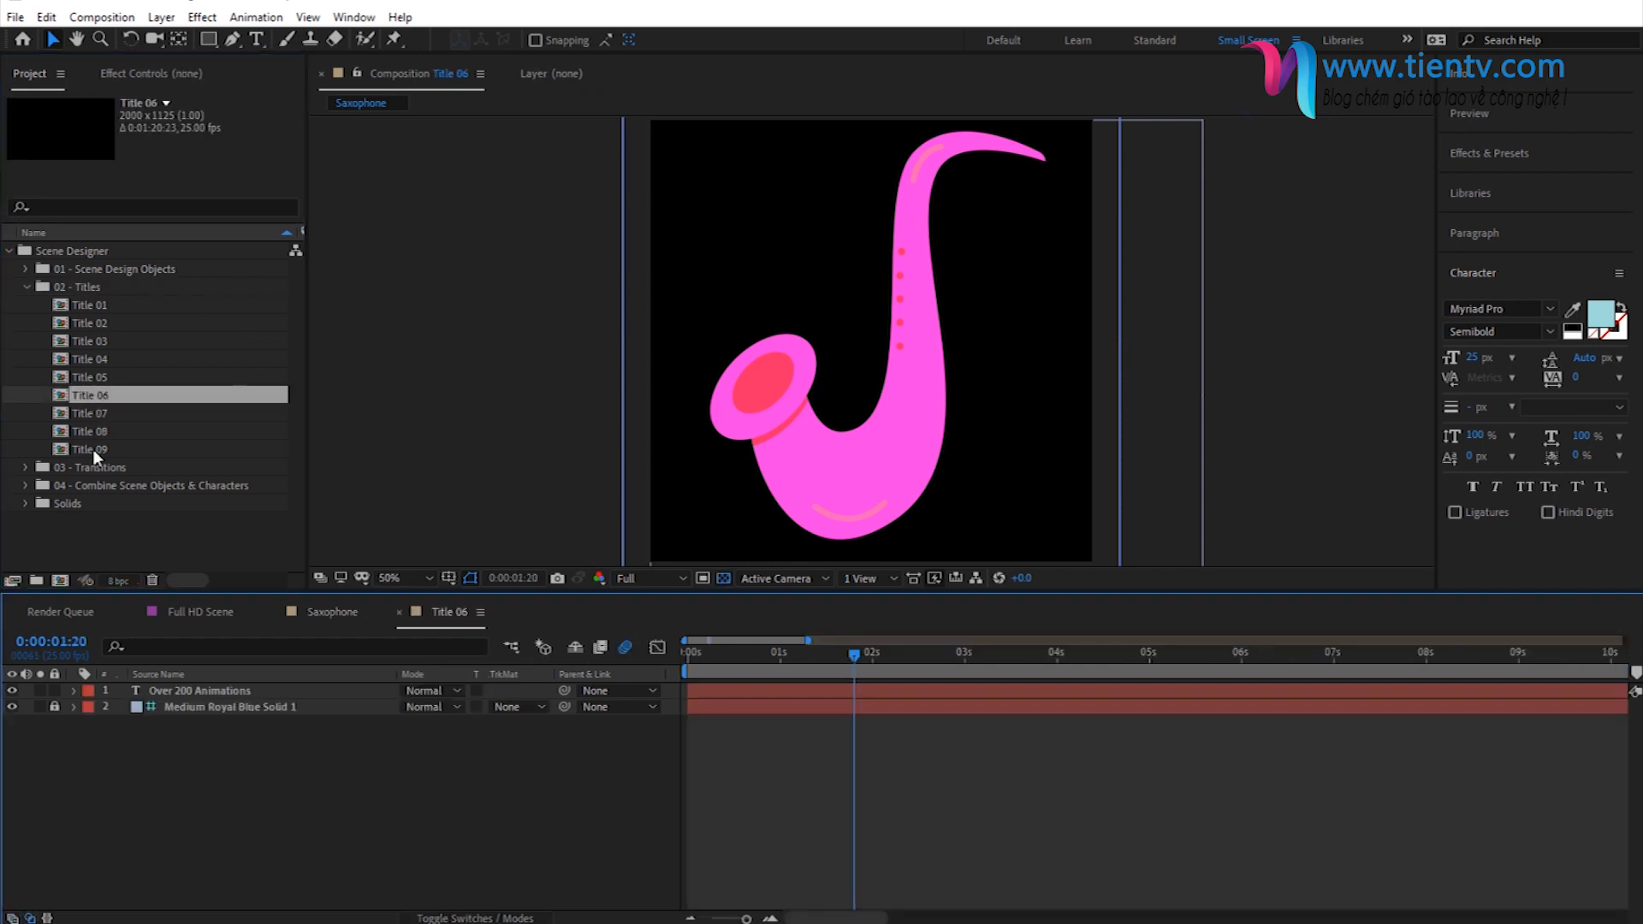
# - Check the font choices for the Over 200 Animations text and preview the first second of the title animation
pyautogui.doubleClick(827, 338)
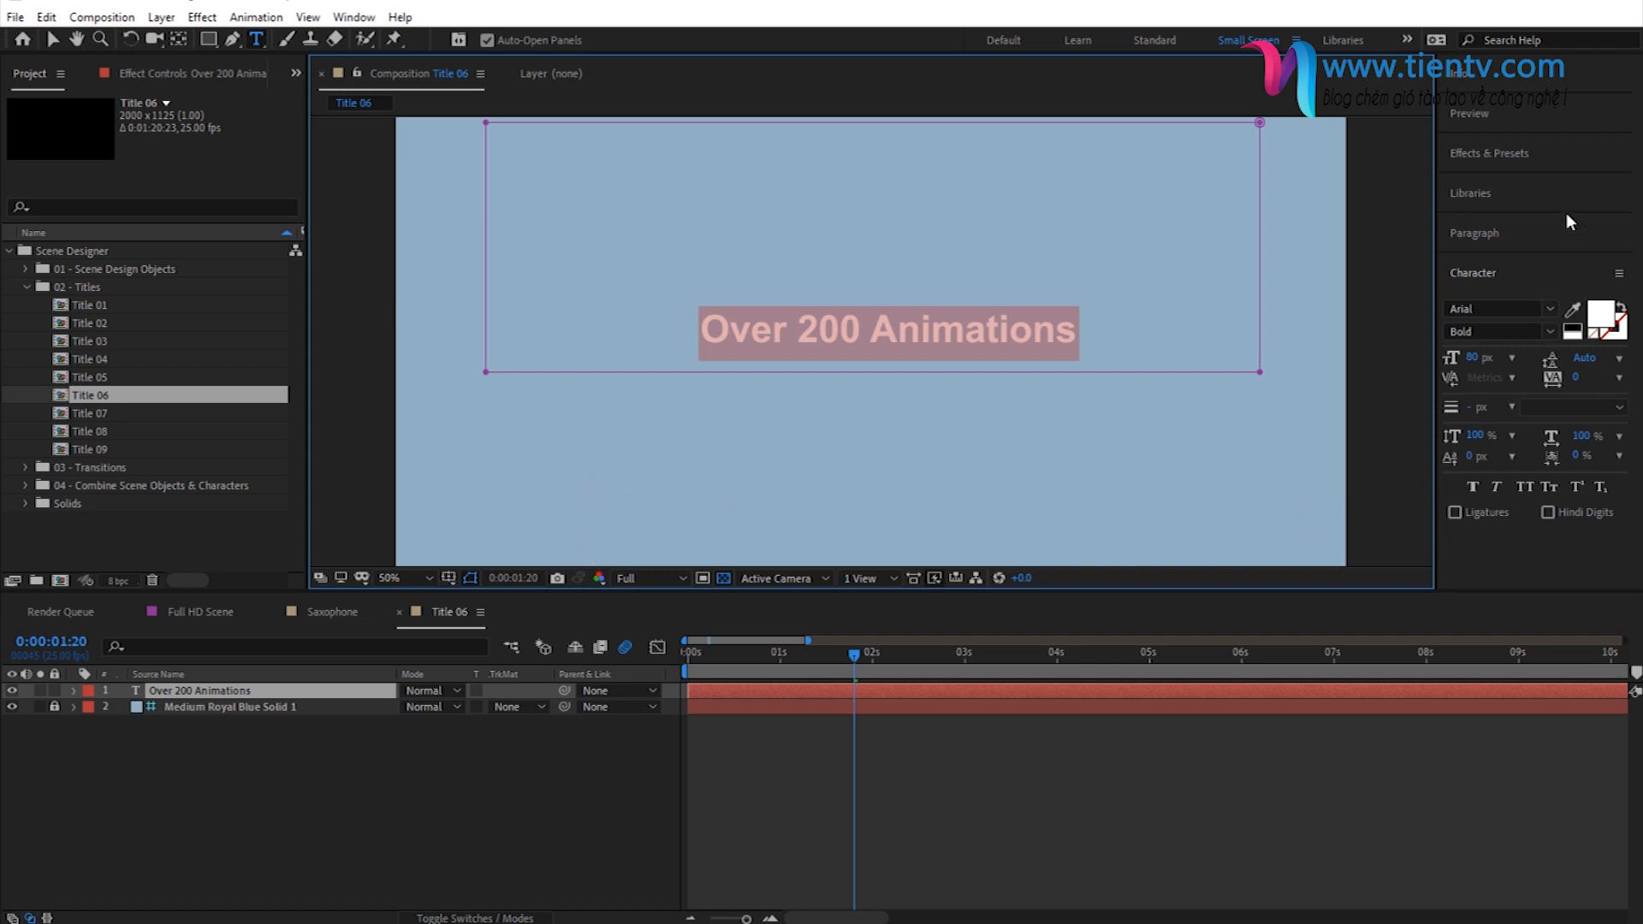
pyautogui.click(1549, 308)
pyautogui.click(1496, 305)
pyautogui.click(444, 799)
pyautogui.moveTo(723, 666); pyautogui.dragTo(778, 677)
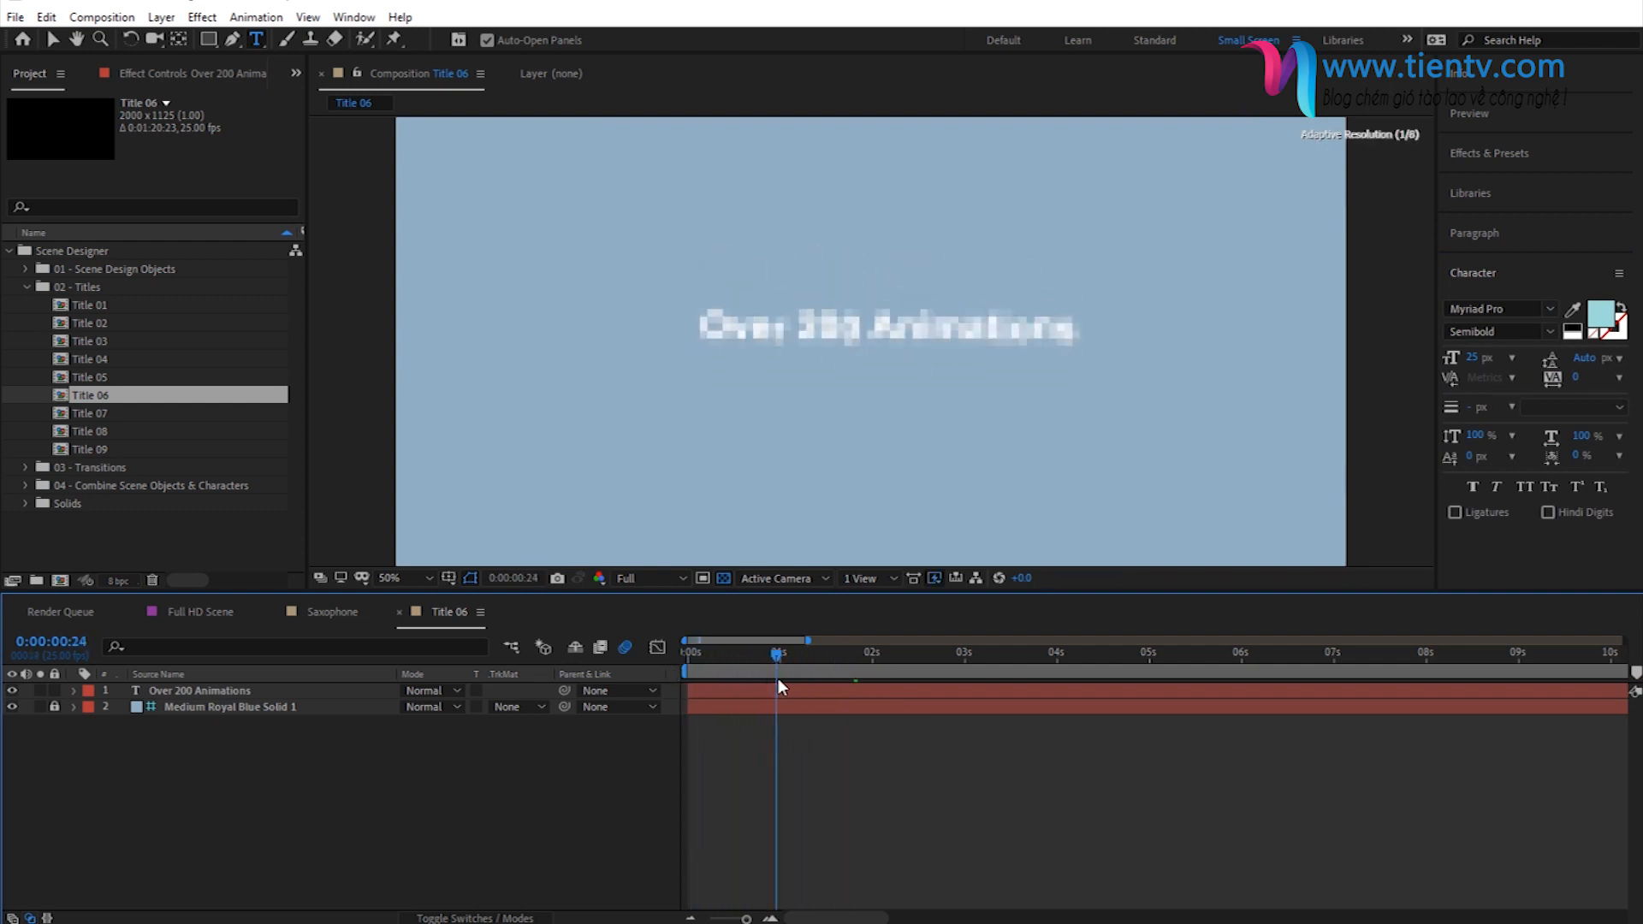
# - Collapse the titles folder, open Transition 01 from the 03 - Transitions folder and preview it up to 0:00:01:06
pyautogui.click(22, 286)
pyautogui.click(101, 309)
pyautogui.click(26, 305)
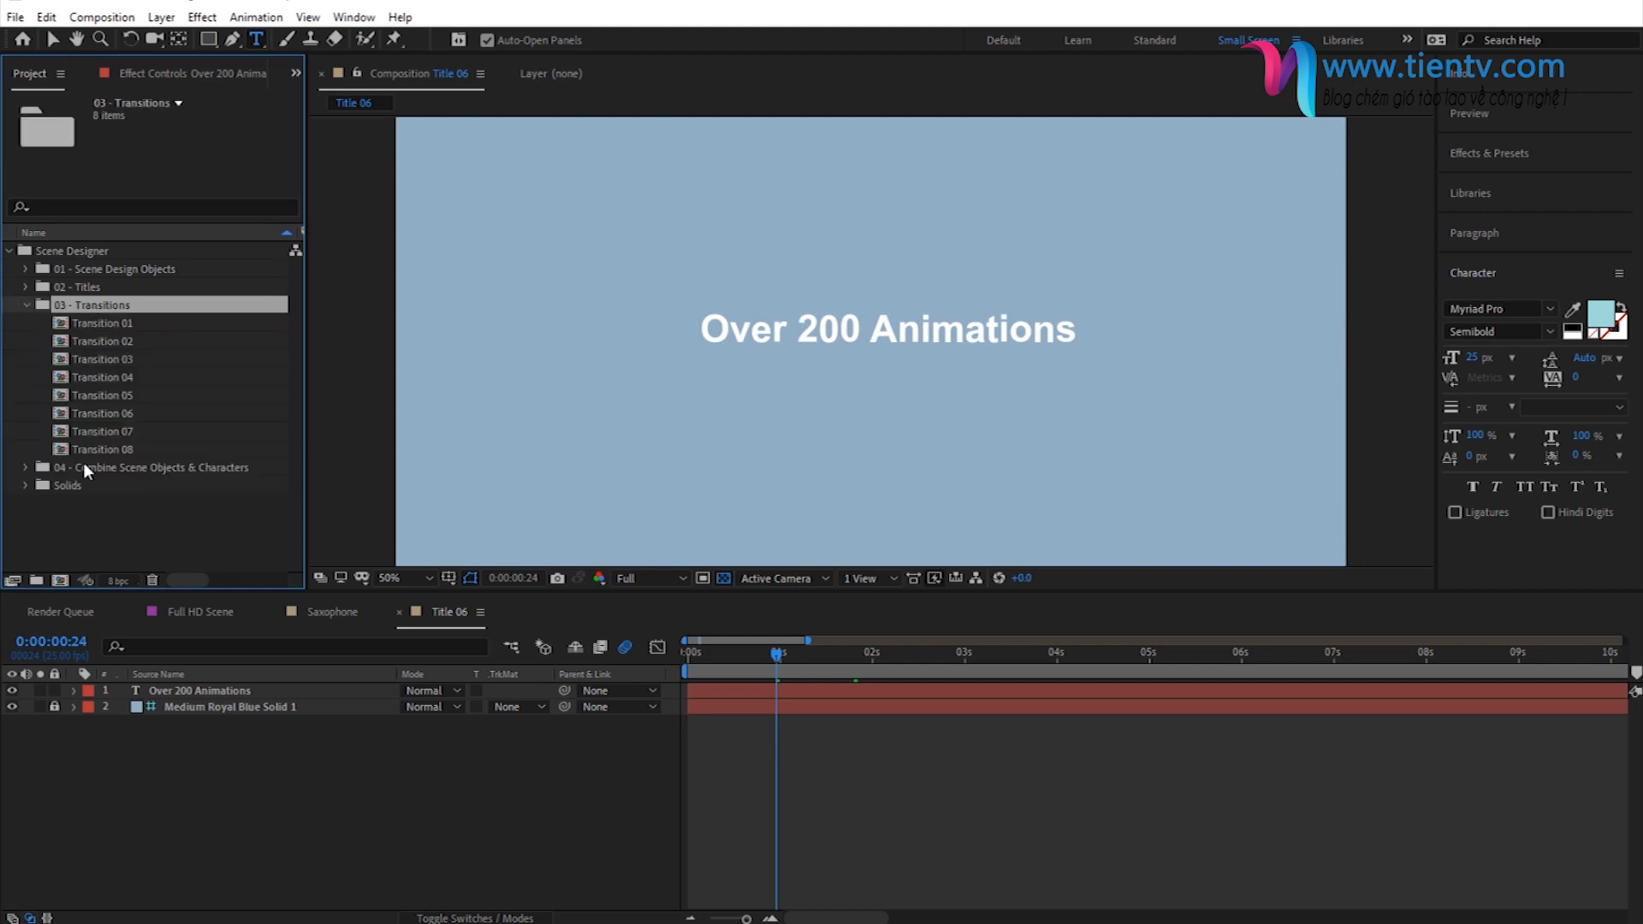
pyautogui.doubleClick(95, 323)
pyautogui.moveTo(715, 656); pyautogui.dragTo(873, 713)
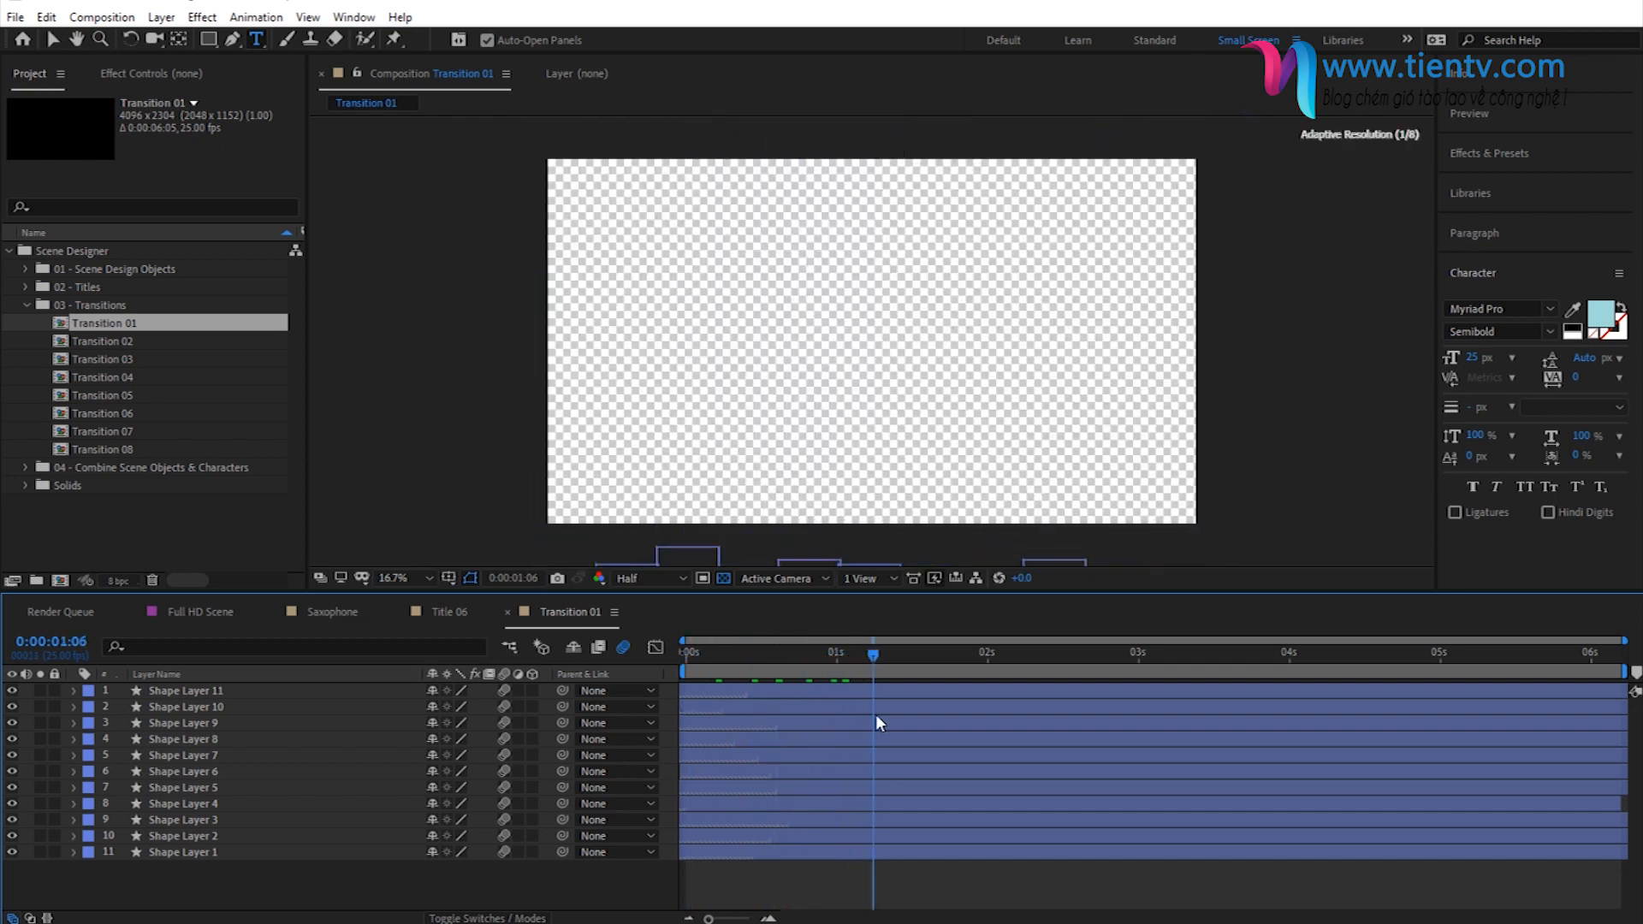
# - Collapse the transitions folder and open the 4K Scene composition from the 04 - Combine Scene Objects & Characters folder
pyautogui.click(23, 304)
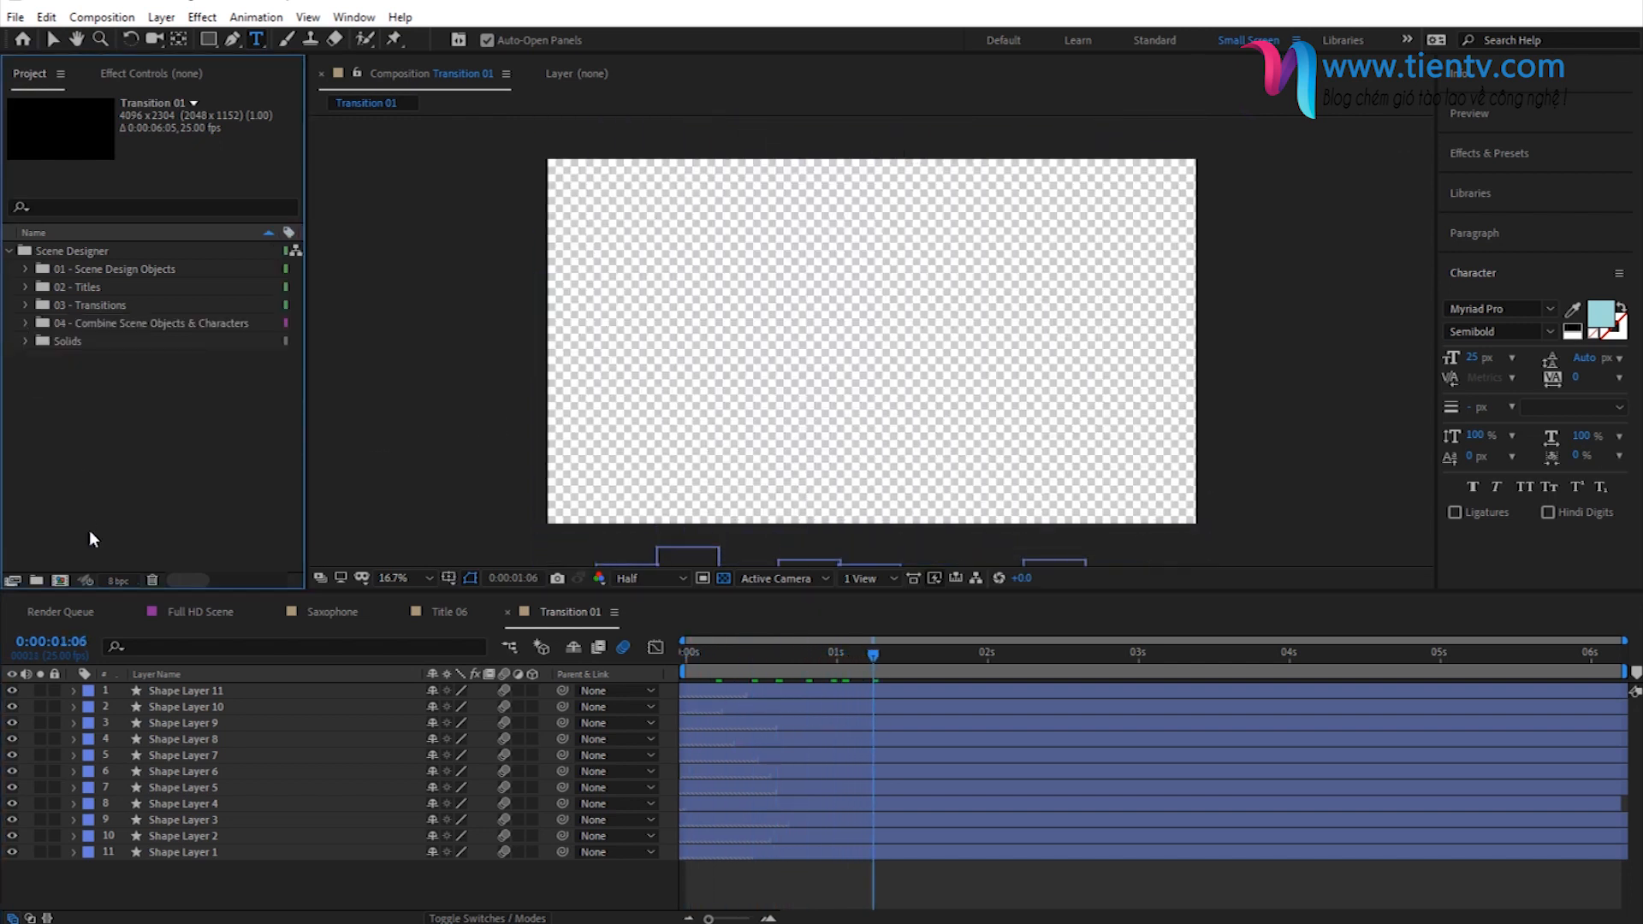
pyautogui.click(86, 329)
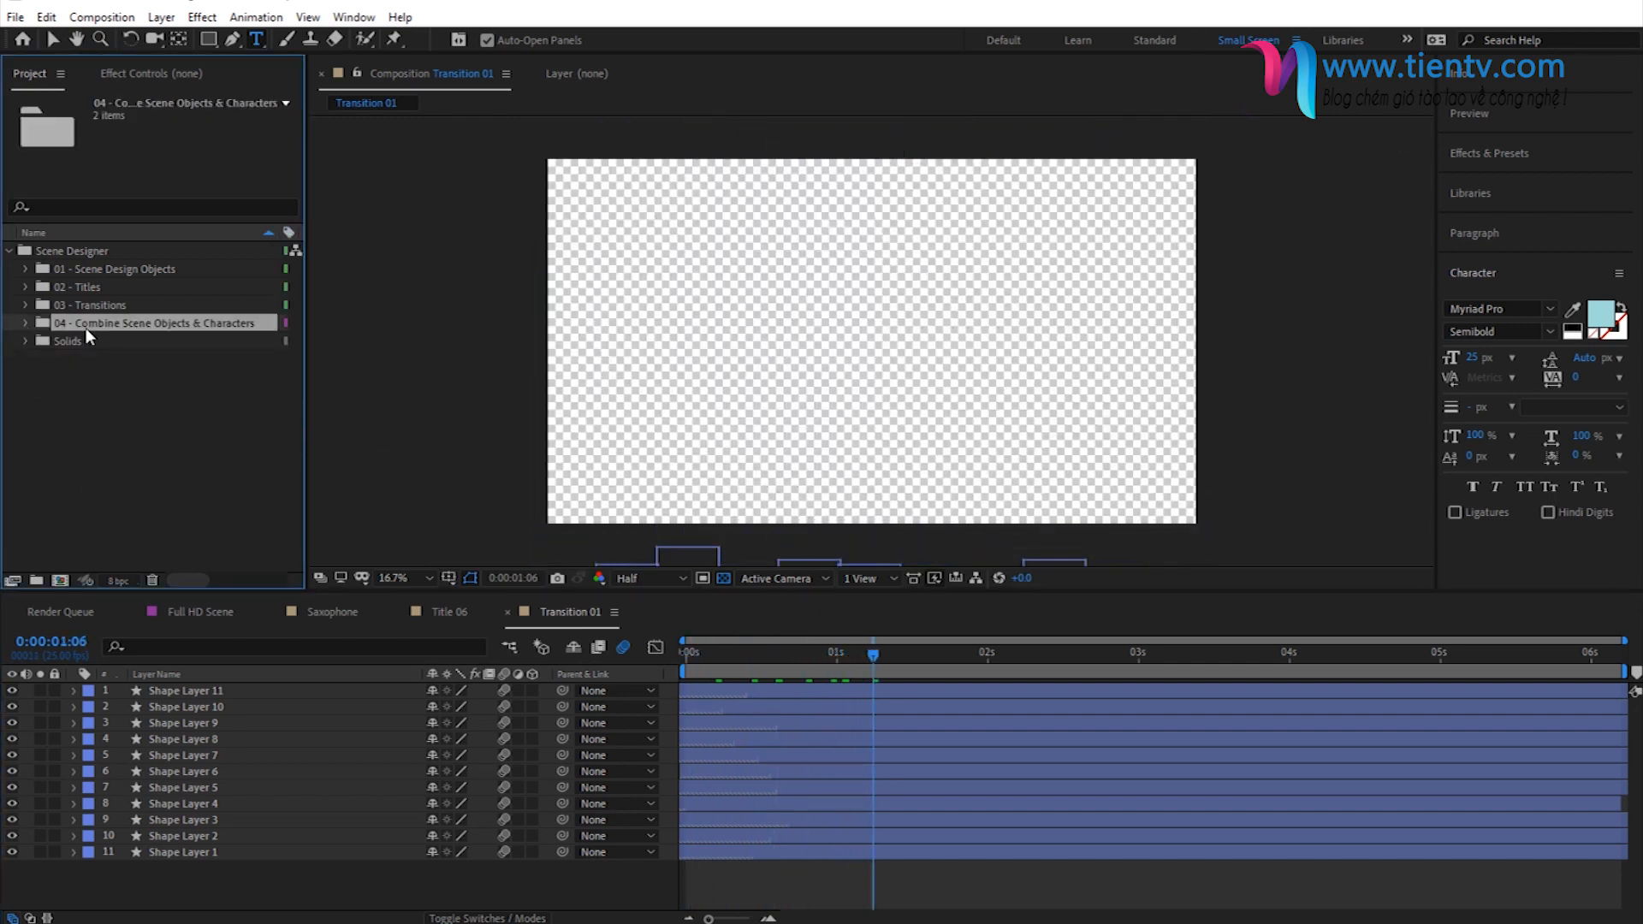
pyautogui.click(25, 323)
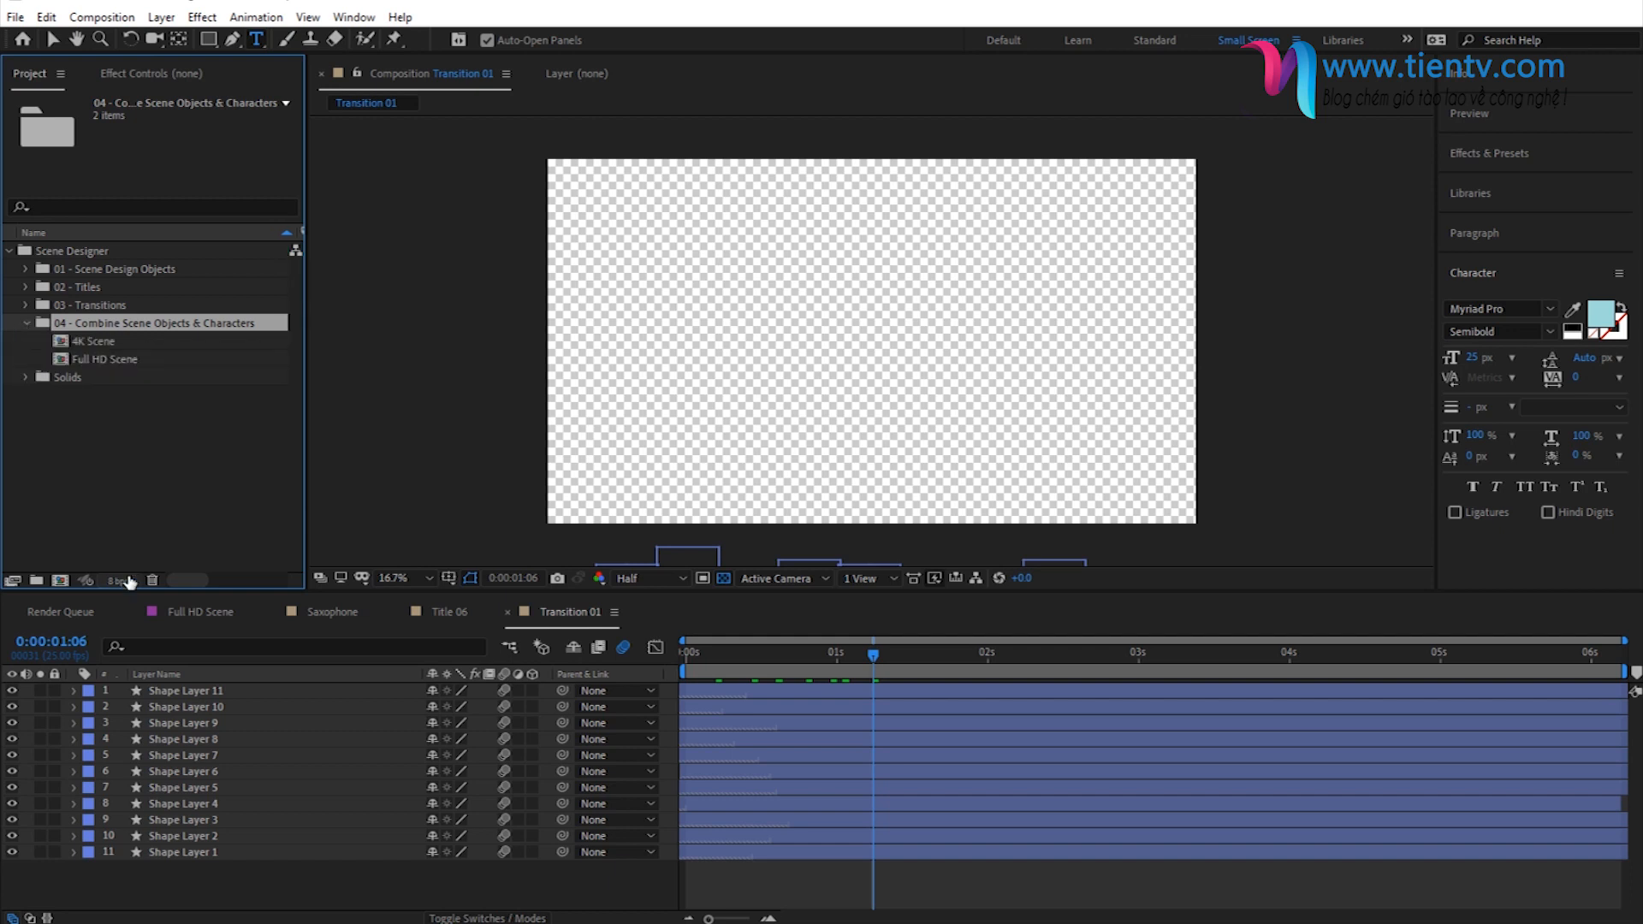
pyautogui.click(105, 340)
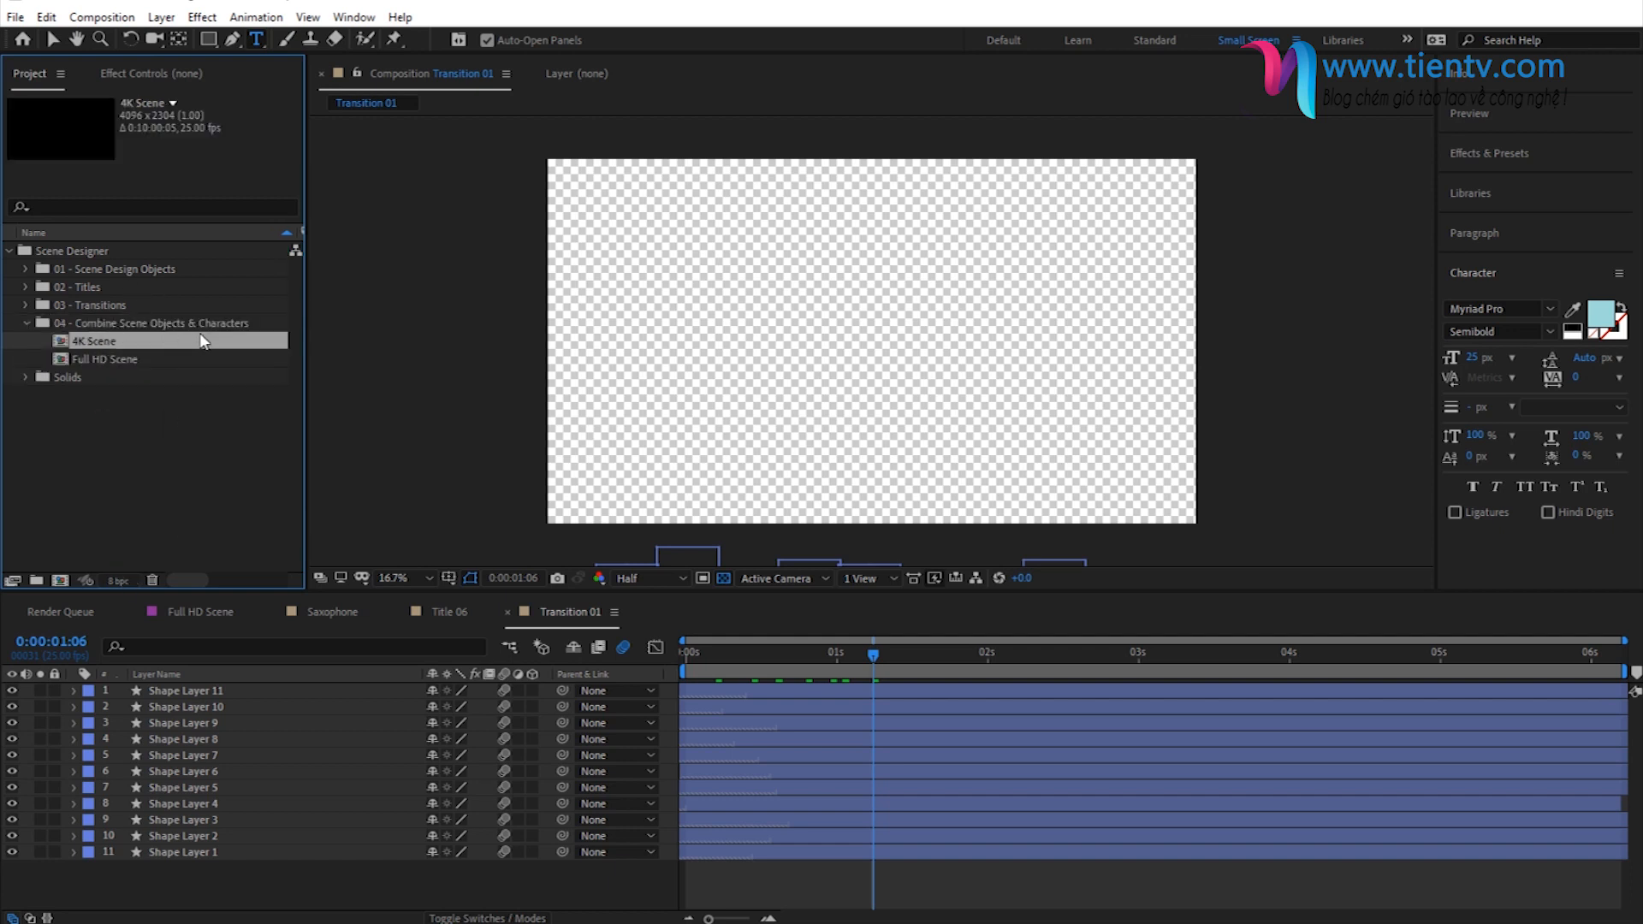
pyautogui.doubleClick(95, 342)
pyautogui.click(407, 579)
pyautogui.click(428, 617)
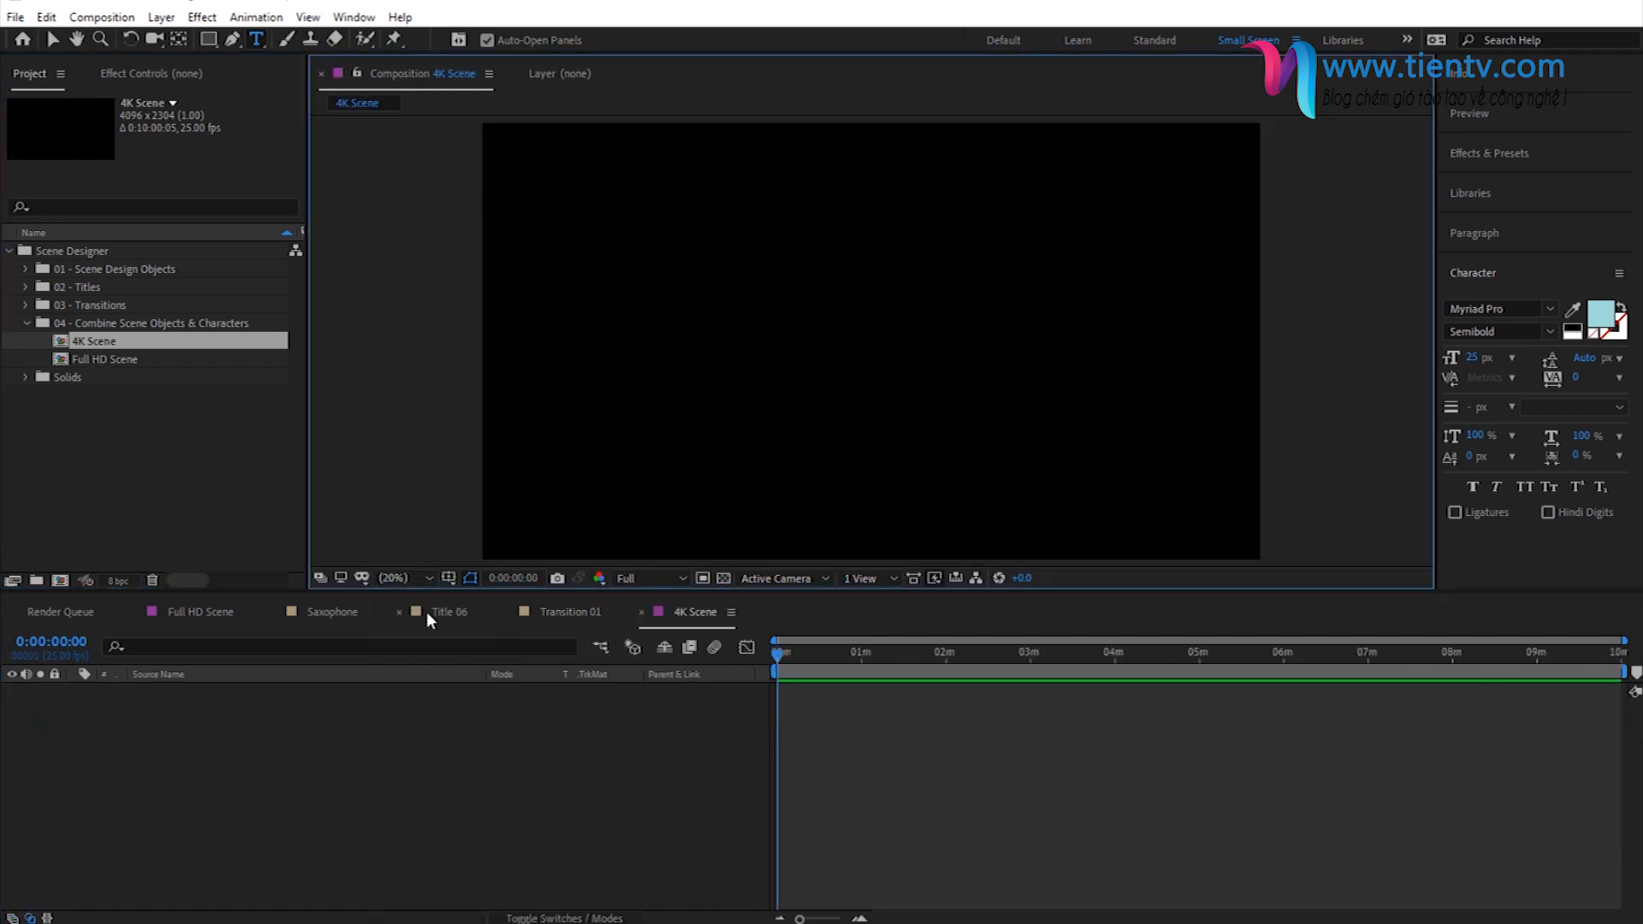
# - Switch to the Selection tool and compare the details of the 4K Scene and Full HD Scene compositions
pyautogui.click(53, 38)
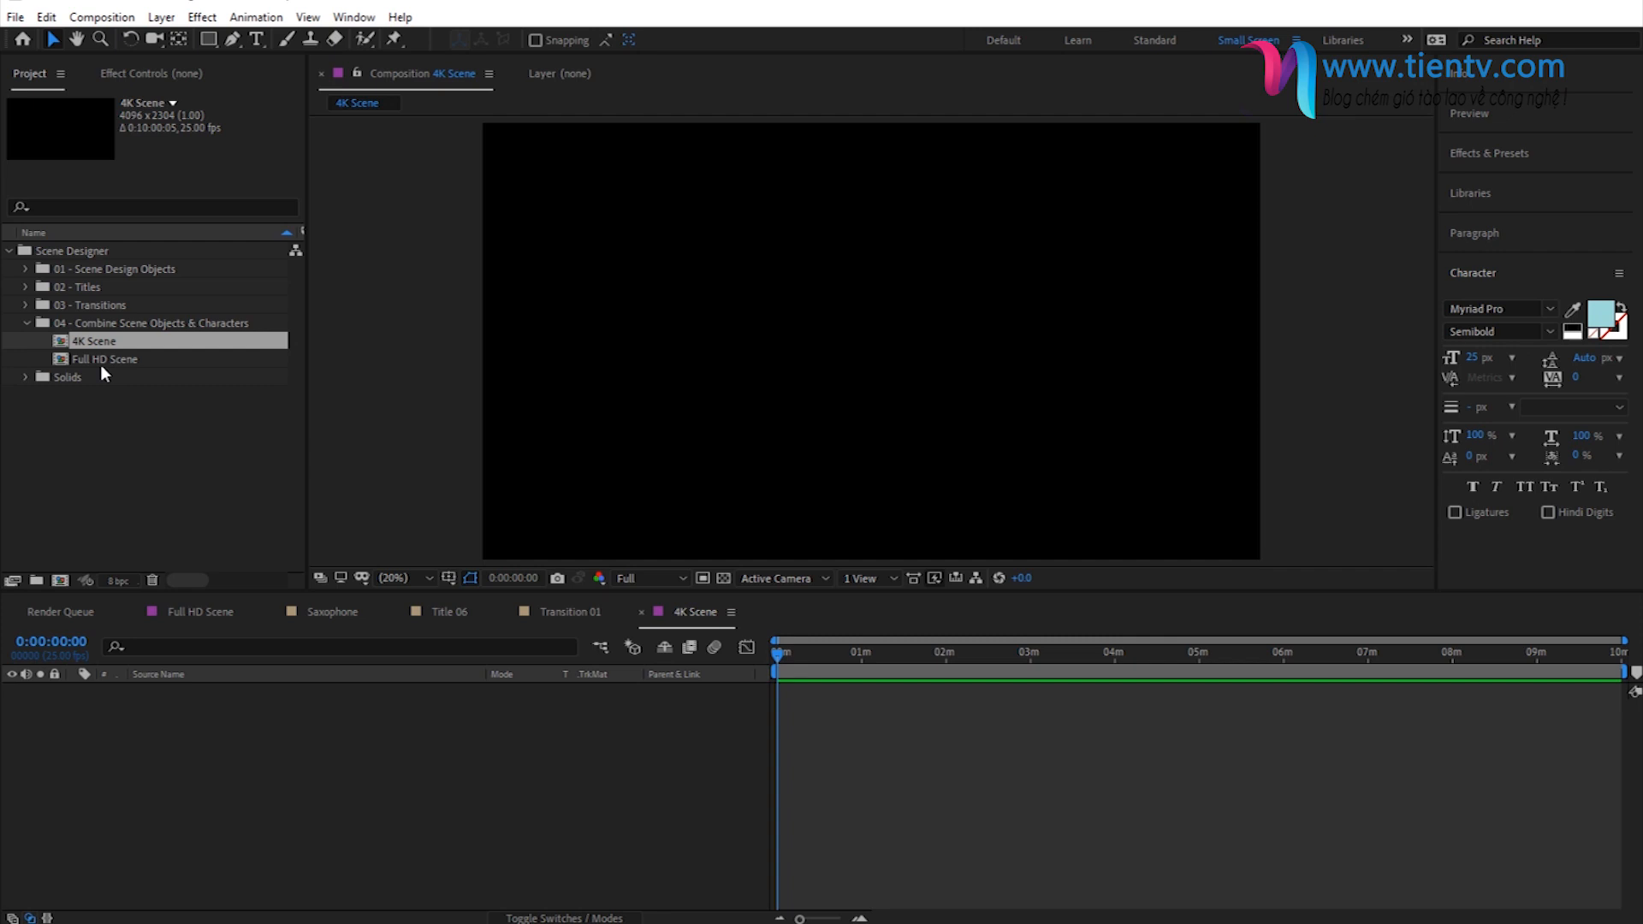
pyautogui.click(100, 362)
pyautogui.click(80, 344)
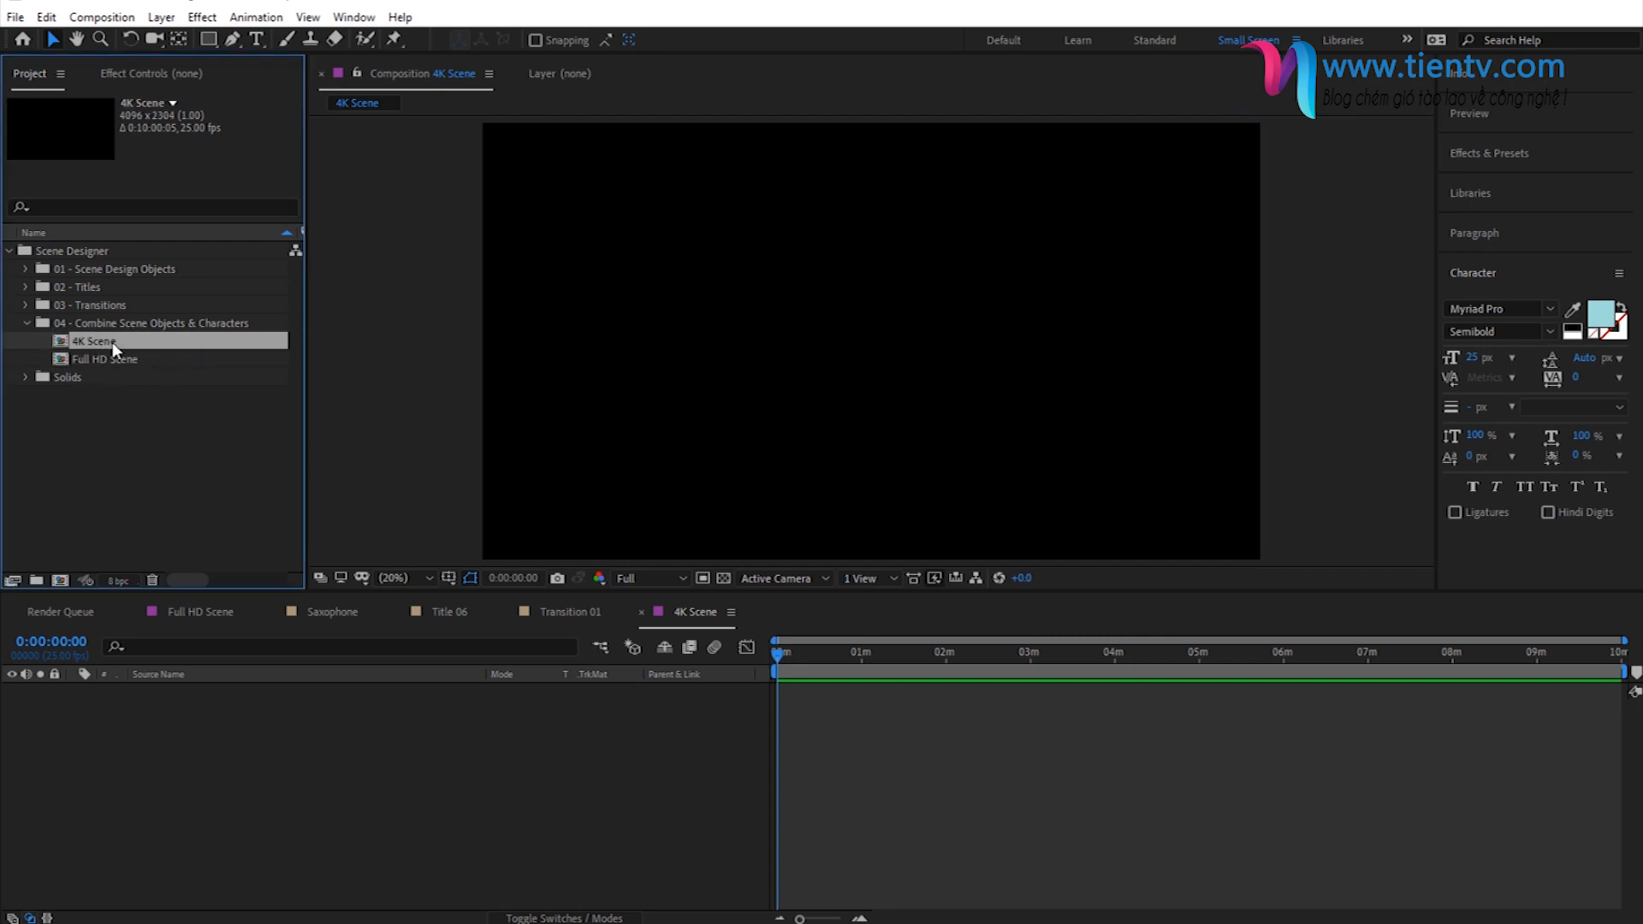
pyautogui.click(94, 366)
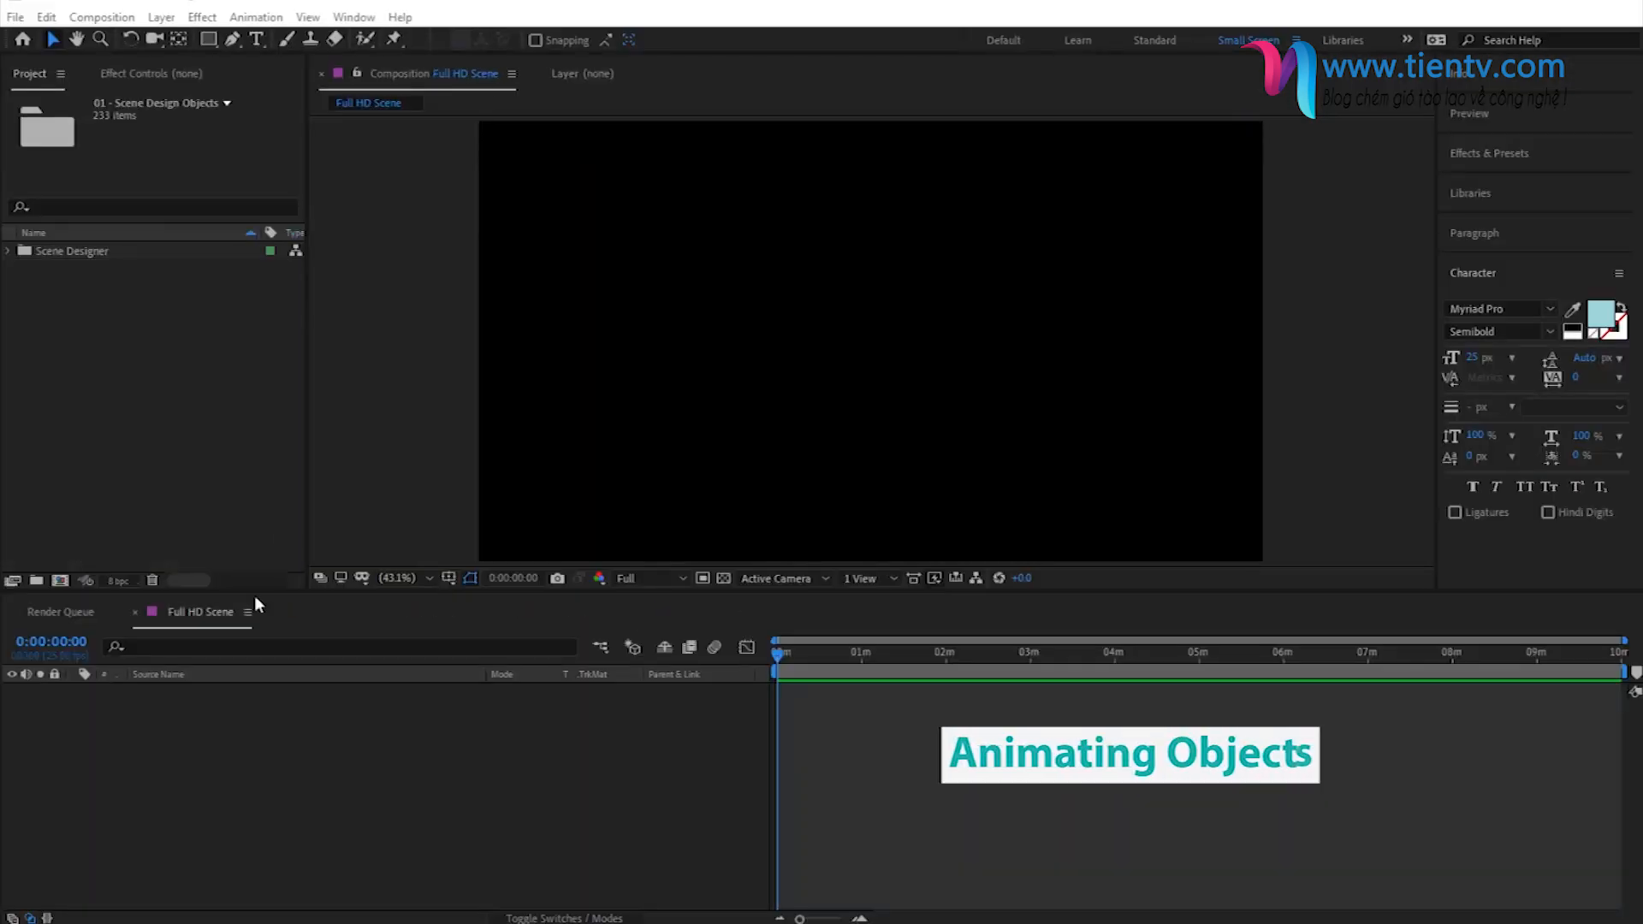
# - Expand the Scene Designer folder down to the Lounge Area folder within 01 - Scene Design Objects
pyautogui.click(63, 250)
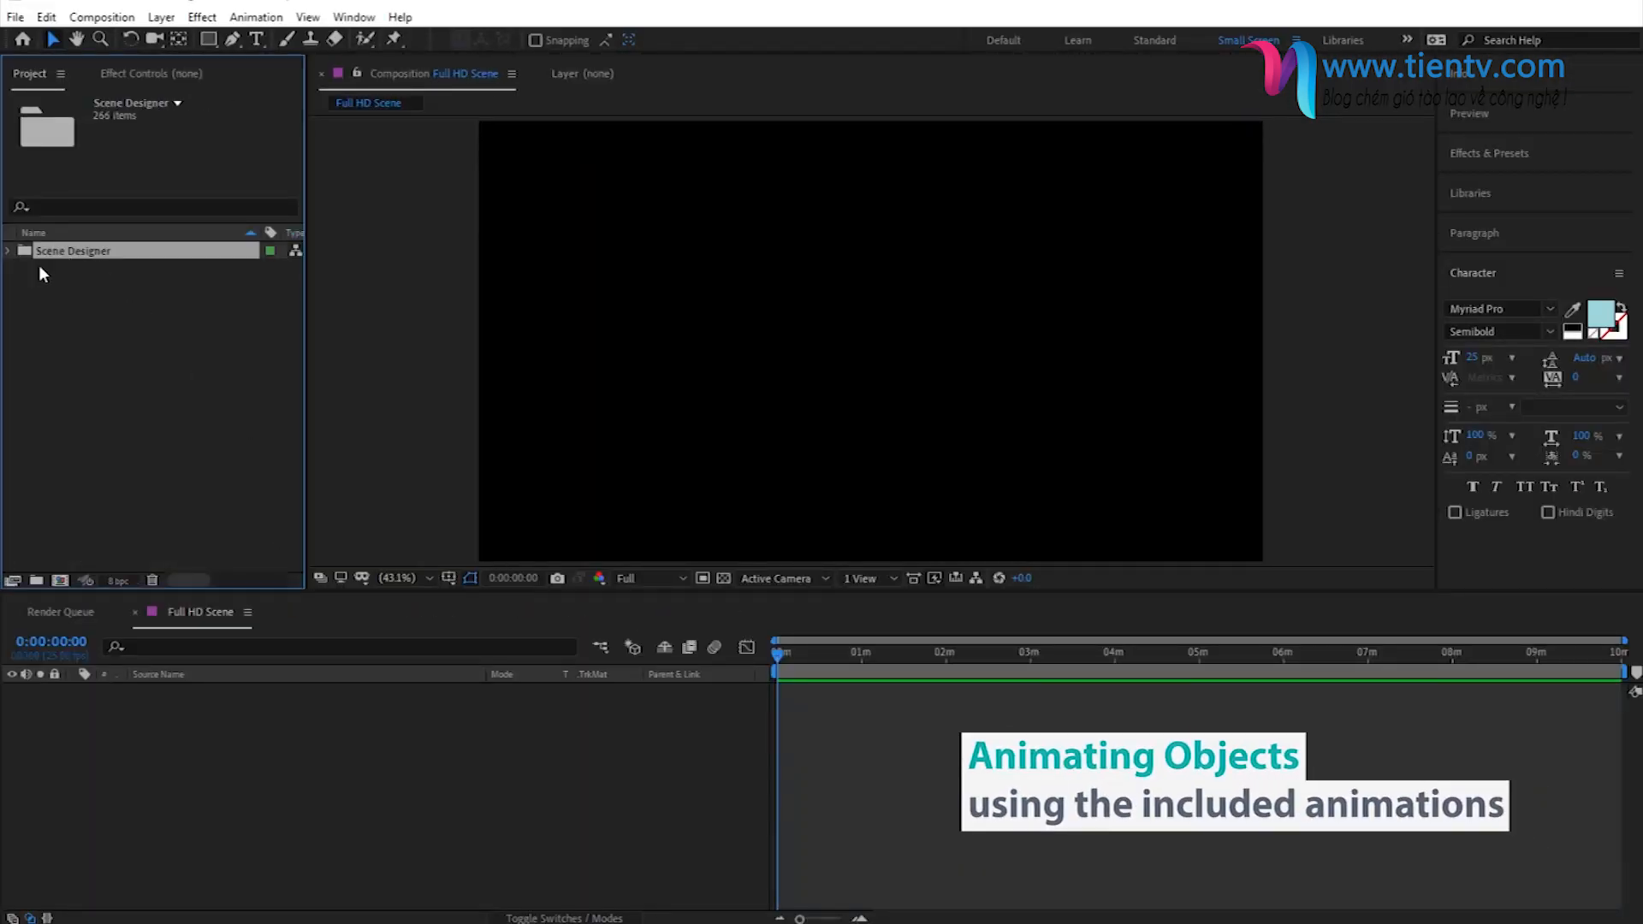
pyautogui.click(8, 251)
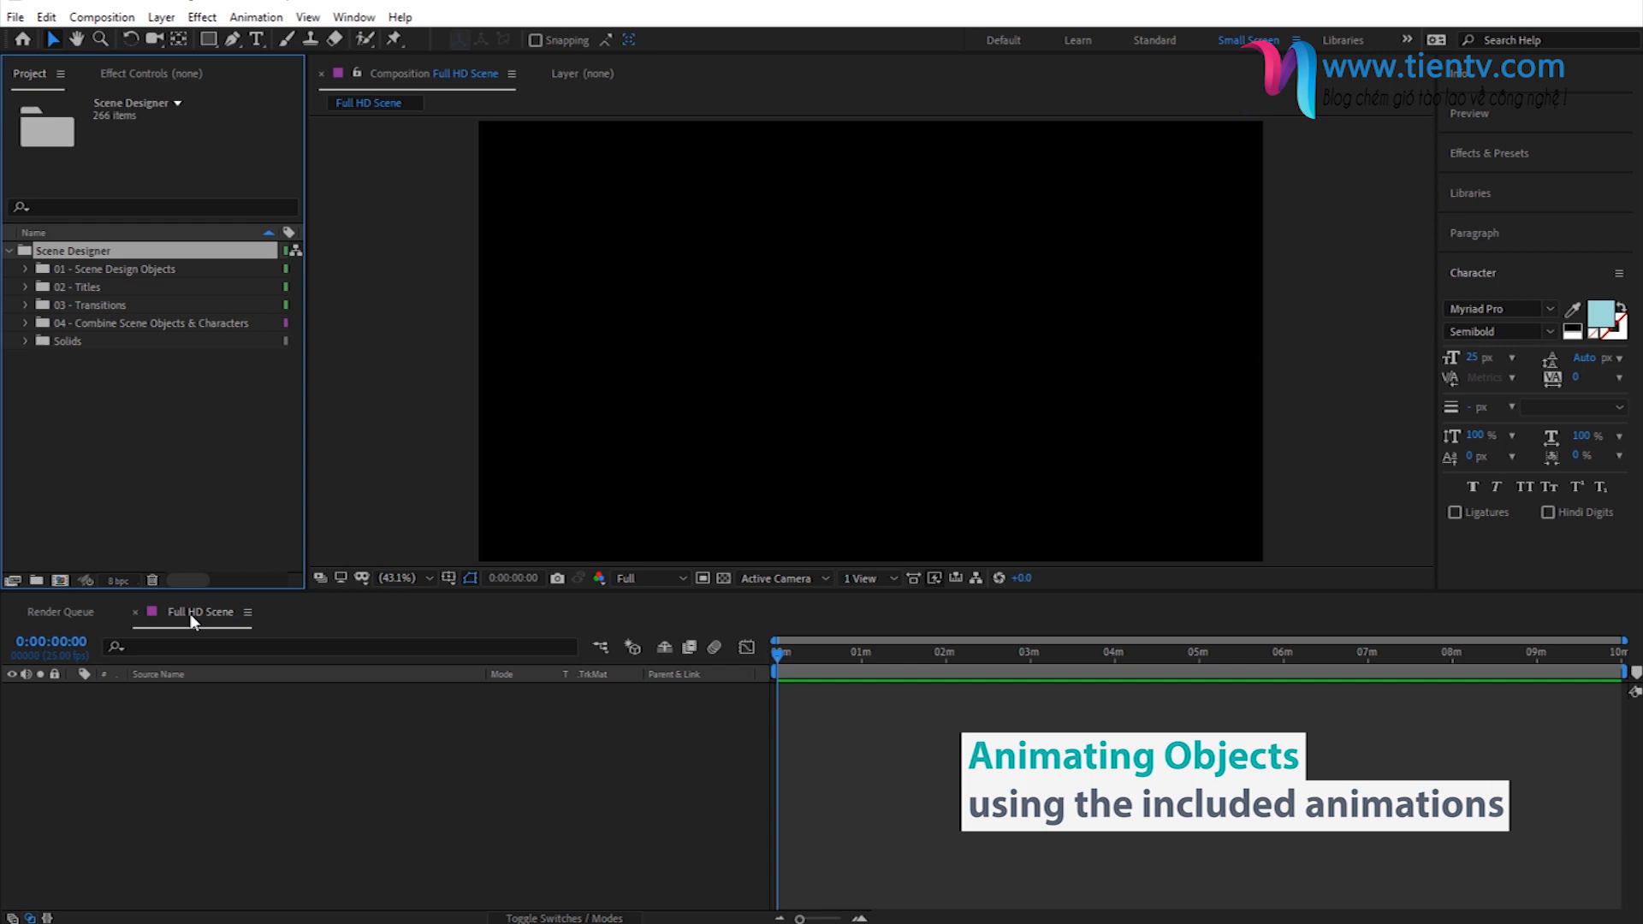
pyautogui.click(26, 269)
pyautogui.scroll(-3, 136, 378)
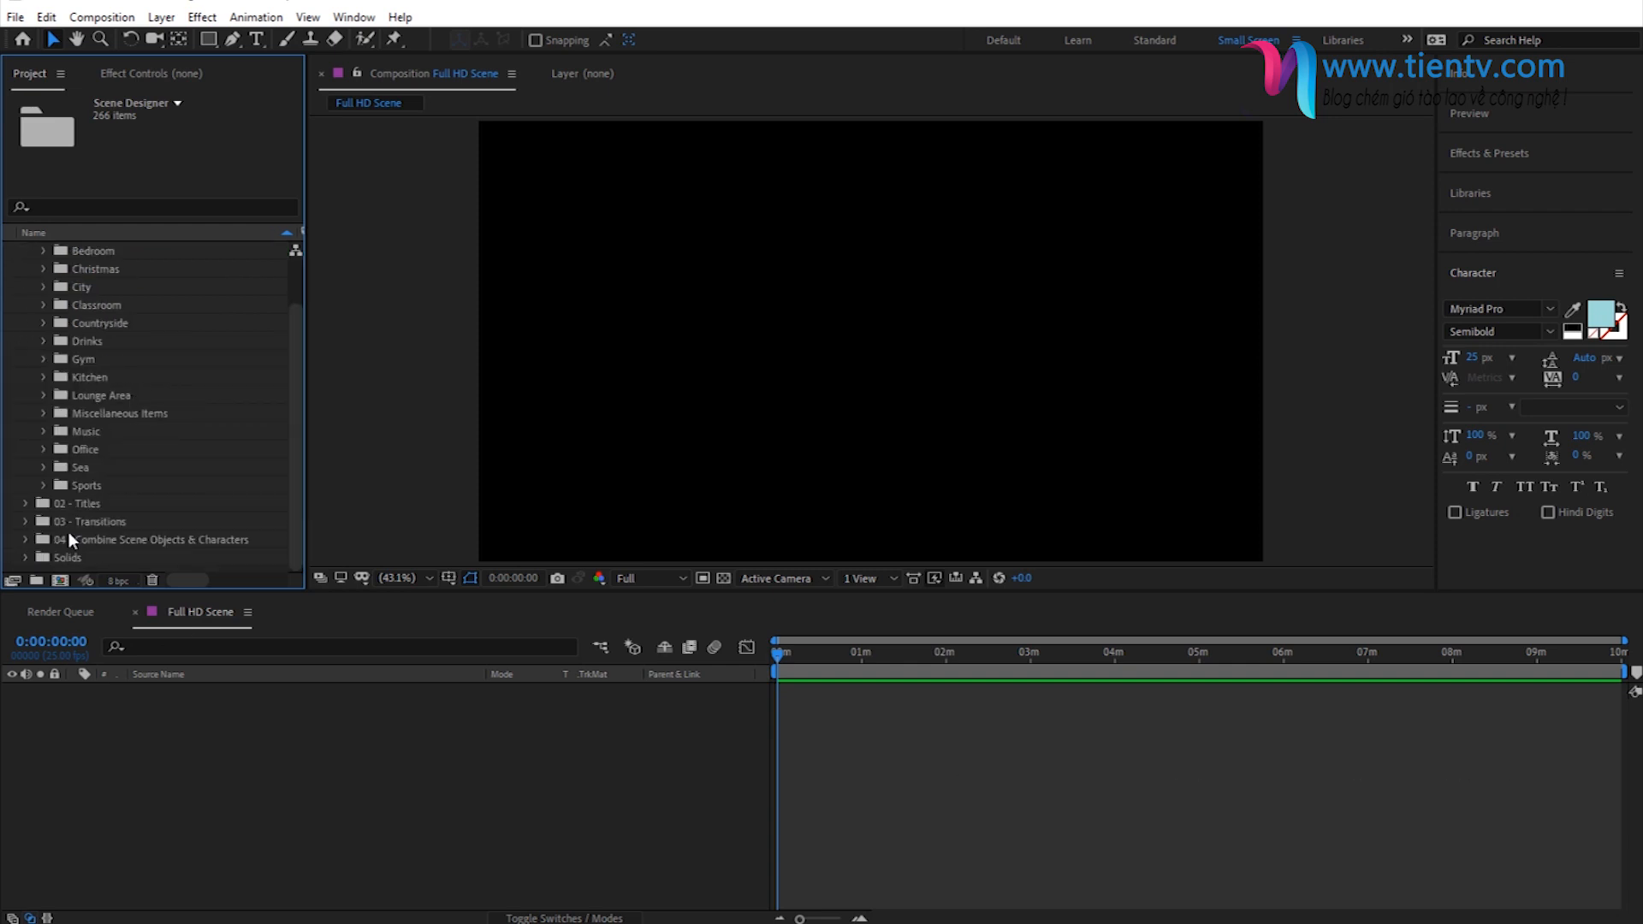
pyautogui.click(82, 435)
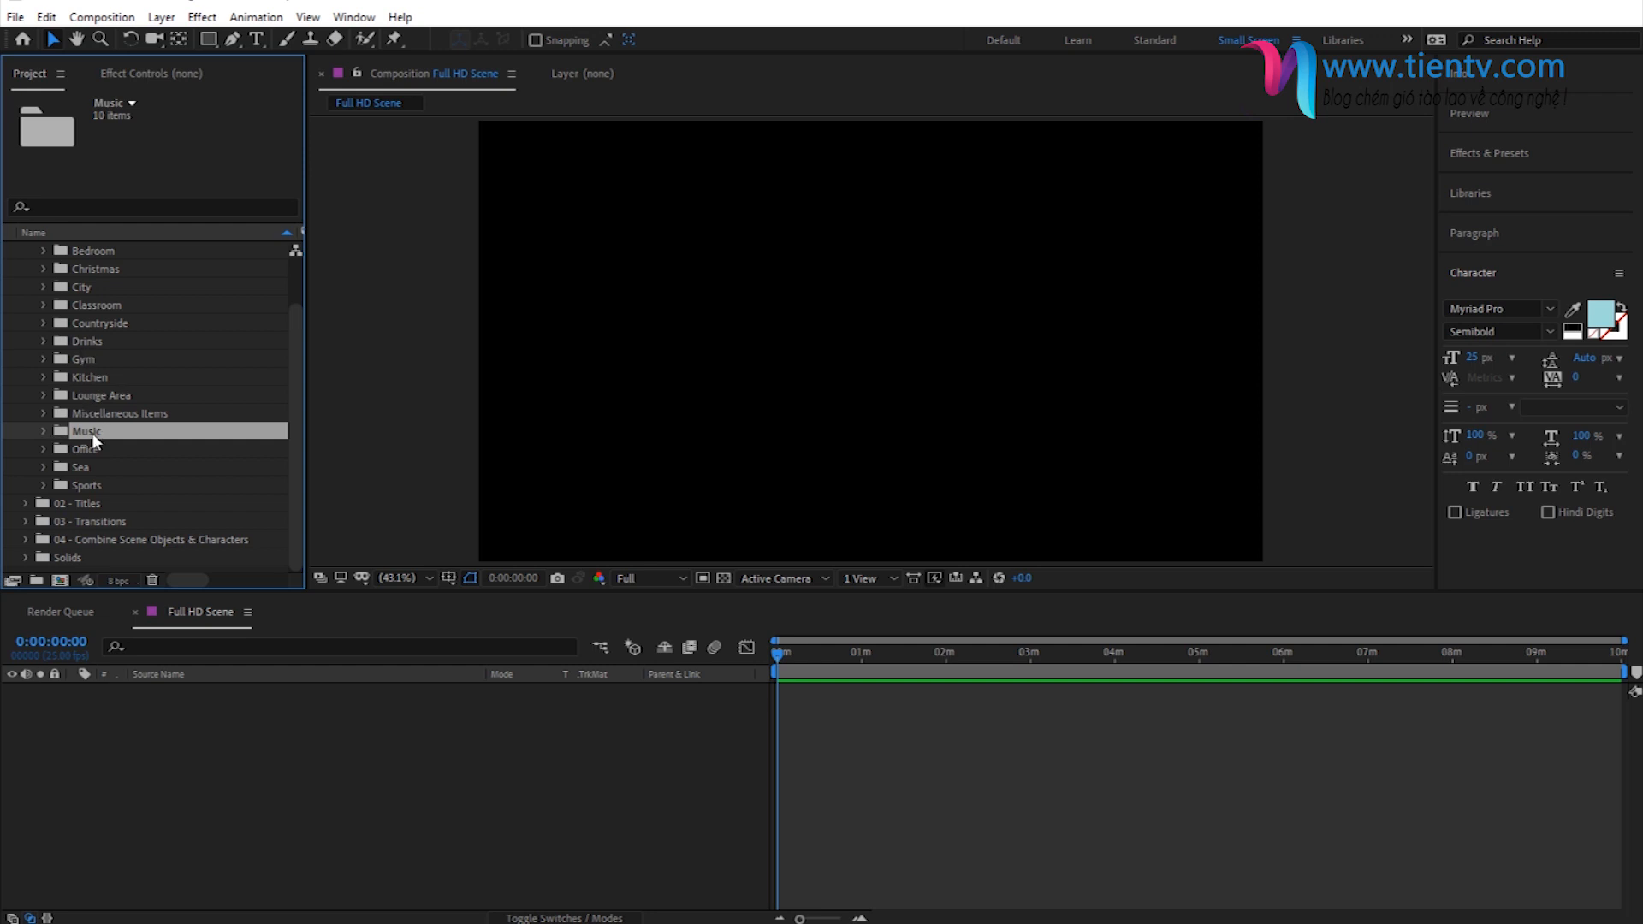
pyautogui.click(82, 398)
pyautogui.click(43, 395)
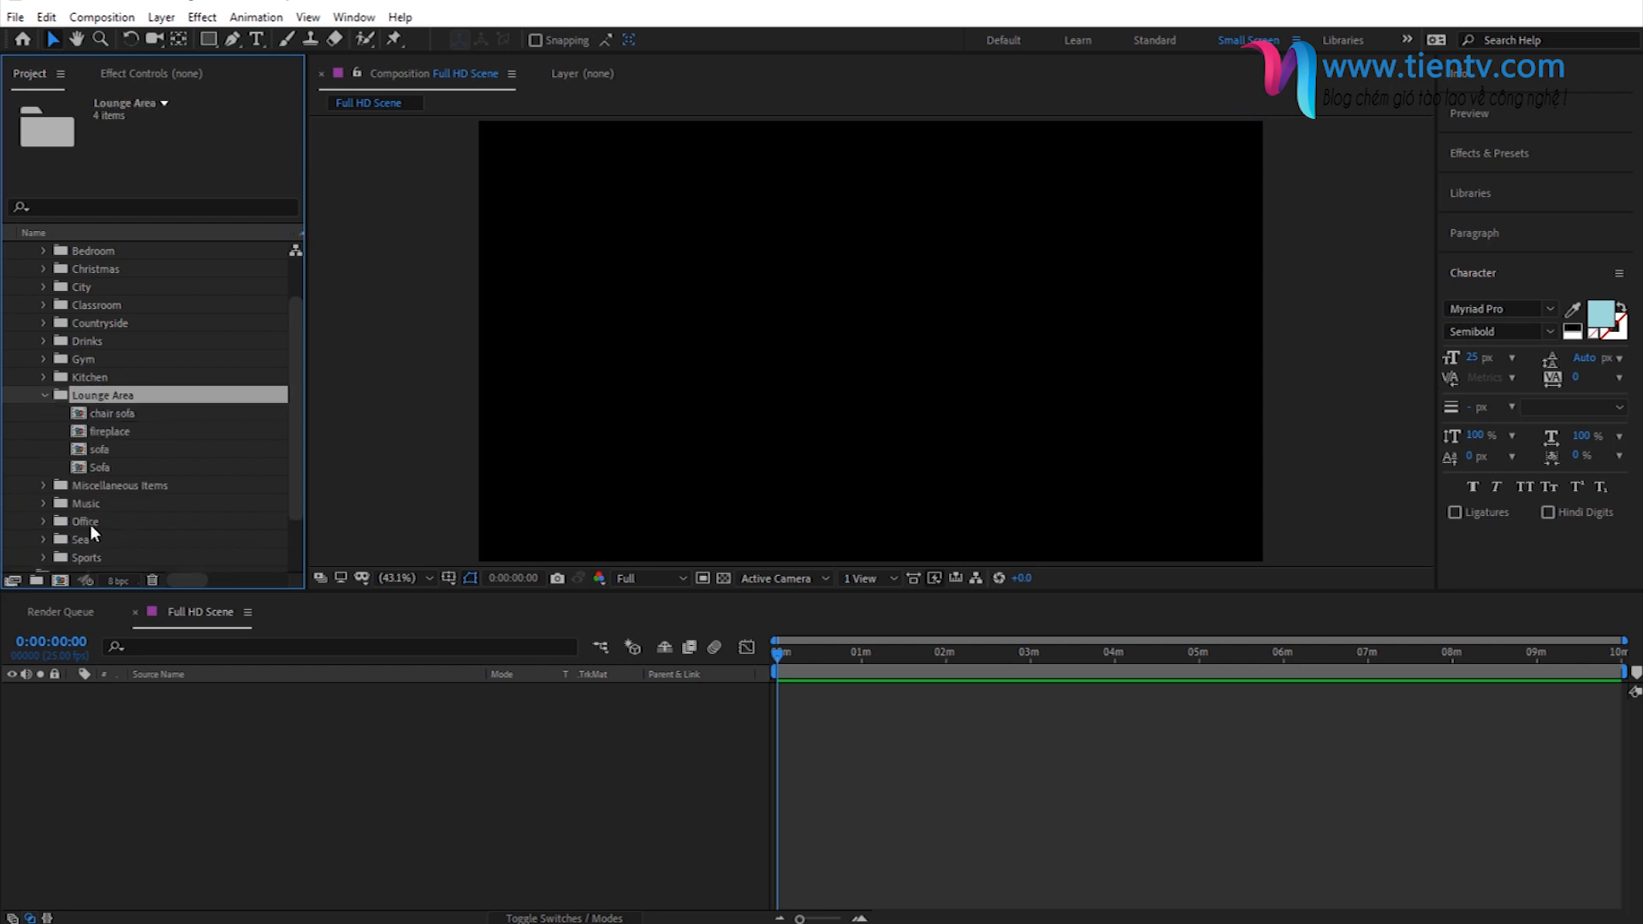
# - Add the chair sofa composition from the Lounge Area folder as a layer in Full HD Scene
pyautogui.click(106, 413)
pyautogui.moveTo(104, 414); pyautogui.dragTo(326, 796)
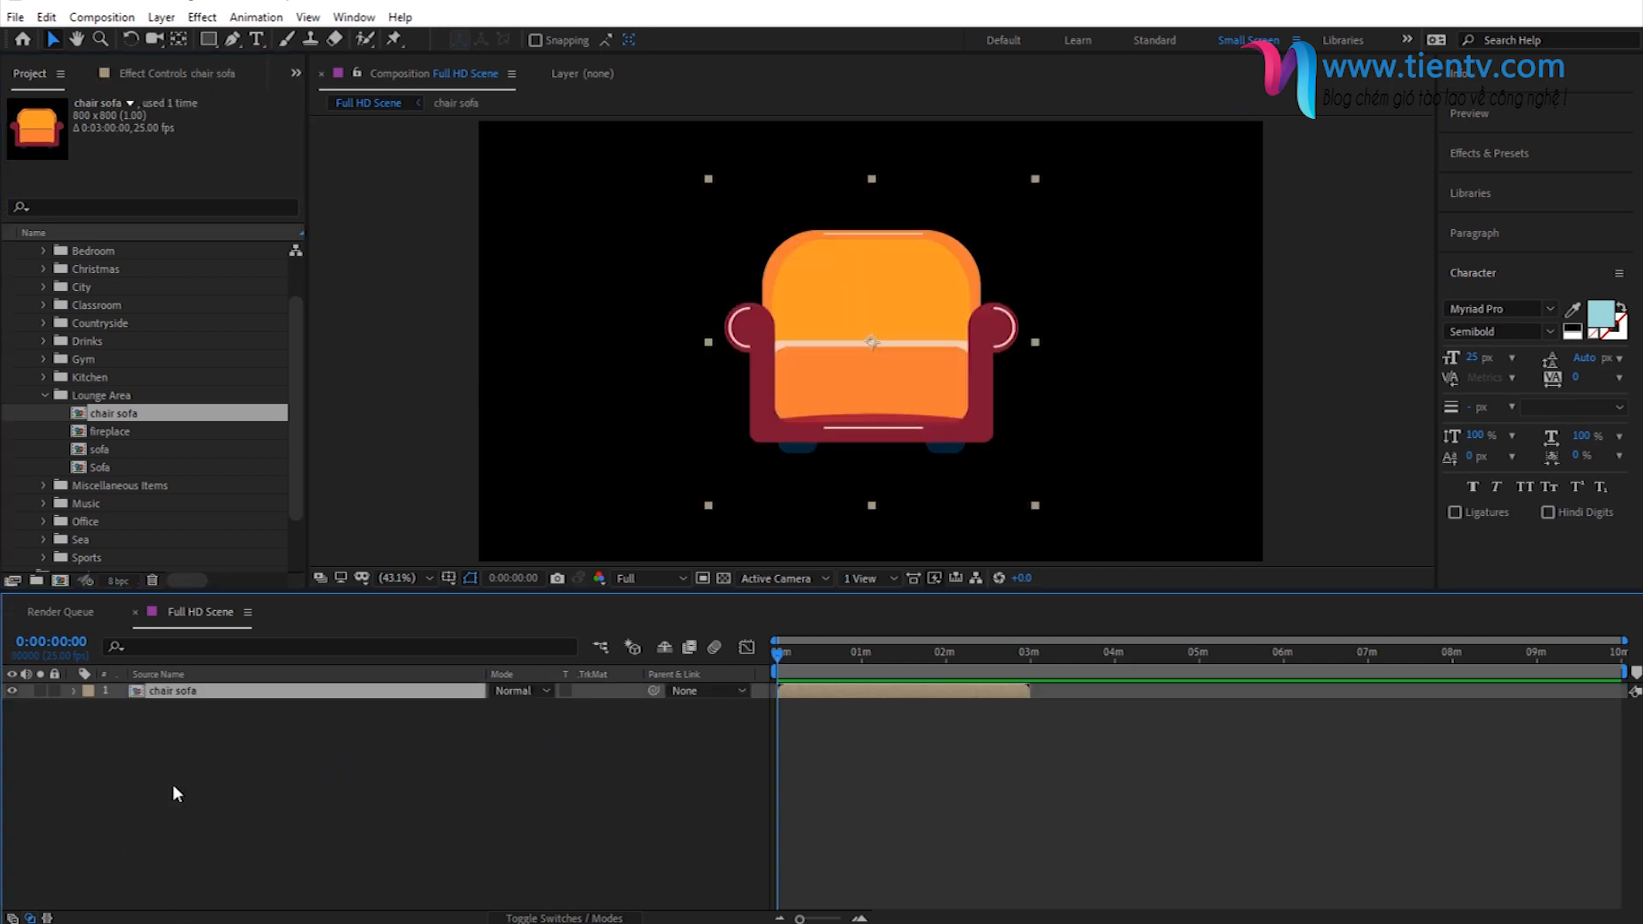
pyautogui.click(387, 580)
pyautogui.click(426, 632)
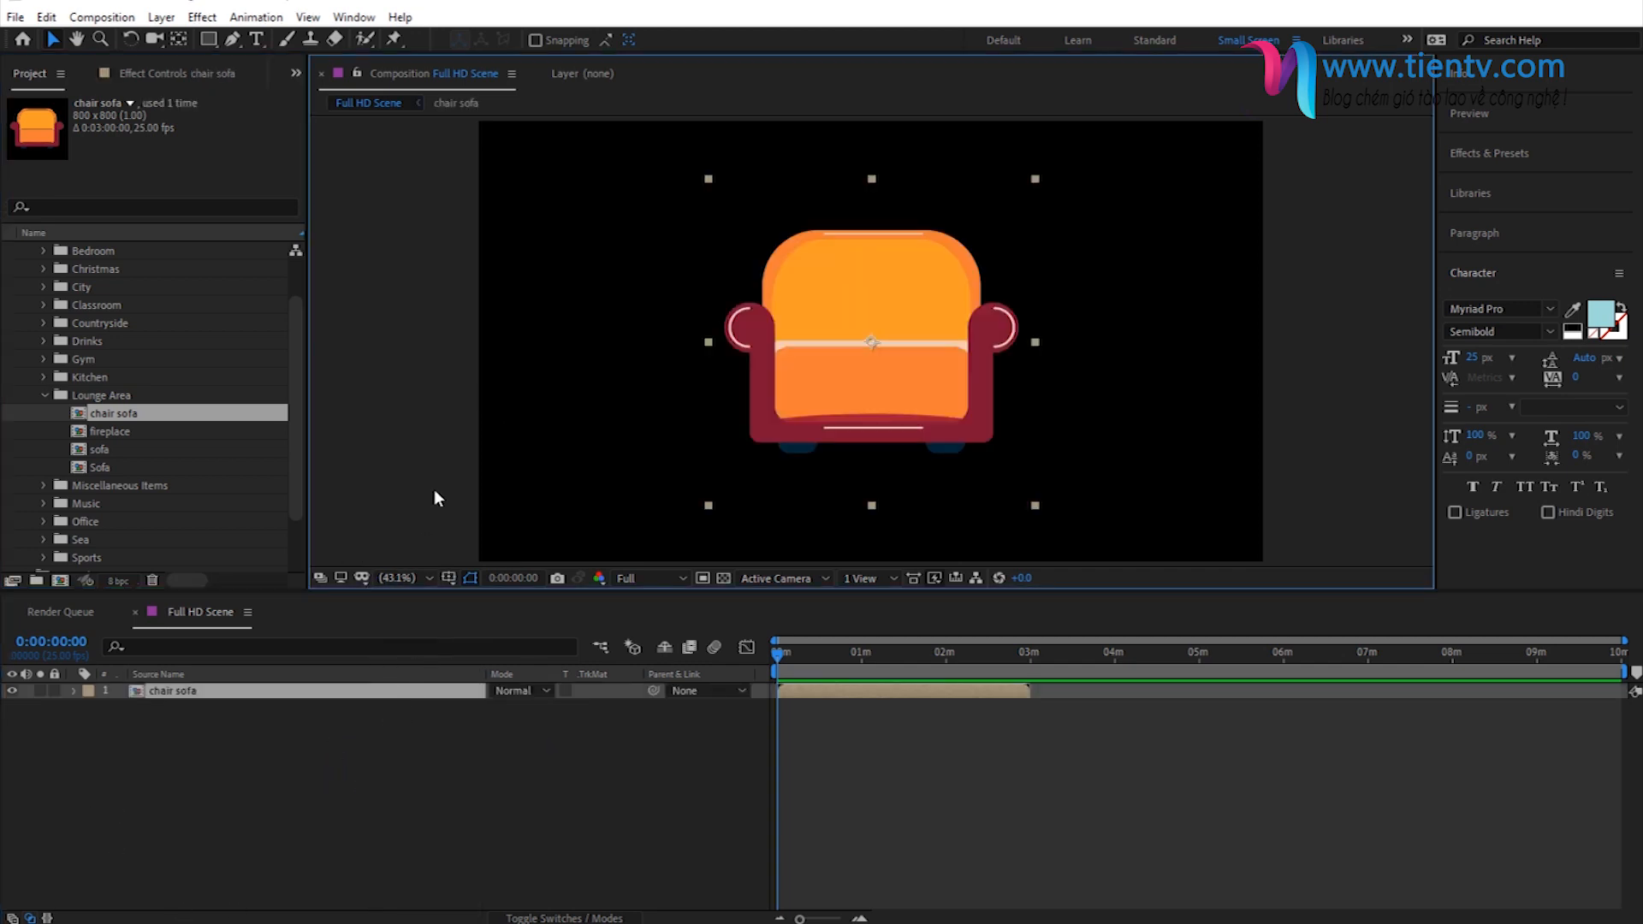
# - Move the chair sofa to the lower middle of the scene and scale it down to 75%
pyautogui.moveTo(825, 357); pyautogui.dragTo(839, 425)
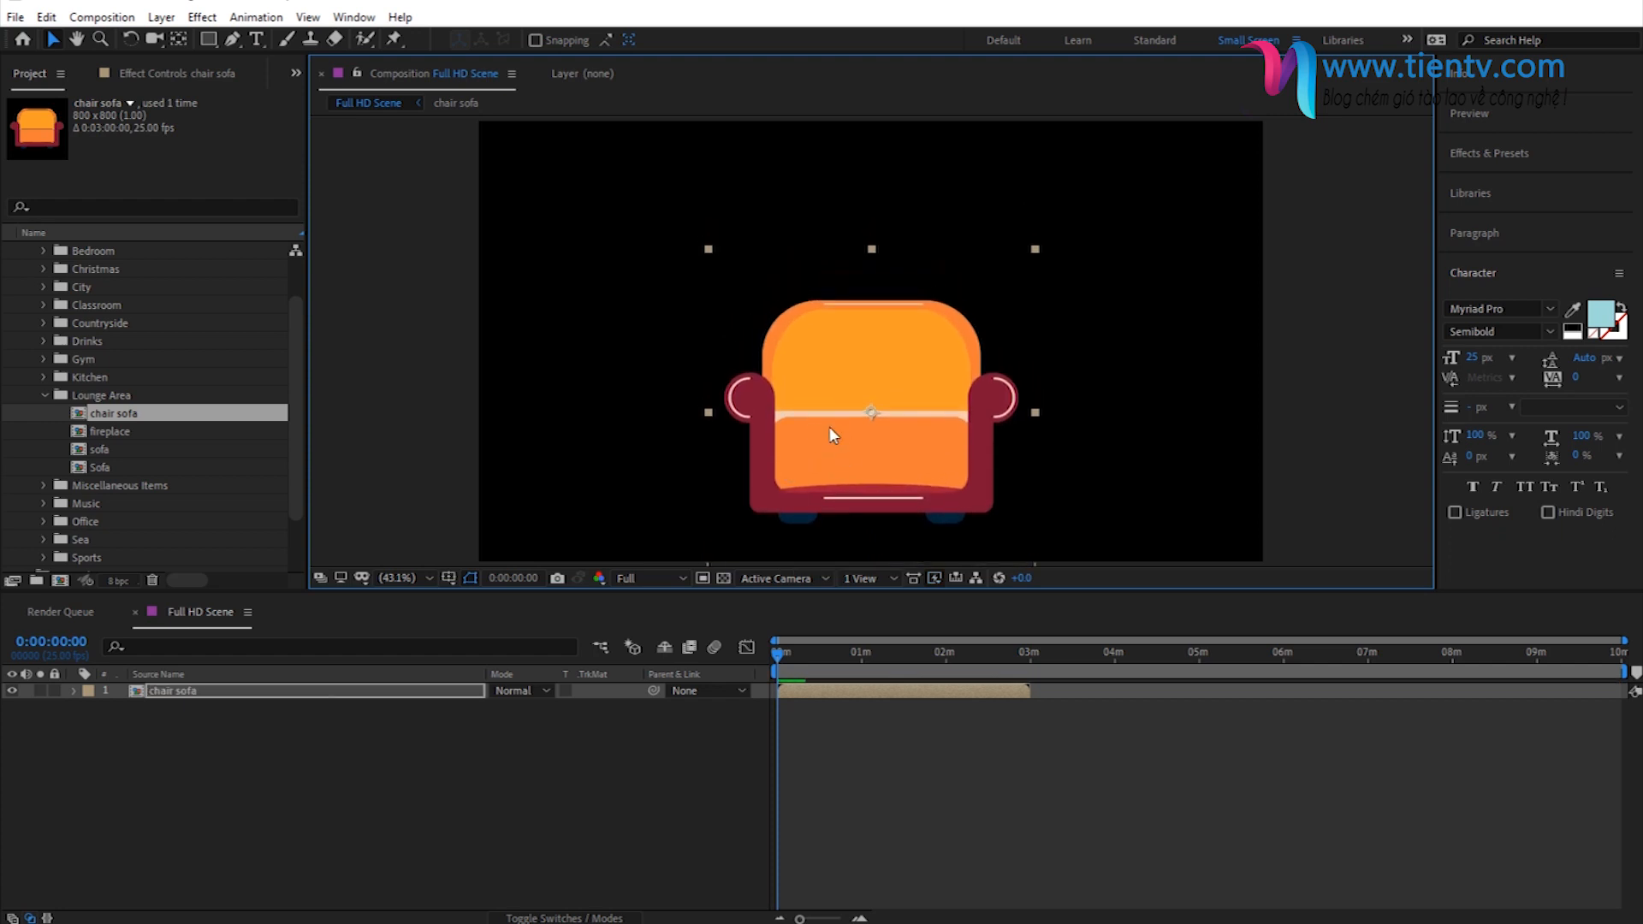
pyautogui.press('s')
pyautogui.moveTo(520, 710); pyautogui.dragTo(501, 712)
pyautogui.moveTo(860, 415); pyautogui.dragTo(856, 431)
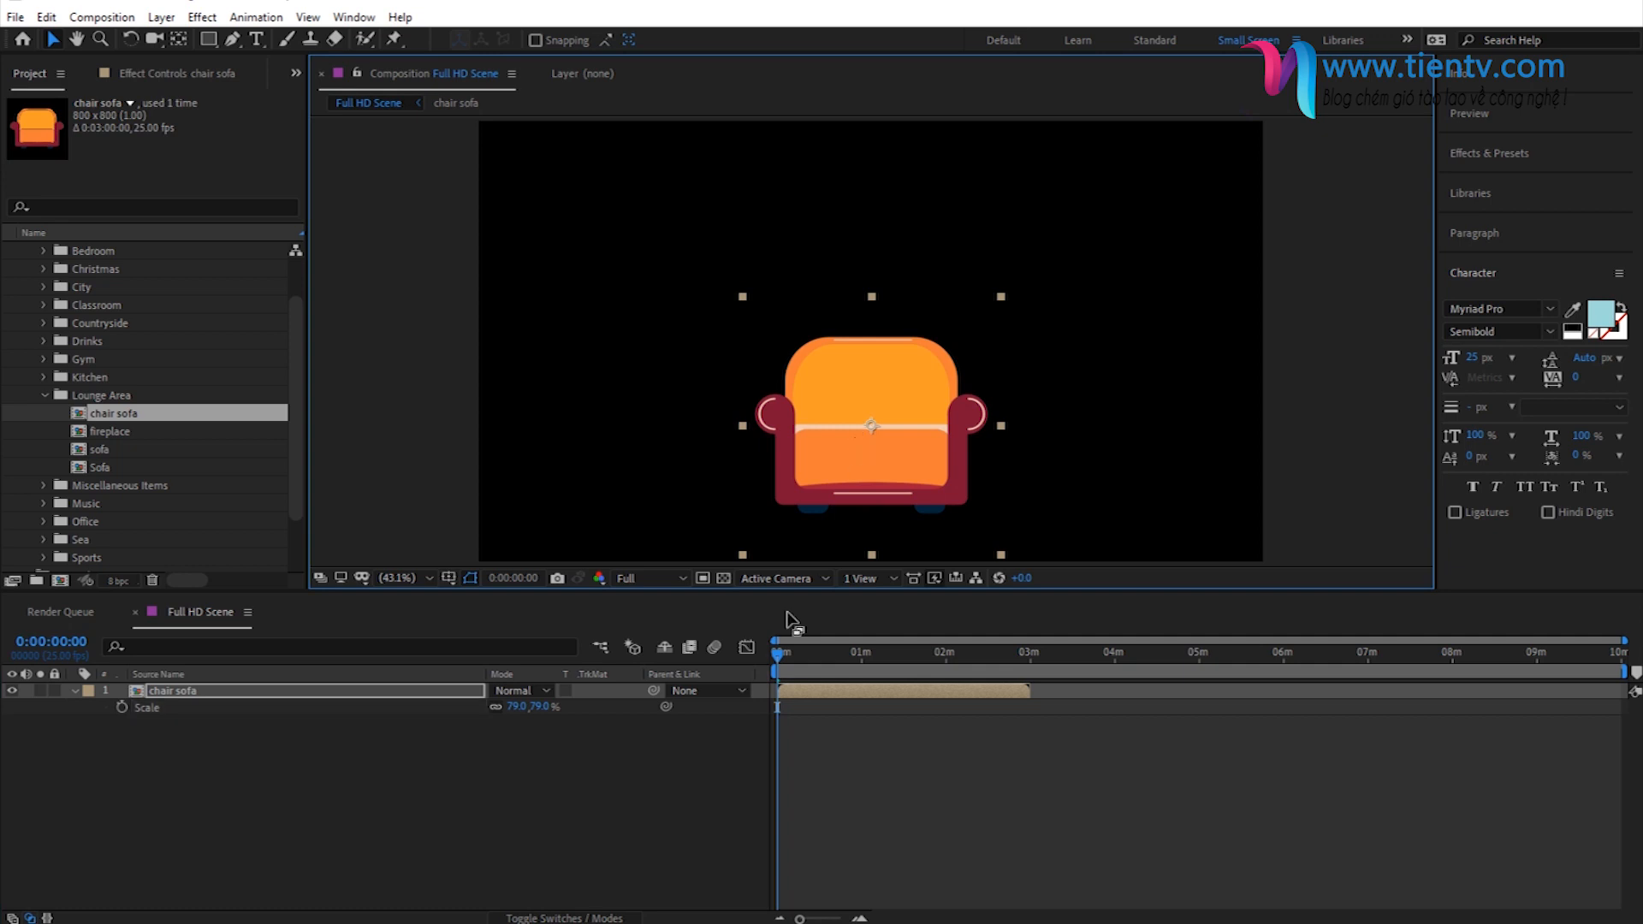
pyautogui.click(466, 791)
pyautogui.moveTo(532, 707); pyautogui.dragTo(537, 718)
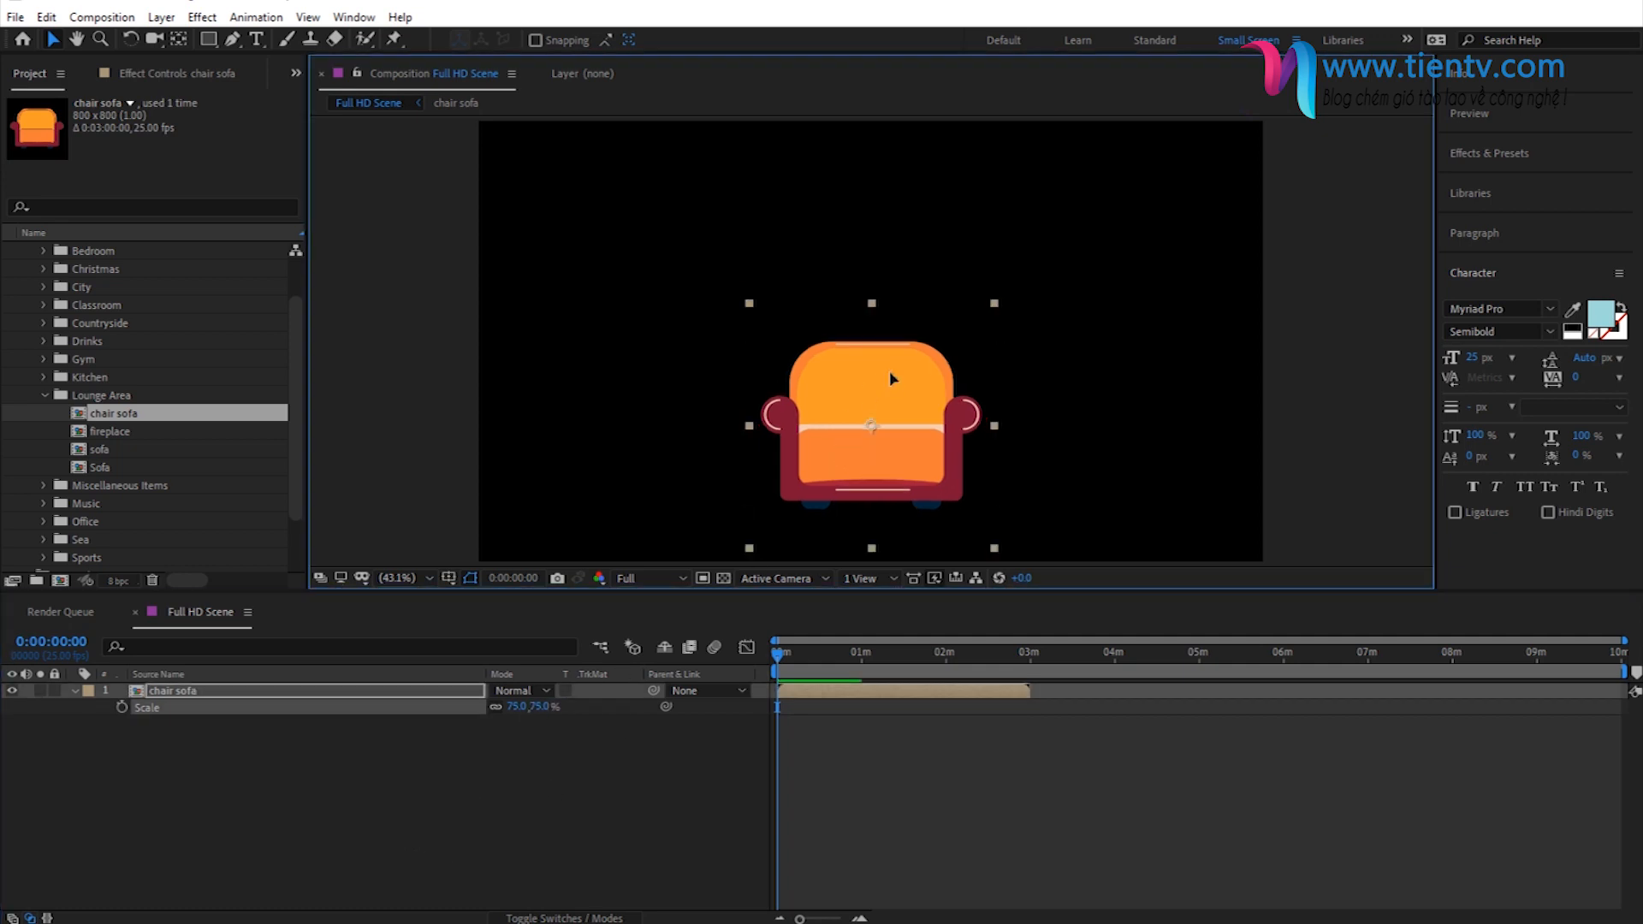
pyautogui.click(178, 793)
pyautogui.click(75, 691)
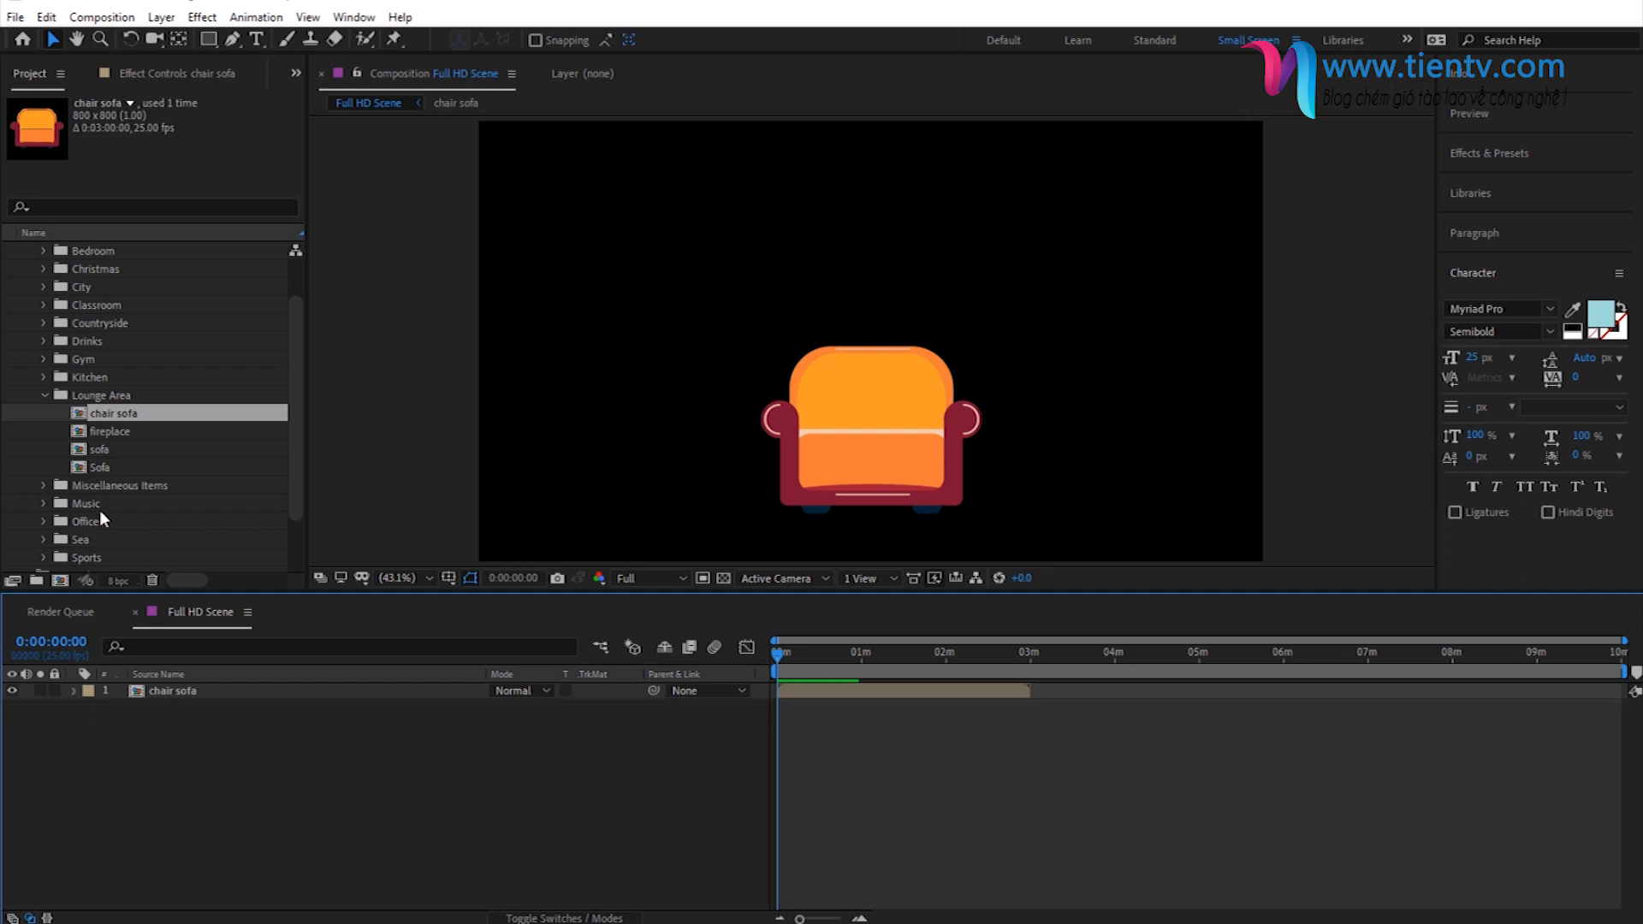
# - Collapse the Lounge Area folder and the 01 - Scene Design Objects folder
pyautogui.click(45, 395)
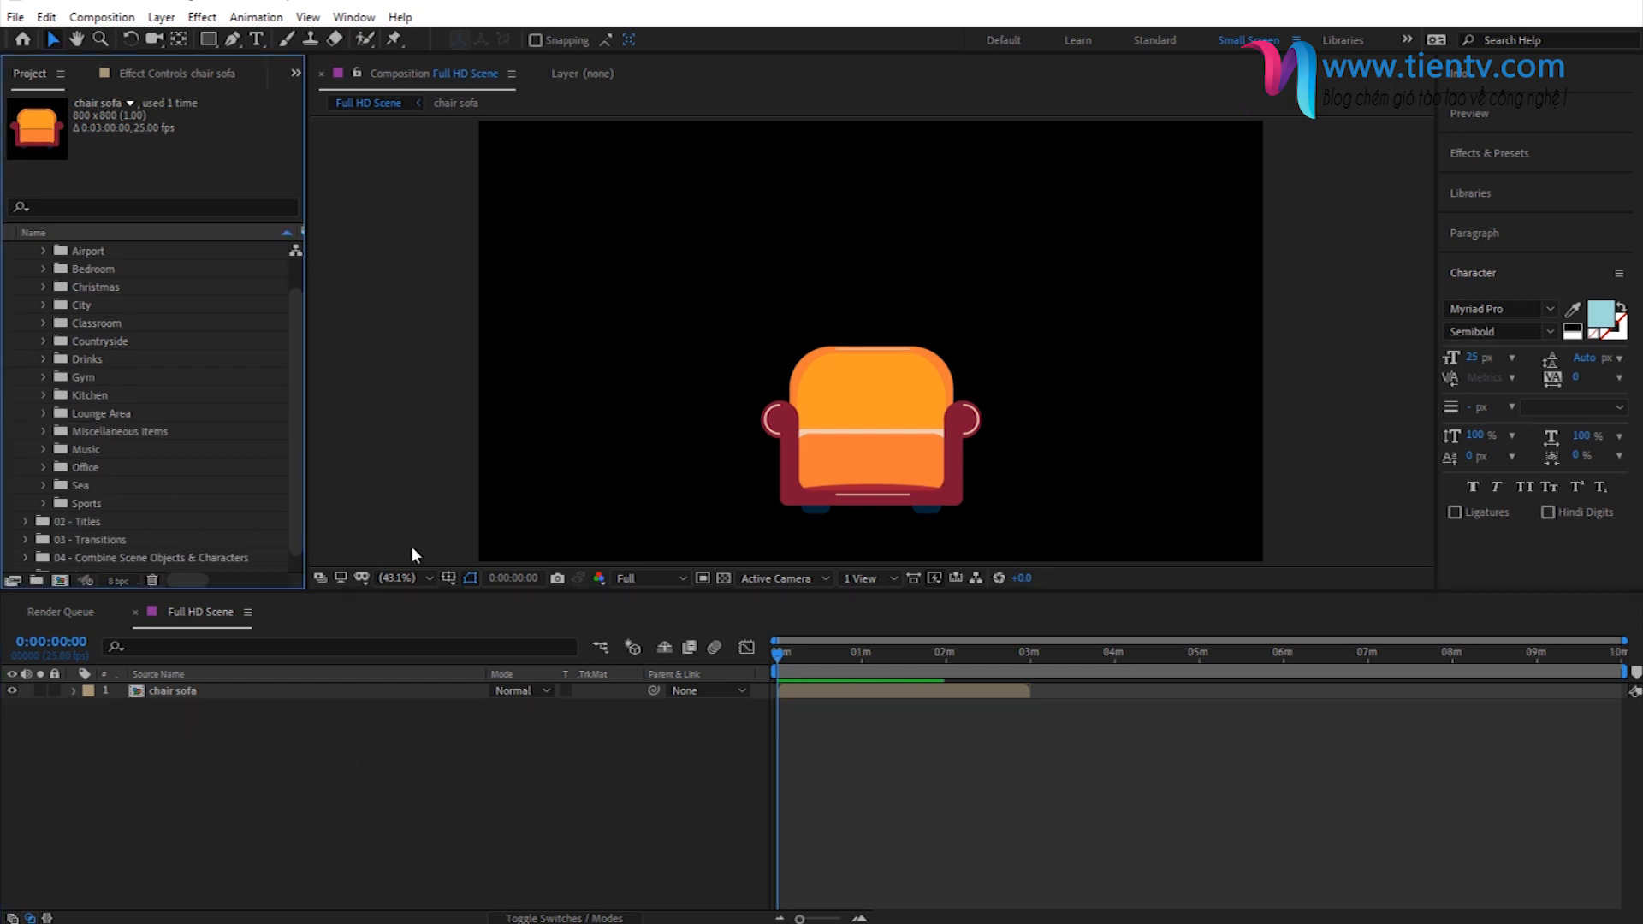
pyautogui.scroll(1, 43, 272)
pyautogui.click(26, 268)
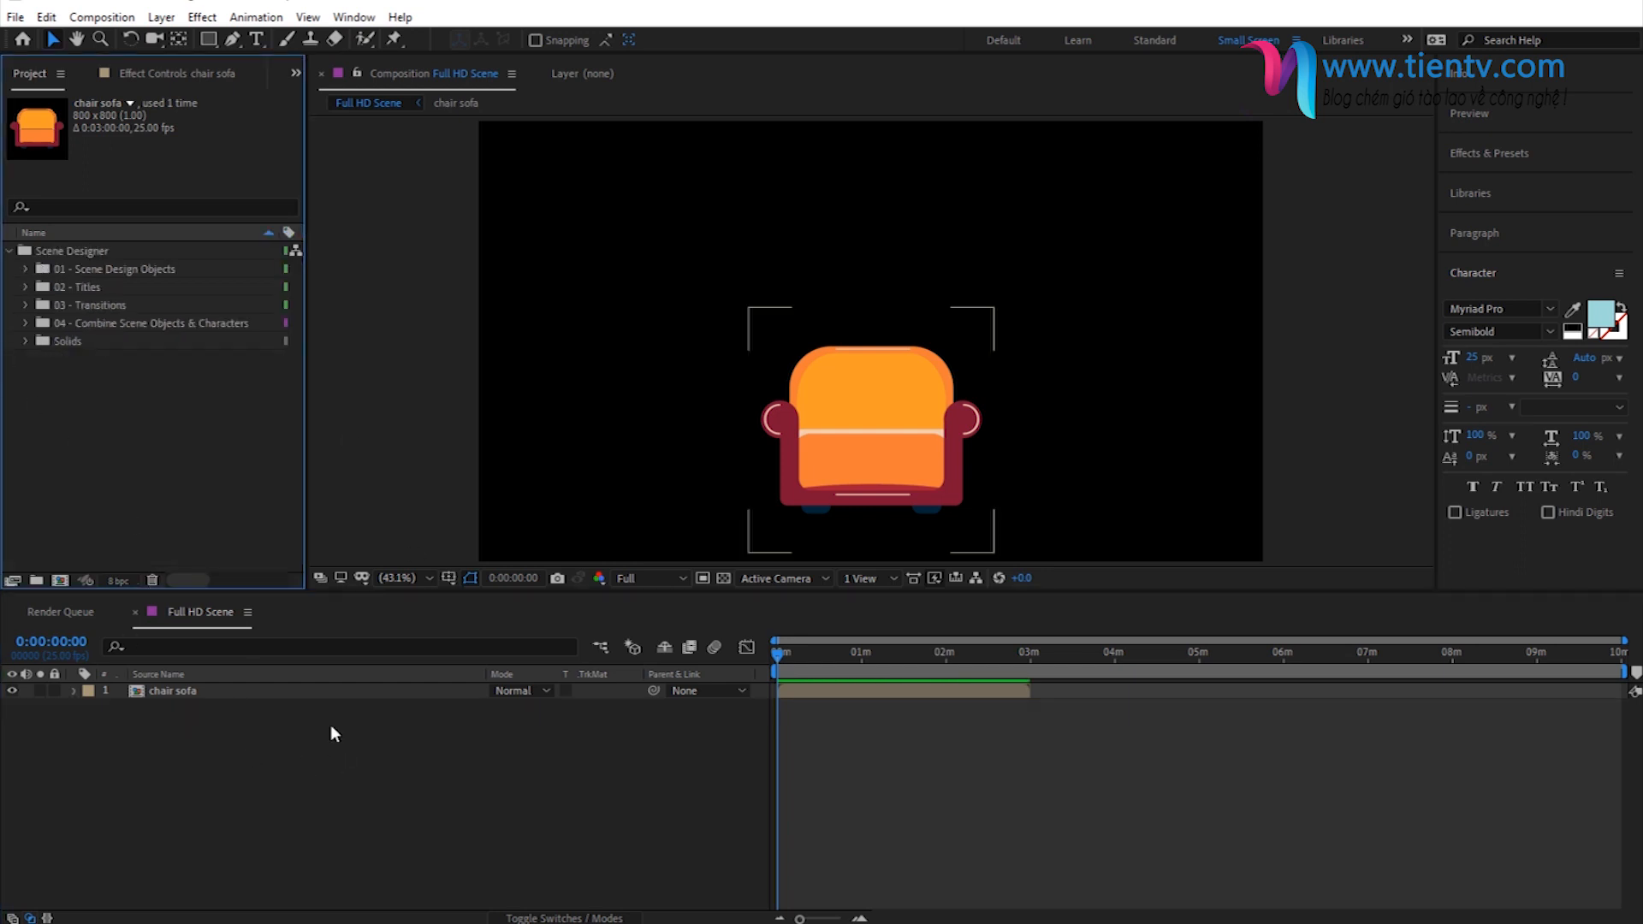
# - Add a blue 1920 x 1080 px solid named Background to Full HD Scene and place it beneath the chair sofa layer
pyautogui.click(287, 763)
pyautogui.rightClick(326, 789)
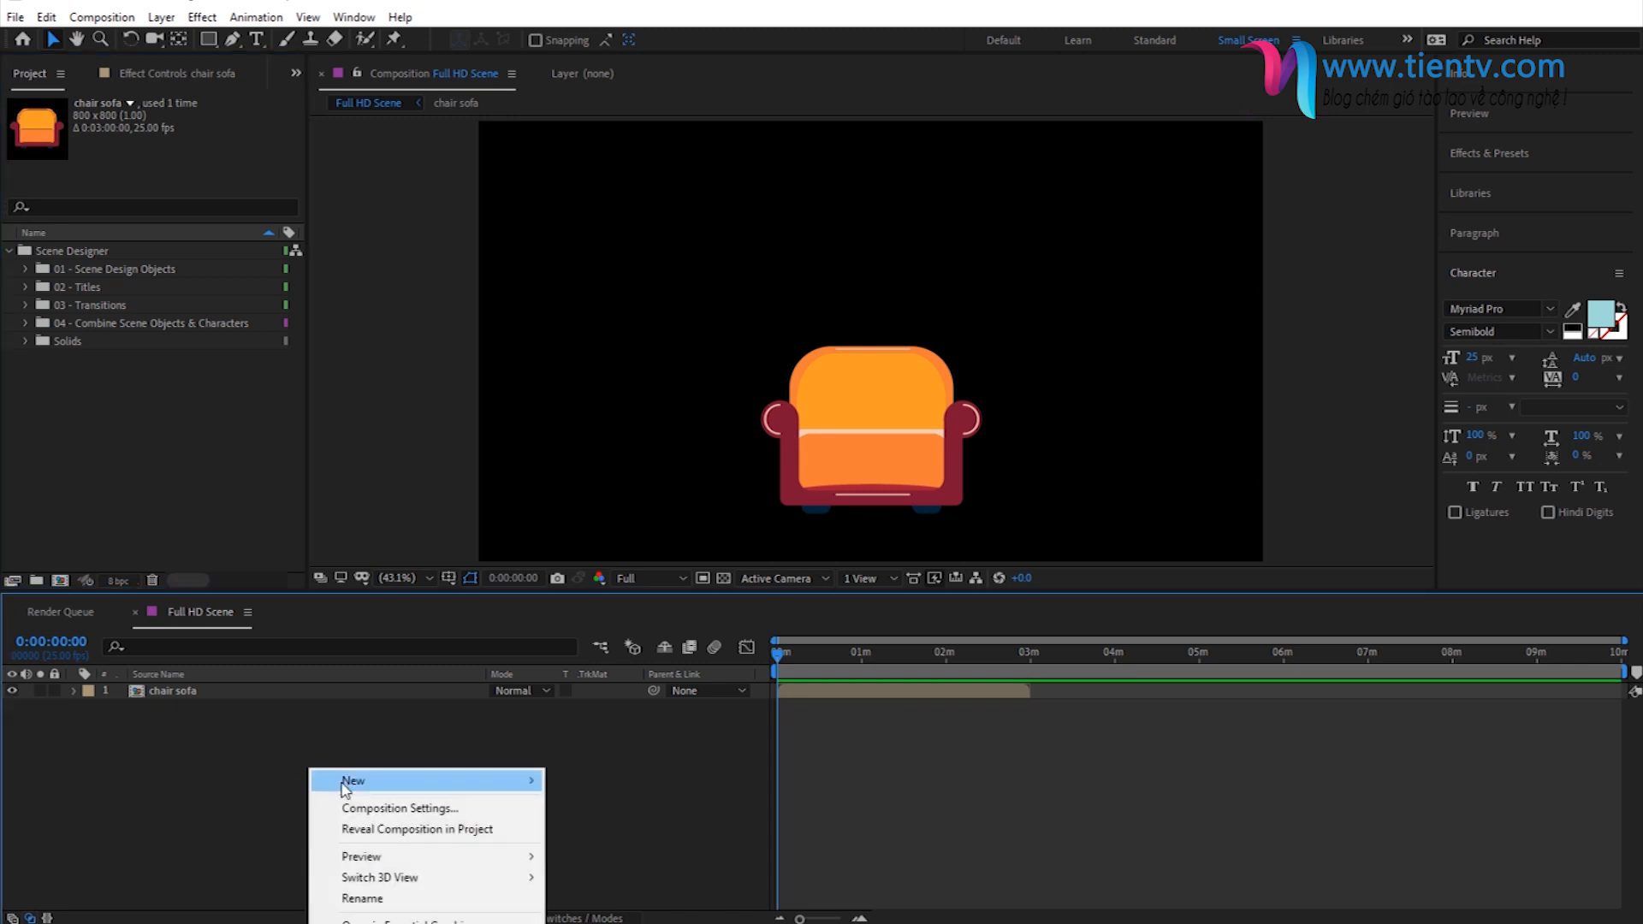
pyautogui.moveTo(358, 786)
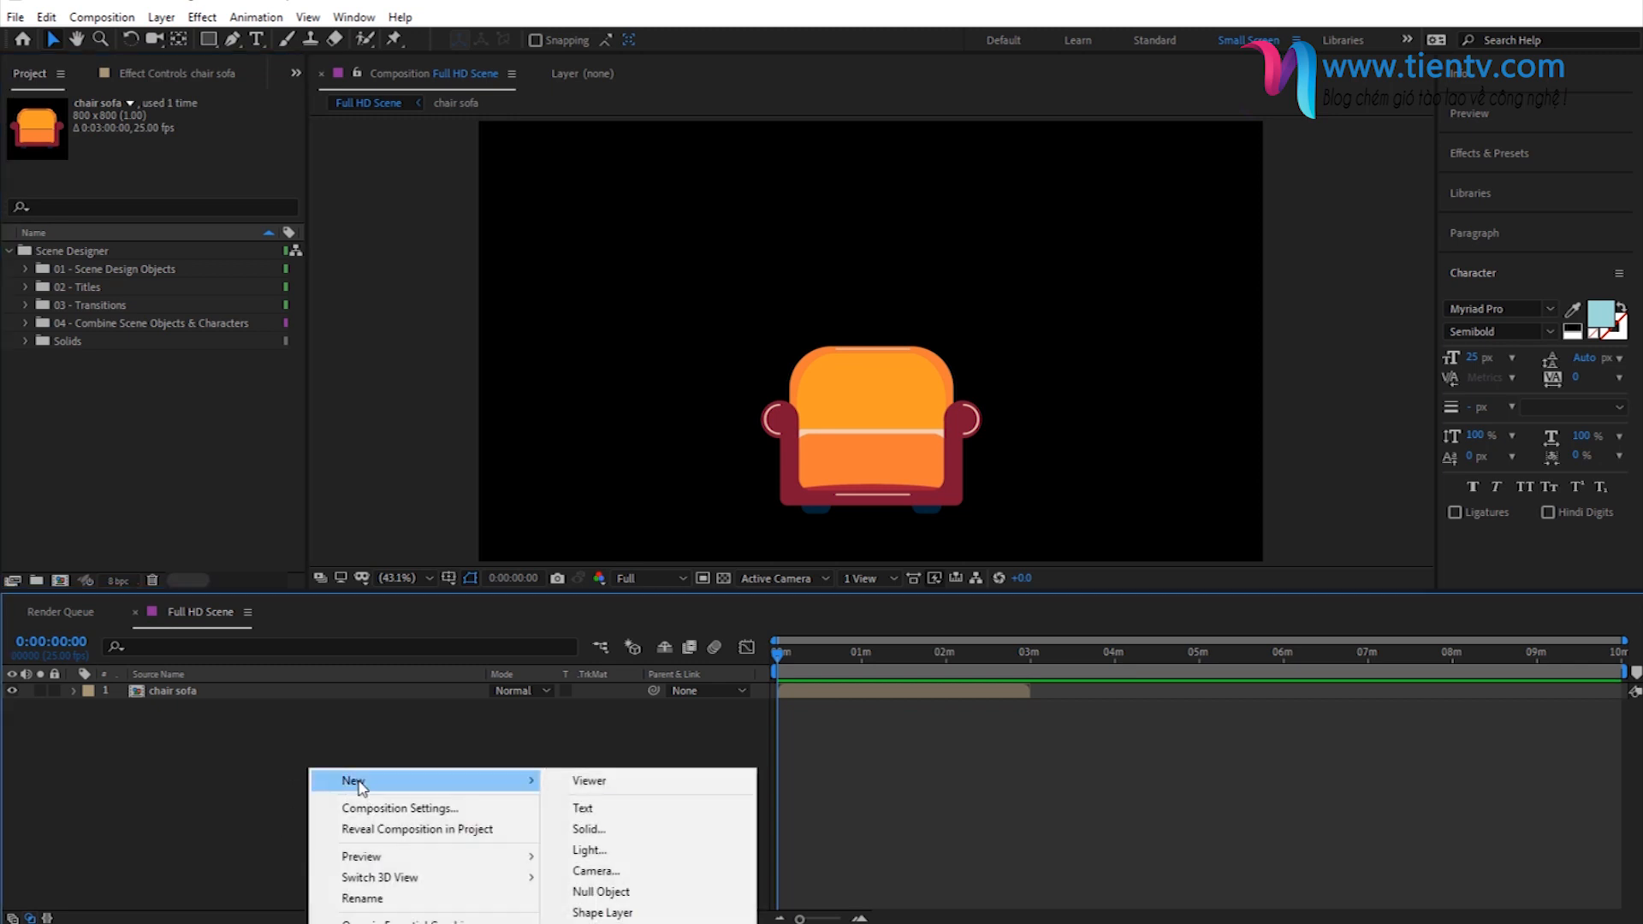
pyautogui.click(597, 827)
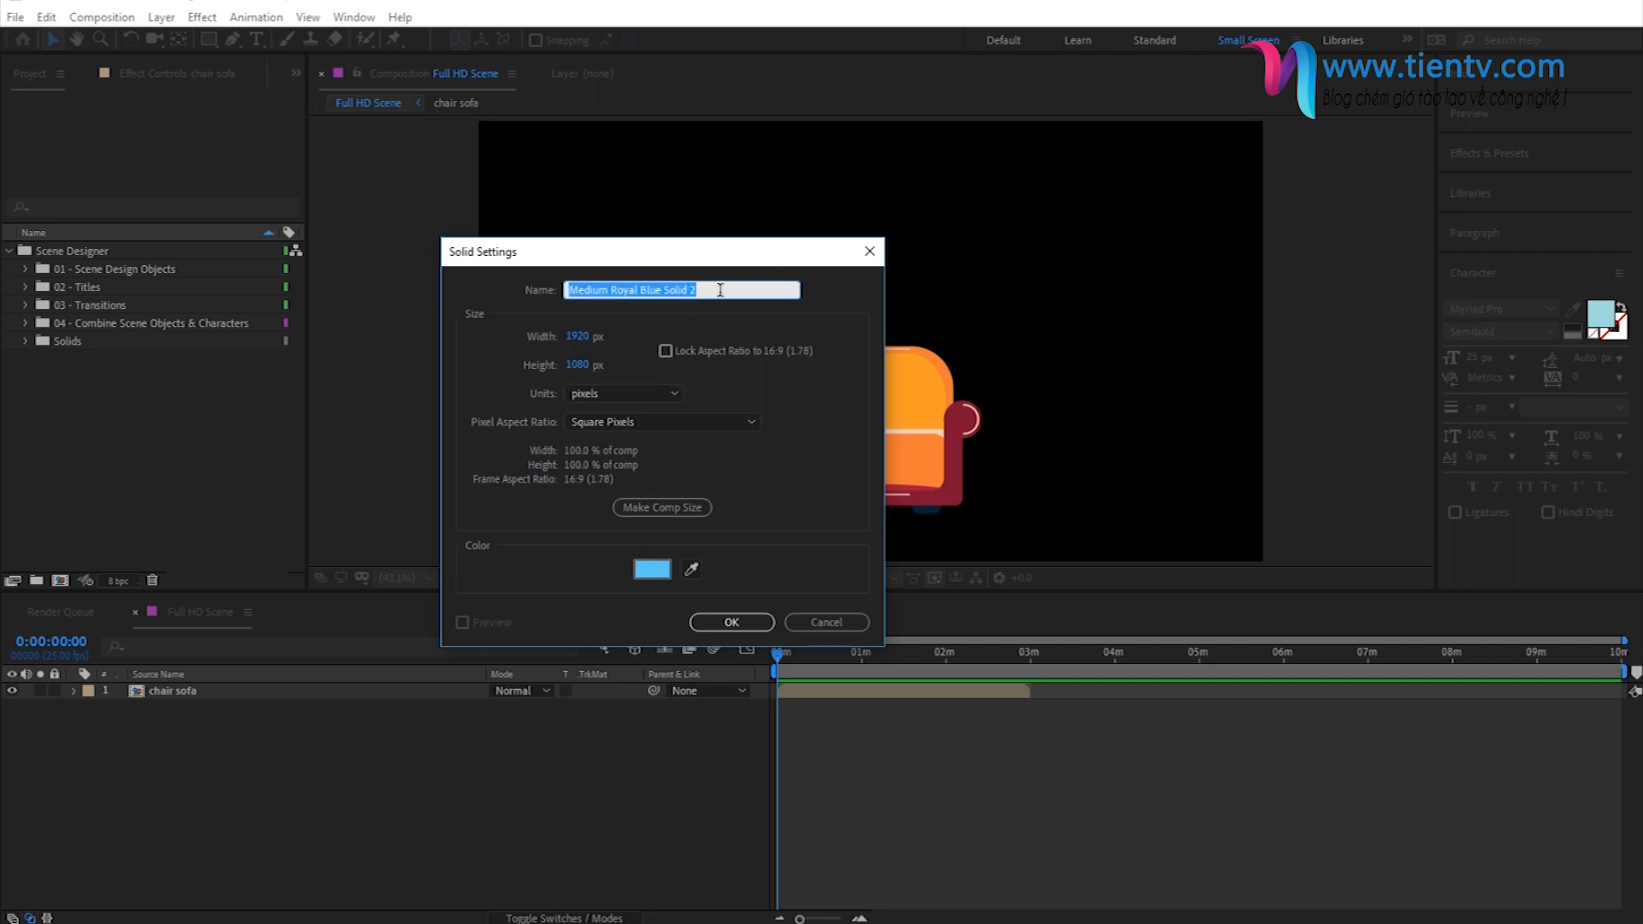
pyautogui.write('Background')
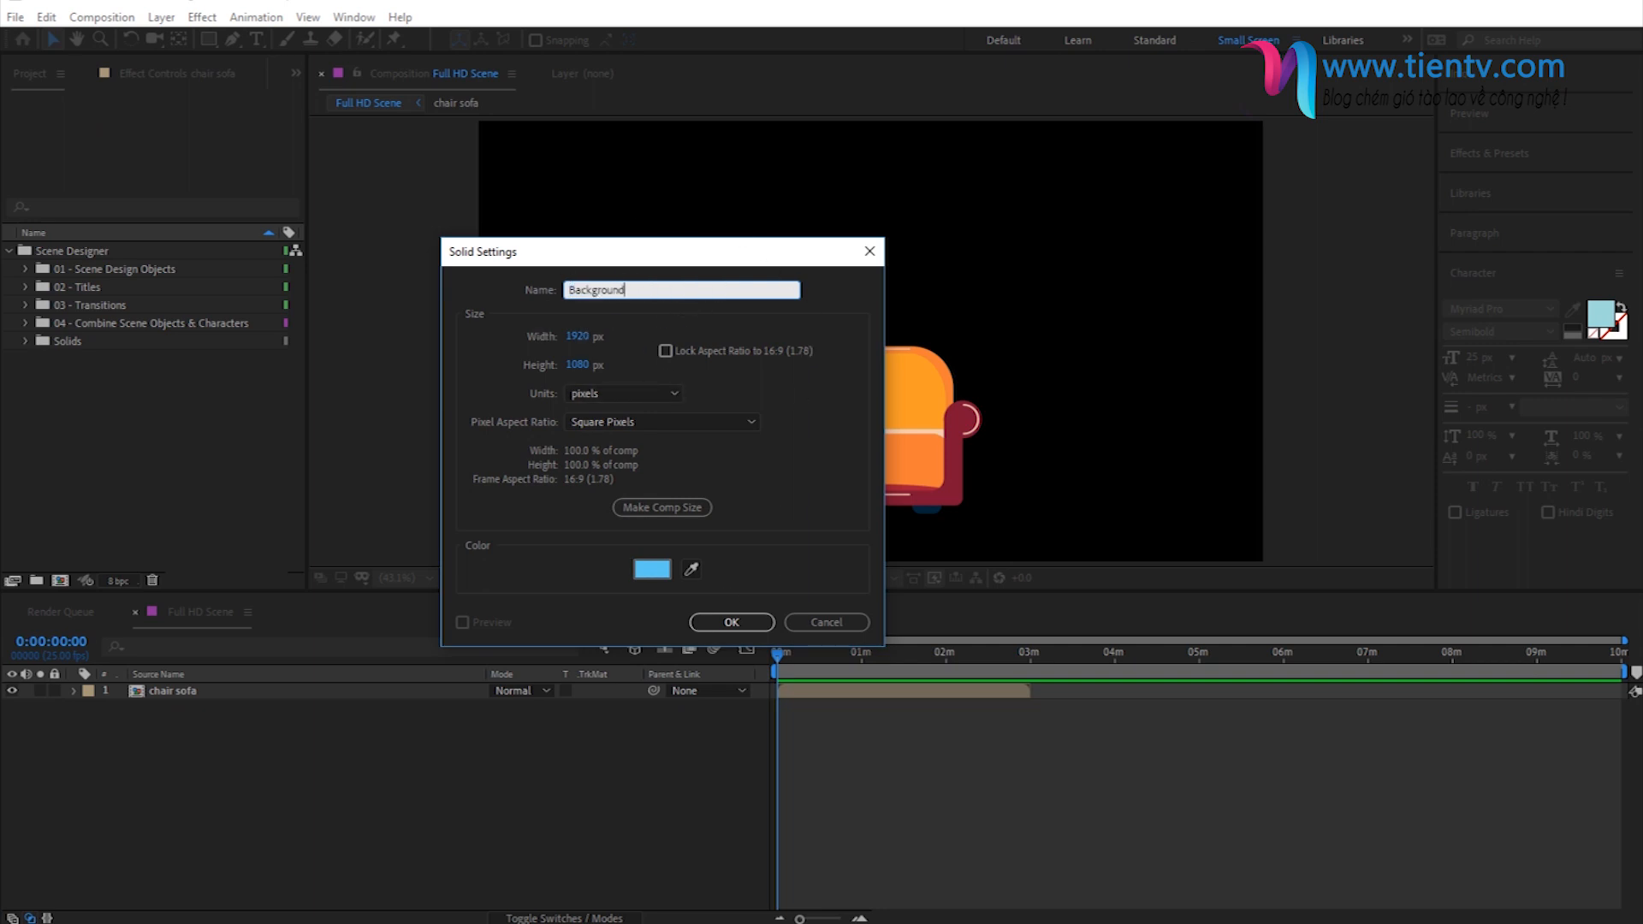
pyautogui.press('Return')
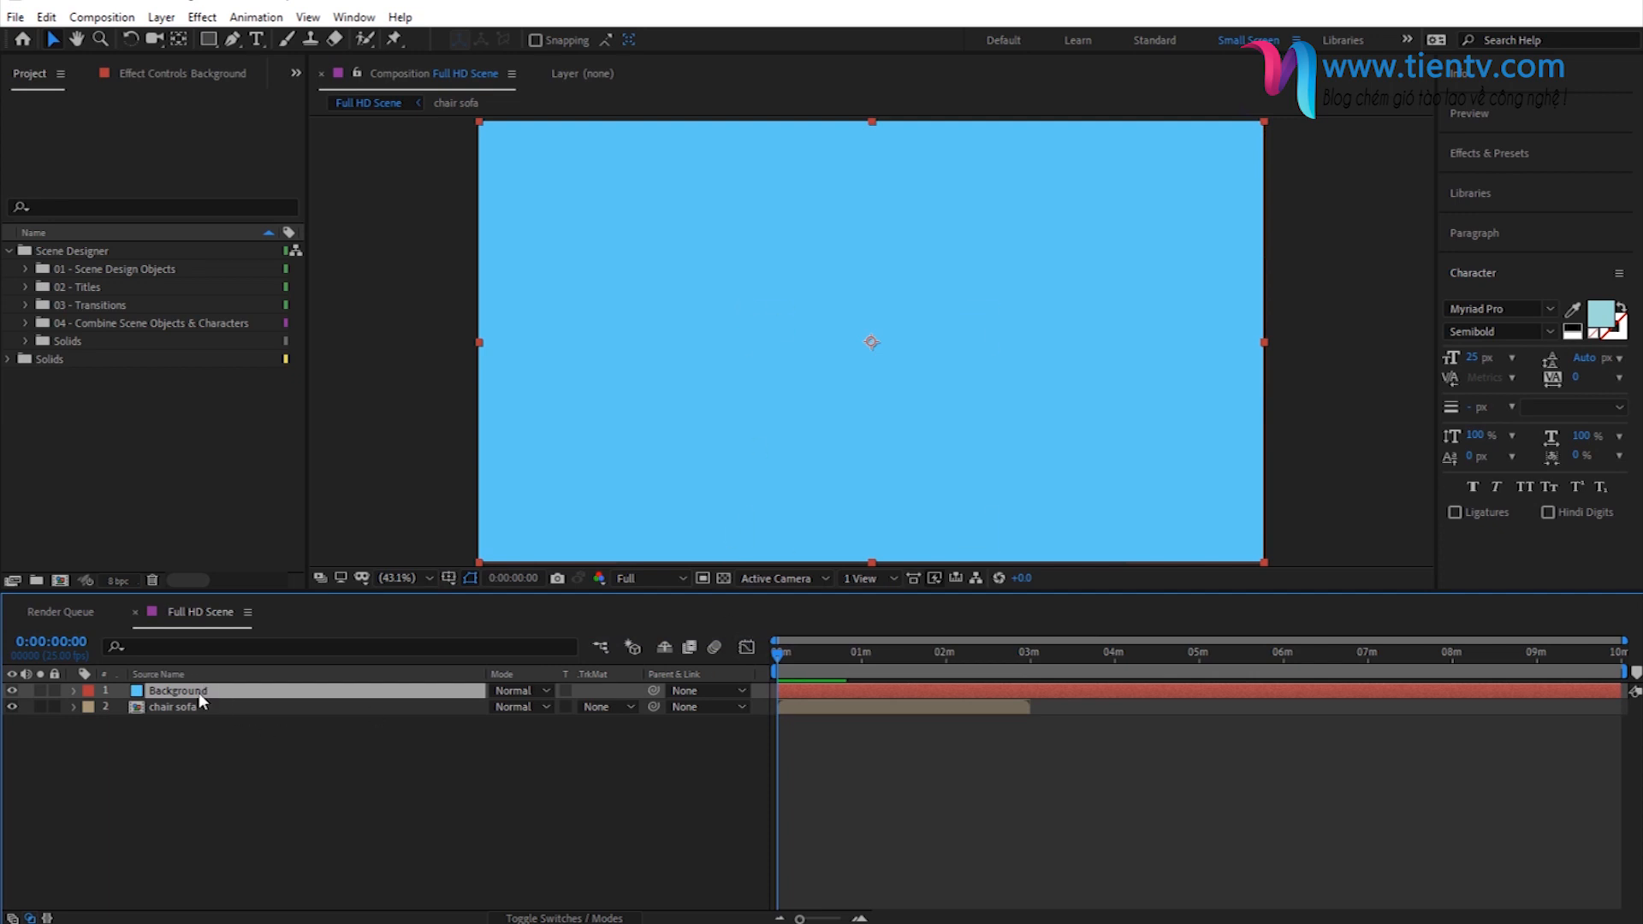
pyautogui.moveTo(192, 693); pyautogui.dragTo(206, 720)
pyautogui.click(252, 772)
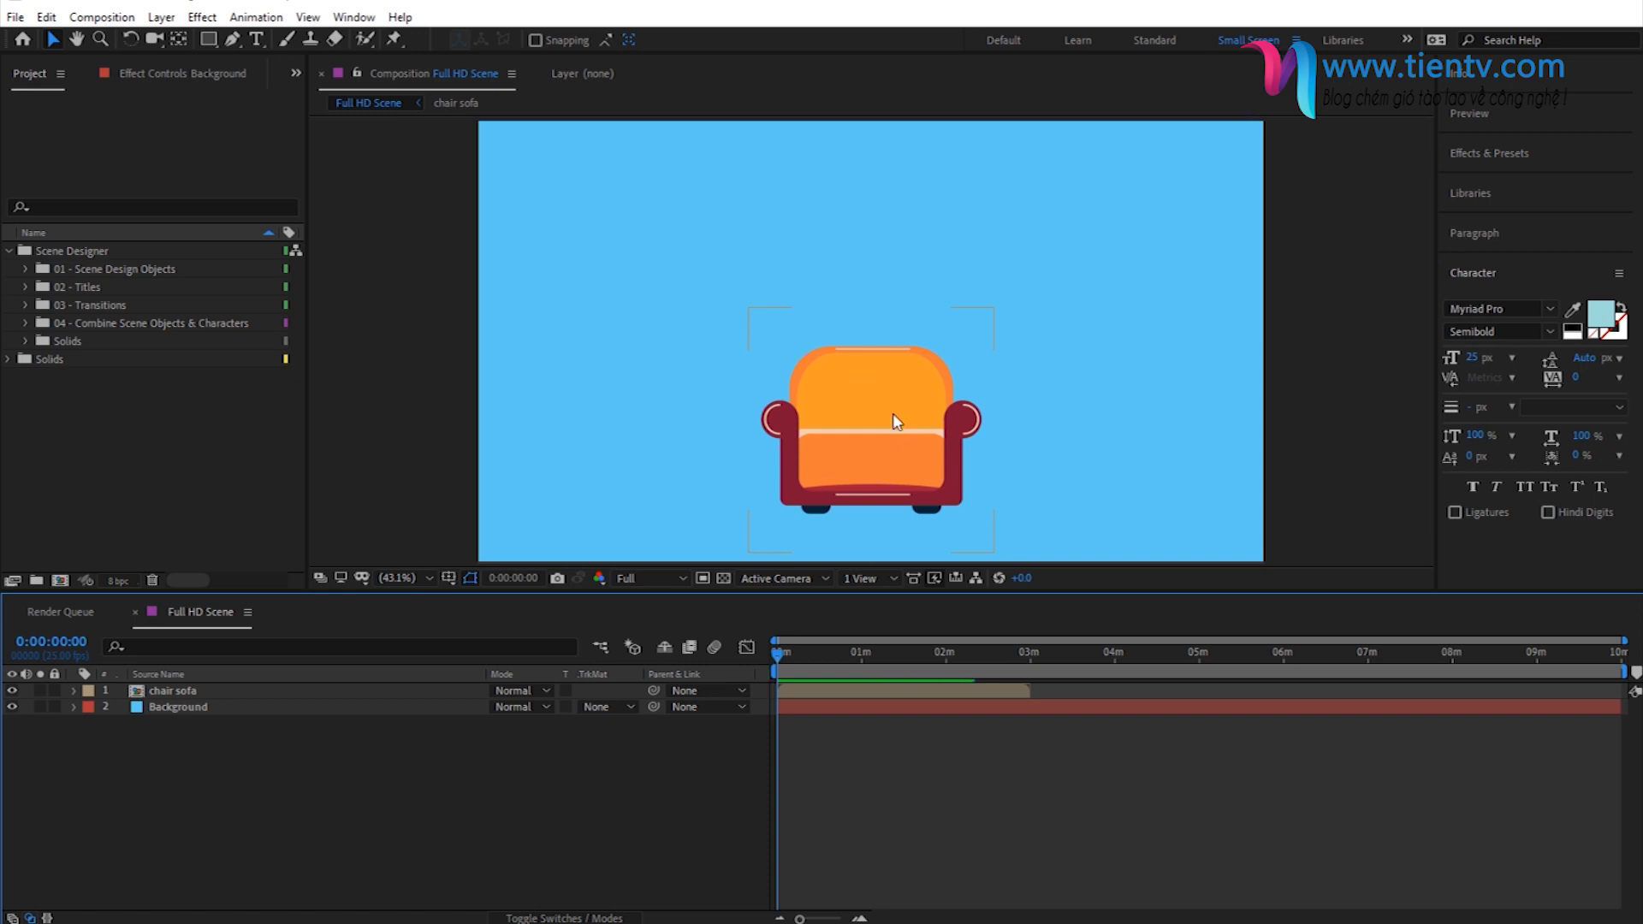
# - With the chair sofa layer selected, expand Animation Presets down to Object Animations > 01 - Start and widen the list to show full preset names
pyautogui.click(178, 694)
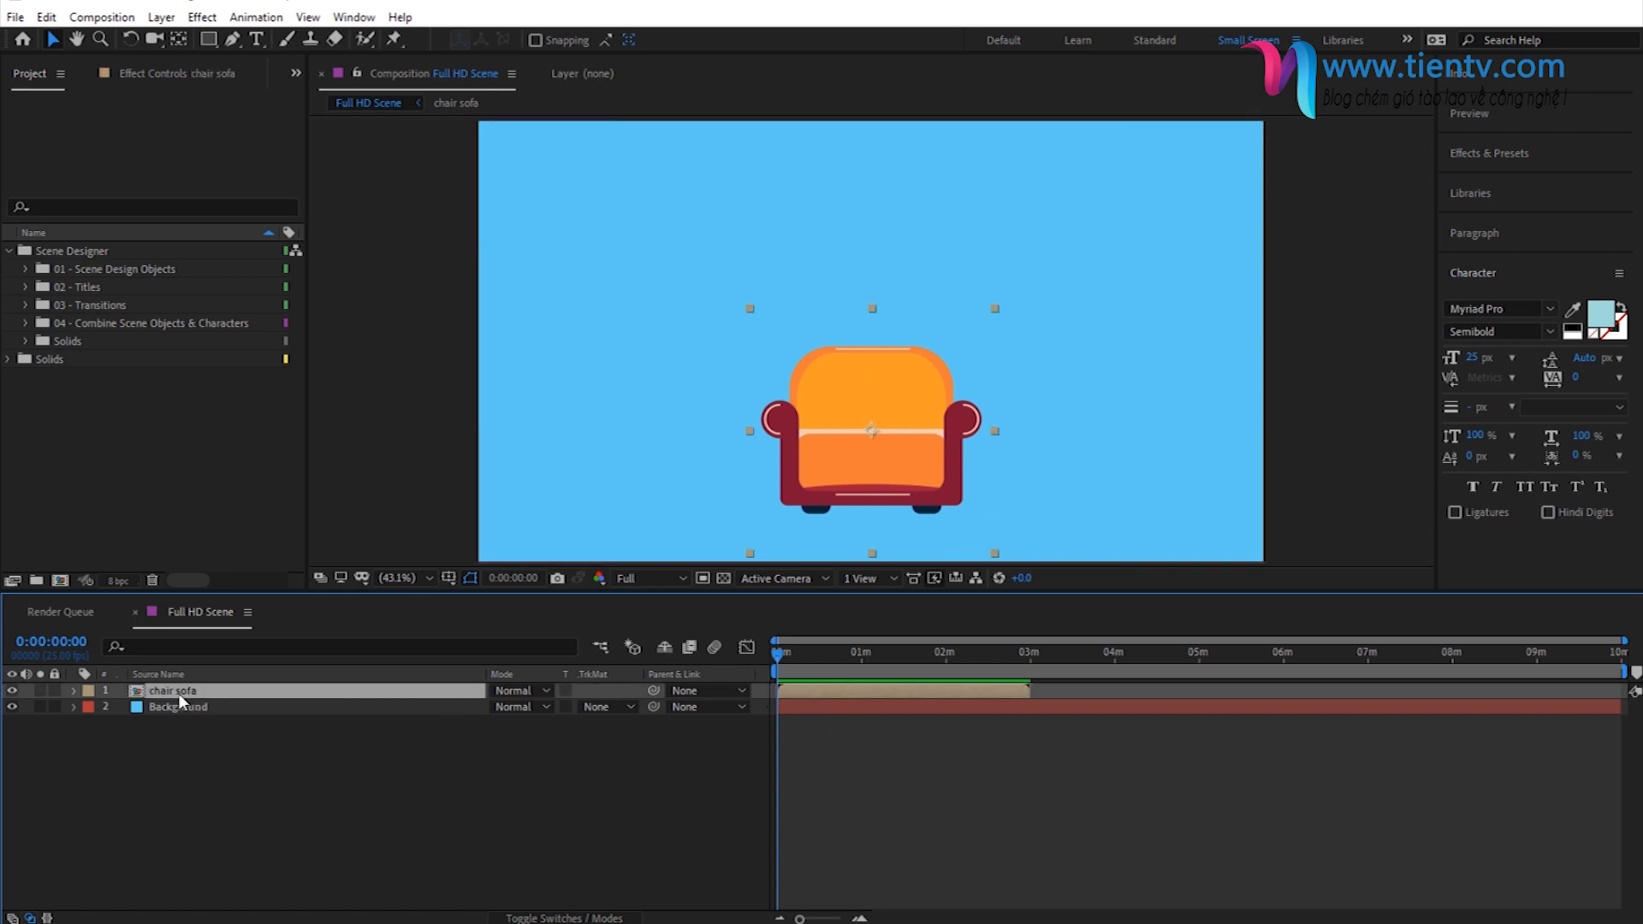
pyautogui.click(1489, 154)
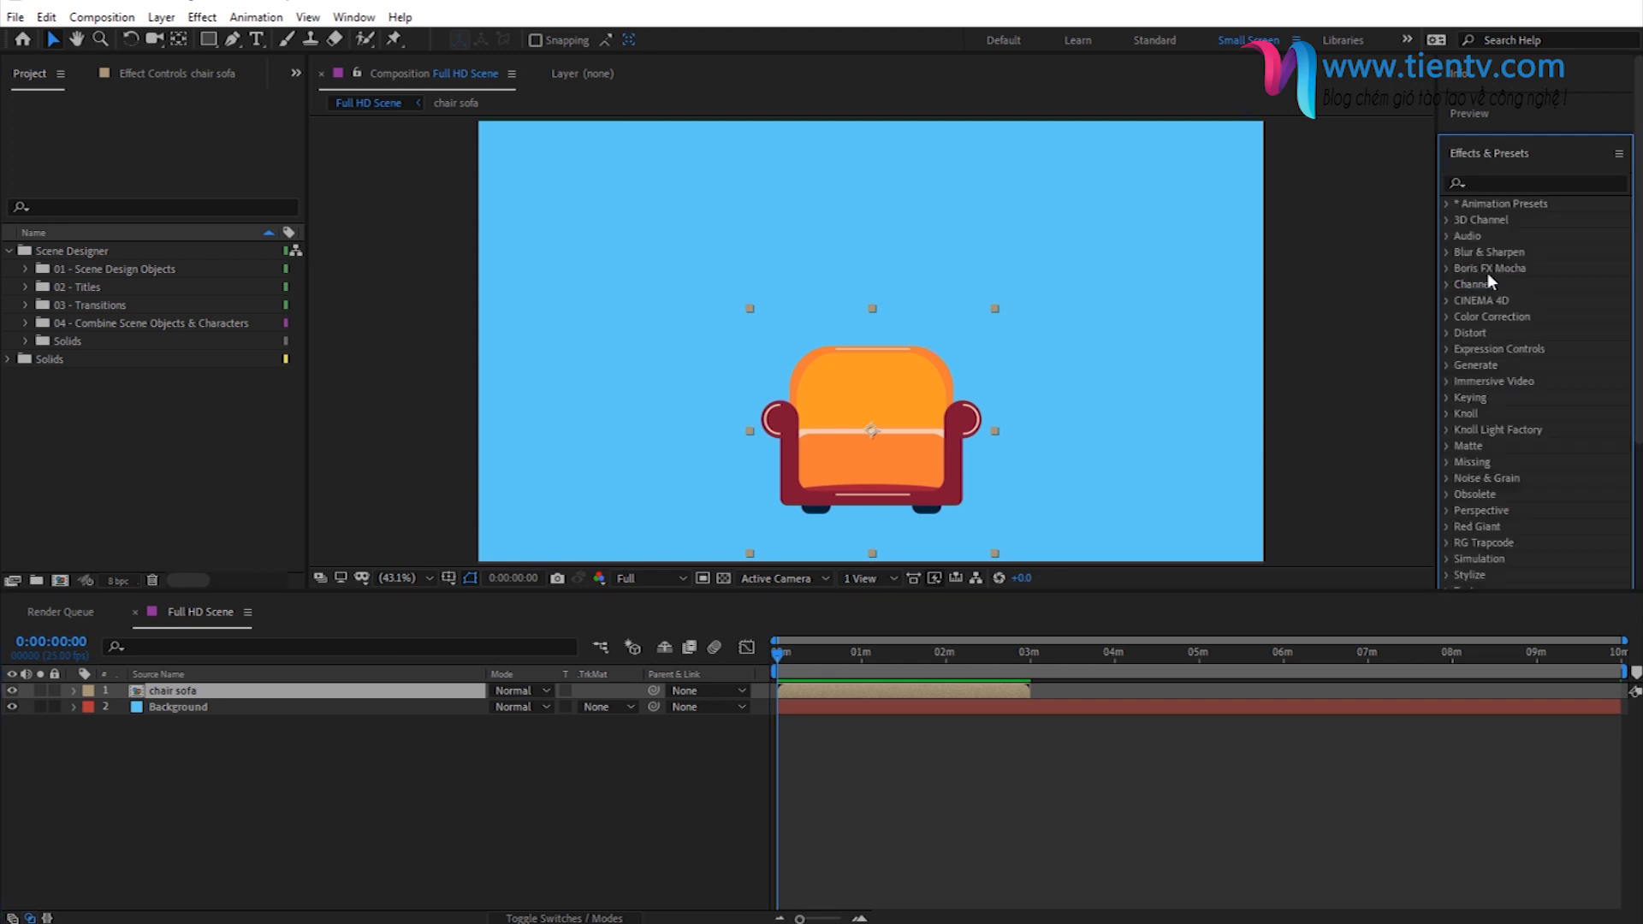
pyautogui.click(1447, 204)
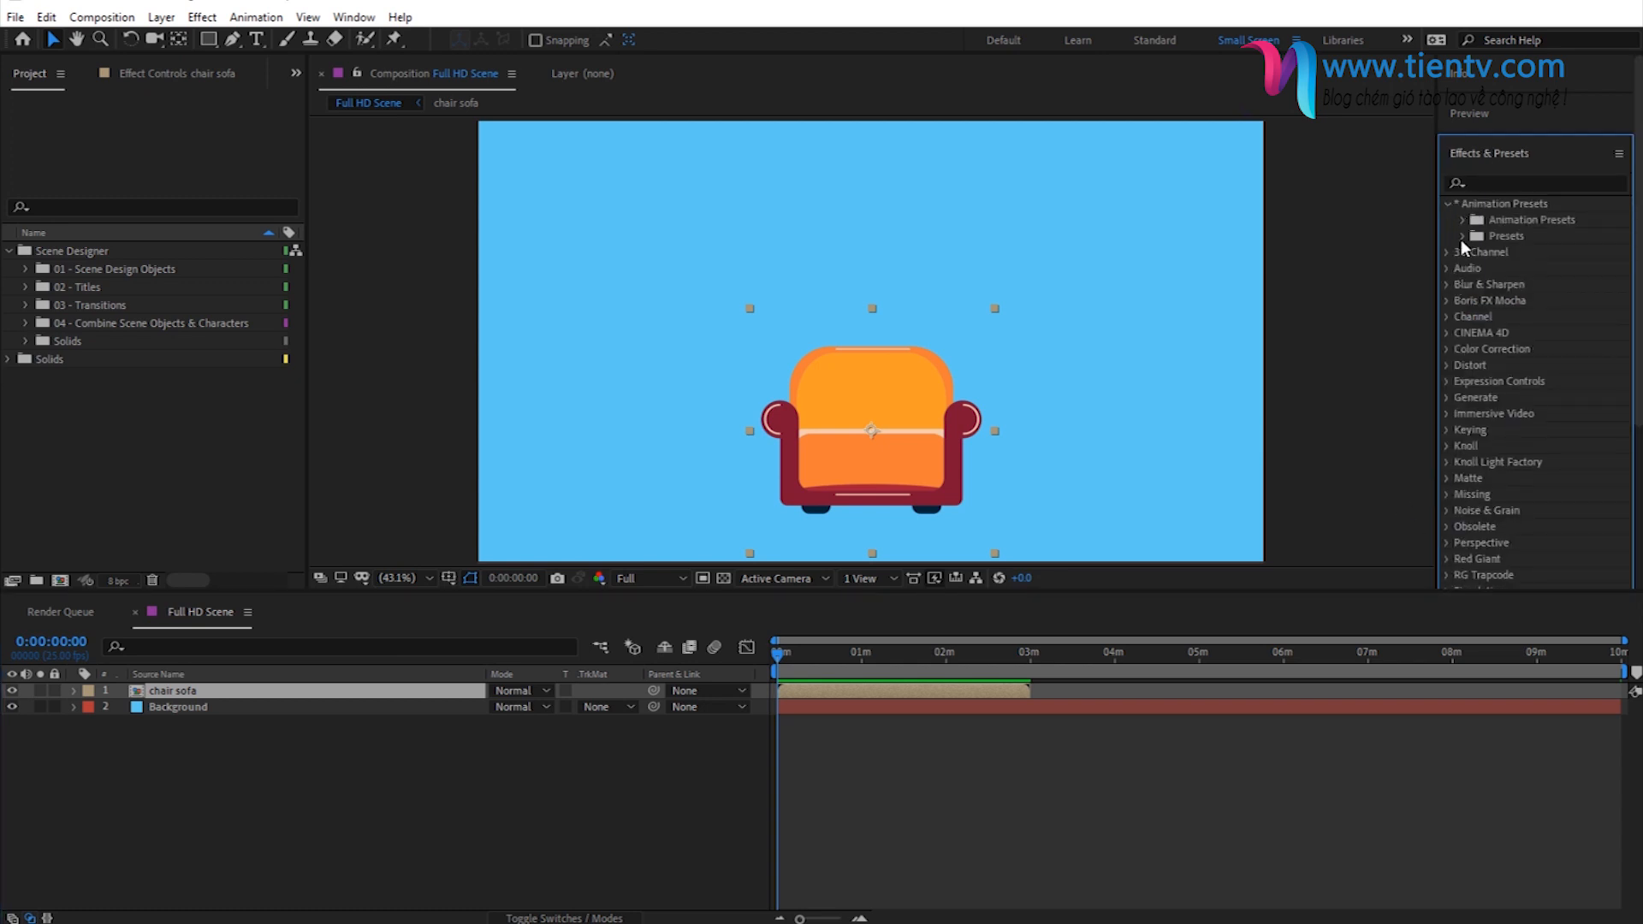
pyautogui.click(1462, 220)
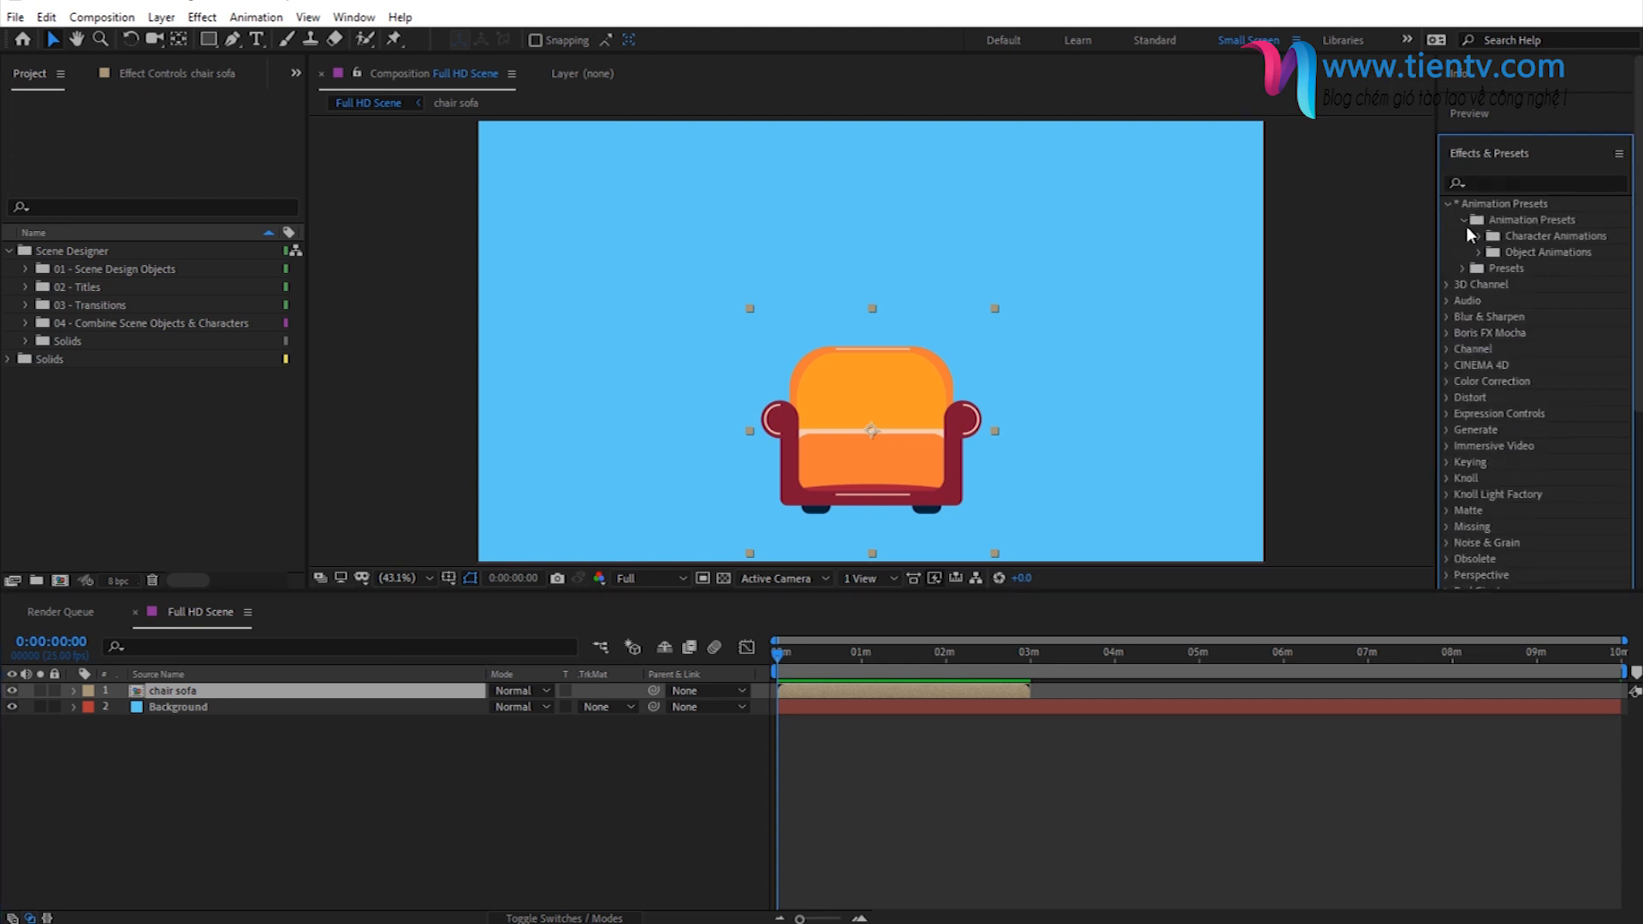
pyautogui.click(1480, 252)
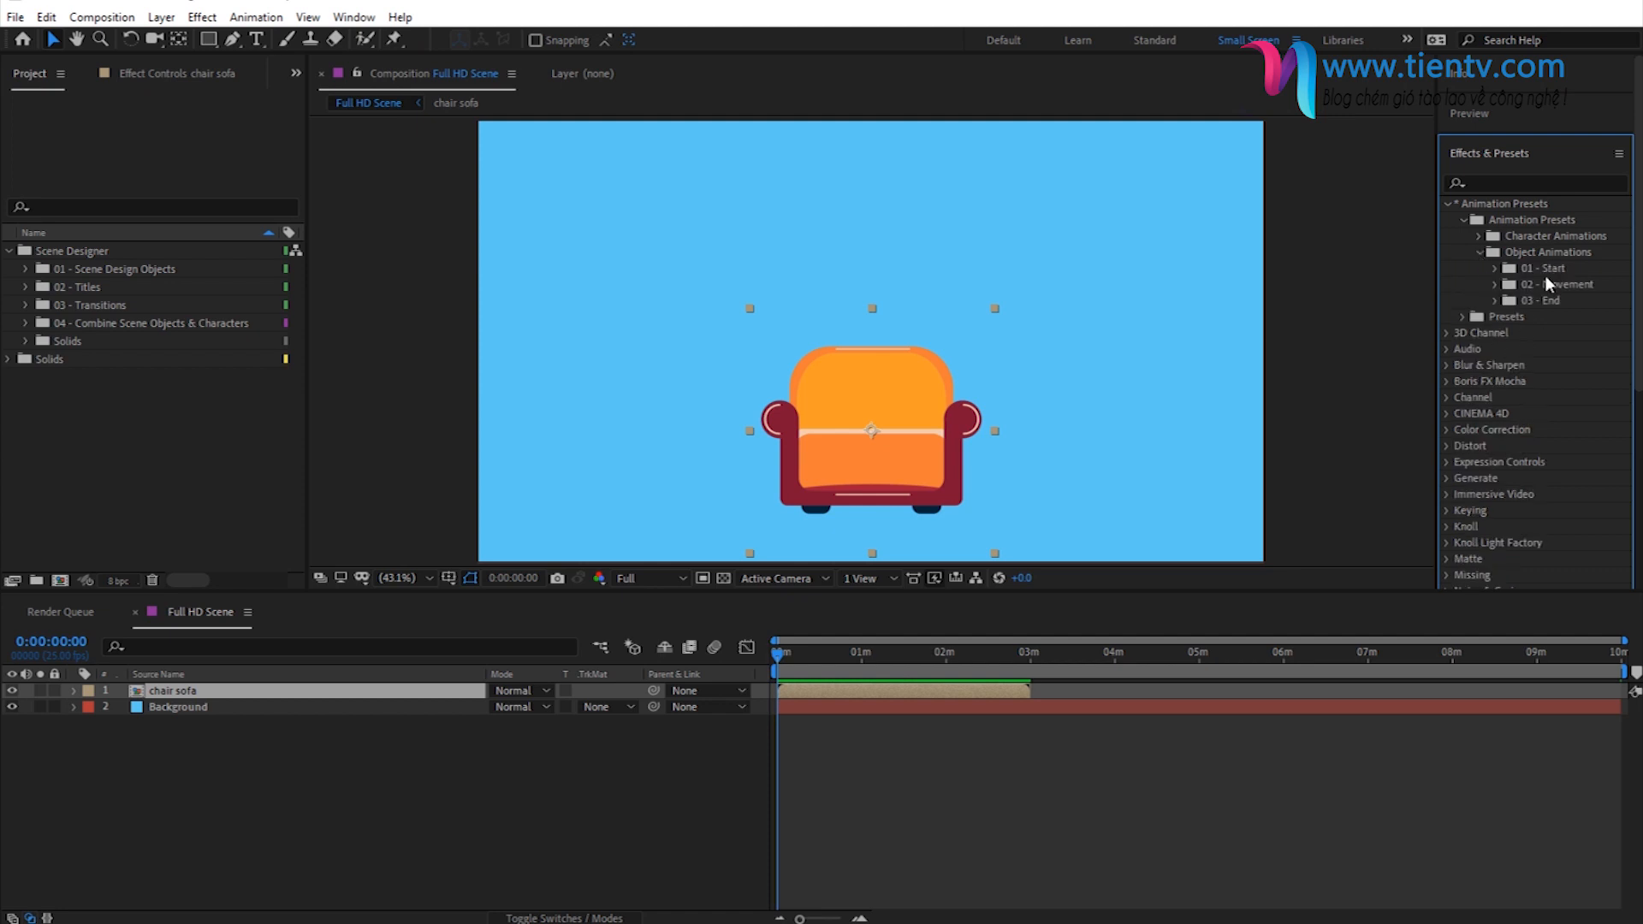
pyautogui.click(1495, 268)
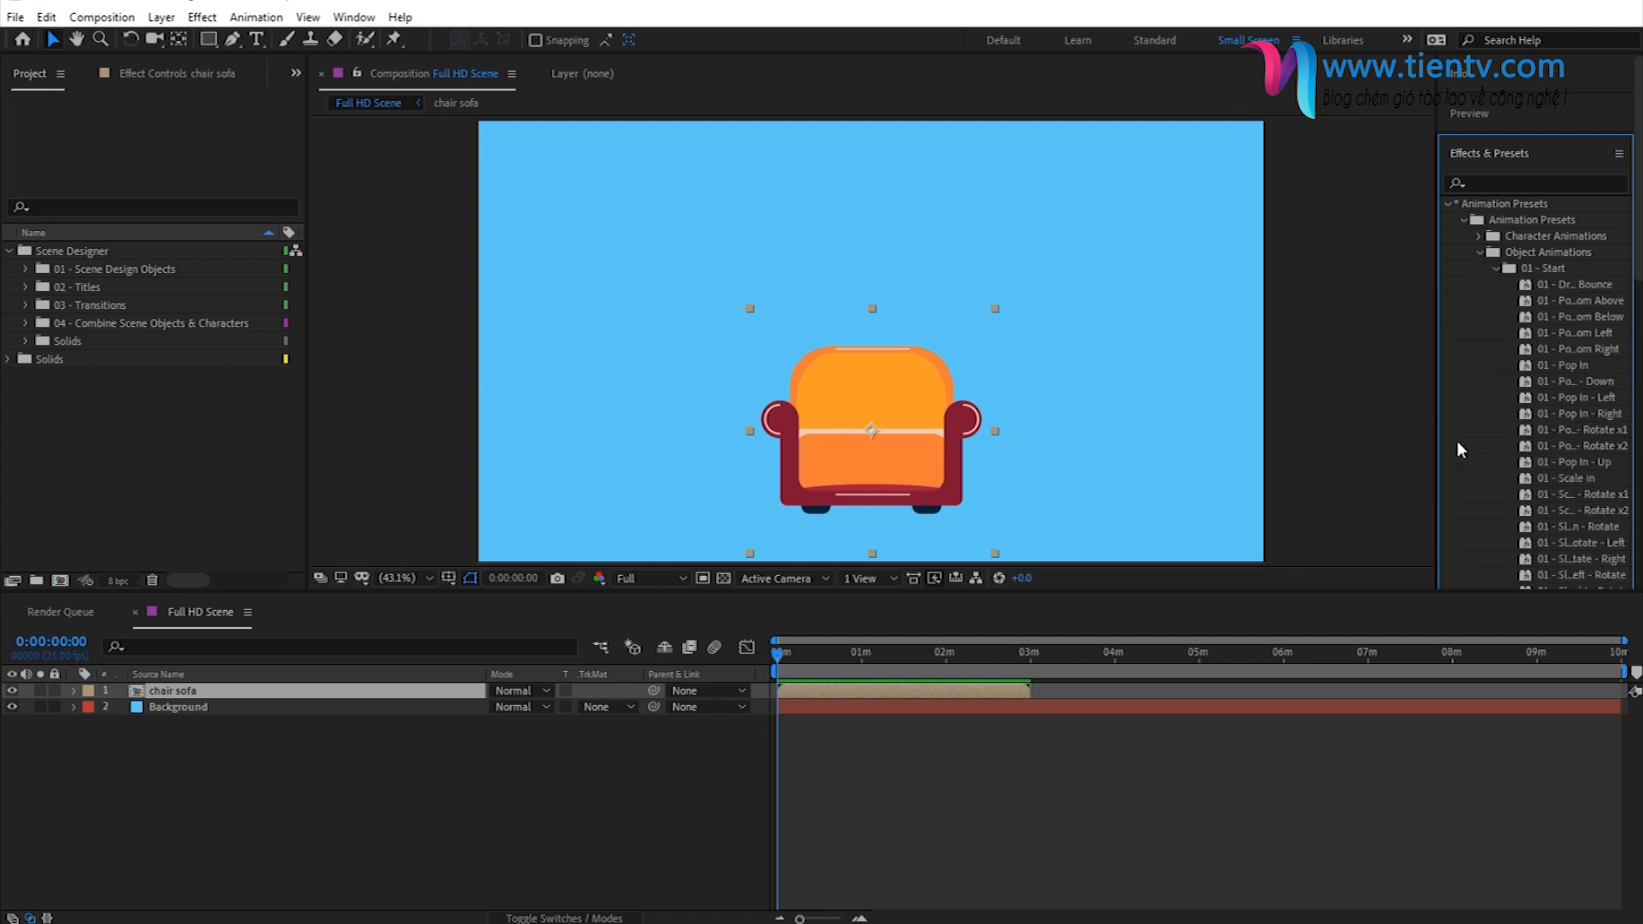
pyautogui.moveTo(1440, 433); pyautogui.dragTo(1338, 548)
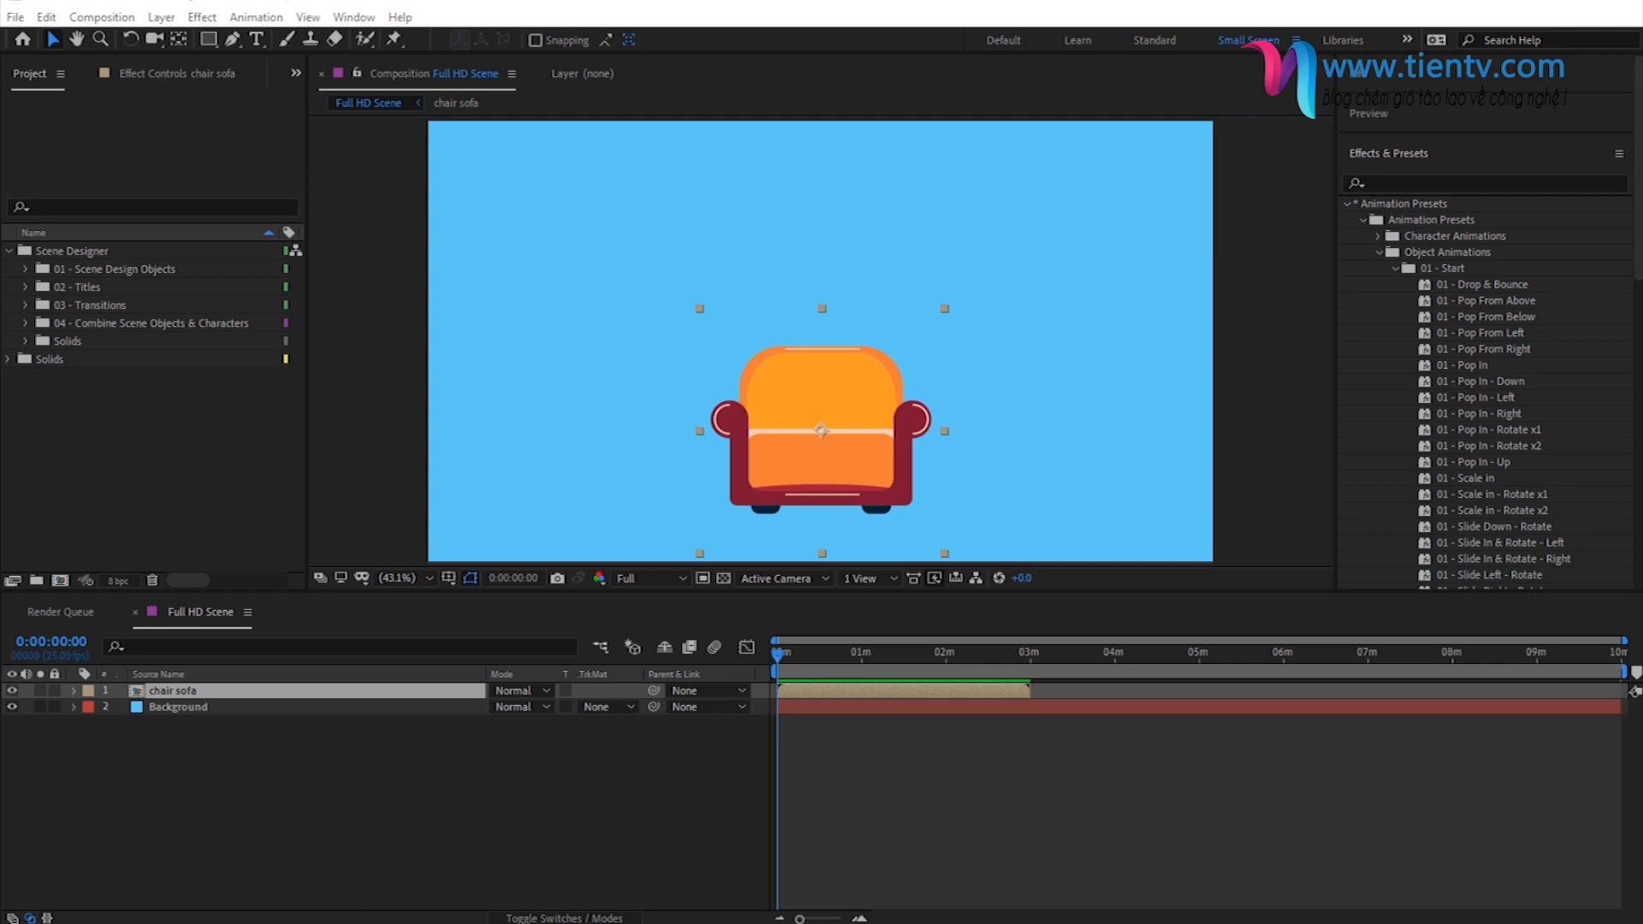
# - Switch to File Explorer and view the Drop-&-Bounce GIF preview in 02 - Animations Presets, under Object Animations > 01 - Start
pyautogui.hotkey('alt', 'Tab')
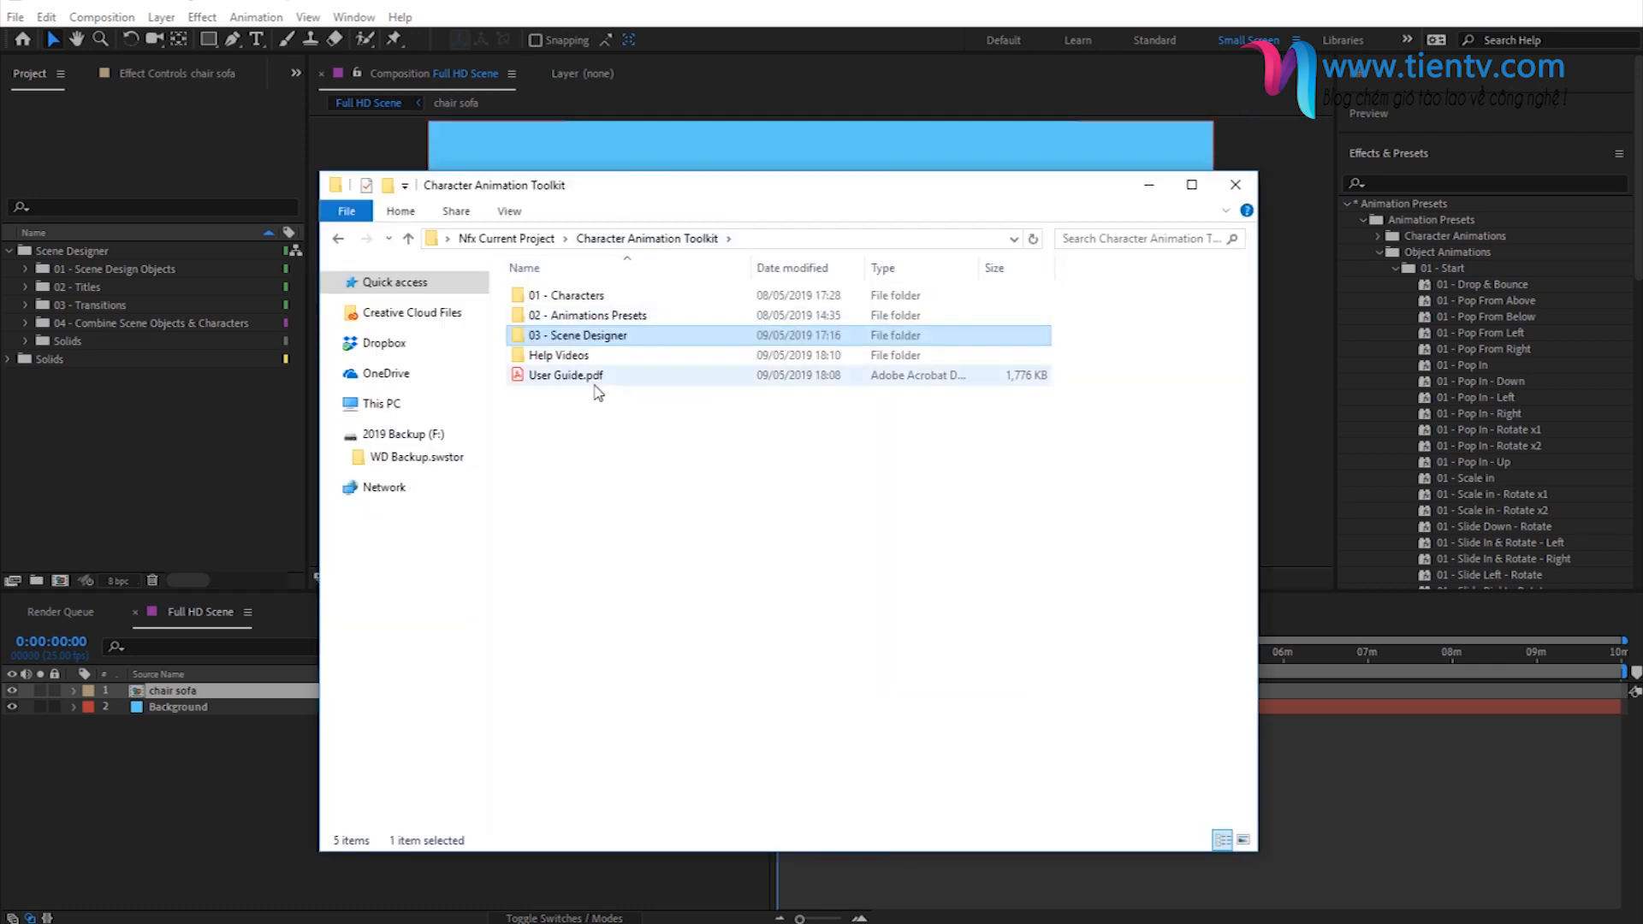
pyautogui.doubleClick(566, 316)
pyautogui.doubleClick(572, 317)
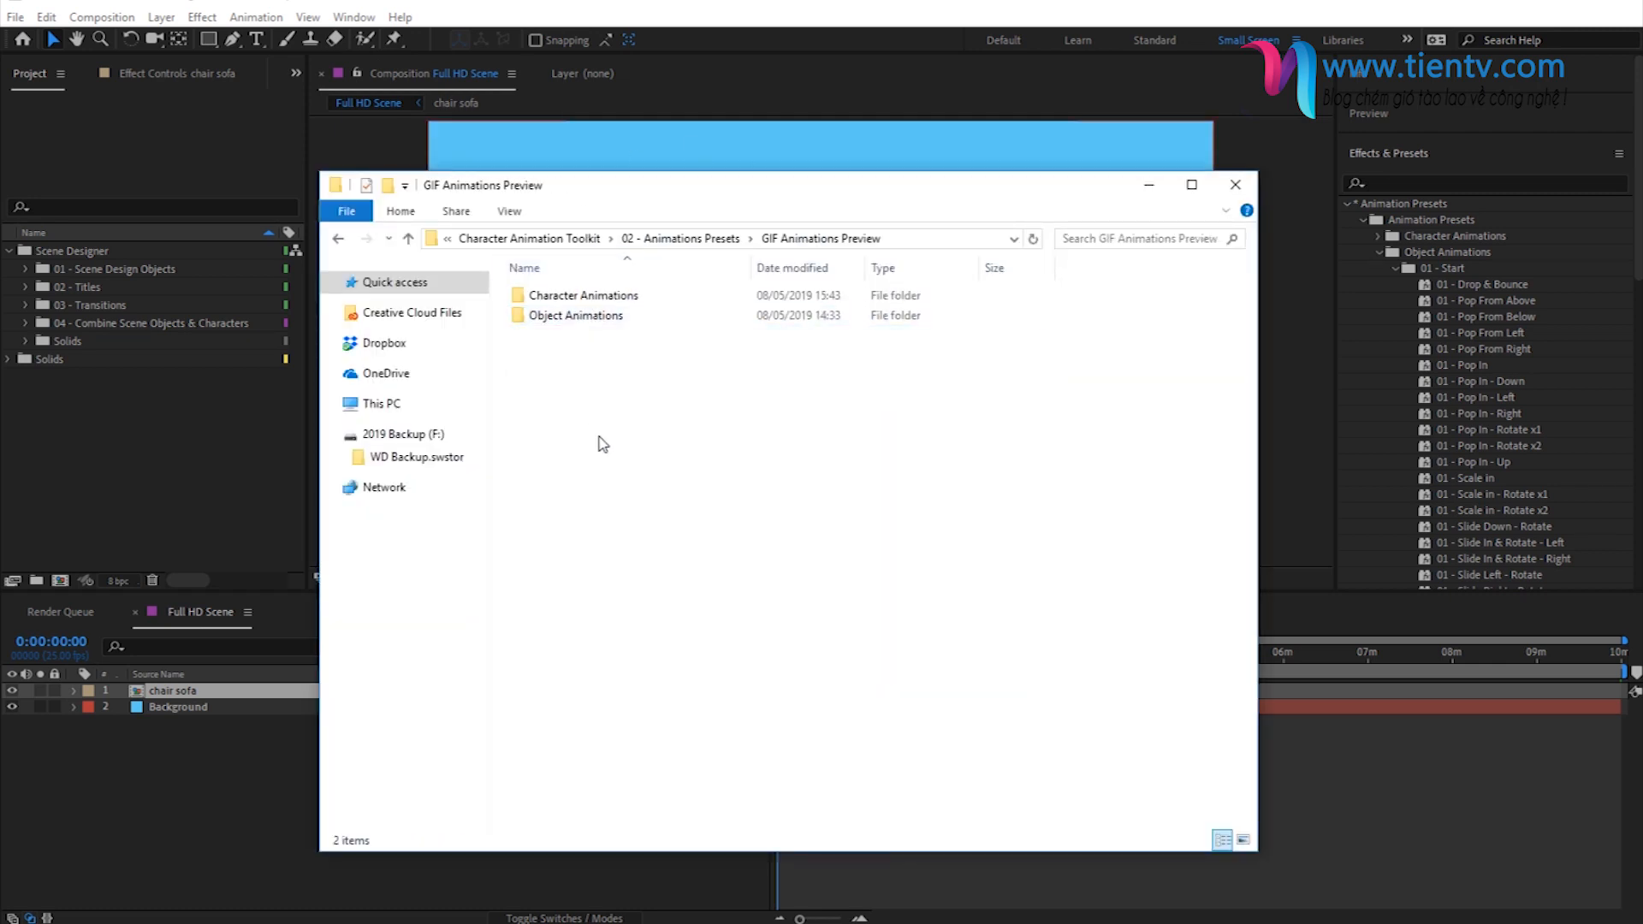
pyautogui.doubleClick(582, 319)
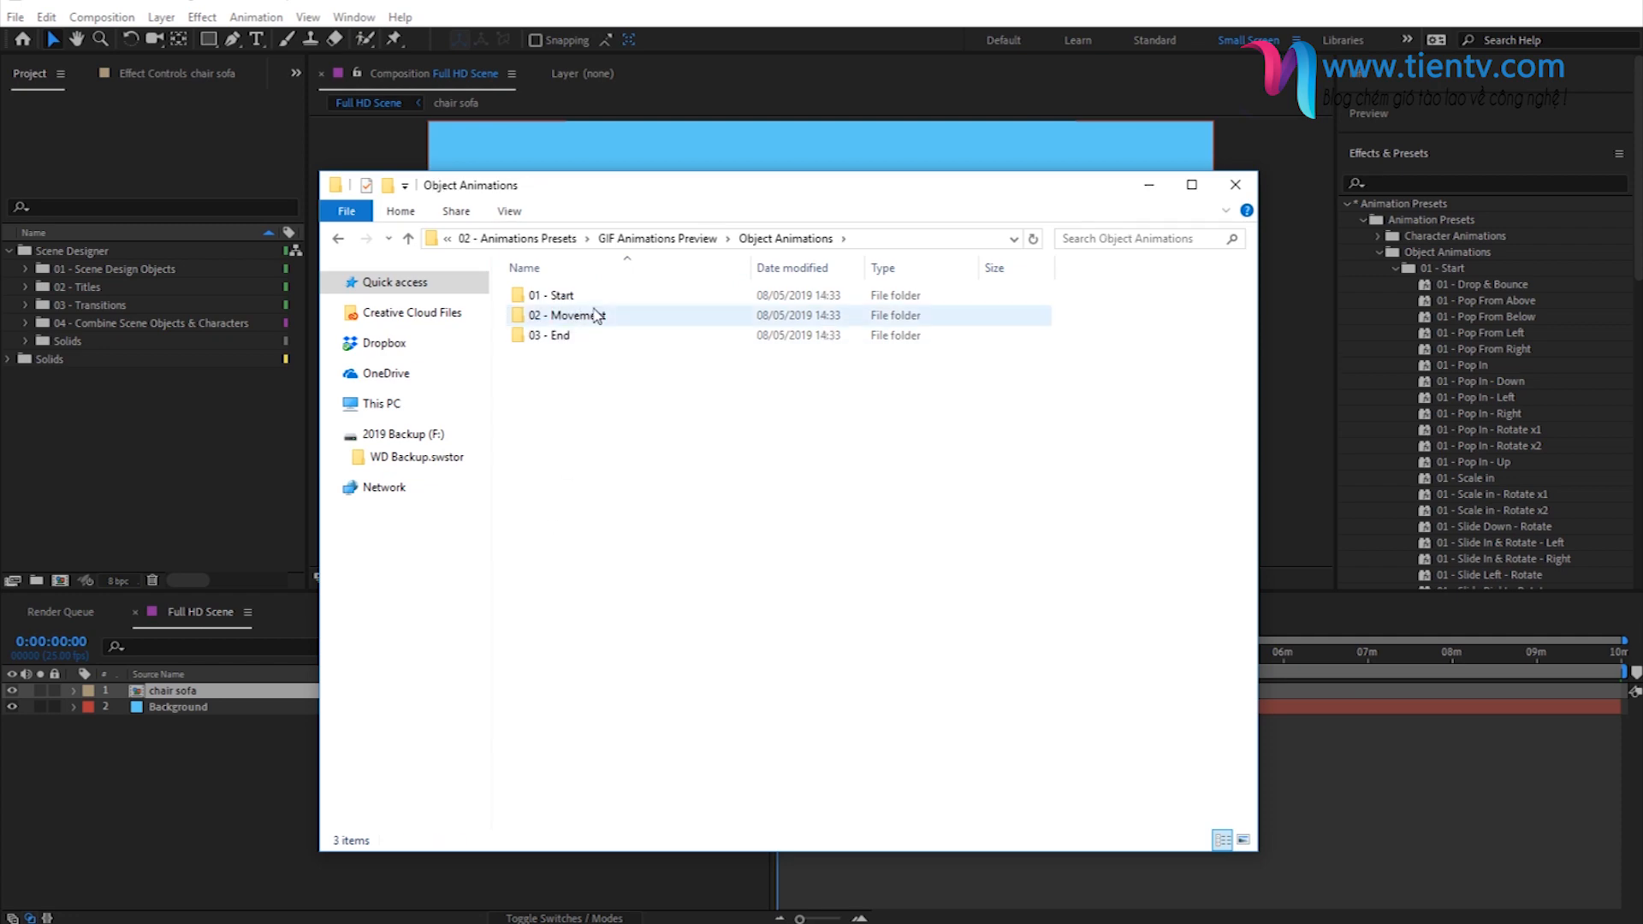
pyautogui.doubleClick(579, 296)
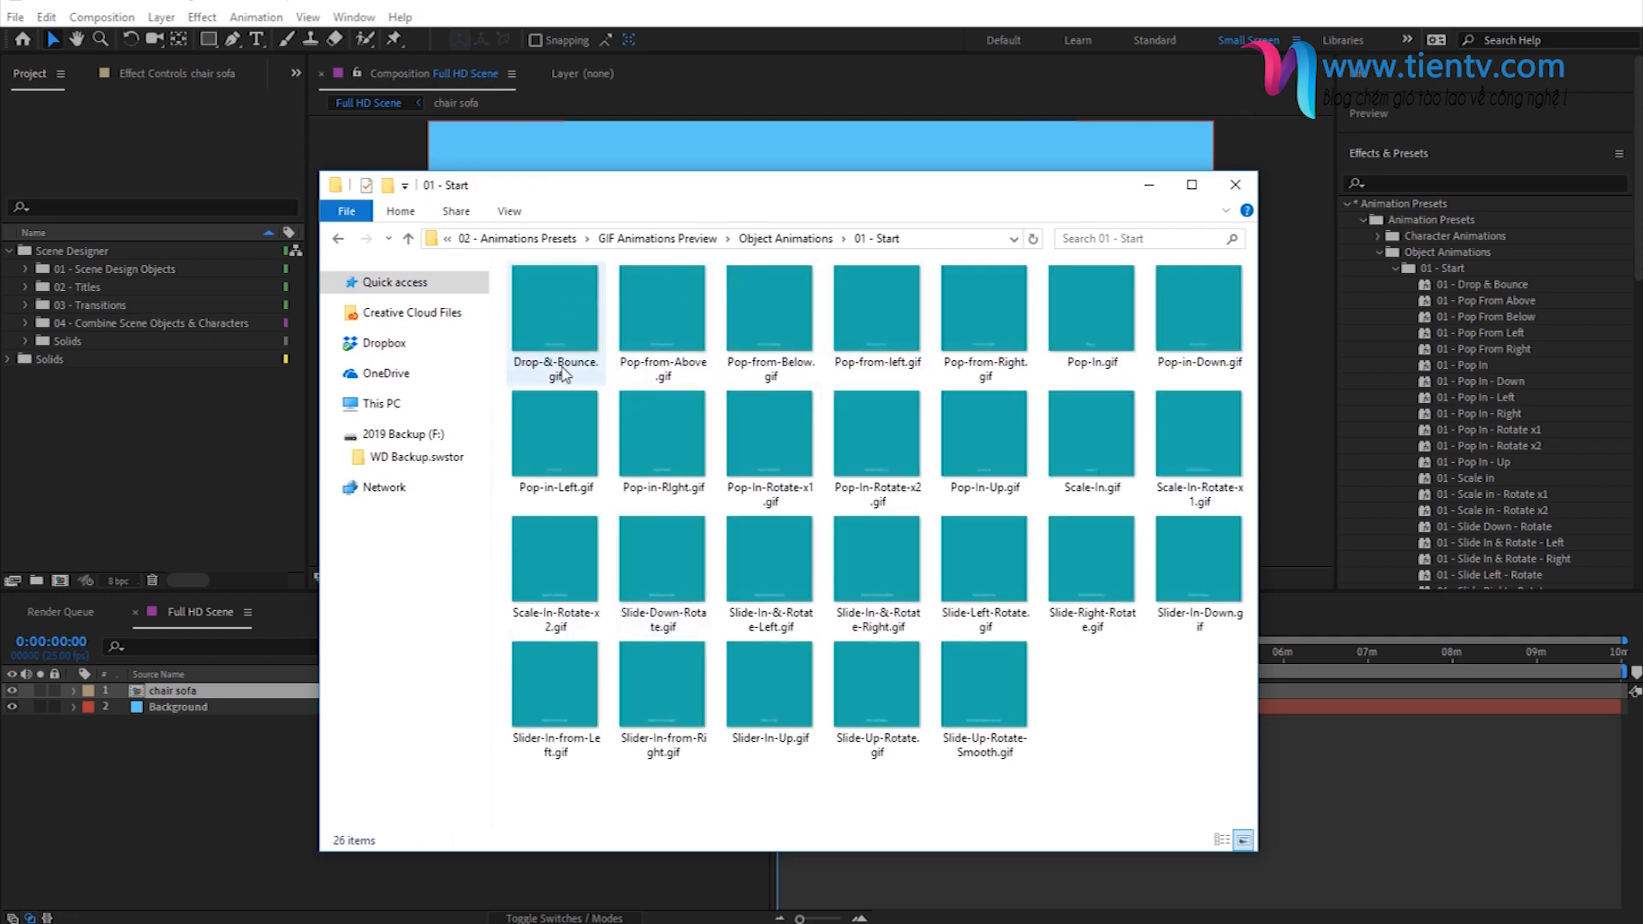
pyautogui.click(556, 313)
pyautogui.doubleClick(556, 313)
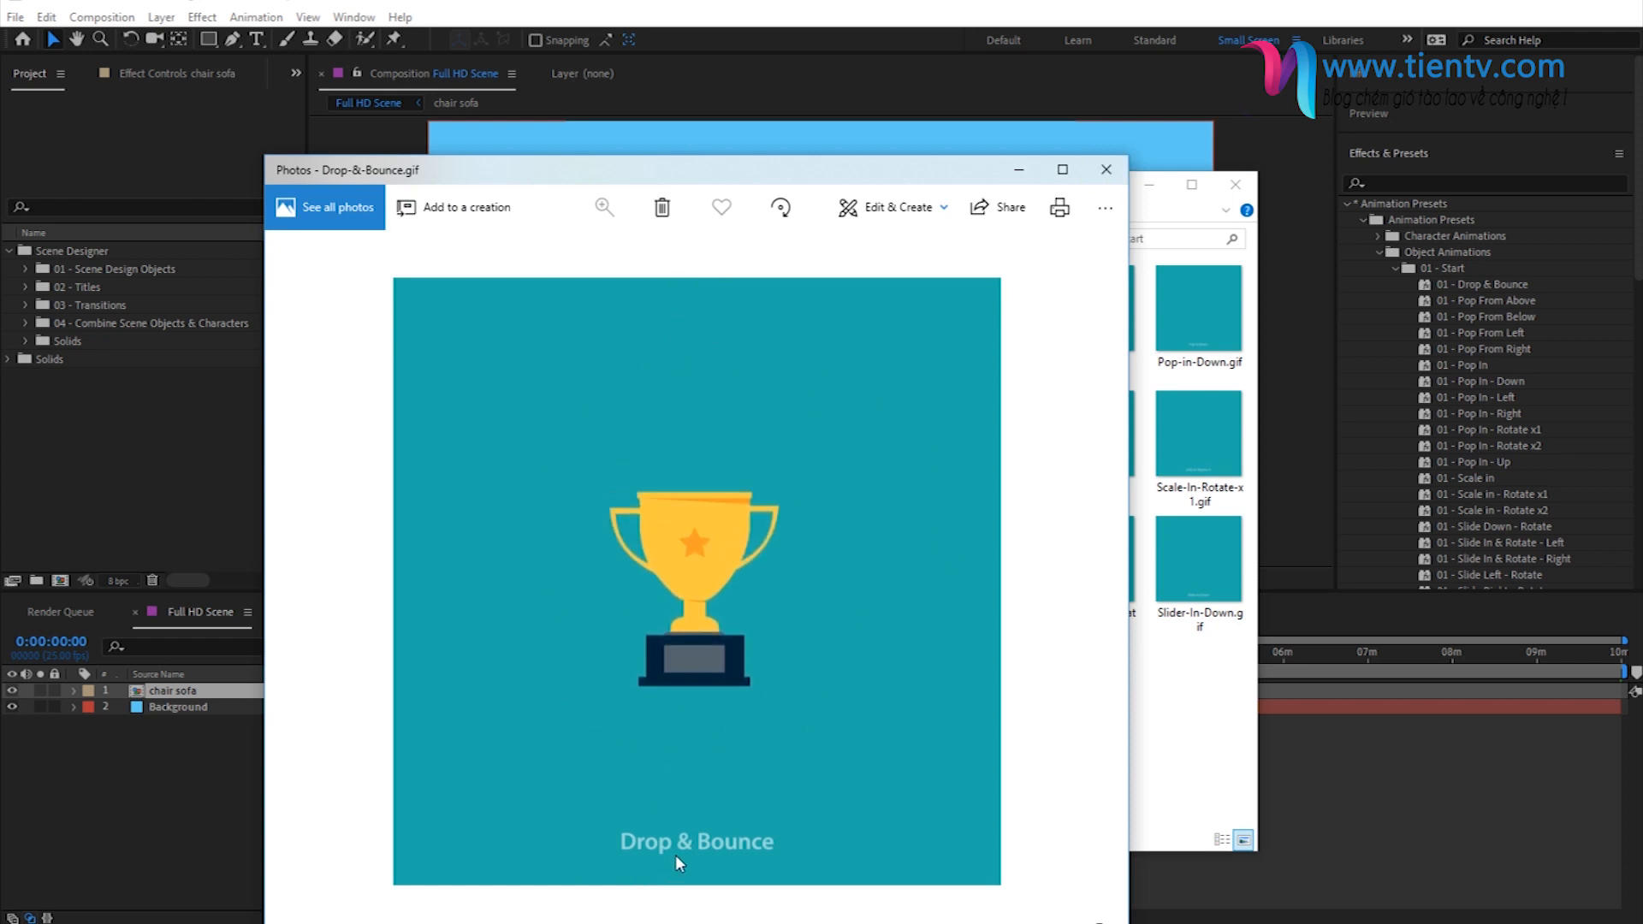
pyautogui.click(1107, 170)
pyautogui.click(1149, 185)
# - Try the 01 - Drop & Bounce preset directly on the chair sofa layer and play the animation from the start
pyautogui.click(188, 690)
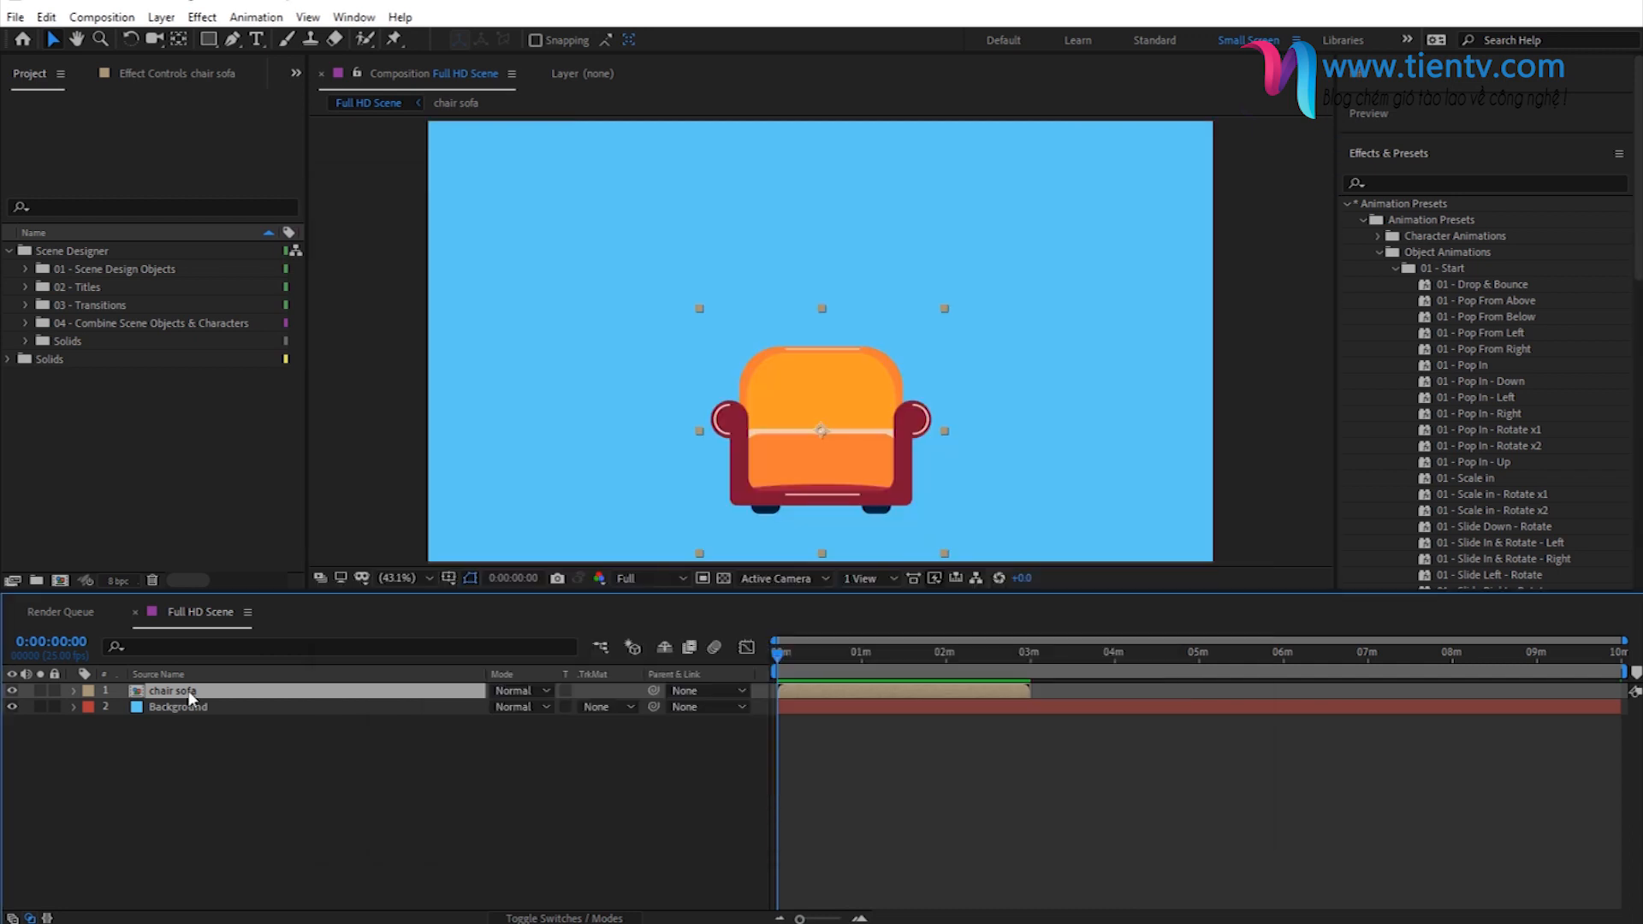
pyautogui.doubleClick(1466, 285)
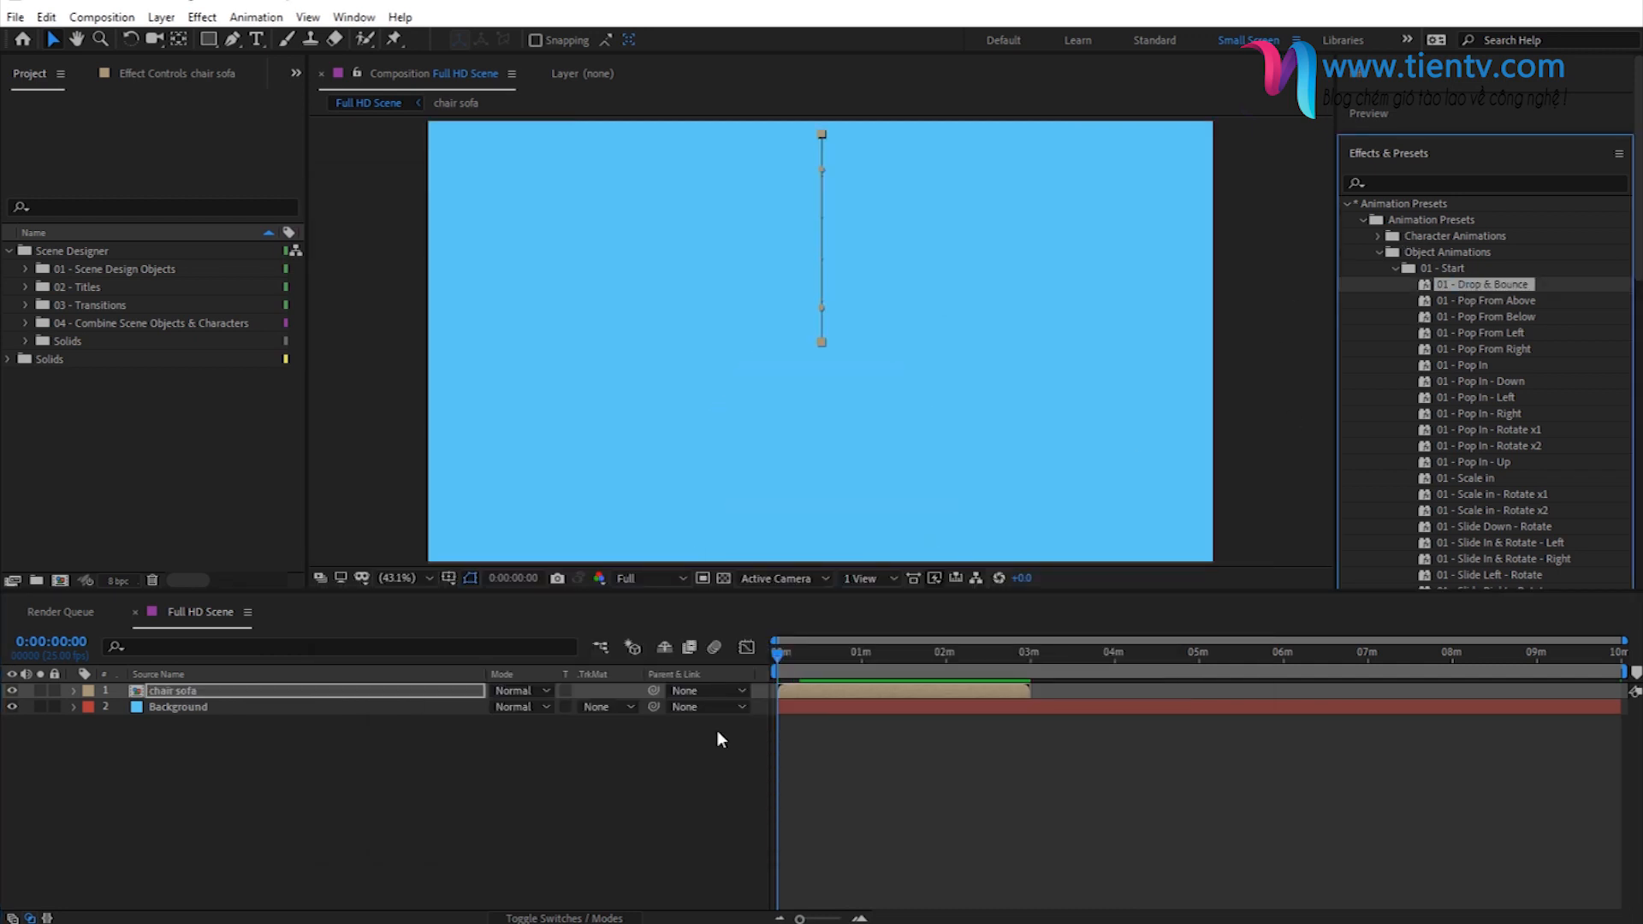
pyautogui.moveTo(778, 657)
pyautogui.mouseDown()
pyautogui.moveTo(800, 655)
pyautogui.moveTo(750, 653)
pyautogui.mouseUp()
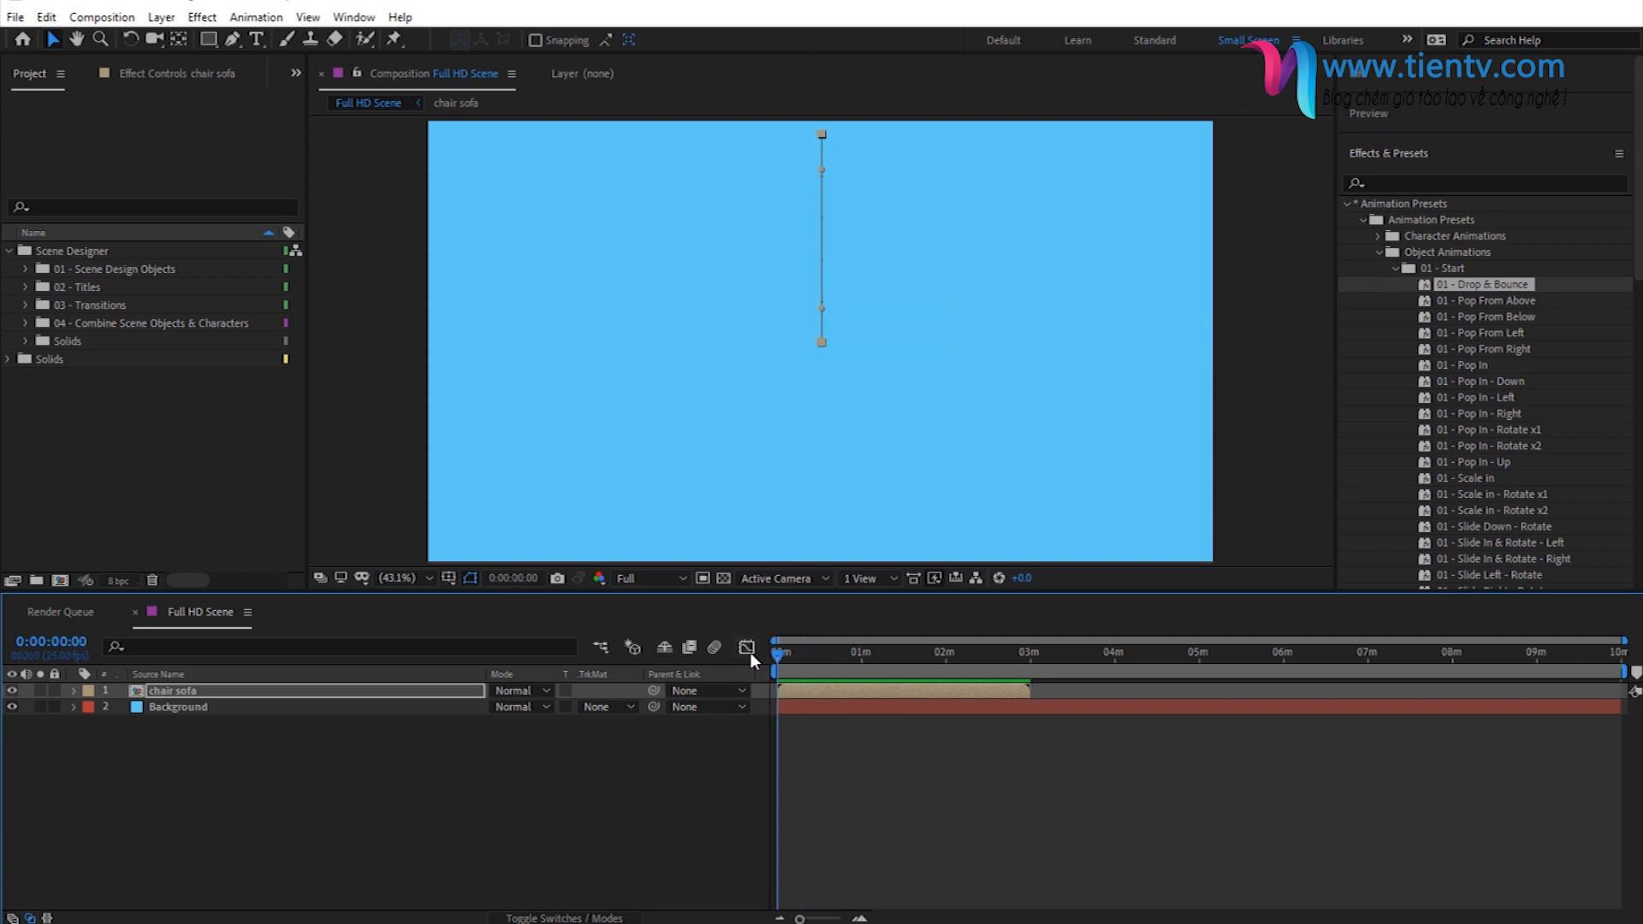
pyautogui.press('space')
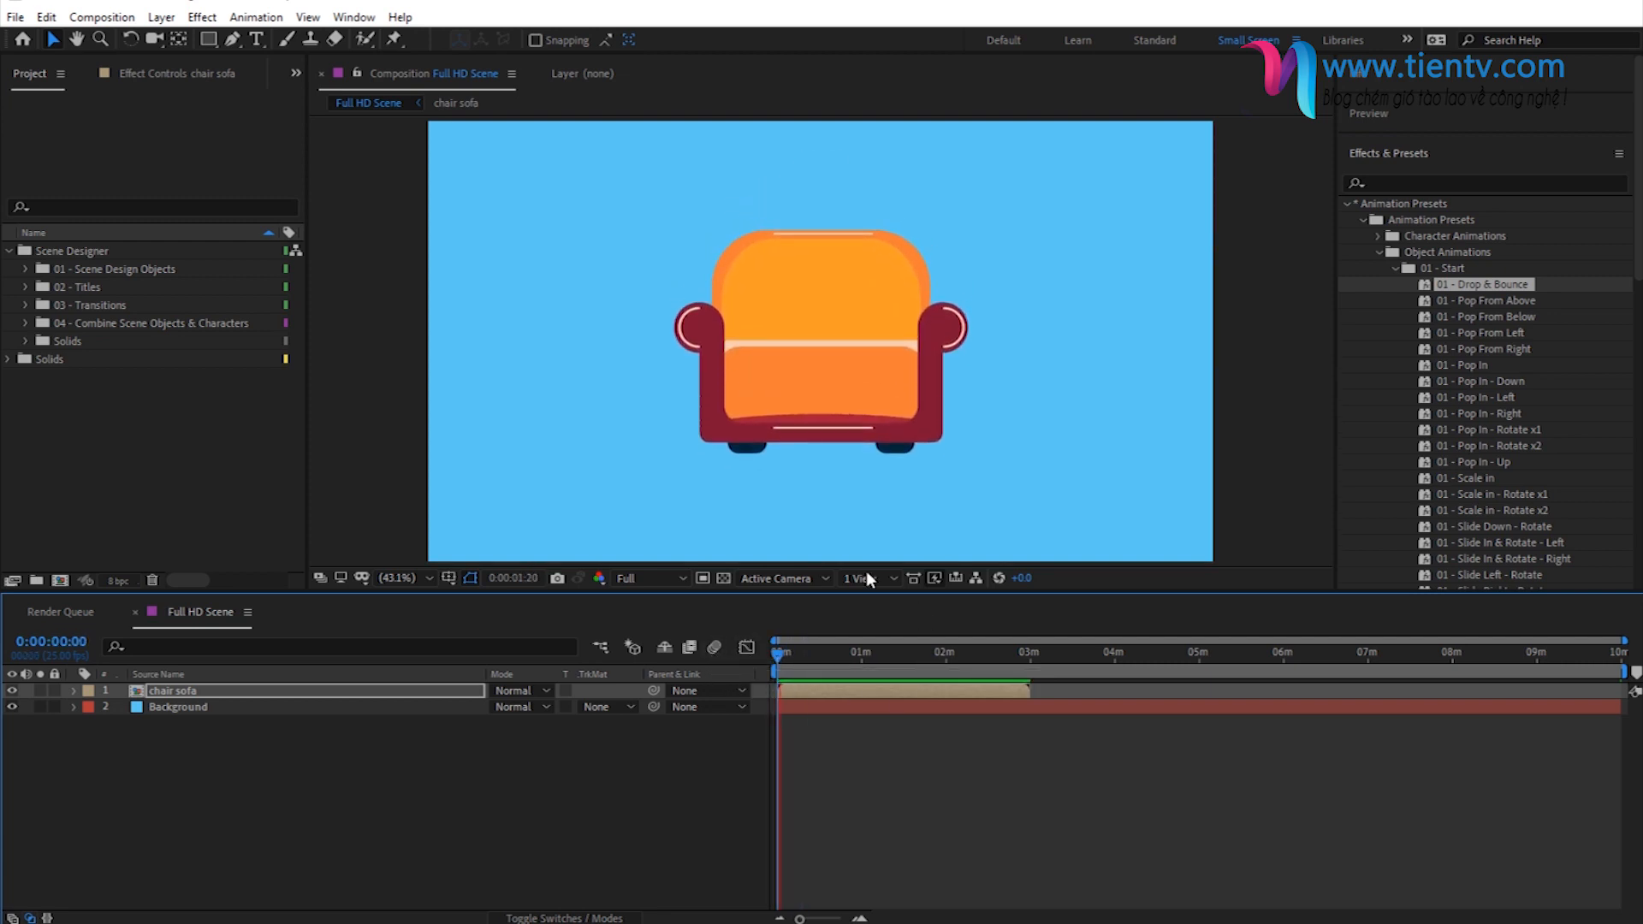
pyautogui.press('space')
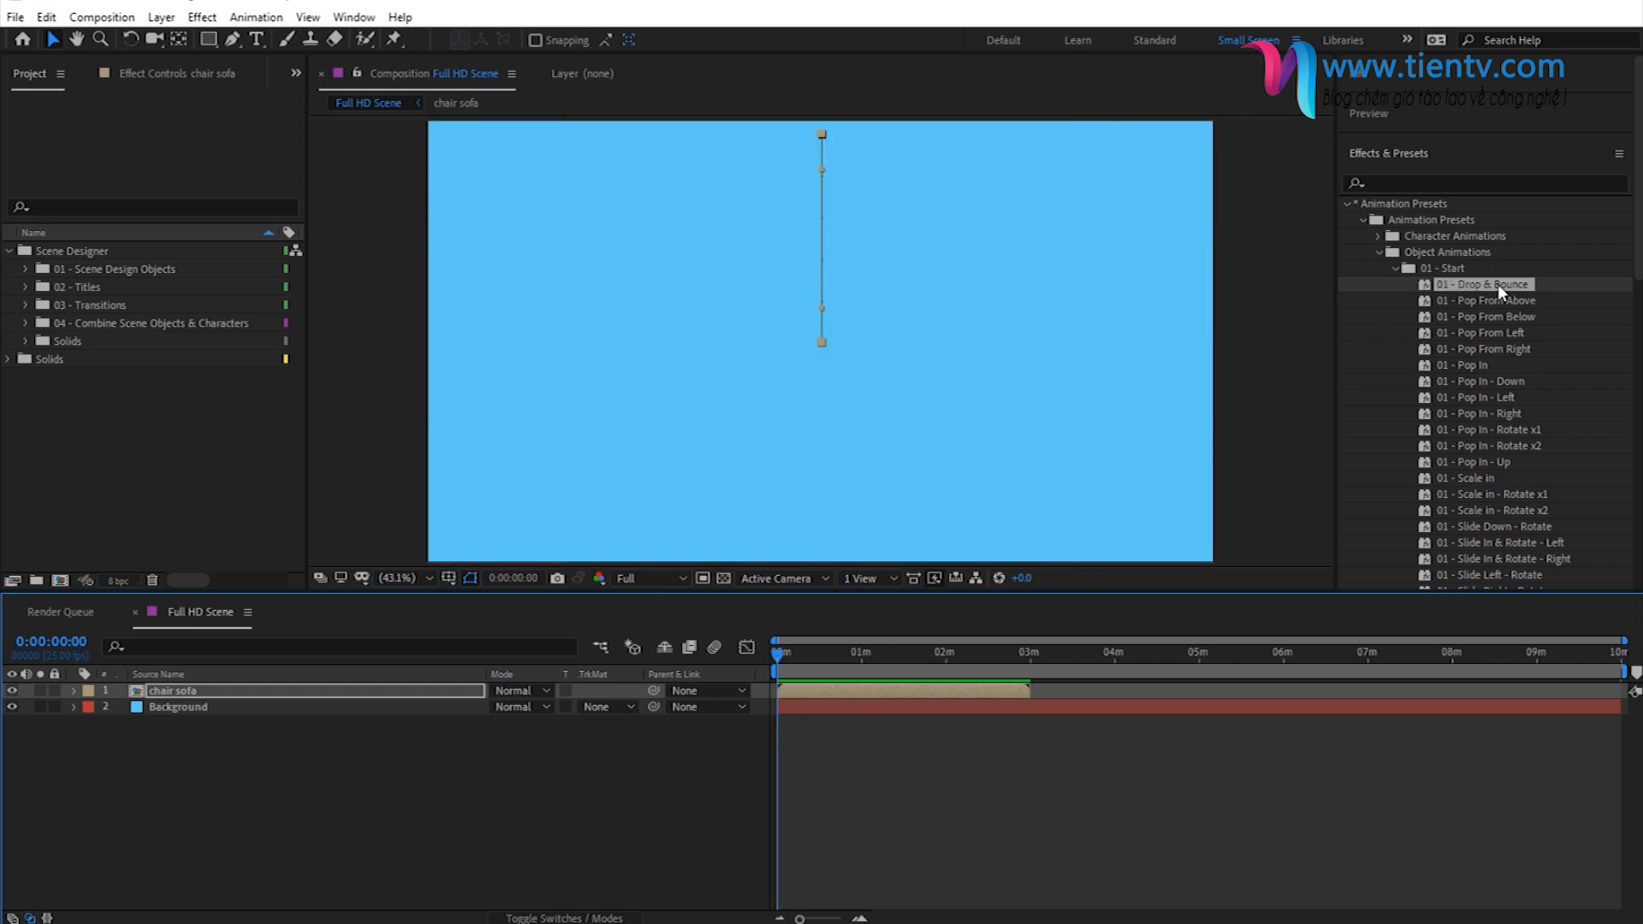
# - Replay the chair sofa's animation, examine its landed size and position, and undo the Drop & Bounce preset
pyautogui.press('space')
pyautogui.press('space')
pyautogui.press('space')
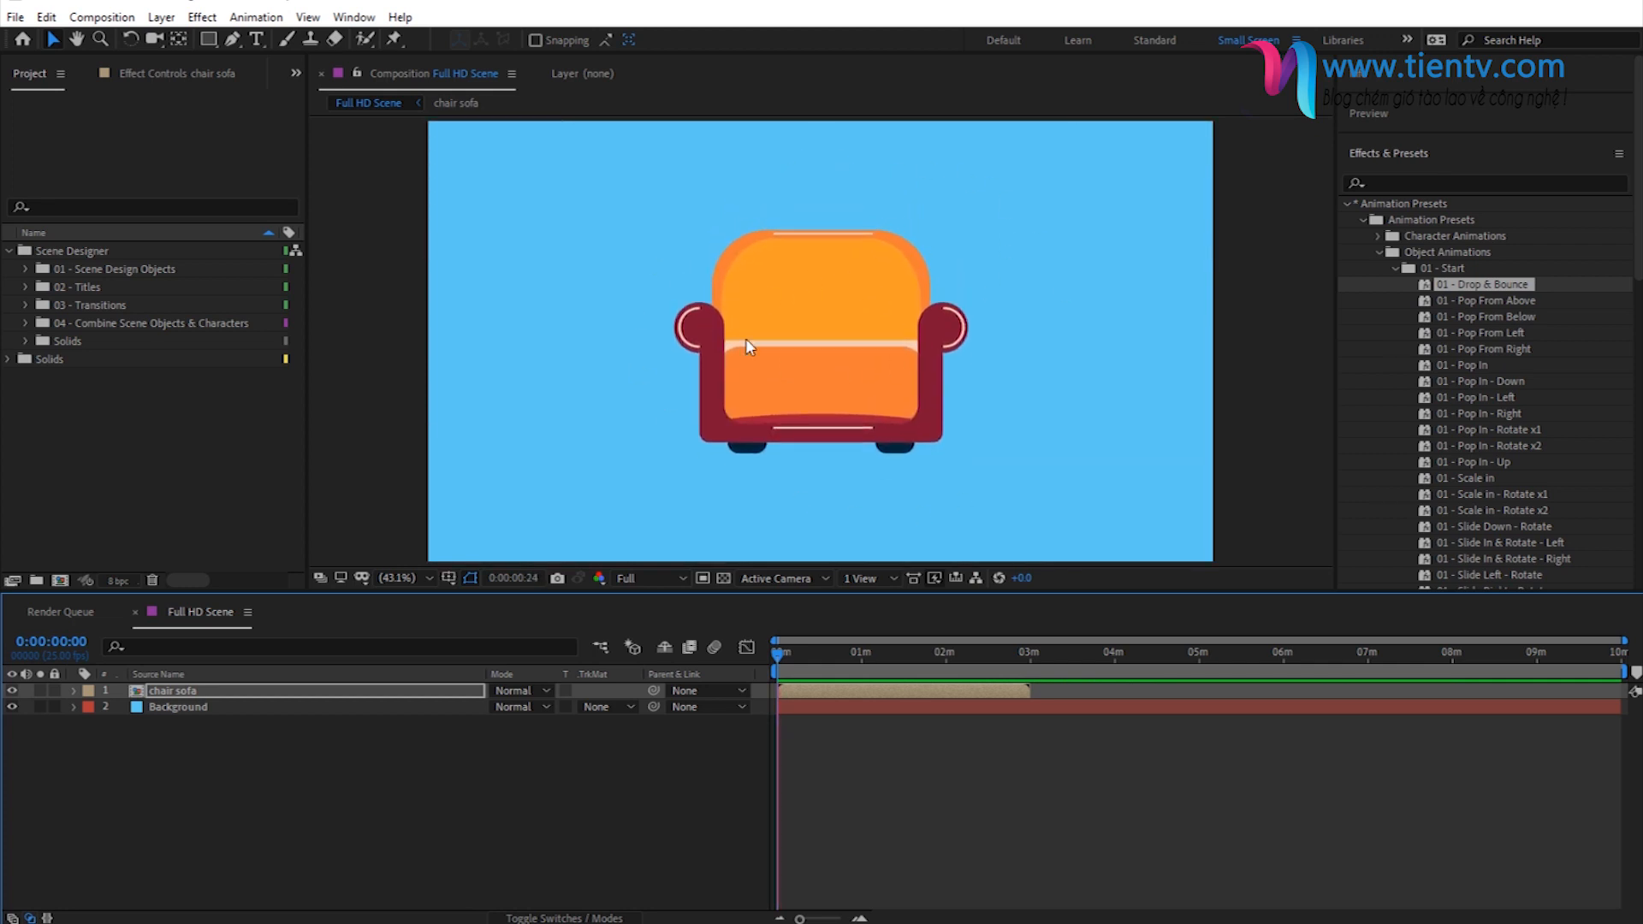
pyautogui.press('space')
pyautogui.press('space')
pyautogui.press('space')
pyautogui.moveTo(798, 661)
pyautogui.mouseDown()
pyautogui.moveTo(840, 659)
pyautogui.moveTo(814, 661)
pyautogui.mouseUp()
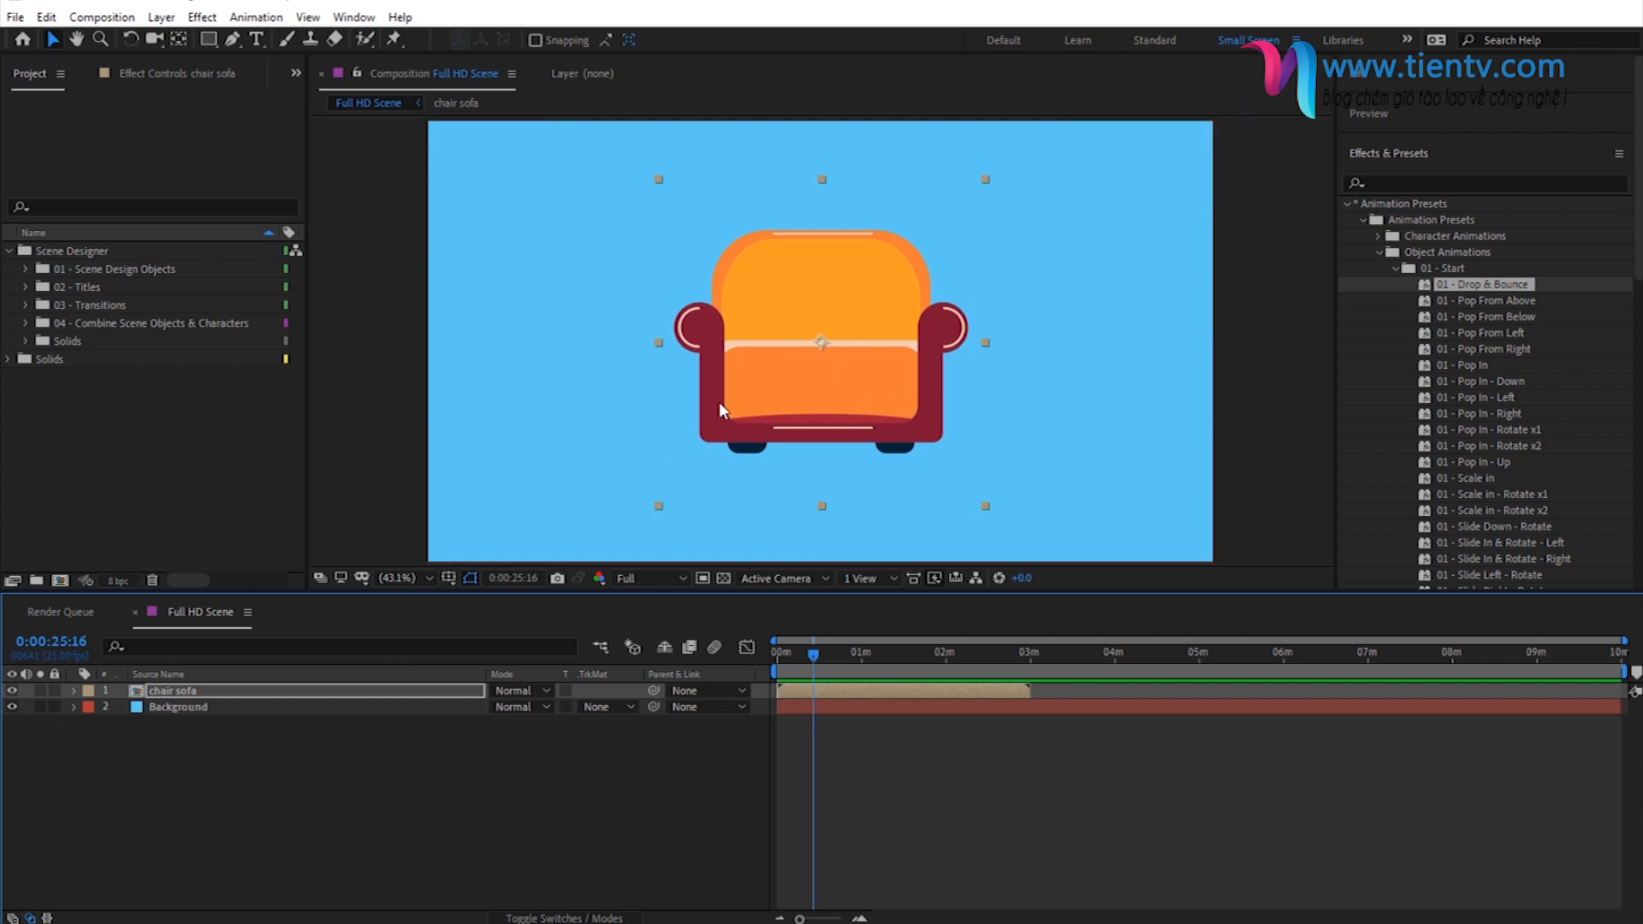
pyautogui.press('Home')
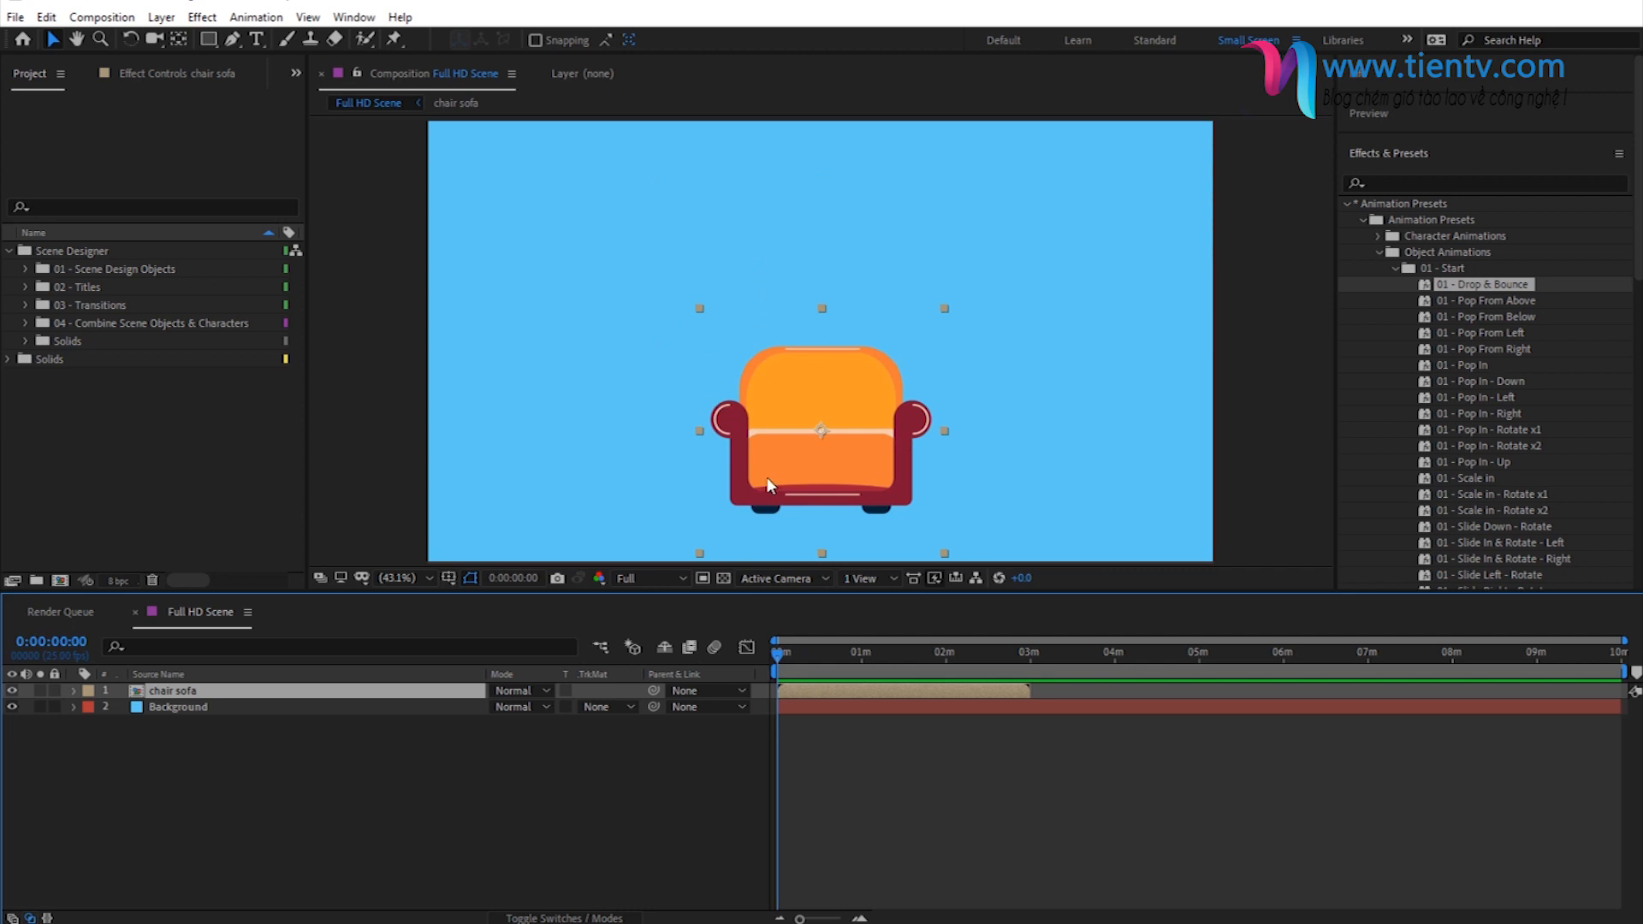
# - Add a null object to Full HD Scene and rename it Drop & Bounce
pyautogui.click(172, 18)
pyautogui.moveTo(195, 40)
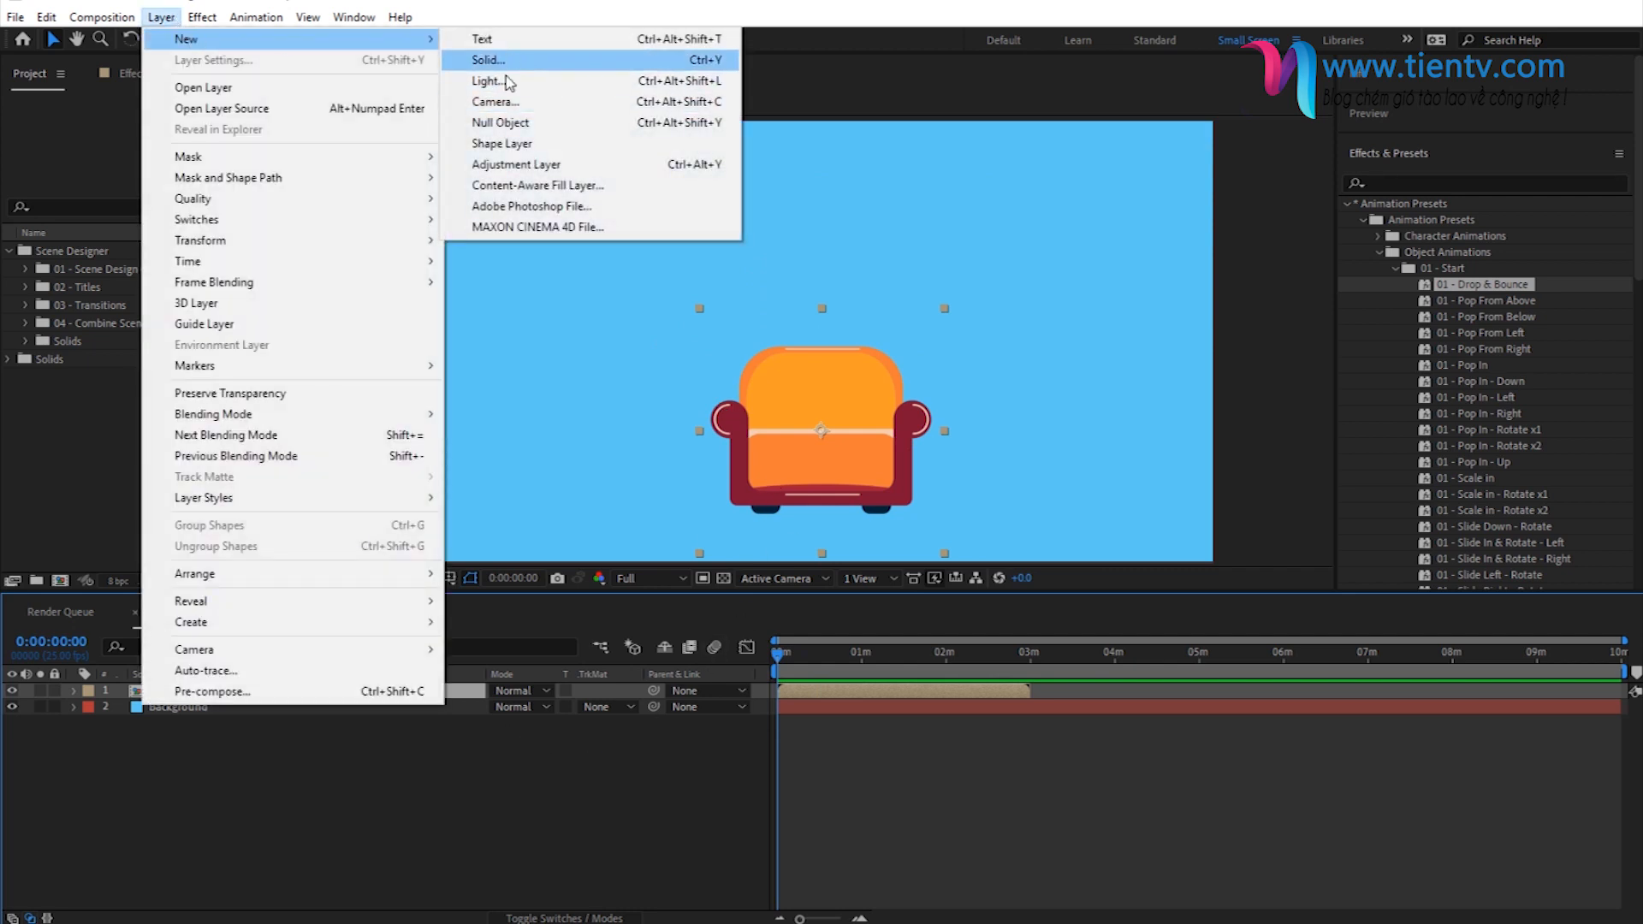
pyautogui.click(505, 122)
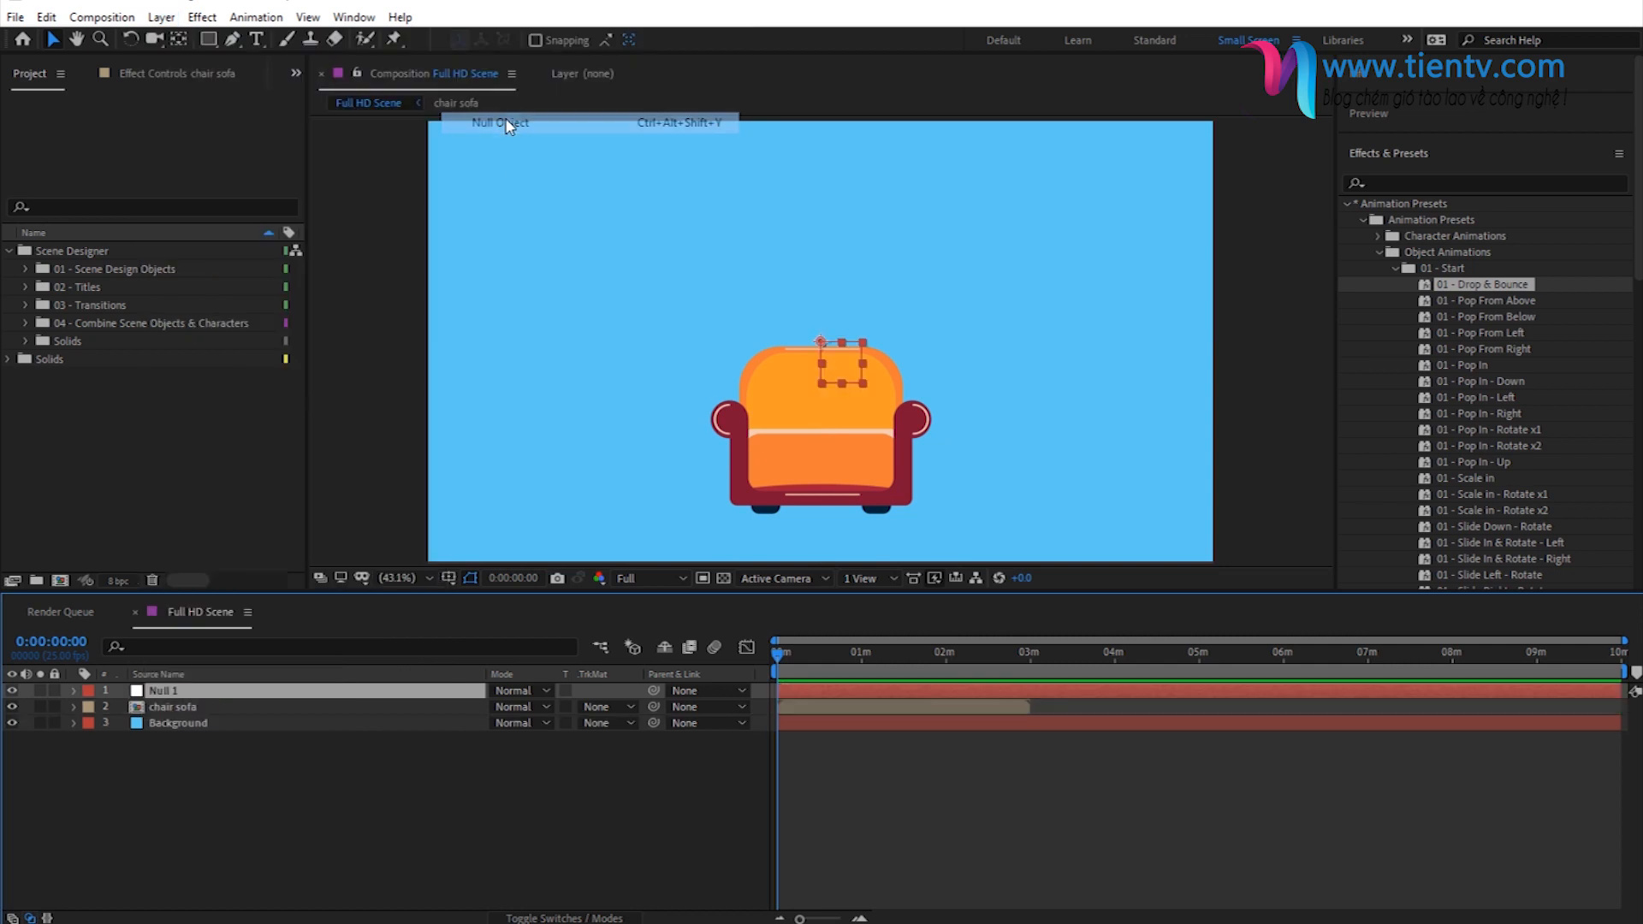
pyautogui.click(279, 788)
pyautogui.click(161, 695)
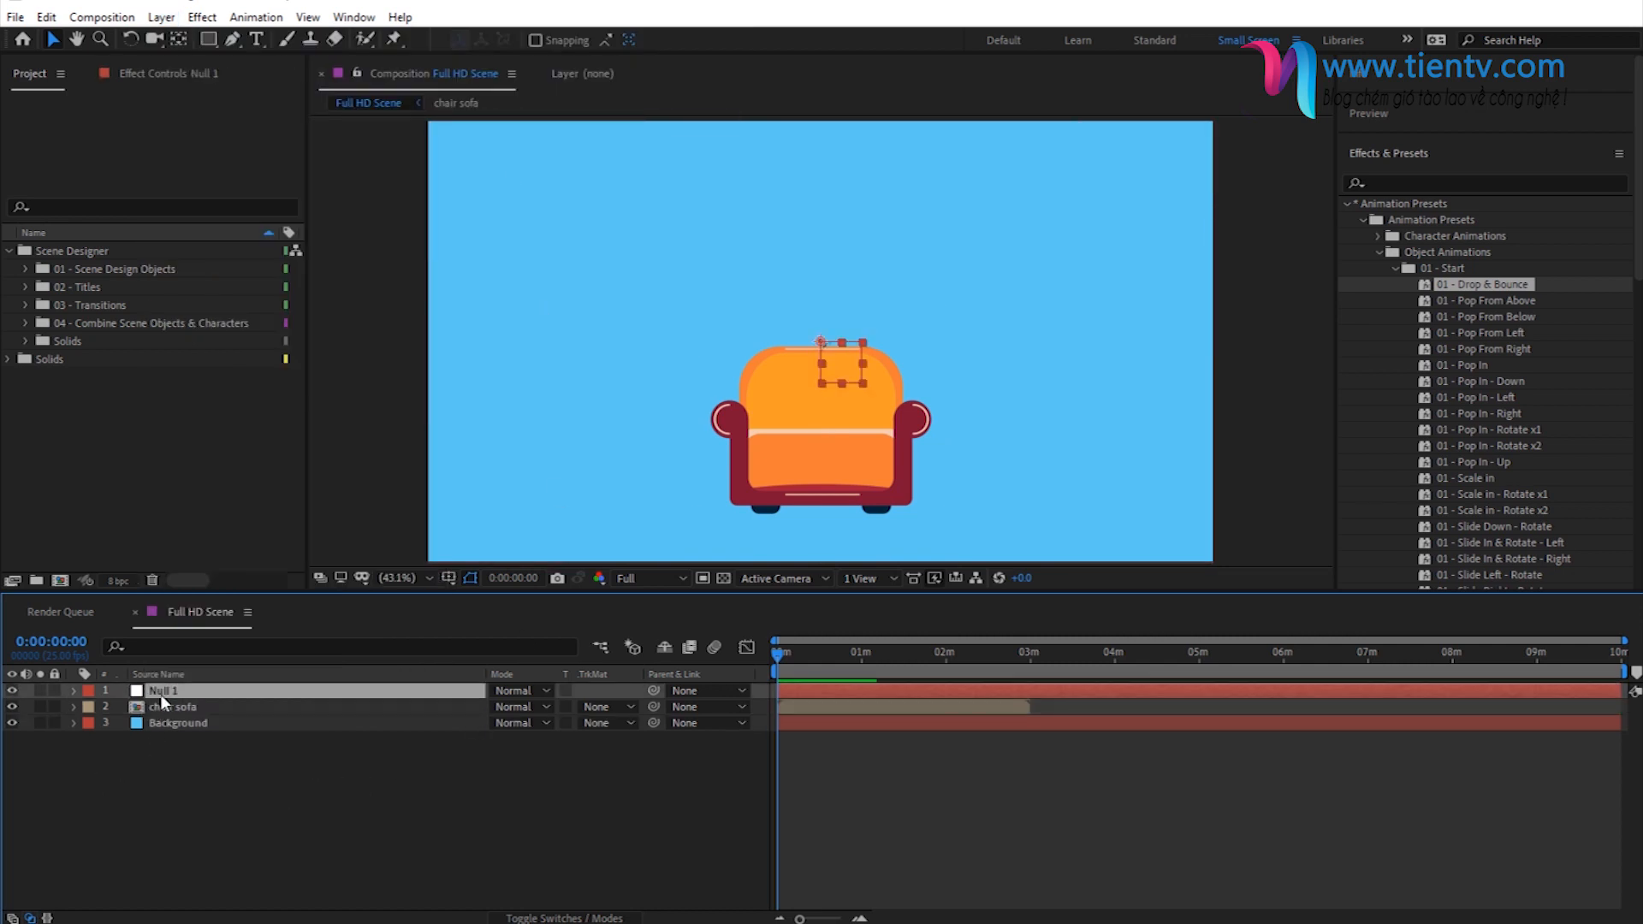
pyautogui.press('Return')
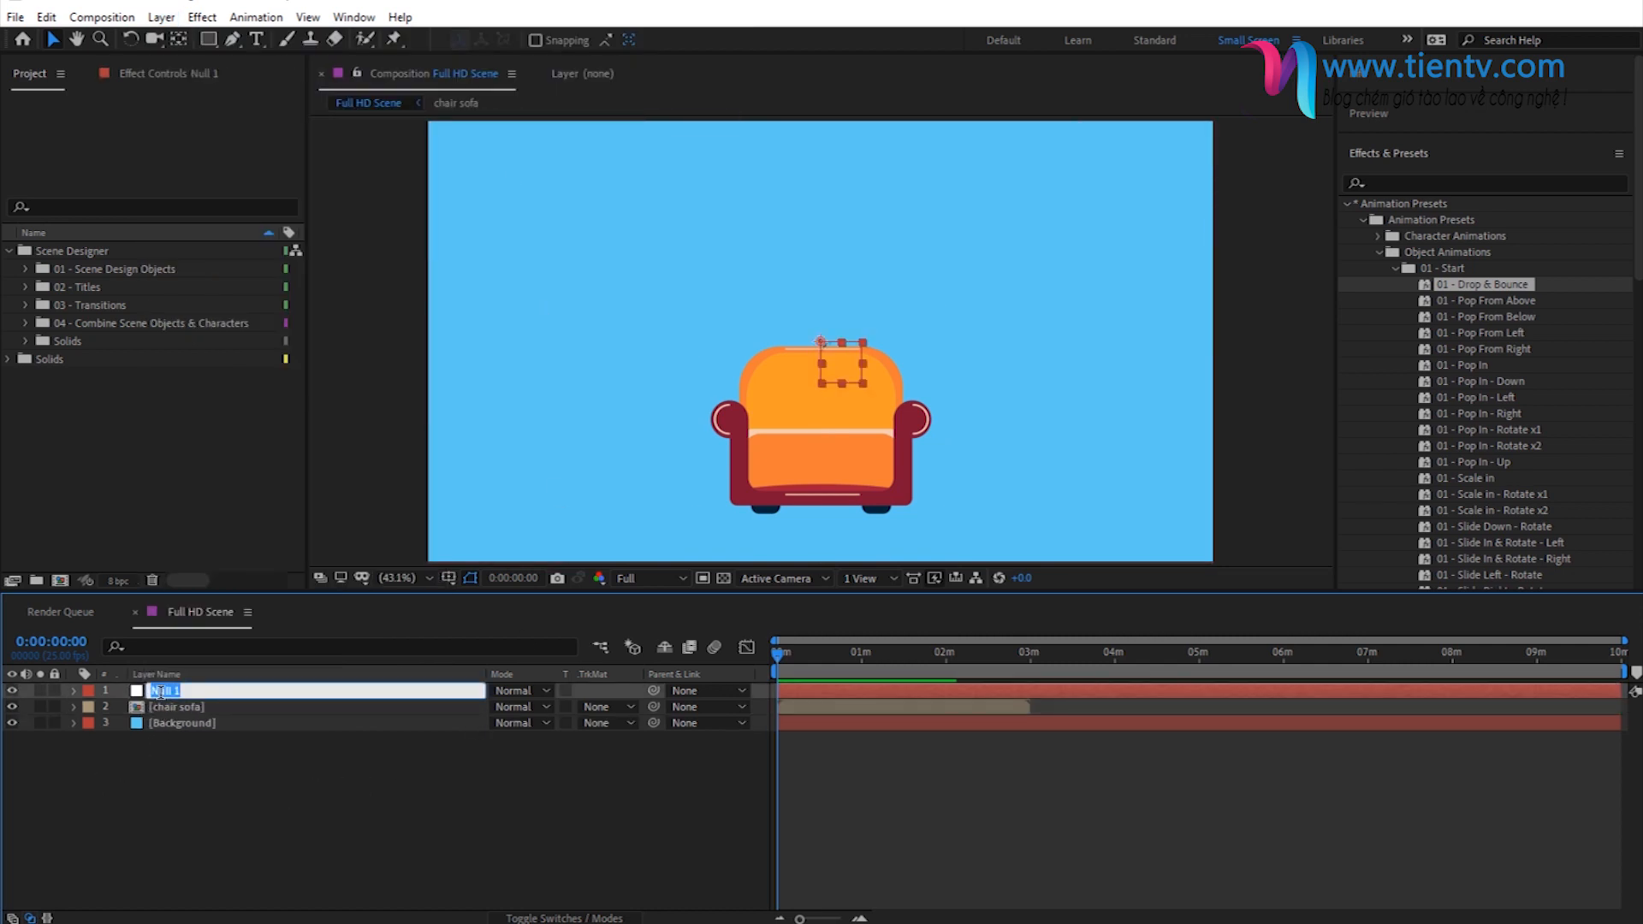
pyautogui.write('Drop & Bounce')
pyautogui.press('Return')
# - Apply the preset file 01 - Drop & Bounce.ffx from the Object Animations > 01 - Start folder to the Drop & Bounce null
pyautogui.click(196, 692)
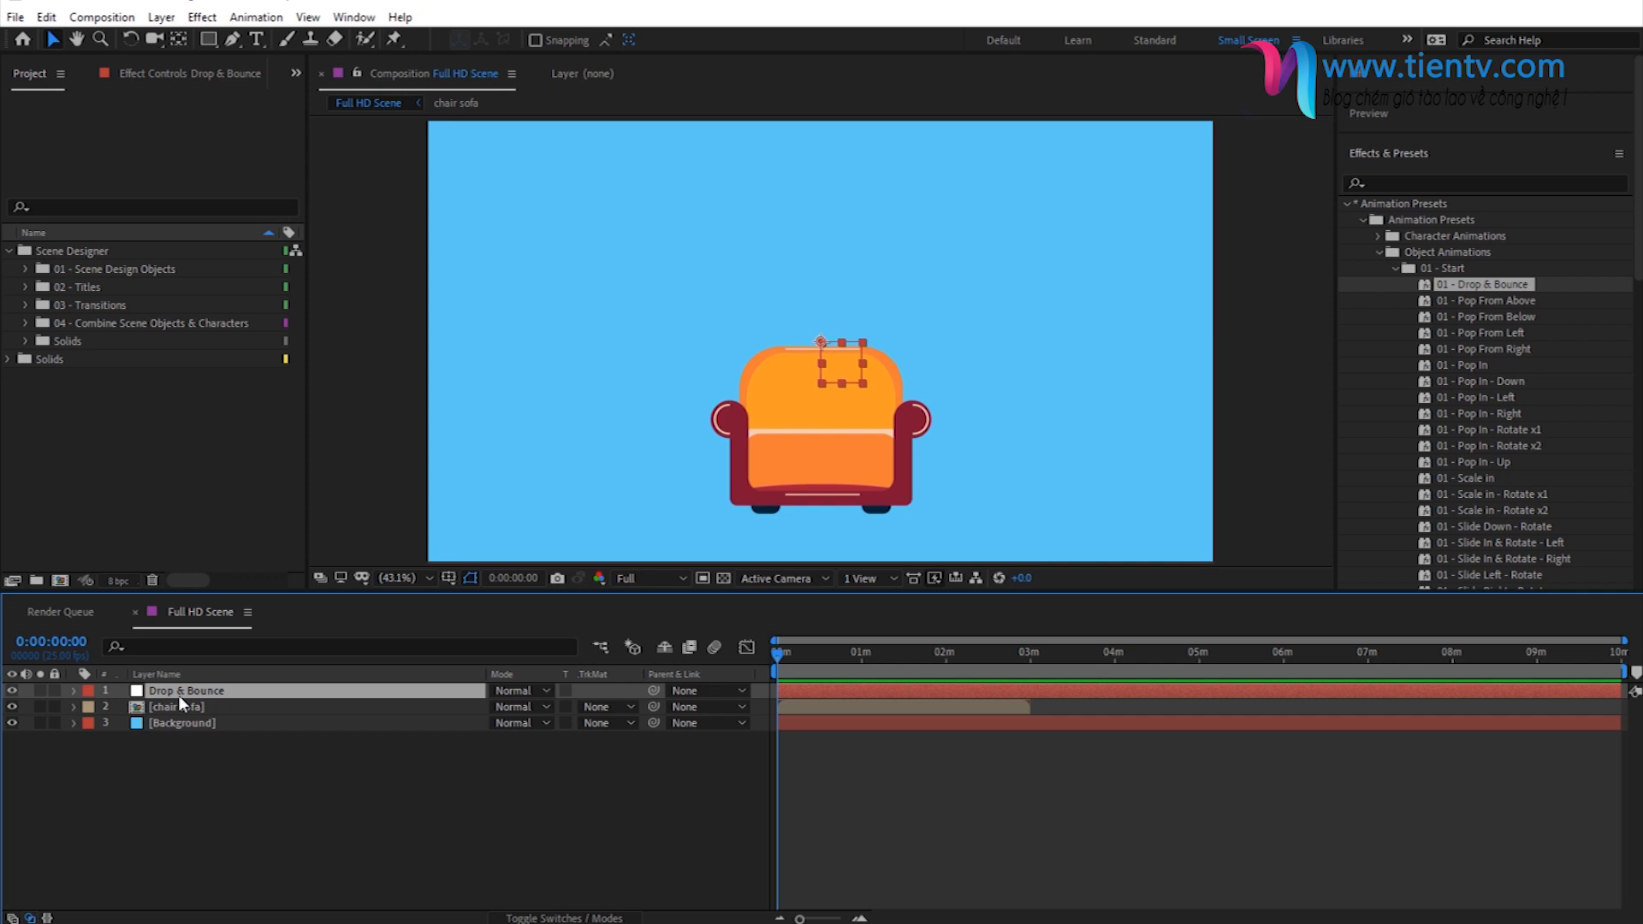
pyautogui.moveTo(1475, 287); pyautogui.dragTo(244, 700)
pyautogui.click(255, 19)
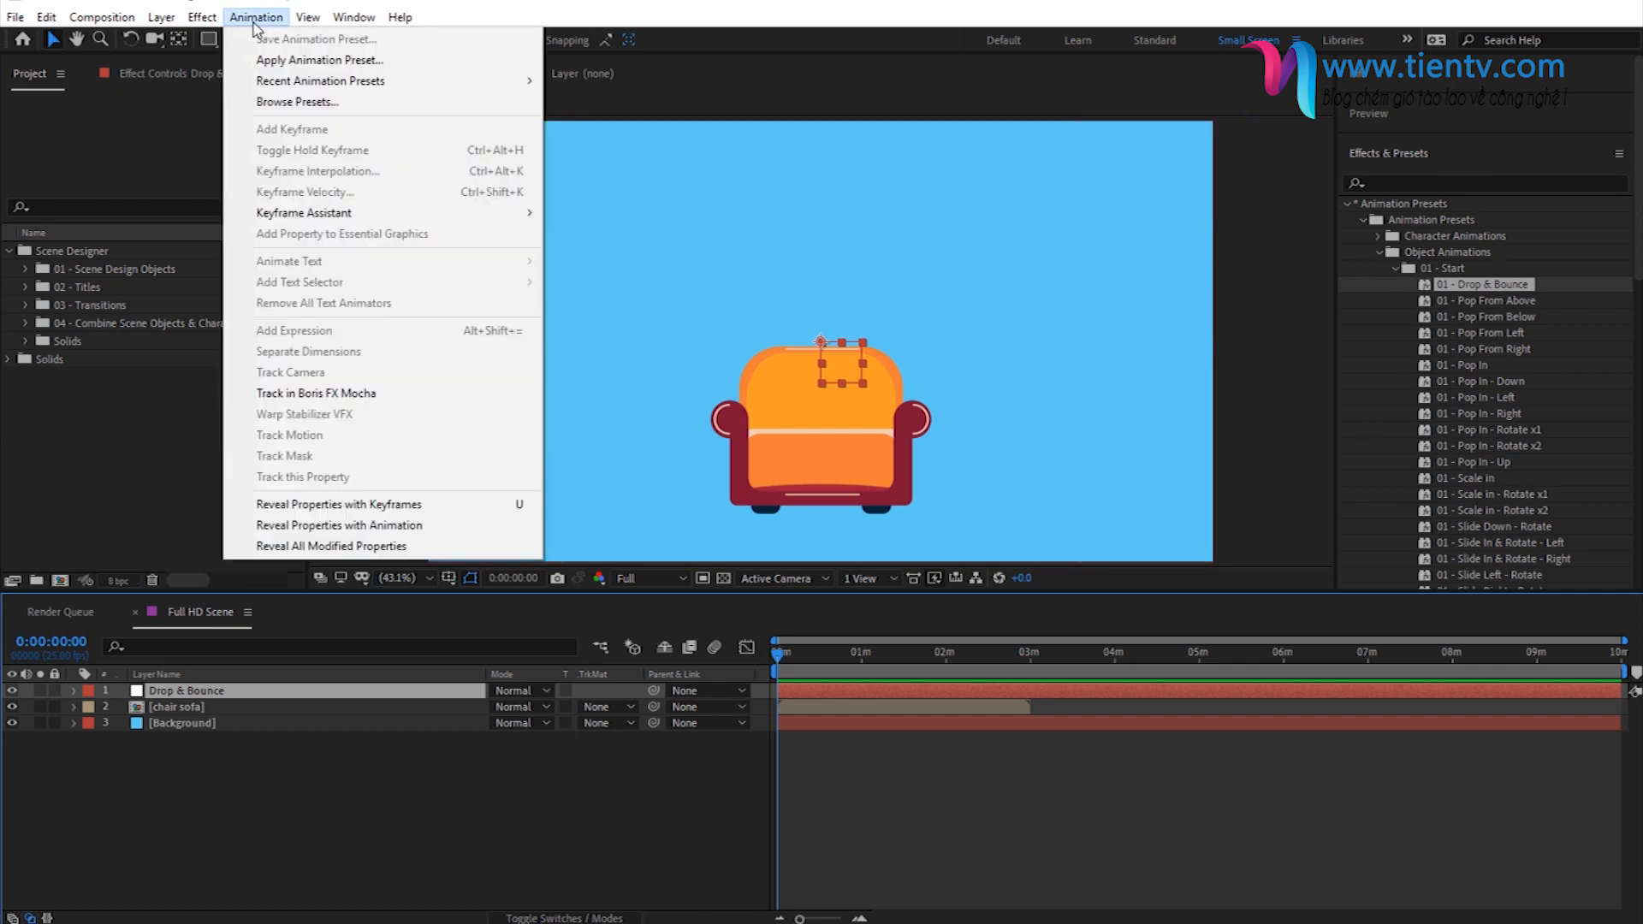
pyautogui.click(305, 62)
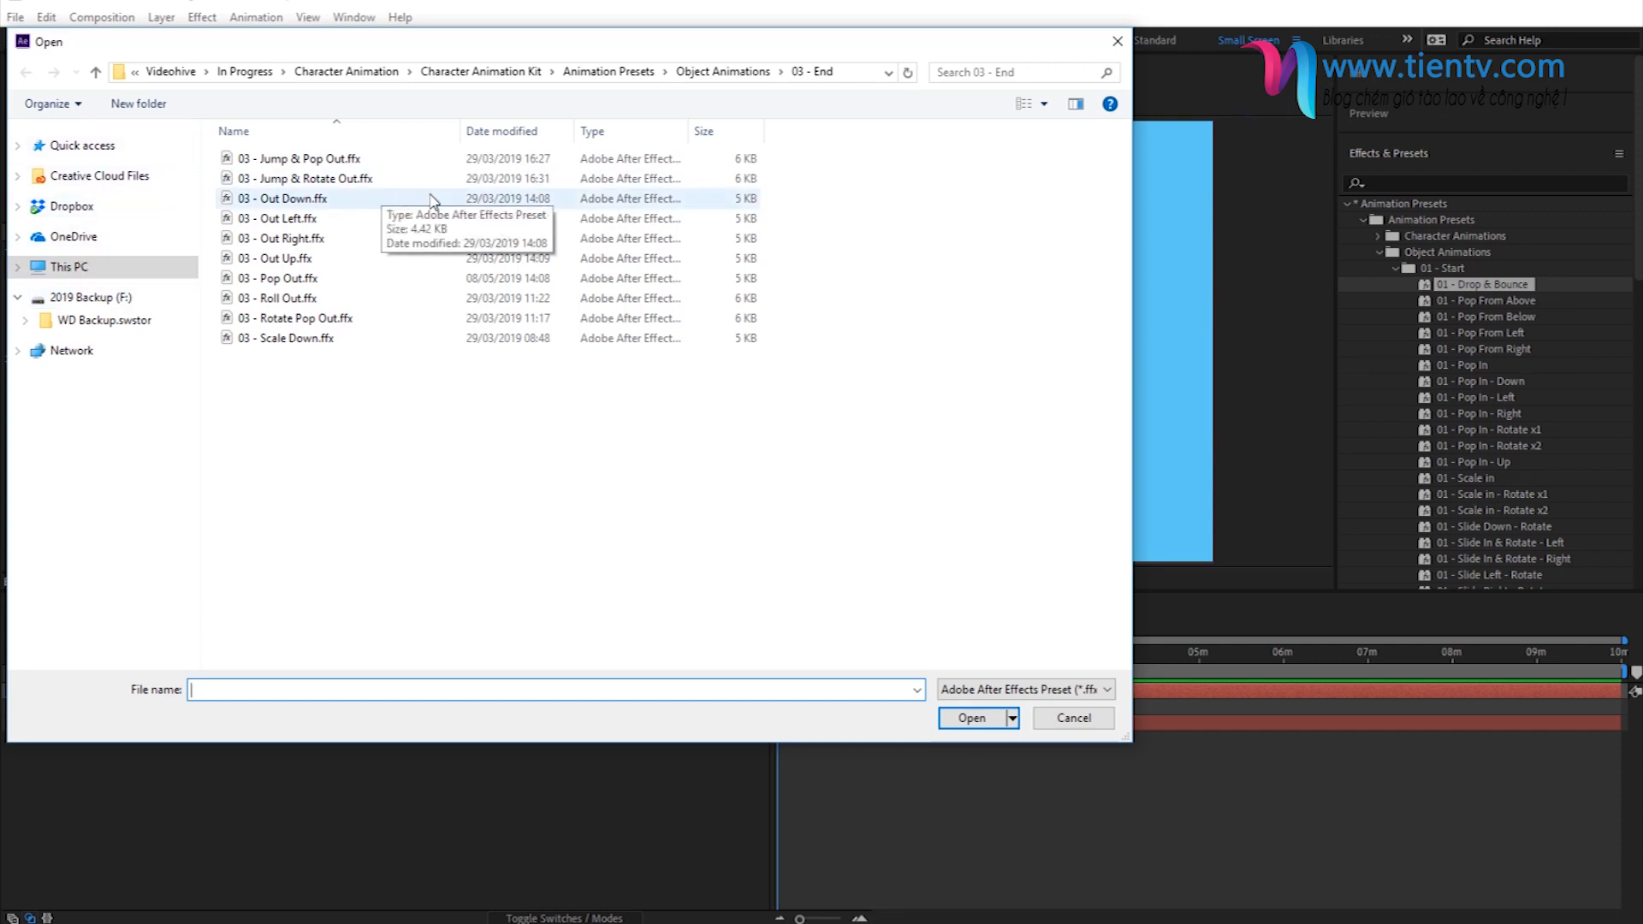
pyautogui.click(711, 73)
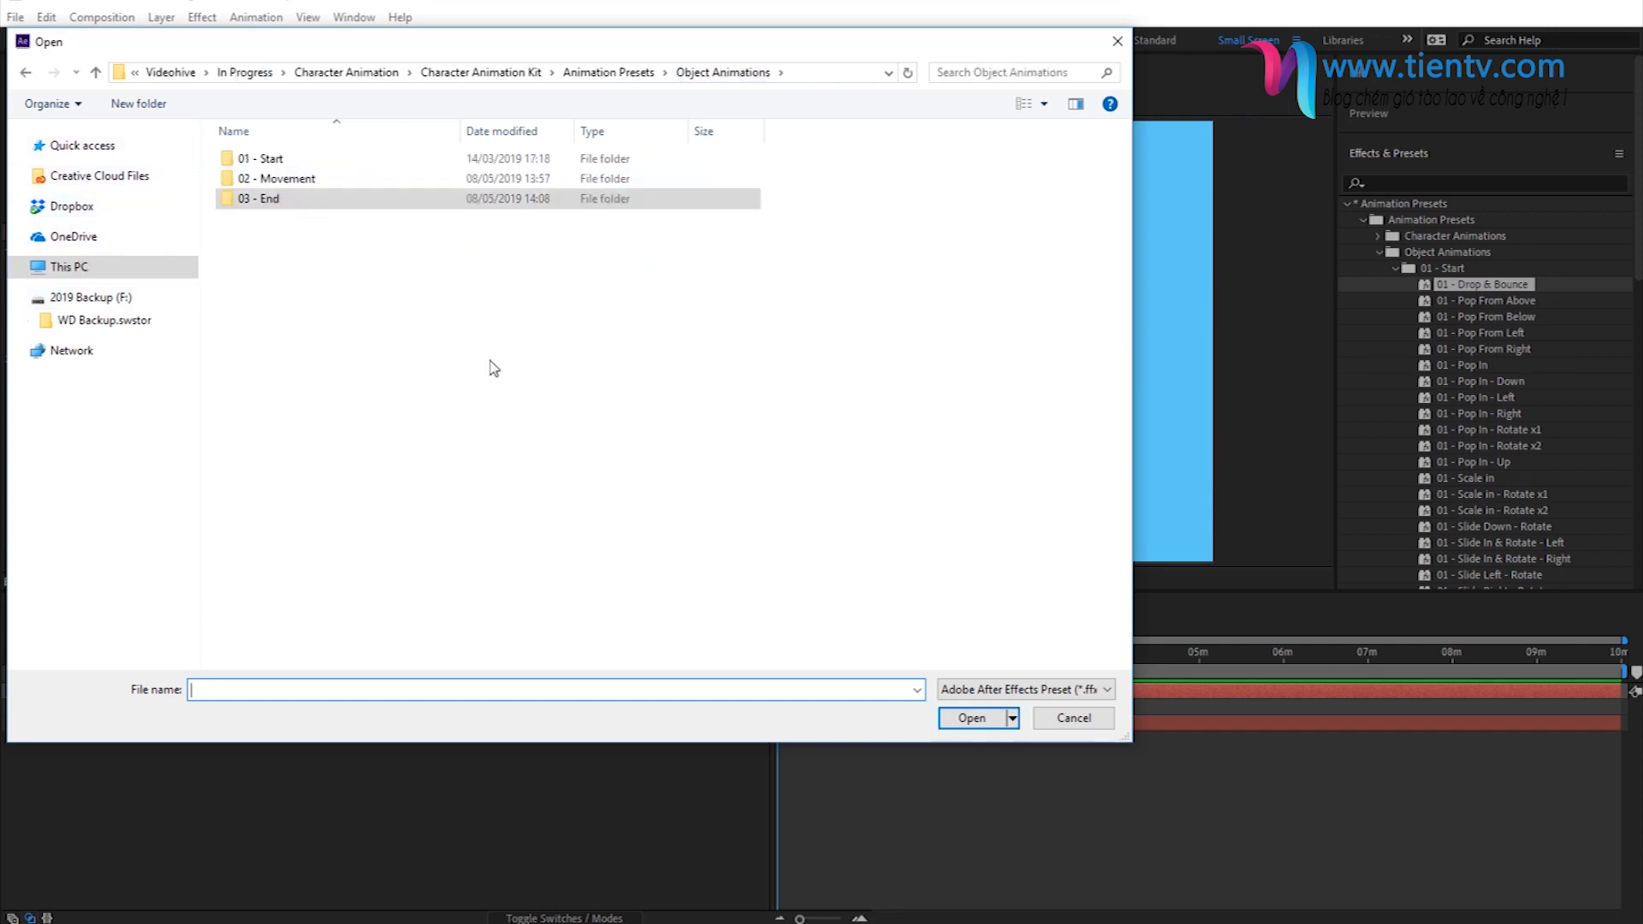
pyautogui.doubleClick(288, 160)
pyautogui.click(312, 160)
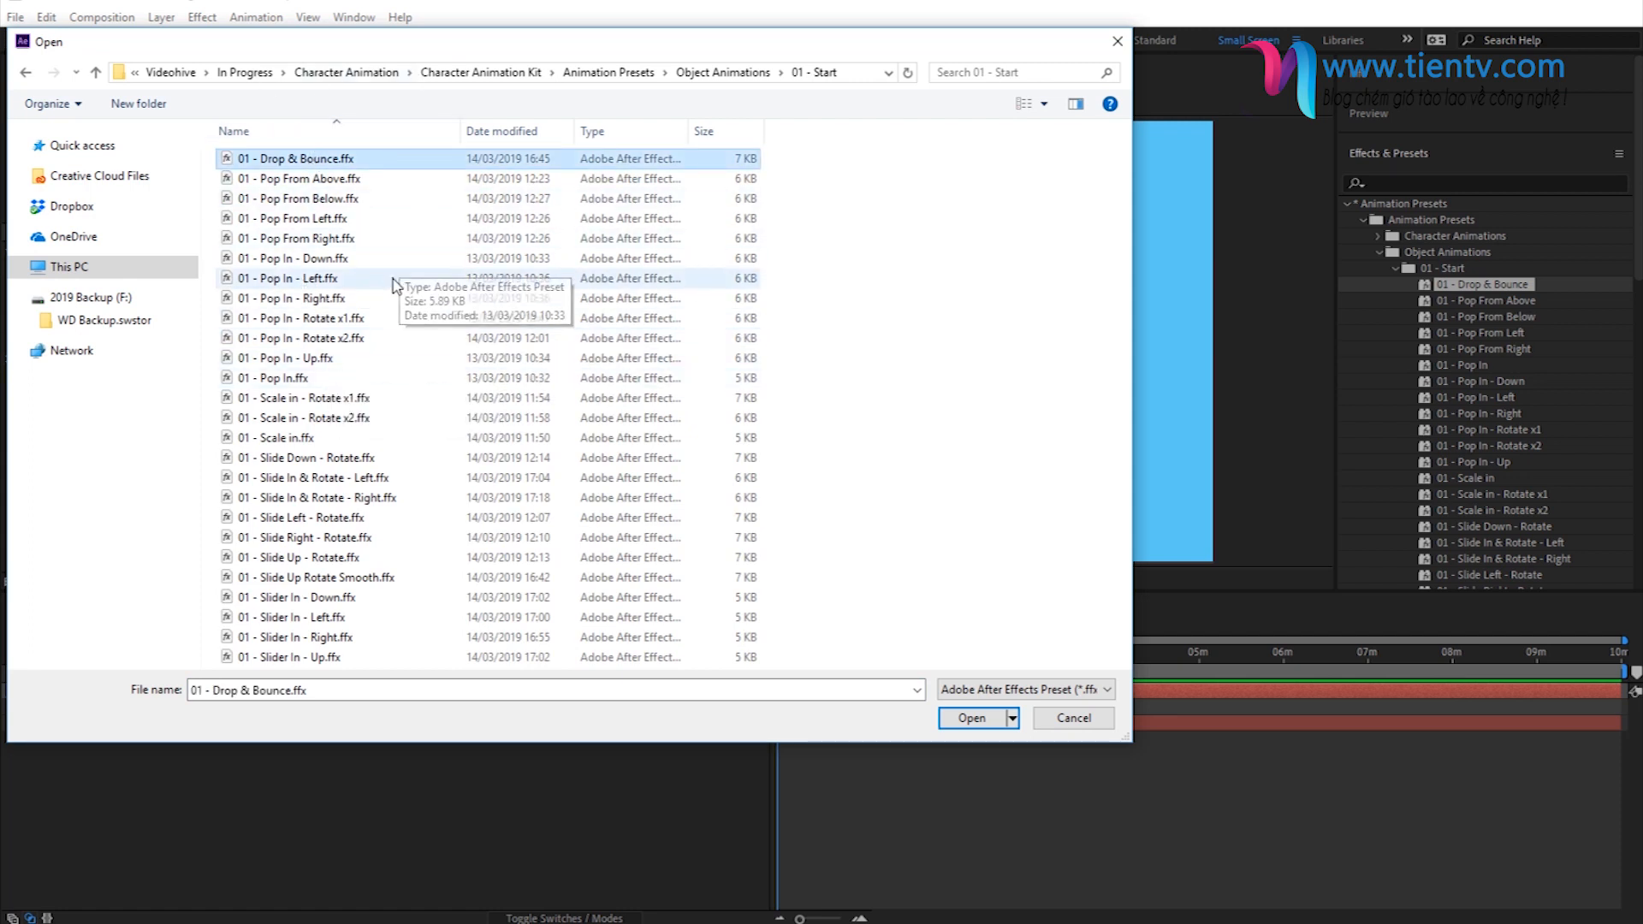
pyautogui.click(973, 719)
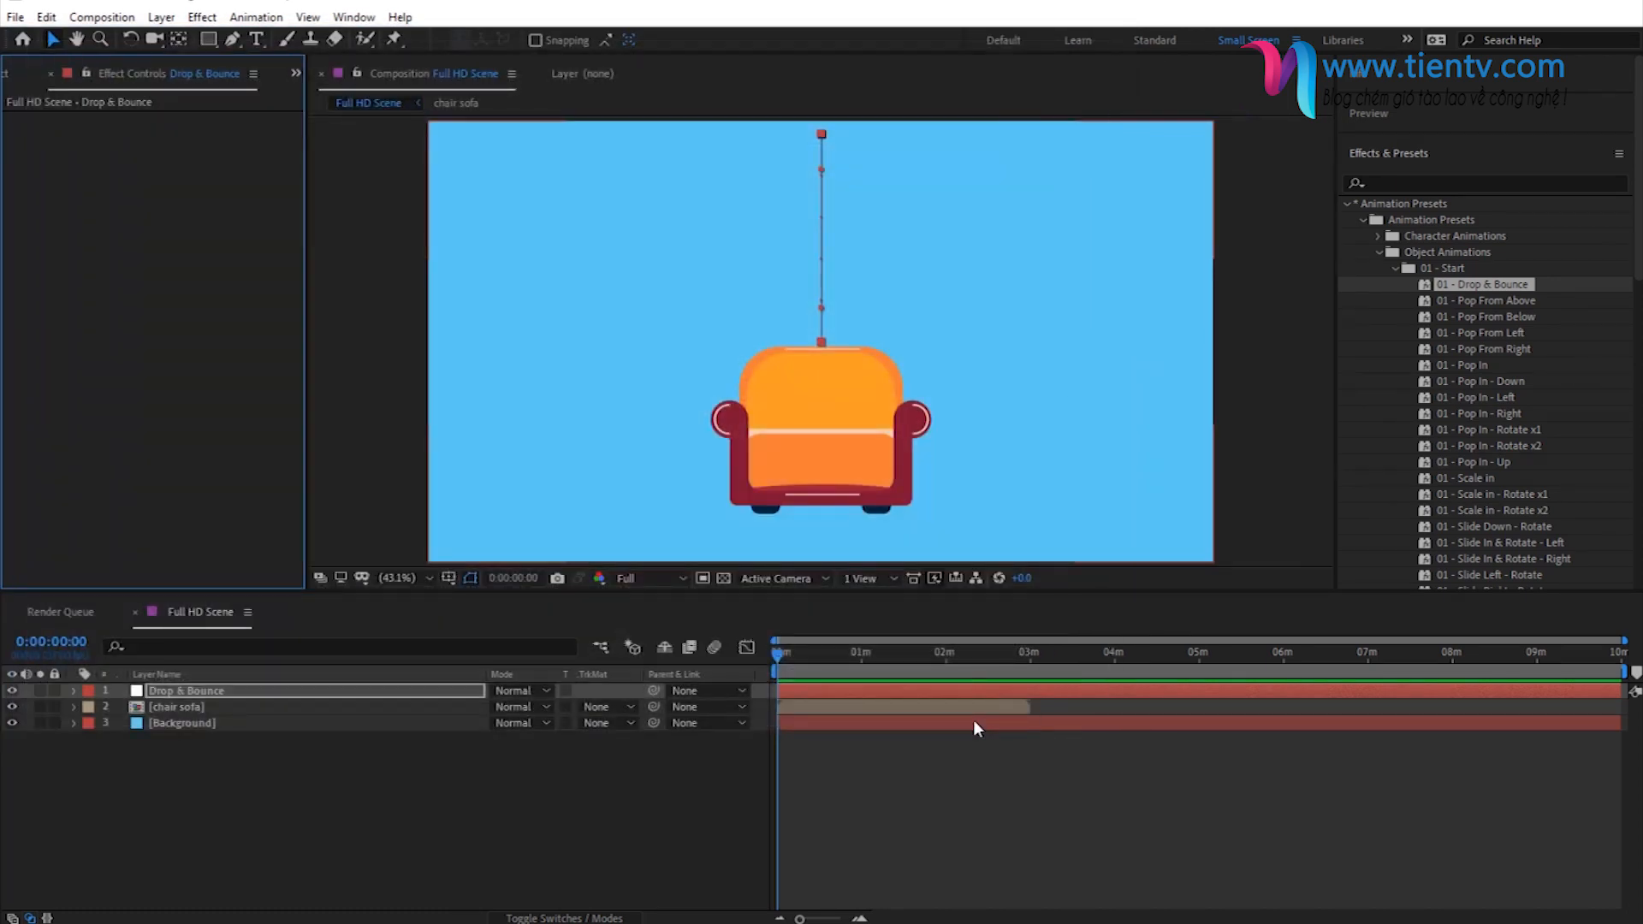
# - Move the playhead past the null's landing and parent the chair sofa layer to the Drop & Bounce null
pyautogui.moveTo(781, 659); pyautogui.dragTo(746, 692)
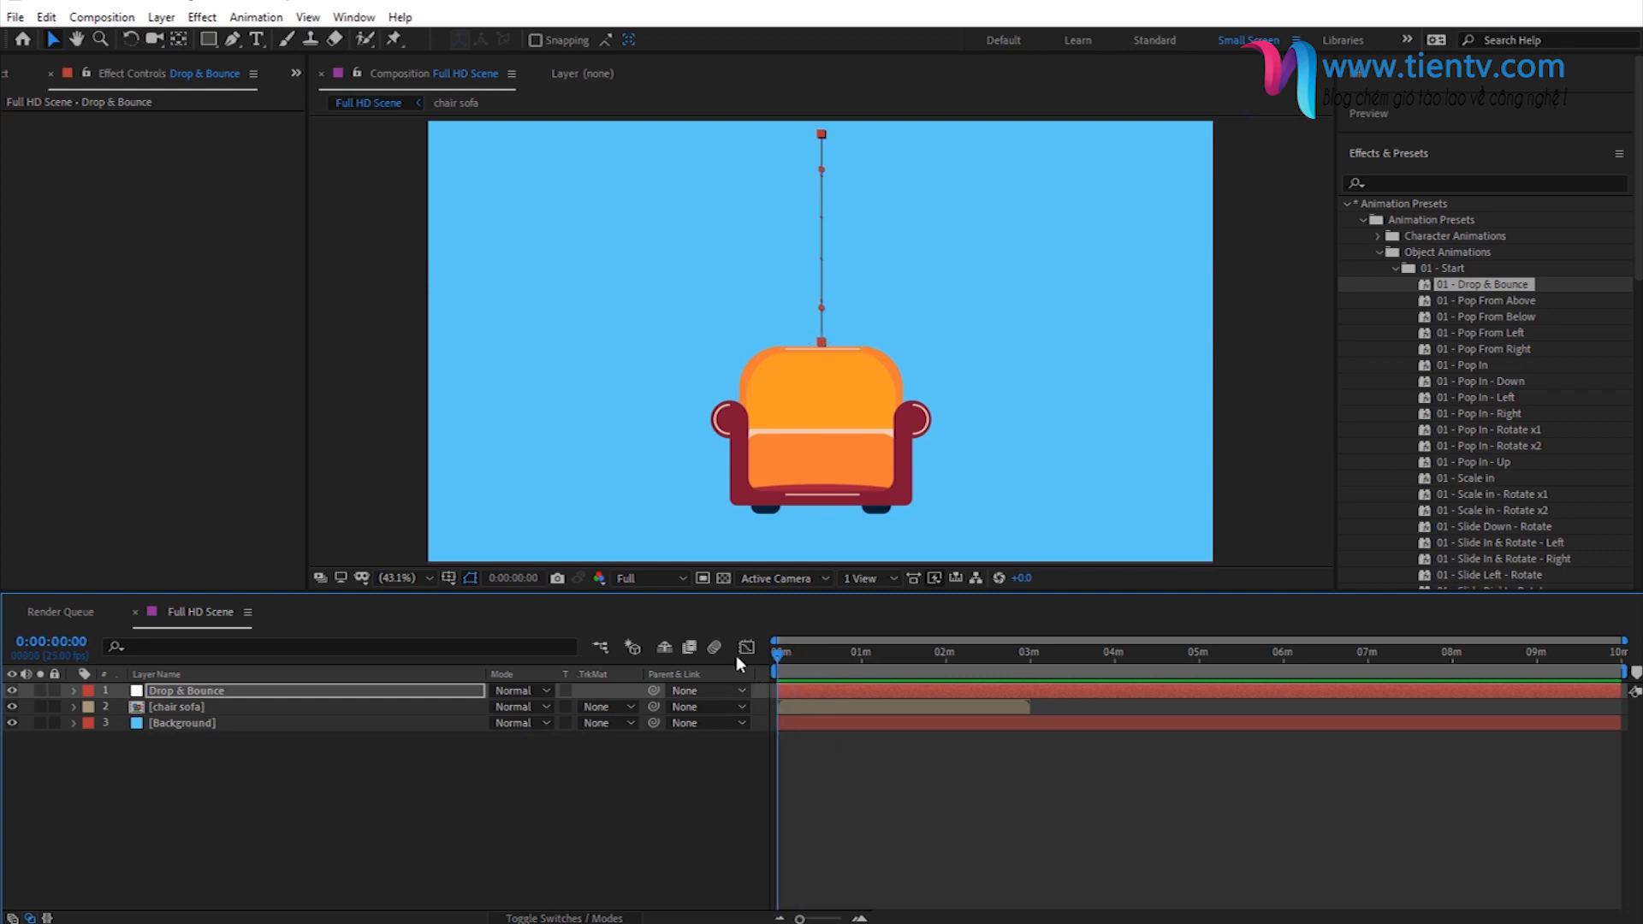
pyautogui.moveTo(778, 659); pyautogui.dragTo(812, 665)
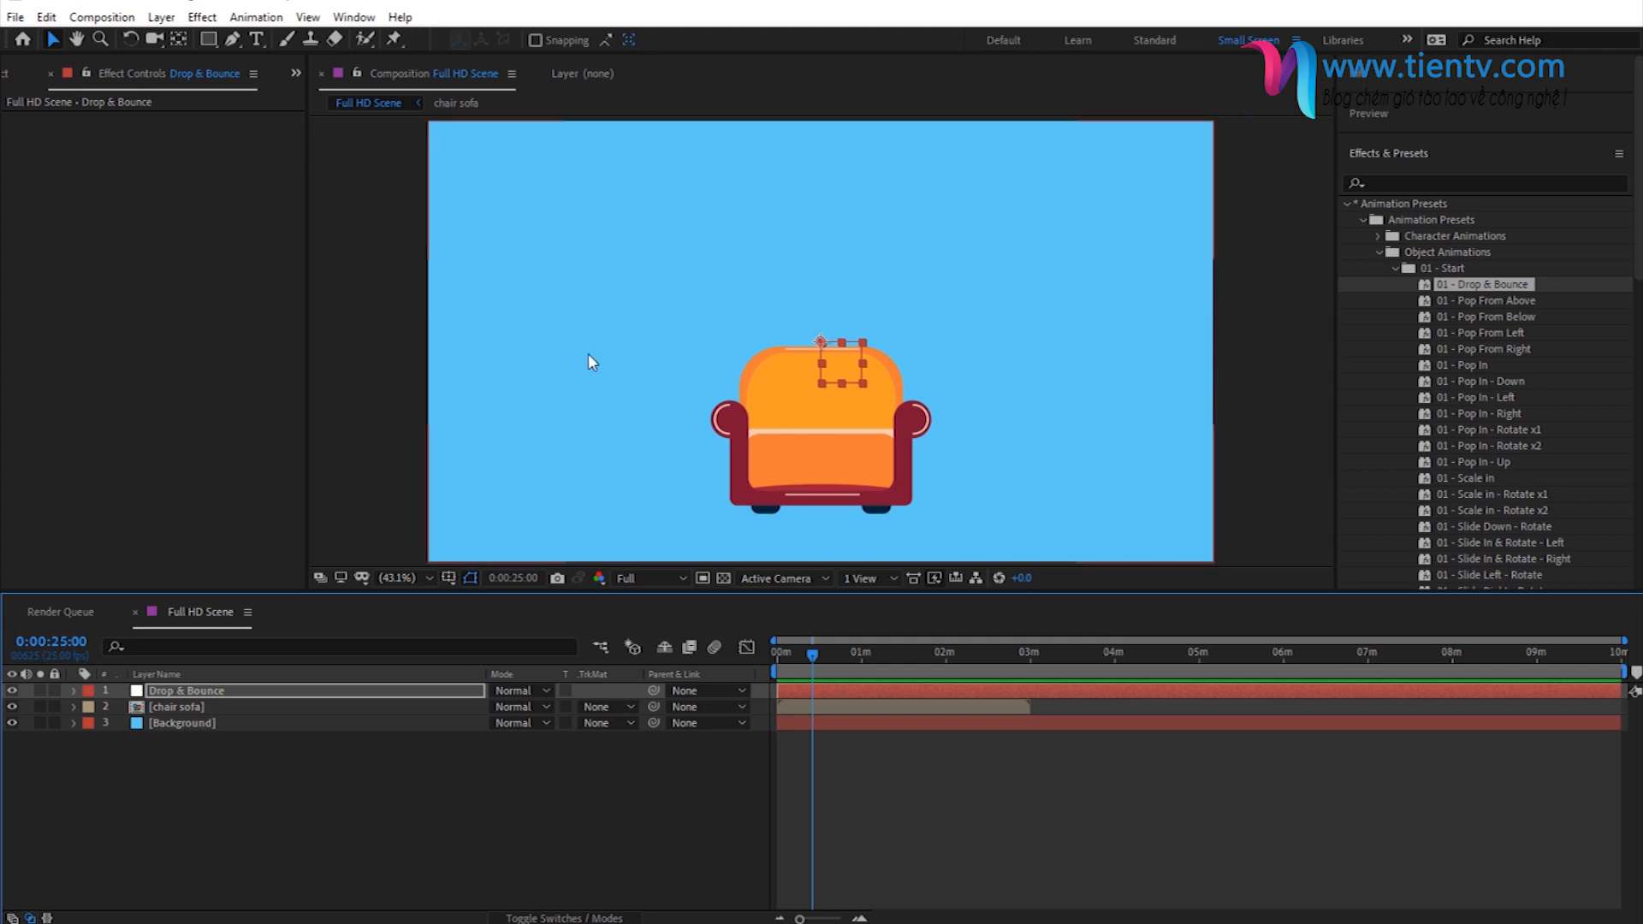
pyautogui.moveTo(793, 644); pyautogui.dragTo(829, 676)
pyautogui.click(192, 707)
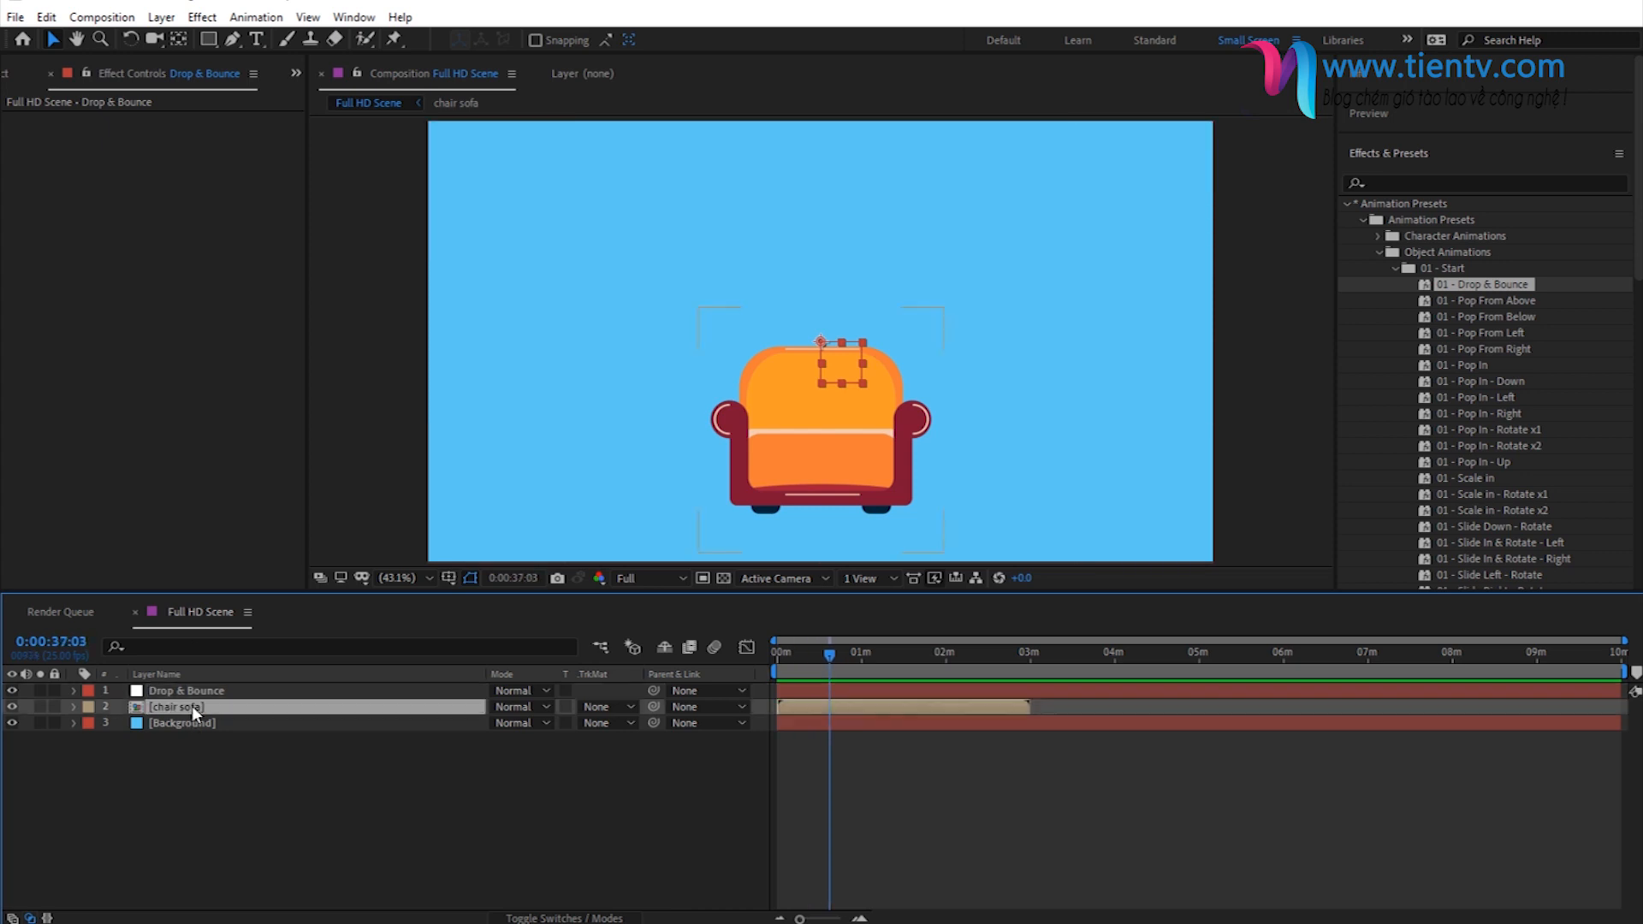
pyautogui.moveTo(843, 652)
pyautogui.mouseDown()
pyautogui.moveTo(866, 663)
pyautogui.moveTo(850, 680)
pyautogui.mouseUp()
pyautogui.moveTo(654, 707); pyautogui.dragTo(228, 692)
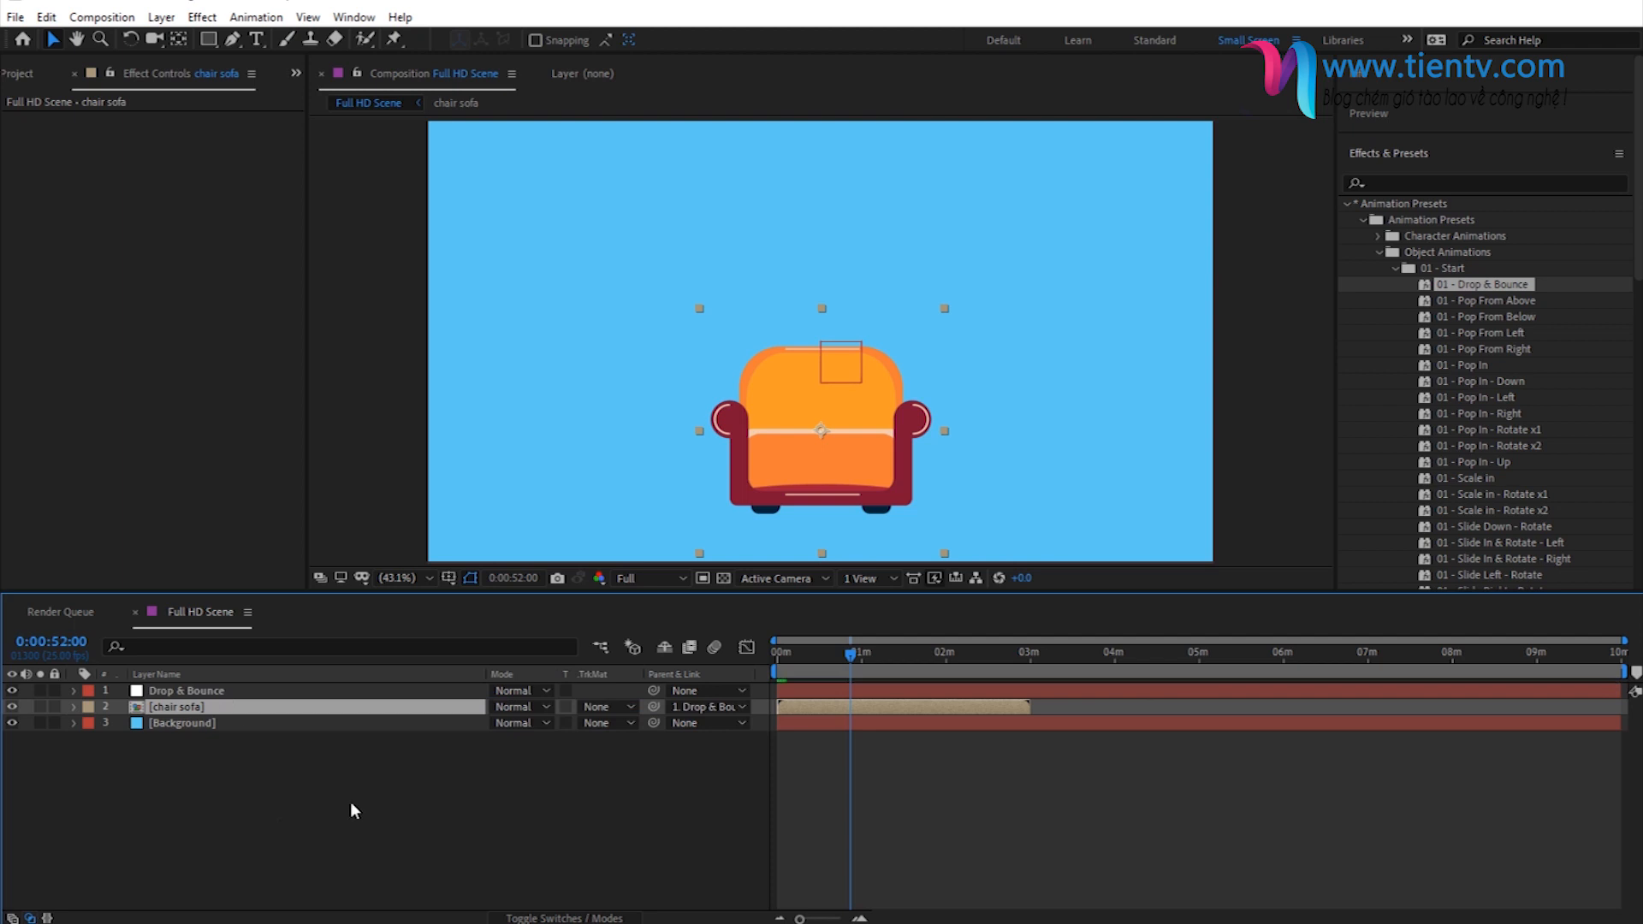
# - Play the parented chair sofa's Drop & Bounce animation from the start of the composition
pyautogui.moveTo(811, 665)
pyautogui.mouseDown()
pyautogui.moveTo(772, 665)
pyautogui.moveTo(782, 654)
pyautogui.mouseUp()
pyautogui.press('space')
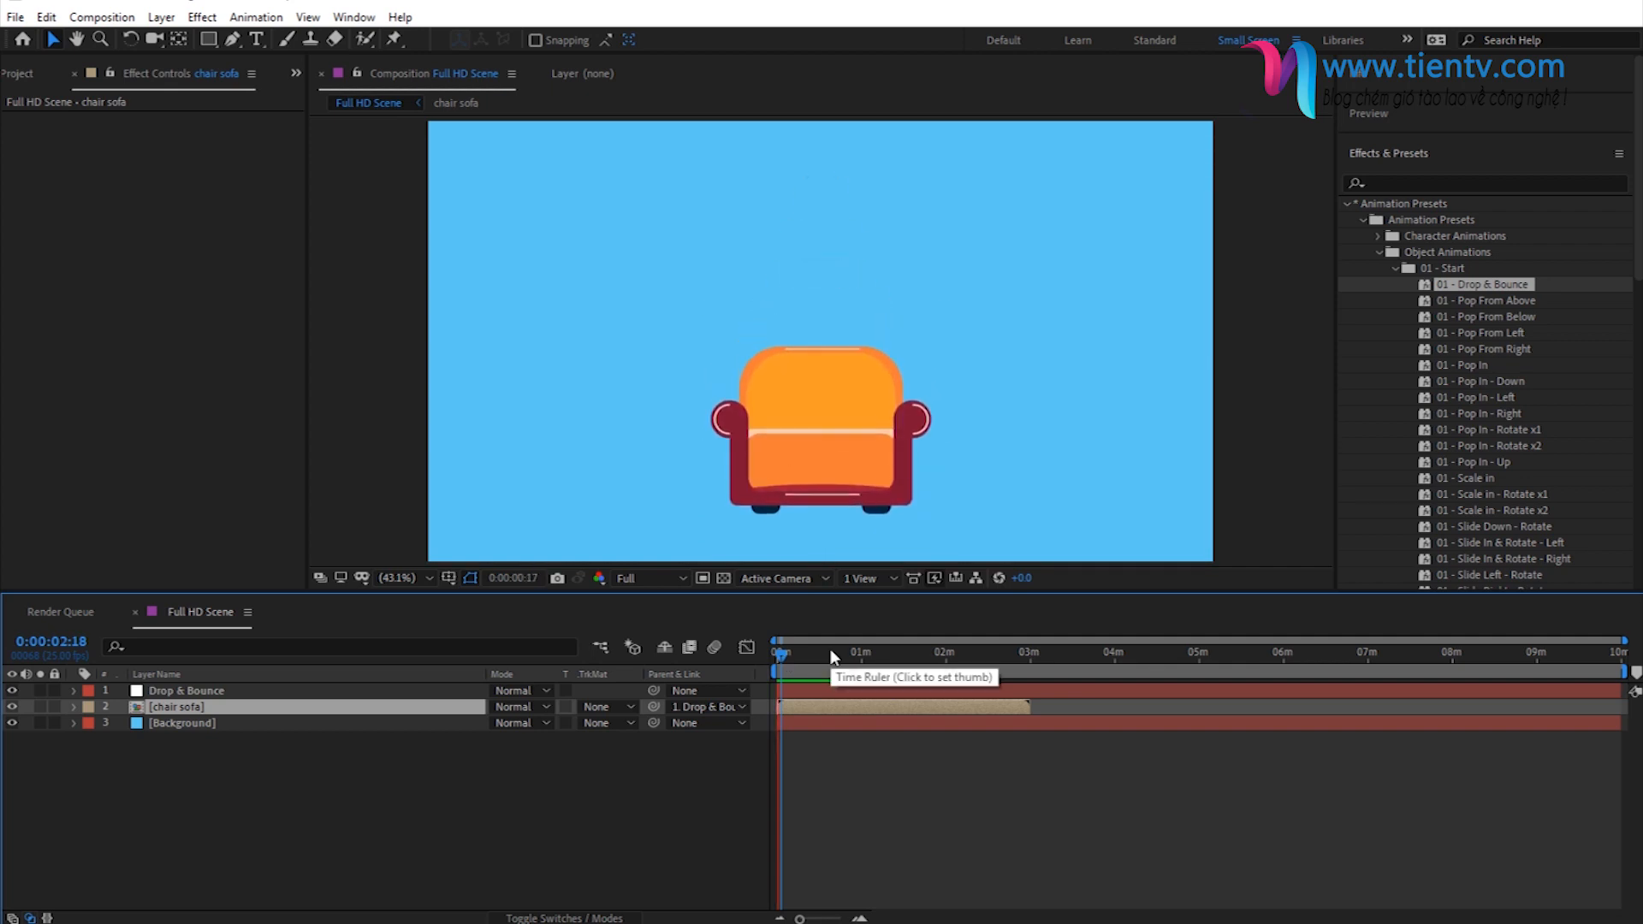
pyautogui.press('space')
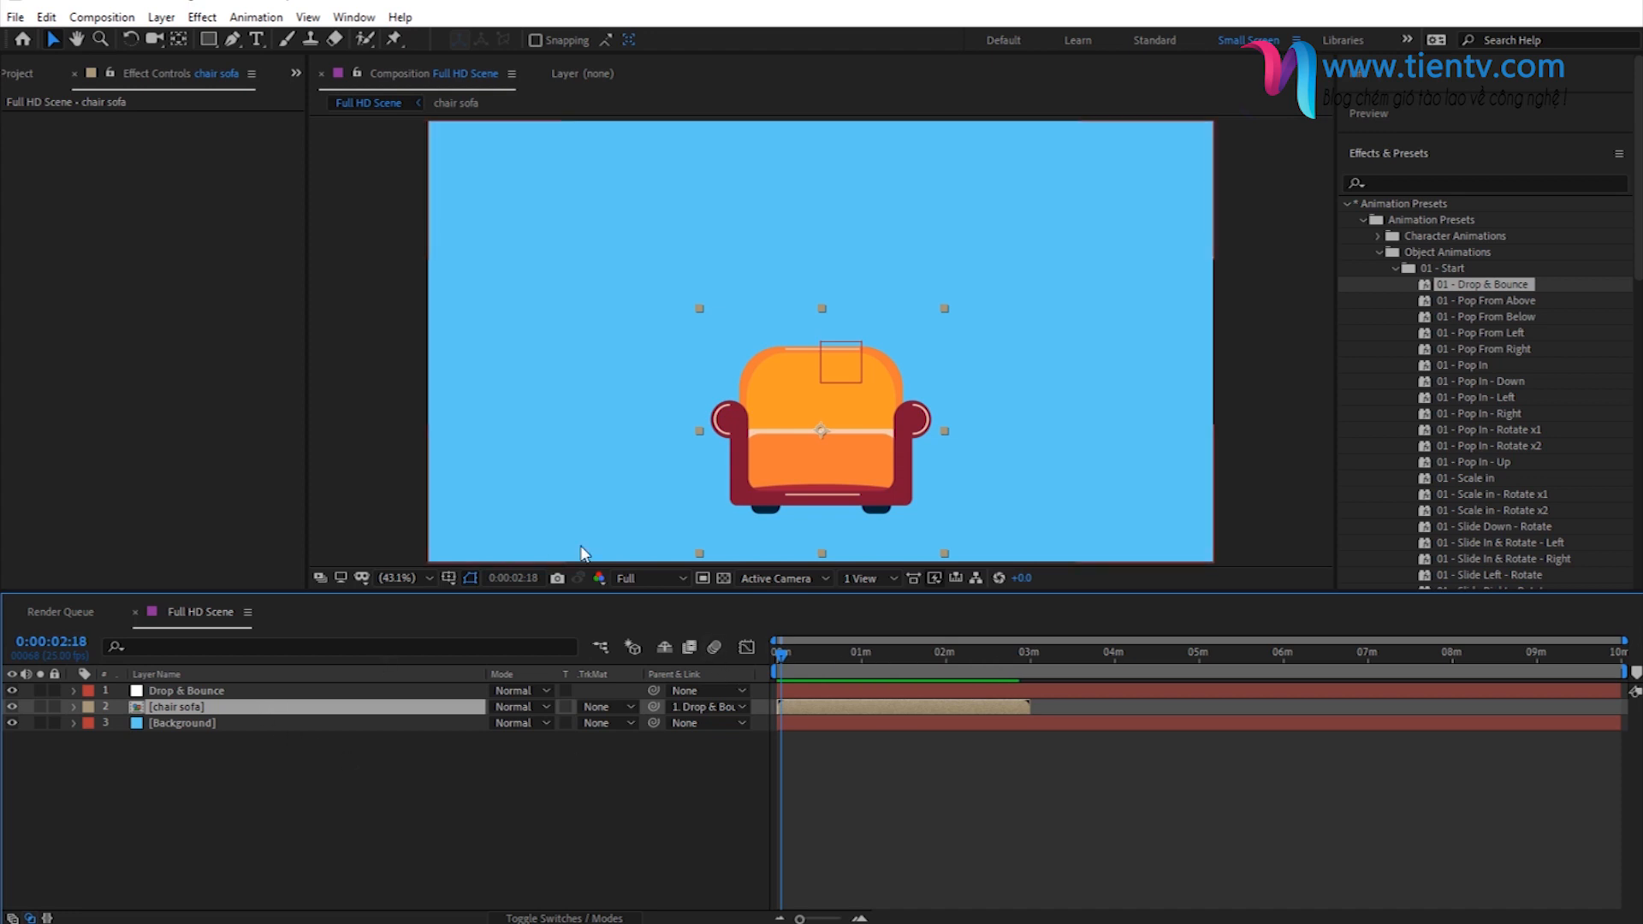
# - Try the chair sofa at two other positions in the frame, previewing the animation, and undo both moves
pyautogui.moveTo(825, 462); pyautogui.dragTo(647, 402)
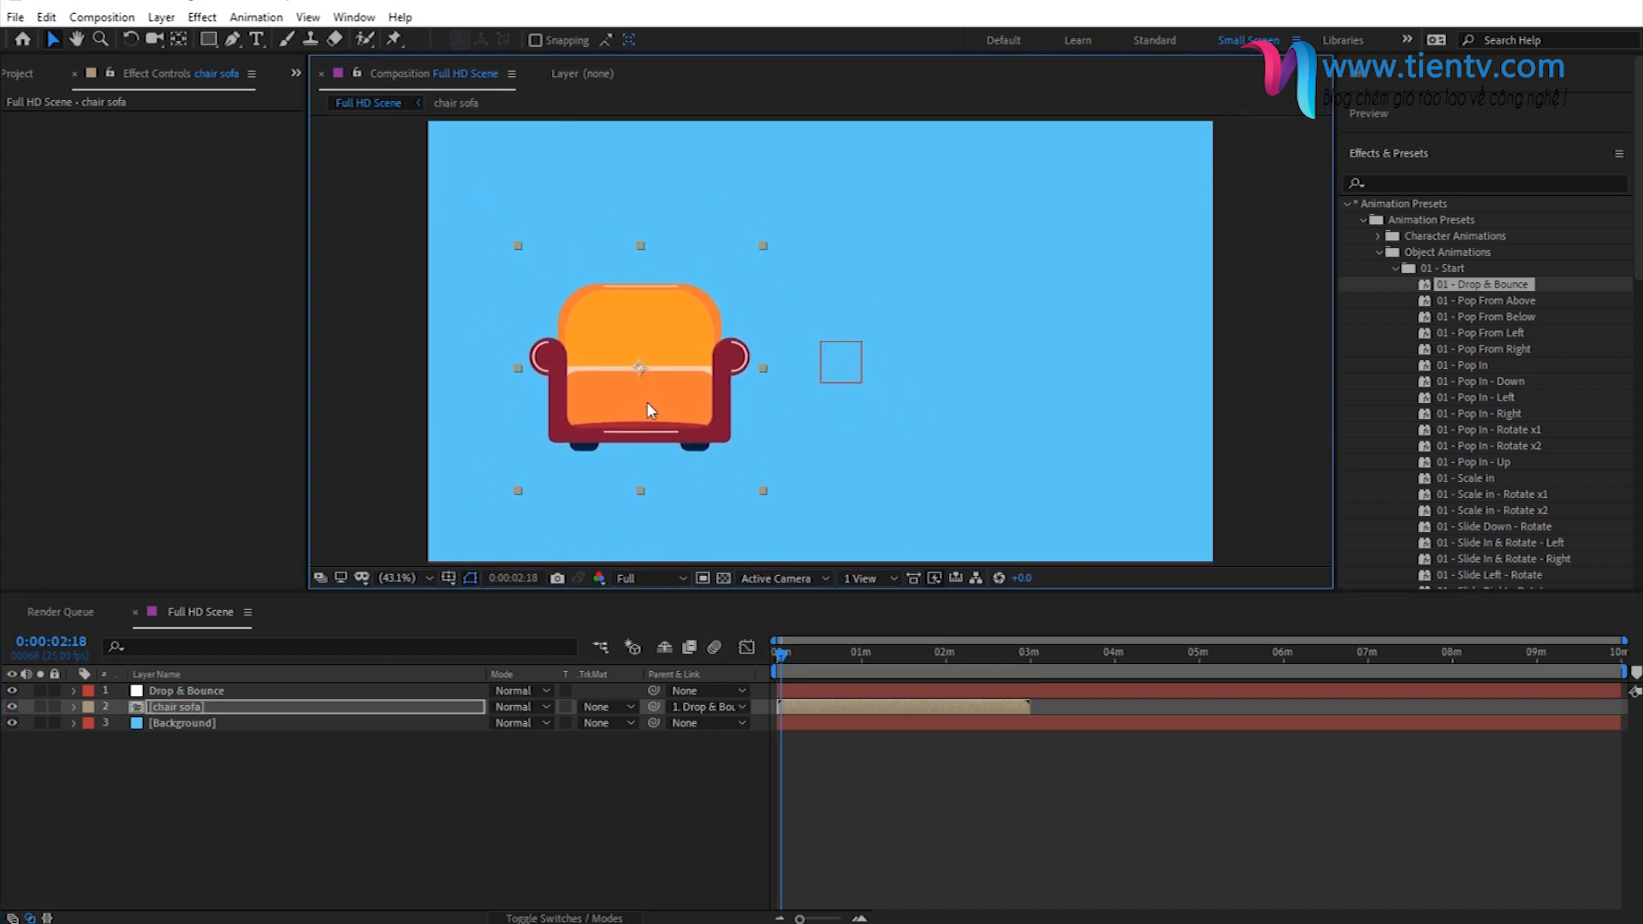
pyautogui.press('space')
pyautogui.press('space')
pyautogui.moveTo(647, 402); pyautogui.dragTo(1023, 405)
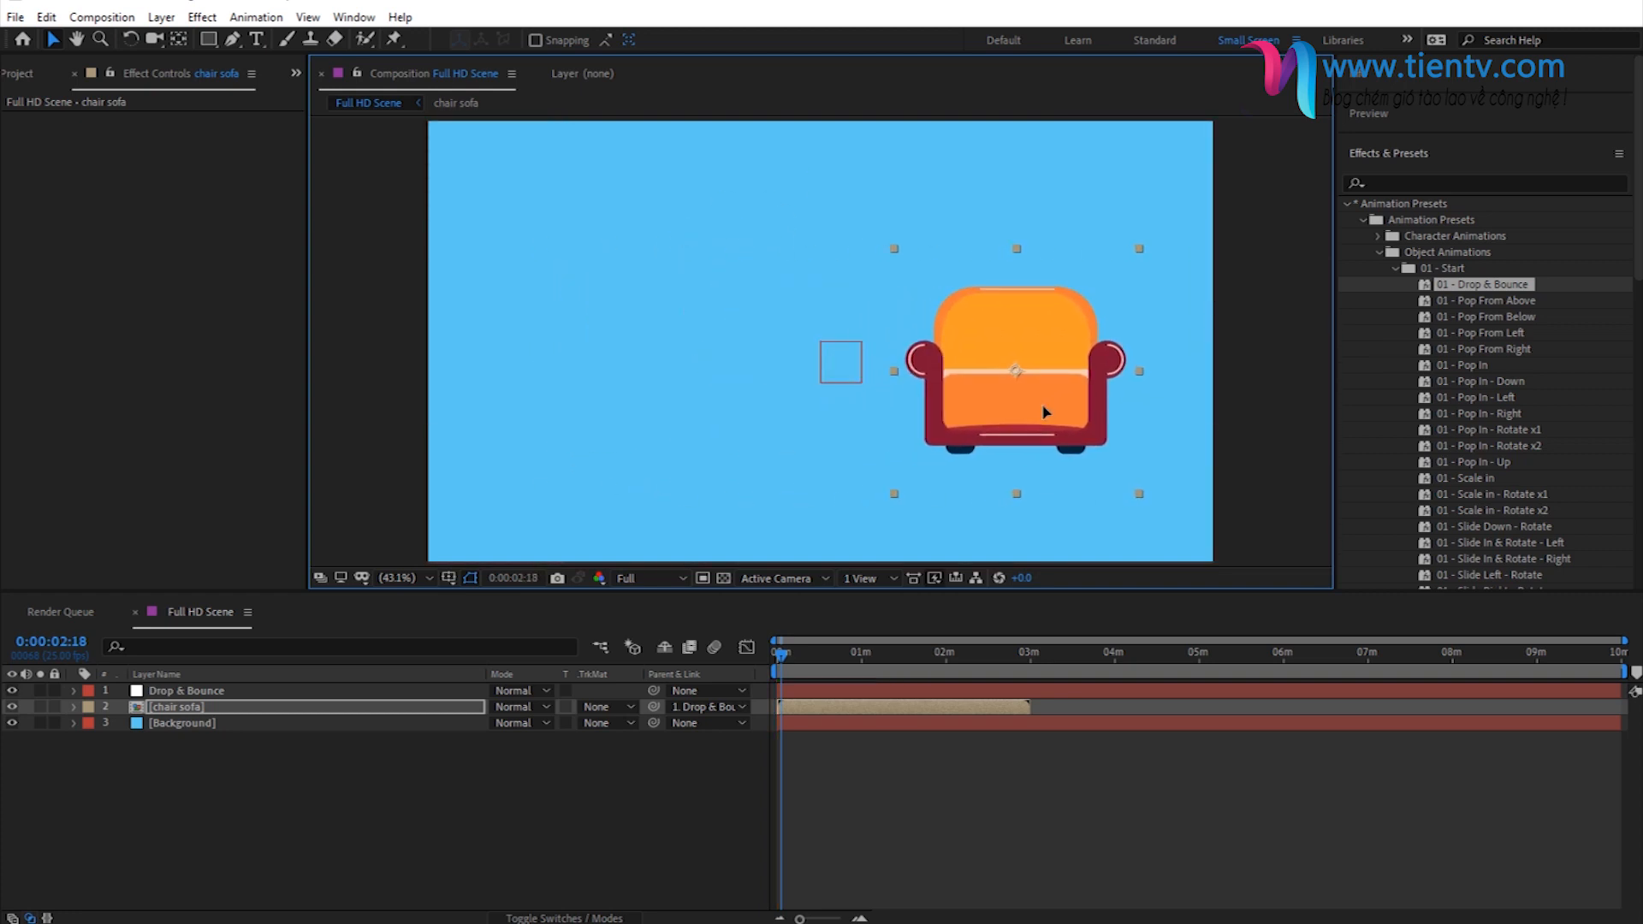
pyautogui.press('space')
pyautogui.hotkey('ctrl', 'z')
pyautogui.hotkey('ctrl', 'z')
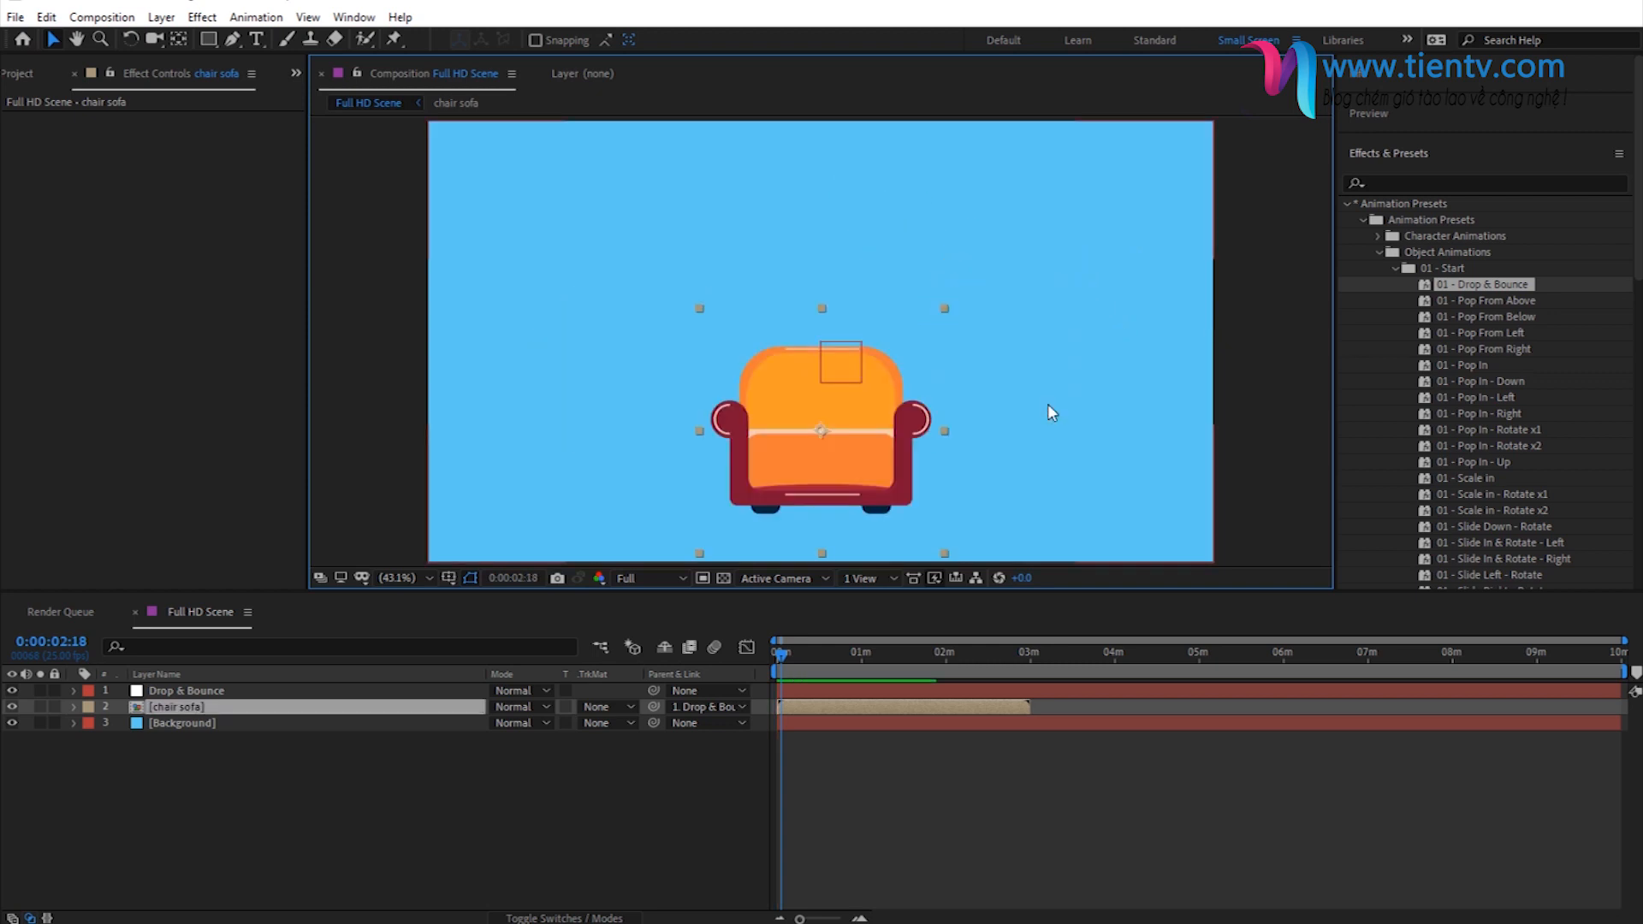
# - Collapse the 01 - Start preset folder and add a second null object to Full HD Scene
pyautogui.click(791, 812)
pyautogui.click(787, 654)
pyautogui.moveTo(787, 654); pyautogui.dragTo(787, 693)
pyautogui.click(797, 689)
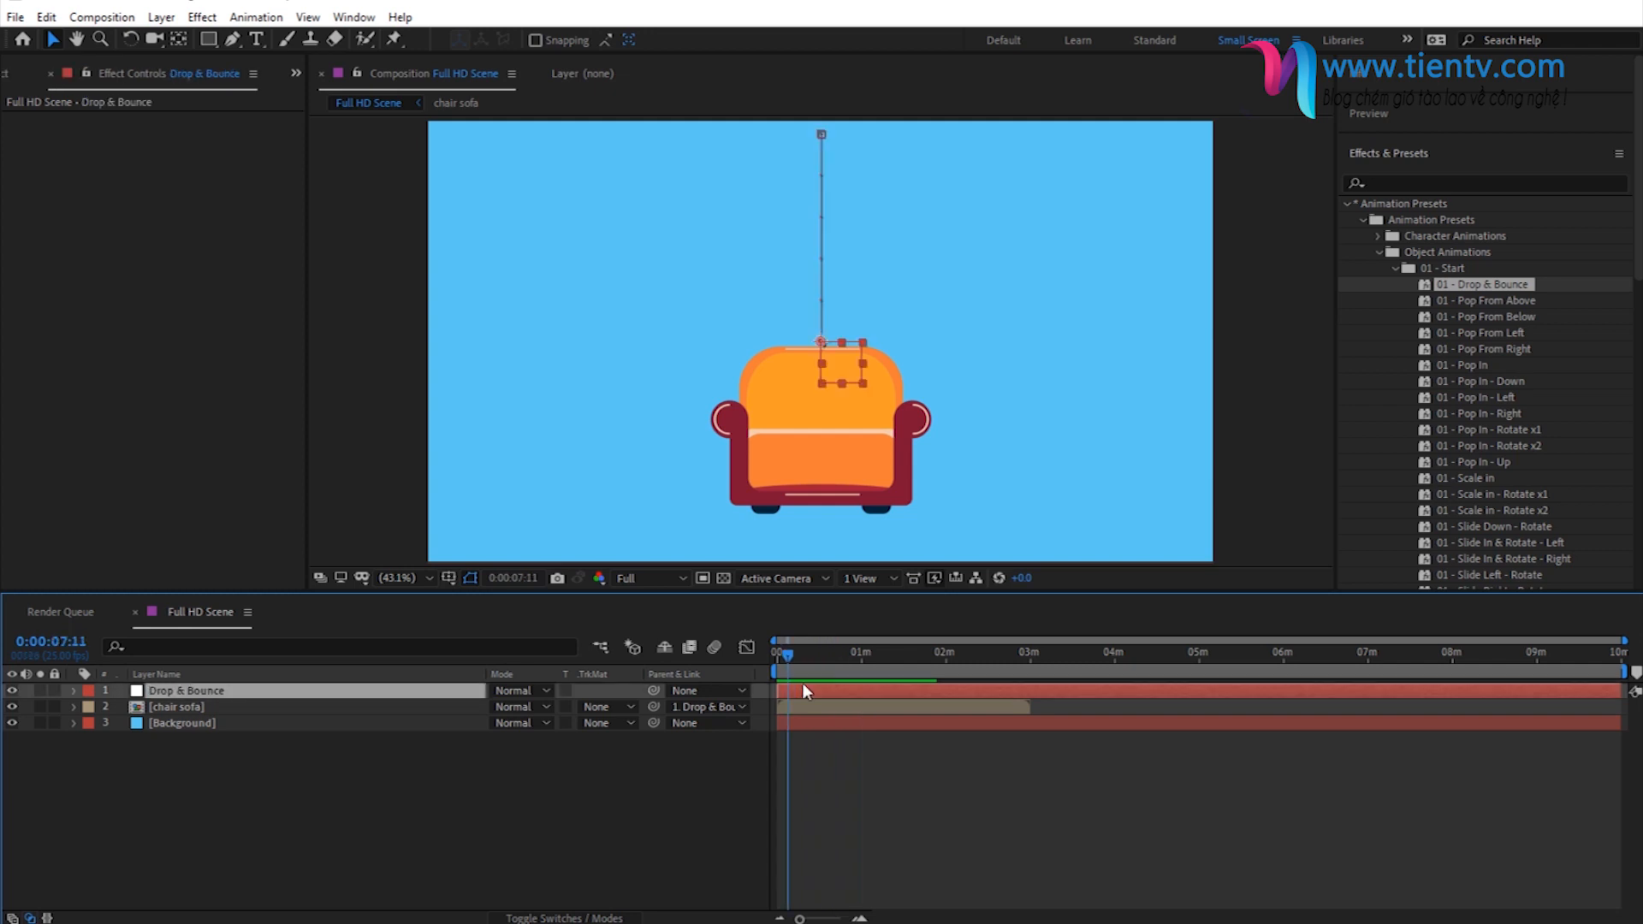
pyautogui.click(1408, 269)
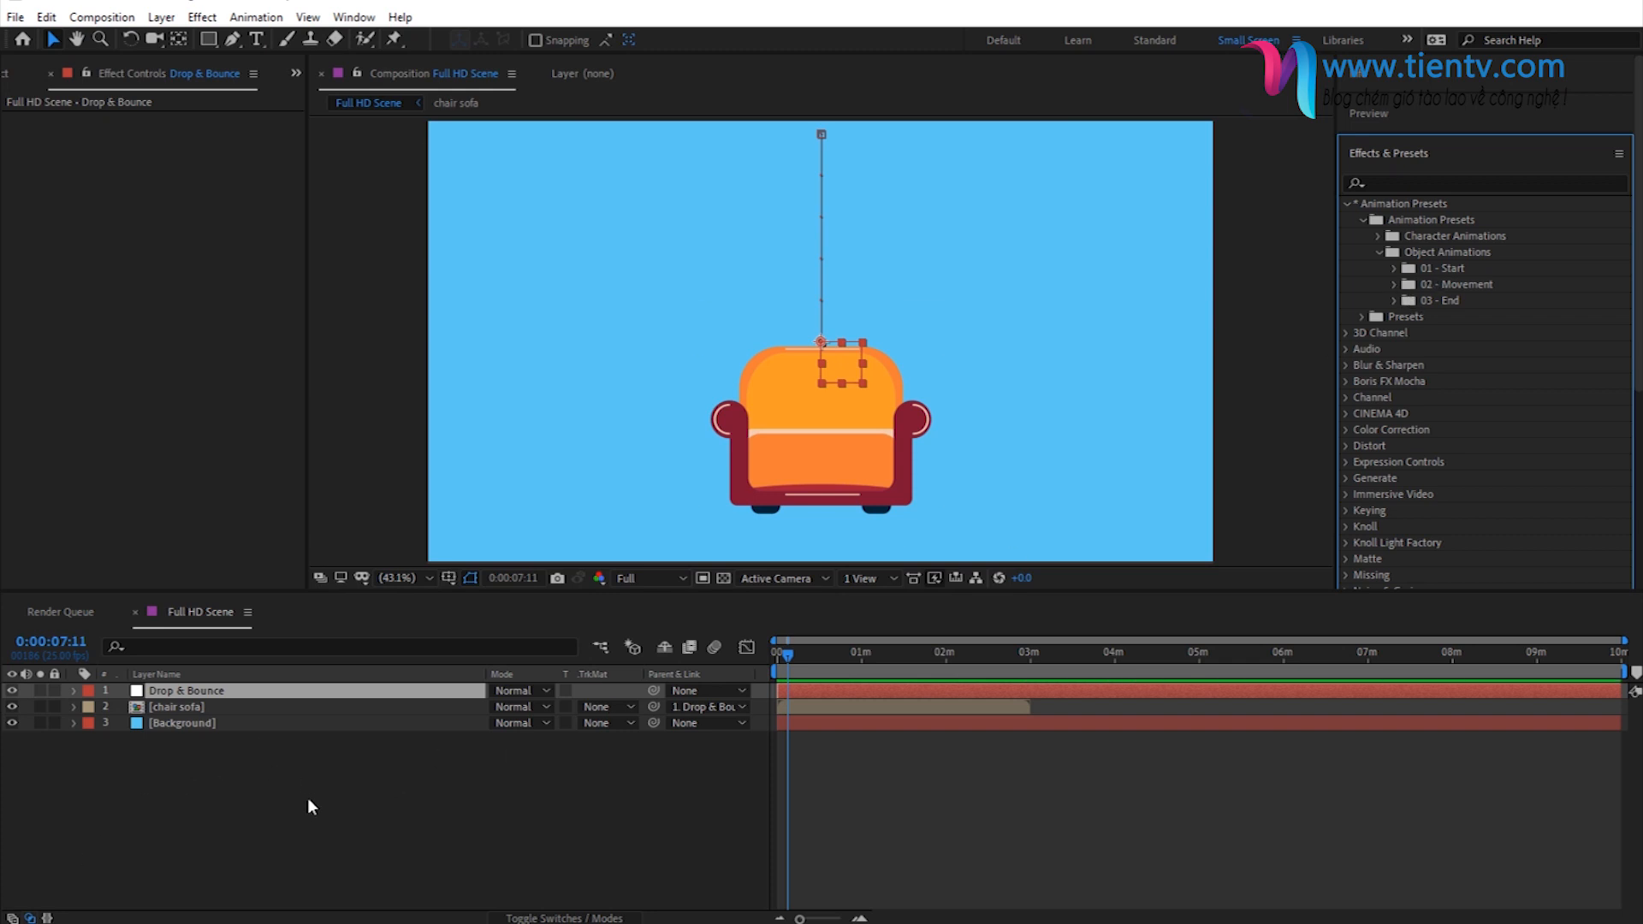
pyautogui.click(161, 17)
pyautogui.moveTo(184, 34)
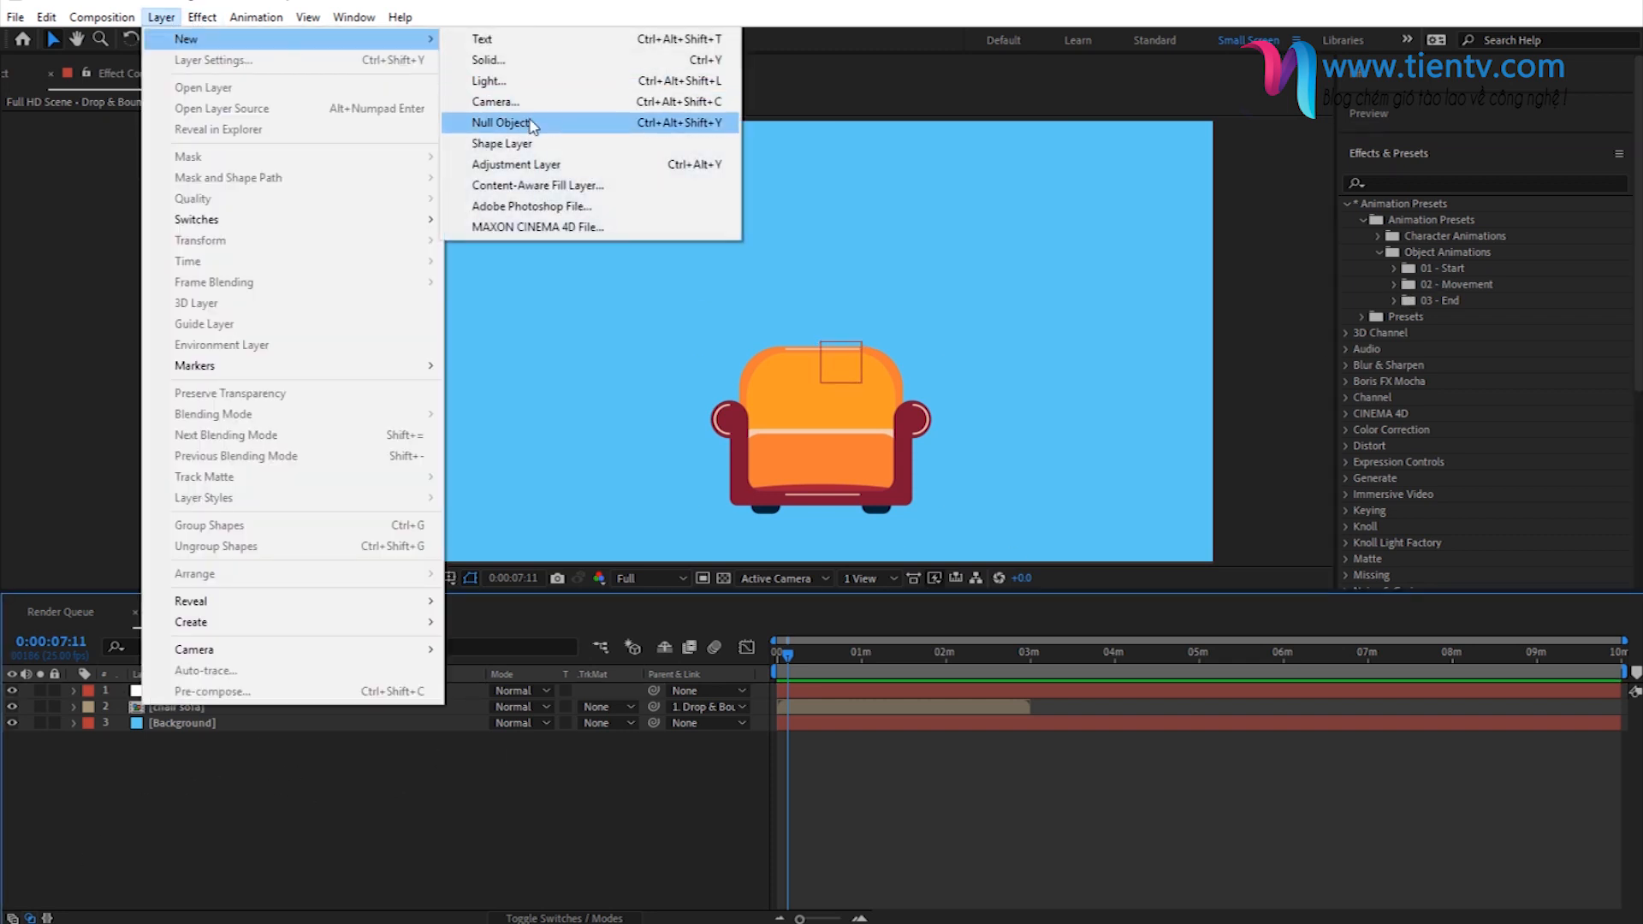
pyautogui.click(494, 114)
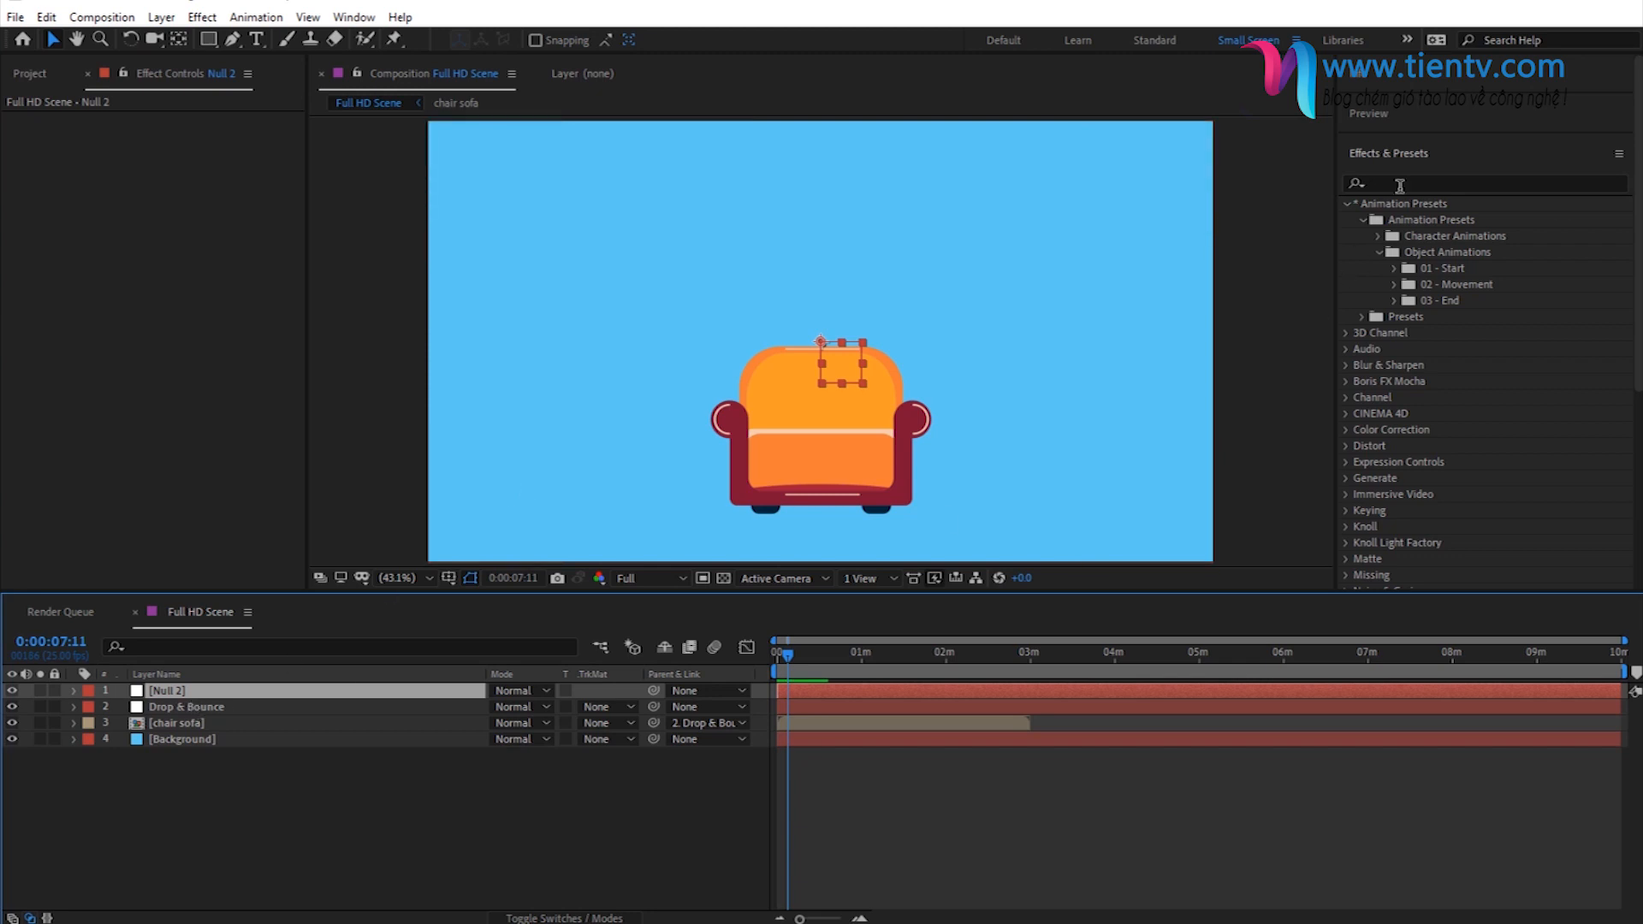
# - Locate the 02 - Jump preset in the 02 - Movement folder, return to 0:00:00:00 and rename the new null Jump
pyautogui.click(1395, 285)
pyautogui.click(1489, 318)
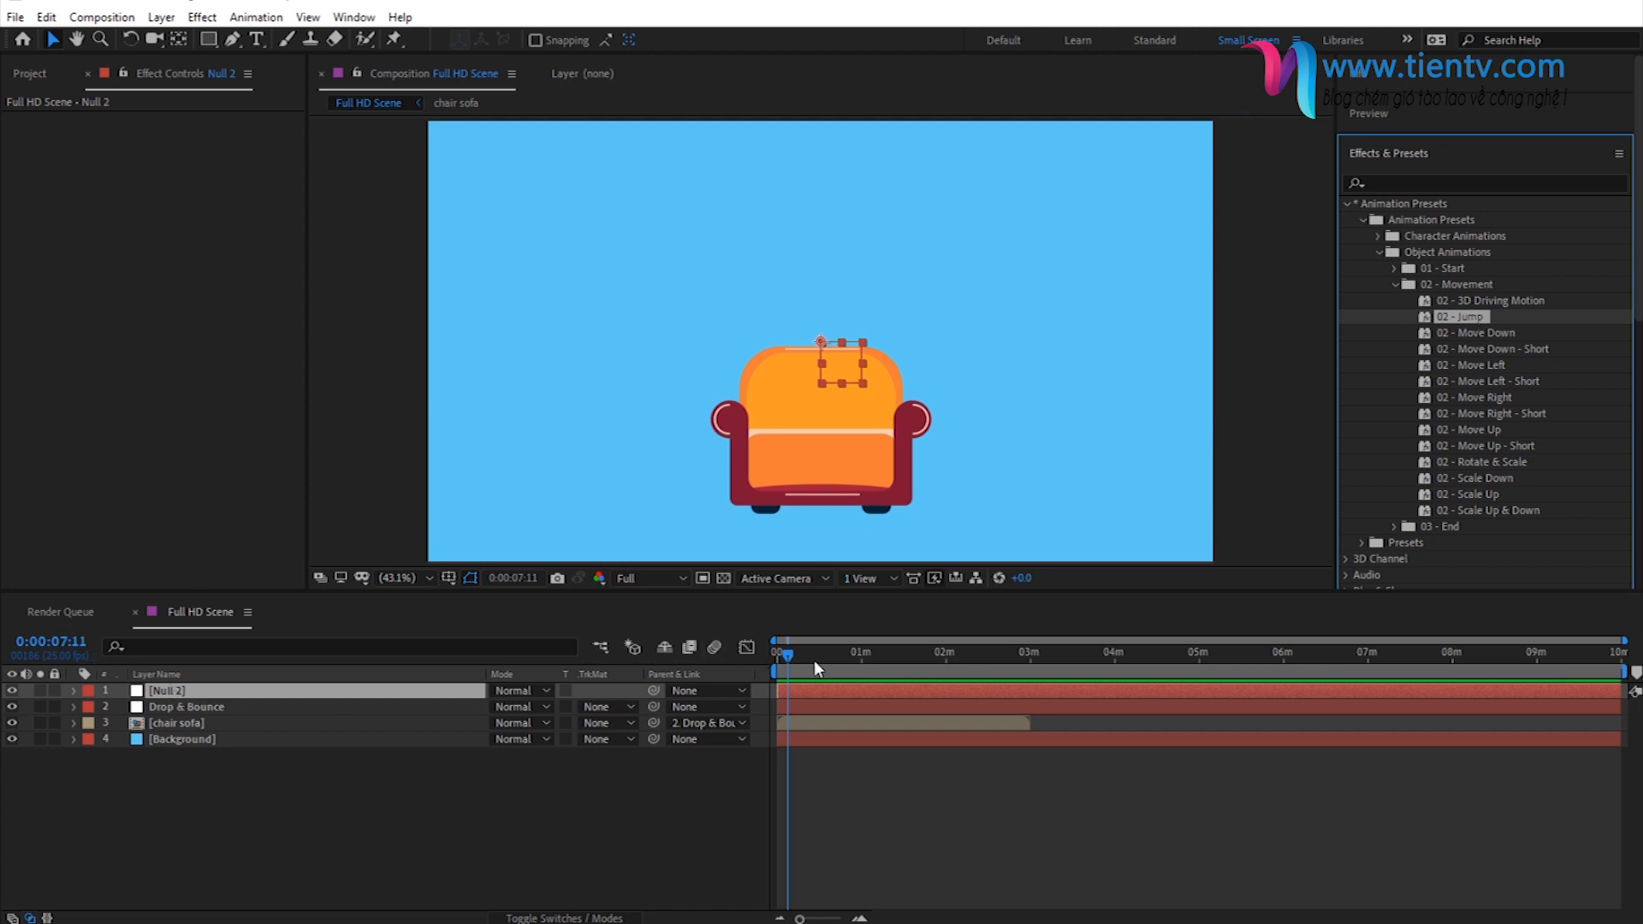
pyautogui.moveTo(814, 660); pyautogui.dragTo(760, 659)
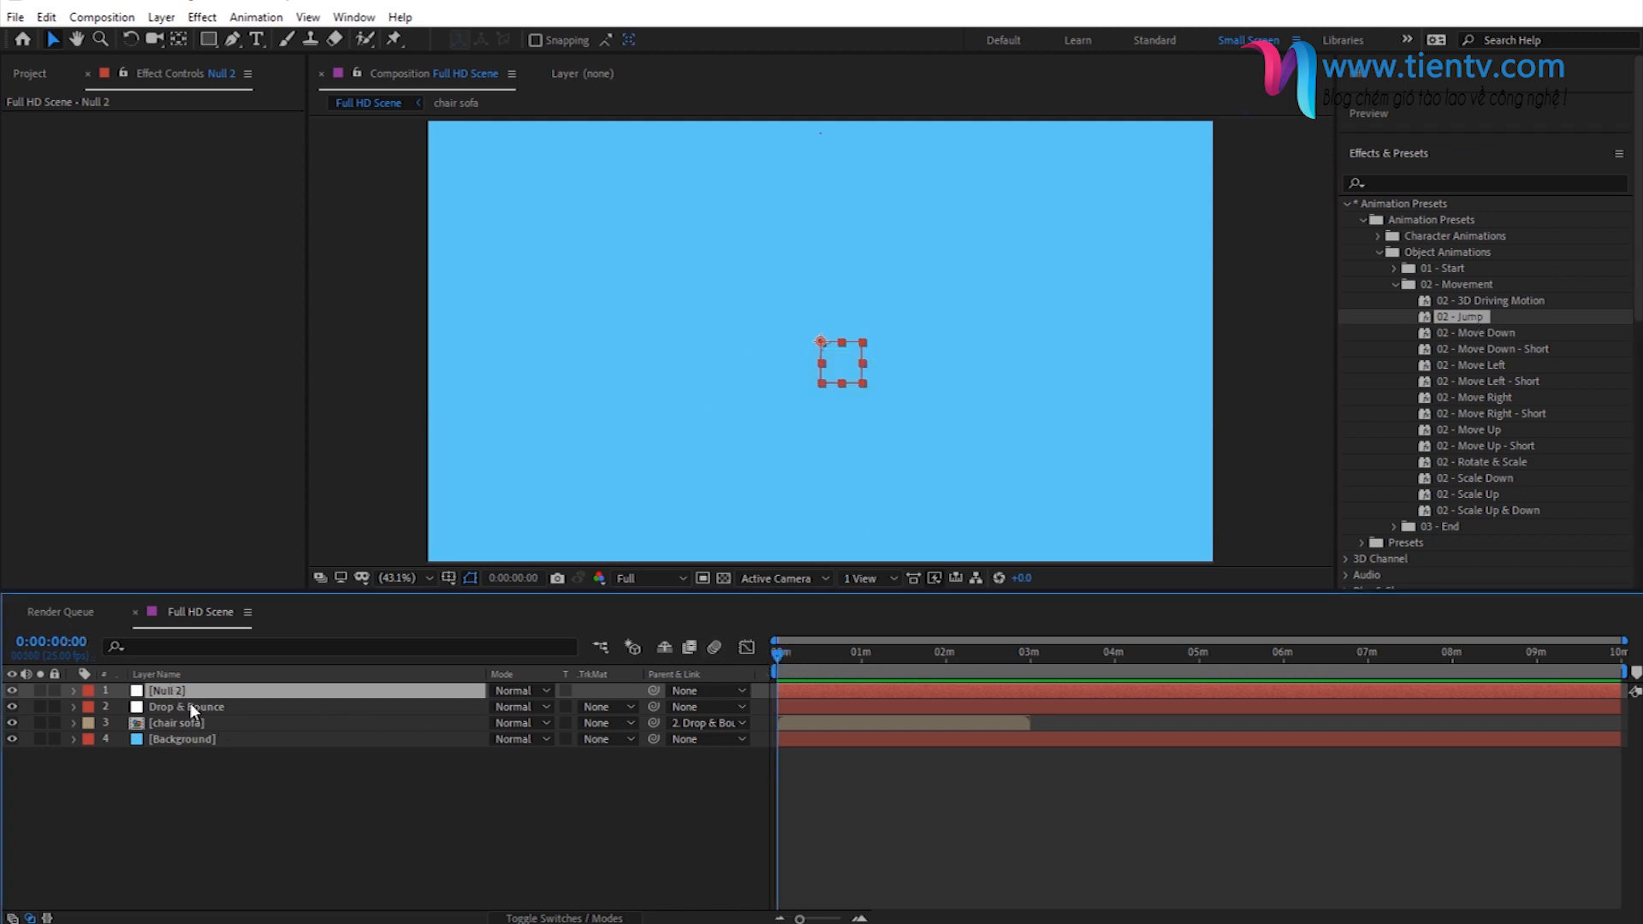
pyautogui.press('Return')
pyautogui.write('Jump')
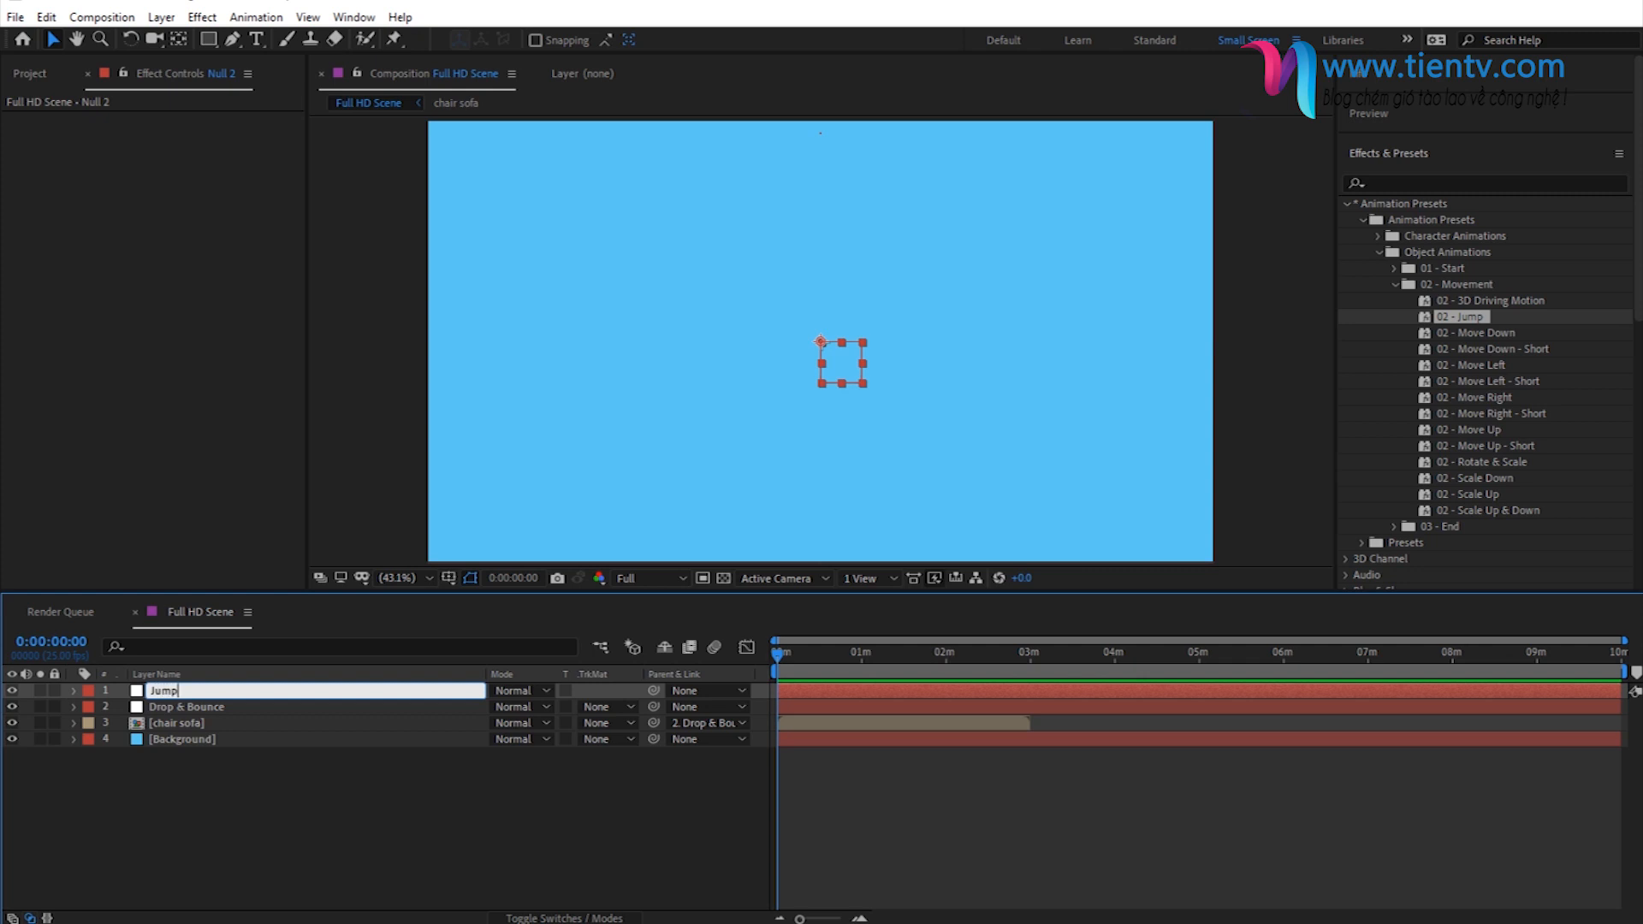
pyautogui.press('Return')
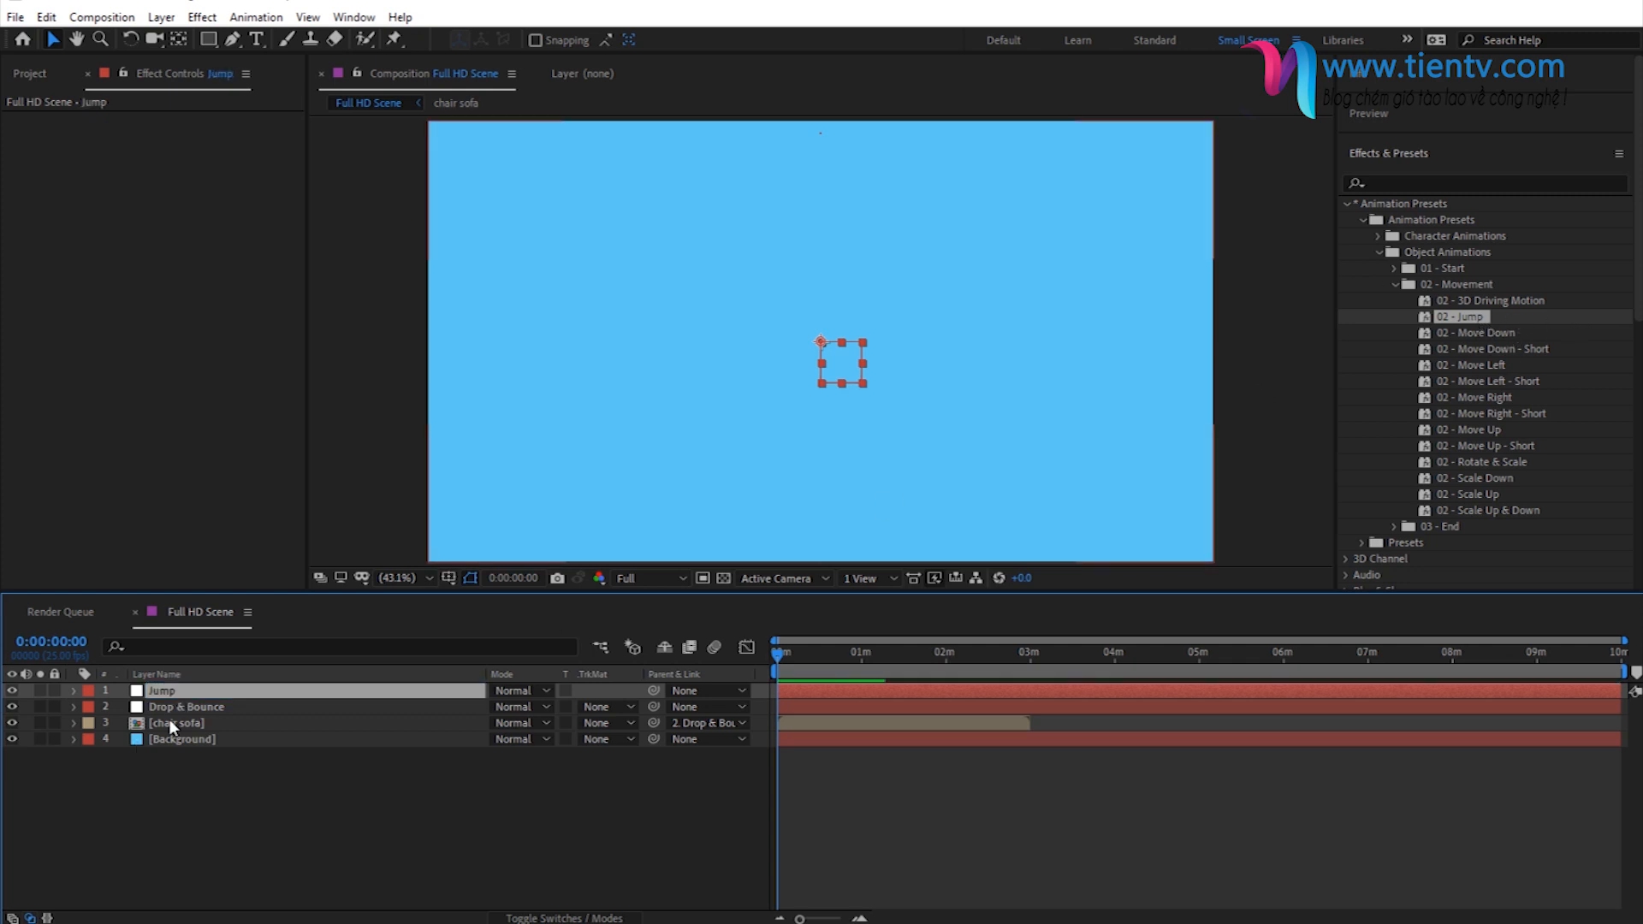
# - Apply the 02 - Jump preset to the Jump null at the start of the timeline
pyautogui.doubleClick(1451, 319)
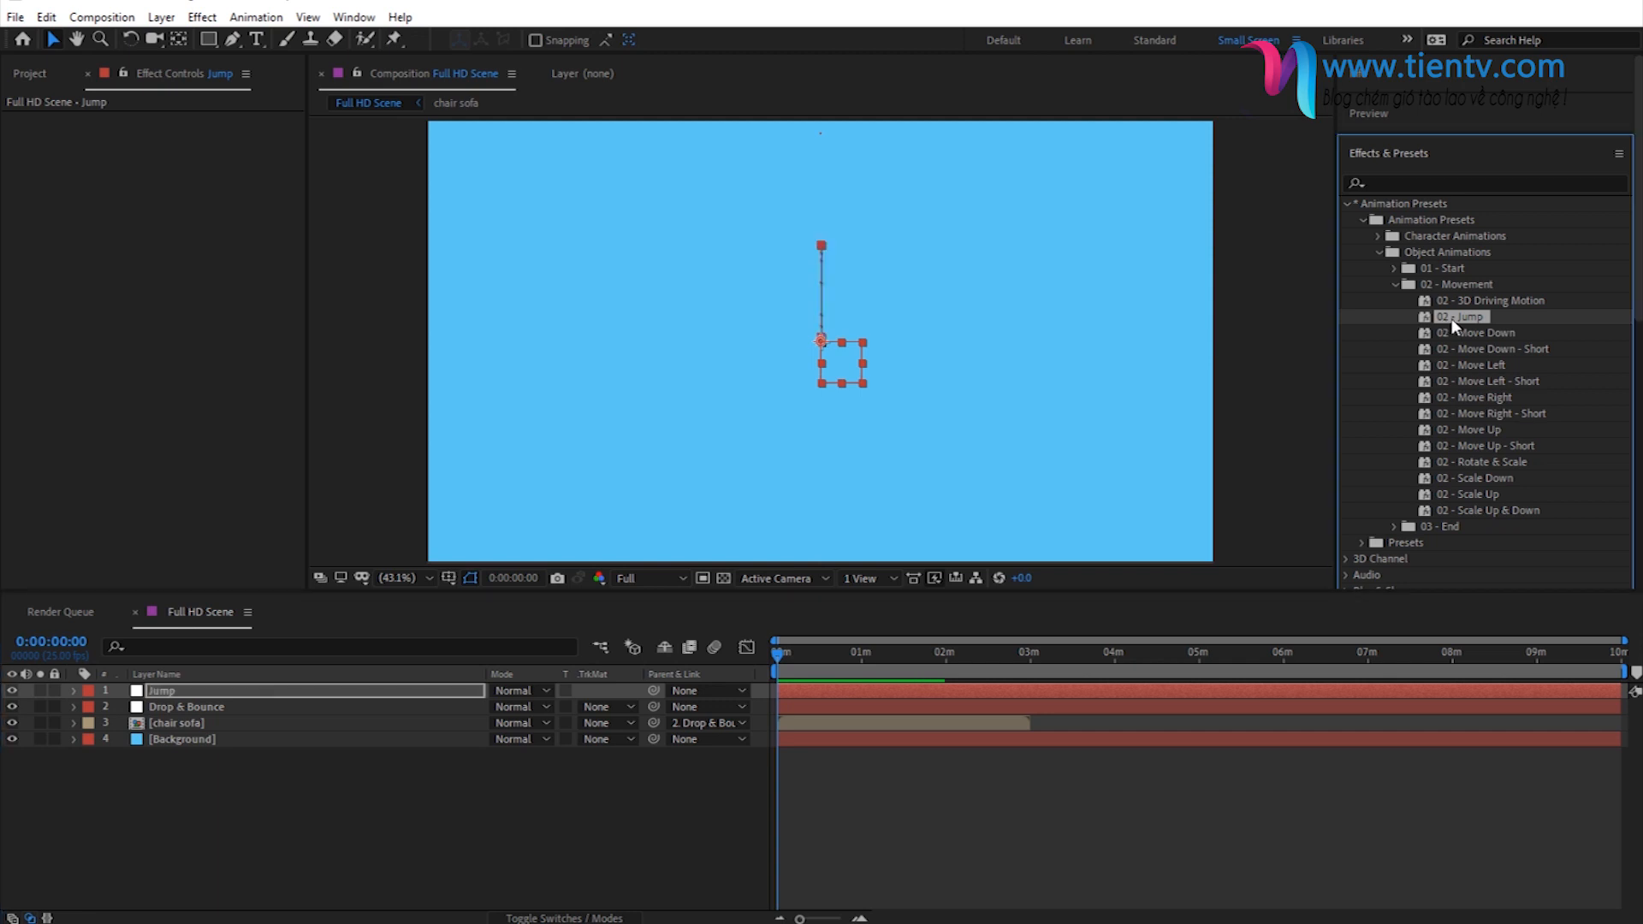
pyautogui.moveTo(785, 654); pyautogui.dragTo(766, 665)
pyautogui.click(183, 692)
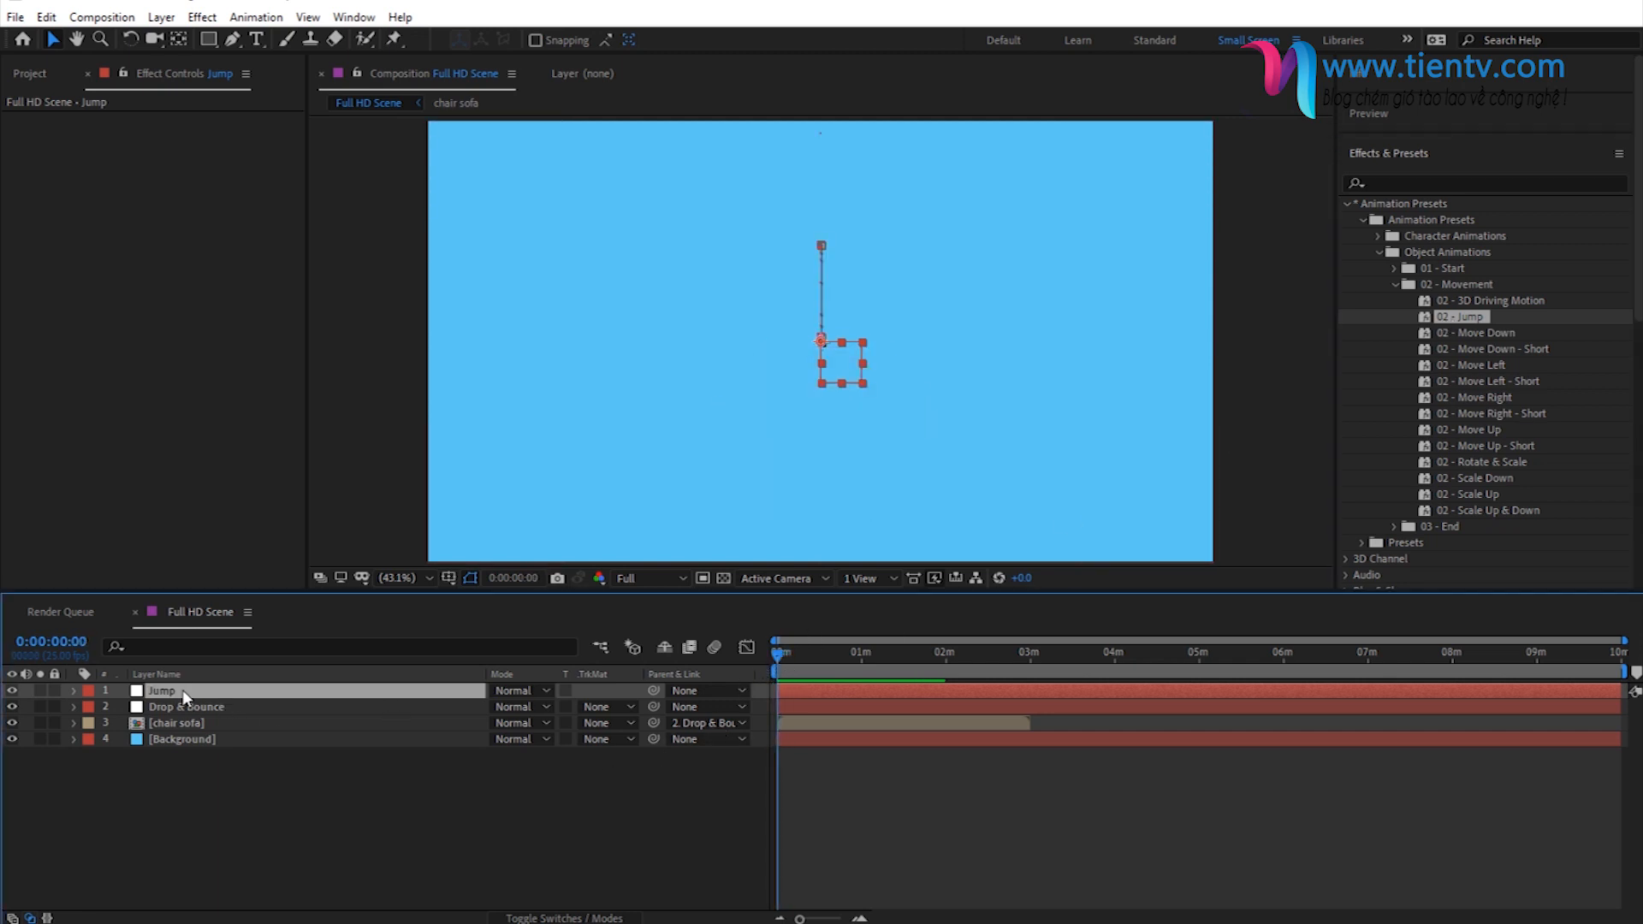
# - Reveal the Drop & Bounce null's keyframes and magnify the timeline to show roughly its first nine seconds
pyautogui.click(275, 707)
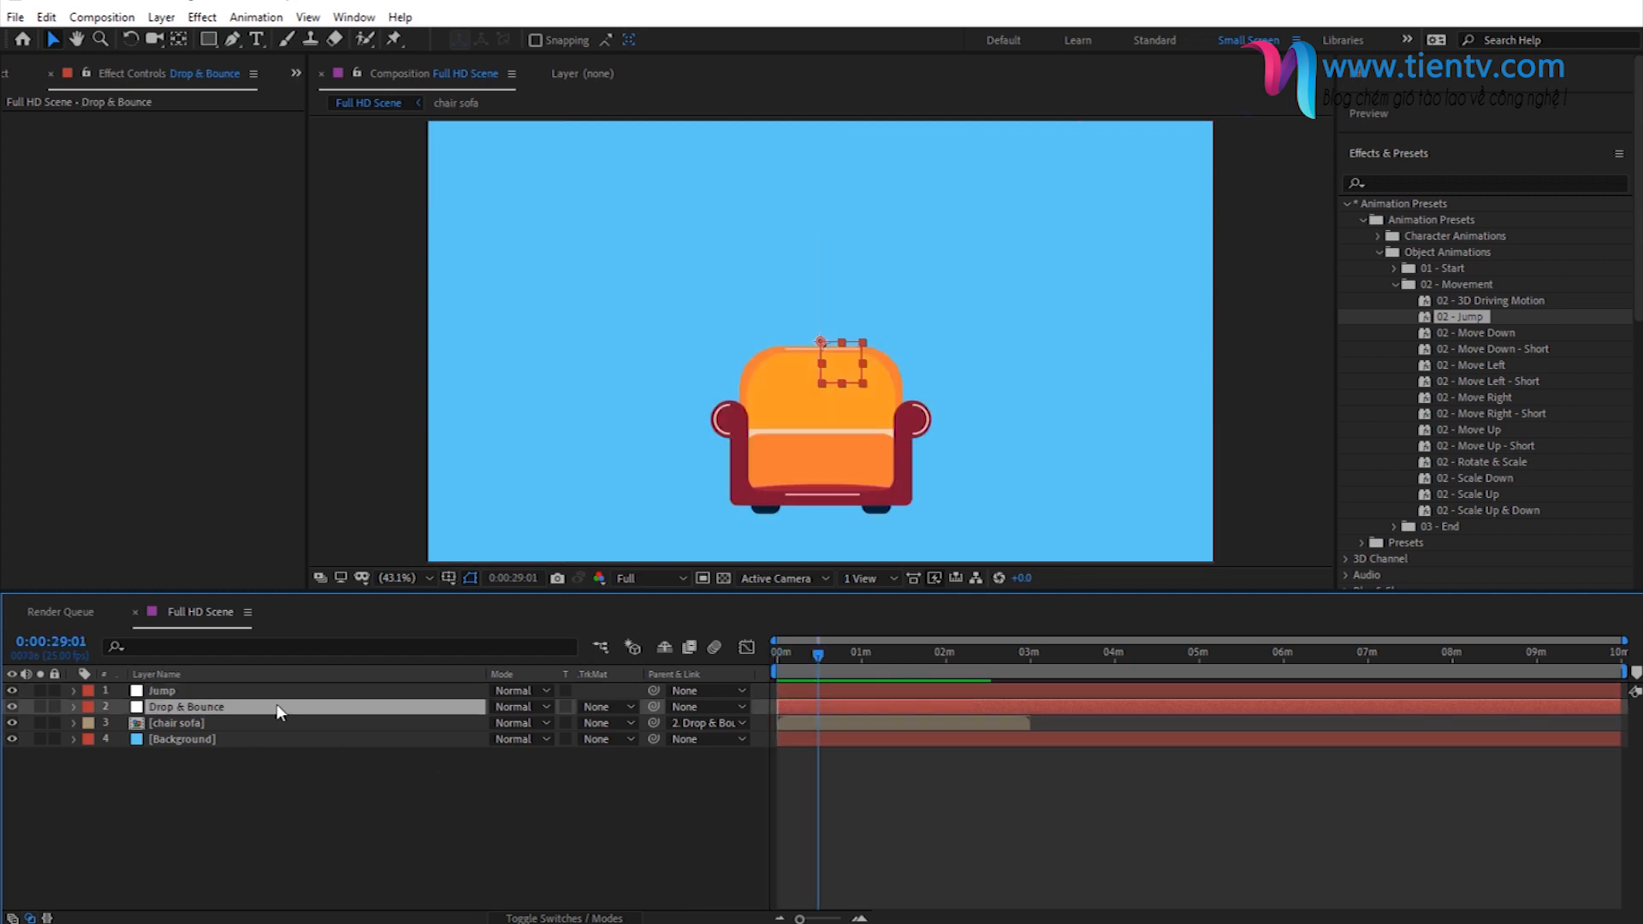
pyautogui.press('u')
pyautogui.press('=')
pyautogui.press('=')
pyautogui.moveTo(833, 649)
pyautogui.mouseDown()
pyautogui.moveTo(791, 655)
pyautogui.moveTo(981, 656)
pyautogui.moveTo(815, 659)
pyautogui.moveTo(835, 669)
pyautogui.moveTo(821, 655)
pyautogui.mouseUp()
pyautogui.click(859, 918)
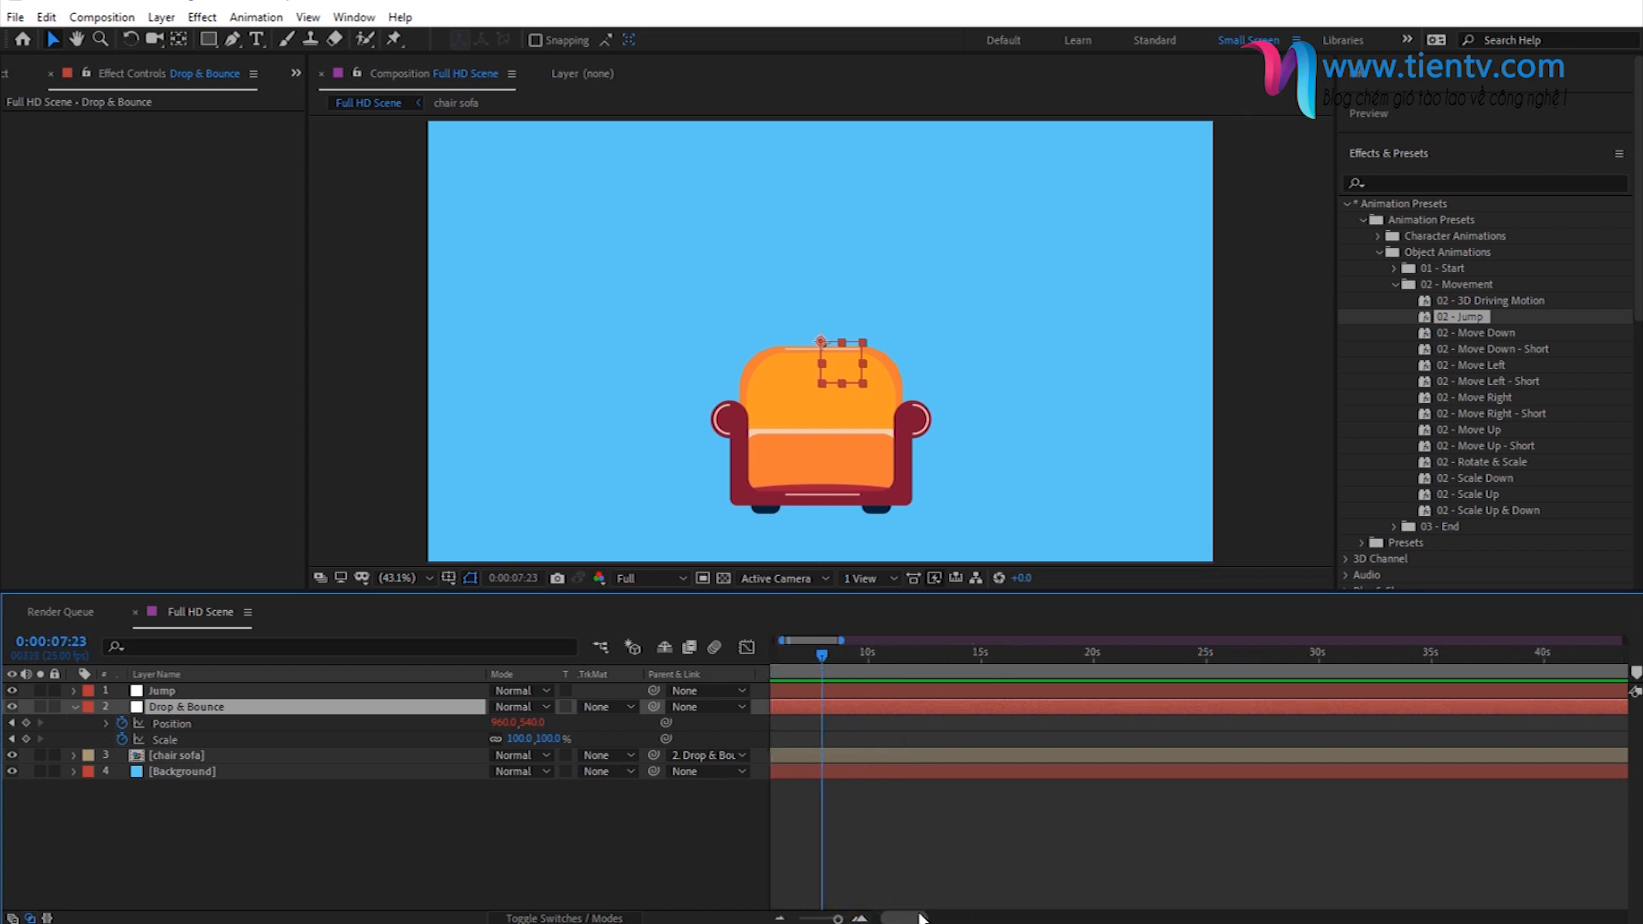
pyautogui.moveTo(913, 922); pyautogui.dragTo(851, 920)
pyautogui.click(859, 919)
pyautogui.click(817, 656)
# - Reveal the Jump null's keyframes and shift its layer to begin at the 1-second mark
pyautogui.click(827, 691)
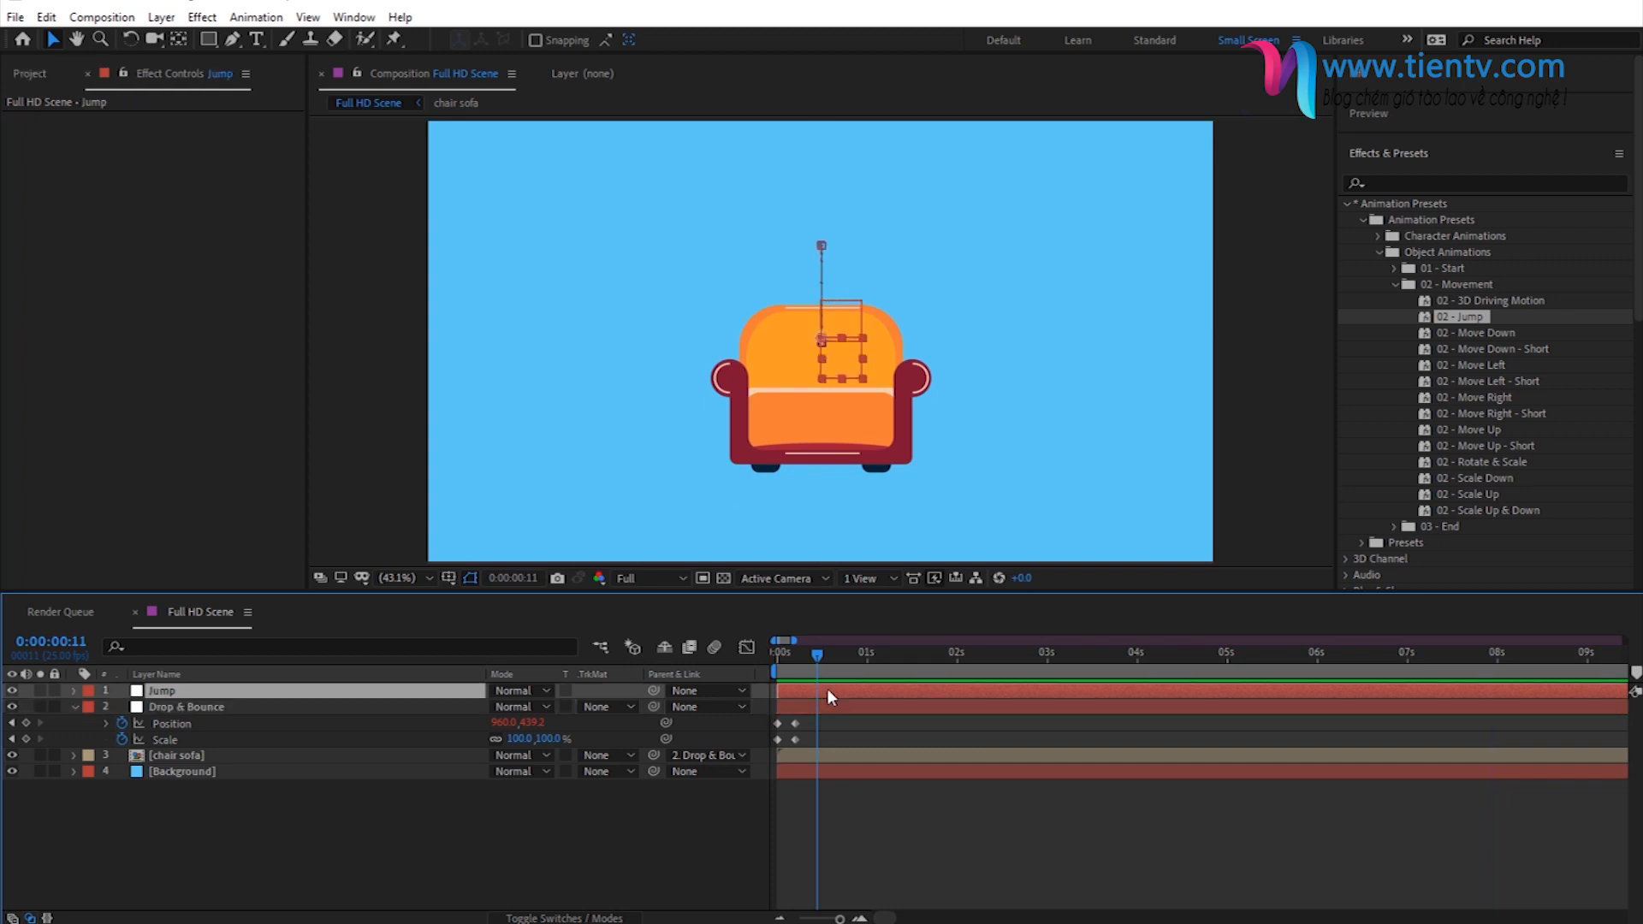
pyautogui.press('u')
pyautogui.moveTo(798, 689); pyautogui.dragTo(896, 696)
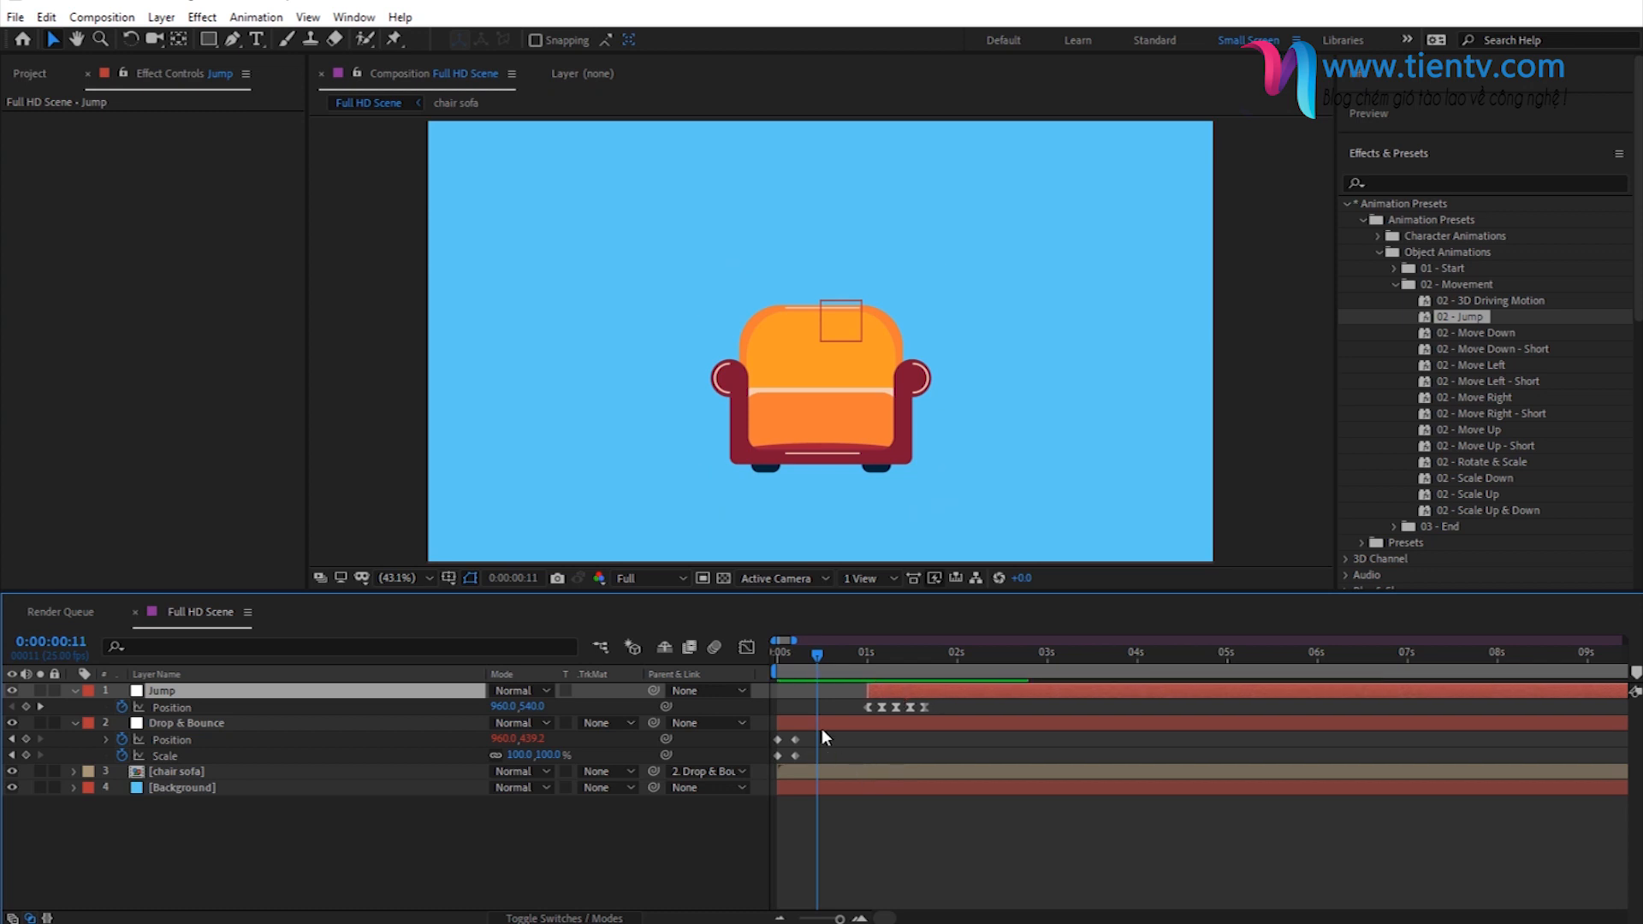
# - Parent the Drop & Bounce null to the Jump null and collapse both layers' properties
pyautogui.click(822, 726)
pyautogui.moveTo(653, 723); pyautogui.dragTo(311, 691)
pyautogui.click(76, 724)
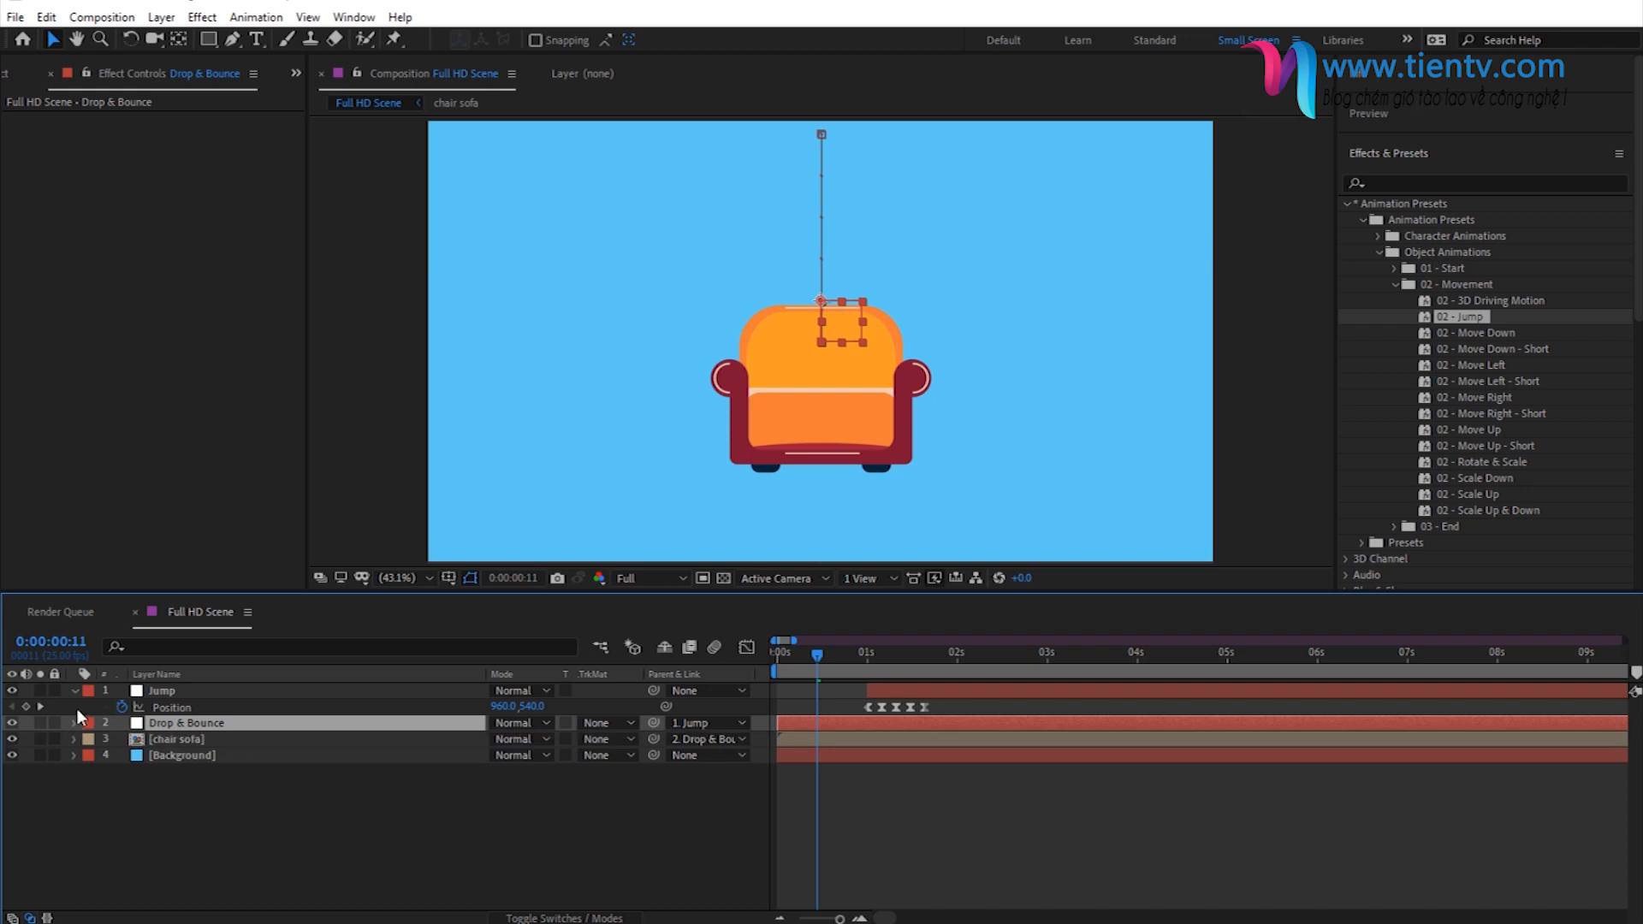
pyautogui.click(75, 691)
# - Review the parenting chain of chair sofa, Drop & Bounce and Jump, and play the combined animation
pyautogui.click(182, 725)
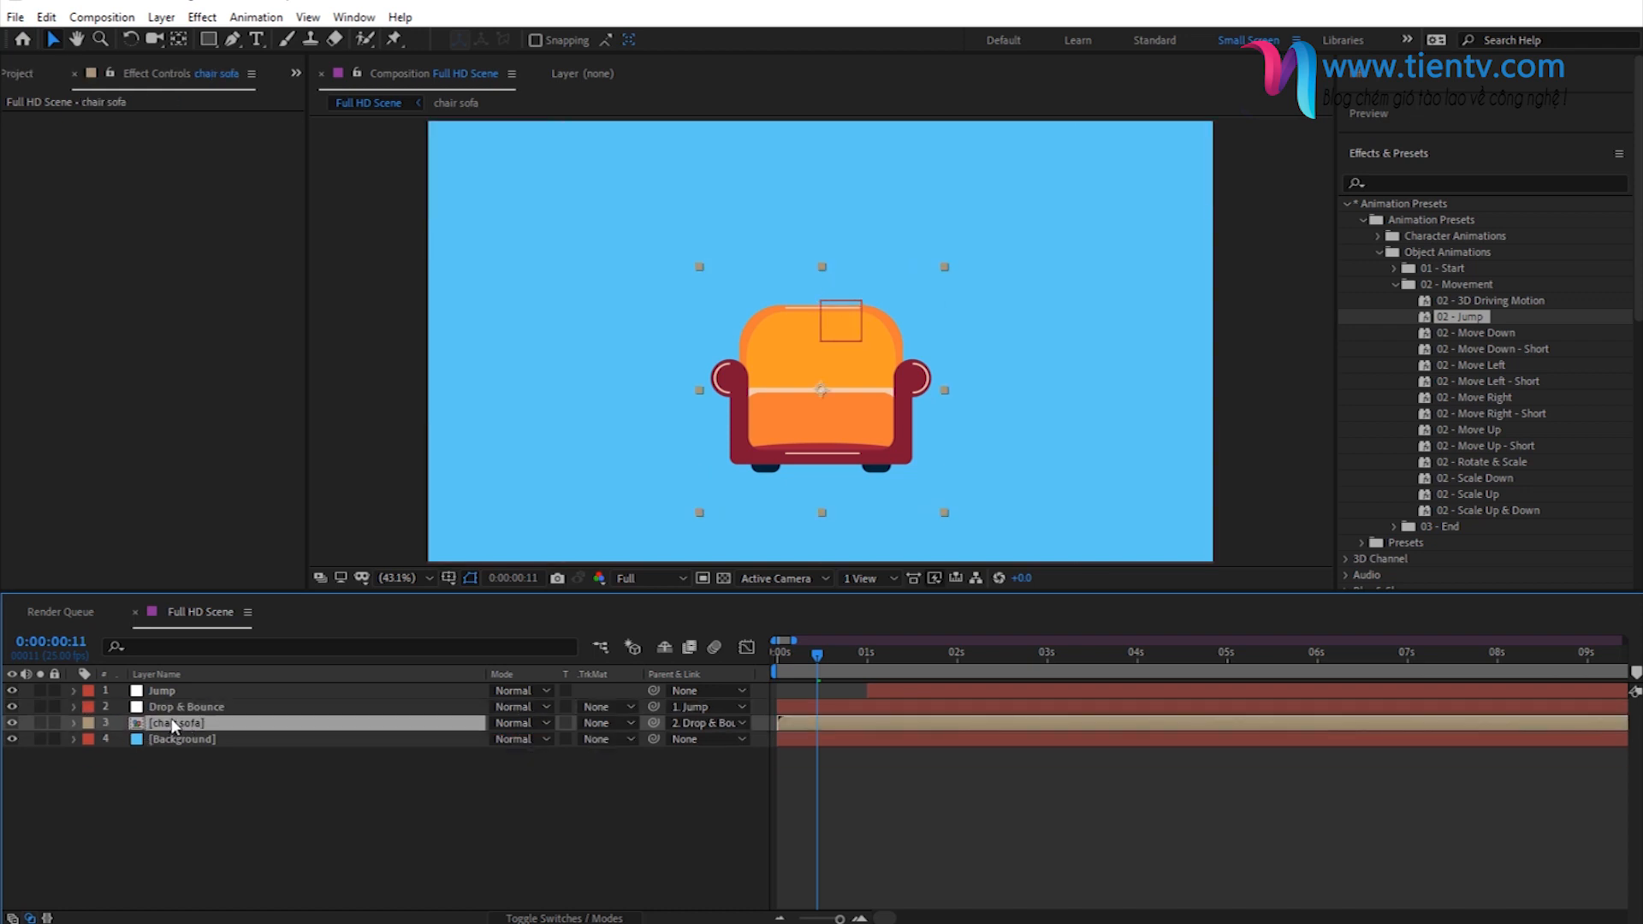
pyautogui.click(174, 708)
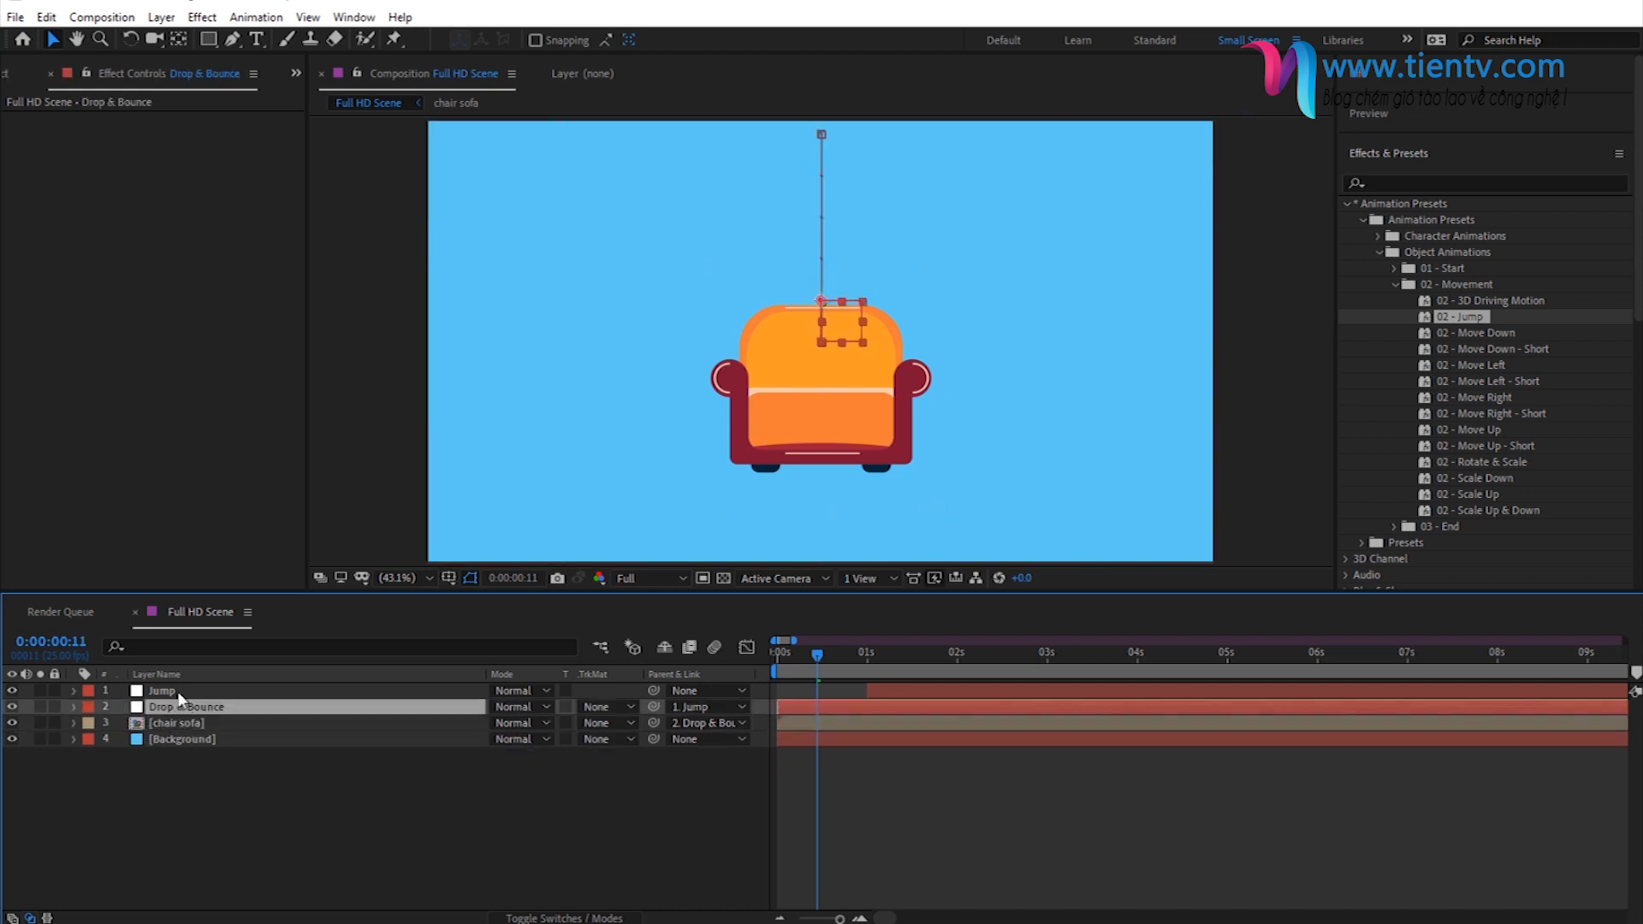
pyautogui.click(163, 691)
pyautogui.click(189, 724)
pyautogui.click(177, 712)
pyautogui.click(671, 833)
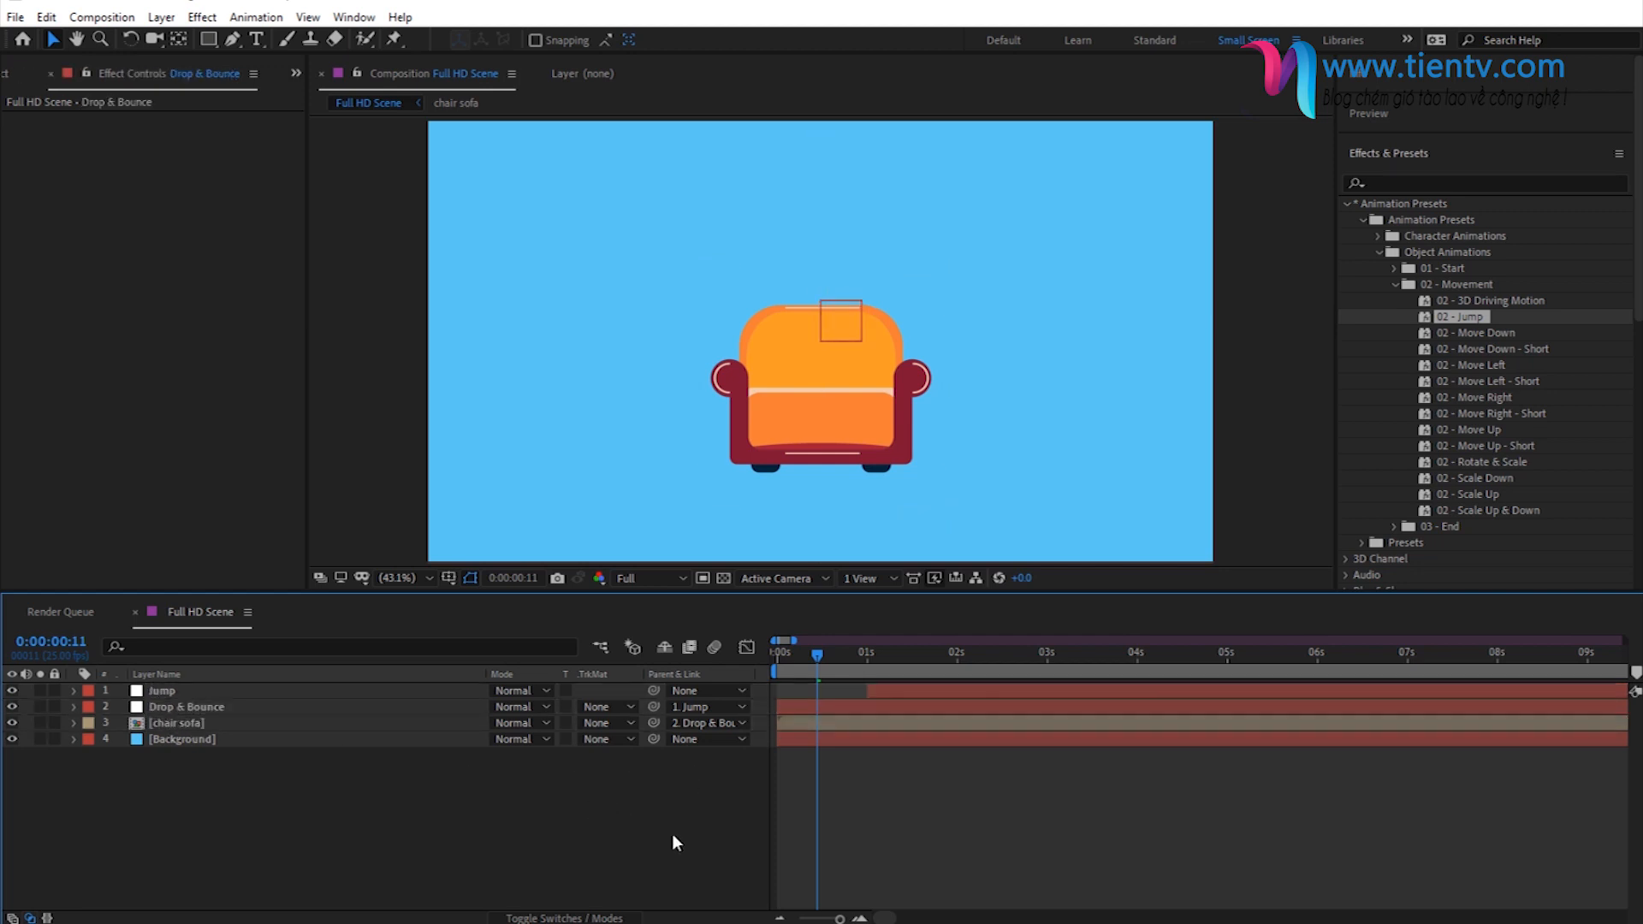
pyautogui.press('space')
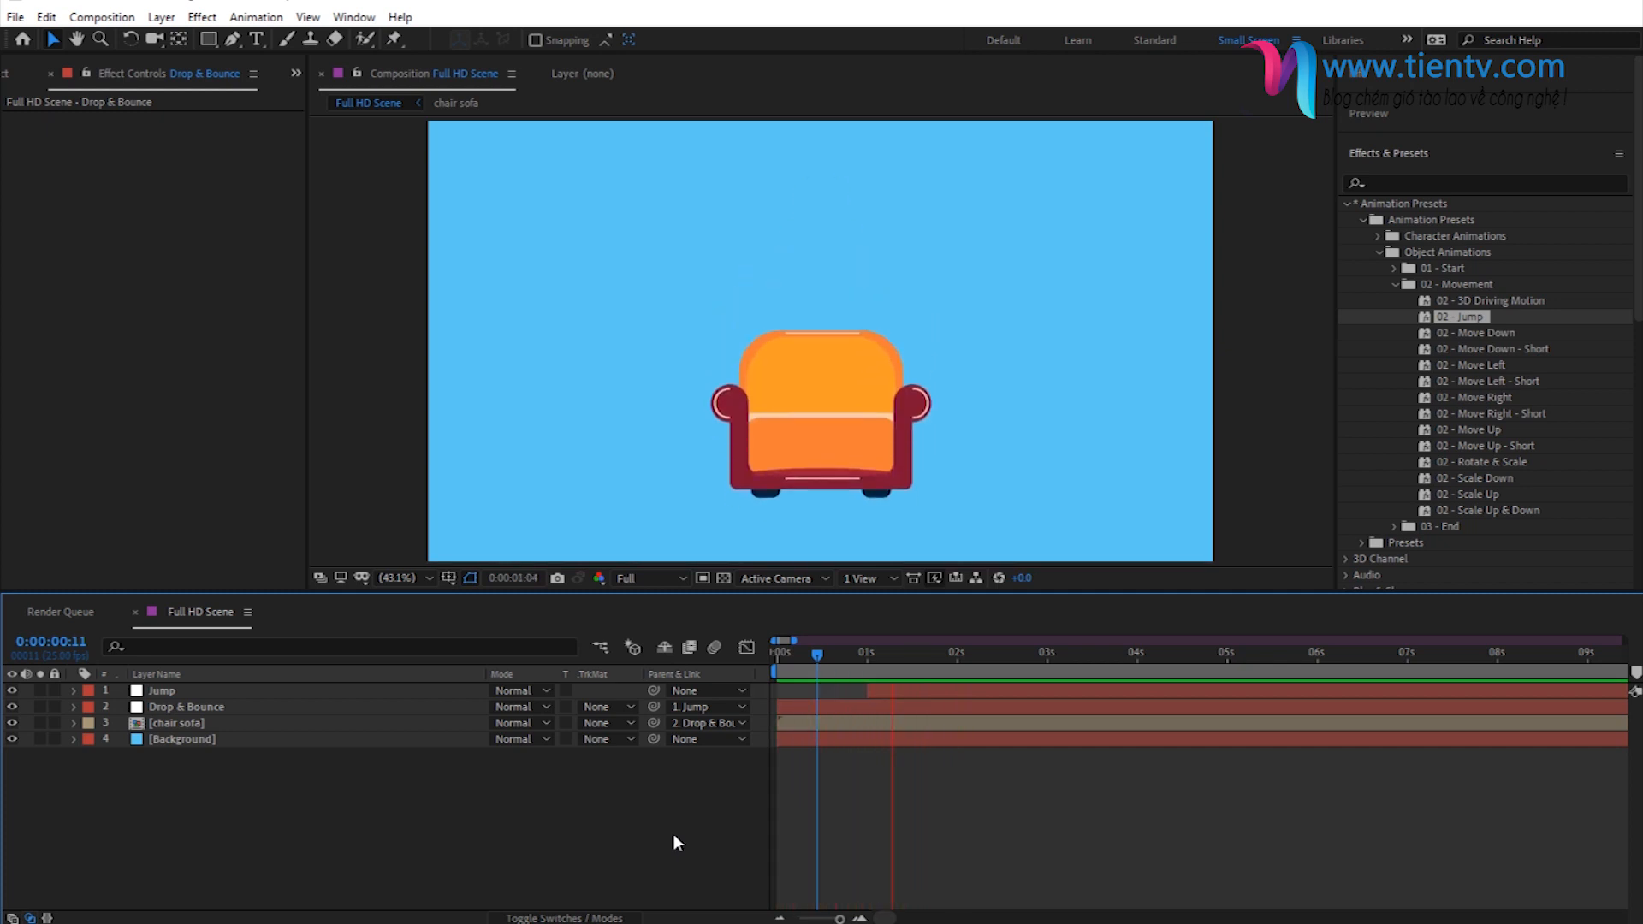
pyautogui.press('space')
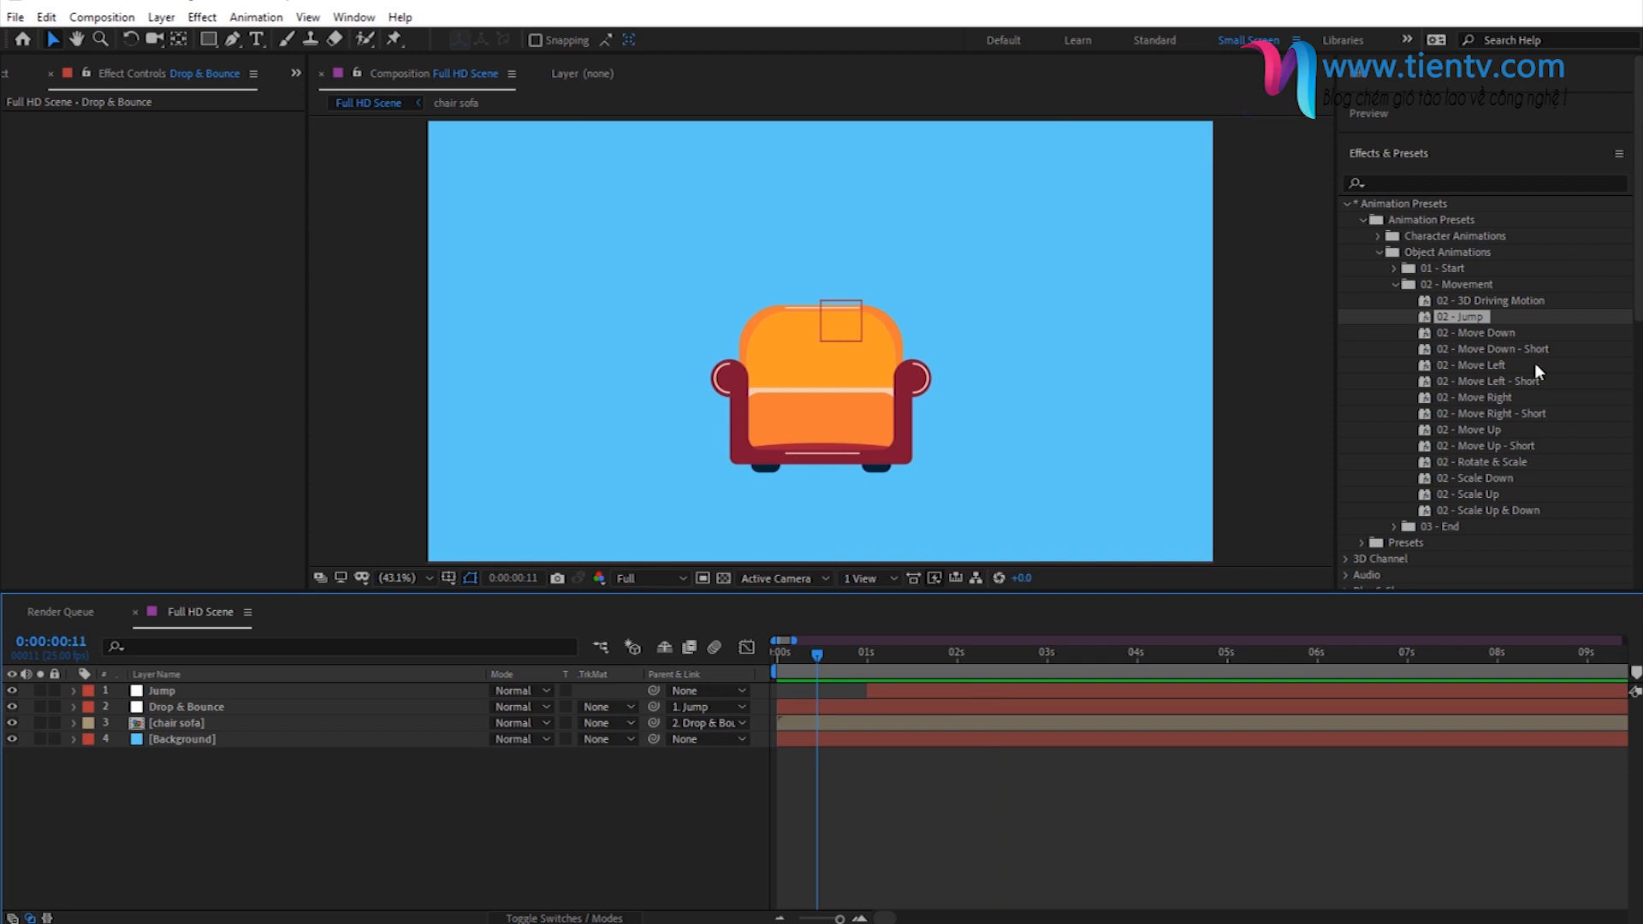
# - Move the playhead to 0:00:02:14 and add a third null object to Full HD Scene
pyautogui.click(991, 655)
pyautogui.click(1008, 656)
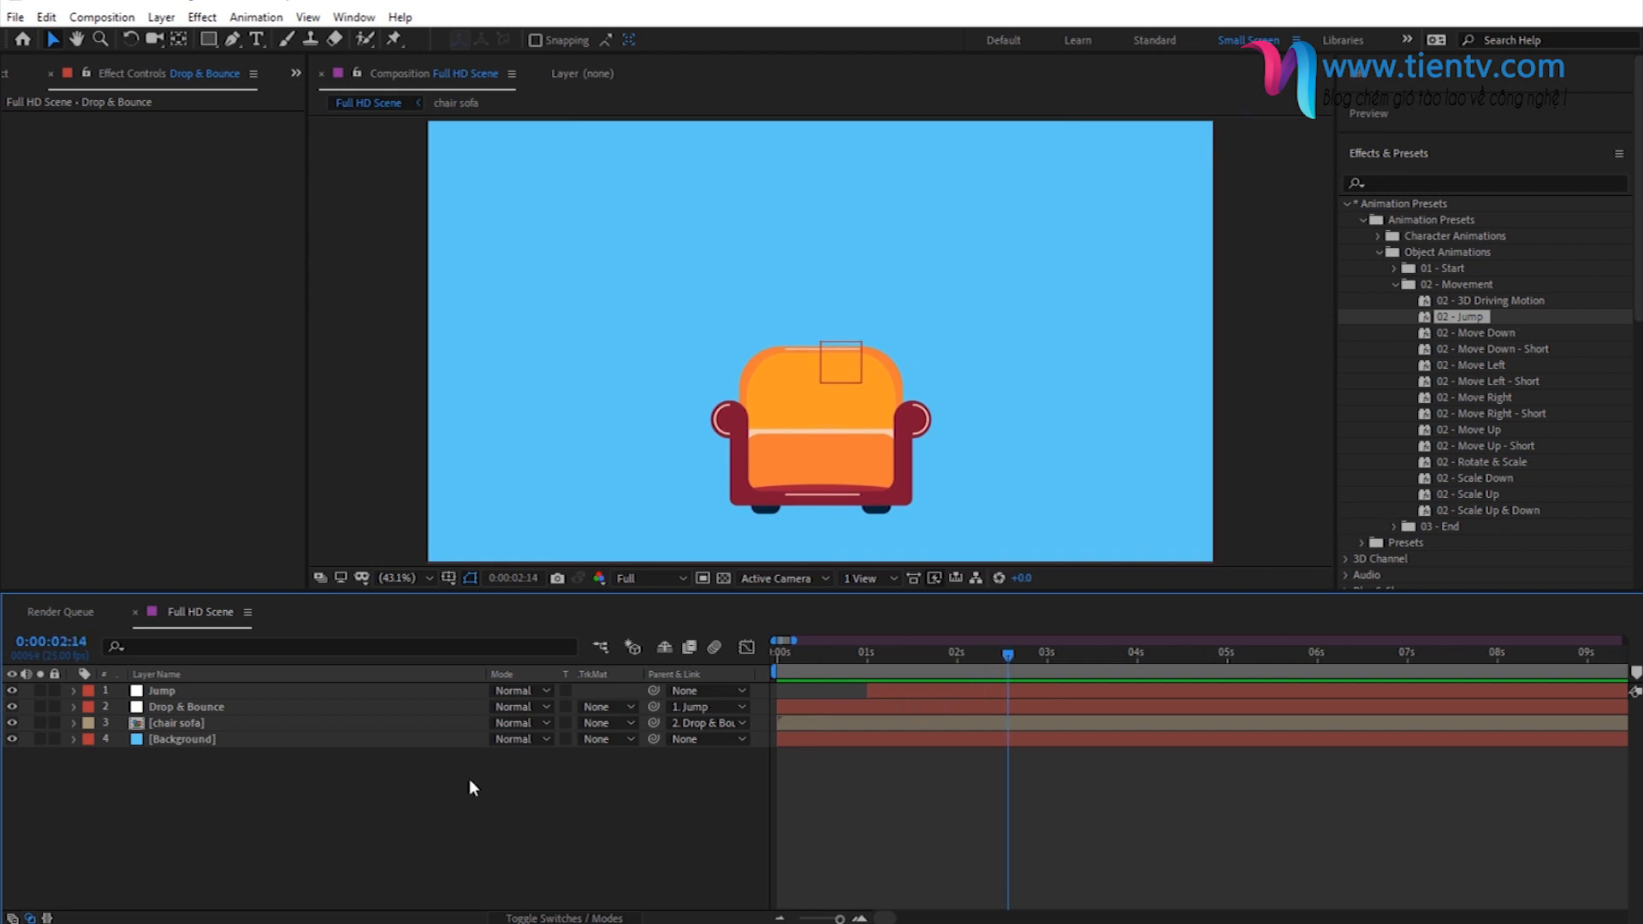
pyautogui.rightClick(324, 805)
pyautogui.moveTo(385, 814)
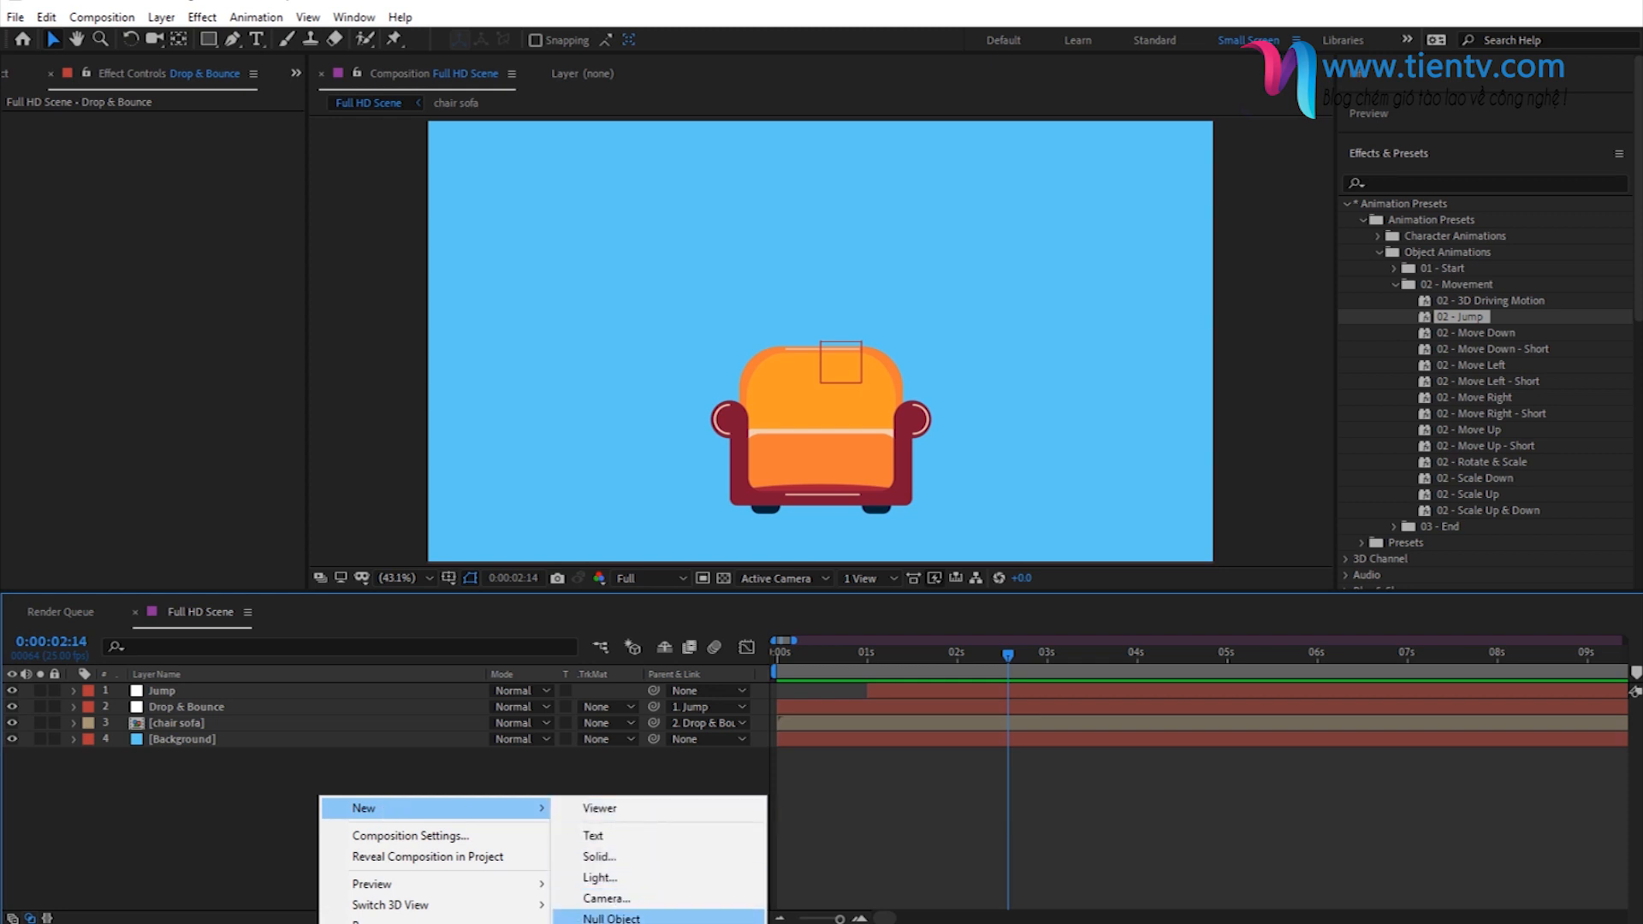
pyautogui.click(629, 915)
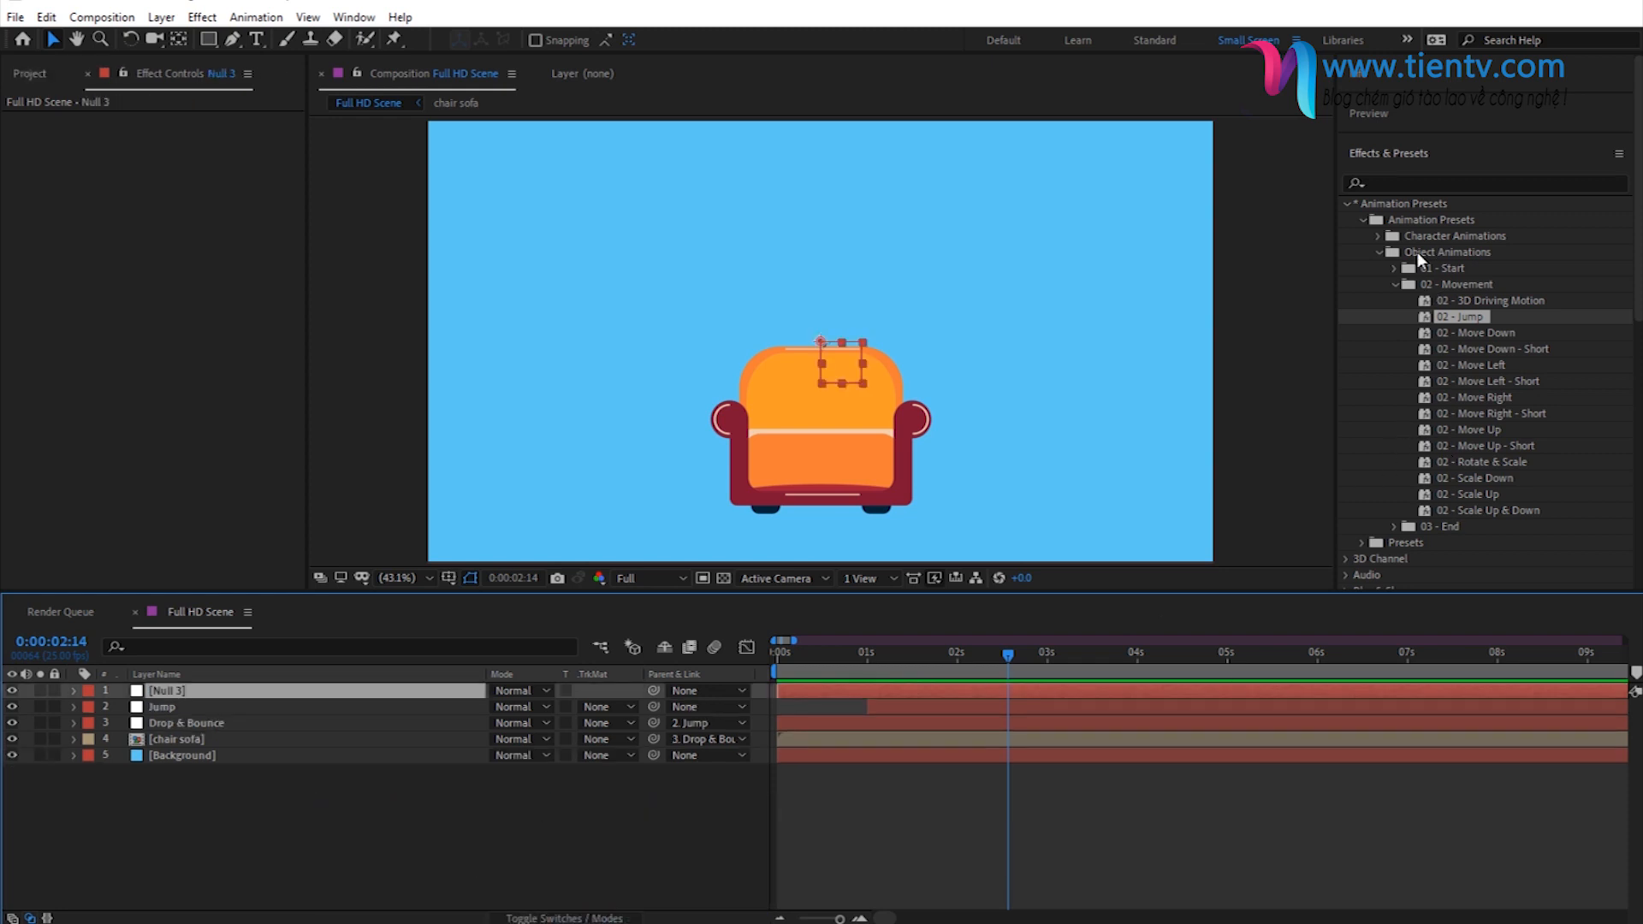
# - Locate the 03 - Jump & Pop Out preset in the 03 - End folder and rename the newest null Jump & Pop Out
pyautogui.click(1396, 285)
pyautogui.click(1395, 301)
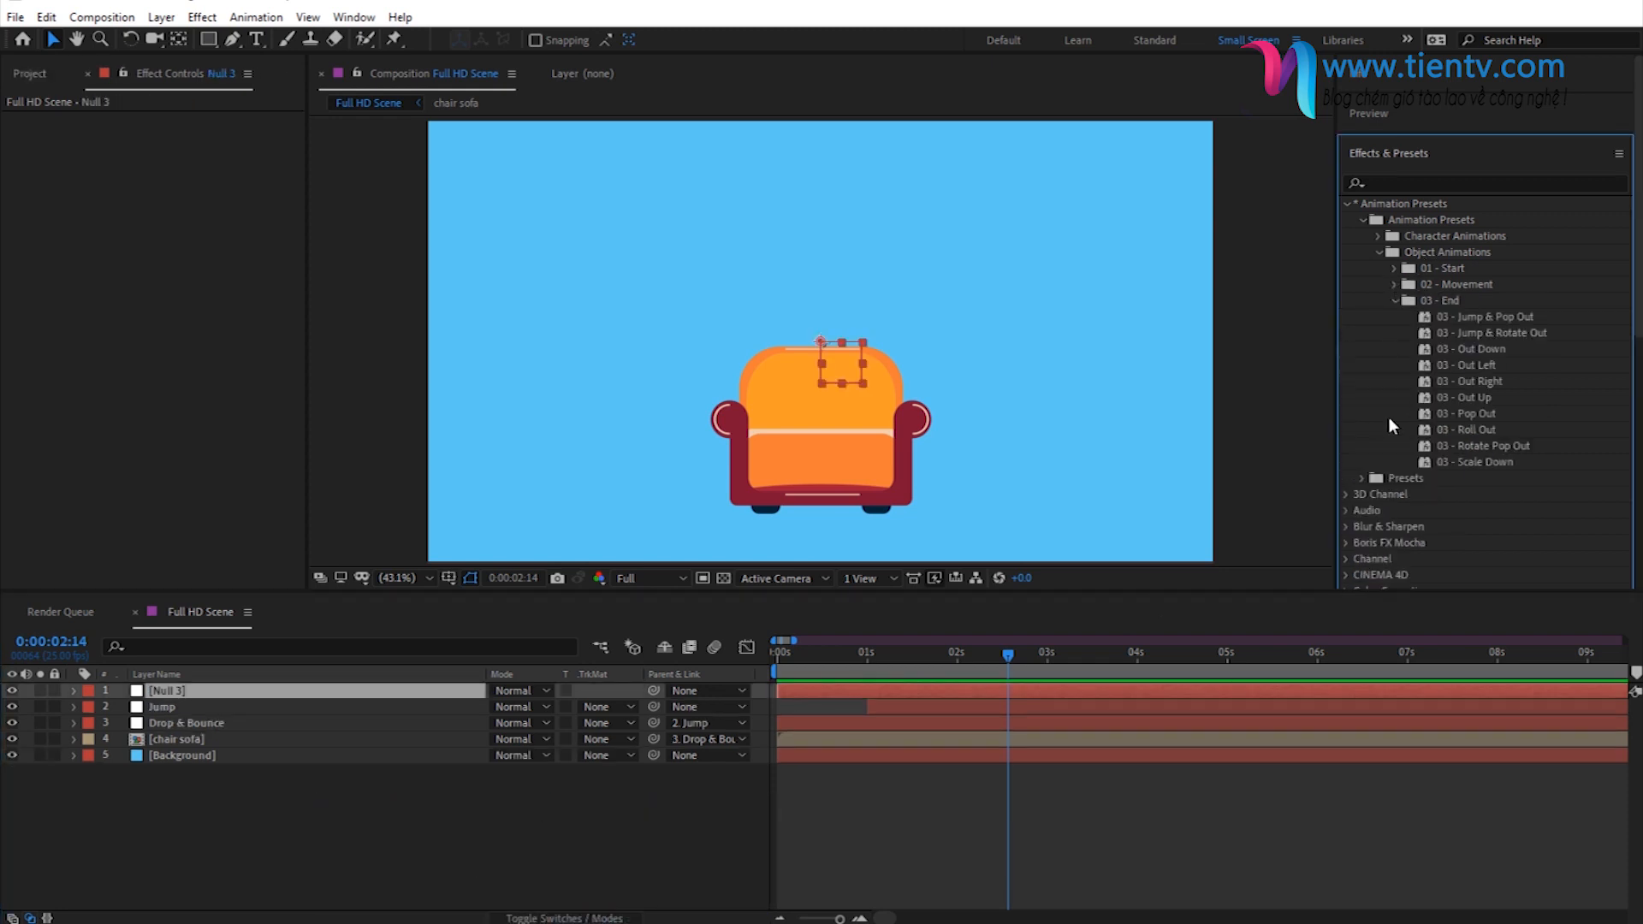
pyautogui.moveTo(1474, 315); pyautogui.dragTo(1335, 501)
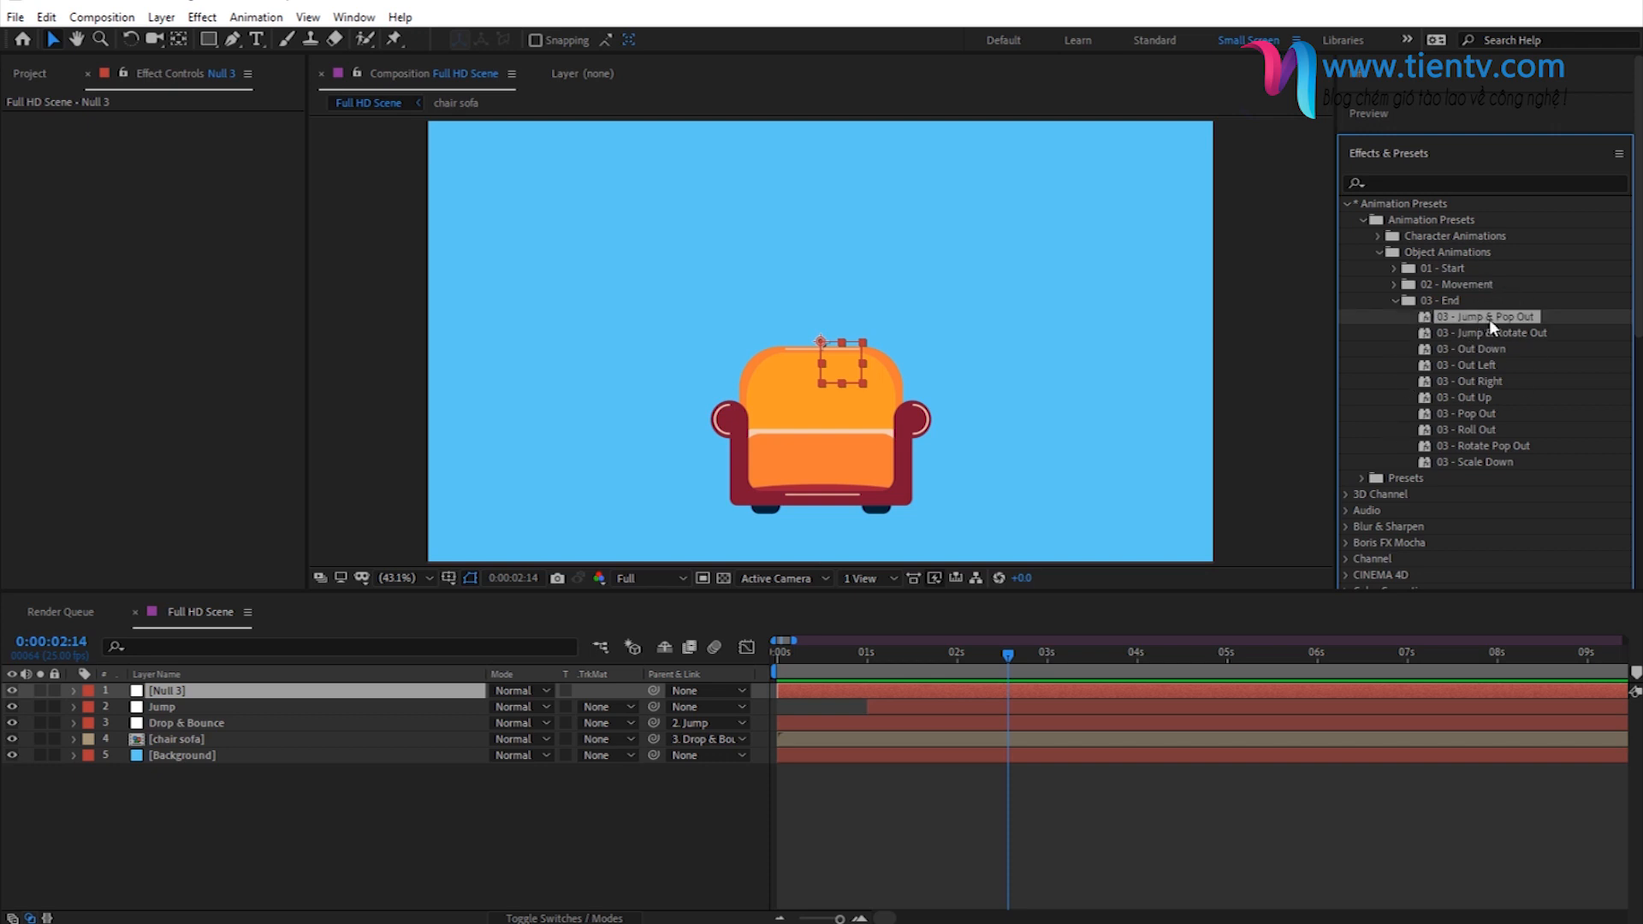
pyautogui.click(220, 690)
pyautogui.press('Return')
pyautogui.write('Jump & Pop Out')
pyautogui.press('Return')
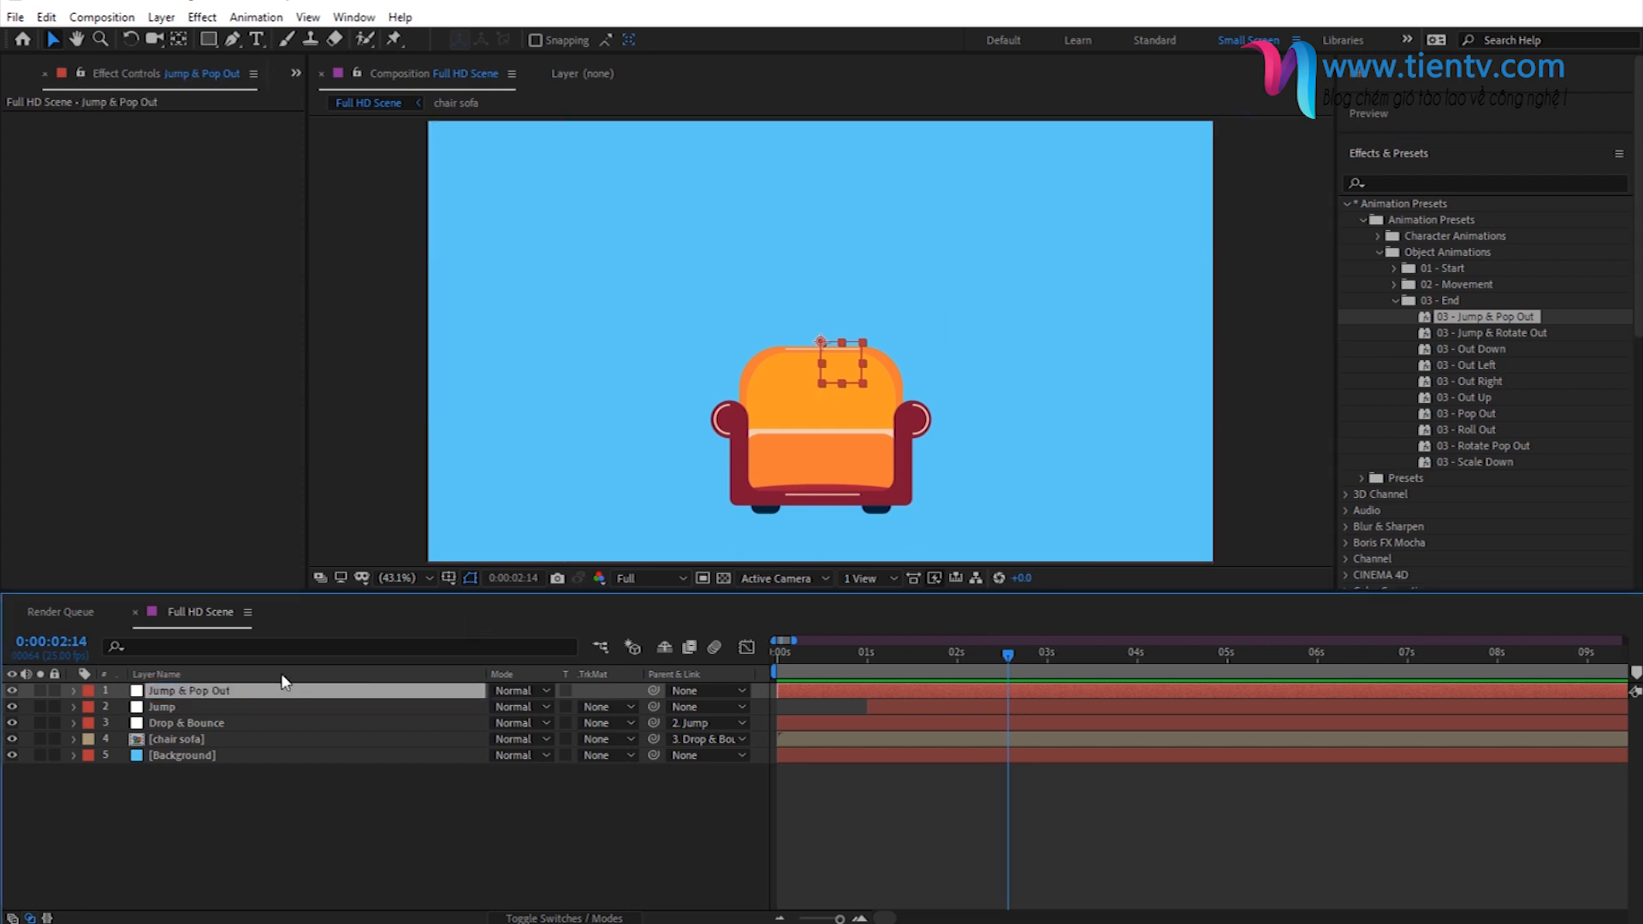
# - Apply the 03 - Jump & Pop Out preset to its null at frame 0, reveal its keyframes and shift the layer's start to about 3 seconds
pyautogui.moveTo(793, 659); pyautogui.dragTo(767, 665)
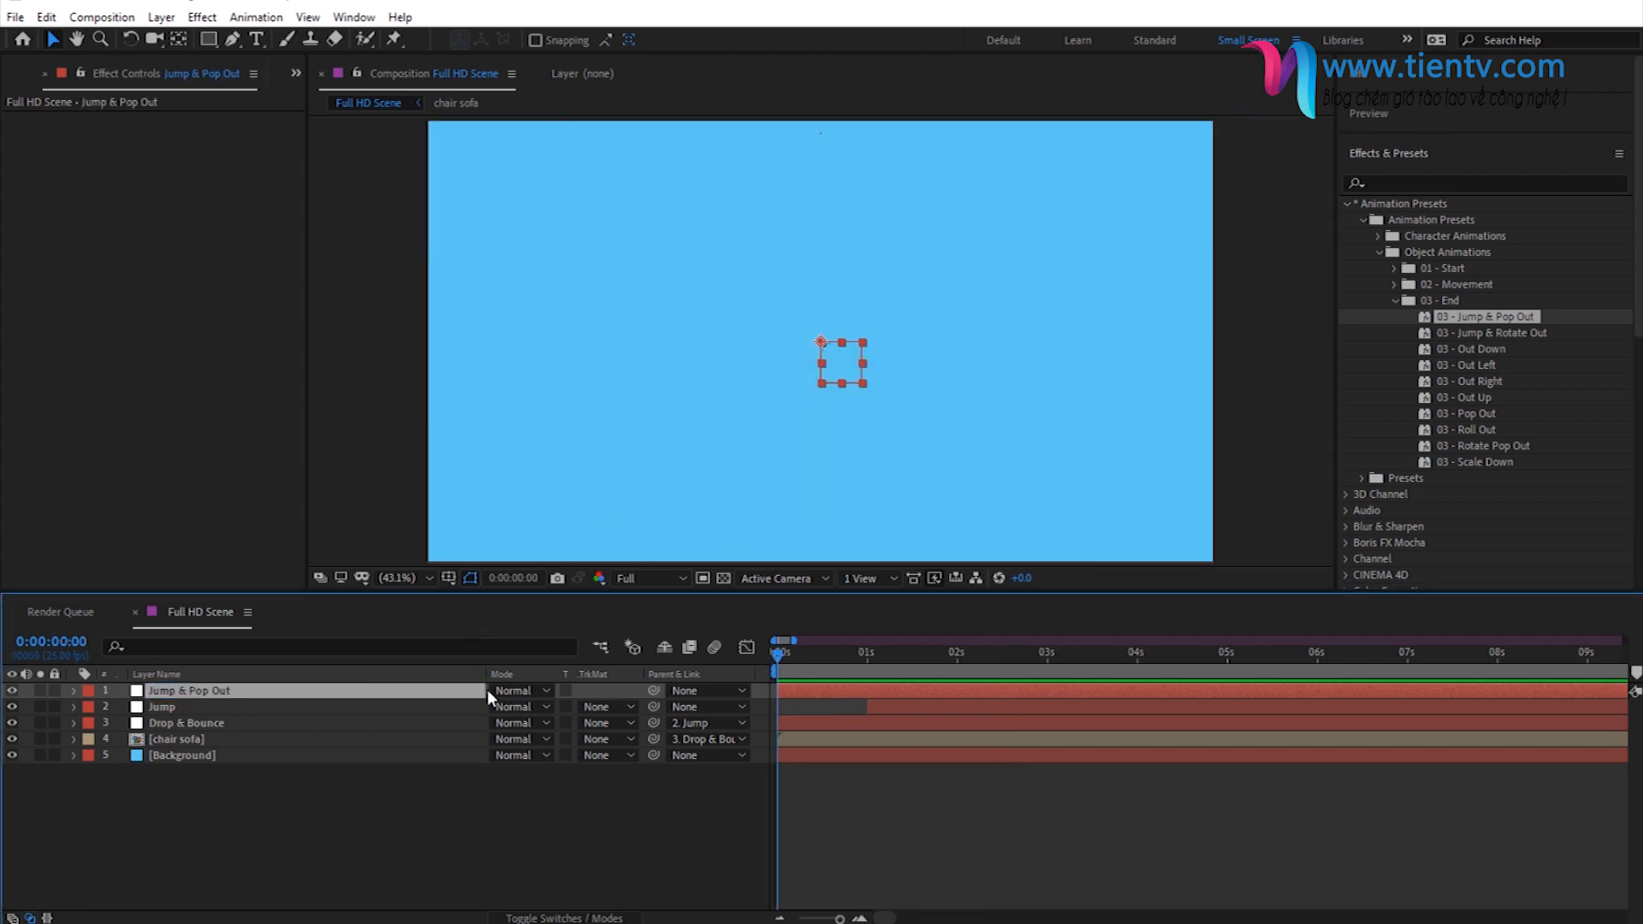
pyautogui.doubleClick(1478, 317)
pyautogui.click(849, 693)
pyautogui.press('u')
pyautogui.moveTo(815, 697); pyautogui.dragTo(1081, 665)
# - Reveal the Jump null's keyframes for comparison and fine-tune the Jump & Pop Out layer's start at the 3-second mark
pyautogui.click(895, 745)
pyautogui.press('u')
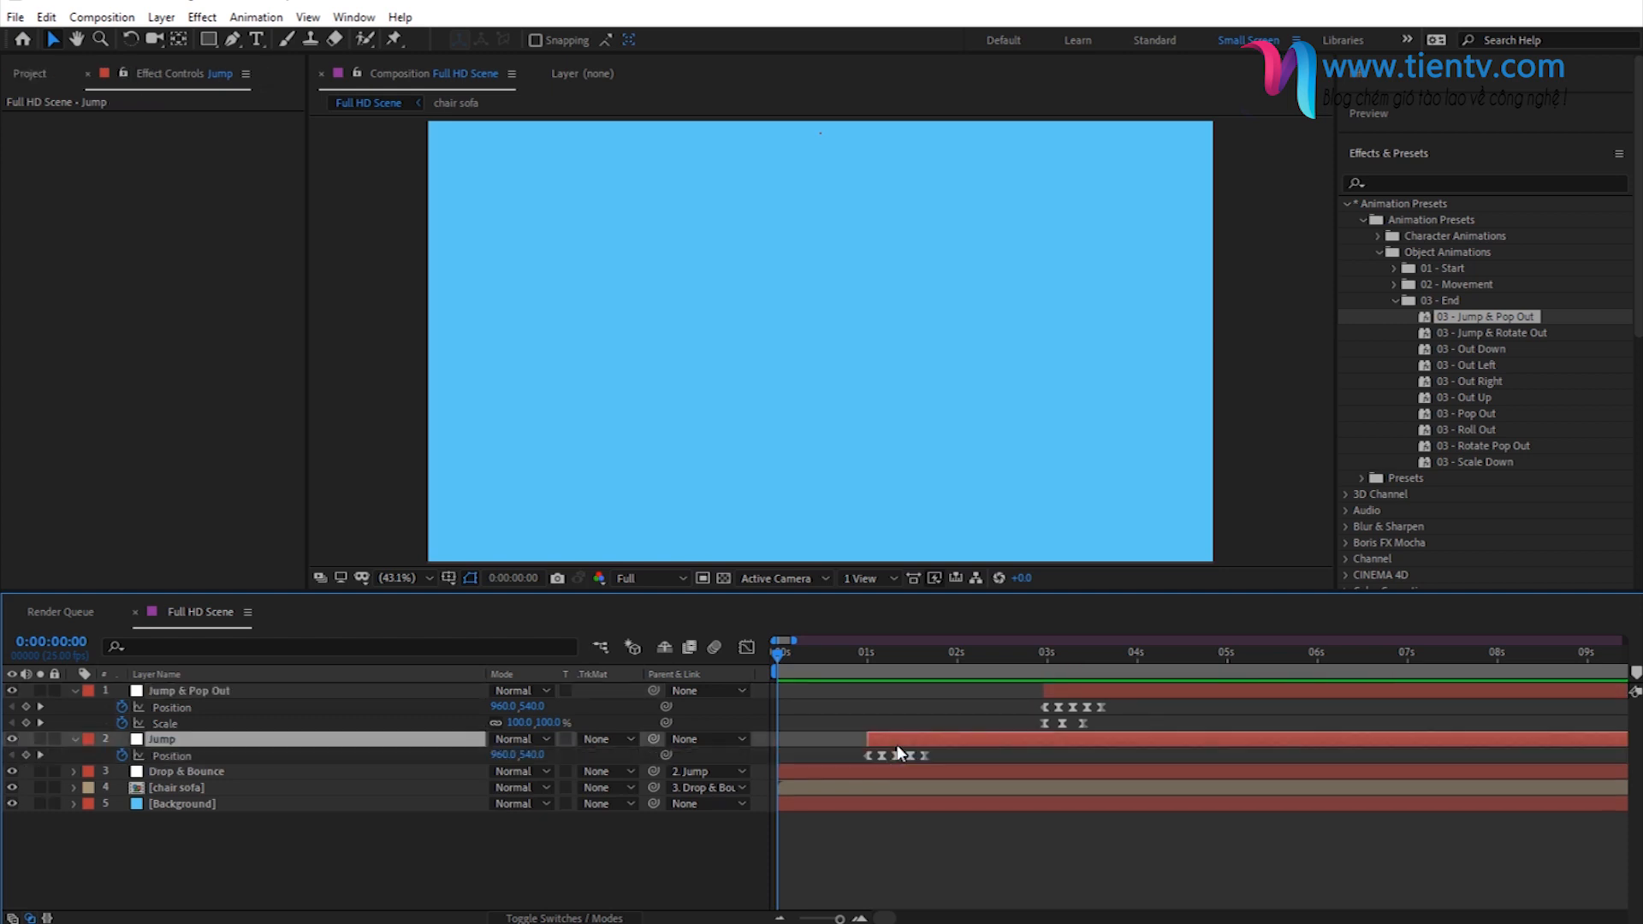
pyautogui.moveTo(905, 666); pyautogui.dragTo(1018, 665)
pyautogui.click(1070, 690)
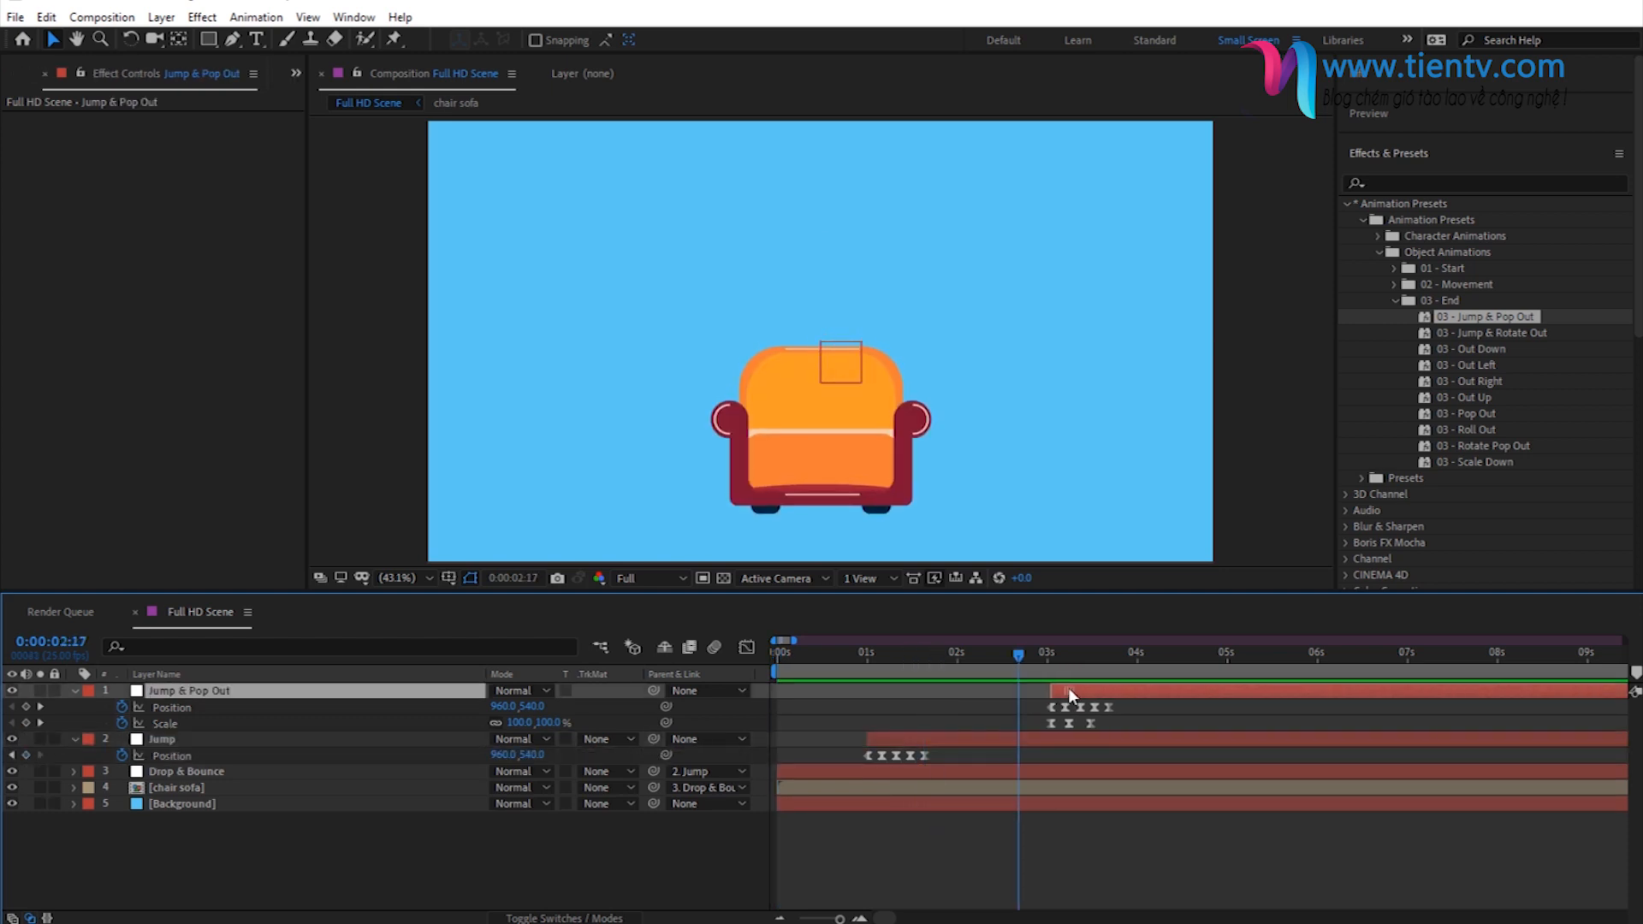
pyautogui.click(1020, 738)
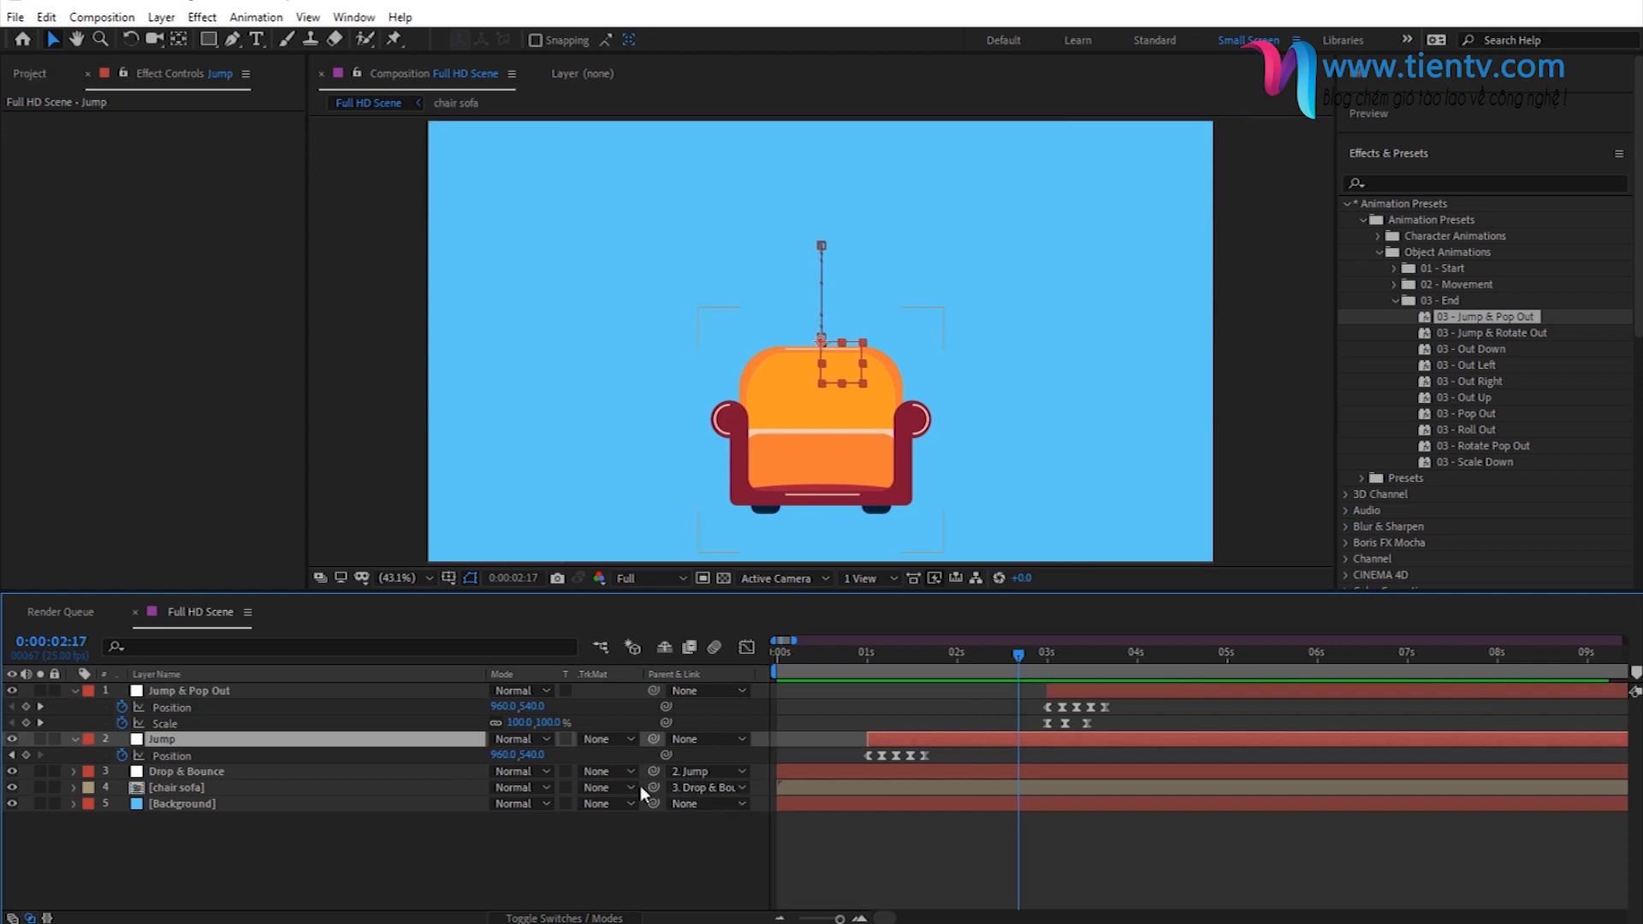
# - Parent the Jump null to the Jump & Pop Out null, collapse both layers' properties and play the combined animation
pyautogui.moveTo(652, 741); pyautogui.dragTo(310, 691)
pyautogui.click(293, 865)
pyautogui.press('u')
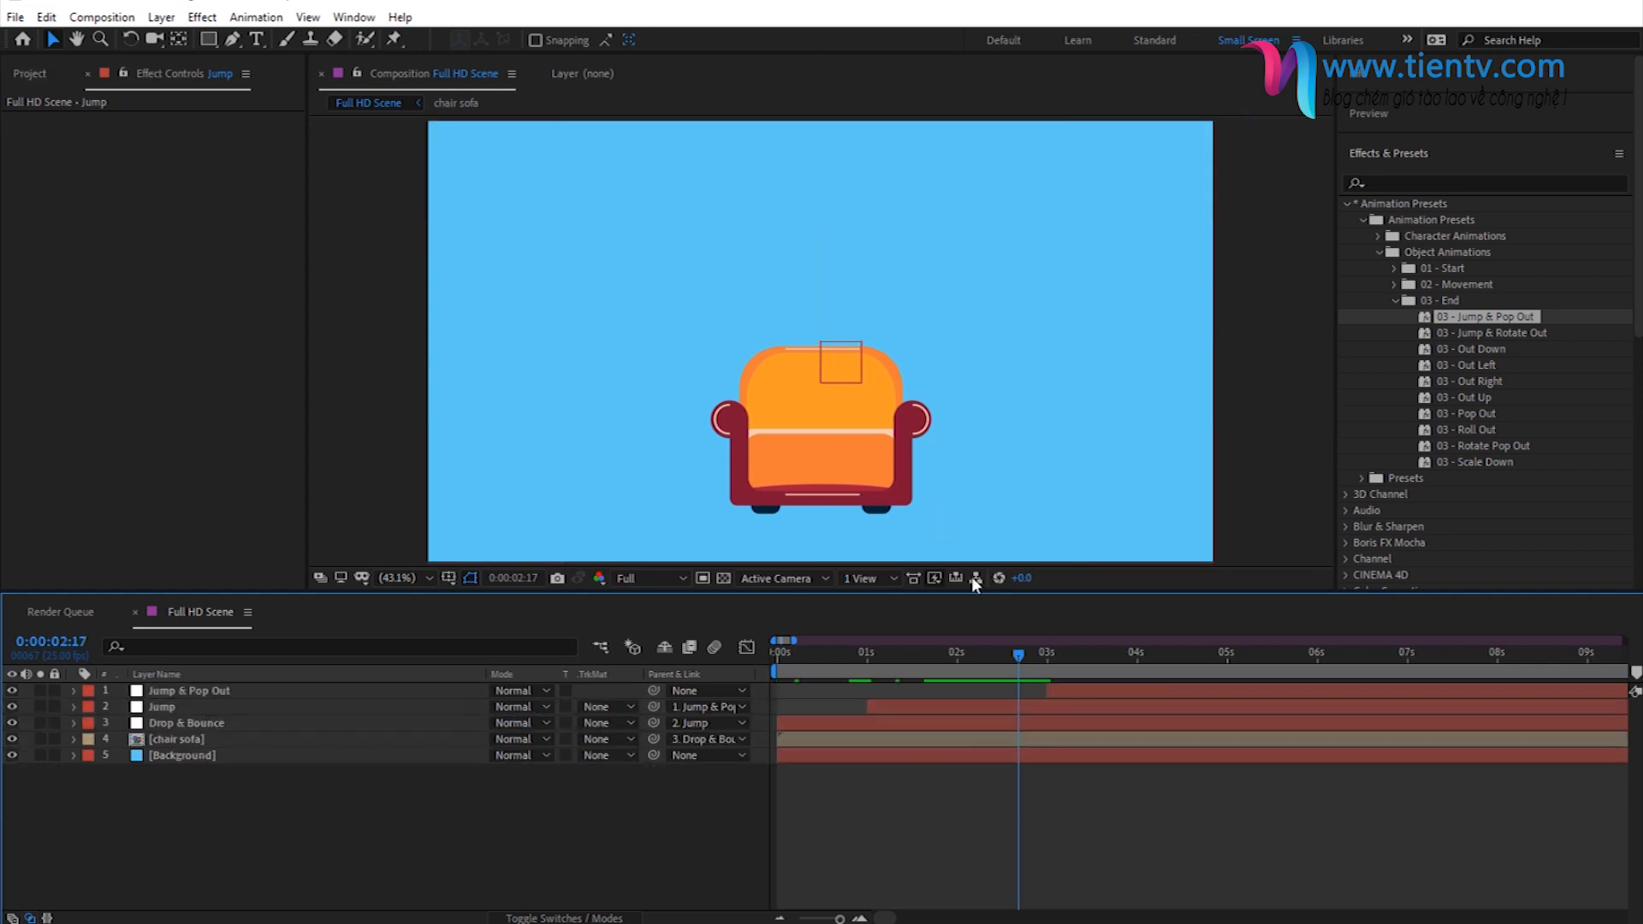
pyautogui.press('space')
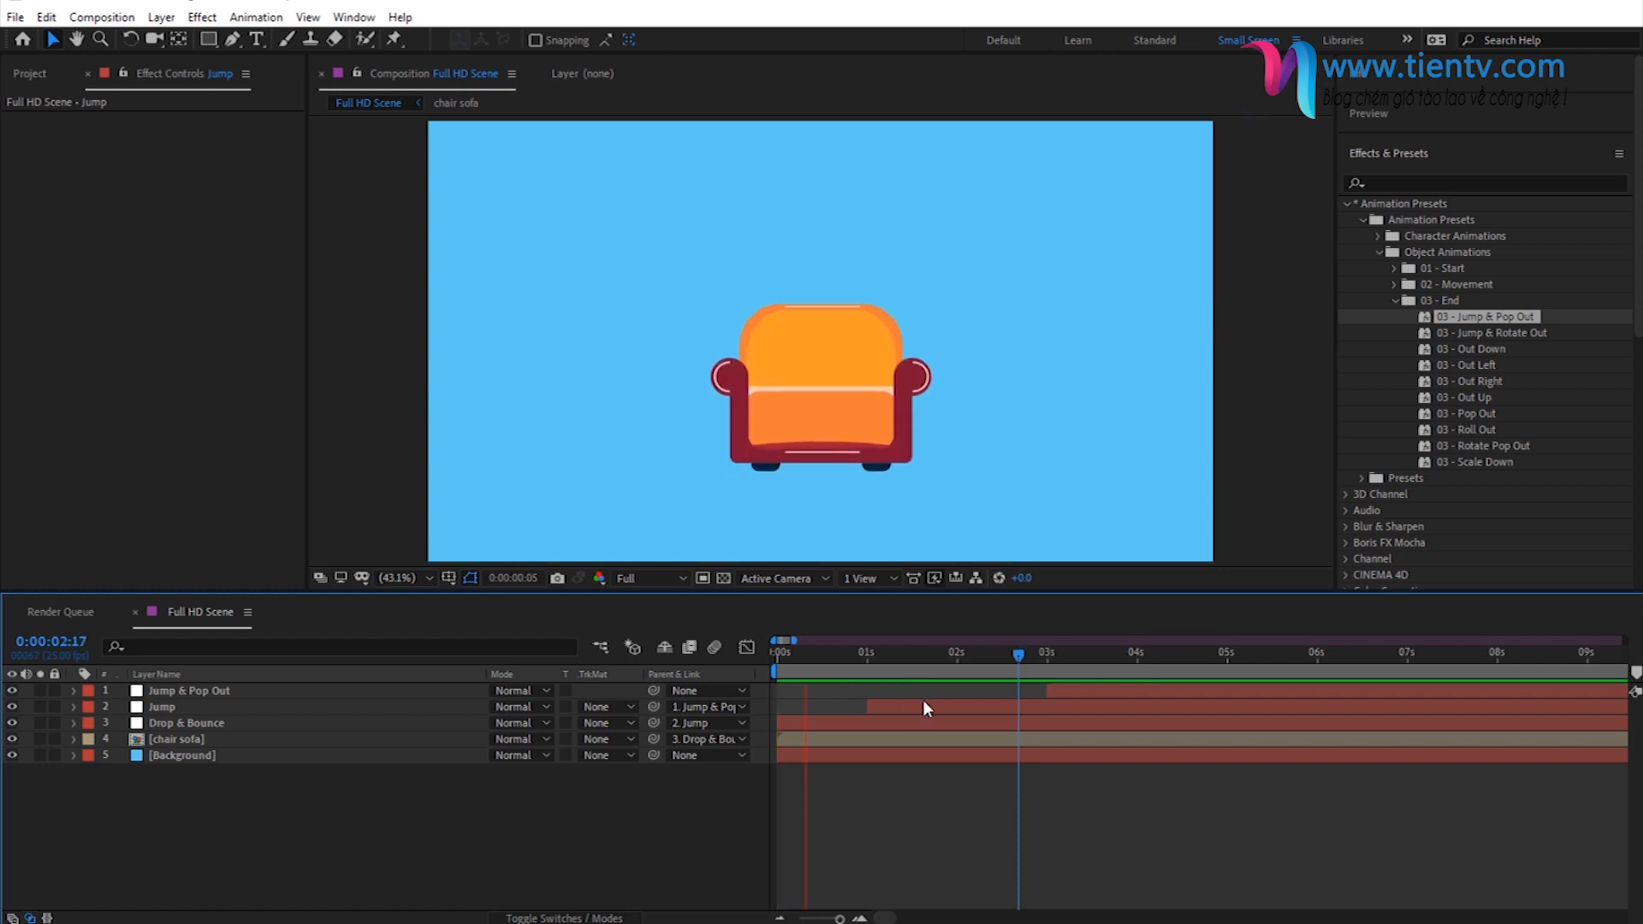
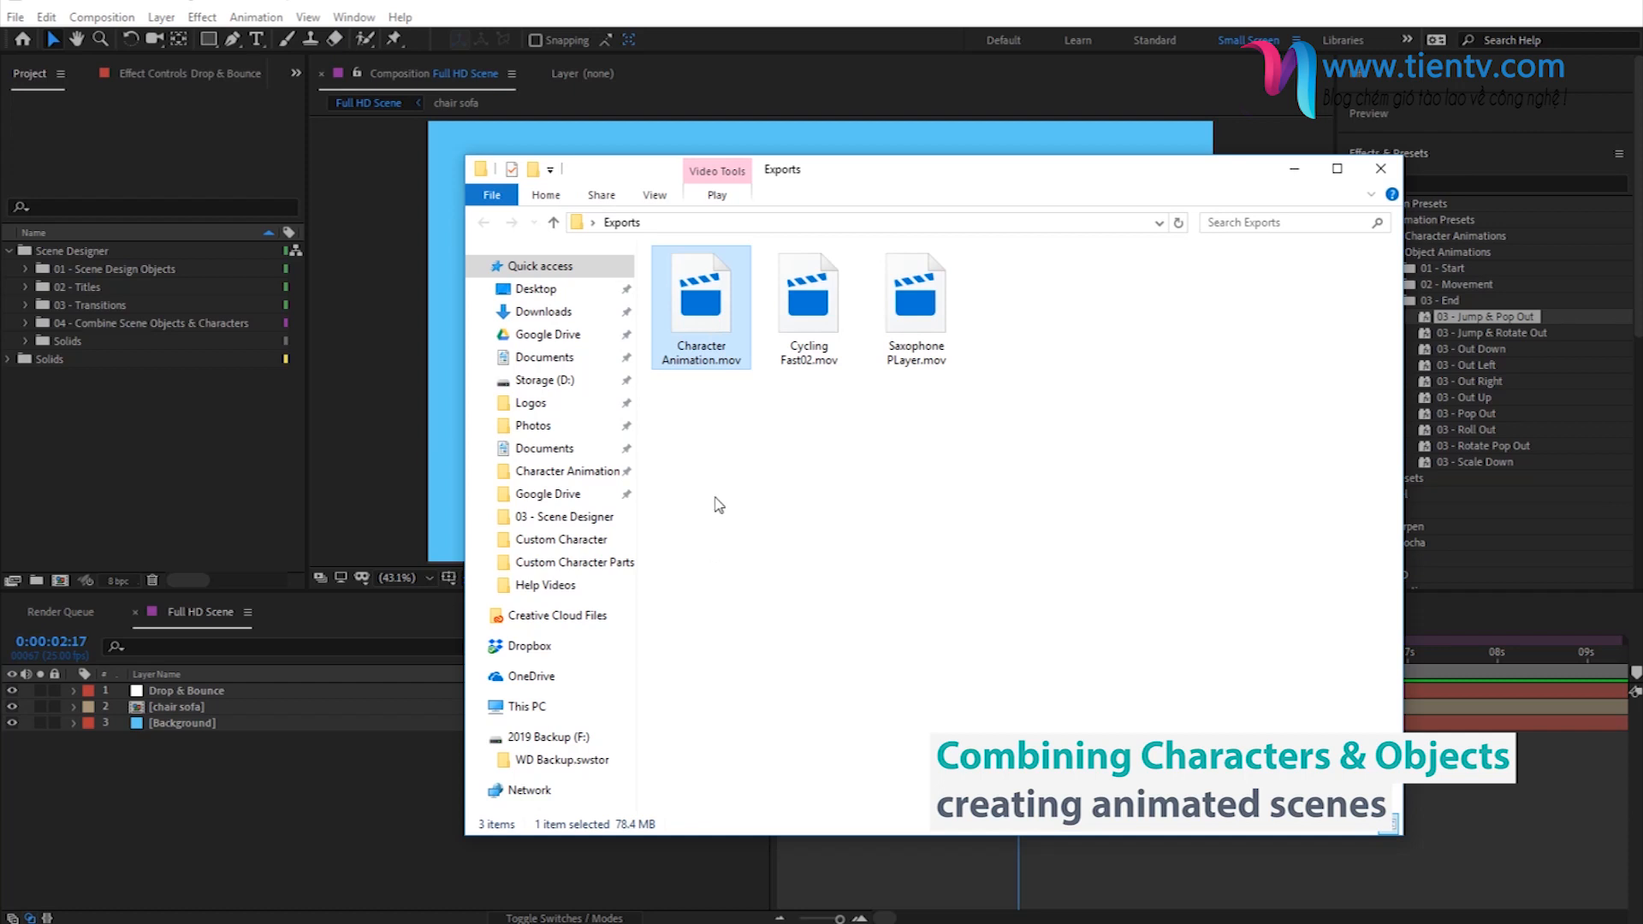
# - Import Character Animation.mov, Cycling Fast02.mov and Saxophone PLayer.mov from the Exports folder into the project
pyautogui.click(807, 347)
pyautogui.click(910, 351)
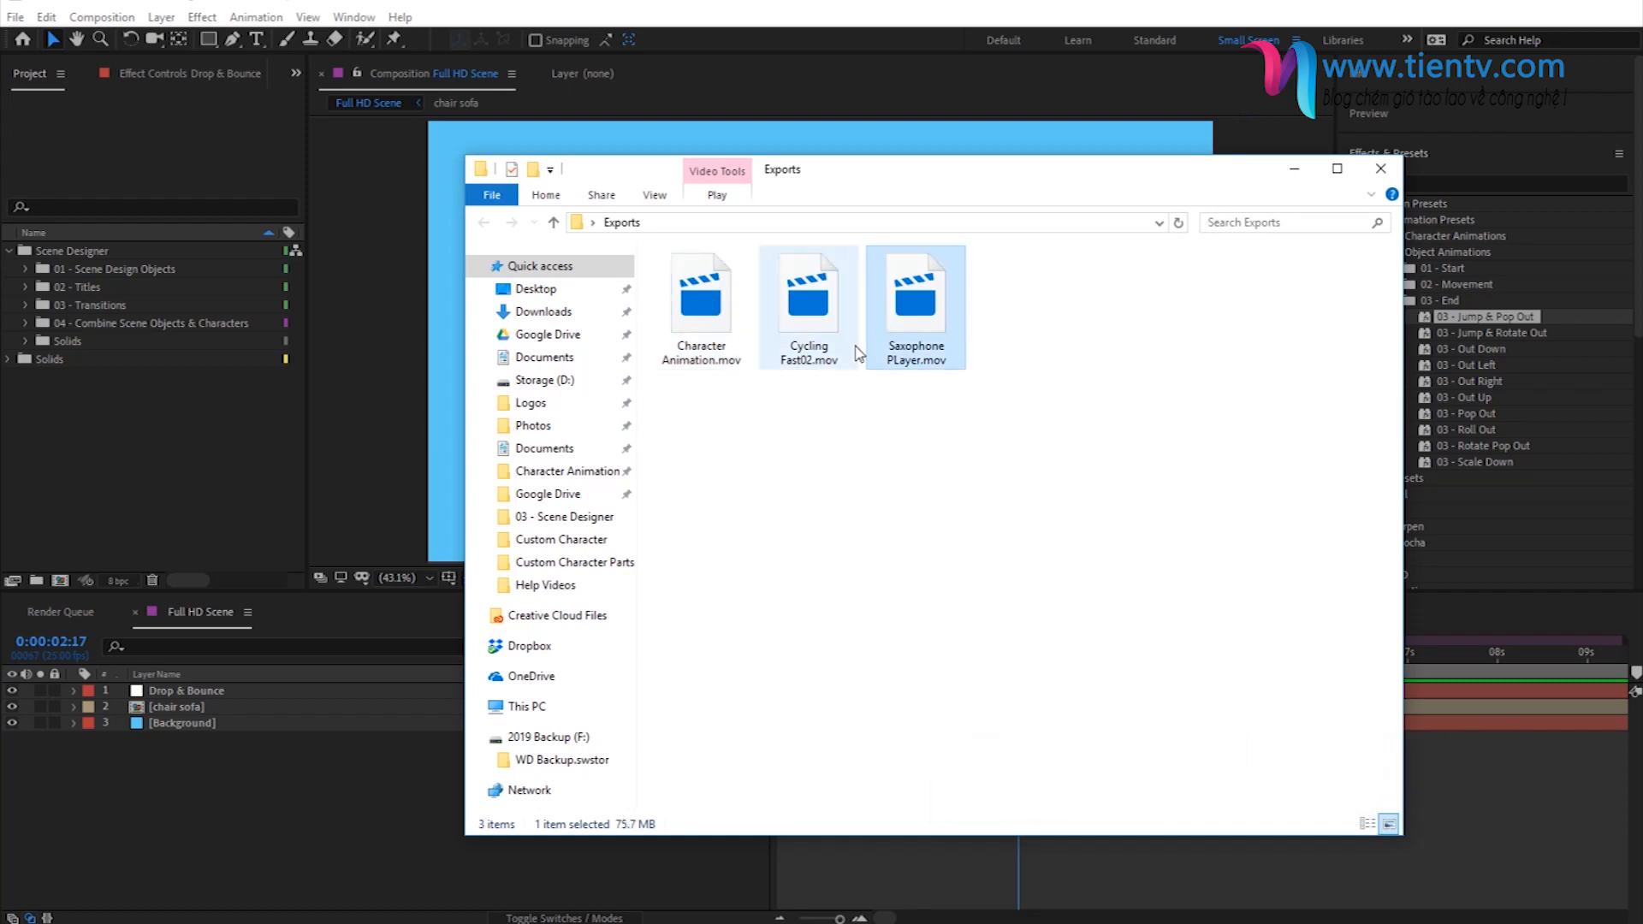
pyautogui.moveTo(966, 460); pyautogui.dragTo(655, 247)
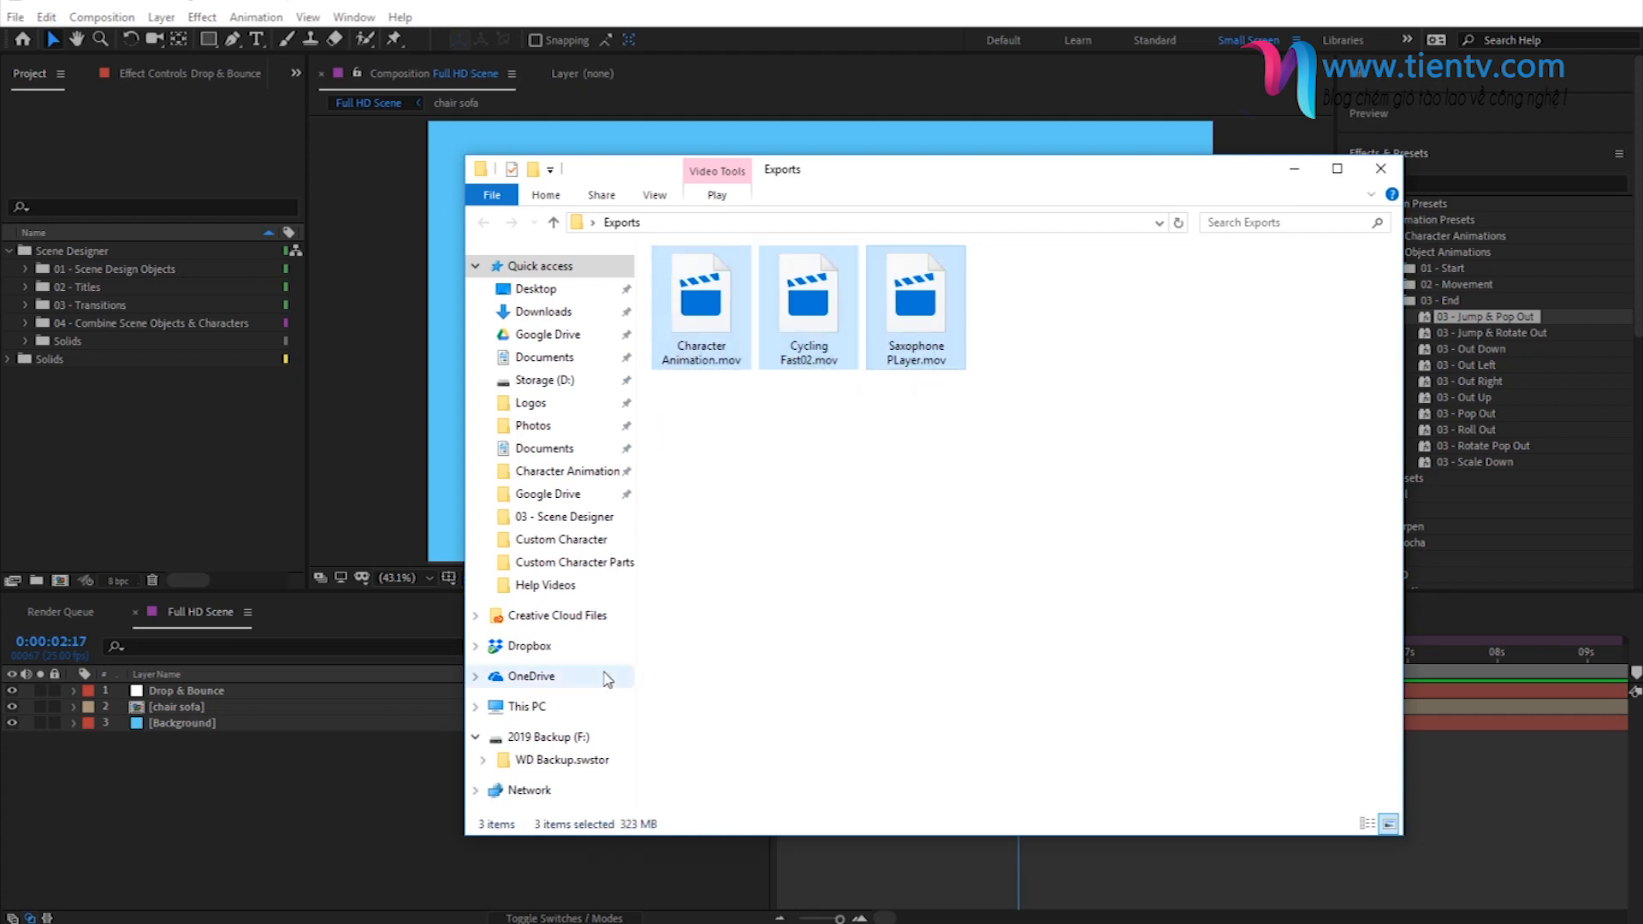
pyautogui.moveTo(718, 326); pyautogui.dragTo(122, 469)
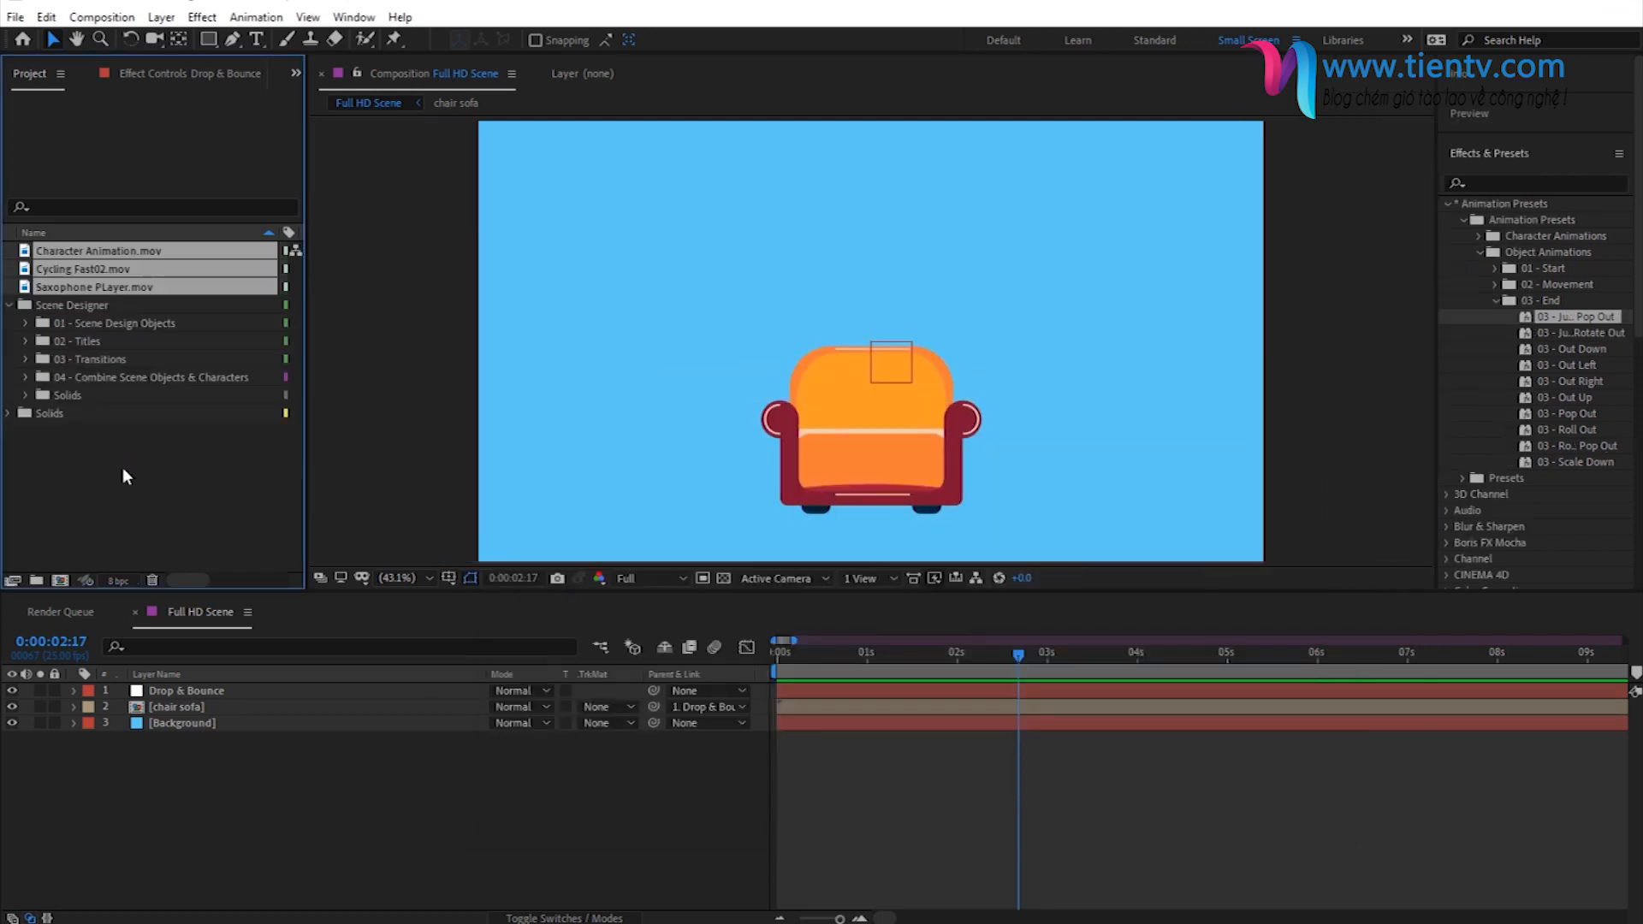
# - Add Character Animation.mov to the Full HD Scene, scale it to 80% and position the character in front of the sofa
pyautogui.click(82, 248)
pyautogui.moveTo(80, 253); pyautogui.dragTo(870, 411)
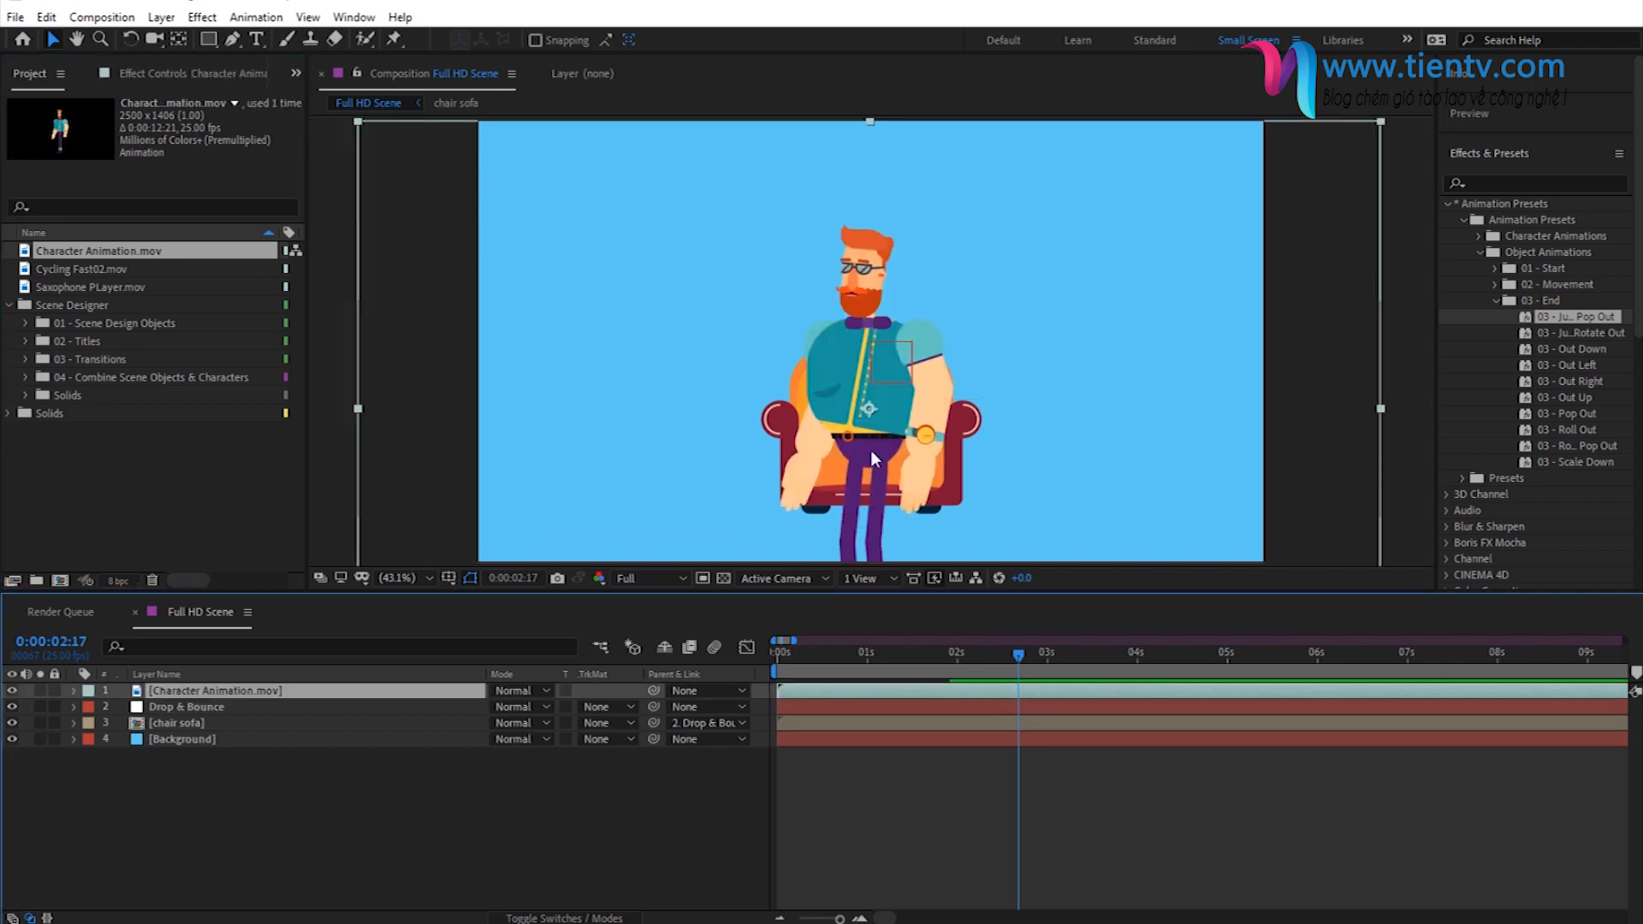
pyautogui.moveTo(888, 483); pyautogui.dragTo(884, 377)
pyautogui.press('s')
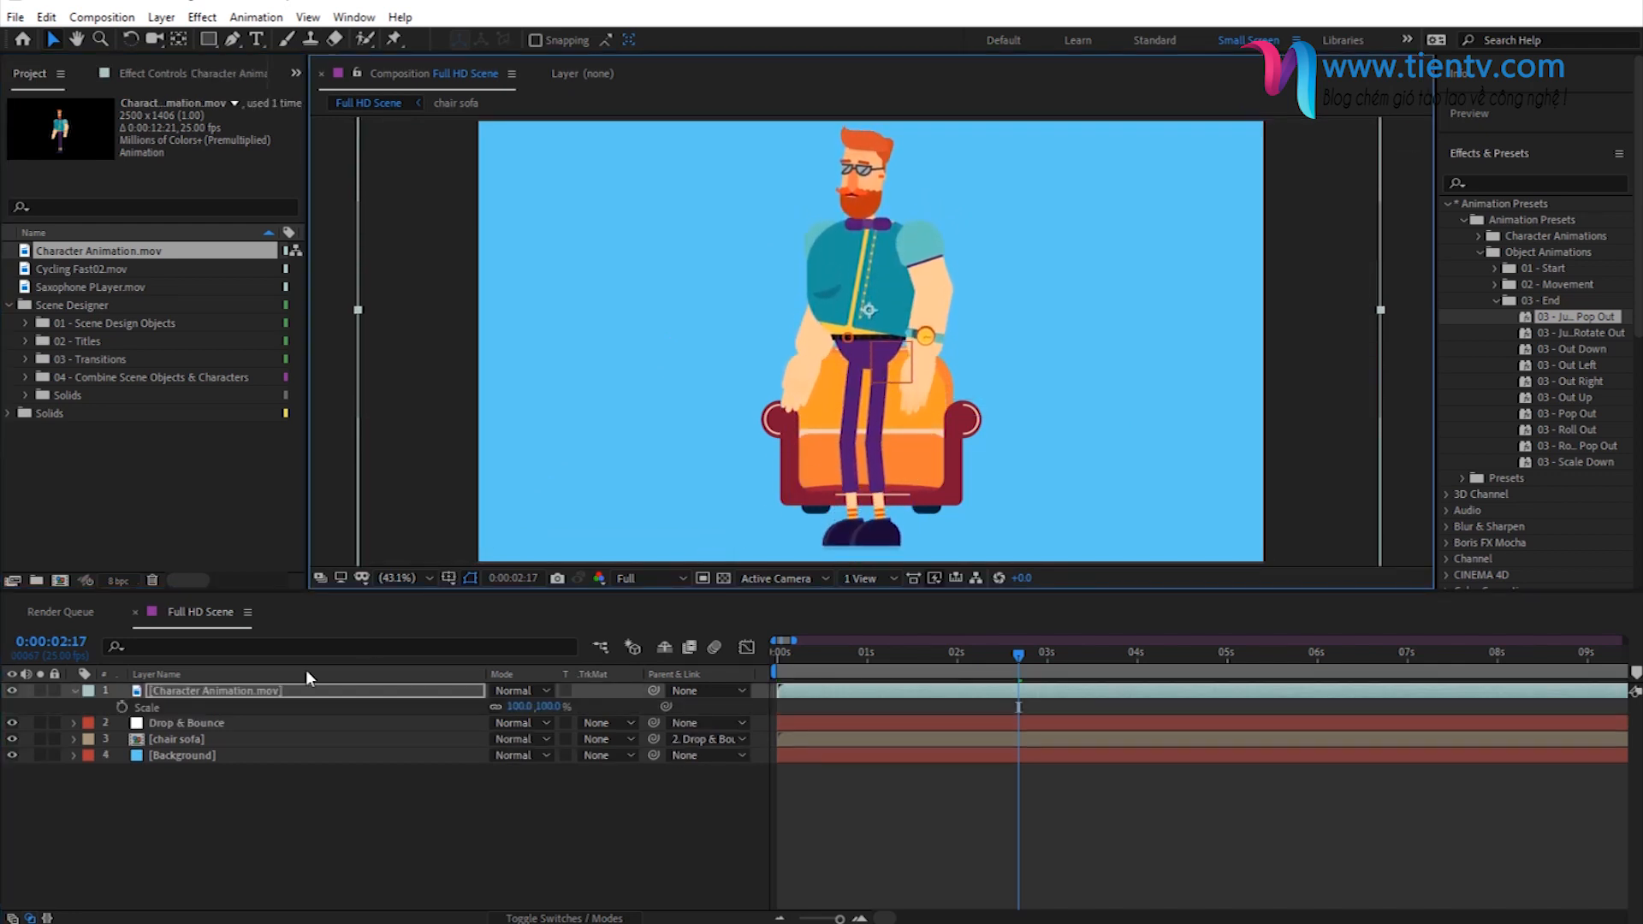
pyautogui.moveTo(522, 707); pyautogui.dragTo(510, 719)
pyautogui.moveTo(906, 275); pyautogui.dragTo(884, 298)
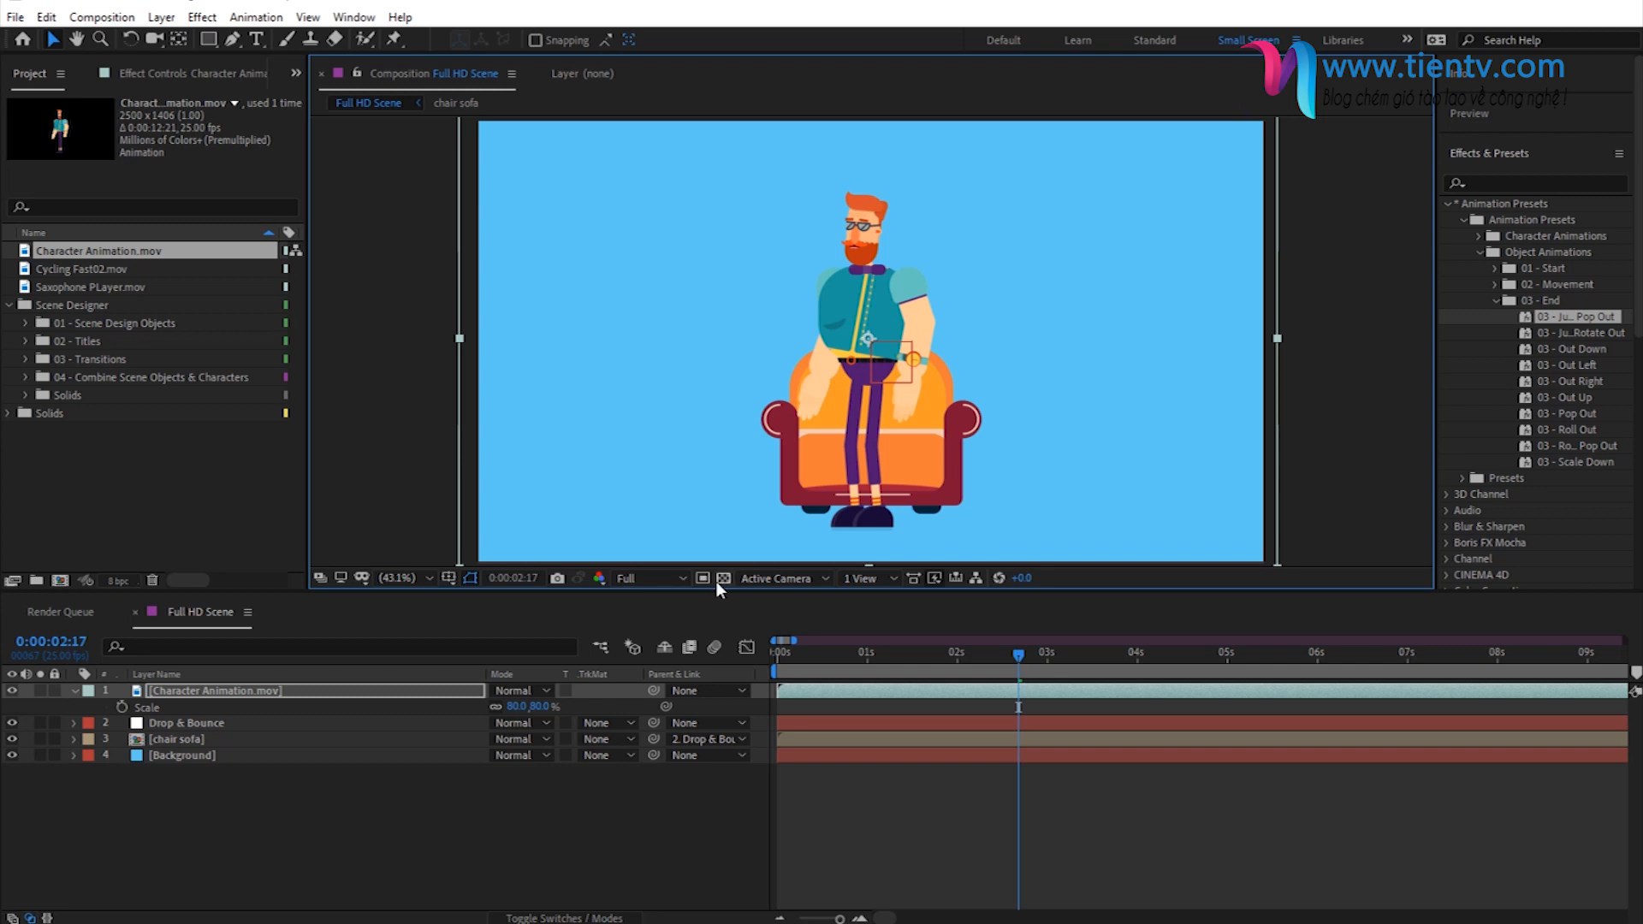
# - Enlarge the composition viewer and preview the character's animation together with the sofa
pyautogui.moveTo(721, 589); pyautogui.dragTo(723, 625)
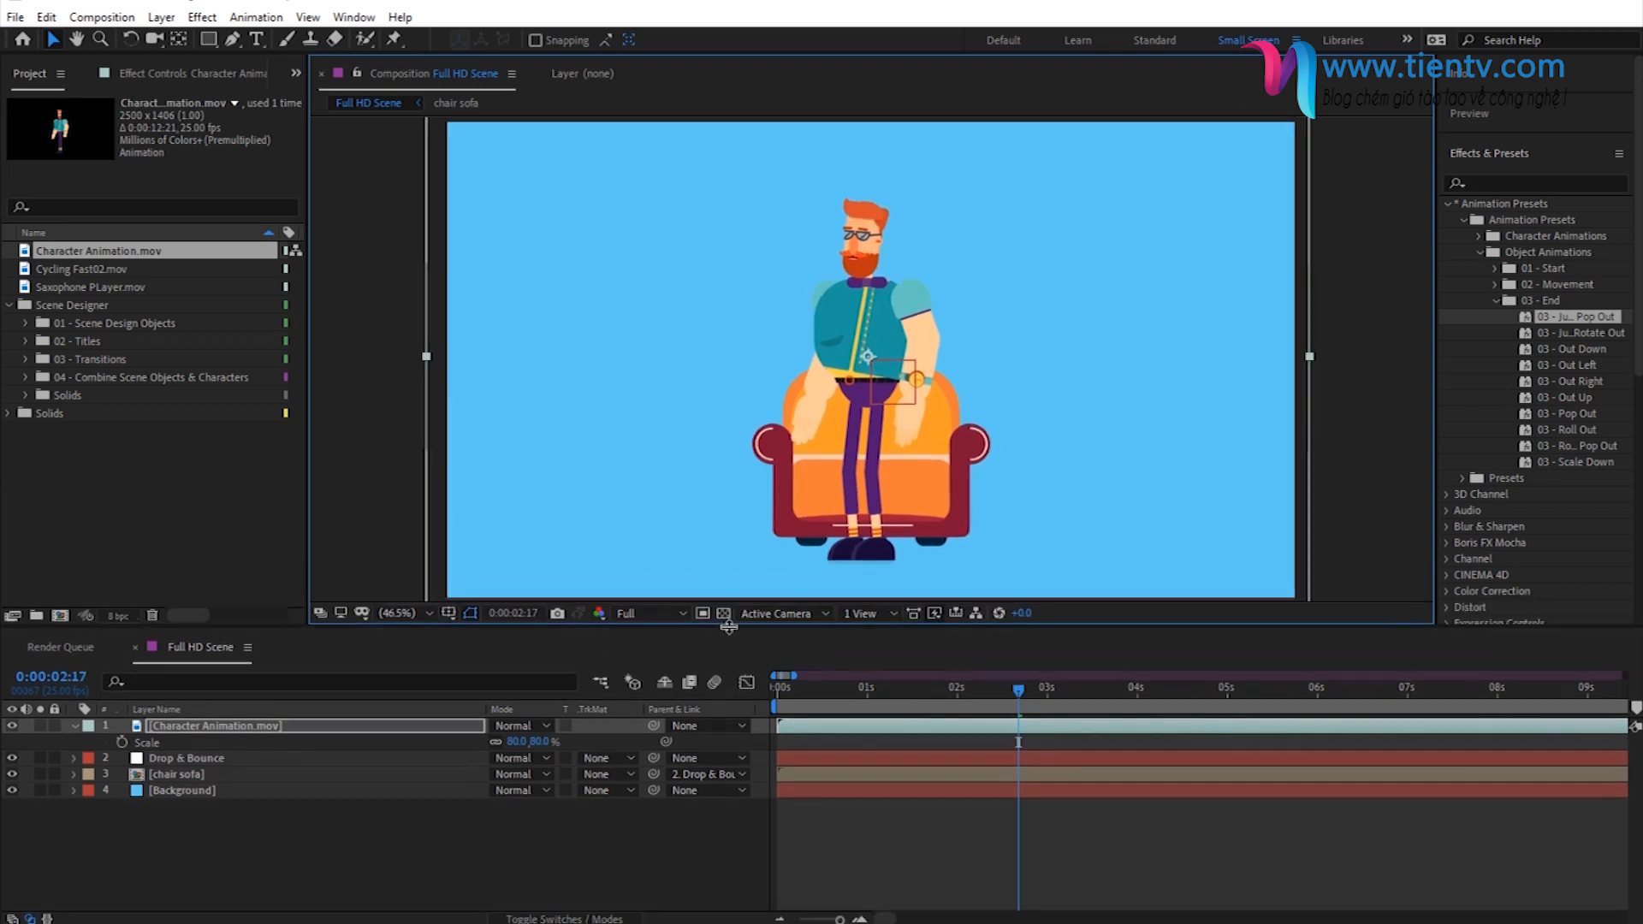
pyautogui.press('space')
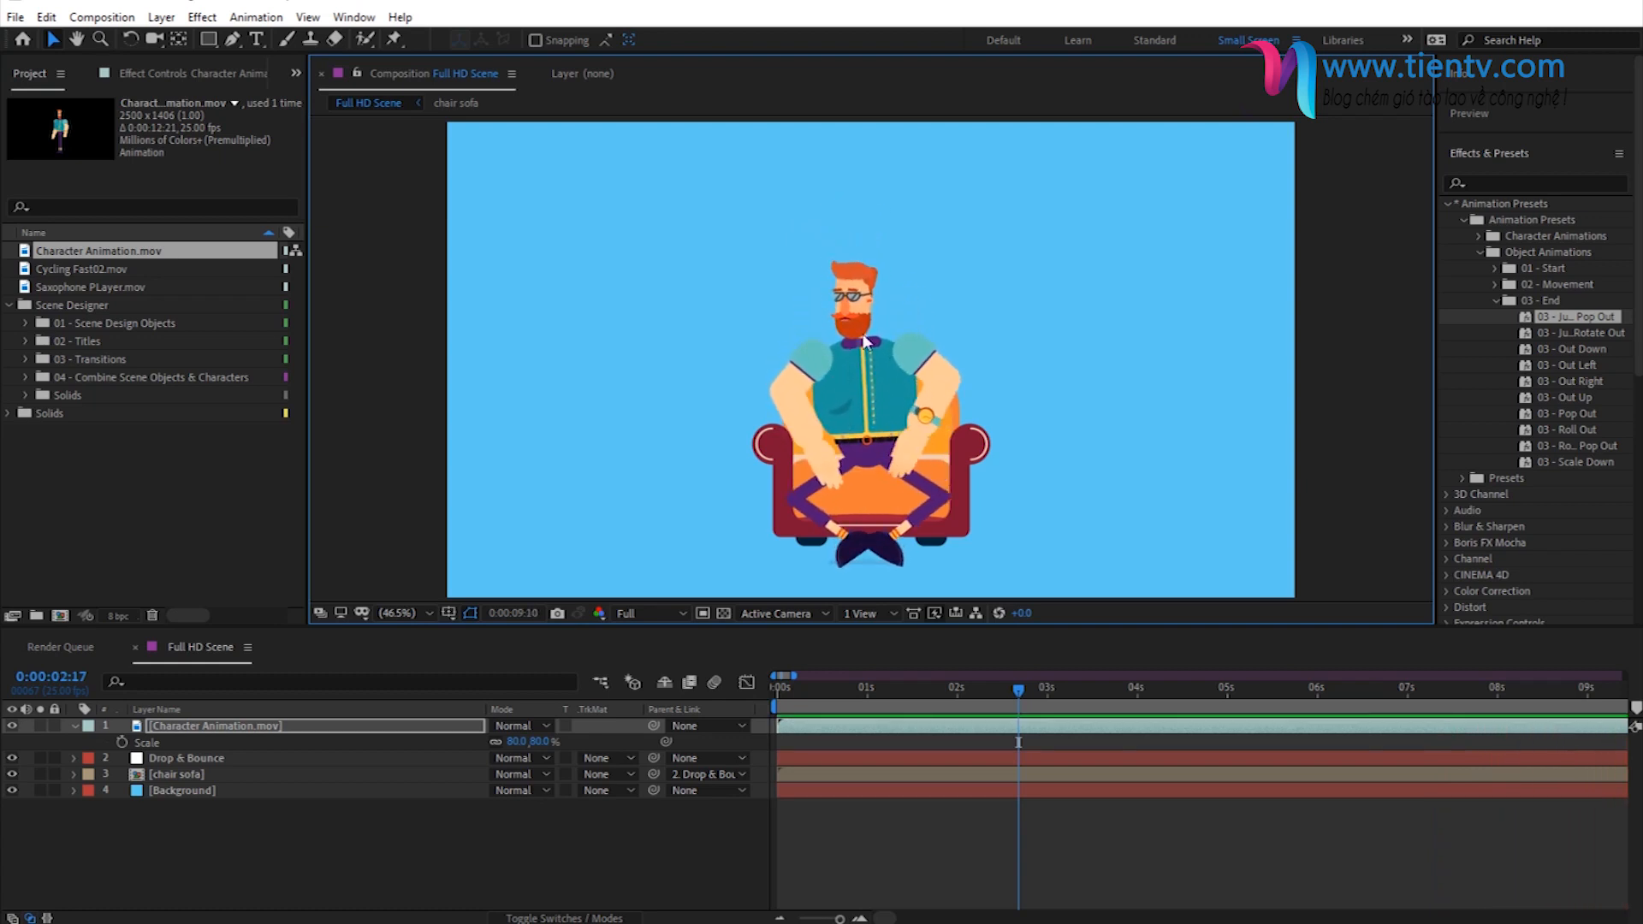
pyautogui.press('space')
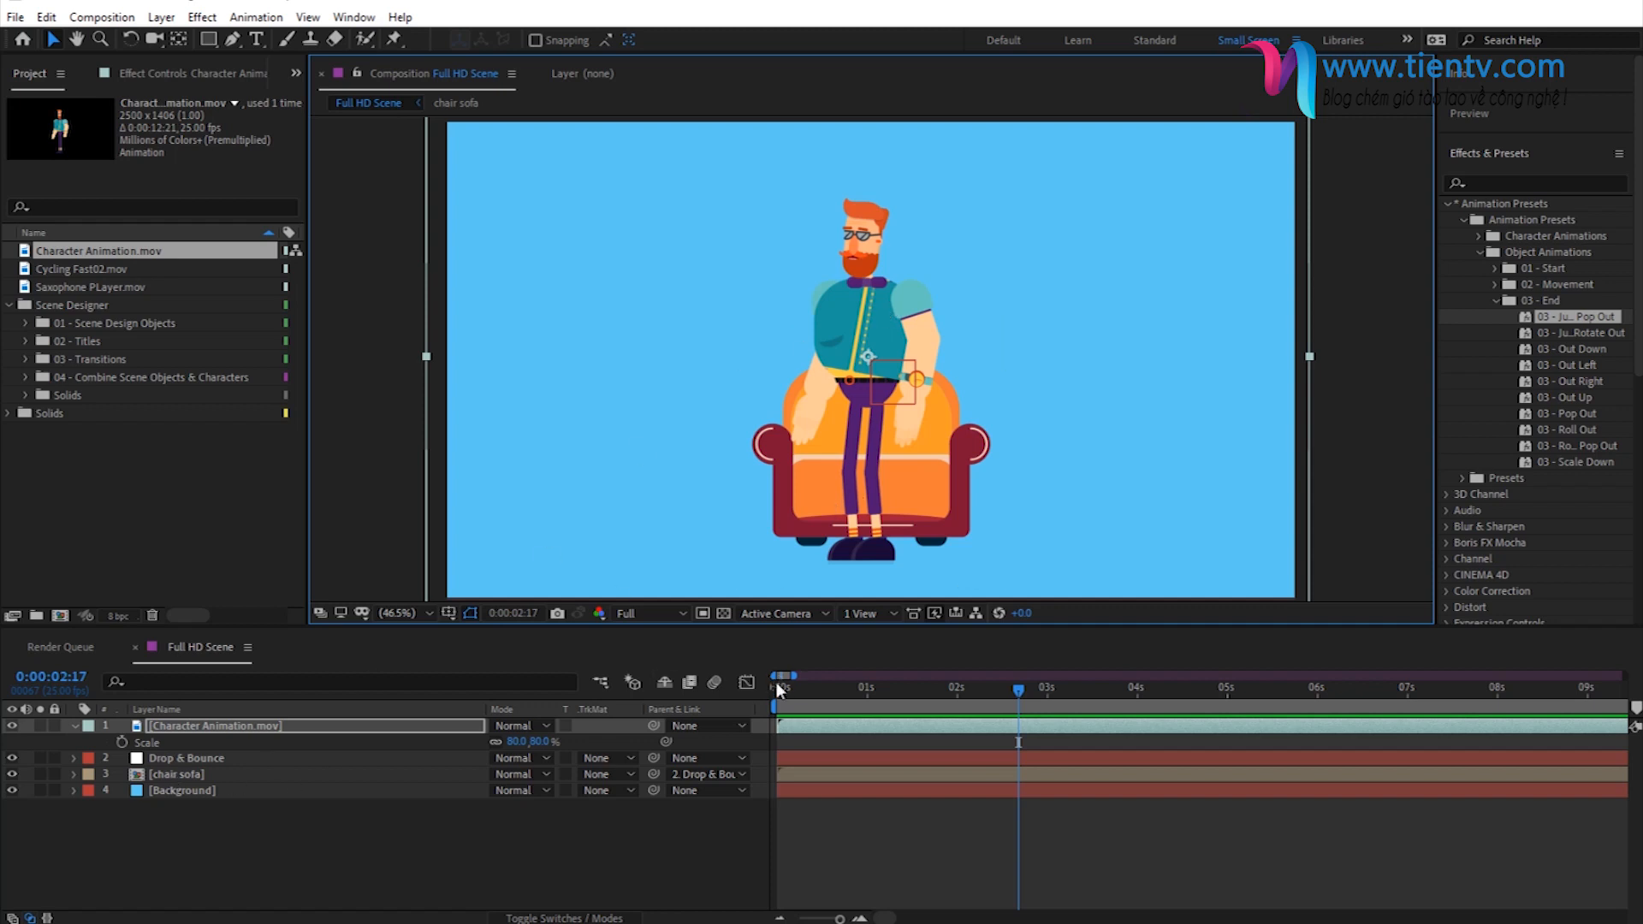
# - Delay the Drop & Bounce null's start to about 0:00:08:16 and preview the sofa dropping in from about 4 seconds
pyautogui.moveTo(783, 697); pyautogui.dragTo(840, 693)
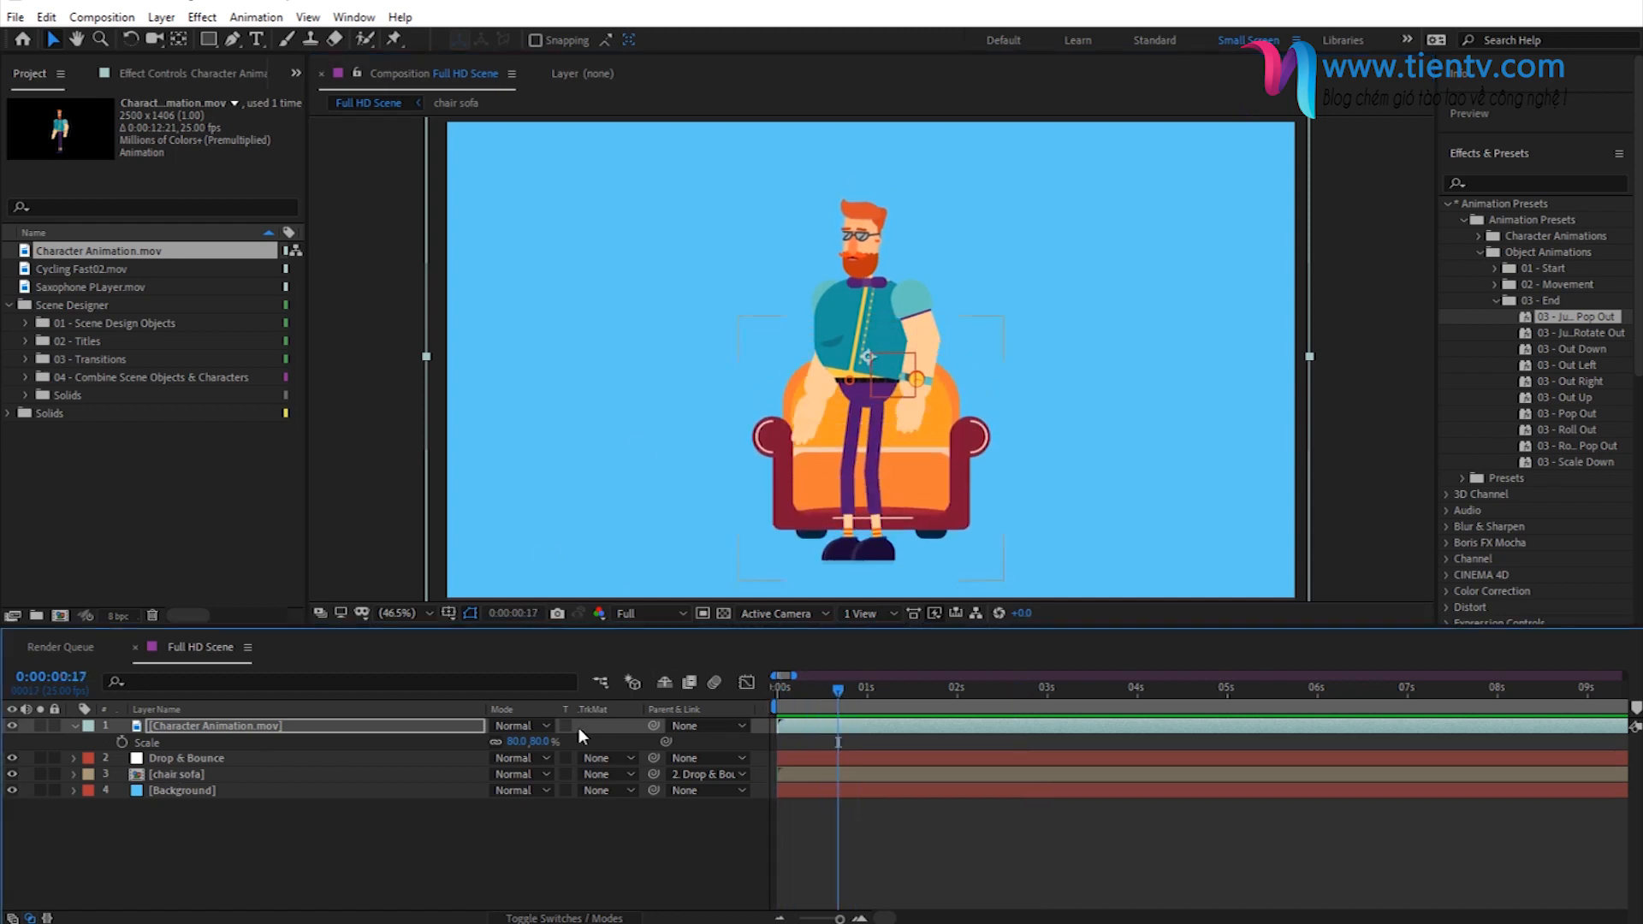
pyautogui.click(186, 759)
pyautogui.moveTo(824, 760); pyautogui.dragTo(1556, 753)
pyautogui.moveTo(1182, 760); pyautogui.dragTo(1219, 760)
pyautogui.moveTo(840, 918); pyautogui.dragTo(836, 919)
pyautogui.press('space')
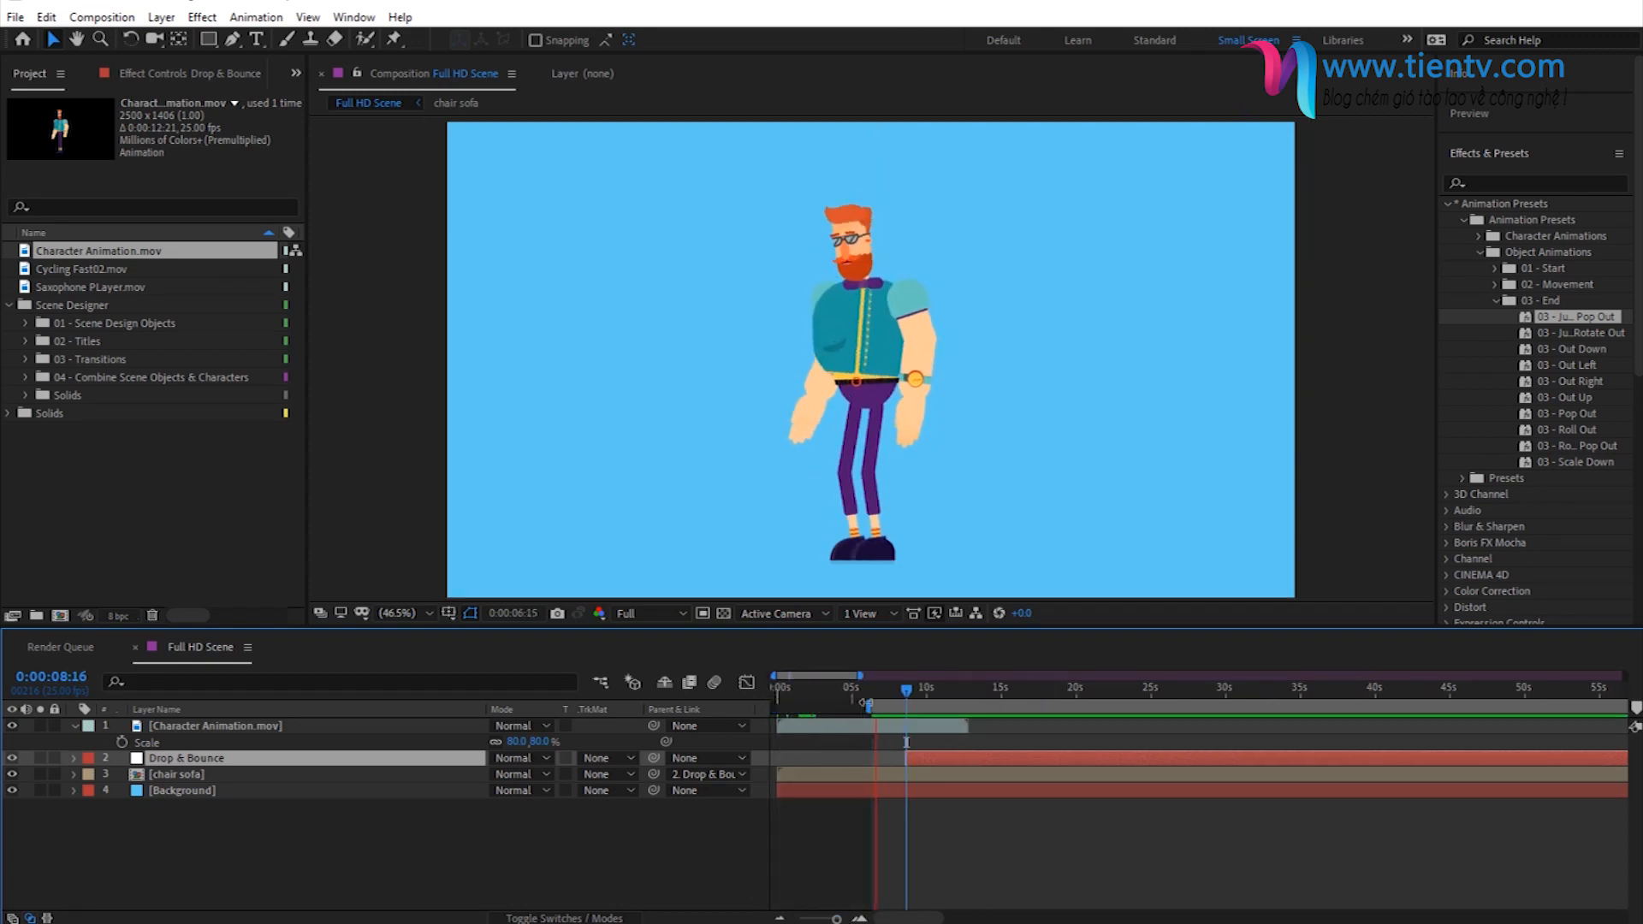
pyautogui.moveTo(867, 703); pyautogui.dragTo(832, 709)
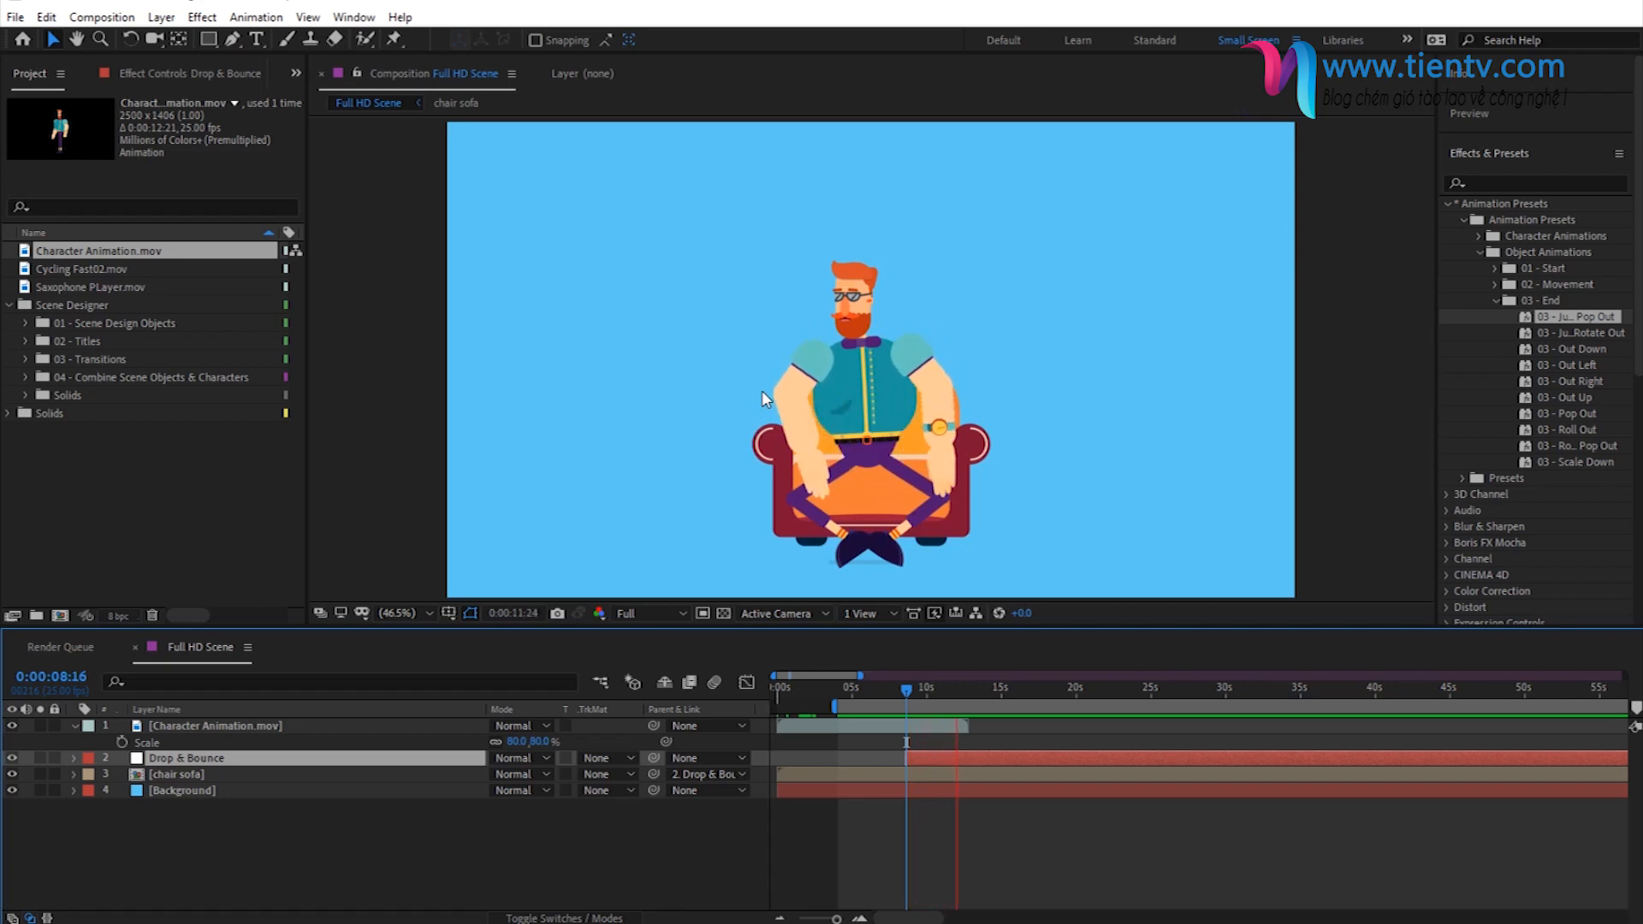
pyautogui.press('space')
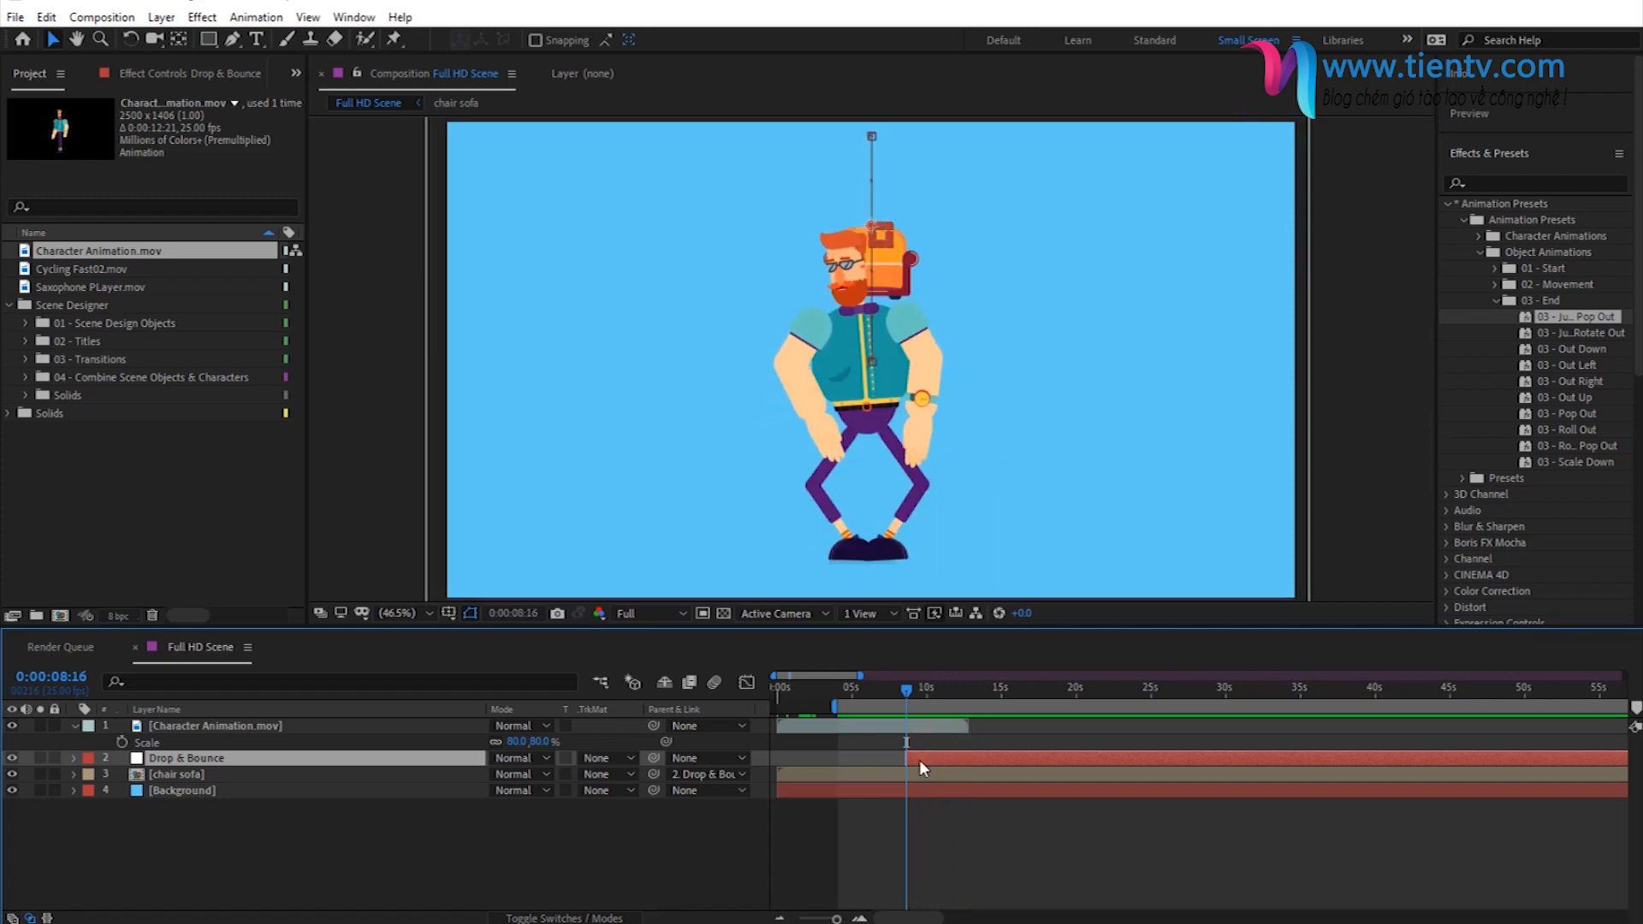
# - Return the Drop & Bounce null and the work area's start to the beginning of the composition
pyautogui.moveTo(931, 757); pyautogui.dragTo(813, 761)
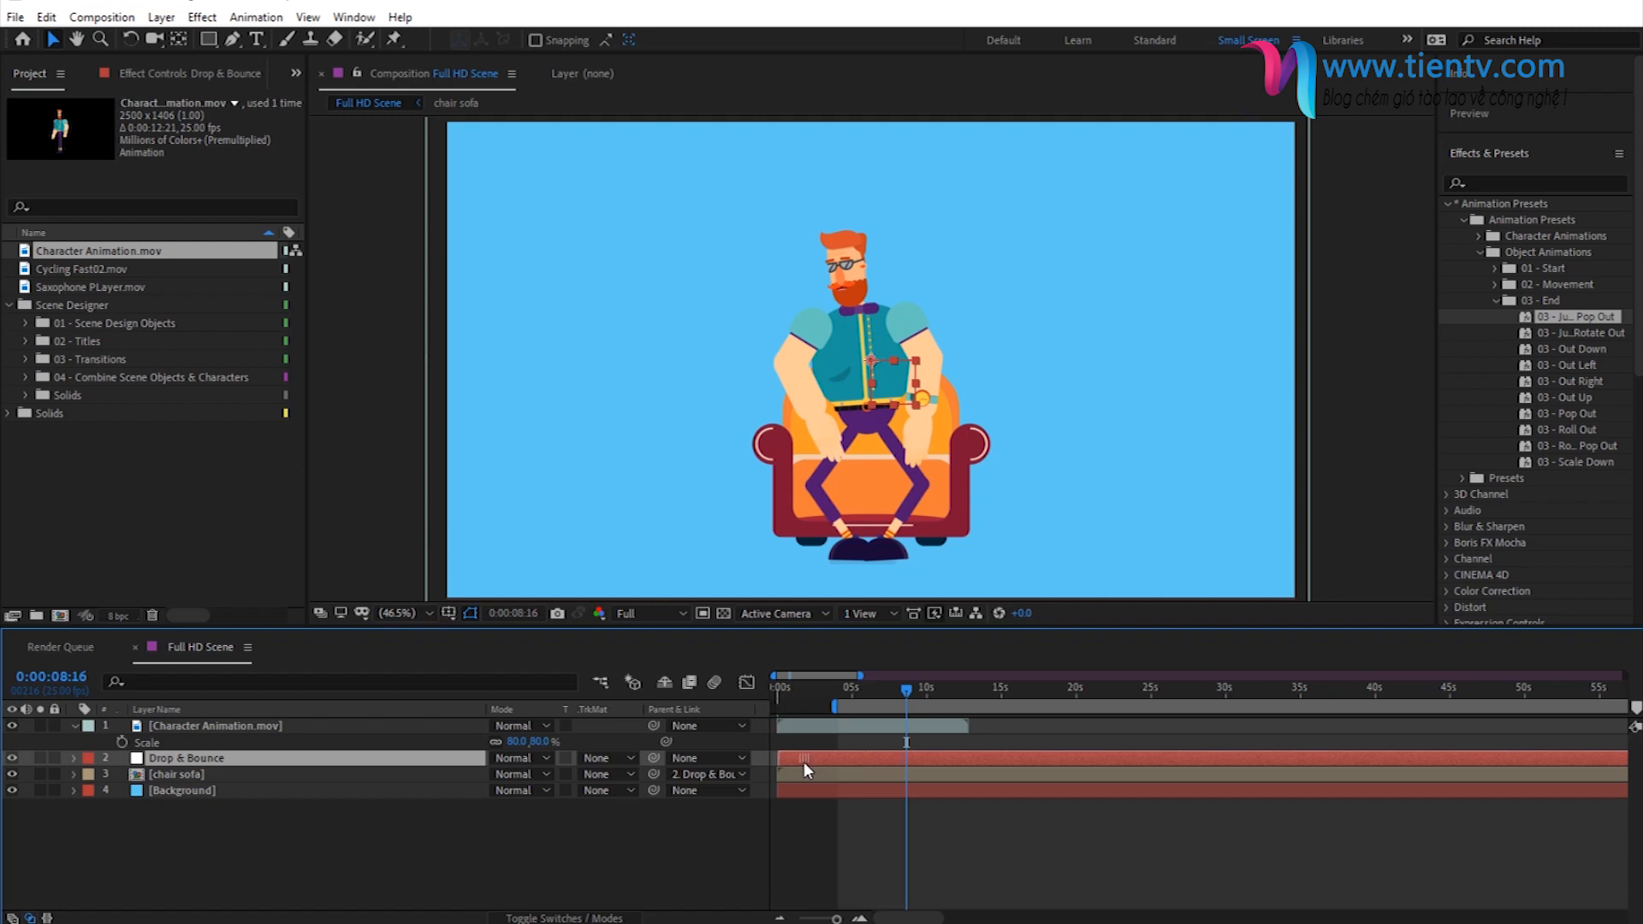
pyautogui.moveTo(804, 762); pyautogui.dragTo(799, 763)
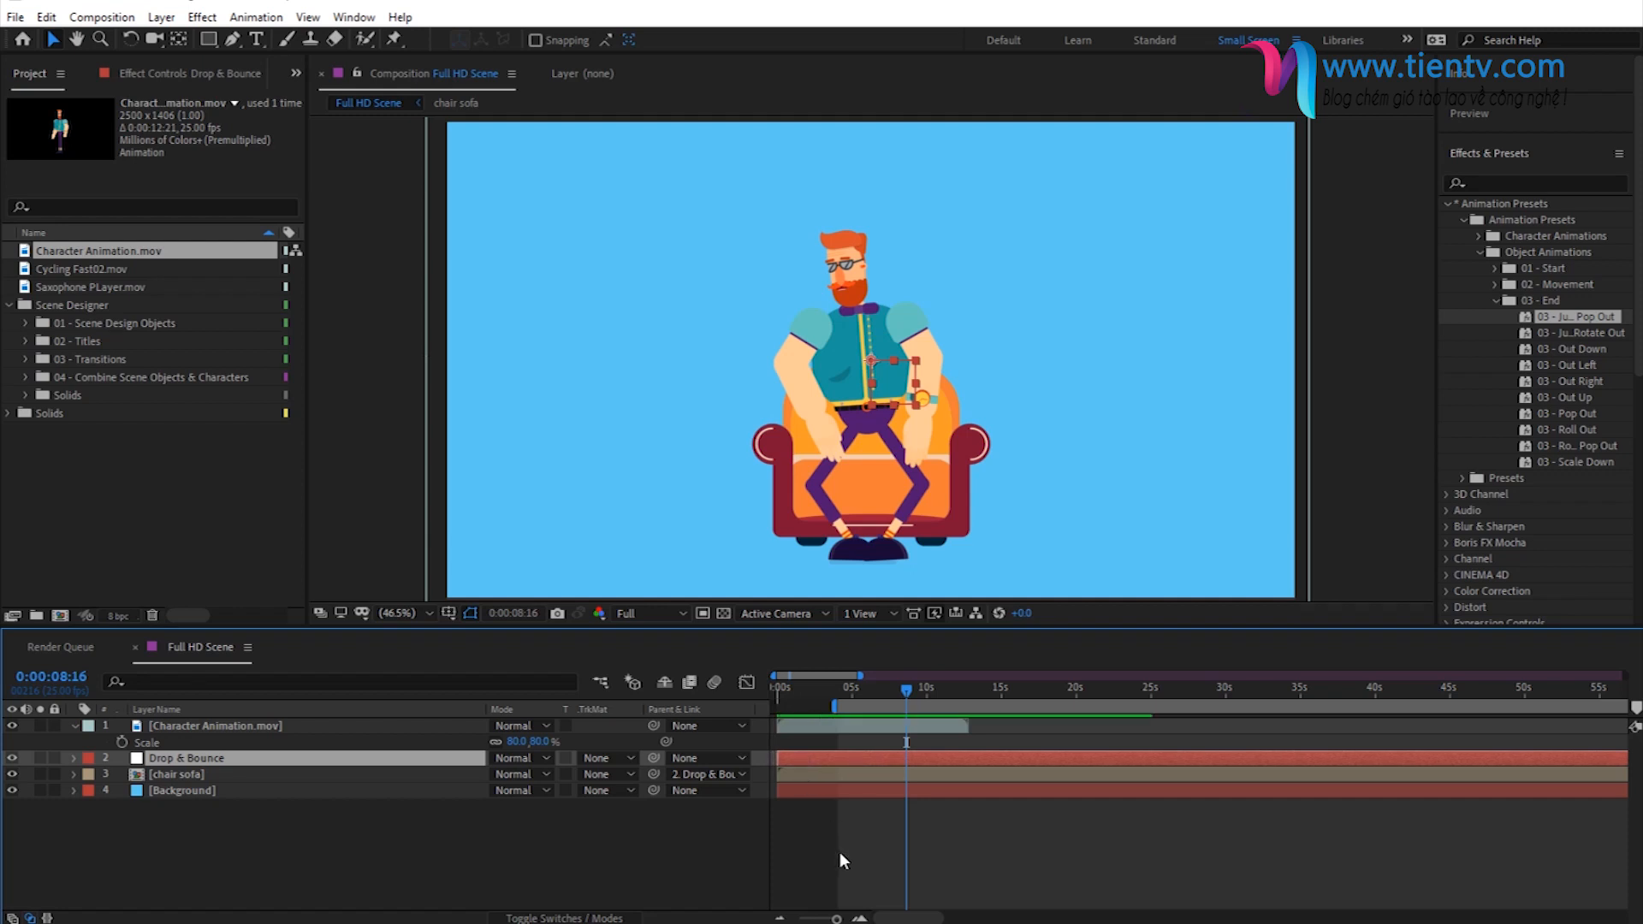
pyautogui.moveTo(840, 853); pyautogui.dragTo(762, 875)
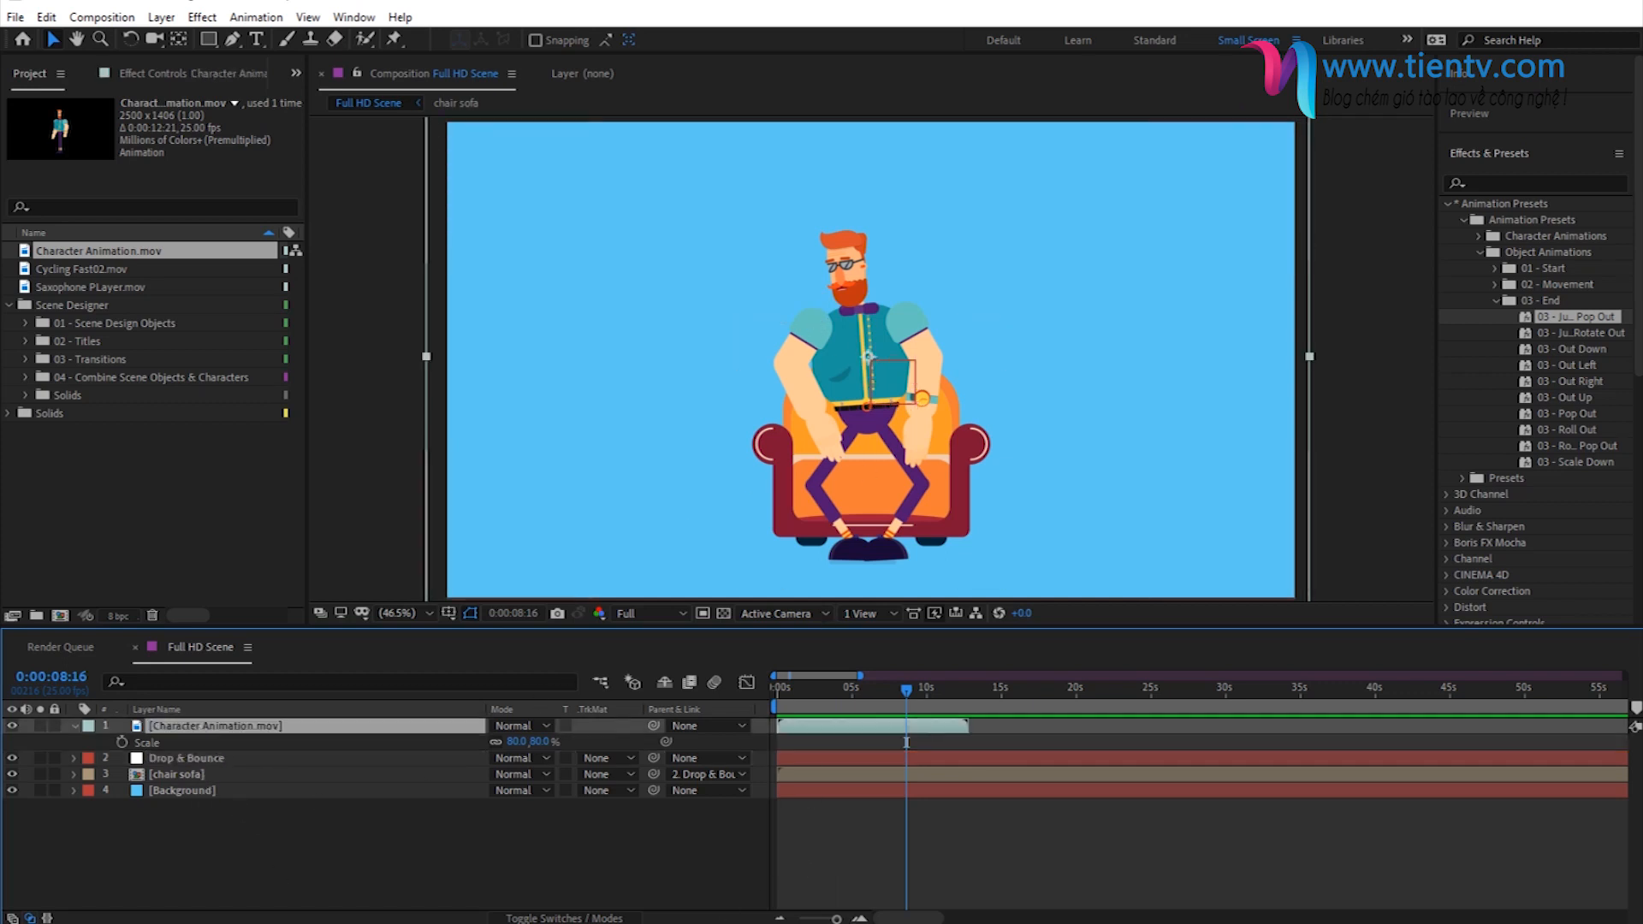
# - Step to frame 0:00:06:07, where the character stands still, and add a Position keyframe to the Character Animation layer
pyautogui.moveTo(814, 689); pyautogui.dragTo(870, 731)
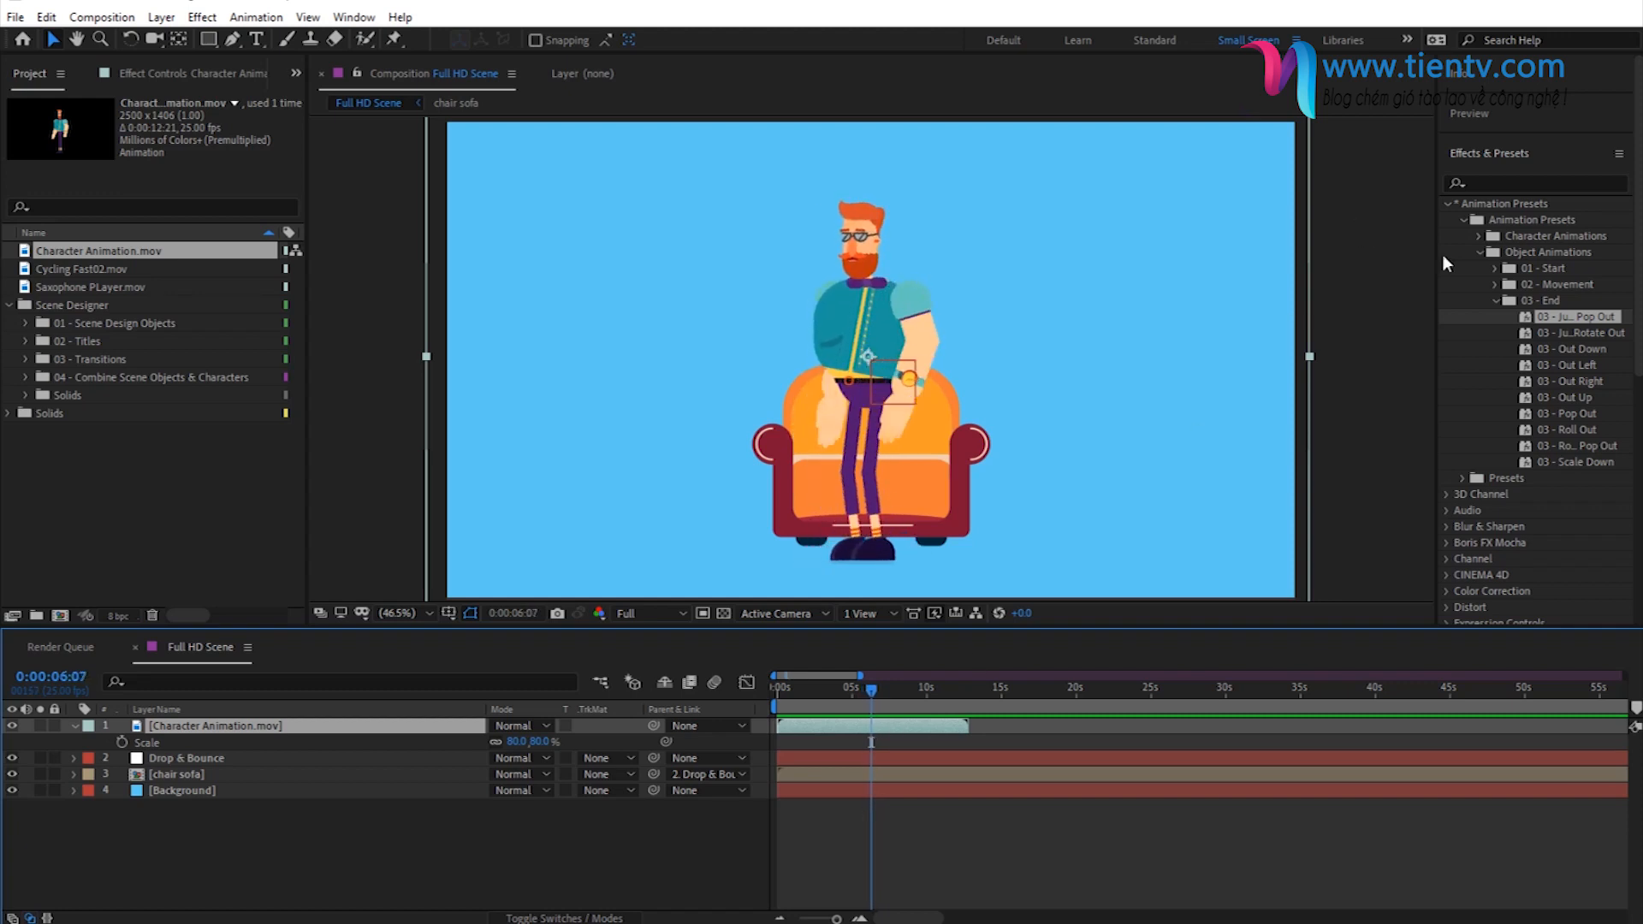
pyautogui.click(1508, 126)
pyautogui.click(1556, 147)
pyautogui.click(1553, 146)
pyautogui.click(1514, 144)
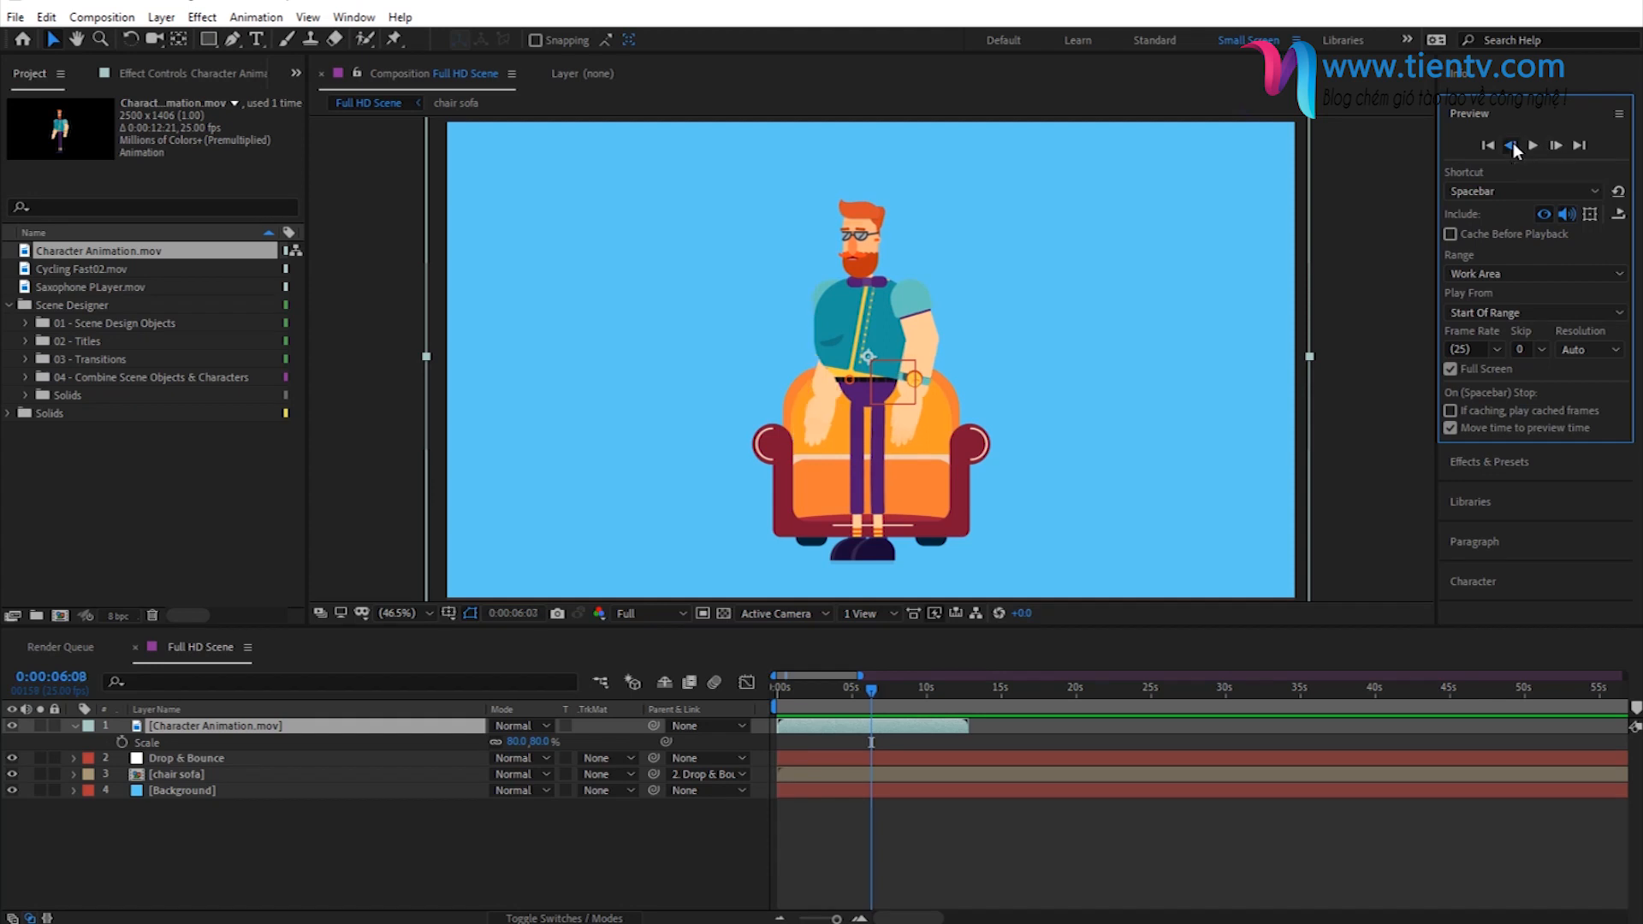
pyautogui.click(1513, 144)
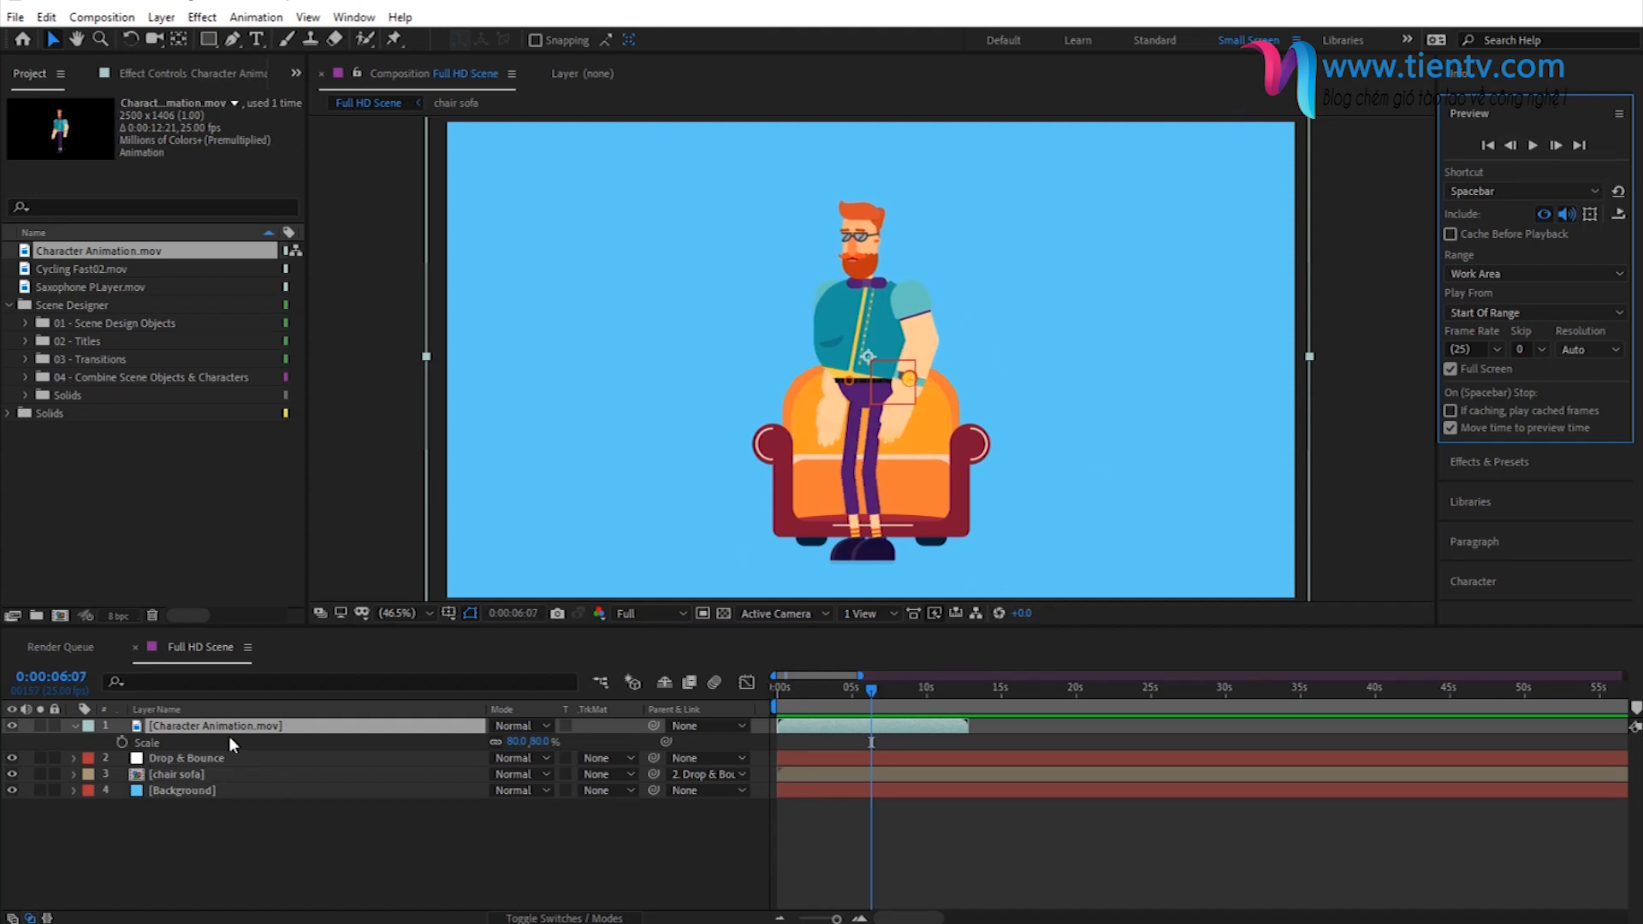
pyautogui.press('p')
pyautogui.click(123, 743)
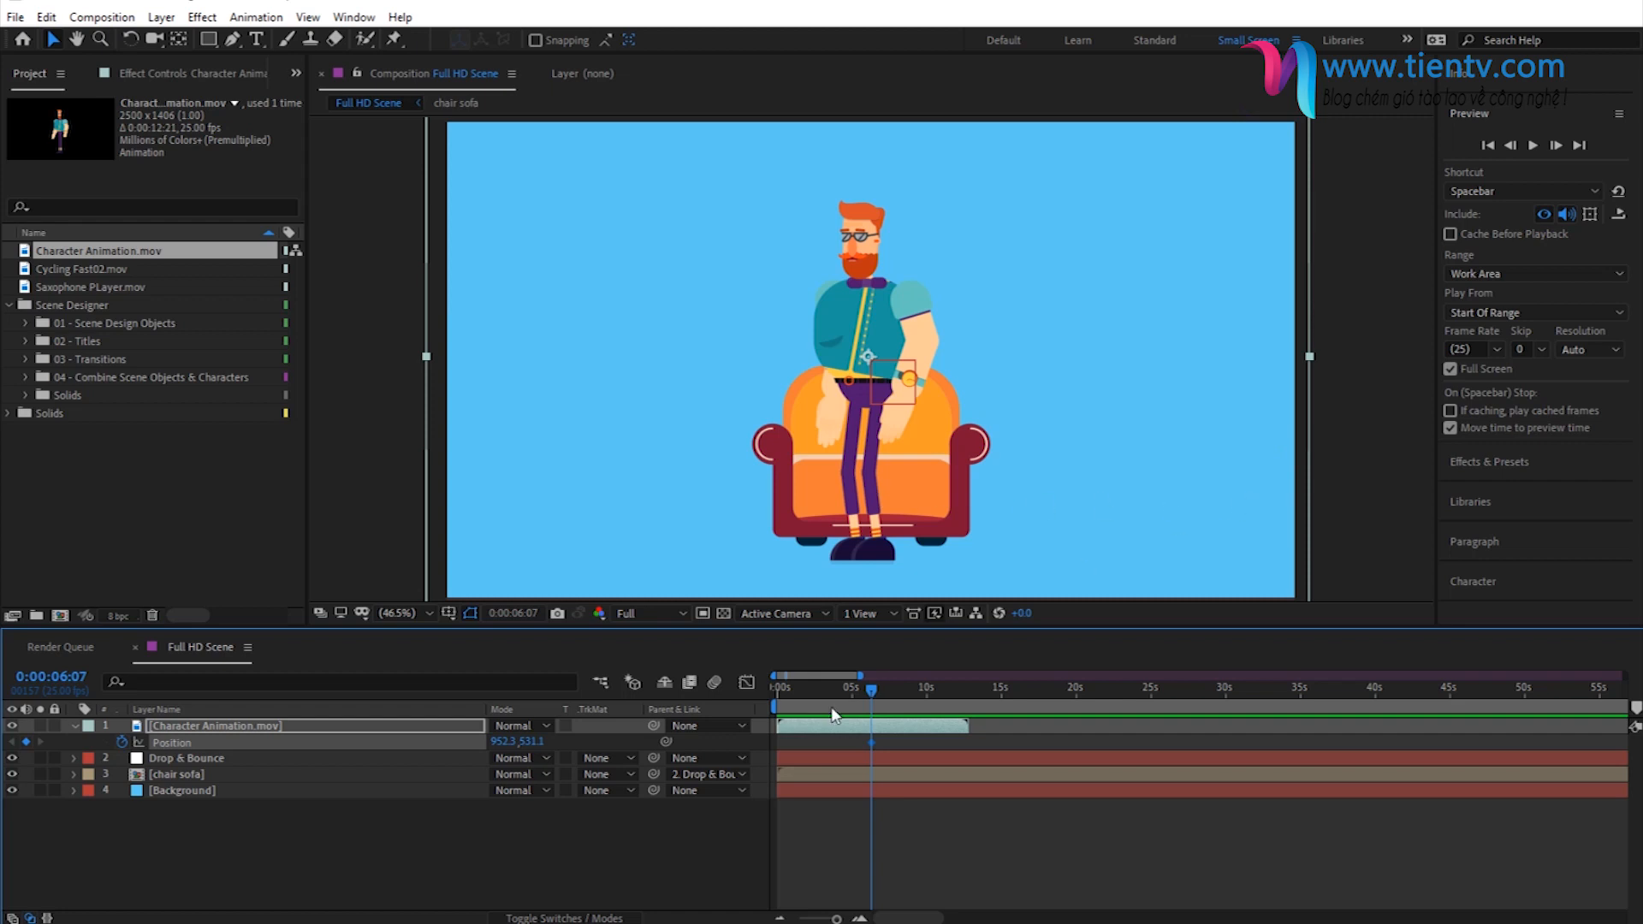
# - At 0:00:04:05, set the character's horizontal Position to 1815.3 and preview the walk toward the sofa
pyautogui.moveTo(873, 689); pyautogui.dragTo(845, 717)
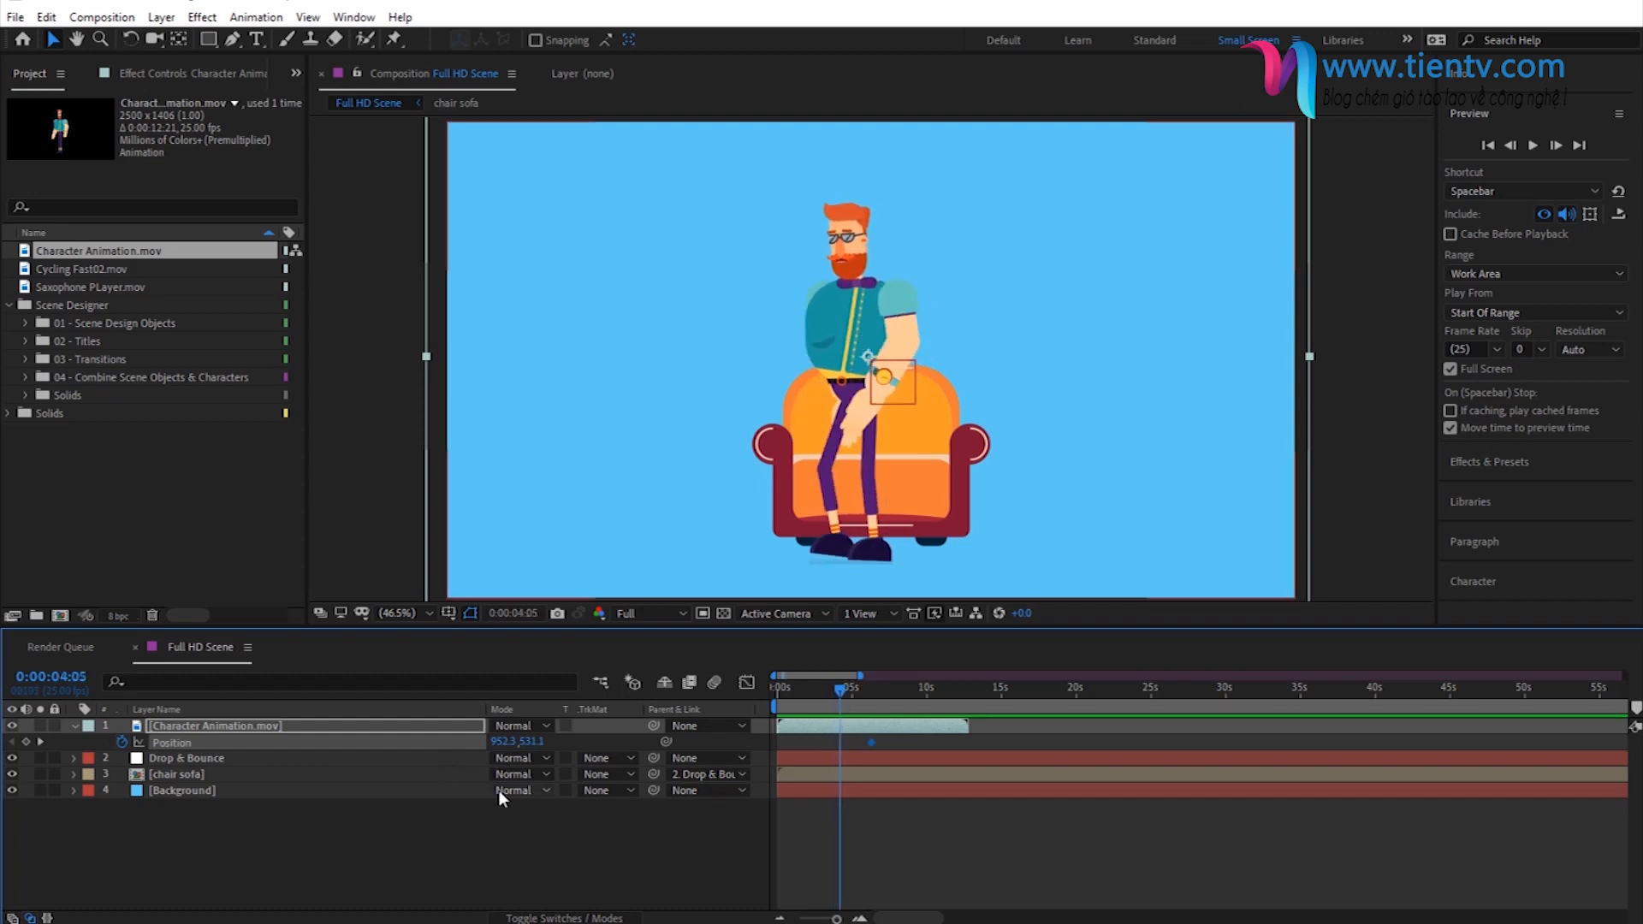
pyautogui.moveTo(499, 742); pyautogui.dragTo(1296, 724)
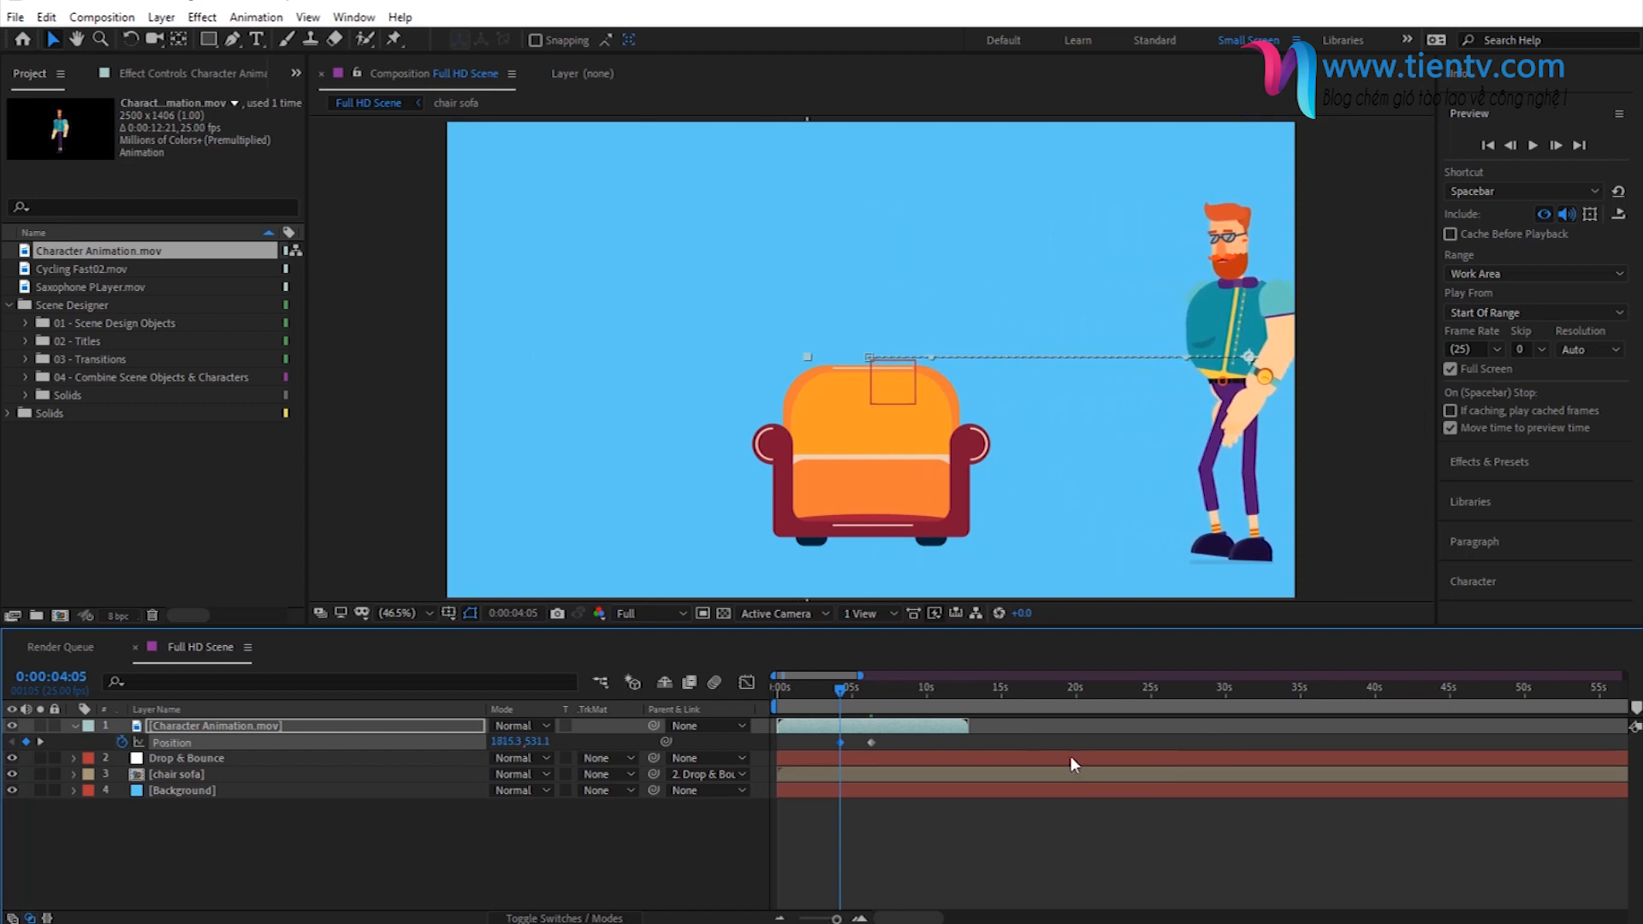
pyautogui.press('space')
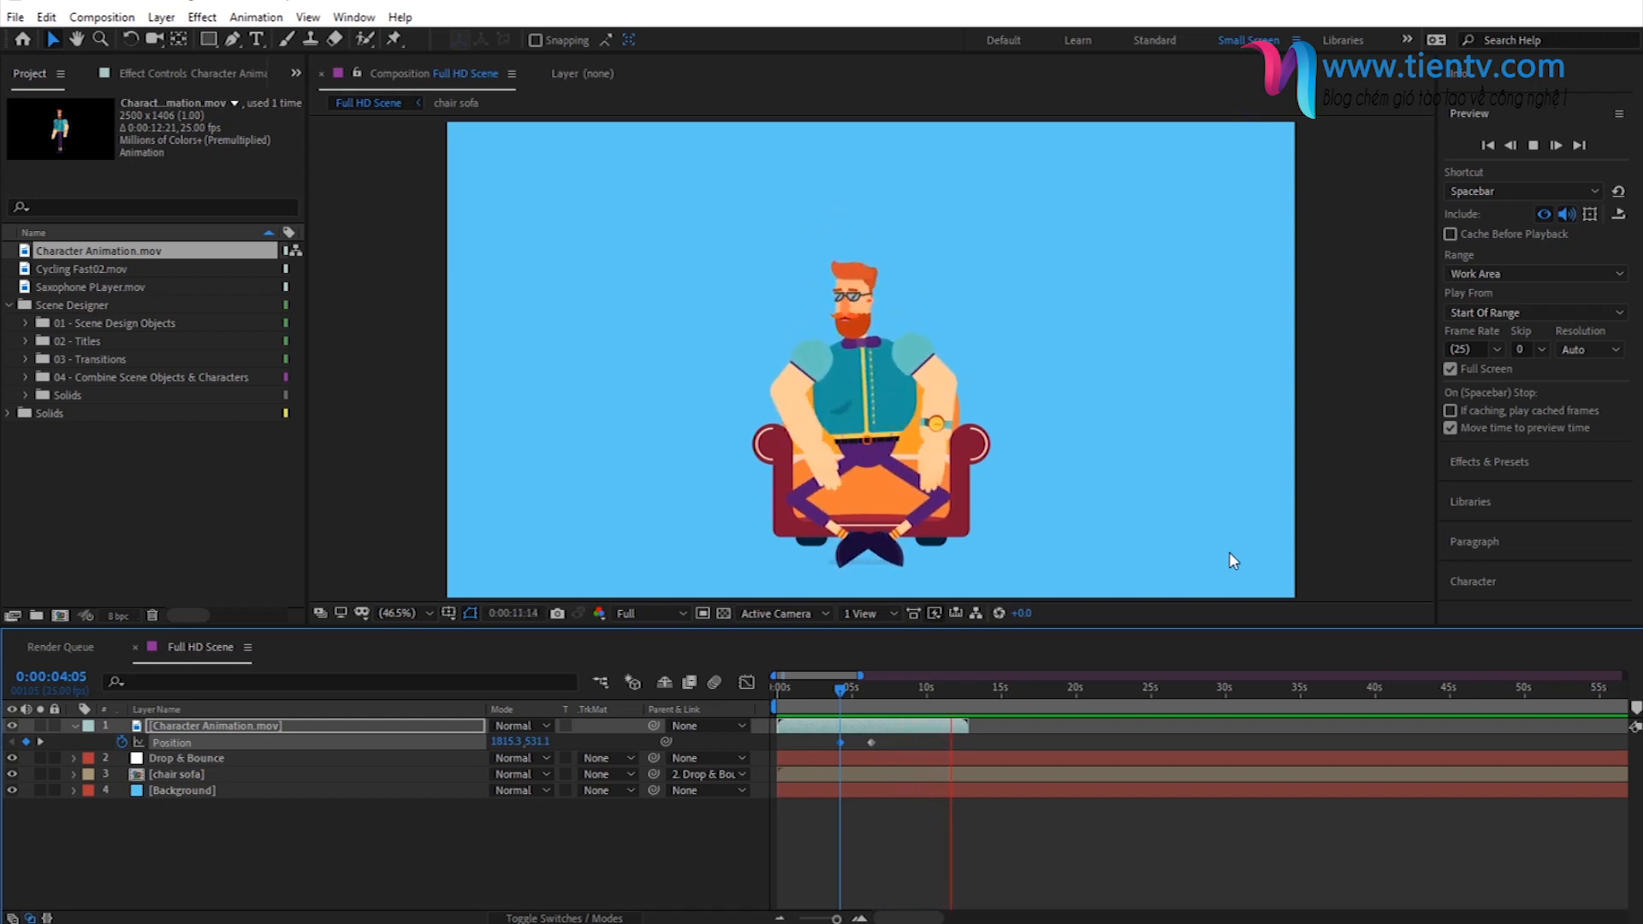
pyautogui.press('space')
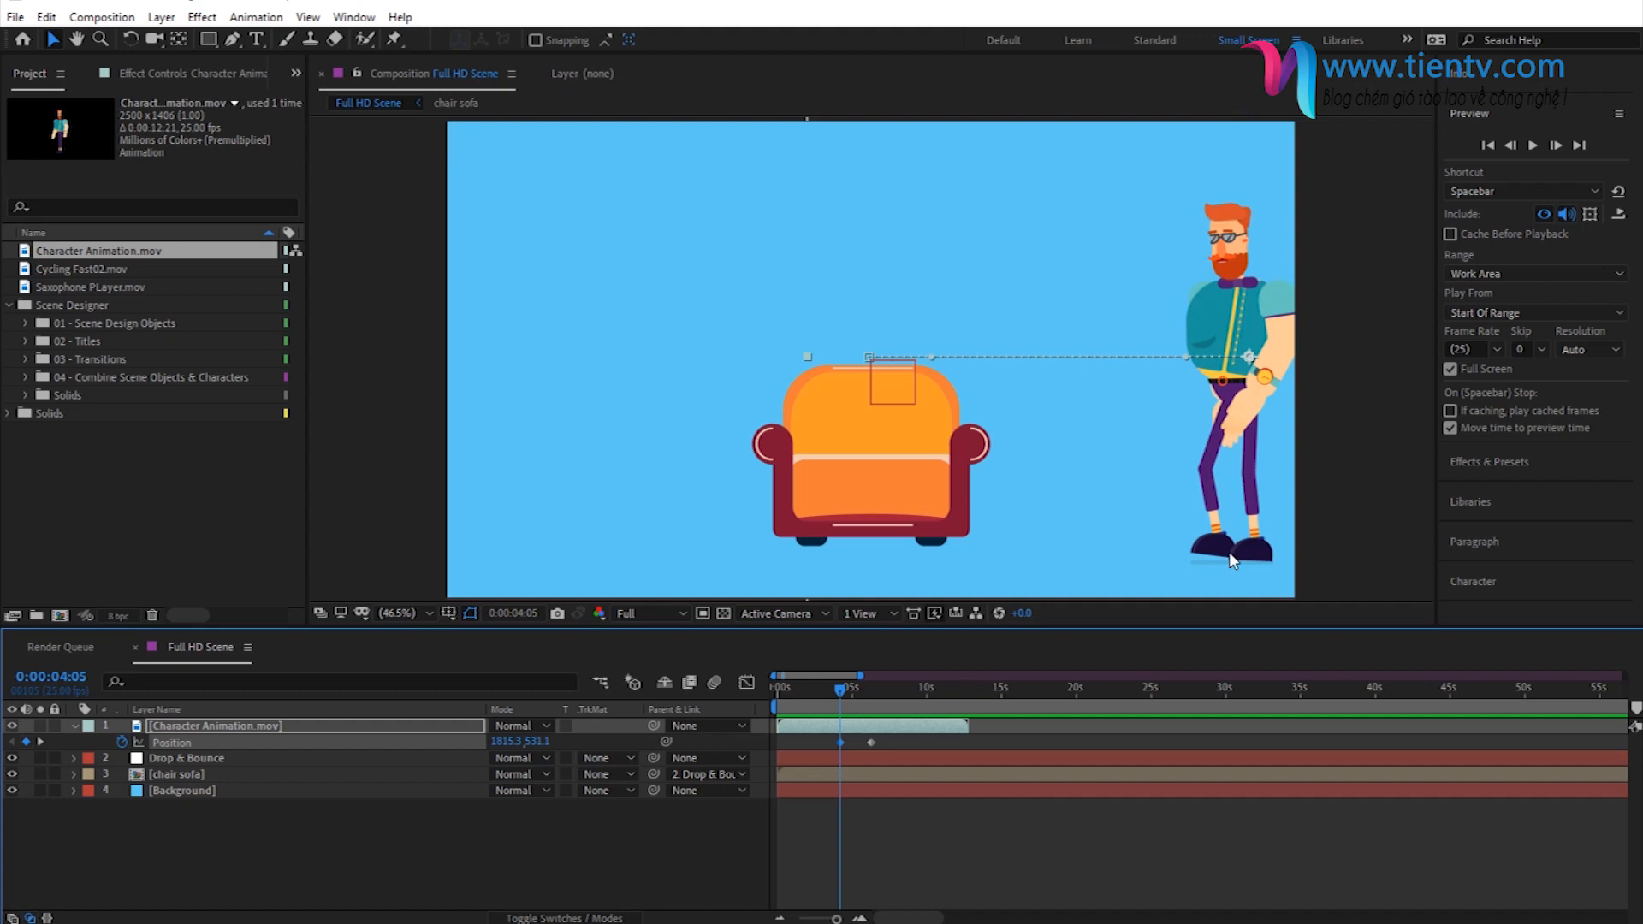
pyautogui.moveTo(779, 697); pyautogui.dragTo(919, 706)
pyautogui.click(1039, 458)
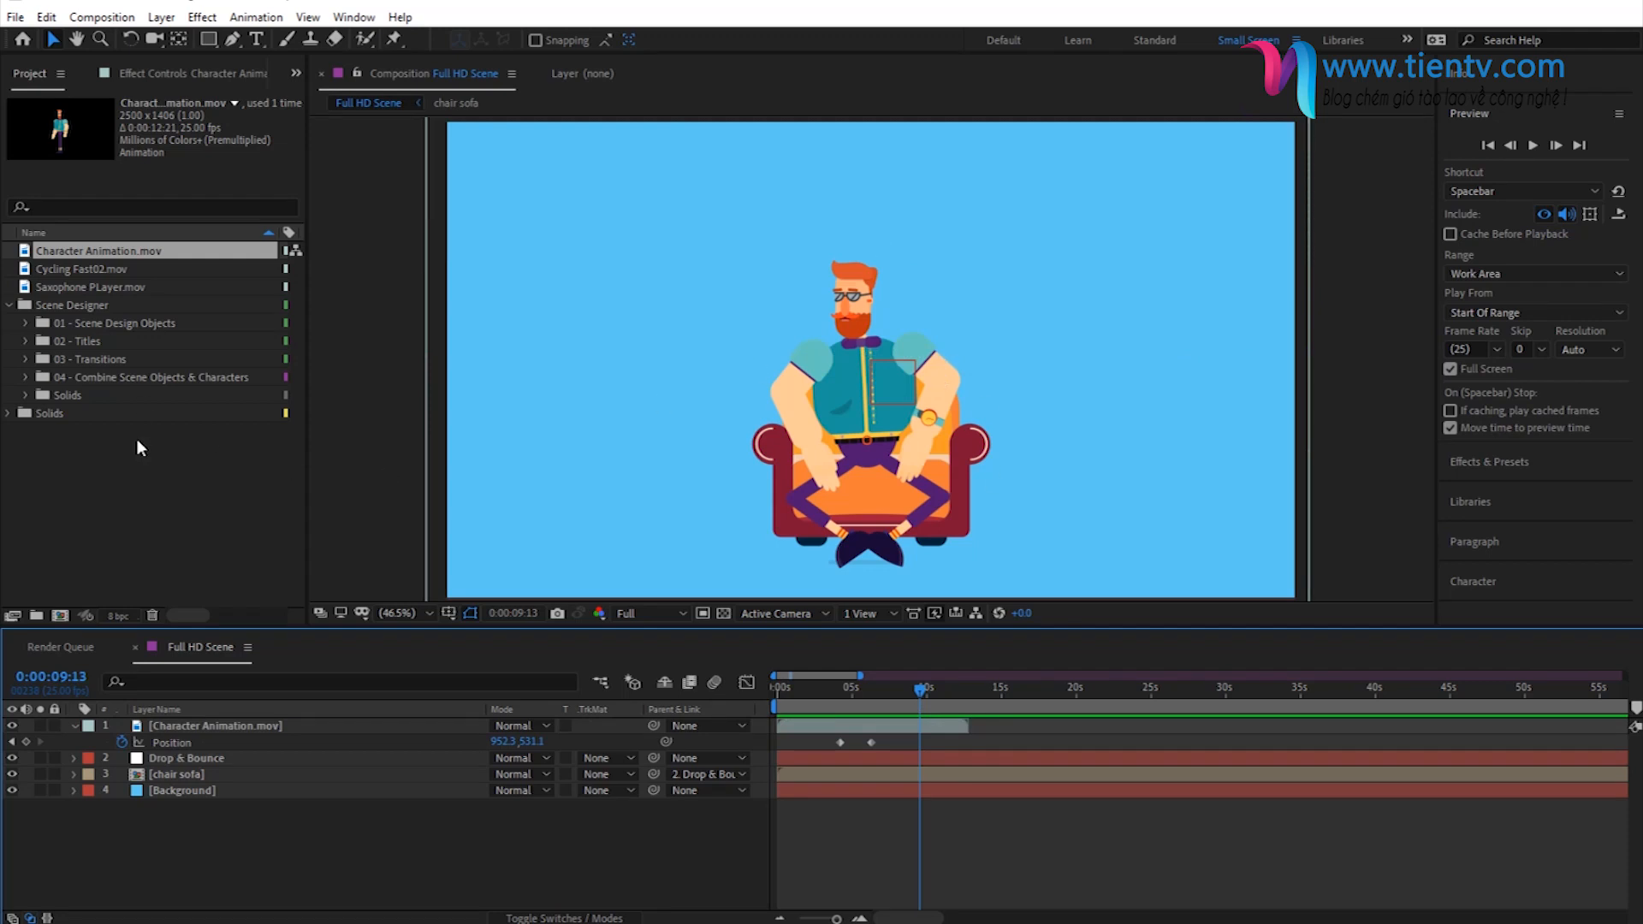
# - Add Cycling Fast02.mov as the top layer starting at about 6 seconds, scale it to 60% and place the cyclist over the sofa
pyautogui.moveTo(65, 270); pyautogui.dragTo(334, 728)
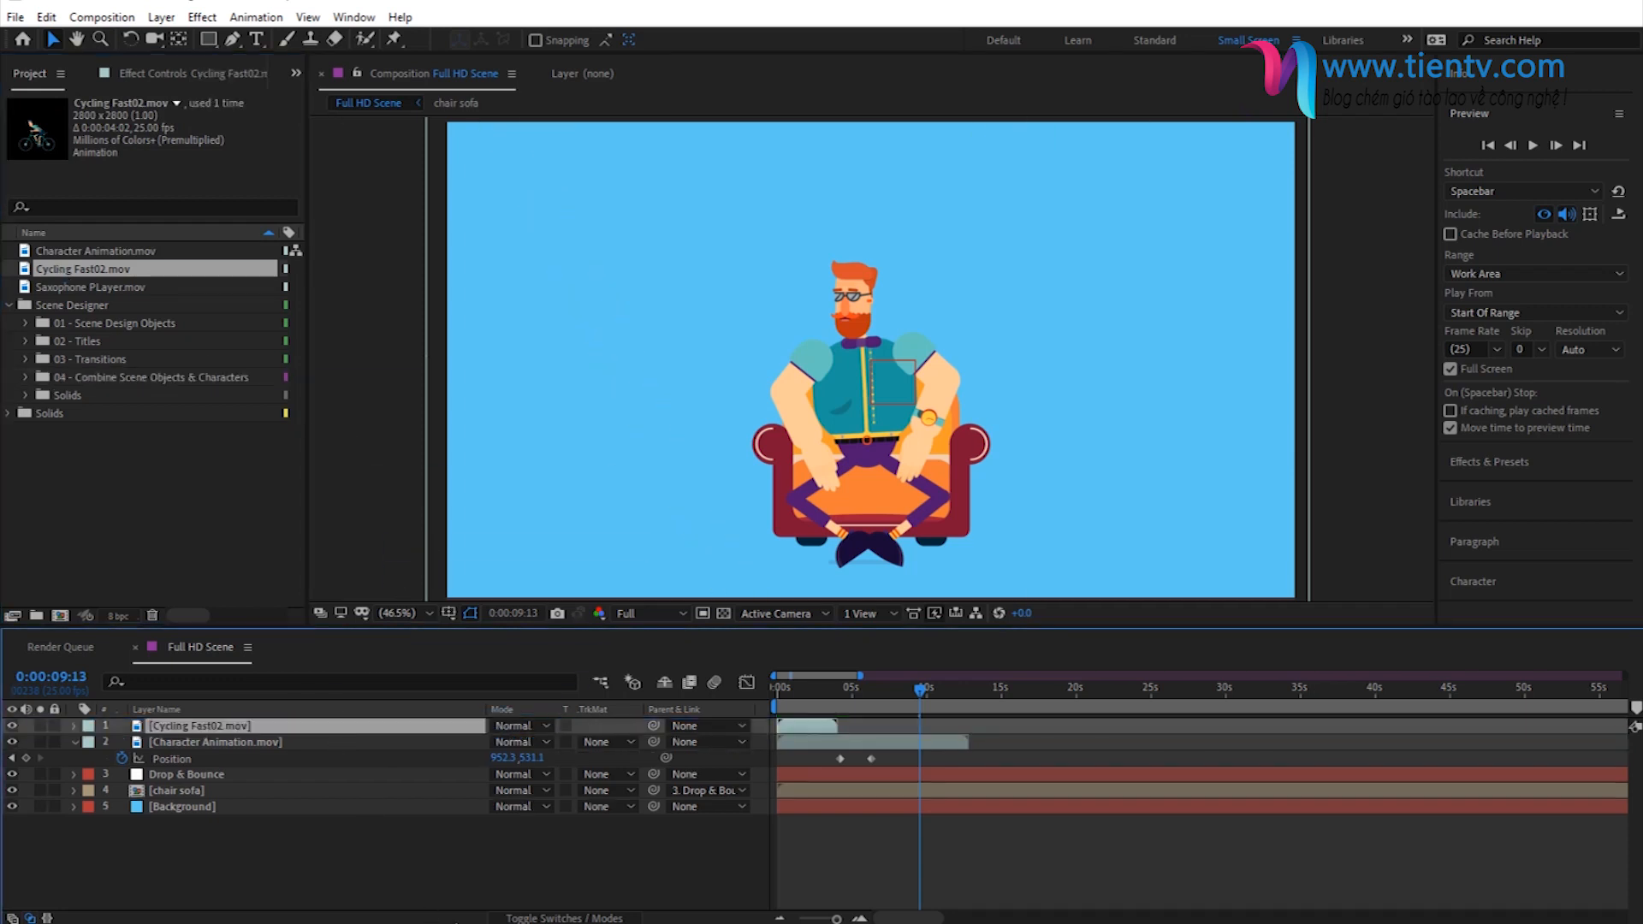
pyautogui.moveTo(801, 727); pyautogui.dragTo(909, 727)
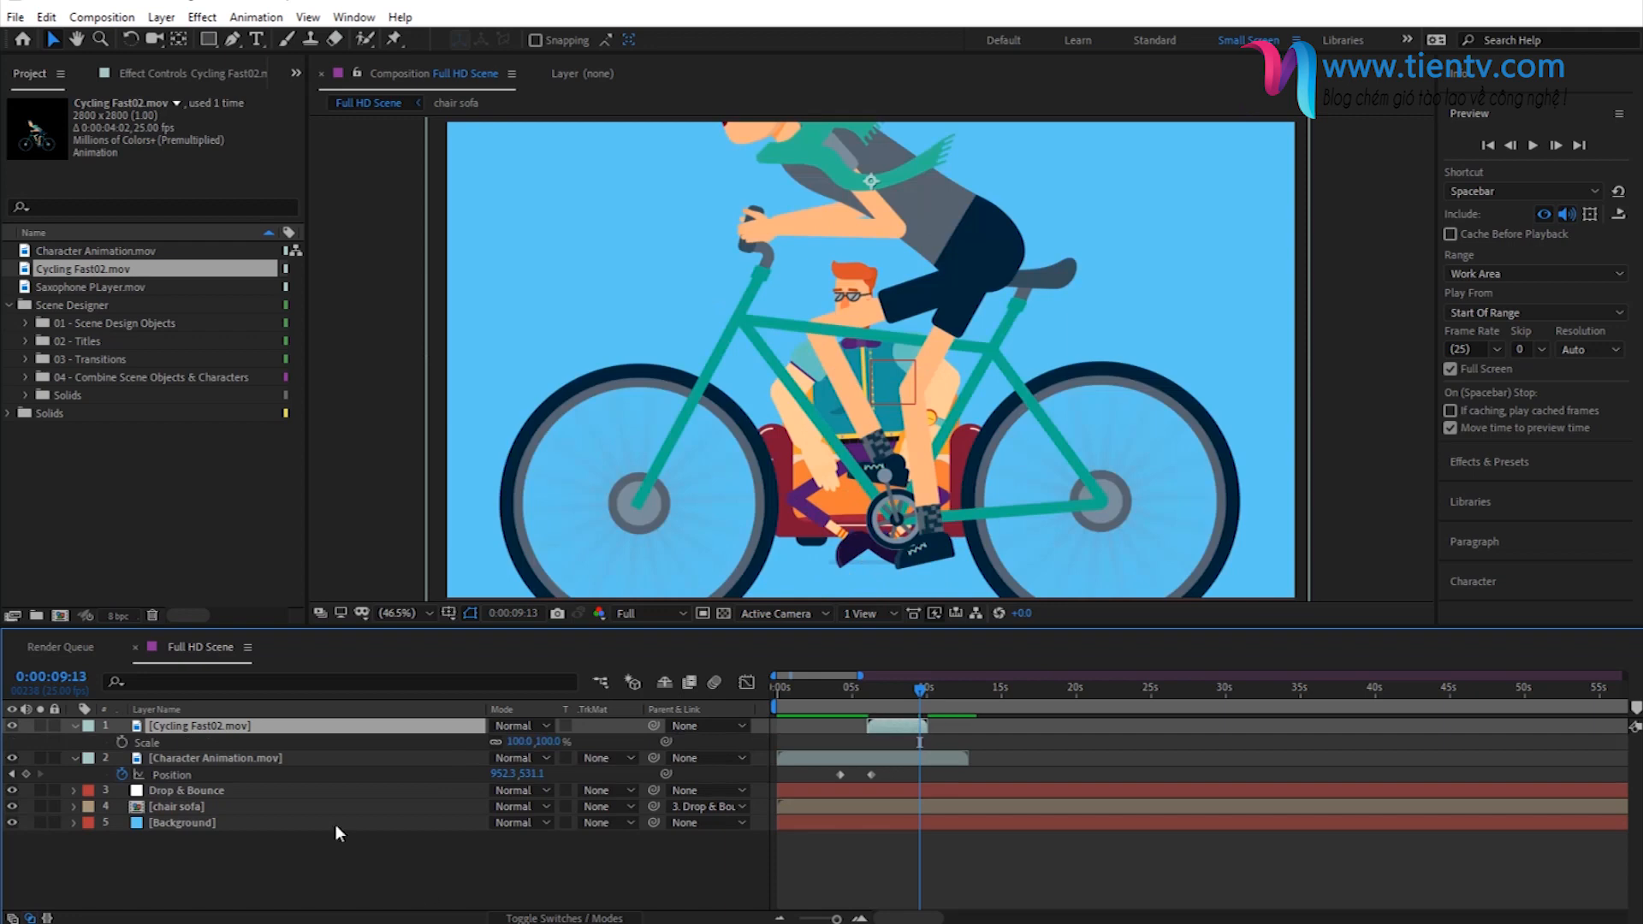
pyautogui.moveTo(543, 745); pyautogui.dragTo(509, 756)
pyautogui.moveTo(986, 291); pyautogui.dragTo(1016, 429)
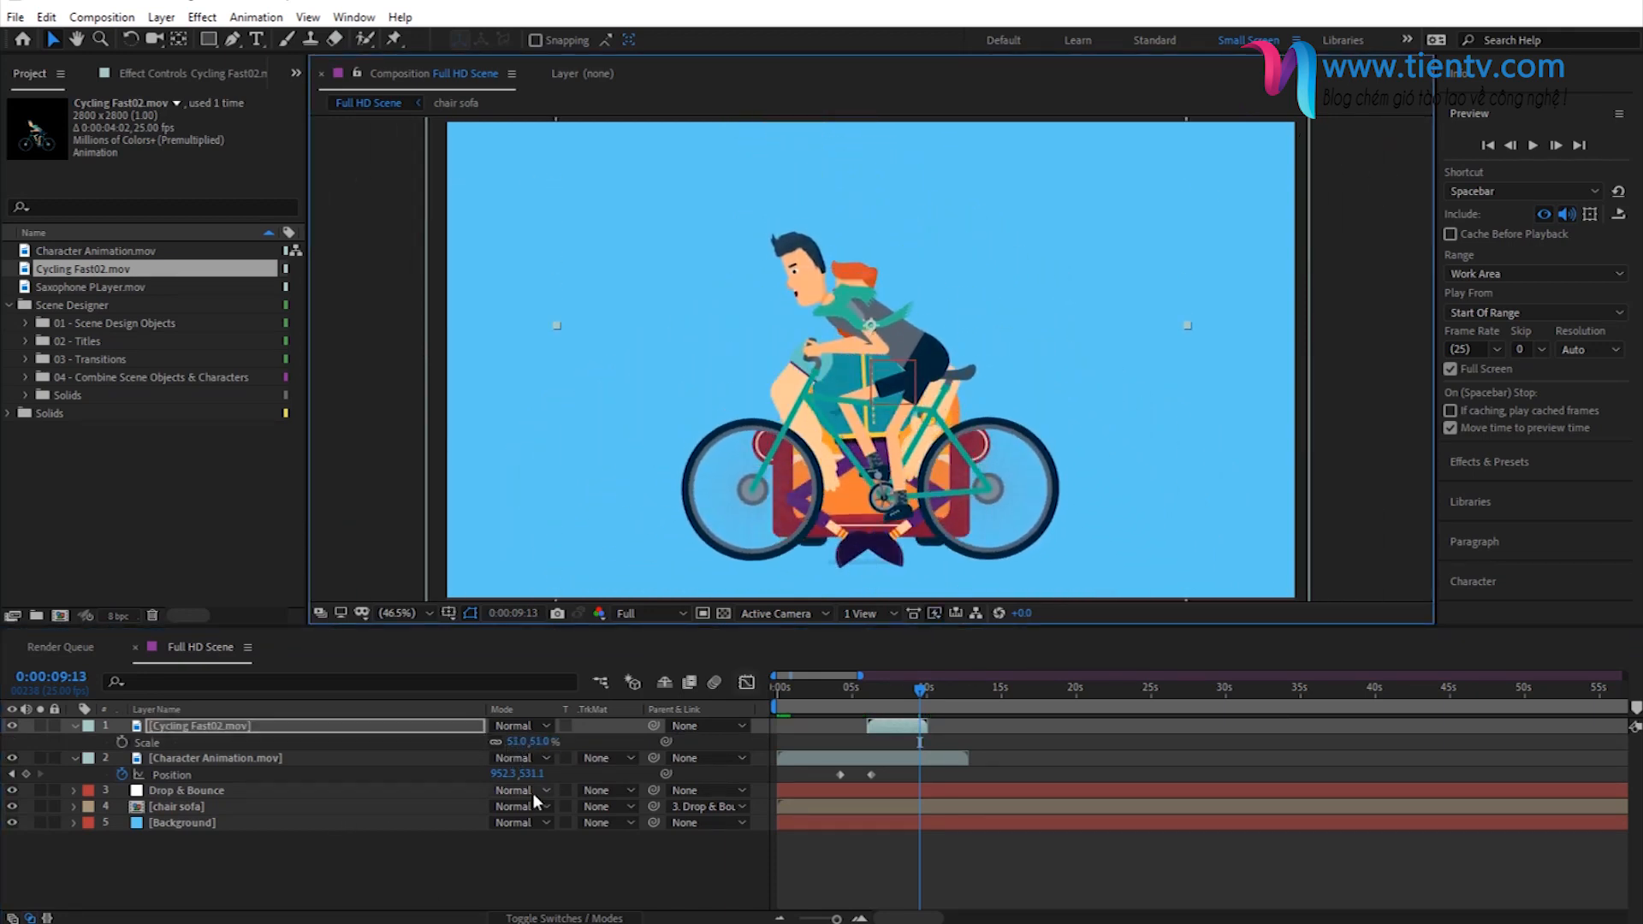
pyautogui.click(535, 742)
pyautogui.write('60')
pyautogui.press('Return')
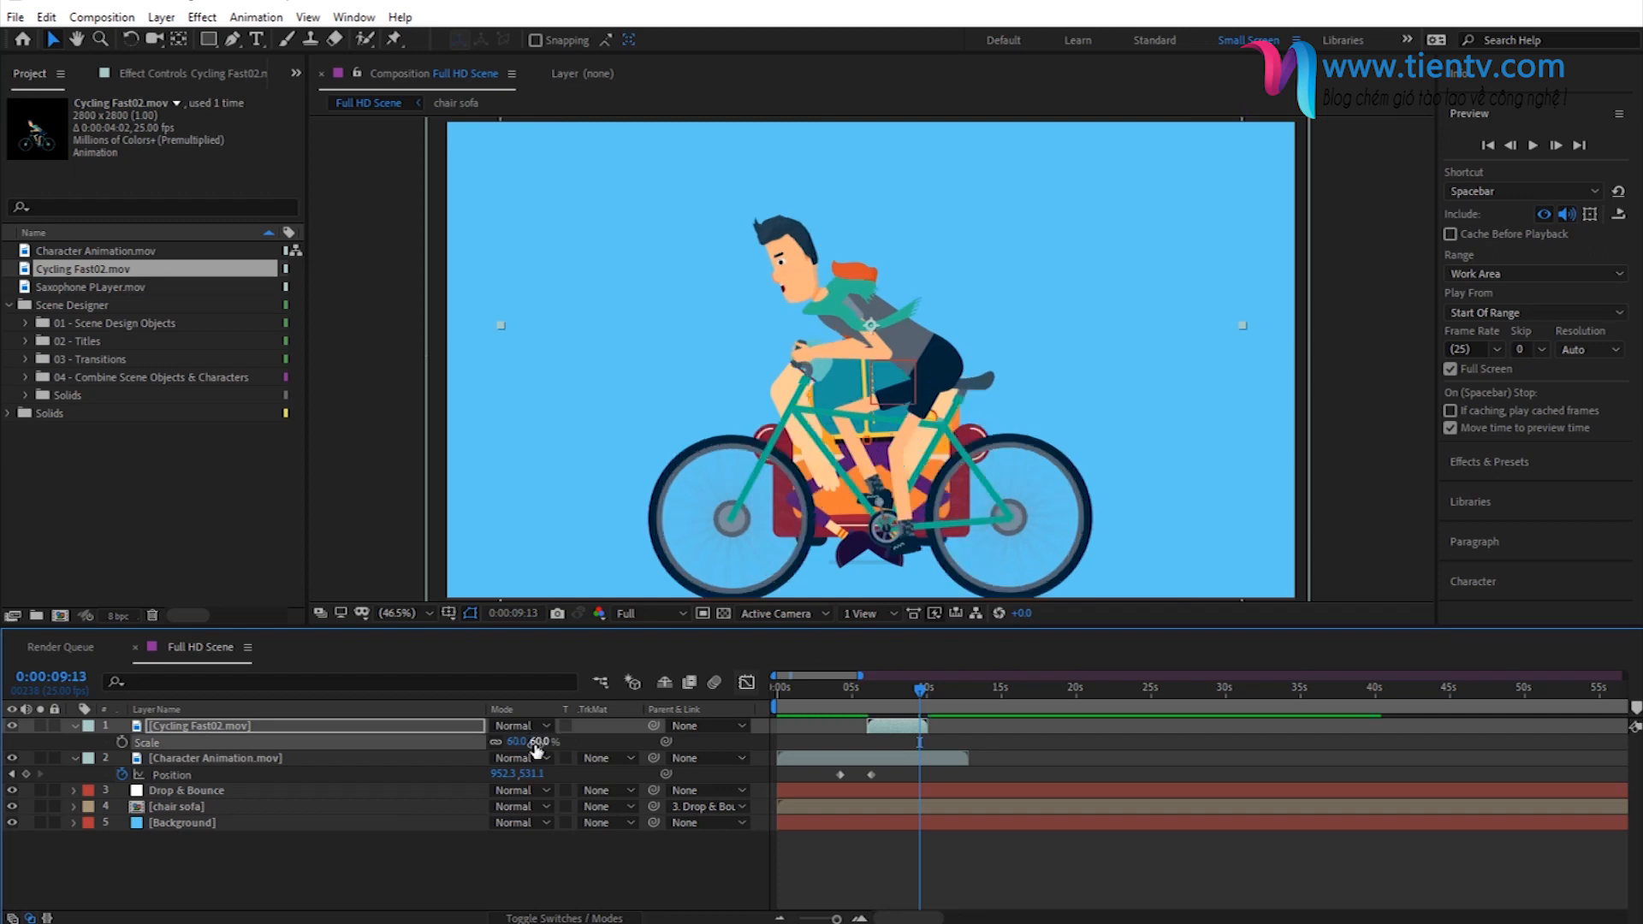
pyautogui.moveTo(967, 483); pyautogui.dragTo(980, 462)
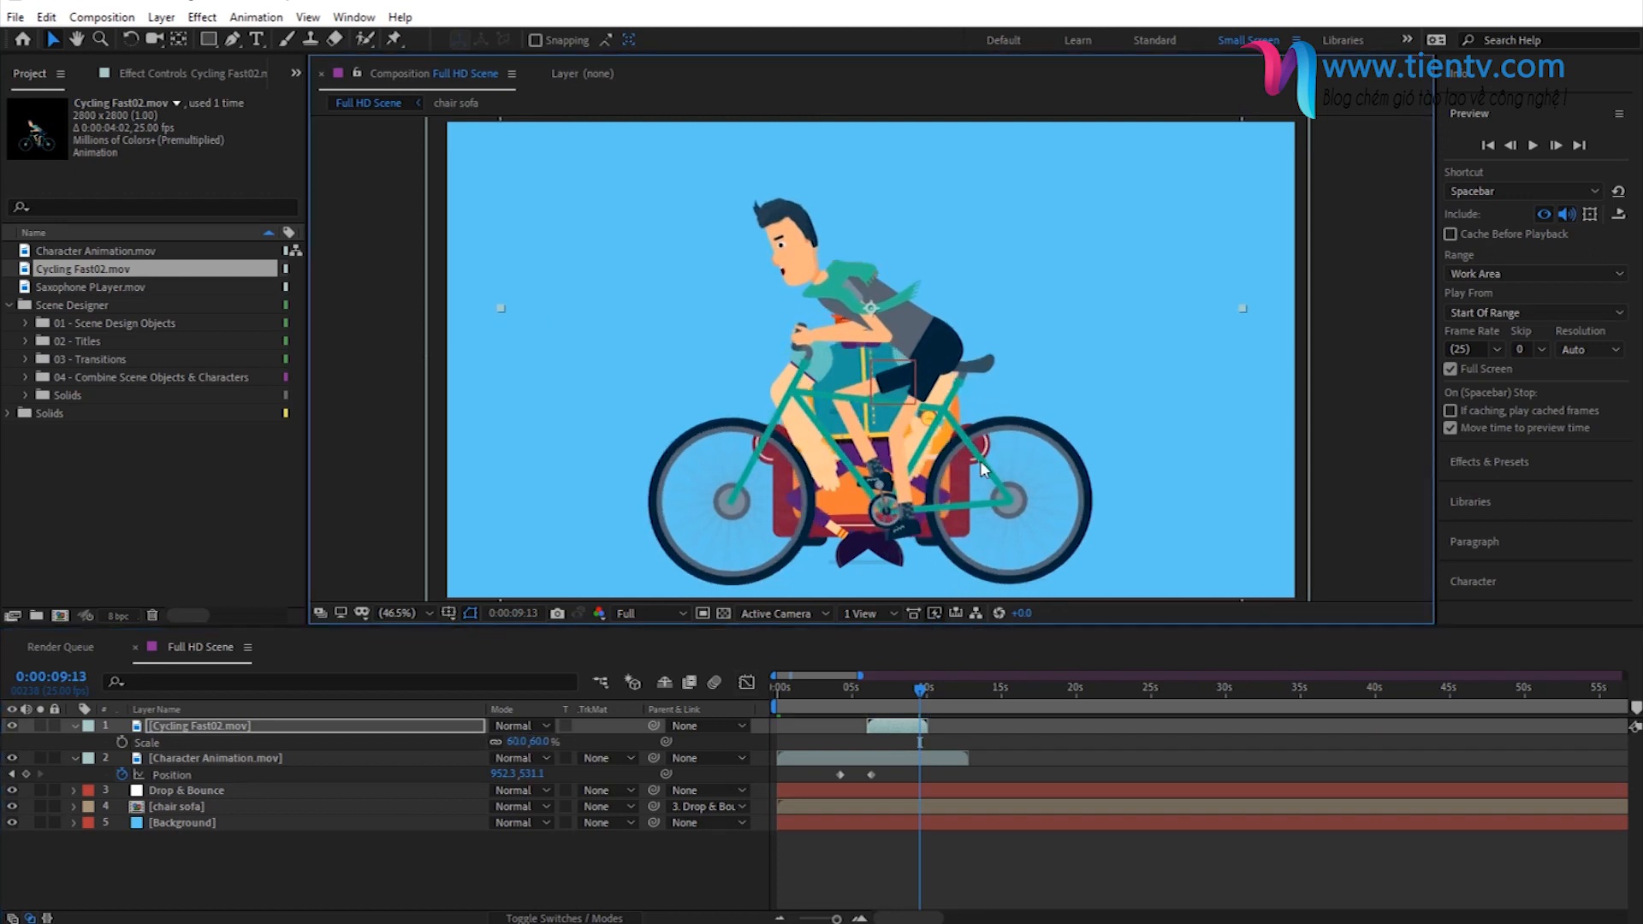
# - Shift the Cycling Fast02 layer's start to about 0:00:07:24 and keyframe its Position there with the cyclist beyond the frame's right edge
pyautogui.click(873, 709)
pyautogui.moveTo(872, 709); pyautogui.dragTo(908, 732)
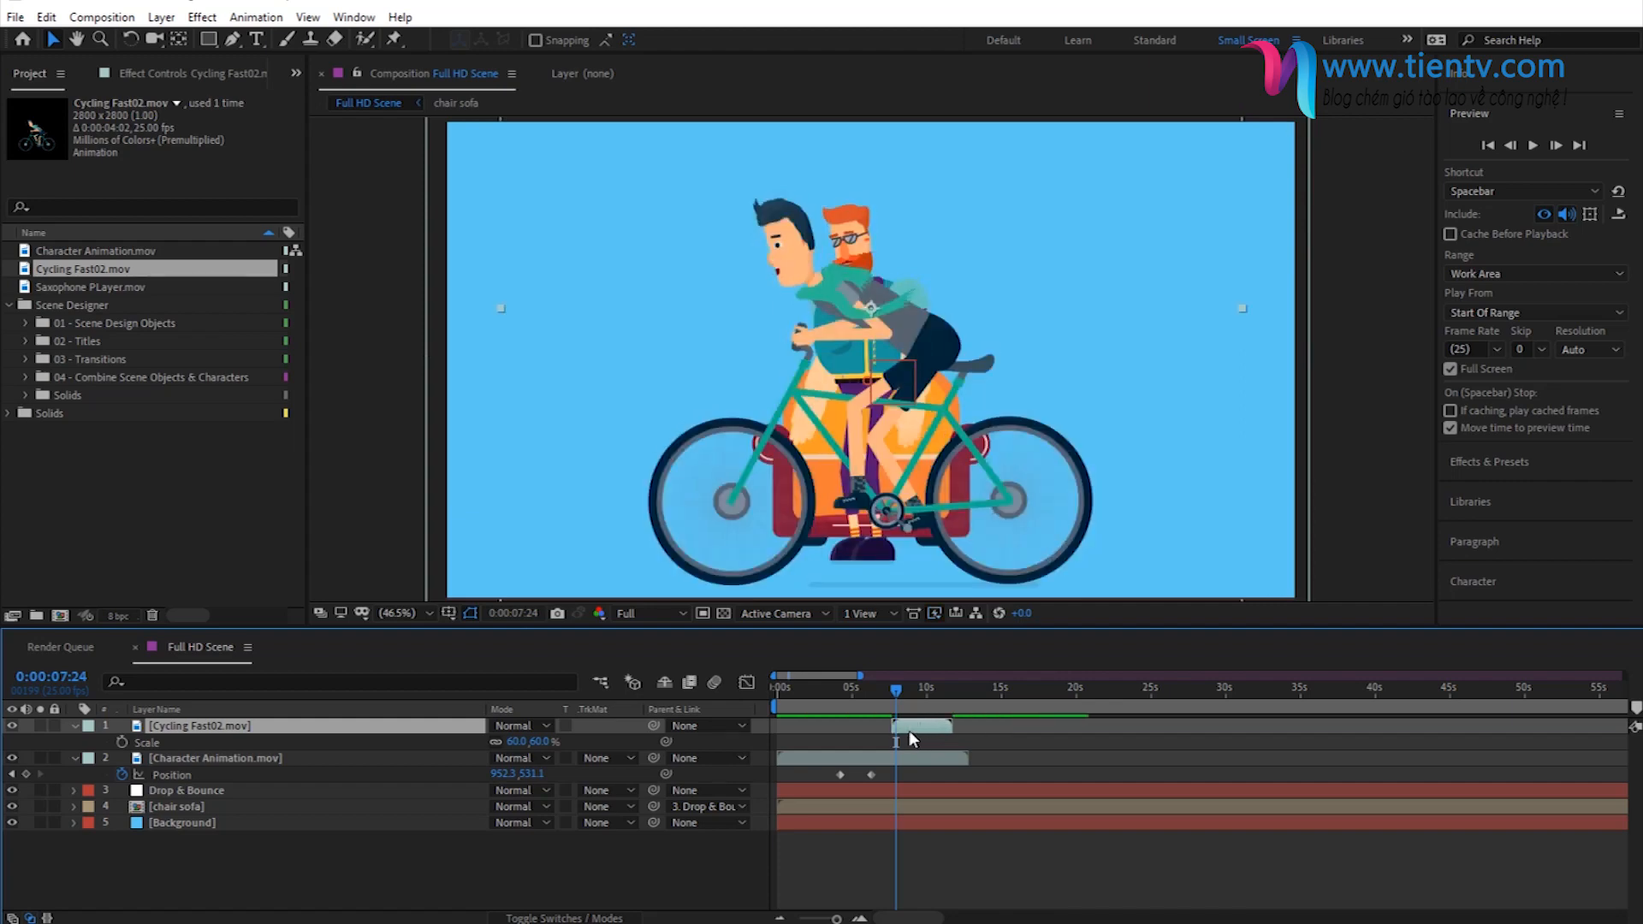
pyautogui.press('p')
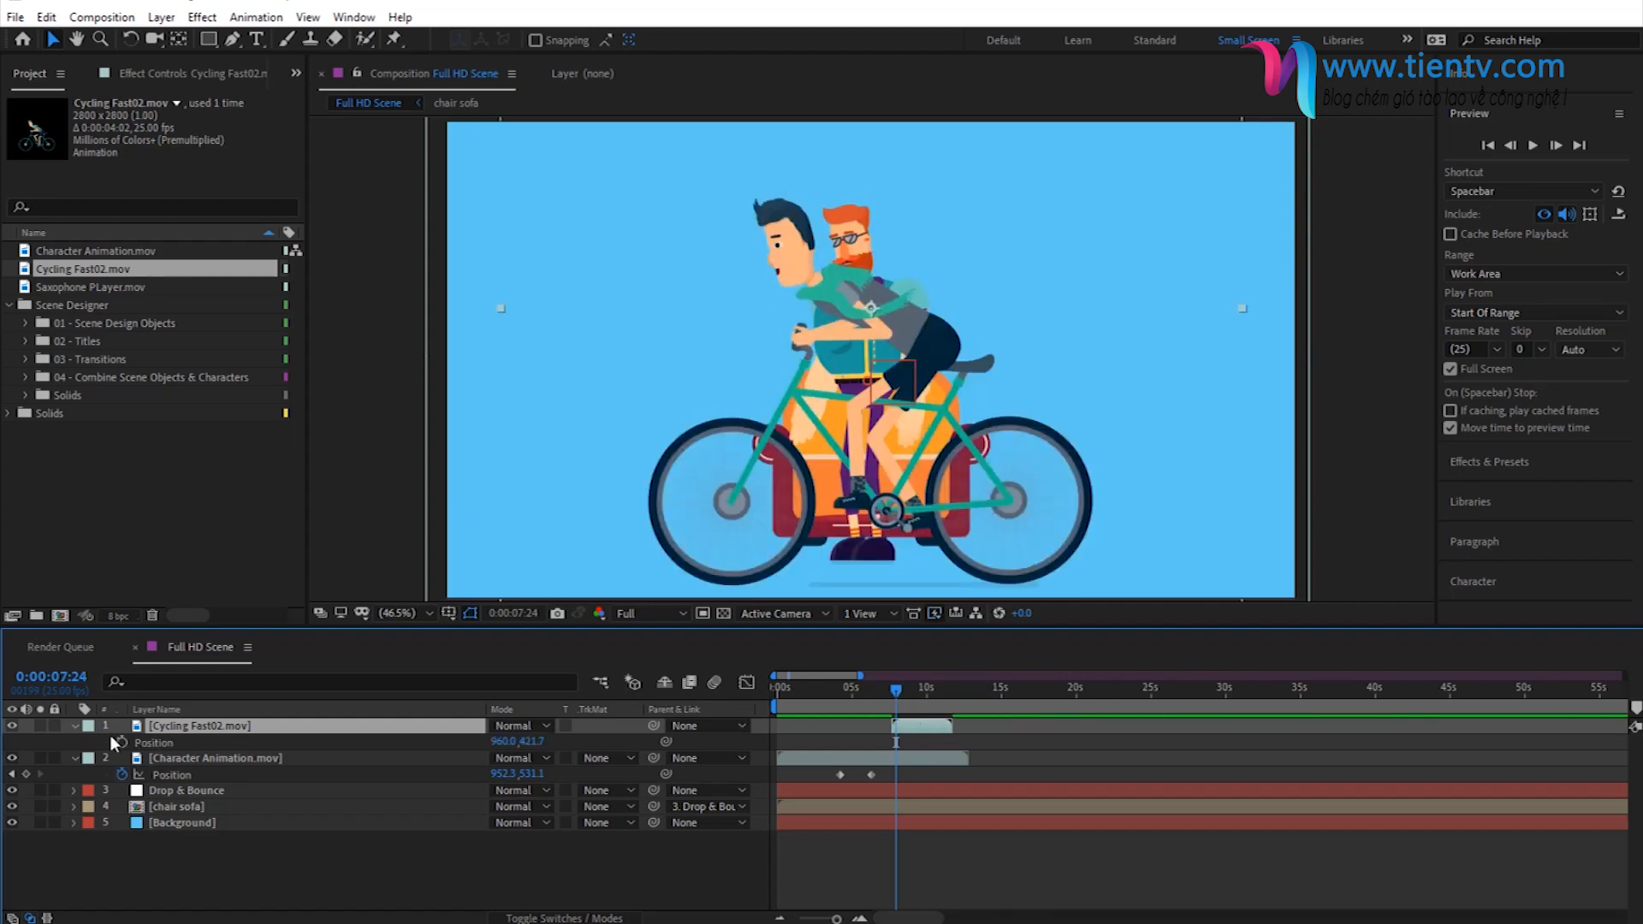
pyautogui.click(120, 741)
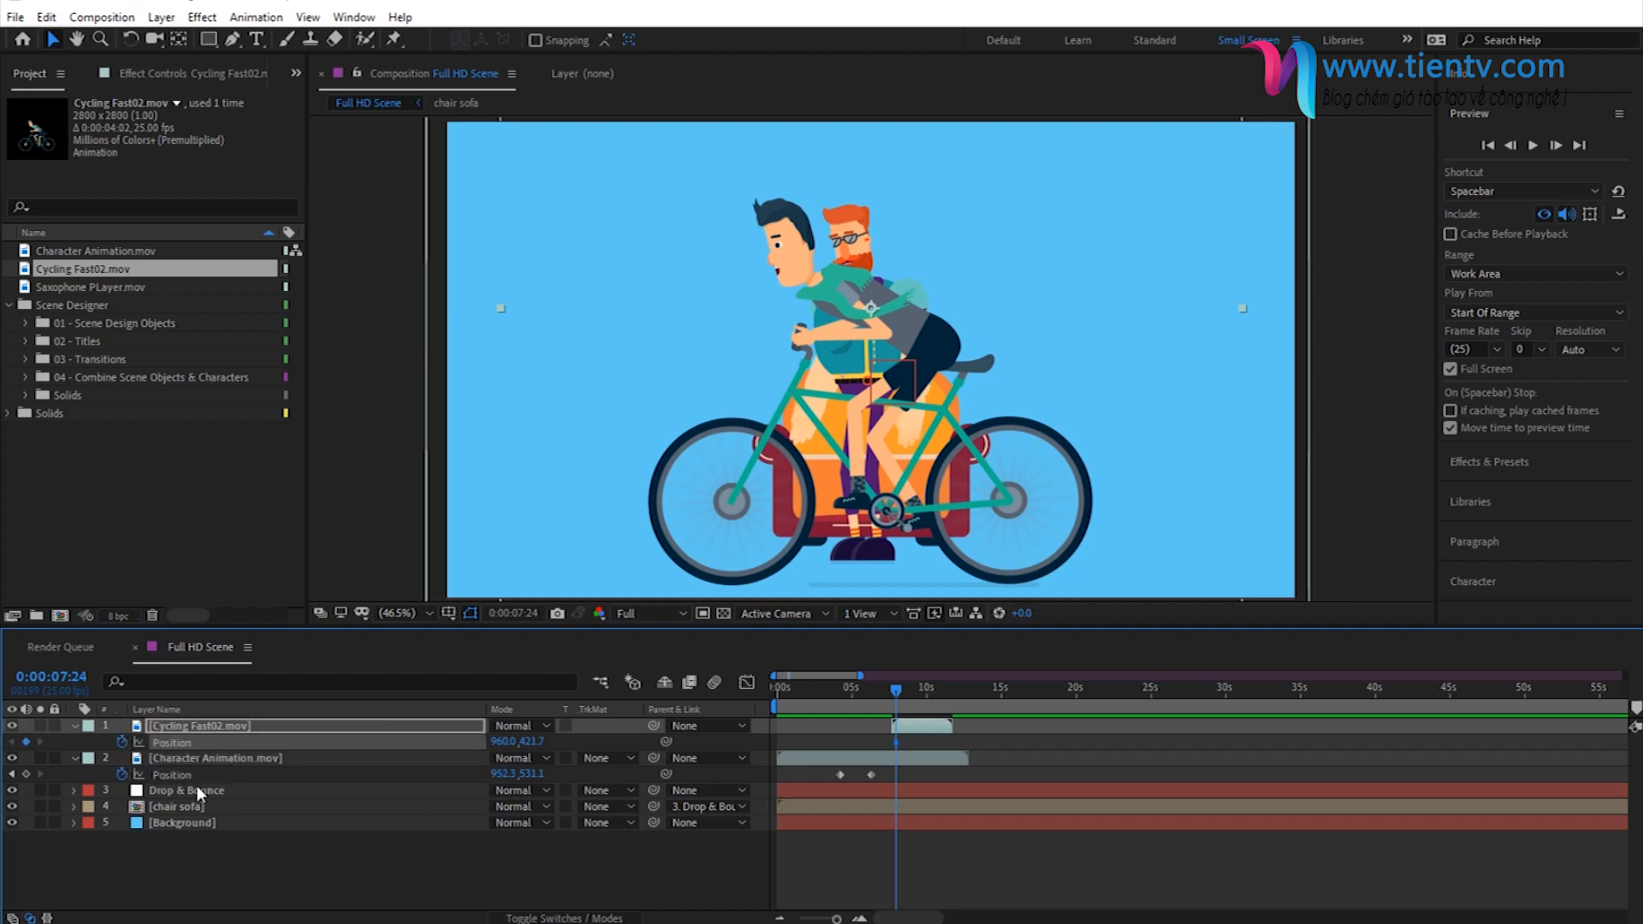
pyautogui.moveTo(993, 495); pyautogui.dragTo(1585, 496)
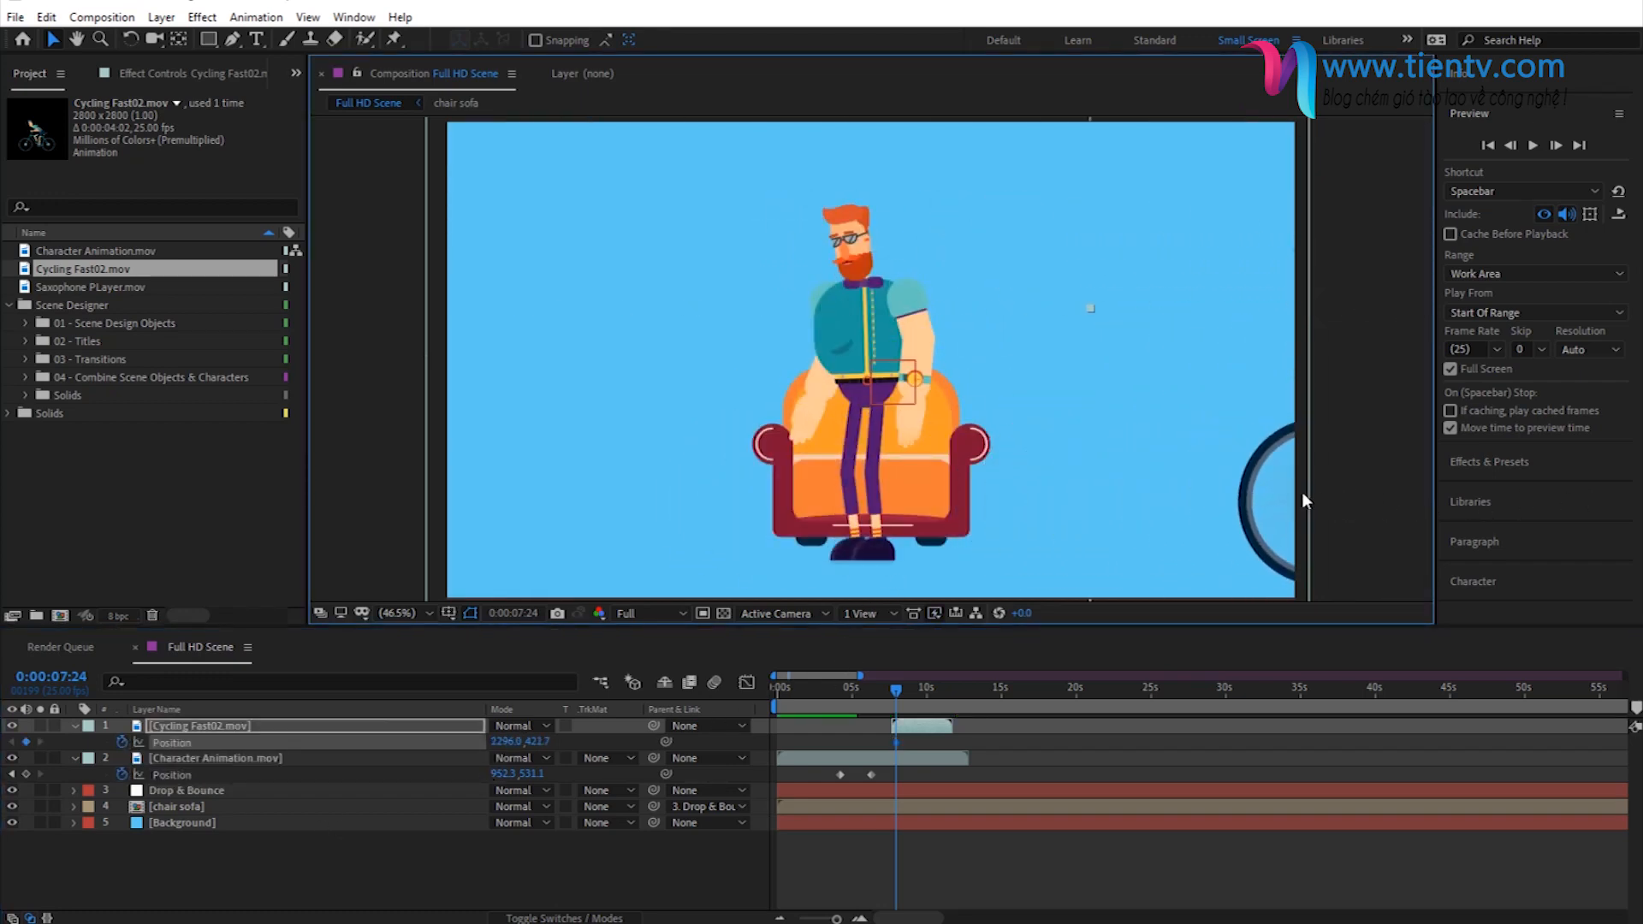
pyautogui.moveTo(1303, 494); pyautogui.dragTo(1350, 493)
# - At 0:00:10:22, keyframe the Cycling Fast02 layer's Position with the cyclist moved past the frame's left edge
pyautogui.moveTo(906, 687); pyautogui.dragTo(942, 691)
pyautogui.moveTo(519, 741); pyautogui.dragTo(463, 741)
pyautogui.moveTo(1149, 438); pyautogui.dragTo(348, 490)
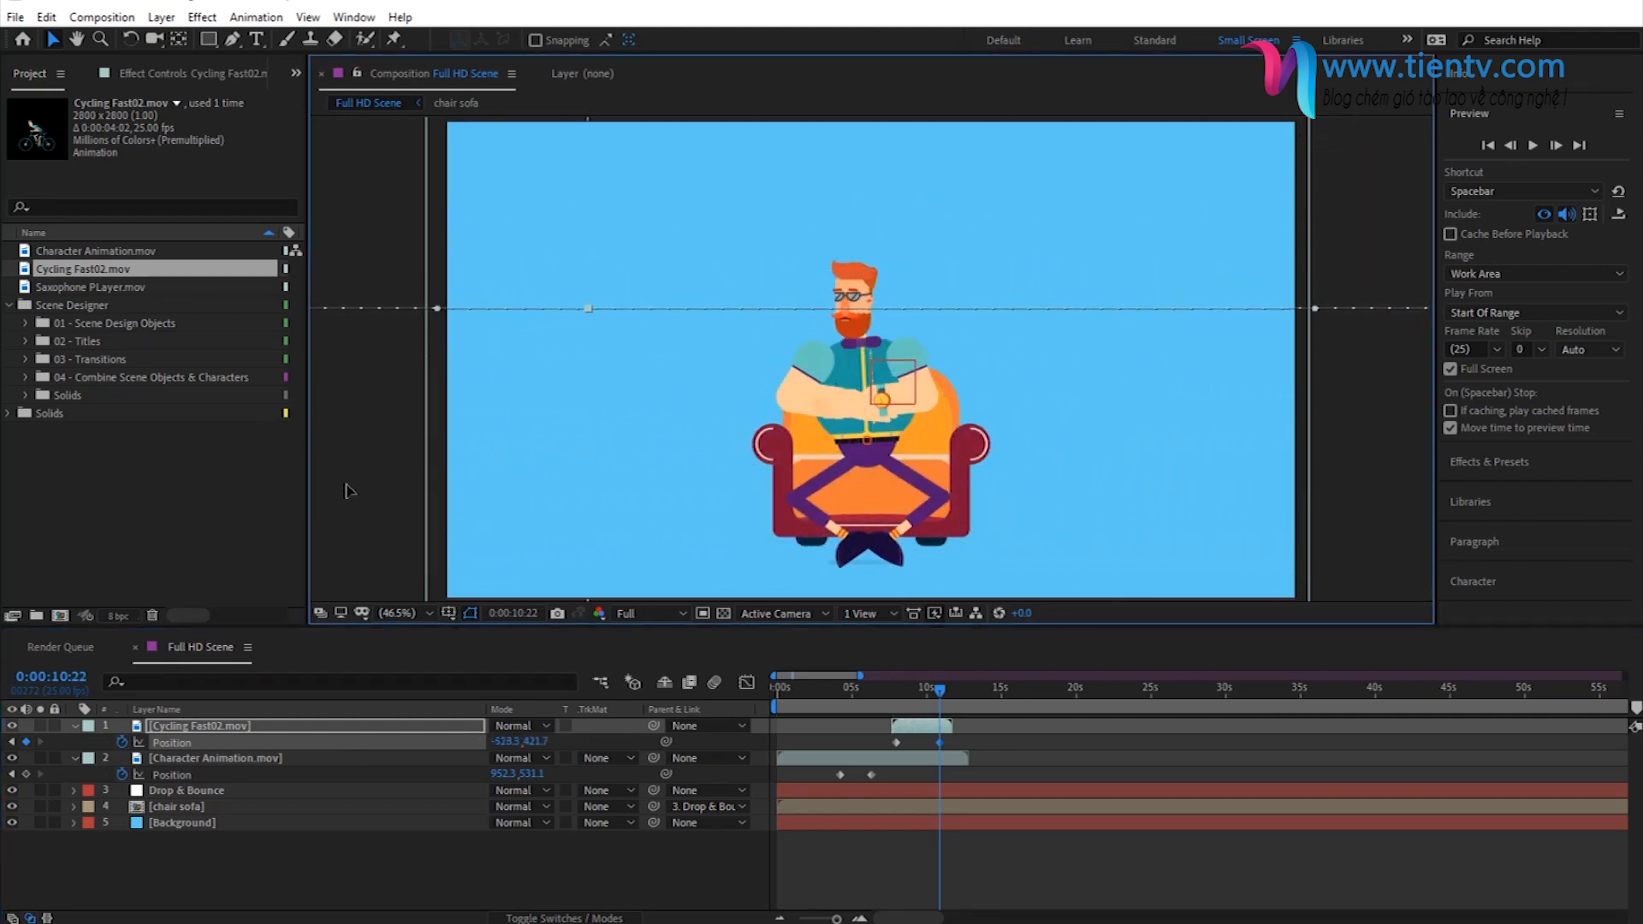
# - Preview the cyclist's pass and add Saxophone PLayer.mov as the top layer starting at 0 seconds, viewing the scene at 0:00:02:20
pyautogui.press('space')
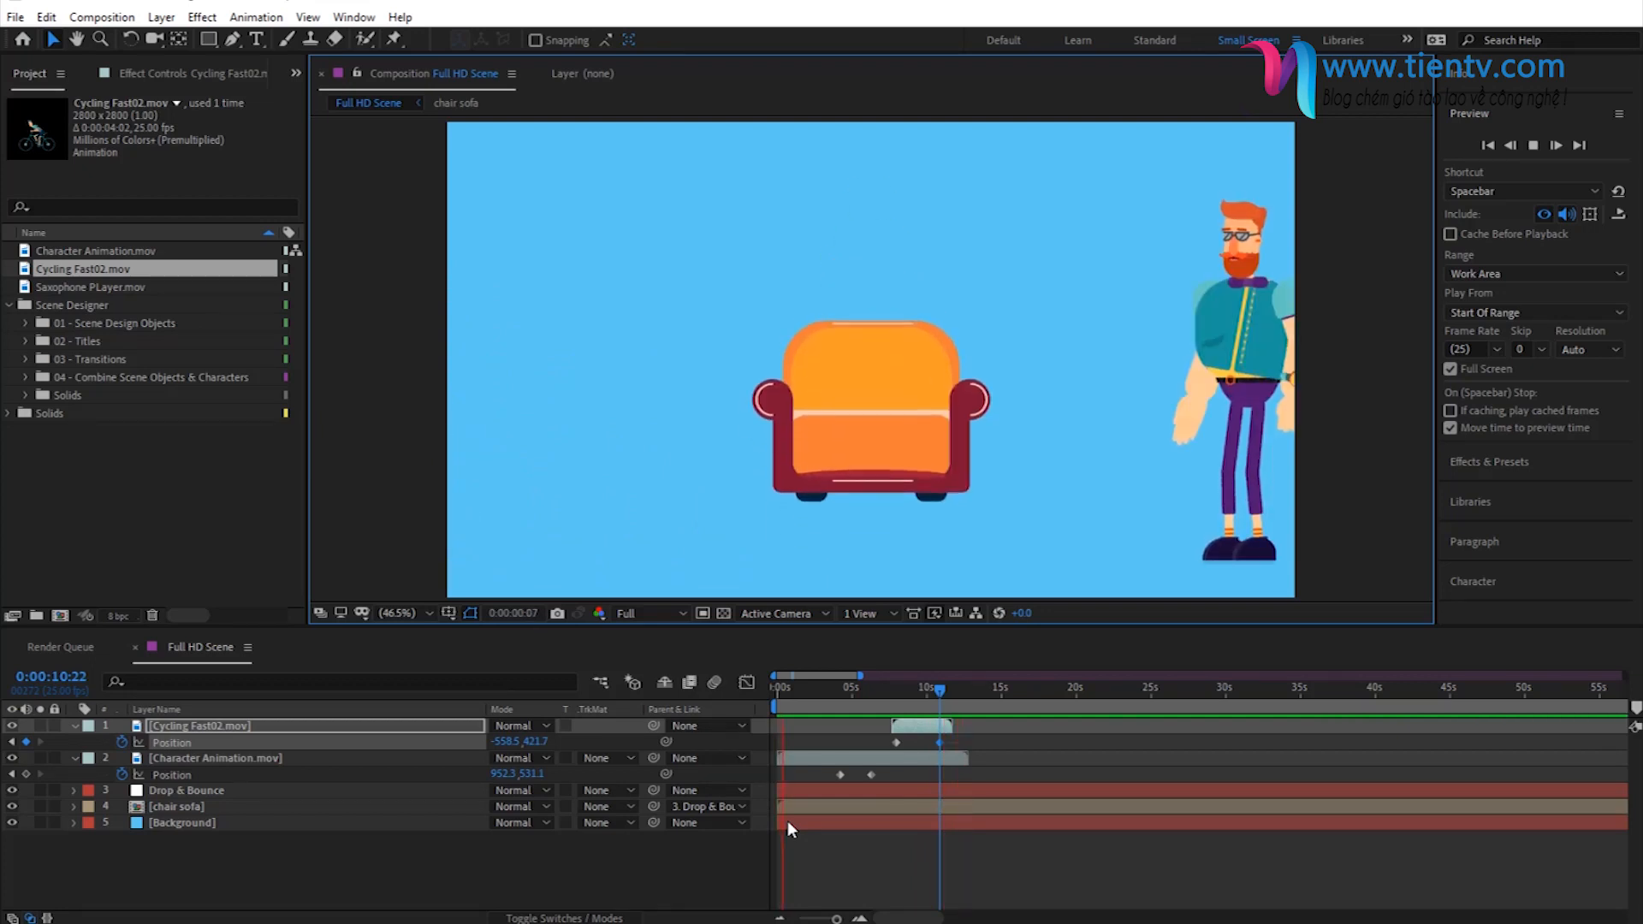
pyautogui.press('space')
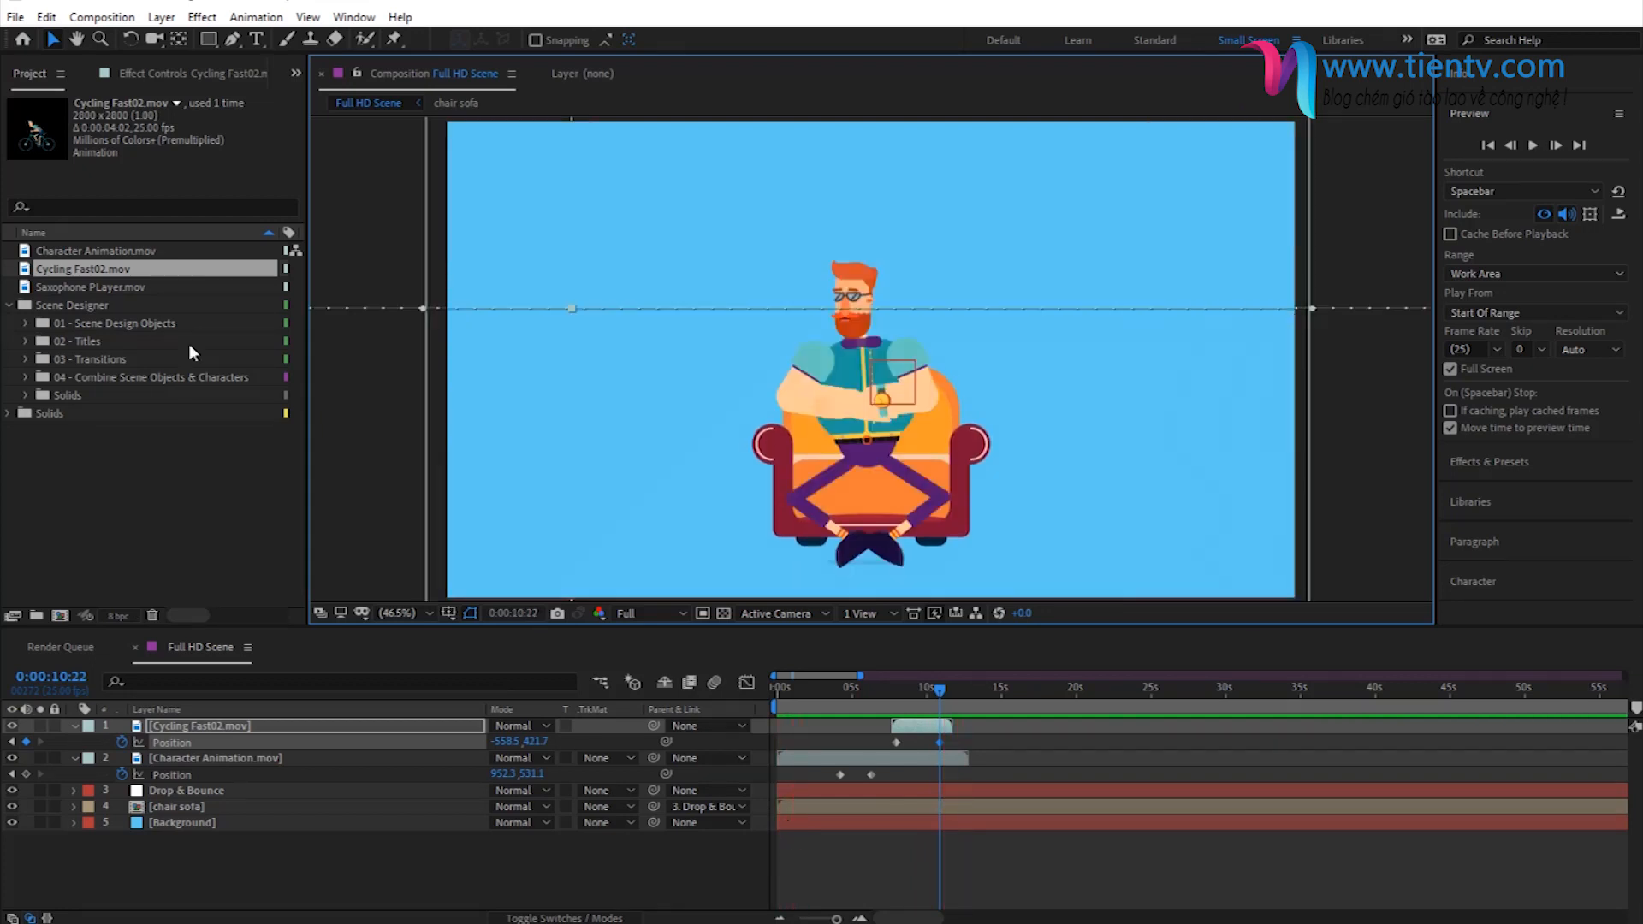
pyautogui.click(70, 287)
pyautogui.moveTo(69, 286); pyautogui.dragTo(671, 396)
pyautogui.moveTo(803, 727)
pyautogui.mouseDown()
pyautogui.moveTo(861, 727)
pyautogui.moveTo(804, 727)
pyautogui.mouseUp()
pyautogui.click(819, 690)
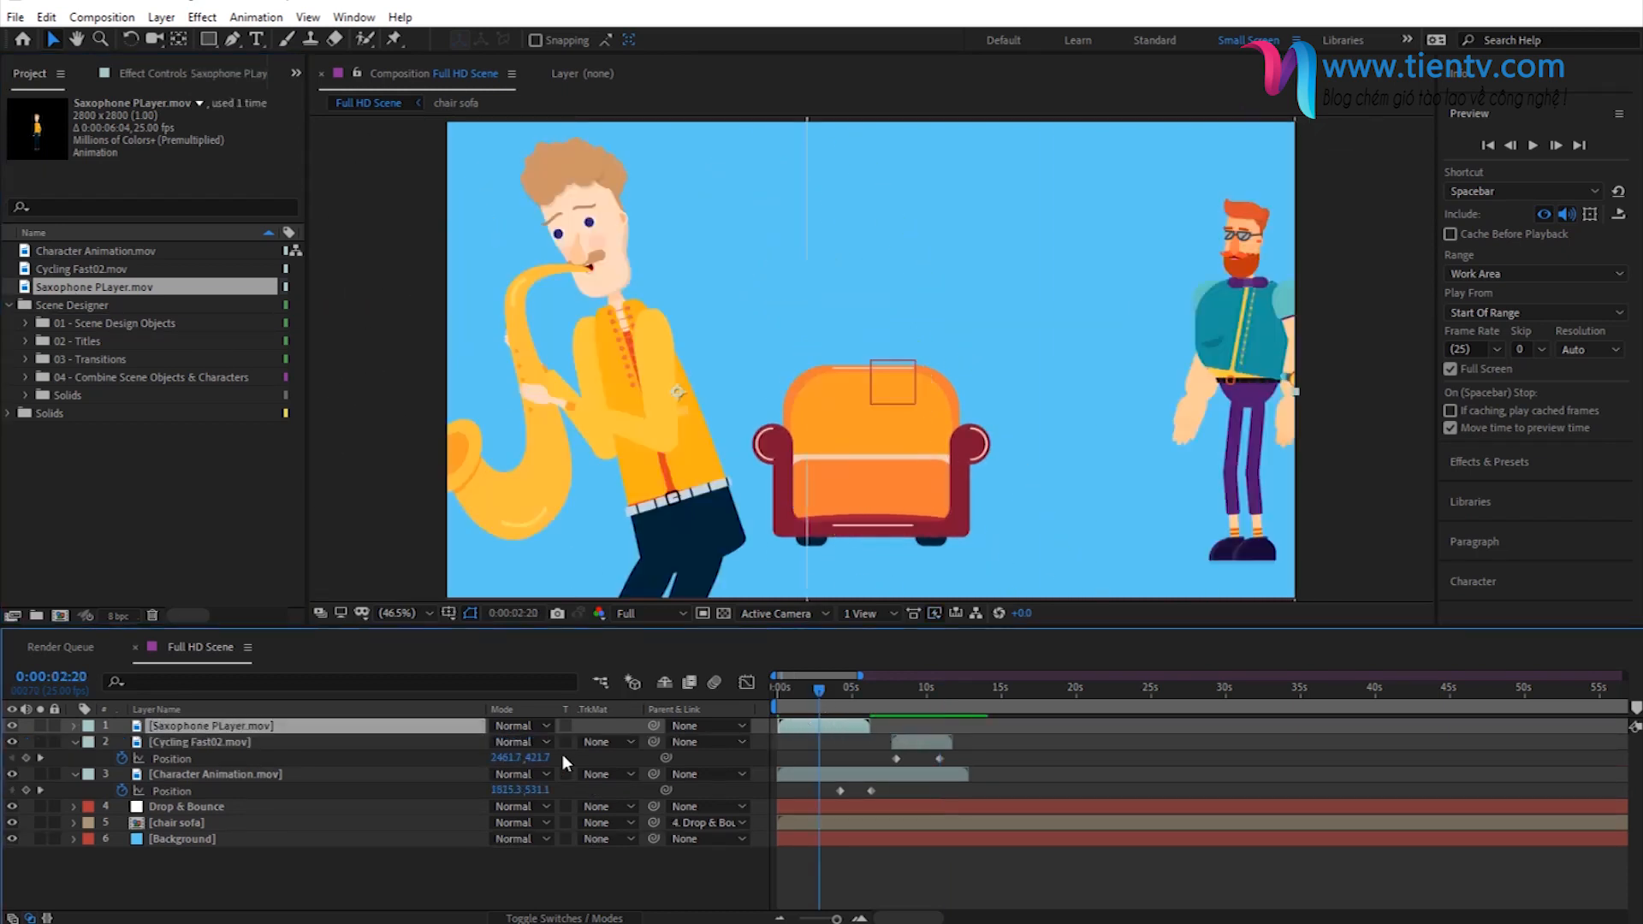
# - Scale the Saxophone PLayer layer to 43% and place the musician to the left of the sofa
pyautogui.press('s')
pyautogui.moveTo(558, 742); pyautogui.dragTo(514, 752)
pyautogui.click(616, 385)
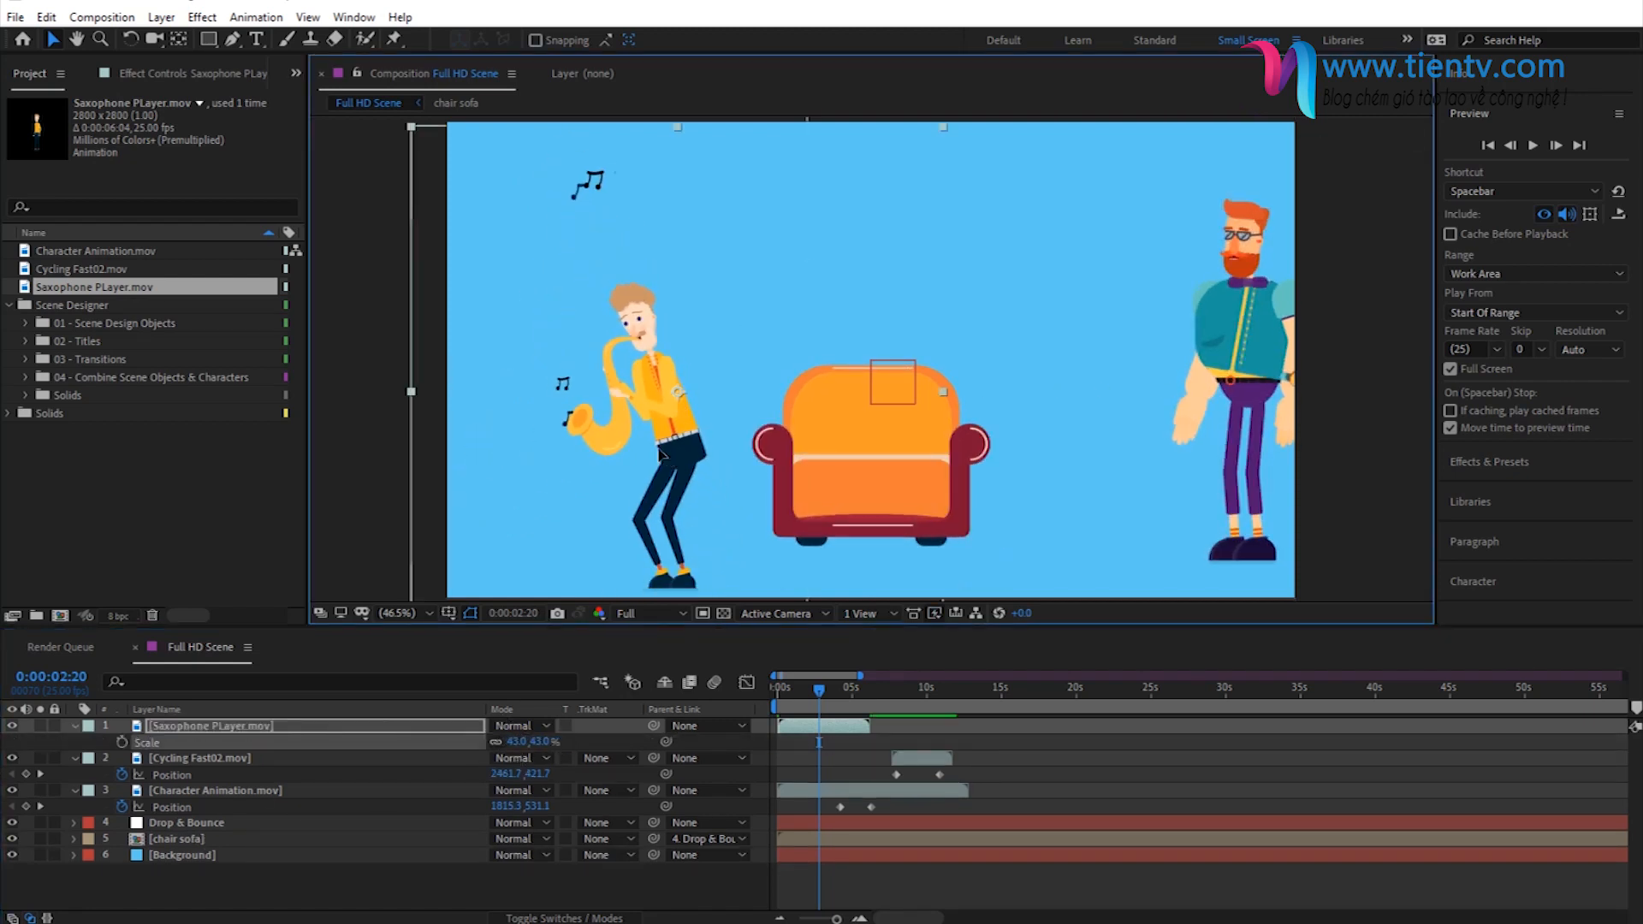
pyautogui.moveTo(616, 385); pyautogui.dragTo(623, 416)
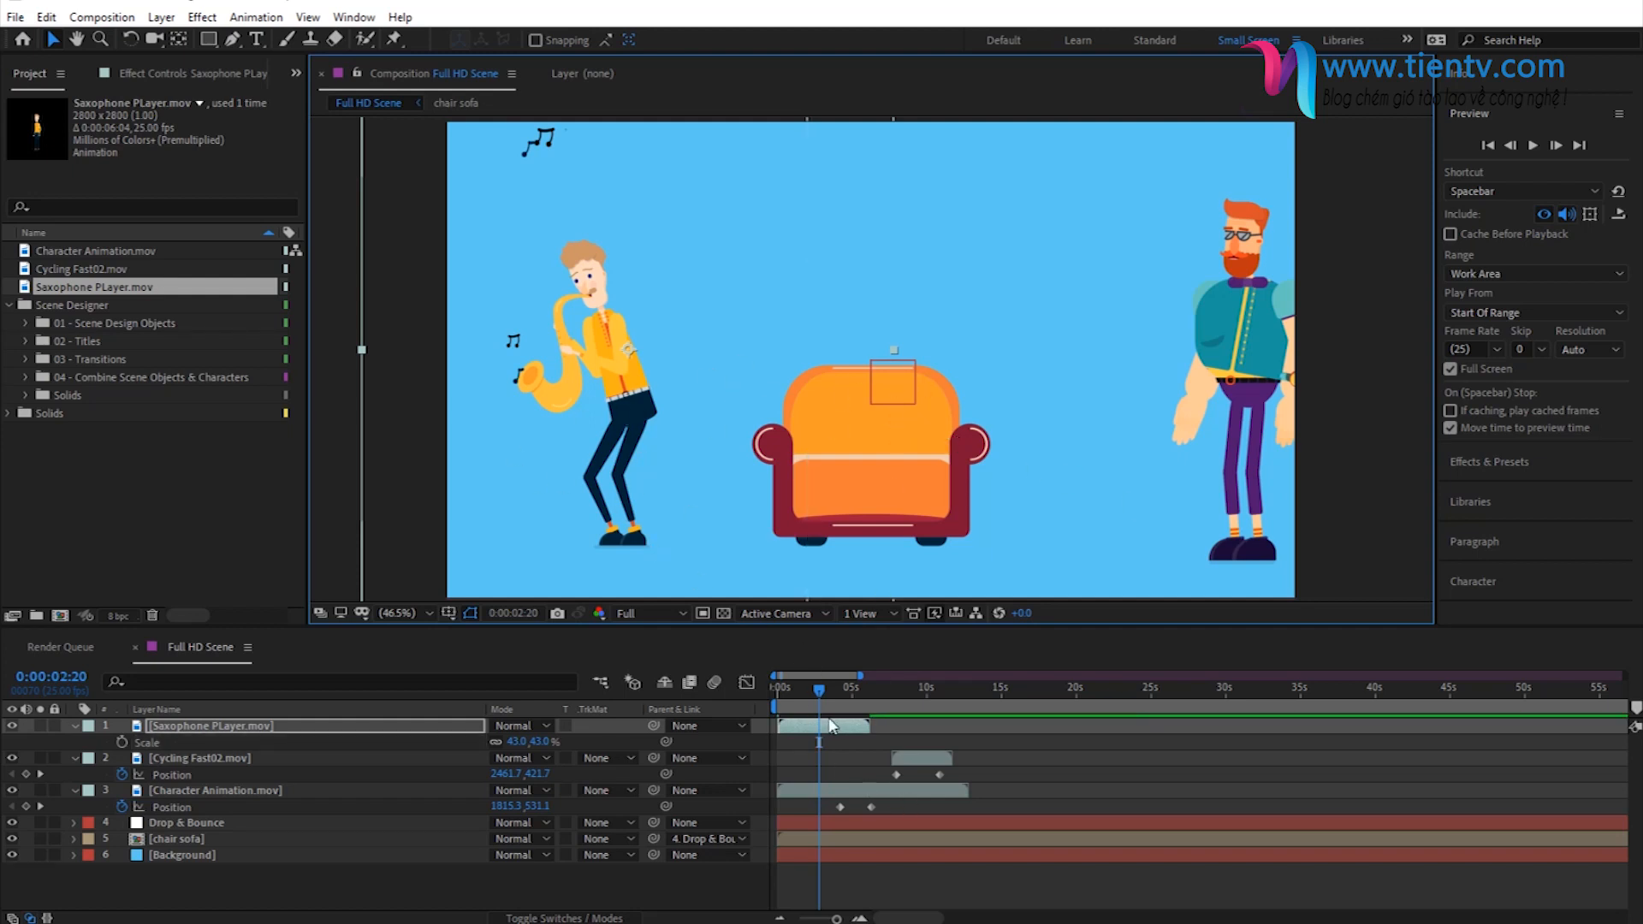
# - Mirror the saxophone player horizontally with a Scale of -43% by 43% and preview the scene
pyautogui.click(820, 734)
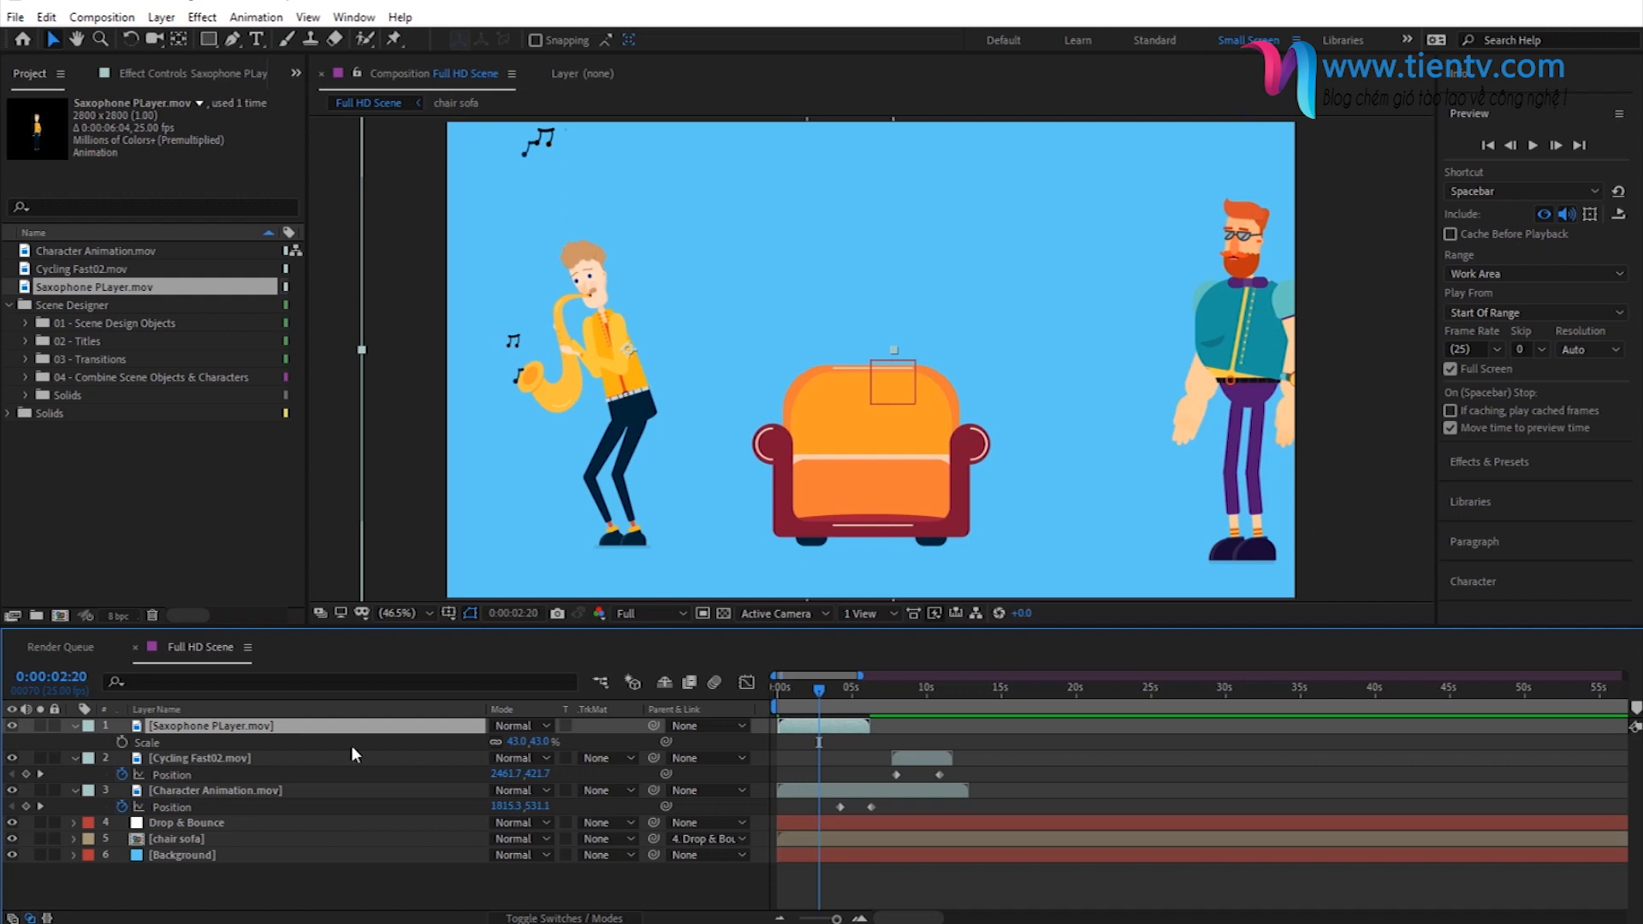
pyautogui.click(516, 742)
pyautogui.press('Return')
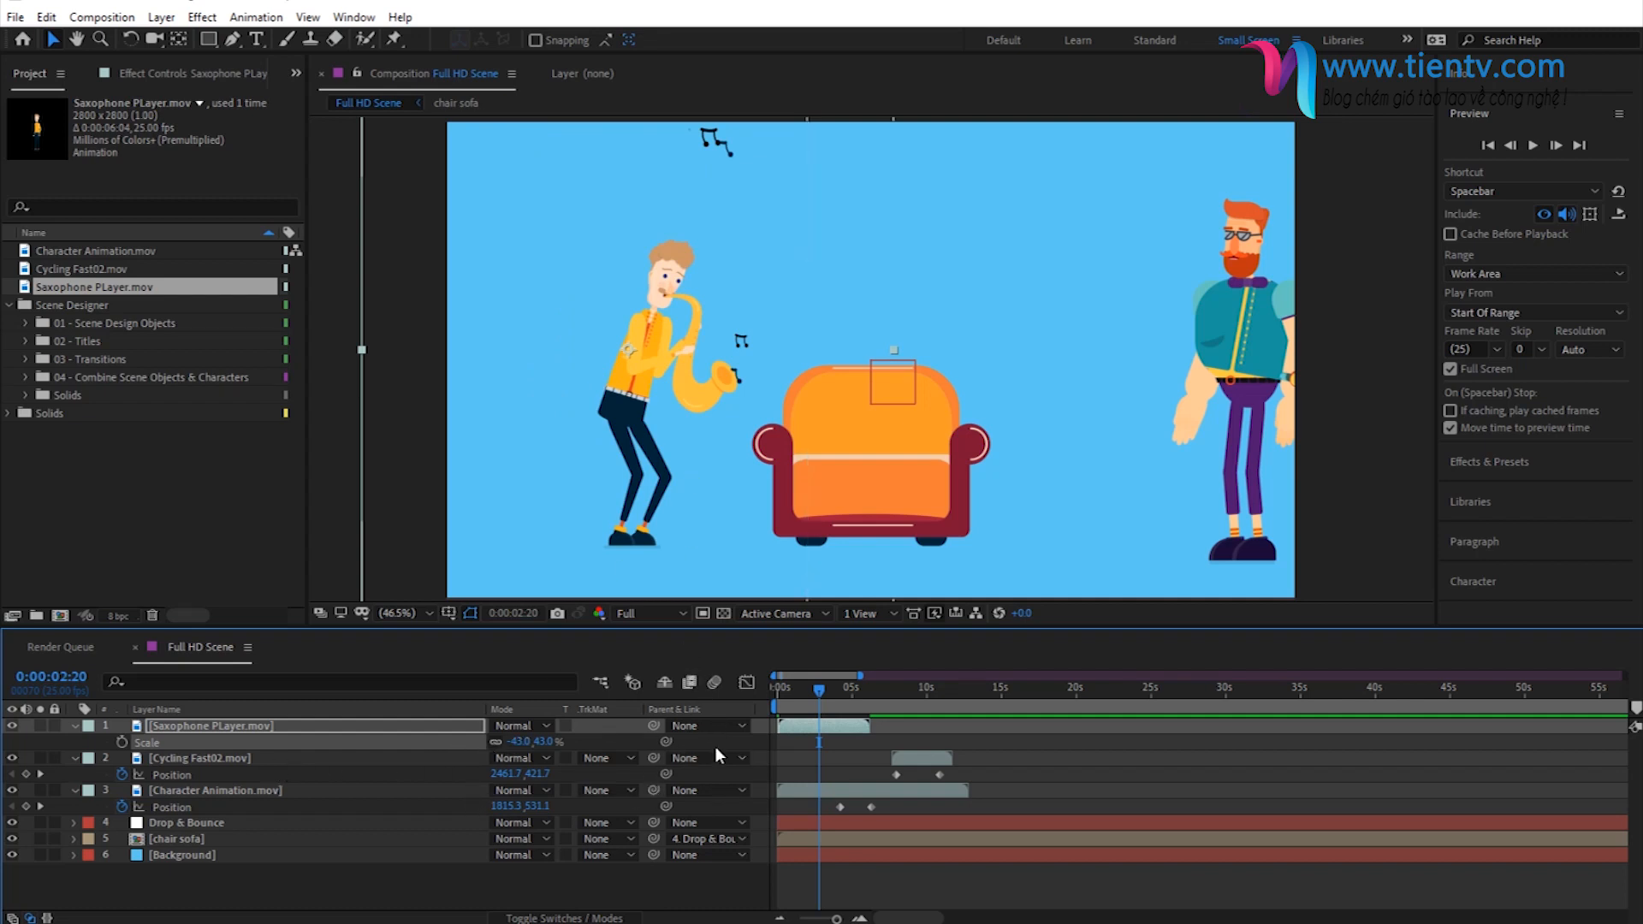
pyautogui.click(712, 746)
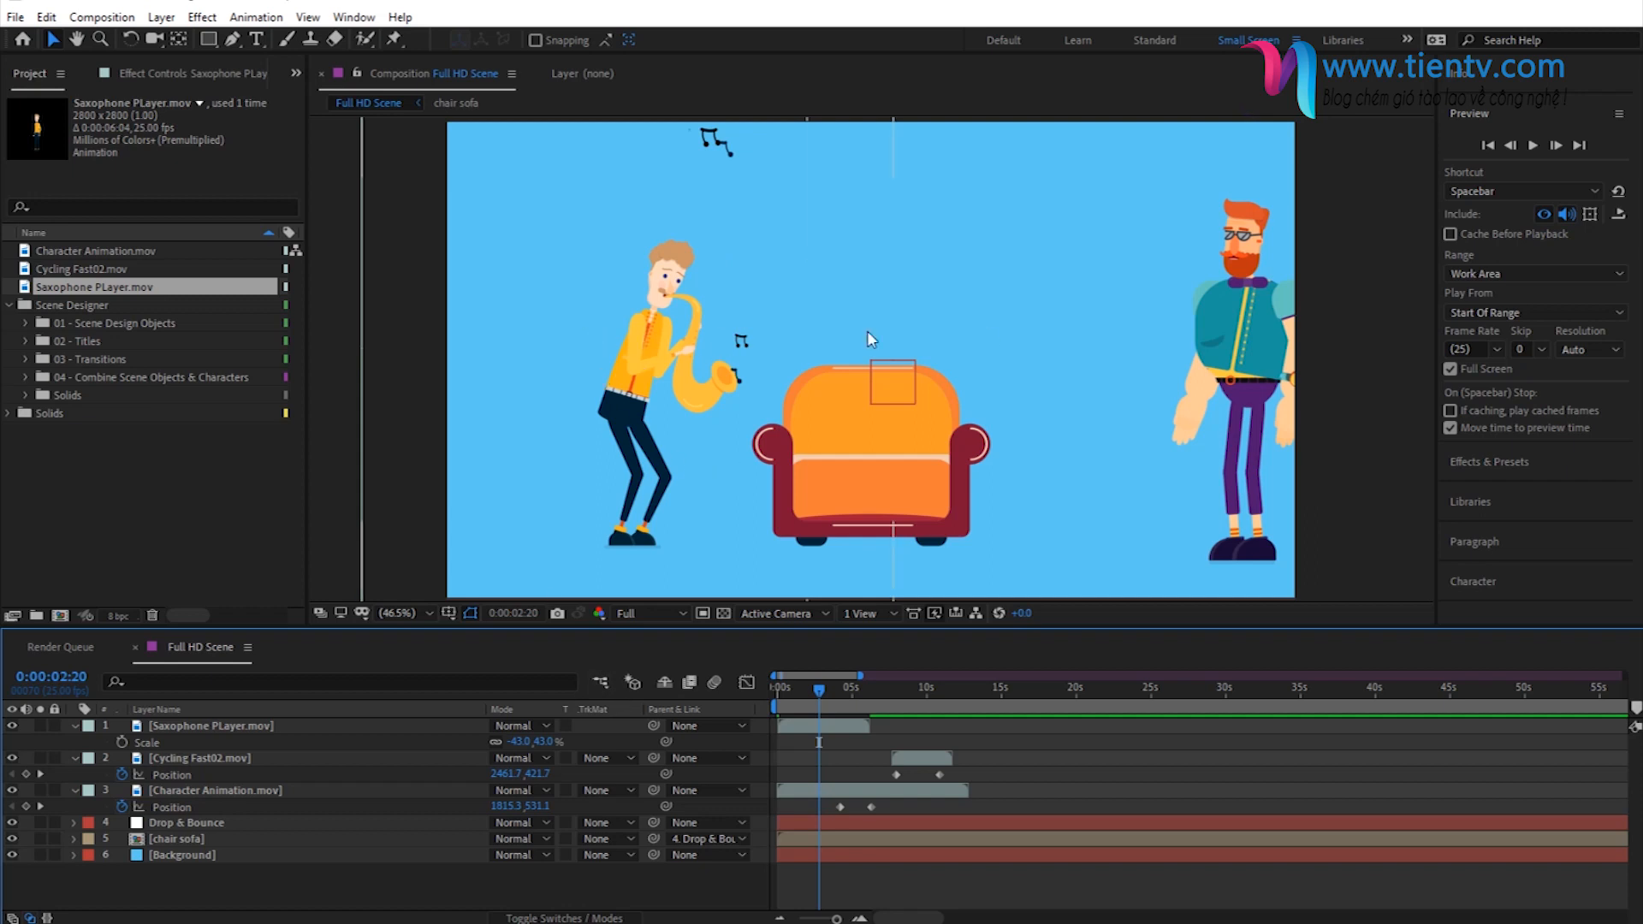
pyautogui.press('space')
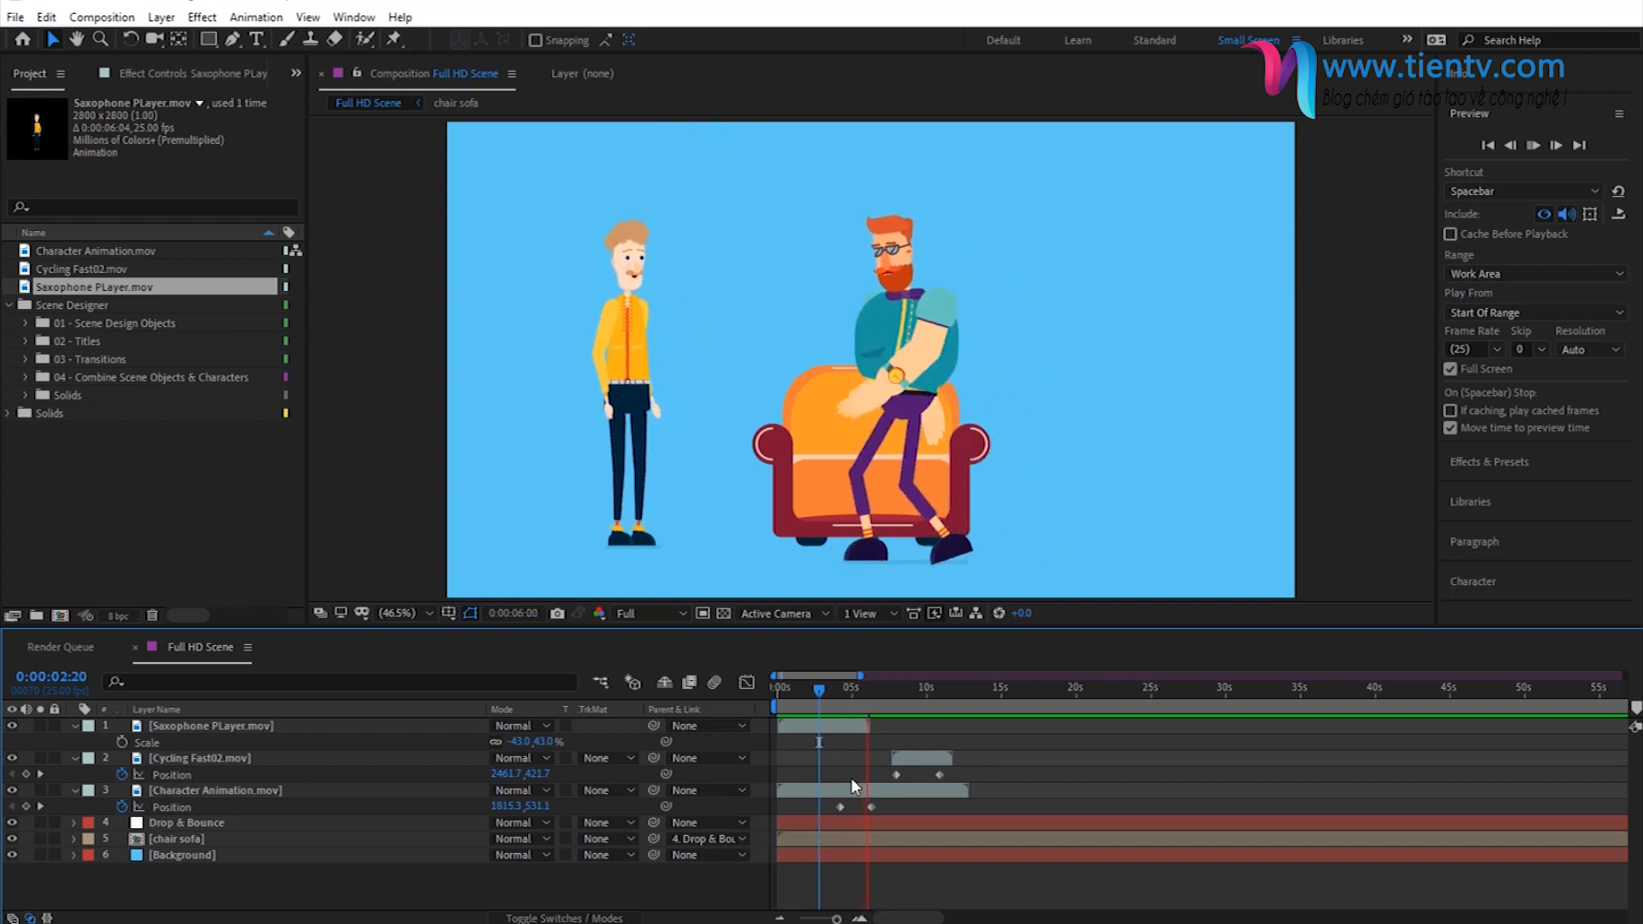
pyautogui.press('space')
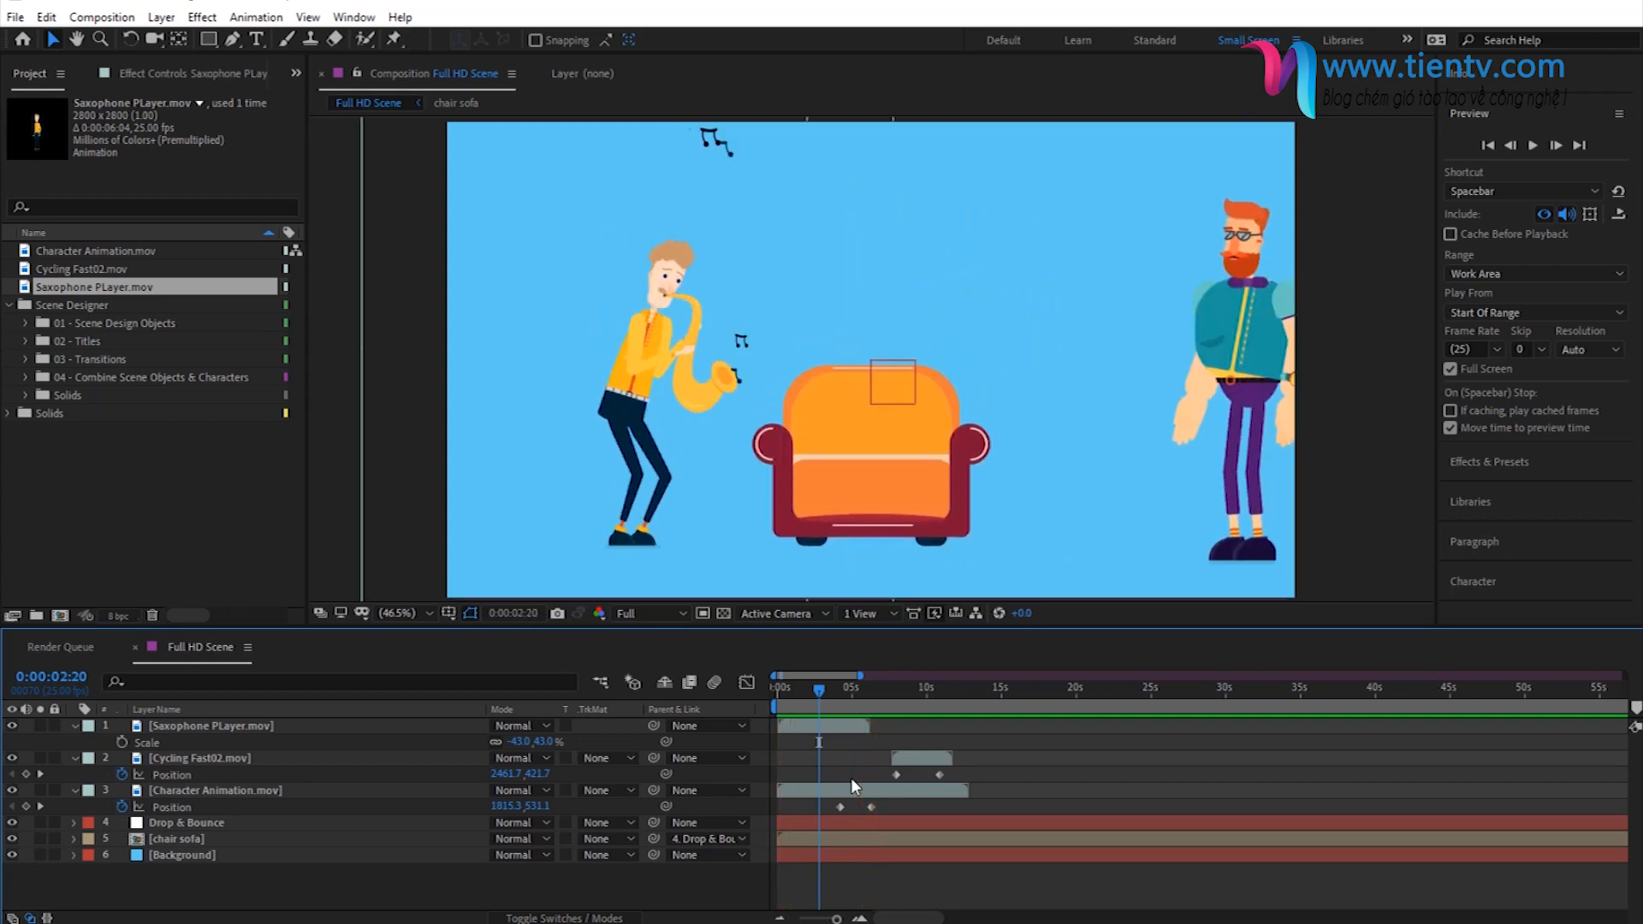
# - Duplicate the Saxophone PLayer layer, shift the copy to start where the first one ends at about 6 seconds, and preview the scene
pyautogui.click(815, 728)
pyautogui.hotkey('ctrl', 'd')
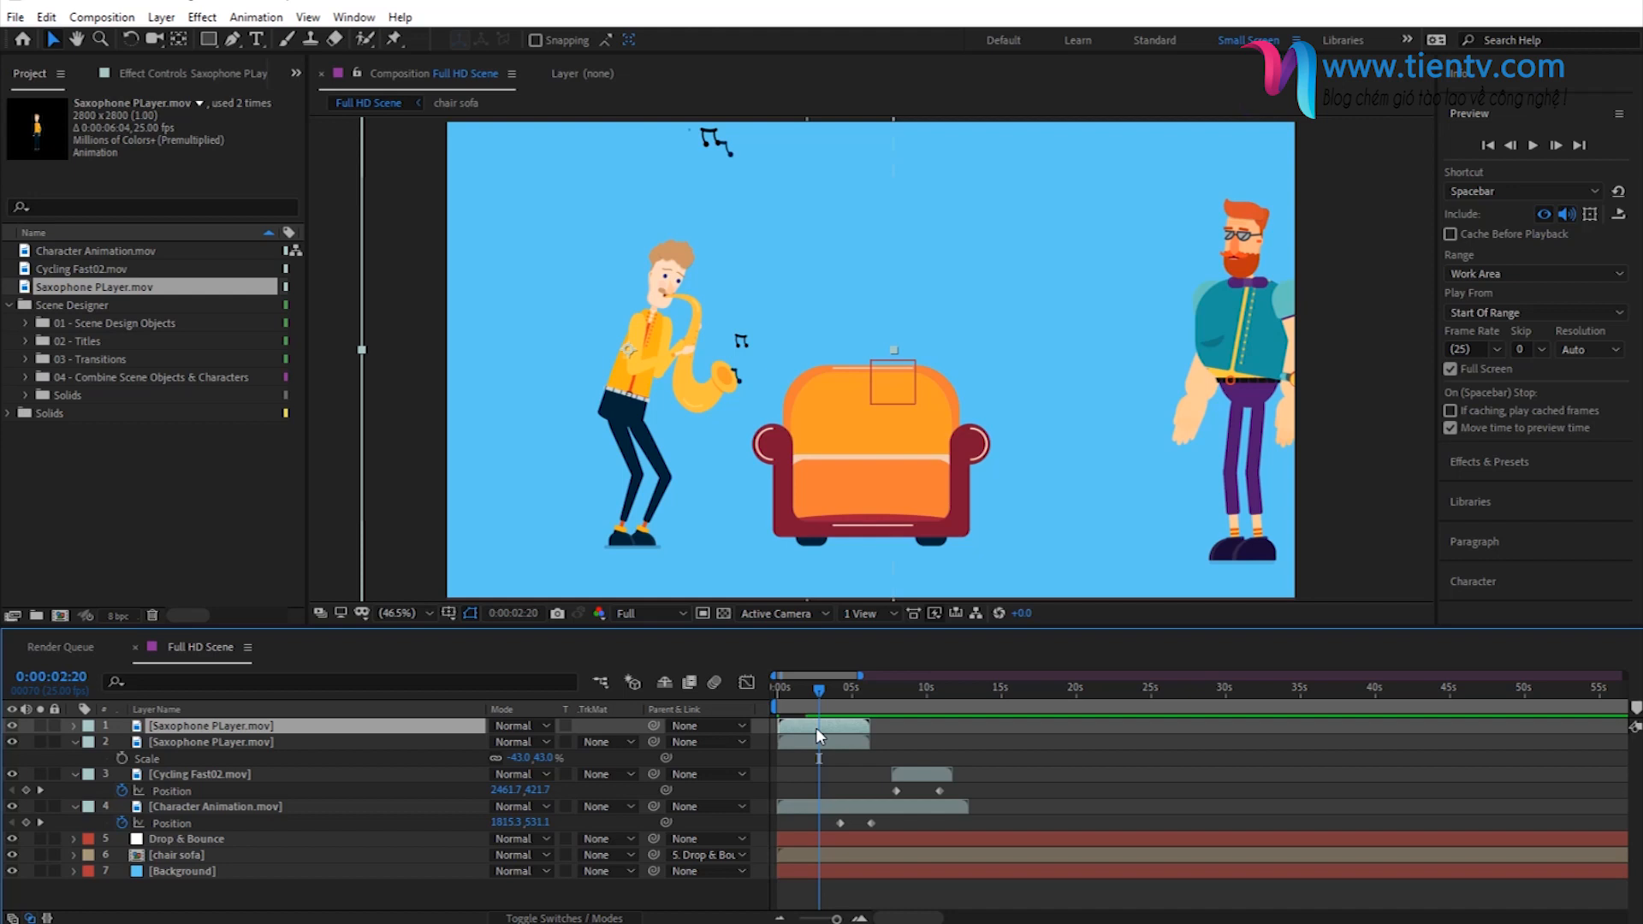
pyautogui.moveTo(805, 722); pyautogui.dragTo(895, 731)
pyautogui.click(860, 918)
pyautogui.click(860, 919)
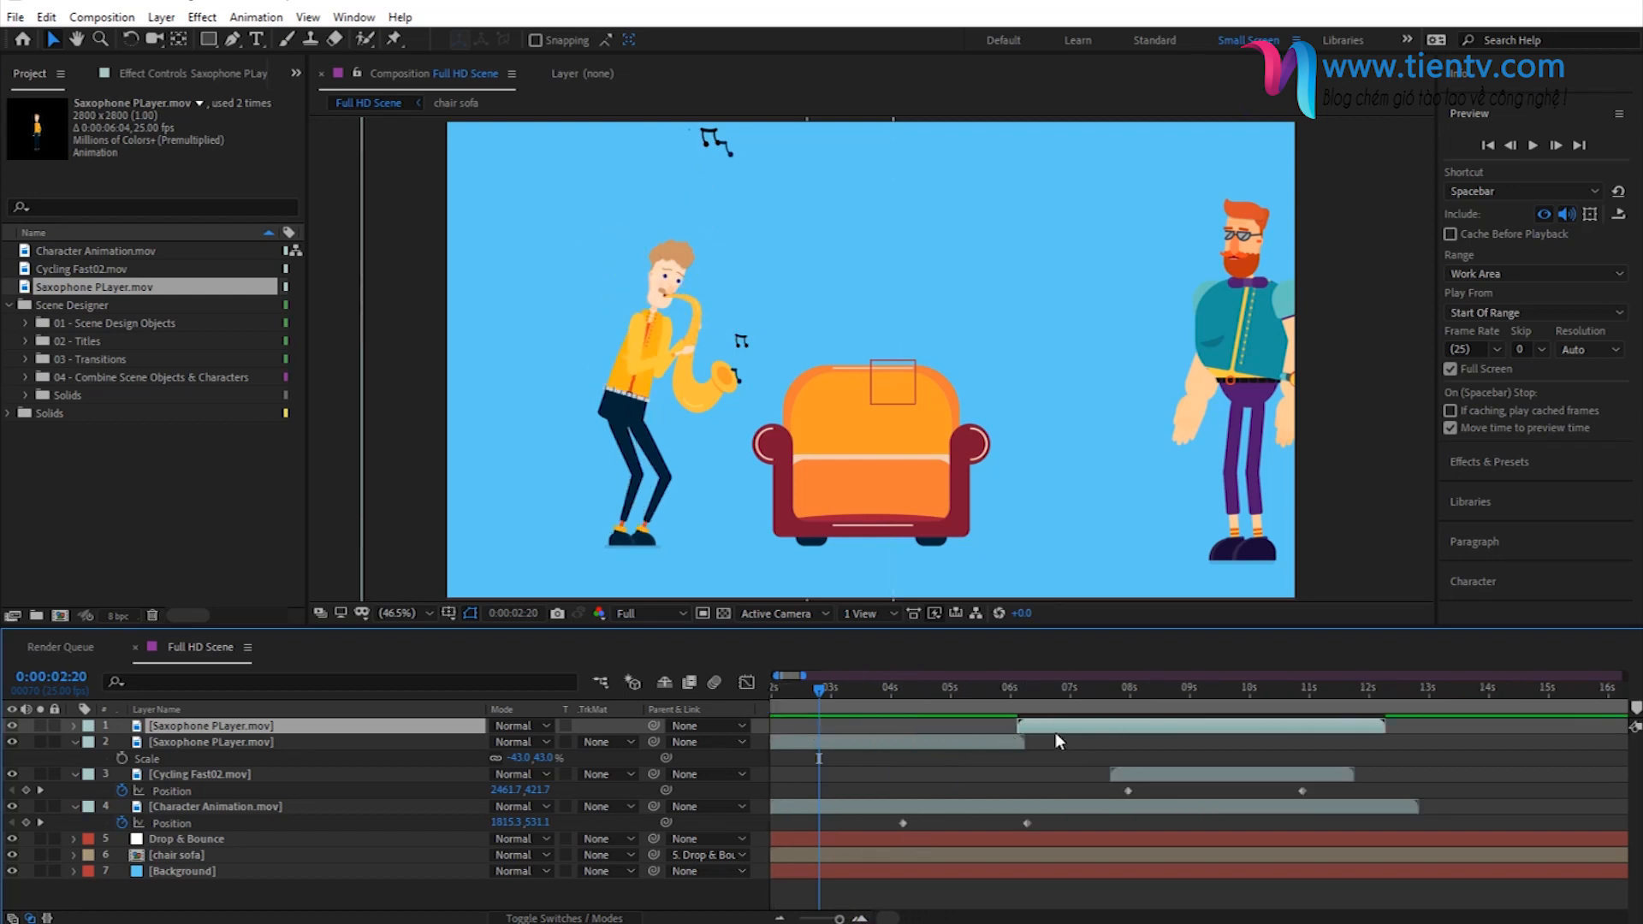
pyautogui.moveTo(1061, 729); pyautogui.dragTo(1116, 717)
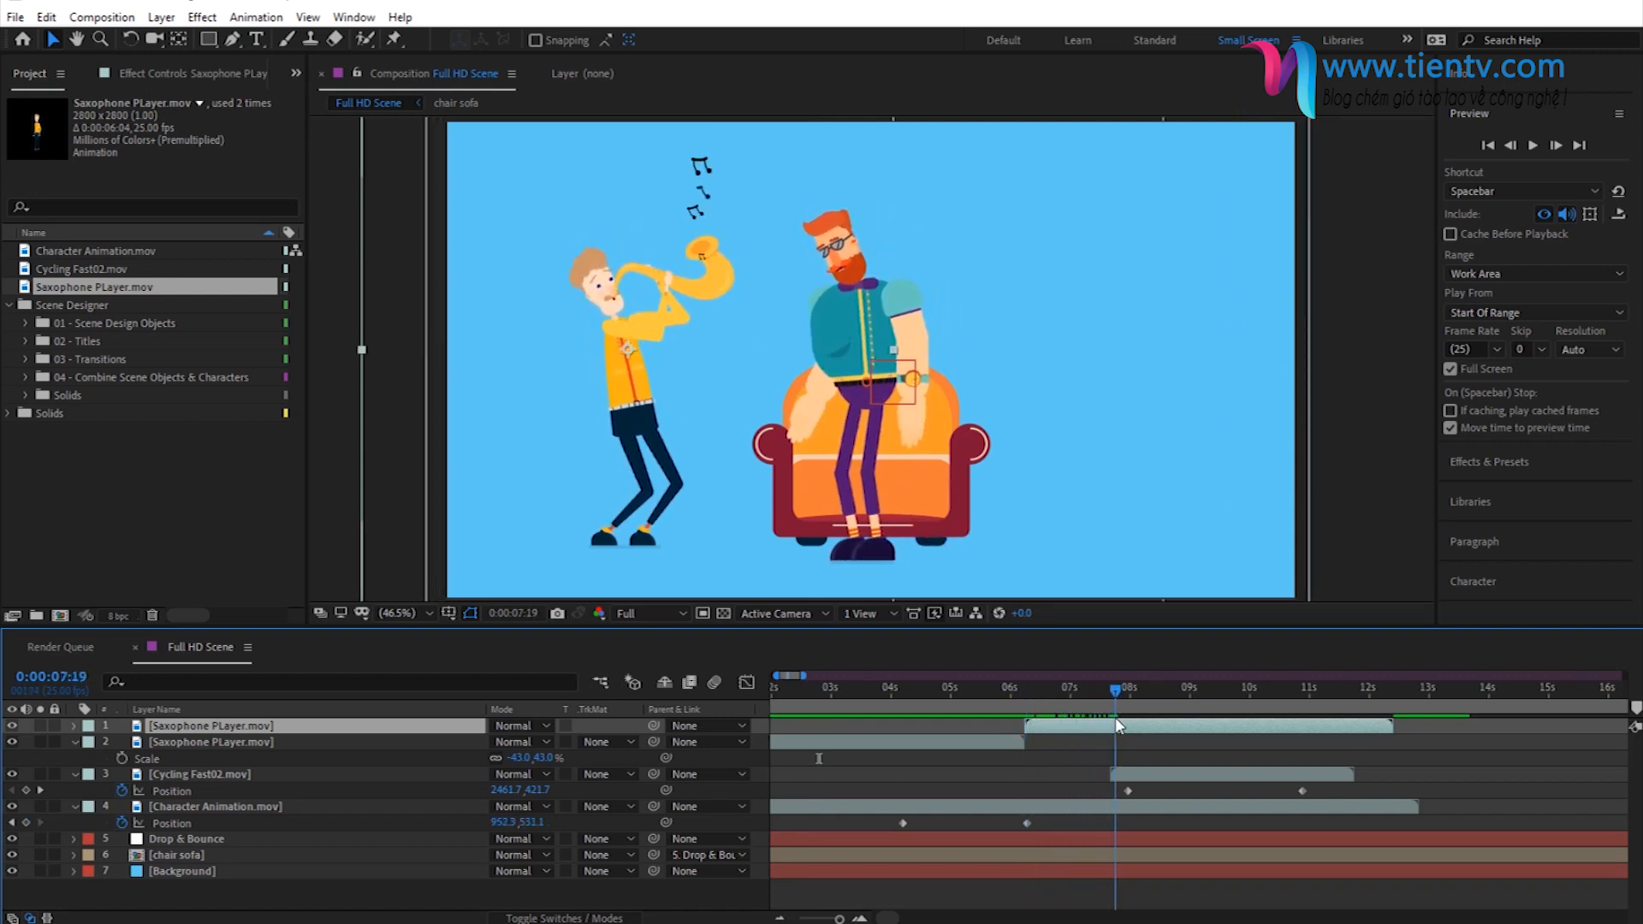
pyautogui.press('space')
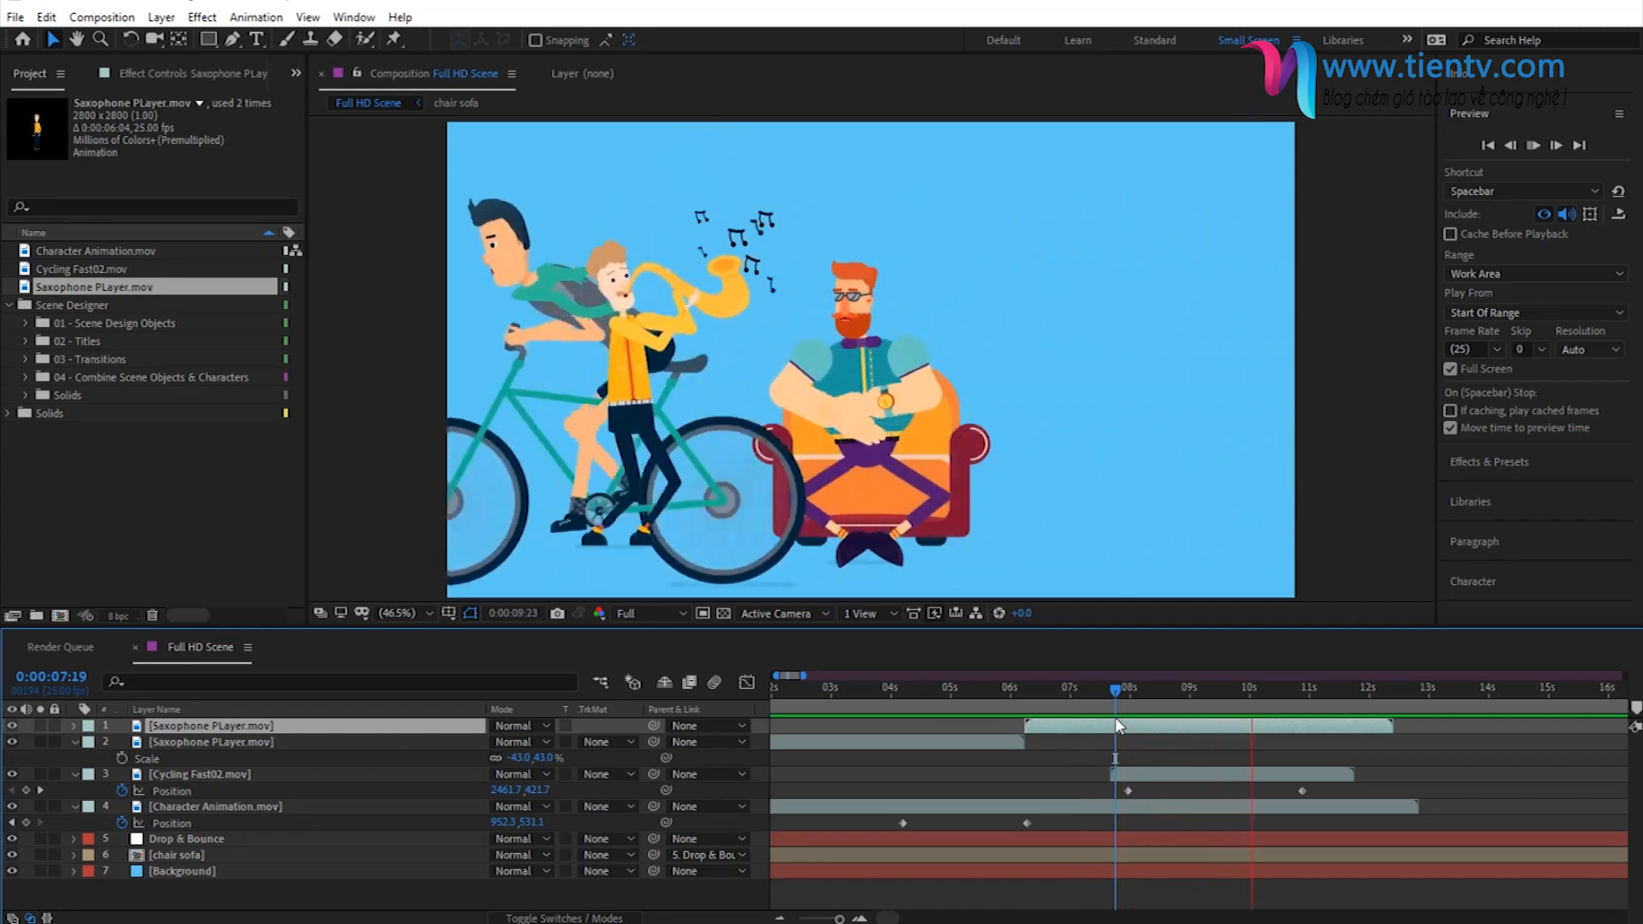
pyautogui.press('space')
# - Move both Saxophone PLayer layers between the chair sofa and Background layers and preview the new stacking
pyautogui.keyDown('shift'); pyautogui.click(221, 739); pyautogui.keyUp('shift')
pyautogui.moveTo(203, 737); pyautogui.dragTo(240, 915)
pyautogui.click(205, 897)
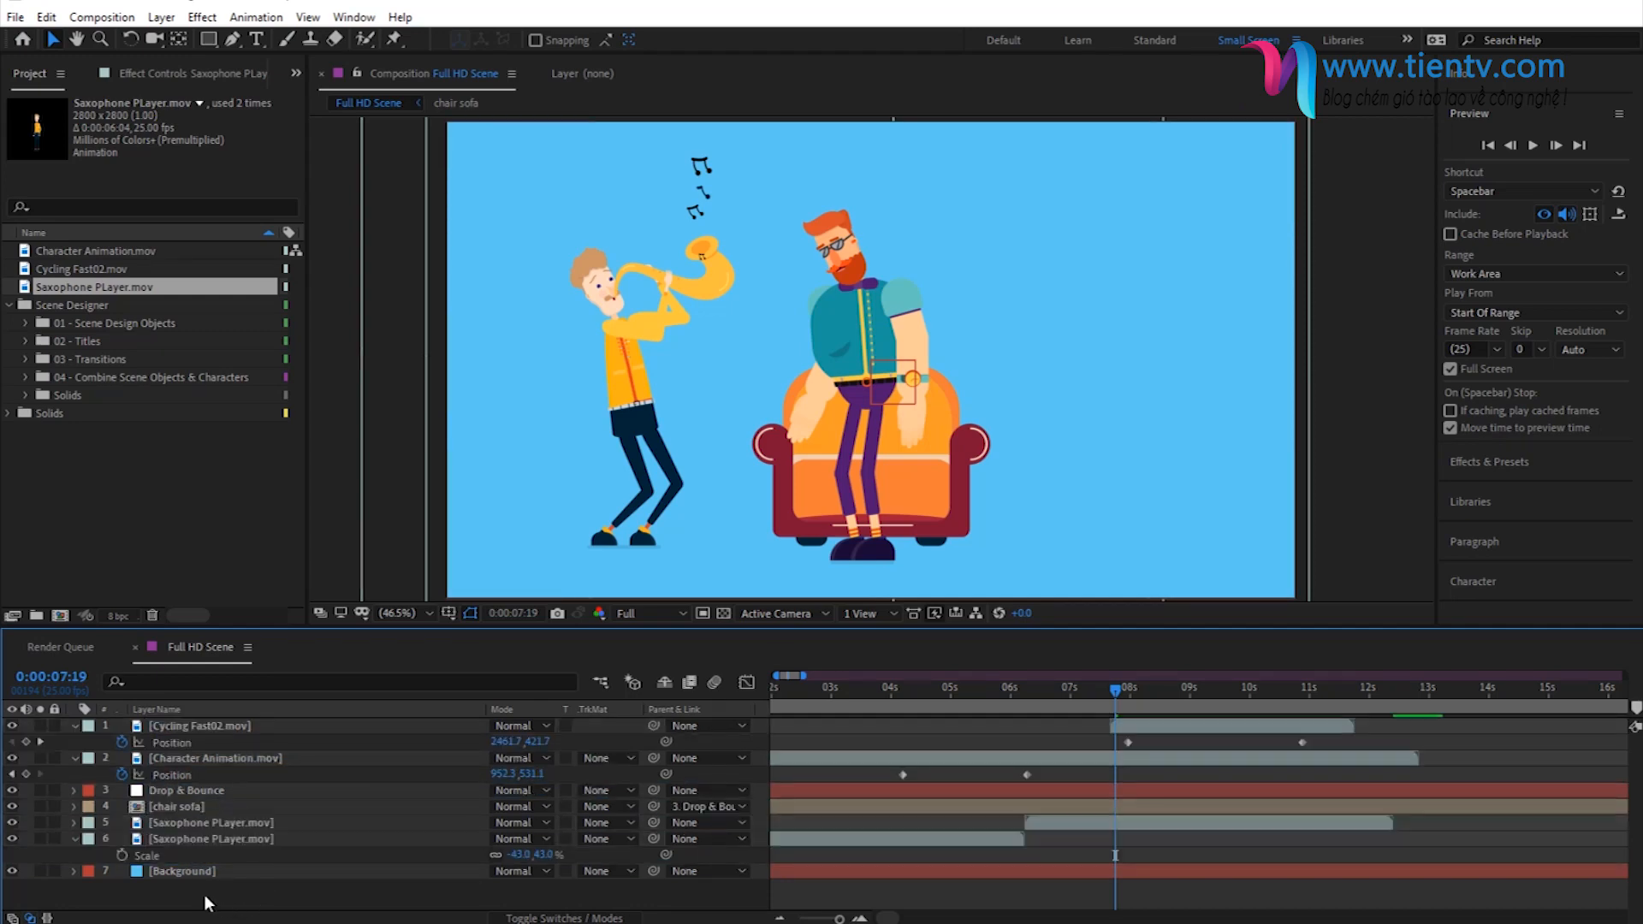
pyautogui.click(75, 839)
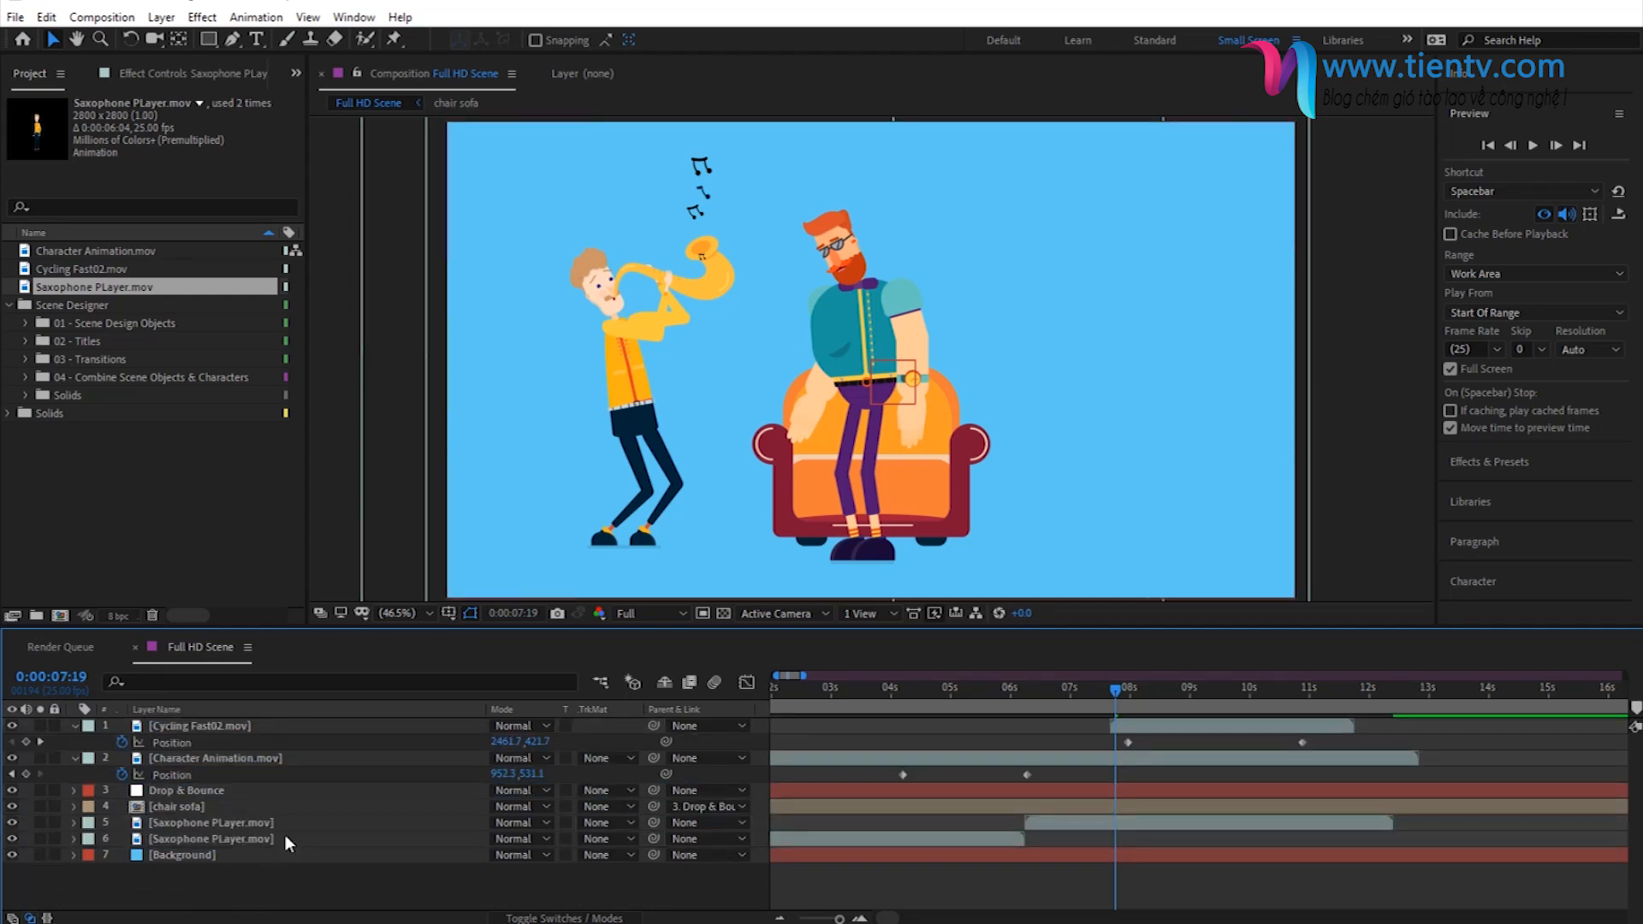
pyautogui.press('space')
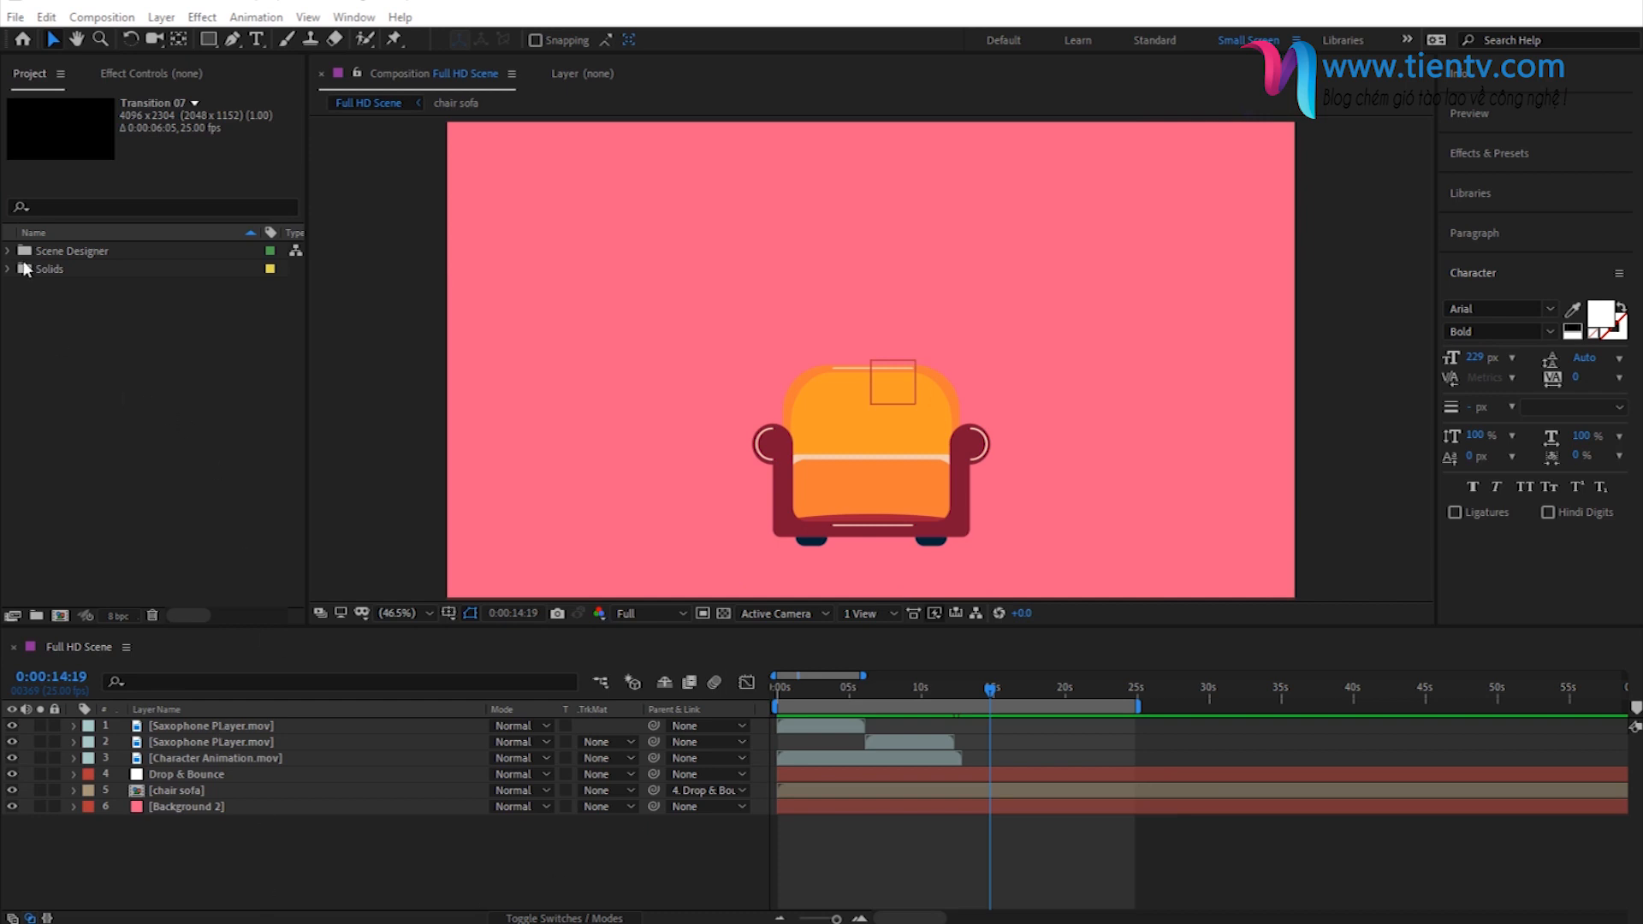
# - Open the Full HD Scene - Scene 2 composition from the 04 - Combine Scene Objects & Characters folder and scrub through its cyclist animation
pyautogui.click(6, 251)
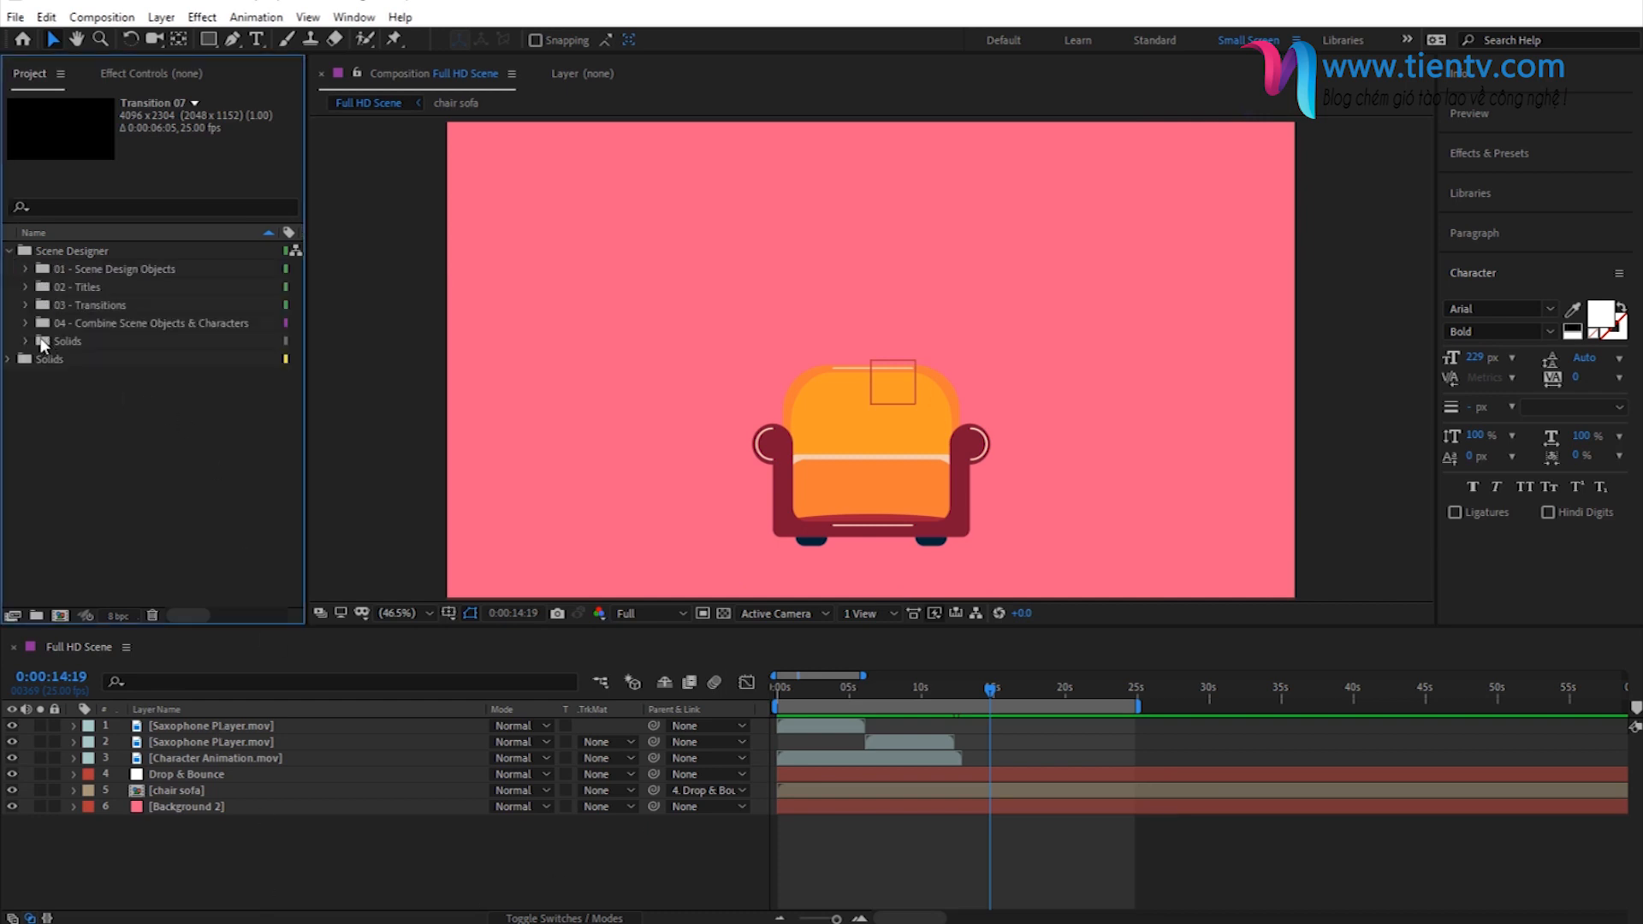
pyautogui.click(26, 322)
pyautogui.click(140, 383)
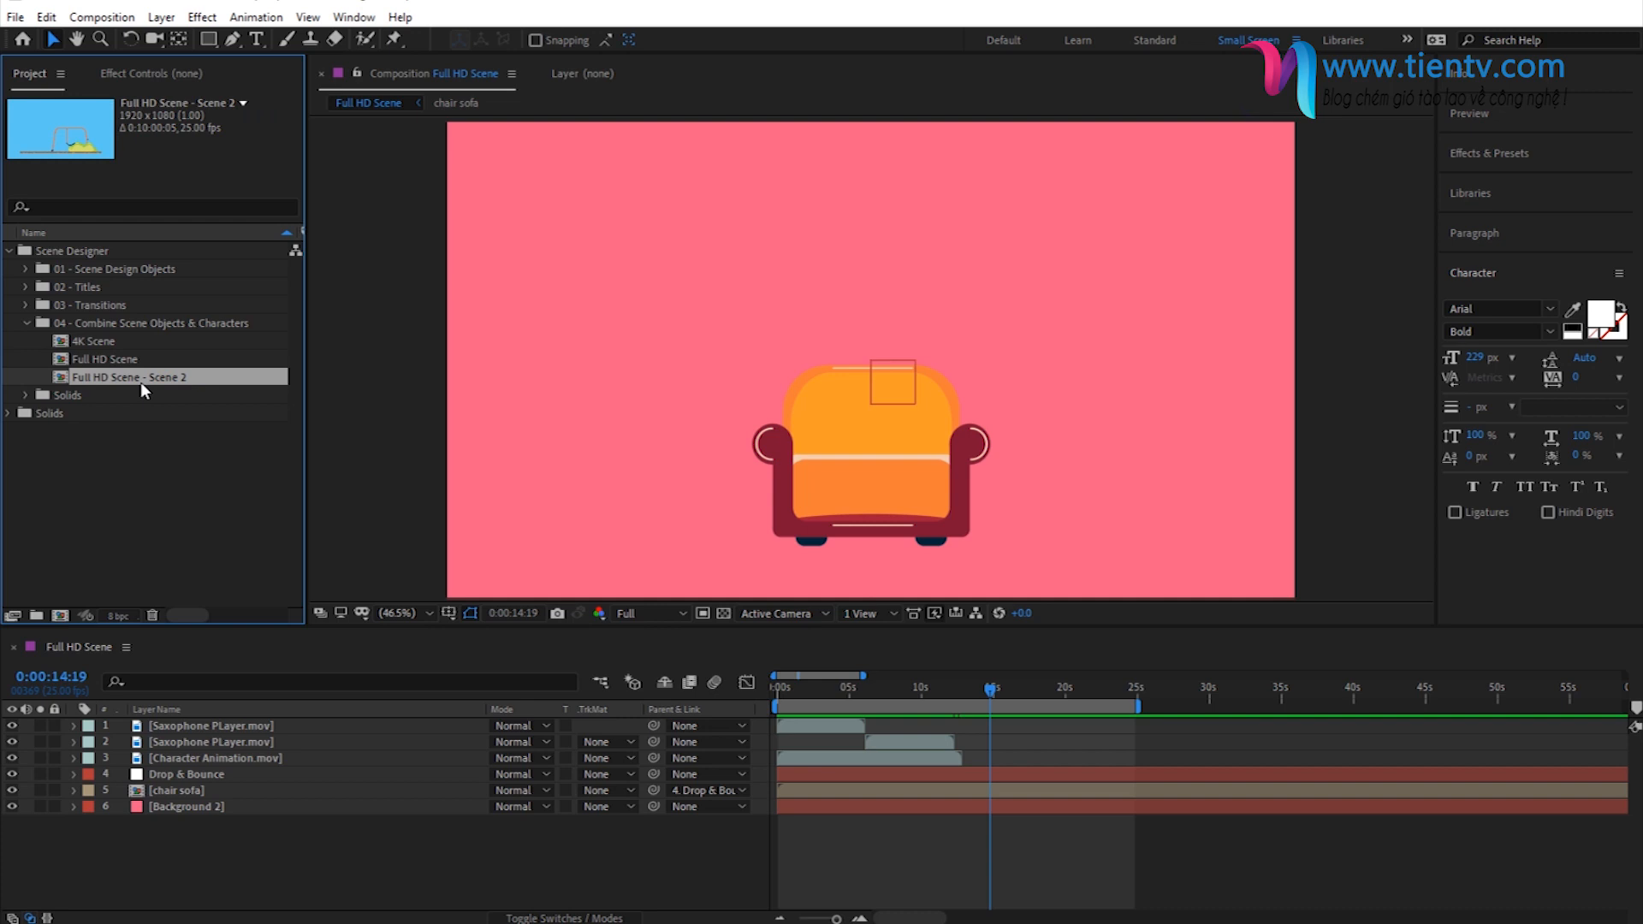
pyautogui.click(106, 357)
pyautogui.click(116, 376)
pyautogui.doubleClick(150, 382)
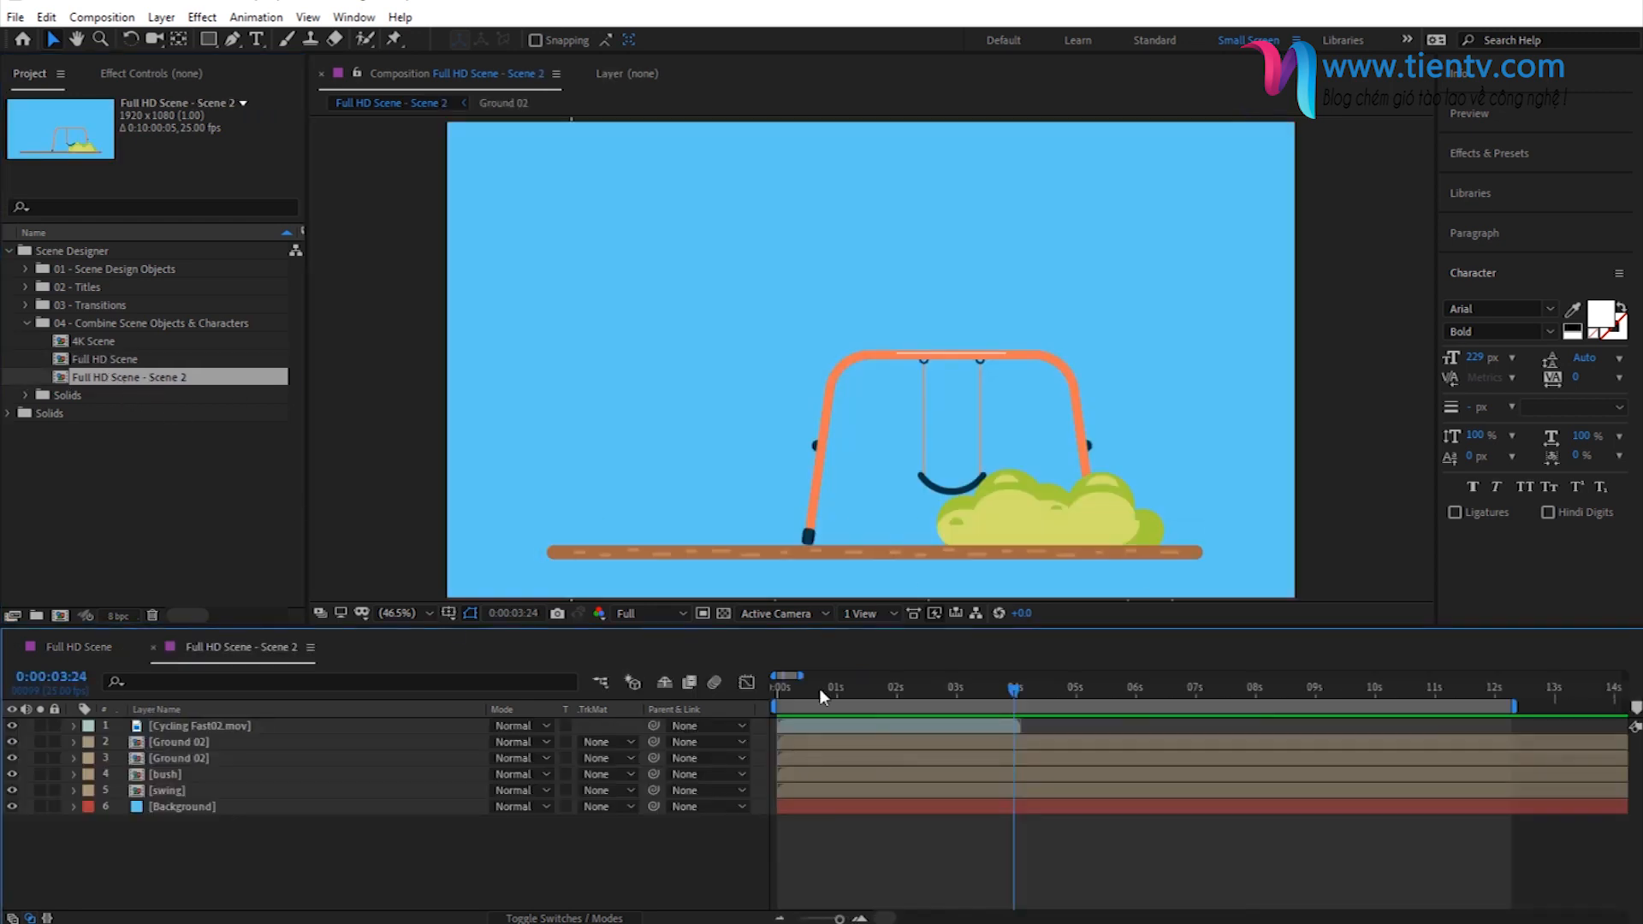
pyautogui.moveTo(819, 686); pyautogui.dragTo(859, 697)
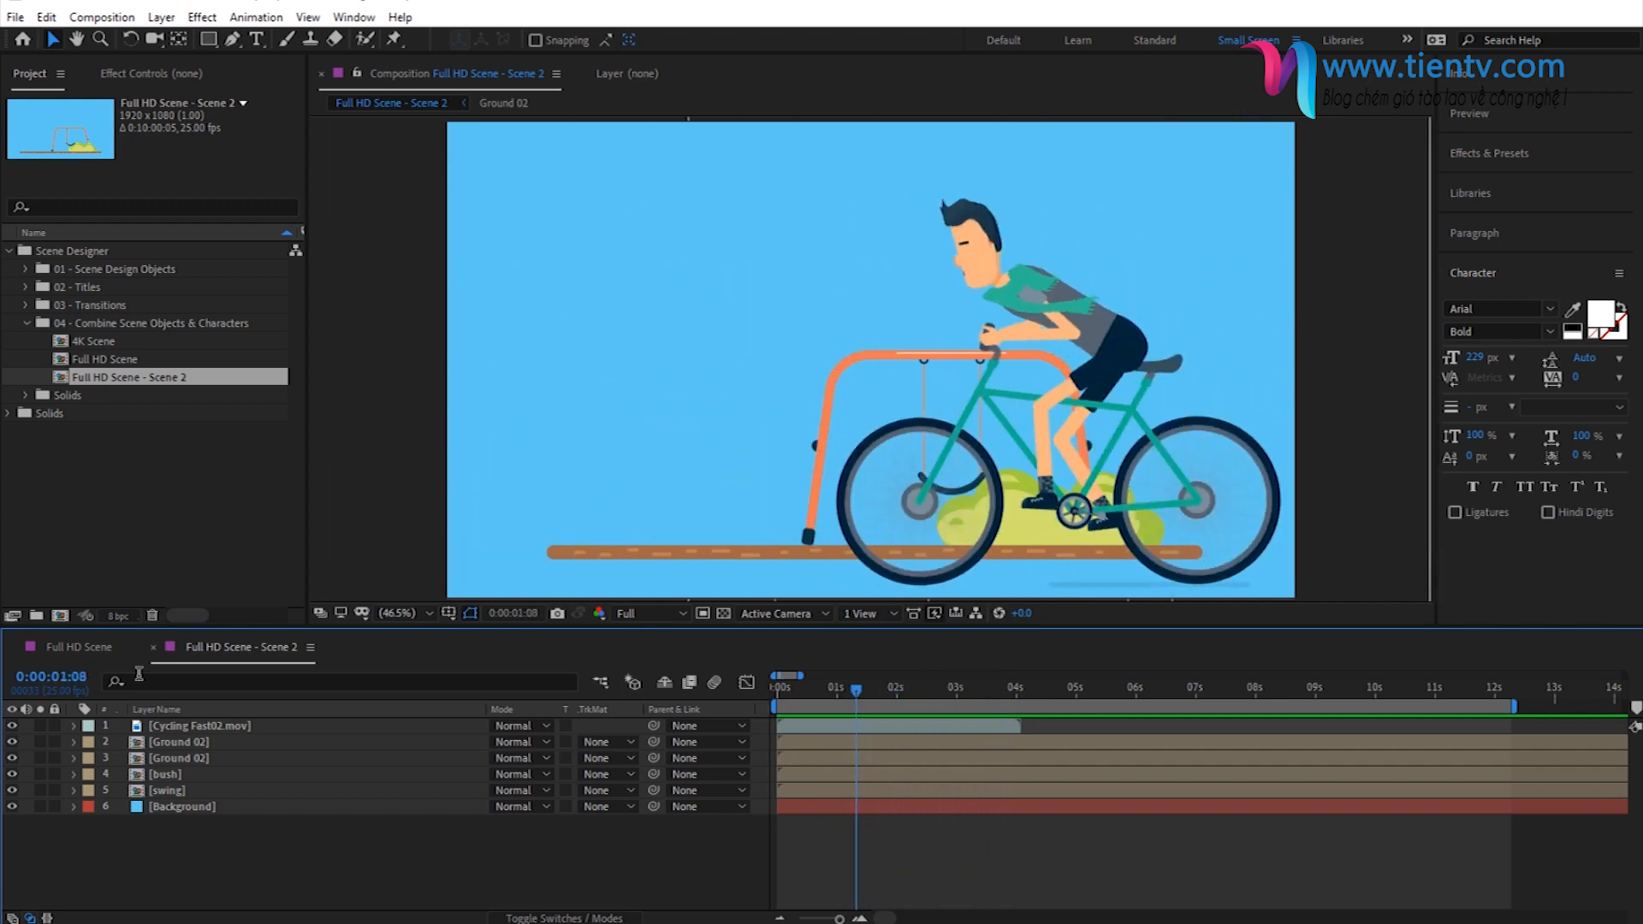
# - In the Full HD Scene composition, add Full HD Scene - Scene 2 as the top layer starting at about 0:00:10:23
pyautogui.click(97, 653)
pyautogui.moveTo(809, 690); pyautogui.dragTo(928, 695)
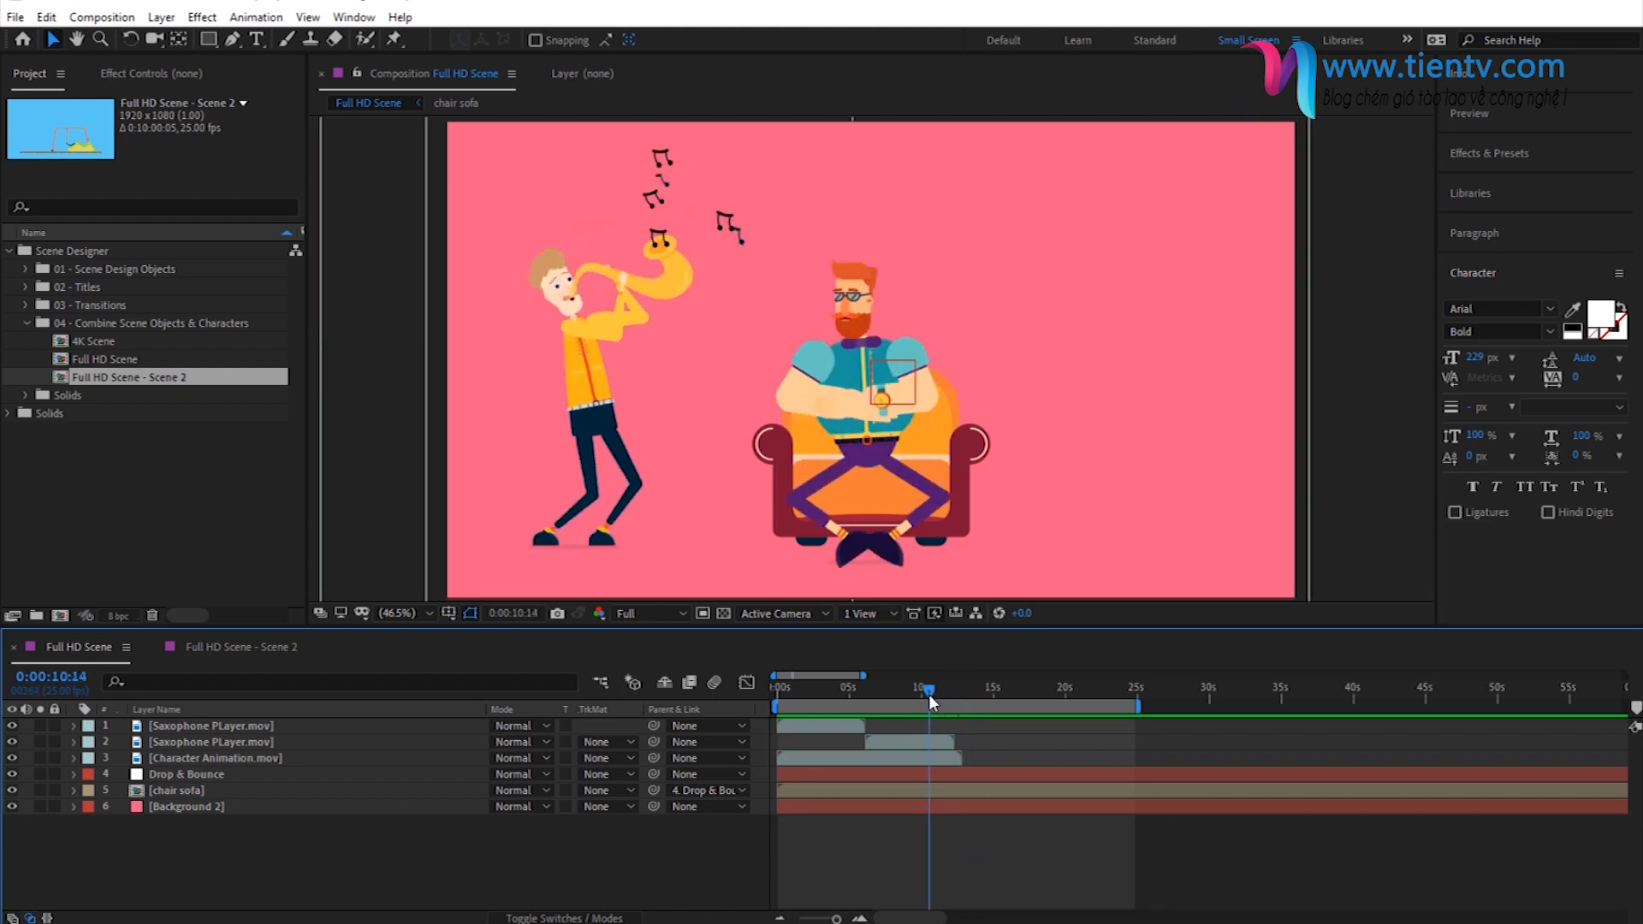
pyautogui.moveTo(120, 380); pyautogui.dragTo(927, 719)
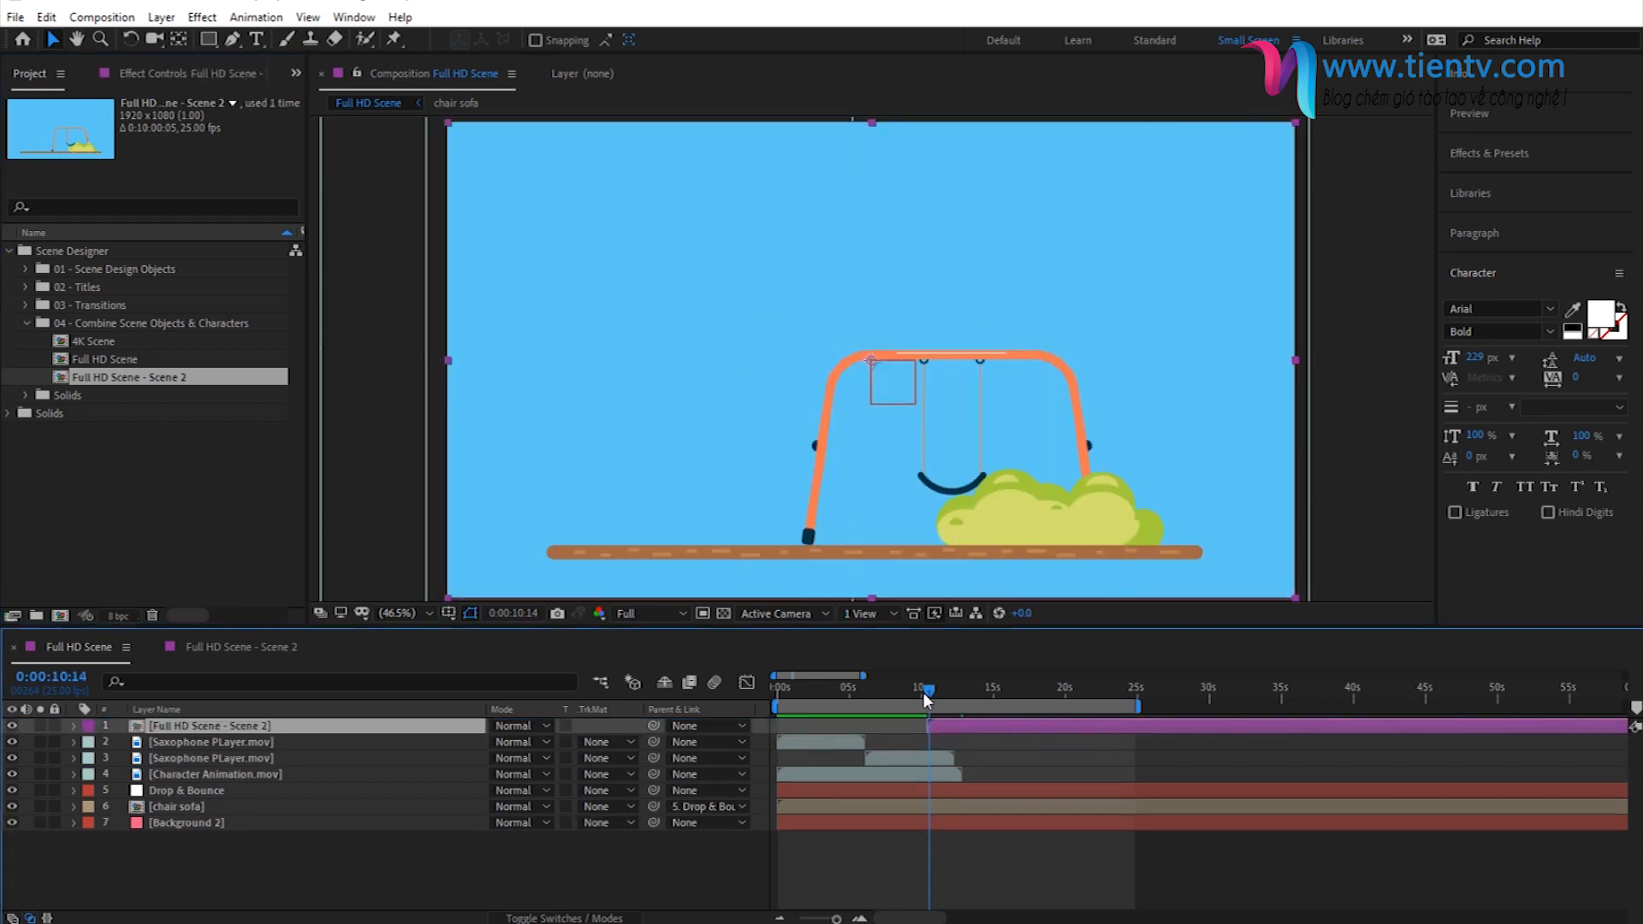
pyautogui.moveTo(926, 701)
pyautogui.mouseDown()
pyautogui.moveTo(907, 700)
pyautogui.moveTo(936, 695)
pyautogui.moveTo(955, 726)
pyautogui.moveTo(917, 688)
pyautogui.moveTo(945, 695)
pyautogui.moveTo(931, 691)
pyautogui.mouseUp()
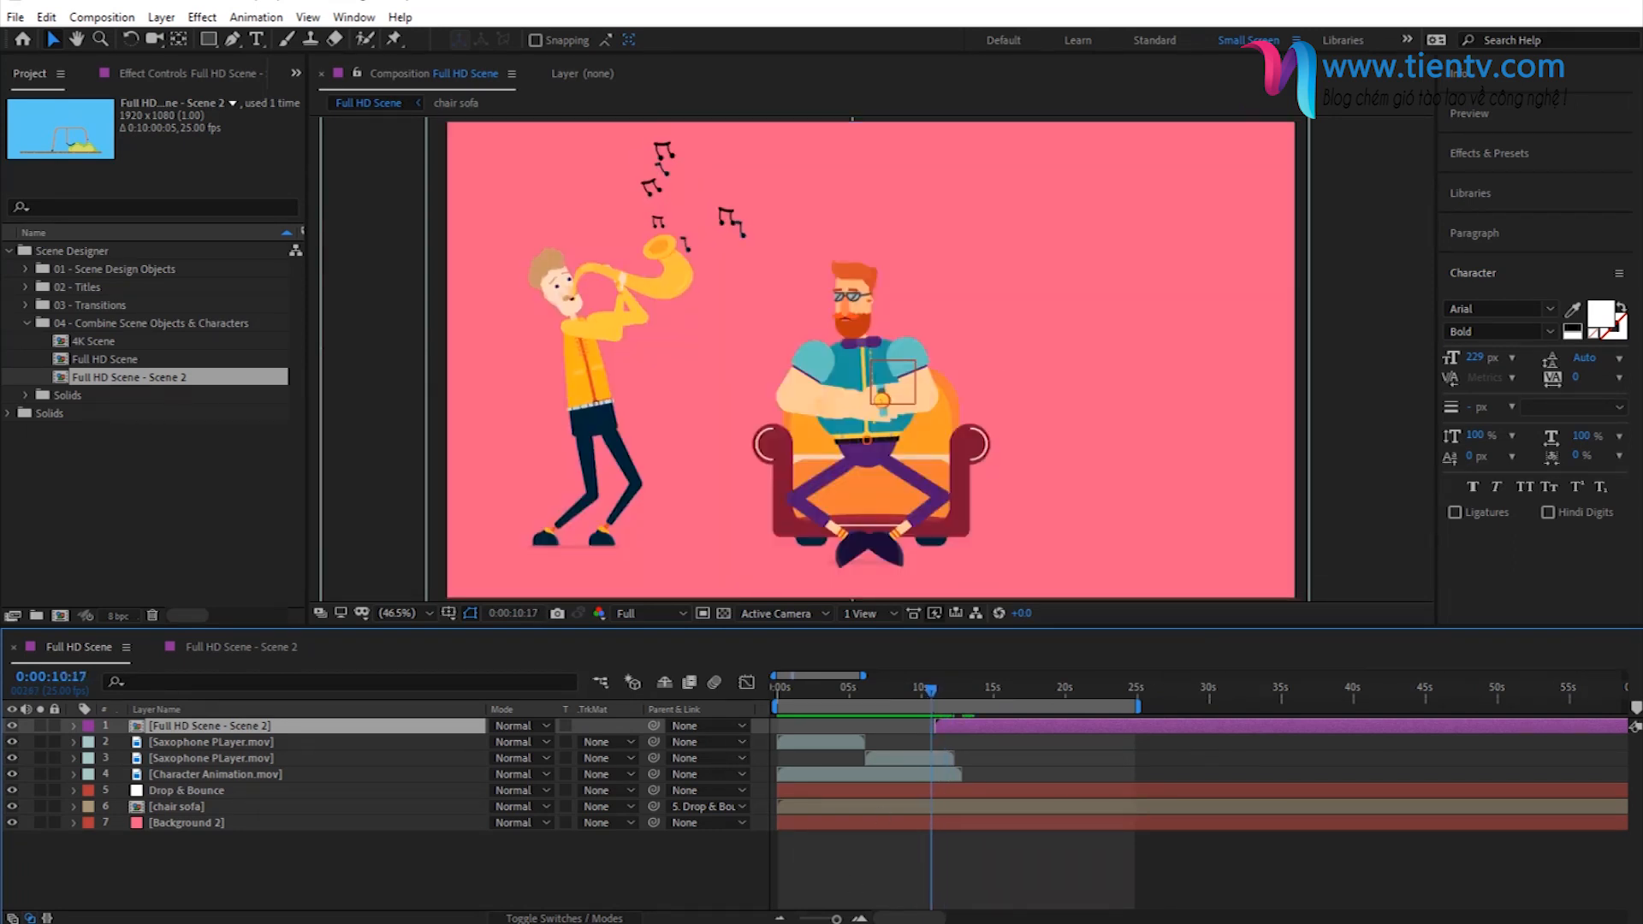
# - Add Transition 01 from the 03 - Transitions folder as the top layer, aligned with the start of the Full HD Scene - Scene 2 layer
pyautogui.press('=')
pyautogui.press('=')
pyautogui.press('=')
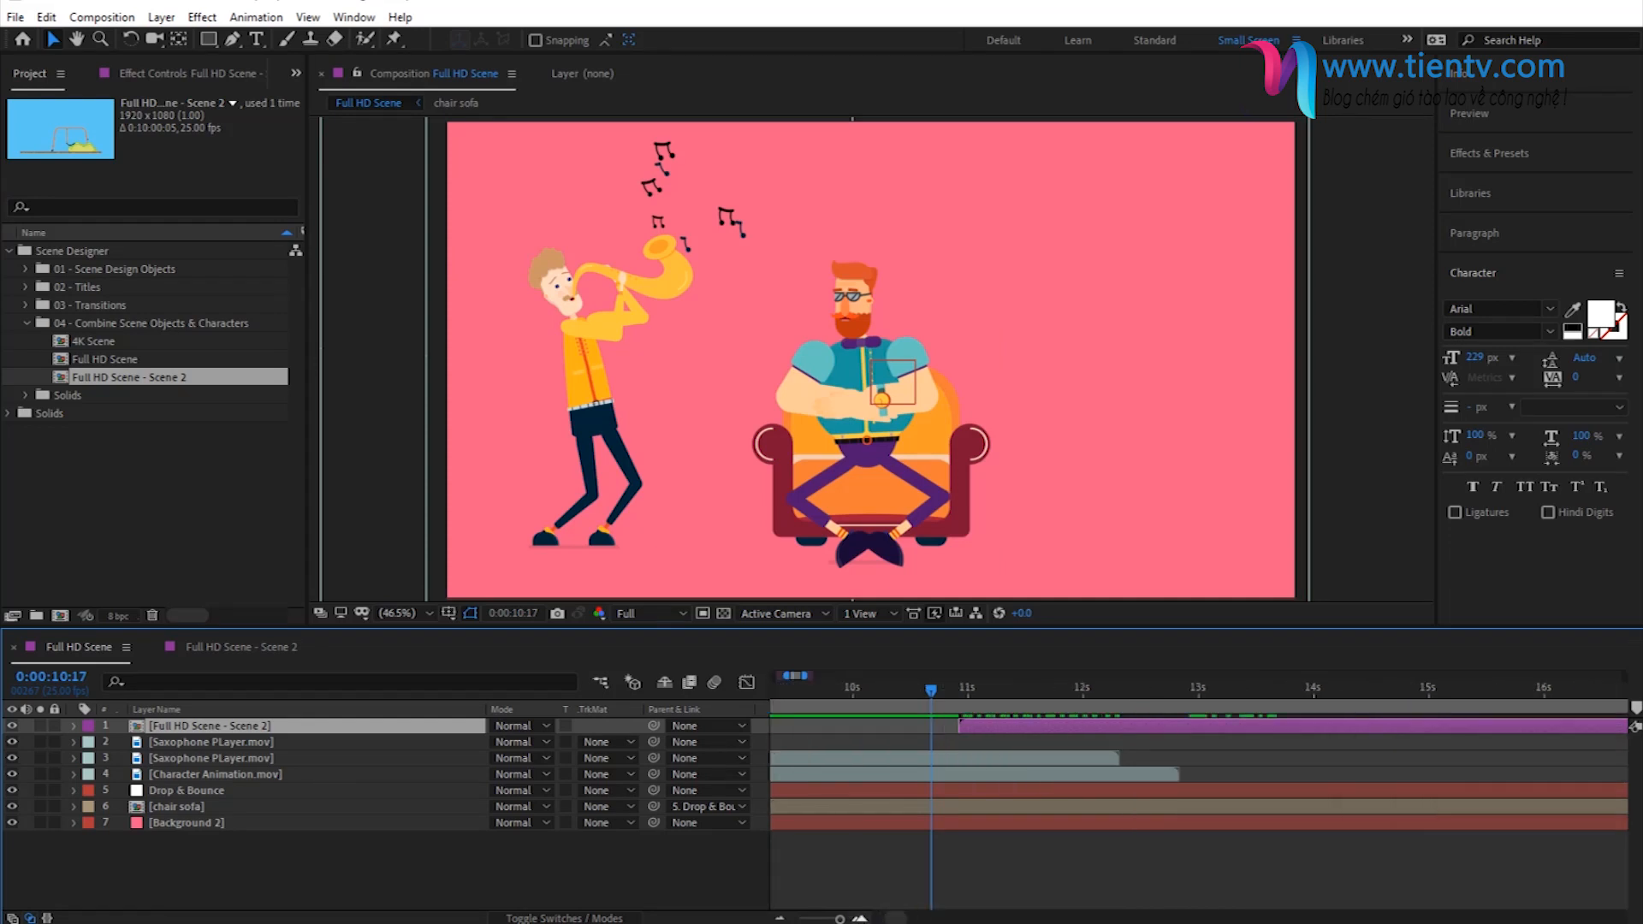
pyautogui.moveTo(948, 703)
pyautogui.mouseDown()
pyautogui.moveTo(967, 690)
pyautogui.moveTo(946, 695)
pyautogui.mouseUp()
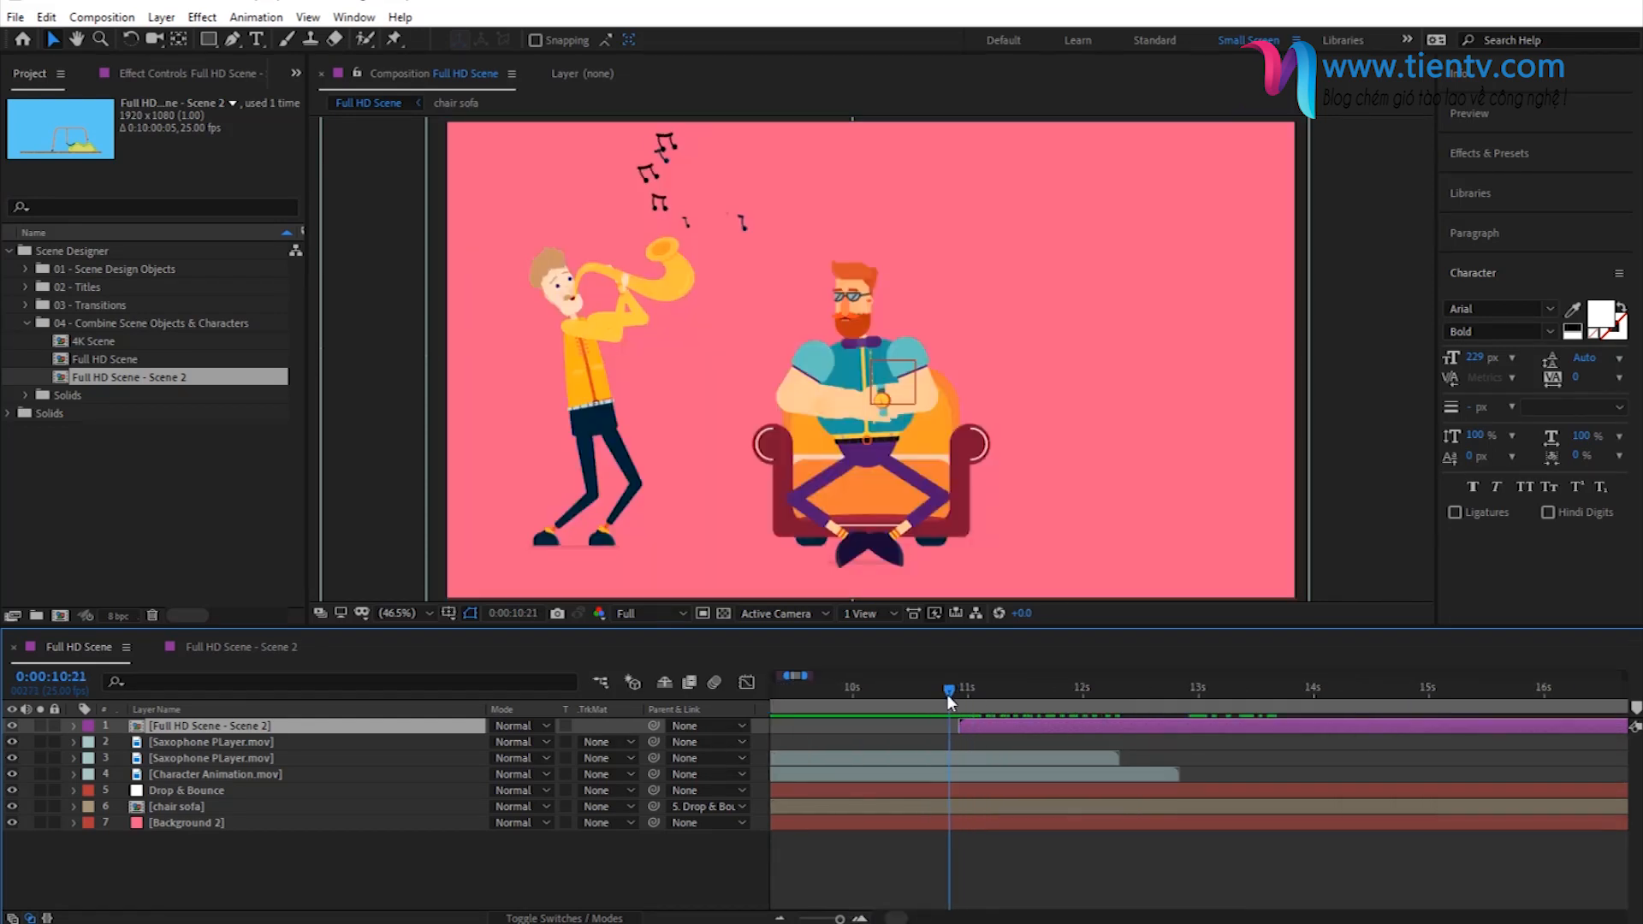
pyautogui.click(27, 323)
pyautogui.click(26, 305)
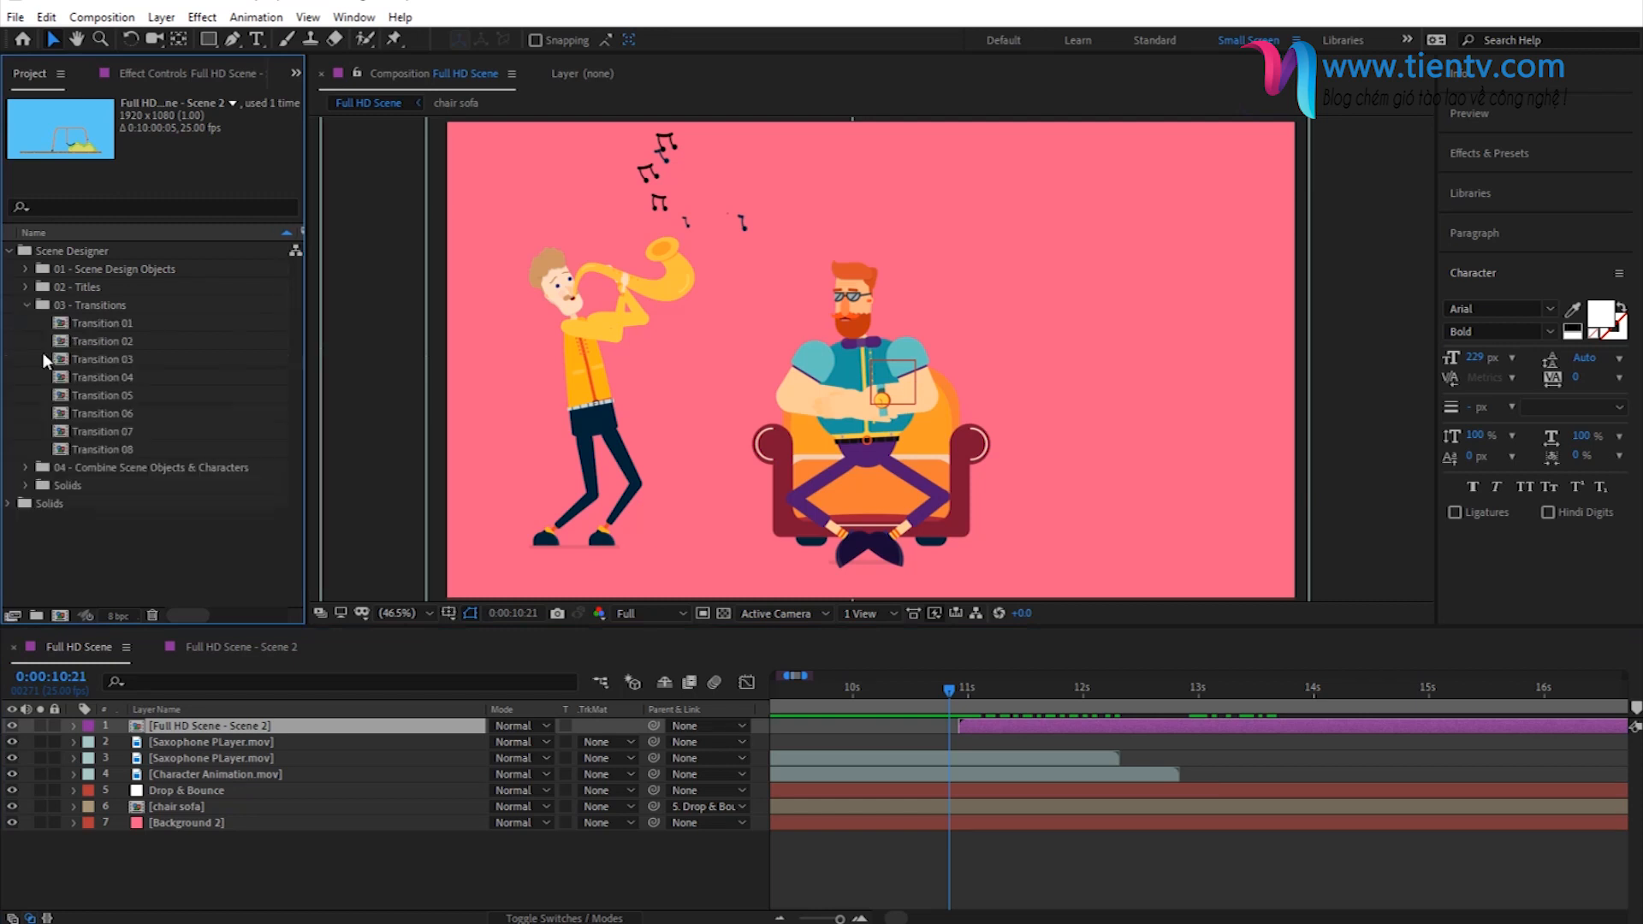
pyautogui.moveTo(85, 323); pyautogui.dragTo(983, 725)
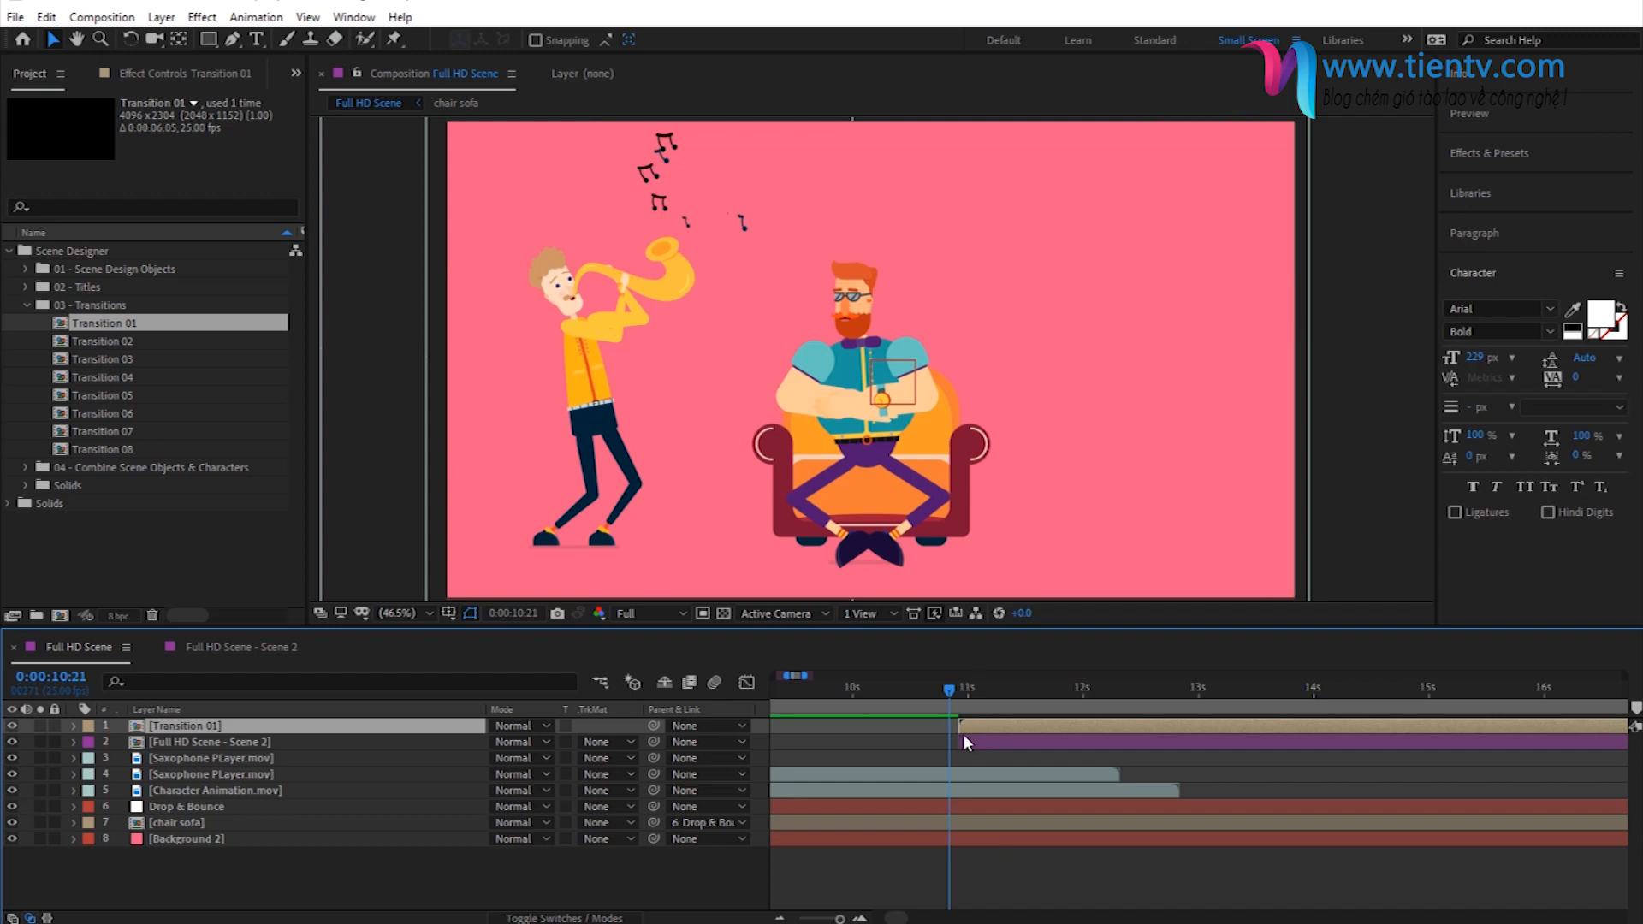
# - Check Transition 01 at 0:00:11:12 and scale it to 47% to fit the frame
pyautogui.moveTo(952, 679); pyautogui.dragTo(1023, 707)
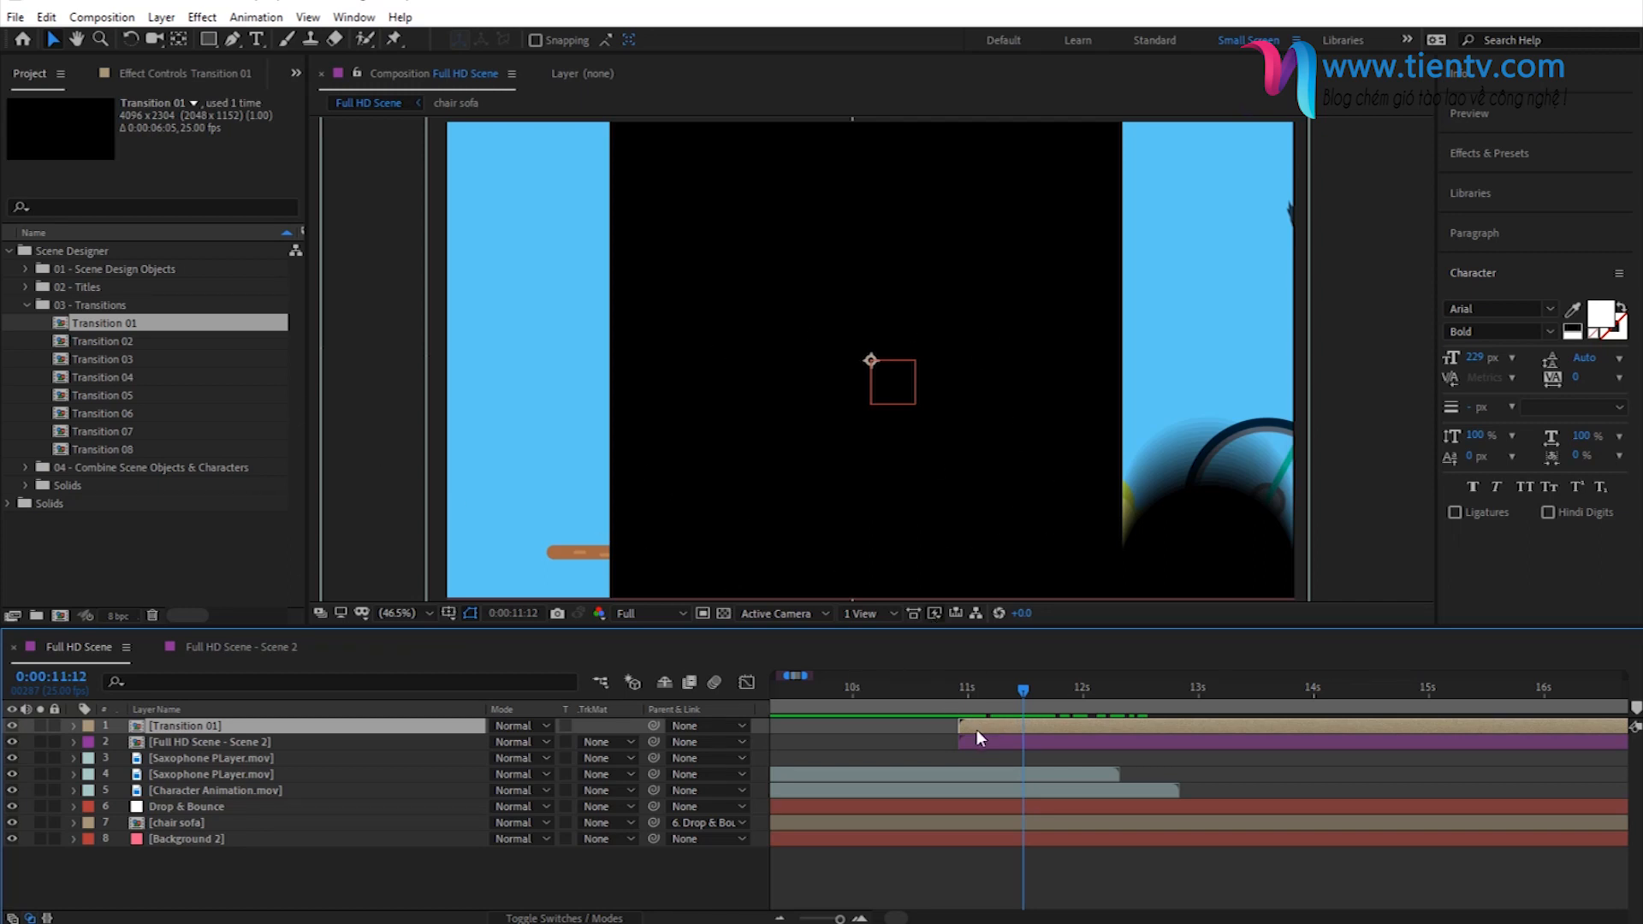
pyautogui.press('s')
pyautogui.moveTo(547, 742); pyautogui.dragTo(510, 746)
pyautogui.click(540, 742)
pyautogui.write('47')
pyautogui.press('Return')
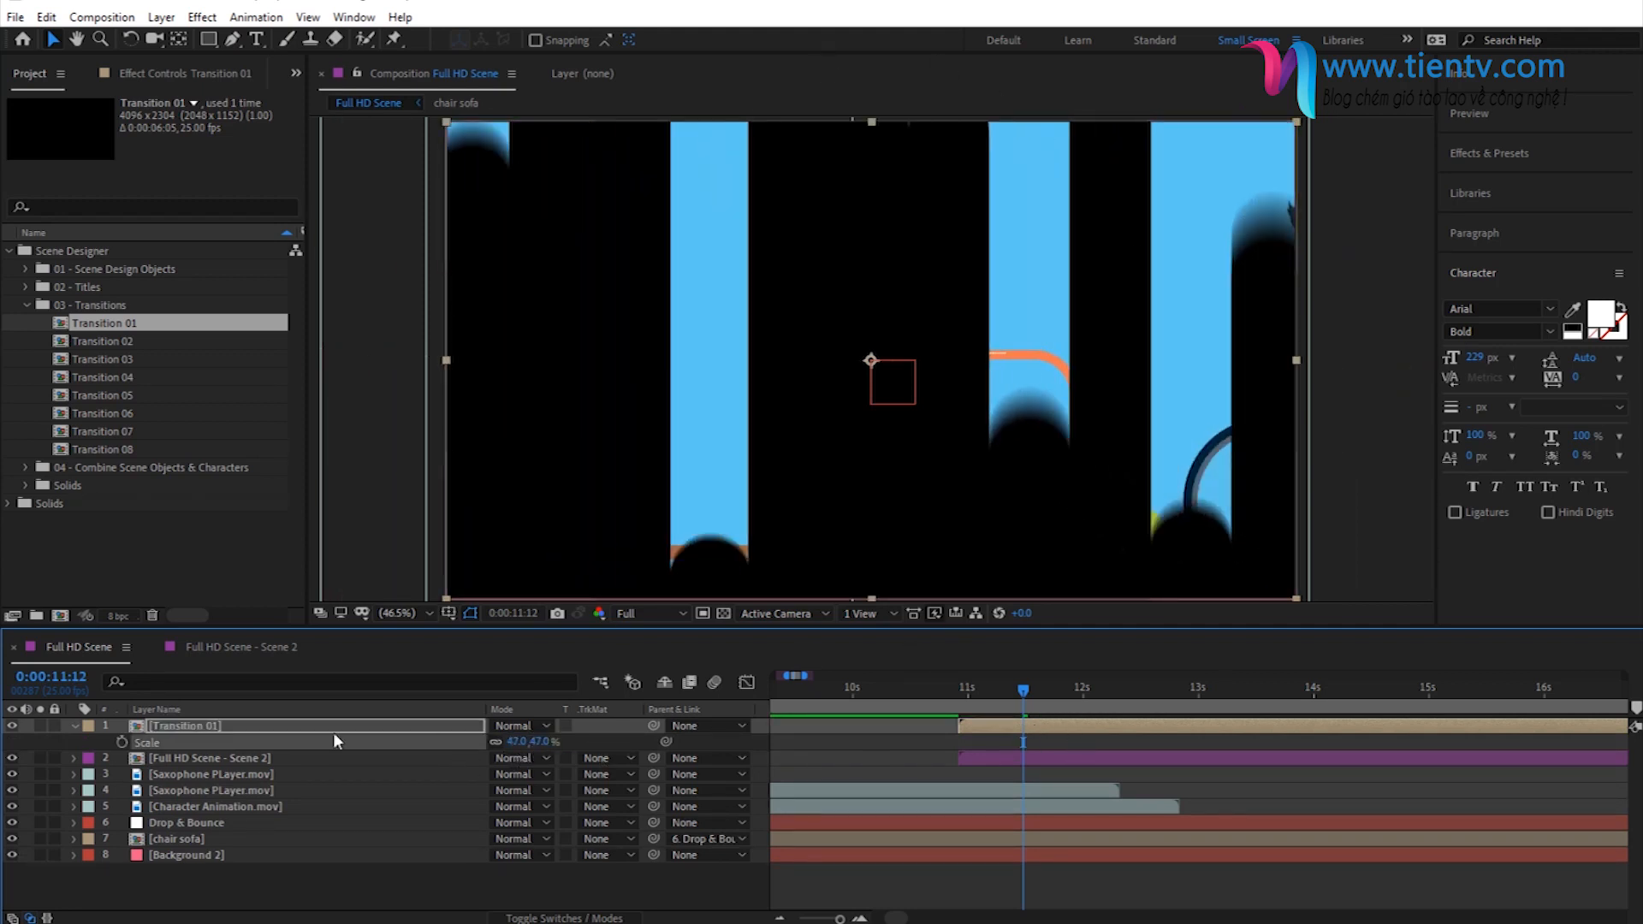
pyautogui.click(76, 727)
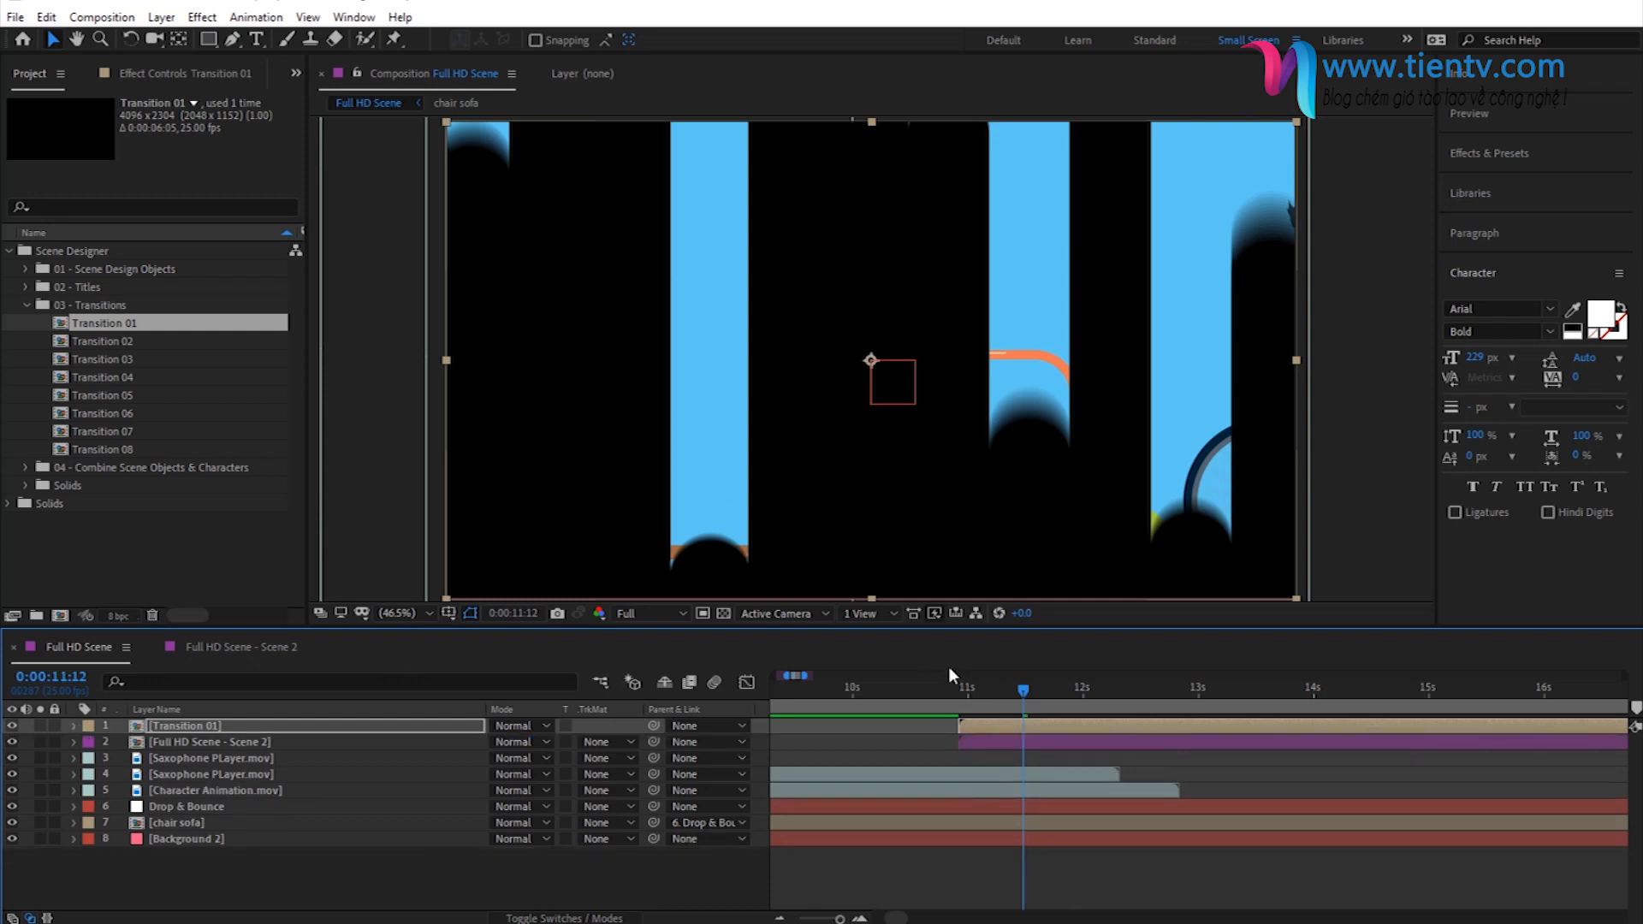
# - Hide the Transition 01 layer and set the Full HD Scene - Scene 2 layer's track matte to Alpha Inverted Matte "[Transition 01]"
pyautogui.click(983, 741)
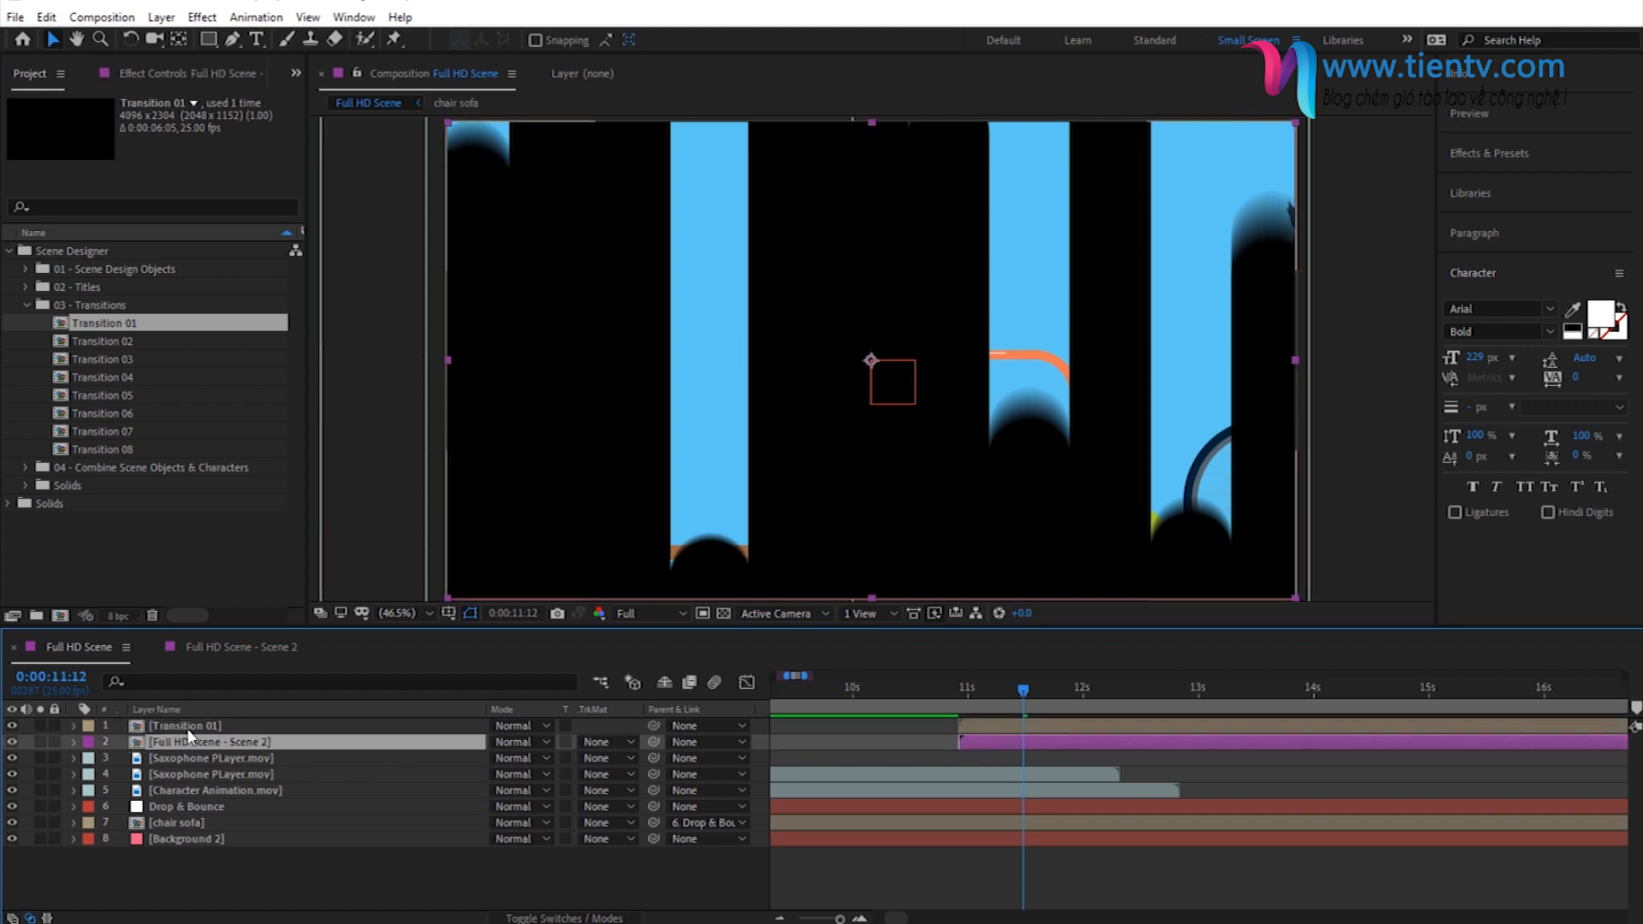
pyautogui.click(12, 726)
pyautogui.click(12, 727)
pyautogui.click(12, 727)
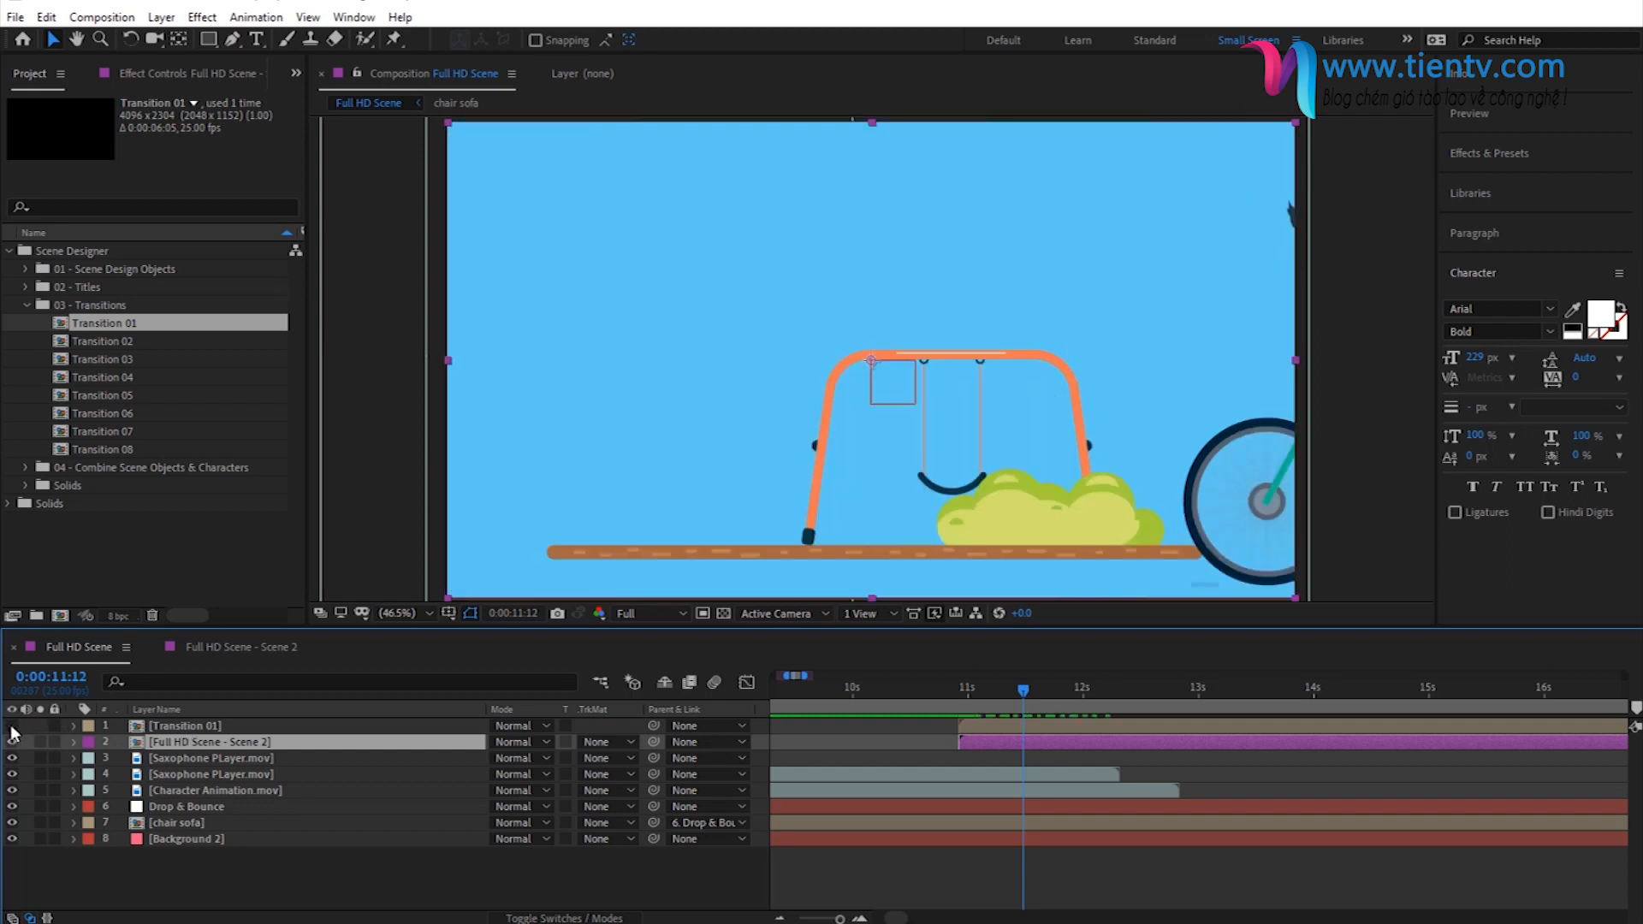
pyautogui.click(592, 741)
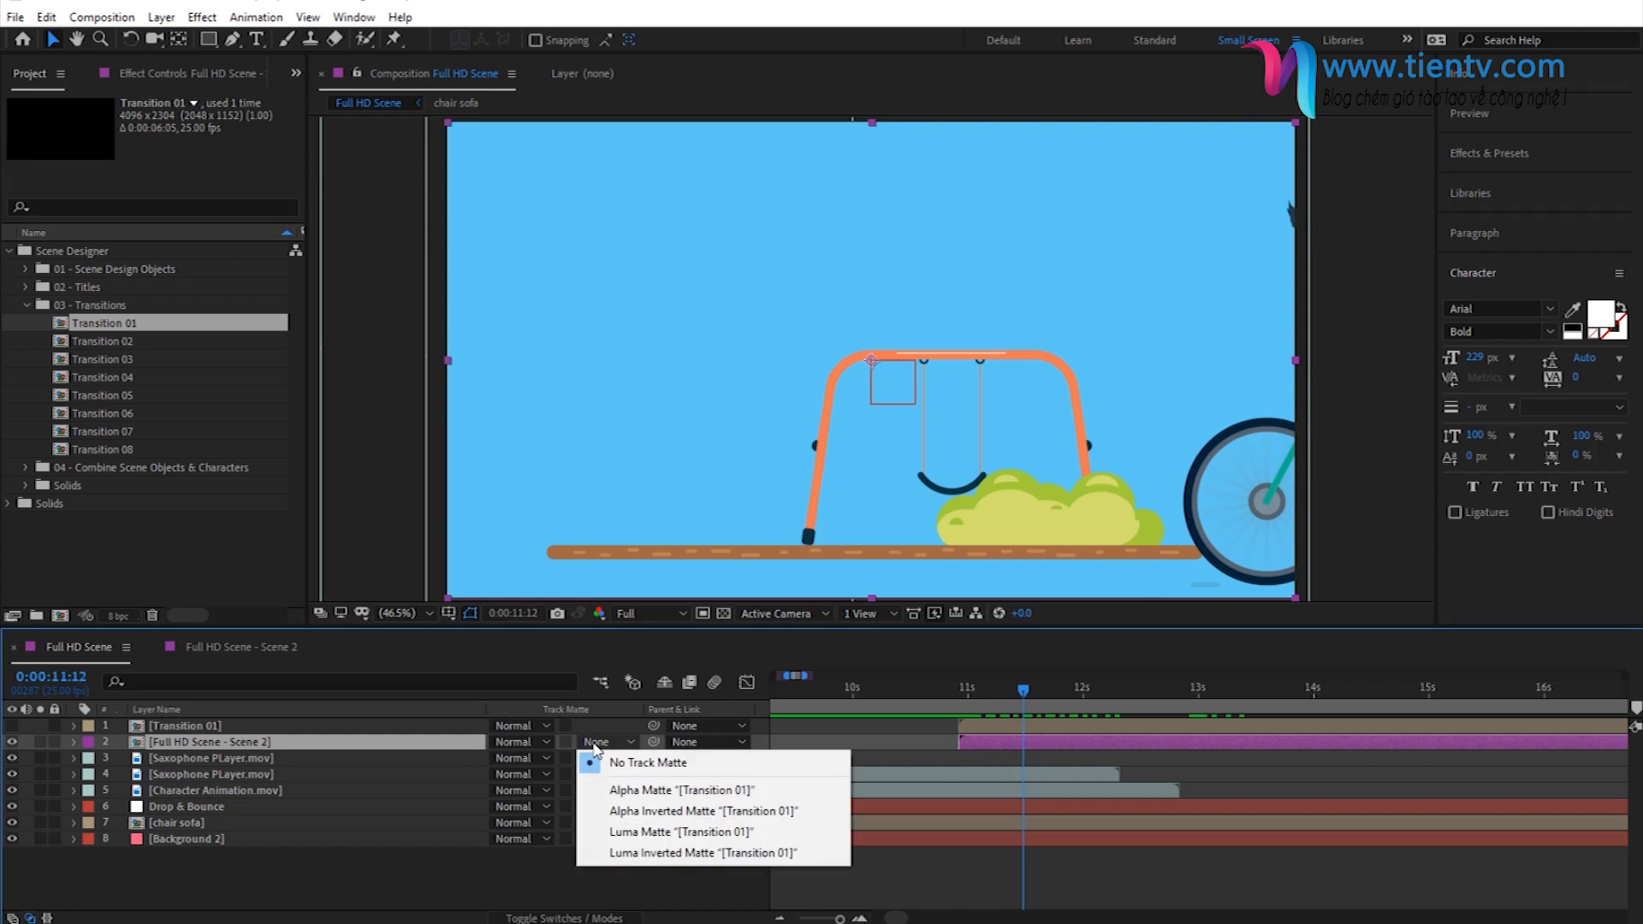
pyautogui.click(655, 812)
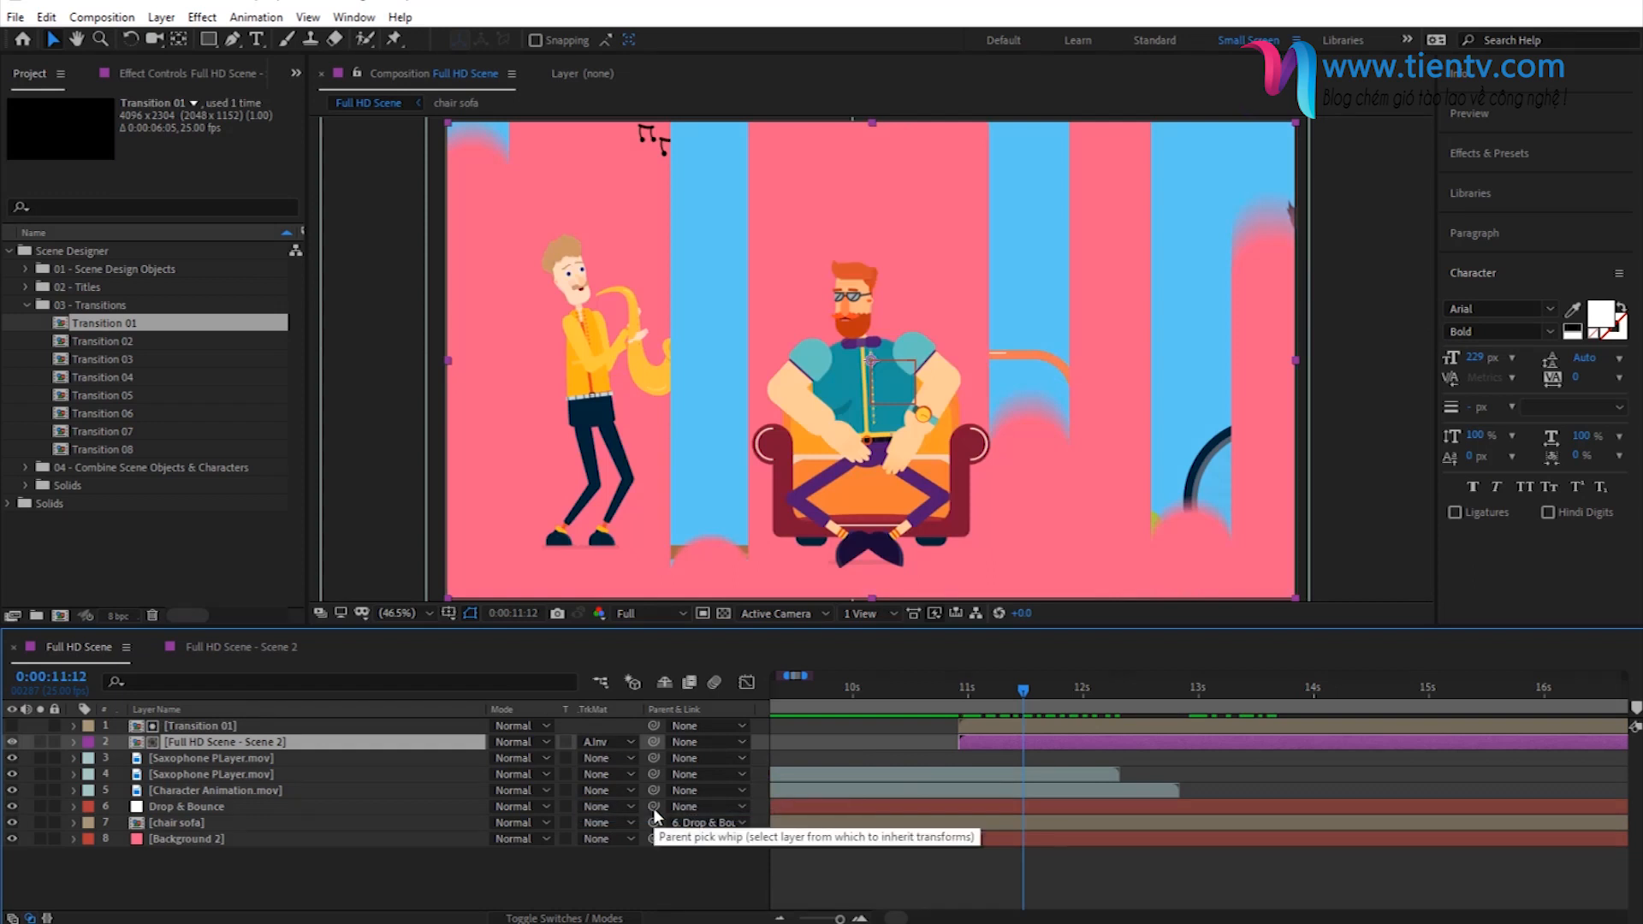
# - Check the Transition 01 matte transition from its start to 0:00:11:11, then return to 0:00:11:02
pyautogui.click(955, 693)
pyautogui.moveTo(955, 700); pyautogui.dragTo(1019, 737)
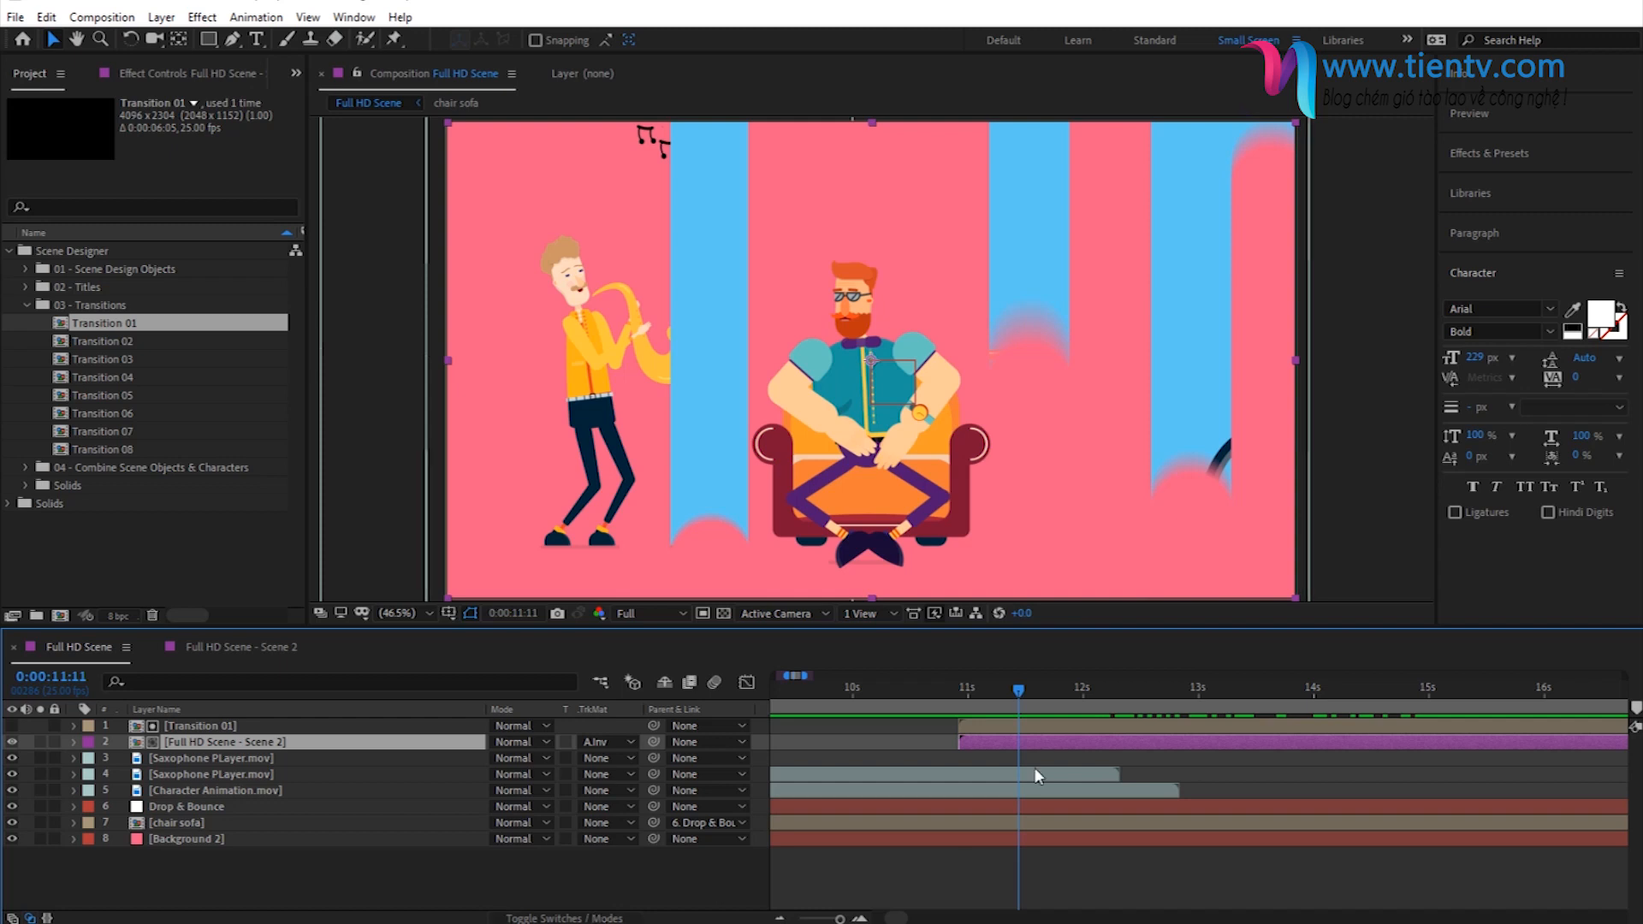
pyautogui.click(970, 725)
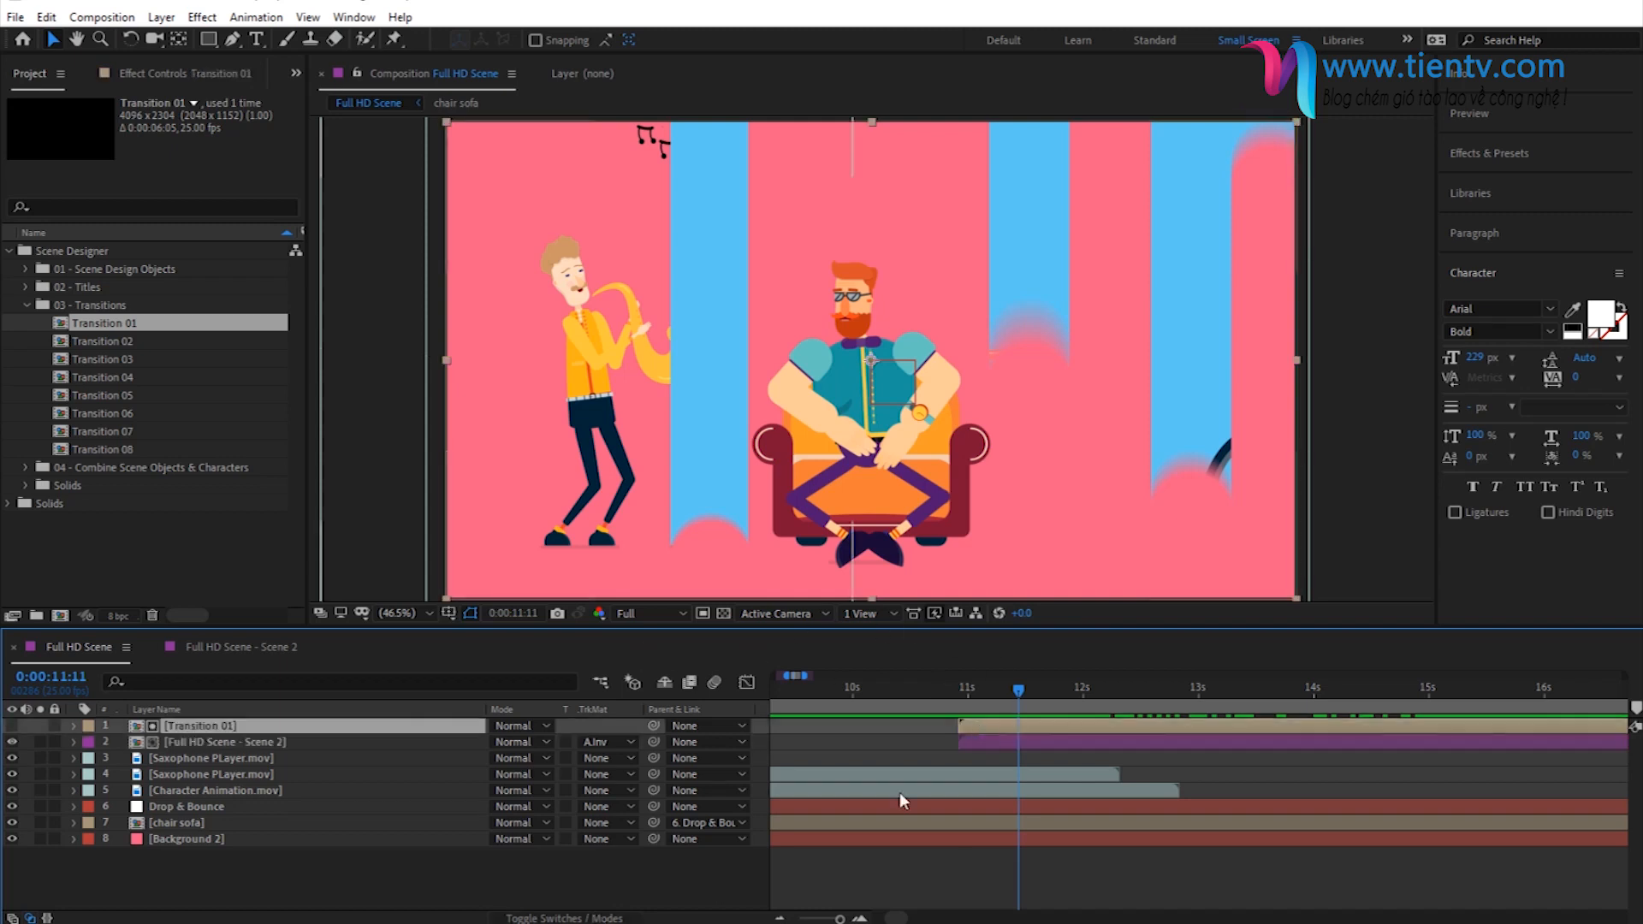
pyautogui.click(977, 692)
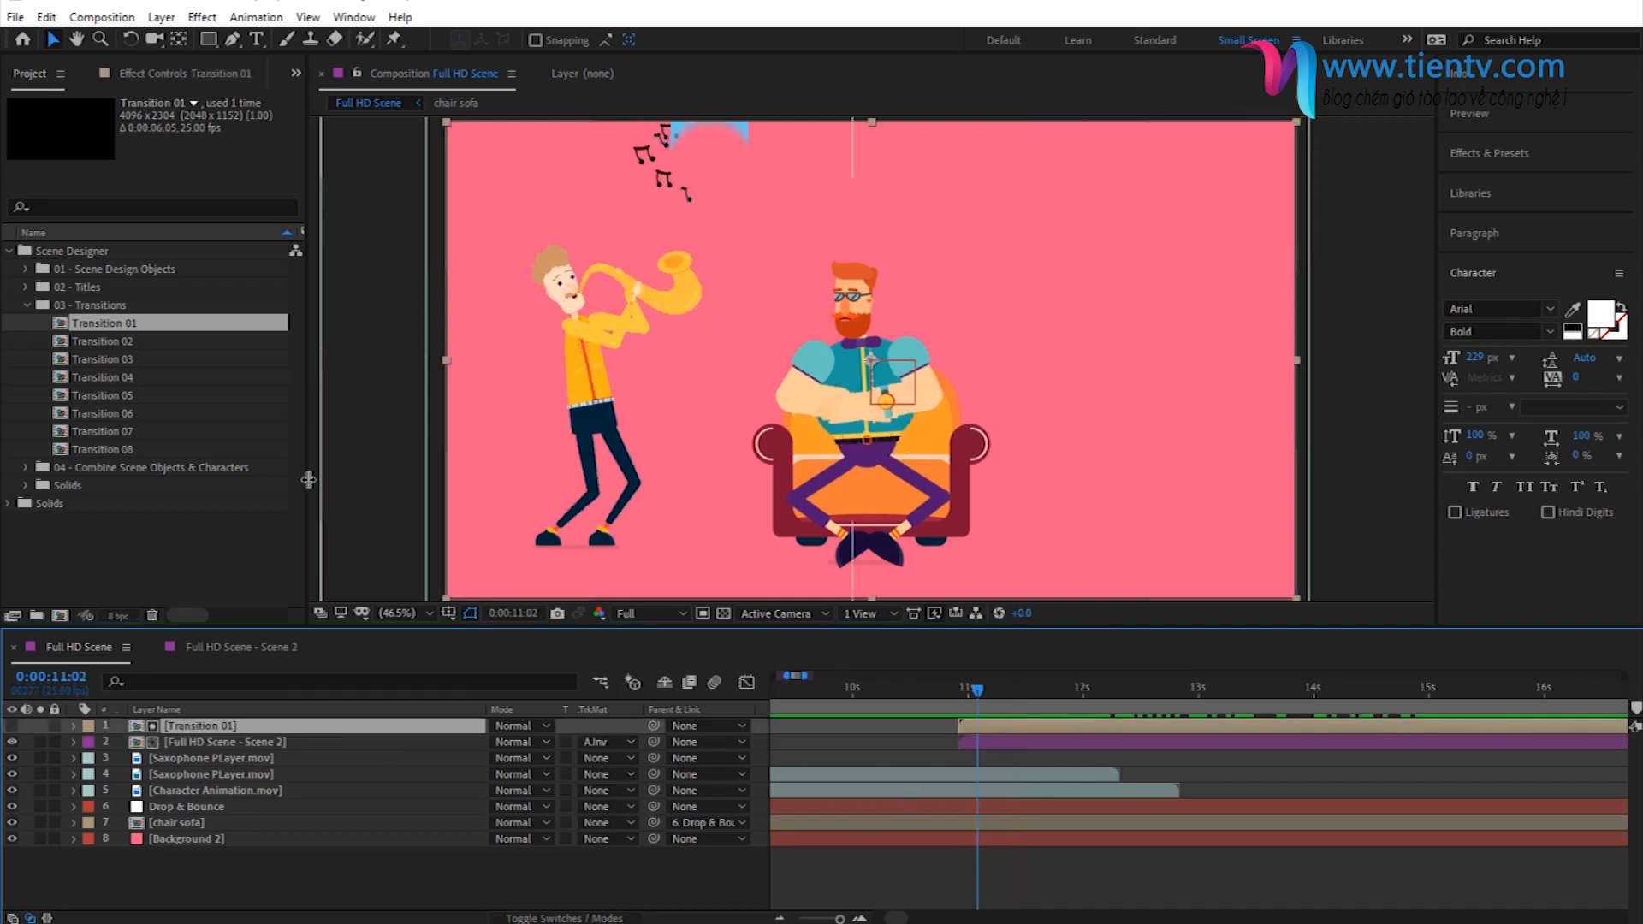
# - Replace the Transition 01 layer with Transition 02 from the 03 - Transitions folder
pyautogui.click(113, 342)
pyautogui.click(613, 741)
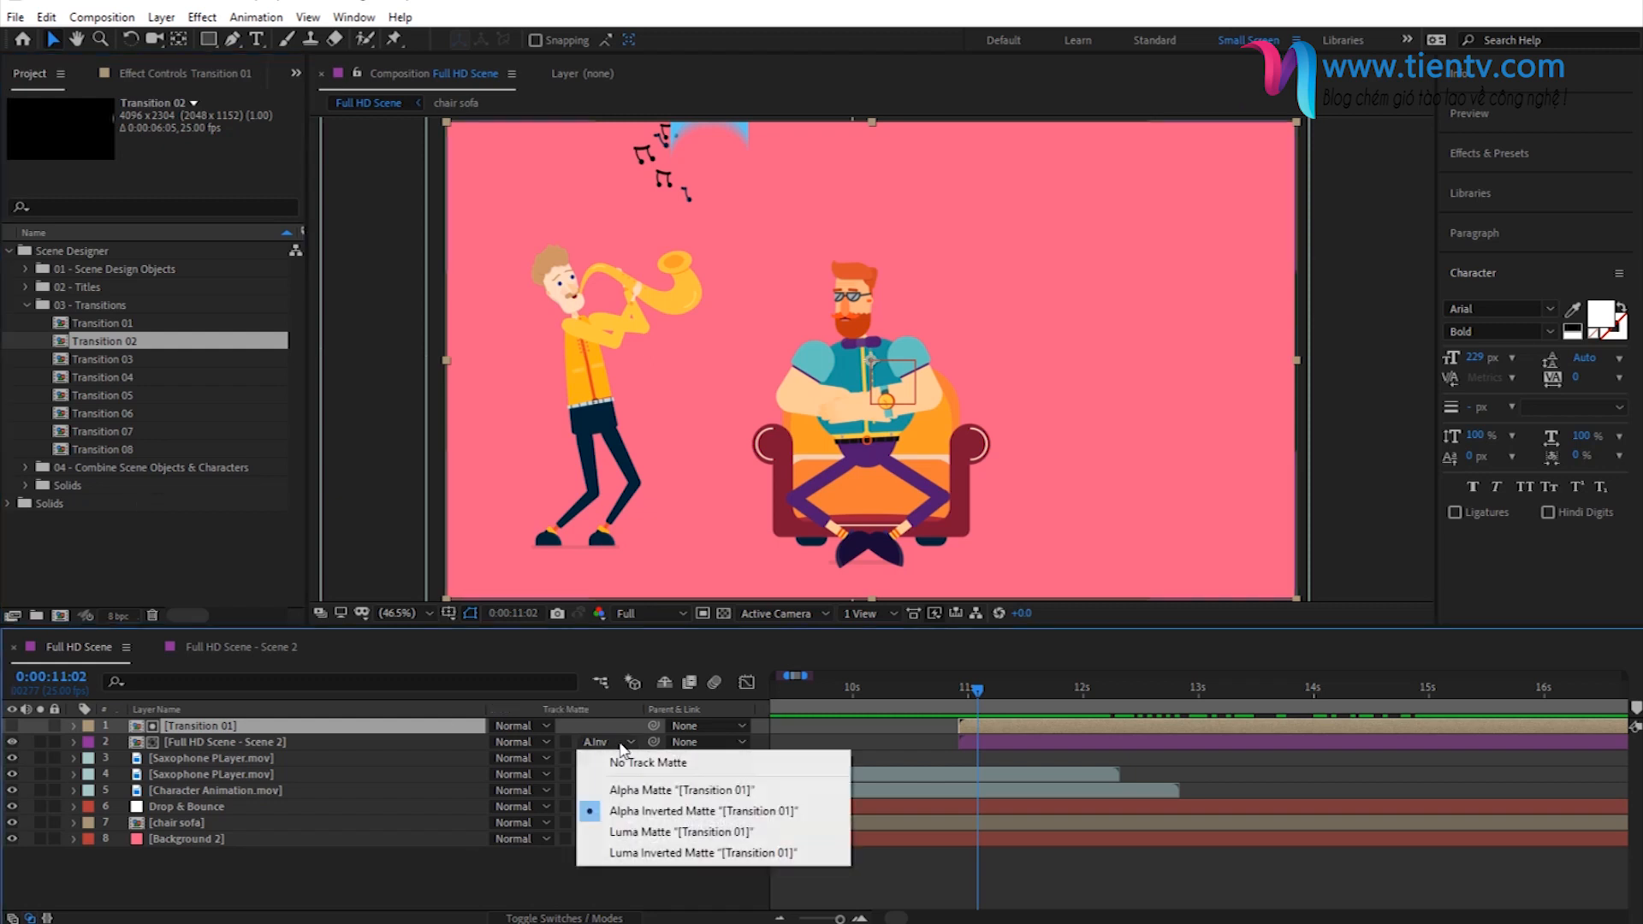
pyautogui.click(518, 882)
pyautogui.click(267, 727)
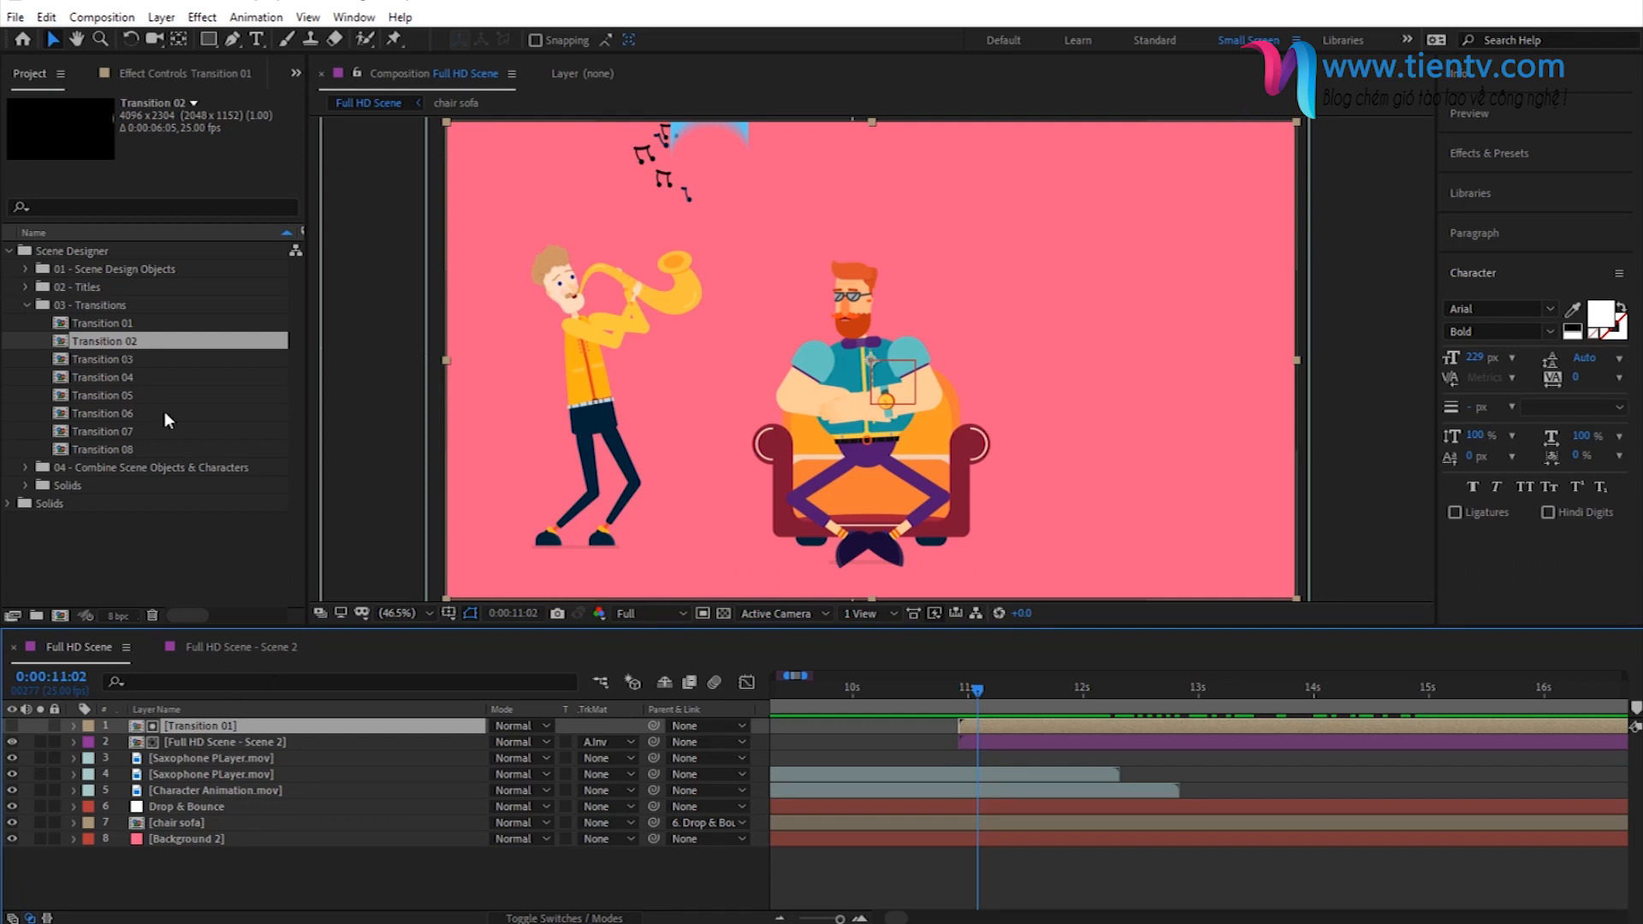
pyautogui.moveTo(137, 337); pyautogui.dragTo(241, 729)
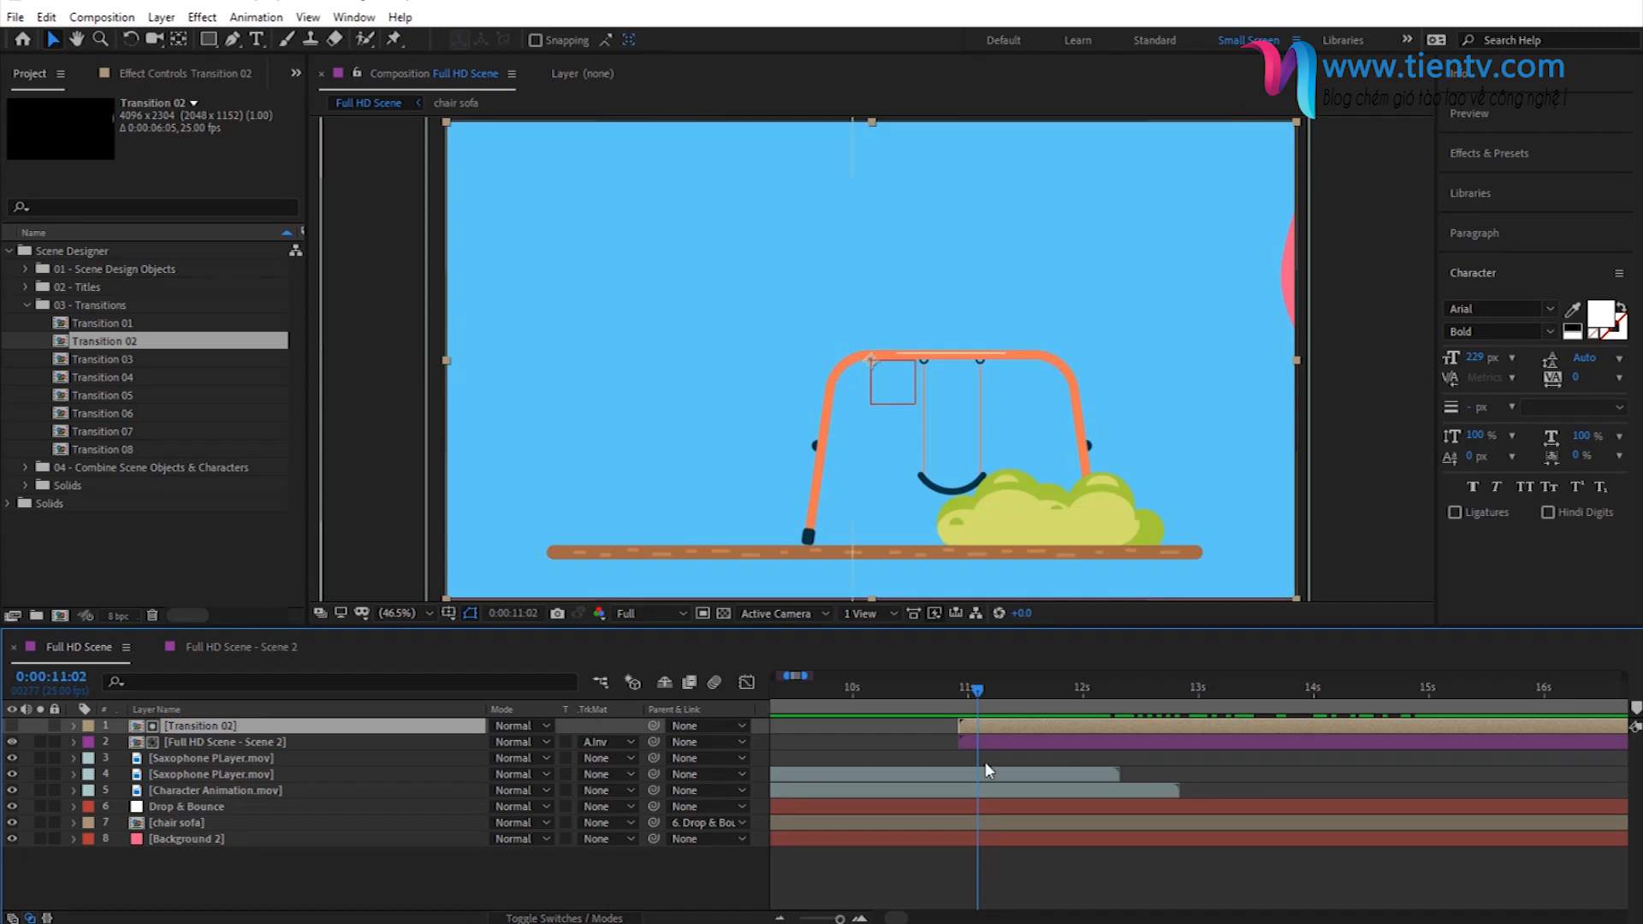
# - Set the Full HD Scene - Scene 2 layer's track matte to Alpha Matte "[Transition 02]" and check the transition up to 0:00:12:10
pyautogui.moveTo(978, 689); pyautogui.dragTo(986, 758)
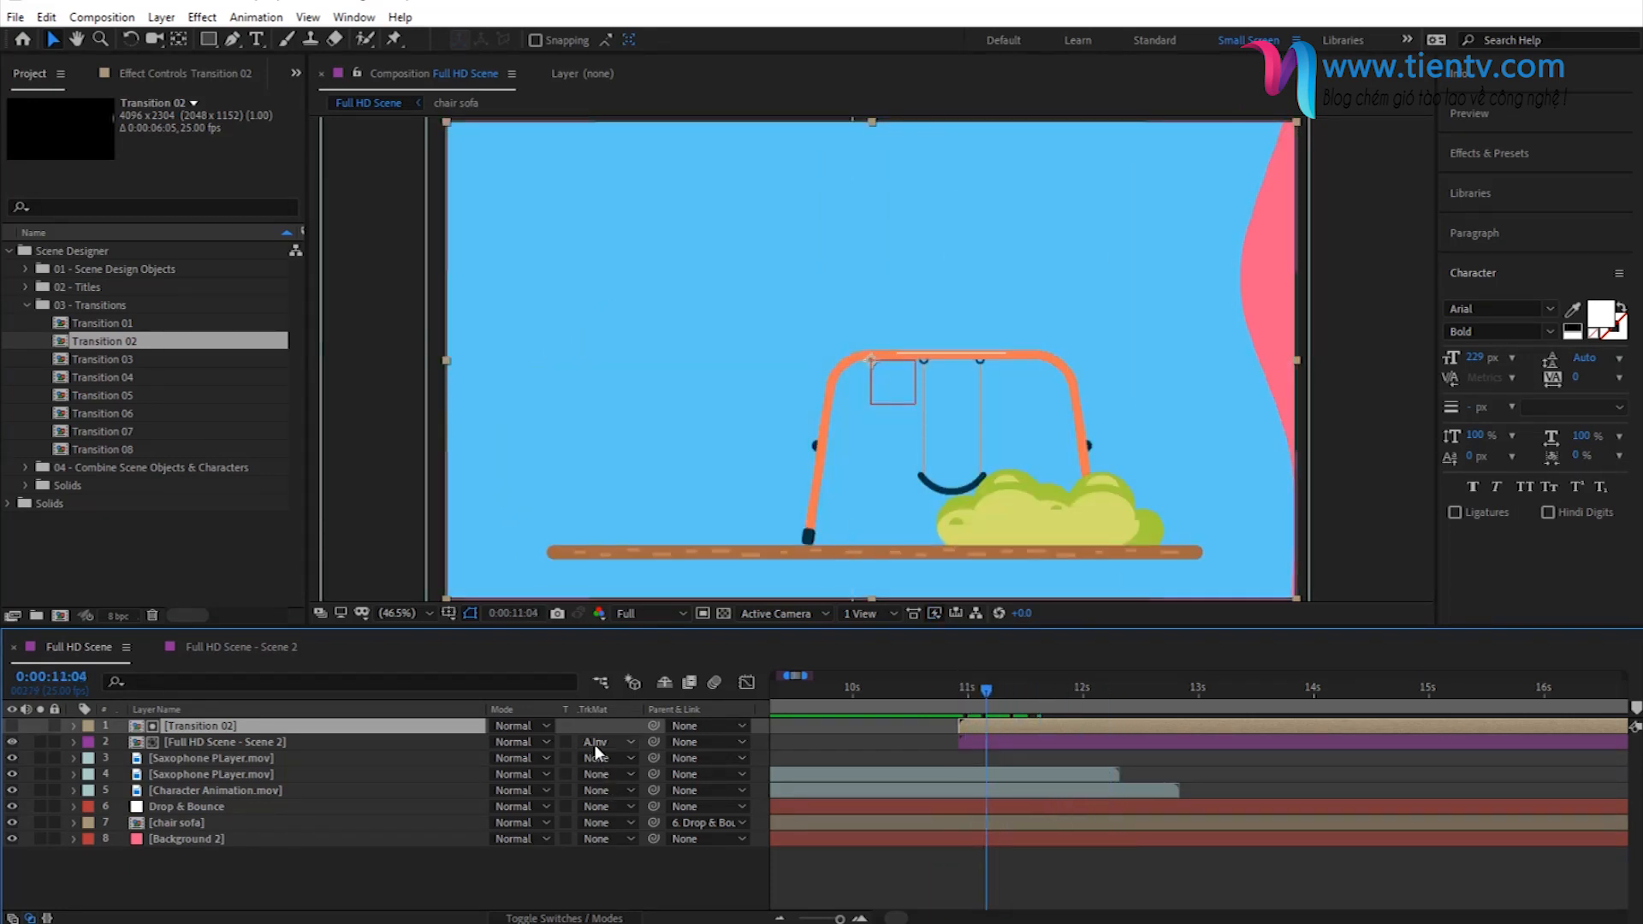
pyautogui.click(594, 745)
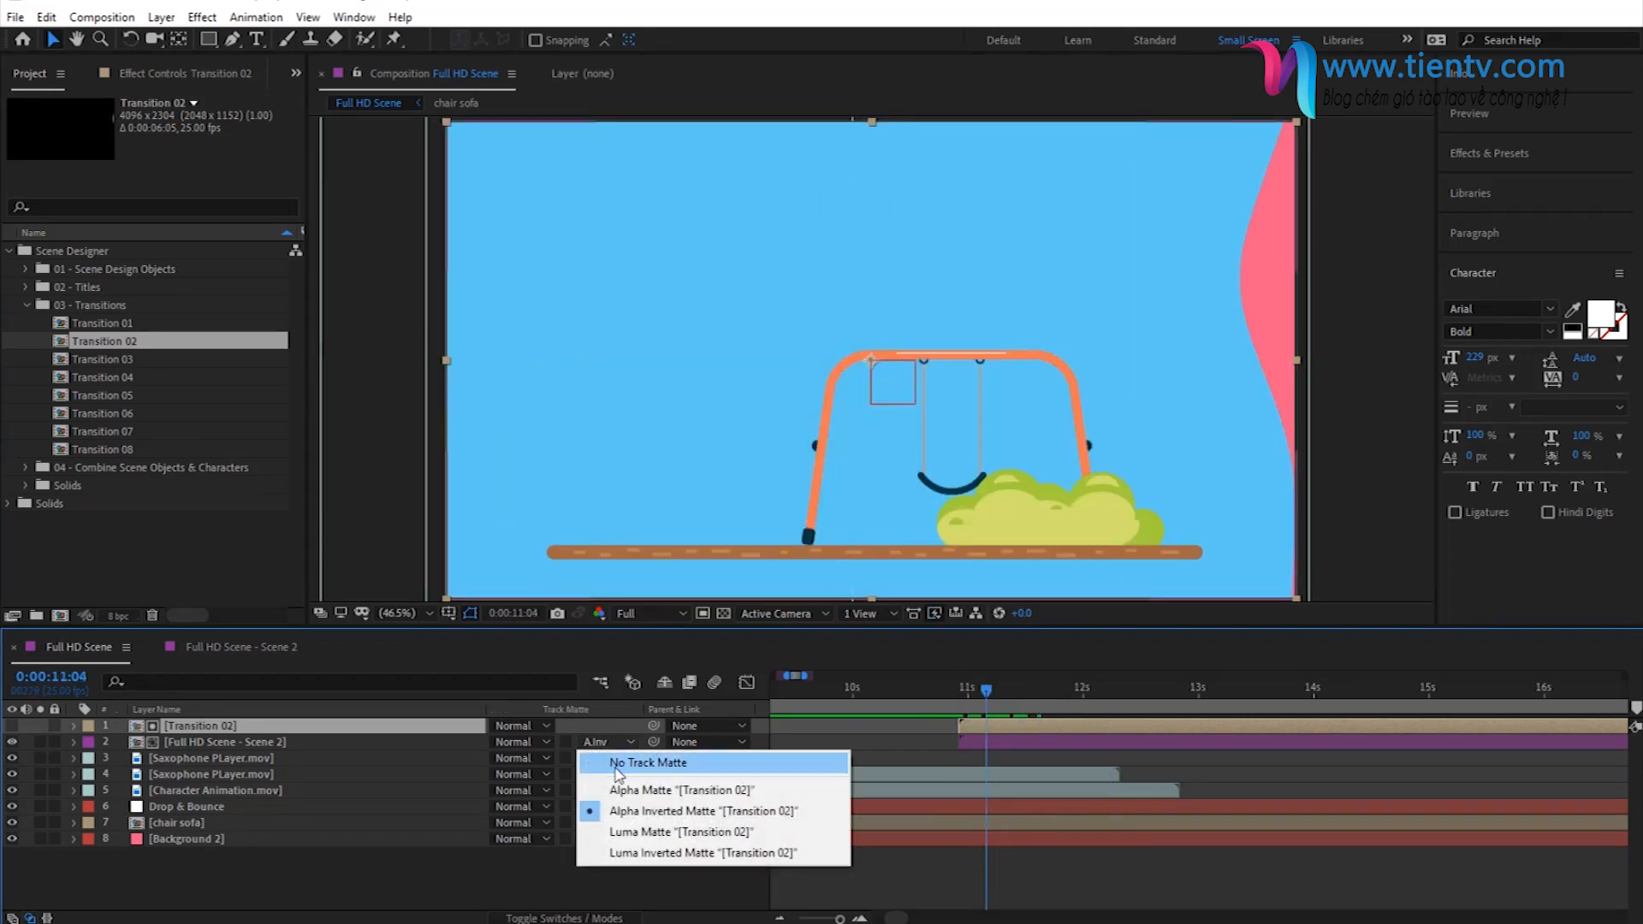
pyautogui.click(625, 784)
pyautogui.moveTo(955, 695); pyautogui.dragTo(1129, 724)
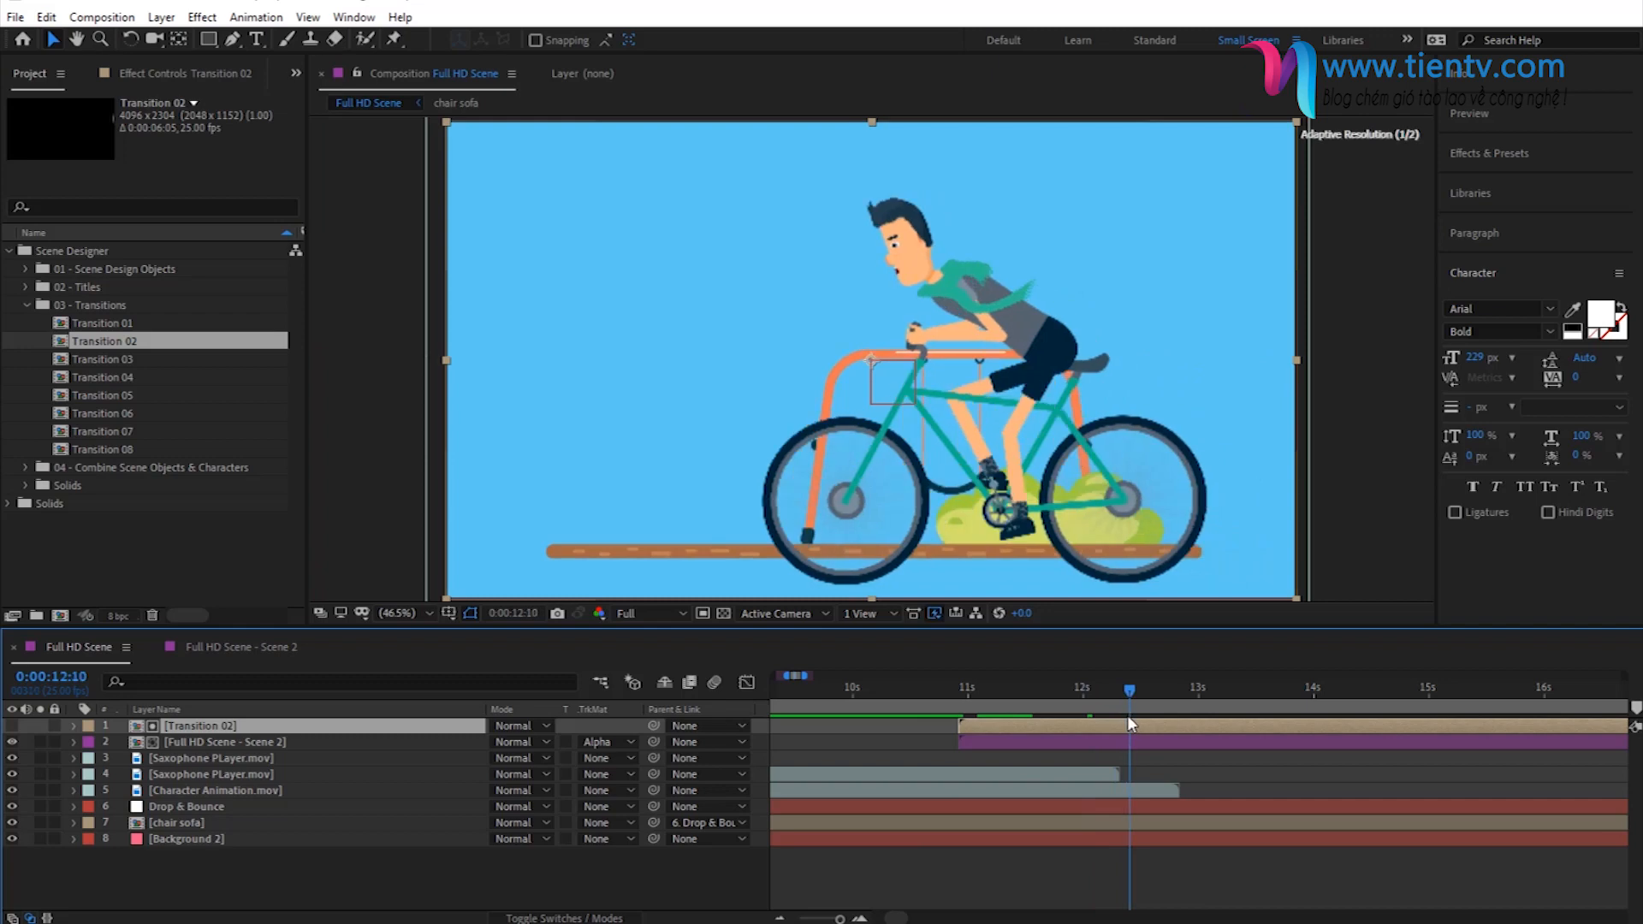
# - Collapse the Scene Designer folder and shorten the composition's work area to end at 0:00:16:13
pyautogui.click(785, 919)
pyautogui.click(785, 919)
pyautogui.click(785, 919)
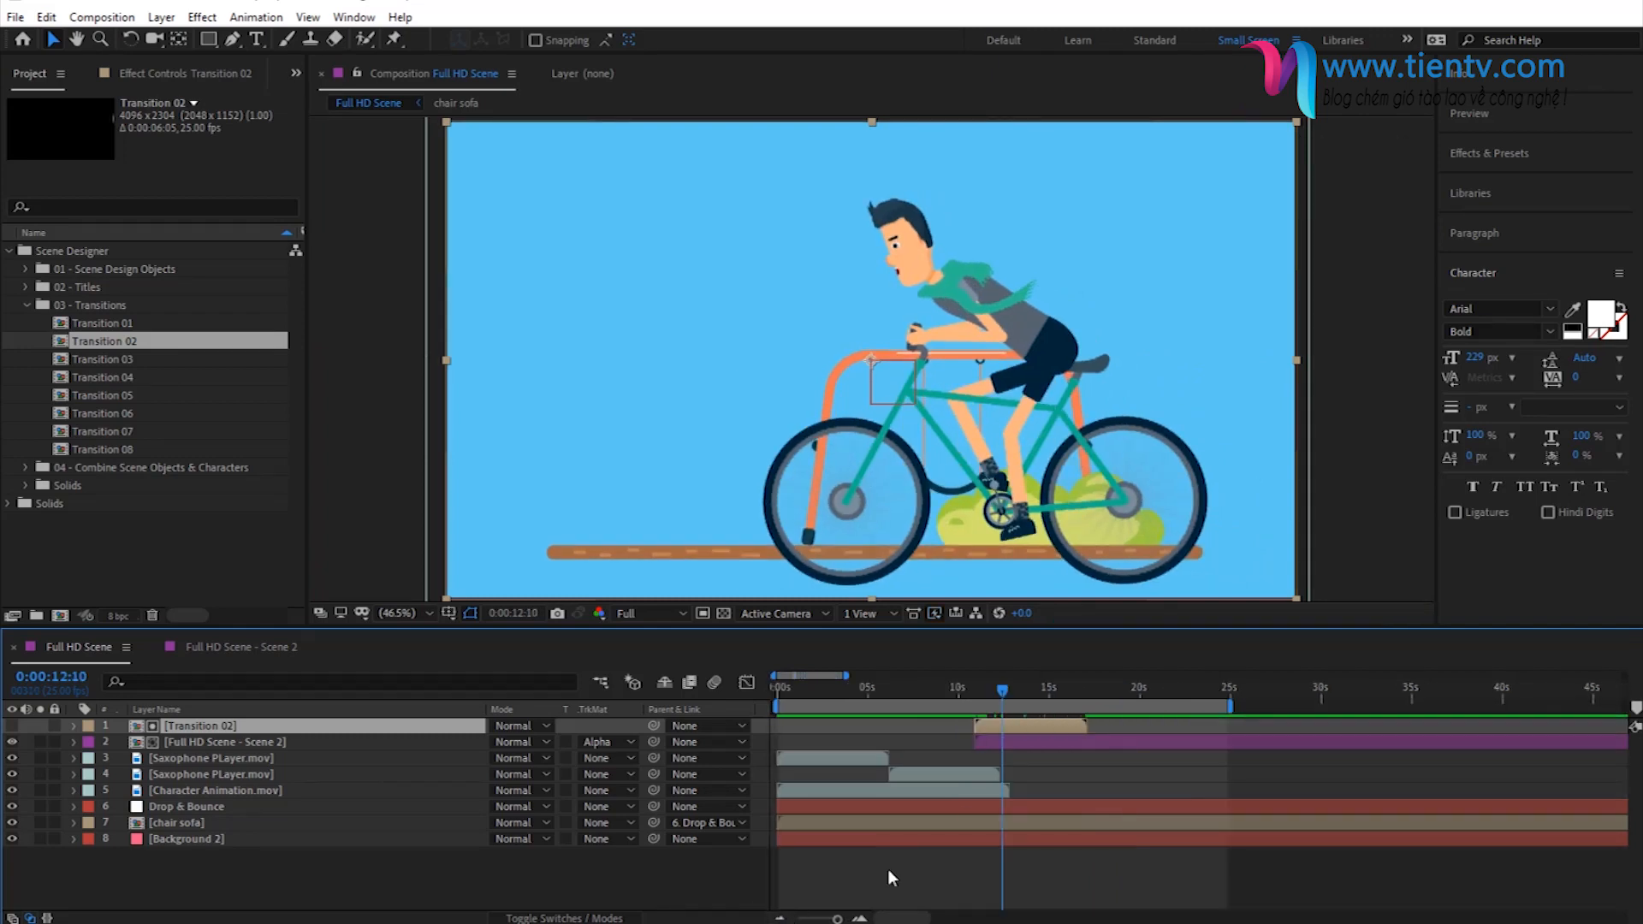
pyautogui.moveTo(1000, 692); pyautogui.dragTo(1085, 704)
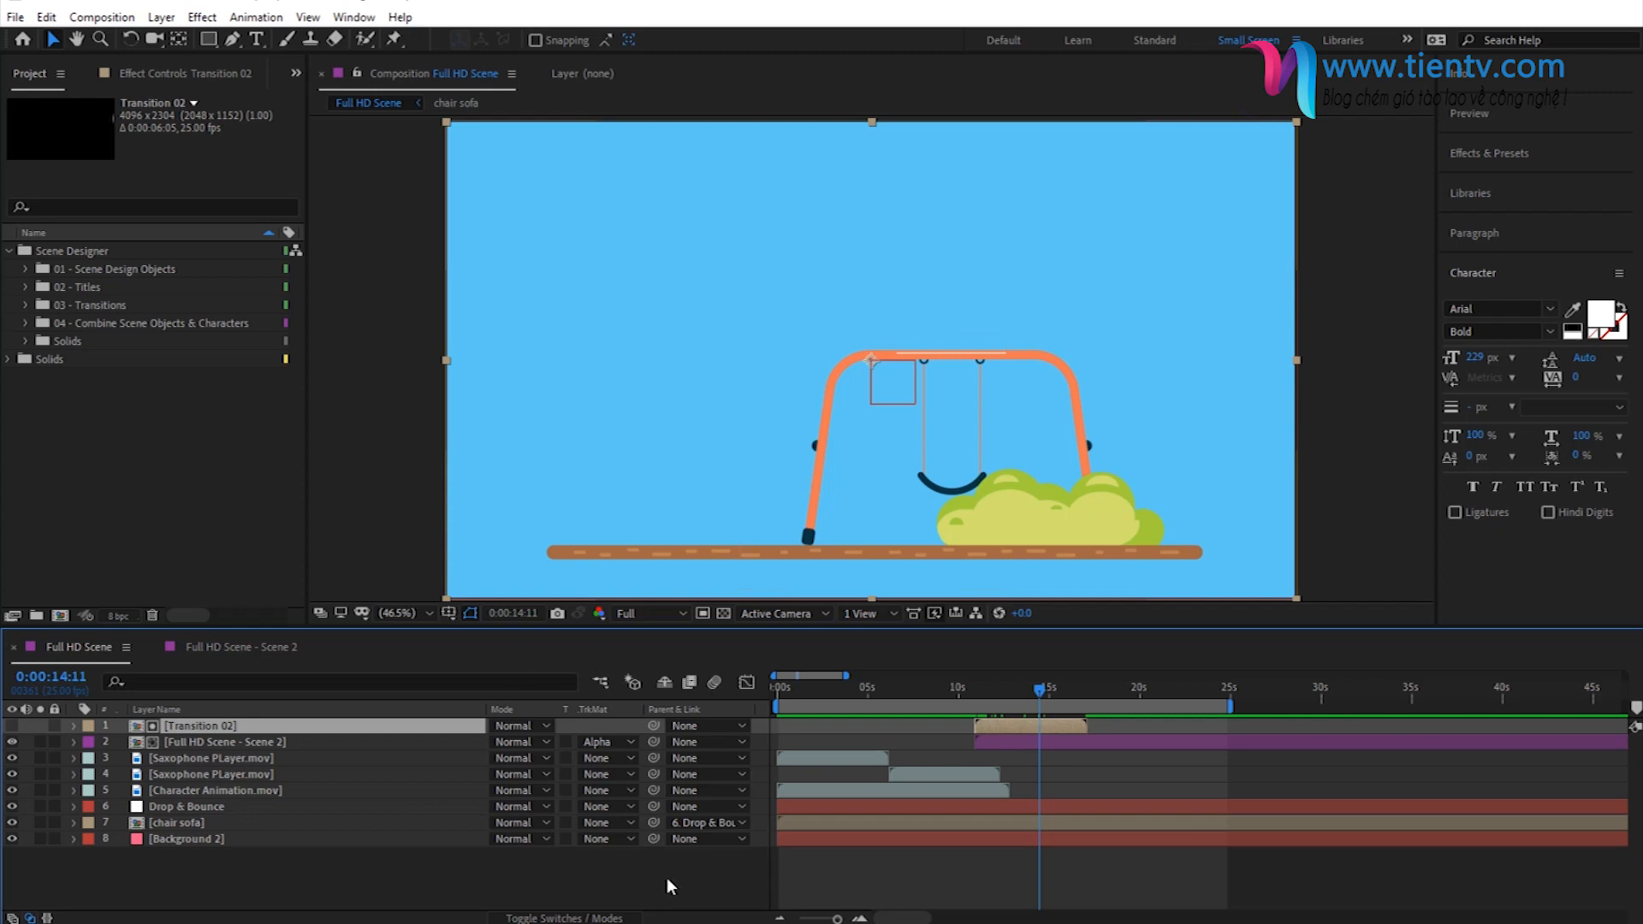
pyautogui.click(668, 882)
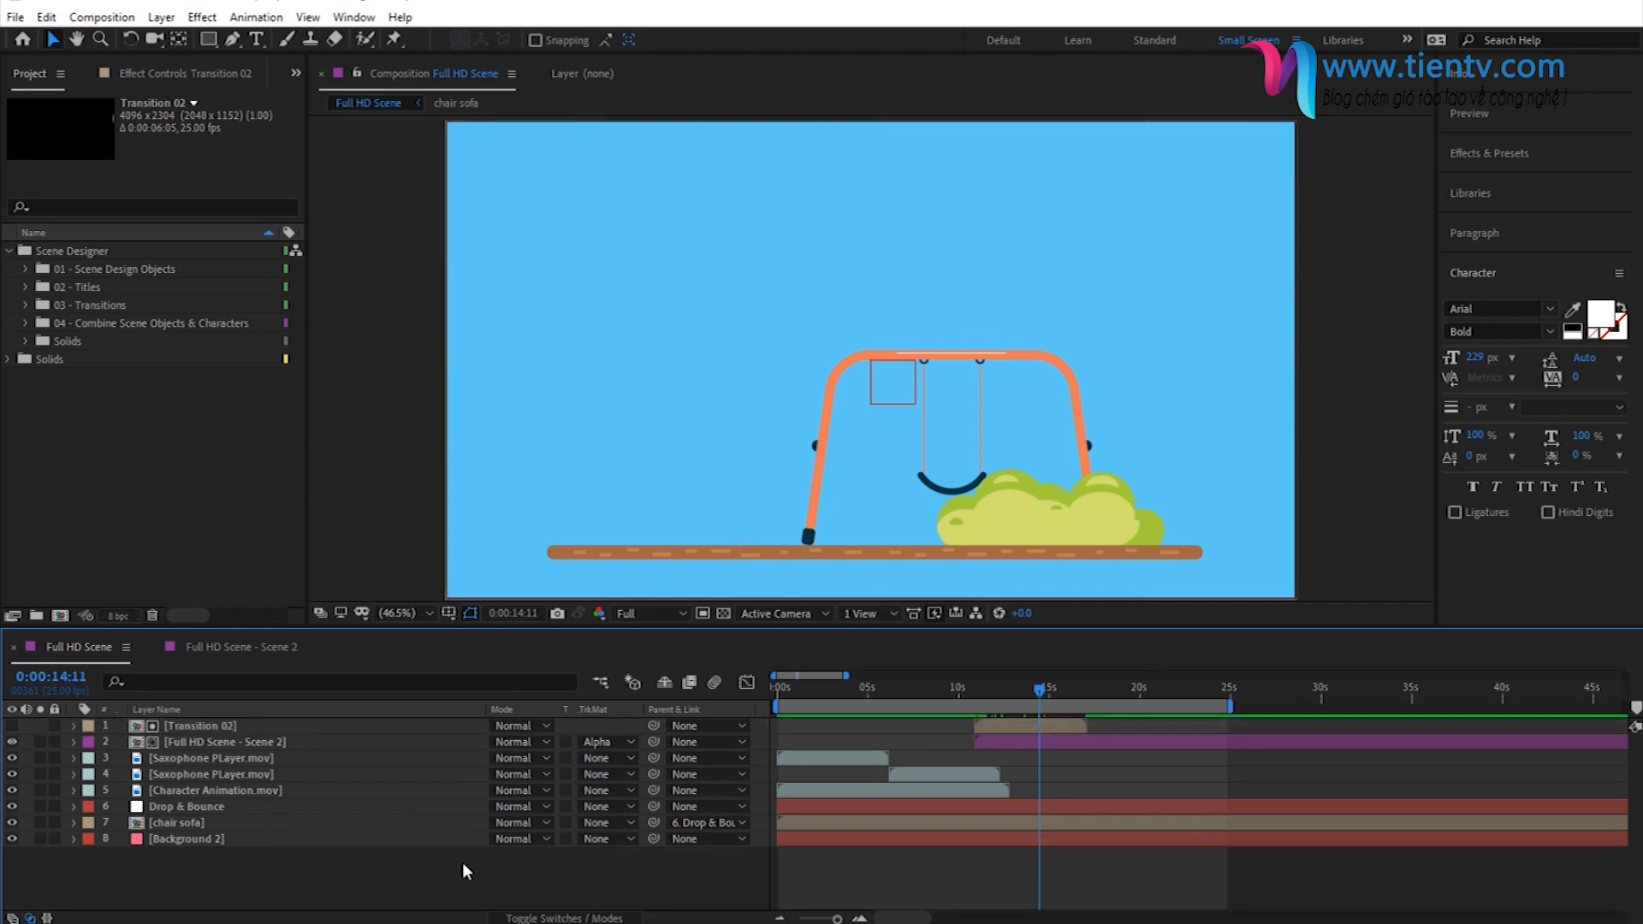
pyautogui.click(9, 251)
pyautogui.moveTo(1039, 690); pyautogui.dragTo(1076, 695)
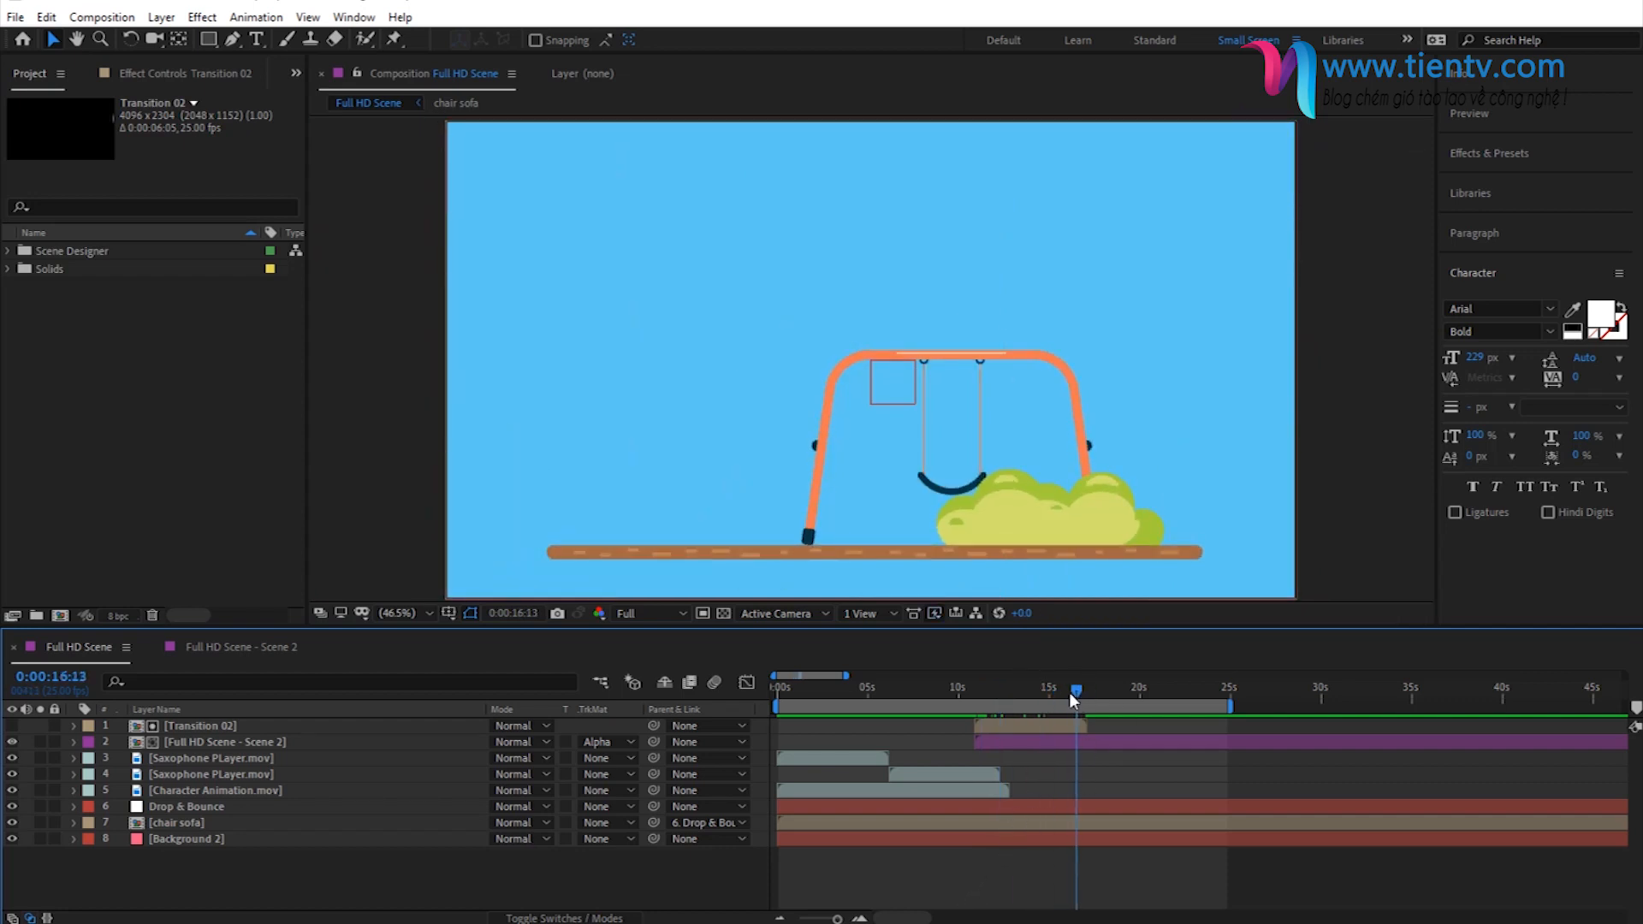
pyautogui.moveTo(1235, 707); pyautogui.dragTo(1085, 710)
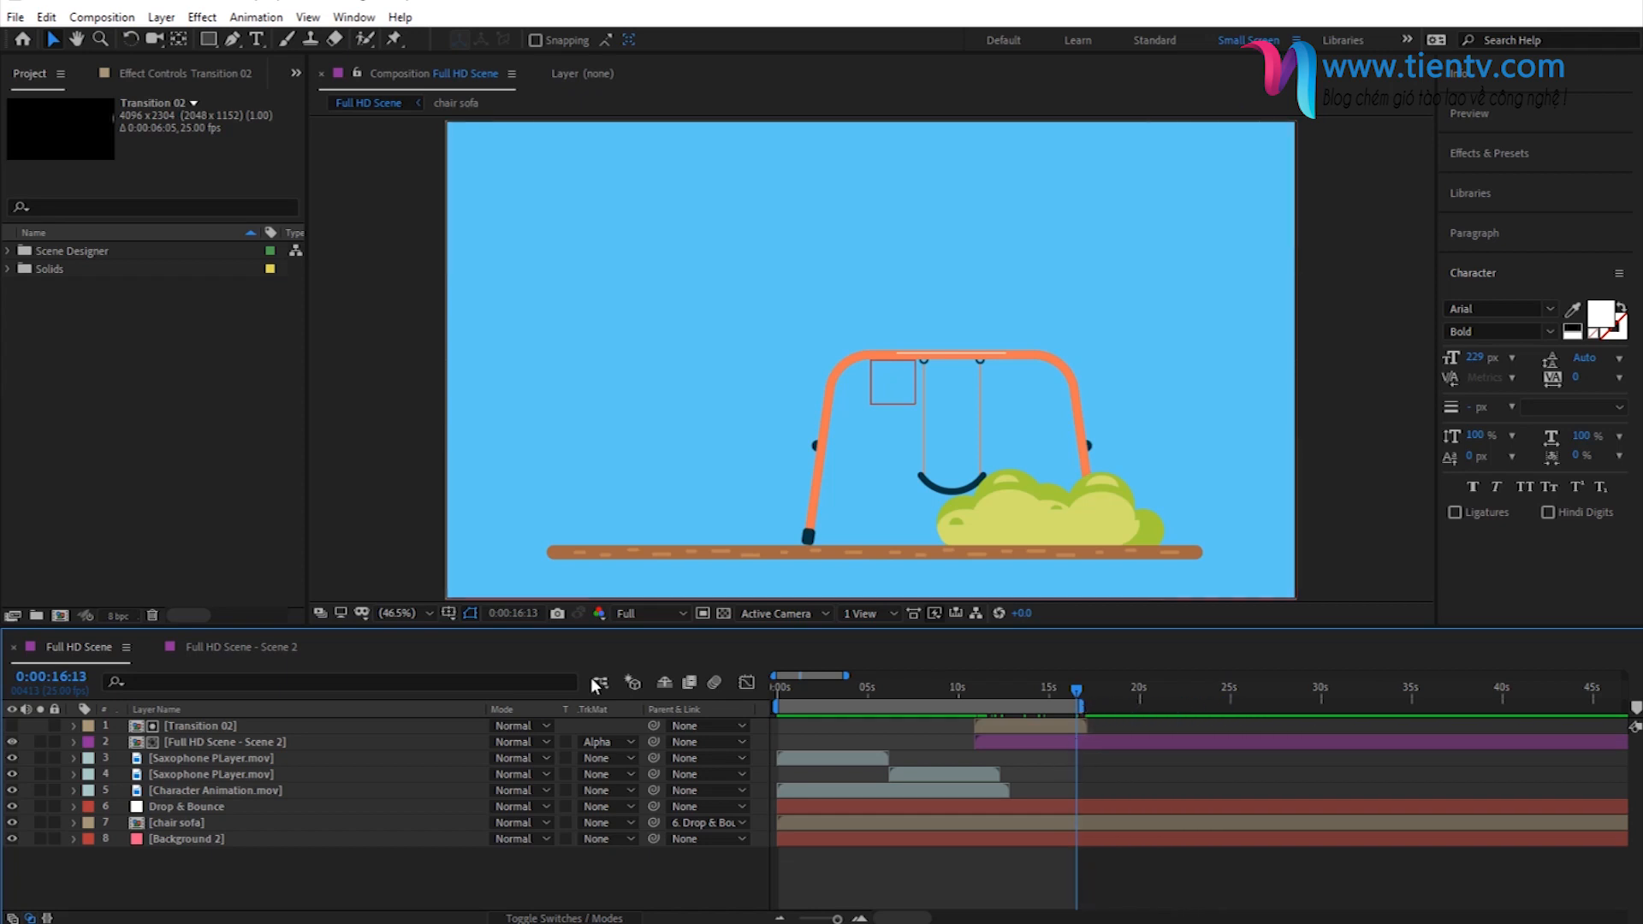
# - Send the Full HD Scene composition to the Adobe Media Encoder queue and choose H.264 as its export format
pyautogui.click(100, 19)
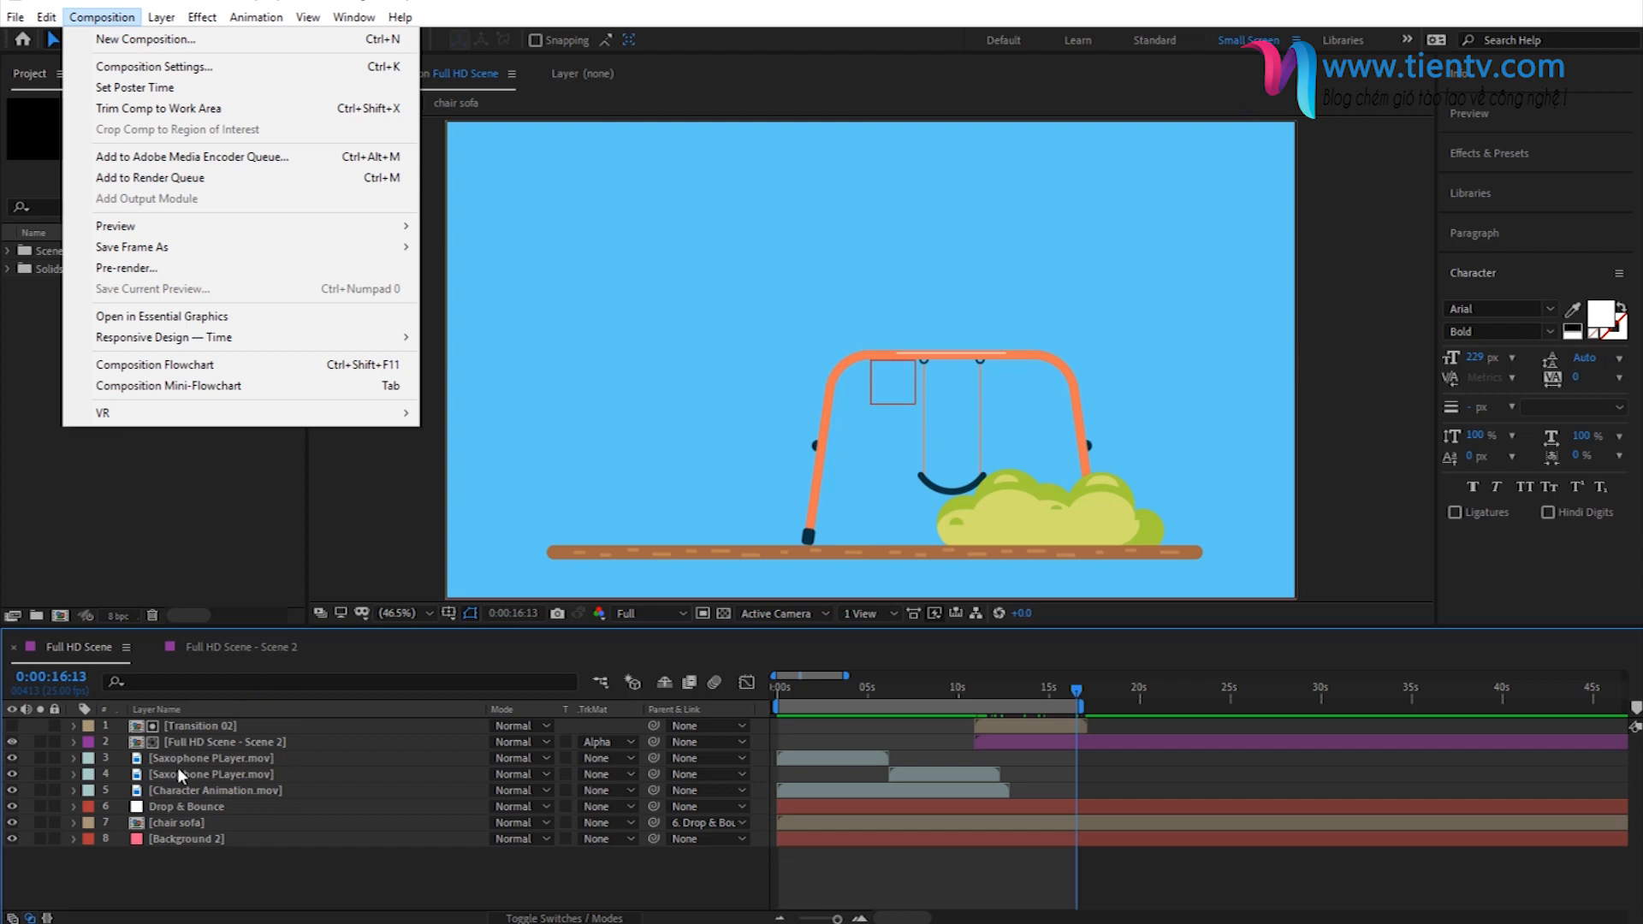
pyautogui.click(193, 157)
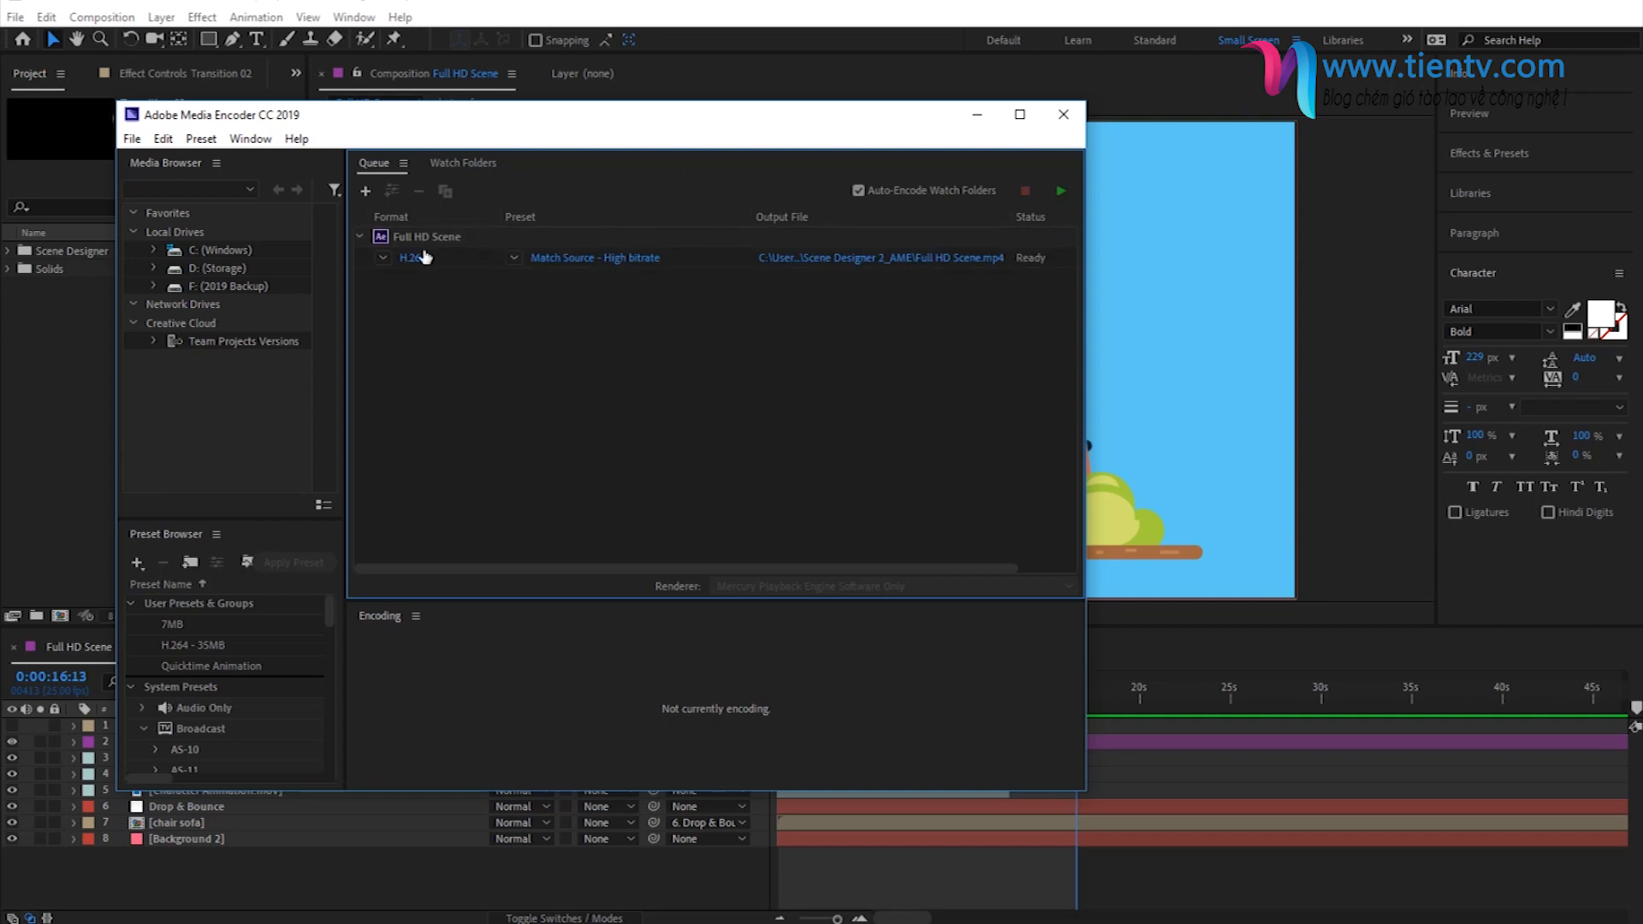
pyautogui.click(598, 260)
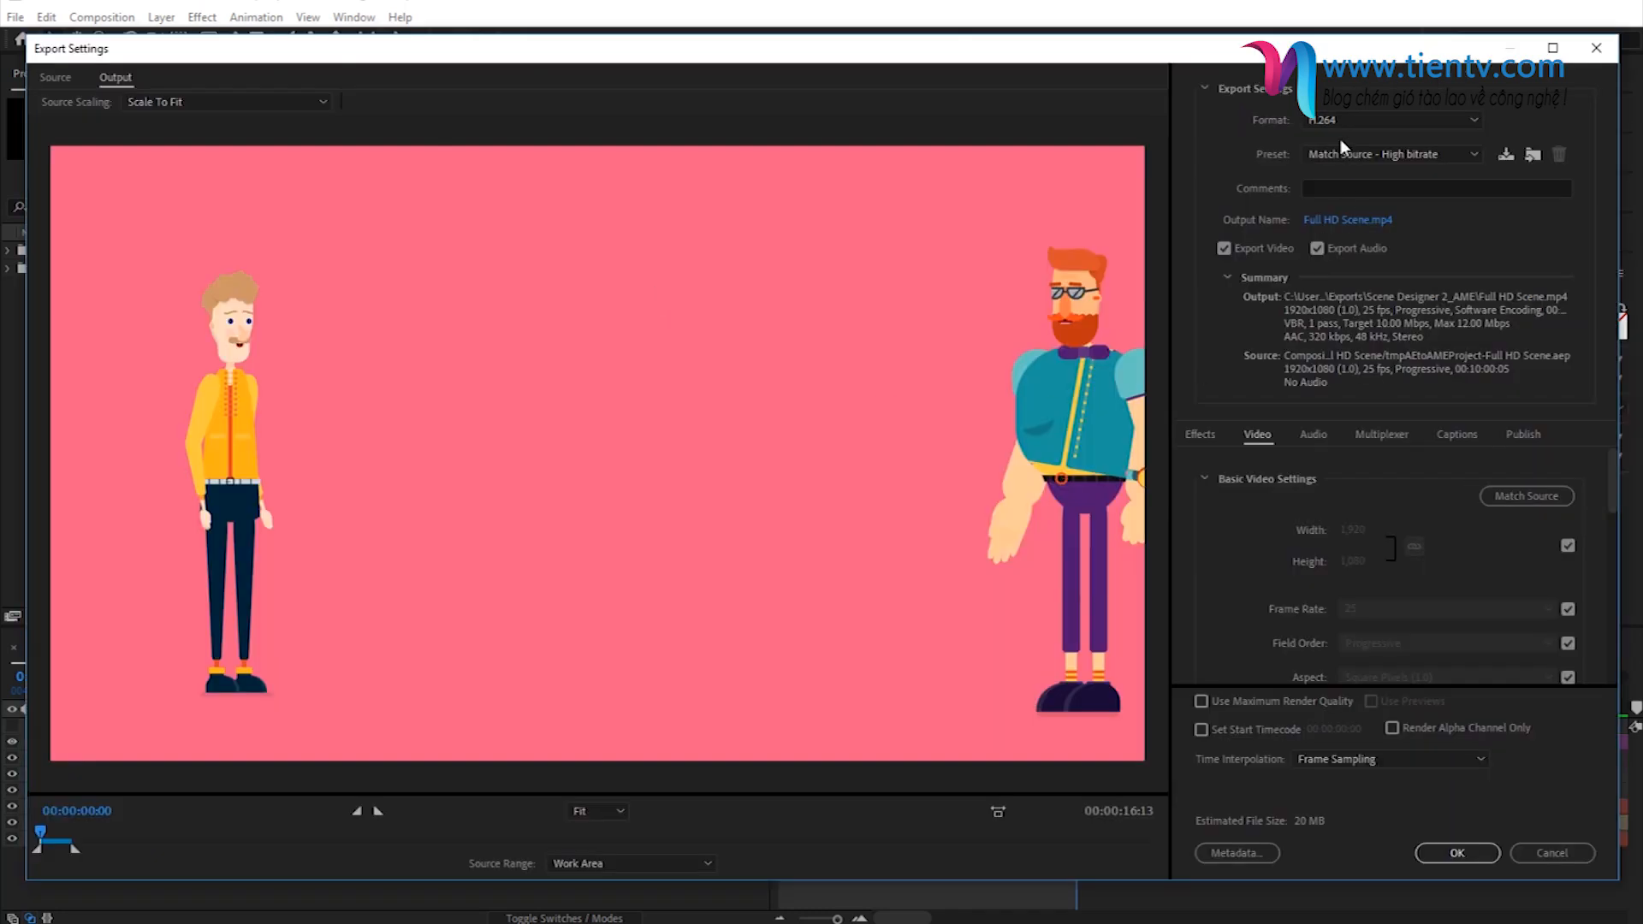
pyautogui.click(1333, 121)
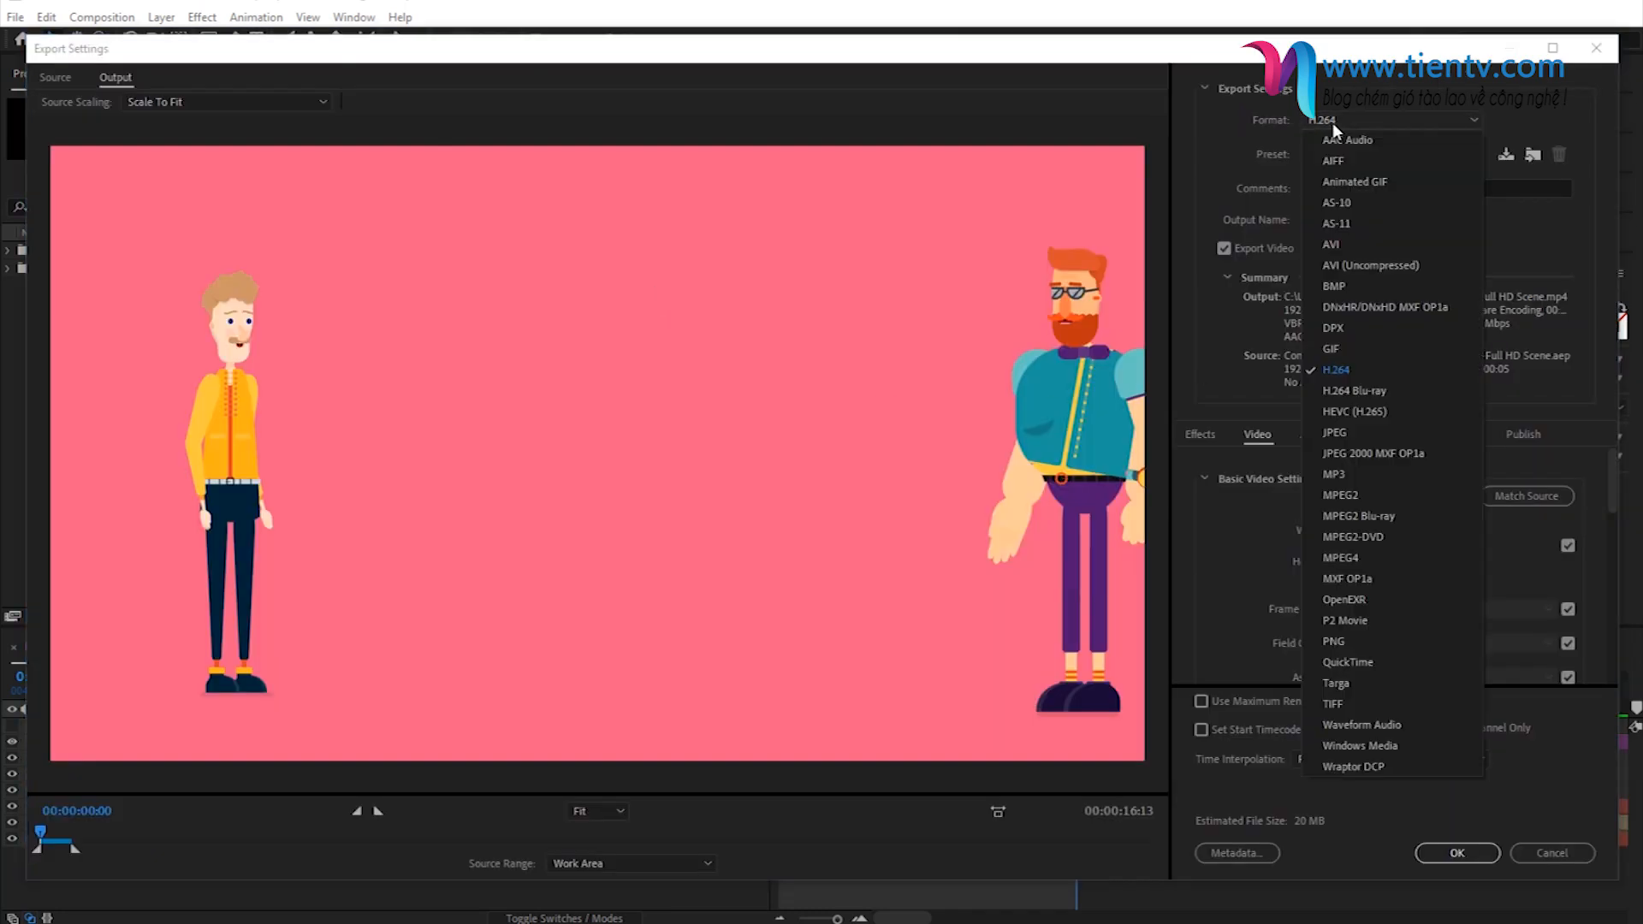
pyautogui.click(1338, 369)
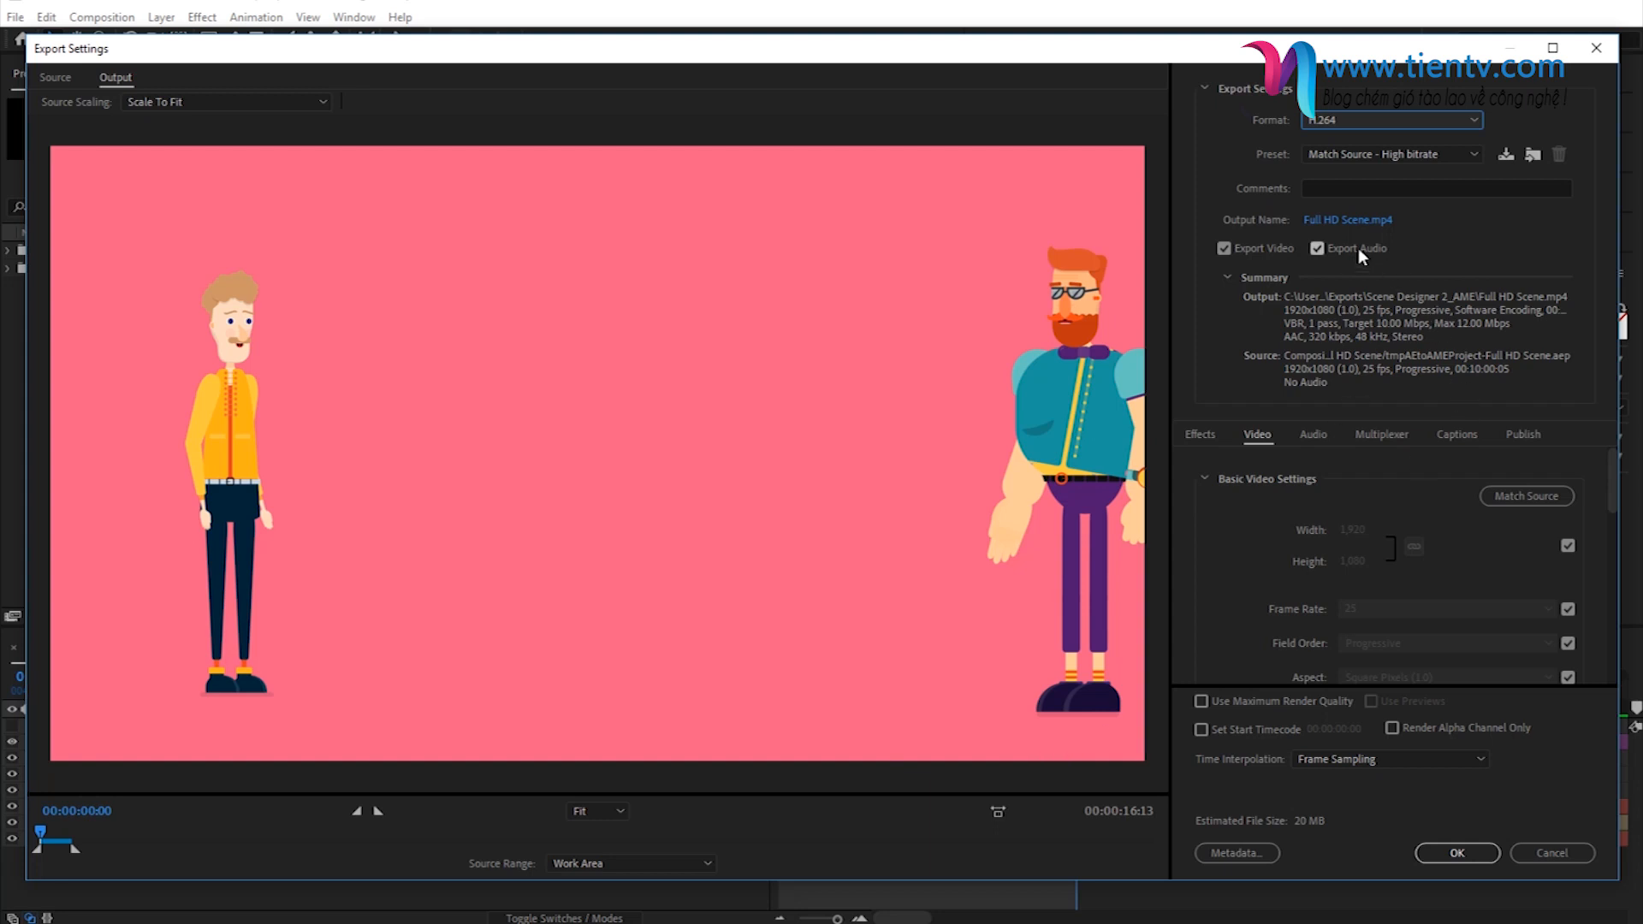
# - Enable Use Maximum Render Quality and set the target bitrate to 25 Mbps in the export settings
pyautogui.scroll(-5, 1315, 512)
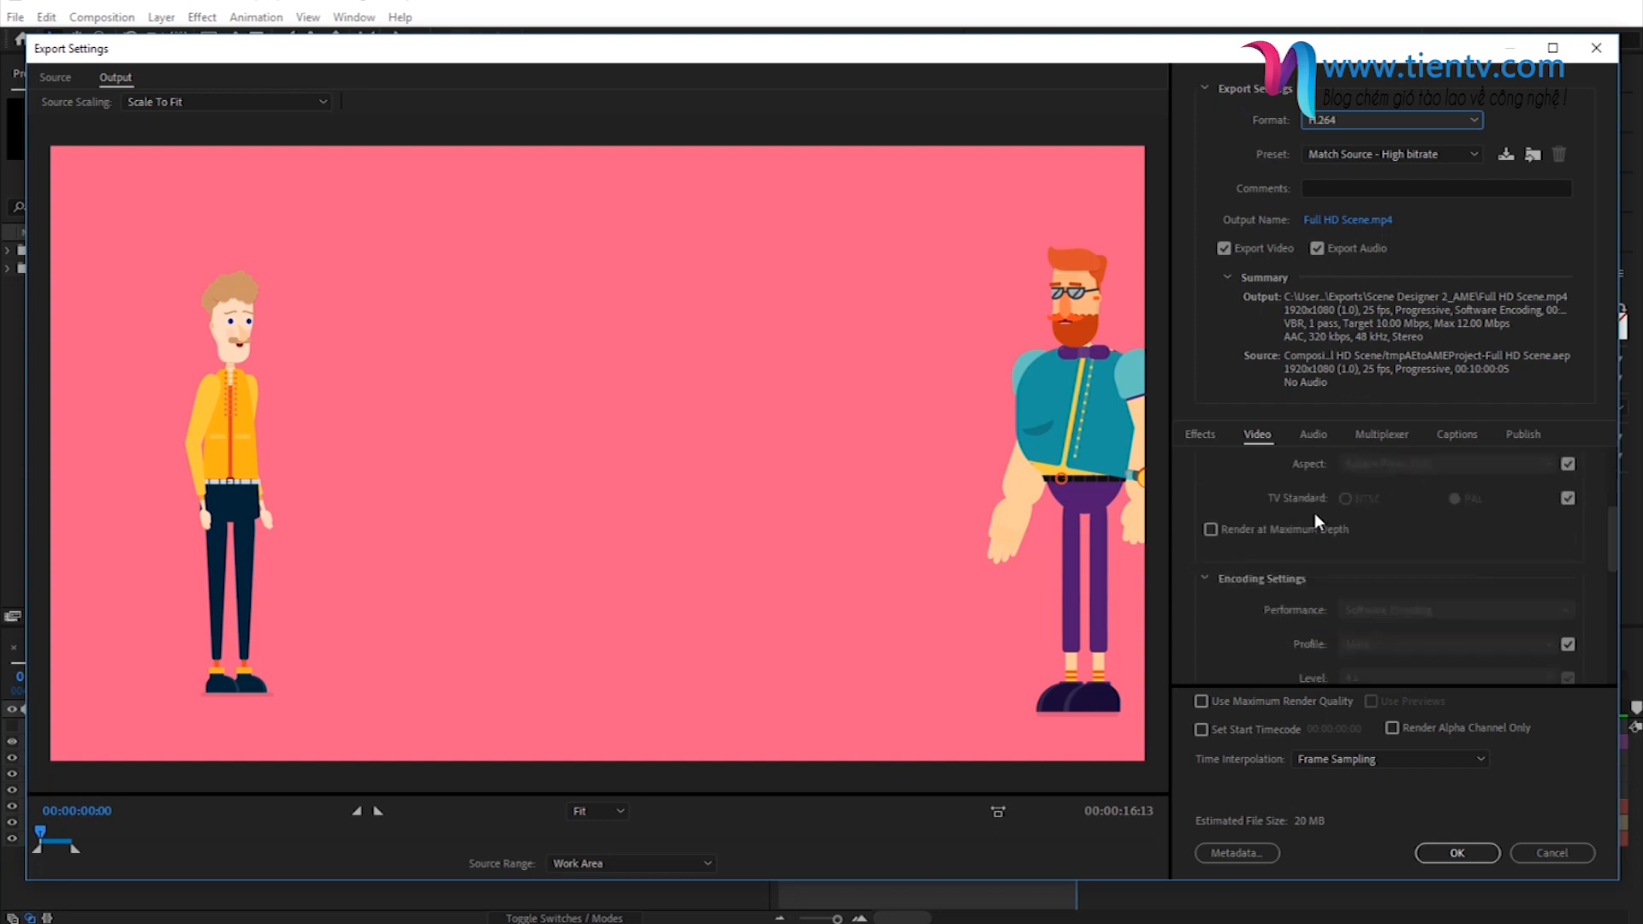
pyautogui.scroll(-3, 1283, 599)
pyautogui.click(1260, 701)
pyautogui.scroll(2, 1484, 626)
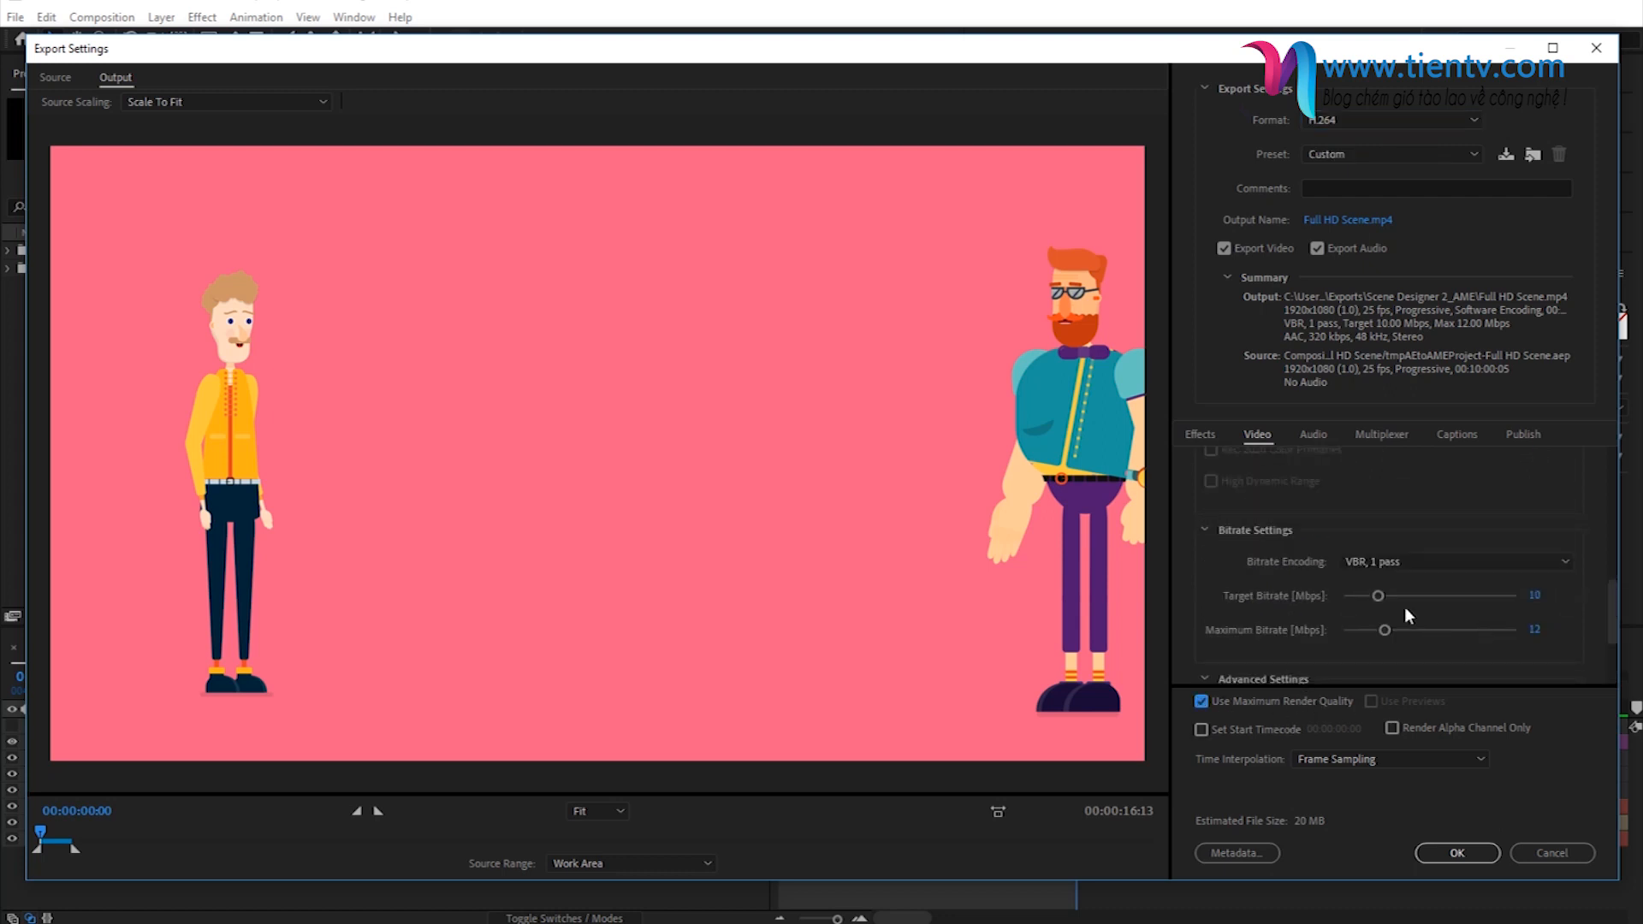
pyautogui.click(1534, 595)
pyautogui.write('25')
pyautogui.press('Return')
# - Set the output file to Character Video in the Desktop's Exports folder, accept the export settings and start encoding the queue
pyautogui.click(1366, 224)
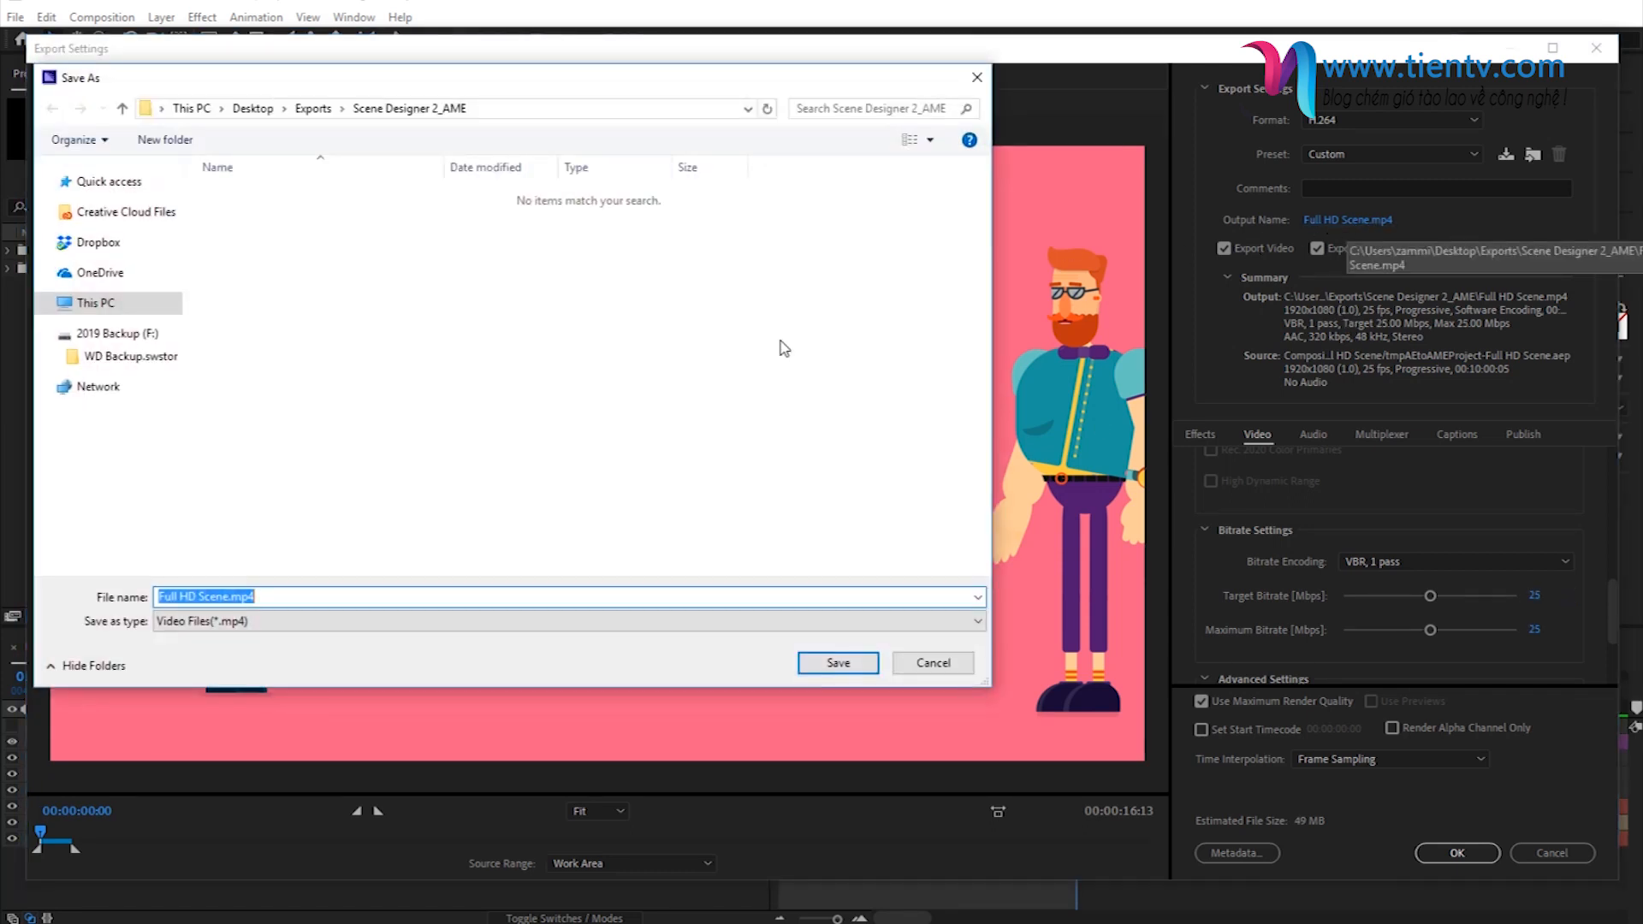
pyautogui.click(313, 108)
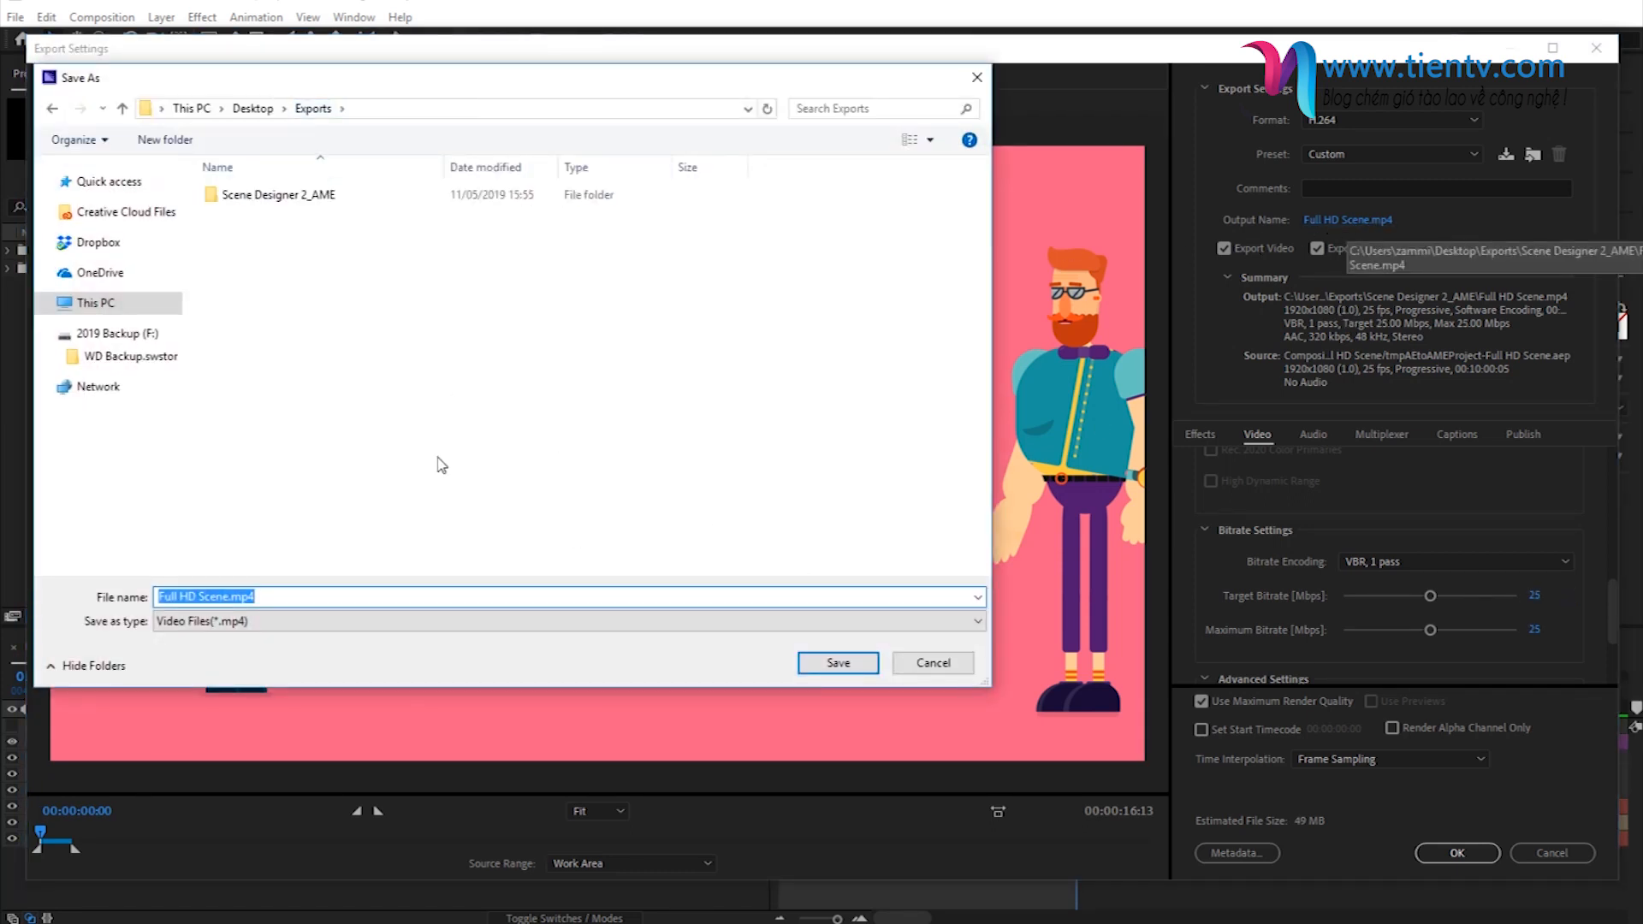
pyautogui.write('Character Video')
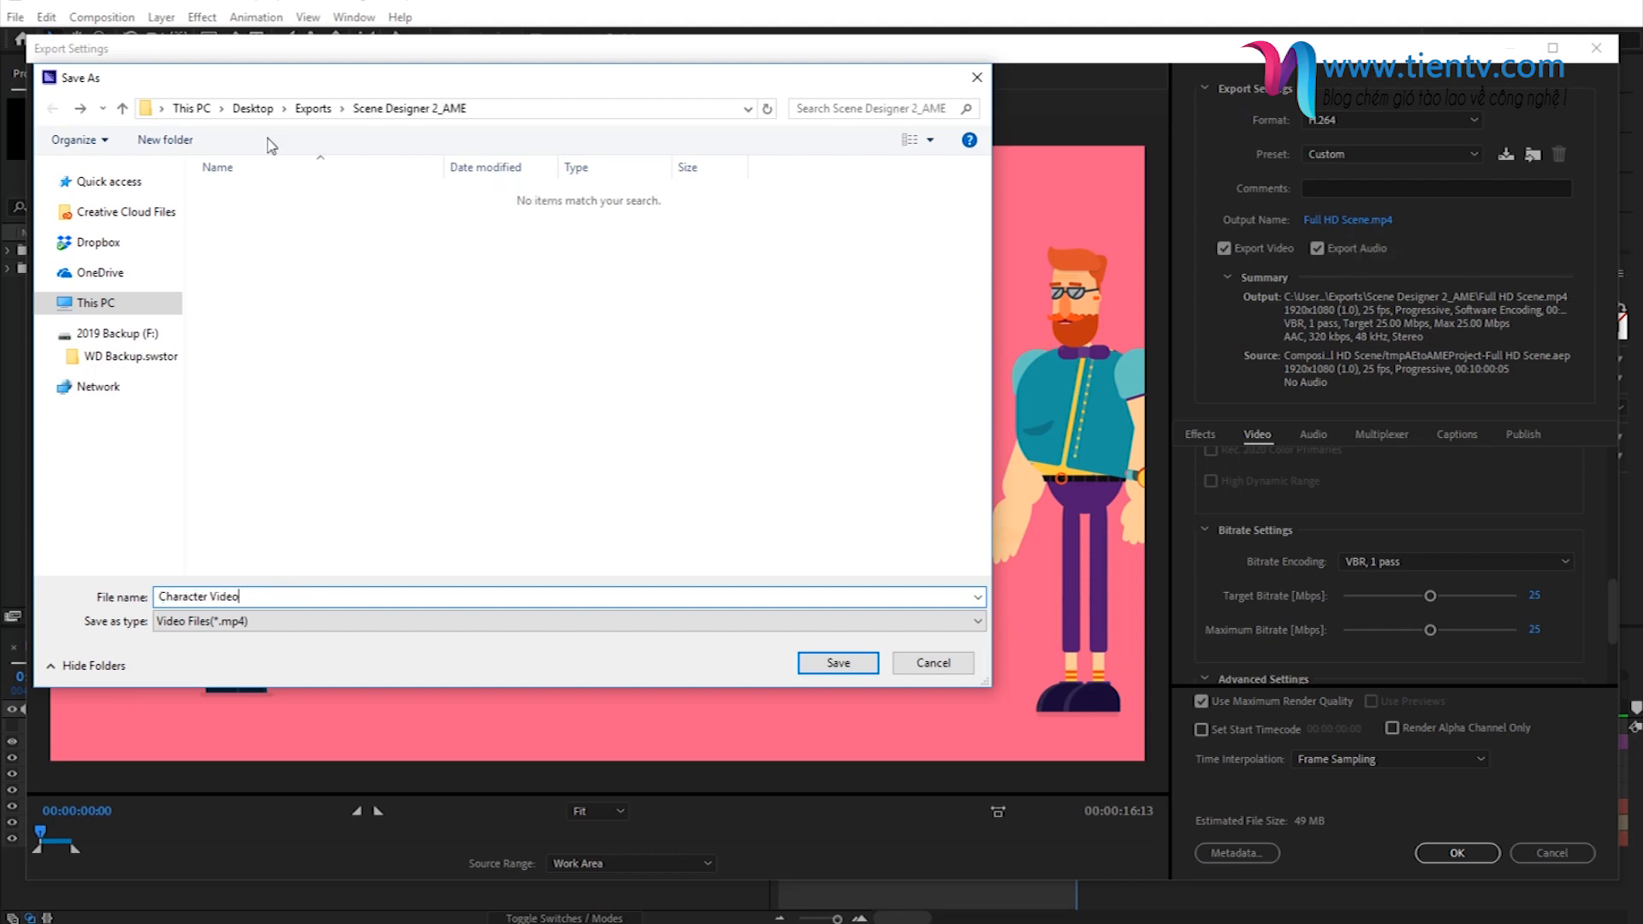
pyautogui.click(313, 109)
pyautogui.click(823, 659)
pyautogui.click(1425, 851)
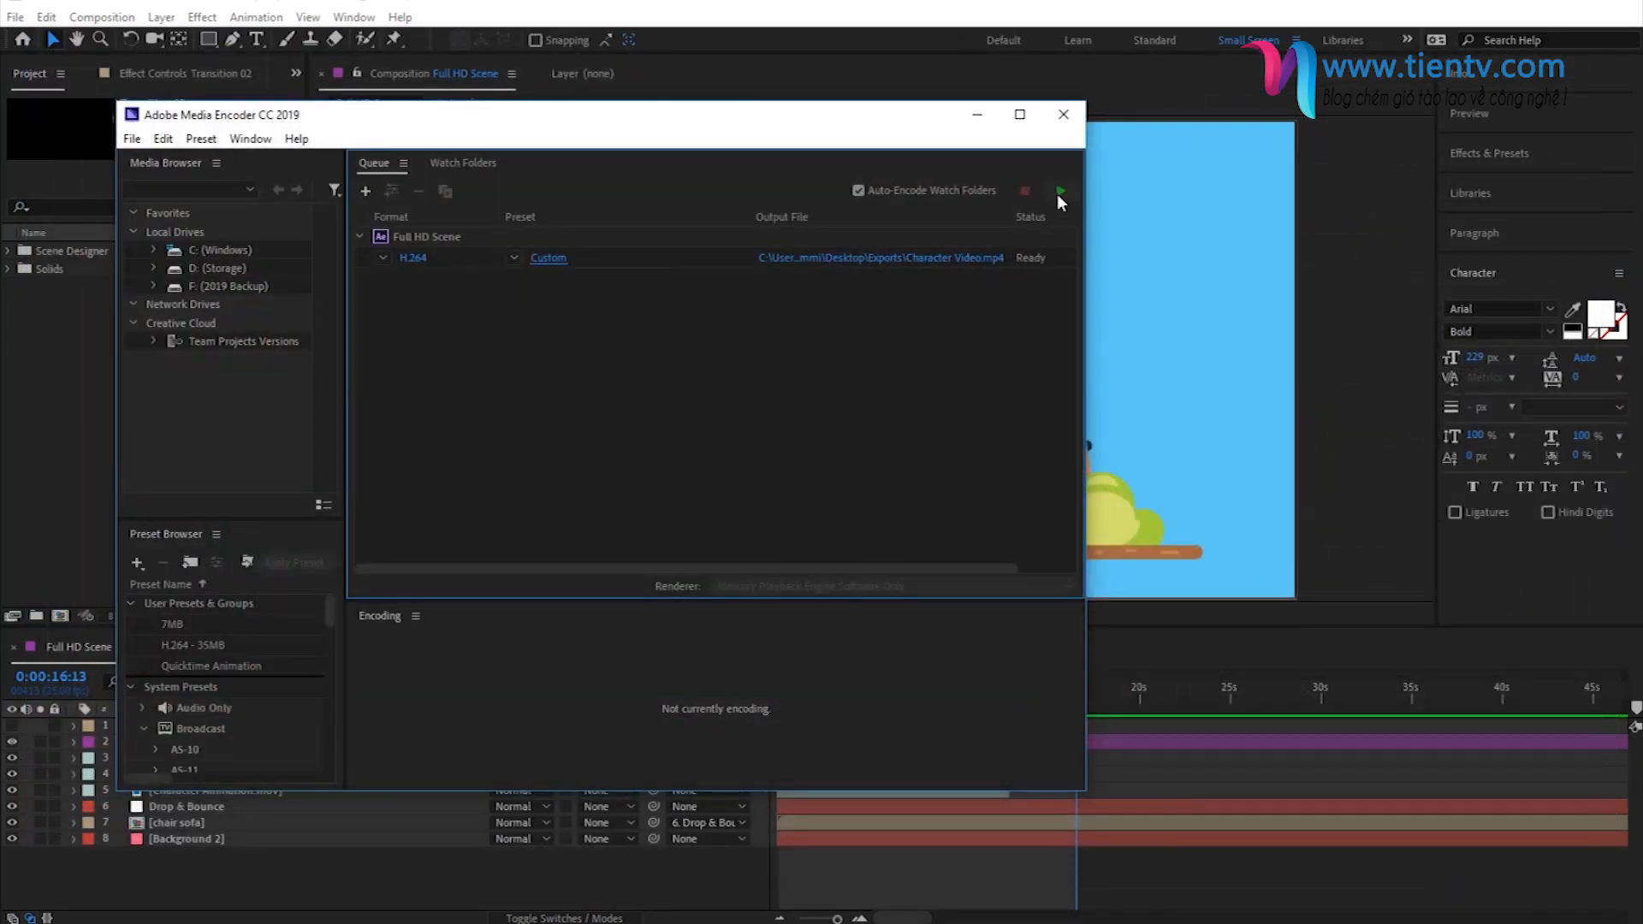
pyautogui.click(1060, 192)
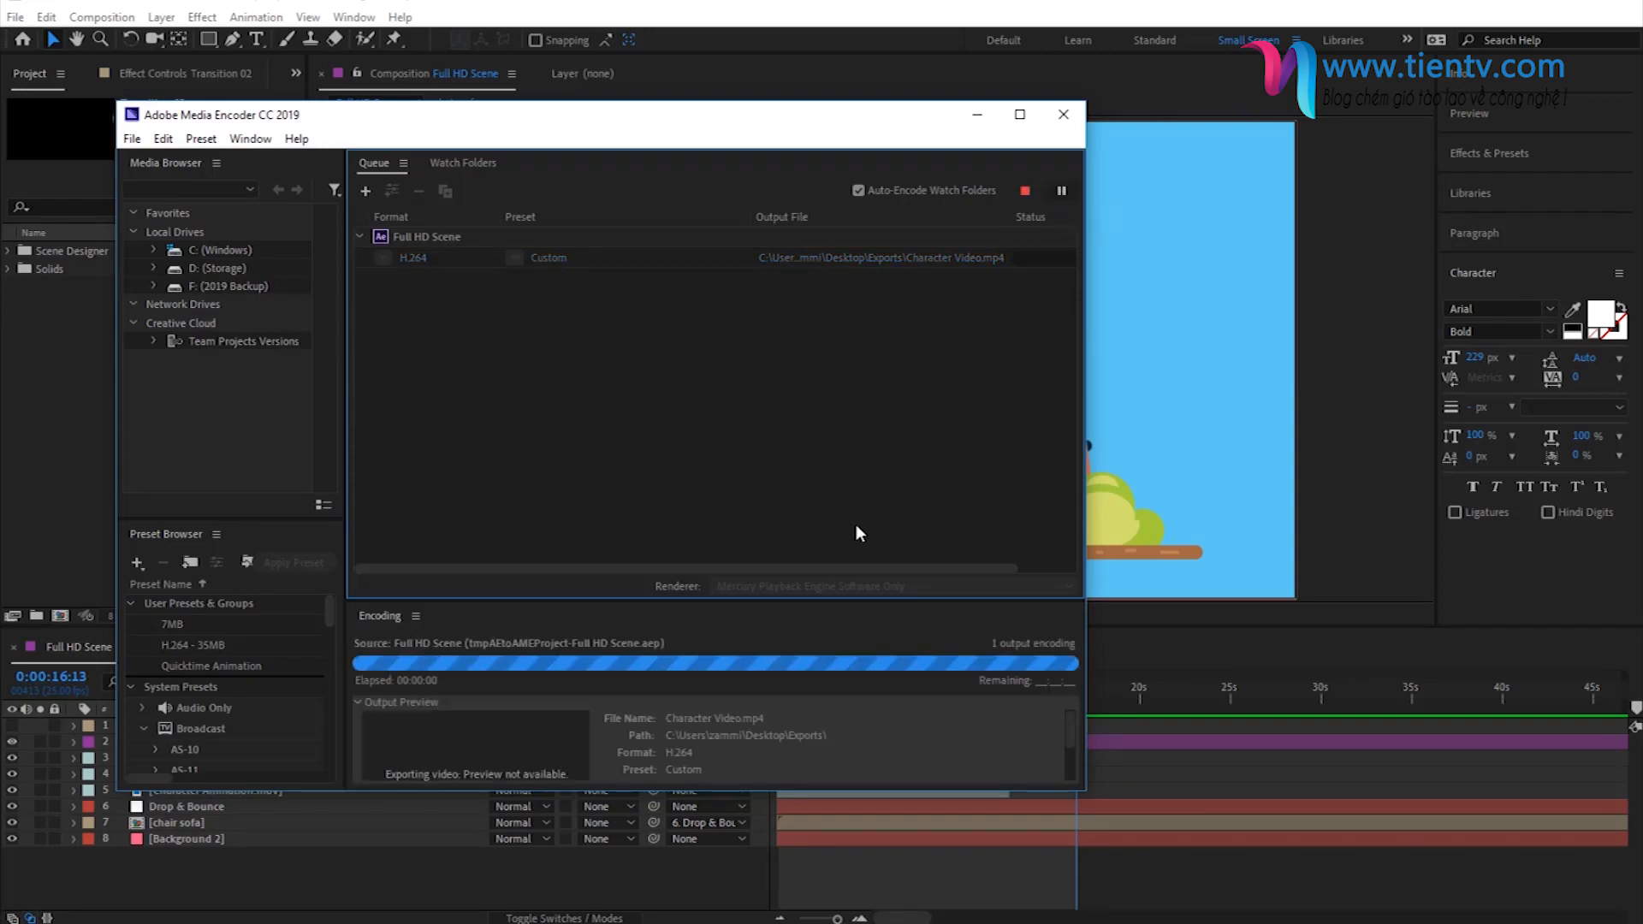